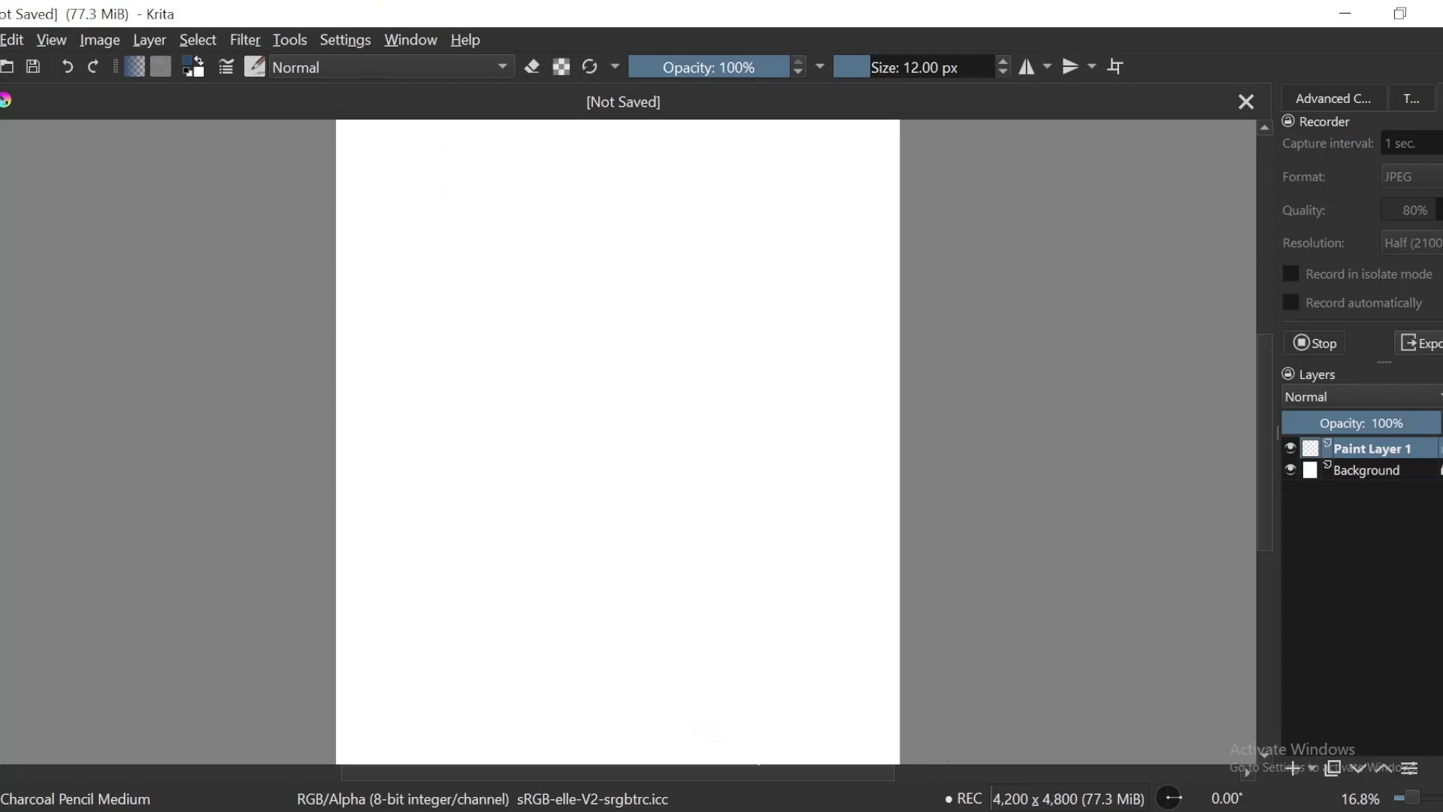
Step: Set the foreground colour to blue #3d76b9
left_click_drag(1024, 549, 1101, 490)
key("ctrl+minus")
key("ctrl+minus")
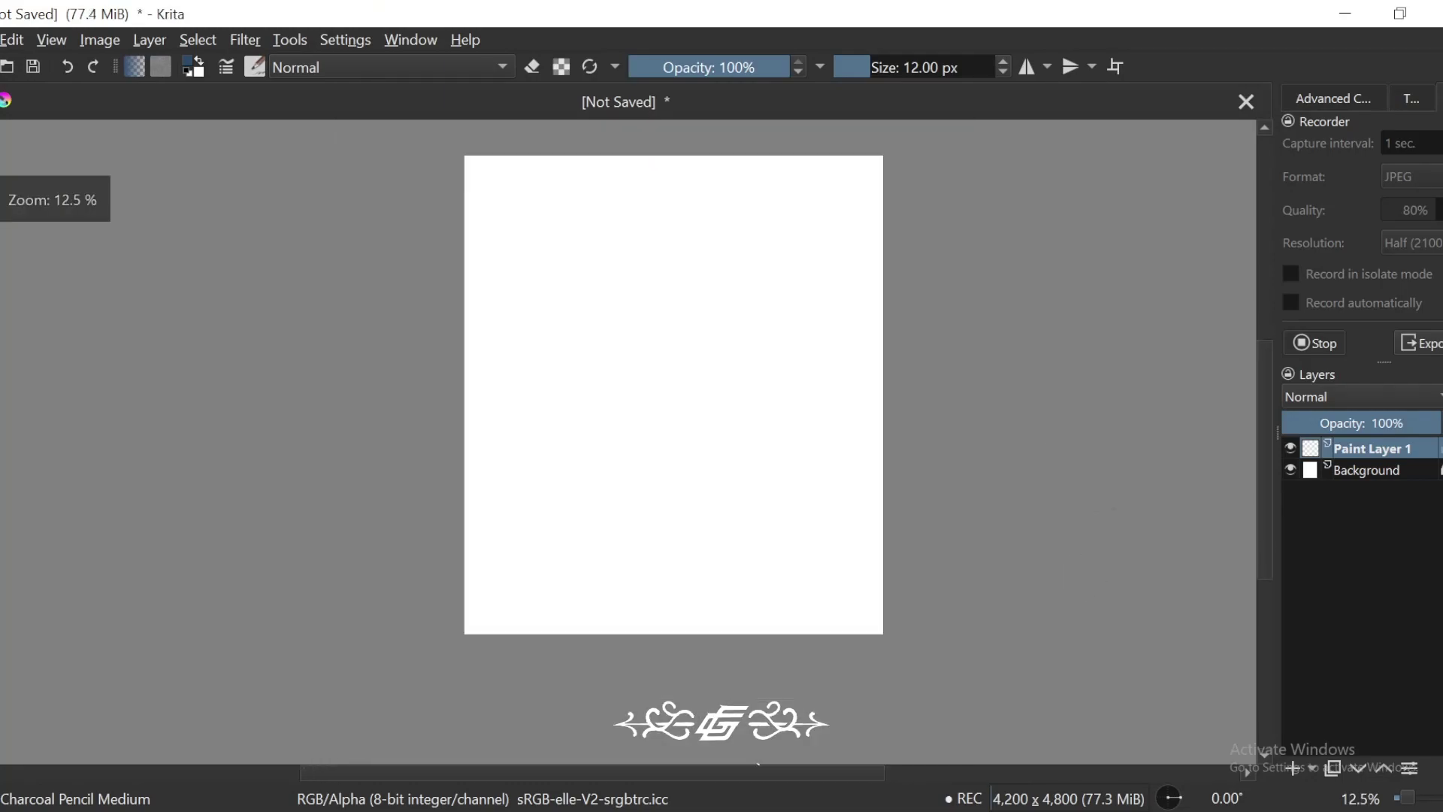
scroll(655, 460, "up", 1)
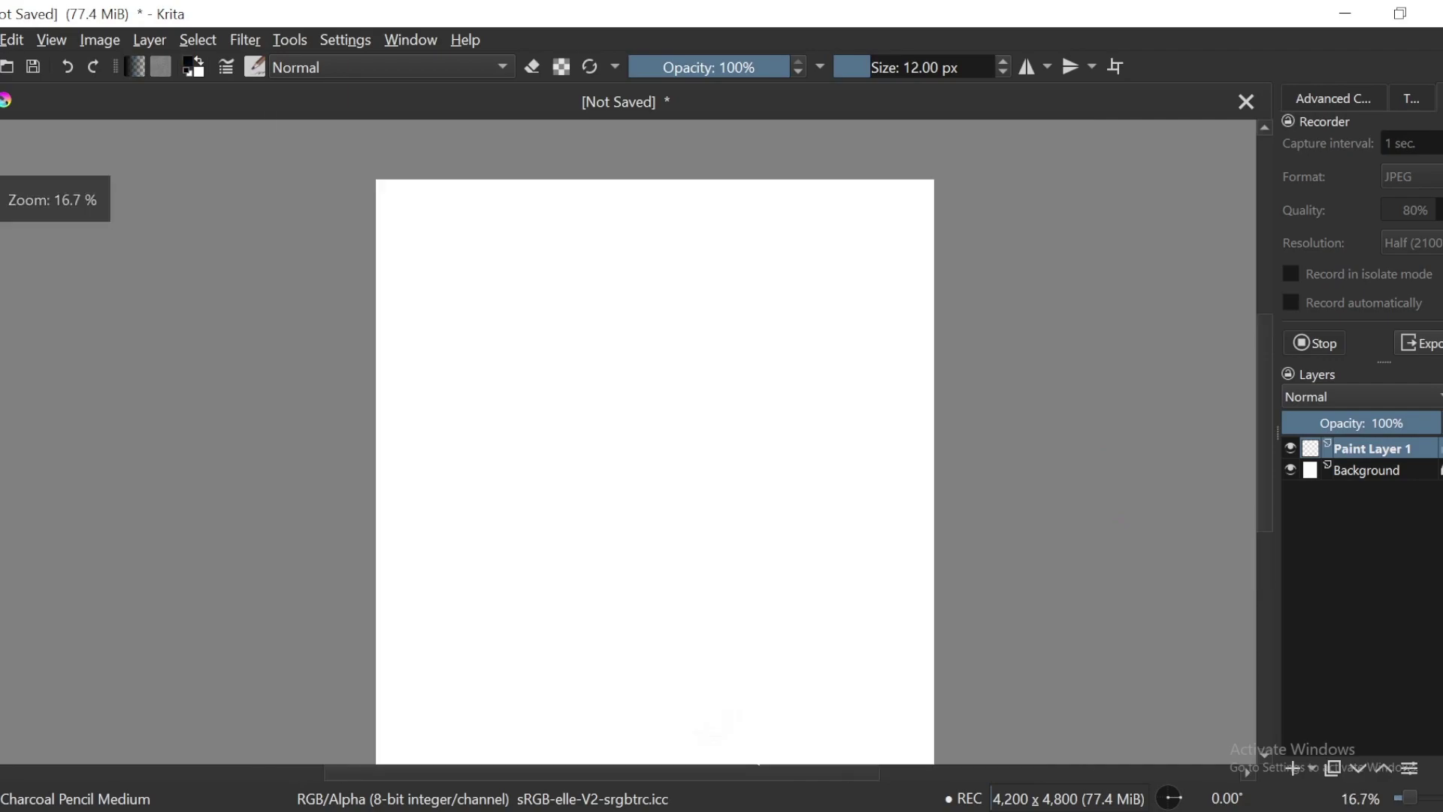
left_click(191, 63)
left_click(582, 283)
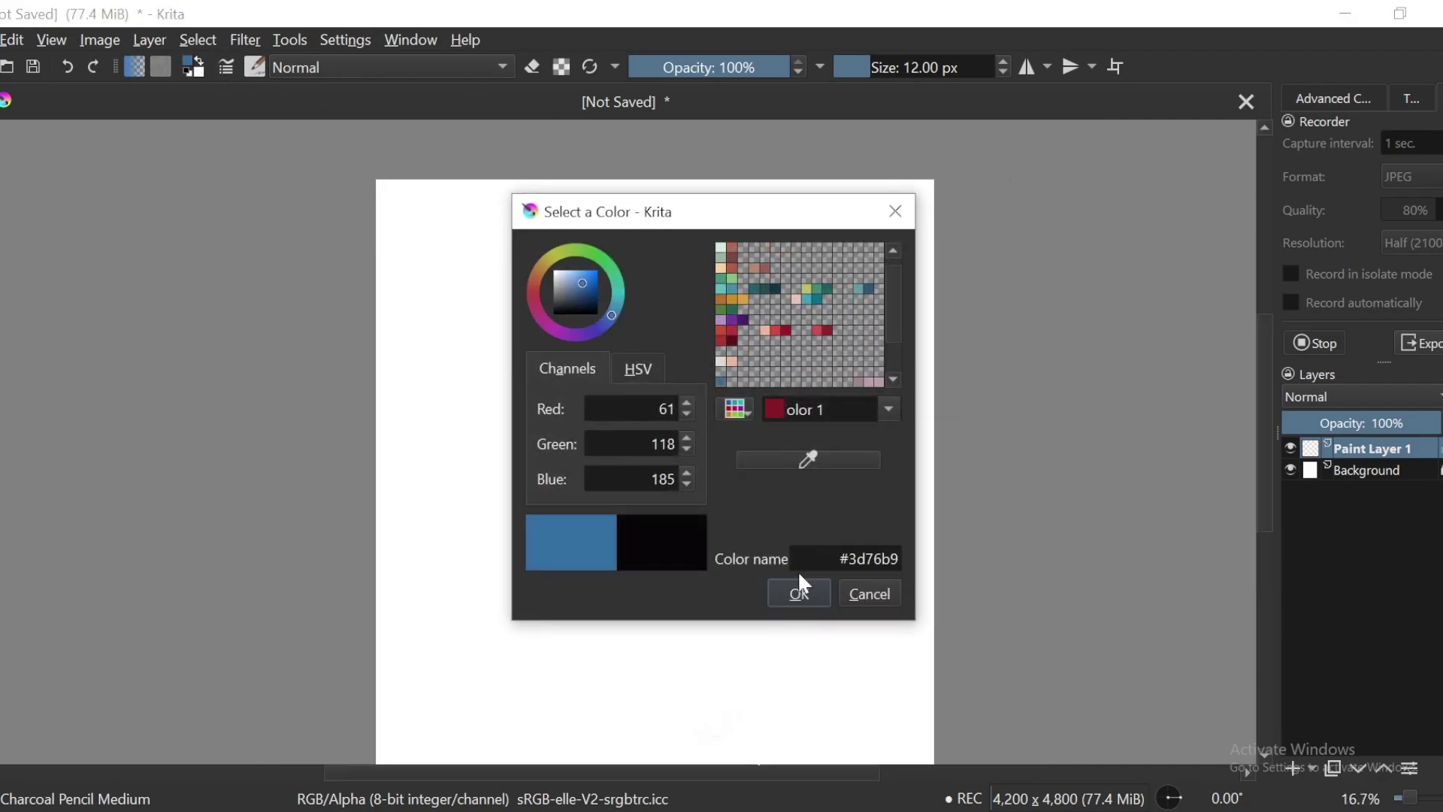
left_click(799, 592)
Step: Sketch a large, light construction circle in the middle of the canvas, with a second arc along its upper edge
left_click_drag(898, 415, 859, 355)
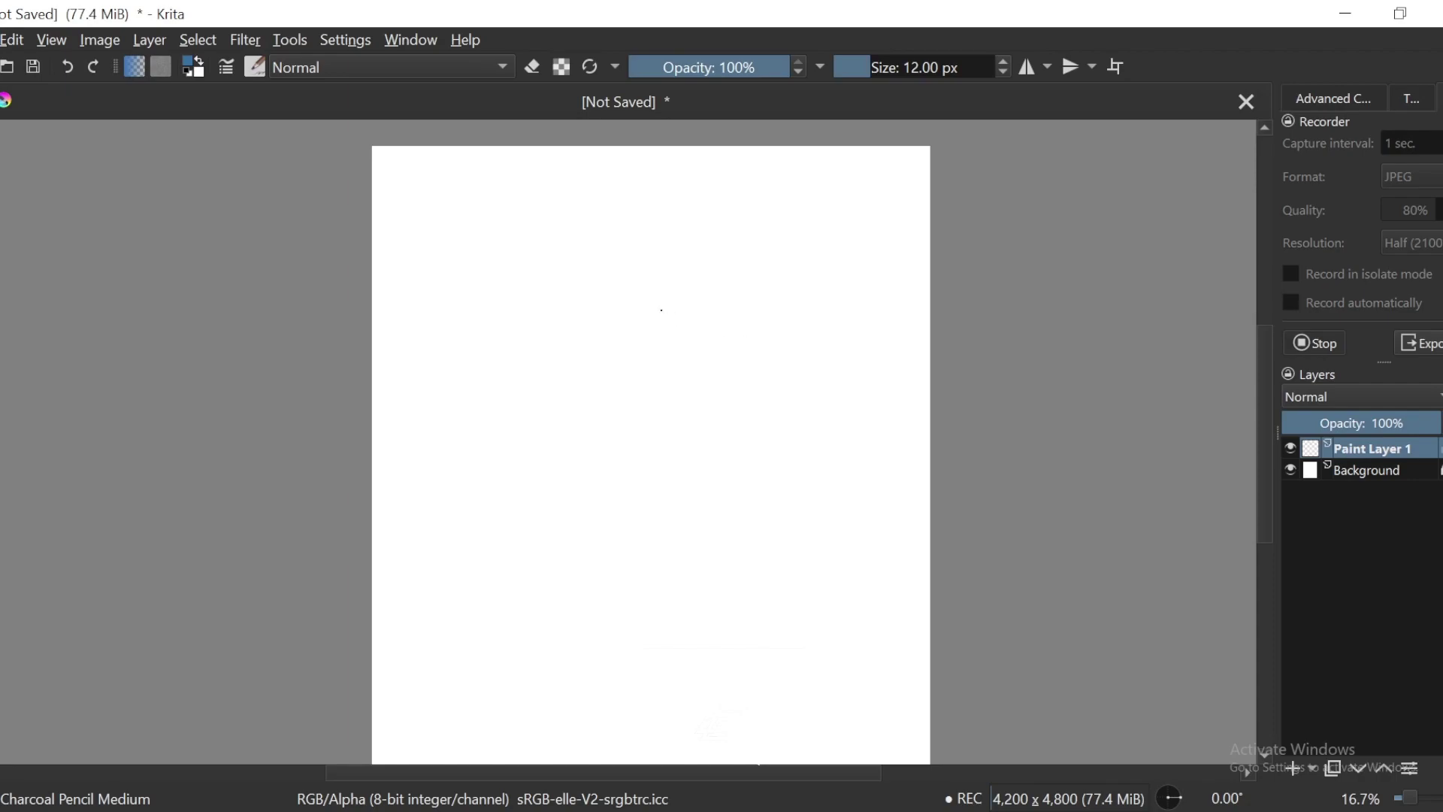
mouse_move(630, 596)
left_mouse_down()
mouse_move(782, 399)
mouse_move(505, 380)
left_mouse_up()
left_click_drag(873, 467, 866, 441)
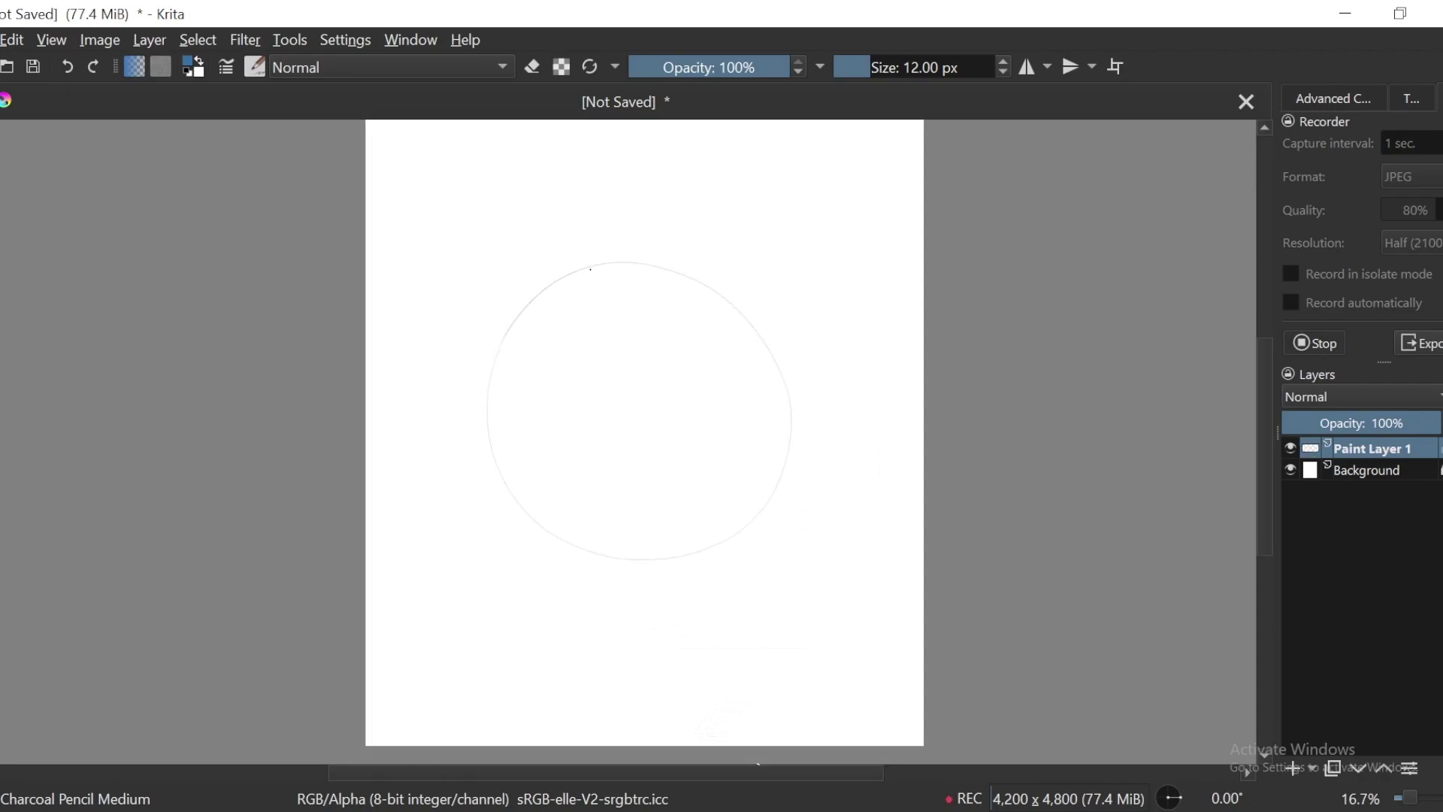
left_click_drag(594, 261, 655, 256)
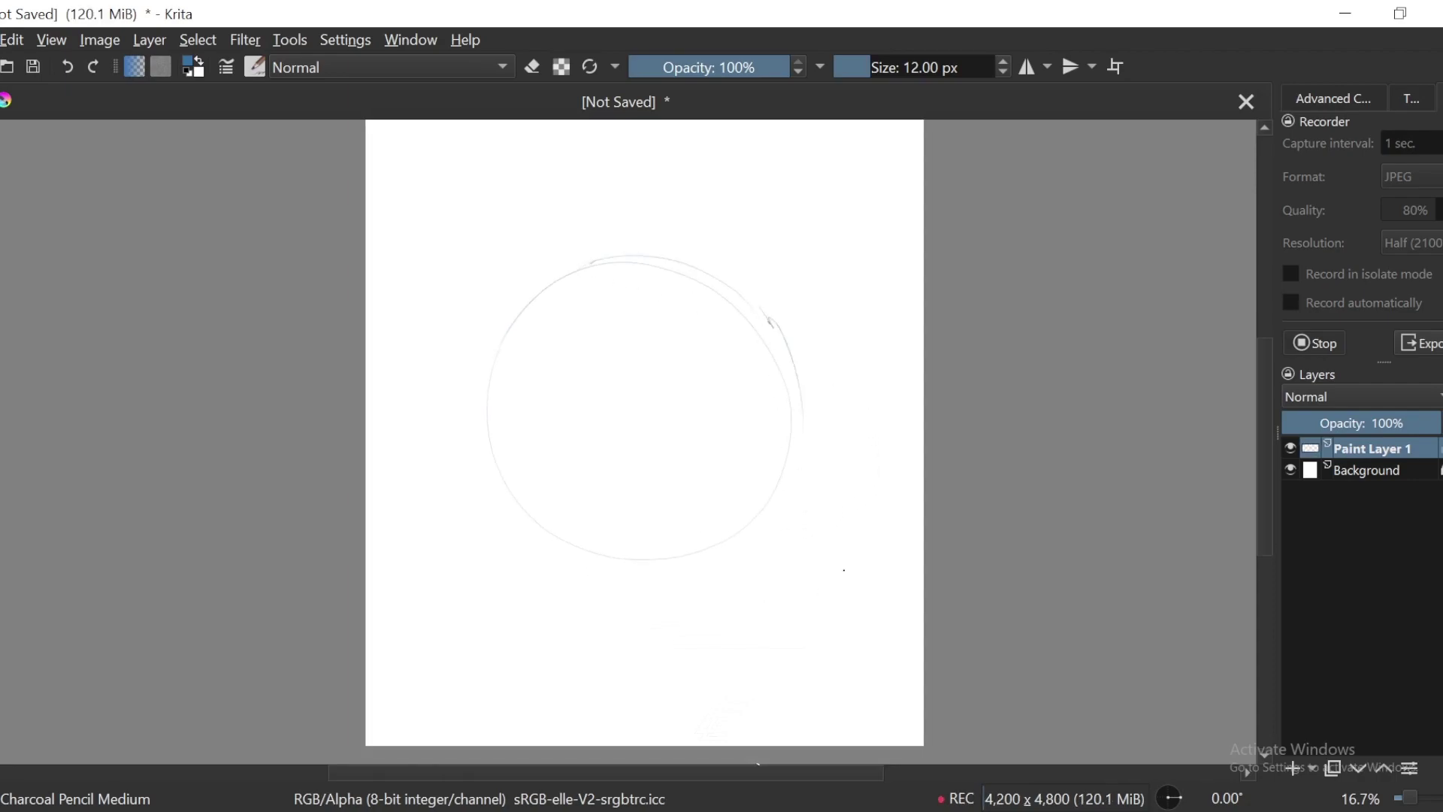
Step: Reinforce the circle's upper-right and right edges with additional curved pencil strokes
left_click(1403, 105)
key("plus")
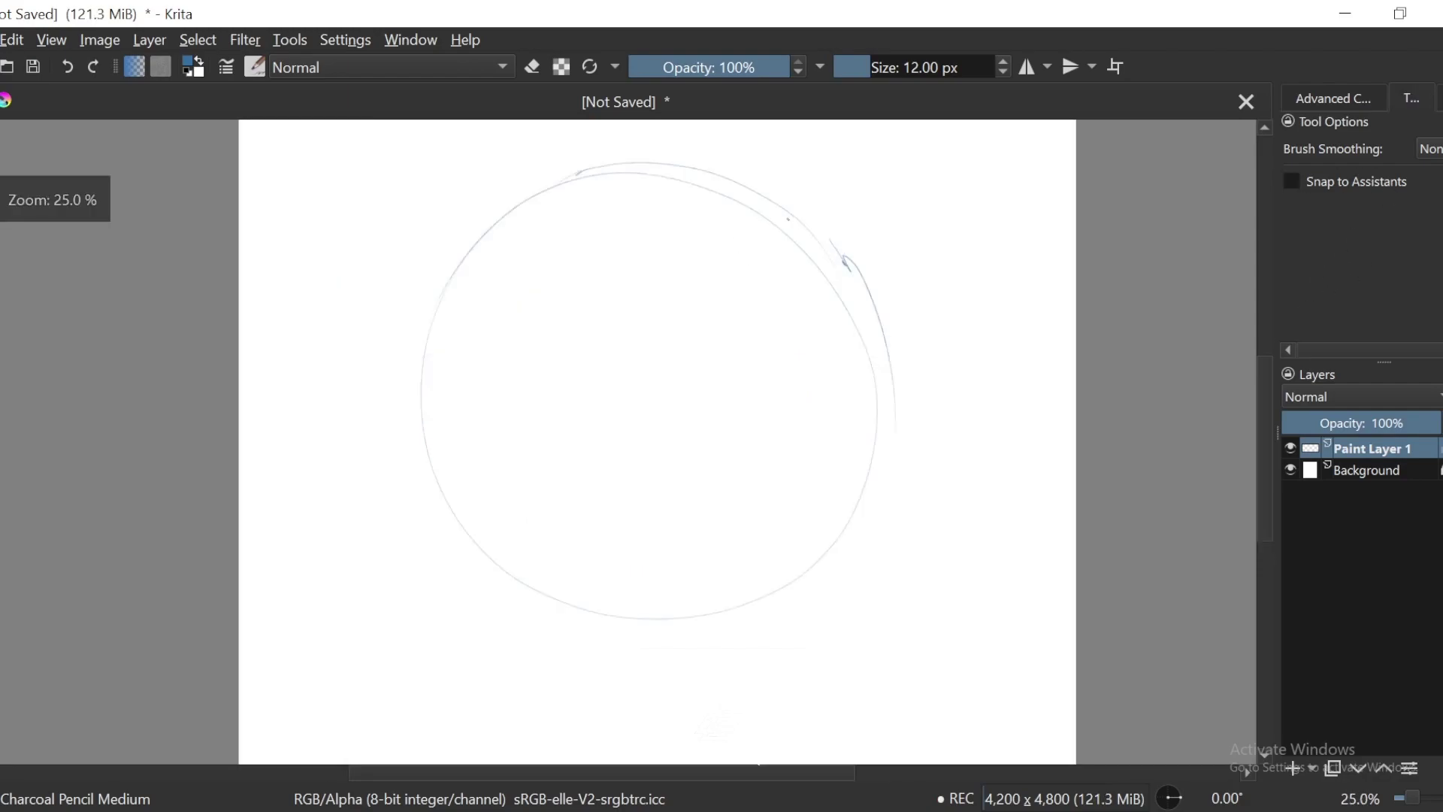
left_click_drag(762, 181, 896, 485)
left_click_drag(882, 324, 851, 501)
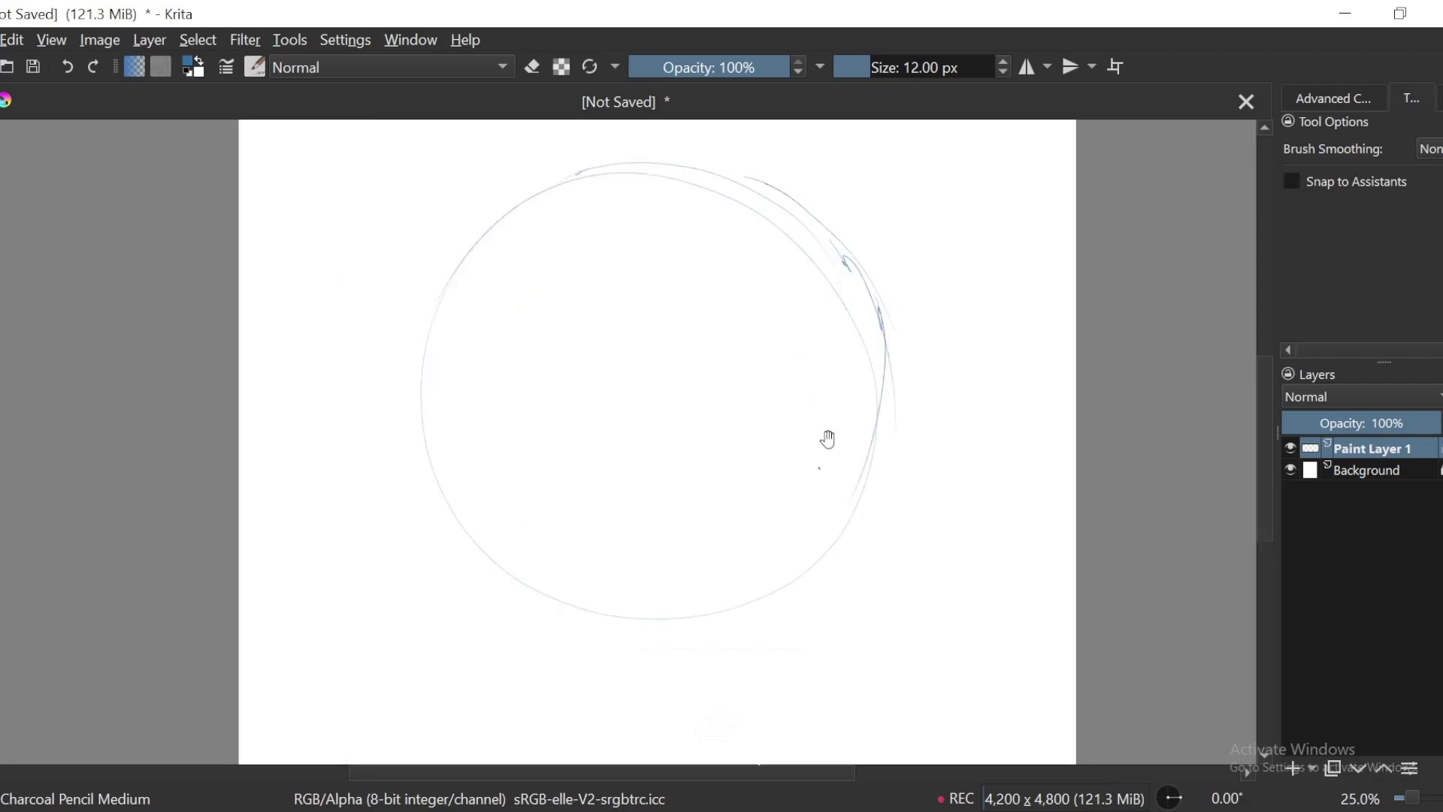
left_click_drag(827, 438, 857, 455)
Step: Set the brush size to 15.18 px and draw a curved vertical centre line across the circle's left part
left_click(876, 67)
mouse_move(628, 194)
left_mouse_down()
mouse_move(559, 448)
mouse_move(569, 544)
mouse_move(605, 612)
left_mouse_up()
key("ctrl+minus")
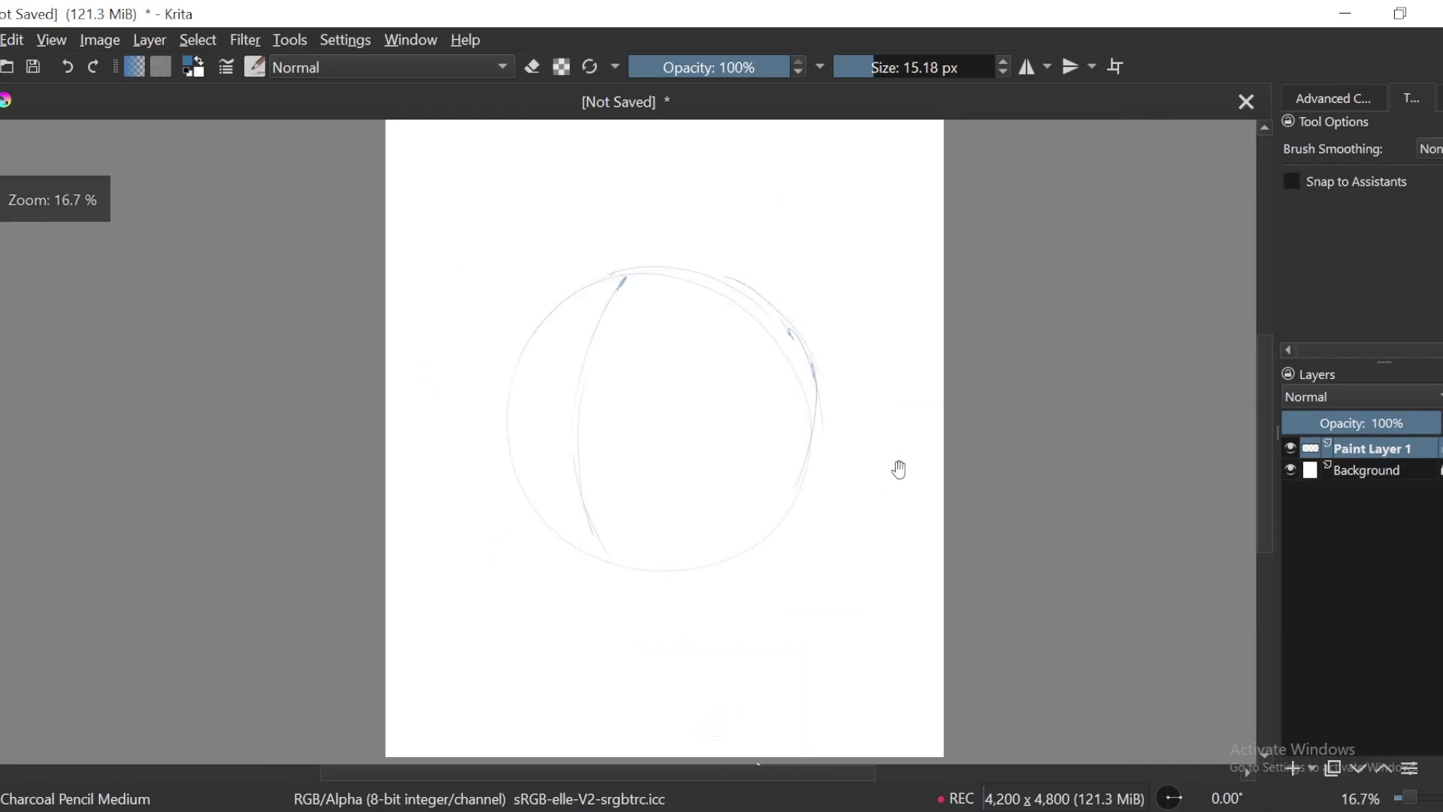
left_click_drag(860, 452, 869, 478)
Step: Sketch a tall narrow oval inside the circle's right side and strengthen the circle's right edge
left_click_drag(824, 393, 831, 487)
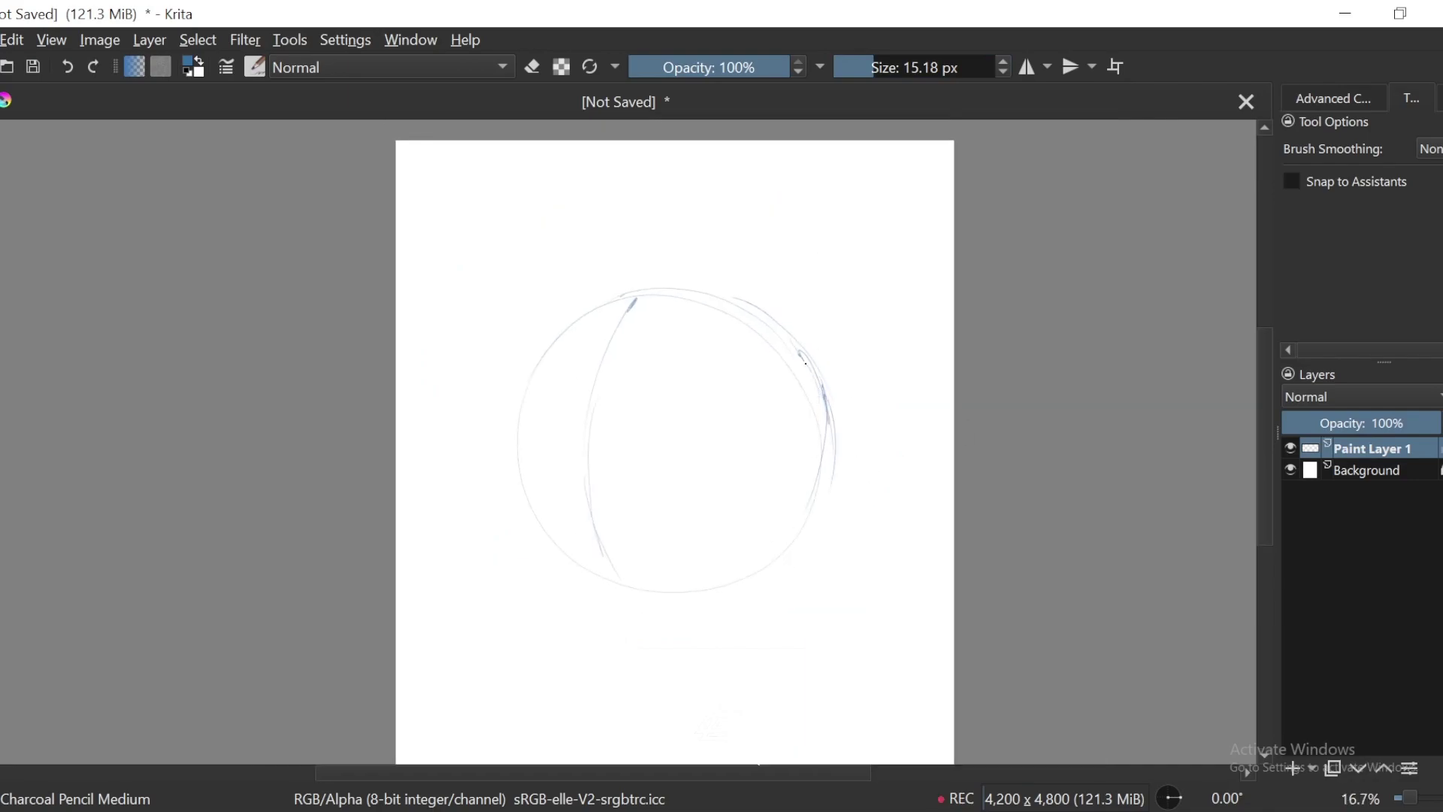
left_click_drag(800, 359, 774, 557)
left_click_drag(812, 383, 753, 530)
left_click_drag(725, 419, 761, 409)
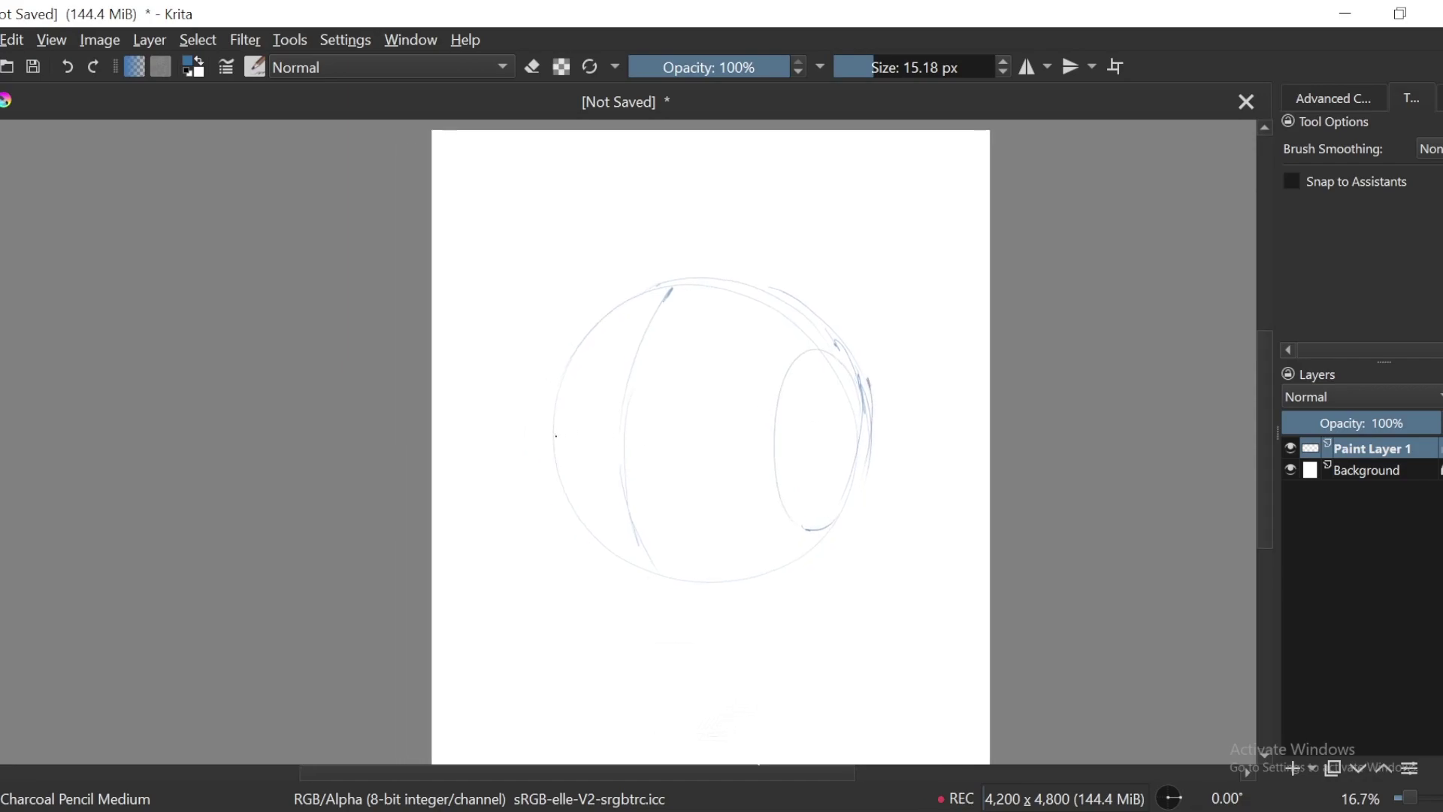
Step: Draw a sagging horizontal guideline across the lower half of the circle, undoing and redrawing its right portion
mouse_move(556, 436)
left_mouse_down()
mouse_move(544, 436)
mouse_move(710, 501)
mouse_move(827, 447)
left_mouse_up()
key("ctrl+z")
key("ctrl+z")
left_click_drag(682, 500, 863, 436)
key("ctrl+minus")
key("ctrl+minus")
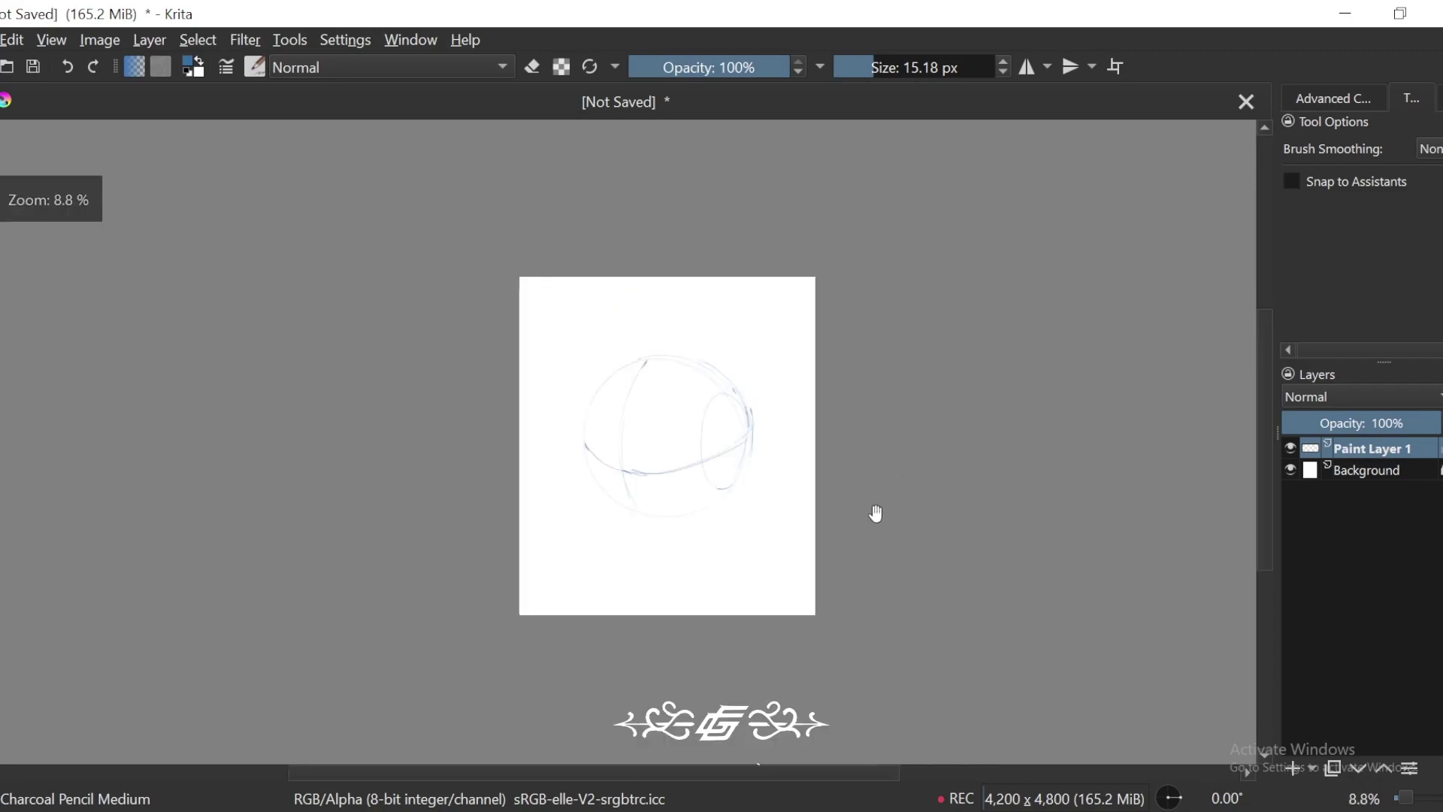
scroll(876, 514, "up", 2)
mouse_move(706, 507)
left_mouse_down()
mouse_move(734, 492)
mouse_move(720, 530)
left_mouse_up()
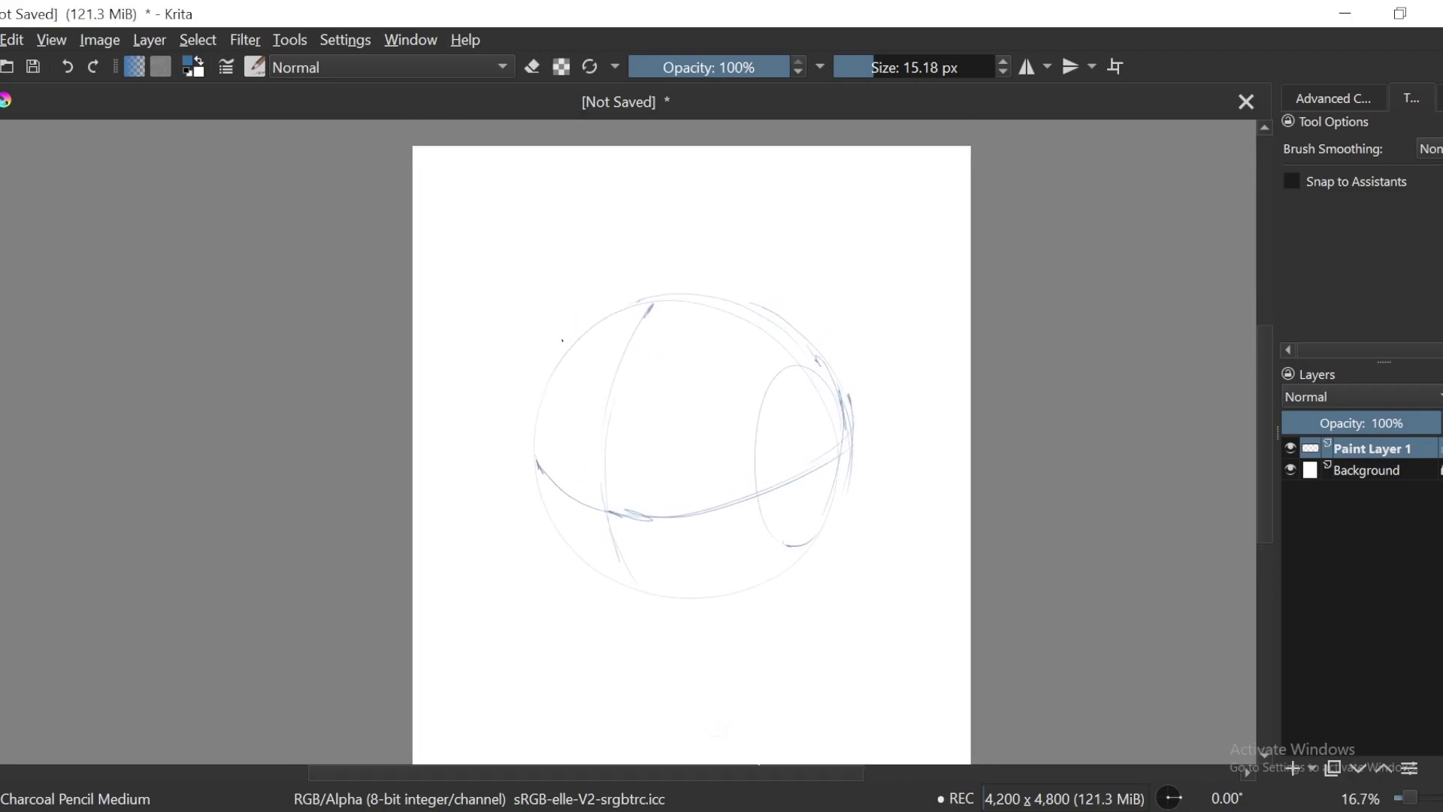
Step: Mirror the image horizontally so the side oval lies on the circle's left side
scroll(1007, 480, "up", 2)
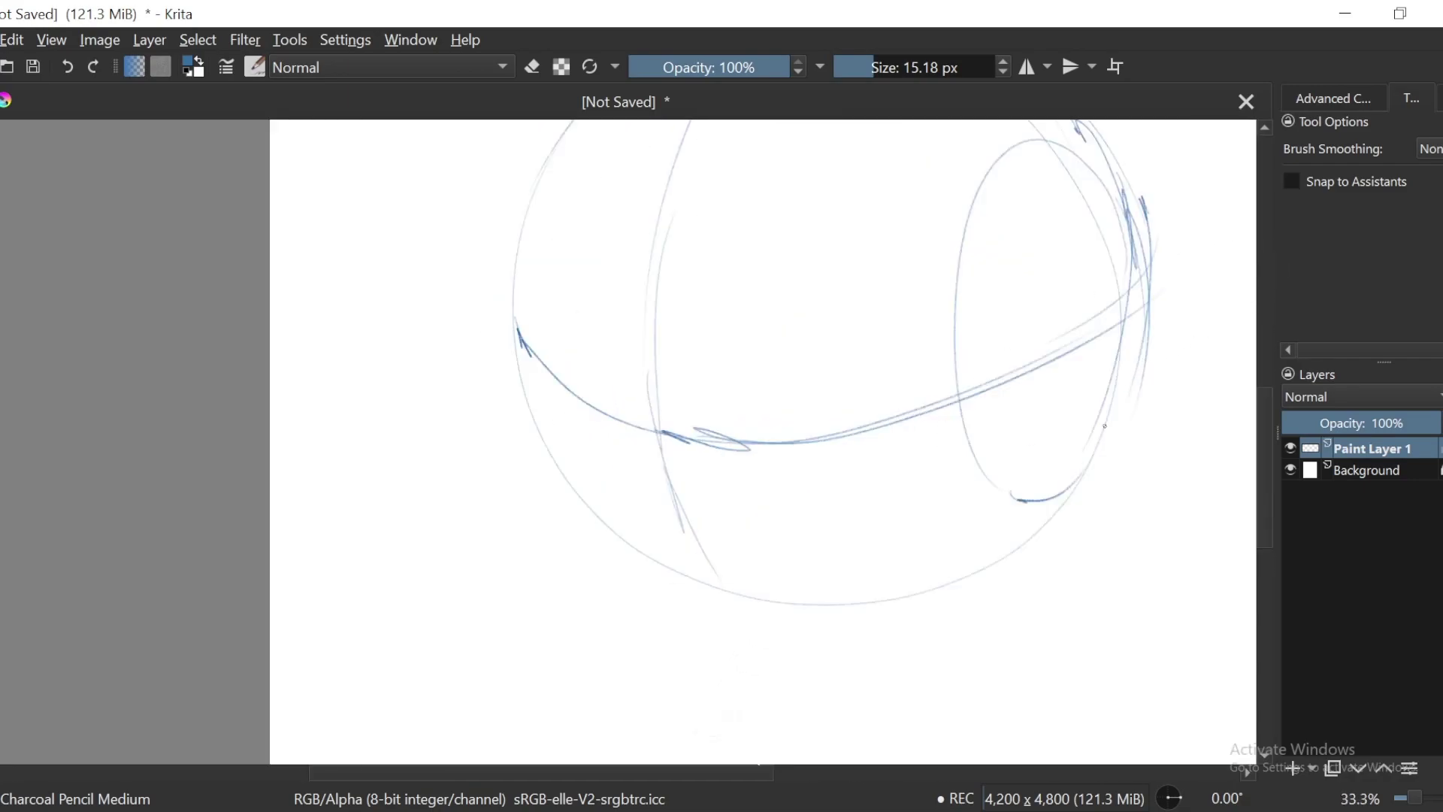
scroll(1057, 466, "down", 1)
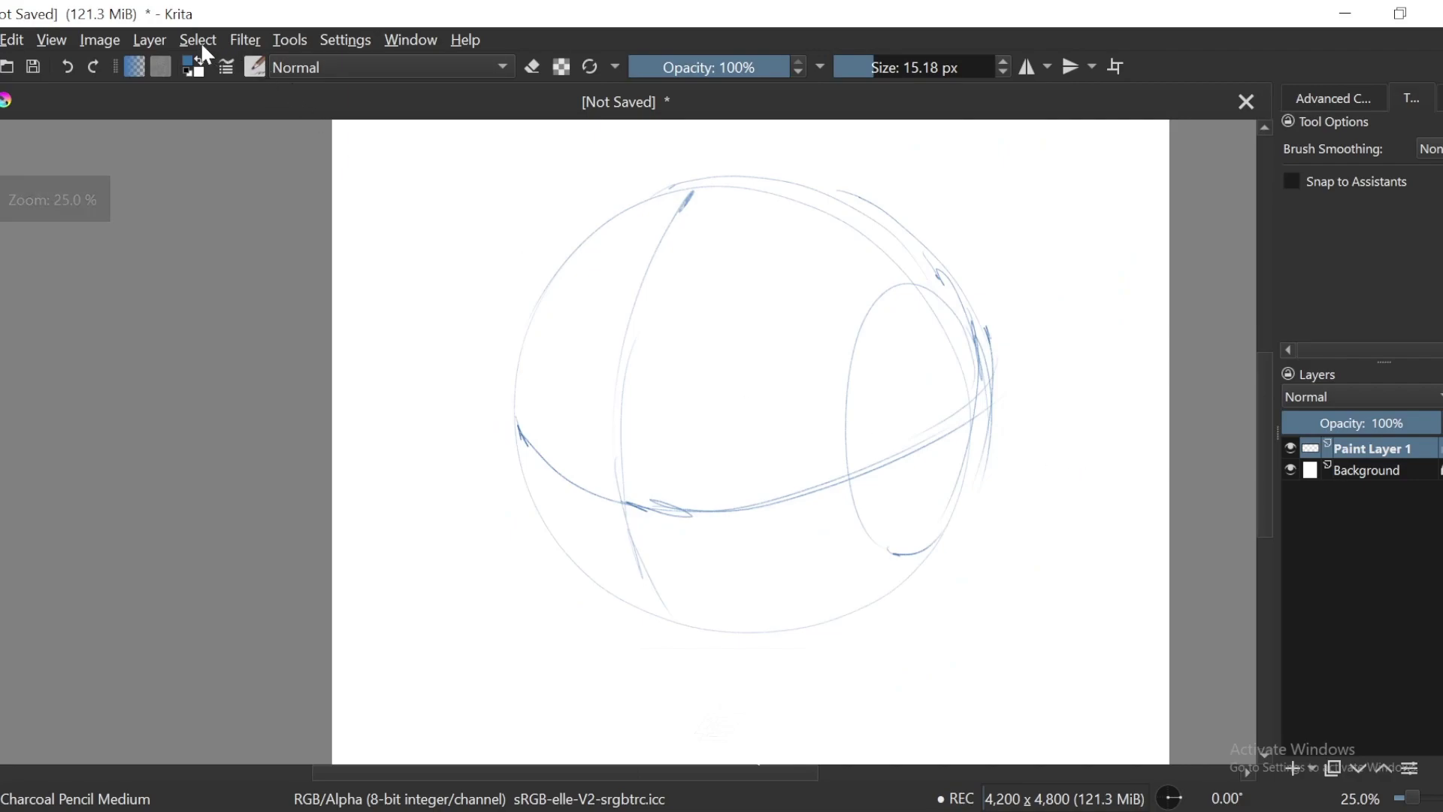
left_click(112, 41)
left_click(323, 280)
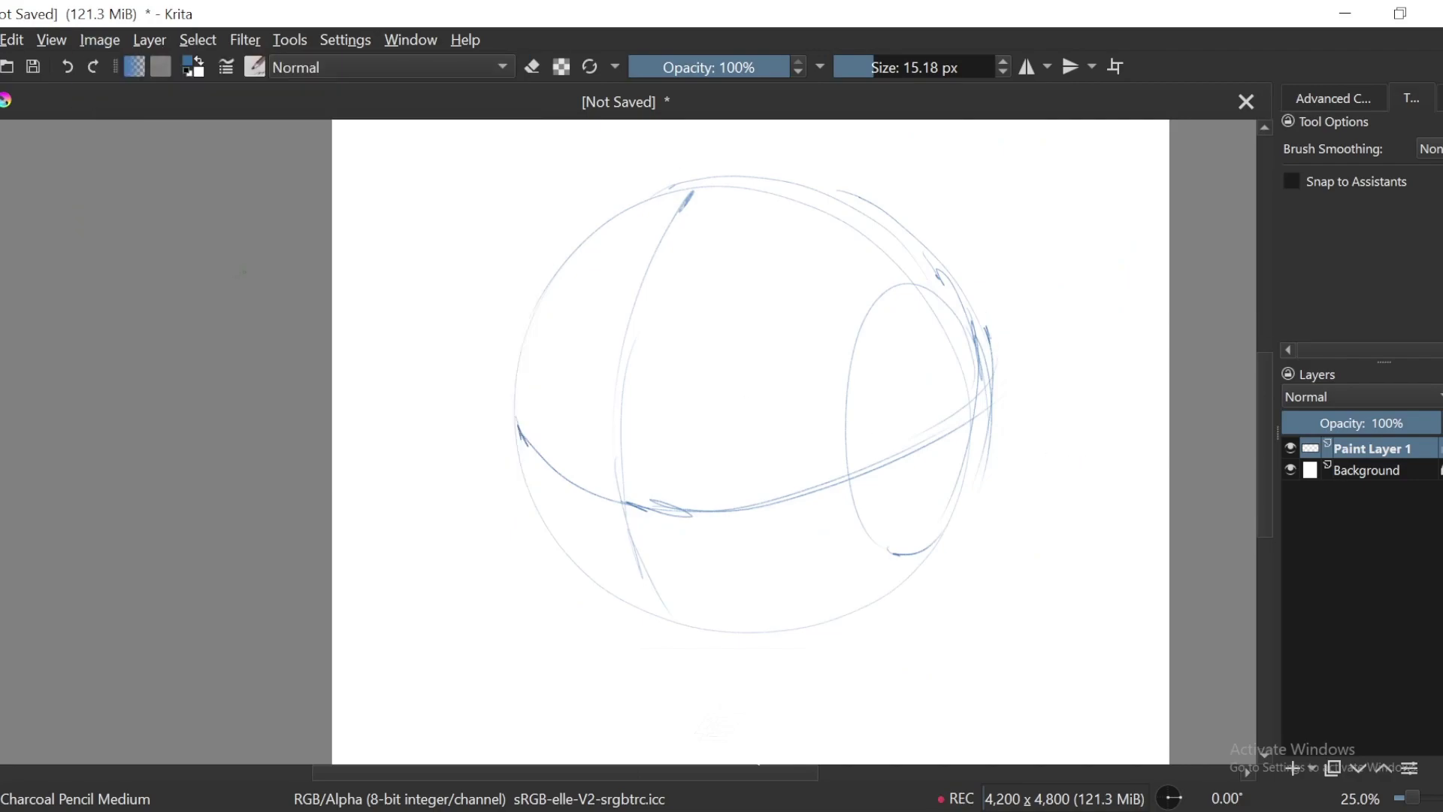
scroll(998, 301, "up", 1)
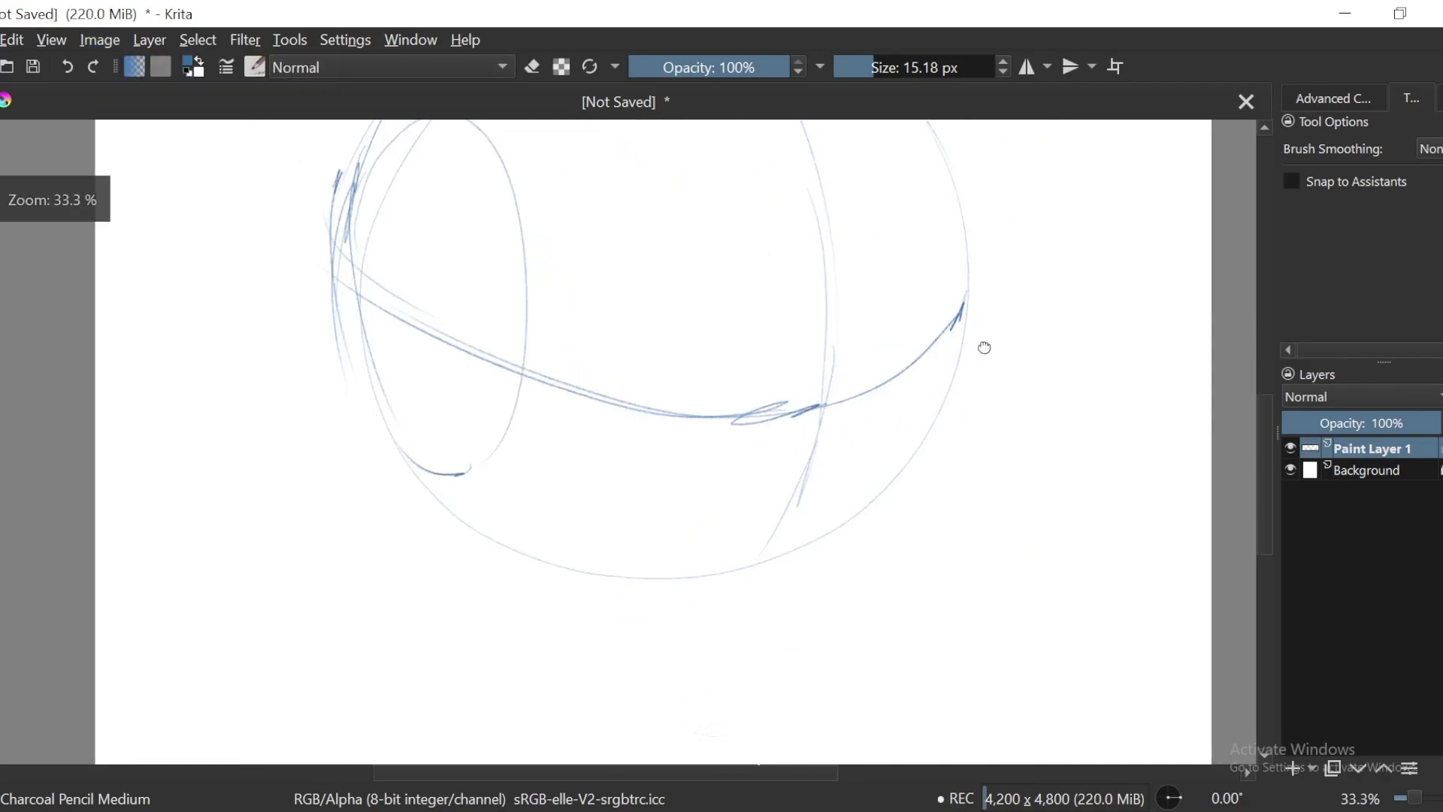
mouse_move(984, 347)
left_mouse_down()
mouse_move(937, 315)
mouse_move(944, 370)
mouse_move(855, 421)
left_mouse_up()
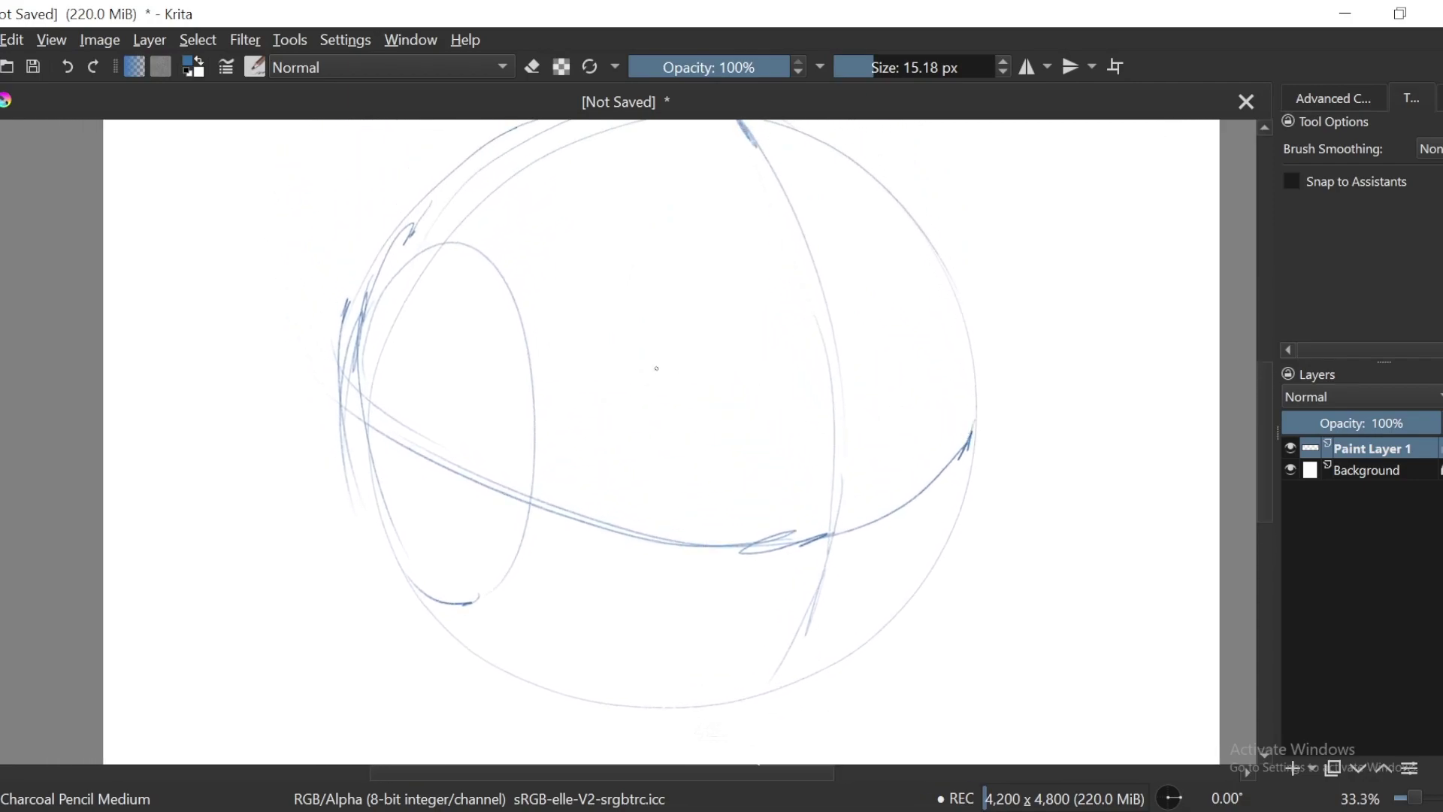
Step: Undo the stray stroke and draw a diagonal curve from above the oval down past the vertical centre line, ending in an upward hook
left_click_drag(626, 355, 646, 369)
key("ctrl+z")
key("ctrl+minus")
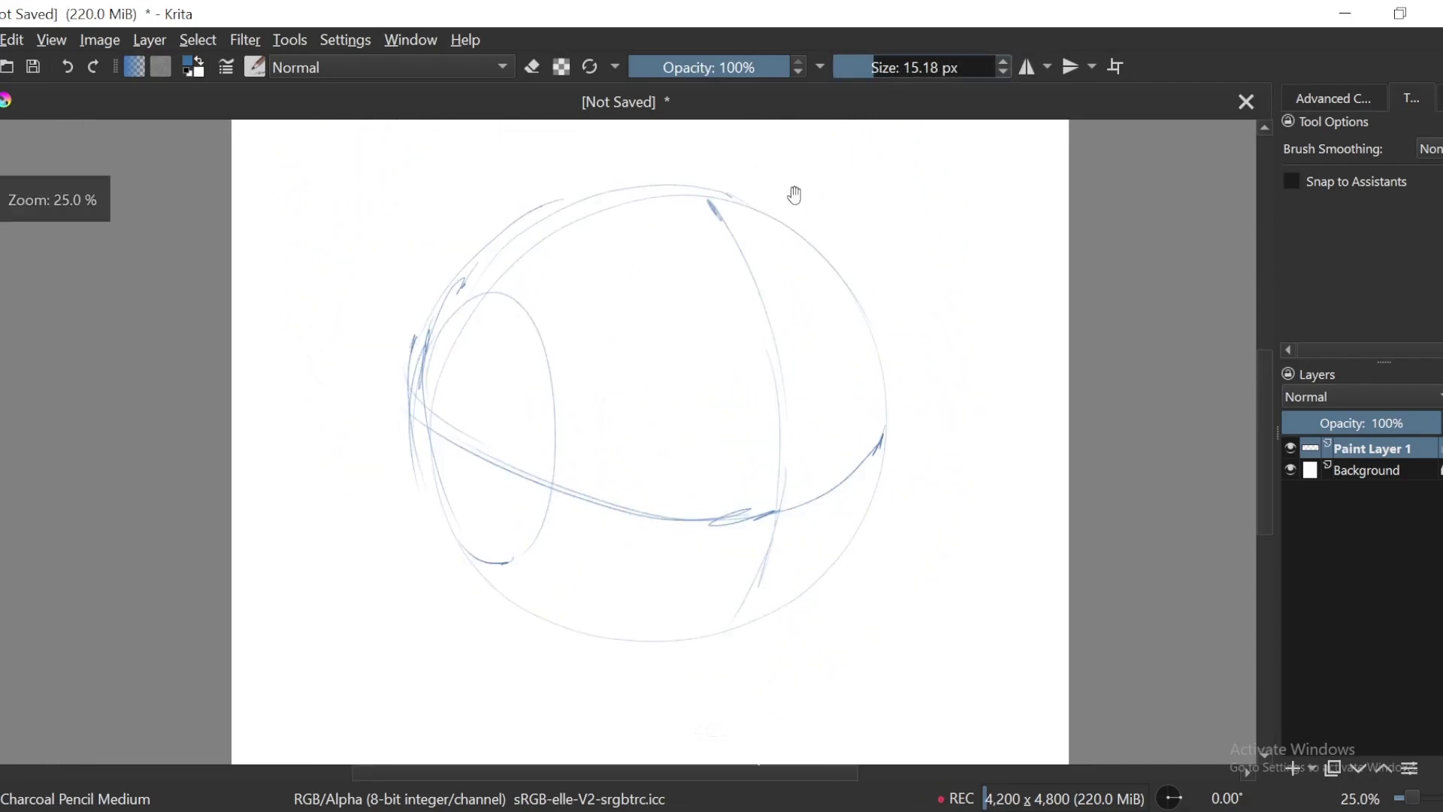
left_click_drag(669, 168, 684, 210)
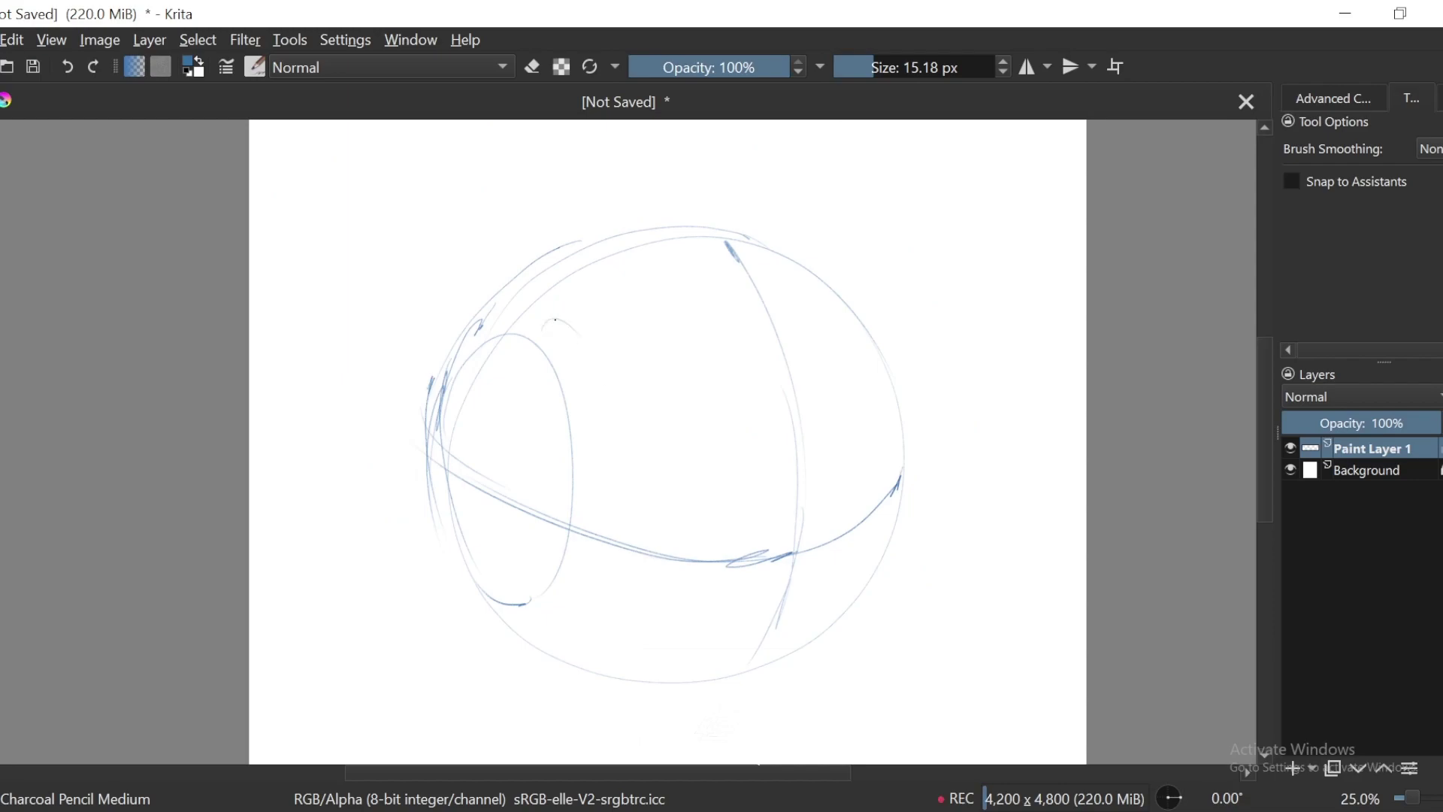
mouse_move(554, 319)
left_mouse_down()
mouse_move(694, 450)
mouse_move(853, 504)
mouse_move(850, 432)
left_mouse_up()
left_click_drag(873, 421, 855, 334)
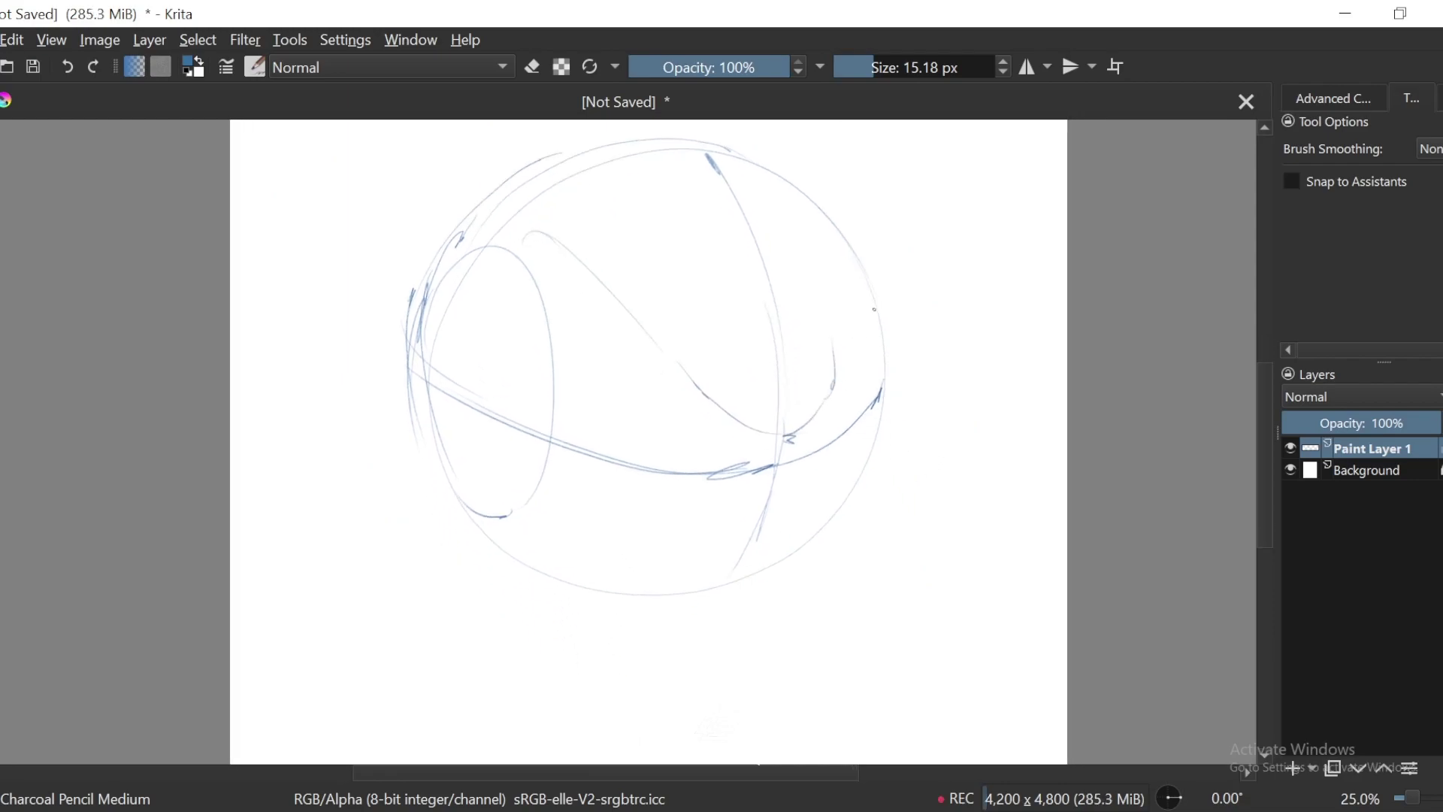
Step: Undo the last hook strokes and sketch a small curl at the diagonal's lower end, sweeping its outer edge into the horizontal guideline
key("ctrl+plus")
key("ctrl+z")
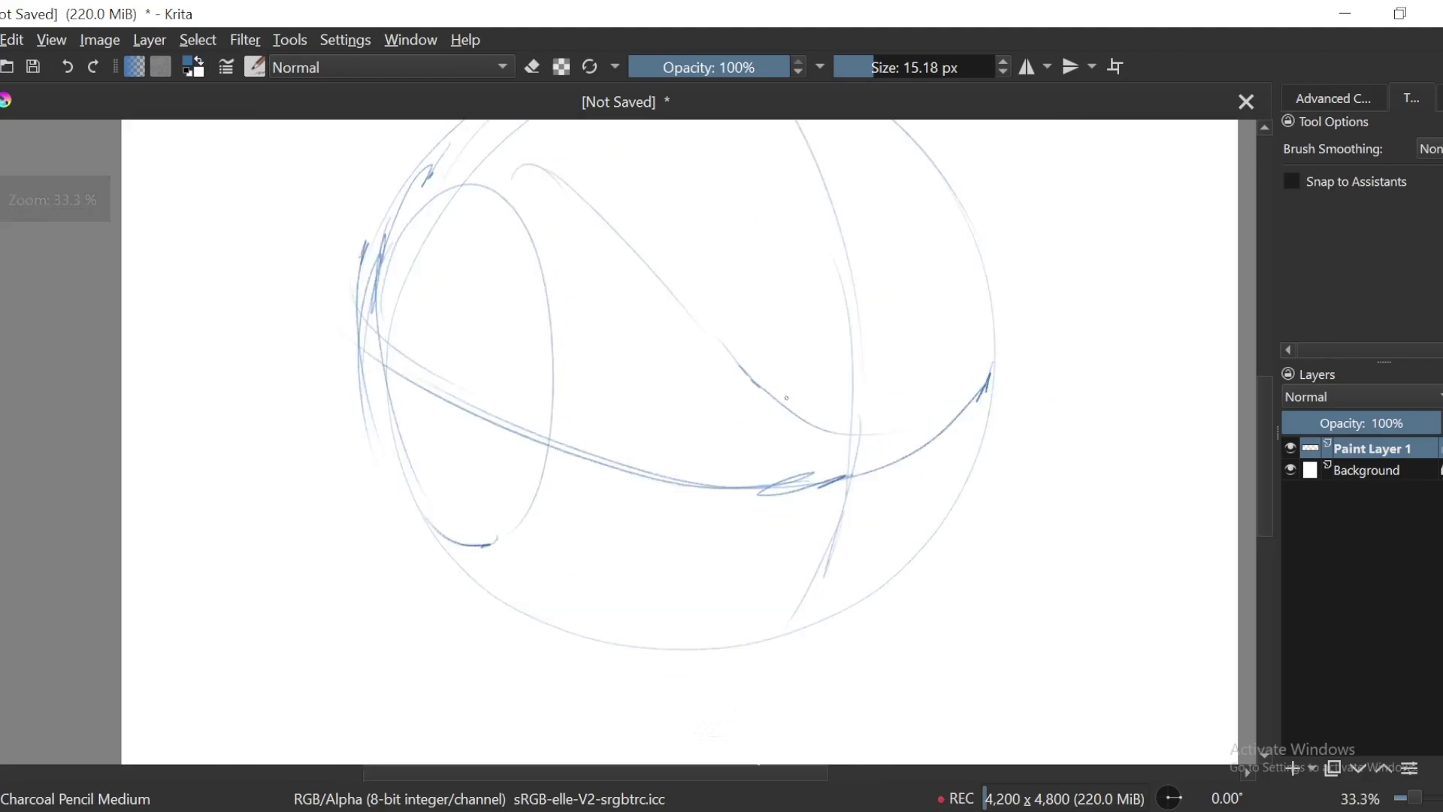
key("ctrl+plus")
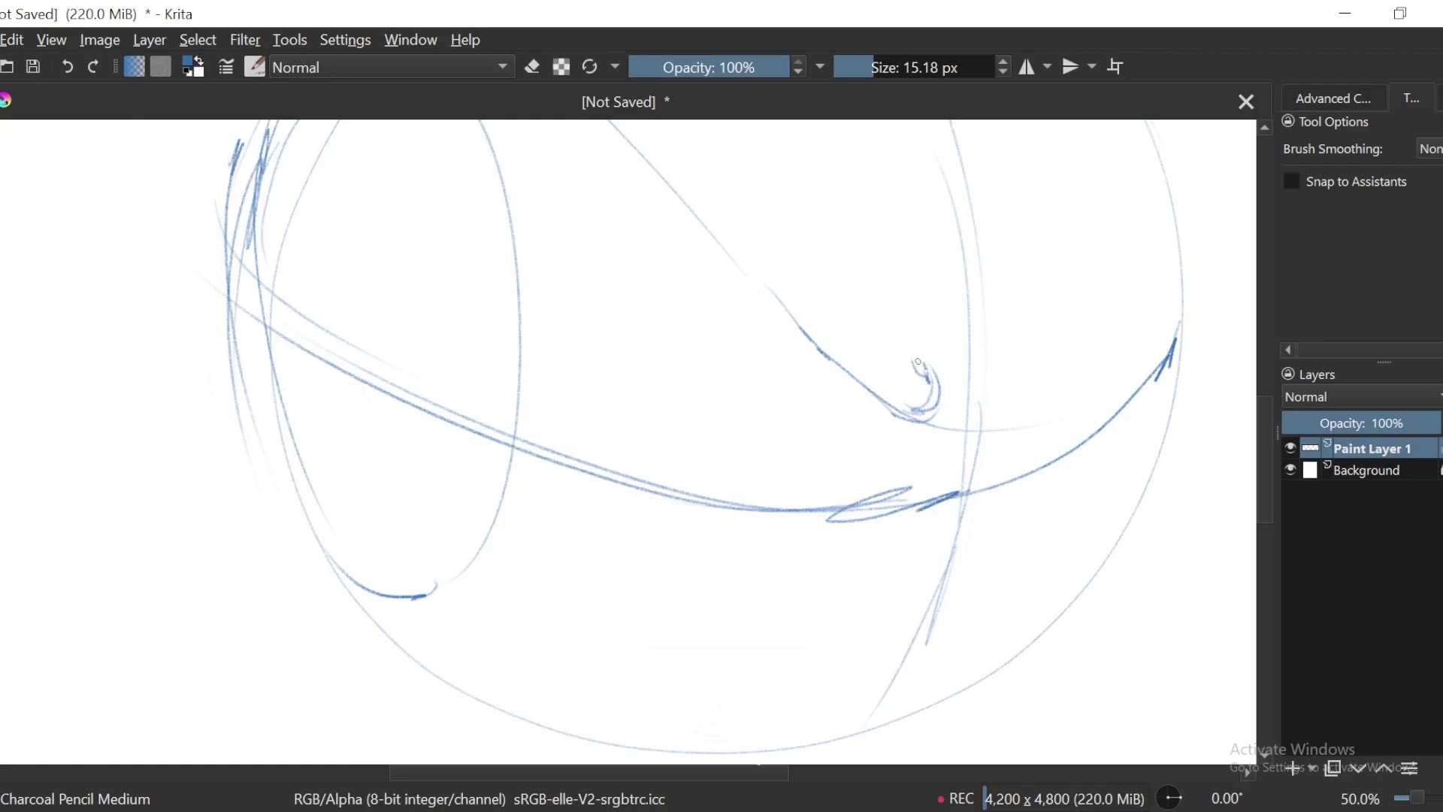
mouse_move(919, 340)
left_mouse_down()
mouse_move(975, 384)
mouse_move(947, 472)
left_mouse_up()
left_click_drag(979, 421, 870, 492)
key("ctrl+minus")
key("ctrl+minus")
Step: Complete the curl as a closed spiral with a small inner coil
left_click_drag(850, 409, 922, 429)
key("ctrl+plus")
key("ctrl+plus")
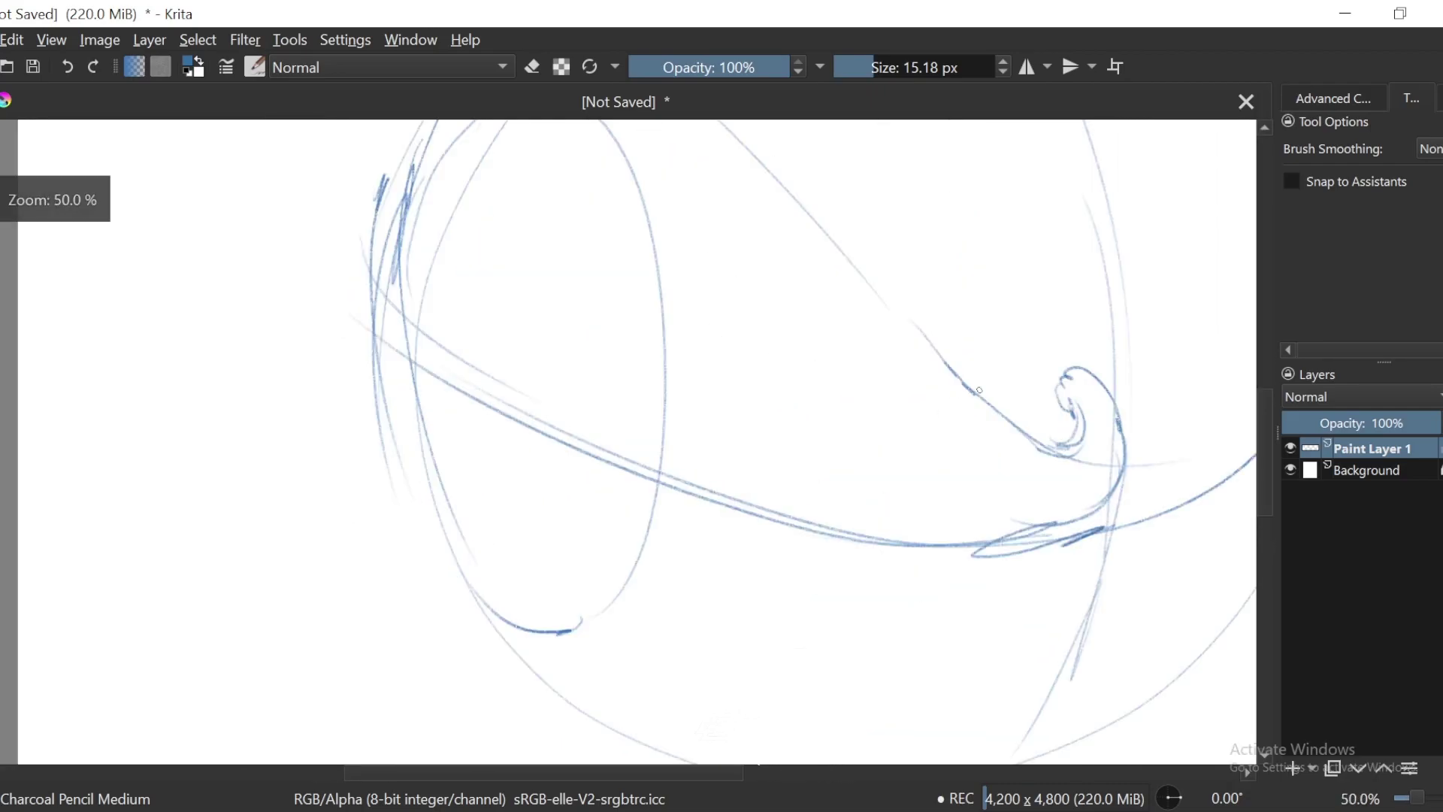
mouse_move(1082, 368)
left_mouse_down()
mouse_move(1033, 424)
mouse_move(1060, 438)
mouse_move(1032, 422)
mouse_move(1065, 368)
left_mouse_up()
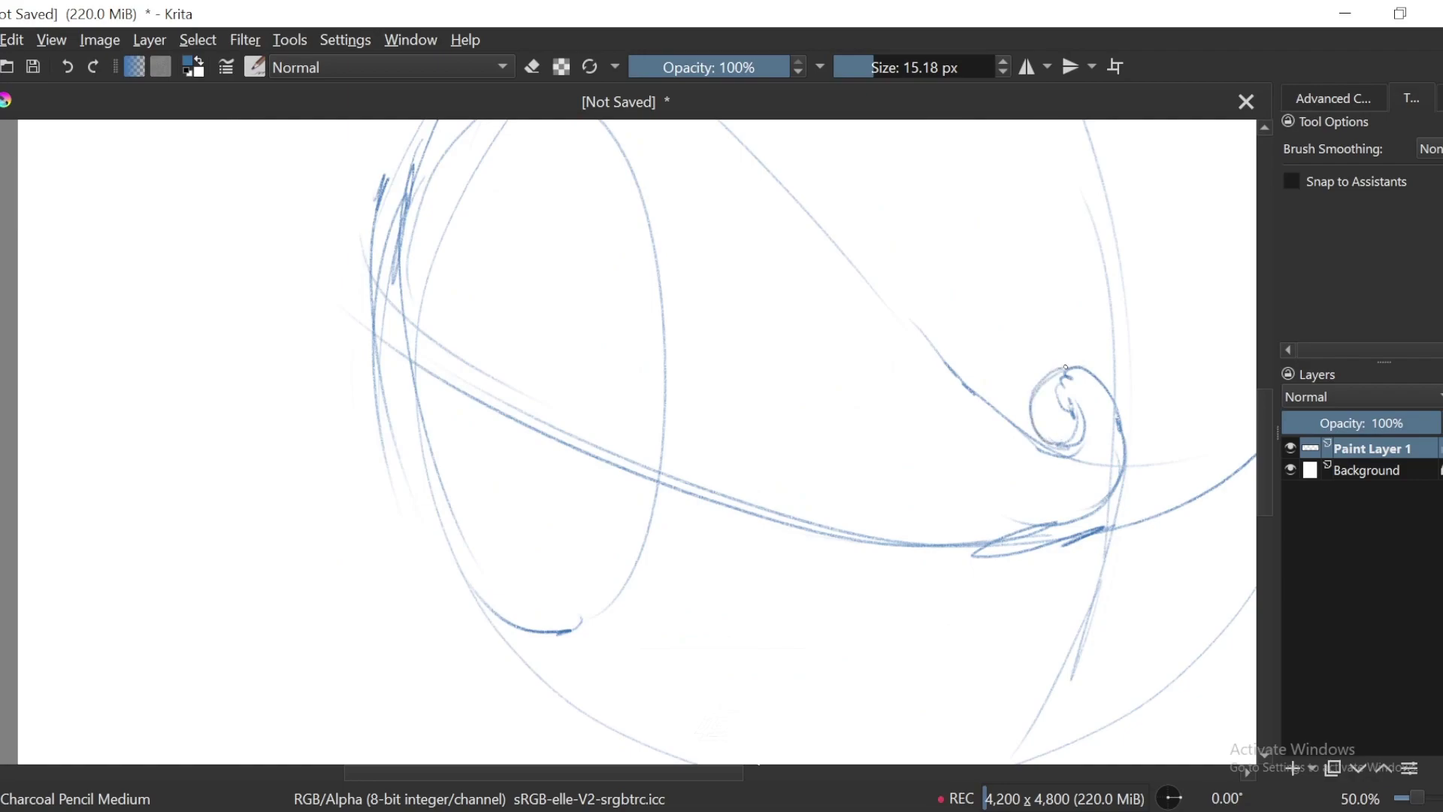
mouse_move(1066, 418)
left_mouse_down()
mouse_move(1074, 406)
mouse_move(1048, 444)
left_mouse_up()
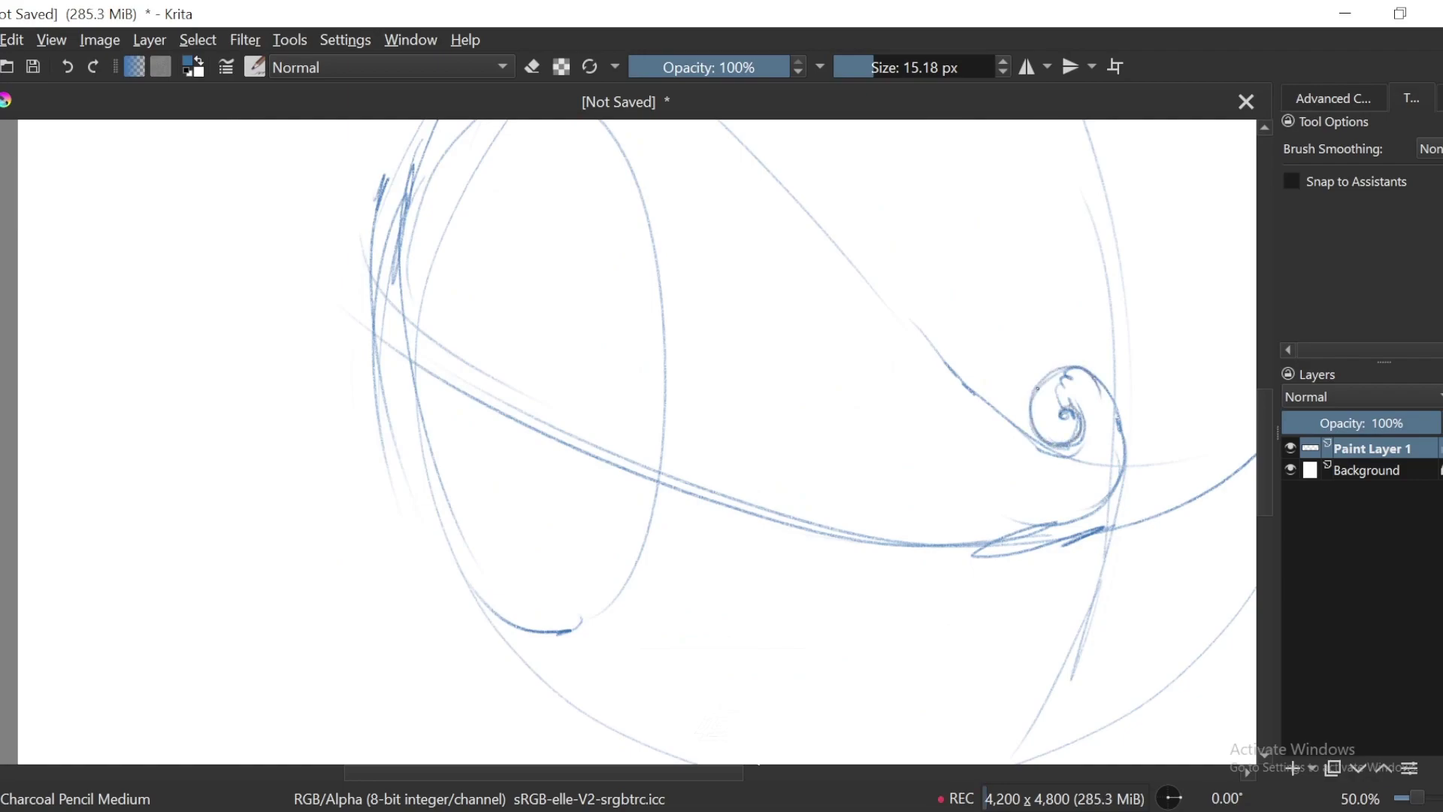
Step: Arch the diagonal curve's upper end and draw a rounded lobe over the top of the side oval
key("ctrl+minus")
left_click_drag(810, 159, 840, 193)
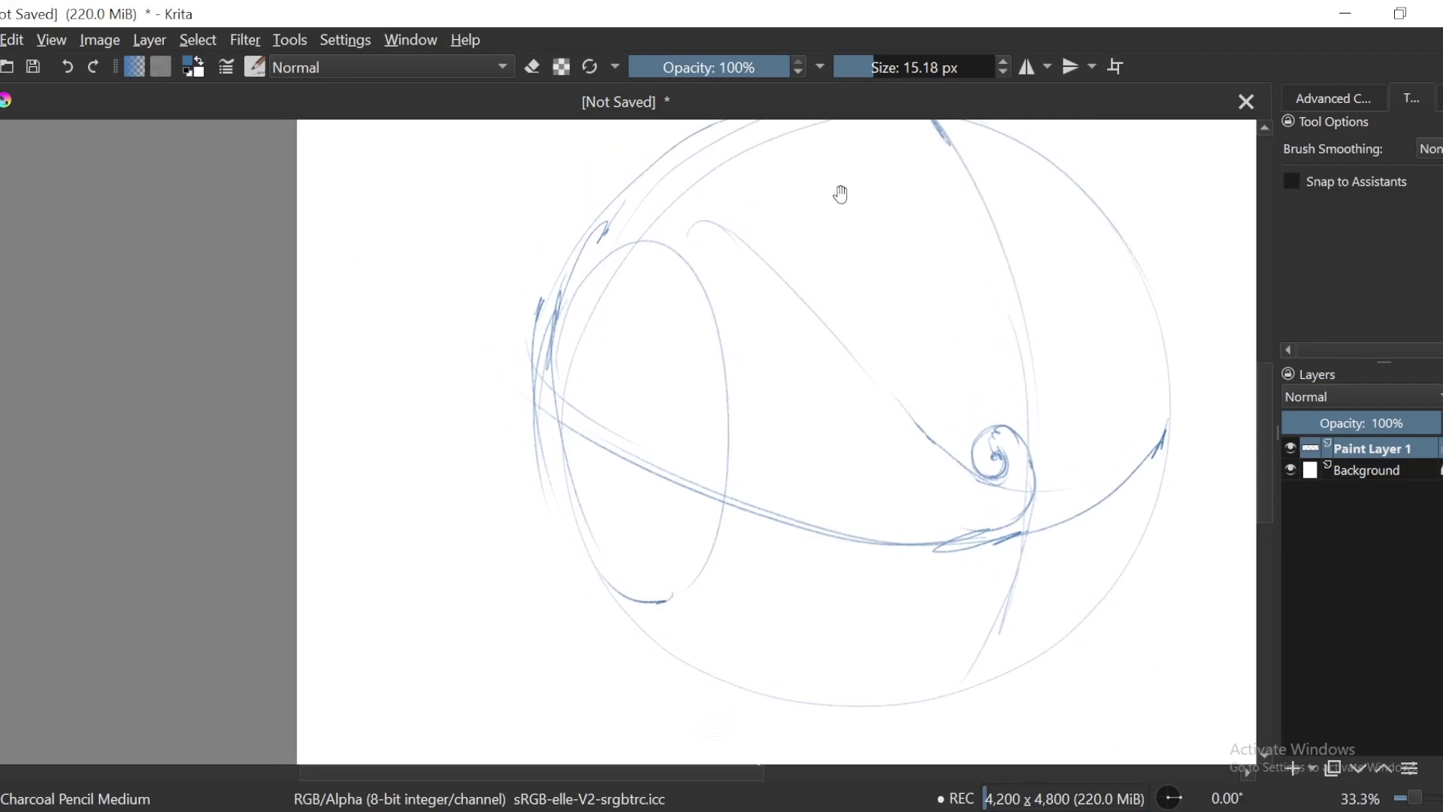
mouse_move(836, 333)
left_mouse_down()
mouse_move(675, 264)
mouse_move(630, 428)
left_mouse_up()
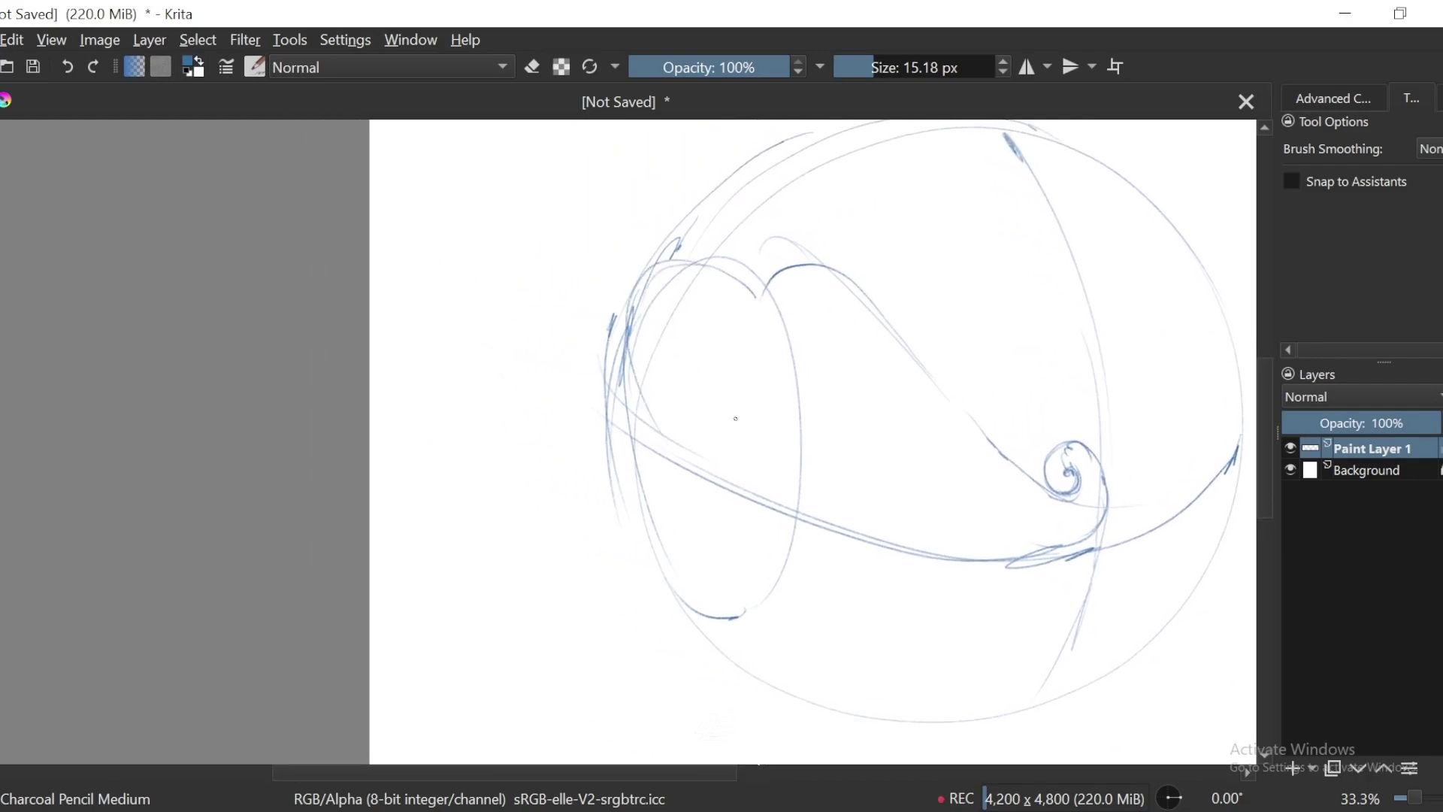
left_click_drag(639, 259, 711, 478)
left_click_drag(628, 323, 752, 292)
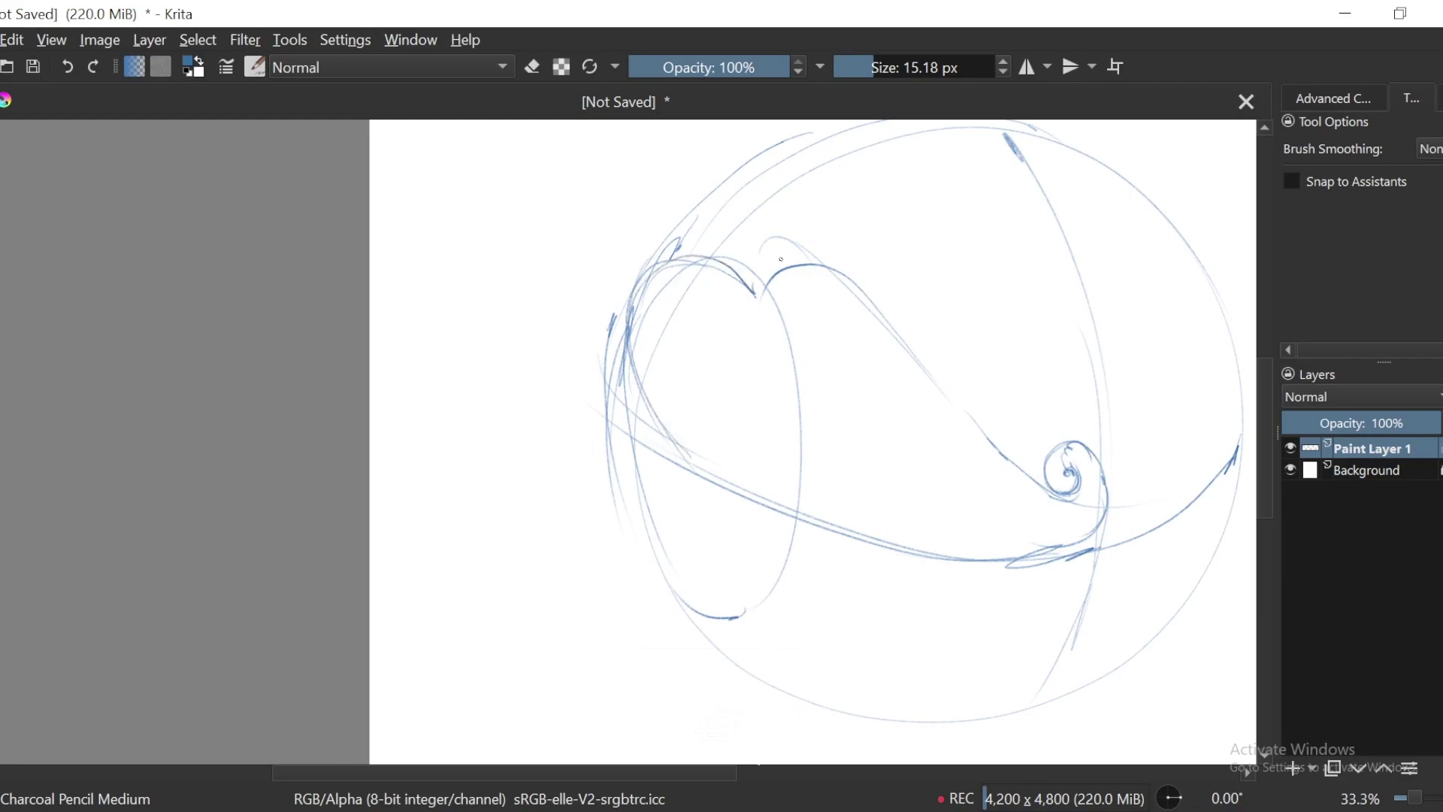
Step: Draw a second, lower diagonal curve with an arched start inside the side oval, running down to the base of the spiral
key("ctrl+minus")
key("ctrl+plus")
mouse_move(743, 372)
left_mouse_down()
mouse_move(847, 452)
mouse_move(1106, 480)
mouse_move(1044, 479)
mouse_move(1038, 542)
mouse_move(1053, 555)
mouse_move(1006, 547)
left_mouse_up()
mouse_move(744, 381)
left_mouse_down()
mouse_move(684, 392)
mouse_move(746, 383)
mouse_move(853, 550)
left_mouse_up()
key("6")
left_click_drag(807, 483, 936, 636)
left_click_drag(890, 586, 1011, 657)
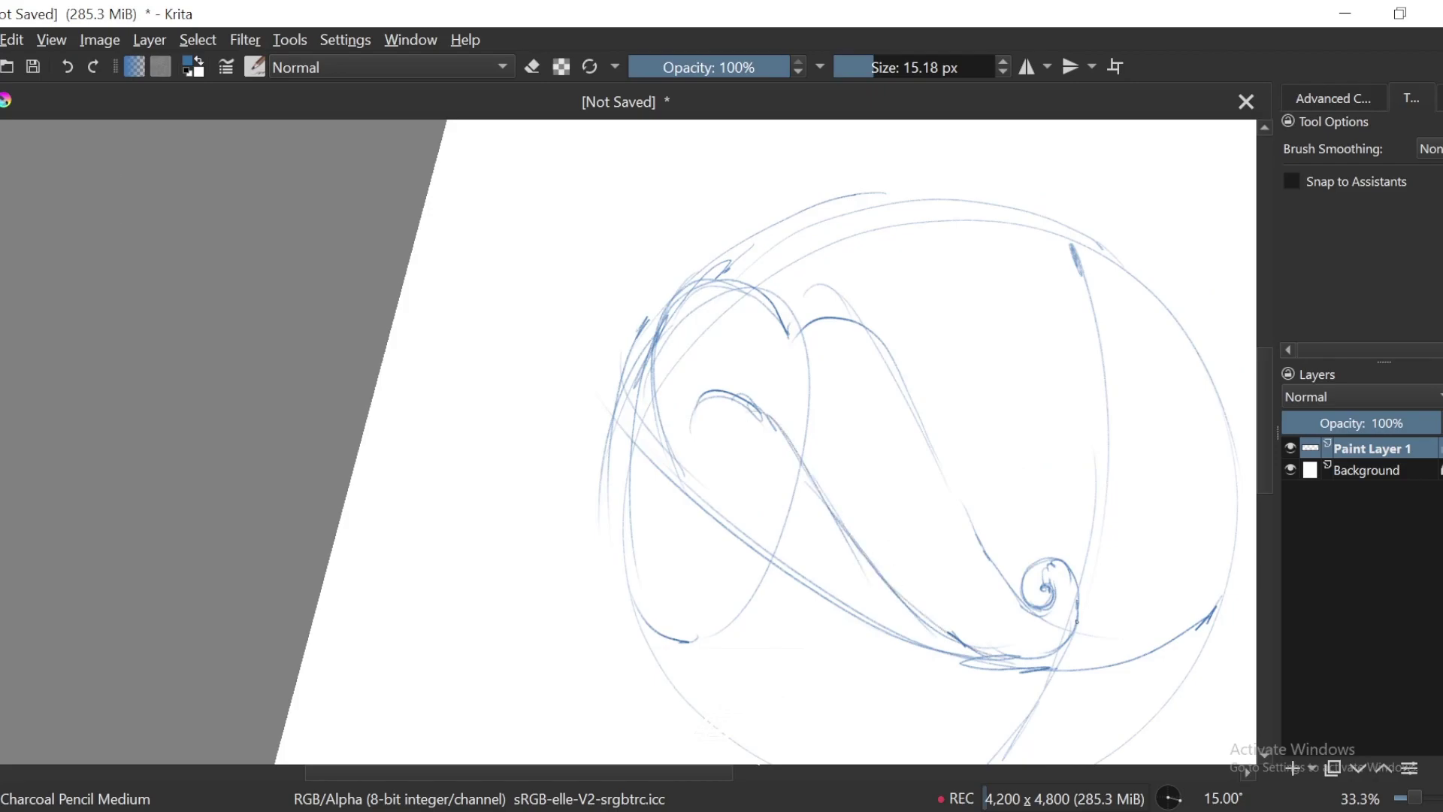
Step: Add short curved strokes hanging from the lower diagonal's arched start down toward the horizontal guideline
key("ctrl+minus")
key("4")
key("ctrl+plus")
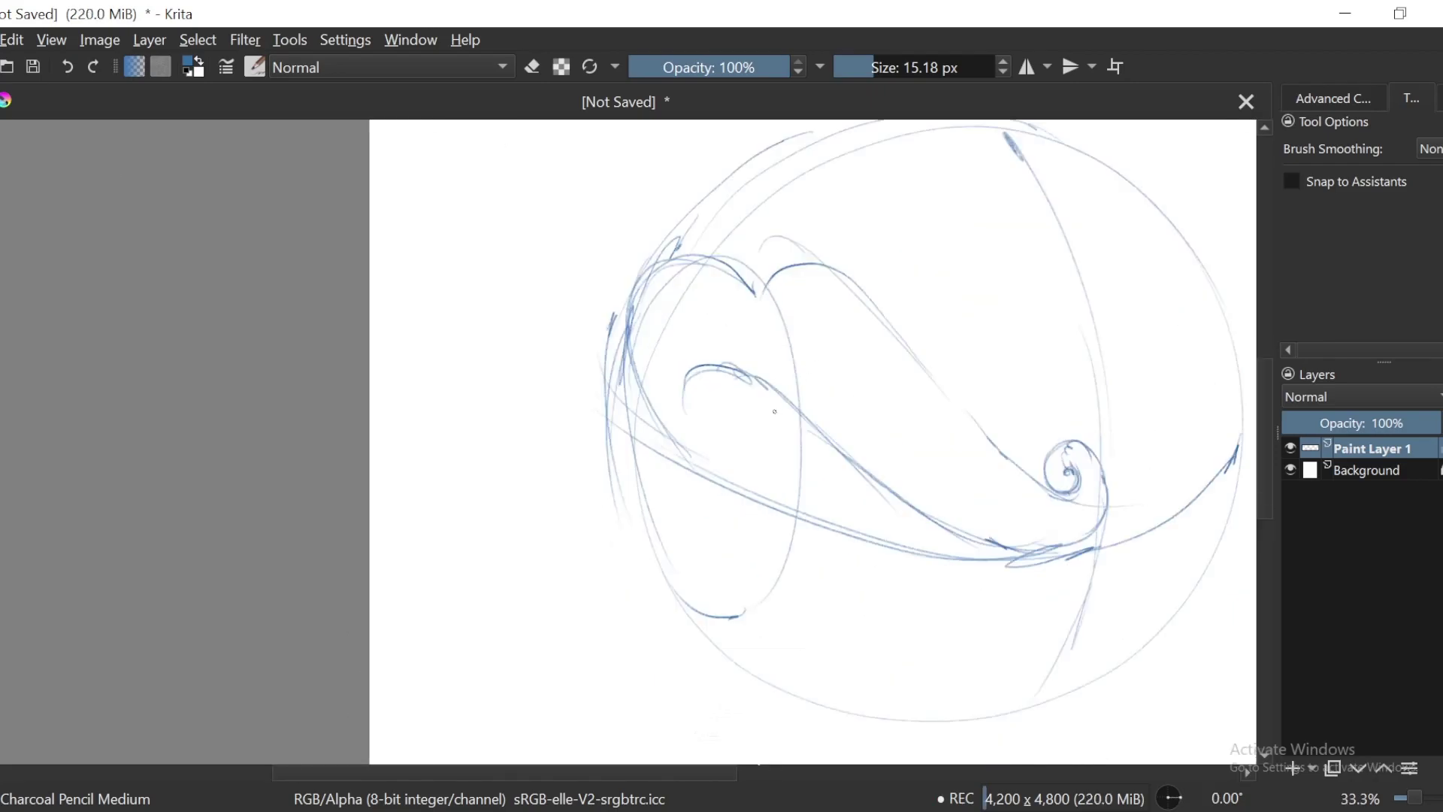
key("plus")
left_click_drag(808, 346, 813, 504)
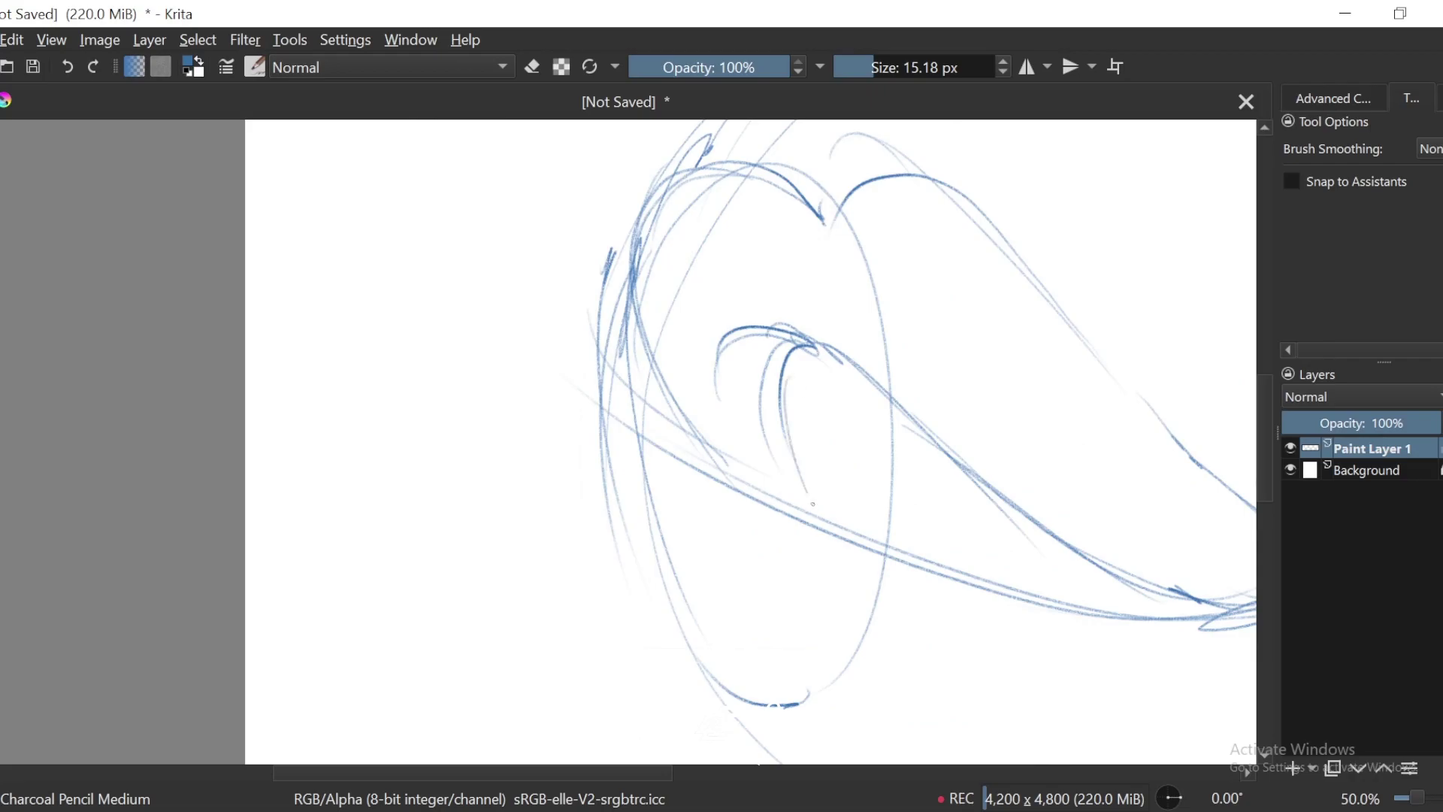
mouse_move(709, 430)
left_mouse_down()
mouse_move(780, 527)
mouse_move(820, 539)
left_mouse_up()
Step: Reinforce the upper diagonal curve from its arched start down toward the spiral
key("minus")
key("minus")
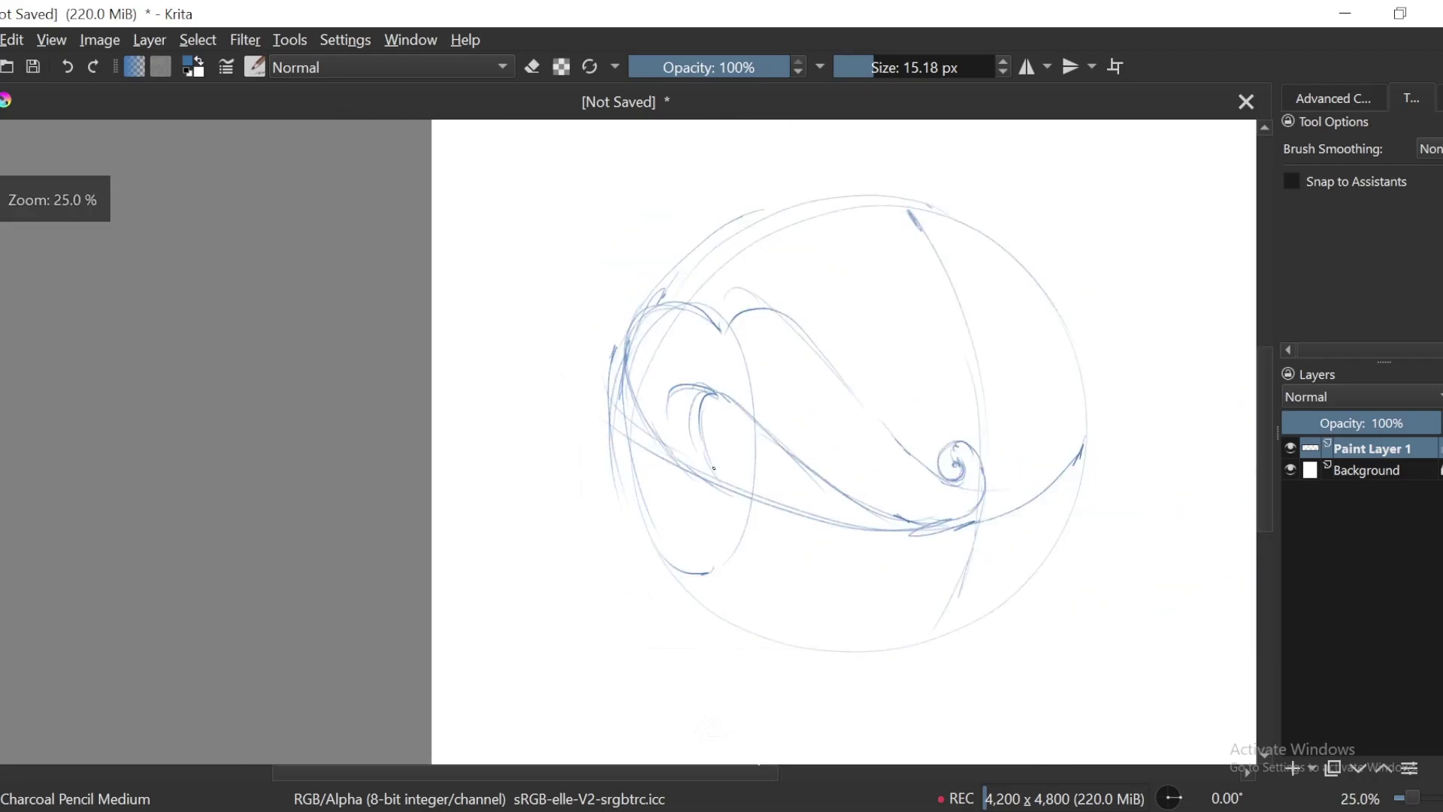
key("5")
mouse_move(1117, 394)
left_mouse_down()
mouse_move(901, 409)
mouse_move(924, 436)
left_mouse_up()
key("plus")
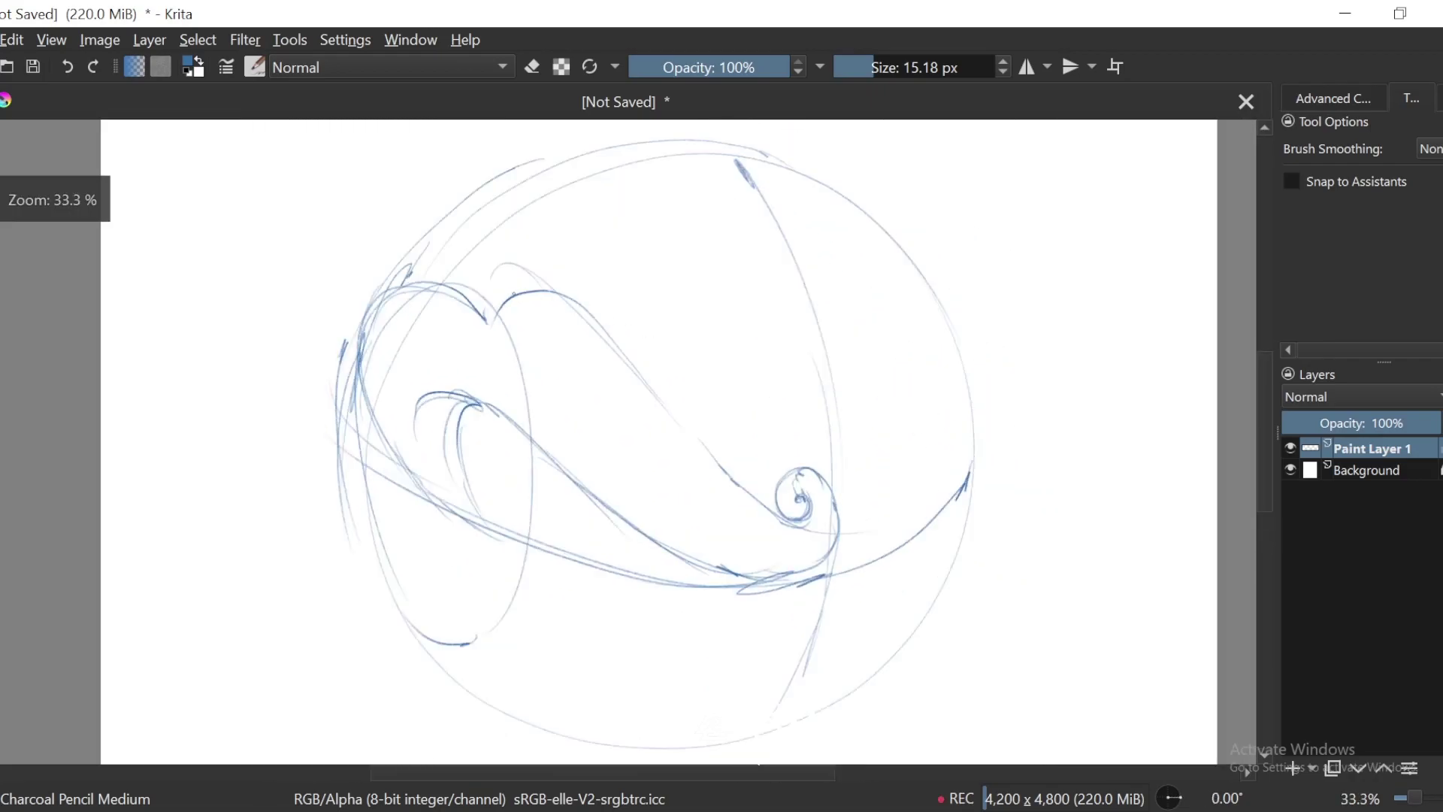
left_click_drag(536, 293, 645, 370)
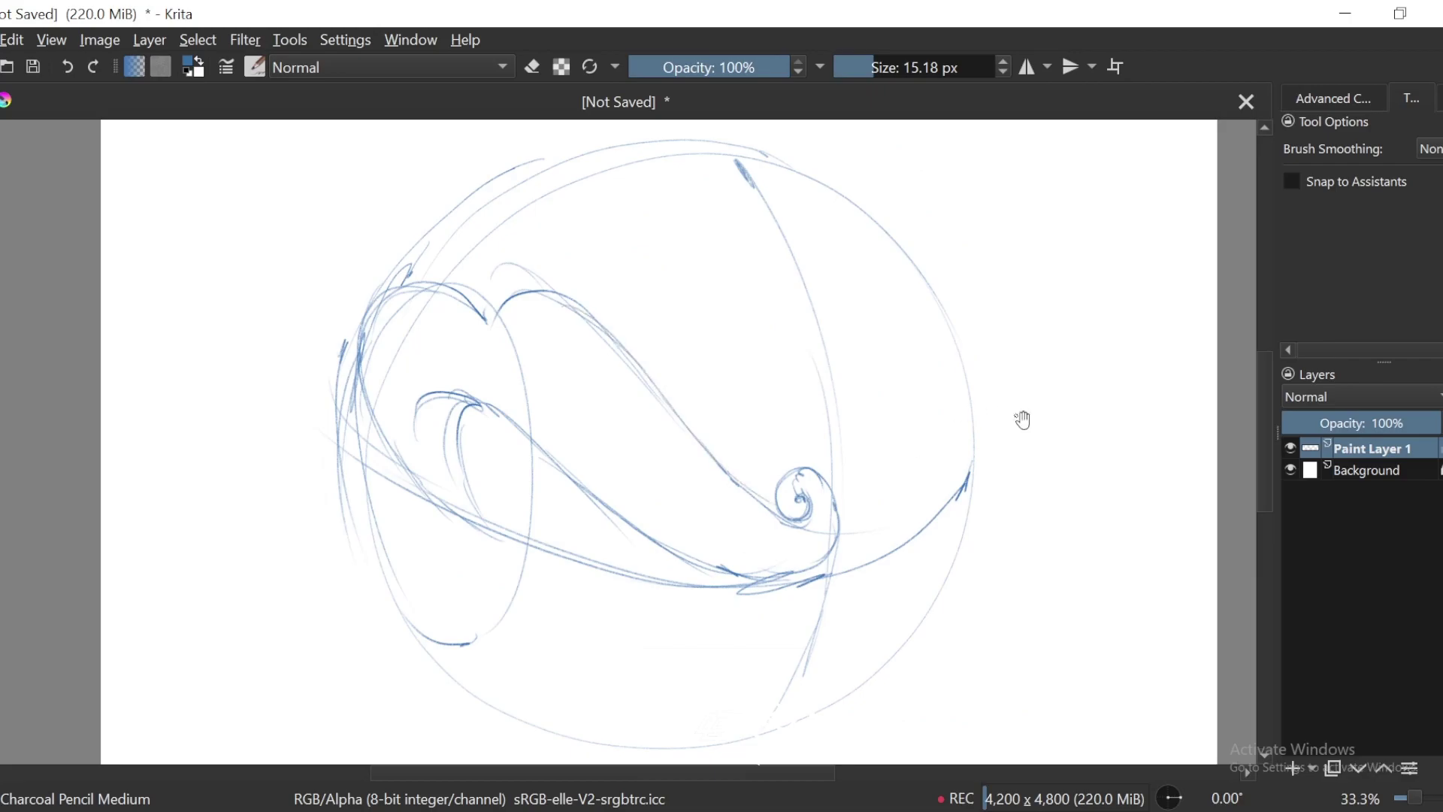
Step: Draw a second curl beside the spiral, on the other side of the curved vertical guideline
left_click_drag(1024, 411, 899, 468)
scroll(744, 458, "up", 1)
mouse_move(732, 450)
left_mouse_down()
mouse_move(714, 519)
mouse_move(727, 541)
left_mouse_up()
mouse_move(725, 438)
left_mouse_down()
mouse_move(768, 440)
mouse_move(778, 461)
mouse_move(717, 521)
mouse_move(762, 542)
left_mouse_up()
left_click_drag(855, 413, 821, 440)
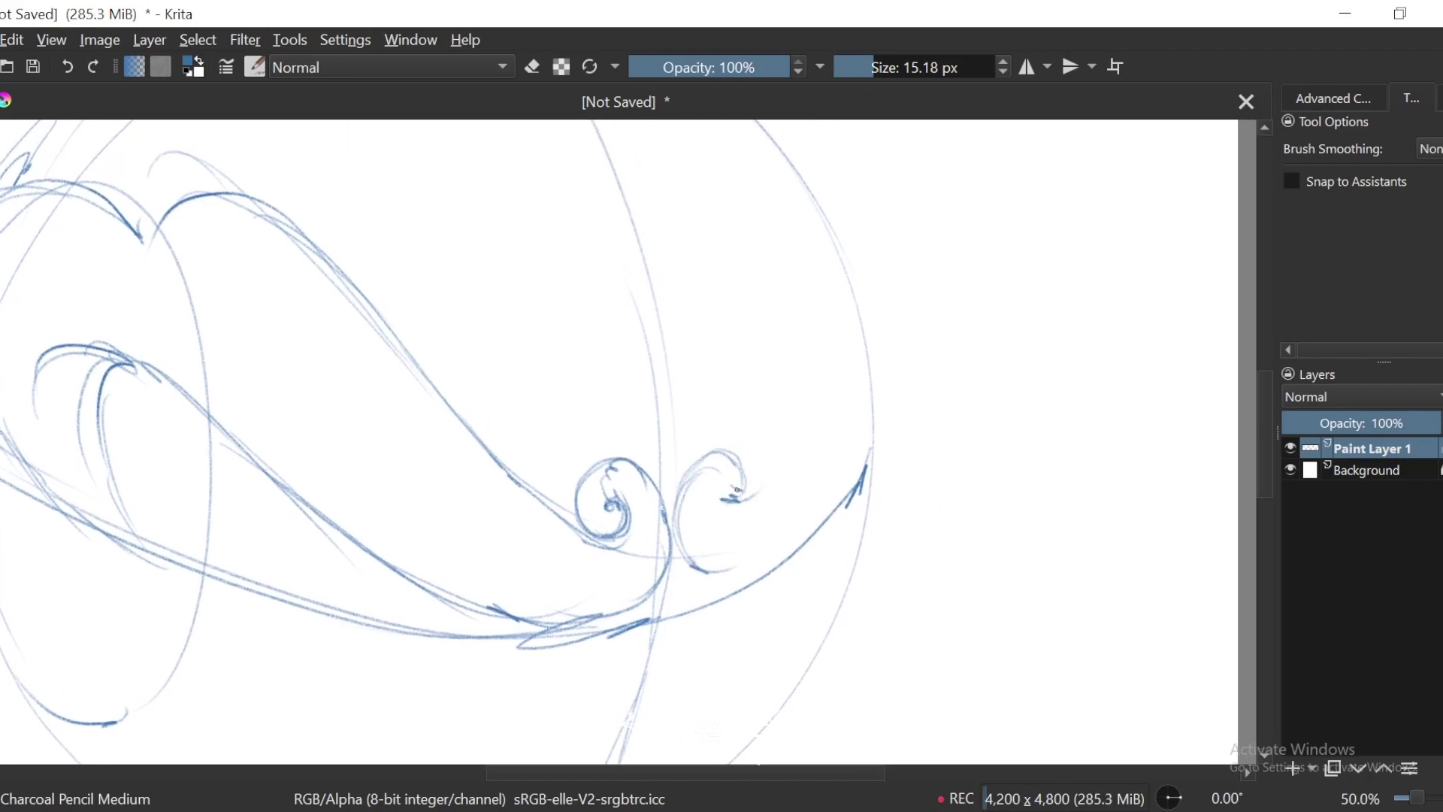
Step: Extend the second curl outward with a wavy upper edge ending in a rounded tip that crosses the circle's outline
mouse_move(762, 465)
left_mouse_down()
mouse_move(778, 382)
mouse_move(766, 419)
mouse_move(822, 384)
mouse_move(841, 292)
mouse_move(860, 313)
mouse_move(839, 298)
mouse_move(831, 331)
left_mouse_up()
key("ctrl+minus")
key("ctrl+plus")
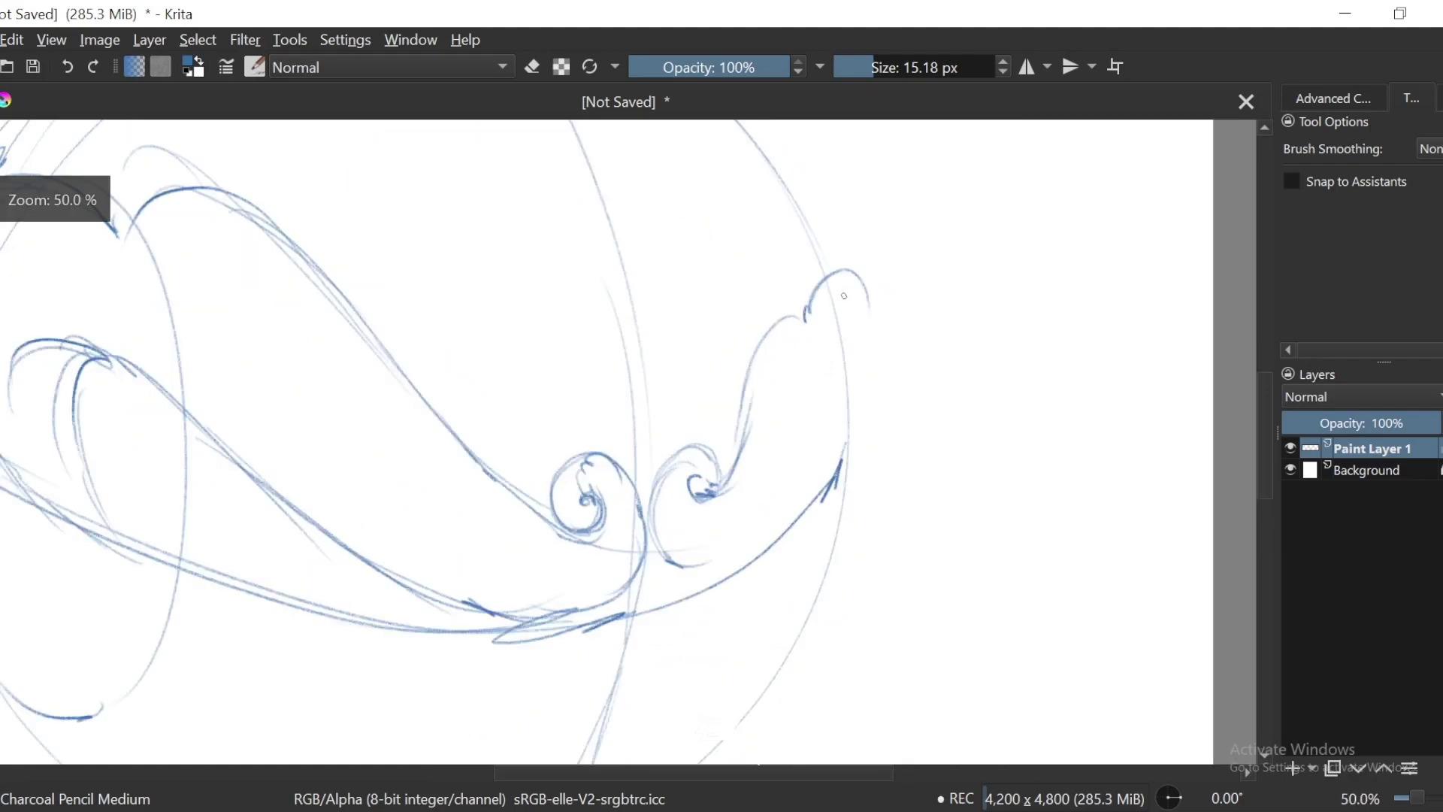
left_click_drag(863, 284, 873, 325)
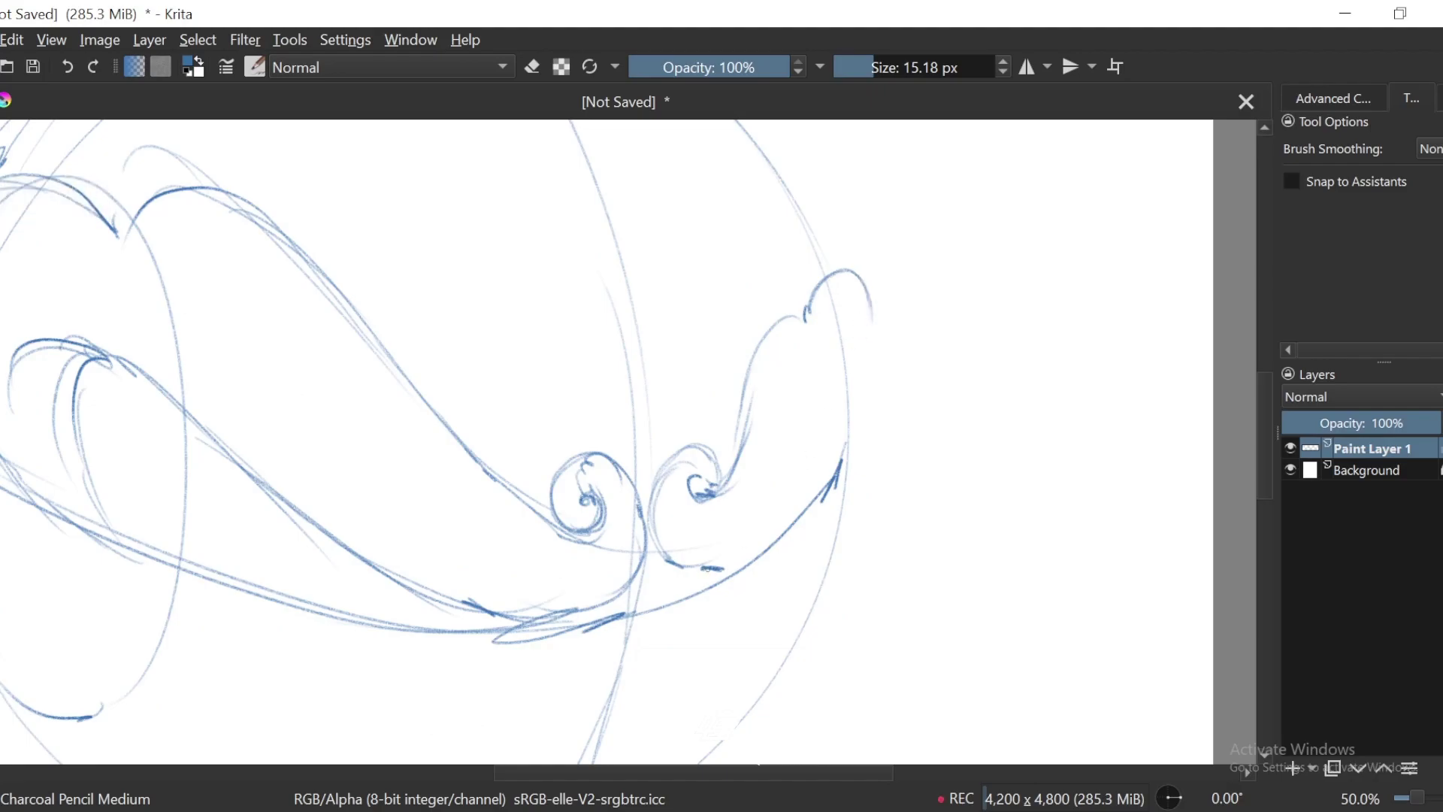
Step: Draw the lower edge of the second curl's form, sweeping from its base up toward the rounded tip
left_click_drag(715, 567, 791, 474)
left_click_drag(768, 532, 846, 365)
left_click_drag(811, 444, 867, 344)
key("ctrl+minus")
key("ctrl+minus")
key("ctrl+minus")
key("ctrl+minus")
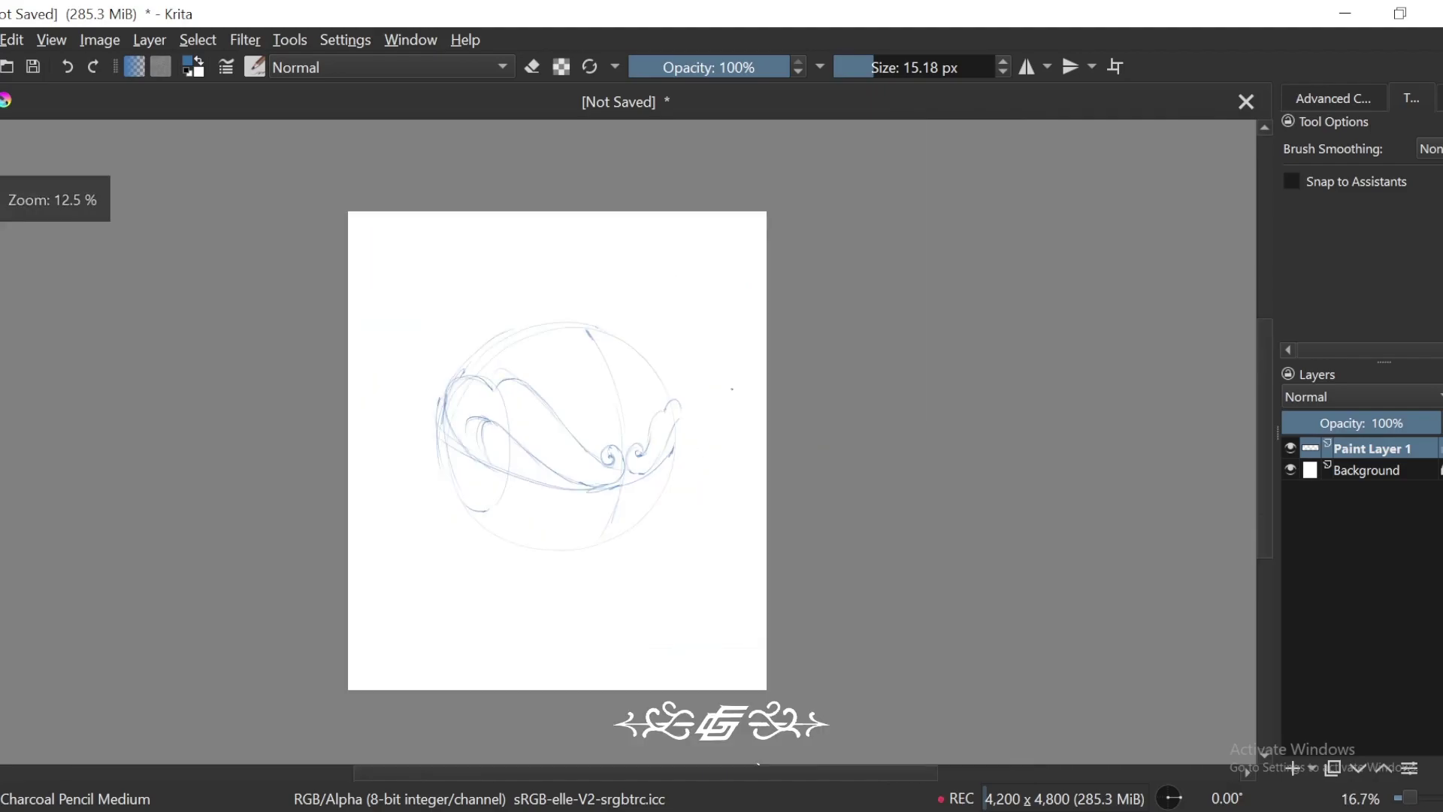
Step: Round out the second curl's base and reinforce its lower edge up toward the tip
key("plus")
key("plus")
key("plus")
key("plus")
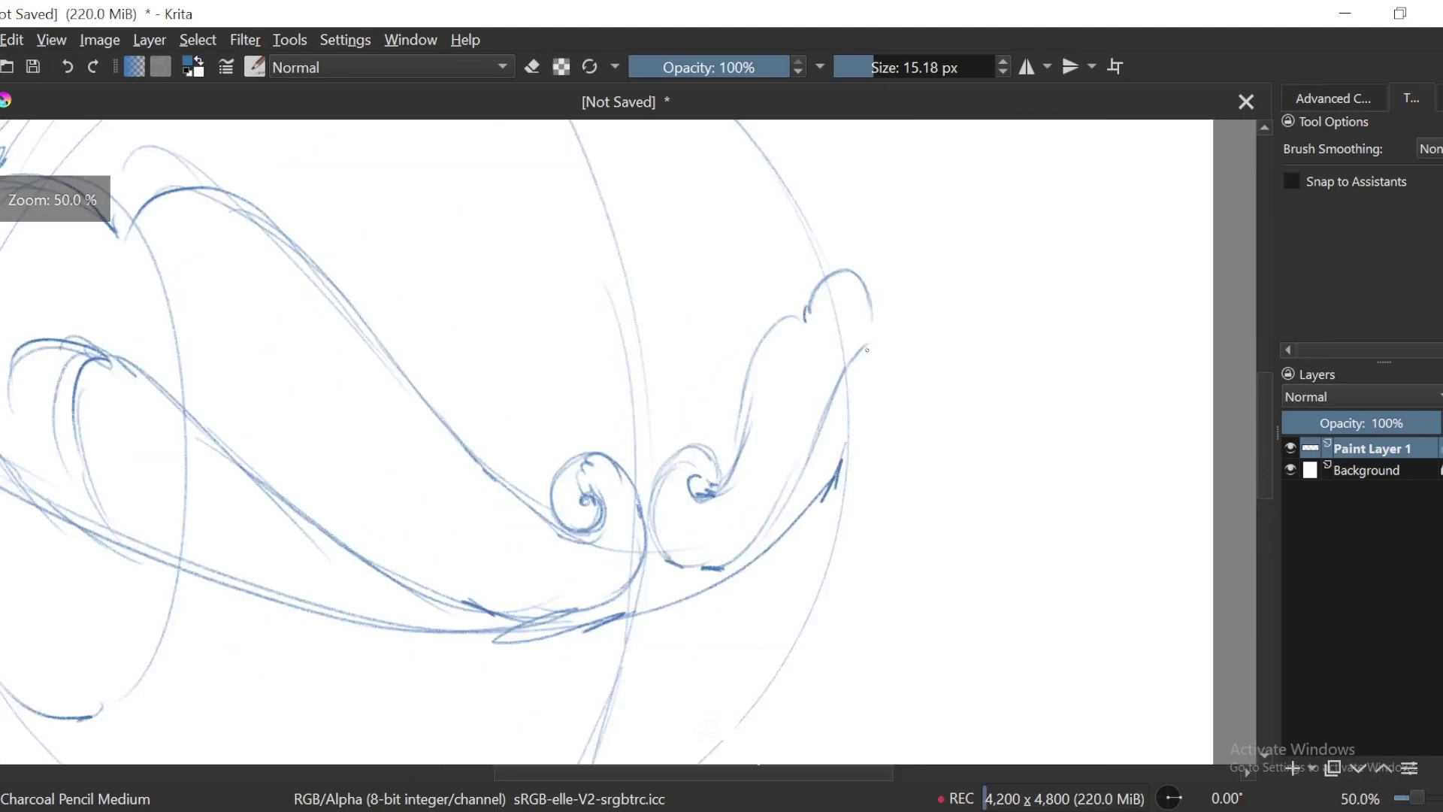
key("minus")
left_click_drag(814, 541, 895, 388)
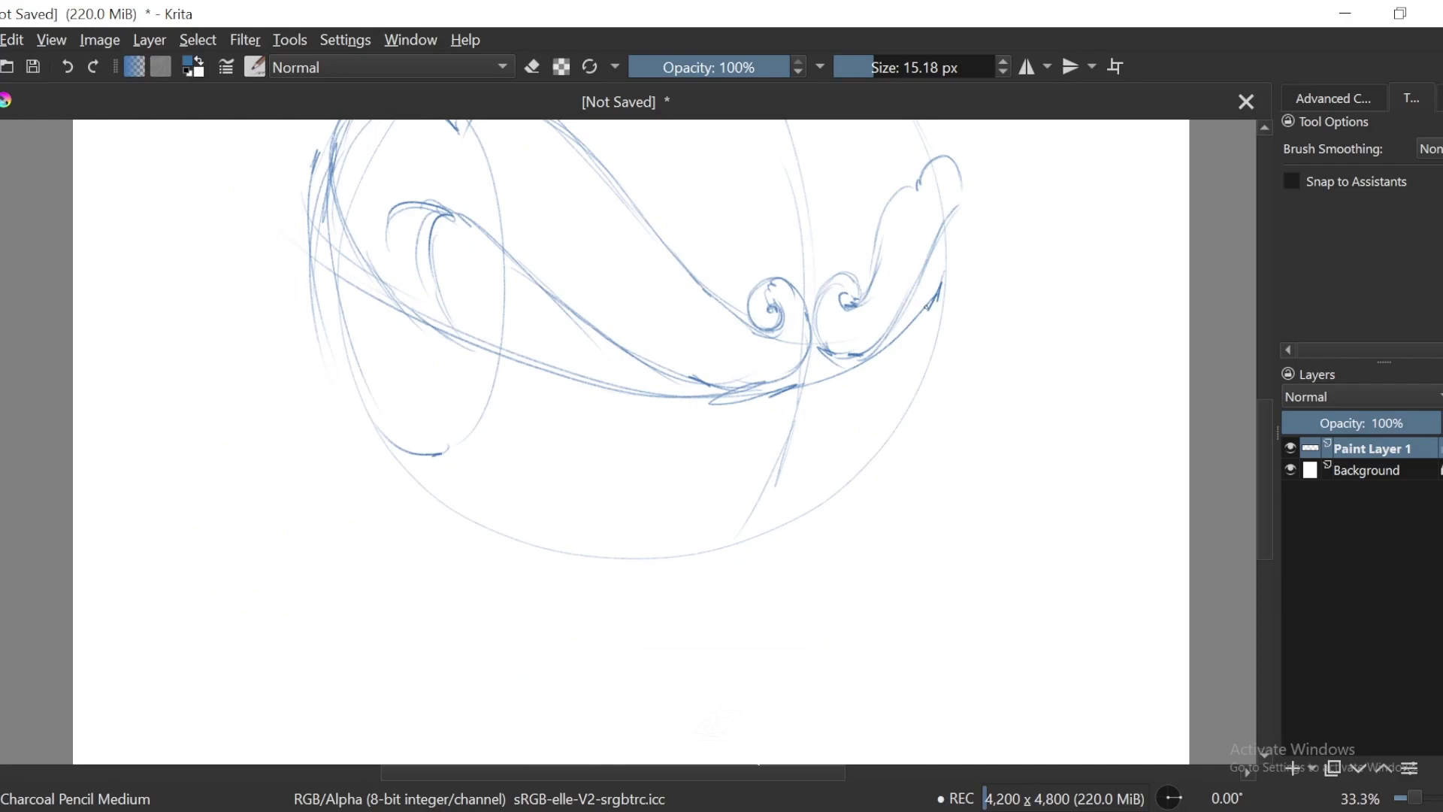
left_click_drag(900, 356, 934, 354)
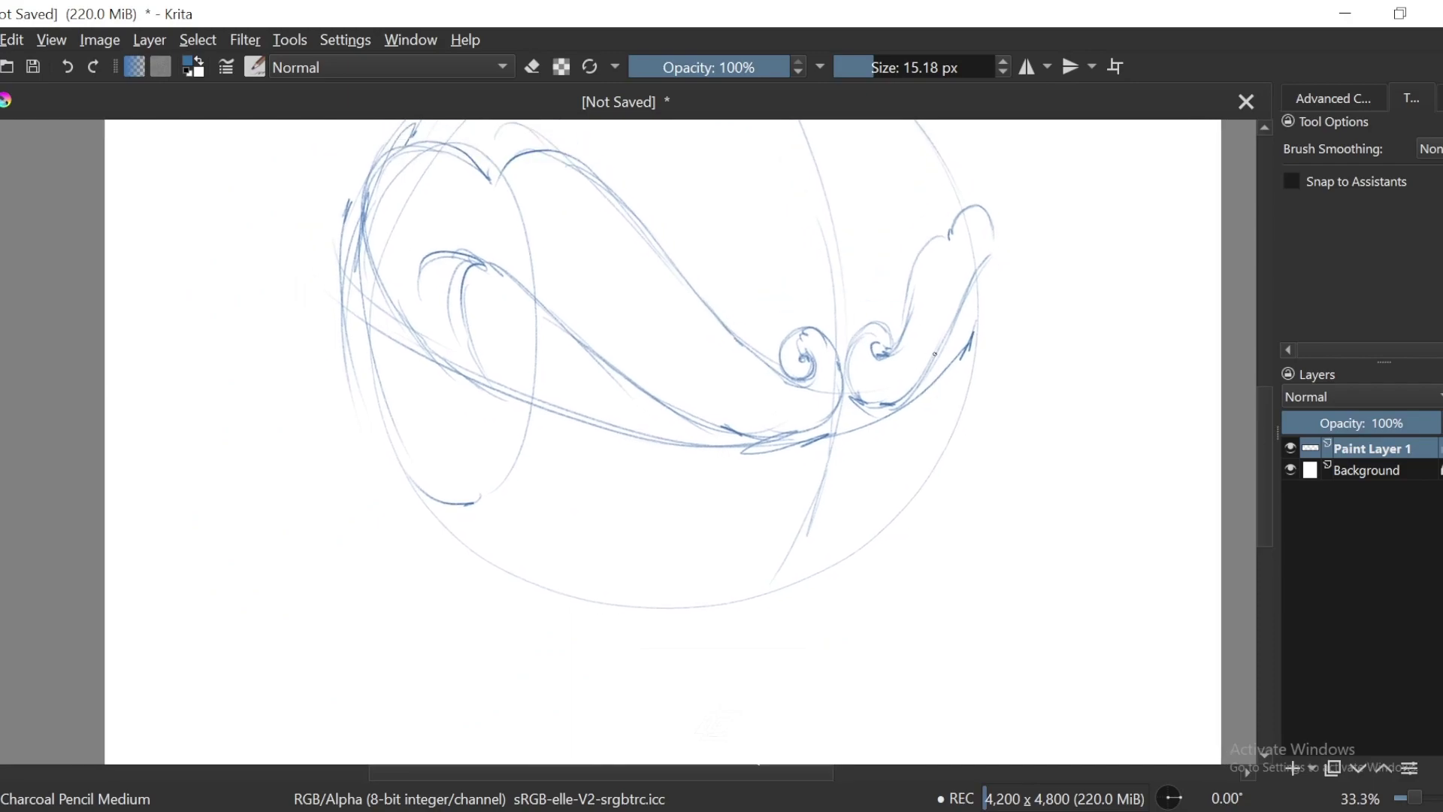
Step: Darken the curved stroke hanging from the lower diagonal's arched start and add a short mark beside it
key("plus")
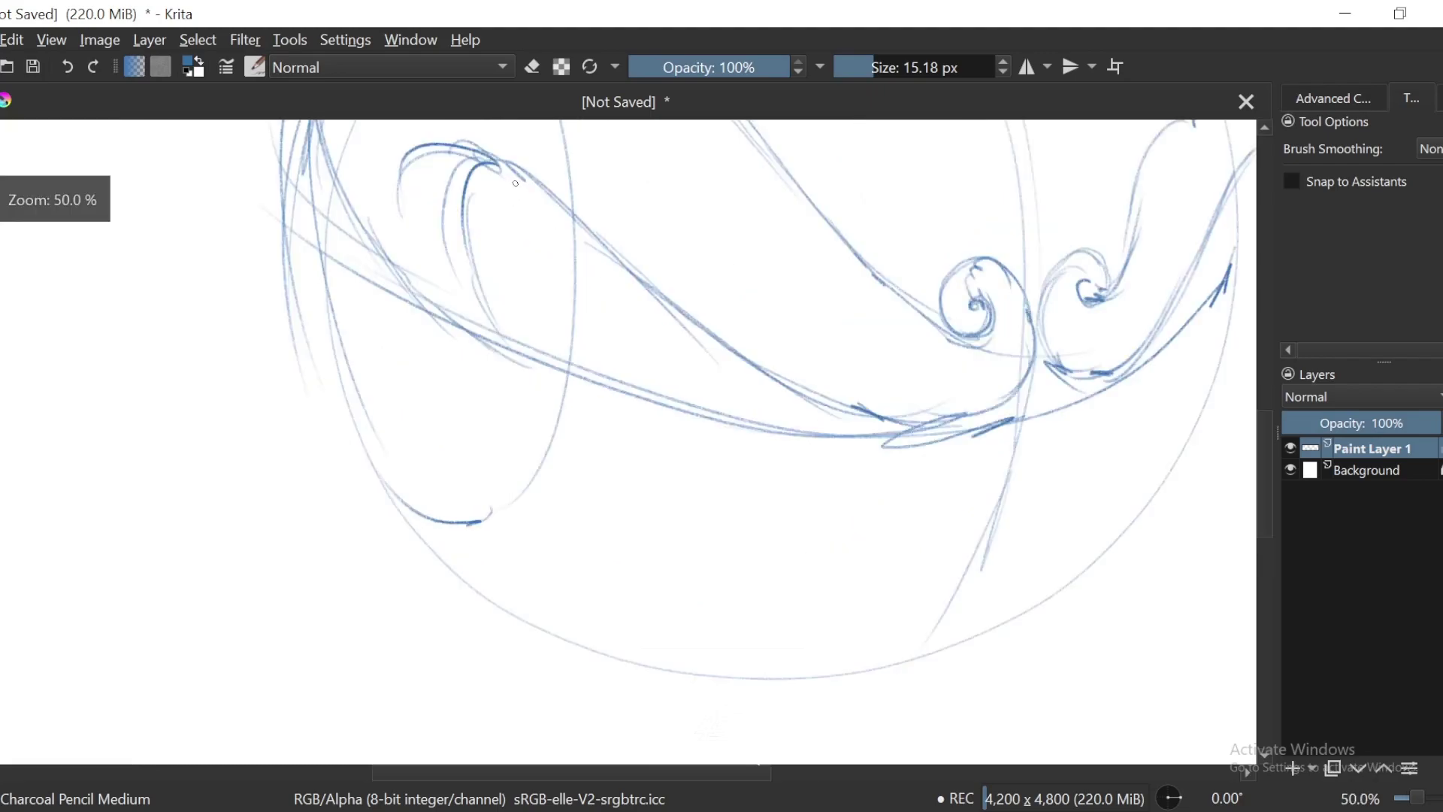
mouse_move(499, 164)
left_mouse_down()
mouse_move(489, 320)
mouse_move(514, 361)
left_mouse_up()
mouse_move(535, 220)
left_mouse_down()
mouse_move(549, 277)
mouse_move(791, 378)
left_mouse_up()
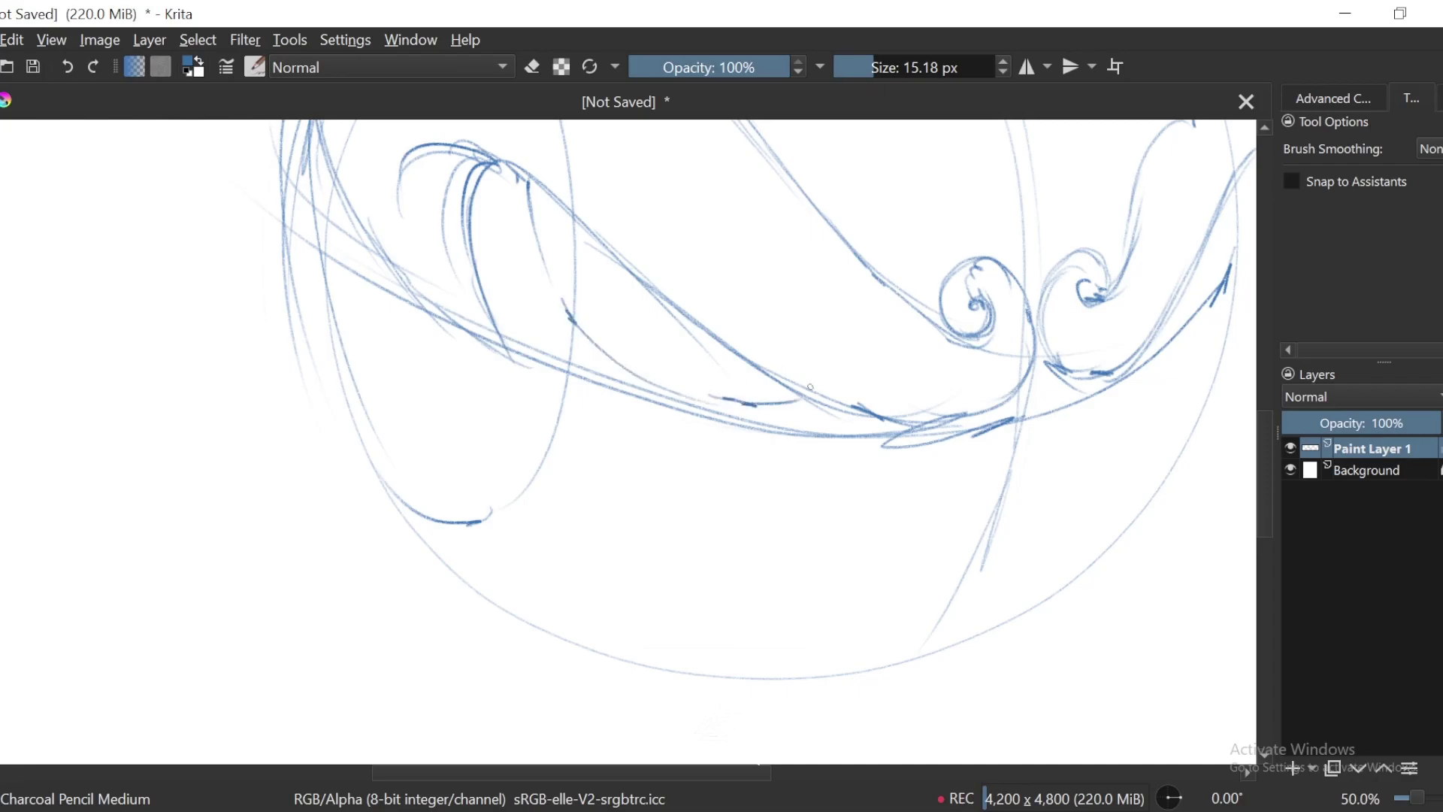
key("minus")
key("minus")
key("6")
key("6")
key("6")
key("4")
key("4")
key("4")
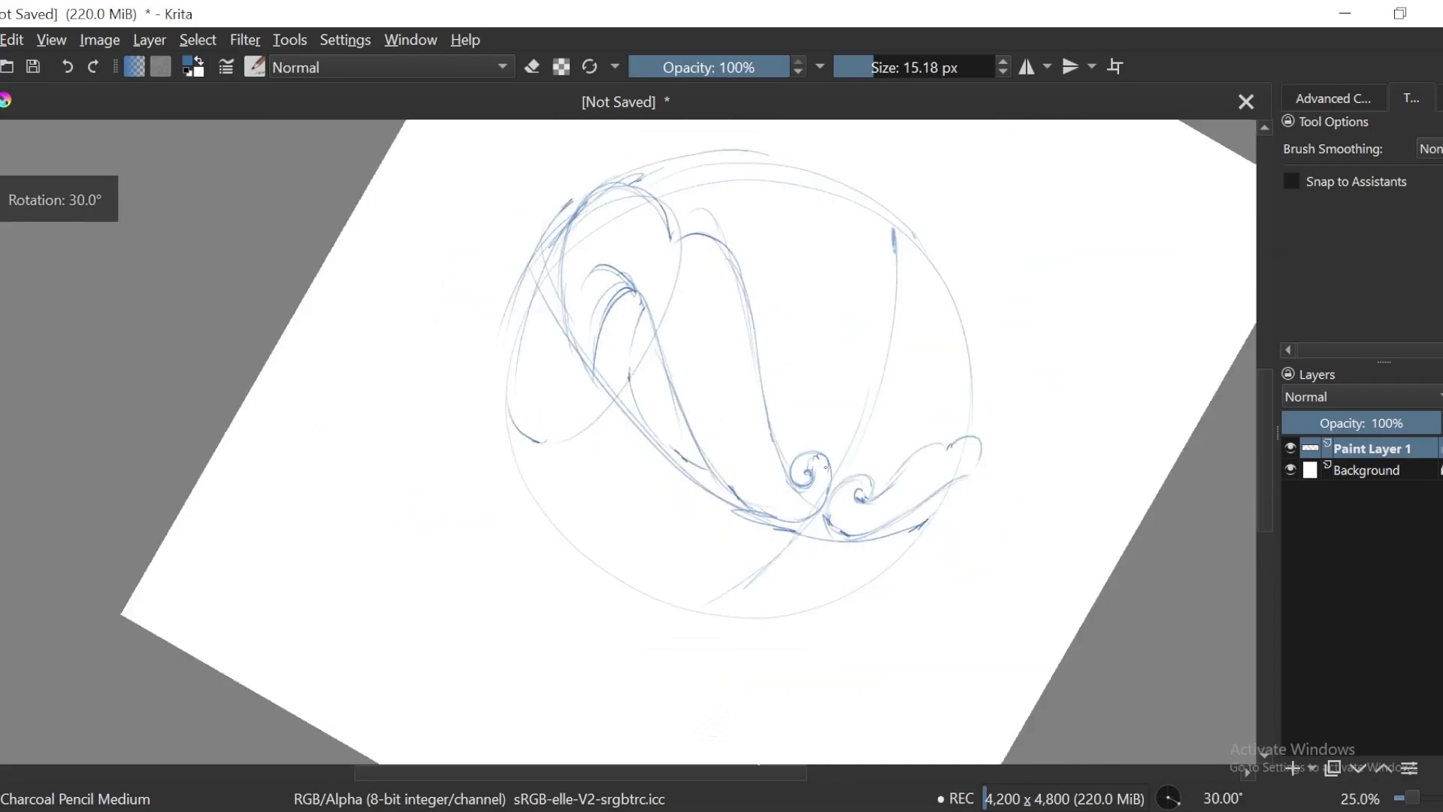
left_click(875, 329, "ctrl")
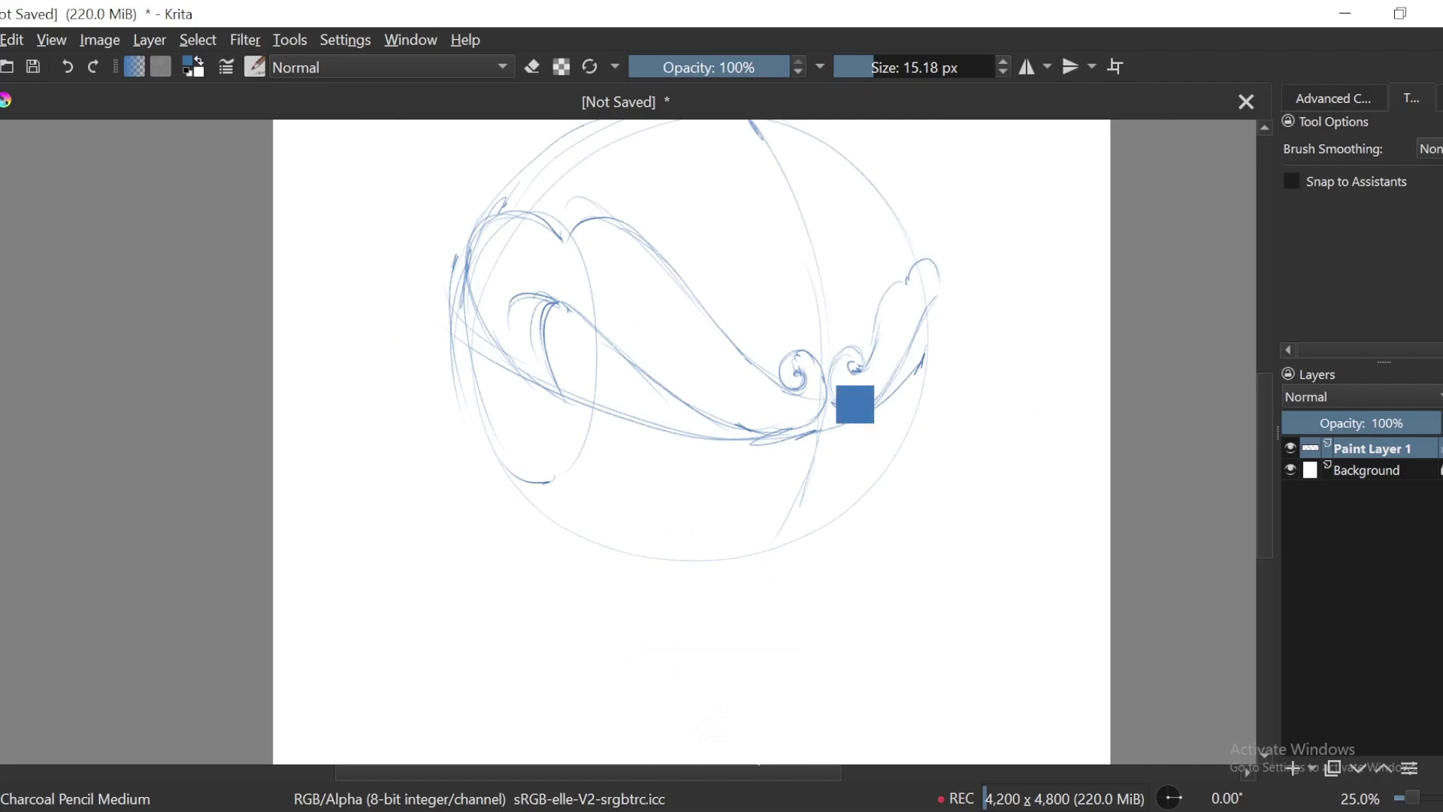
key("ctrl+z")
Step: Draw a small drooping lobe beneath the lower edge of the second curl's form, near the circle's outline
mouse_move(1024, 244)
left_mouse_down()
mouse_move(998, 332)
mouse_move(1064, 317)
left_mouse_up()
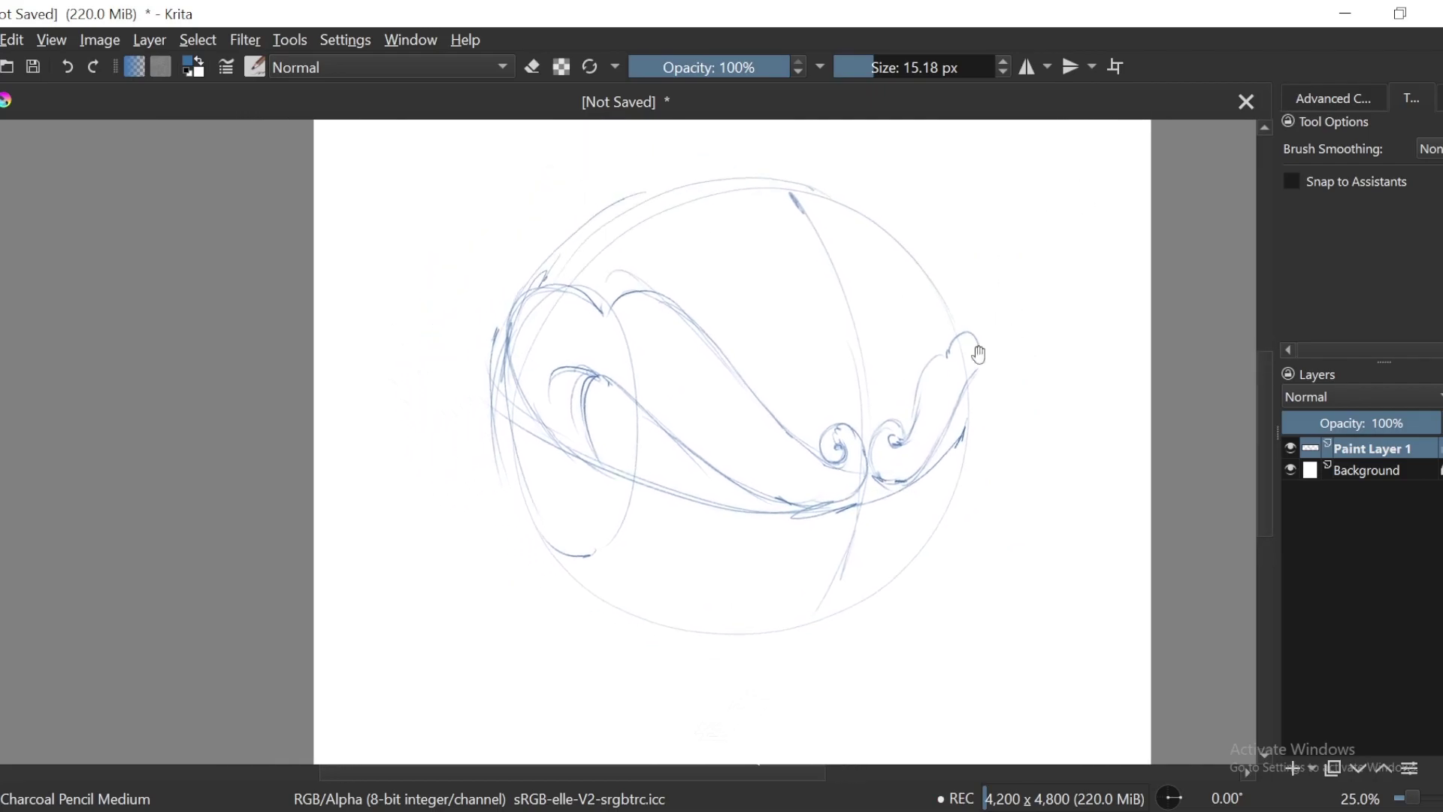
left_click_drag(979, 354, 918, 333)
key("plus")
key("plus")
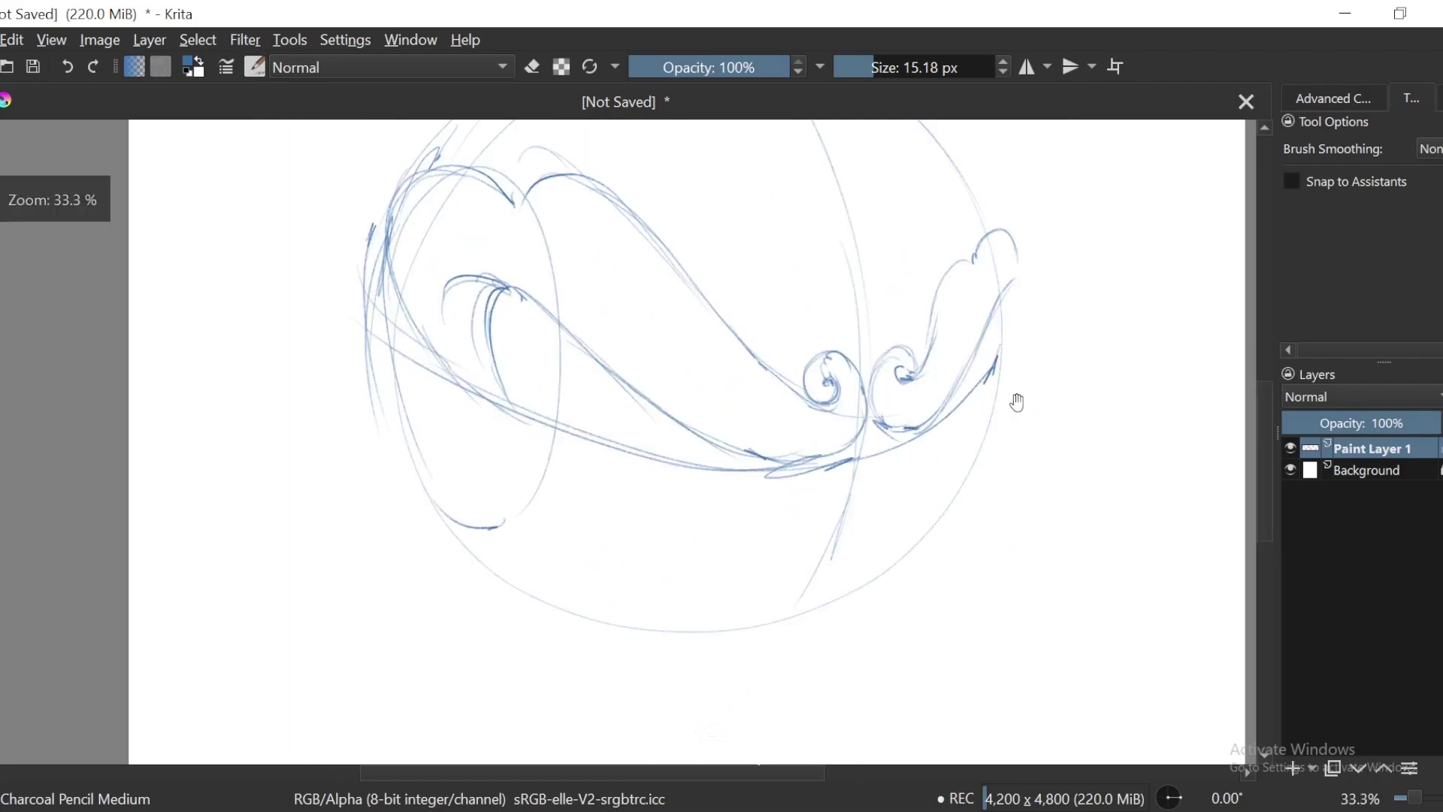
left_click_drag(973, 332, 955, 435)
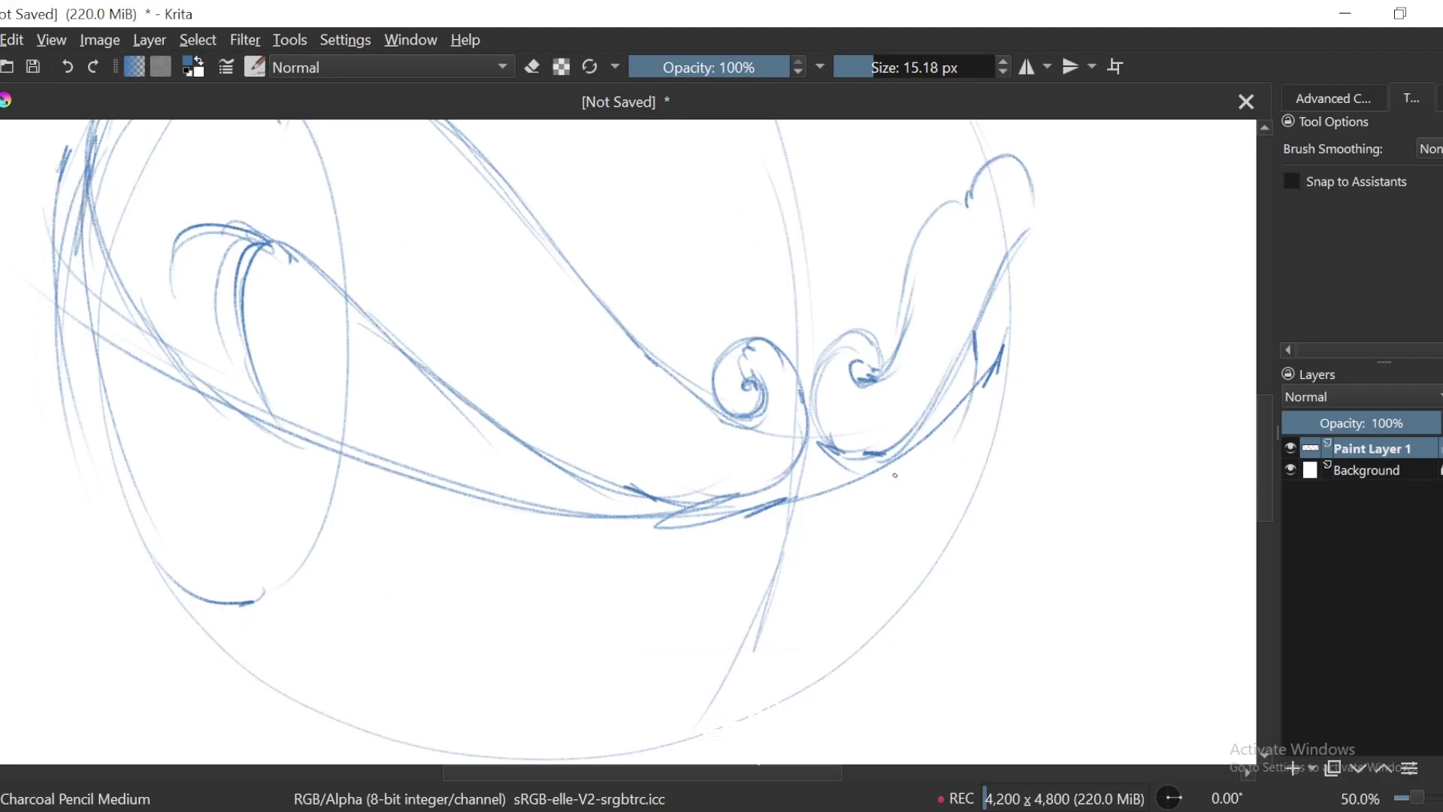
mouse_move(903, 478)
left_mouse_down()
mouse_move(976, 344)
mouse_move(929, 474)
mouse_move(888, 468)
left_mouse_up()
mouse_move(913, 473)
left_mouse_down()
mouse_move(969, 406)
mouse_move(974, 335)
left_mouse_up()
key("minus")
key("minus")
key("minus")
Step: Draw a larger drooping lobe from the middle of the lower diagonal, dipping below the horizontal guideline and rejoining near the spiral's base
key("plus")
key("plus")
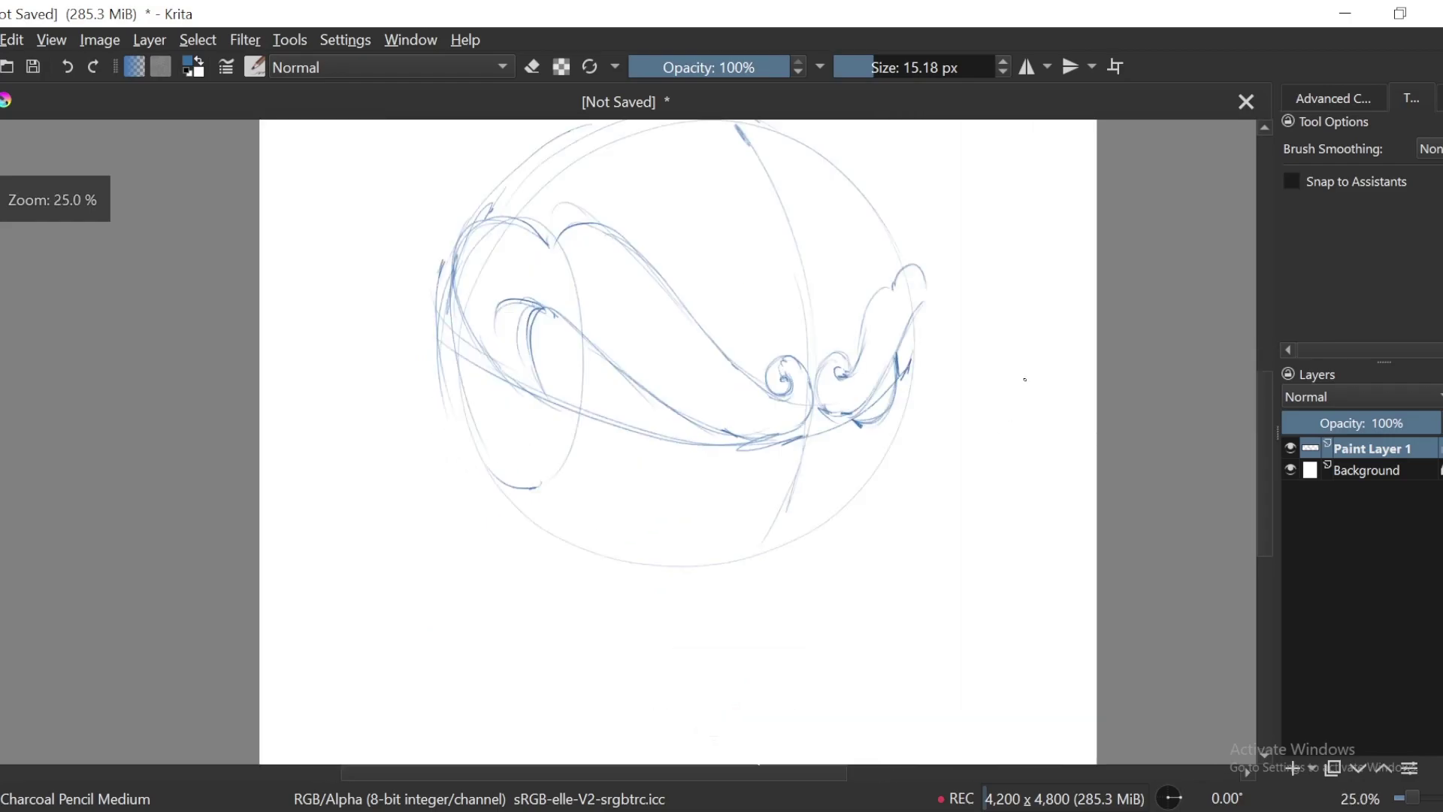
key("ctrl+bracketleft")
key("ctrl+bracketleft")
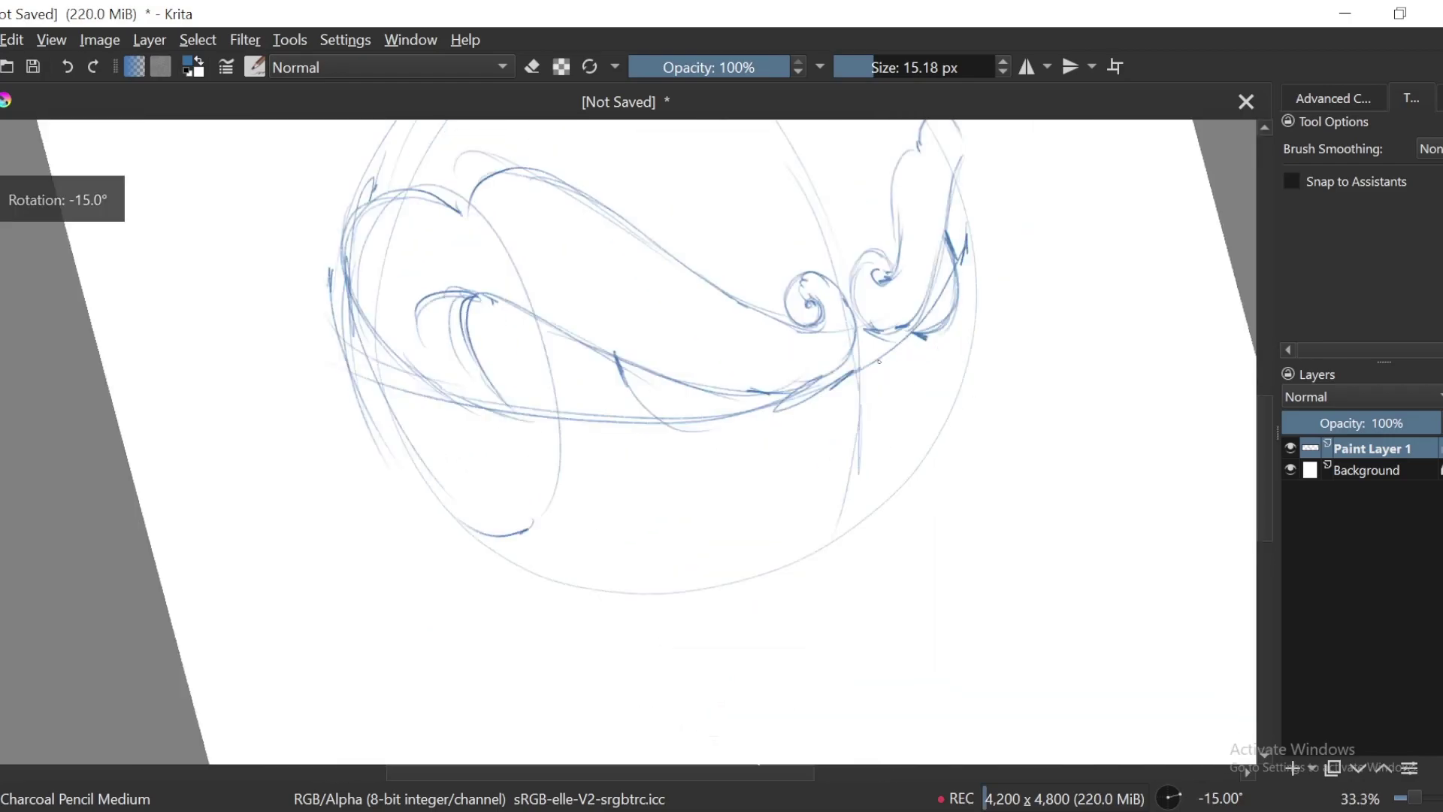
left_click_drag(679, 419, 763, 353)
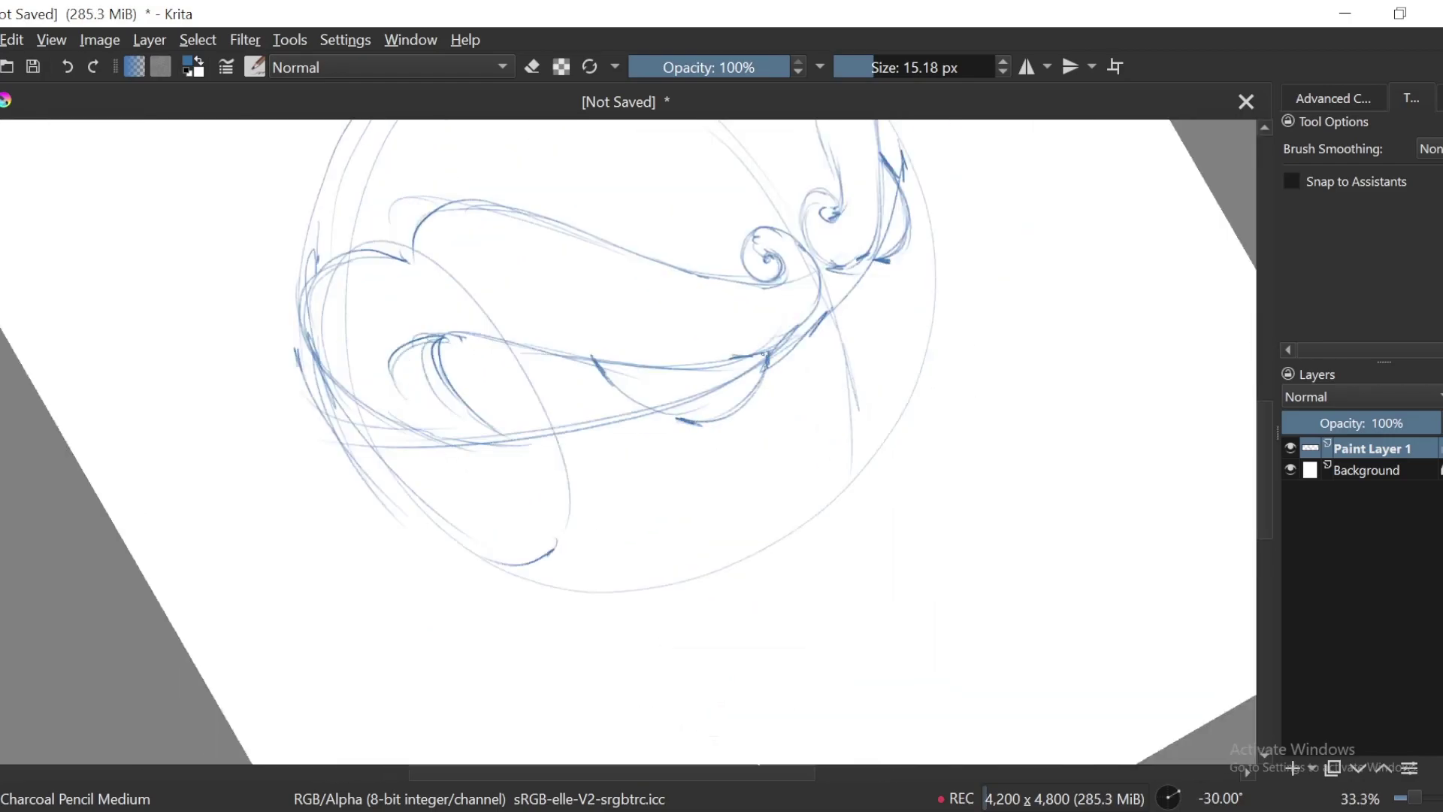
key("5")
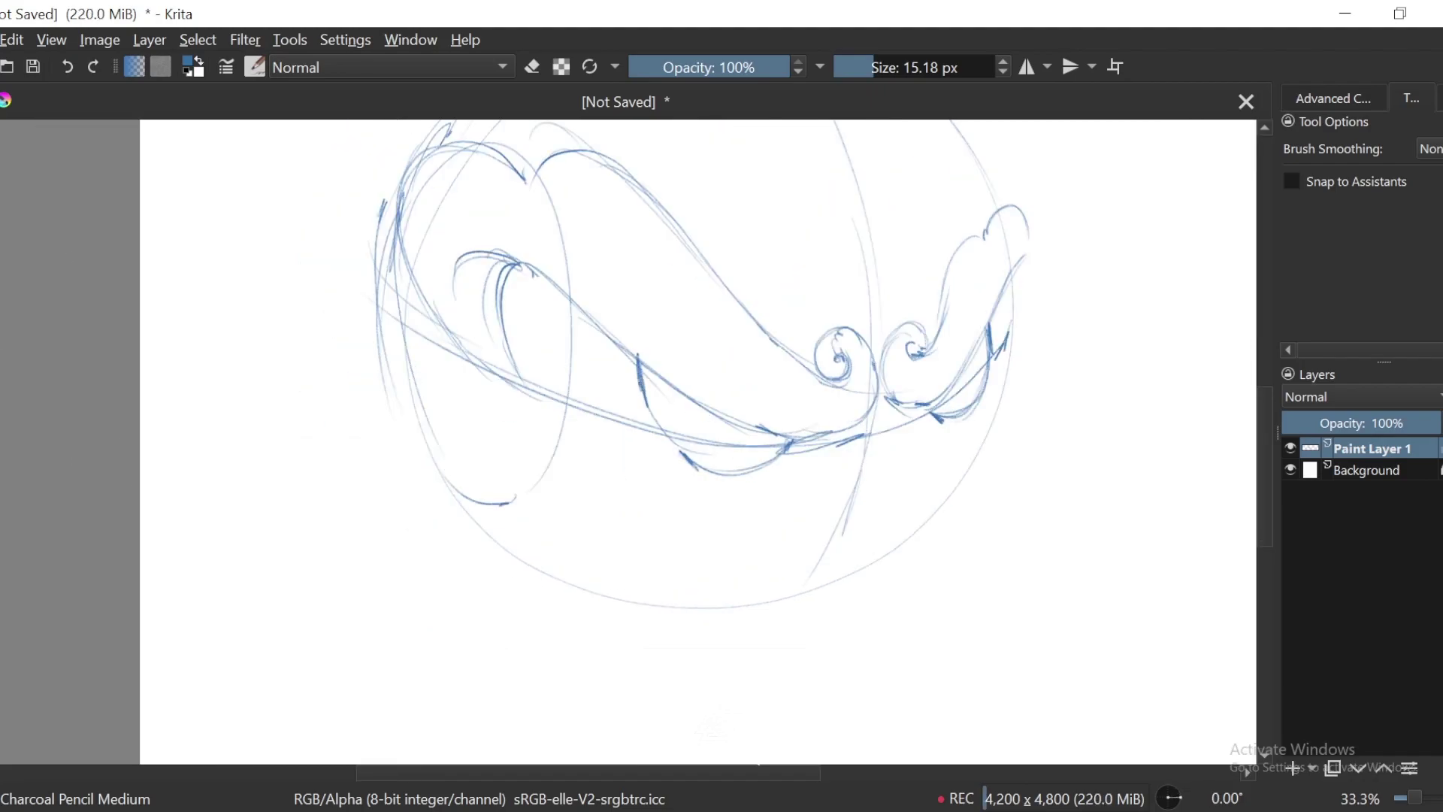
key("minus")
key("minus")
key("minus")
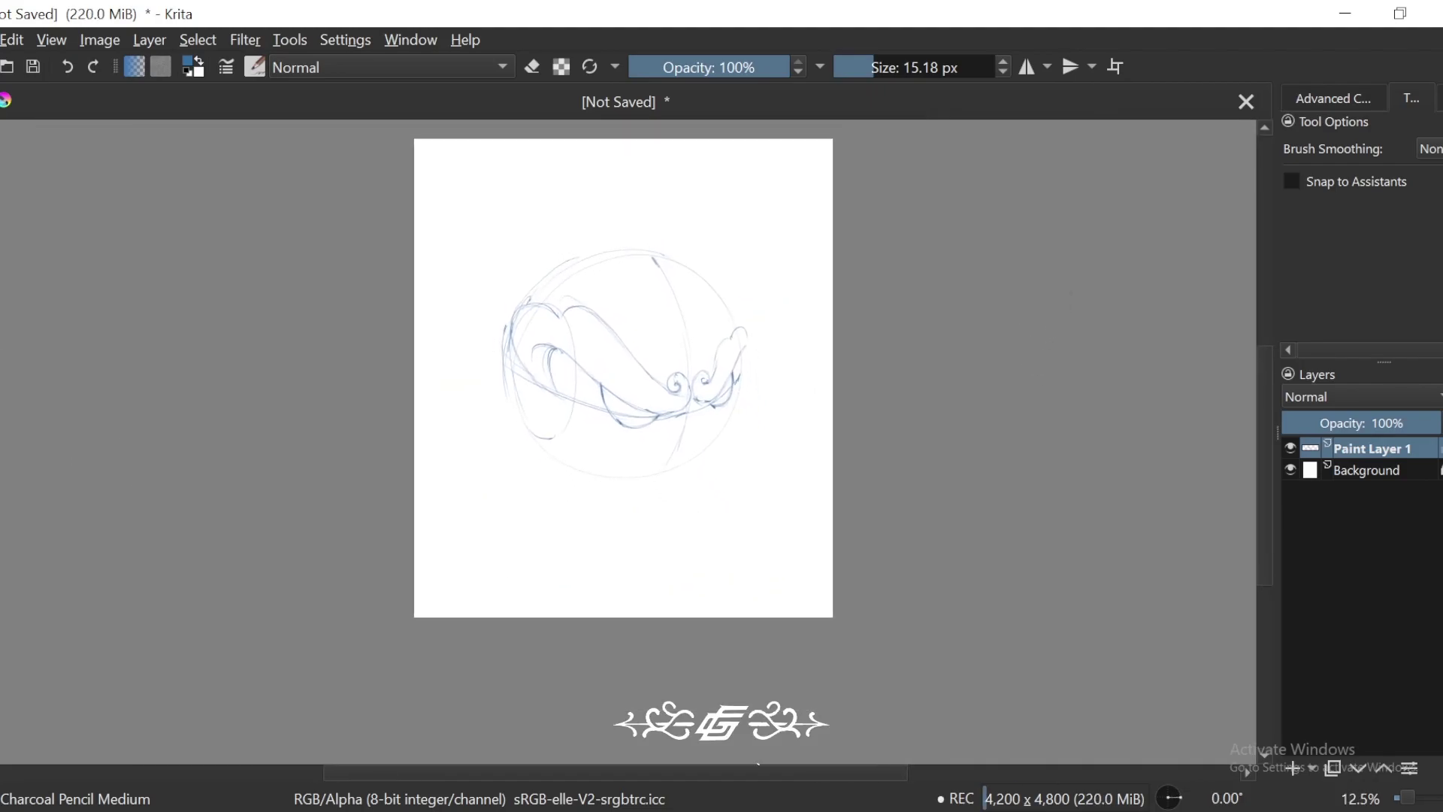
Step: Erase the arched strokes over the top of the side oval using a 209.66 px eraser
key("plus")
key("plus")
key("plus")
mouse_move(569, 314)
left_mouse_down()
mouse_move(614, 385)
mouse_move(761, 445)
left_mouse_up()
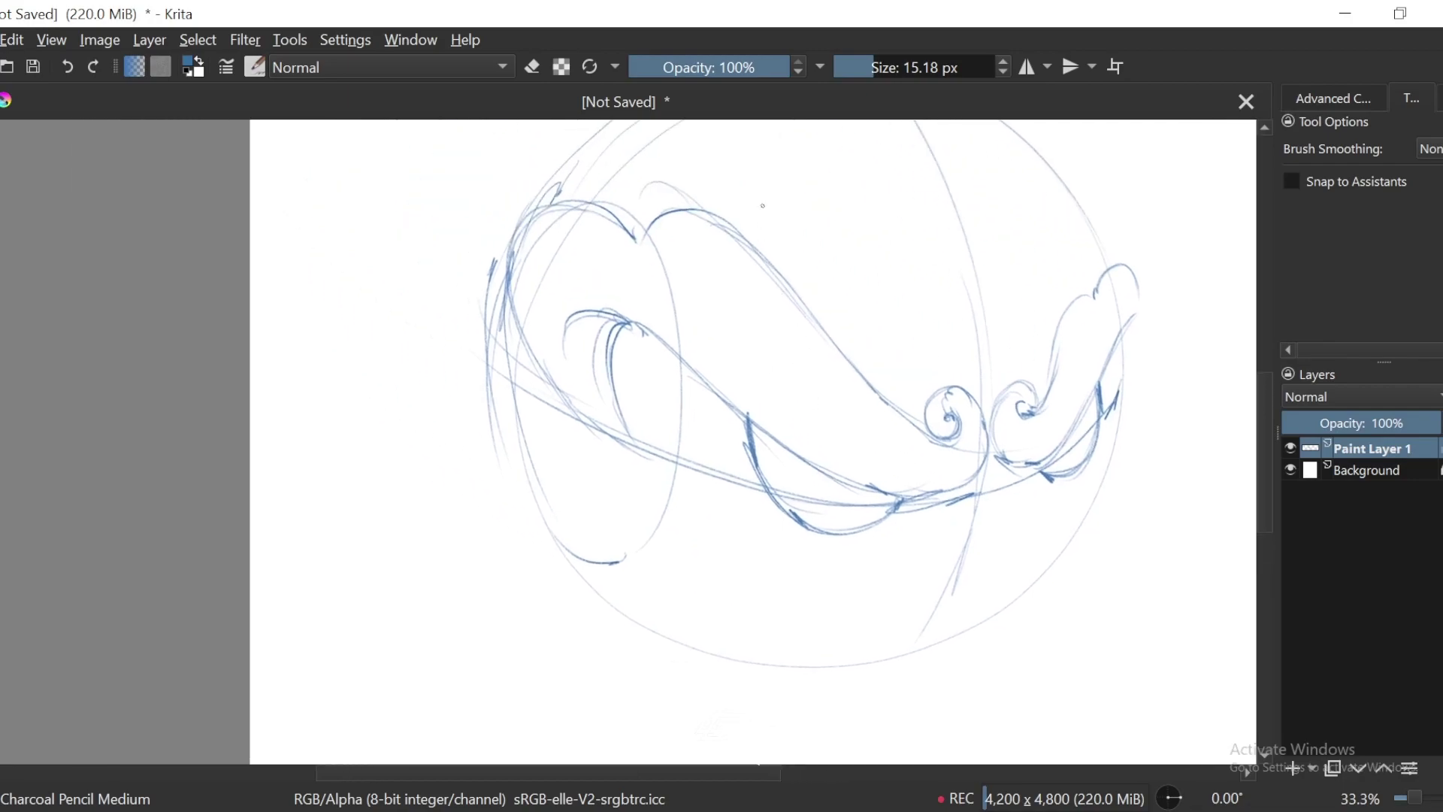
key("e")
left_click_drag(876, 65, 930, 66)
mouse_move(607, 213)
left_mouse_down()
mouse_move(631, 235)
mouse_move(568, 215)
left_mouse_up()
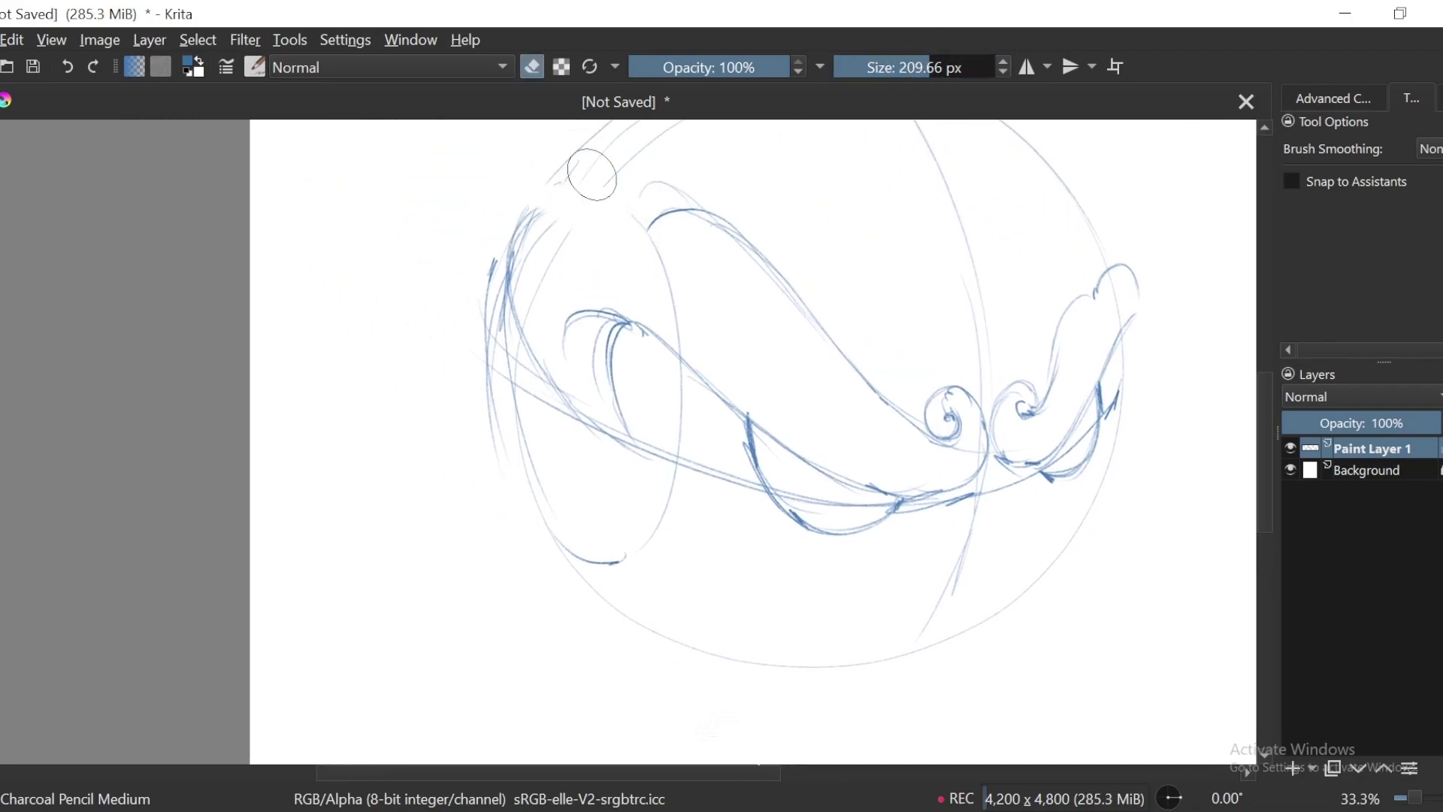
Step: Redraw the rounded arch over the side oval with a thicker 43.43 px pencil
key("e")
left_click_drag(921, 66, 891, 66)
left_click_drag(796, 157, 789, 257)
mouse_move(500, 336)
left_mouse_down()
mouse_move(575, 287)
mouse_move(639, 310)
mouse_move(558, 271)
mouse_move(500, 356)
left_mouse_up()
key("ctrl+minus")
key("ctrl+minus")
key("ctrl+minus")
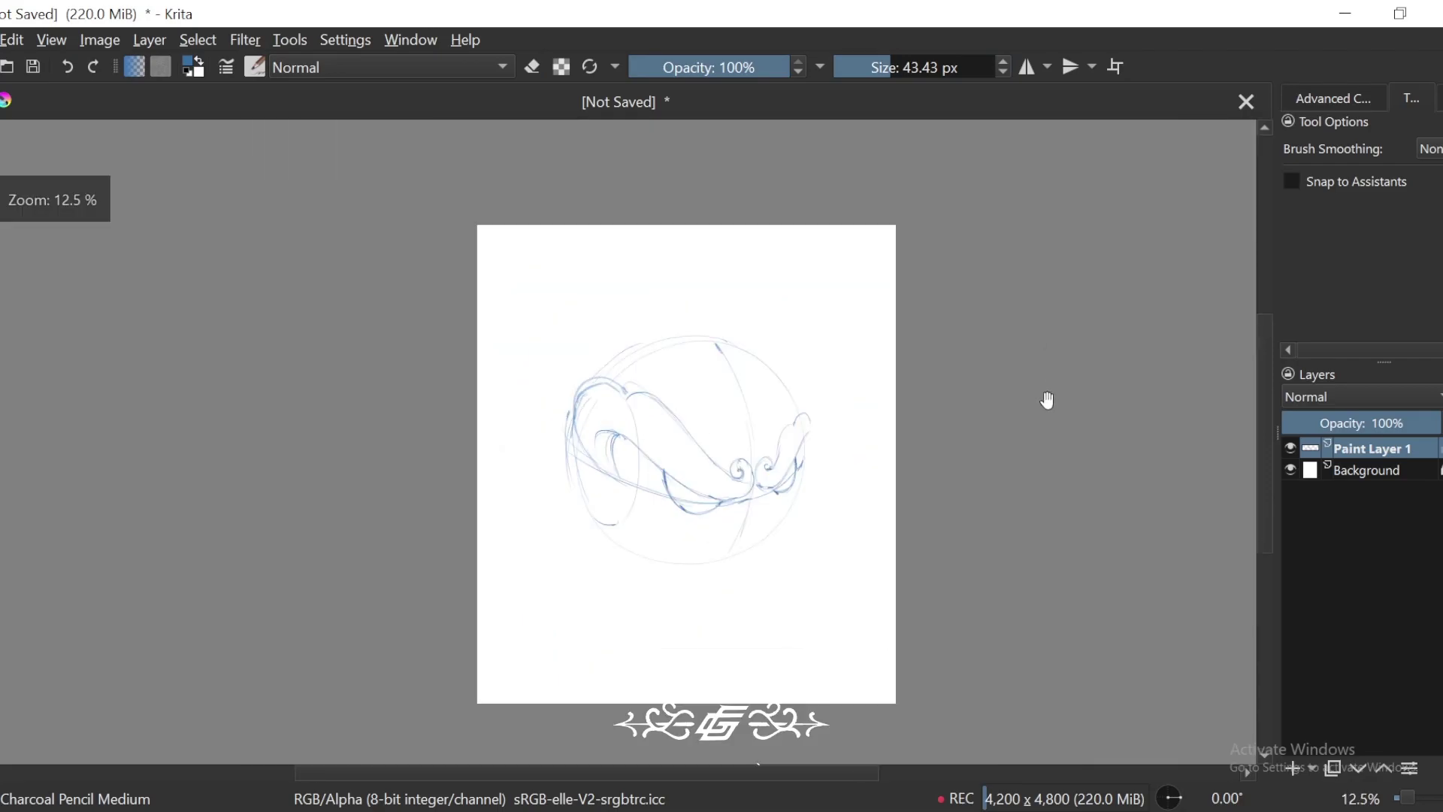
mouse_move(1074, 353)
left_mouse_down()
mouse_move(992, 286)
mouse_move(999, 309)
left_mouse_up()
key("ctrl+plus")
key("ctrl+plus")
key("ctrl+plus")
left_click_drag(836, 369, 894, 402)
left_click_drag(902, 459, 843, 406)
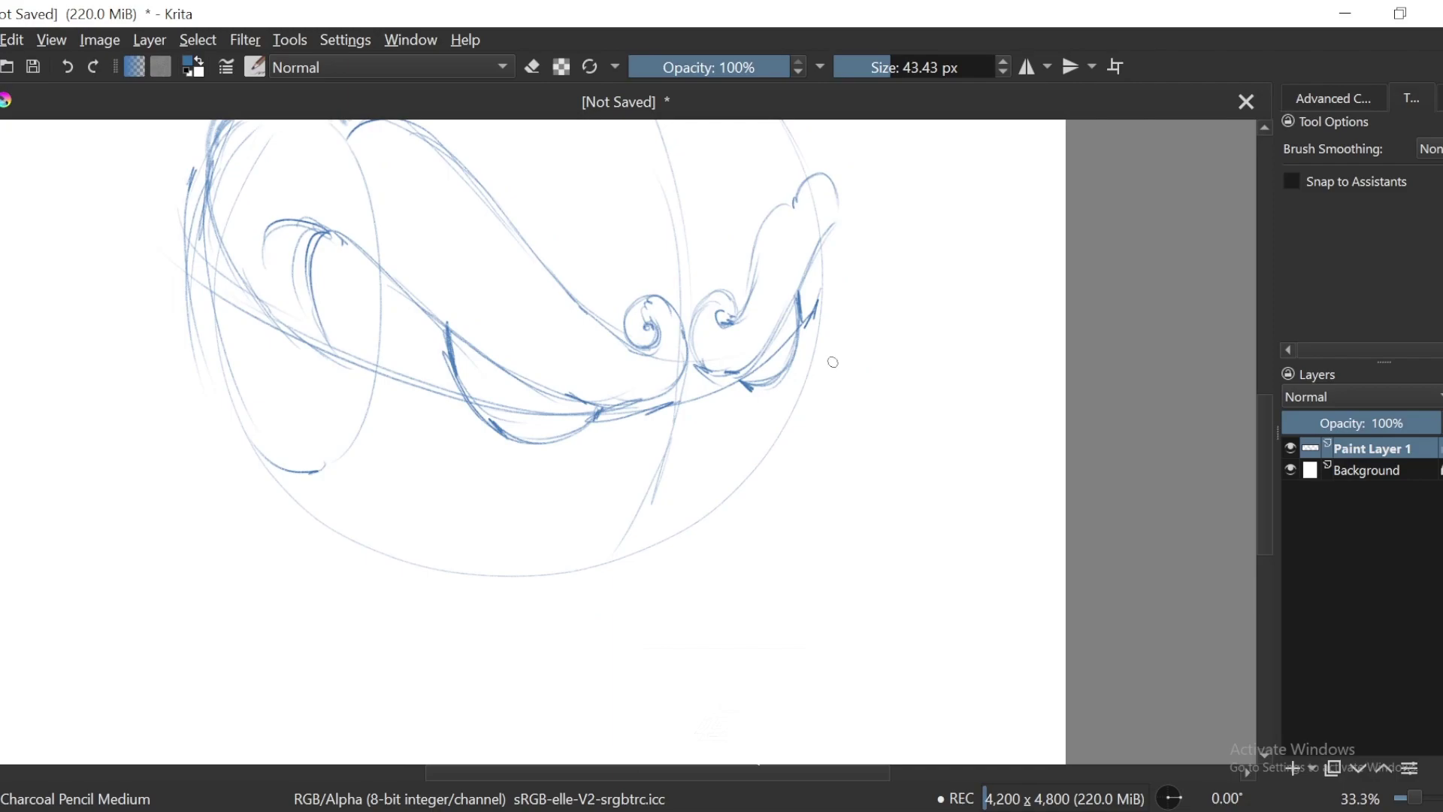
left_click_drag(401, 280, 502, 292)
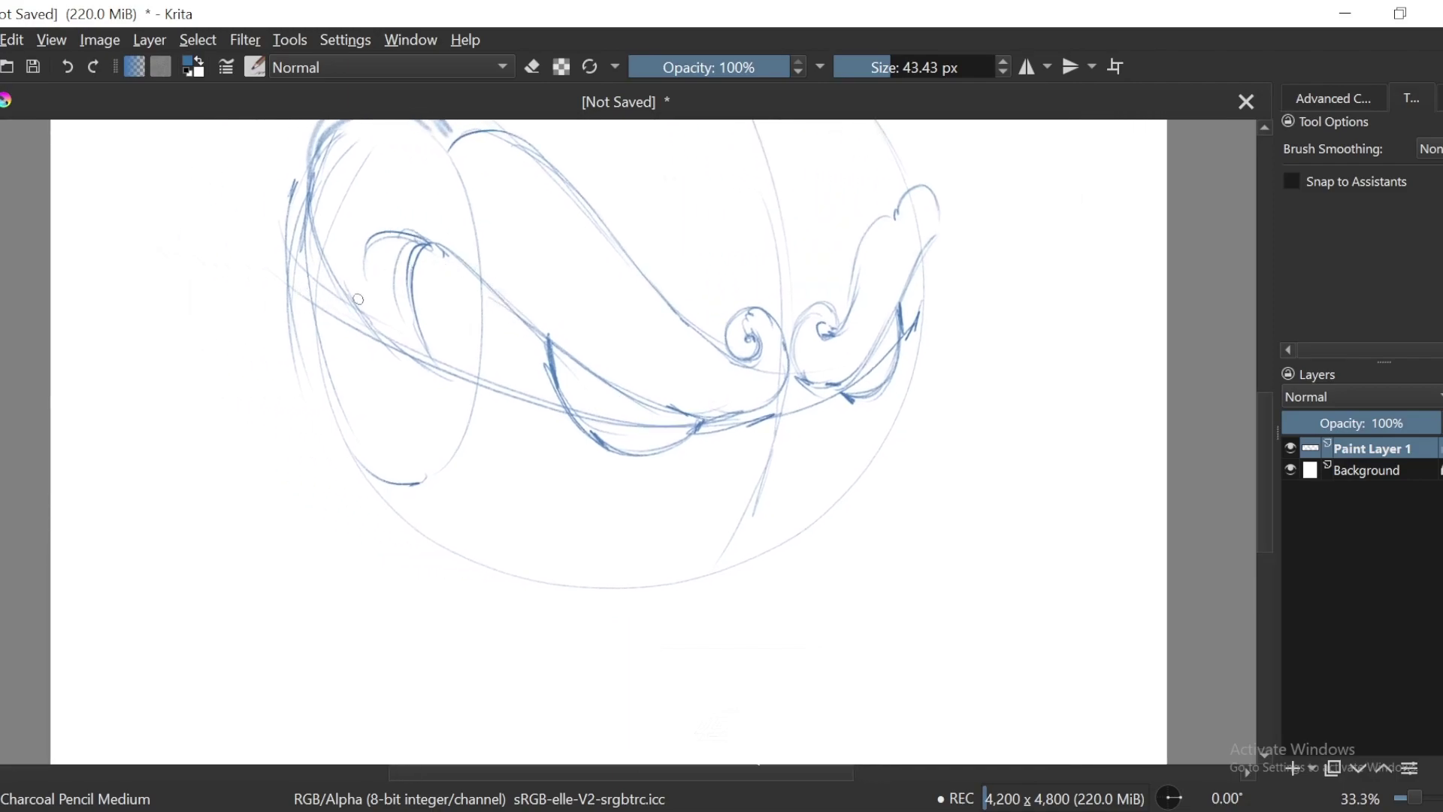
left_click_drag(596, 264, 631, 449)
Step: Select the arched shapes around the side oval with a freehand selection, transform them inward toward the spiral, and deselect
key("l")
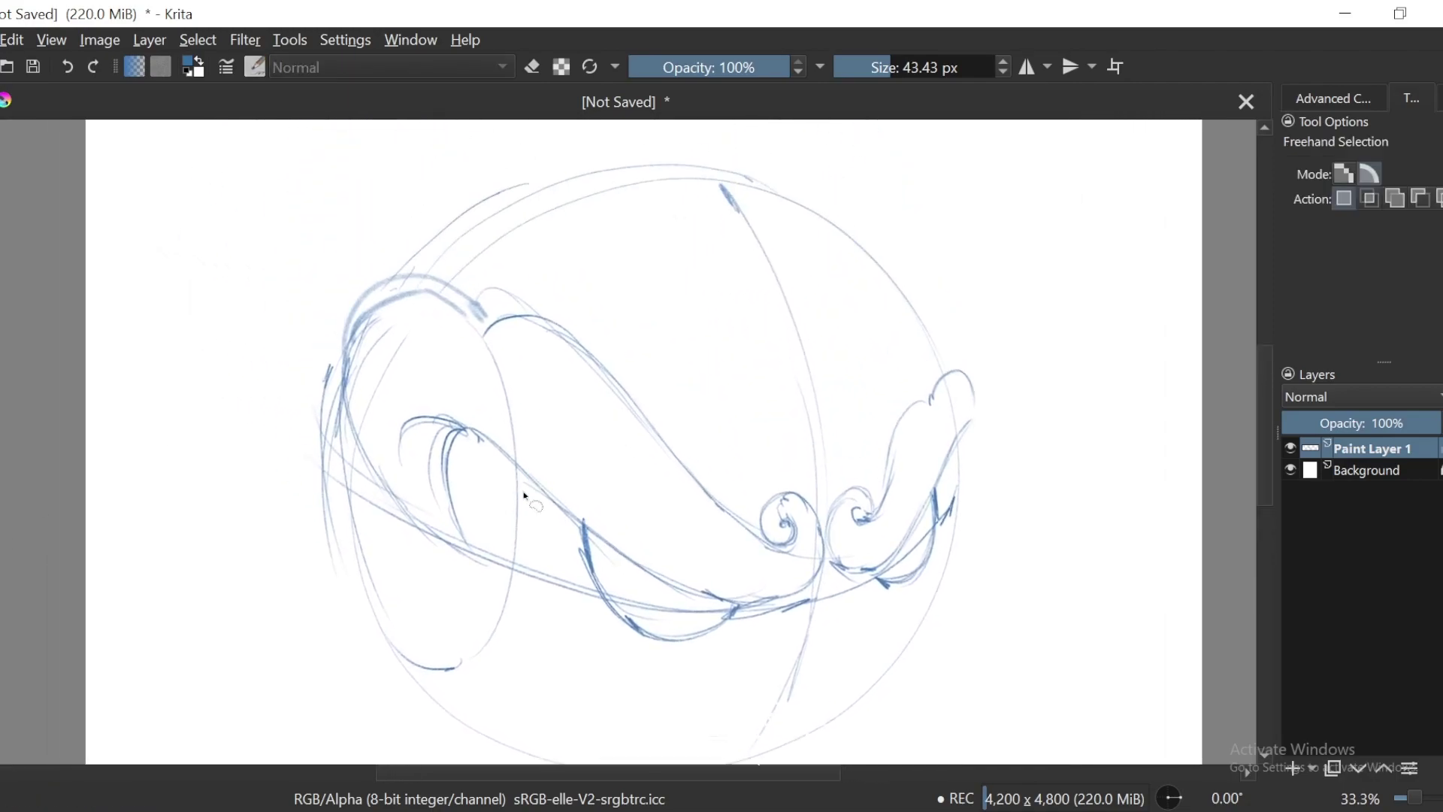
mouse_move(508, 493)
left_mouse_down()
mouse_move(328, 551)
mouse_move(506, 308)
mouse_move(507, 488)
left_mouse_up()
left_click_drag(602, 449, 566, 408)
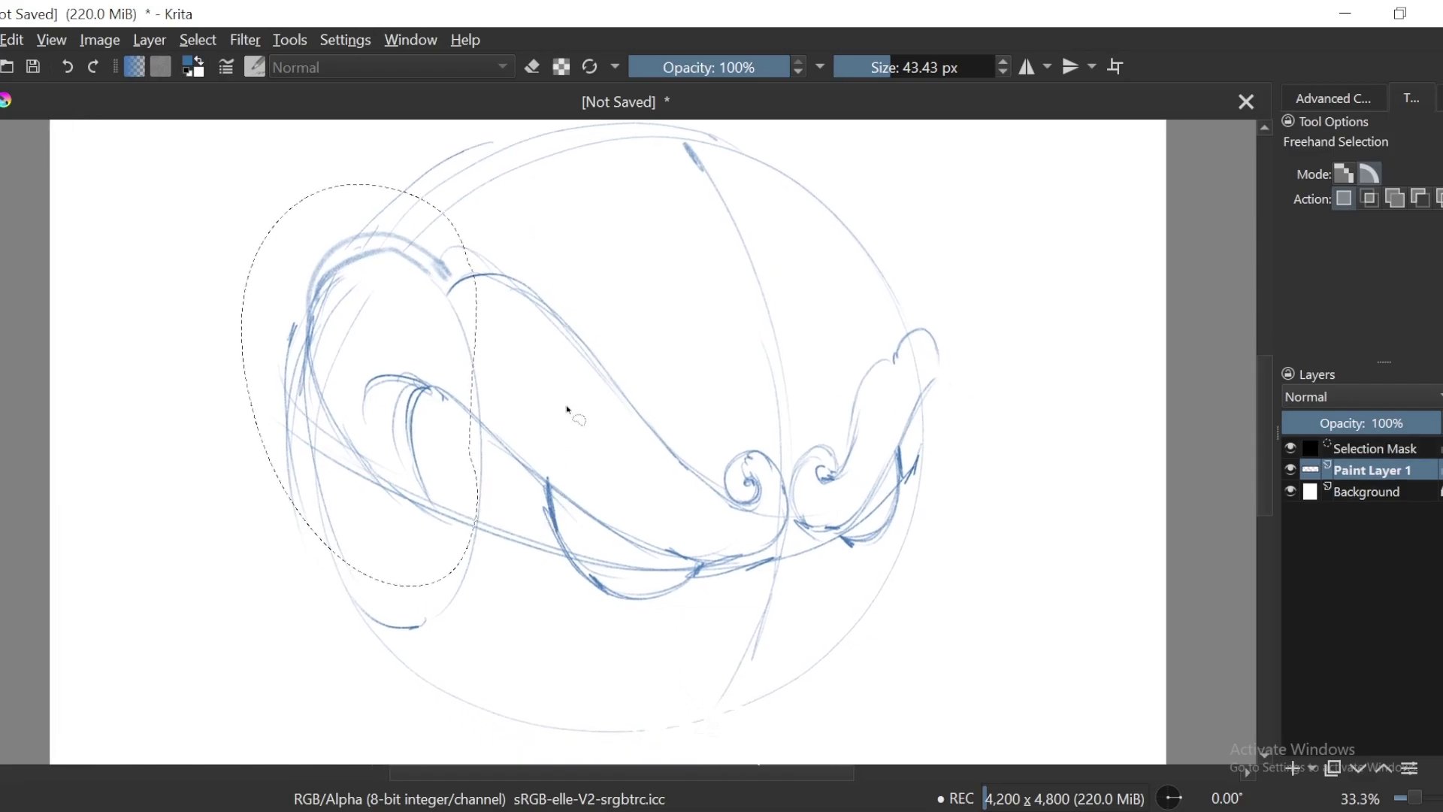
key("t")
mouse_move(523, 357)
left_mouse_down()
mouse_move(602, 409)
mouse_move(499, 396)
mouse_move(541, 369)
left_mouse_up()
key("ctrl+minus")
key("ctrl+shift+a")
key("ctrl+plus")
key("b")
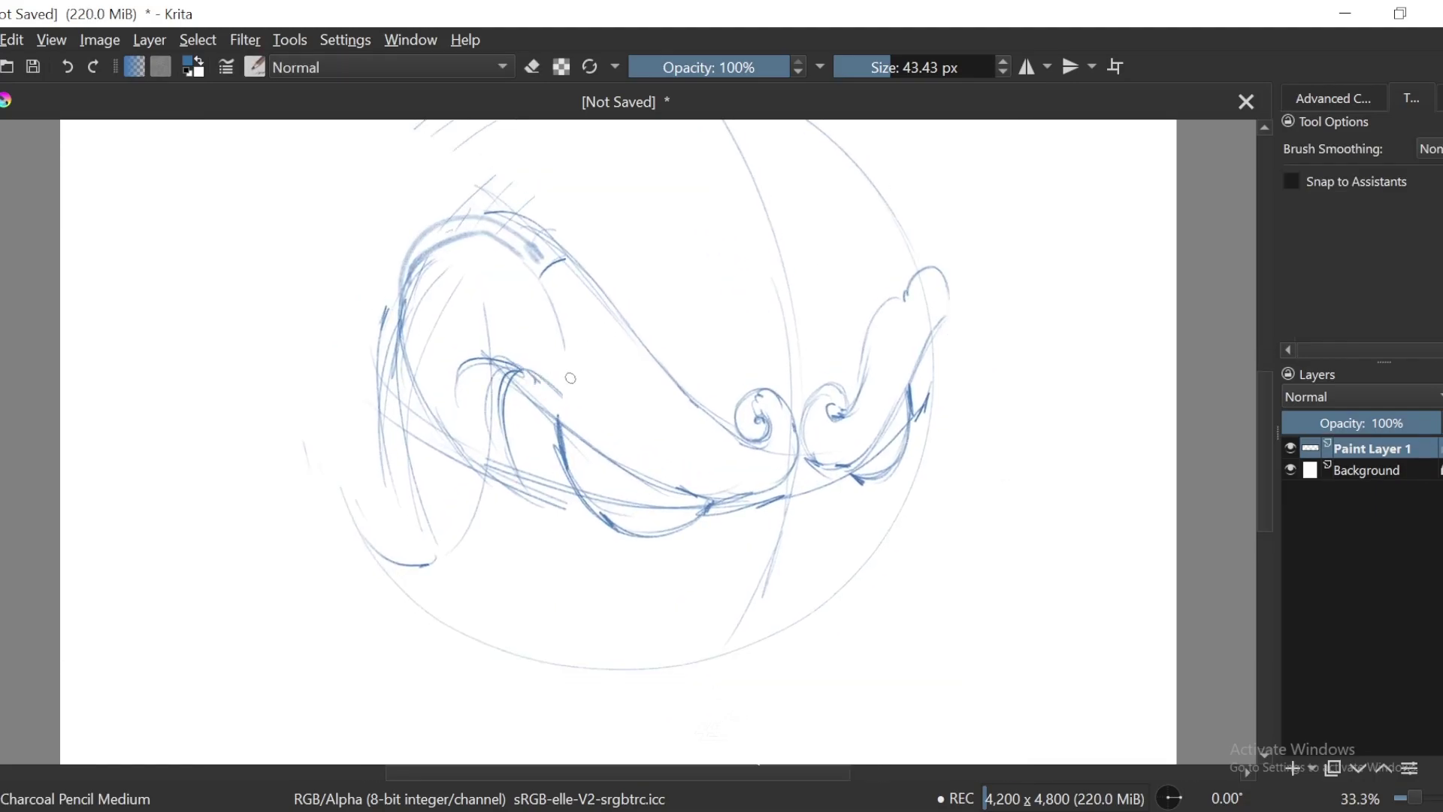
Step: Draw a rounded lobe from the horizontal guideline's outer end and continue it down around the circle's lower edge
scroll(518, 390, "down", 2)
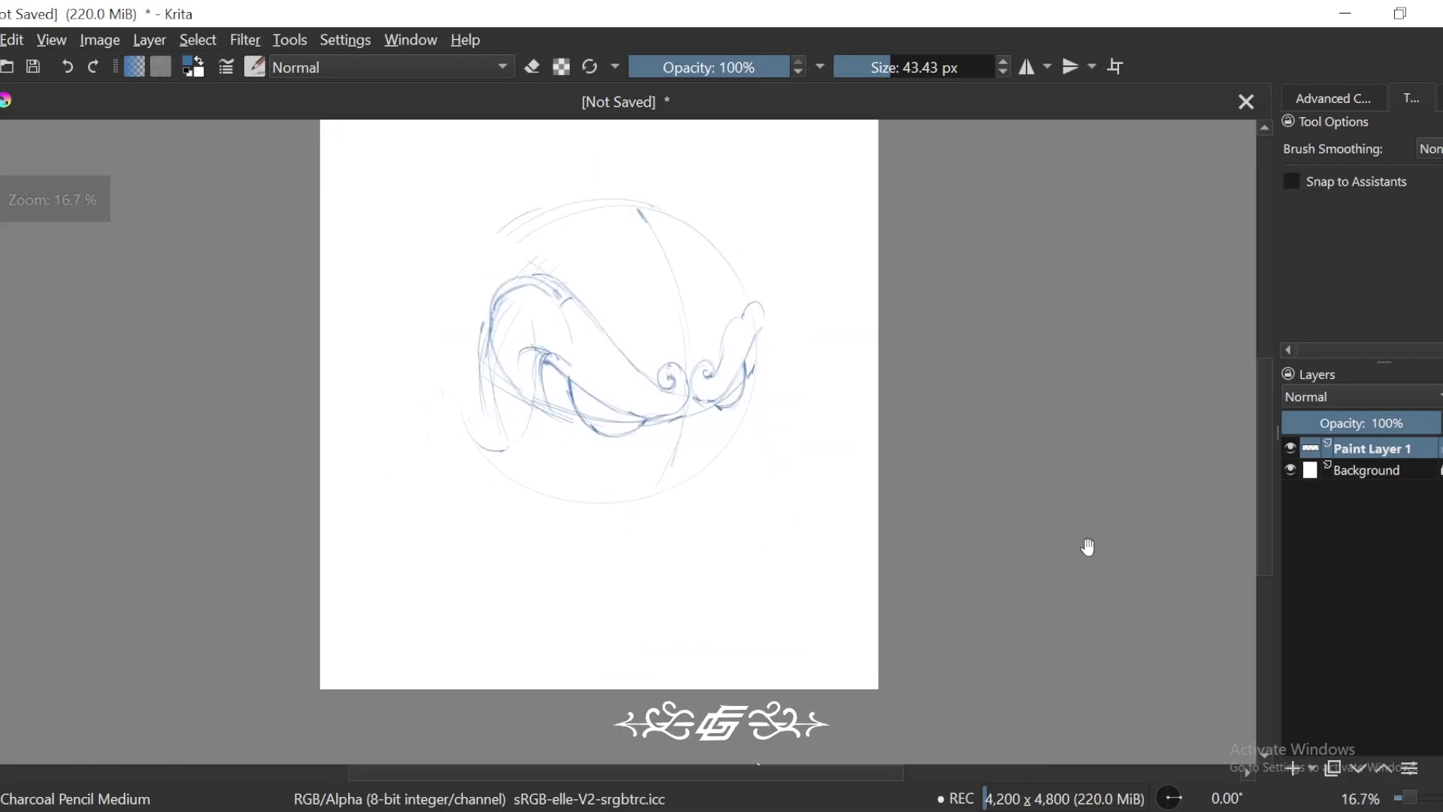
scroll(1128, 545, "up", 1)
key("ctrl+plus")
left_click_drag(783, 396, 1026, 466)
left_click_drag(504, 400, 437, 493)
key("ctrl+z")
mouse_move(520, 411)
left_mouse_down()
mouse_move(426, 403)
mouse_move(426, 447)
left_mouse_up()
left_click_drag(497, 388, 440, 513)
left_click_drag(433, 380, 517, 611)
left_click_drag(425, 450, 708, 661)
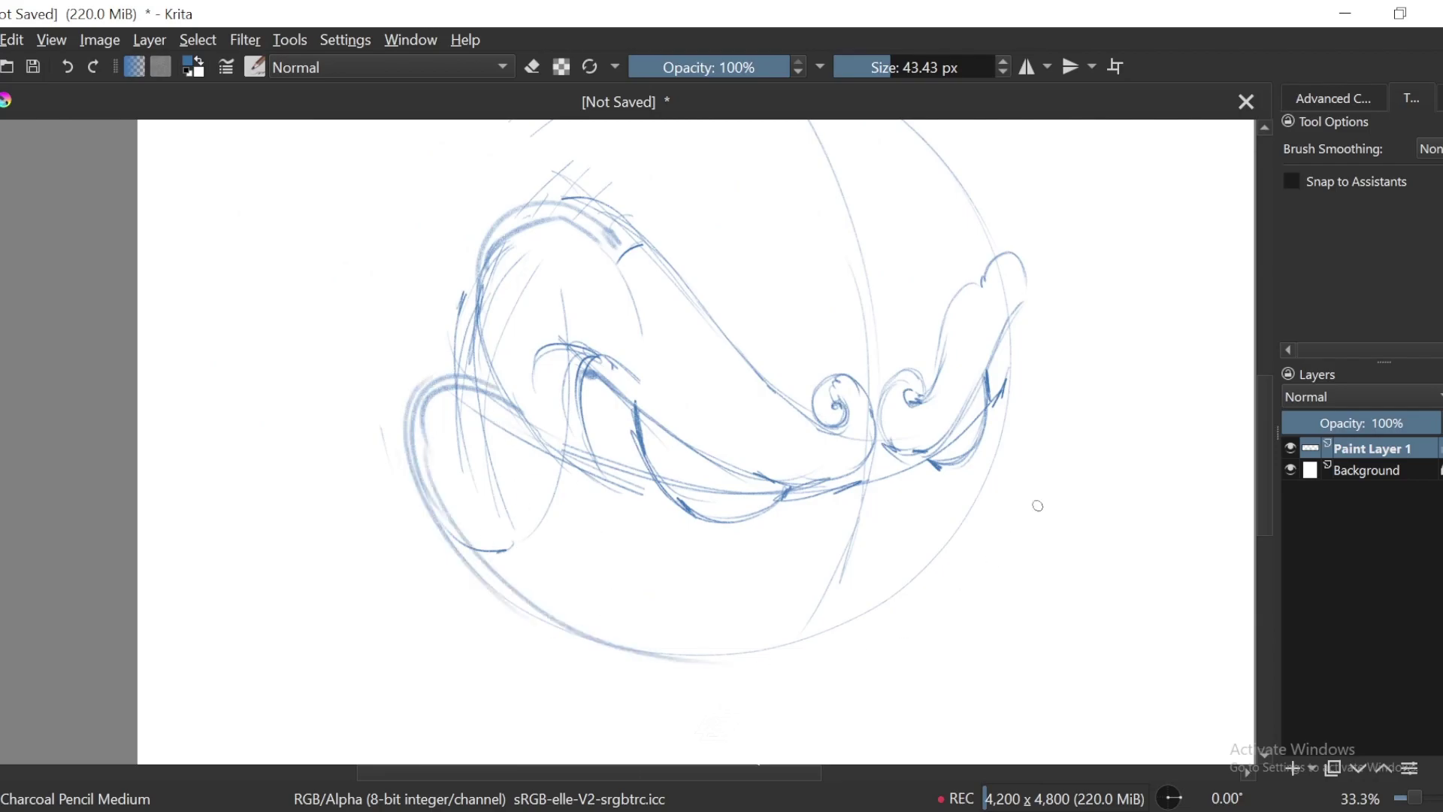
Step: Draw a rounded tip below the second curl's form and sweep it down along the circle to meet the bottom curve
key("4")
left_click_drag(1025, 255, 934, 219)
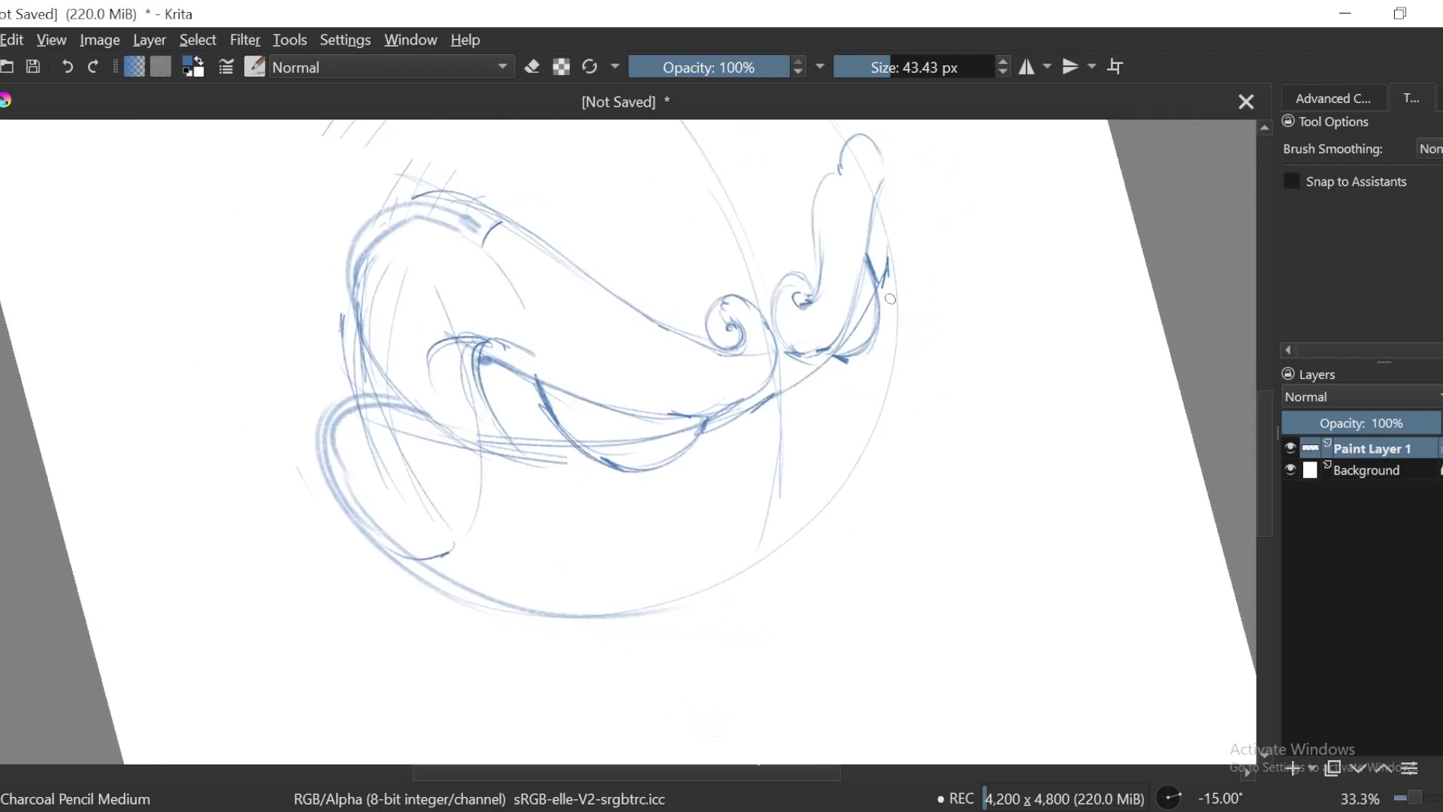
mouse_move(882, 301)
left_mouse_down()
mouse_move(913, 278)
mouse_move(920, 351)
mouse_move(852, 492)
left_mouse_up()
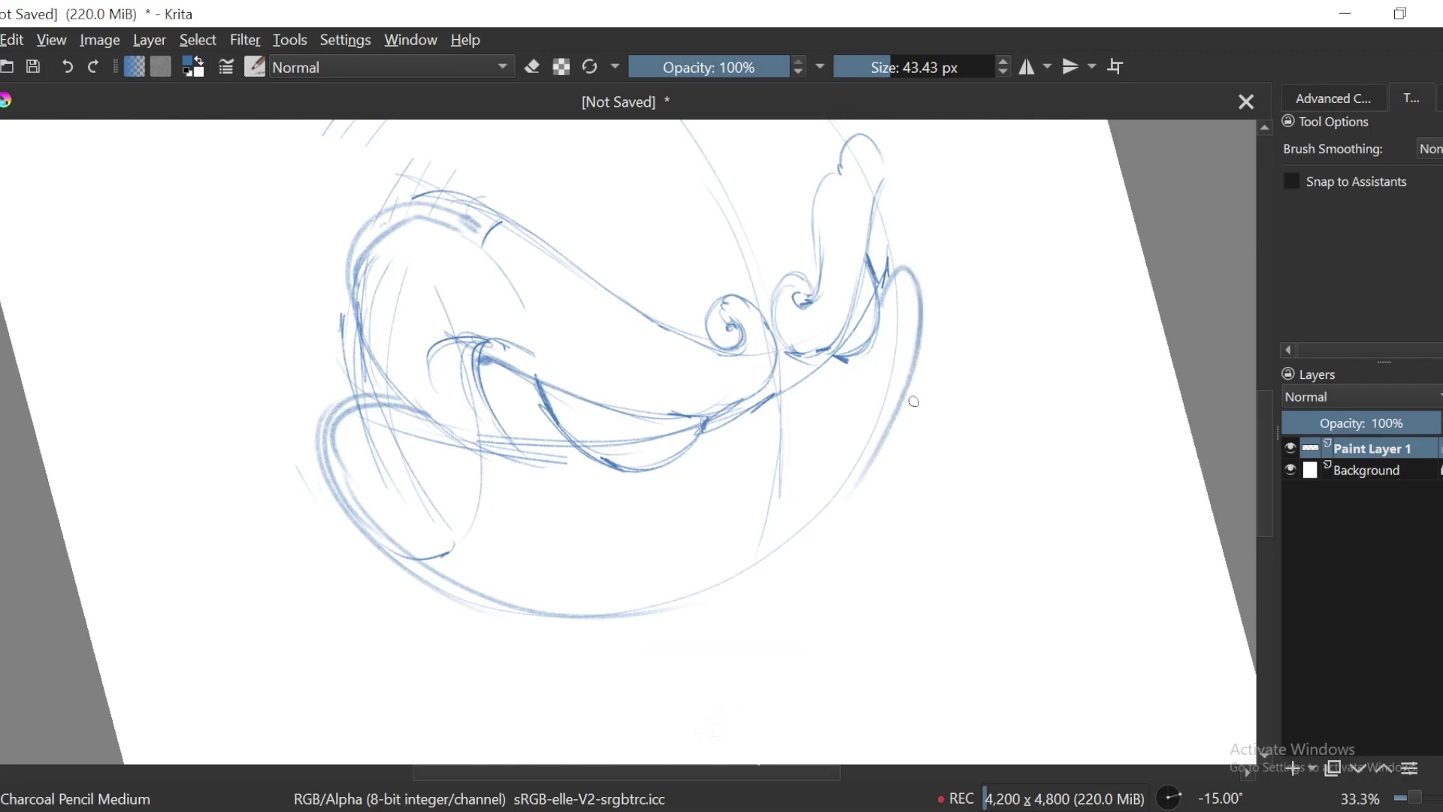
key("4")
left_click_drag(890, 259, 695, 594)
key("ctrl+minus")
key("ctrl+minus")
key("ctrl+minus")
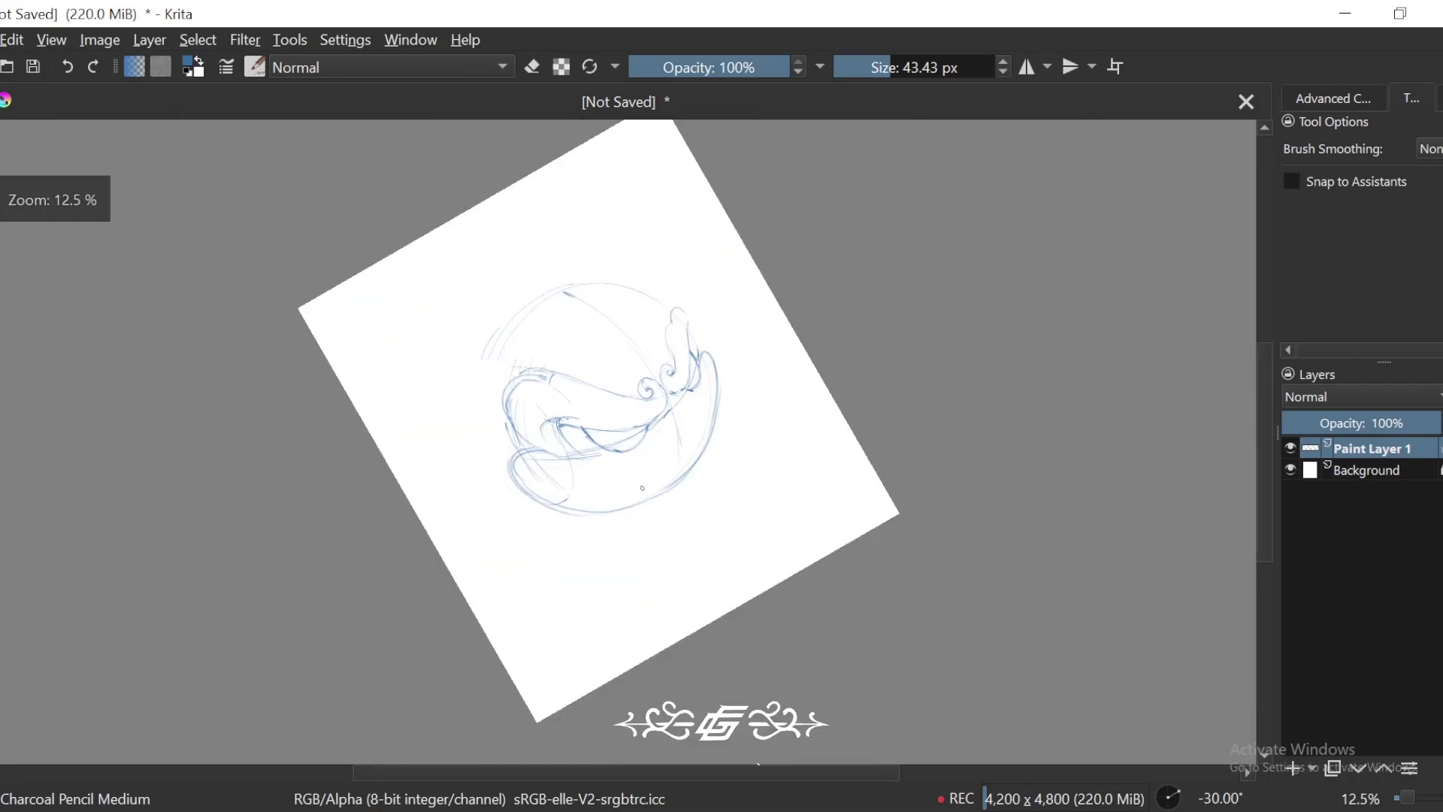
key("6")
left_click_drag(952, 384, 950, 395)
key("6")
key("ctrl+plus")
key("ctrl+plus")
key("ctrl+plus")
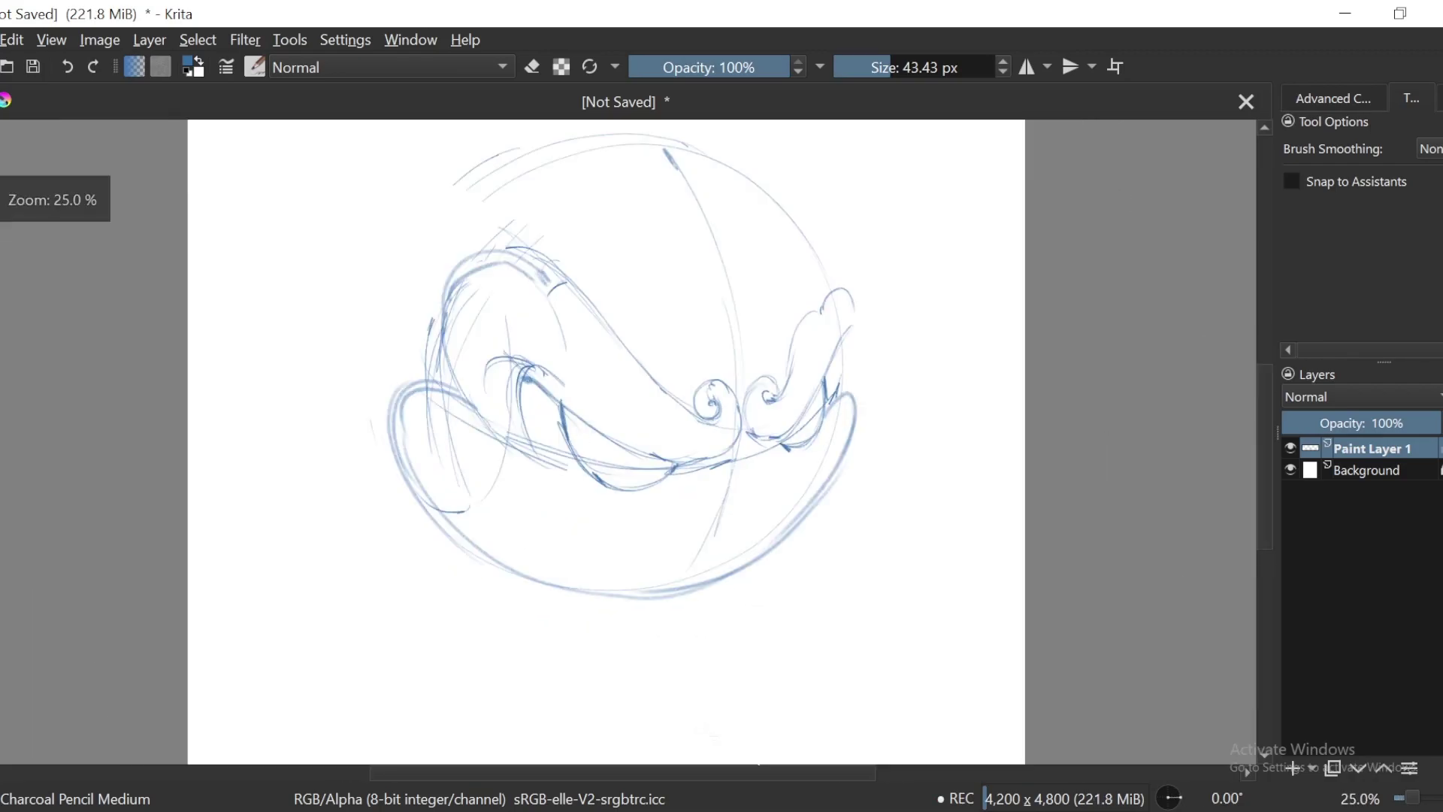
left_click_drag(762, 476, 769, 419)
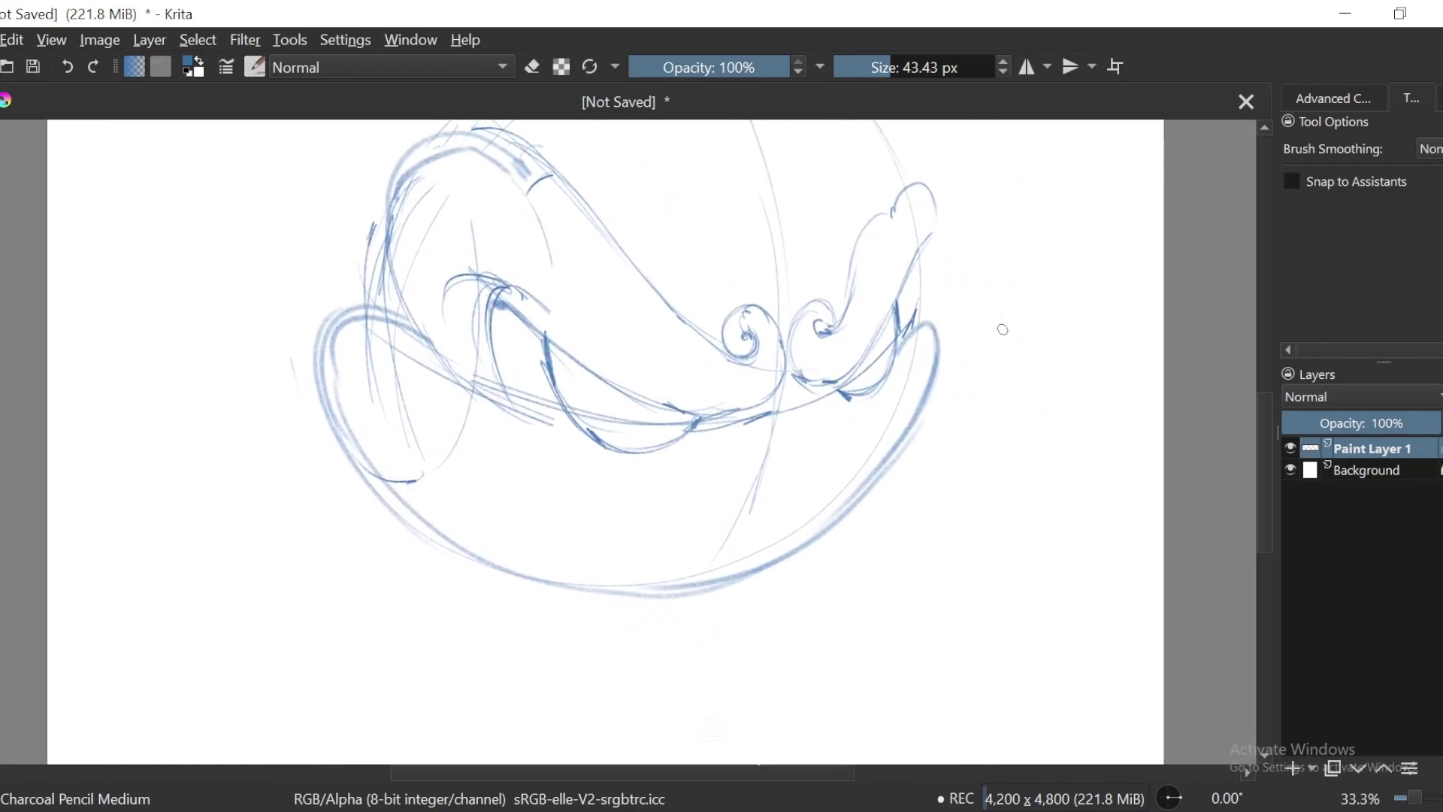
key("ctrl+minus")
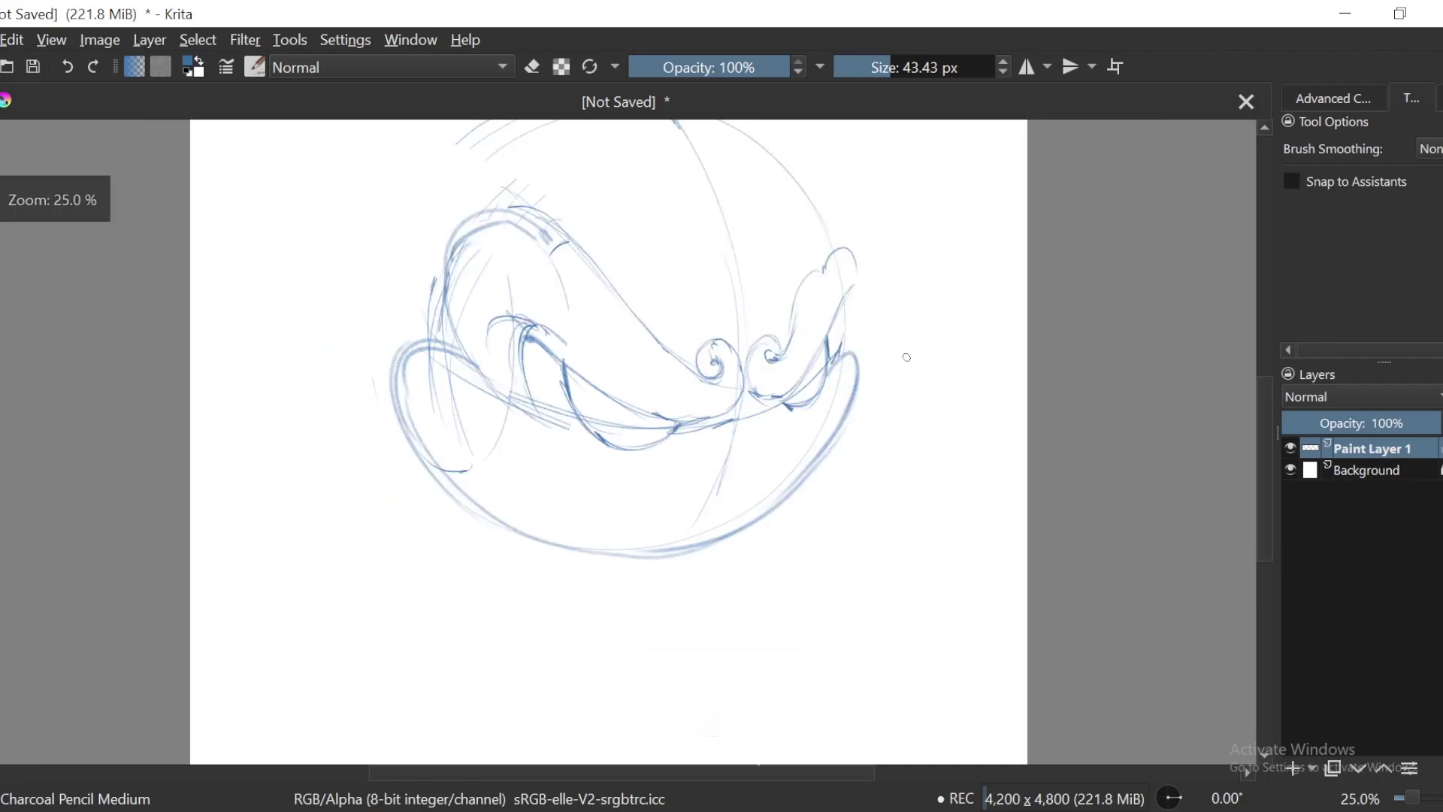
Step: Thicken the circle's upper arc and draw a heavier stroke down its side to the top of the second curl's form
left_click_drag(1058, 361, 962, 448)
key("ctrl+plus")
key("ctrl+plus")
left_click_drag(953, 335, 895, 312)
left_click_drag(806, 250, 869, 318)
key("minus")
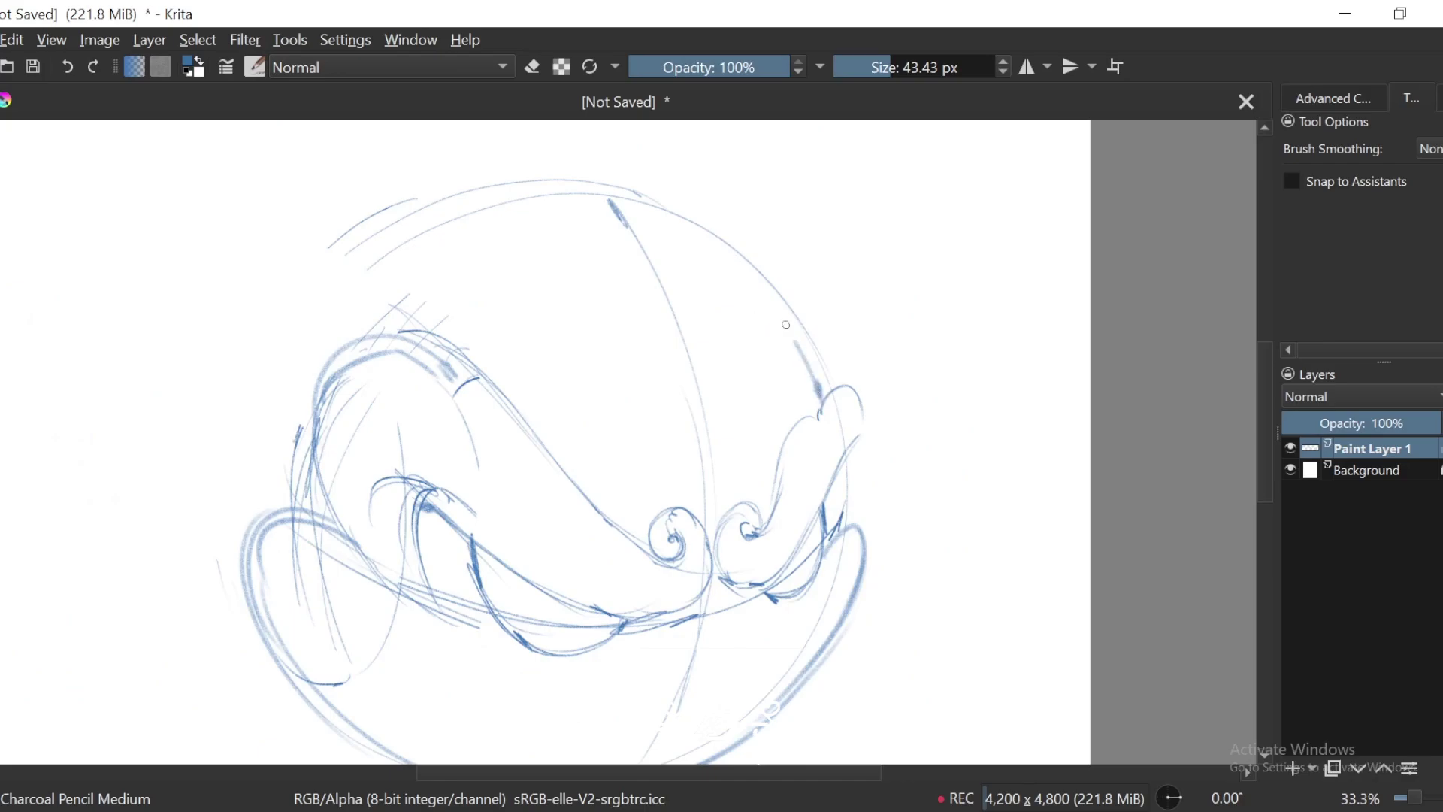
key("minus")
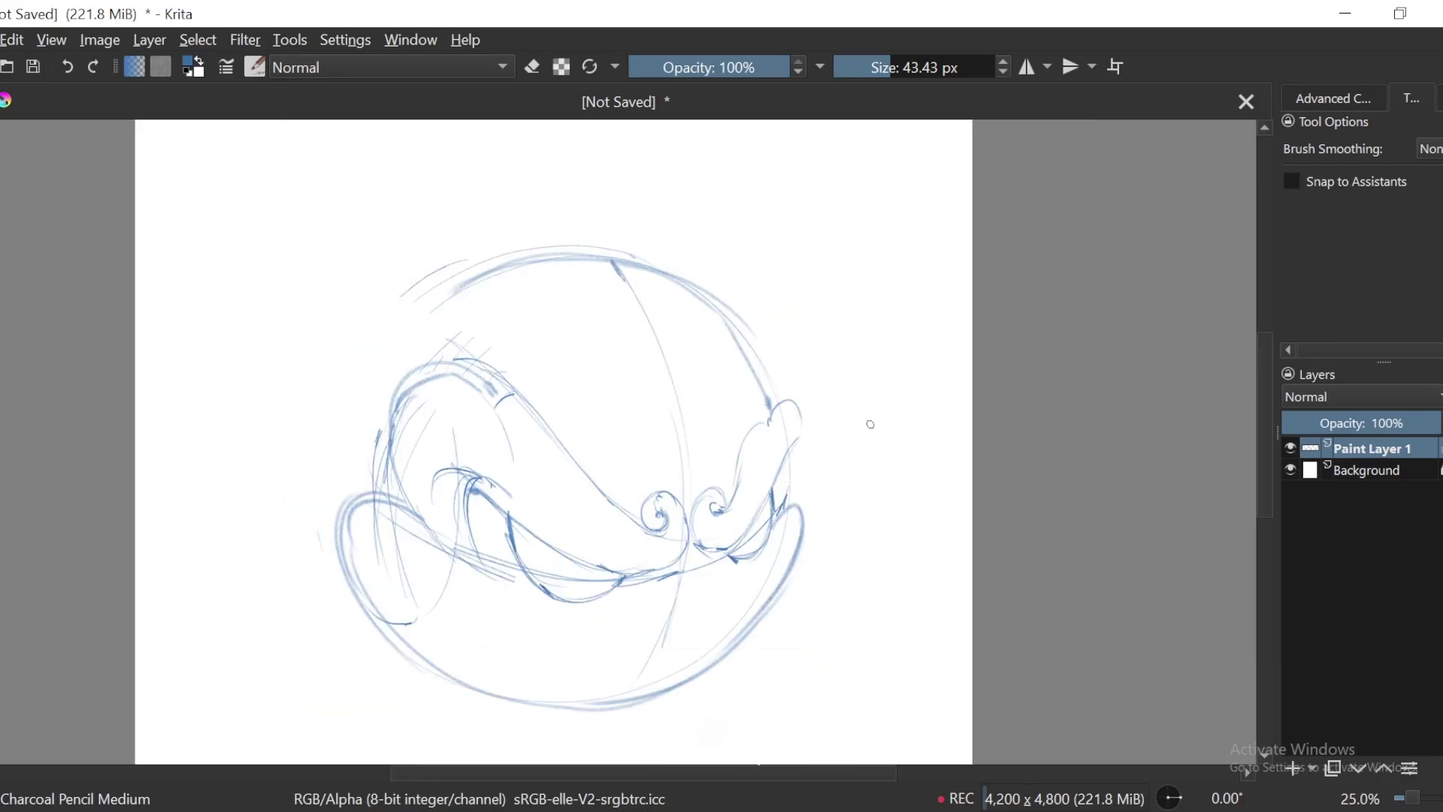
key("minus")
Step: Draw a curved line from between the two spirals up to just inside the circle's top edge
key("plus")
key("plus")
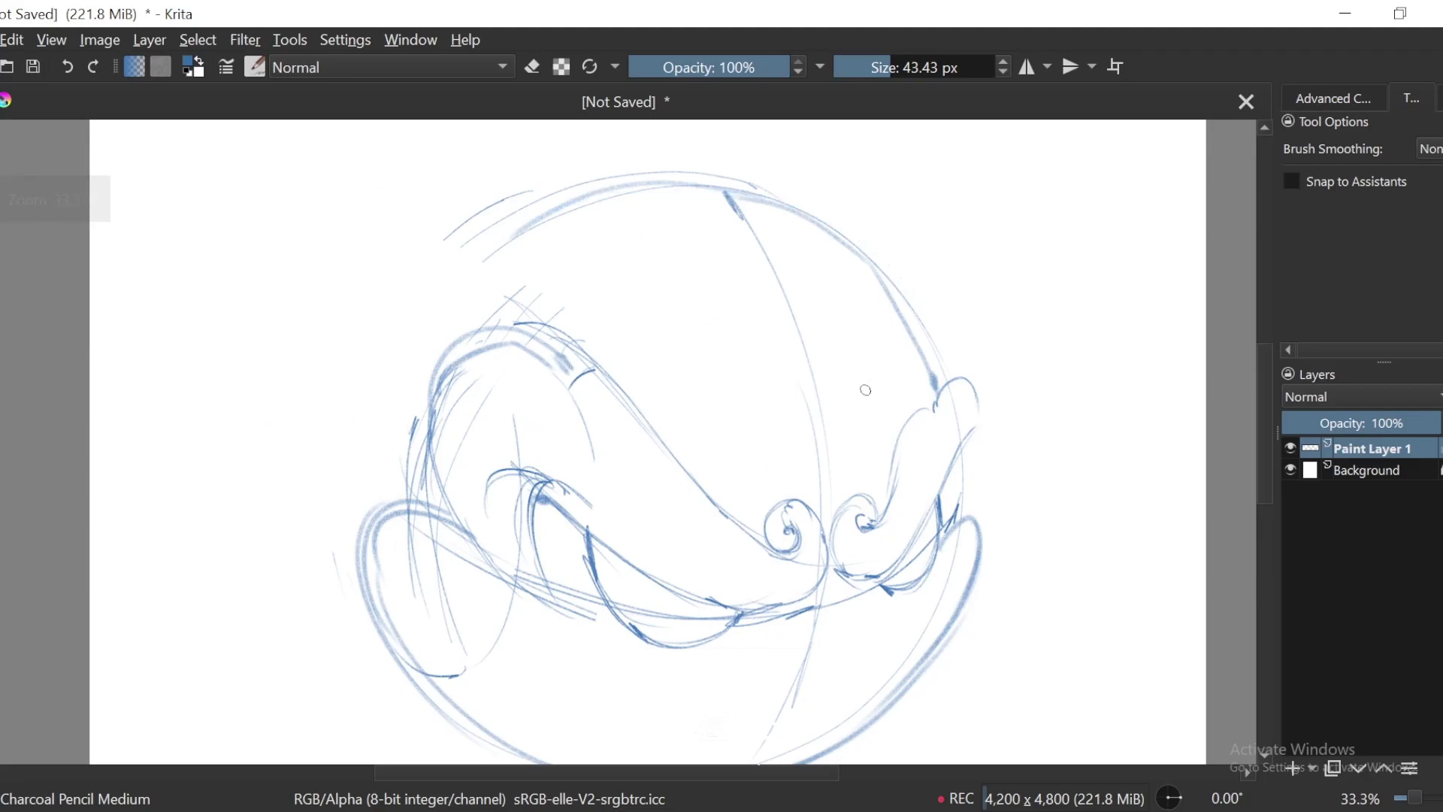
left_click_drag(826, 531, 837, 445)
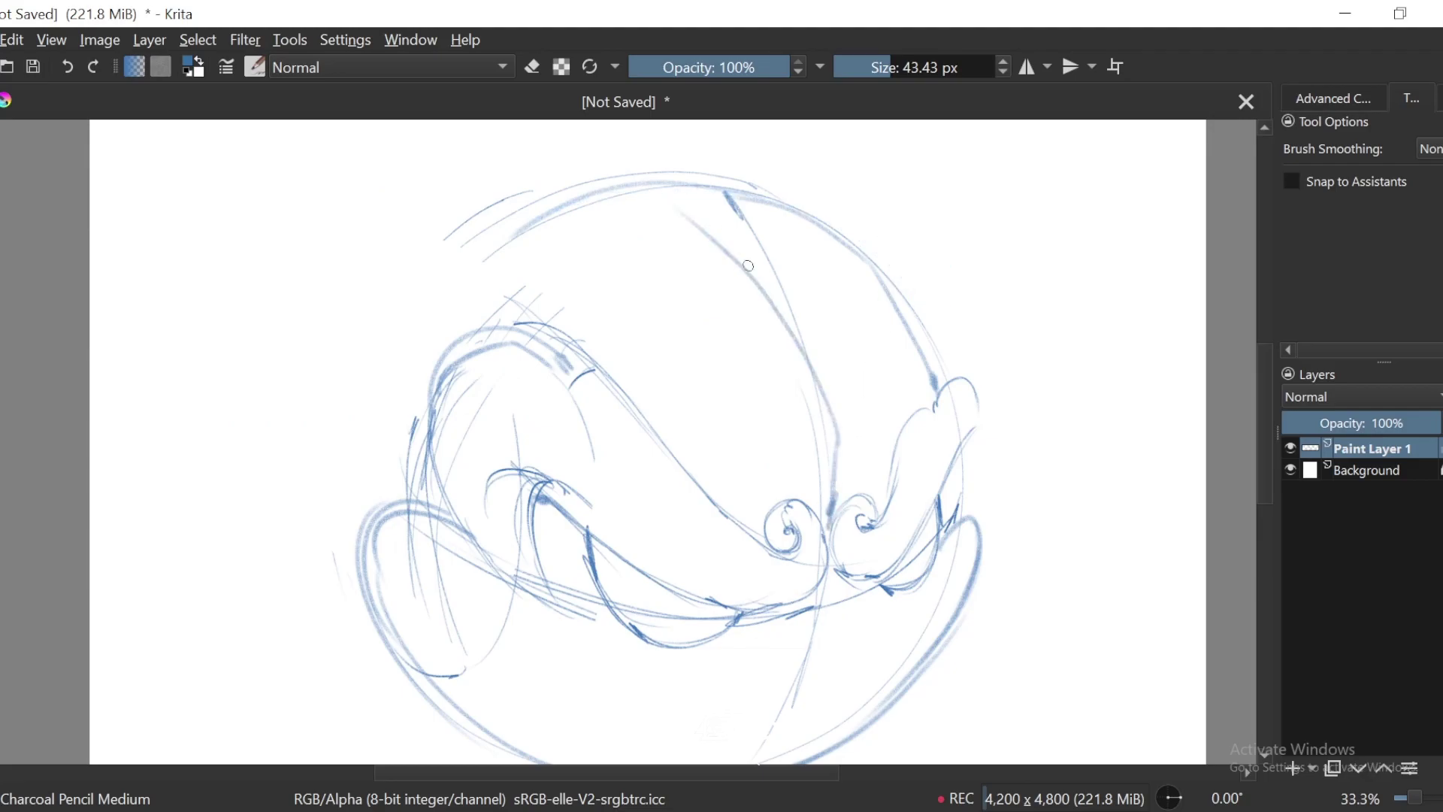
key("minus")
key("minus")
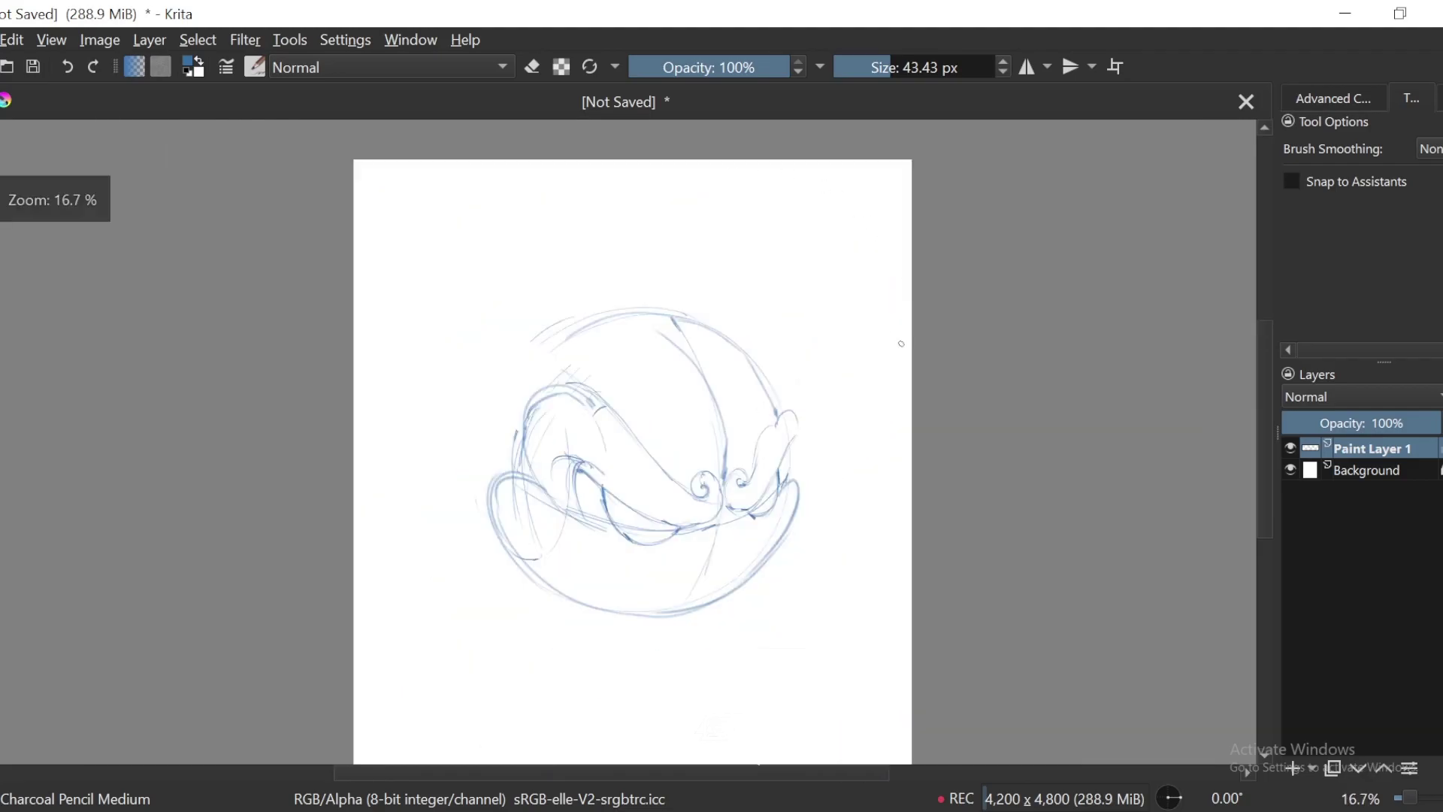
key("plus")
key("ctrl+z")
Step: Draw two long antler guide curves rising past the circle, one from the big brow curve and one from the second curl's form
left_click_drag(774, 435, 658, 256)
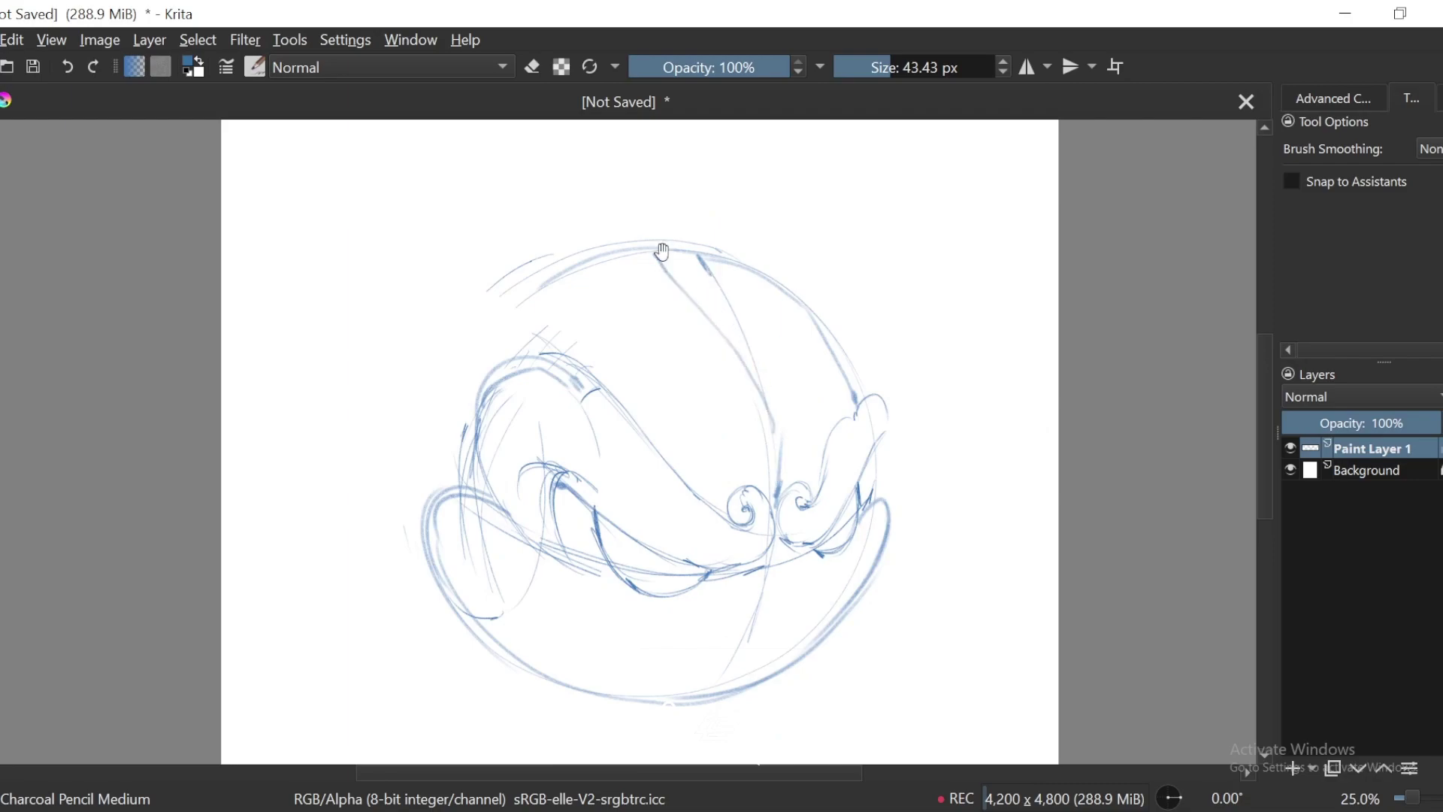
left_click_drag(686, 336, 728, 389)
left_click_drag(686, 472, 556, 252)
left_click_drag(624, 283, 668, 361)
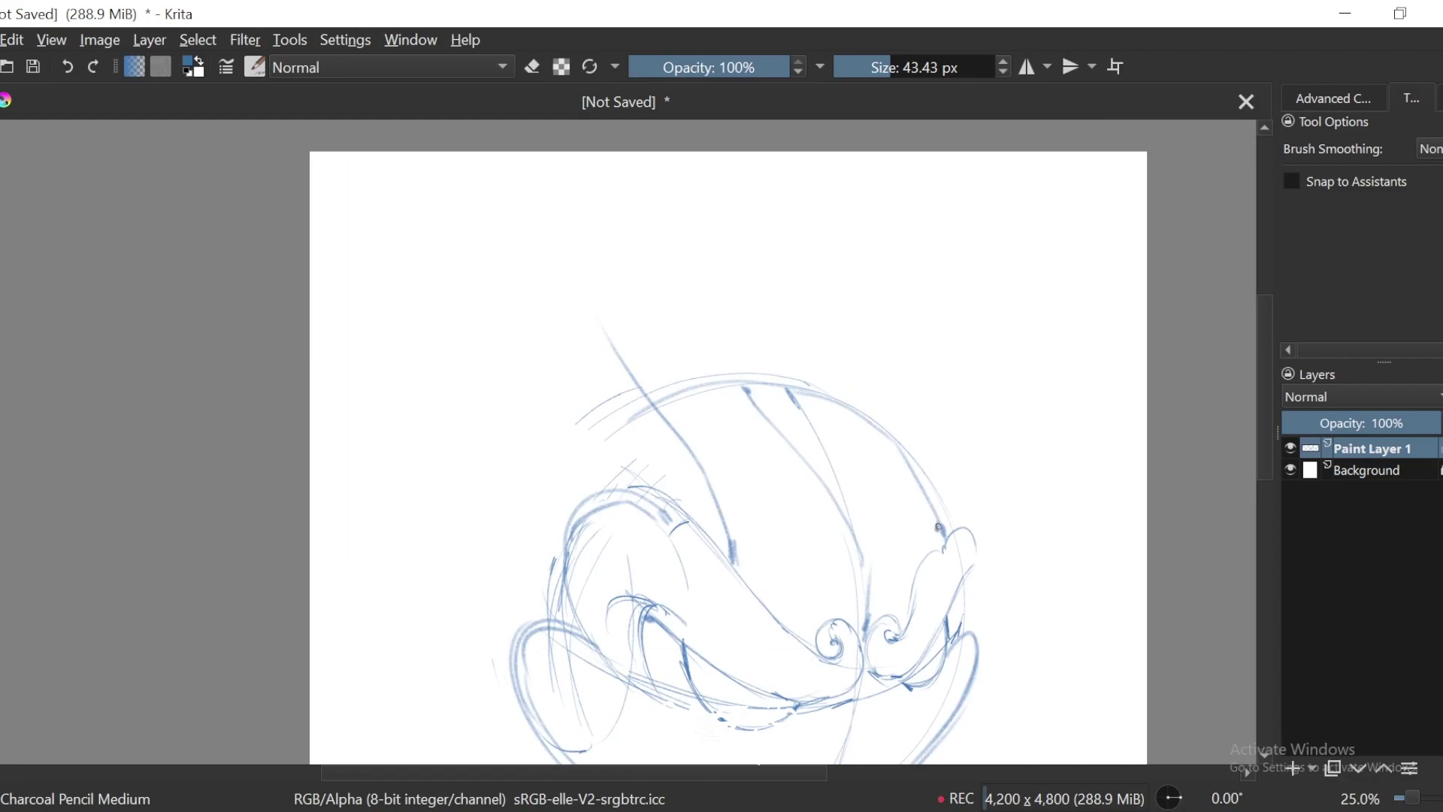
left_click_drag(938, 527, 933, 517)
left_click_drag(945, 460, 889, 286)
key("ctrl+minus")
left_click_drag(740, 384, 831, 364)
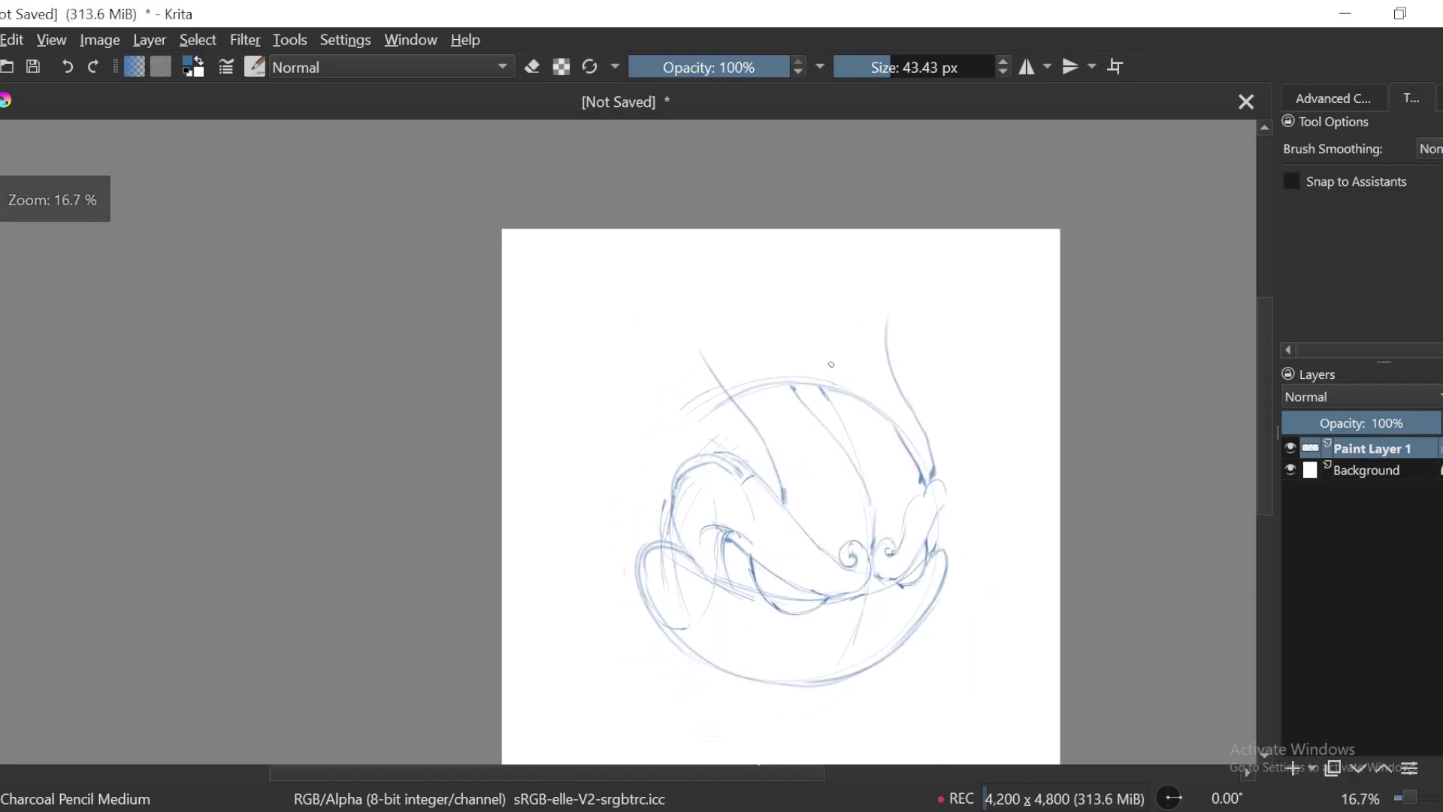
Step: Extend the first antler's curve upward, round off its tip and bring the outer edge back down
key("ctrl+plus")
left_click_drag(740, 241, 784, 366)
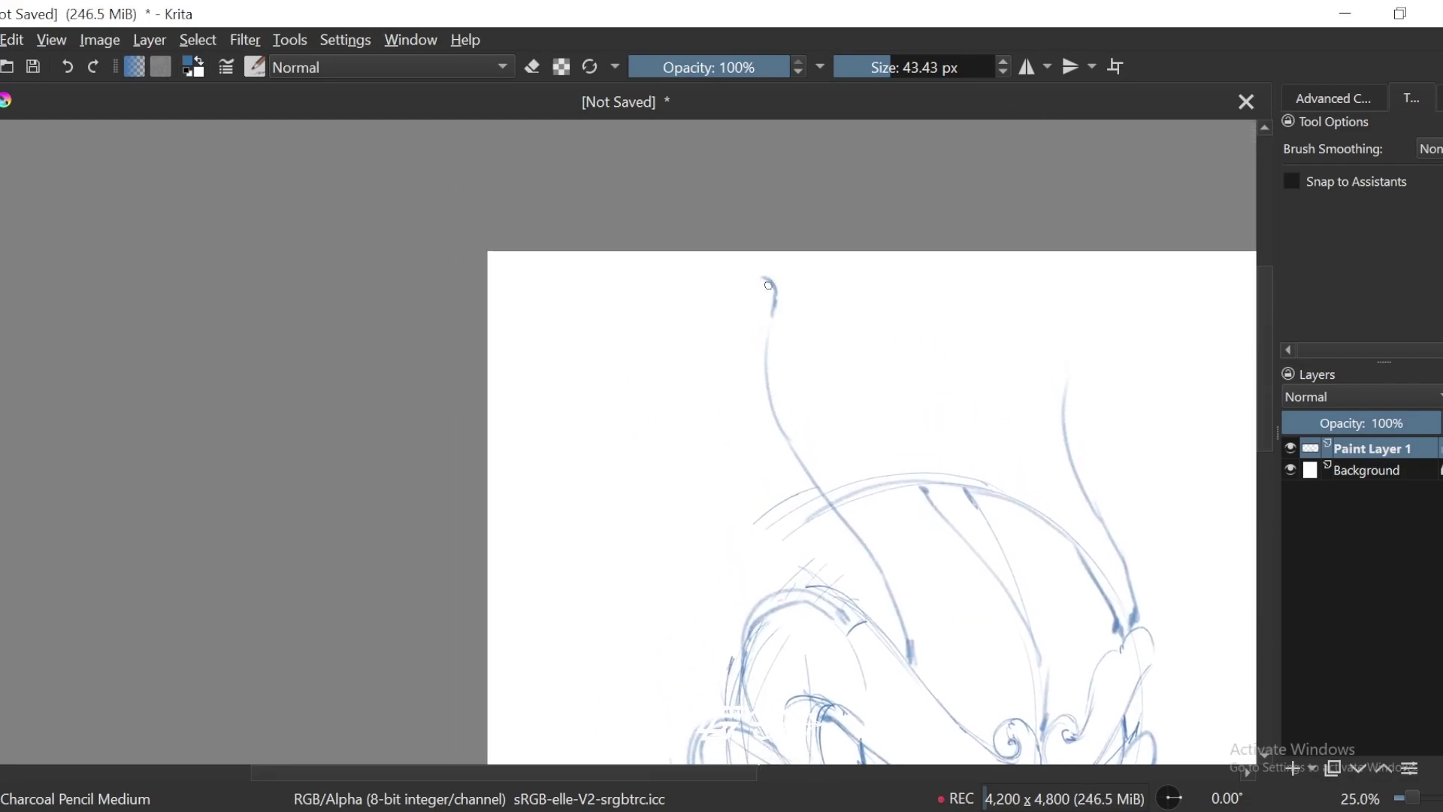
left_click_drag(717, 296, 714, 433)
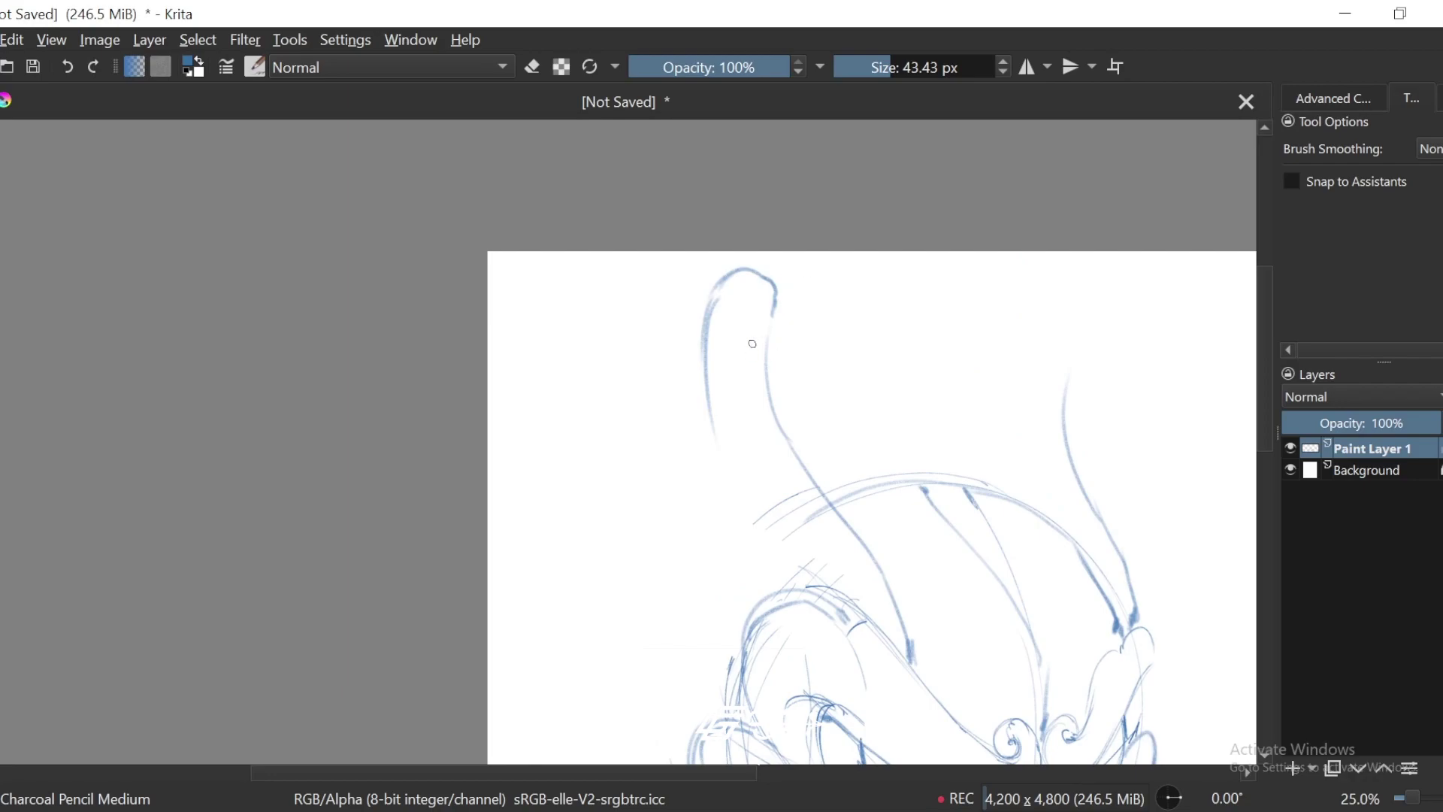
Step: Add a short rounded side branch to the first antler and connect its underside down to the brow arch
left_click_drag(744, 486, 750, 404)
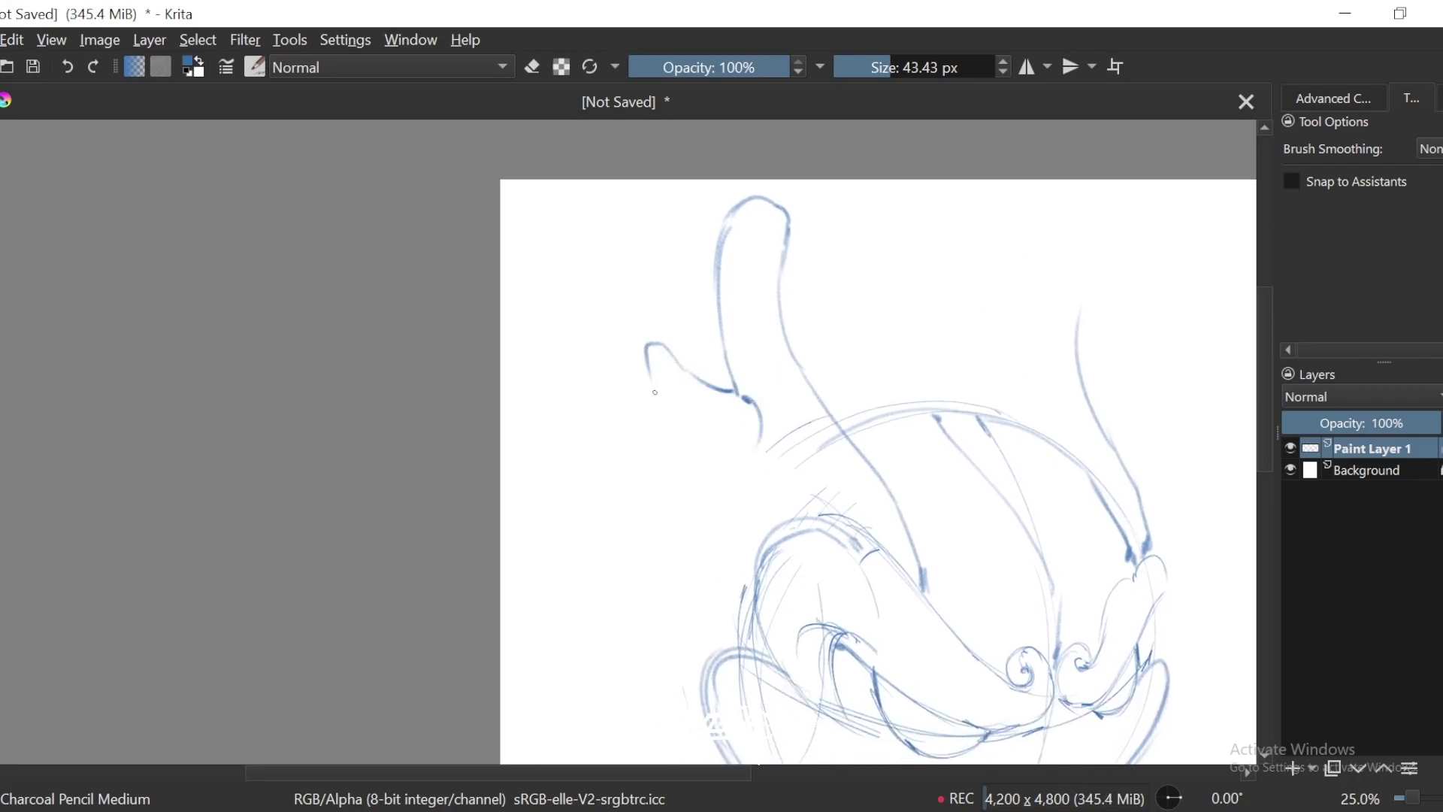
left_click_drag(650, 397, 742, 454)
left_click_drag(1119, 419, 1004, 393)
key("ctrl+minus")
key("ctrl+plus")
mouse_move(657, 448)
left_mouse_down()
mouse_move(643, 439)
mouse_move(686, 482)
left_mouse_up()
key("ctrl+minus")
key("ctrl+minus")
left_click_drag(940, 381, 951, 383)
key("ctrl+plus")
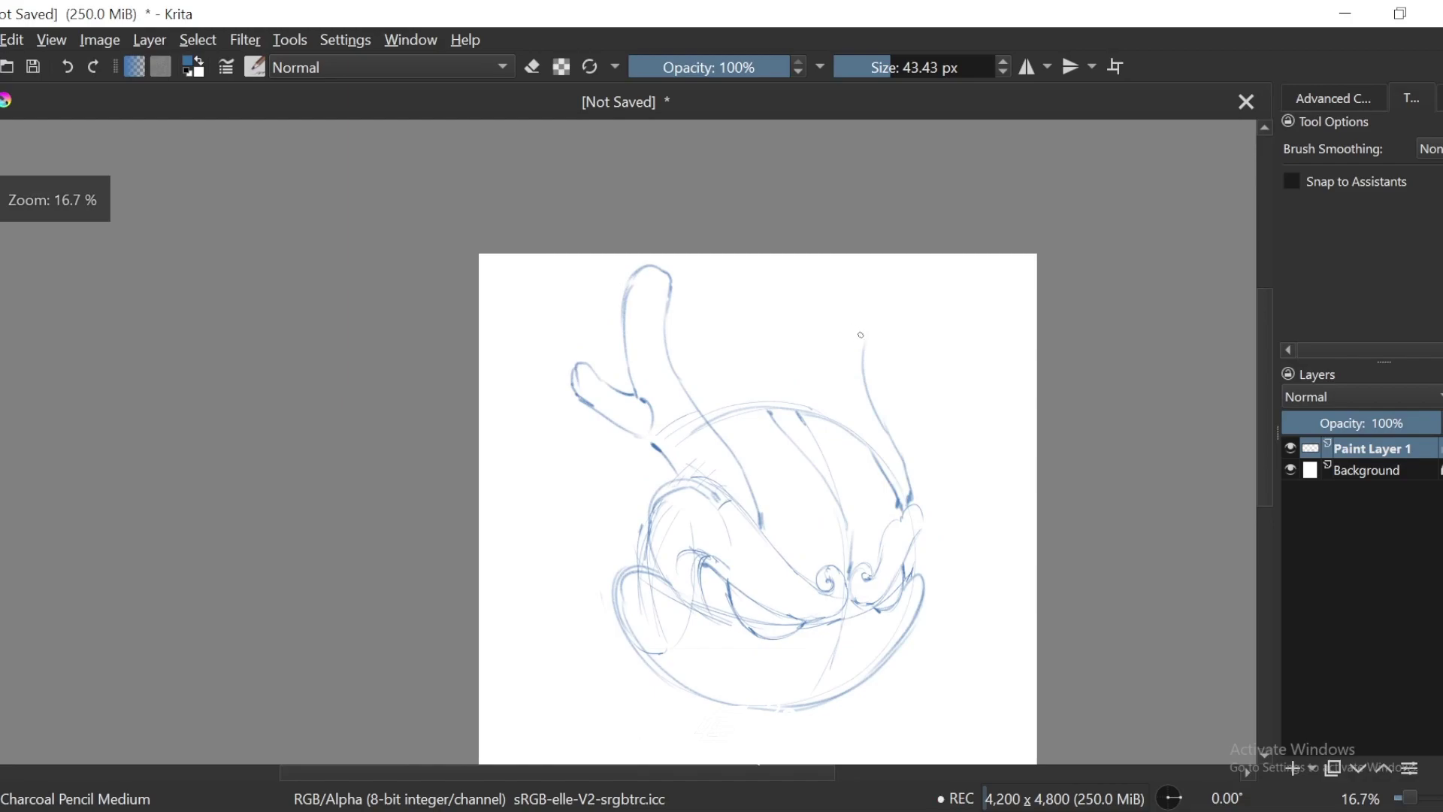
Step: Erase the upper part of the second antler's guide and redraw it as a rounded stem with a small side branch, using a 66.90 px pencil
key("e")
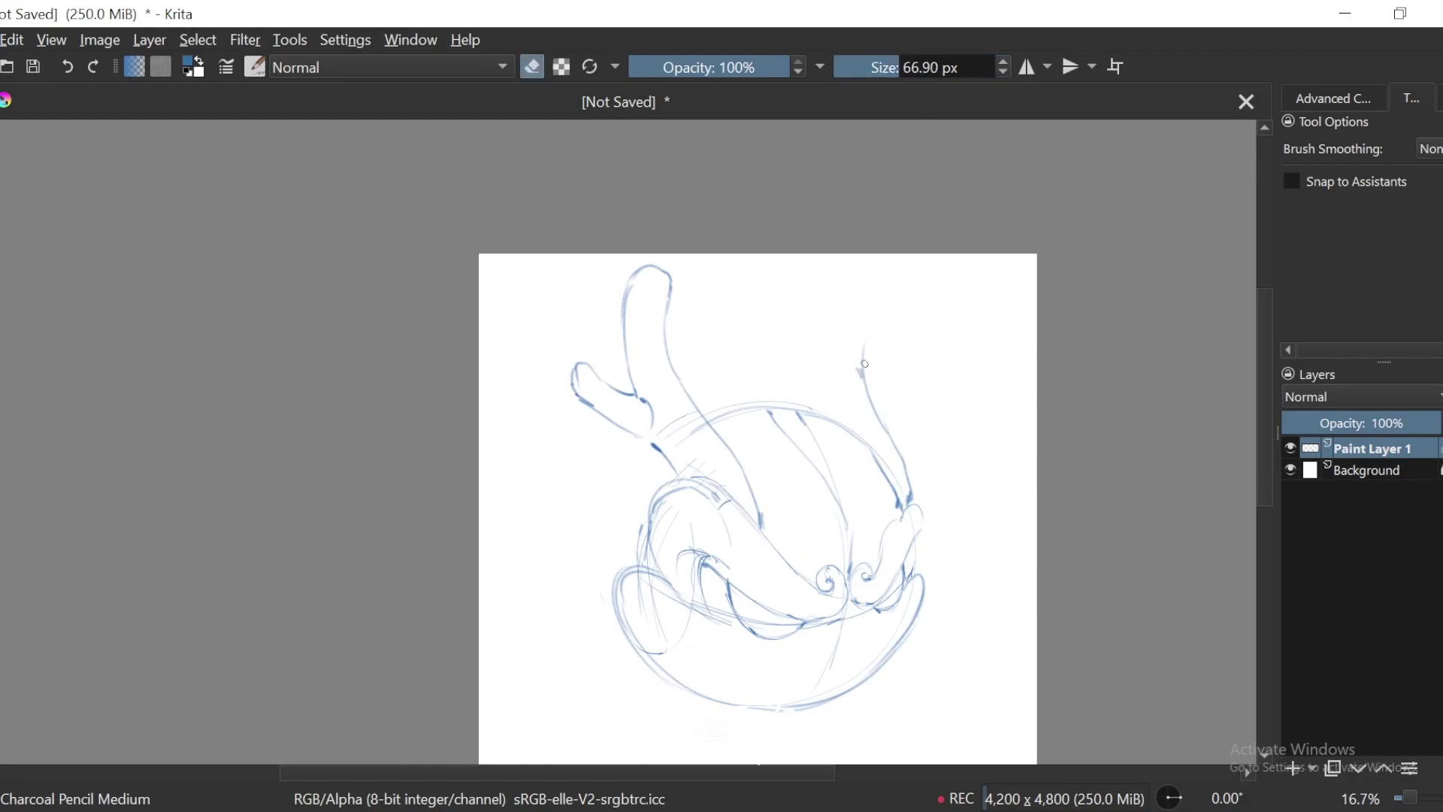
left_click_drag(865, 363, 874, 409)
key("e")
left_click_drag(804, 314, 881, 461)
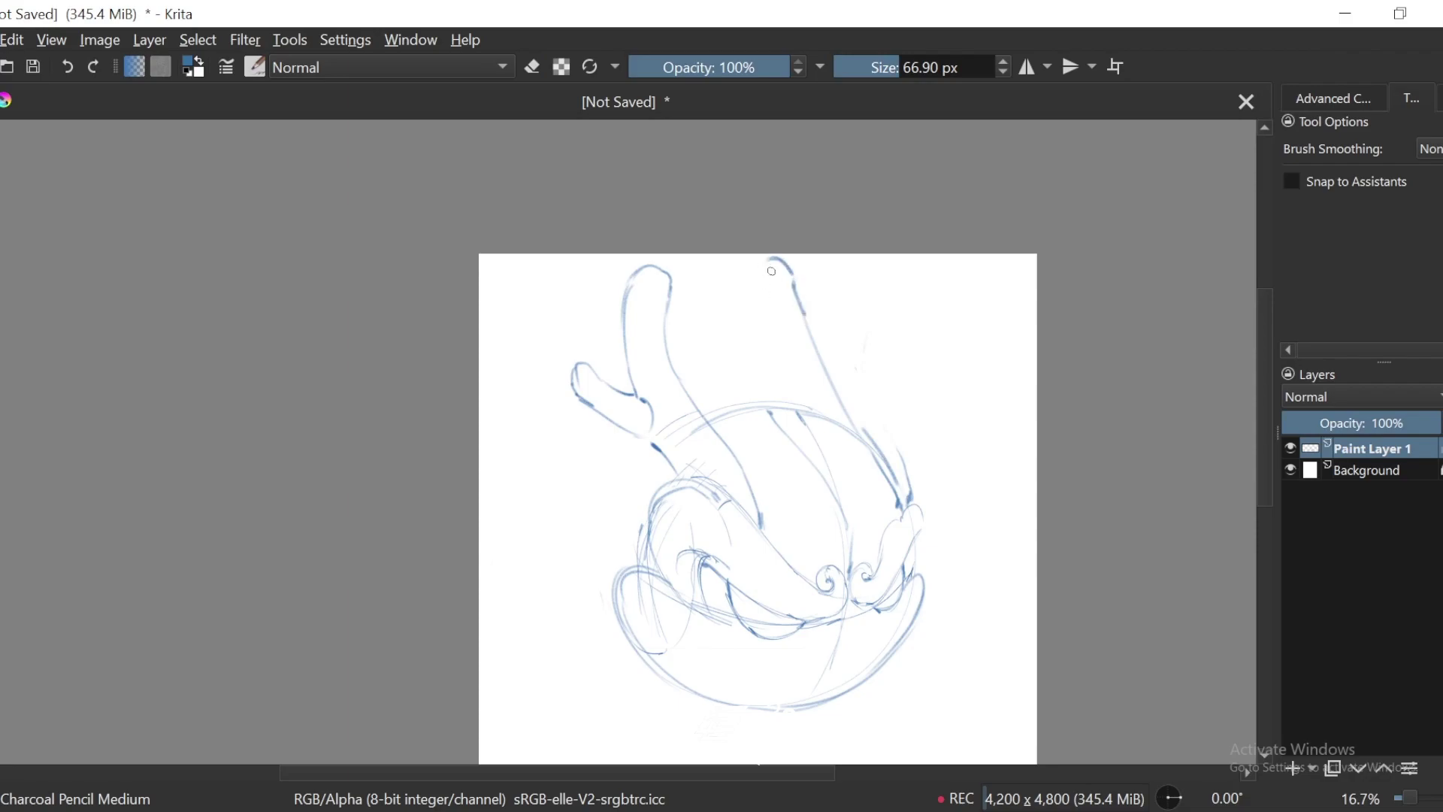
mouse_move(771, 270)
left_mouse_down()
mouse_move(751, 308)
mouse_move(766, 332)
left_mouse_up()
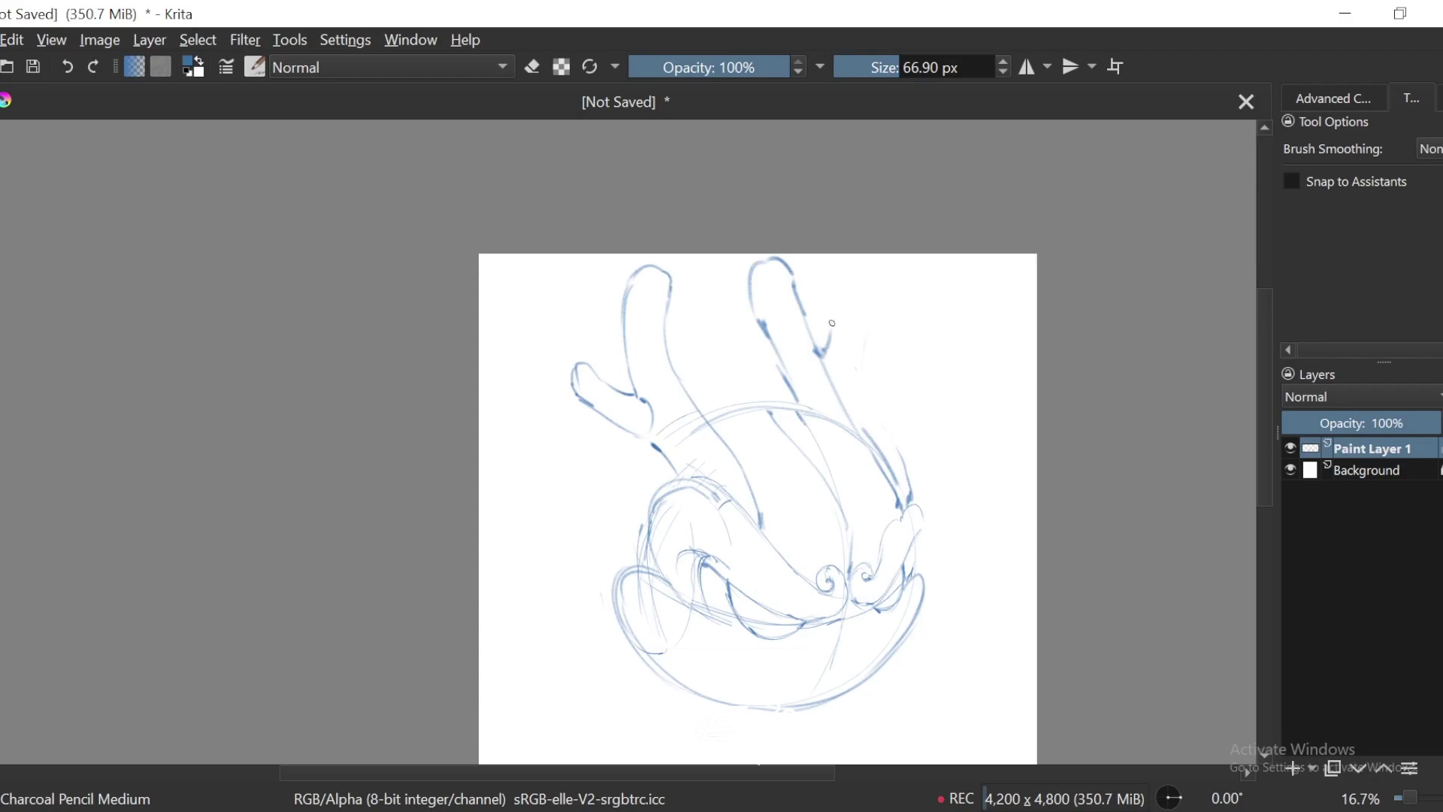
scroll(862, 384, "down", 2)
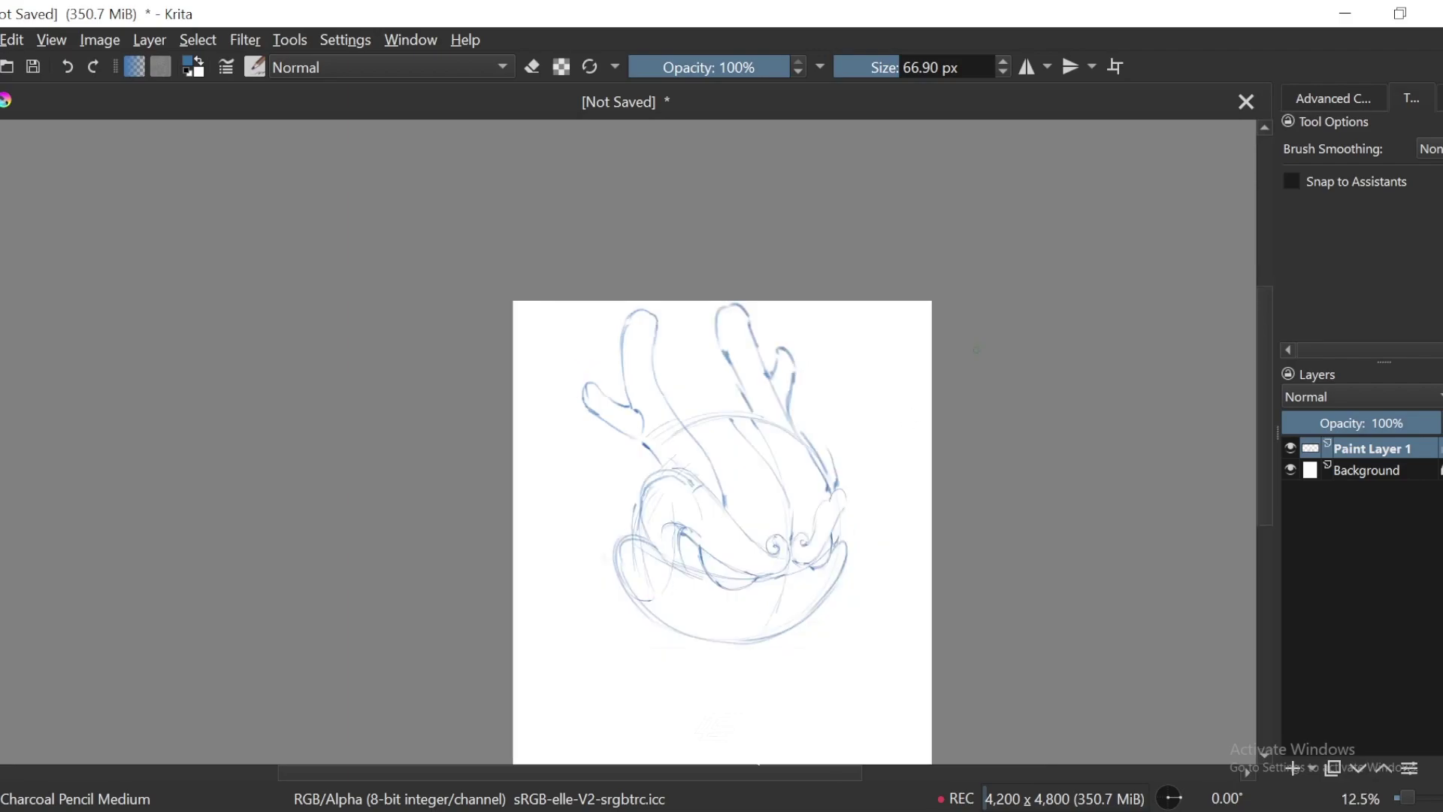
scroll(899, 322, "up", 1)
scroll(805, 396, "up", 1)
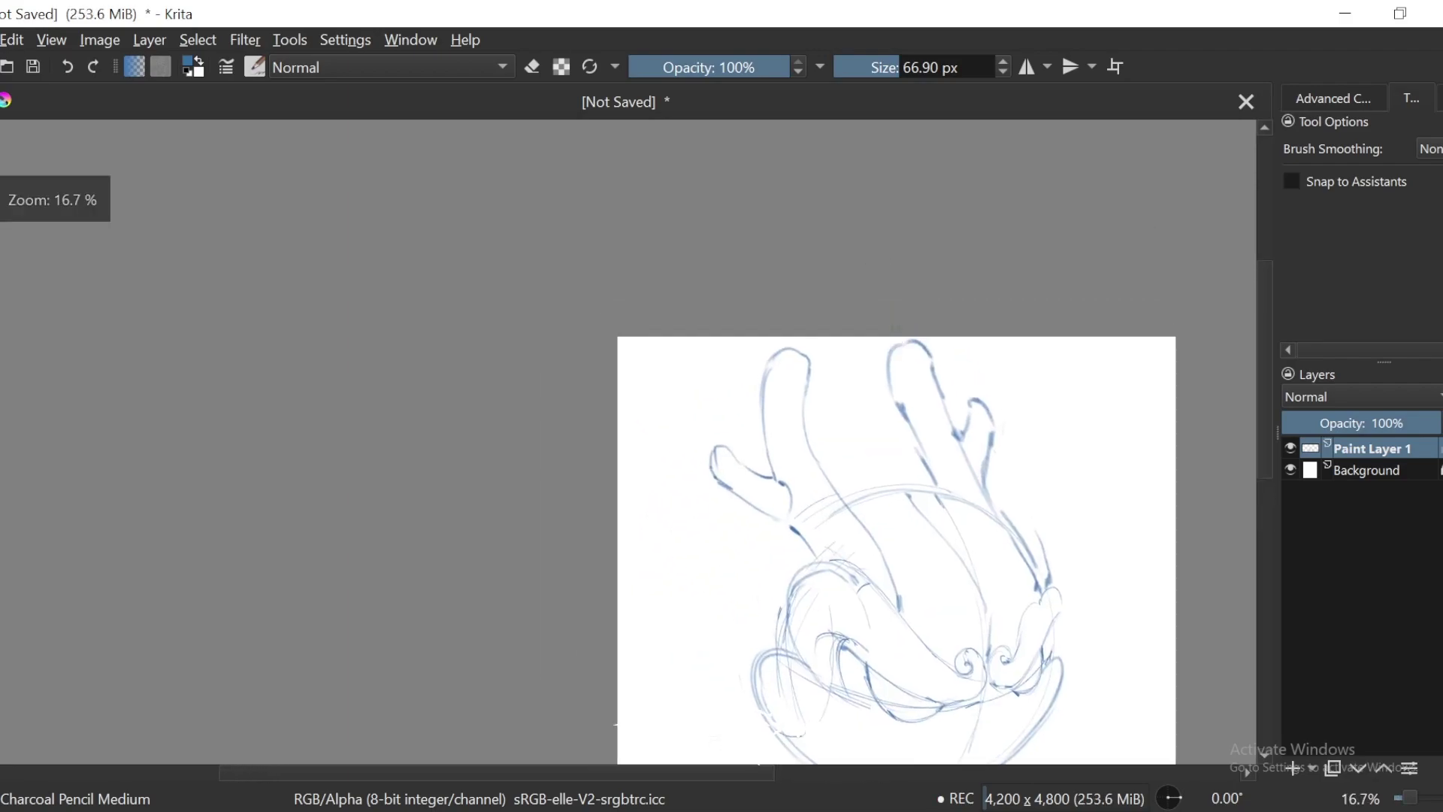
Step: Erase the first antler's rounded tip and redraw its stem straighter and leaning outward with a thicker line
key("e")
key("e")
mouse_move(784, 347)
left_mouse_down()
mouse_move(773, 379)
mouse_move(857, 515)
left_mouse_up()
left_click_drag(785, 396, 871, 537)
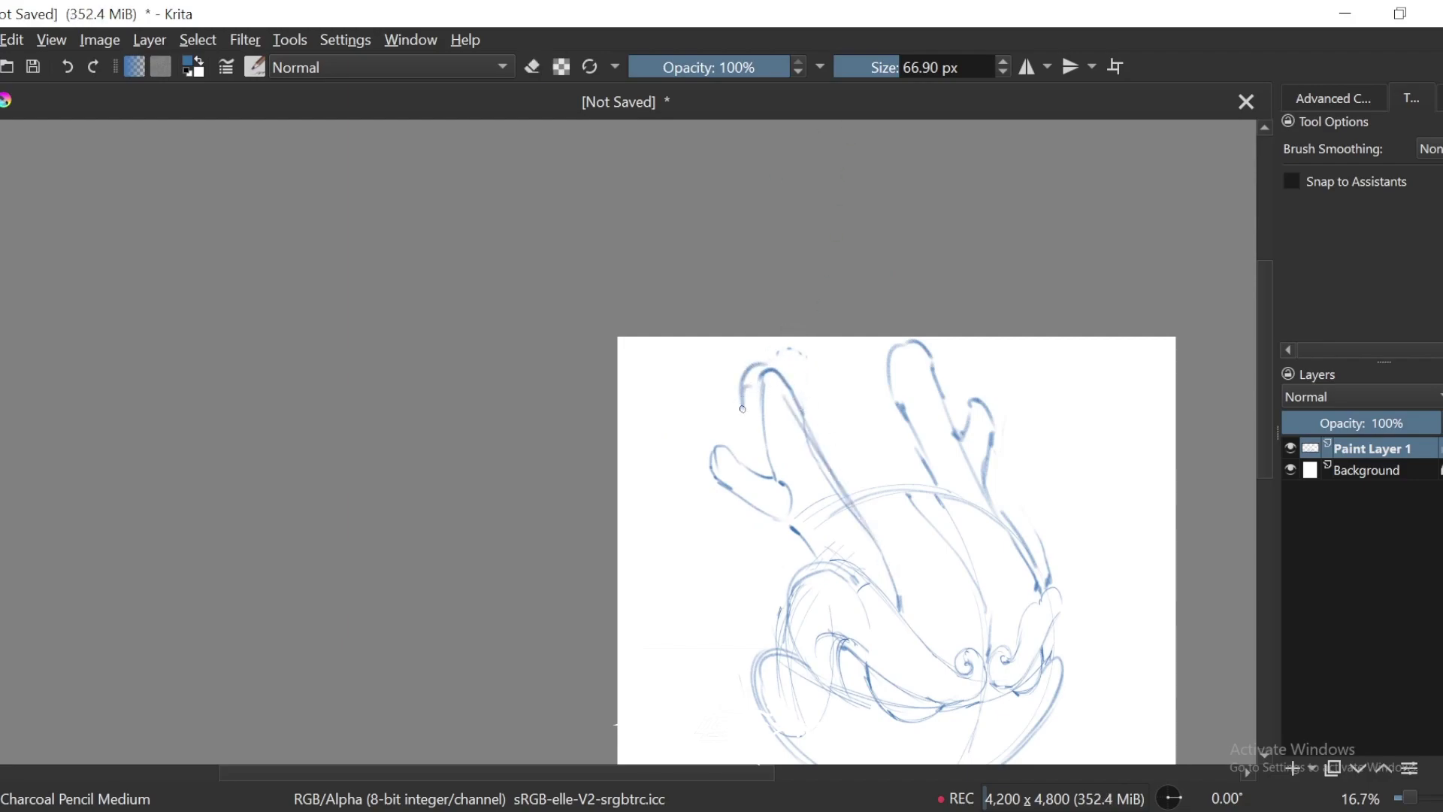
left_click_drag(742, 408, 771, 469)
key("ctrl+minus")
key("ctrl+minus")
left_click_drag(1019, 396, 1011, 381)
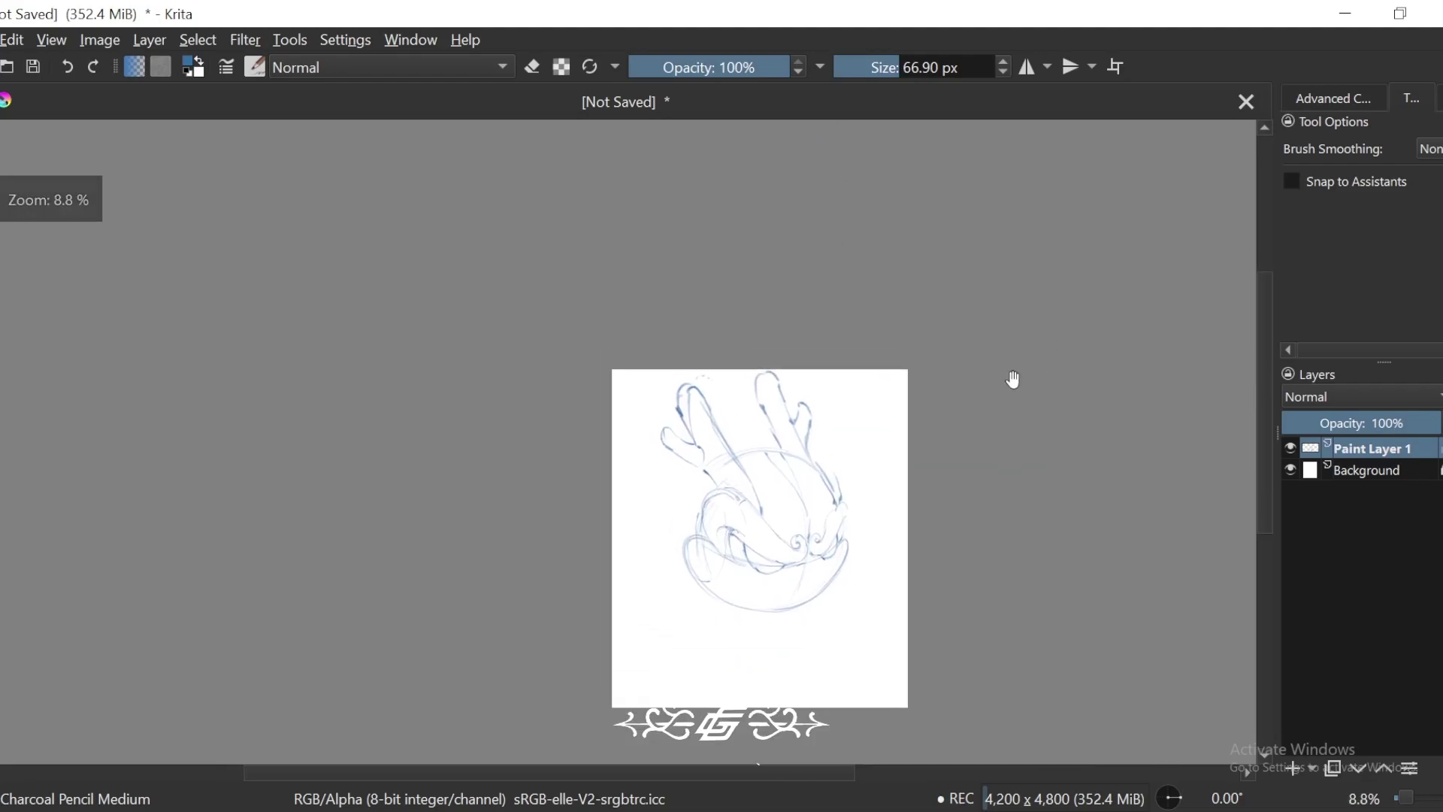
Step: Redraw the first antler's tip and outer contour down to the side branch, and darken its inner edge
key("ctrl+plus")
key("ctrl+plus")
key("ctrl+plus")
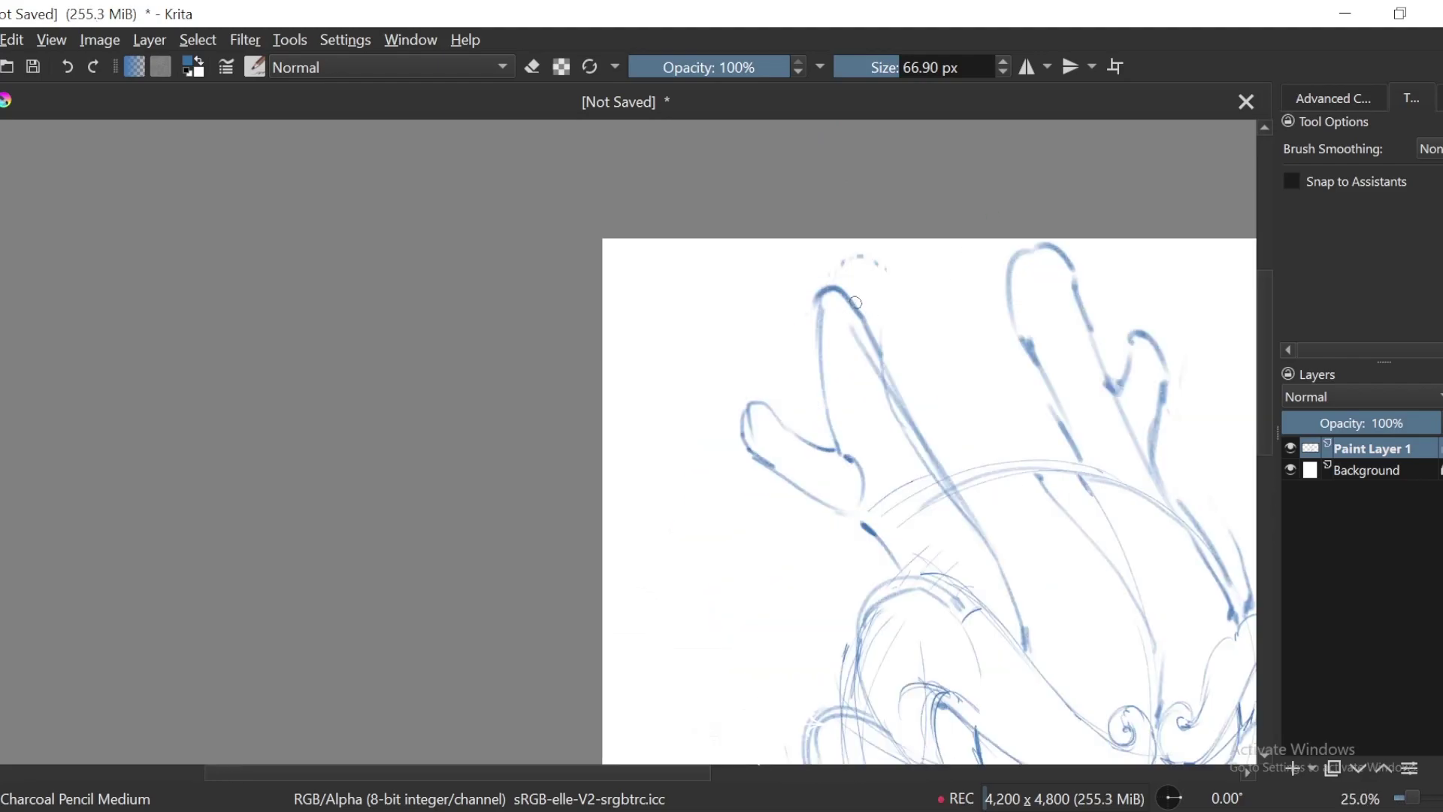
mouse_move(856, 305)
left_mouse_down()
mouse_move(793, 308)
mouse_move(793, 366)
mouse_move(826, 432)
left_mouse_up()
left_click_drag(812, 272, 954, 501)
key("ctrl+minus")
key("ctrl+minus")
mouse_move(1069, 505)
left_mouse_down()
mouse_move(974, 447)
mouse_move(957, 371)
left_mouse_up()
key("plus")
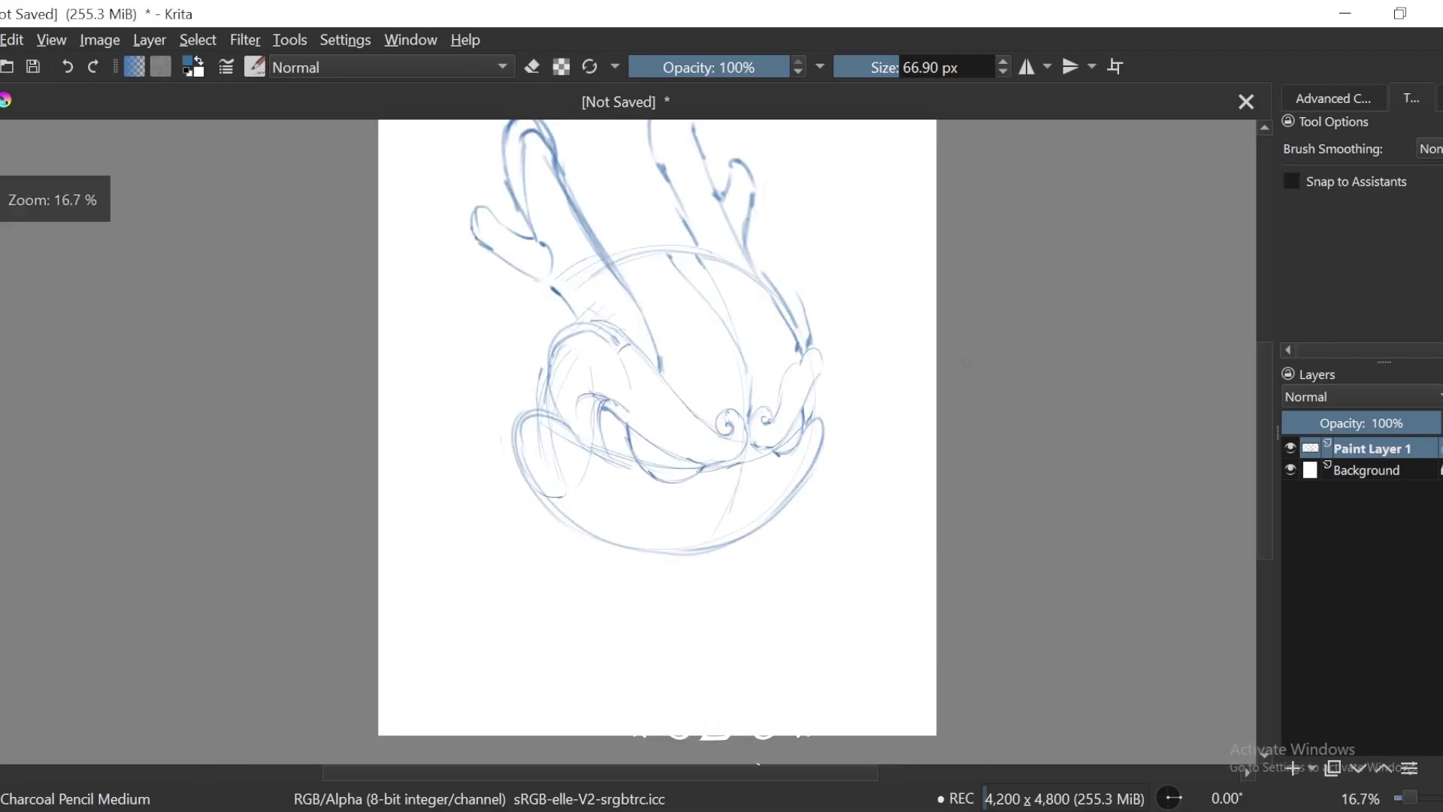
key("plus")
key("minus")
key("minus")
key("plus")
key("plus")
key("ctrl+bracketleft")
key("ctrl+bracketleft")
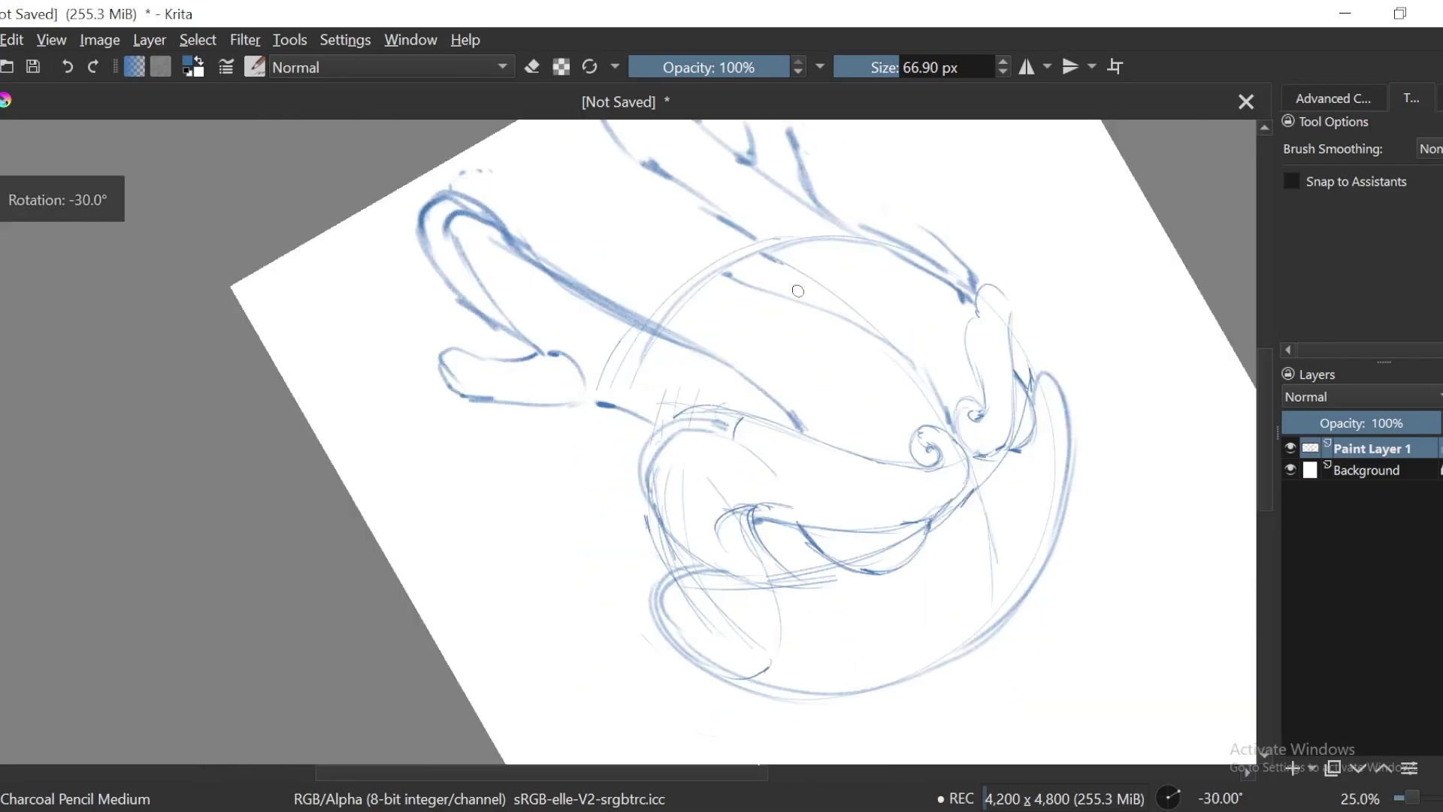
key("minus")
key("minus")
key("ctrl+bracketright")
key("ctrl+bracketright")
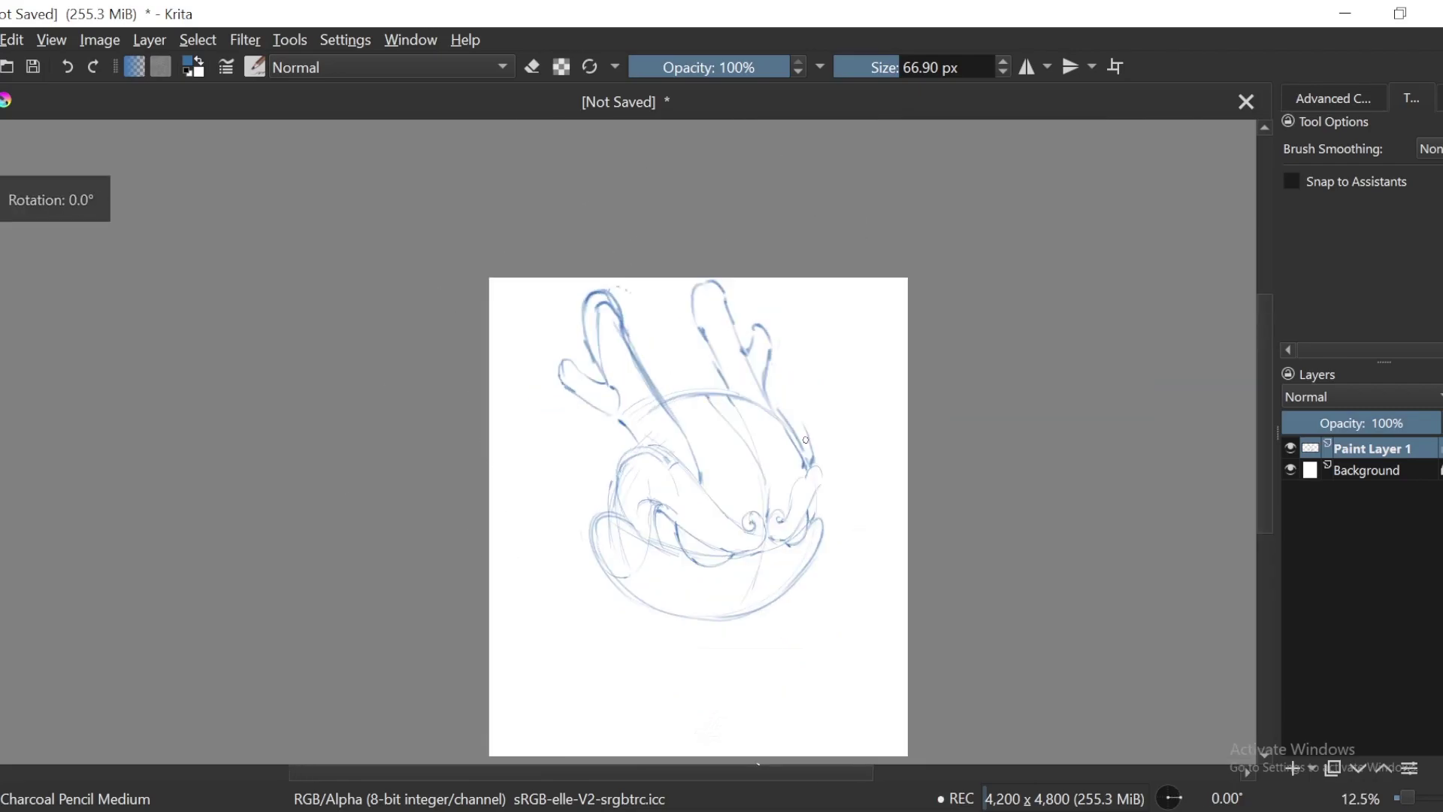
scroll(1034, 448, "down", 2)
key("plus")
key("plus")
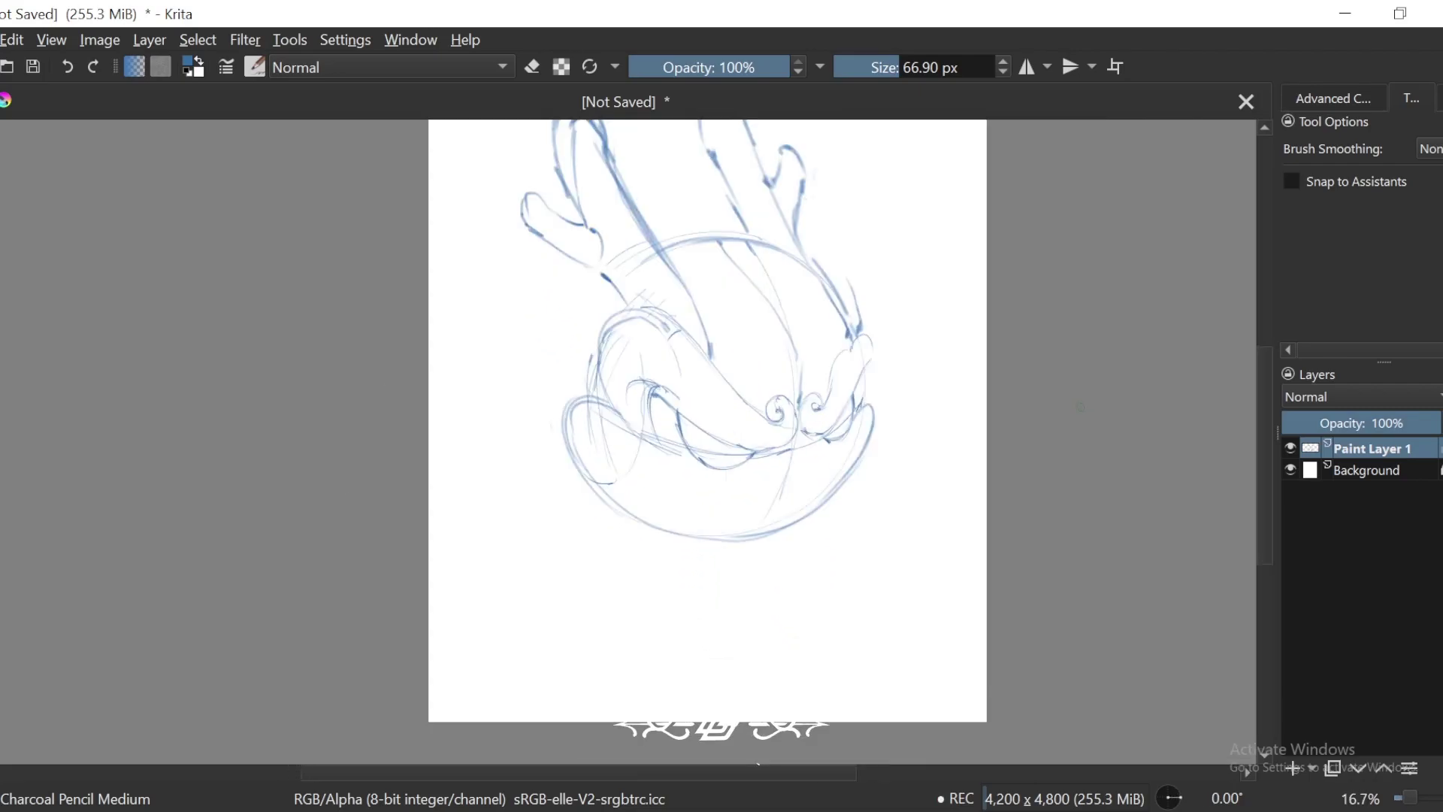
Step: Reduce the pencil size to 24.93 px and draw short muzzle lines downward from the brow curves on both sides of the center line
left_click_drag(1035, 472, 1003, 443)
key("plus")
key("plus")
mouse_move(898, 467)
left_mouse_down()
mouse_move(890, 456)
mouse_move(909, 473)
left_mouse_up()
key("ctrl+z")
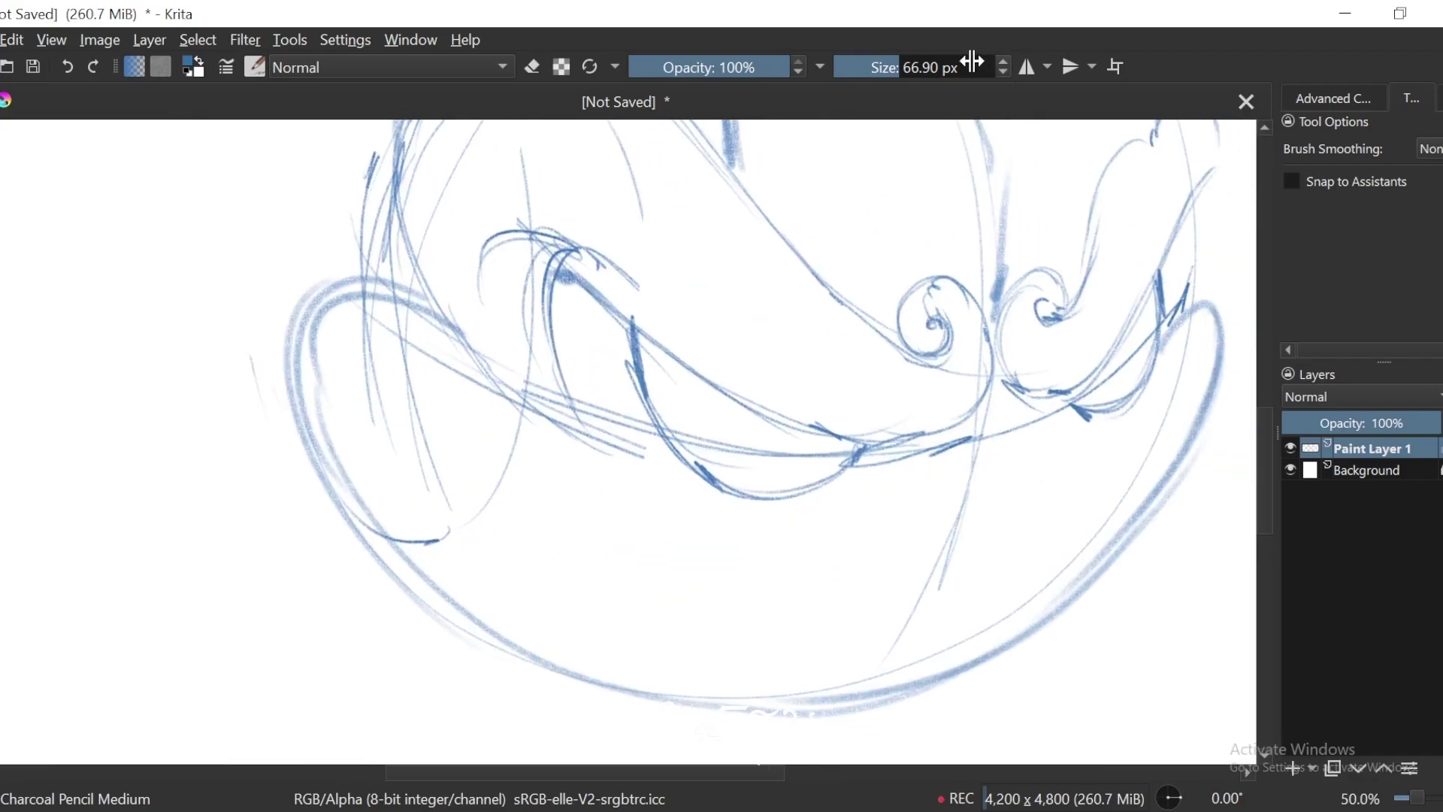
left_click_drag(904, 69, 881, 69)
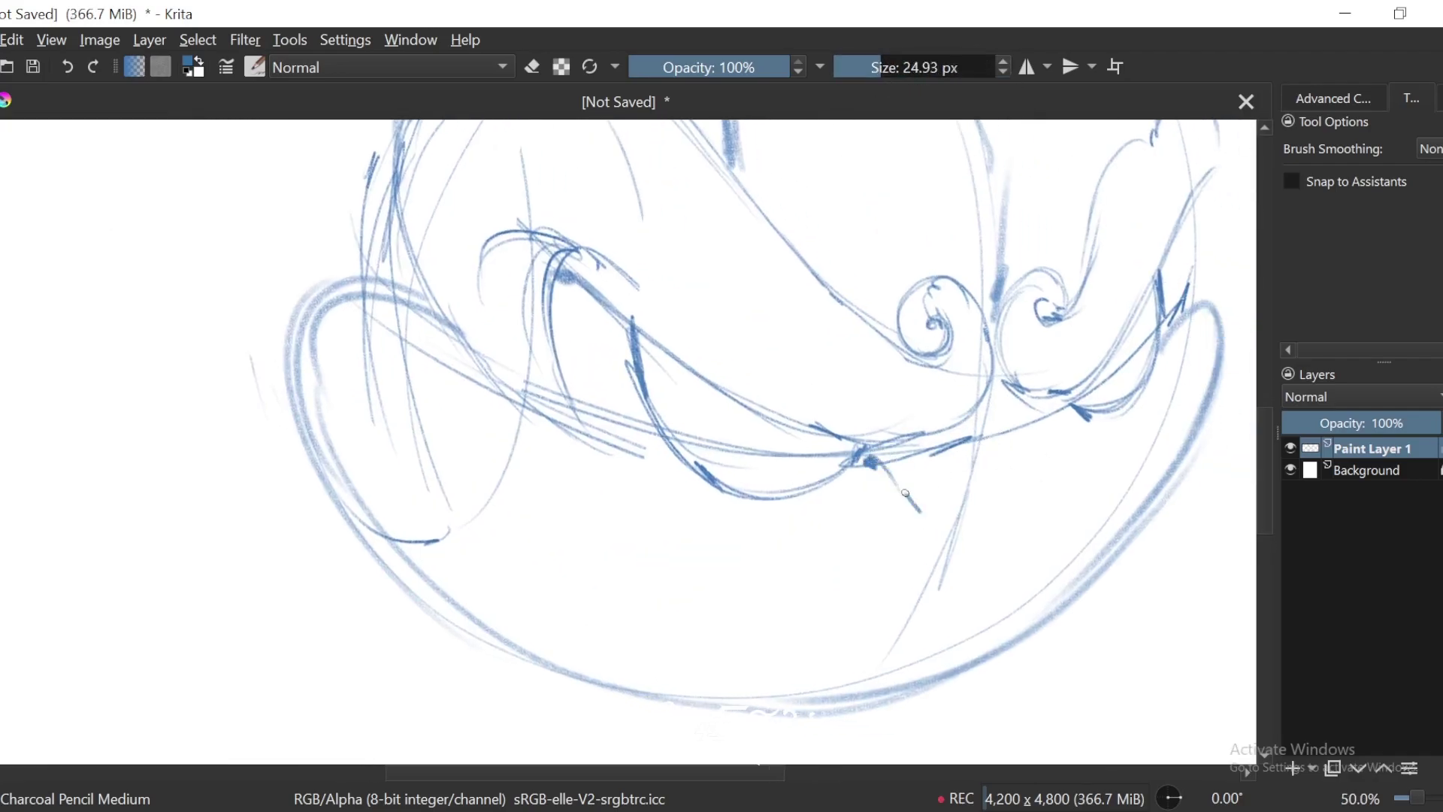
left_click_drag(906, 493, 954, 526)
scroll(1071, 420, "down", 2)
scroll(1011, 470, "up", 1)
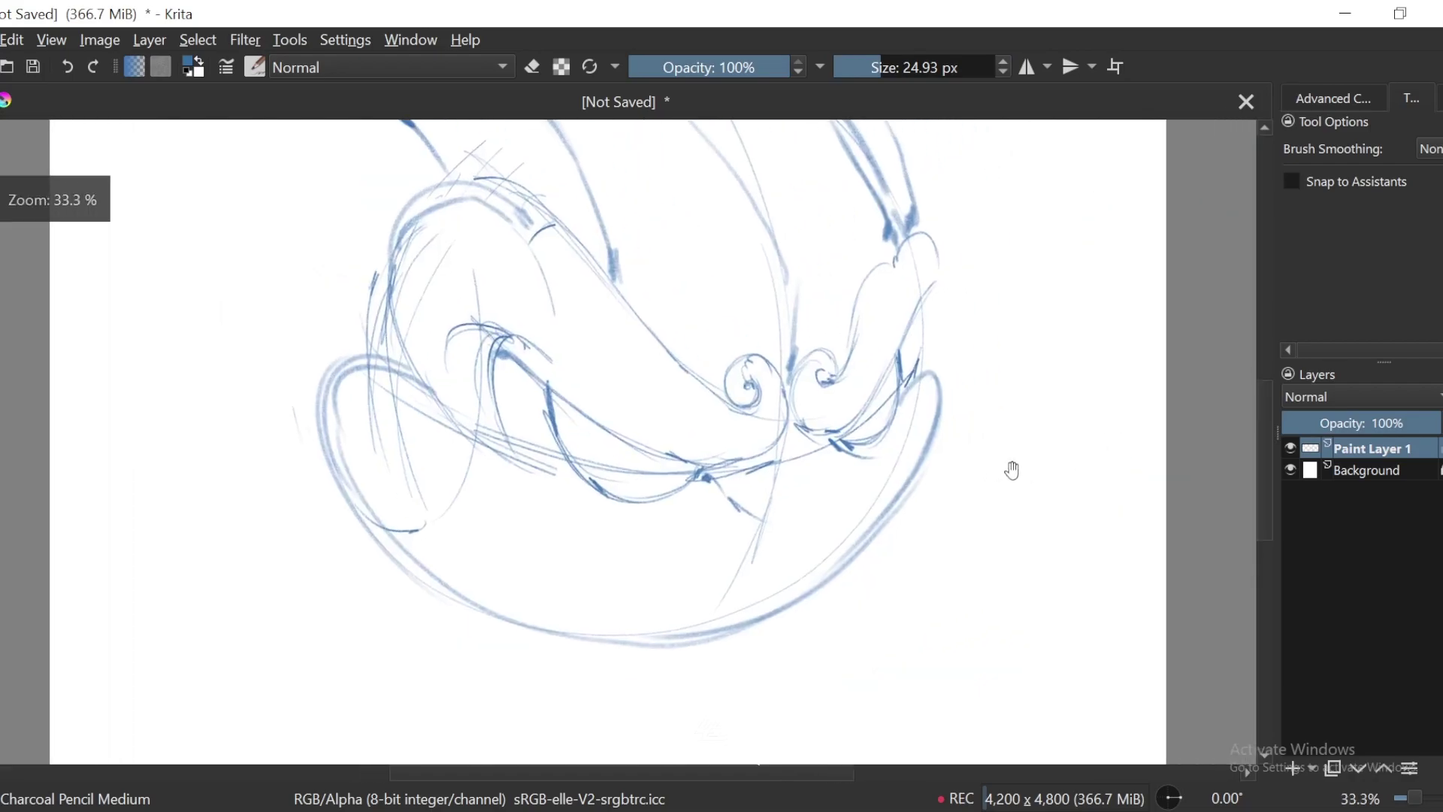
scroll(931, 476, "up", 1)
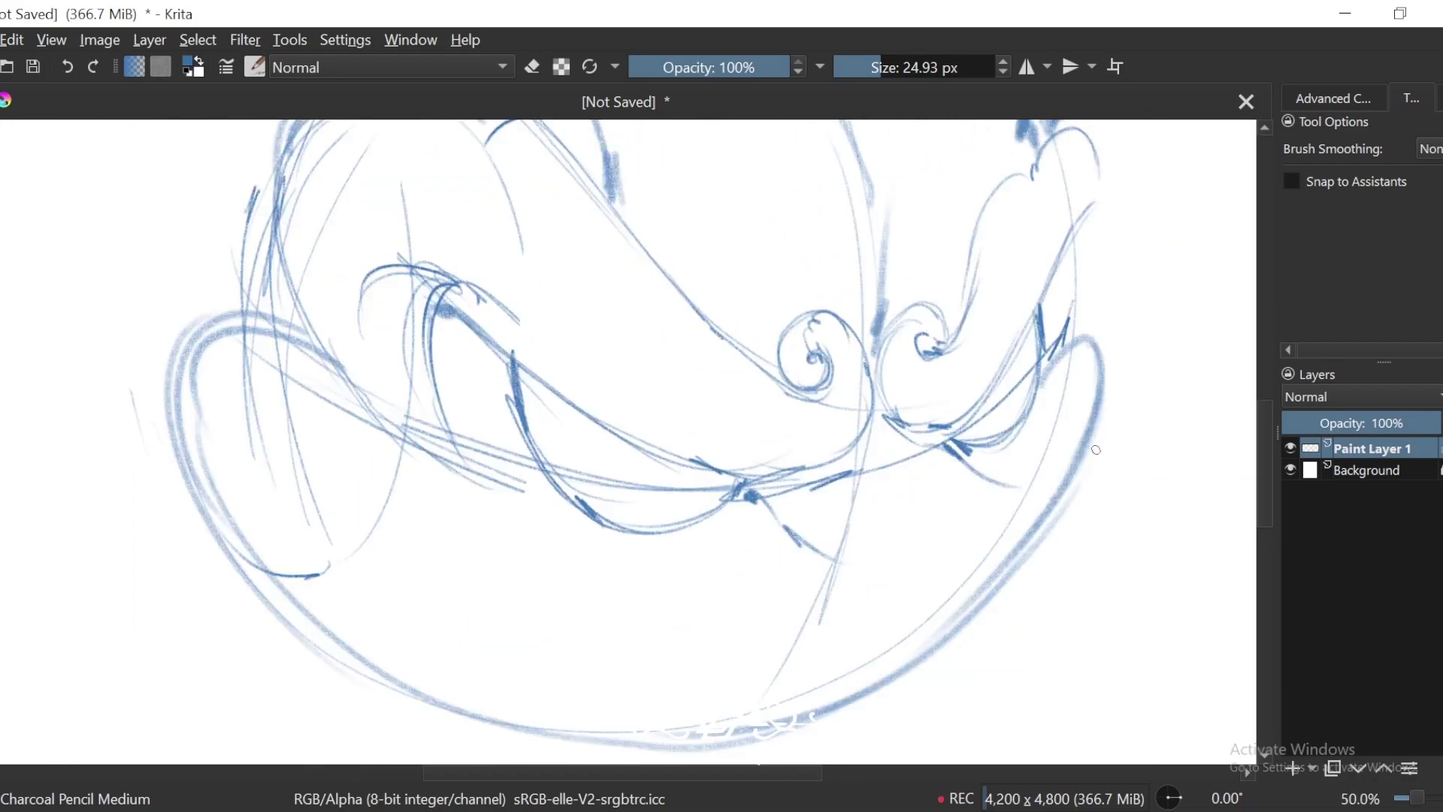
Step: Rotate the canvas to -15° and join the two muzzle lines with a rounded lower curve
key("4")
left_click_drag(876, 491, 897, 493)
left_click_drag(1011, 392, 1007, 415)
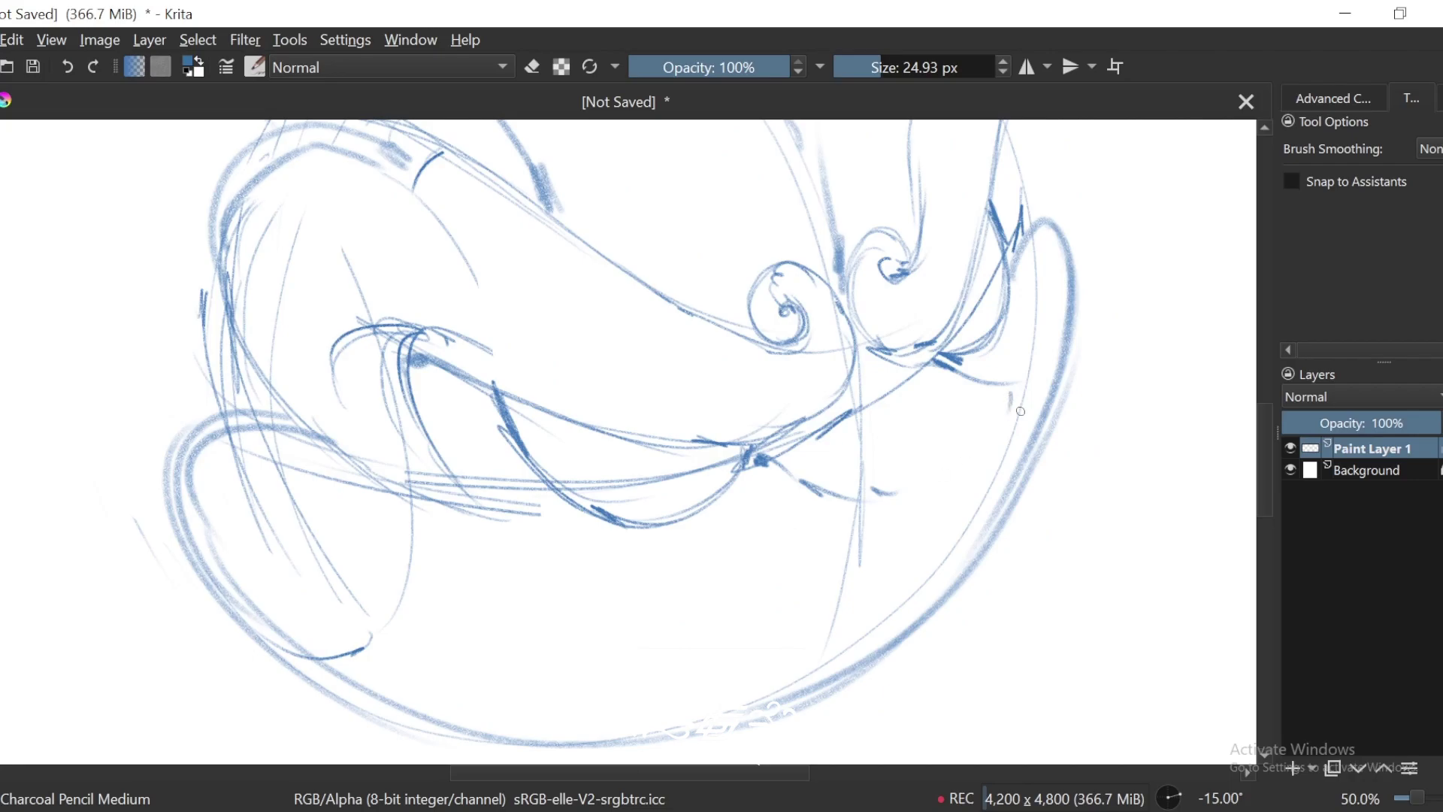
mouse_move(882, 496)
left_mouse_down()
mouse_move(937, 493)
mouse_move(1012, 394)
left_mouse_up()
key("ctrl+minus")
key("ctrl+minus")
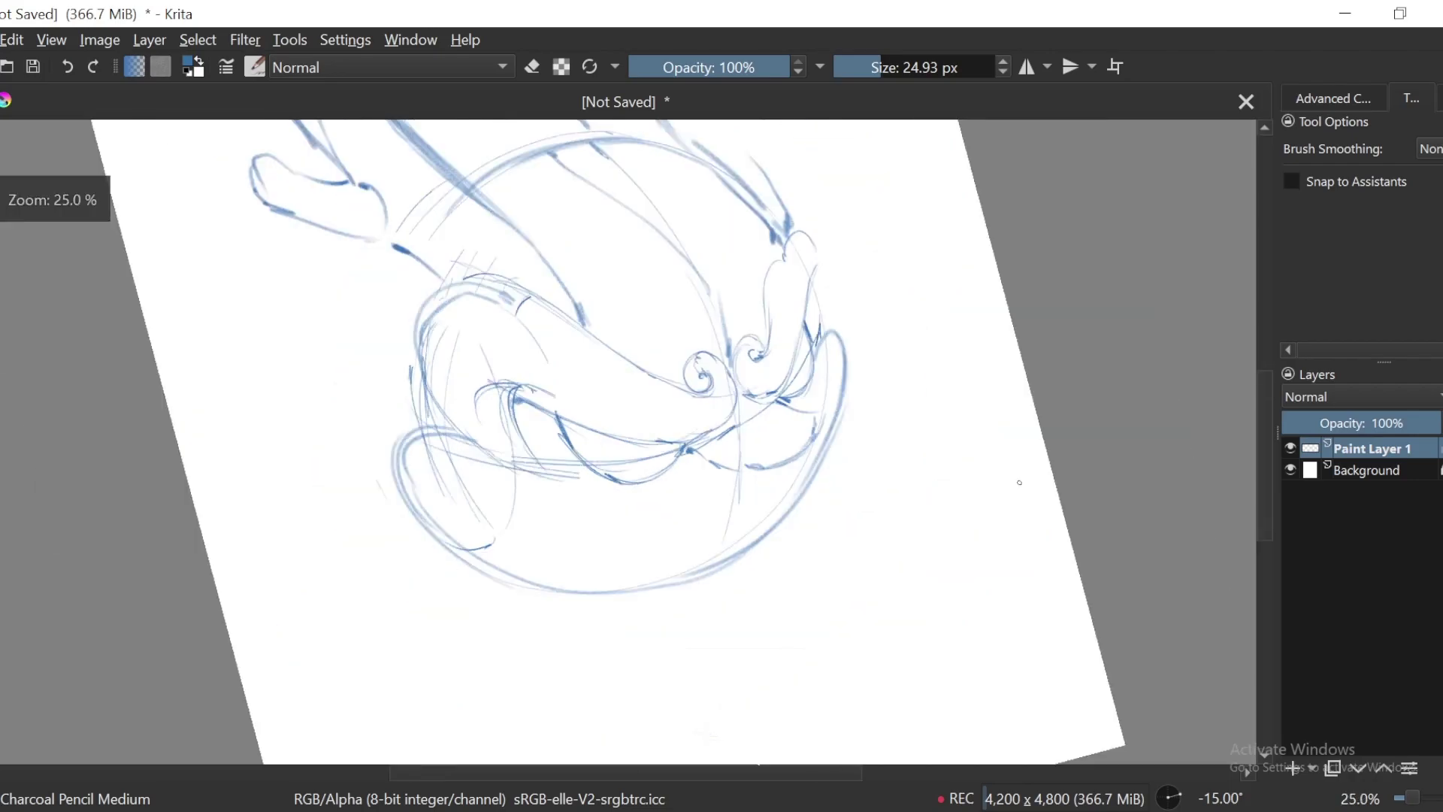
Step: Reset the canvas rotation and draw two nostril shapes inside the muzzle's lower curve
key("5")
mouse_move(959, 567)
left_mouse_down()
mouse_move(968, 547)
mouse_move(931, 498)
mouse_move(861, 496)
mouse_move(946, 529)
mouse_move(1006, 456)
mouse_move(1016, 502)
mouse_move(908, 590)
left_mouse_up()
key("ctrl+plus")
key("ctrl+plus")
key("ctrl+minus")
key("ctrl+minus")
key("ctrl+plus")
key("ctrl+plus")
key("ctrl+plus")
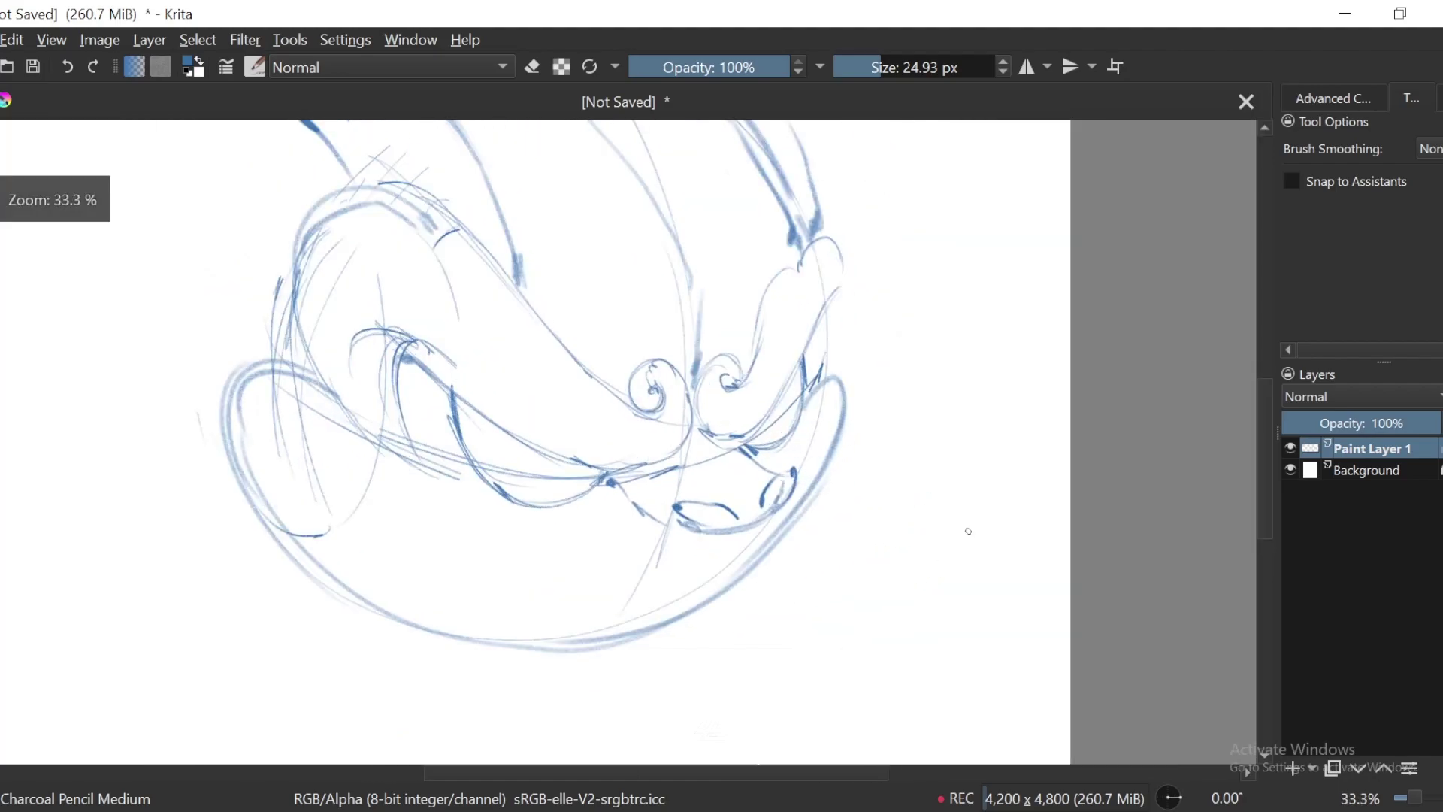
Step: Draw curved nostril wings around both nostrils at the muzzle's sides
left_click_drag(804, 572, 791, 605)
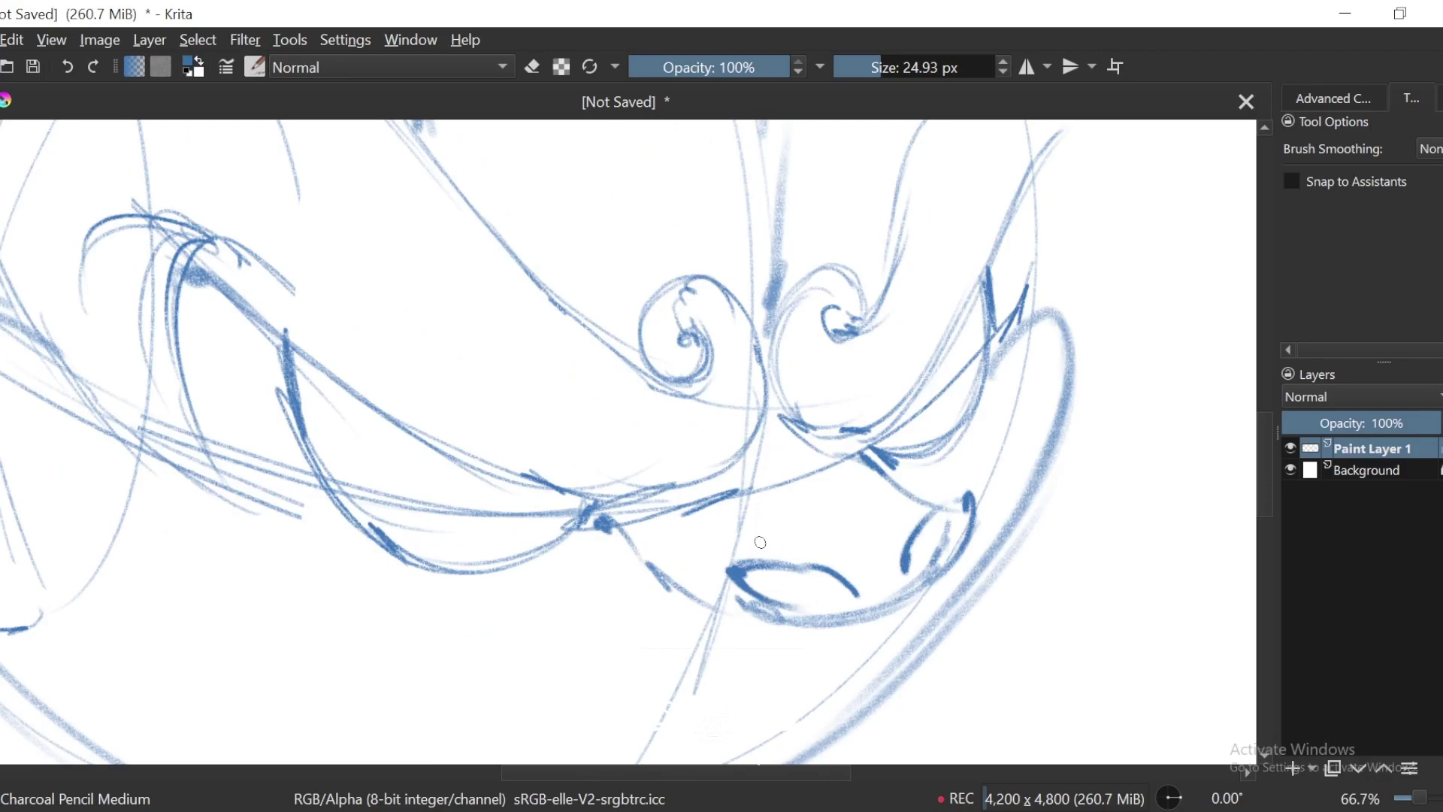
left_click_drag(759, 541, 681, 554)
left_click_drag(676, 565, 728, 622)
mouse_move(786, 538)
left_mouse_down()
mouse_move(824, 544)
mouse_move(950, 474)
mouse_move(984, 532)
left_mouse_up()
key("ctrl+minus")
key("ctrl+minus")
key("ctrl+minus")
key("ctrl+minus")
Step: Add a crease across the muzzle's bridge, a short cheek stroke beside it and a mouth line under the nostrils
left_click_drag(914, 569, 972, 516)
key("ctrl+plus")
key("ctrl+plus")
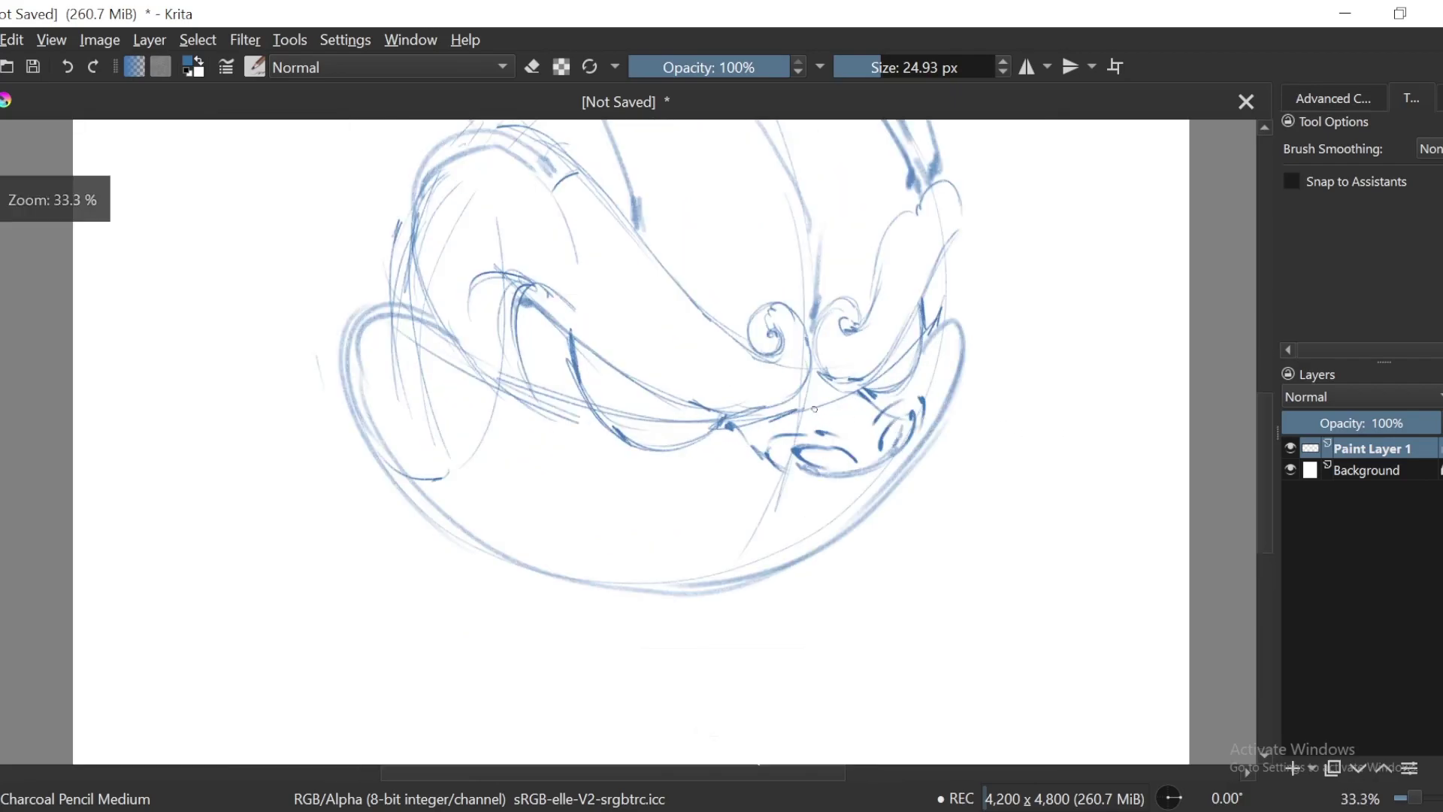
left_click_drag(823, 399, 795, 399)
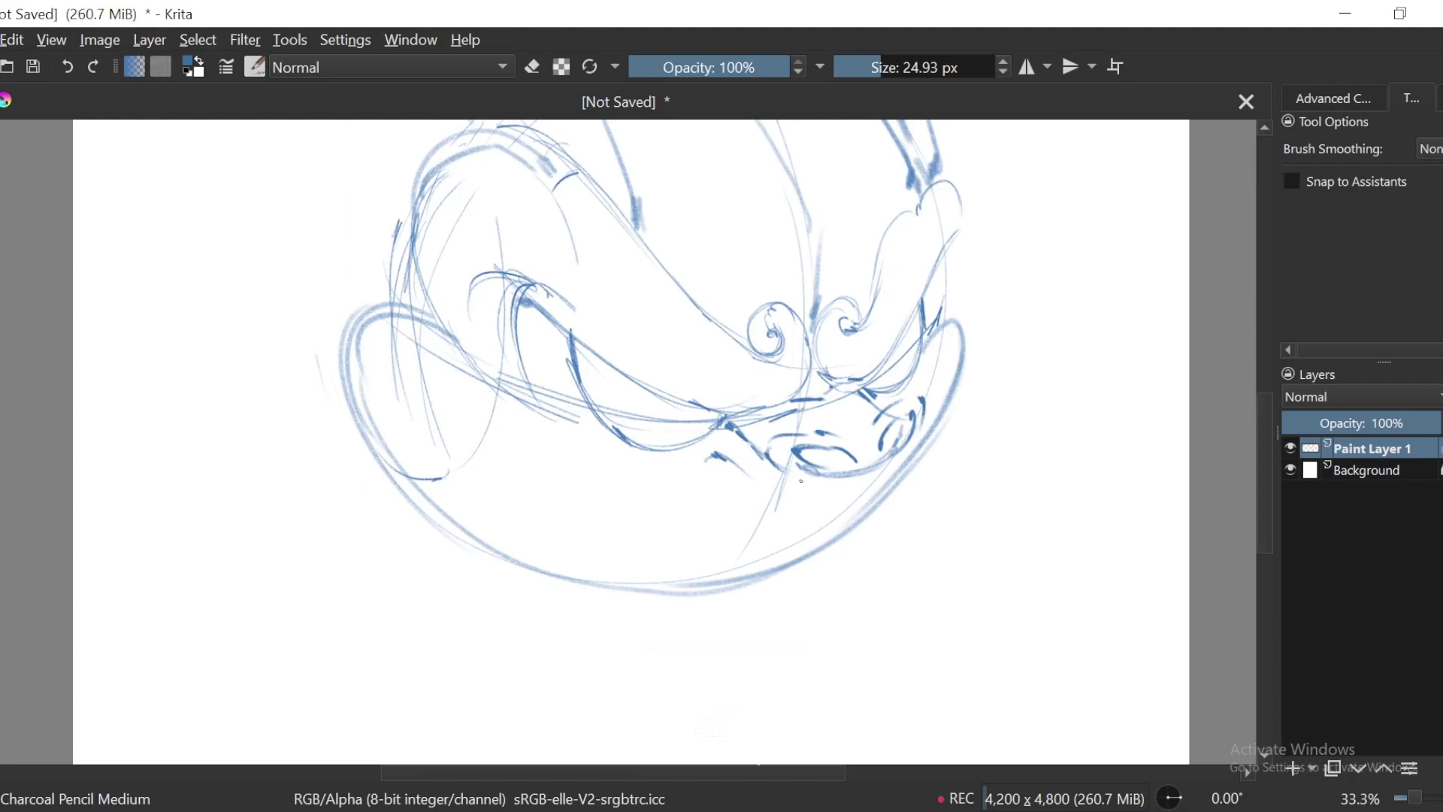
mouse_move(789, 508)
left_mouse_down()
mouse_move(872, 521)
mouse_move(961, 475)
left_mouse_up()
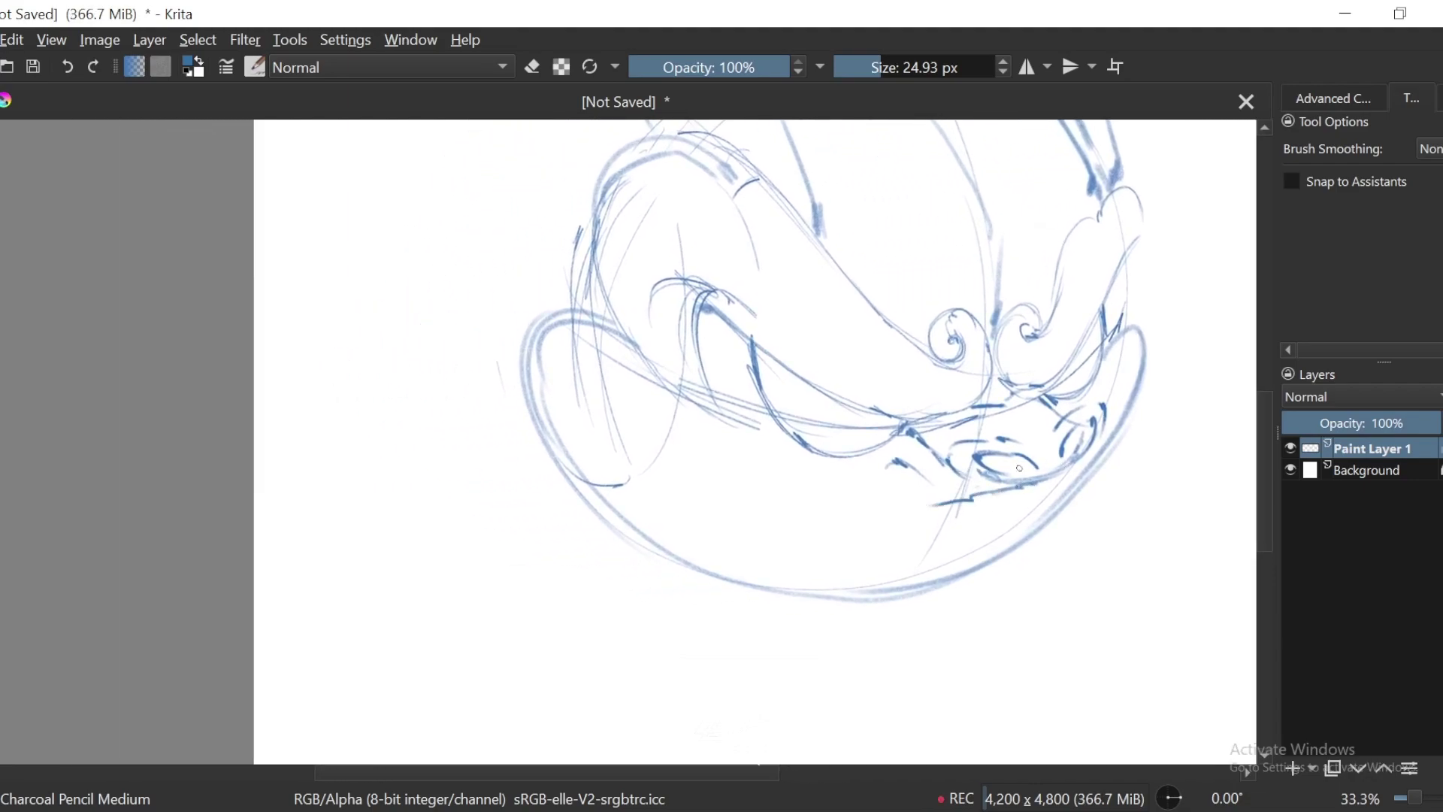
Step: Undo the last stroke and darken the rounded tip of the jaw outline beside the muzzle
key("ctrl+z")
left_click_drag(1145, 344, 1061, 401)
left_click_drag(1061, 400, 1191, 400)
Step: Draw the curved upper mouth line from a small hook inside the far jaw corner toward the muzzle, rotating the canvas and resetting it to 0°
key("4")
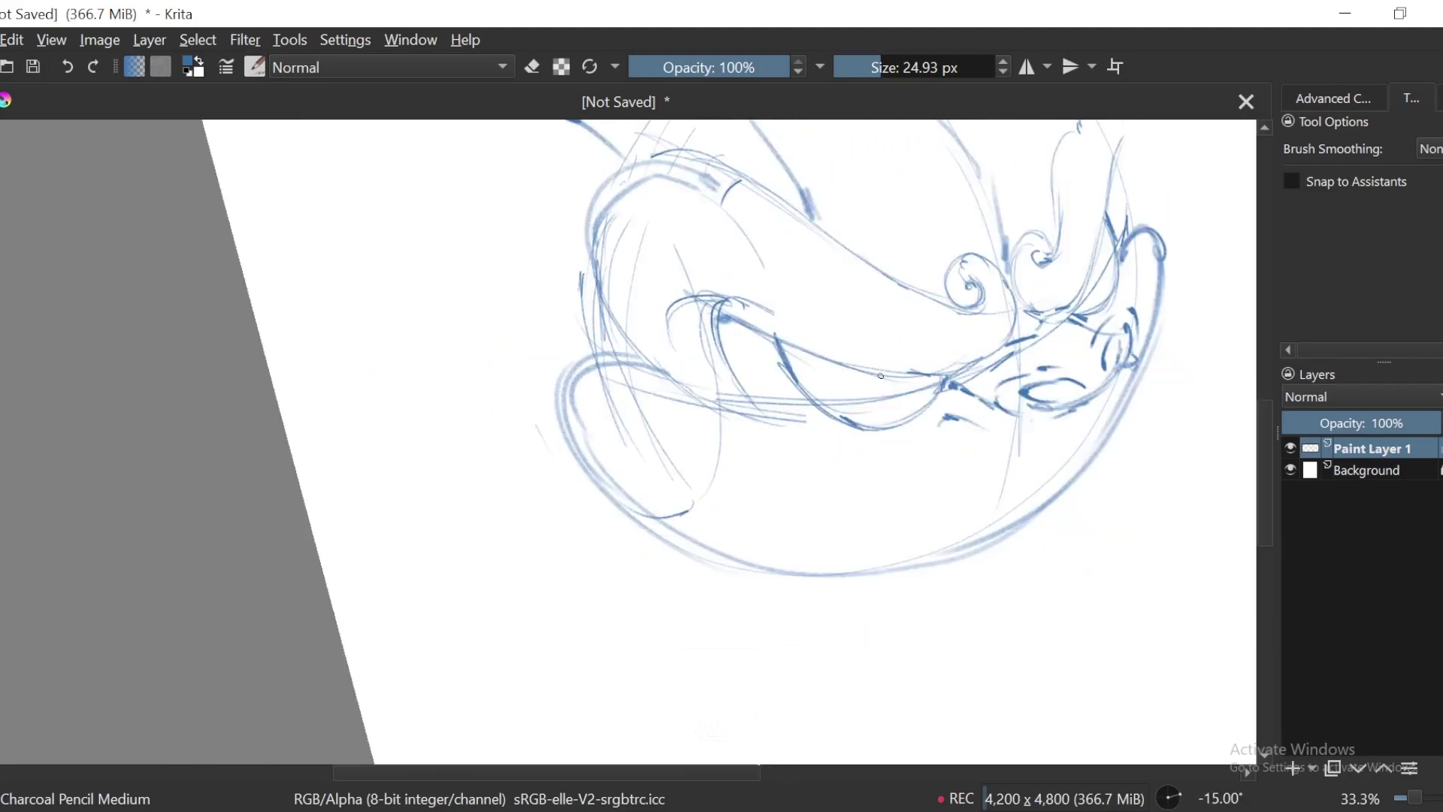
key("6")
key("6")
left_click_drag(689, 261, 677, 359)
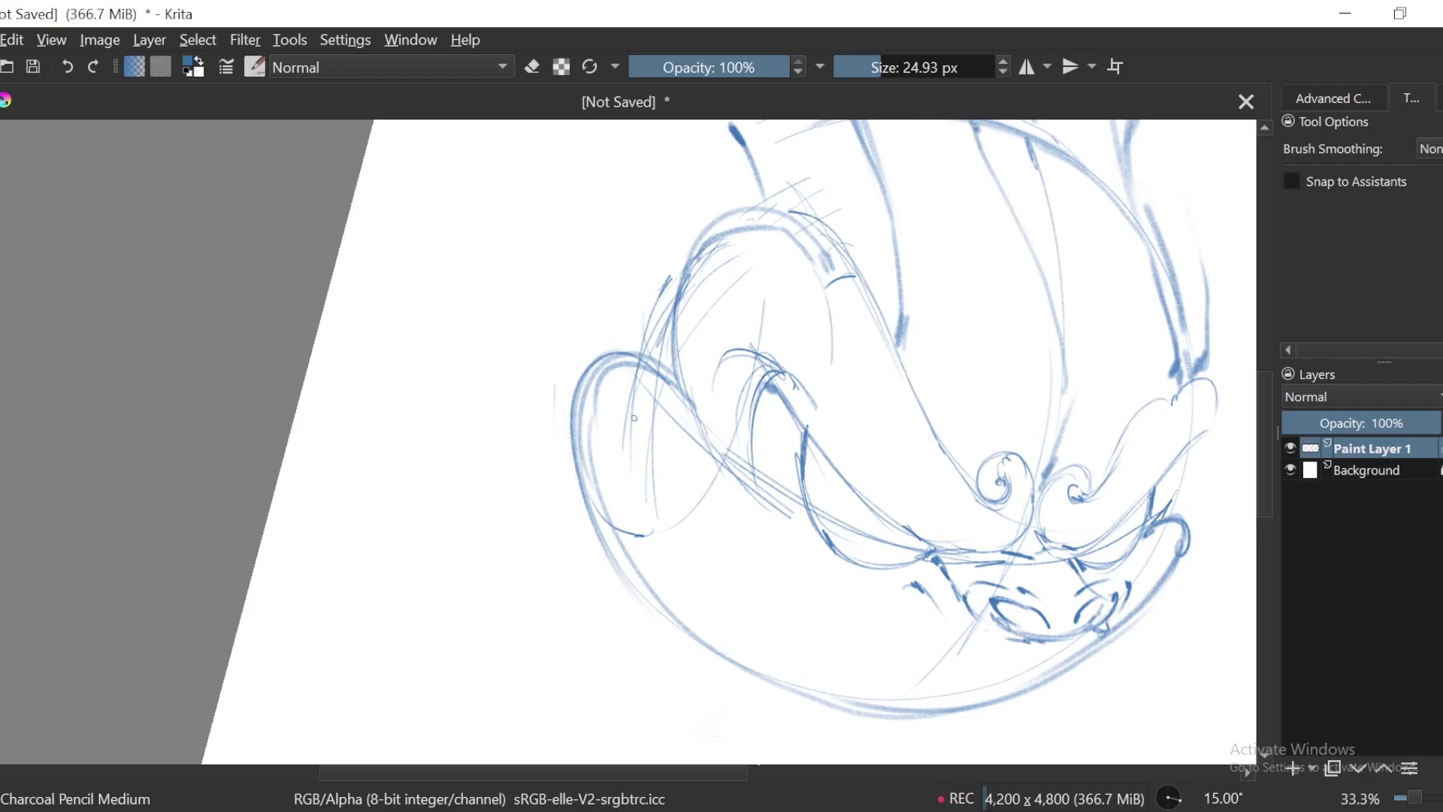
left_click_drag(624, 445, 729, 505)
left_click_drag(690, 456, 846, 588)
key("6")
key("6")
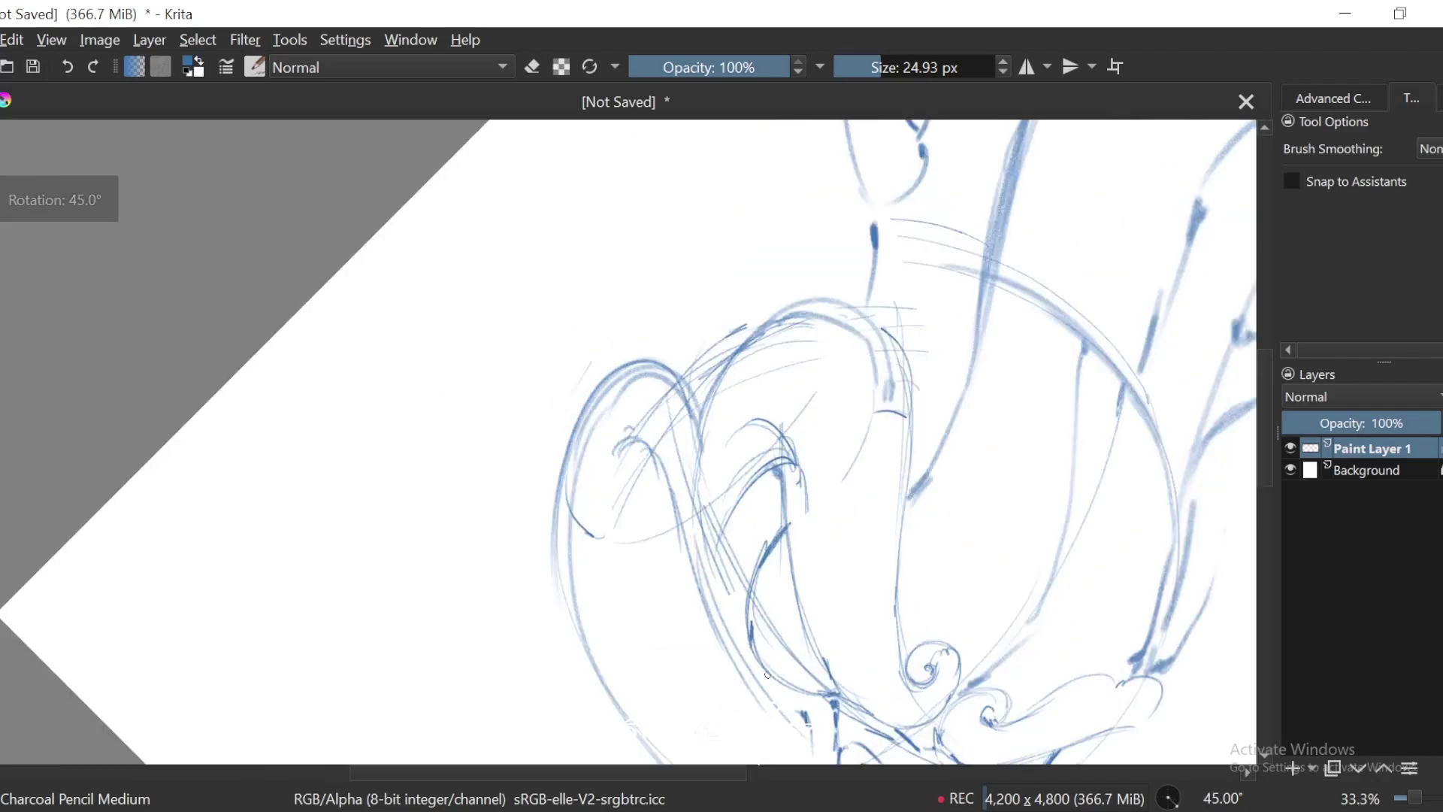
key("minus")
key("minus")
key("ctrl+[")
key("ctrl+[")
key("ctrl+[")
key("ctrl+[")
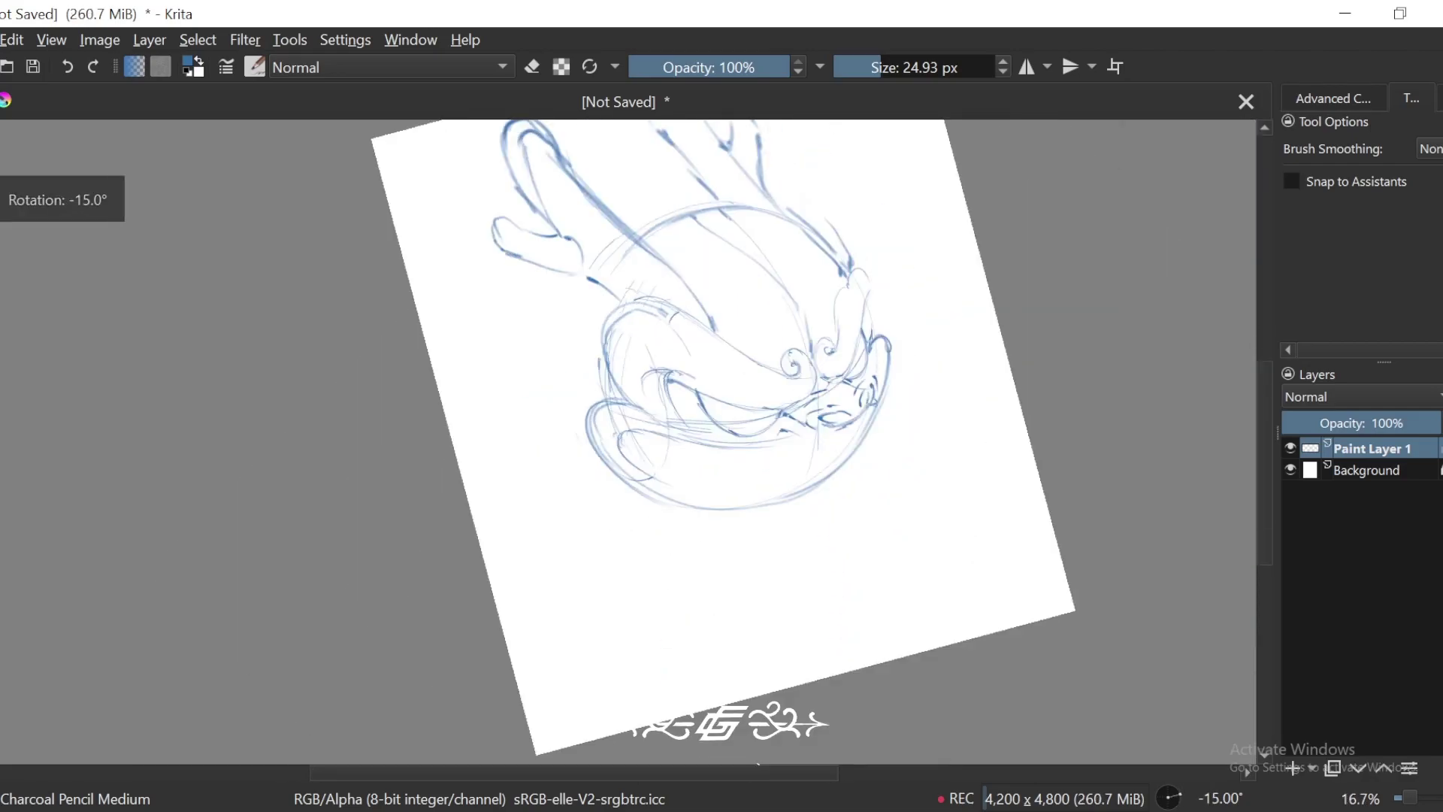
key("5")
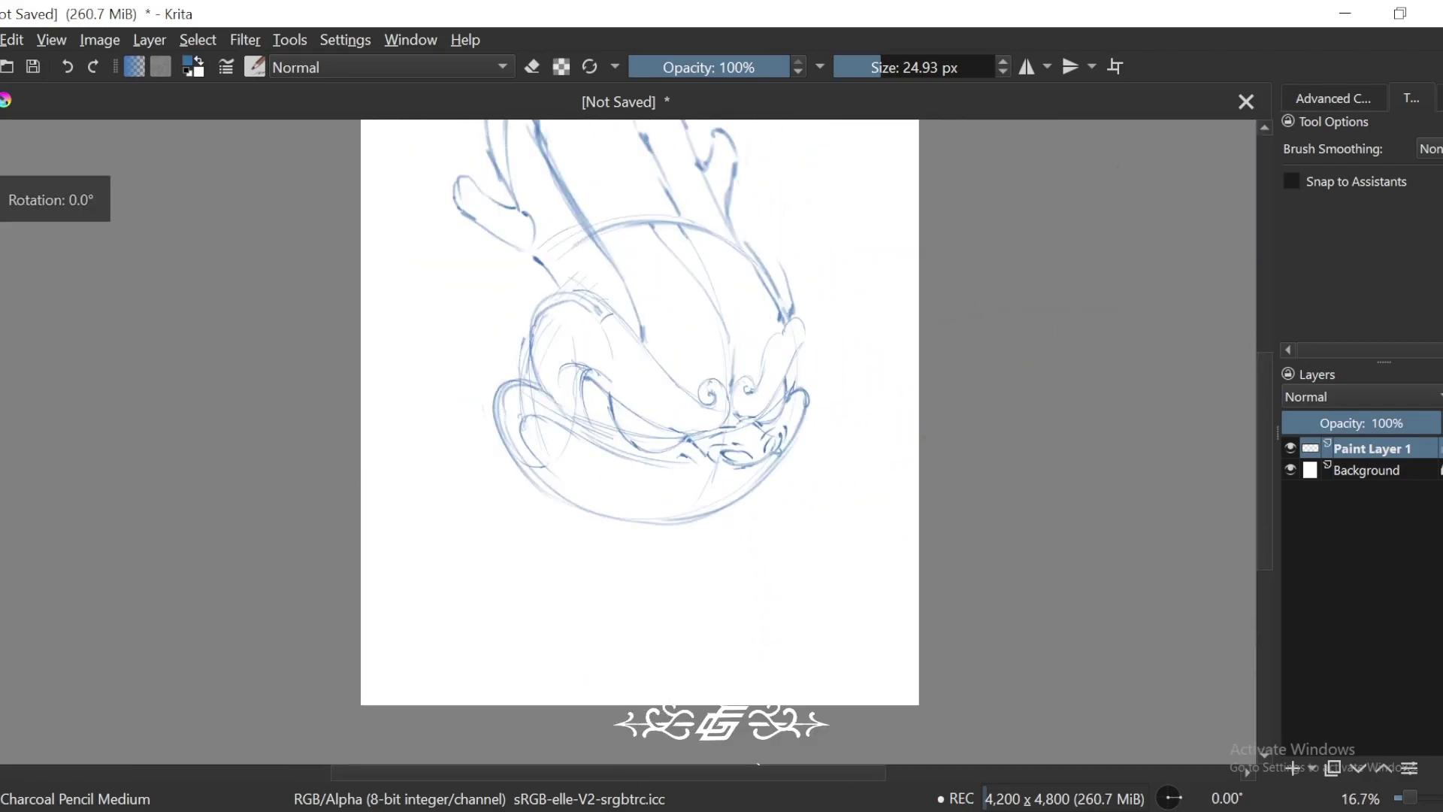
key("plus")
key("plus")
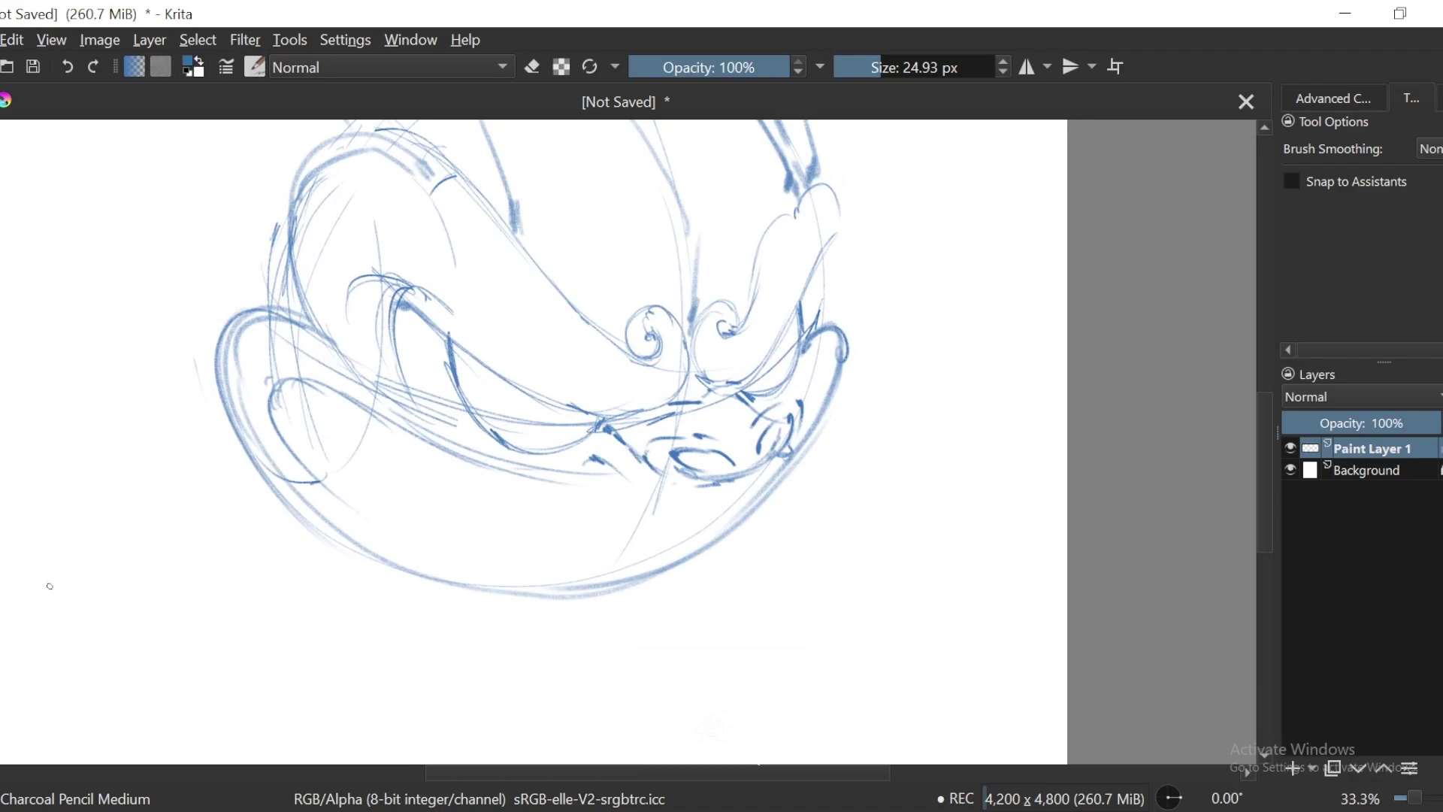
left_click_drag(856, 448, 867, 457)
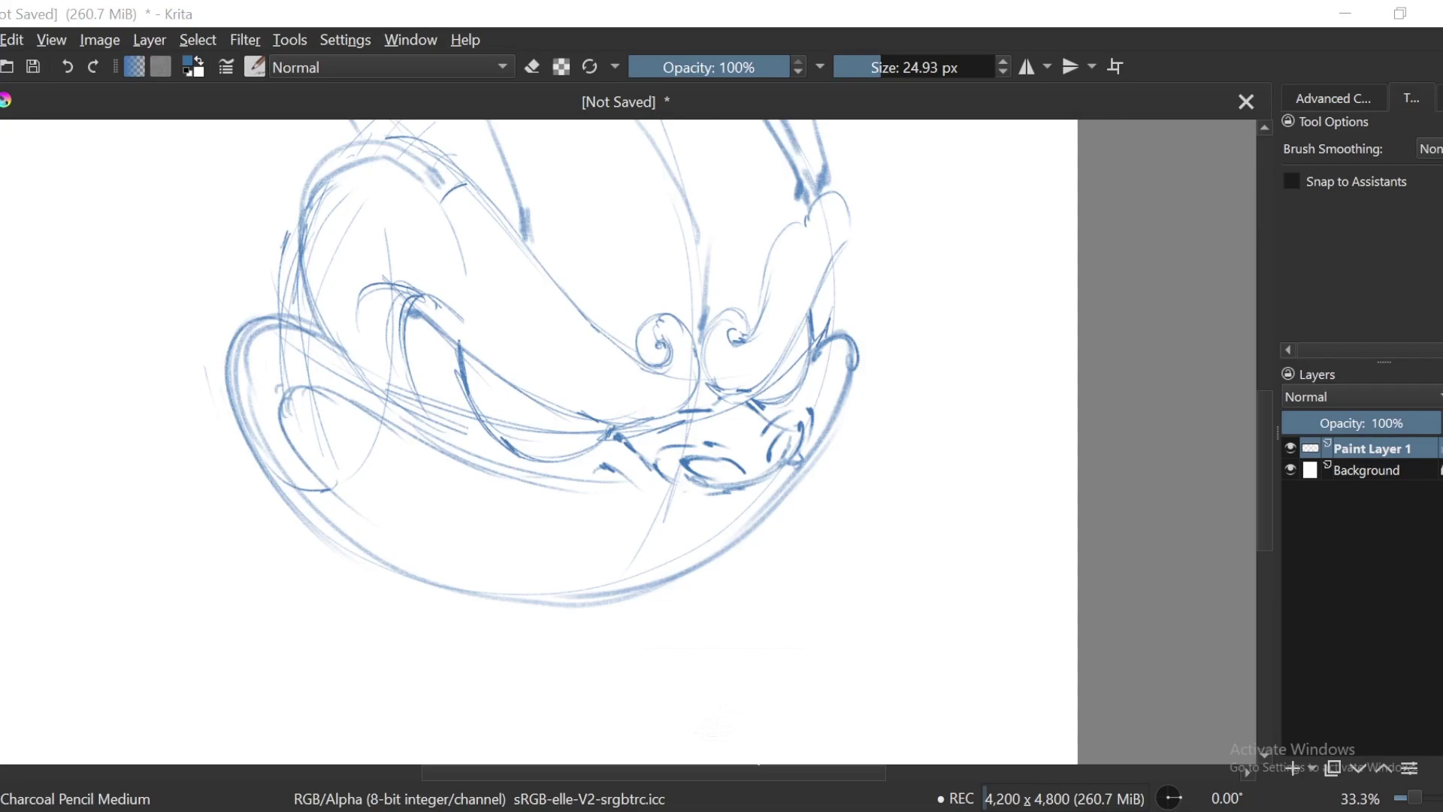
left_click_drag(1077, 555, 1117, 508)
key("ctrl+plus")
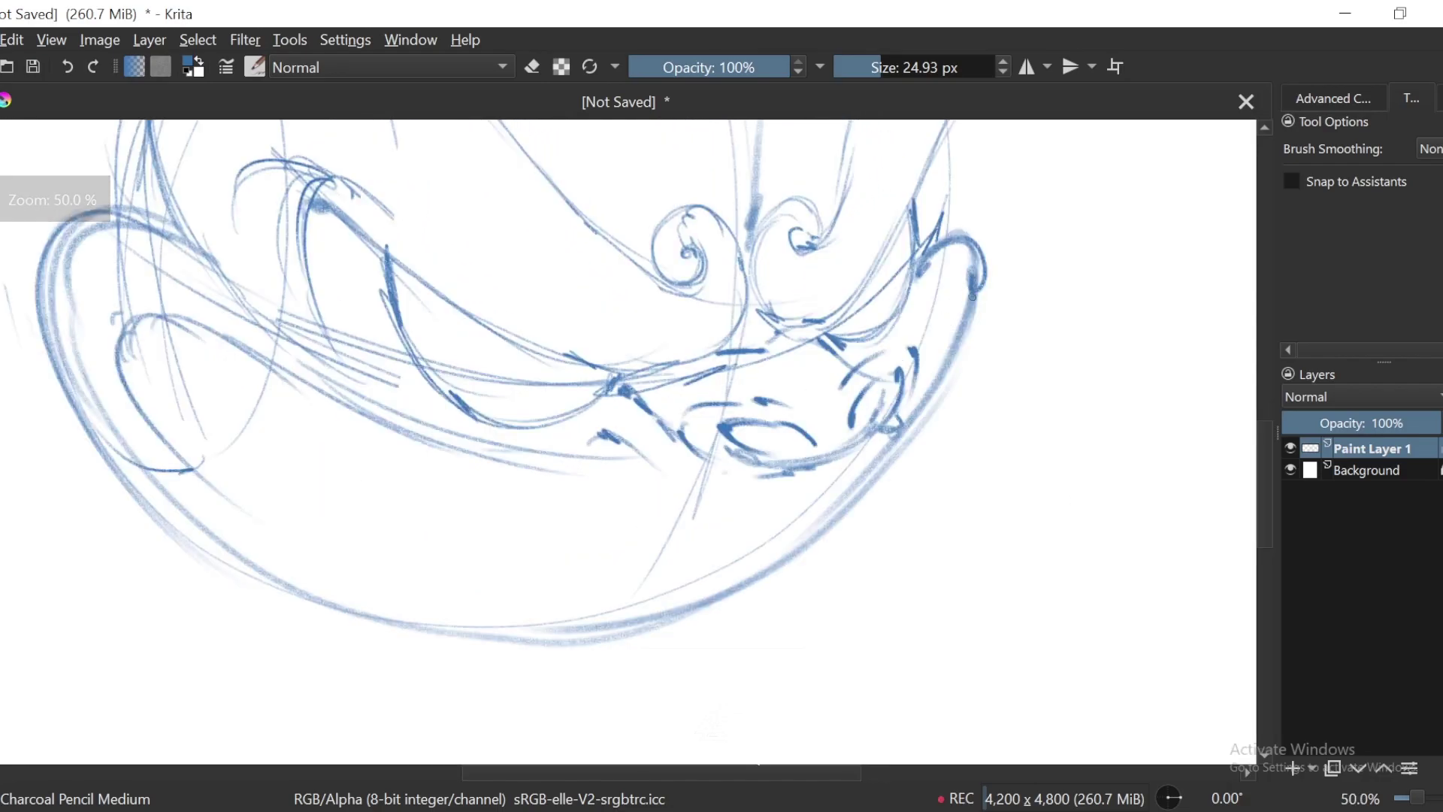
key("4")
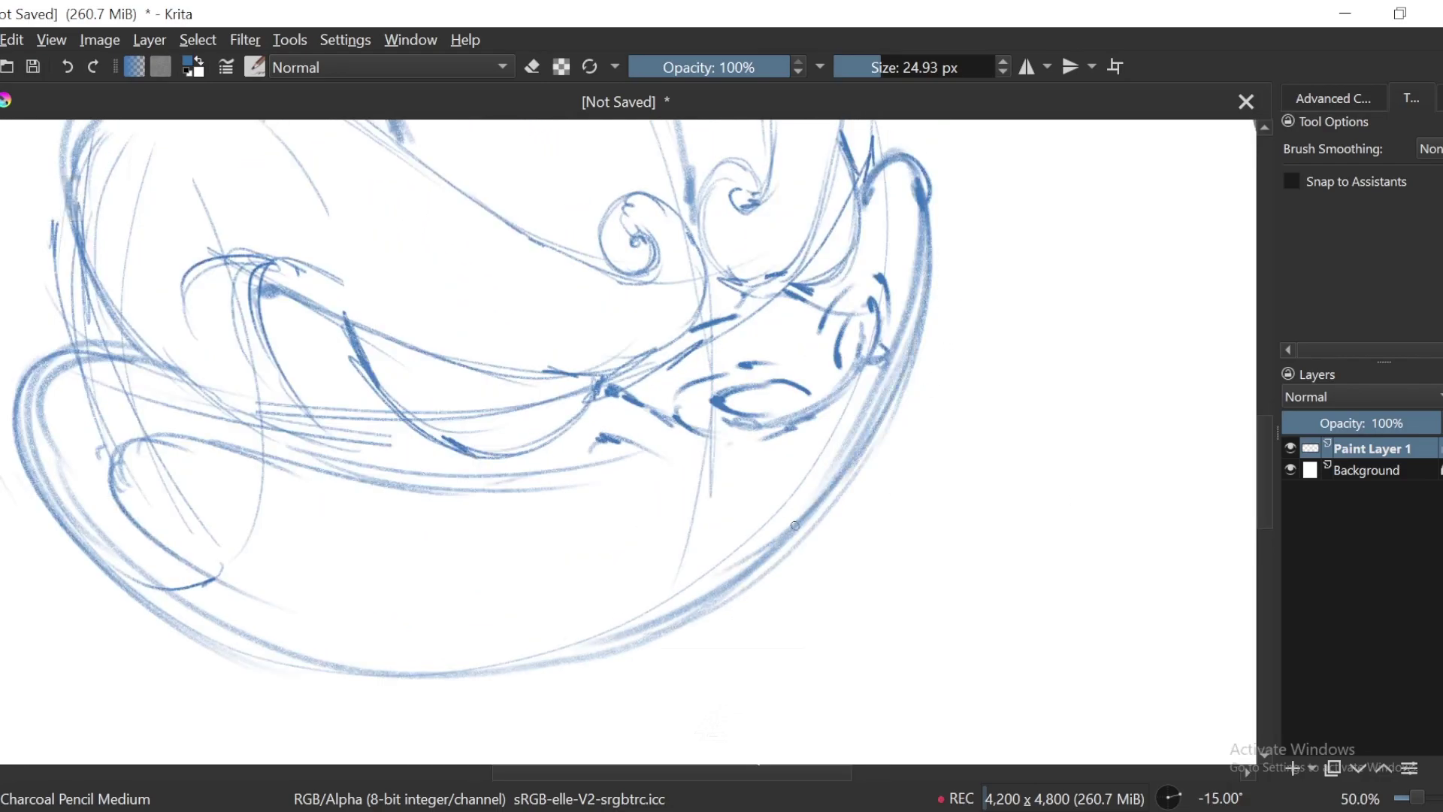
key("5")
Step: Freehand-select both nostrils with the muzzle's lower curve, move them slightly down and deselect
key("l")
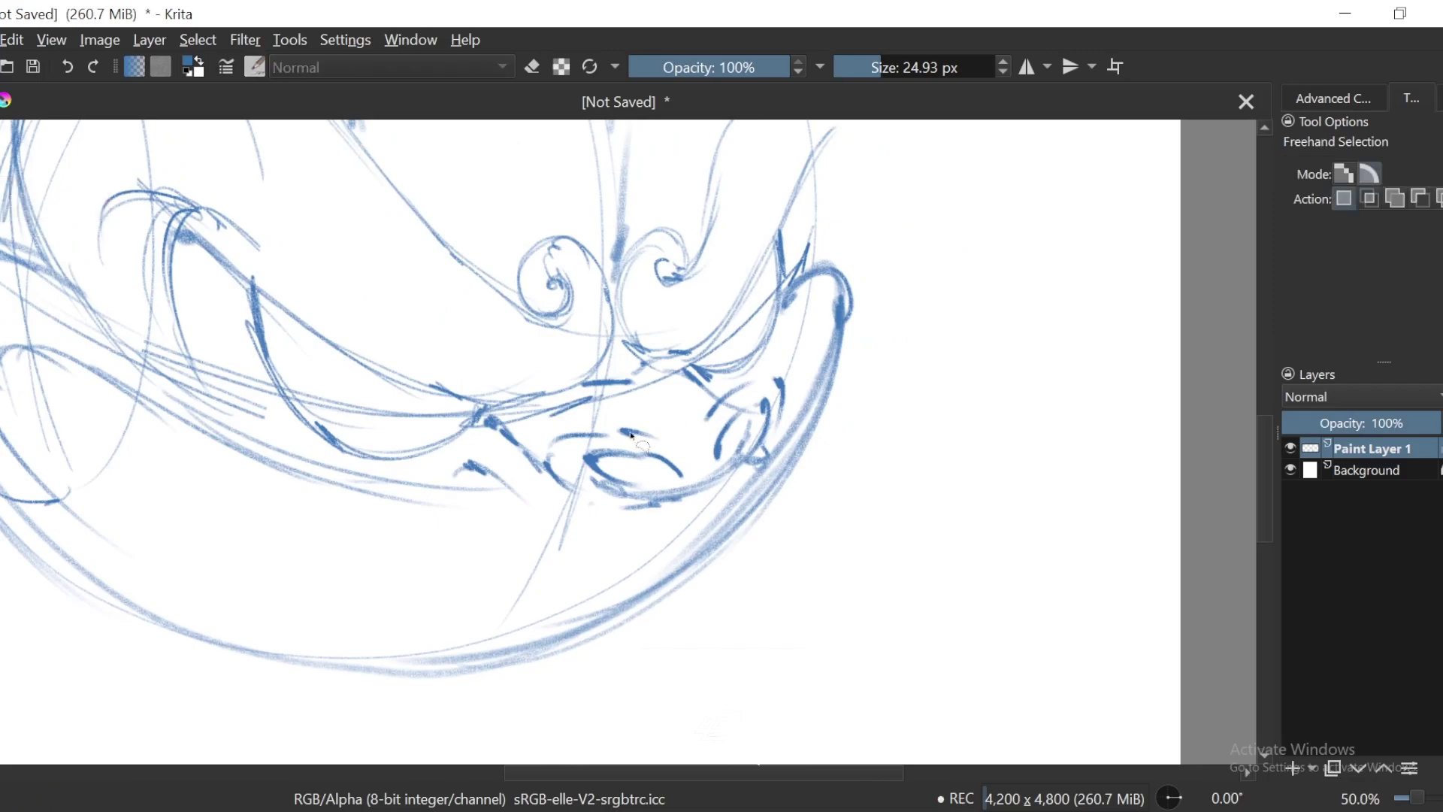
mouse_move(535, 457)
left_mouse_down()
mouse_move(796, 473)
mouse_move(742, 395)
mouse_move(650, 421)
left_mouse_up()
key("minus")
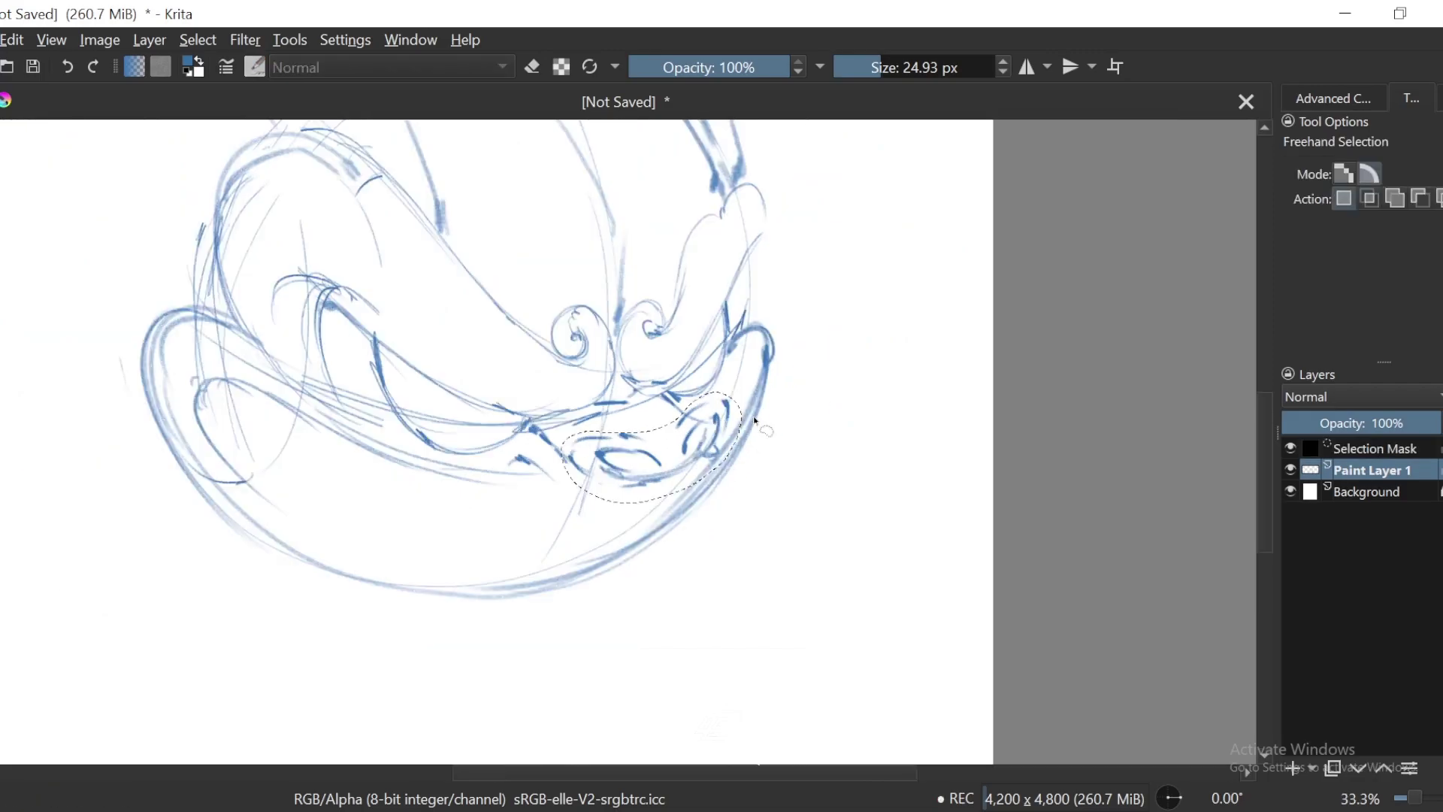
key("ctrl+t")
left_click_drag(764, 442, 722, 498)
key("minus")
key("minus")
key("b")
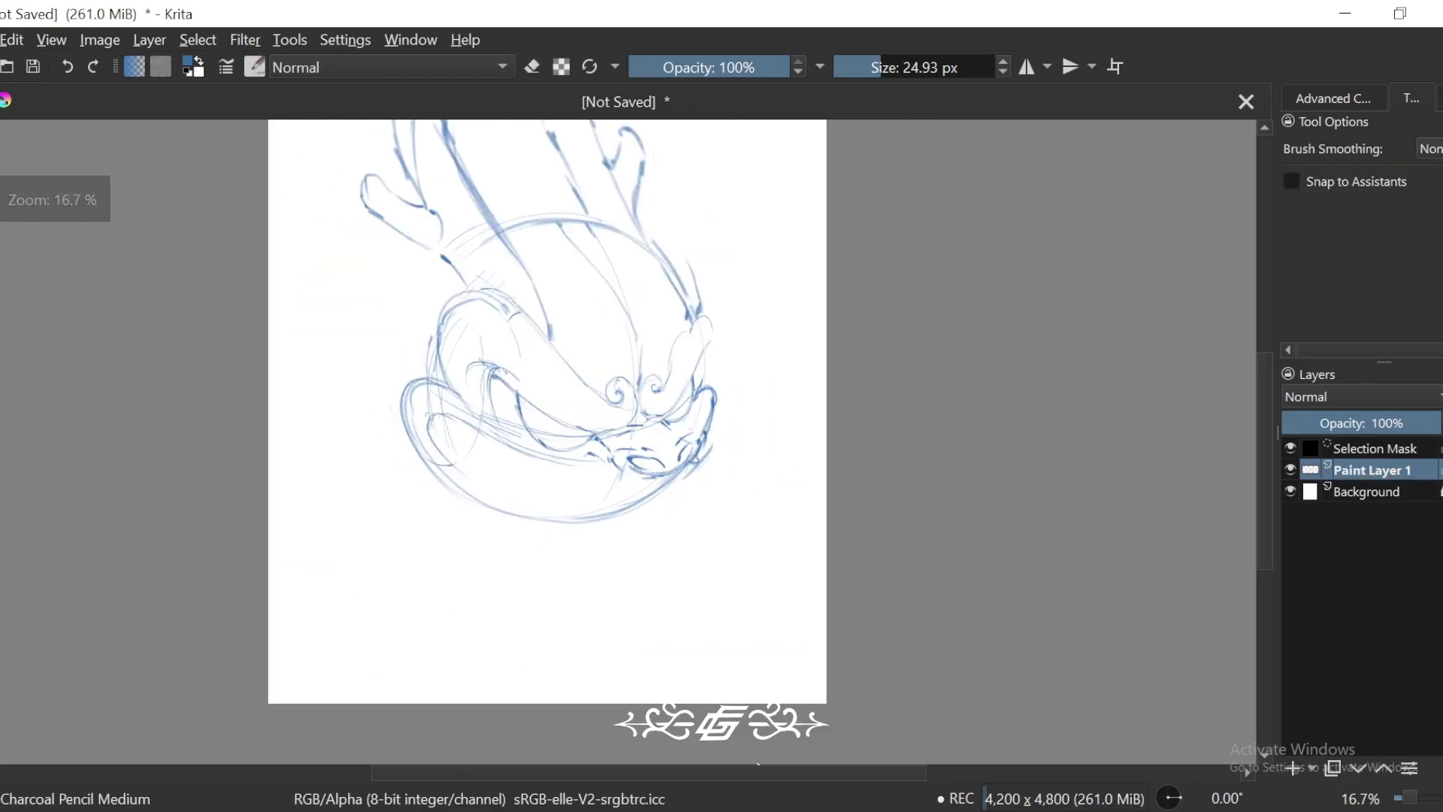
key("ctrl+shift+a")
key("plus")
key("plus")
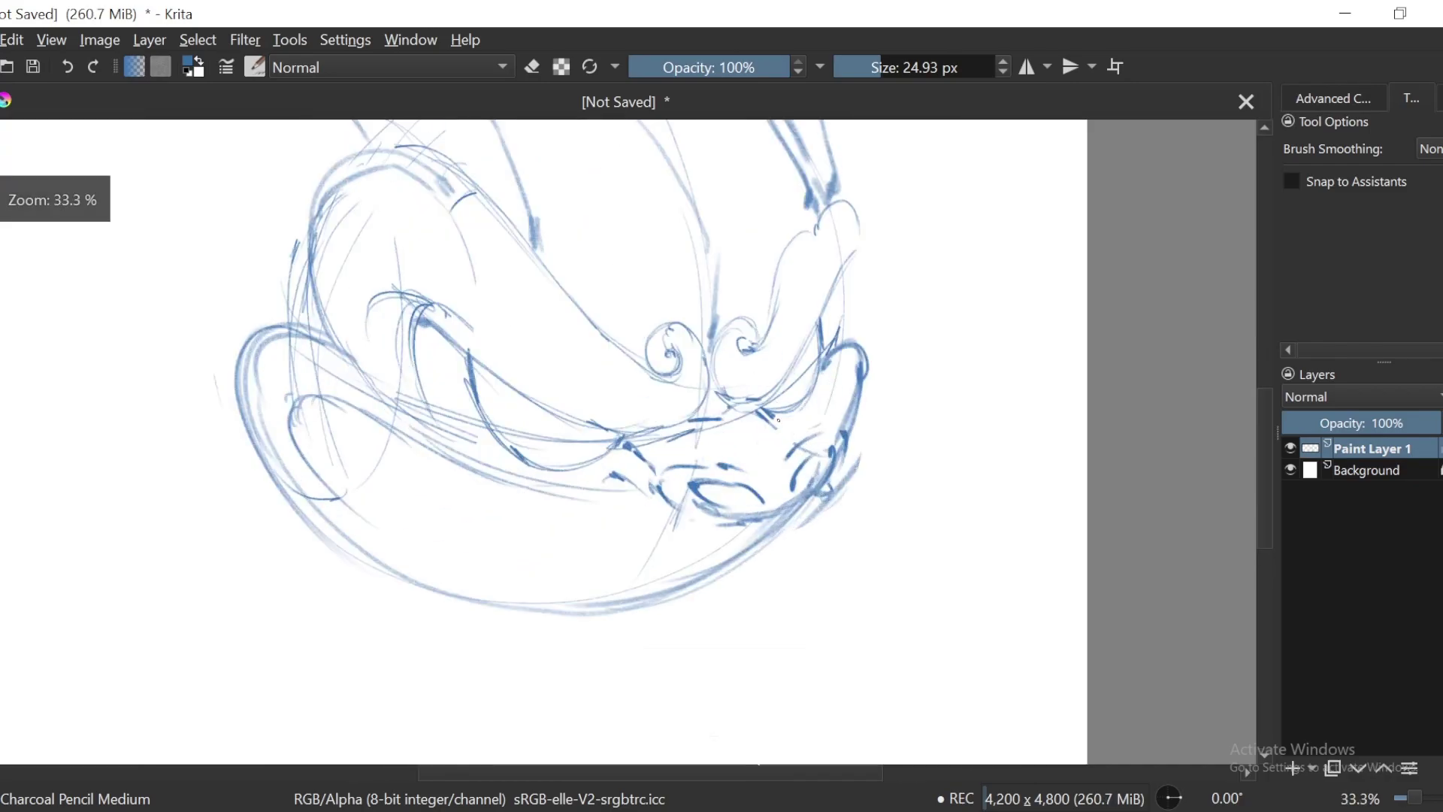
Step: Draw a pointed fang hanging from the middle of the upper mouth line
key("minus")
key("minus")
left_click_drag(894, 435, 941, 403)
key("plus")
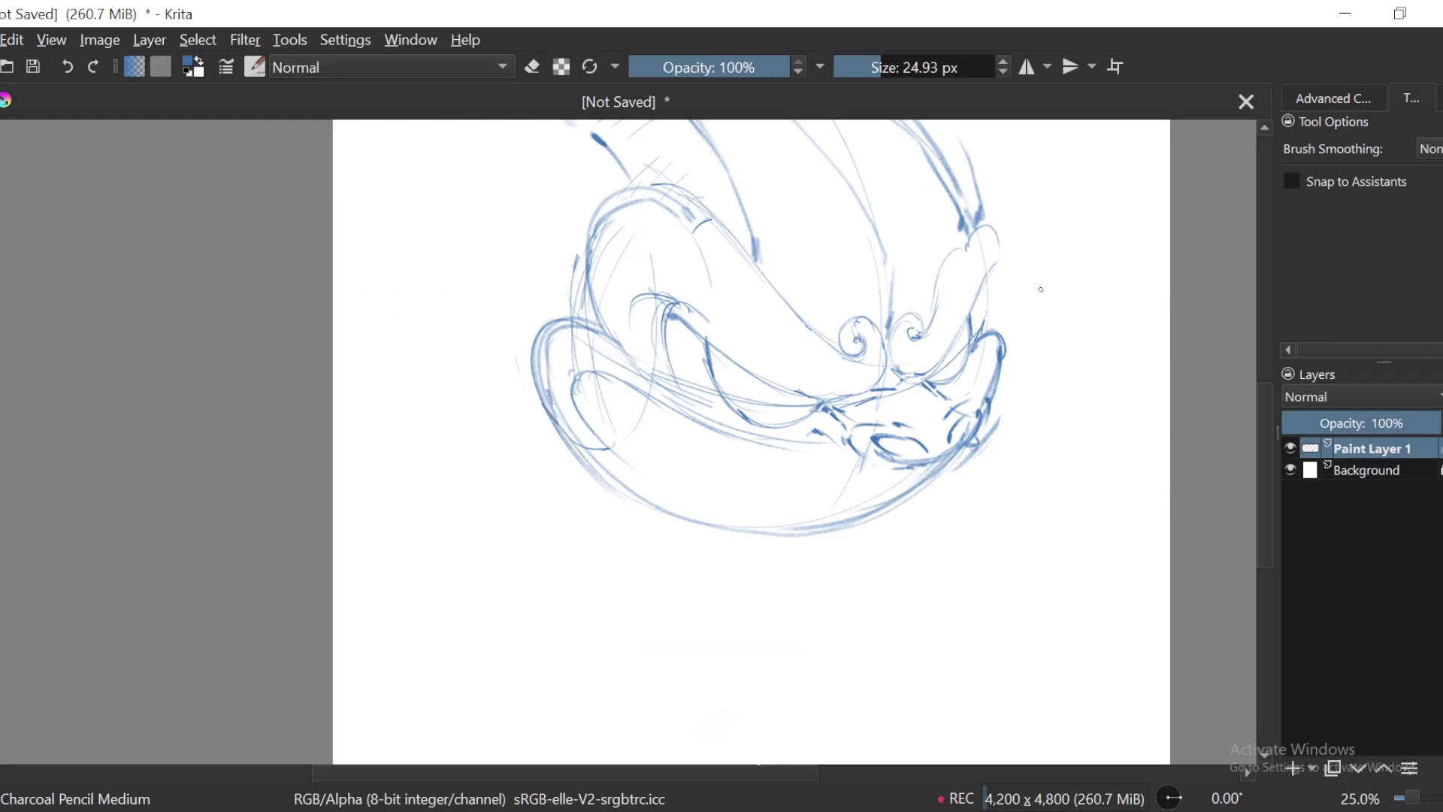
key("plus")
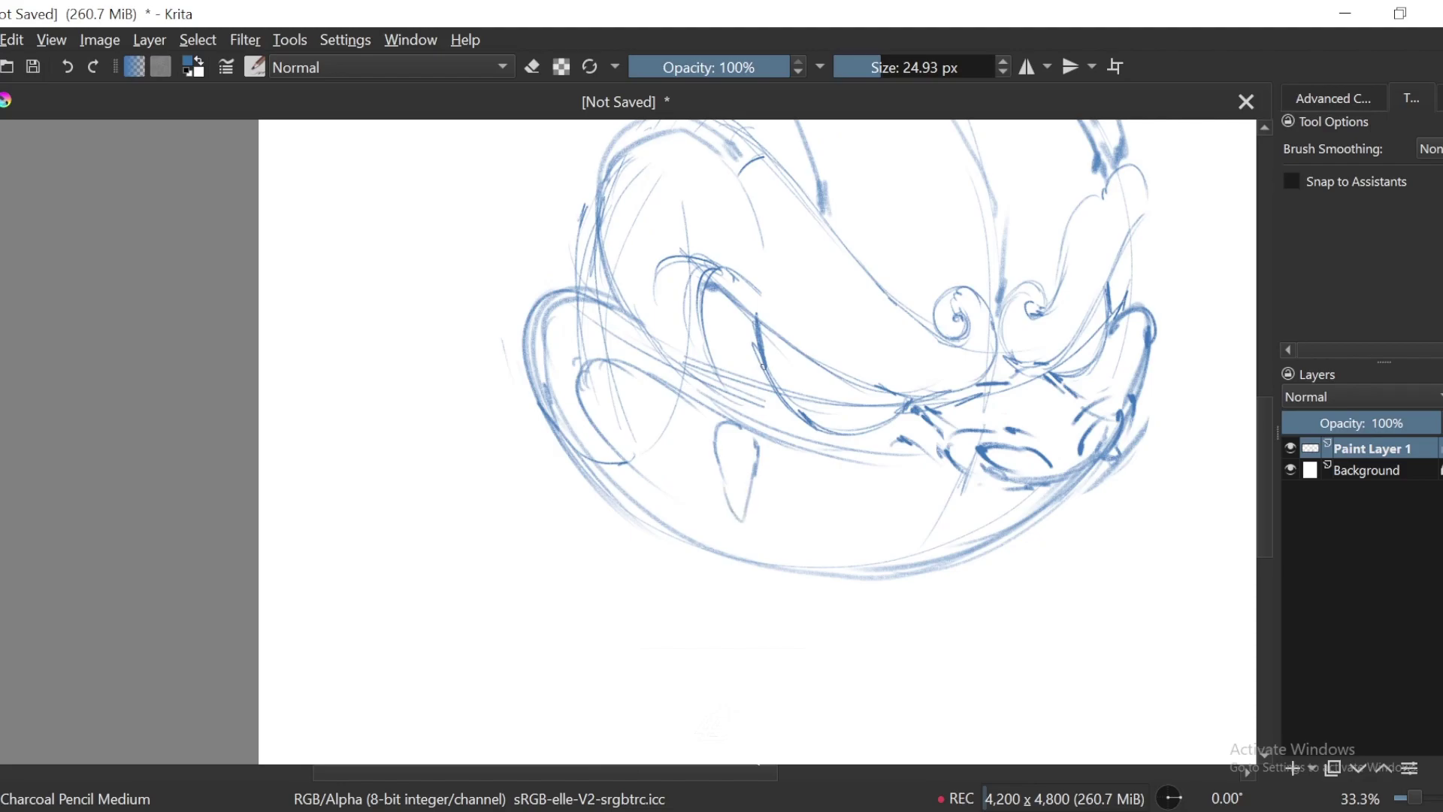
key("minus")
left_click_drag(1008, 478, 926, 478)
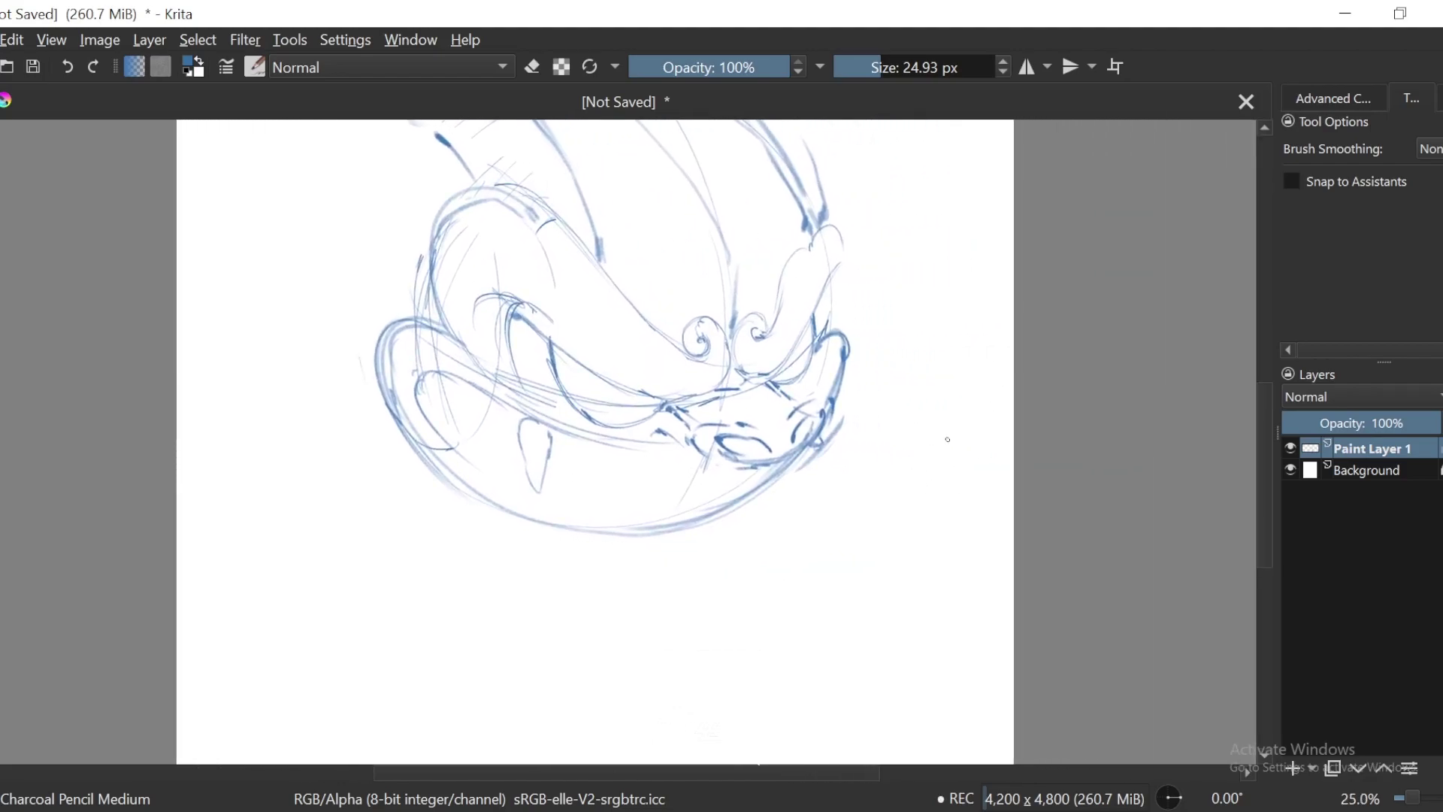
key("plus")
key("minus")
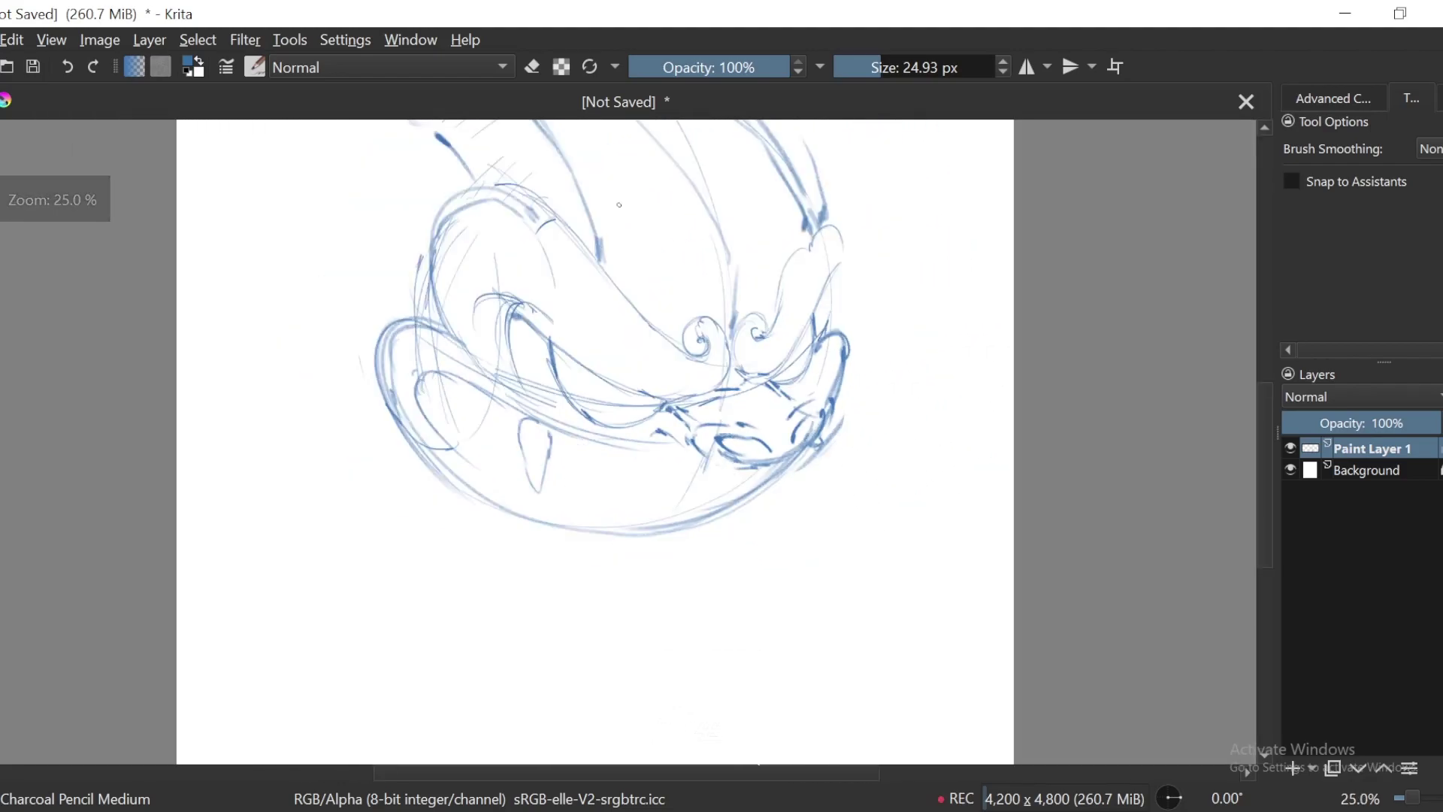
Step: Strengthen the arched wing over the nostril nearest the jaw tip
left_click_drag(1024, 437, 1062, 433)
key("plus")
key("plus")
left_click_drag(1015, 338, 961, 341)
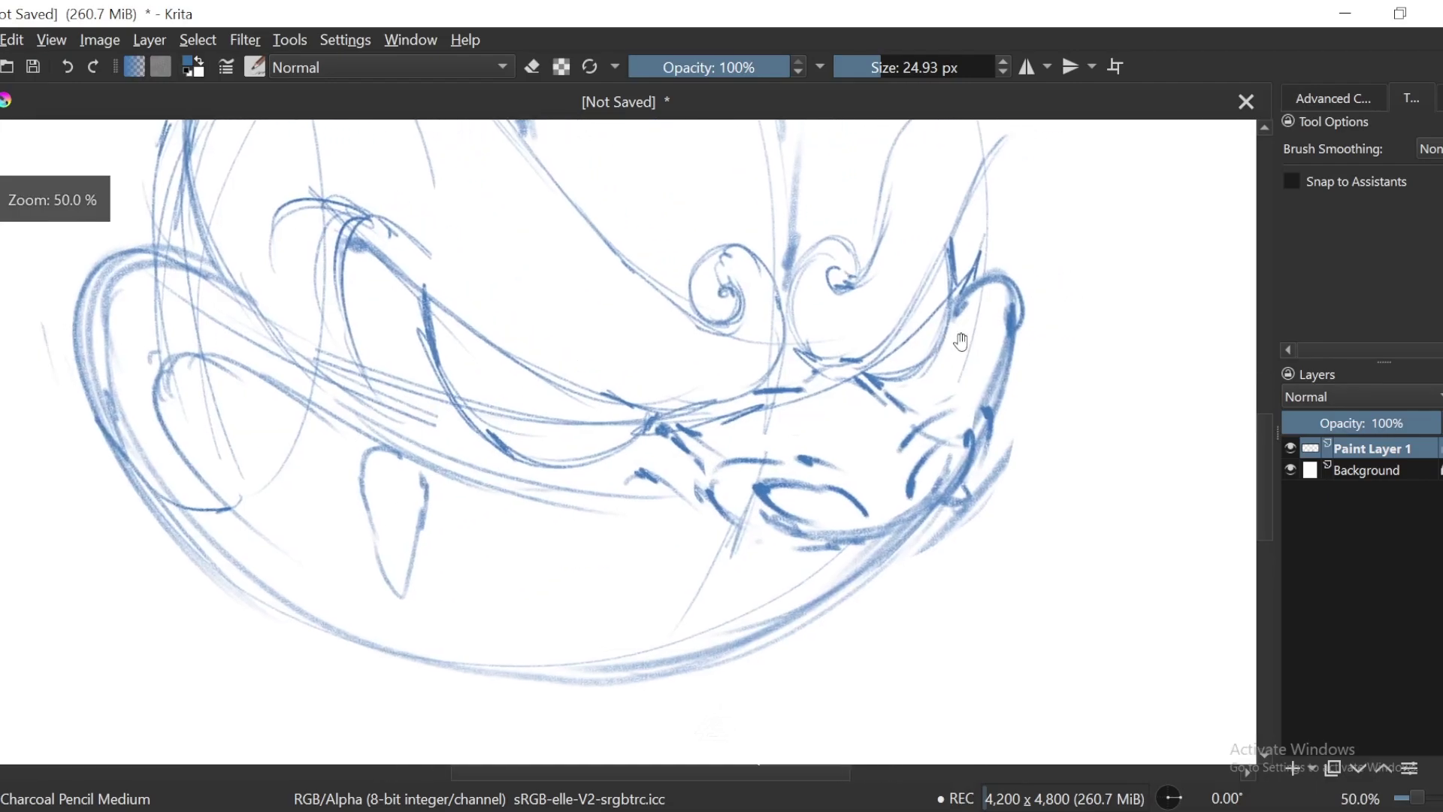
key("plus")
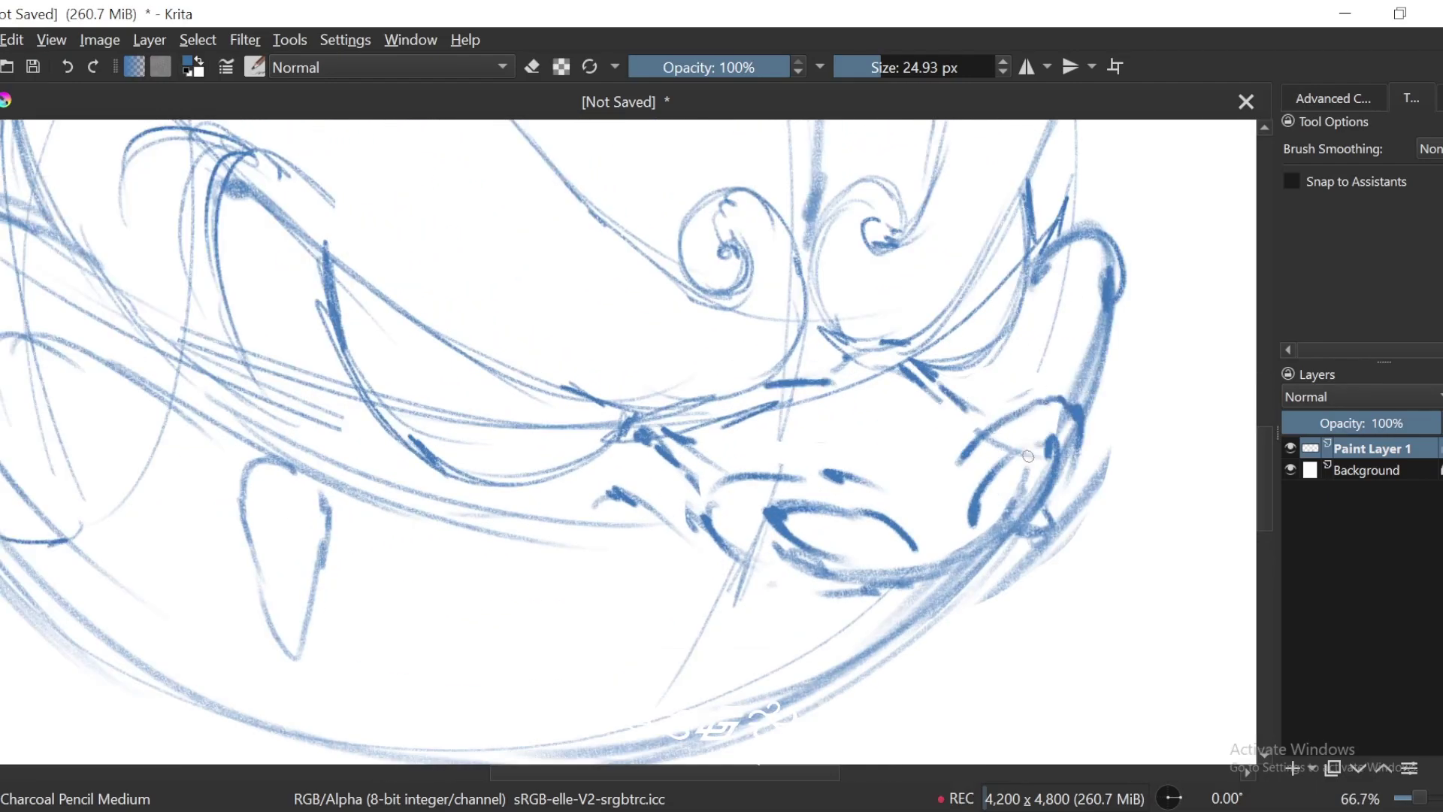
key("minus")
key("minus")
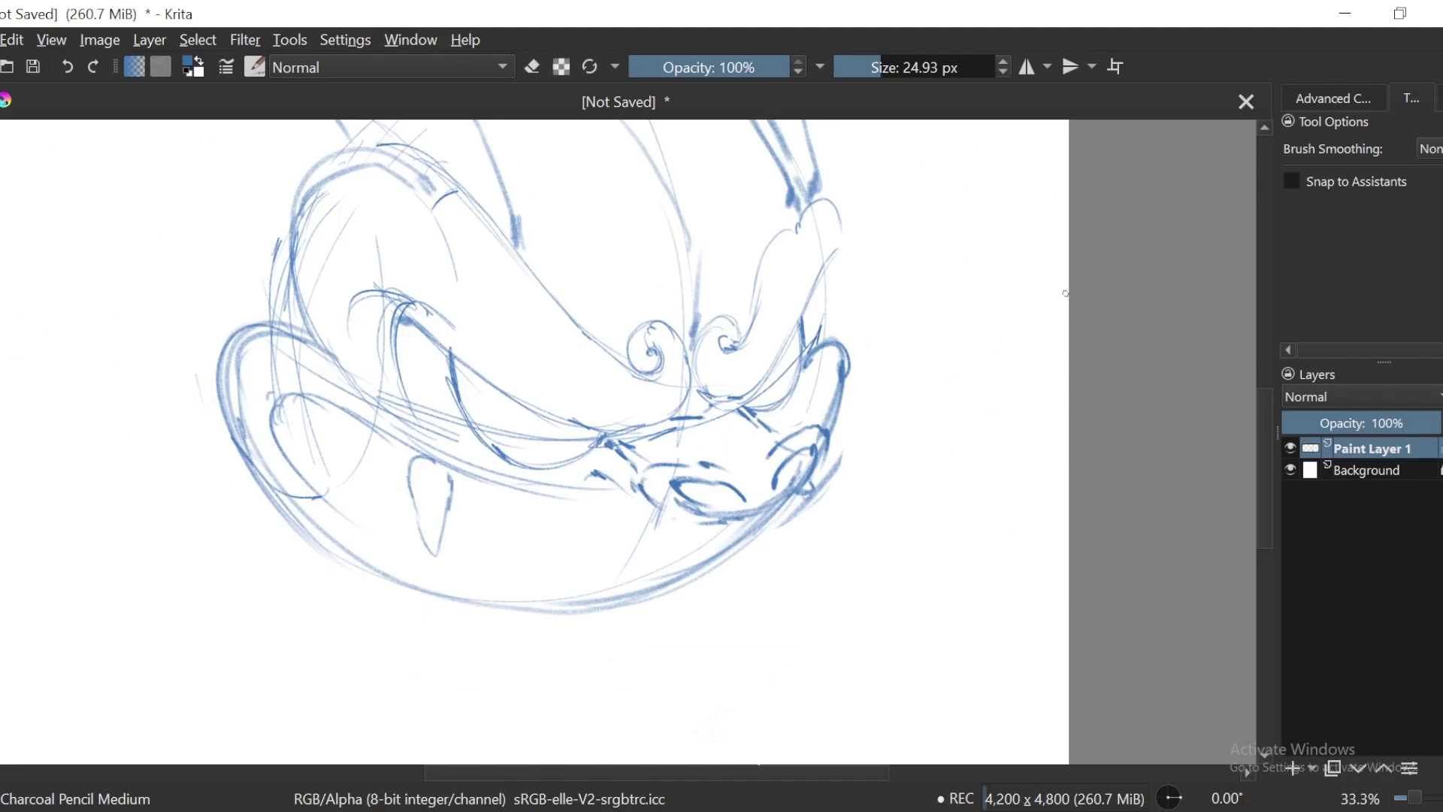
key("plus")
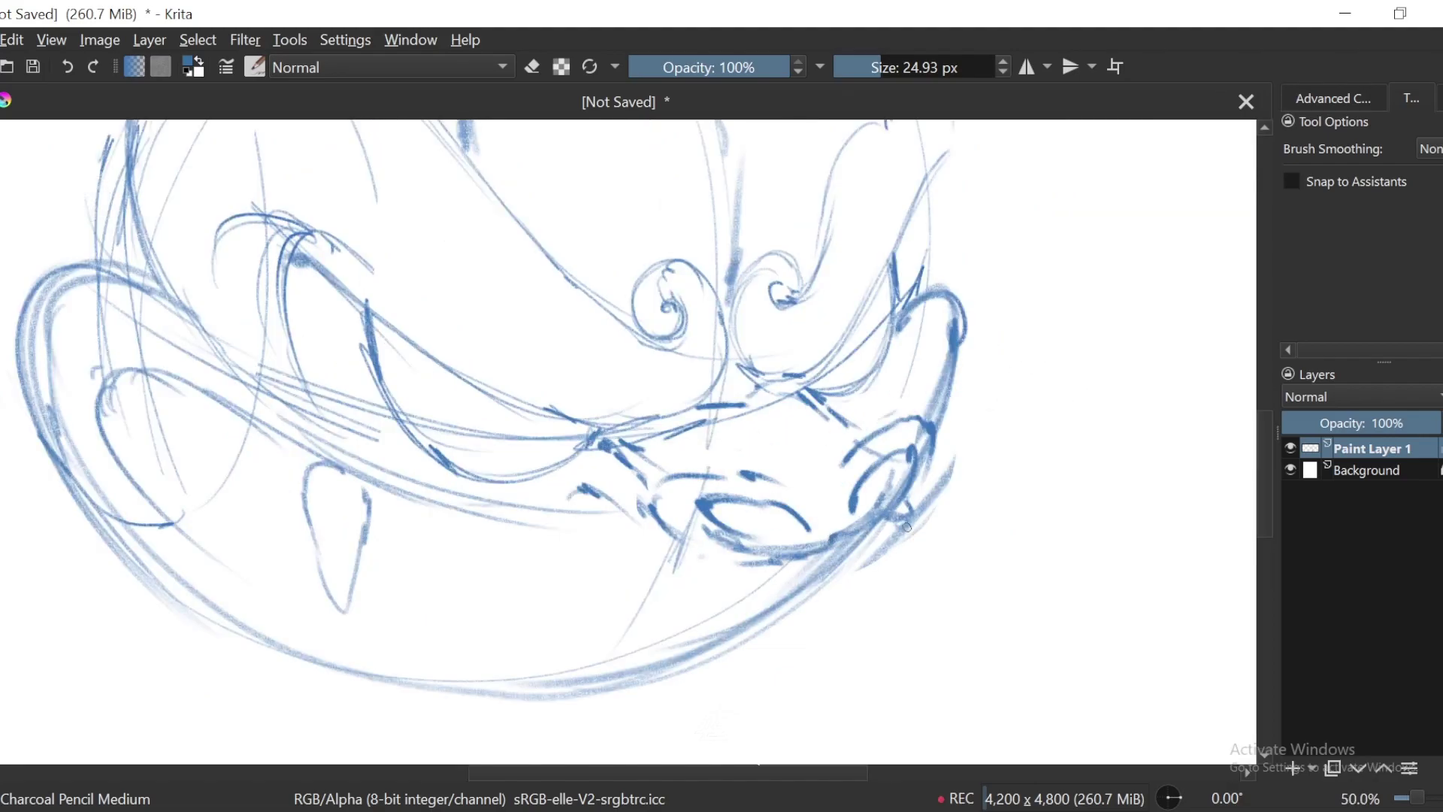
Step: Undo the stroke below the outer nostril and darken the muzzle's lower edge there instead
left_click_drag(907, 527, 937, 493)
key("ctrl+z")
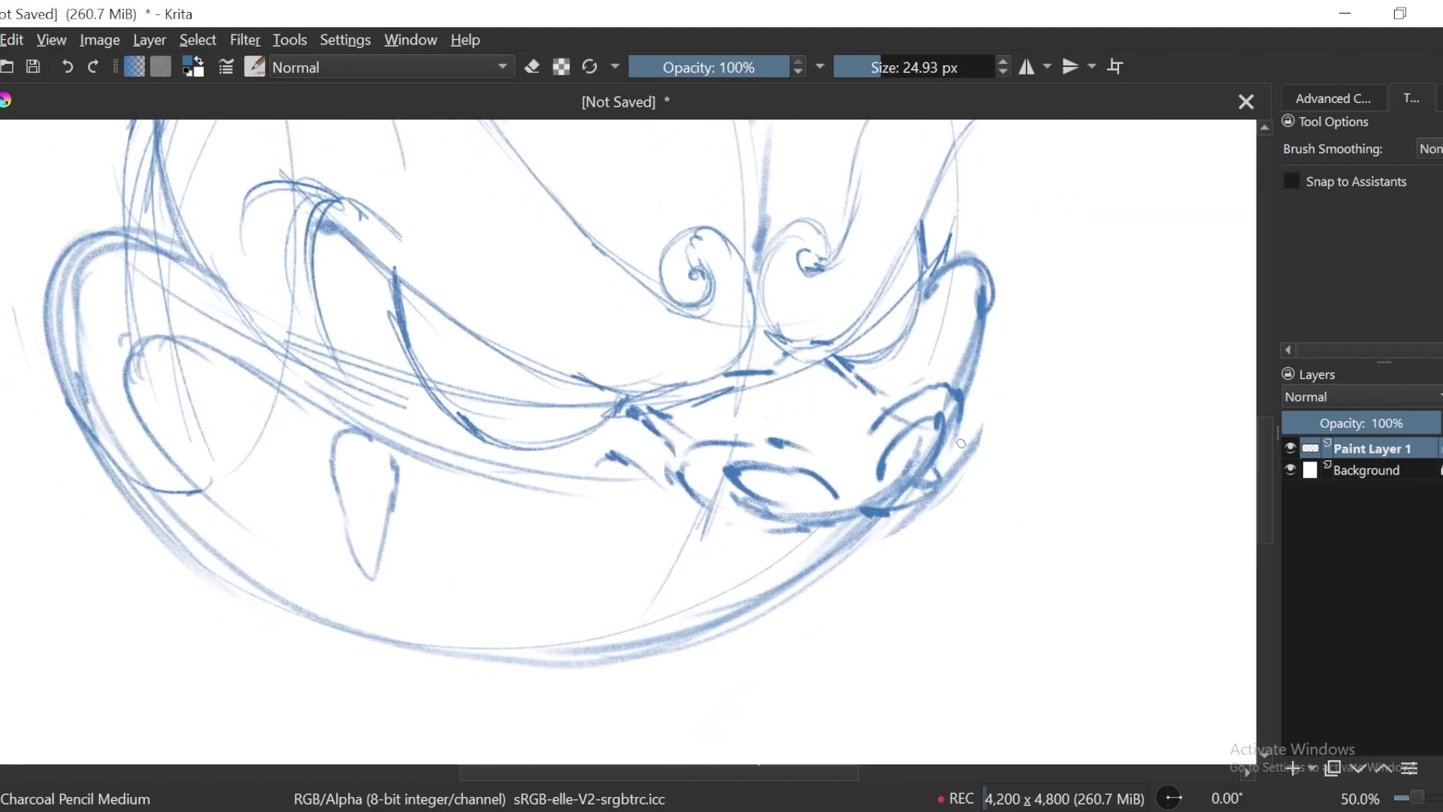
left_click_drag(832, 528, 954, 488)
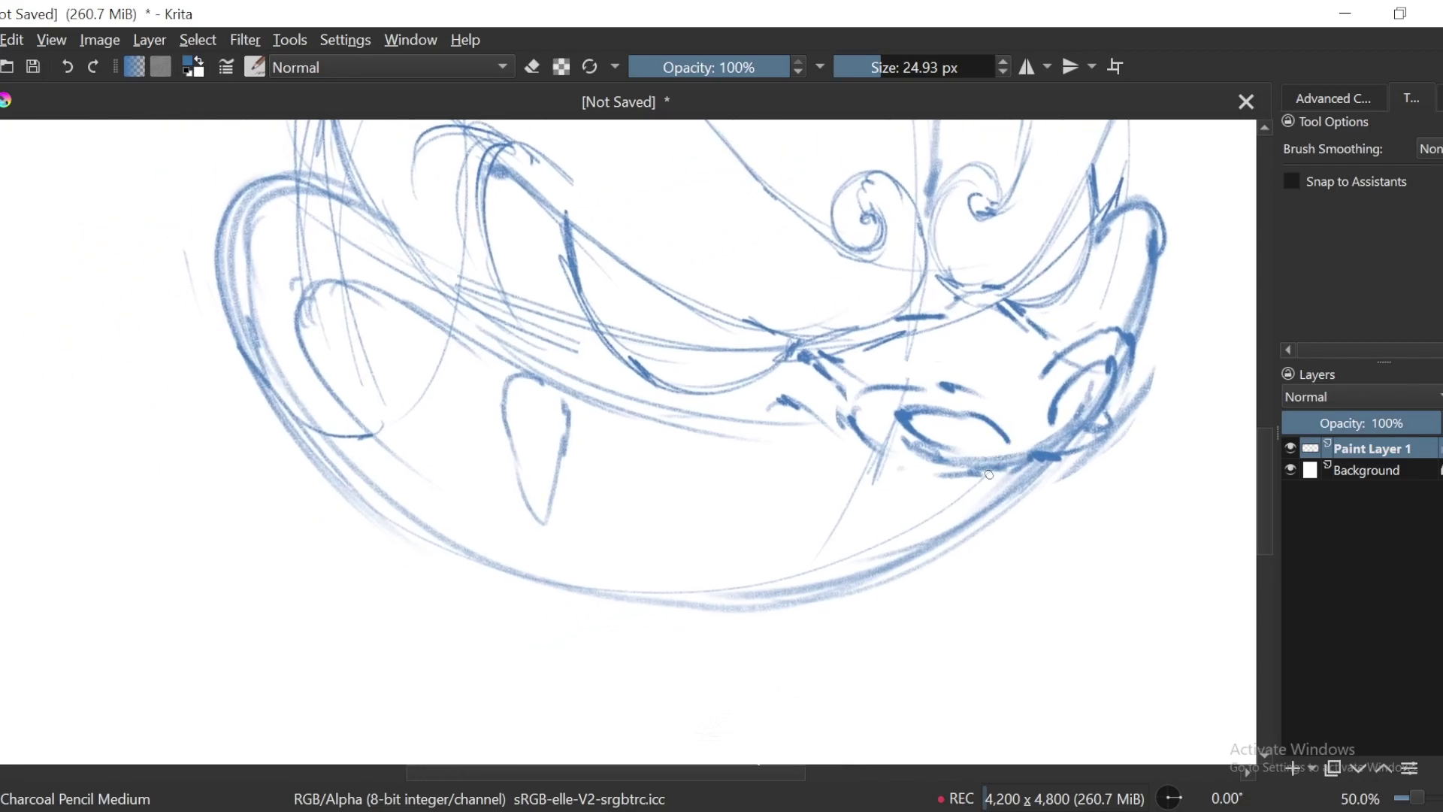
key("minus")
key("plus")
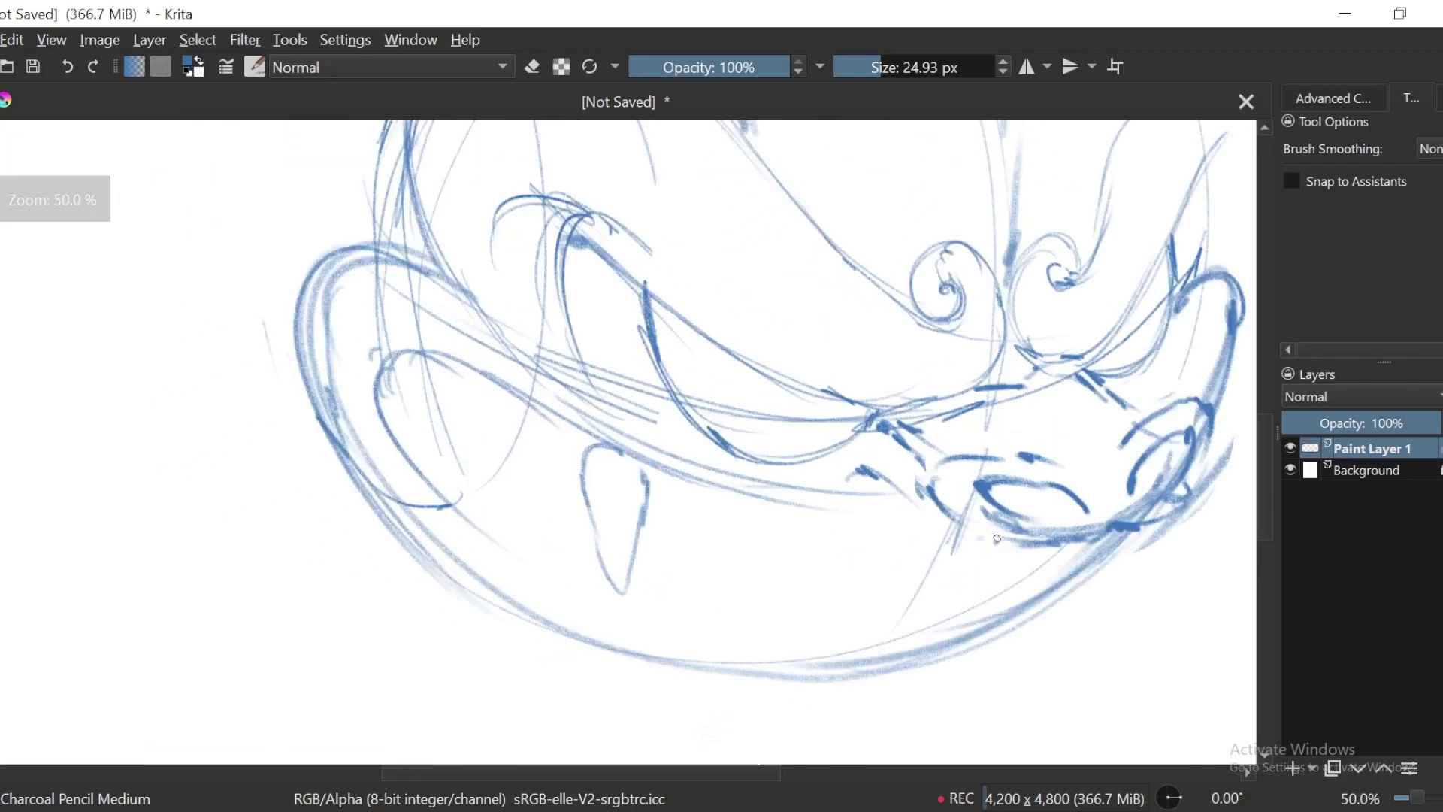
Step: Try to draw a curved lip line and a downward fold beneath the near nostril, starting at the cheek crease
left_click_drag(843, 497, 845, 569)
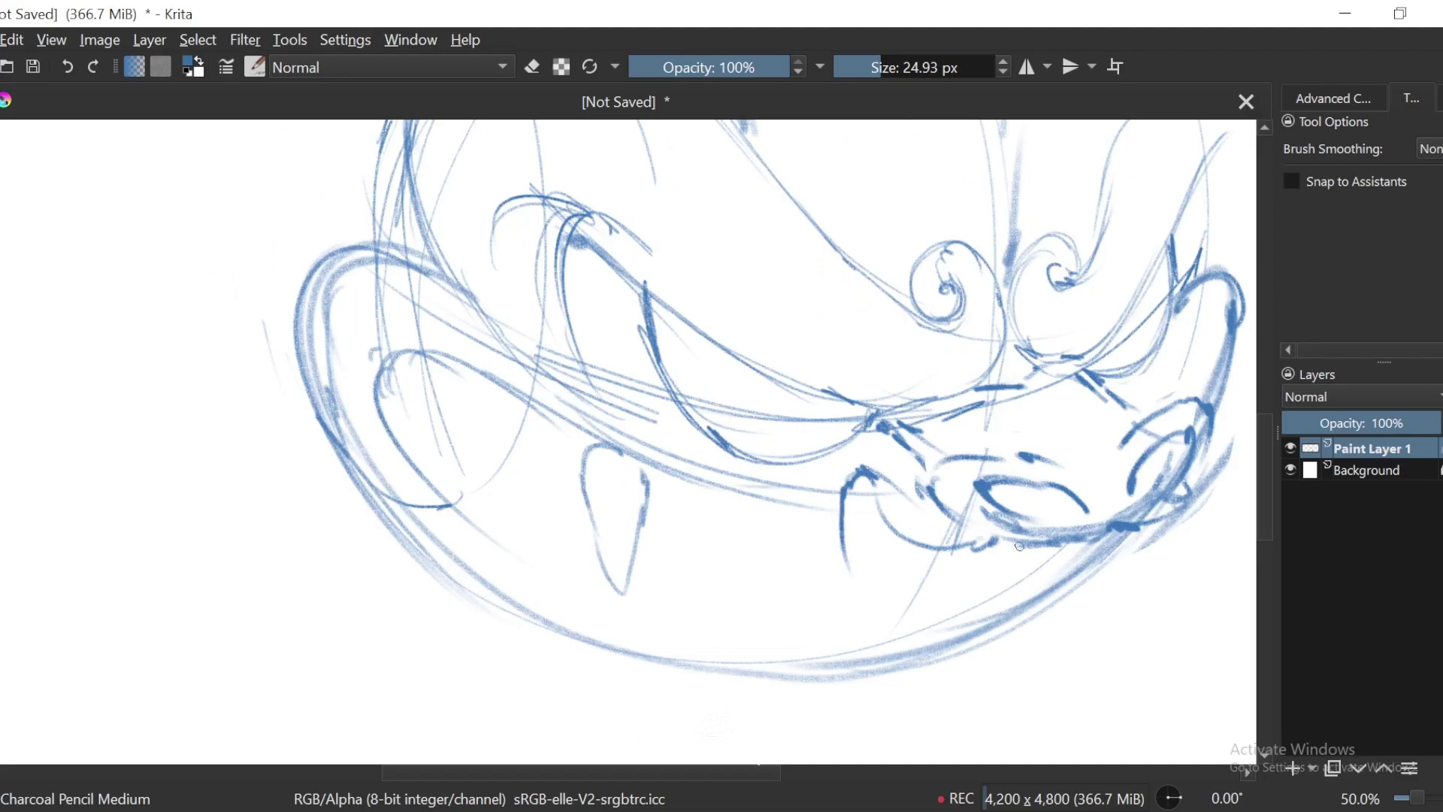
key("ctrl+z")
key("ctrl+z")
mouse_move(989, 538)
left_mouse_down()
mouse_move(896, 508)
mouse_move(894, 583)
left_mouse_up()
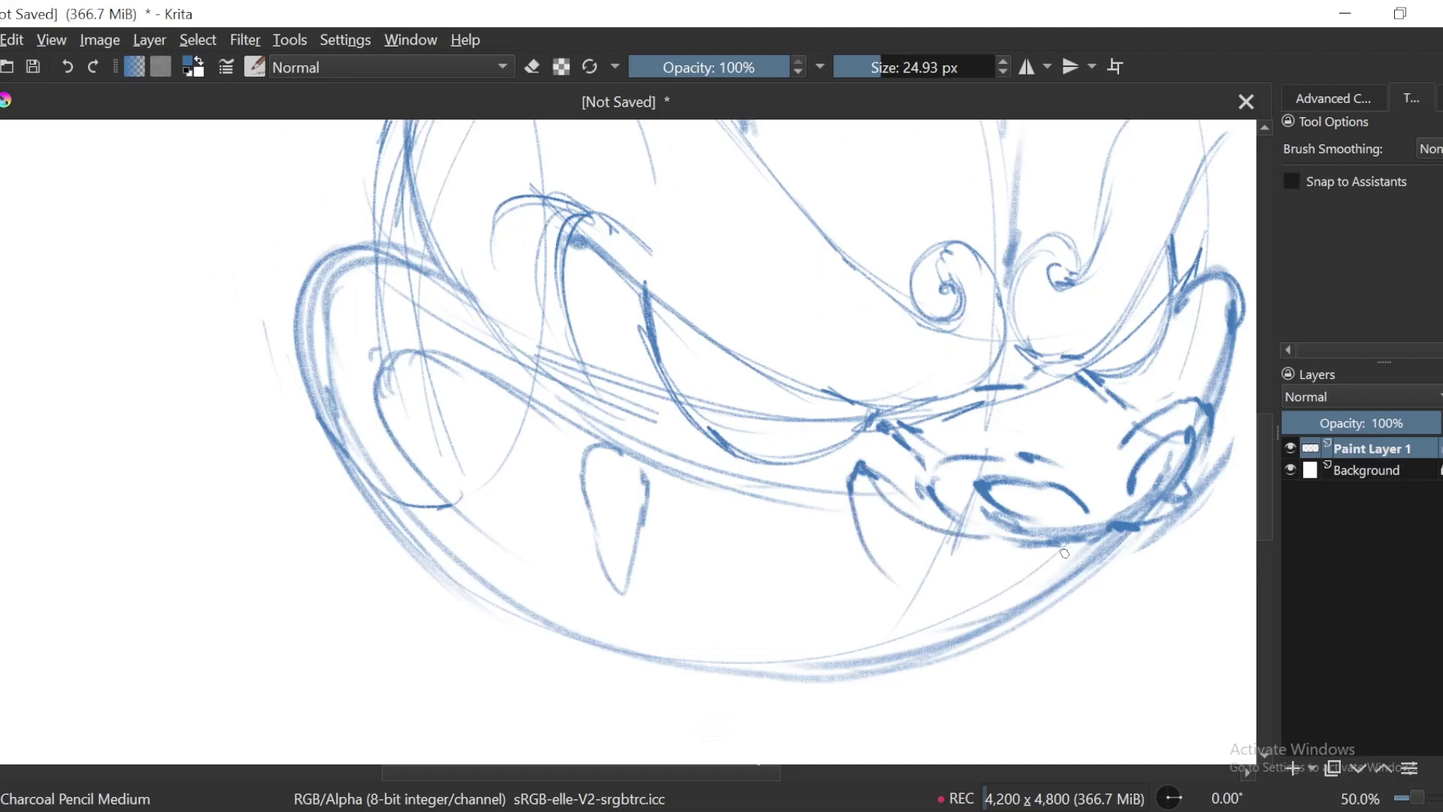
left_click_drag(1021, 554, 906, 591)
key("ctrl+minus")
key("ctrl+minus")
key("ctrl+minus")
Step: Draw a long curved fang running down from the jaw's rear corner across the mouth line
mouse_move(1052, 521)
left_mouse_down()
mouse_move(1006, 514)
mouse_move(1014, 547)
mouse_move(1074, 538)
left_mouse_up()
key("ctrl+plus")
key("ctrl+plus")
left_click_drag(632, 400, 778, 455)
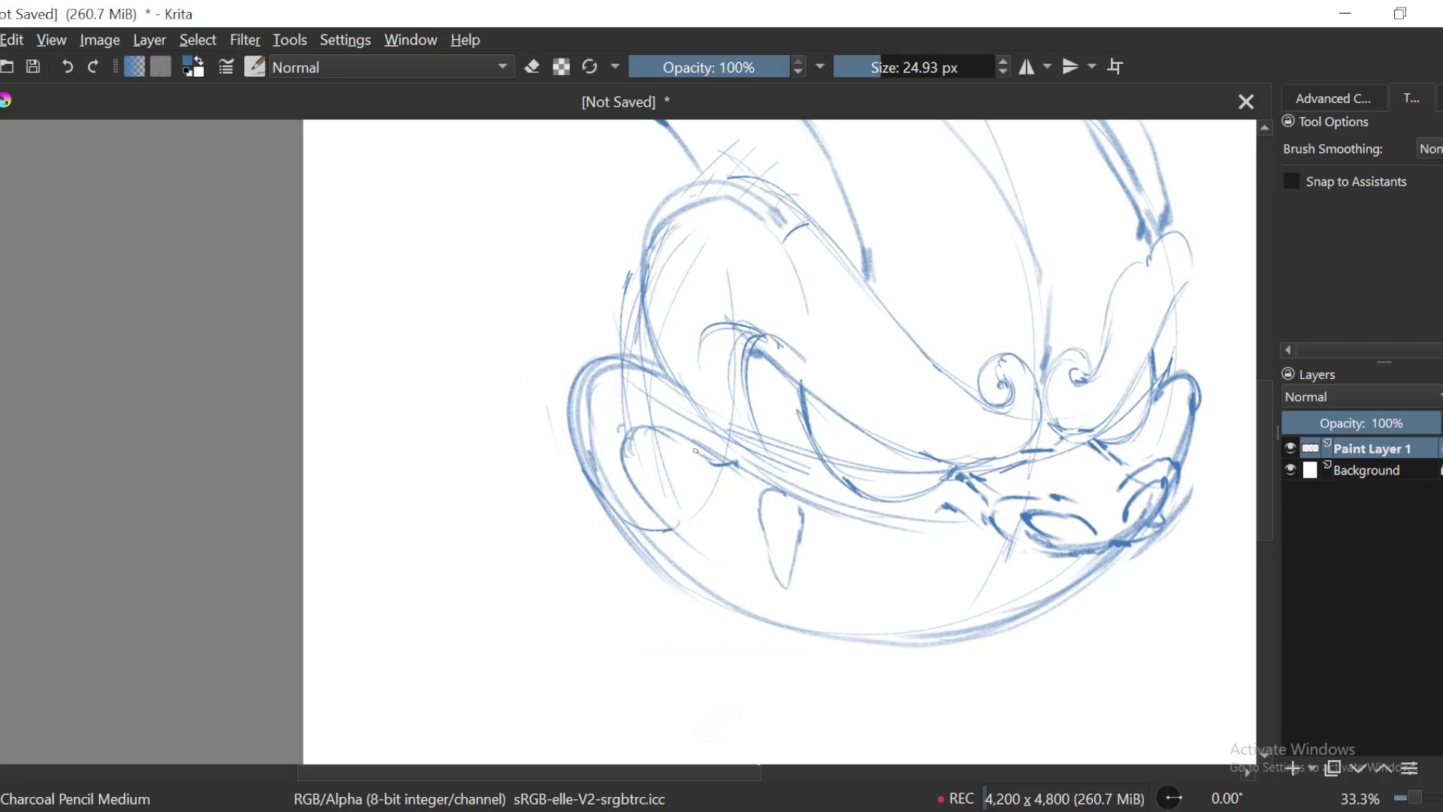
left_click_drag(695, 450, 668, 387)
left_click_drag(638, 463, 643, 363)
left_click_drag(674, 417, 706, 484)
mouse_move(645, 382)
left_mouse_down()
mouse_move(651, 518)
mouse_move(641, 444)
mouse_move(638, 514)
left_mouse_up()
Step: Draw a matching pointed fang at the jaw's tip on the far side of the muzzle
left_click_drag(1179, 416, 1003, 467)
mouse_move(927, 436)
left_mouse_down()
mouse_move(931, 373)
mouse_move(954, 447)
left_mouse_up()
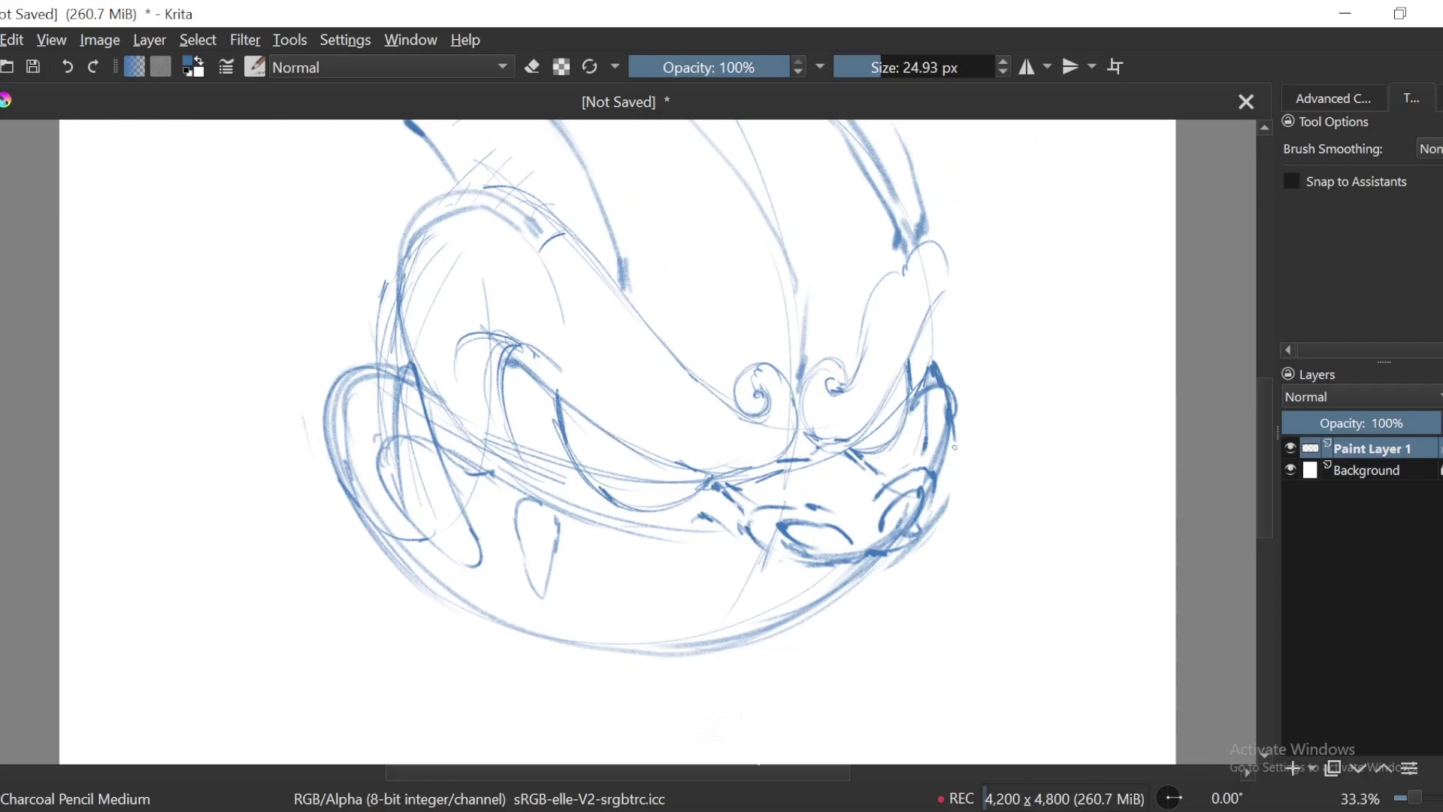
mouse_move(929, 393)
left_mouse_down()
mouse_move(921, 449)
mouse_move(956, 415)
mouse_move(951, 472)
left_mouse_up()
scroll(925, 480, "down", 2)
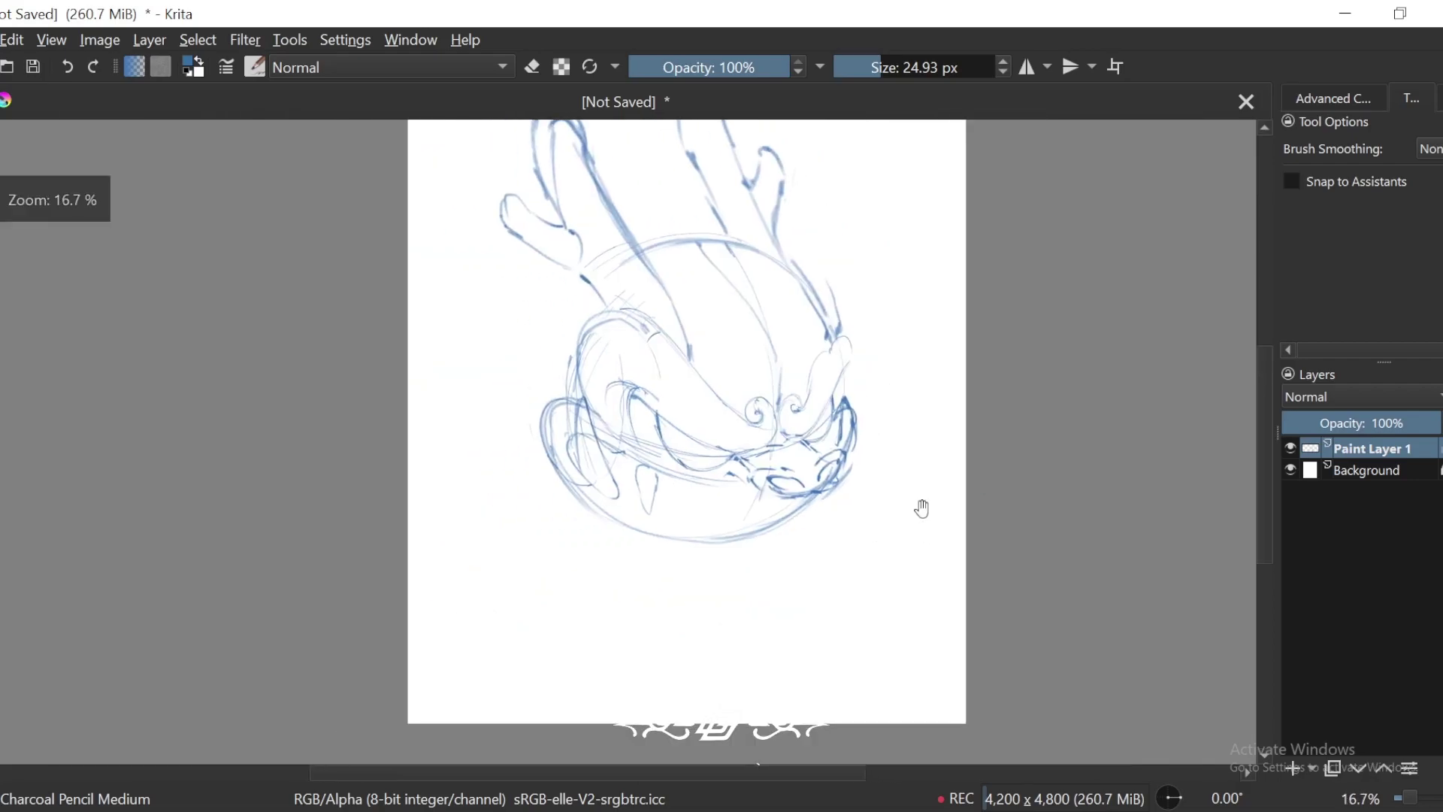
left_click_drag(1070, 518, 1020, 562)
scroll(1026, 526, "up", 2)
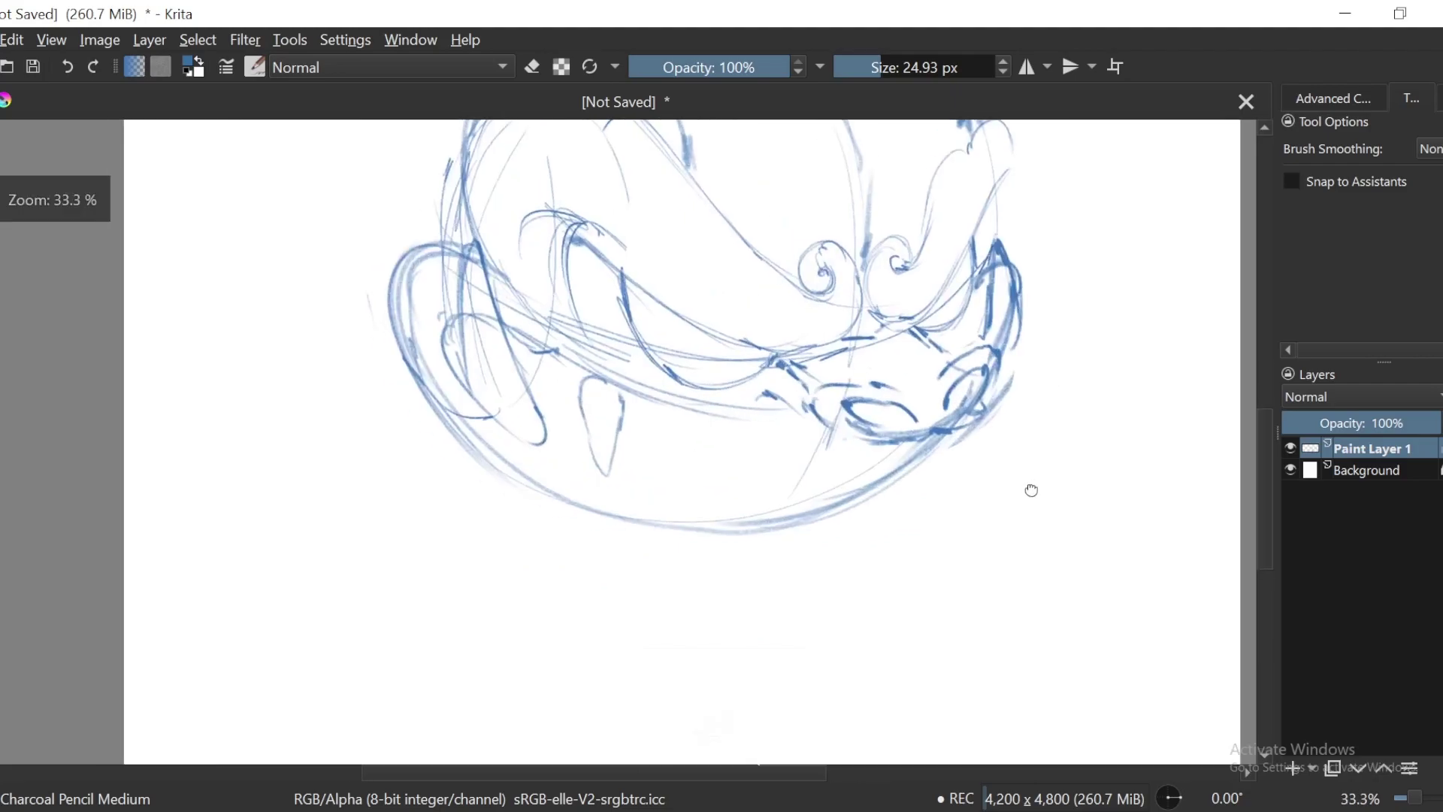
Step: Darken the lower edge of the jaw with short strokes, undoing and redrawing the part below the muzzle
left_click_drag(611, 510, 982, 471)
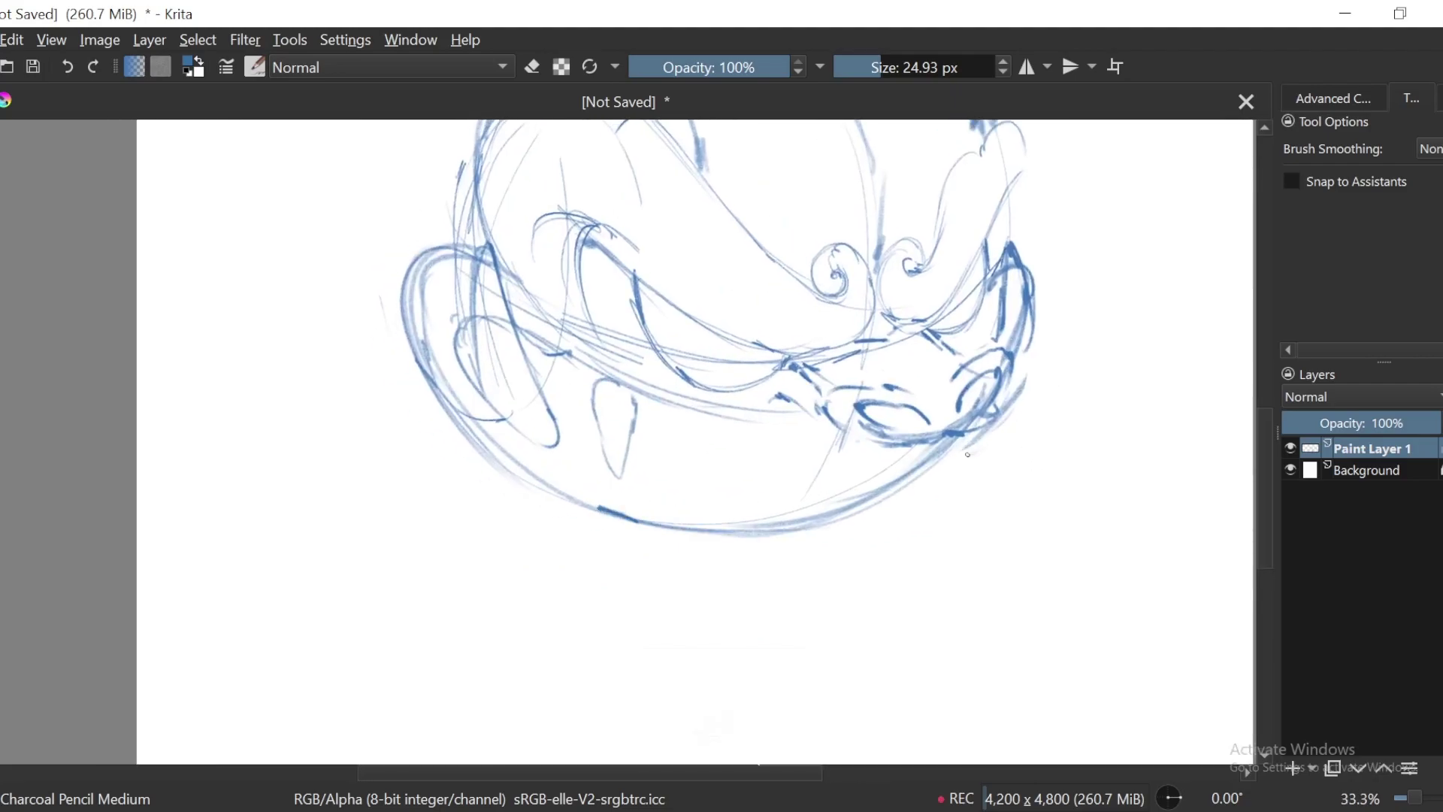
left_click_drag(879, 468, 971, 449)
key("ctrl+z")
left_click_drag(877, 502, 717, 526)
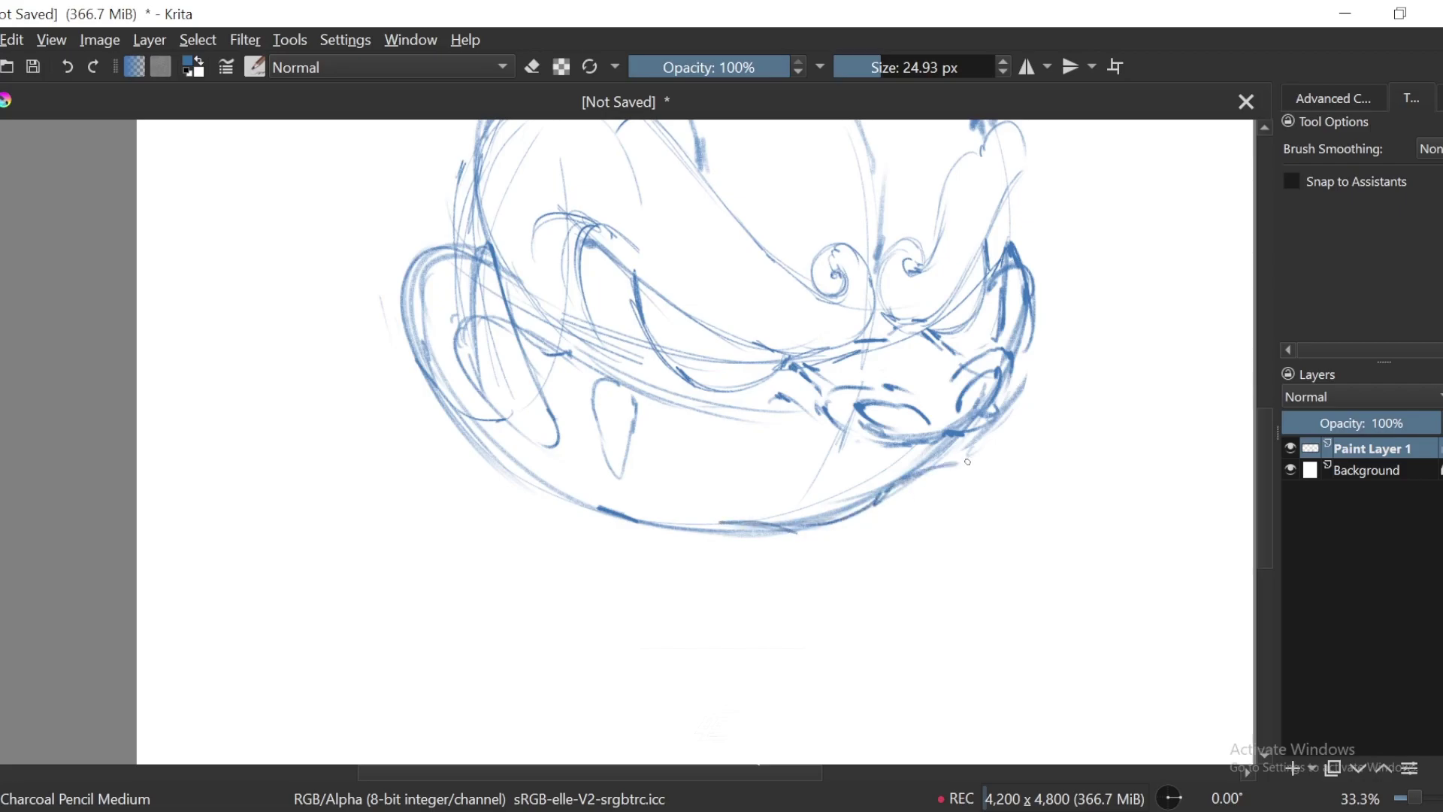
Step: Draw pointed upper teeth beside the long rear fang, hanging from the mouth line
key("ctrl+minus")
key("ctrl+minus")
mouse_move(825, 529)
left_mouse_down()
mouse_move(902, 516)
mouse_move(919, 539)
left_mouse_up()
key("ctrl+plus")
key("ctrl+plus")
mouse_move(753, 474)
left_mouse_down()
mouse_move(718, 469)
mouse_move(739, 518)
left_mouse_up()
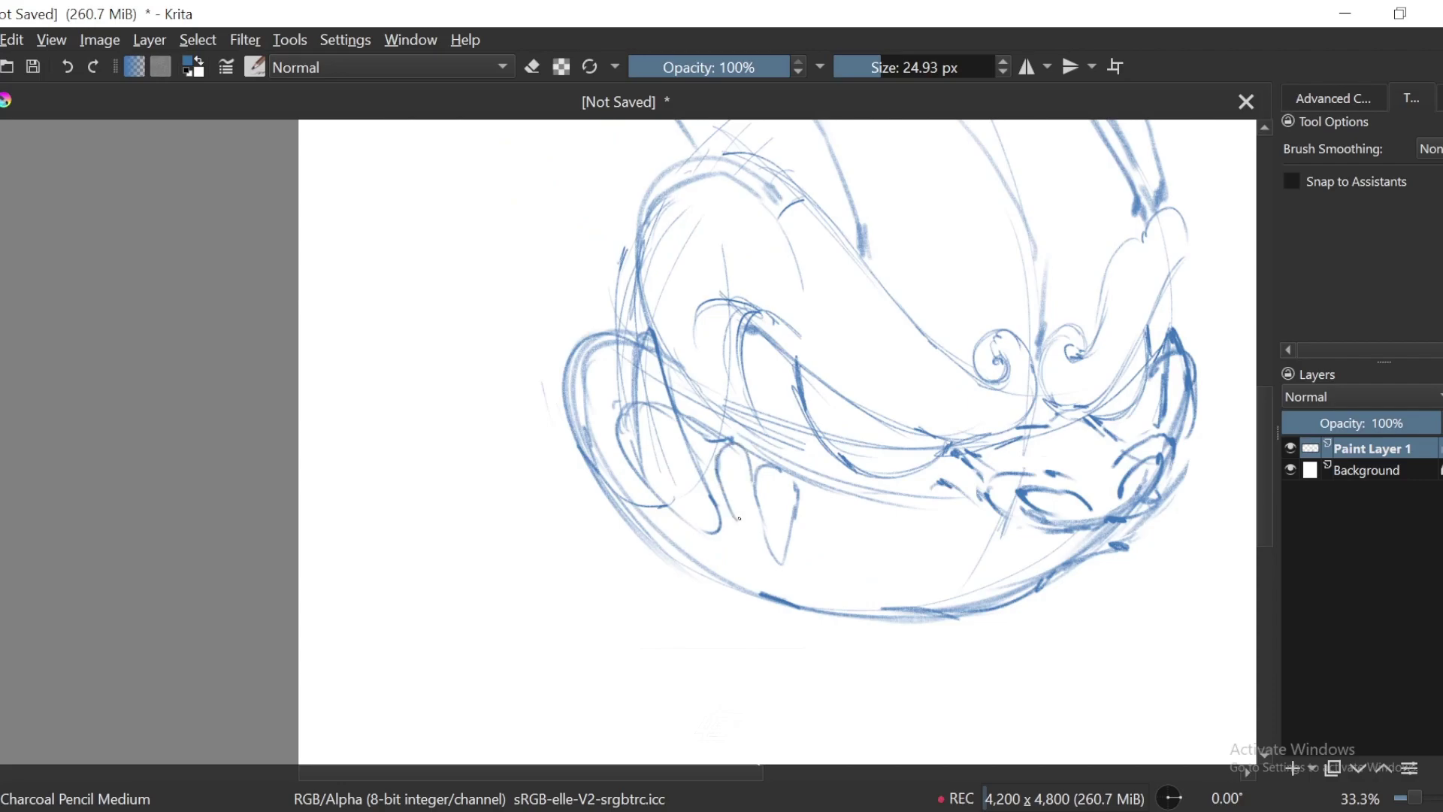
left_click_drag(849, 524, 796, 492)
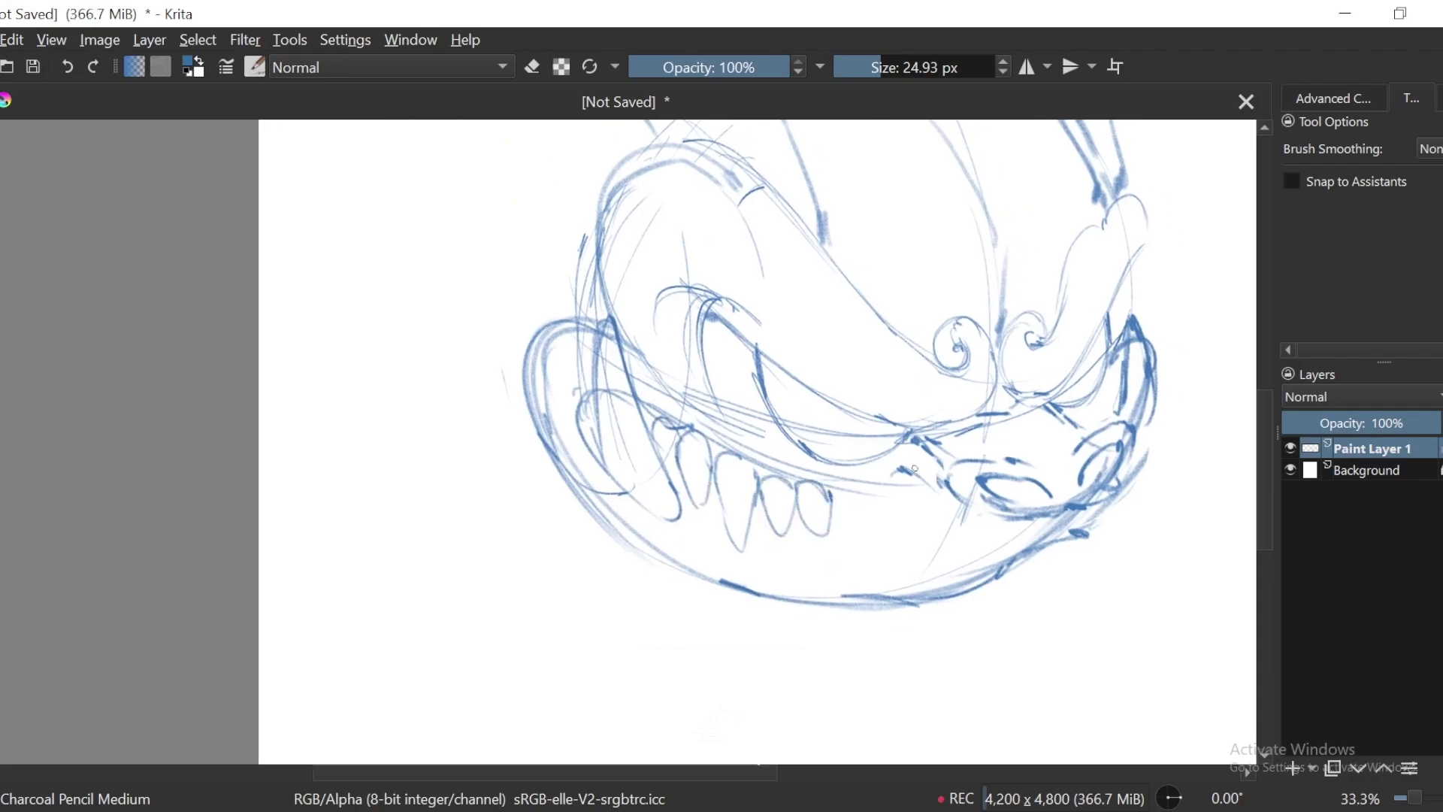
Step: Sketch a faint guide curve for the tooth tips and draw upper teeth along it in front of the second fang
key("4")
key("4")
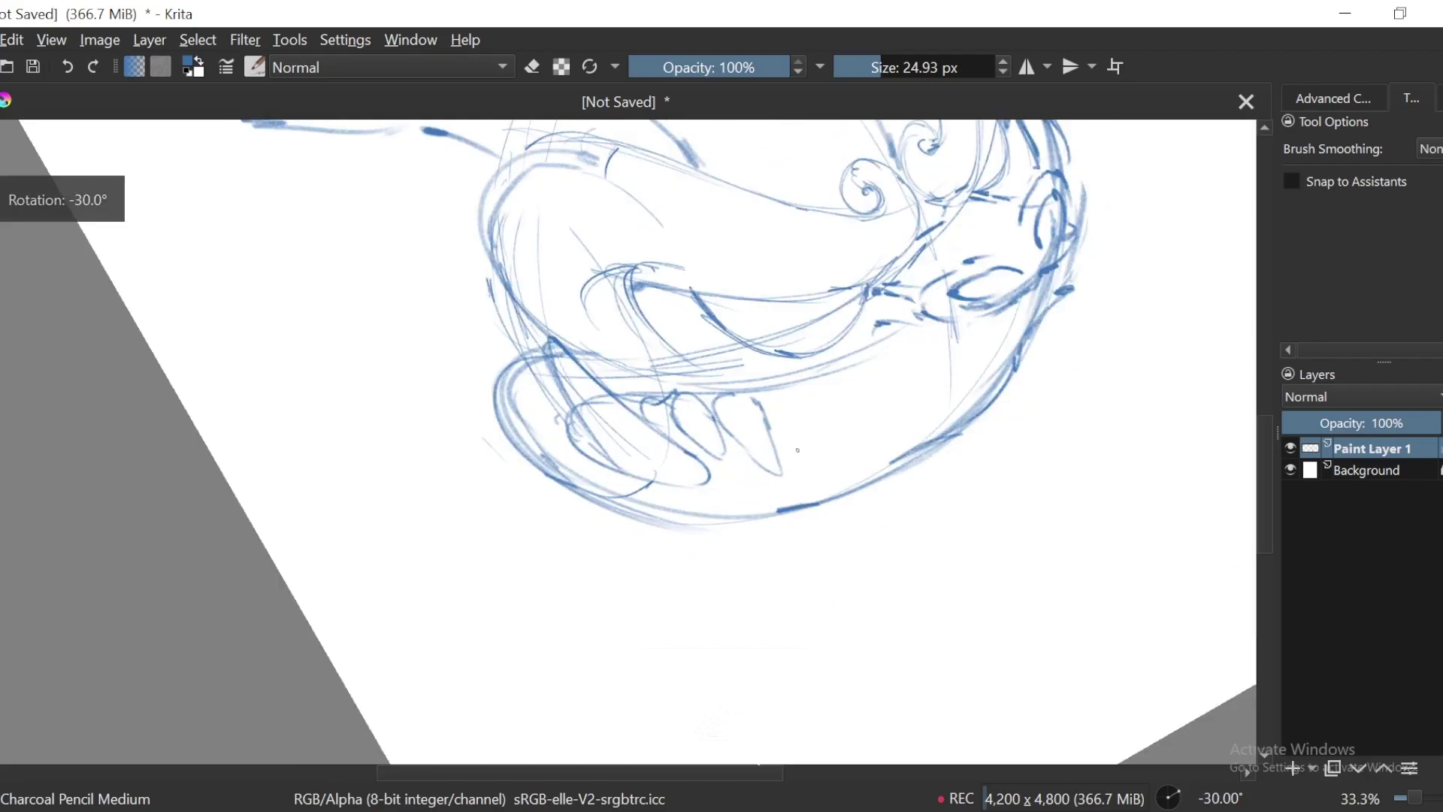
left_click_drag(797, 450, 860, 426)
mouse_move(1029, 298)
left_mouse_down()
mouse_move(864, 433)
mouse_move(929, 359)
mouse_move(936, 417)
mouse_move(896, 467)
mouse_move(919, 504)
left_mouse_up()
key("ctrl+plus")
key("6")
mouse_move(940, 432)
left_mouse_down()
mouse_move(937, 511)
mouse_move(992, 440)
mouse_move(986, 502)
left_mouse_up()
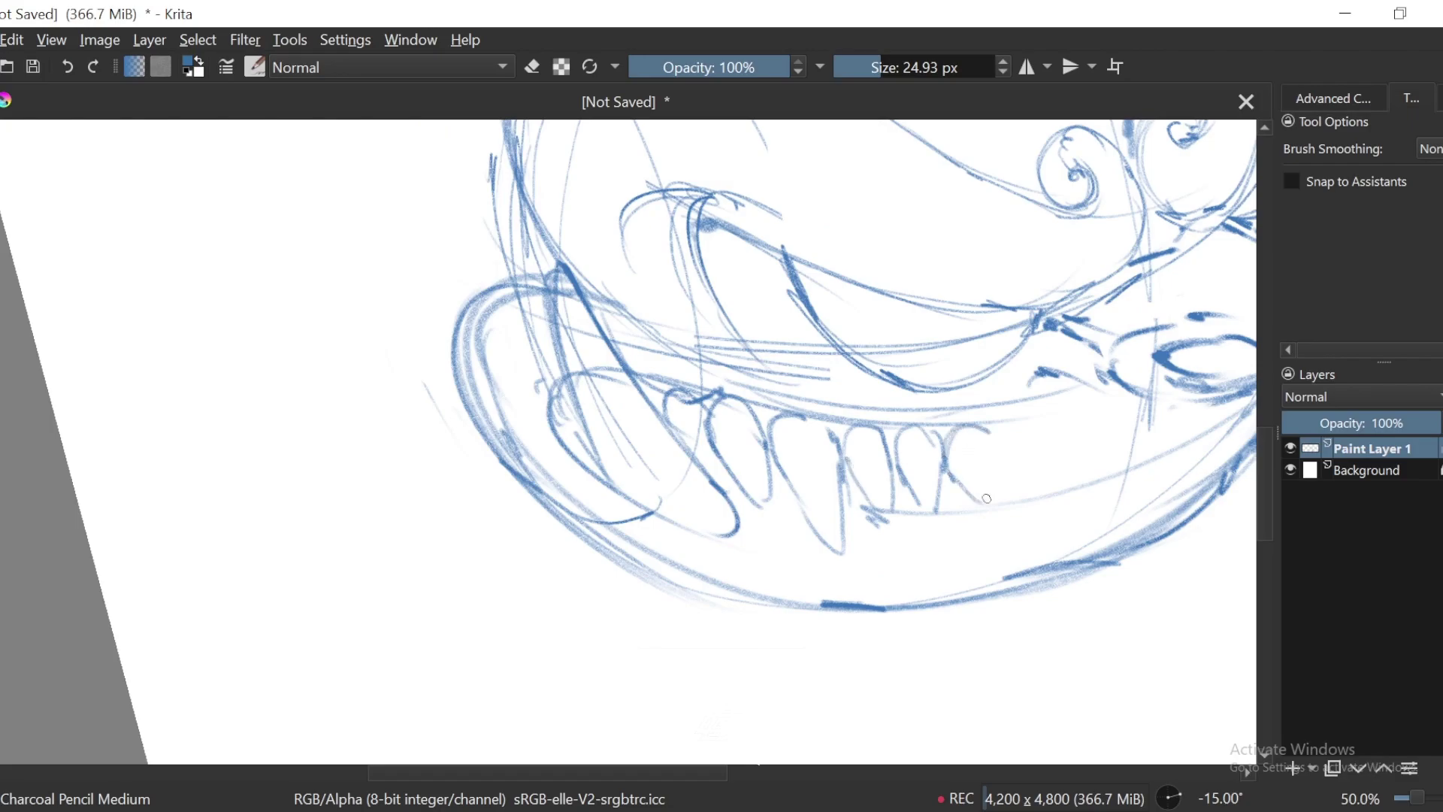
Step: Continue the row of upper teeth forward along the mouth line until it reaches the muzzle
mouse_move(992, 439)
left_mouse_down()
mouse_move(1022, 429)
mouse_move(1014, 480)
mouse_move(1036, 480)
mouse_move(1035, 425)
left_mouse_up()
left_click_drag(1121, 441, 1011, 471)
left_click_drag(923, 448, 996, 429)
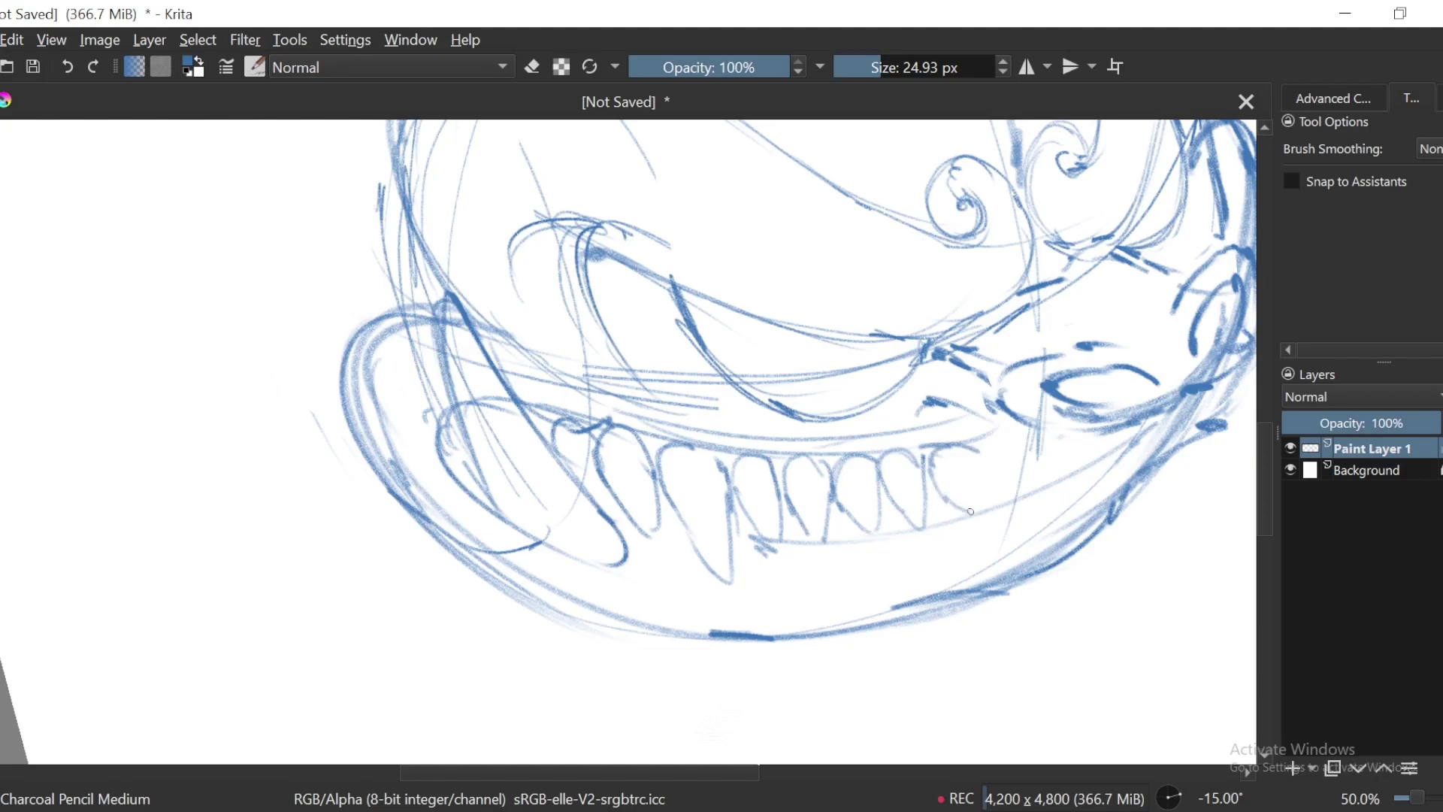
mouse_move(970, 511)
left_mouse_down()
mouse_move(989, 433)
mouse_move(985, 463)
mouse_move(1028, 494)
left_mouse_up()
key("ctrl+minus")
key("ctrl+minus")
key("6")
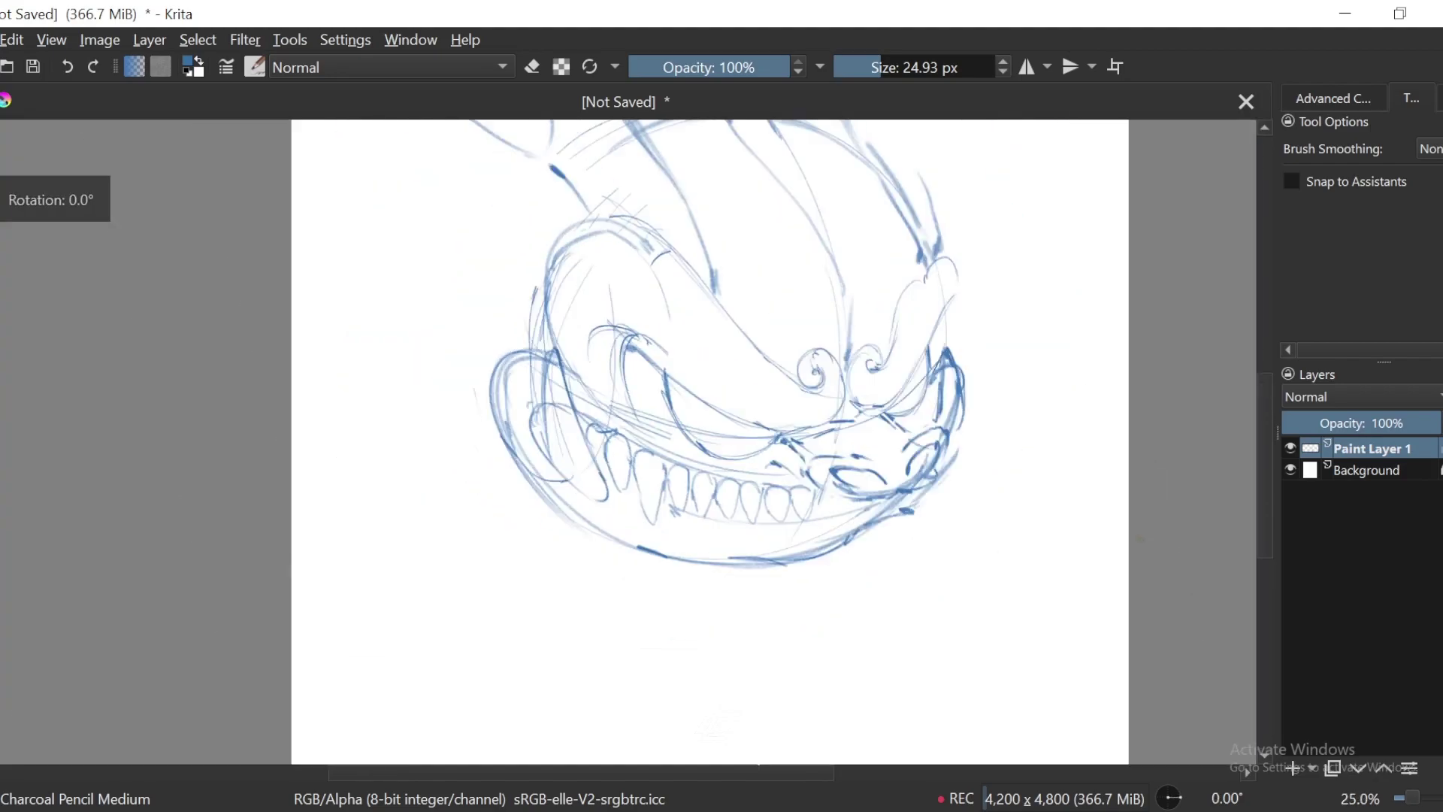
Step: Draw the lower gum line from the rear fang and the first lower teeth rising between the upper ones
key("6")
key("4")
key("4")
key("4")
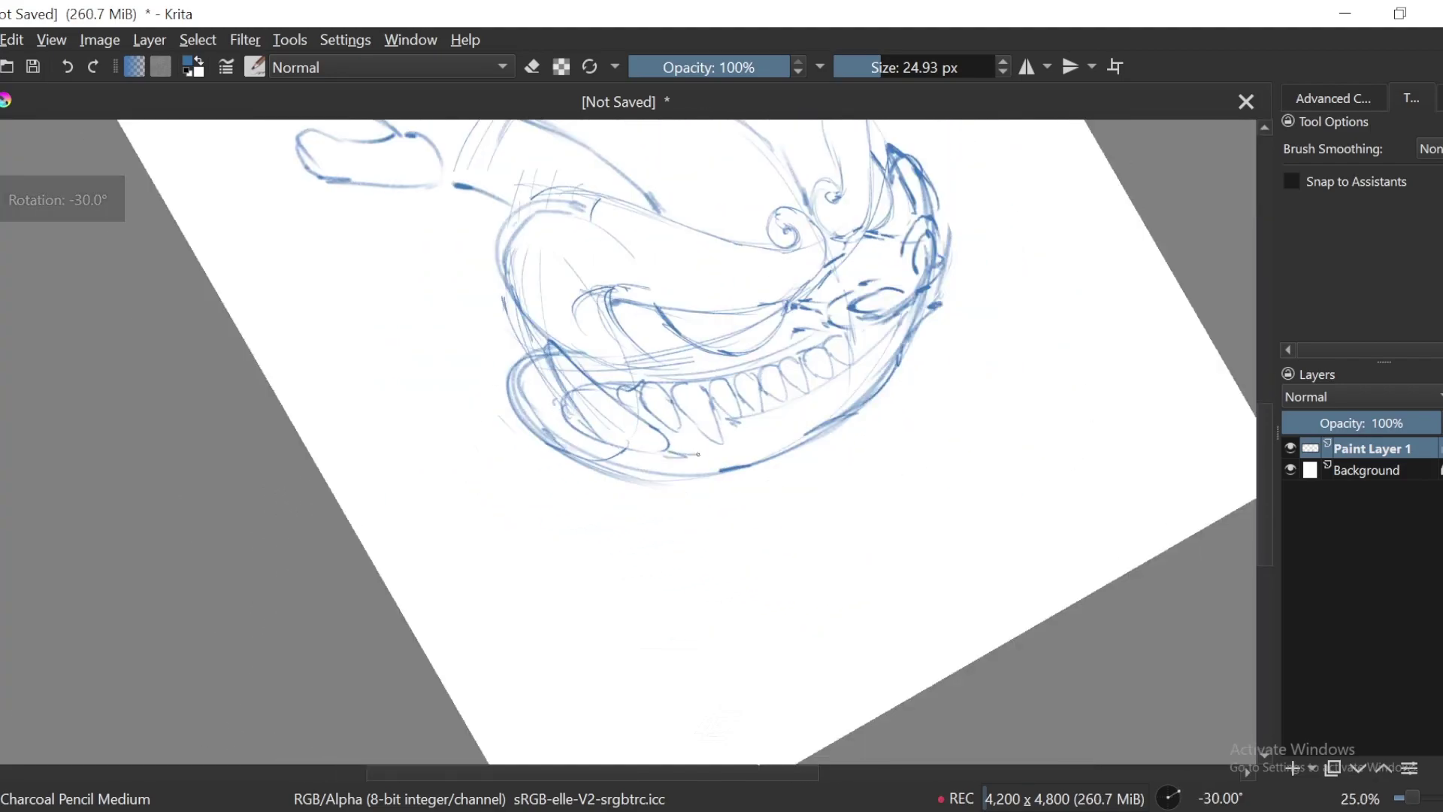
key("plus")
key("plus")
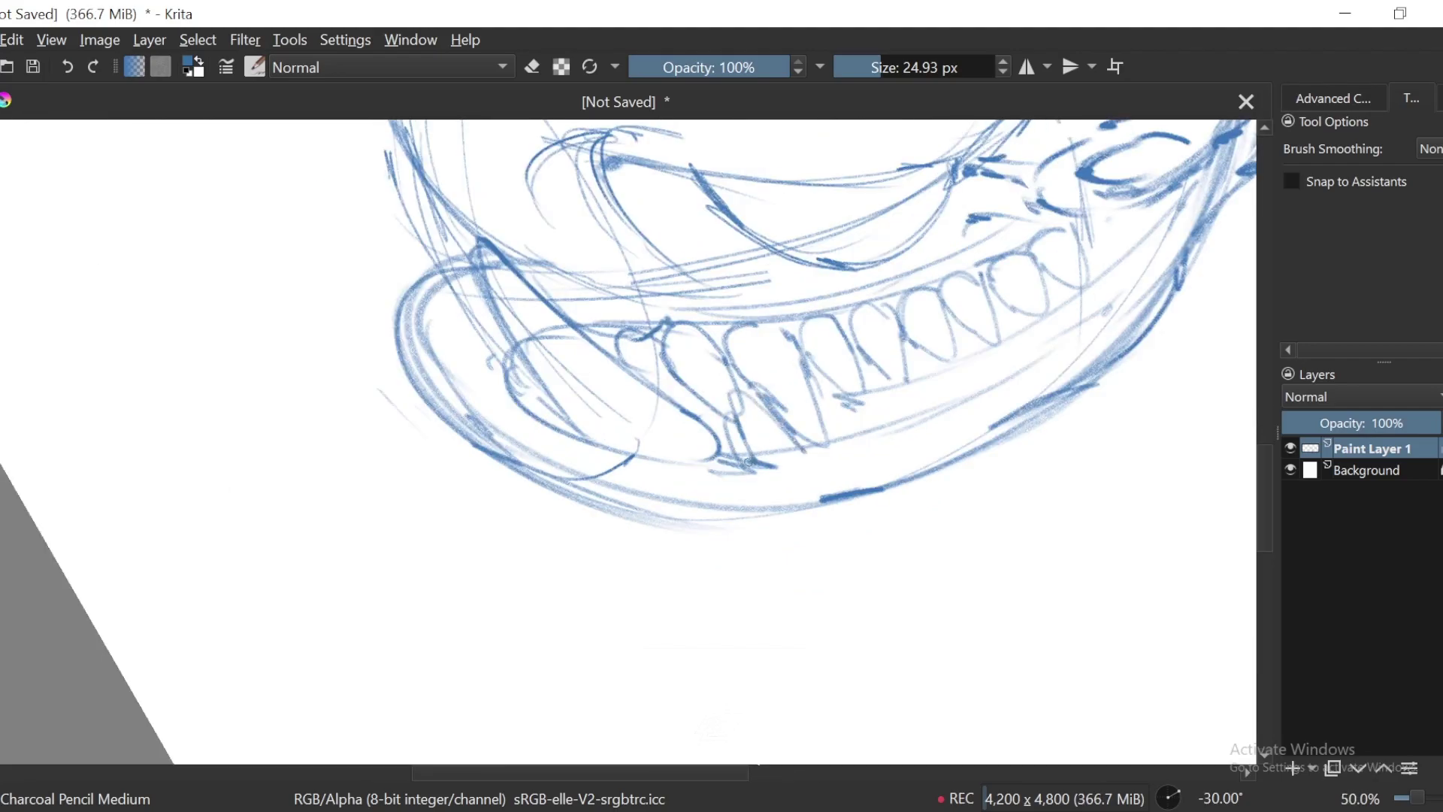
key("6")
mouse_move(857, 460)
left_mouse_down()
mouse_move(872, 490)
mouse_move(829, 451)
mouse_move(832, 519)
left_mouse_up()
left_click_drag(830, 510, 843, 516)
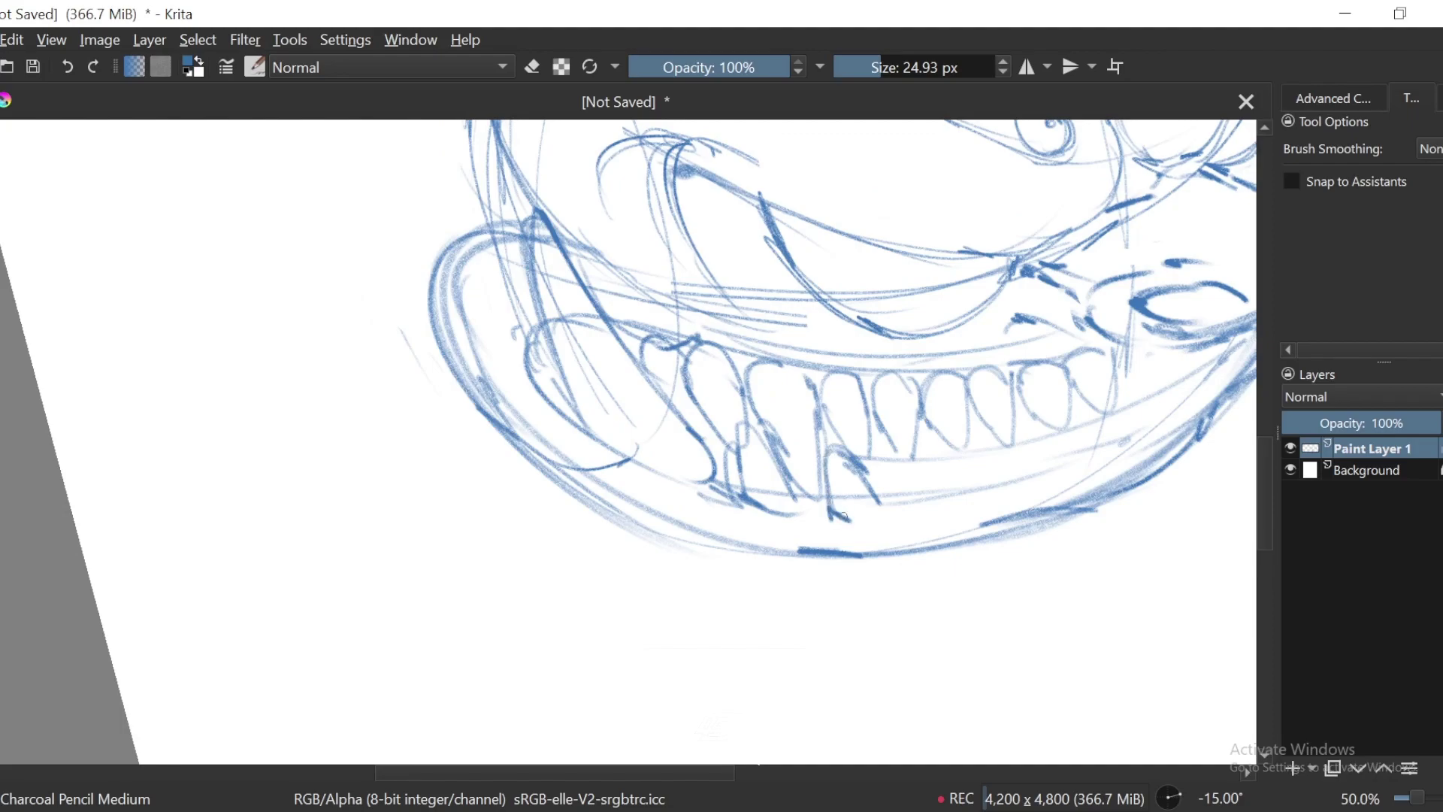
Step: Fill in the remaining lower teeth along the jaw toward the muzzle, fitted between the upper teeth
mouse_move(885, 452)
left_mouse_down()
mouse_move(930, 485)
mouse_move(887, 514)
mouse_move(953, 504)
left_mouse_up()
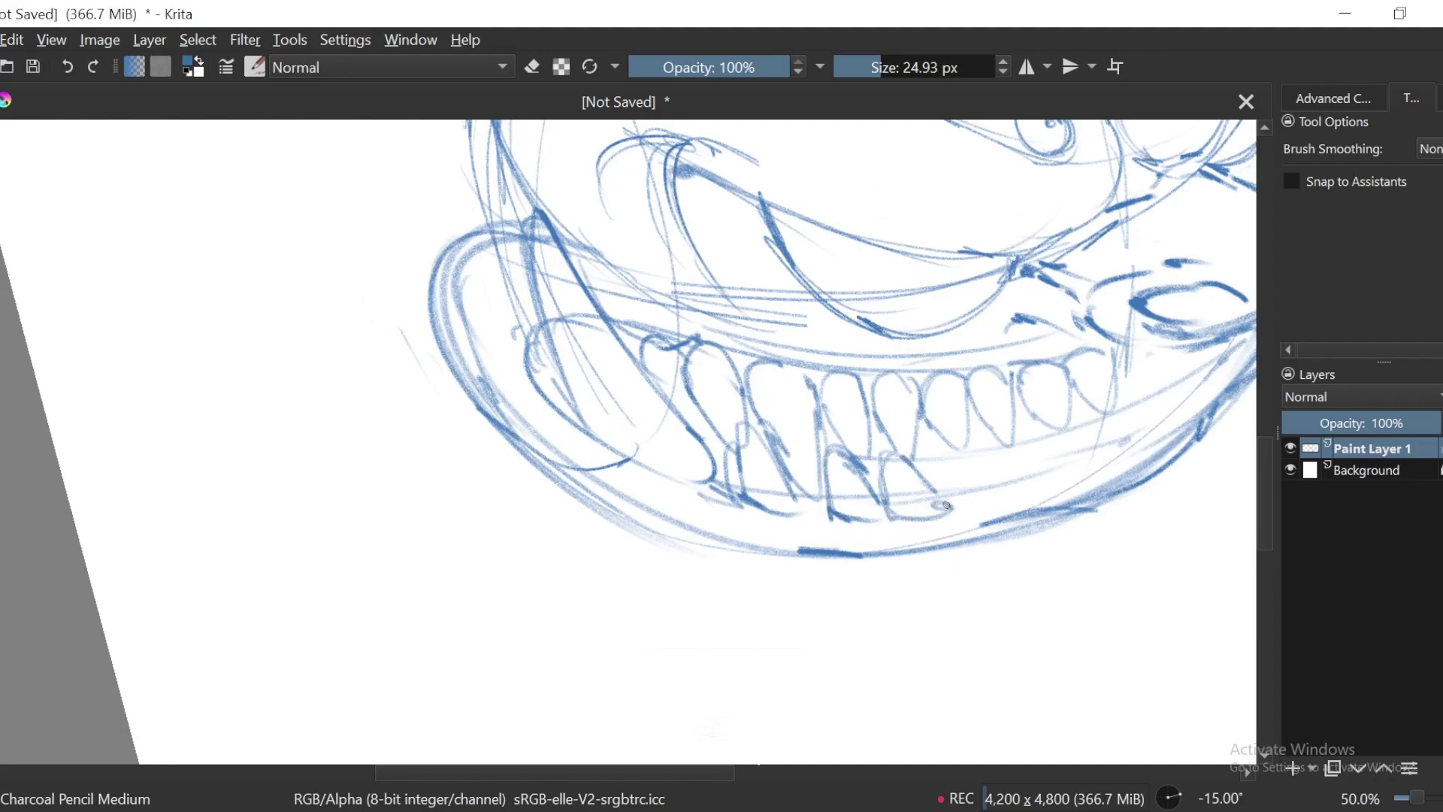
mouse_move(918, 435)
left_mouse_down()
mouse_move(982, 492)
mouse_move(945, 508)
left_mouse_up()
key("ctrl+minus")
key("ctrl+minus")
key("ctrl+minus")
key("space")
left_click_drag(1039, 493, 965, 516)
scroll(829, 451, "up", 2)
mouse_move(725, 516)
left_mouse_down()
mouse_move(728, 484)
mouse_move(726, 520)
left_mouse_up()
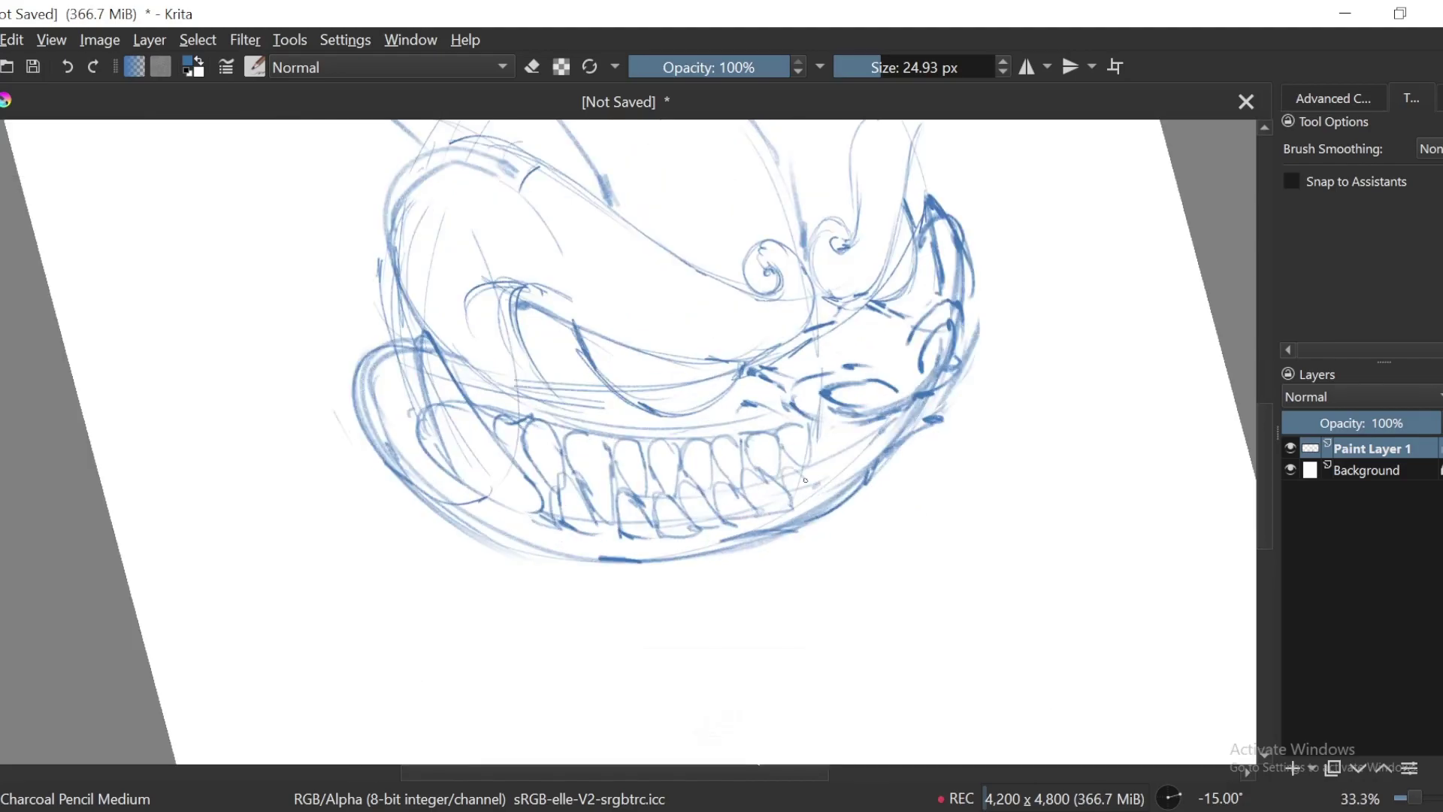
Step: Draw a curved outline bulging out behind the brow, from below the near antler down to the cheek
scroll(861, 449, "down", 3)
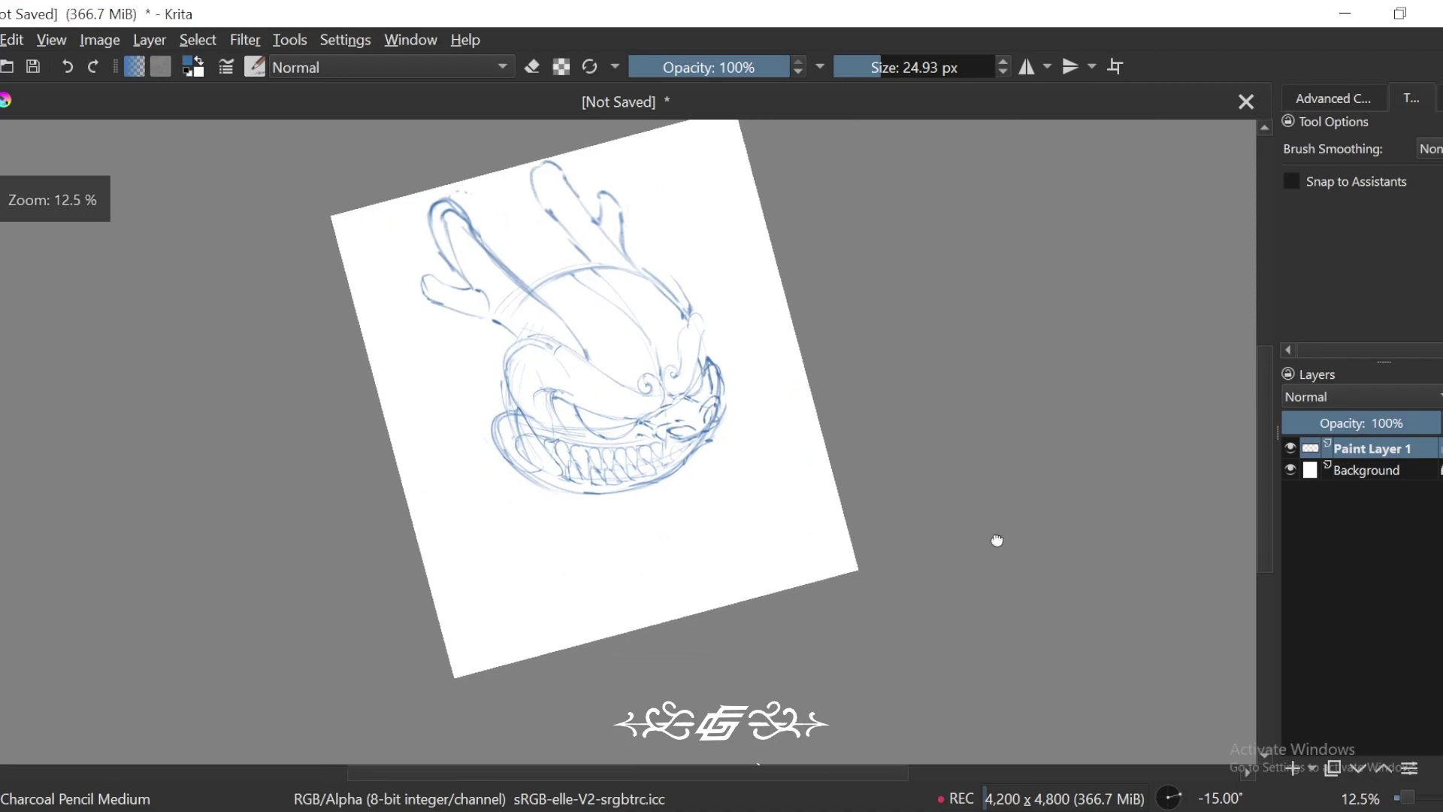
key("5")
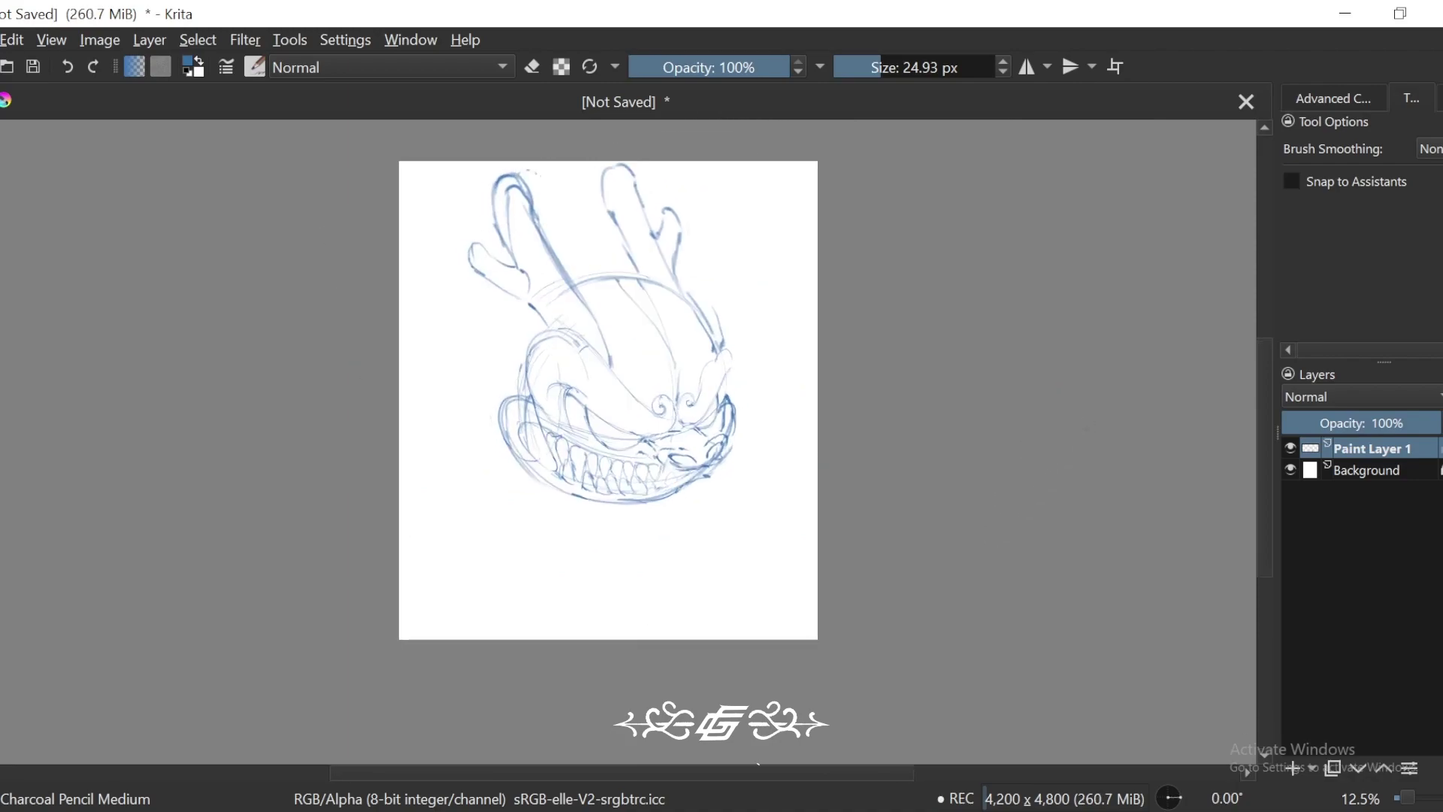
mouse_move(1083, 580)
left_mouse_down()
mouse_move(1059, 557)
mouse_move(1046, 569)
mouse_move(1067, 559)
left_mouse_up()
key("ctrl+plus")
key("ctrl+plus")
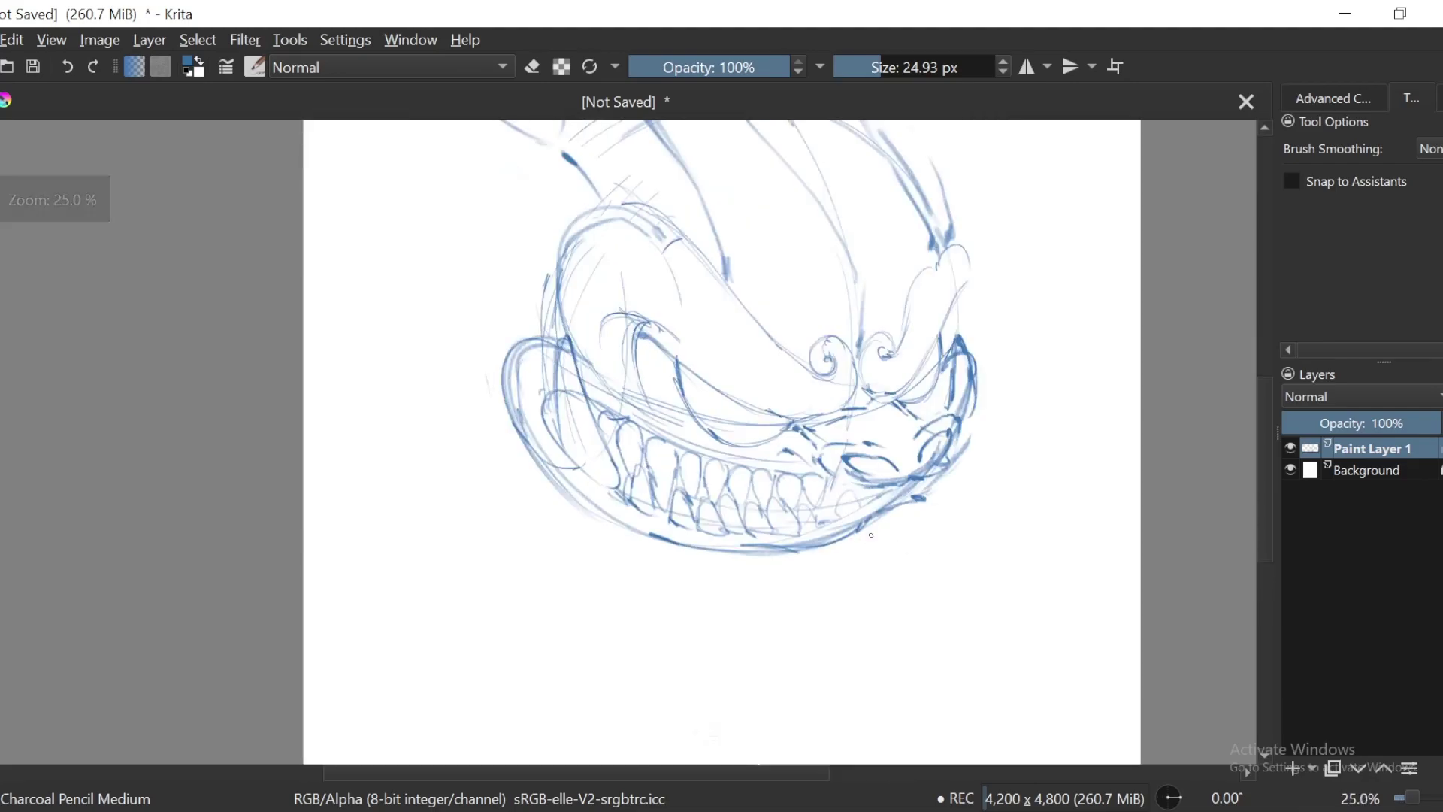
left_click_drag(756, 217, 929, 309)
mouse_move(855, 214)
left_mouse_down()
mouse_move(850, 284)
mouse_move(867, 305)
left_mouse_up()
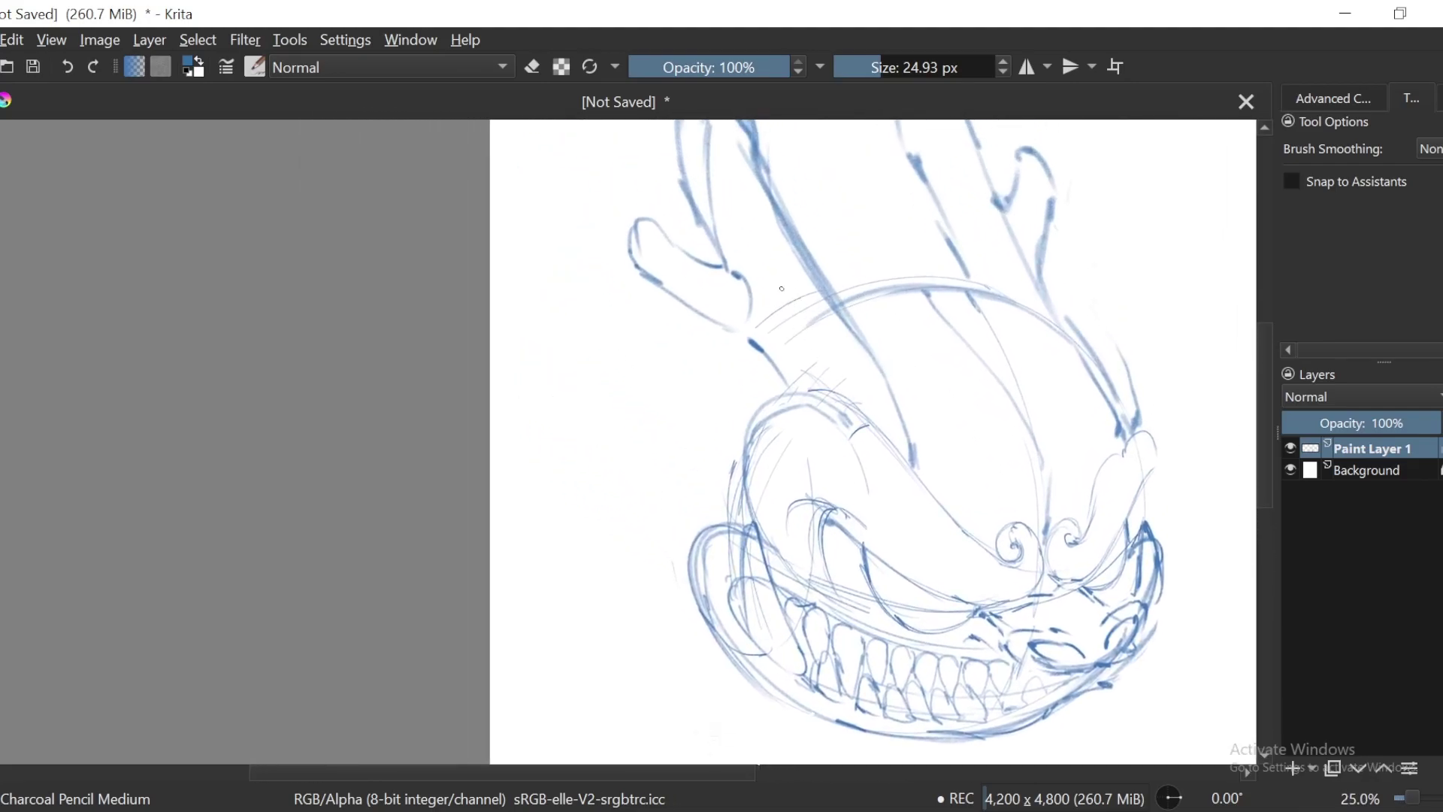
left_click_drag(674, 351, 697, 465)
key("6")
key("ctrl+minus")
key("ctrl+minus")
key("5")
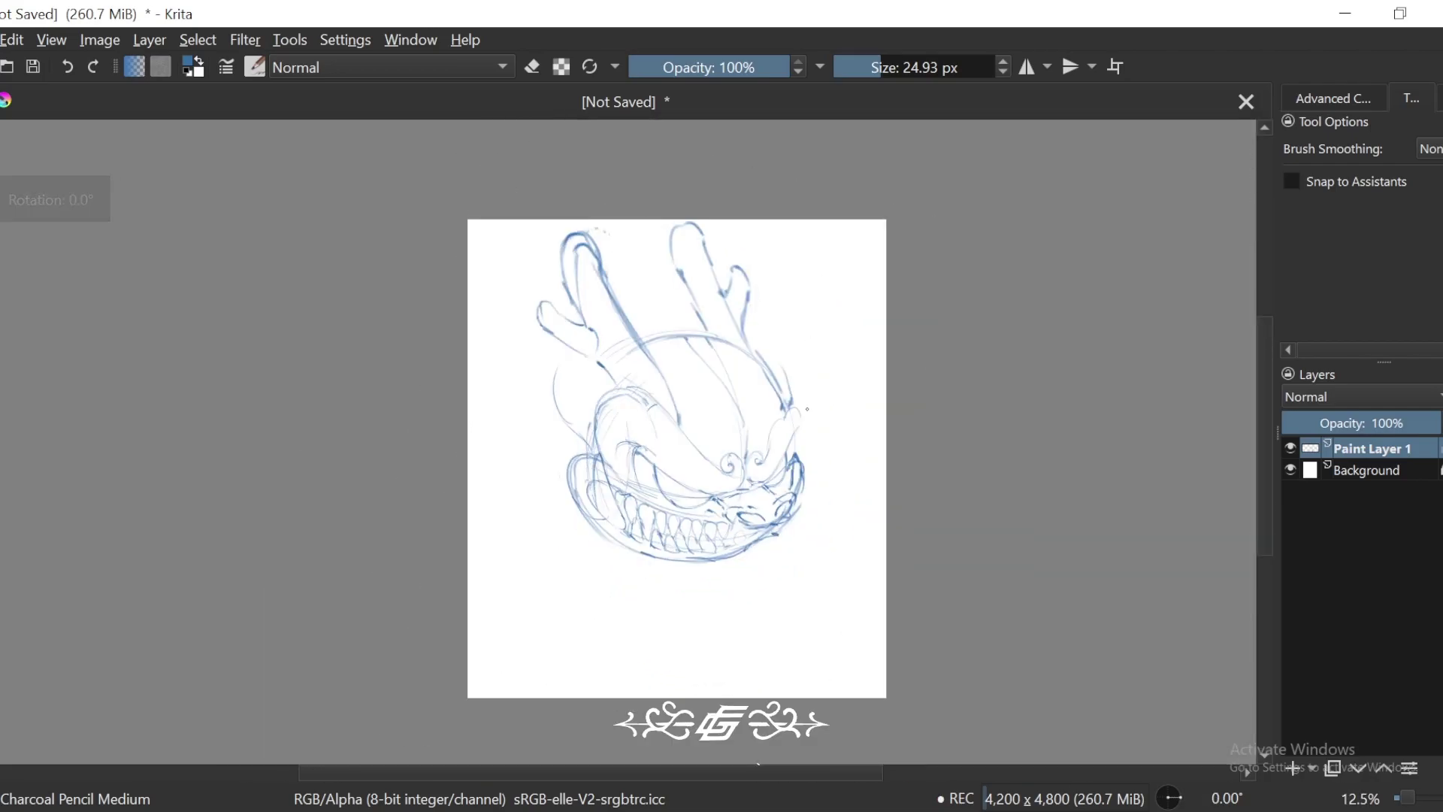
Step: Move the whole sketch layer down and to the right on the canvas, and return to the brush
key("t")
mouse_move(764, 441)
left_mouse_down()
mouse_move(807, 479)
mouse_move(835, 451)
left_mouse_up()
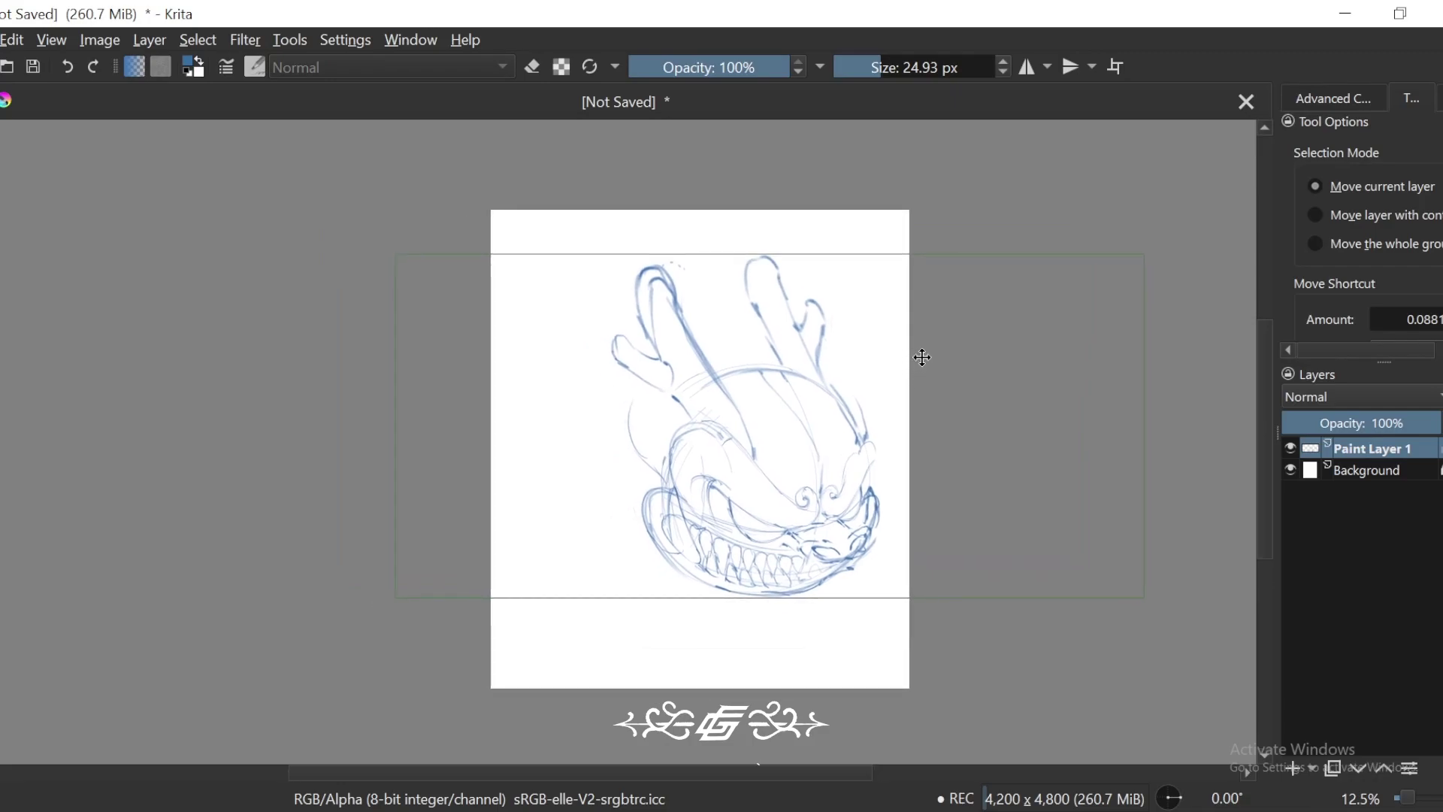
key("b")
Step: Darken the curved outline behind the brow and mark its upper tip with short strokes
key("plus")
key("plus")
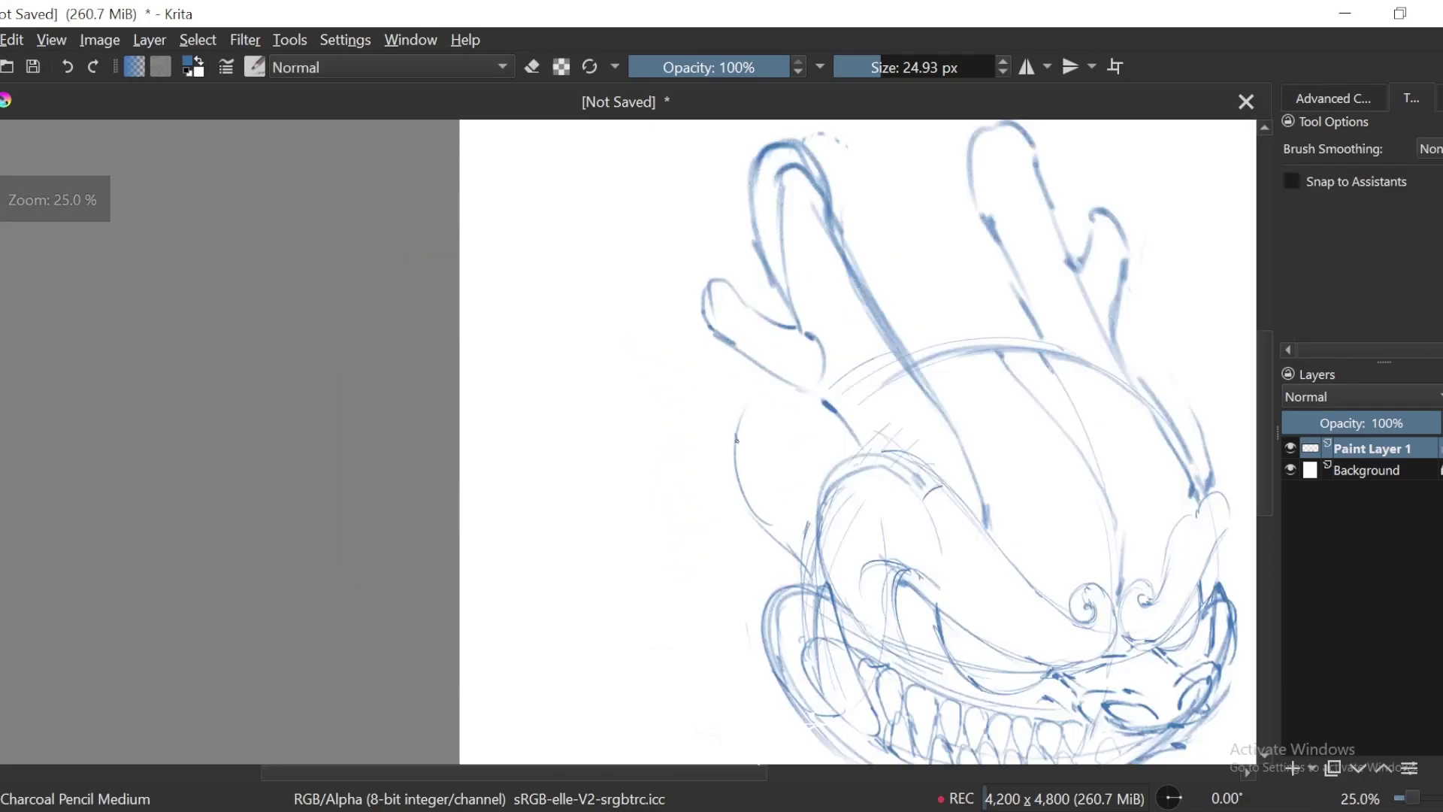
left_click_drag(784, 541, 739, 424)
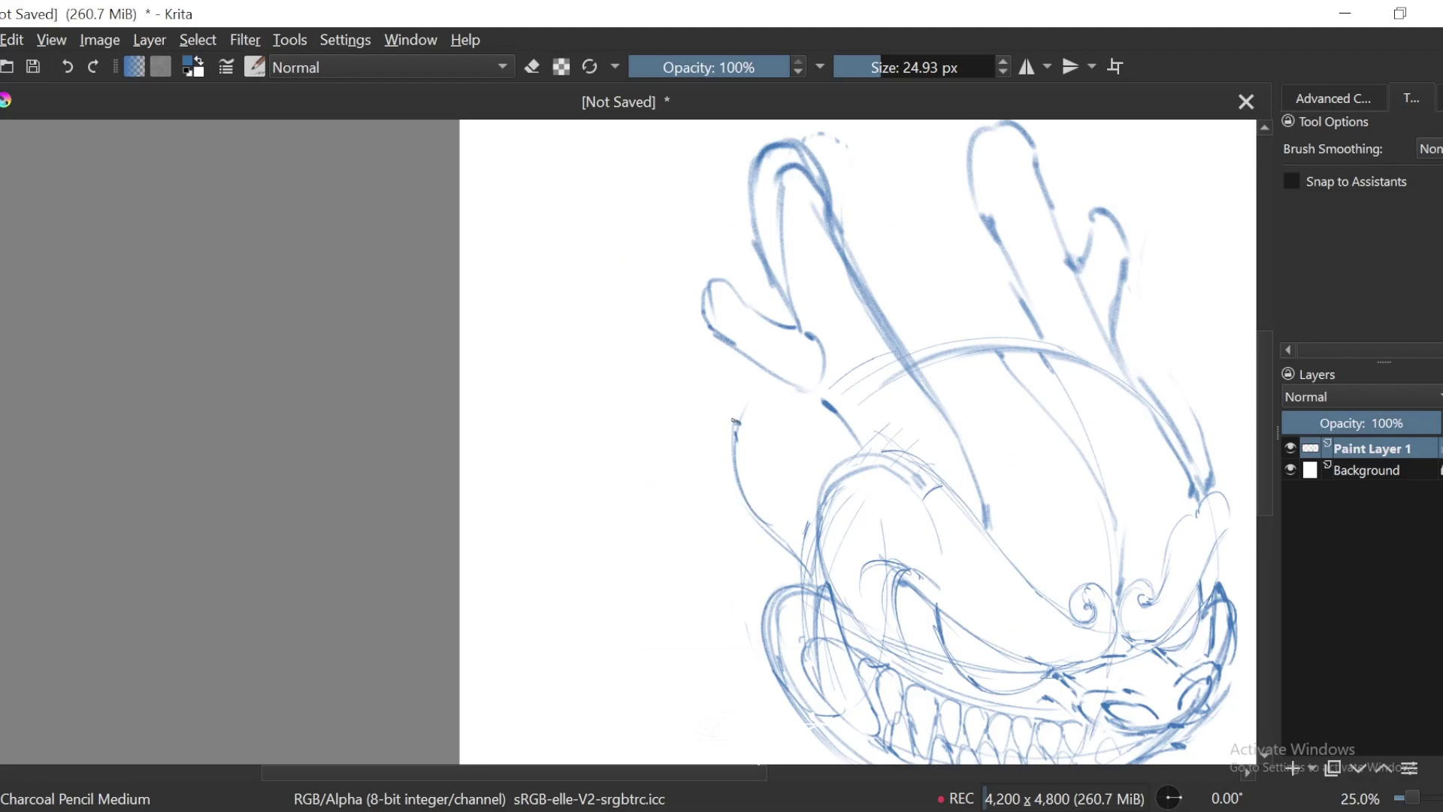
key("6")
left_click_drag(707, 372, 519, 291)
key("4")
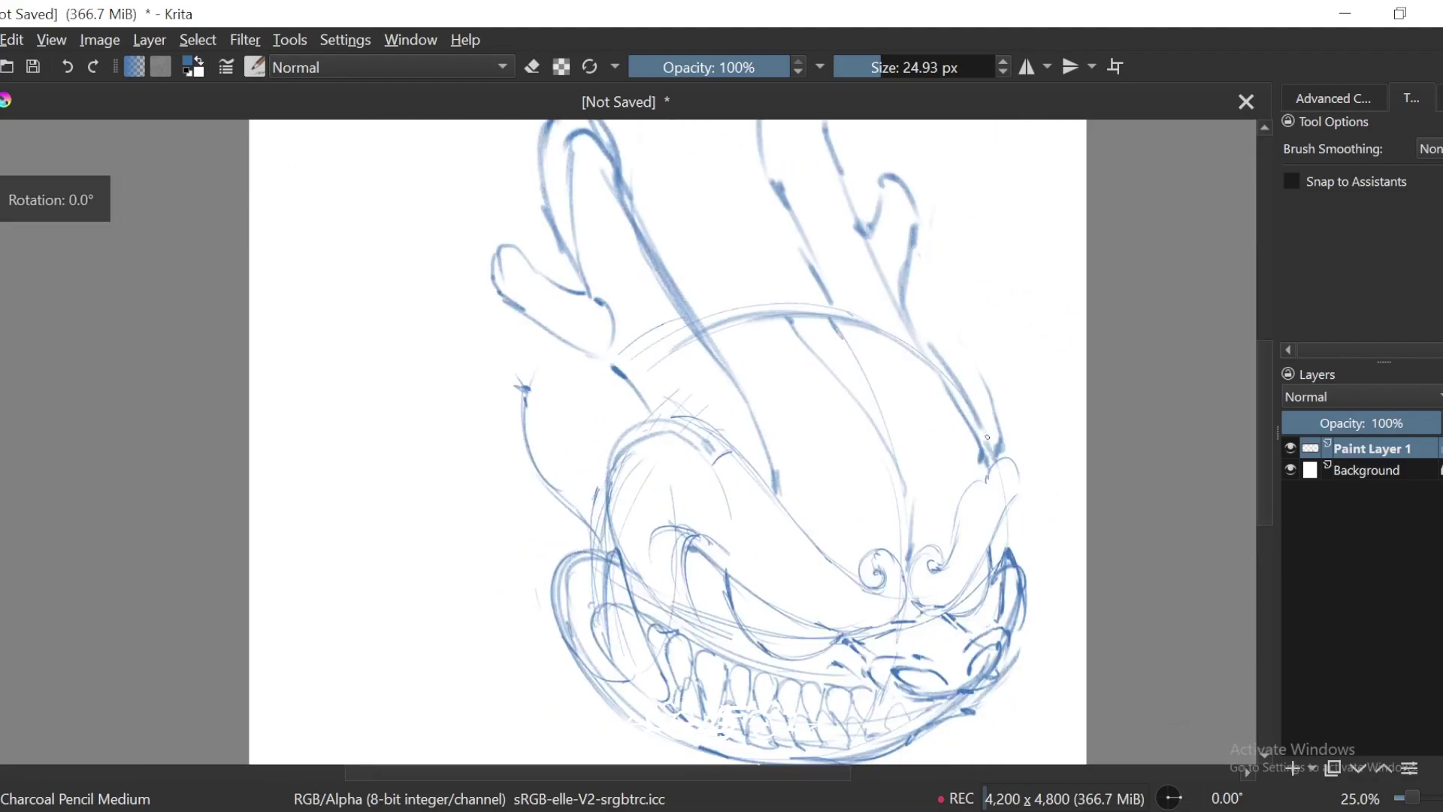
Step: Draw a curved tuft on the far side of the head, rising from the far brow to the far antler's base
left_click_drag(989, 450, 975, 352)
key("minus")
key("minus")
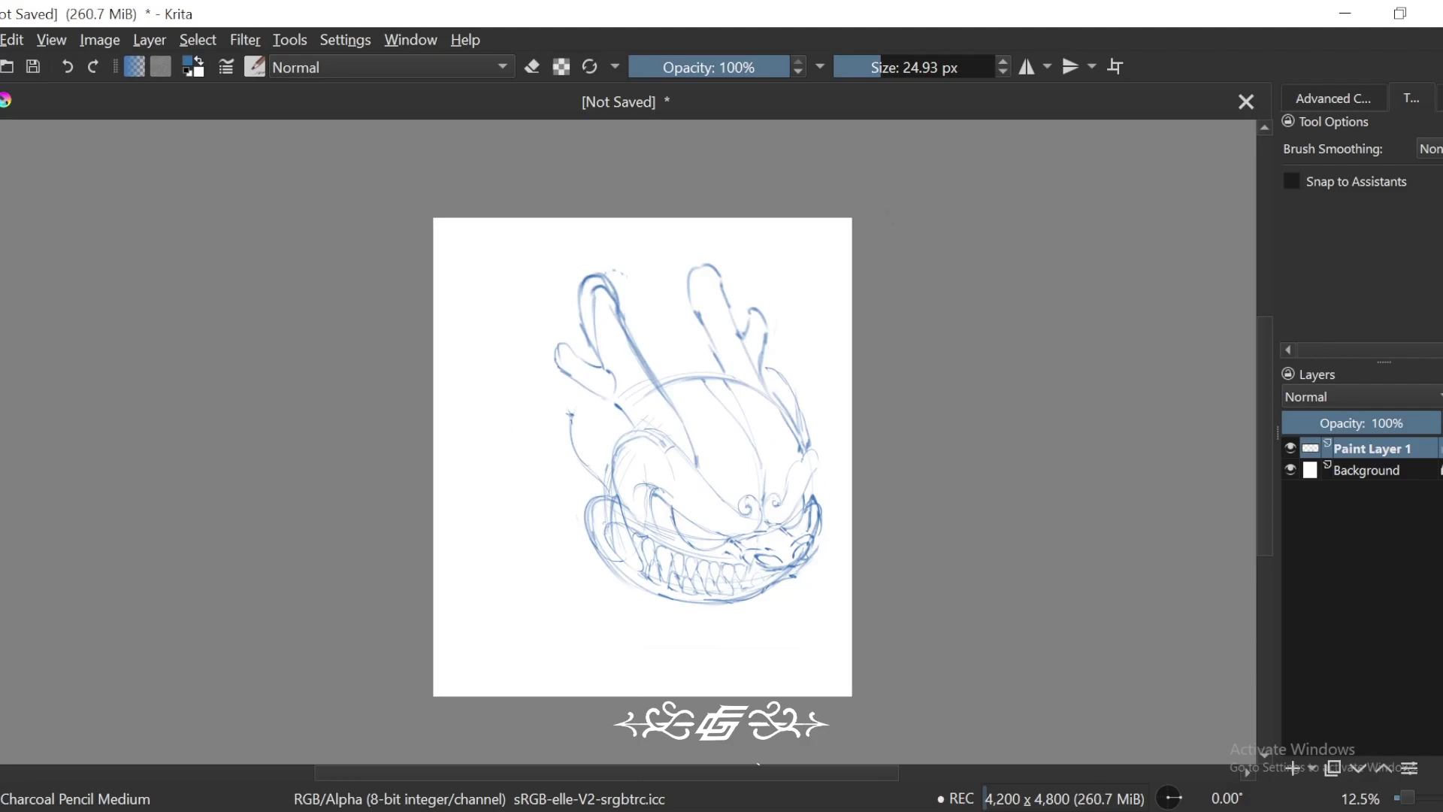
key("4")
key("5")
key("plus")
key("plus")
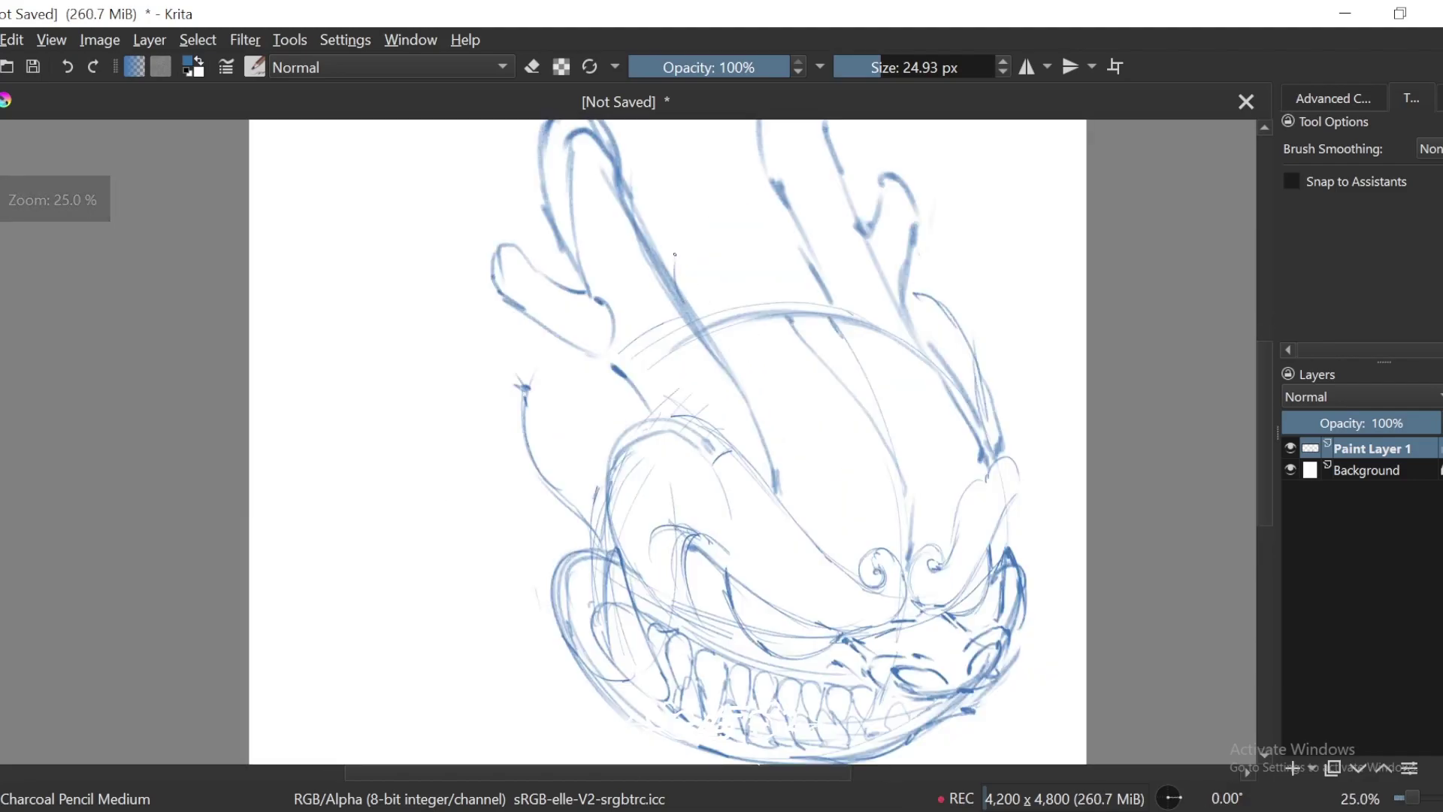
Step: Draw two rounded hair tufts side by side on top of the head between the antlers, undoing the first stroke
left_click_drag(675, 254, 687, 216)
key("ctrl+z")
mouse_move(734, 268)
left_mouse_down()
mouse_move(708, 217)
mouse_move(669, 284)
left_mouse_up()
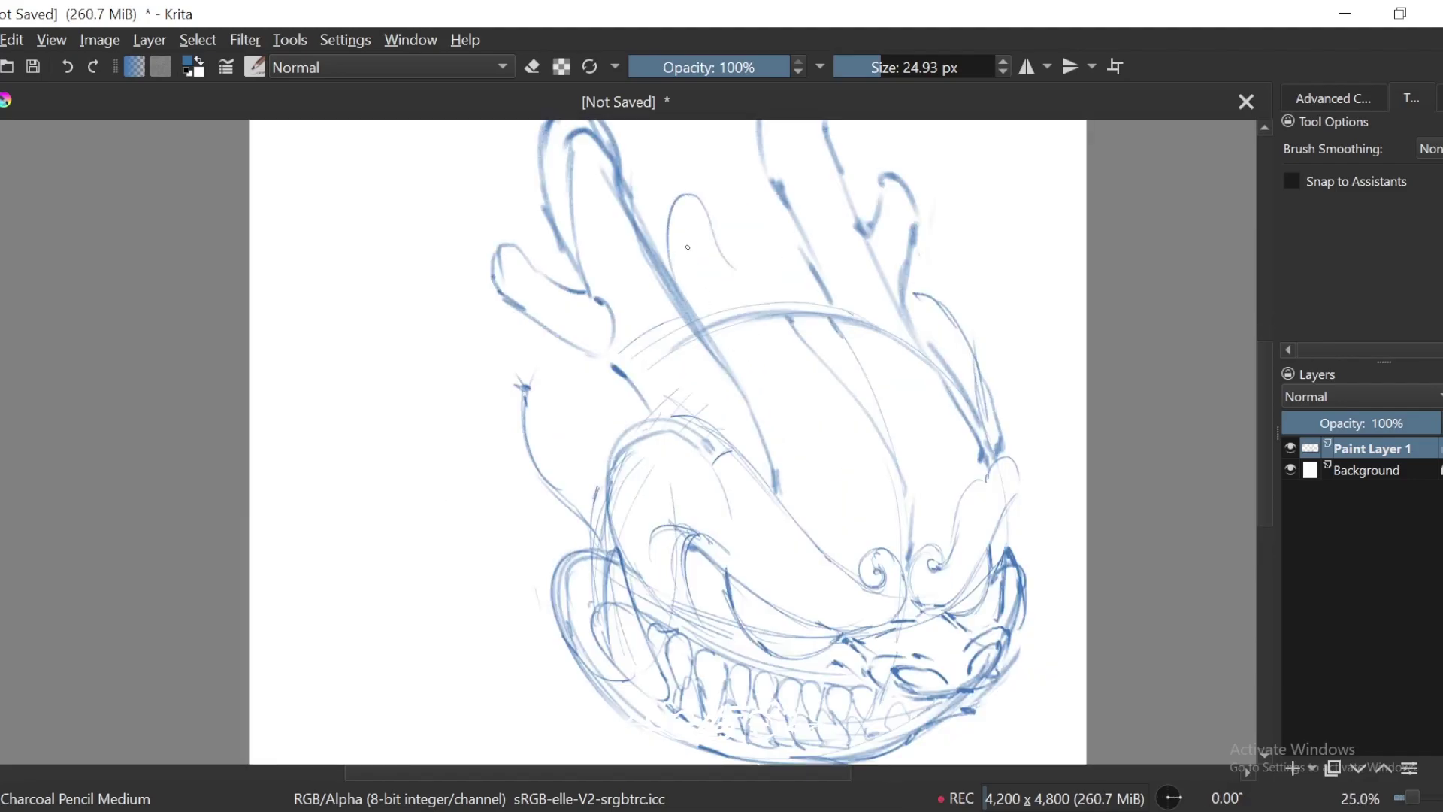
left_click_drag(682, 195, 668, 293)
left_click_drag(744, 270, 777, 313)
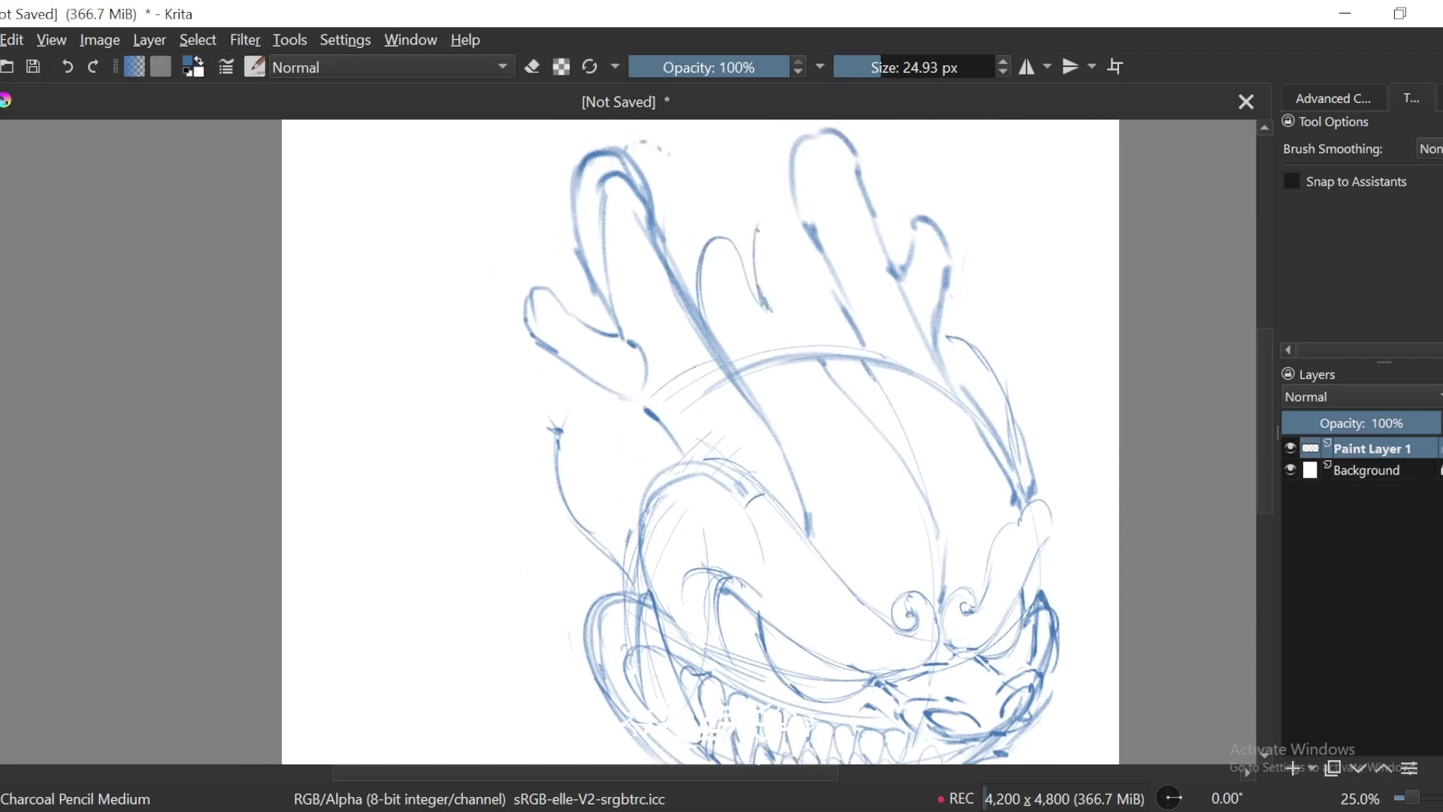
left_click_drag(757, 230, 806, 257)
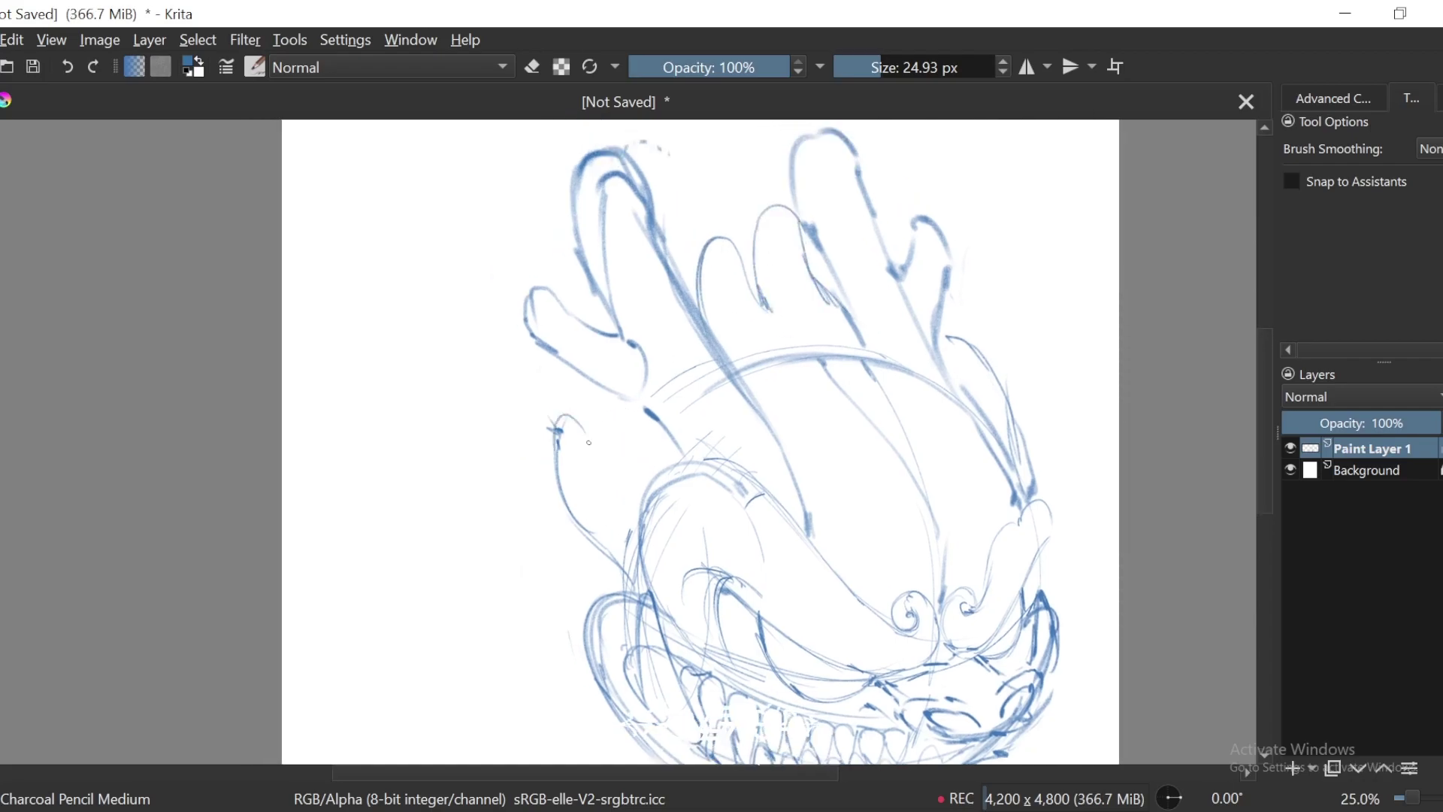
Step: Draw a larger pointed tuft behind the one at the back of the head, running down to the jaw's rear corner
key("minus")
key("minus")
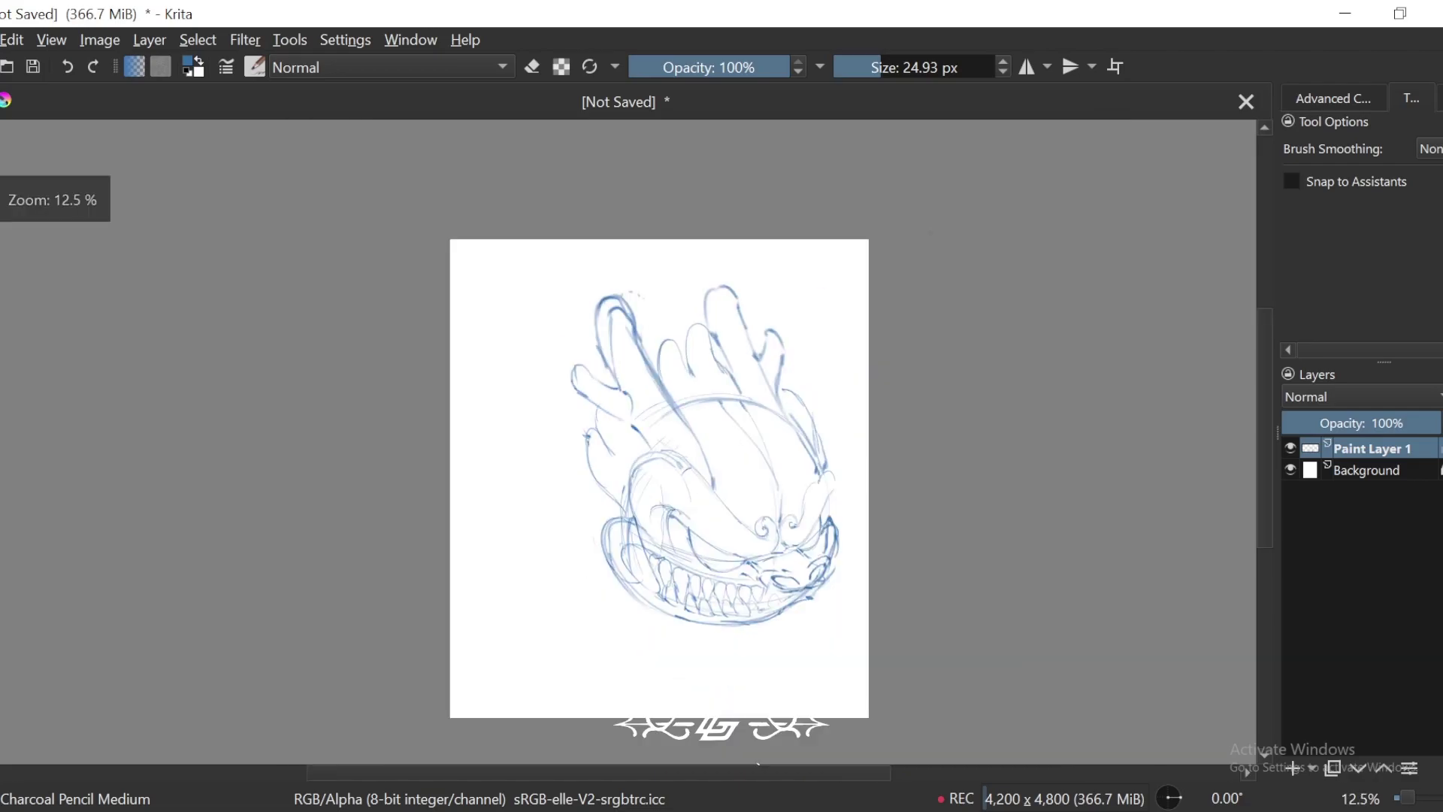
left_click_drag(873, 364, 909, 346)
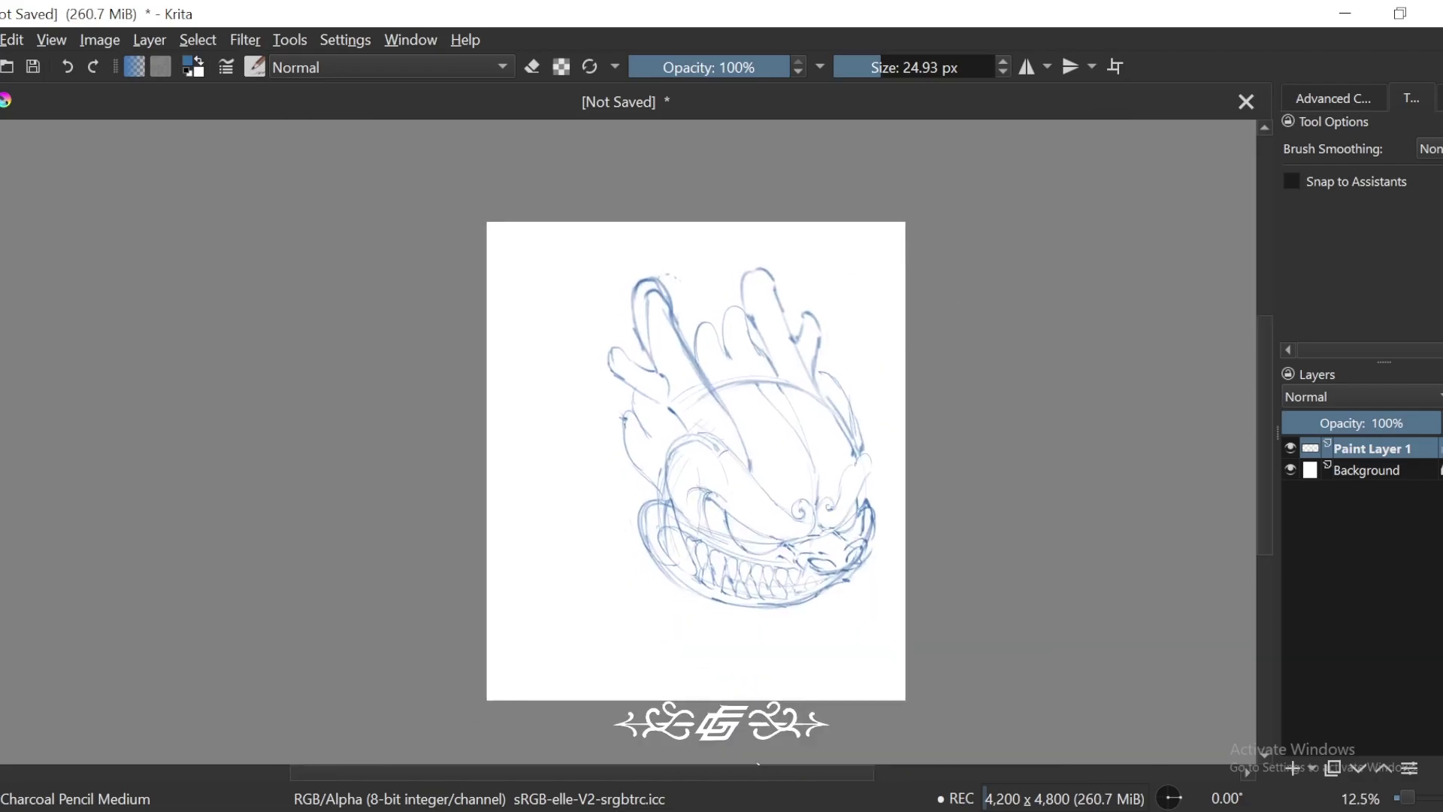
key("plus")
key("ctrl+bracketright")
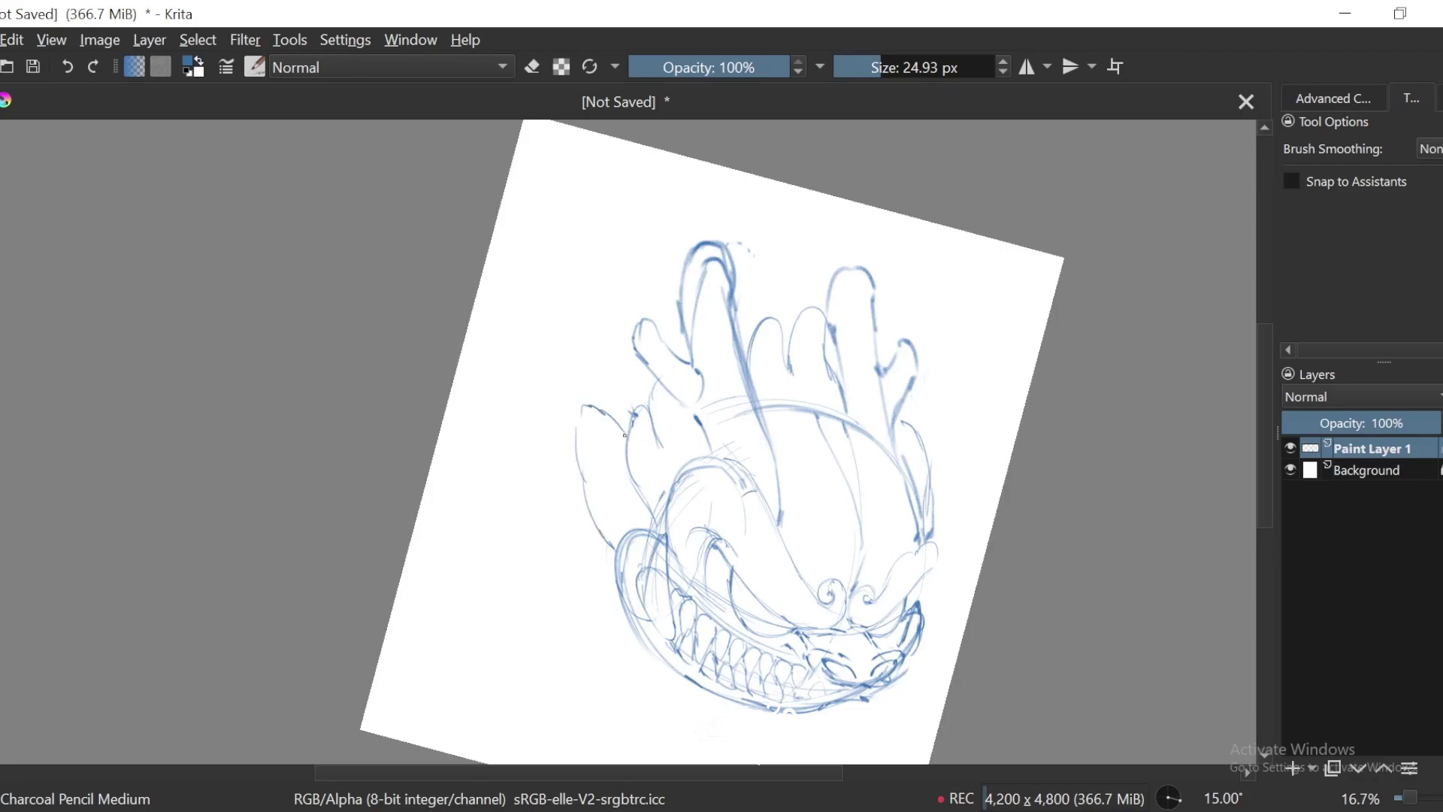
key("5")
key("minus")
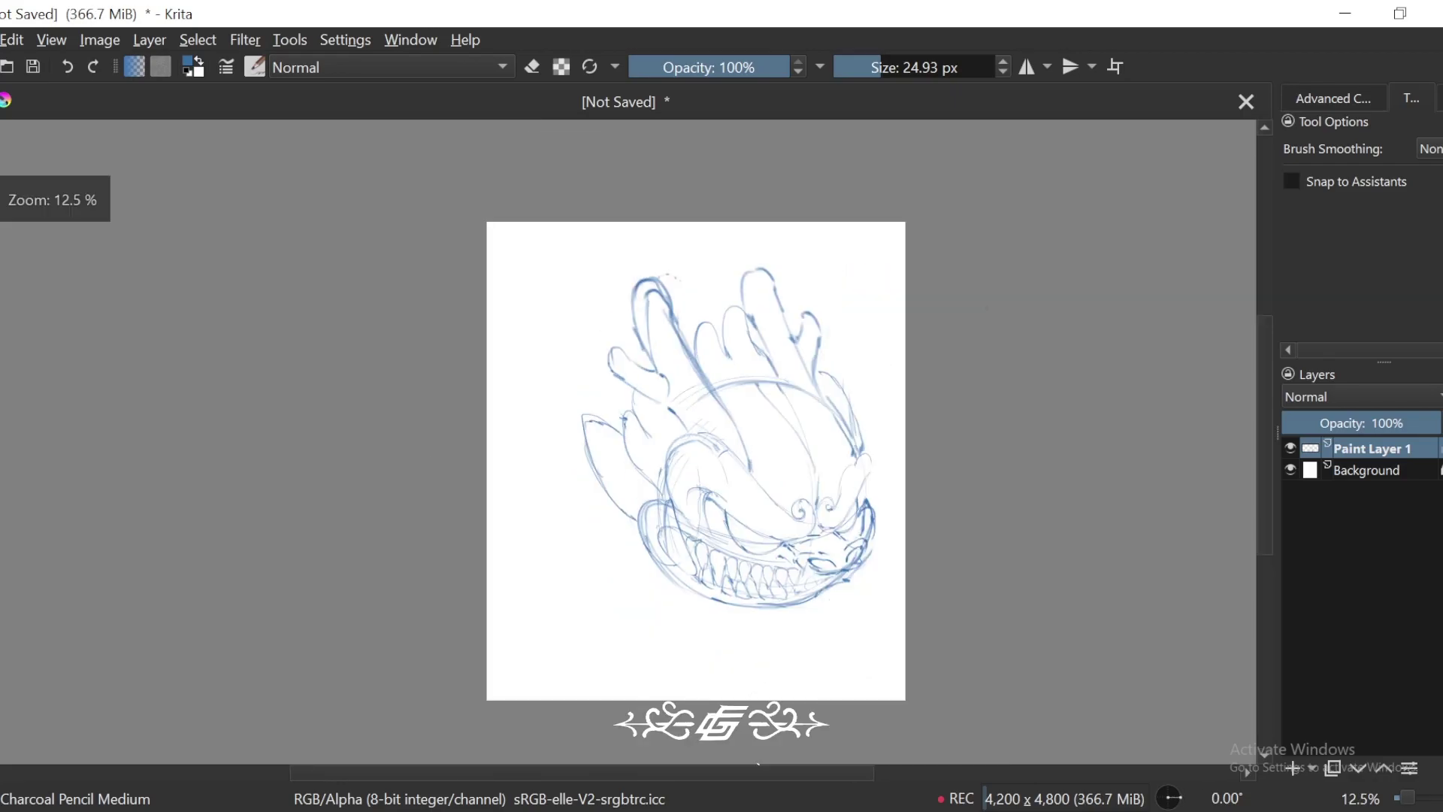
Step: Add a jagged lower tuft behind the jaw and carry its outline down to the underside of the chin
left_click_drag(887, 490, 915, 386)
key("plus")
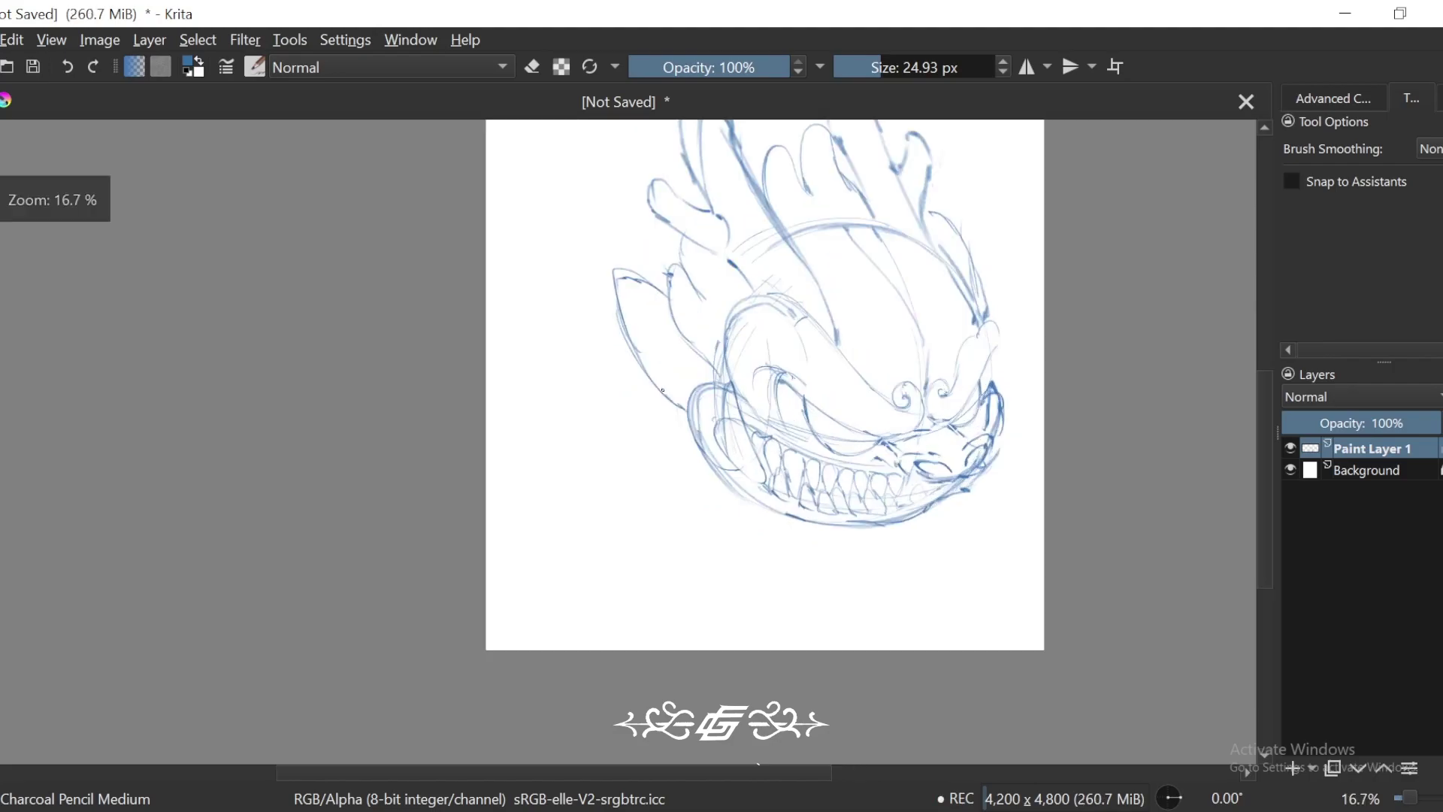
left_click_drag(650, 380, 633, 395)
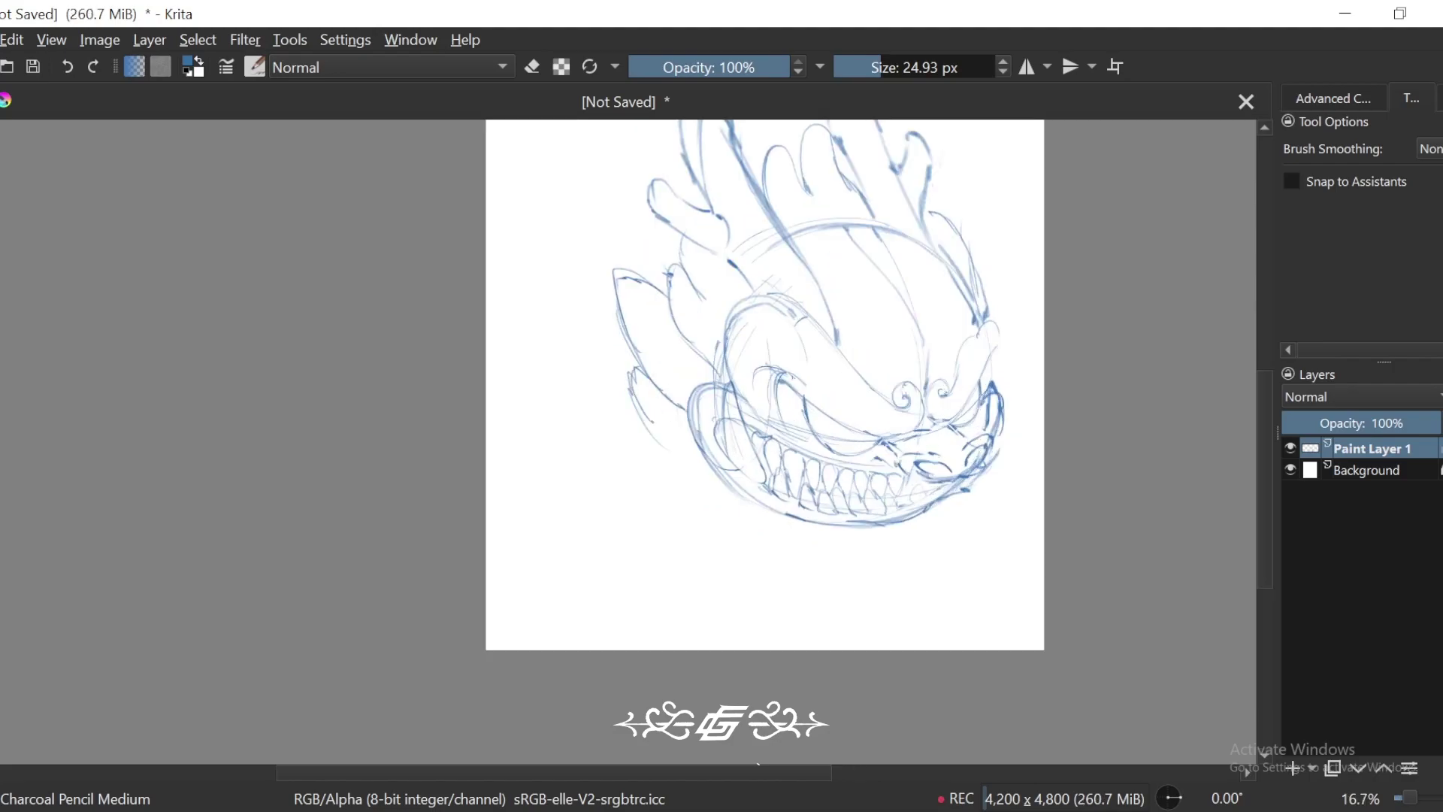
left_click_drag(660, 443, 781, 516)
key("minus")
key("minus")
left_click_drag(876, 397, 892, 406)
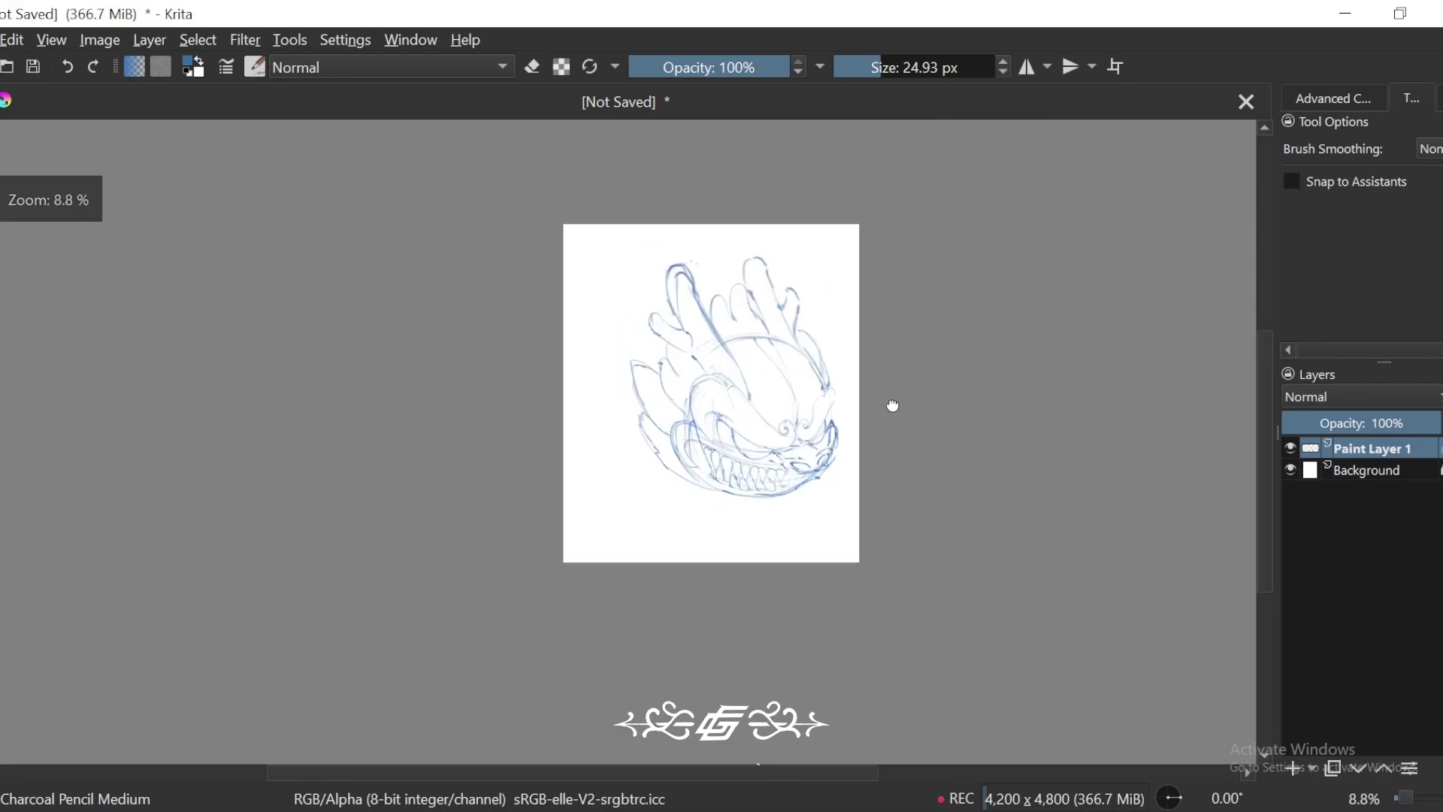
mouse_move(820, 341)
left_mouse_down()
mouse_move(885, 413)
mouse_move(932, 433)
left_mouse_up()
key("plus")
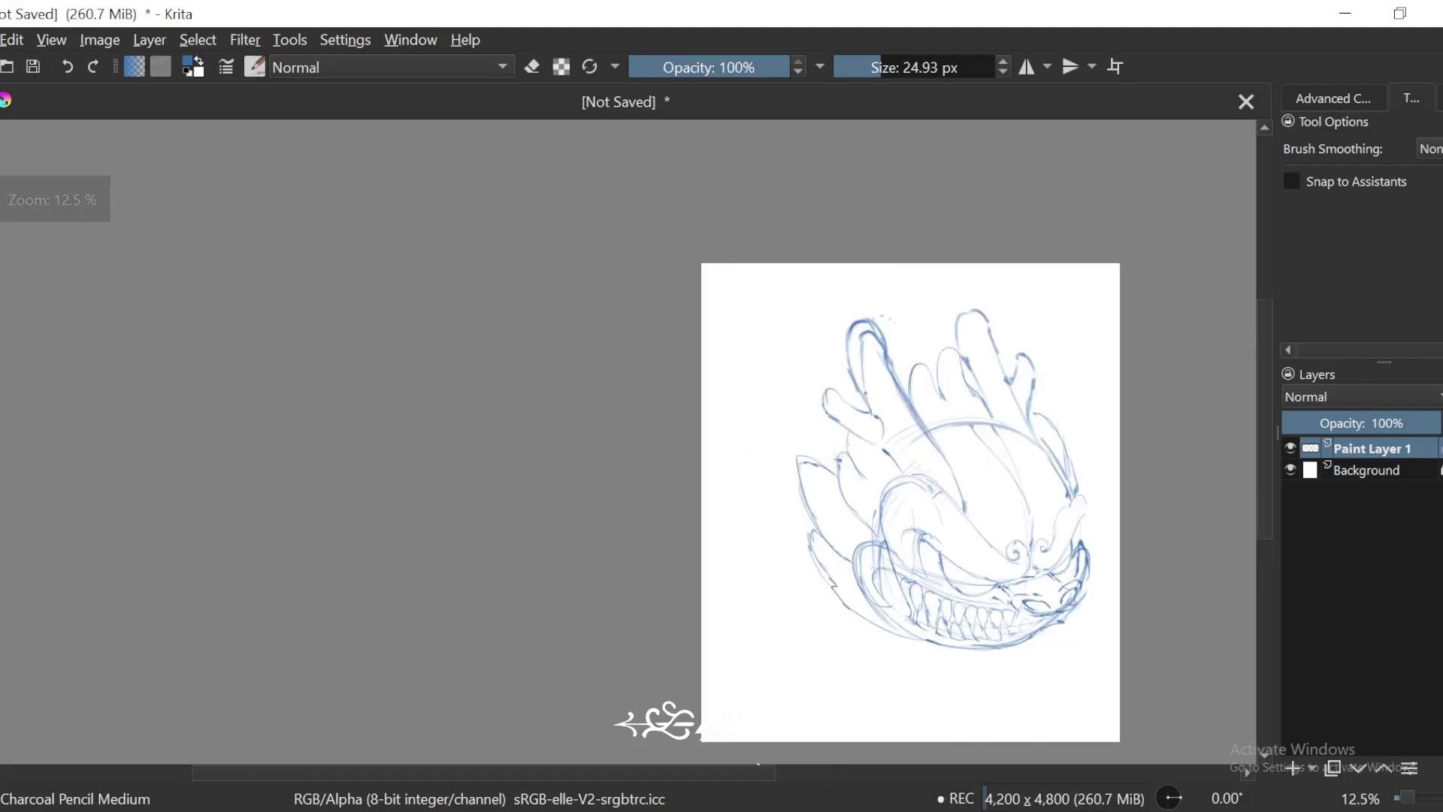
left_click_drag(710, 391, 847, 371)
key("4")
key("ctrl+z")
key("5")
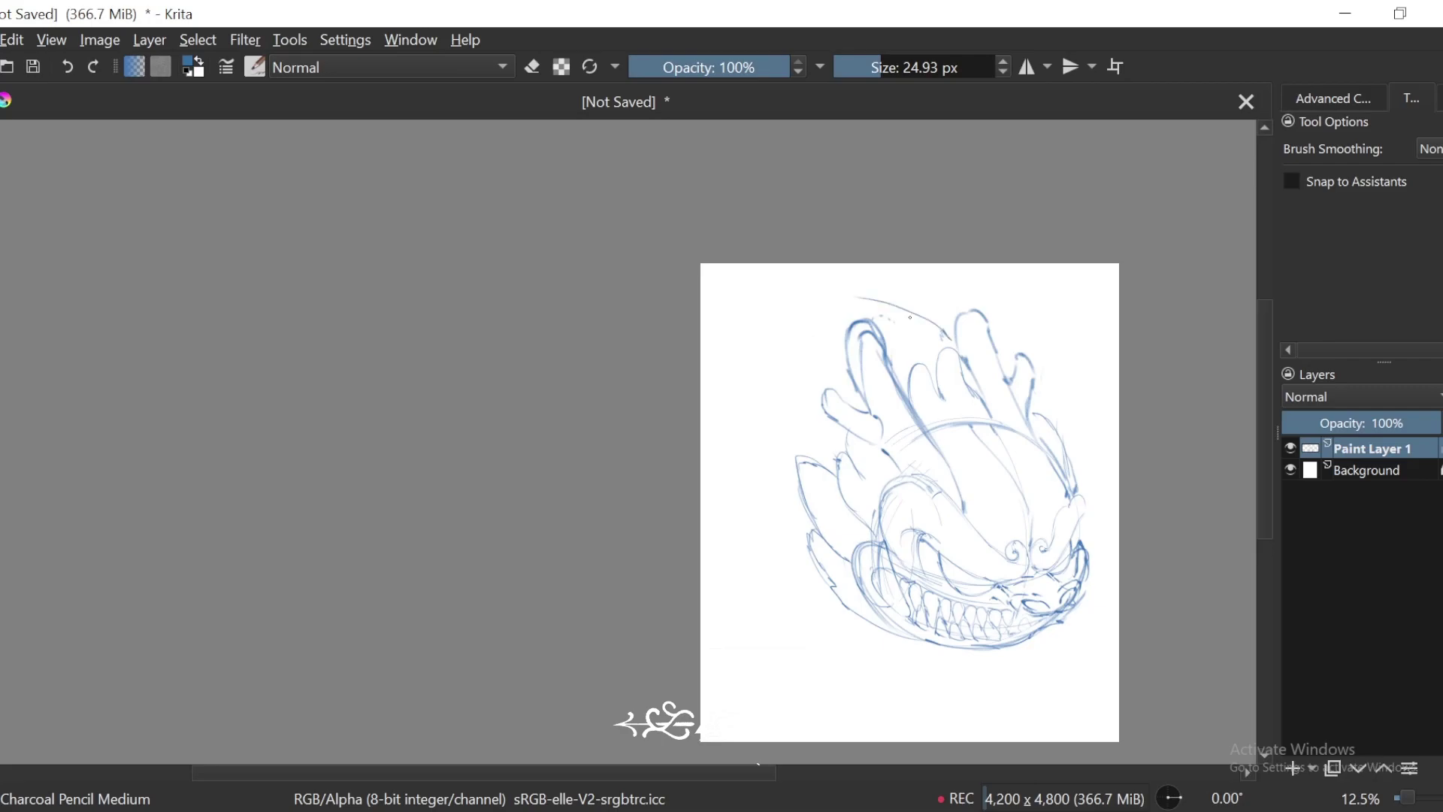
left_click_drag(857, 298, 721, 366)
key("4")
key("ctrl+z")
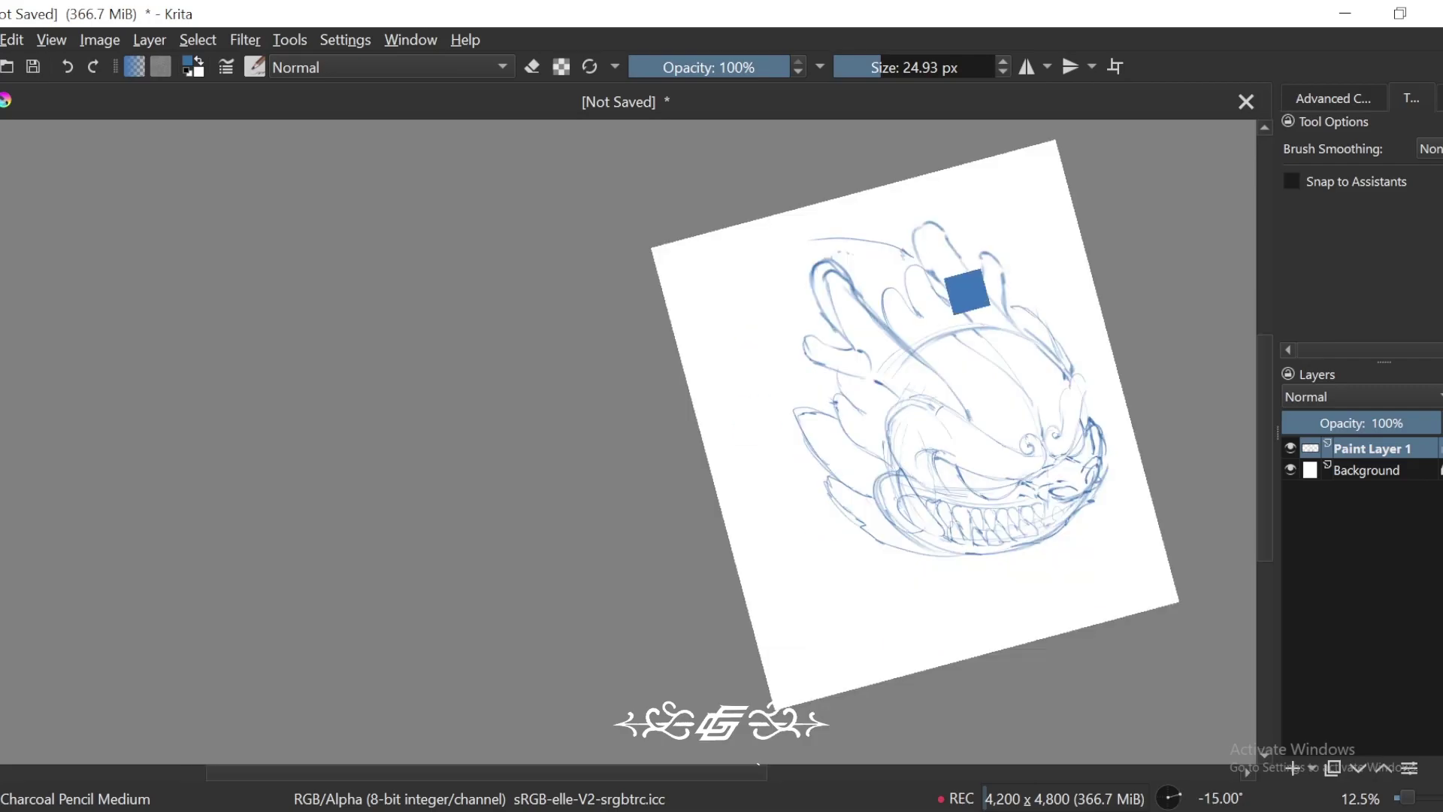
key("ctrl+z")
Step: Draw a long arched body line from the tuft between the antlers over to the canvas's left edge
left_click_drag(912, 263, 666, 295)
key("ctrl+minus")
key("5")
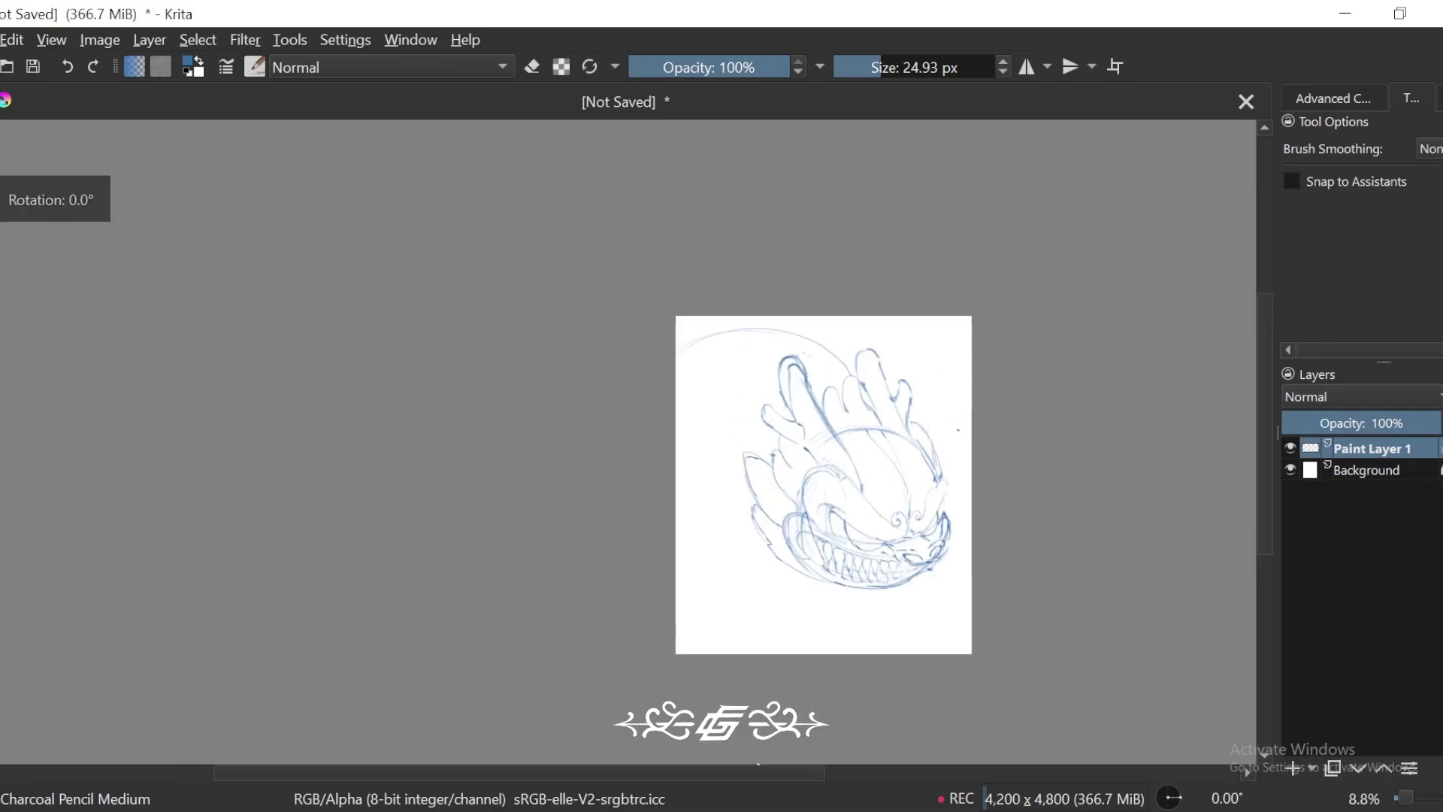
key("plus")
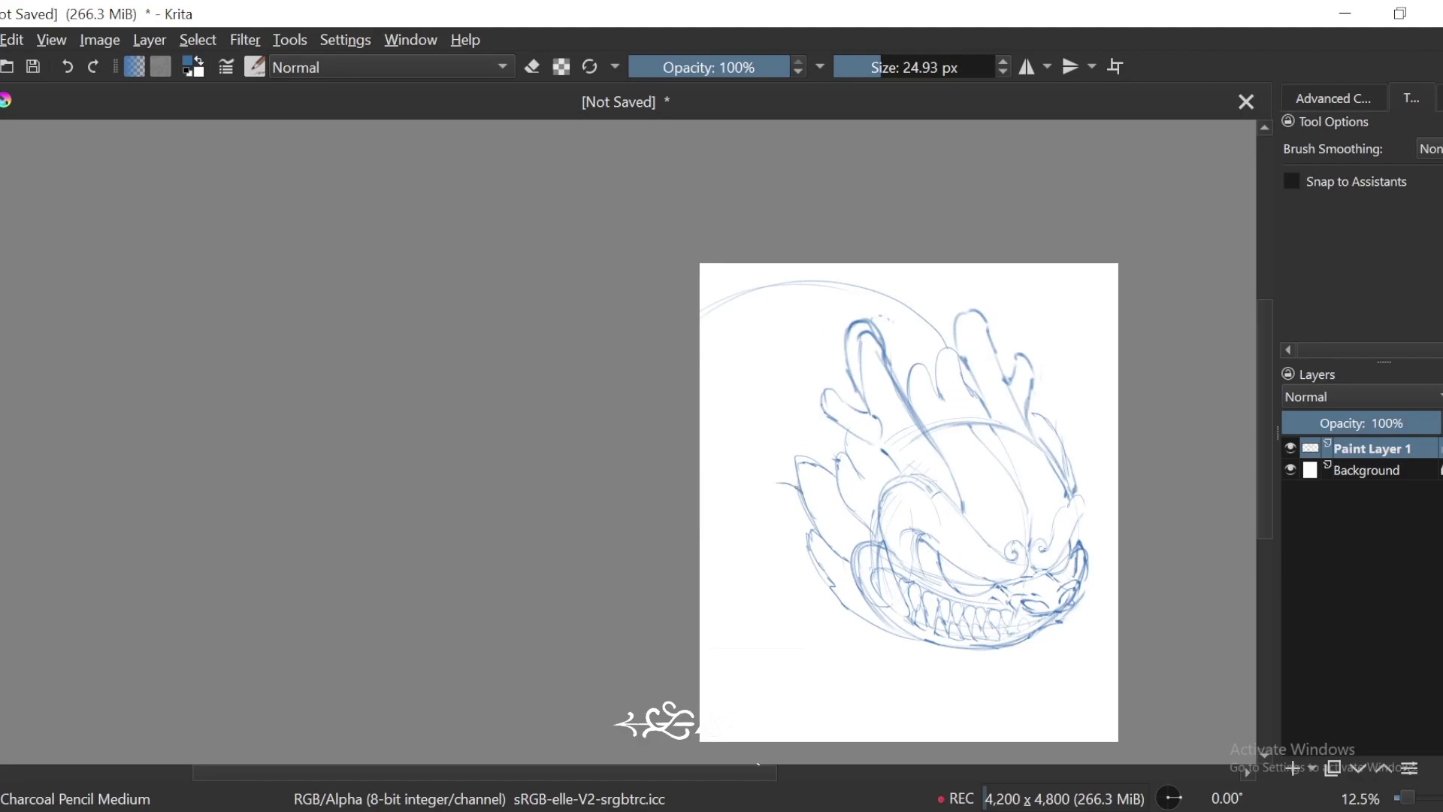
Step: Draw the neck's upper and lower curves from the tufts behind the head to the canvas's left edge, undoing the first stroke
left_click_drag(796, 486, 700, 538)
left_click_drag(1154, 659, 1159, 577)
key("plus")
key("ctrl+z")
mouse_move(863, 398)
left_mouse_down()
mouse_move(745, 438)
mouse_move(830, 385)
mouse_move(731, 448)
left_mouse_up()
mouse_move(858, 423)
left_mouse_down()
mouse_move(852, 441)
mouse_move(724, 471)
left_mouse_up()
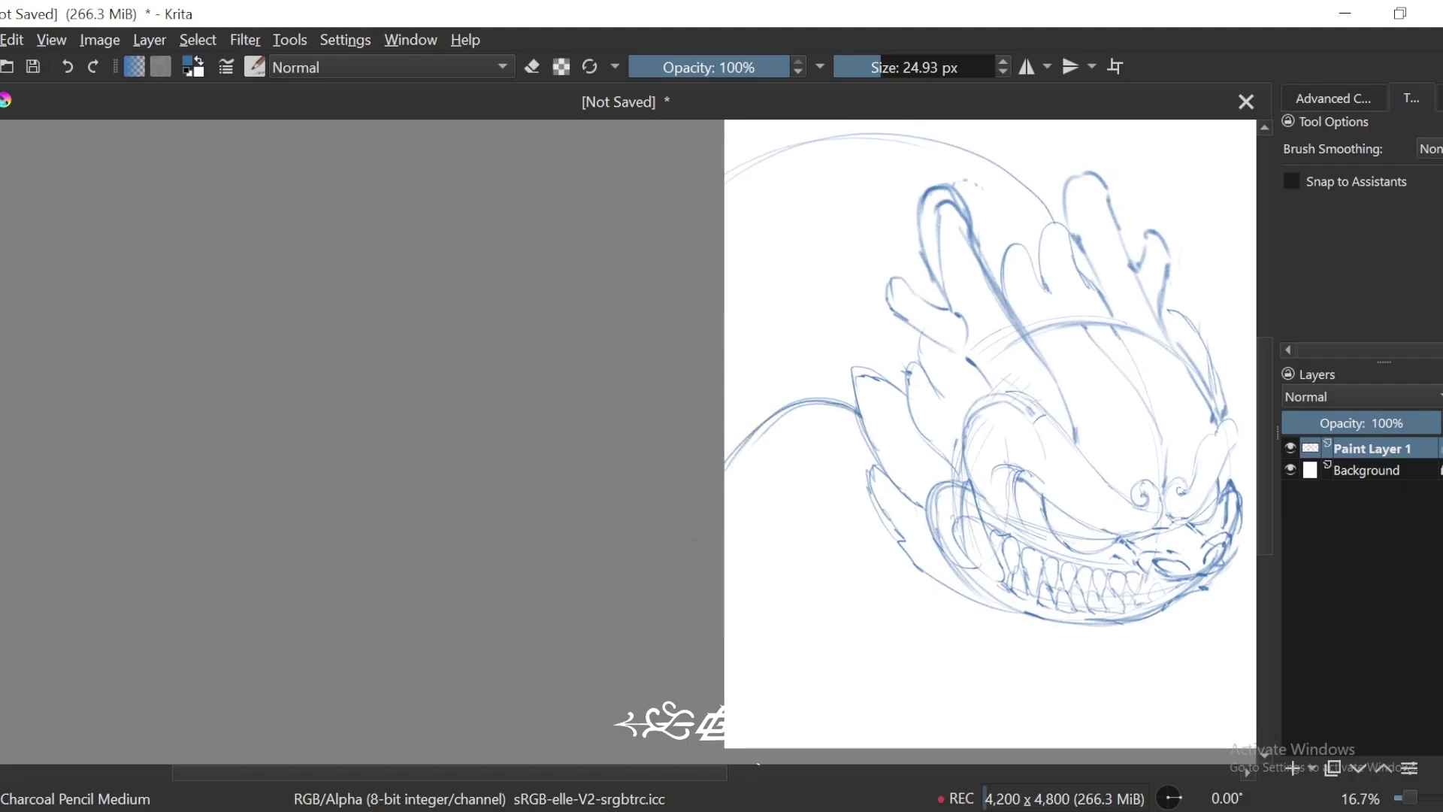
left_click_drag(754, 536, 723, 589)
key("minus")
key("minus")
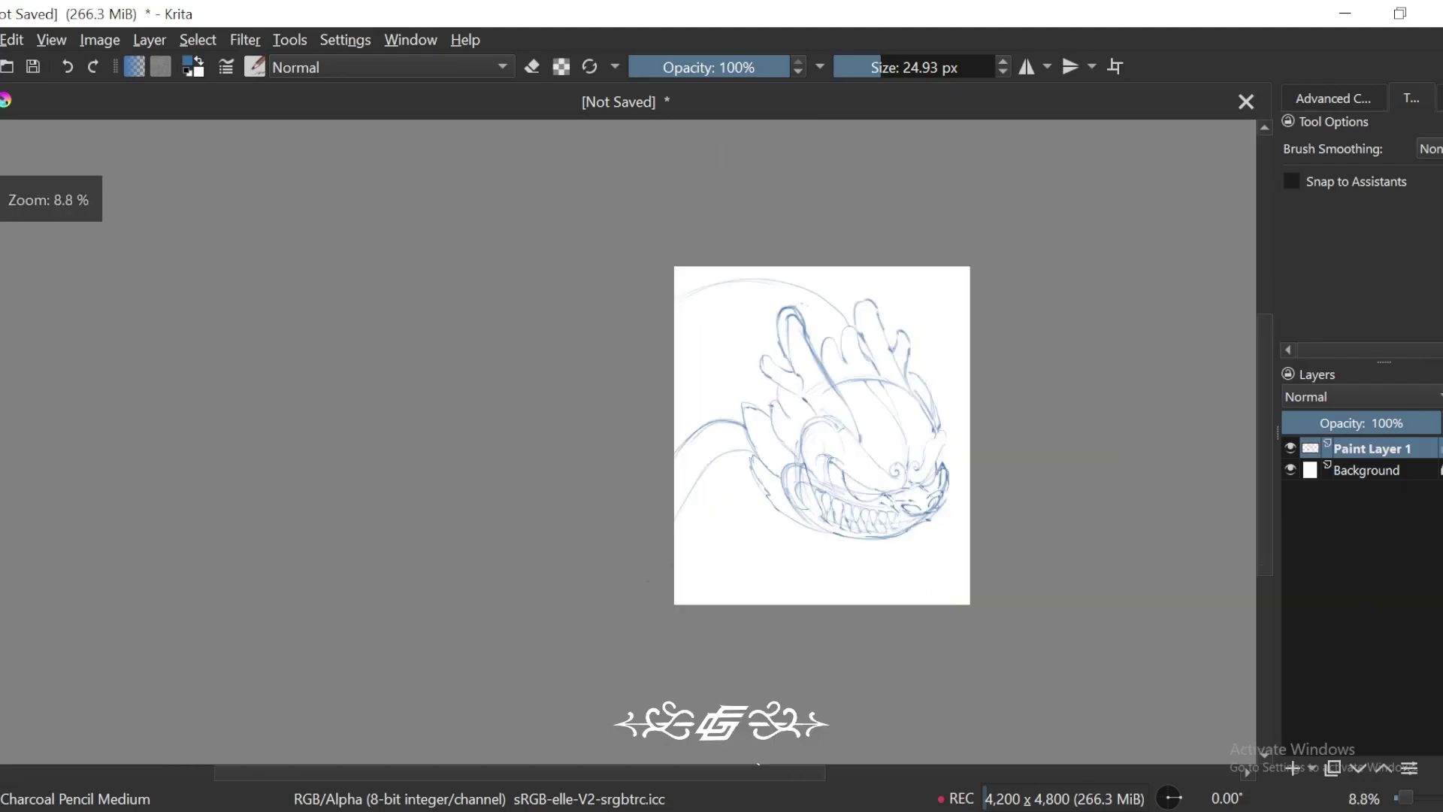
Step: Add small spiky strokes where the neck meets the rear tuft and sketch curved cross bands along the neck
left_click_drag(1097, 529, 1054, 545)
key("plus")
key("plus")
left_click_drag(720, 426, 738, 421)
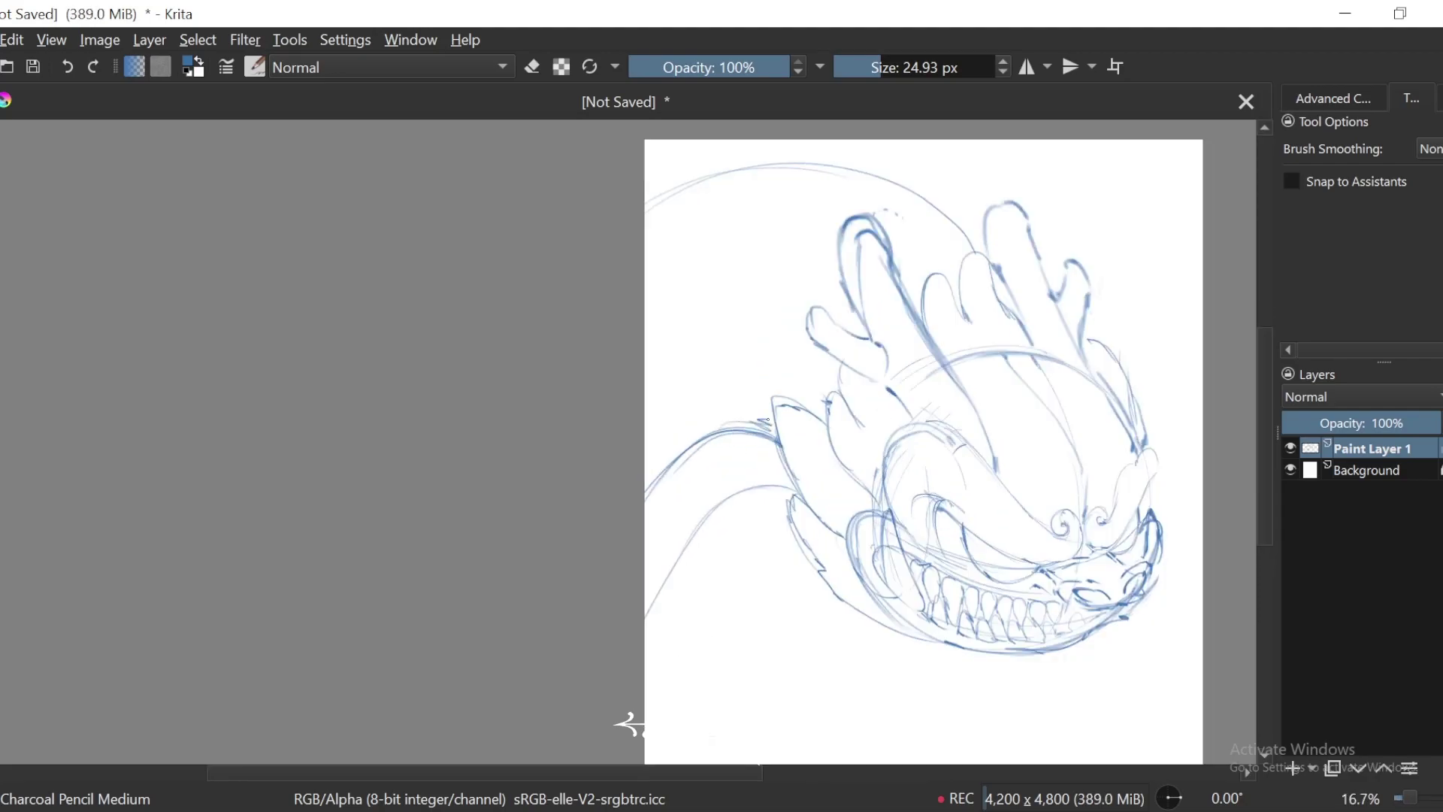
key("plus")
key("minus")
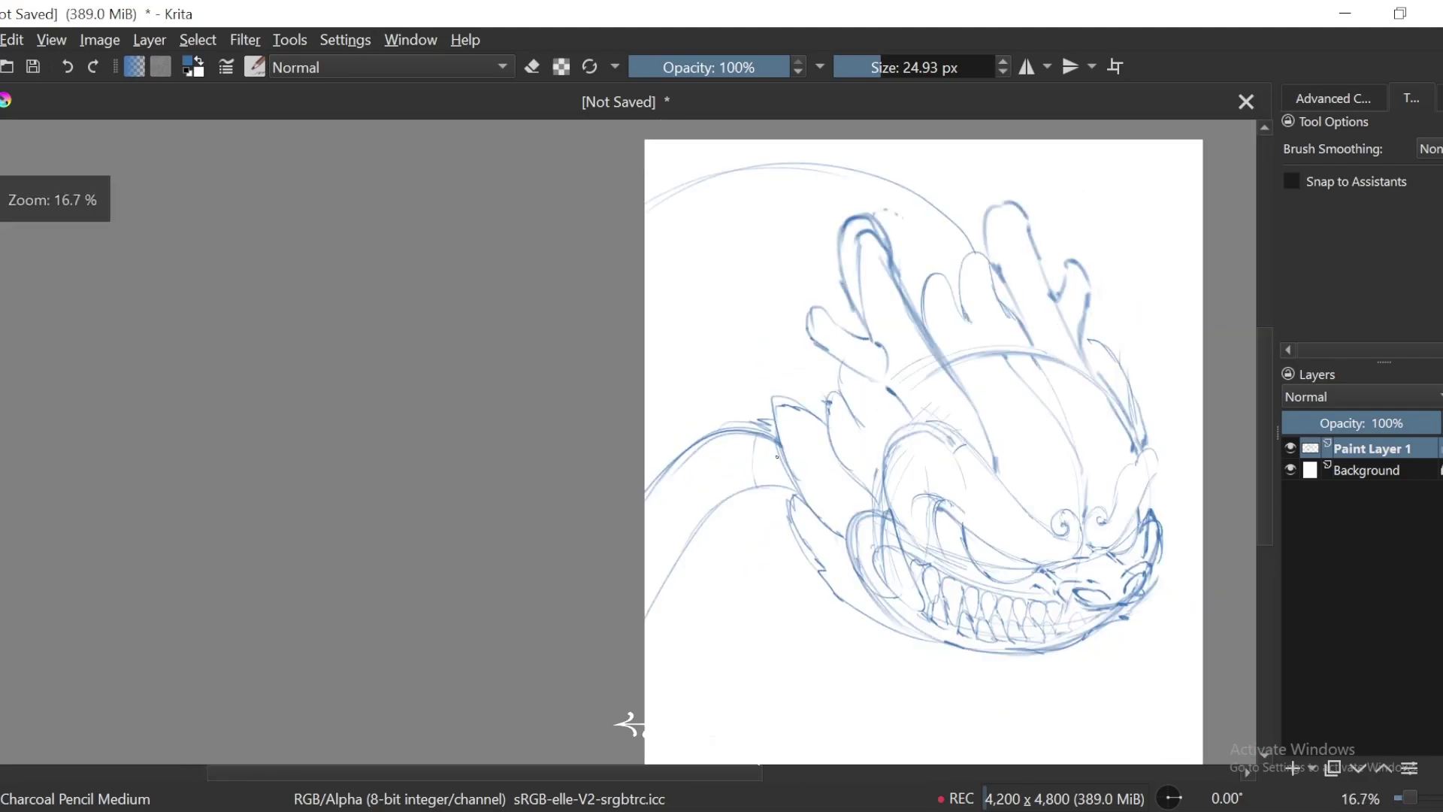
left_click_drag(708, 456, 707, 490)
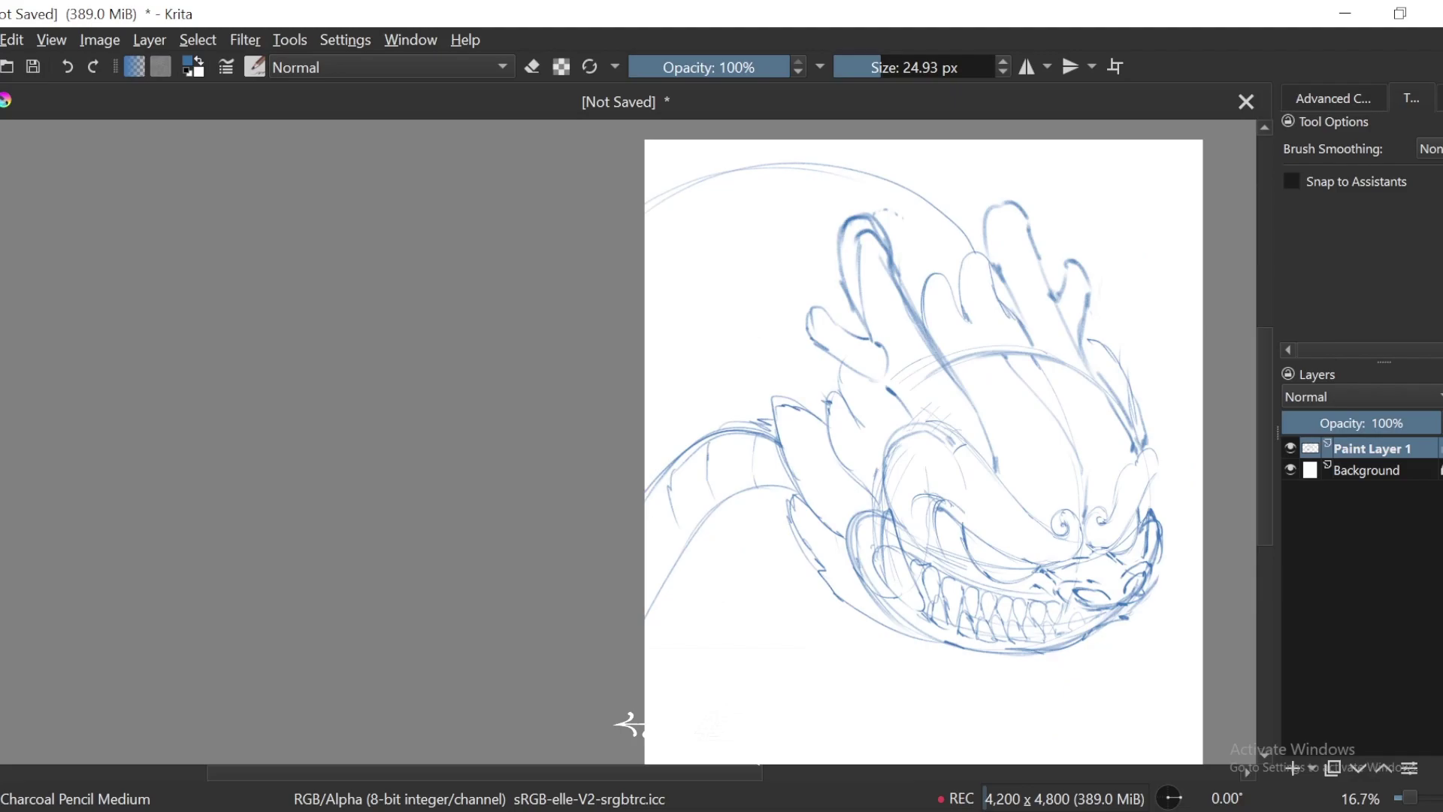
key("minus")
key("minus")
key("plus")
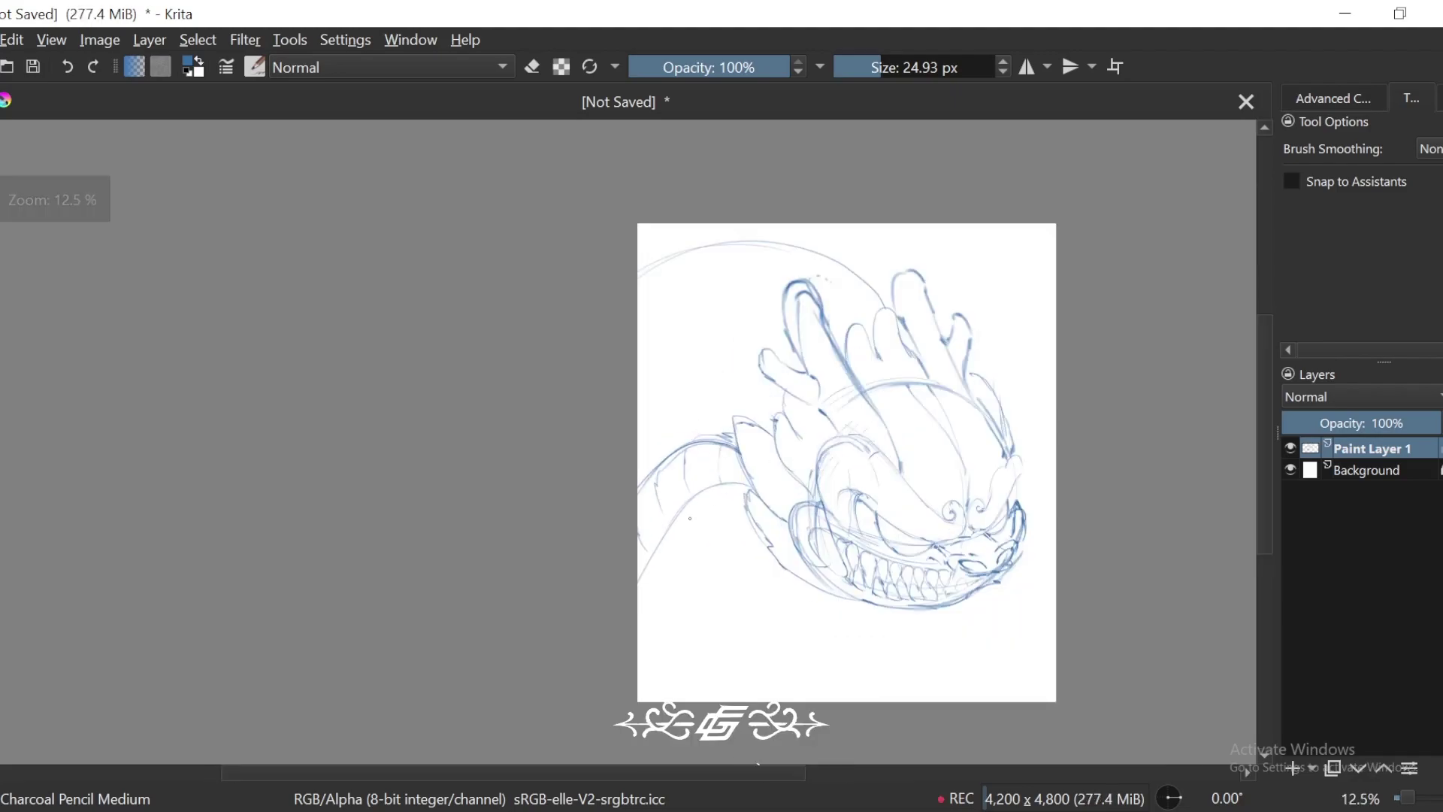
Step: Draw a second contour line just beneath the arched body line, from the canvas's left edge to the near antler
left_click_drag(1044, 277, 888, 372)
key("plus")
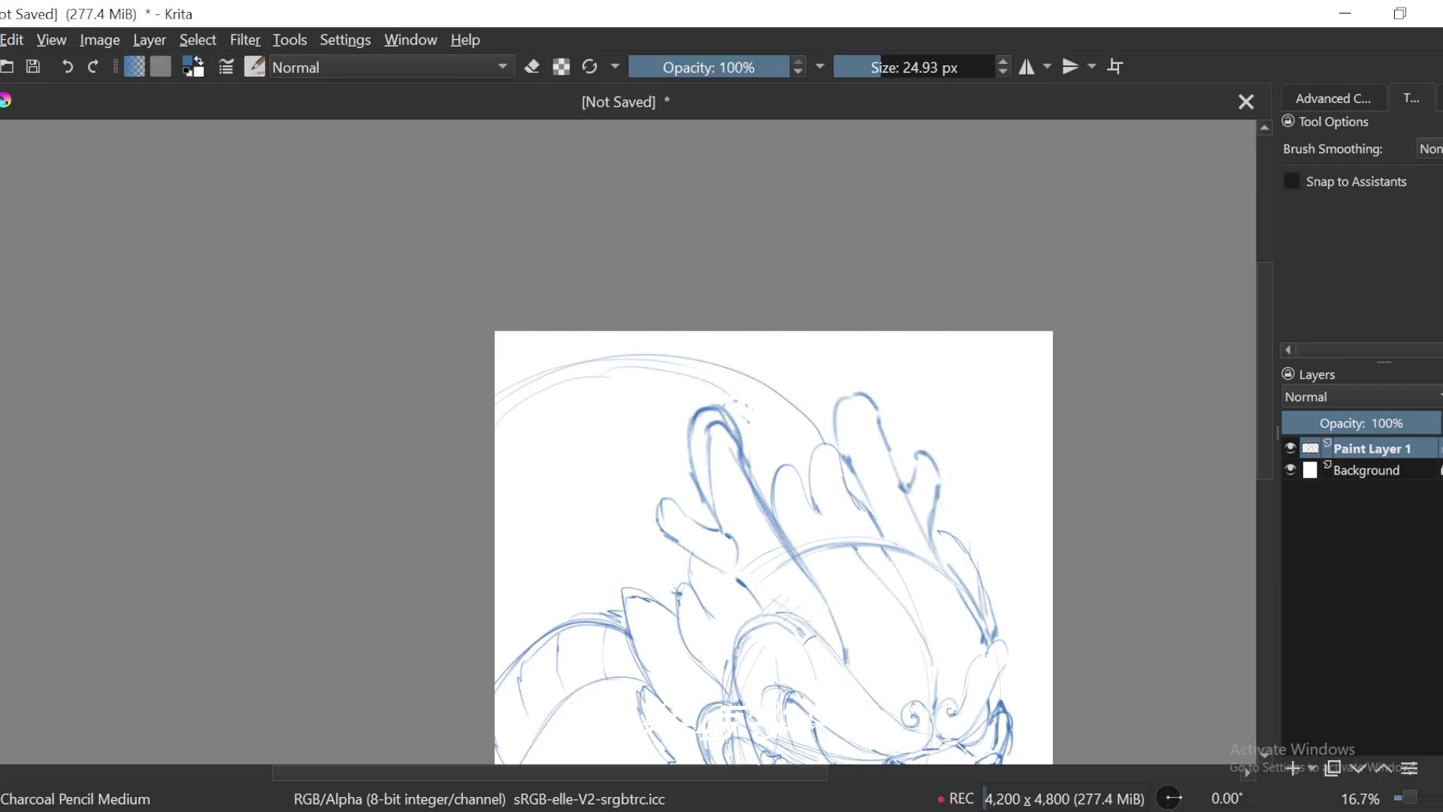
left_click_drag(777, 454, 776, 418)
Step: Sketch four small rounded spines spaced along the arched body line behind the antlers
key("plus")
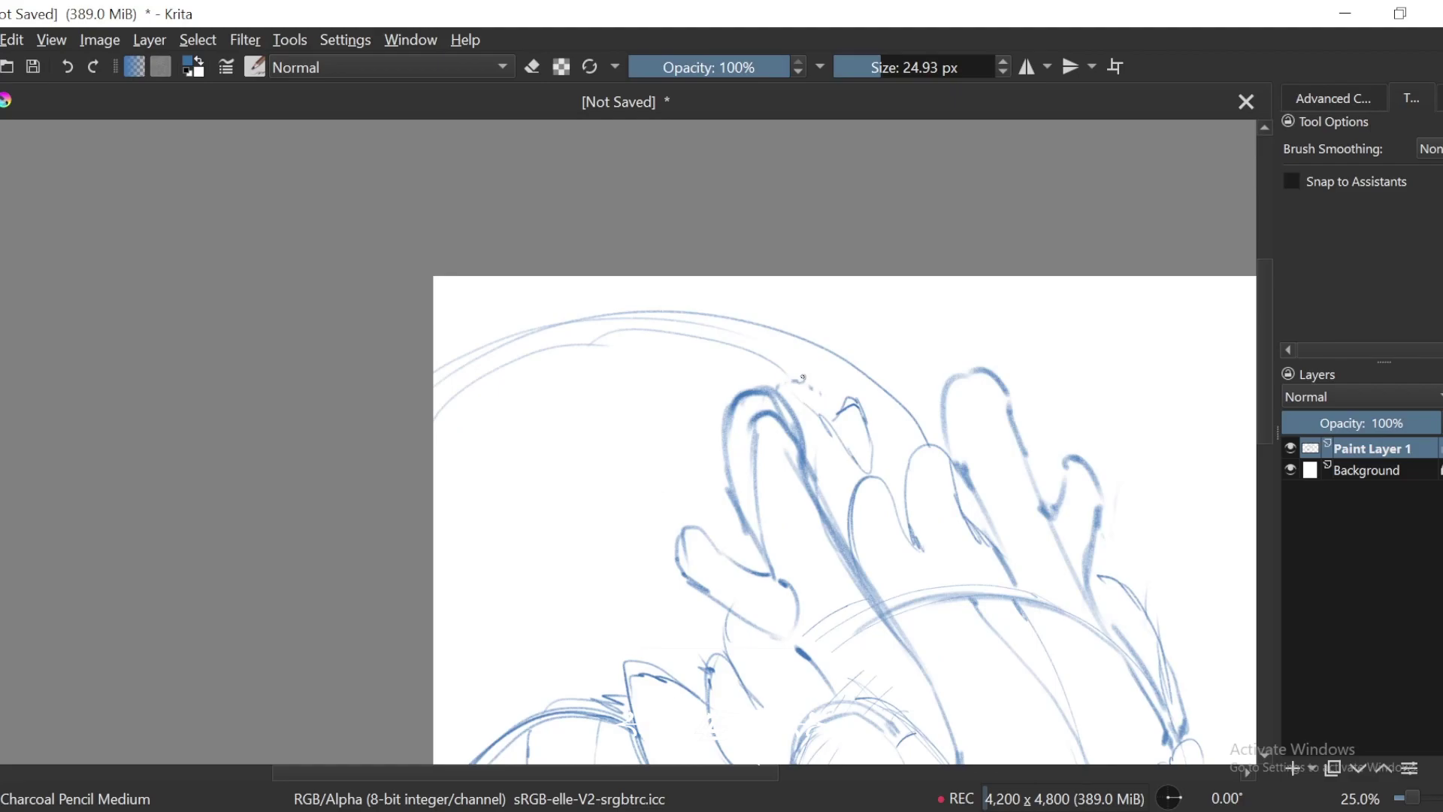
left_click_drag(756, 281, 829, 329)
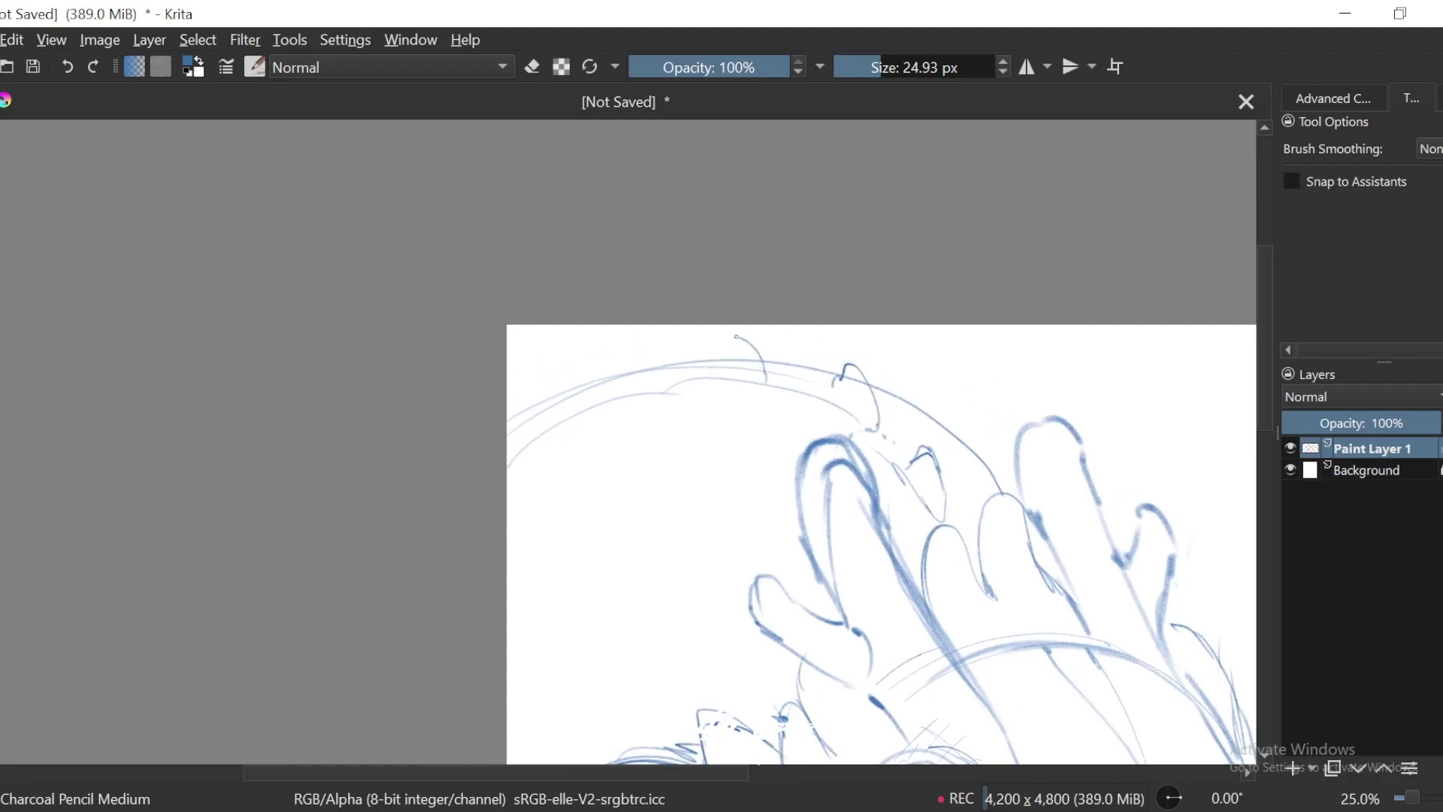
left_click_drag(737, 336, 690, 344)
key("minus")
key("minus")
key("plus")
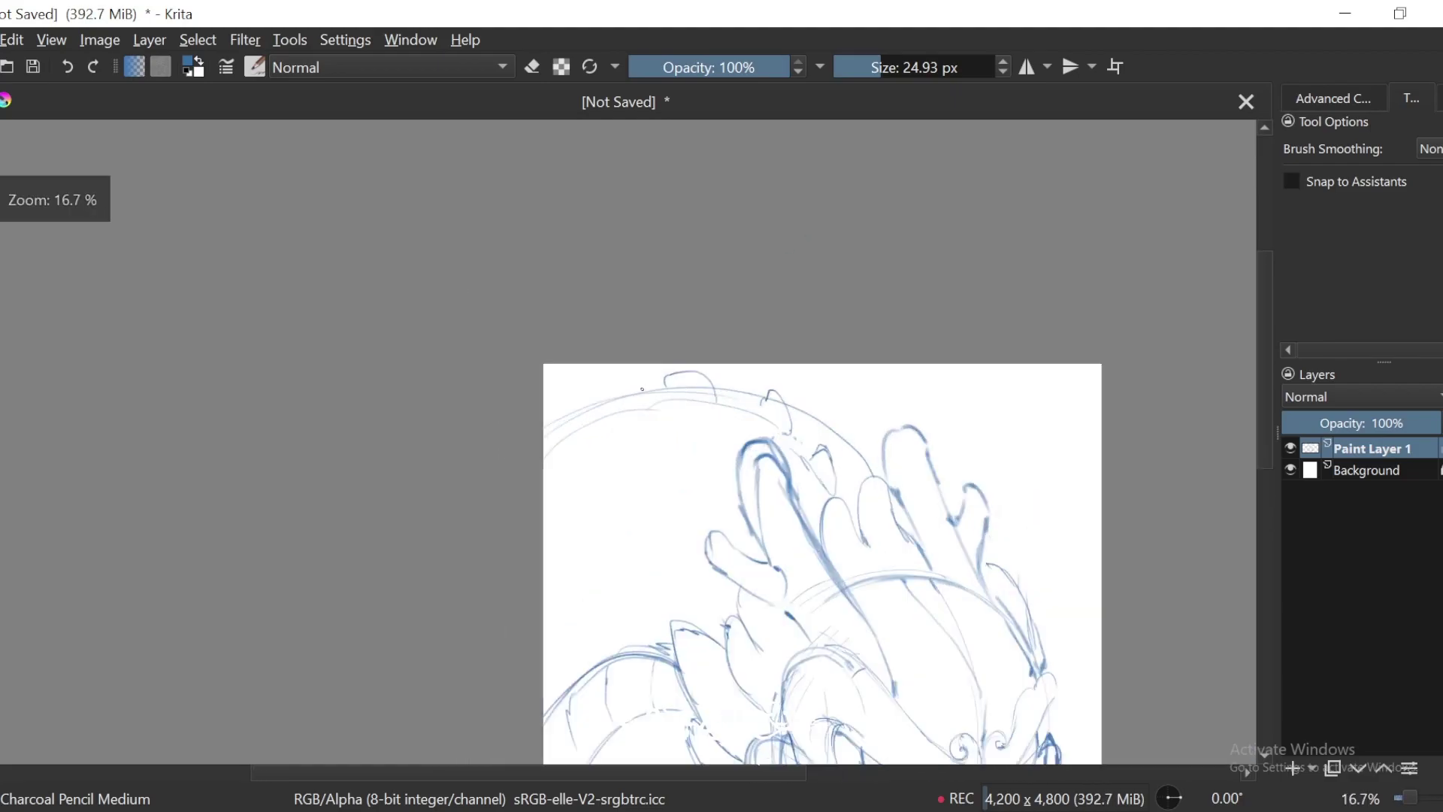
key("minus")
key("minus")
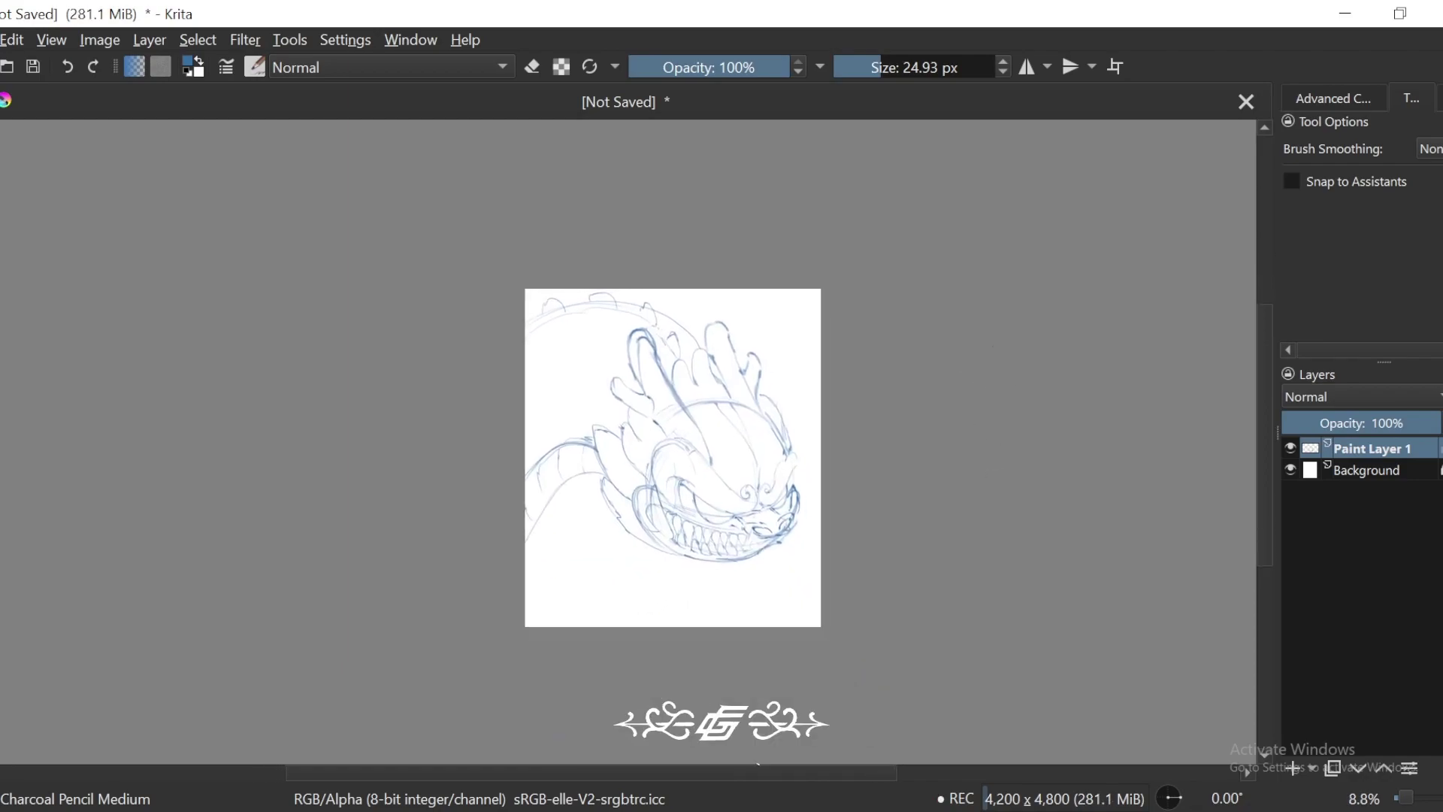
Step: Examine the head, jaw and neck sketch up close and as a whole composition
mouse_move(1014, 552)
left_mouse_down()
mouse_move(1027, 461)
mouse_move(1059, 418)
left_mouse_up()
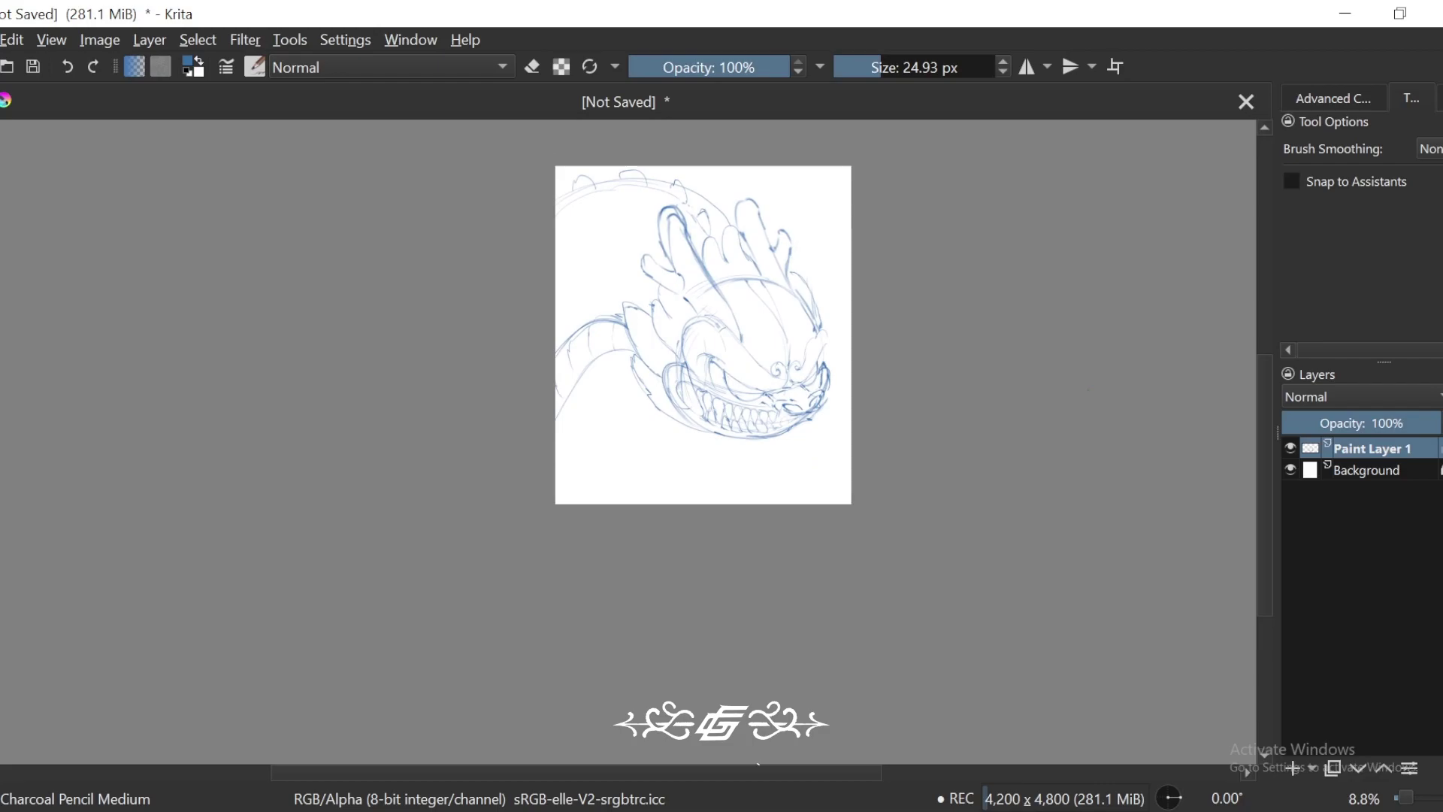
key("plus")
key("plus")
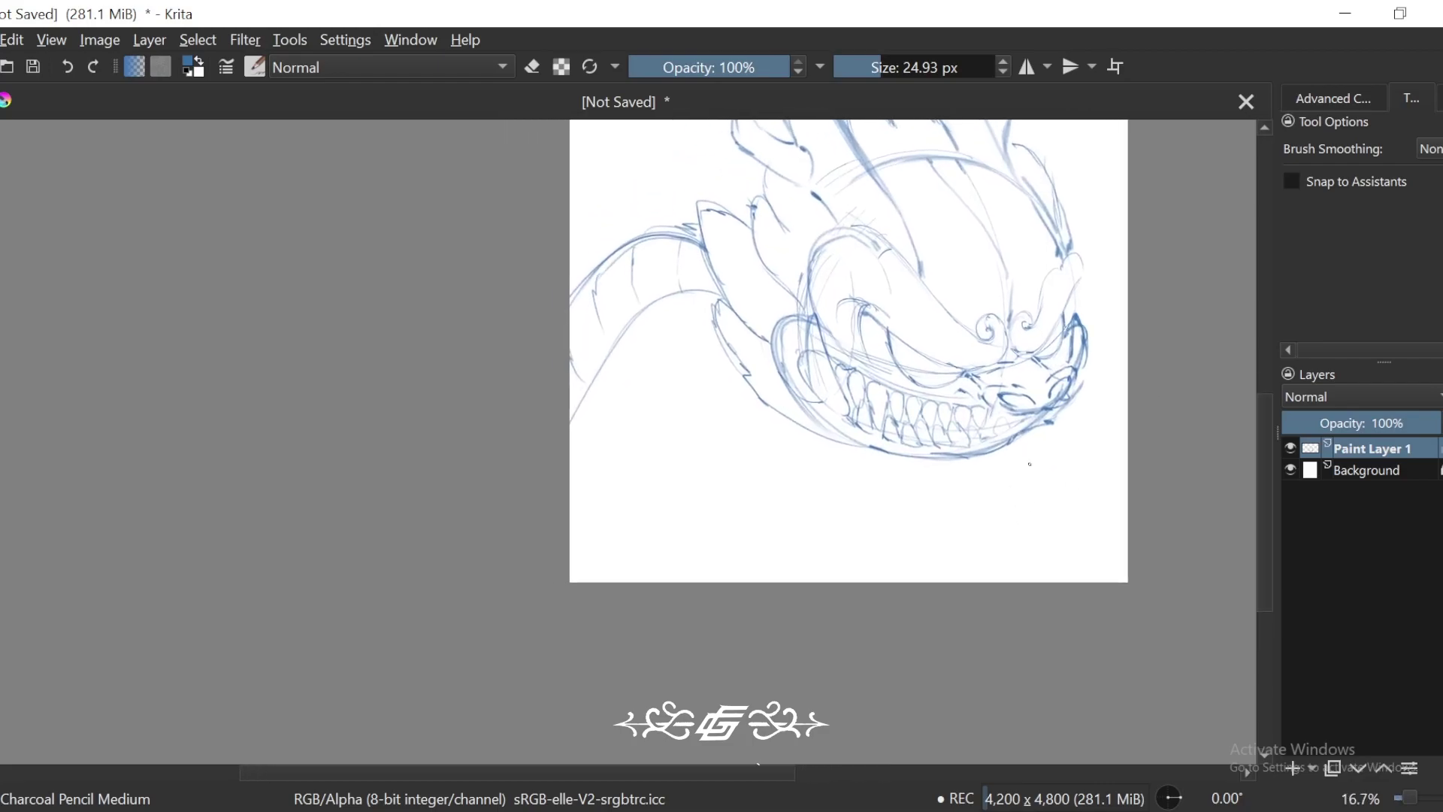
left_click_drag(883, 319, 959, 402)
key("minus")
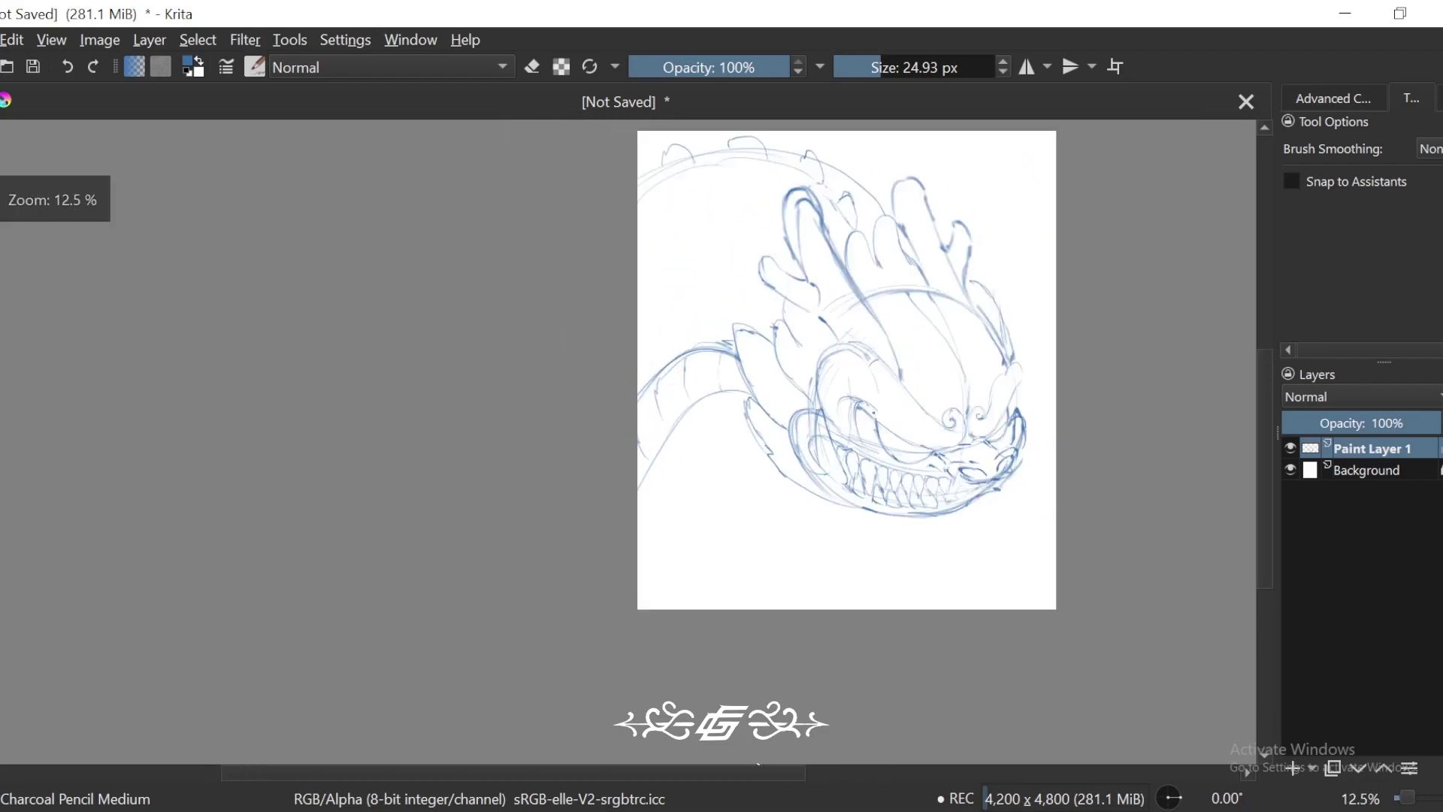
left_click_drag(1188, 538, 1082, 561)
key("minus")
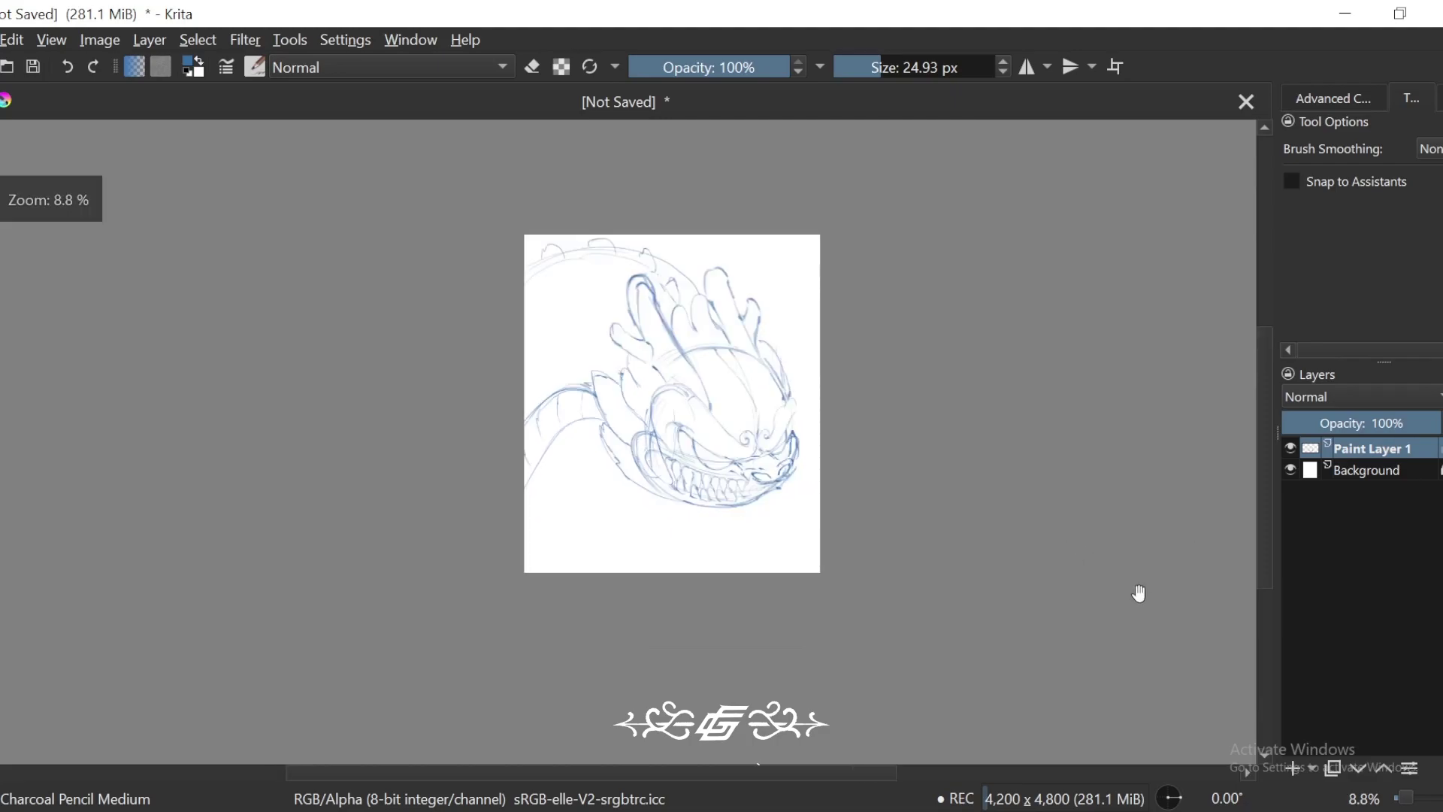
key("plus")
key("plus")
key("plus")
mouse_move(1159, 616)
left_mouse_down()
mouse_move(1067, 561)
mouse_move(1016, 561)
left_mouse_up()
left_click_drag(808, 602, 991, 508)
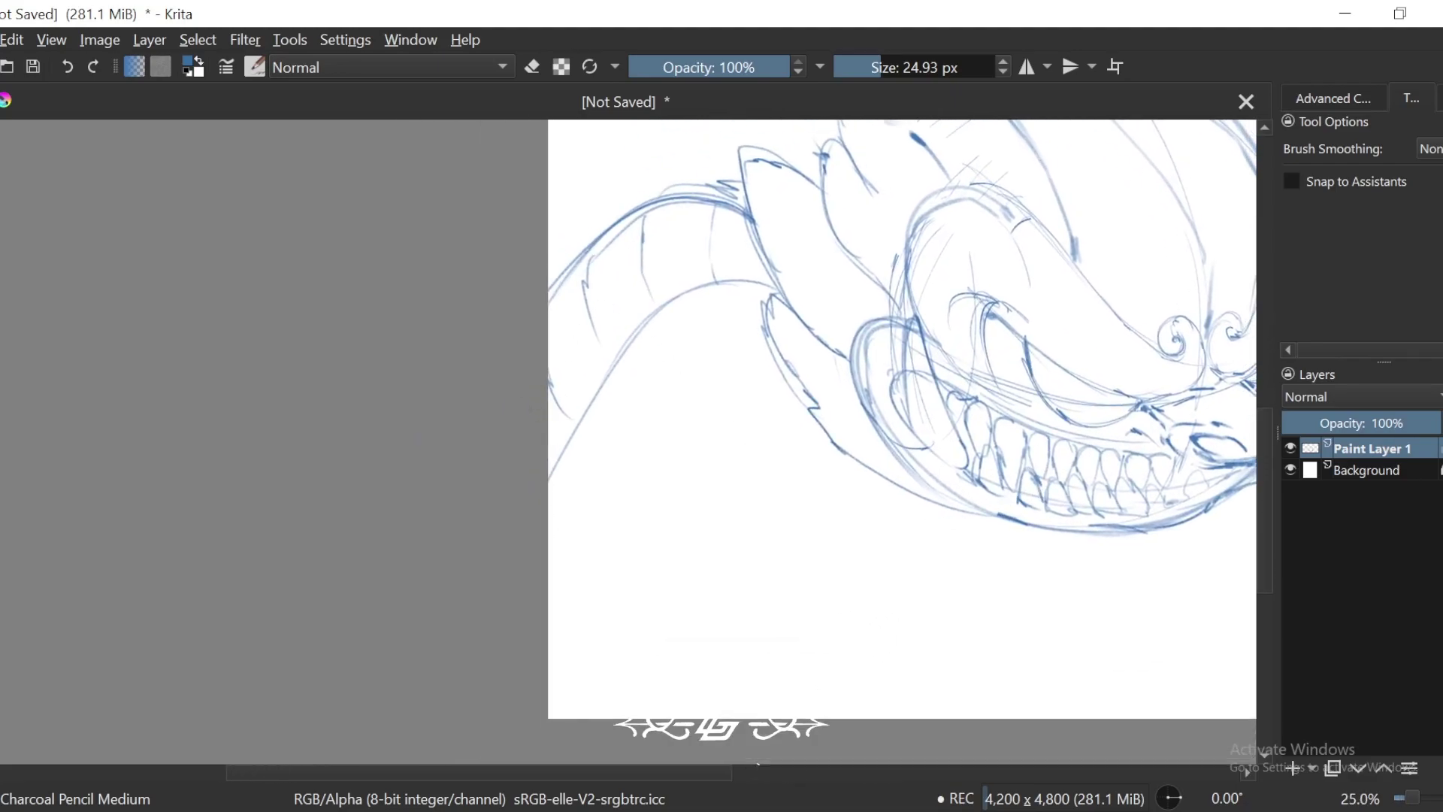
key("minus")
left_click_drag(1093, 646, 1044, 638)
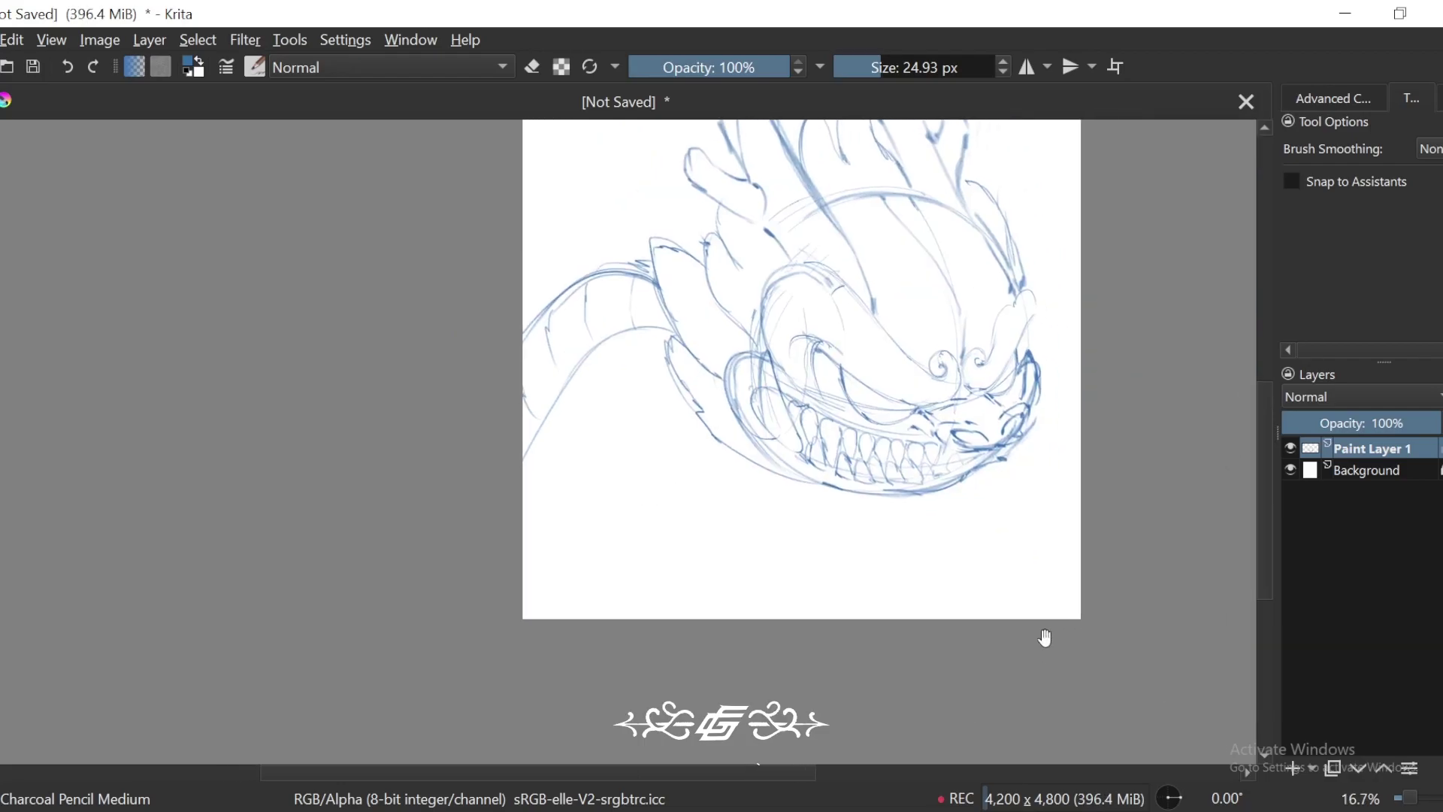
left_click_drag(880, 524, 839, 517)
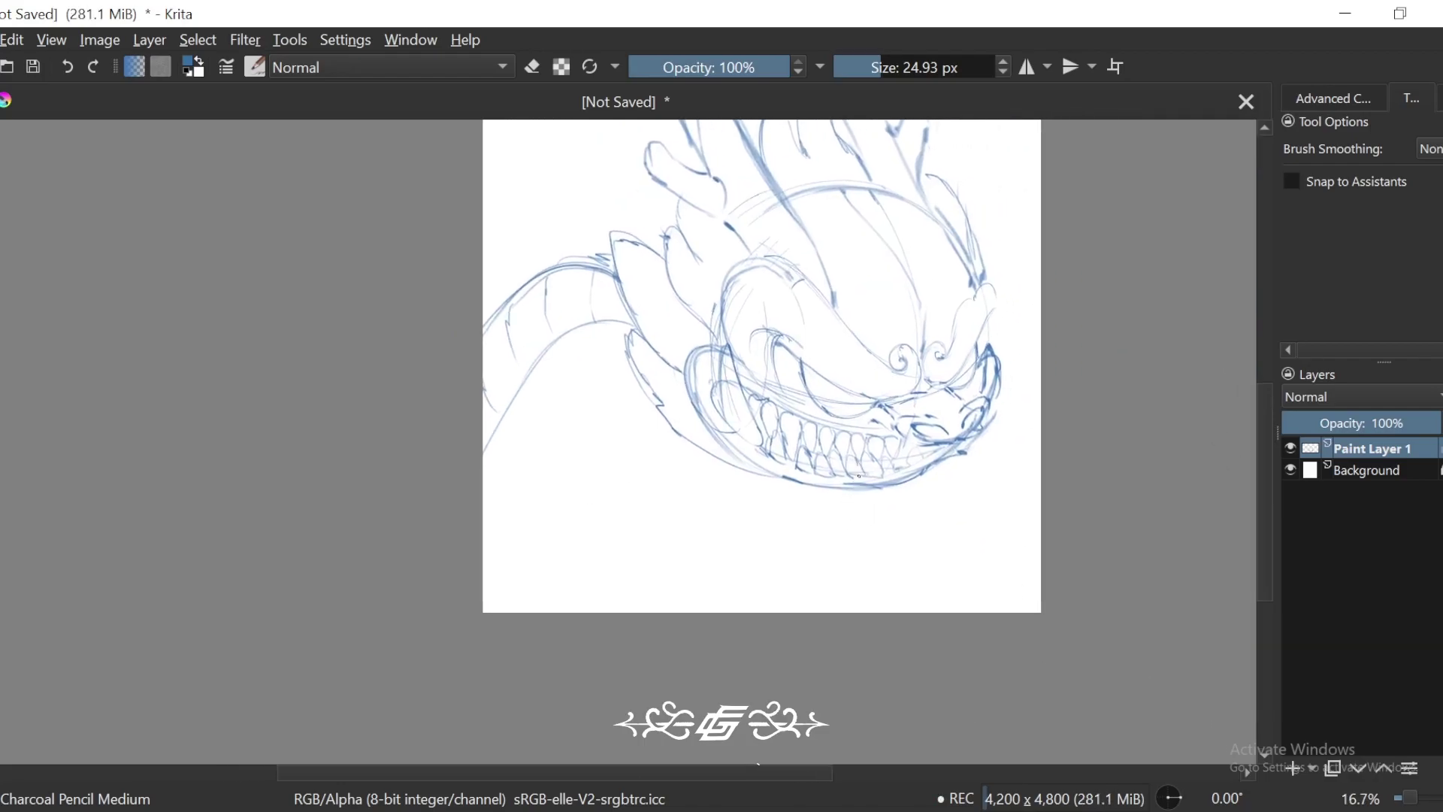
key("plus")
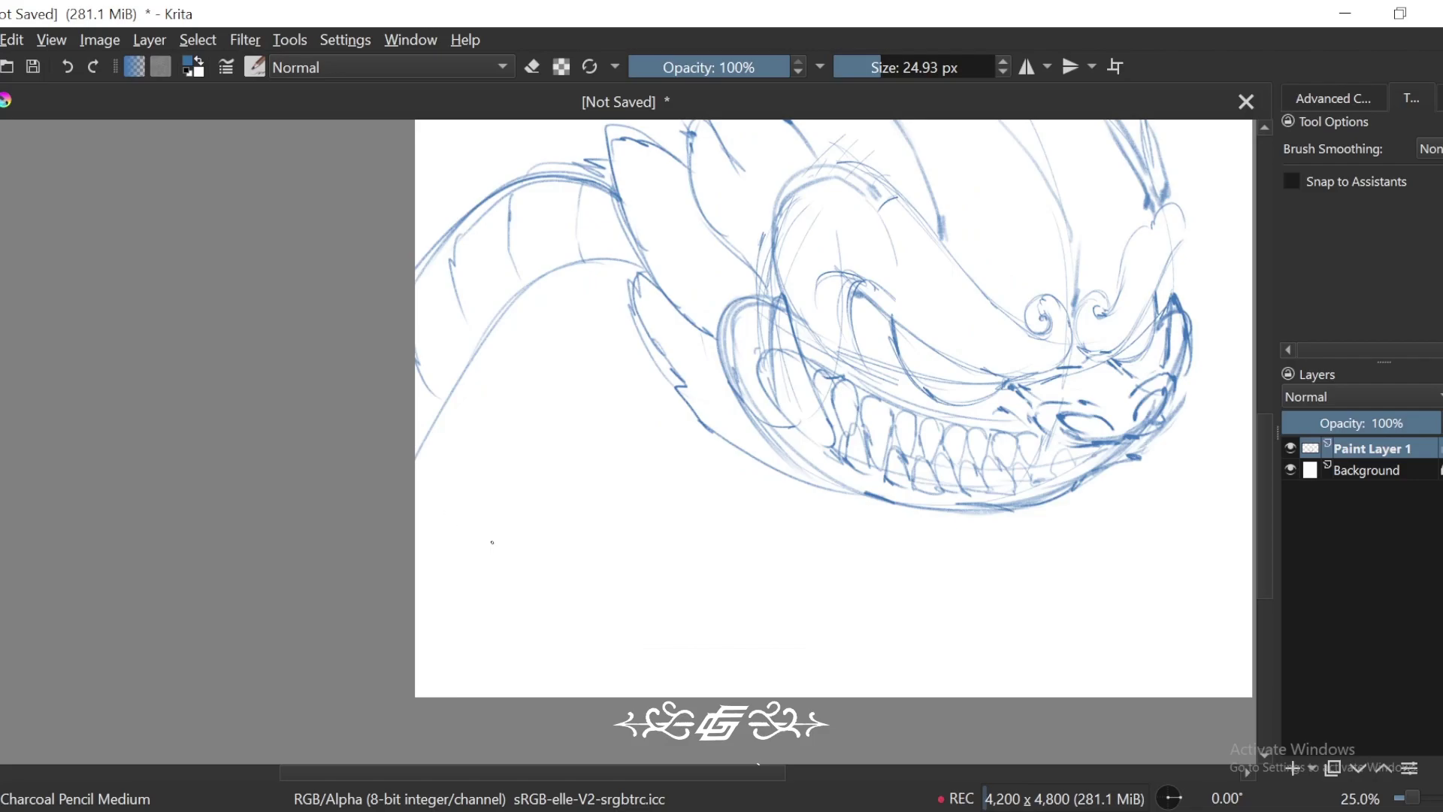
left_click_drag(490, 541, 512, 517)
key("minus")
key("minus")
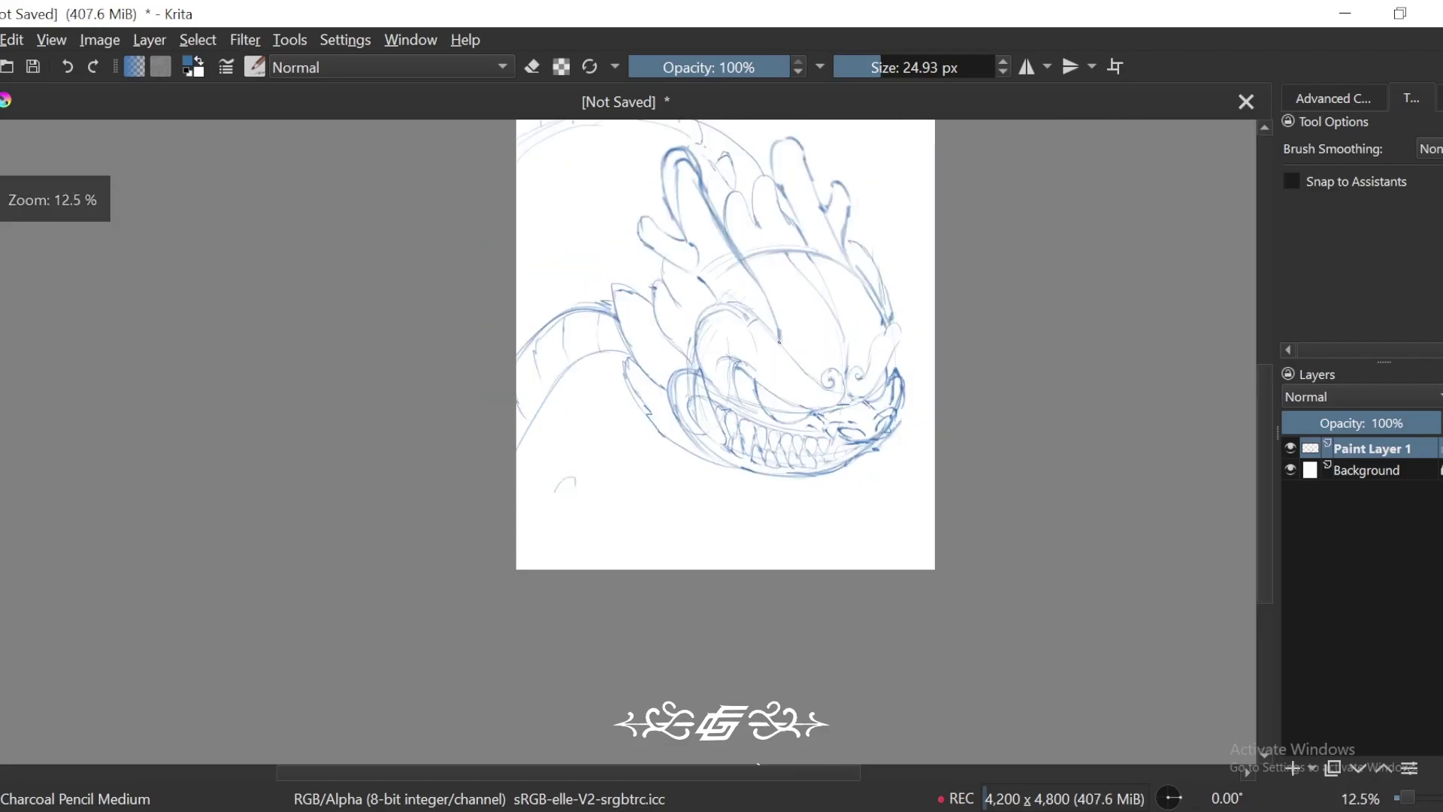
left_click_drag(1126, 545, 1088, 659)
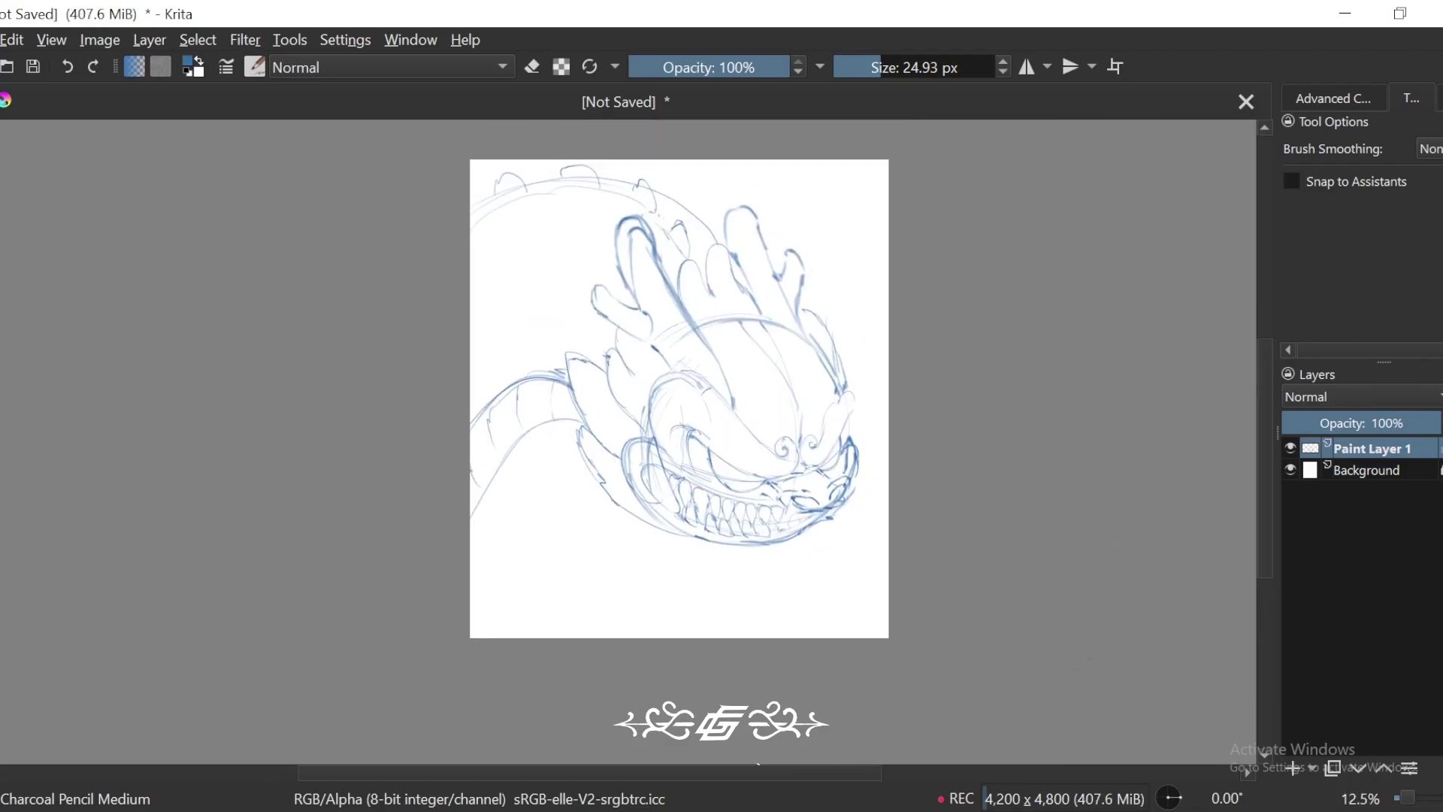
Step: Lower the sketch layer's opacity to 52% and add a new paint layer above it for inking
left_click_drag(1391, 423, 1365, 424)
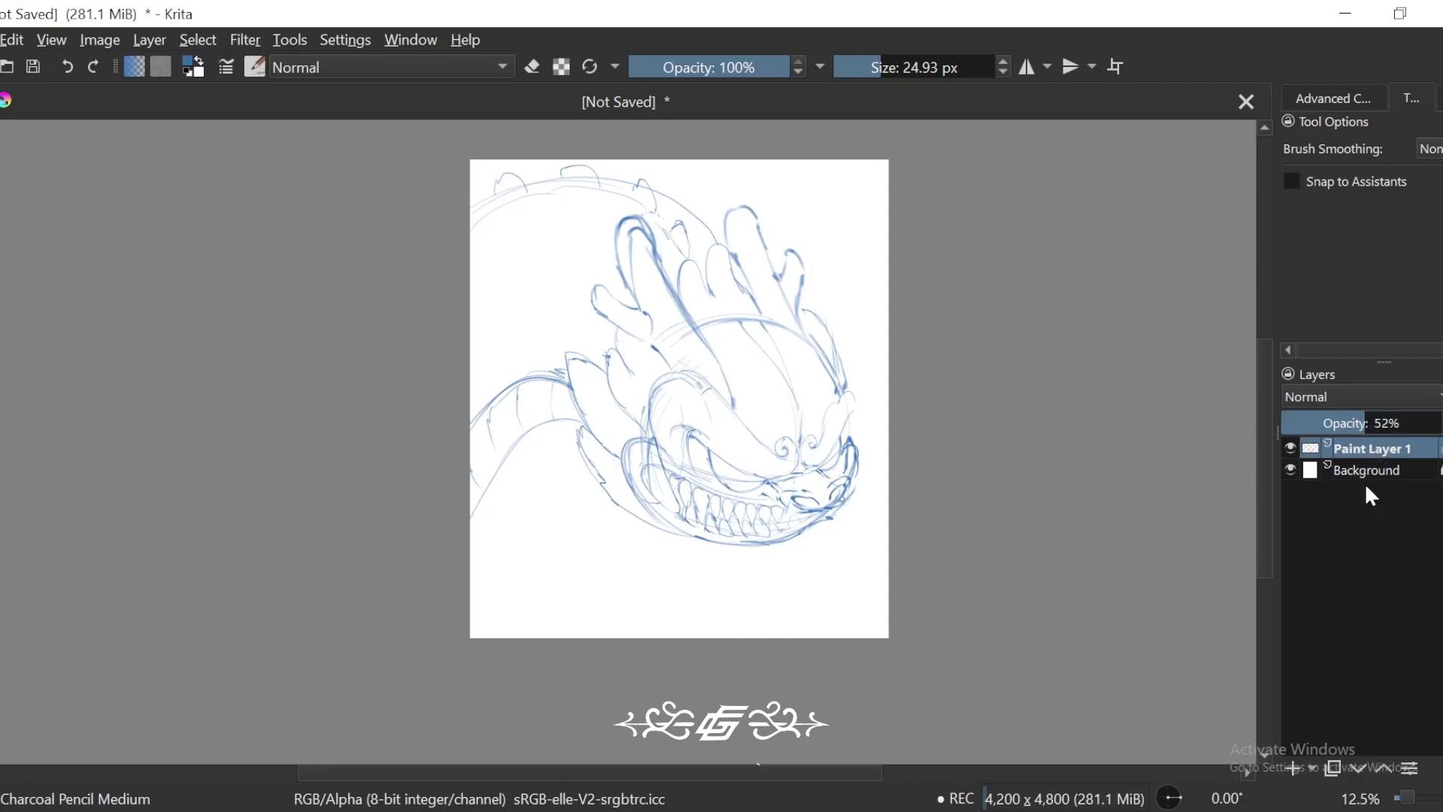
left_click(1293, 768)
key("4")
key("5")
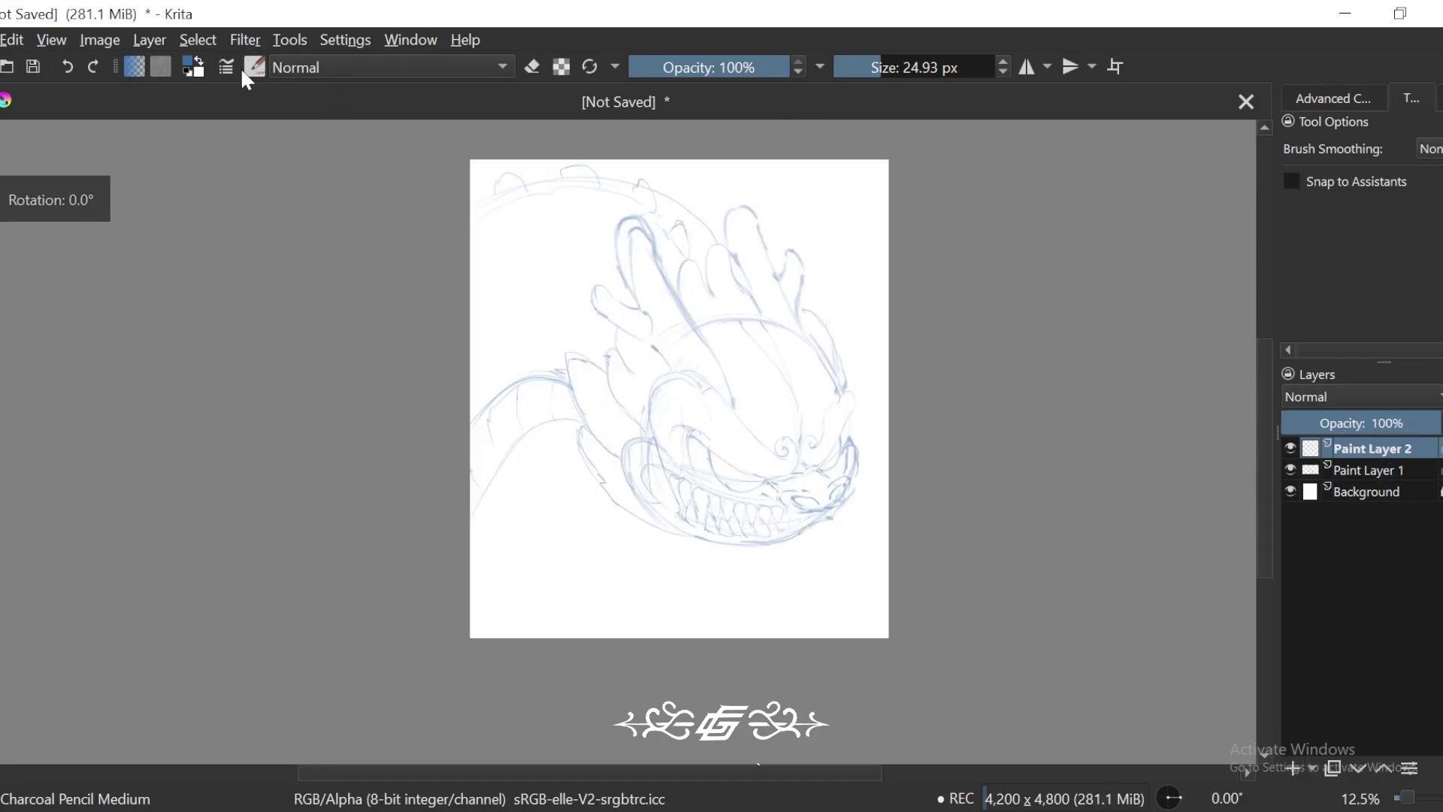
Step: Select the inking brush preset ending in "HNEER ORIGINAL" and set brush smoothing to Stabilizer
left_click(245, 69)
left_click(374, 135)
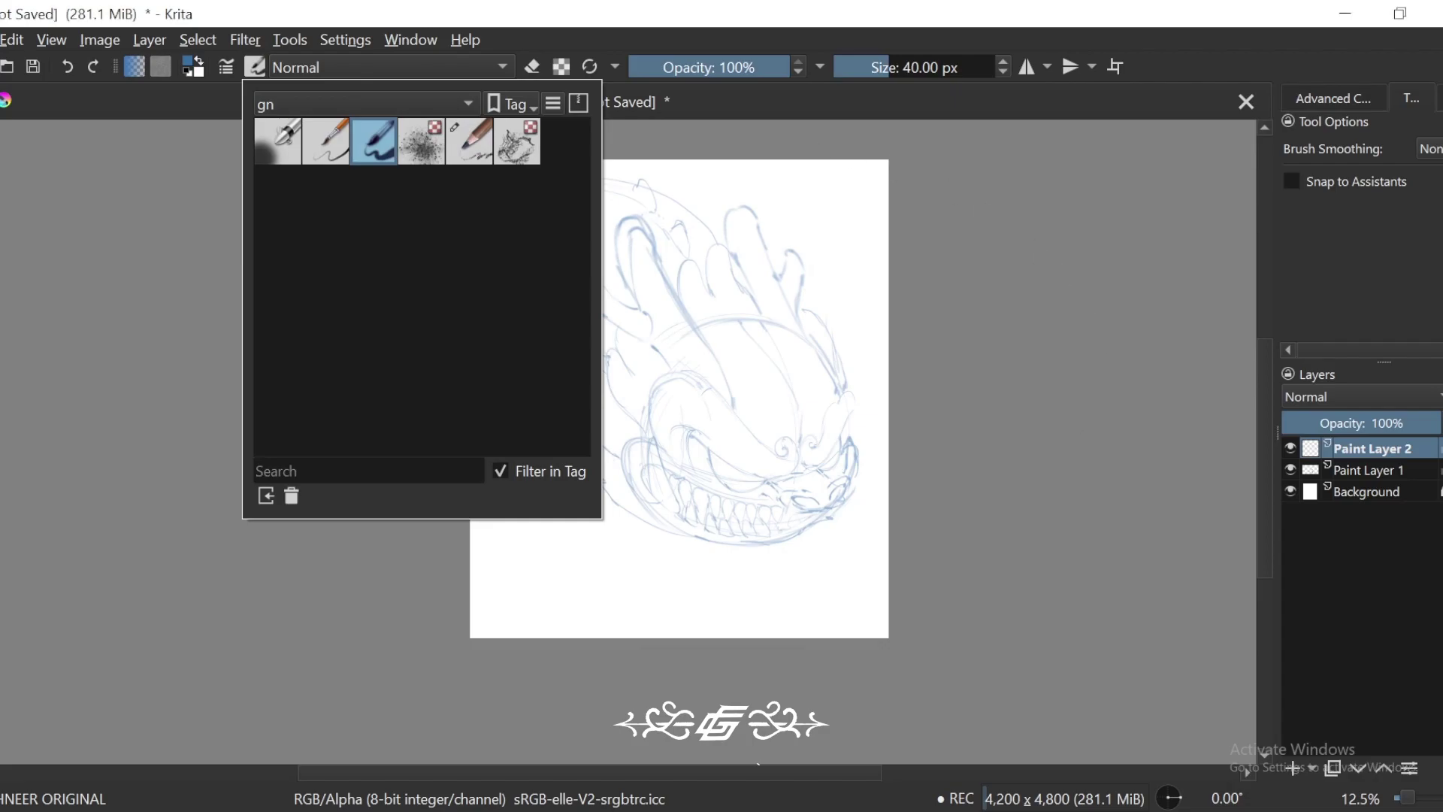
left_click(1430, 207)
left_click(1433, 148)
left_click(1425, 218)
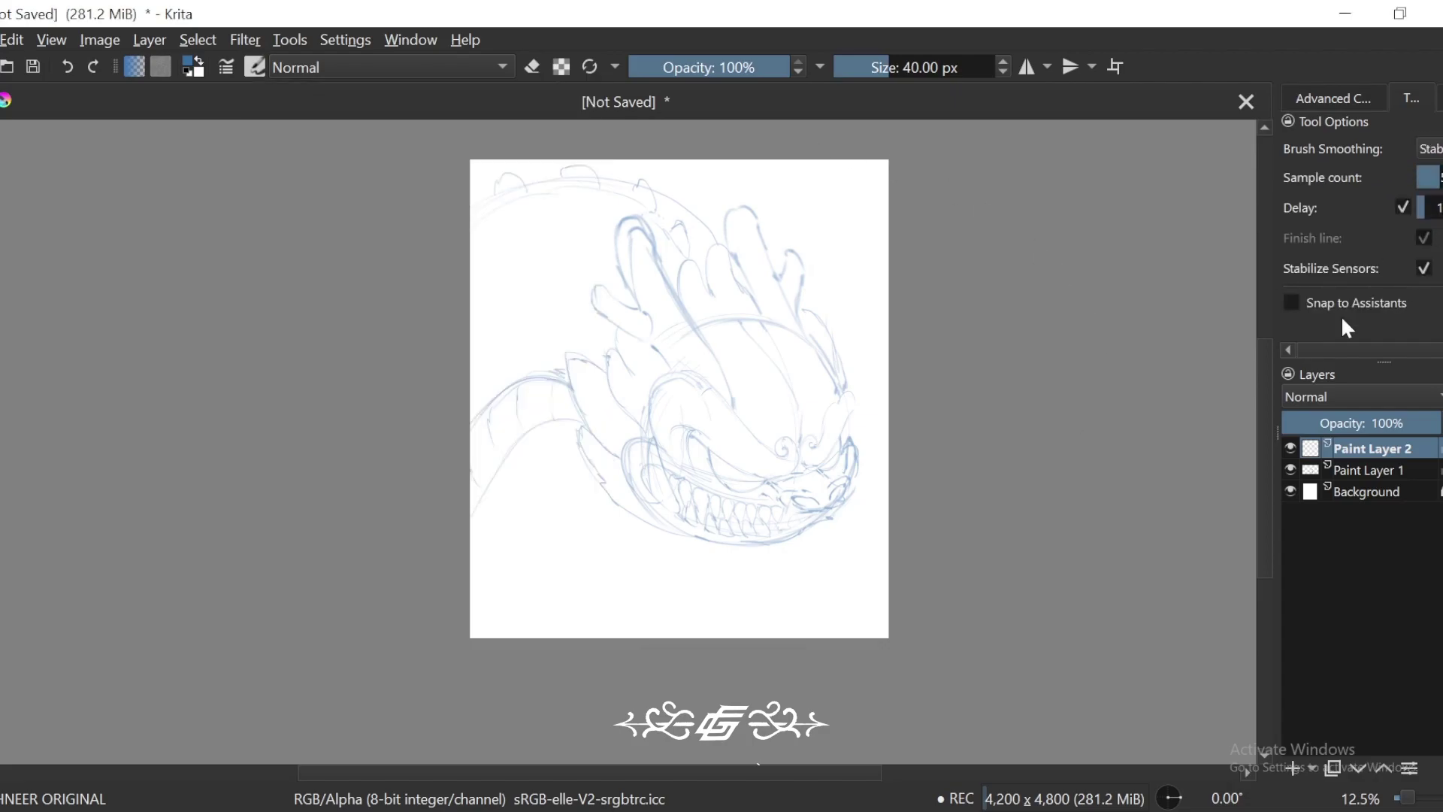
Step: Tilt the canvas to -15° over the muzzle and reset the brush colours to default black and white
key("4")
key("ctrl+plus")
key("ctrl+plus")
left_click_drag(1097, 499, 847, 554)
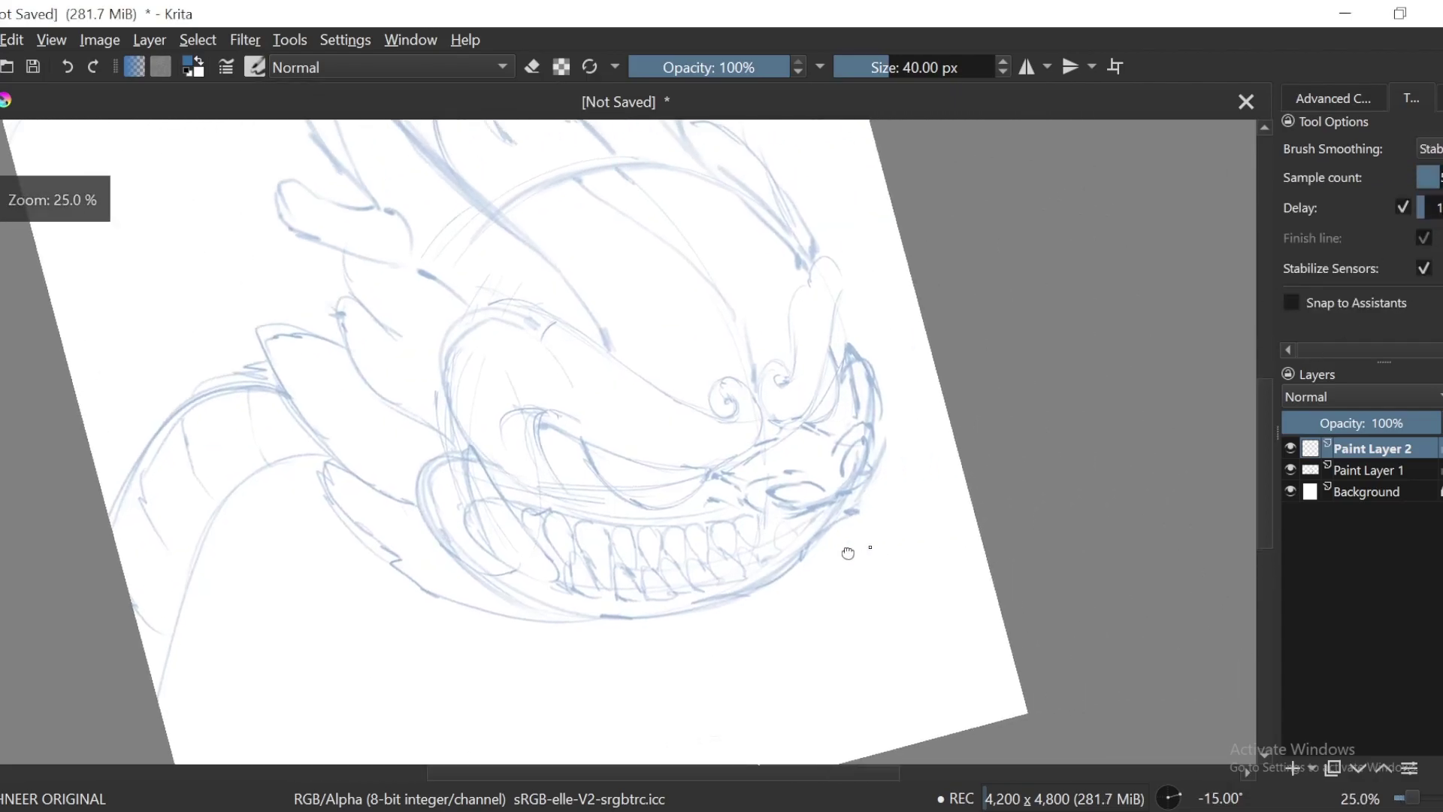
left_click_drag(1057, 436, 883, 445)
key("ctrl+plus")
left_click_drag(759, 521, 850, 489)
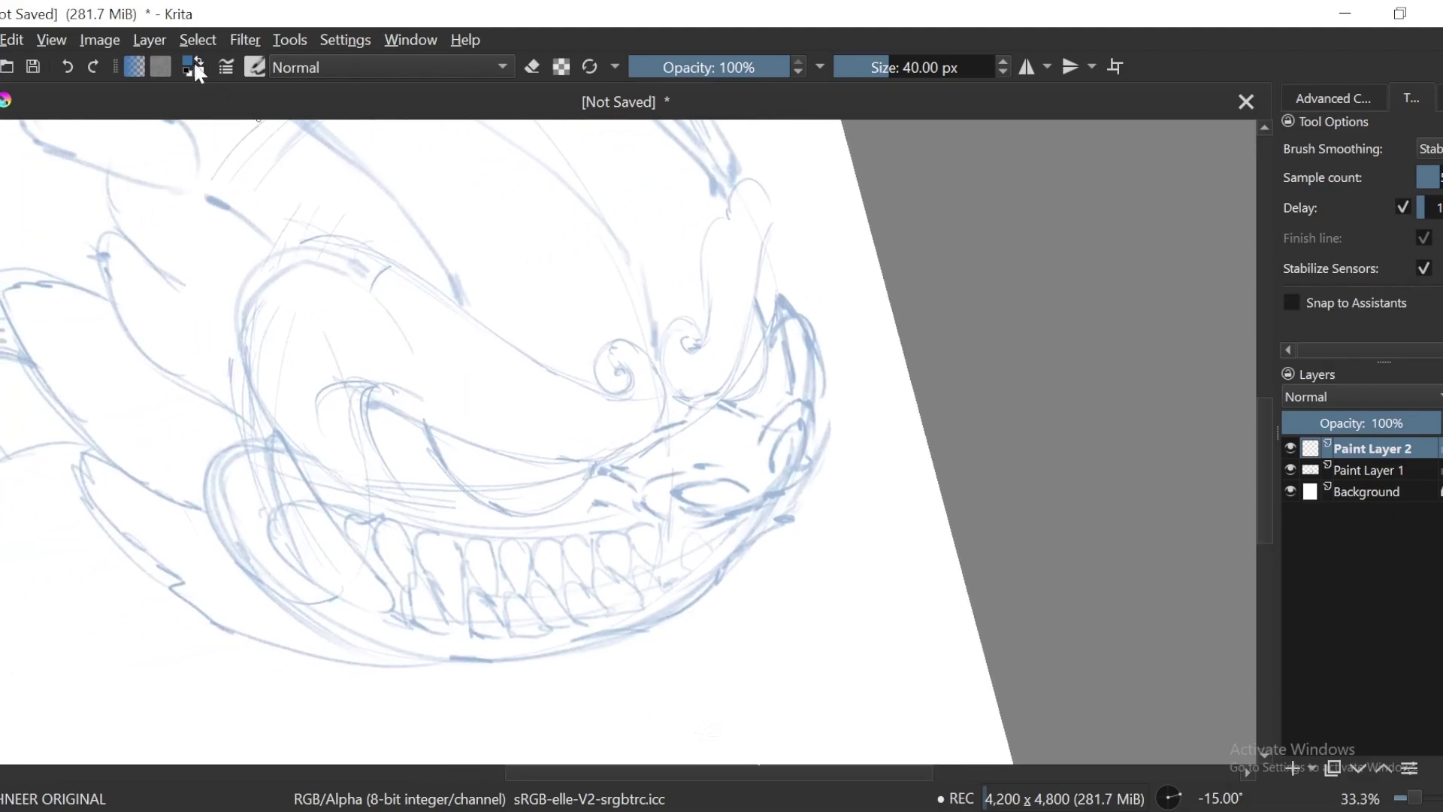
key("d")
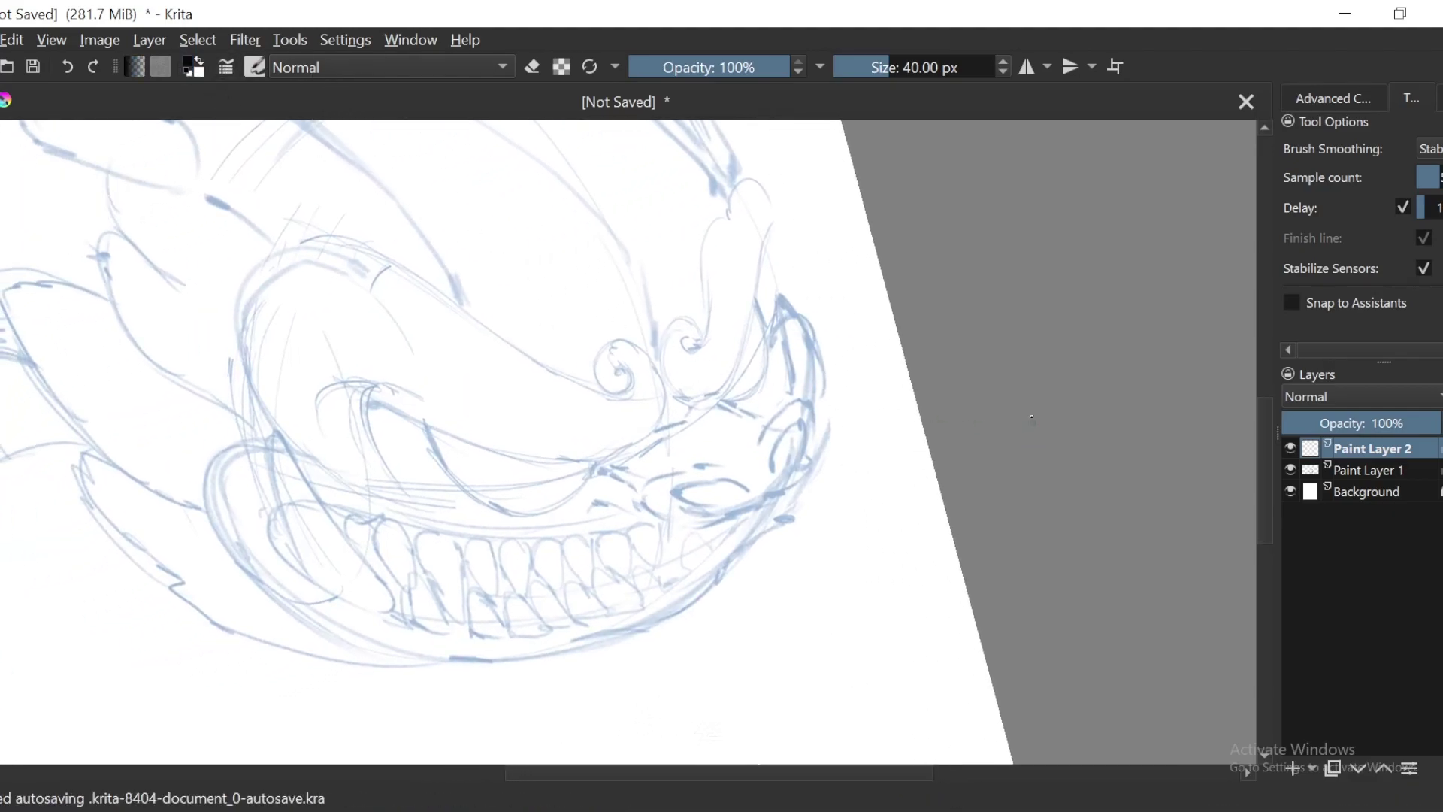
Step: Try to ink the inner curve of the far nostril at the snout tip
left_click_drag(1209, 298, 1146, 336)
key("ctrl+plus")
key("ctrl+plus")
left_click_drag(992, 487, 896, 423)
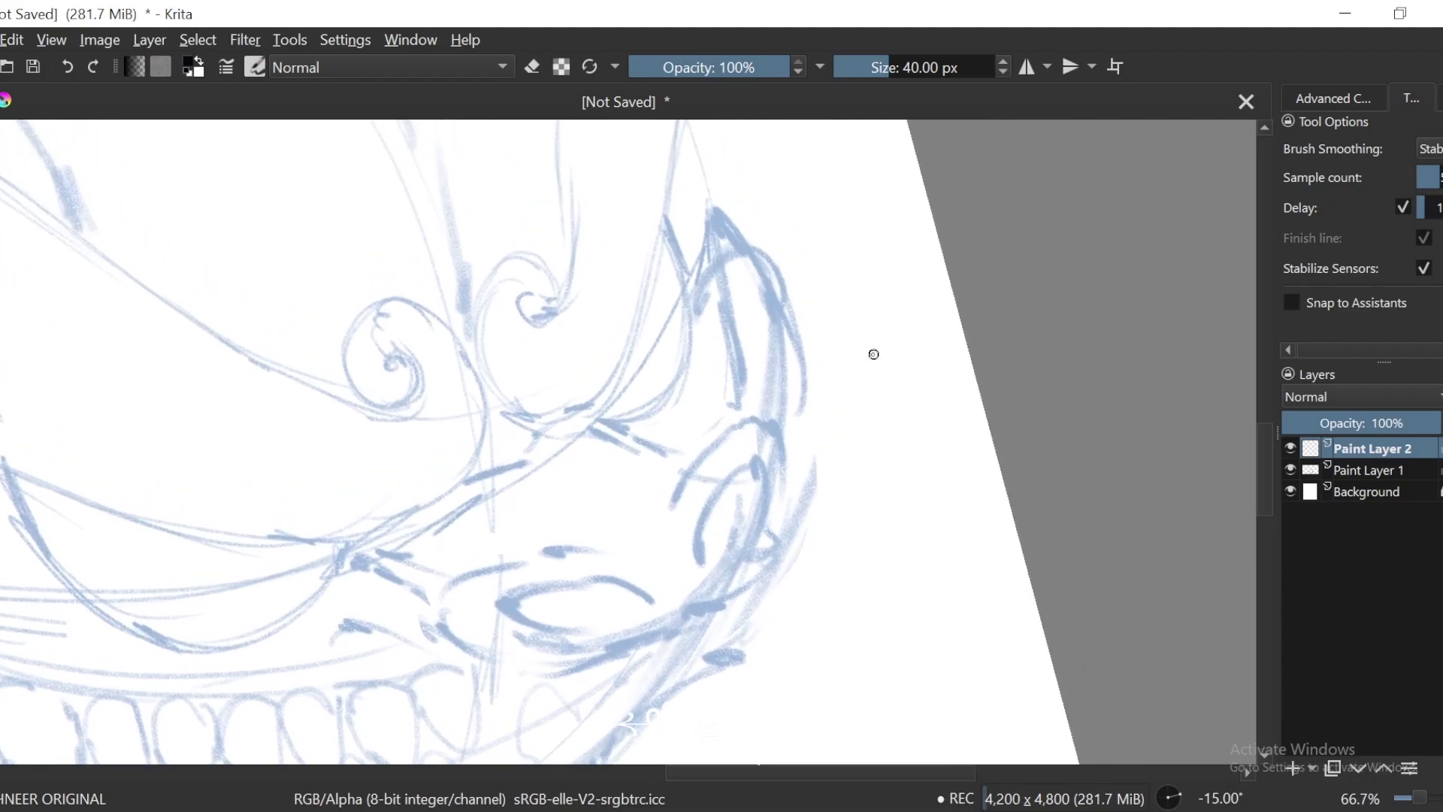
key("plus")
key("plus")
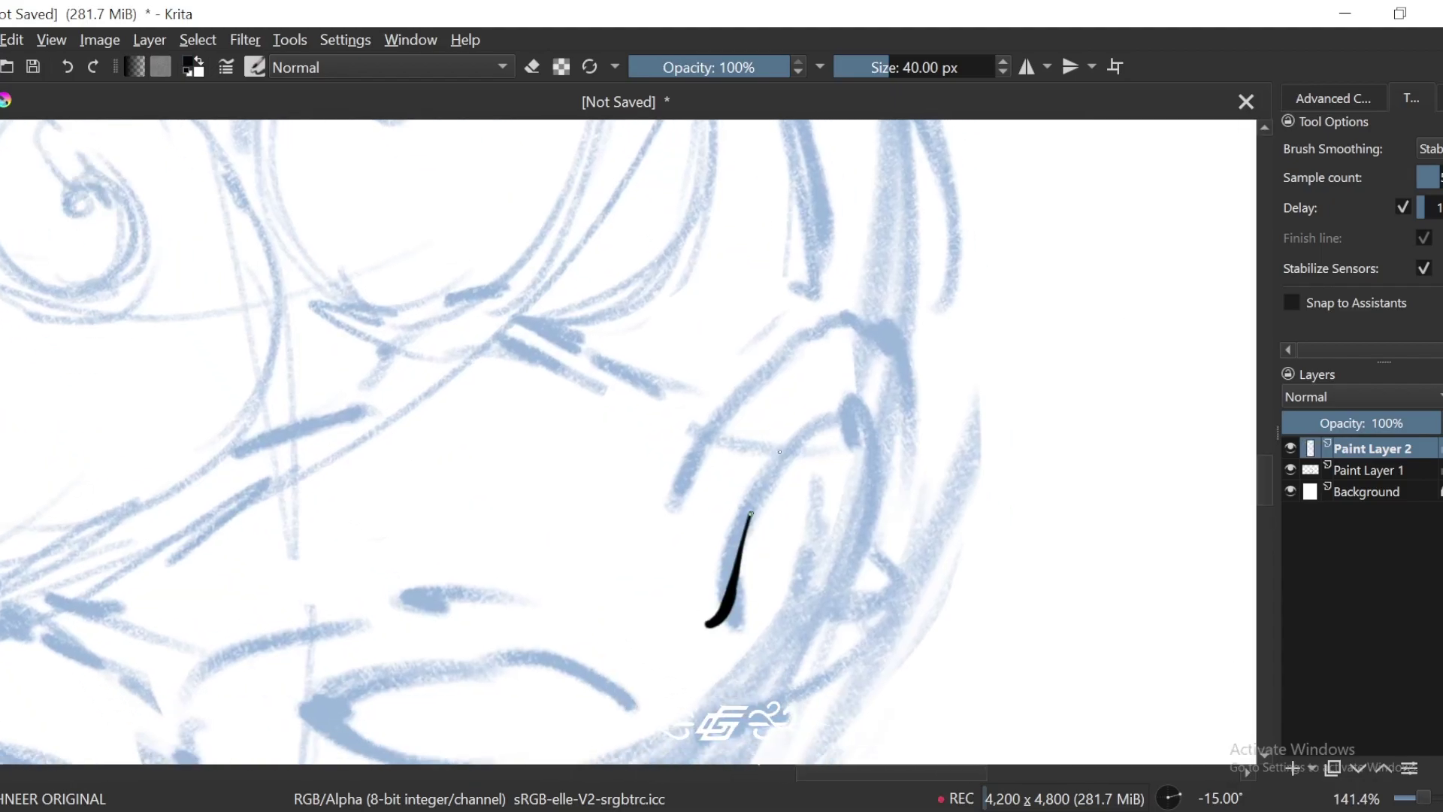
left_click_drag(874, 405, 870, 496)
key("ctrl+plus")
left_click_drag(737, 744, 570, 672)
key("ctrl+z")
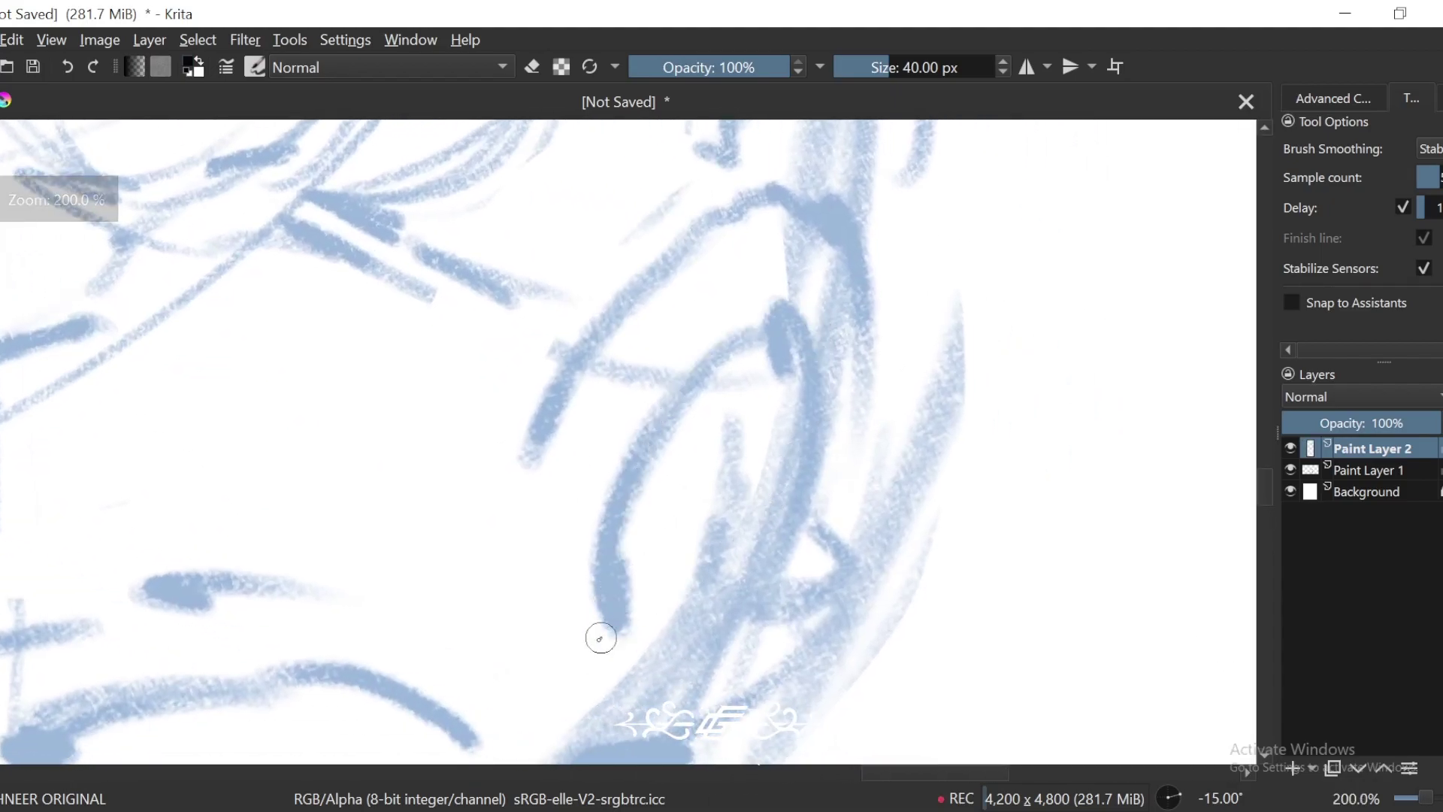
scroll(960, 326, "down", 2)
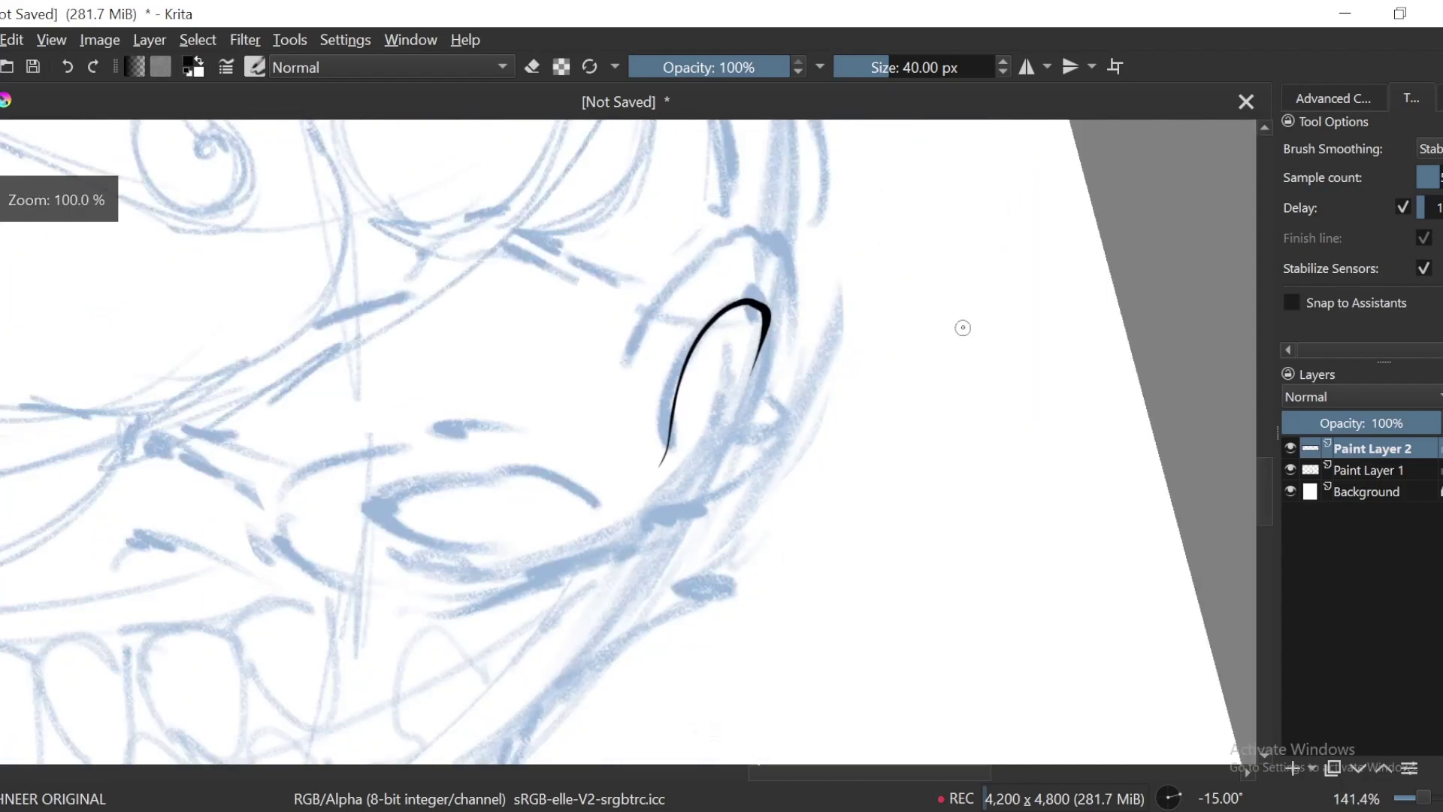
scroll(920, 369, "down", 2)
Step: Try to ink the outer arc of the far nostril, trying both a level and a -15° canvas
key("5")
key("ctrl+plus")
key("ctrl+plus")
key("ctrl+plus")
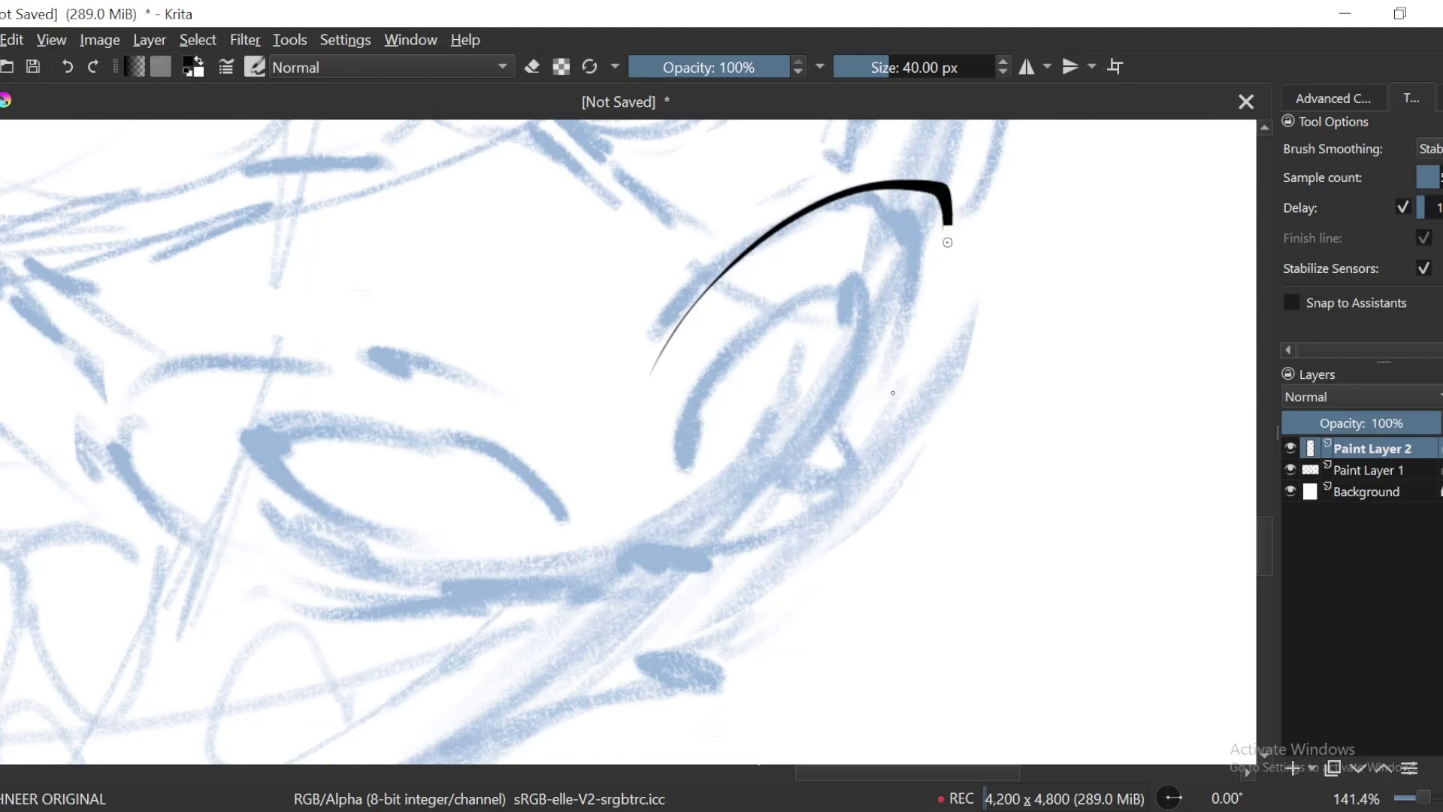
left_click_drag(892, 392, 843, 455)
key("4")
key("ctrl+z")
scroll(581, 504, "up", 2)
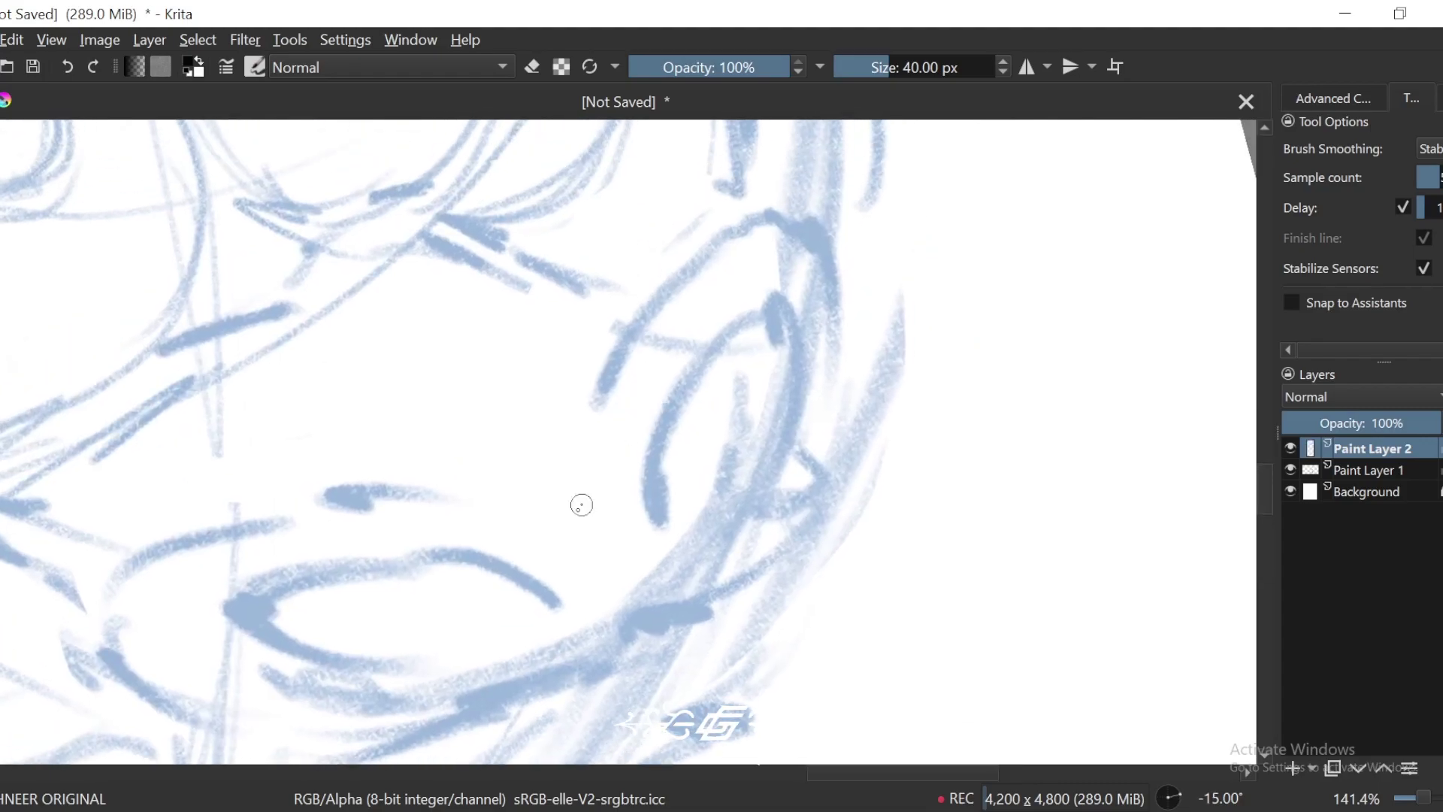
key("ctrl+z")
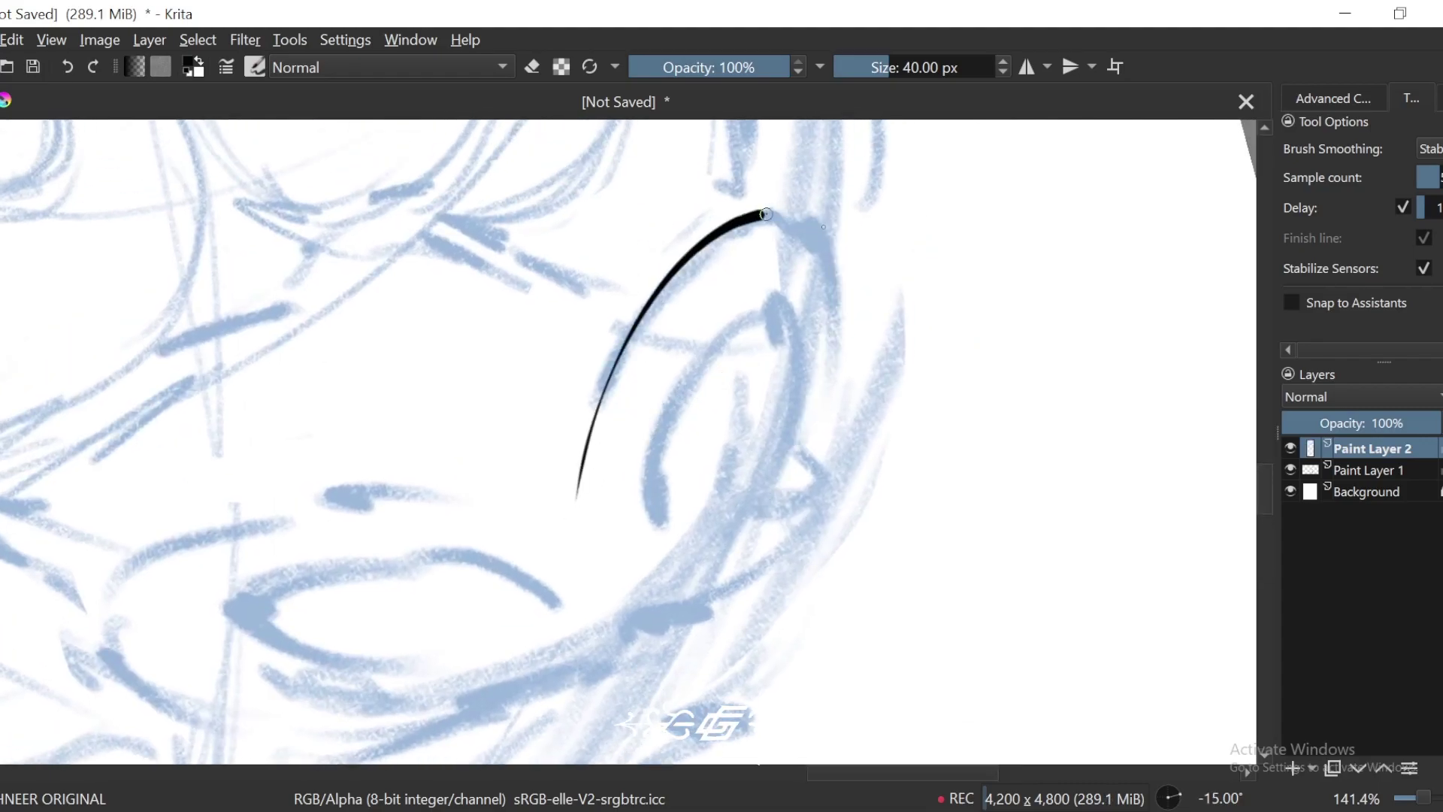
key("minus")
key("minus")
key("minus")
key("minus")
key("5")
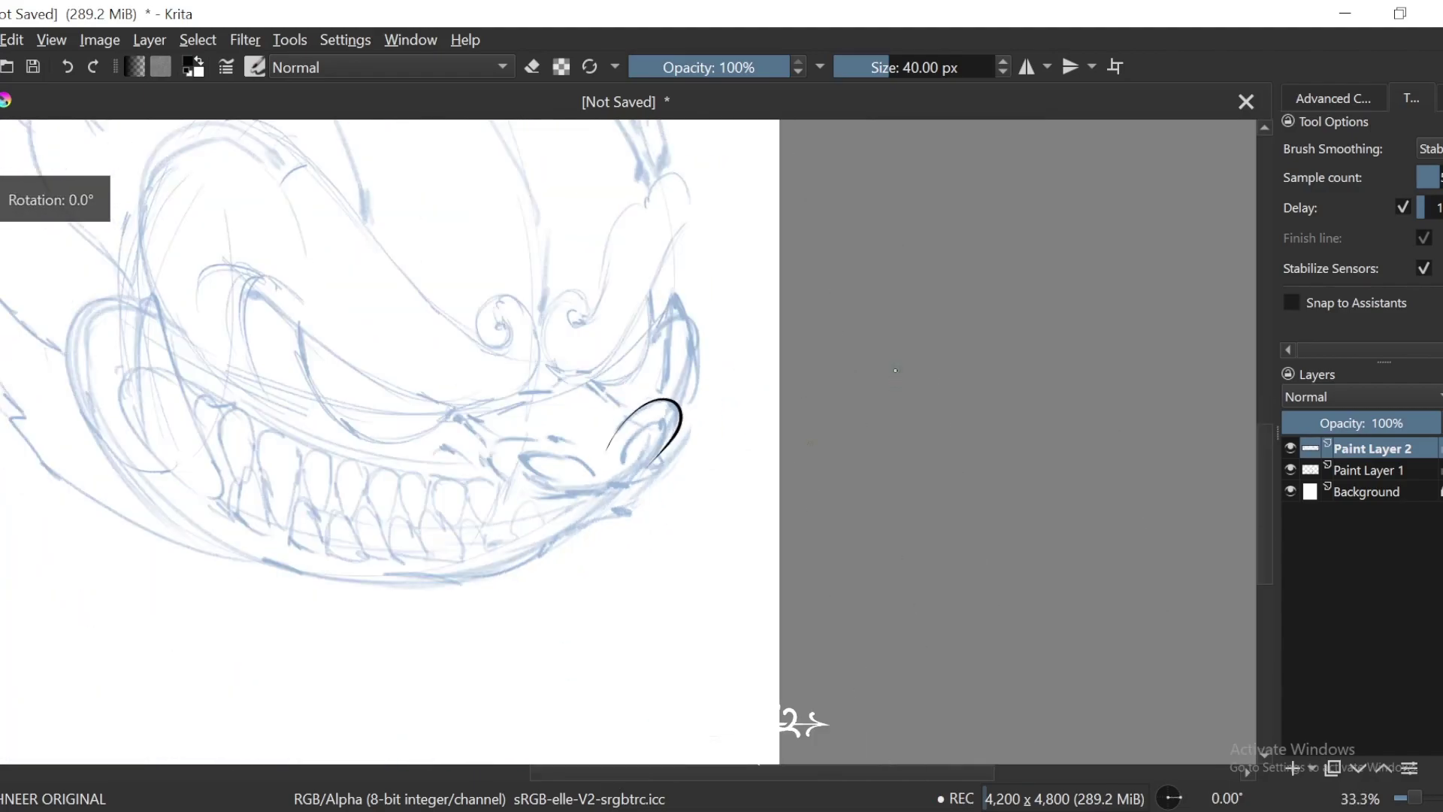
key("minus")
key("minus")
key("minus")
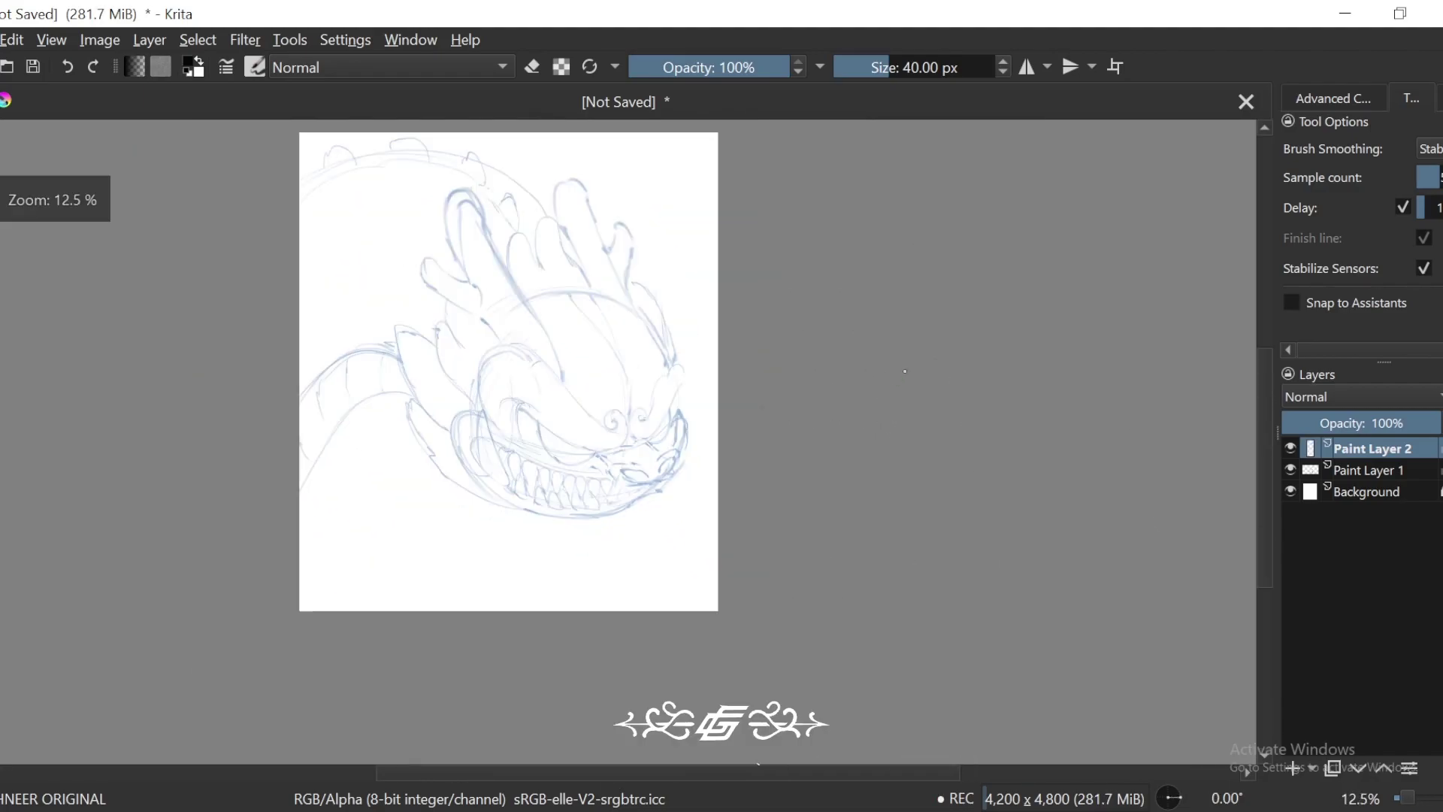
Step: Rotate the canvas to -45° and ink the snout's lower contour from the far nostril to below the near nostril
key("plus")
key("4")
key("plus")
key("plus")
key("plus")
key("plus")
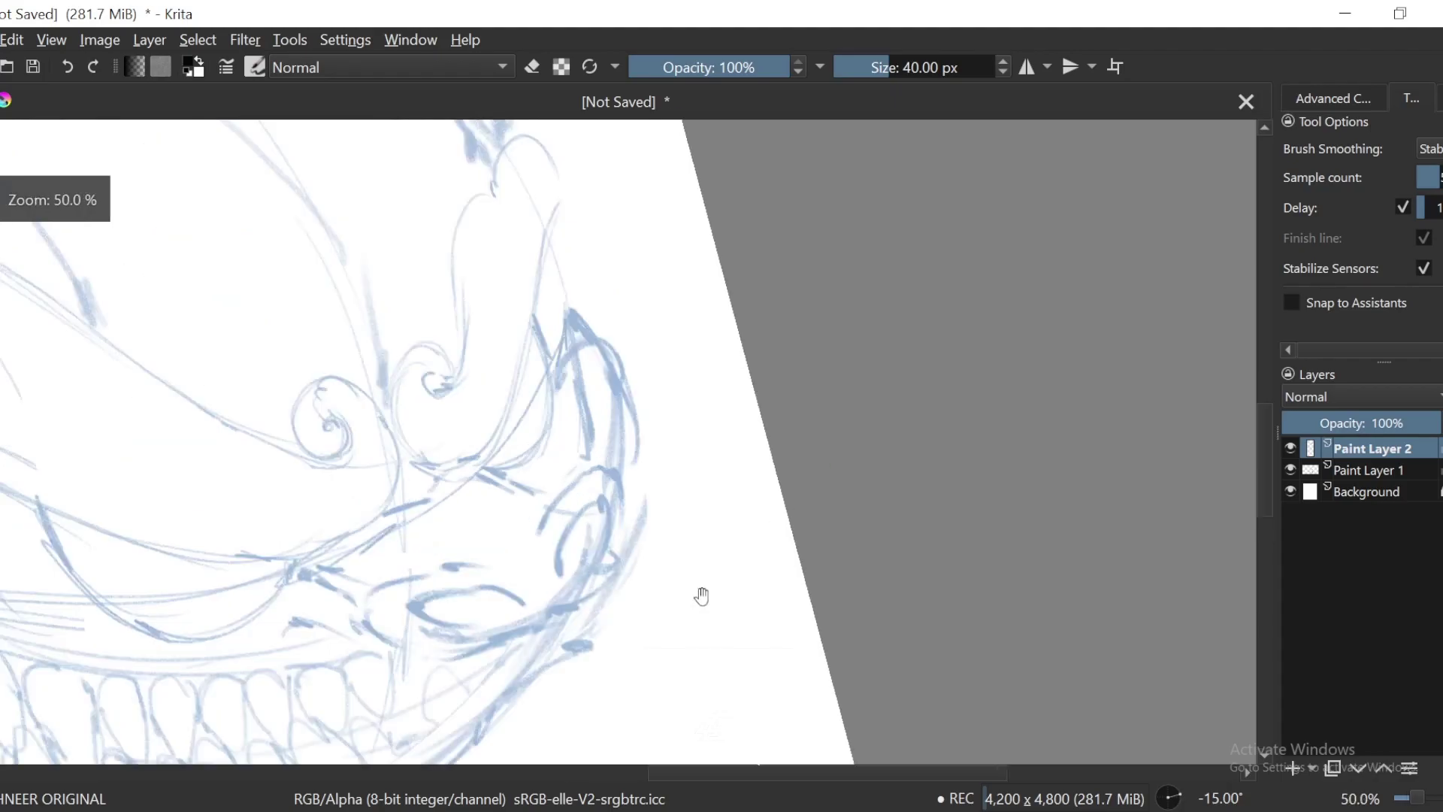
key("4")
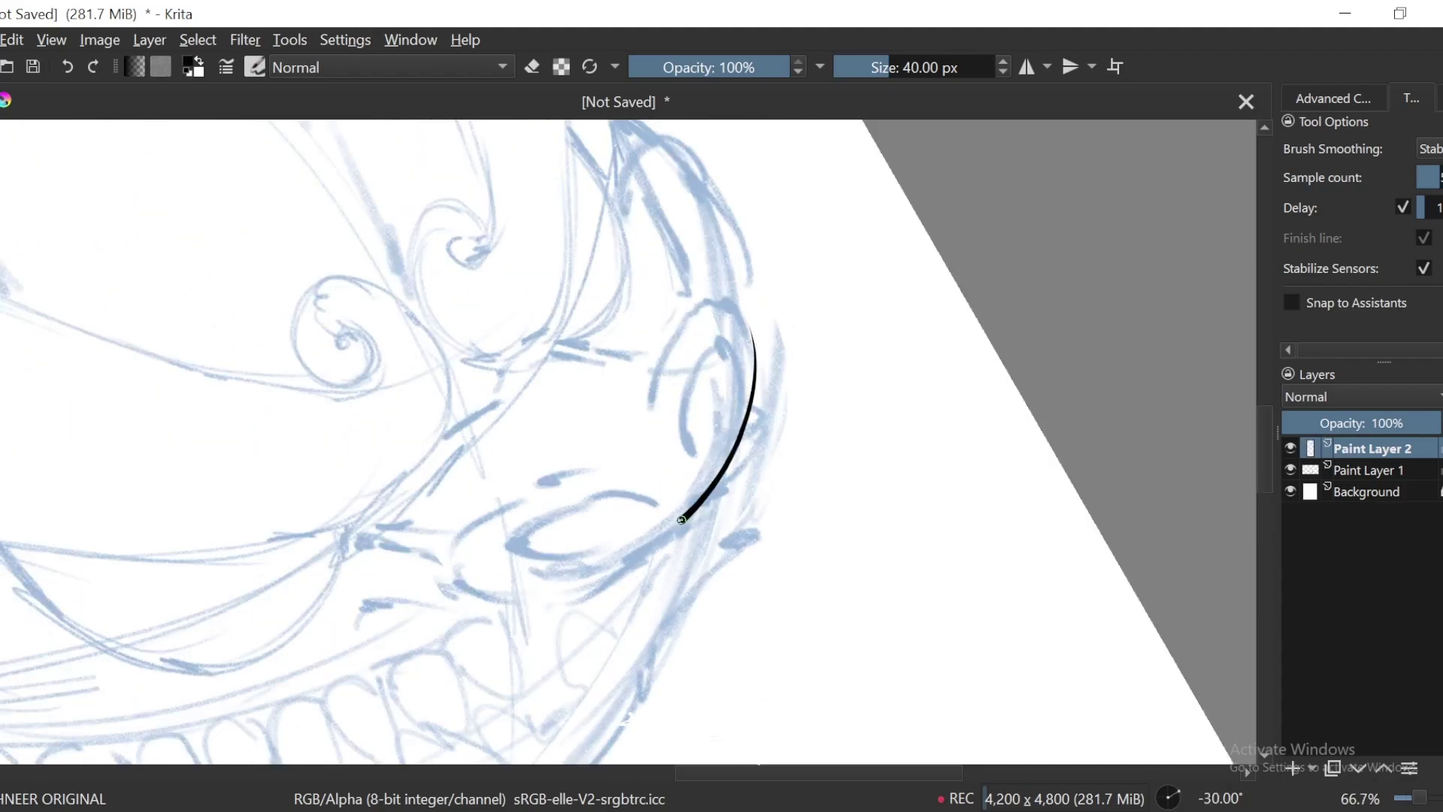
key("4")
key("plus")
key("ctrl+z")
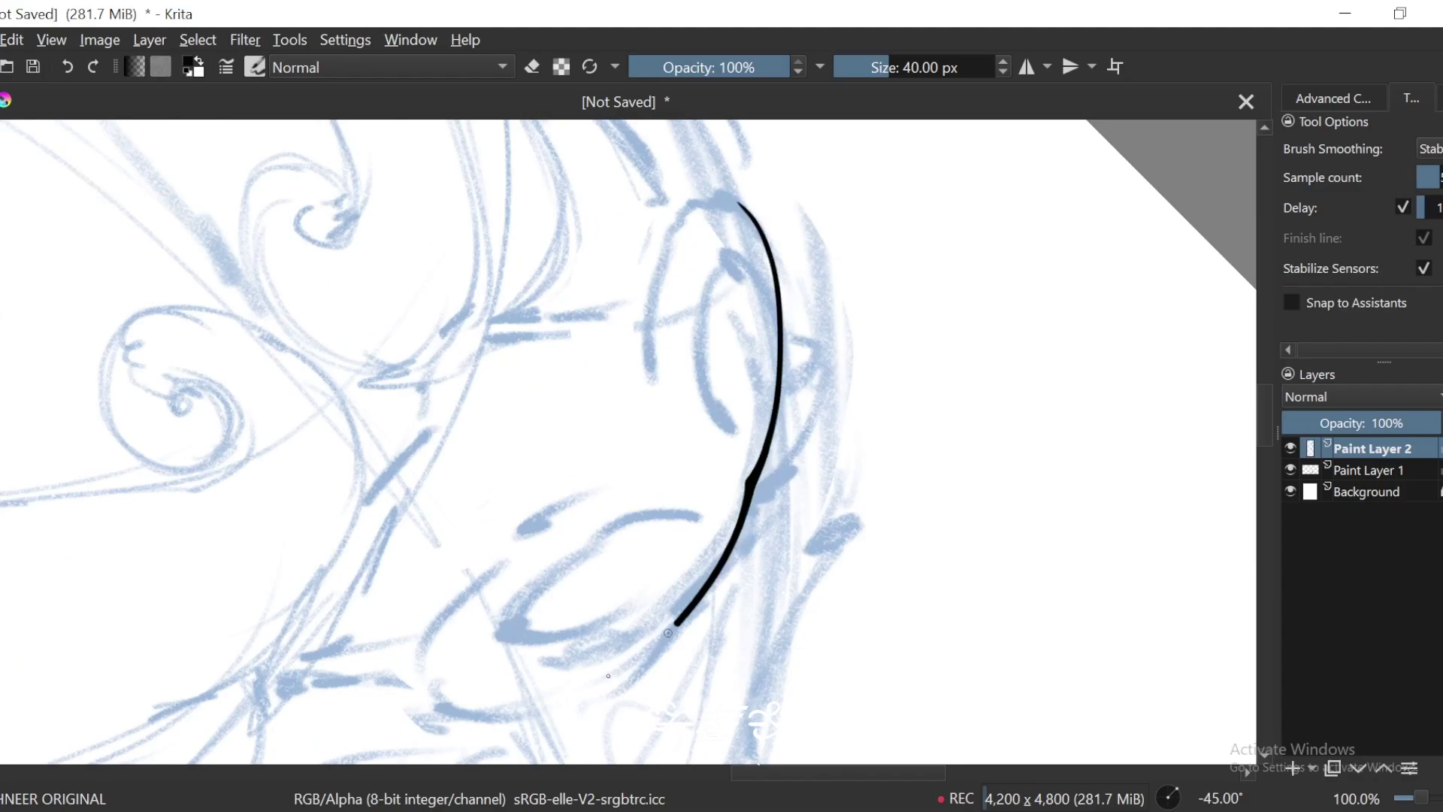
left_click_drag(608, 675, 478, 697)
key("minus")
key("minus")
key("minus")
Step: Ink the far nostril's outer arc over the top and join it to the snout's lower contour
key("6")
key("6")
key("6")
key("plus")
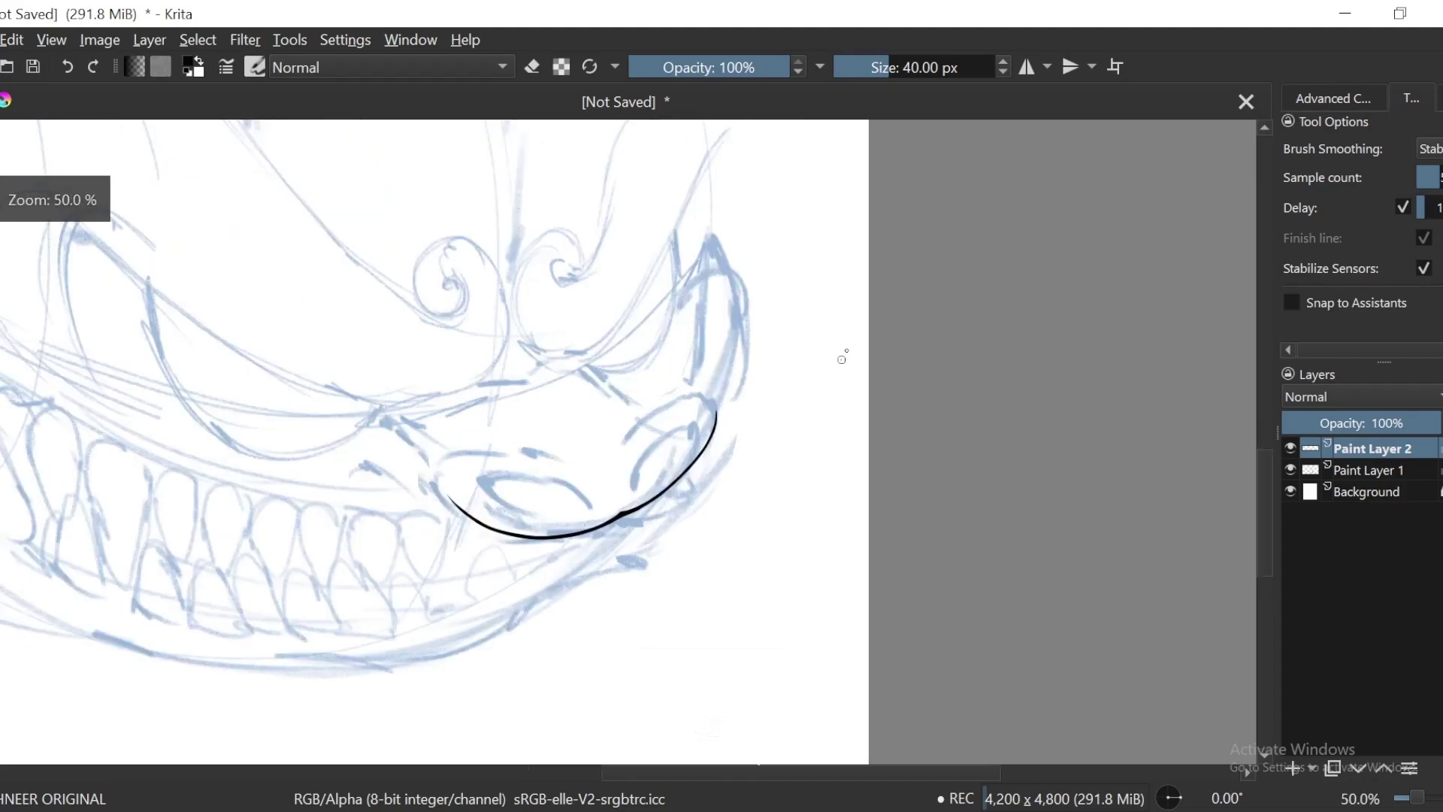
key("plus")
key("plus")
key("plus")
key("4")
left_click_drag(627, 481, 794, 242)
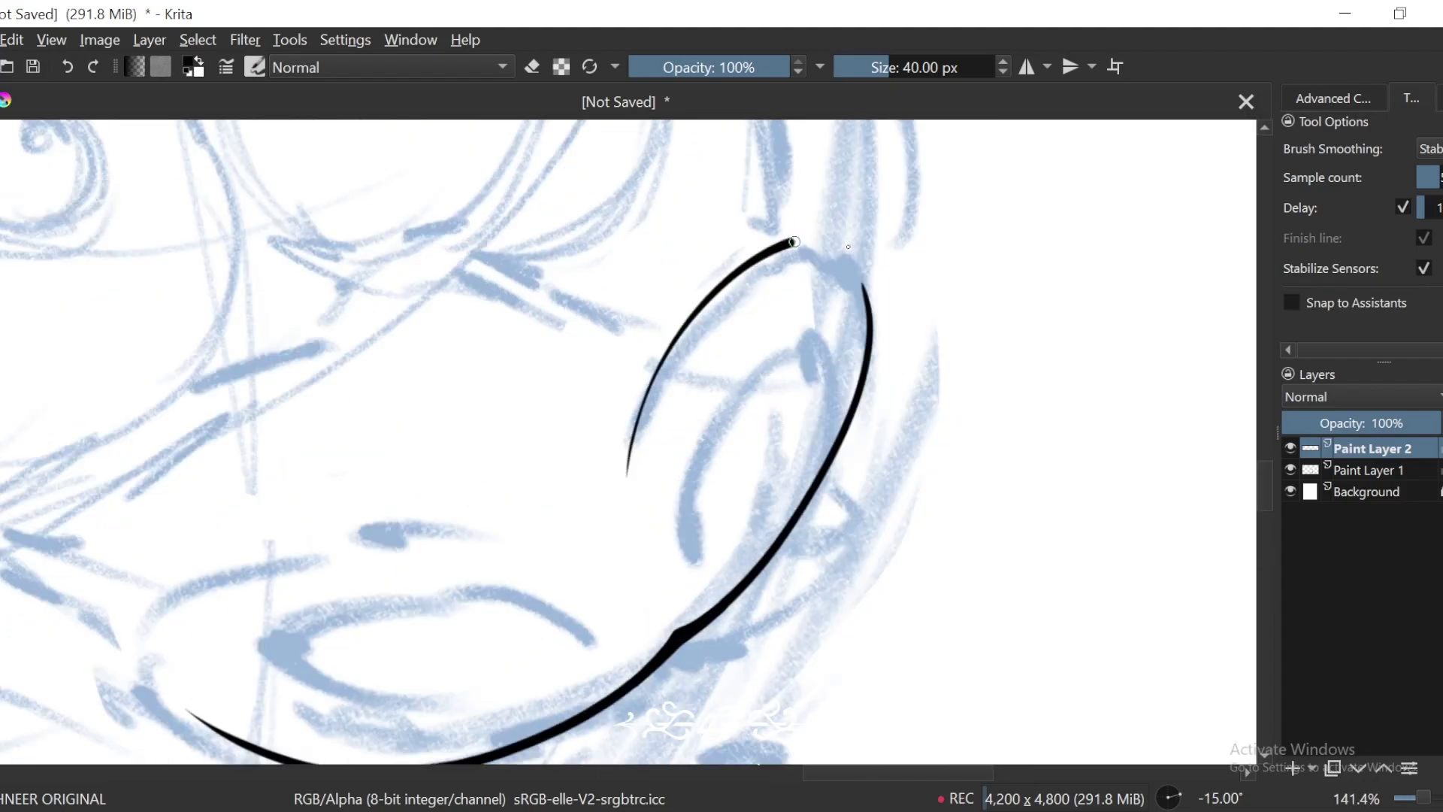
key("plus")
key("ctrl+z")
left_click_drag(626, 496, 928, 474)
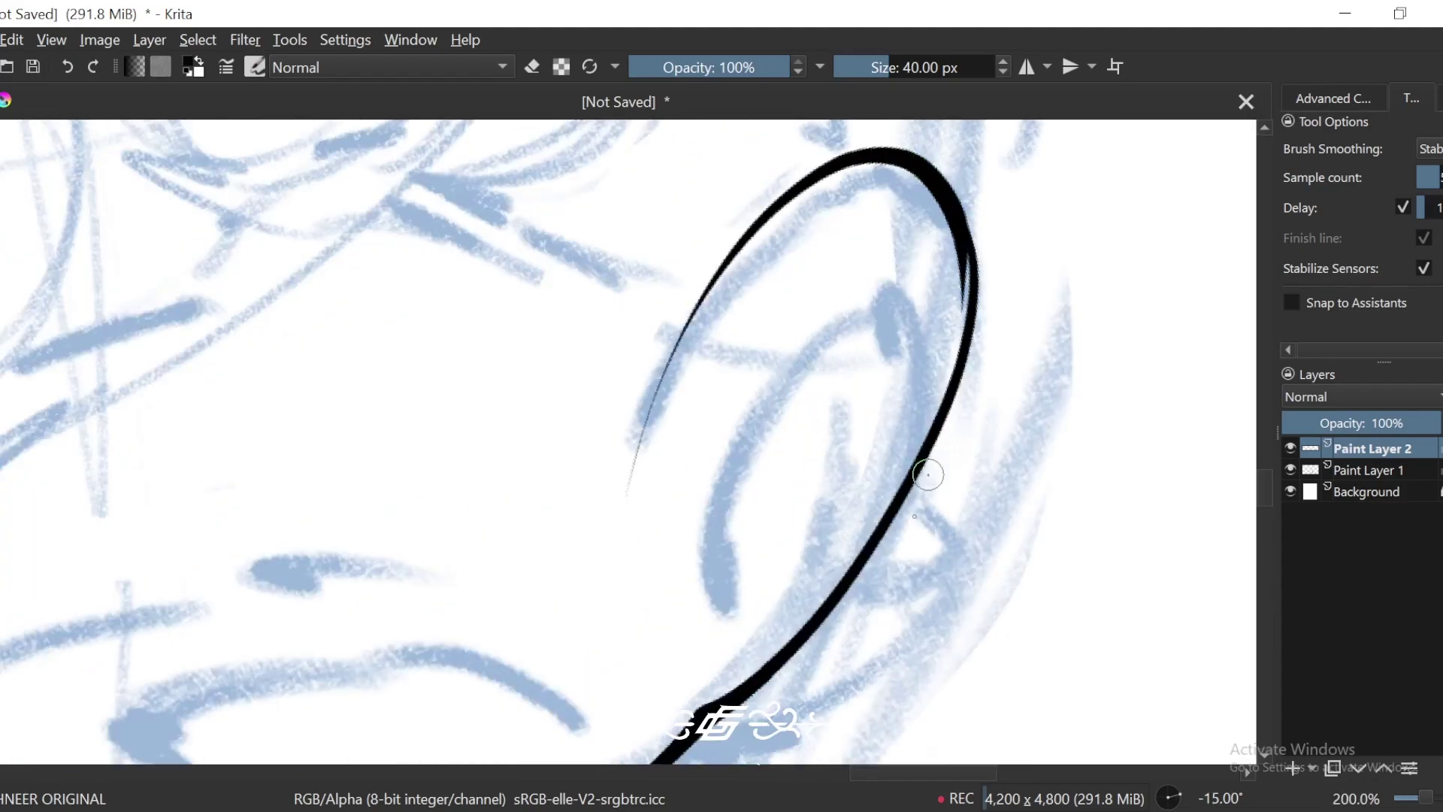
Step: Clean up and thicken the line where the far nostril's outer arc meets the lower contour
key("plus")
key("e")
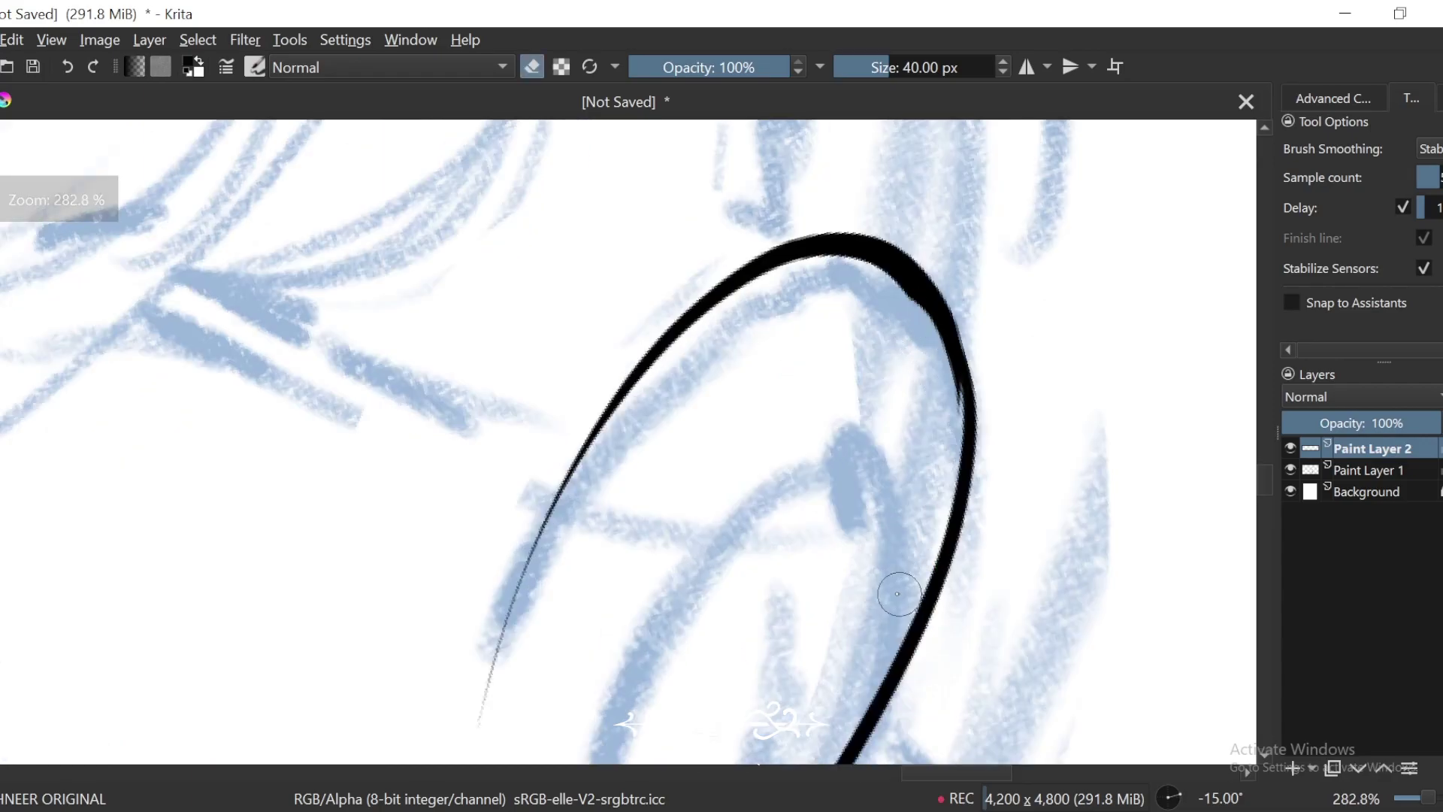
key("6")
key("6")
key("6")
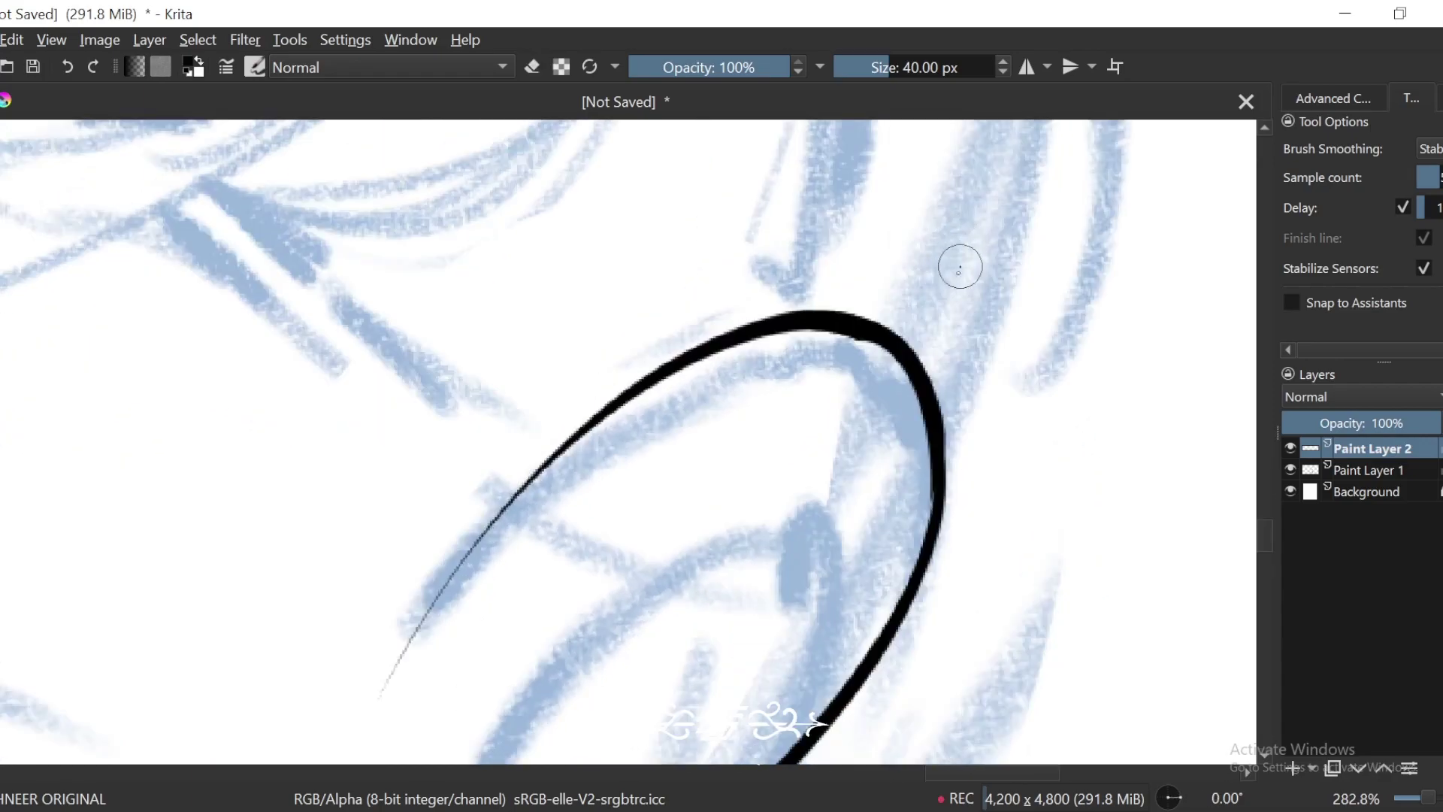
mouse_move(864, 451)
left_mouse_down()
mouse_move(880, 467)
mouse_move(890, 630)
mouse_move(897, 511)
left_mouse_up()
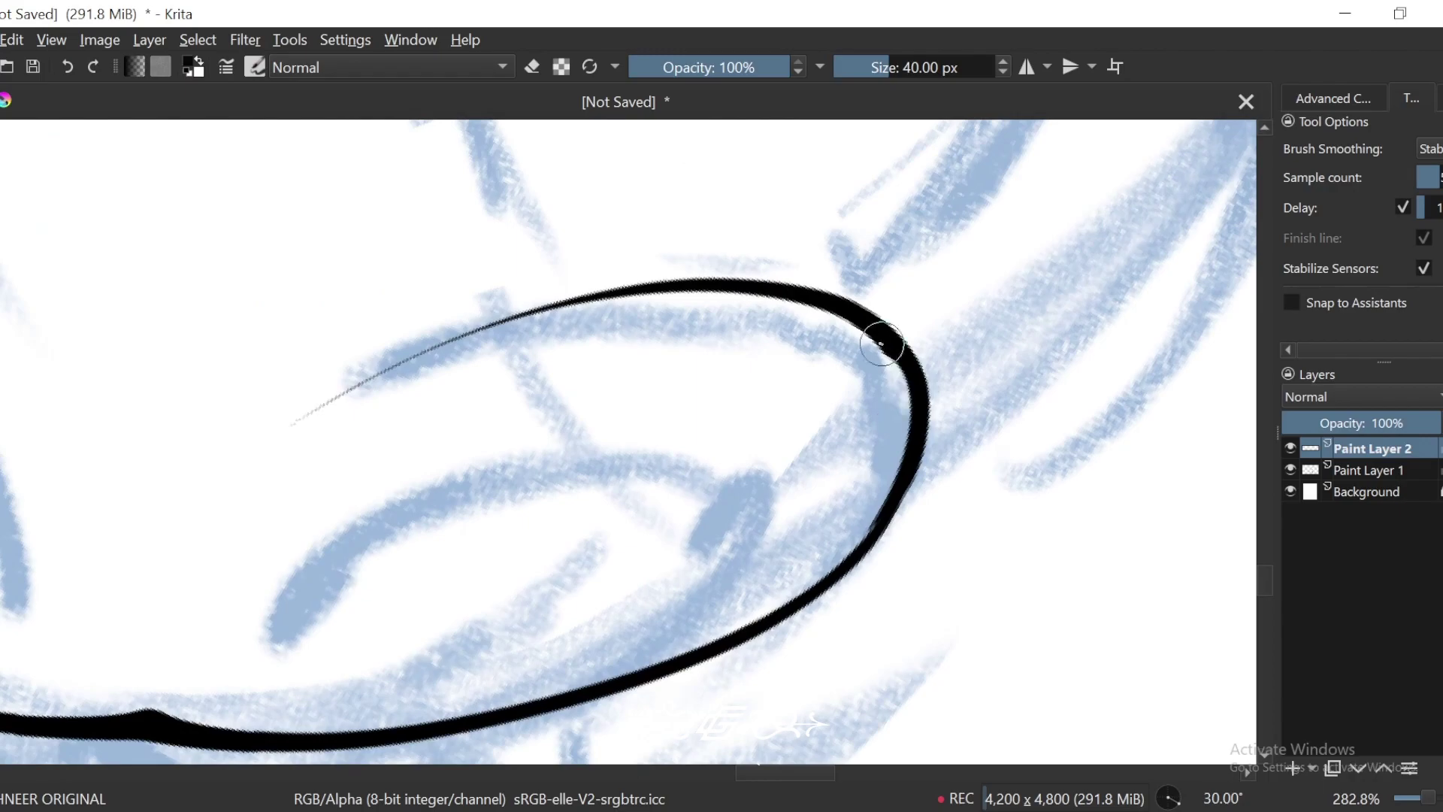
Step: Ink the inner opening of the far nostril as a narrow loop inside its outer arc
key("5")
key("minus")
key("minus")
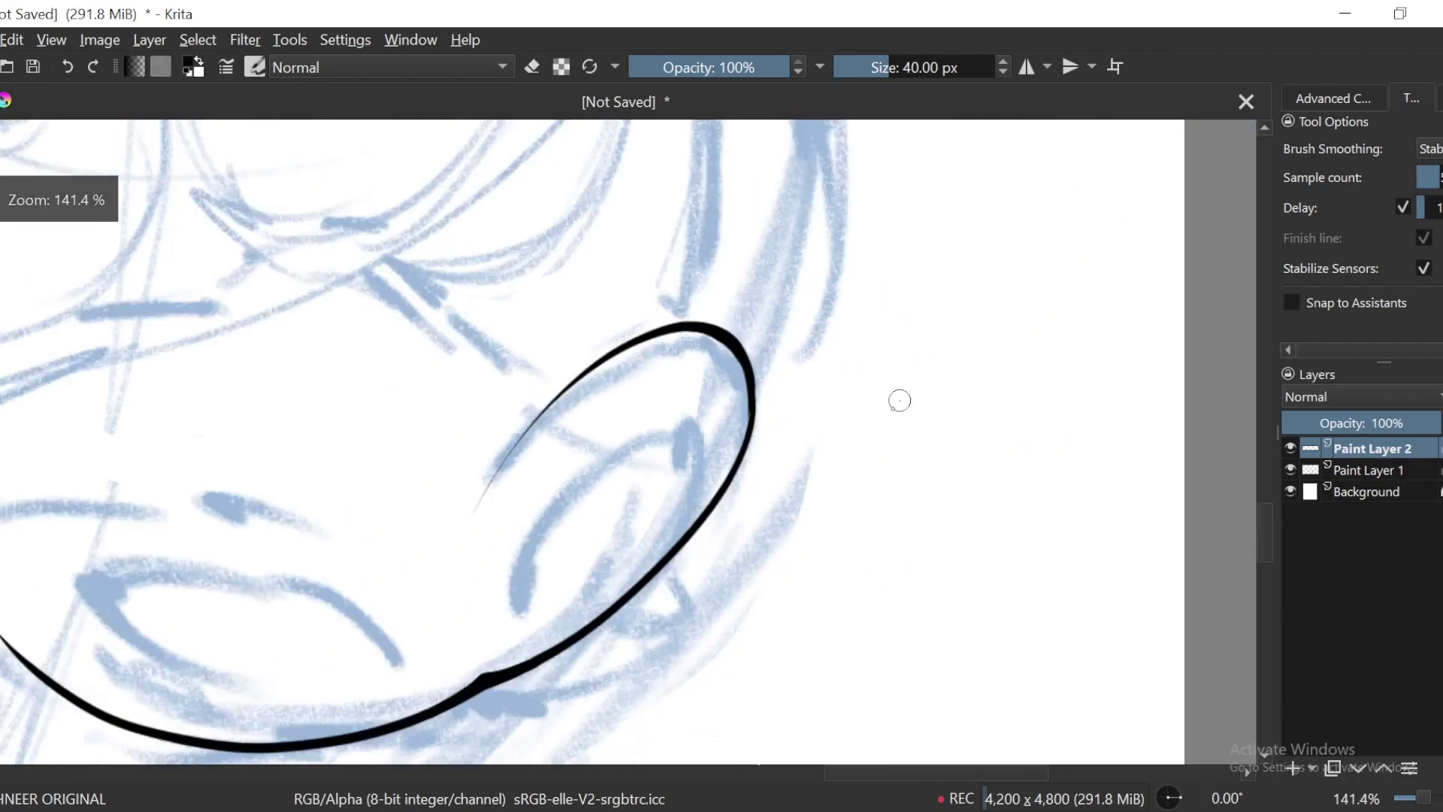
left_click_drag(789, 454, 985, 326)
key("plus")
mouse_move(735, 498)
left_mouse_down()
mouse_move(899, 224)
mouse_move(963, 335)
left_mouse_up()
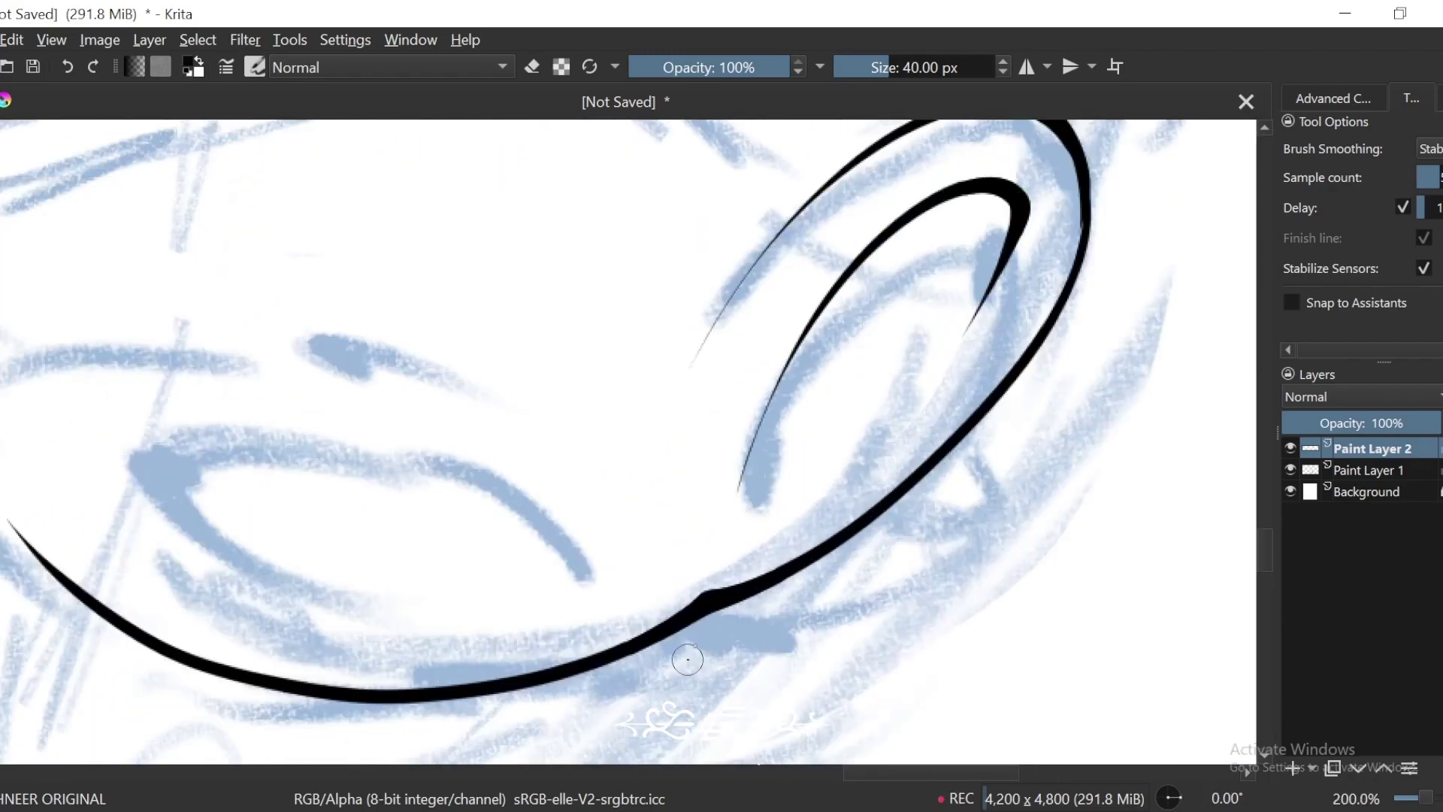
left_click_drag(1007, 260, 944, 338)
key("plus")
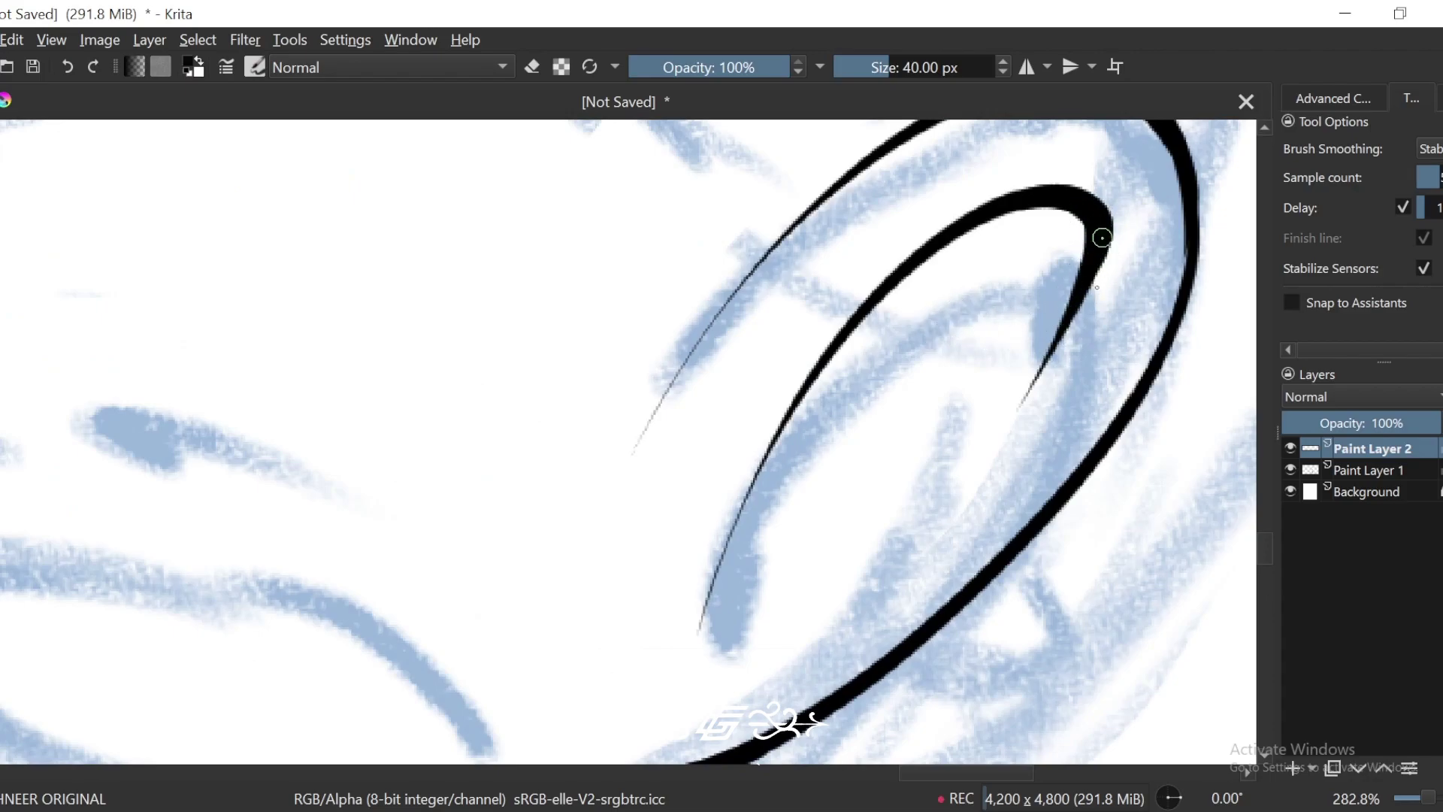
mouse_move(1097, 225)
left_mouse_down()
mouse_move(919, 550)
mouse_move(894, 460)
left_mouse_up()
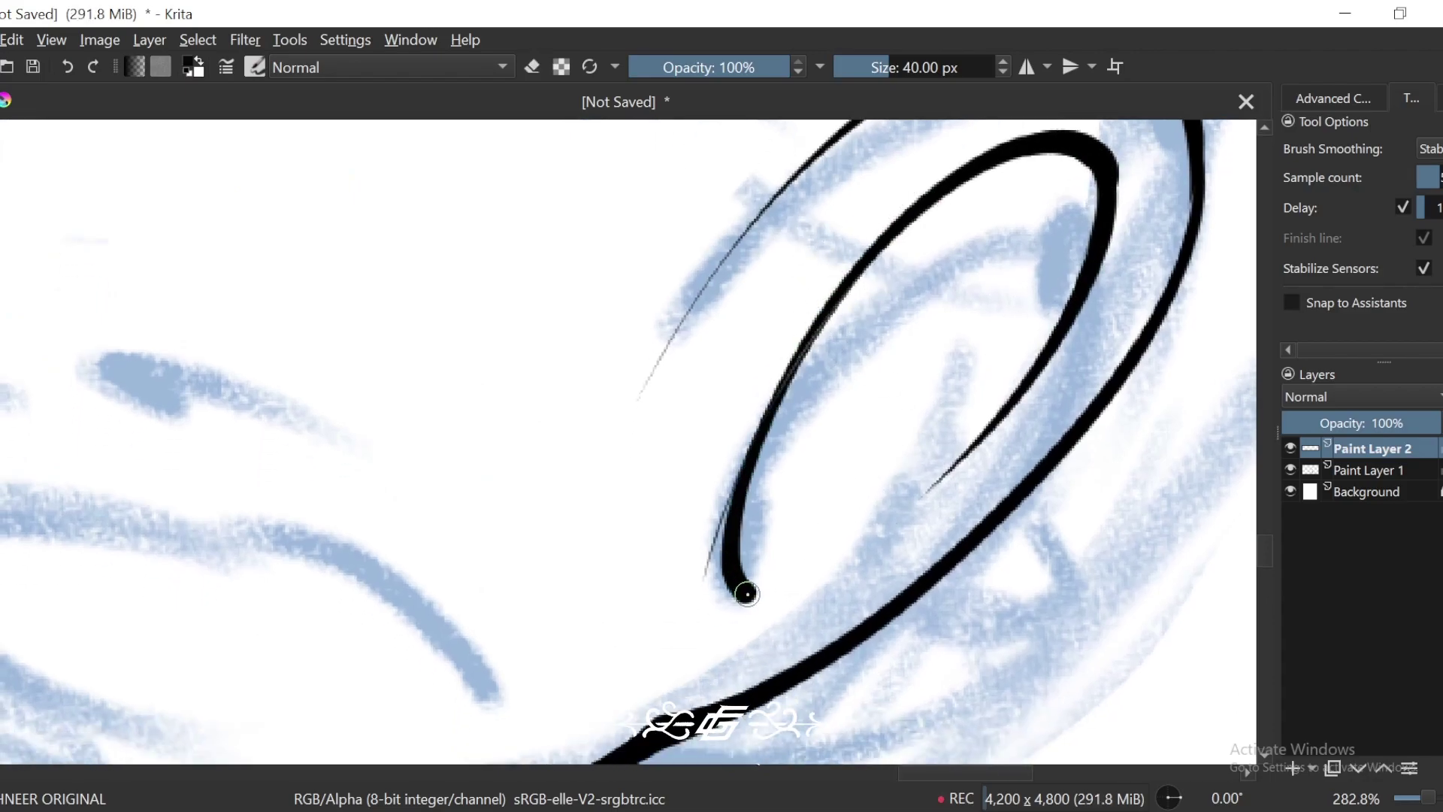
Step: Examine the inked far nostril against the whole head sketch at several canvas angles
key("minus")
key("minus")
key("minus")
key("minus")
key("minus")
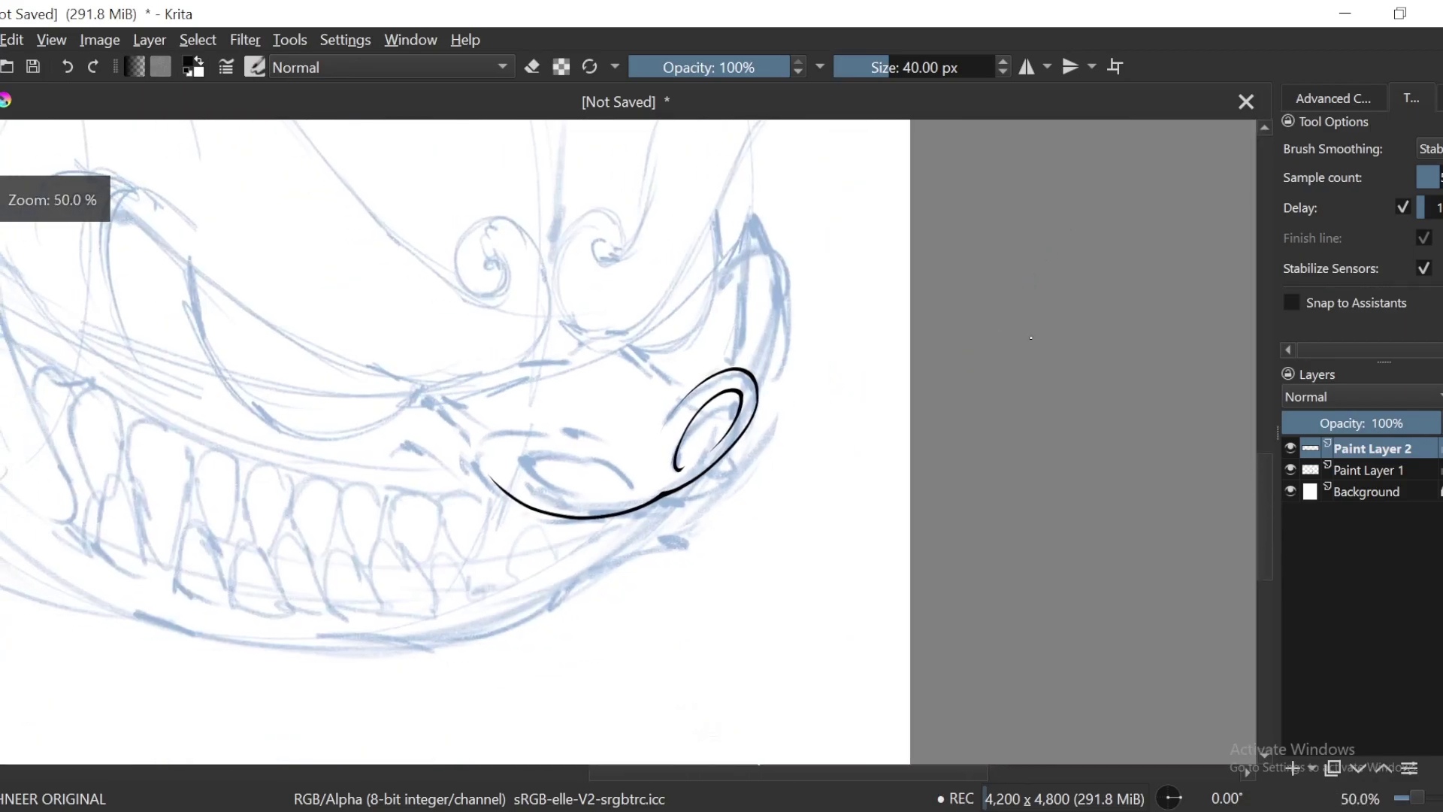
key("4")
key("4")
key("4")
key("6")
key("6")
key("minus")
key("minus")
key("minus")
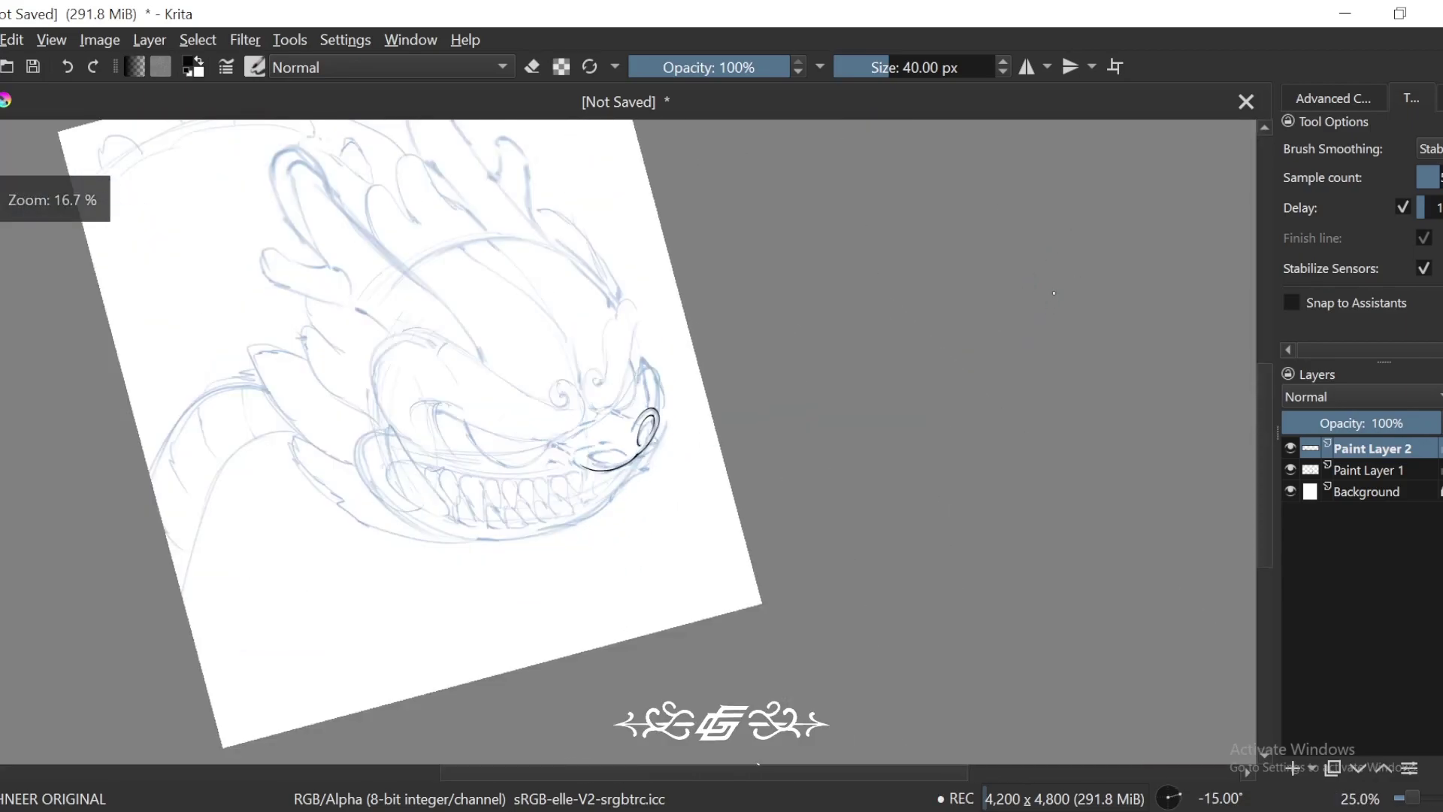
Step: Rotate the canvas to -60° and ink the near nostril's outer contour, joining it to the snout's lower line
key("plus")
key("plus")
key("plus")
key("4")
key("4")
key("4")
key("plus")
key("plus")
key("plus")
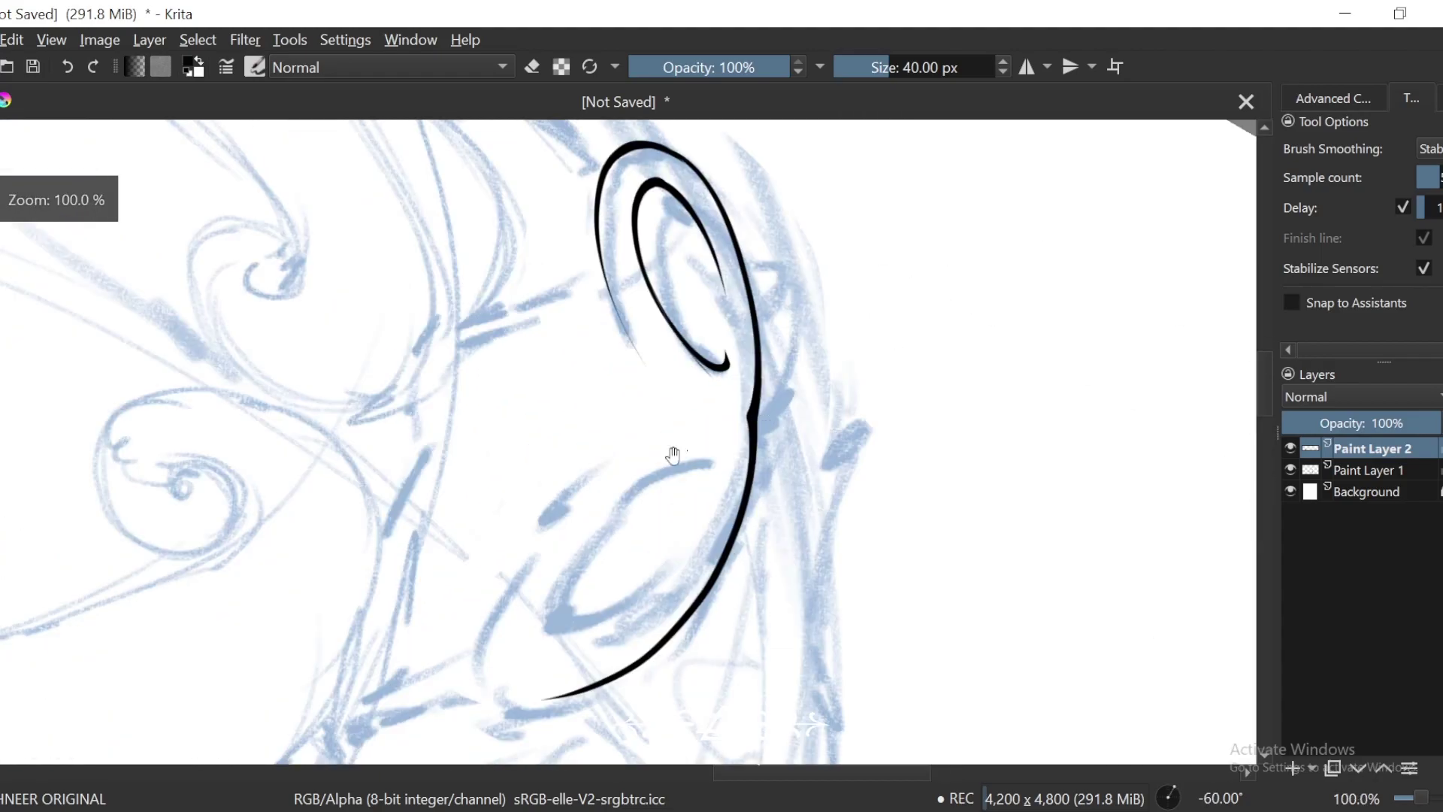
left_click_drag(892, 192, 1022, 355)
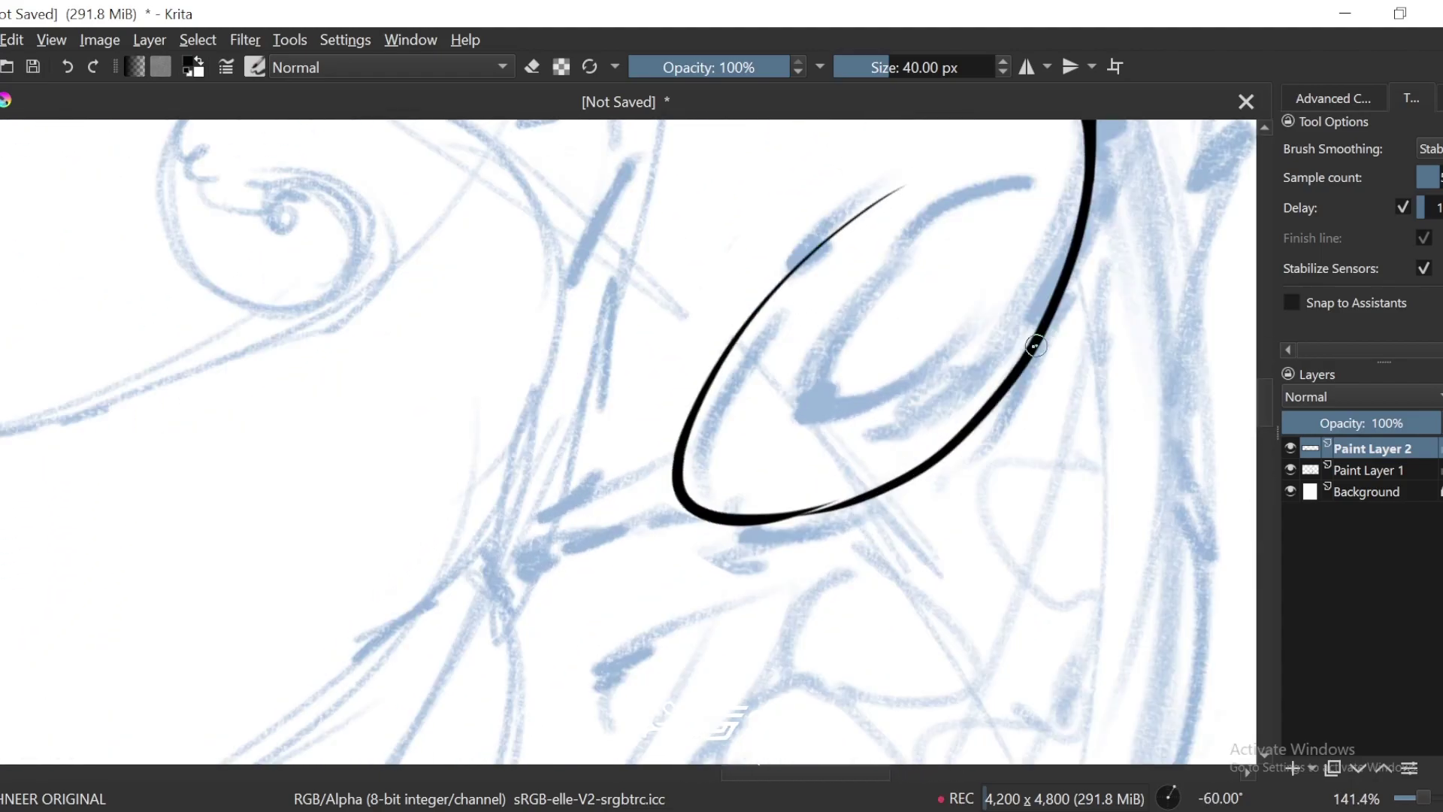
Step: Erase the stray overlap where the near nostril's contour joins the snout's lower line
key("4")
key("plus")
key("4")
key("e")
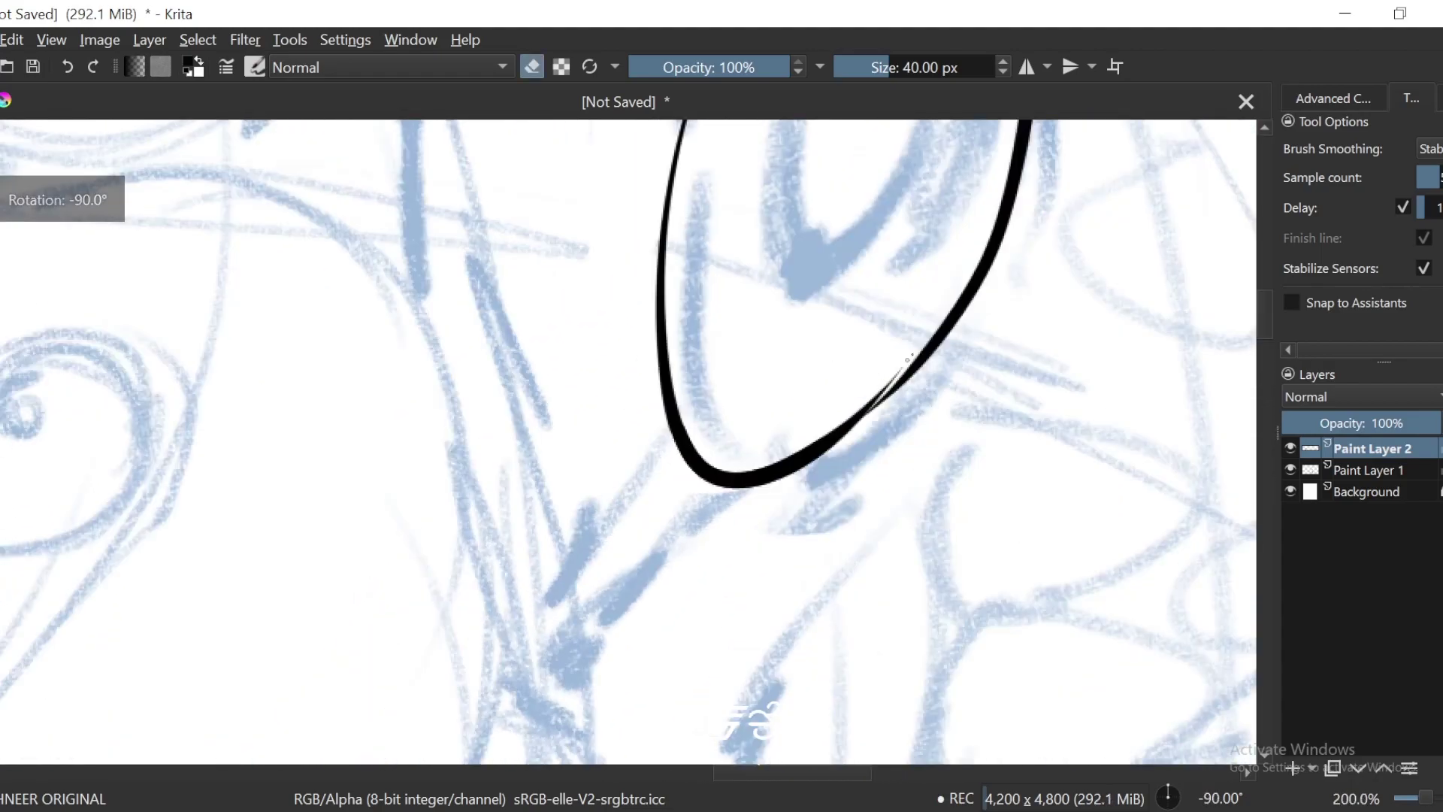
key("e")
key("6")
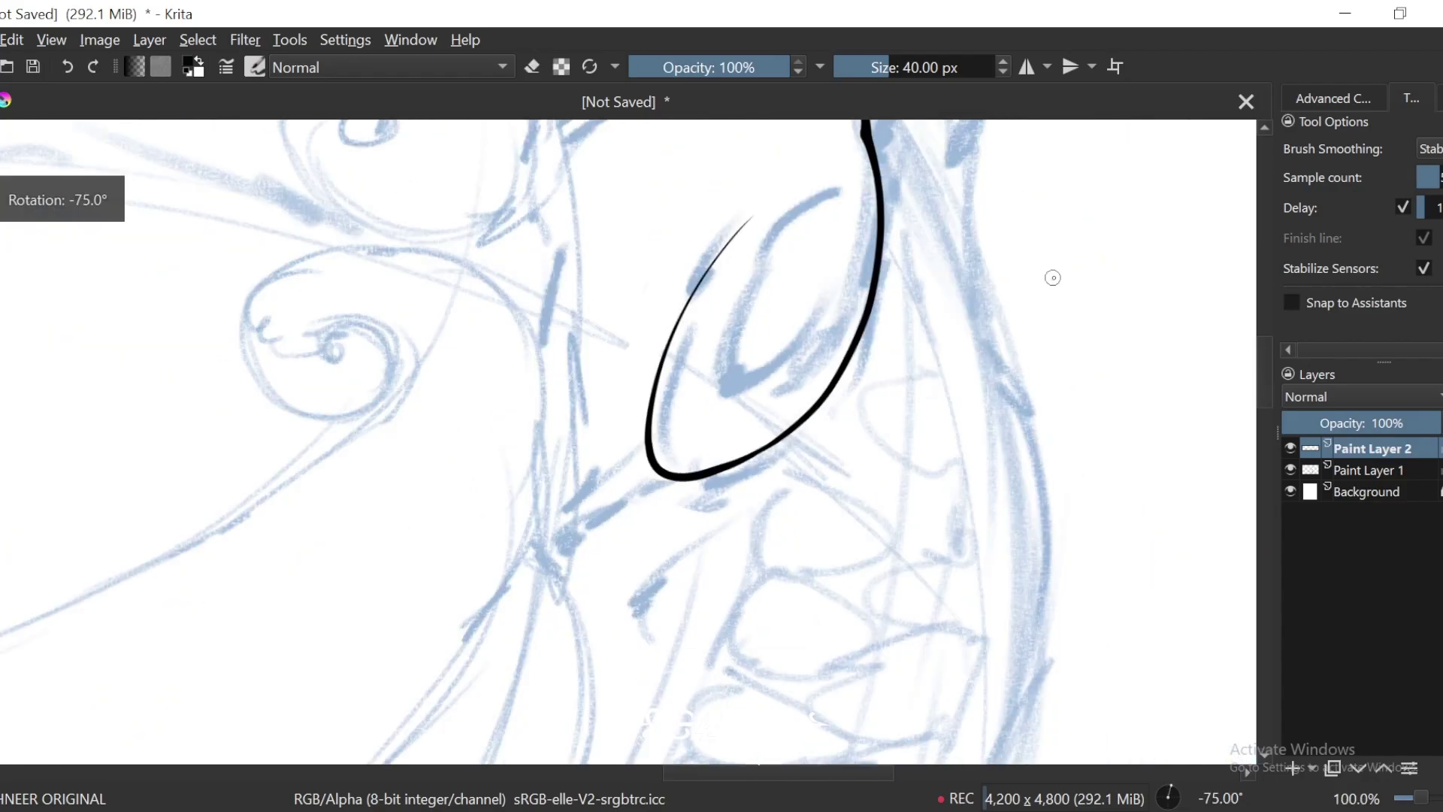
Step: Ink the near nostril's inner opening as a curve hooking around its inner corner, redoing the first stroke
key("6")
key("6")
key("4")
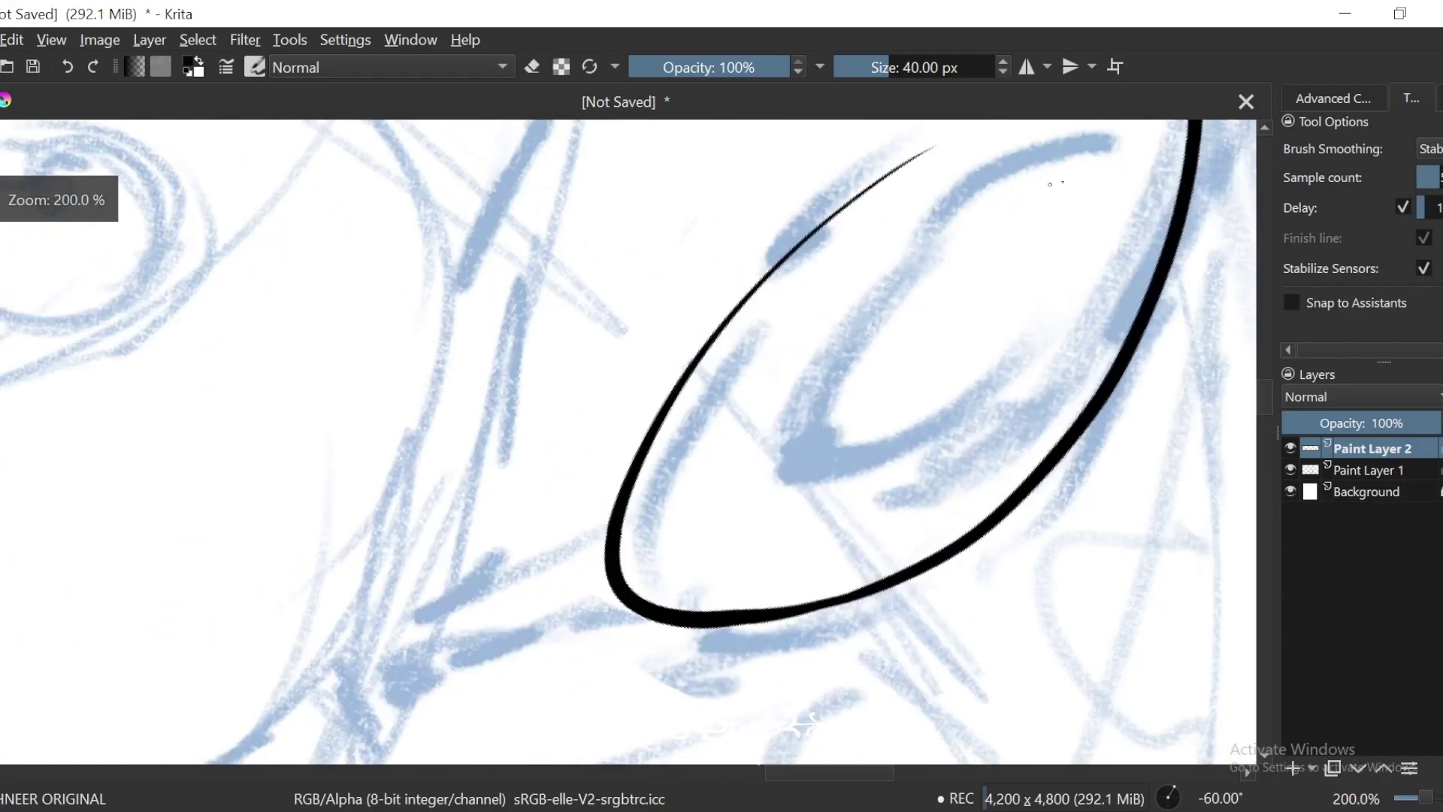
mouse_move(1055, 183)
left_mouse_down()
mouse_move(938, 239)
mouse_move(710, 506)
left_mouse_up()
key("ctrl+z")
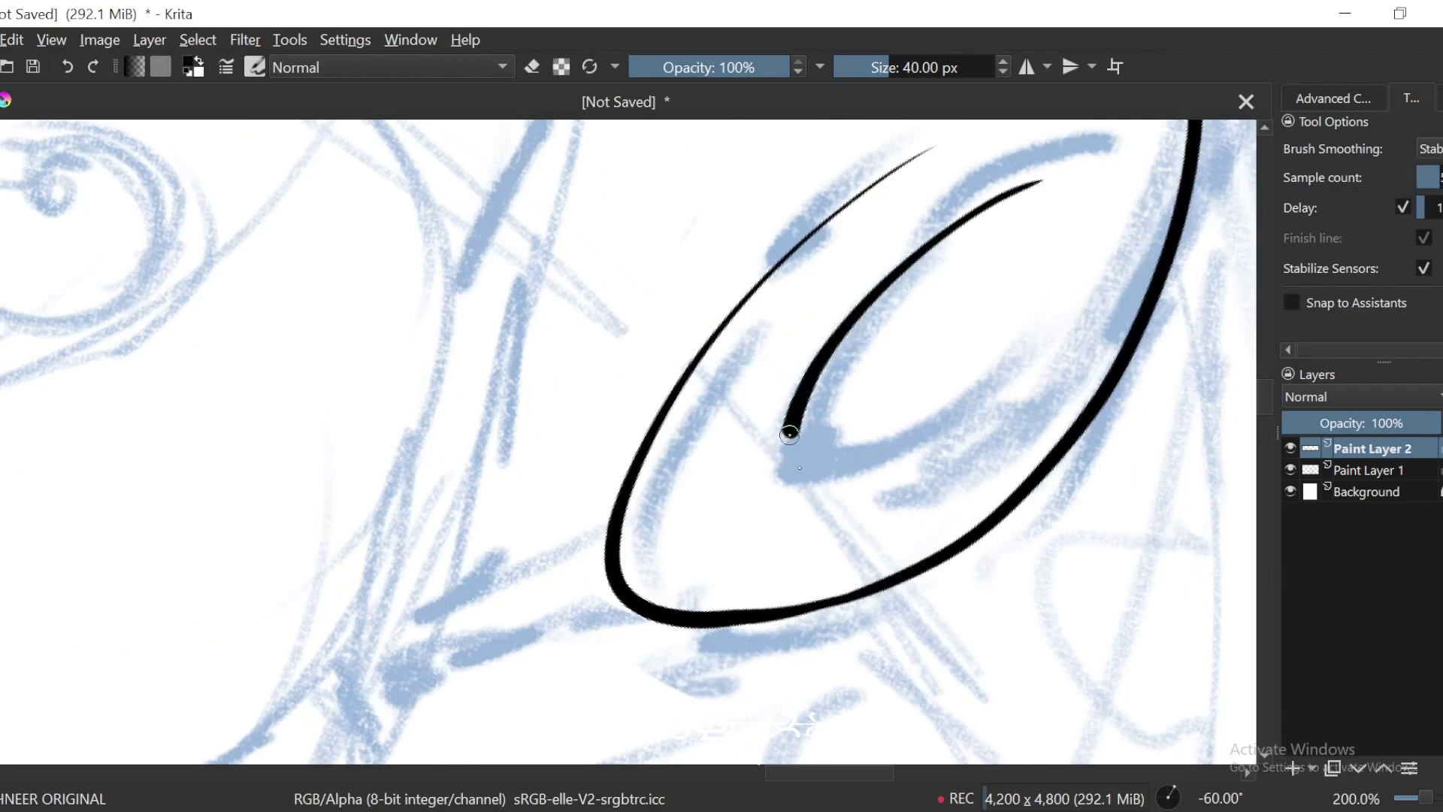
key("minus")
key("minus")
key("minus")
key("minus")
key("5")
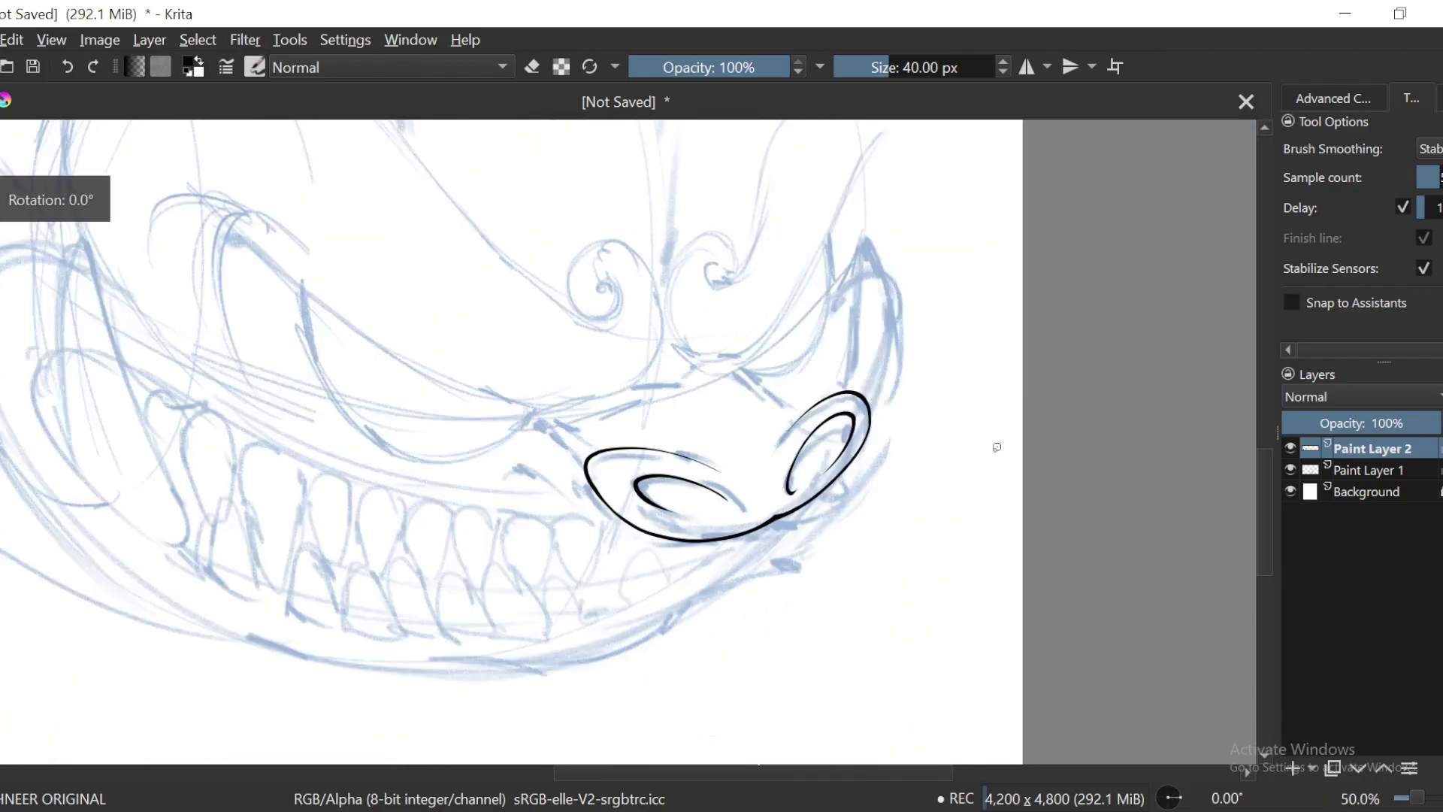
Step: Extend the upper end of the near nostril's inner opening with a tapered downward hook
left_click_drag(996, 447, 947, 410)
key("plus")
key("plus")
key("plus")
left_click_drag(692, 511, 669, 459)
key("4")
key("4")
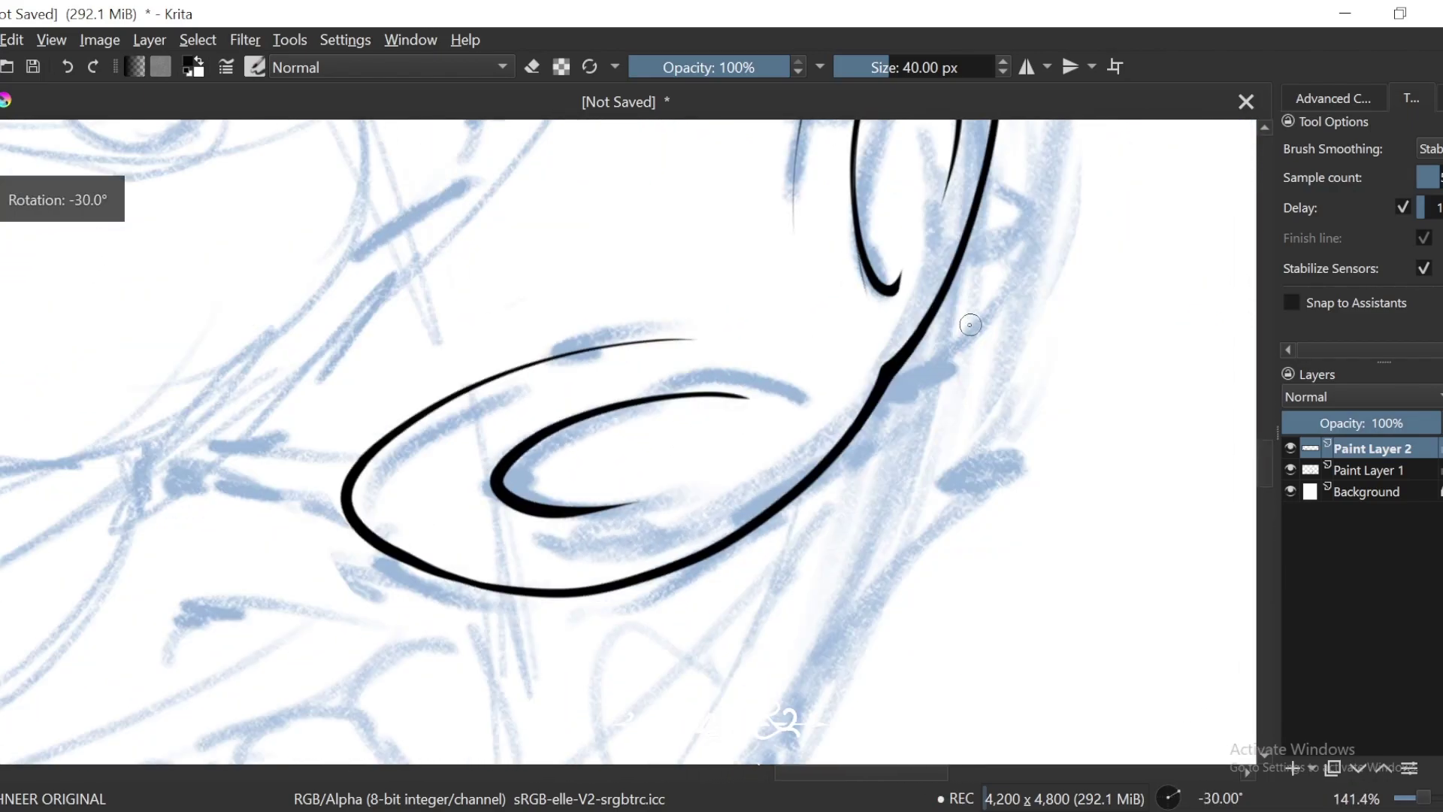
key("4")
key("4")
key("plus")
key("plus")
left_click_drag(720, 279, 810, 243)
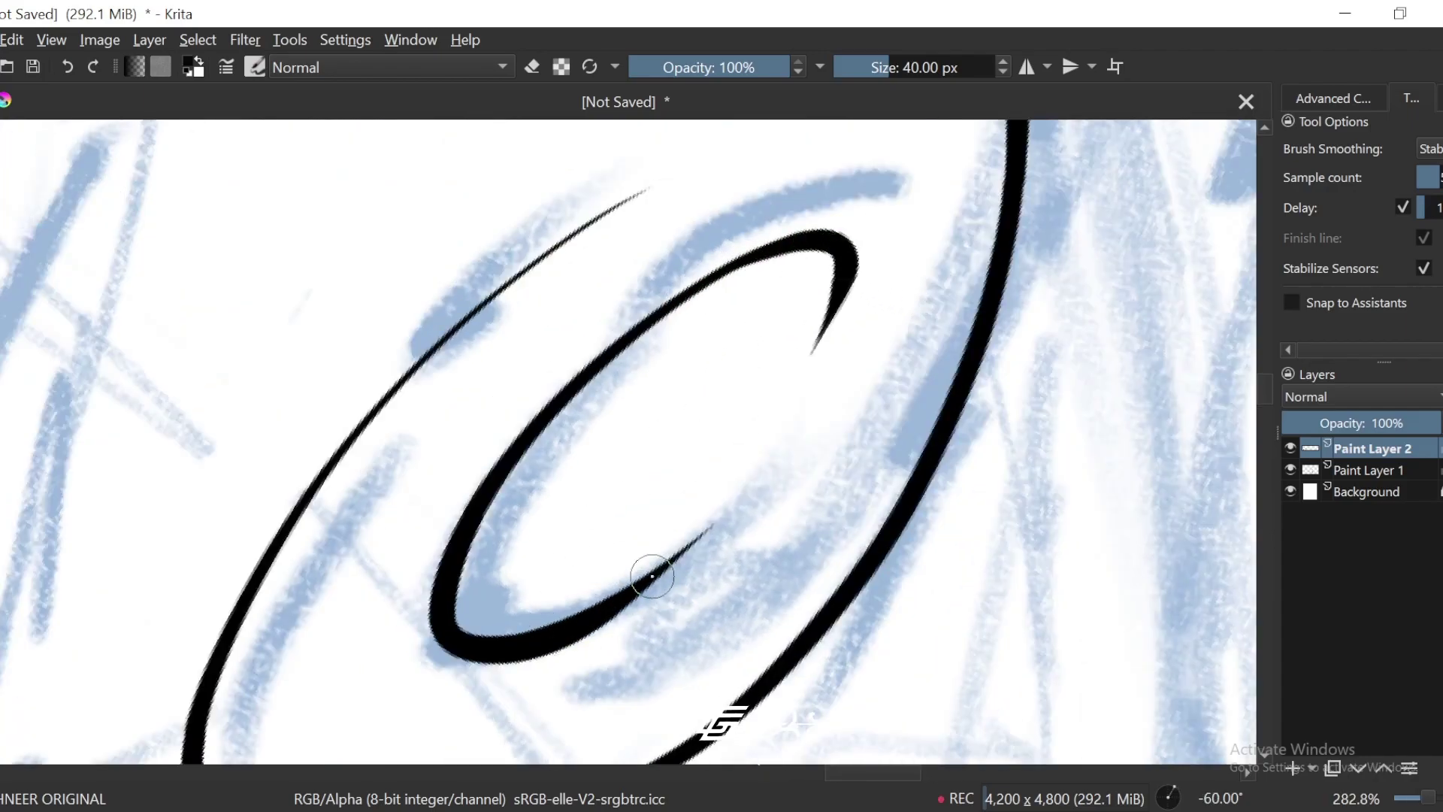
Step: Draw a second curve inside the near nostril's inner corner and fill the gap with solid black
left_click_drag(636, 438, 719, 345)
key("plus")
mouse_move(611, 317)
left_mouse_down()
mouse_move(628, 548)
mouse_move(693, 546)
left_mouse_up()
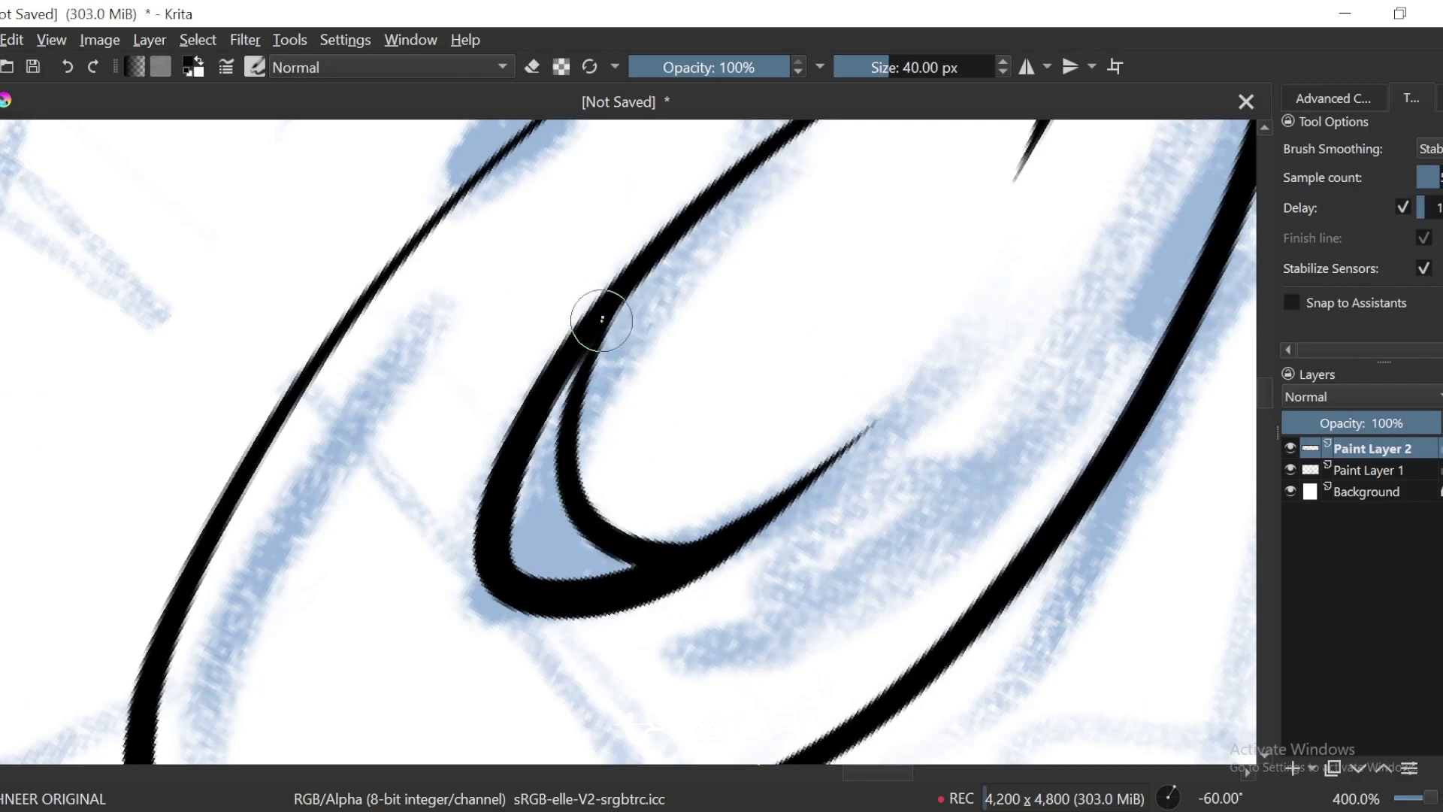
key("minus")
key("minus")
key("minus")
key("minus")
key("minus")
key("minus")
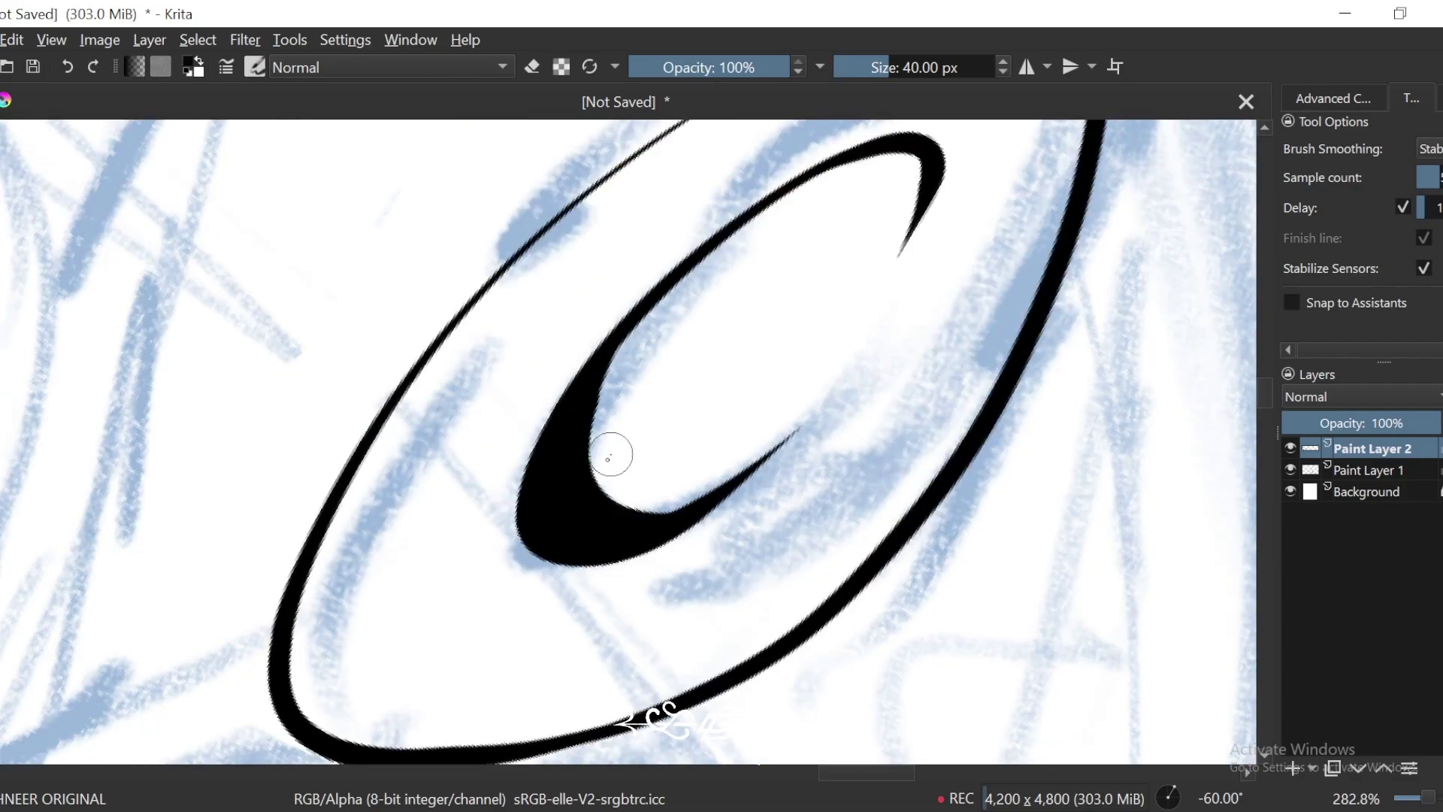
Step: View the whole head unrotated and toggle the sketch layer's visibility to judge the inked nostrils
key("6")
key("6")
key("6")
key("5")
key("minus")
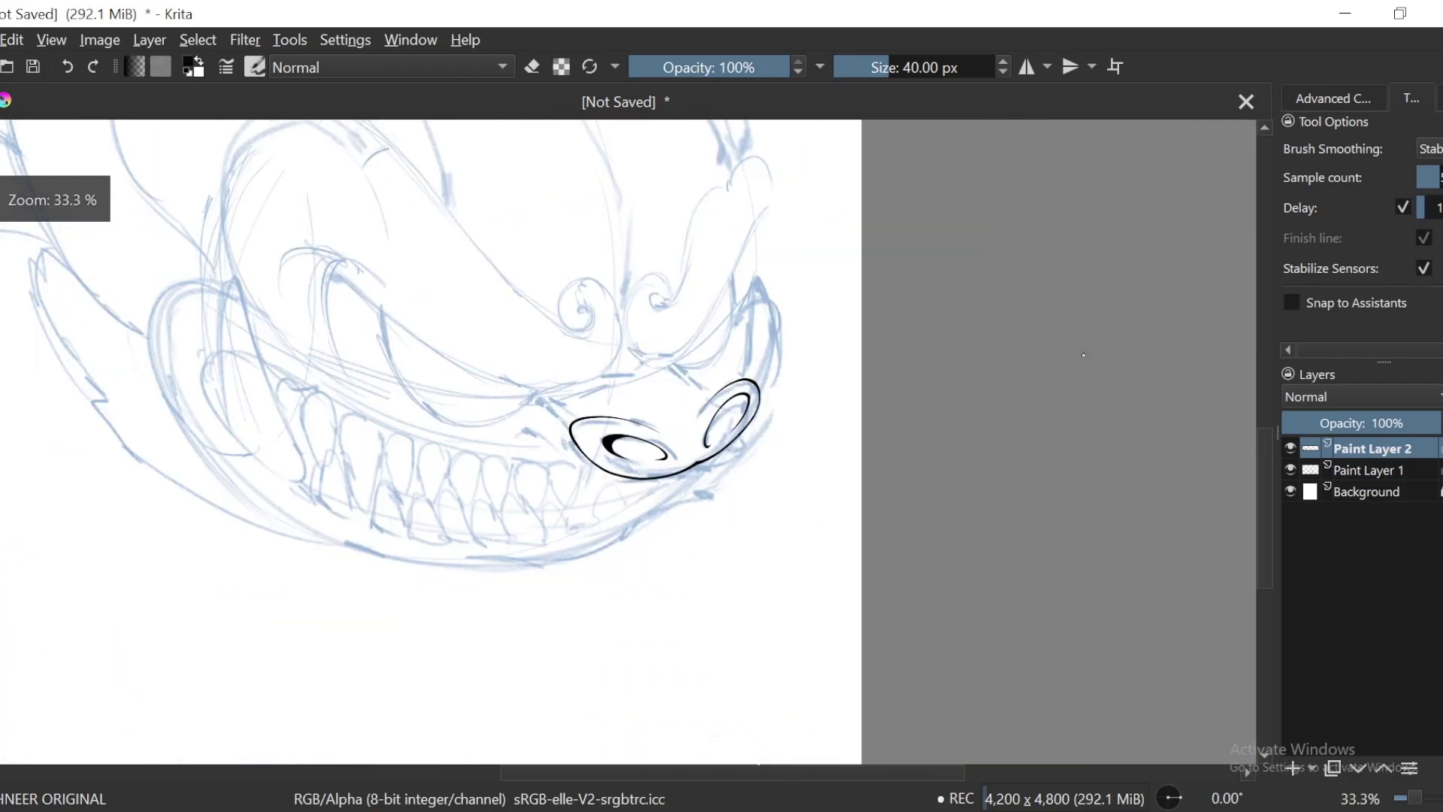
key("minus")
scroll(1123, 516, "right", 1)
key("minus")
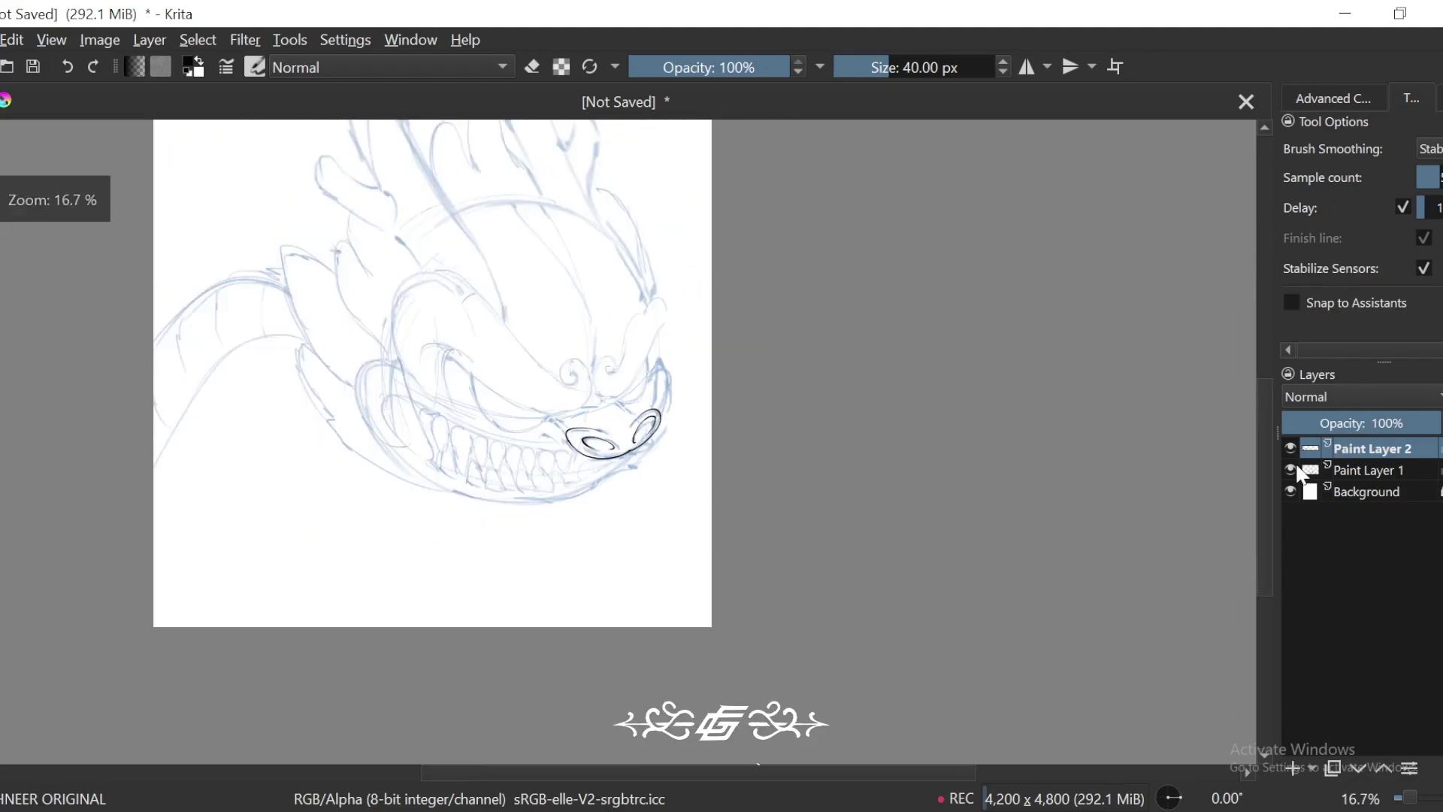
left_click(1290, 469)
left_click_drag(1166, 548, 1189, 543)
key("plus")
key("plus")
key("plus")
Step: Compare the nostril inking with its earlier stages and undo the near nostril's second inner curve and solid black fill
key("ctrl+z")
key("ctrl+z")
key("ctrl+z")
key("ctrl+z")
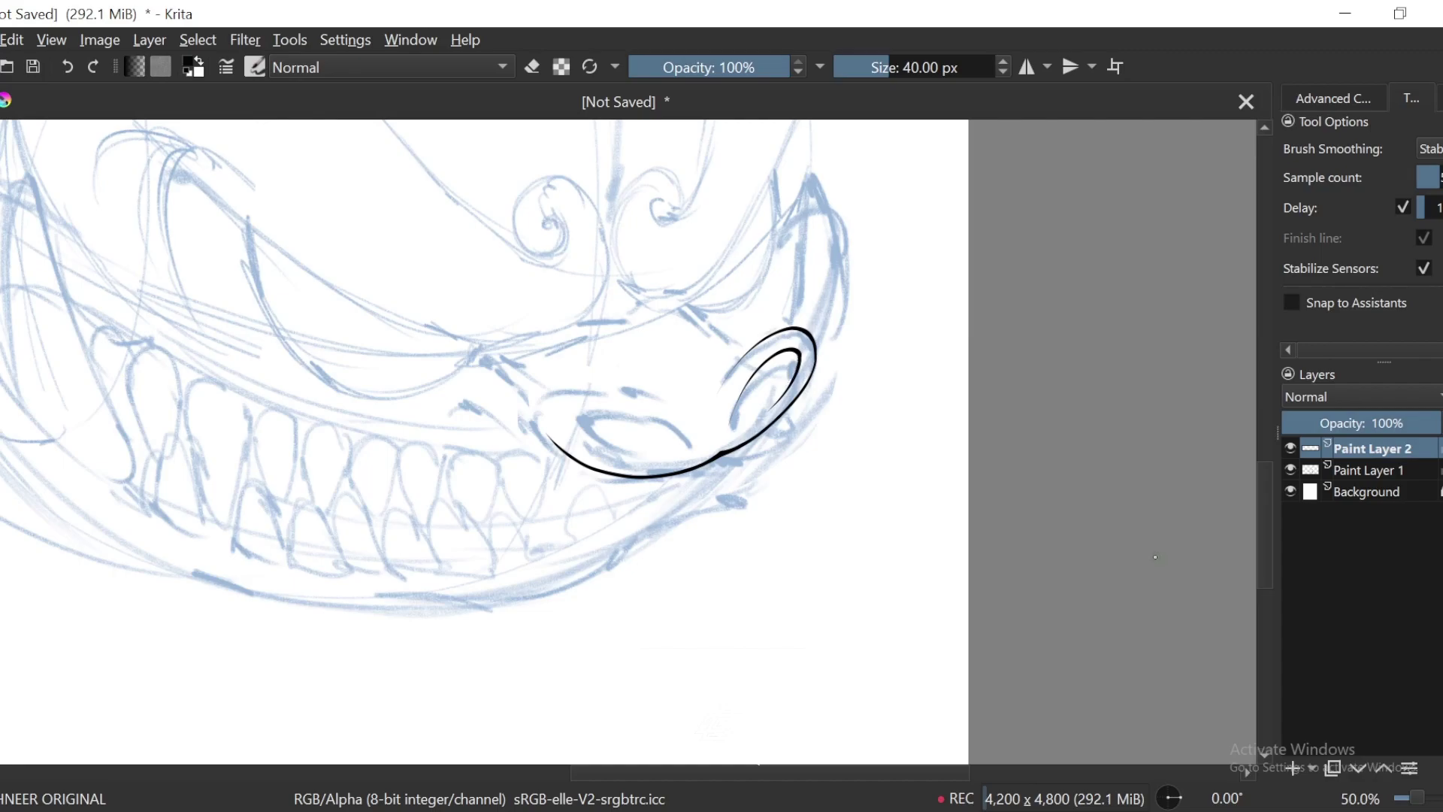
key("ctrl+shift+z")
key("ctrl+shift+z")
key("ctrl+shift+z")
key("ctrl+shift+z")
left_click_drag(1122, 567, 1053, 589)
key("minus")
key("minus")
key("ctrl+z")
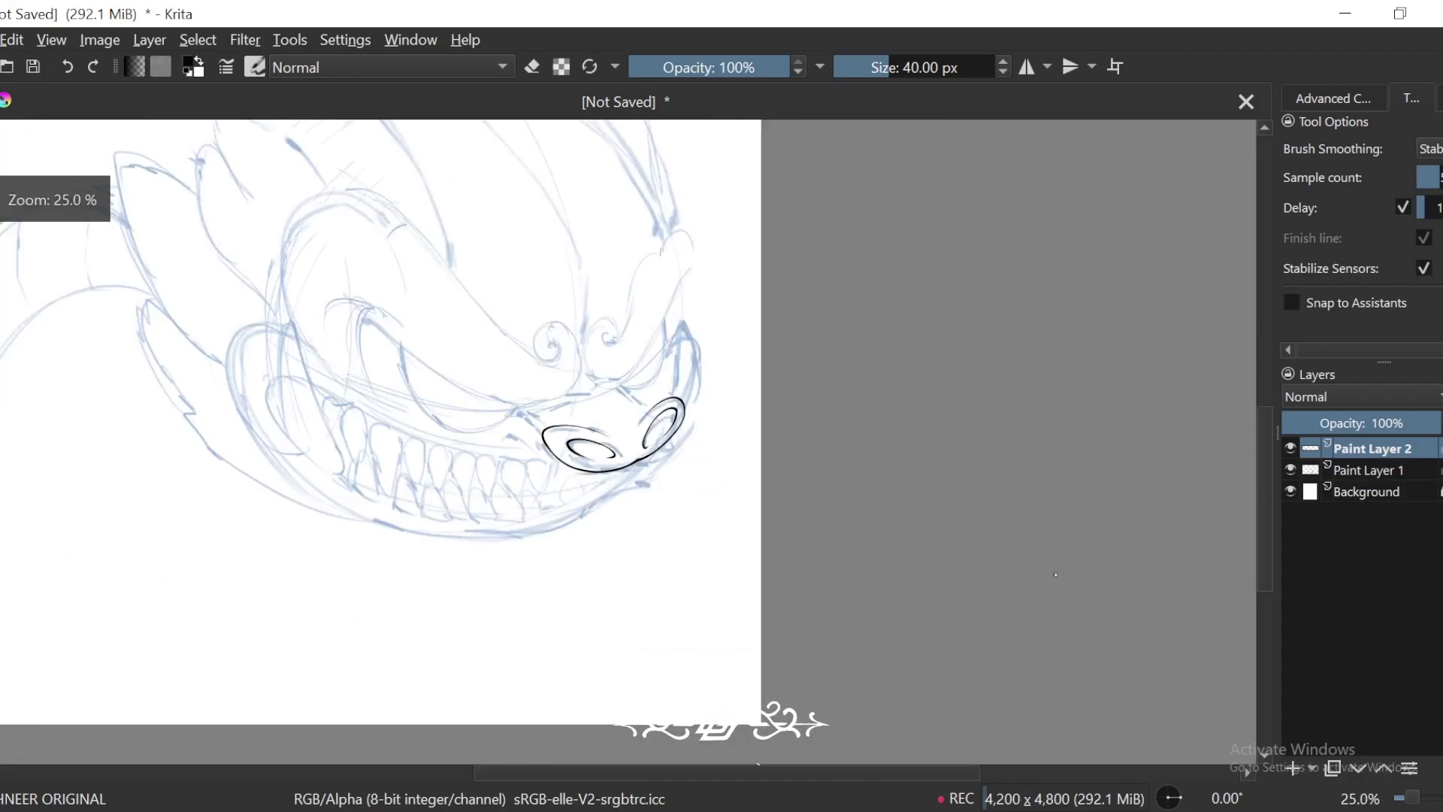
Step: Enclose both inked nostrils on Paint Layer 2 in a freehand selection
key("plus")
key("plus")
key("ctrl+t")
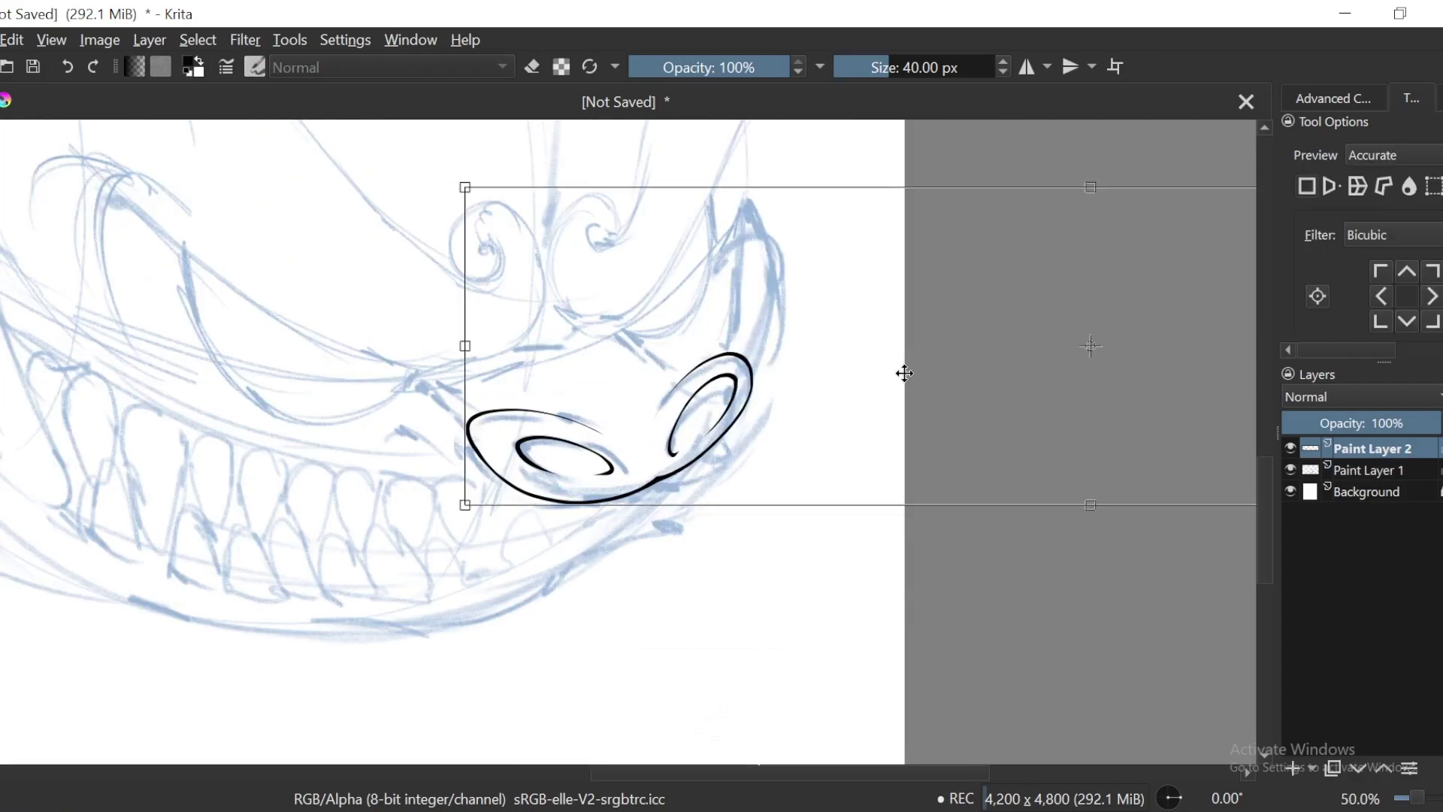
left_click_drag(1168, 411, 1066, 458)
key("plus")
left_click(3, 583)
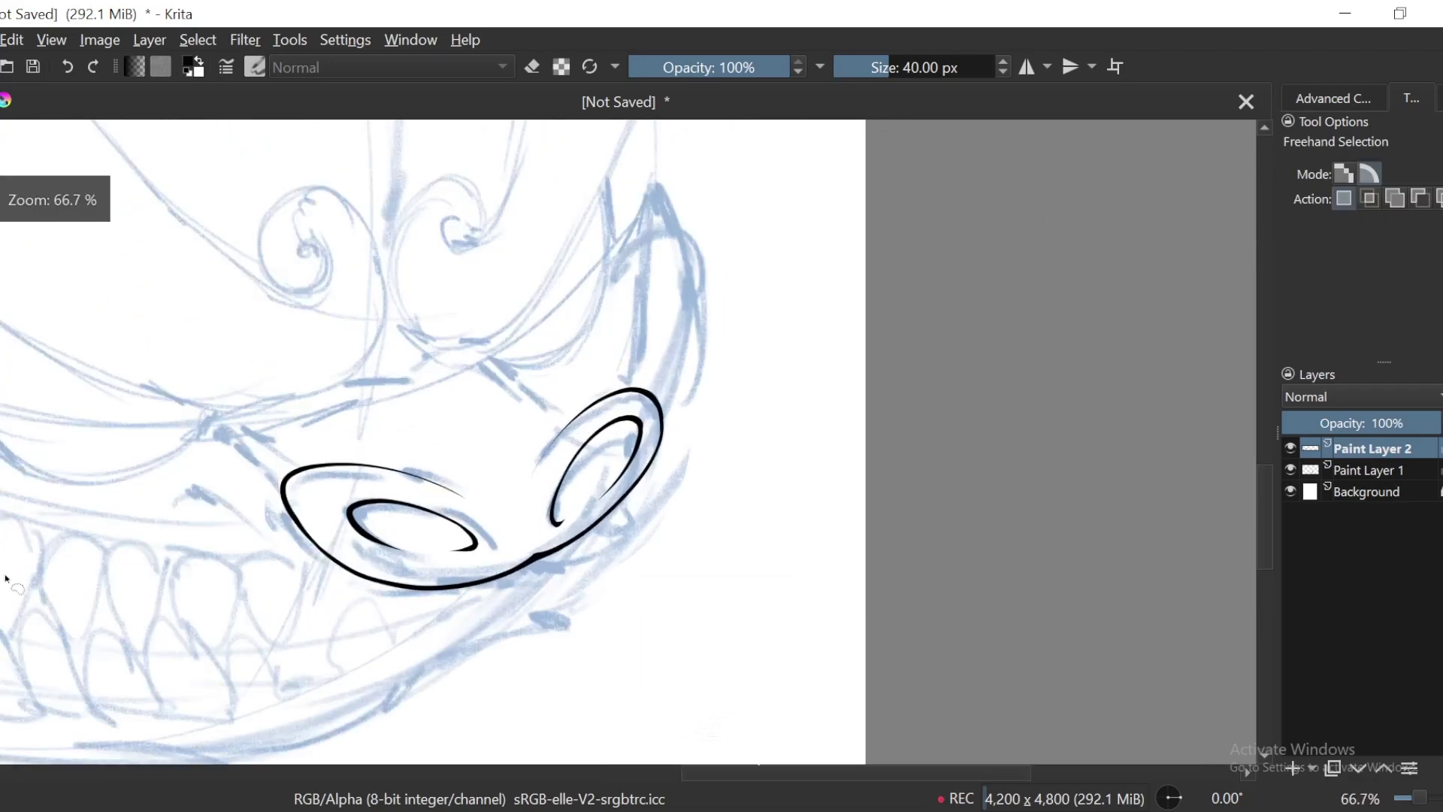
left_click_drag(650, 279, 635, 264)
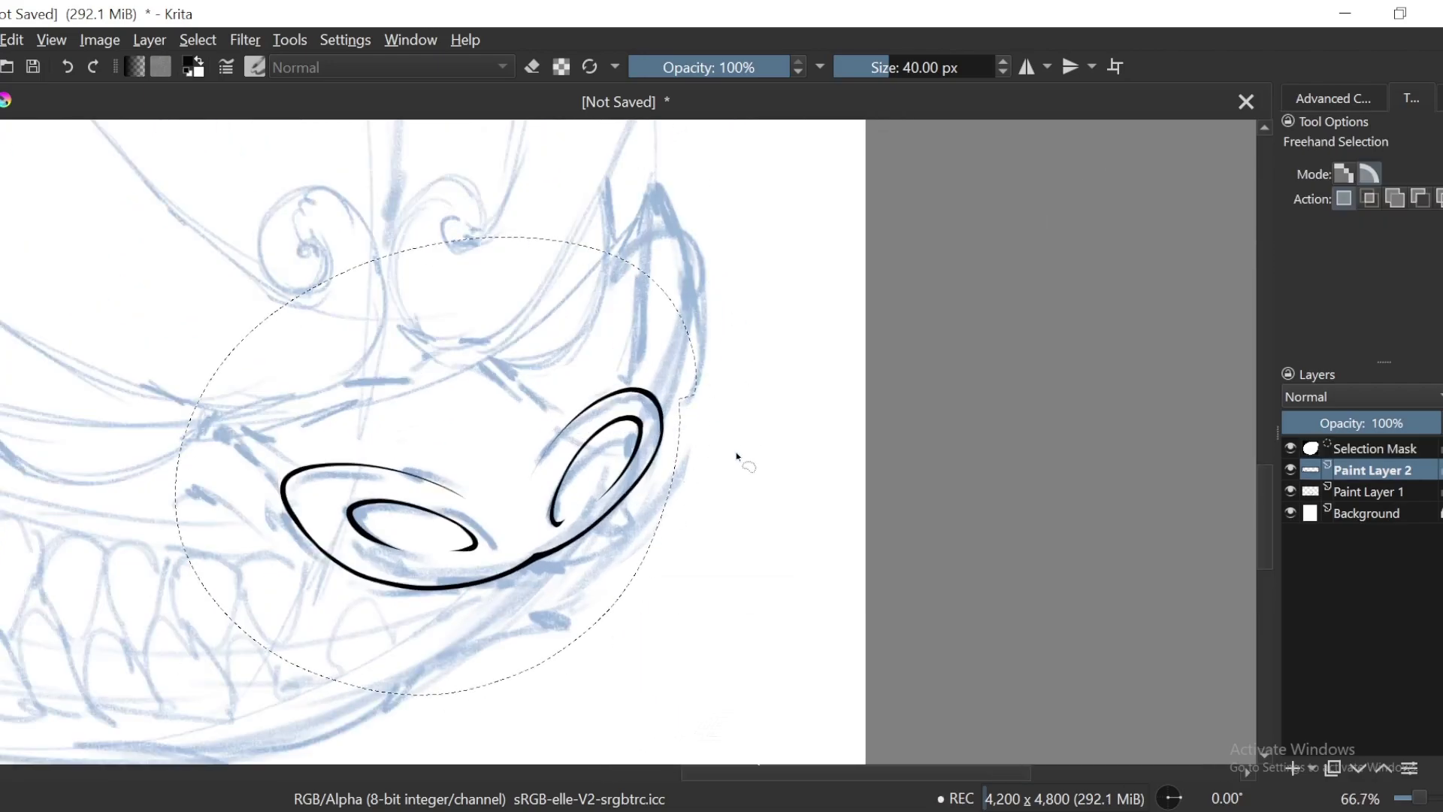
Step: Skew the selected nostril ink vertically so its far side drops slightly, apply the transform and clear the selection
key("ctrl+t")
left_click_drag(696, 439, 694, 460)
left_click_drag(744, 384, 792, 379)
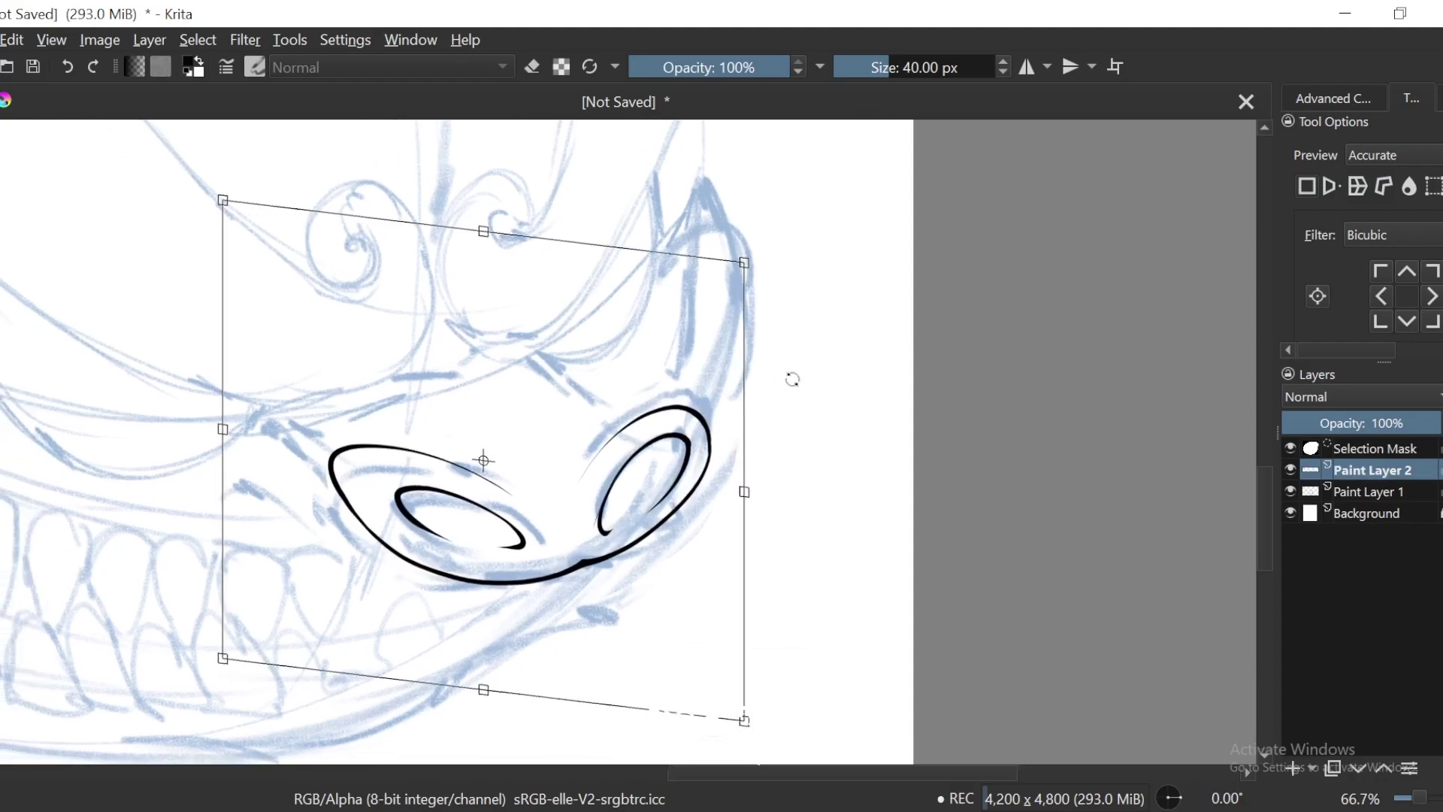
key("ctrl+minus")
key("ctrl+minus")
key("b")
key("ctrl+shift+a")
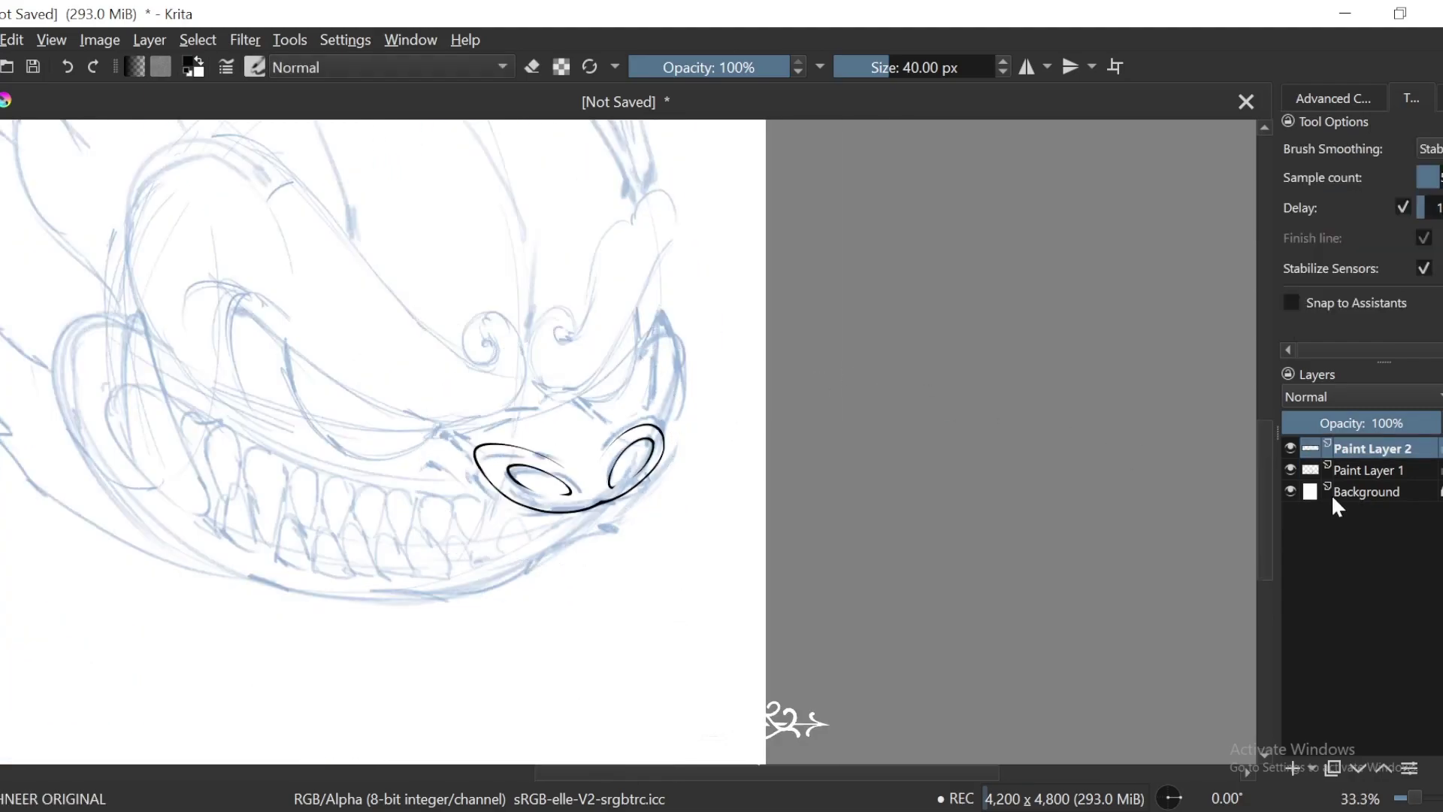
Step: Hide Paint Layer 1 to examine the skewed nostril ink on its own, and show the sketch again
left_click(1289, 469)
key("ctrl+minus")
left_click_drag(744, 443, 821, 450)
key("ctrl+plus")
key("ctrl+plus")
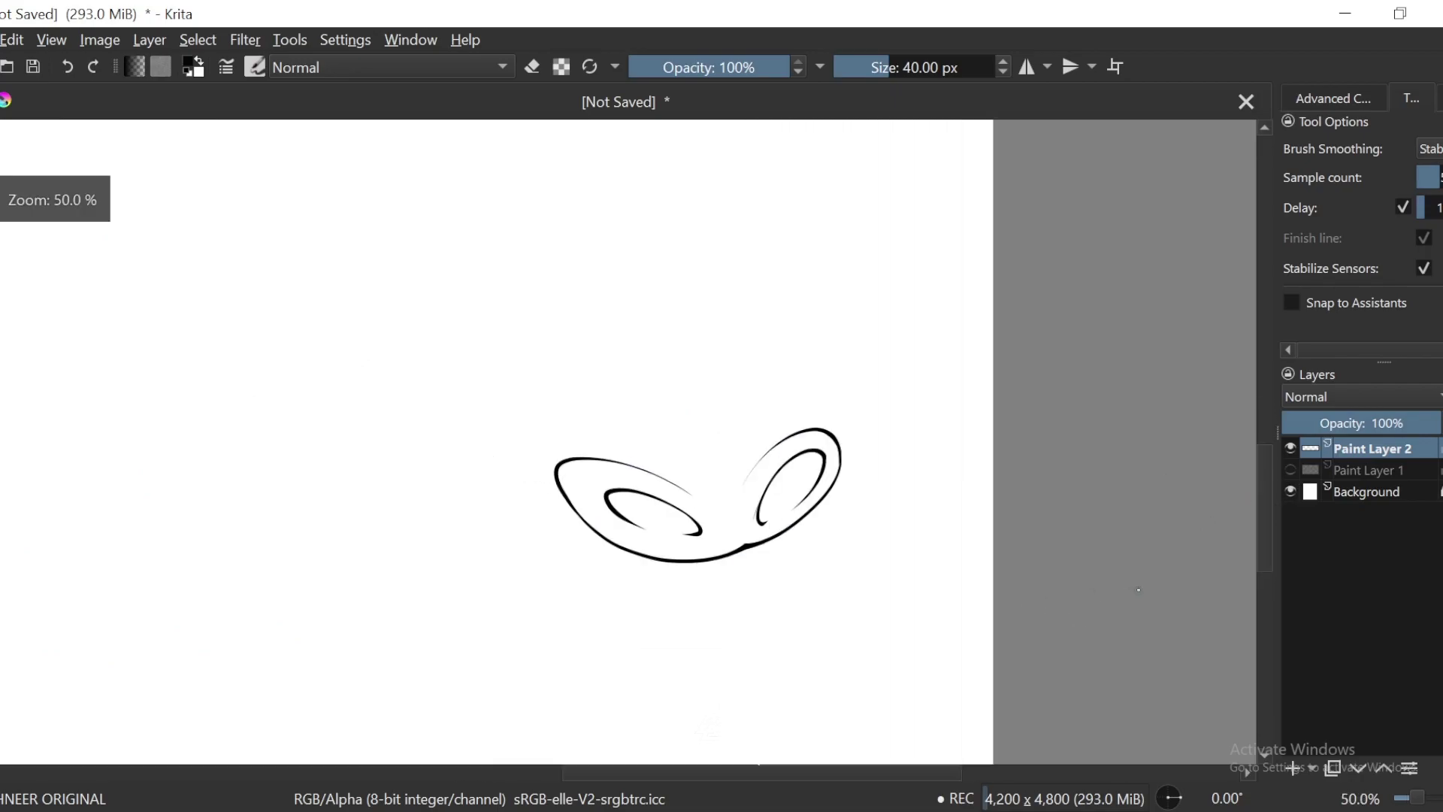
left_click(1289, 469)
Step: Erase the near nostril's upper and outer contour with a 161.49 px eraser, and restore the brush size to 40 px
mouse_move(1024, 610)
left_mouse_down()
mouse_move(1037, 644)
mouse_move(1158, 583)
left_mouse_up()
key("ctrl+plus")
key("ctrl+plus")
key("e")
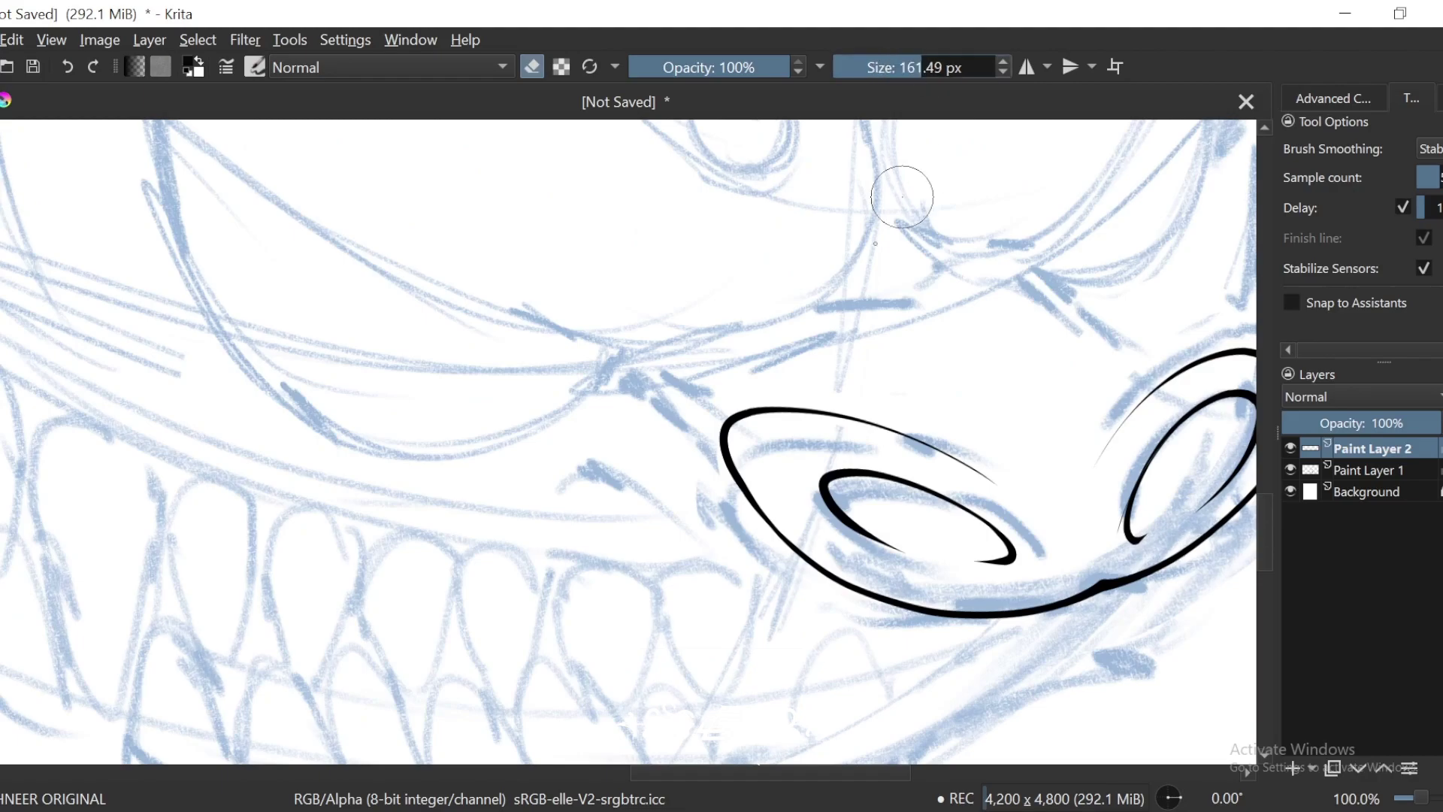
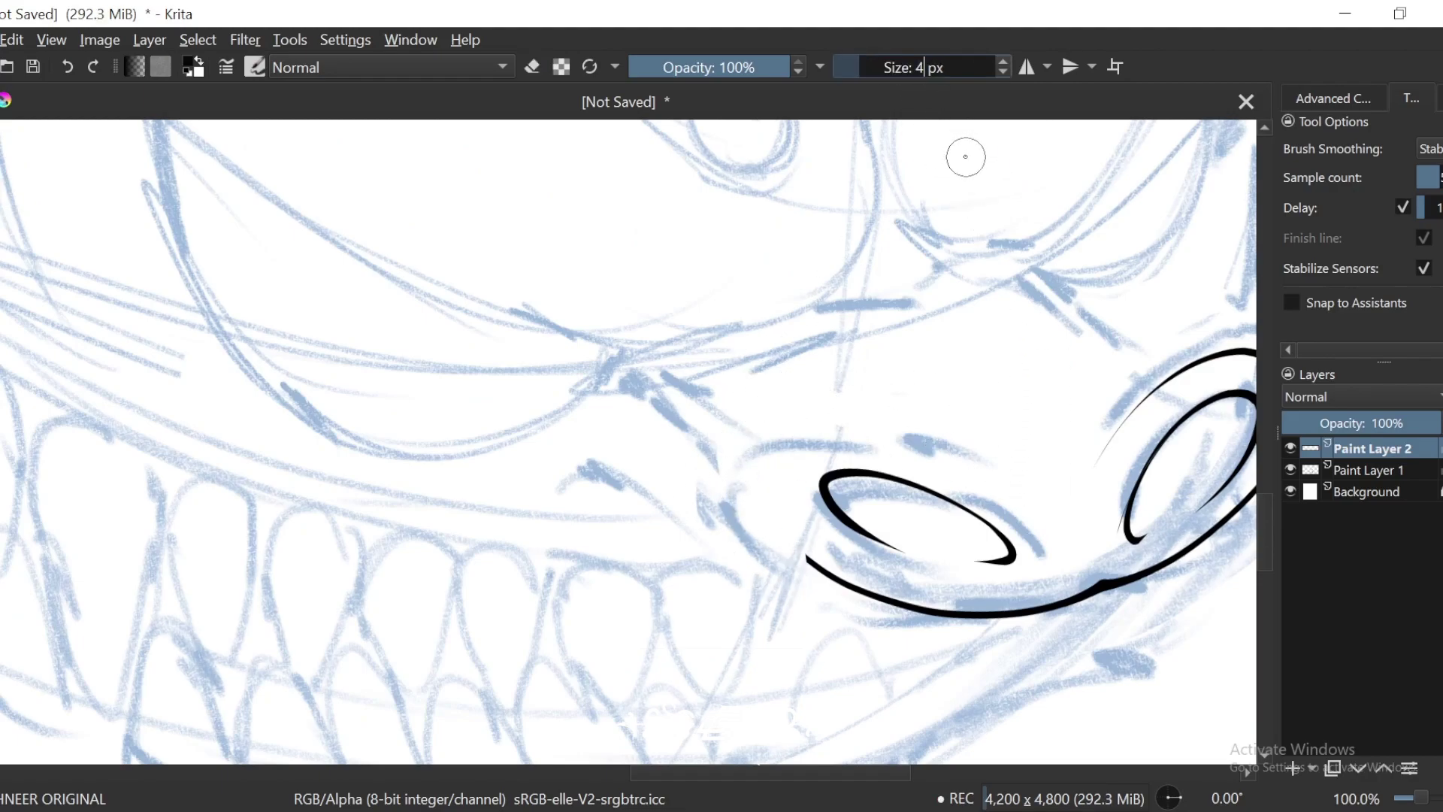
key("Return")
key("v")
key("b")
Step: Redraw the near nostril's outer contour from the snout's lower line around its outer end, redoing strokes that miss the shape
left_click_drag(1070, 423, 1050, 419)
key("4")
key("4")
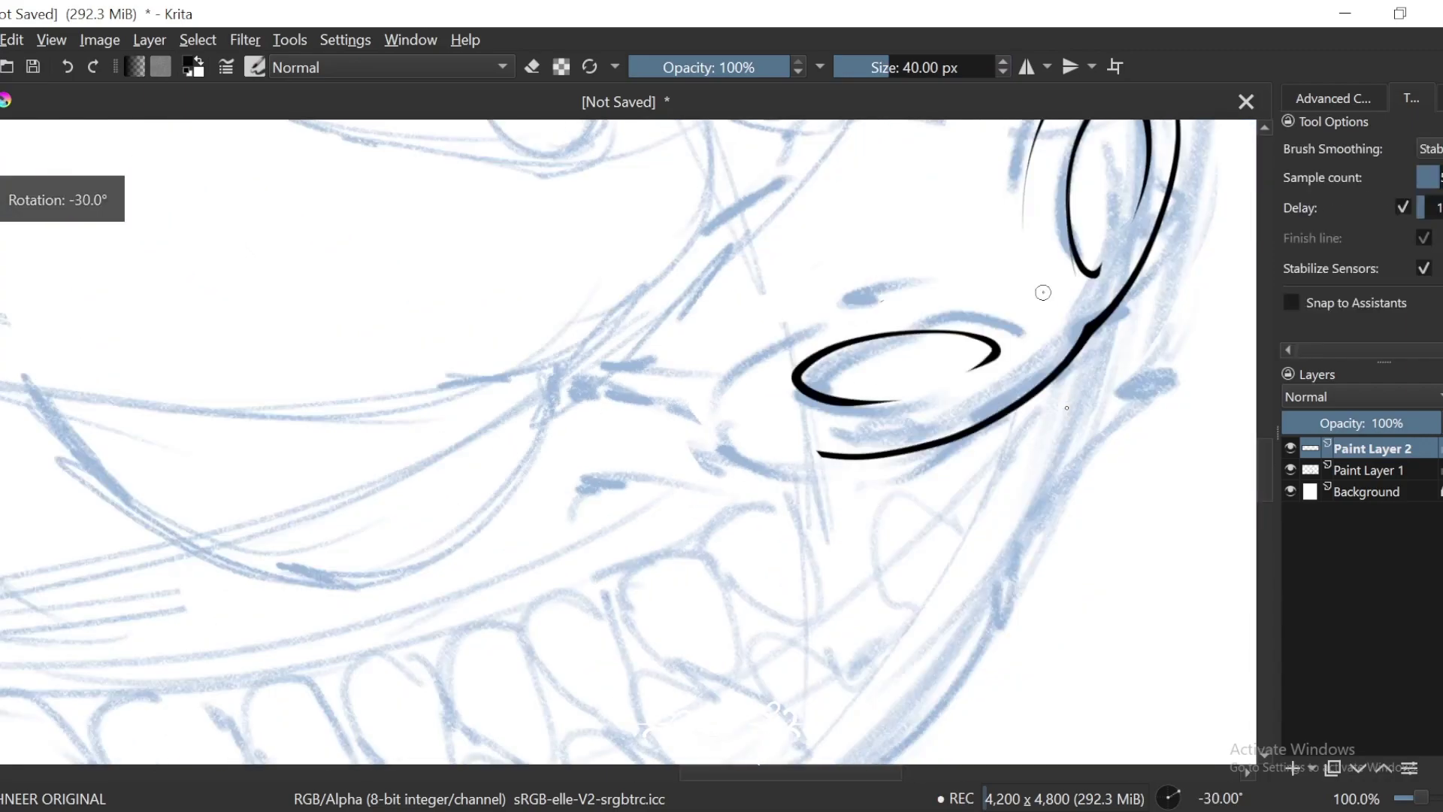
key("ctrl+plus")
mouse_move(1033, 230)
left_mouse_down()
mouse_move(923, 248)
mouse_move(940, 409)
left_mouse_up()
key("4")
key("4")
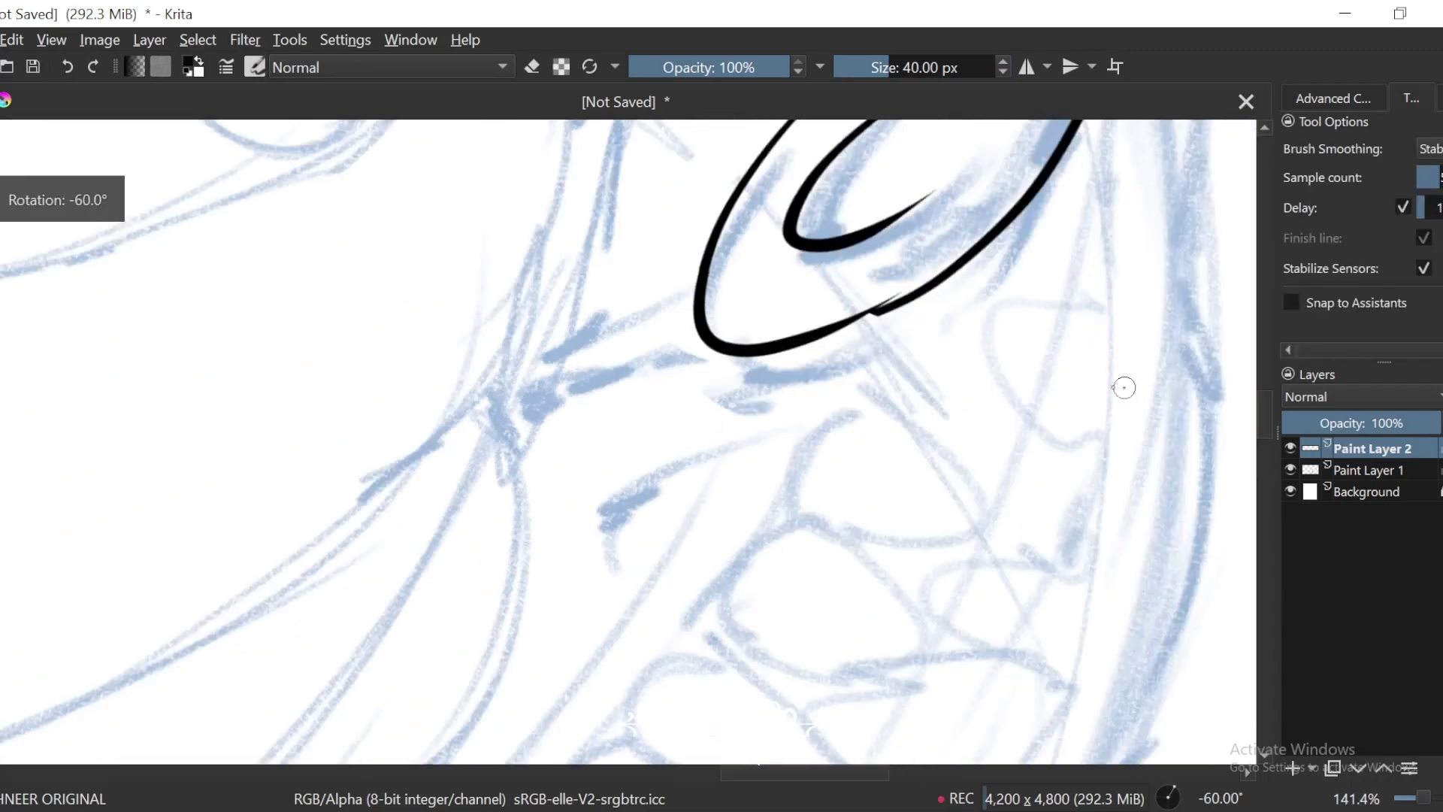
key("plus")
key("4")
key("ctrl+z")
left_click_drag(733, 200, 647, 376)
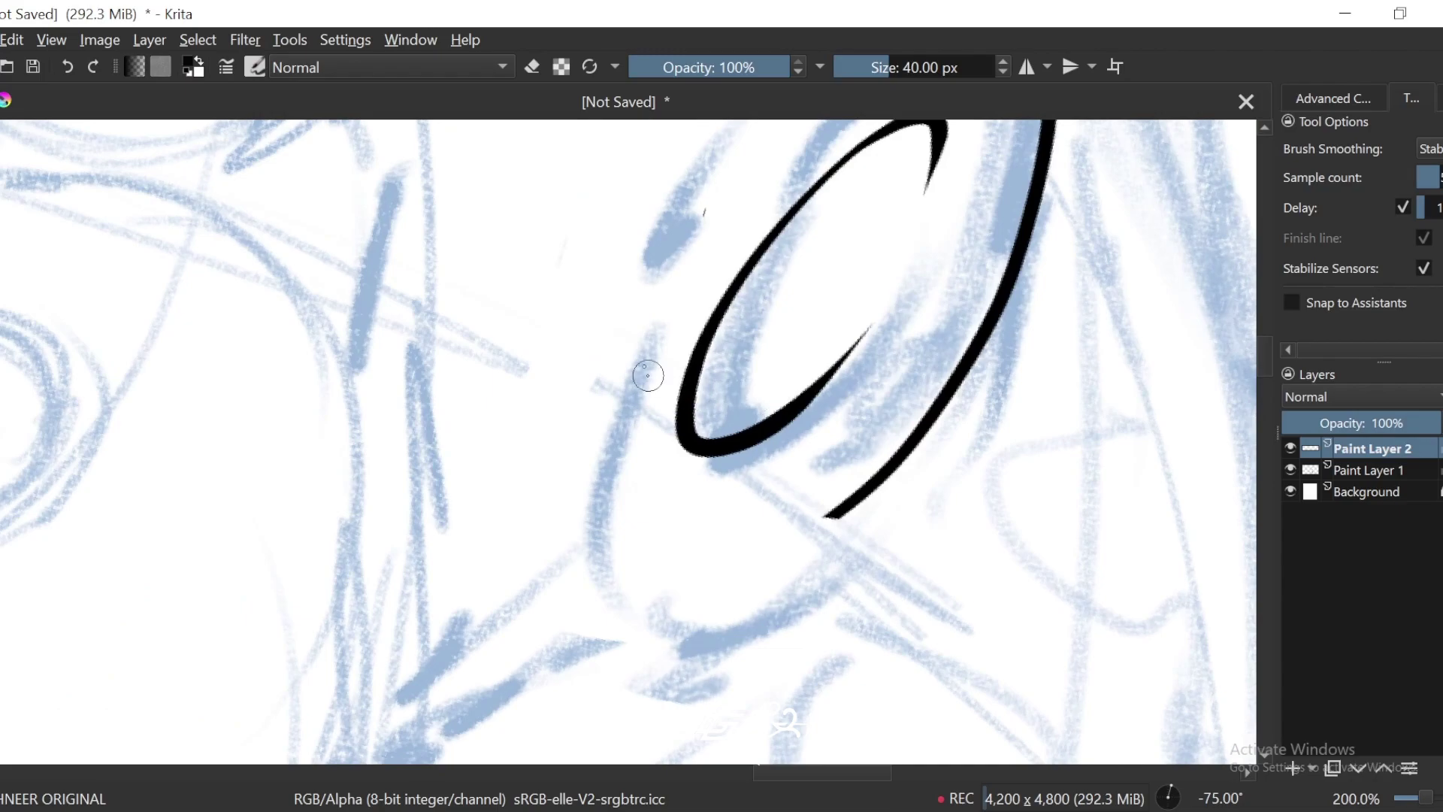
left_click_drag(586, 472, 1007, 357)
key("ctrl+z")
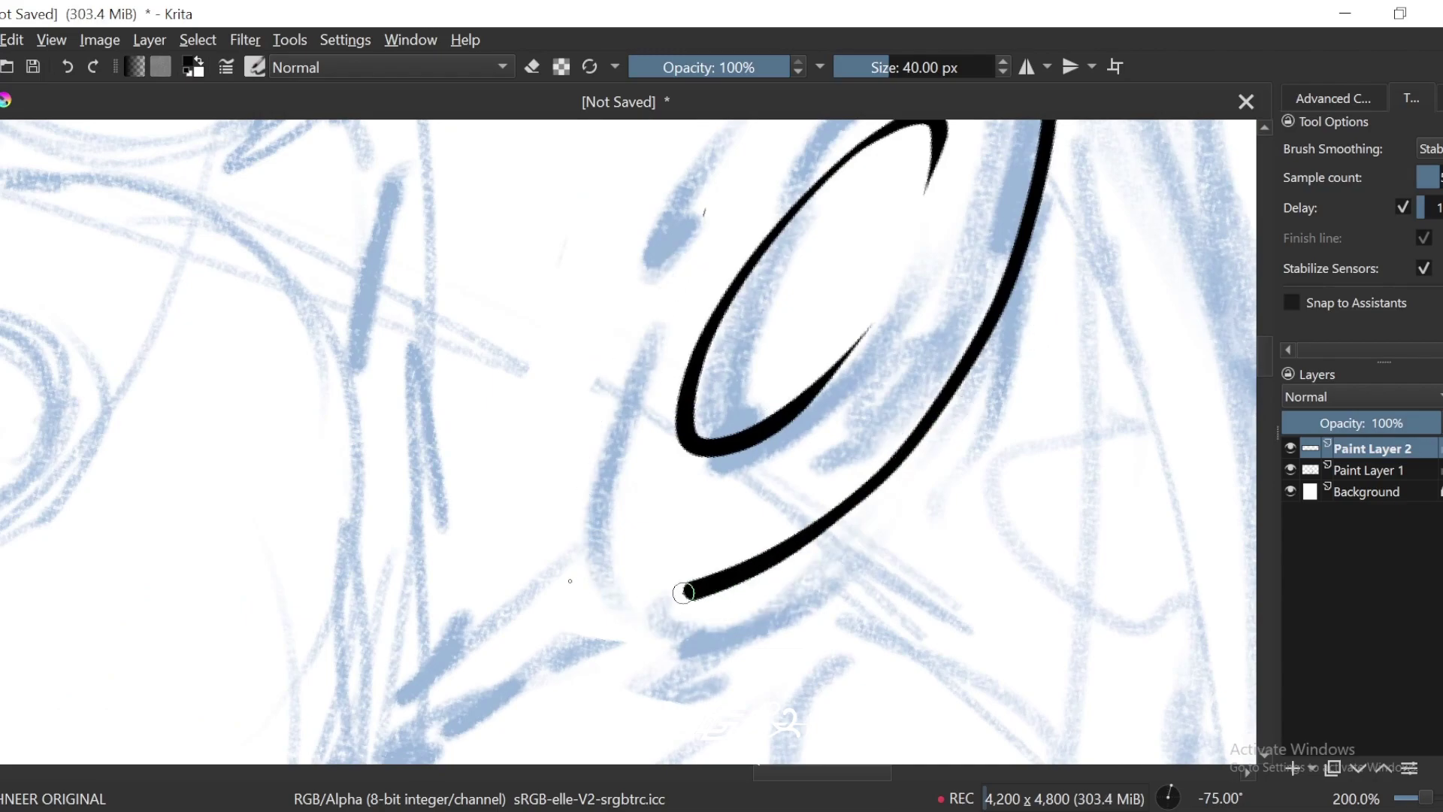
left_click_drag(683, 592, 661, 218)
Step: Review the redrawn near nostril against the far nostril and the rest of the snout sketch
key("minus")
key("minus")
key("minus")
key("6")
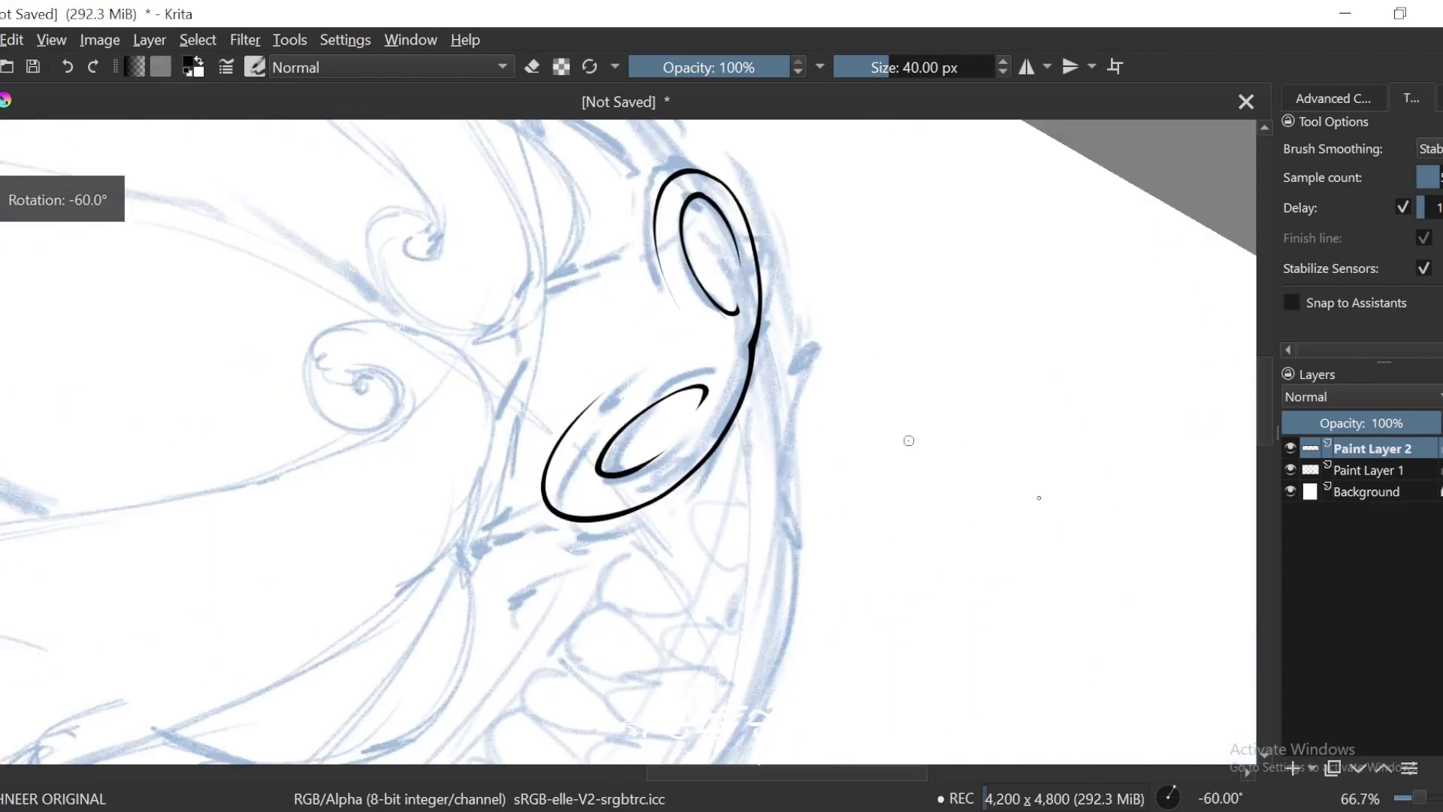
key("6")
key("6")
key("6")
key("6")
key("6")
key("6")
left_click_drag(1050, 562, 977, 519)
key("minus")
key("minus")
key("4")
key("plus")
key("plus")
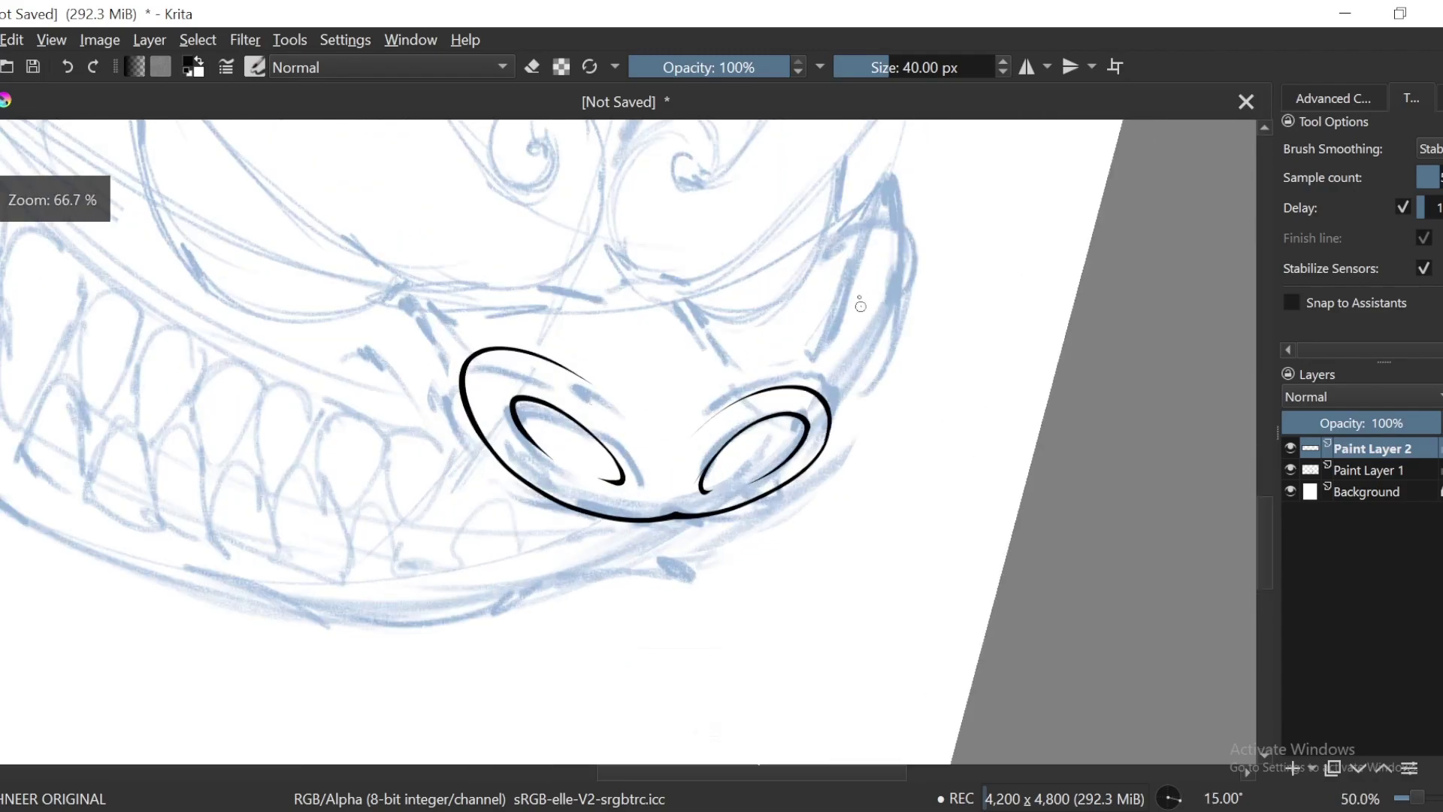
Step: Ink the far brow's inner spiral hook and extend it as an S-curve along the upper edge toward the outer tip
left_click_drag(855, 267, 798, 587)
key("4")
key("plus")
key("plus")
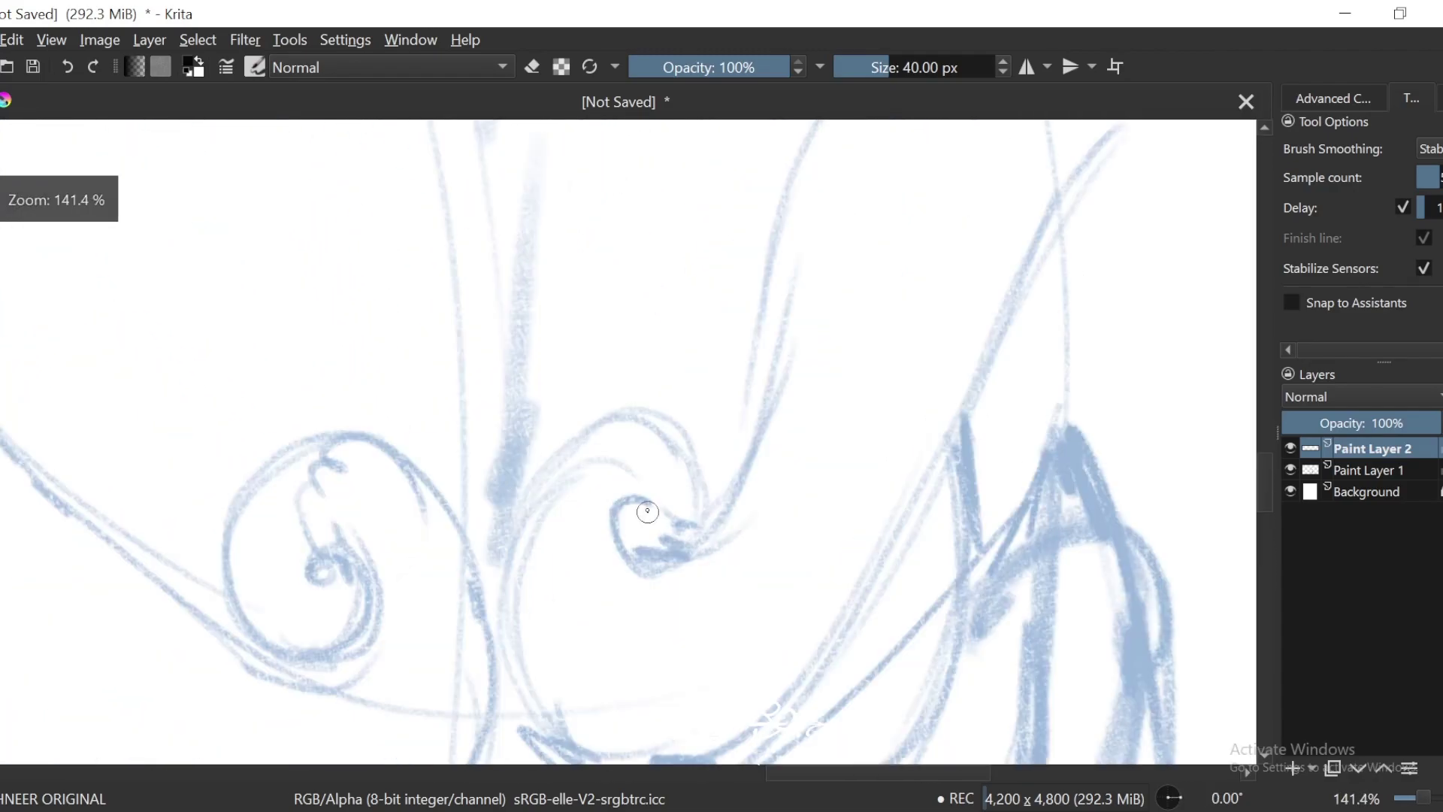
mouse_move(647, 512)
left_mouse_down()
mouse_move(624, 502)
mouse_move(662, 560)
mouse_move(733, 481)
left_mouse_up()
key("minus")
key("minus")
key("6")
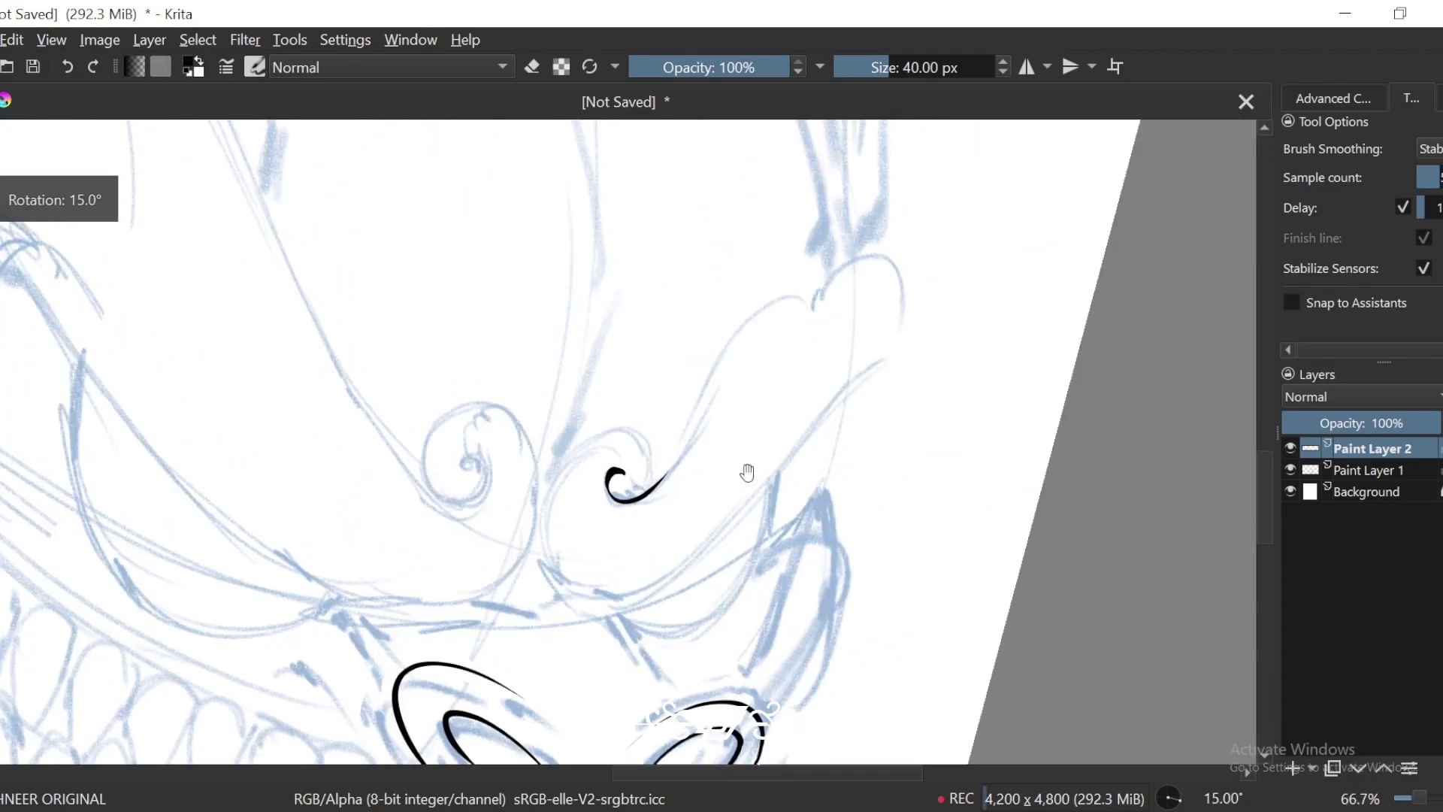
key("plus")
left_click_drag(575, 643, 789, 347)
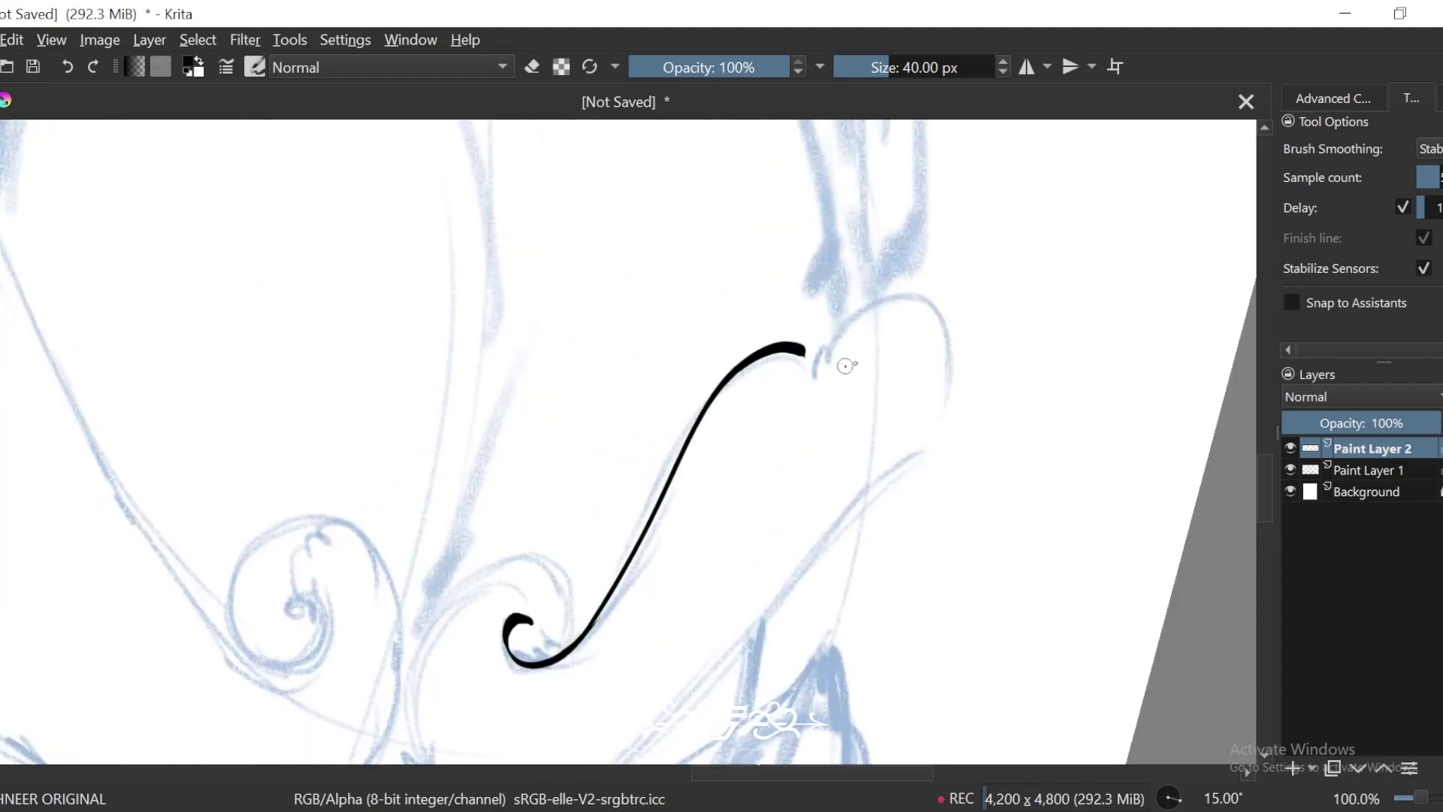
Step: Ink the rounded lobe at the far brow's outer end, redoing the stroke with a short inward point
left_click_drag(973, 422, 914, 396)
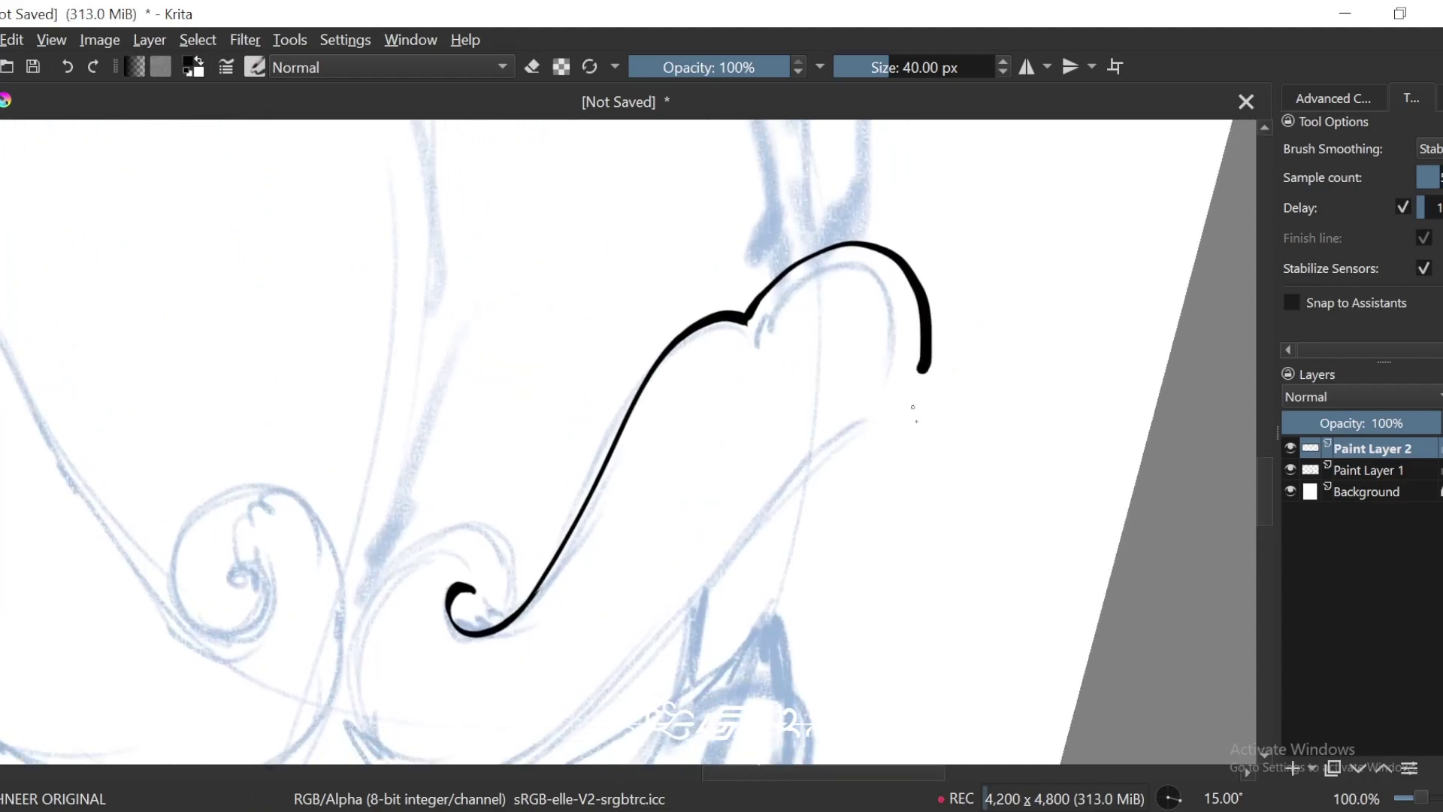
key("plus")
key("ctrl+z")
left_click_drag(800, 268, 1025, 335)
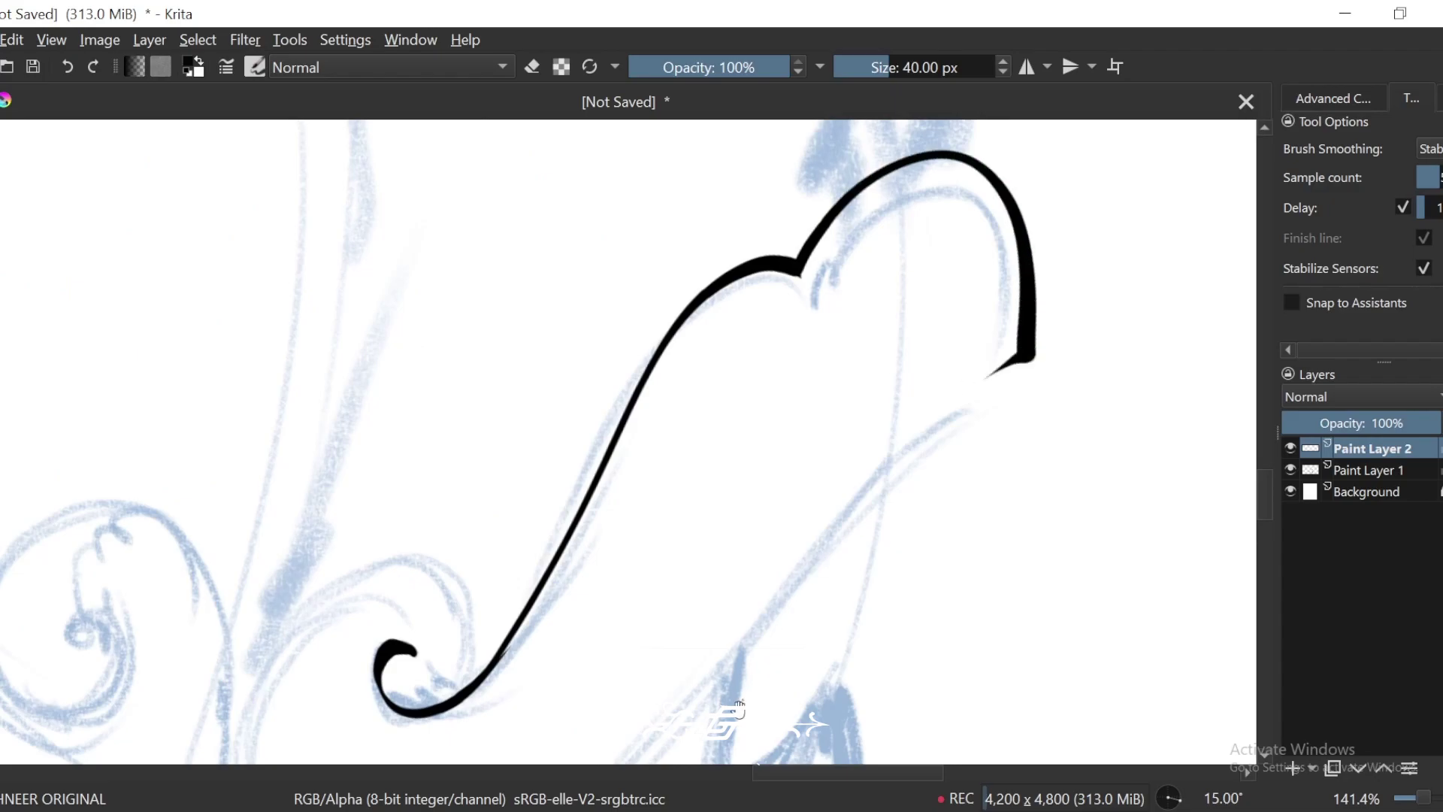
Step: Ink the far brow's lower edge from its outer tip down and around the inner curl to meet the hook
key("minus")
mouse_move(1003, 280)
left_mouse_down()
mouse_move(614, 648)
mouse_move(442, 570)
left_mouse_up()
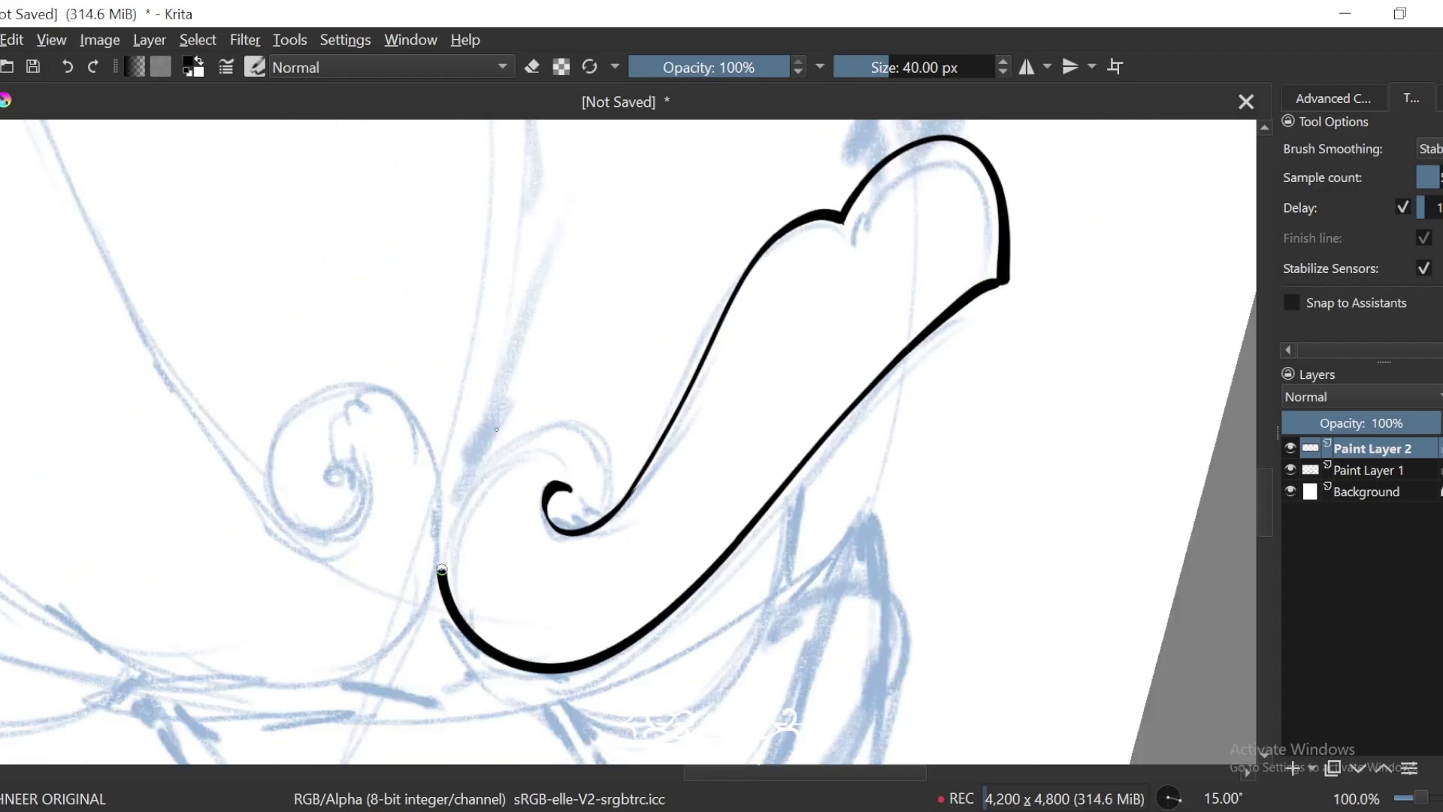
key("plus")
mouse_move(582, 403)
left_mouse_down()
mouse_move(602, 423)
mouse_move(606, 528)
left_mouse_up()
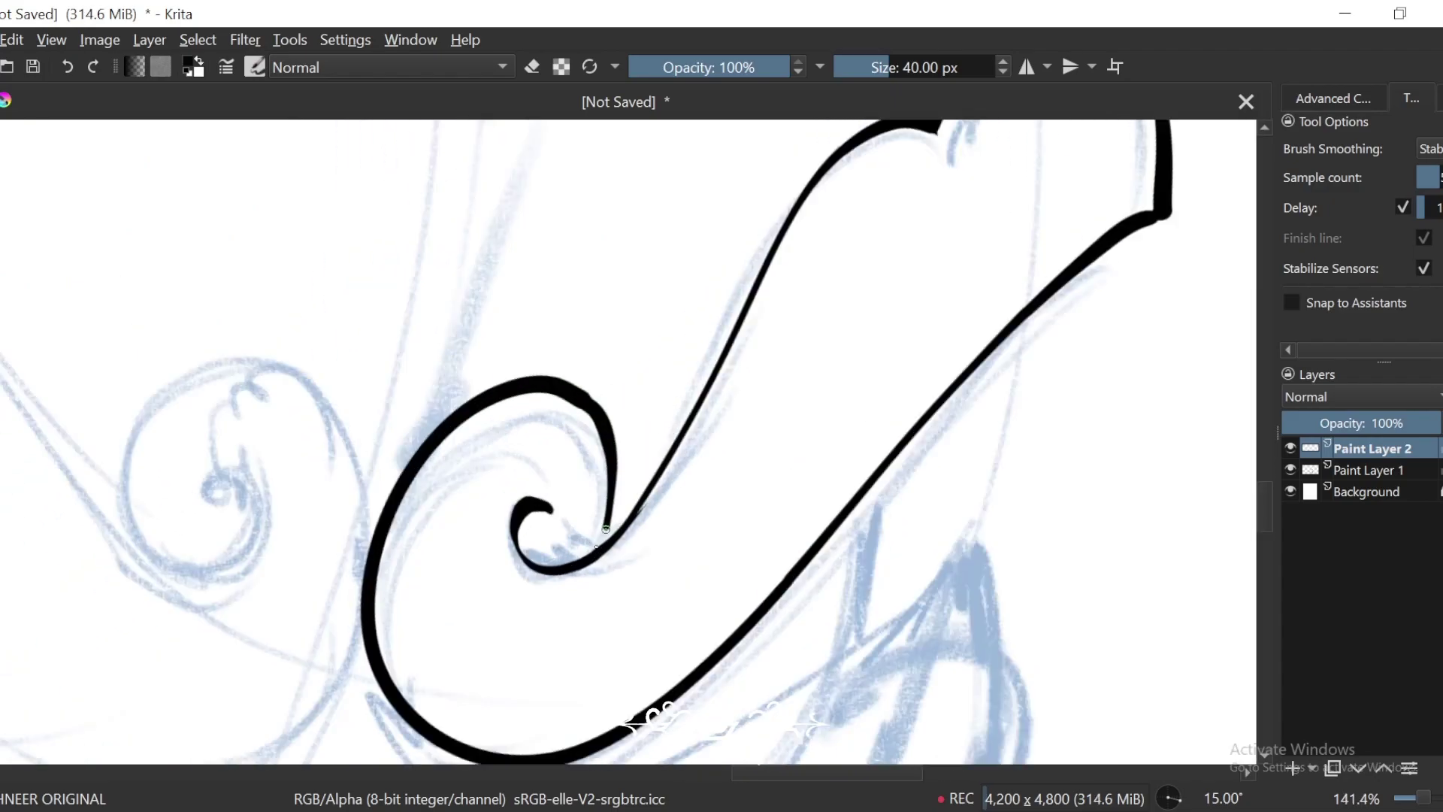
Step: Review the far brow's ink shape against the nostrils and the head sketch at normal rotation
key("minus")
key("minus")
key("minus")
key("minus")
key("minus")
key("plus")
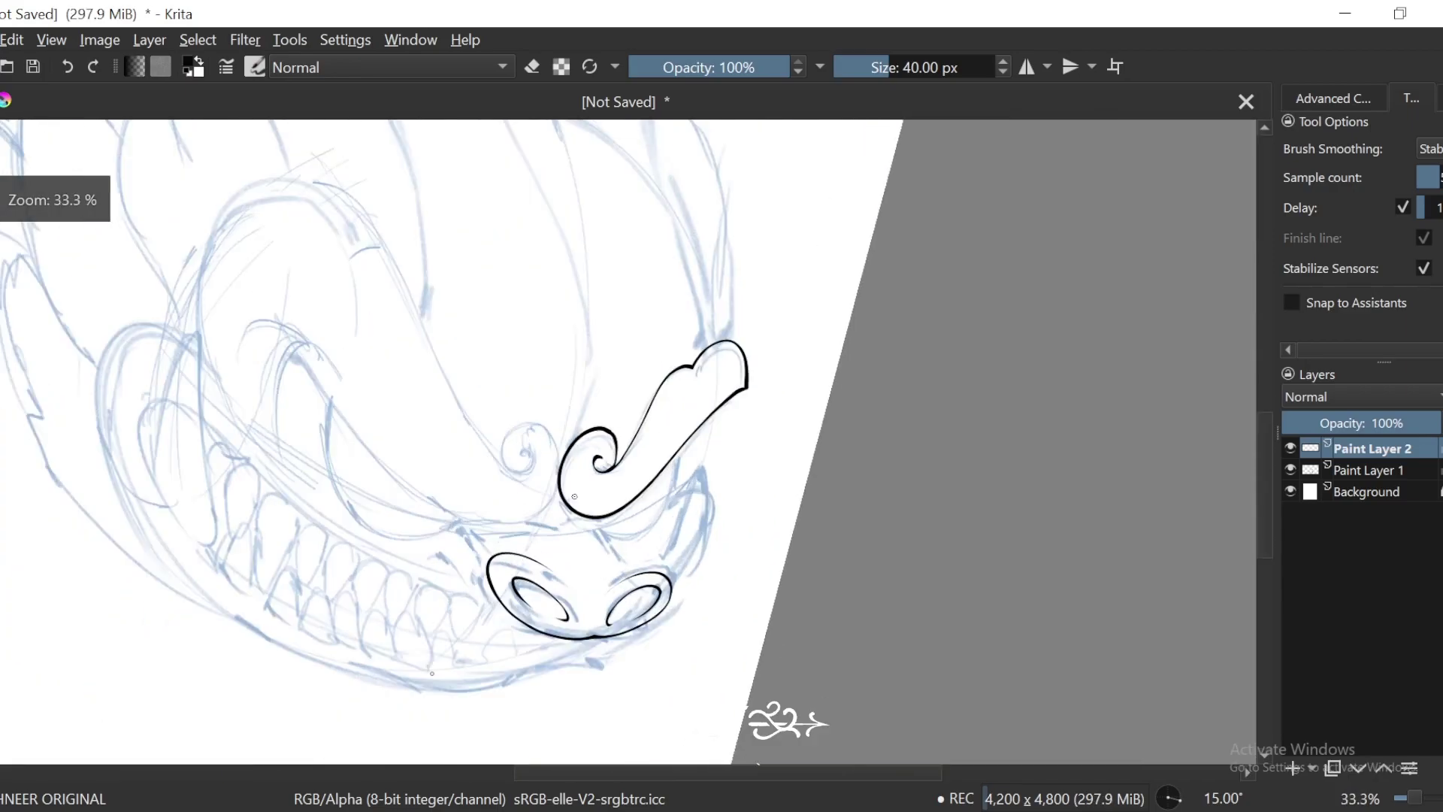
key("5")
key("plus")
key("plus")
key("plus")
key("plus")
key("plus")
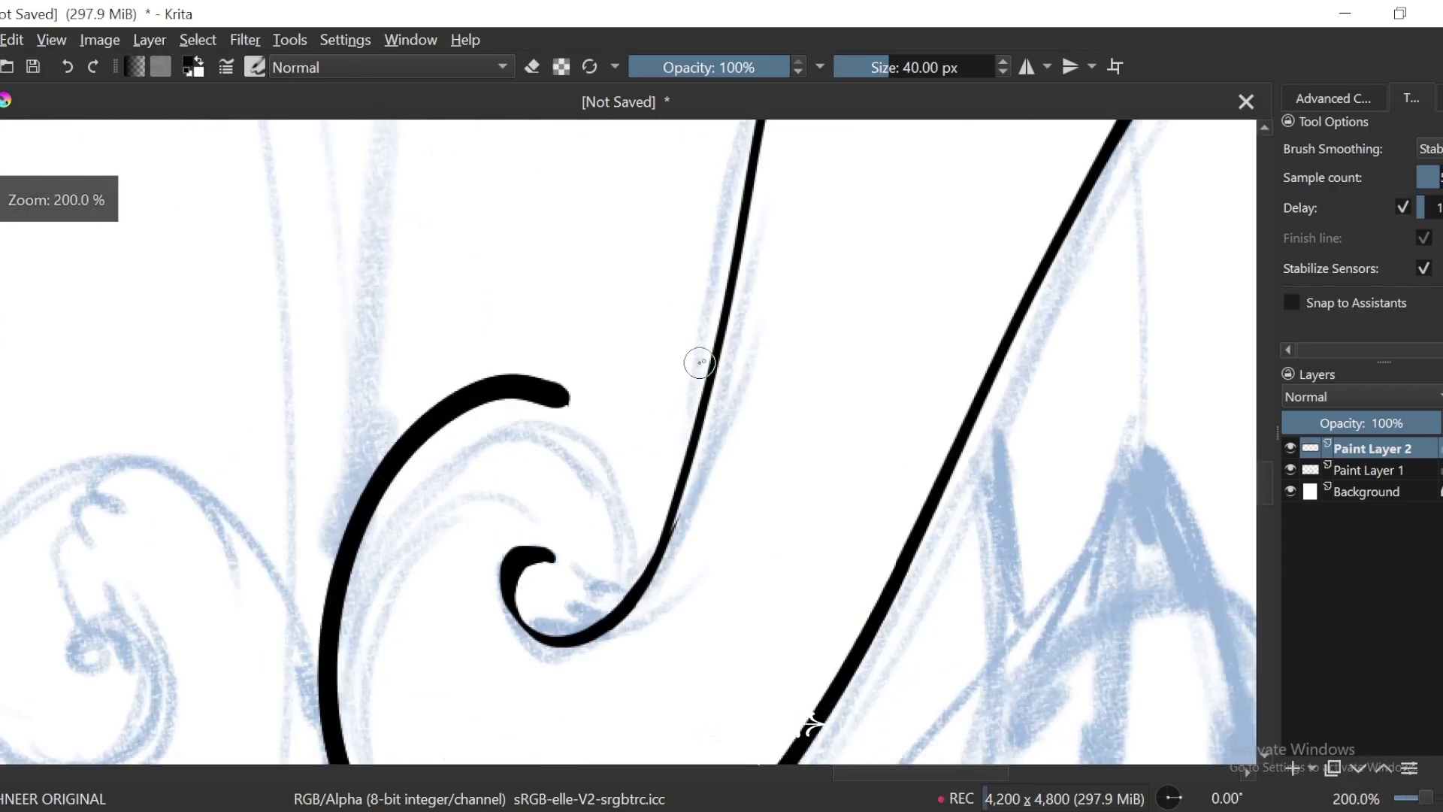
Step: Undo the far brow's lower stroke and redraw it as a thinner line from the tip around the curl
key("minus")
key("minus")
key("ctrl+z")
left_click_drag(947, 185, 933, 196)
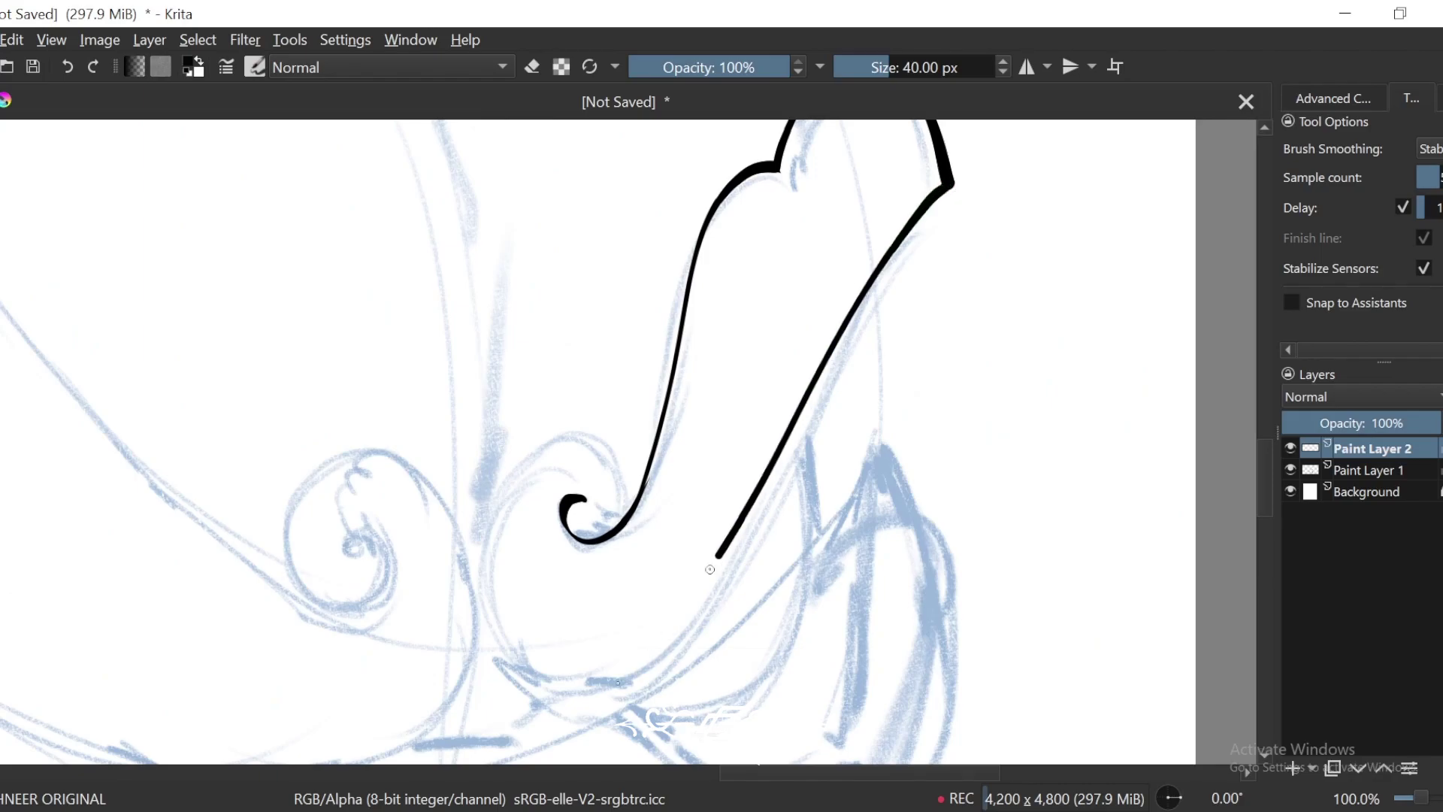
key("plus")
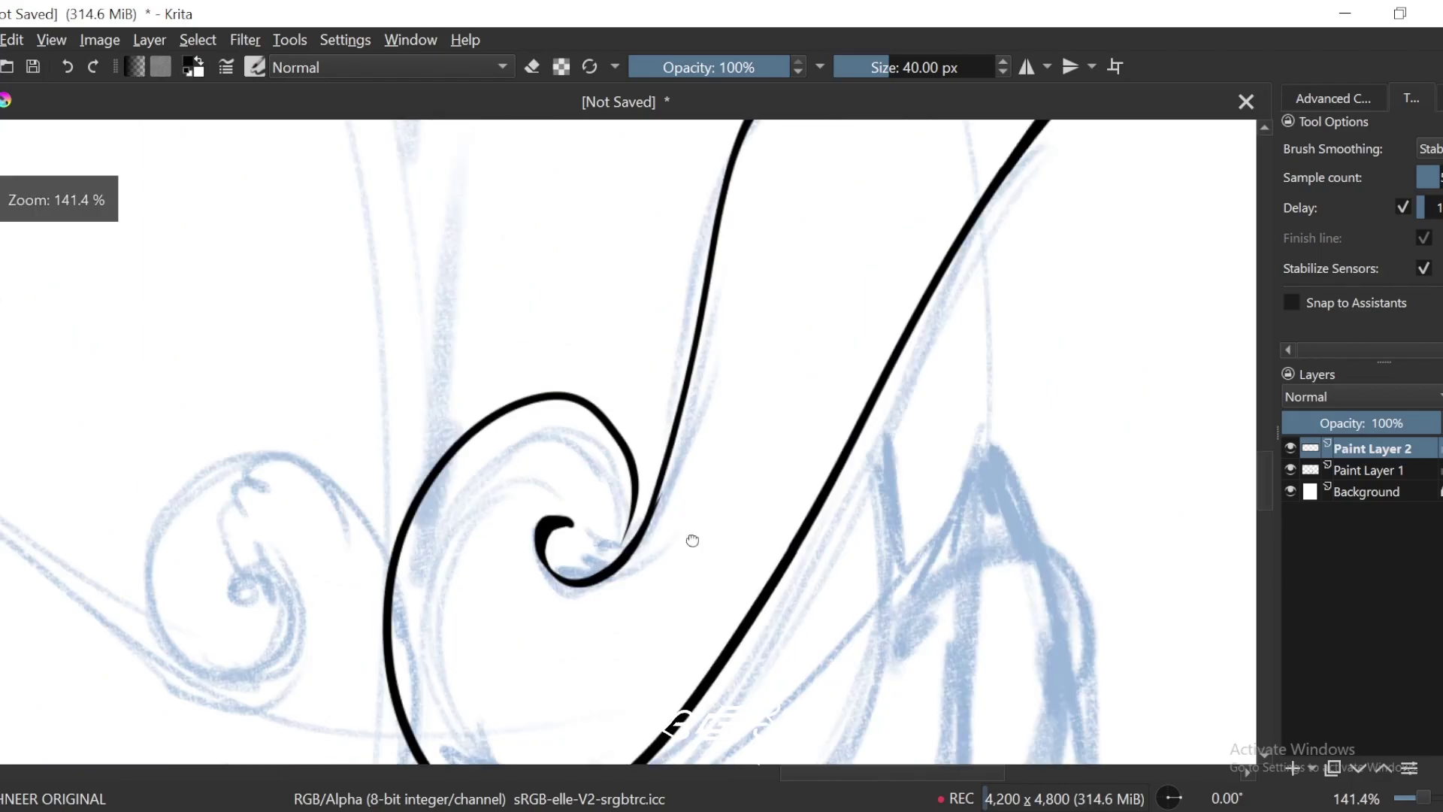
Step: Undo the lower stroke and redraw it starting at the hook, around the curl and up toward the far brow's tip
key("minus")
key("ctrl+z")
left_click_drag(628, 445, 647, 385)
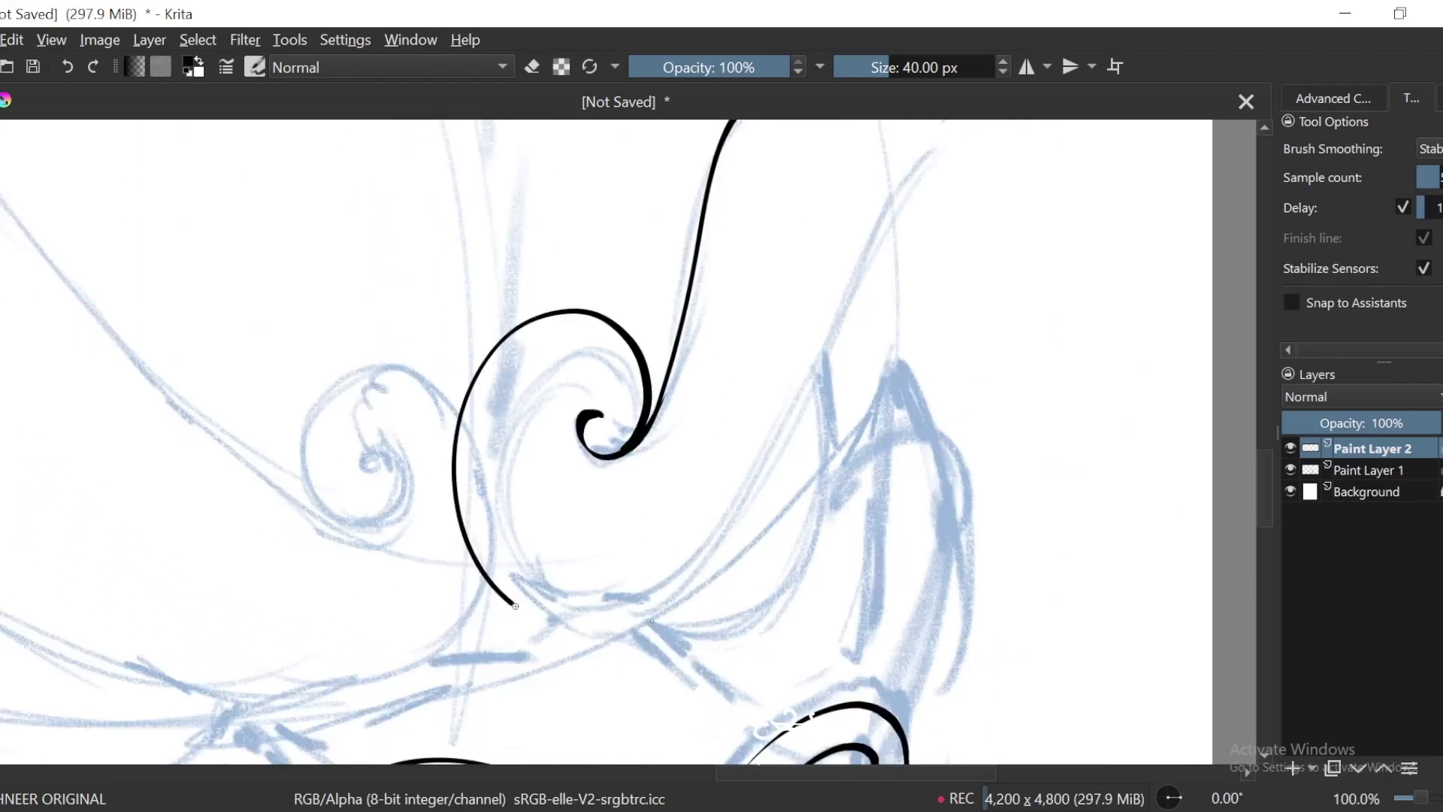
Step: Erase the stray point below the brow's rounded lobe and ink a small flared tip joining it to the lower edge
key("plus")
key("plus")
key("4")
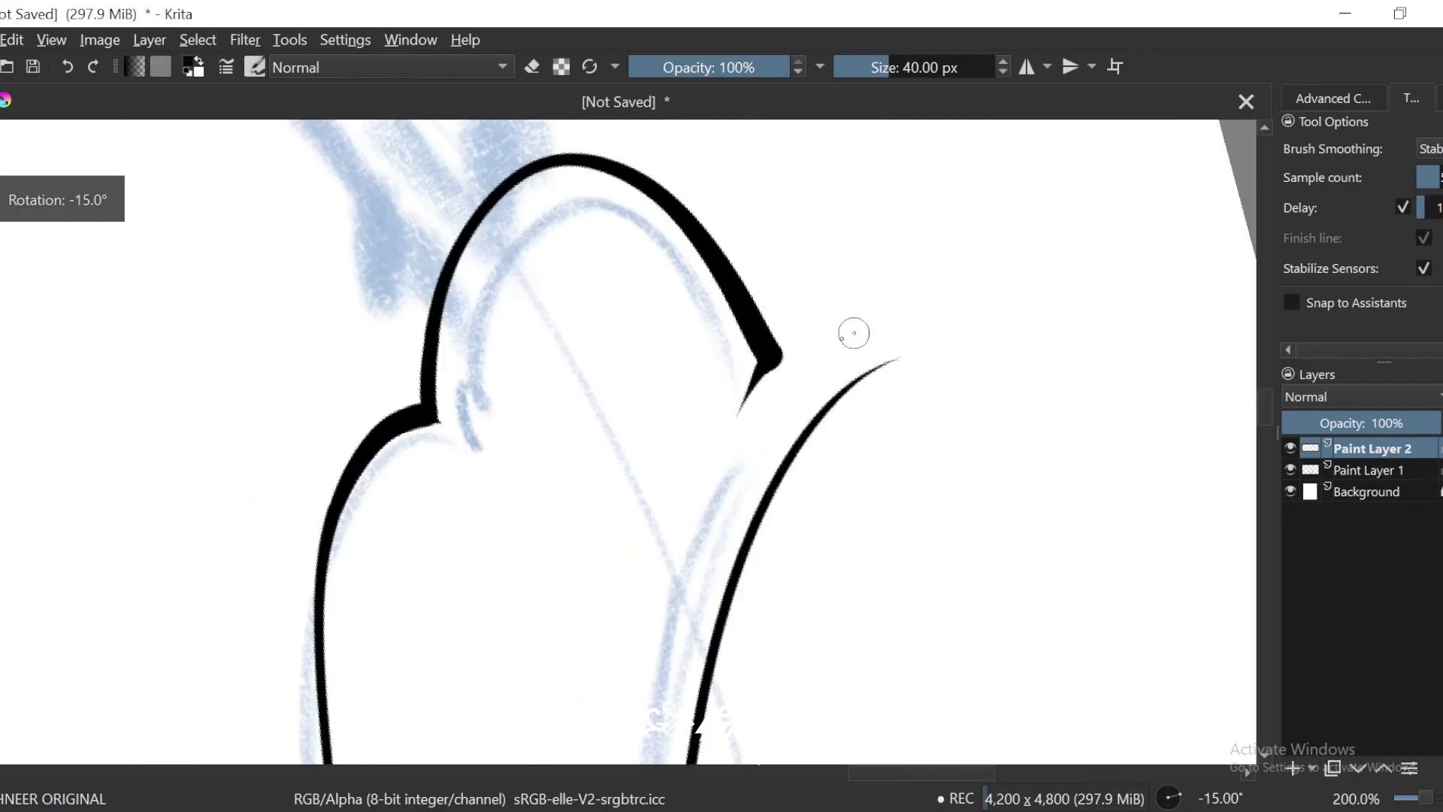
key("e")
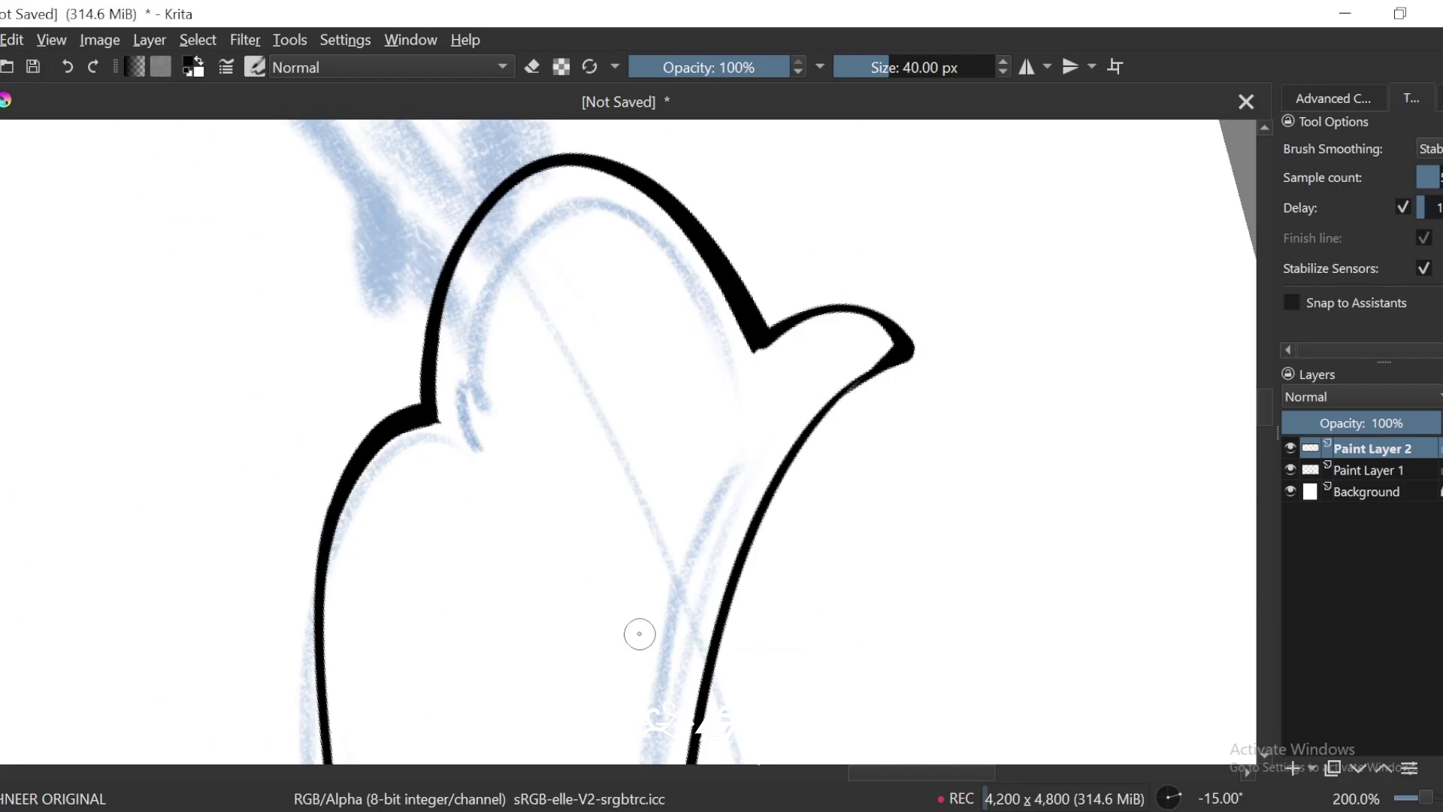
key("ctrl+z")
scroll(985, 371, "down", 3)
scroll(972, 348, "up", 3)
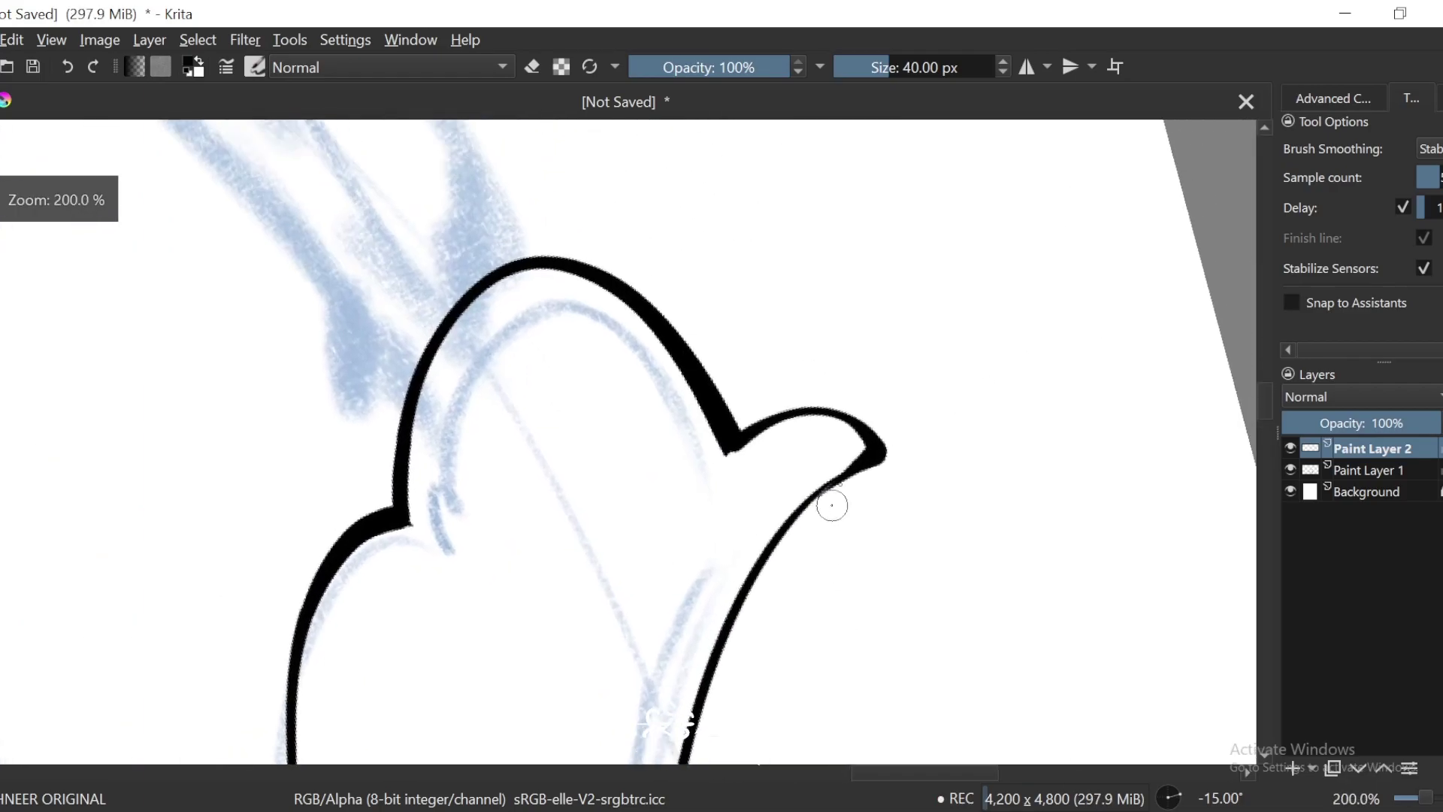
Step: Trim the far brow's flared tip with the eraser and ink a heavier notch where it meets the rounded lobe
key("plus")
key("e")
left_click_drag(825, 470, 847, 441)
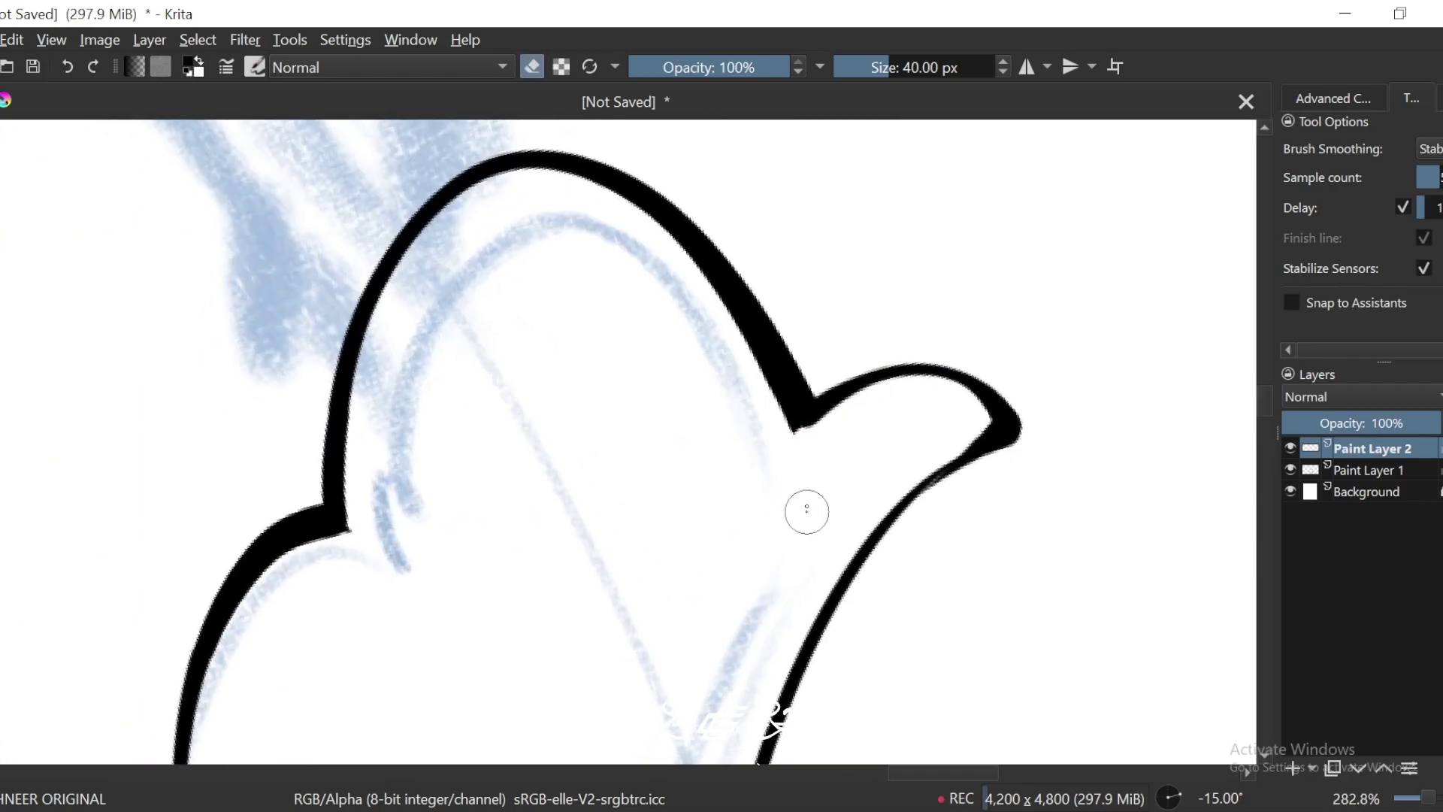
key("5")
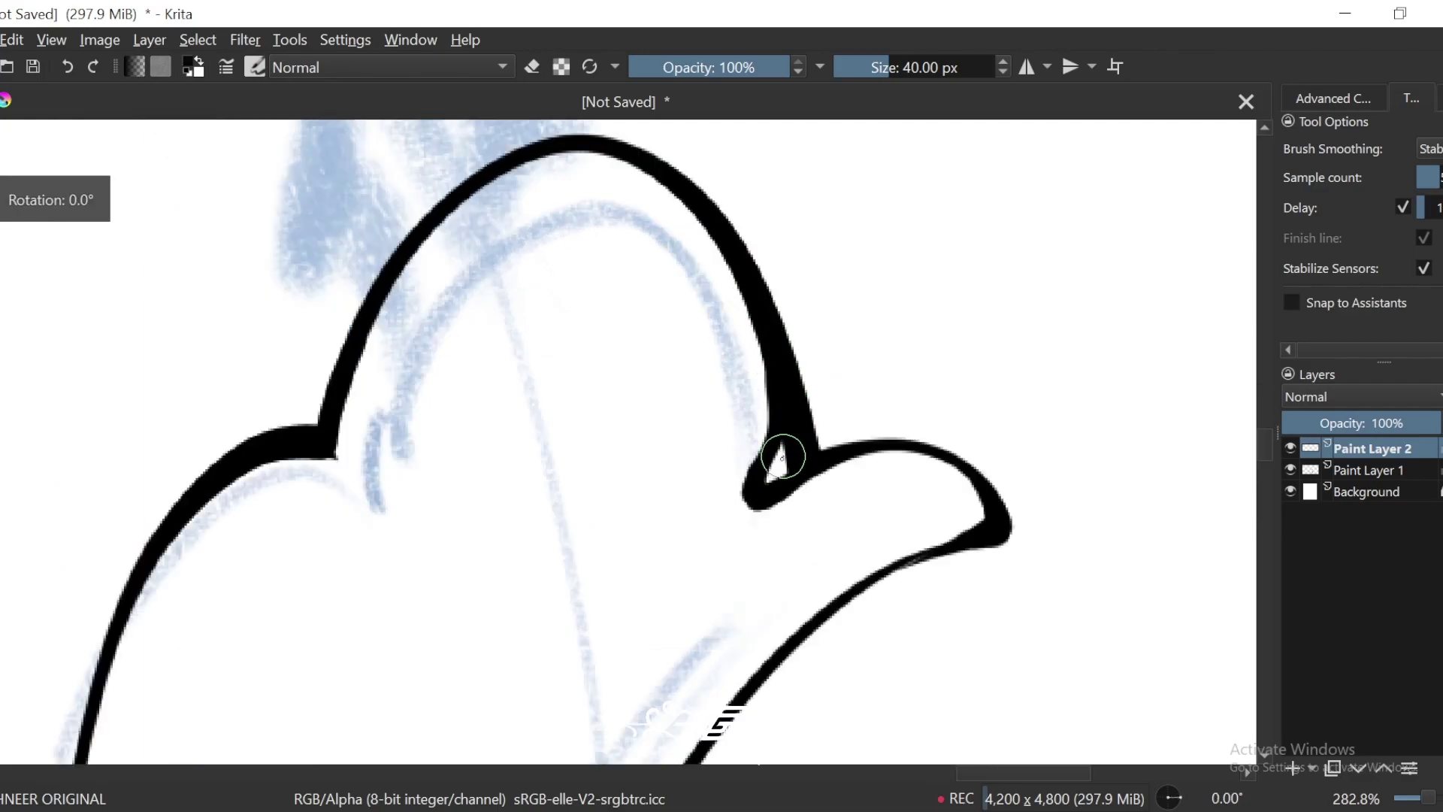
scroll(1028, 278, "down", 5)
scroll(1022, 301, "down", 3)
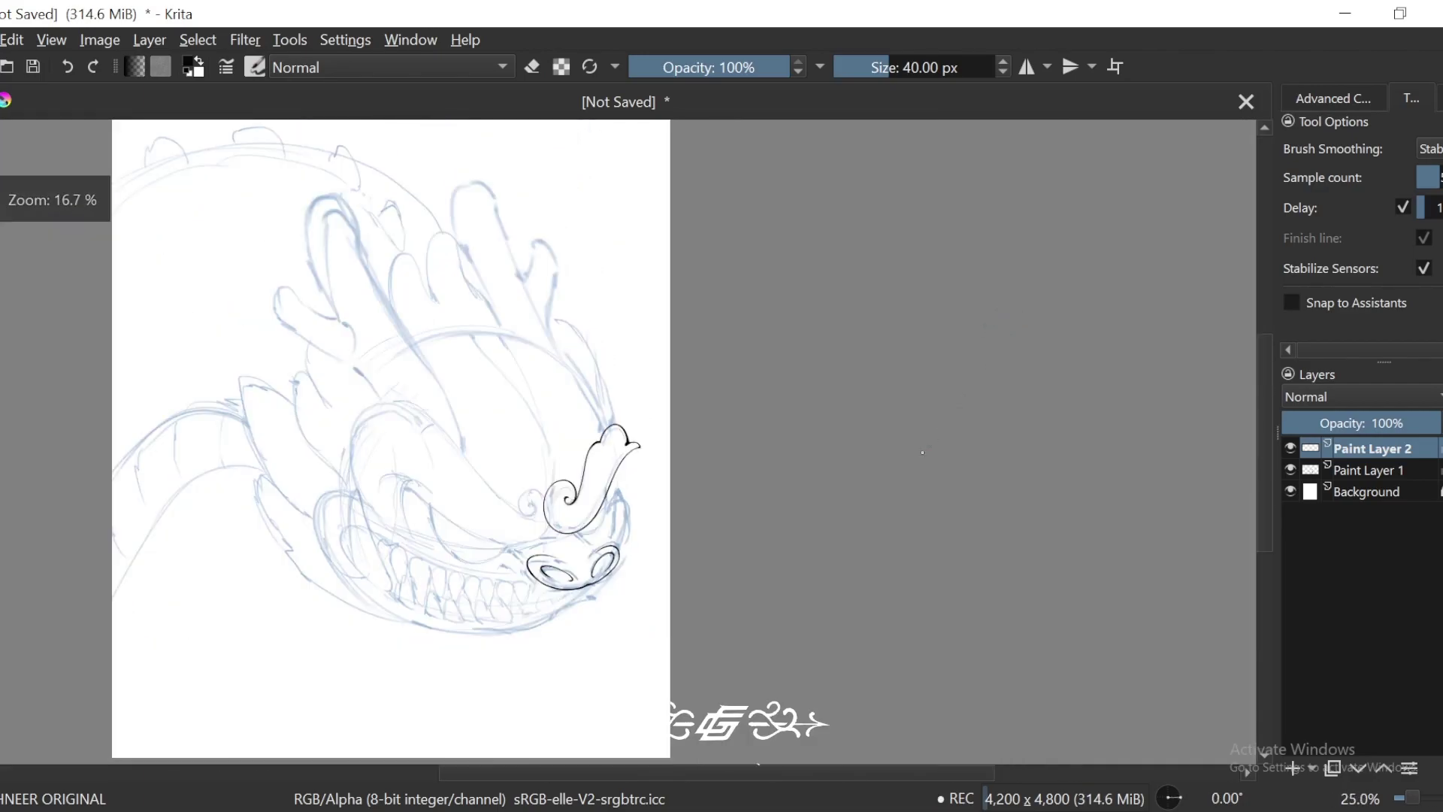
Step: Try to ink the inner hook of the near brow's small spiral
key("4")
key("plus")
key("plus")
key("plus")
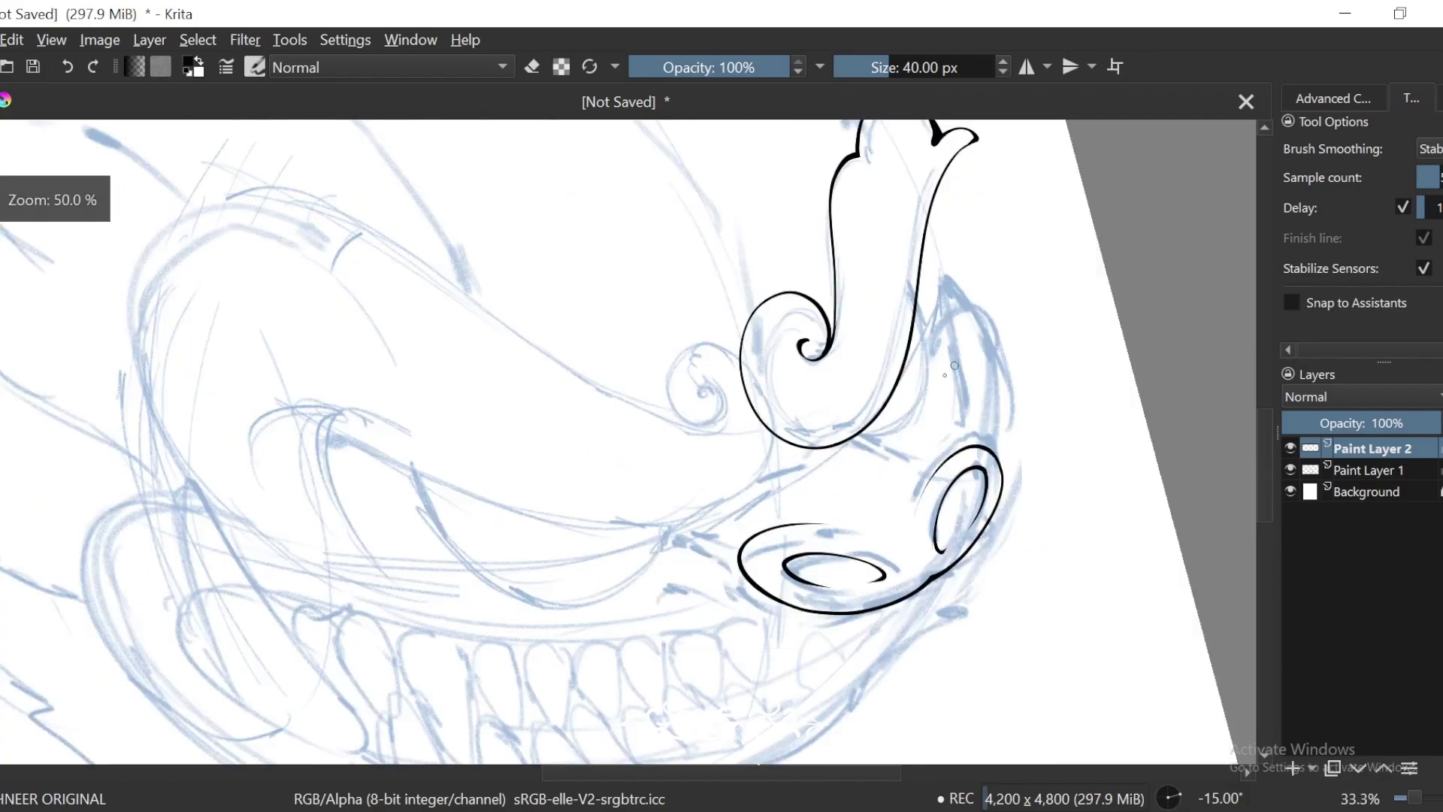
mouse_move(776, 383)
left_mouse_down()
mouse_move(727, 422)
mouse_move(933, 433)
mouse_move(1016, 369)
left_mouse_up()
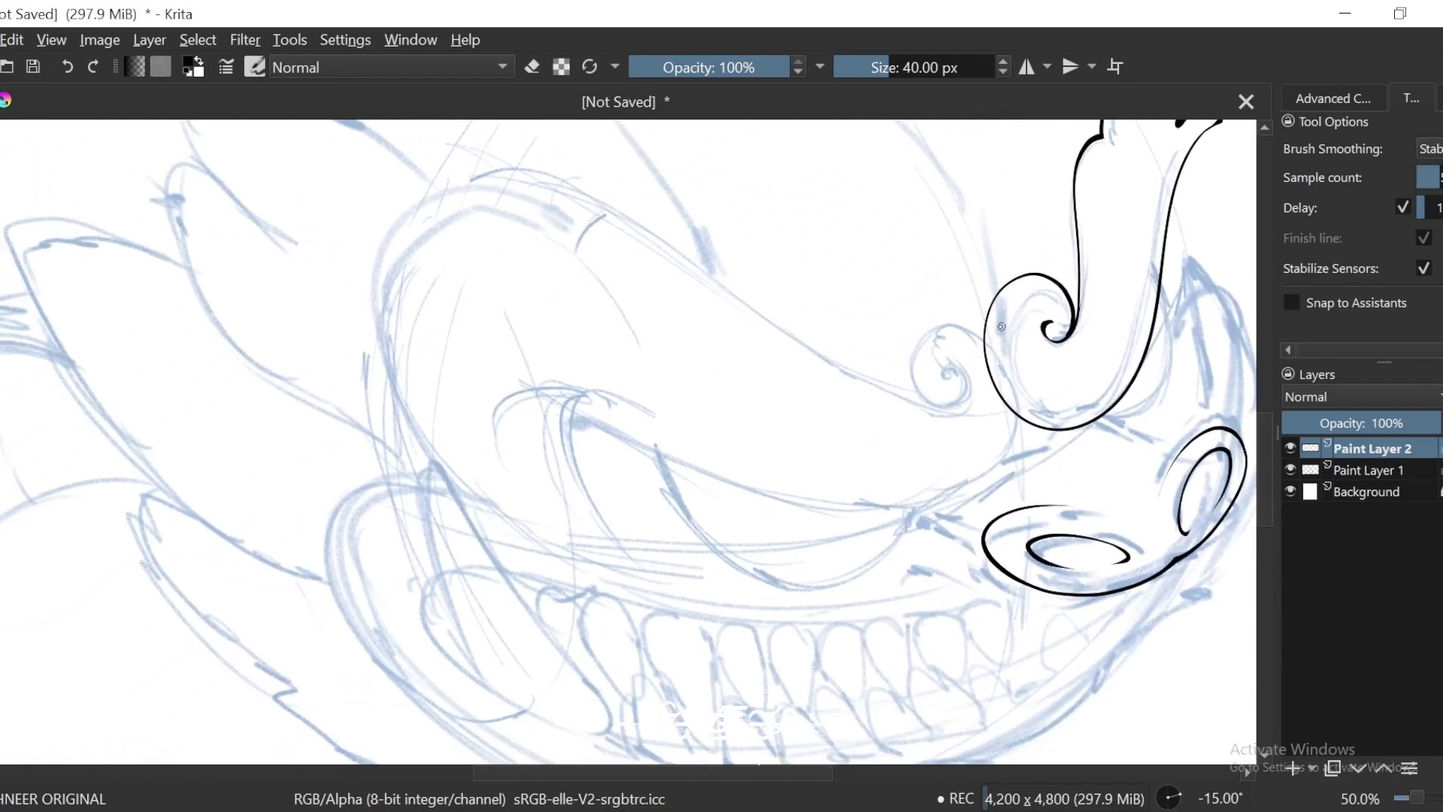
key("6")
key("6")
left_click_drag(1004, 496, 831, 341)
key("5")
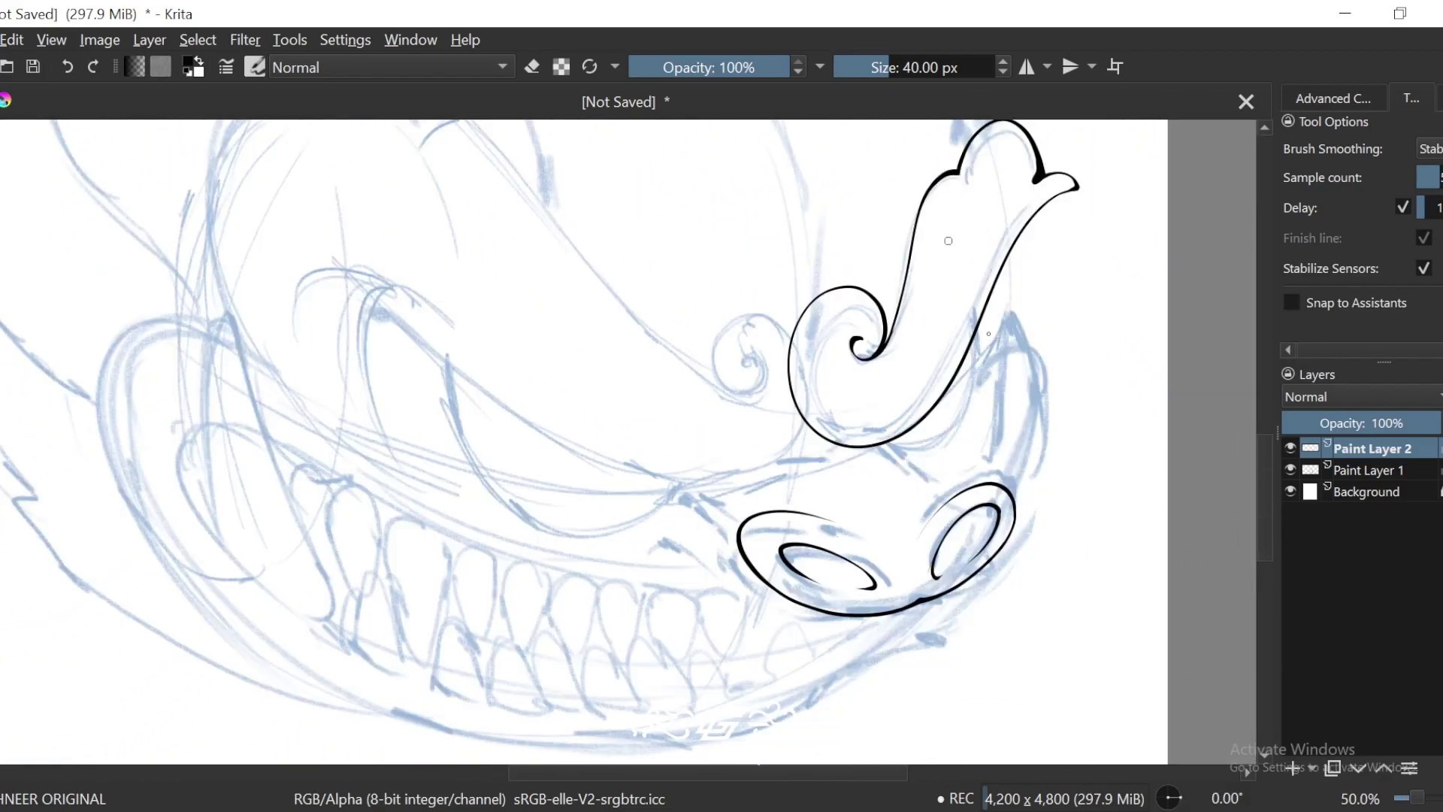
key("plus")
left_click_drag(1001, 319, 944, 318)
left_click_drag(867, 263, 921, 311)
key("plus")
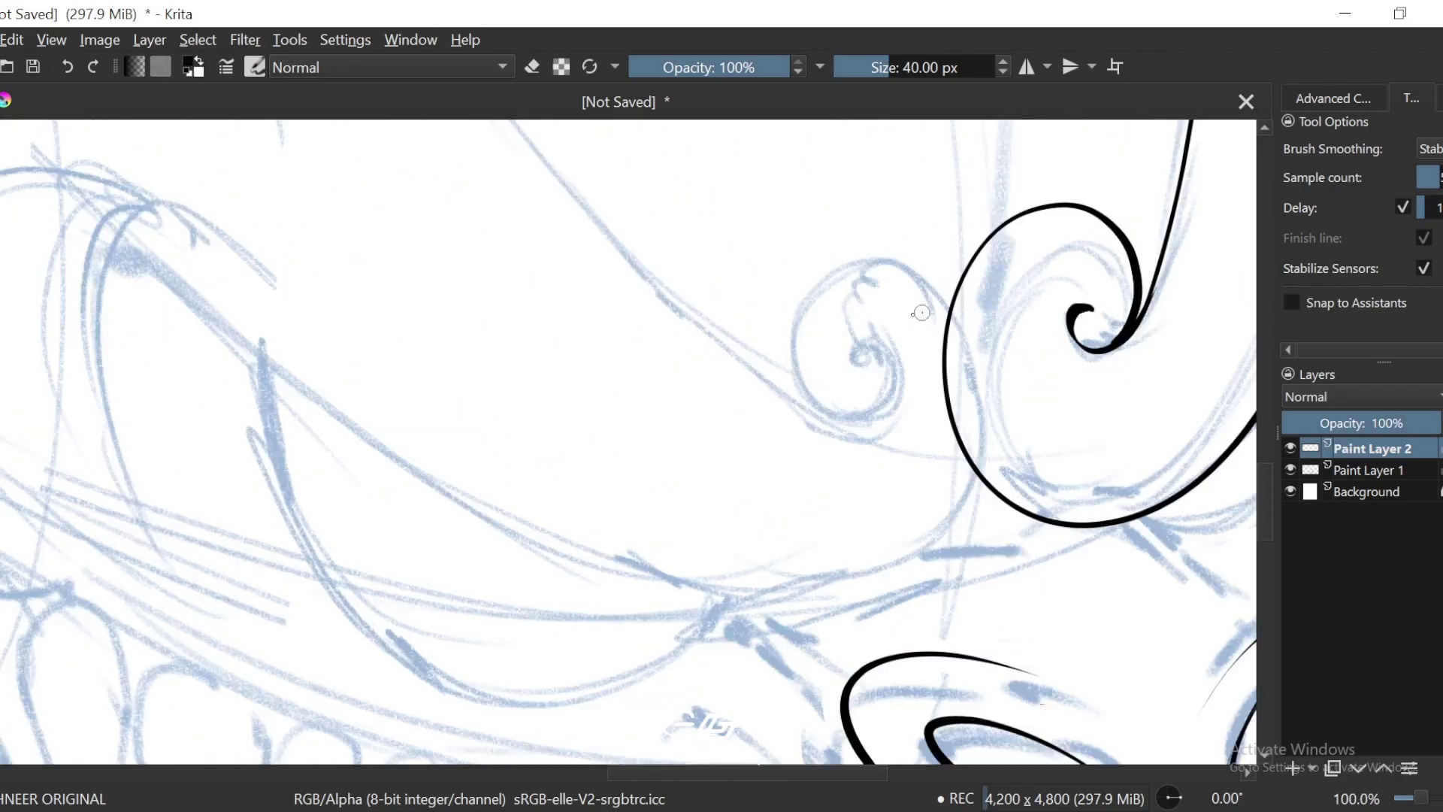
key("plus")
left_click_drag(1007, 294, 841, 400)
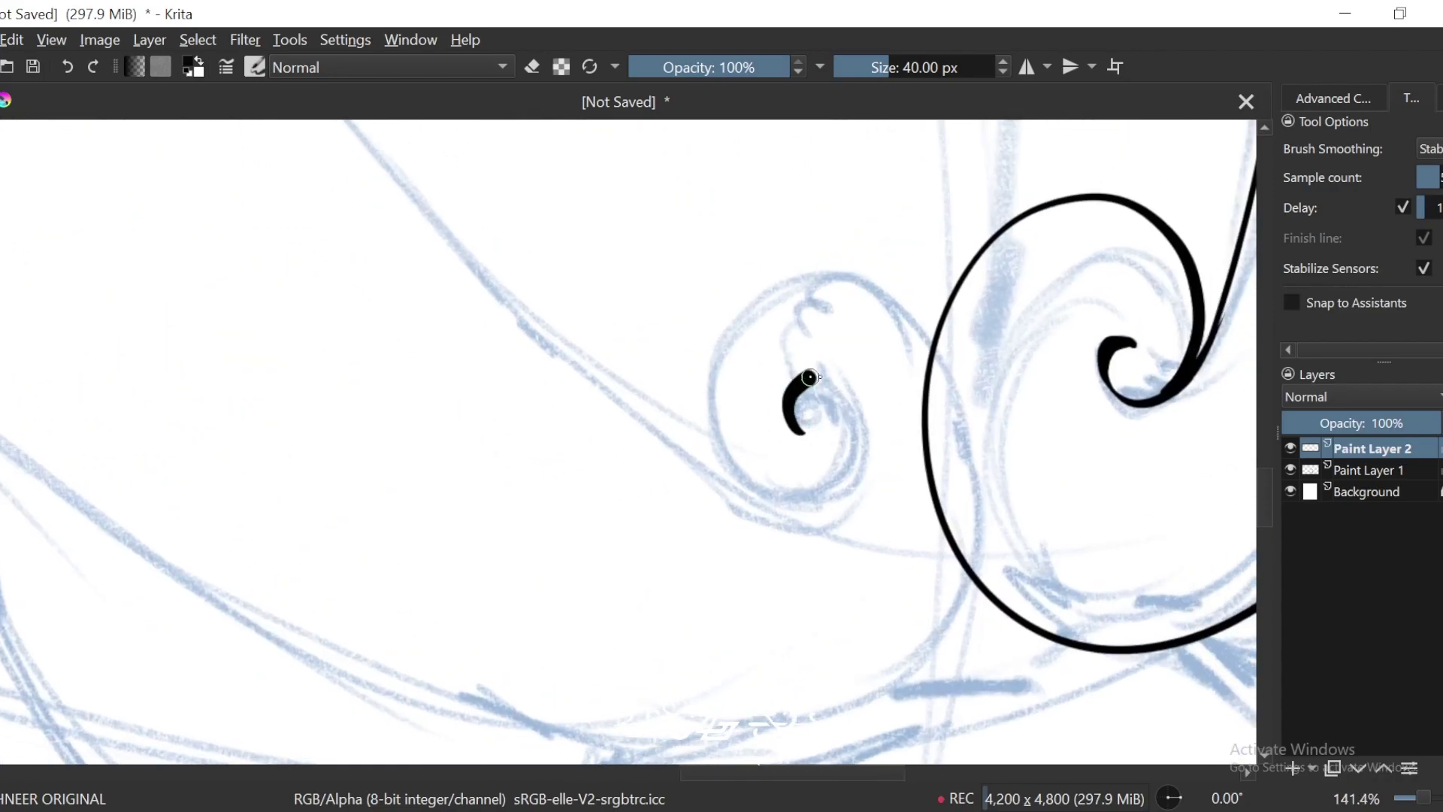
key("minus")
key("minus")
key("plus")
key("ctrl+z")
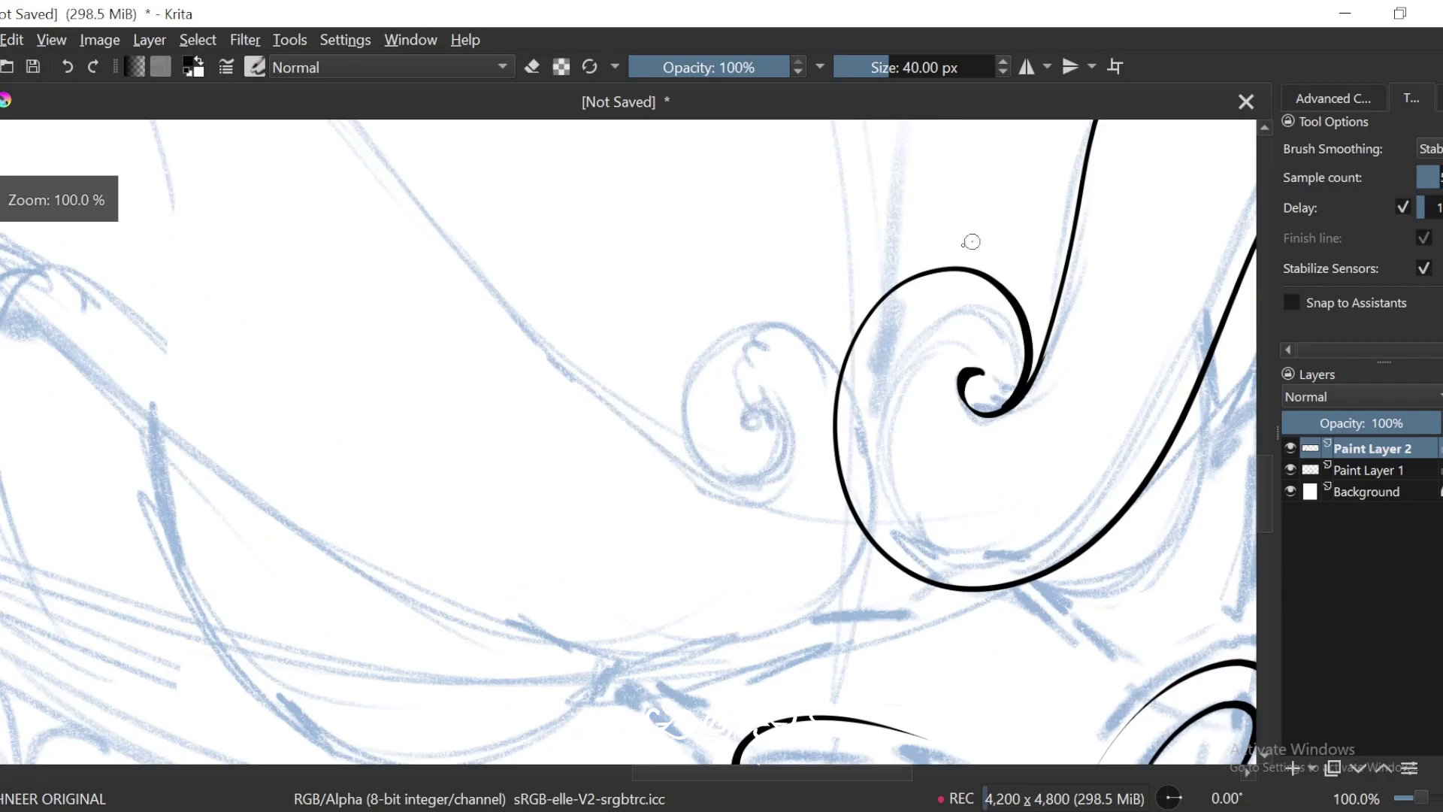
Step: Redraw the inner hook of the near brow's small spiral as a short, thick curve
key("4")
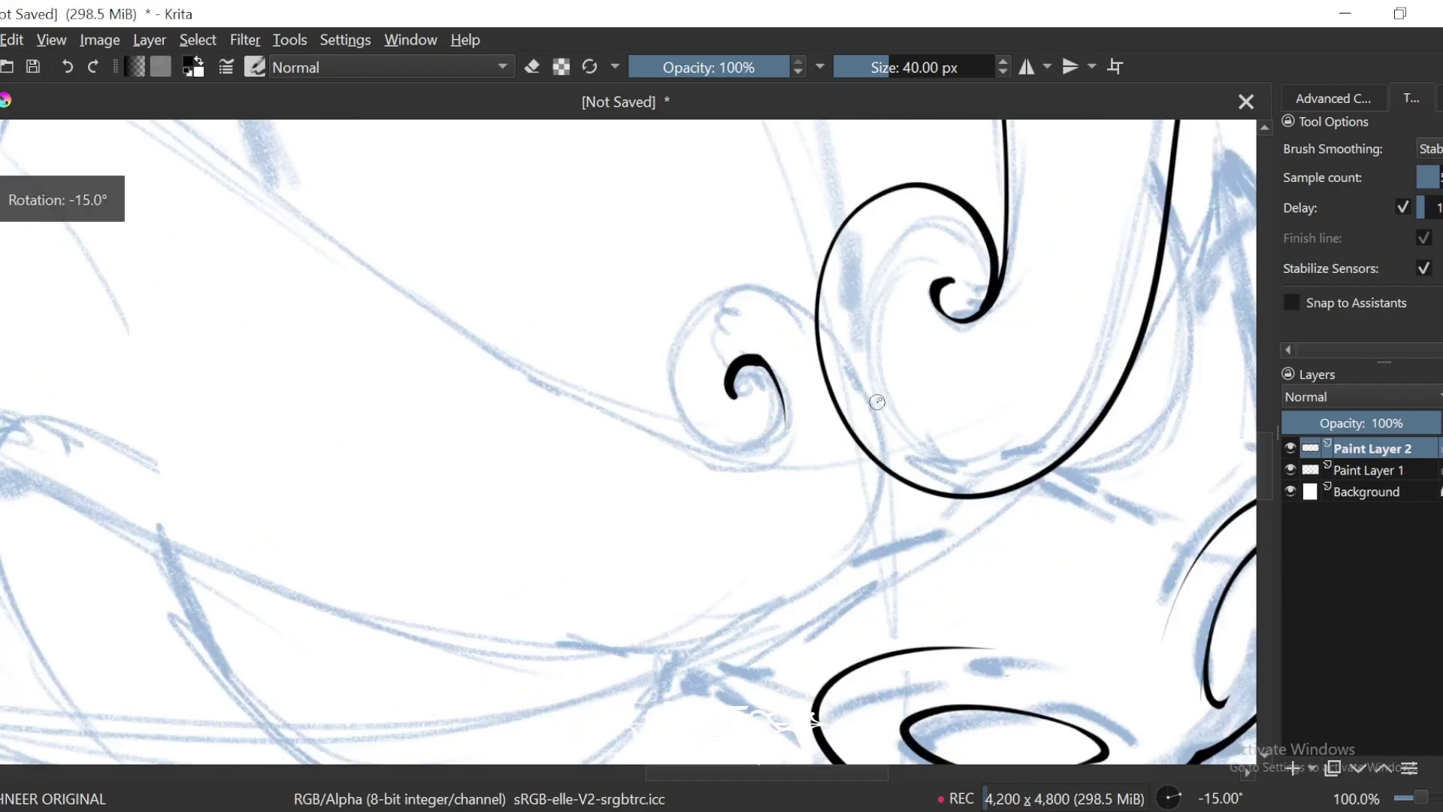
key("4")
key("4")
key("ctrl+z")
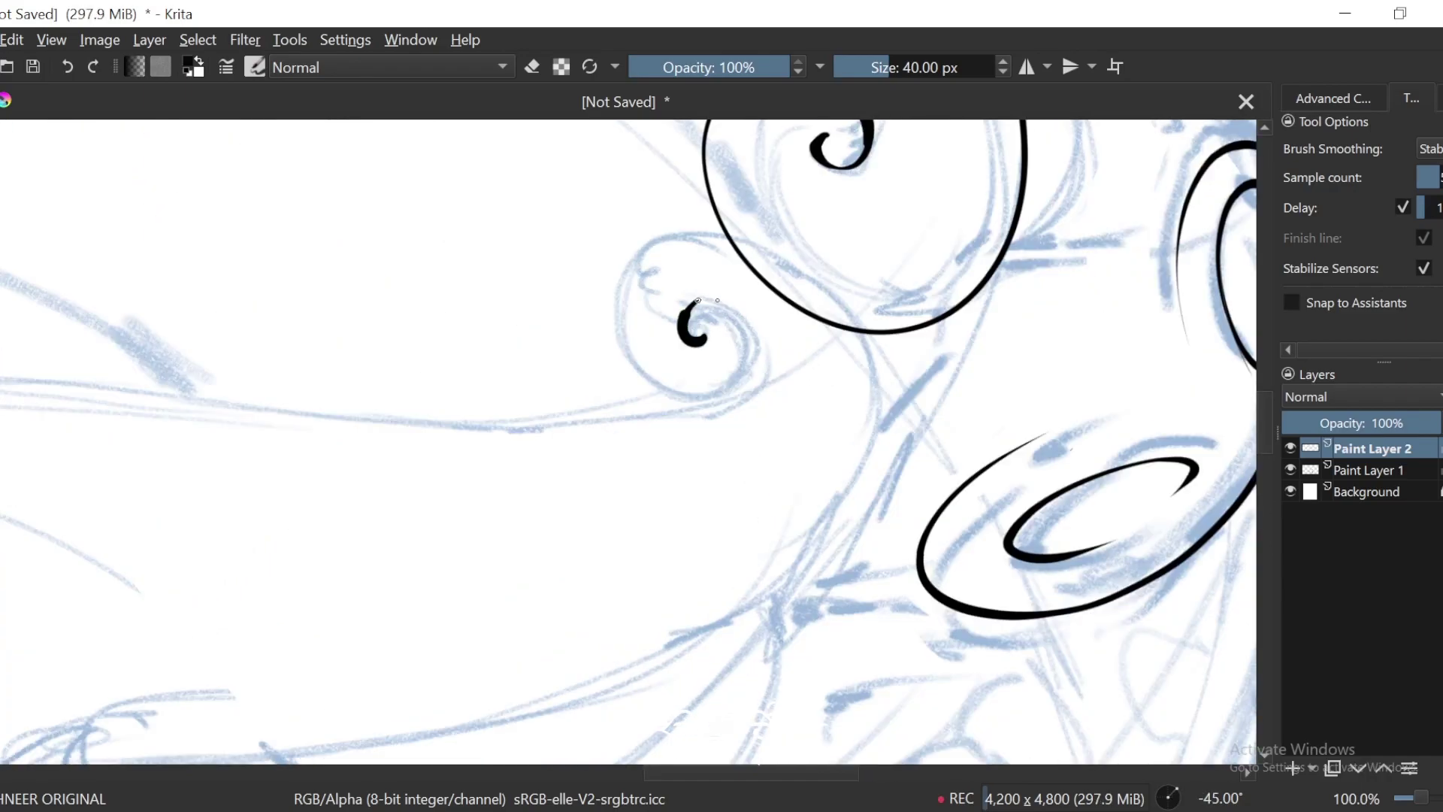
Step: Ink the near brow's upper edge from the spiral hook along the long slope to its rounded top
key("4")
key("4")
key("4")
key("minus")
key("minus")
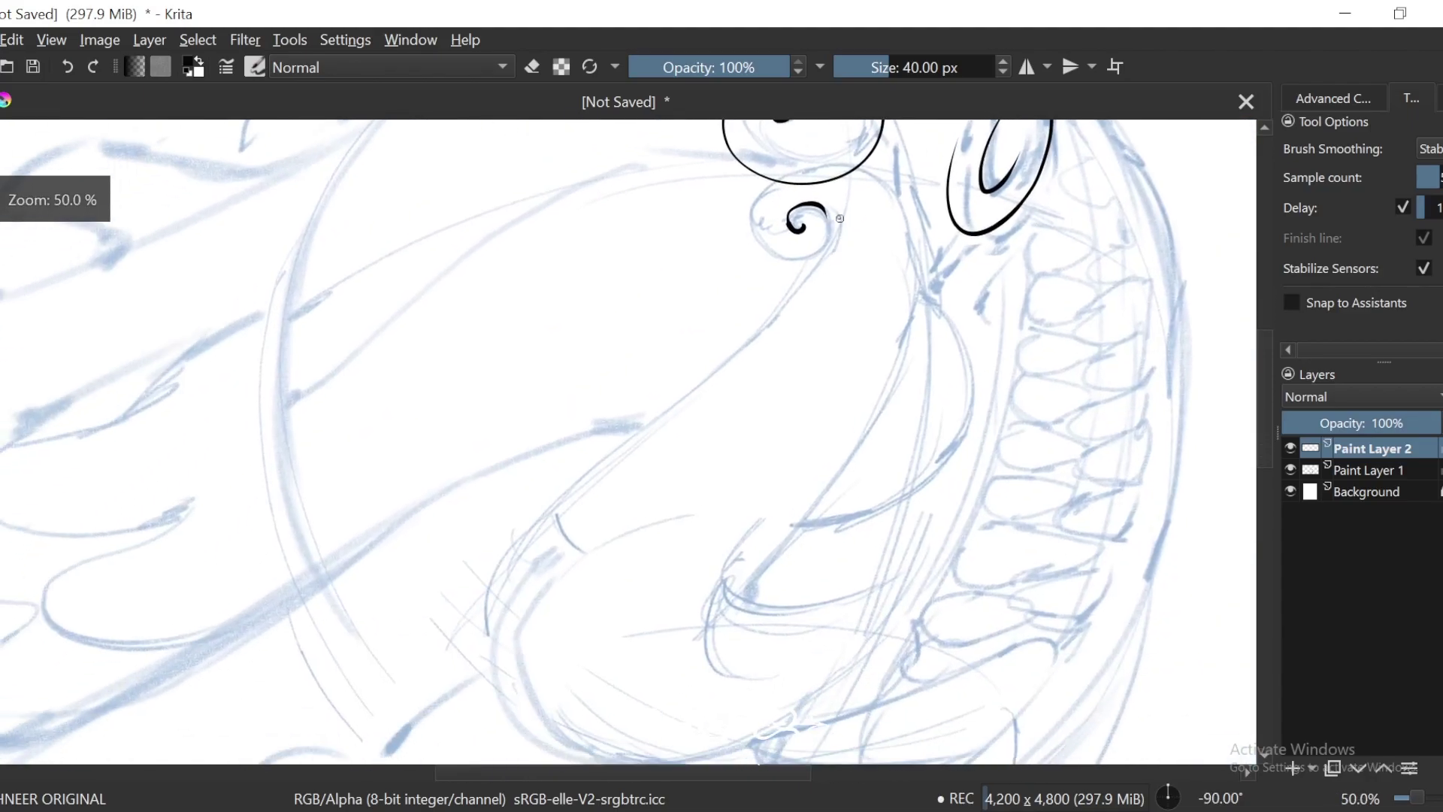
key("minus")
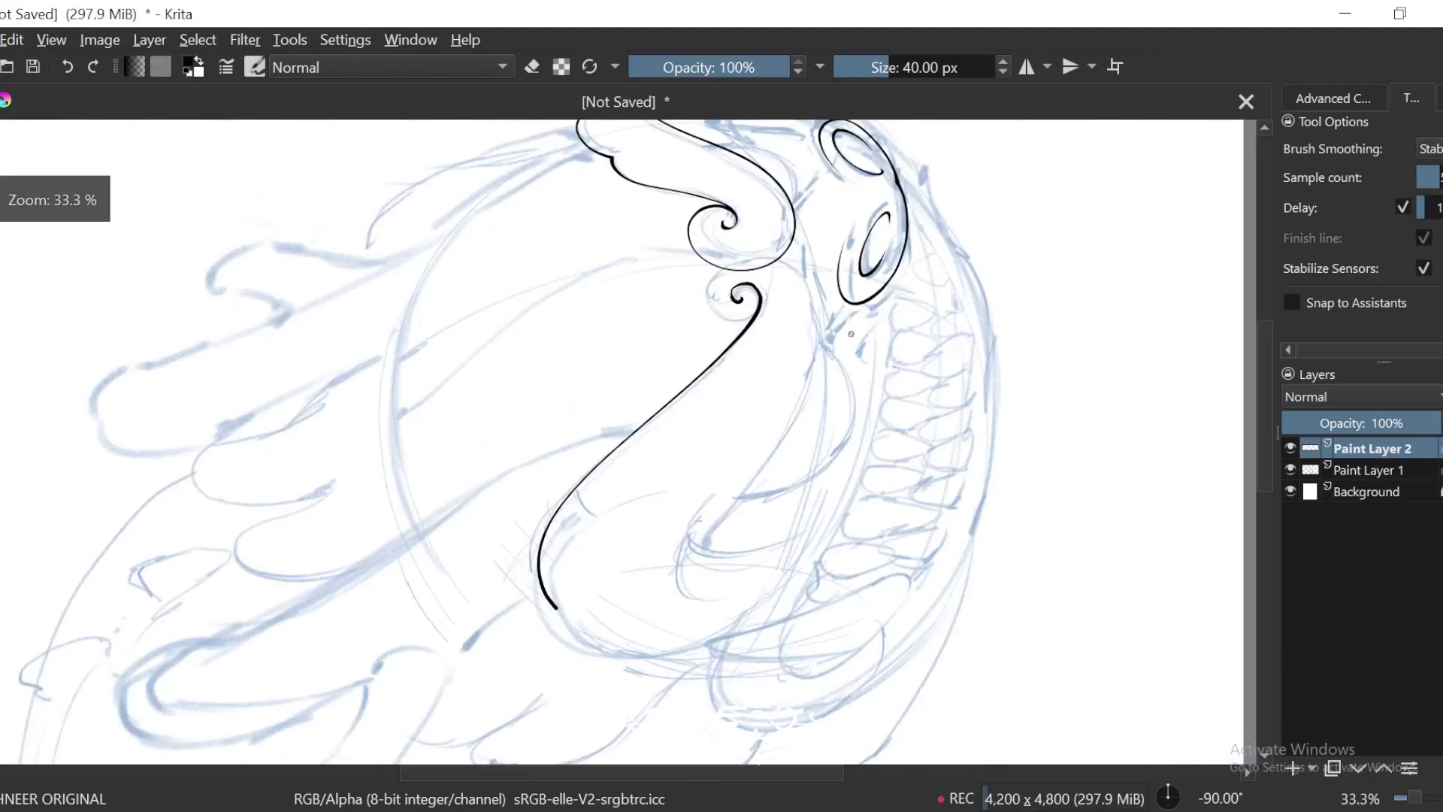
Step: Try to ink the near brow's rounded back from the top notch around and along the lower side
key("6")
key("6")
key("6")
key("6")
left_click_drag(874, 373, 1005, 232)
key("plus")
mouse_move(548, 275)
left_mouse_down()
mouse_move(490, 353)
mouse_move(632, 520)
mouse_move(895, 510)
left_mouse_up()
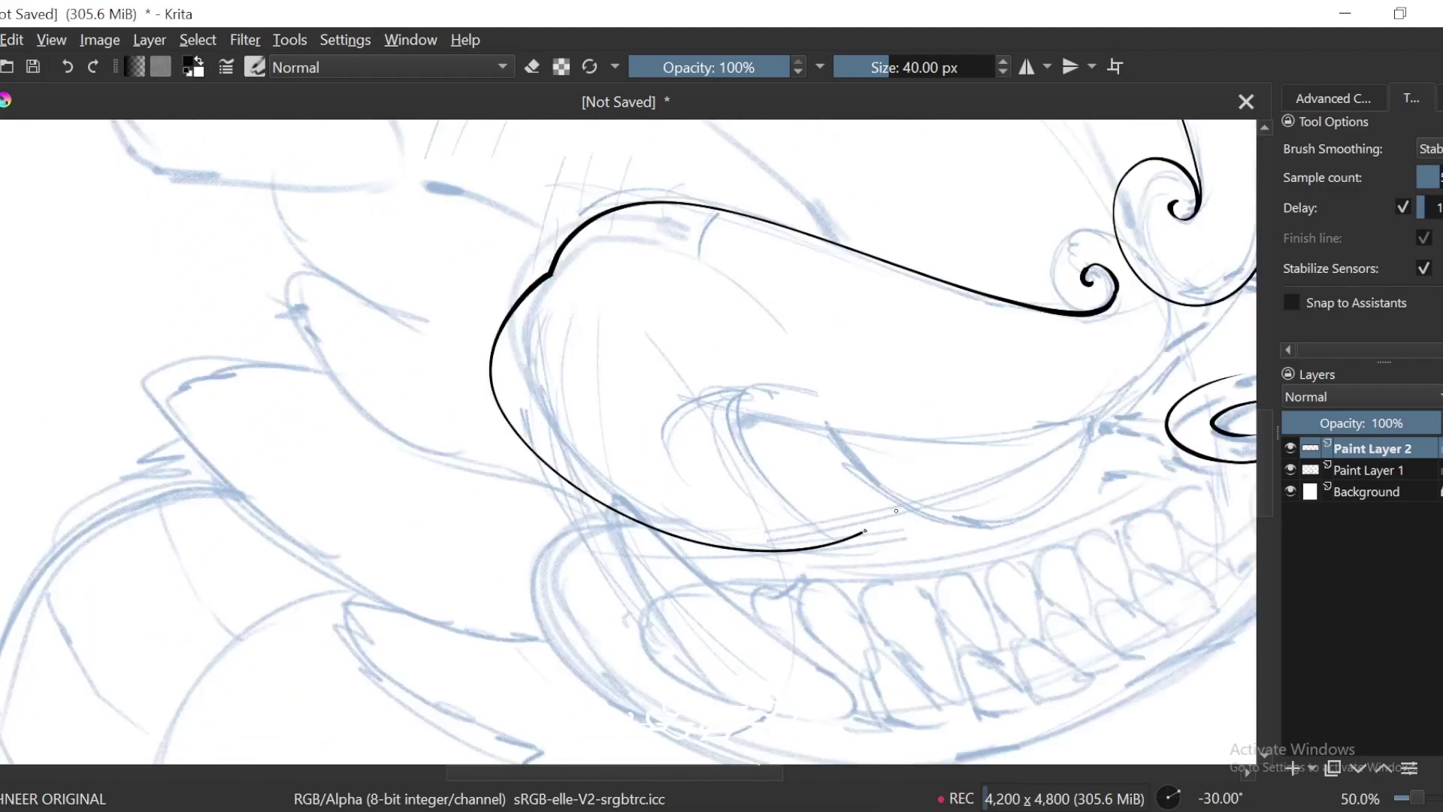
key("ctrl+z")
Step: Try a shorter, thicker stroke for the near brow's rounded back
left_click_drag(584, 488, 749, 551)
key("6")
key("6")
key("6")
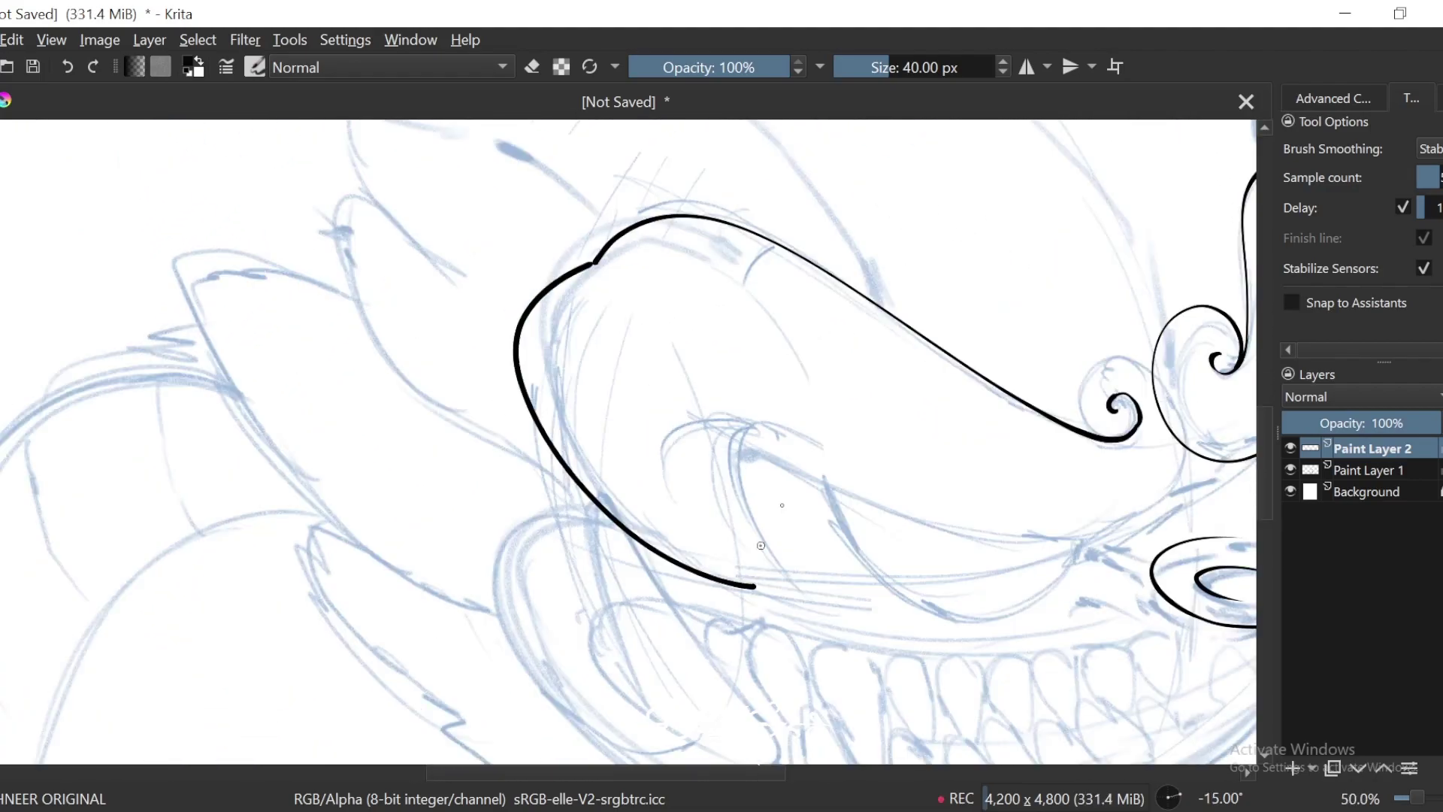
key("plus")
key("ctrl+z")
Step: Ink the near brow's back edge from the top notch around the curve to the lower end above the teeth
mouse_move(707, 217)
left_mouse_down()
mouse_move(664, 210)
mouse_move(646, 671)
left_mouse_up()
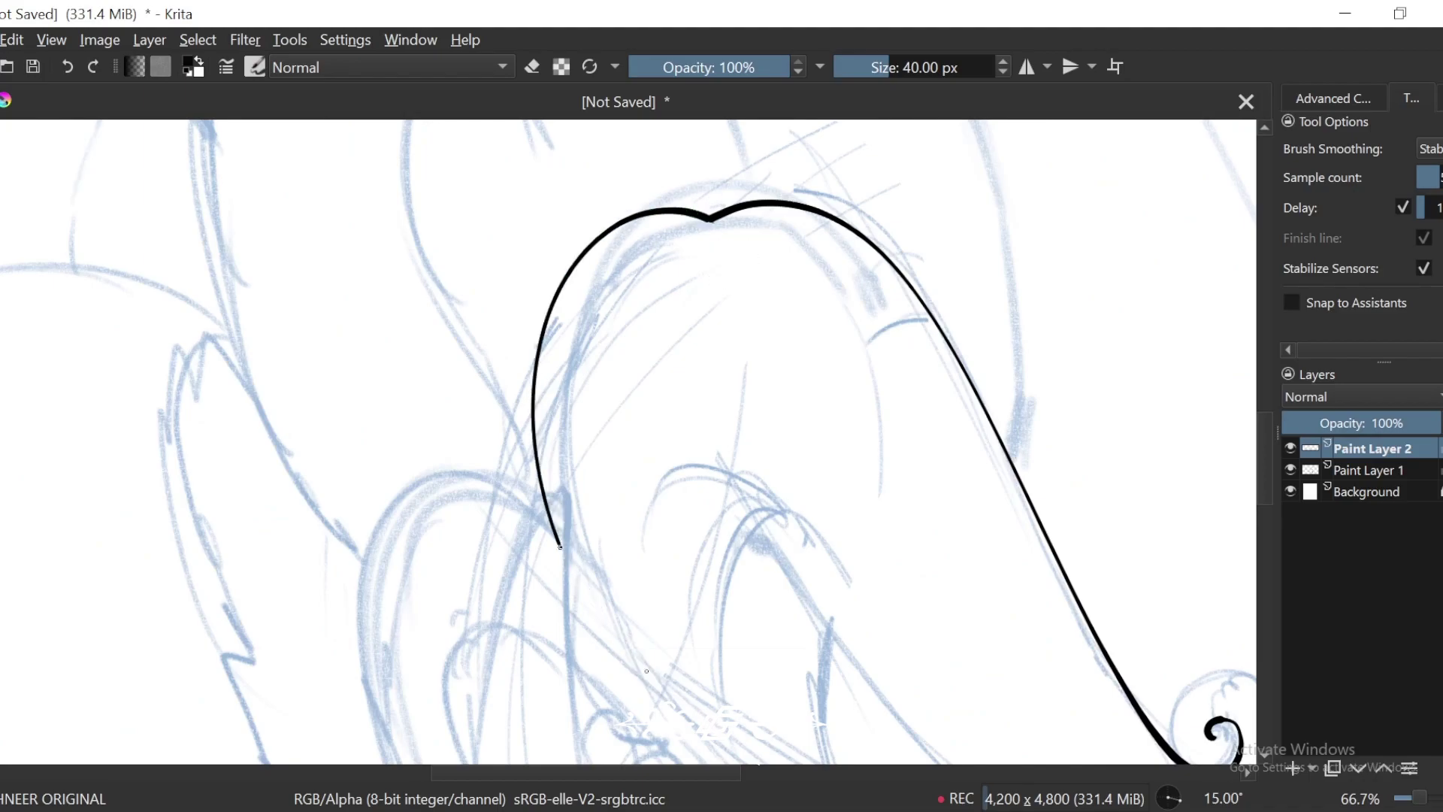
key("minus")
key("minus")
key("4")
key("4")
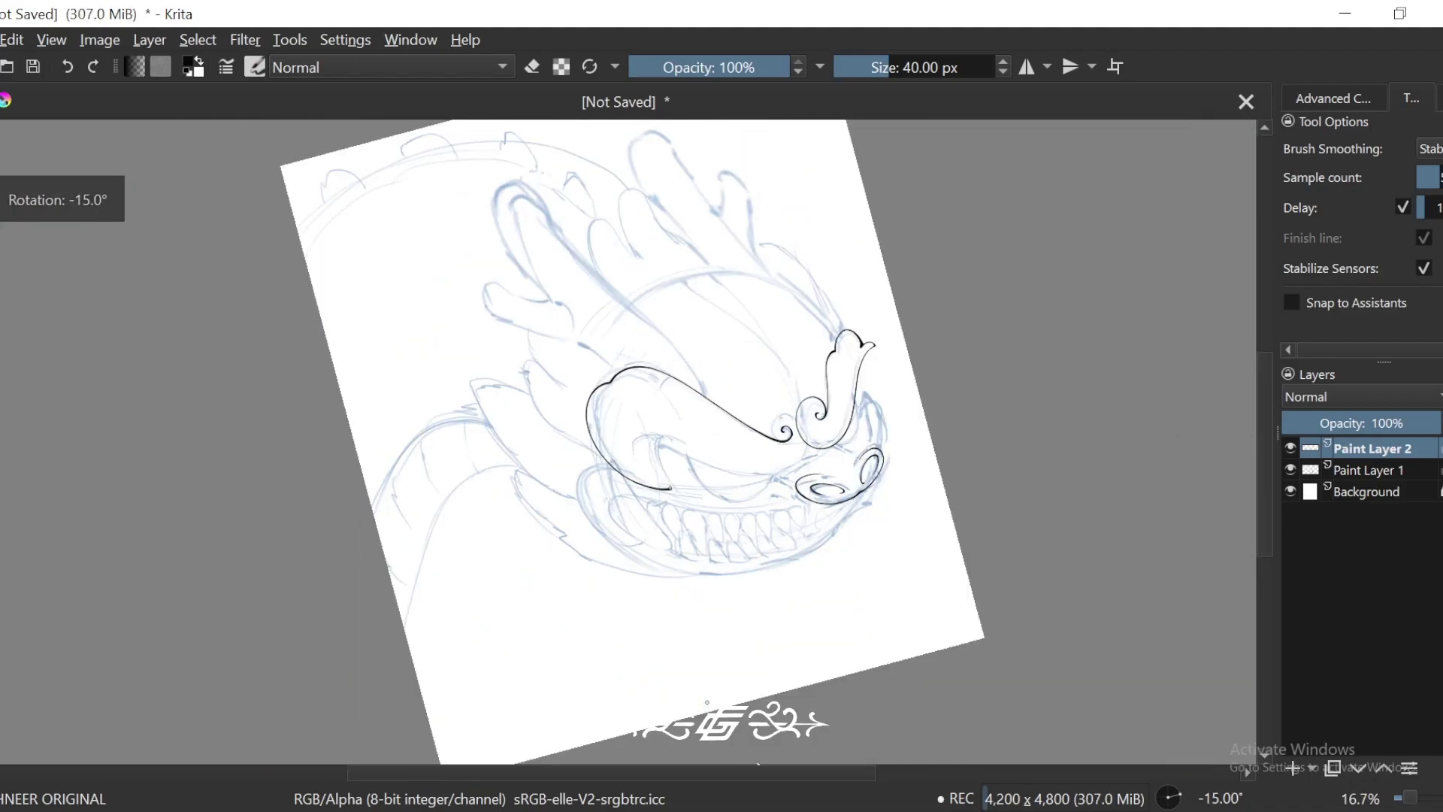
key("6")
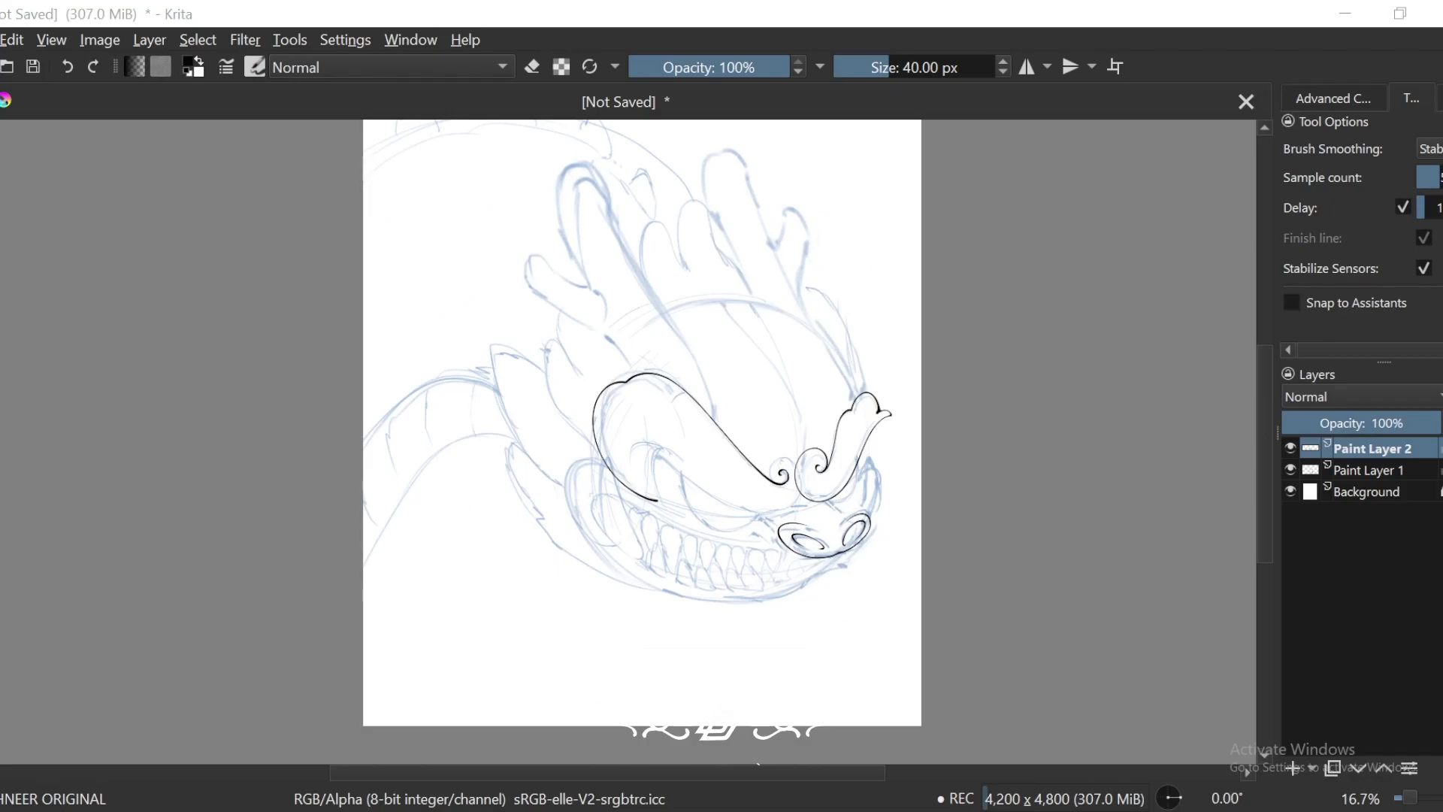
Step: Try to ink the outer loop of the near brow's spiral from the bottom of the curl
key("plus")
key("plus")
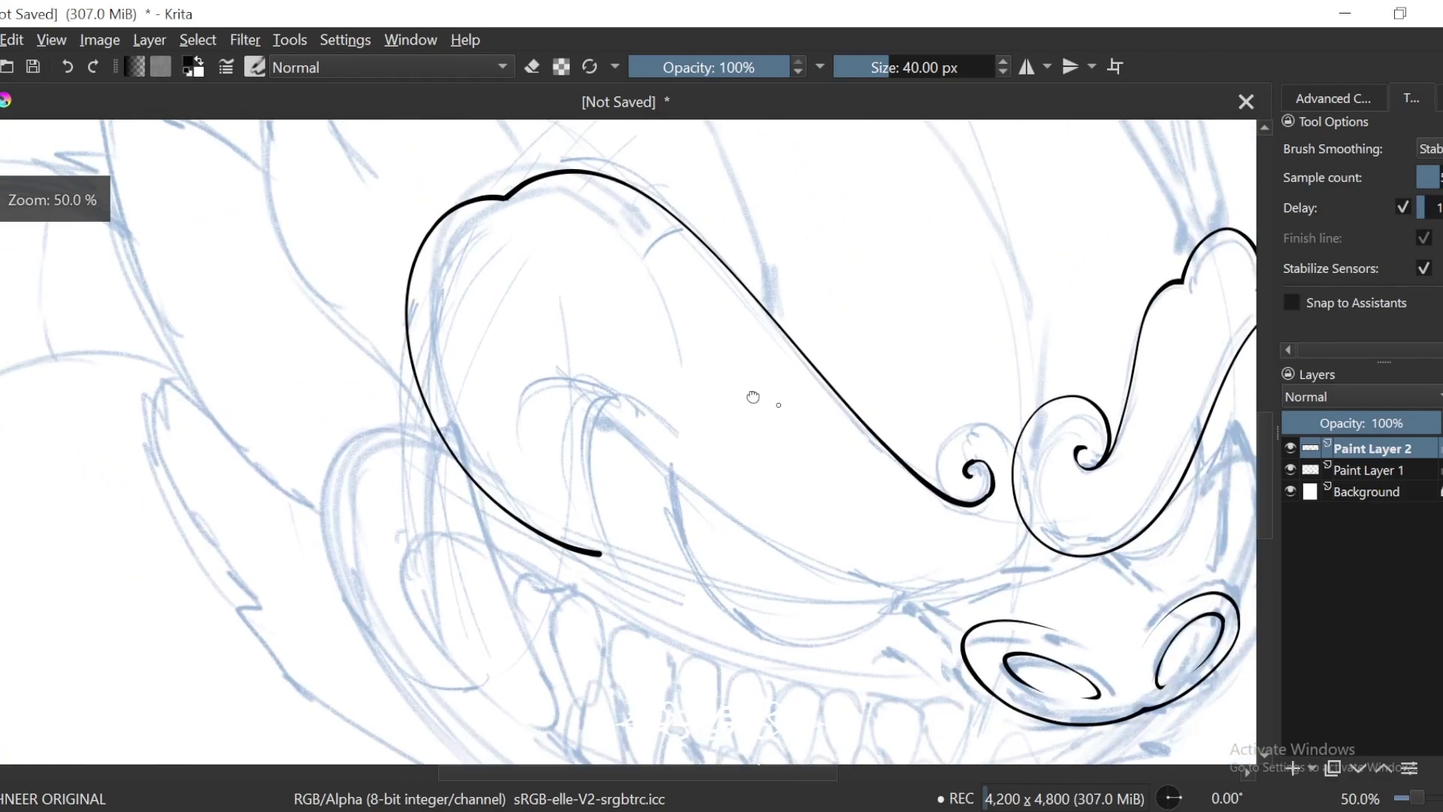
key("4")
key("plus")
key("plus")
key("plus")
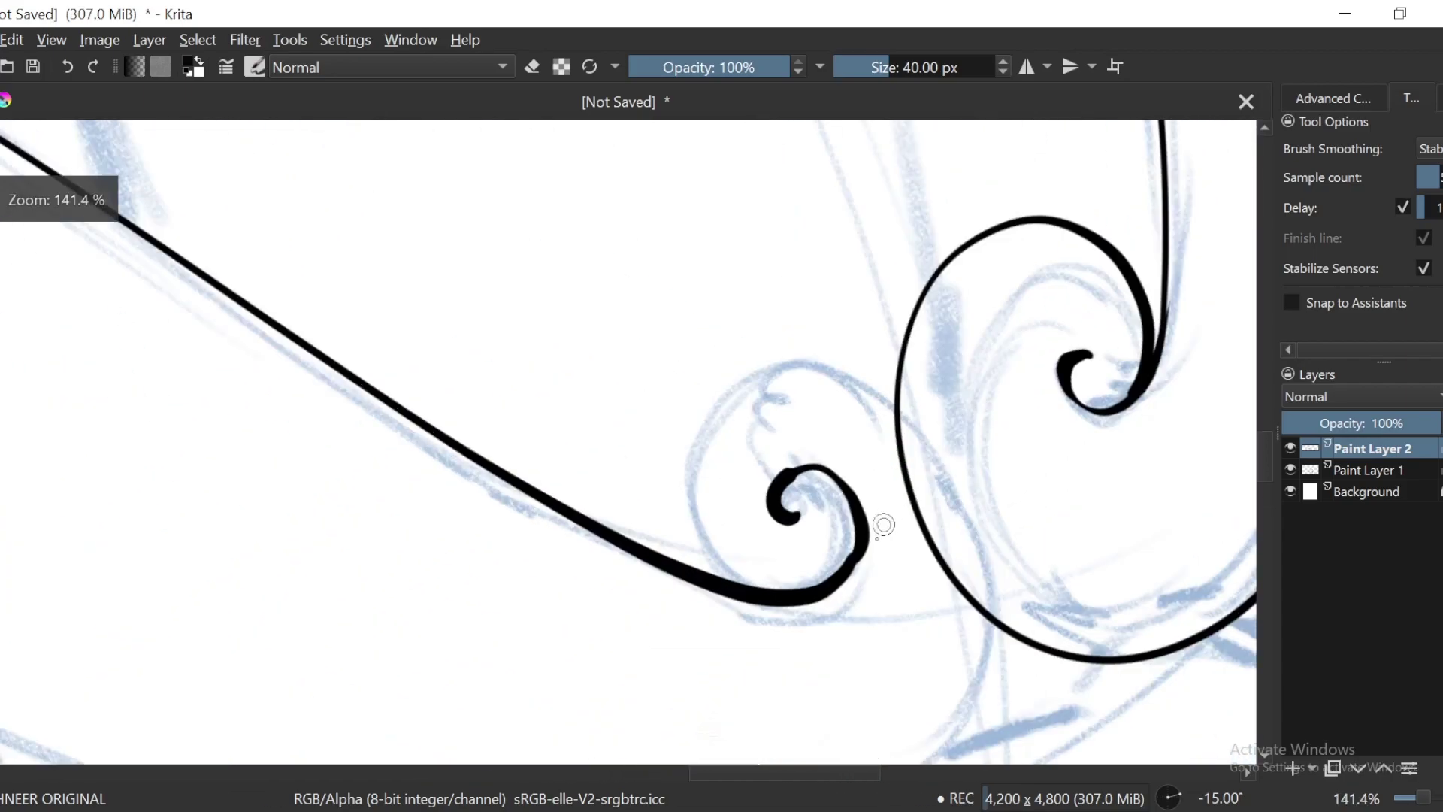
left_click_drag(782, 598, 701, 347)
key("ctrl+z")
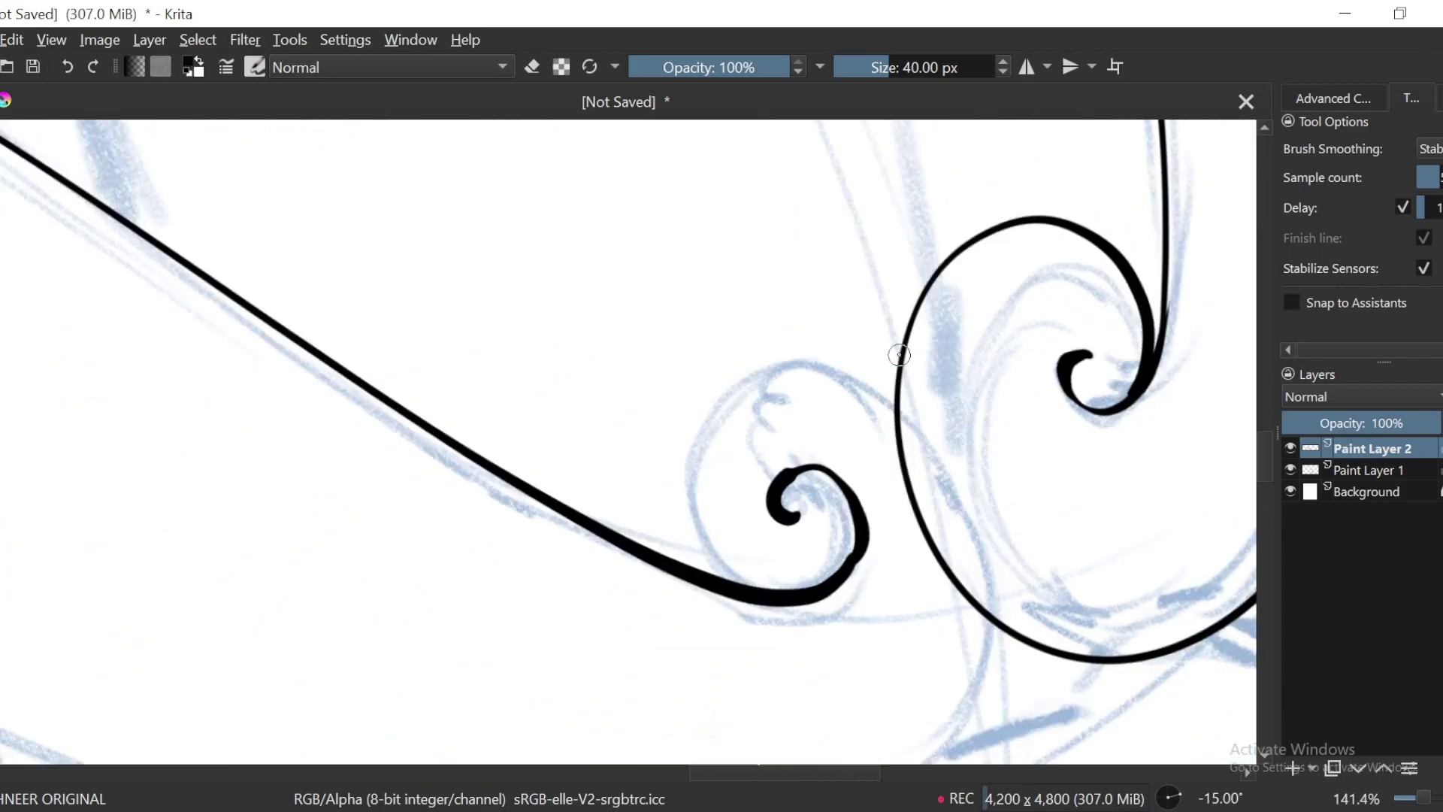
Step: Ink the spiral's outer loop from the brow's edge toward the far brow's curl, redrawing it lower and closer to the sketch
key("5")
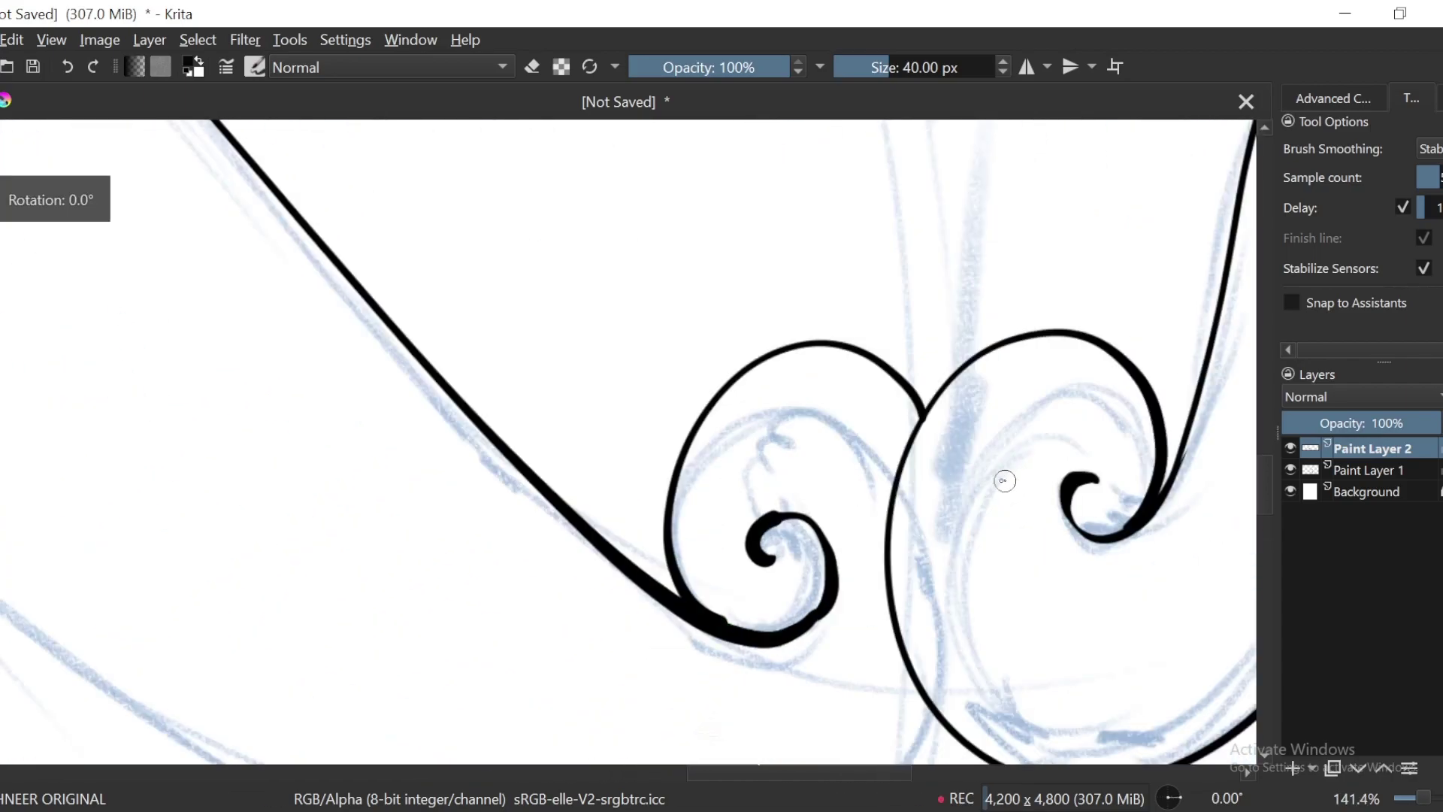
key("ctrl+minus")
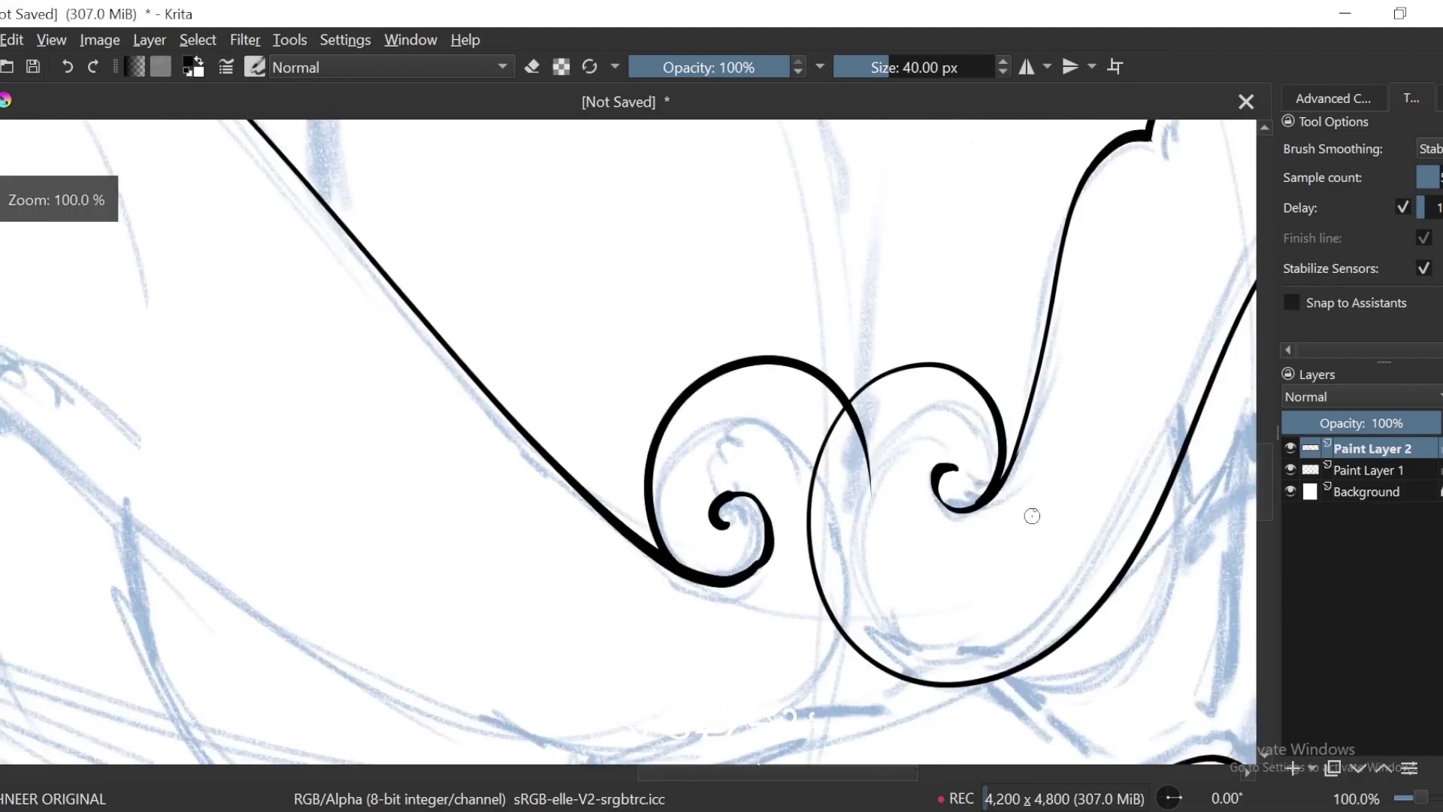
key("ctrl+plus")
key("ctrl+z")
left_click_drag(763, 637, 938, 473)
left_click_drag(850, 382, 943, 492)
key("minus")
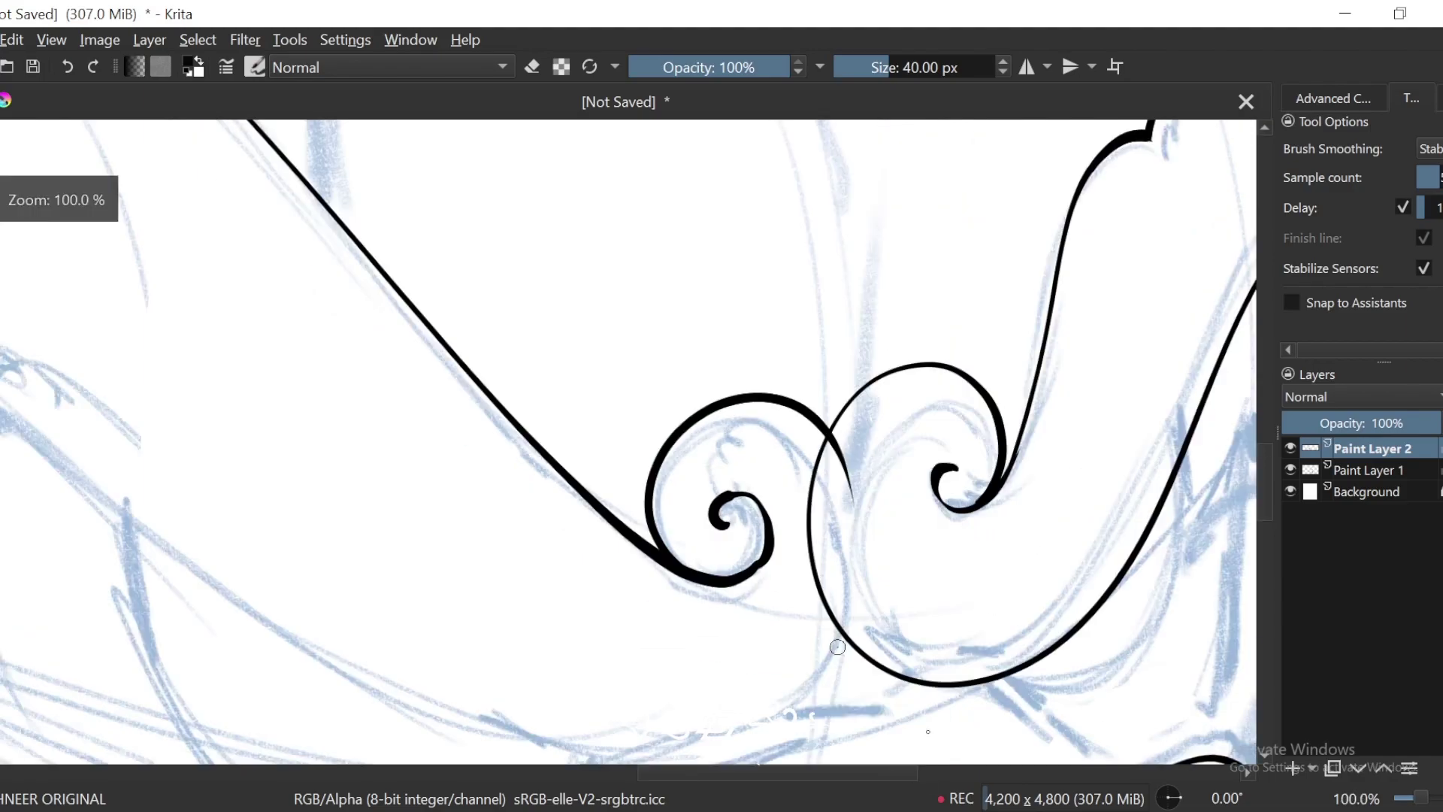
Step: Ink the near brow's lower edge from the base of the far brow's curl back to the sketched eye corner
key("4")
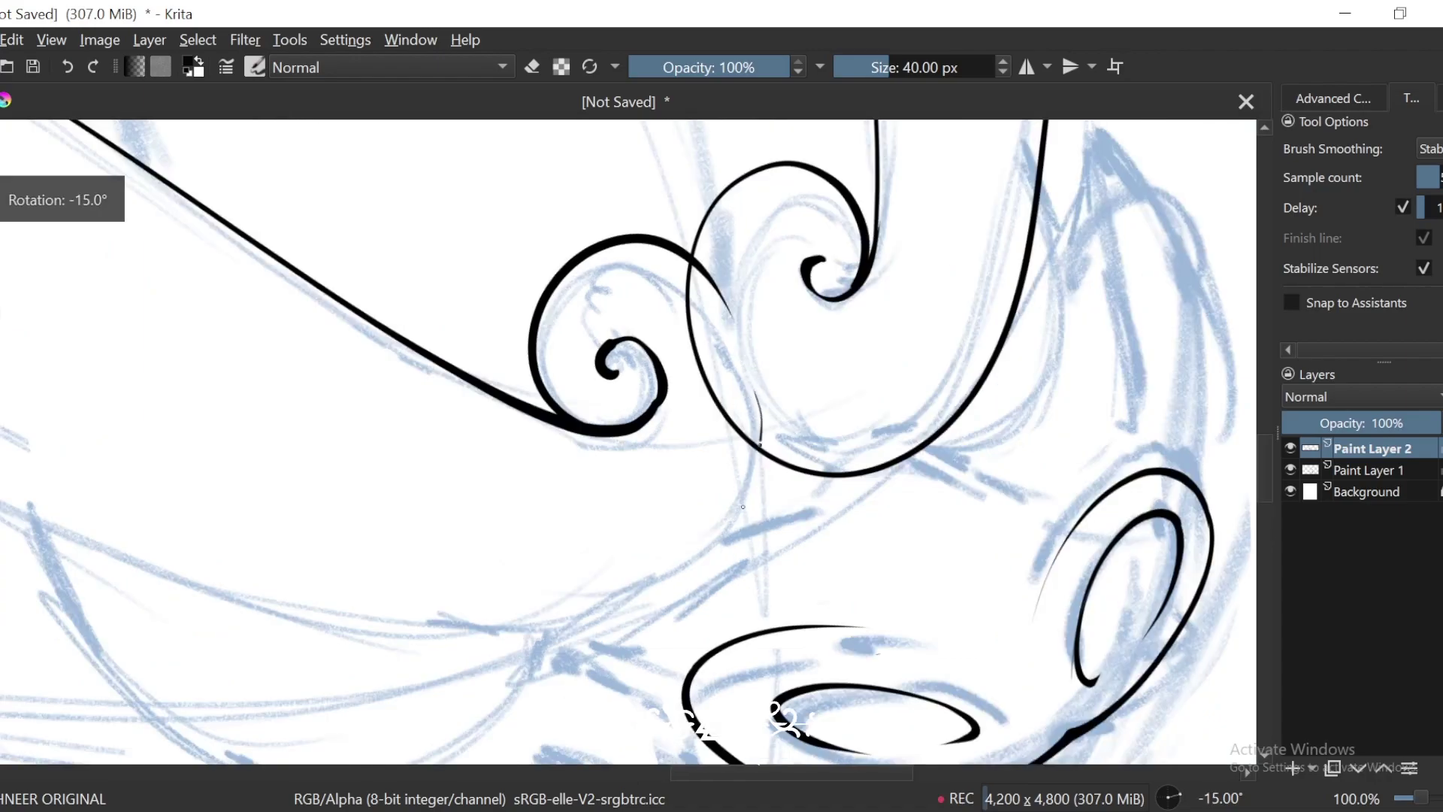
left_click_drag(742, 507, 428, 640)
key("minus")
key("minus")
key("4")
key("4")
key("4")
left_click_drag(727, 472, 969, 320)
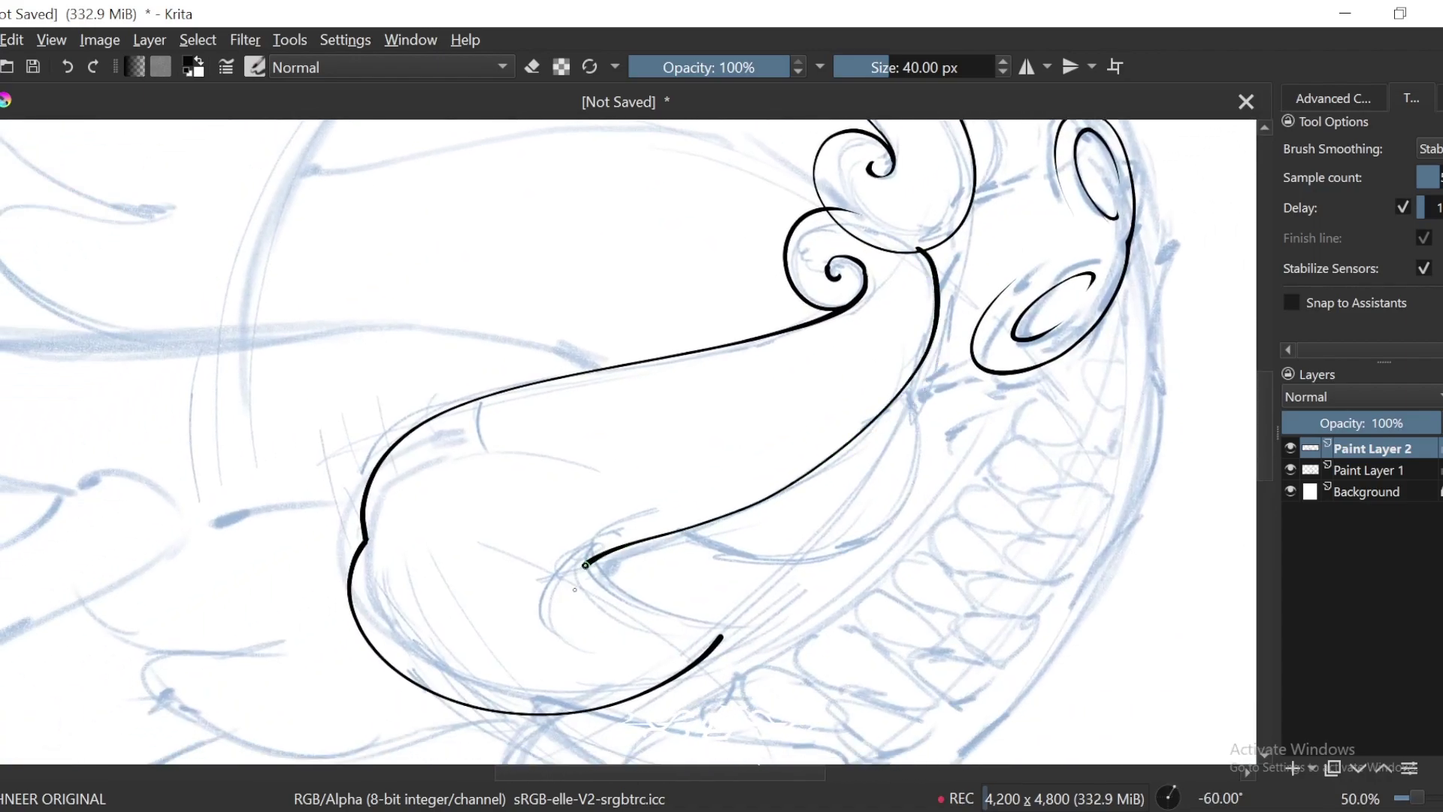
left_click_drag(575, 589, 577, 604)
Step: Taper the end of the near brow's lower edge with the eraser and continue it as a rounded hook
left_click_drag(935, 458, 1087, 311)
key("plus")
key("plus")
key("e")
left_click_drag(837, 405, 820, 539)
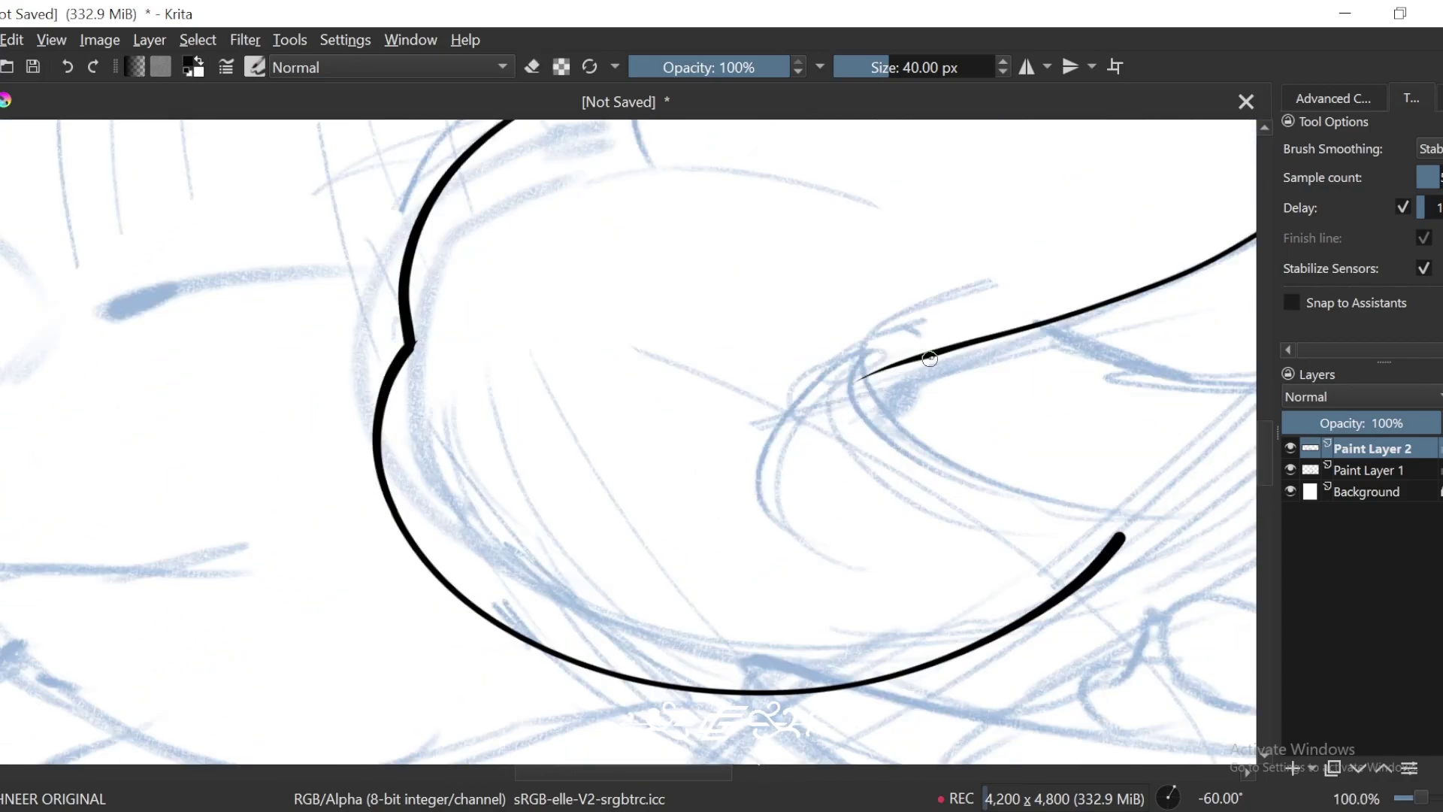
left_click_drag(776, 459, 825, 567)
Step: Ink a curved line joining the back edge's lower end to the near brow's lower edge beside the hook
key("minus")
key("minus")
key("6")
key("6")
key("6")
key("6")
key("6")
key("6")
key("6")
key("6")
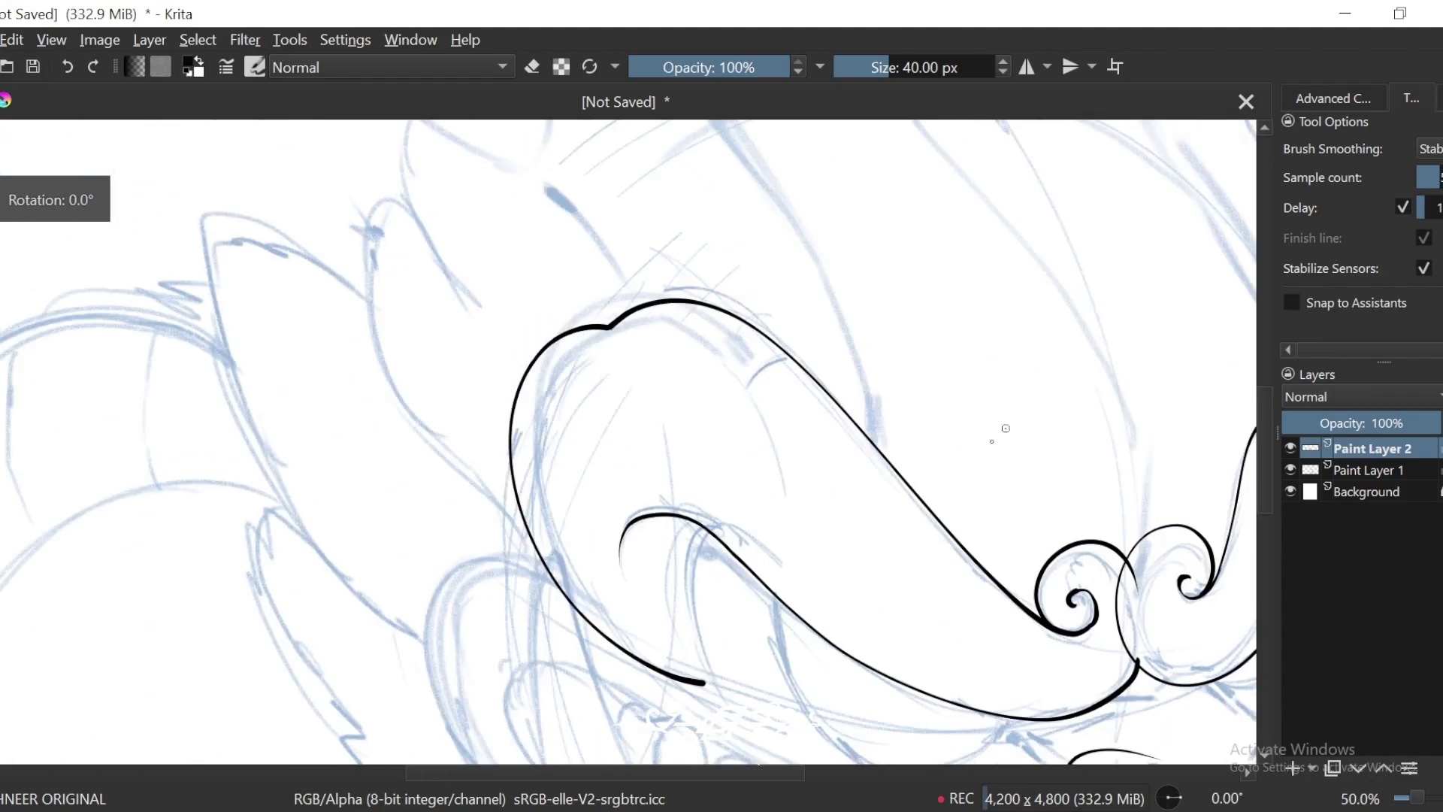
left_click_drag(761, 516, 846, 437)
key("plus")
key("plus")
key("plus")
left_click_drag(1155, 228, 847, 392)
key("plus")
key("plus")
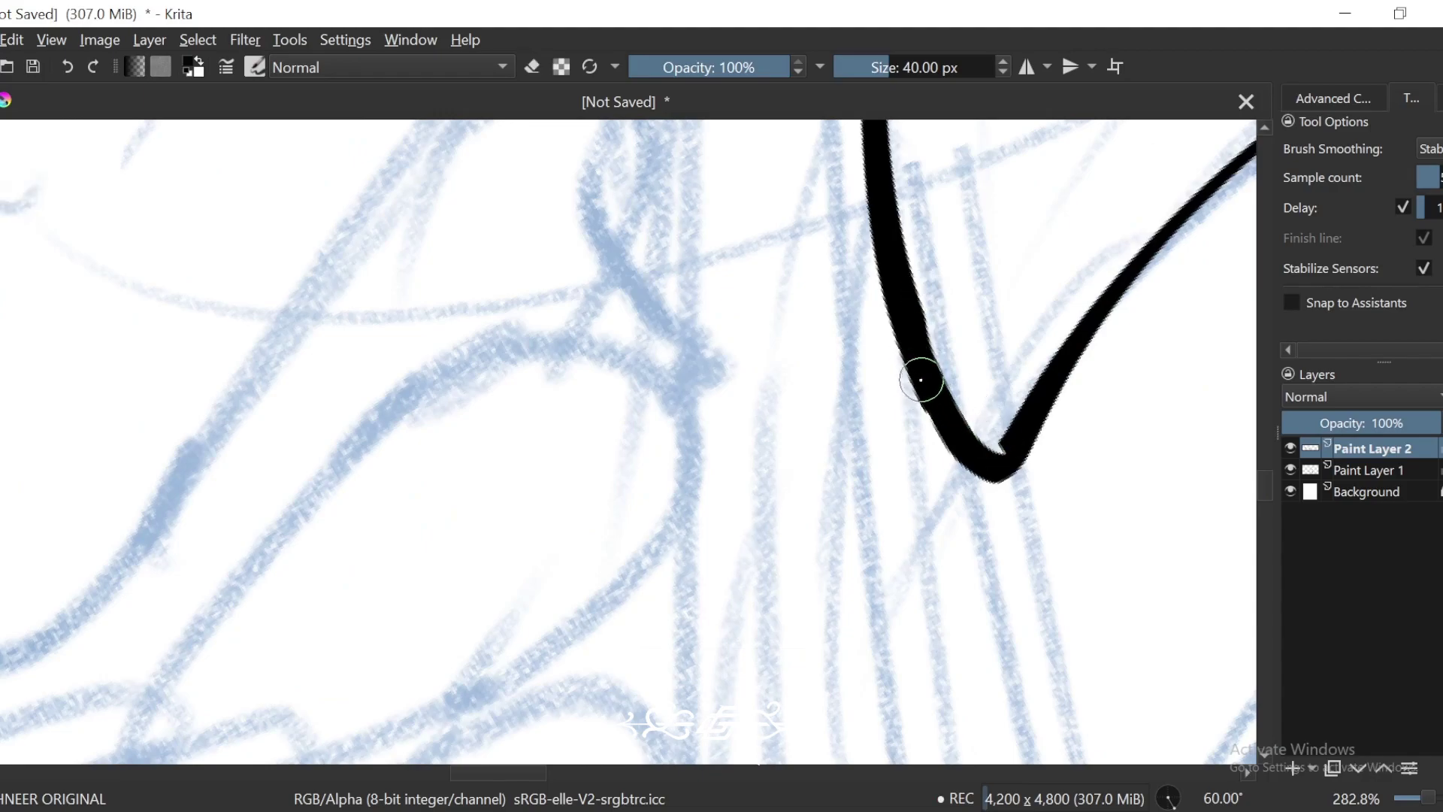
Step: Fill the pointed corner at the back edge's lower end with ink and smooth its sides with the eraser
left_click_drag(991, 448, 893, 461)
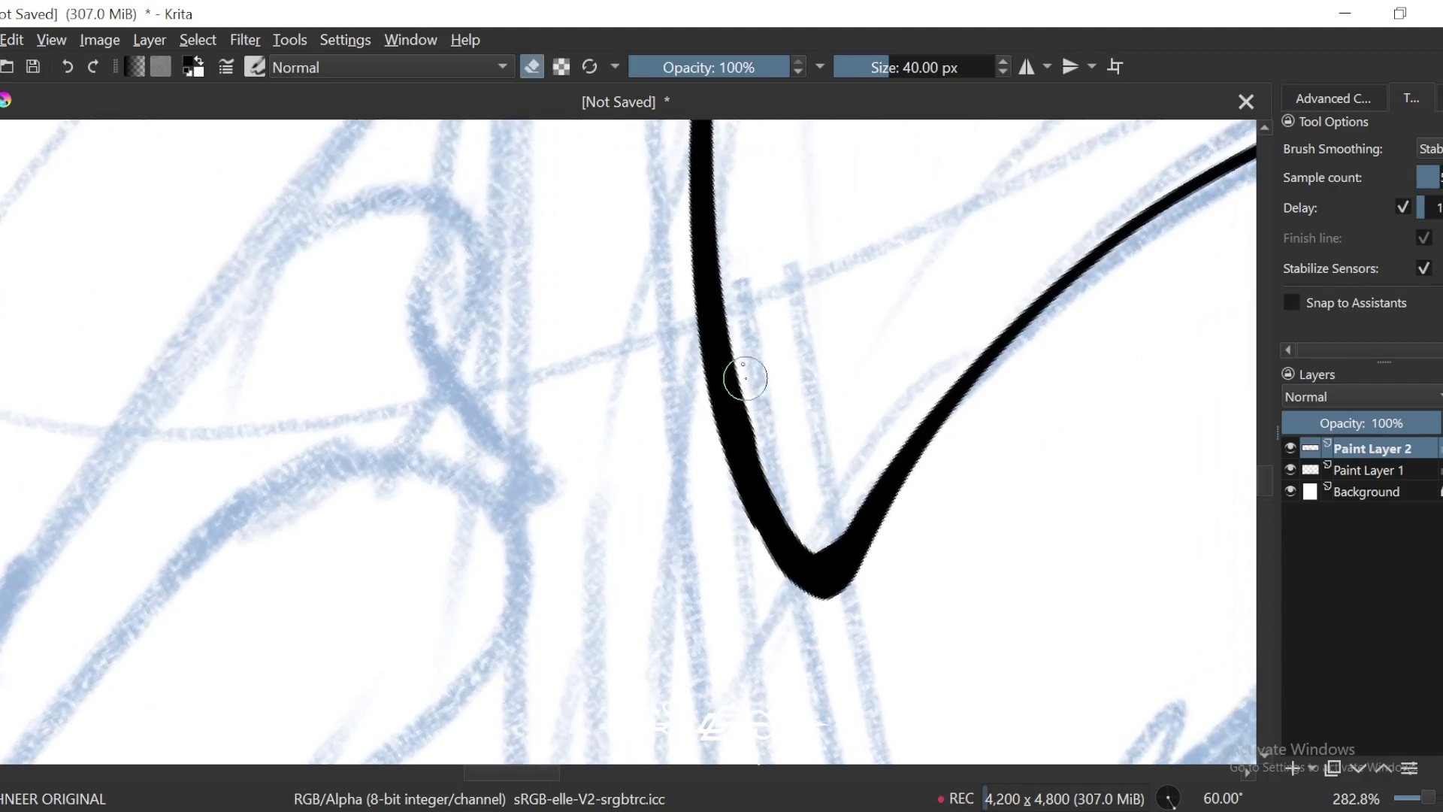
mouse_move(768, 349)
left_mouse_down()
mouse_move(814, 540)
mouse_move(807, 650)
left_mouse_up()
key("minus")
key("plus")
key("minus")
key("minus")
key("6")
key("6")
left_click_drag(767, 456, 799, 421)
key("plus")
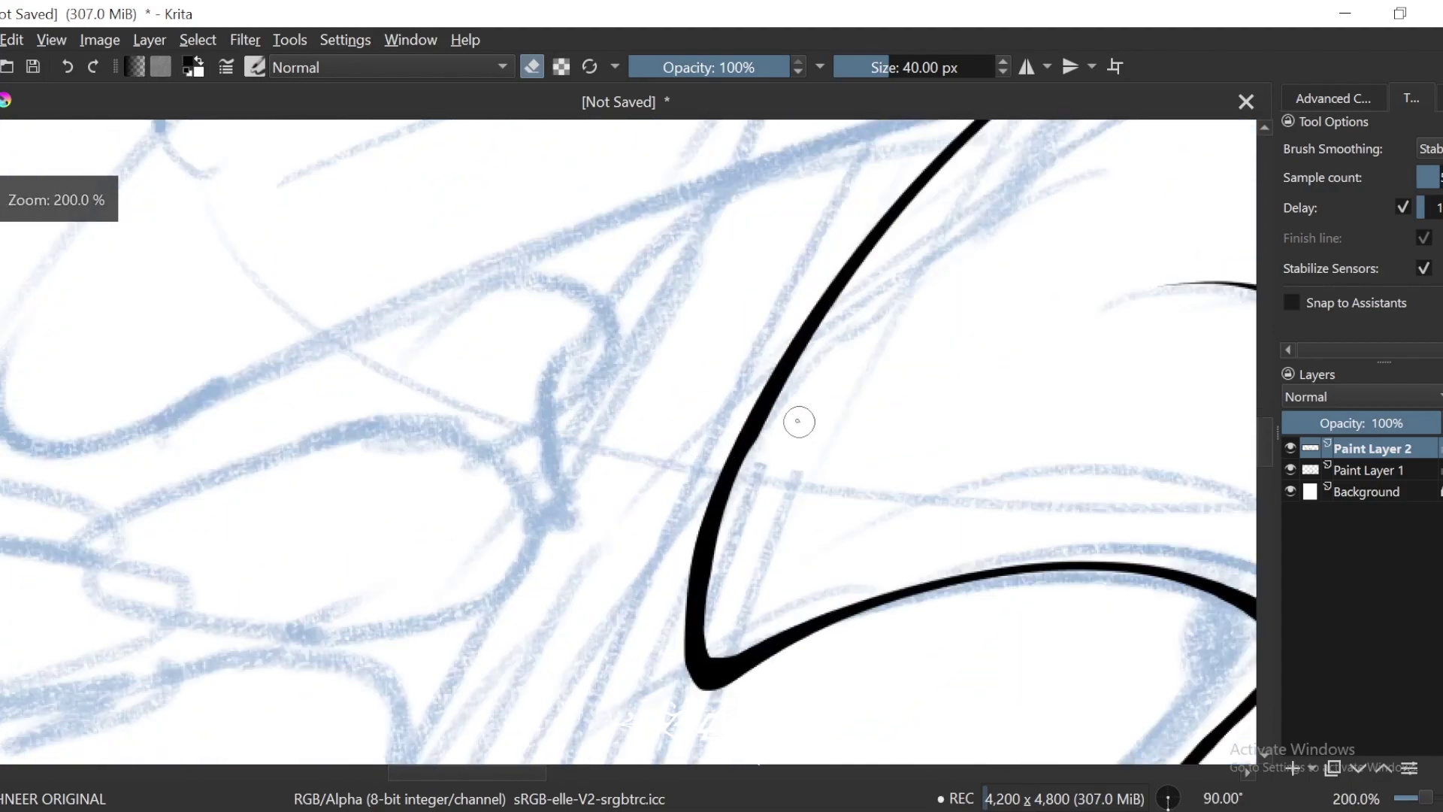
Step: Thicken the junction between the near brow's lower edge and the joining curve with a smooth, filled wedge of ink
key("minus")
key("minus")
key("minus")
key("minus")
key("ctrl+bracketleft")
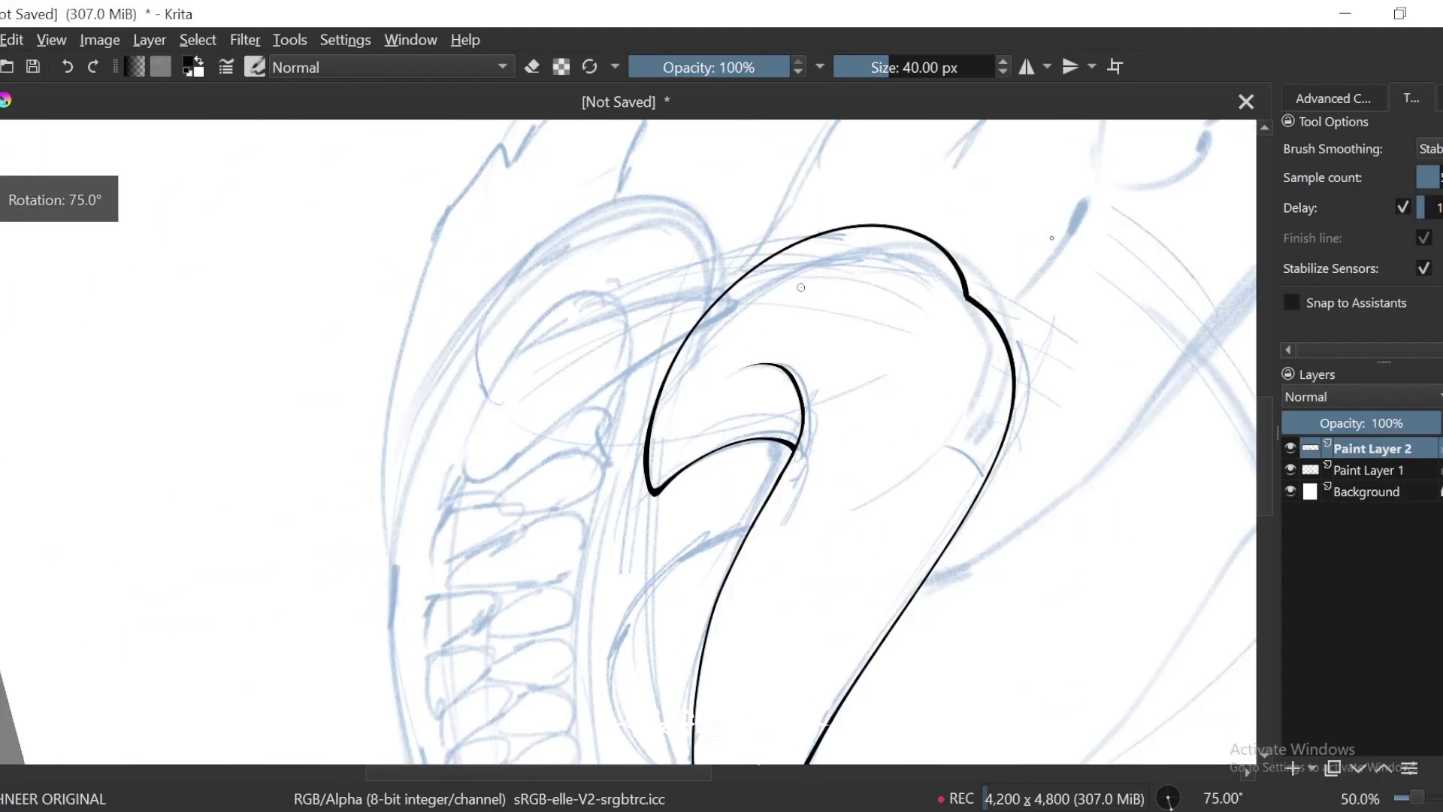
key("4")
key("4")
key("4")
key("4")
key("4")
key("4")
key("4")
key("4")
key("4")
key("4")
left_click_drag(801, 287, 985, 439)
key("4")
key("plus")
key("plus")
key("plus")
key("plus")
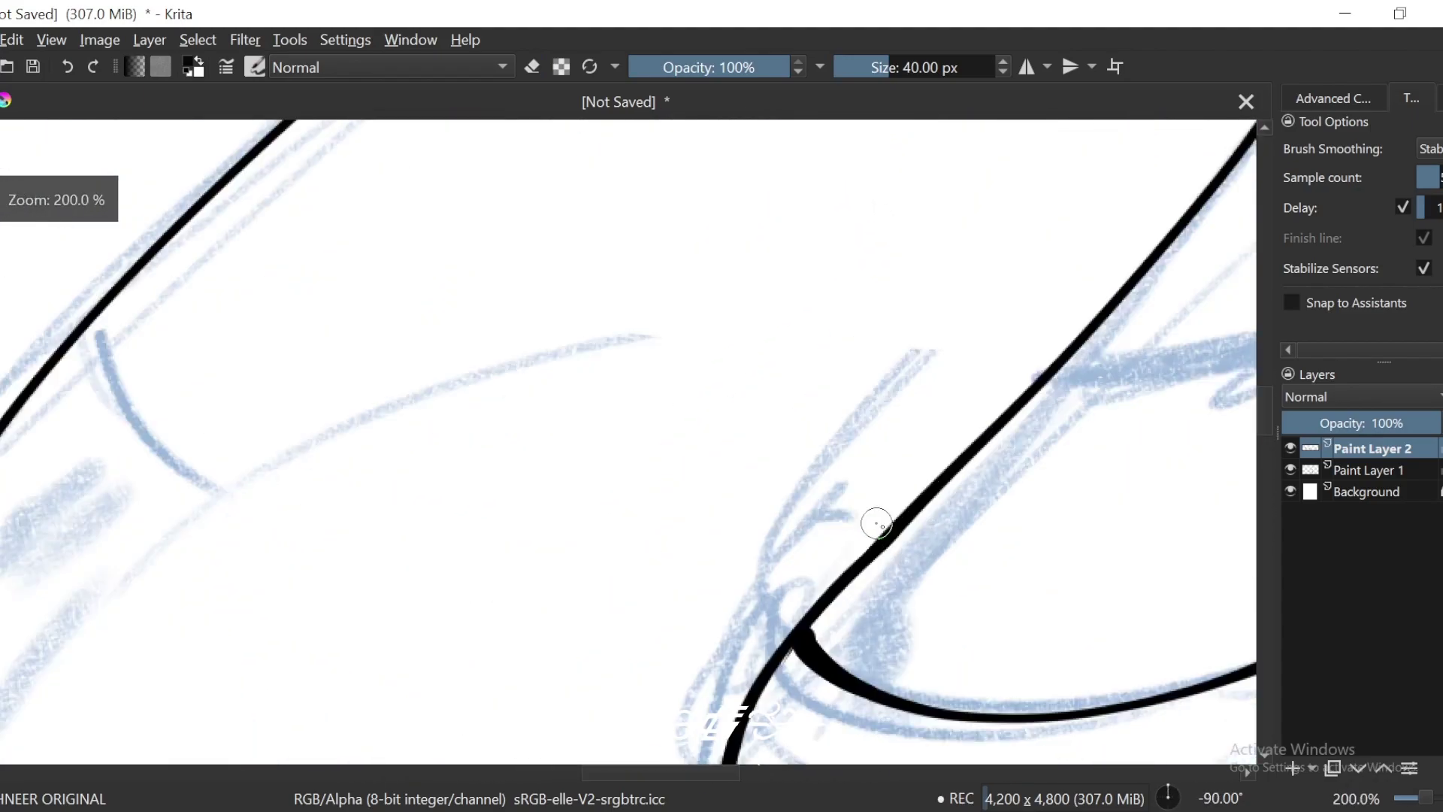
key("plus")
mouse_move(1068, 189)
left_mouse_down()
mouse_move(821, 476)
mouse_move(872, 569)
left_mouse_up()
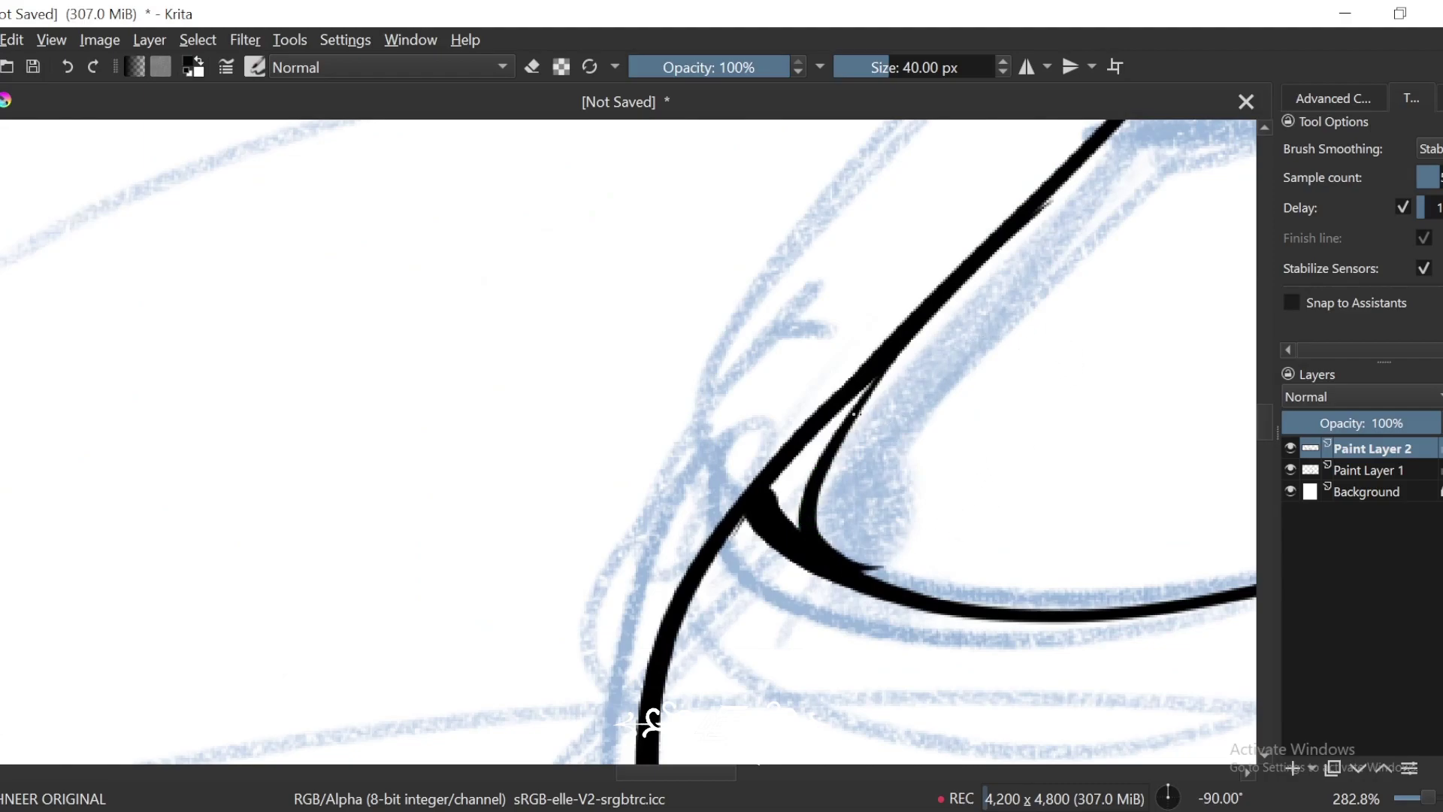
key("ctrl+z")
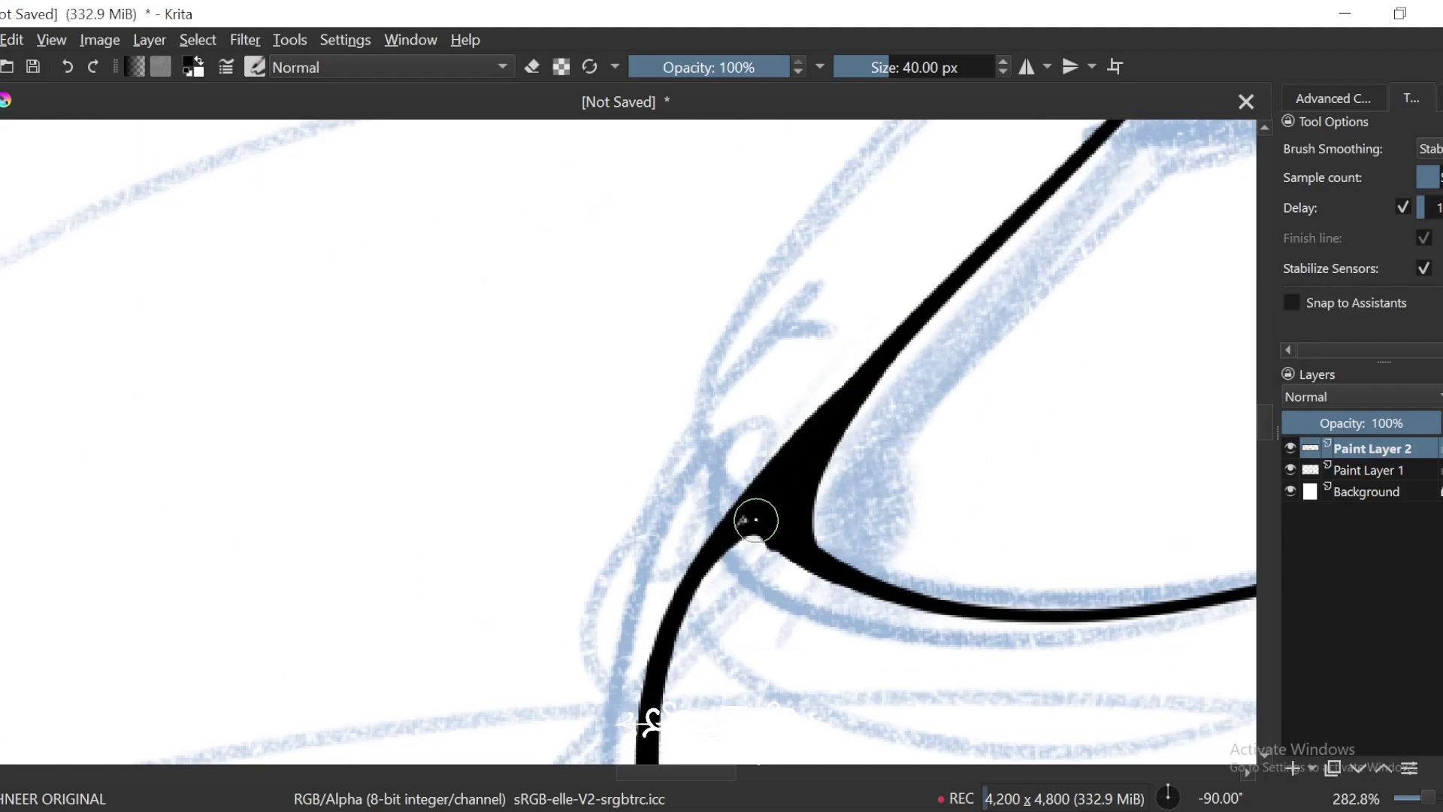
Step: Round the inner corner between the near brow's lower edge and its hook with extra ink
key("ctrl+bracketleft")
key("ctrl+bracketleft")
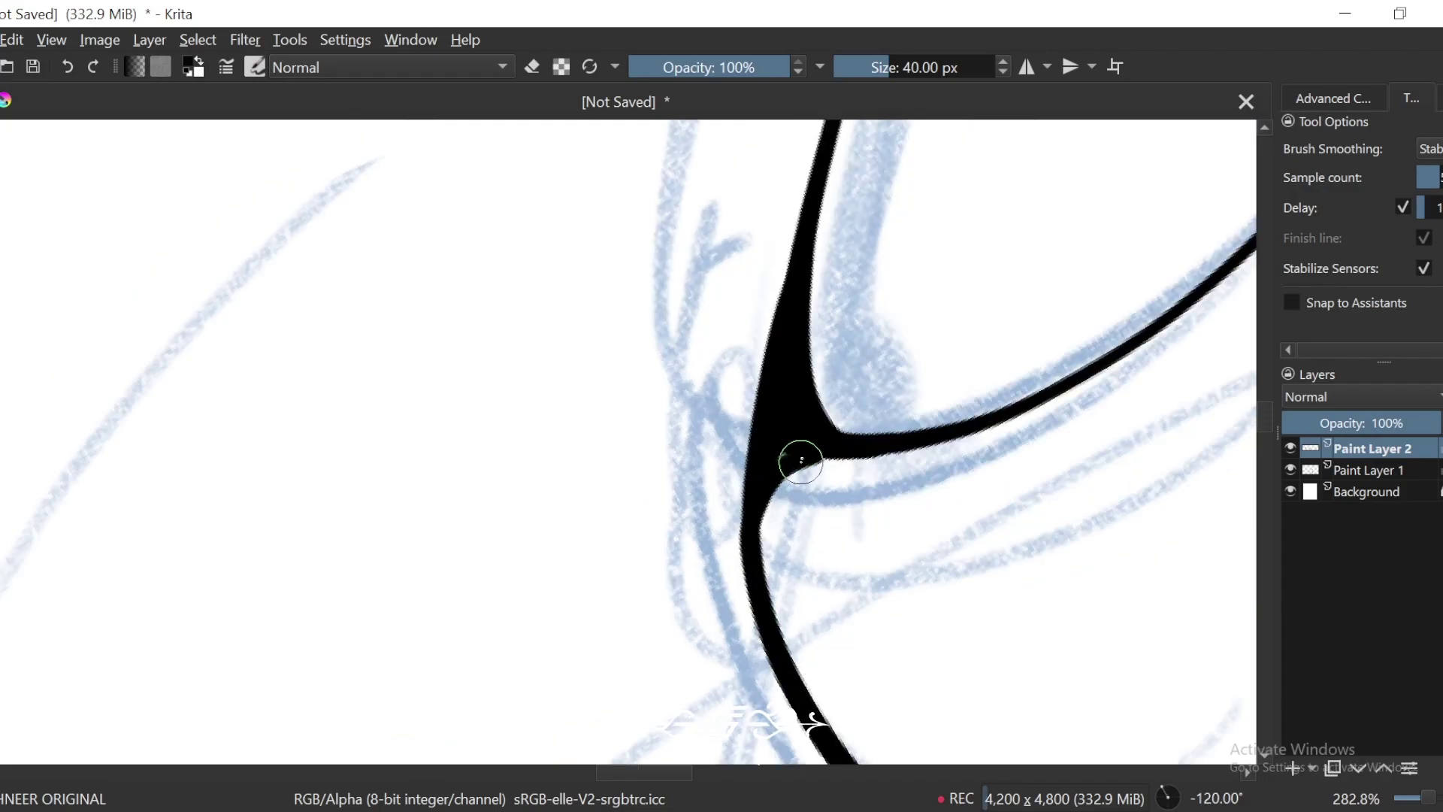
key("ctrl+minus")
key("ctrl+minus")
key("ctrl+minus")
key("ctrl+minus")
key("ctrl+minus")
key("ctrl+minus")
key("ctrl+minus")
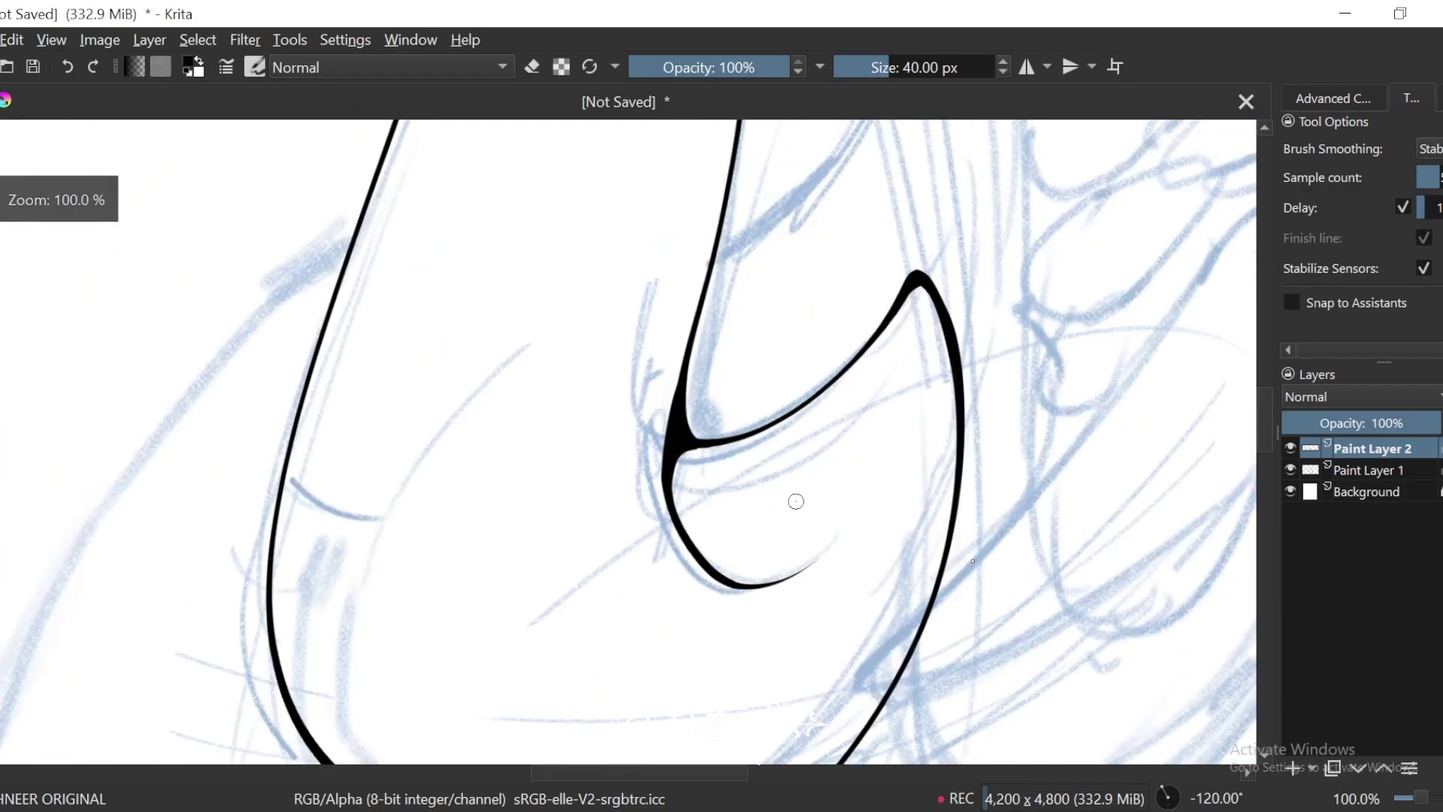
Step: Ink the far eye's curved outline beneath the far brow's lower edge, undoing the first stroke and redrawing the curve more boldly
key("ctrl+bracketright")
key("ctrl+bracketright")
key("ctrl+bracketright")
key("ctrl+bracketright")
key("ctrl+bracketright")
key("ctrl+bracketright")
key("ctrl+bracketright")
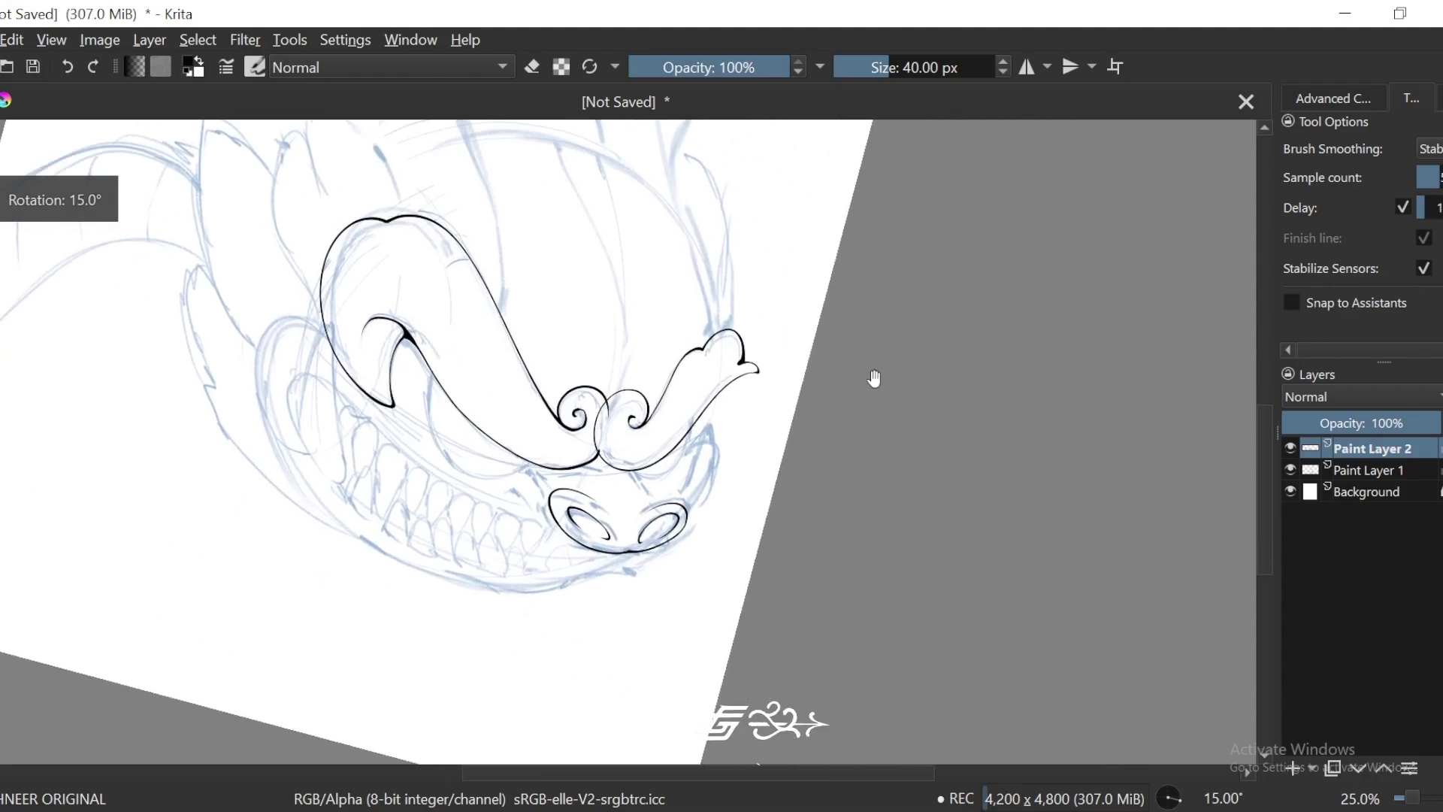
key("equal")
key("equal")
key("ctrl+bracketright")
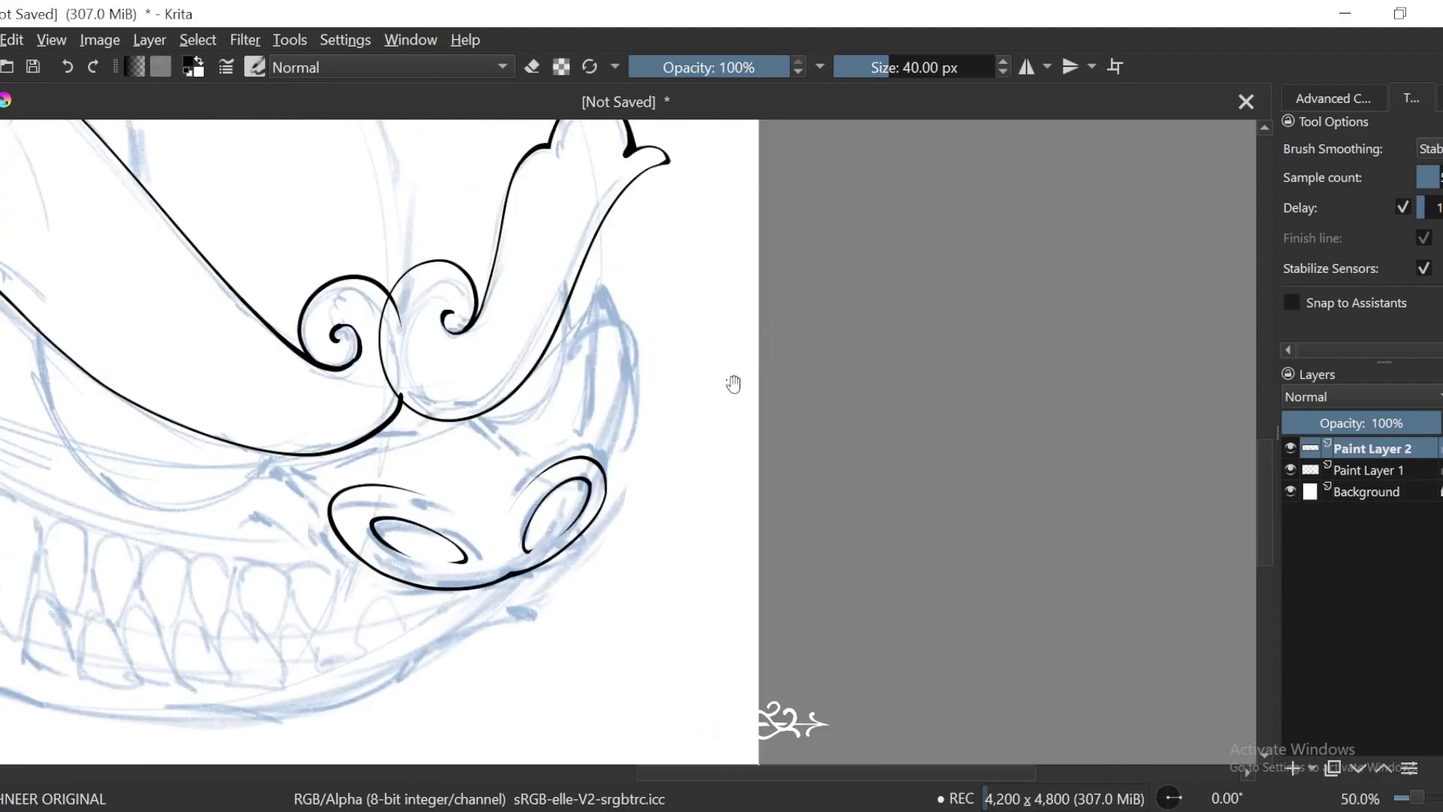
left_click_drag(736, 415, 804, 454)
key("ctrl+plus")
key("ctrl+plus")
left_click_drag(645, 445, 788, 513)
key("ctrl+plus")
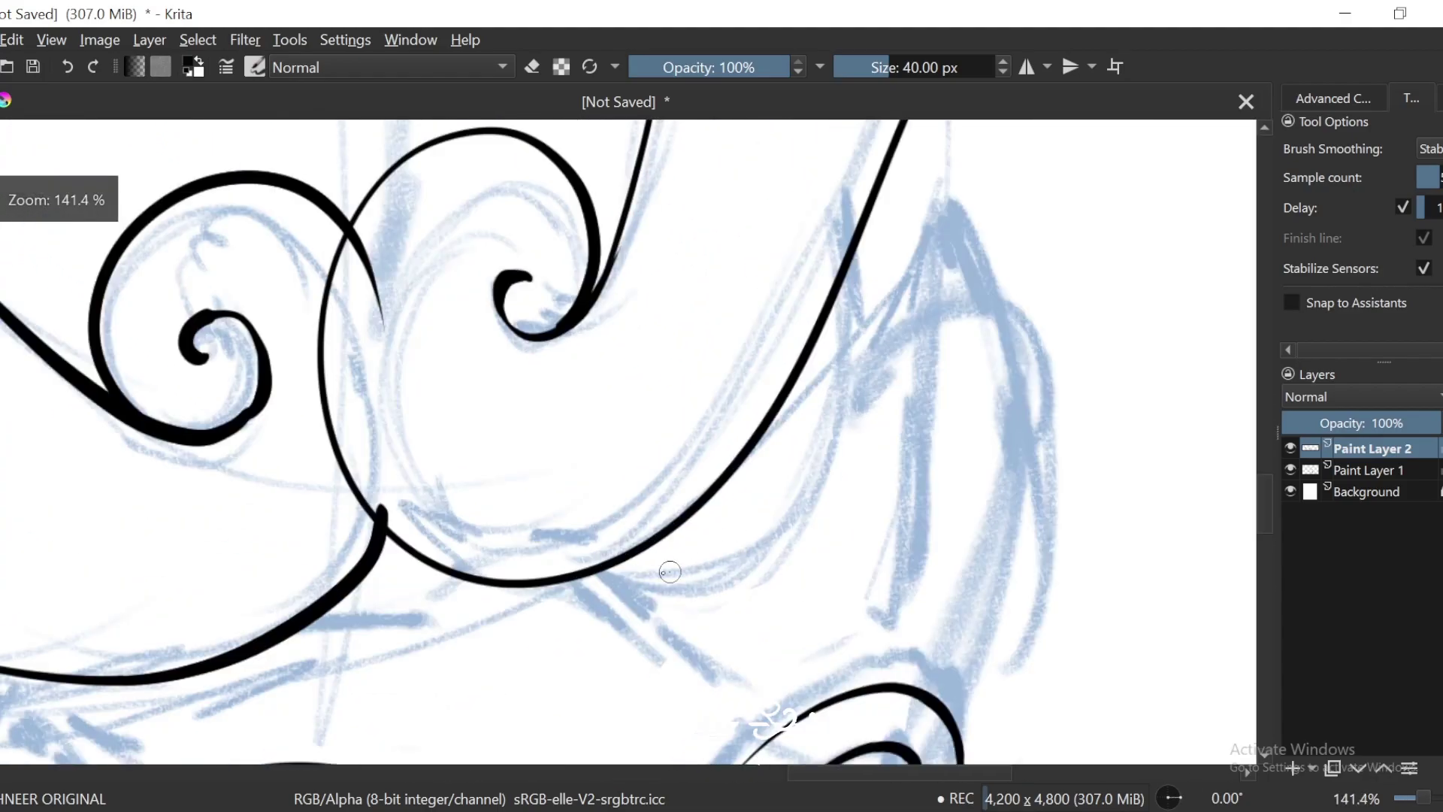
left_click_drag(617, 565, 623, 568)
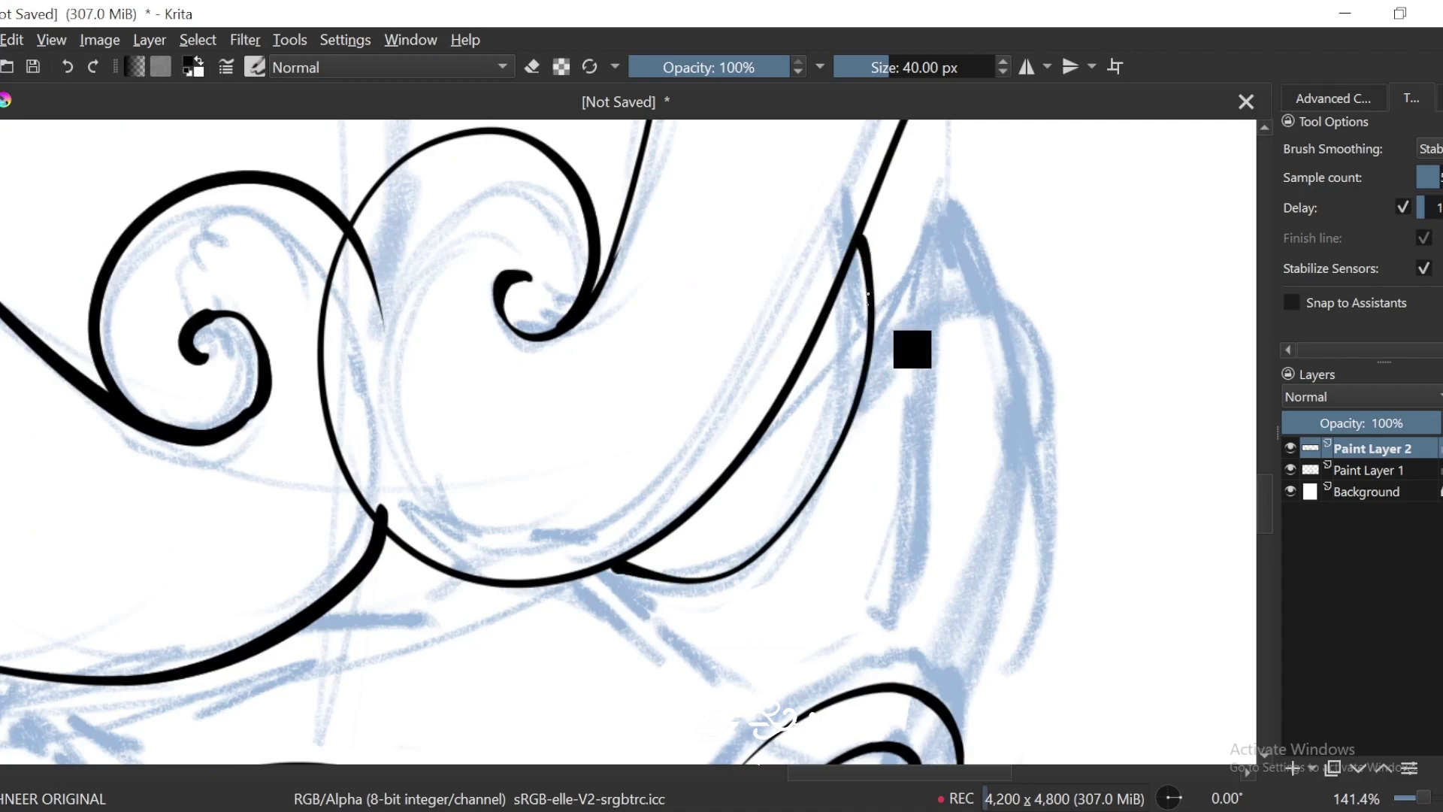
key("ctrl+z")
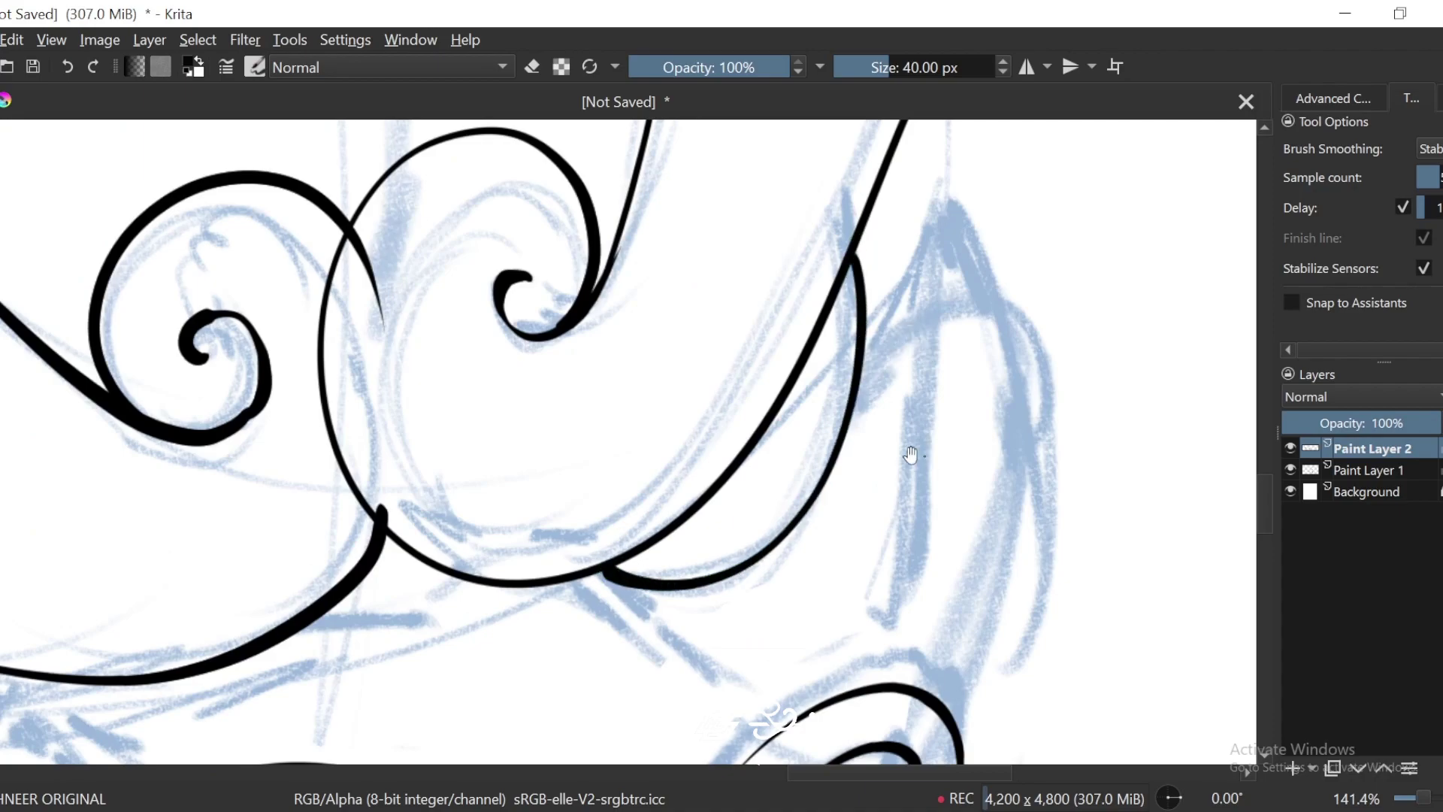
left_click_drag(805, 450, 1070, 379)
key("ctrl+plus")
key("e")
left_click_drag(650, 429, 669, 448)
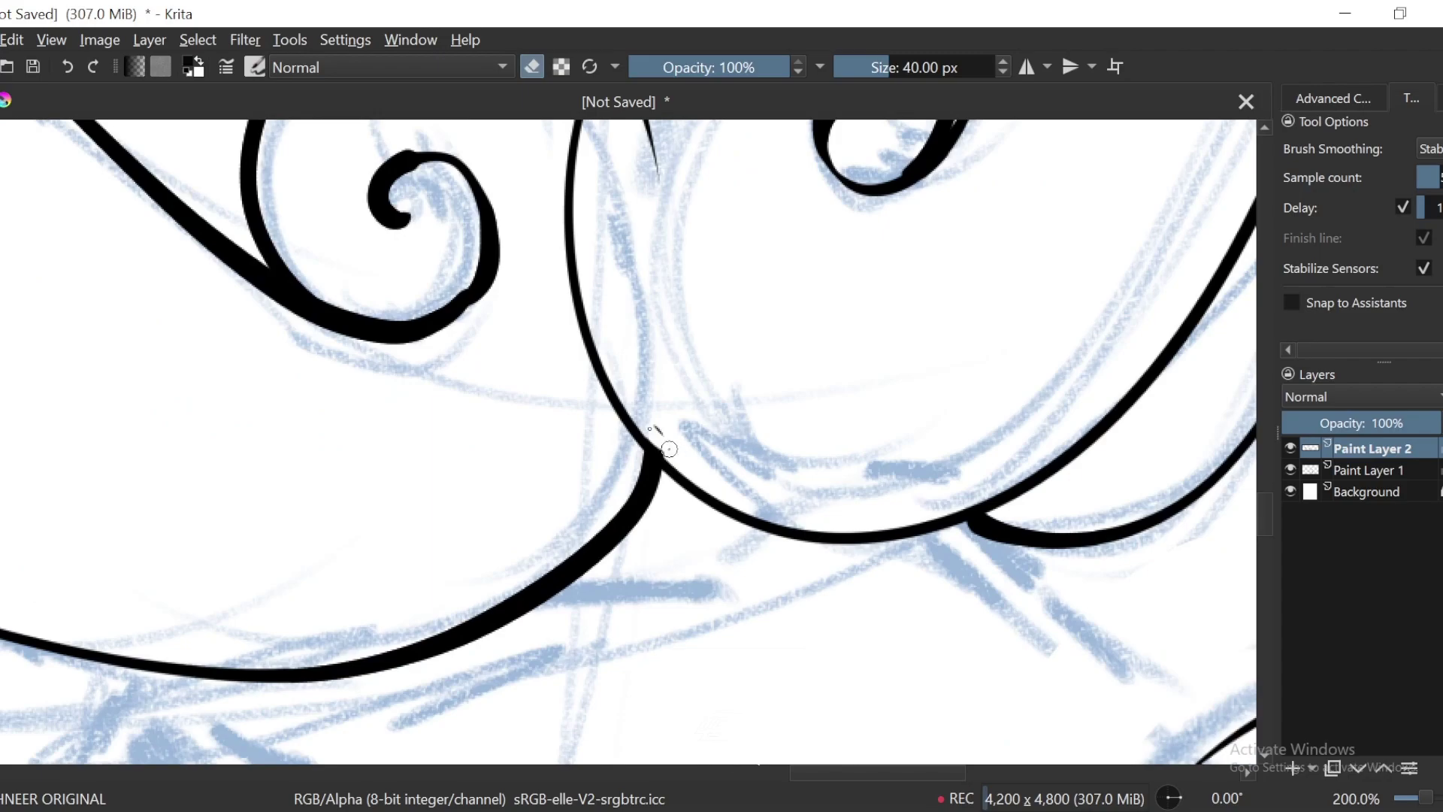
key("ctrl+minus")
key("ctrl+minus")
key("ctrl+minus")
key("ctrl+minus")
key("ctrl+minus")
key("ctrl+minus")
key("ctrl+plus")
key("ctrl+plus")
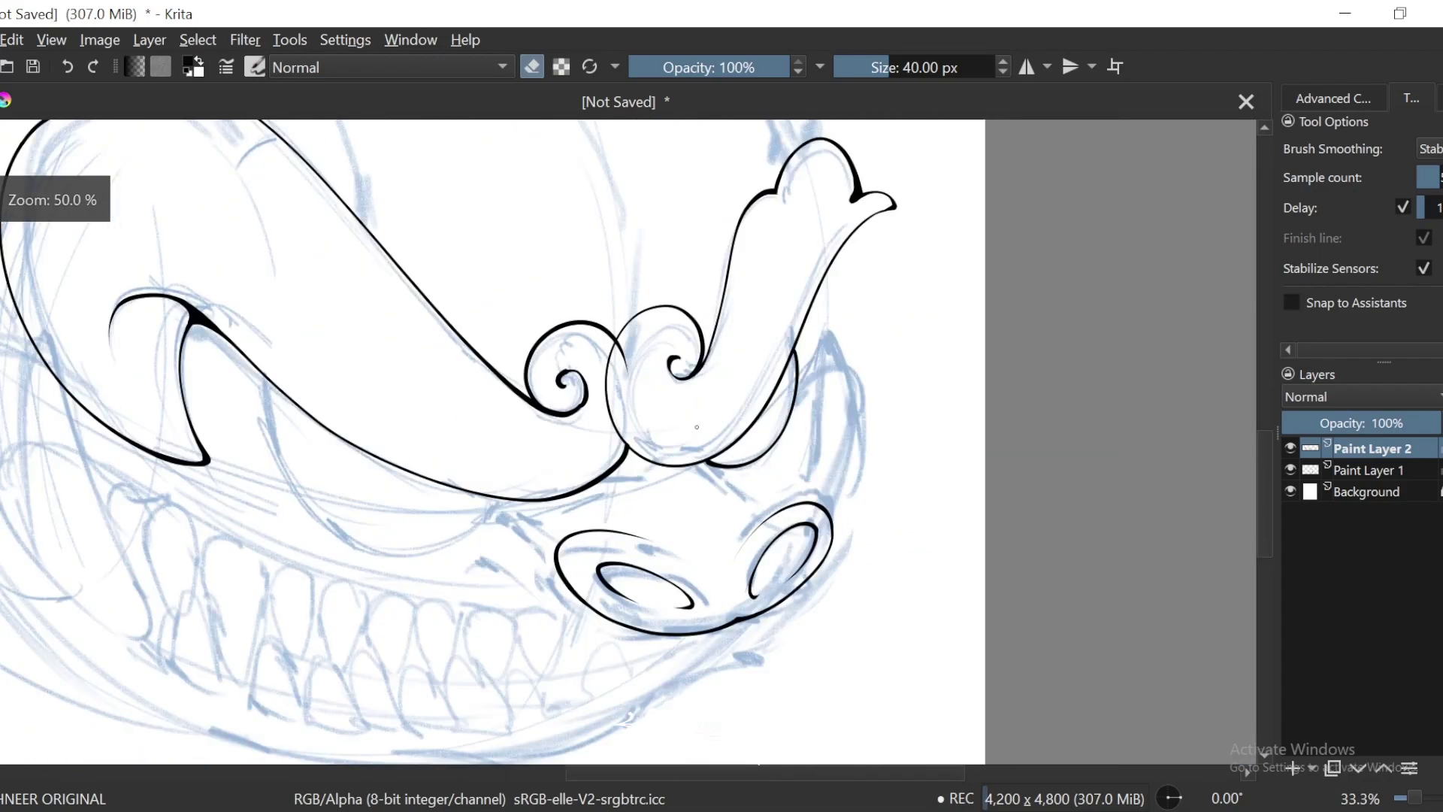
Step: Taper the thick front end of the near brow's lower edge with the eraser, clearing the far brow line where they cross
key("equal")
key("equal")
key("equal")
key("ctrl+]")
key("e")
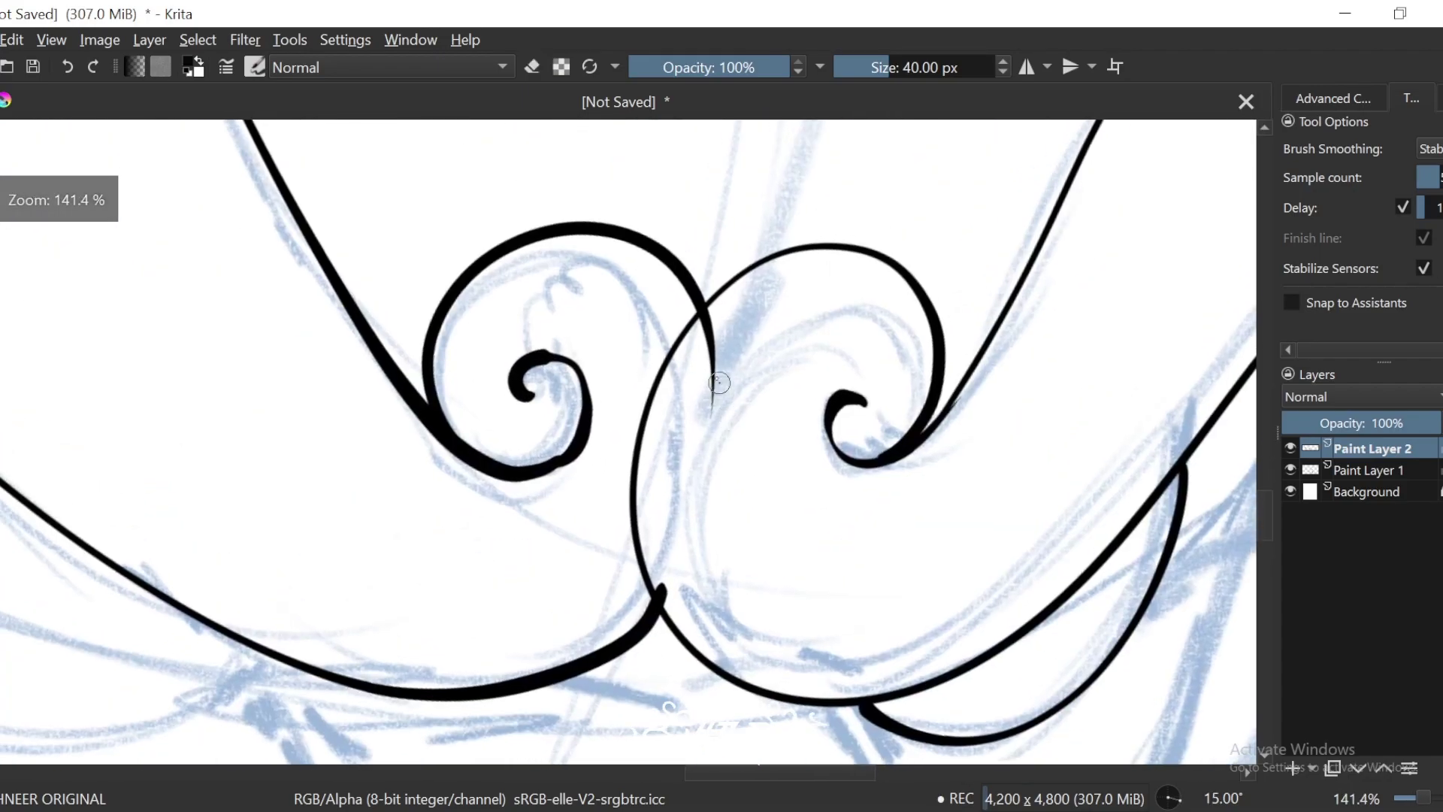
key("equal")
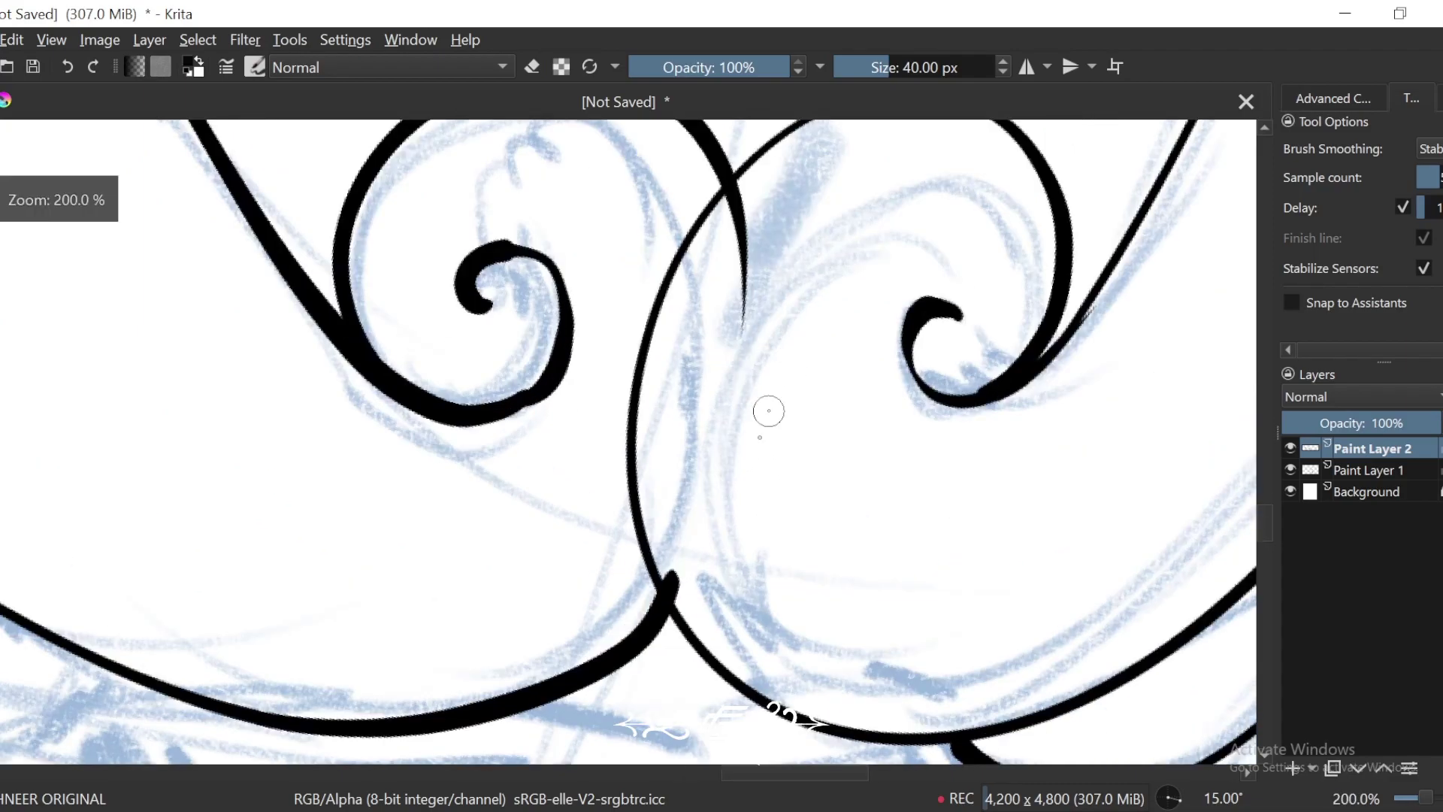
key("ctrl+]")
key("minus")
key("ctrl+[")
key("ctrl+[")
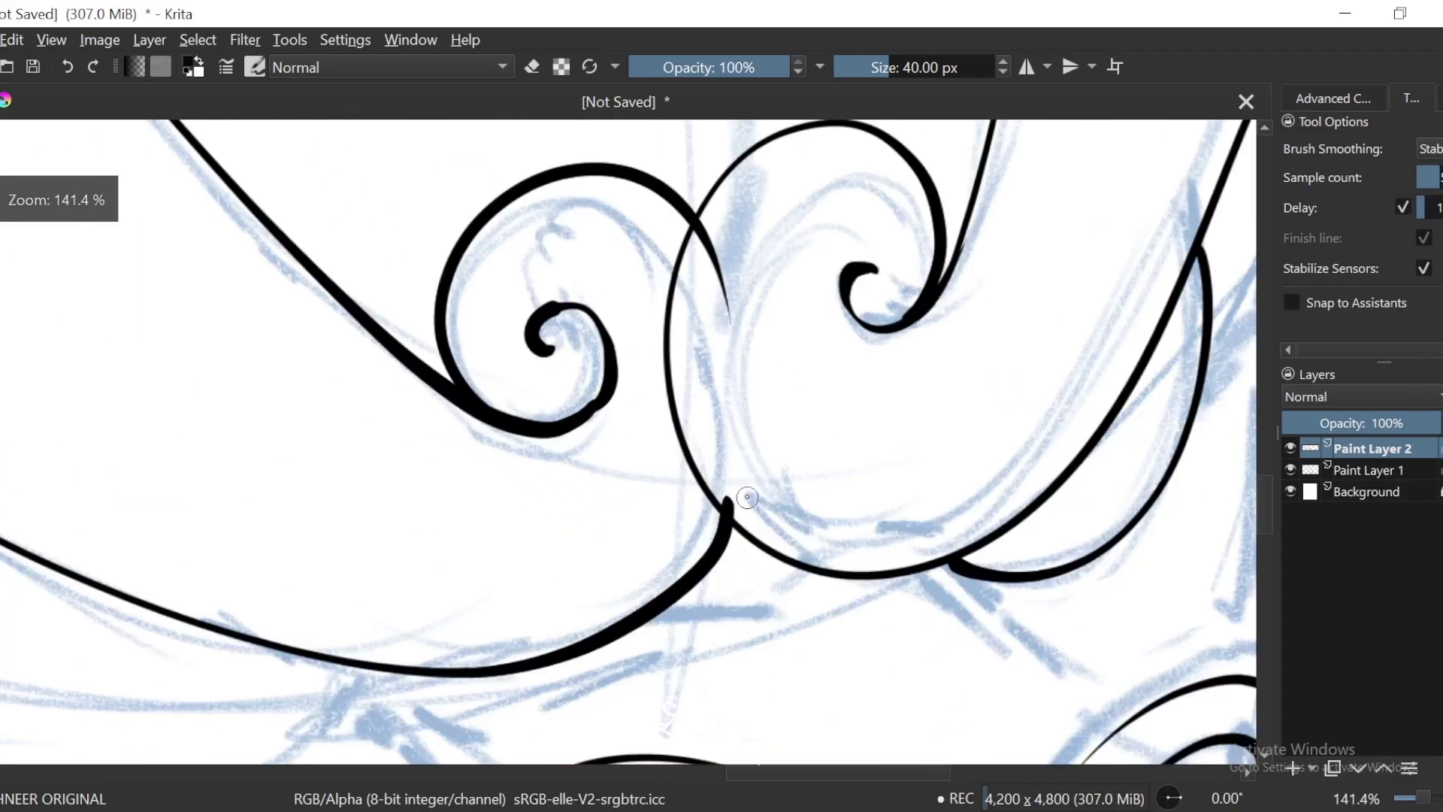
key("e")
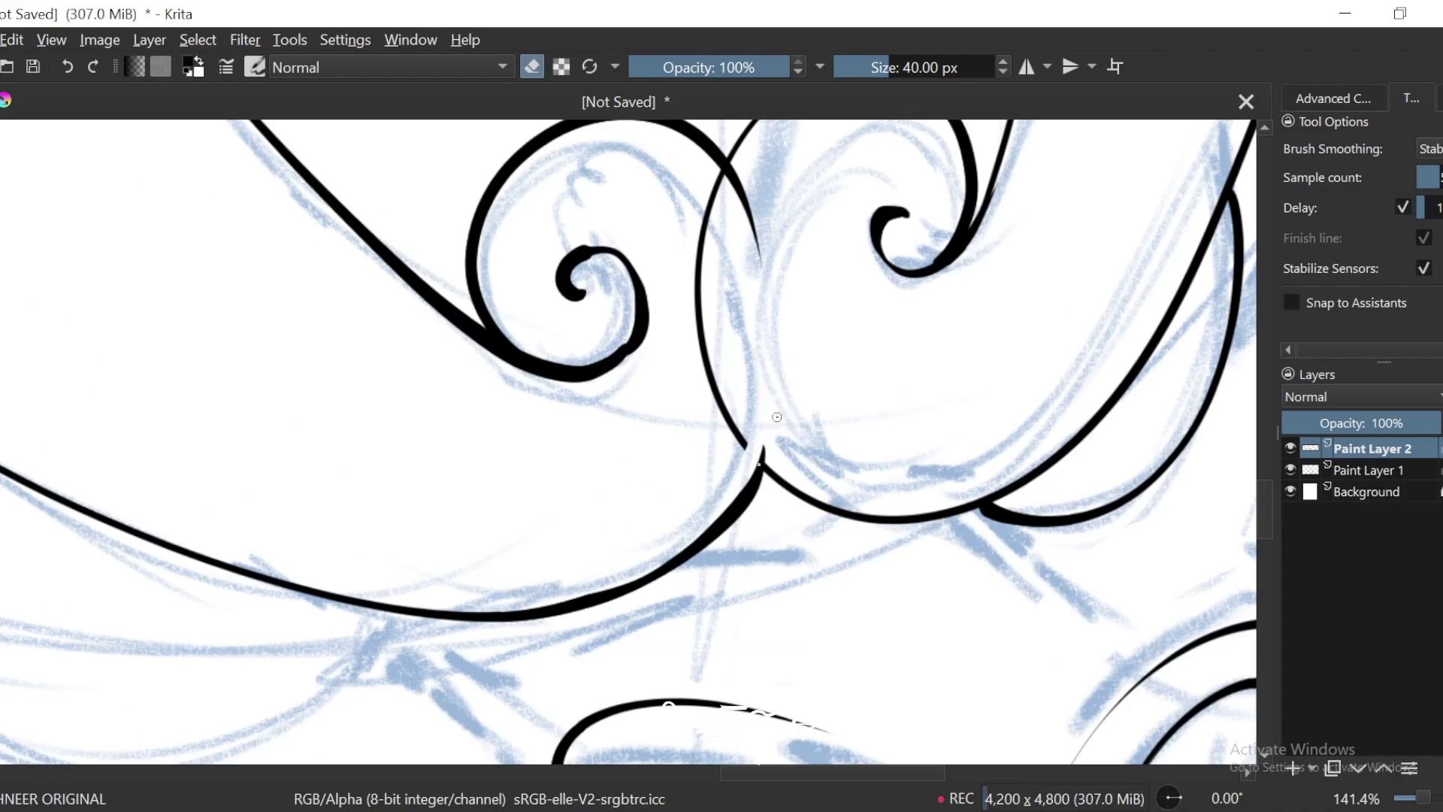
key("ctrl+]")
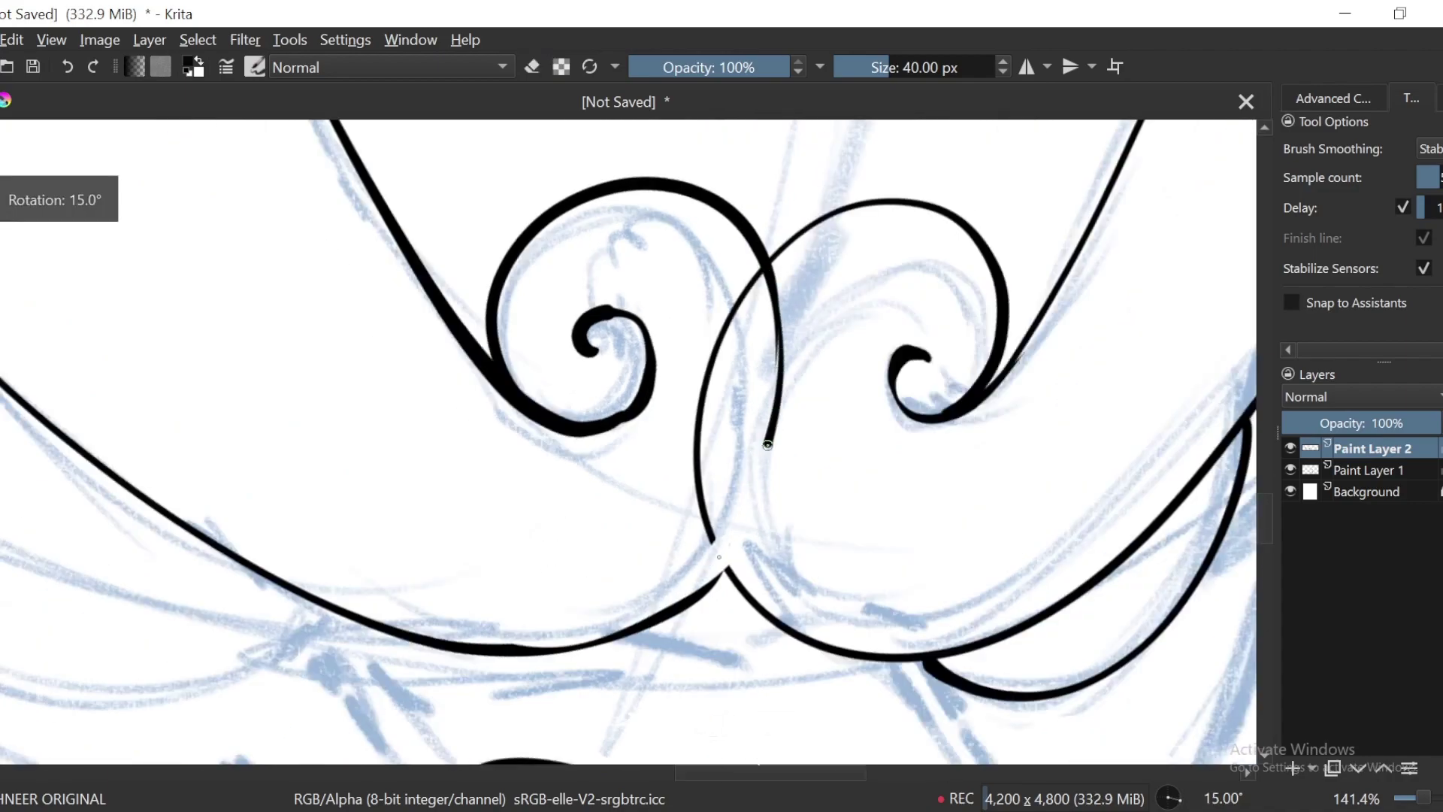
left_click_drag(719, 557, 671, 605)
key("ctrl+[")
key("ctrl+[")
key("ctrl+[")
key("ctrl+[")
key("ctrl+[")
key("ctrl+[")
key("ctrl+[")
key("ctrl+[")
key("ctrl+[")
key("ctrl+[")
key("ctrl+[")
key("ctrl+[")
key("equal")
mouse_move(558, 234)
left_mouse_down()
mouse_move(833, 211)
mouse_move(652, 531)
left_mouse_up()
key("ctrl+z")
key("ctrl+z")
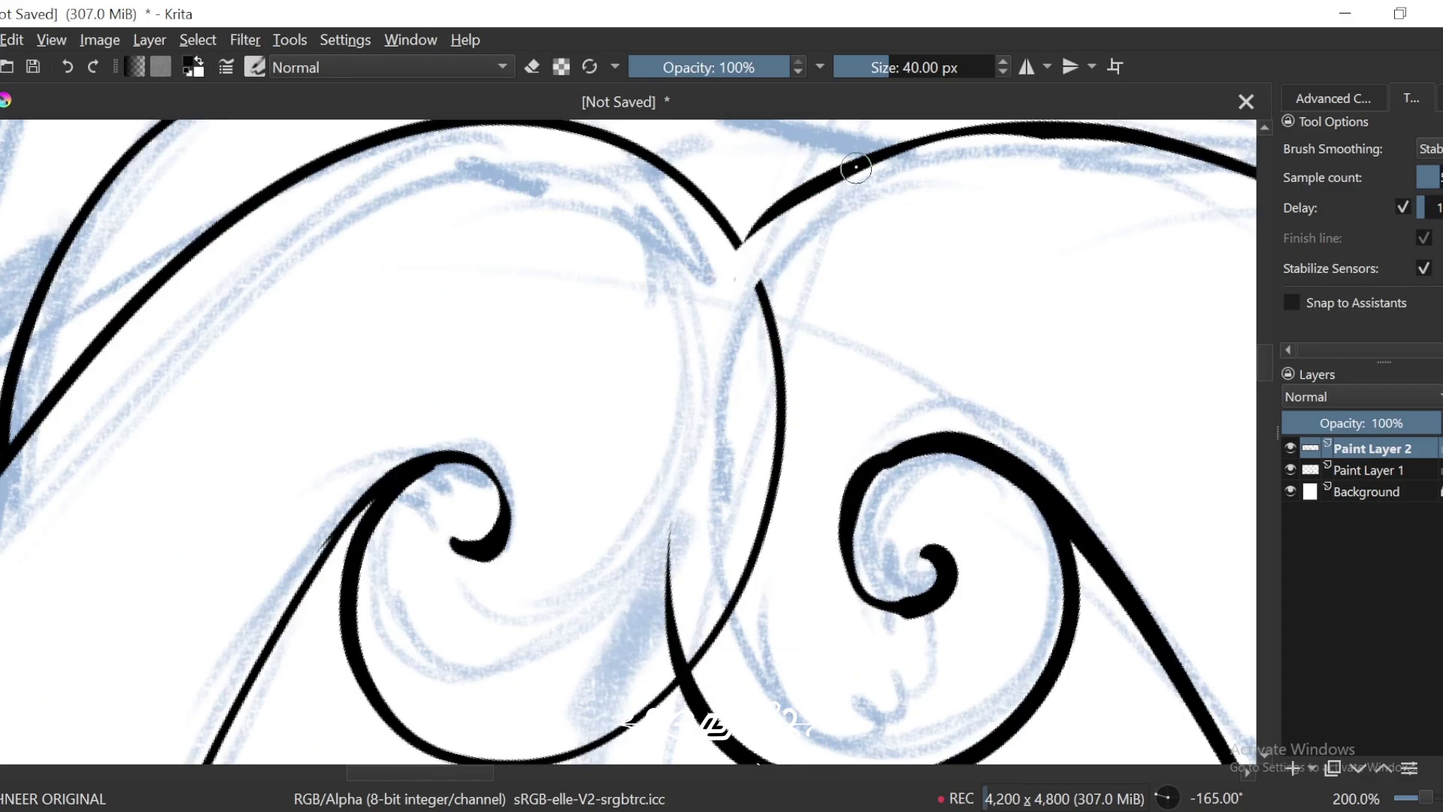
Step: Ink a bold curve joining the near brow's lower edge to its curl, and erase the overlapped far brow line and old curl tip
left_click_drag(734, 254, 665, 680)
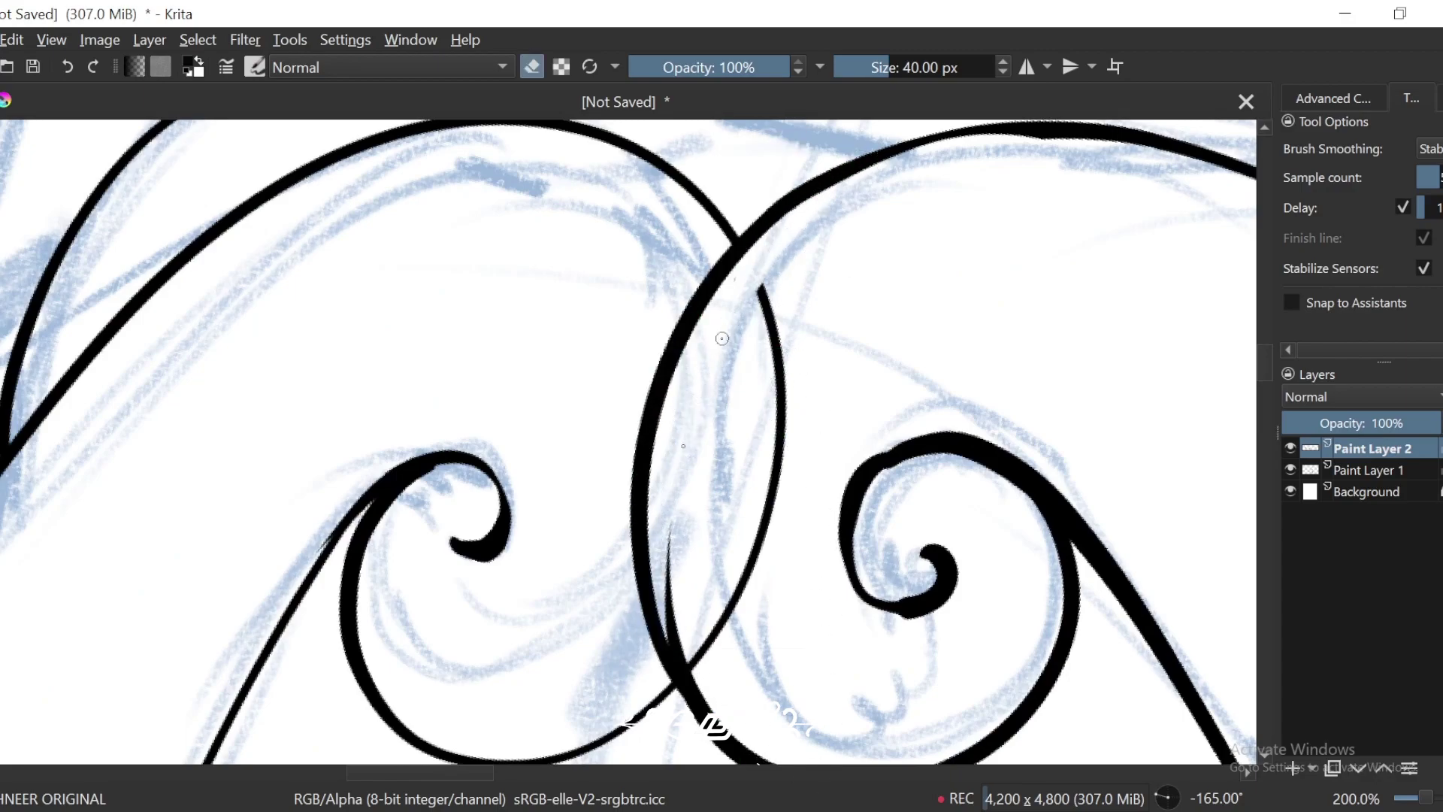
key("6")
mouse_move(721, 338)
left_mouse_down()
mouse_move(693, 659)
mouse_move(725, 502)
left_mouse_up()
mouse_move(648, 472)
left_mouse_down()
mouse_move(635, 513)
mouse_move(662, 639)
left_mouse_up()
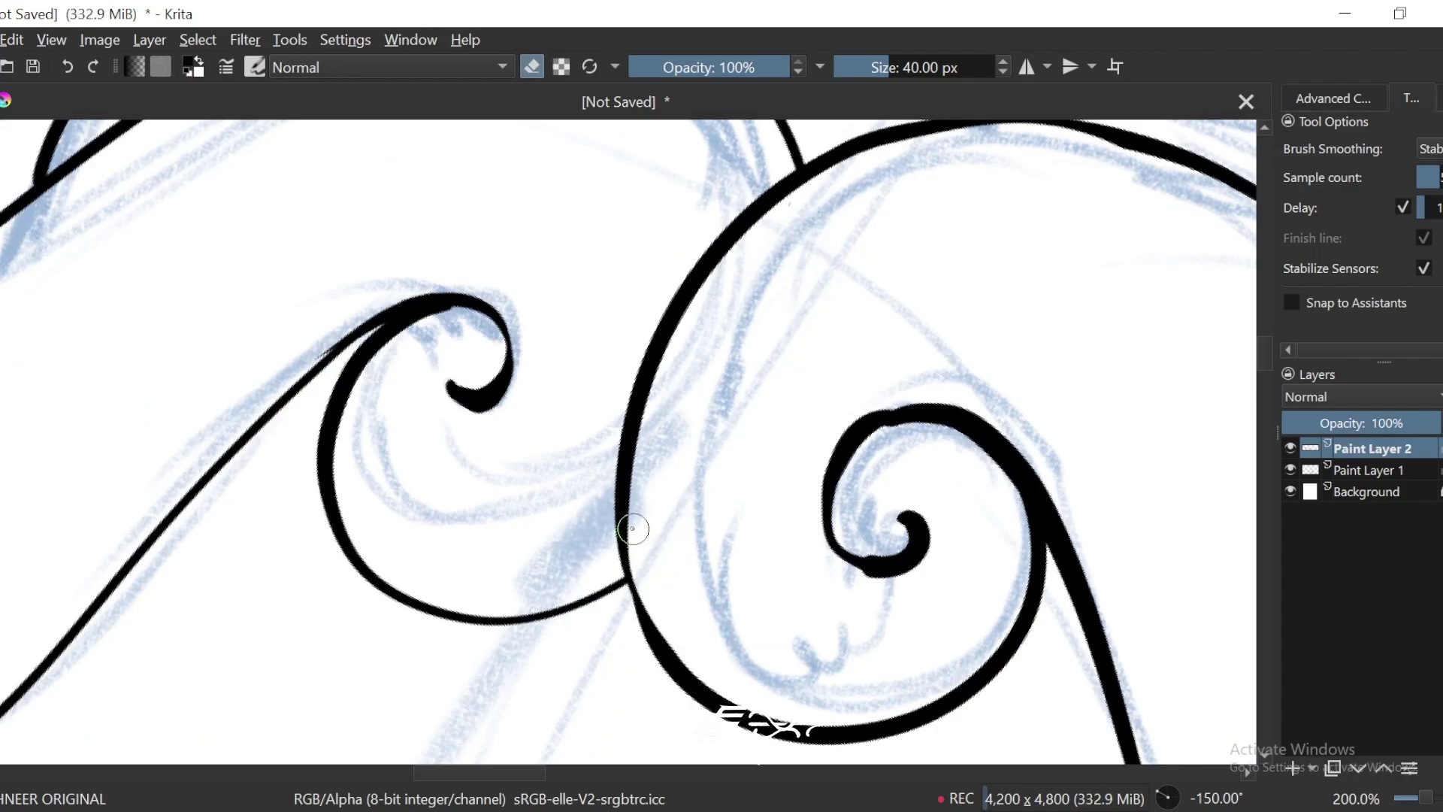
Step: Fill the corner where the far brow's curl meets the near brow's curl with a small wedge of ink
scroll(622, 478, "up", 1)
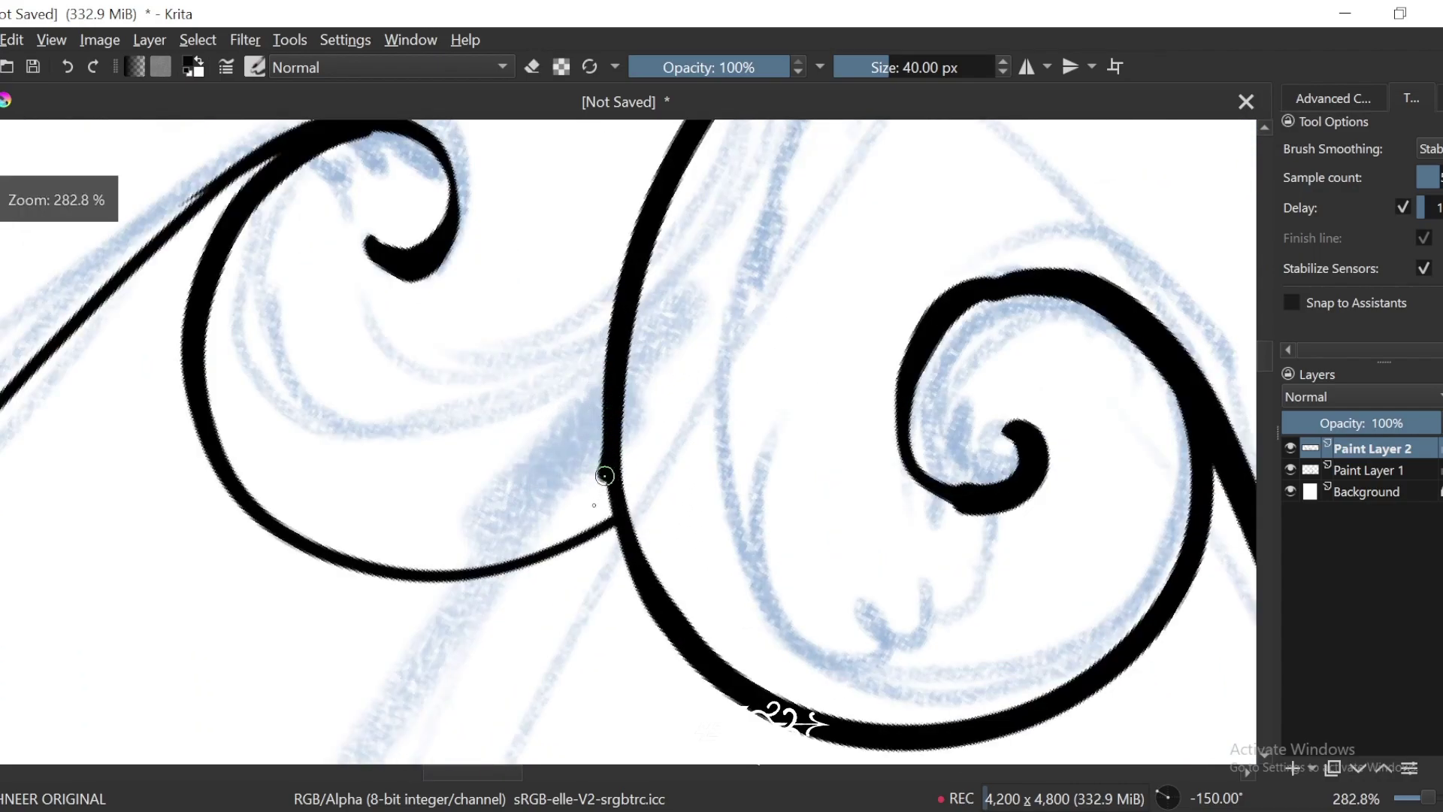
key("ctrl+[")
scroll(605, 476, "down", 7)
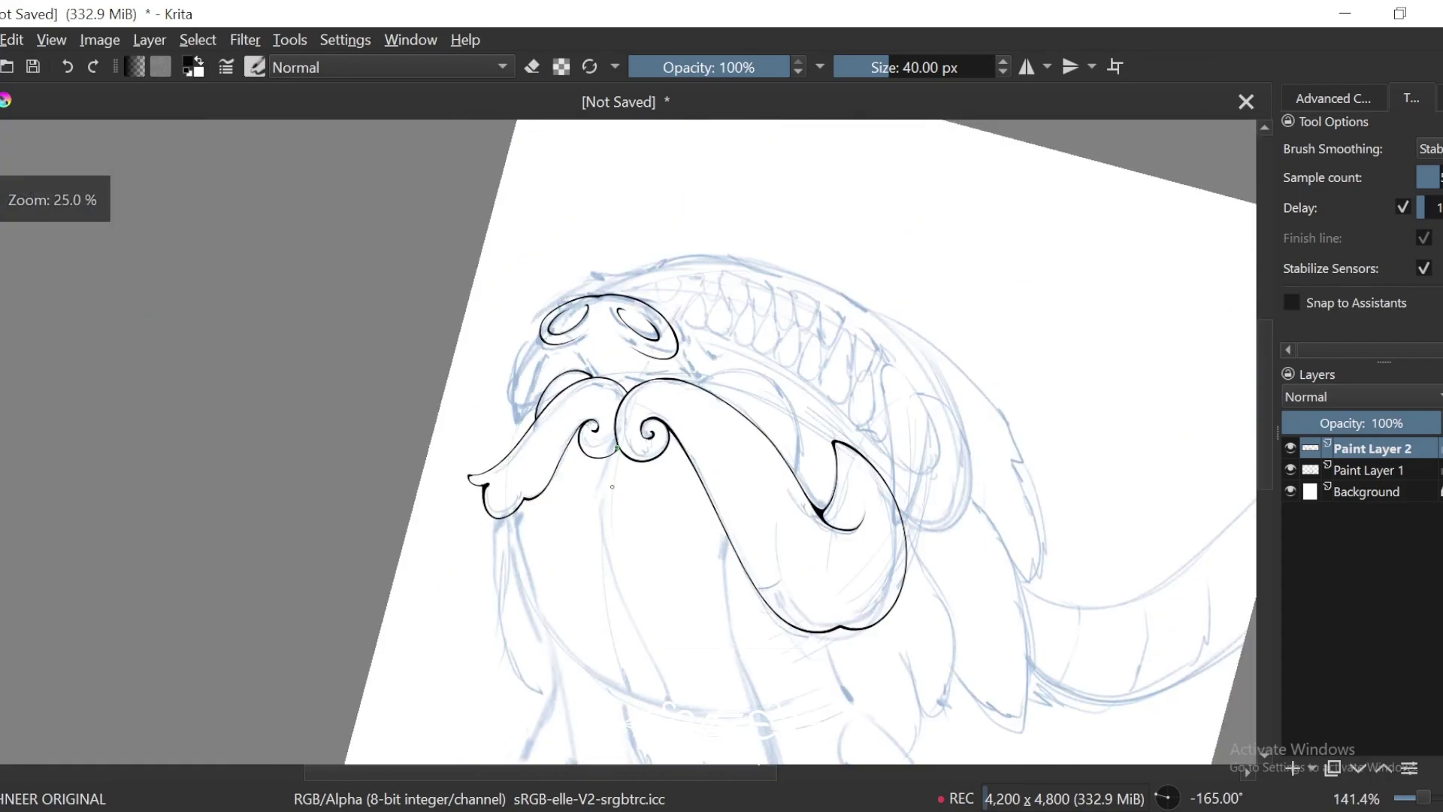
key("ctrl+]")
key("5")
key("ctrl+]")
left_click_drag(1022, 325, 1037, 259)
key("ctrl+minus")
key("ctrl+minus")
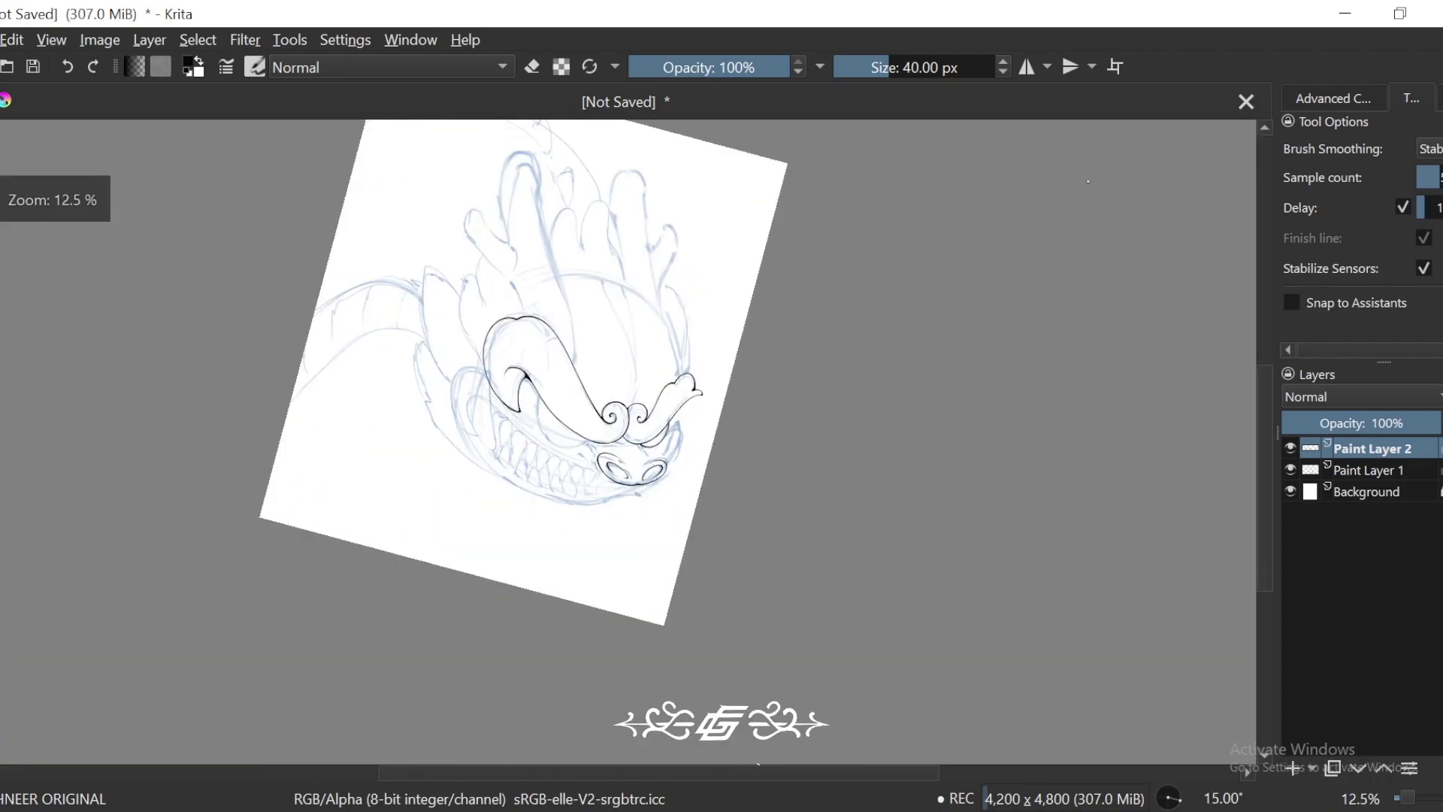
Step: Ink the far side of the snout as an arch running from the far eye's outline down toward the far nostril
key("5")
left_click_drag(1049, 518, 1069, 454)
key("ctrl+plus")
key("ctrl+plus")
key("ctrl+plus")
left_click_drag(1100, 381, 955, 462)
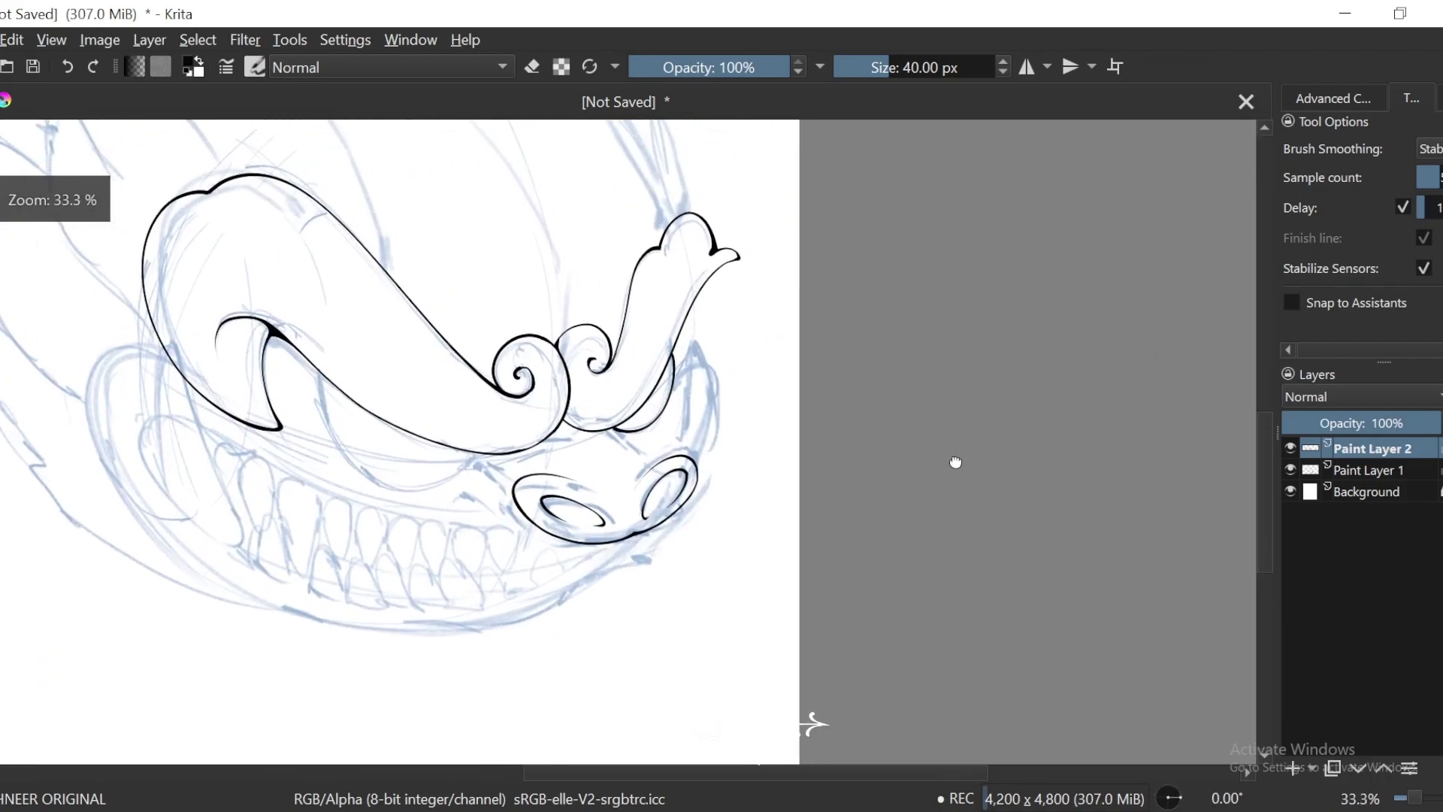
key("ctrl+equal")
key("ctrl+equal")
key("ctrl+equal")
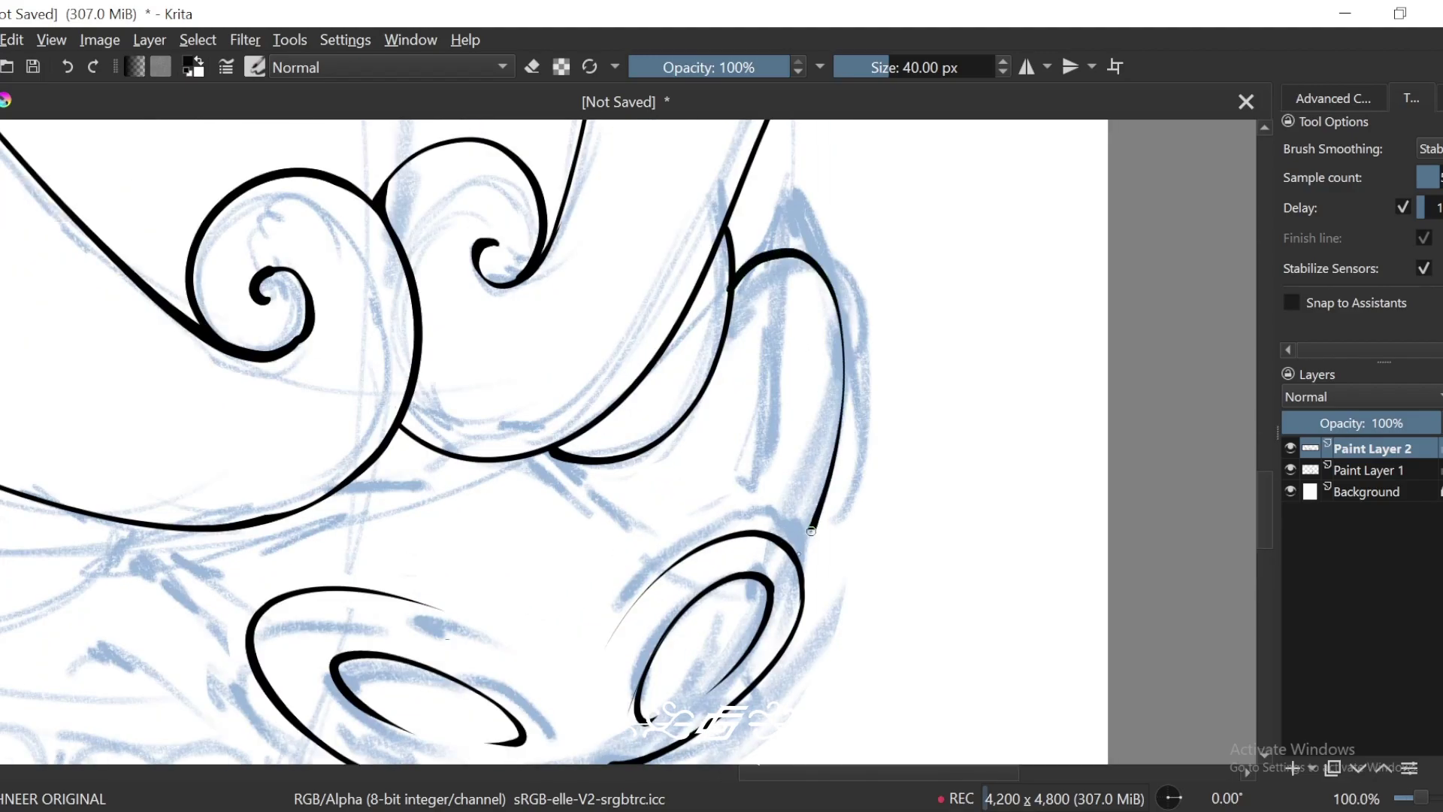
Step: Join the snout's far side line to the outer rim of the far nostril with a thickened wedge of ink
scroll(902, 504, "up", 3)
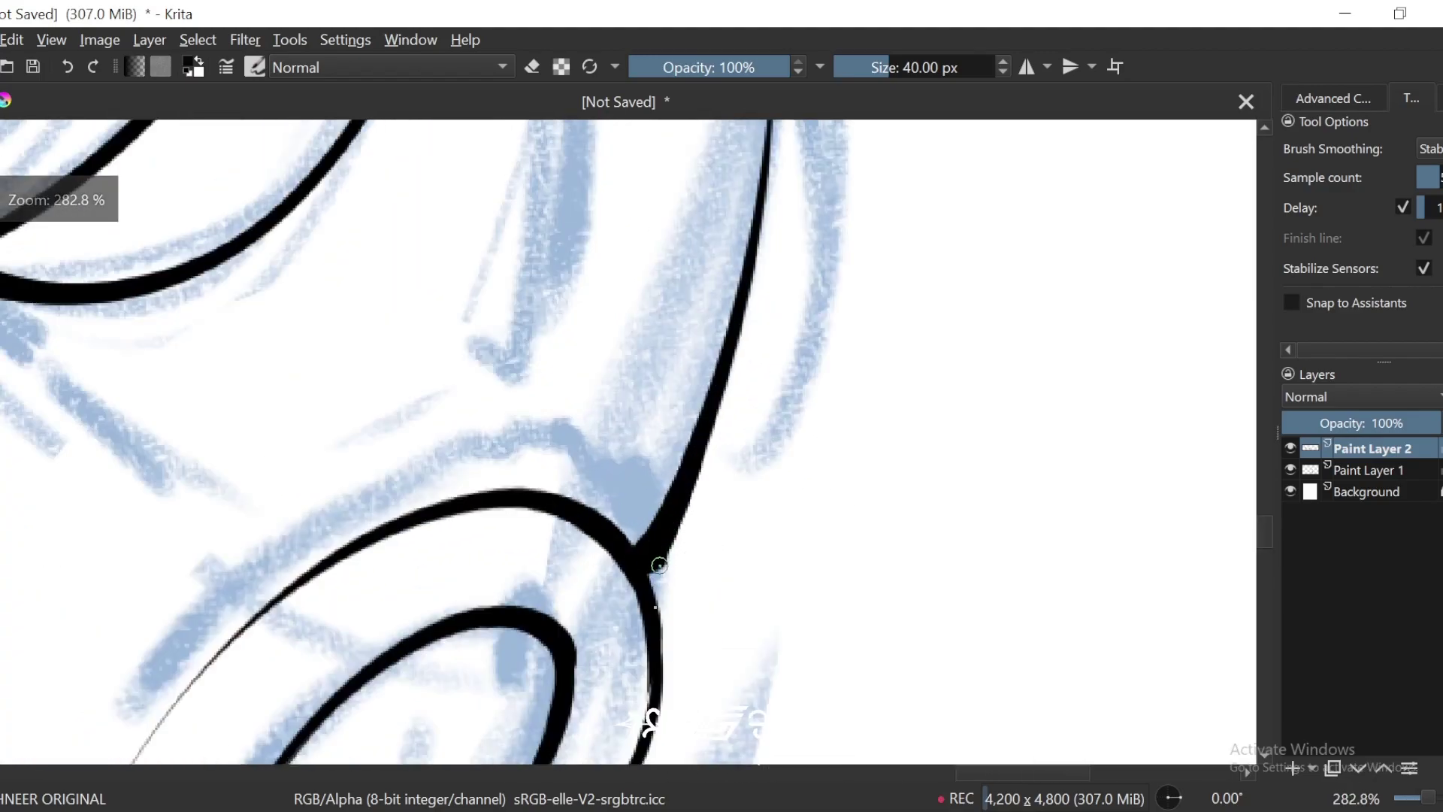
key("ctrl+minus")
key("ctrl+minus")
key("ctrl+minus")
key("ctrl+minus")
key("ctrl+minus")
key("ctrl+minus")
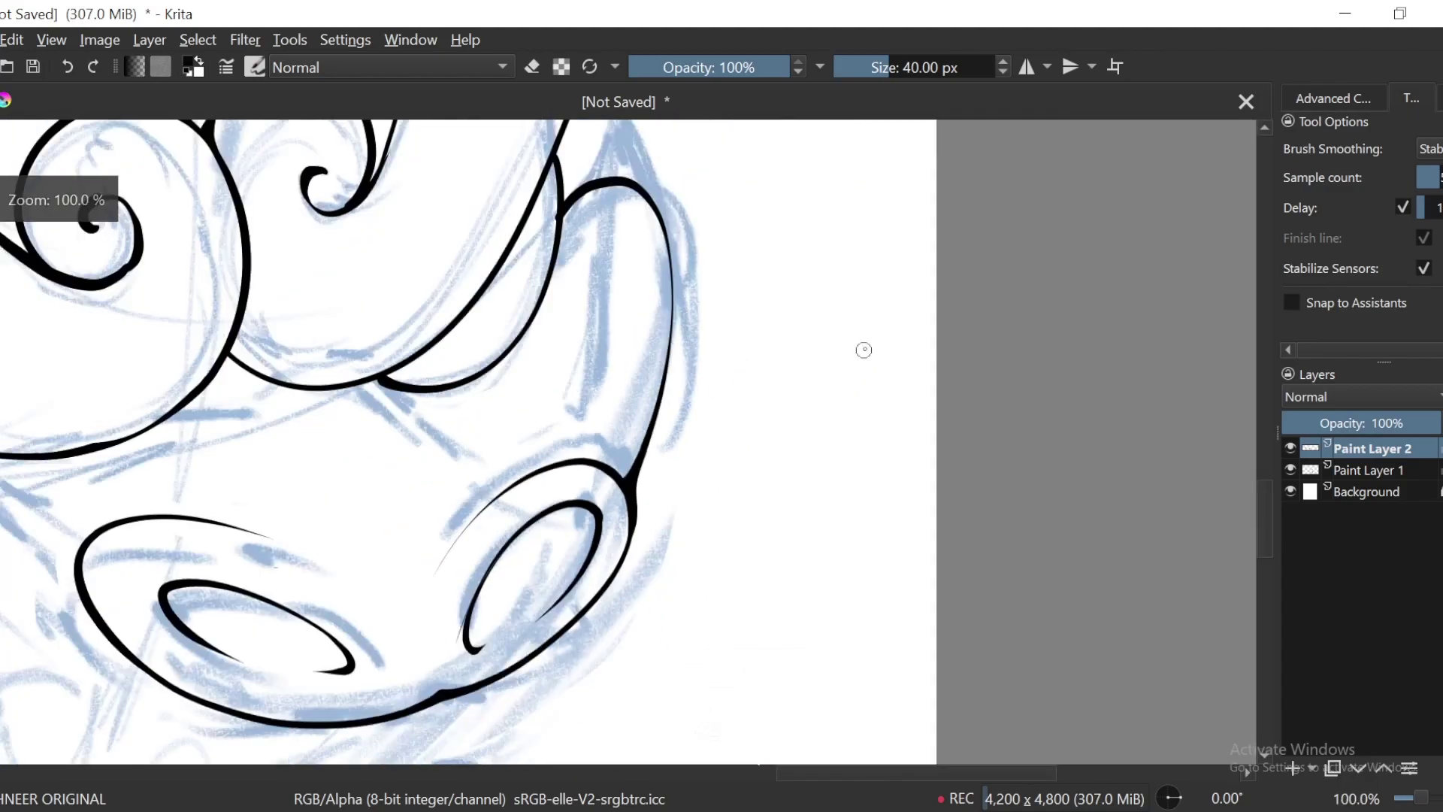
Step: Hide the sketch on Paint Layer 1 to check the inked lines alone, and show it again
left_click_drag(811, 509, 976, 452)
key("ctrl+minus")
key("ctrl+minus")
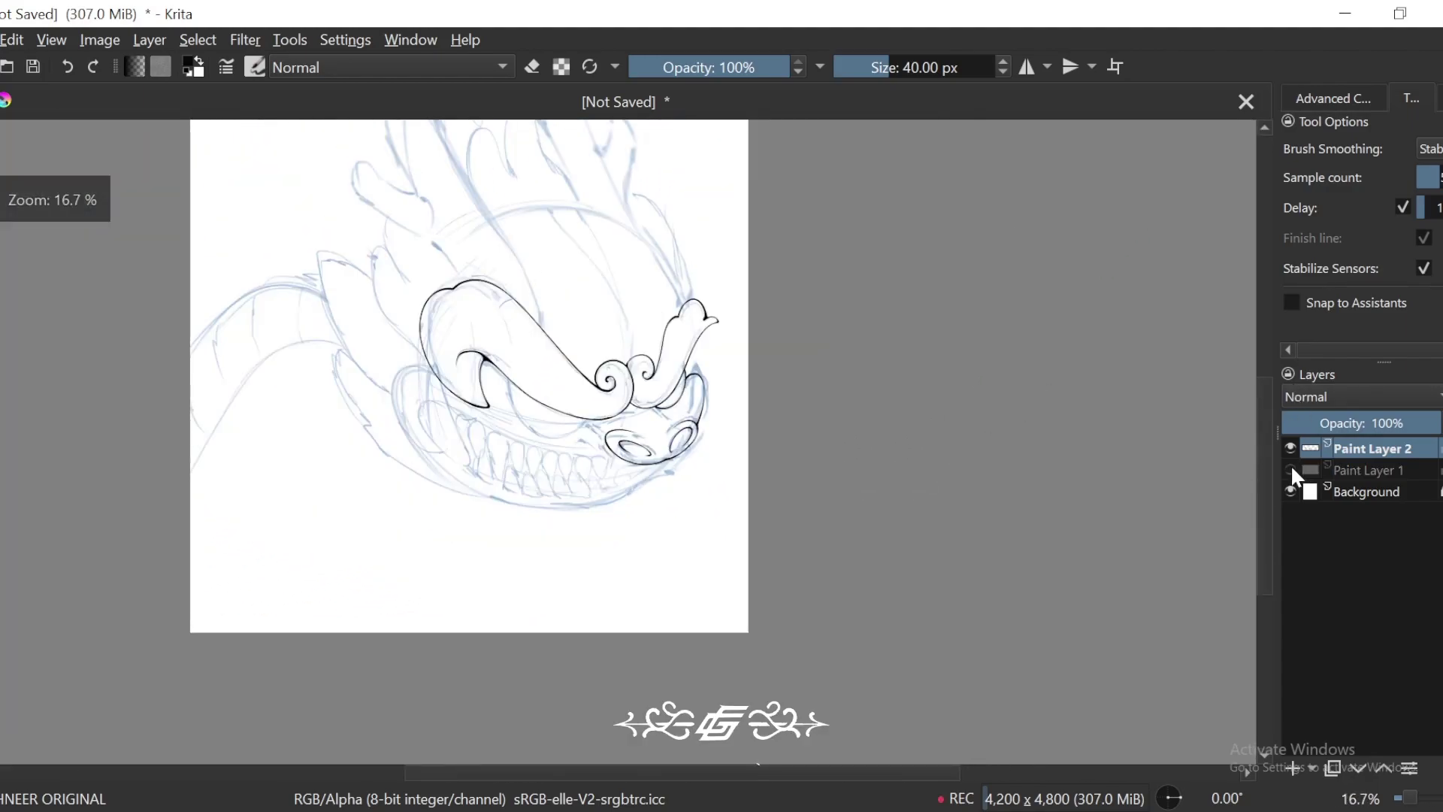
key("ctrl+minus")
key("ctrl+minus")
key("4")
key("ctrl+z")
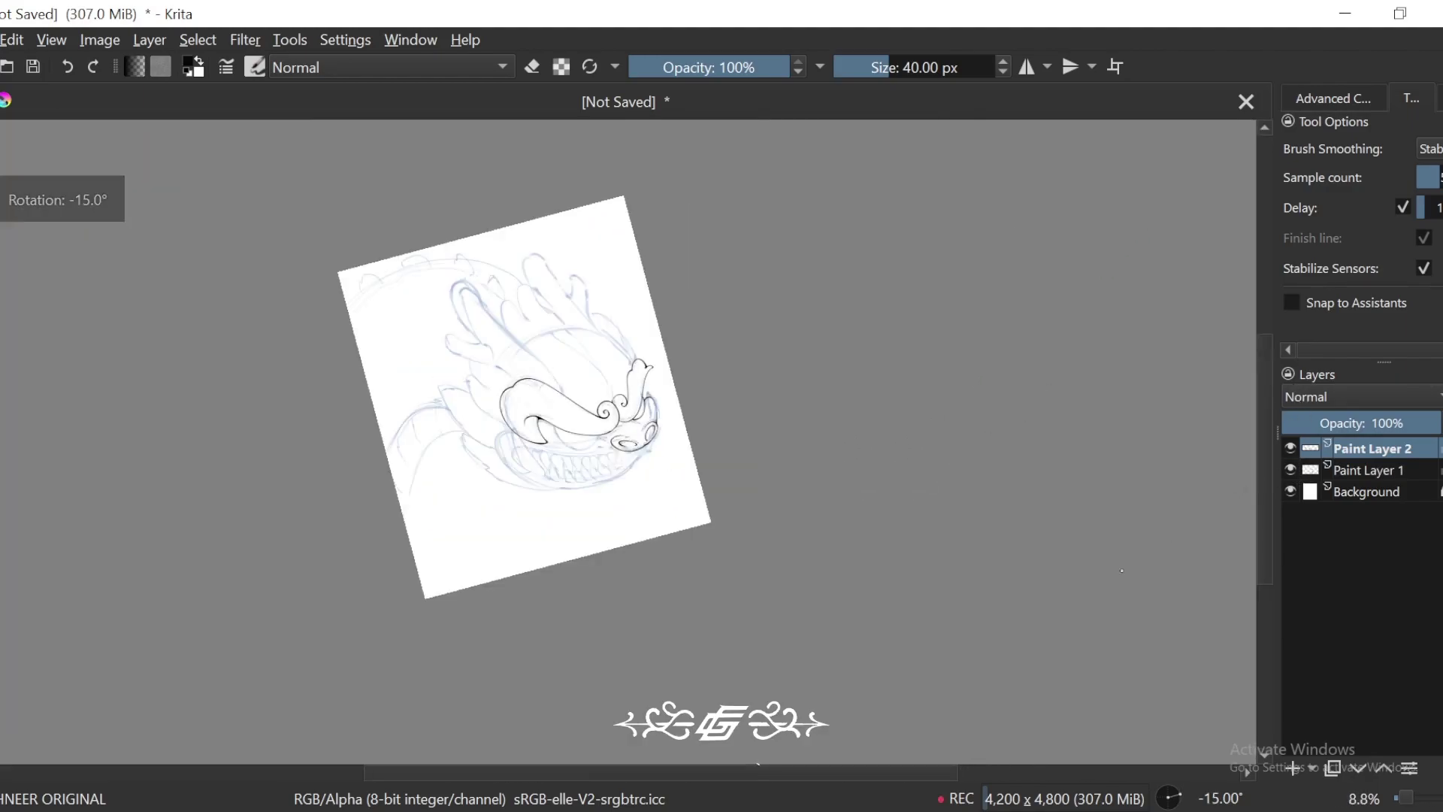
Step: Ink the near eye's long curved outline beneath the near brow's lower edge, discarding a first attempt and redrawing it
key("ctrl+plus")
key("ctrl+plus")
key("ctrl+plus")
left_click_drag(662, 413, 771, 384)
key("6")
key("6")
key("6")
key("6")
key("6")
key("ctrl+plus")
key("ctrl+plus")
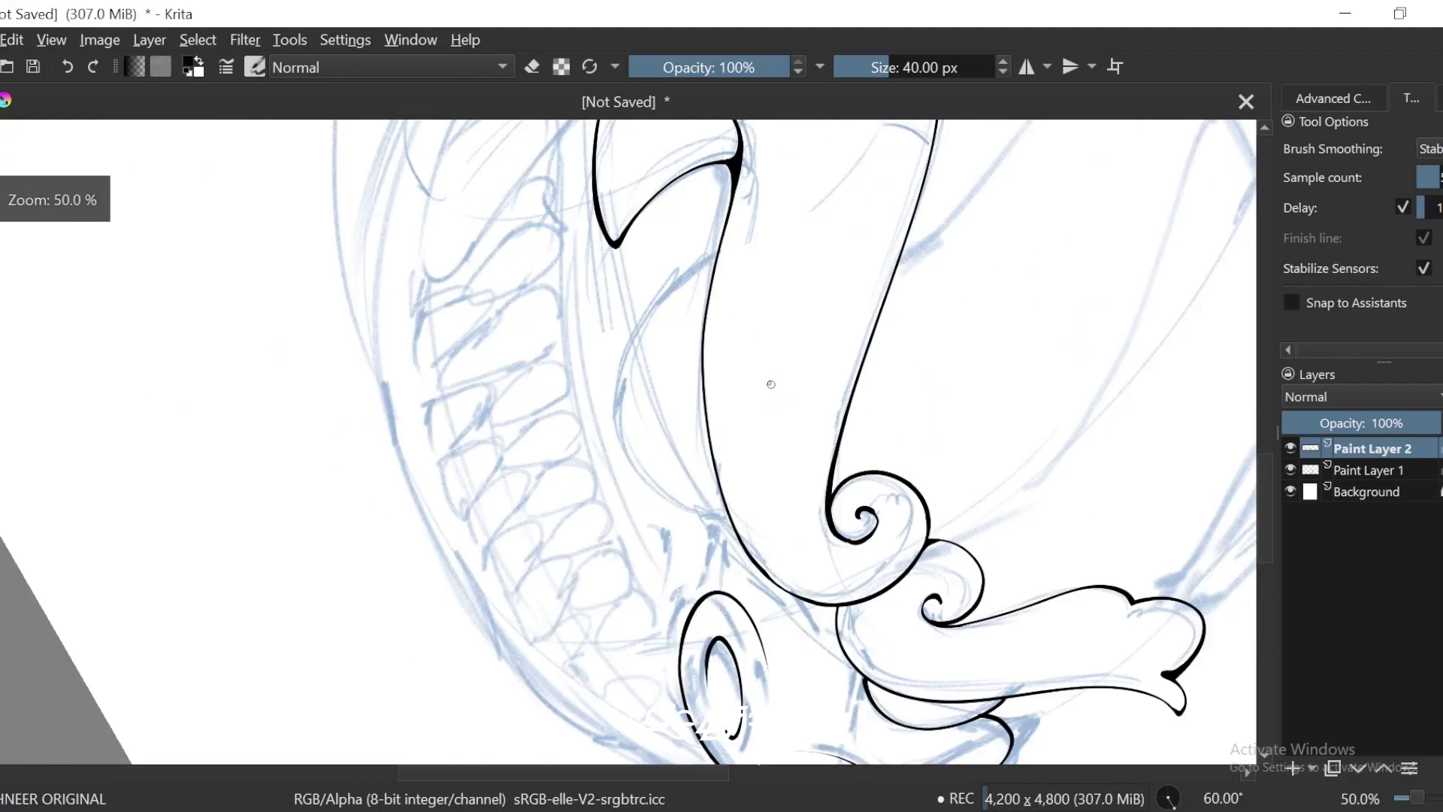
key("ctrl+plus")
key("ctrl+plus")
left_click_drag(764, 145, 760, 226)
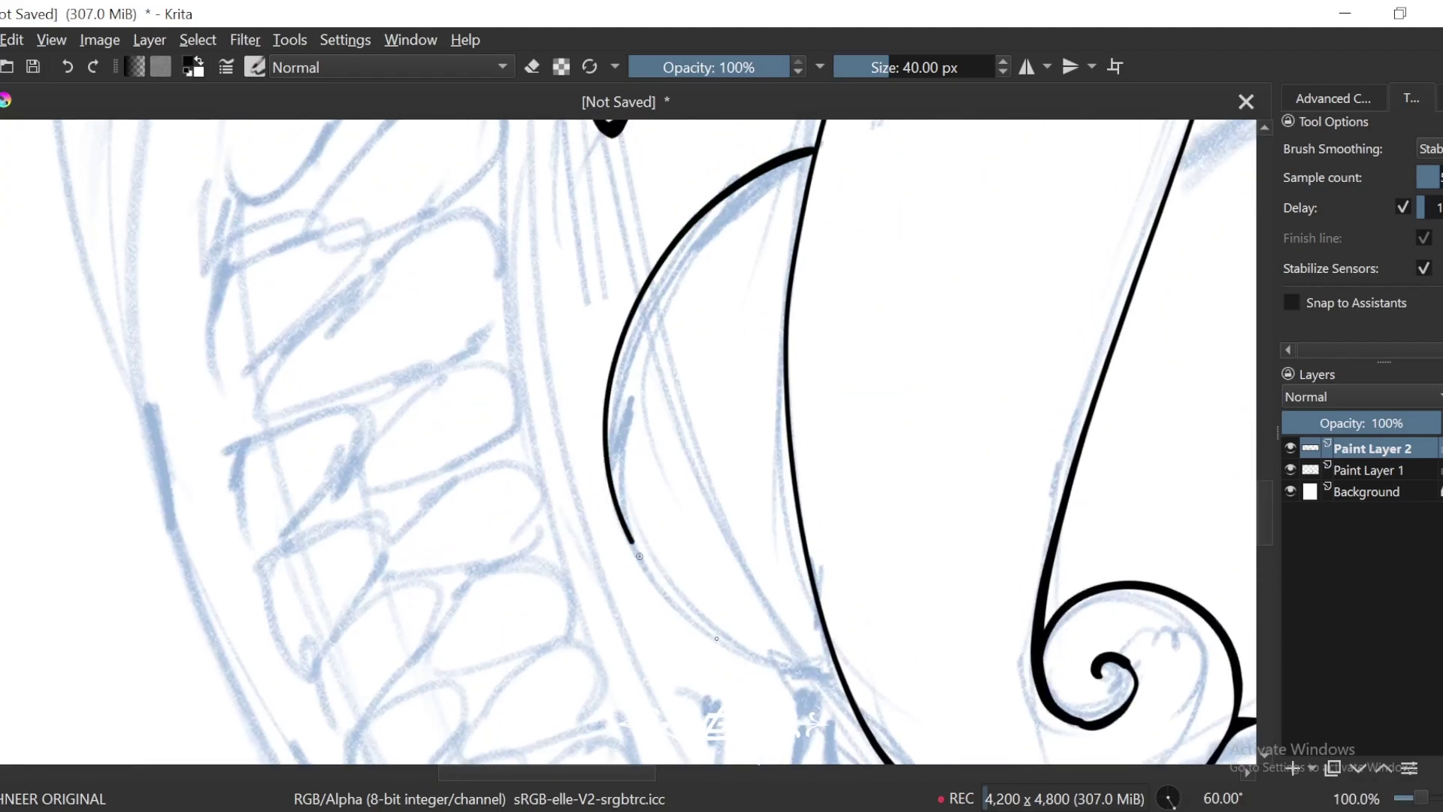
key("ctrl+bracketright")
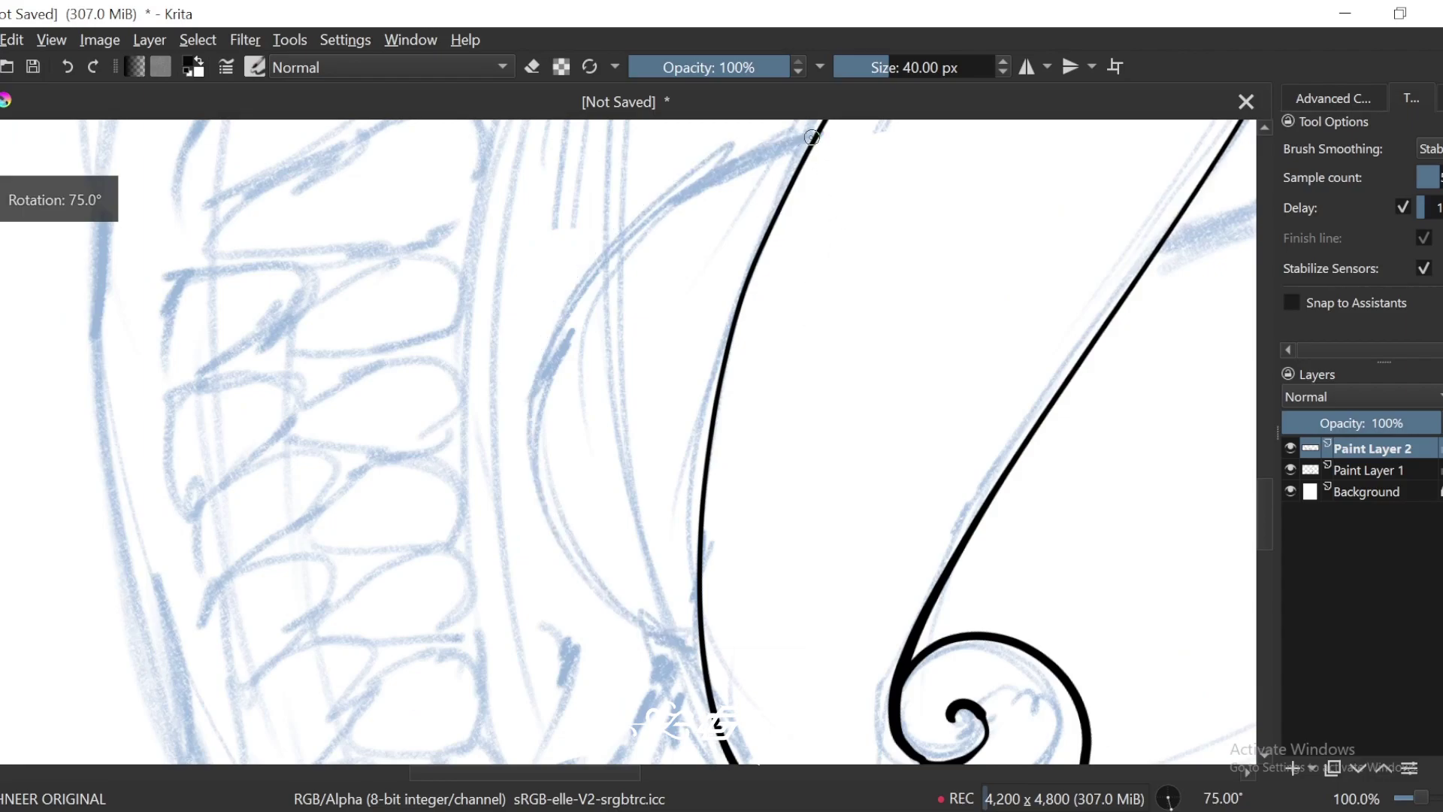
mouse_move(580, 300)
left_mouse_down()
mouse_move(613, 600)
mouse_move(702, 647)
left_mouse_up()
Step: Trim the front tip of the near eye's outline with the eraser and fill its corner with the near brow using ink
key("ctrl+bracketleft")
key("ctrl+bracketleft")
key("ctrl+bracketleft")
key("ctrl+bracketleft")
key("ctrl+bracketleft")
key("ctrl+bracketleft")
key("ctrl+bracketleft")
key("ctrl+bracketleft")
key("ctrl+bracketleft")
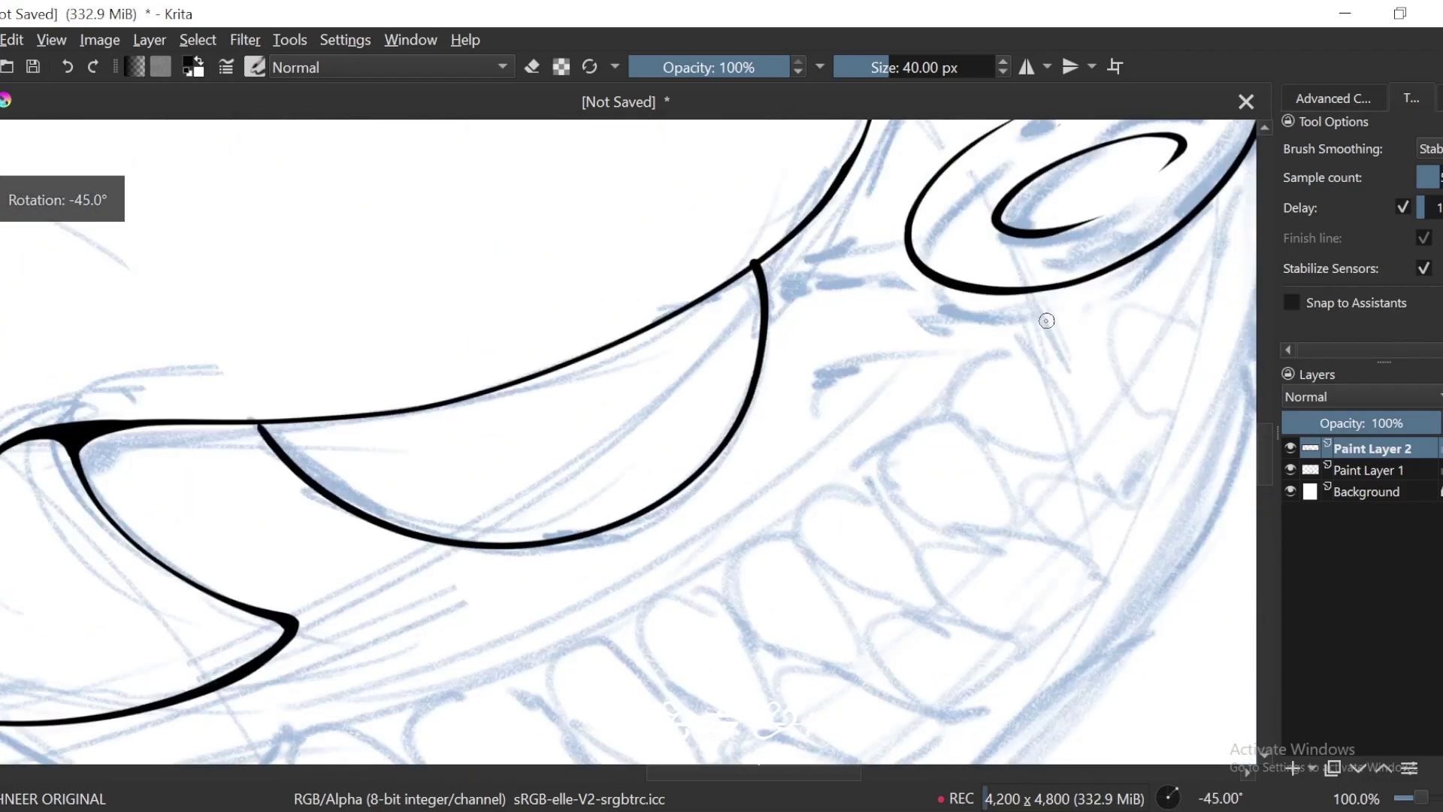
scroll(840, 250, "up", 2)
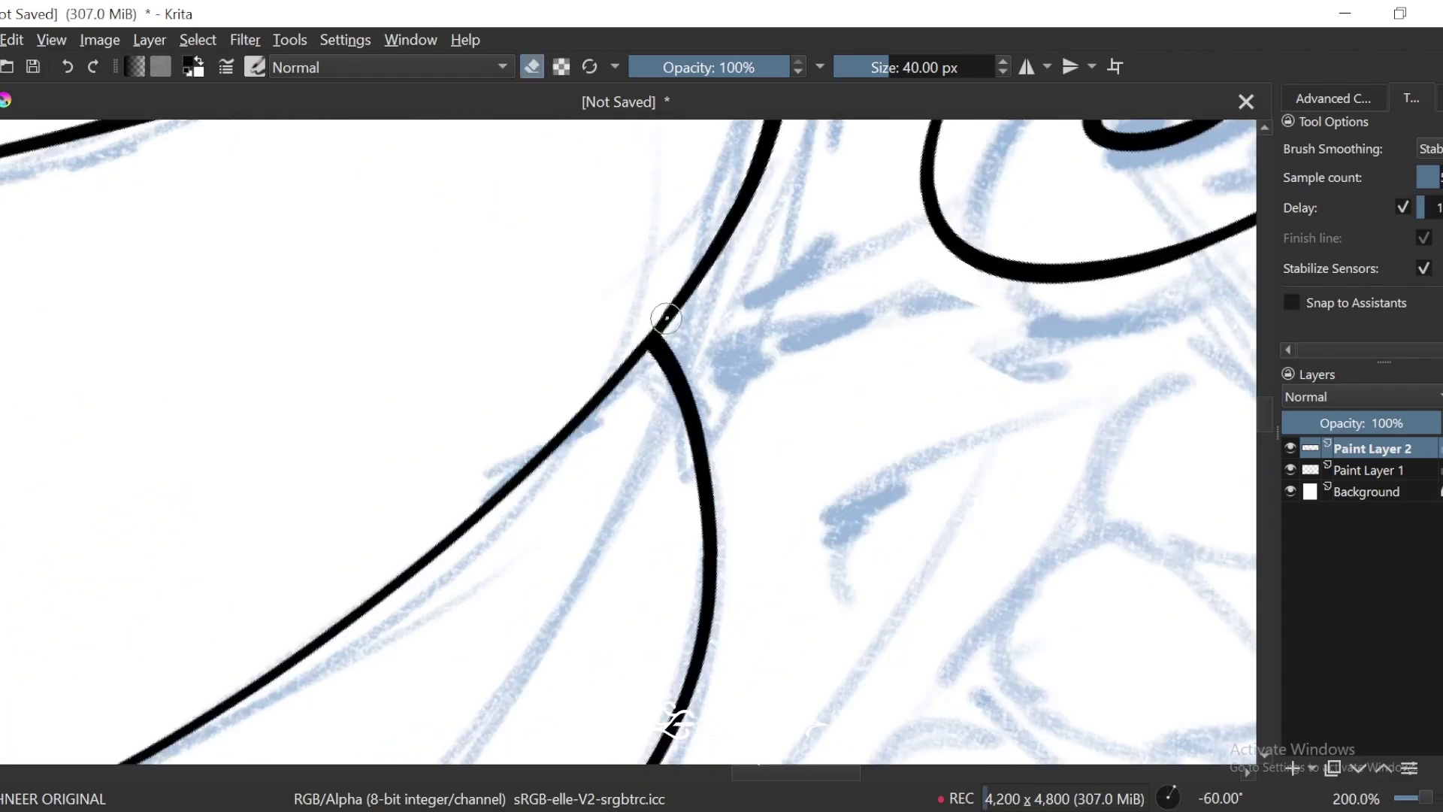
key("ctrl+plus")
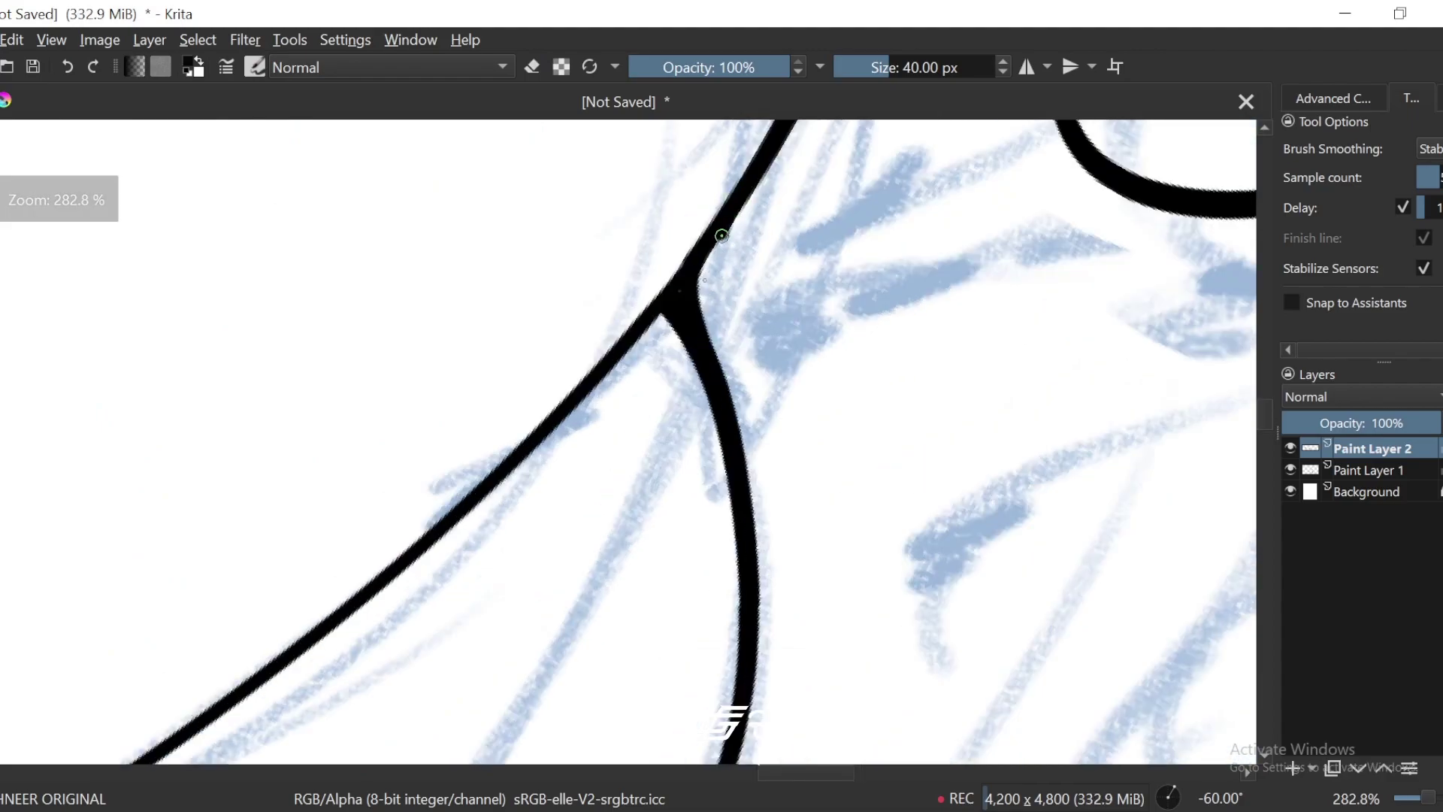
key("ctrl+minus")
key("ctrl+minus")
key("ctrl+minus")
key("ctrl+minus")
Step: Thicken the back end of the near eye's outline where it meets the near brow with a smooth, filled wedge of ink
key("ctrl+bracketright")
key("ctrl+bracketright")
key("ctrl+bracketright")
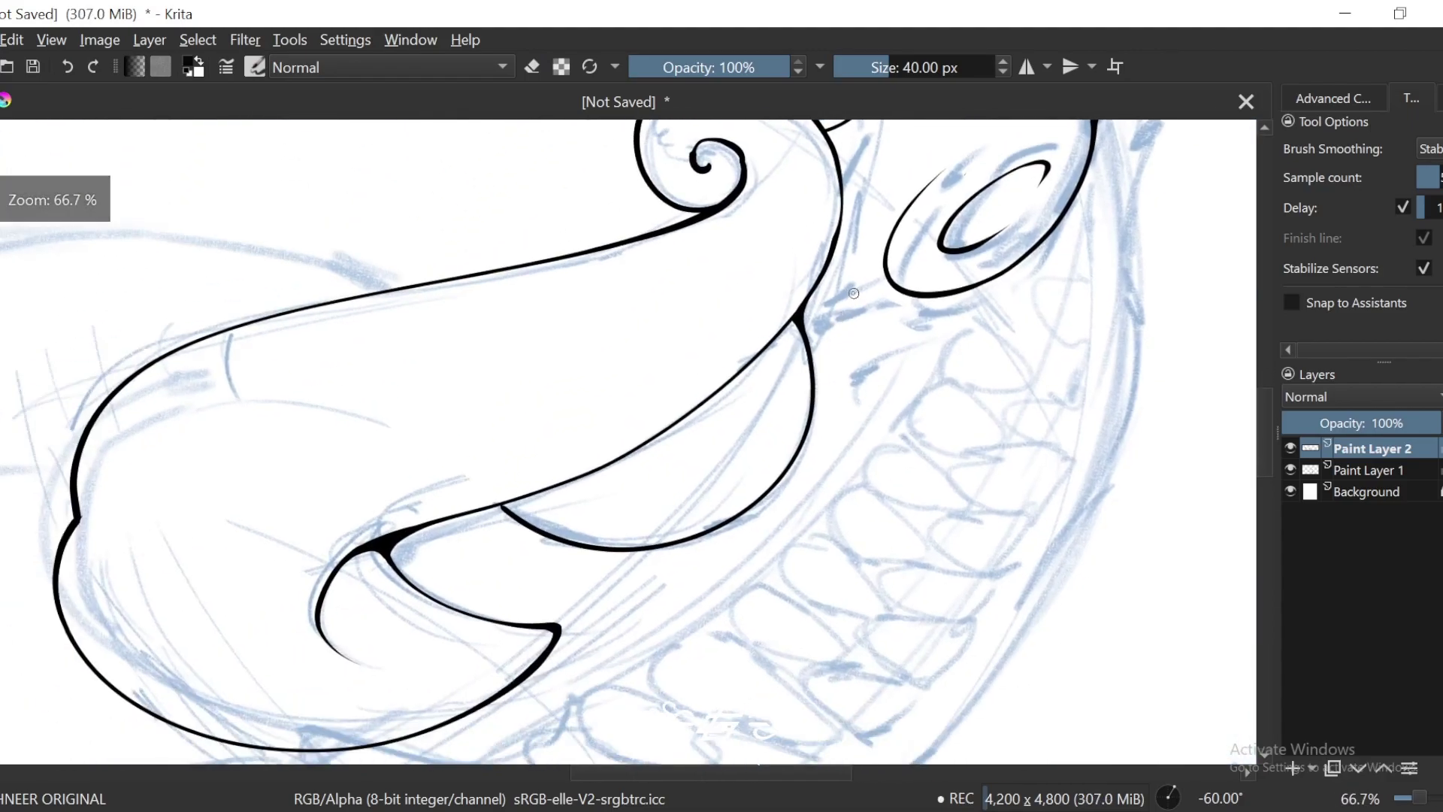
key("ctrl+bracketright")
key("ctrl+bracketright")
key("ctrl+plus")
key("ctrl+plus")
key("ctrl+plus")
key("ctrl+plus")
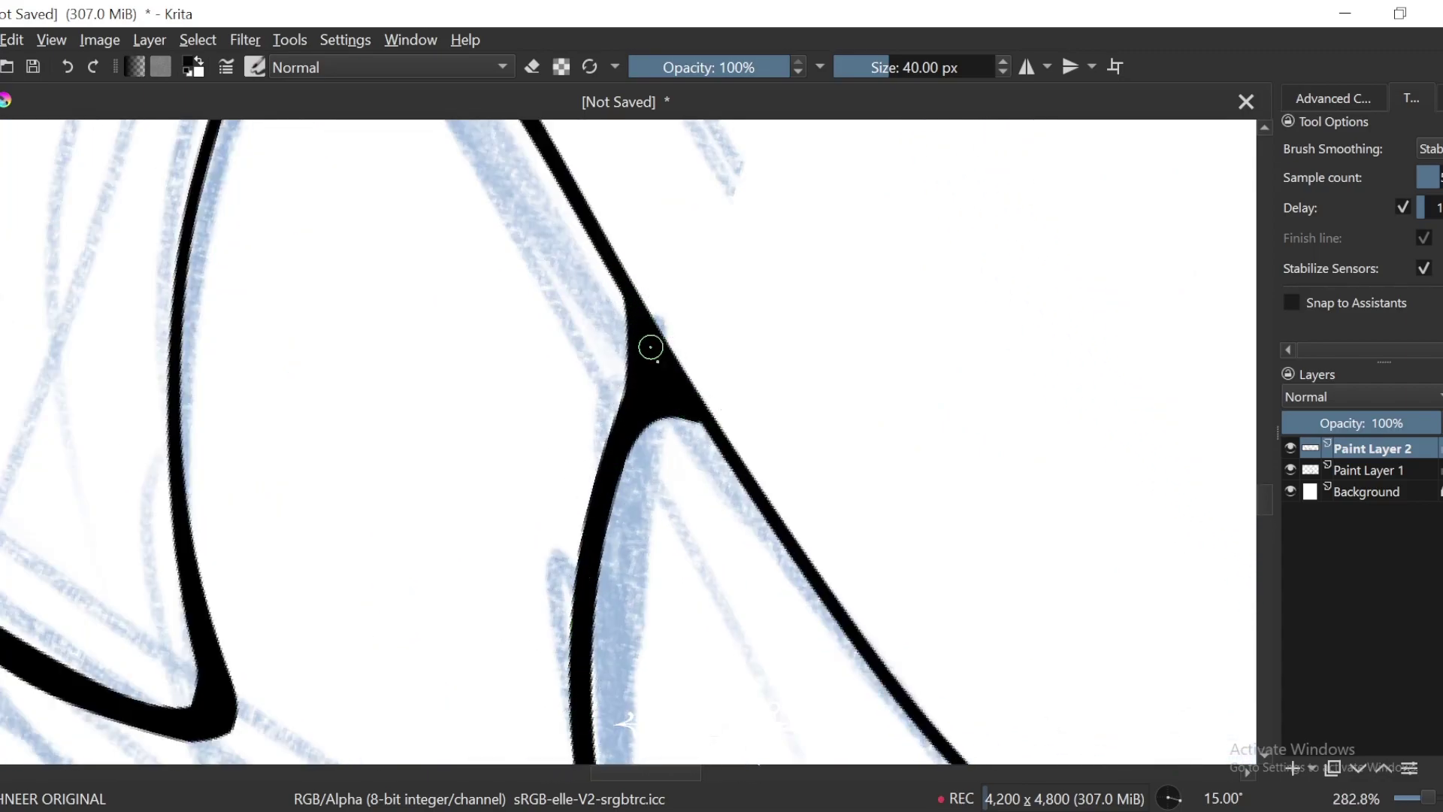
key("ctrl+minus")
key("ctrl+minus")
key("ctrl+minus")
key("ctrl+minus")
key("ctrl+minus")
key("ctrl+minus")
key("ctrl+minus")
key("ctrl+bracketleft")
key("ctrl+bracketleft")
key("ctrl+bracketleft")
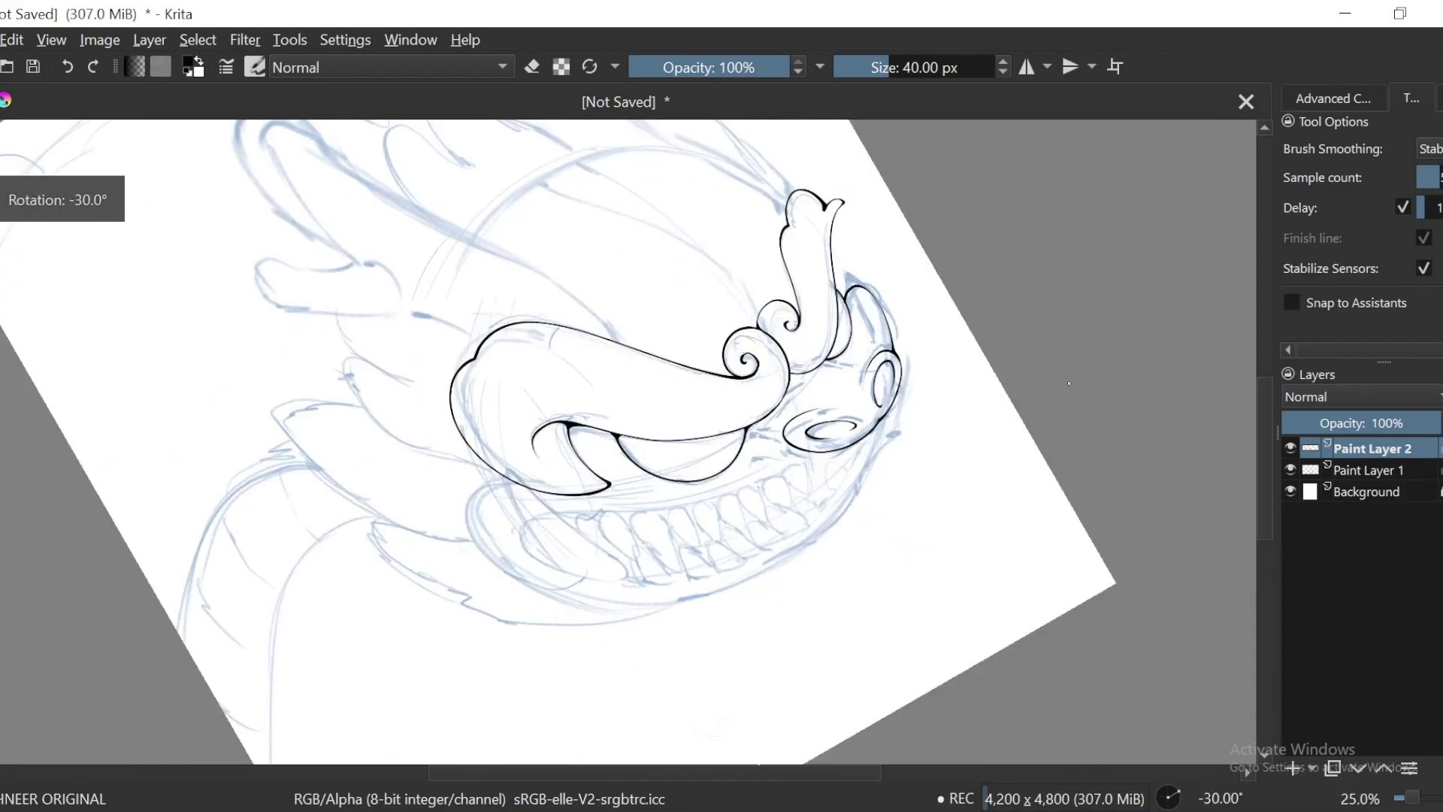
Step: Ink the snout's side line from the far eye's front corner down to the far nostril, thickening it where it meets the nostril rim
key("ctrl+bracketright")
key("ctrl+bracketright")
key("ctrl+bracketright")
key("ctrl+plus")
key("ctrl+plus")
key("ctrl+plus")
key("ctrl+plus")
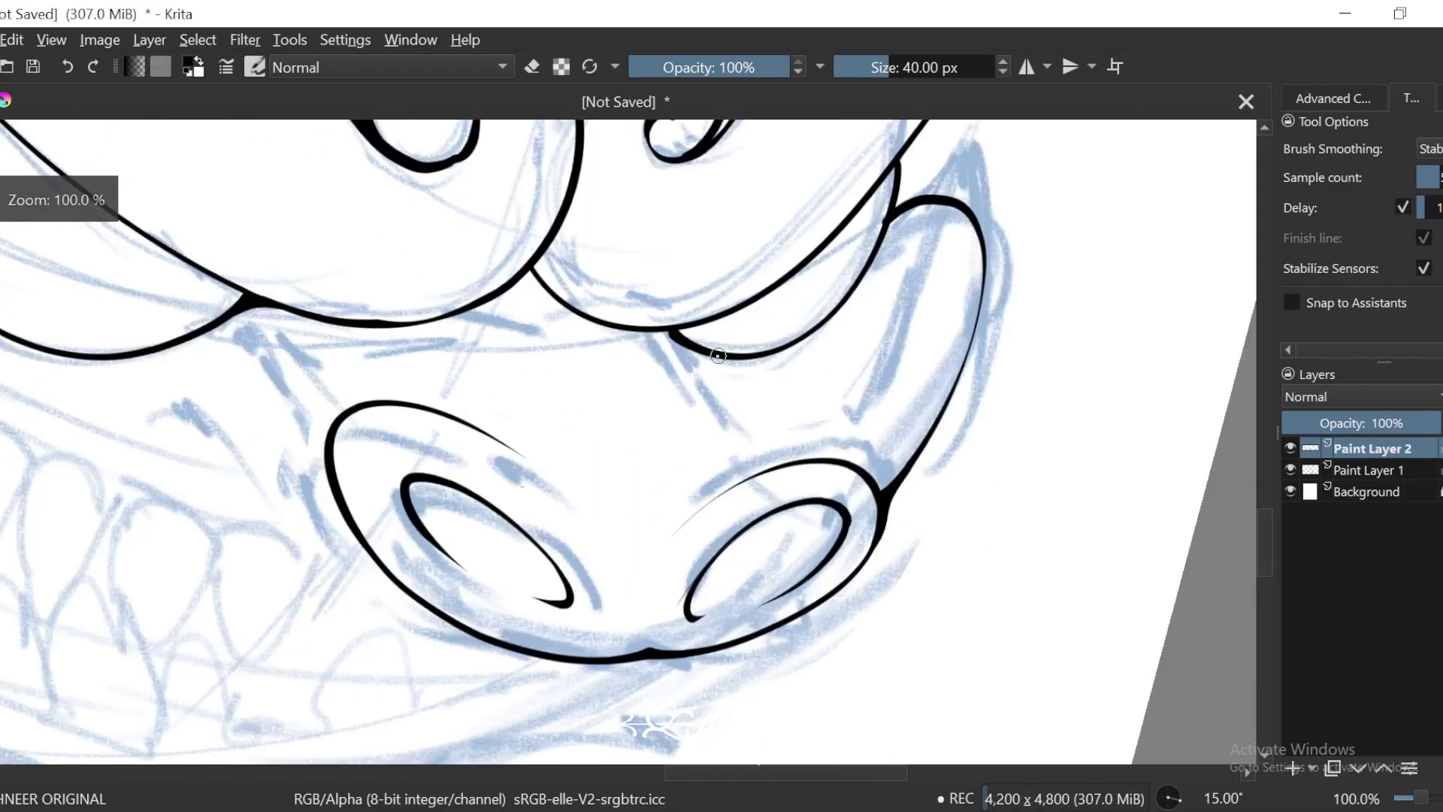
key("ctrl+plus")
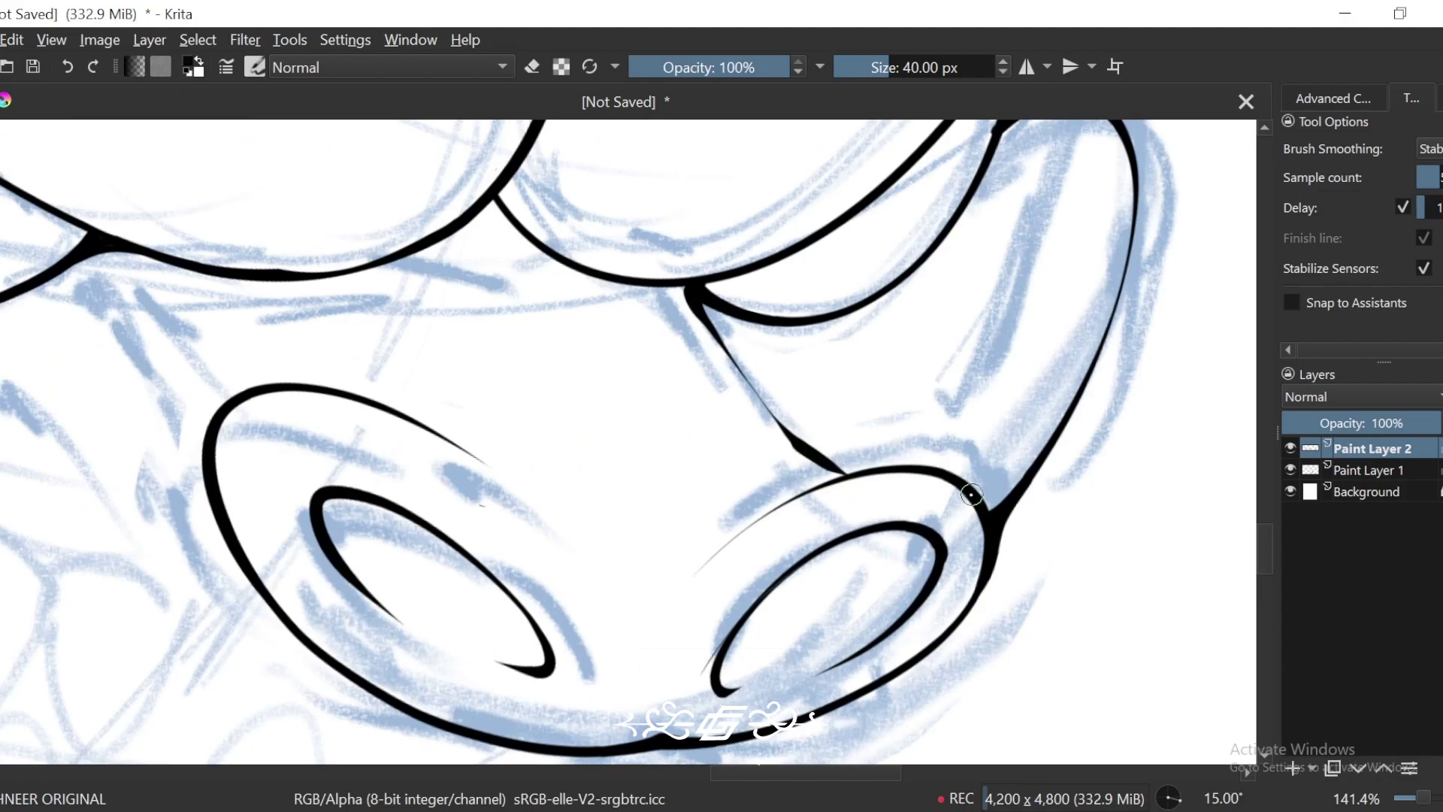
key("ctrl+bracketright")
key("ctrl+bracketright")
key("ctrl+plus")
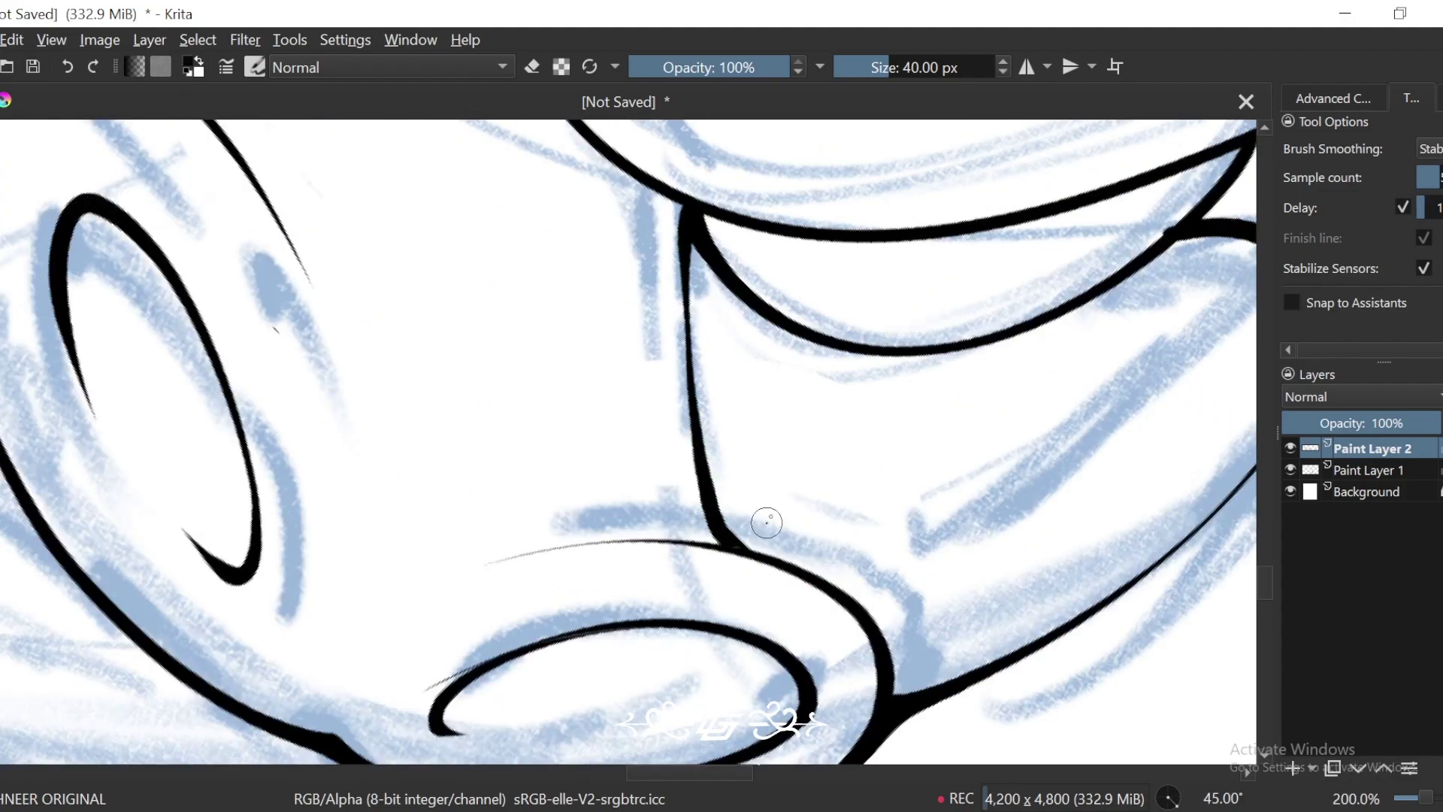
Step: Ink a short tapered line from the near eye's front corner toward the near nostril, discarding a first stroke and redrawing it longer
key("ctrl+minus")
key("ctrl+minus")
key("ctrl+bracketleft")
key("ctrl+bracketleft")
key("ctrl+plus")
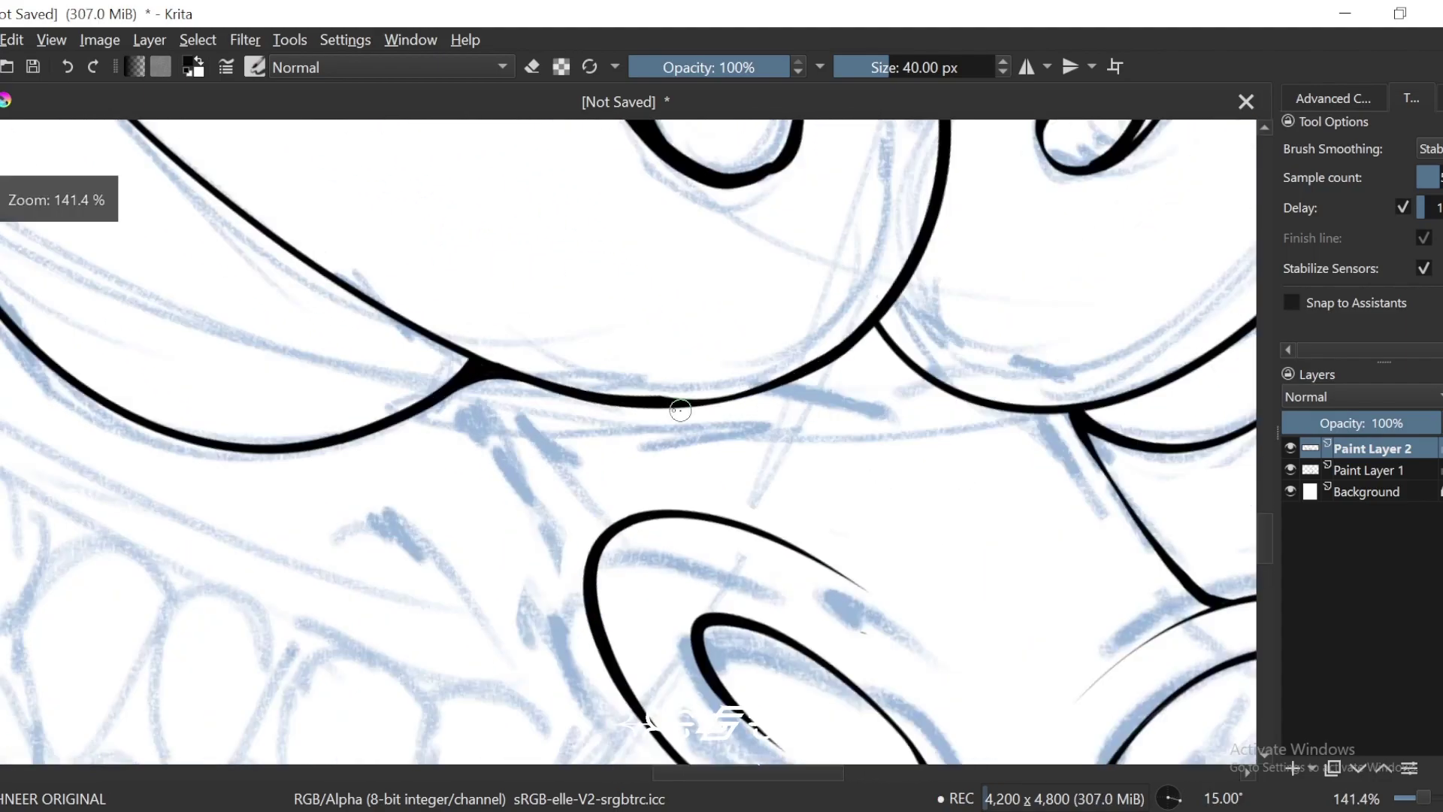
key("ctrl+plus")
key("ctrl+bracketright")
key("ctrl+bracketright")
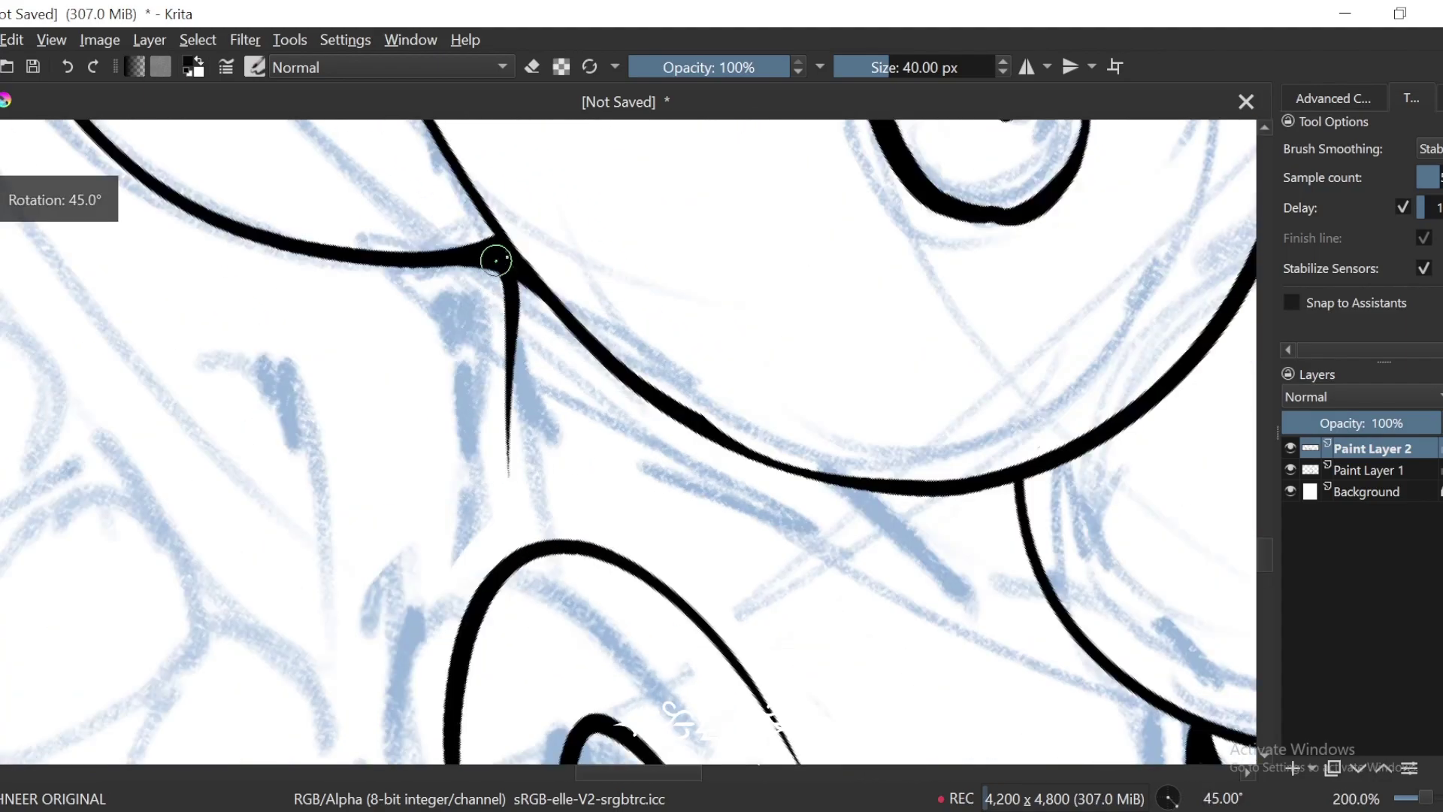
key("ctrl+z")
left_click_drag(496, 260, 527, 571)
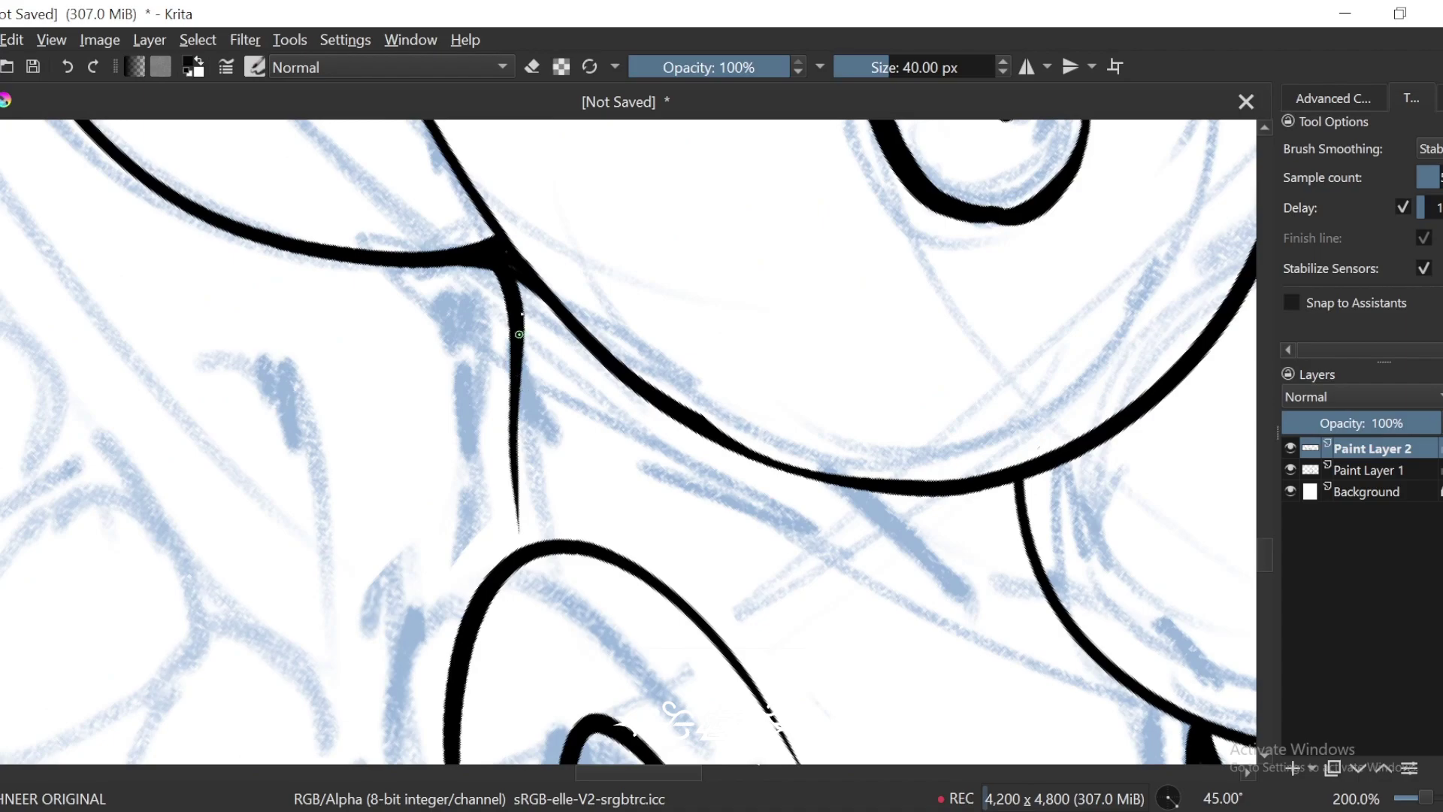
Step: Ink thin curved wrinkles between the near brow and near nostril, redrawing a discarded stroke, and fill the corner at the eye with black
key("ctrl+minus")
key("ctrl+minus")
key("ctrl+bracketleft")
key("ctrl+bracketleft")
key("ctrl+bracketleft")
key("ctrl+bracketleft")
key("ctrl+bracketleft")
key("ctrl+bracketleft")
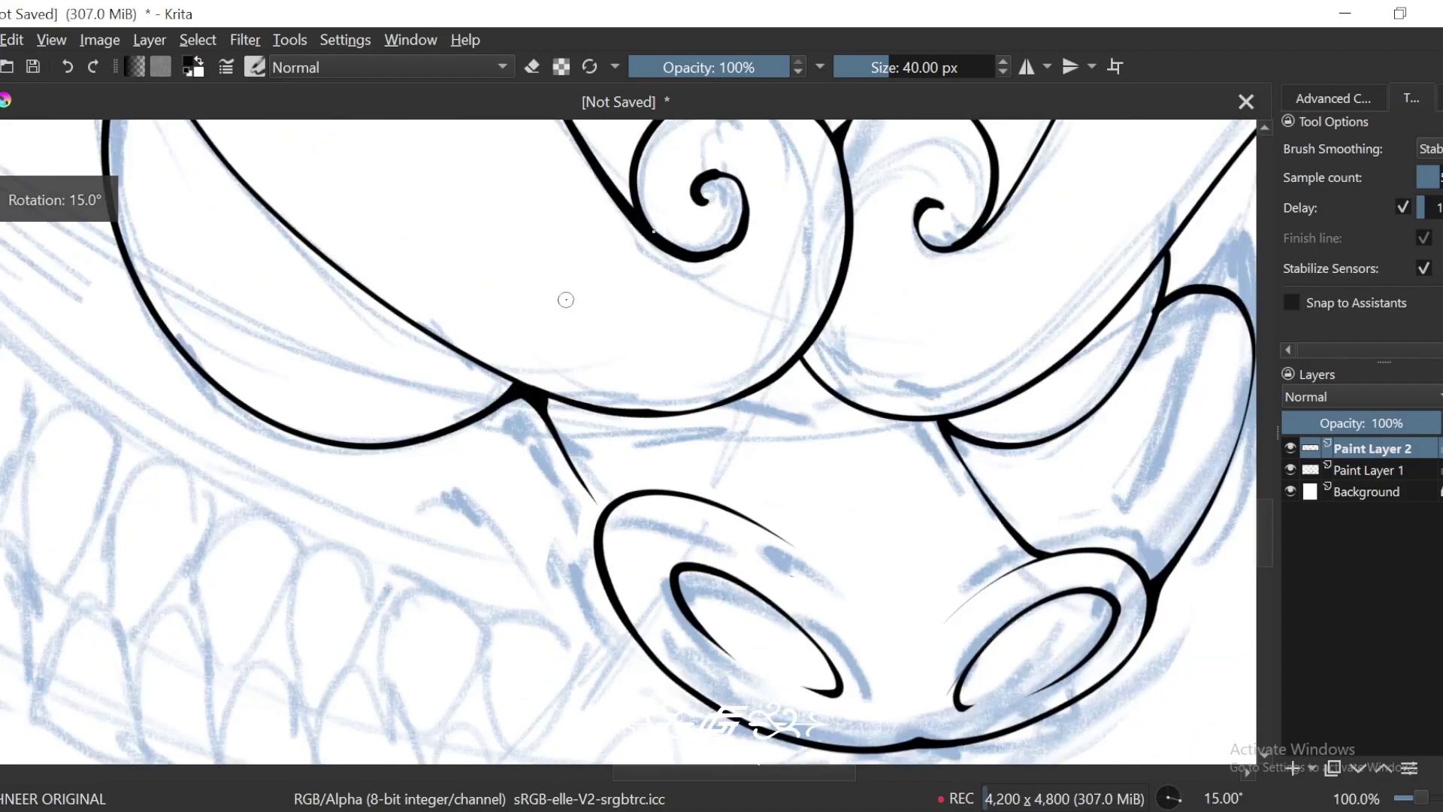
key("ctrl+plus")
key("ctrl+plus")
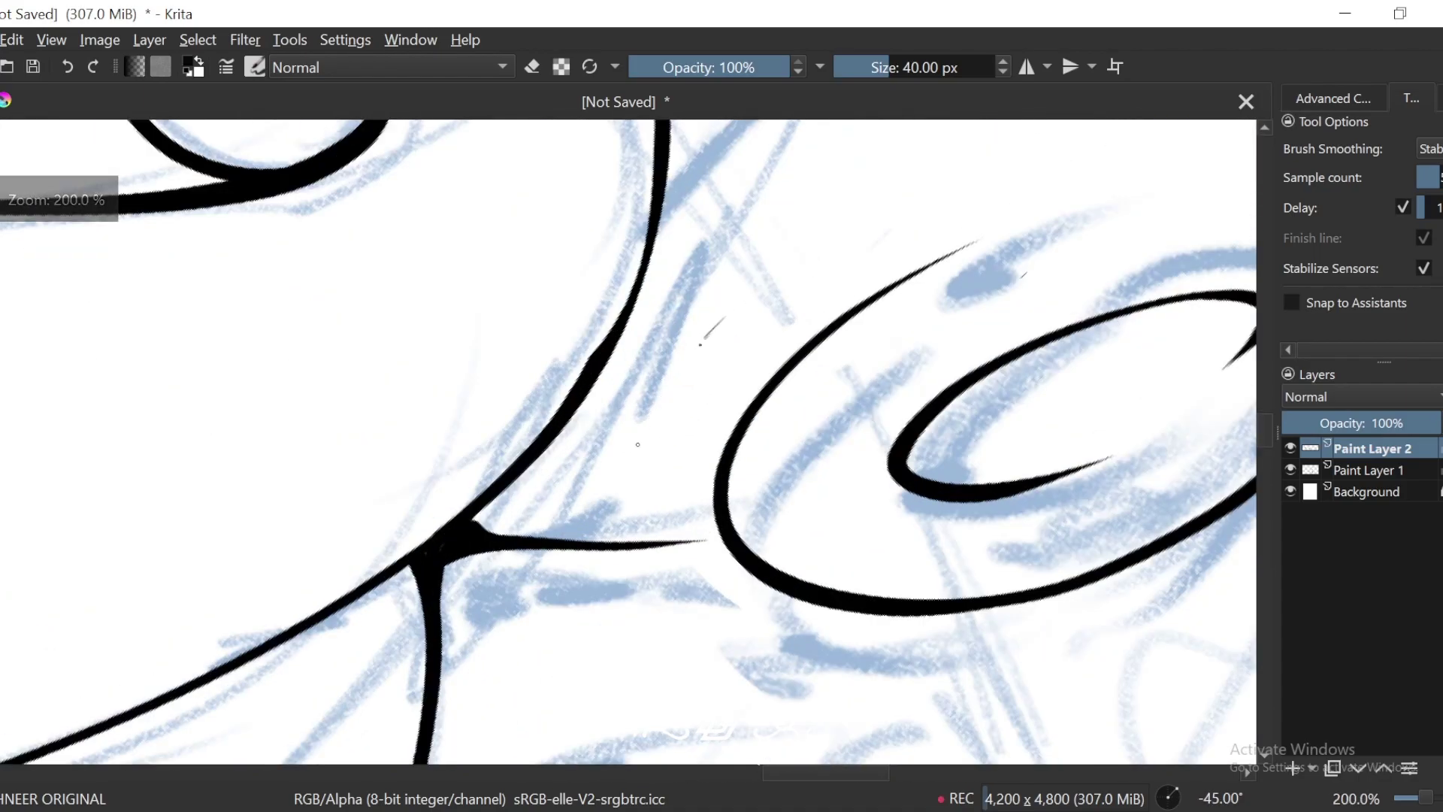
left_click_drag(703, 338, 628, 530)
key("ctrl+plus")
key("ctrl+z")
mouse_move(822, 237)
left_mouse_down()
mouse_move(715, 343)
mouse_move(626, 575)
left_mouse_up()
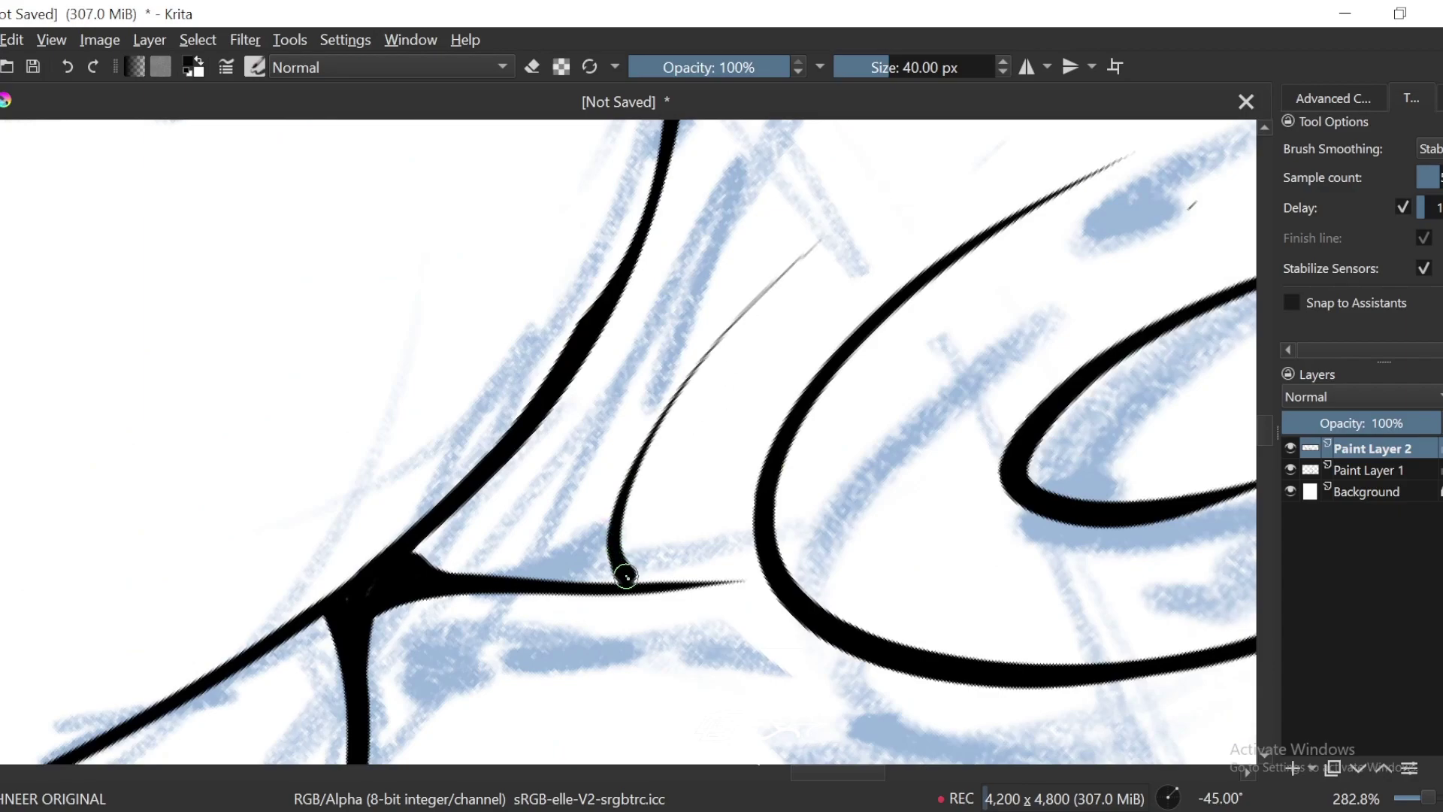
left_click_drag(655, 449, 714, 472)
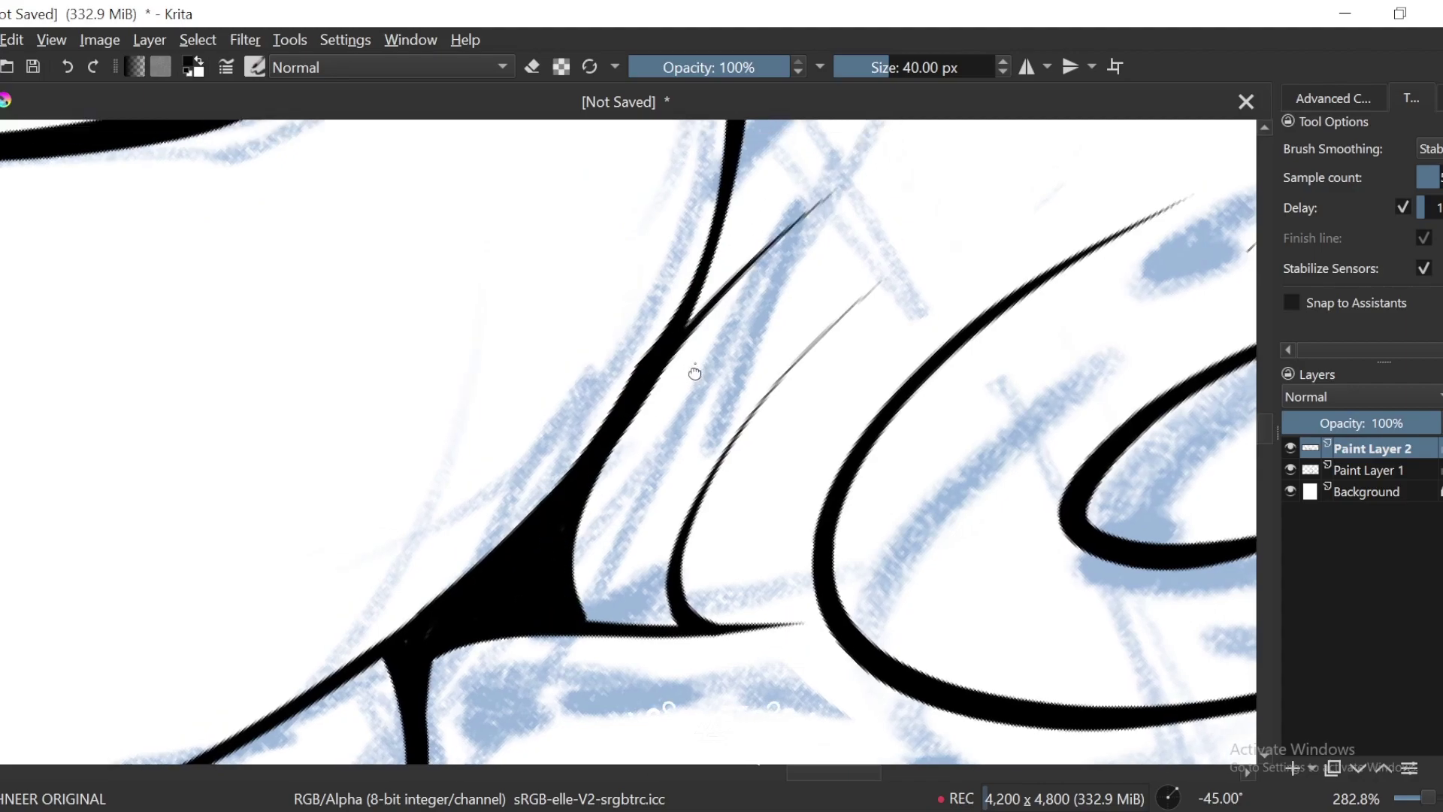
Step: Hide the sketch on Paint Layer 1 to check the inked snout, and show it again
key("ctrl+minus")
key("ctrl+minus")
key("ctrl+minus")
key("ctrl+minus")
key("ctrl+minus")
left_click_drag(938, 403, 900, 462)
key("ctrl+plus")
key("ctrl+plus")
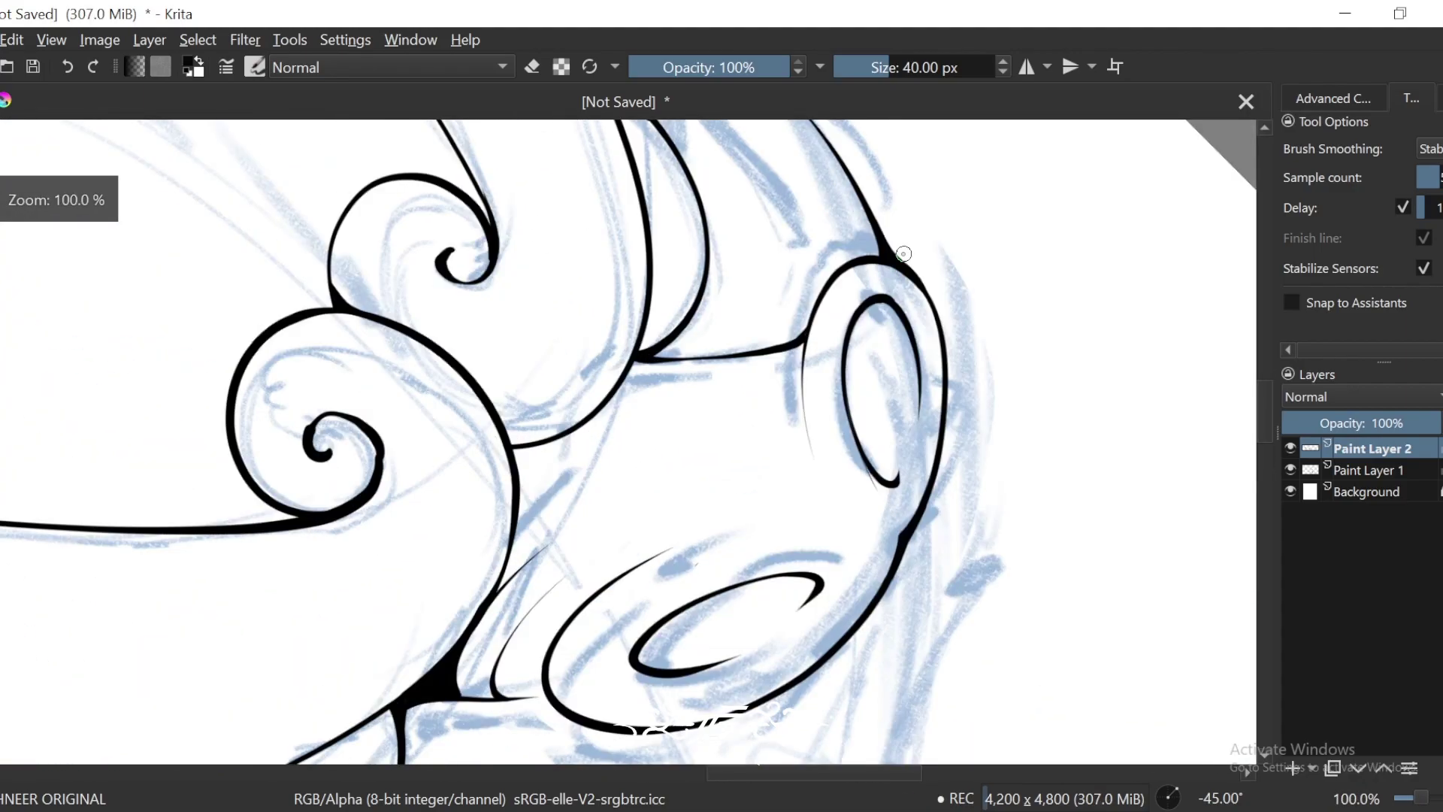
key("ctrl+minus")
key("ctrl+minus")
key("6")
left_click(1291, 470)
key("ctrl+bracketright")
key("ctrl+minus")
key("ctrl+minus")
key("ctrl+minus")
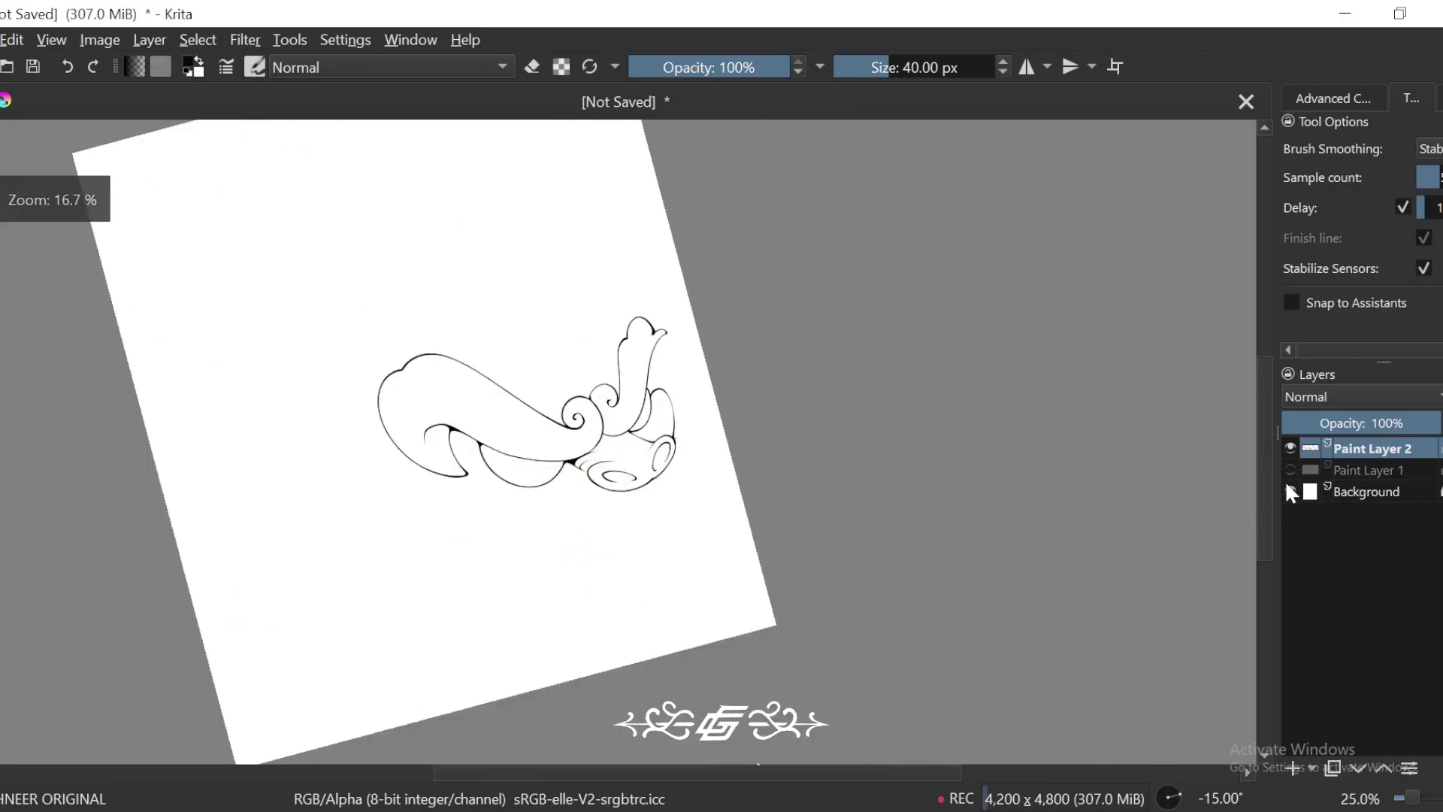
key("ctrl+plus")
key("ctrl+plus")
key("ctrl+plus")
key("ctrl+plus")
left_click(1290, 469)
key("ctrl+bracketleft")
Step: Ink a thin curved wrinkle on the snout that merges into the far side line above the far nostril, redrawing a discarded stroke
key("ctrl+plus")
key("ctrl+plus")
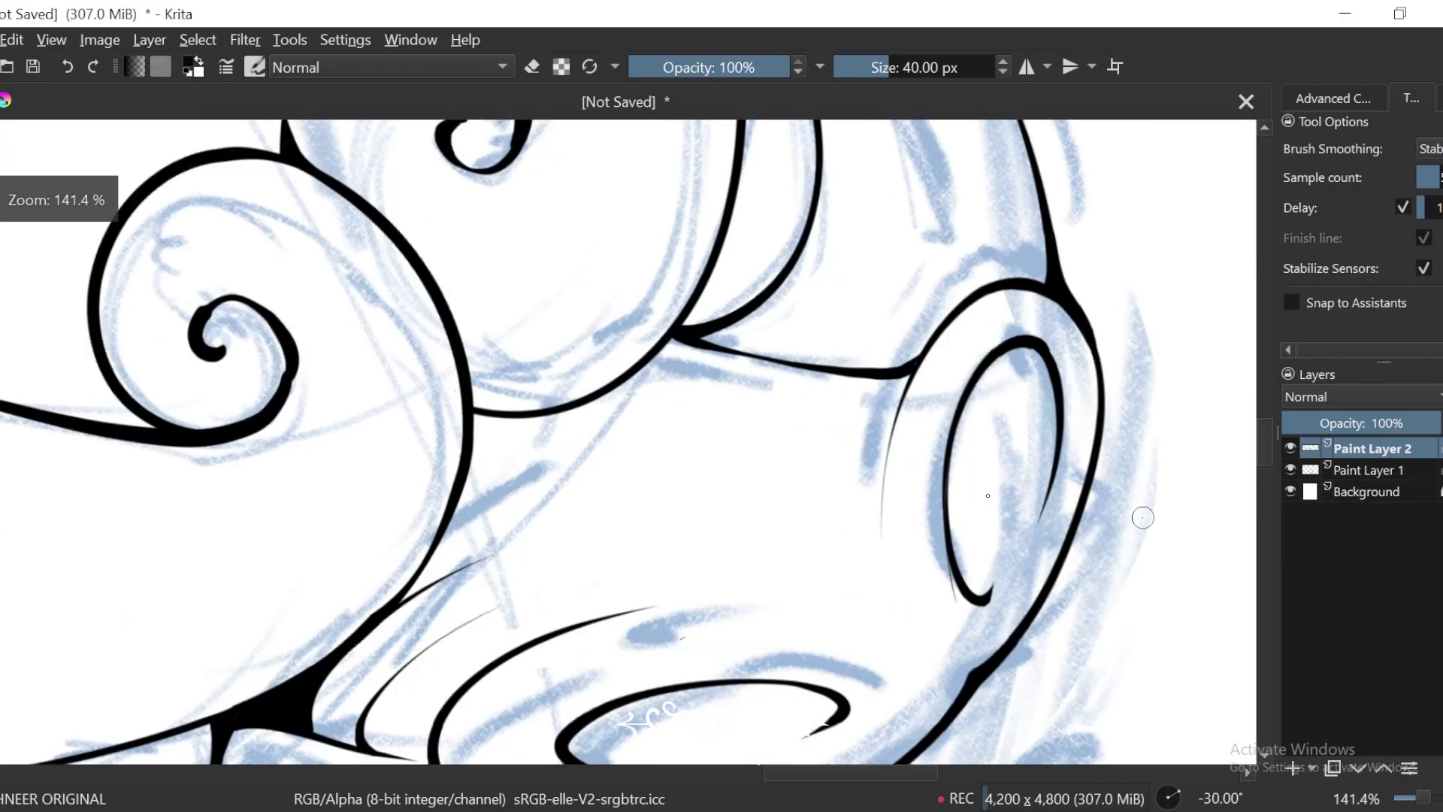
key("ctrl+bracketleft")
left_click_drag(757, 333, 770, 324)
key("ctrl+plus")
key("ctrl+z")
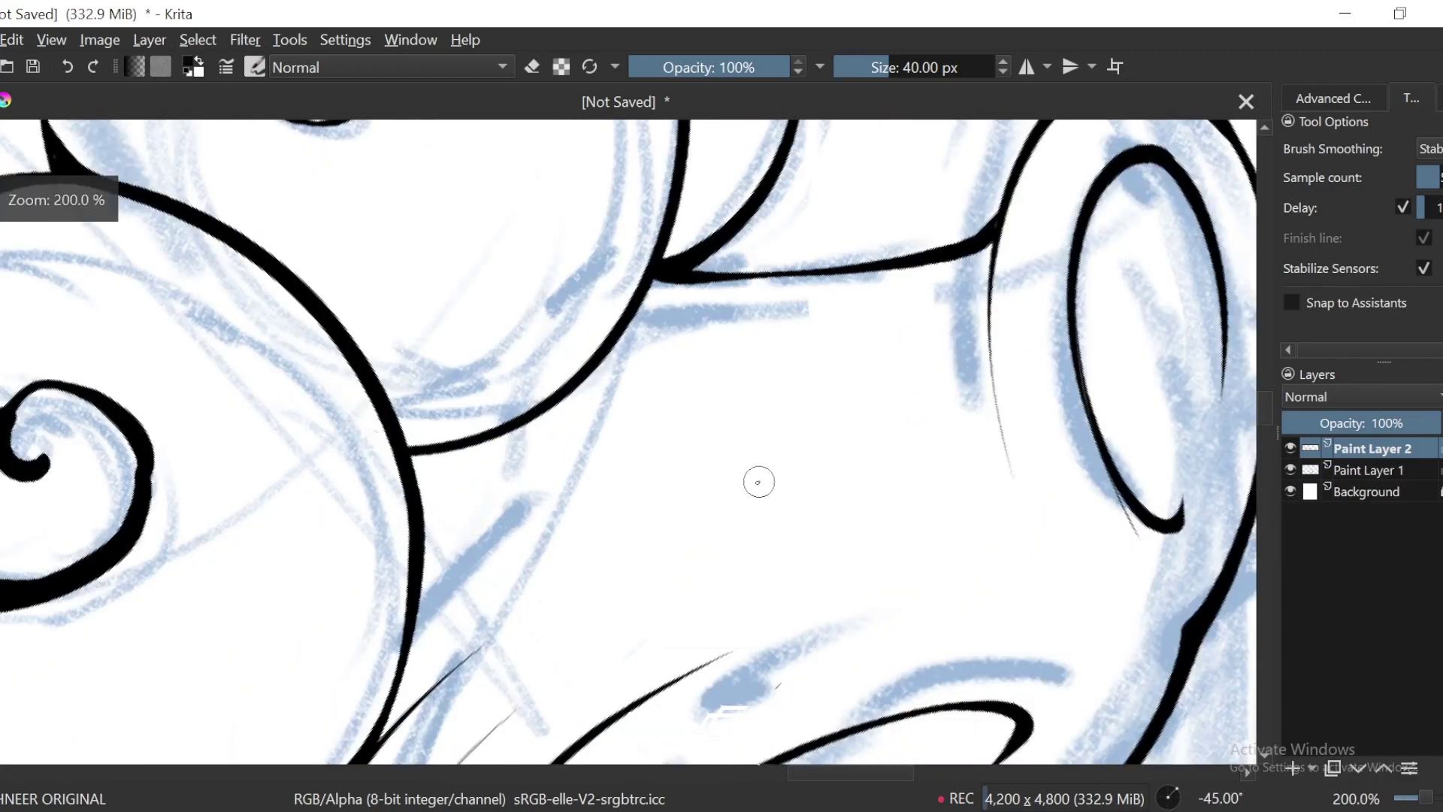
mouse_move(759, 481)
left_mouse_down()
mouse_move(864, 285)
mouse_move(911, 273)
left_mouse_up()
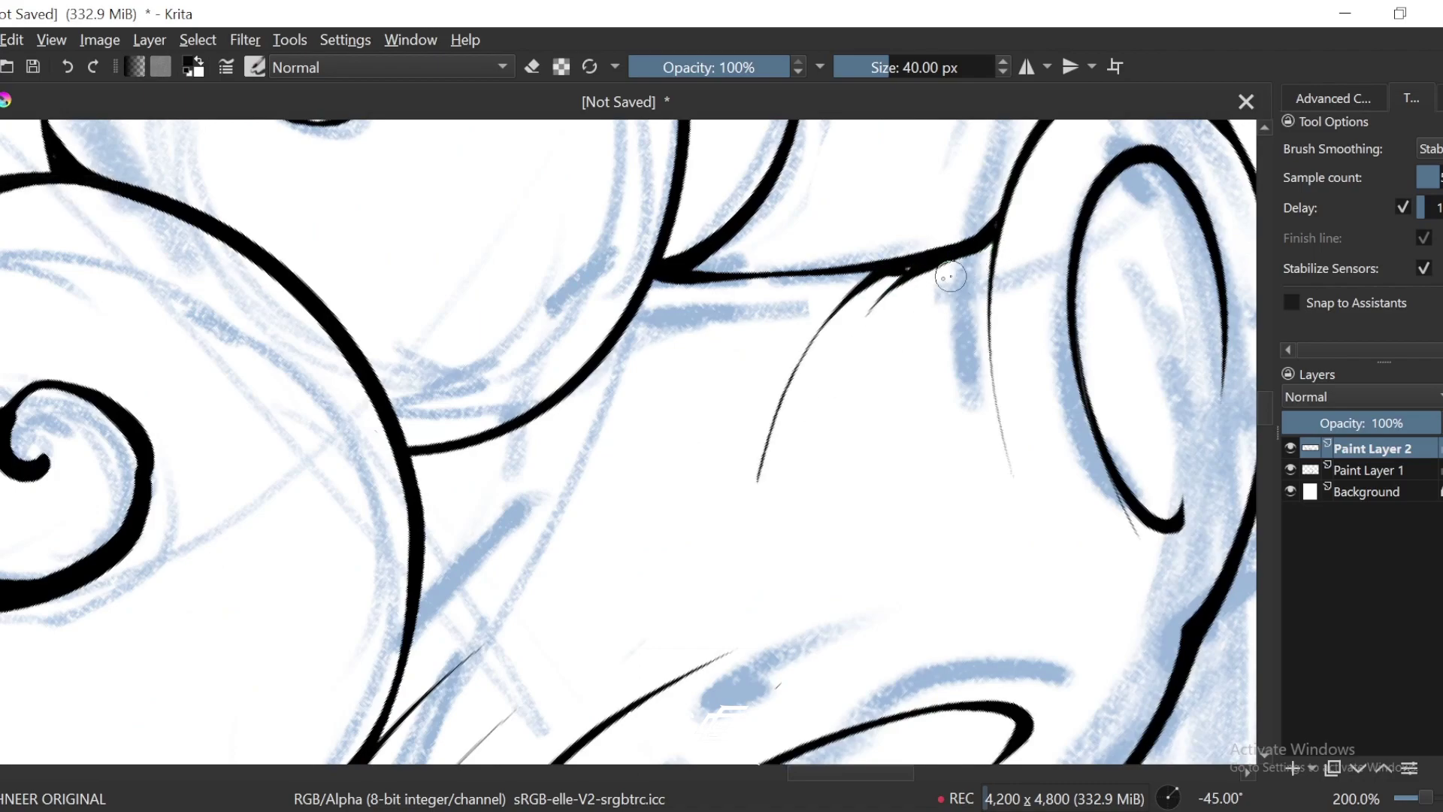
key("ctrl+minus")
key("ctrl+minus")
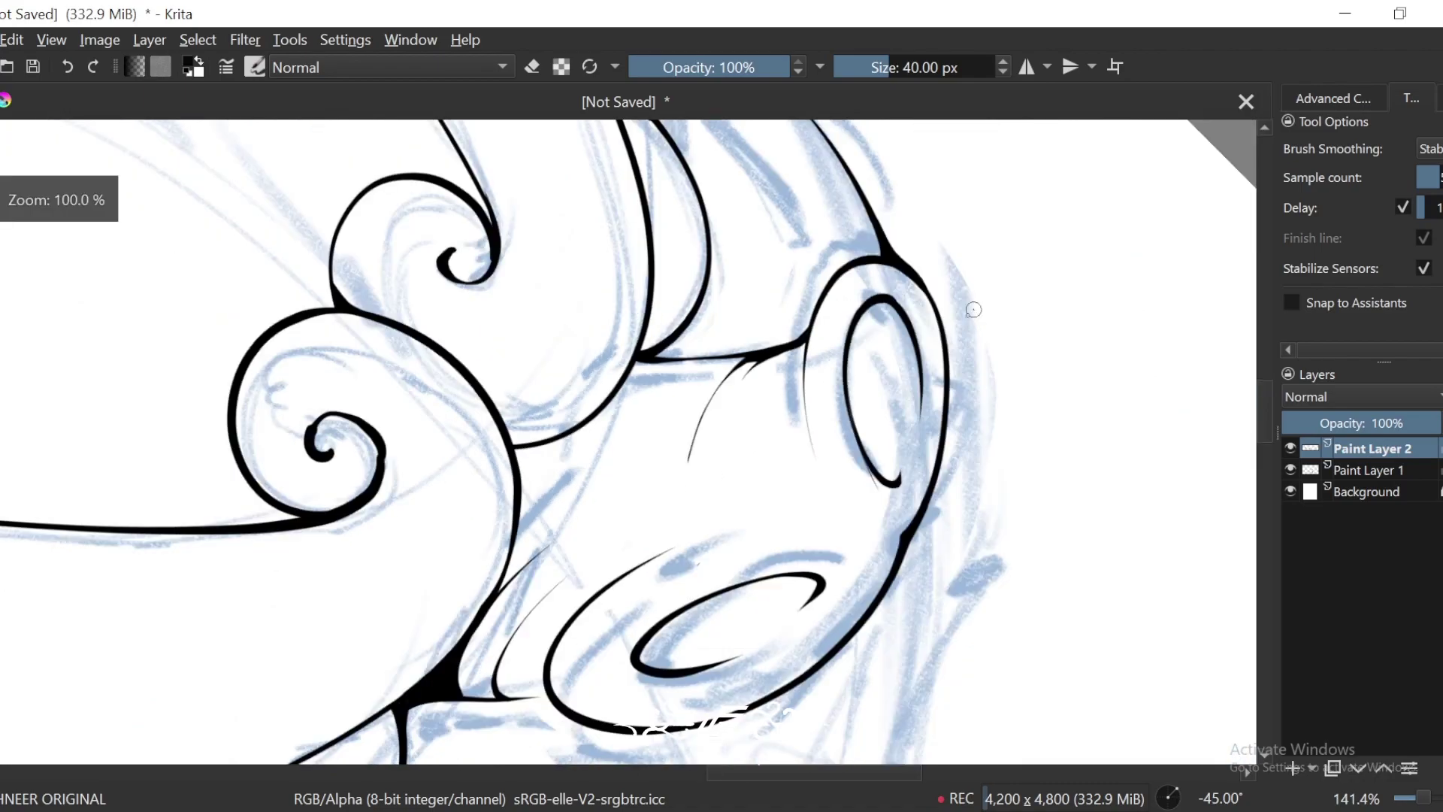
key("ctrl+plus")
key("ctrl+plus")
mouse_move(556, 426)
left_mouse_down()
mouse_move(591, 374)
mouse_move(674, 301)
mouse_move(824, 301)
mouse_move(731, 373)
mouse_move(813, 311)
mouse_move(774, 323)
left_mouse_up()
Step: Hide the Paint Layer 1 sketch to review the snout wrinkles with the whole inked face, and show it again
key("ctrl+minus")
key("ctrl+minus")
key("ctrl+minus")
key("ctrl+minus")
key("6")
key("6")
left_click(1290, 470)
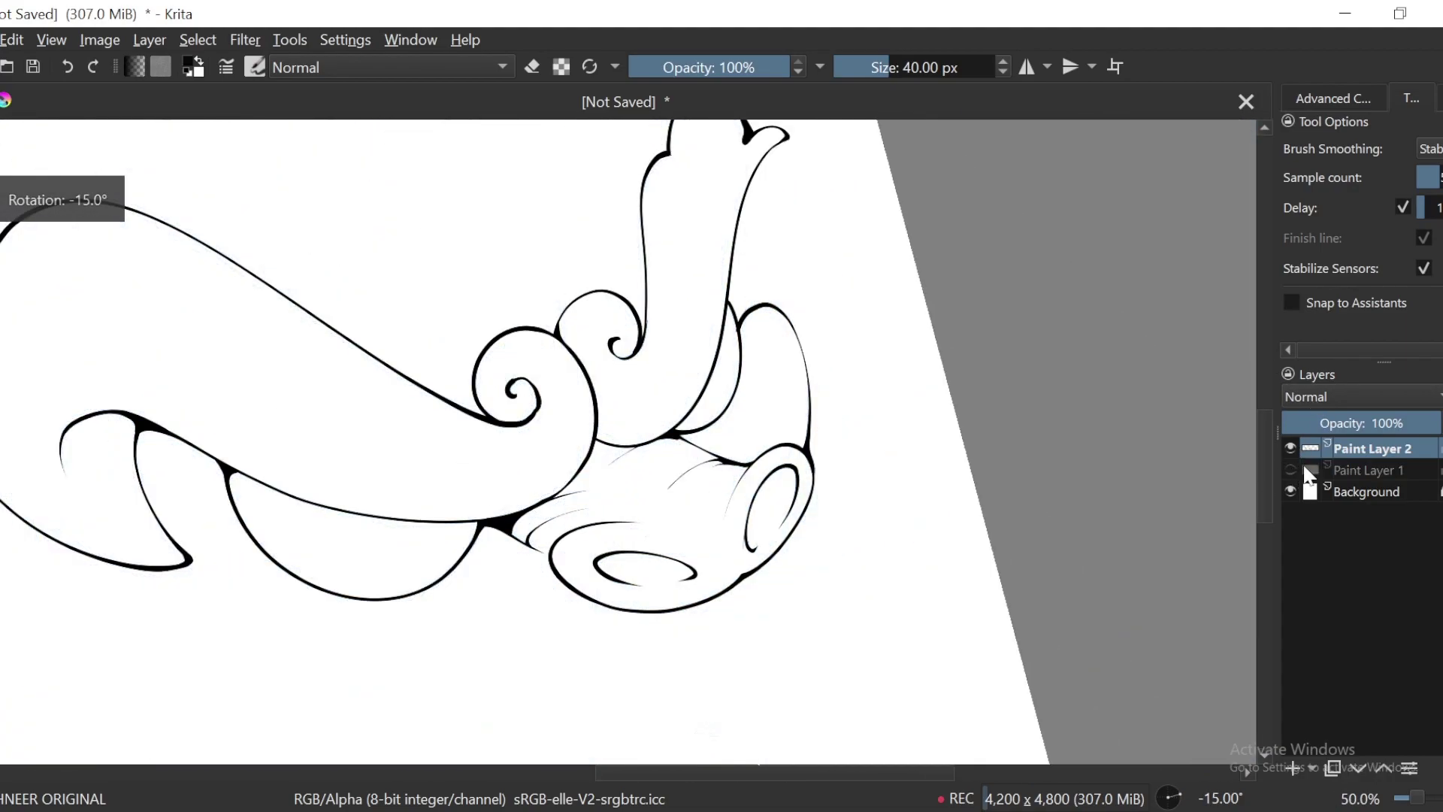
key("5")
key("ctrl+minus")
key("ctrl+minus")
key("ctrl+minus")
key("ctrl+minus")
key("ctrl+minus")
key("ctrl+plus")
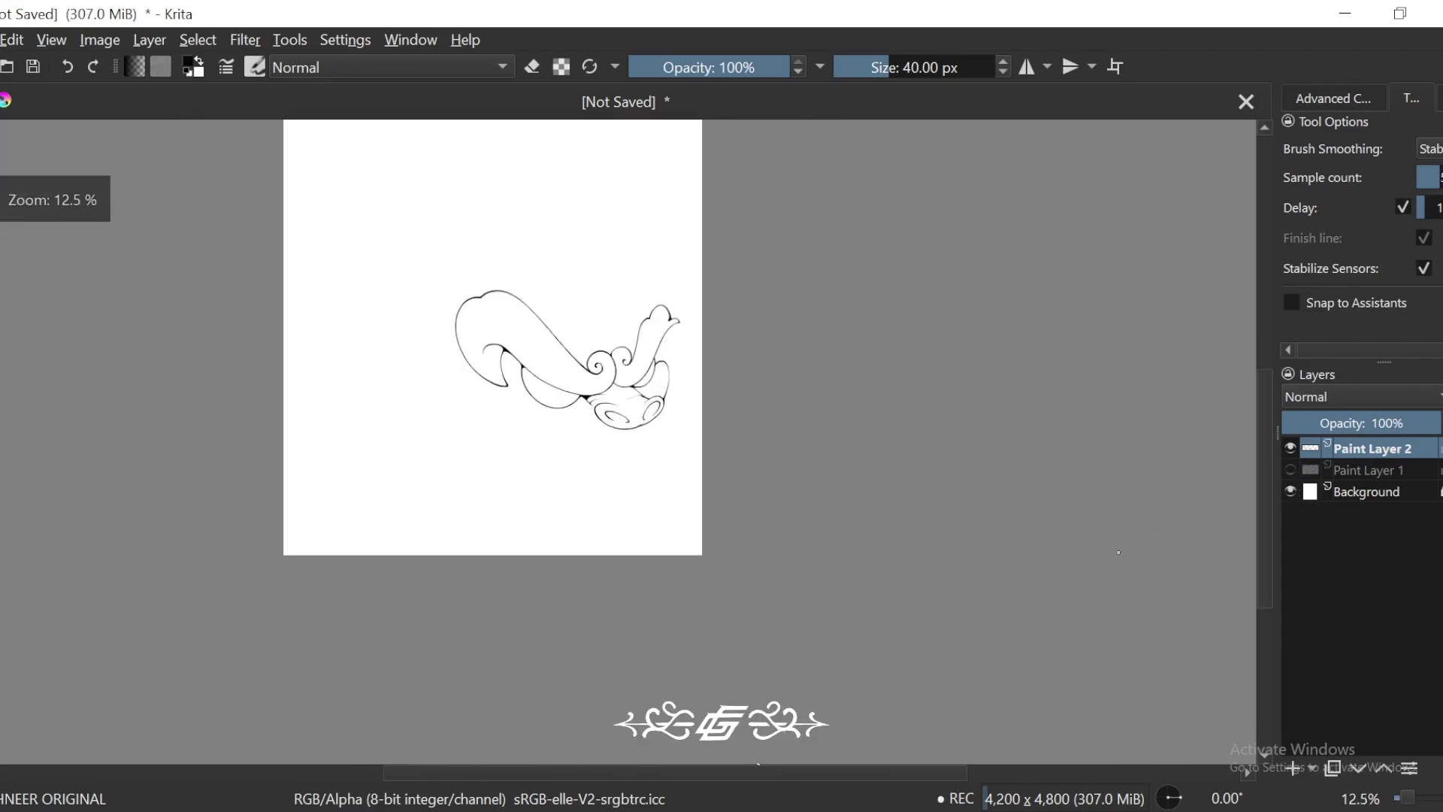
key("ctrl+plus")
left_click(1291, 470)
Step: Ink the tall pointed fang at the back of the mouth with its tip overlapping the near brow, discarding a first attempt and redrawing it
key("4")
key("4")
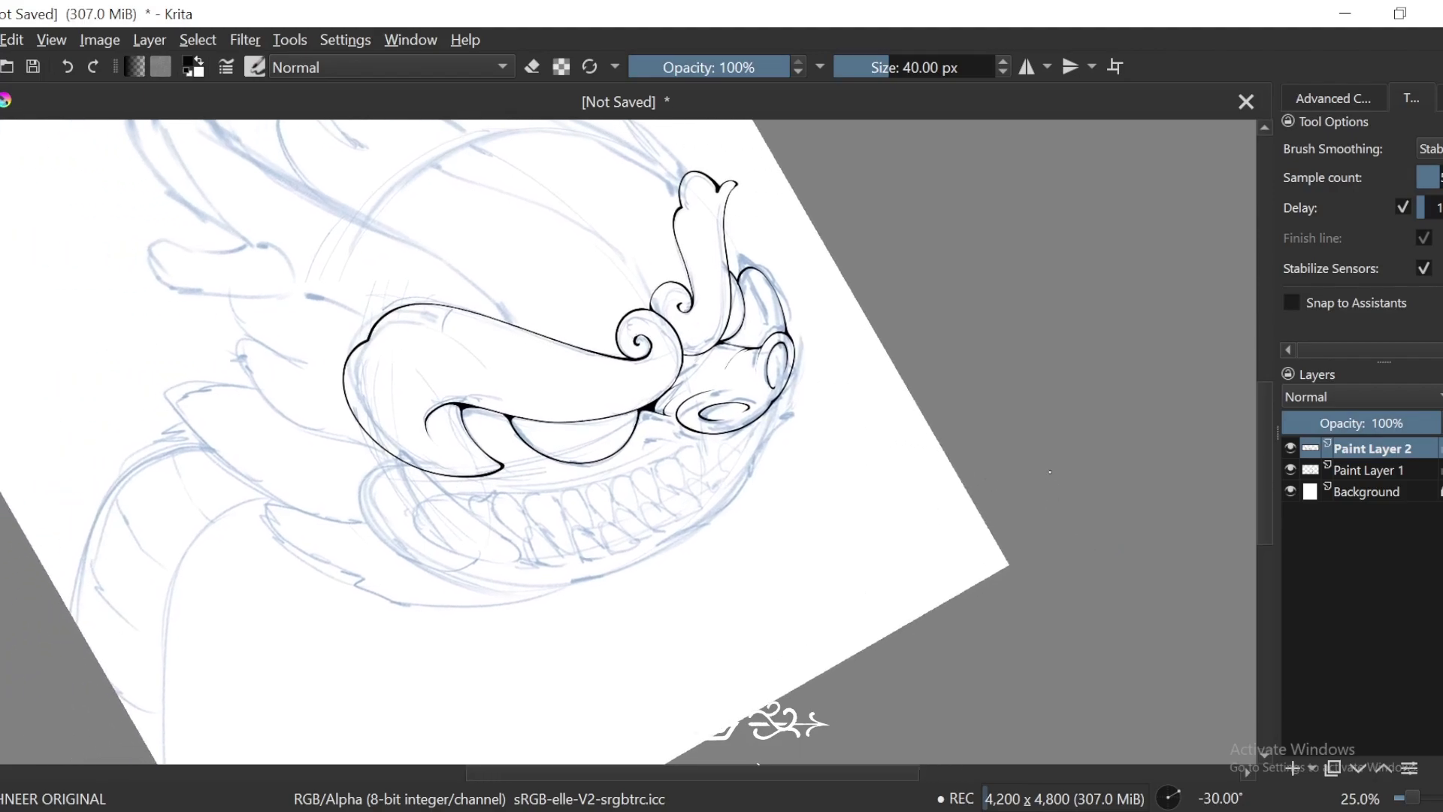
key("5")
key("6")
key("6")
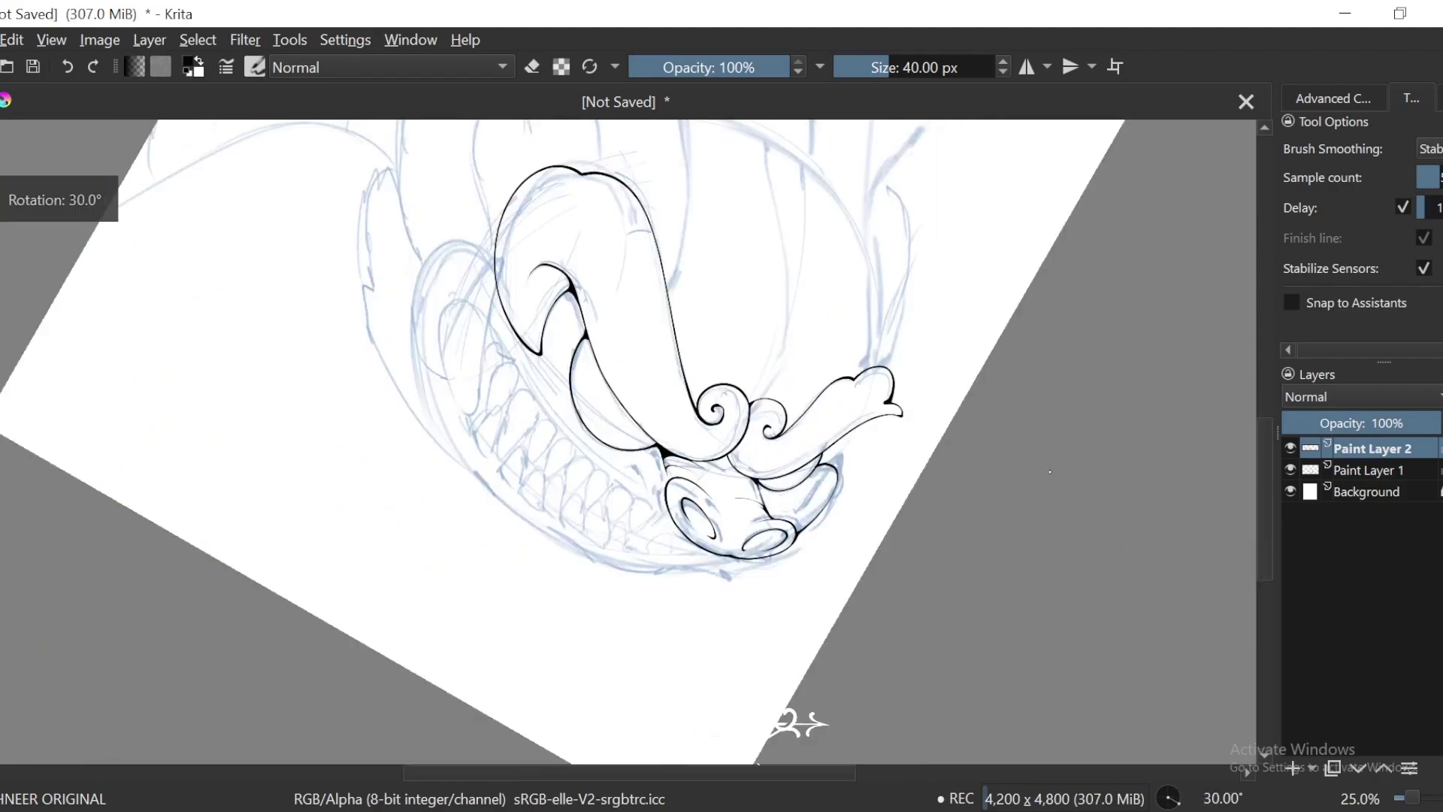
key("ctrl+plus")
key("ctrl+plus")
key("6")
left_click_drag(553, 465, 566, 438)
key("ctrl+plus")
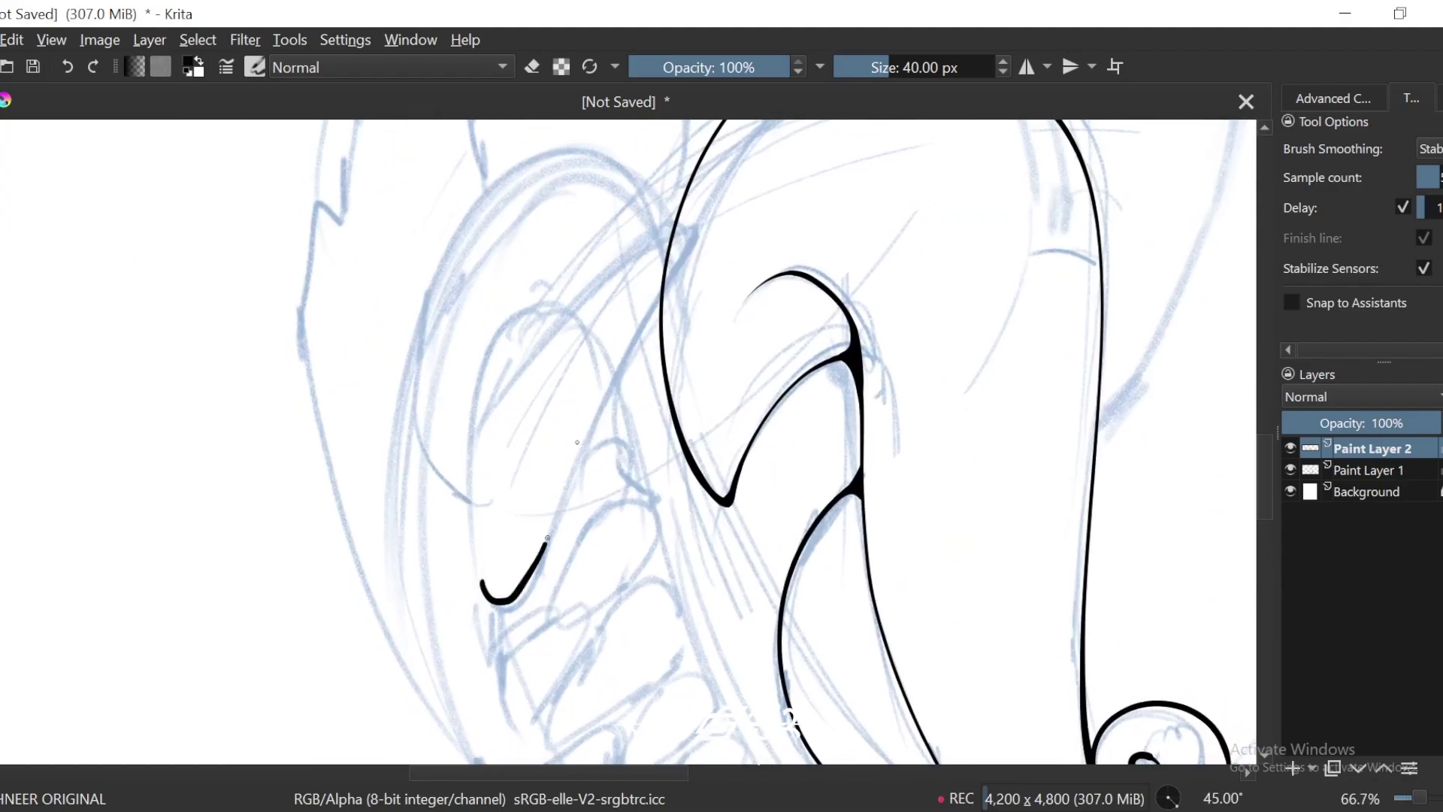
key("6")
left_click_drag(587, 410, 667, 380)
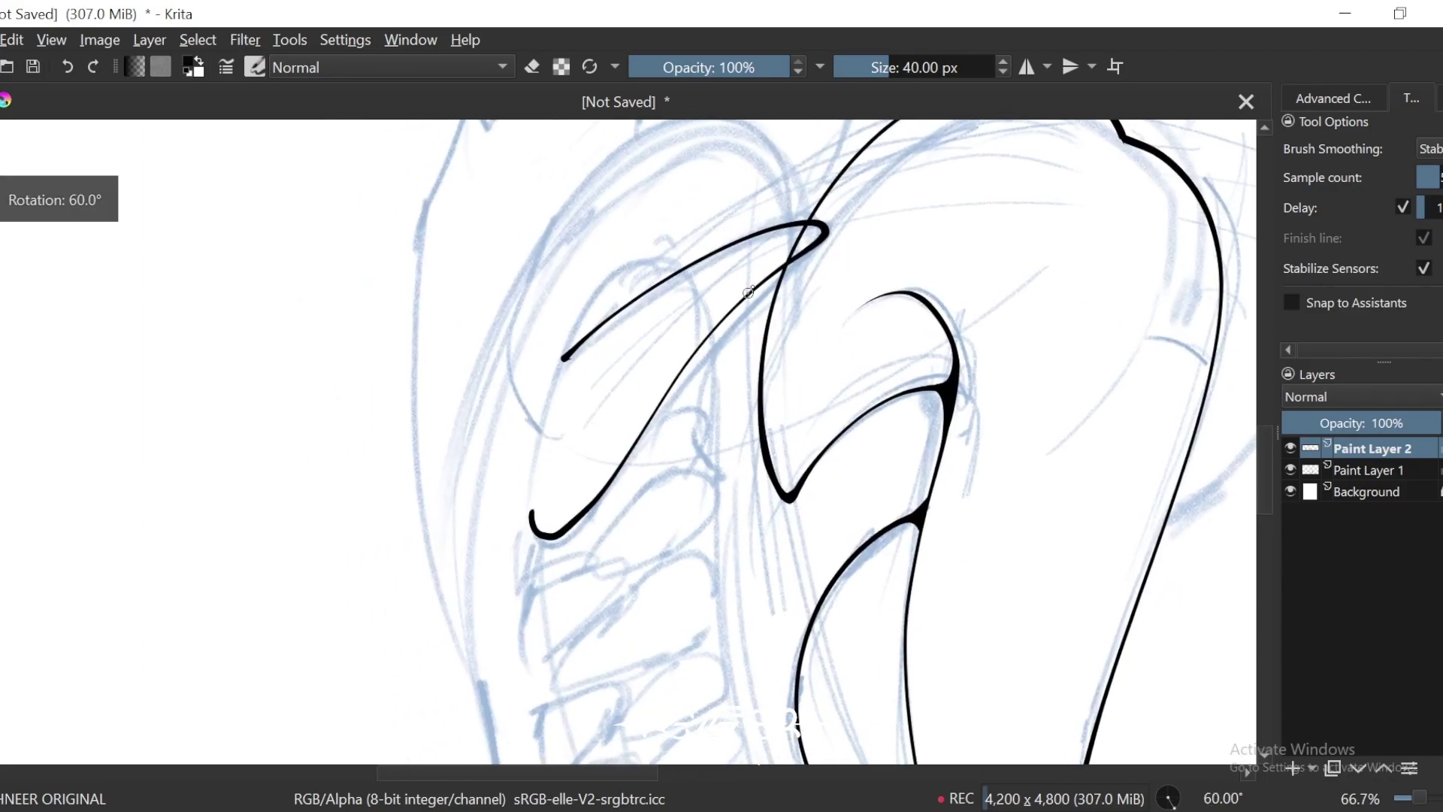
key("ctrl+plus")
key("ctrl+z")
key("4")
key("ctrl+minus")
key("ctrl+minus")
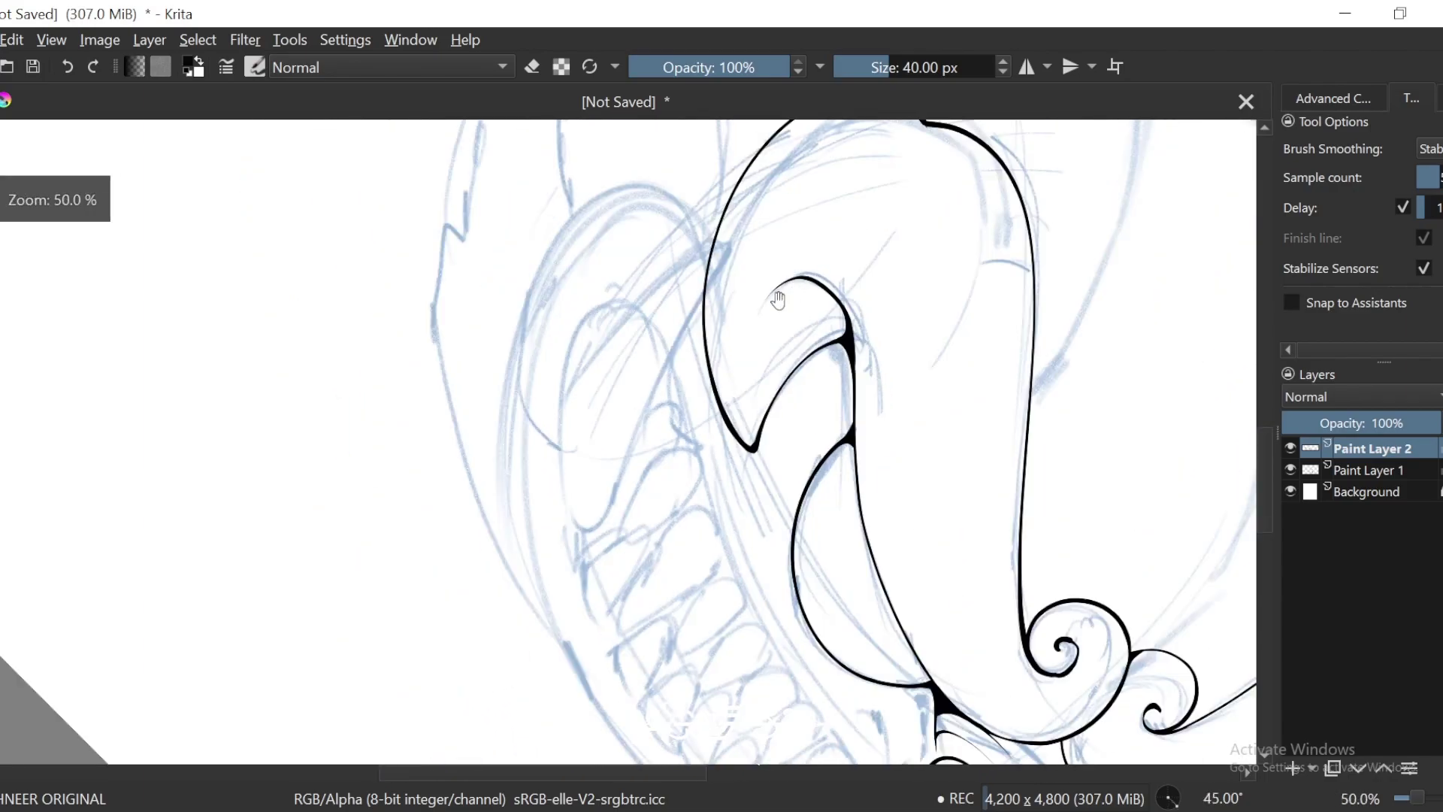
key("ctrl+plus")
left_click_drag(526, 463, 699, 290)
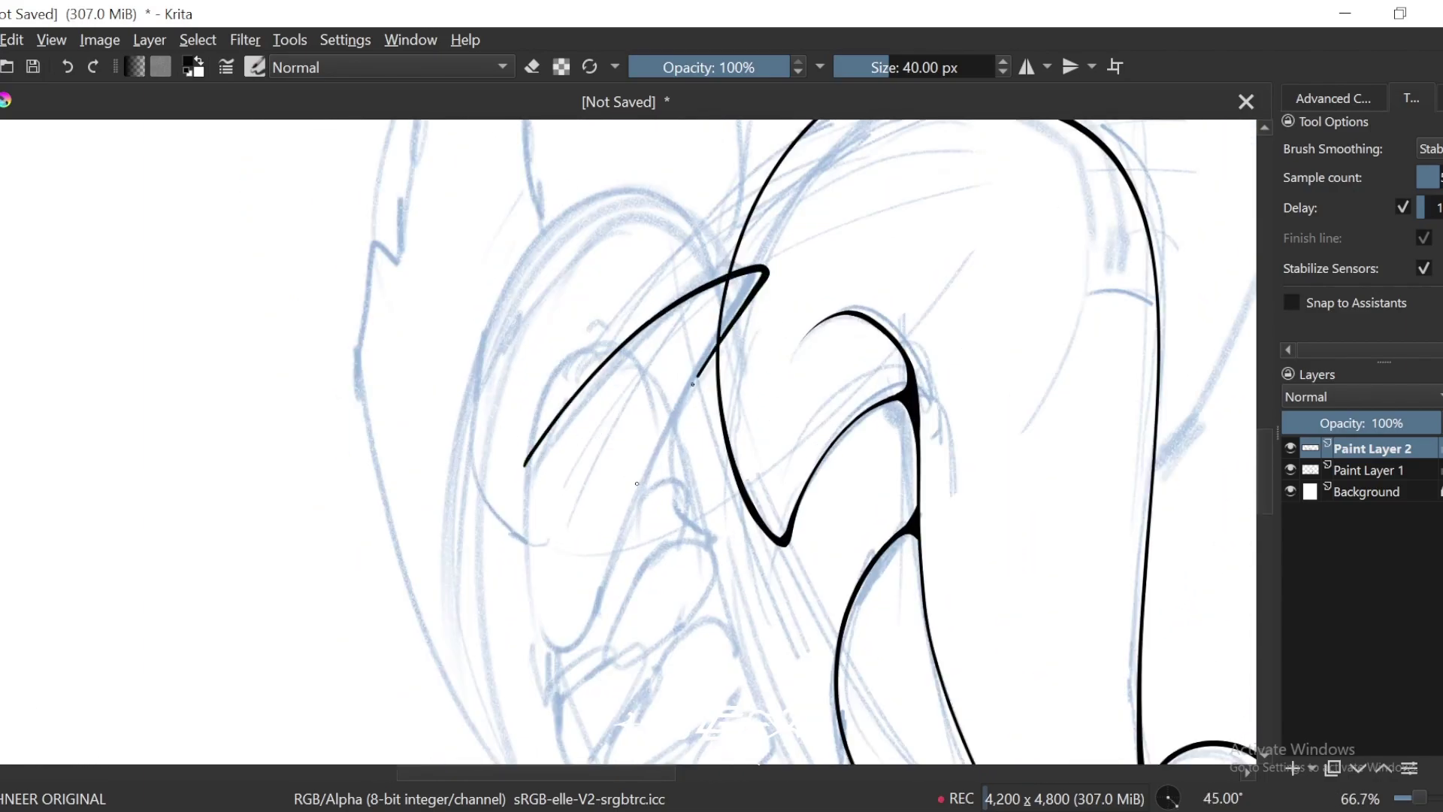
Step: Erase the part of the near brow's outline that crosses inside the tall fang's tip
key("ctrl+minus")
key("ctrl+minus")
key("ctrl+minus")
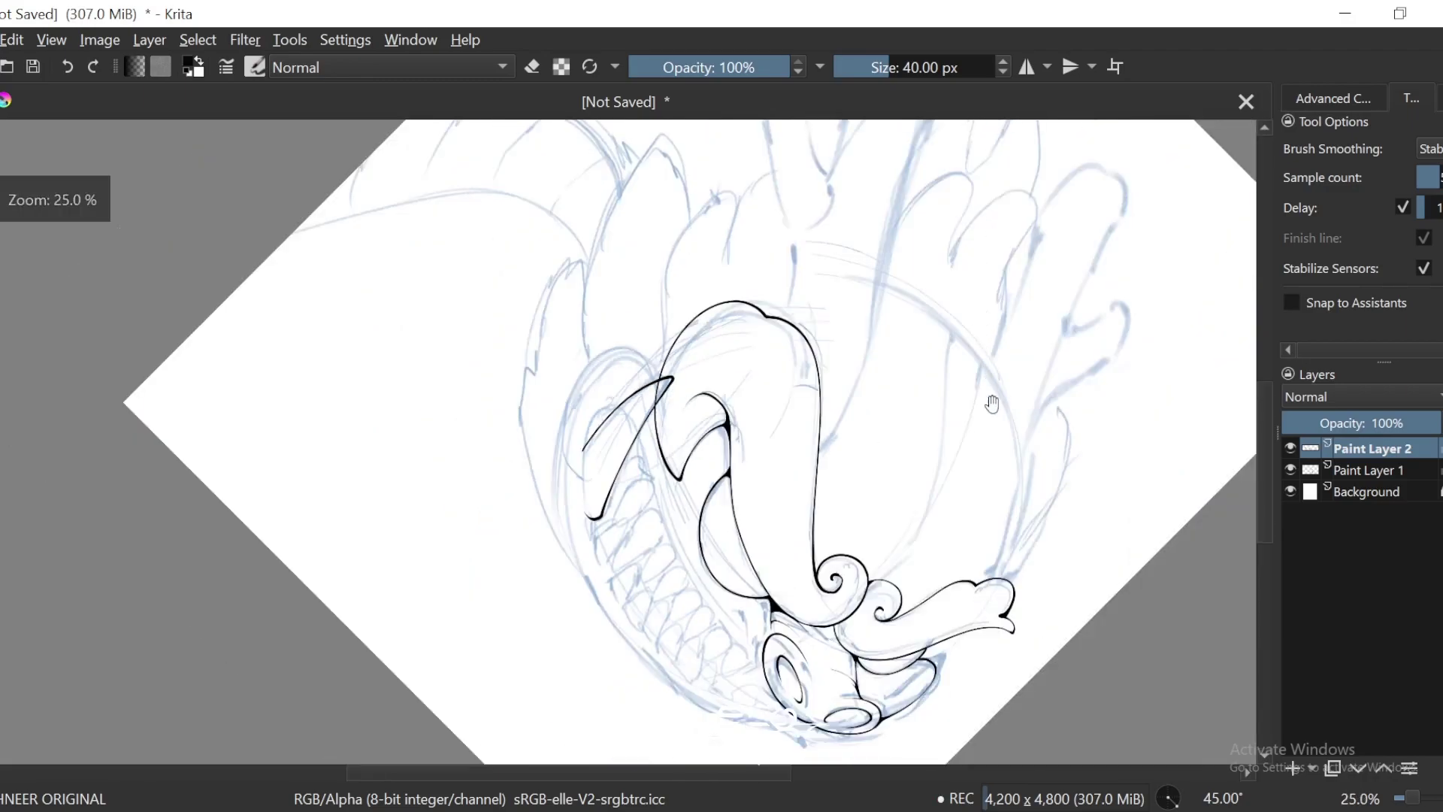
key("4")
key("4")
key("ctrl+plus")
key("ctrl+plus")
key("ctrl+plus")
key("ctrl+plus")
key("ctrl+plus")
key("ctrl+plus")
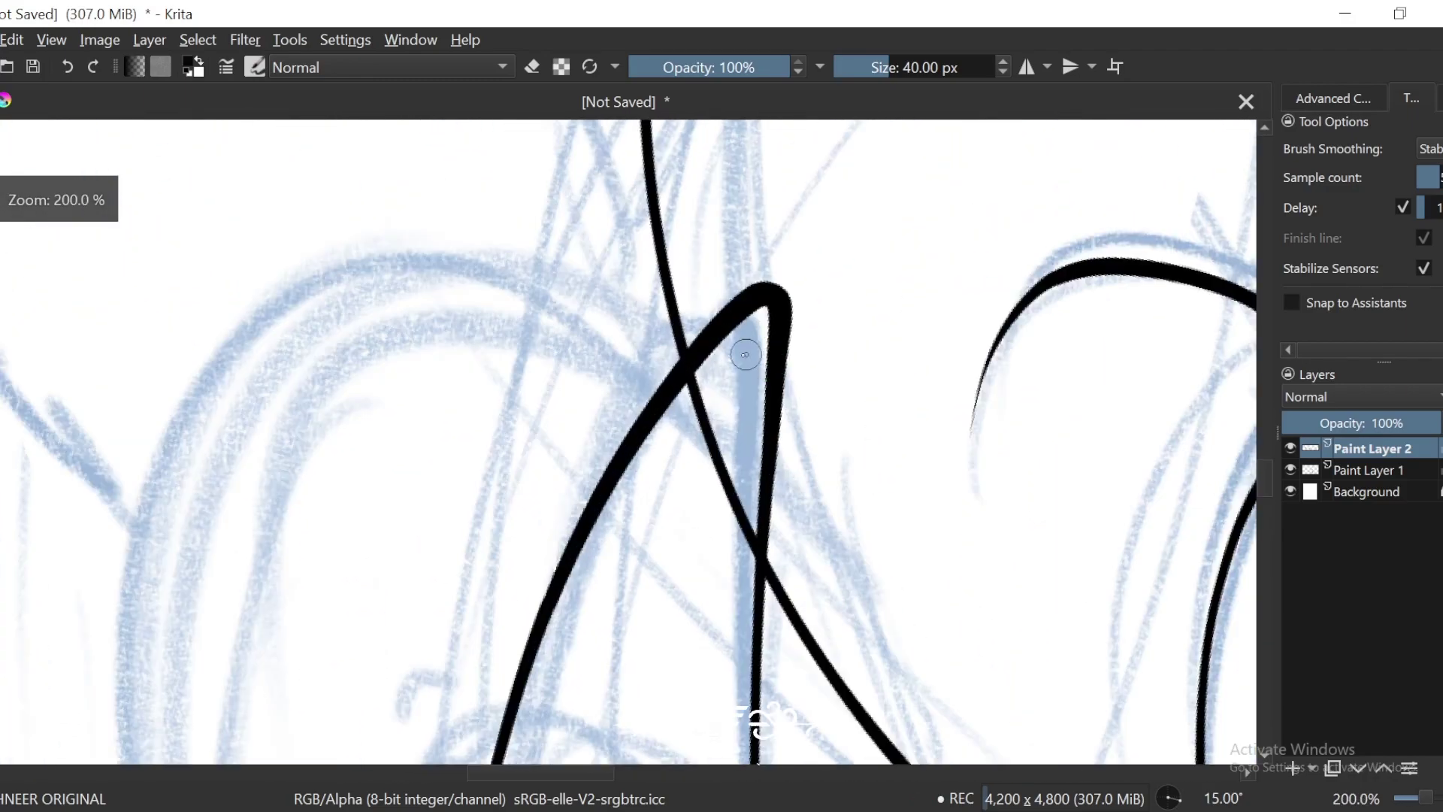
key("e")
left_click_drag(694, 409, 698, 378)
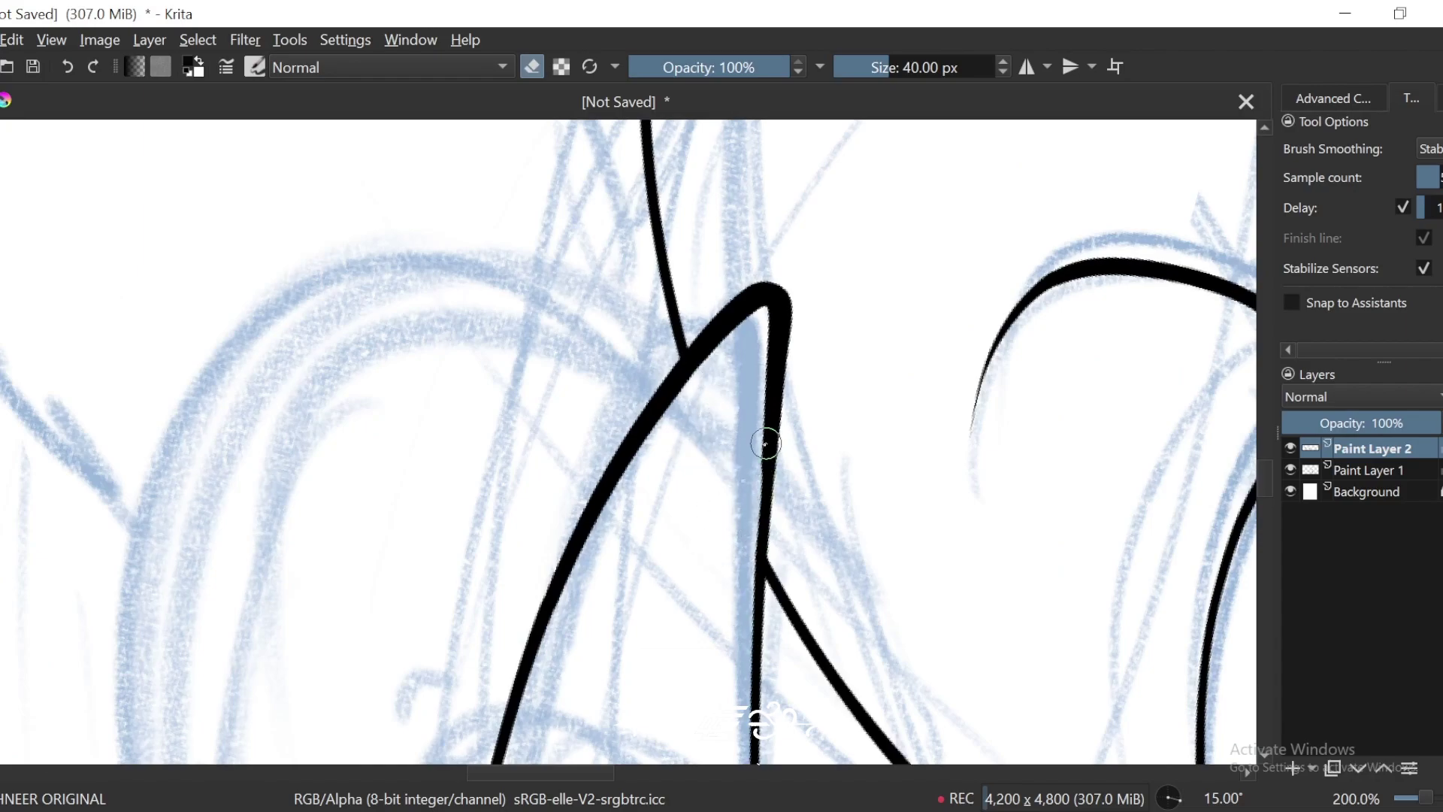
Step: Thicken the junction of the near brow's outline and the tall fang's front edge with a filled wedge, undoing unwanted strokes
key("ctrl+plus")
key("ctrl+plus")
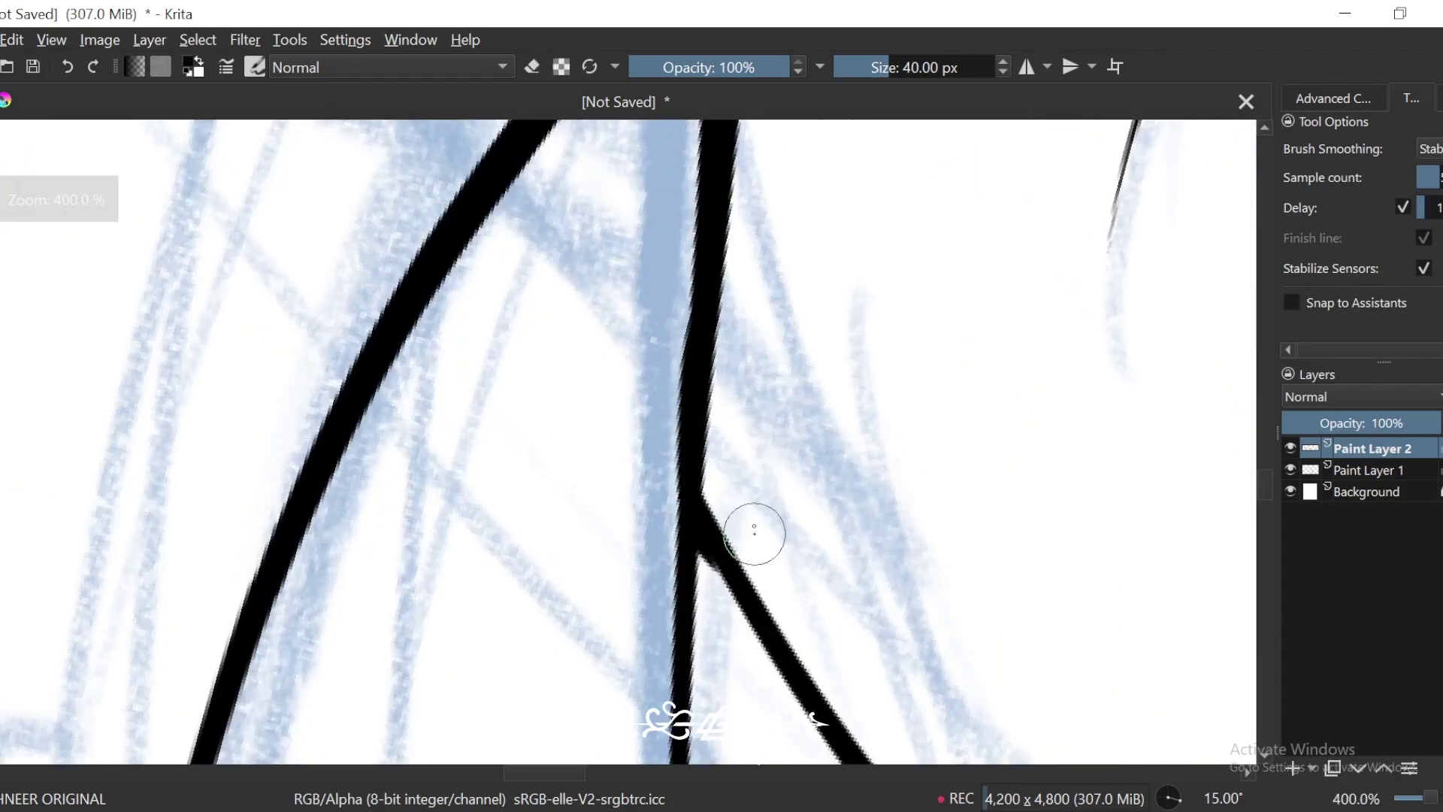
key("ctrl+z")
mouse_move(710, 338)
left_mouse_down()
mouse_move(775, 611)
mouse_move(706, 705)
left_mouse_up()
key("ctrl+z")
key("ctrl+minus")
key("ctrl+minus")
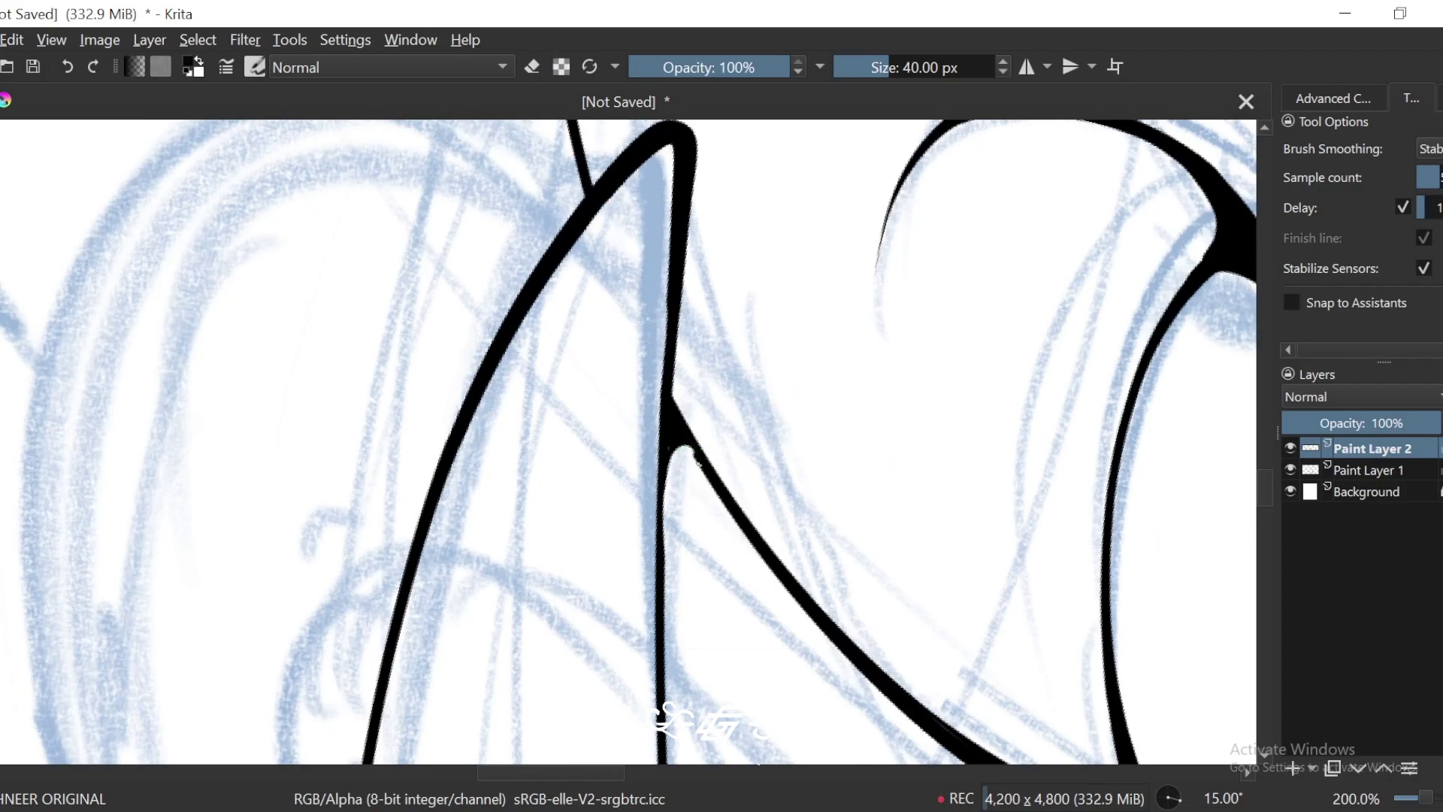
key("ctrl+minus")
key("ctrl+minus")
key("ctrl+minus")
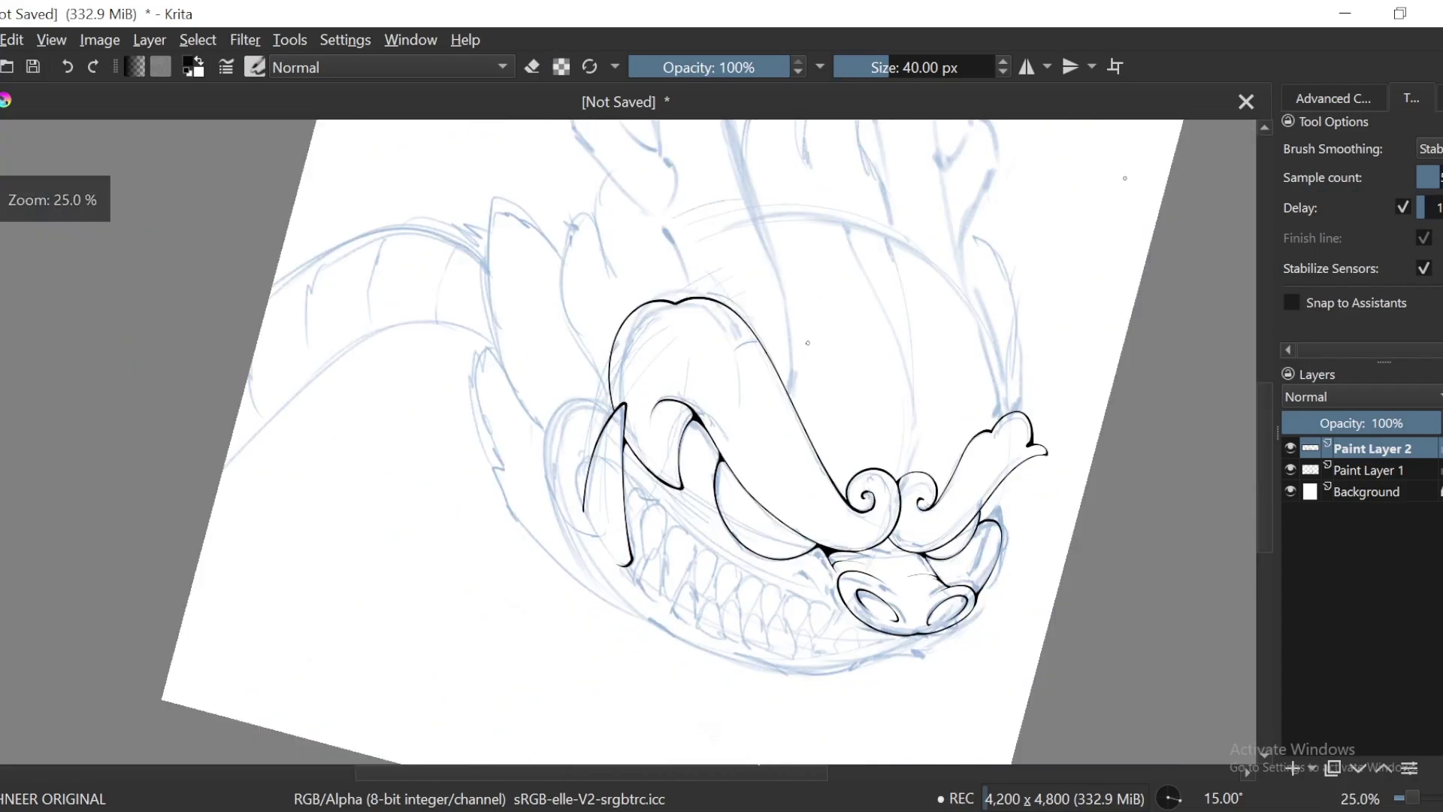
Step: Ink the far fang's edge from the far nostril up to a pointed tip over the rounded outline beside the far eye
key("4")
key("4")
left_click_drag(1090, 518, 847, 618)
key("6")
key("6")
key("6")
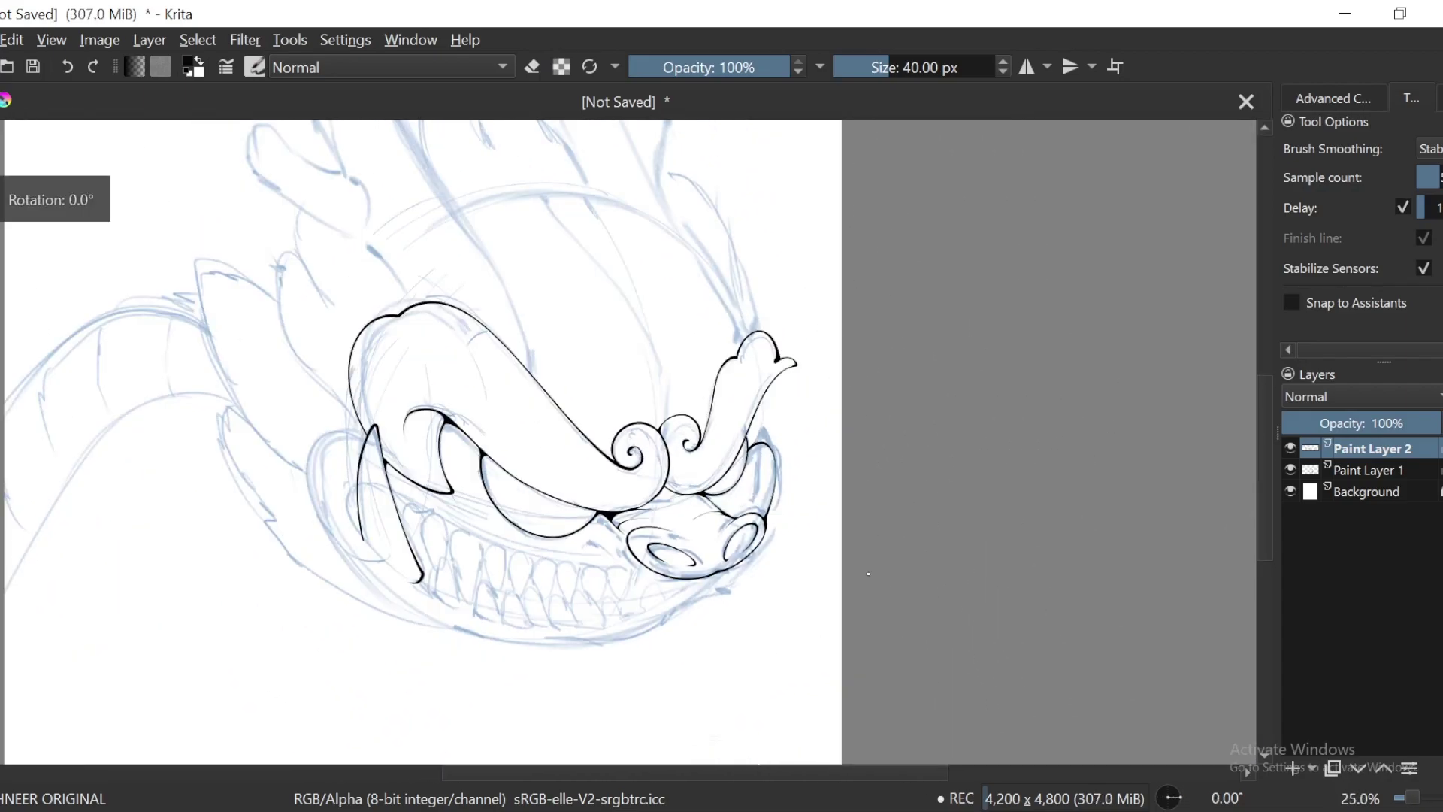
key("ctrl+plus")
key("ctrl+plus")
left_click_drag(1063, 656, 924, 506)
key("ctrl+plus")
key("4")
key("6")
key("plus")
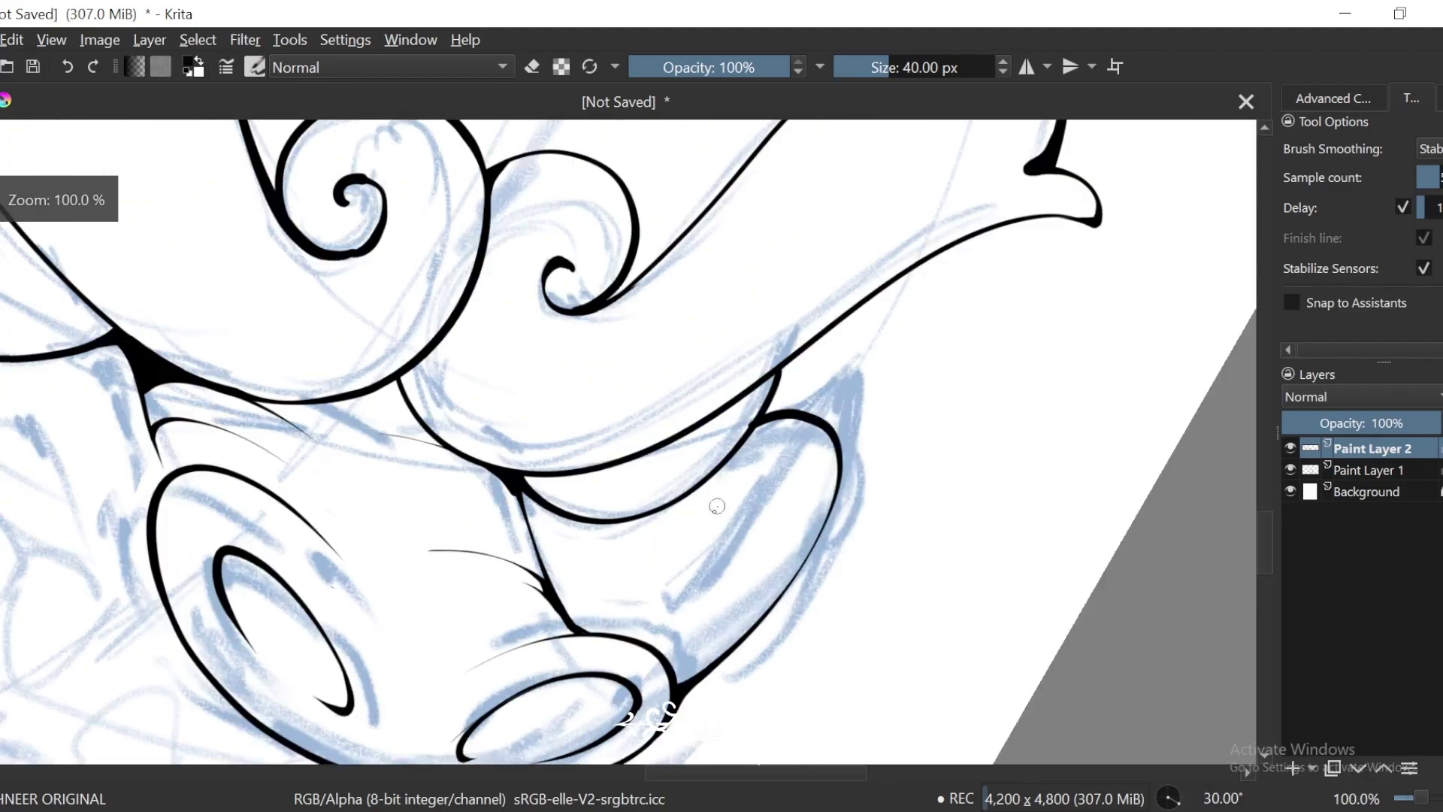
left_click_drag(593, 629, 815, 404)
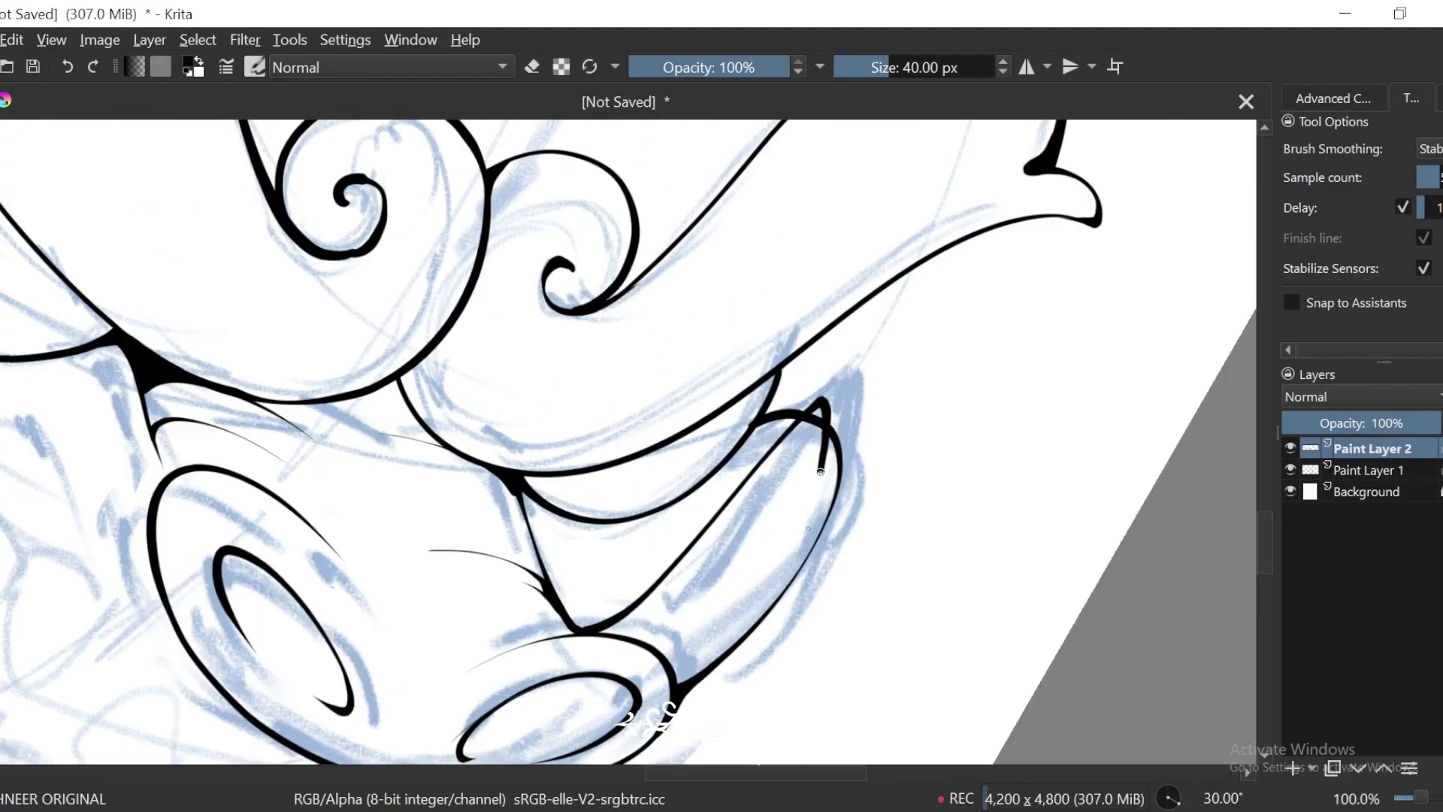
Step: Ink the outer edge of the pointed fang beside the far nostril, curving from its tip down to the nose
key("minus")
key("minus")
key("plus")
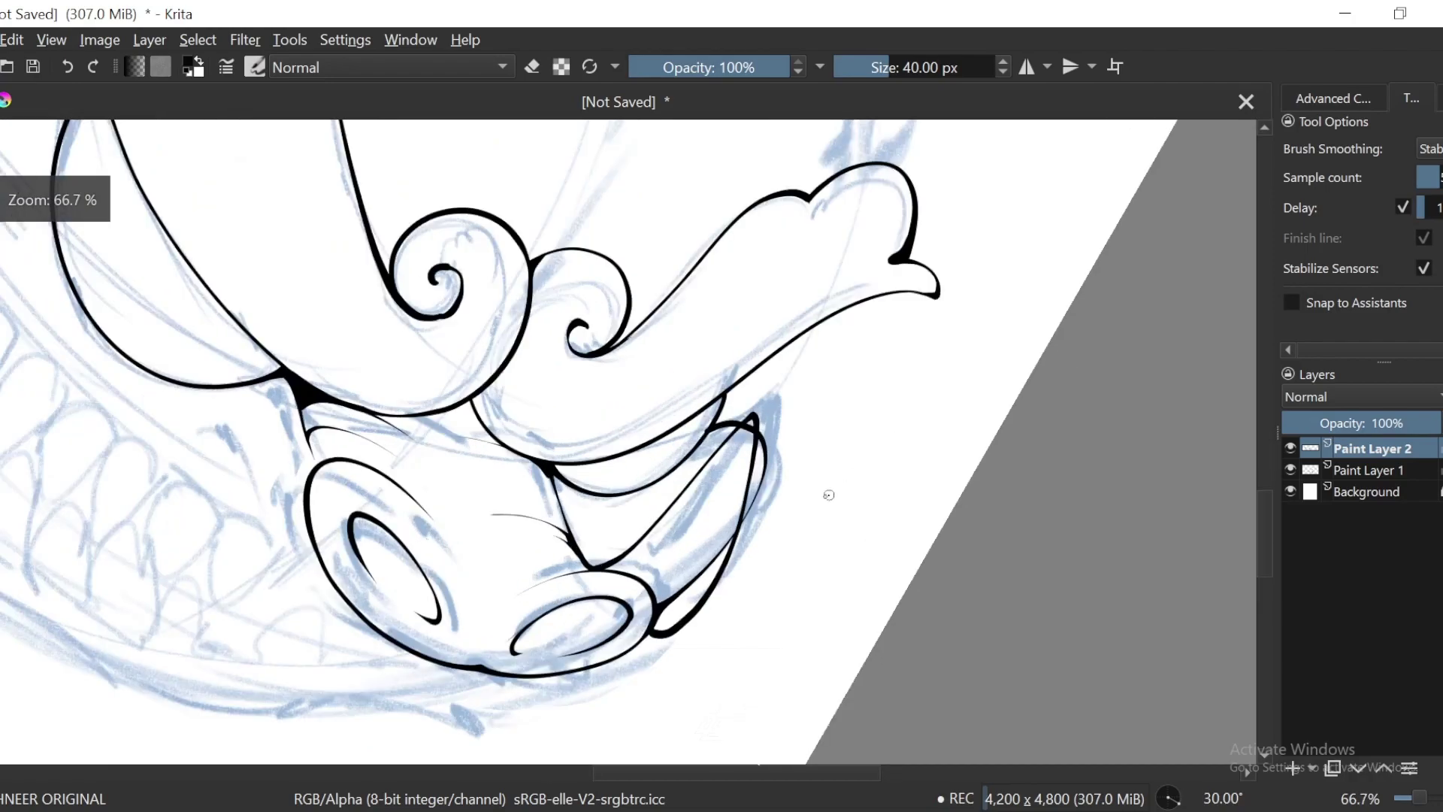
key("plus")
key("plus")
mouse_move(488, 578)
left_mouse_down()
mouse_move(707, 399)
mouse_move(865, 231)
mouse_move(835, 347)
mouse_move(624, 706)
left_mouse_up()
left_click_drag(763, 597, 733, 459)
key("plus")
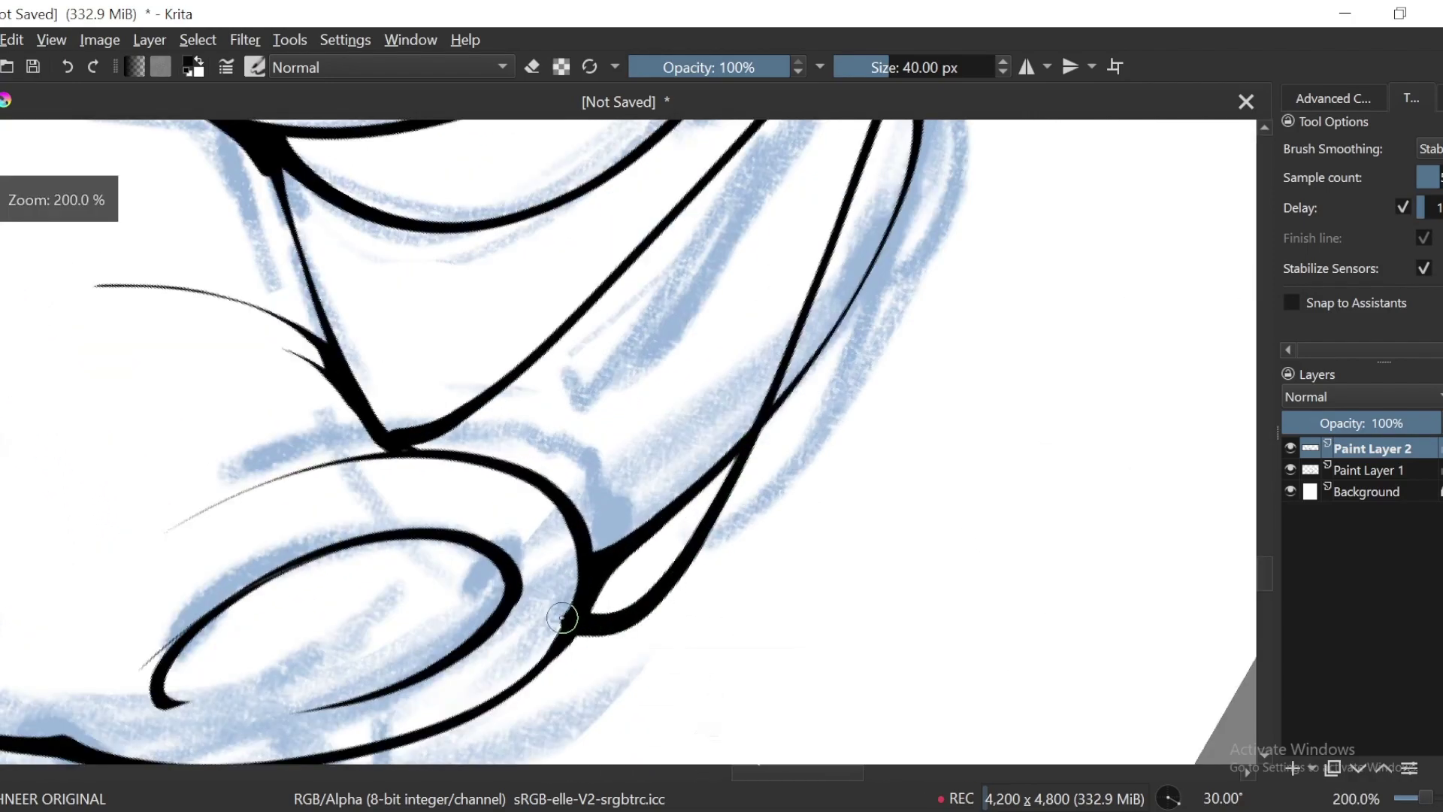
Step: Erase the overlapping lines at the base of the far fang and the arch line crossing inside its tip
key("e")
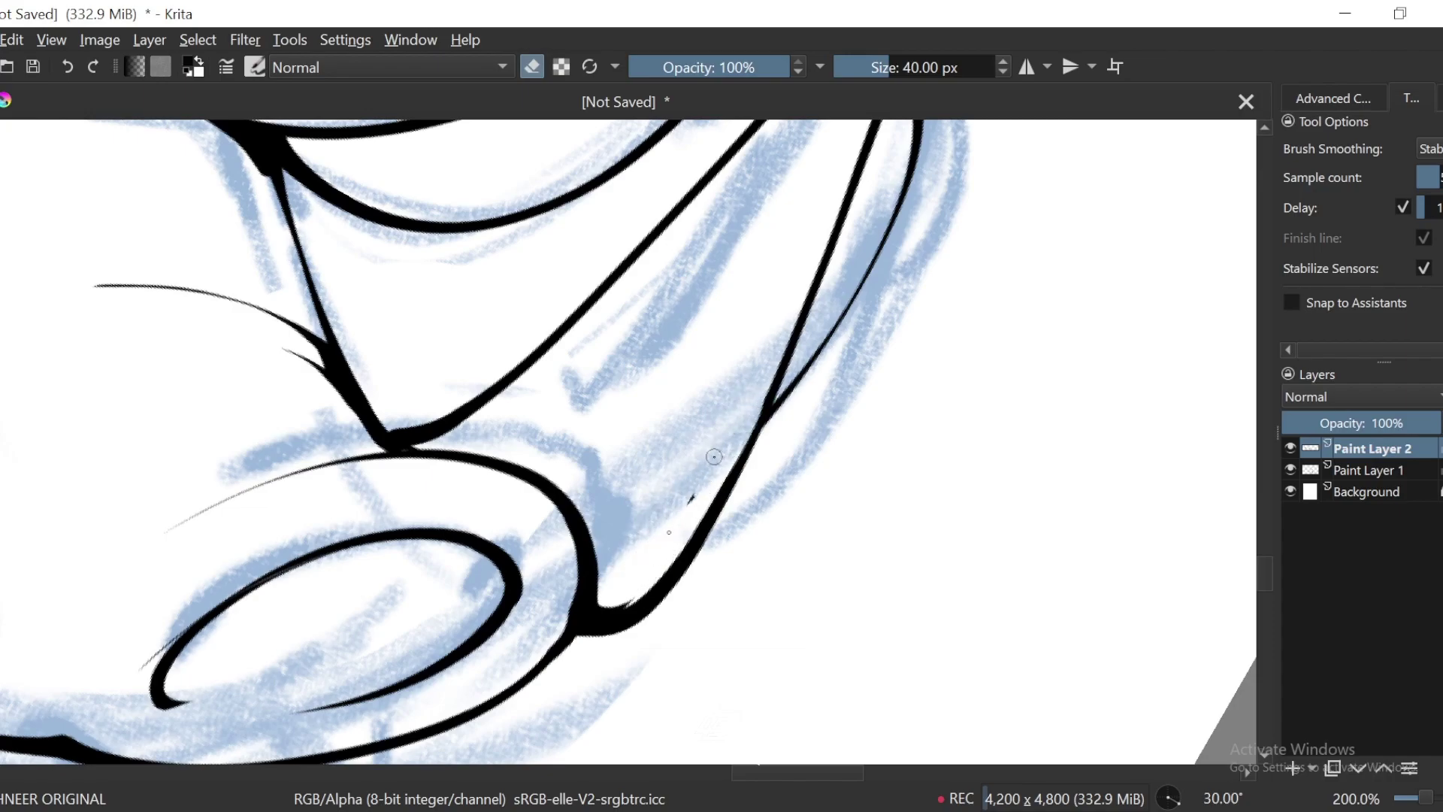
key("minus")
left_click_drag(676, 316, 572, 557)
key("plus")
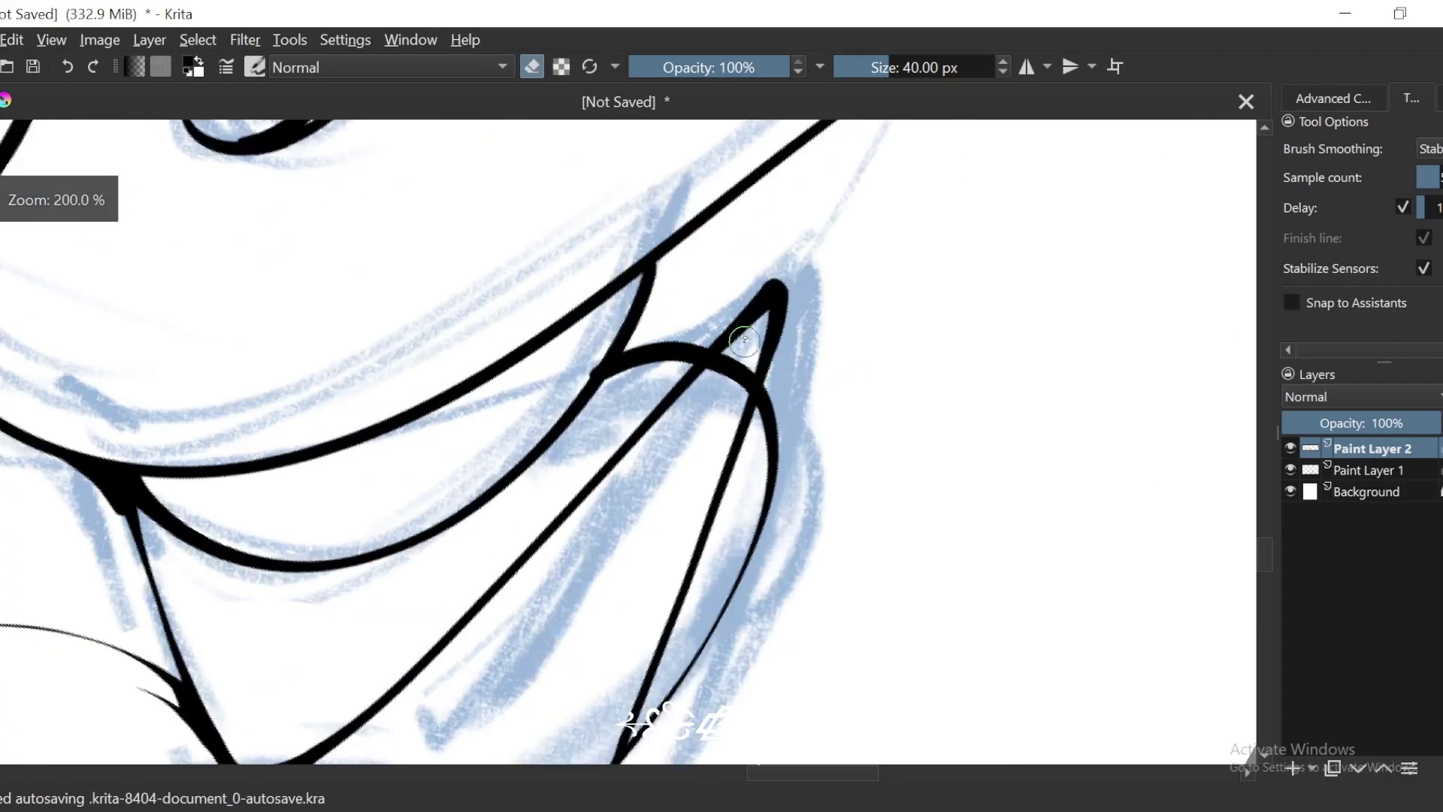
mouse_move(744, 340)
left_mouse_down()
mouse_move(692, 398)
mouse_move(719, 401)
left_mouse_up()
Step: Reset the canvas rotation and check the whole line art with the Paint Layer 1 sketch temporarily hidden
key("minus")
key("minus")
key("minus")
key("minus")
key("minus")
key("minus")
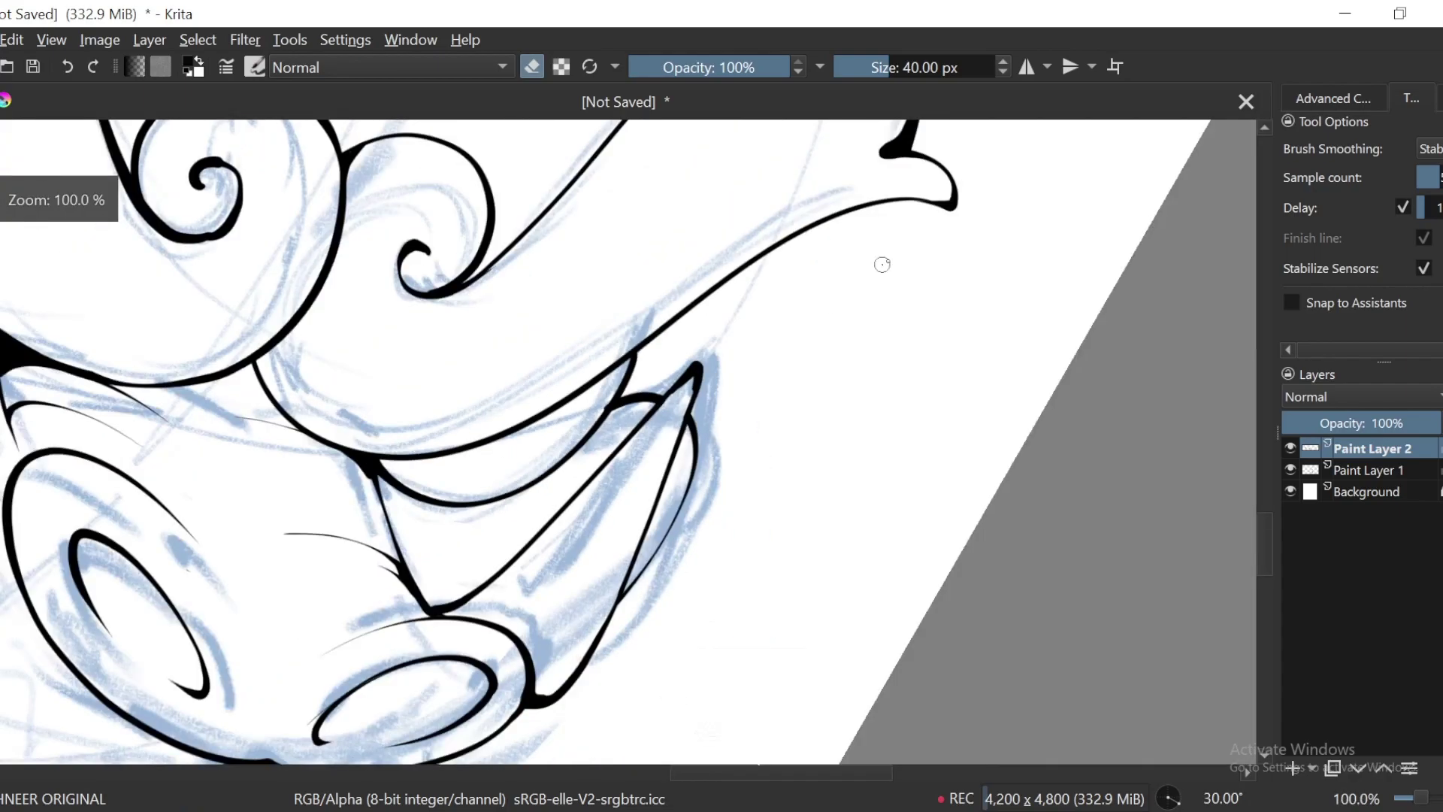
key("5")
key("minus")
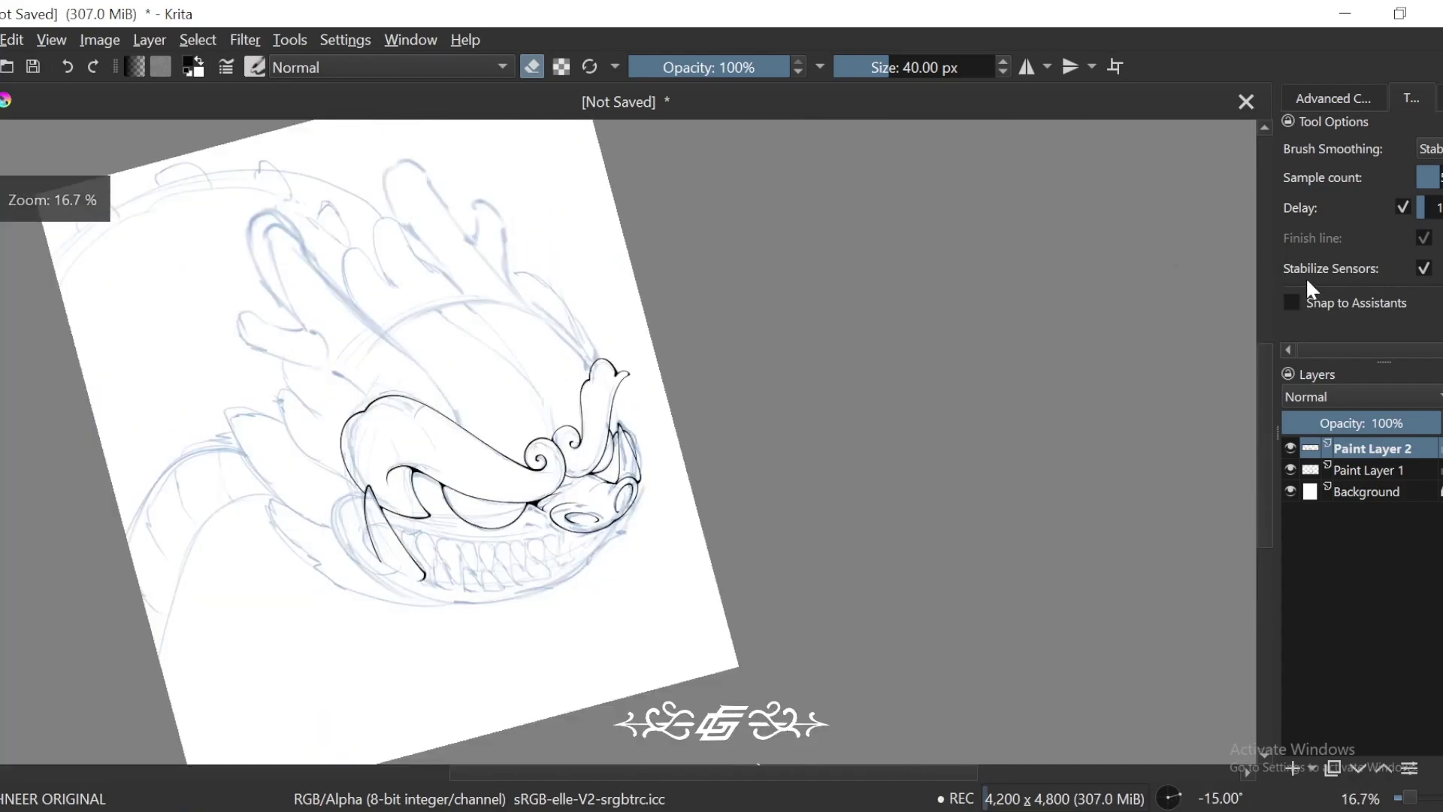
key("minus")
key("5")
left_click(1289, 468)
mouse_move(1000, 576)
left_mouse_down()
mouse_move(1068, 570)
mouse_move(900, 549)
left_mouse_up()
key("plus")
left_click(1289, 469)
Step: Erase the lower end of the far fang's outer line where it runs toward the nostril
key("e")
key("plus")
key("plus")
key("plus")
key("plus")
key("plus")
key("plus")
key("plus")
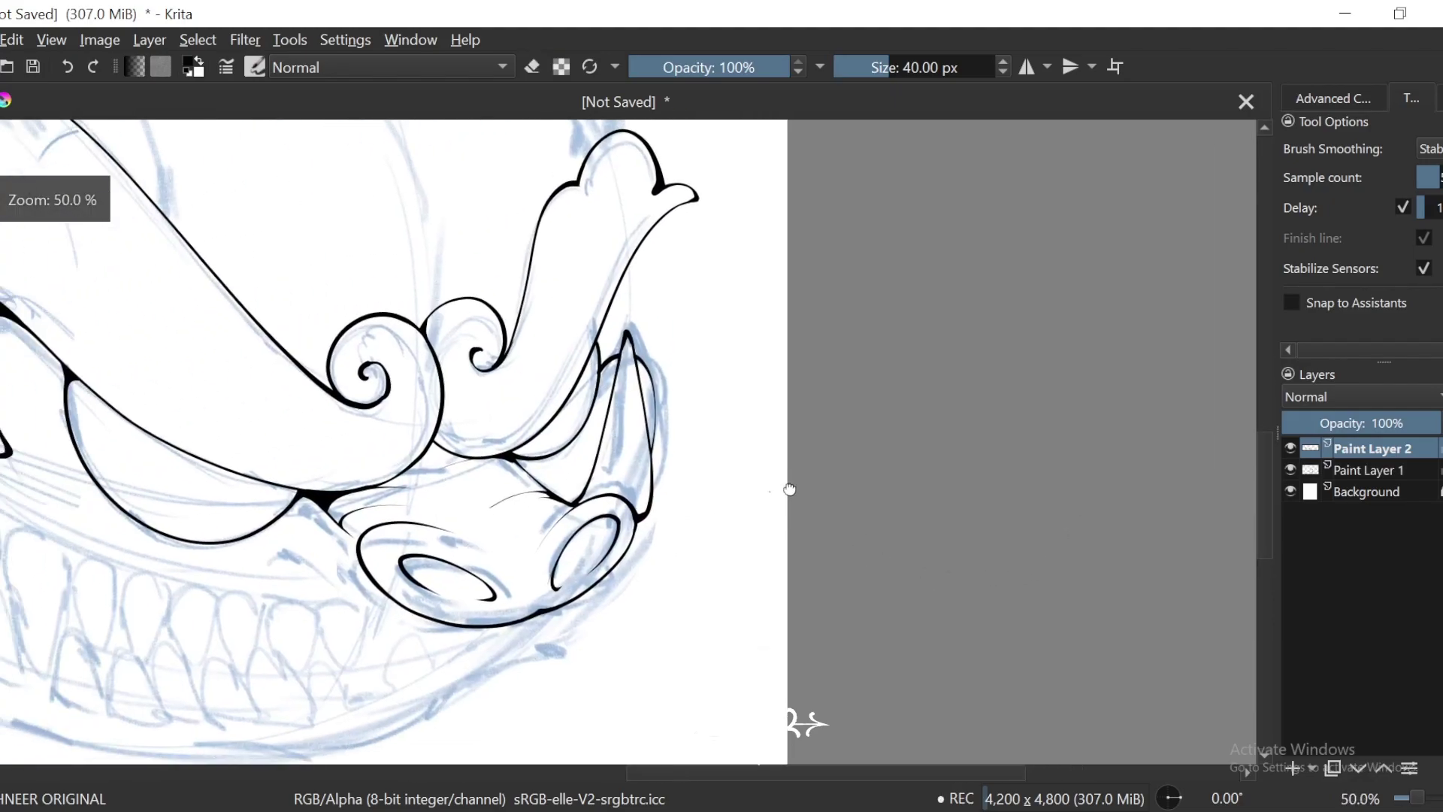
key("e")
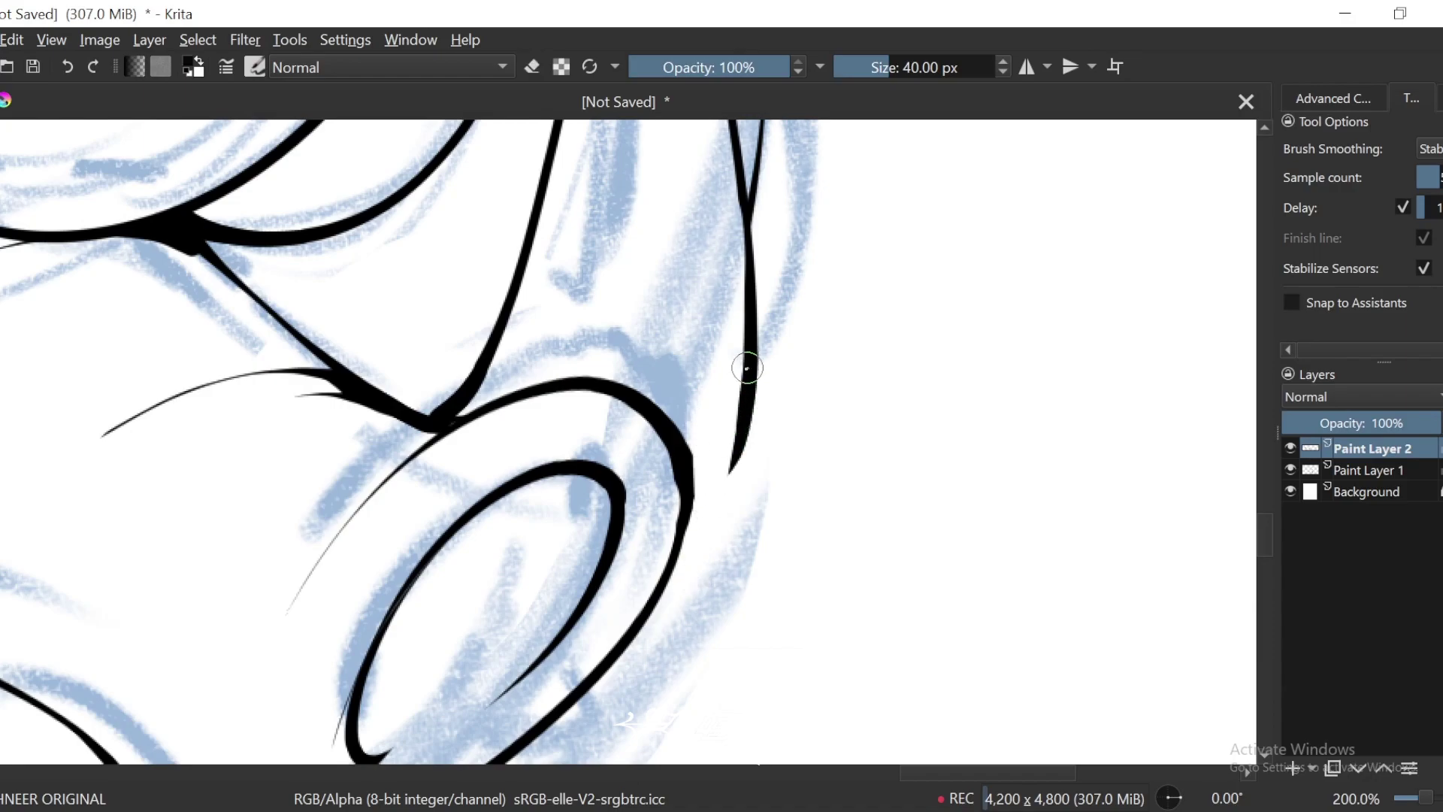
Step: Redraw the lower end of the far fang's outer line into the nostril outline and fill the junction black
left_click_drag(711, 515, 686, 547)
key("plus")
left_click_drag(798, 421, 651, 695)
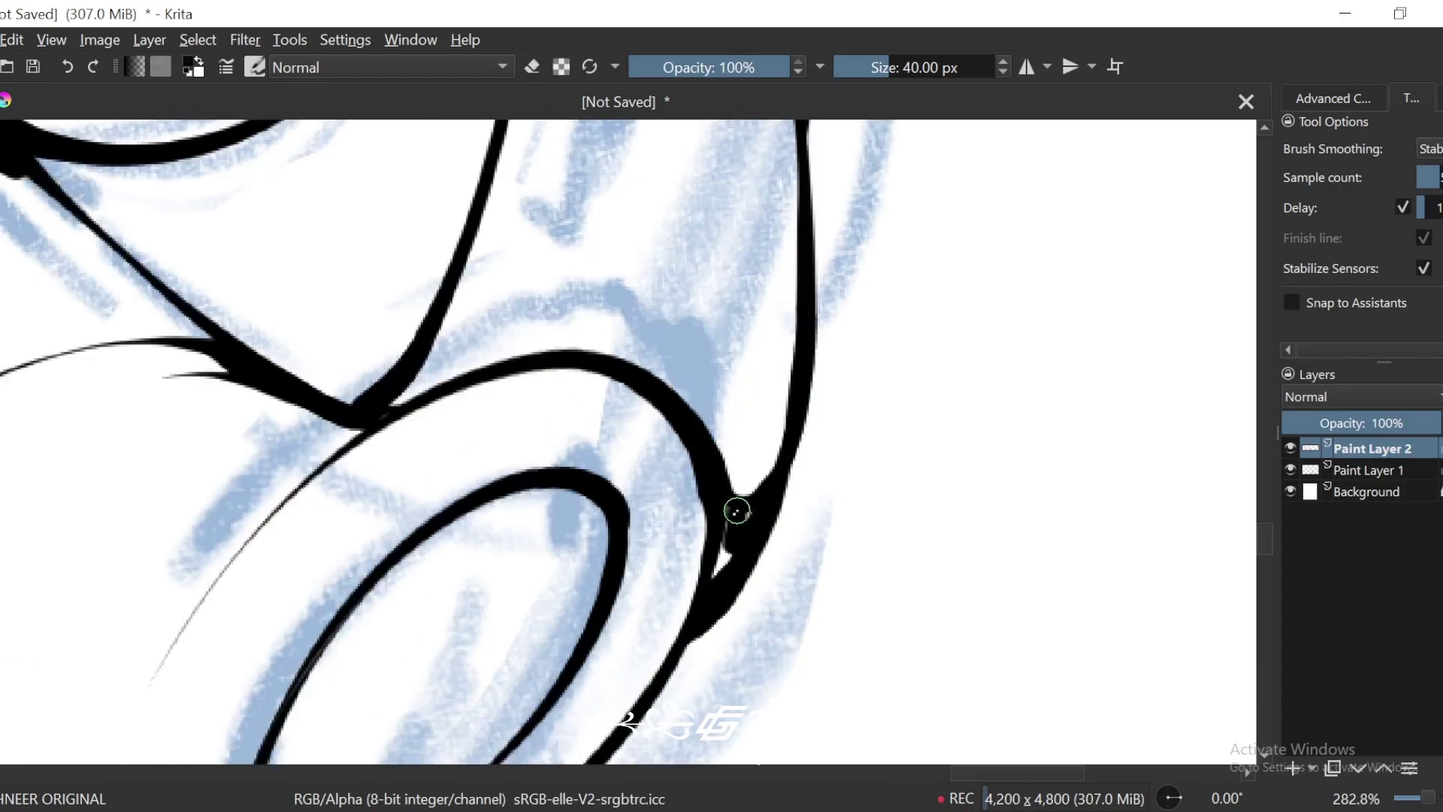
left_click_drag(737, 511, 714, 575)
Step: Ink the rounded back corner of the jaw, arching behind the large near fang and down along the sketch
key("minus")
key("minus")
key("minus")
key("minus")
key("minus")
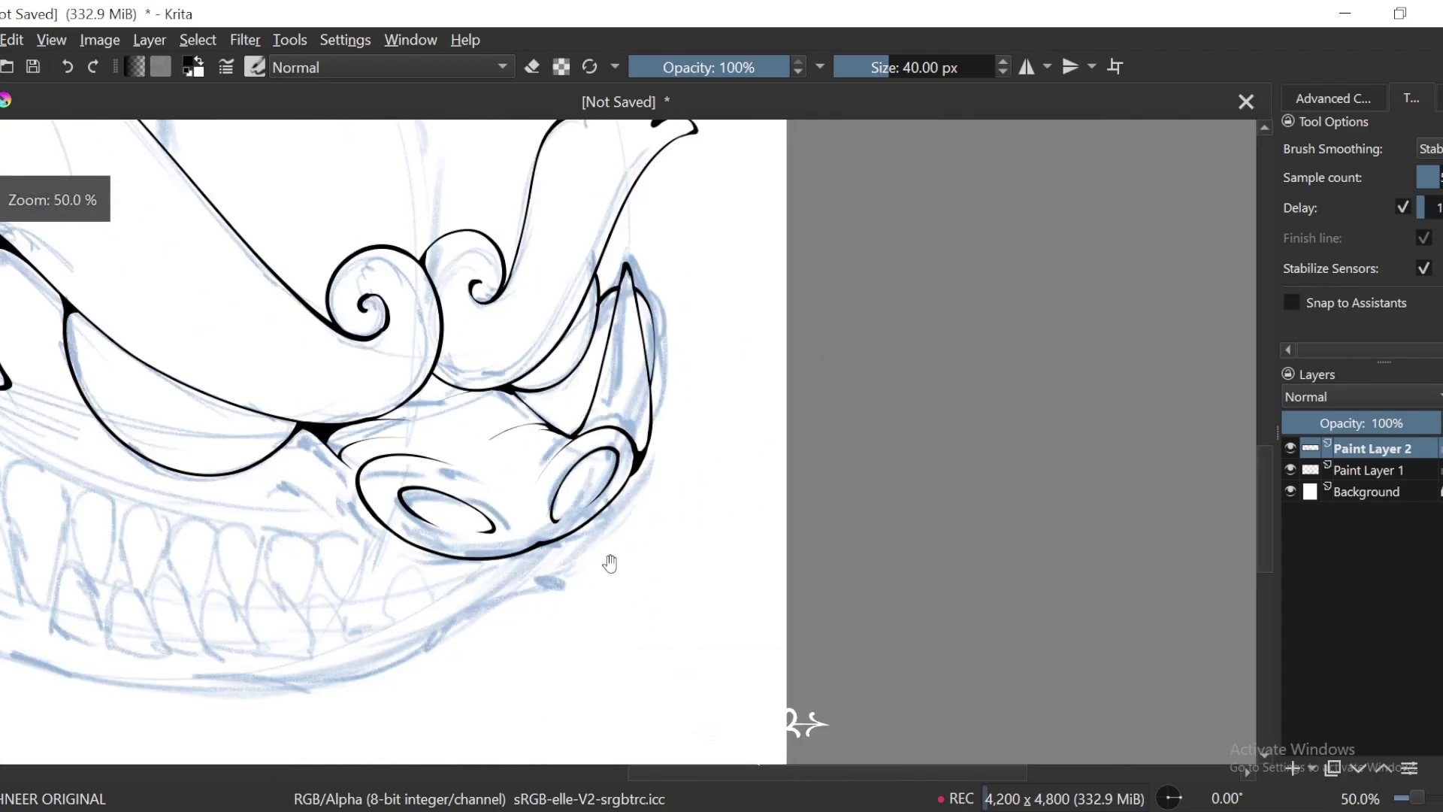
left_click_drag(626, 515, 1067, 460)
left_click_drag(798, 455, 1114, 537)
key("6")
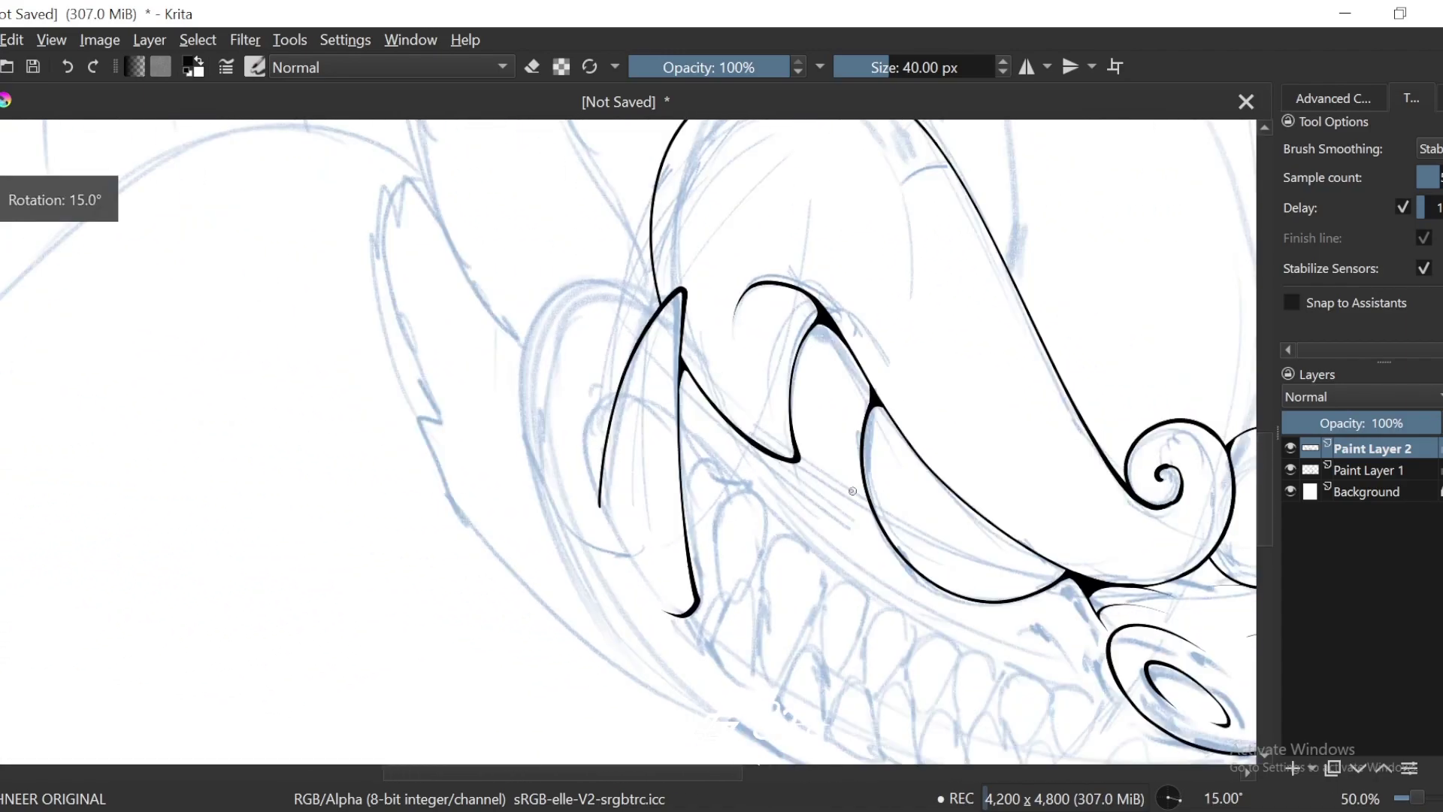
key("6")
key("plus")
left_click_drag(711, 265, 764, 349)
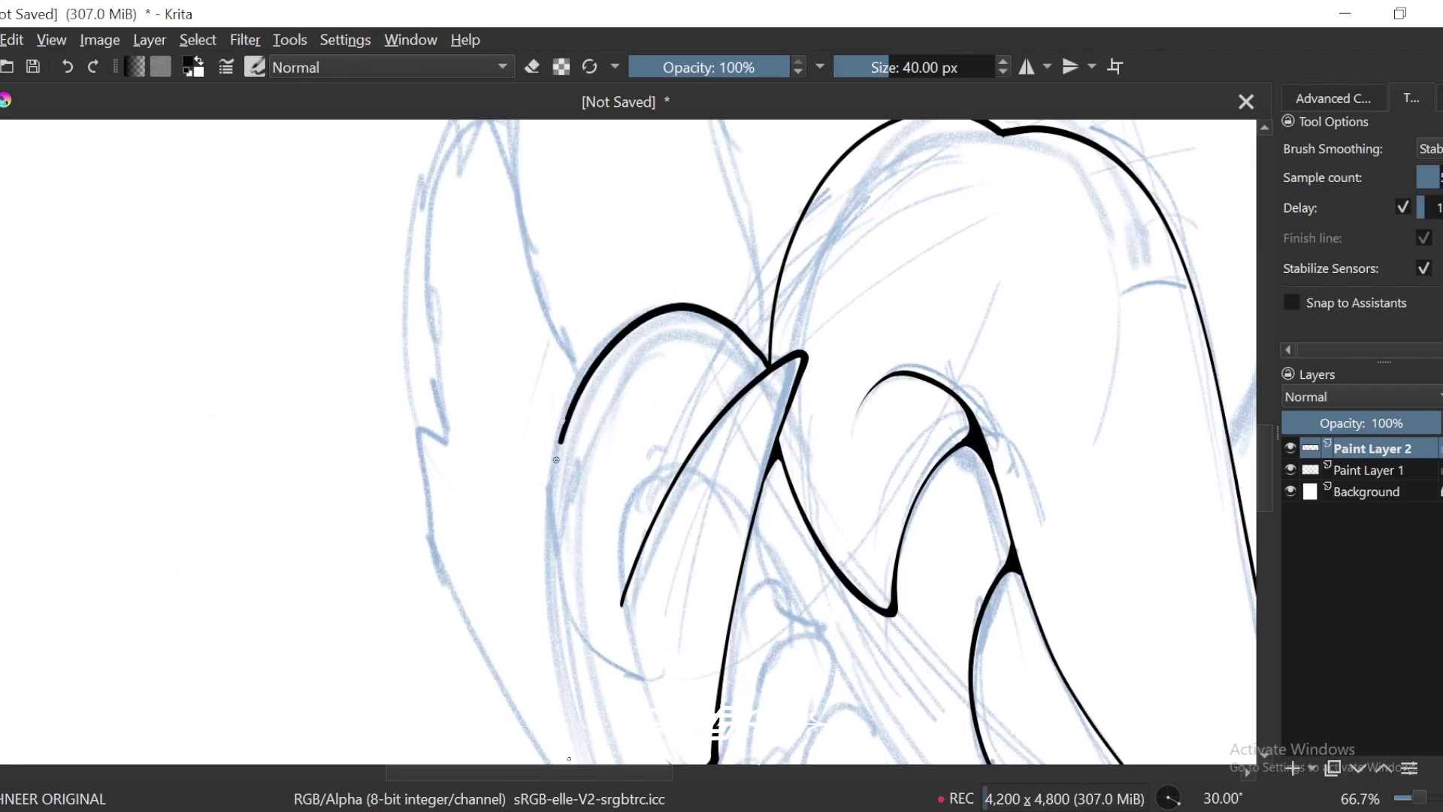
left_click_drag(556, 459, 566, 725)
Step: Extend the jaw outline from the rounded corner in one long curve along the lower jaw beneath the teeth
key("6")
key("minus")
key("minus")
key("6")
key("6")
key("6")
left_click_drag(709, 476, 839, 329)
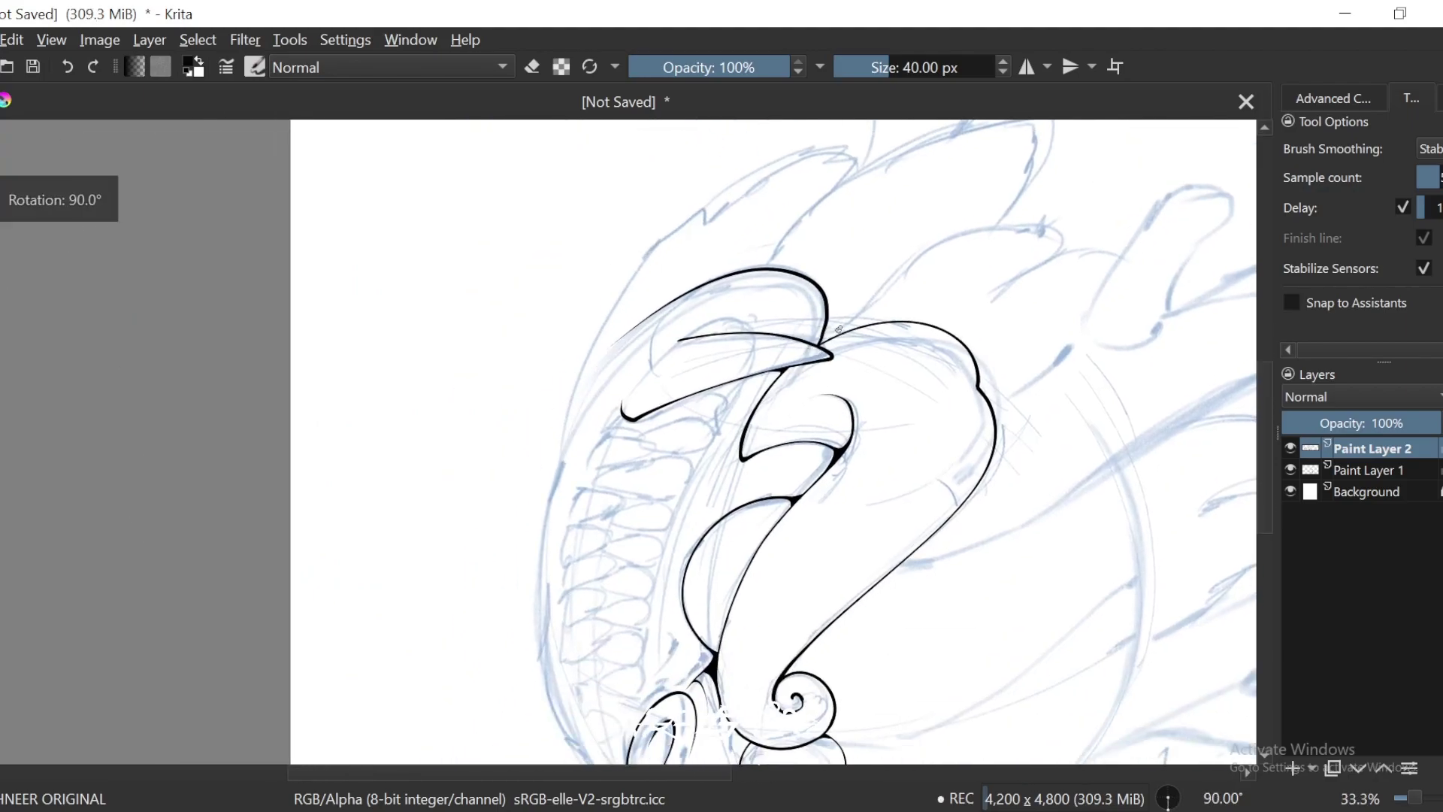
key("plus")
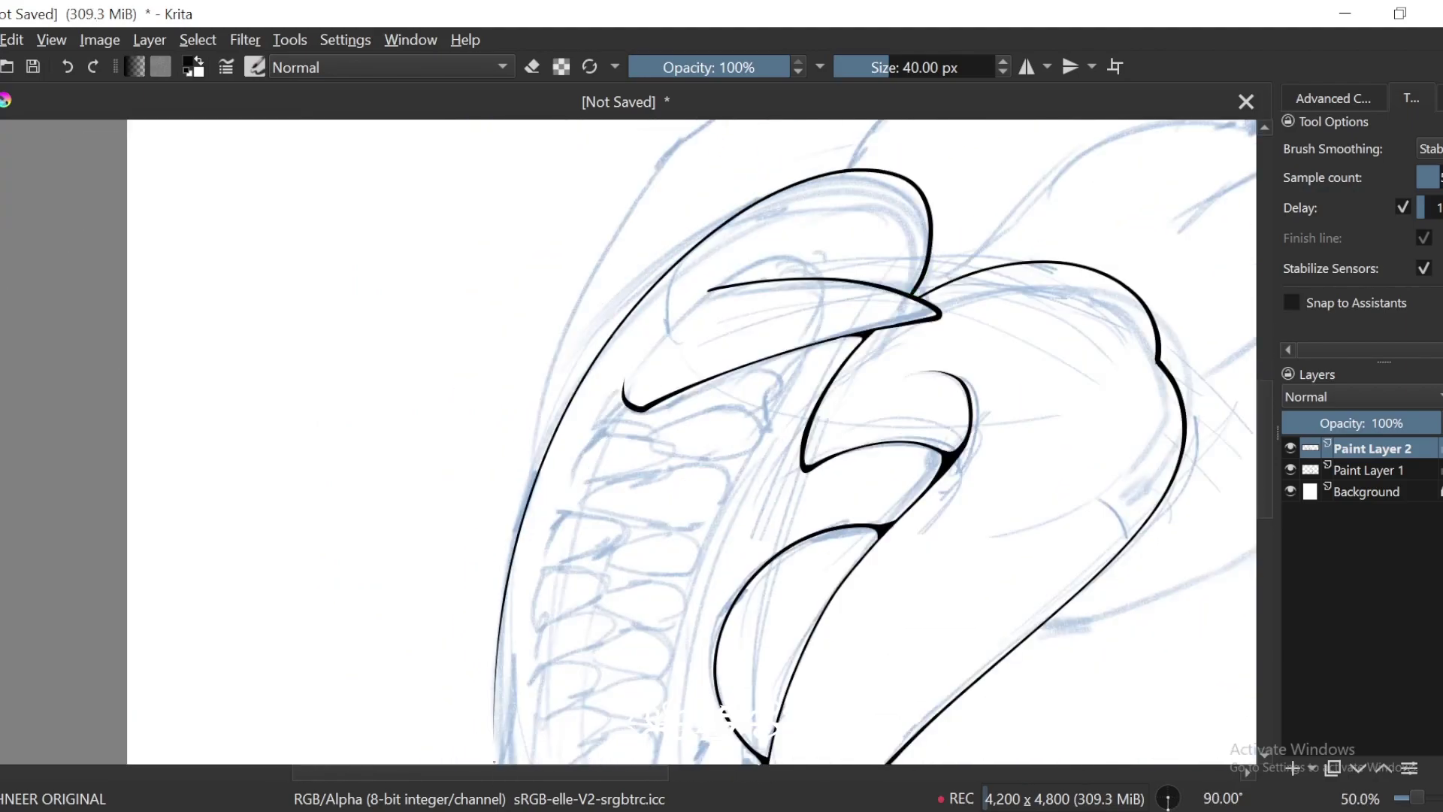
Step: Try to continue the lower jaw outline around the chin toward the nostrils
key("6")
key("6")
key("6")
key("plus")
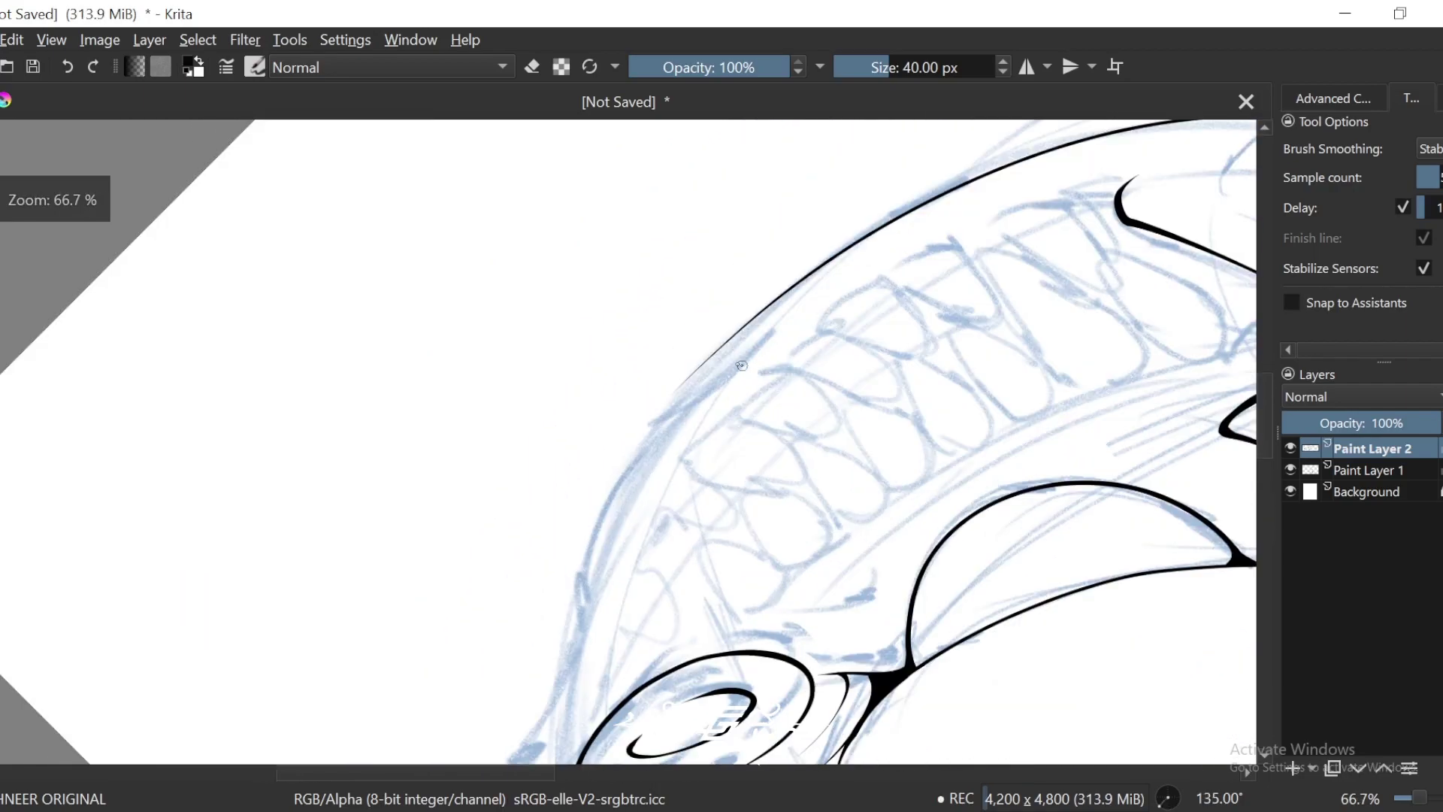
left_click_drag(807, 278, 561, 777)
key("6")
left_click_drag(607, 546, 762, 332)
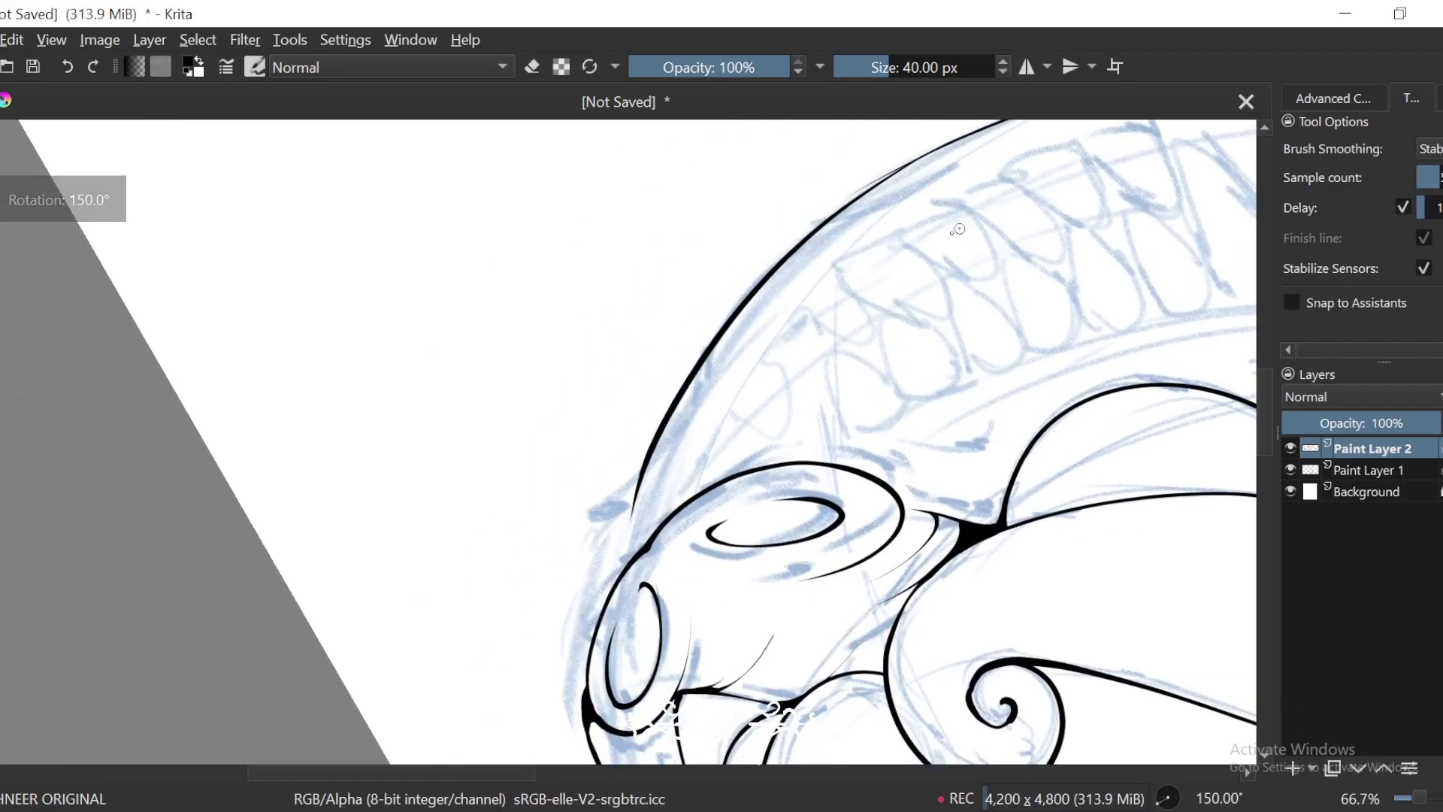
Step: Undo the last jaw stroke and redraw the outline in a smooth curve up to the far nostril
key("minus")
left_click_drag(900, 249, 861, 314)
key("ctrl+z")
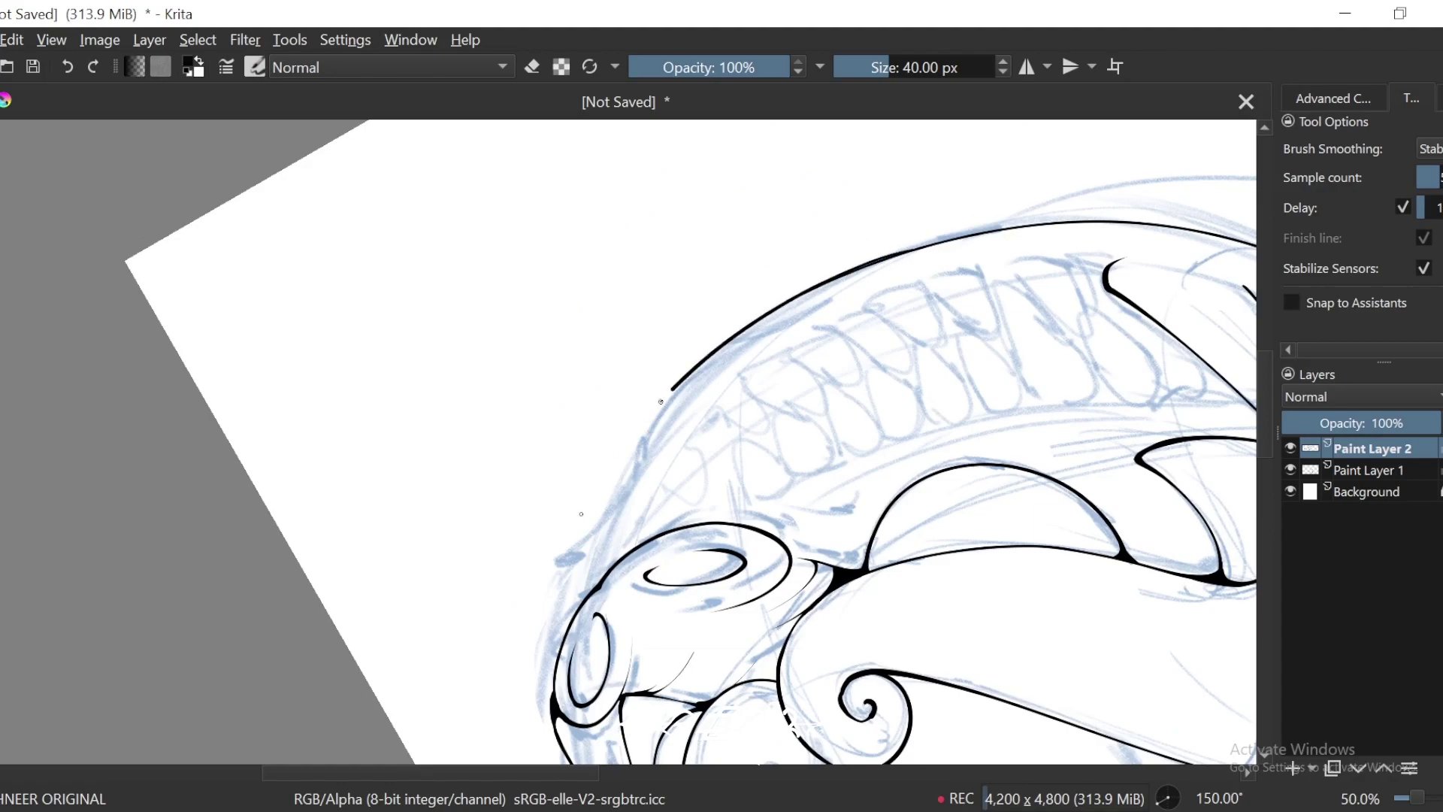
key("4")
key("4")
key("4")
key("4")
key("4")
key("4")
key("4")
key("4")
key("4")
key("4")
key("minus")
key("minus")
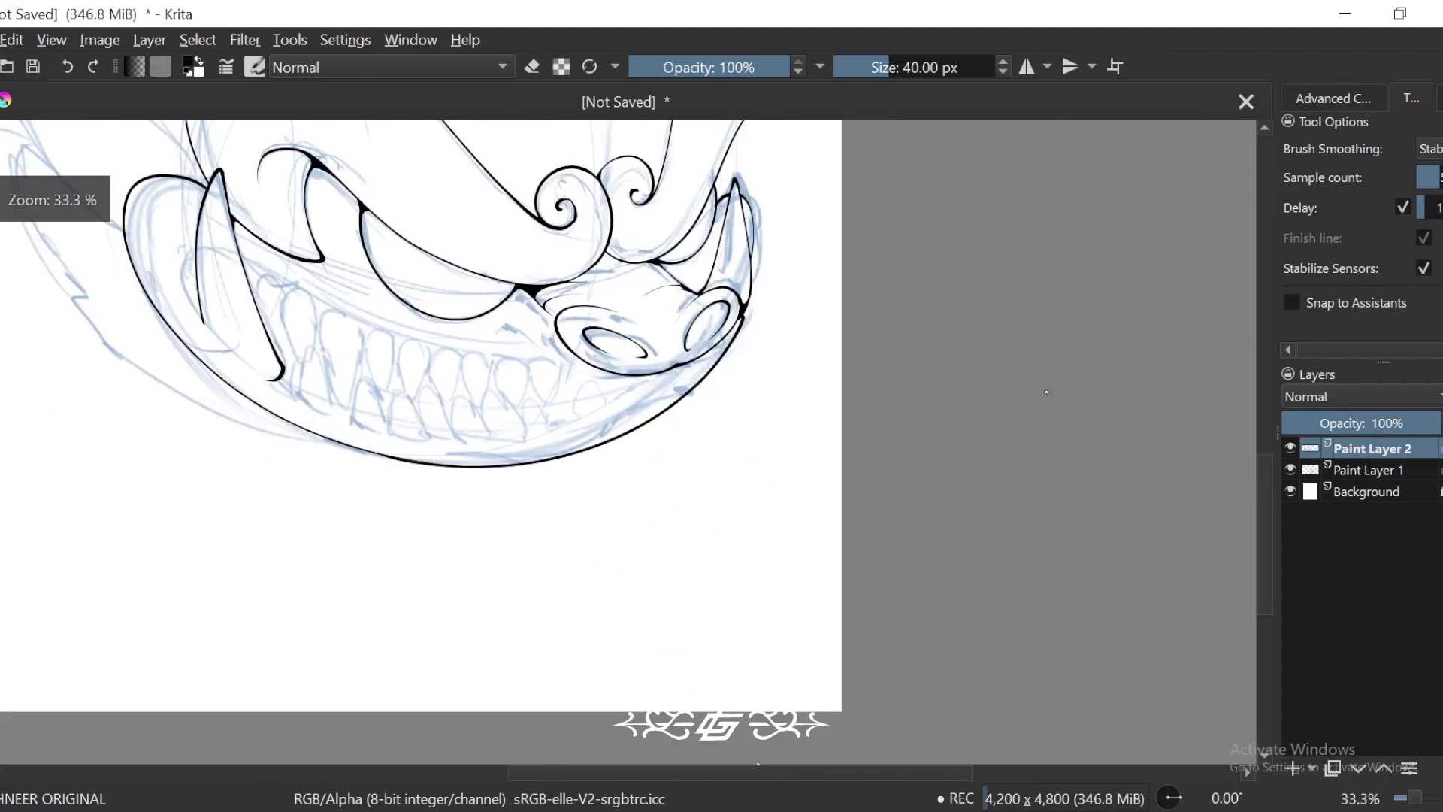
Step: Thicken and smooth the black junction where the jaw outline meets the far nostril and fang
left_click_drag(887, 430, 830, 490)
key("plus")
key("plus")
key("plus")
key("plus")
key("plus")
key("plus")
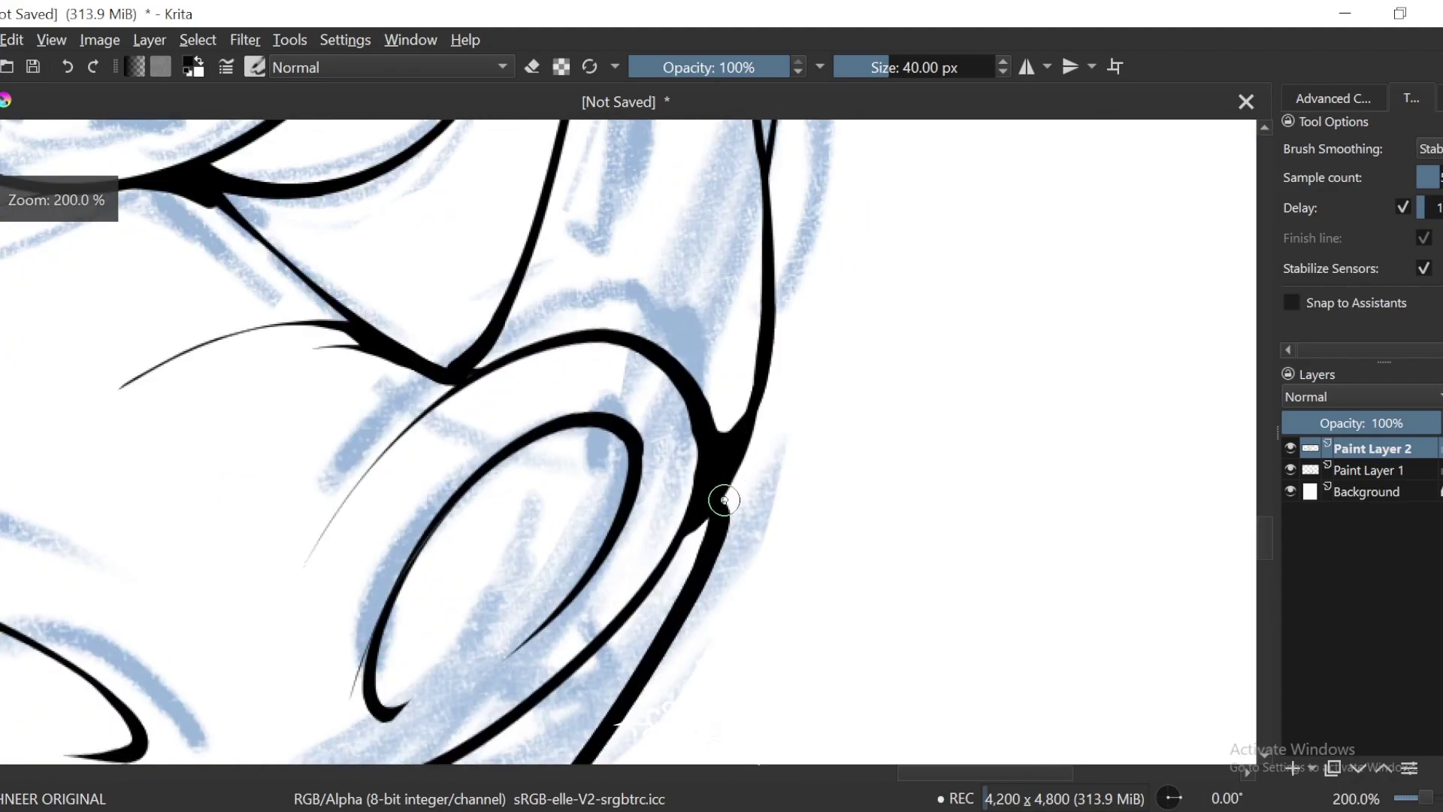
left_click_drag(723, 521, 773, 368)
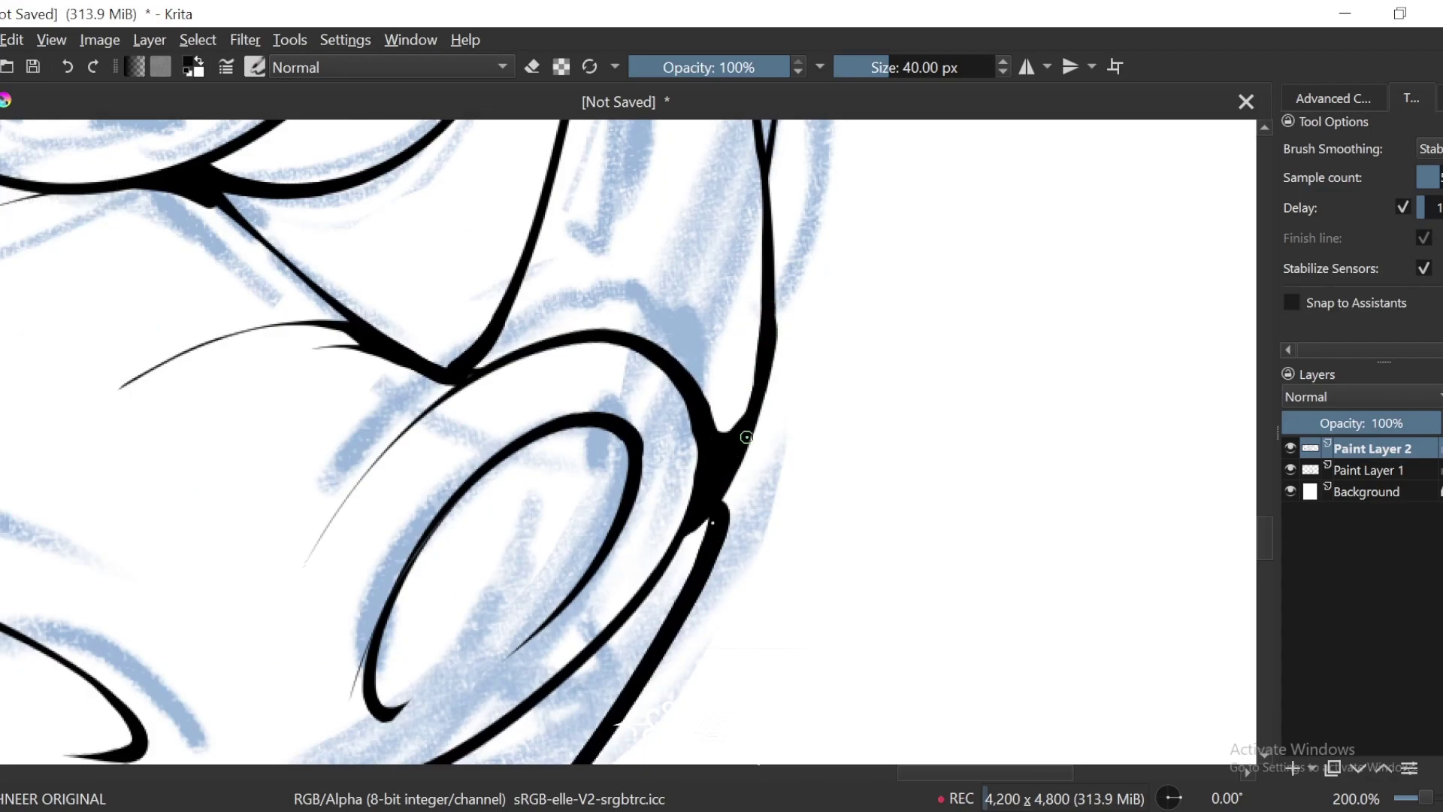
key("ctrl+z")
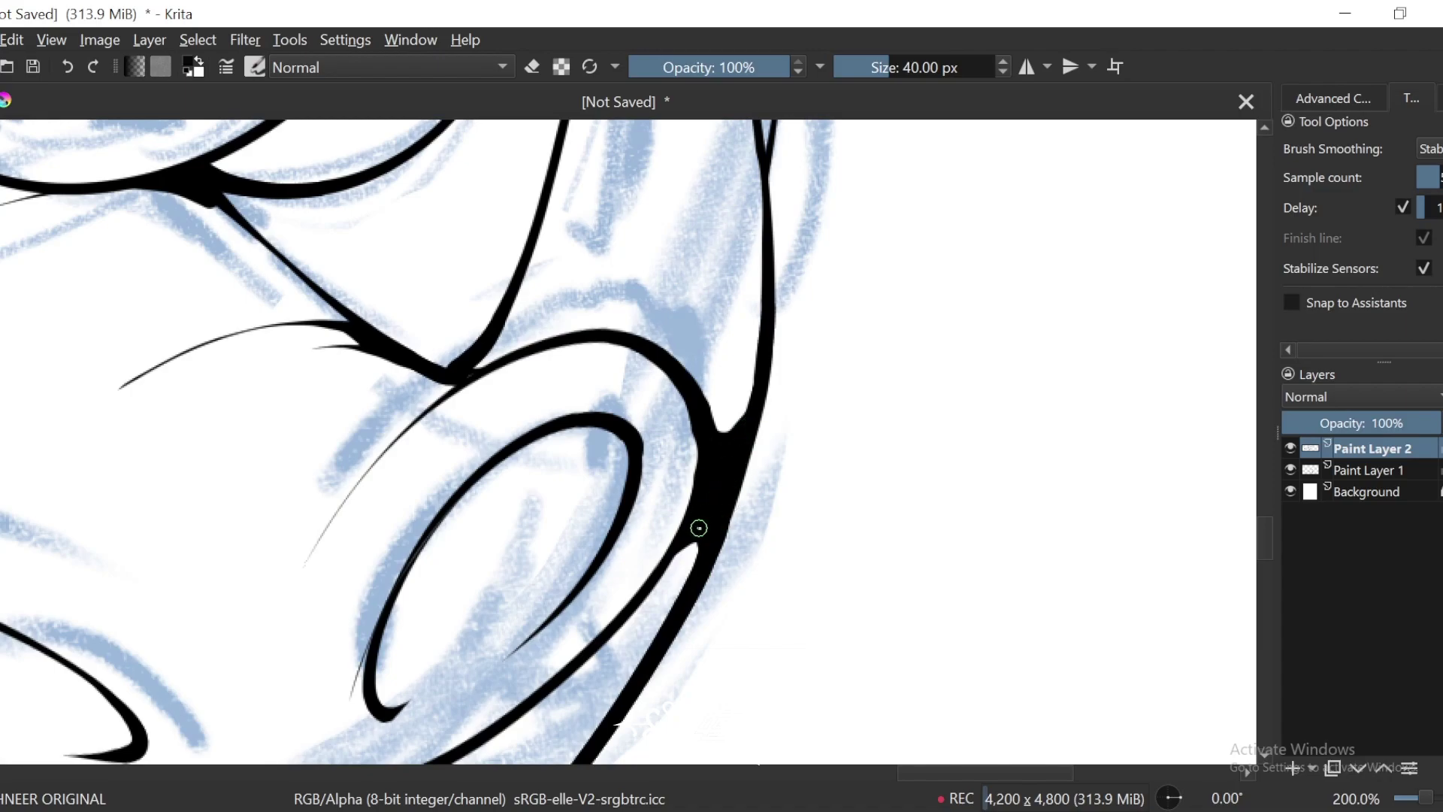
Step: Ink a small, thick hooked accent on the cheek between the near eye and the near nostril
key("minus")
key("minus")
key("minus")
key("minus")
left_click_drag(731, 493, 924, 403)
left_click_drag(718, 419, 903, 322)
key("plus")
key("plus")
key("plus")
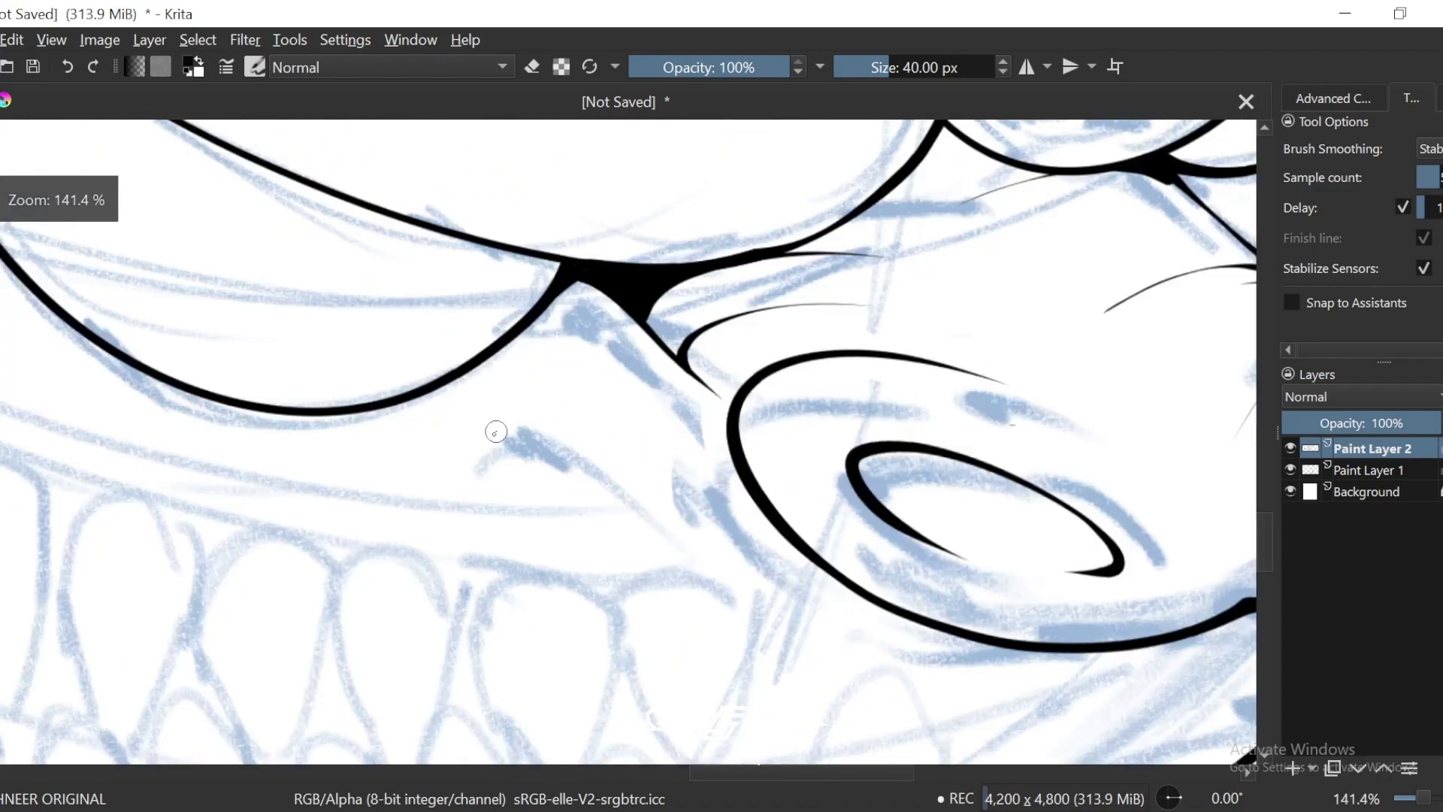
mouse_move(496, 454)
left_mouse_down()
mouse_move(505, 425)
mouse_move(701, 568)
left_mouse_up()
key("plus")
key("4")
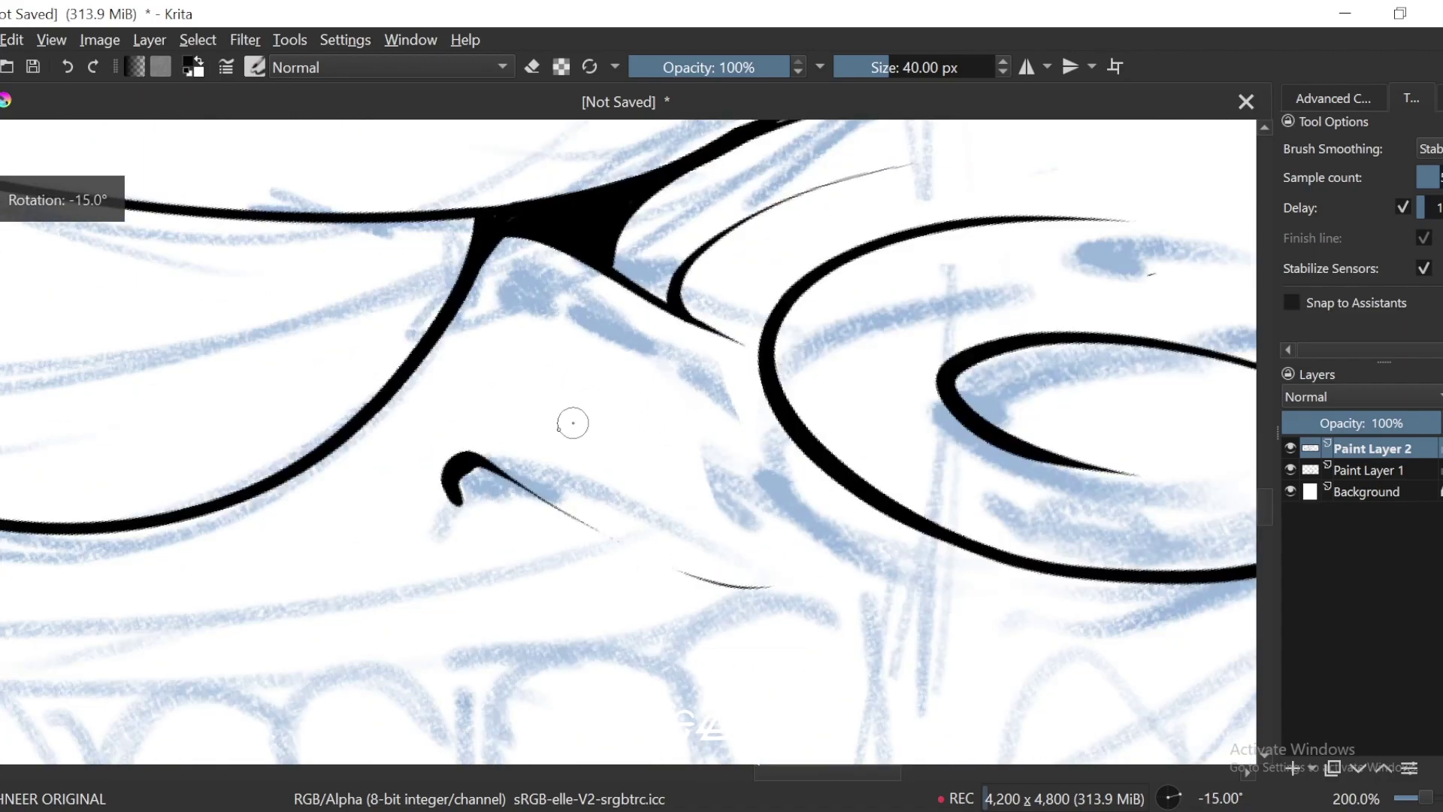
left_click_drag(490, 471, 495, 542)
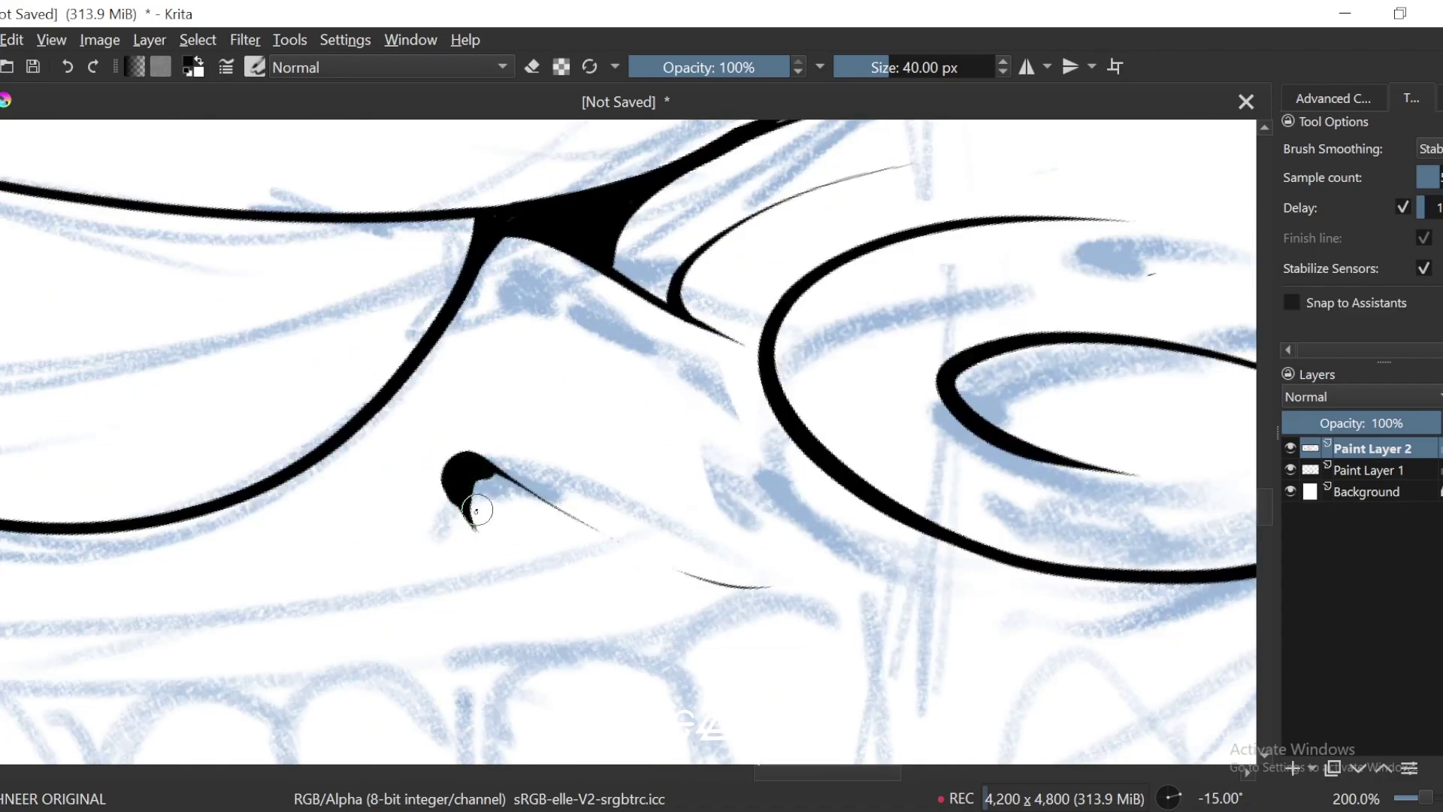
Step: Review the full inked head with the sketch layer hidden, and make Paint Layer 1 visible again
key("minus")
key("minus")
key("minus")
key("minus")
key("minus")
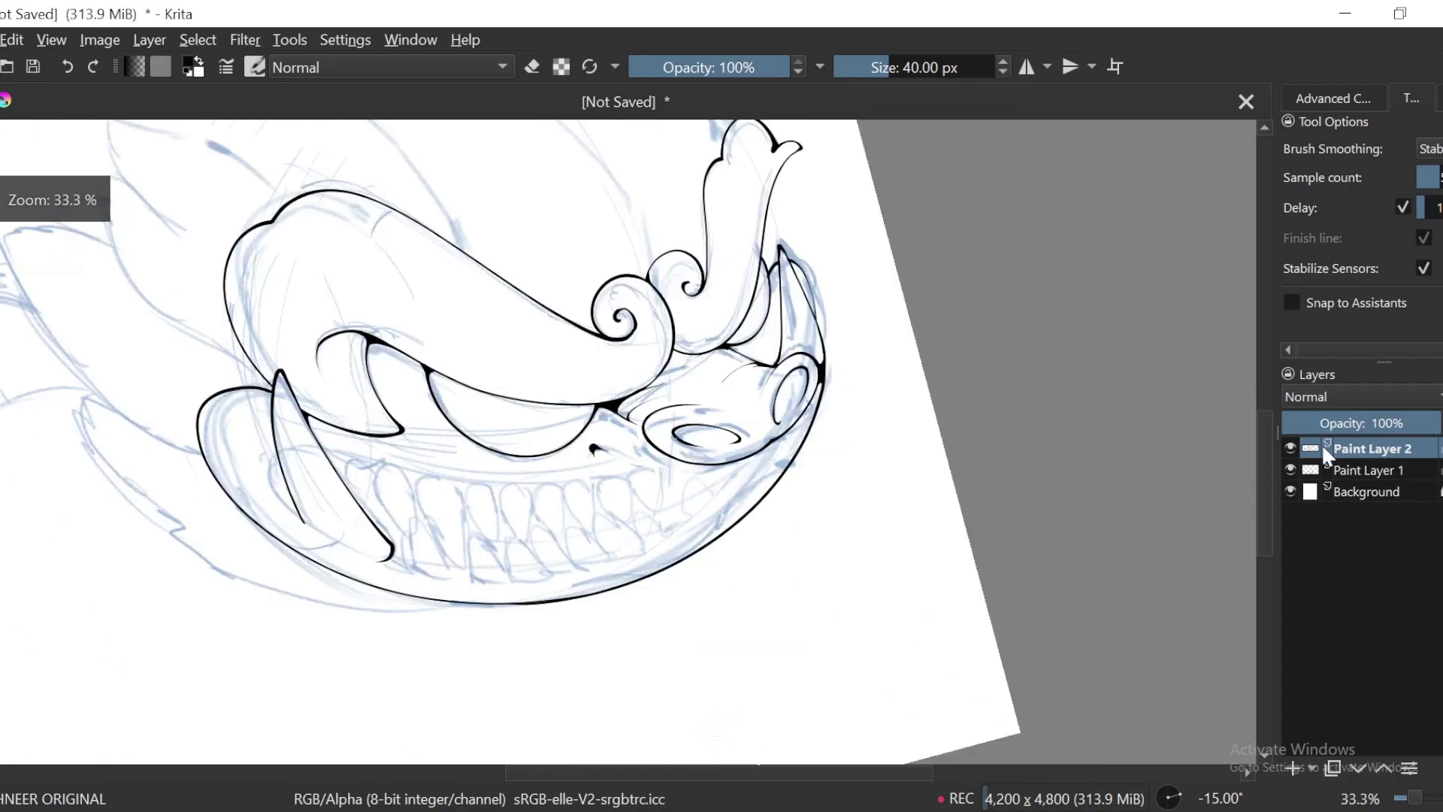
key("minus")
key("minus")
key("minus")
key("4")
key("6")
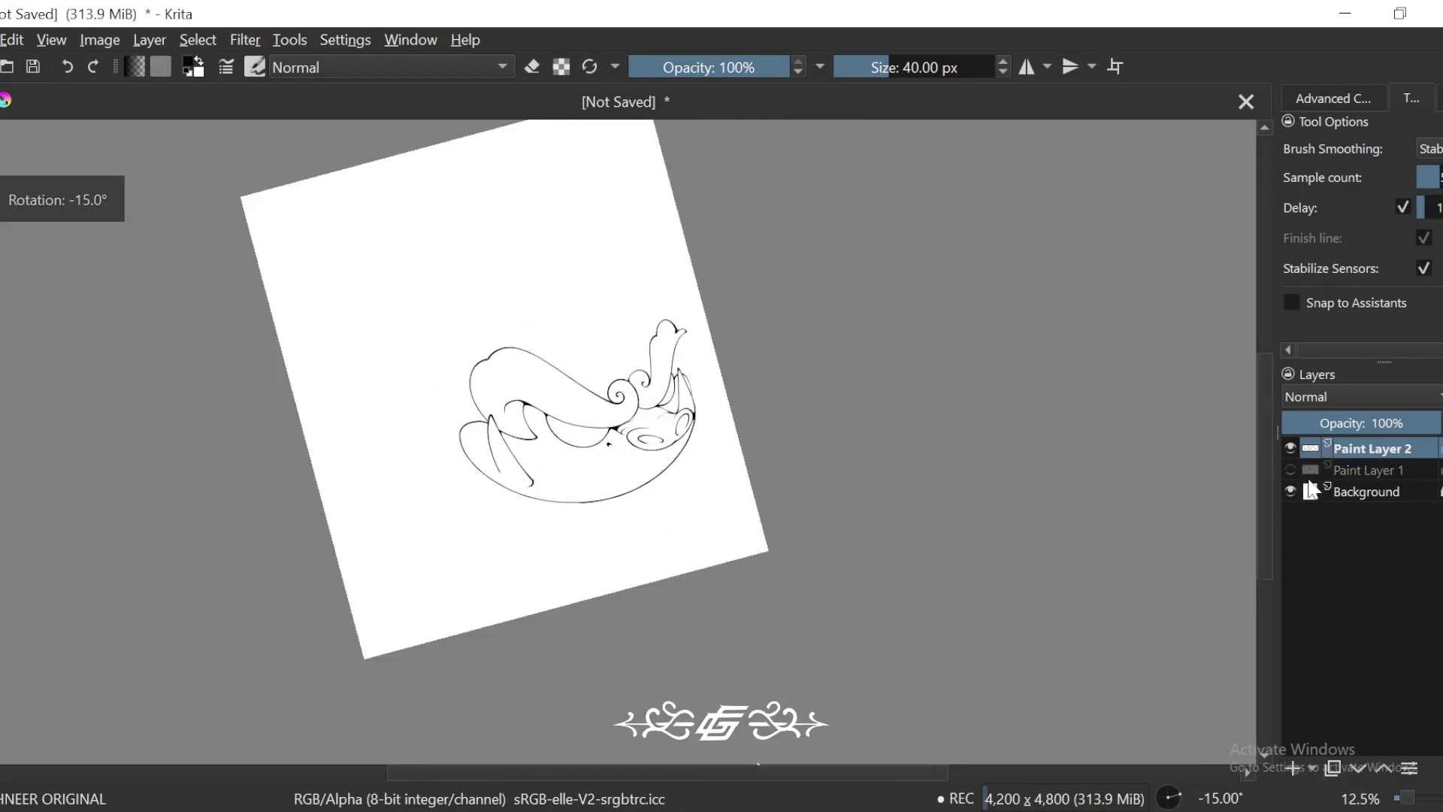
left_click(1290, 469)
Step: Try to ink a small arc behind the large near fang, following the sketched mouth corner
key("plus")
key("plus")
key("plus")
left_click_drag(951, 618, 1191, 622)
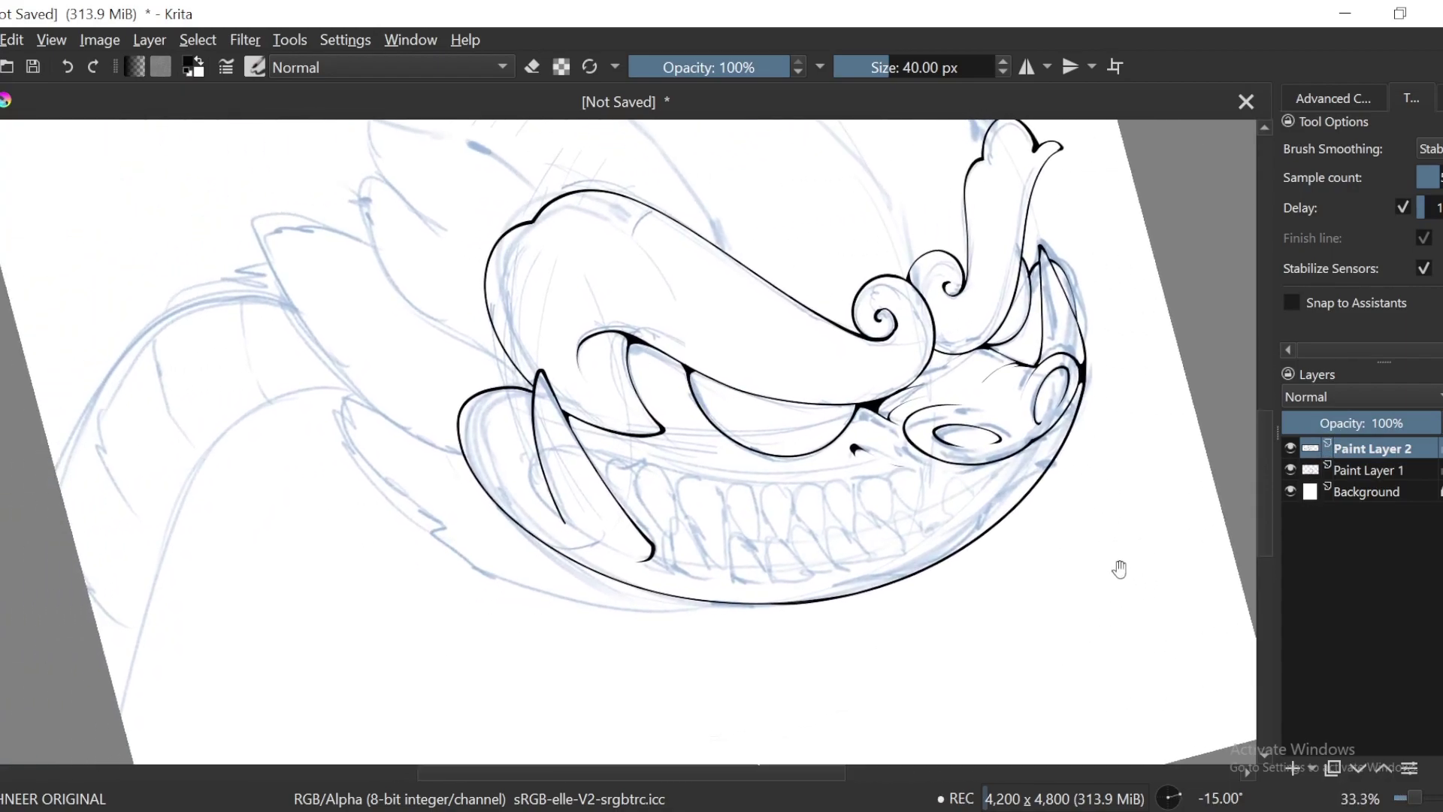
key("plus")
key("plus")
left_click_drag(526, 497, 609, 400)
left_click_drag(715, 390, 671, 331)
key("5")
key("plus")
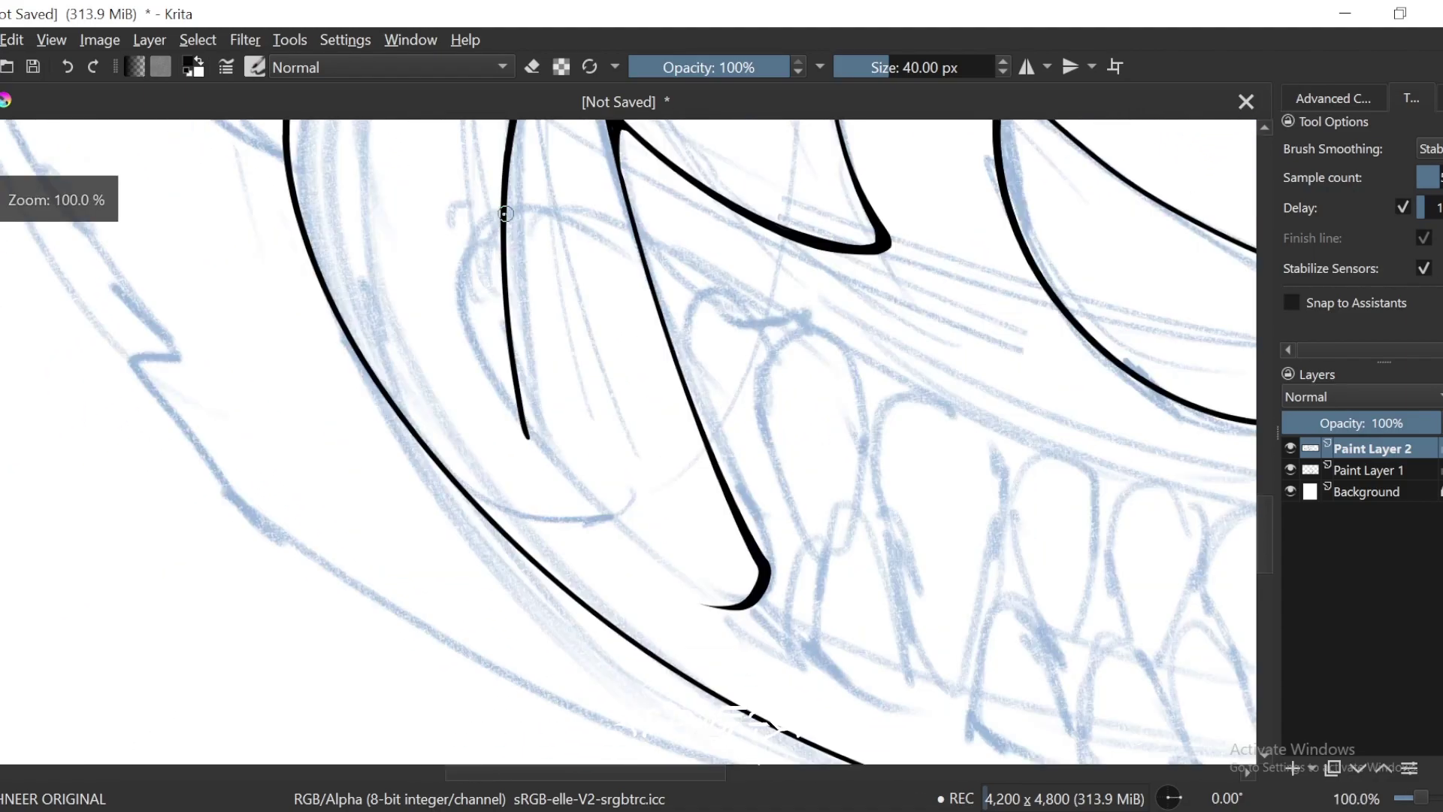
key("6")
key("6")
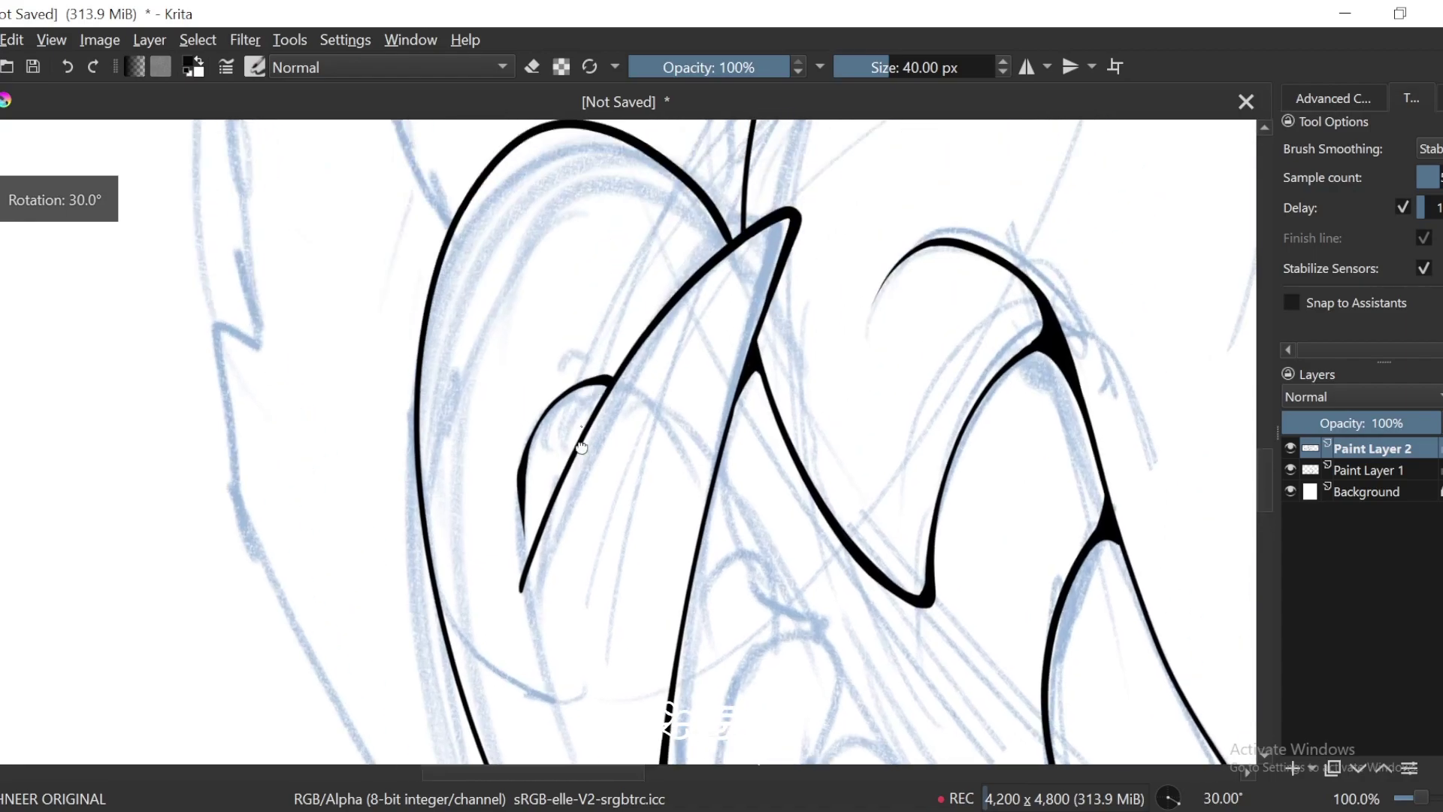
key("plus")
left_click_drag(526, 550, 552, 388)
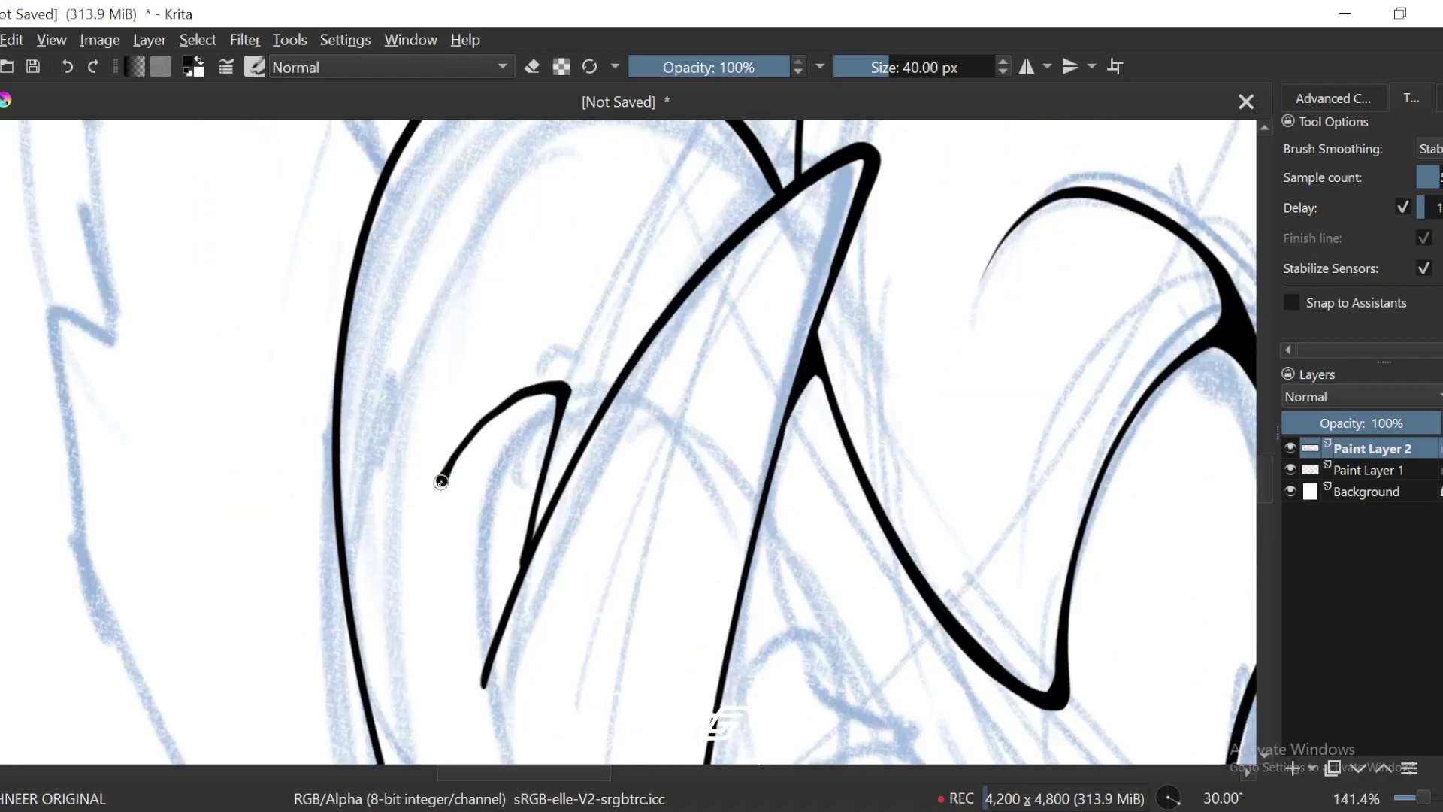
Step: Ink a small rounded shape behind the large near fang, closing it against the fang's edge with a pointed lower tip
key("plus")
mouse_move(412, 450)
left_mouse_down()
mouse_move(383, 574)
mouse_move(449, 684)
left_mouse_up()
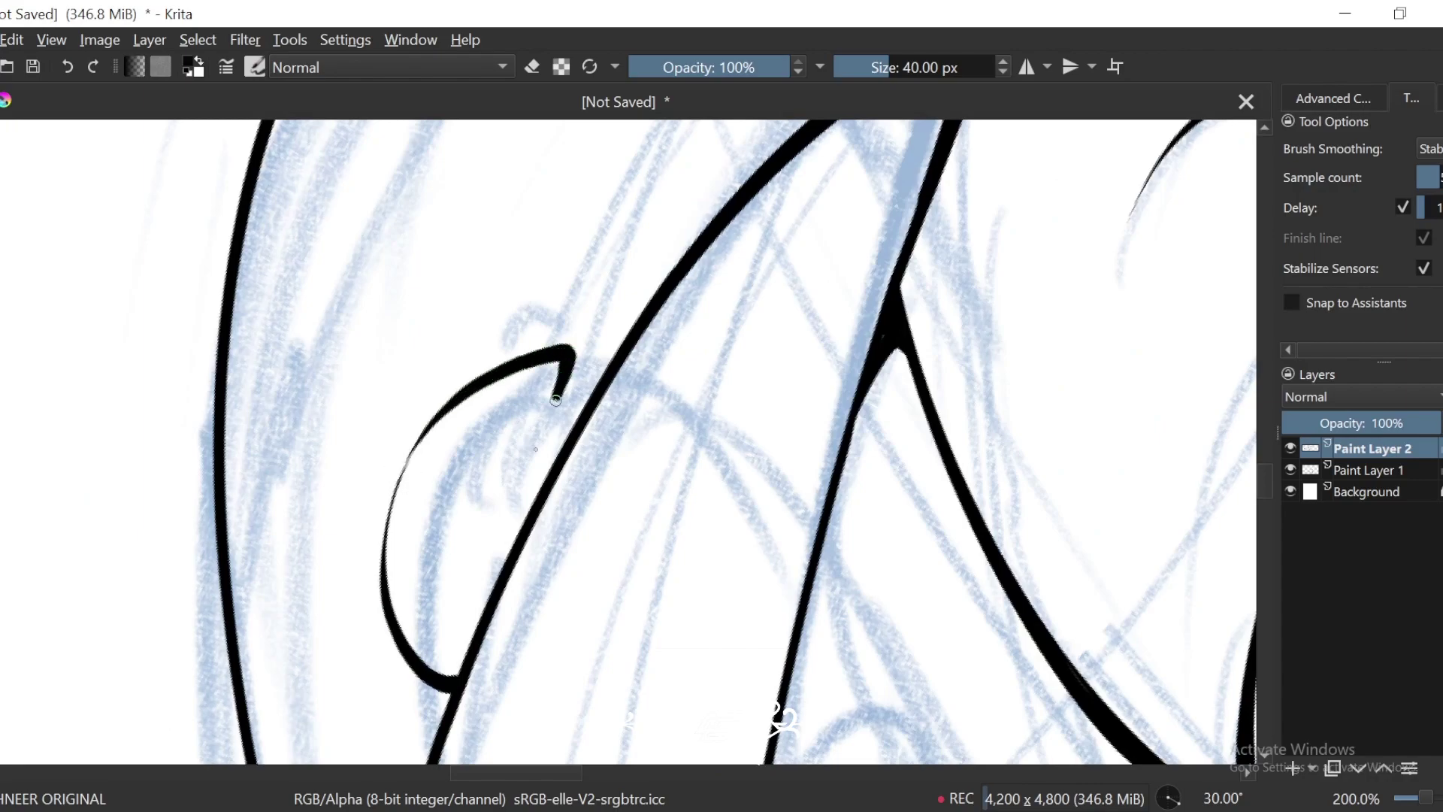
key("ctrl+z")
key("ctrl+z")
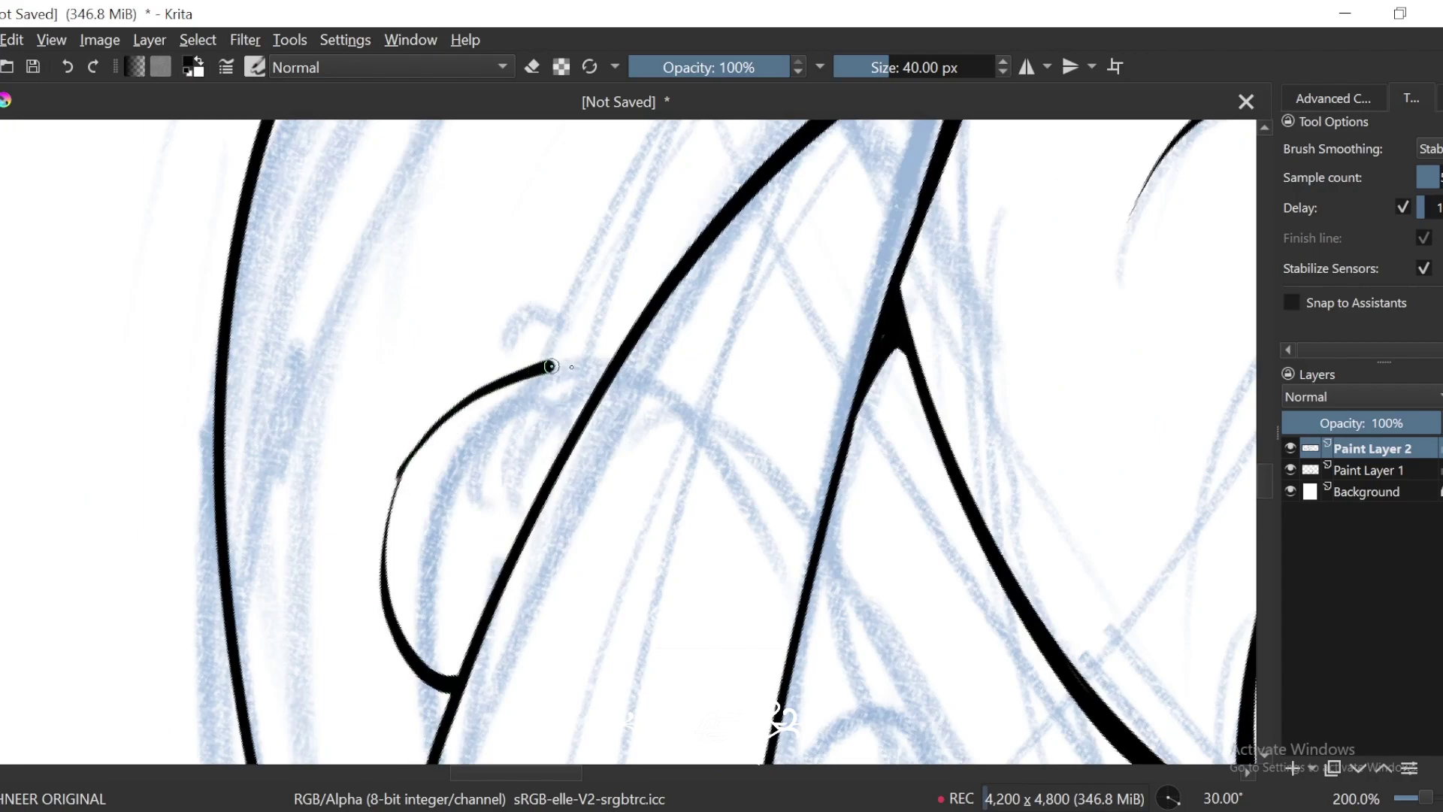
left_click_drag(468, 667, 557, 379)
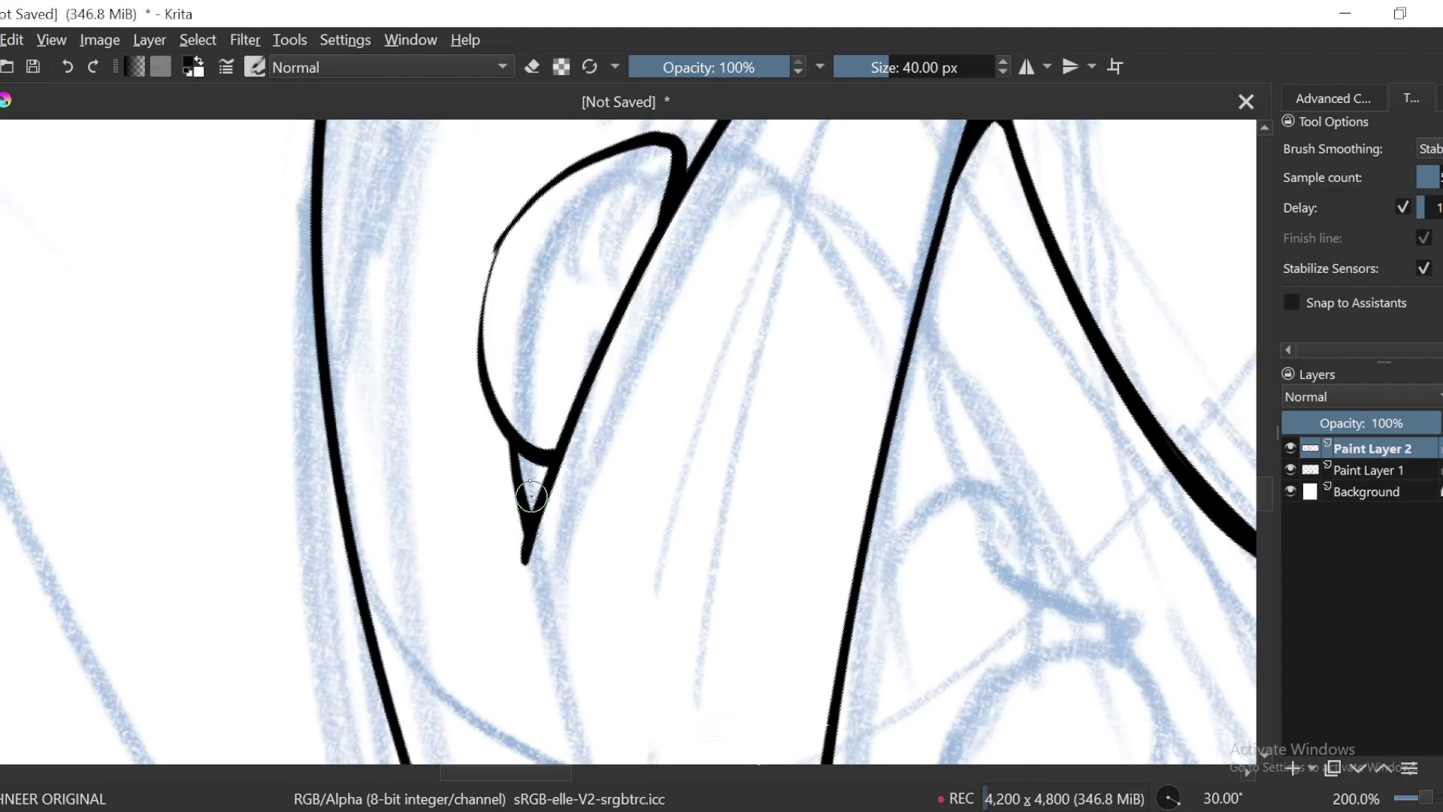
Step: Ink the rounded top and upper sides of a tooth in the upper row, on the snout side of the large near fang
key("minus")
key("minus")
key("minus")
key("minus")
key("minus")
key("minus")
key("5")
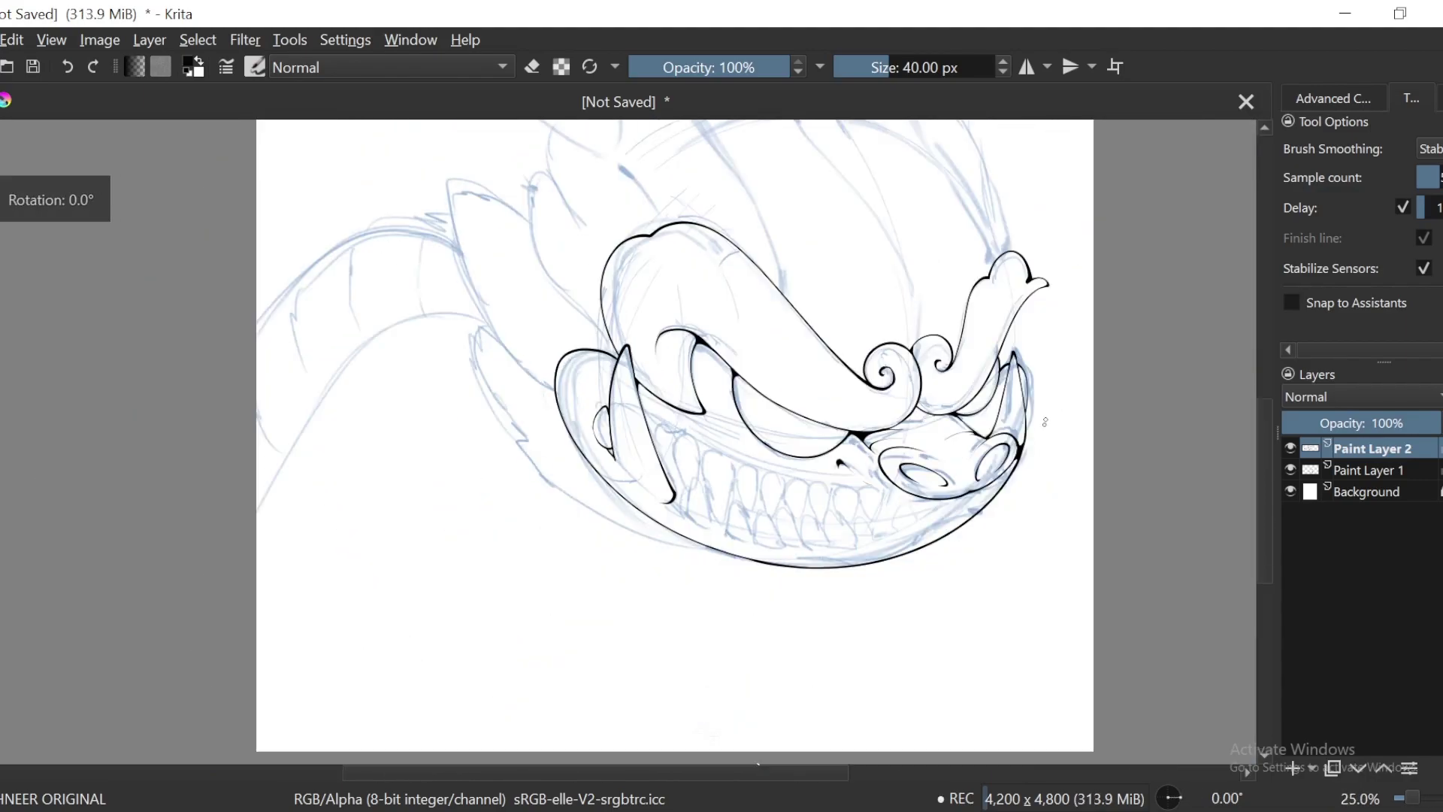
key("4")
key("4")
left_click_drag(737, 389, 726, 415)
key("plus")
key("plus")
key("plus")
key("plus")
left_click_drag(898, 441, 682, 403)
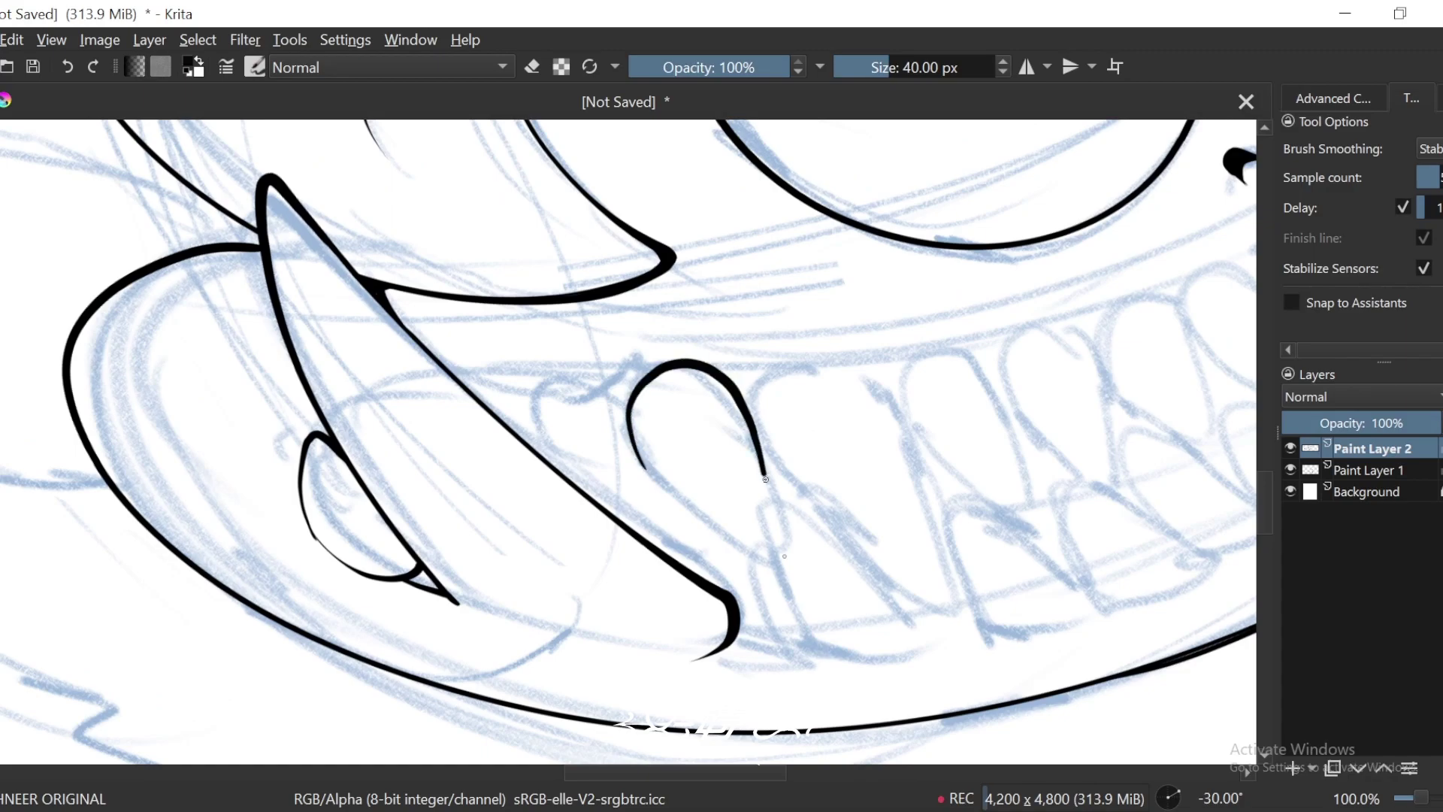
Step: Extend both sides of the new tooth downward and close them in a pointed tip, forming a teardrop
key("6")
key("6")
key("4")
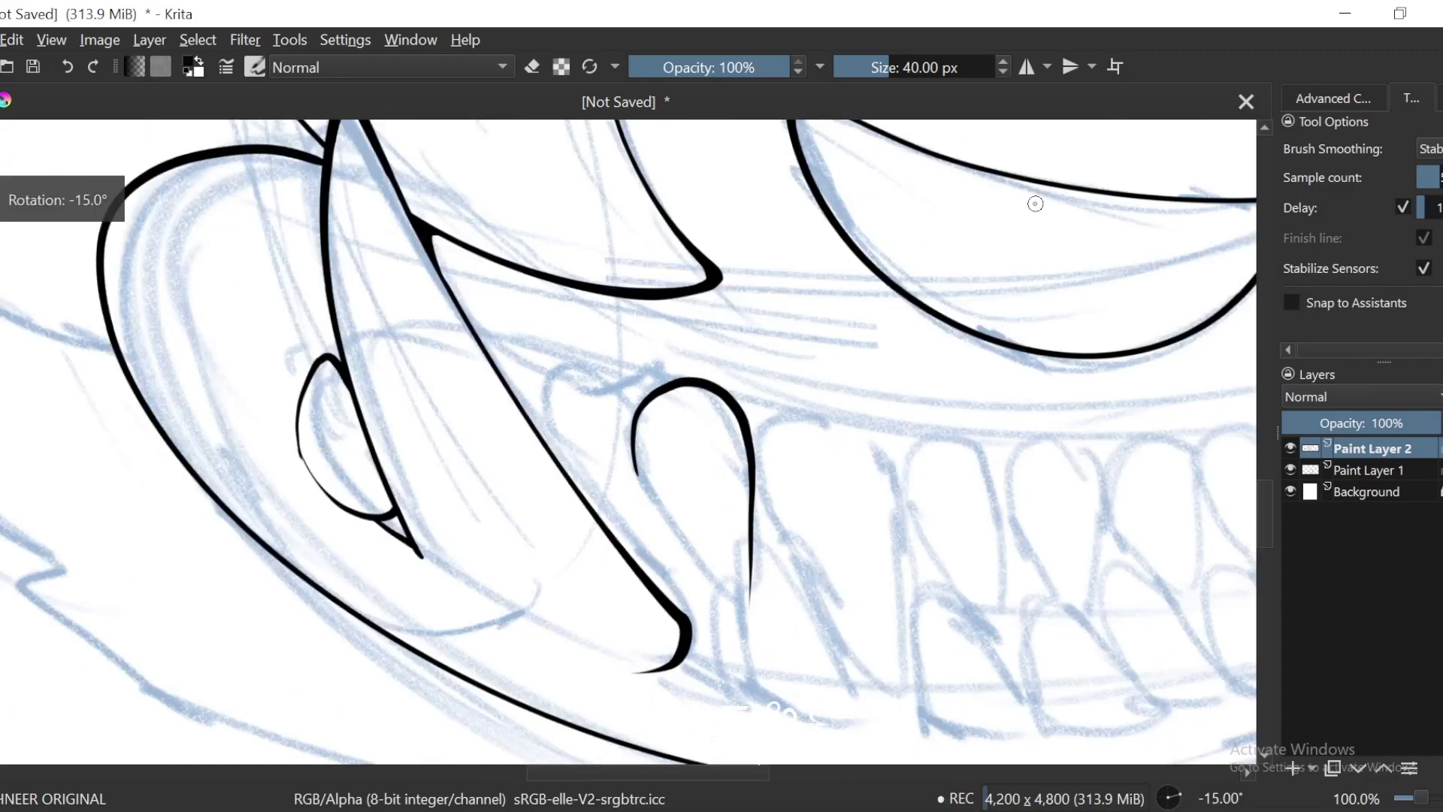
key("plus")
mouse_move(646, 480)
left_mouse_down()
mouse_move(774, 680)
mouse_move(796, 668)
left_mouse_up()
key("minus")
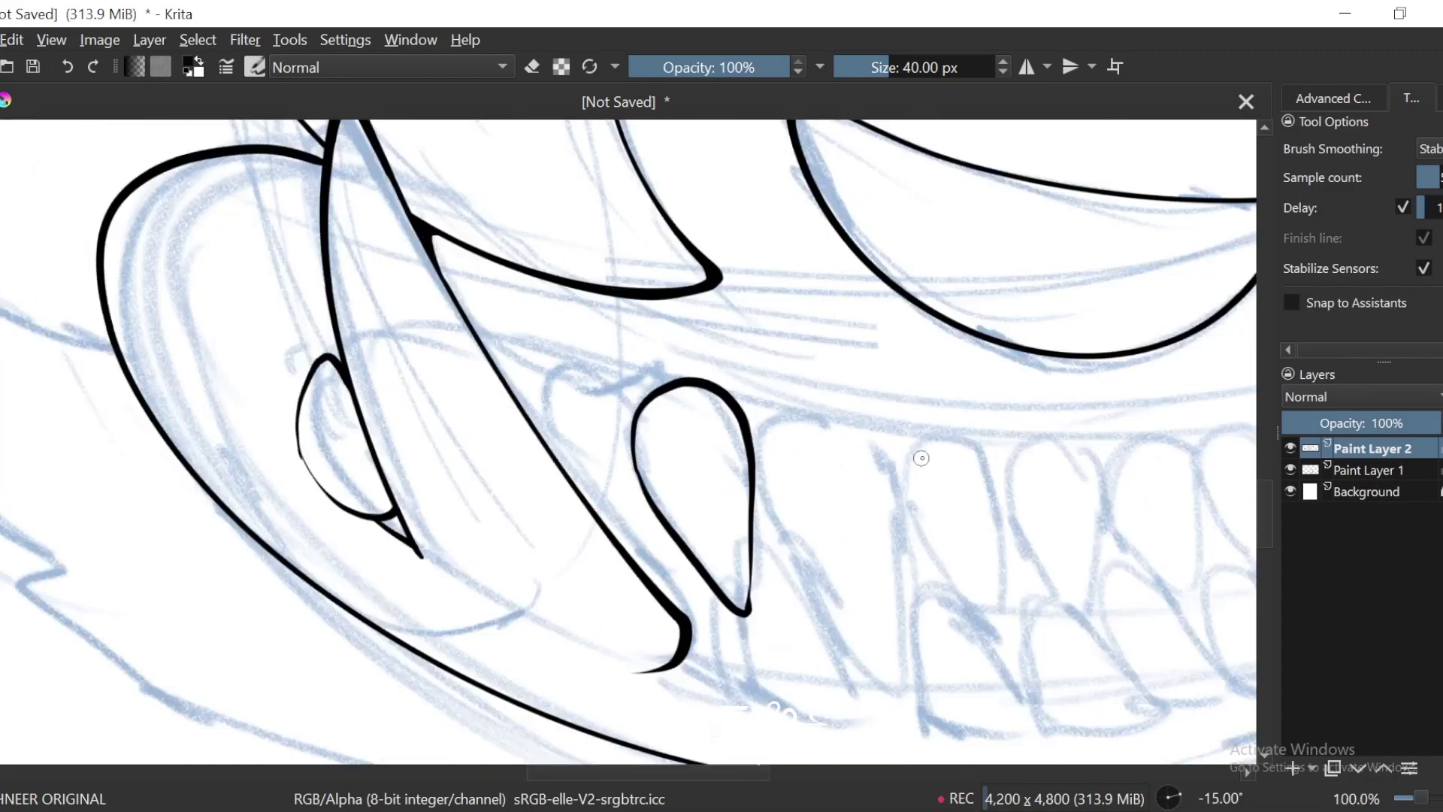
Step: Examine the teardrop tooth's size and shape against the whole head
key("minus")
key("minus")
key("minus")
key("minus")
key("minus")
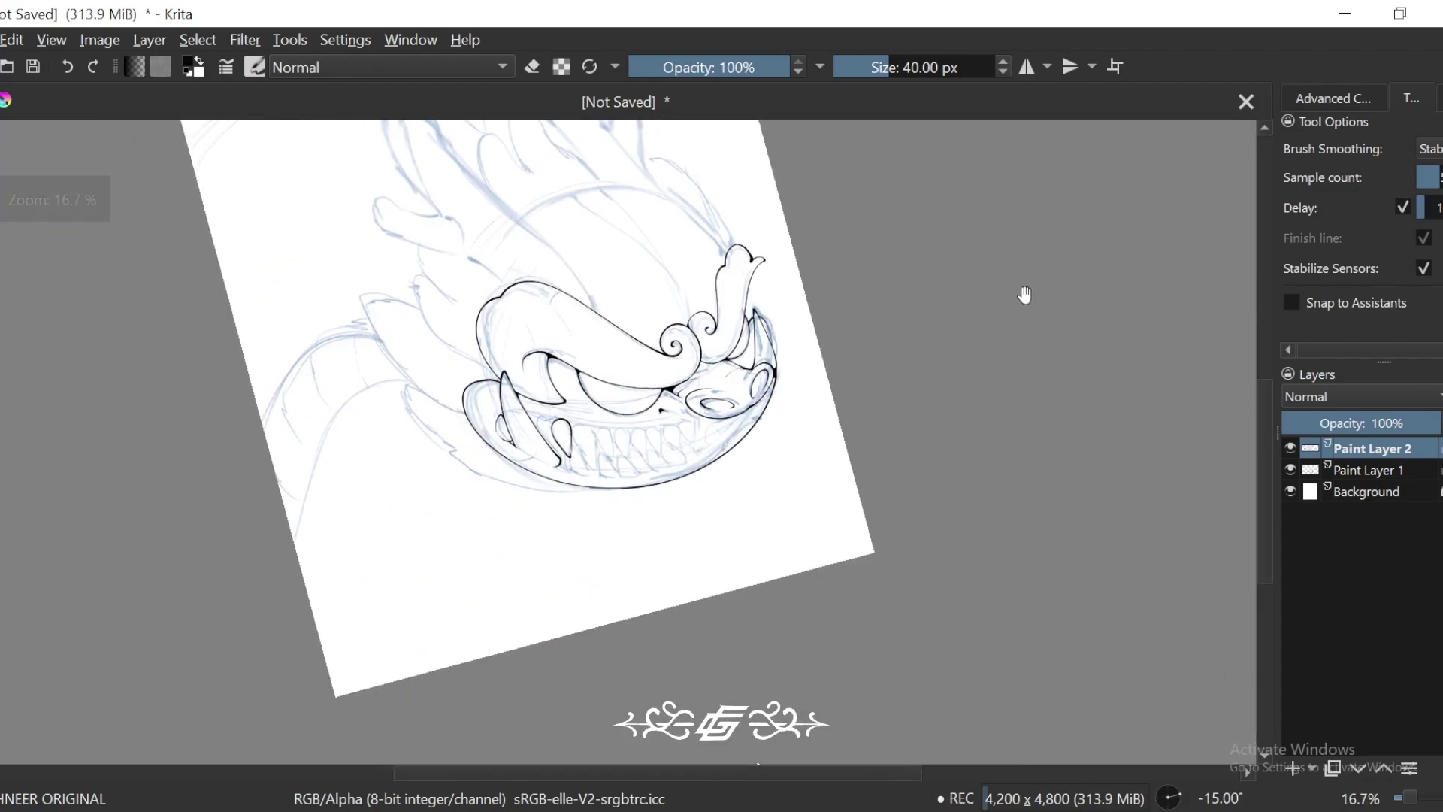
key("plus")
key("plus")
key("plus")
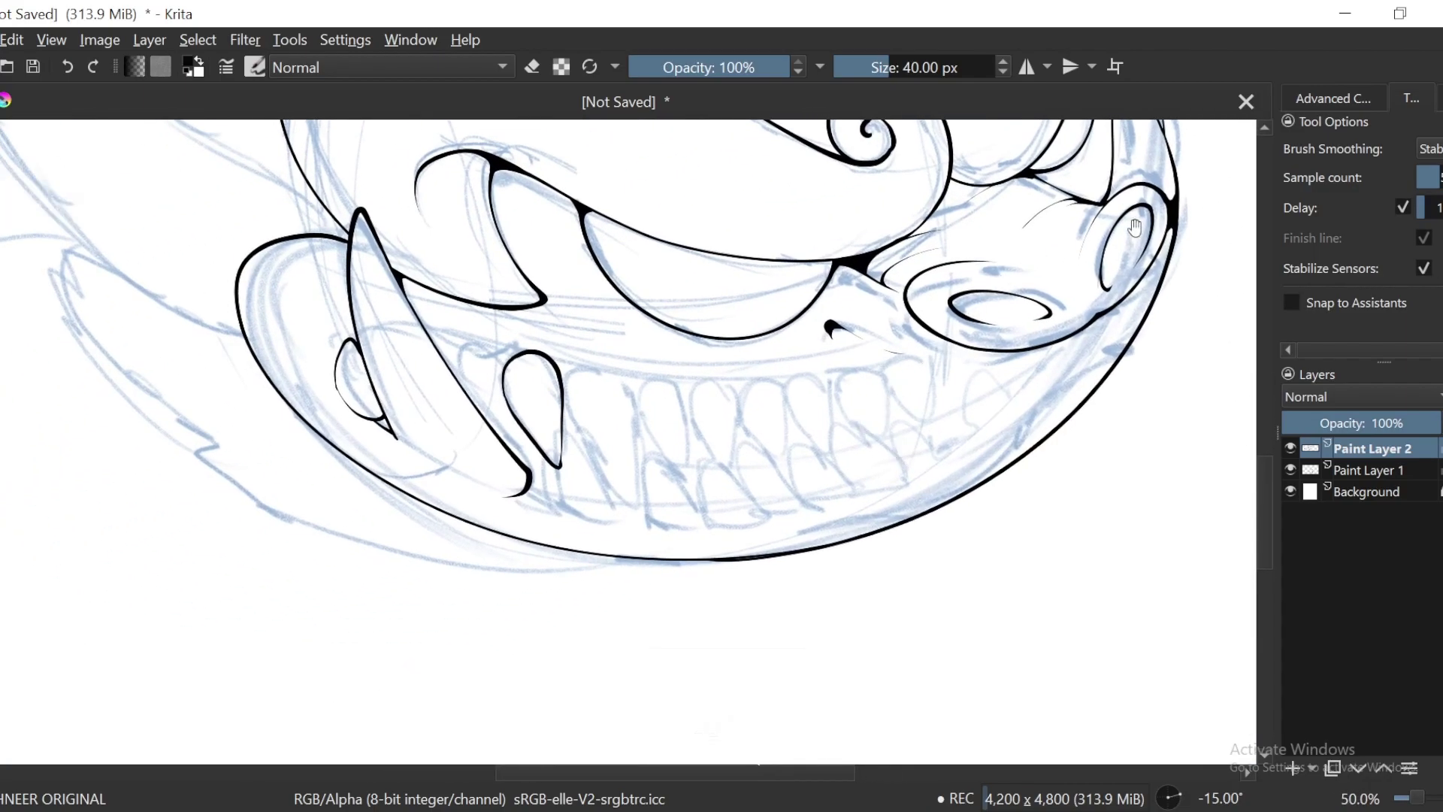
left_click_drag(1134, 227, 1006, 284)
key("minus")
key("minus")
key("minus")
left_click_drag(893, 441, 1015, 441)
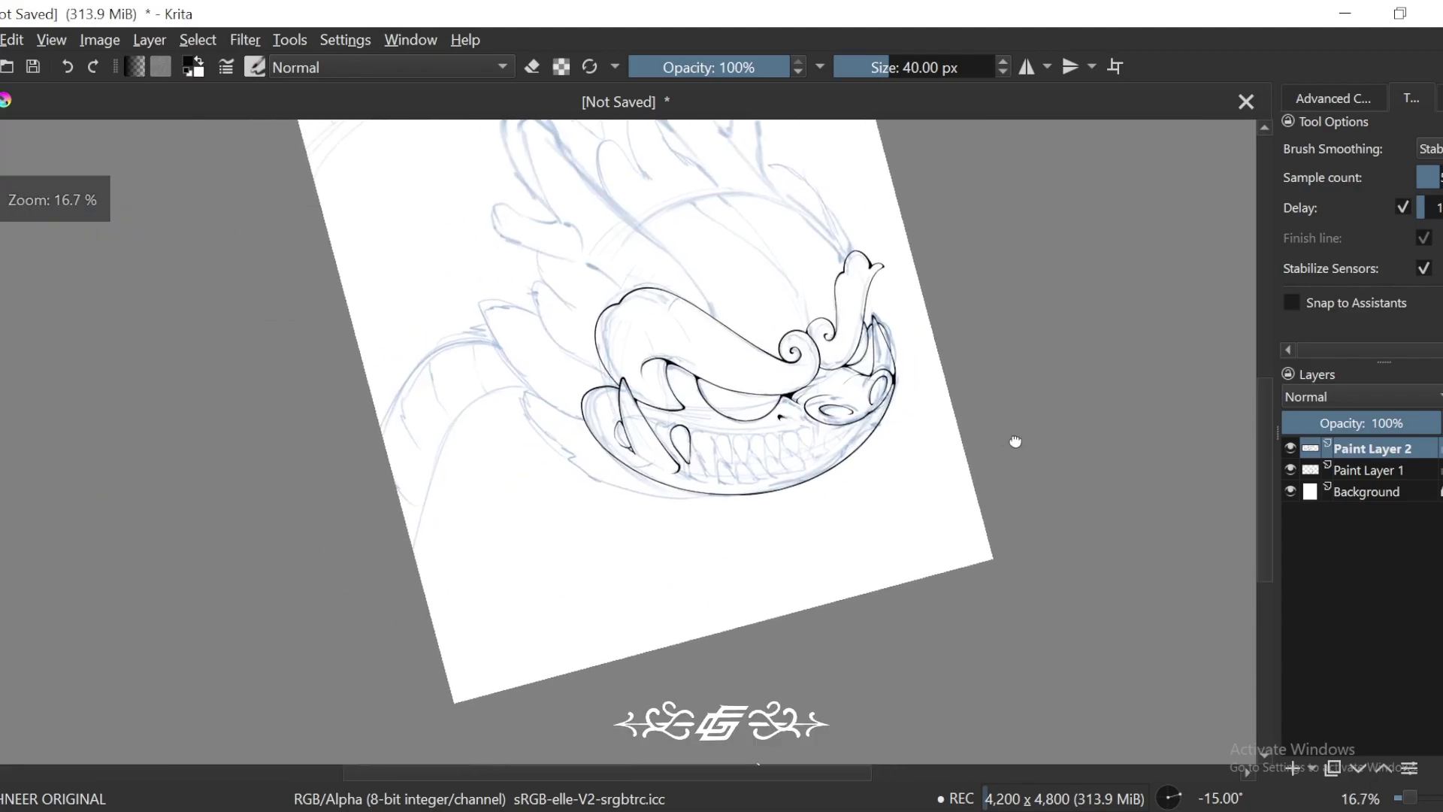
Step: Ink a narrower tooth in the gap between the large near fang and the teardrop tooth, tapering to a closed lower tip
key("plus")
key("plus")
key("plus")
key("plus")
key("plus")
key("5")
key("plus")
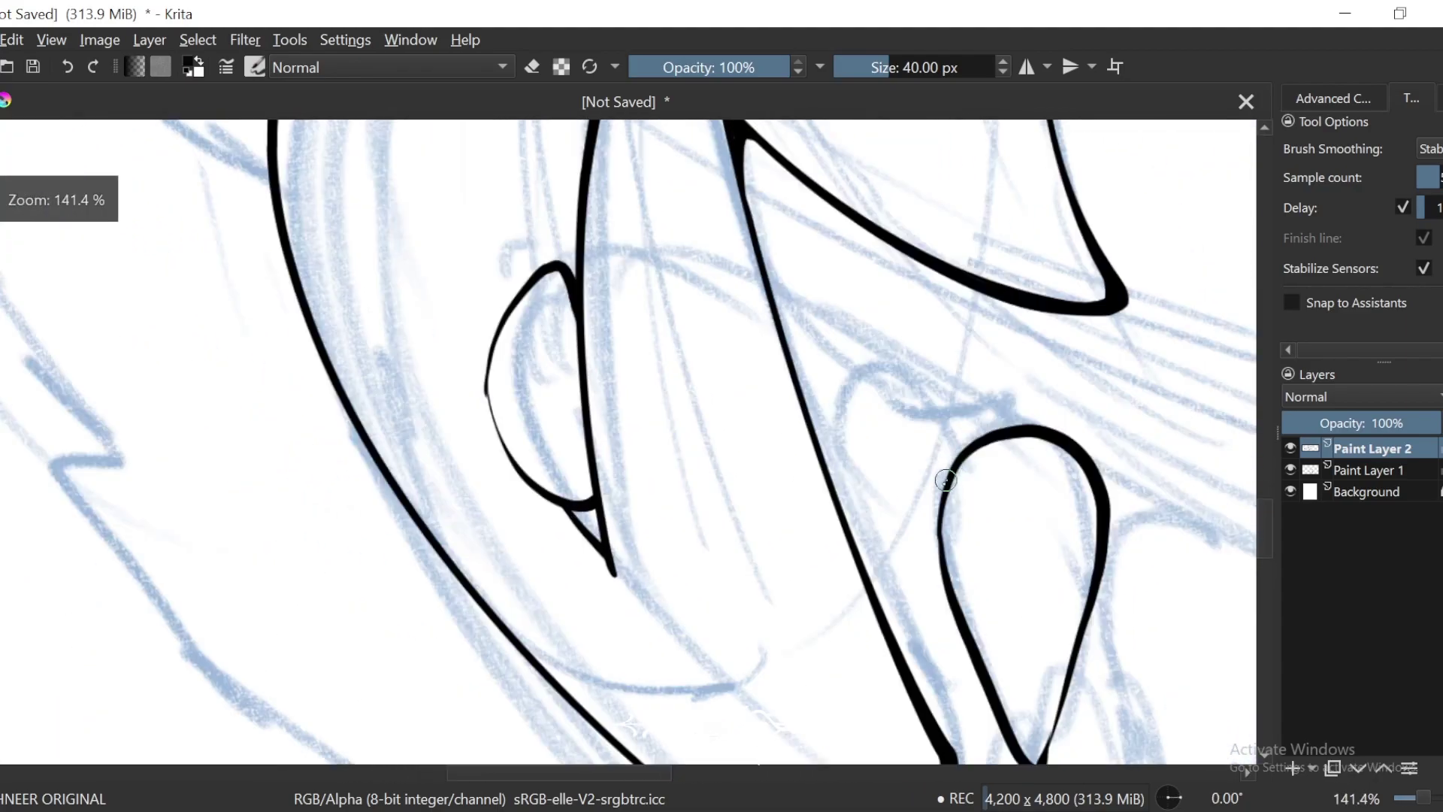
left_click_drag(936, 539, 933, 410)
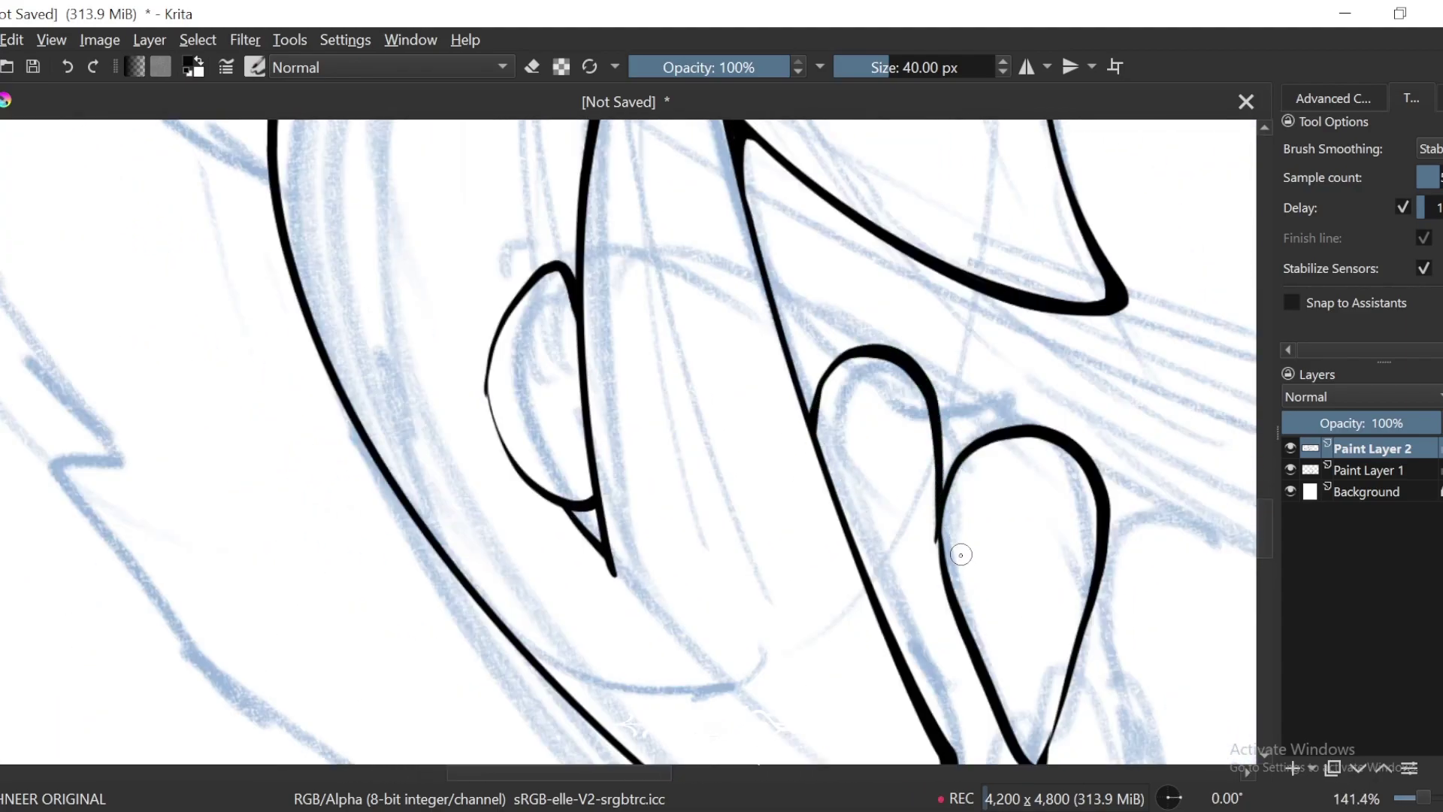
left_click_drag(951, 523, 918, 405)
left_click_drag(886, 537, 864, 532)
Step: Ink a larger pointed third tooth beside the teardrop one, and trim the bump on its outer edge with the eraser
key("minus")
key("minus")
key("minus")
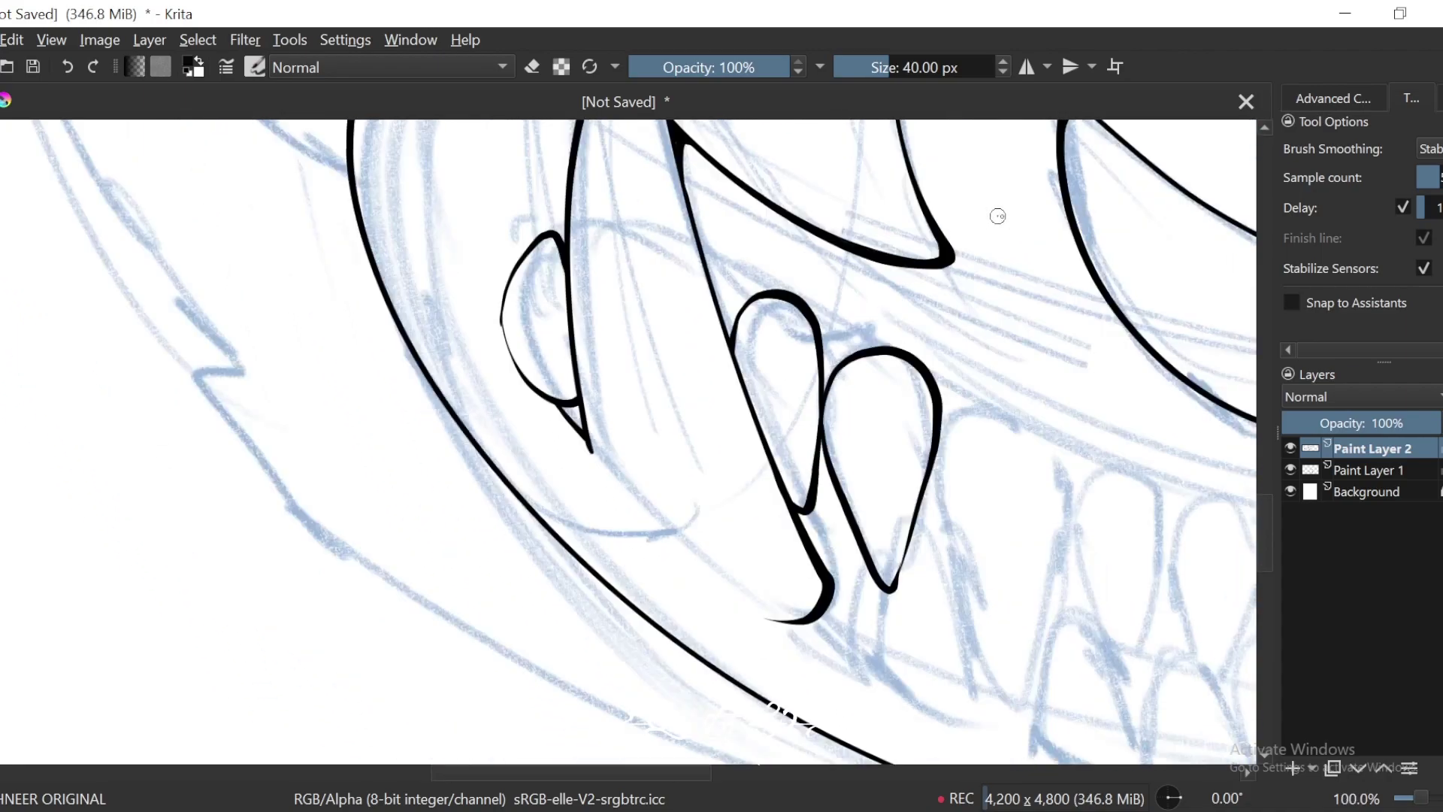
left_click_drag(989, 457, 881, 418)
key("plus")
key("plus")
key("plus")
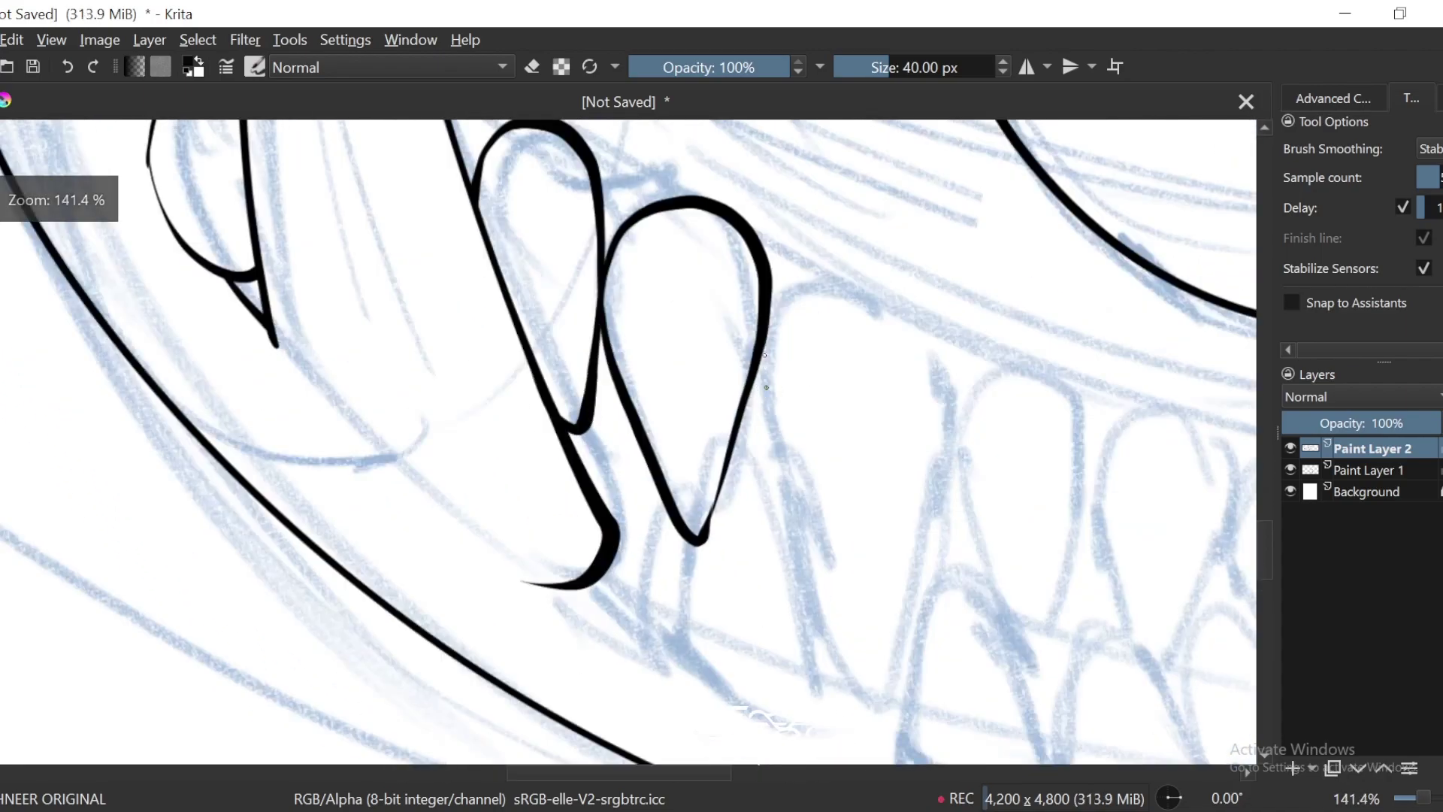
mouse_move(765, 386)
left_mouse_down()
mouse_move(773, 313)
mouse_move(852, 281)
left_mouse_up()
left_click_drag(945, 416, 881, 706)
key("6")
left_click_drag(849, 510, 812, 416)
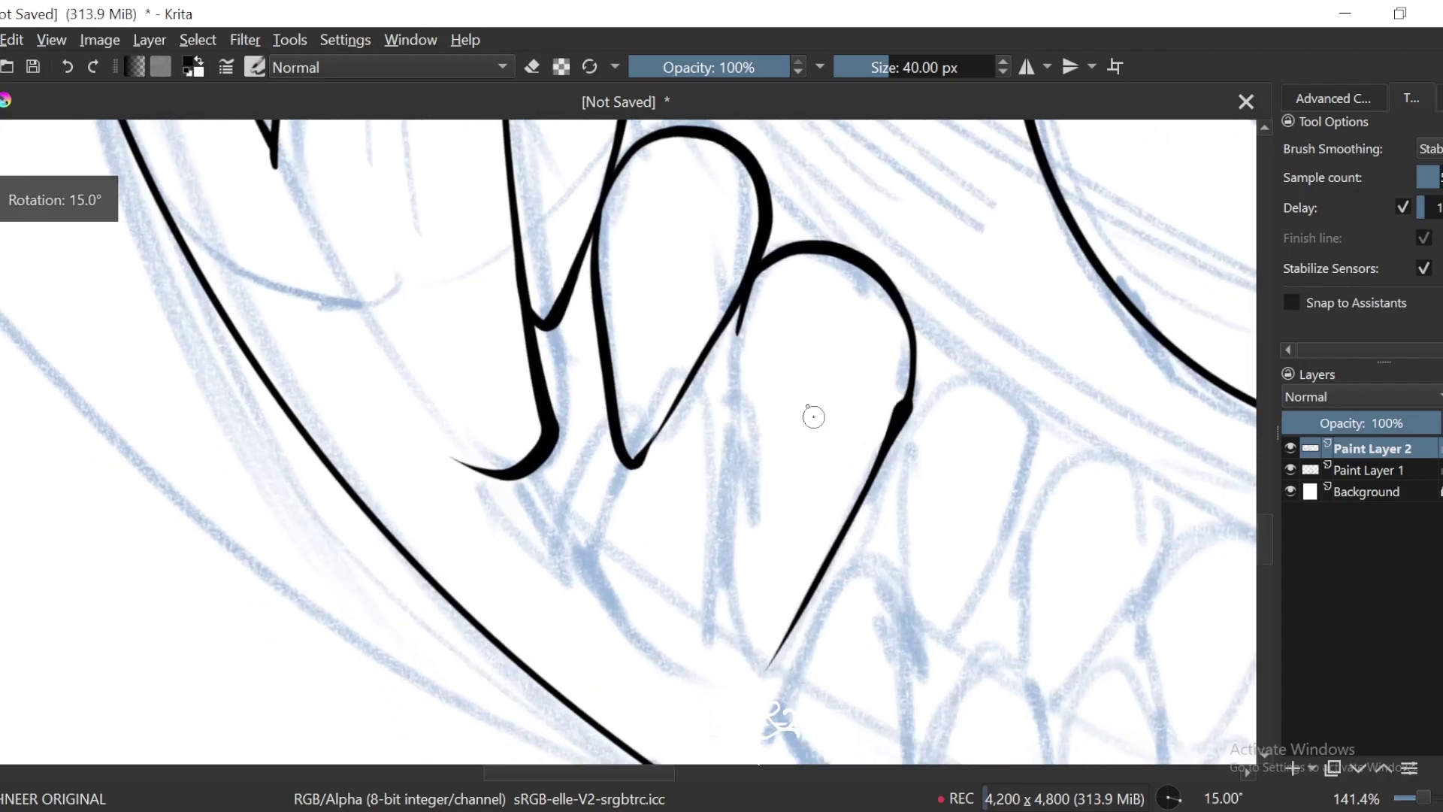
mouse_move(750, 289)
left_mouse_down()
mouse_move(724, 479)
mouse_move(742, 604)
left_mouse_up()
left_click_drag(955, 394, 996, 263)
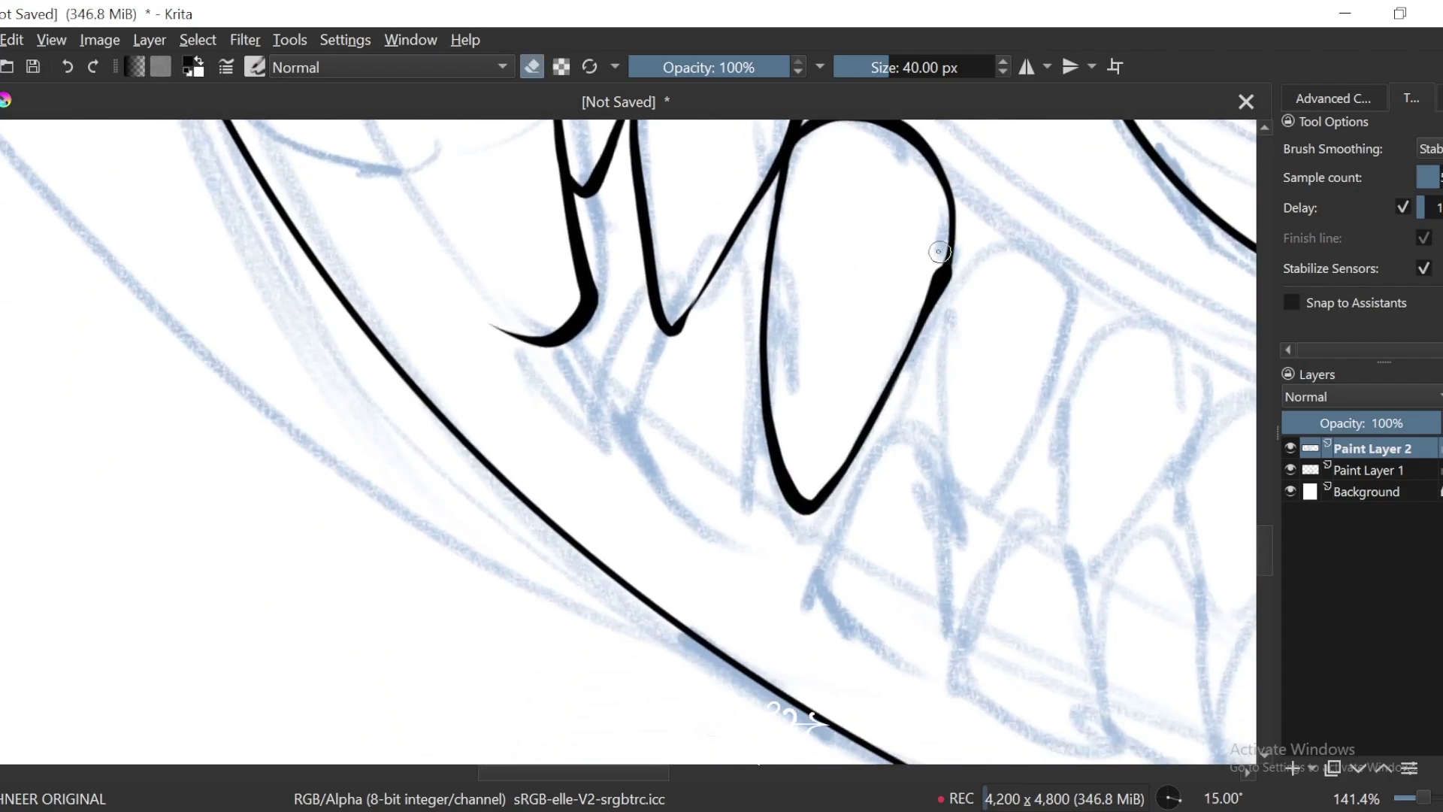
left_click_drag(955, 248, 791, 270)
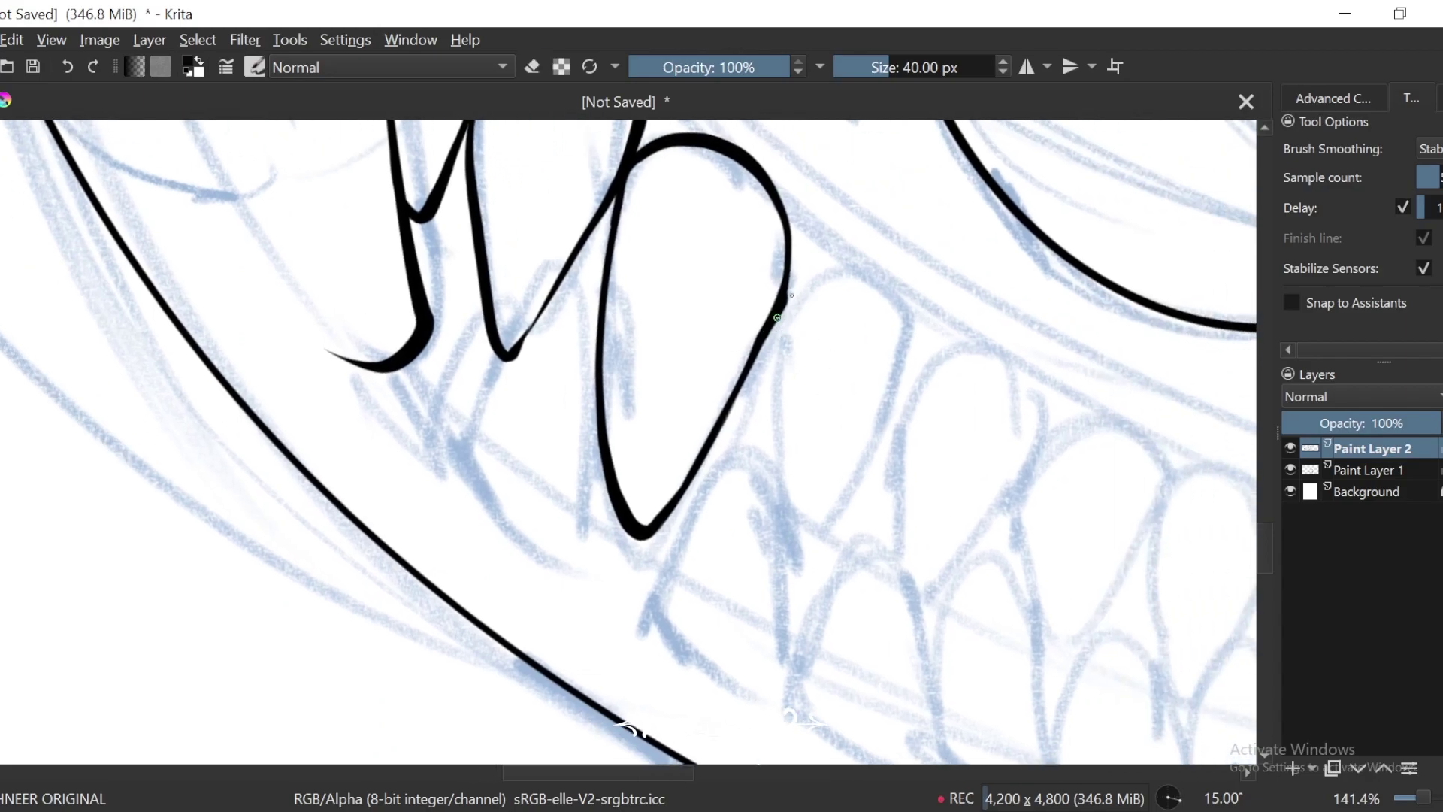
Step: Ink the fourth and fifth upper teeth as narrower pointed shapes following the sketched row toward the snout
key("ctrl+z")
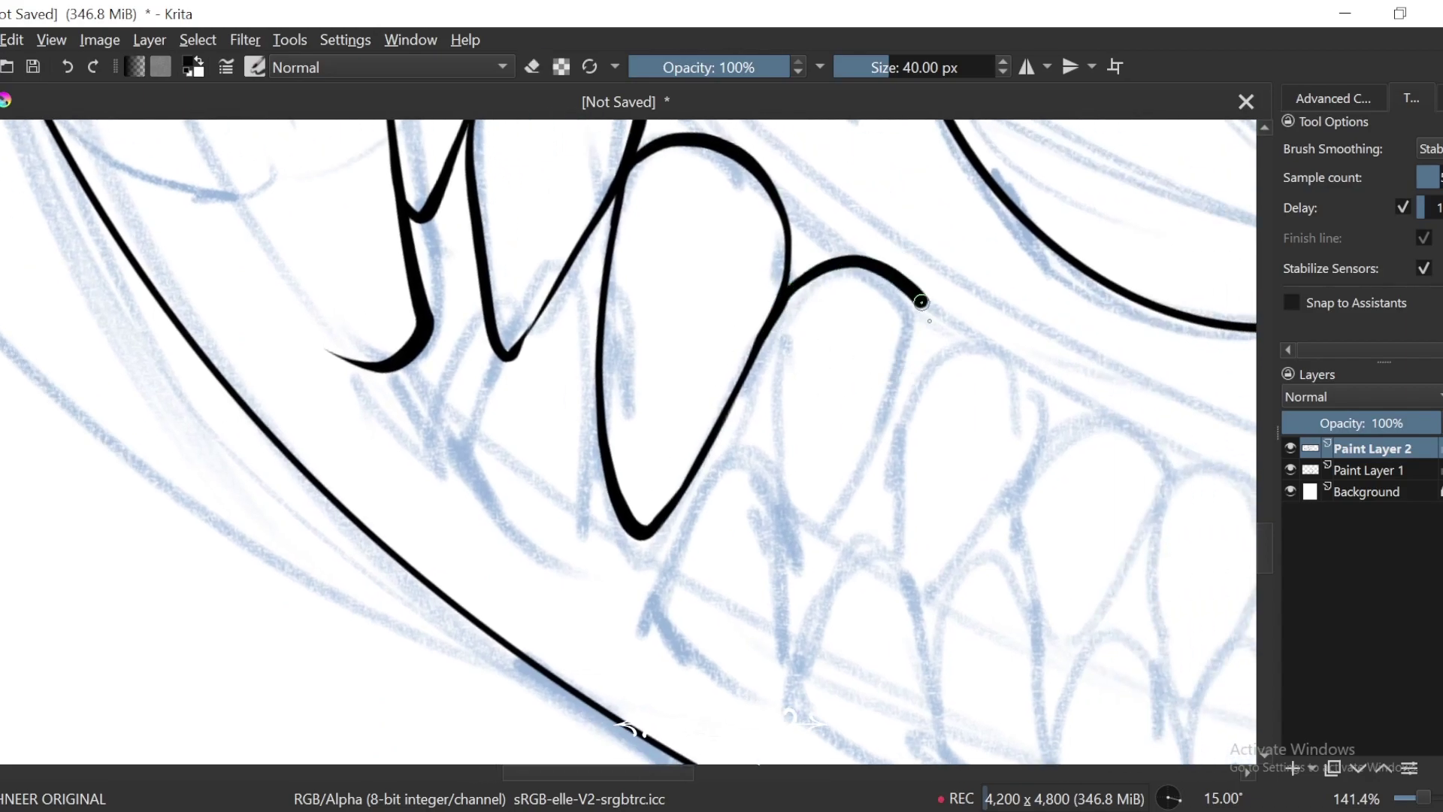
left_click_drag(953, 342, 822, 308)
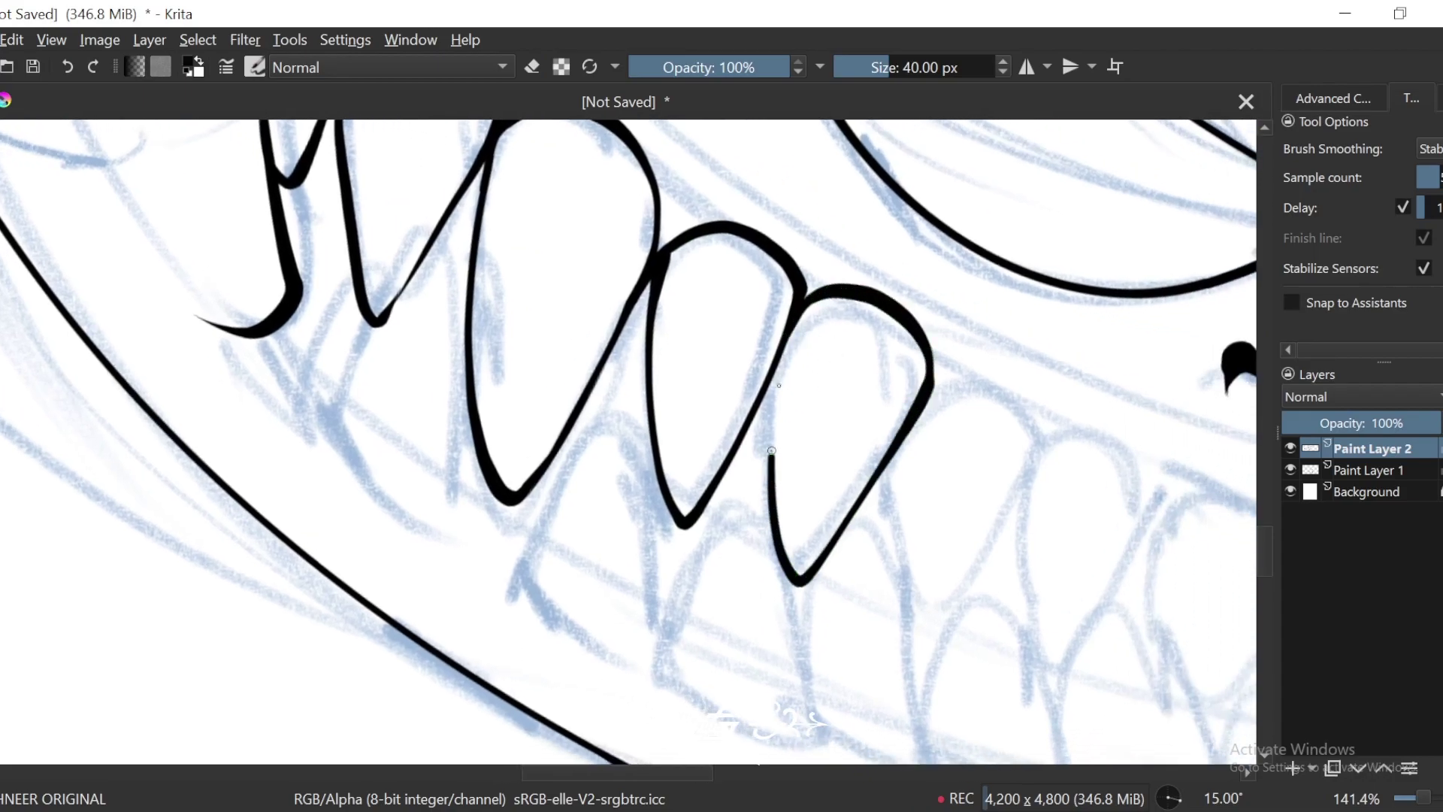
left_click_drag(948, 441, 789, 335)
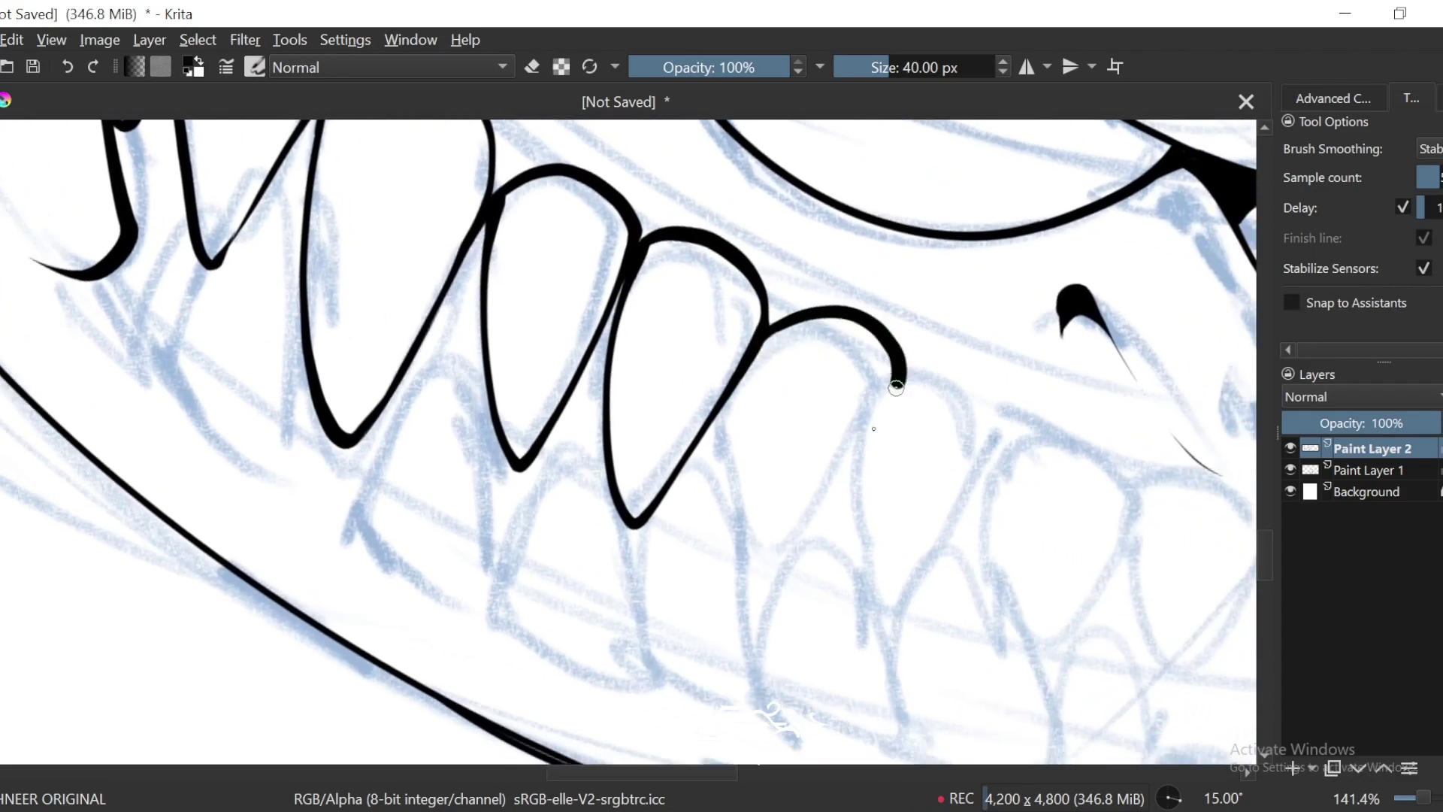
Step: Try to ink the sixth upper tooth beside the fifth, redrawing it with a slimmer, shorter shape
key("6")
key("ctrl+plus")
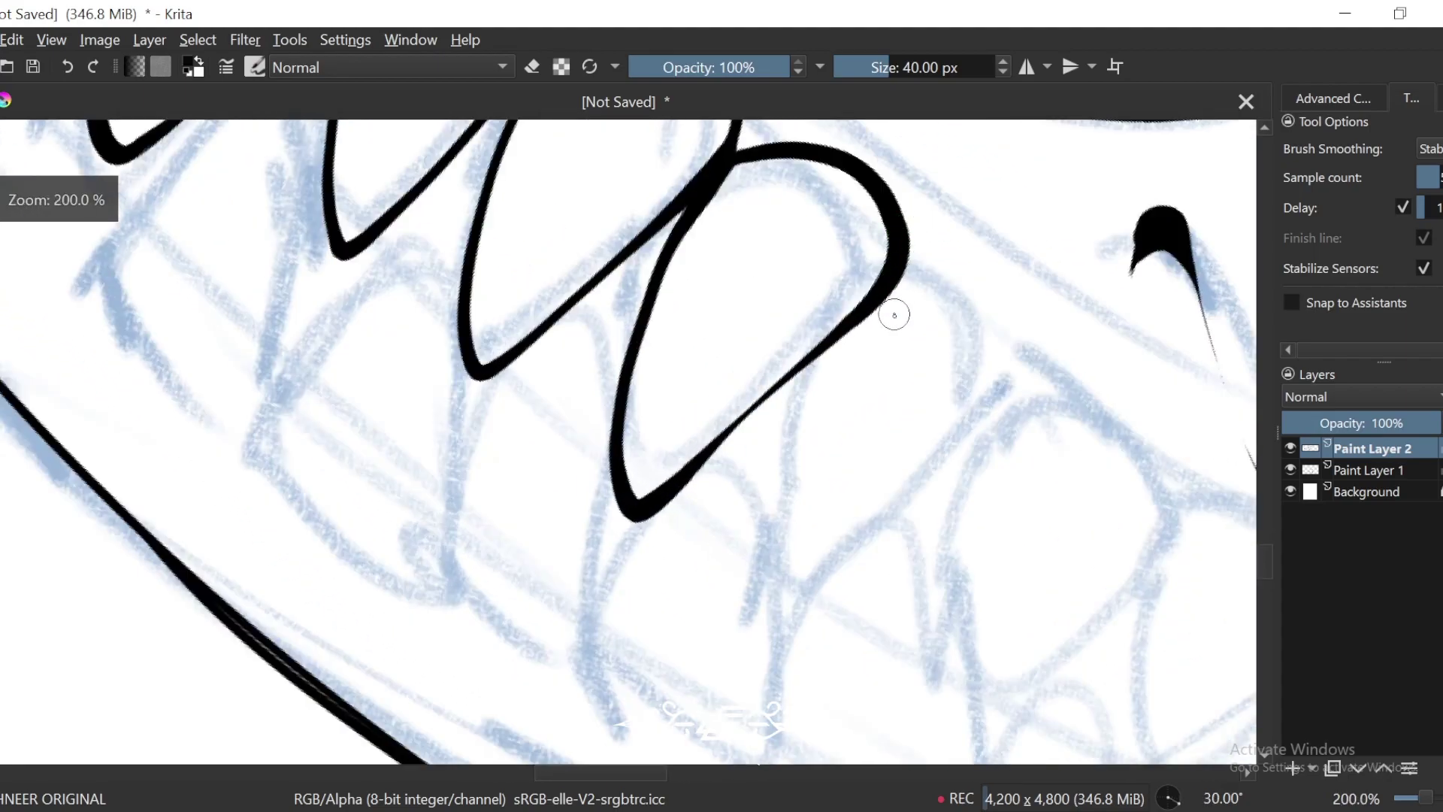
key("ctrl+z")
mouse_move(726, 157)
left_mouse_down()
mouse_move(646, 484)
mouse_move(841, 248)
mouse_move(853, 164)
left_mouse_up()
key("ctrl+minus")
key("ctrl+minus")
key("ctrl+minus")
key("ctrl+plus")
key("ctrl+plus")
key("ctrl+plus")
key("ctrl+z")
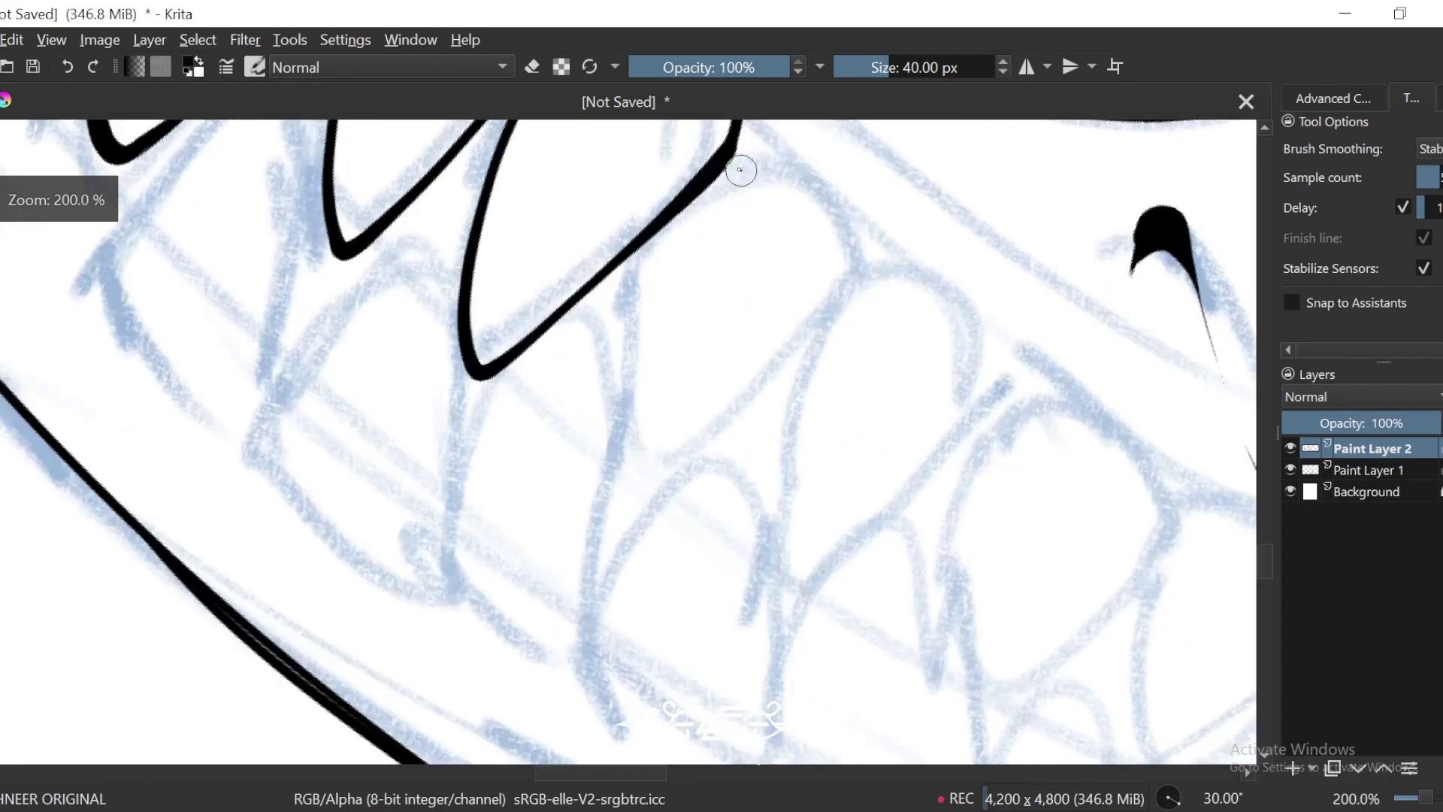
mouse_move(732, 139)
left_mouse_down()
mouse_move(635, 366)
mouse_move(646, 471)
mouse_move(860, 286)
left_mouse_up()
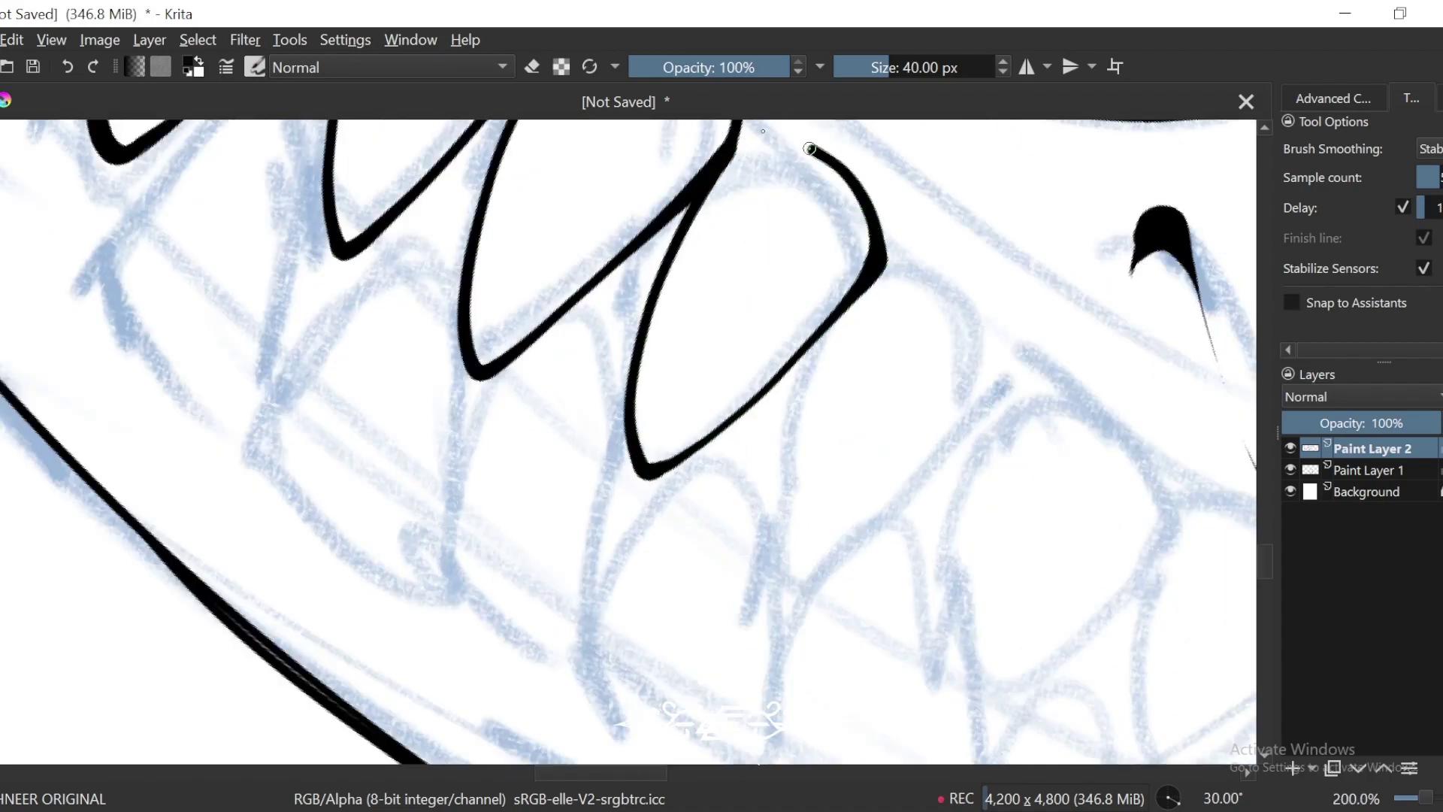
Step: Review the inked teeth with the Paint Layer 1 sketch hidden, and make the sketch visible again
key("ctrl+minus")
key("ctrl+minus")
key("ctrl+minus")
key("ctrl+minus")
key("ctrl+minus")
key("4")
key("4")
key("4")
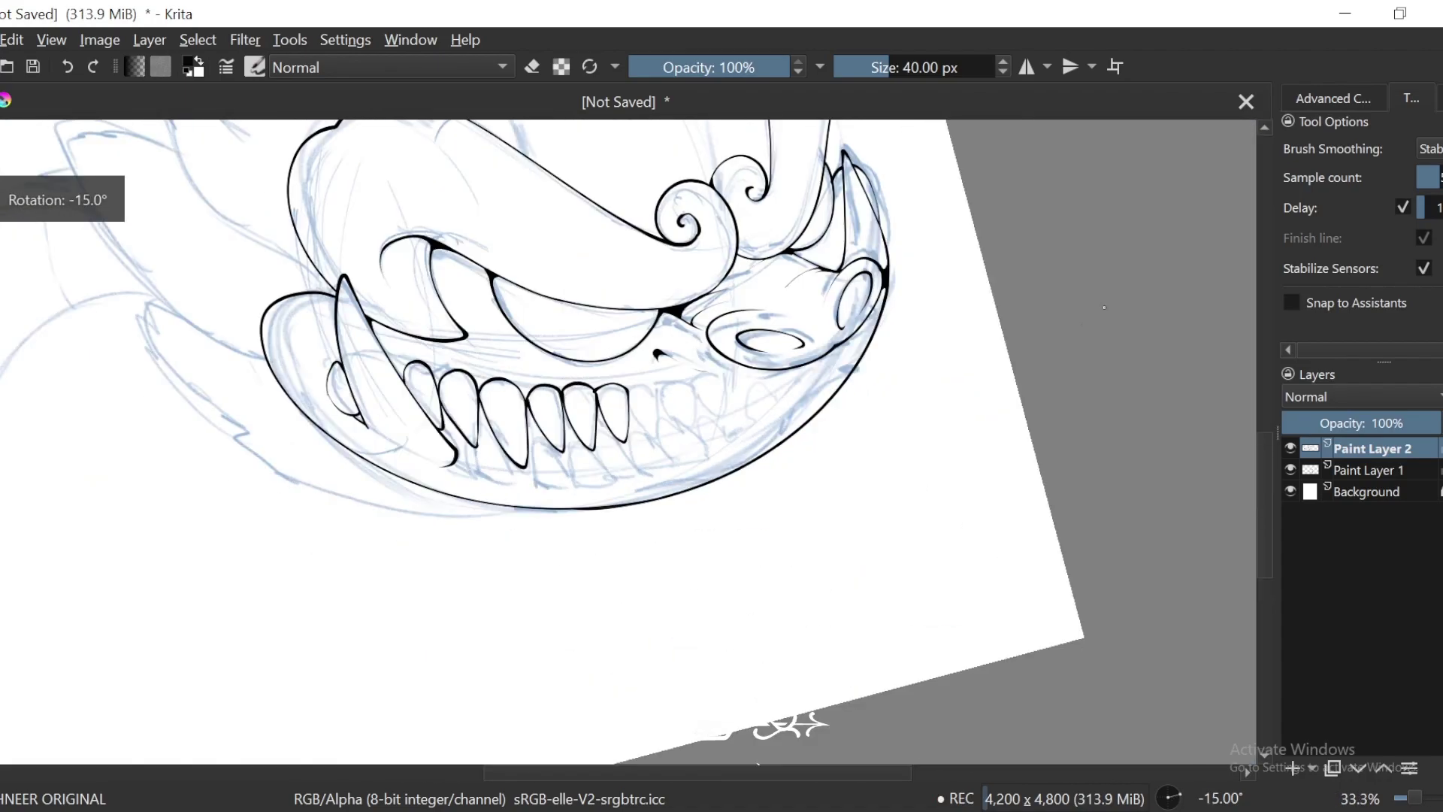
key("ctrl+minus")
left_click(1290, 469)
key("ctrl+minus")
key("ctrl+minus")
key("ctrl+minus")
key("ctrl+plus")
key("ctrl+plus")
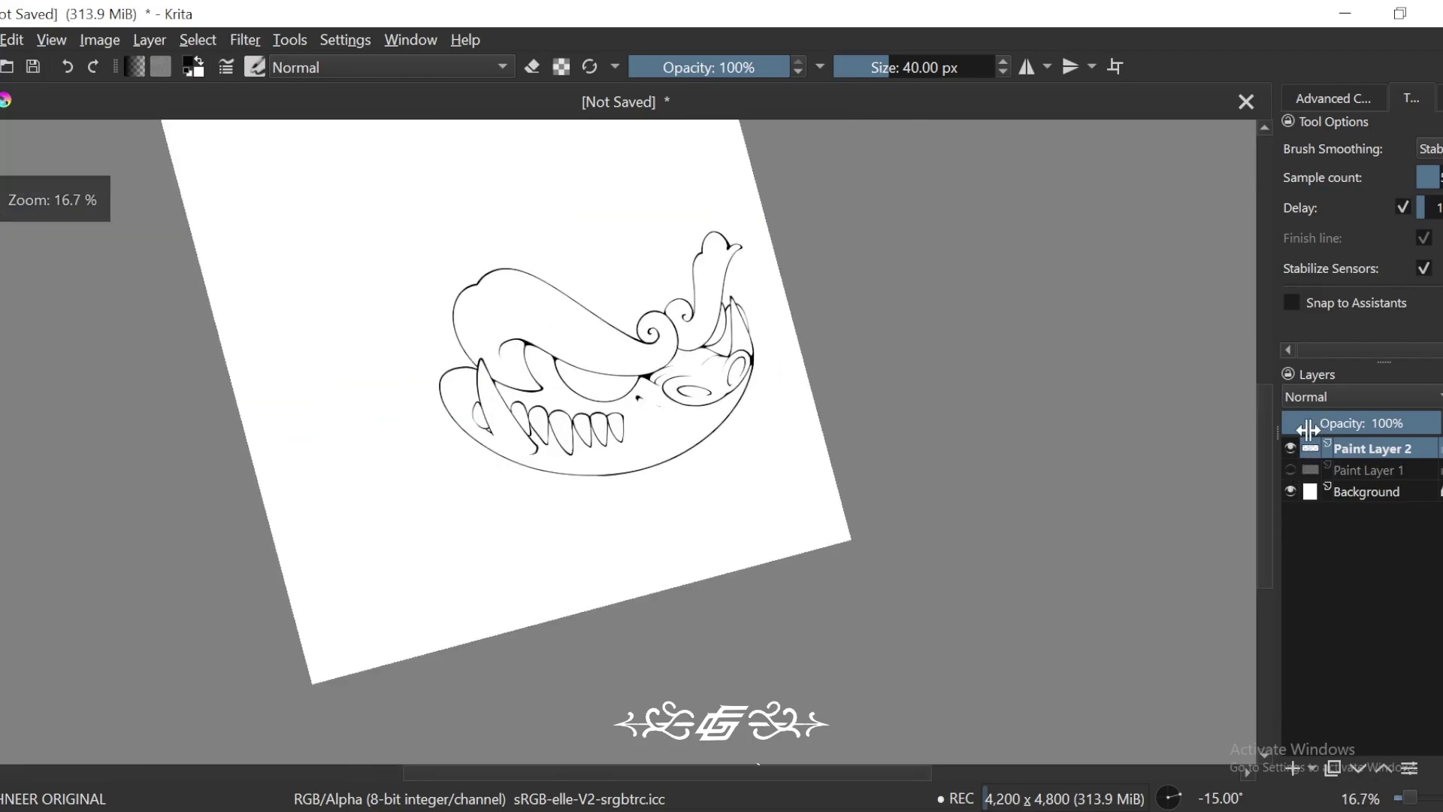
key("ctrl+plus")
left_click(1291, 470)
Step: Undo the sixth upper tooth and try re-inking it with a wide rounded top and a pointed tip
left_click_drag(924, 396, 910, 423)
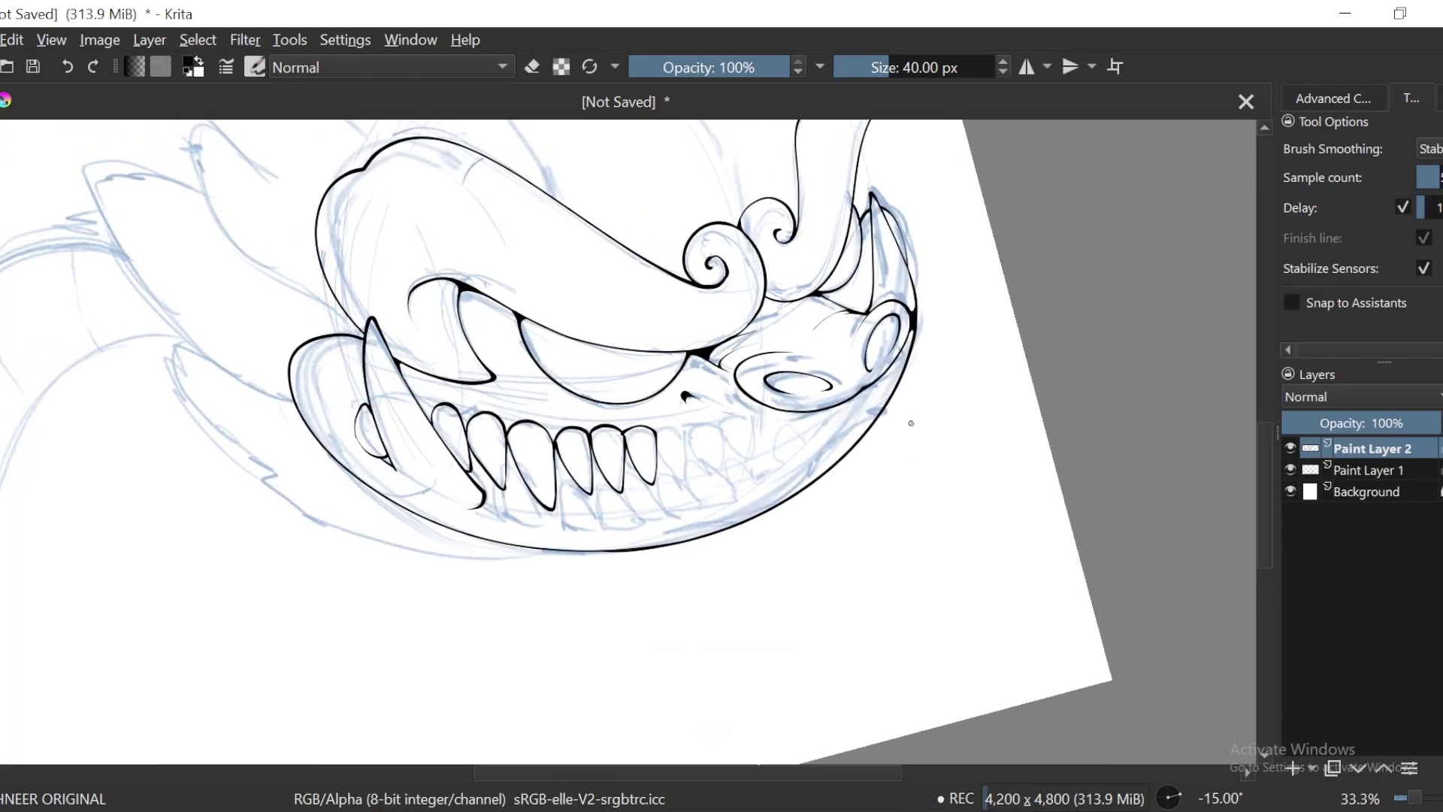
key("ctrl+plus")
key("ctrl+plus")
key("ctrl+plus")
key("ctrl+plus")
key("6")
key("6")
key("6")
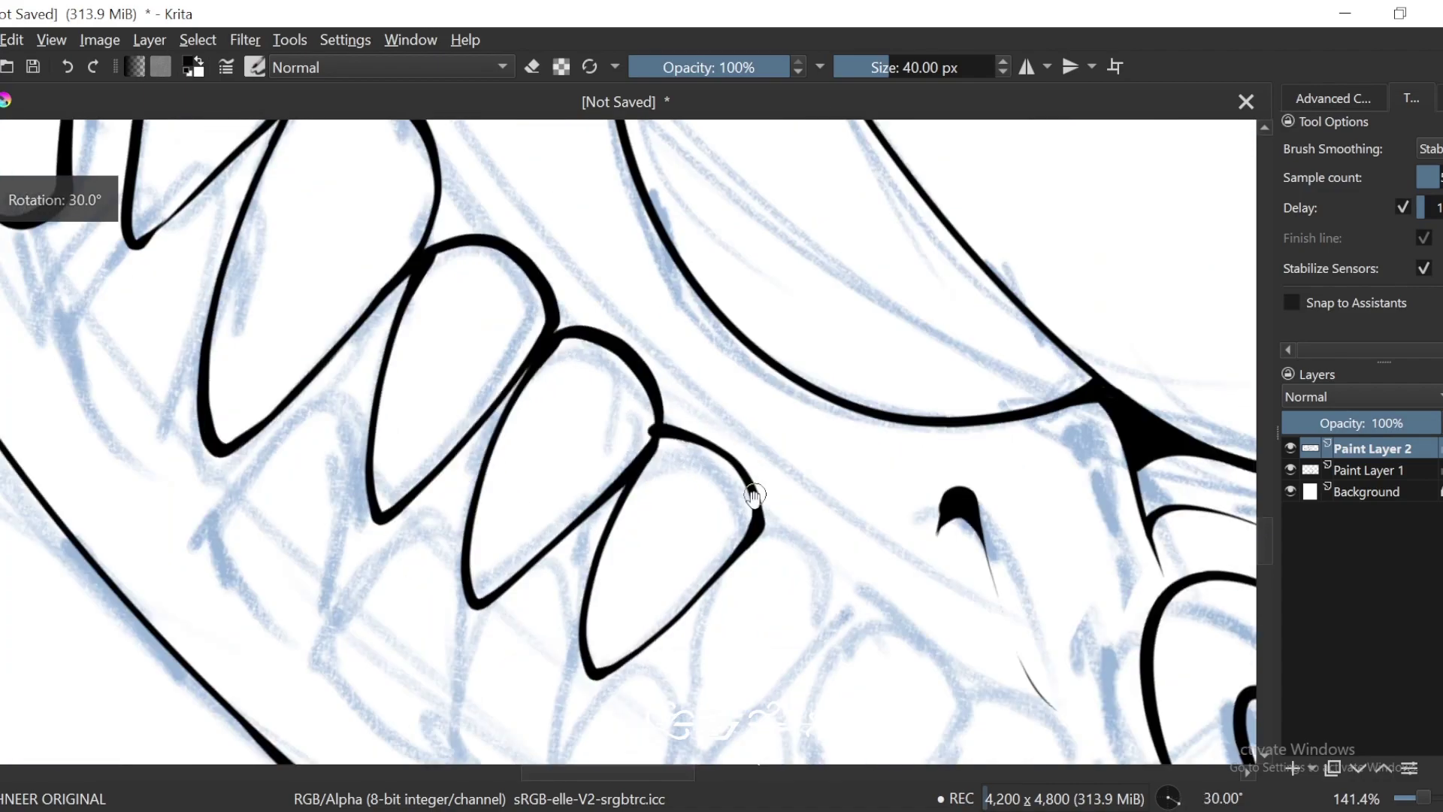
key("ctrl+plus")
key("ctrl+z")
mouse_move(639, 316)
left_mouse_down()
mouse_move(661, 309)
mouse_move(788, 448)
left_mouse_up()
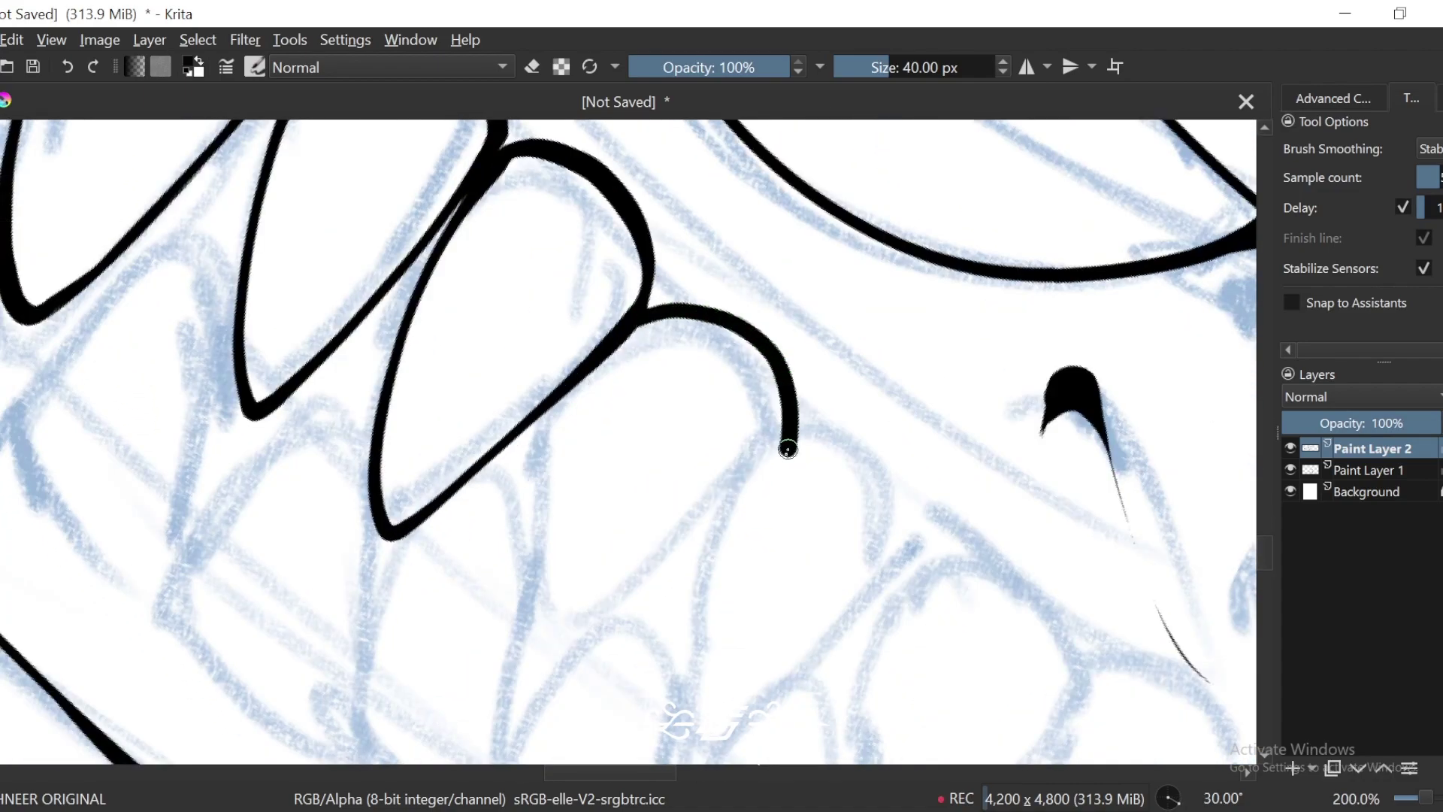
left_click_drag(867, 479, 739, 397)
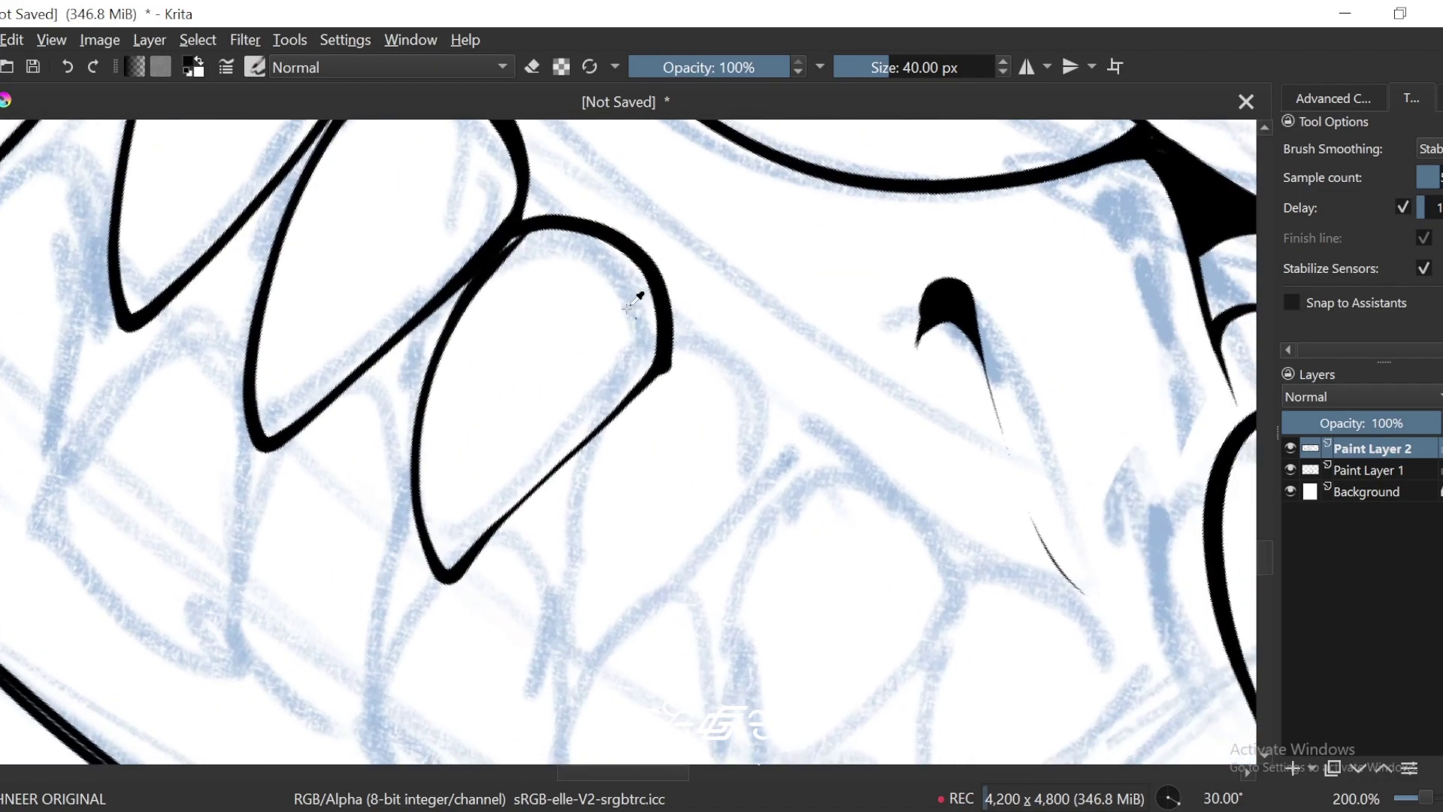
key("ctrl+z")
Step: Ink the sixth, seventh and eighth upper teeth as joined pointed shapes along the sketched row
mouse_move(522, 218)
left_mouse_down()
mouse_move(419, 519)
mouse_move(648, 350)
left_mouse_up()
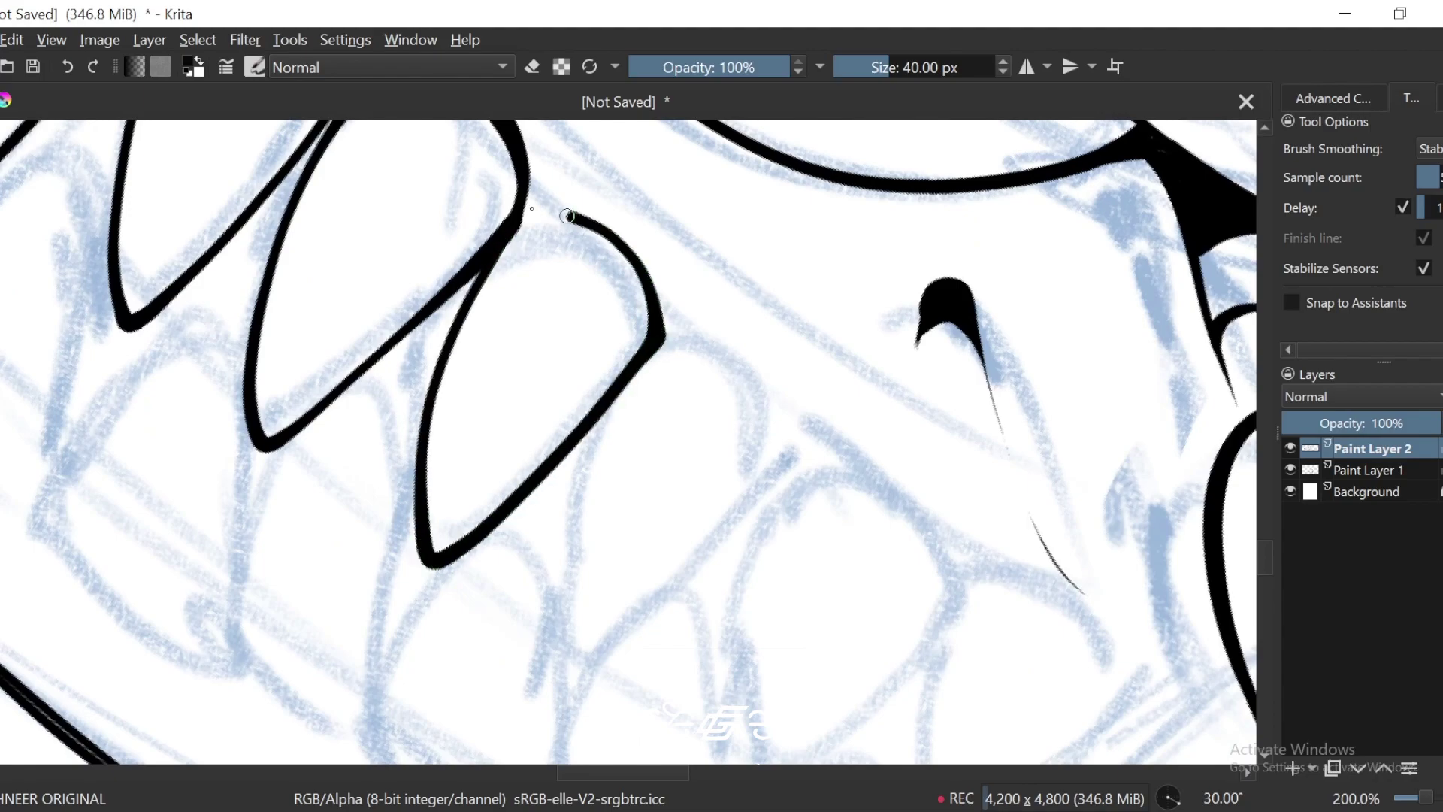
left_click_drag(768, 339, 687, 330)
mouse_move(514, 463)
left_mouse_down()
mouse_move(589, 593)
mouse_move(725, 399)
left_mouse_up()
mouse_move(777, 471)
left_mouse_down()
mouse_move(684, 322)
mouse_move(622, 615)
mouse_move(803, 413)
left_mouse_up()
left_click_drag(652, 281, 509, 187)
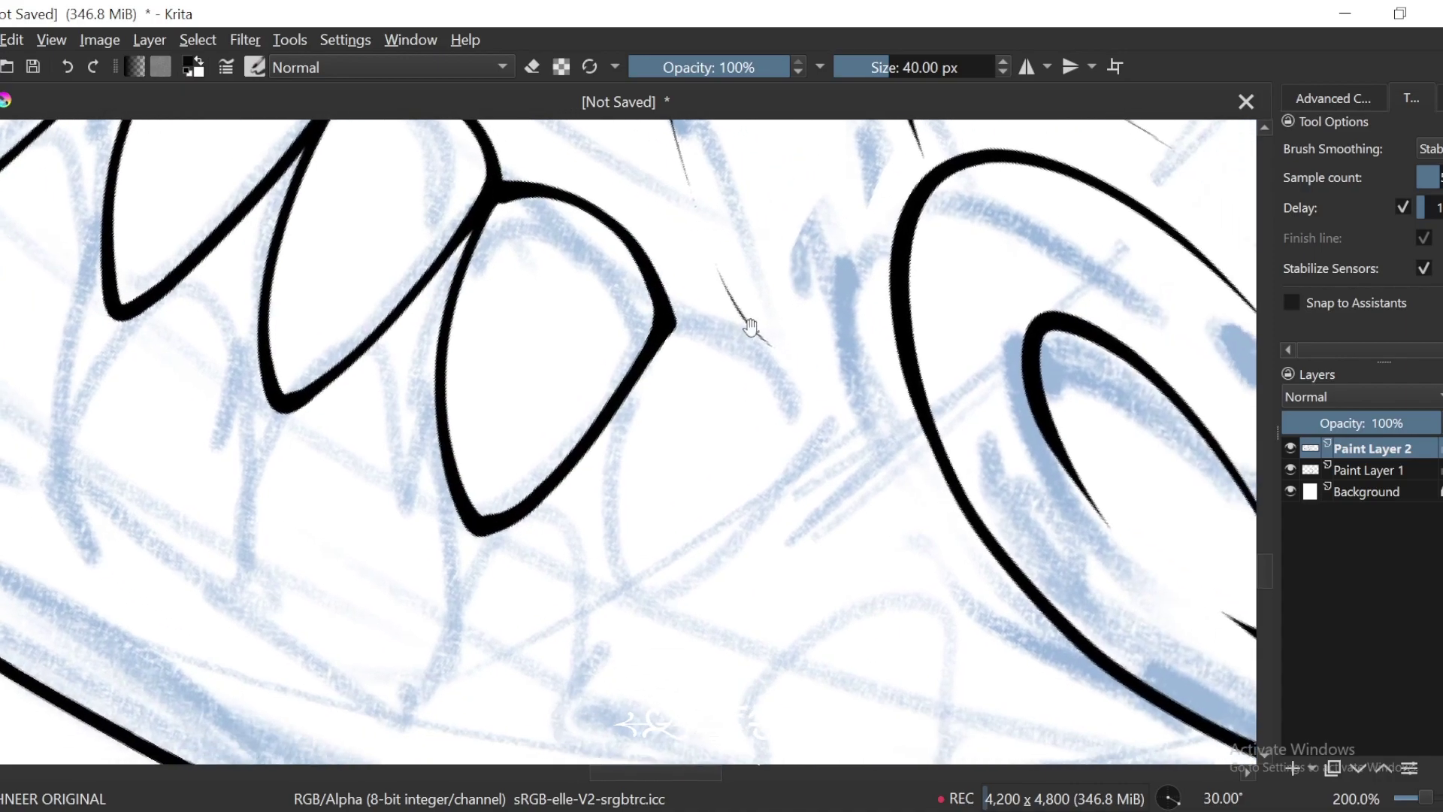
Step: Ink the ninth upper tooth from the eighth tooth's outer corner, and check it against the rest of the row
mouse_move(661, 321)
left_mouse_down()
mouse_move(661, 623)
mouse_move(802, 394)
left_mouse_up()
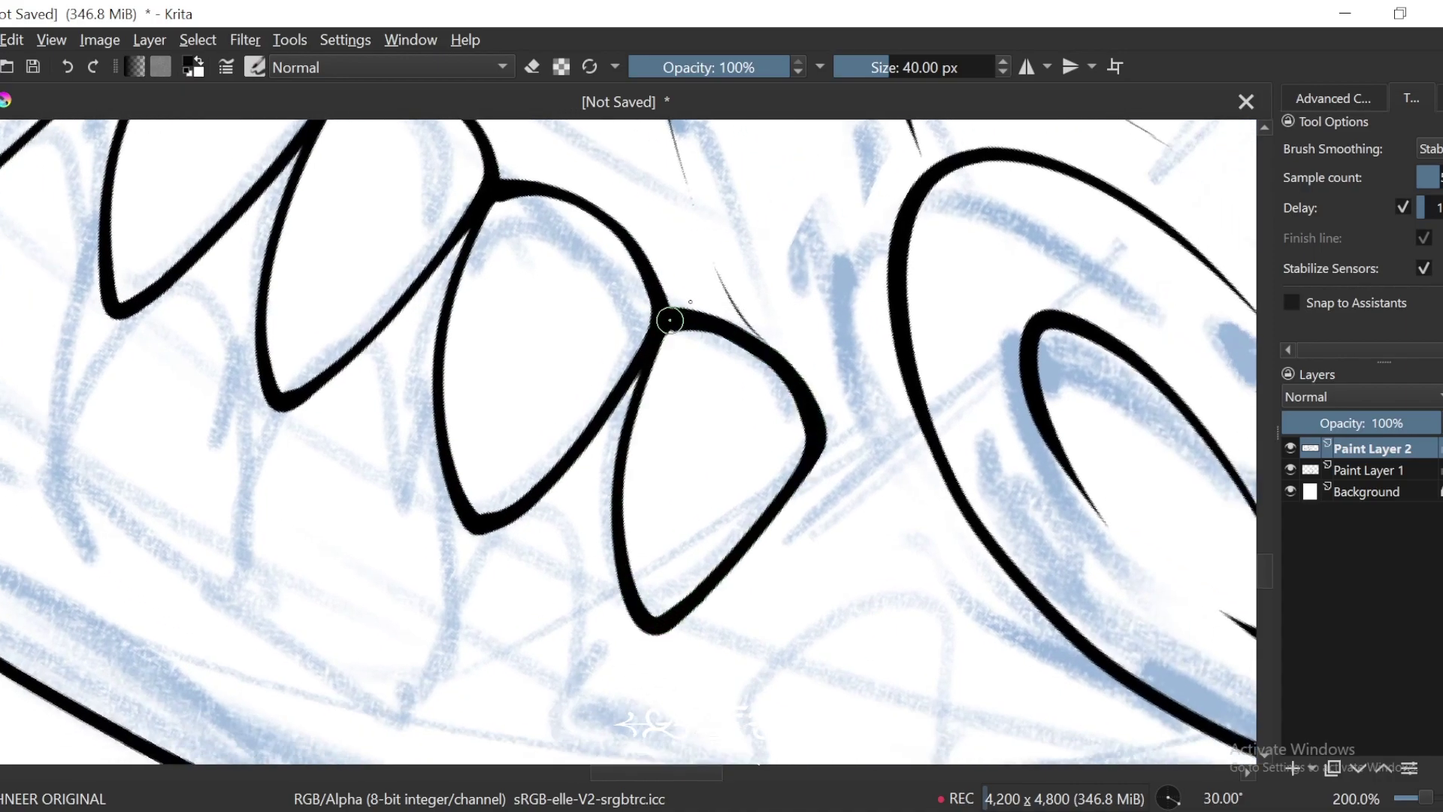
key("ctrl+minus")
key("ctrl+minus")
key("ctrl+minus")
key("ctrl+minus")
key("ctrl+plus")
key("ctrl+plus")
key("ctrl+plus")
key("ctrl+plus")
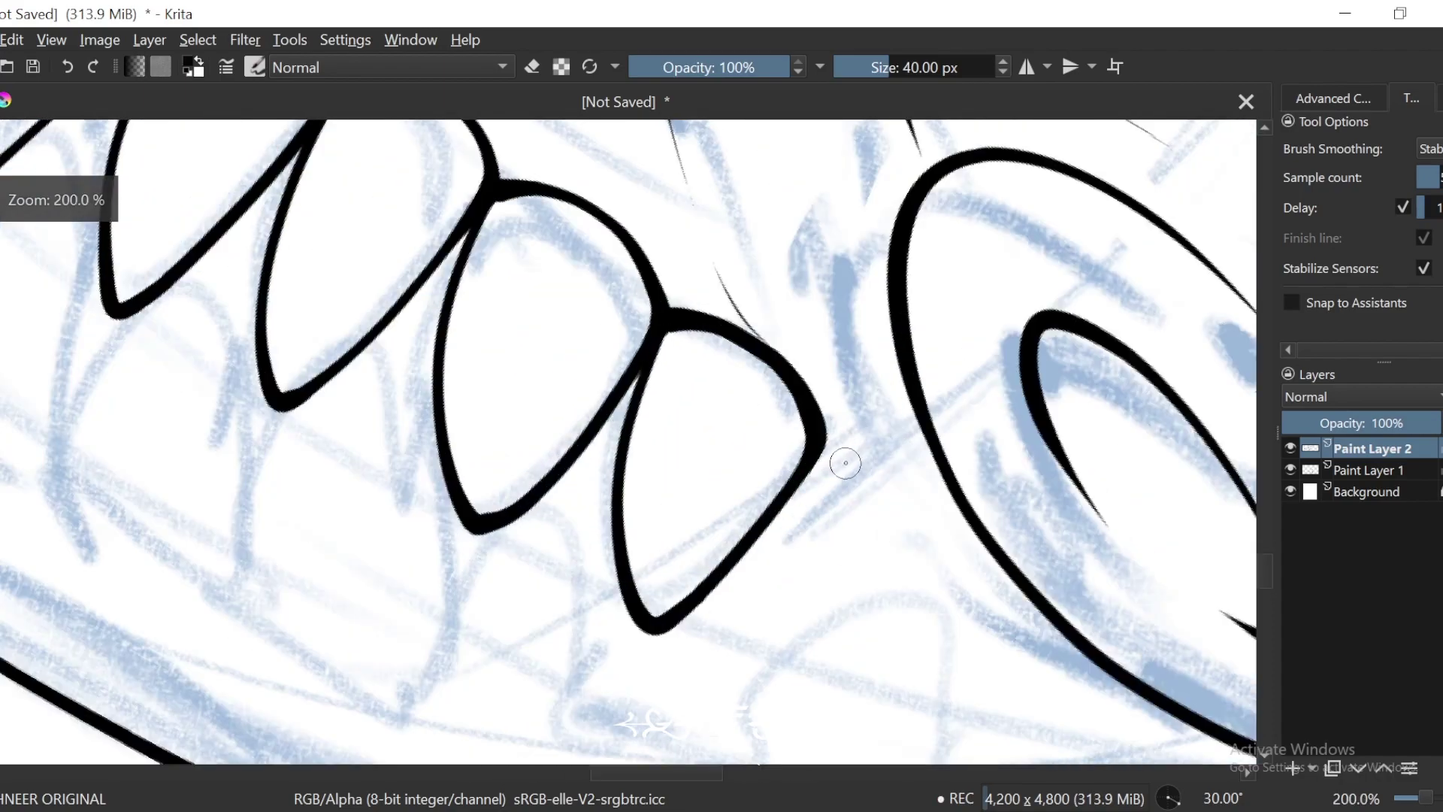
Step: Try to ink the tenth upper tooth between the ninth tooth and the outline of the near nostril
left_click_drag(821, 445, 872, 691)
key("ctrl+z")
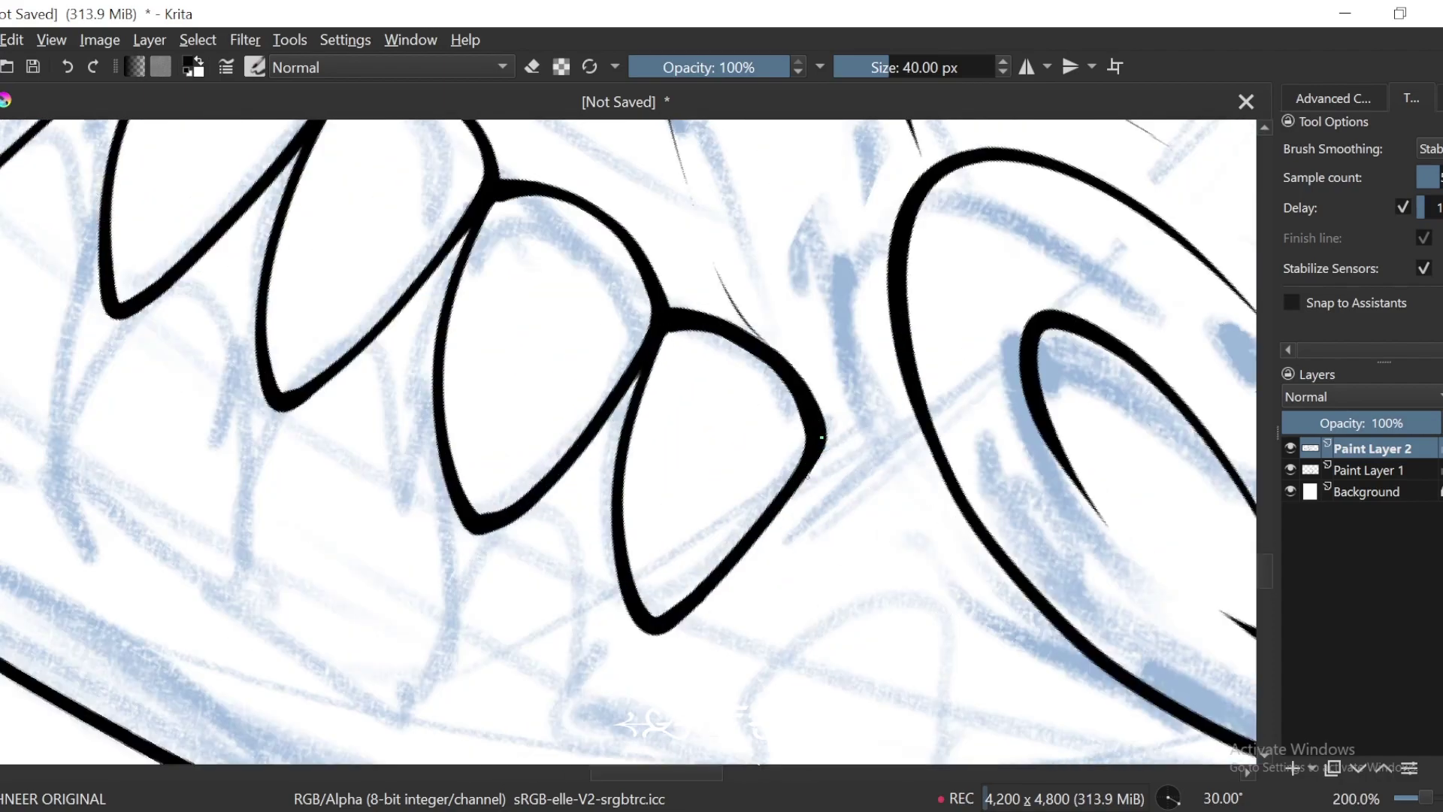
key("minus")
key("minus")
key("minus")
key("minus")
key("minus")
key("minus")
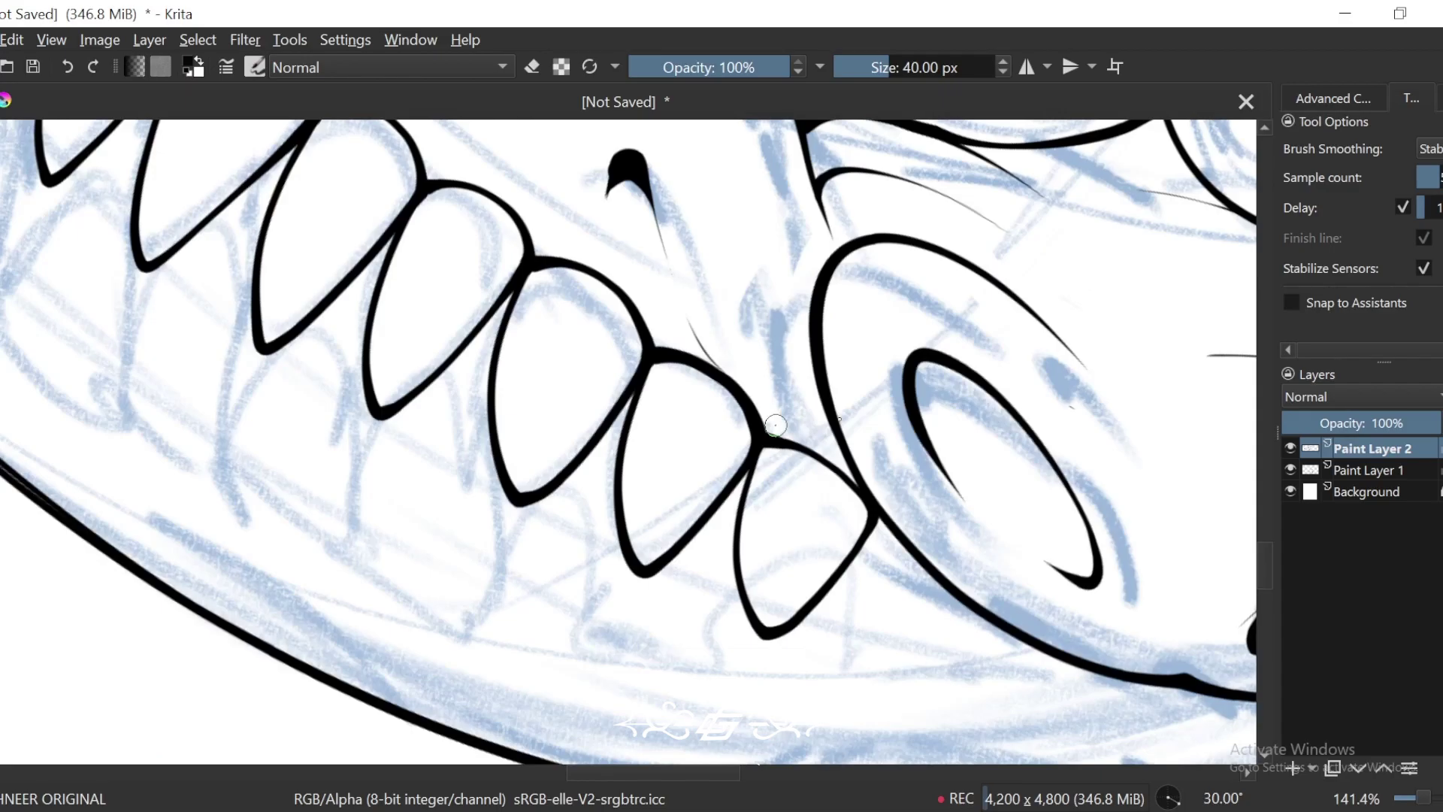
key("4")
key("4")
key("4")
key("4")
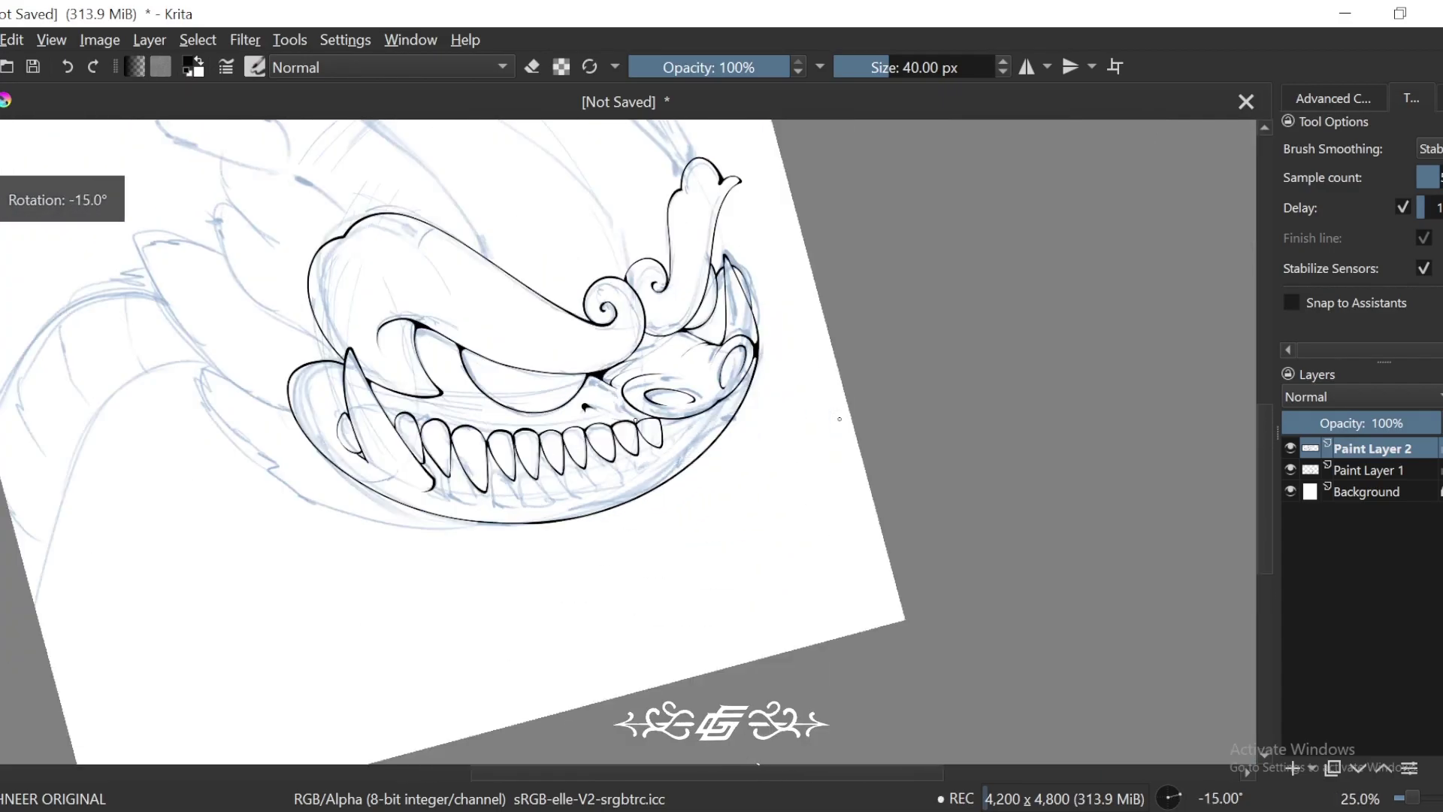
Step: Try to ink the tenth upper tooth with a gently arched top running into the near nostril's outline
key("plus")
key("plus")
key("plus")
key("plus")
key("plus")
key("plus")
key("plus")
key("plus")
left_click_drag(972, 364, 738, 568)
key("minus")
key("minus")
key("6")
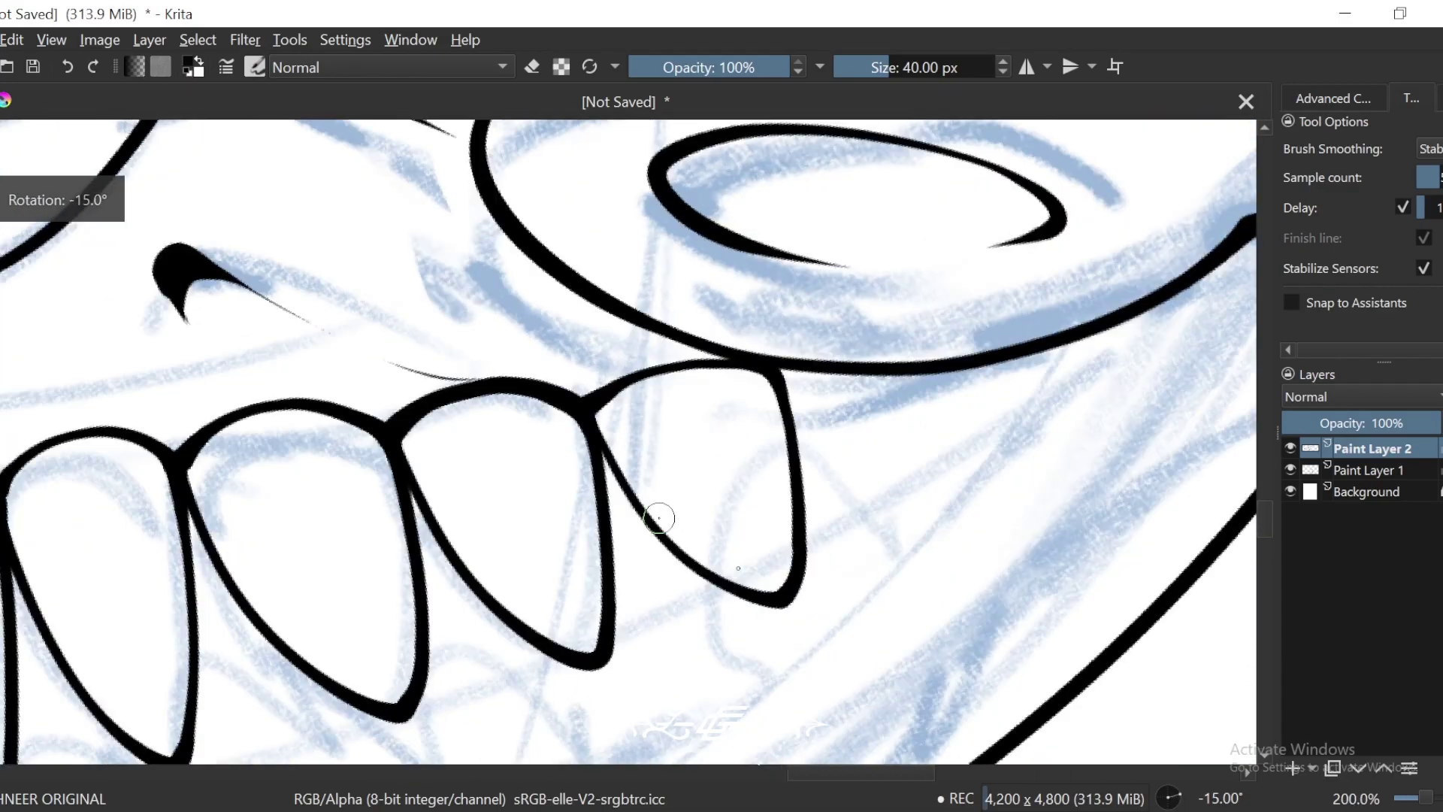
key("6")
key("ctrl+z")
Step: Try to ink the tenth tooth's tip and outer side from the ninth tooth up to the near nostril
left_click_drag(599, 415, 739, 599)
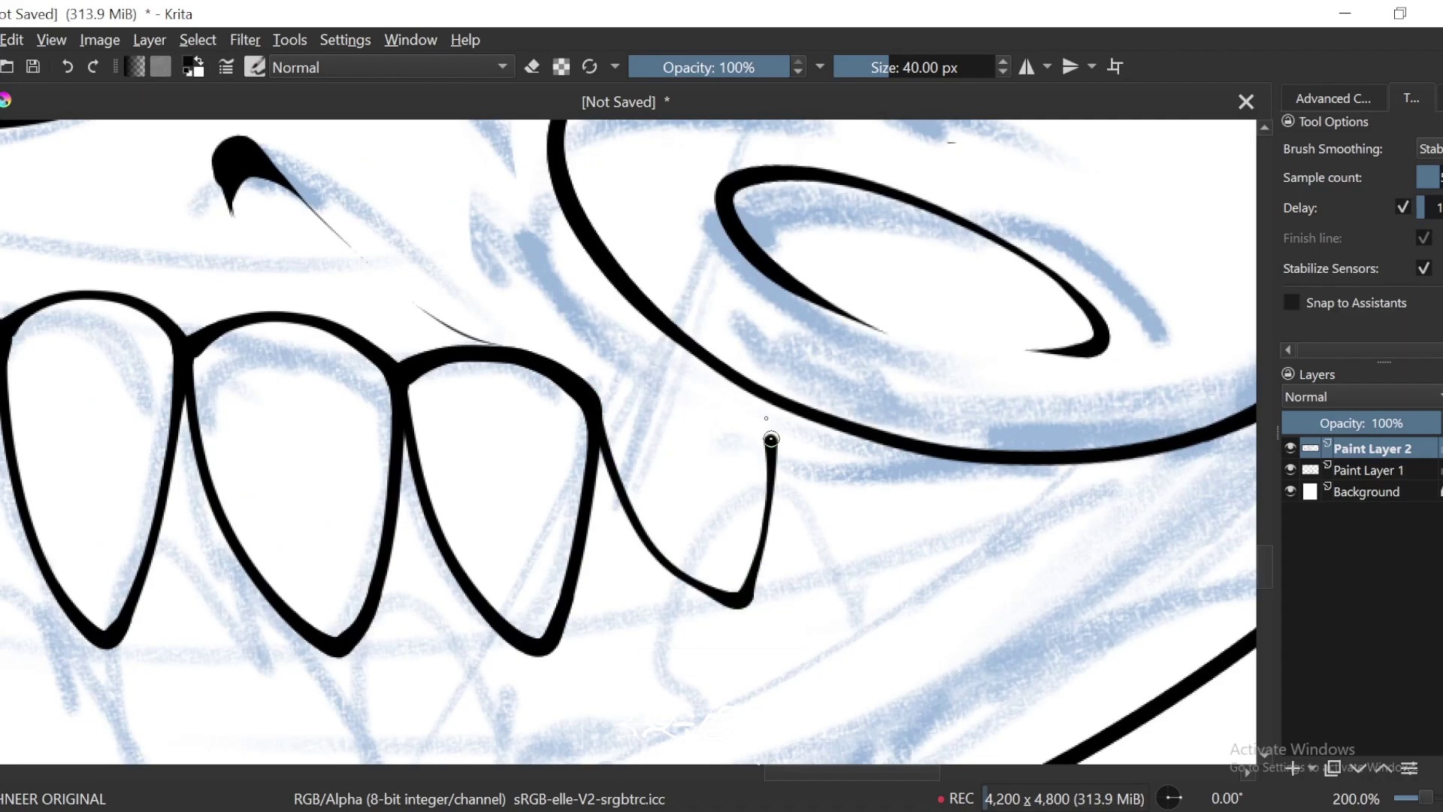
key("ctrl+z")
key("4")
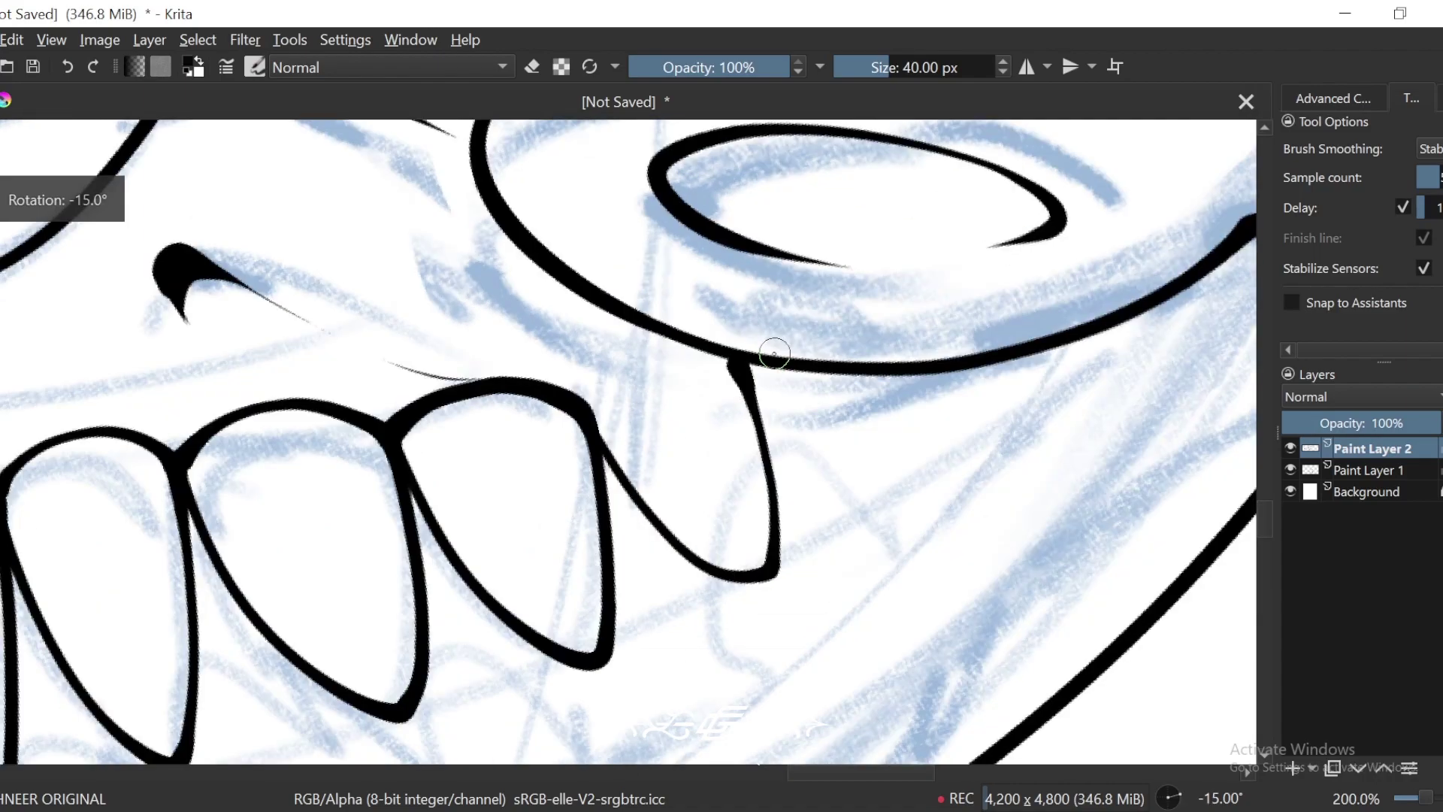
key("6")
key("ctrl+z")
Step: Ink the tenth upper tooth with a short arched top meeting the near nostril and a rounded point below
left_click_drag(596, 389, 715, 365)
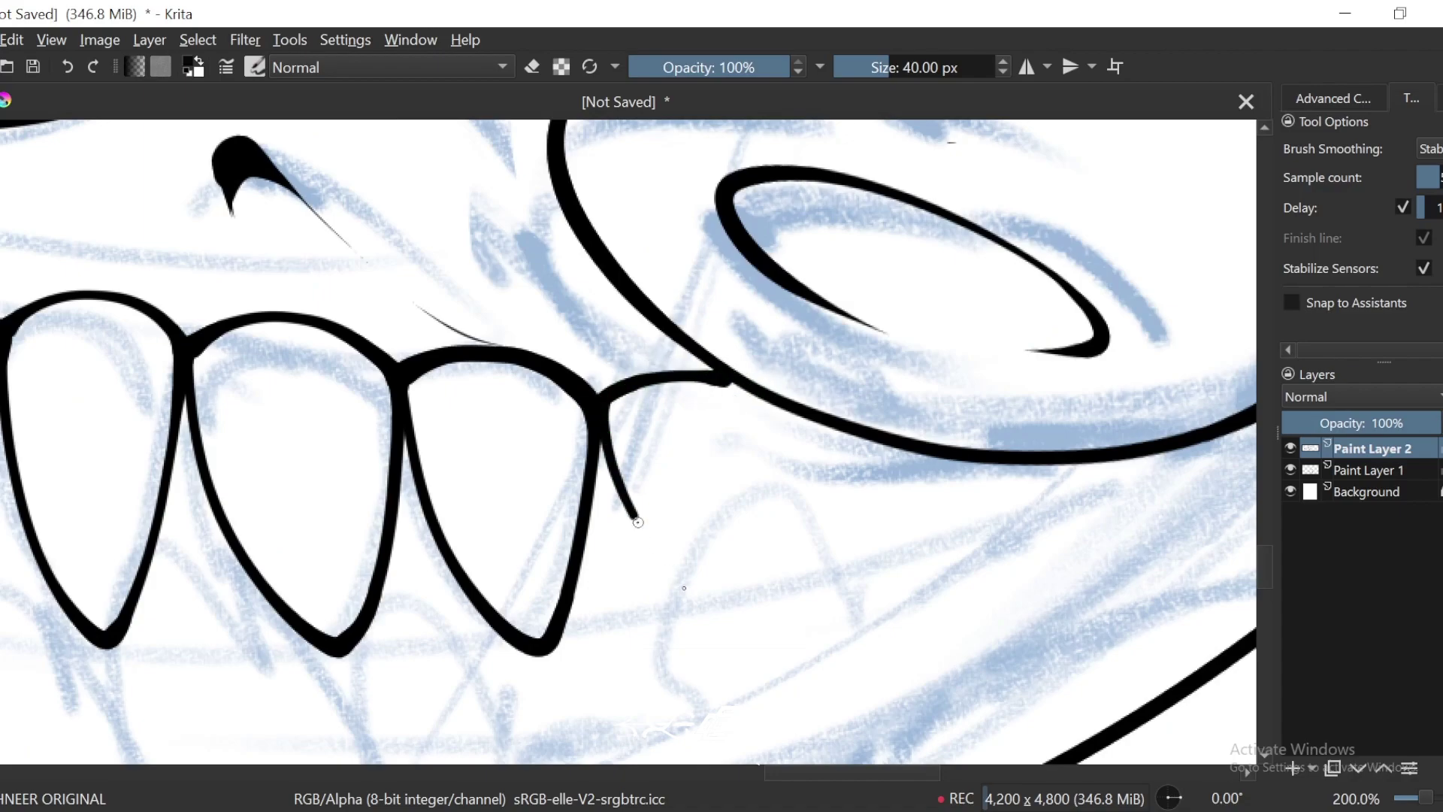
key("minus")
key("minus")
key("minus")
key("minus")
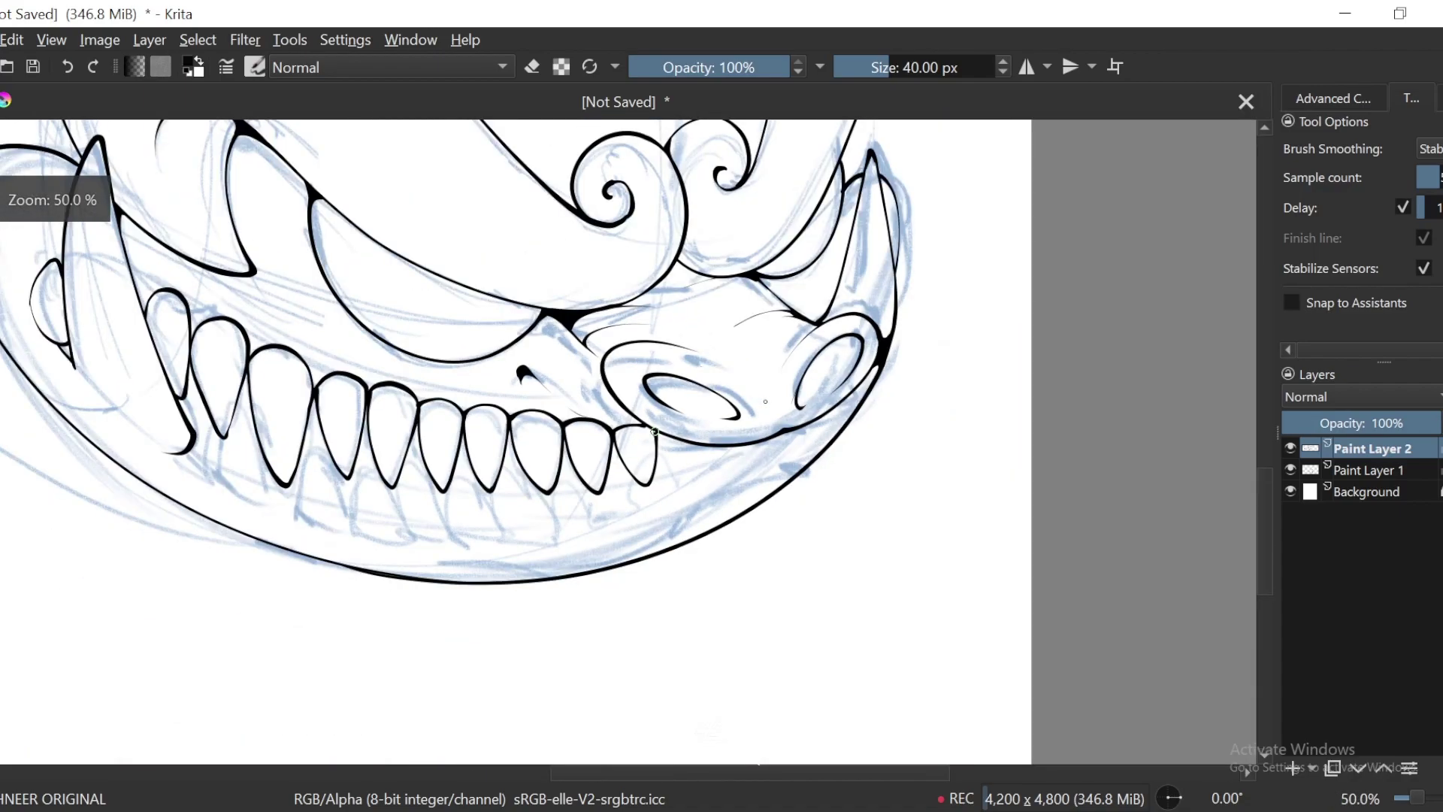
key("plus")
key("plus")
key("plus")
key("plus")
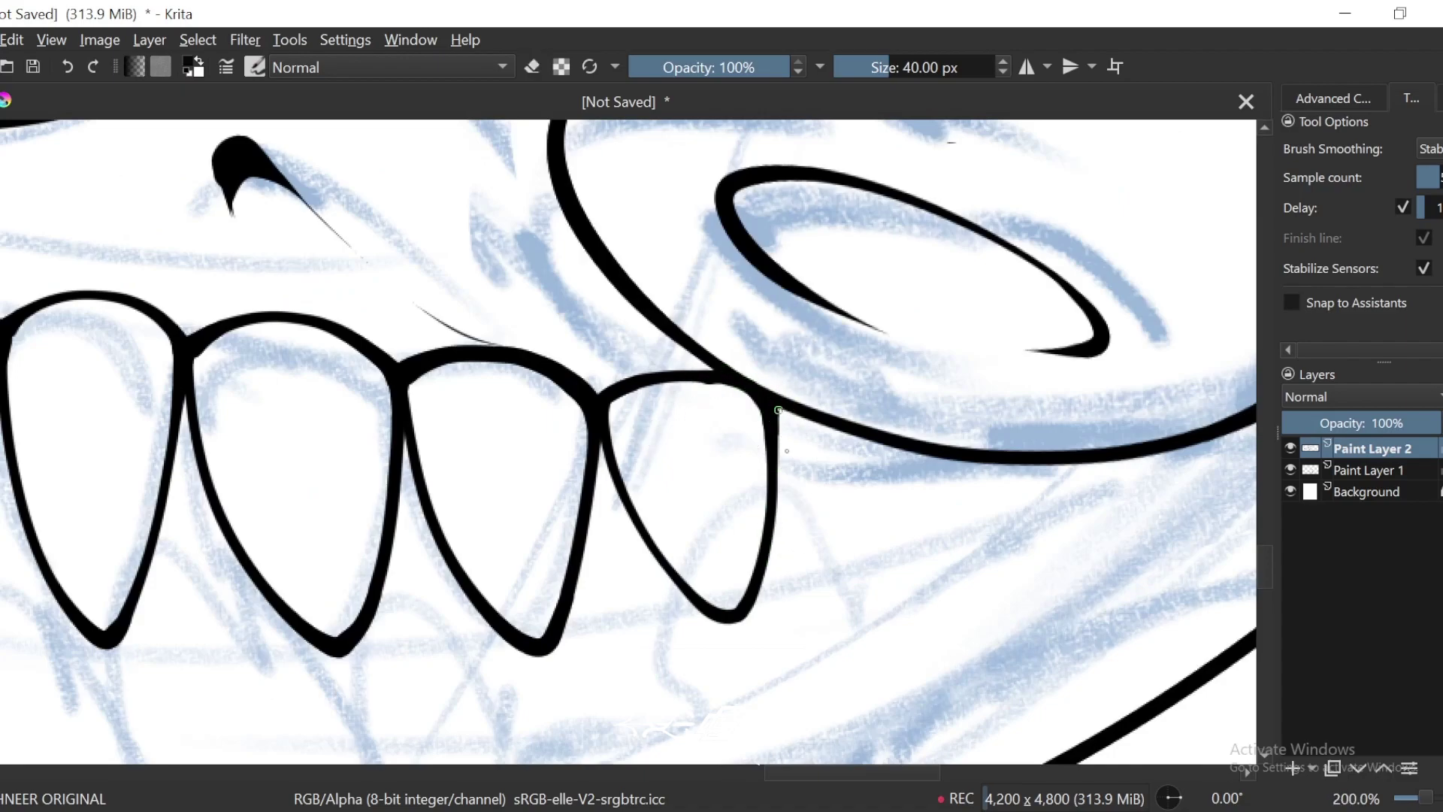
Step: Ink a small eleventh upper tooth tucked under the near nostril, and check the complete row of teeth
key("minus")
key("minus")
key("minus")
key("minus")
key("minus")
key("minus")
key("minus")
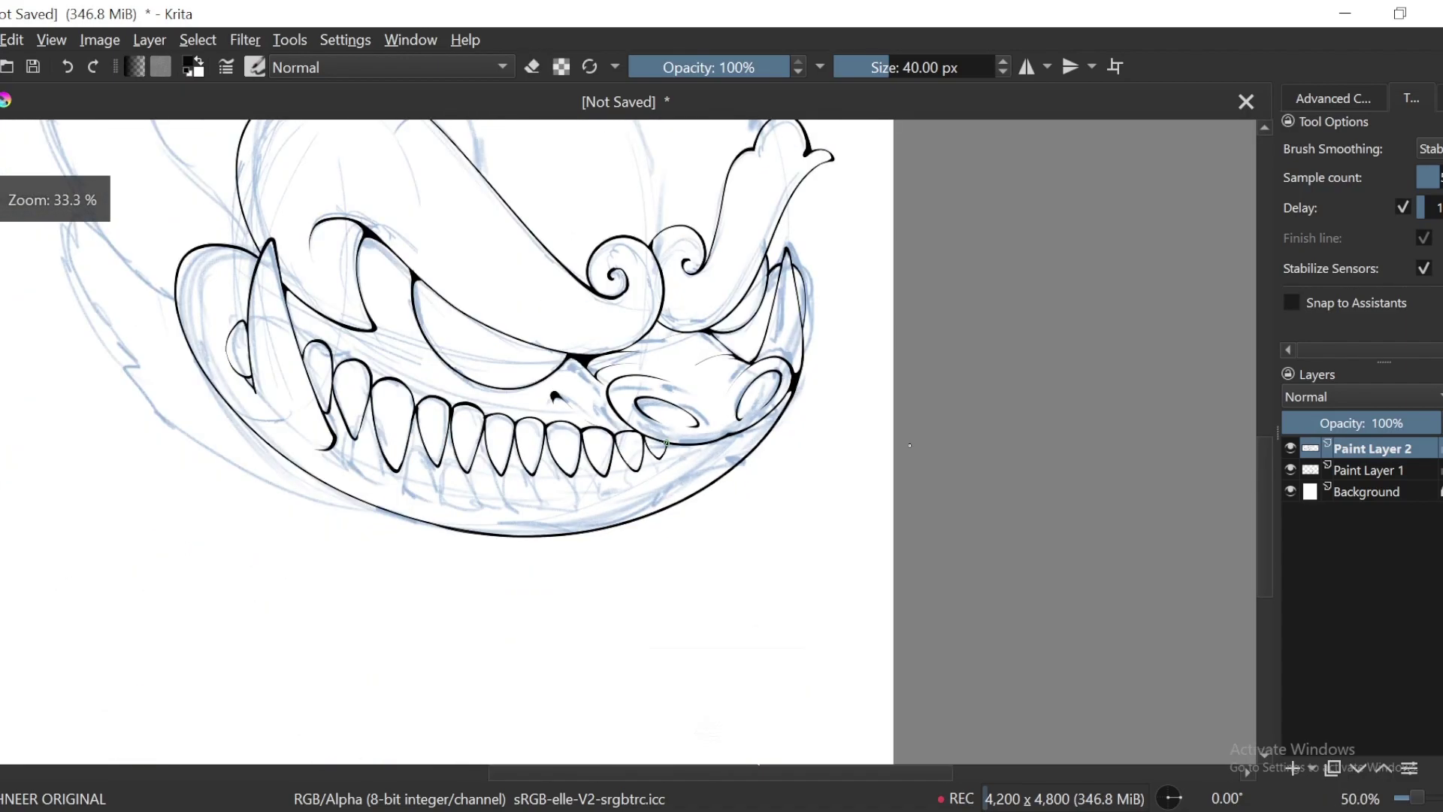
key("minus")
key("plus")
key("plus")
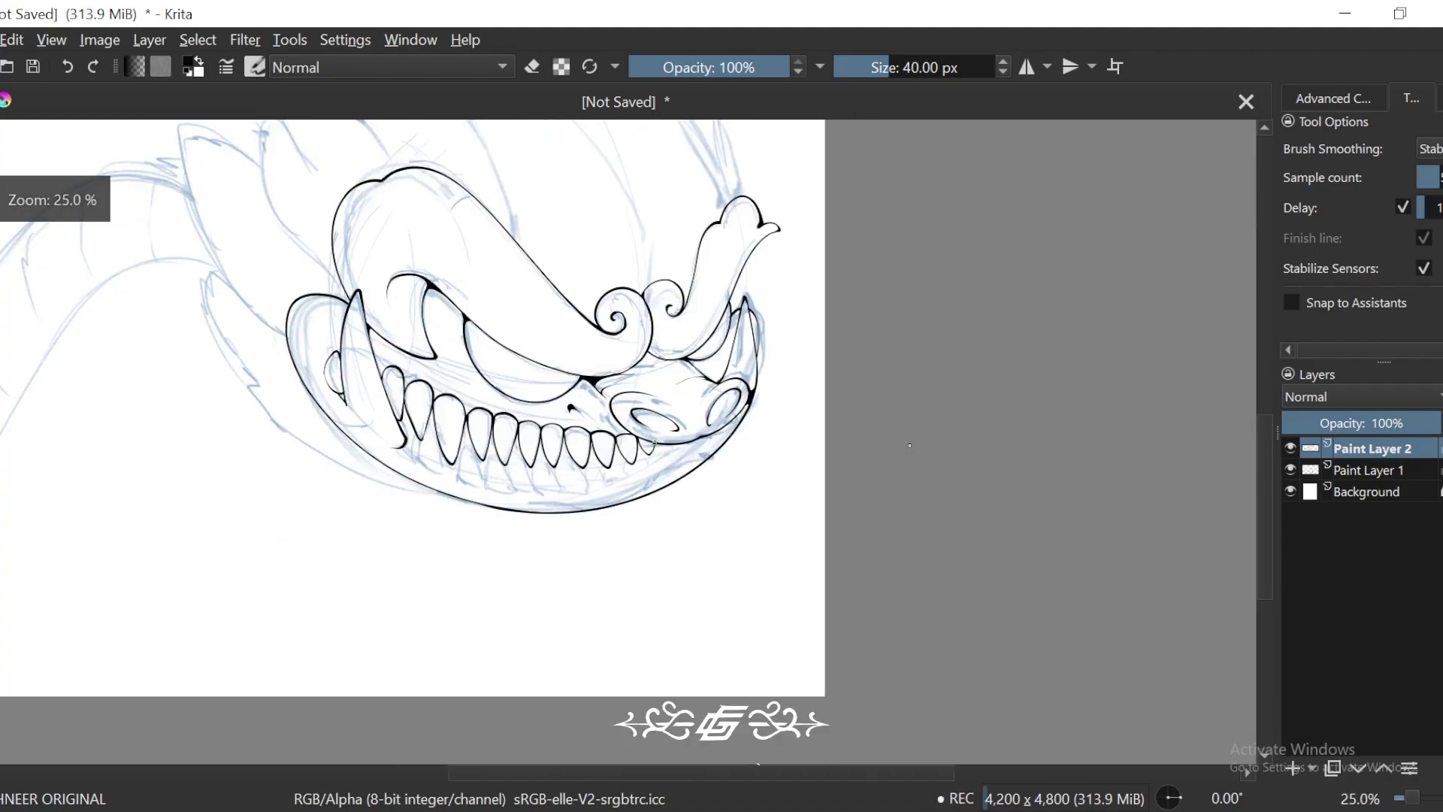
Step: Ink the gum line from the near nostril along the bases of the front upper teeth to the sixth tooth
key("ctrl+bracketleft")
key("ctrl+bracketleft")
key("ctrl+bracketleft")
key("ctrl+bracketleft")
key("ctrl+bracketleft")
key("ctrl+bracketleft")
key("plus")
key("plus")
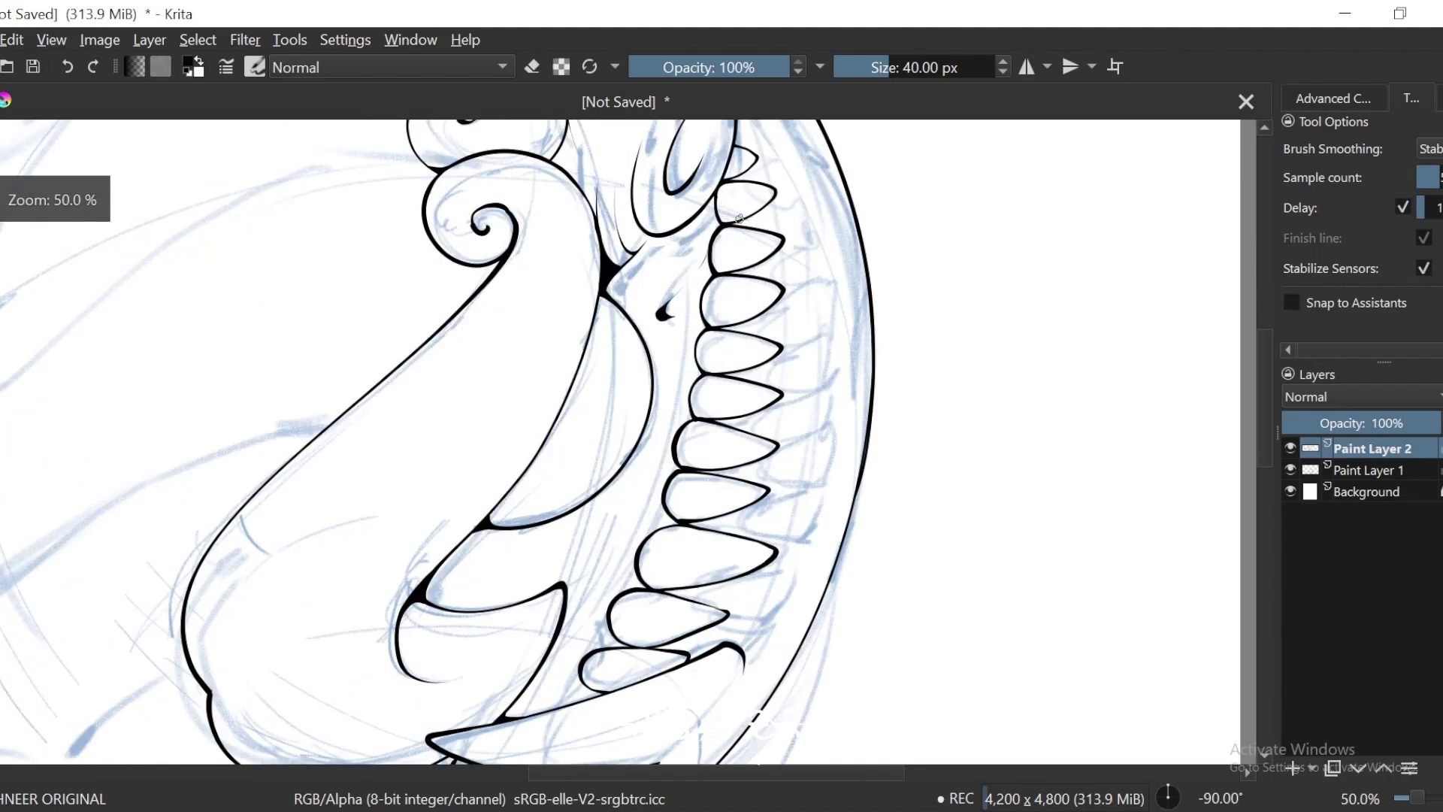
key("ctrl+bracketright")
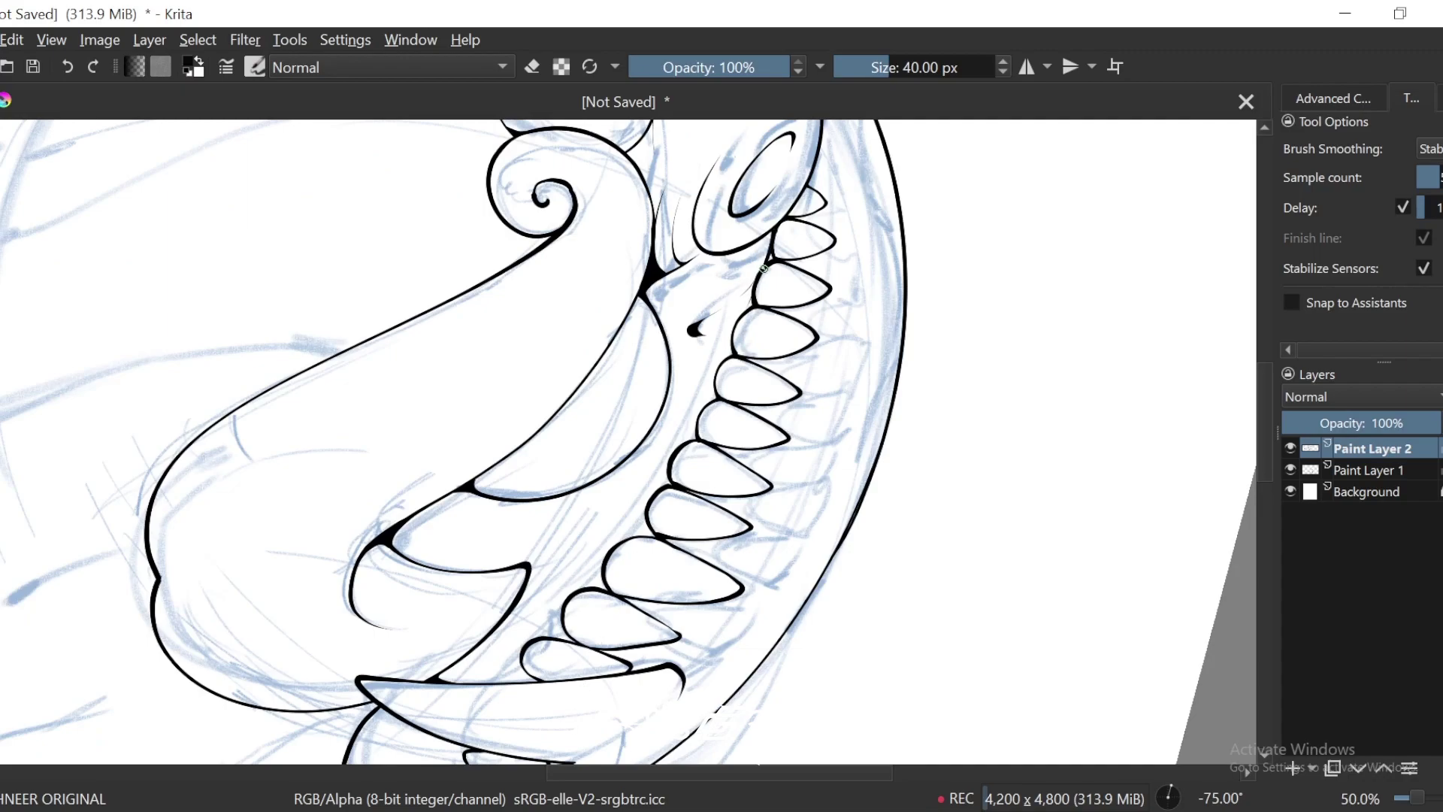
left_click_drag(697, 420, 664, 496)
Step: Clean up the rough ink where the bases of the fourth and fifth upper teeth meet
key("ctrl+bracketright")
key("ctrl+bracketright")
key("ctrl+bracketright")
key("ctrl+bracketright")
key("ctrl+bracketright")
key("ctrl+bracketright")
key("ctrl+bracketright")
key("ctrl+bracketright")
key("ctrl+bracketright")
key("ctrl+bracketright")
key("ctrl+bracketright")
key("ctrl+bracketright")
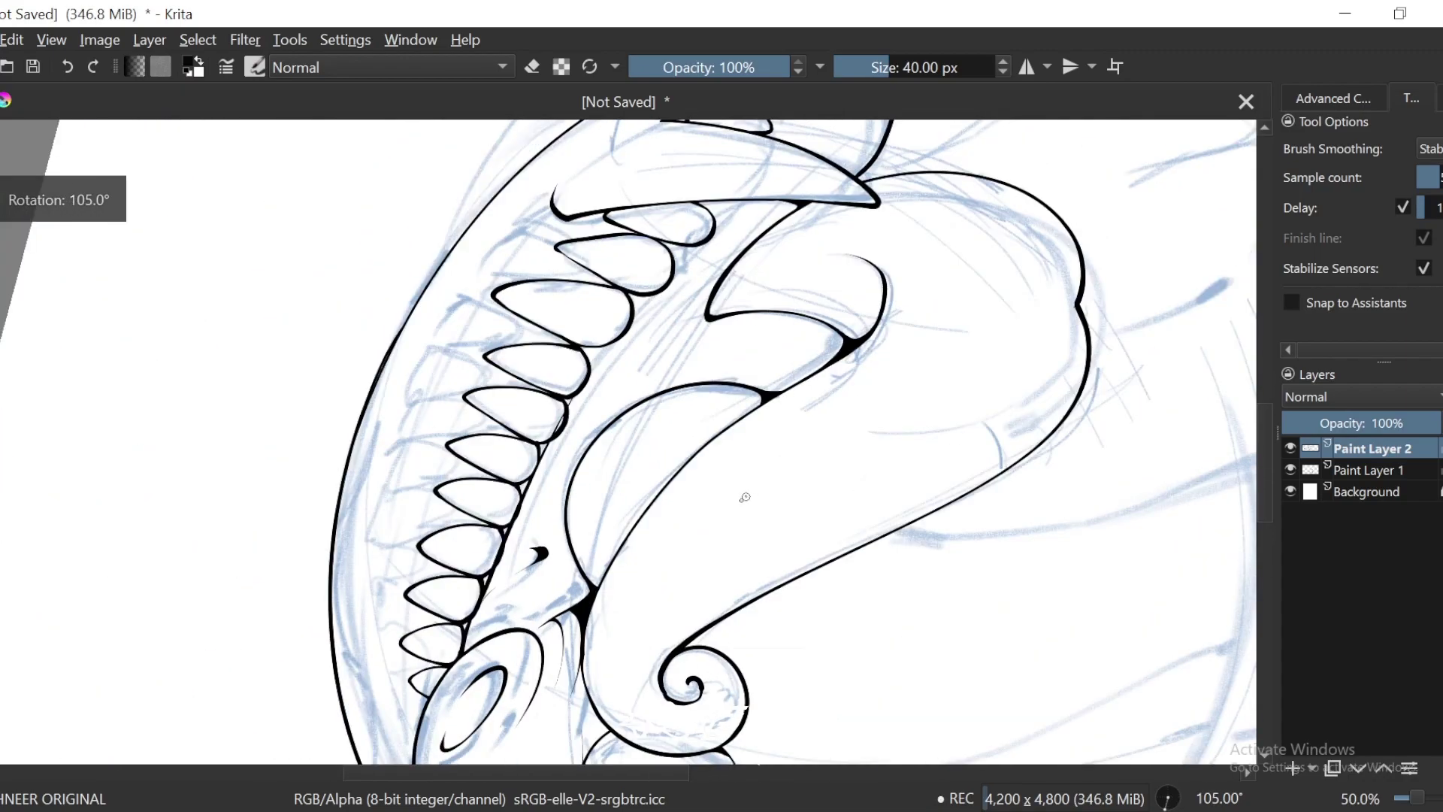
left_click_drag(610, 444, 607, 478)
key("plus")
key("plus")
key("e")
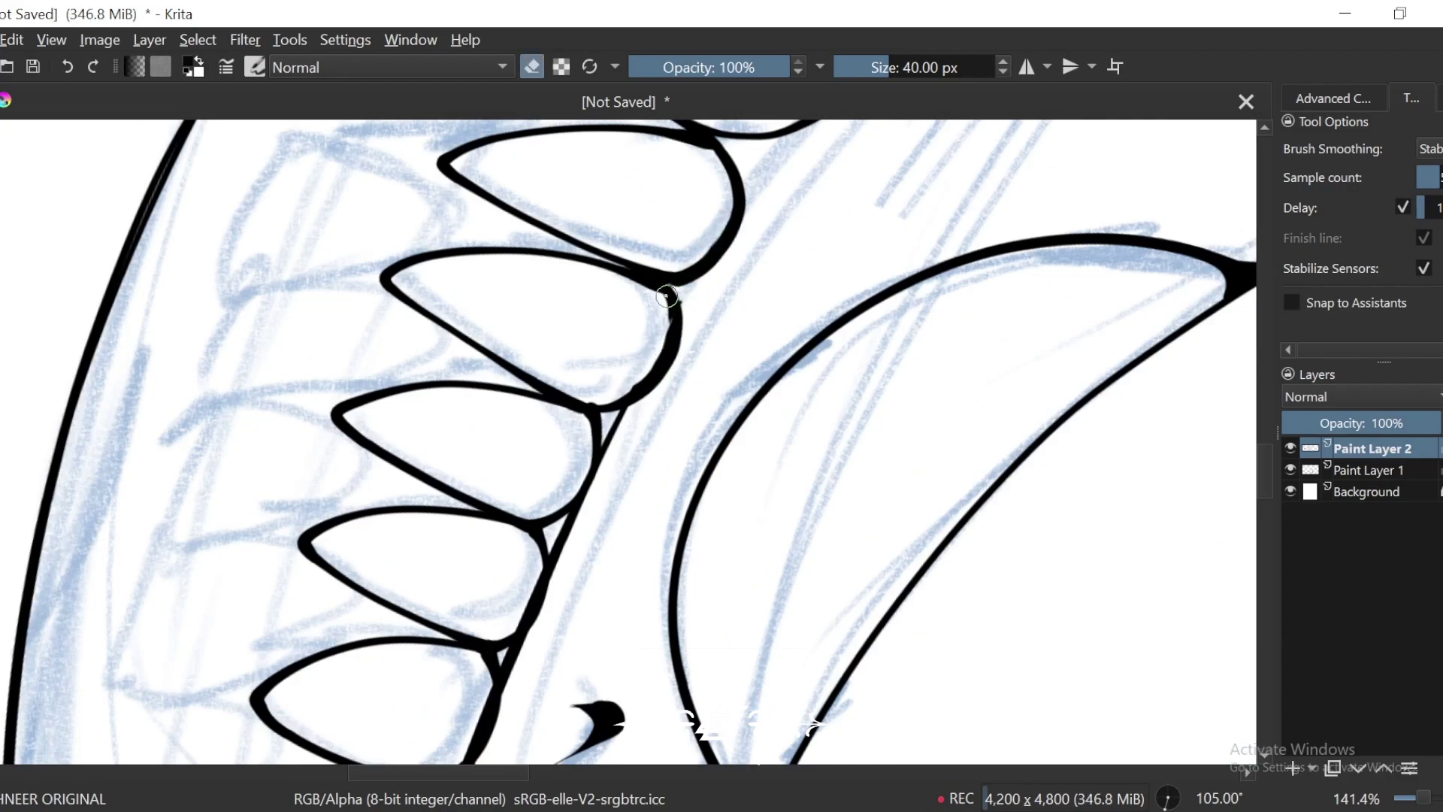
left_click_drag(665, 354, 681, 318)
left_click_drag(704, 304, 641, 428)
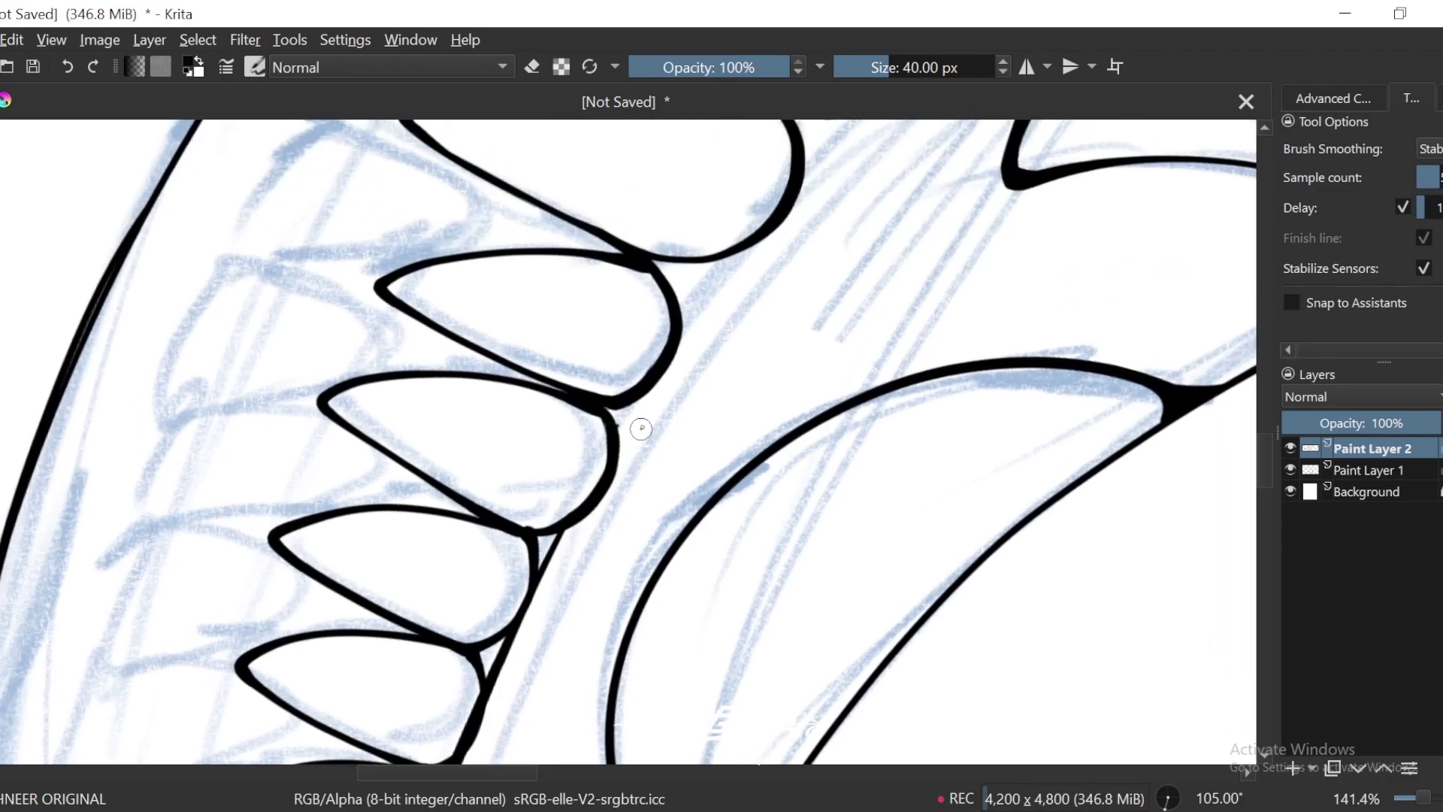
Step: Extend the gum line along the bases of the fifth, fourth and third upper teeth
key("ctrl+minus")
left_click_drag(718, 318, 704, 368)
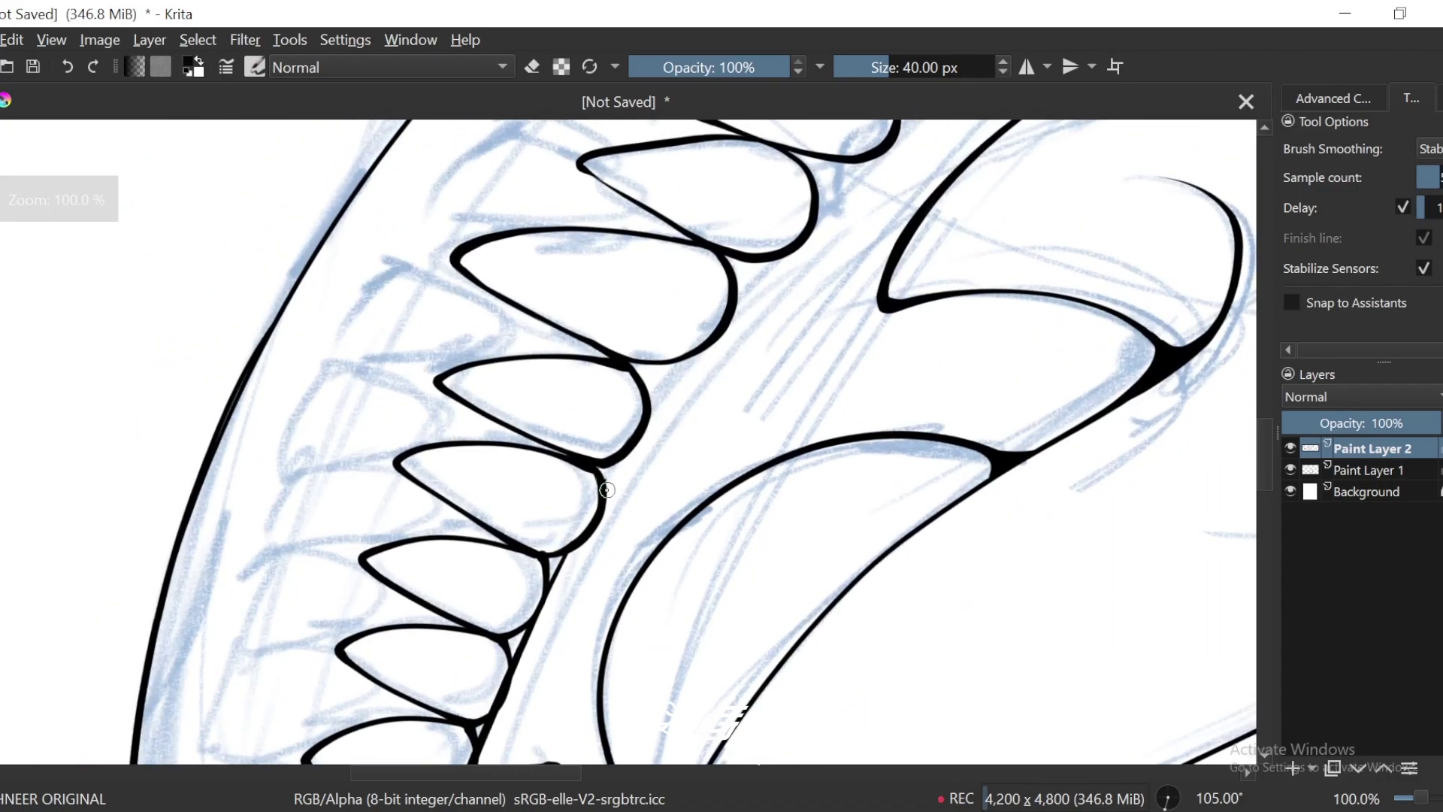
left_click_drag(607, 488, 630, 450)
scroll(629, 450, "down", 4)
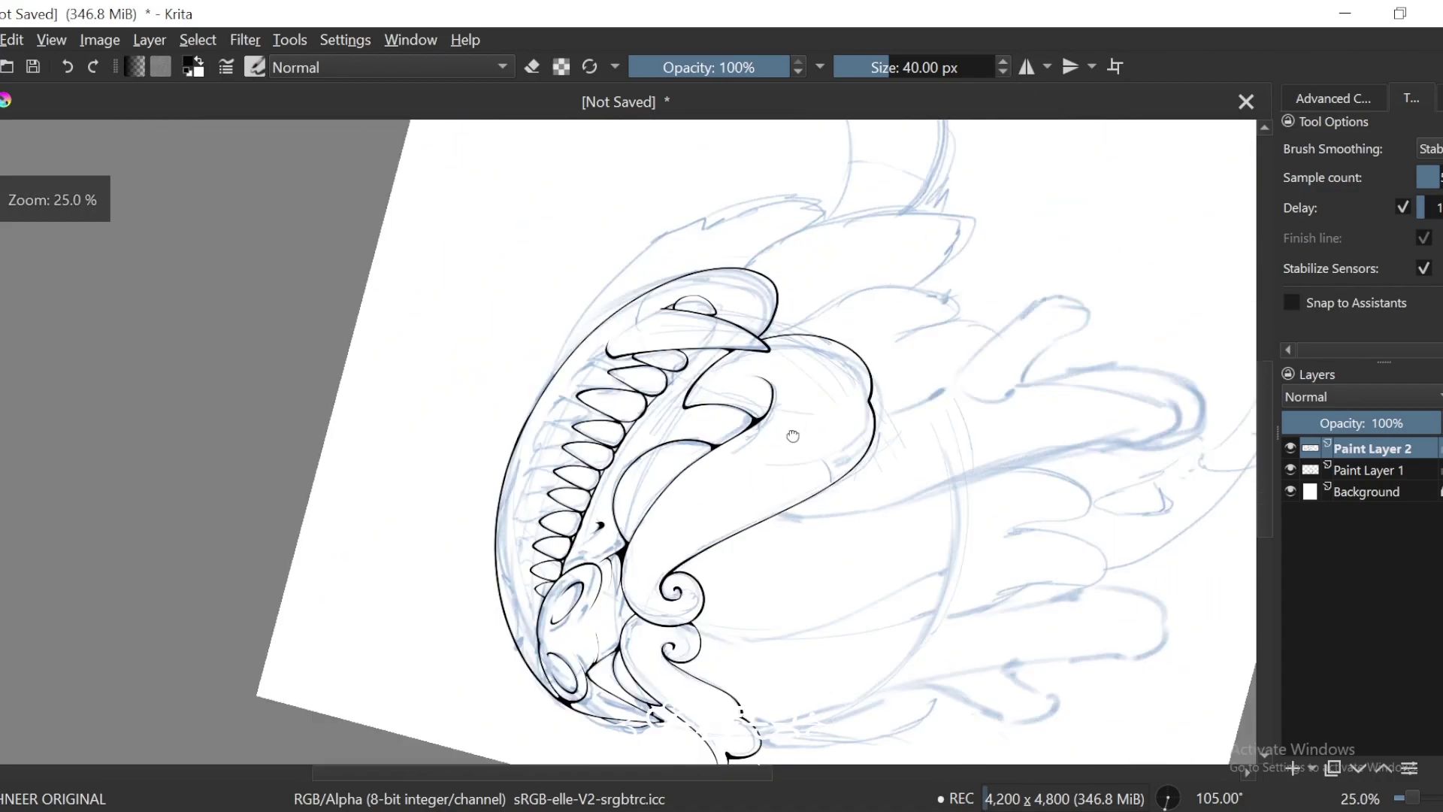
scroll(847, 281, "up", 1)
scroll(847, 281, "down", 1)
scroll(841, 275, "up", 4)
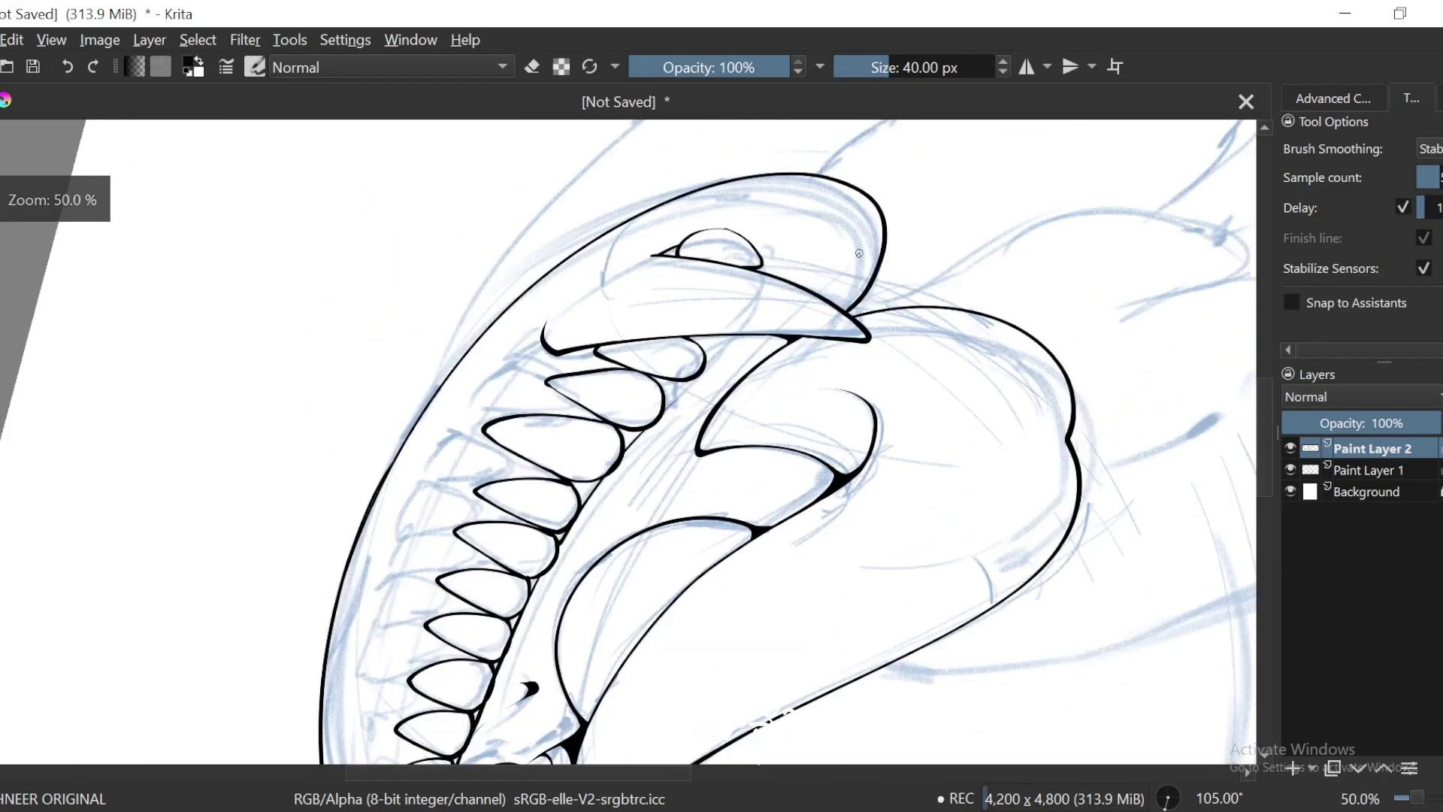
Step: Ink the last stretch of the gum line past the second and first teeth up to the large fang
key("4")
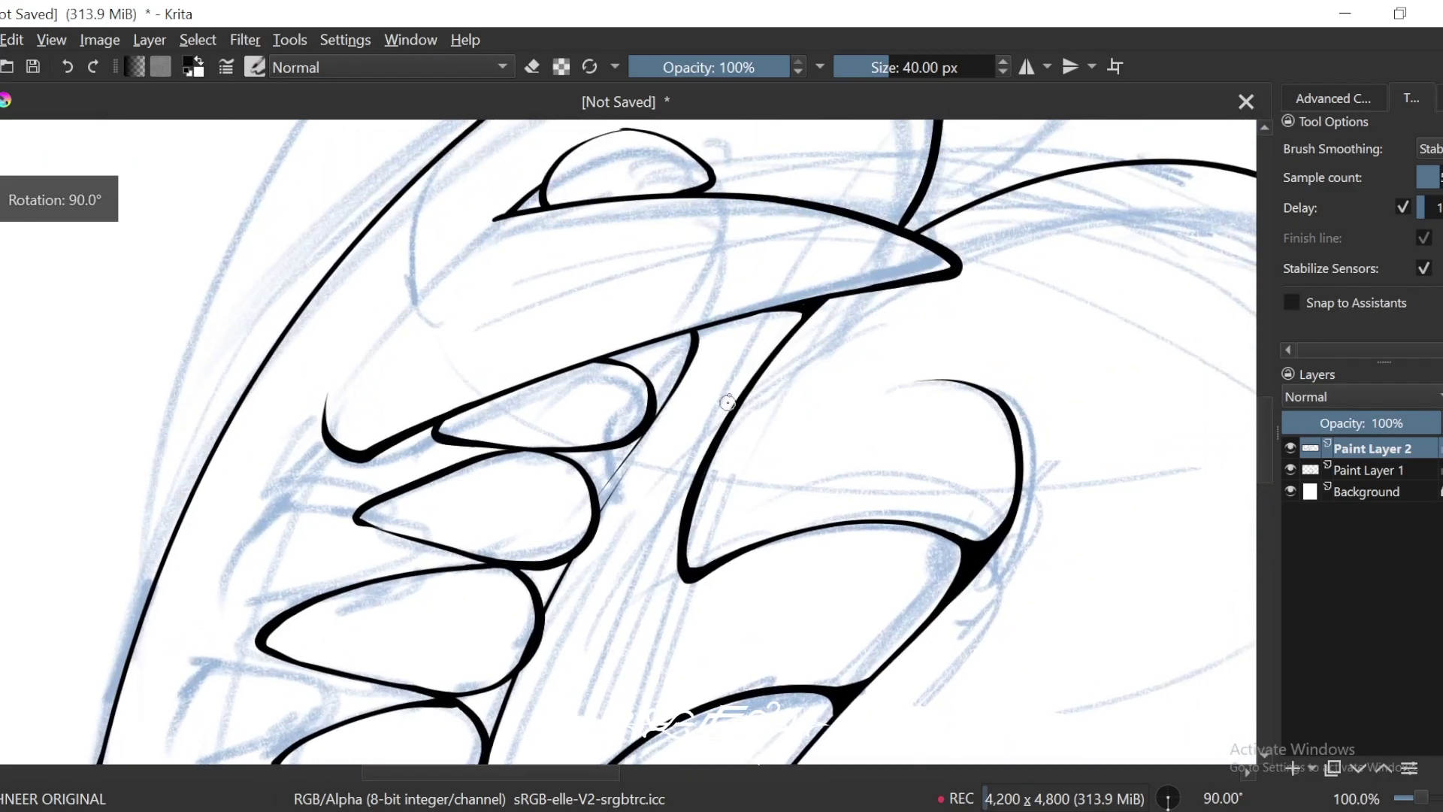
scroll(725, 285, "up", 1)
left_click_drag(725, 285, 594, 552)
scroll(721, 366, "down", 2)
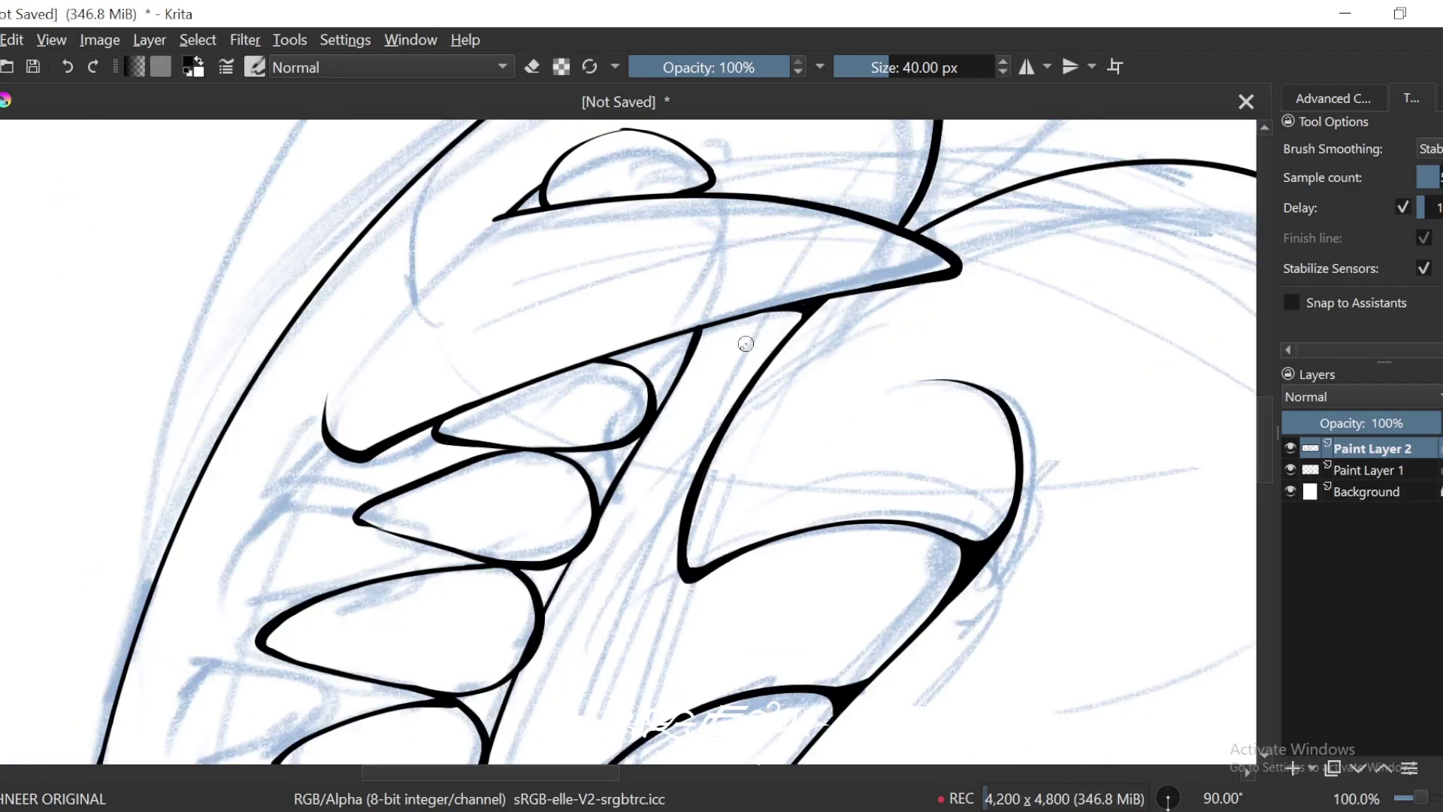
Step: Start a thin tapering lip line from the large fang, running alongside the gum line below the eye
mouse_move(721, 366)
left_mouse_down()
mouse_move(639, 483)
mouse_move(797, 311)
left_mouse_up()
scroll(701, 457, "up", 1)
mouse_move(809, 337)
left_mouse_down()
mouse_move(721, 419)
mouse_move(710, 470)
mouse_move(644, 459)
left_mouse_up()
scroll(711, 470, "up", 1)
scroll(644, 457, "down", 5)
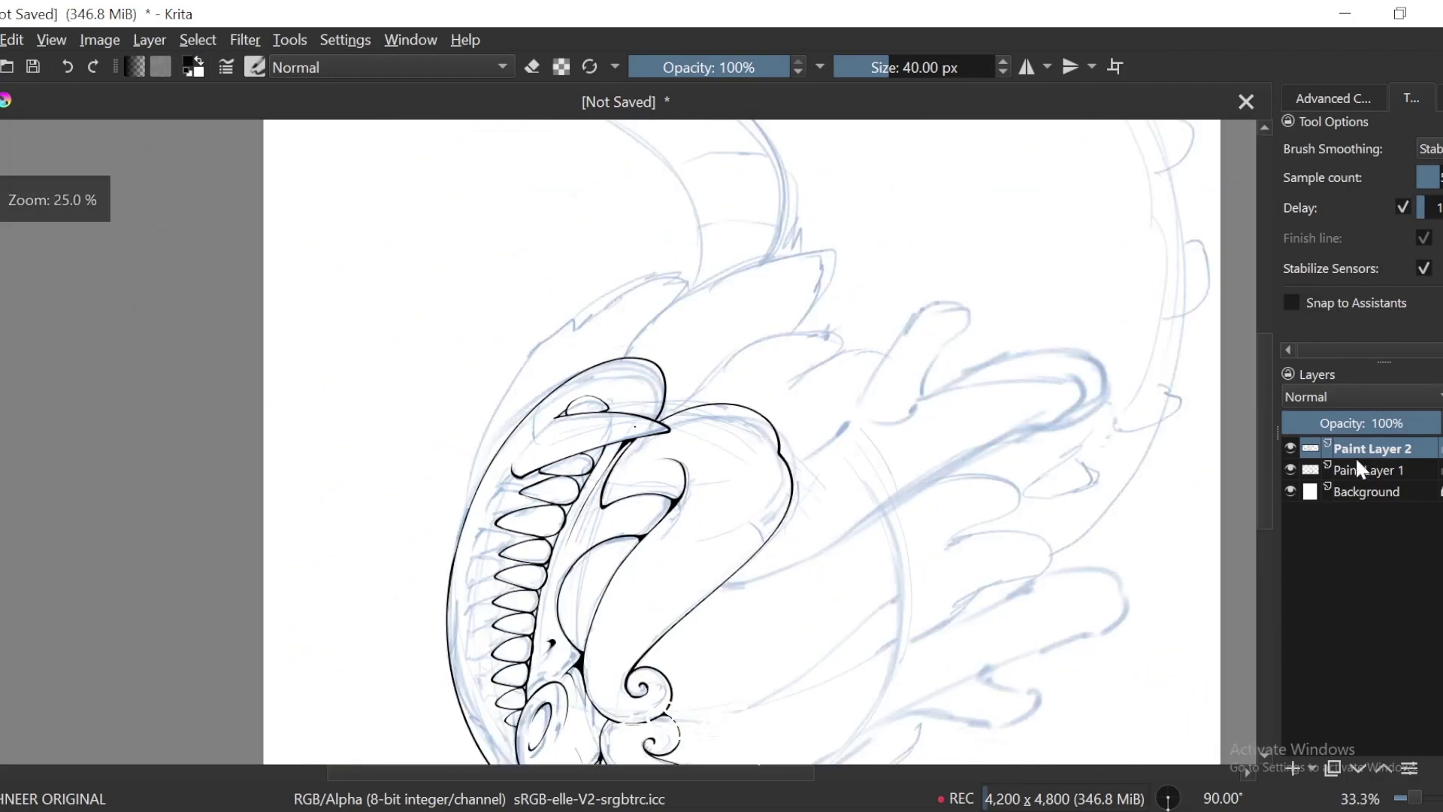
Step: Hide the sketch on Paint Layer 1 and check the inked mouth in an upright, full-page view
left_click(1293, 470)
key("4")
key("5")
key("minus")
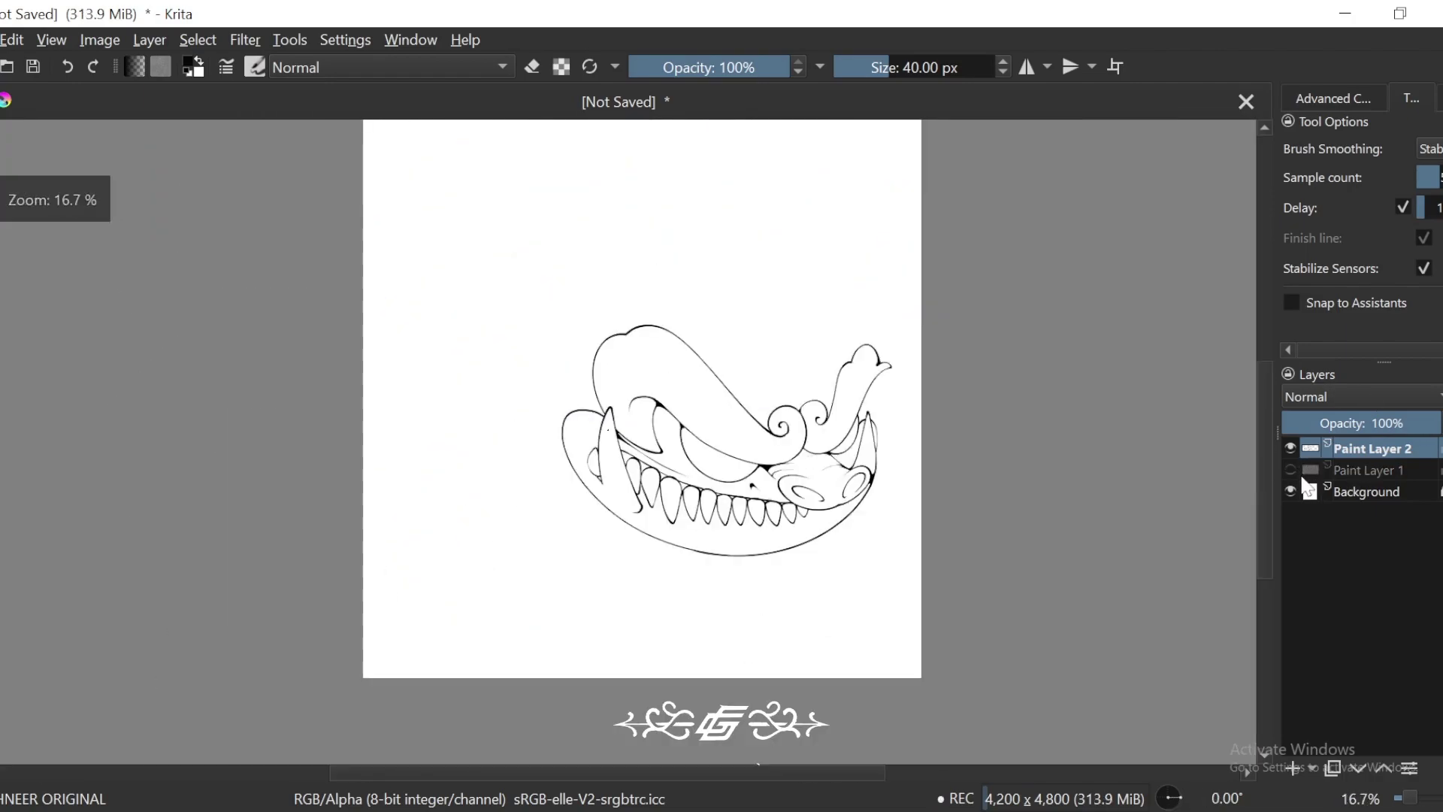
key("minus")
Step: Show the sketch and ink the front part of the lip line alongside the gum line toward the near nostril
key("6")
key("6")
key("6")
key("6")
key("6")
key("6")
key("plus")
key("plus")
key("plus")
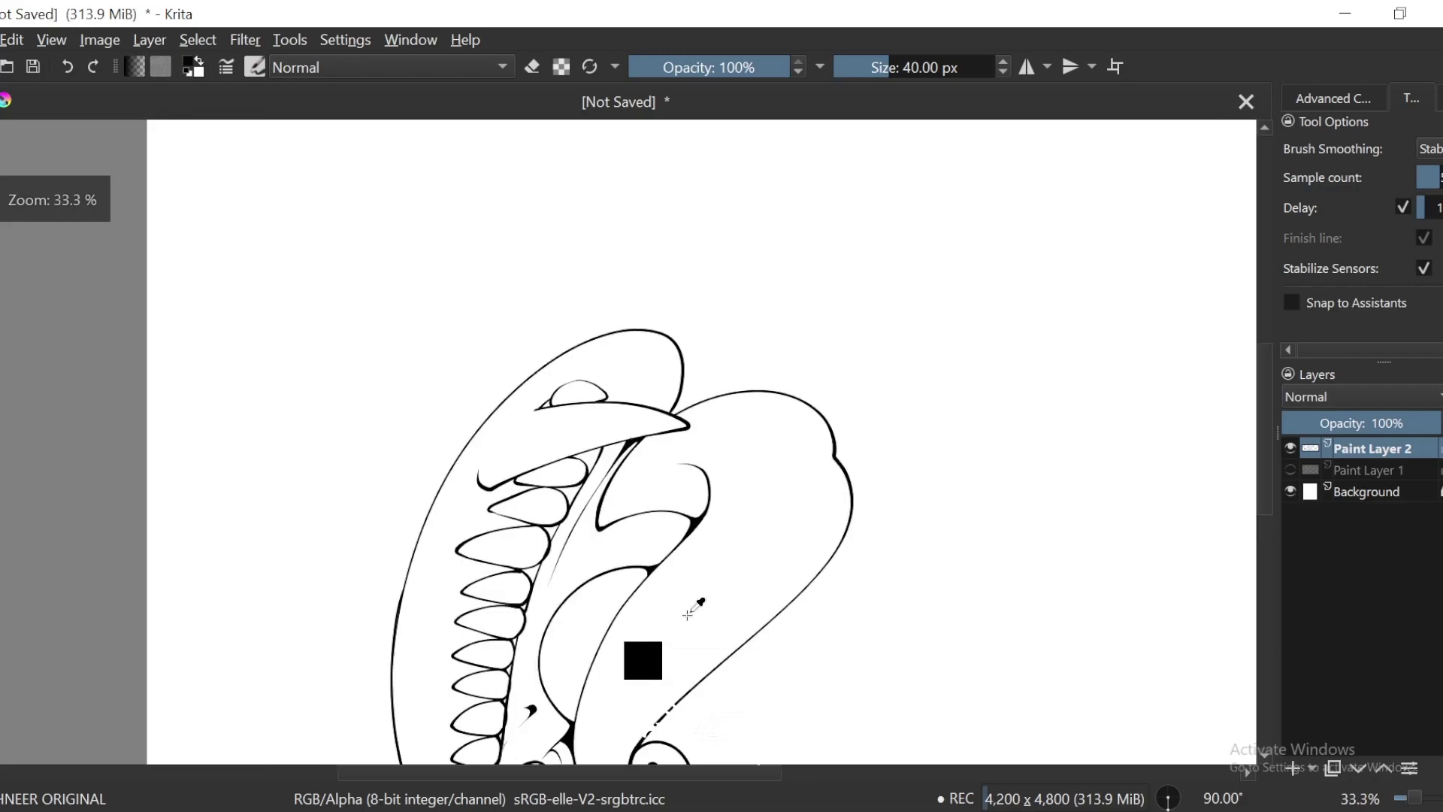
key("ctrl+z")
key("plus")
left_click_drag(594, 676, 692, 387)
key("plus")
key("6")
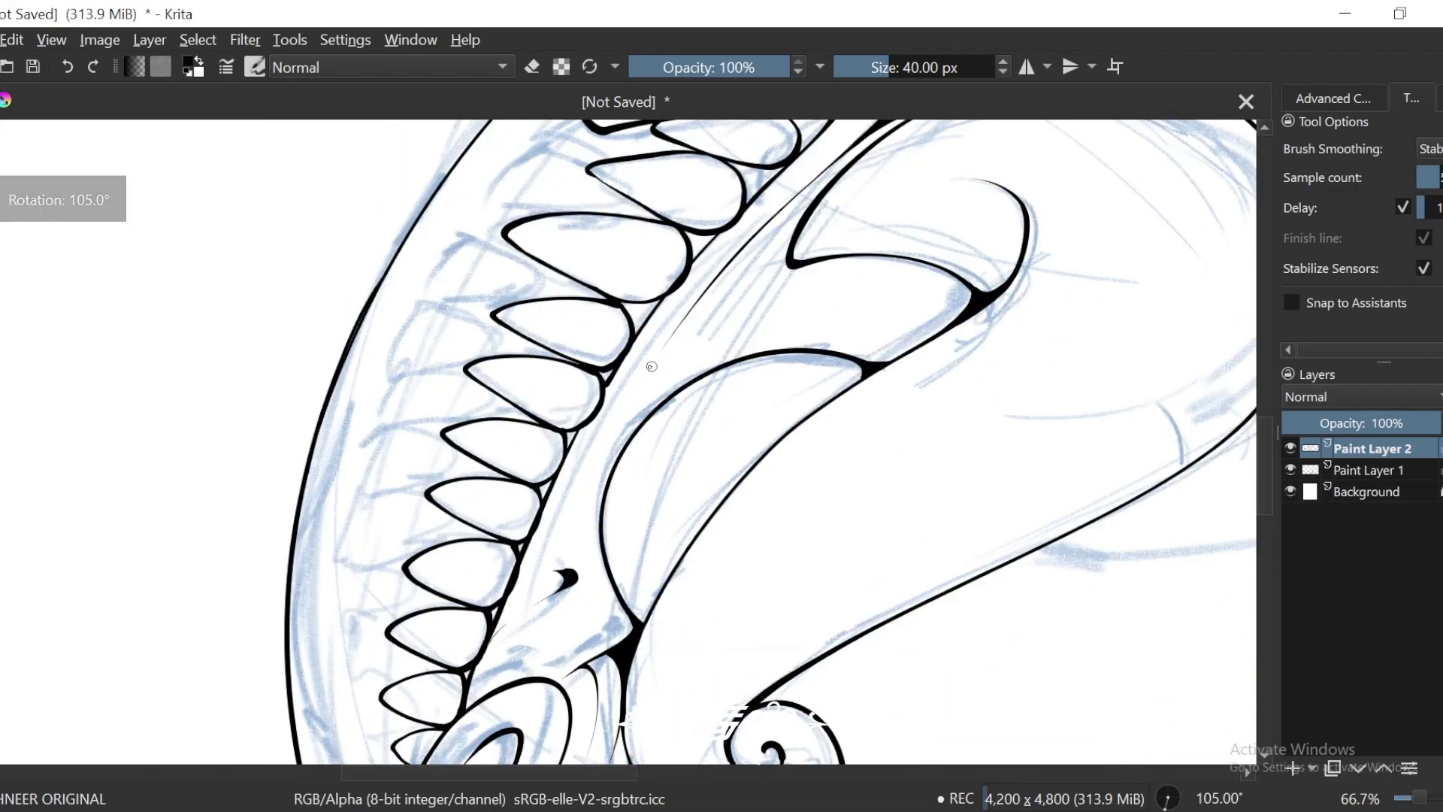
scroll(526, 649, "up", 1)
left_click_drag(644, 715, 638, 421)
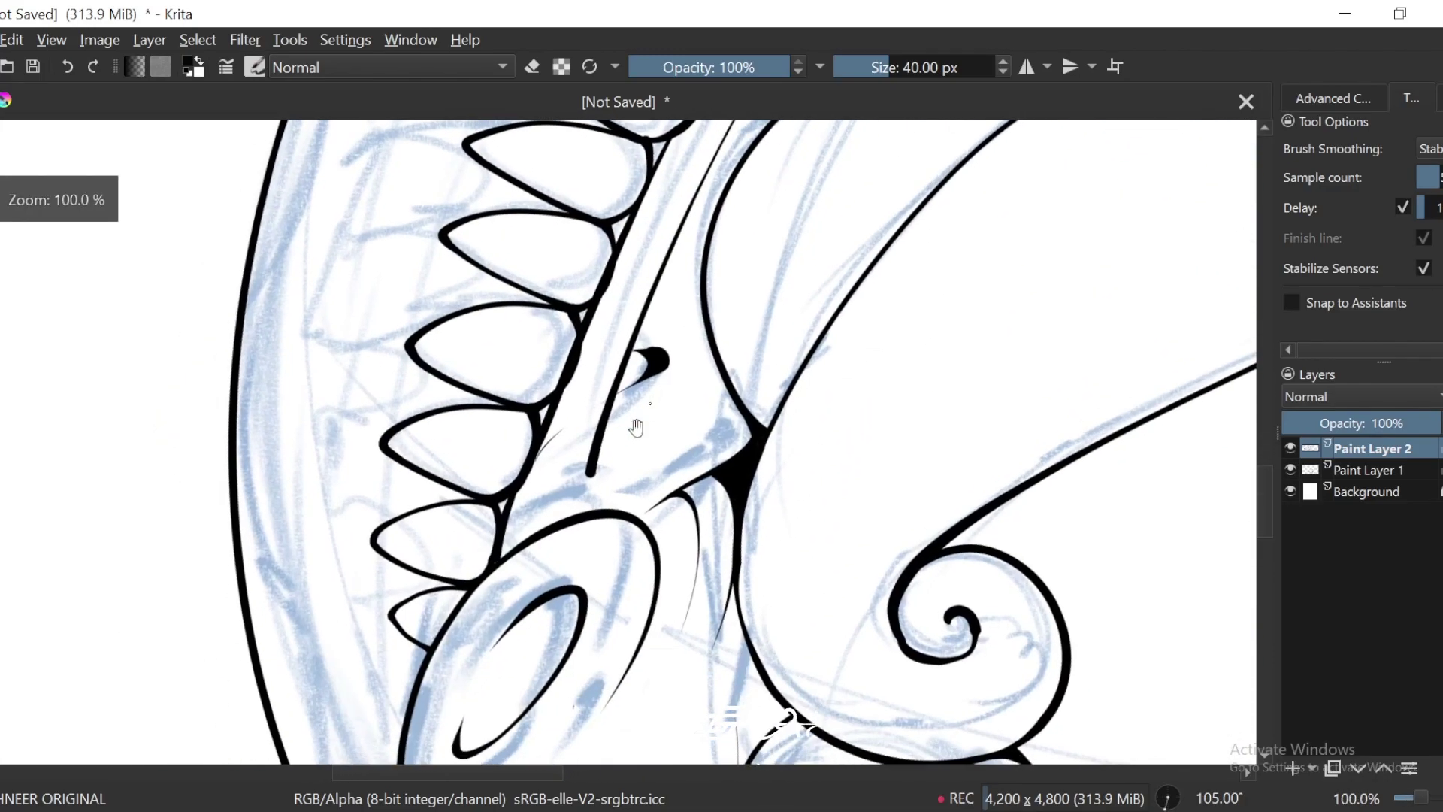
scroll(638, 421, "up", 2)
Step: Clean the gum line's edge, join the lip line to the nostril outline with a flare, and fill the gum corner black
key("e")
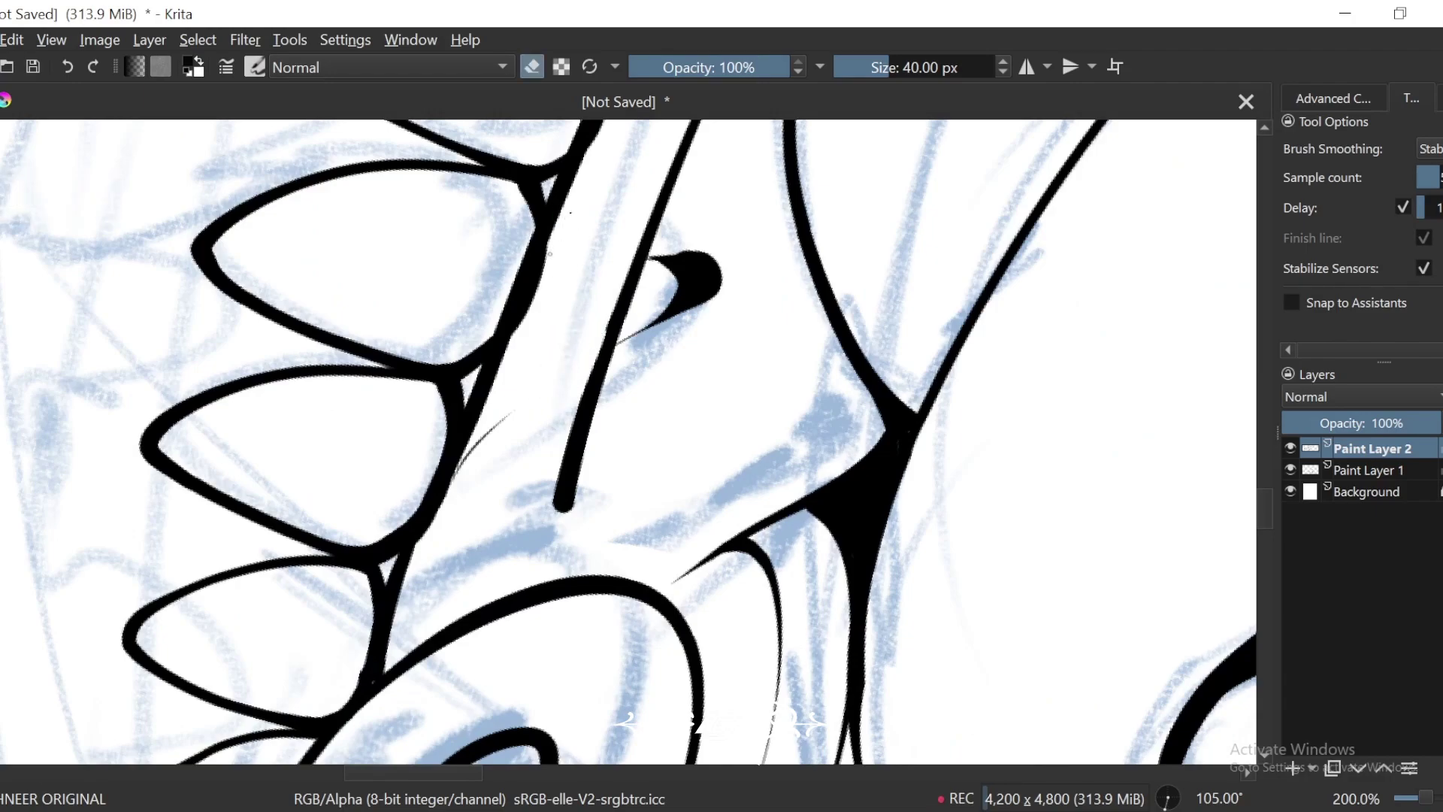
left_click_drag(549, 254, 450, 548)
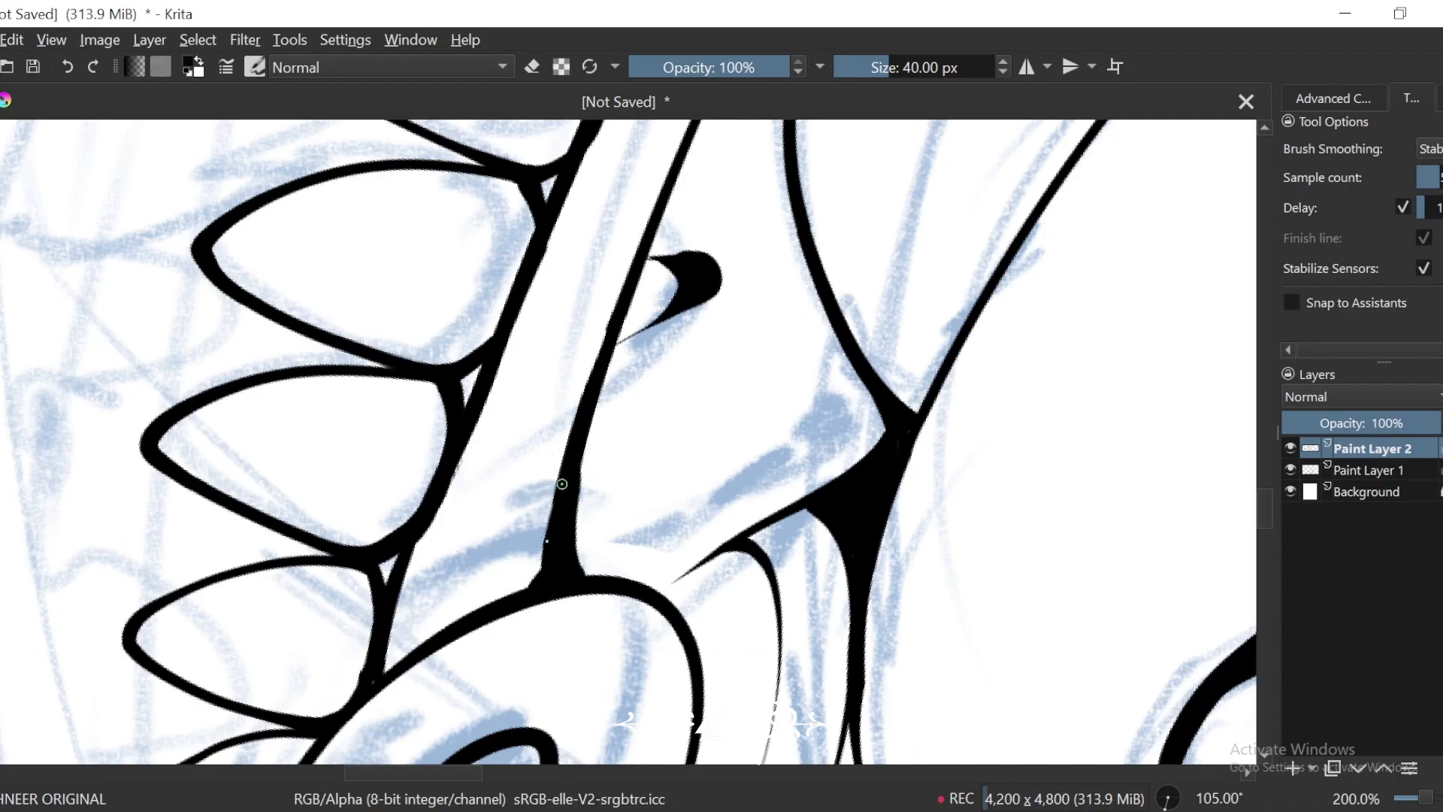
scroll(620, 408, "up", 1)
mouse_move(582, 241)
left_mouse_down()
mouse_move(528, 545)
mouse_move(473, 489)
mouse_move(486, 562)
left_mouse_up()
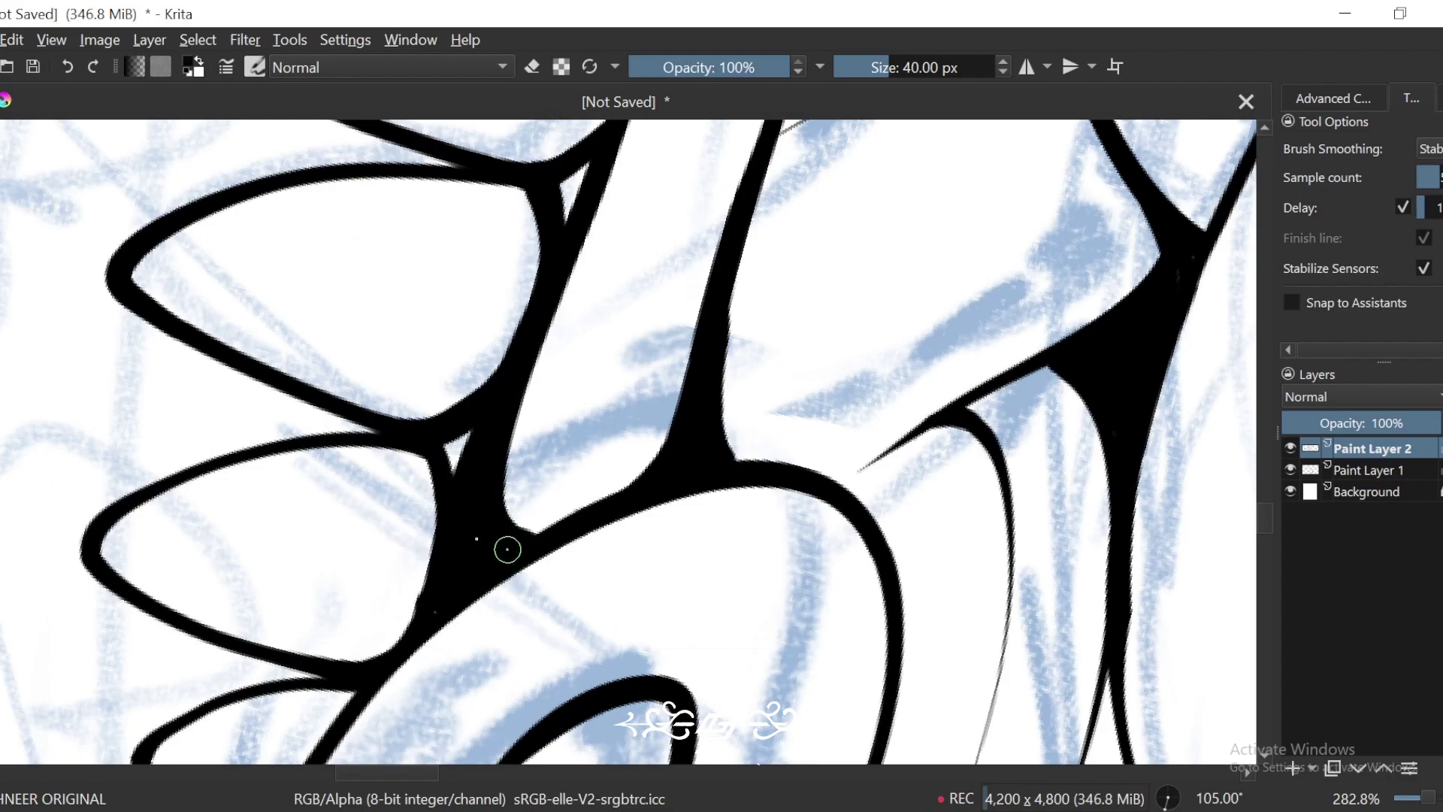
Step: Check the whole head's line art with Paint Layer 1 hidden, and show the sketch layer again
key("minus")
key("minus")
key("minus")
key("minus")
key("minus")
key("minus")
key("minus")
key("4")
key("4")
key("4")
key("4")
key("4")
key("4")
key("4")
key("4")
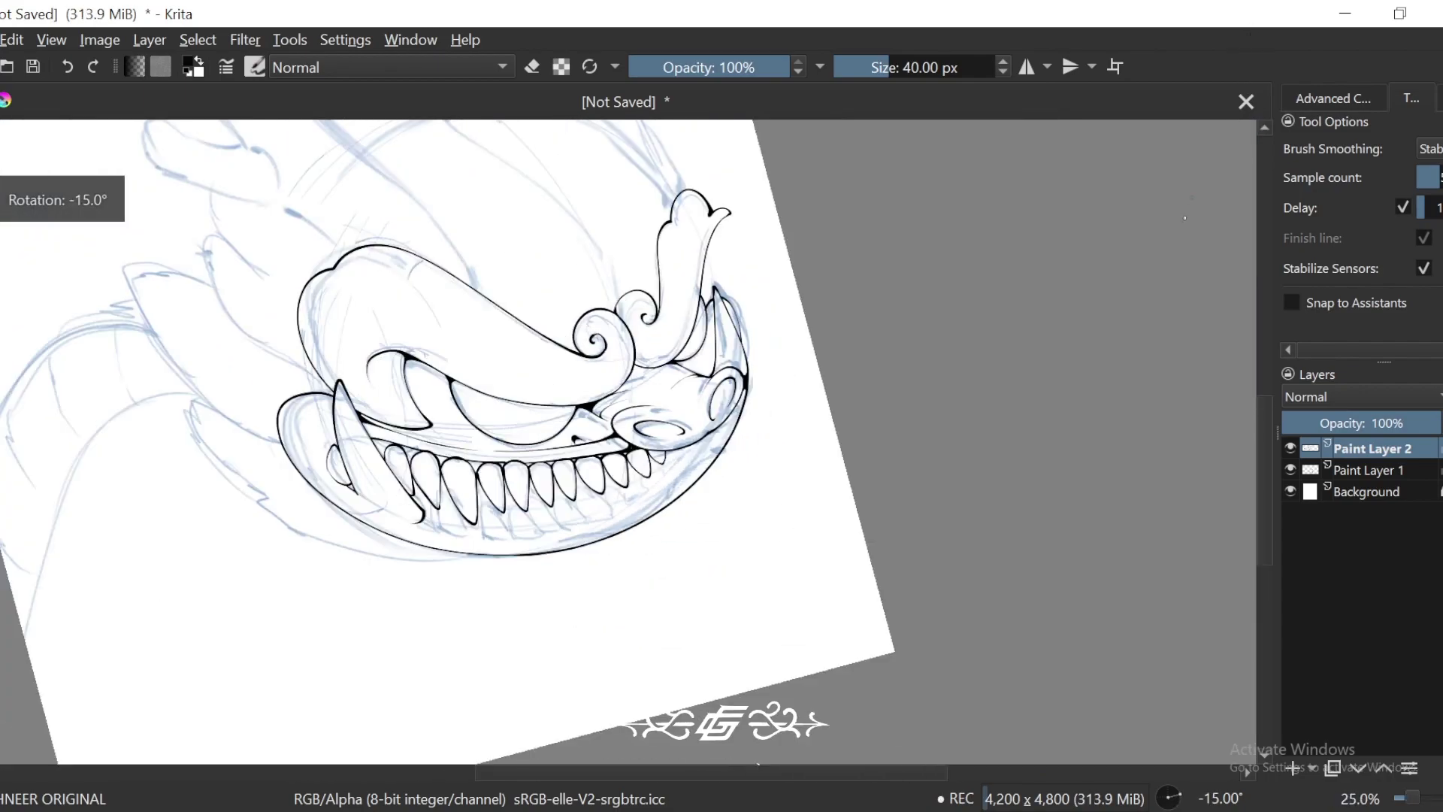
left_click(1290, 468)
key("minus")
key("minus")
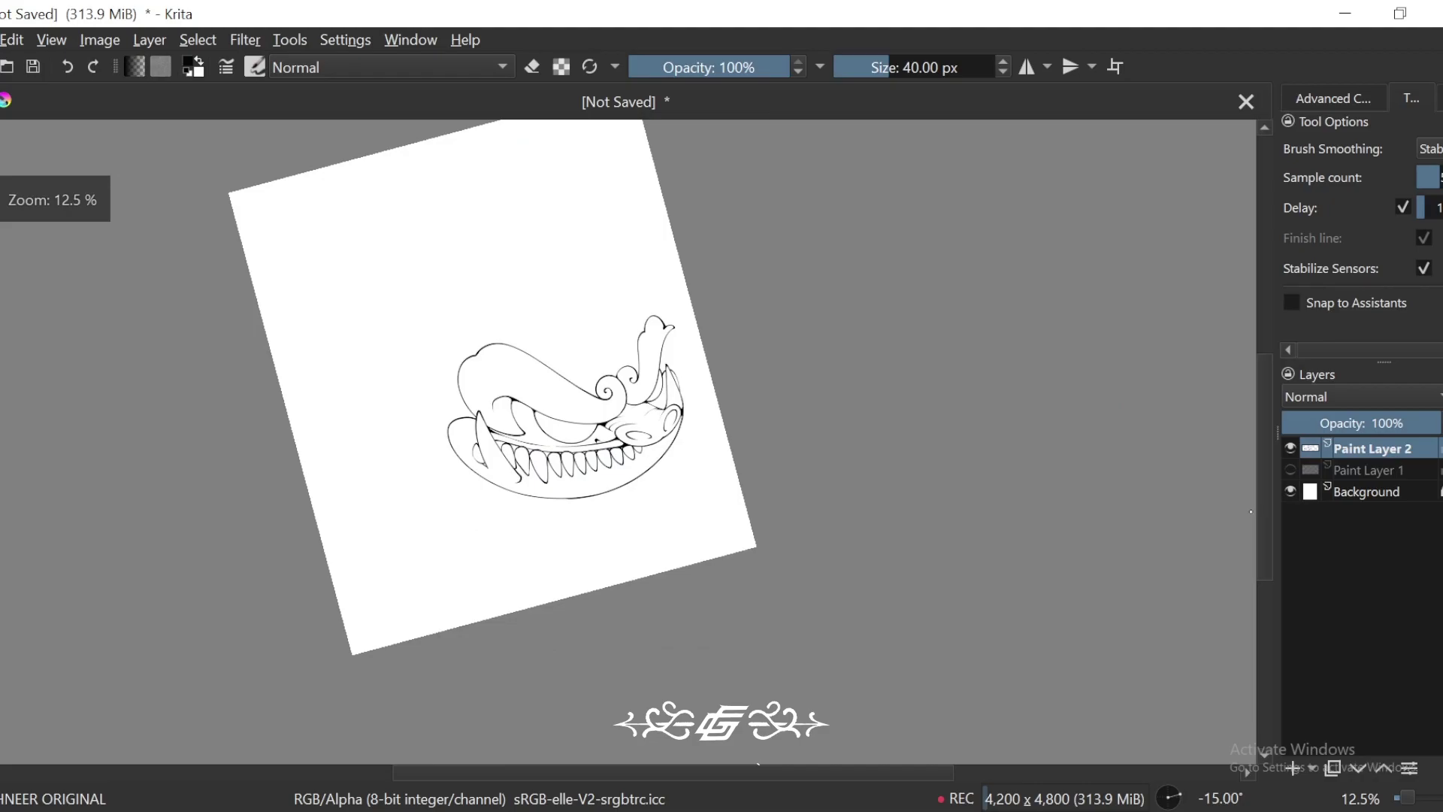
key("5")
left_click_drag(1149, 563, 1112, 579)
key("plus")
key("plus")
key("plus")
left_click(1290, 469)
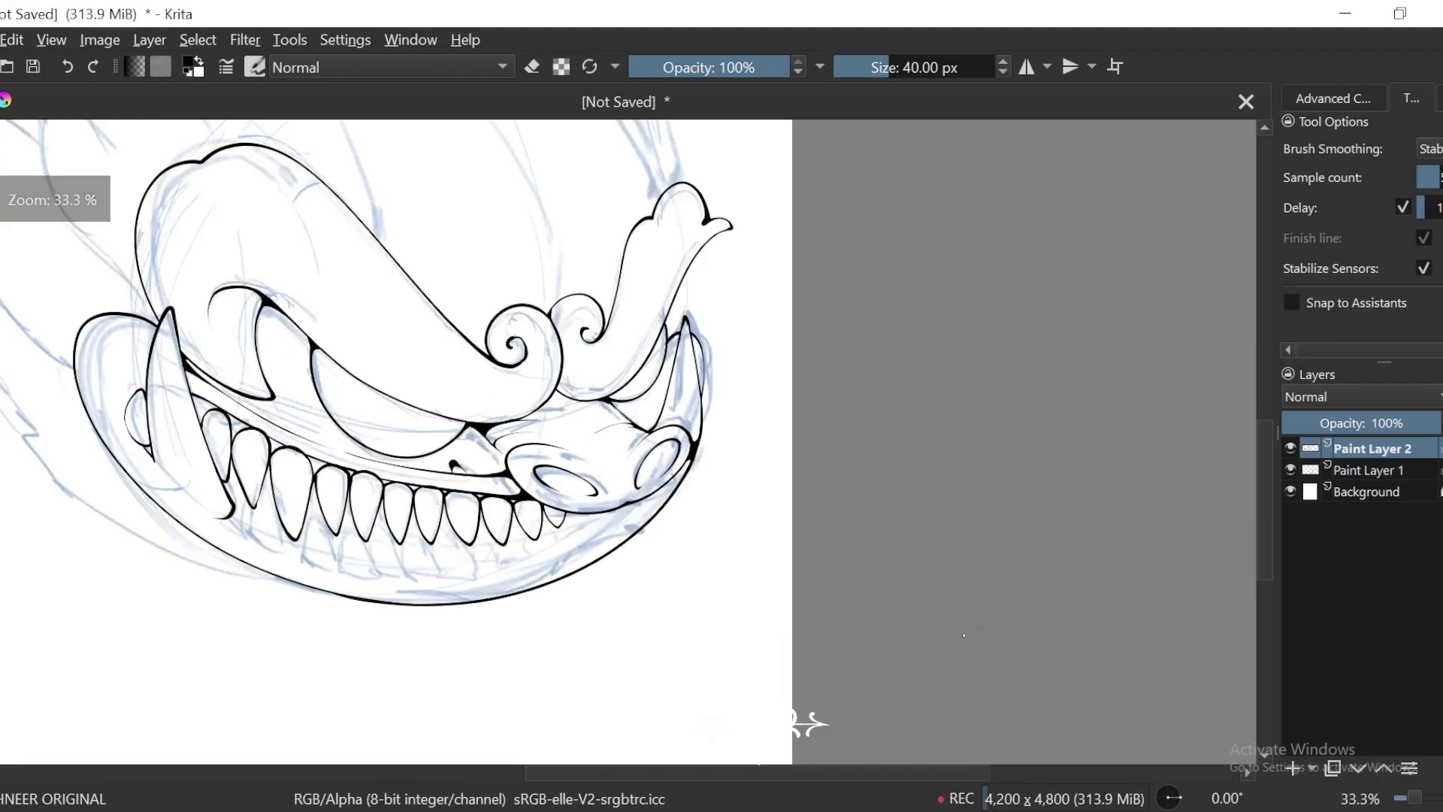
Step: Fill the small gaps between the gum line and the bases of the tenth, ninth and eighth upper teeth with black
key("plus")
key("plus")
key("plus")
key("4")
key("4")
key("4")
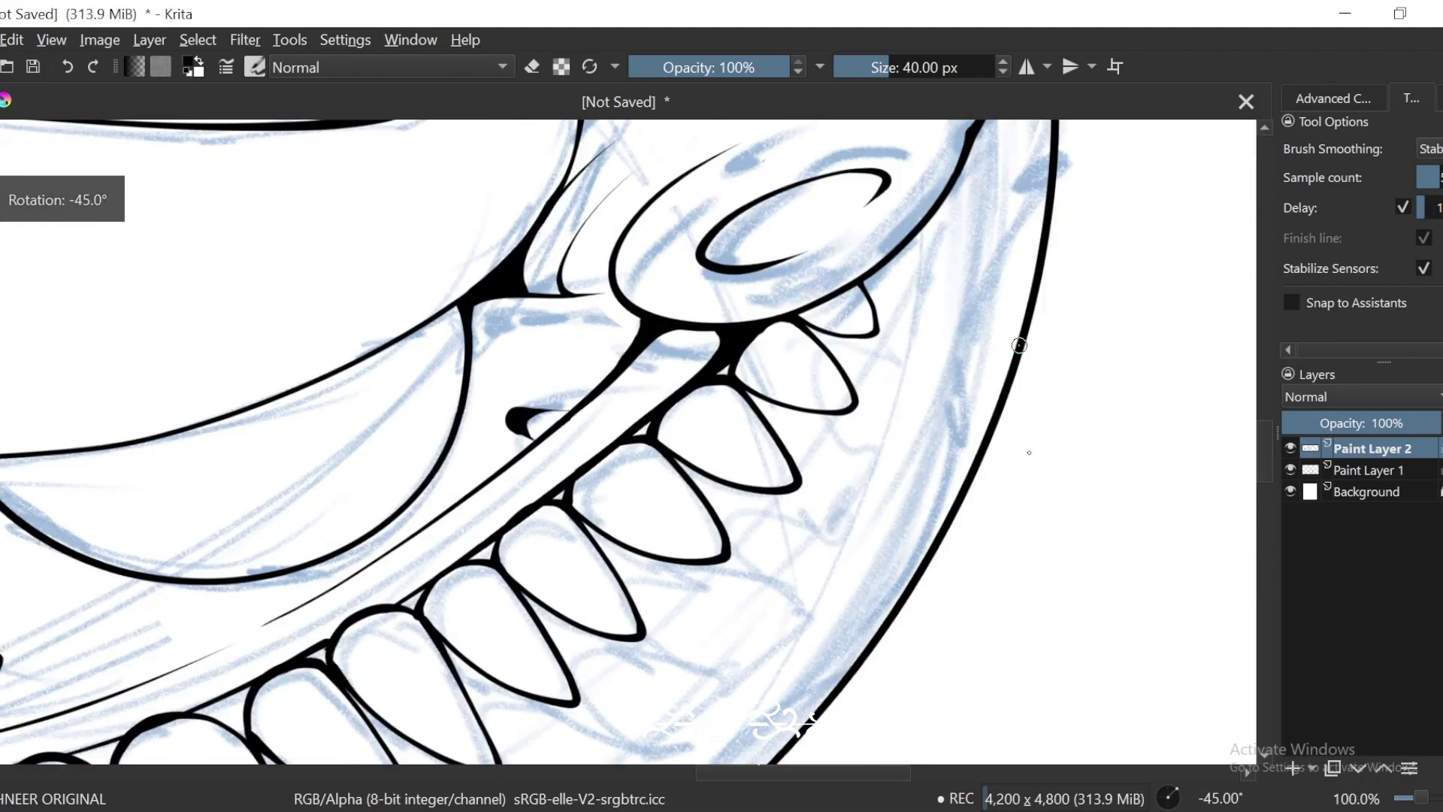
key("4")
key("plus")
key("plus")
key("plus")
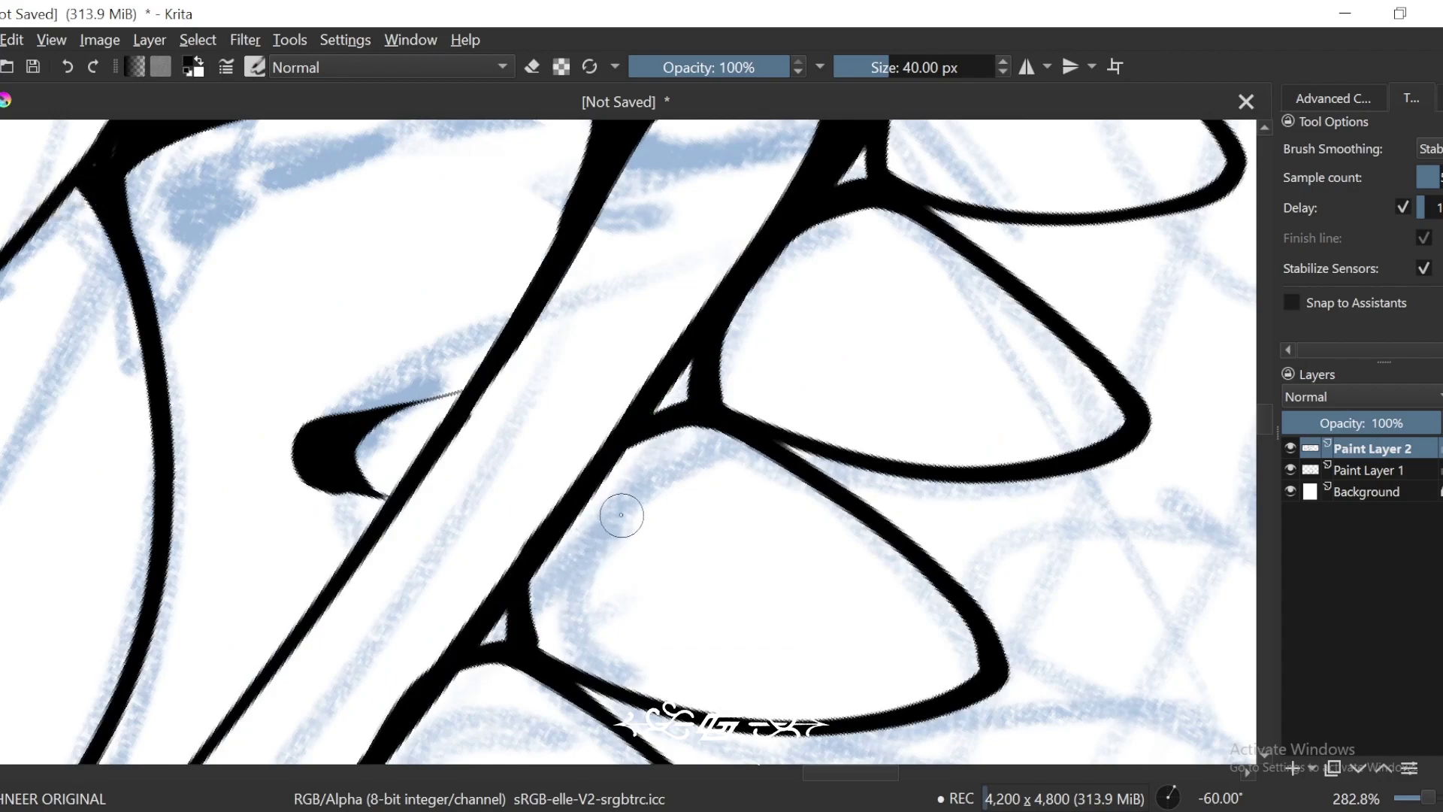
left_click_drag(797, 250, 733, 393)
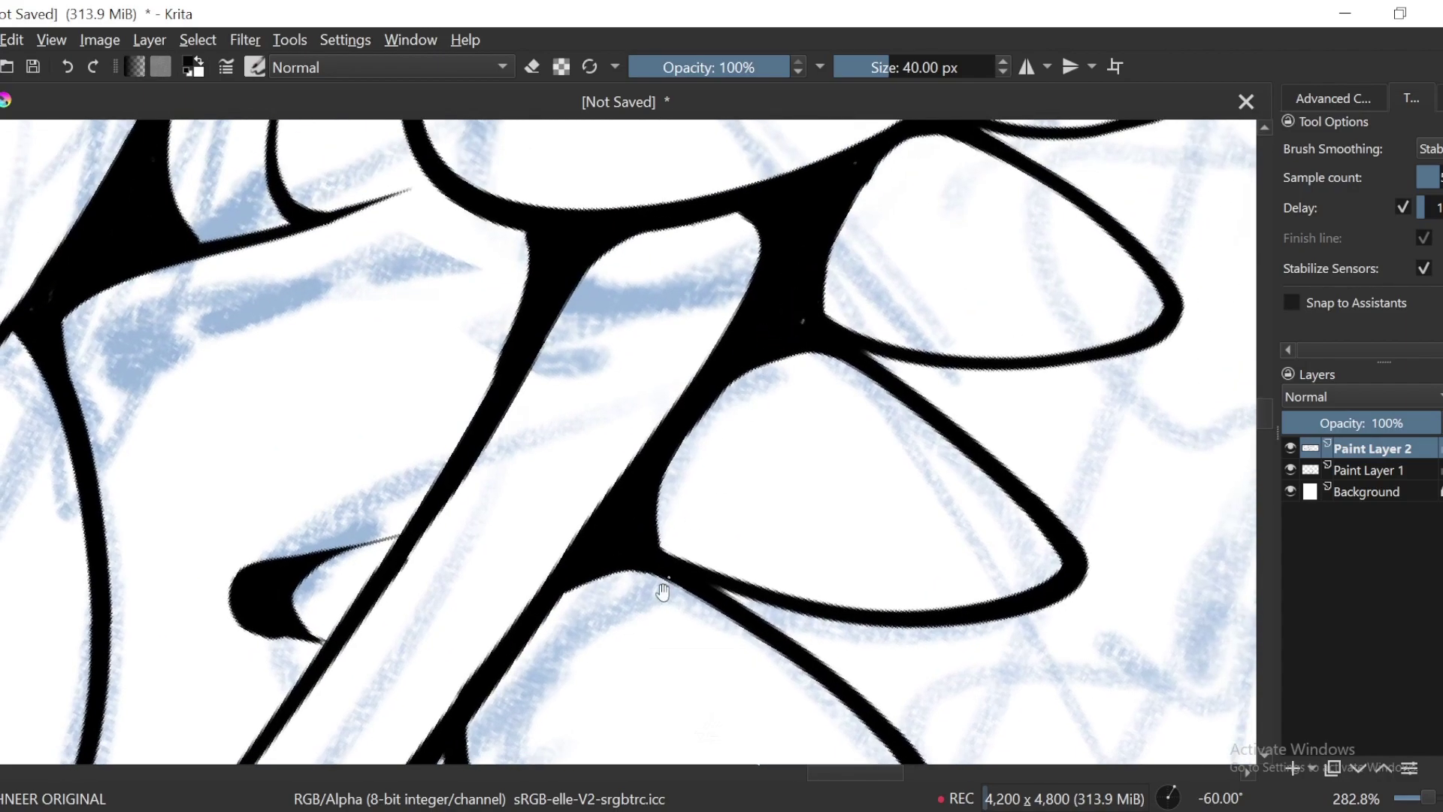
Step: Fill the gap between the gum line and the bases of the eighth and seventh upper teeth with black
left_click_drag(663, 592, 809, 325)
left_click_drag(872, 388, 859, 395)
mouse_move(878, 252)
left_mouse_down()
mouse_move(796, 288)
mouse_move(714, 389)
mouse_move(699, 462)
left_mouse_up()
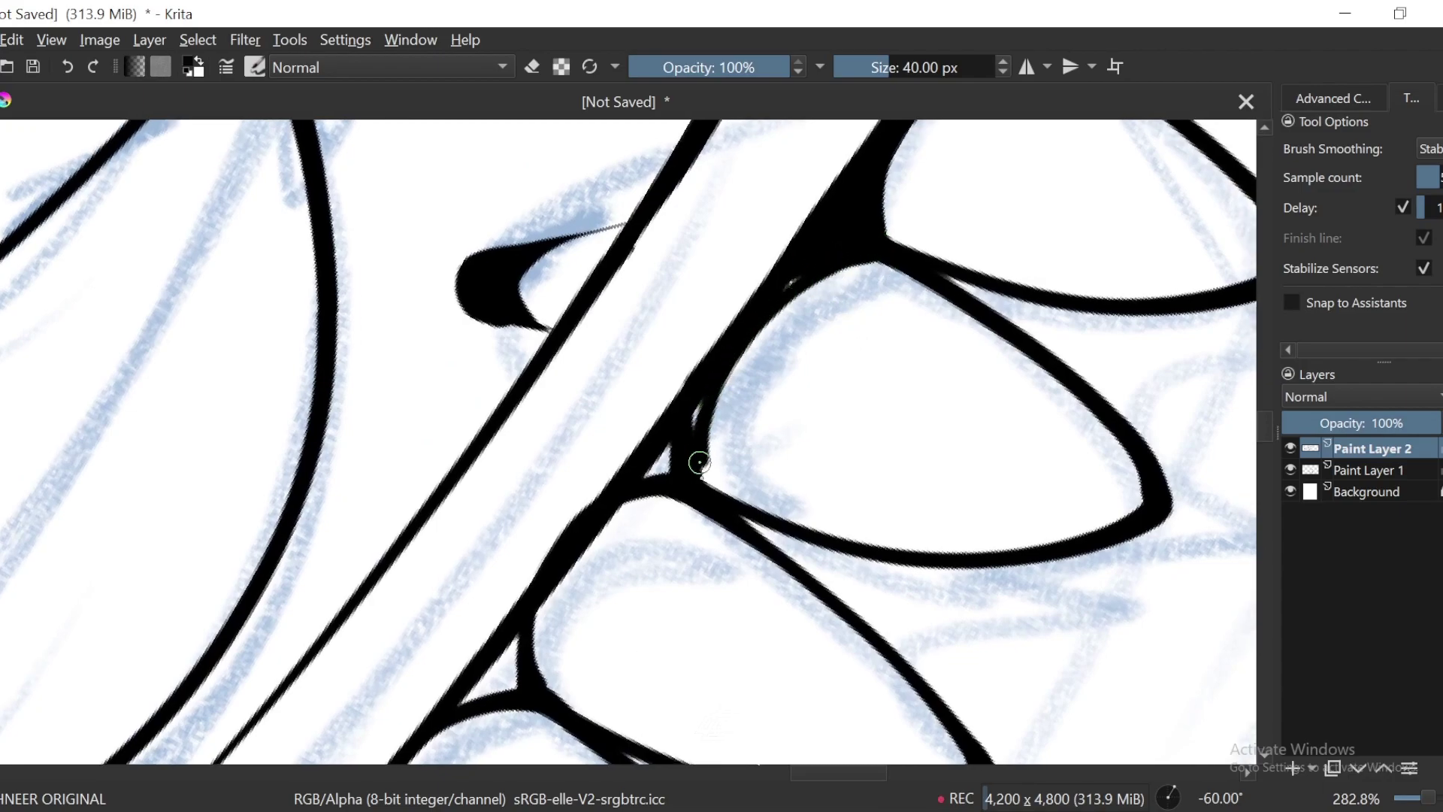
left_click_drag(778, 306, 884, 161)
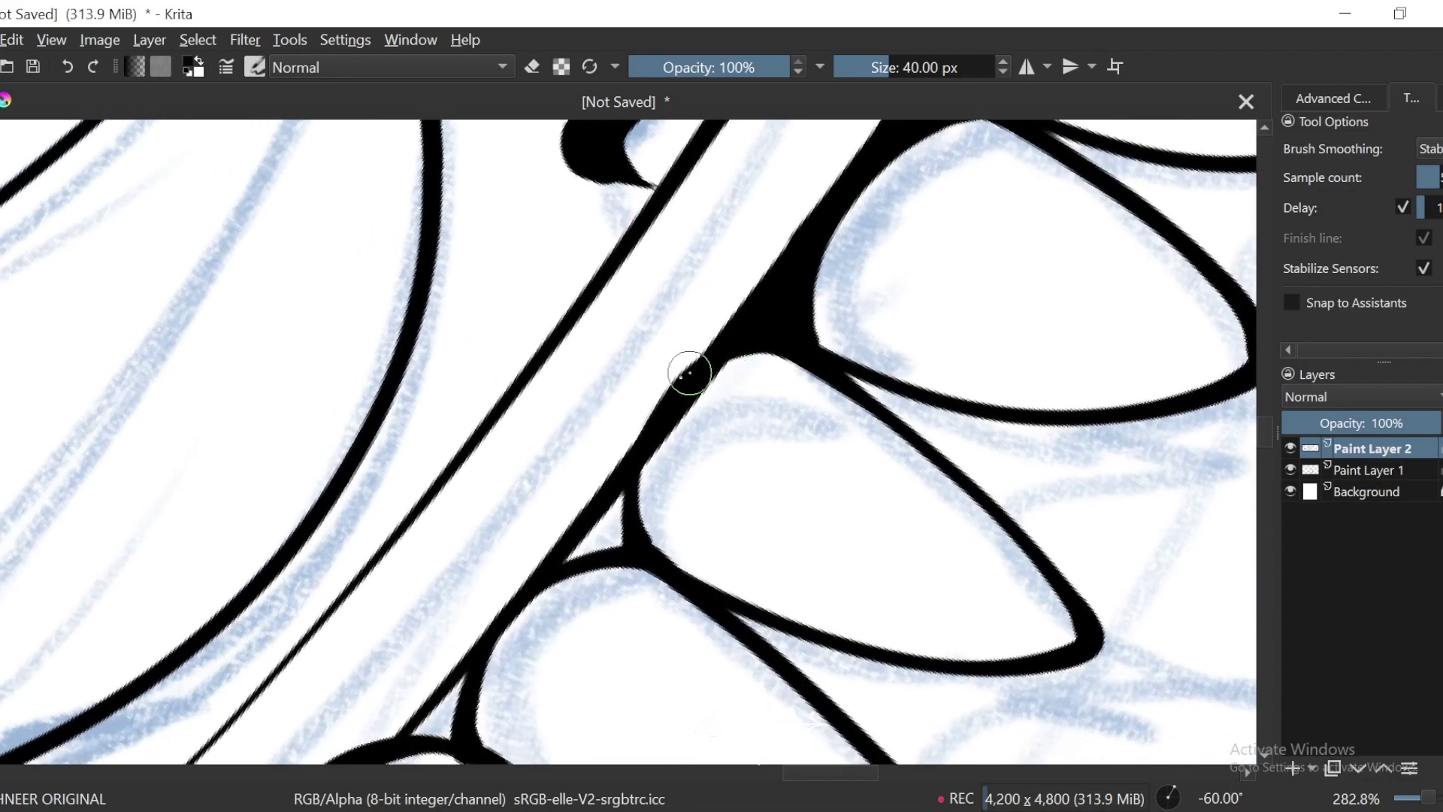
Step: Trim the gum line's thick edge with the eraser and fill the gap between the seventh and sixth teeth
key("e")
left_click_drag(737, 307, 556, 532)
key("e")
mouse_move(787, 355)
left_mouse_down()
mouse_move(692, 401)
mouse_move(636, 524)
mouse_move(691, 423)
left_mouse_up()
left_click_drag(779, 353, 864, 295)
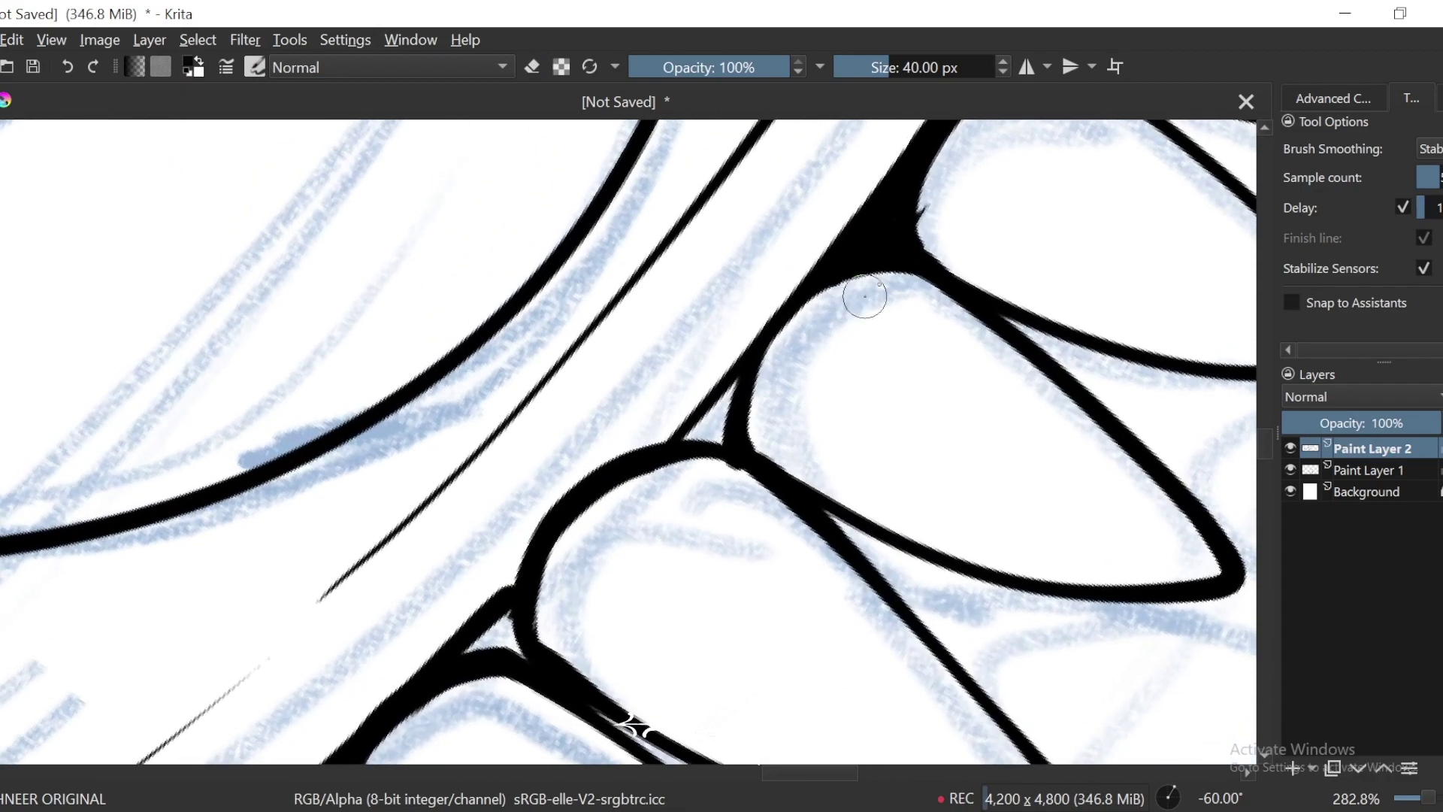
Step: Clean up the sixth upper tooth's base and fill the gap between the gum line and the sixth and fifth upper teeth with black
key("e")
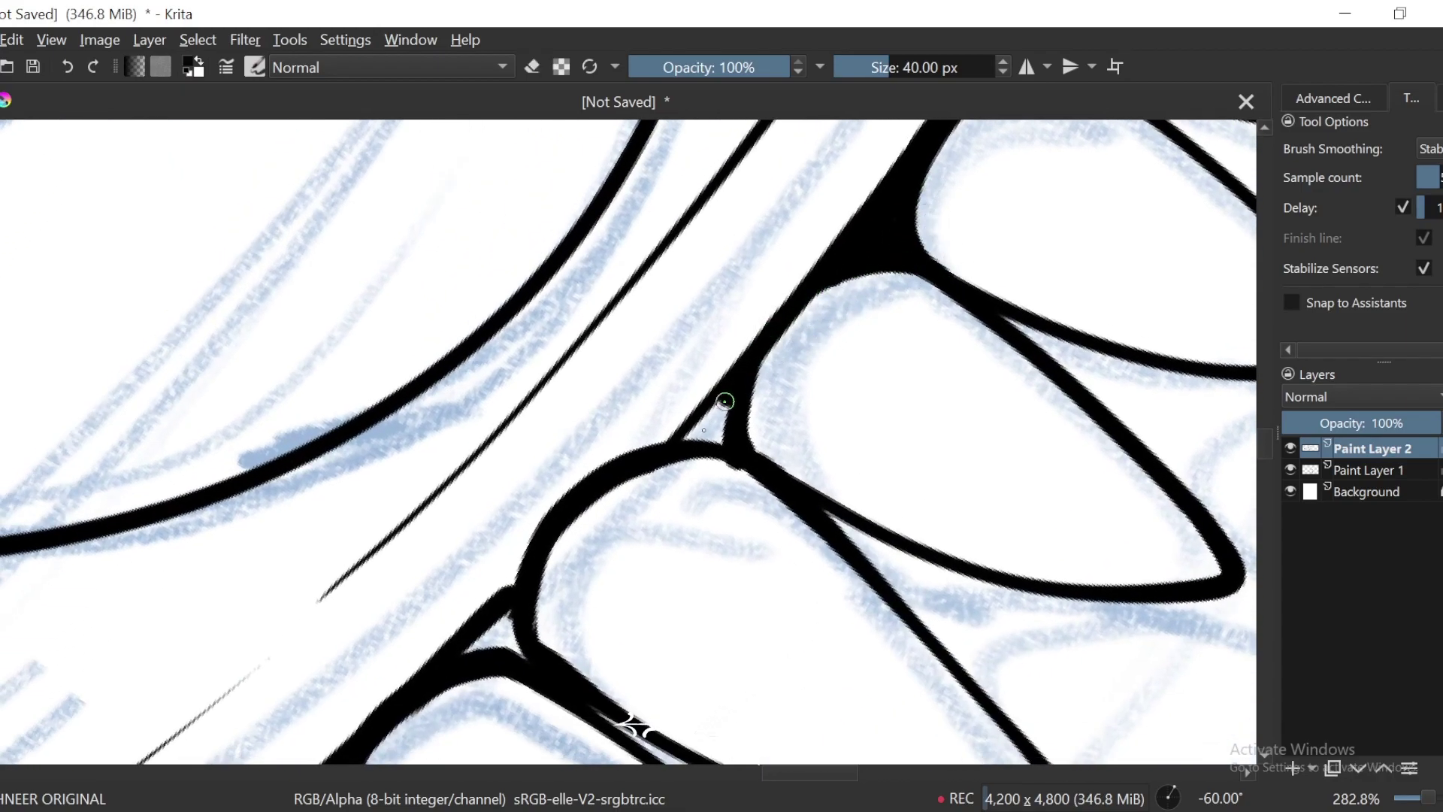
key("e")
left_click_drag(706, 471, 767, 490)
key("e")
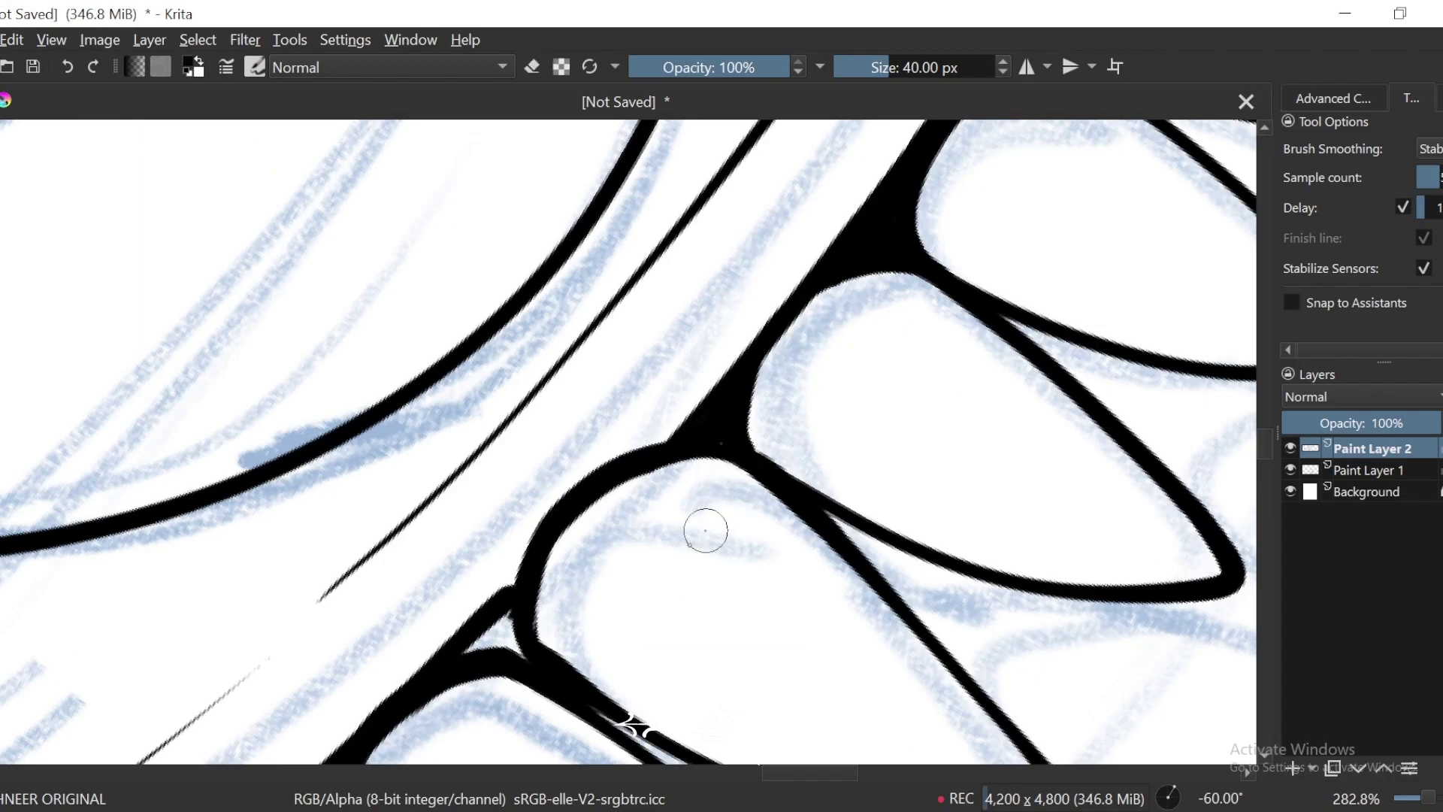
Step: Fill the gaps between the gum line and the fifth, fourth and third upper teeth, and erase the gum line's rough outer edge
mouse_move(546, 637)
left_mouse_down()
mouse_move(810, 387)
mouse_move(750, 383)
mouse_move(789, 382)
mouse_move(781, 352)
mouse_move(848, 324)
mouse_move(851, 300)
mouse_move(720, 400)
mouse_move(812, 398)
mouse_move(865, 421)
mouse_move(837, 303)
mouse_move(805, 368)
left_mouse_up()
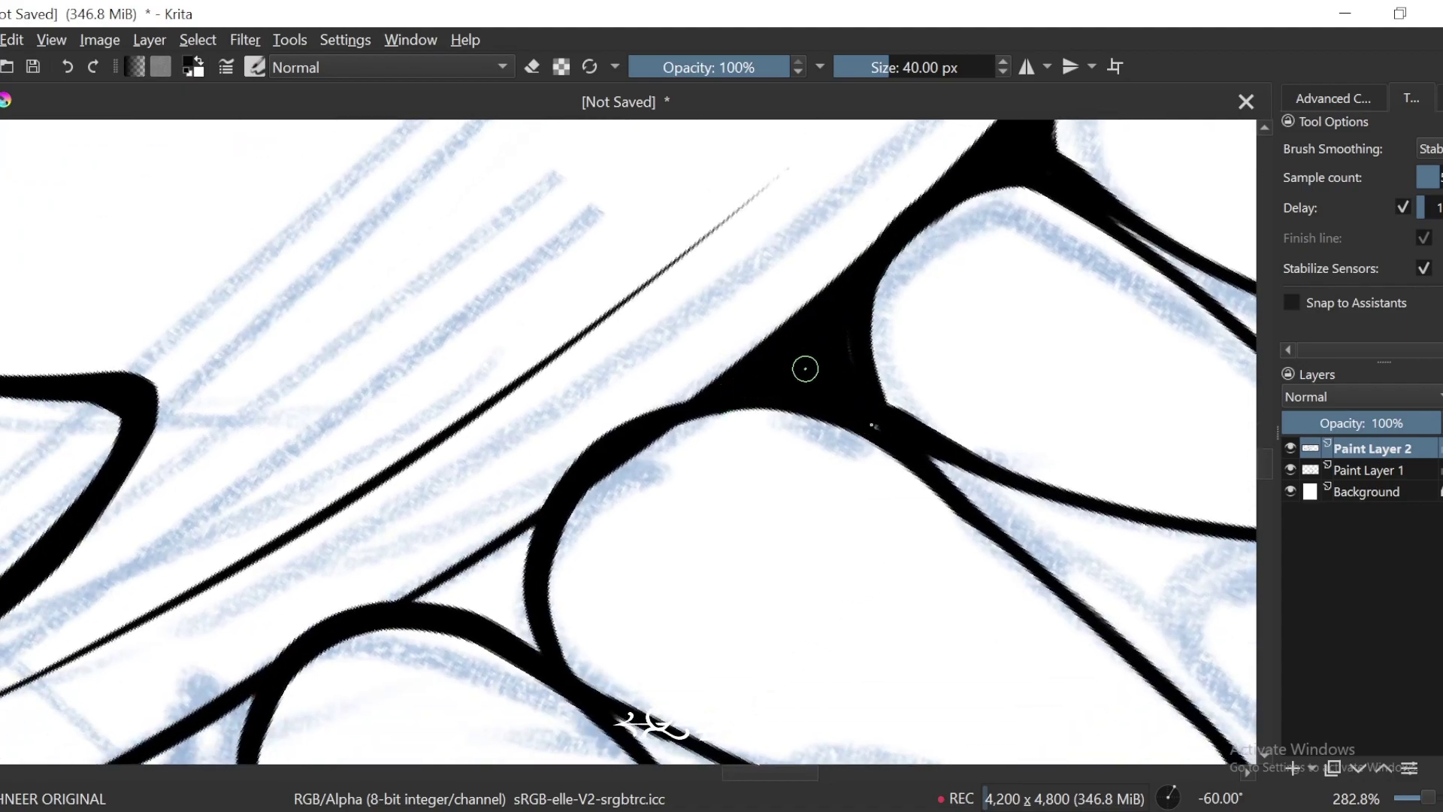
left_click_drag(732, 500, 971, 357)
key("e")
left_click_drag(926, 251, 690, 402)
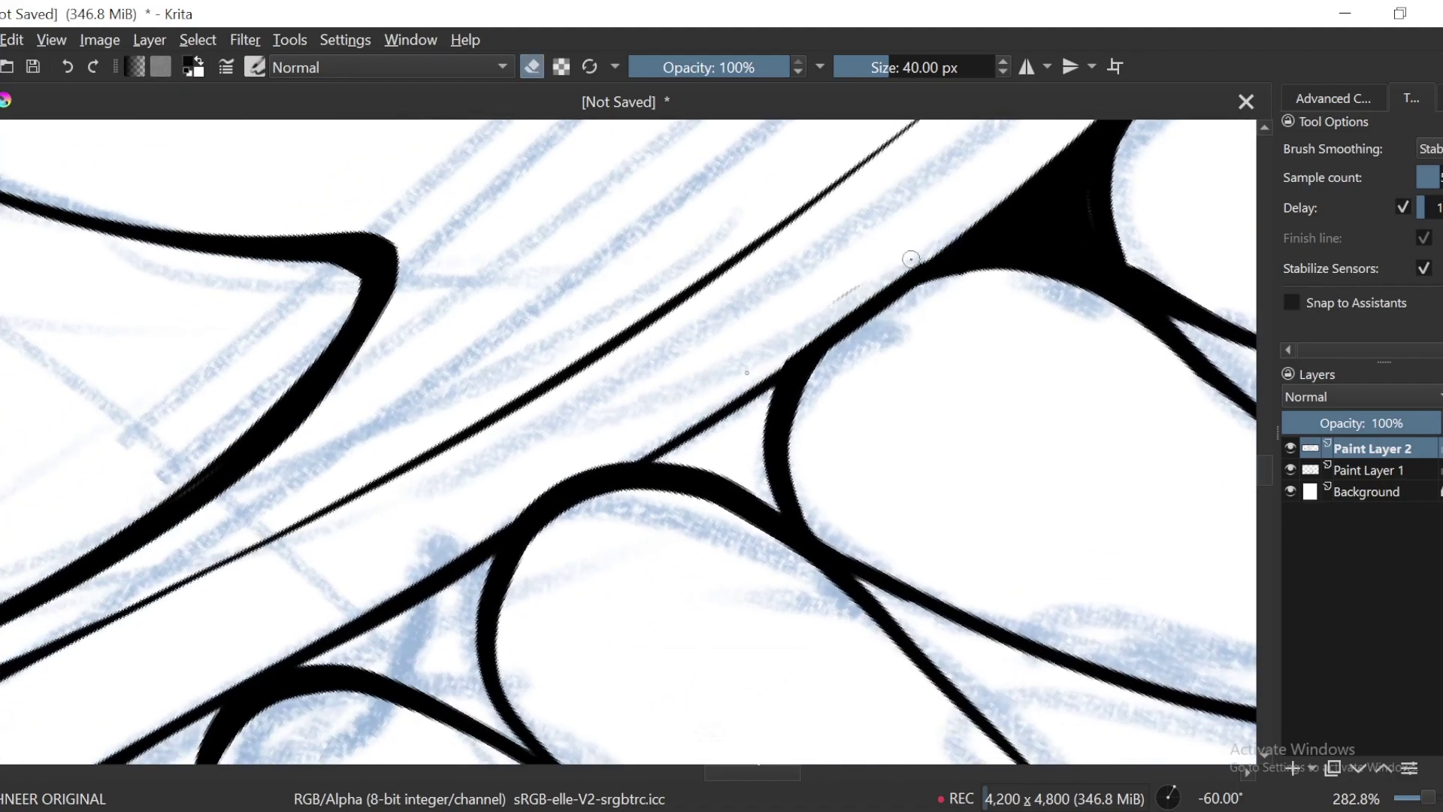
Step: Thicken the third upper tooth's outline where it meets the gum line, and smooth its inner edge with the eraser
key("e")
mouse_move(1026, 262)
left_mouse_down()
mouse_move(799, 441)
mouse_move(860, 551)
mouse_move(842, 526)
left_mouse_up()
key("e")
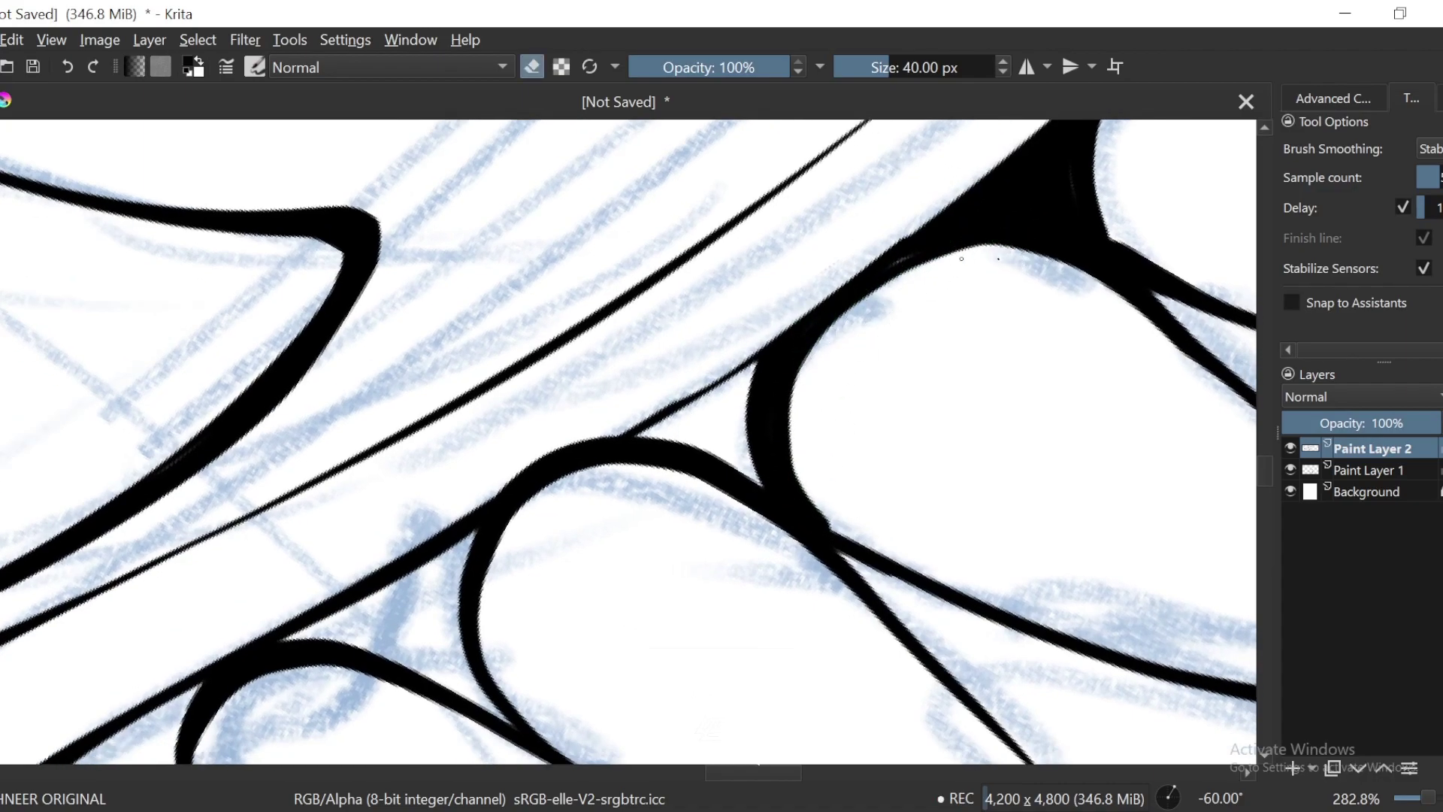
left_click_drag(961, 258, 801, 461)
mouse_move(874, 537)
left_mouse_down()
mouse_move(815, 506)
mouse_move(863, 314)
left_mouse_up()
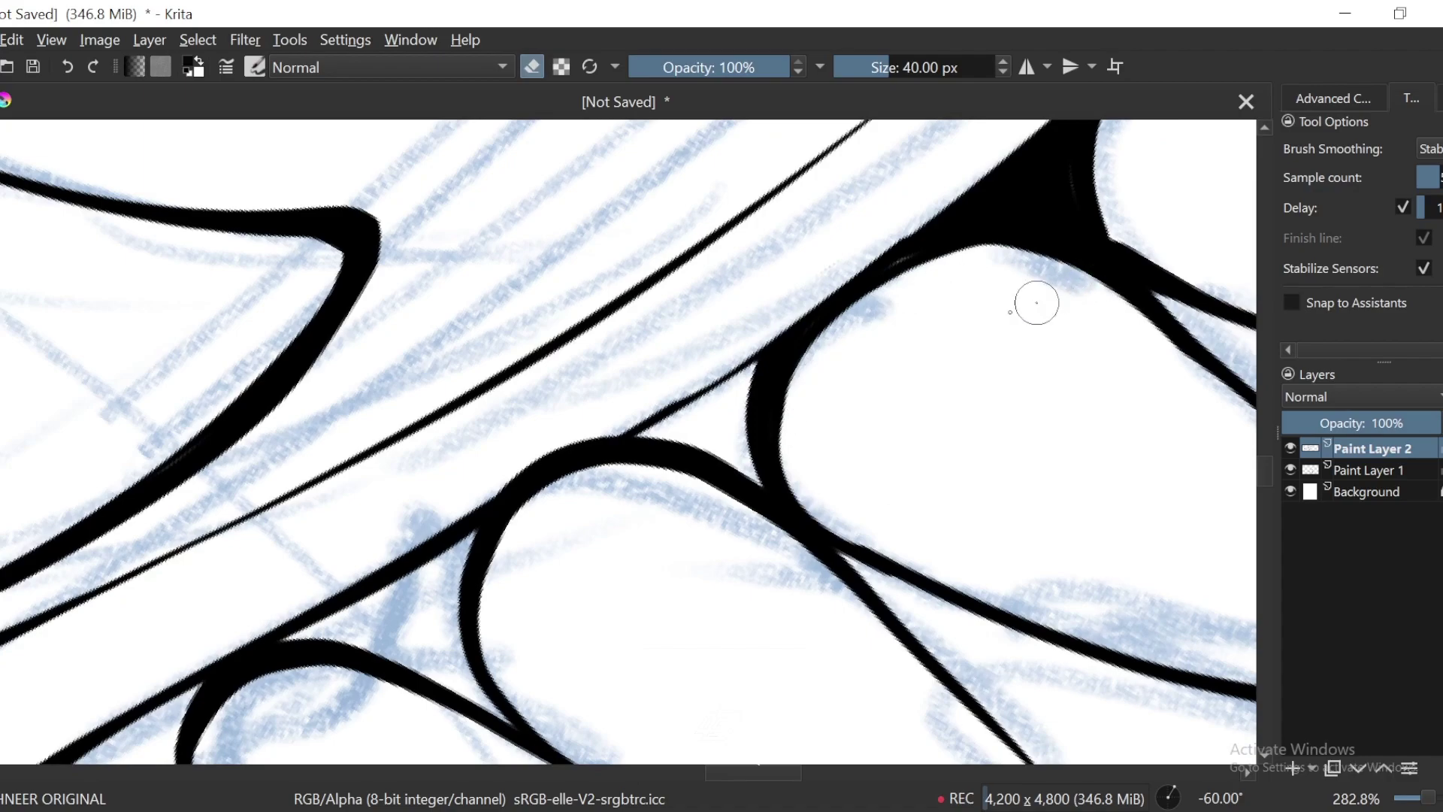
key("e")
Step: Fill the gaps between the gum line and the bases of the third, second and first upper teeth with black
mouse_move(755, 384)
left_mouse_down()
mouse_move(661, 422)
mouse_move(715, 409)
mouse_move(746, 470)
mouse_move(889, 300)
mouse_move(774, 451)
left_mouse_up()
left_click_drag(908, 406, 1004, 328)
key("ctrl+z")
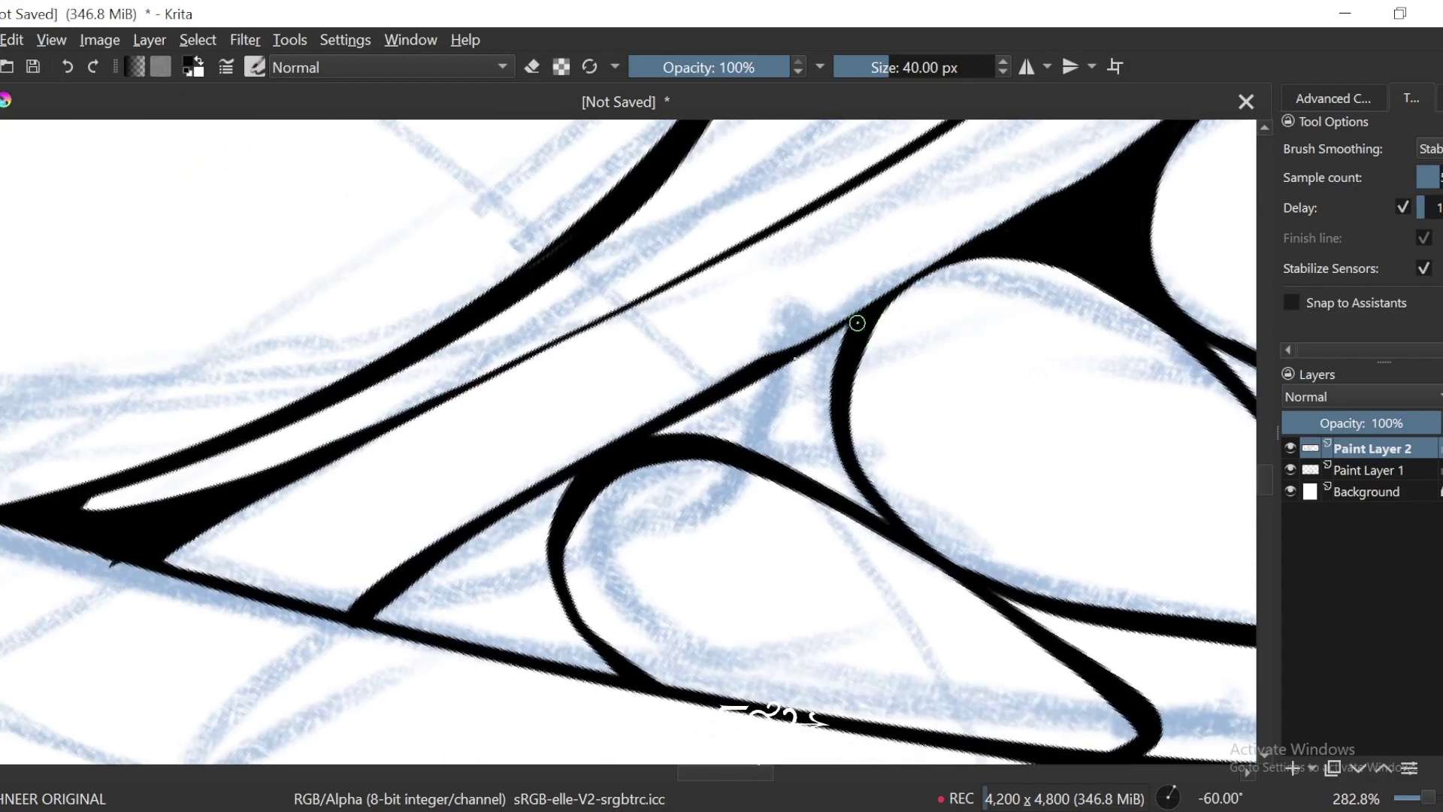
mouse_move(856, 322)
left_mouse_down()
mouse_move(698, 424)
mouse_move(860, 483)
left_mouse_up()
key("ctrl+z")
mouse_move(850, 343)
left_mouse_down()
mouse_move(827, 403)
mouse_move(864, 507)
mouse_move(679, 406)
left_mouse_up()
key("ctrl+[")
mouse_move(802, 284)
left_mouse_down()
mouse_move(718, 360)
mouse_move(785, 343)
mouse_move(811, 396)
mouse_move(864, 389)
left_mouse_up()
left_click_drag(737, 476, 947, 313)
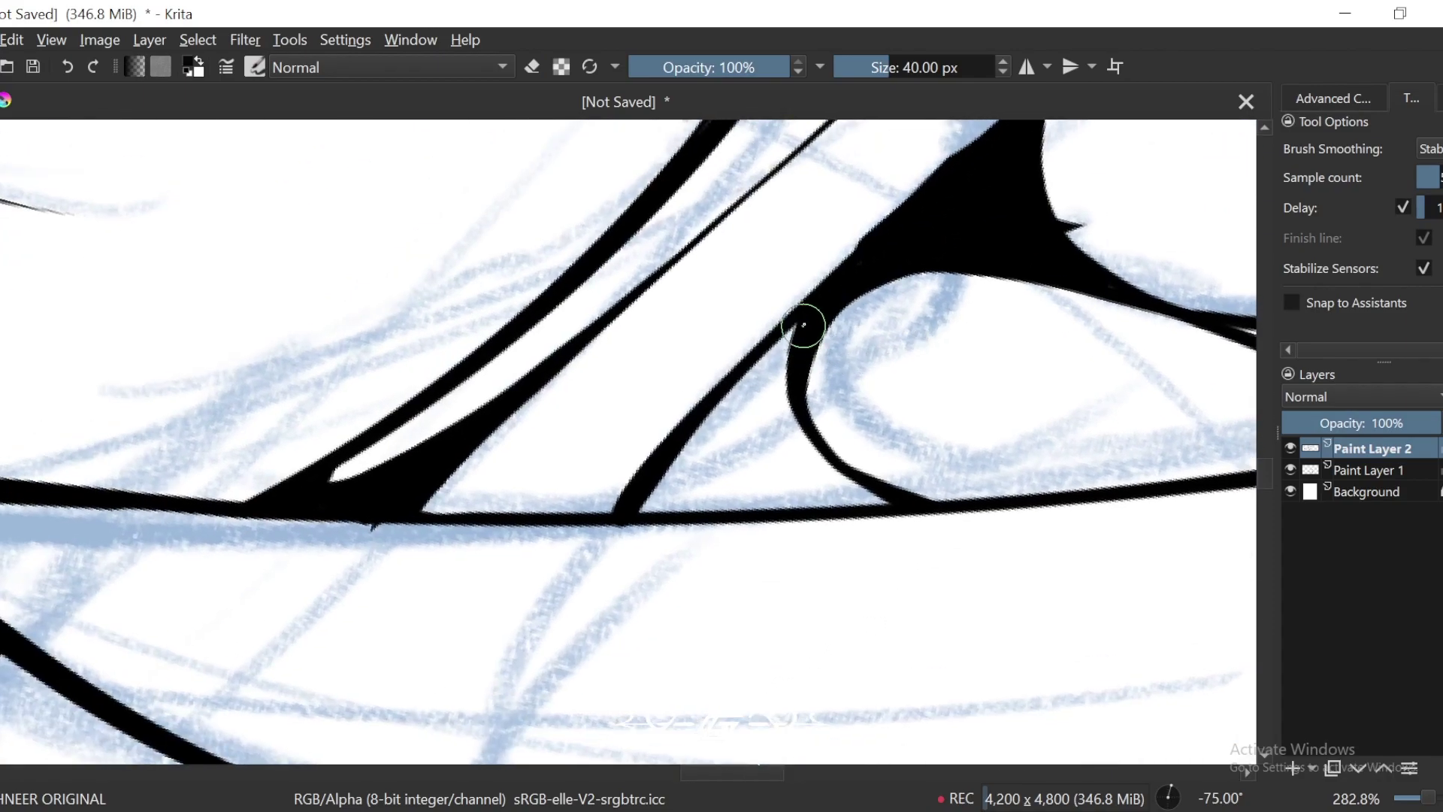
Step: Fill the area between the first upper tooth, the gum line and the fang, and erase the overflow beyond the fang's edge
mouse_move(804, 325)
left_mouse_down()
mouse_move(709, 403)
mouse_move(660, 483)
left_mouse_up()
key("ctrl+]")
key("ctrl+]")
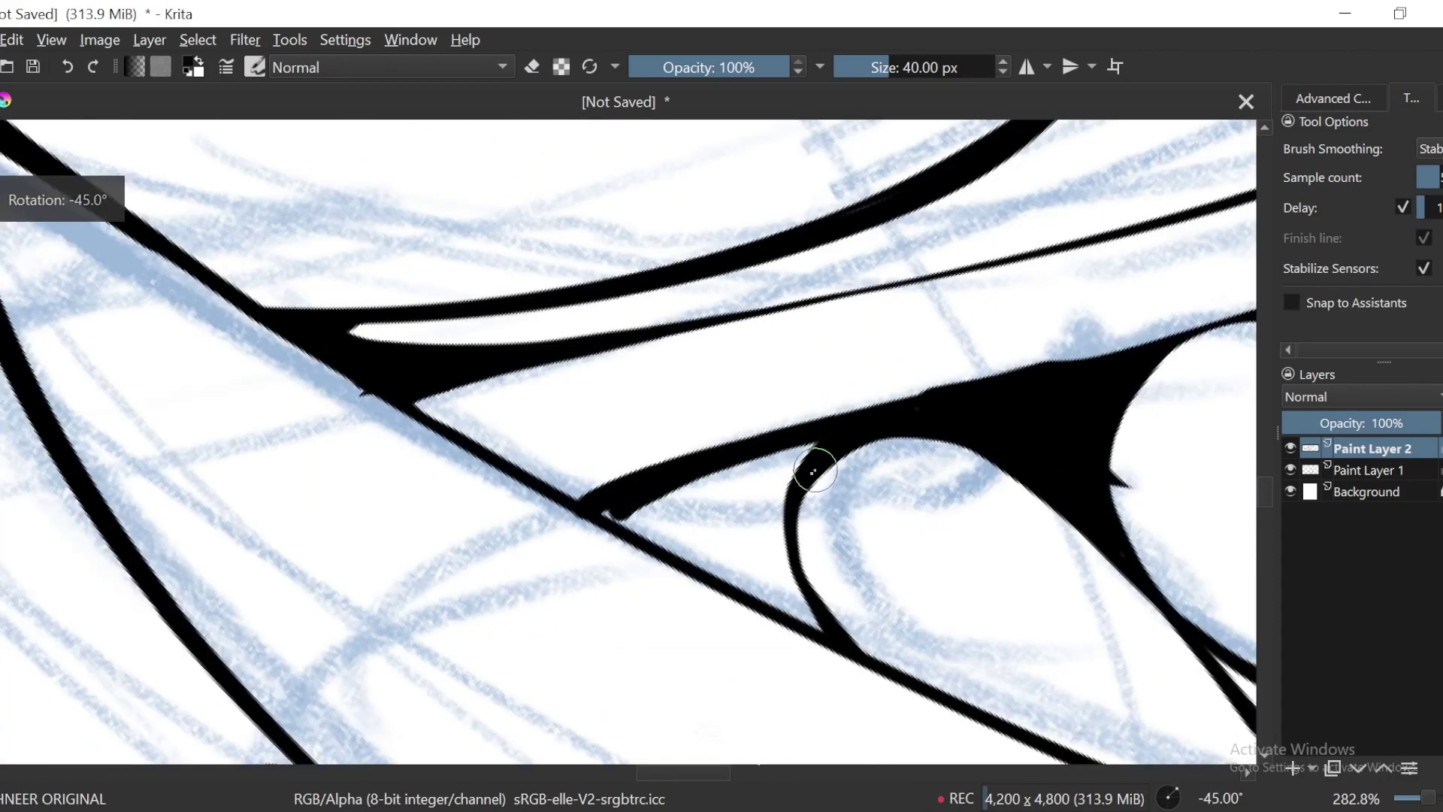
mouse_move(799, 474)
left_mouse_down()
mouse_move(779, 520)
mouse_move(814, 622)
mouse_move(762, 582)
mouse_move(620, 520)
left_mouse_up()
key("ctrl+[")
key("ctrl+[")
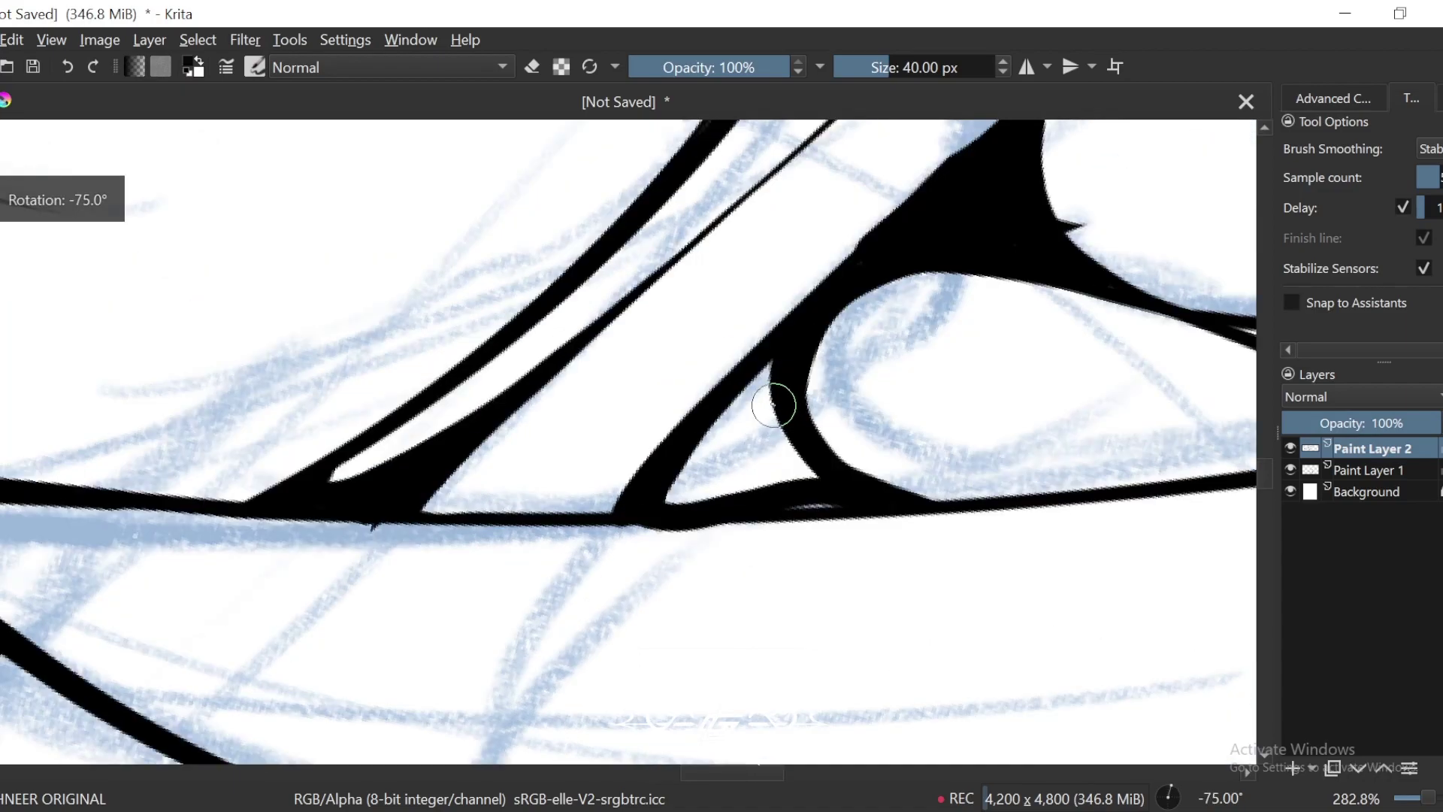
mouse_move(773, 394)
left_mouse_down()
mouse_move(685, 478)
mouse_move(692, 494)
mouse_move(774, 454)
left_mouse_up()
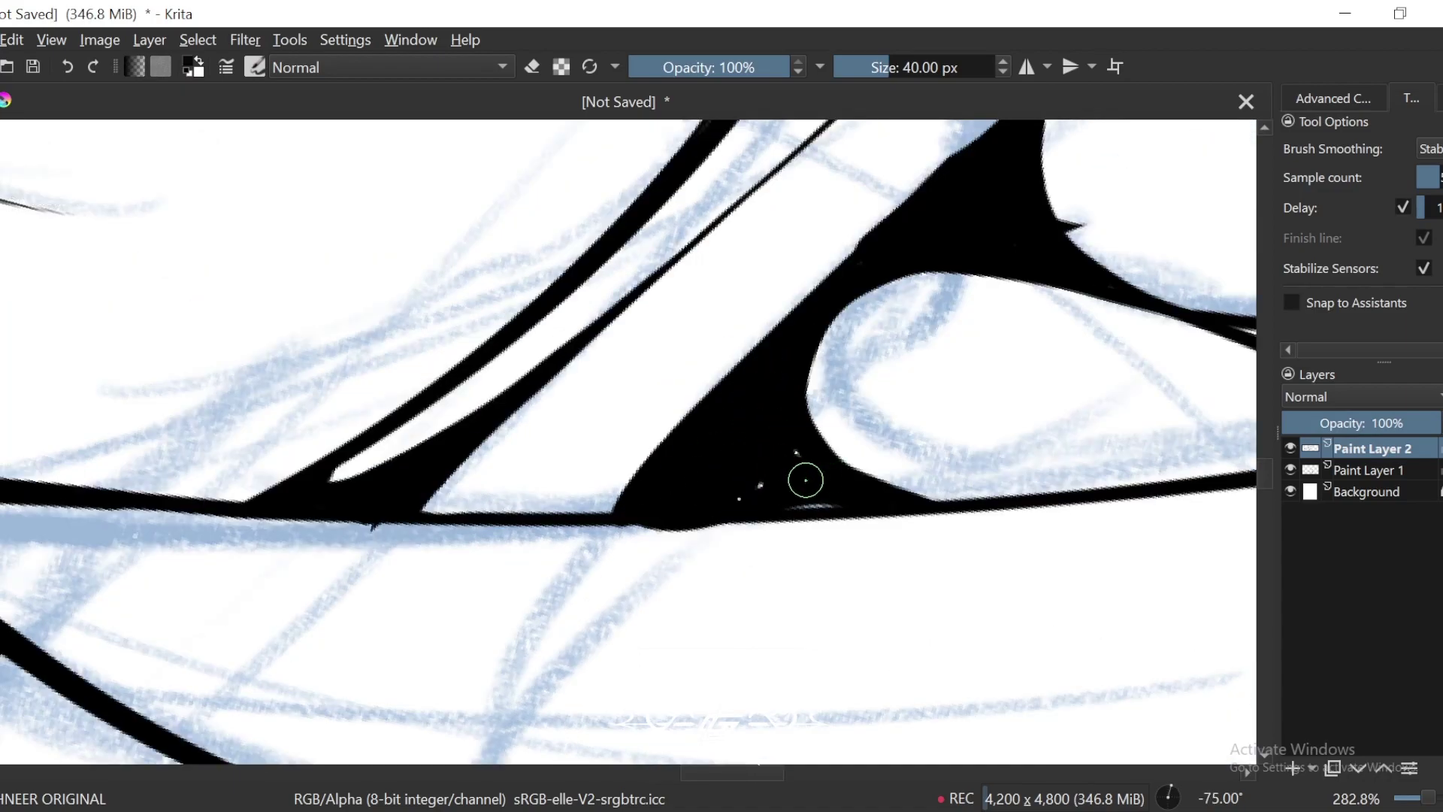
key("ctrl+[")
key("ctrl+[")
key("ctrl+[")
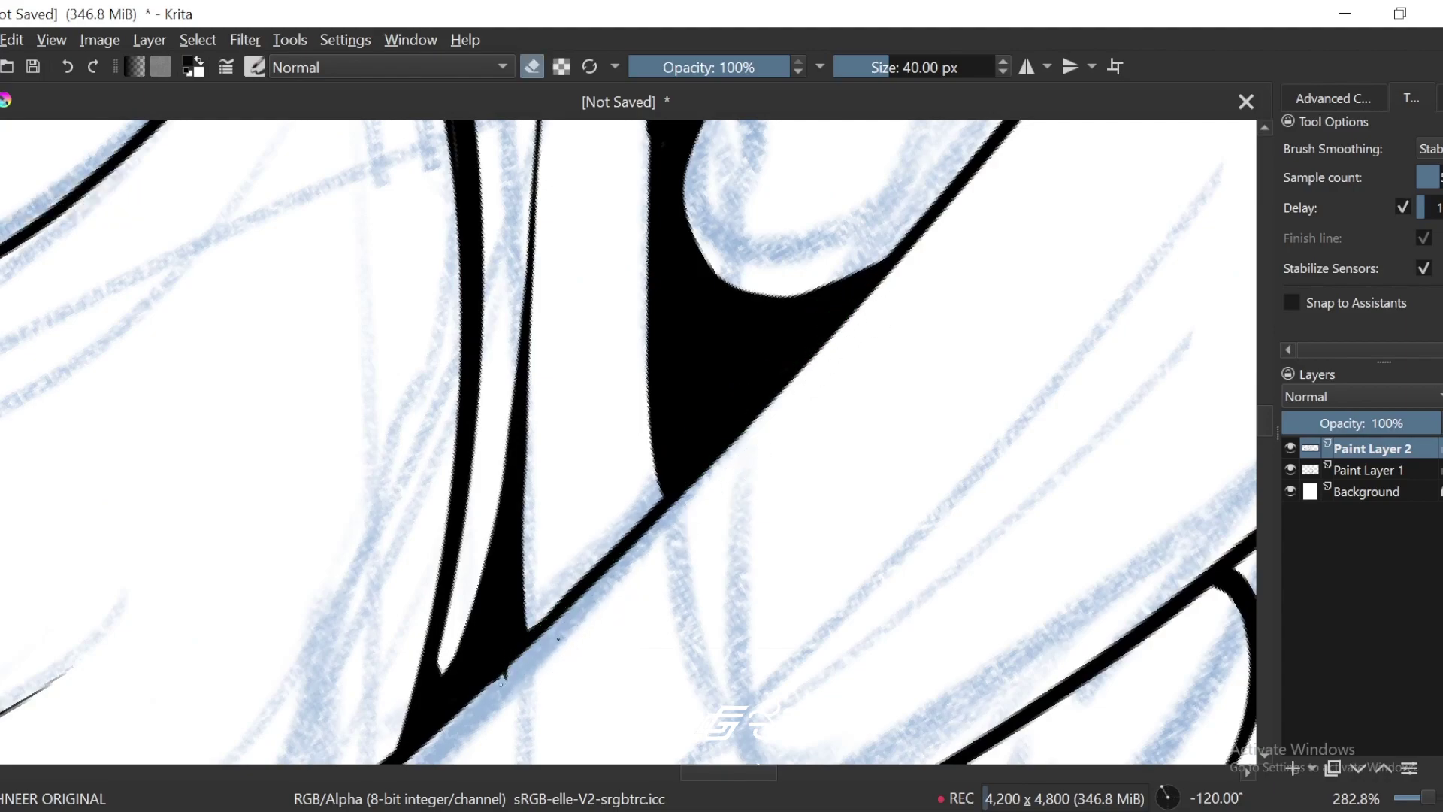
Step: Review the whole head's line art with Paint Layer 1 hidden, and show the sketch layer again
key("ctrl+minus")
key("ctrl+minus")
key("ctrl+minus")
key("ctrl+minus")
key("ctrl+minus")
key("ctrl+minus")
key("ctrl+minus")
key("ctrl+]")
key("ctrl+]")
key("ctrl+]")
key("ctrl+]")
key("ctrl+]")
key("ctrl+]")
key("ctrl+]")
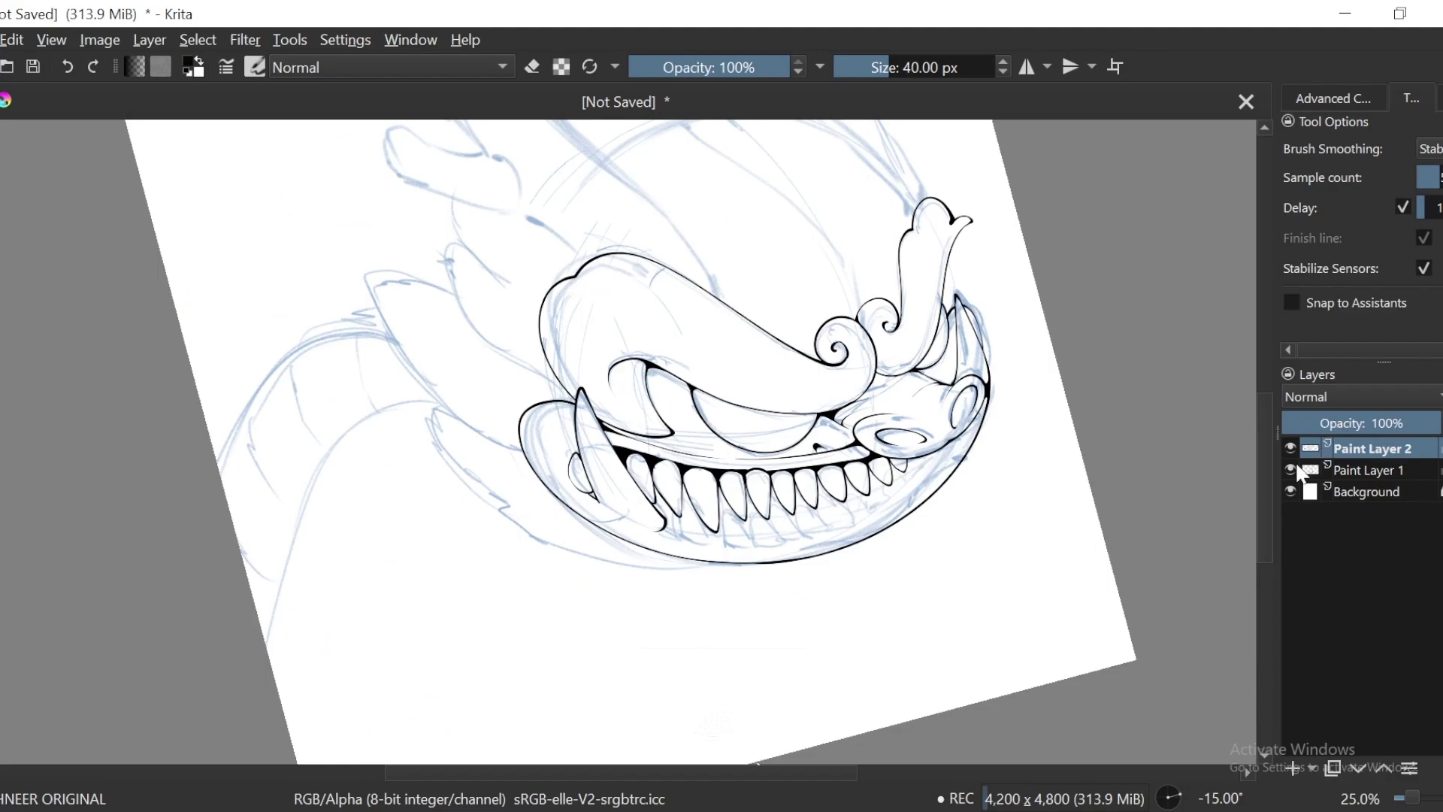
left_click(1291, 469)
key("minus")
key("minus")
key("5")
left_click_drag(1153, 600, 1039, 588)
key("ctrl+plus")
key("ctrl+plus")
left_click(1290, 470)
Step: Examine the inked head against the visible sketch from the full page view and closer up
left_click_drag(1014, 643, 1075, 567)
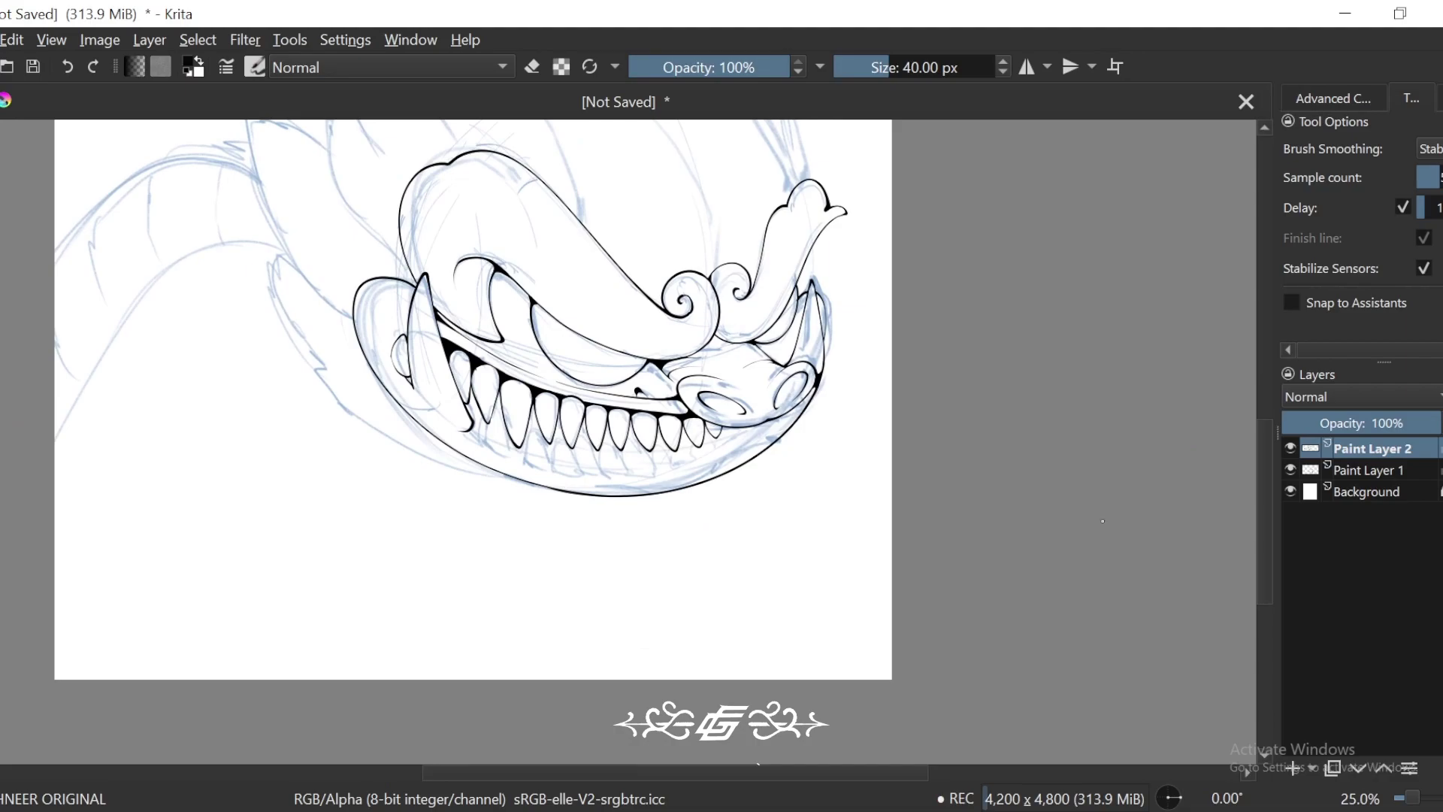
key("minus")
key("minus")
key("minus")
left_click_drag(1057, 529, 1116, 542)
key("plus")
key("plus")
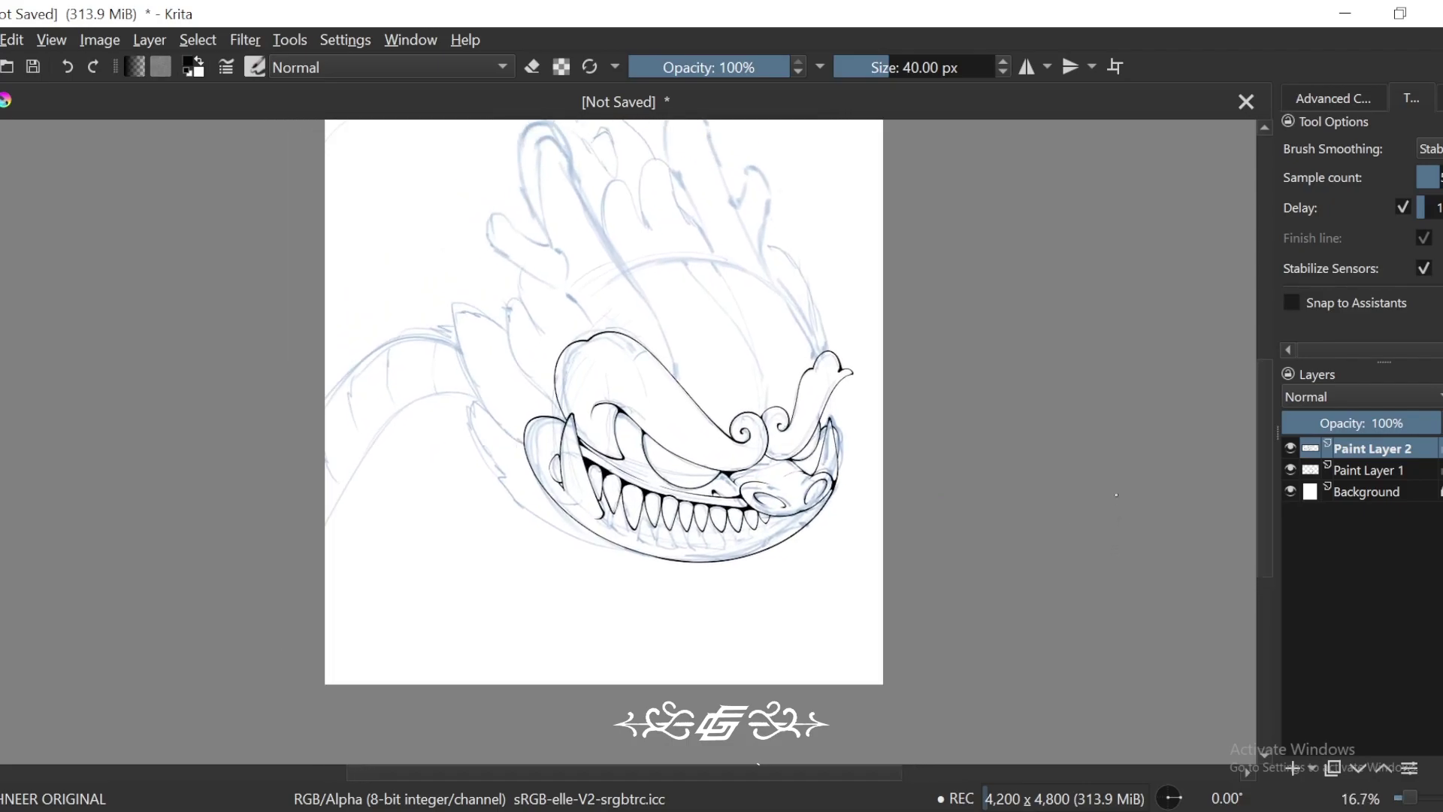
key("plus")
key("plus")
left_click_drag(1049, 413, 1030, 383)
key("plus")
key("plus")
key("minus")
key("minus")
key("minus")
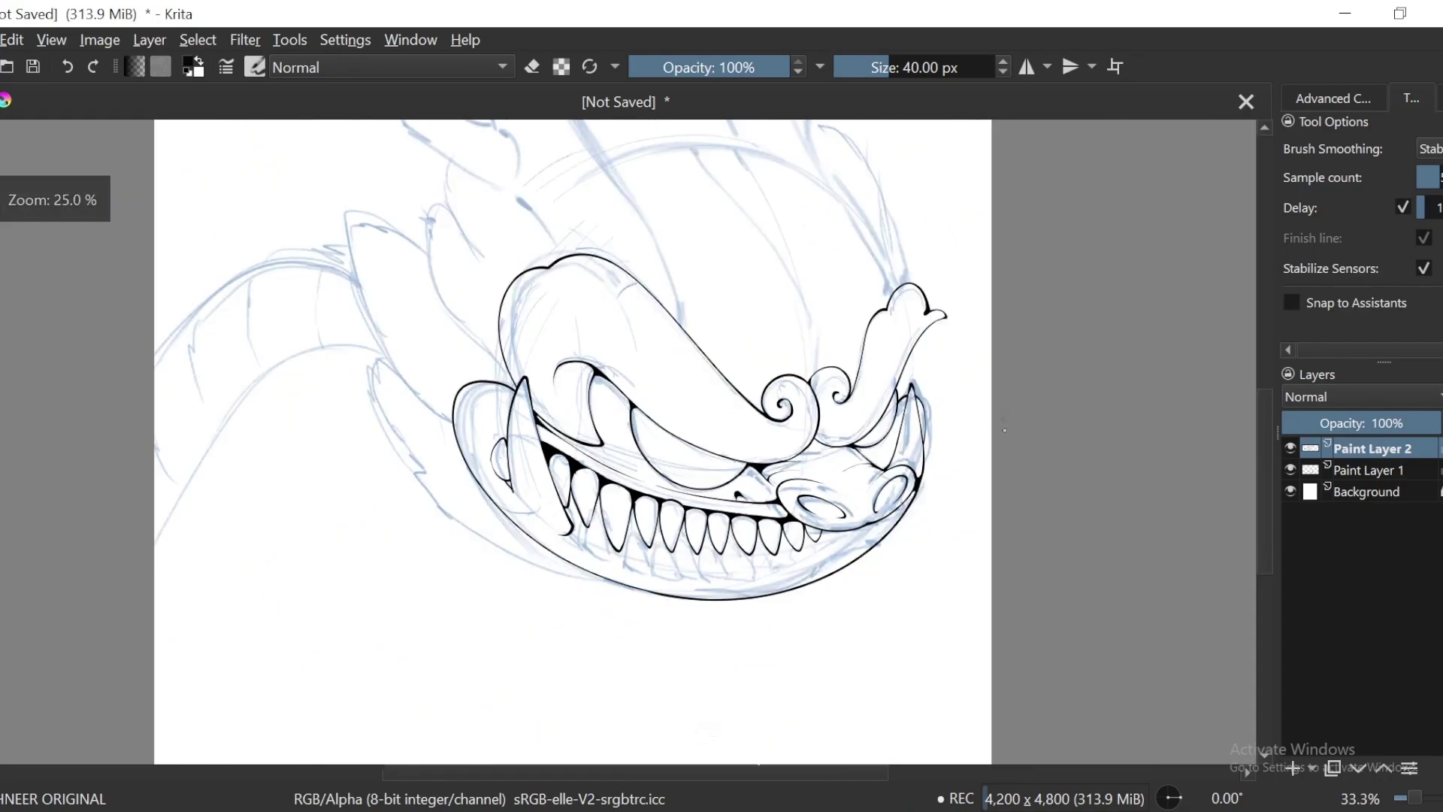
Step: Ink the large fang's missing outer edge as one curve from beside the small cheek shape down to the fang's tip
left_click_drag(927, 545, 984, 392)
key("6")
key("6")
key("6")
key("6")
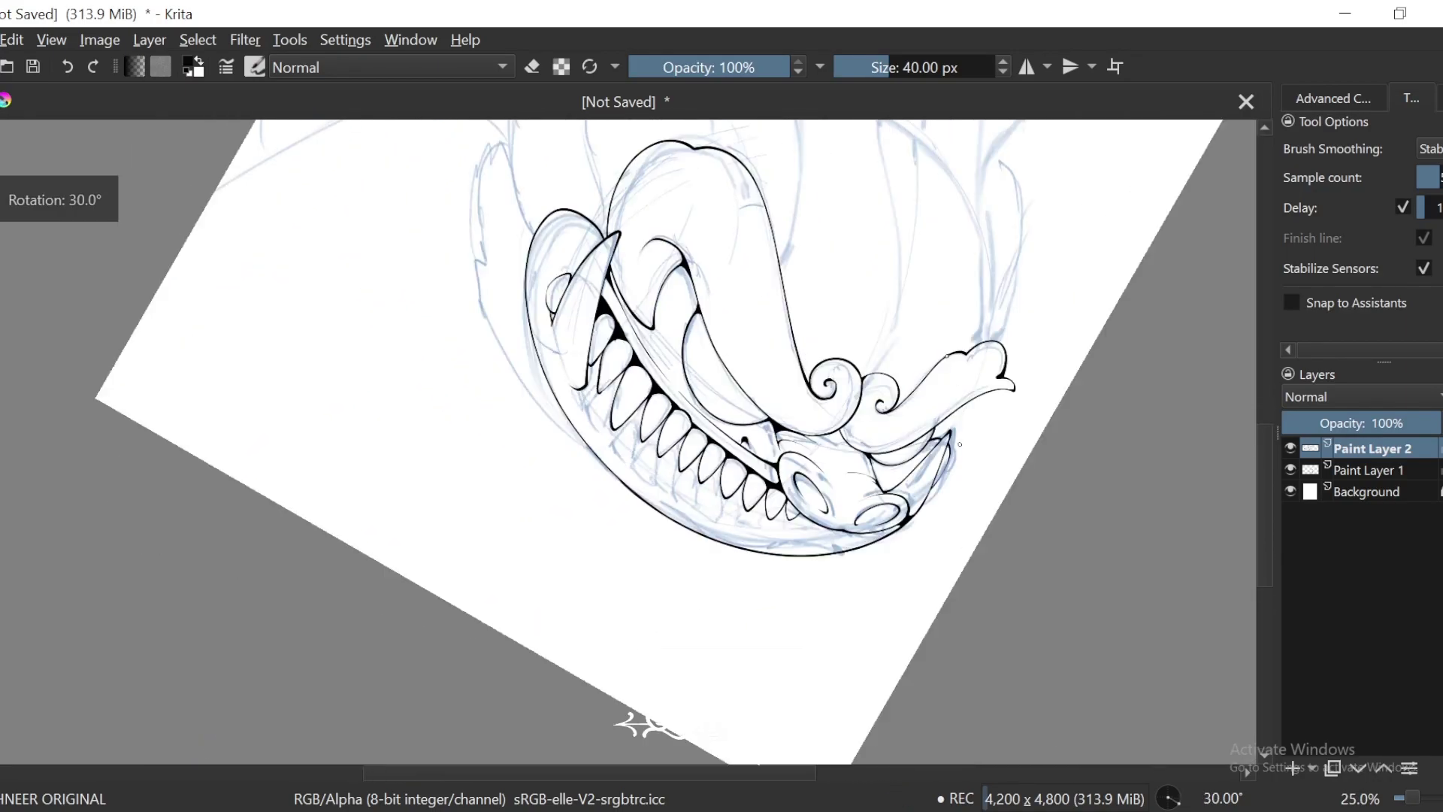
key("plus")
key("plus")
key("6")
key("6")
key("plus")
key("plus")
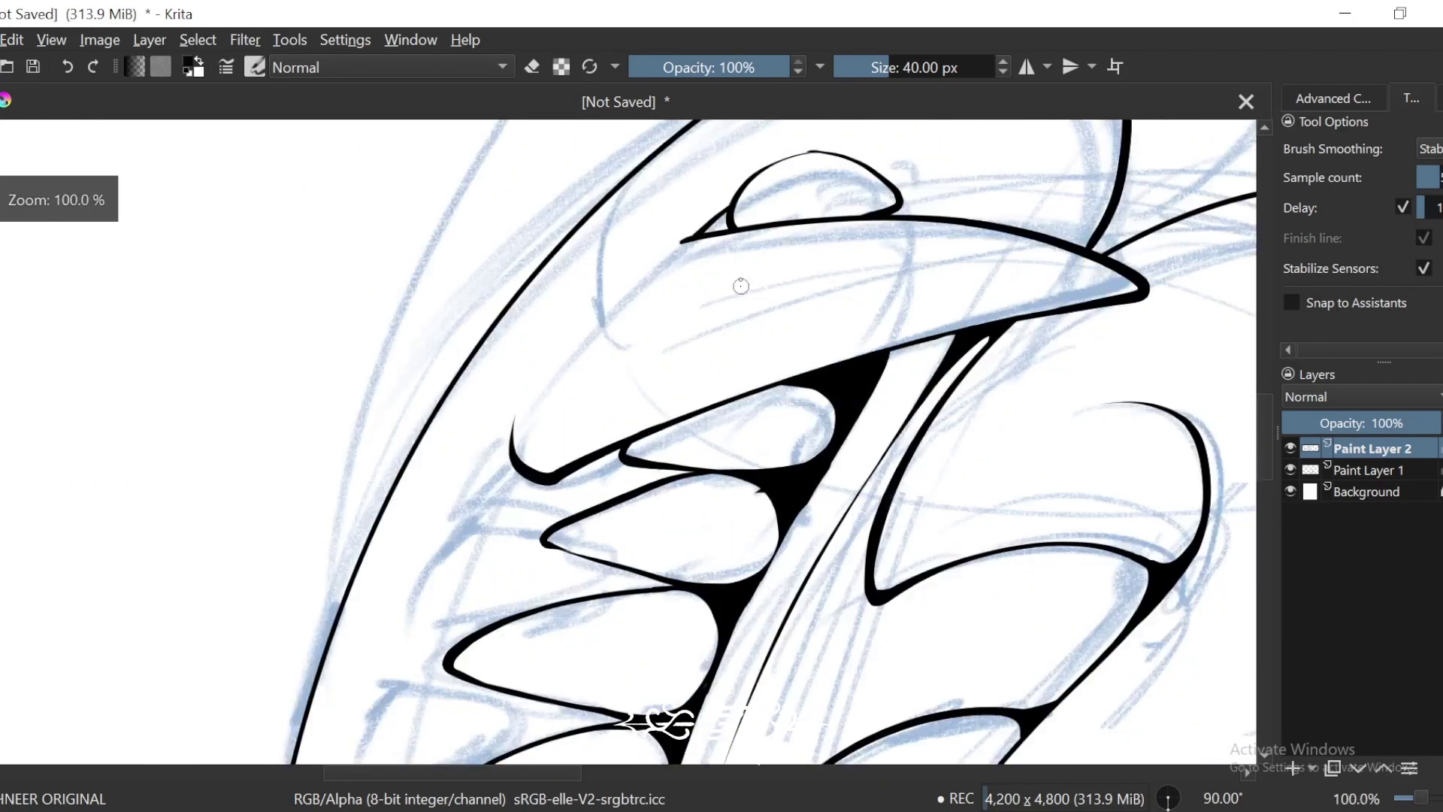
left_click_drag(741, 284, 726, 307)
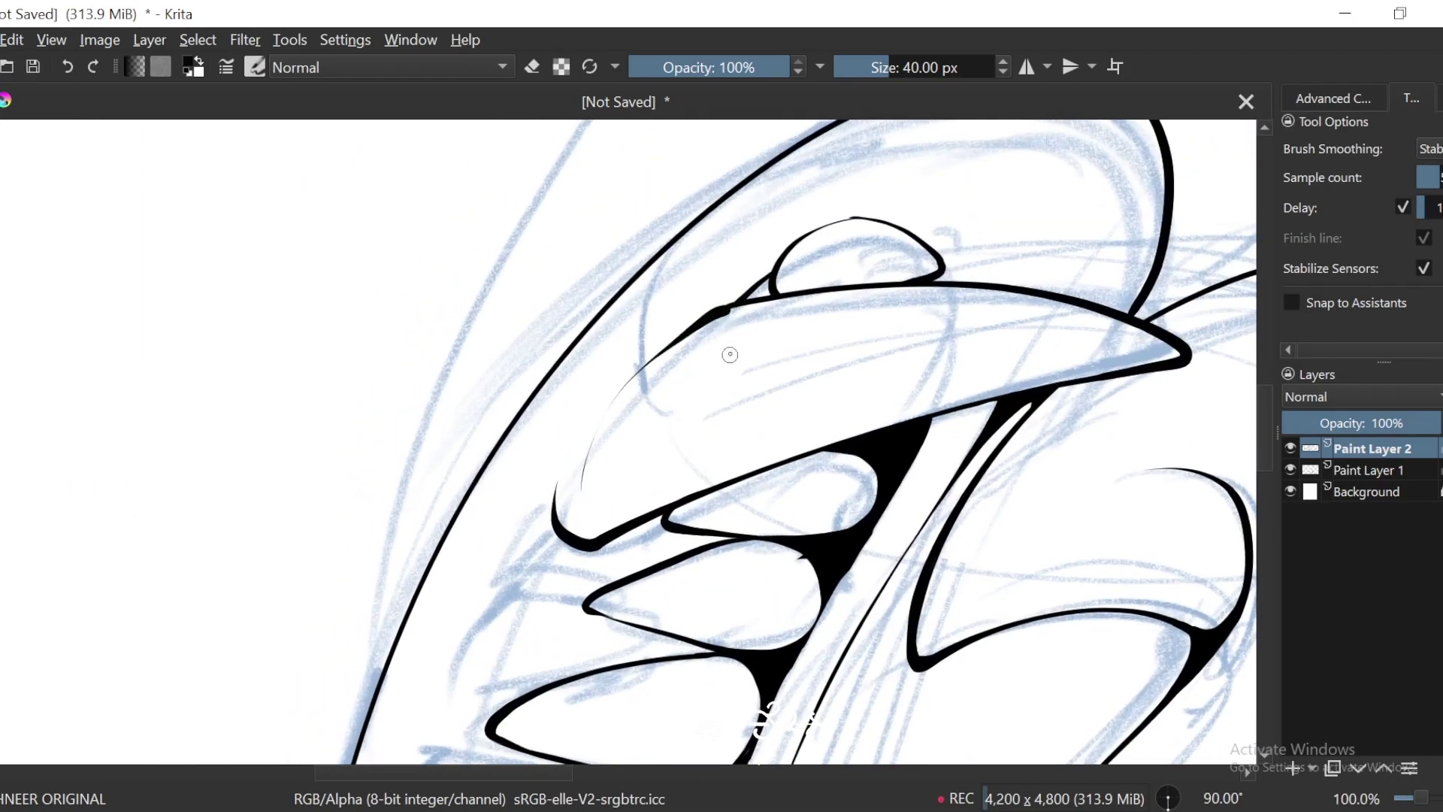
key("plus")
key("ctrl+z")
mouse_move(768, 251)
left_mouse_down()
mouse_move(651, 298)
mouse_move(524, 492)
left_mouse_up()
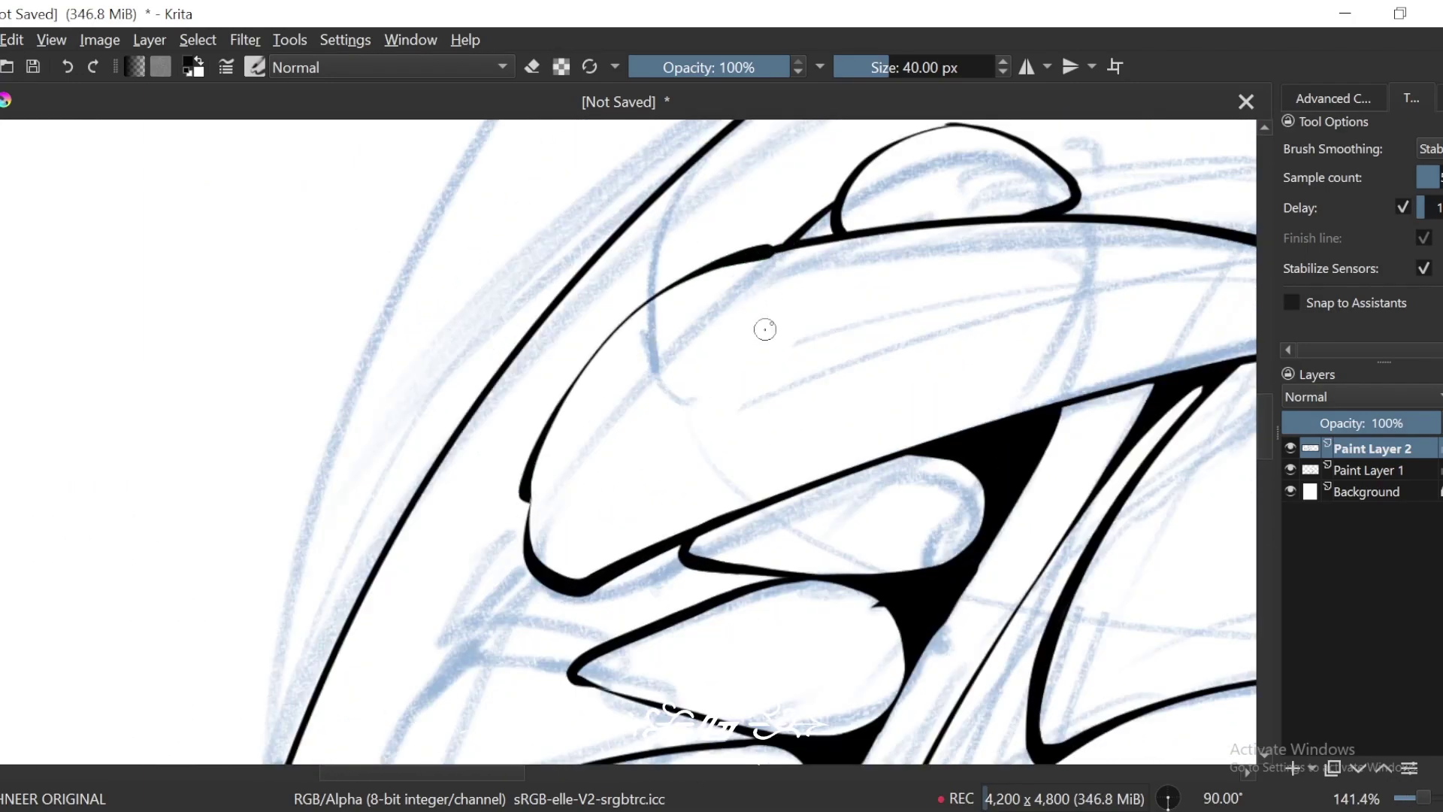
Step: Trim the bulging end of the fang's outer edge with the eraser and blend it into the rounded tip
key("minus")
key("minus")
key("minus")
key("4")
key("4")
key("4")
key("4")
key("4")
key("4")
key("4")
key("6")
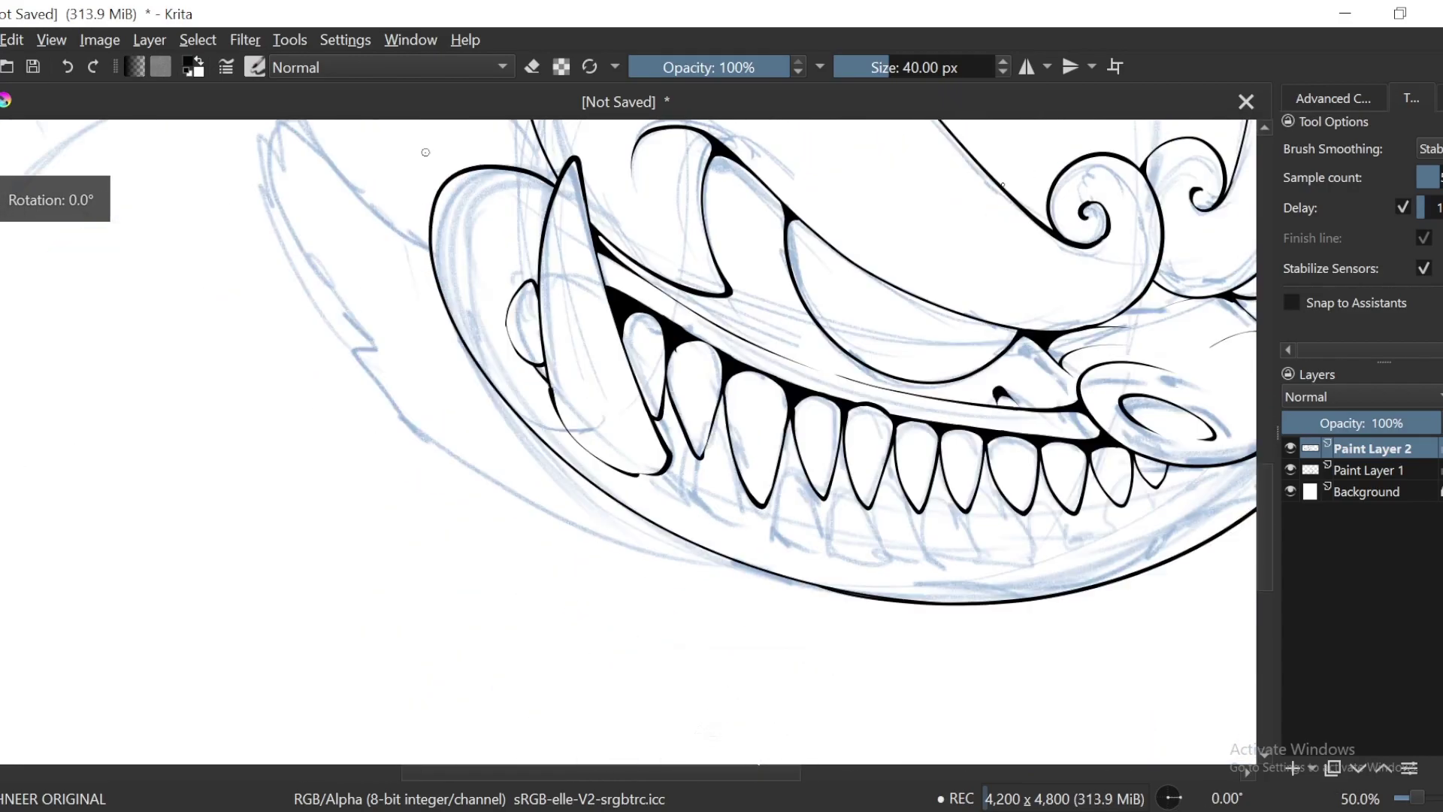
key("6")
key("6")
key("6")
key("6")
key("6")
key("plus")
key("plus")
key("plus")
key("plus")
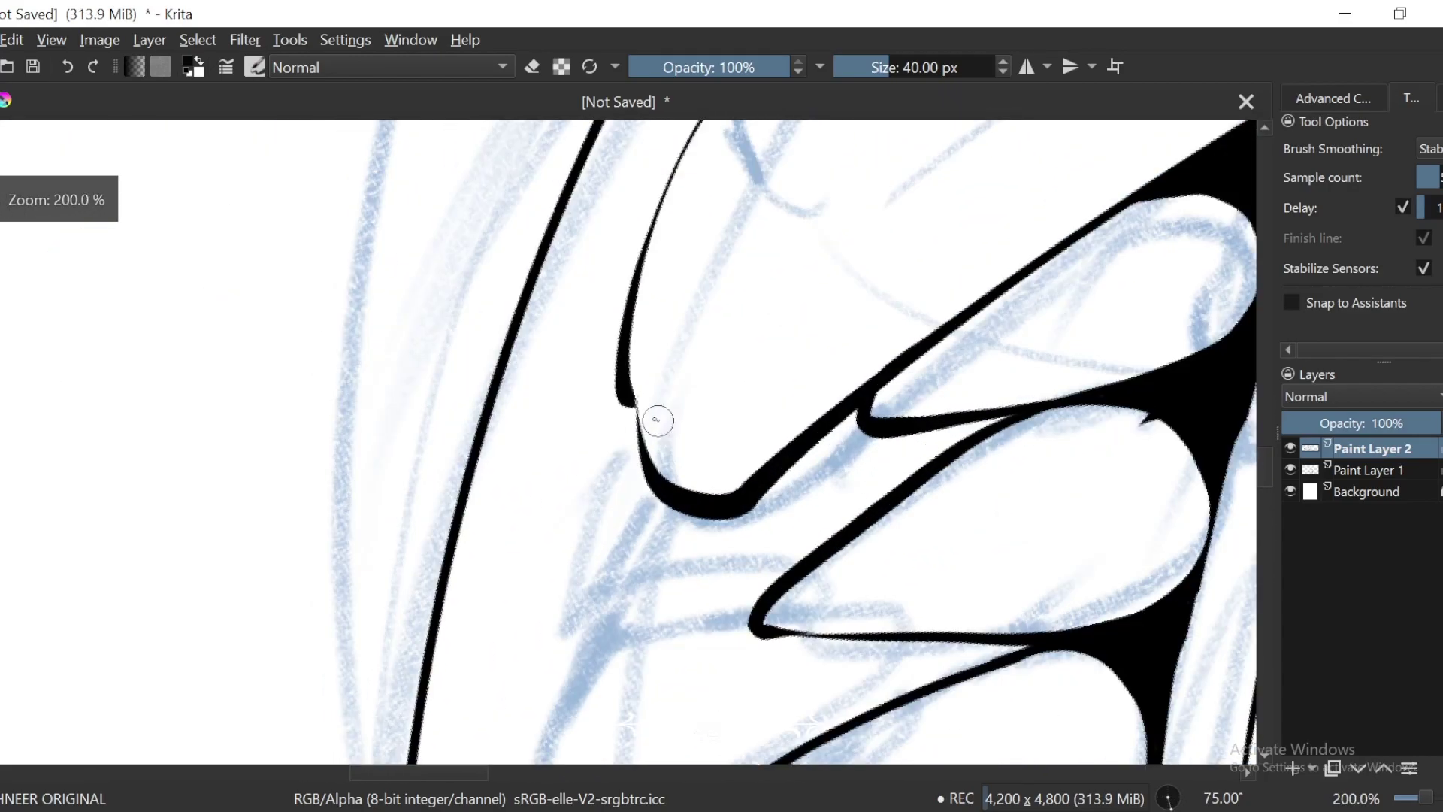
key("e")
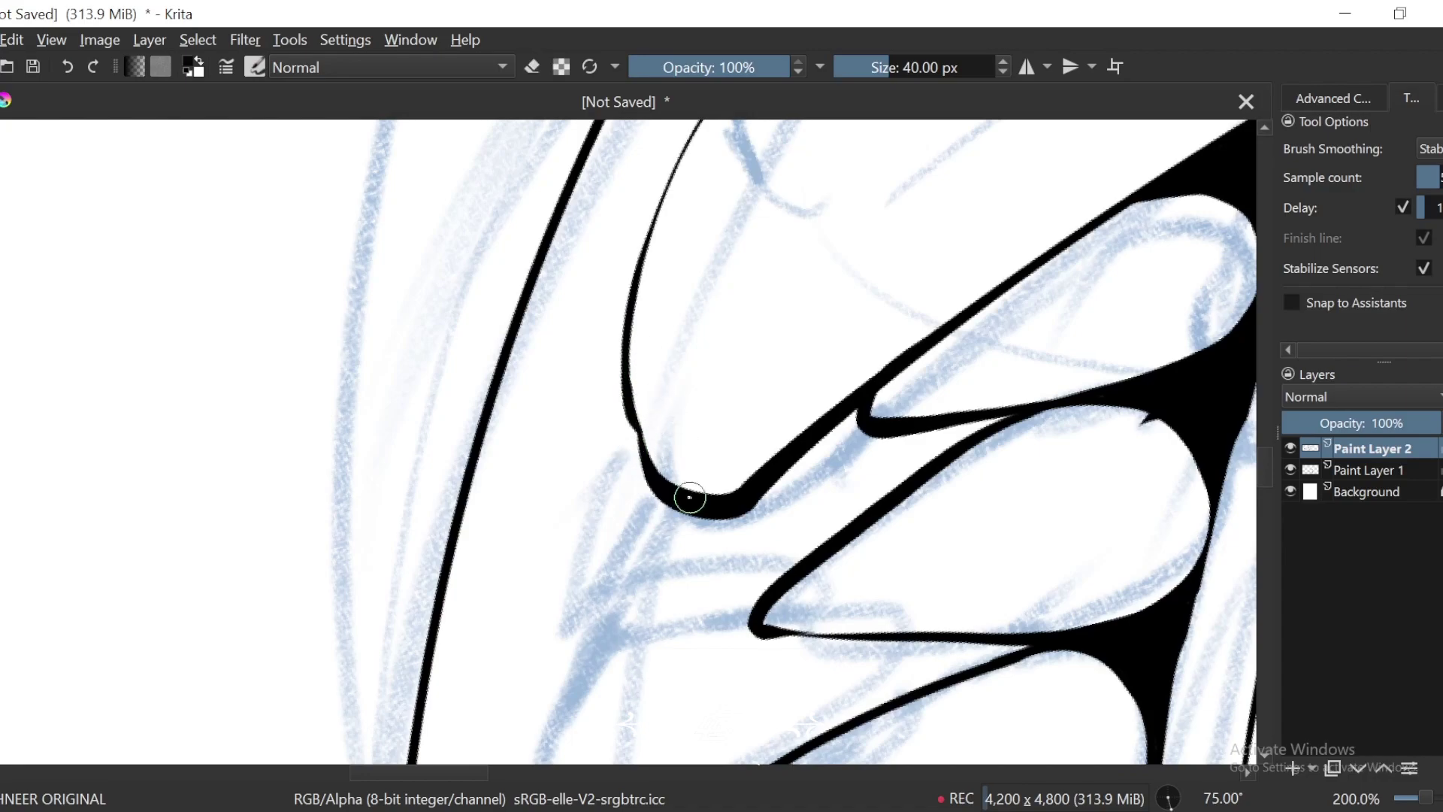
key("6")
key("6")
key("4")
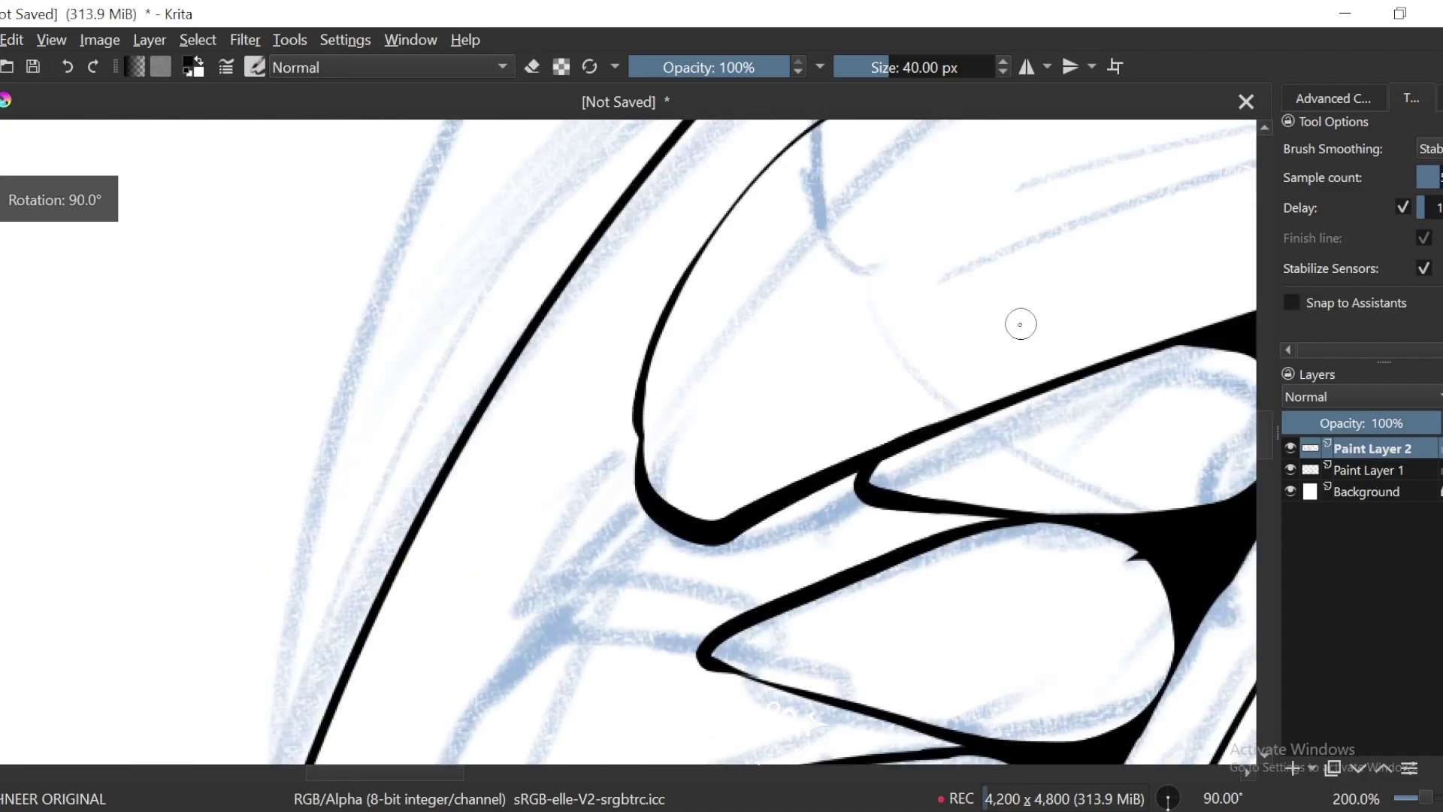
Step: Ink the first lower tooth between the second and third upper teeth, trim its edge and fill the narrow gap above it
key("5")
key("minus")
key("minus")
key("minus")
key("minus")
key("6")
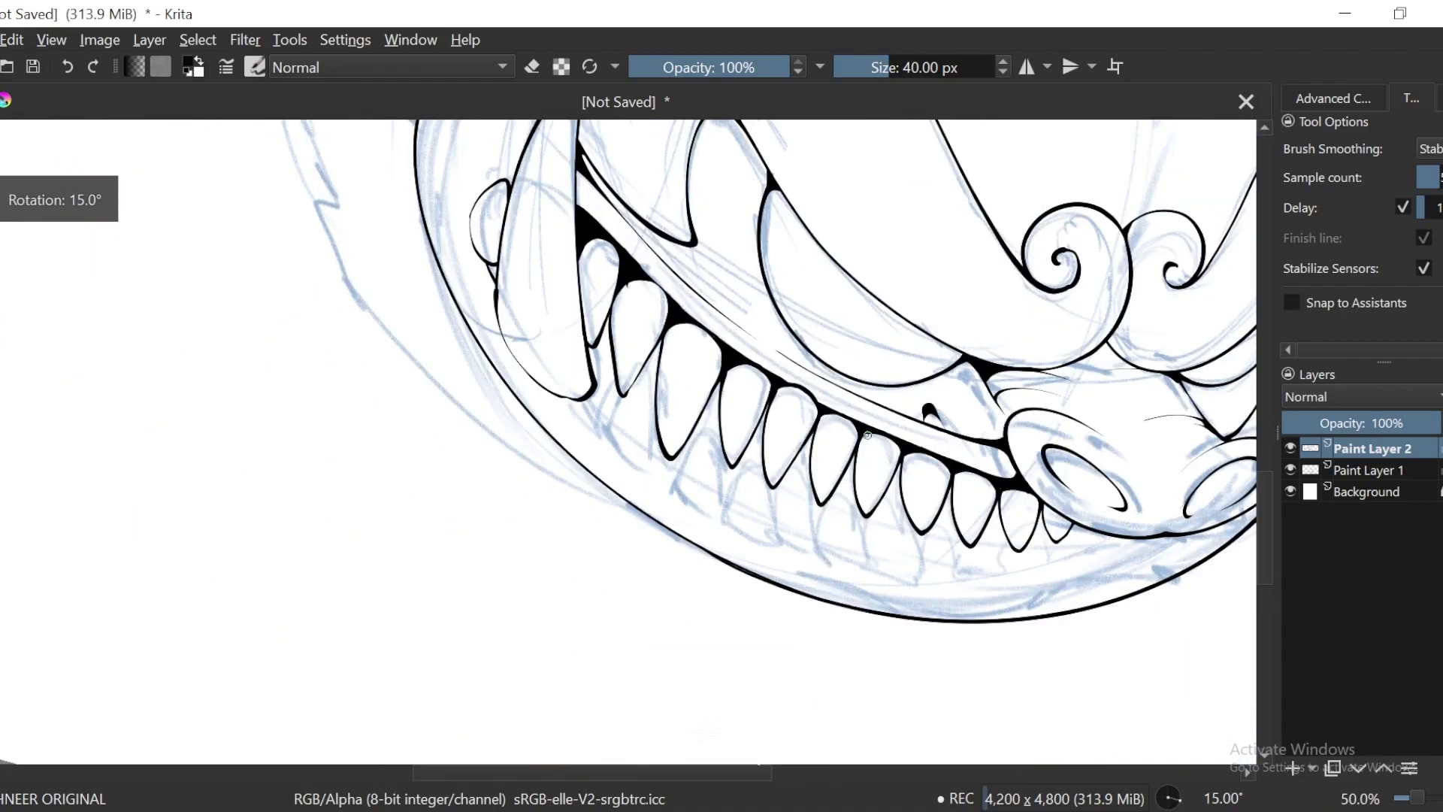
key("6")
key("plus")
key("plus")
key("plus")
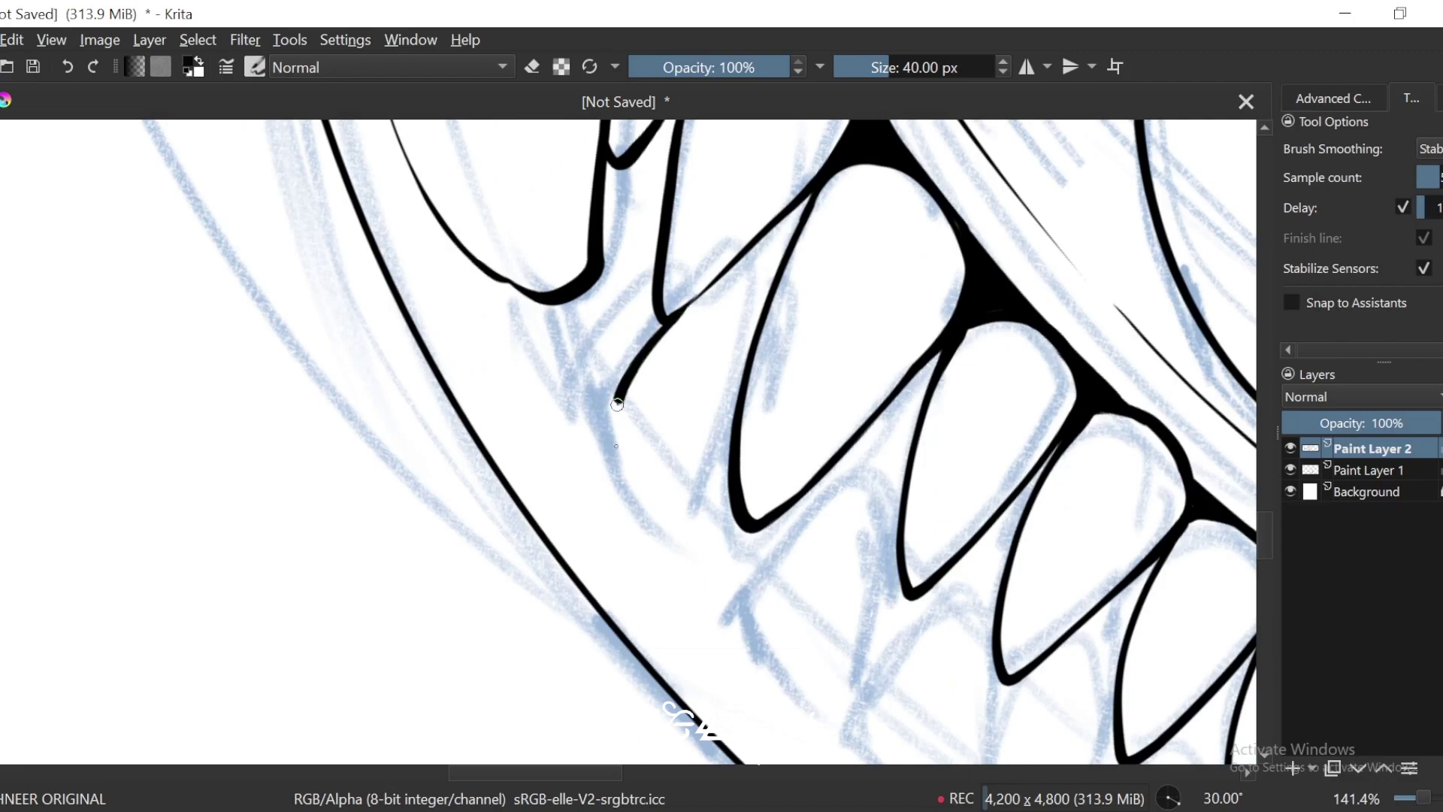
left_click_drag(791, 290, 762, 331)
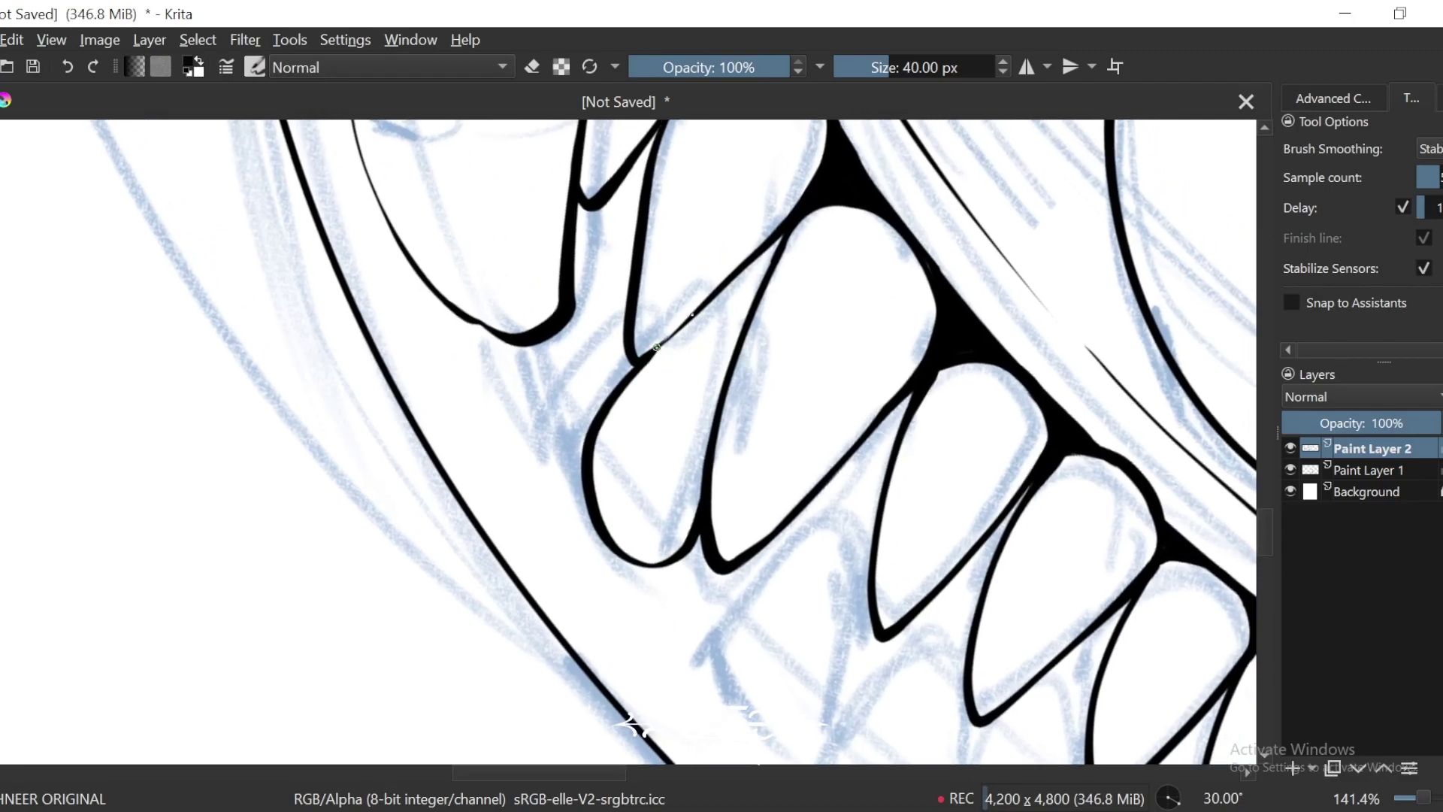
key("plus")
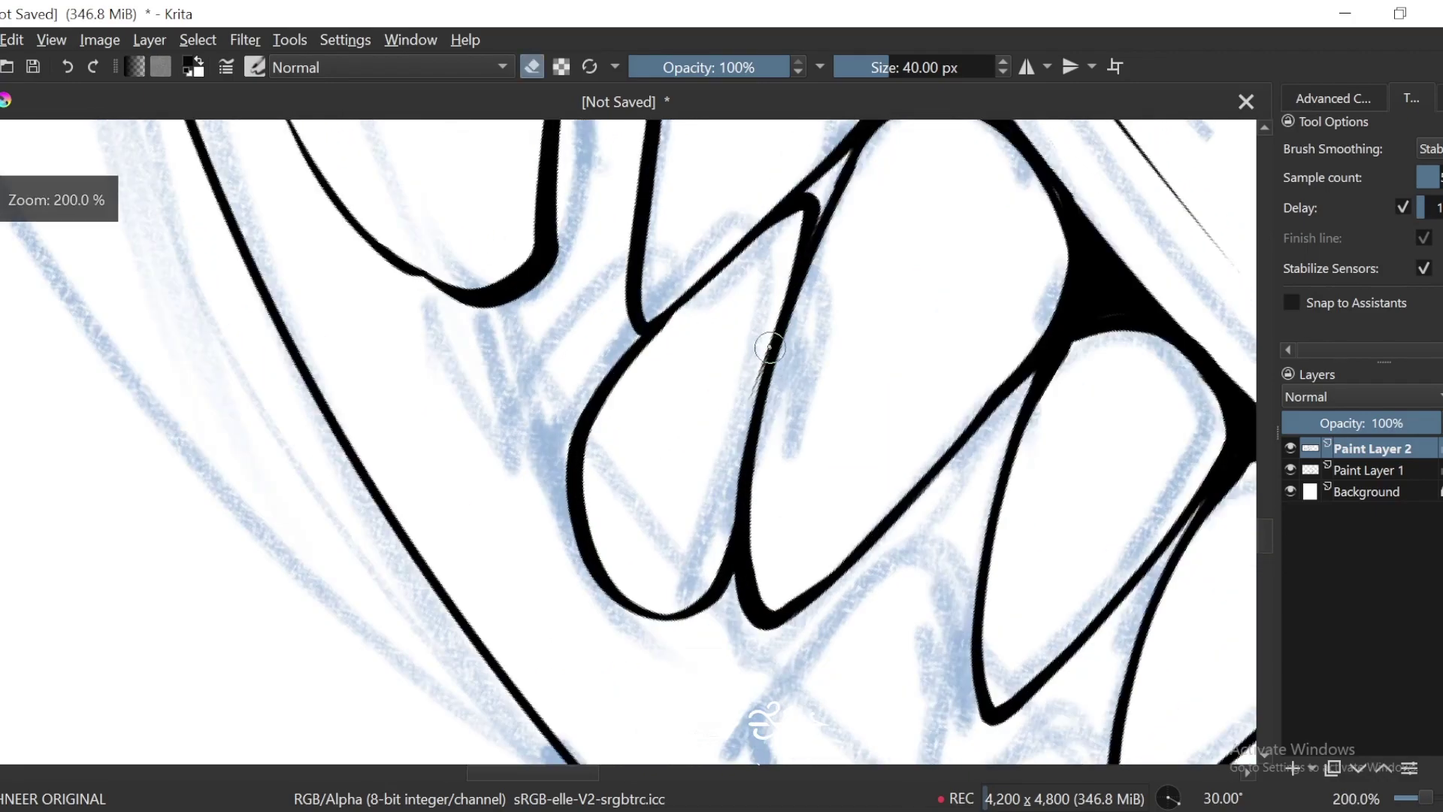
left_click_drag(835, 181, 798, 267)
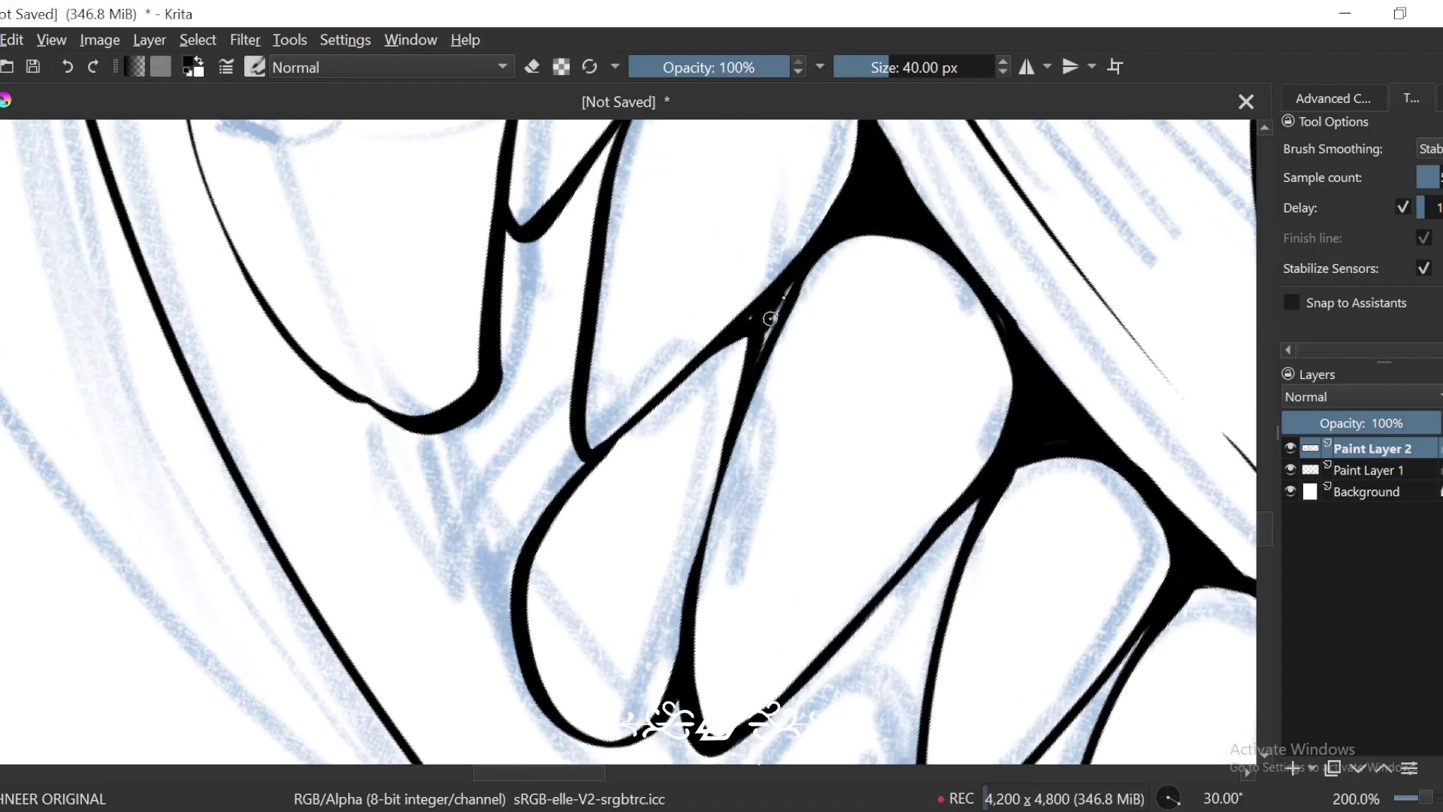
Step: Ink the second lower tooth between the third and fourth upper teeth
key("minus")
key("minus")
key("minus")
key("minus")
left_click_drag(857, 468, 798, 300)
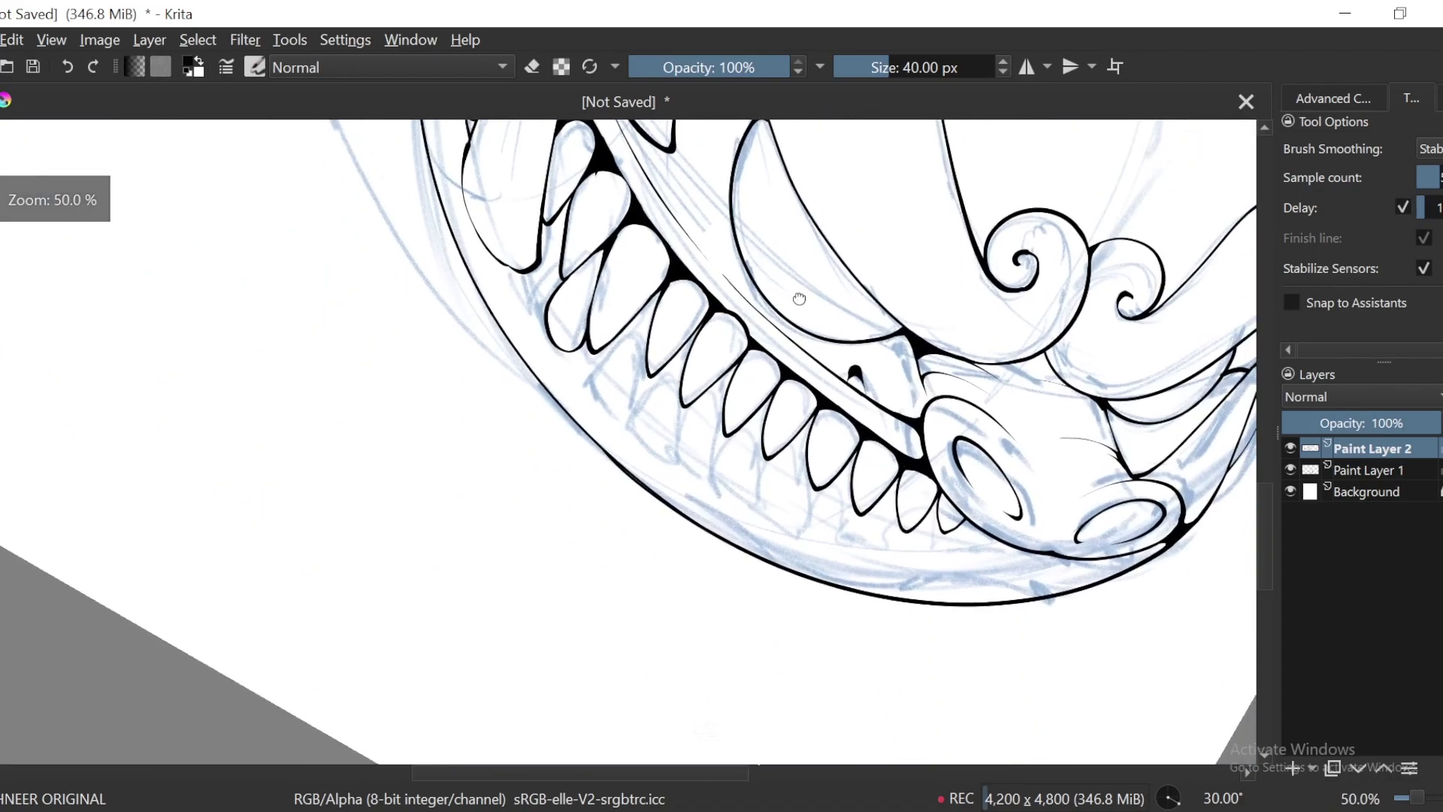
key("plus")
key("plus")
key("plus")
mouse_move(609, 347)
left_mouse_down()
mouse_move(579, 451)
mouse_move(708, 486)
left_mouse_up()
left_click_drag(779, 444, 742, 503)
Step: Erase the rough line edge where the second lower tooth meets the third upper tooth
key("minus")
key("minus")
key("minus")
key("minus")
key("minus")
key("minus")
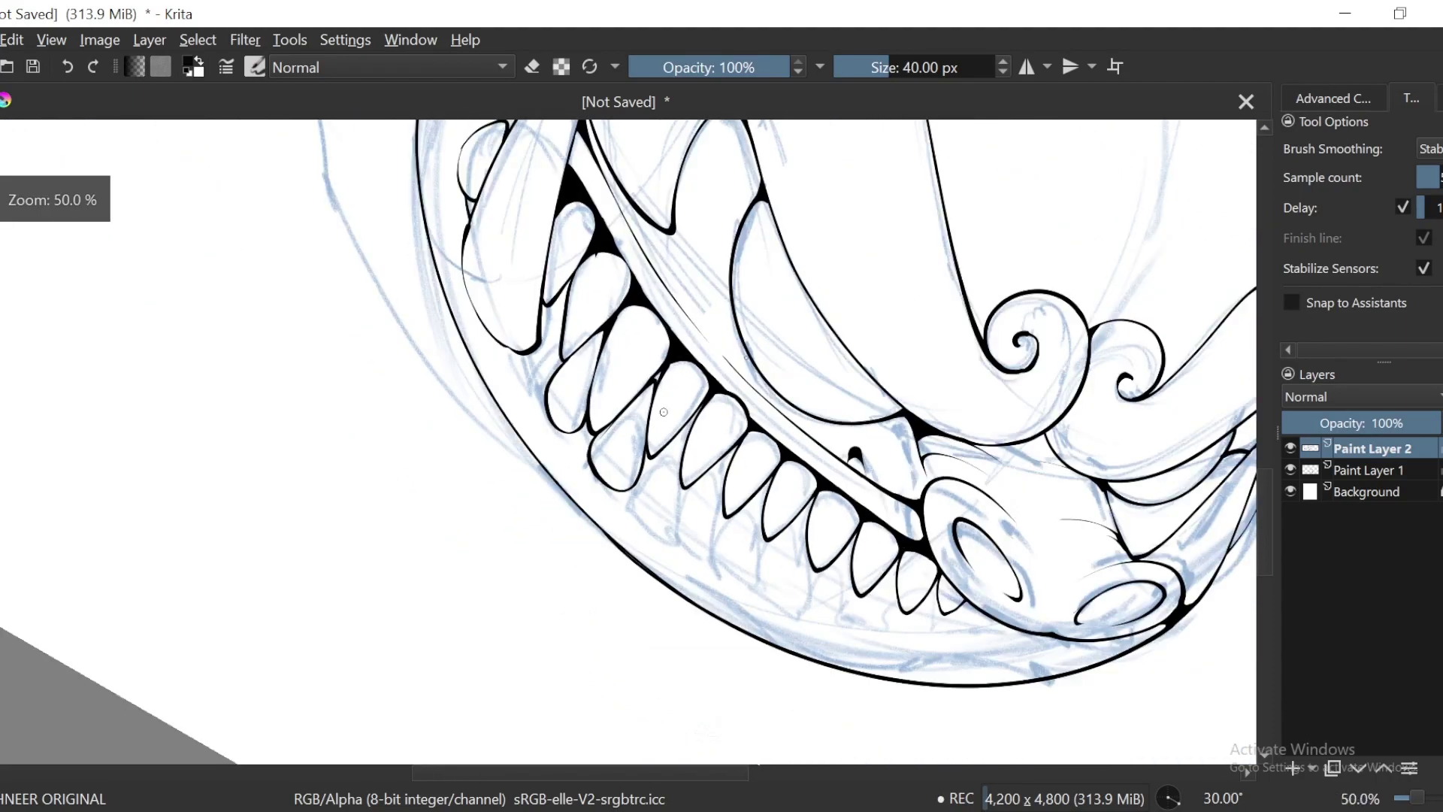
key("plus")
key("plus")
key("plus")
key("plus")
key("plus")
key("plus")
key("plus")
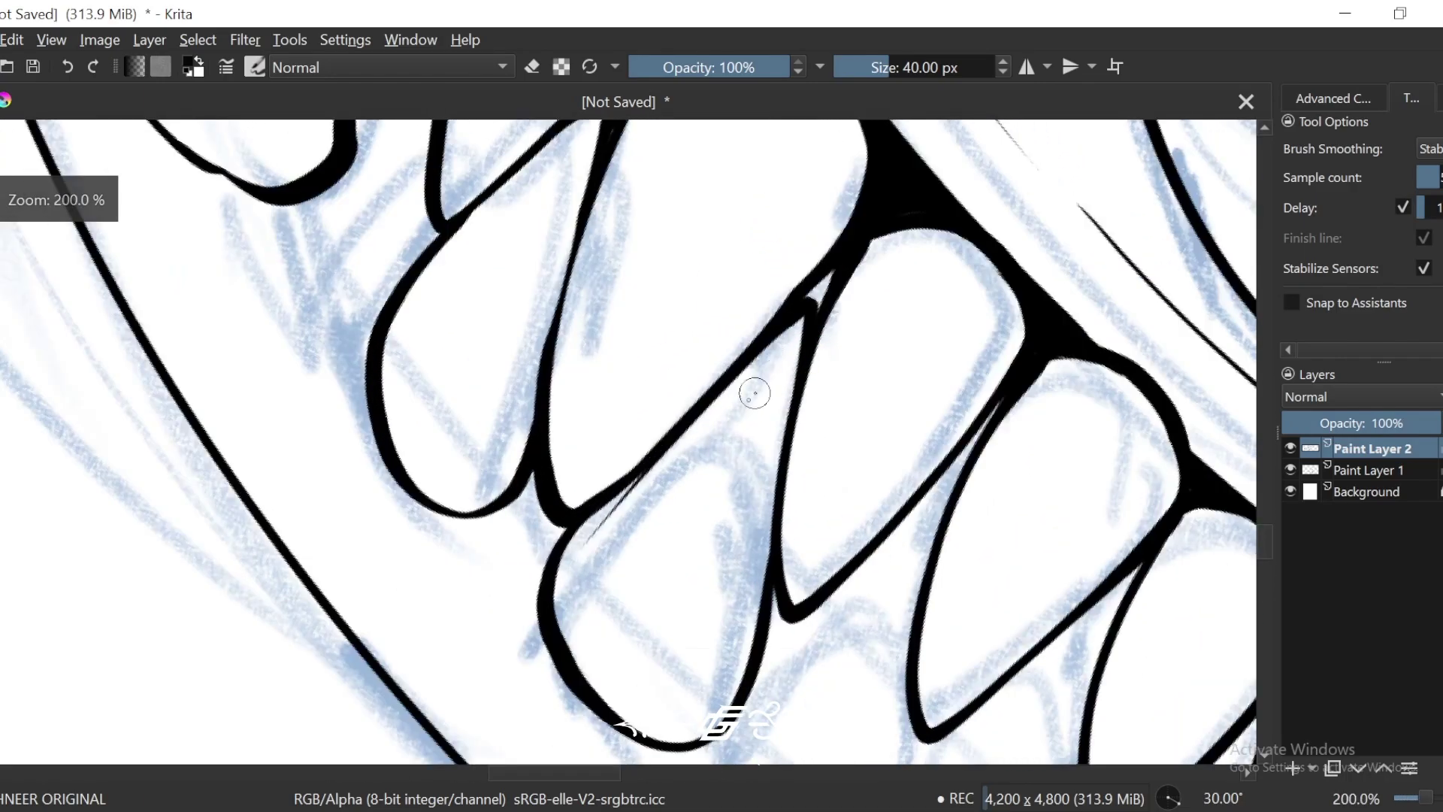
key("e")
left_click_drag(700, 419, 590, 538)
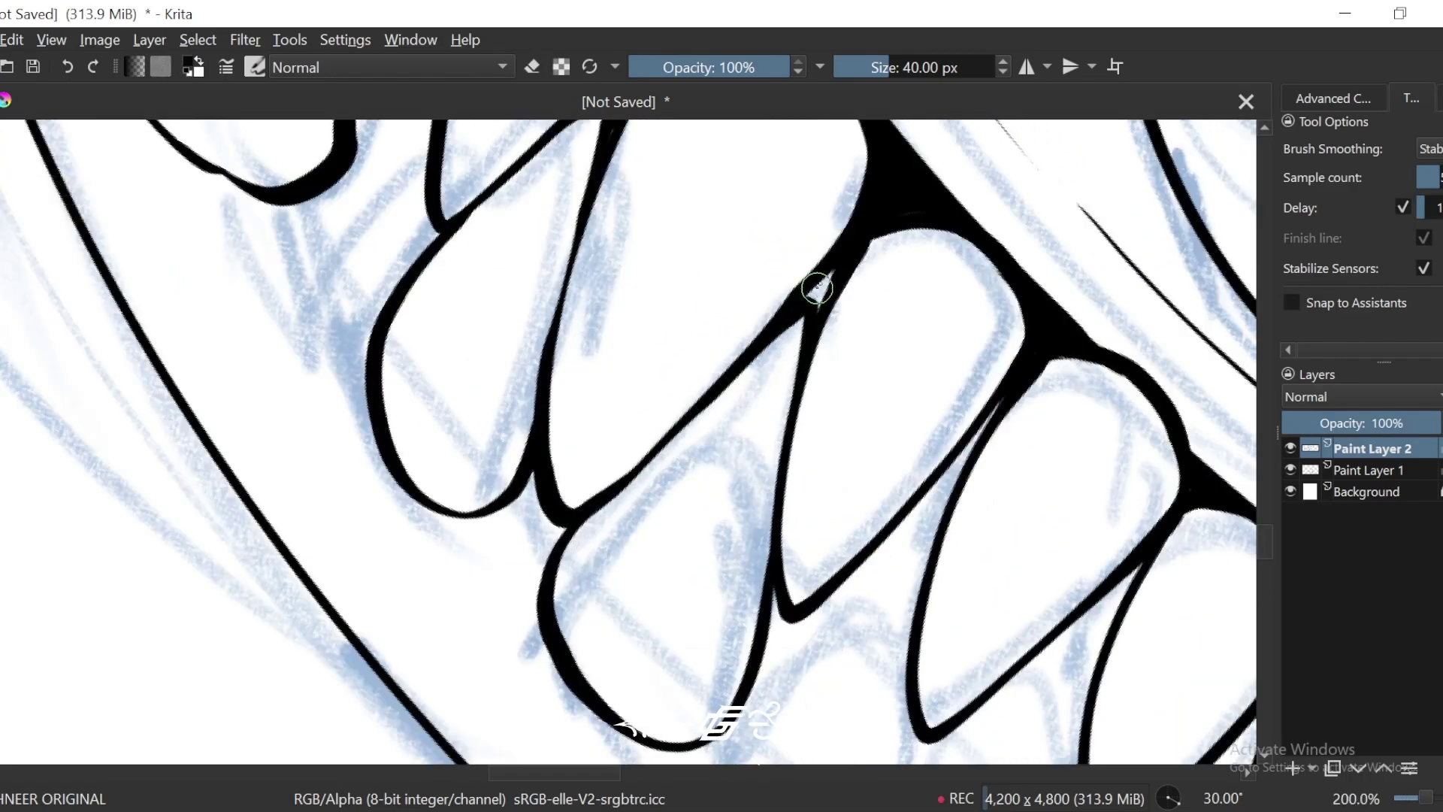
Step: Fill the small gap above the second lower tooth and ink the third lower tooth between the fourth and fifth upper teeth
key("minus")
key("minus")
key("plus")
key("plus")
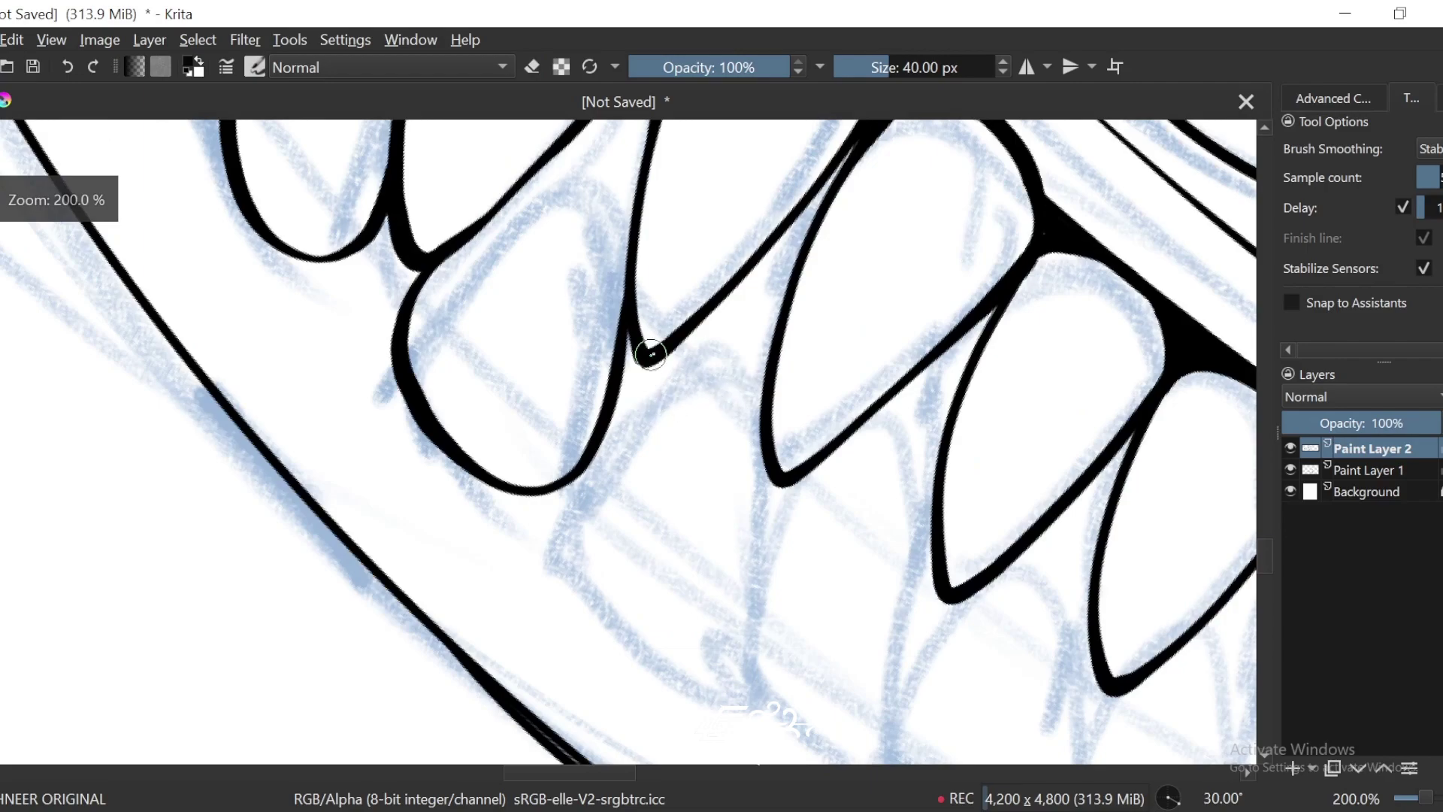
mouse_move(651, 353)
left_mouse_down()
mouse_move(601, 436)
mouse_move(710, 597)
mouse_move(758, 364)
left_mouse_up()
key("ctrl+]")
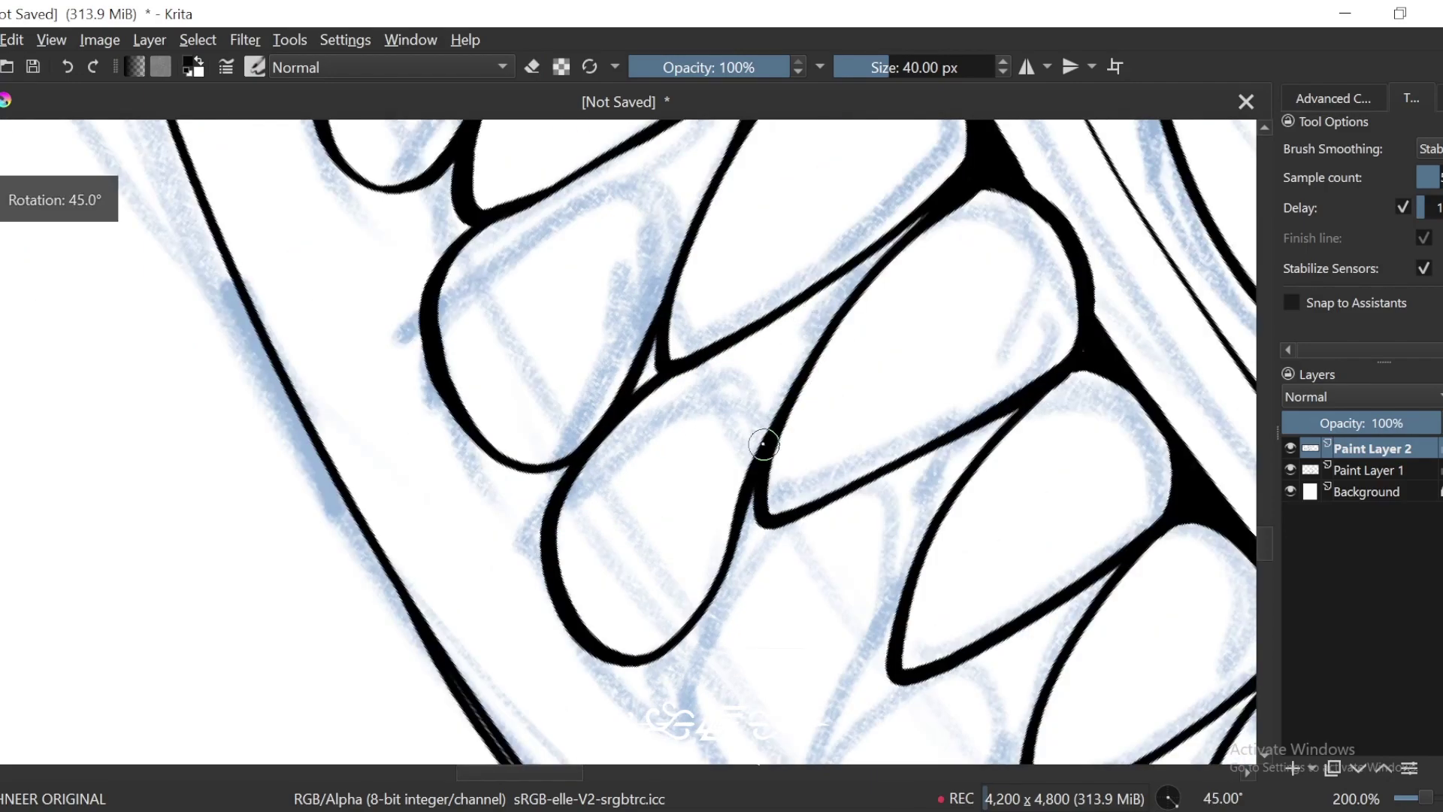
Step: Fill the gap above the third lower tooth and ink the fourth lower tooth between the fifth and sixth upper teeth
mouse_move(763, 444)
left_mouse_down()
mouse_move(837, 304)
mouse_move(915, 244)
left_mouse_up()
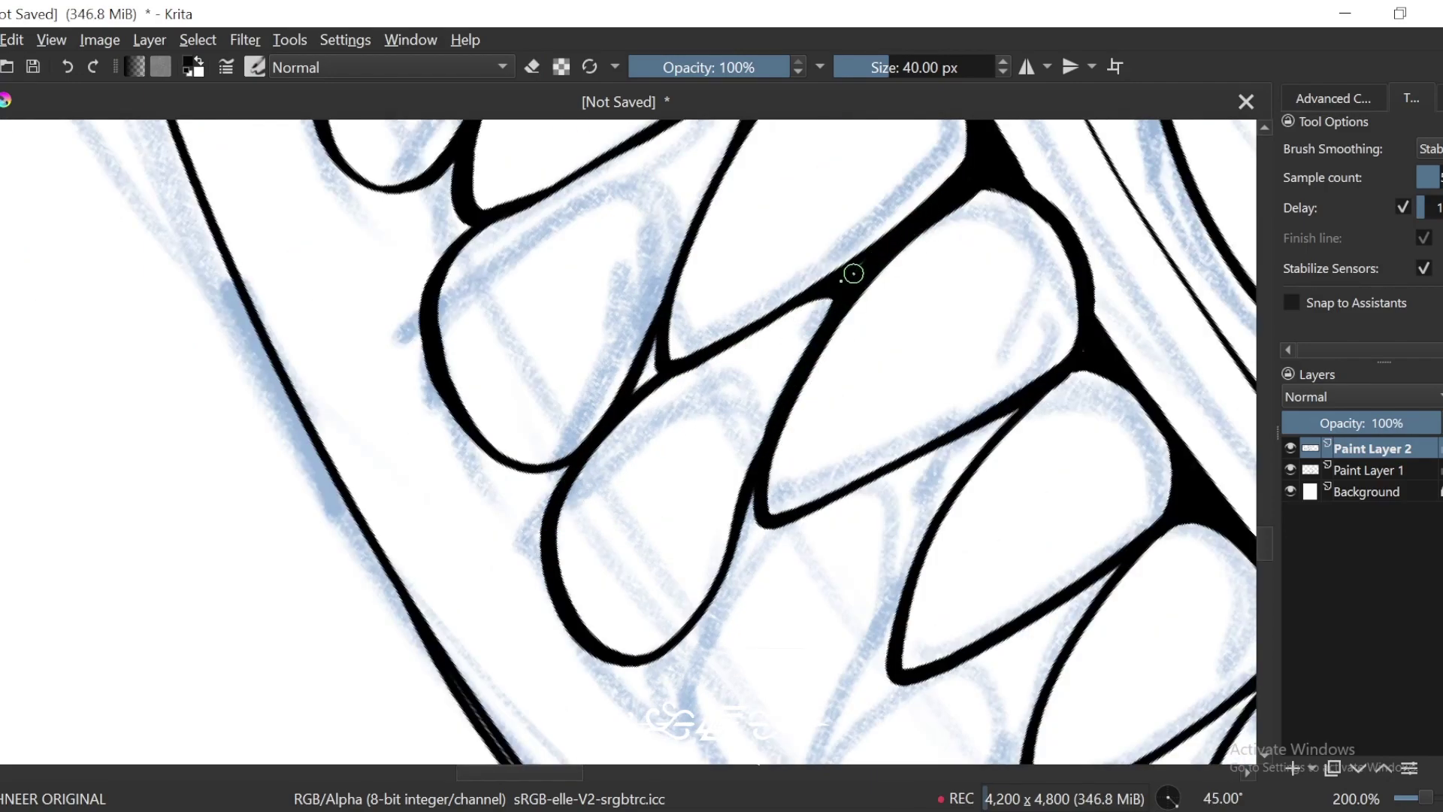
key("minus")
key("plus")
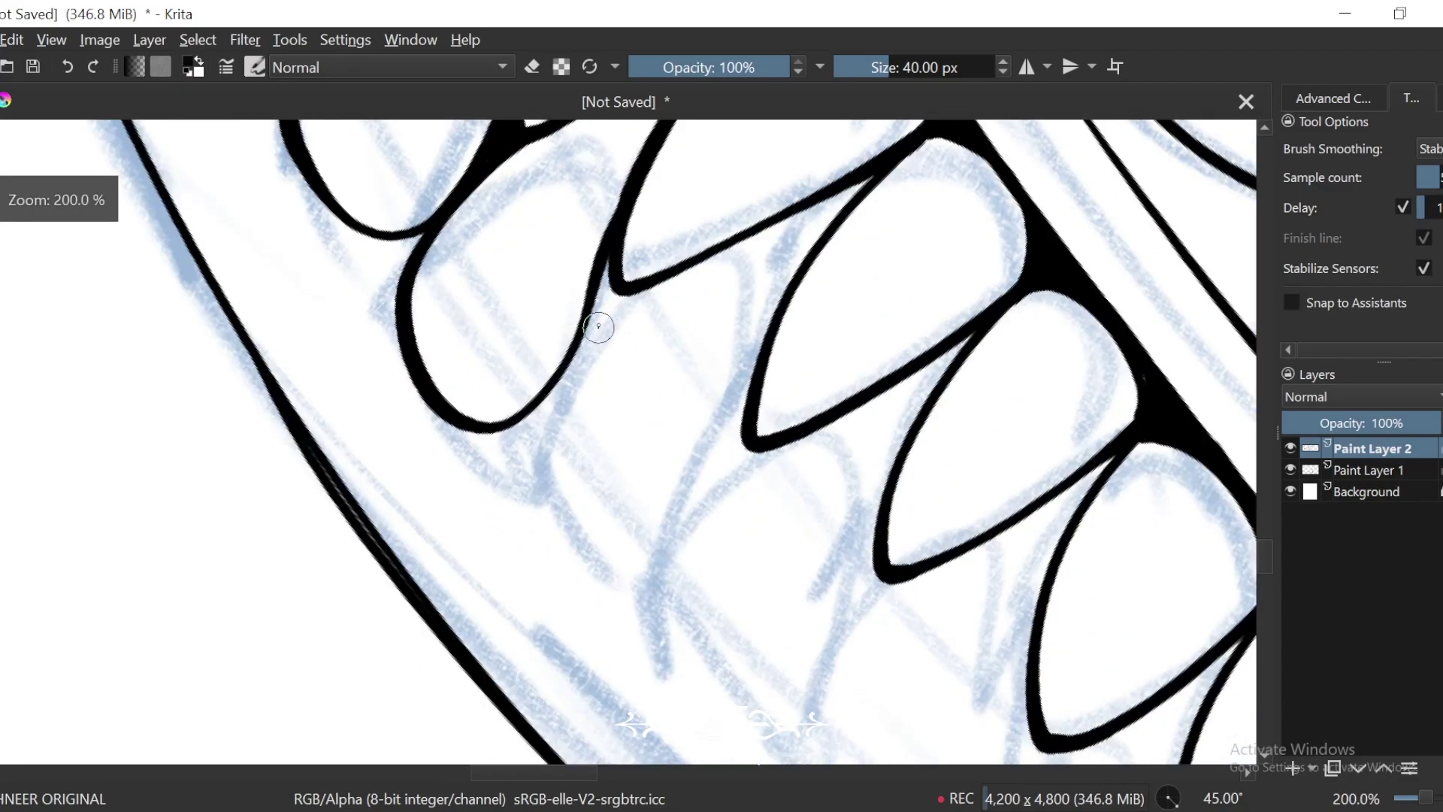
mouse_move(618, 282)
left_mouse_down()
mouse_move(611, 601)
mouse_move(747, 432)
left_mouse_up()
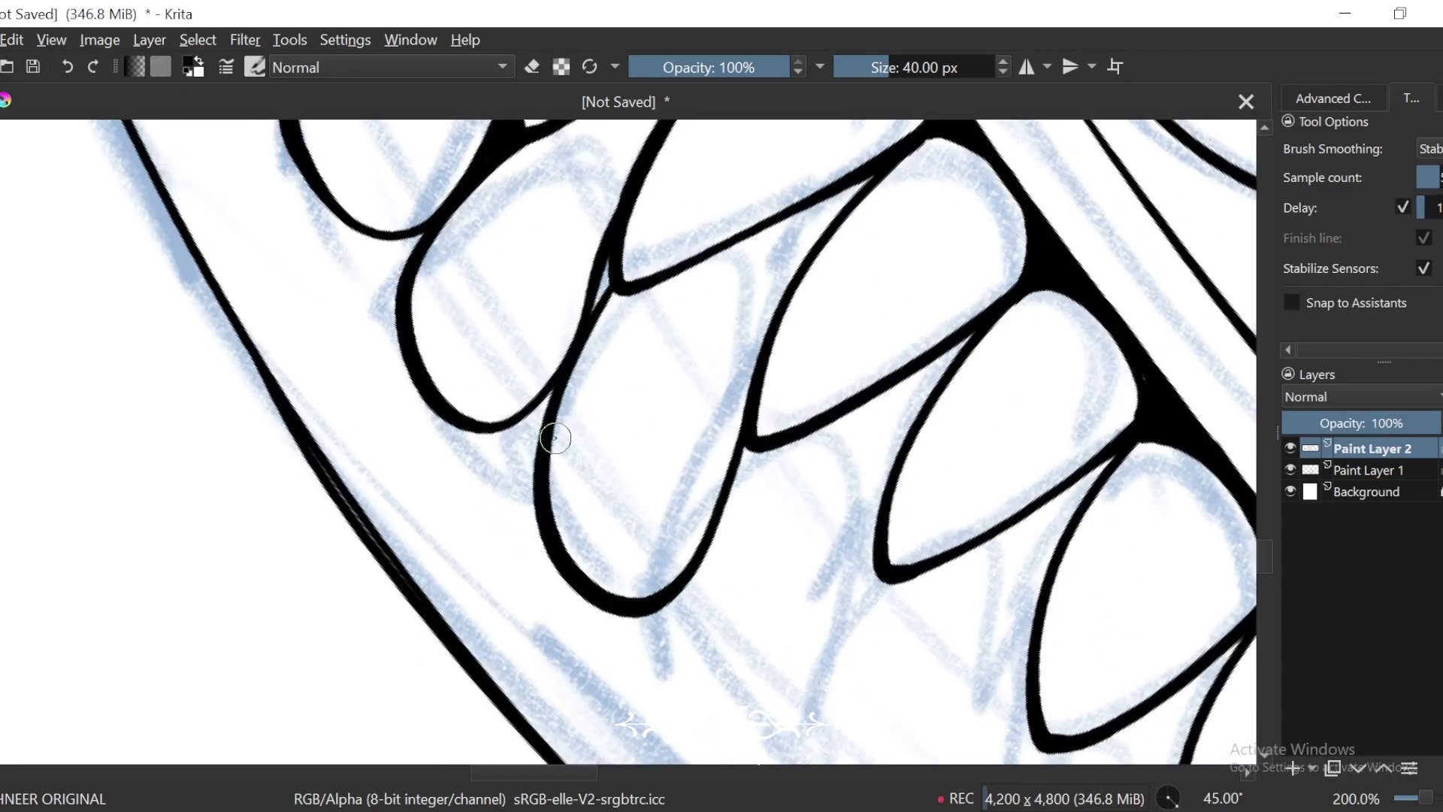
Step: Fill the gaps around the top of the fourth lower tooth and trim its edge with the eraser
key("4")
mouse_move(616, 319)
left_mouse_down()
mouse_move(661, 280)
mouse_move(720, 357)
mouse_move(744, 252)
mouse_move(628, 342)
left_mouse_up()
left_click_drag(707, 532, 697, 526)
key("ctrl+z")
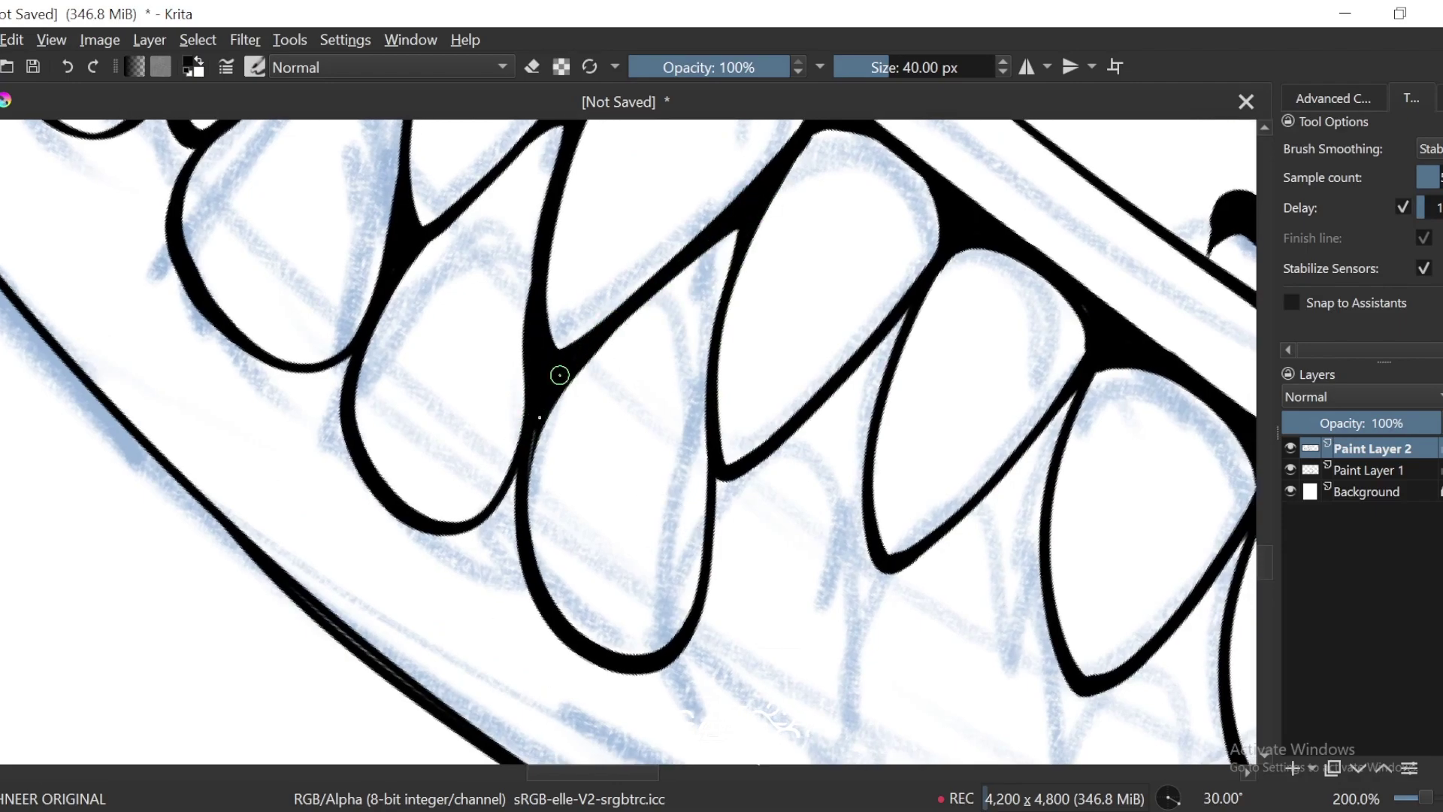
key("ctrl+minus")
left_click_drag(579, 260, 586, 323)
key("e")
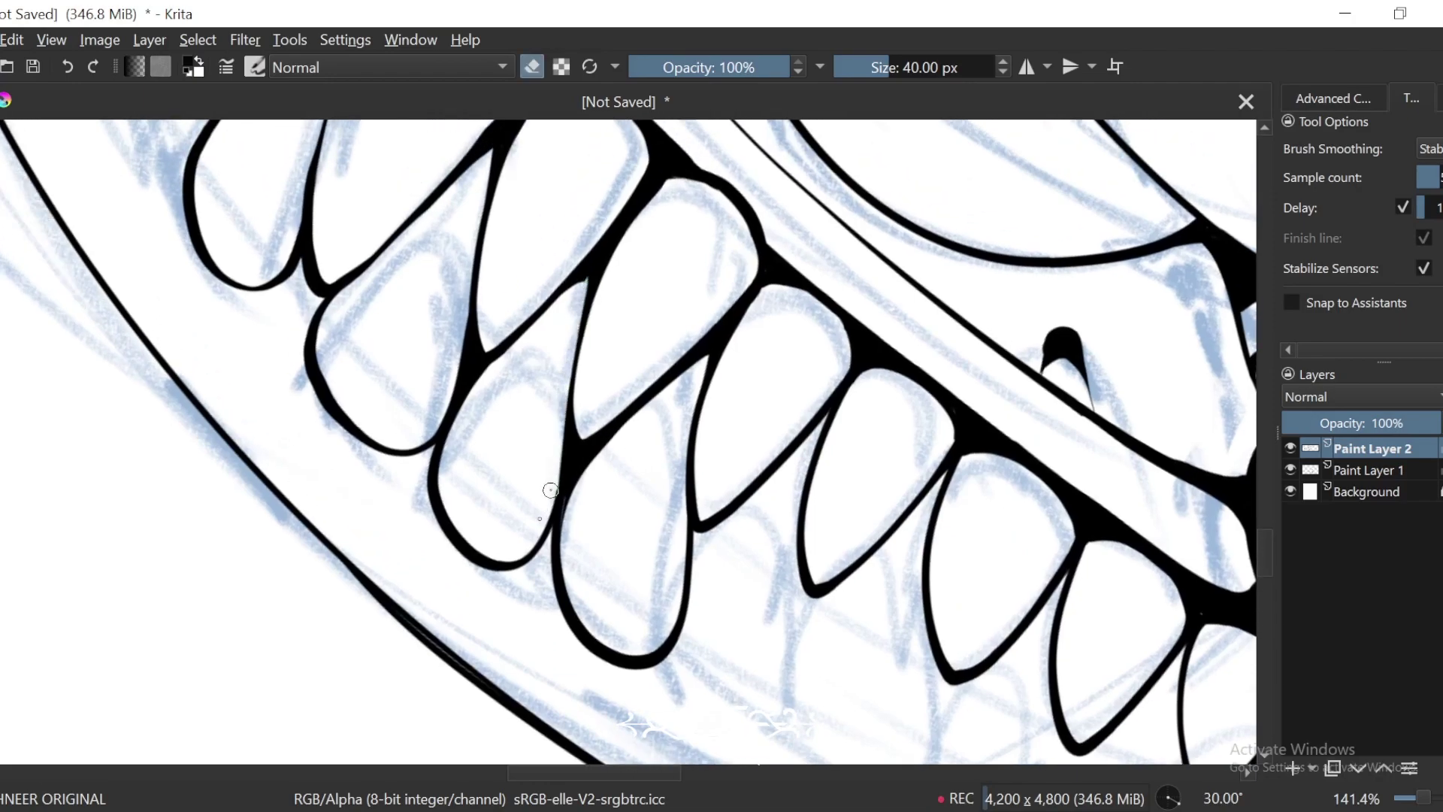
left_click_drag(740, 597, 556, 348)
Step: Ink the fifth lower tooth between the sixth and seventh upper teeth and fill the gap above it
key("6")
key("ctrl+plus")
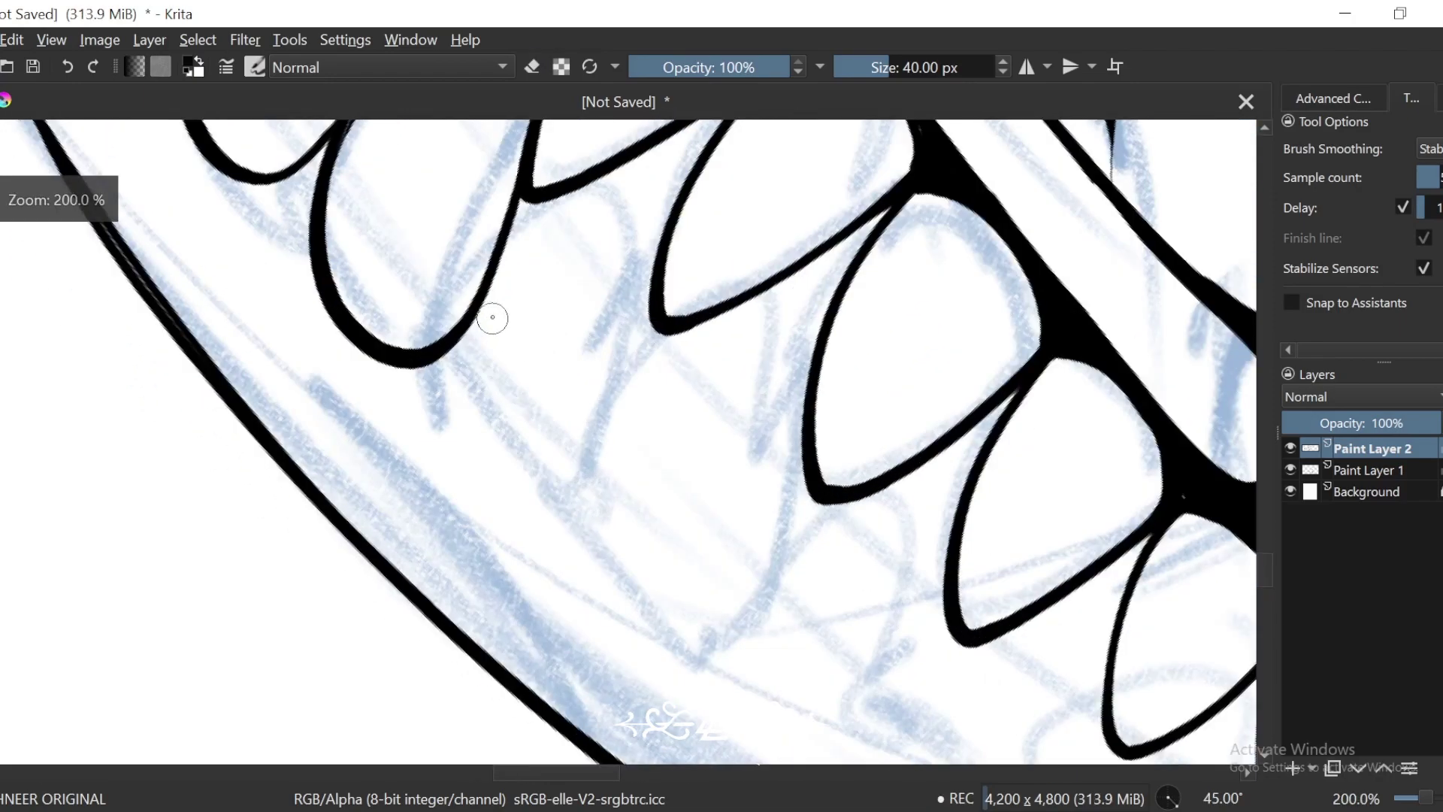
mouse_move(591, 127)
left_mouse_down()
mouse_move(625, 284)
mouse_move(632, 269)
left_mouse_up()
mouse_move(512, 675)
left_mouse_down()
mouse_move(661, 644)
mouse_move(708, 478)
left_mouse_up()
left_click_drag(726, 508, 741, 373)
key("ctrl+z")
mouse_move(509, 521)
left_mouse_down()
mouse_move(680, 488)
mouse_move(710, 334)
left_mouse_up()
left_click_drag(526, 432, 619, 308)
key("4")
left_click_drag(779, 222, 758, 270)
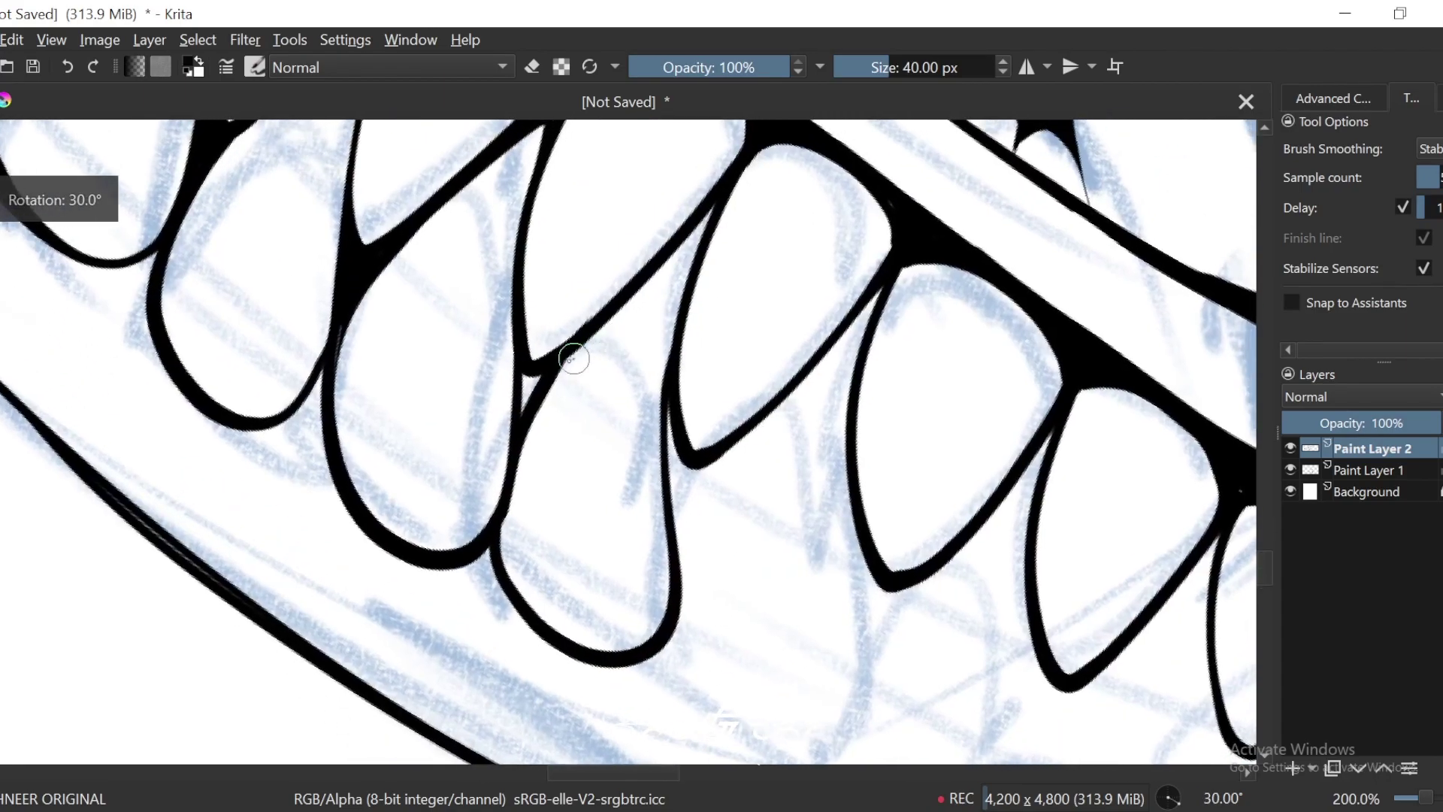
left_click_drag(573, 358, 690, 252)
key("ctrl+z")
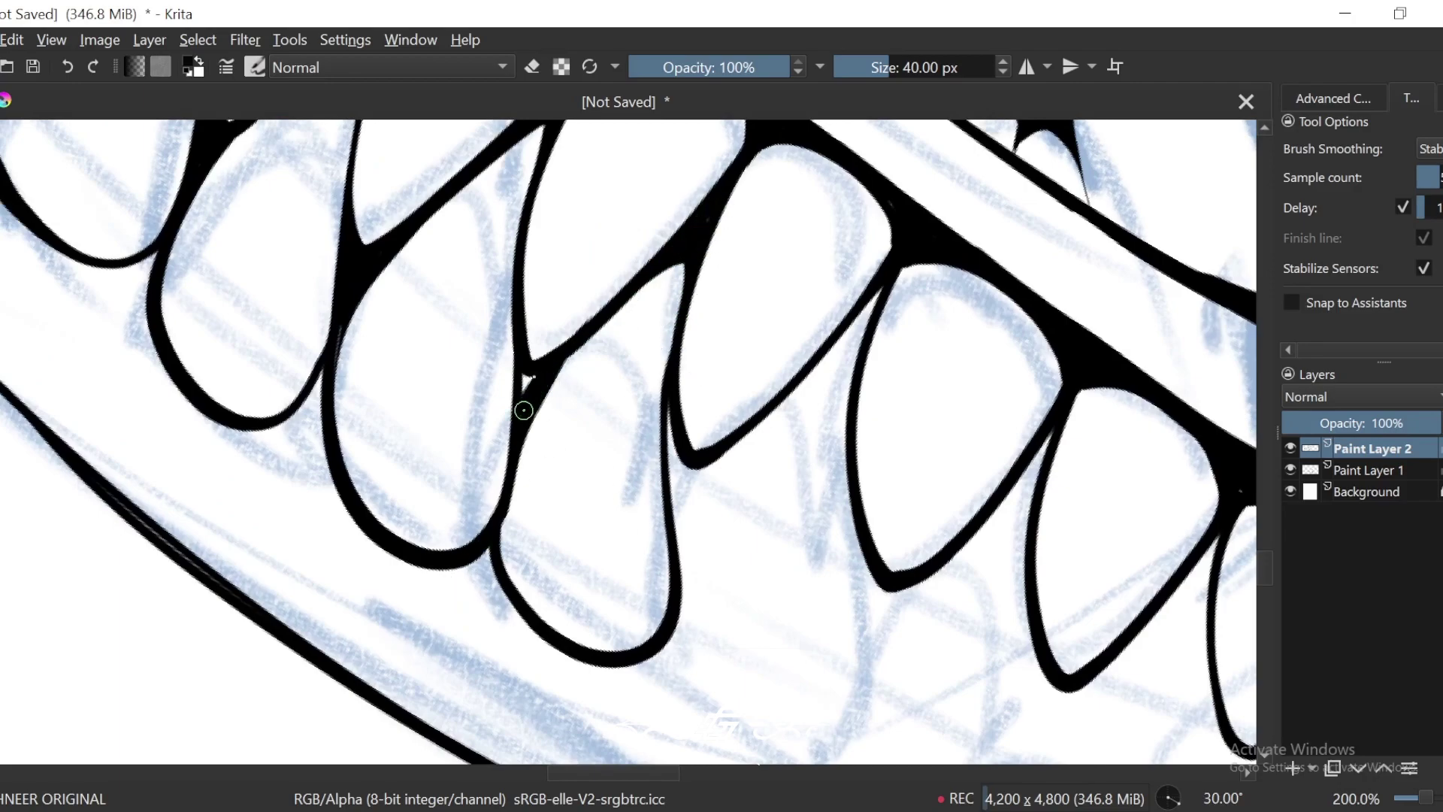
Step: Ink the sixth lower tooth between the seventh and eighth upper teeth and fill the gaps on both sides of its top
key("6")
mouse_move(612, 275)
left_mouse_down()
mouse_move(554, 470)
mouse_move(735, 492)
mouse_move(779, 245)
left_mouse_up()
key("ctrl+z")
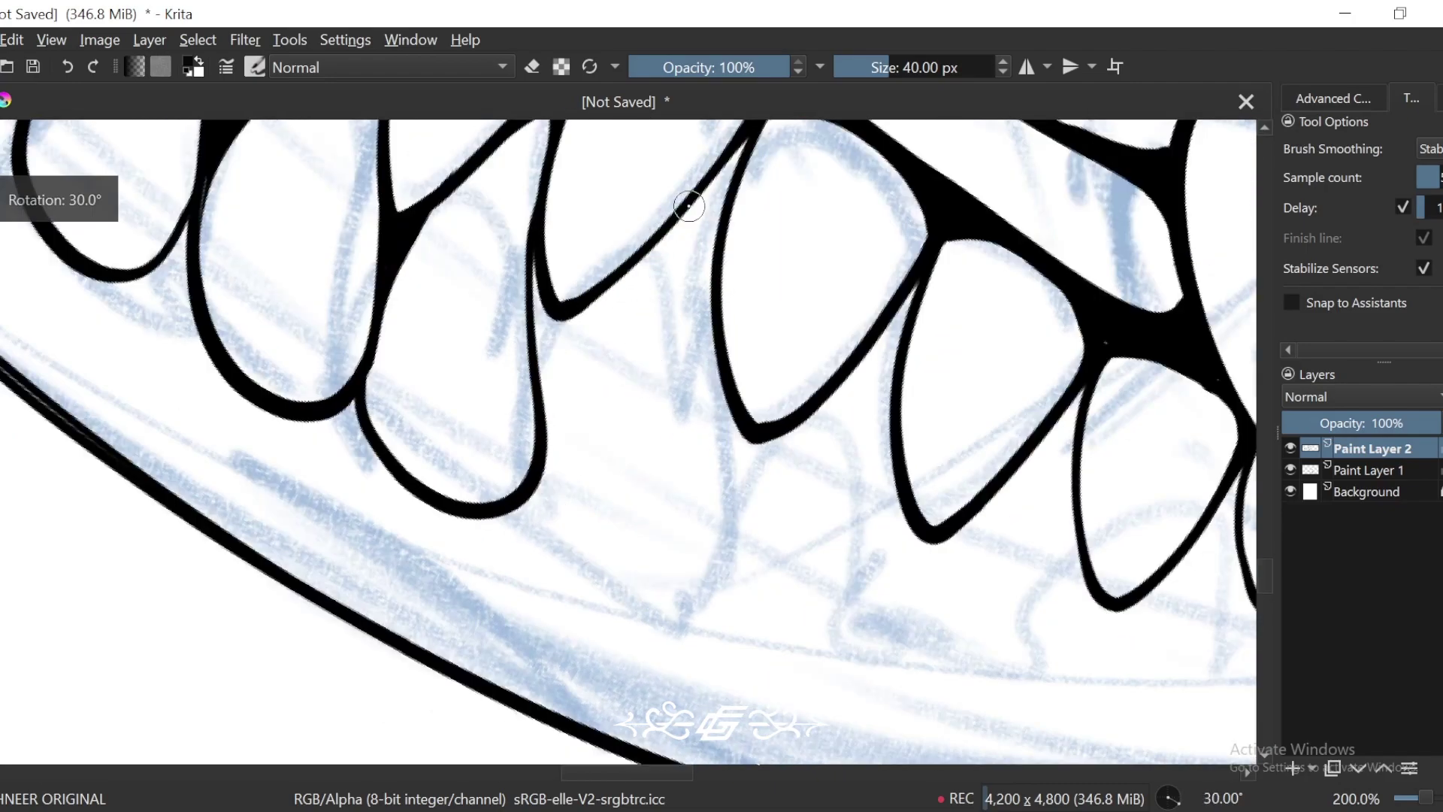
mouse_move(635, 270)
left_mouse_down()
mouse_move(535, 443)
mouse_move(672, 582)
mouse_move(718, 320)
left_mouse_up()
left_click_drag(725, 307, 703, 424)
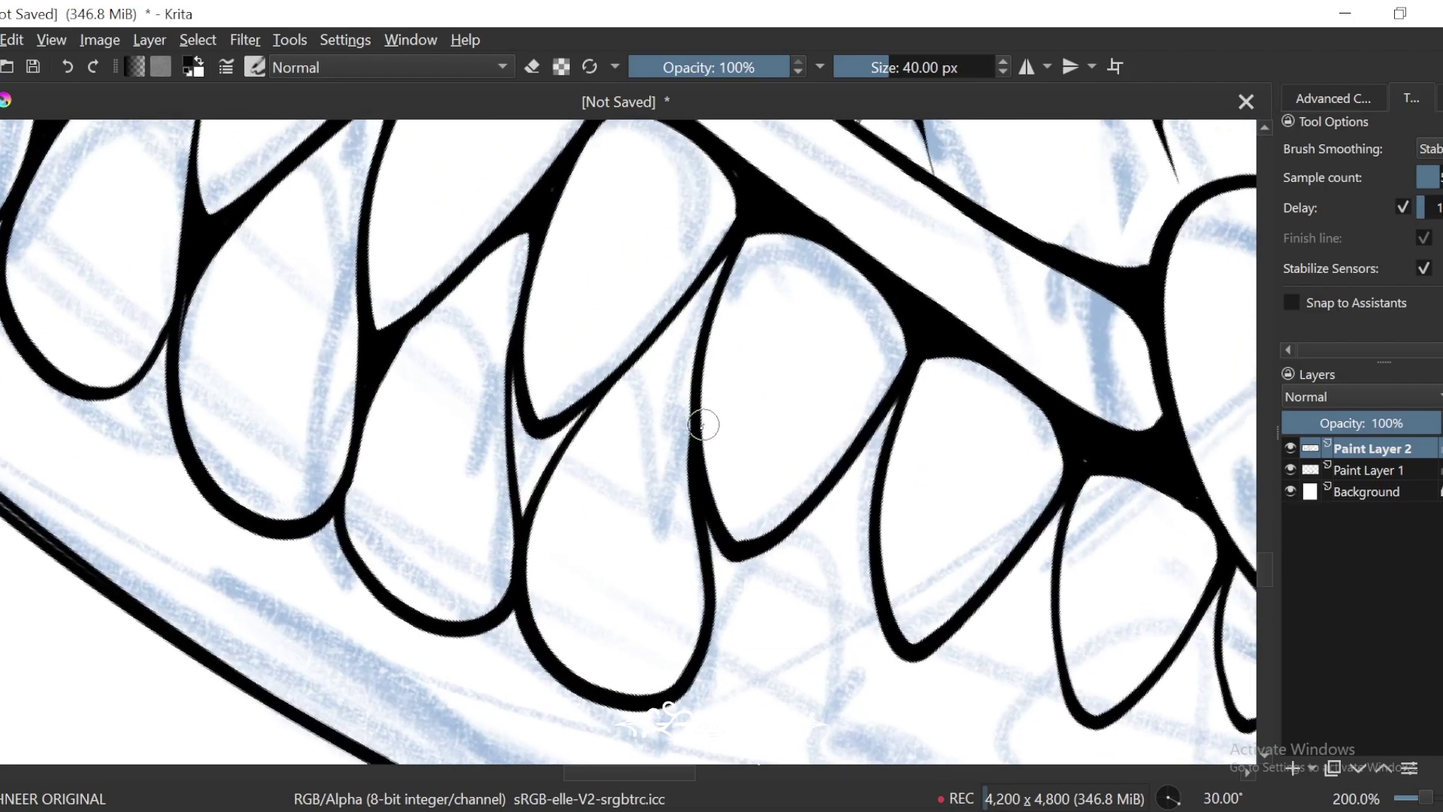
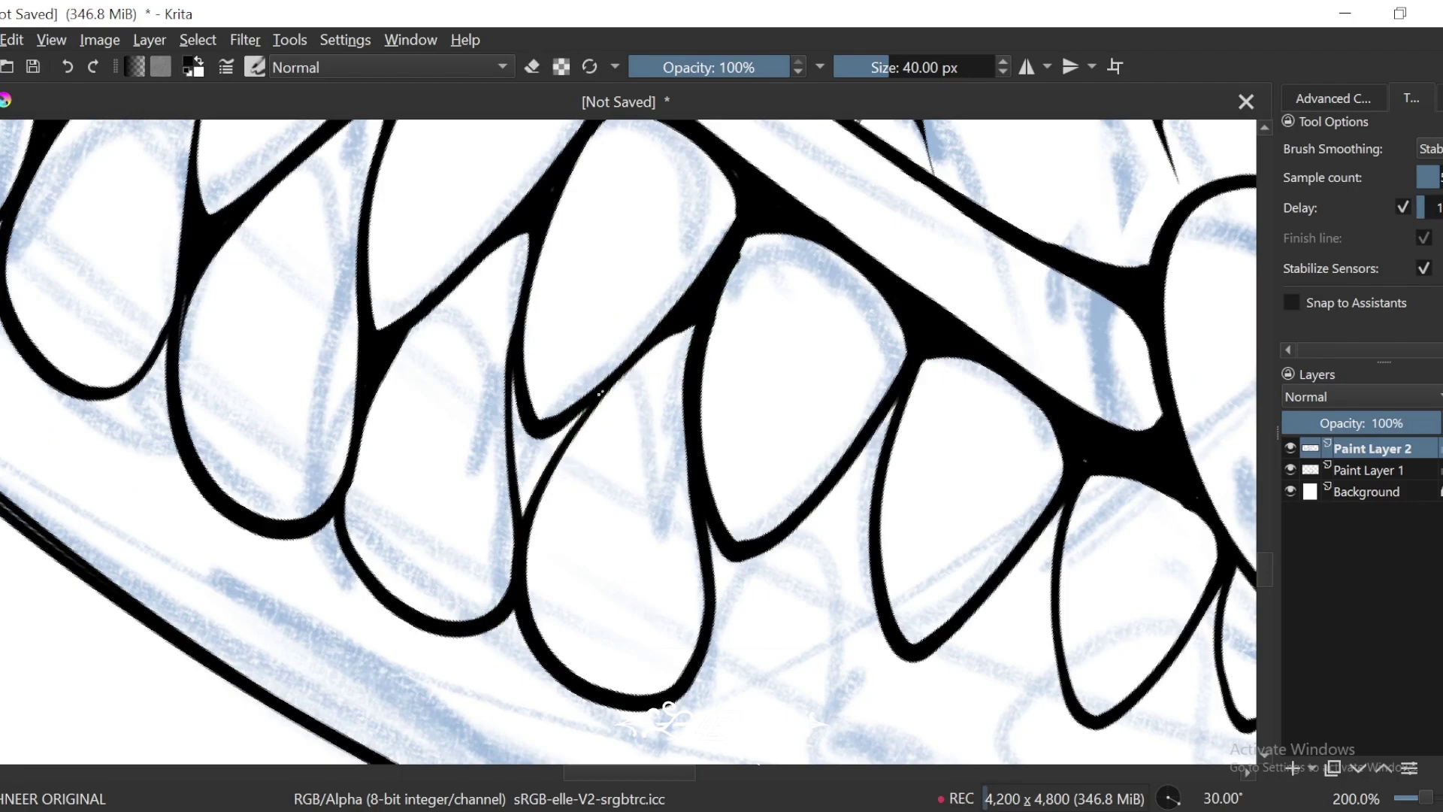
mouse_move(523, 510)
left_mouse_down()
mouse_move(516, 372)
mouse_move(519, 479)
mouse_move(529, 418)
left_mouse_up()
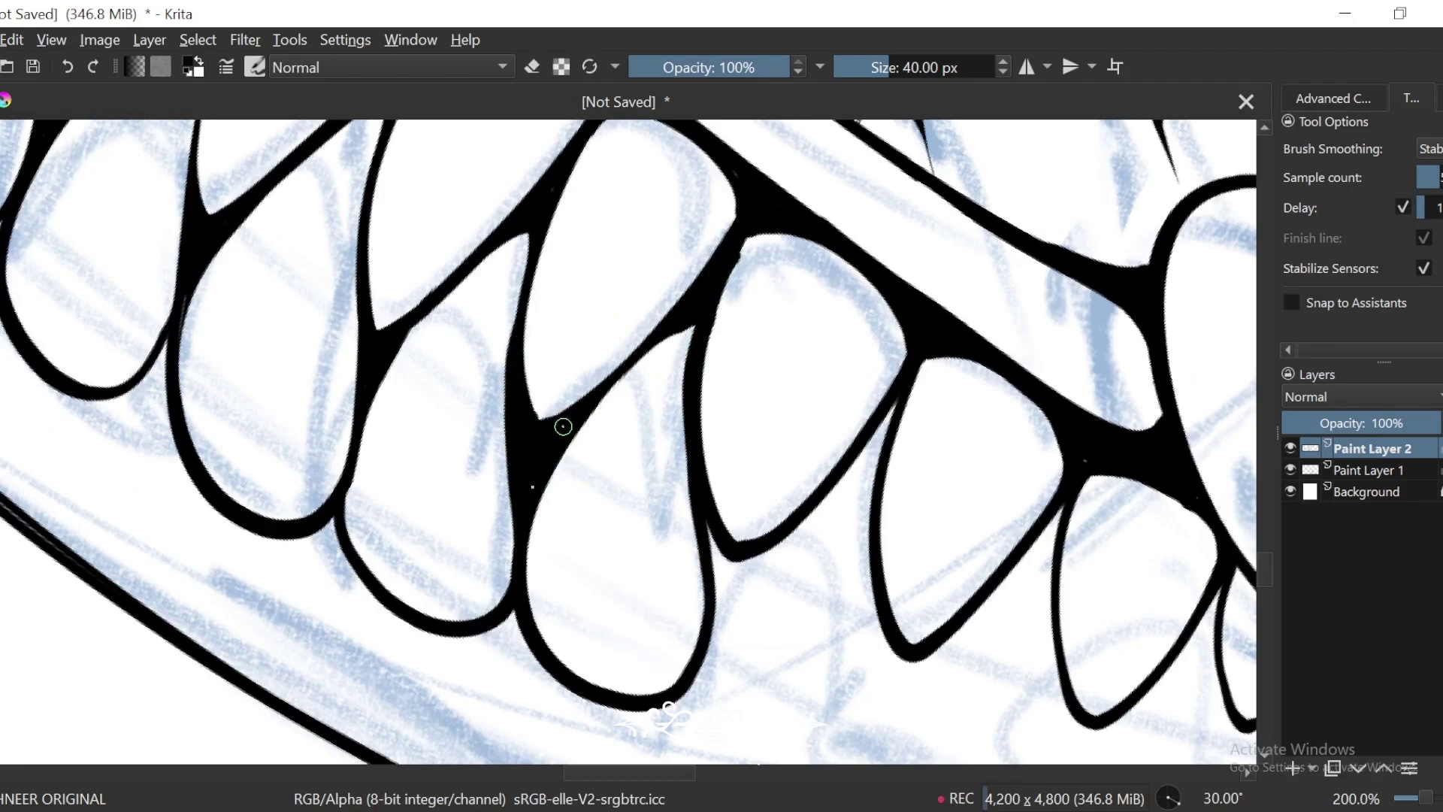
Step: Temporarily hide the sketch layer, Paint Layer 1, and examine the line art of the whole head upright
key("ctrl+minus")
key("ctrl+minus")
key("ctrl+minus")
key("ctrl+minus")
key("ctrl+bracketright")
key("ctrl+bracketright")
key("ctrl+minus")
key("ctrl+minus")
key("ctrl+minus")
key("ctrl+minus")
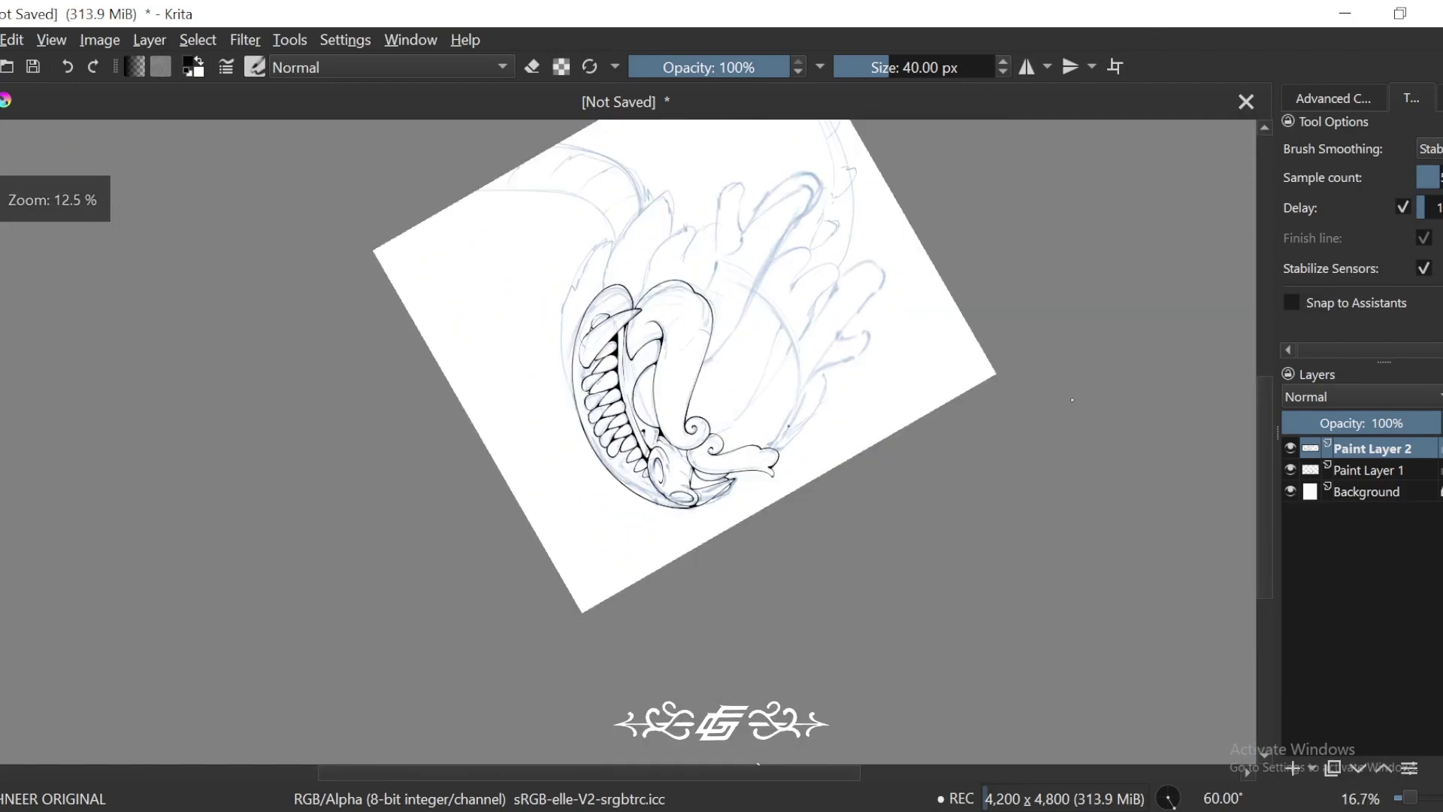
key("4")
key("4")
key("4")
key("4")
left_click(1290, 470)
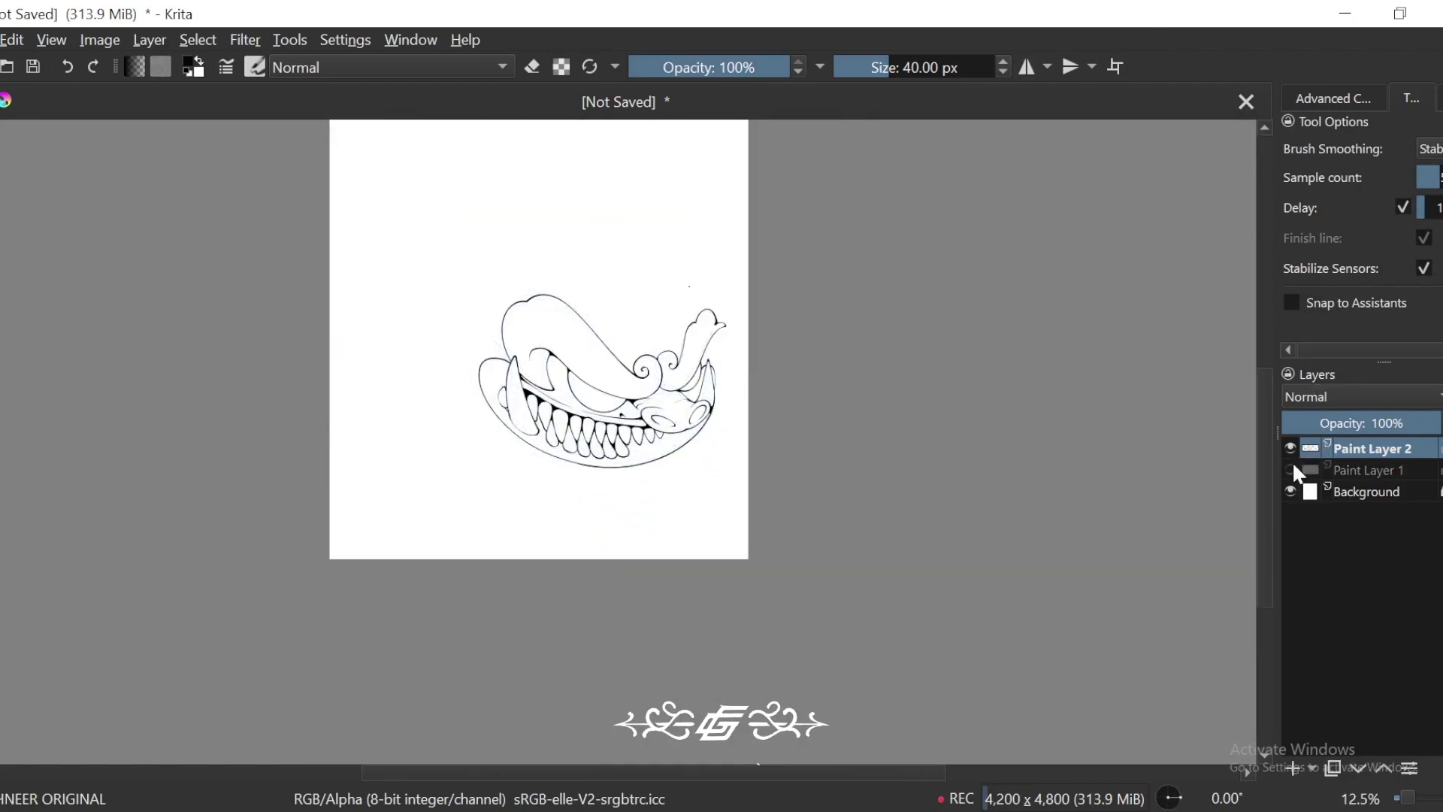
key("ctrl+minus")
key("ctrl+plus")
key("ctrl+plus")
key("ctrl+plus")
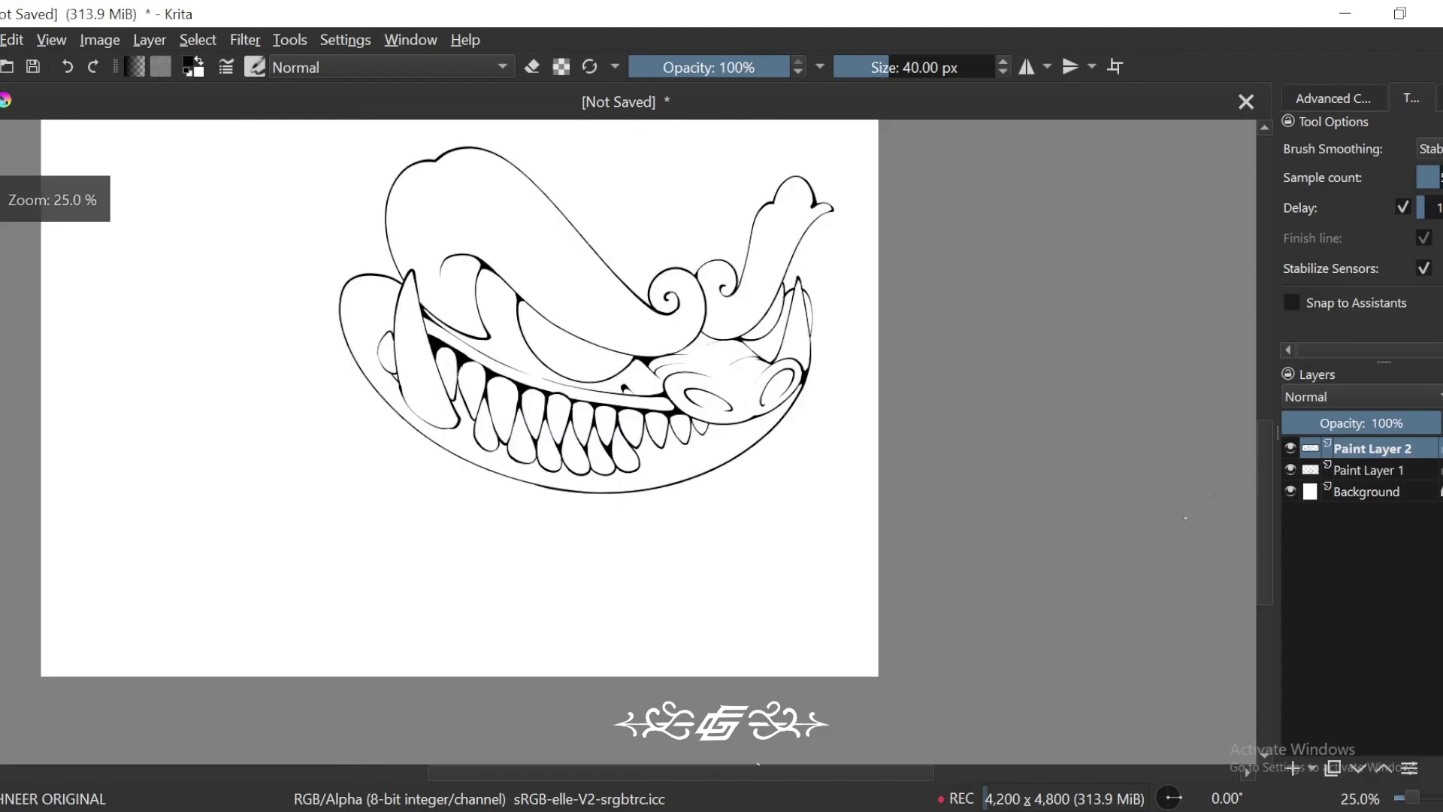
Step: Erase the front section of the lower jaw line beneath the snout
key("equal")
key("6")
key("6")
key("equal")
key("4")
key("4")
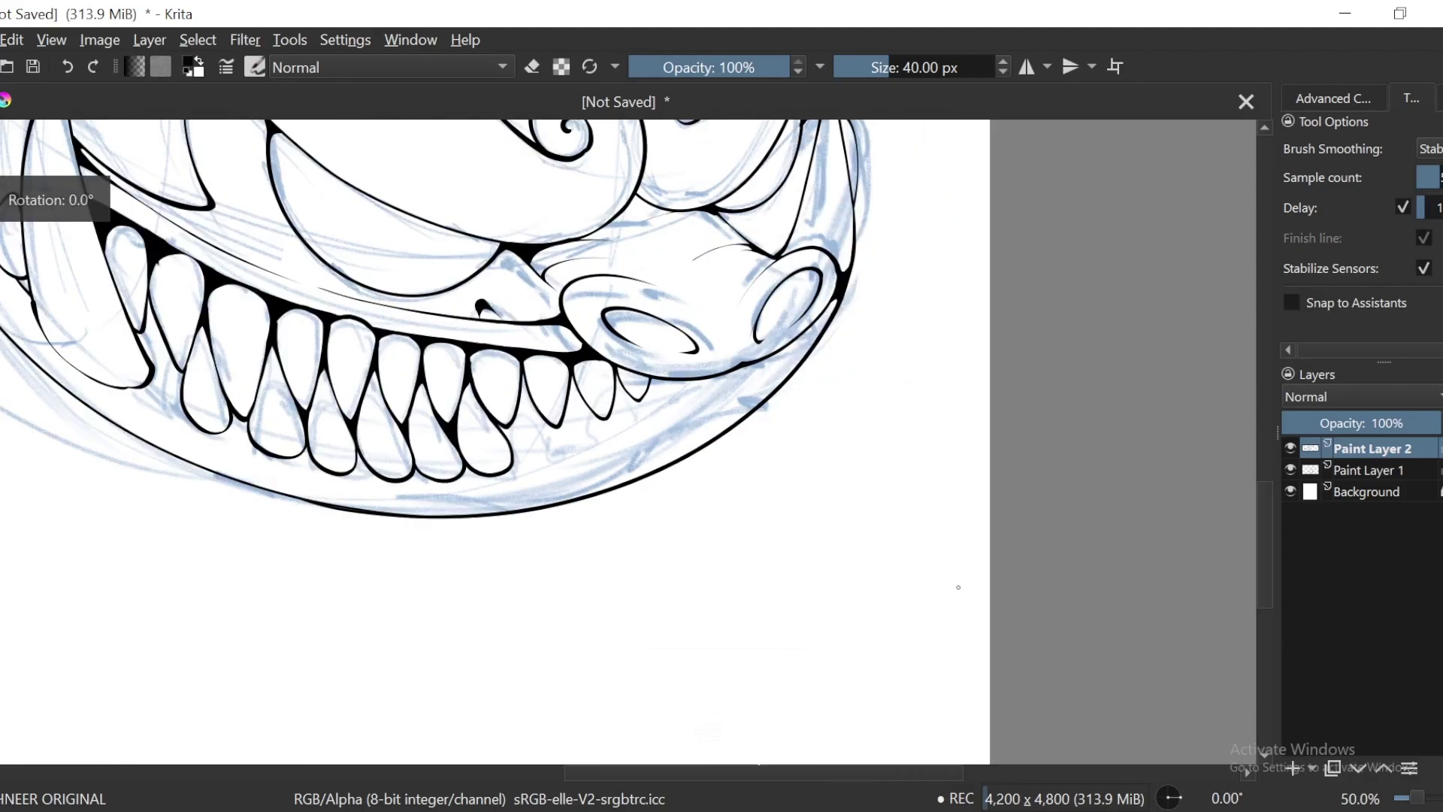
key("4")
key("equal")
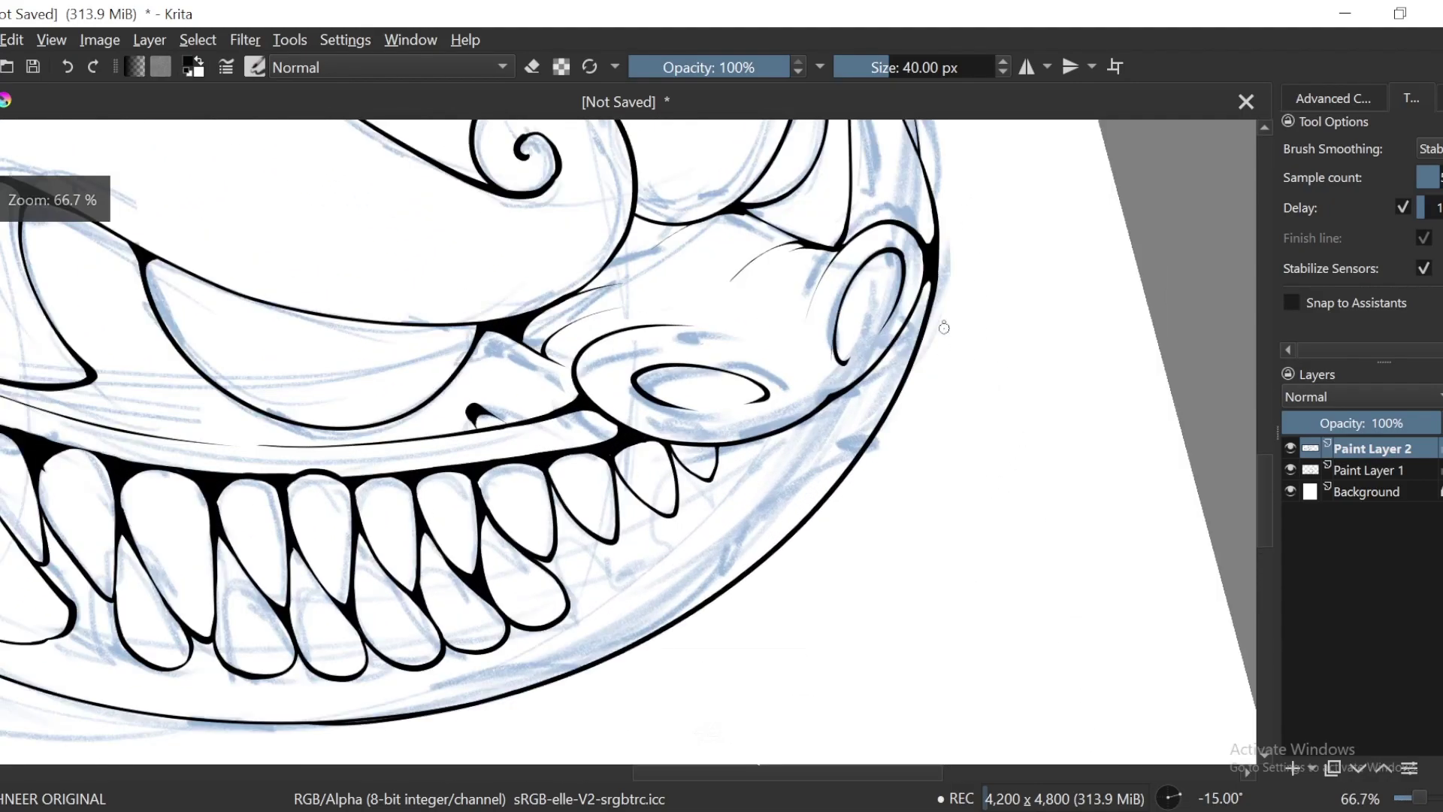
key("e")
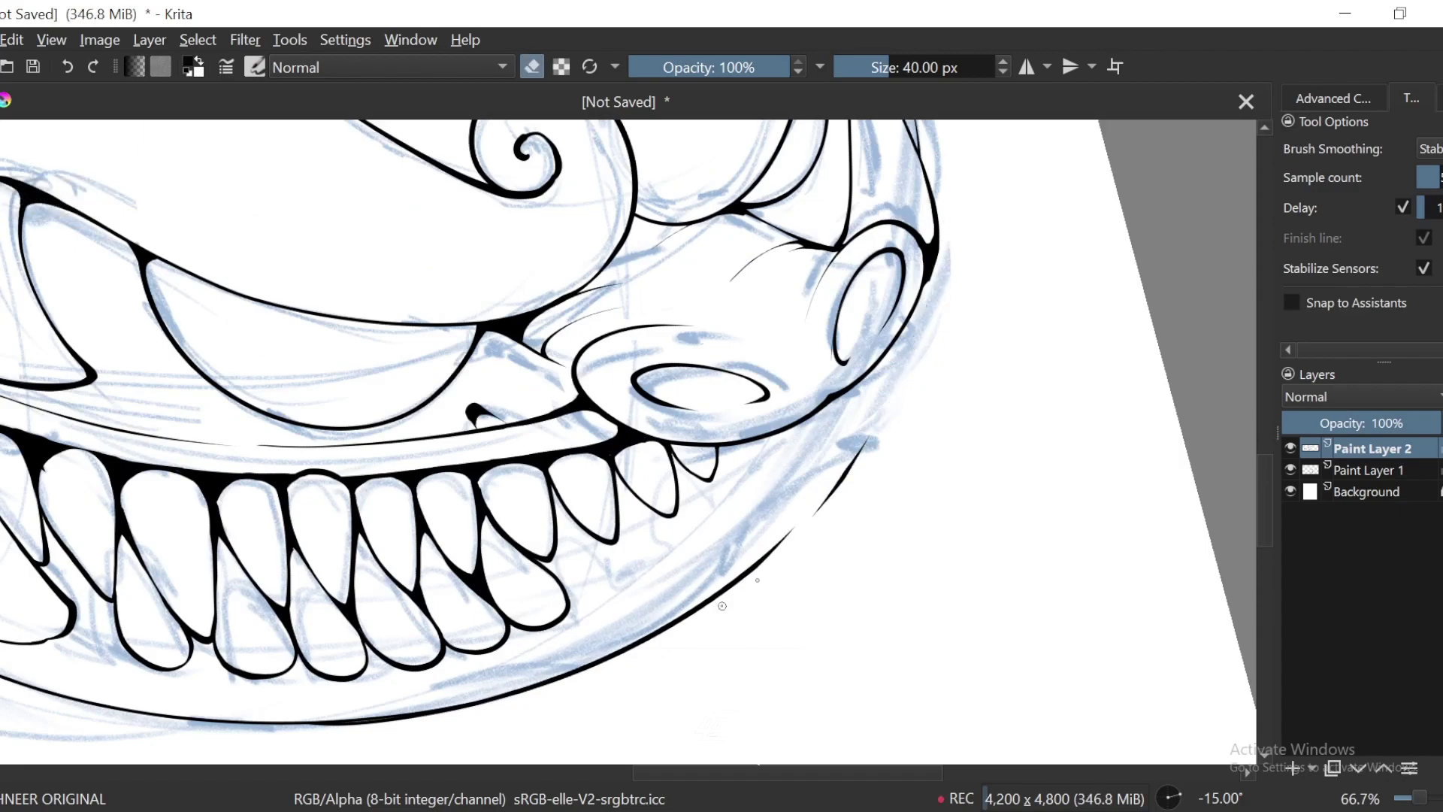
key("minus")
mouse_move(792, 537)
left_mouse_down()
mouse_move(859, 444)
mouse_move(1049, 310)
left_mouse_up()
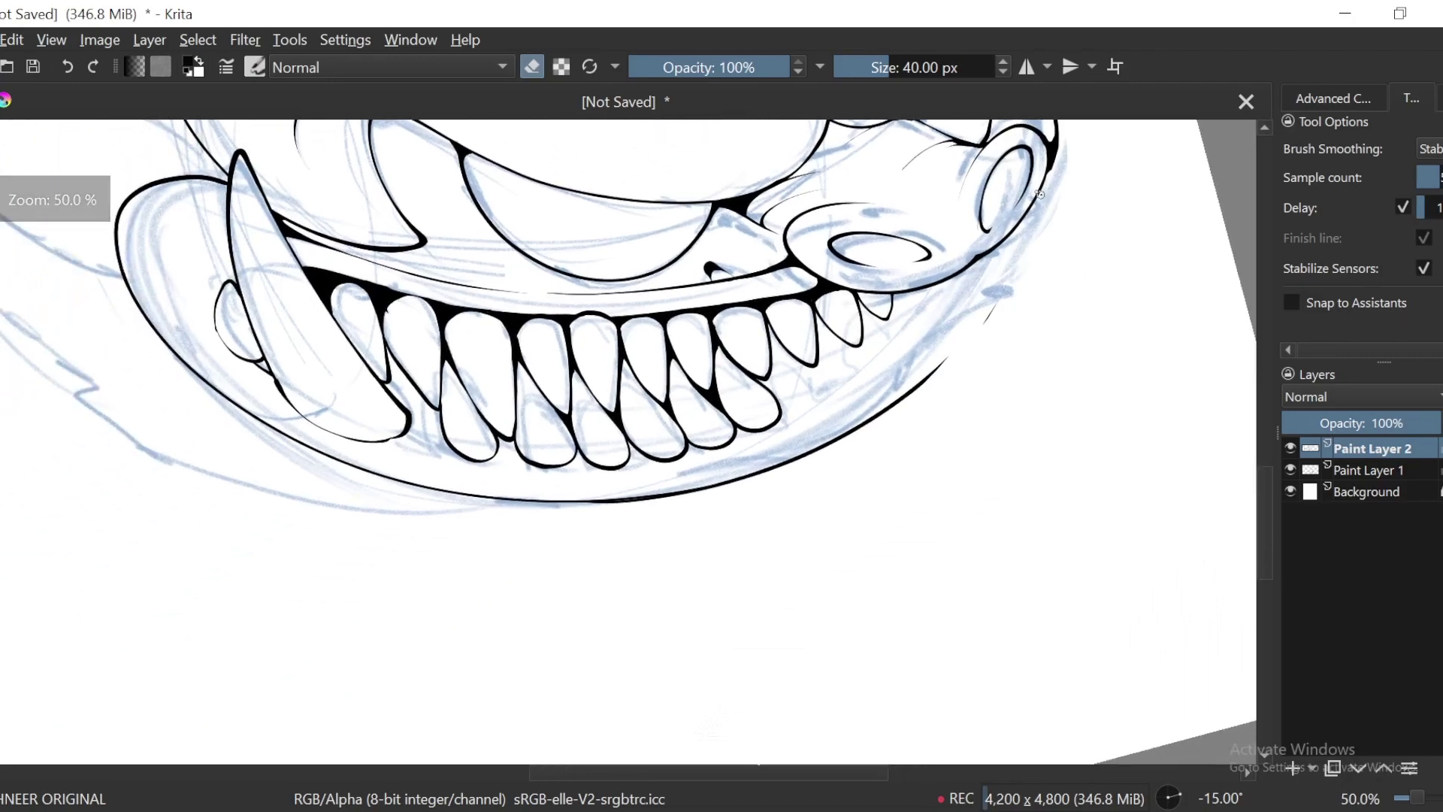
key("4")
left_click_drag(816, 403, 887, 316)
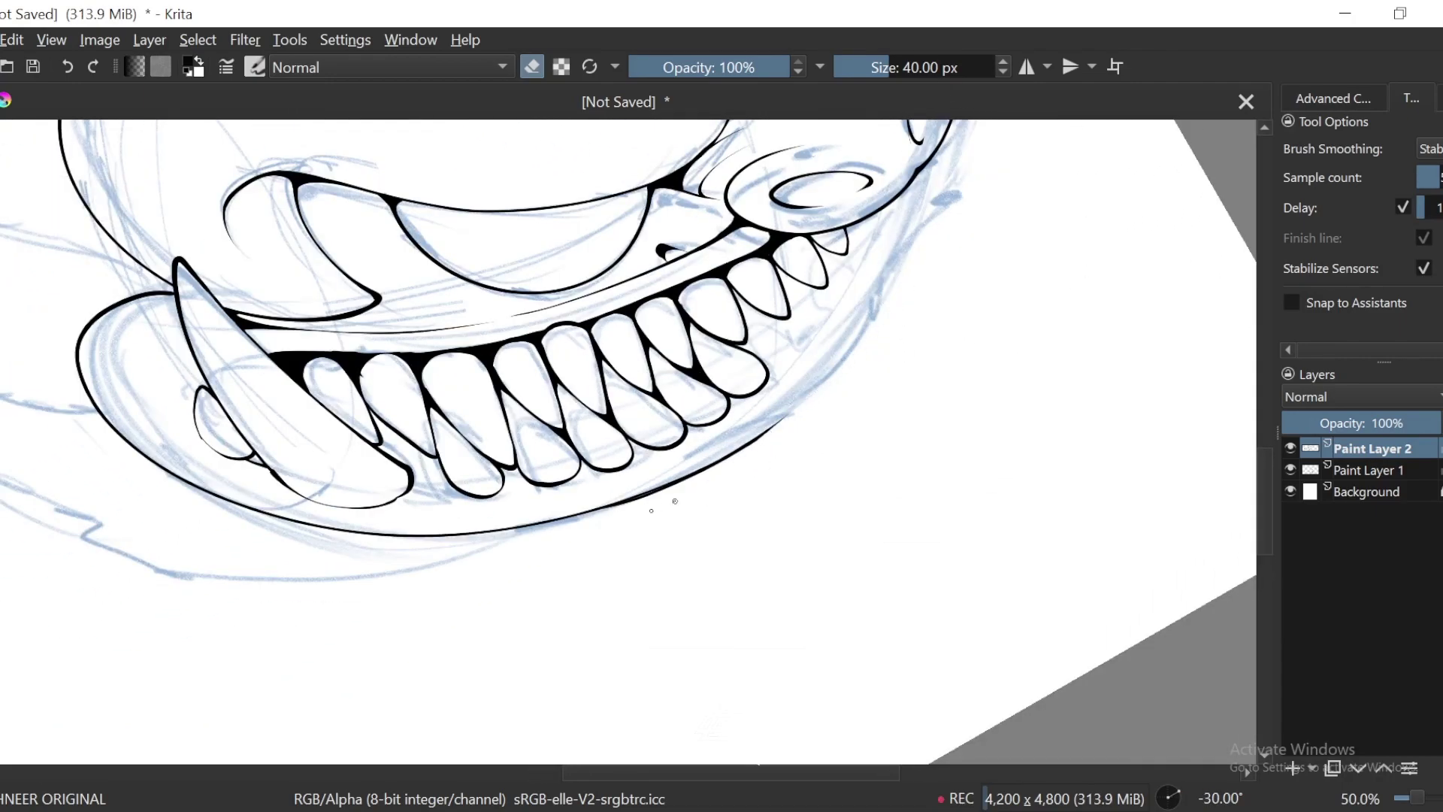
Step: Trim the cut end of the jaw line and redraw its front section from below the lower teeth up to the snout
key("plus")
key("4")
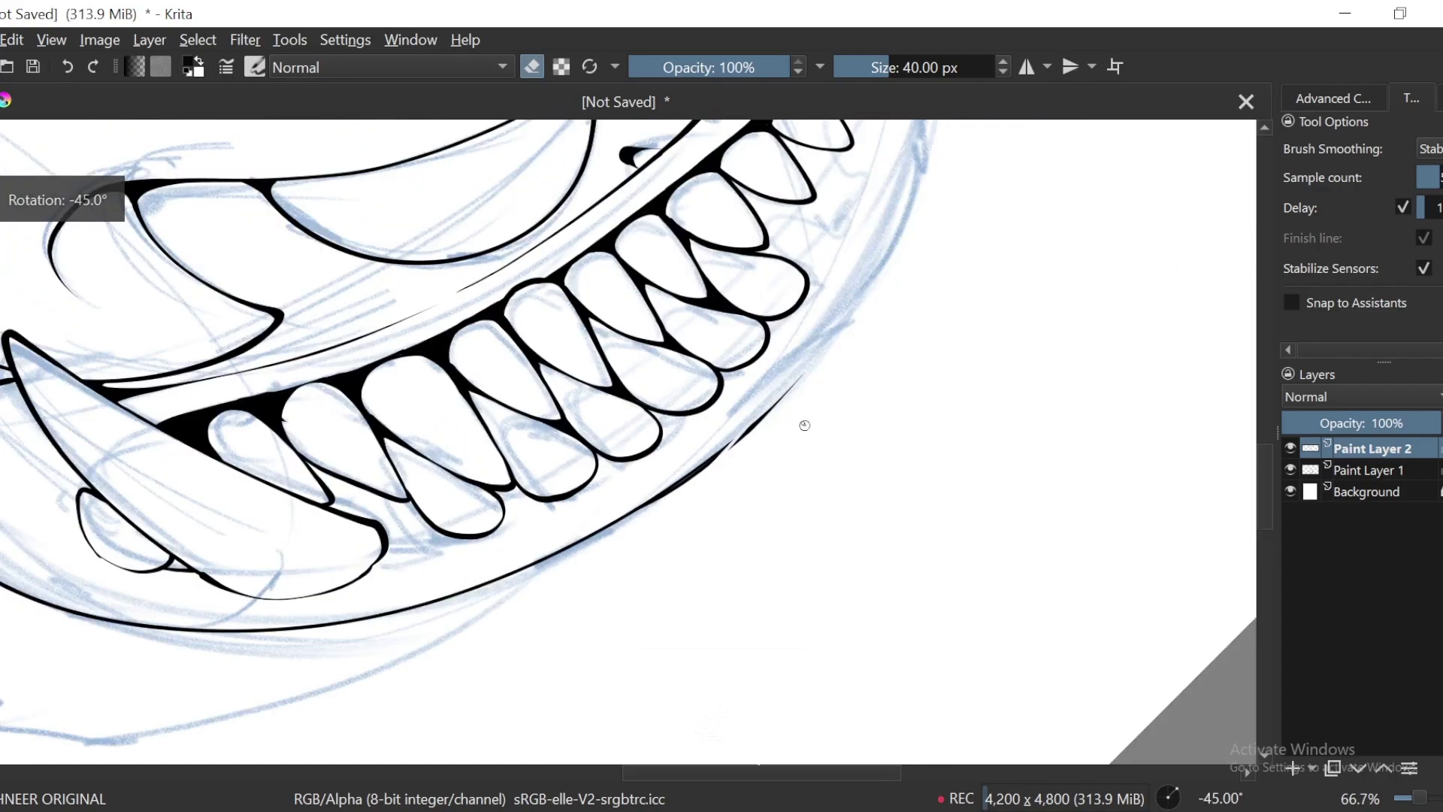
key("minus")
key("plus")
left_click_drag(953, 218, 836, 485)
key("e")
mouse_move(828, 216)
left_mouse_down()
mouse_move(799, 400)
mouse_move(583, 728)
left_mouse_up()
key("minus")
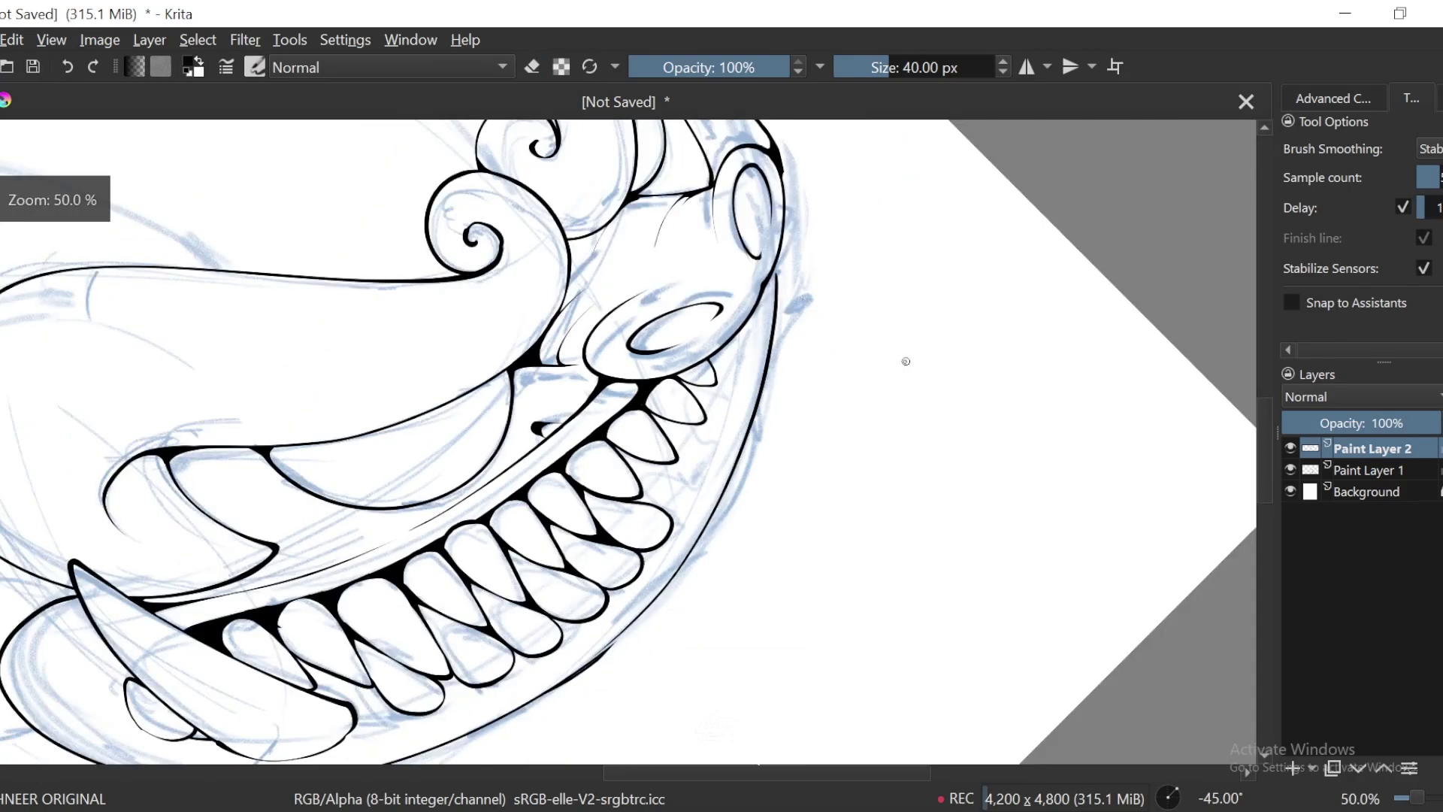
Step: Go over the redrawn front jaw line to thicken it and smooth its join with the existing line
key("6")
key("6")
key("6")
key("6")
key("6")
key("6")
key("6")
key("6")
key("6")
key("6")
key("6")
key("6")
key("6")
key("plus")
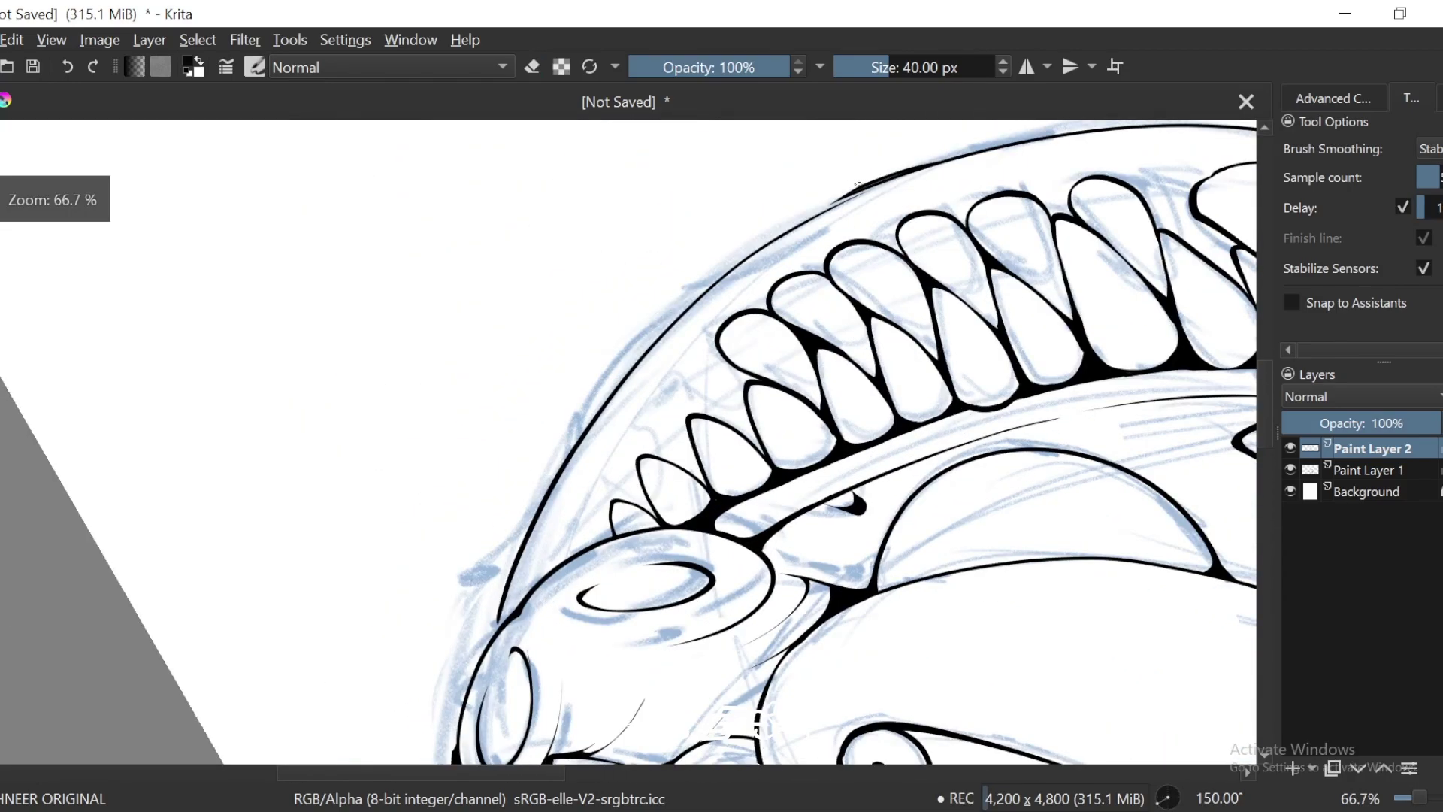
left_click_drag(661, 449, 655, 474)
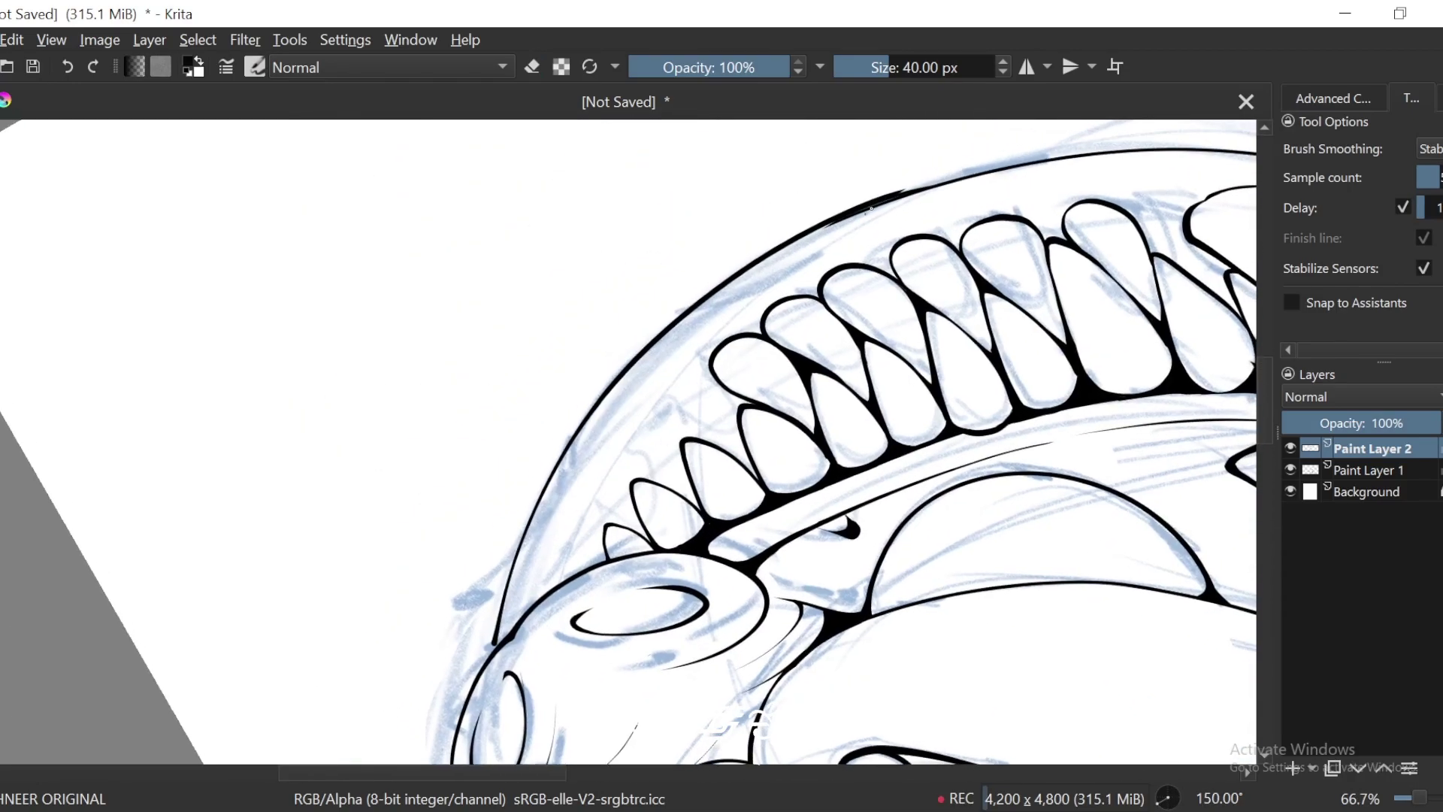
key("ctrl+z")
mouse_move(907, 193)
left_mouse_down()
mouse_move(869, 205)
mouse_move(638, 368)
mouse_move(501, 626)
mouse_move(602, 433)
left_mouse_up()
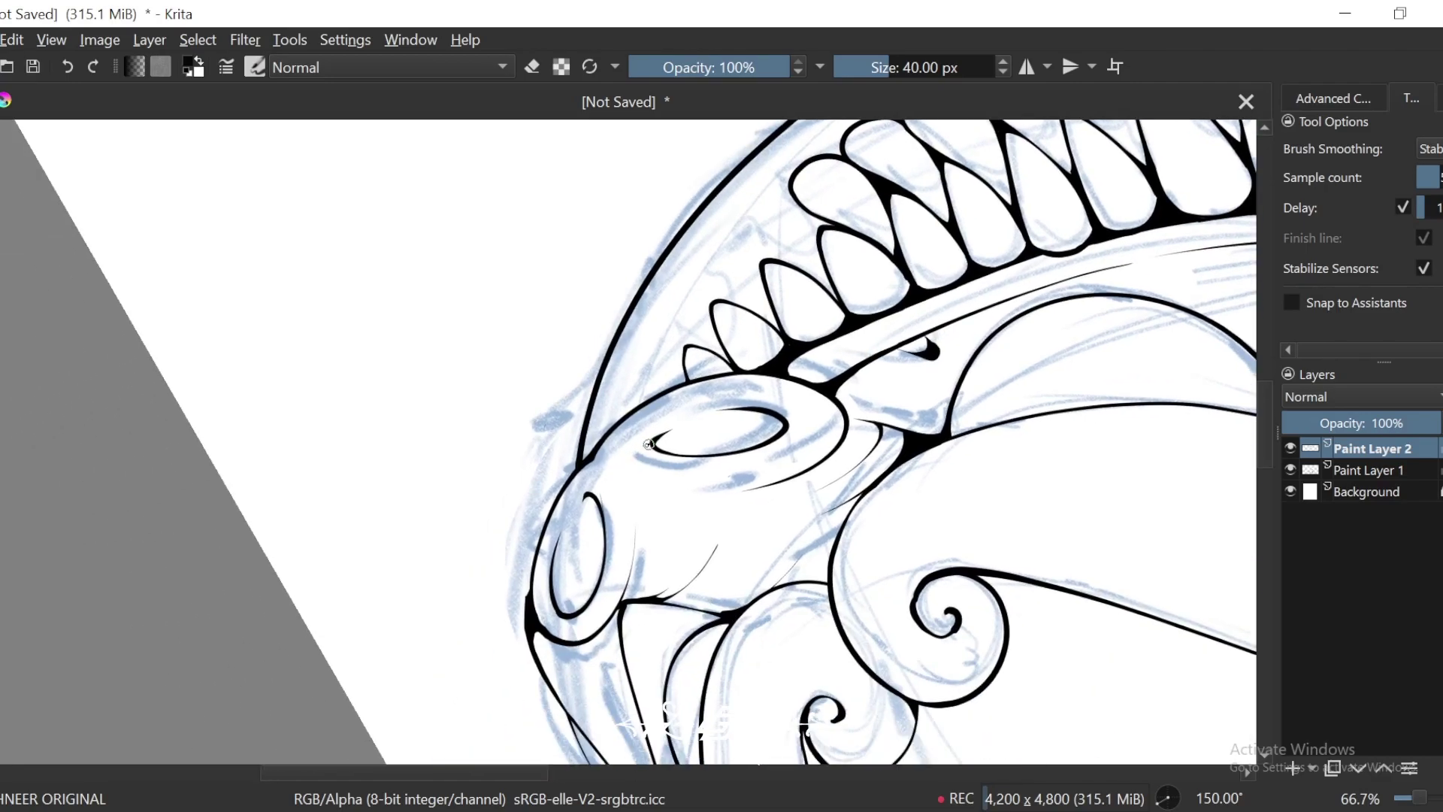
Step: Fill the sharp corner where the lower jaw line meets the snout between the two nostrils
key("plus")
key("plus")
key("plus")
mouse_move(529, 402)
left_mouse_down()
mouse_move(555, 465)
mouse_move(442, 592)
left_mouse_up()
key("minus")
key("minus")
key("minus")
key("minus")
key("minus")
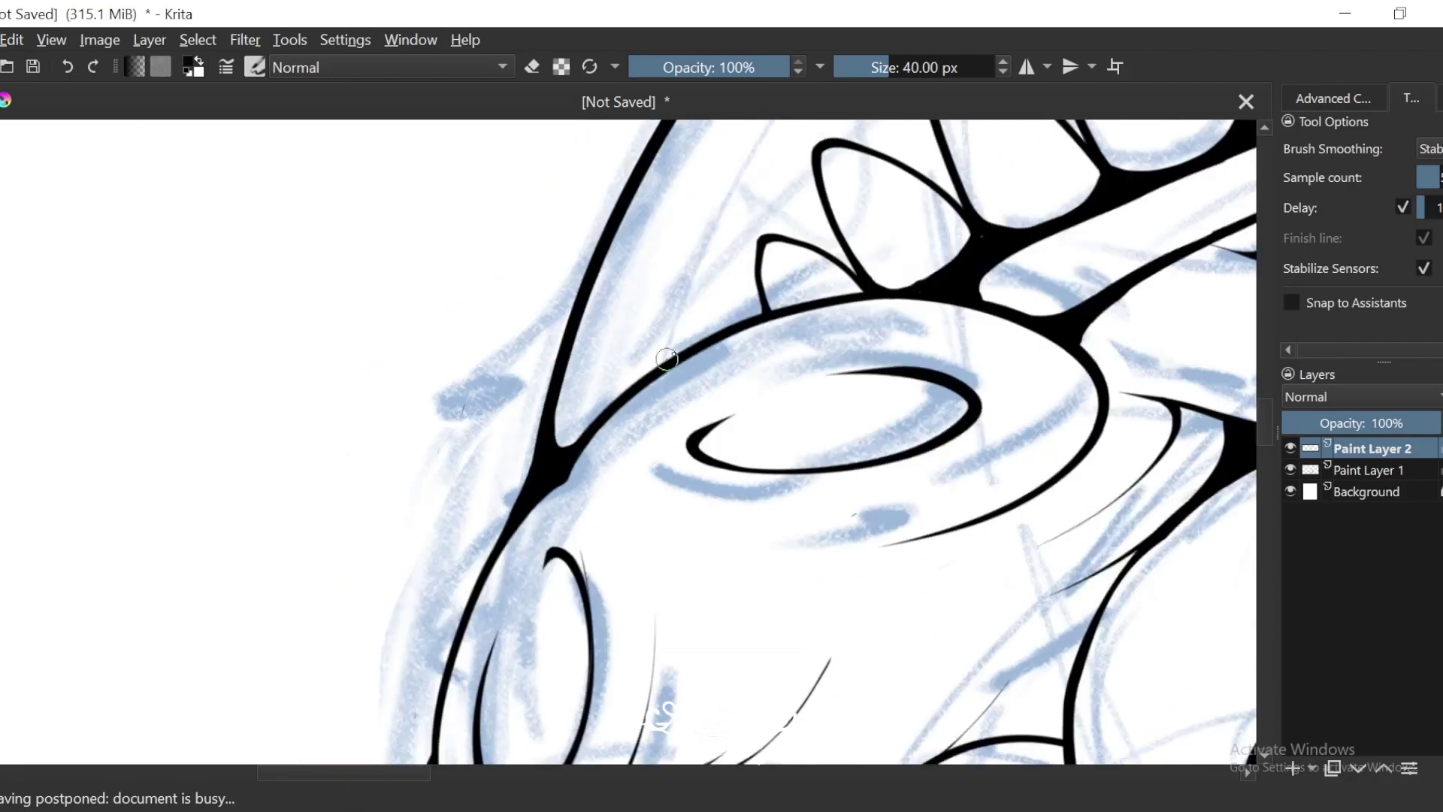
Step: Ink the seventh lower tooth between the eighth and ninth upper teeth
key("4")
key("4")
key("4")
key("4")
key("4")
key("4")
key("4")
key("4")
key("4")
key("4")
key("4")
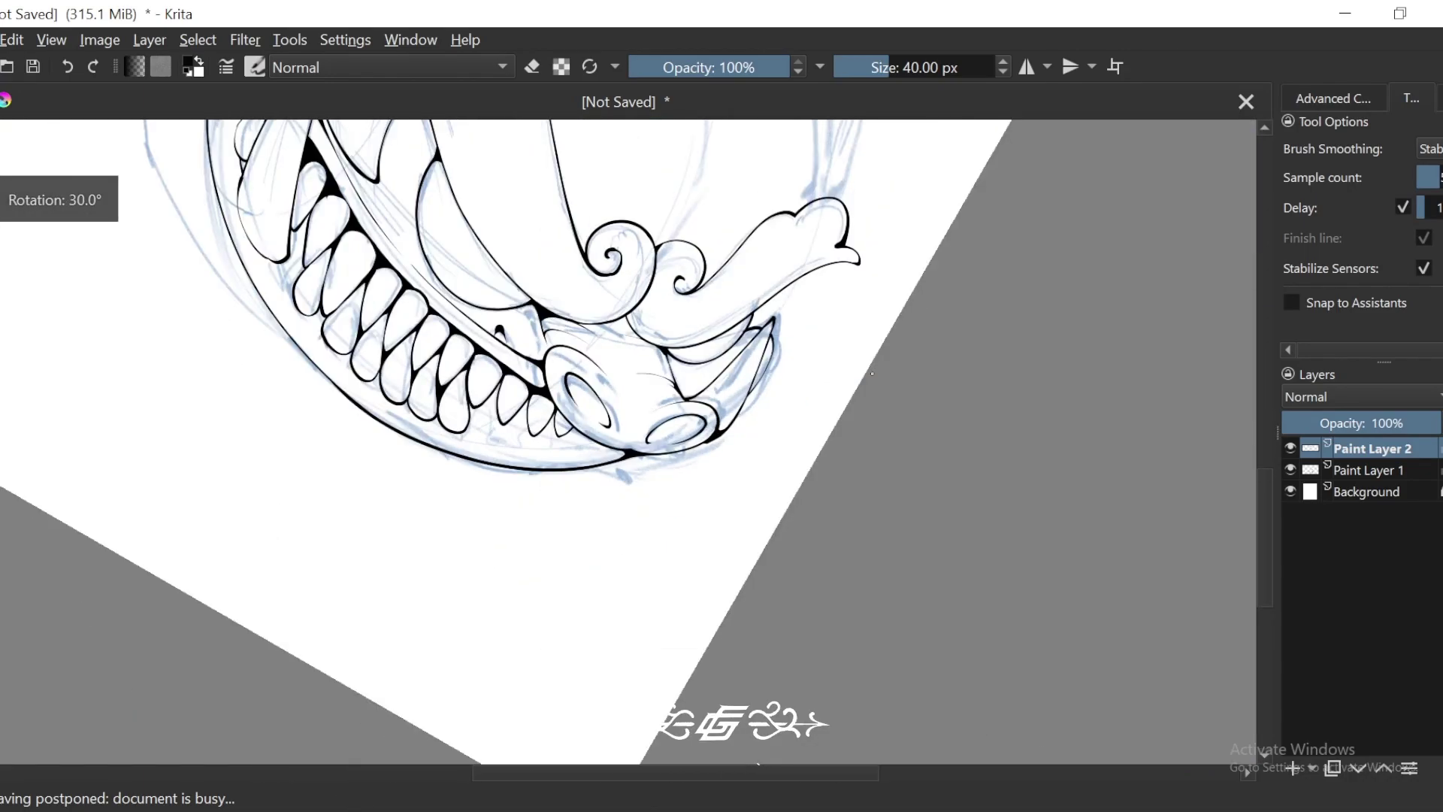
left_click_drag(687, 556, 790, 452)
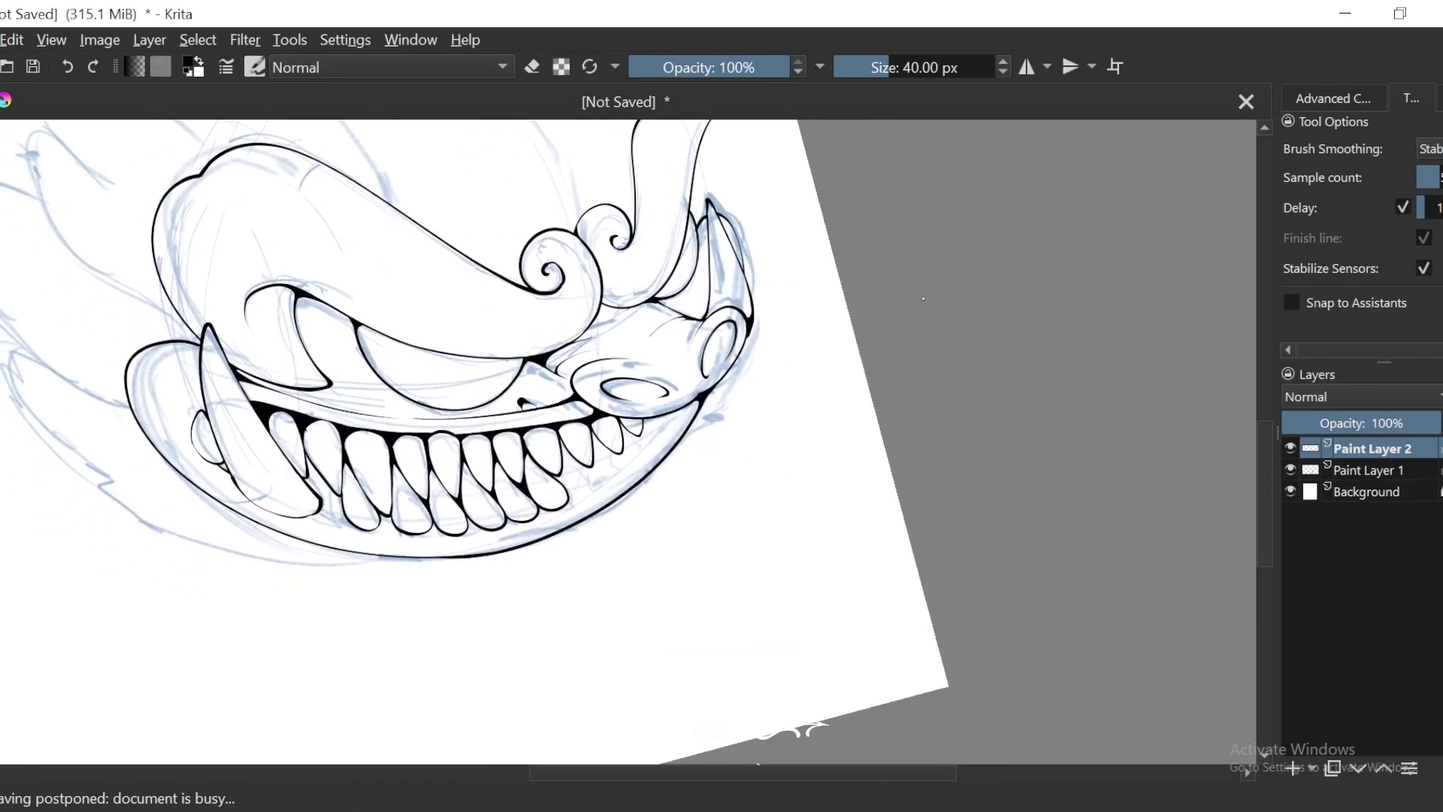
key("plus")
key("plus")
key("plus")
left_click_drag(676, 521, 780, 470)
scroll(711, 526, "up", 2)
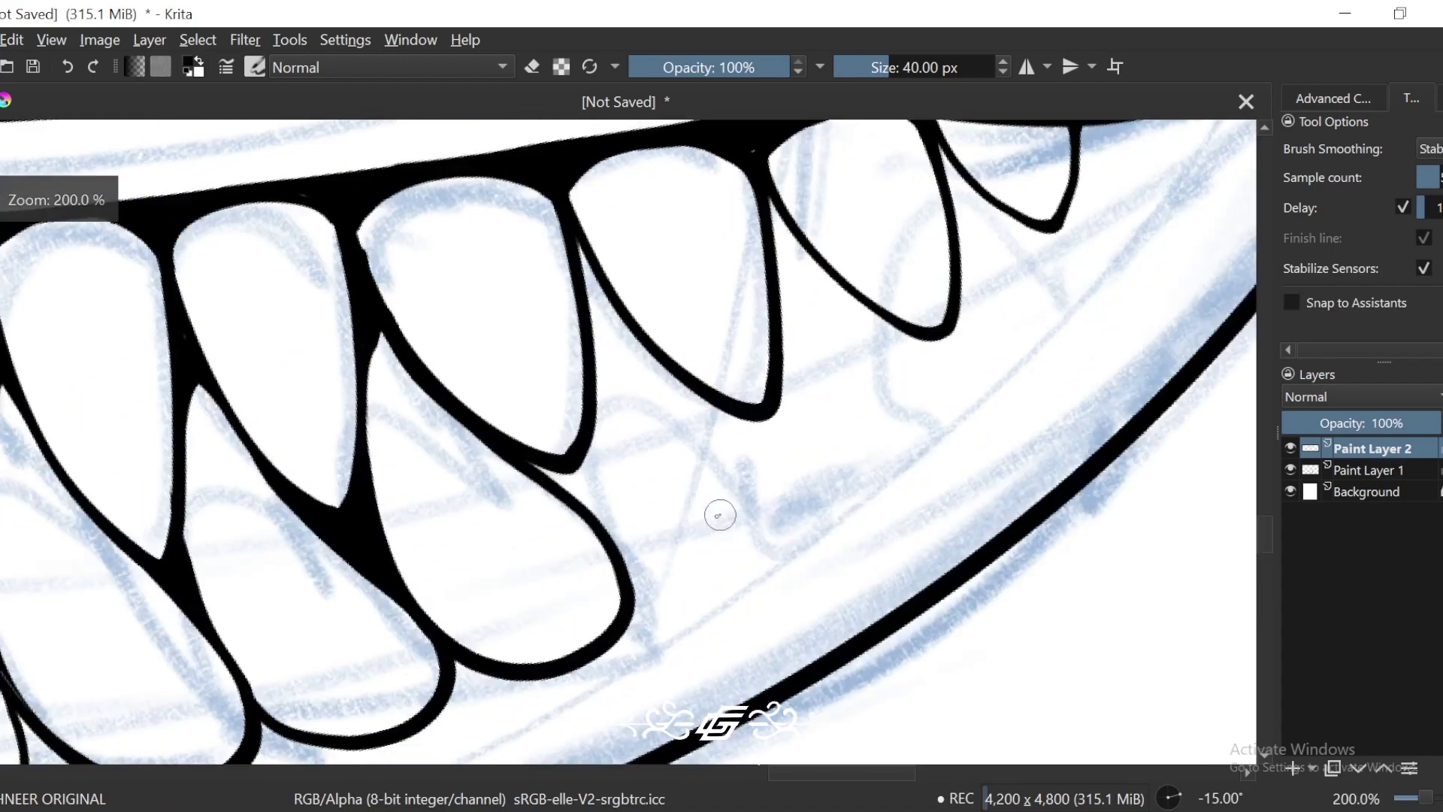
mouse_move(614, 538)
left_mouse_down()
mouse_move(660, 613)
mouse_move(755, 412)
left_mouse_up()
key("6")
key("6")
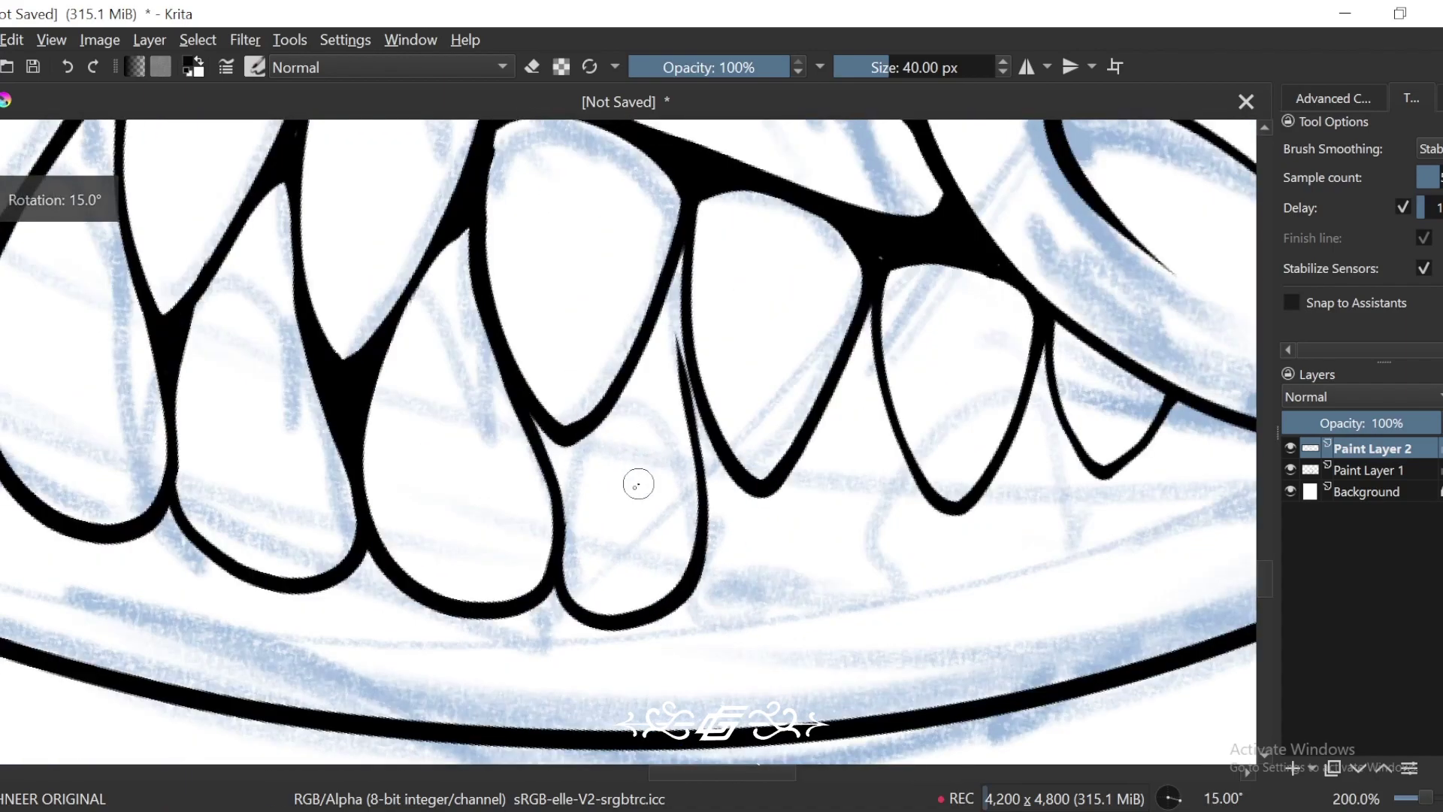
mouse_move(559, 551)
left_mouse_down()
mouse_move(584, 437)
mouse_move(680, 271)
left_mouse_up()
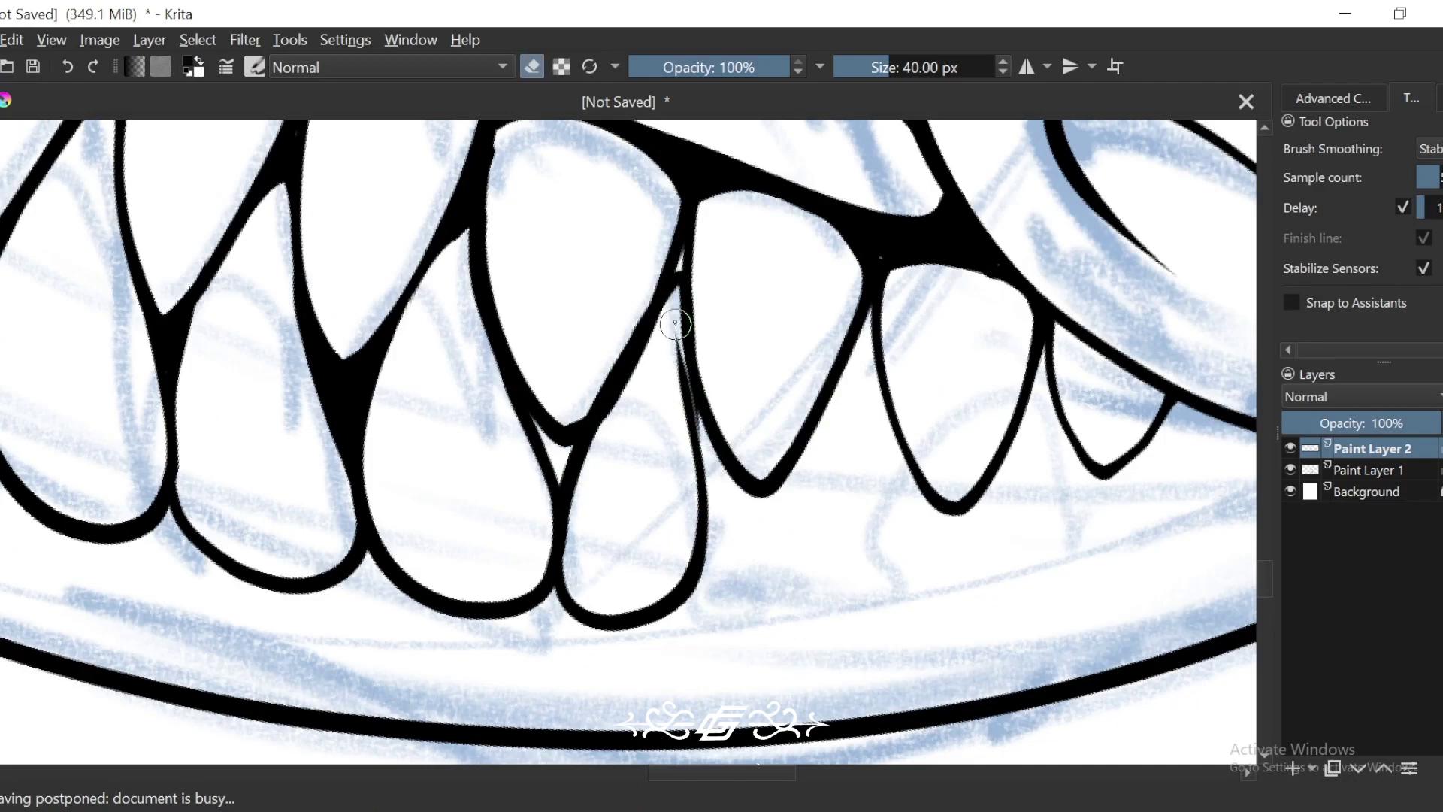
Step: Erase the stray line beside the seventh lower tooth and fill the small gaps around its top and sides
left_click_drag(675, 323, 692, 417)
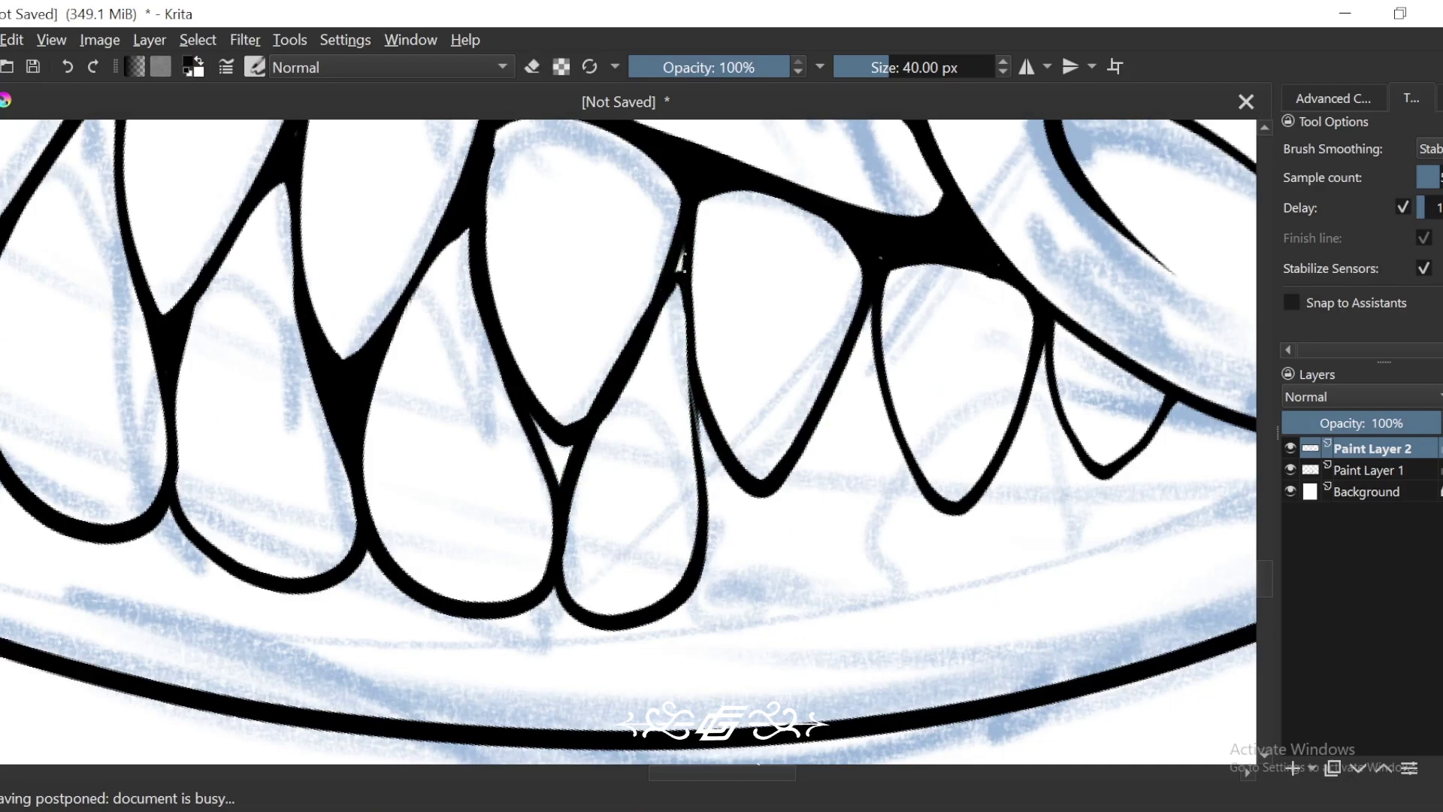
left_click_drag(685, 263, 721, 519)
left_click_drag(636, 453, 672, 471)
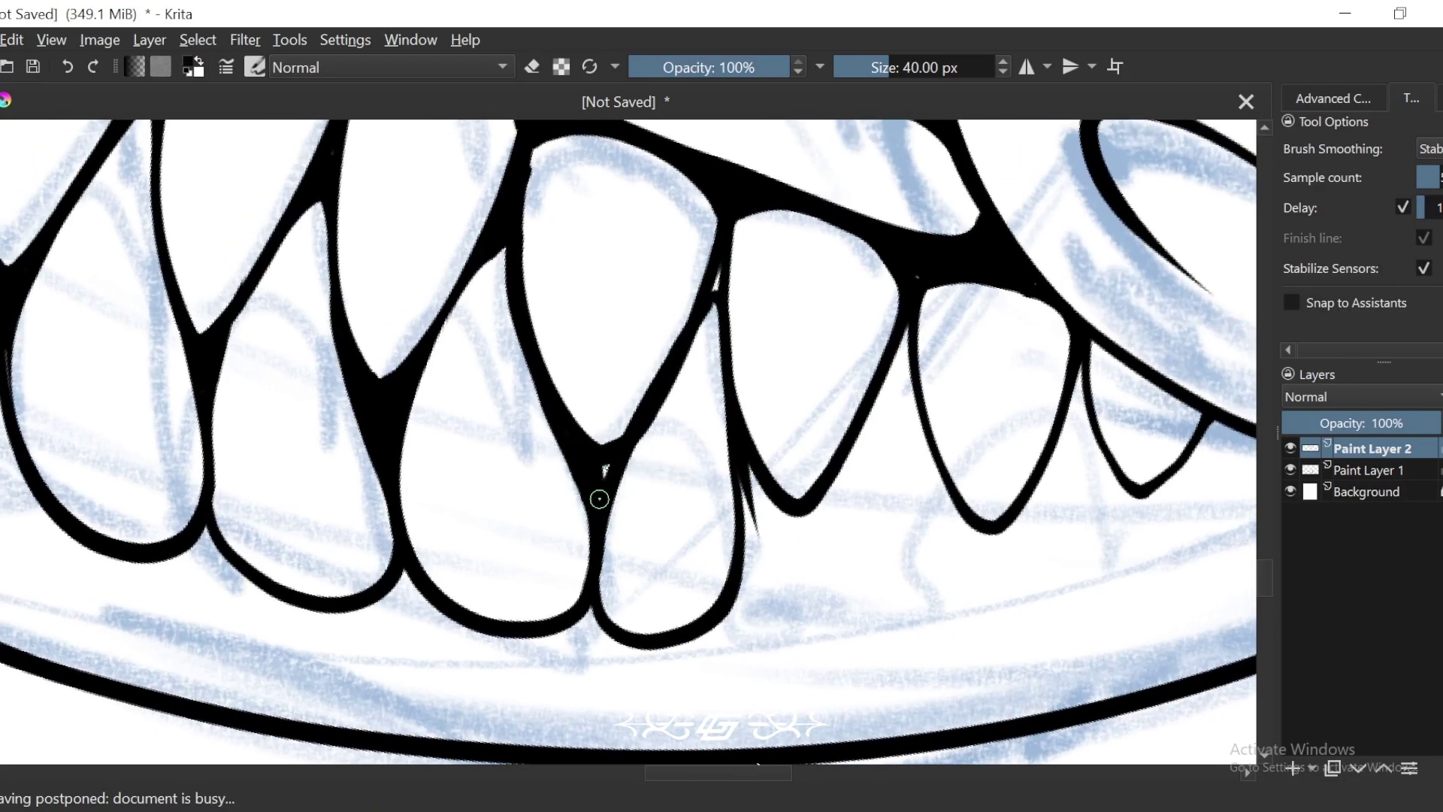
left_click_drag(599, 499, 606, 469)
key("e")
mouse_move(719, 274)
left_mouse_down()
mouse_move(668, 474)
mouse_move(755, 535)
left_mouse_up()
key("e")
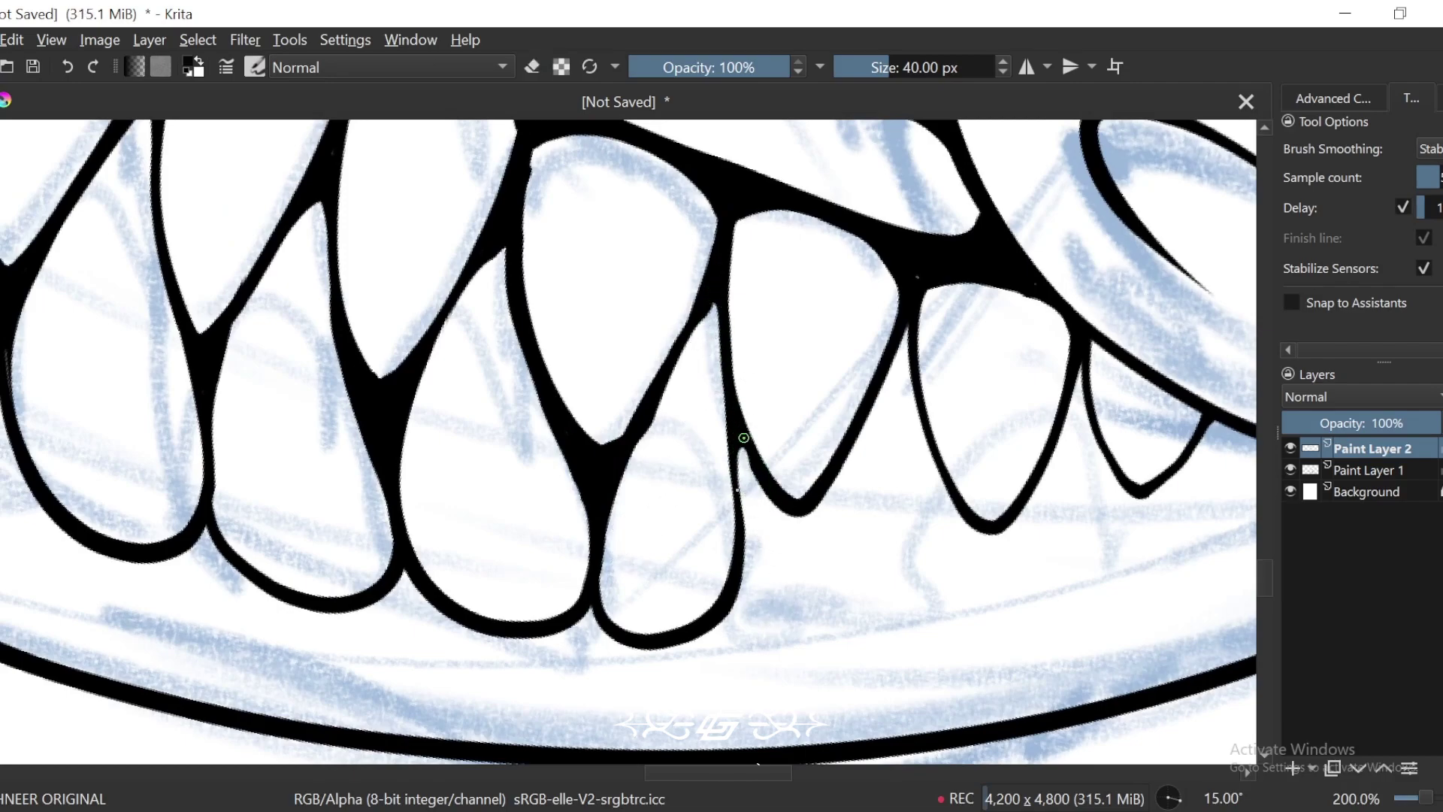
left_click_drag(743, 437, 737, 512)
mouse_move(885, 554)
left_mouse_down()
mouse_move(733, 548)
mouse_move(682, 525)
left_mouse_up()
scroll(619, 440, "down", 6)
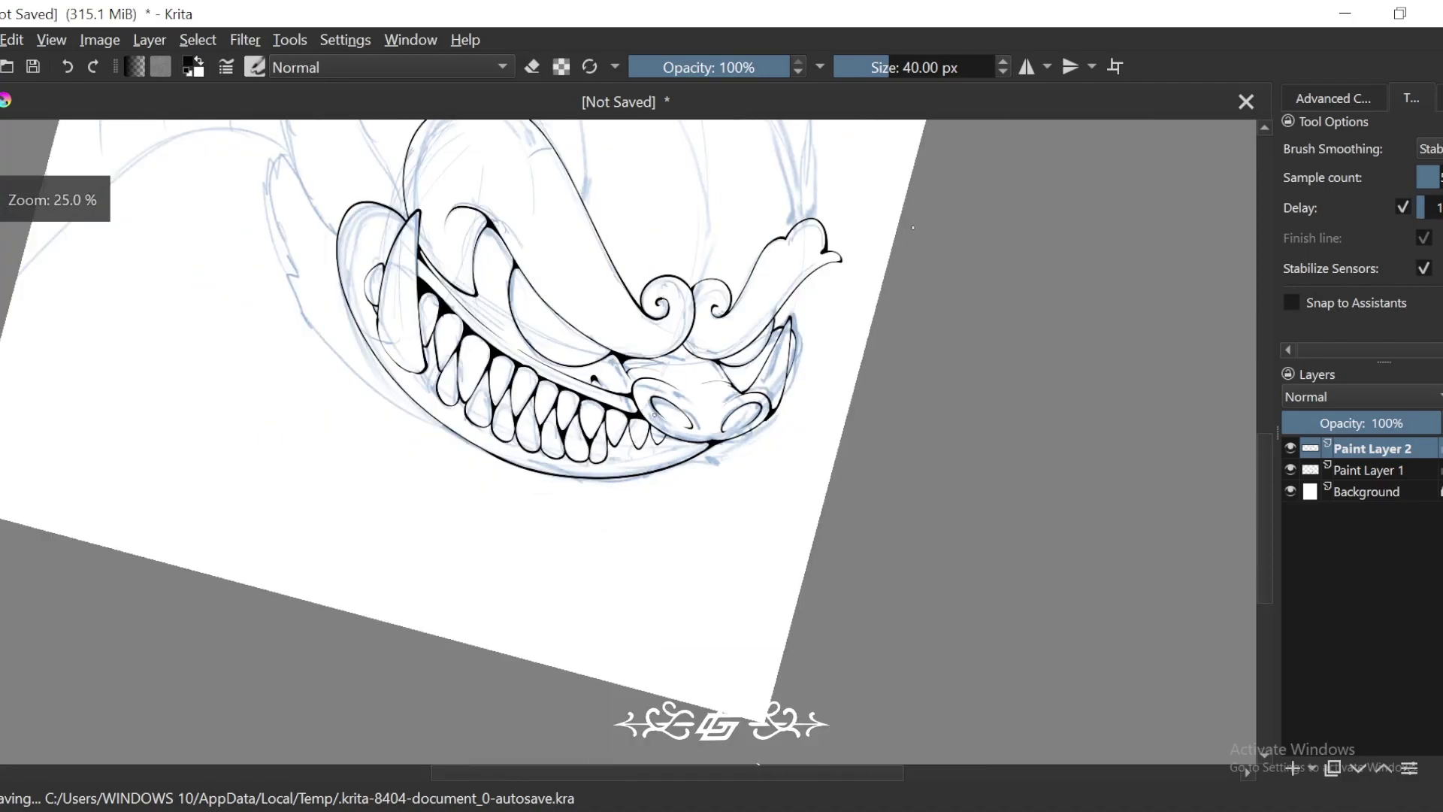
Step: Hide the blue sketch layer to examine the inked dragon head on its own, and show the sketch again
key("ctrl+minus")
key("ctrl+minus")
key("4")
key("4")
left_click_drag(1124, 585, 1089, 563)
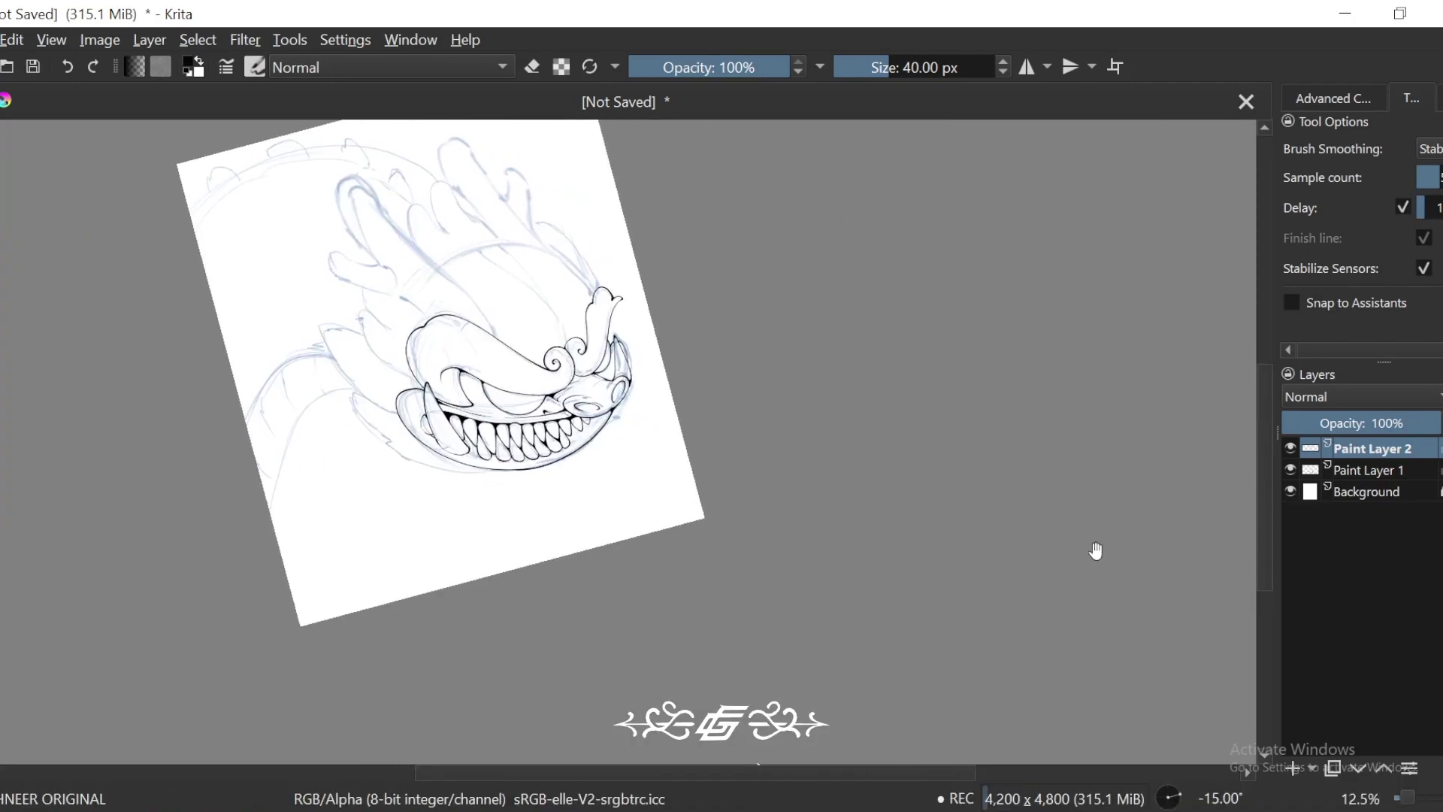
left_click(1291, 470)
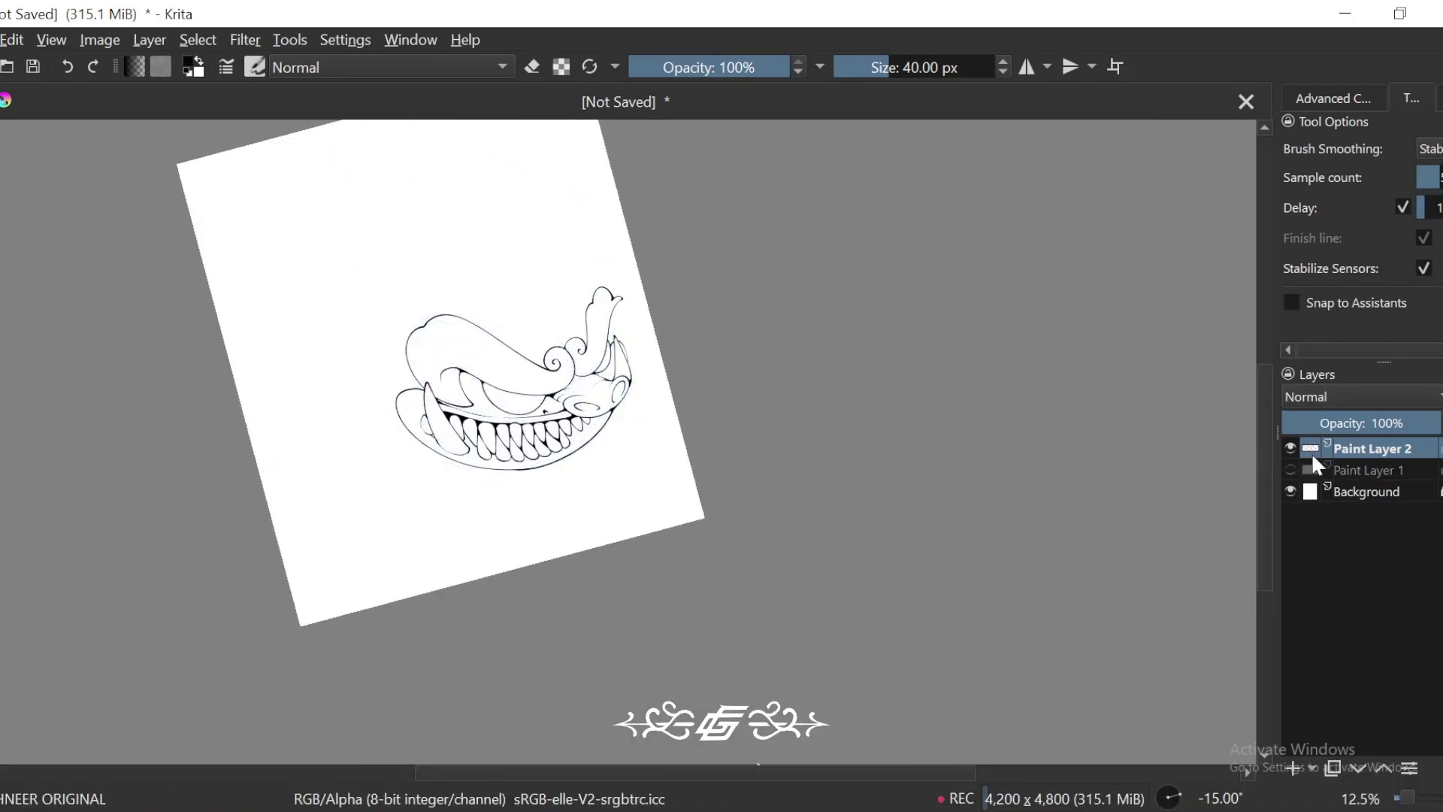
scroll(1220, 480, "down", 1)
key("5")
key("ctrl+plus")
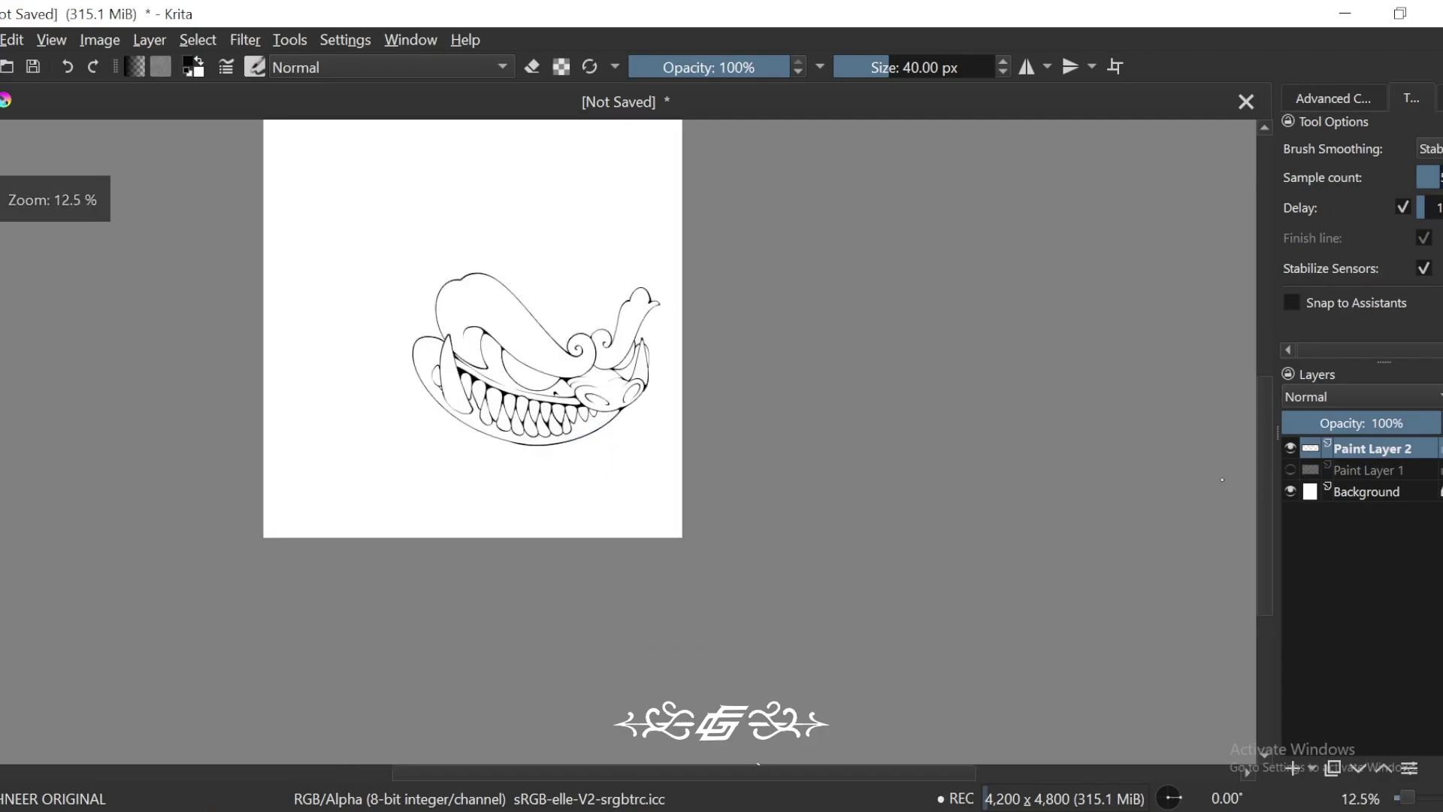
left_click(1291, 469)
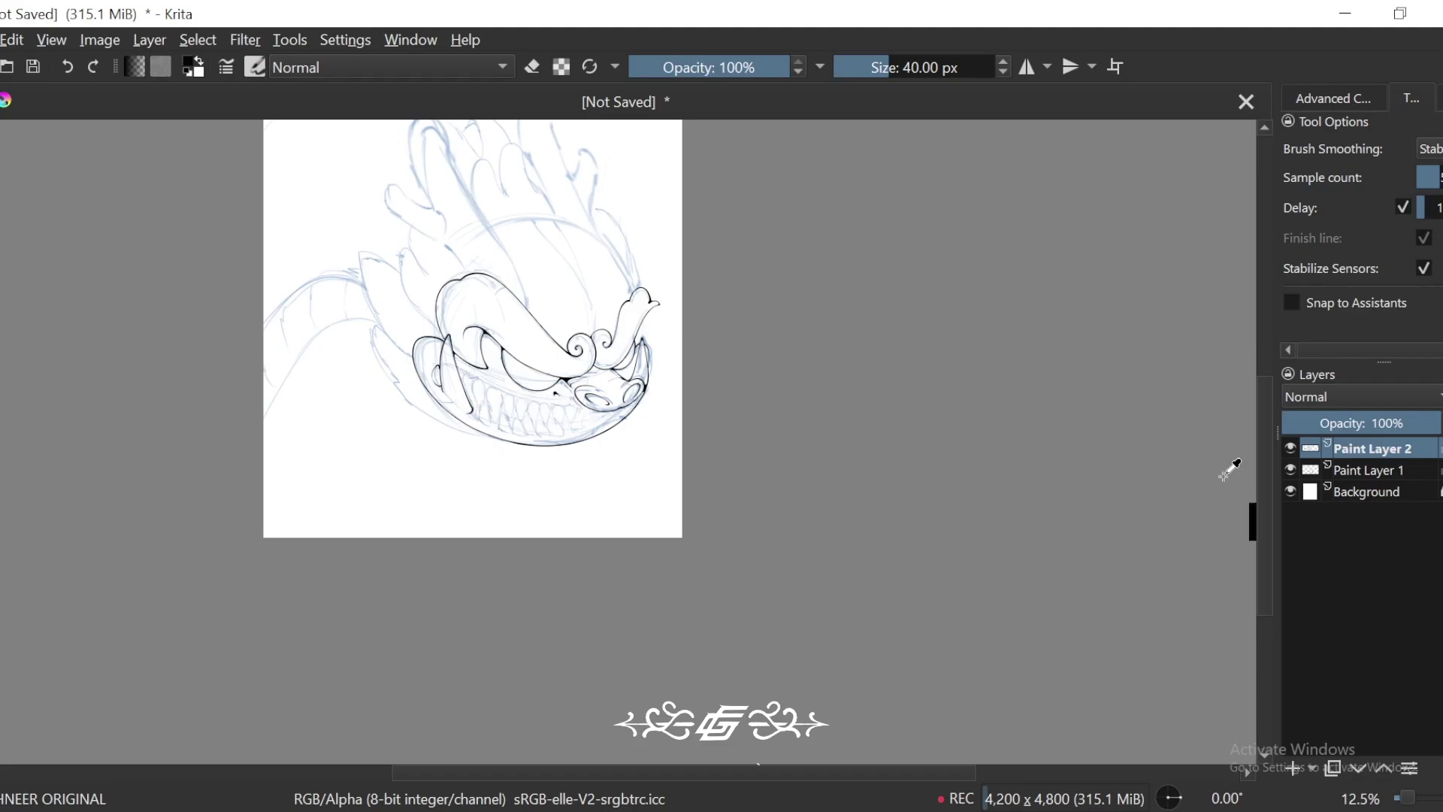
Step: Ink the small horn branch's base curve, outer edge and rounded tip over the sketch behind the brow
left_click_drag(1108, 564, 1060, 609)
left_click_drag(555, 304, 619, 444)
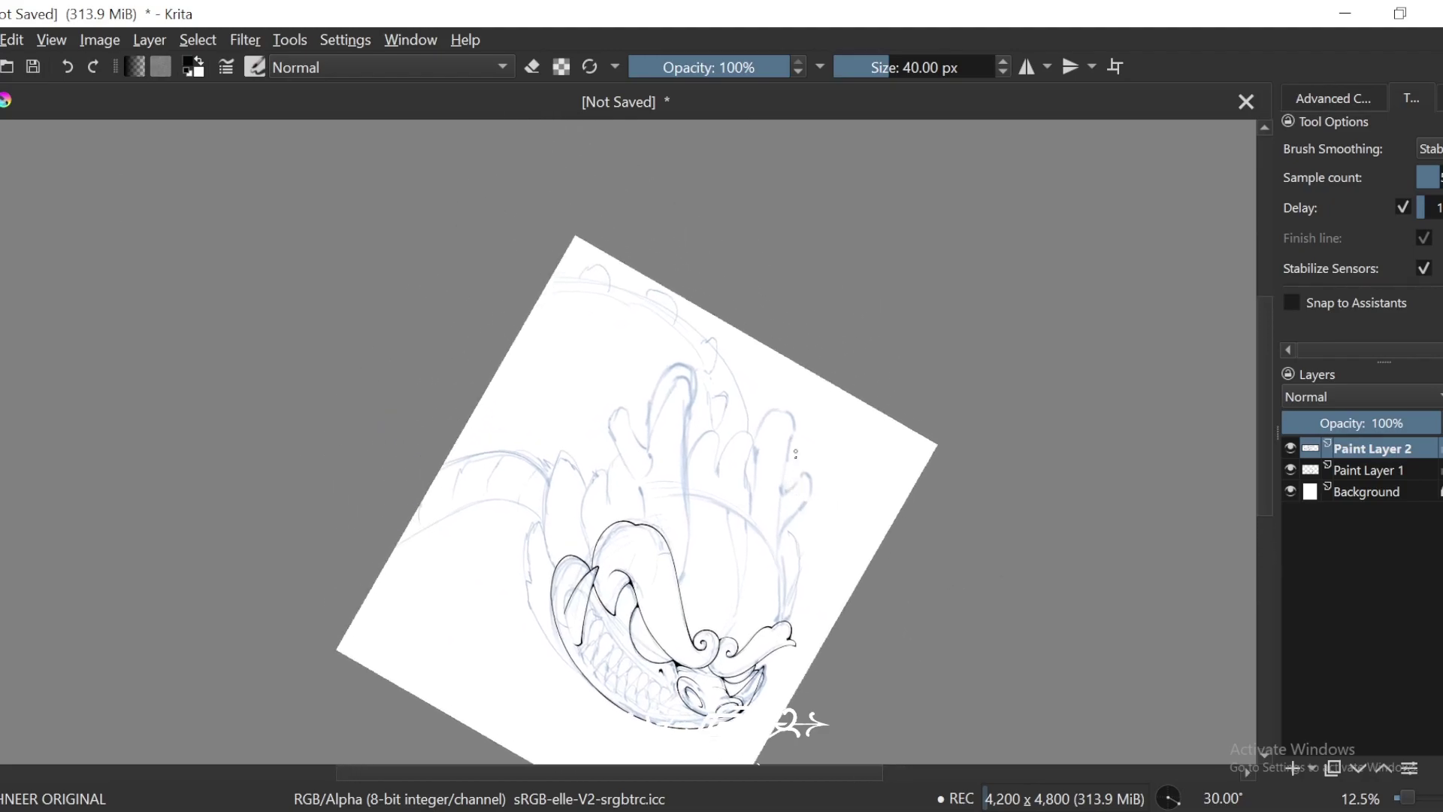
scroll(619, 445, "up", 4)
key("plus")
mouse_move(704, 419)
left_mouse_down()
mouse_move(726, 446)
mouse_move(714, 563)
mouse_move(648, 603)
left_mouse_up()
mouse_move(740, 463)
left_mouse_down()
mouse_move(711, 543)
mouse_move(731, 578)
left_mouse_up()
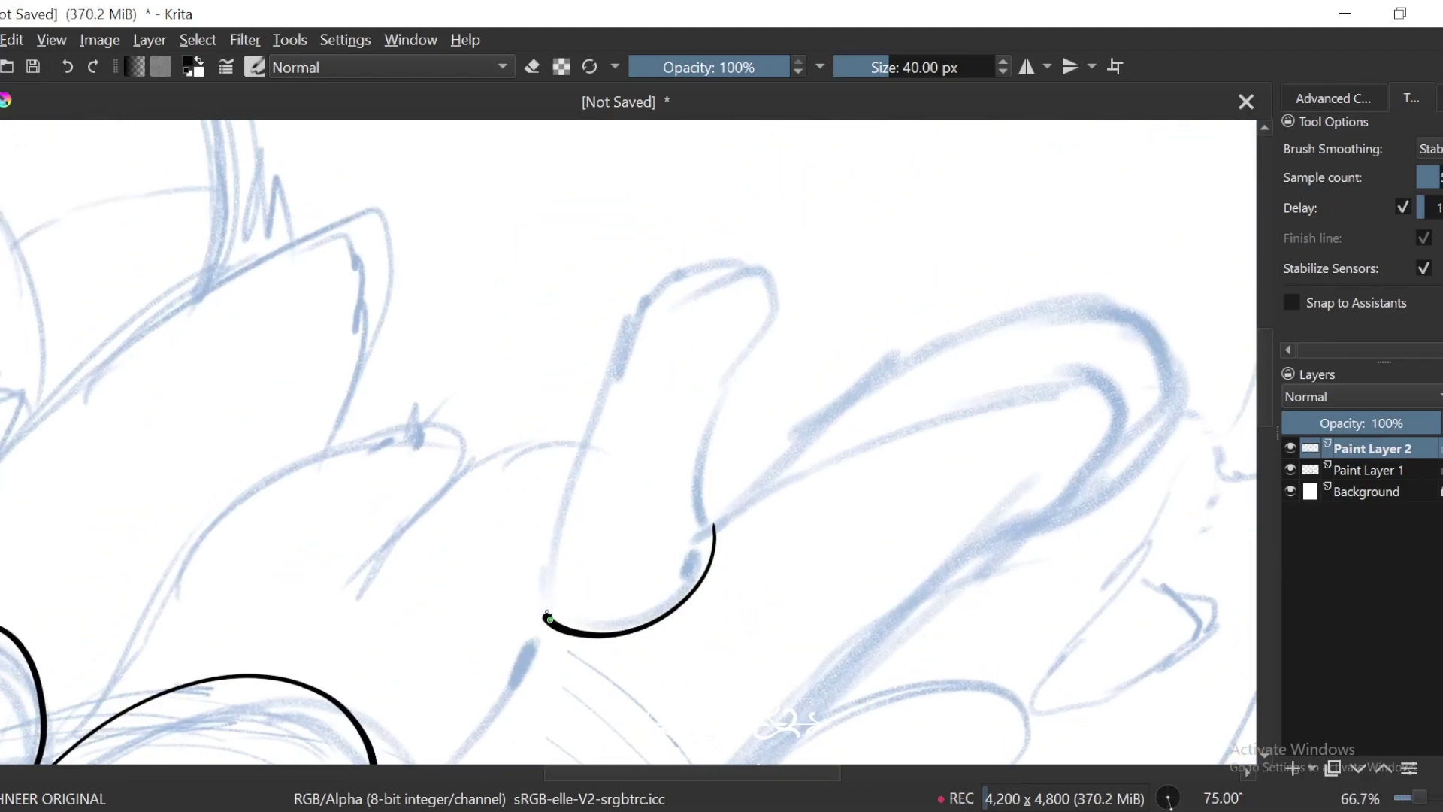
mouse_move(544, 616)
left_mouse_down()
mouse_move(566, 423)
mouse_move(742, 201)
left_mouse_up()
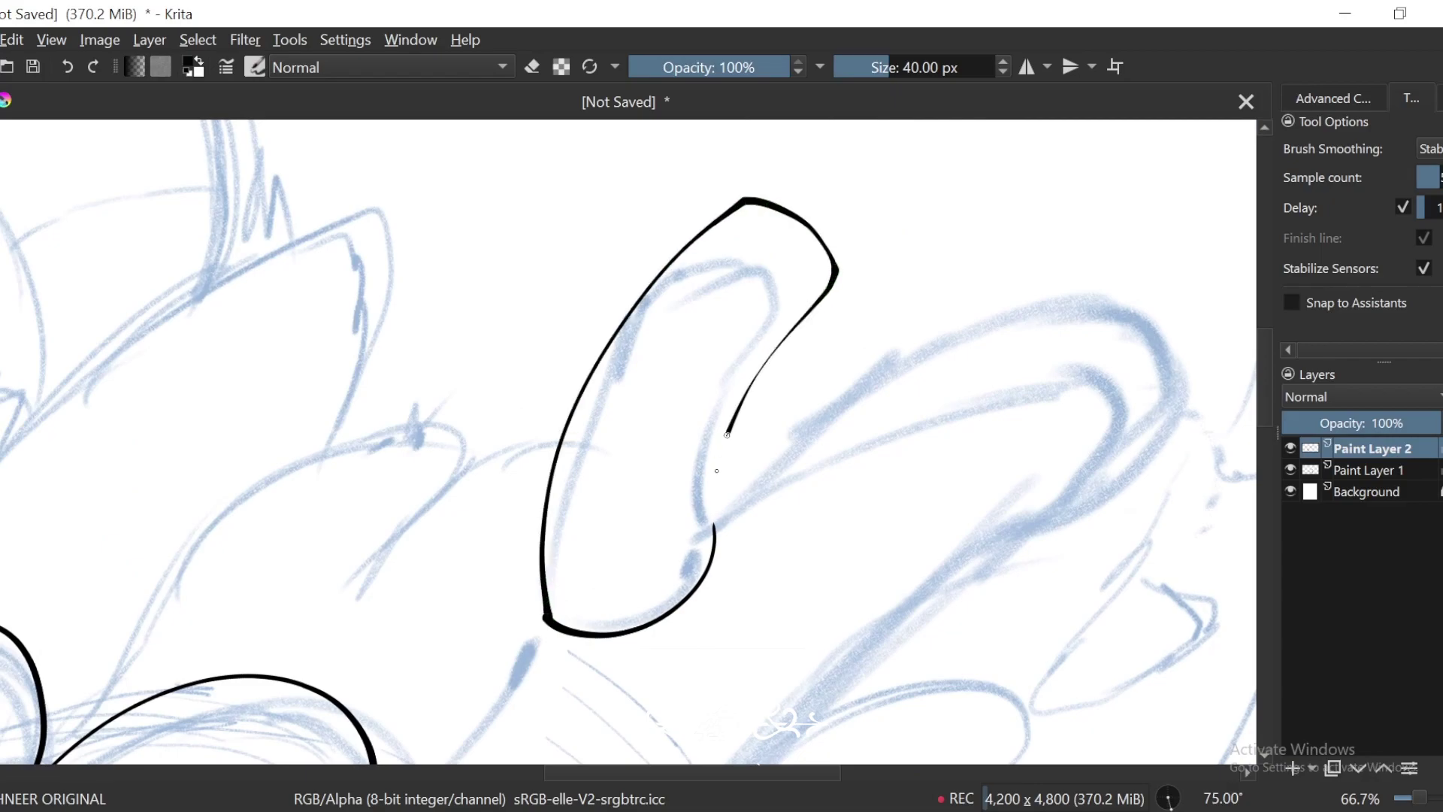
Step: Close the small horn branch's inner edge down to its base curve and thicken the join
left_click_drag(714, 528, 709, 549)
left_click_drag(804, 463, 752, 472)
key("plus")
key("plus")
left_click_drag(706, 651, 709, 519)
key("e")
key("minus")
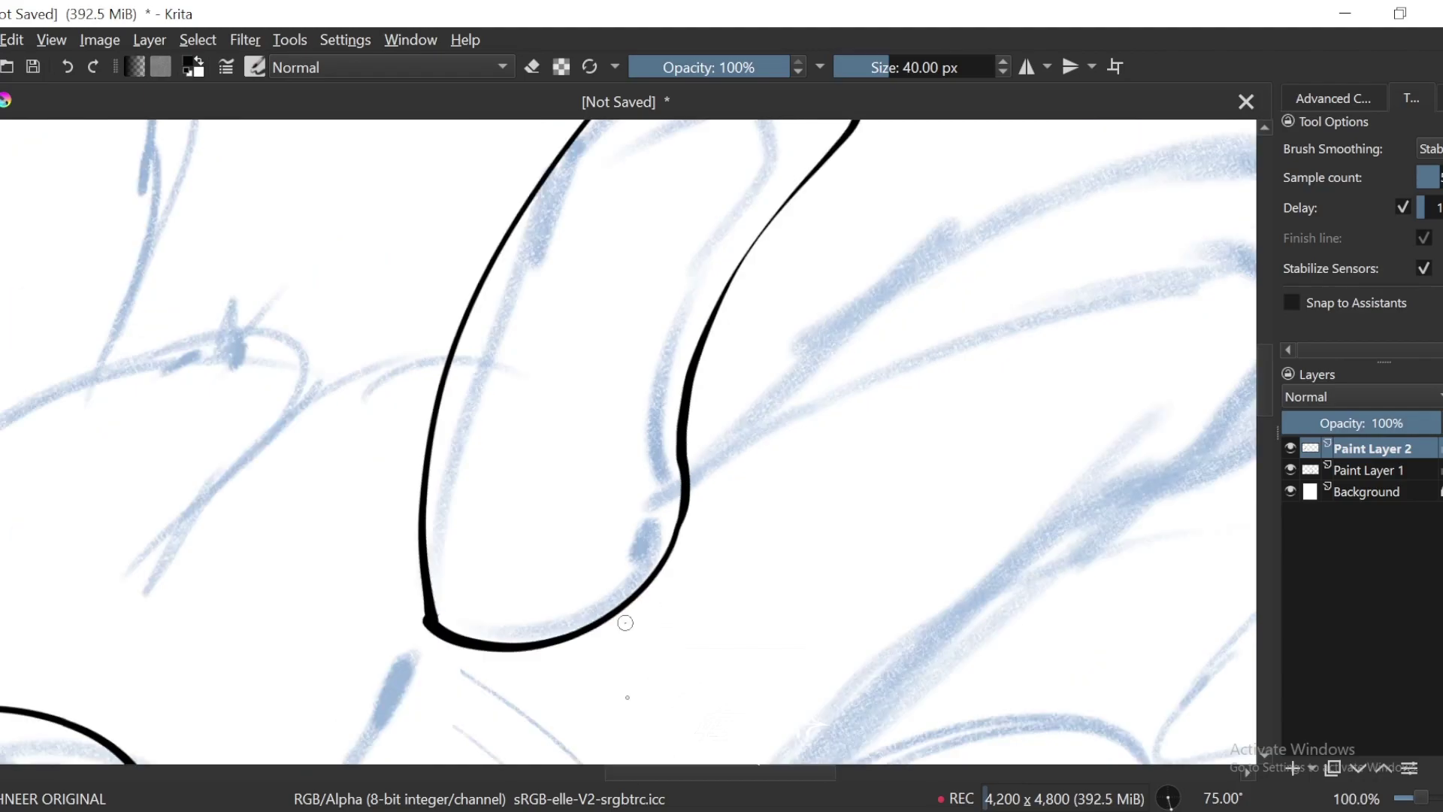
Step: Try to ink the main horn's outline from the small branch's inner edge up and around the tip
key("minus")
key("minus")
key("minus")
key("4")
key("4")
key("plus")
left_click_drag(710, 392, 688, 456)
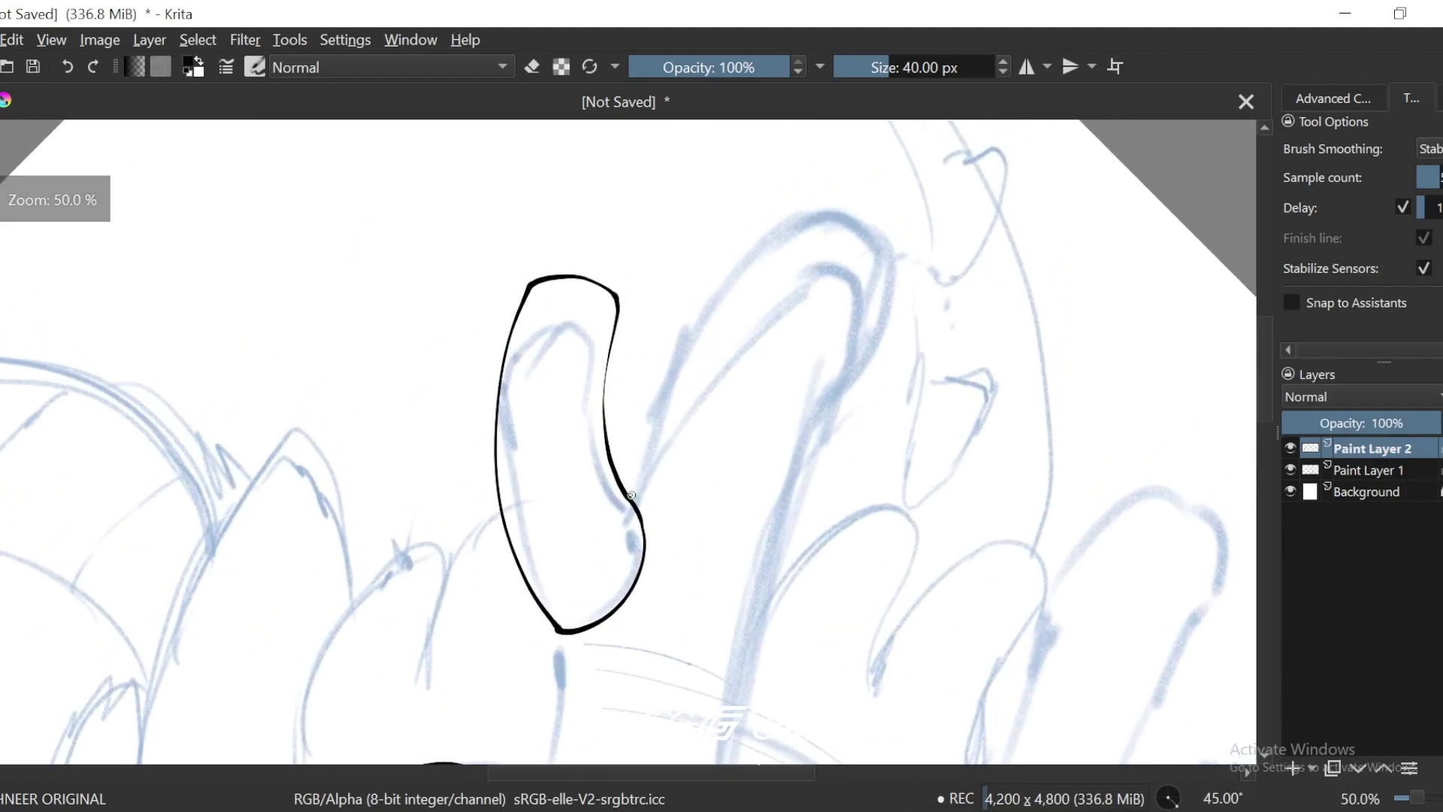
mouse_move(631, 497)
left_mouse_down()
mouse_move(665, 369)
mouse_move(824, 194)
left_mouse_up()
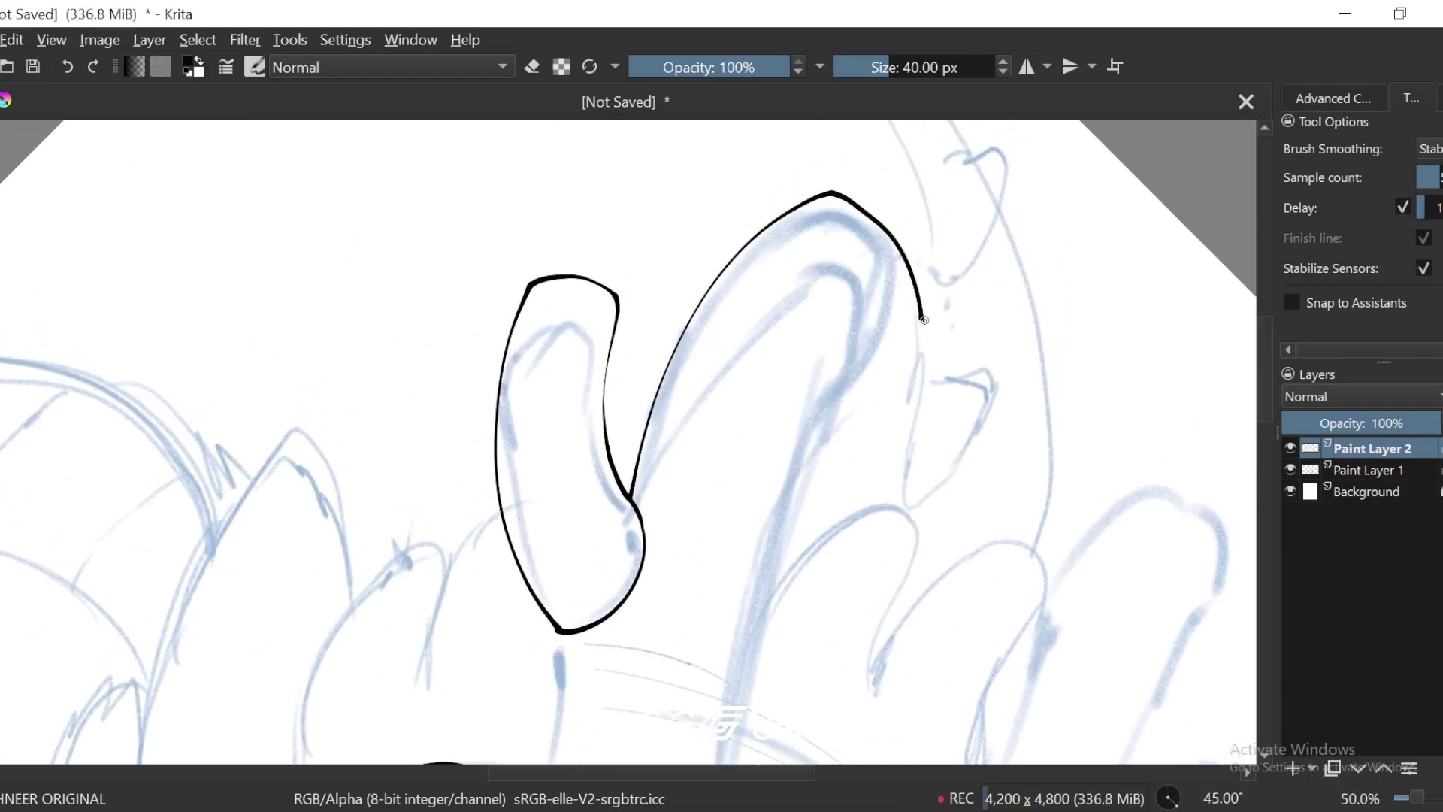
key("ctrl+z")
Step: Try to ink the main horn from the brow up through the small branch, around the tip and back down
key("6")
key("minus")
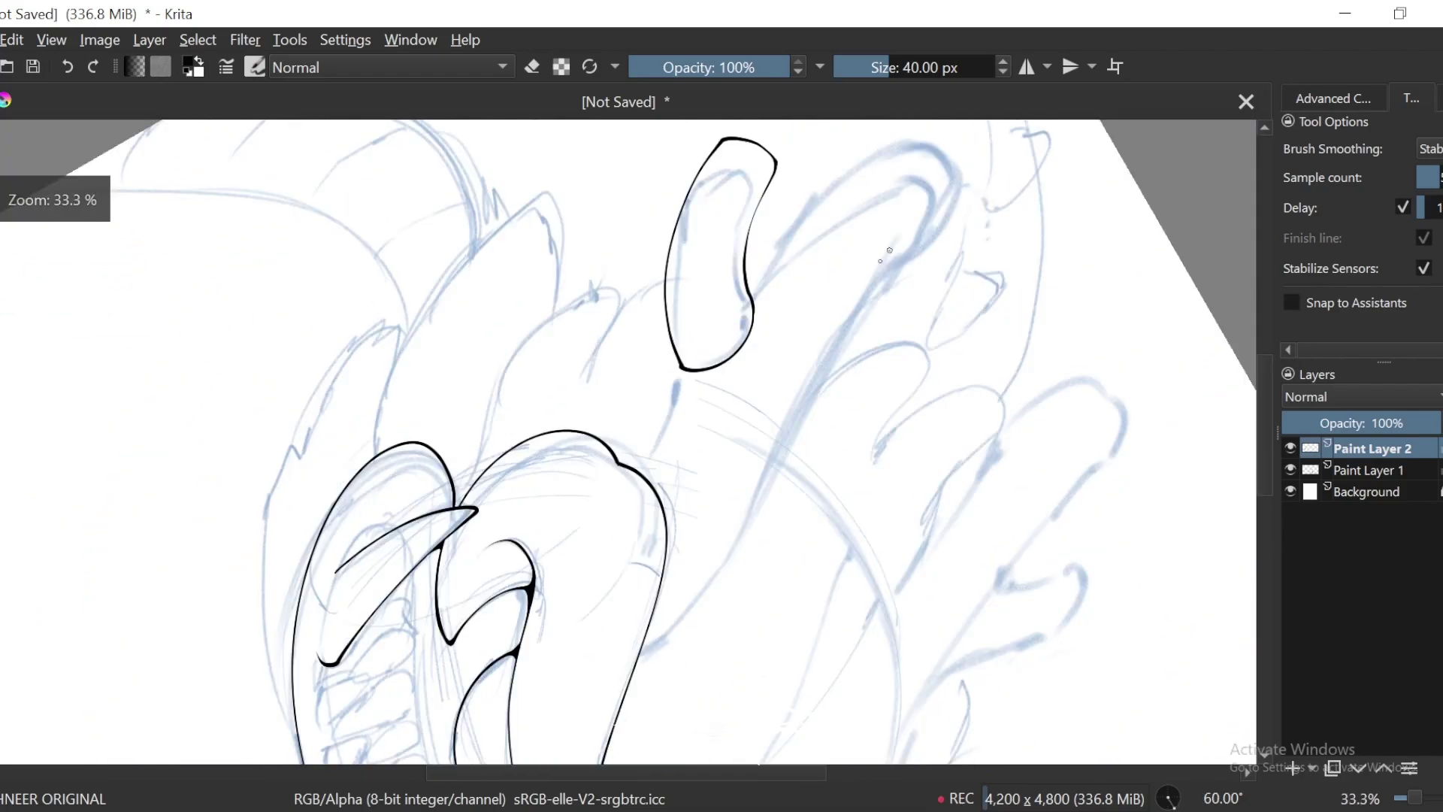
left_click_drag(737, 374, 695, 428)
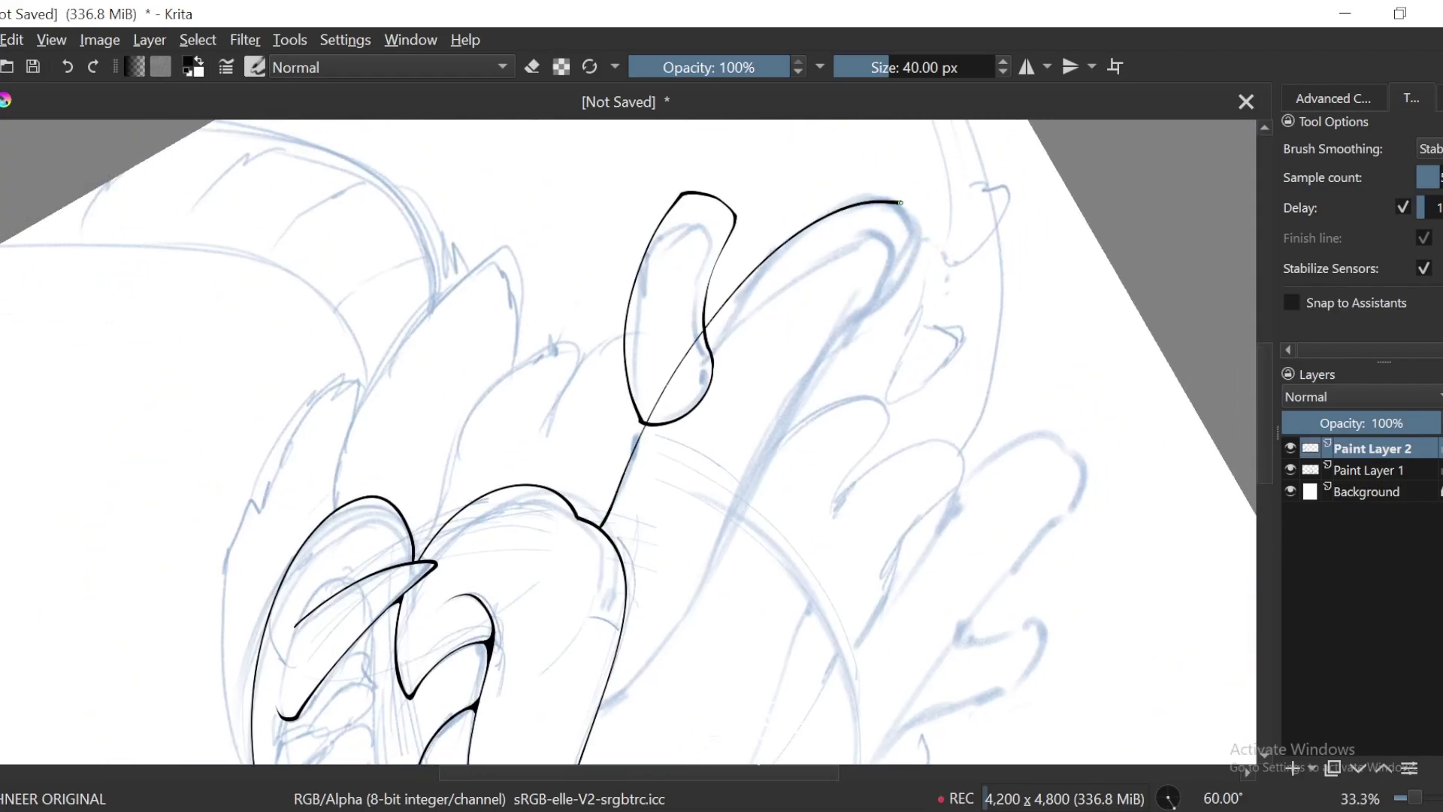
left_click_drag(804, 416, 568, 798)
key("minus")
key("minus")
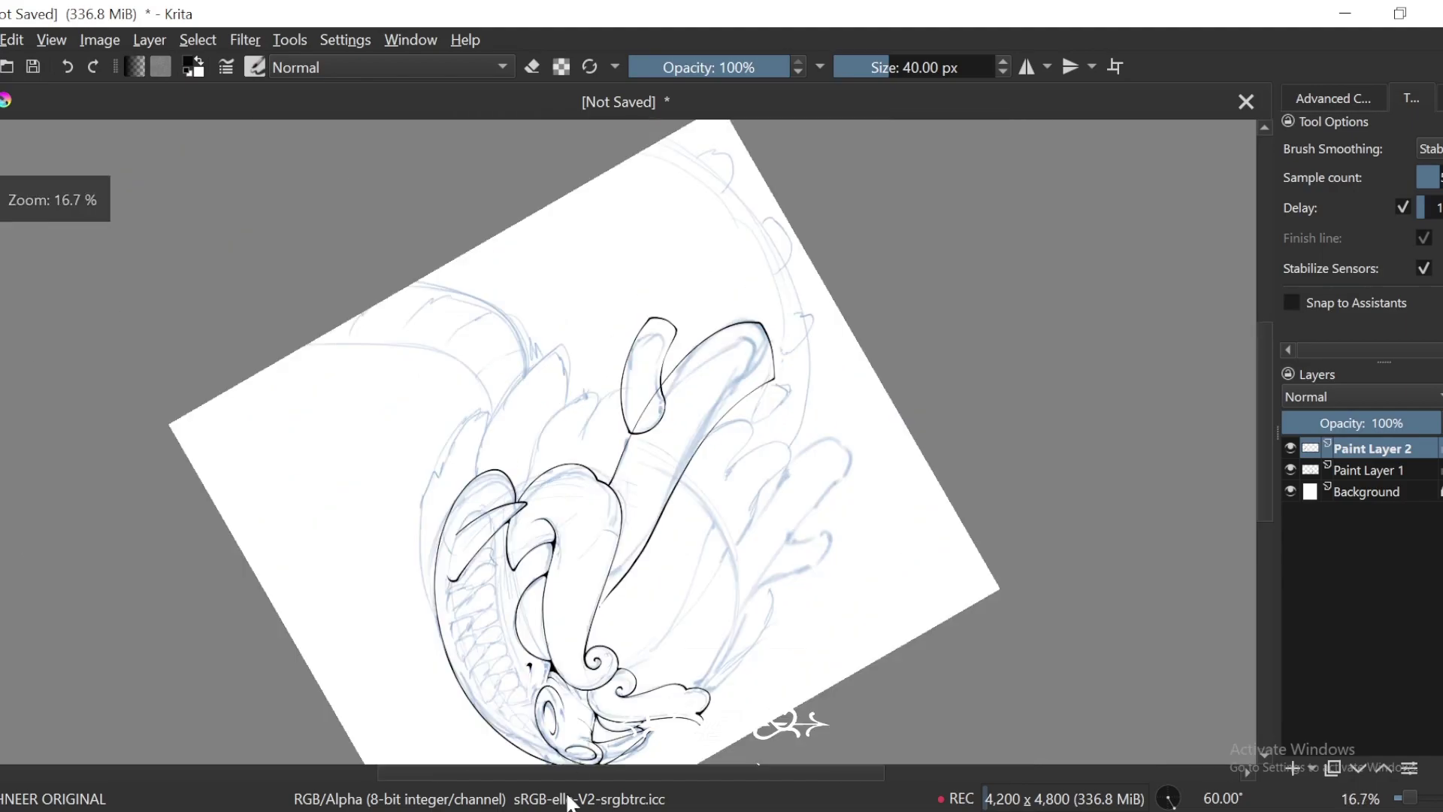
Step: Redraw the main horn's long front edge from the brow up to the tip
key("plus")
left_click_drag(601, 638, 644, 437)
key("minus")
scroll(891, 246, "up", 1)
key("ctrl+z")
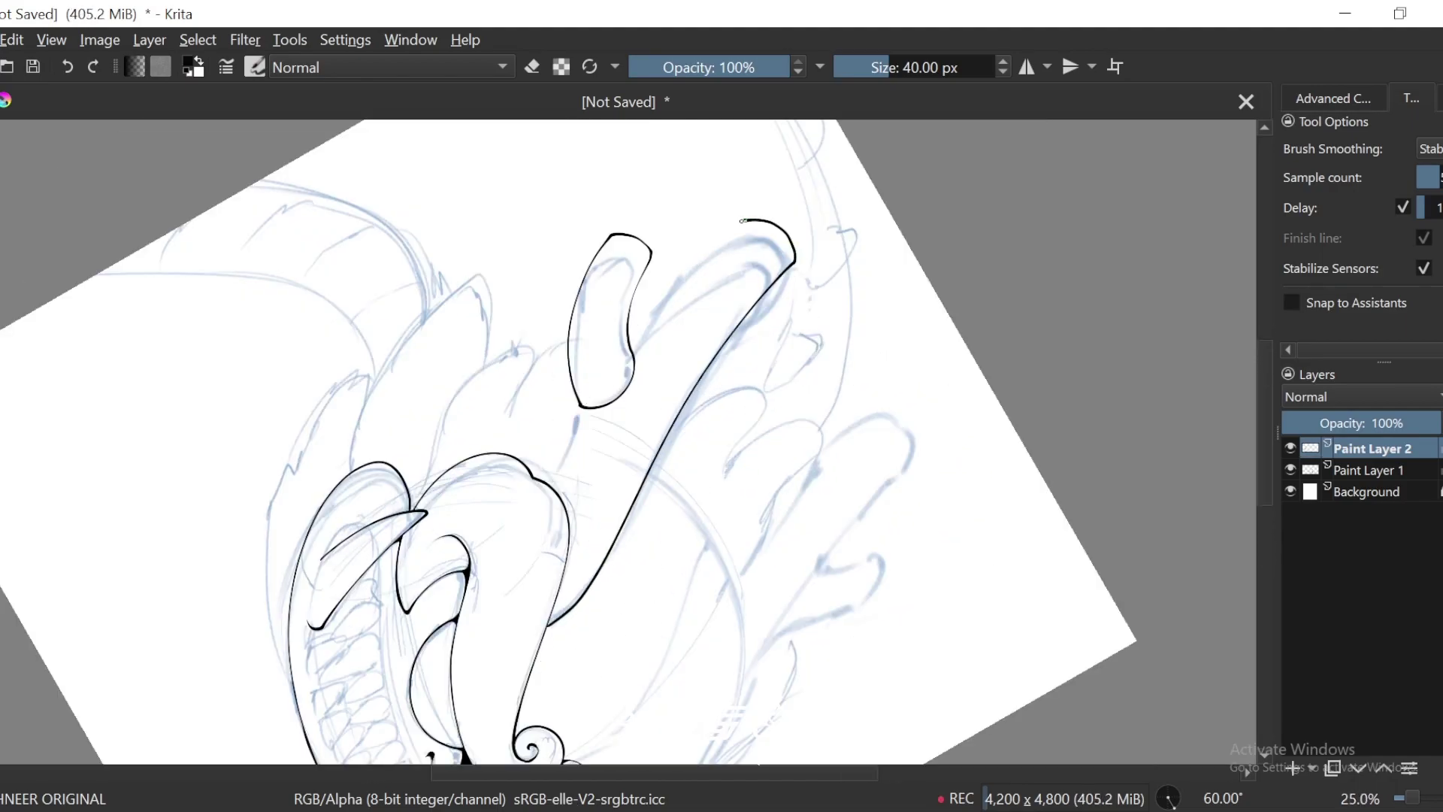
Step: Ink the main horn's rear edge from the rounded tip through the small branch to the brow, using a thicker line
scroll(698, 269, "up", 2)
mouse_move(695, 230)
left_mouse_down()
mouse_move(654, 272)
mouse_move(518, 506)
left_mouse_up()
scroll(514, 491, "down", 2)
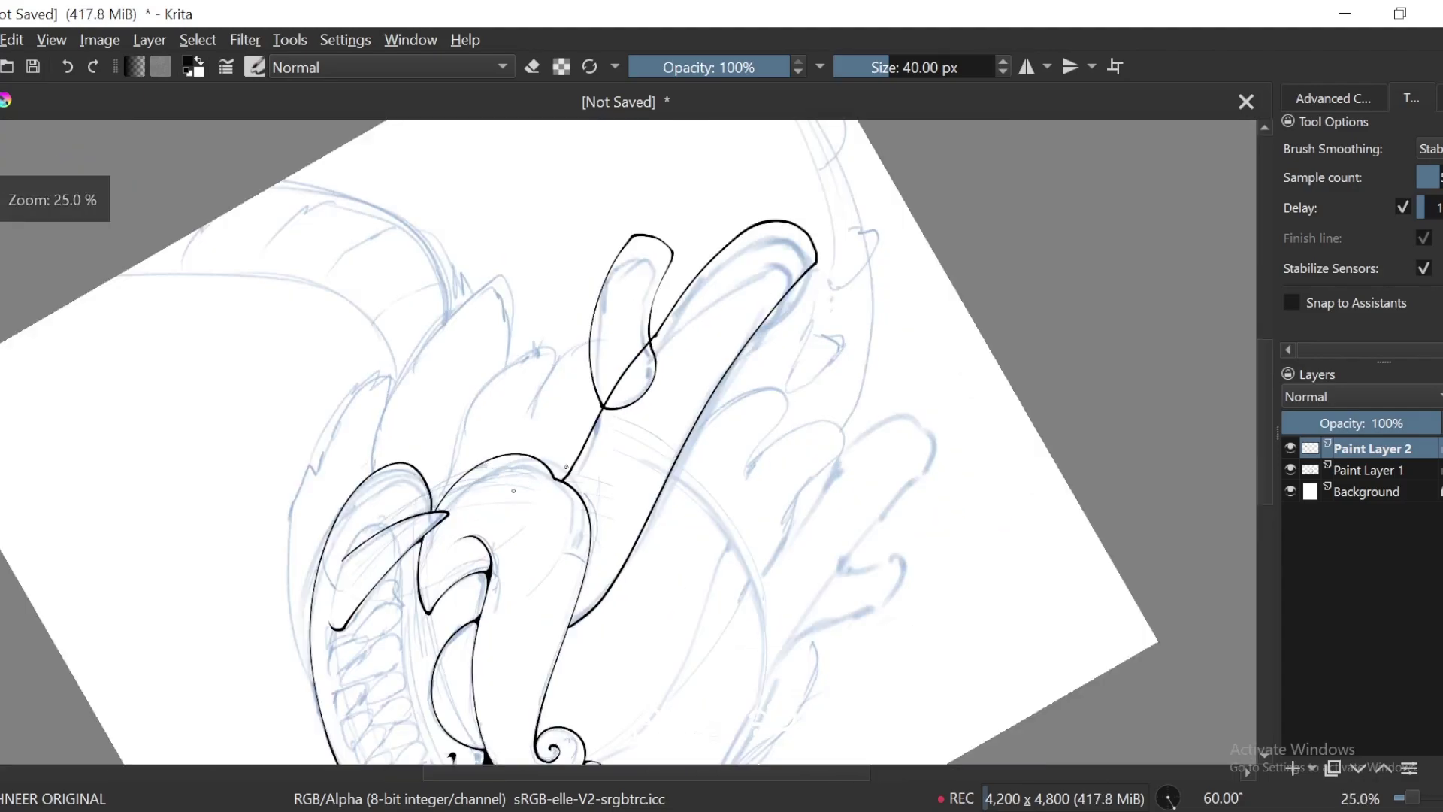
scroll(735, 356, "up", 2)
key("ctrl+z")
left_click_drag(710, 351, 534, 633)
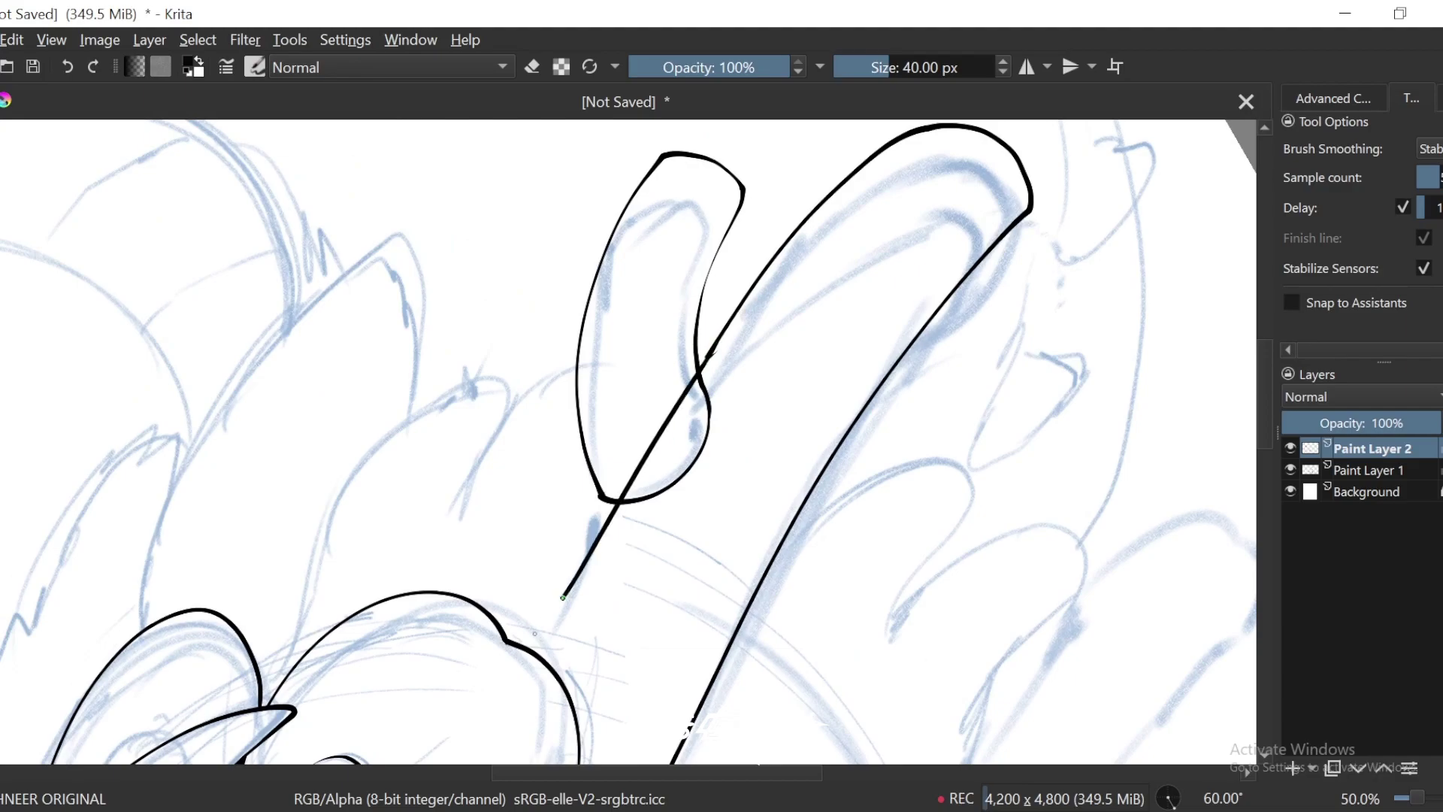
Step: Clean and fill the notch where the main horn meets the small branch, and cut the crossing line inside the branch
scroll(827, 274, "up", 5)
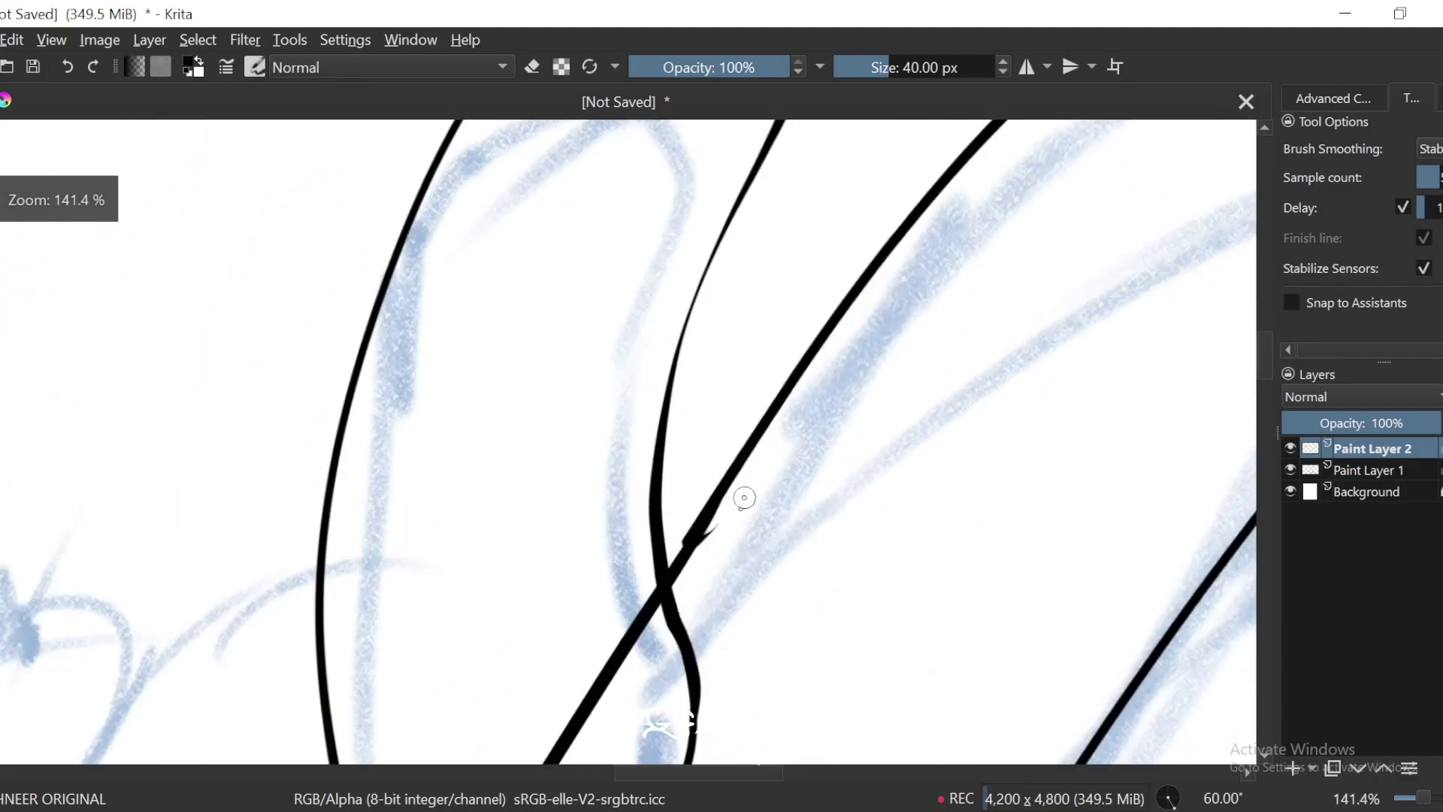
key("e")
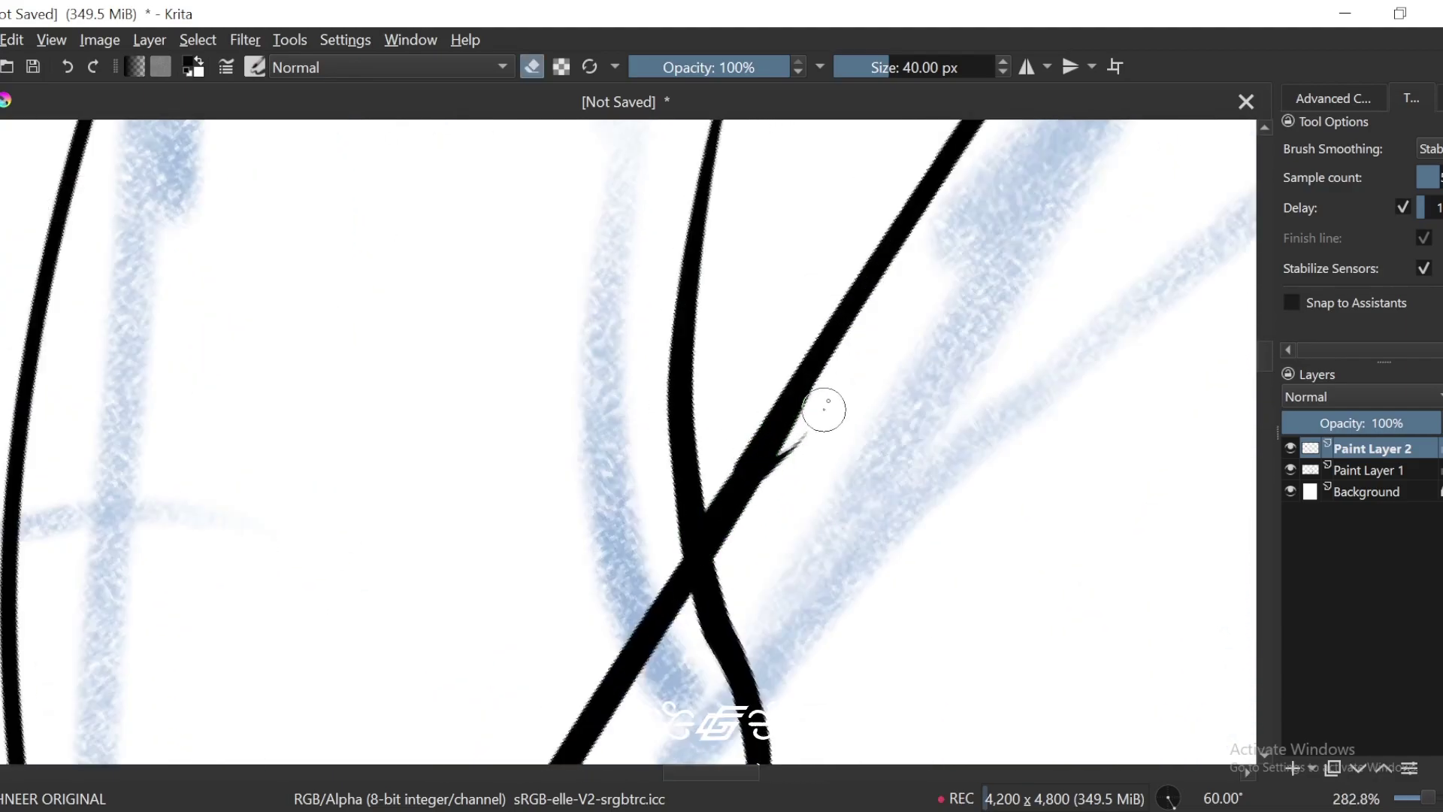
key("e")
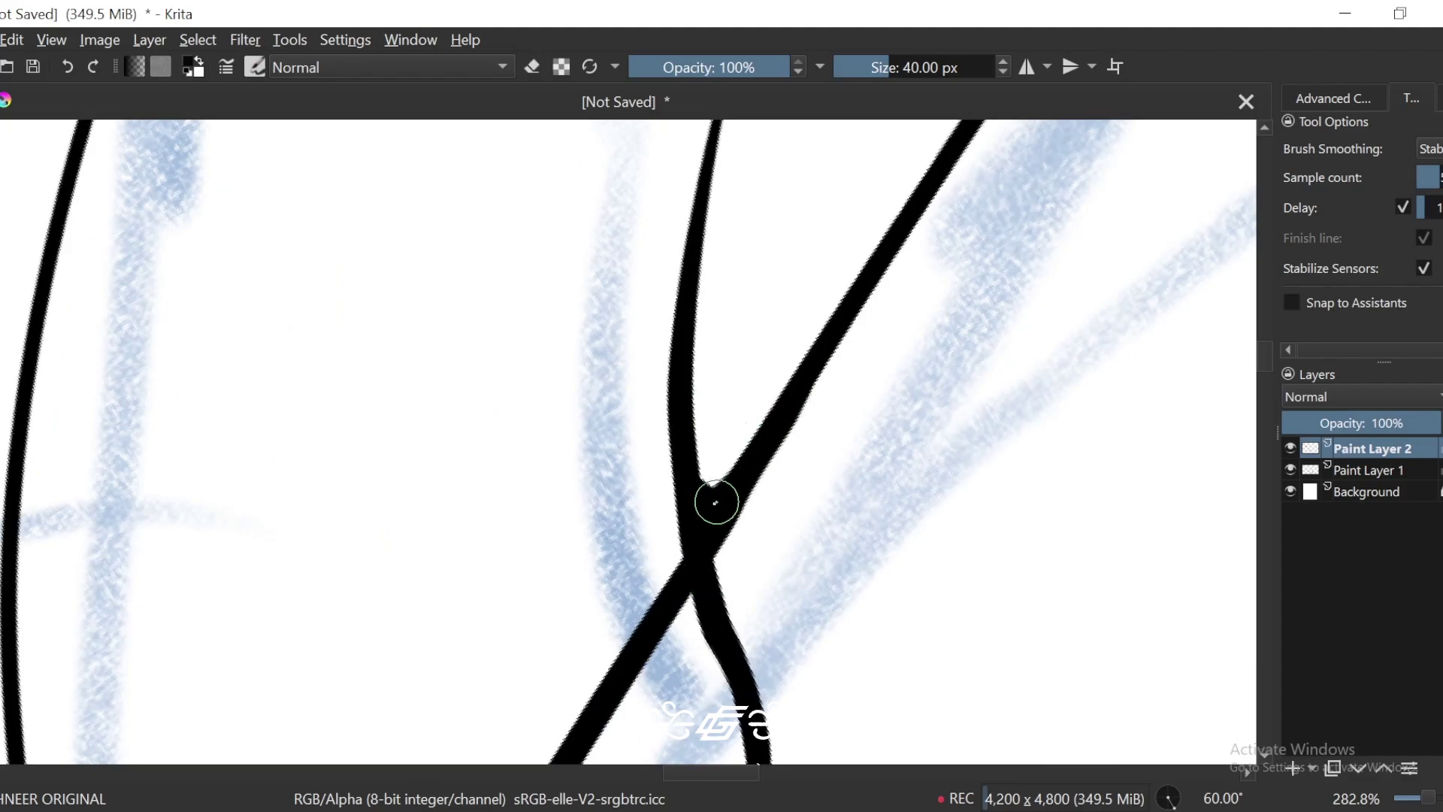
key("e")
left_click_drag(675, 593, 674, 499)
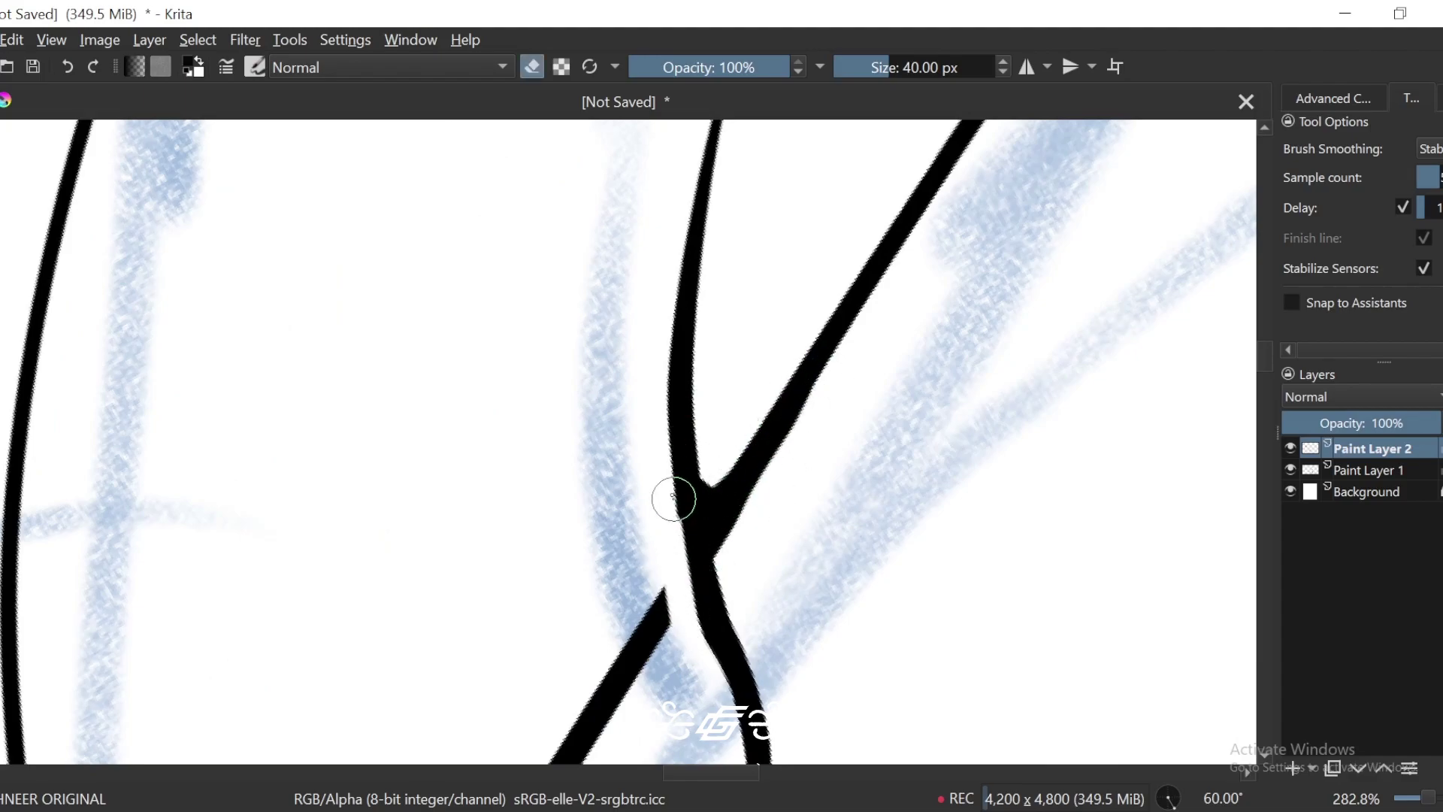
Step: Erase the rest of the main horn's line that runs through the inside of the small branch
key("ctrl+minus")
key("ctrl+minus")
left_click_drag(706, 448, 896, 175)
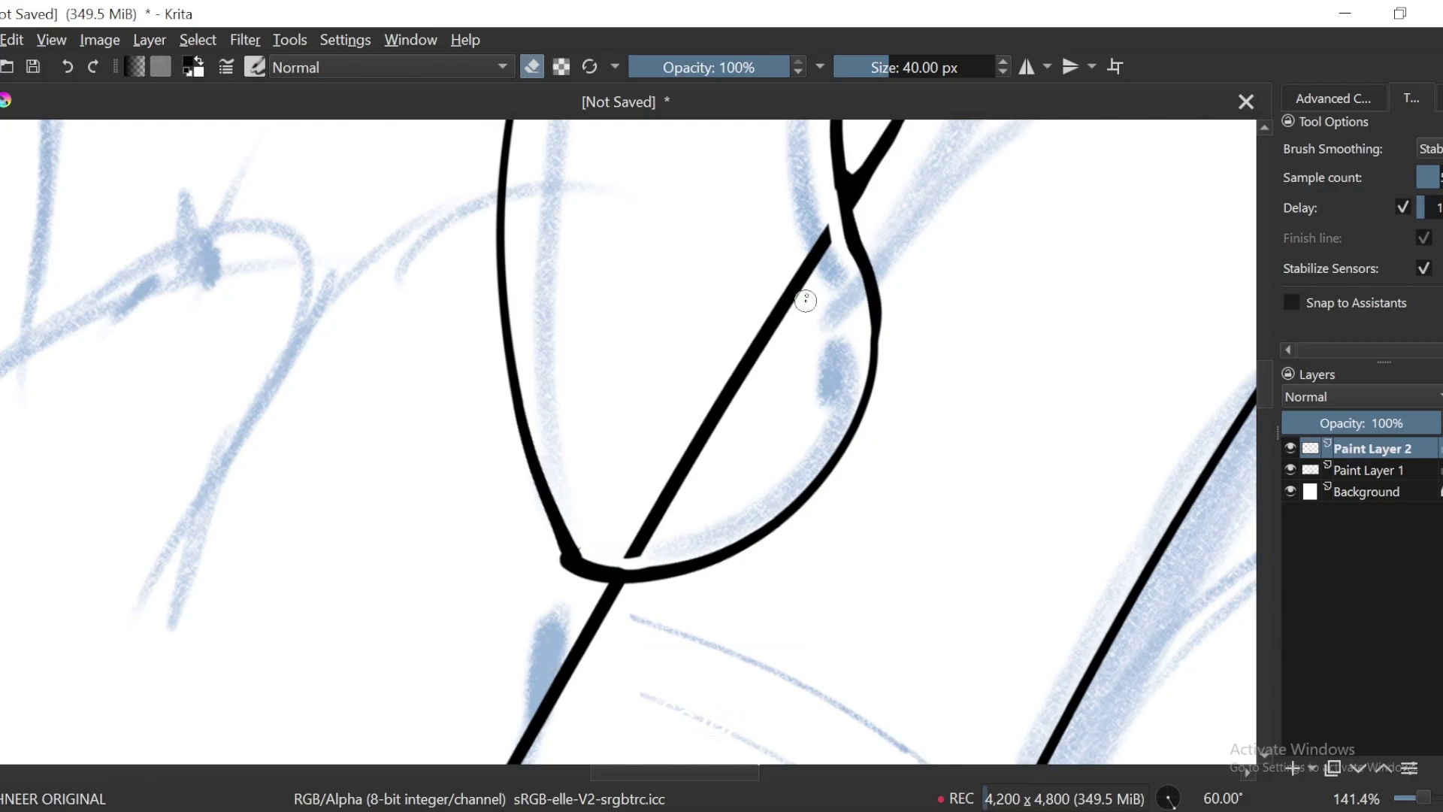
left_click_drag(806, 300, 790, 337)
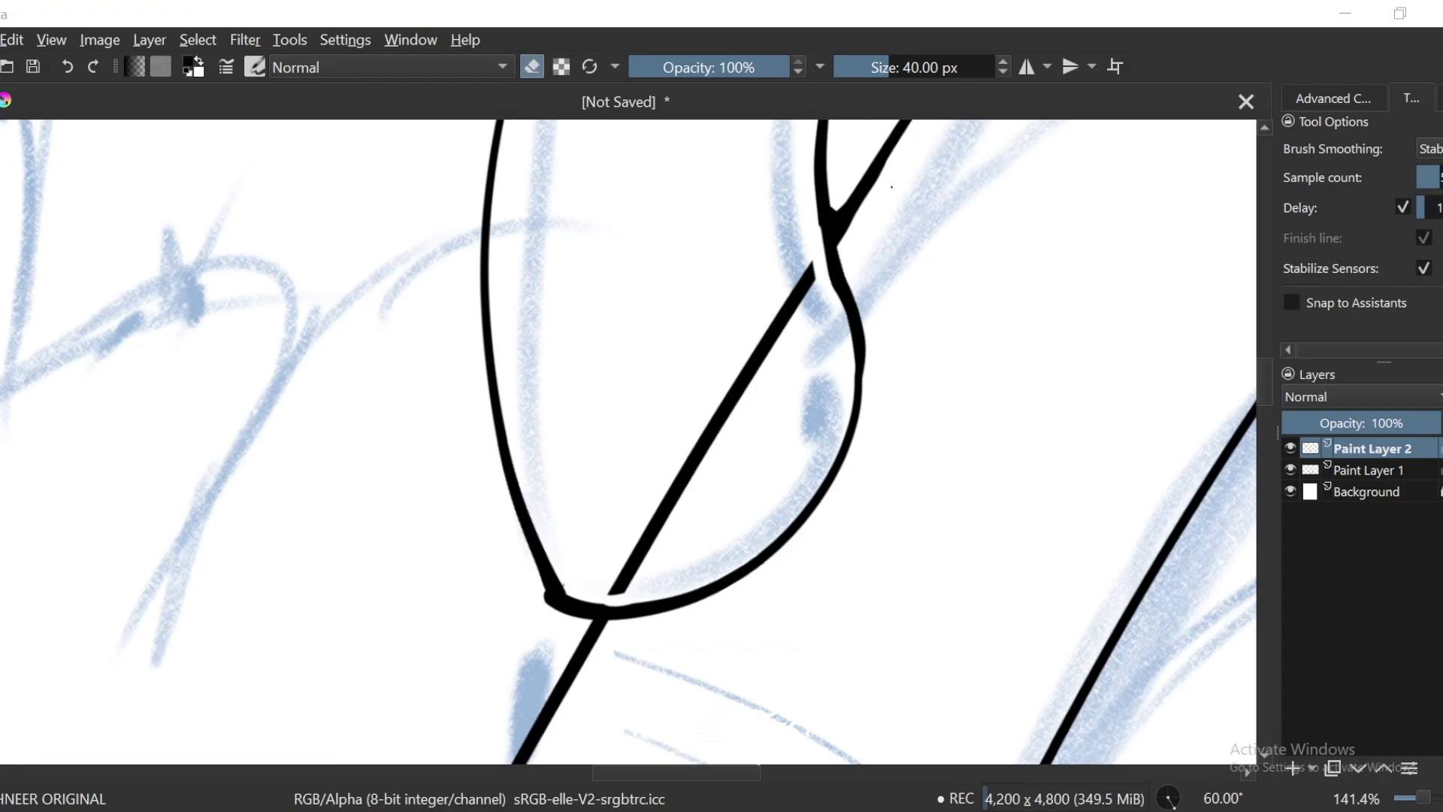
mouse_move(813, 262)
left_mouse_down()
mouse_move(617, 592)
mouse_move(789, 300)
left_mouse_up()
left_click_drag(617, 488, 726, 372)
key("e")
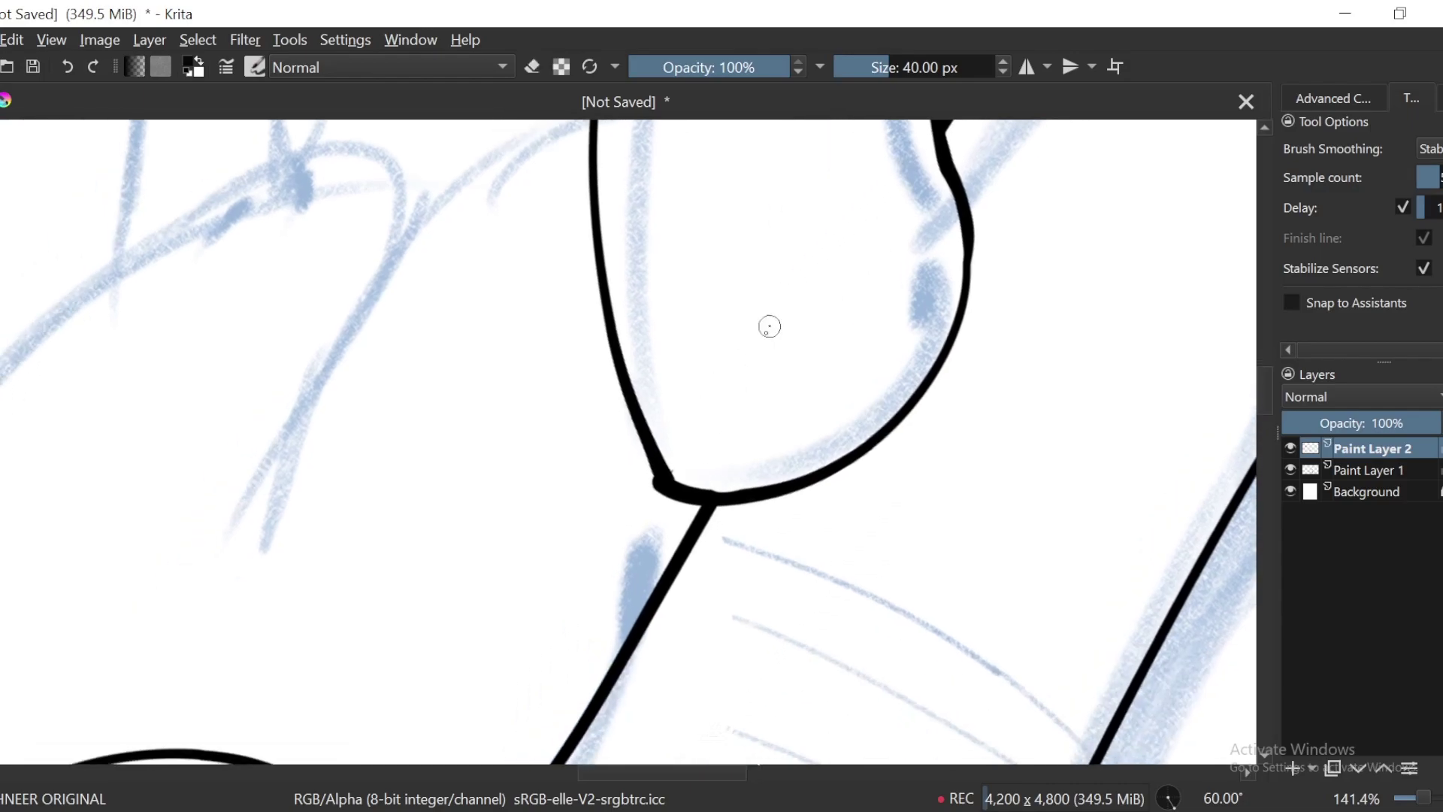
Step: Erase the blunt corner at the small branch's base together with the lower end of its outer edge
key("6")
key("6")
key("6")
left_click_drag(614, 480, 608, 531)
key("e")
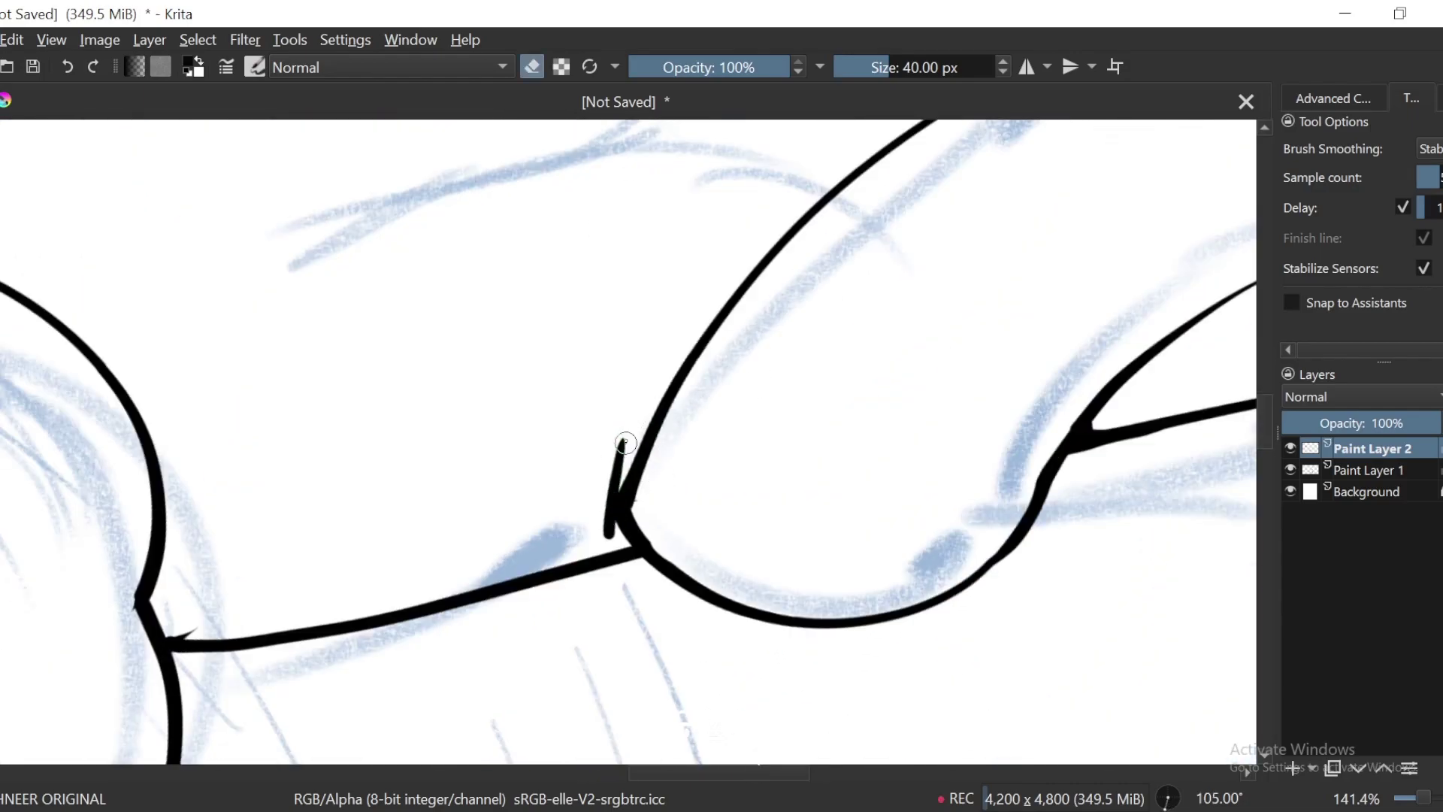
left_click_drag(621, 451, 612, 534)
left_click_drag(671, 382, 617, 533)
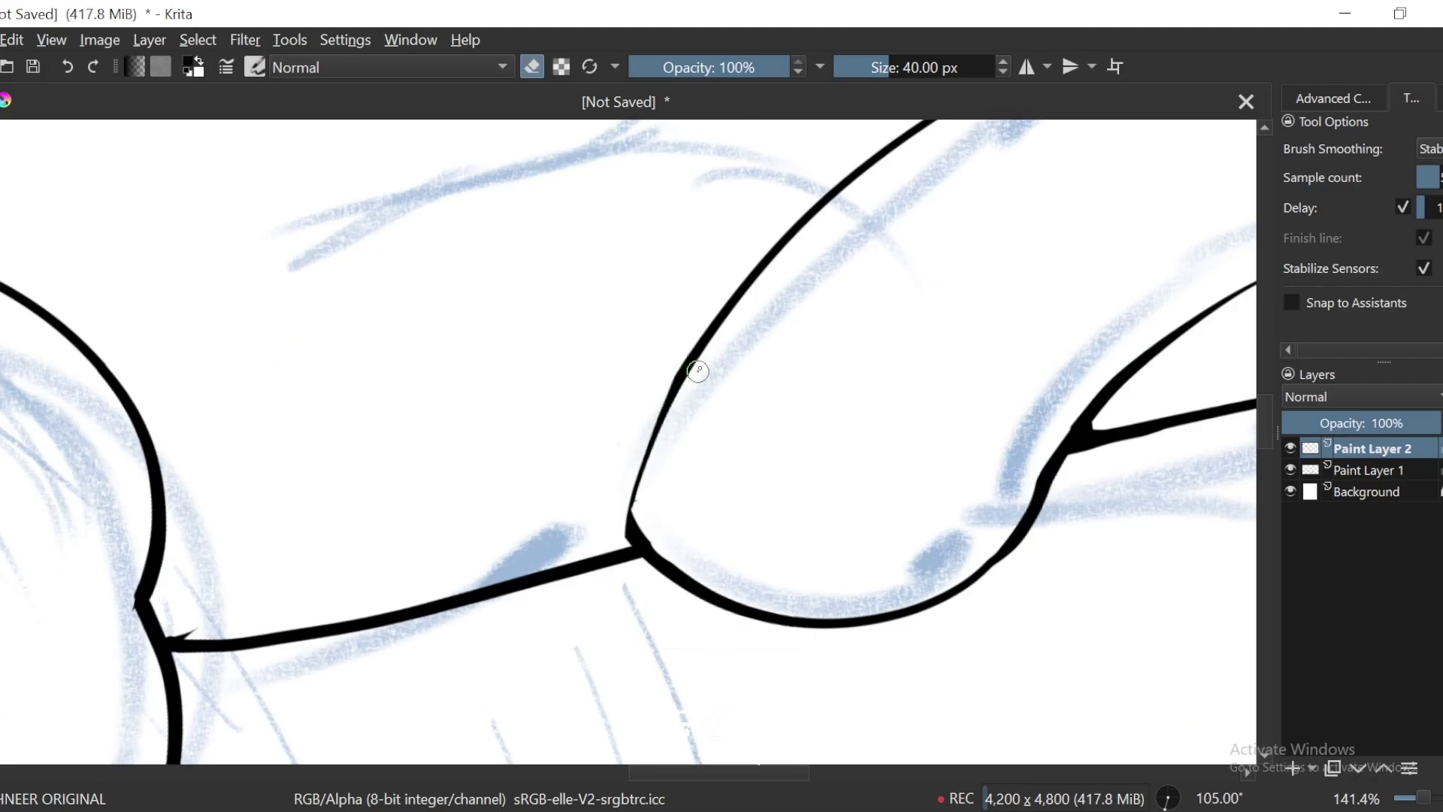
left_click_drag(698, 370, 629, 531)
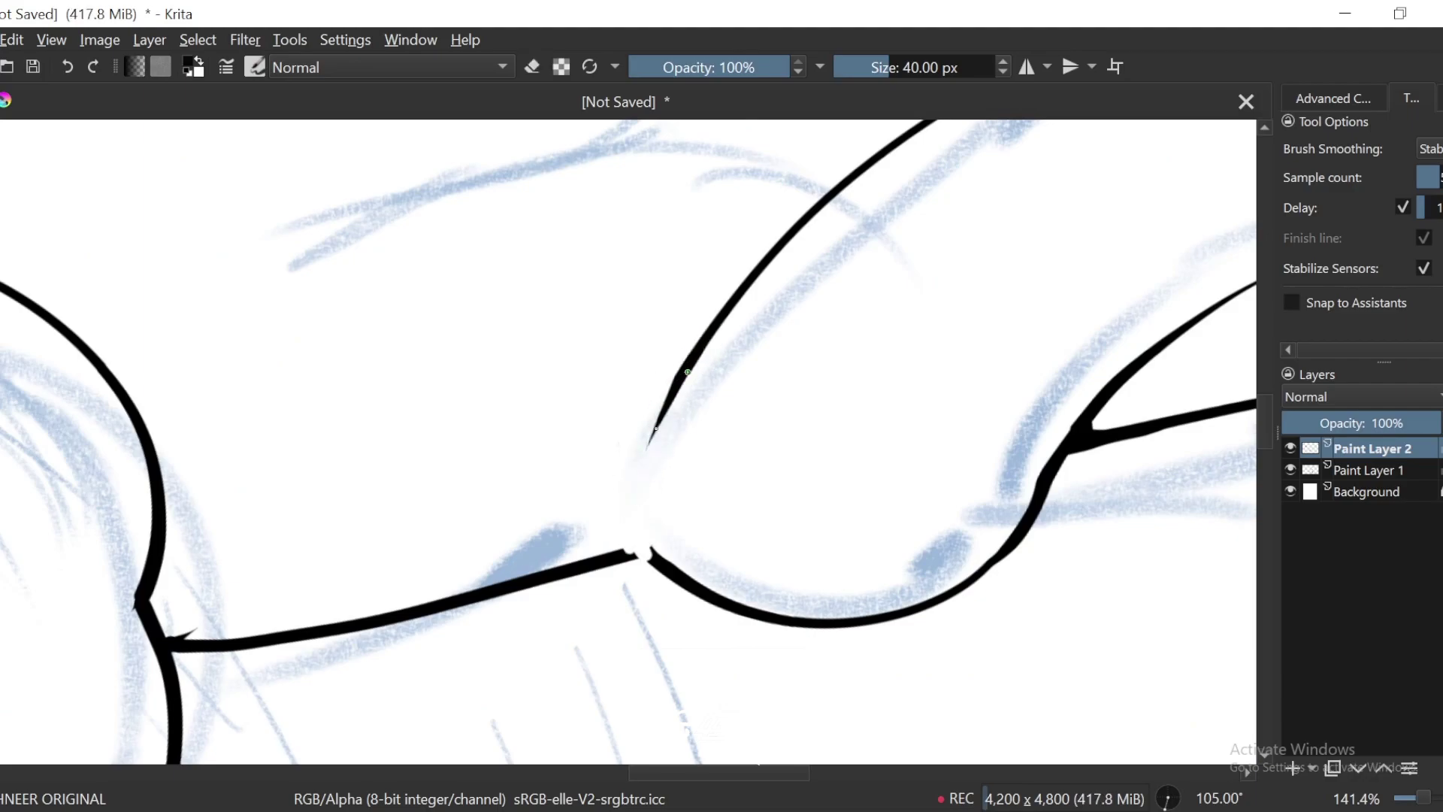
Step: Redraw the lower end of the small branch's outer edge down toward the horn line
left_click_drag(687, 371, 624, 548)
key("ctrl+plus")
key("ctrl+z")
left_click_drag(708, 338, 625, 532)
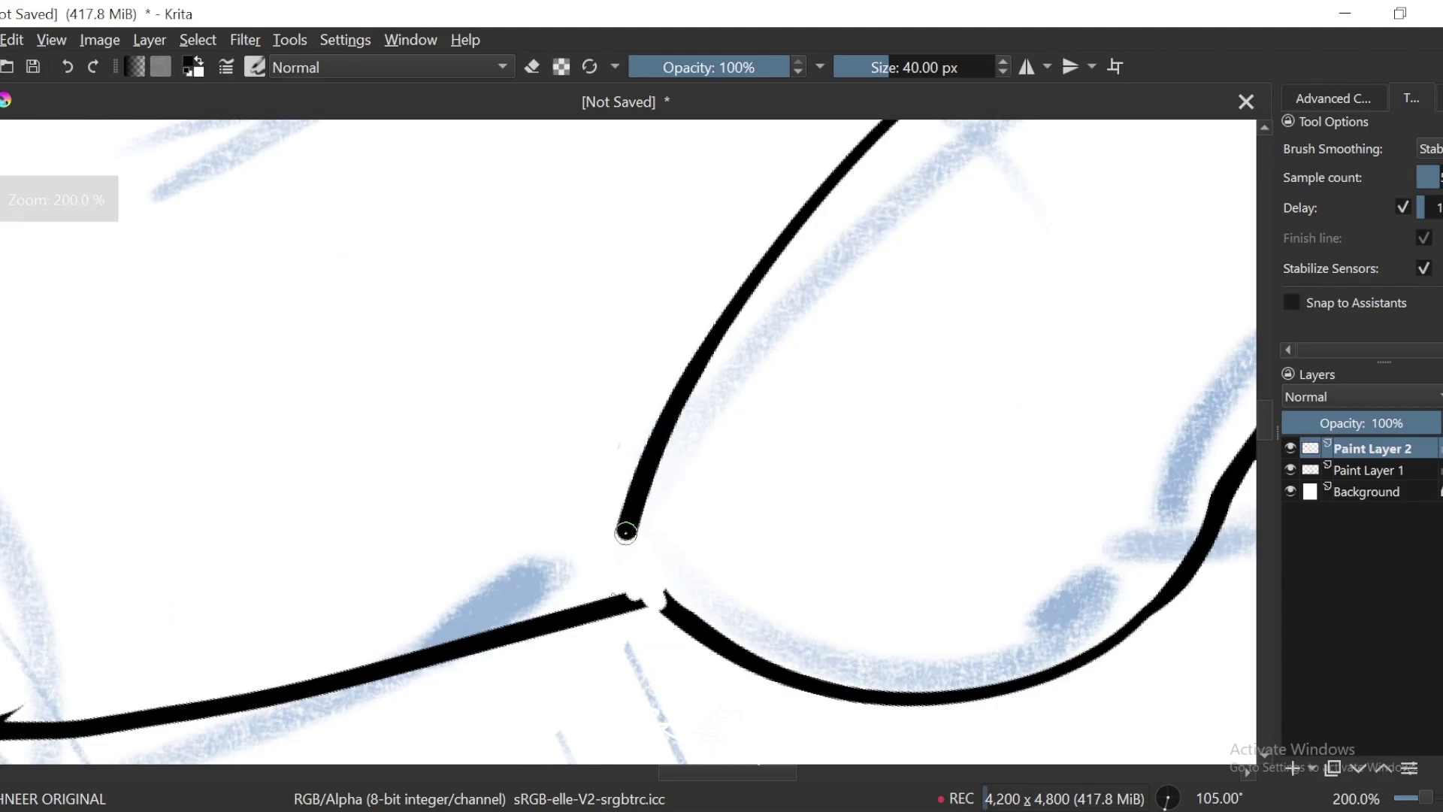
Step: Erase the small branch's uneven base curve and redraw it from the inner notch to the base corner
key("4")
key("4")
key("4")
key("4")
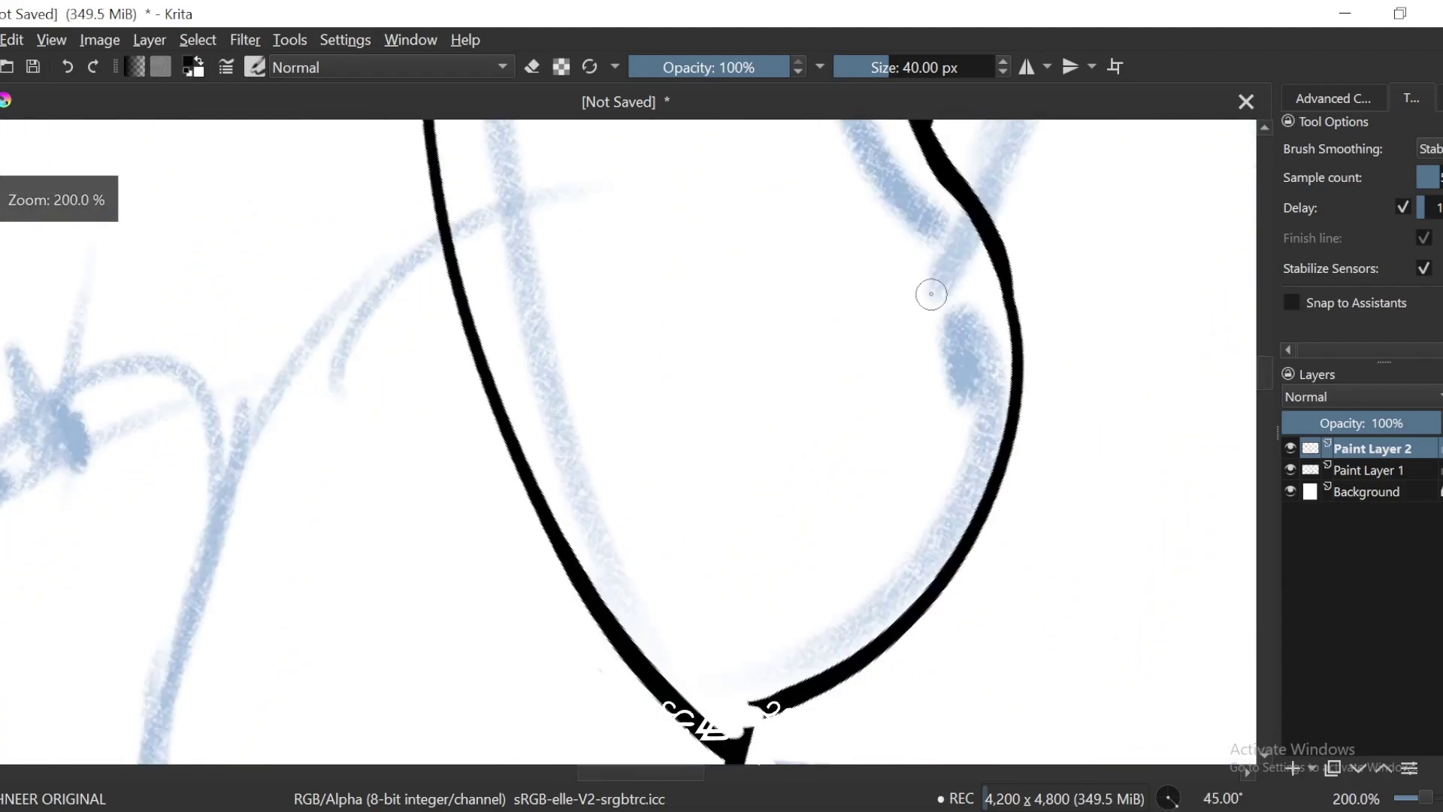
key("e")
mouse_move(982, 323)
left_mouse_down()
mouse_move(969, 518)
mouse_move(766, 689)
mouse_move(890, 632)
left_mouse_up()
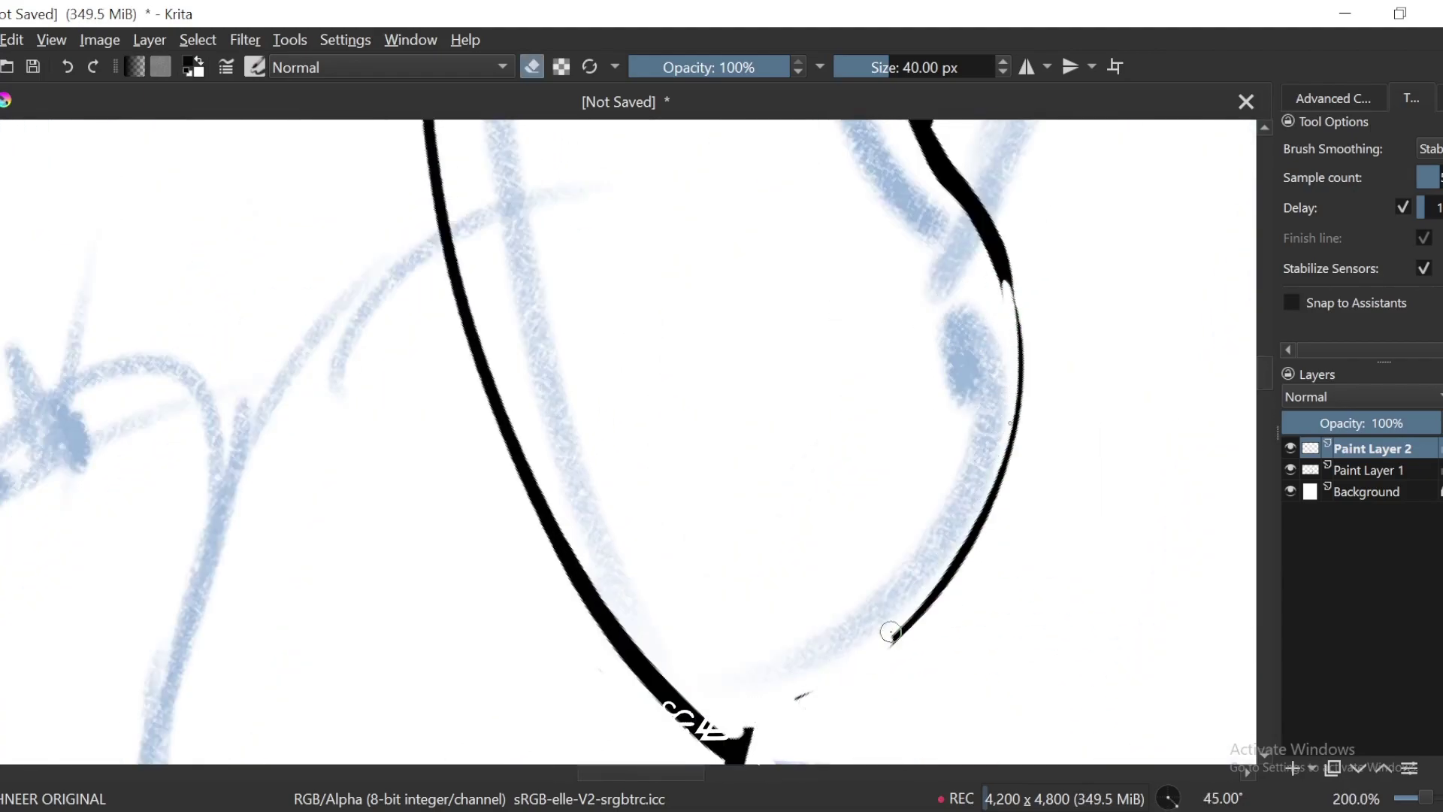
left_click_drag(1020, 272, 892, 651)
left_click_drag(779, 701, 755, 743)
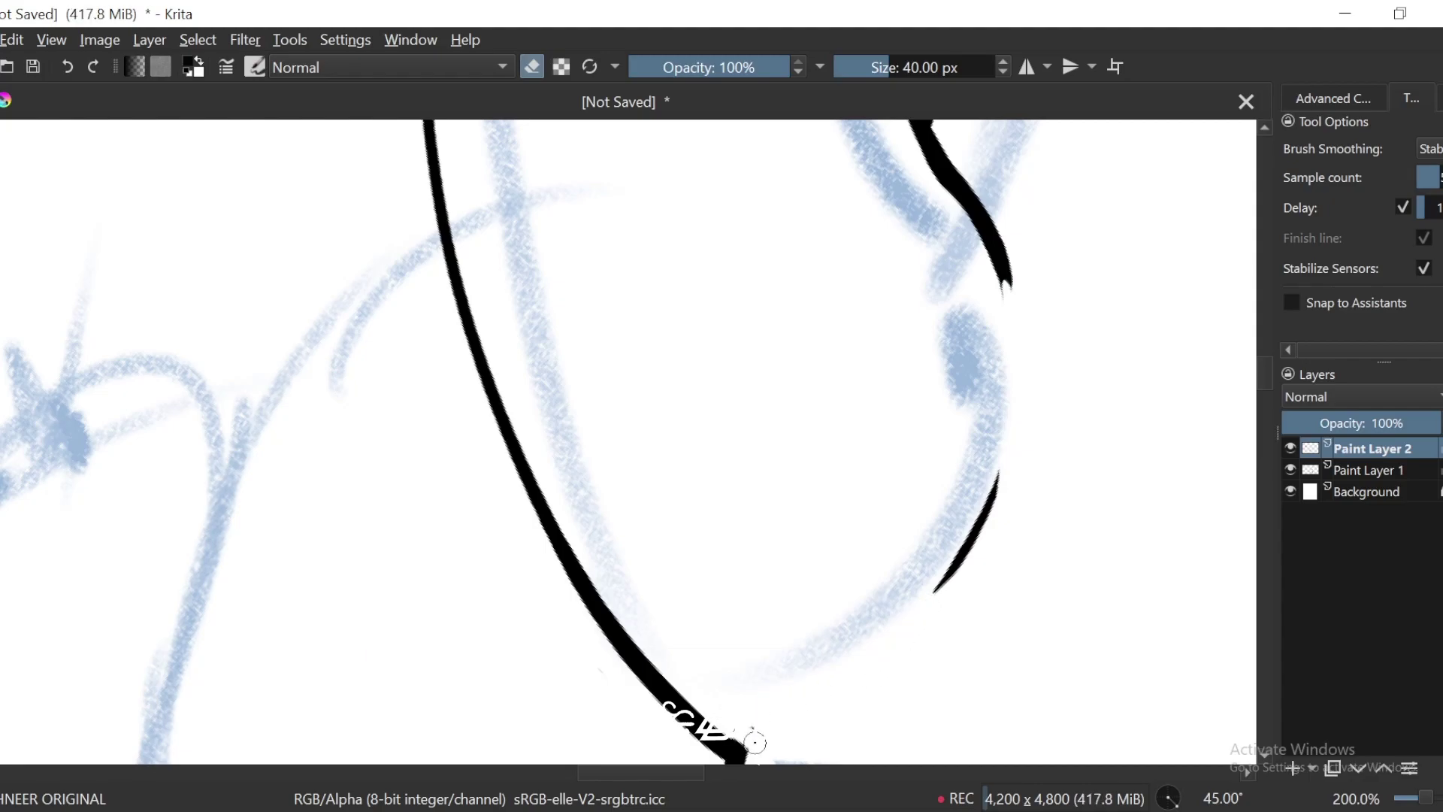
left_click_drag(923, 595, 974, 519)
mouse_move(1001, 256)
left_mouse_down()
mouse_move(908, 636)
mouse_move(748, 740)
left_mouse_up()
Step: Examine the inked horn and head with the sketch layer hidden, and show the sketch again
key("ctrl+minus")
key("ctrl+minus")
key("ctrl+minus")
key("ctrl+minus")
key("ctrl+minus")
key("ctrl+minus")
scroll(748, 739, "down", 1)
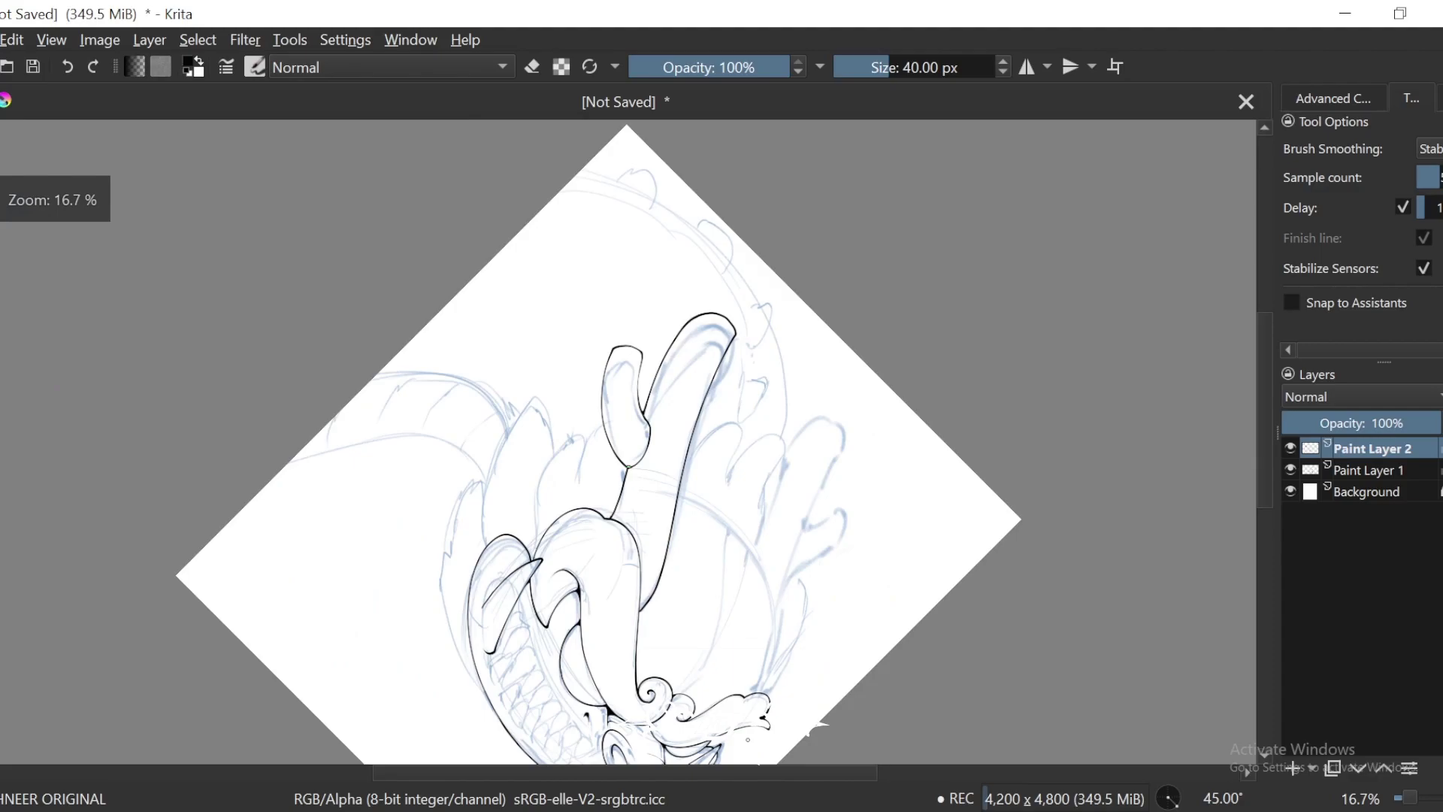
key("5")
left_click(1290, 471)
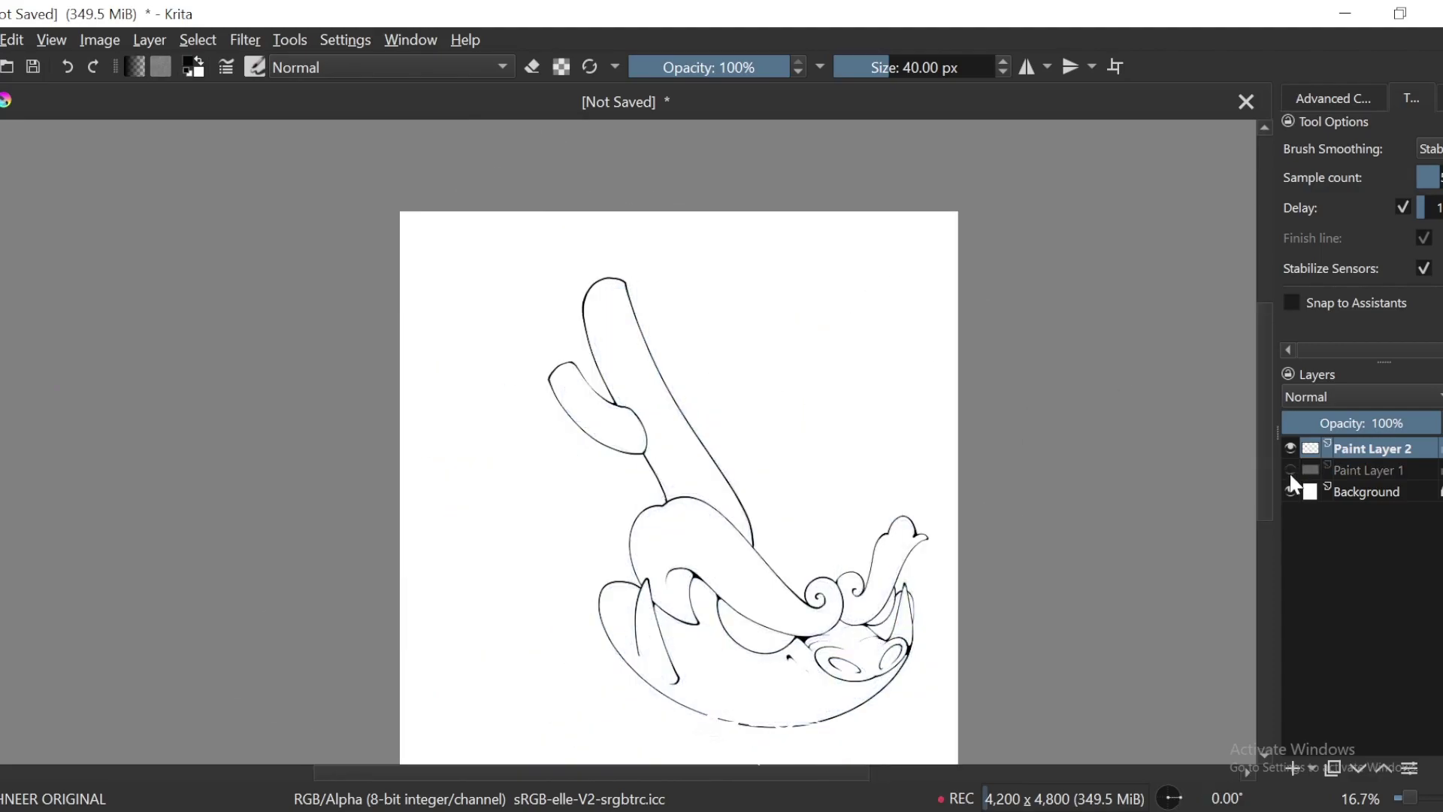
key("ctrl+minus")
key("ctrl+minus")
key("ctrl+plus")
key("ctrl+plus")
left_click(1290, 469)
left_click_drag(1137, 637, 1031, 613)
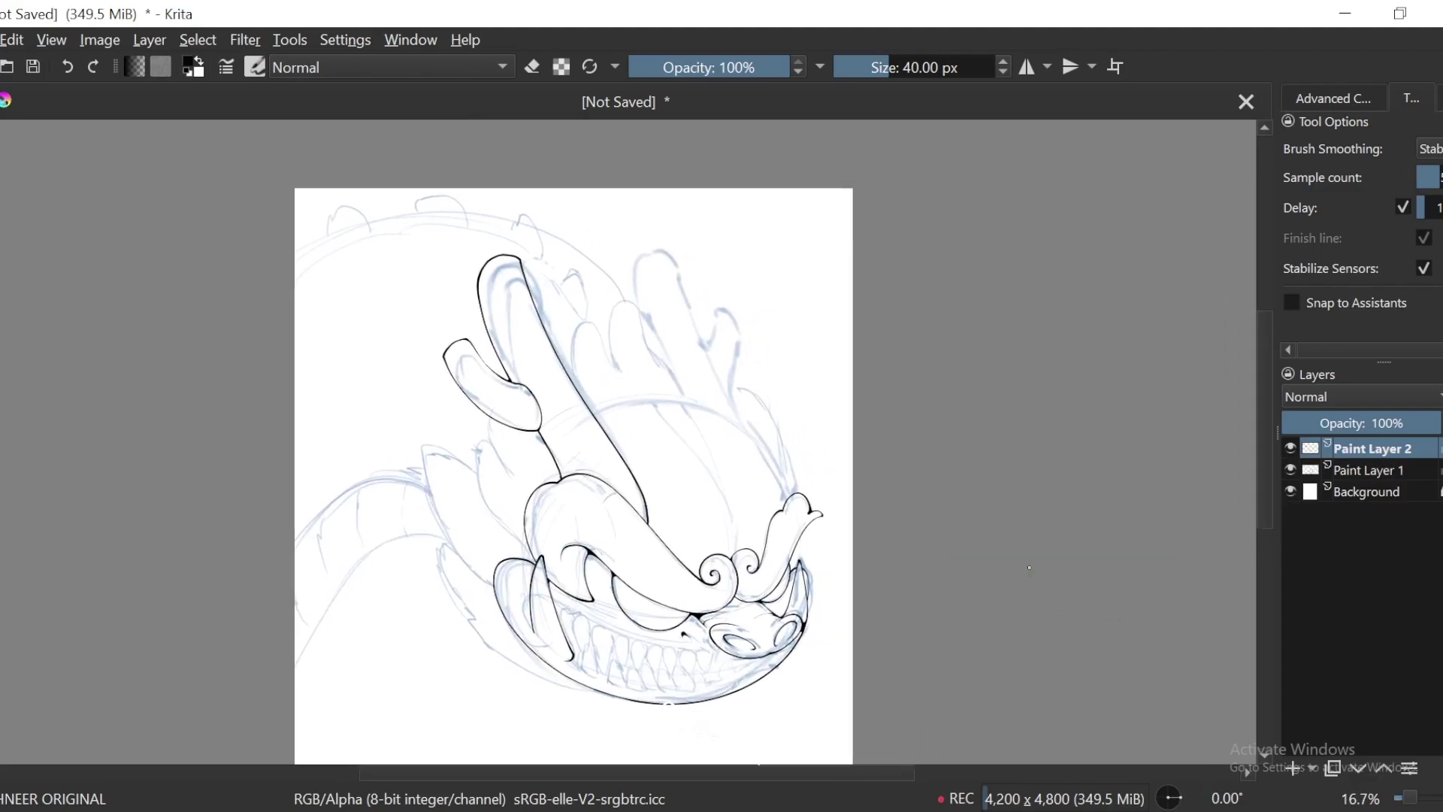
key("6")
key("4")
key("4")
key("4")
key("4")
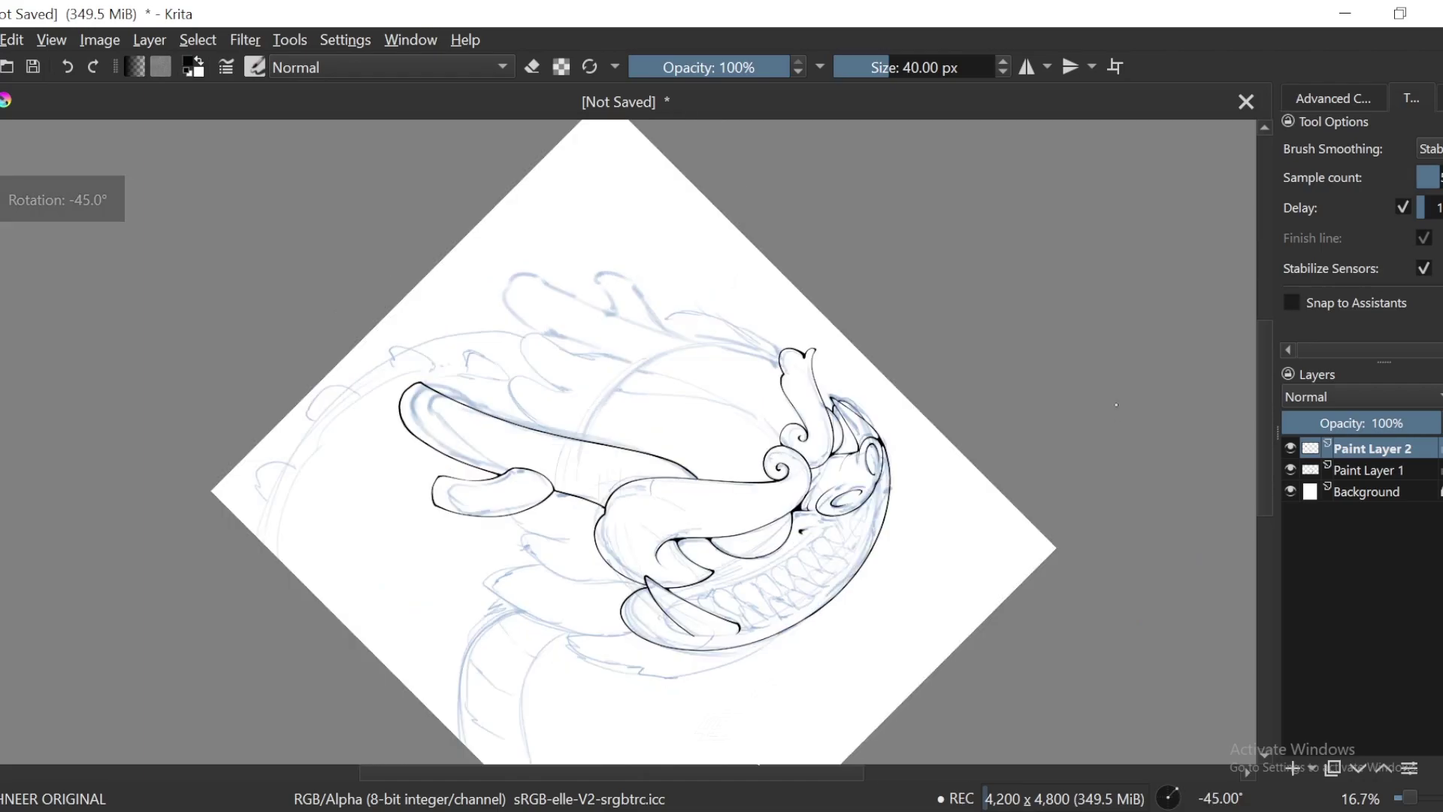
key("plus")
key("plus")
key("plus")
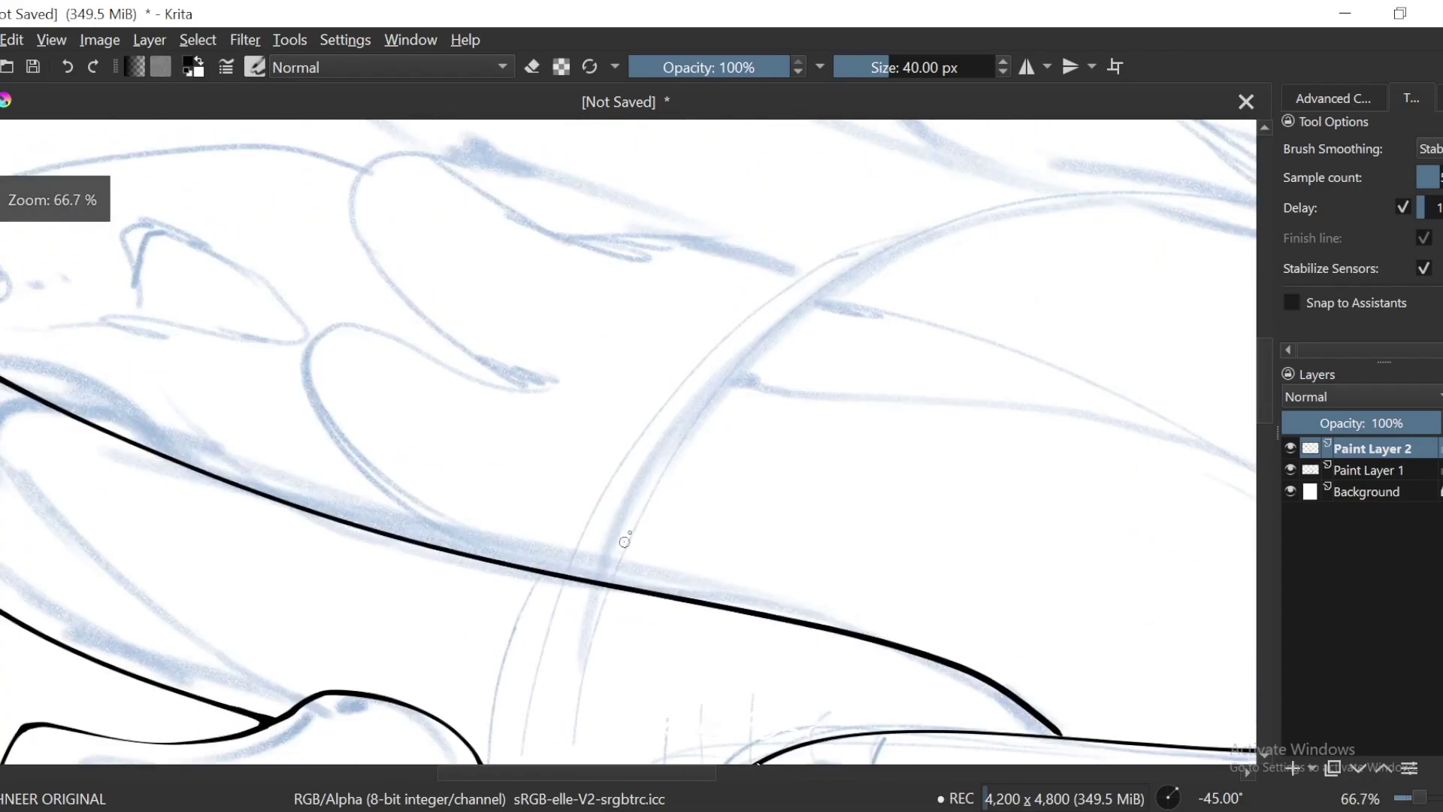
Step: Ink the skull curve from the crown down to the near horn's edge and thicken the joint where they meet
mouse_move(1049, 199)
left_mouse_down()
mouse_move(719, 373)
mouse_move(606, 580)
left_mouse_up()
key("plus")
key("plus")
key("plus")
key("plus")
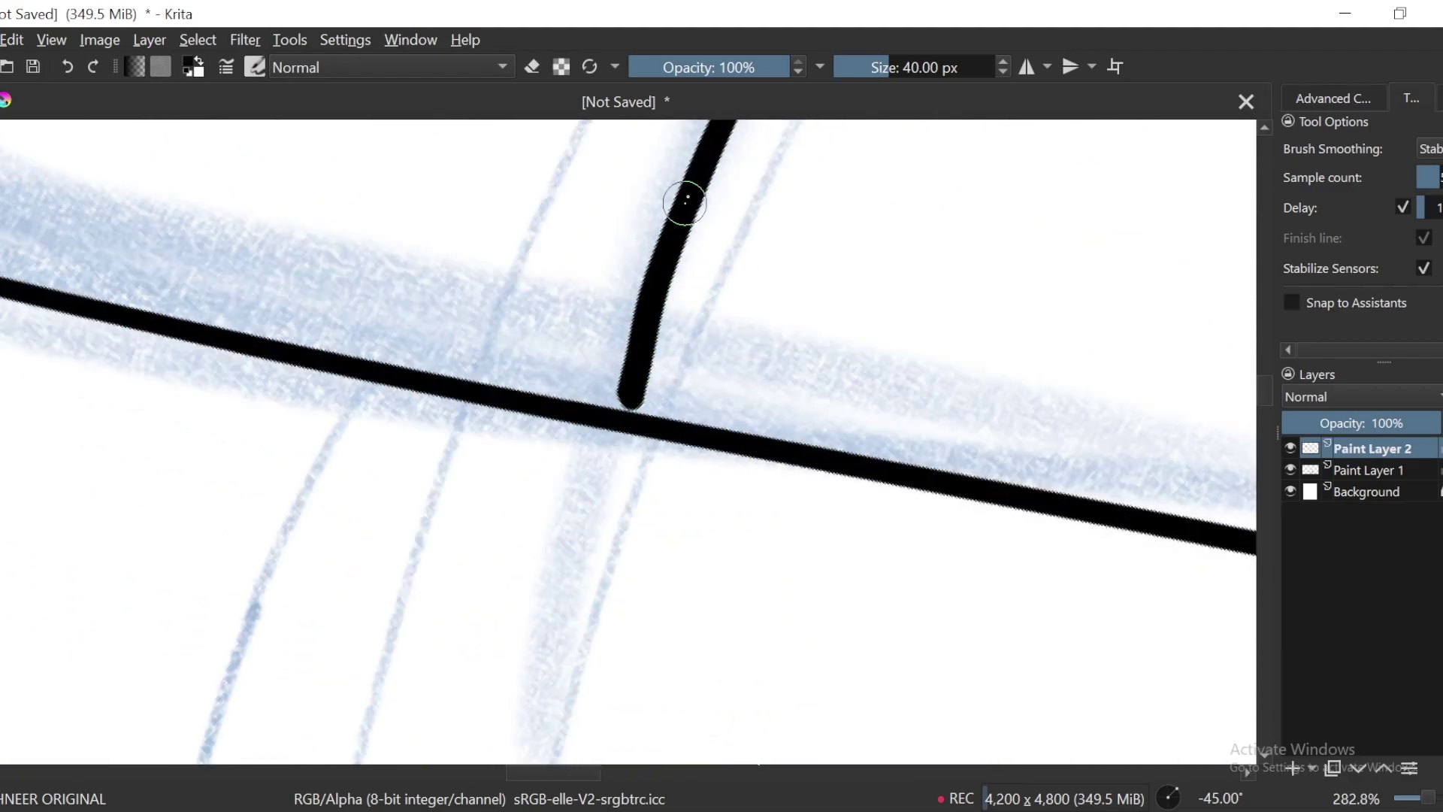
left_click_drag(676, 241, 708, 416)
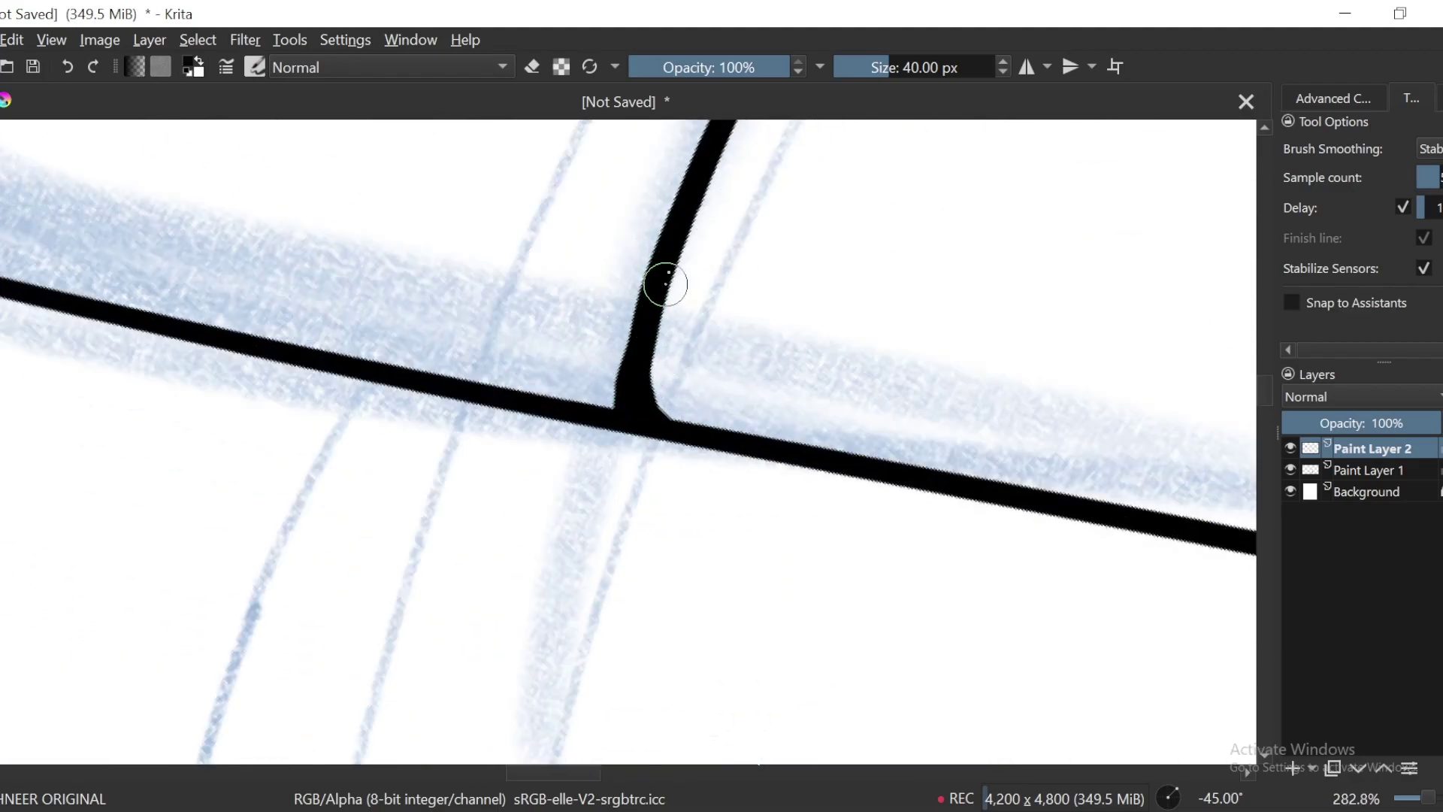
Step: Continue inking the skull curve from the crown over the forehead down to the lobed tip of the far brow
key("minus")
key("minus")
key("minus")
key("minus")
key("minus")
key("minus")
key("minus")
key("minus")
key("6")
key("6")
key("6")
key("6")
key("6")
key("6")
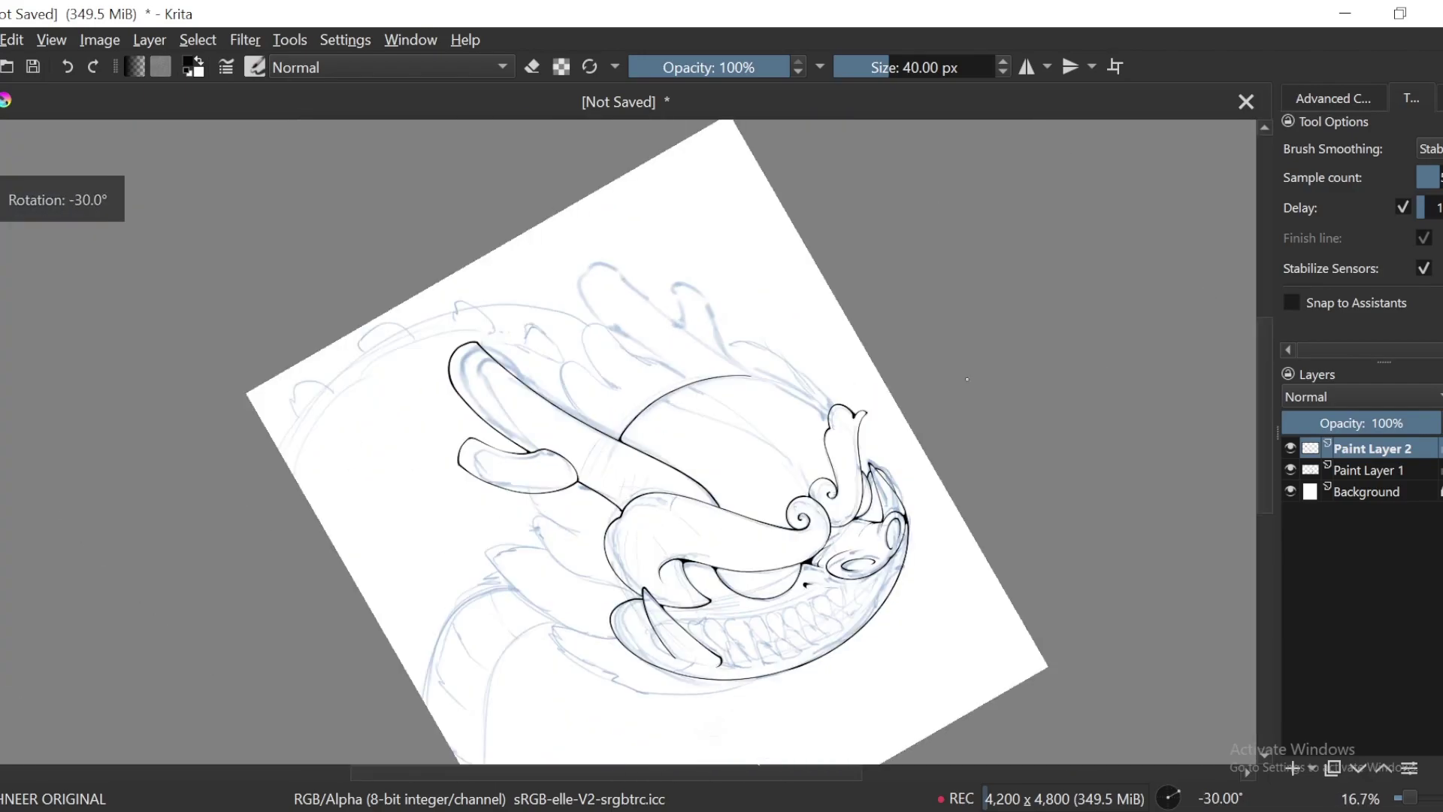
key("plus")
key("plus")
key("plus")
key("plus")
mouse_move(850, 542)
left_mouse_down()
mouse_move(786, 343)
mouse_move(767, 359)
left_mouse_up()
key("minus")
key("minus")
key("minus")
key("minus")
key("minus")
left_click_drag(724, 632, 760, 521)
key("plus")
key("plus")
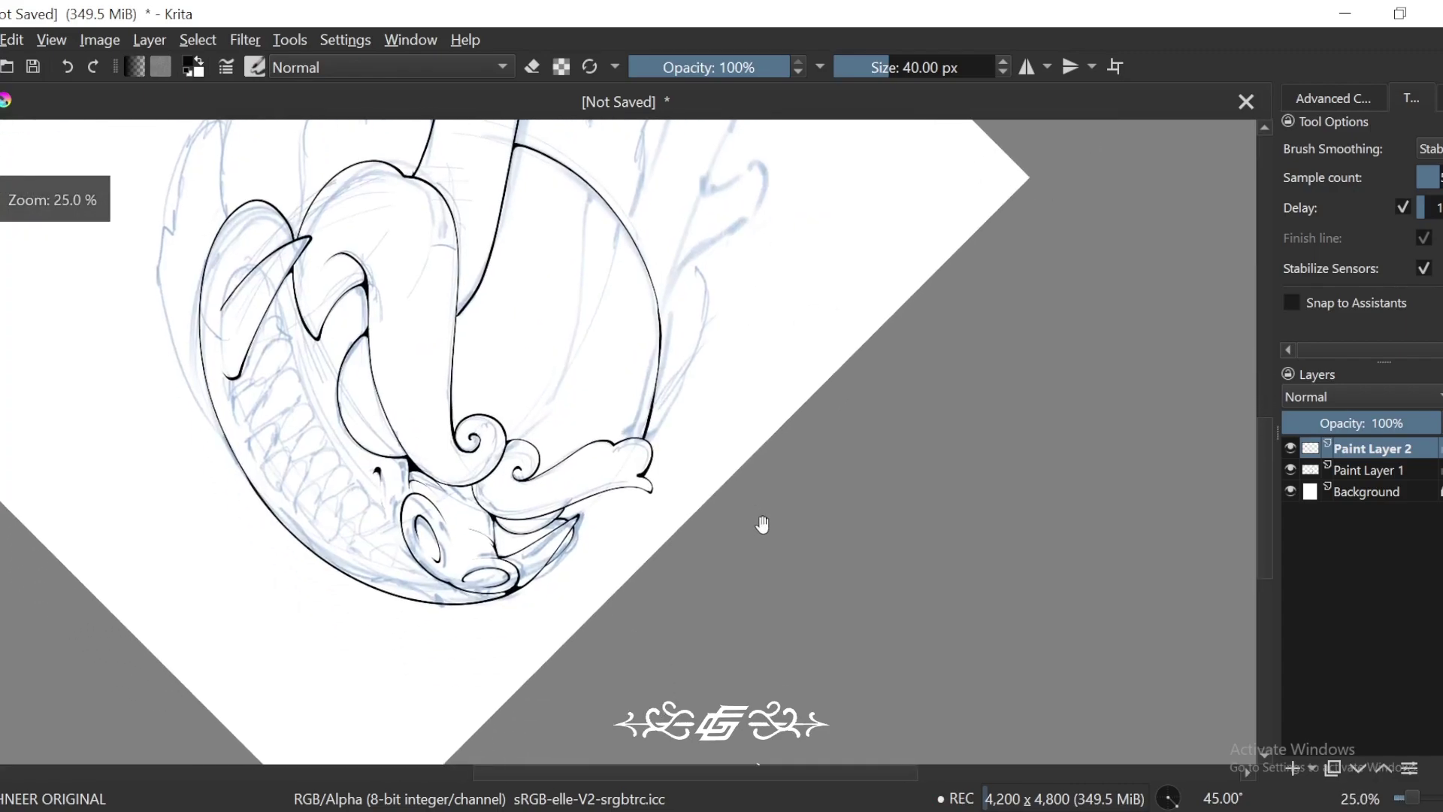
Step: Undo the lower end of the skull curve and redraw it down to the far brow's lobe
key("plus")
key("plus")
key("6")
key("6")
key("plus")
key("ctrl+z")
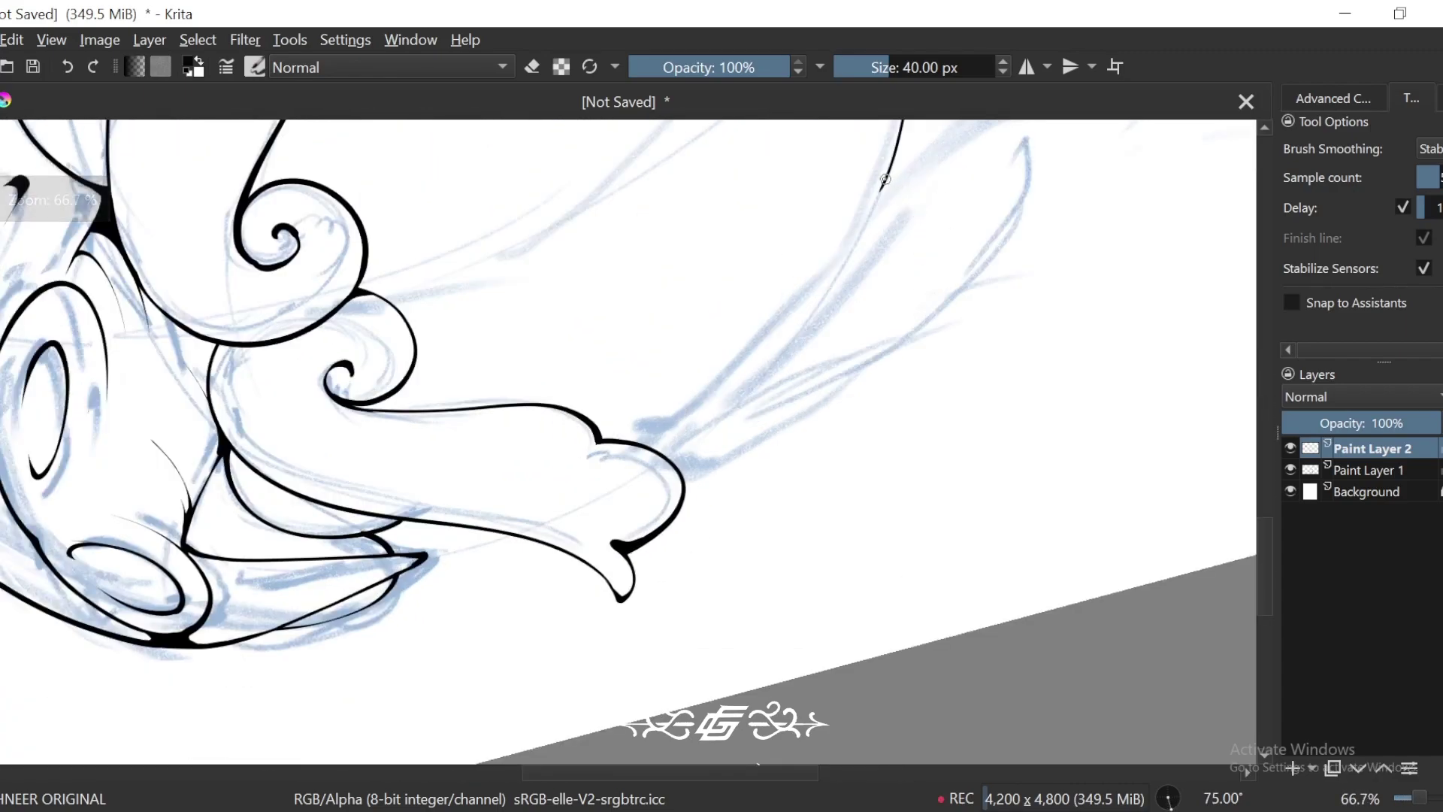
left_click_drag(883, 185, 647, 474)
Step: Clean up and fill the joint between the skull curve and the far brow's lobe, blending it into the brow outline
key("4")
key("4")
key("plus")
key("plus")
key("plus")
key("e")
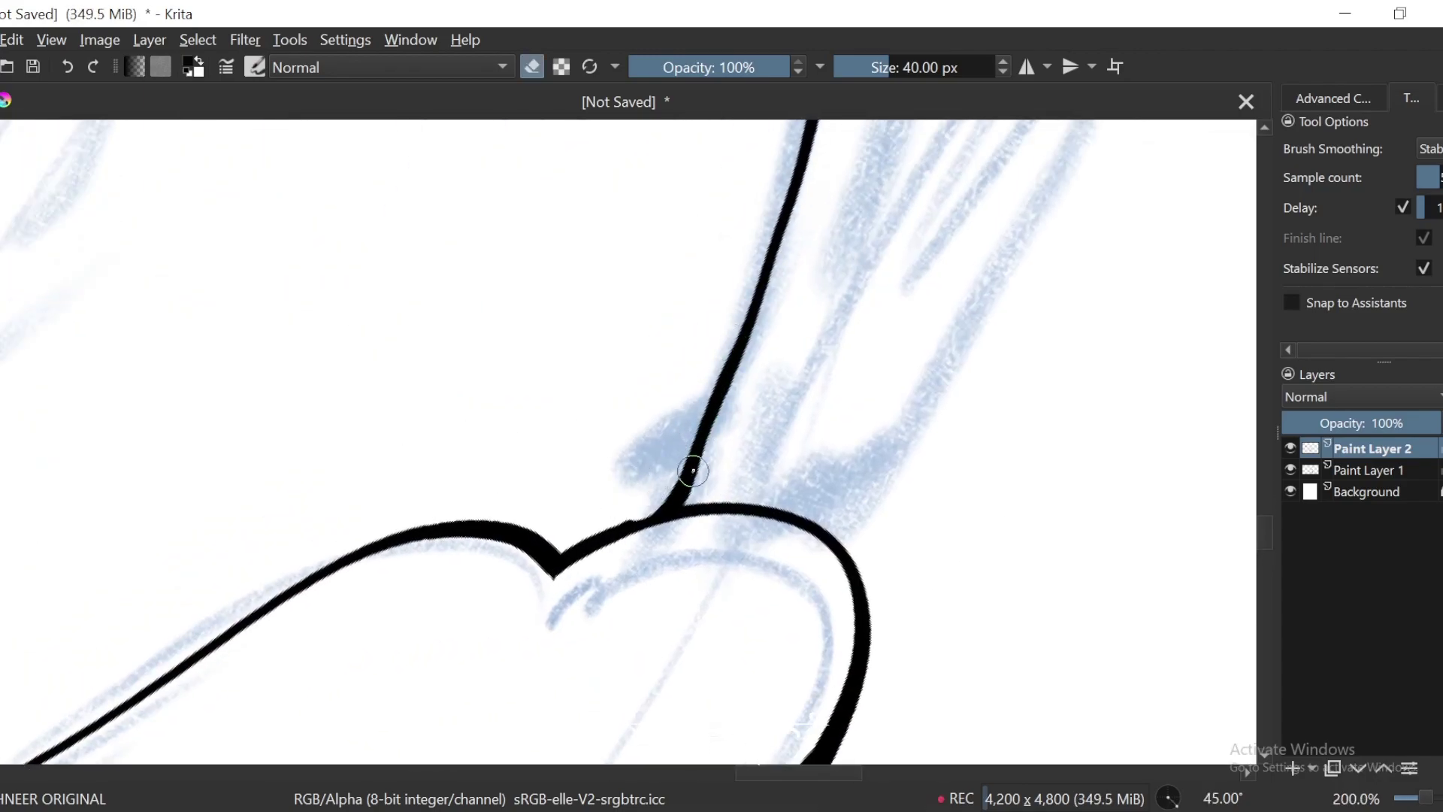
key("4")
key("plus")
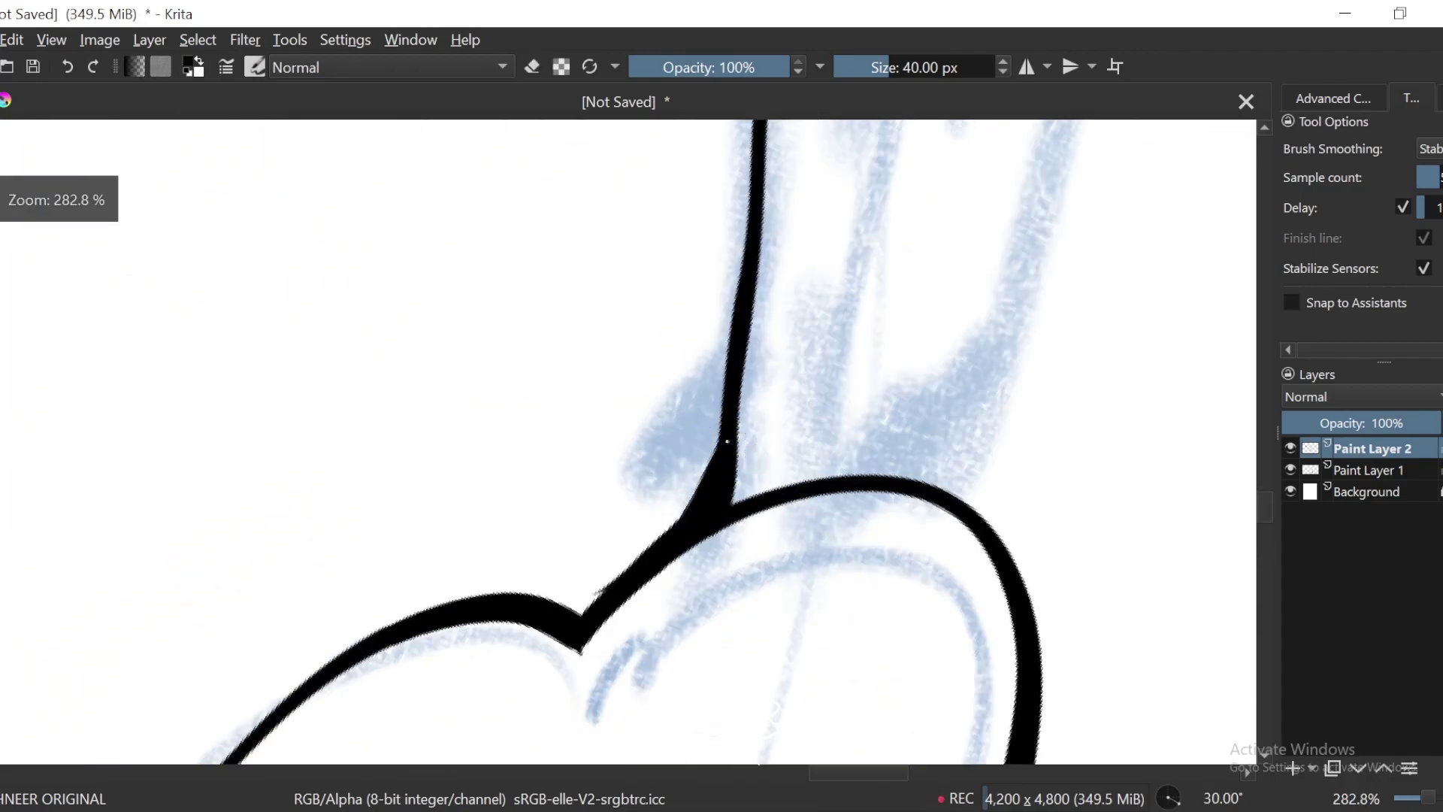
key("ctrl+z")
left_click_drag(726, 406, 683, 526)
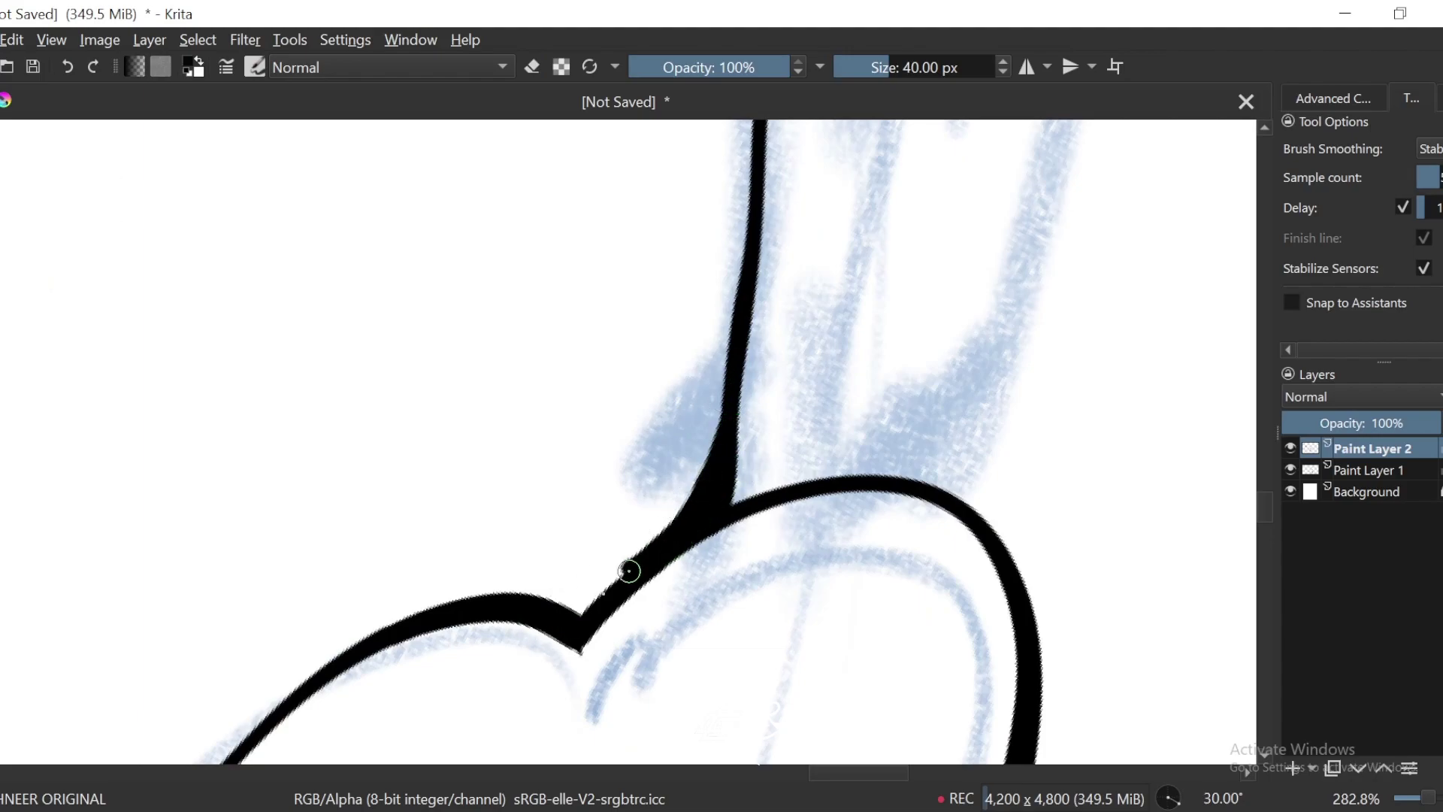
Step: Ink the far horn's inner edge from the skull curve up and around its rounded tip
scroll(865, 339, "down", 6)
key("4")
scroll(862, 371, "up", 1)
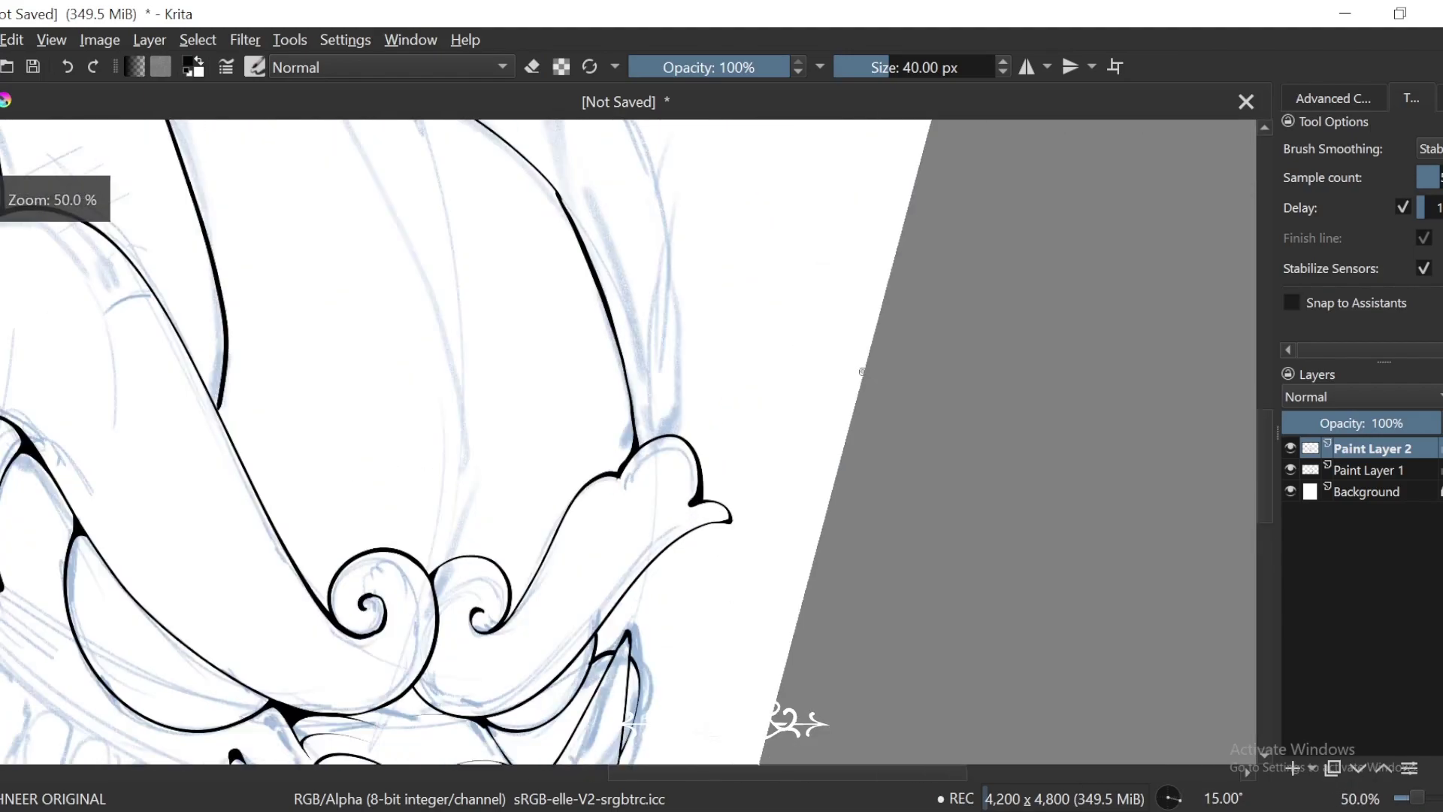
left_click_drag(792, 345, 783, 477)
left_click_drag(728, 328, 773, 505)
scroll(619, 332, "down", 3)
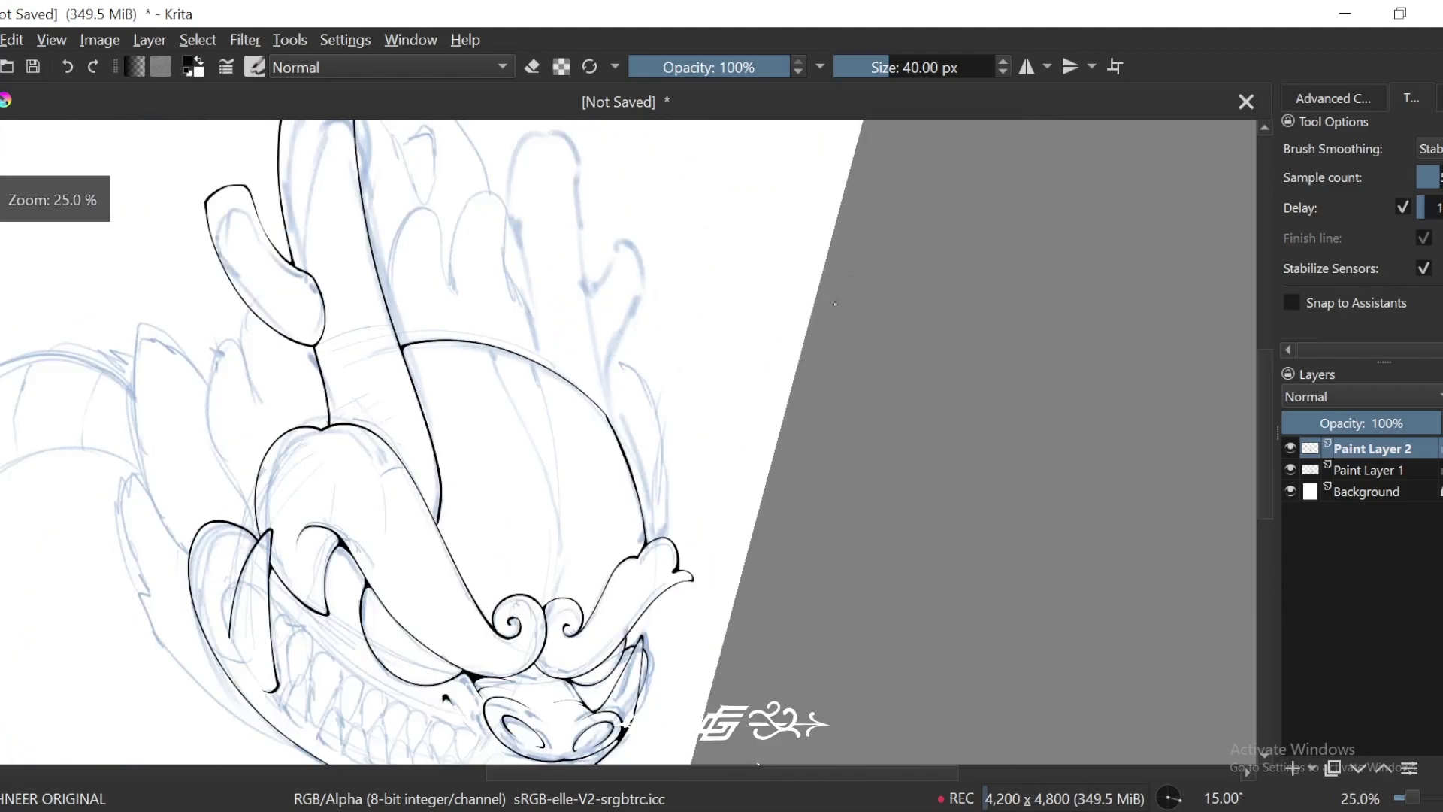
left_click_drag(803, 312, 816, 441)
key("6")
key("6")
scroll(579, 533, "up", 3)
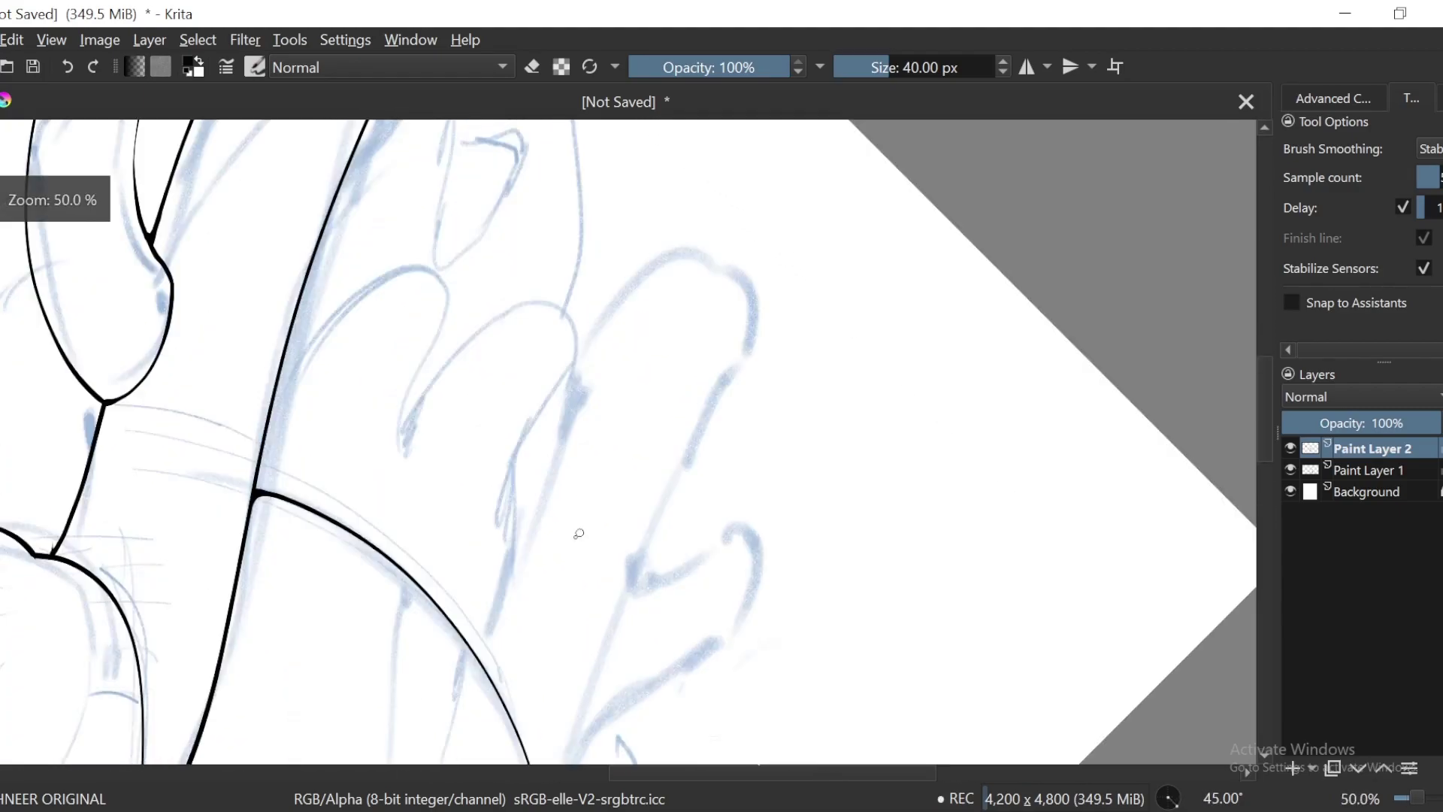
left_click_drag(481, 651, 599, 332)
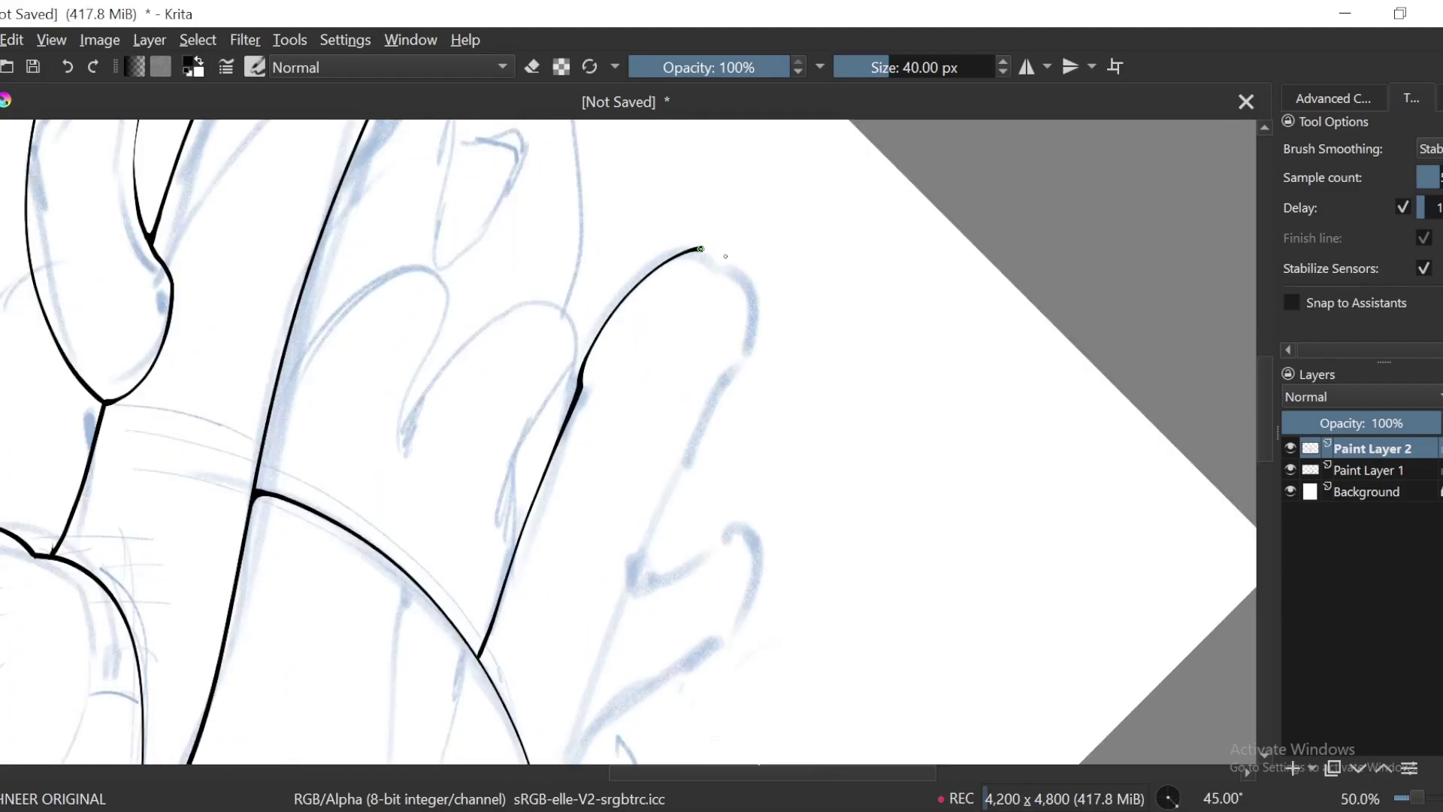
Step: Ink the far horn's outer edge down to where it merges with the skull curve
key("6")
mouse_move(648, 568)
left_mouse_down()
mouse_move(771, 347)
mouse_move(541, 646)
left_mouse_up()
scroll(641, 563, "up", 1)
scroll(563, 669, "up", 1)
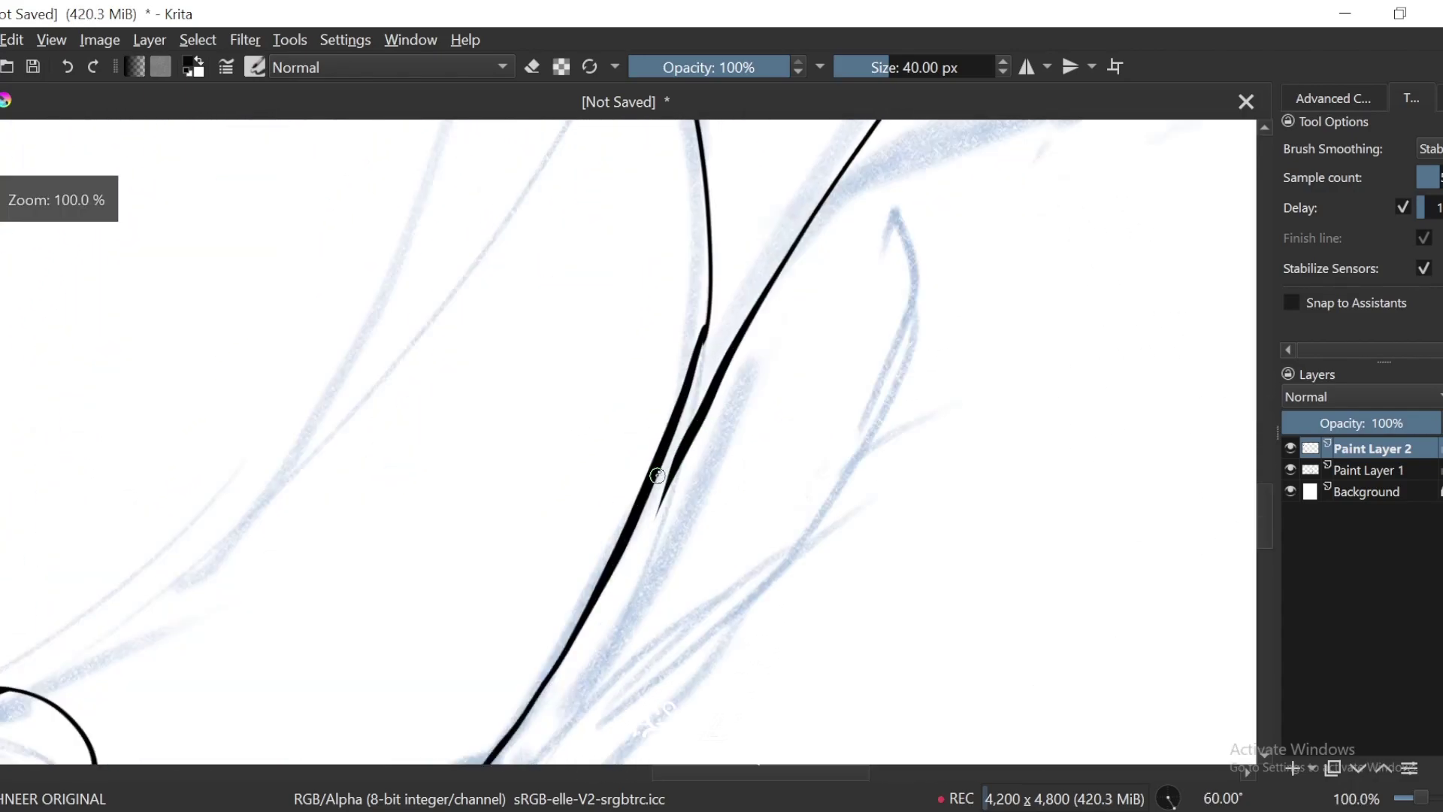
scroll(654, 506, "up", 1)
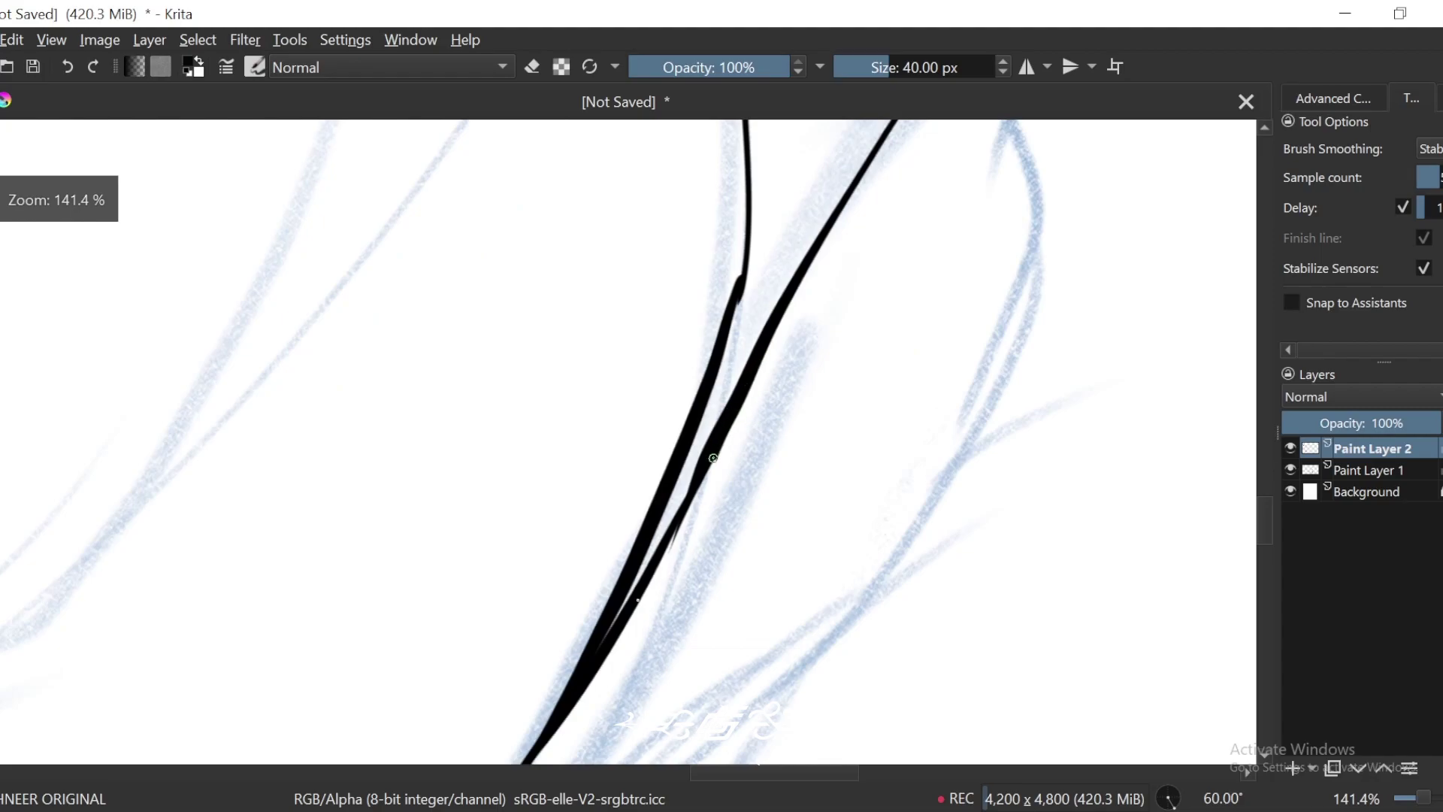
Step: Trim and redraw the lower end of the far horn's outer edge so it blends into the skull curve
key("e")
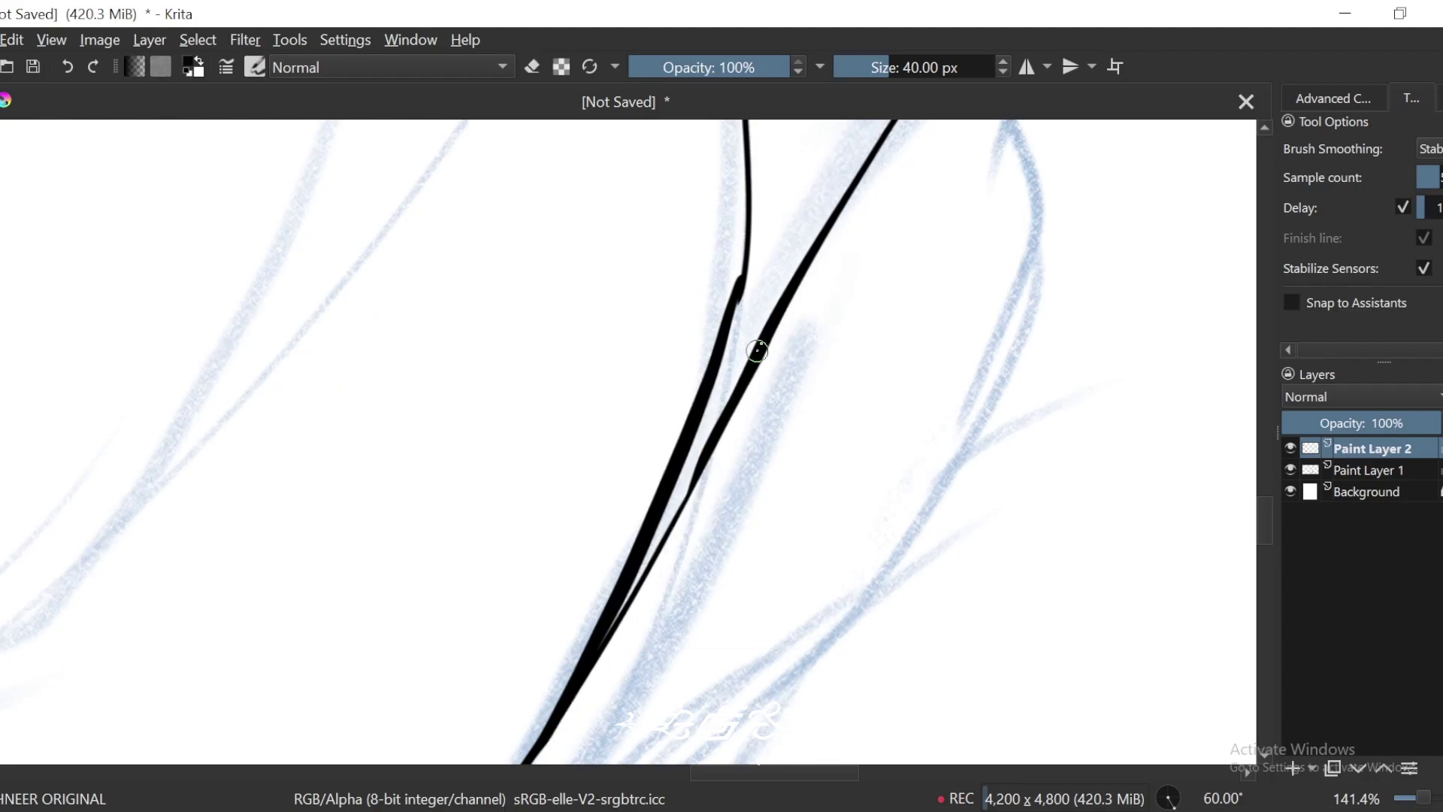
left_click_drag(724, 417, 602, 640)
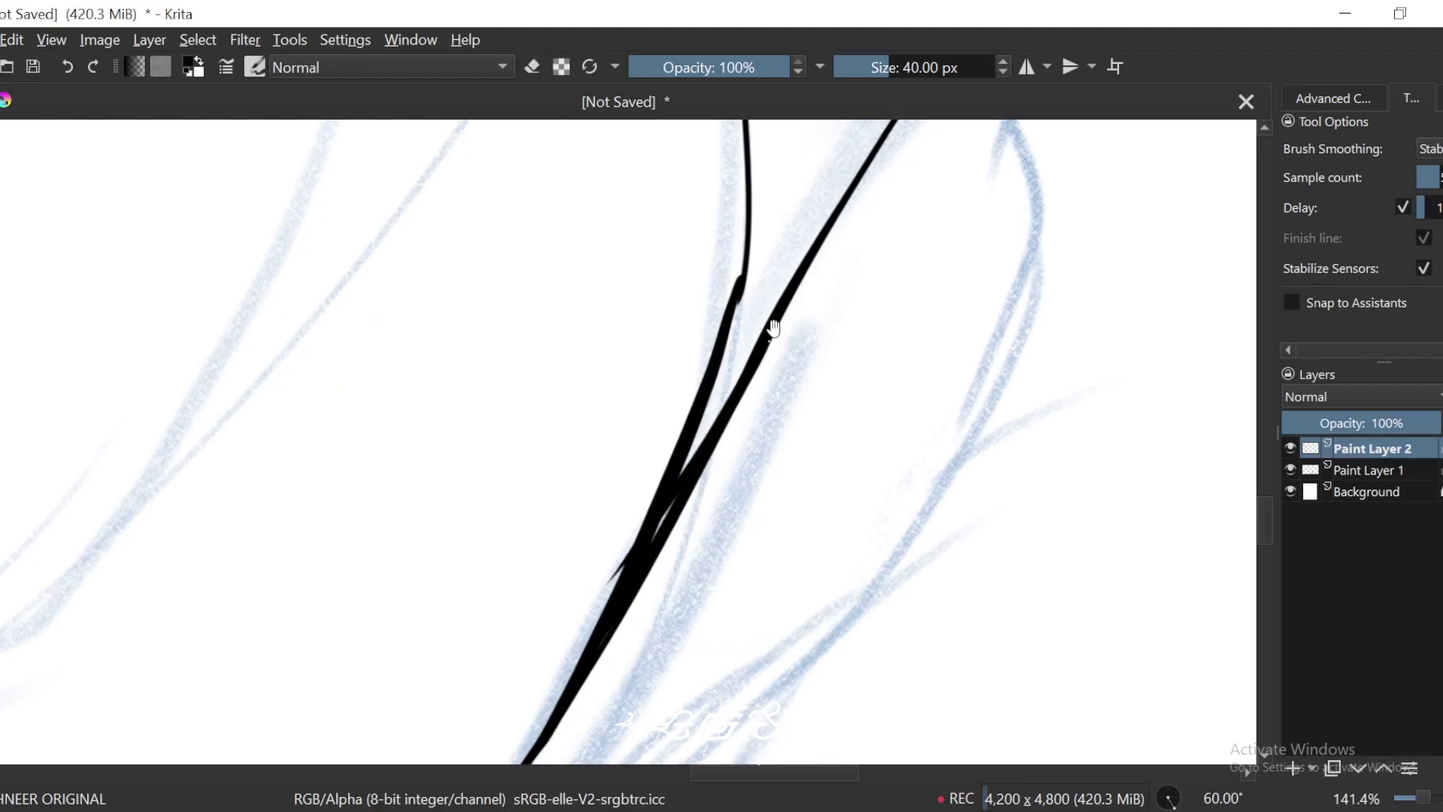
key("ctrl+plus")
key("ctrl+z")
left_click_drag(875, 223, 680, 577)
left_click_drag(835, 267, 770, 426)
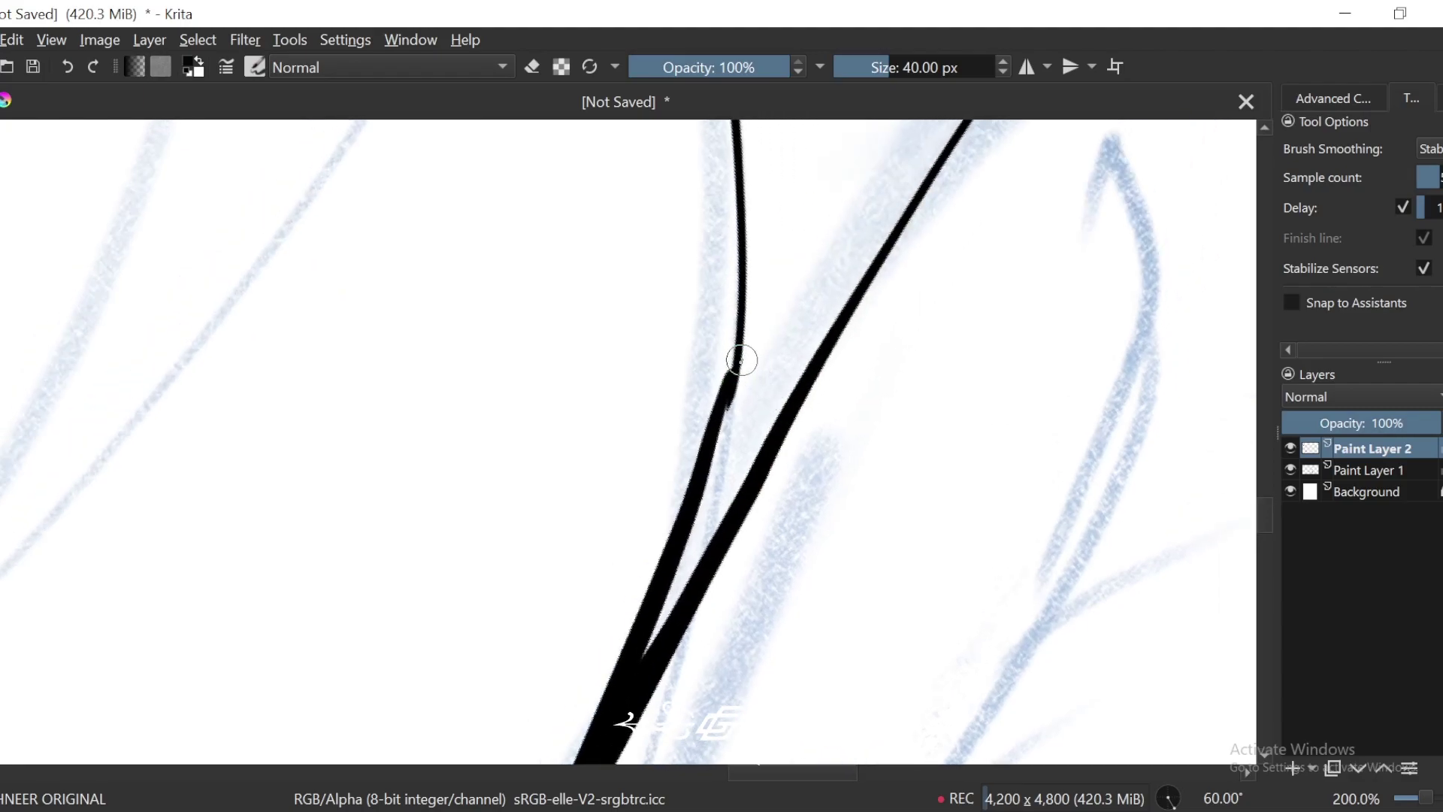
left_click_drag(874, 298, 837, 354)
Step: Redraw the skull curve just above its merge with the far horn's edge to smooth the kink
key("4")
key("4")
key("4")
key("4")
key("4")
key("4")
key("4")
key("4")
key("4")
key("4")
key("4")
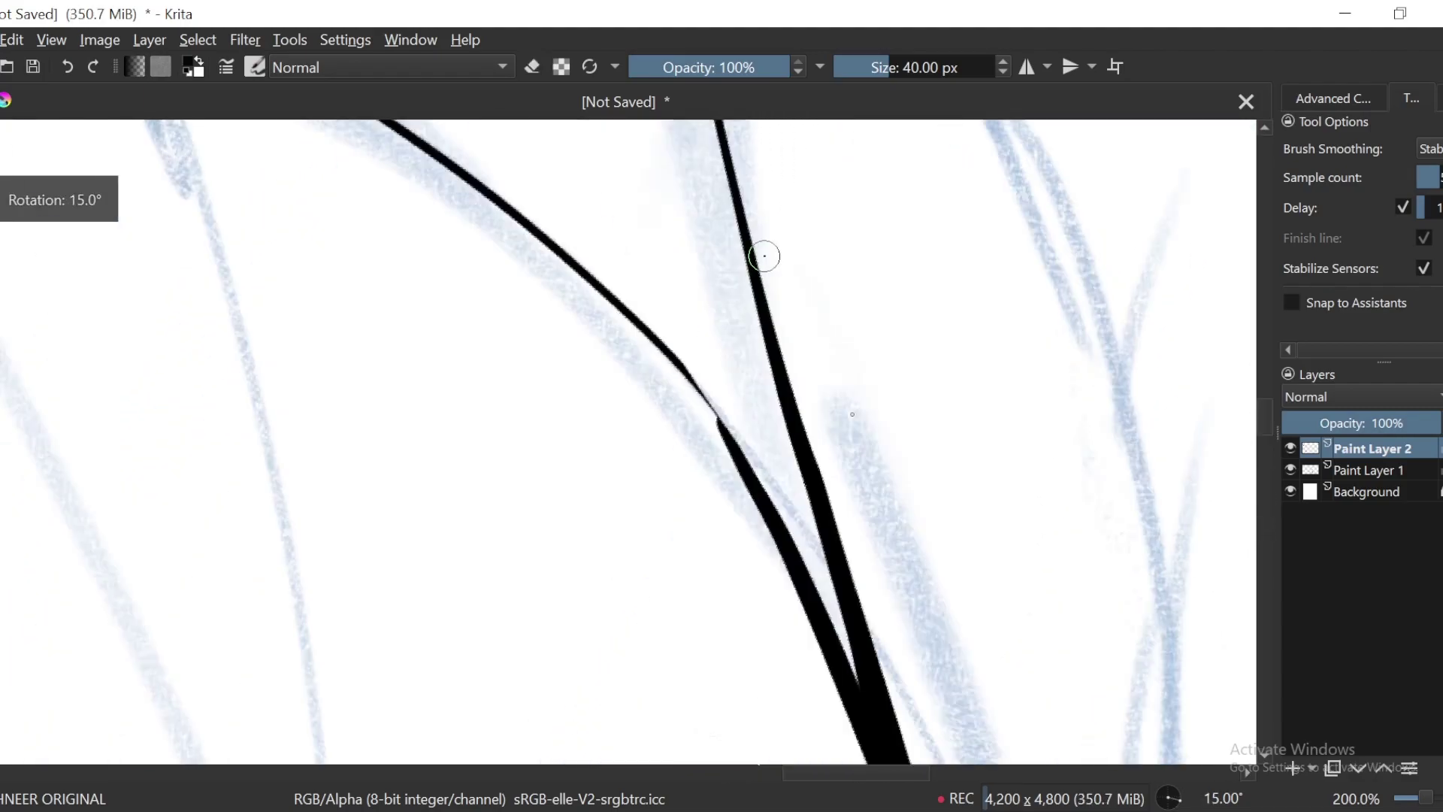
key("ctrl+plus")
left_click_drag(610, 202, 402, 718)
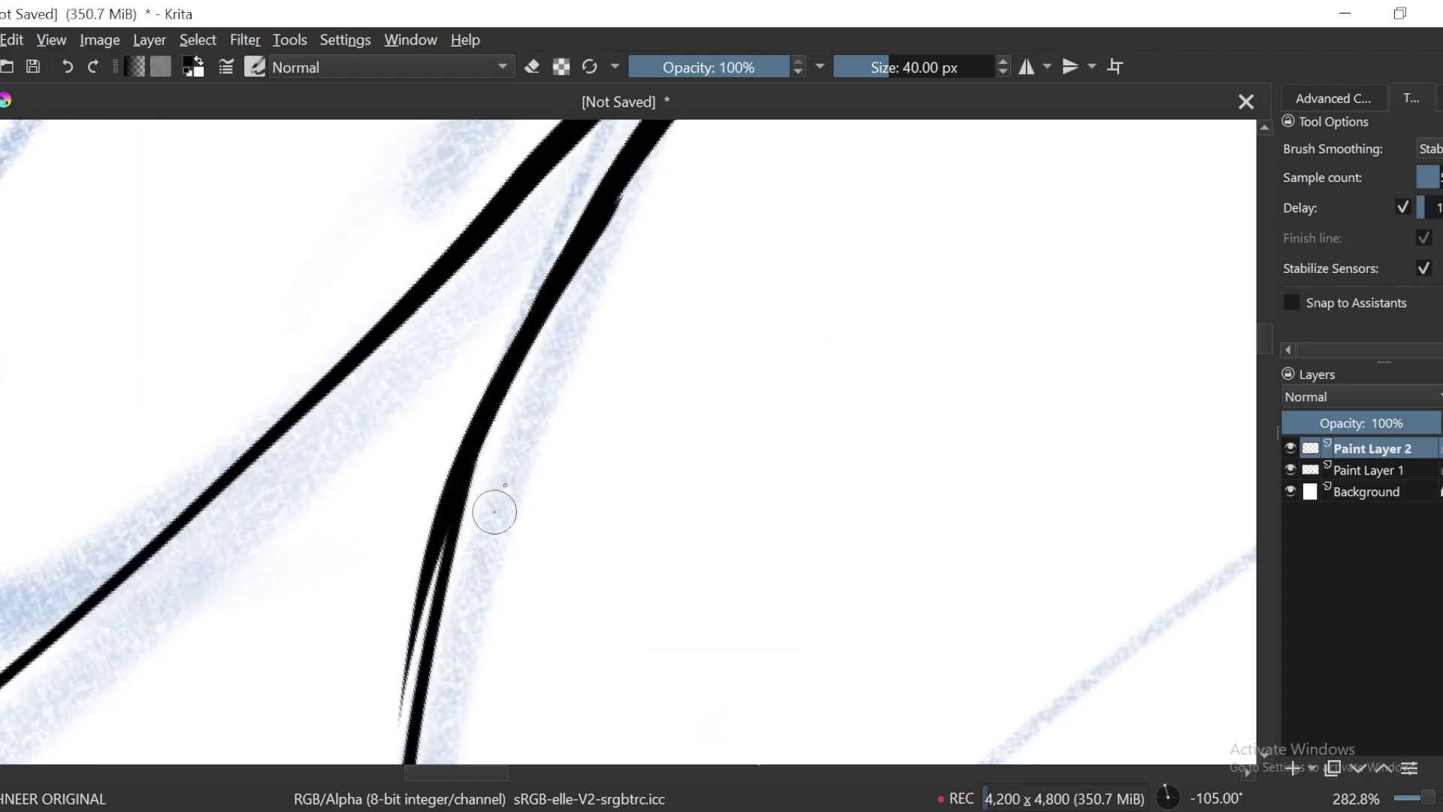
key("ctrl+z")
left_click_drag(578, 229, 419, 778)
Step: Ink the small side branch on the far horn's outer edge, from its upper base around the tip to the horn line
key("ctrl+minus")
key("ctrl+minus")
key("ctrl+minus")
key("ctrl+minus")
key("ctrl+minus")
key("ctrl+minus")
key("ctrl+minus")
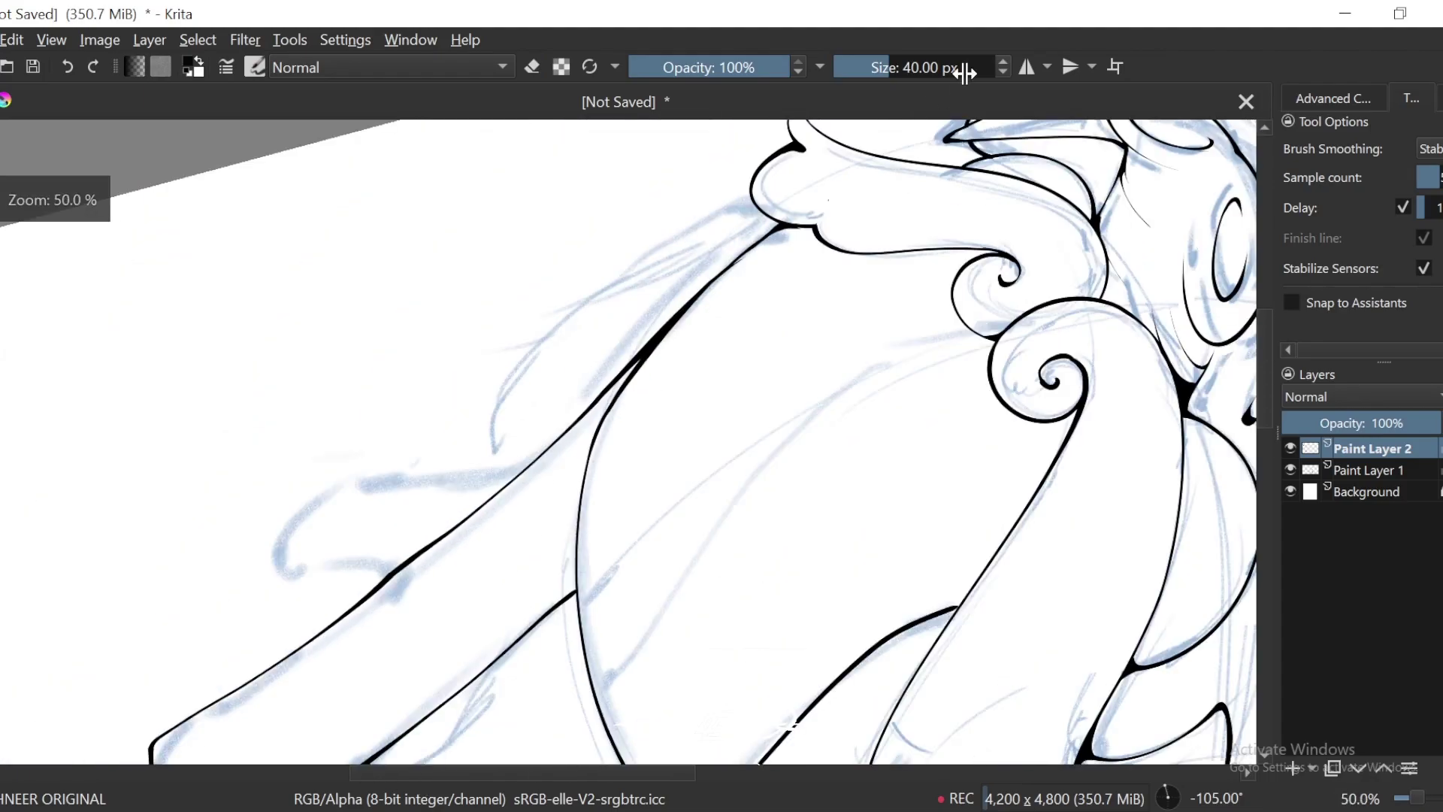
key("6")
key("6")
key("6")
key("6")
key("6")
key("6")
key("6")
key("6")
key("6")
left_click_drag(805, 198, 766, 319)
key("ctrl+plus")
key("ctrl+plus")
key("ctrl+plus")
key("ctrl+plus")
key("ctrl+plus")
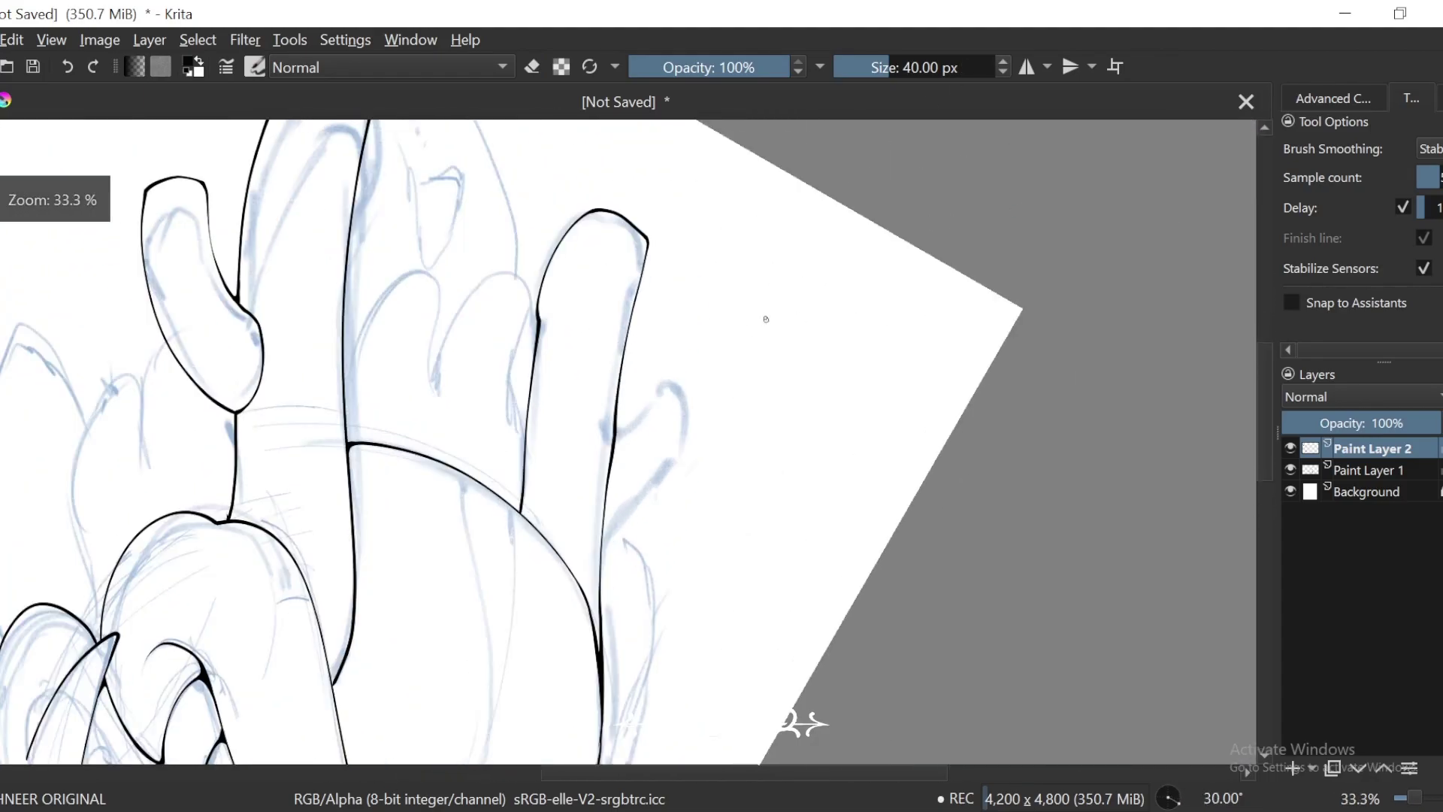
mouse_move(604, 379)
left_mouse_down()
mouse_move(801, 199)
mouse_move(951, 392)
mouse_move(691, 759)
left_mouse_up()
left_click_drag(742, 691, 990, 394)
mouse_move(953, 449)
left_mouse_down()
mouse_move(843, 553)
mouse_move(790, 684)
left_mouse_up()
Step: Hide the sketch on Paint Layer 1, examine both inked horns and the skull curve, and show the sketch again
key("ctrl+minus")
key("ctrl+minus")
key("ctrl+minus")
key("ctrl+minus")
key("ctrl+minus")
key("ctrl+minus")
key("ctrl+minus")
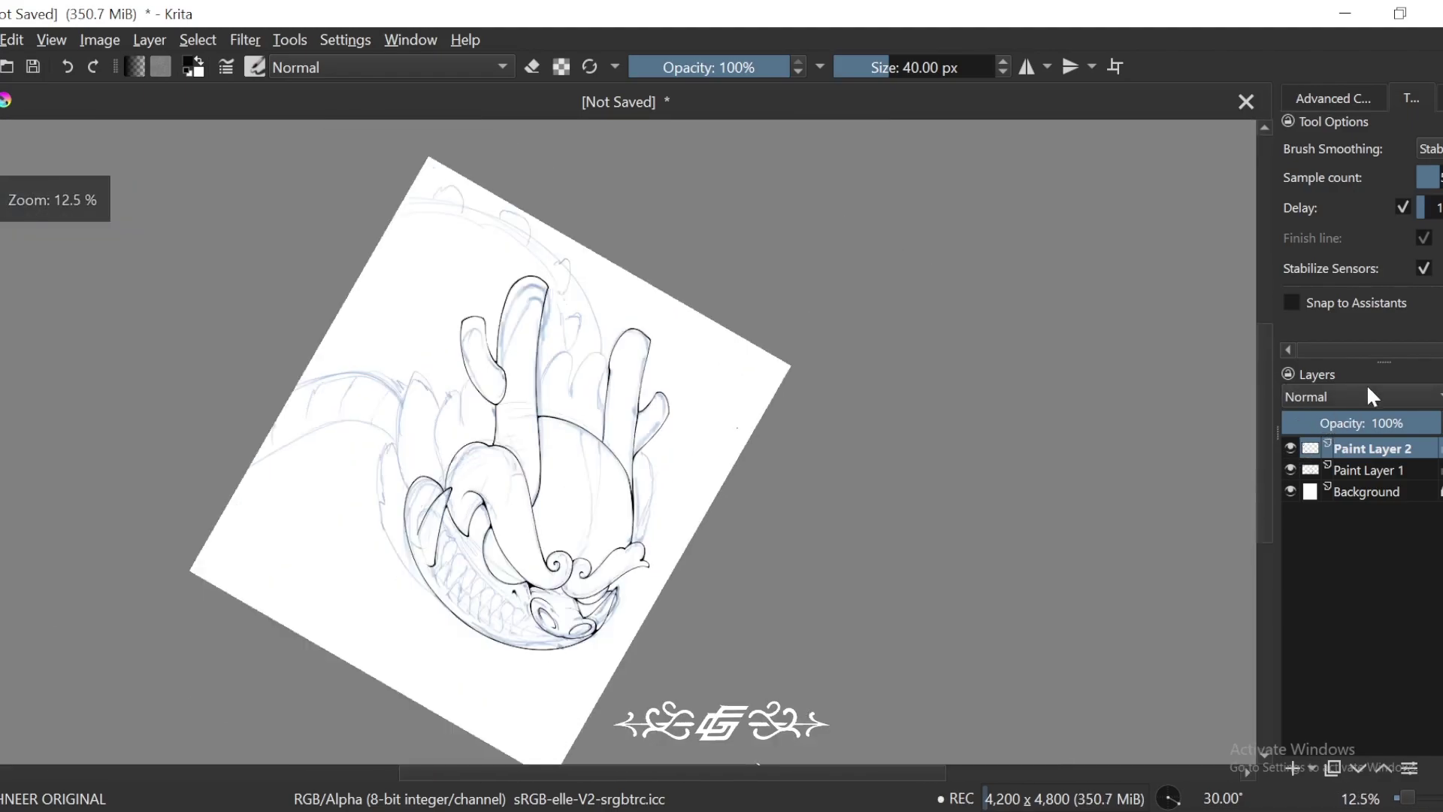
key("4")
key("4")
left_click(1290, 469)
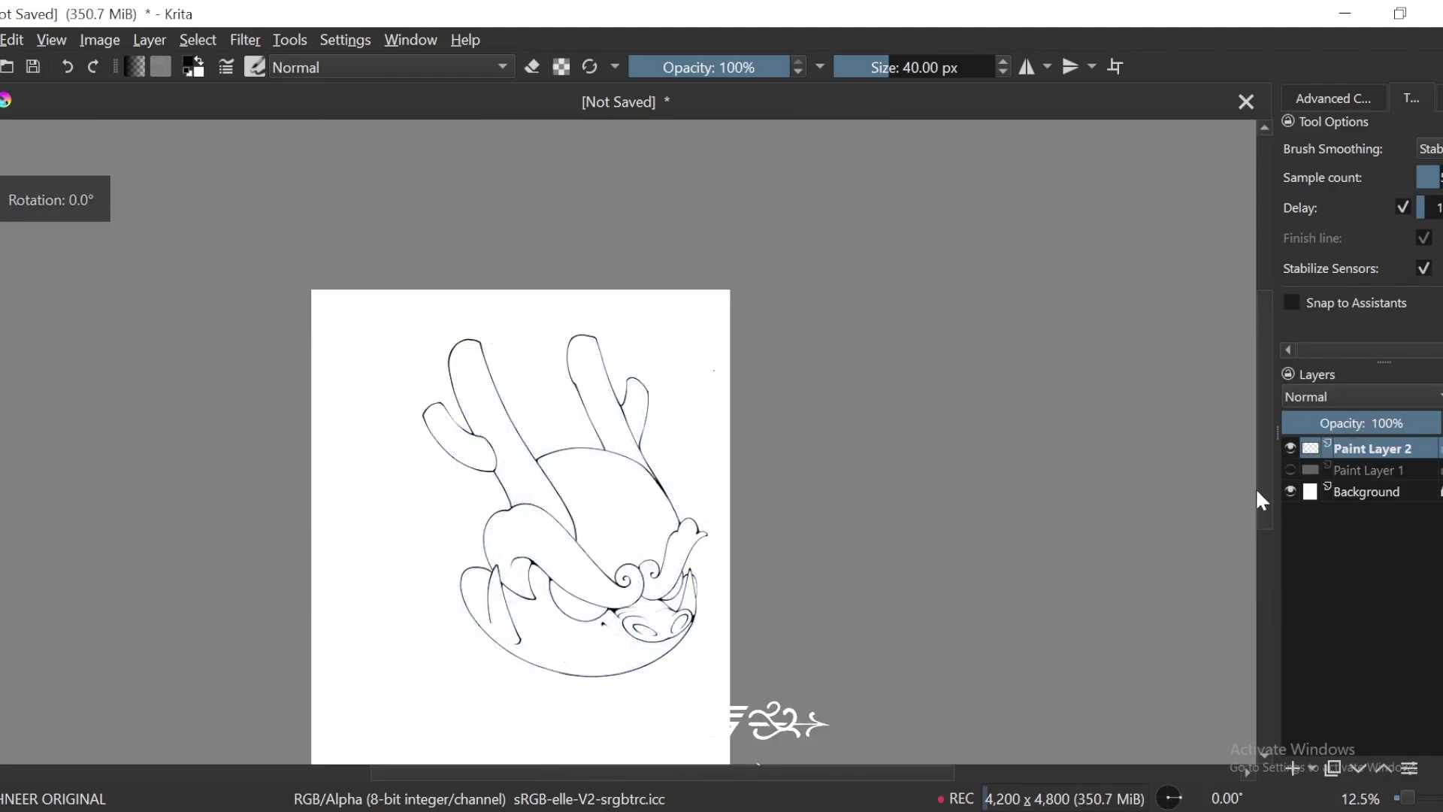
key("ctrl+minus")
left_click_drag(1082, 640, 1113, 613)
key("ctrl+plus")
key("ctrl+plus")
left_click(1290, 469)
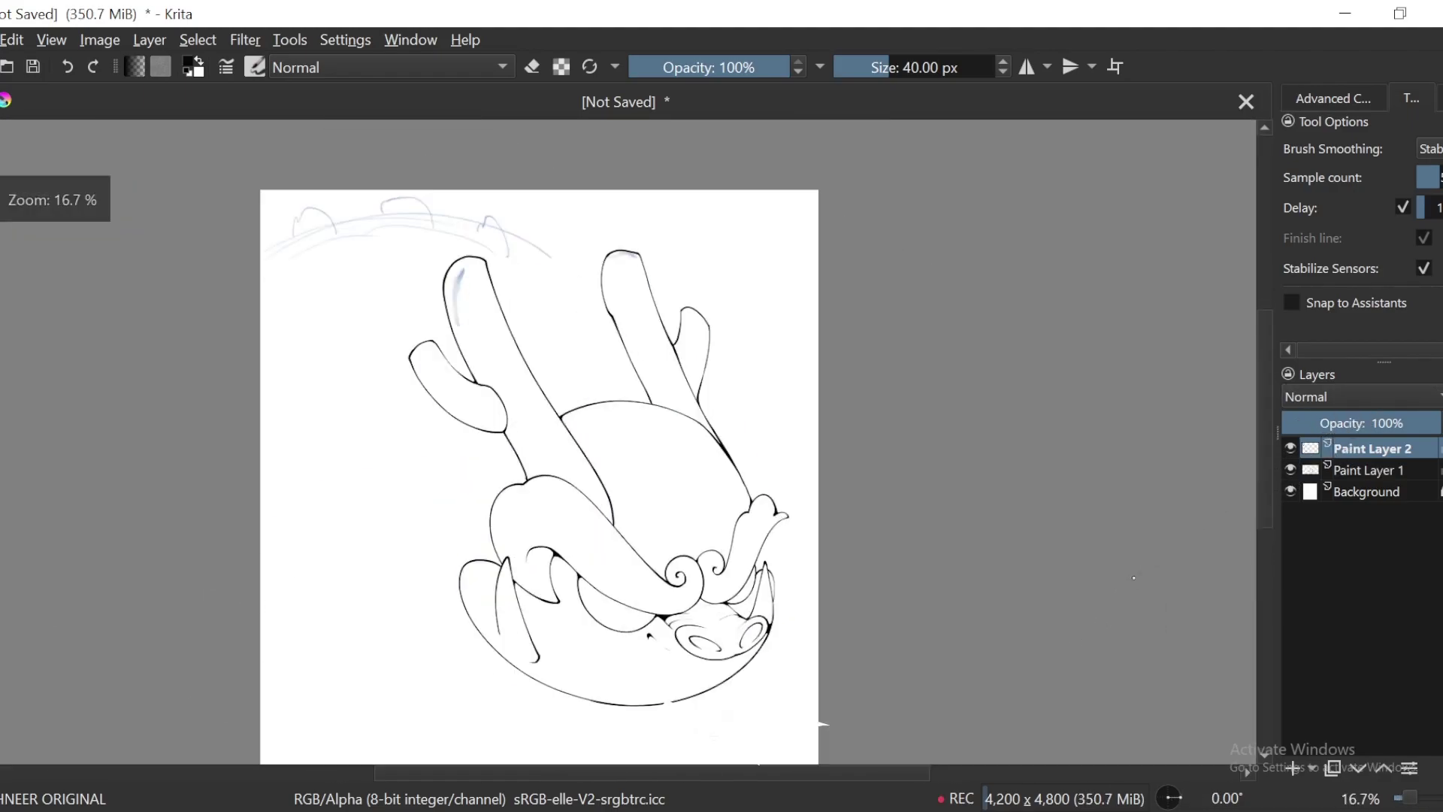
left_click_drag(1073, 569, 1097, 589)
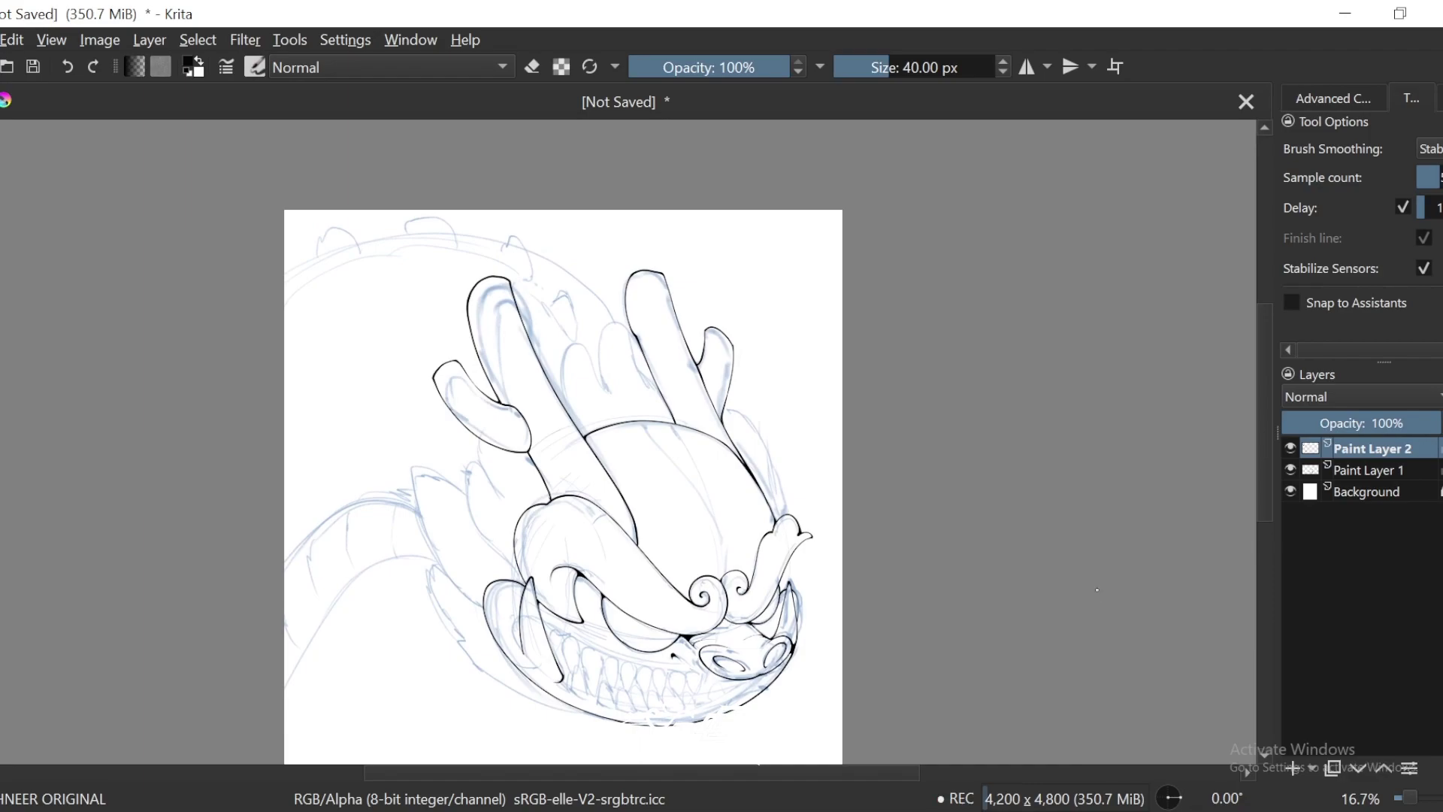
left_click_drag(857, 406, 866, 389)
left_click_drag(906, 455, 875, 413)
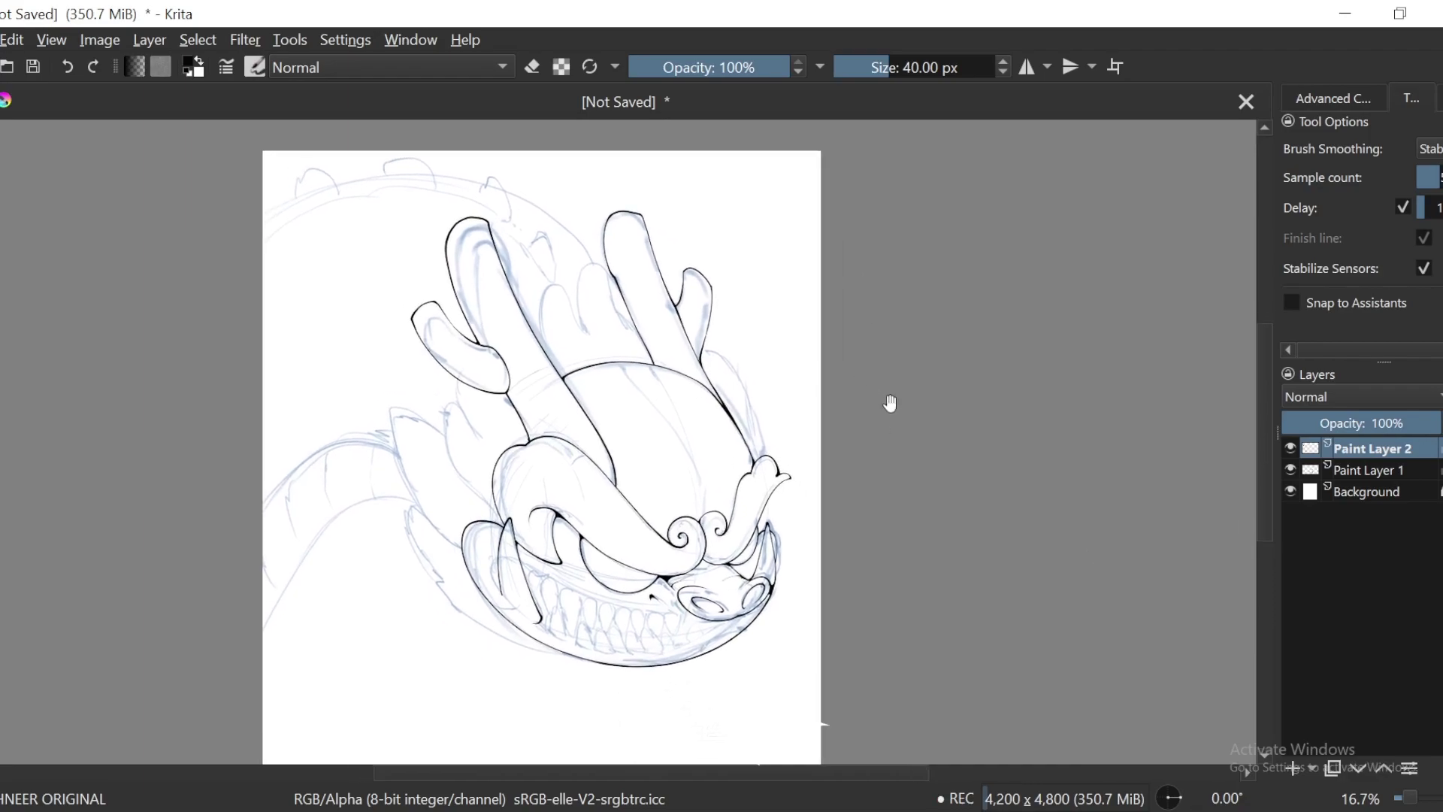
left_click_drag(899, 496, 907, 420)
key("6")
key("6")
key("6")
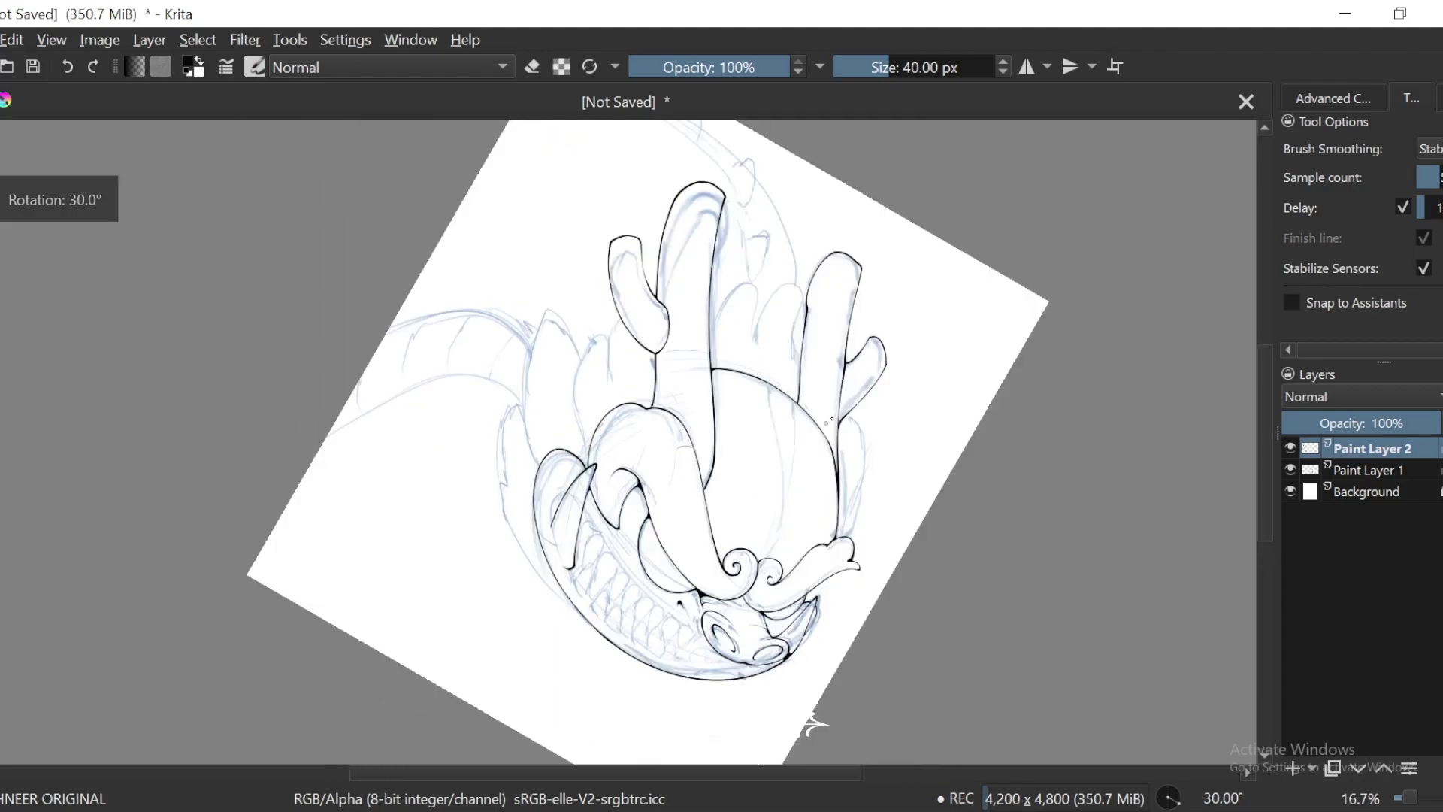
left_click_drag(789, 450, 770, 474)
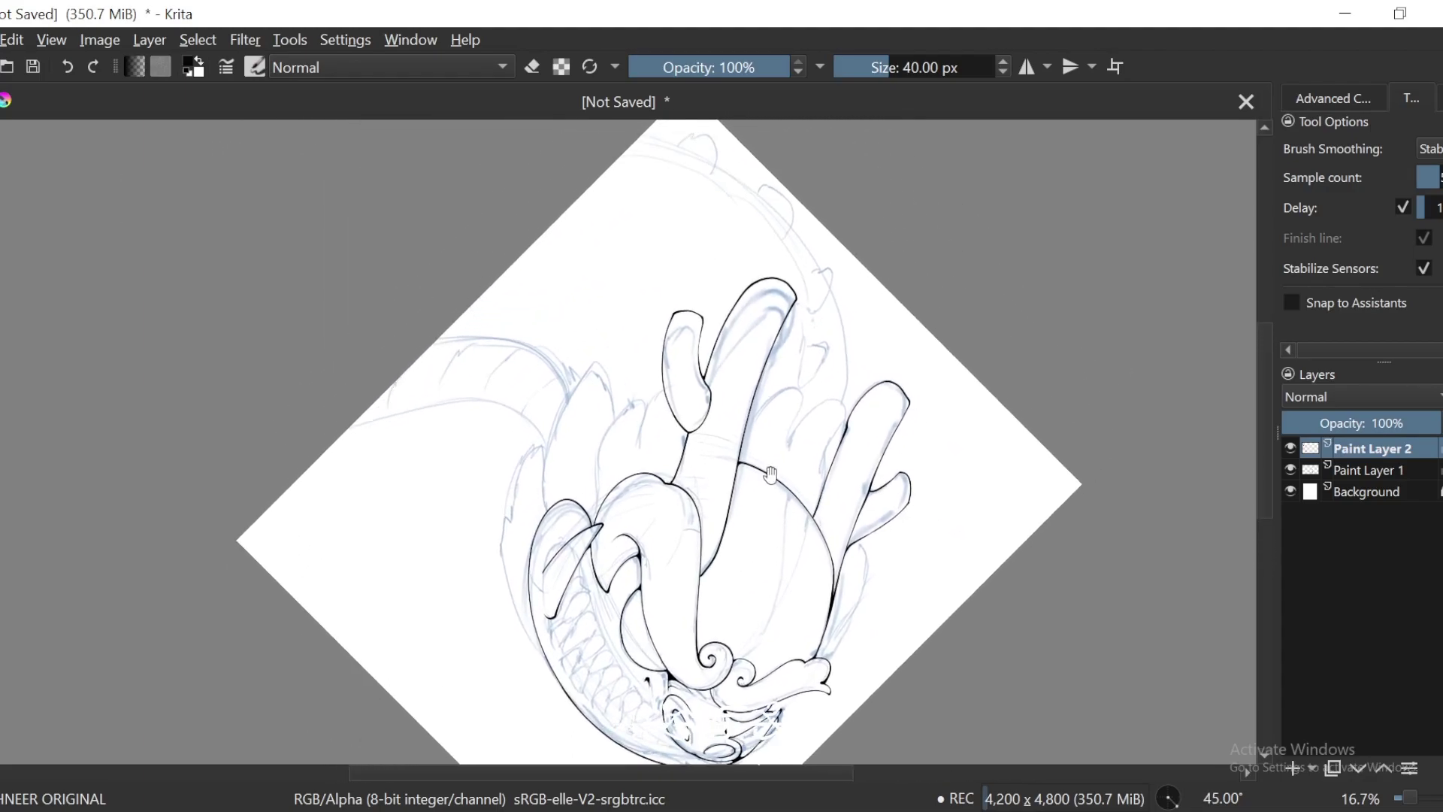
key("4")
key("4")
key("4")
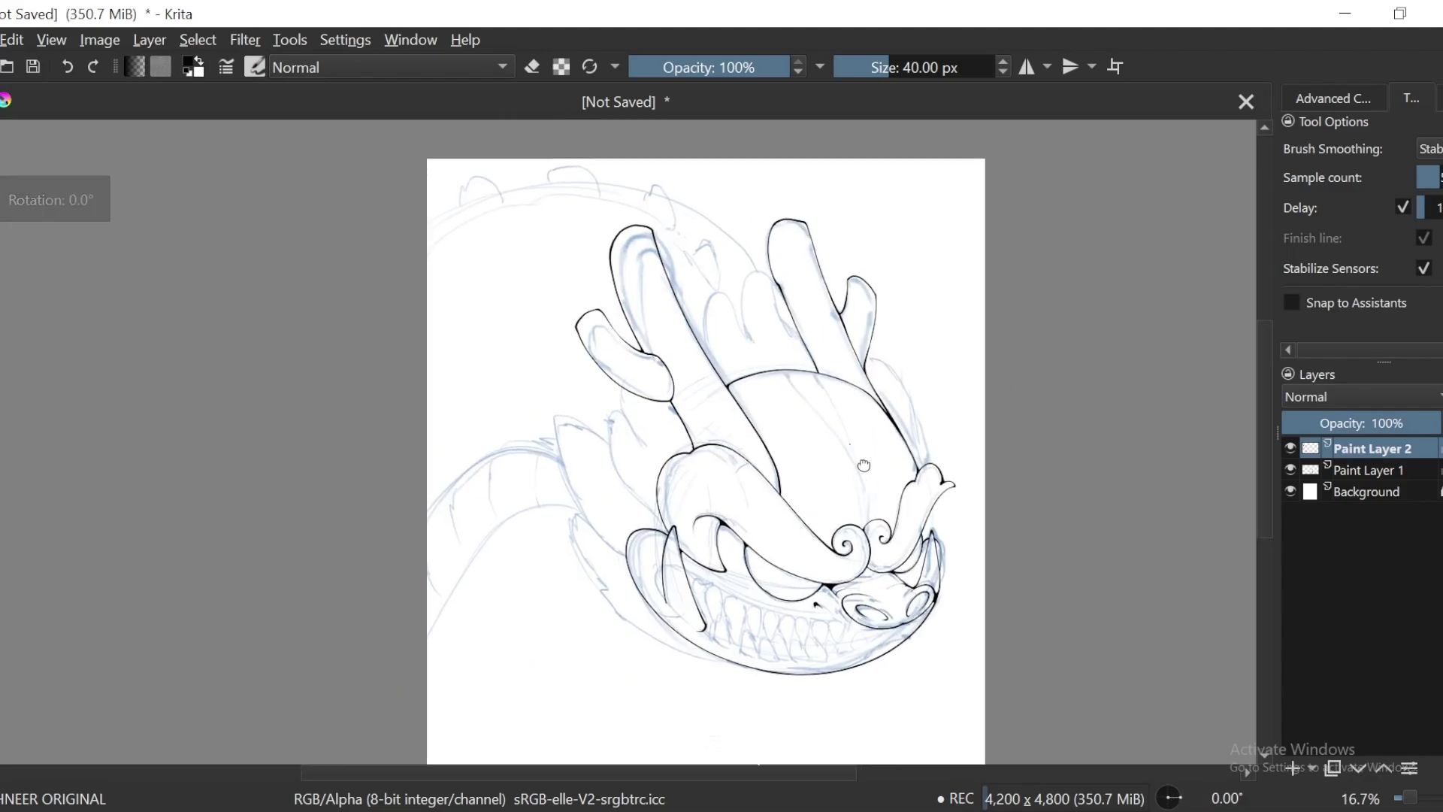
Step: Ink the edge of the frill spike behind the brow, from the joint at the brow's base up to the spike's tip
scroll(859, 456, "up", 1)
key("6")
key("6")
key("6")
scroll(707, 477, "up", 3)
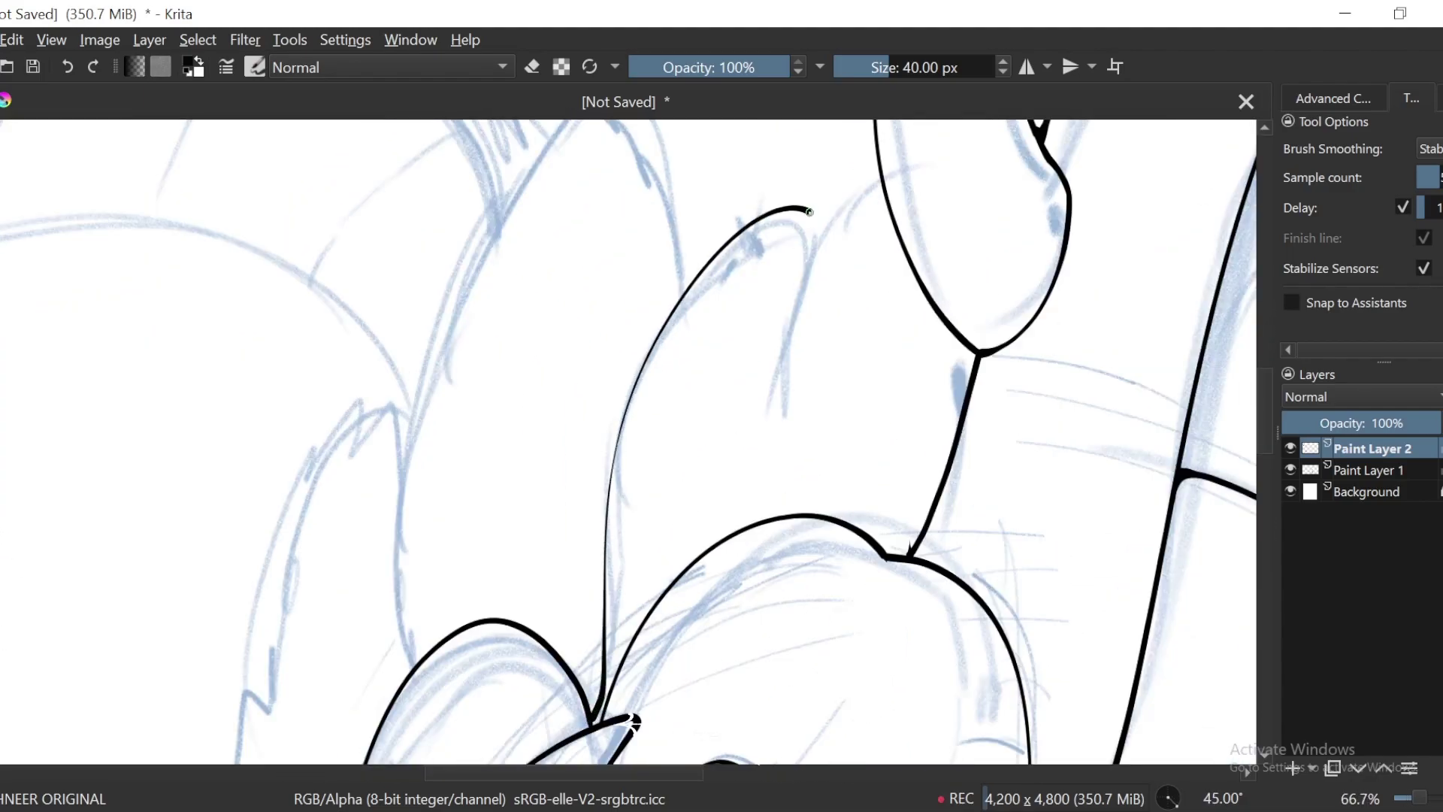
key("6")
scroll(821, 376, "up", 1)
mouse_move(721, 537)
left_mouse_down()
mouse_move(808, 339)
mouse_move(732, 234)
left_mouse_up()
Step: Ink the rounded tip and inner edge of the frill spike behind the brow, and smooth its joint with the brow lines
left_click_drag(526, 586, 681, 387)
mouse_move(696, 186)
left_mouse_down()
mouse_move(549, 495)
mouse_move(477, 691)
mouse_move(655, 376)
mouse_move(624, 433)
left_mouse_up()
scroll(655, 375, "up", 1)
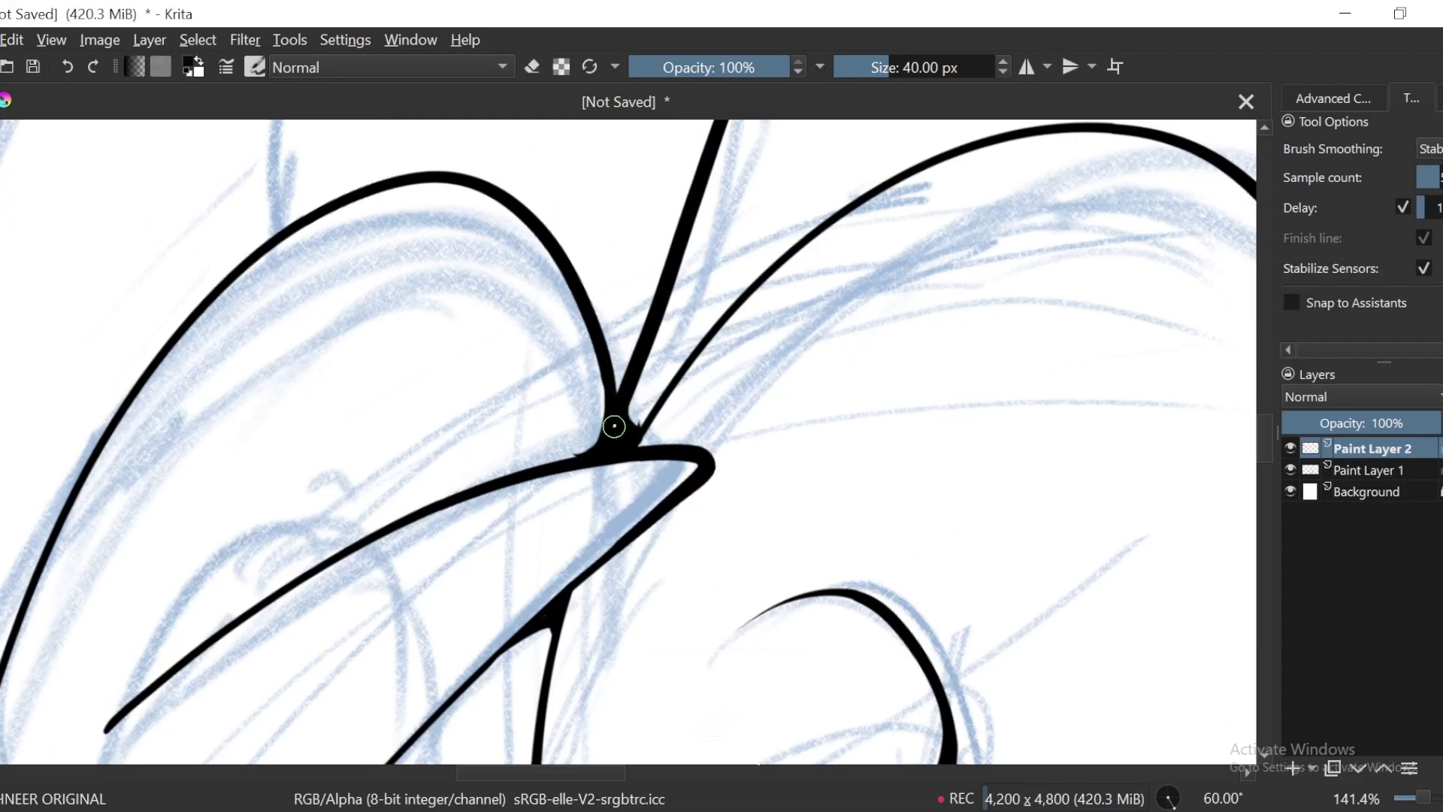
scroll(614, 426, "up", 2)
key("e")
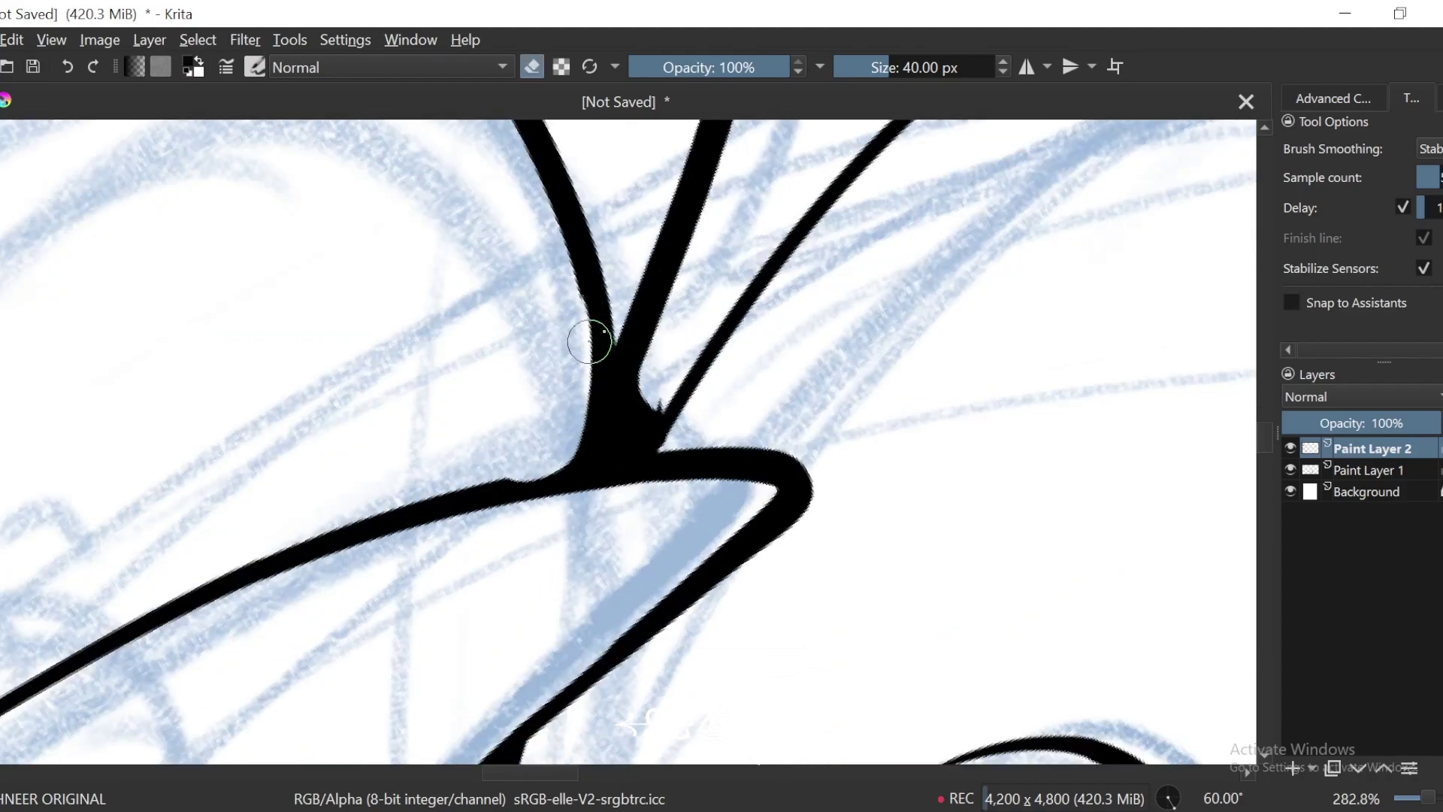
mouse_move(578, 257)
left_mouse_down()
mouse_move(588, 334)
mouse_move(565, 456)
left_mouse_up()
key("4")
key("4")
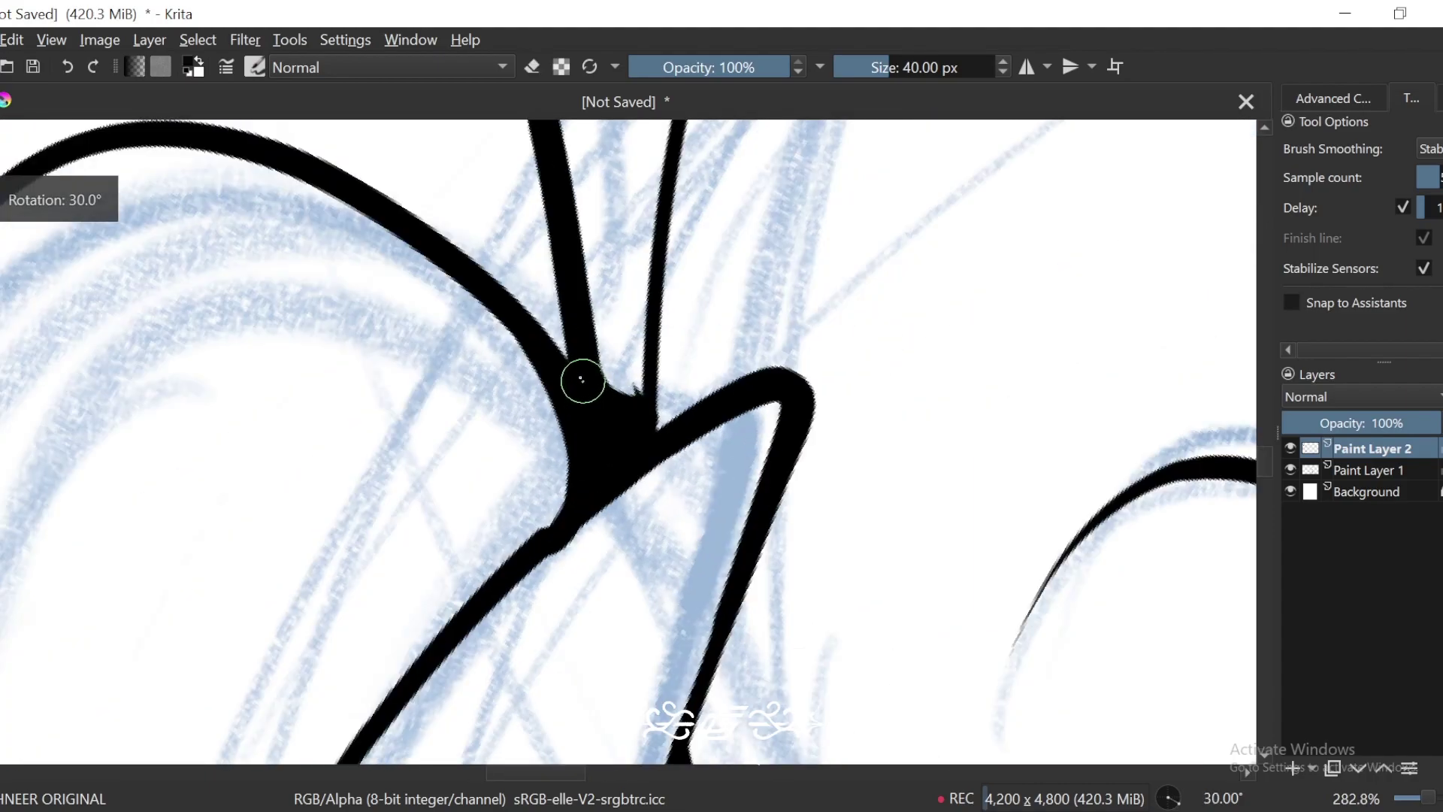
key("6")
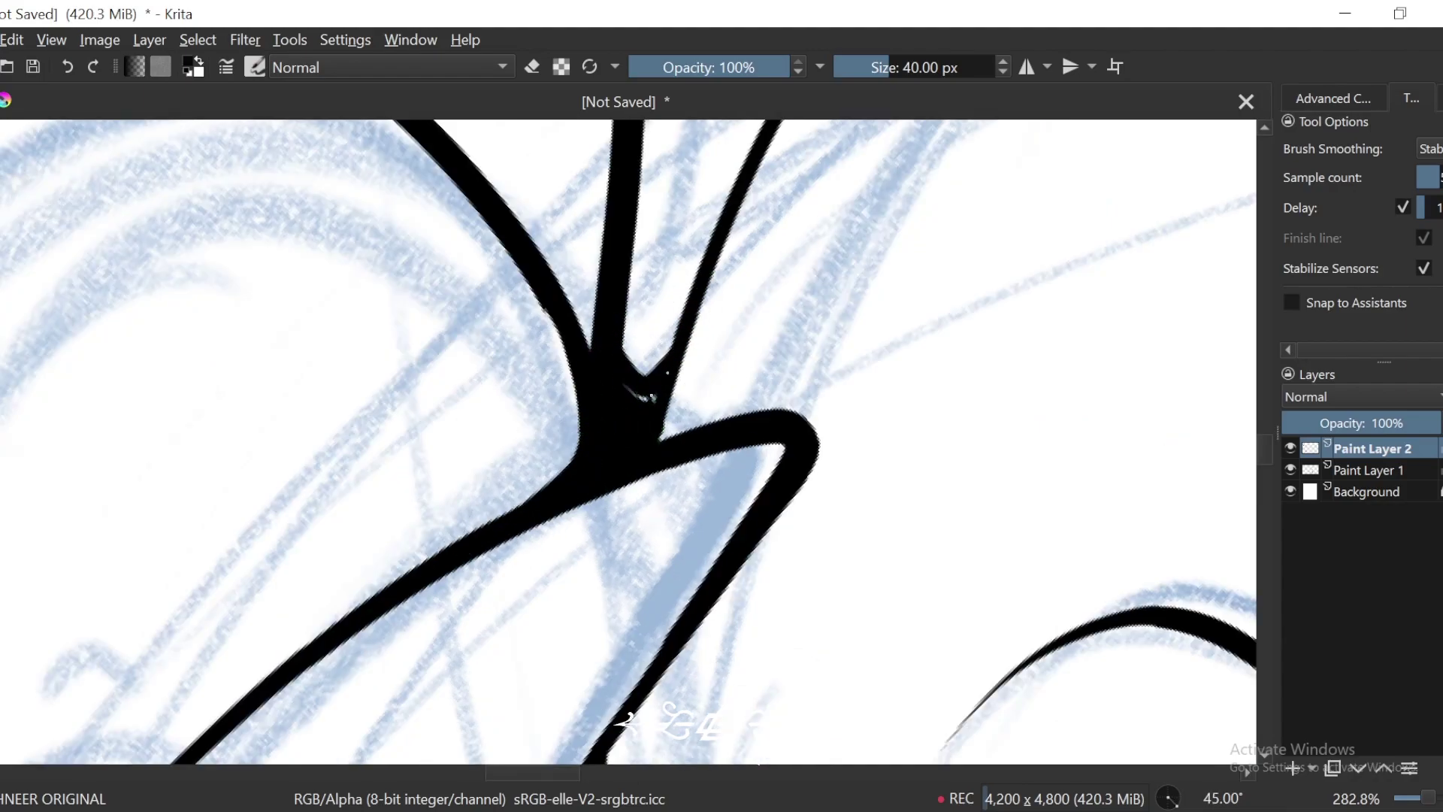
Step: Ink the short frill curve rising from the first spike's inner edge to the near horn's side branch
key("minus")
key("minus")
key("minus")
key("minus")
key("minus")
key("minus")
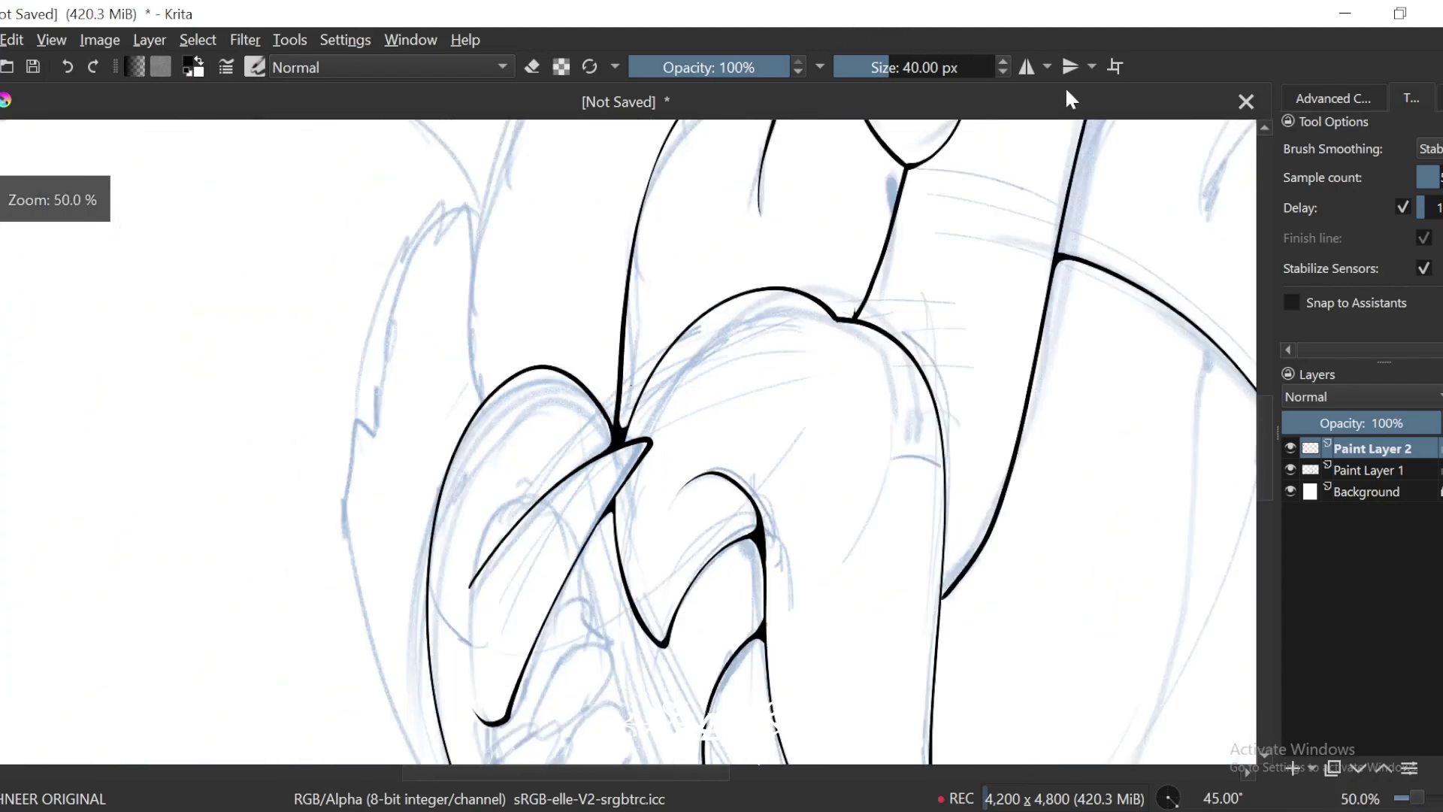
key("plus")
key("plus")
key("plus")
key("plus")
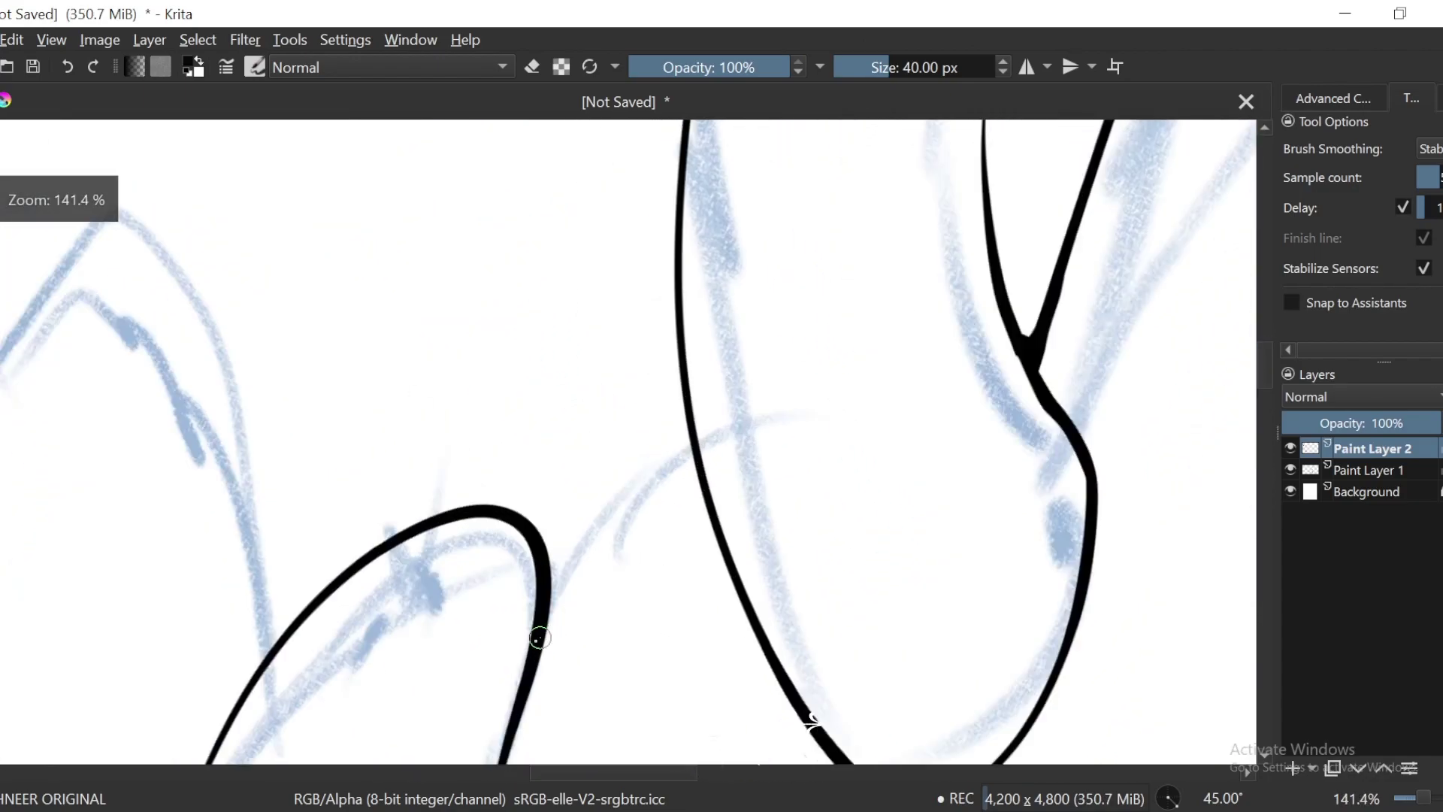
mouse_move(553, 612)
left_mouse_down()
mouse_move(565, 562)
mouse_move(679, 391)
left_mouse_up()
key("minus")
key("minus")
key("minus")
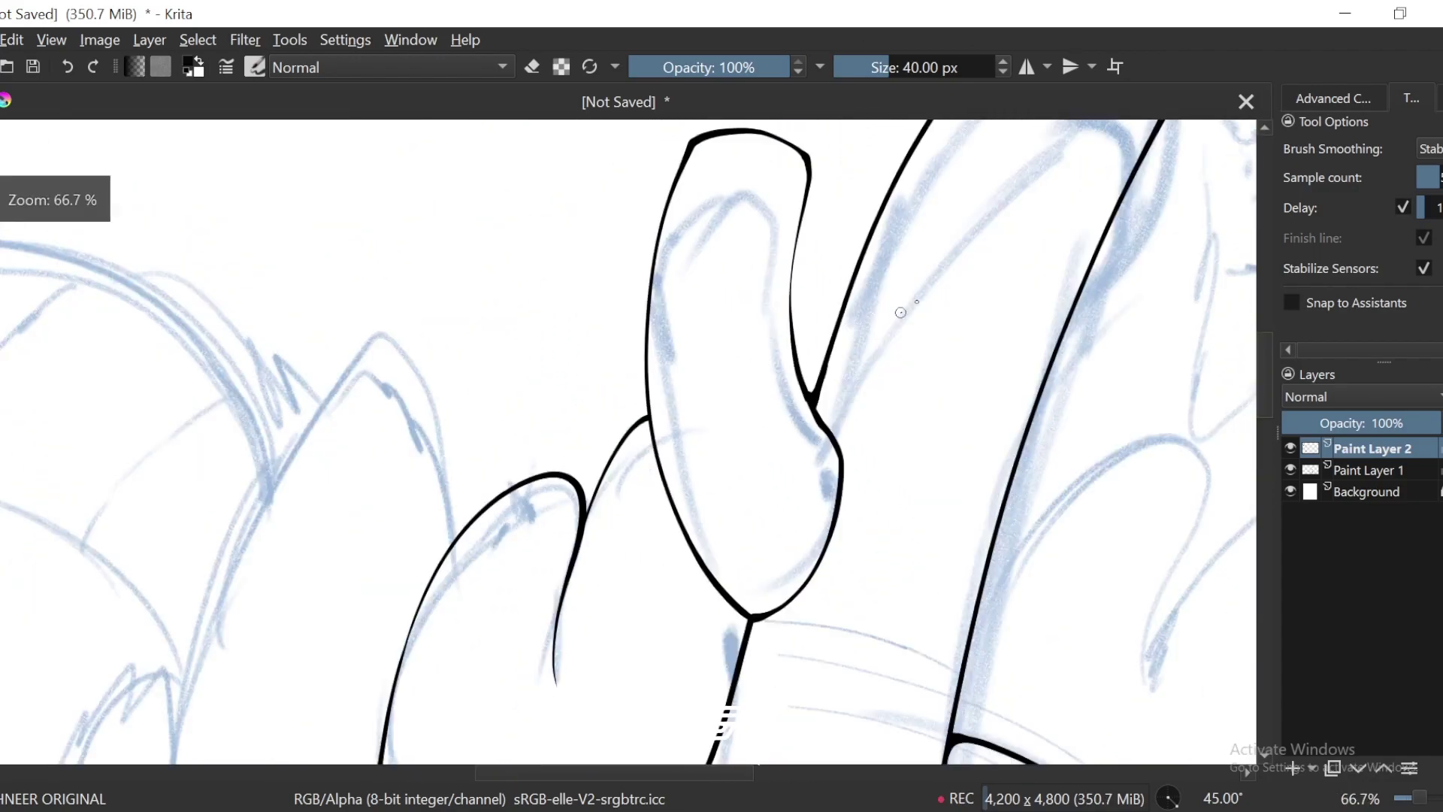
Step: Try to ink a rounded frill lobe between the horns, starting at the near horn's inner edge
left_click_drag(956, 246, 579, 216)
key("plus")
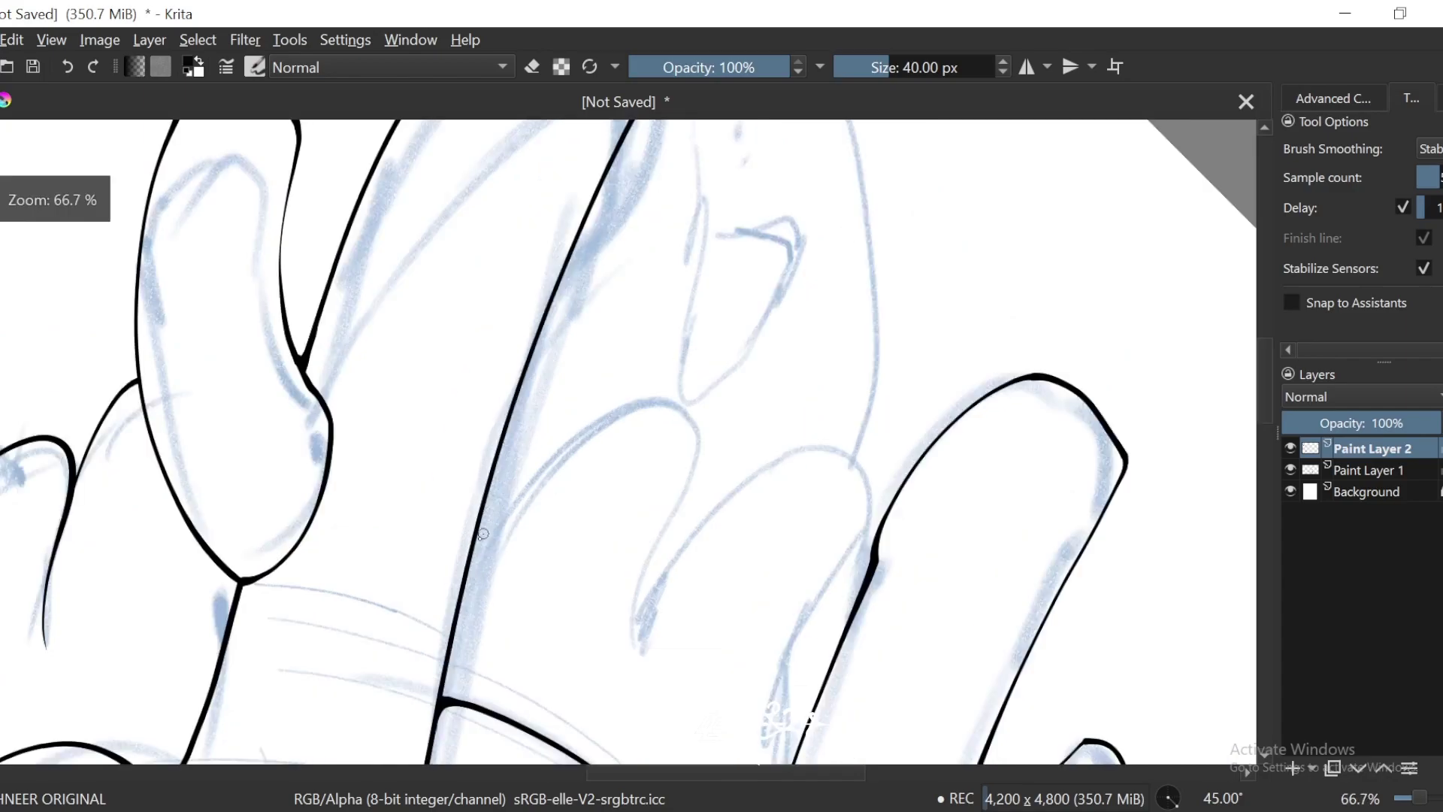
mouse_move(470, 571)
left_mouse_down()
mouse_move(637, 335)
mouse_move(777, 325)
left_mouse_up()
left_click_drag(852, 507, 690, 552)
key("minus")
key("minus")
key("plus")
key("plus")
key("plus")
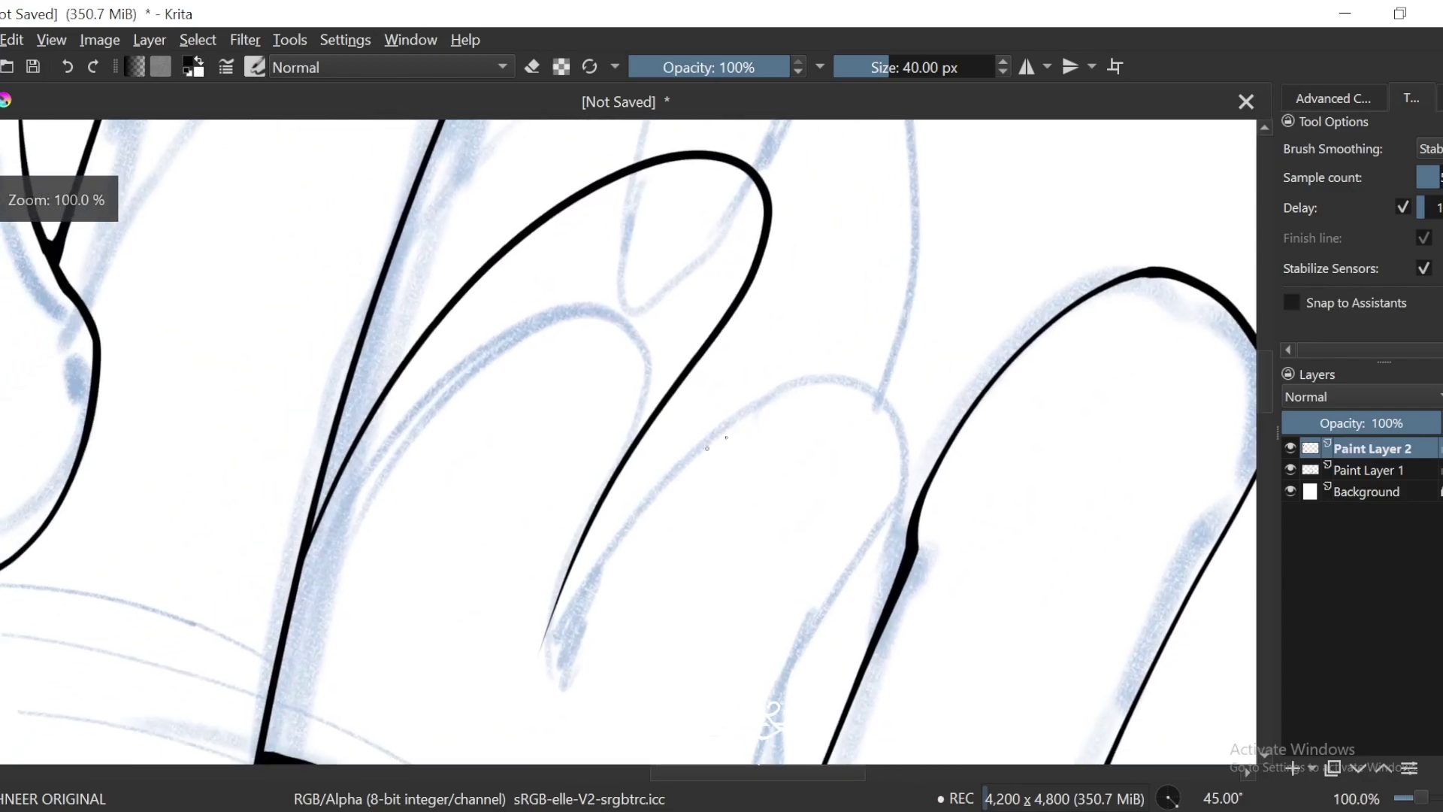
mouse_move(560, 667)
left_mouse_down()
mouse_move(676, 361)
mouse_move(271, 695)
left_mouse_up()
left_click_drag(454, 538, 577, 475)
left_click_drag(559, 394, 625, 342)
key("plus")
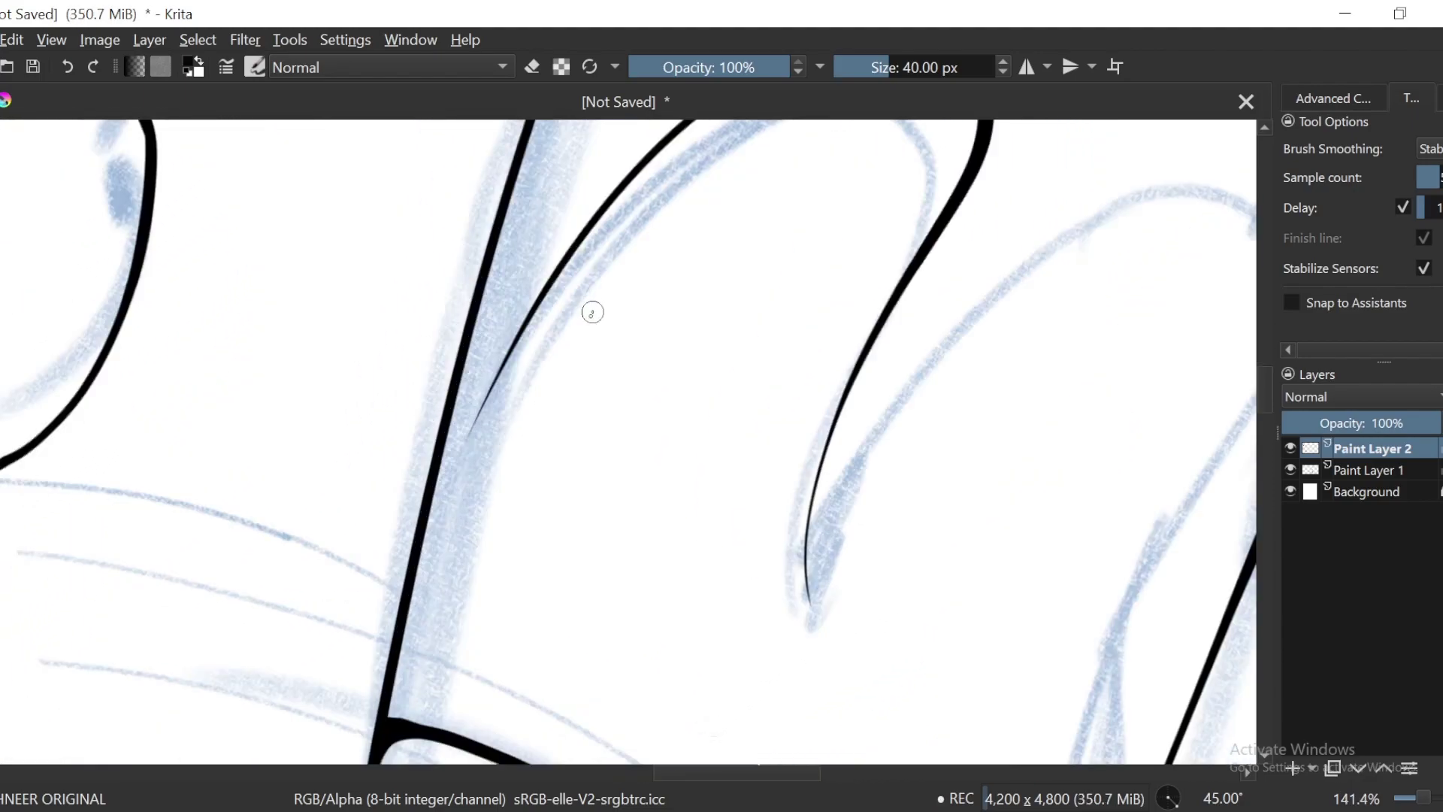
left_click_drag(477, 416, 499, 416)
left_click_drag(538, 348, 395, 761)
key("minus")
key("minus")
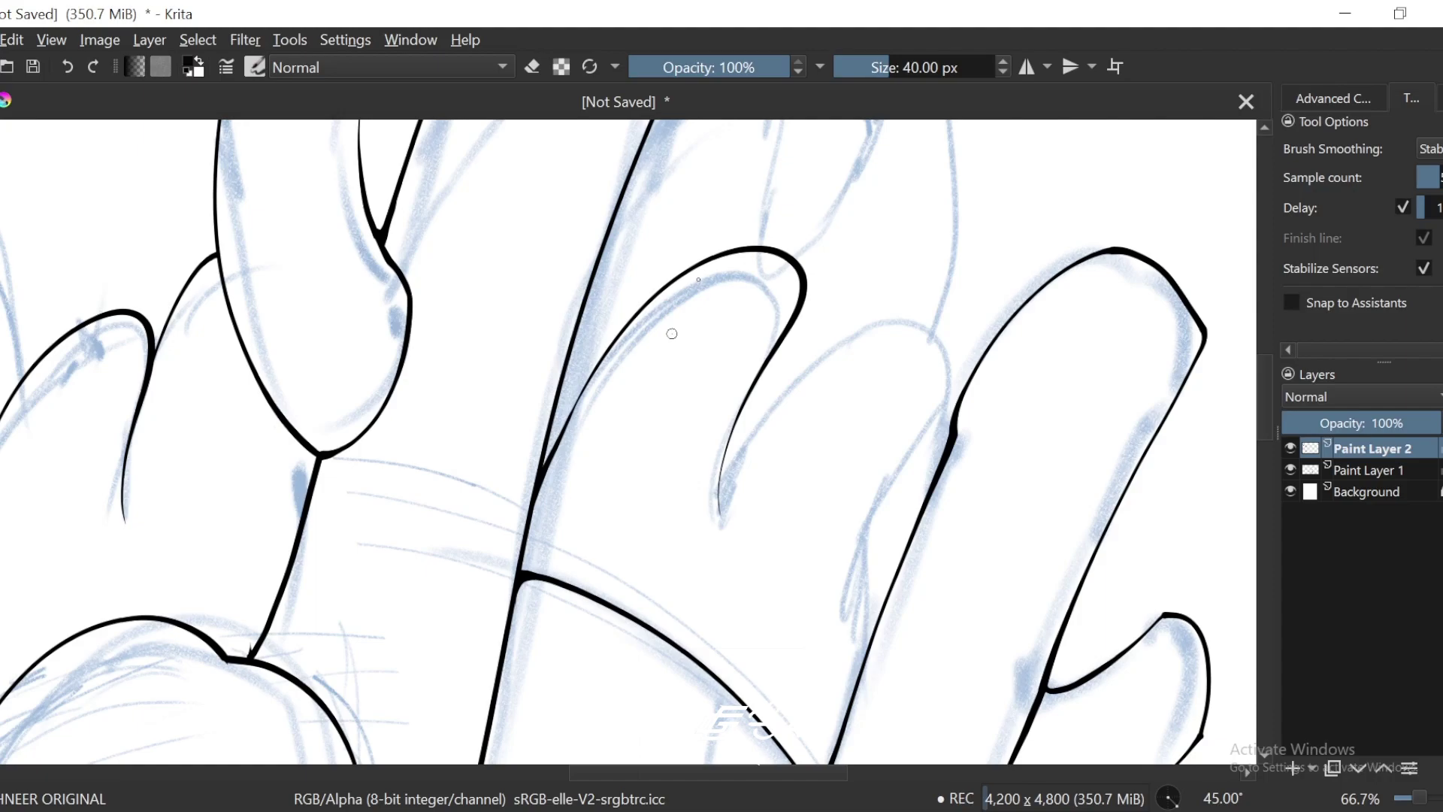
left_click_drag(802, 402, 733, 424)
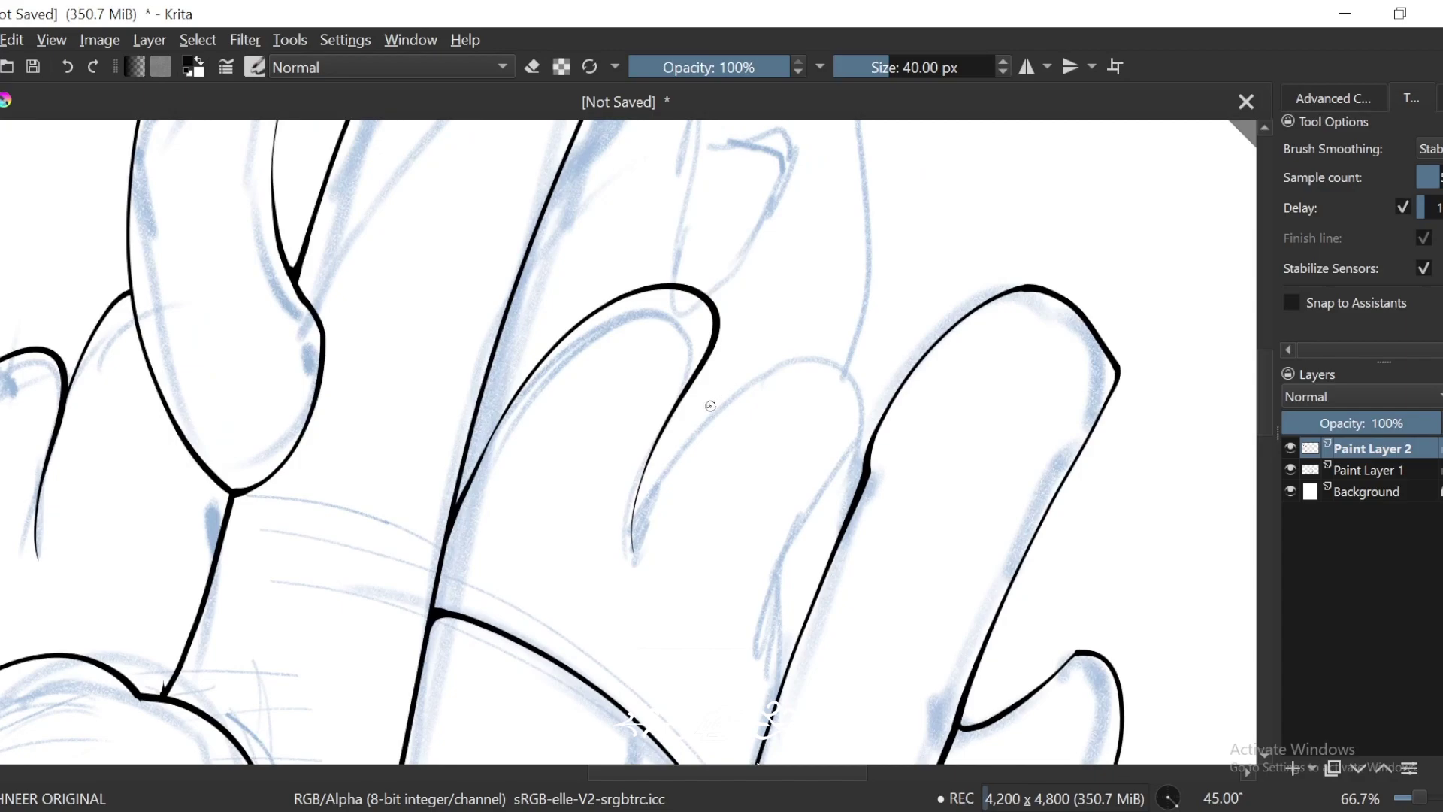
key("ctrl+z")
key("ctrl+z")
Step: Try to ink two frill lobes between the horns, working from the far horn's inner edge toward the near horn
scroll(849, 561, "up", 1)
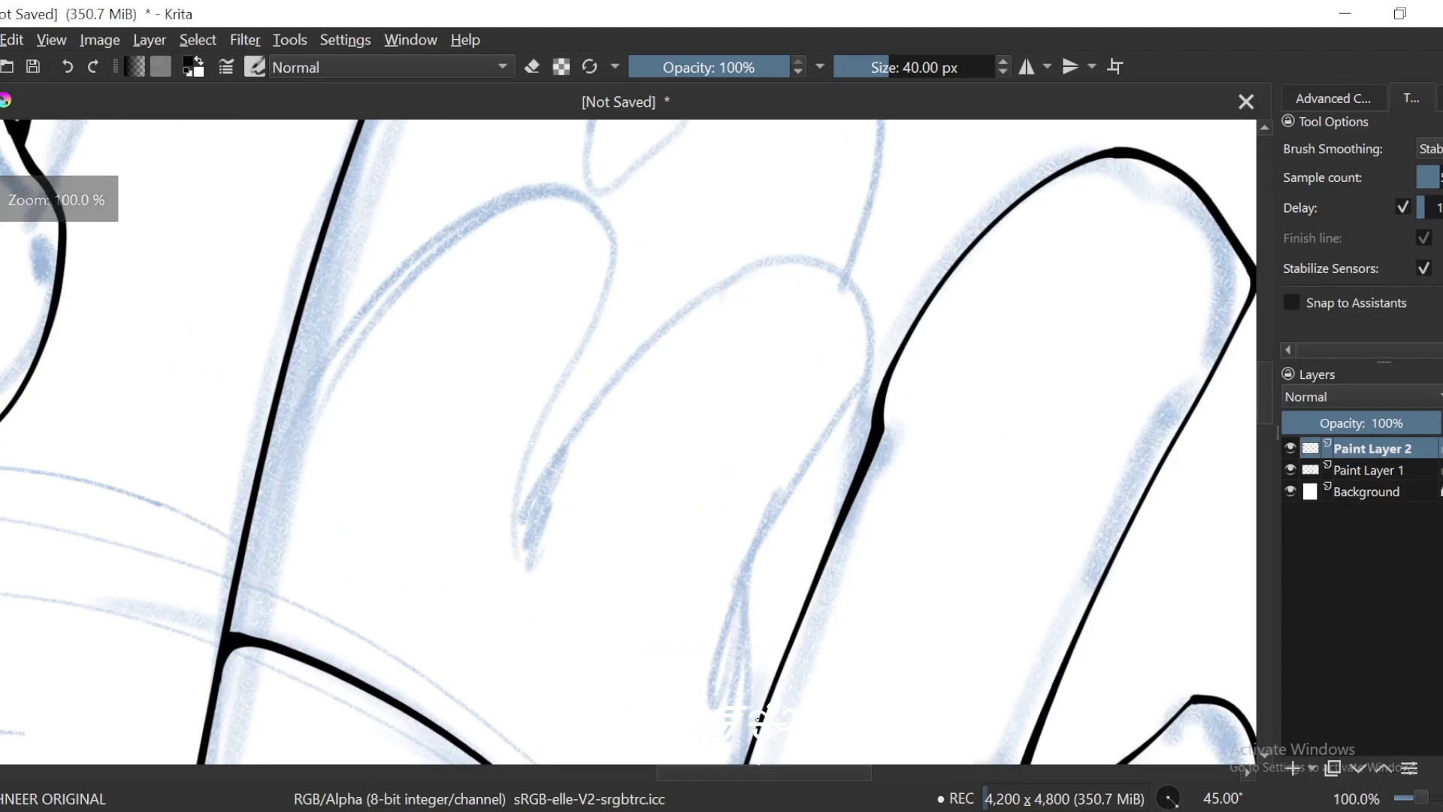
left_click_drag(754, 702, 773, 537)
mouse_move(878, 380)
left_mouse_down()
mouse_move(716, 255)
mouse_move(499, 588)
left_mouse_up()
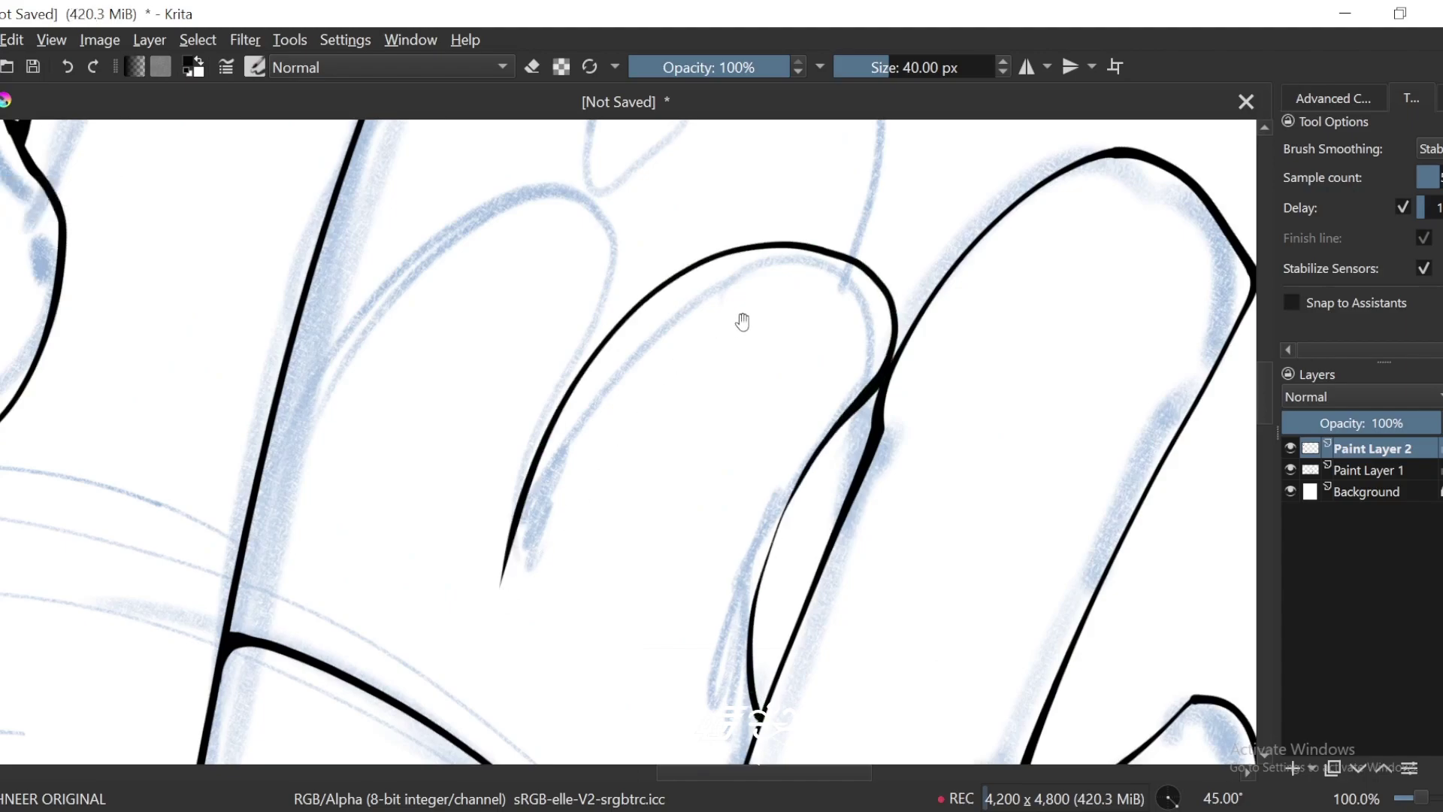
left_click_drag(741, 322, 863, 374)
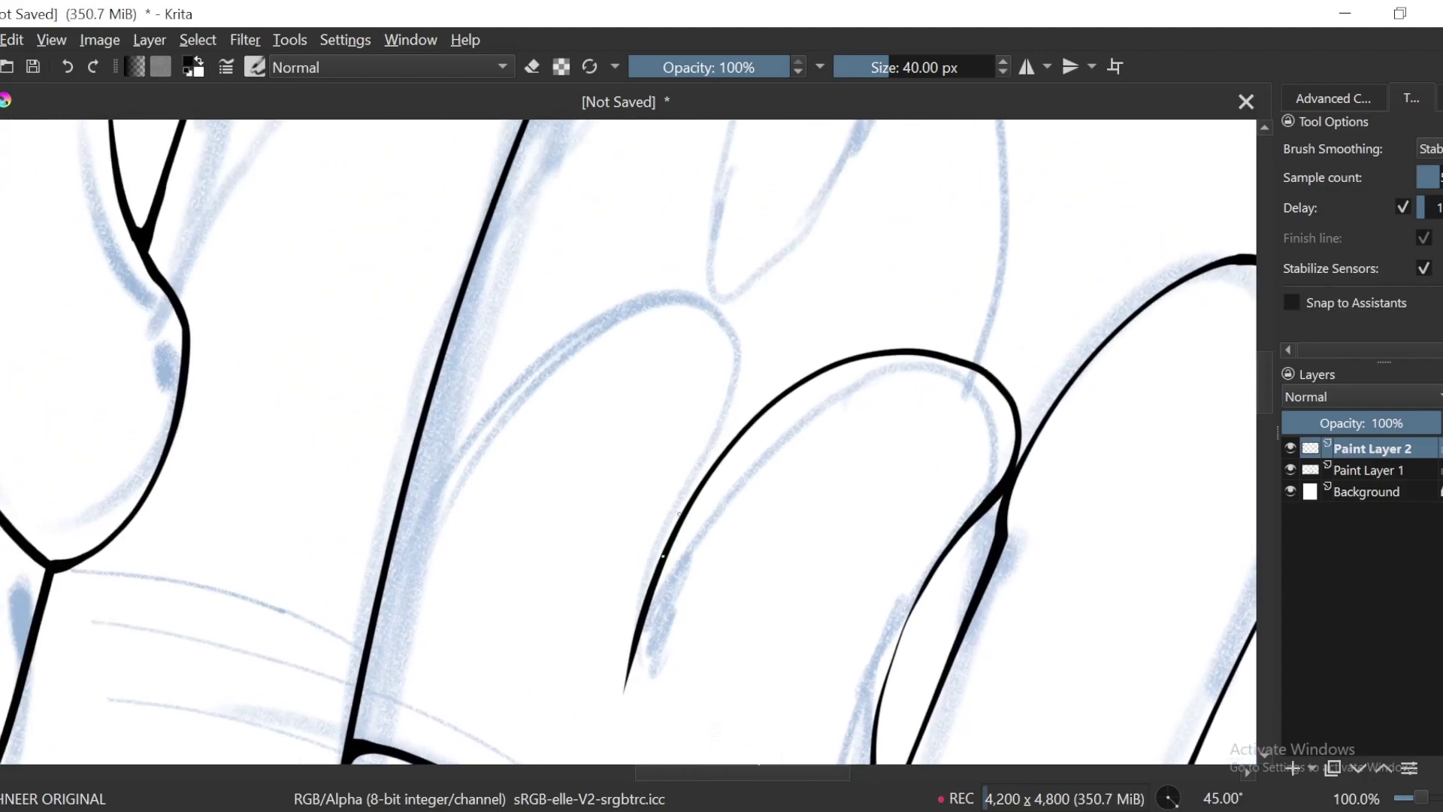
mouse_move(679, 514)
left_mouse_down()
mouse_move(699, 248)
mouse_move(358, 711)
left_mouse_up()
key("ctrl+minus")
key("ctrl+minus")
key("ctrl+minus")
key("ctrl+minus")
key("ctrl+minus")
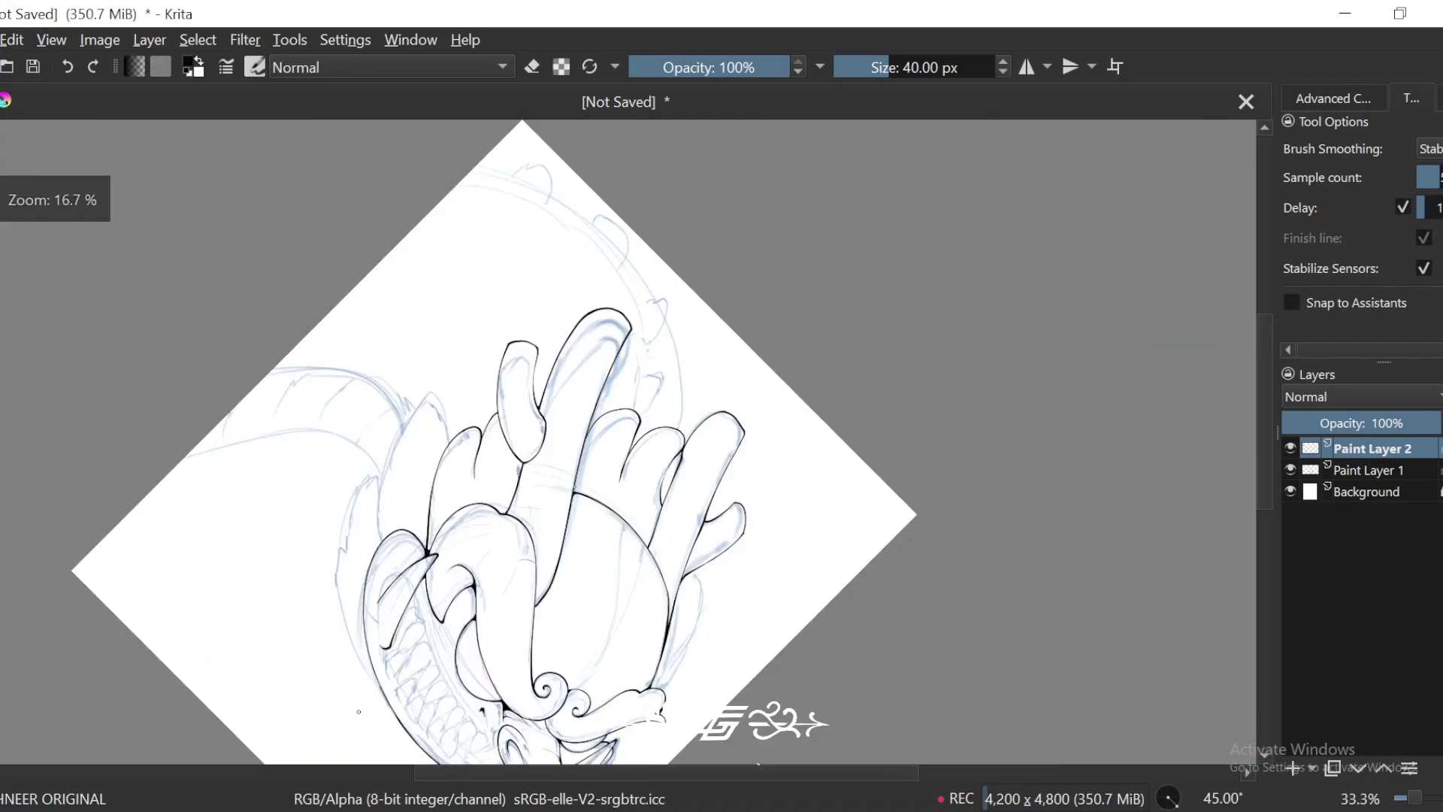
Step: Compare the line art with and without the sketch on Paint Layer 1, and undo the frill lobes between the horns
key("4")
key("4")
key("4")
key("4")
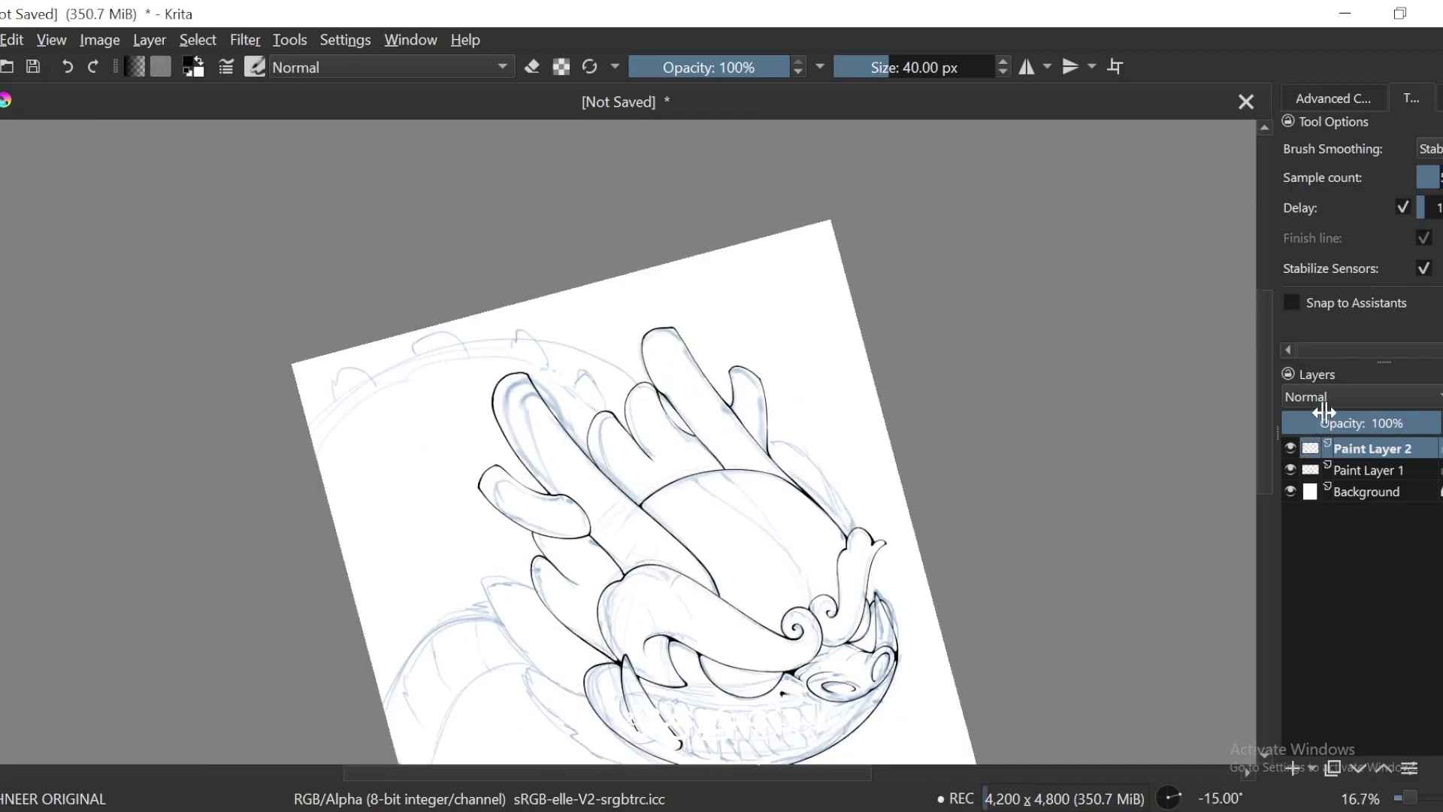
left_click(1291, 470)
left_click_drag(1123, 553, 1095, 521)
key("ctrl+minus")
key("ctrl+minus")
key("5")
key("ctrl+z")
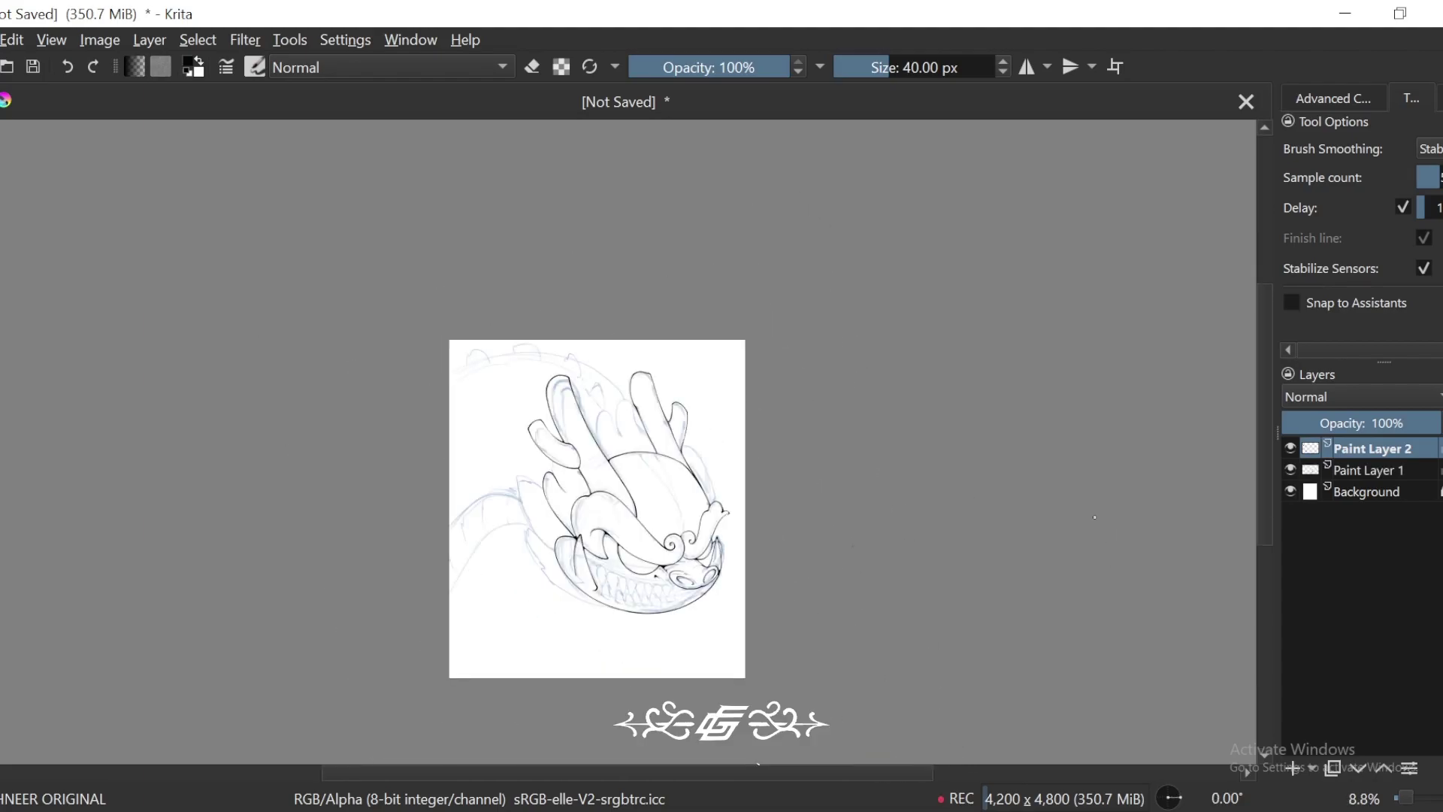
Step: Ink a small, narrow frill lobe against the far horn's inner edge, lower than the sketched one
left_click_drag(1094, 517, 1092, 533)
key("ctrl+plus")
key("ctrl+plus")
key("ctrl+plus")
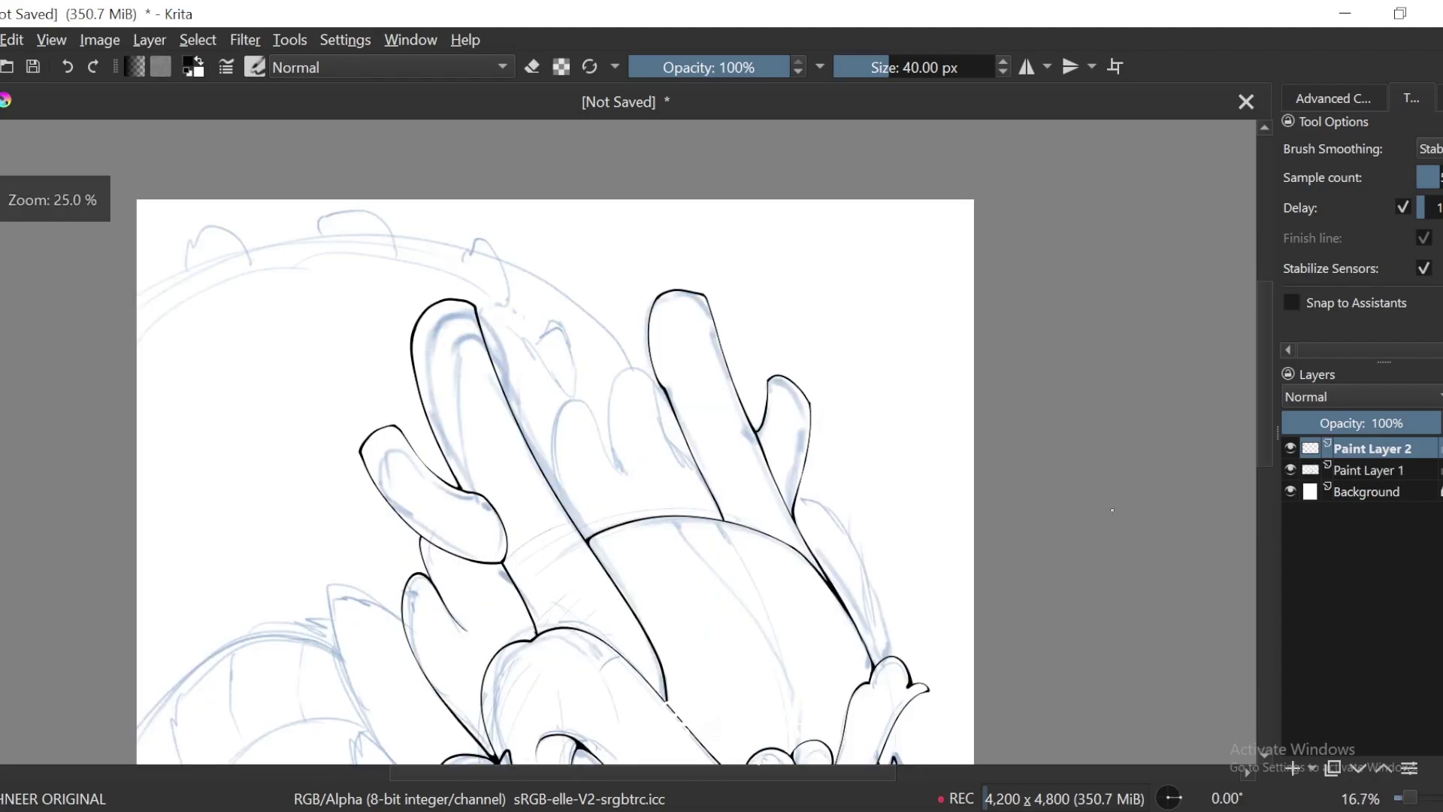
left_click_drag(859, 470, 874, 502)
key("6")
key("6")
key("ctrl+plus")
key("ctrl+plus")
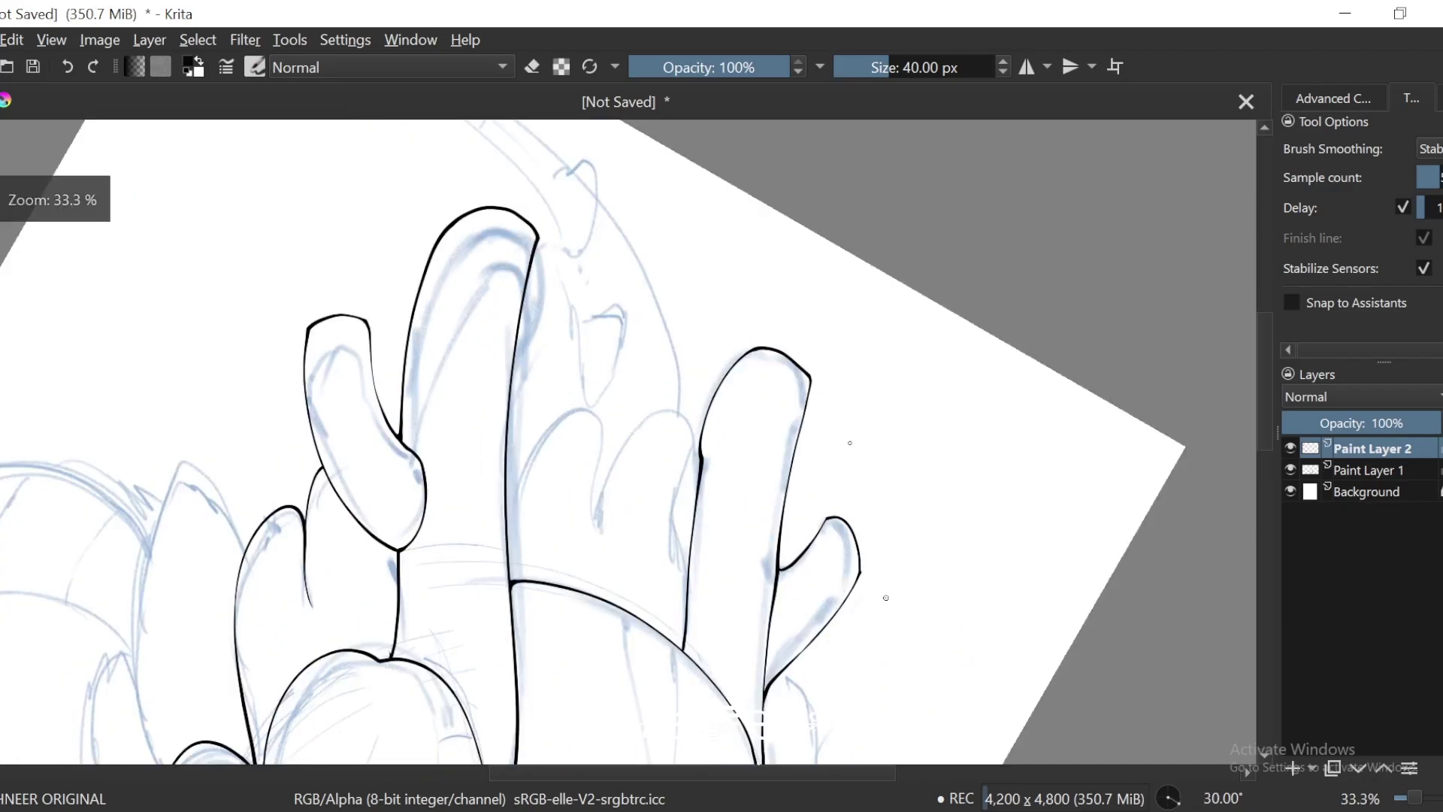
left_click_drag(719, 564, 696, 543)
key("6")
key("plus")
mouse_move(585, 547)
left_mouse_down()
mouse_move(616, 480)
mouse_move(740, 472)
left_mouse_up()
key("plus")
key("ctrl+z")
left_click_drag(733, 665, 784, 480)
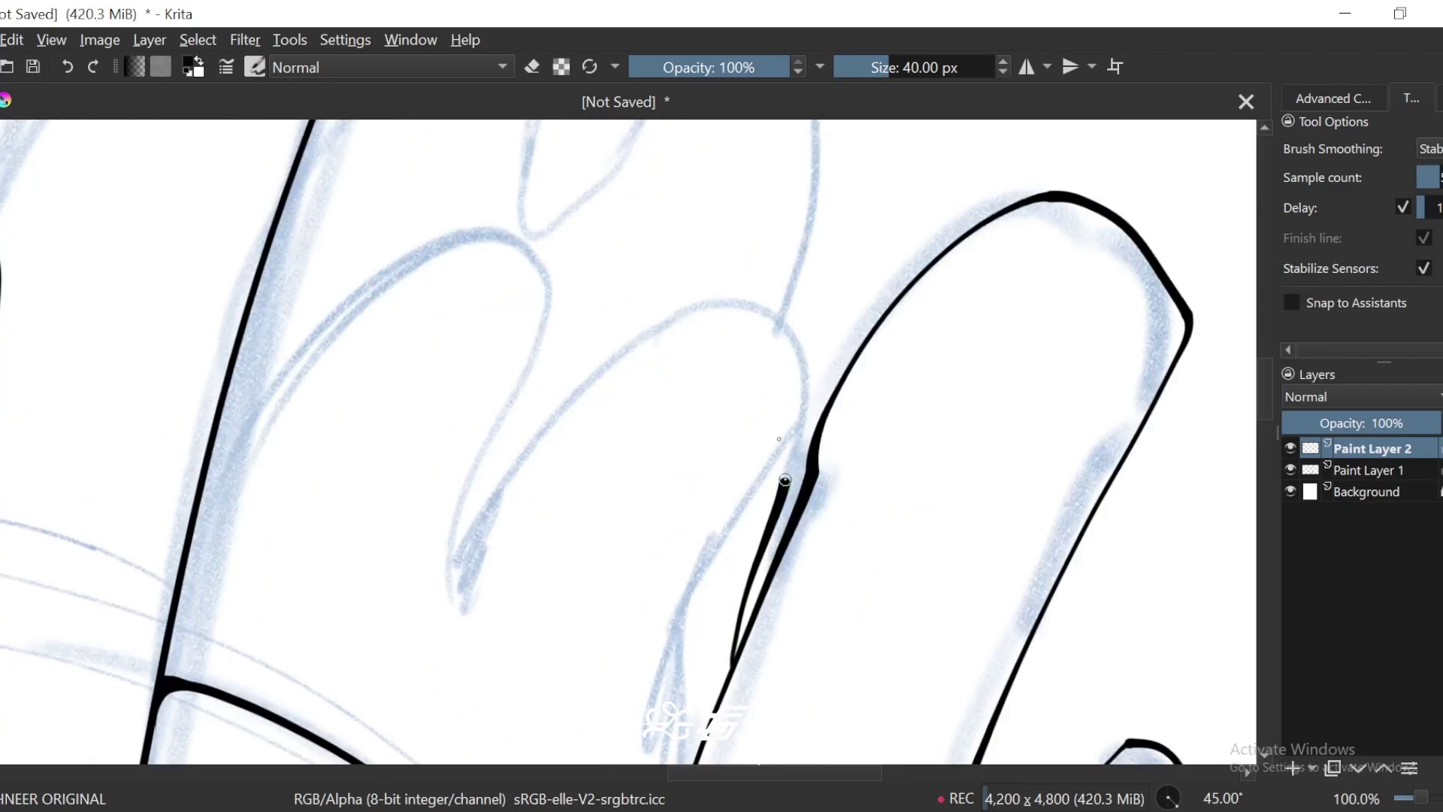
left_click_drag(768, 548, 759, 511)
left_click_drag(686, 377, 729, 520)
key("minus")
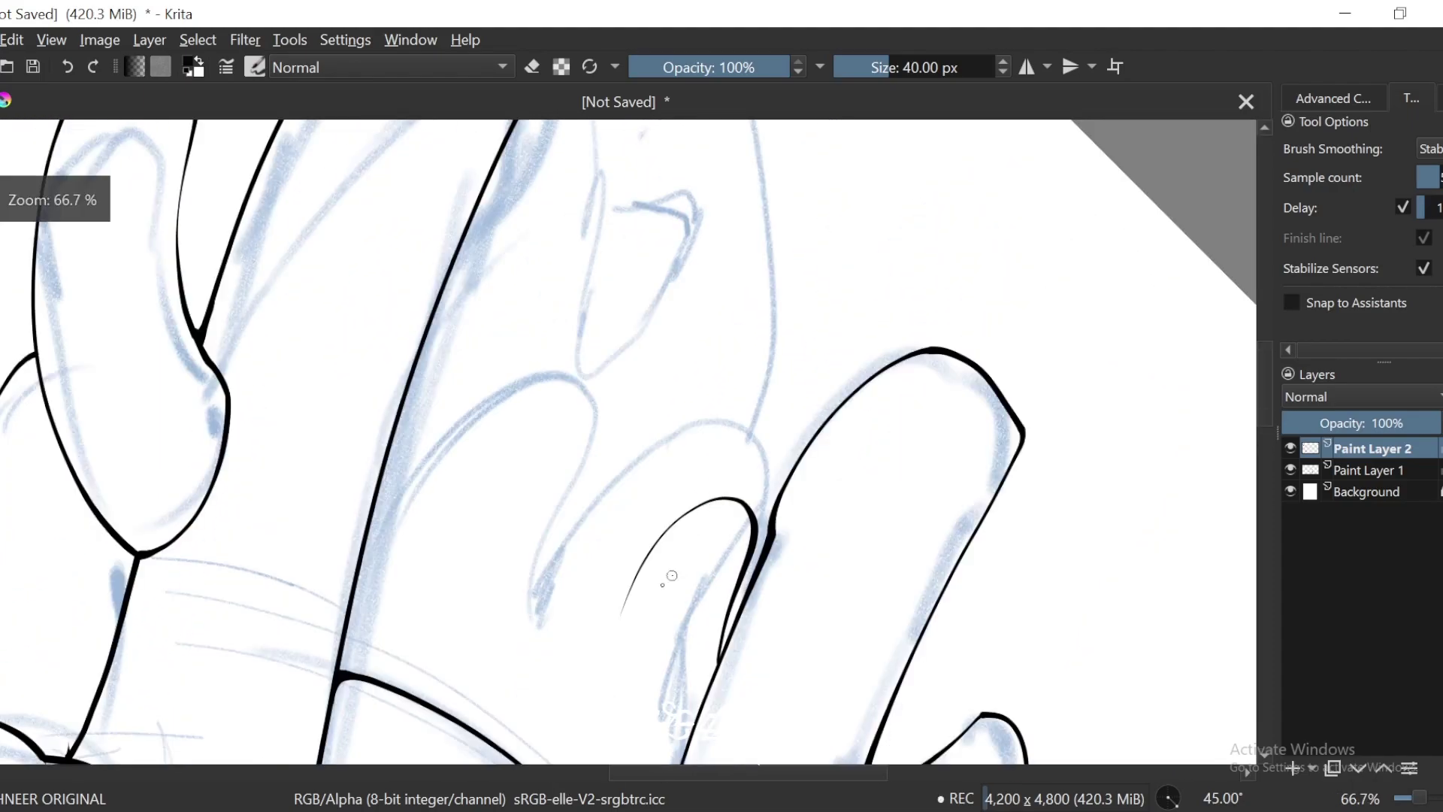
Step: Ink a taller frill lobe between the small lobe and the near horn, and thicken its junction with the horn's edge
left_click_drag(627, 586, 584, 227)
key("minus")
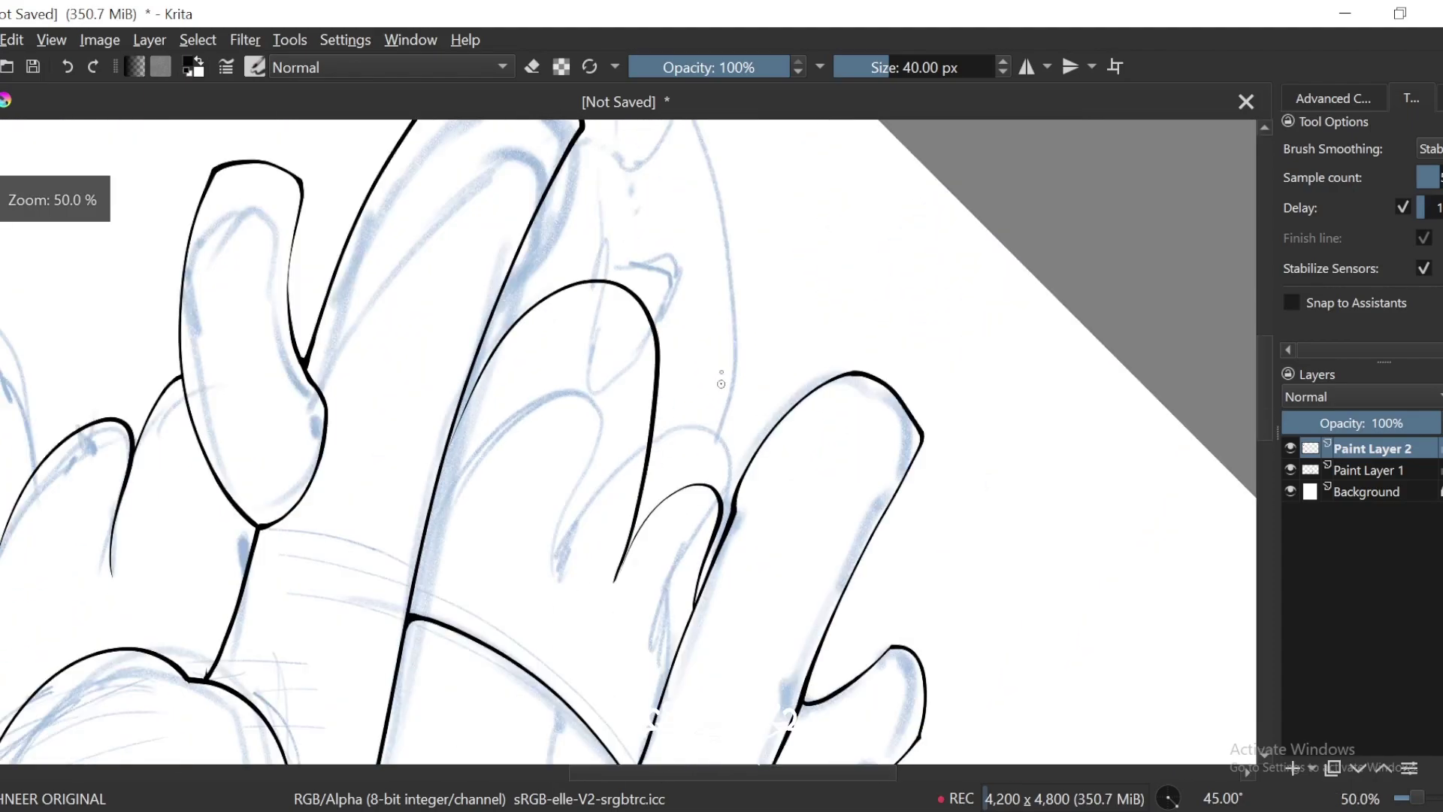
key("plus")
key("plus")
key("plus")
key("plus")
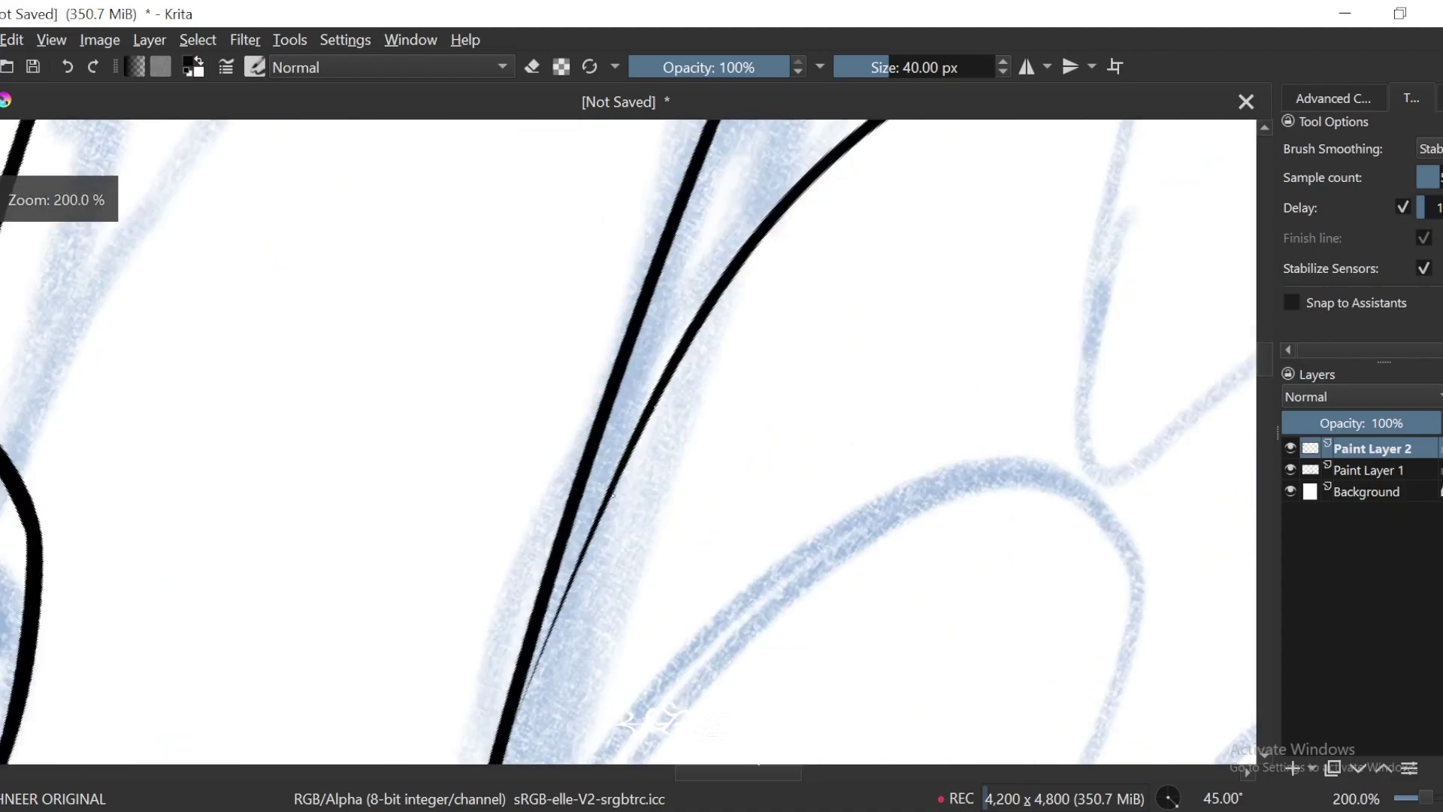
left_click_drag(648, 415, 512, 738)
key("ctrl+z")
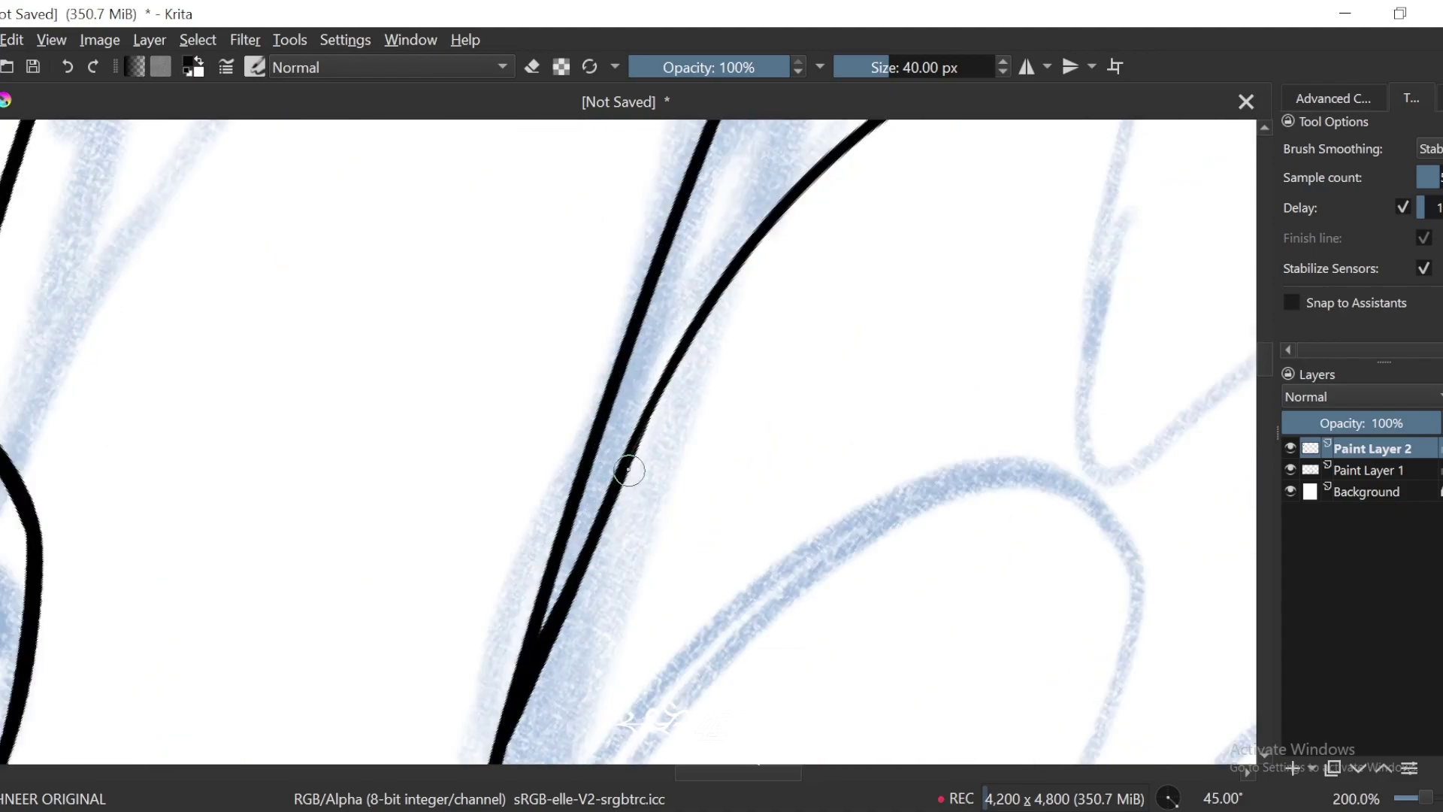
key("minus")
key("minus")
key("minus")
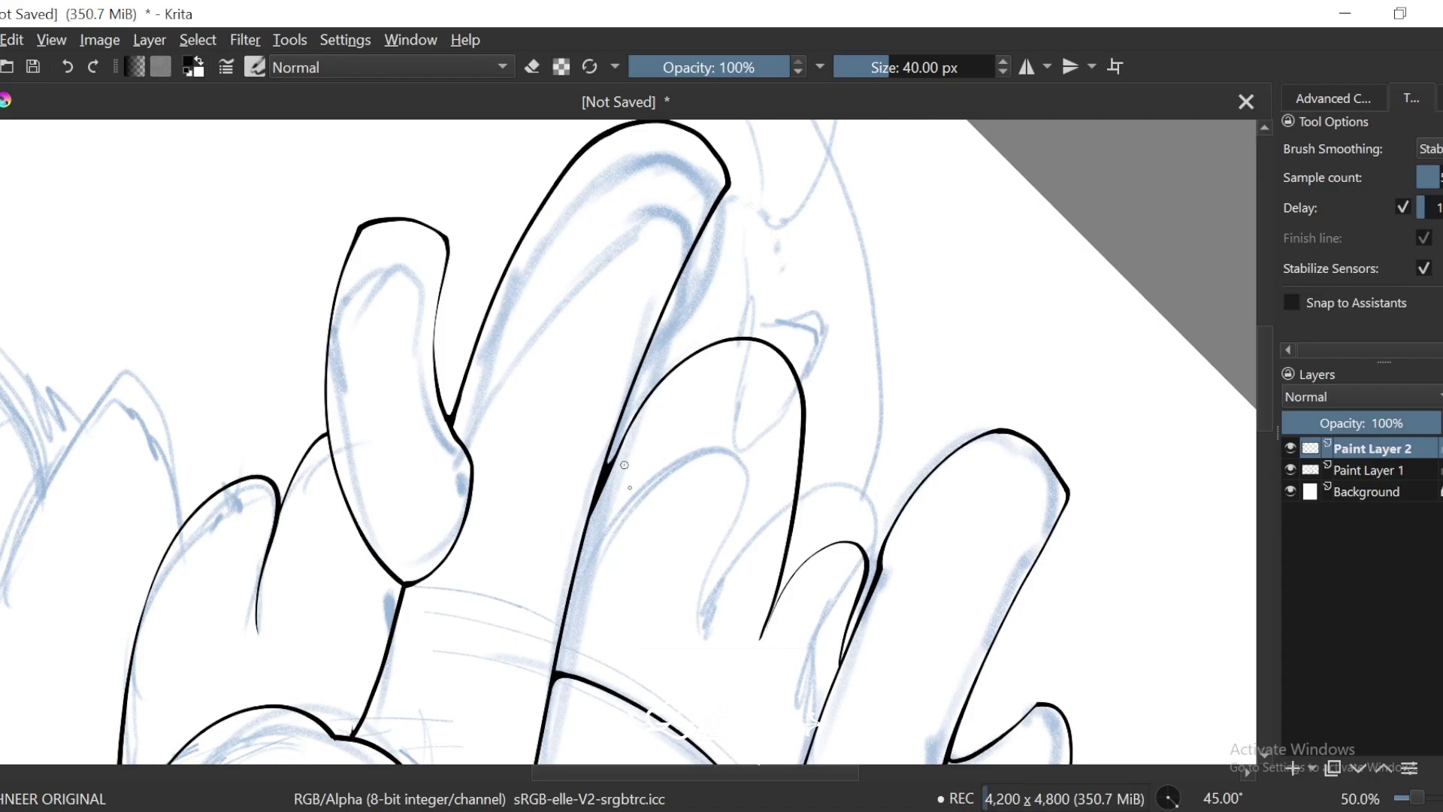
Step: Hide the sketch on Paint Layer 1, examine the new frill lobes between the horns, and show the sketch again
key("ctrl+minus")
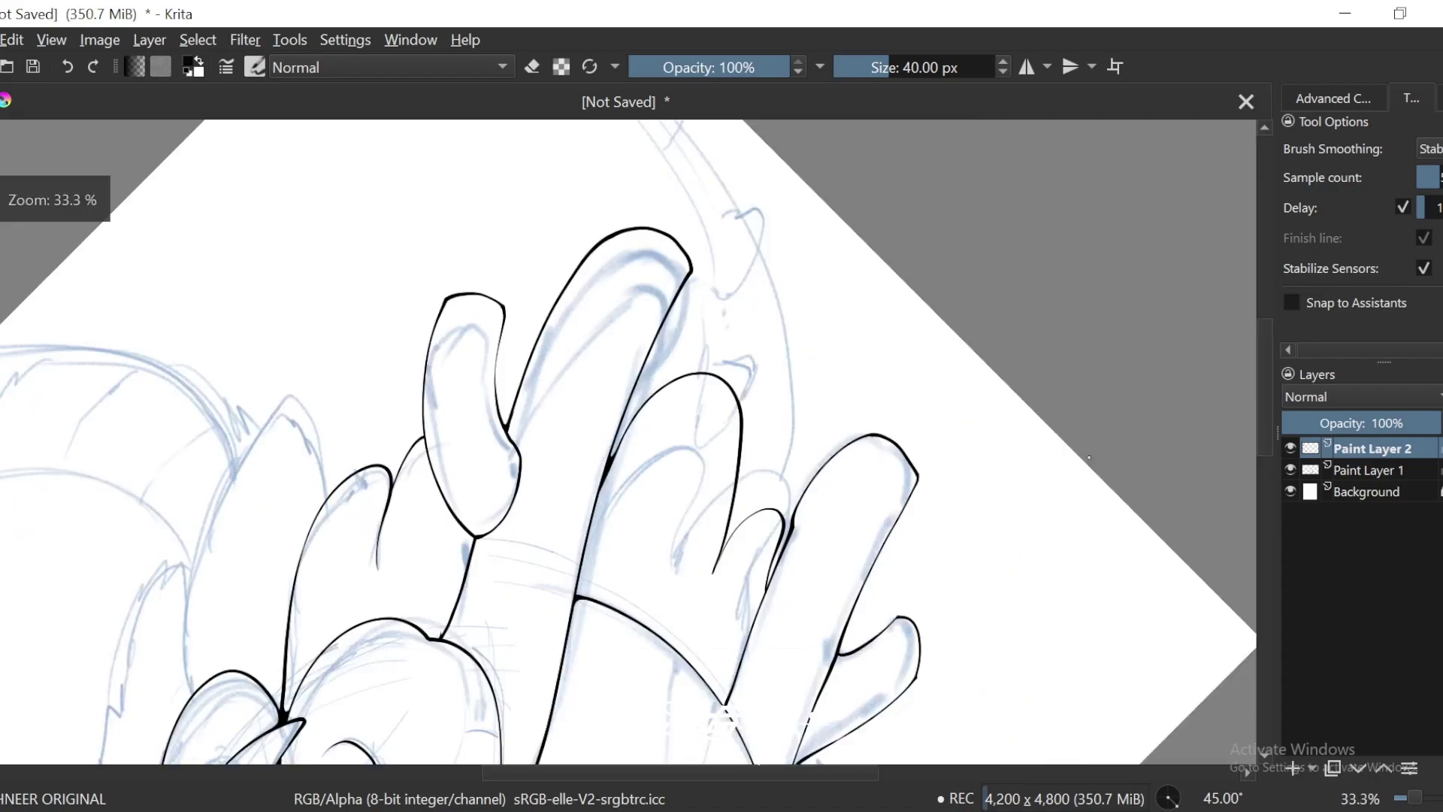
left_click_drag(1089, 536, 1089, 466)
key("ctrl+minus")
key("ctrl+minus")
key("ctrl+minus")
key("4")
key("4")
key("4")
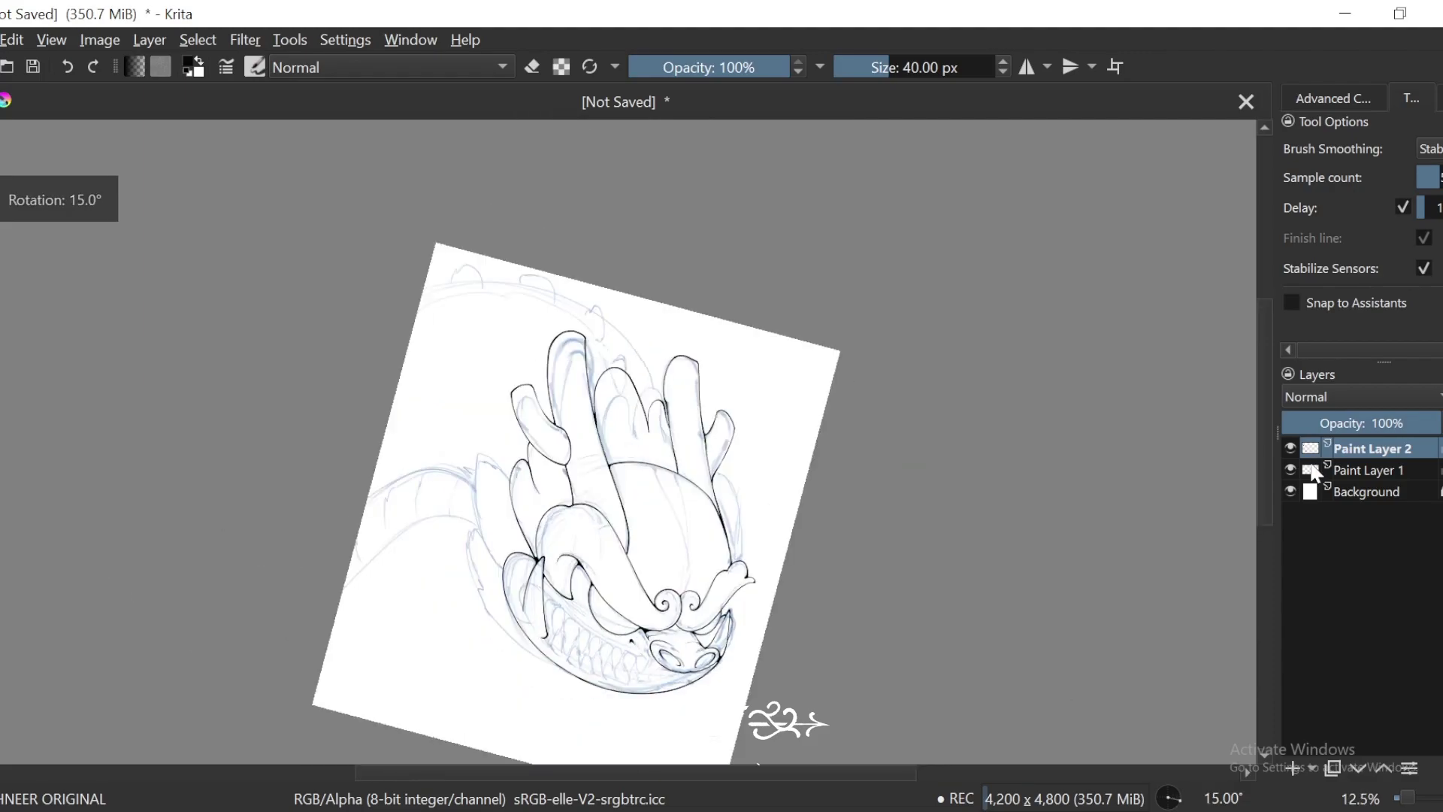
left_click(1291, 470)
key("minus")
key("minus")
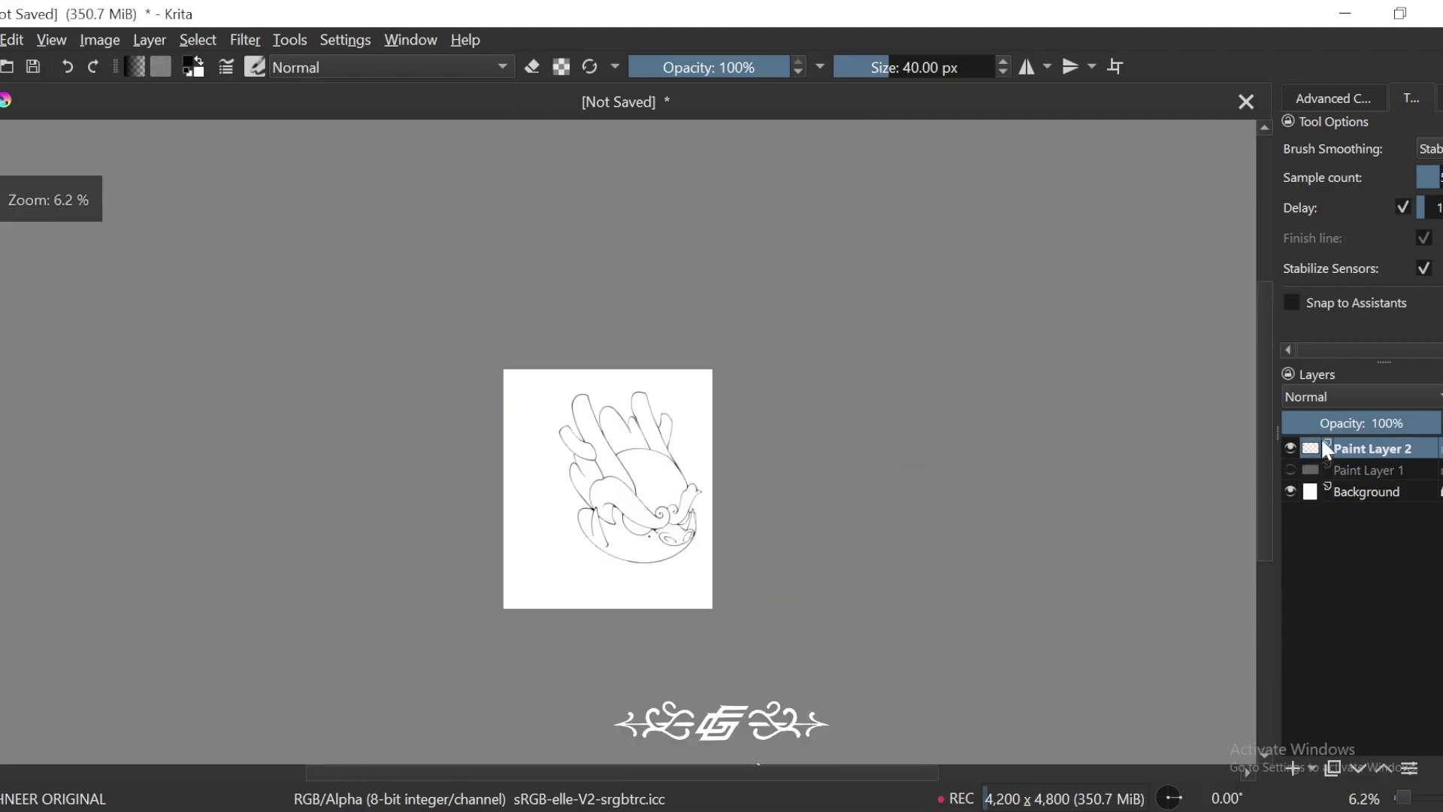
key("plus")
key("plus")
key("plus")
key("ctrl+z")
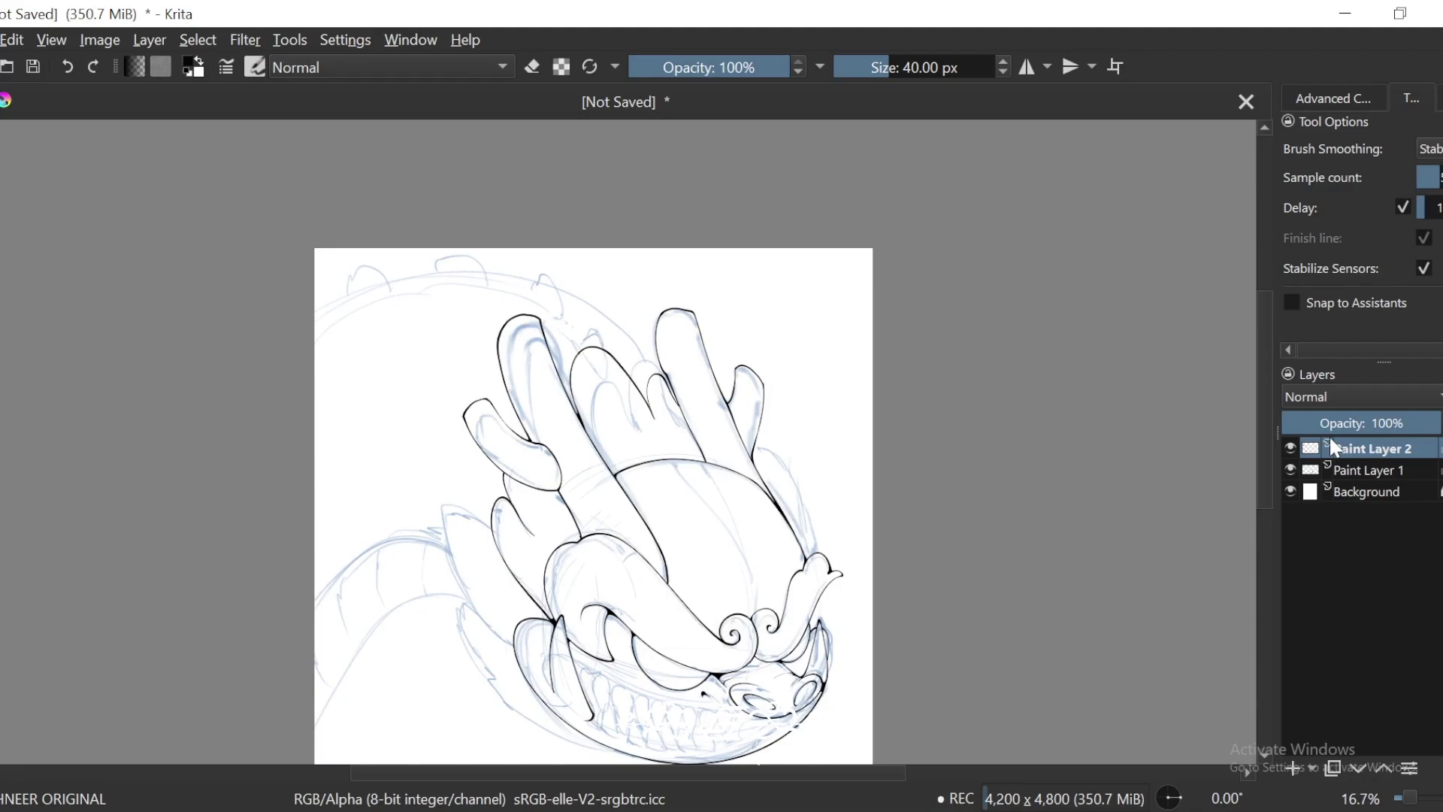
Step: Try to ink a wide frill lobe on the outer side of the far horn, just below its side branch
key("plus")
key("plus")
key("6")
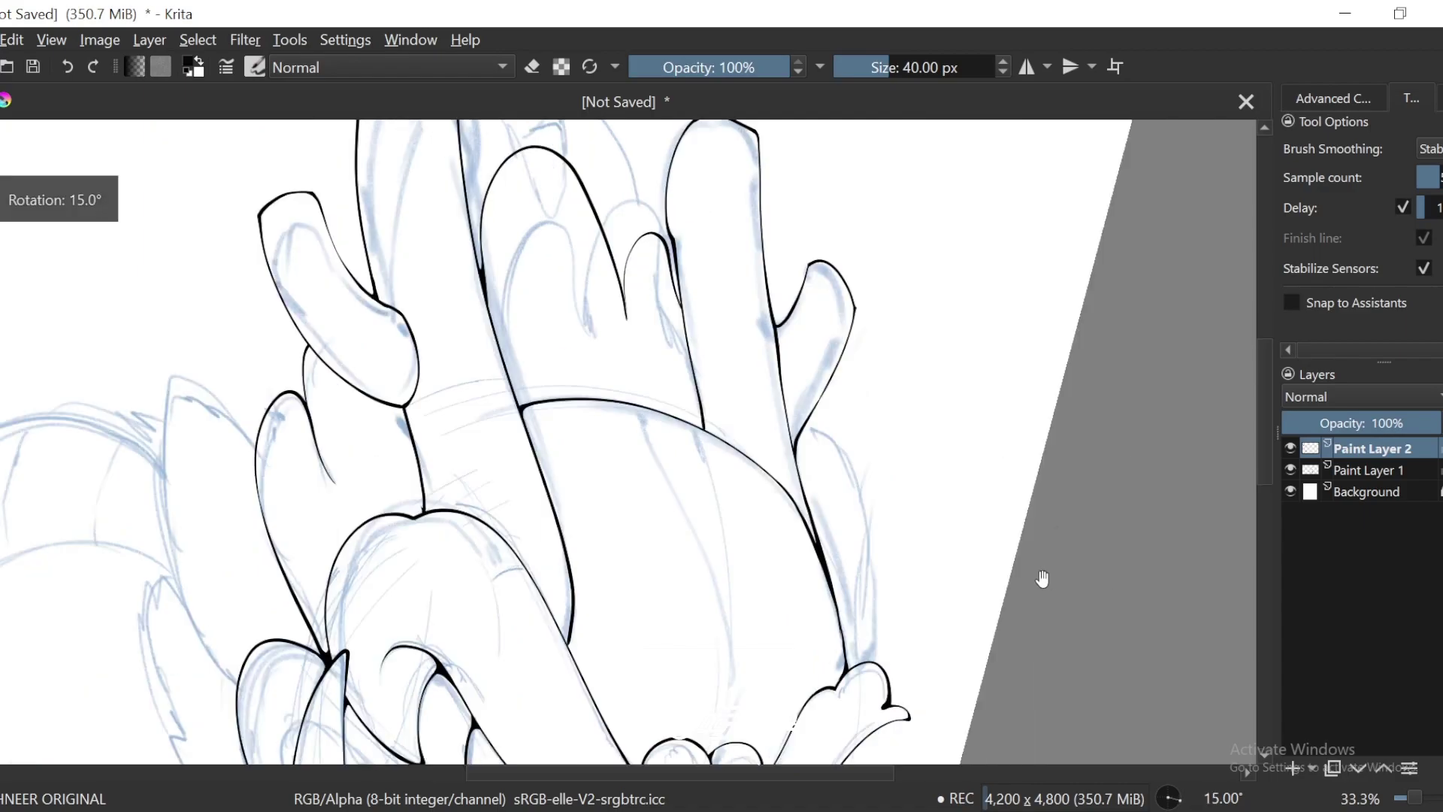
key("plus")
key("plus")
key("6")
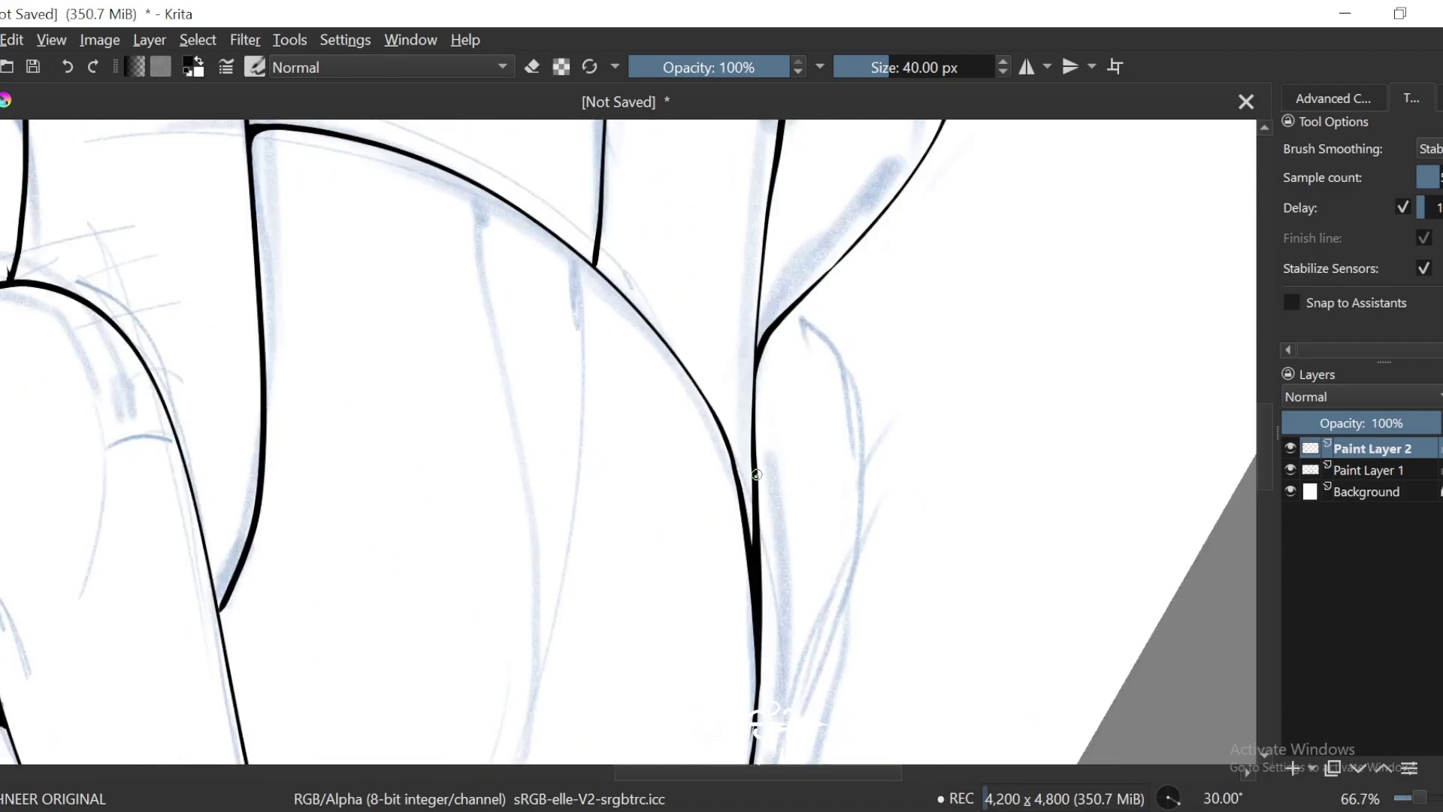
key("6")
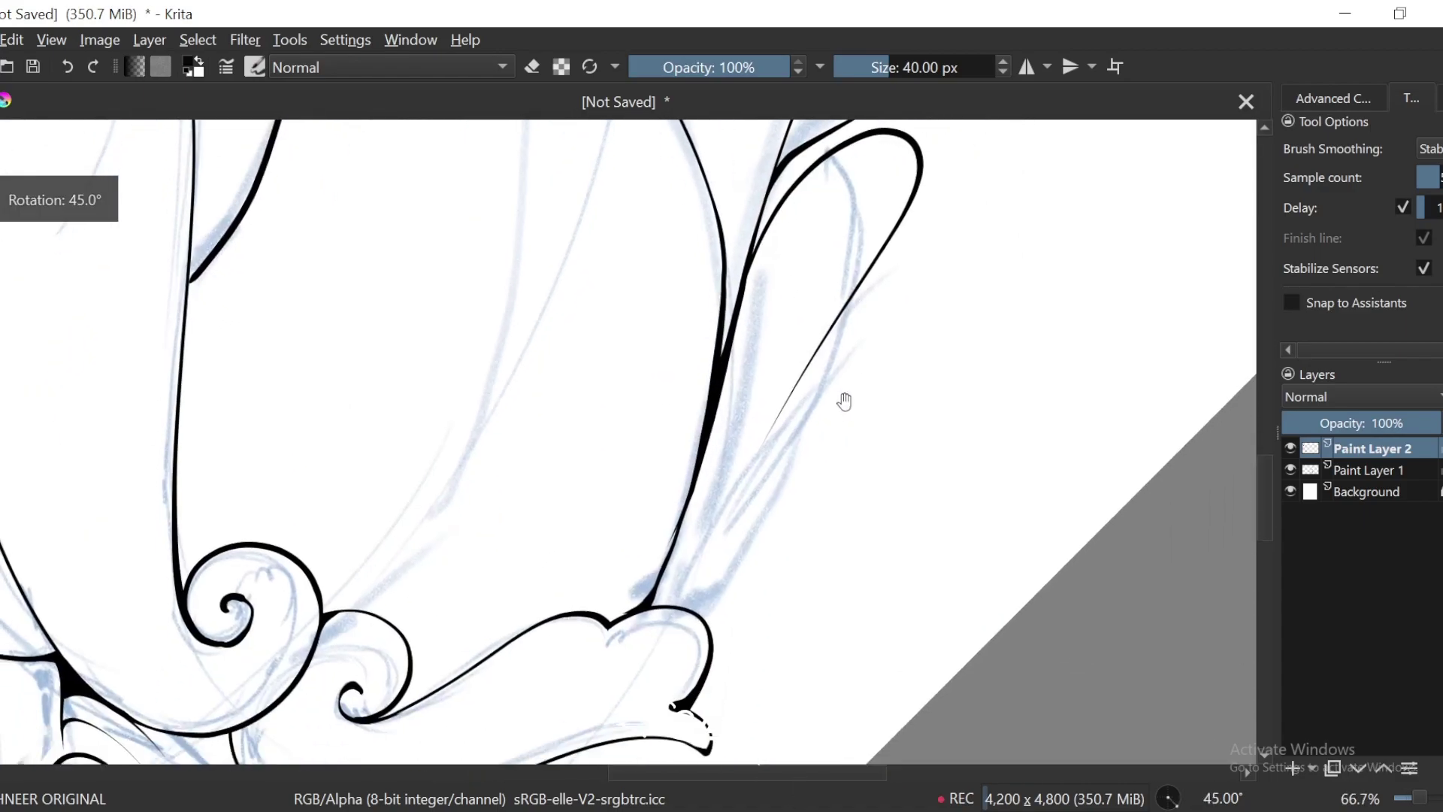
key("minus")
key("plus")
left_click_drag(798, 426, 908, 214)
left_click_drag(908, 213, 812, 396)
key("ctrl+z")
left_click_drag(786, 447, 728, 506)
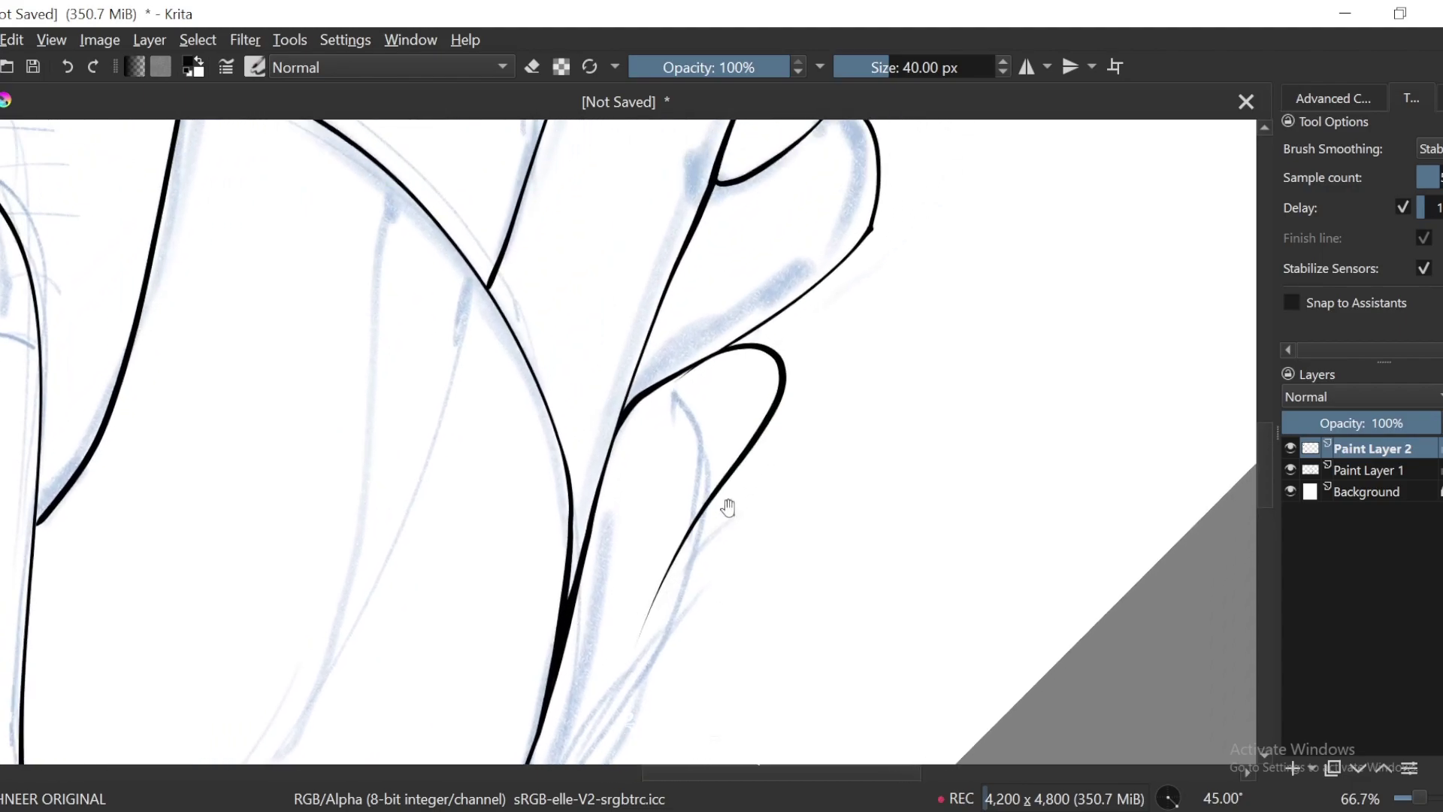
key("plus")
key("ctrl+z")
Step: Undo the wide lobe and try a narrower frill lobe along the far horn's outer edge
mouse_move(651, 373)
left_mouse_down()
mouse_move(712, 343)
mouse_move(794, 393)
left_mouse_up()
key("minus")
mouse_move(742, 496)
left_mouse_down()
mouse_move(618, 755)
mouse_move(796, 332)
left_mouse_up()
key("ctrl+z")
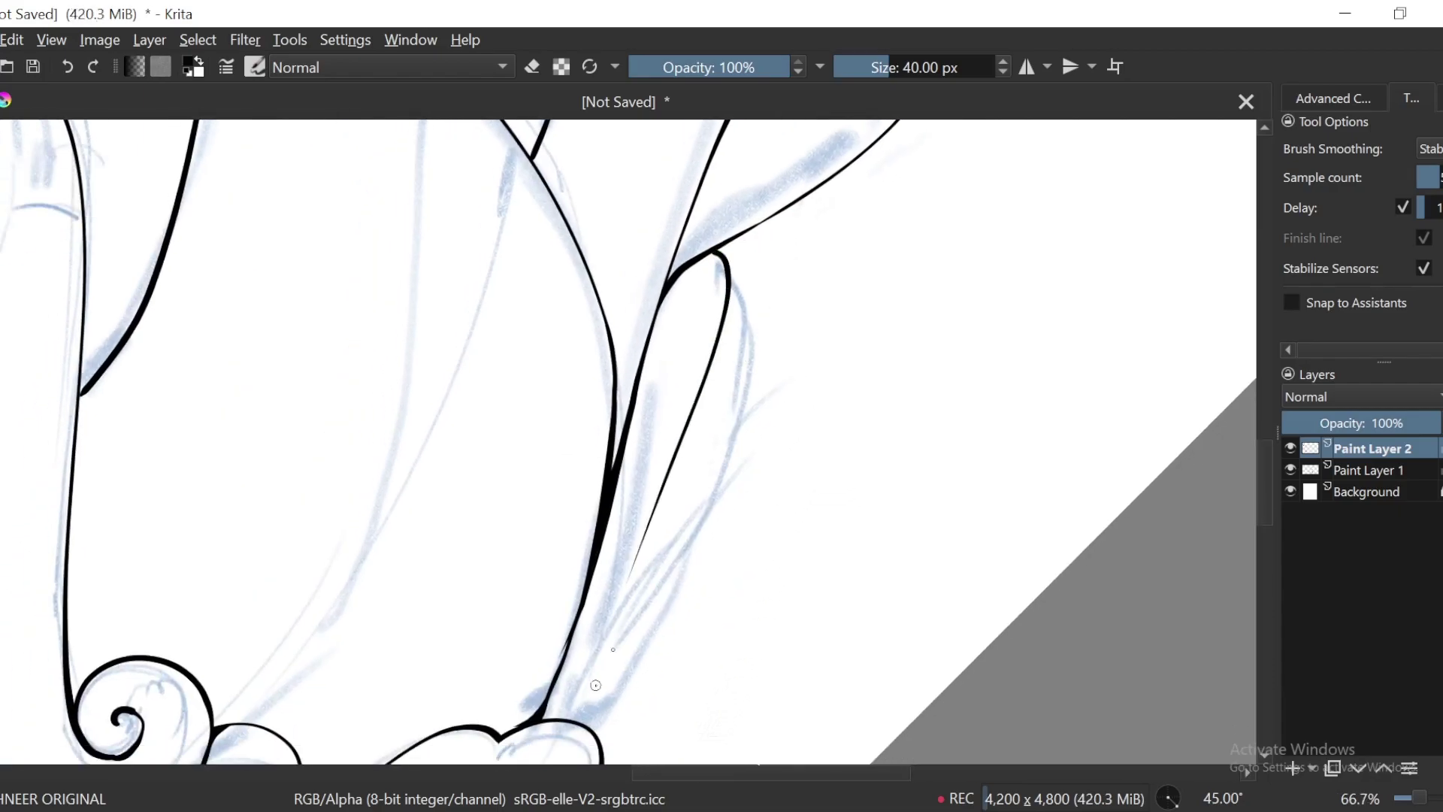
key("ctrl+z")
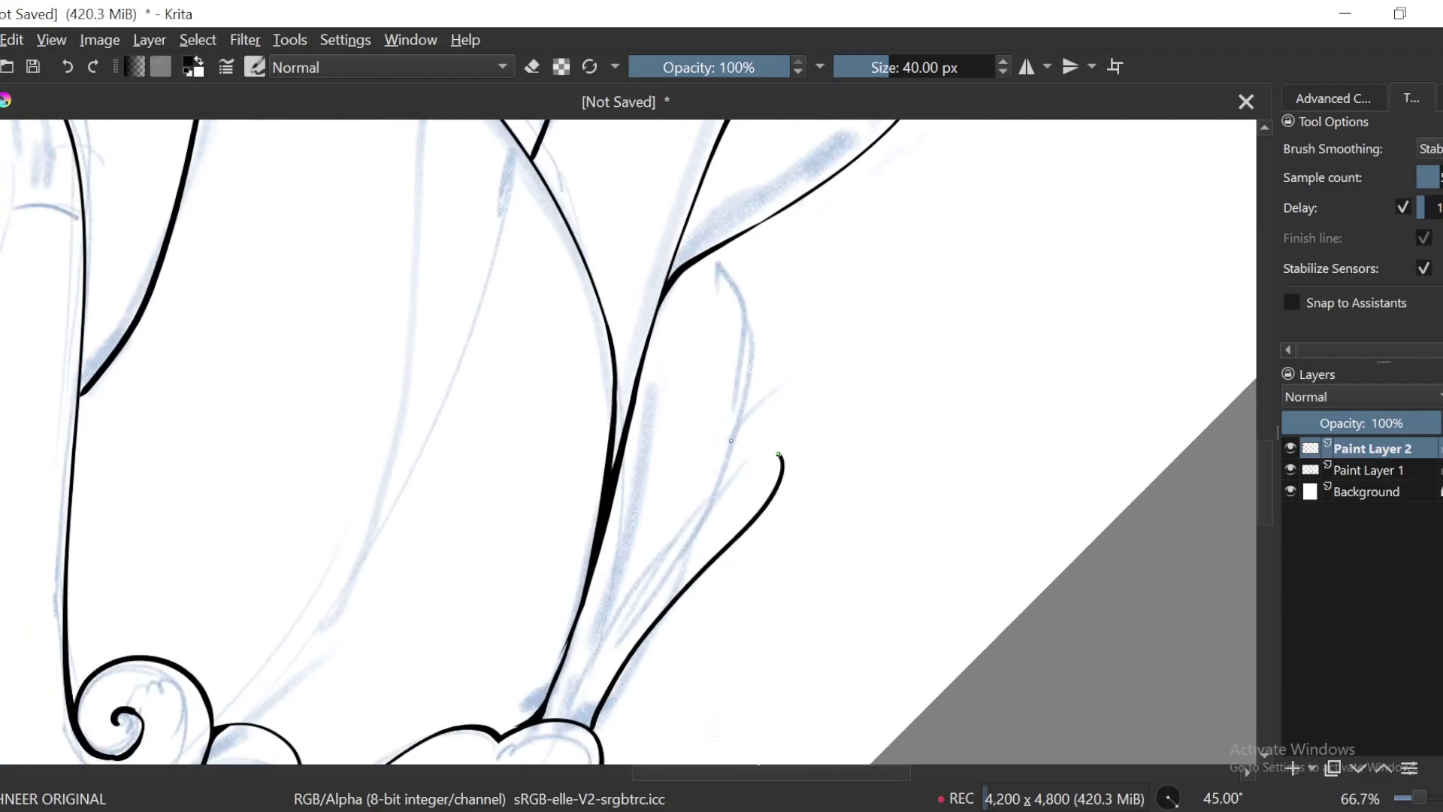
Step: Ink a rounded lower frill lobe beside the far horn, rising from the brow's tip, and try an upper lobe above it
left_click_drag(731, 440, 662, 485)
key("plus")
left_click_drag(697, 574, 825, 250)
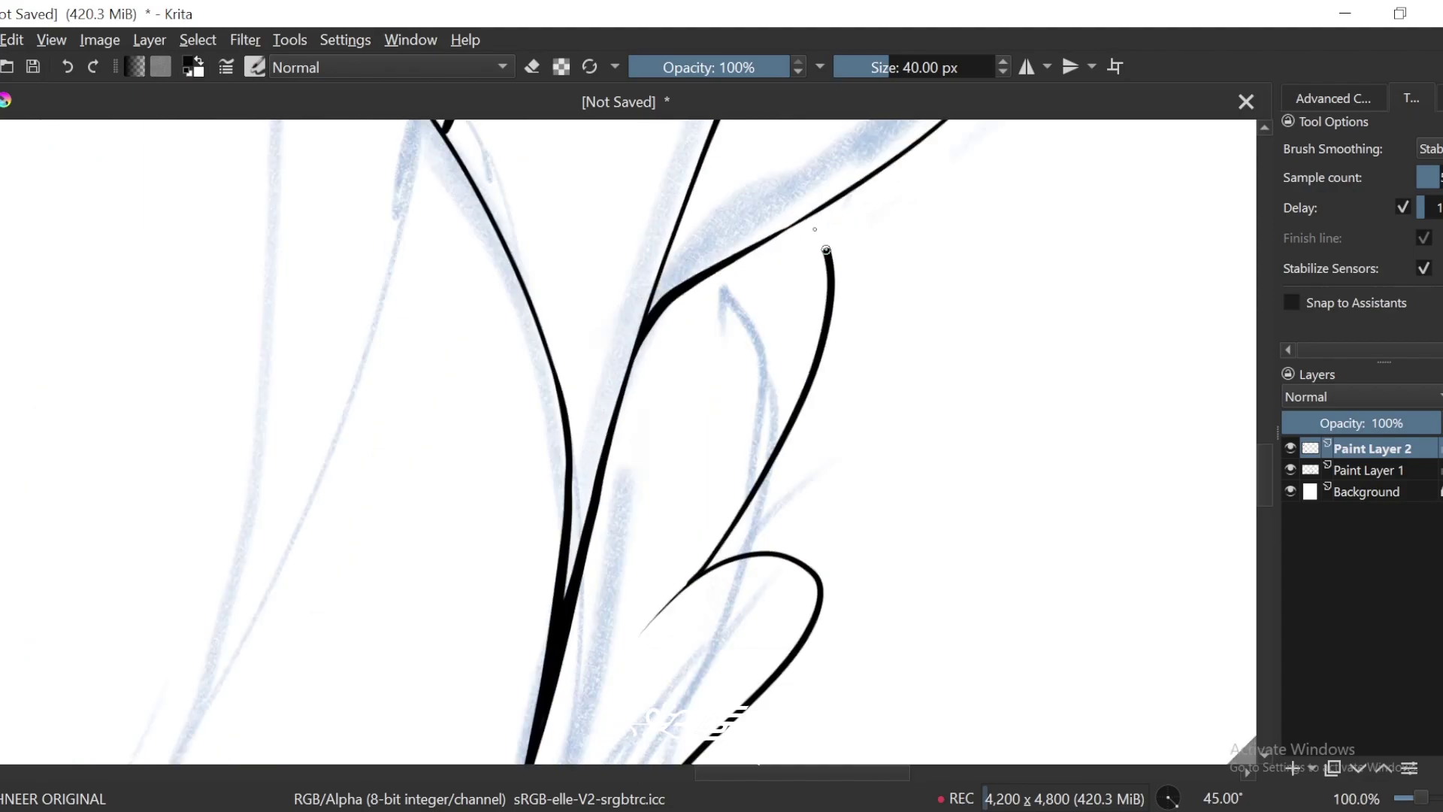
Step: Ink the upper frill lobe from the lower lobe's edge to the underside of the far horn's side branch
key("minus")
key("minus")
key("minus")
key("minus")
key("minus")
key("4")
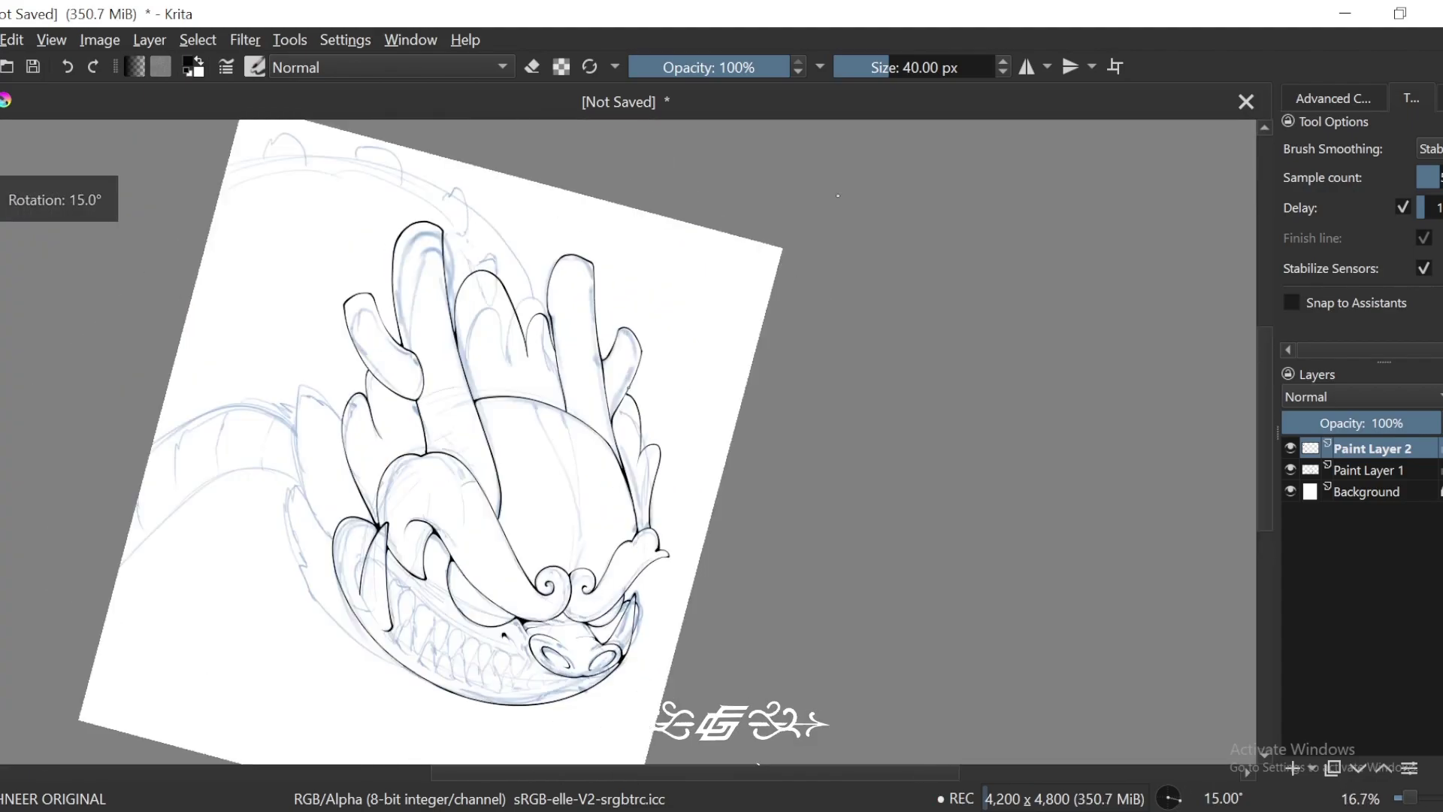
key("4")
key("4")
key("4")
key("4")
key("4")
key("4")
key("plus")
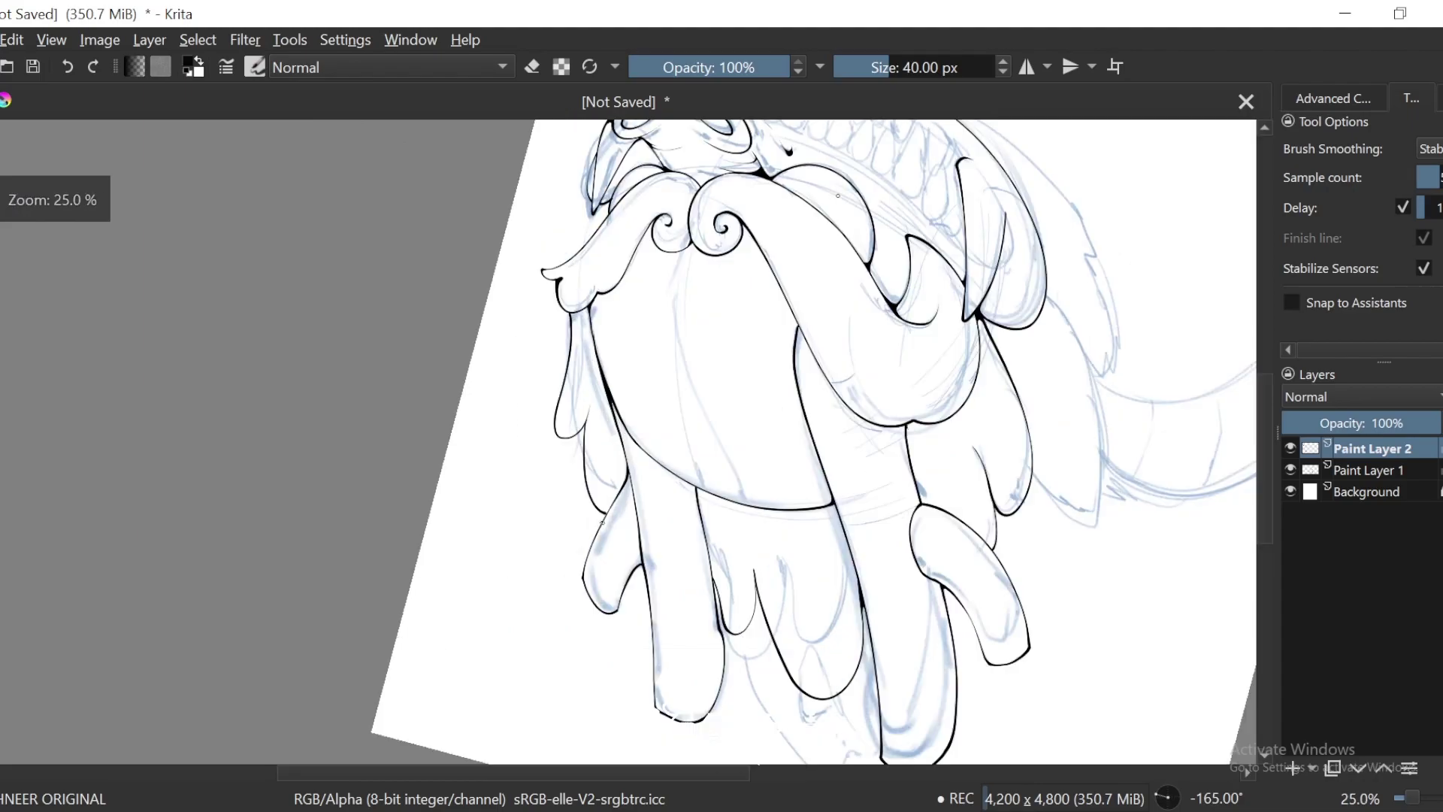
key("plus")
key("4")
key("4")
key("4")
key("plus")
key("plus")
key("plus")
key("plus")
key("6")
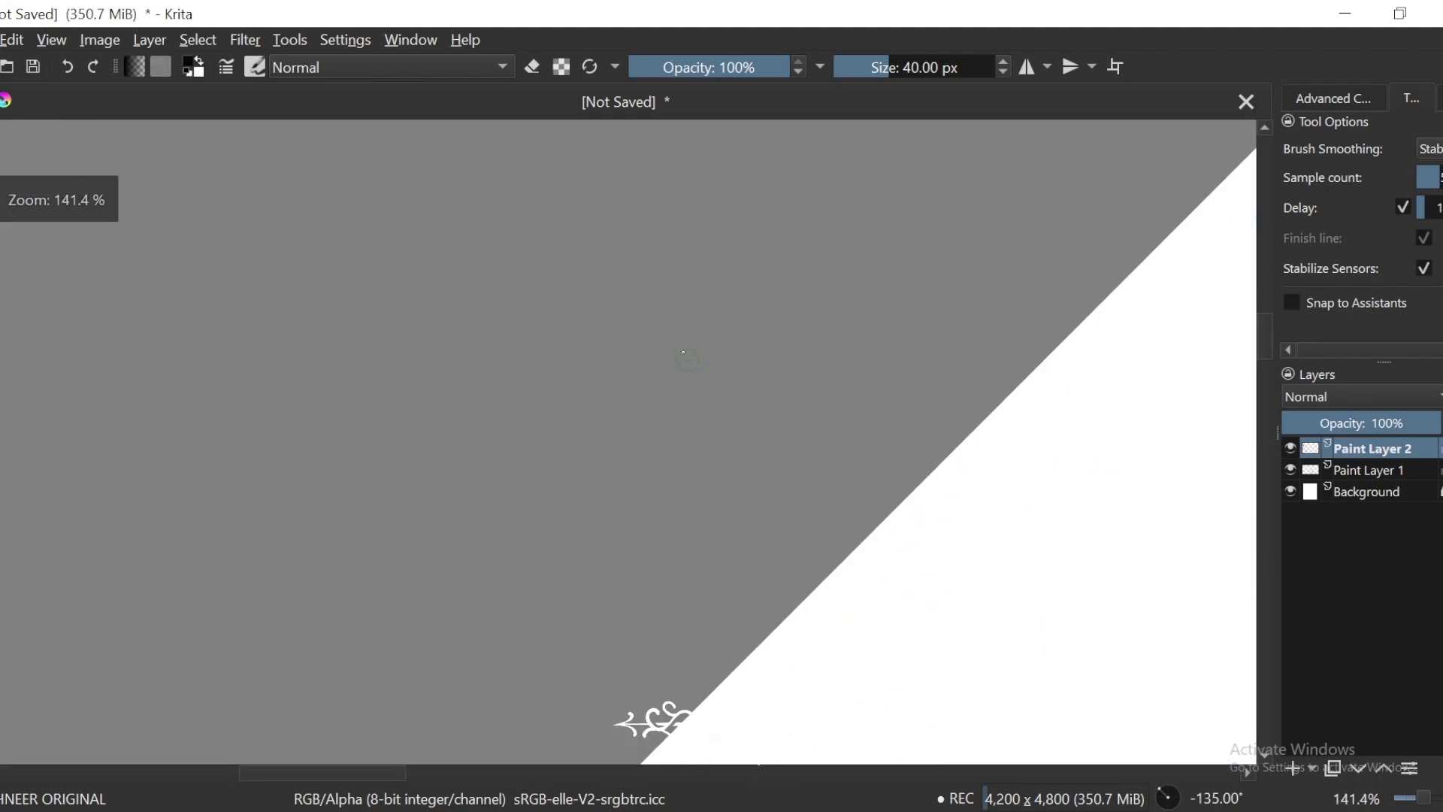
key("minus")
key("minus")
mouse_move(911, 564)
left_mouse_down()
mouse_move(773, 460)
mouse_move(662, 157)
left_mouse_up()
key("plus")
key("plus")
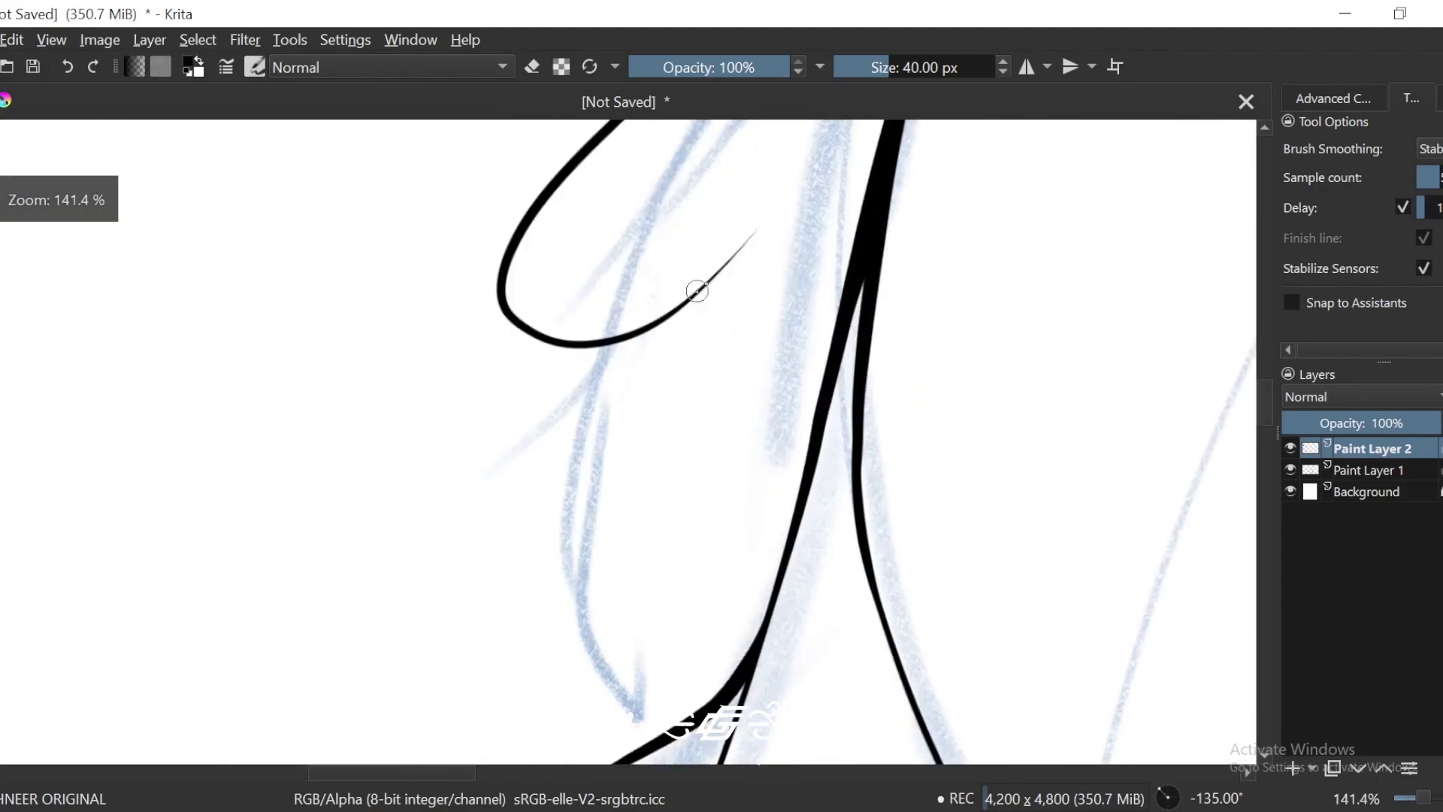
mouse_move(710, 282)
left_mouse_down()
mouse_move(565, 547)
mouse_move(610, 762)
left_mouse_up()
Step: Refine the upper lobe's tip where it meets the underside of the side branch
key("minus")
left_click_drag(677, 647, 717, 479)
key("plus")
key("plus")
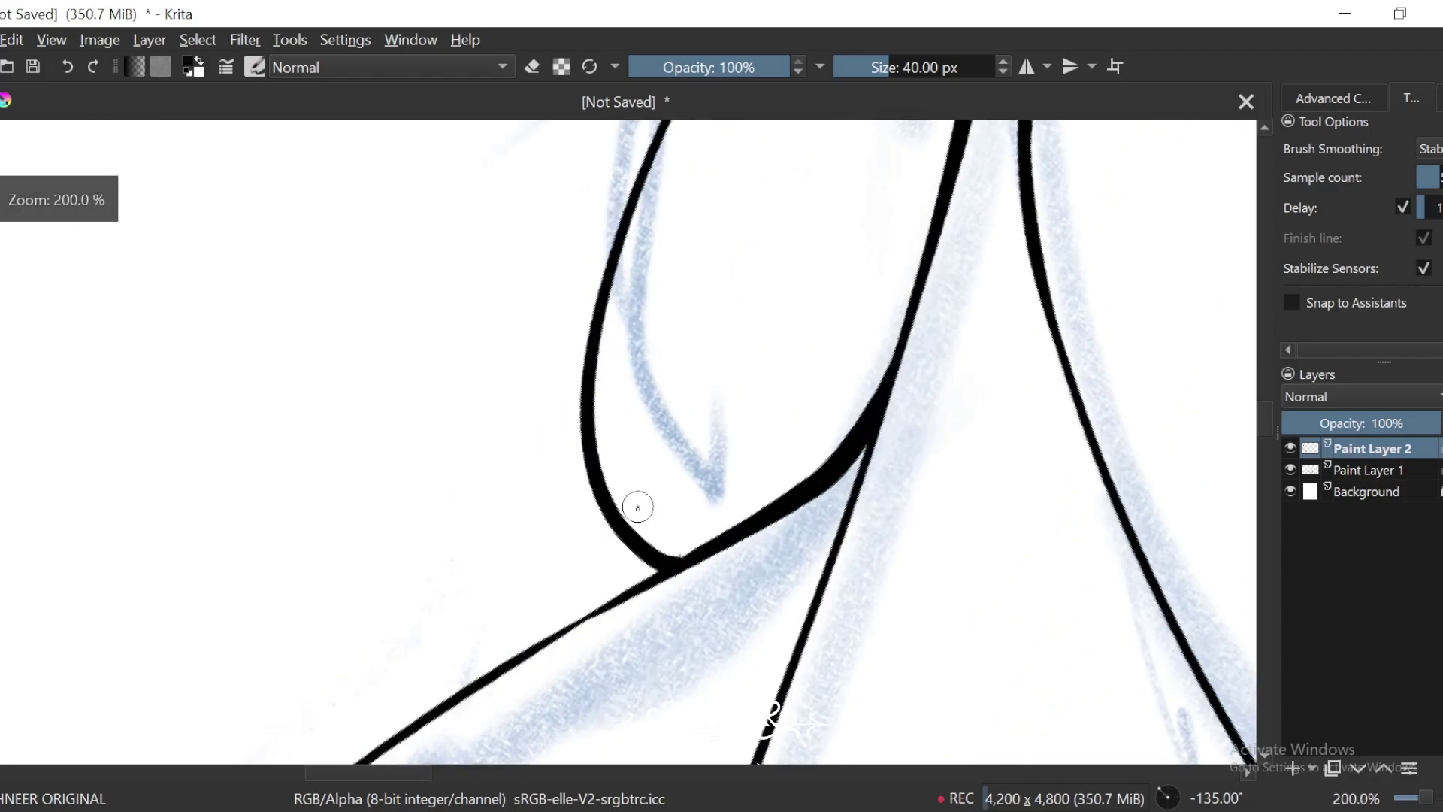
key("plus")
left_click_drag(674, 601, 659, 534)
left_click_drag(988, 252, 818, 461)
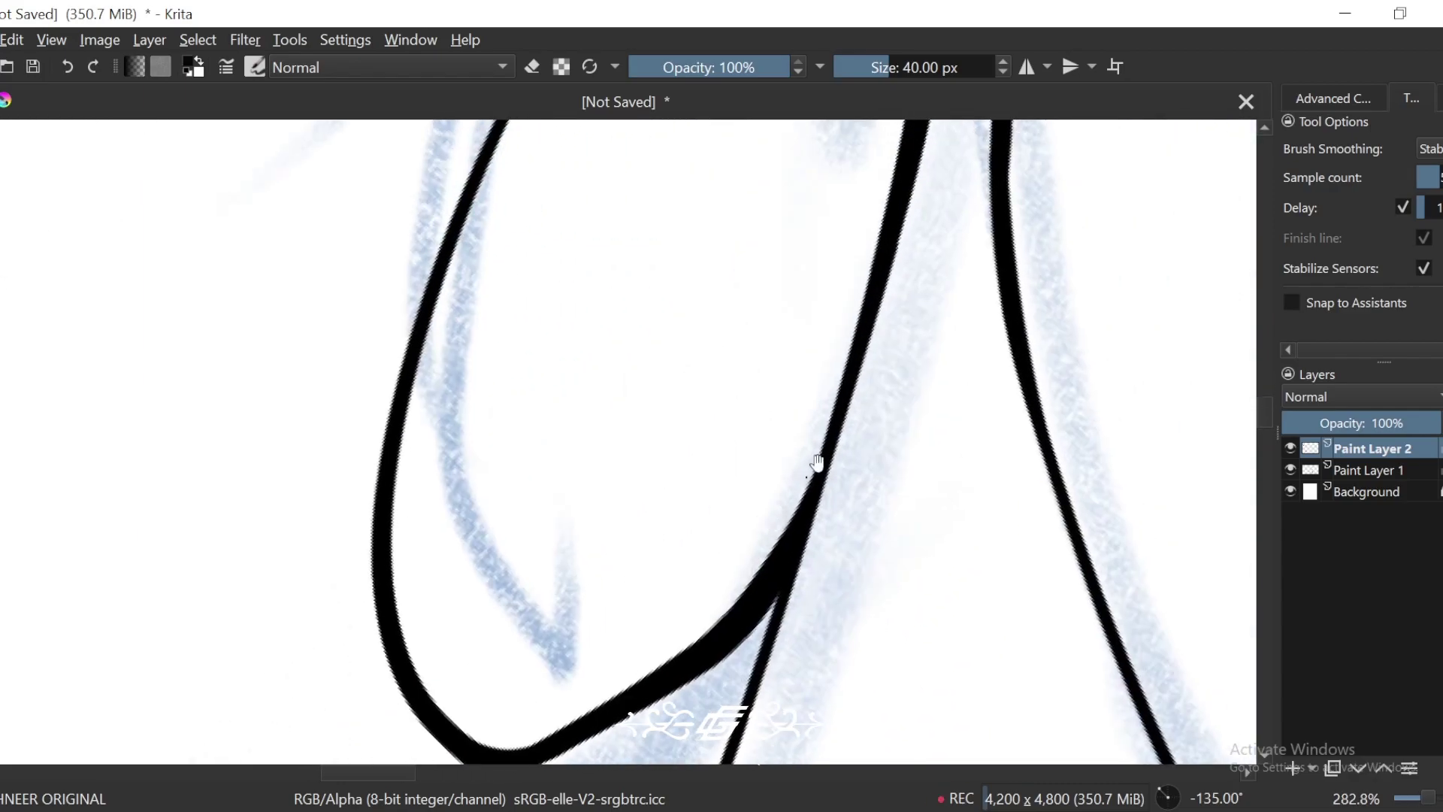
Step: Thicken the junction of the upper and lower frill lobes and taper the line running inward from it
key("minus")
key("minus")
left_click_drag(737, 227, 773, 421)
key("plus")
key("plus")
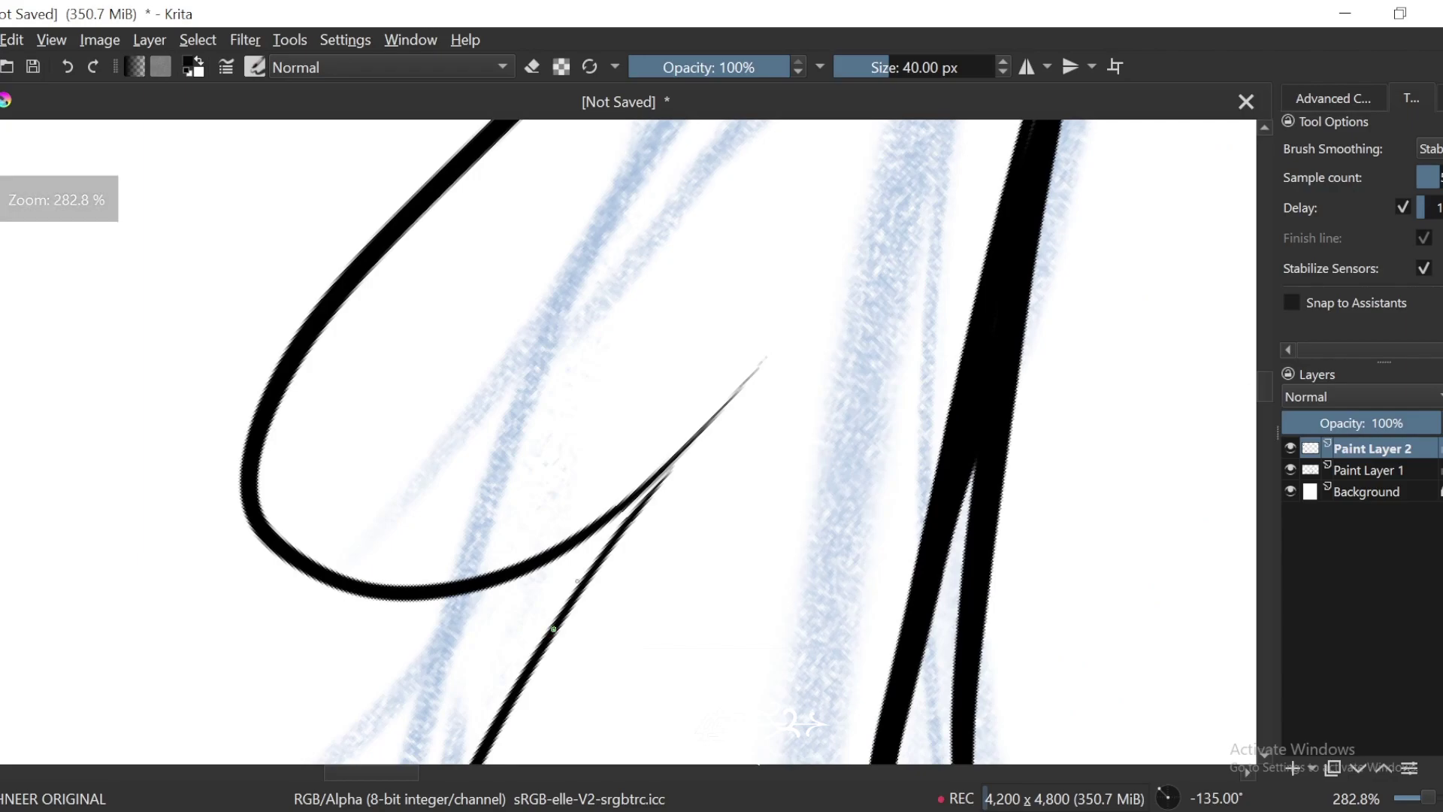
key("plus")
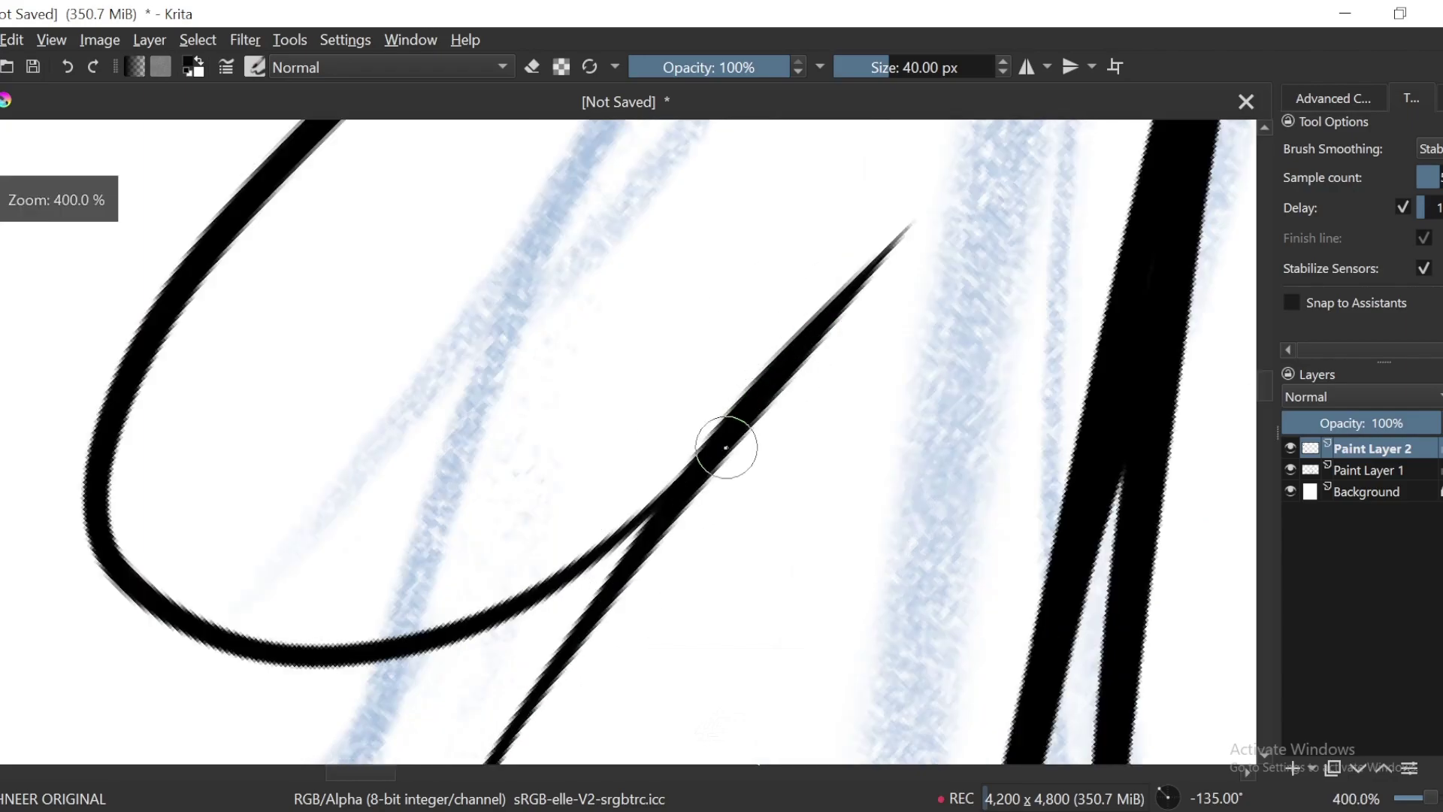
left_click_drag(565, 582, 583, 638)
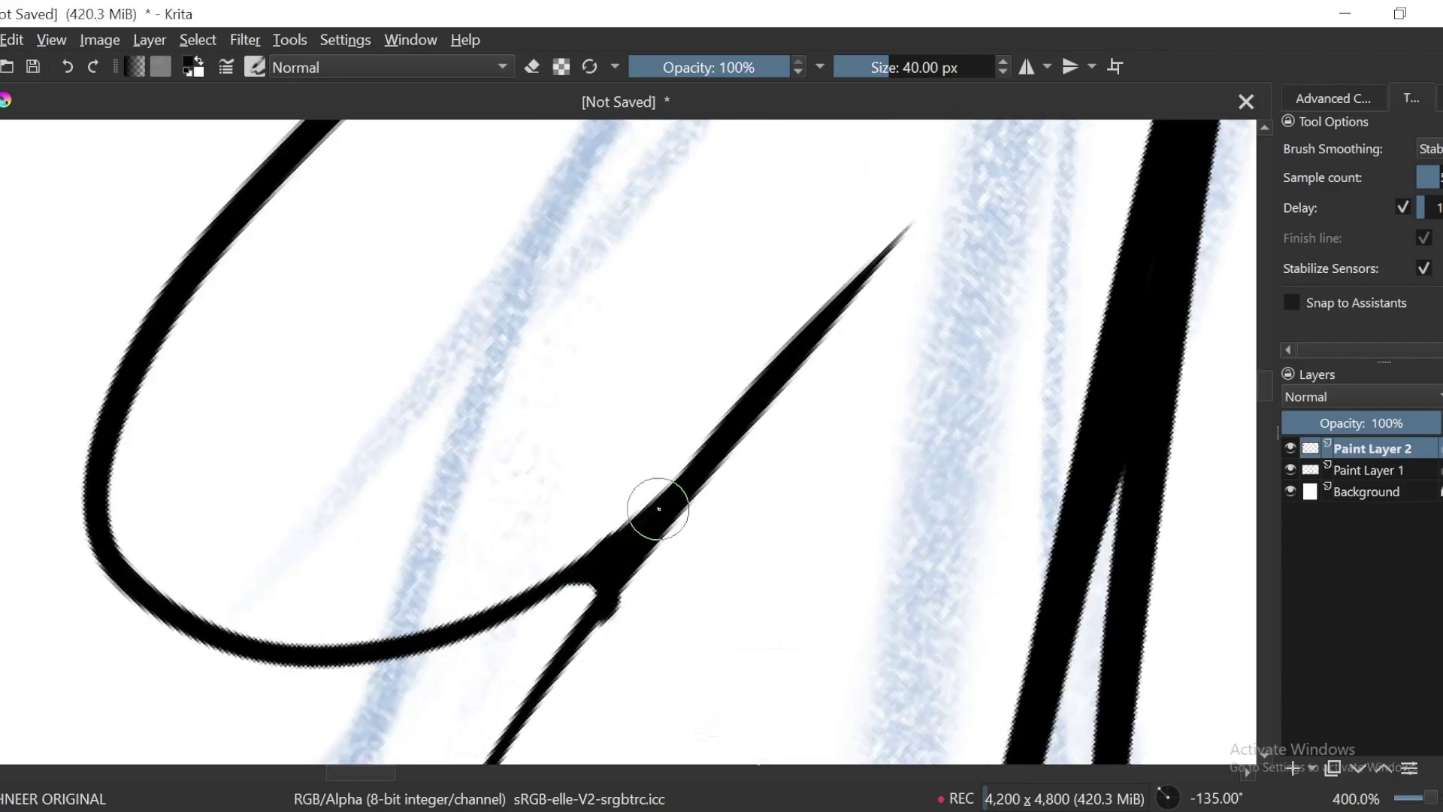
Step: Hide the sketch on Paint Layer 1, examine the whole line art with the new outer lobes, and show the sketch again
key("minus")
key("minus")
key("minus")
key("minus")
key("minus")
key("minus")
key("minus")
key("minus")
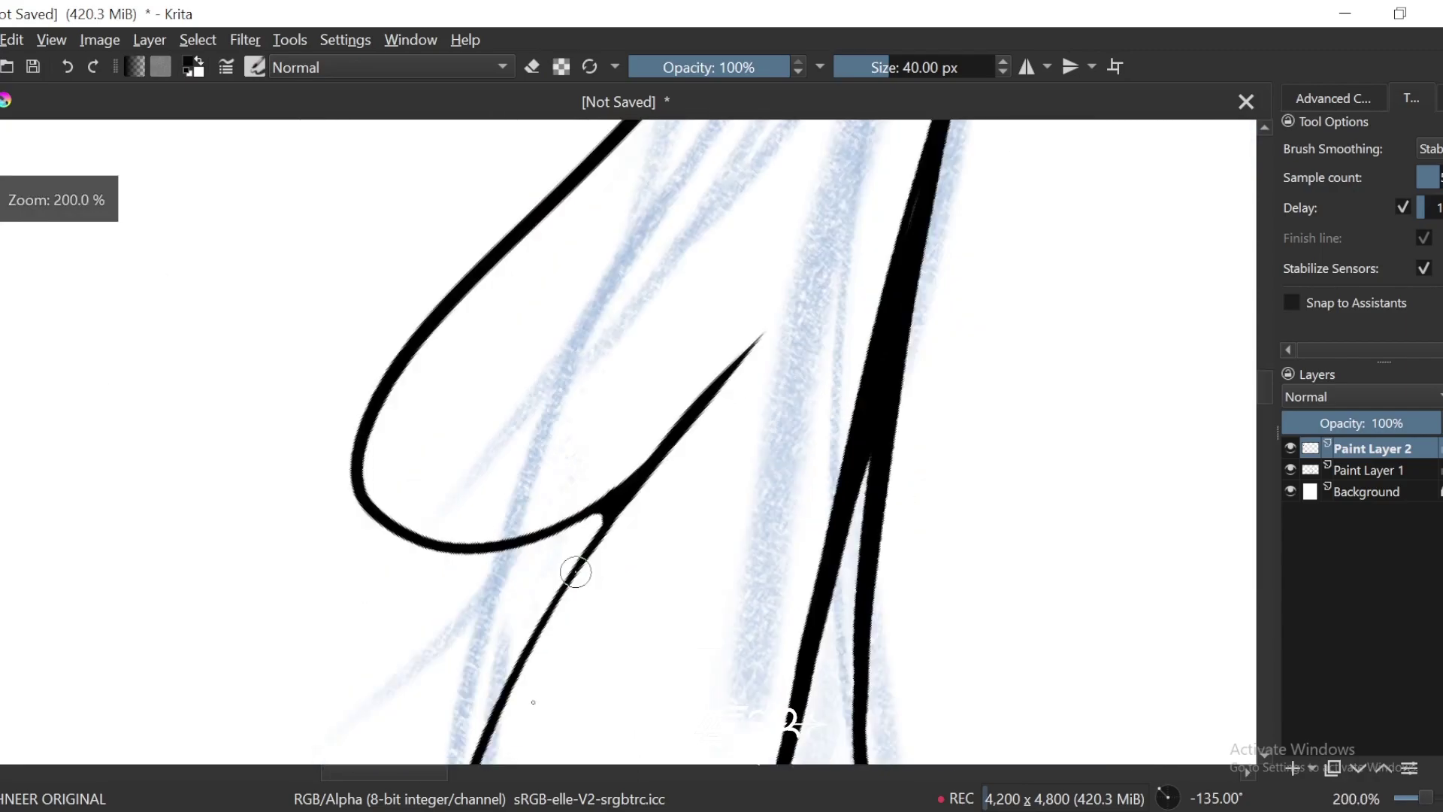
key("6")
key("6")
key("6")
key("6")
key("6")
key("6")
key("6")
key("6")
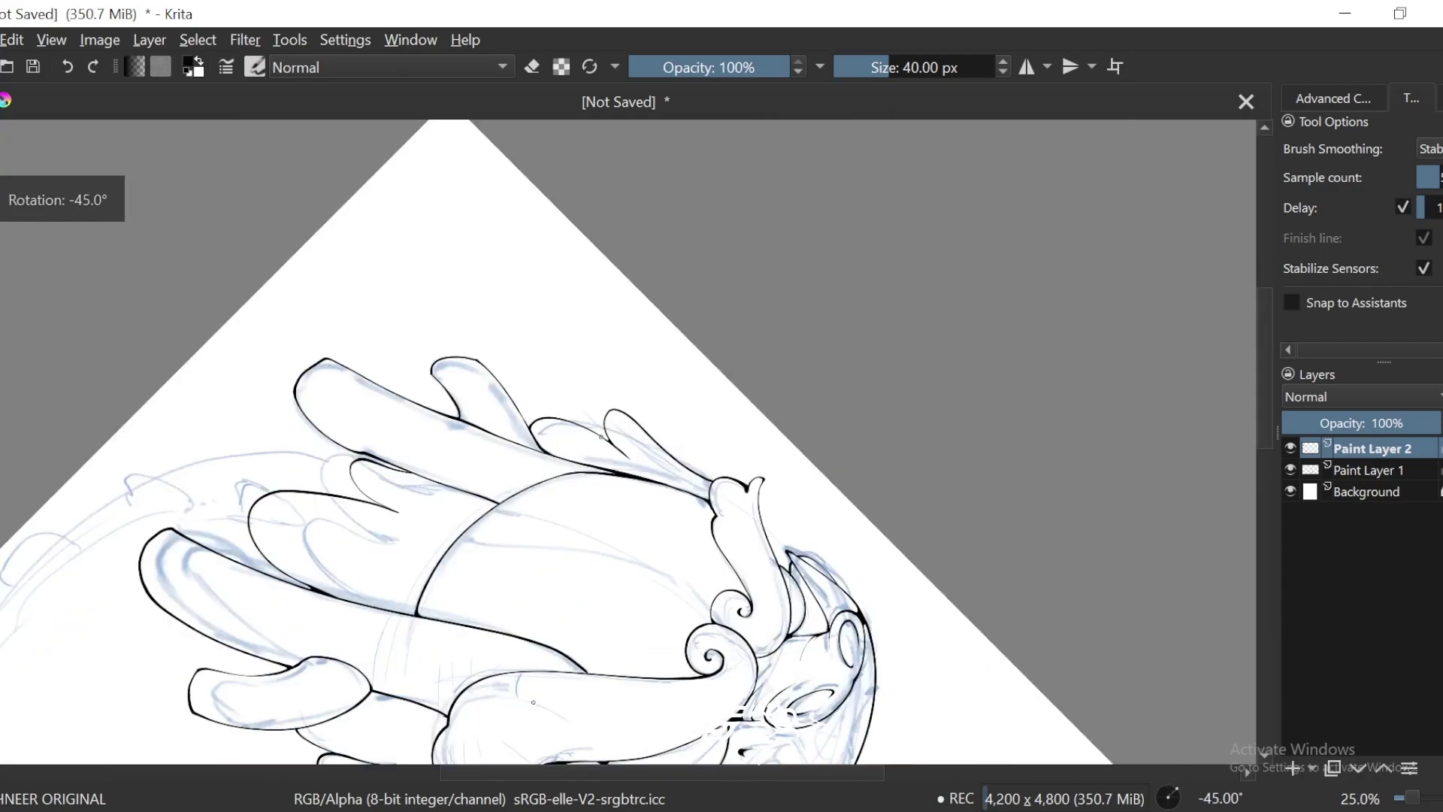
key("minus")
key("minus")
left_click(1289, 469)
key("6")
left_click_drag(1110, 556, 1130, 508)
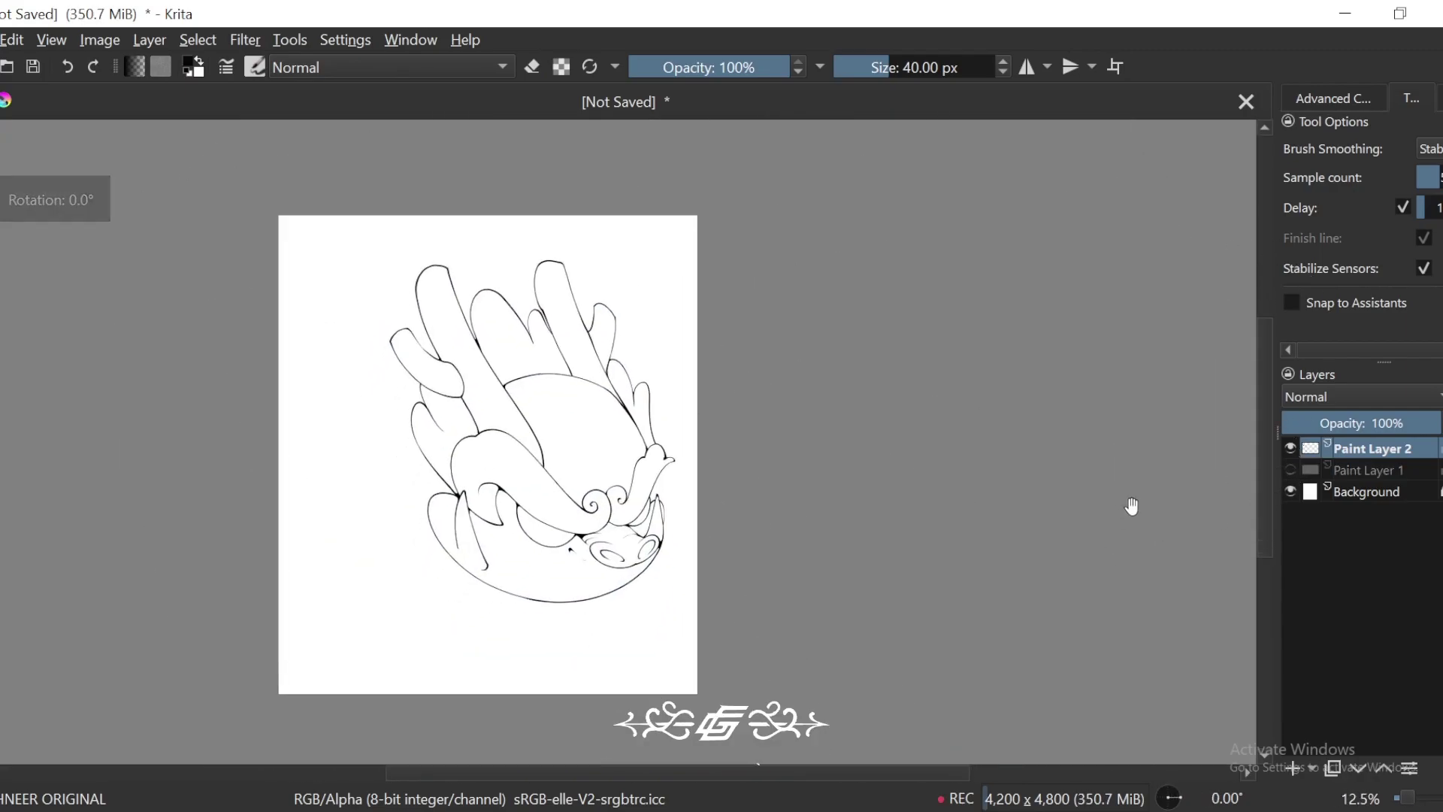
key("minus")
left_click(1290, 469)
left_click_drag(985, 585, 1069, 567)
Step: Examine the sketched frill behind the cheek and the uninked mouth area from several angles
key("plus")
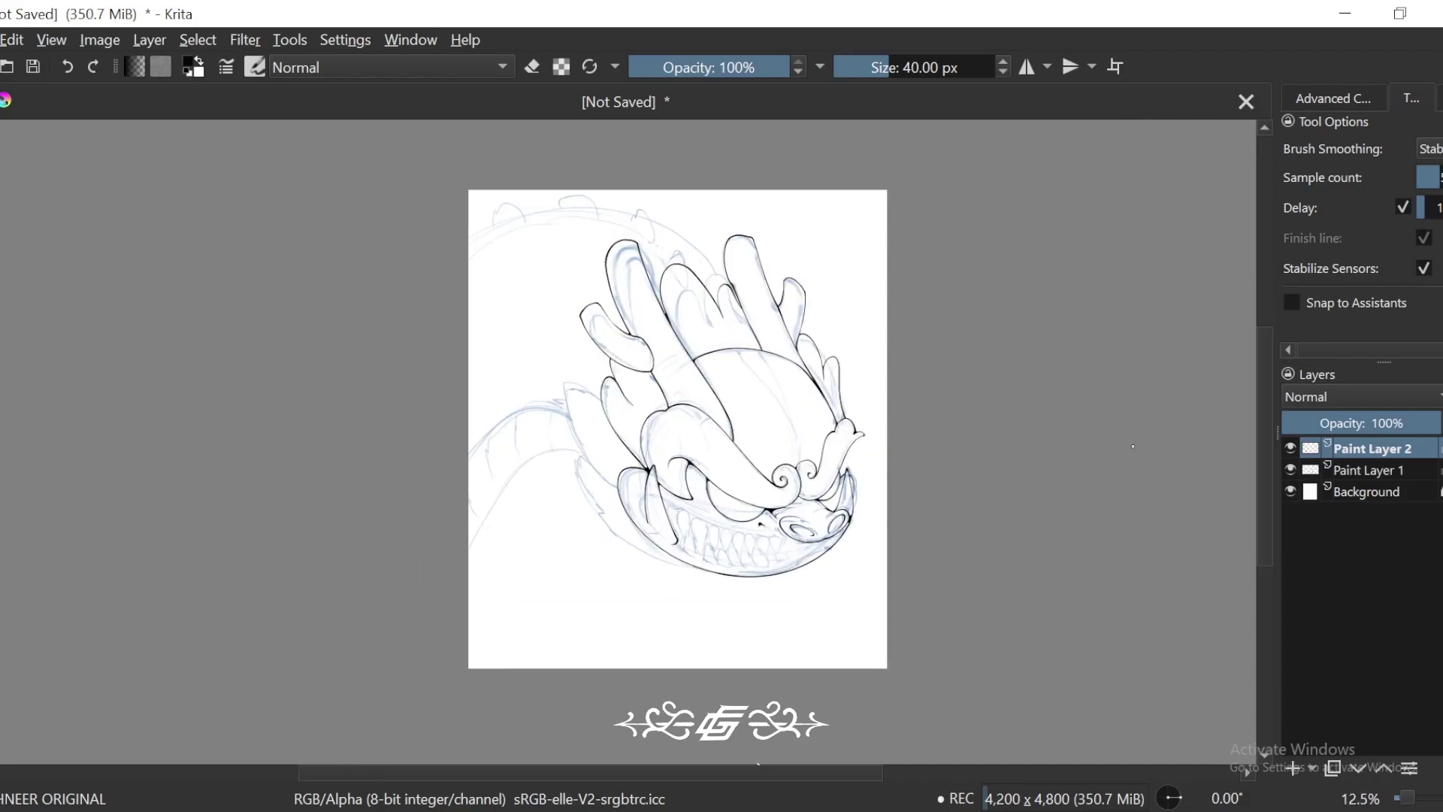
key("6")
key("6")
key("6")
key("6")
key("plus")
key("plus")
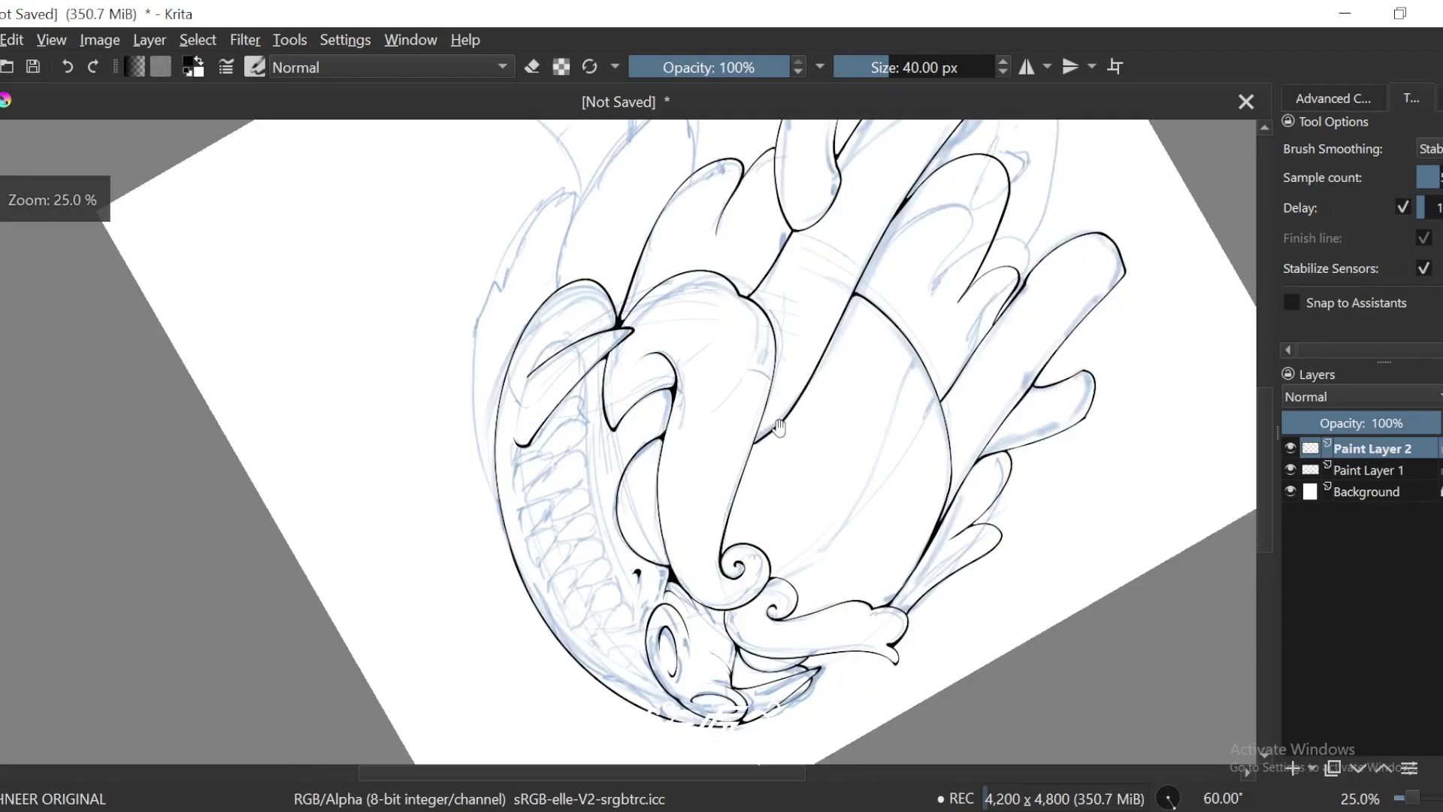
left_click_drag(718, 426, 792, 350)
key("6")
left_click_drag(853, 312, 863, 265)
key("plus")
key("plus")
key("6")
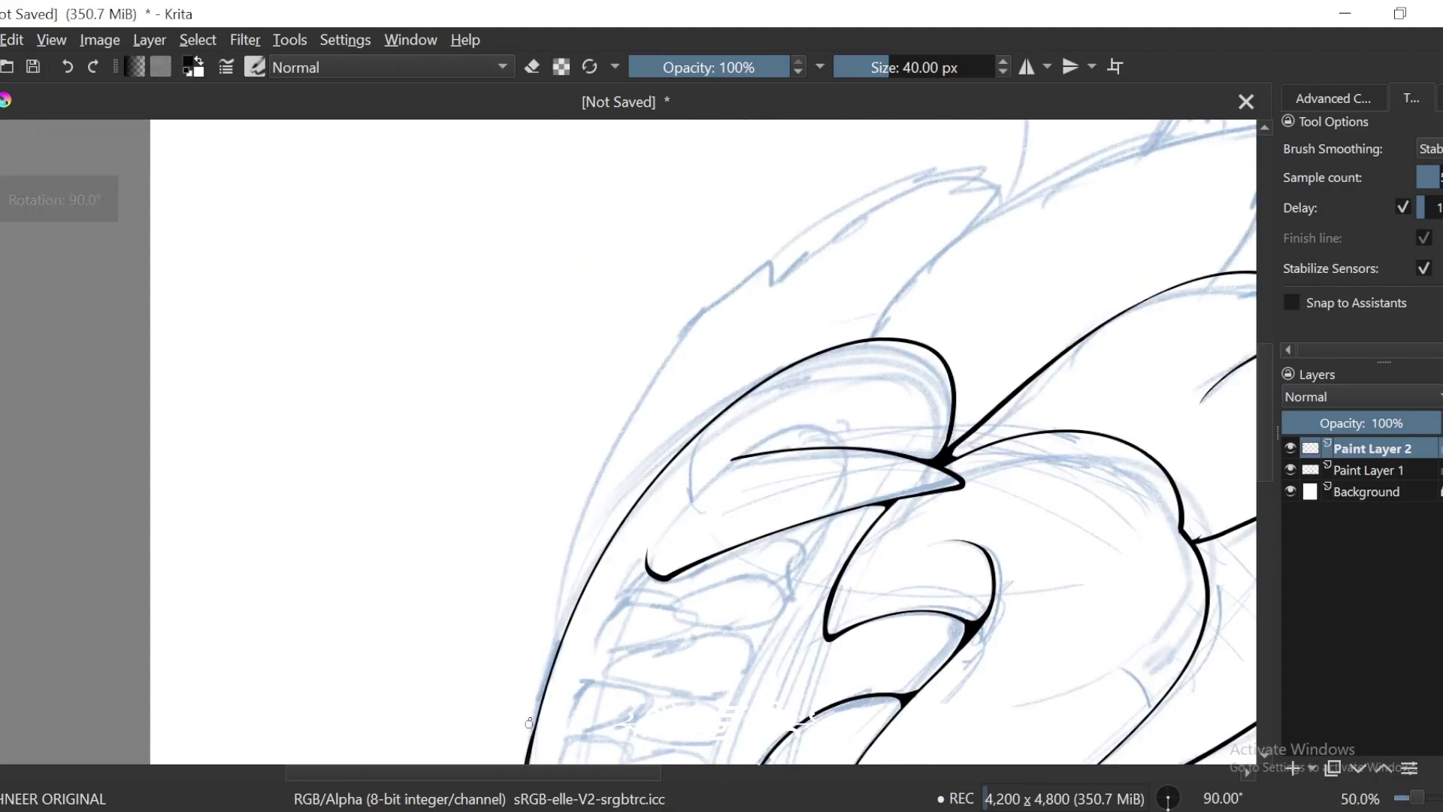
left_click_drag(529, 723, 572, 439)
key("minus")
key("minus")
key("4")
key("4")
key("4")
key("4")
key("4")
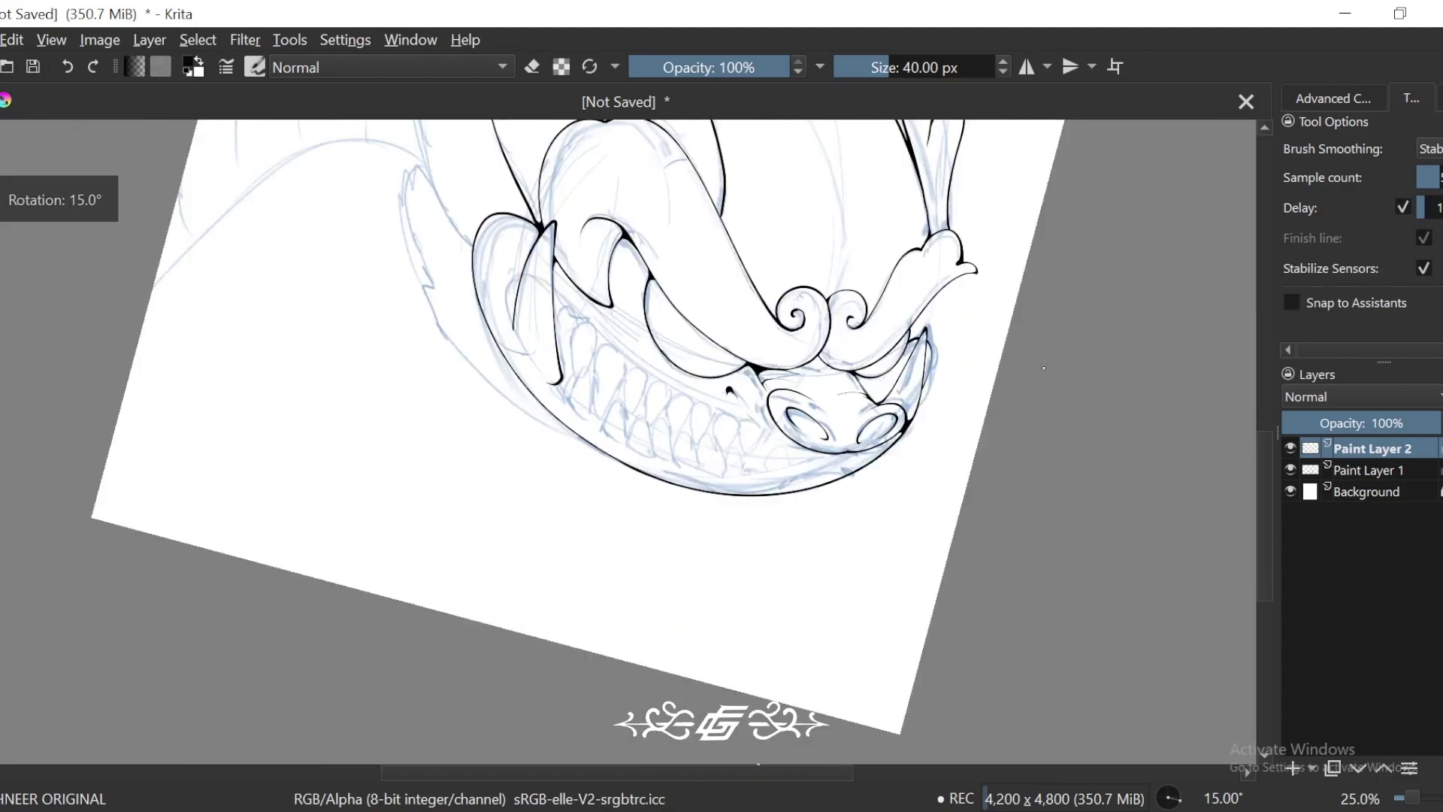
key("4")
key("plus")
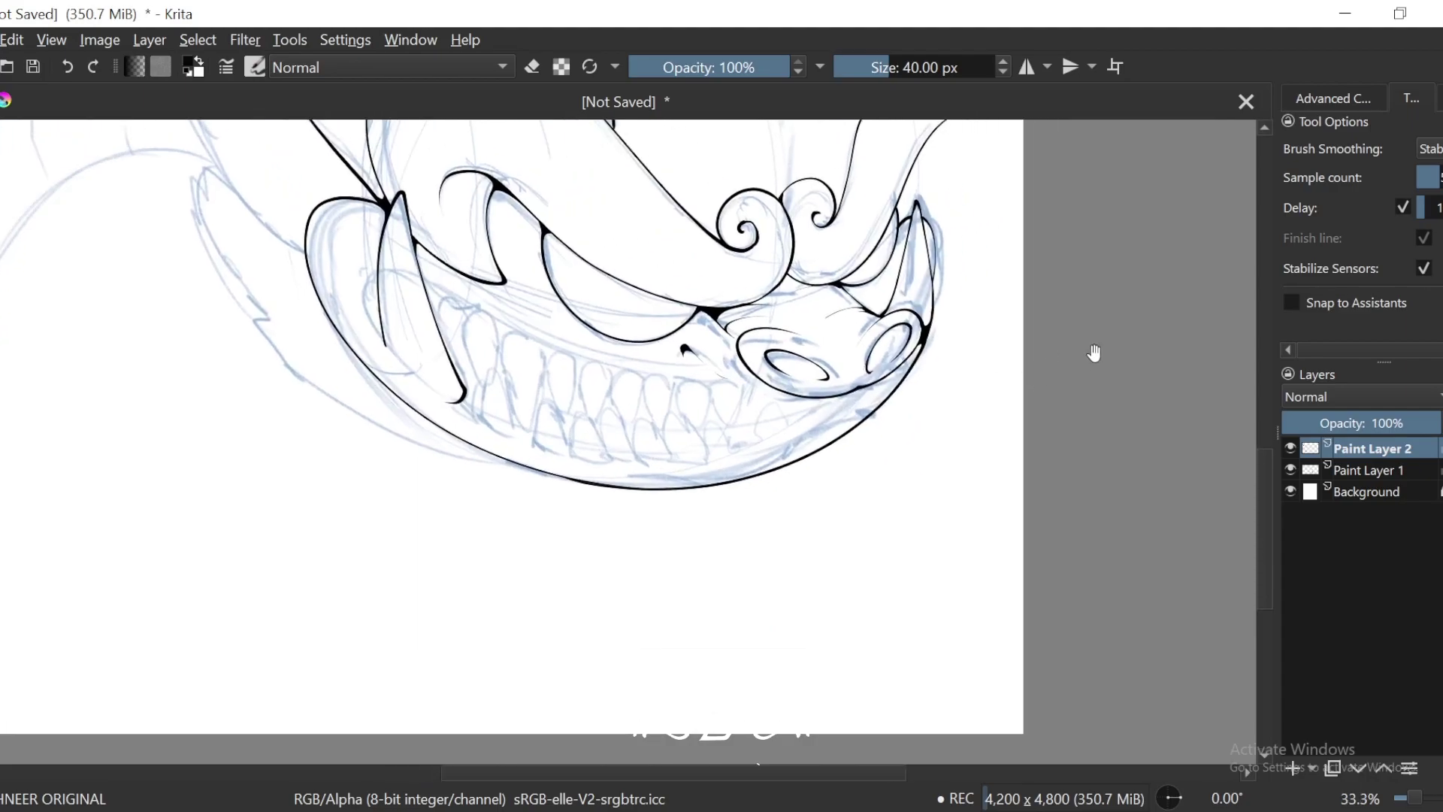
Step: Try to ink a rounded chin curve beneath the front of the lower jaw
left_click_drag(1031, 378, 1009, 359)
key("ctrl+plus")
key("ctrl+plus")
mouse_move(736, 517)
left_mouse_down()
mouse_move(815, 536)
mouse_move(1053, 519)
mouse_move(1125, 291)
left_mouse_up()
key("ctrl+minus")
key("minus")
key("minus")
key("minus")
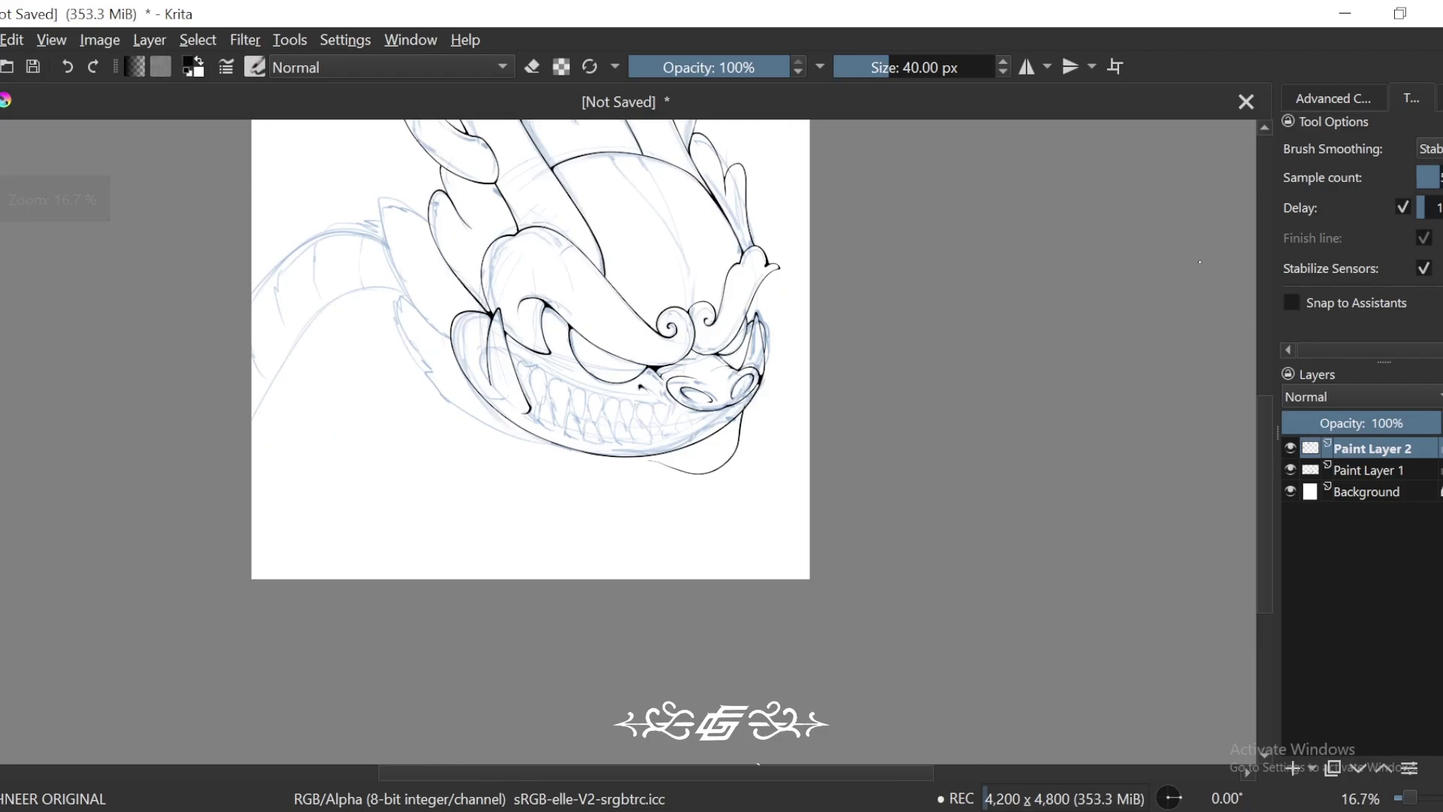
left_click_drag(1019, 393, 1046, 443)
left_click_drag(1024, 507, 908, 404)
left_click_drag(879, 473, 921, 489)
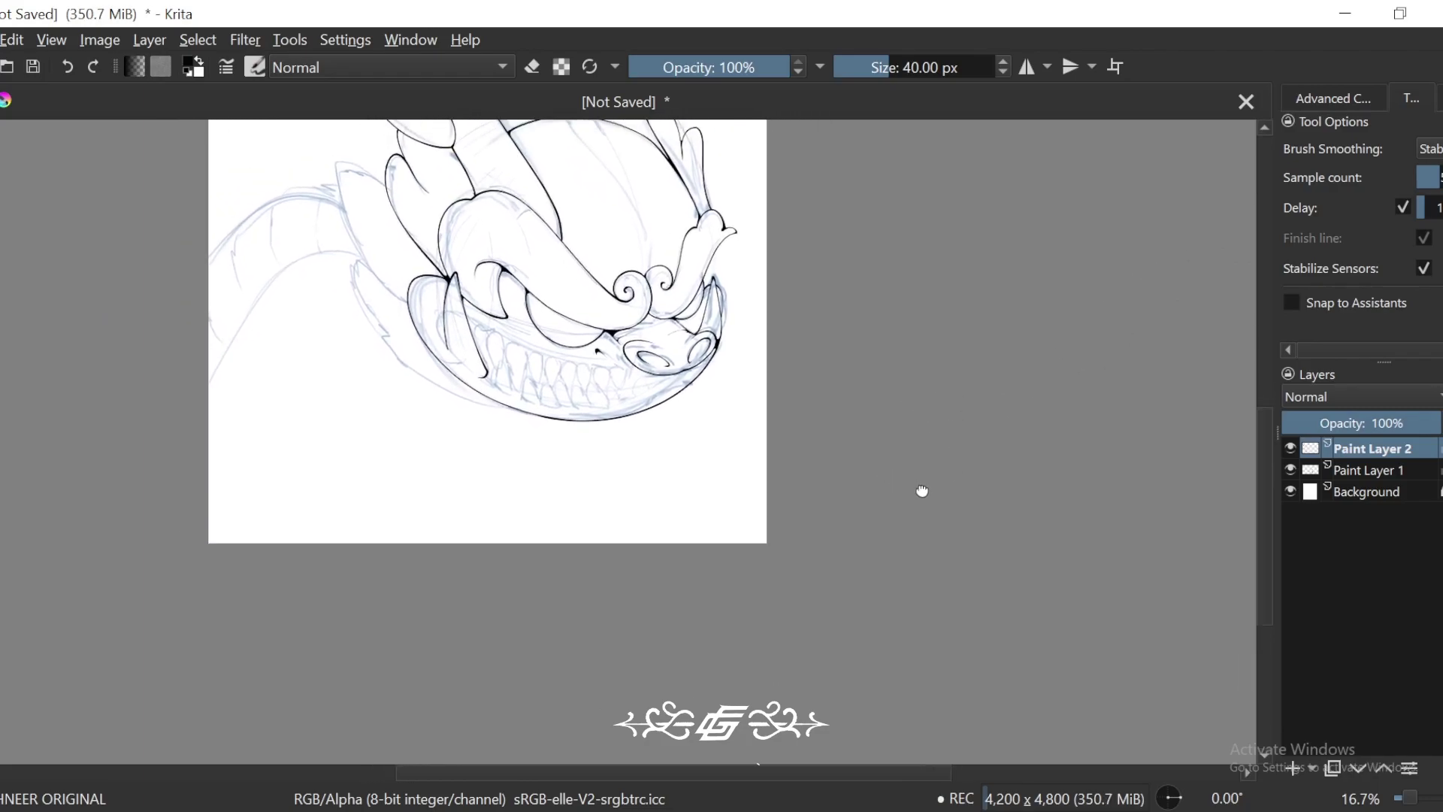
left_click_drag(843, 427, 885, 529)
left_click_drag(876, 361, 944, 363)
Step: Ink a large frill lobe behind the near-side frill, reaching from above the cheek to the neighbouring lobe, and redo its outline
key("6")
key("6")
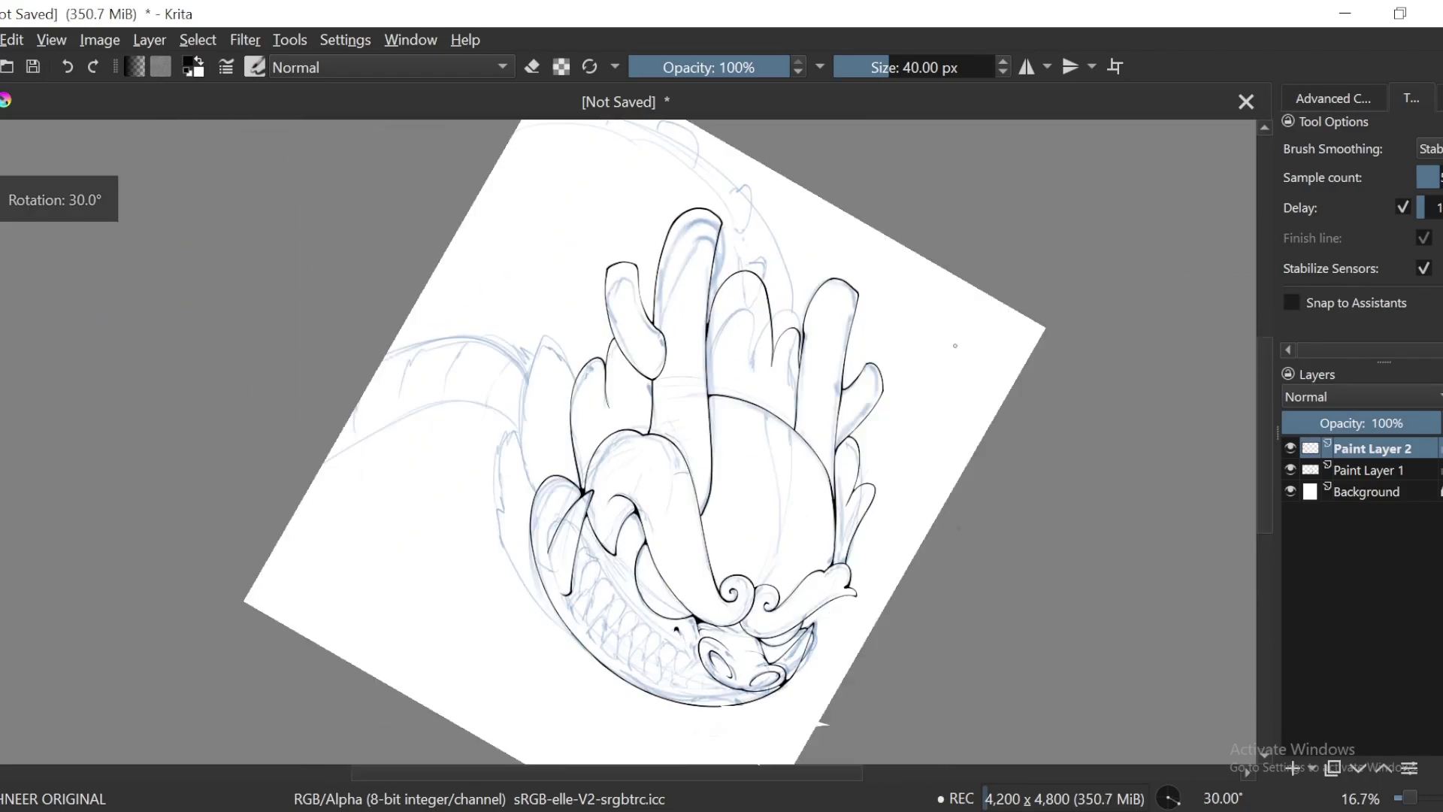
key("ctrl+plus")
key("ctrl+plus")
key("6")
key("6")
key("plus")
key("plus")
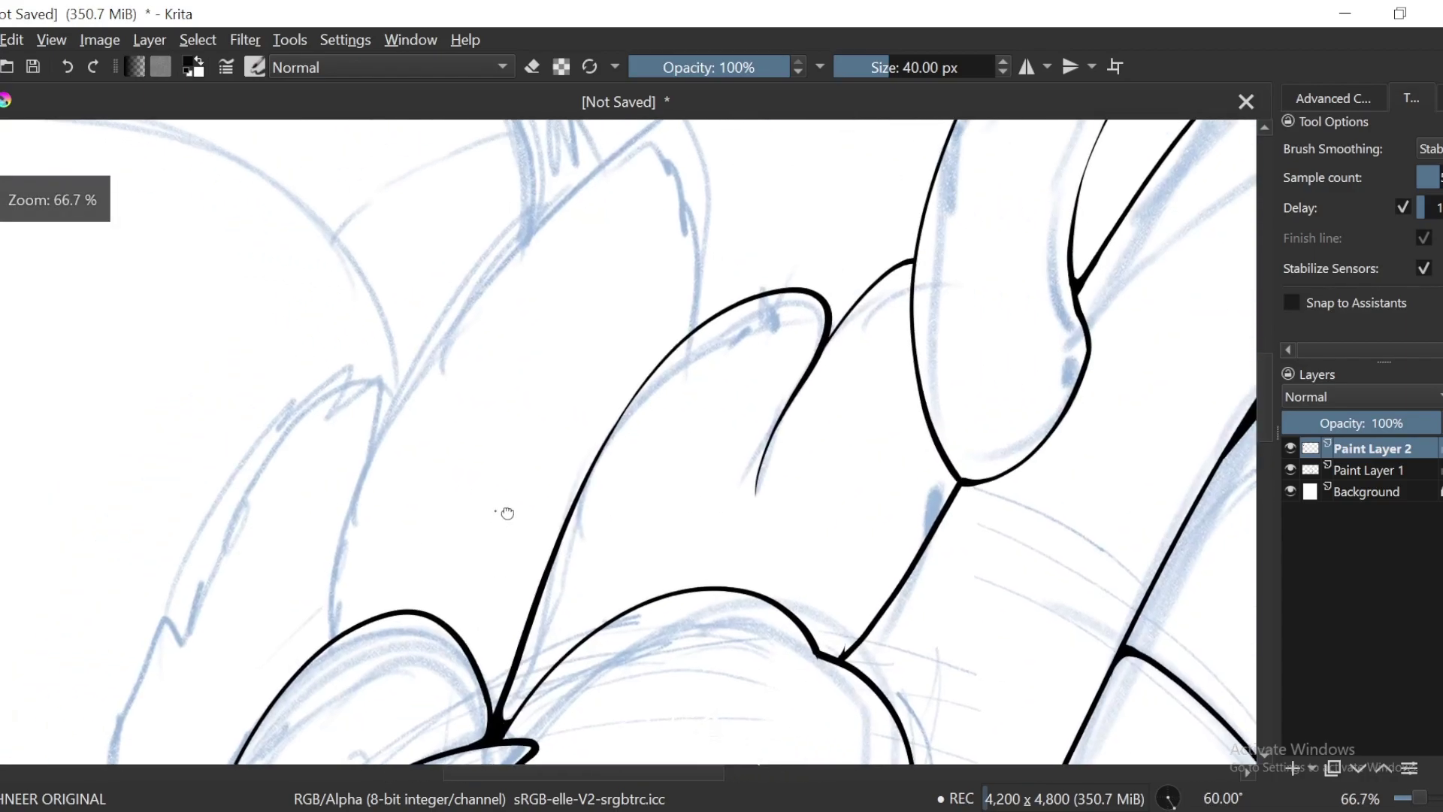
left_click_drag(425, 653, 478, 429)
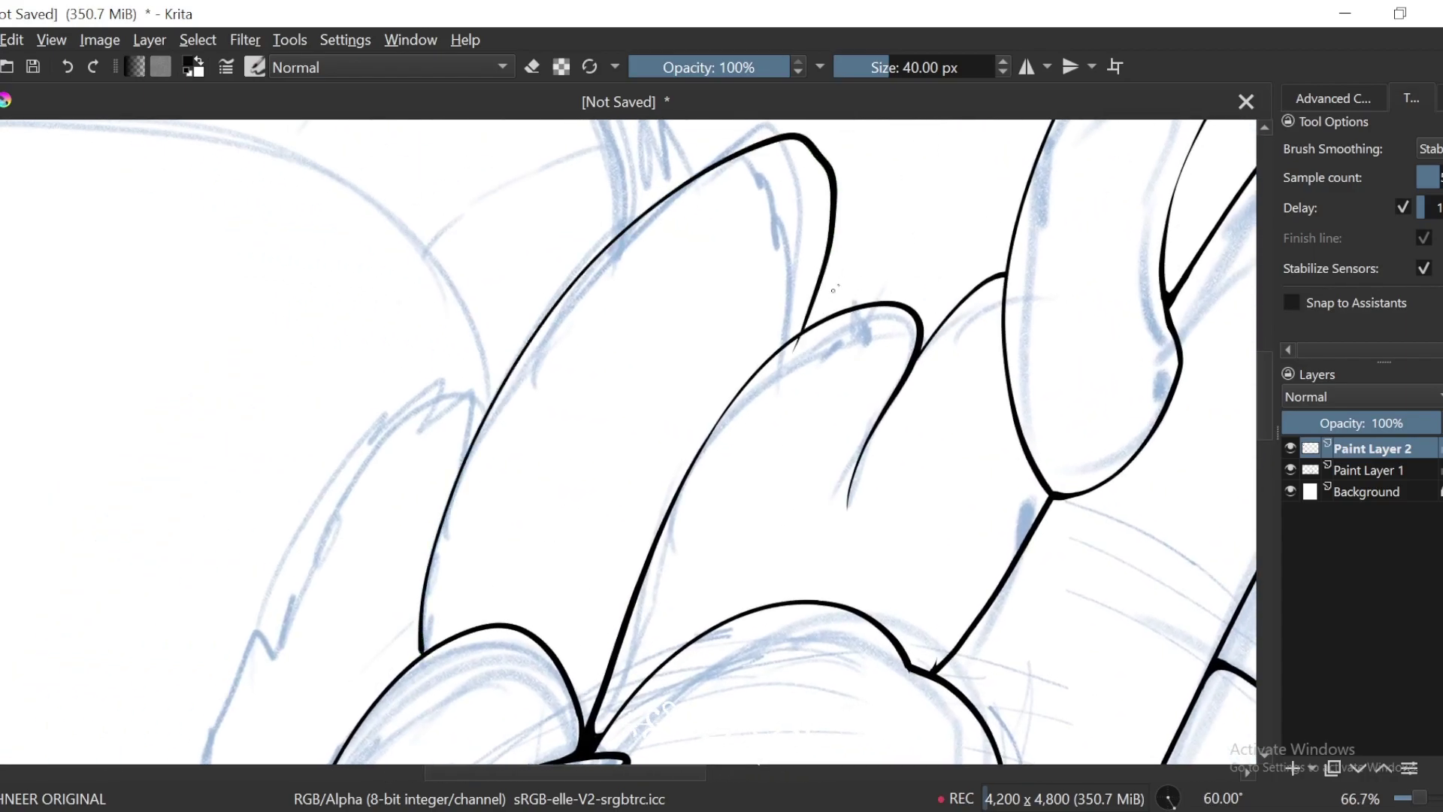
key("ctrl+z")
left_click_drag(497, 381, 421, 614)
left_click_drag(591, 413, 706, 287)
key("6")
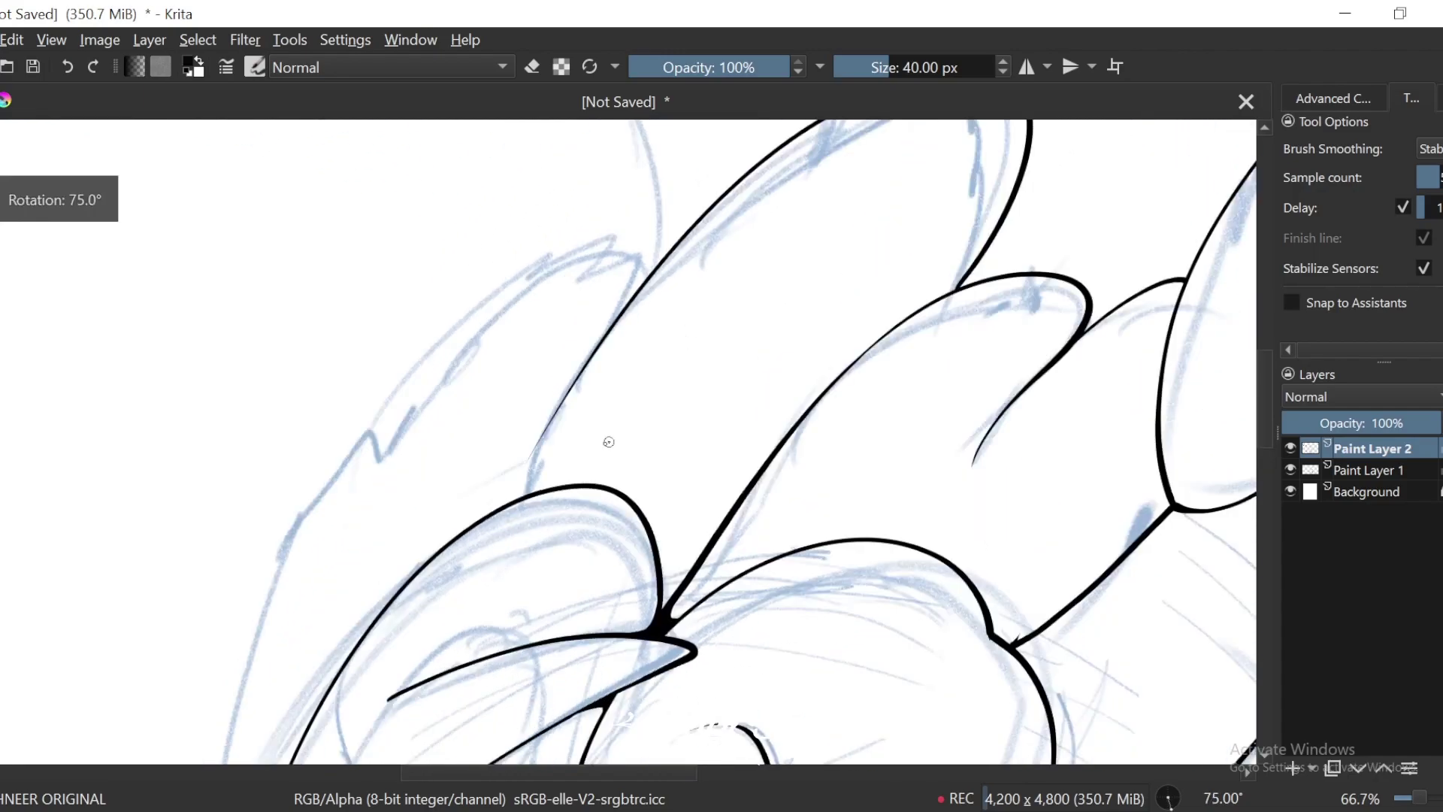
Step: Extend the large lobe's lower end down to the cheek's top edge and thicken it at the junction
key("plus")
key("plus")
left_click_drag(534, 374, 652, 402)
key("plus")
mouse_move(674, 306)
left_mouse_down()
mouse_move(564, 484)
mouse_move(507, 633)
left_mouse_up()
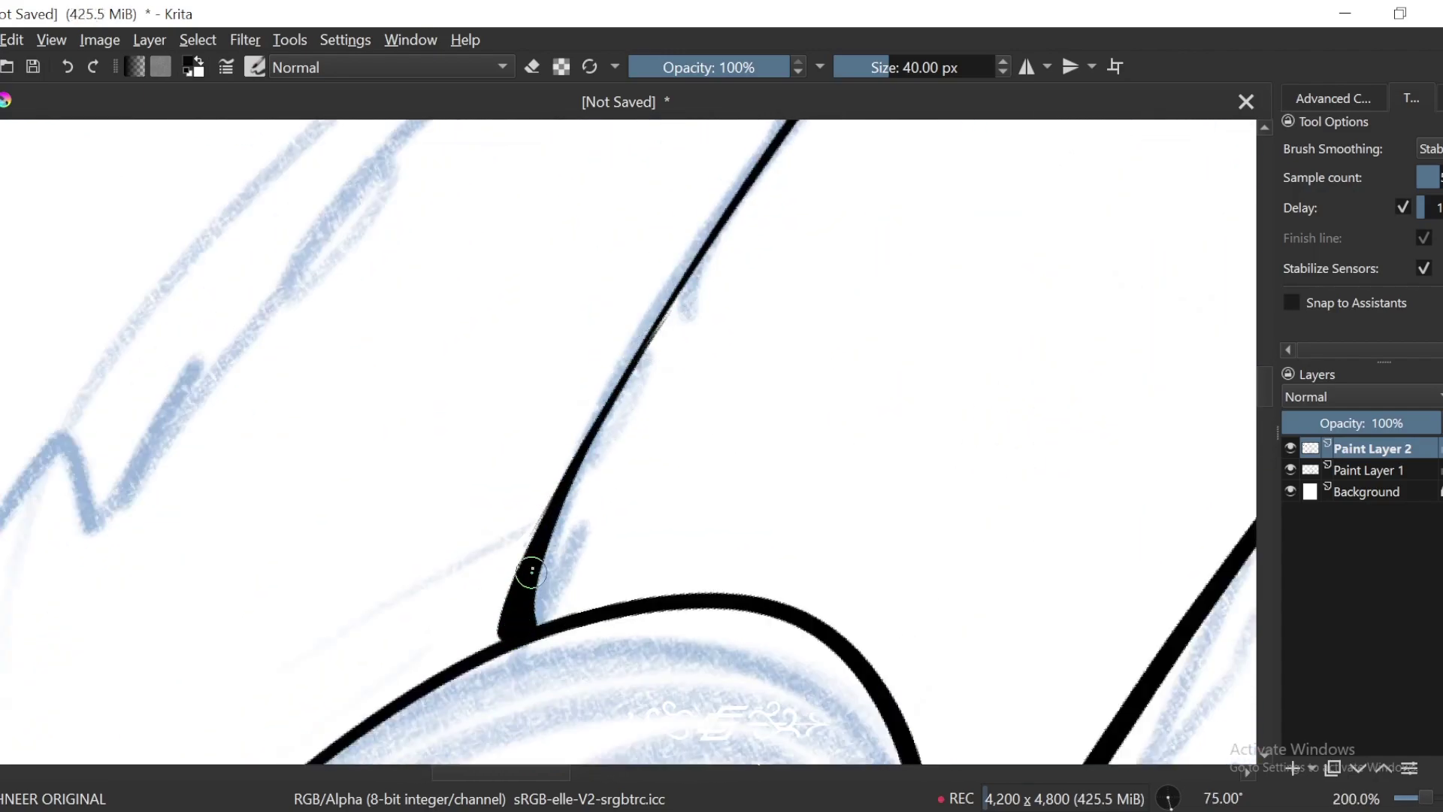
Step: Thicken the junction where the large lobe's inner edge meets the top of the neighbouring frill lobe
key("minus")
key("minus")
key("minus")
key("minus")
key("minus")
left_click_drag(1059, 353, 907, 430)
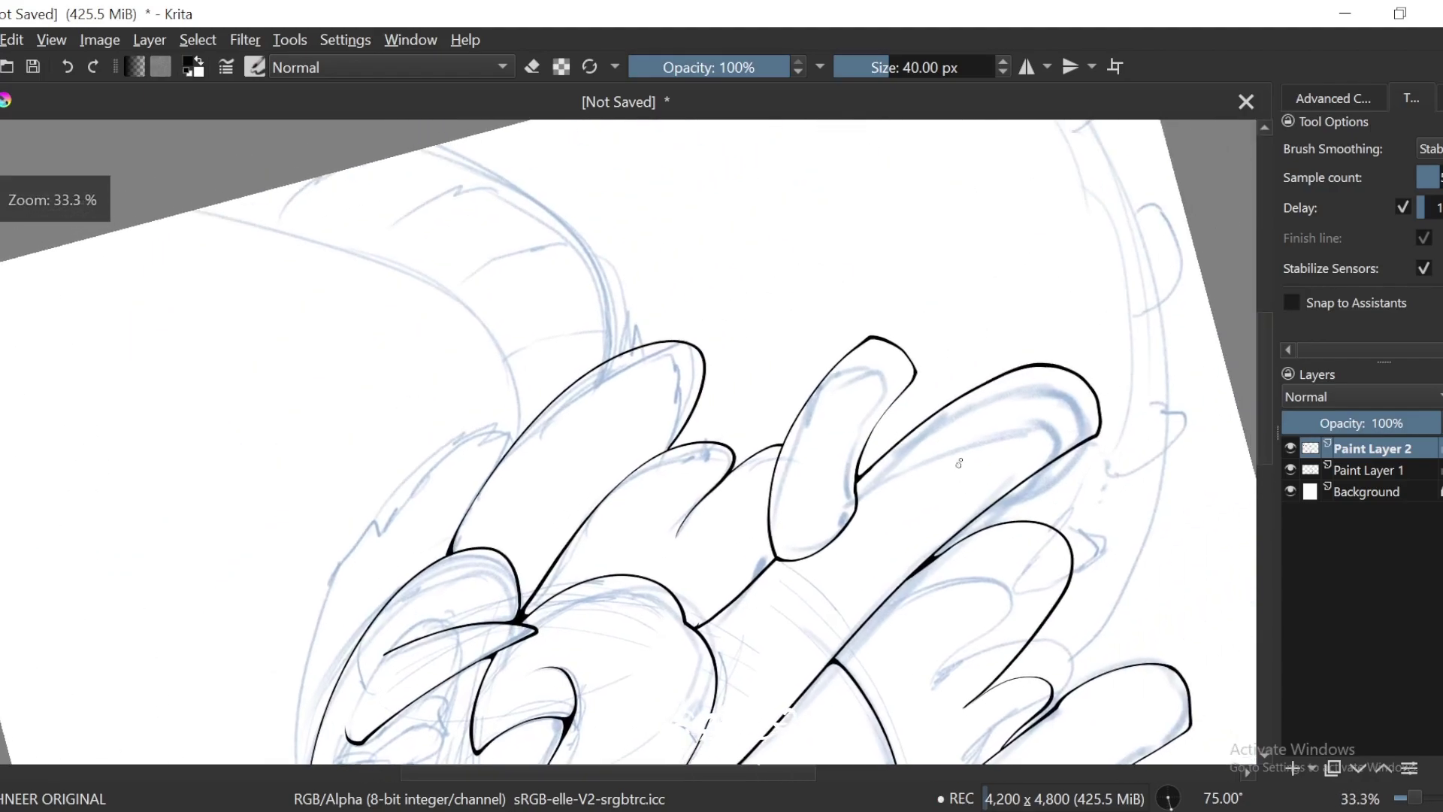
key("plus")
key("plus")
key("plus")
key("plus")
key("plus")
key("plus")
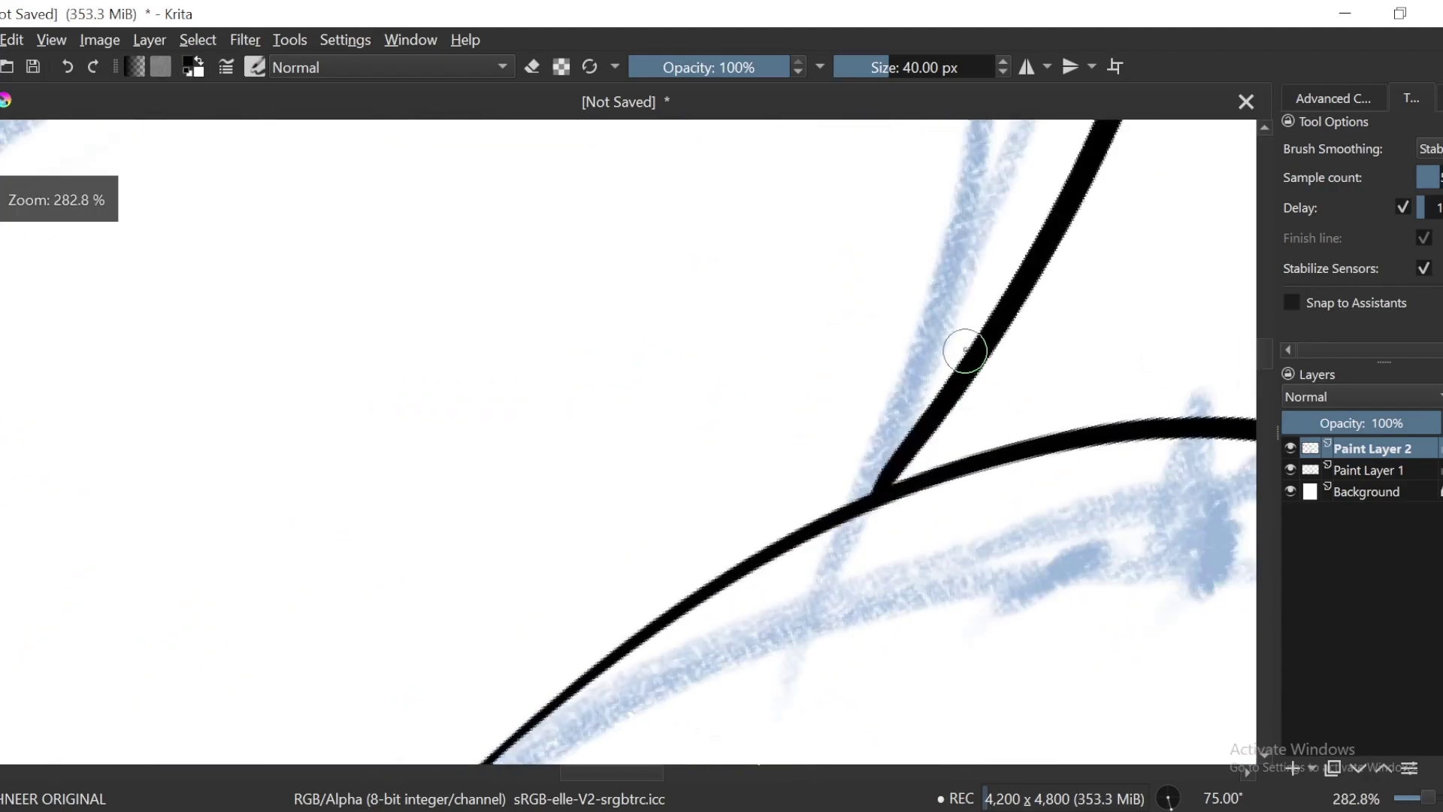
left_click_drag(926, 422, 834, 517)
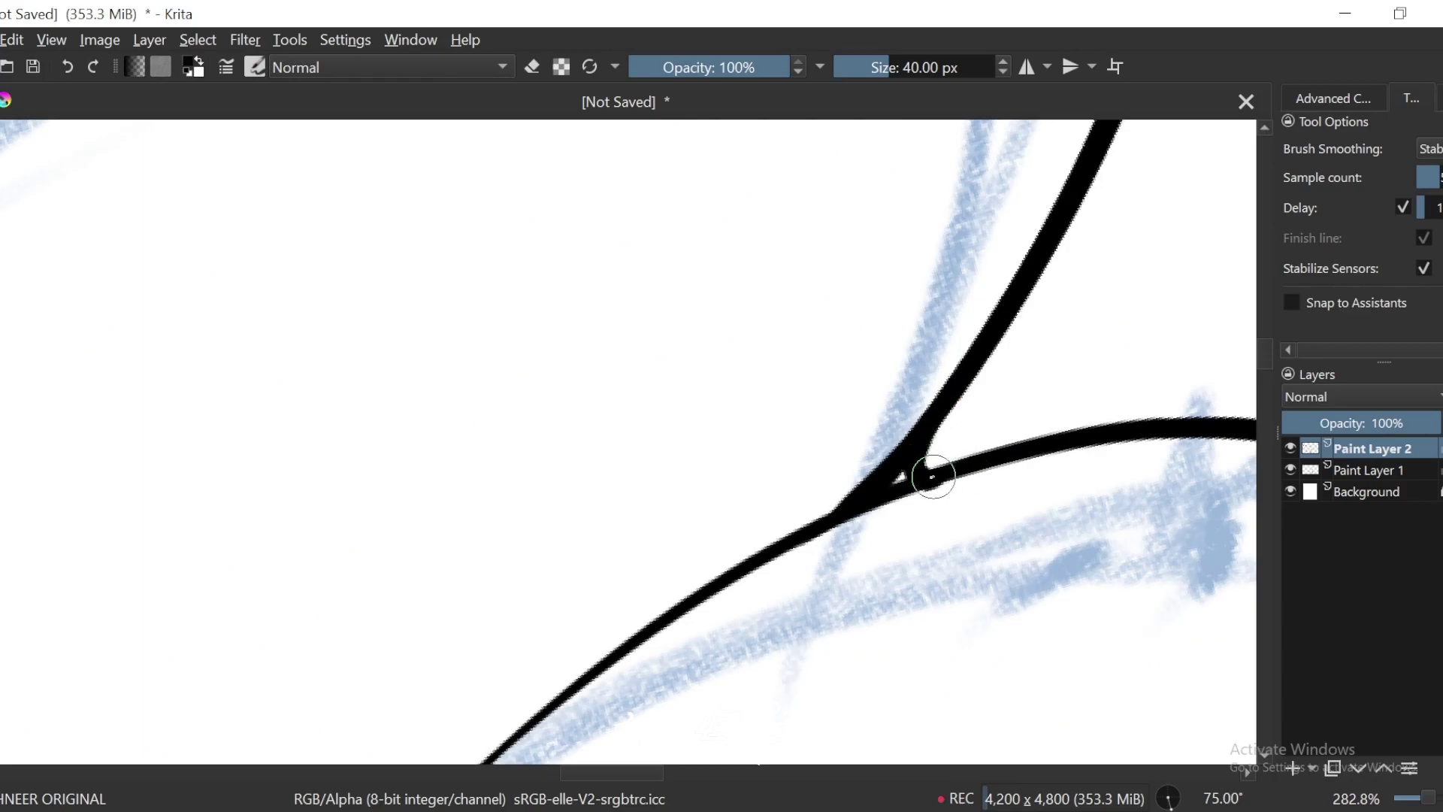
key("minus")
key("minus")
key("plus")
key("plus")
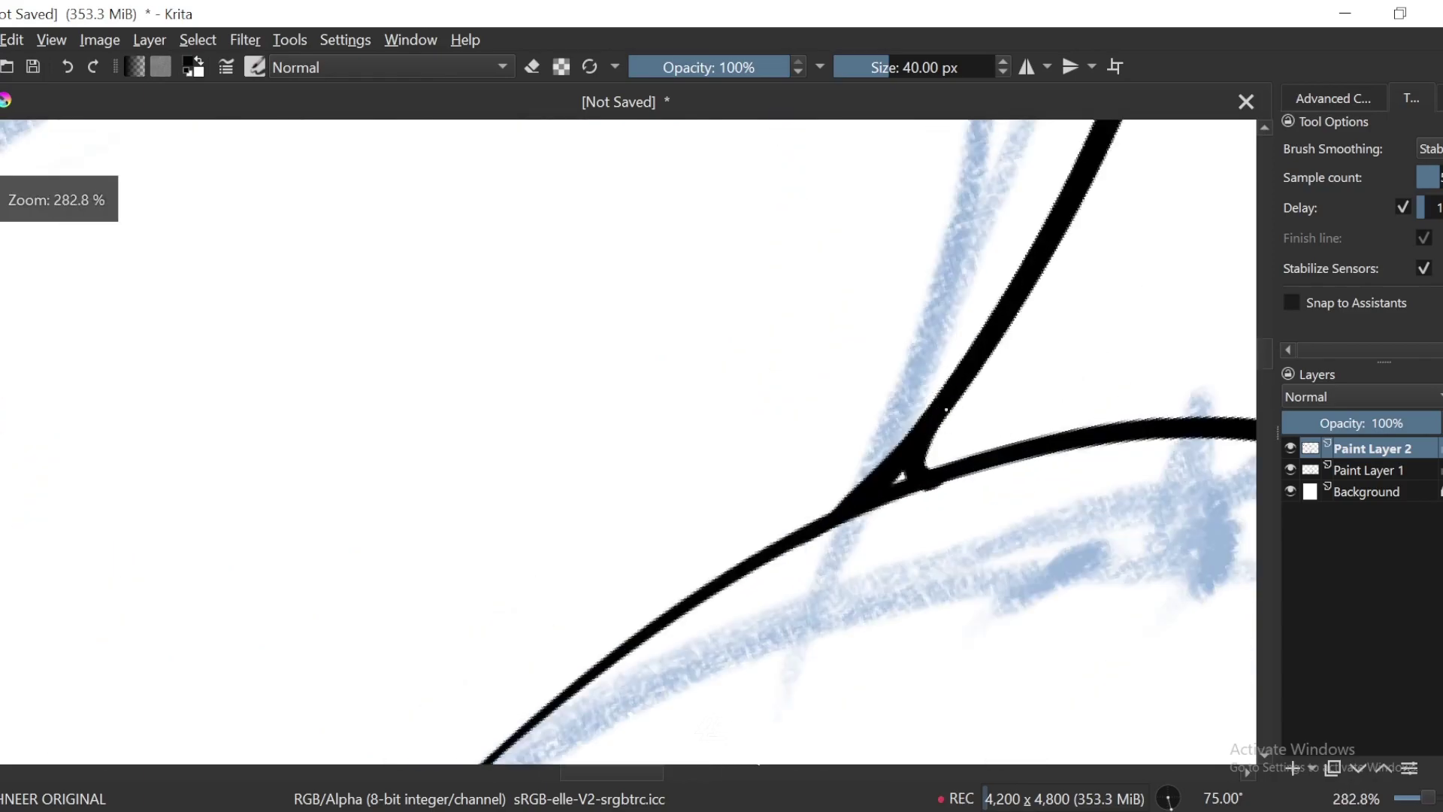
Step: Redo the fill in the corner between the large frill lobe and the neighbouring lobe, and trim its edge clean with the eraser
key("ctrl+z")
left_click_drag(945, 413, 980, 451)
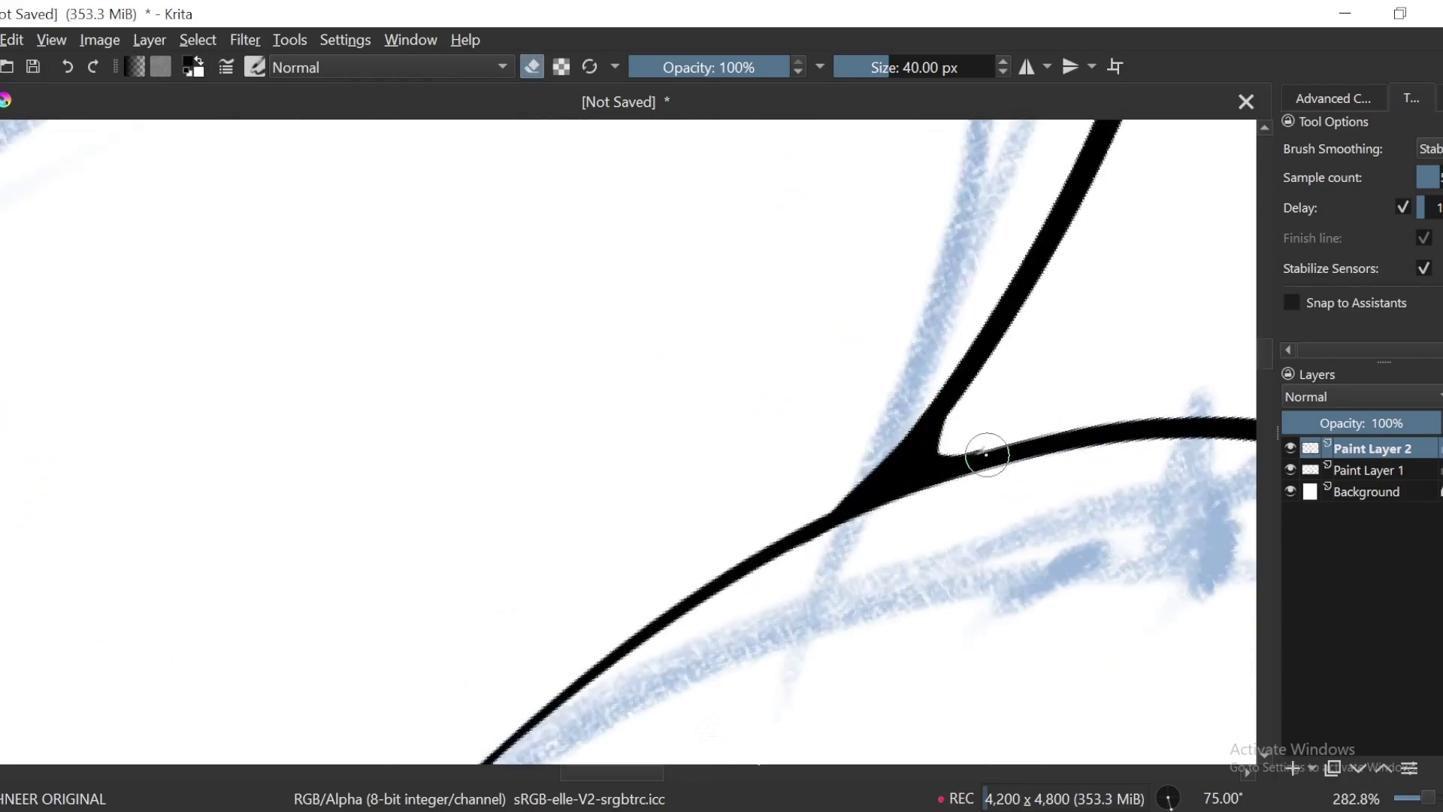
key("minus")
key("minus")
key("minus")
key("minus")
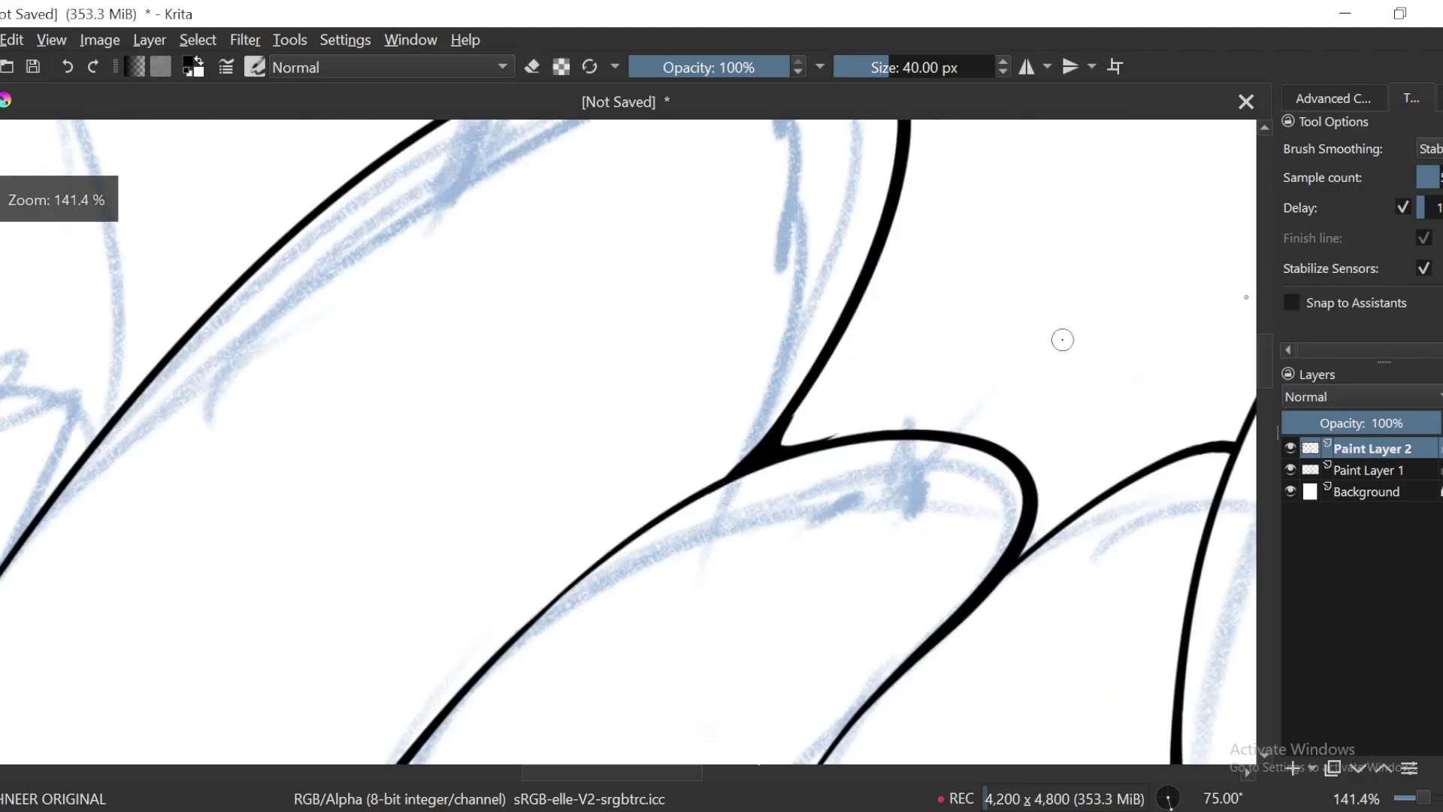
Step: Thicken the junction where the rounded tip of the smaller frill lobe meets the adjoining vertical line
key("4")
key("4")
key("4")
key("4")
key("plus")
key("plus")
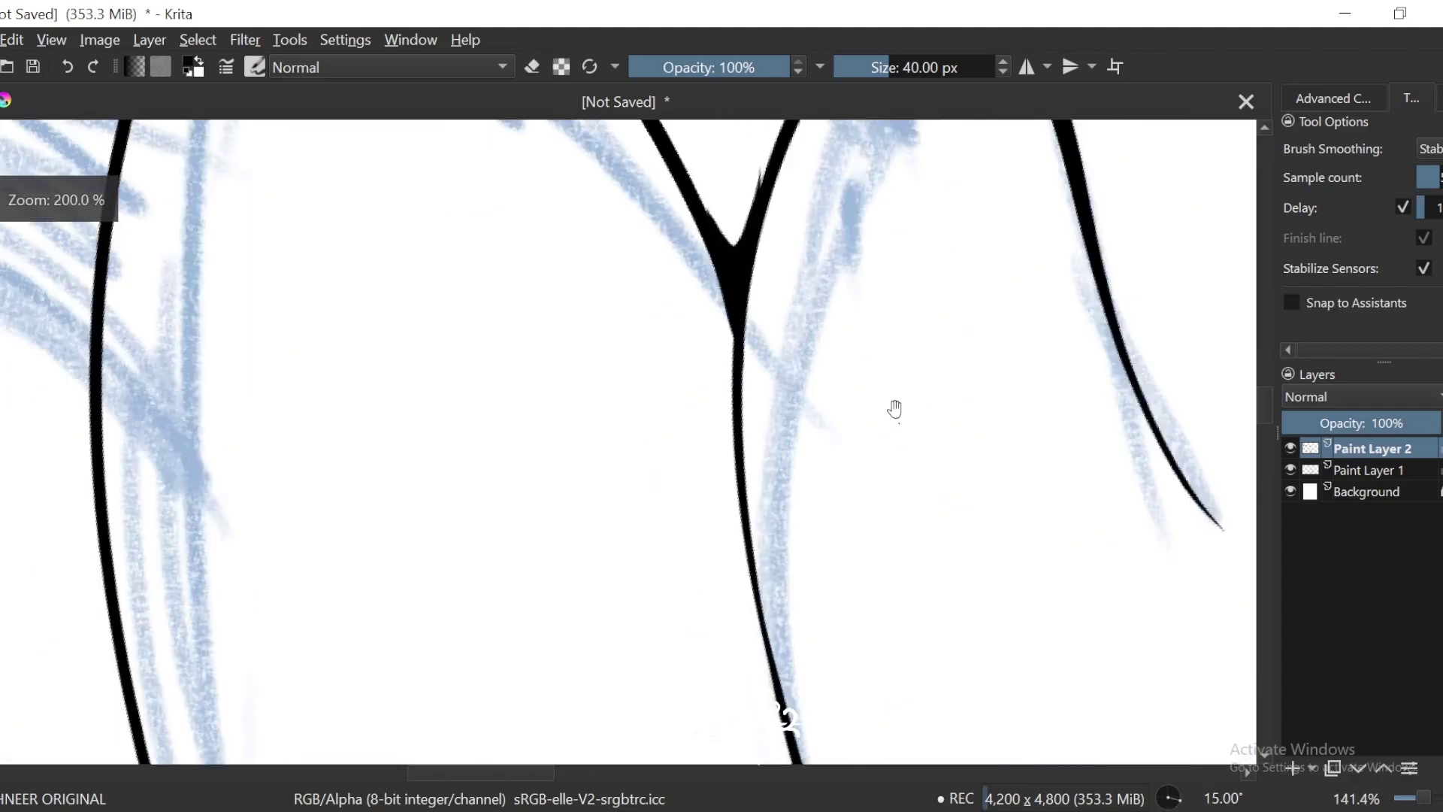
key("plus")
key("minus")
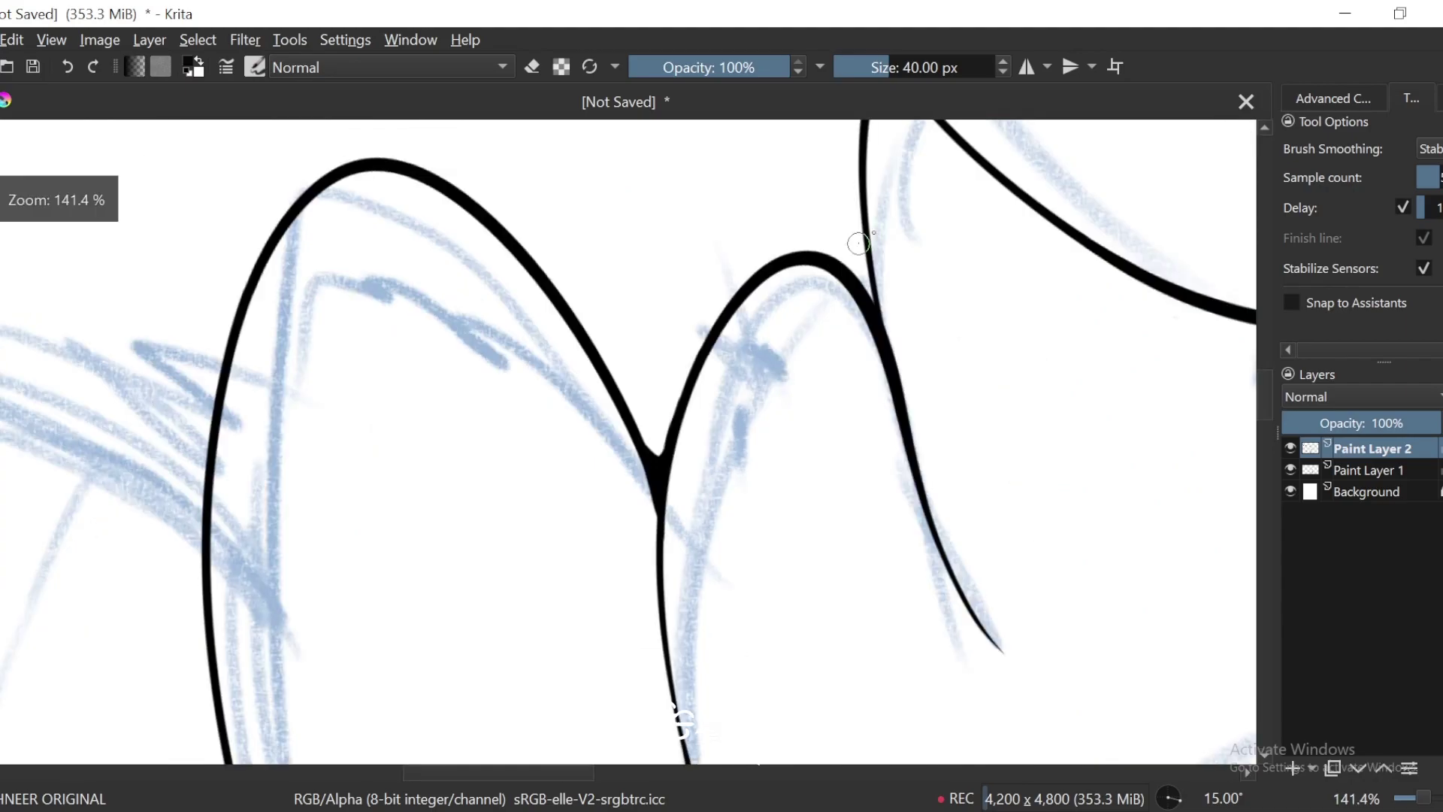
key("plus")
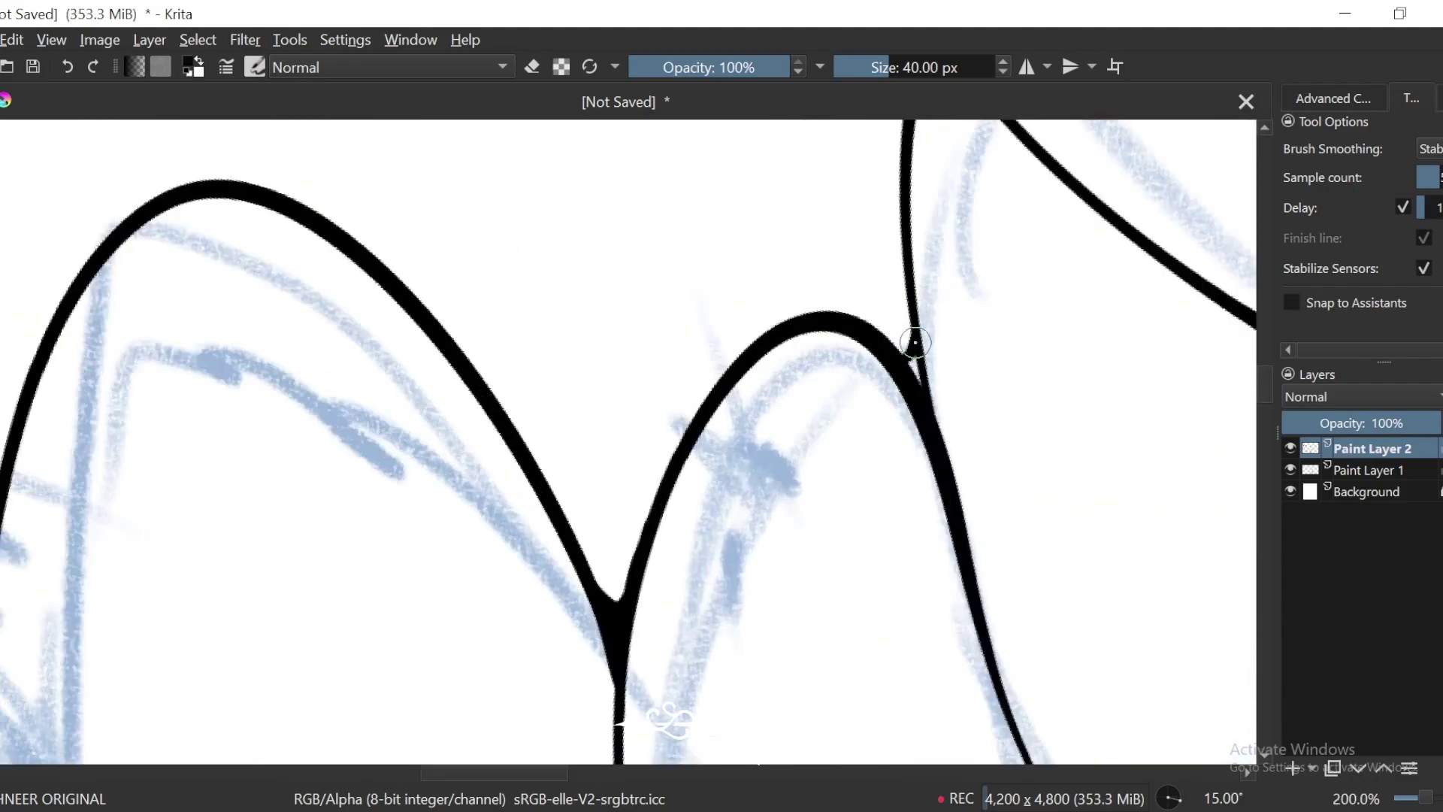
Step: Review the whole inked dragon head at several rotations and examine the area behind and below the jaw
key("minus")
key("minus")
key("minus")
key("minus")
key("minus")
key("minus")
key("minus")
key("minus")
key("minus")
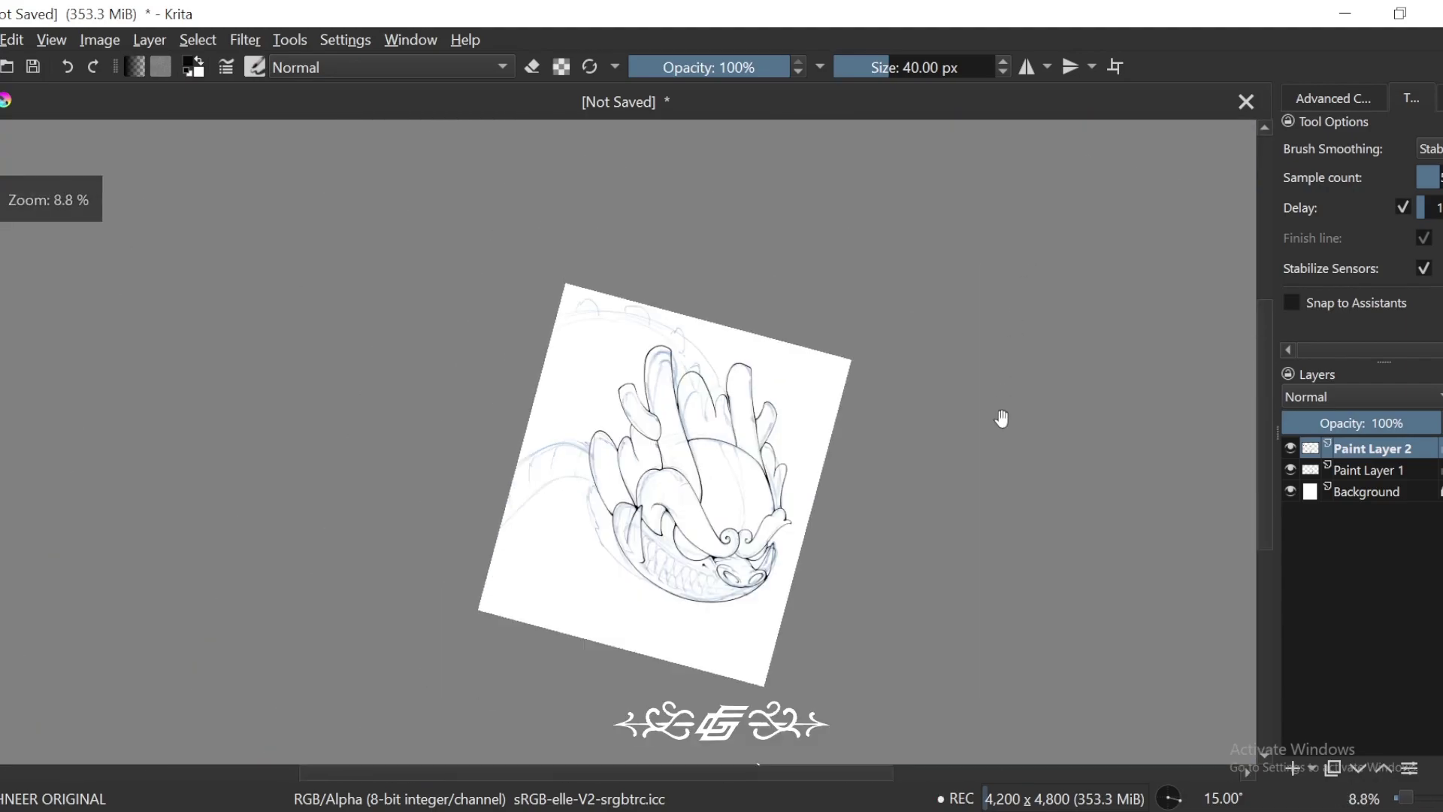
left_click_drag(1002, 419, 959, 353)
key("4")
key("6")
key("6")
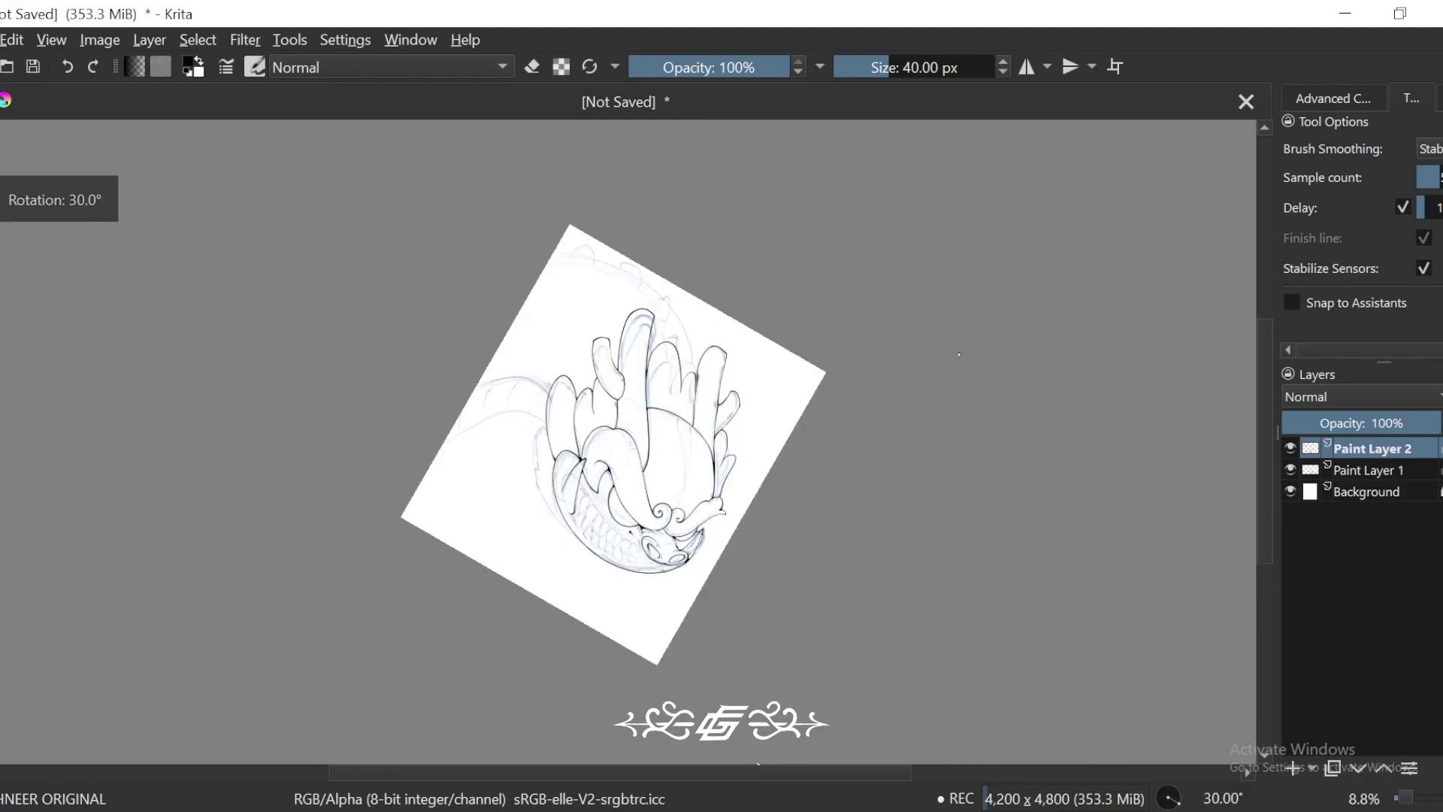
key("6")
key("plus")
key("plus")
key("4")
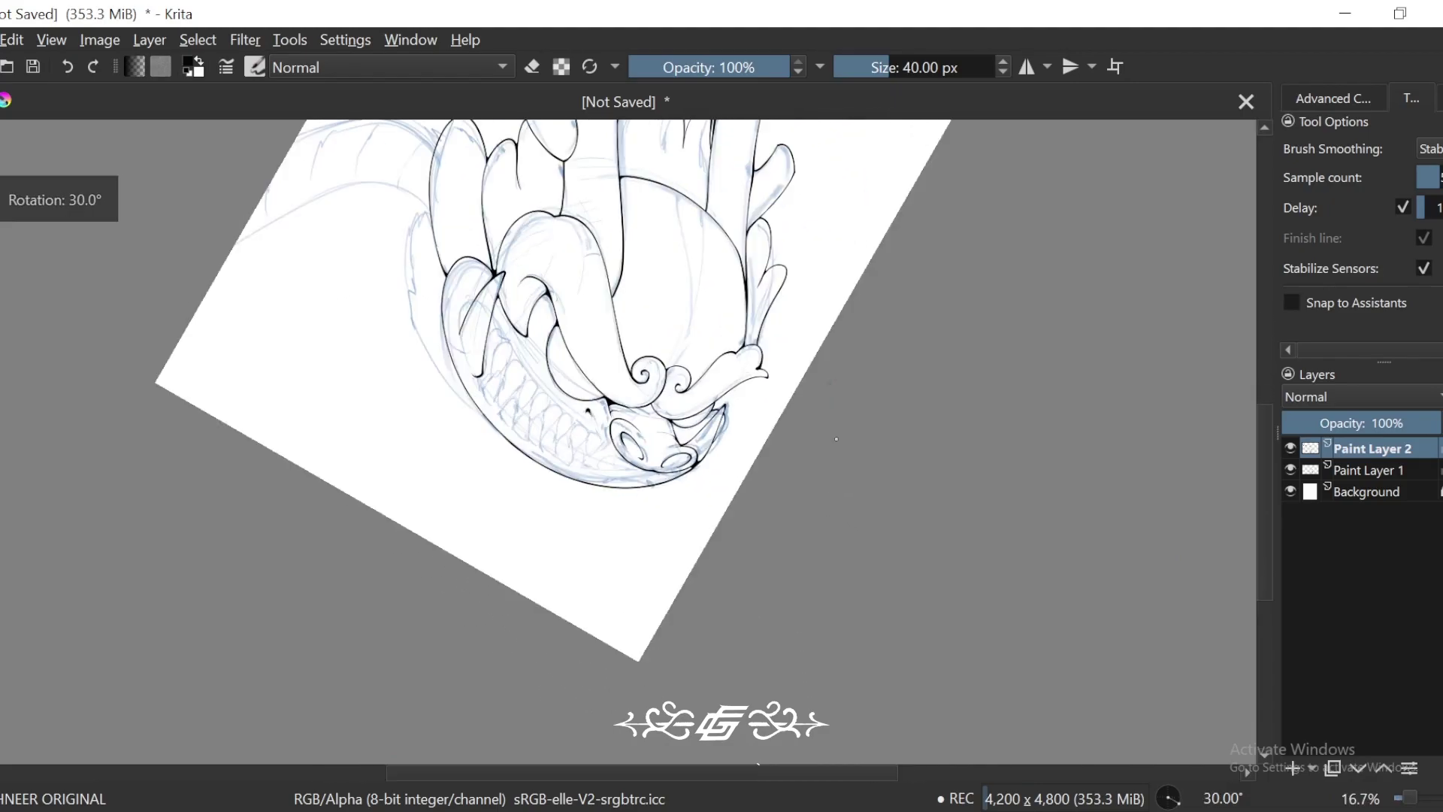
key("4")
key("4")
key("4")
key("6")
Step: On Paint Layer 1, switch to the Charcoal Pencil Medium brush and erase the old jagged frill sketch behind the jaw
left_click(1367, 469)
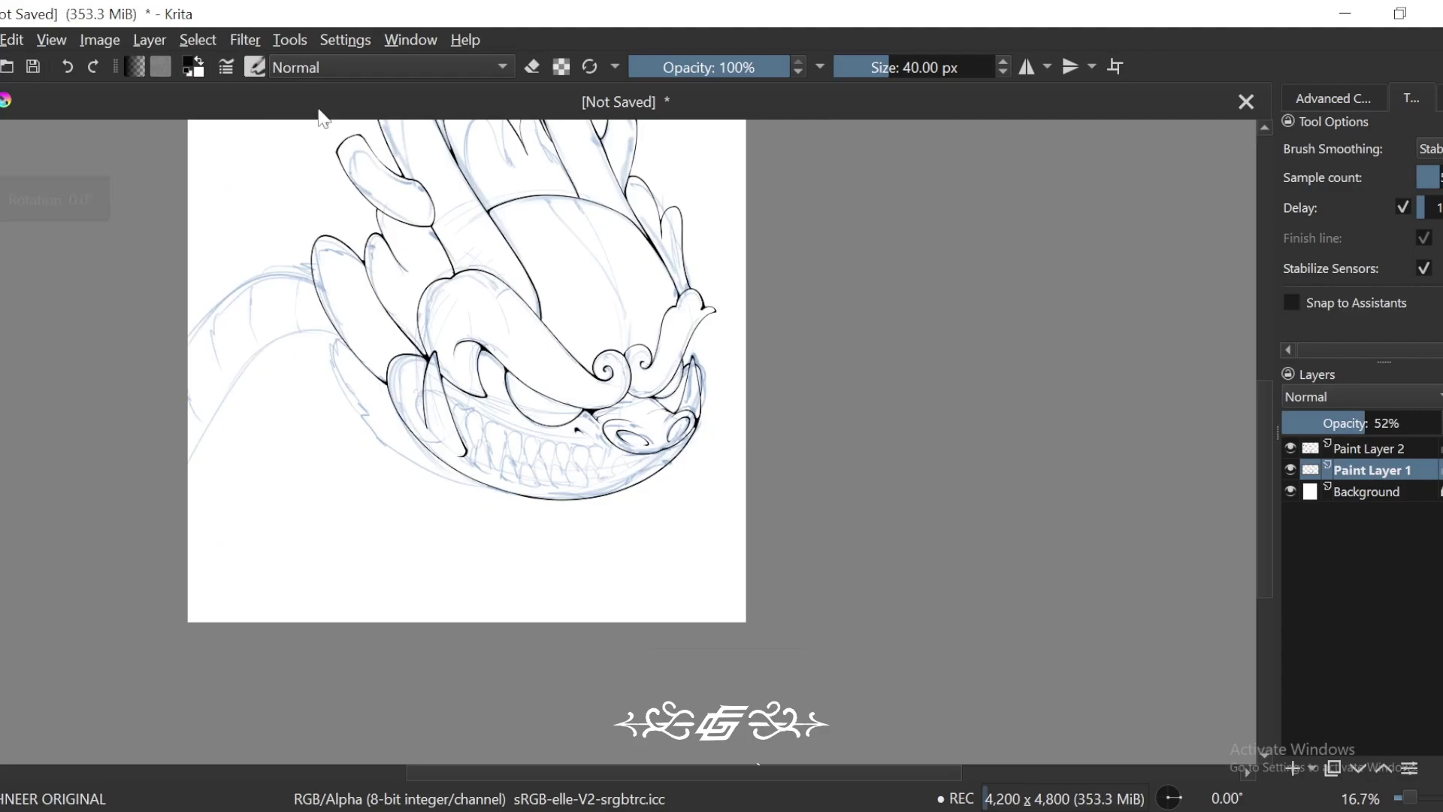
left_click(254, 66)
left_click(466, 143)
key("F6")
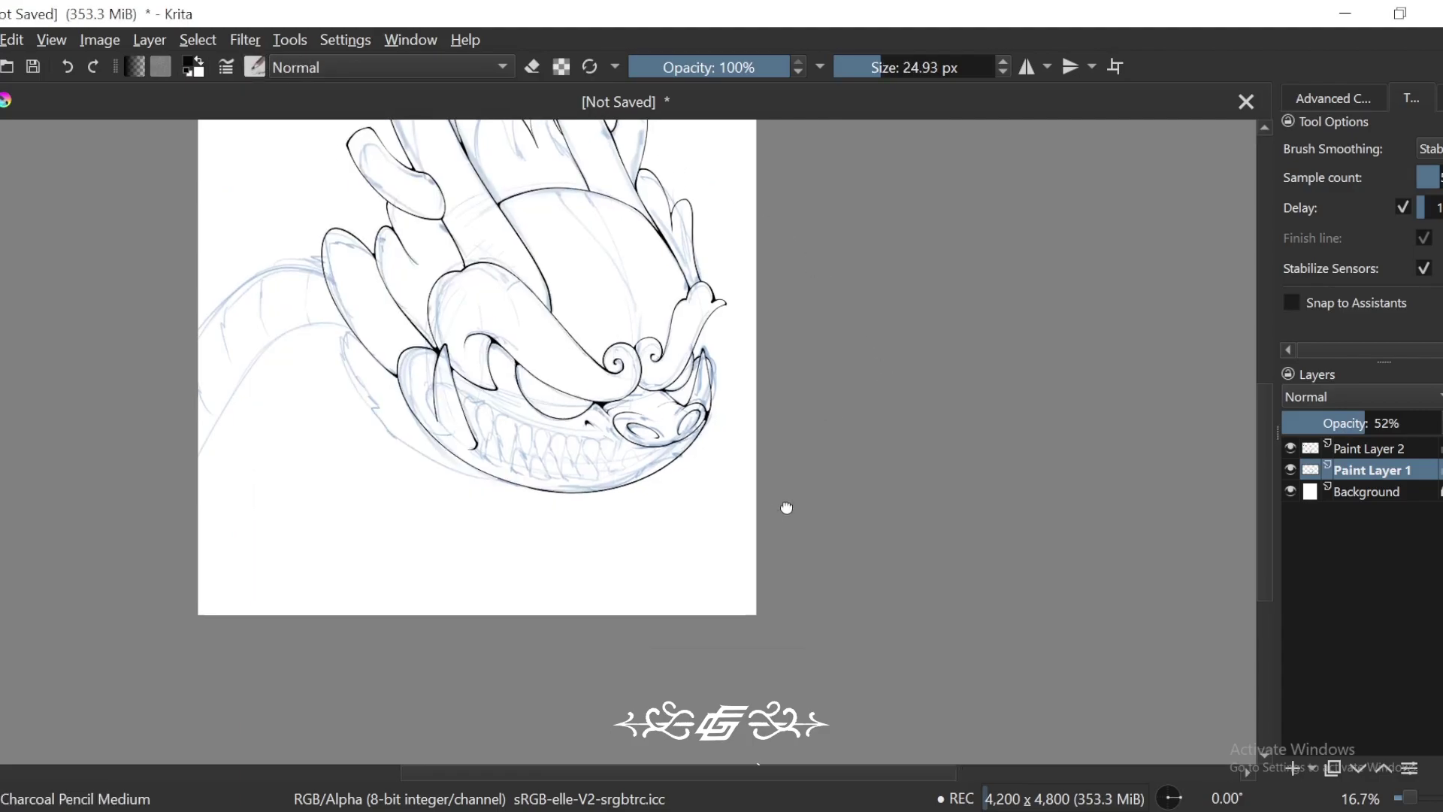
key("plus")
key("plus")
key("6")
key("6")
key("e")
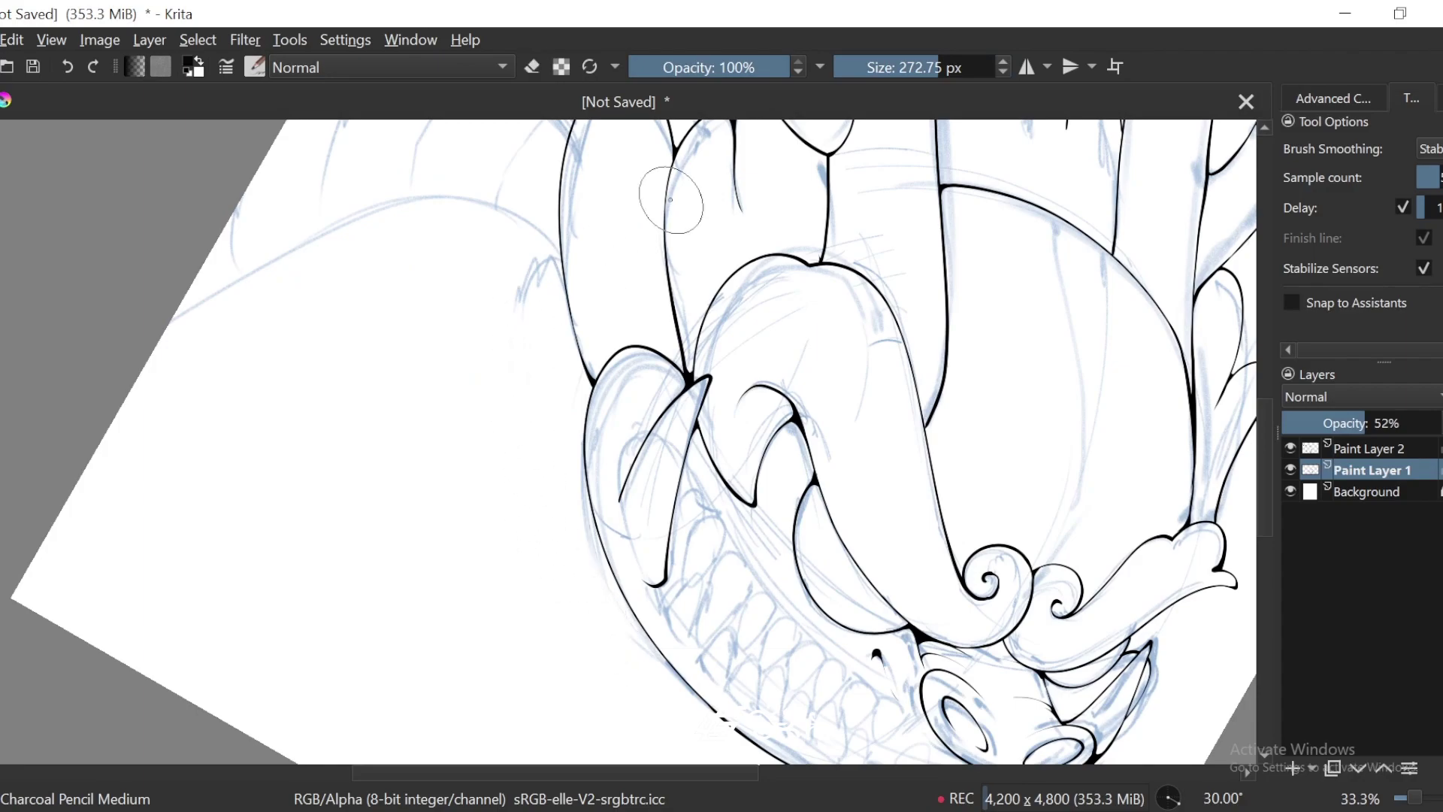
Step: Undo the thick trial stroke and sketch two rounded frill lobes behind the jaw with a 16.10 px brush
left_click_drag(559, 277, 590, 269)
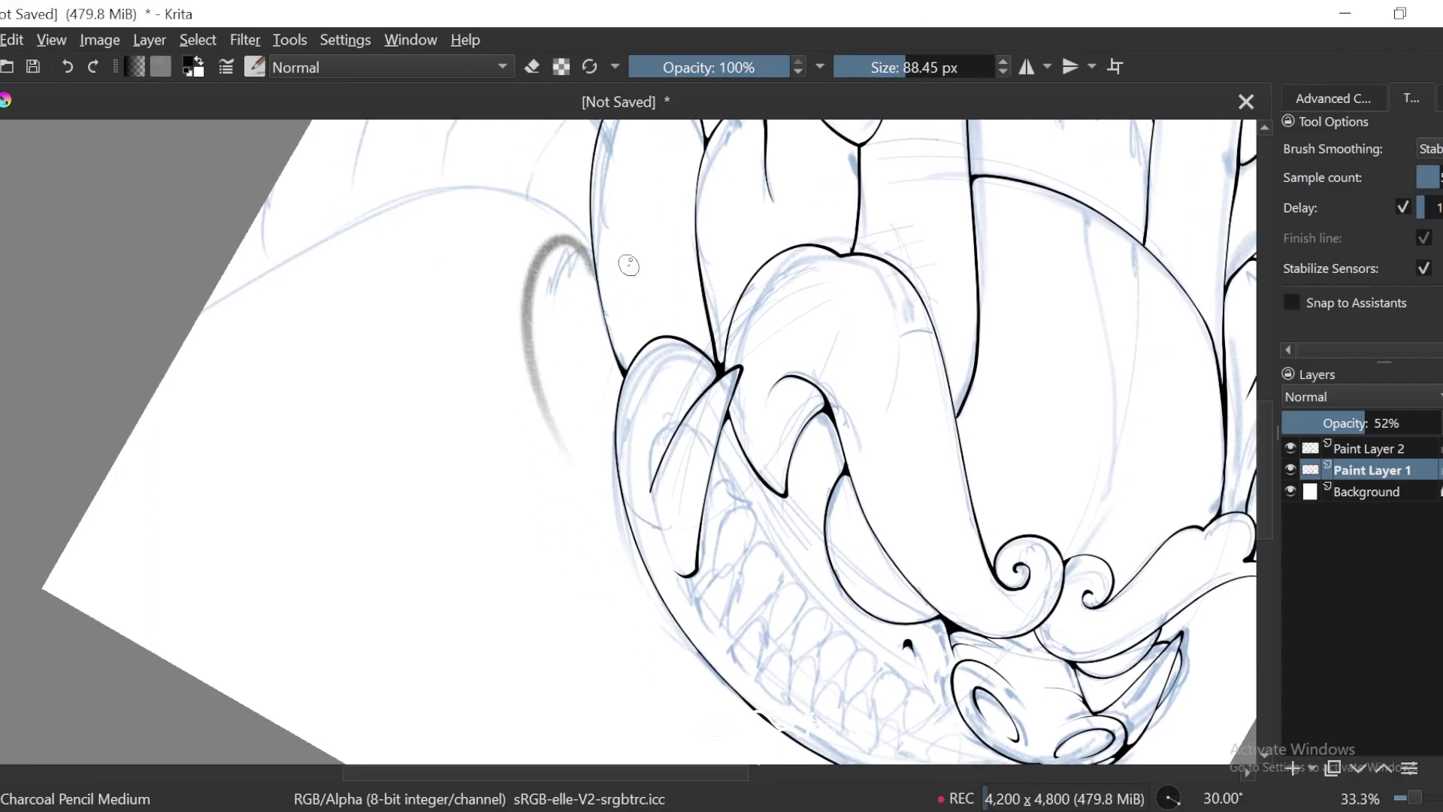
key("ctrl+z")
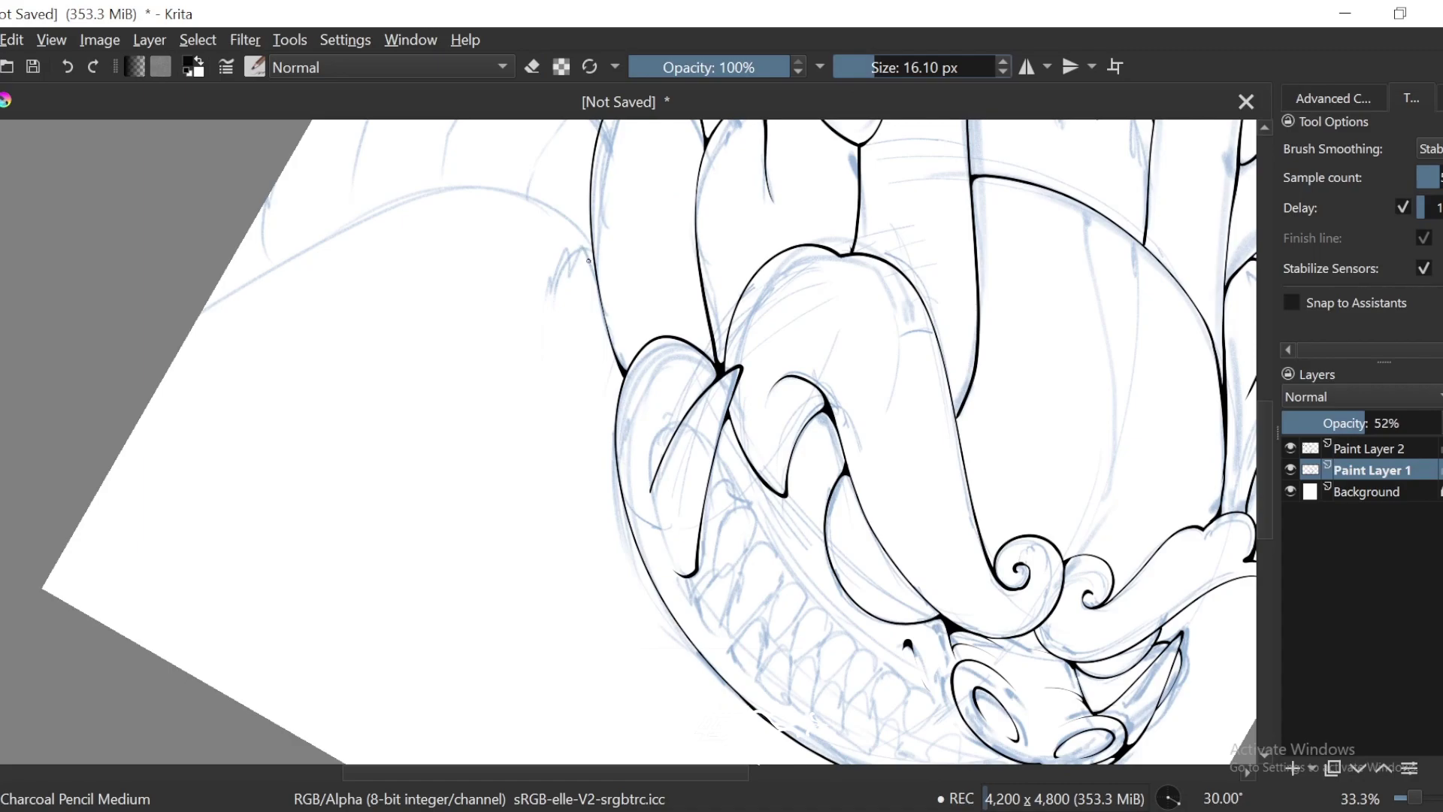
left_click_drag(586, 346, 601, 329)
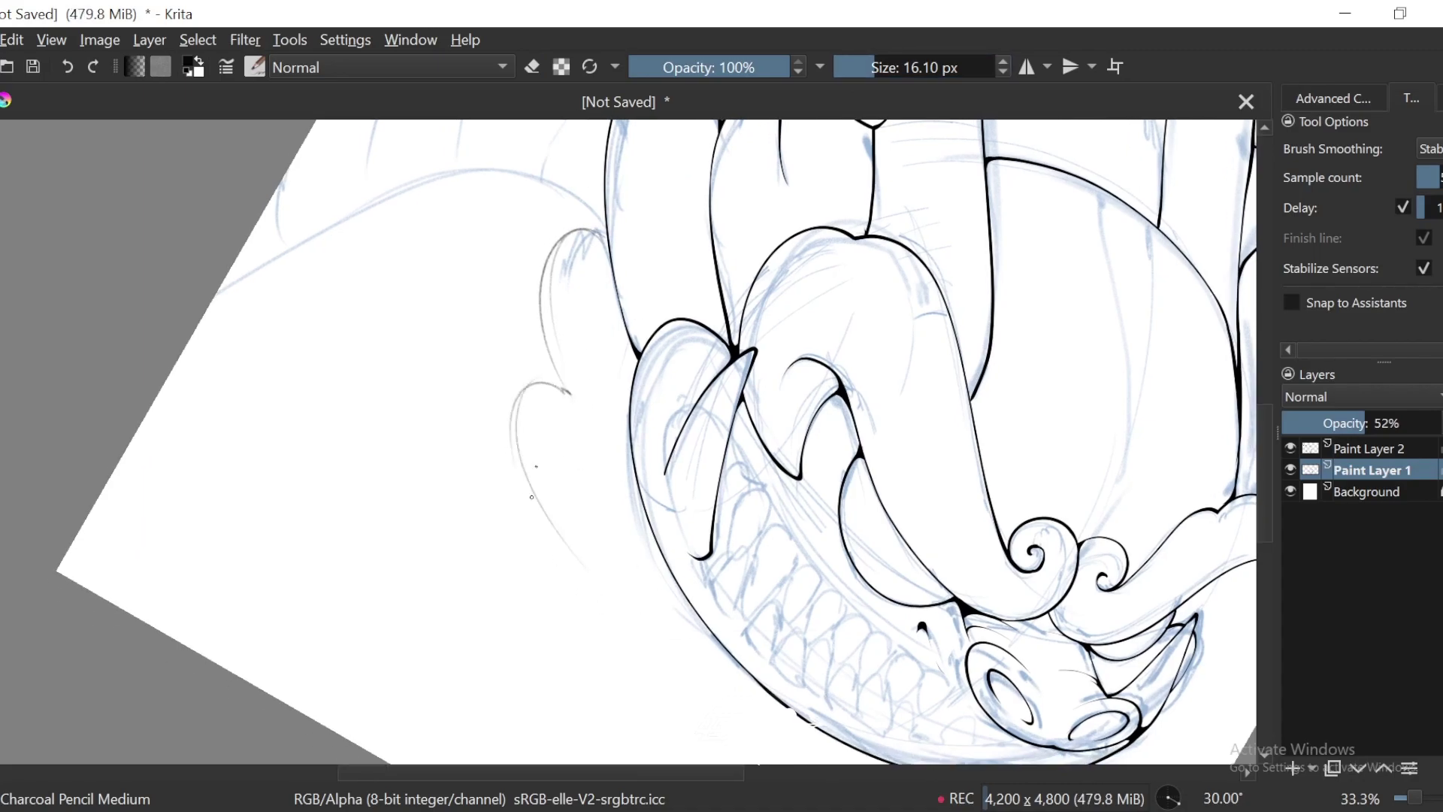
left_click_drag(531, 497, 669, 608)
Step: Reinforce the second lobe's sketched outline down to the jaw and mark the start of a third lobe
key("ctrl+minus")
key("ctrl+minus")
key("6")
key("6")
key("ctrl+plus")
key("ctrl+plus")
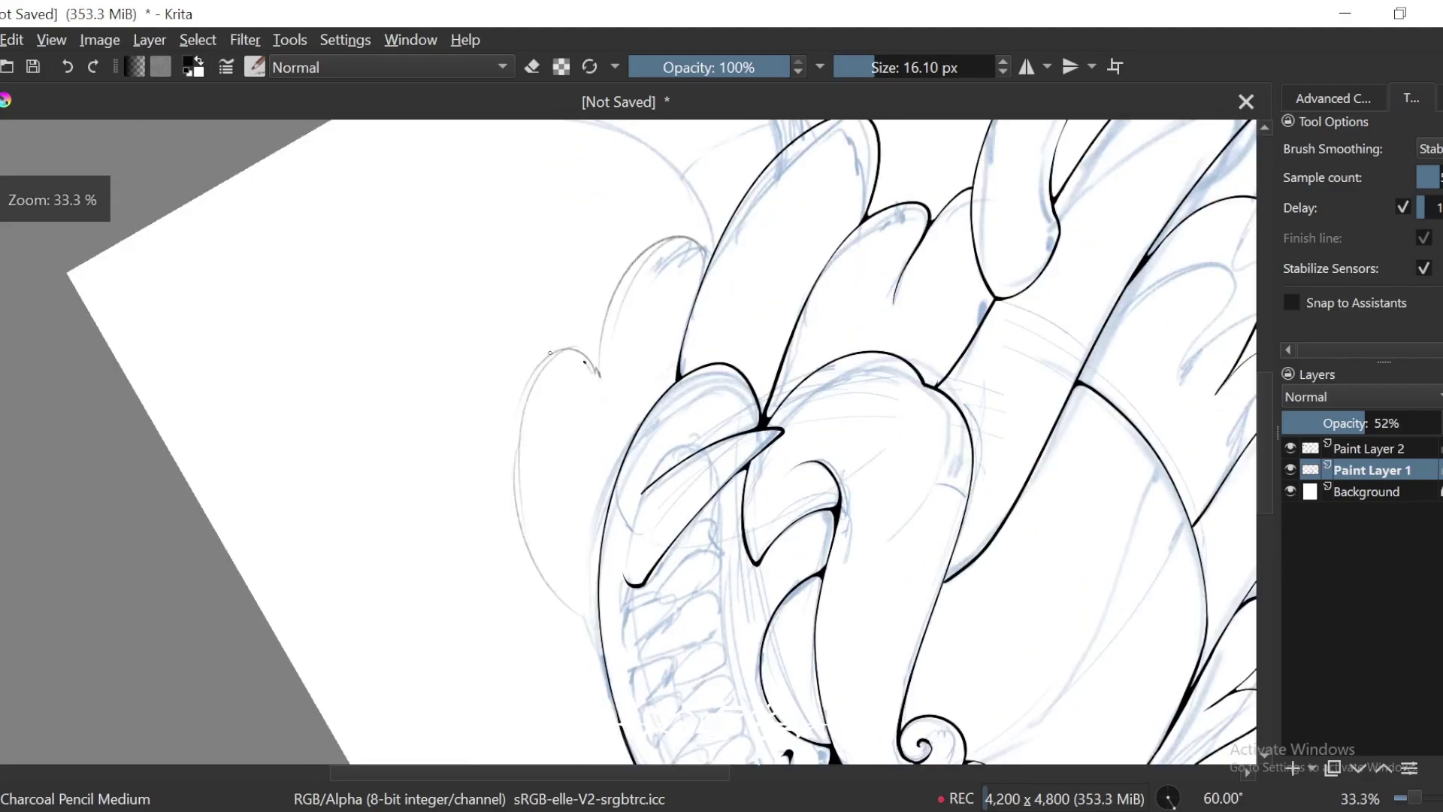
left_click_drag(550, 351, 566, 597)
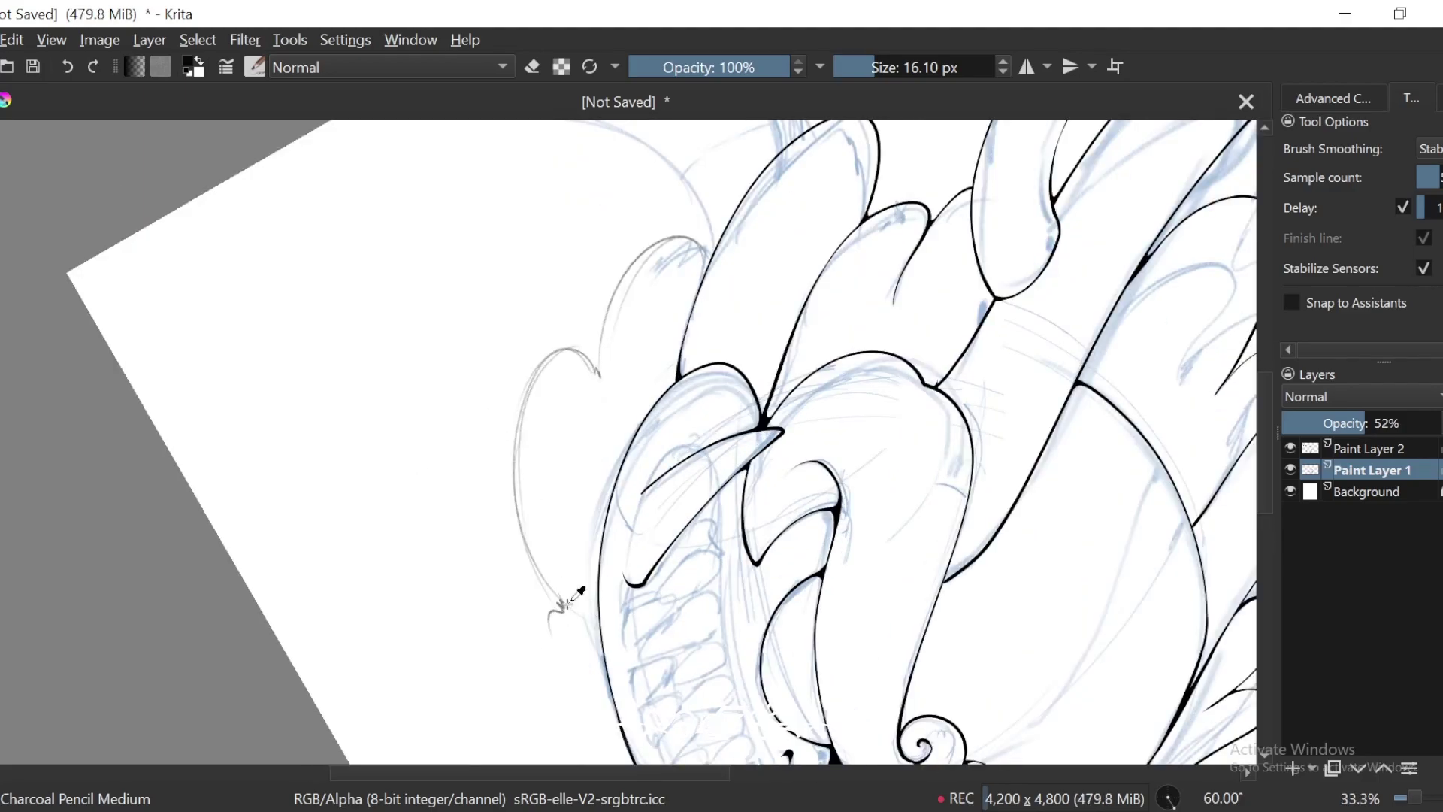
Step: Sketch the third frill lobe beneath the lower jaw and continue its edge into a wider lobe under the chin
key("4")
key("4")
key("4")
key("4")
key("4")
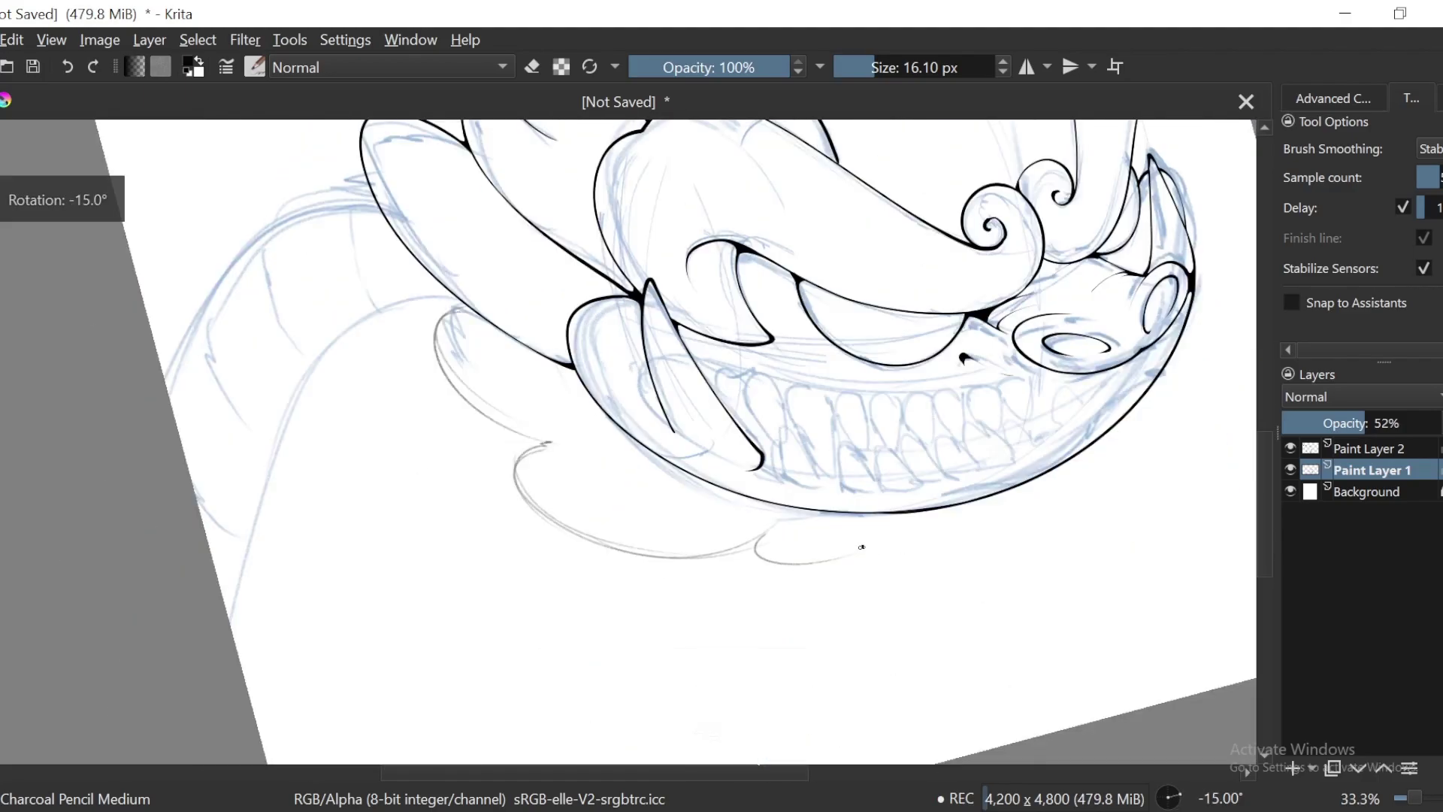
mouse_move(856, 555)
left_mouse_down()
mouse_move(969, 527)
mouse_move(1159, 454)
left_mouse_up()
left_click_drag(1164, 406, 988, 523)
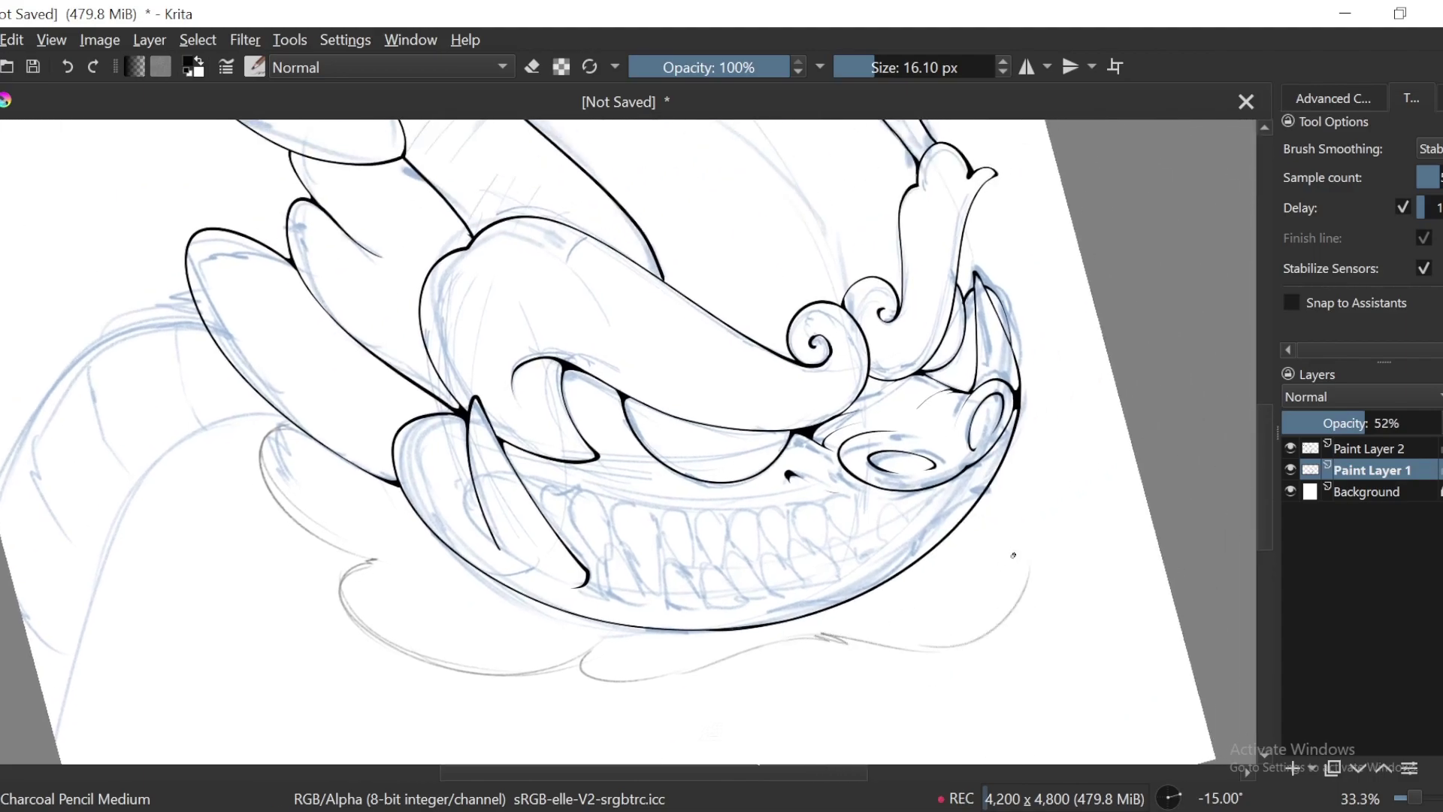
Step: Extend the chin lobe's sketched front edge upward to meet the front of the jaw beside the nostrils
key("minus")
key("minus")
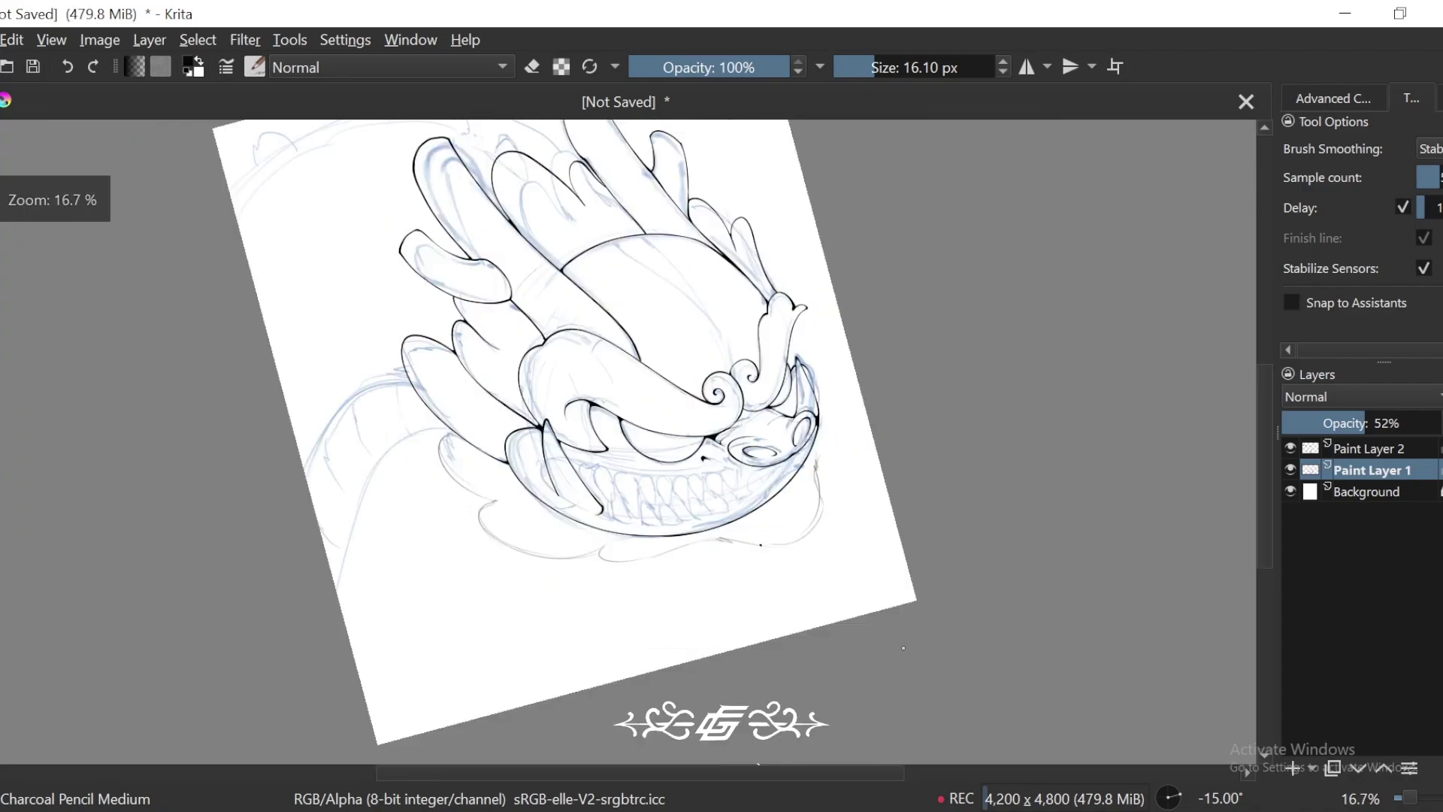
key("minus")
key("5")
key("plus")
key("plus")
key("plus")
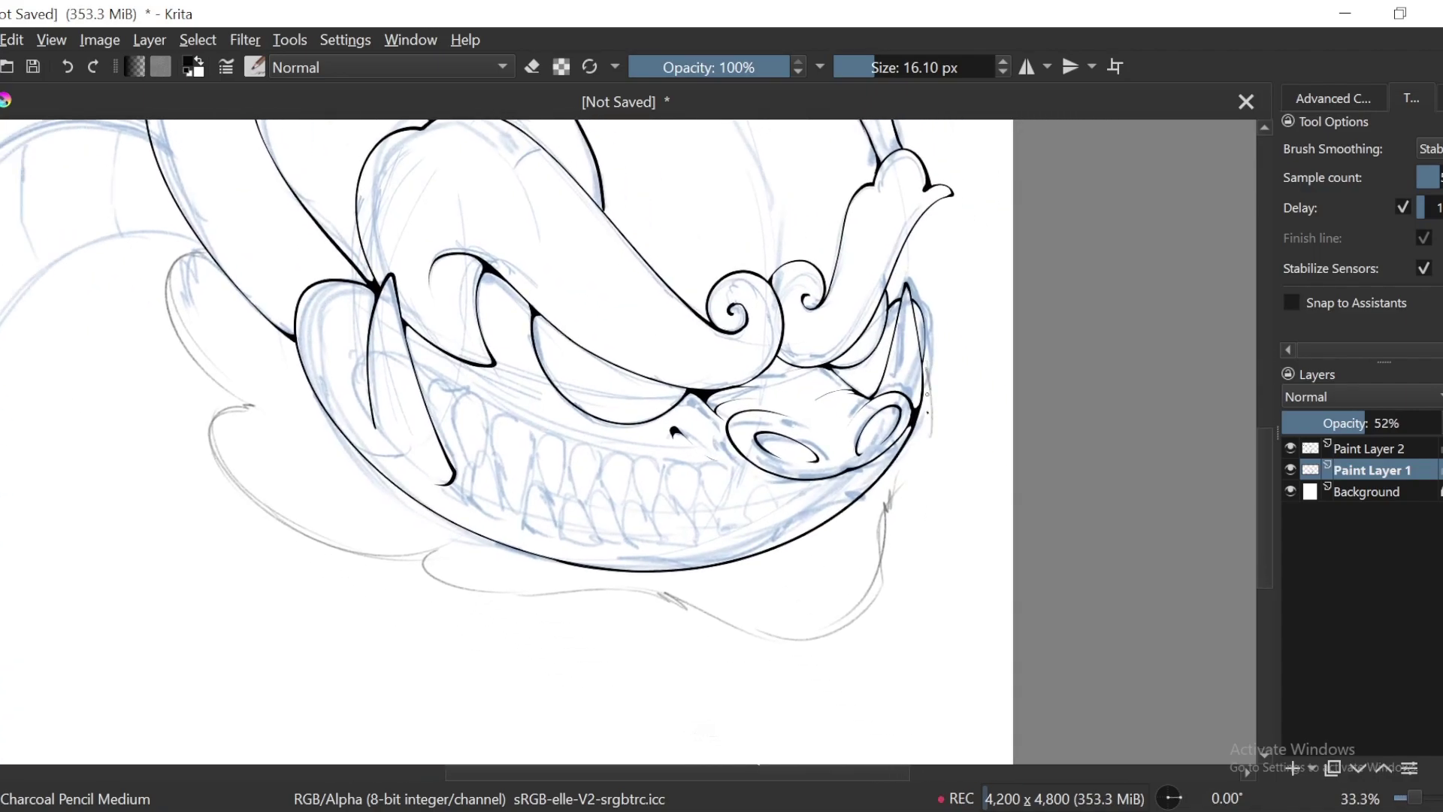
key("minus")
key("minus")
Step: Compare the line art with the sketch by hiding and reshowing Paint Layer 1 and Paint Layer 2 in turn
left_click(1290, 469)
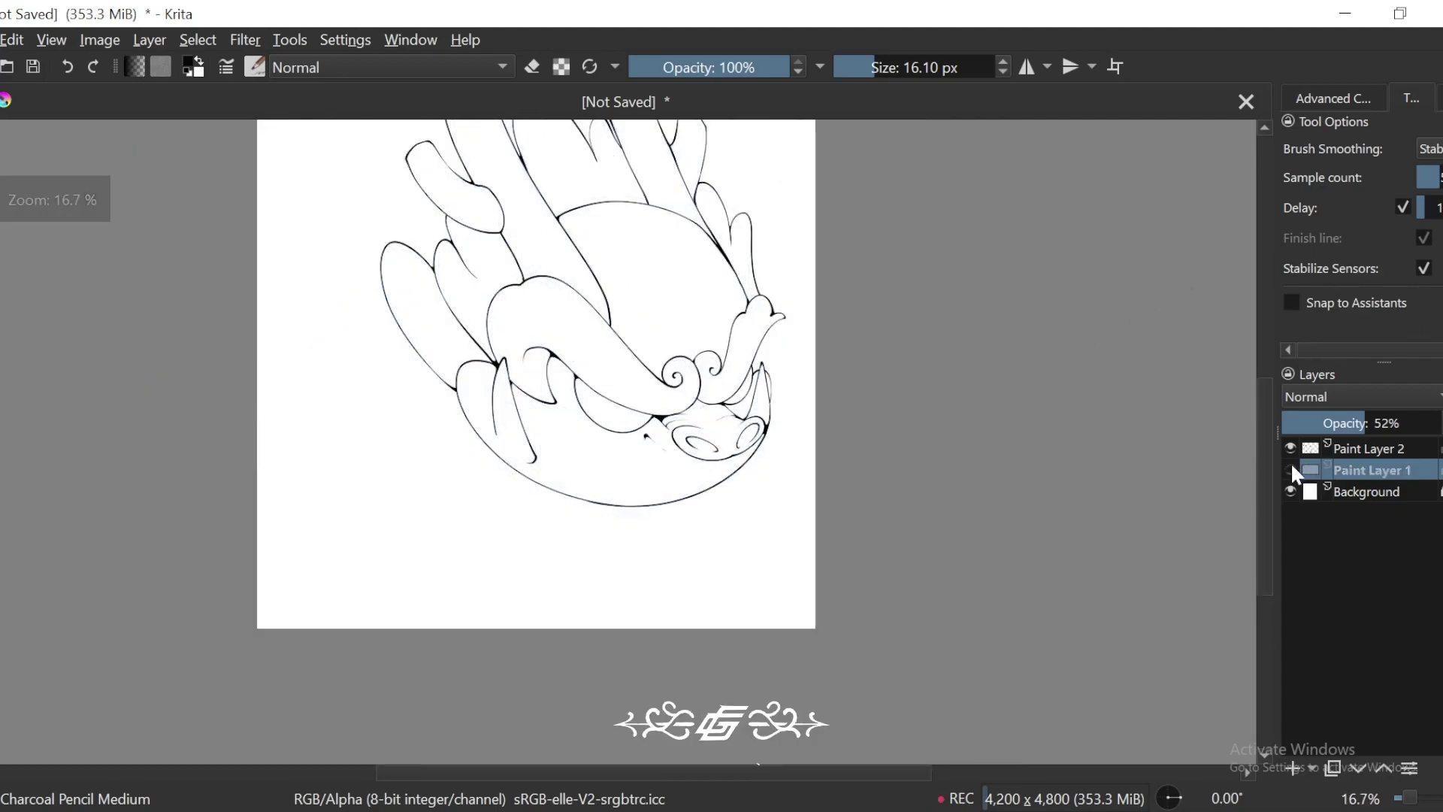
left_click(1291, 469)
left_click(1289, 446)
key("minus")
key("minus")
key("plus")
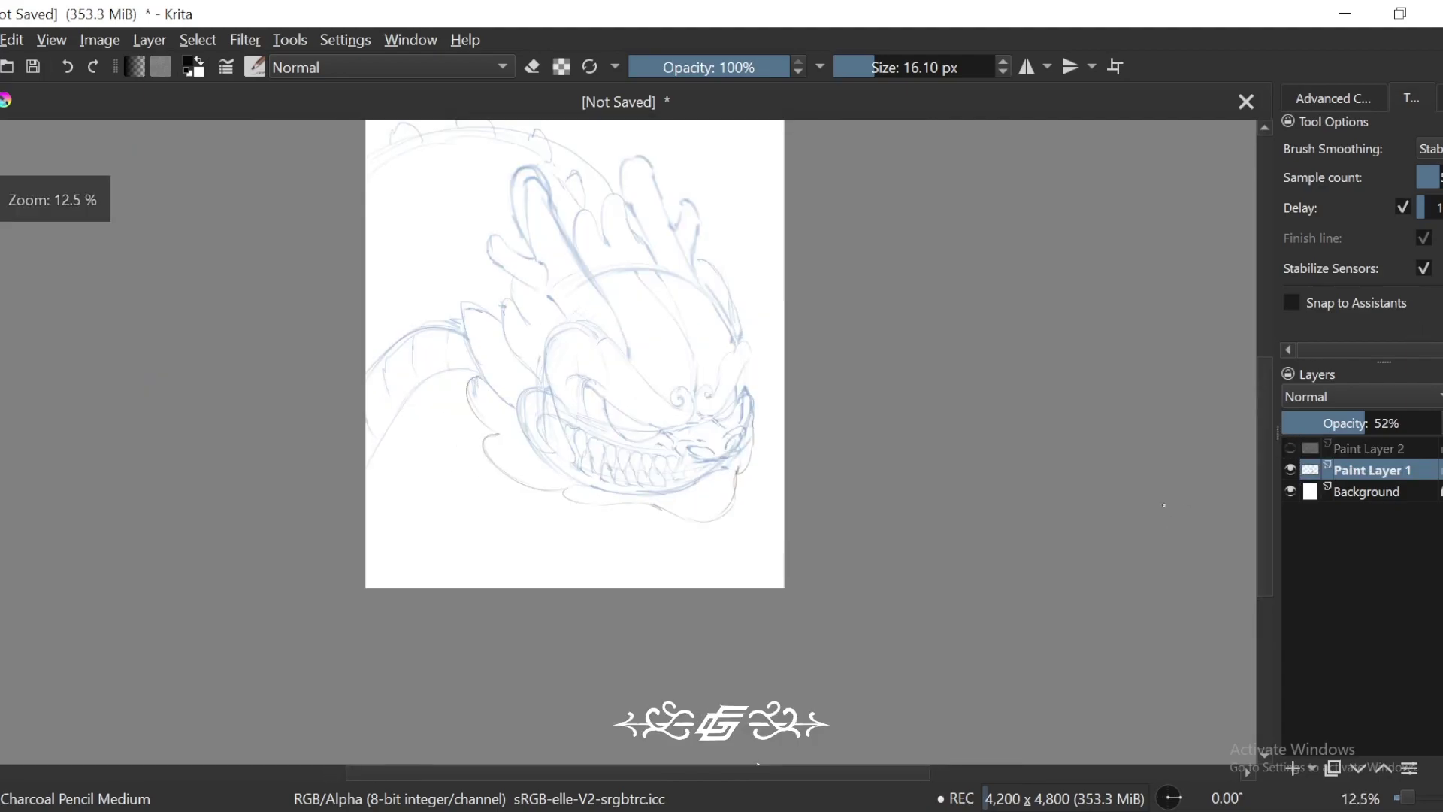
left_click(1290, 447)
Step: Make Paint Layer 2 active and switch back to the inking brush preset at 40 px
left_click(1368, 448)
left_click(255, 67)
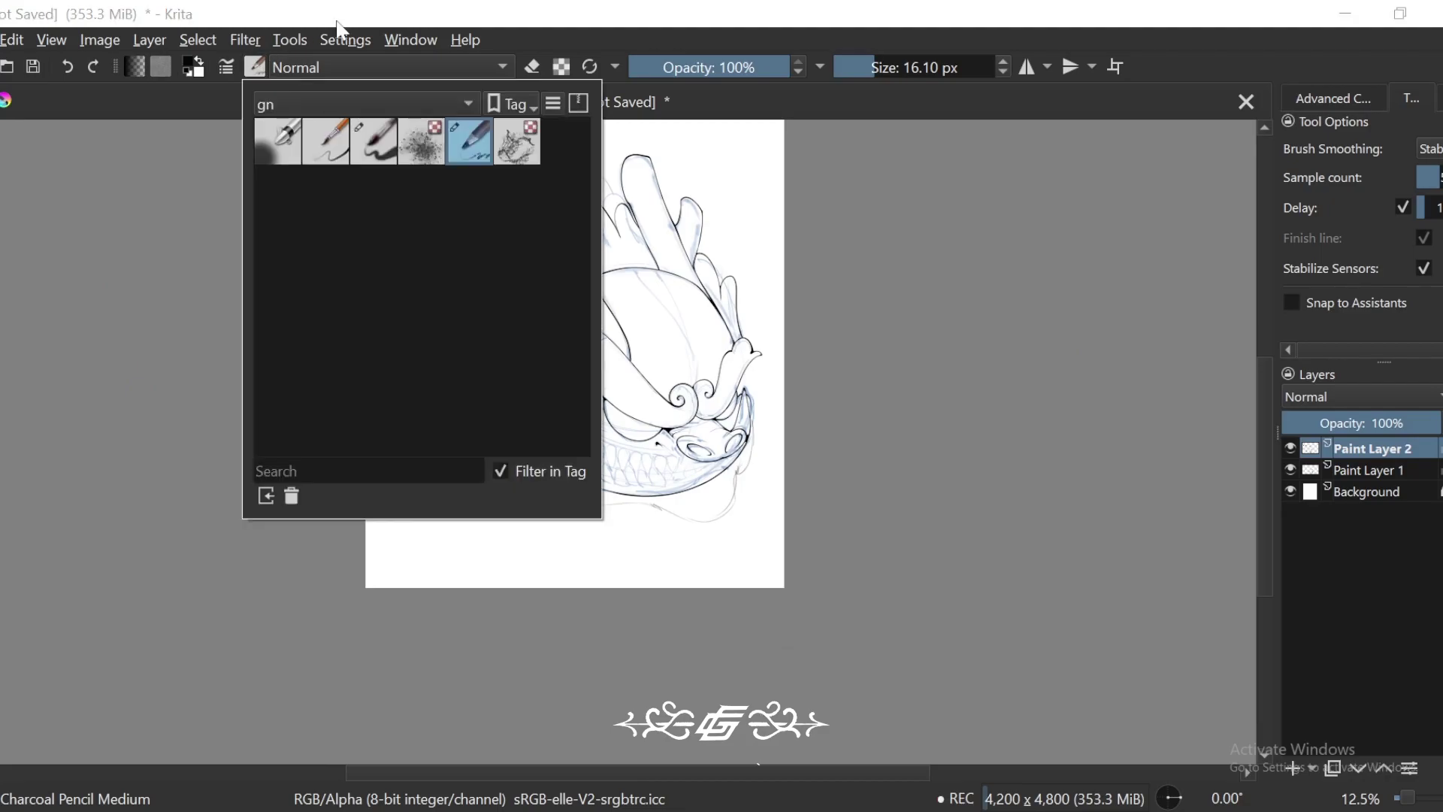
left_click(374, 143)
key("plus")
key("plus")
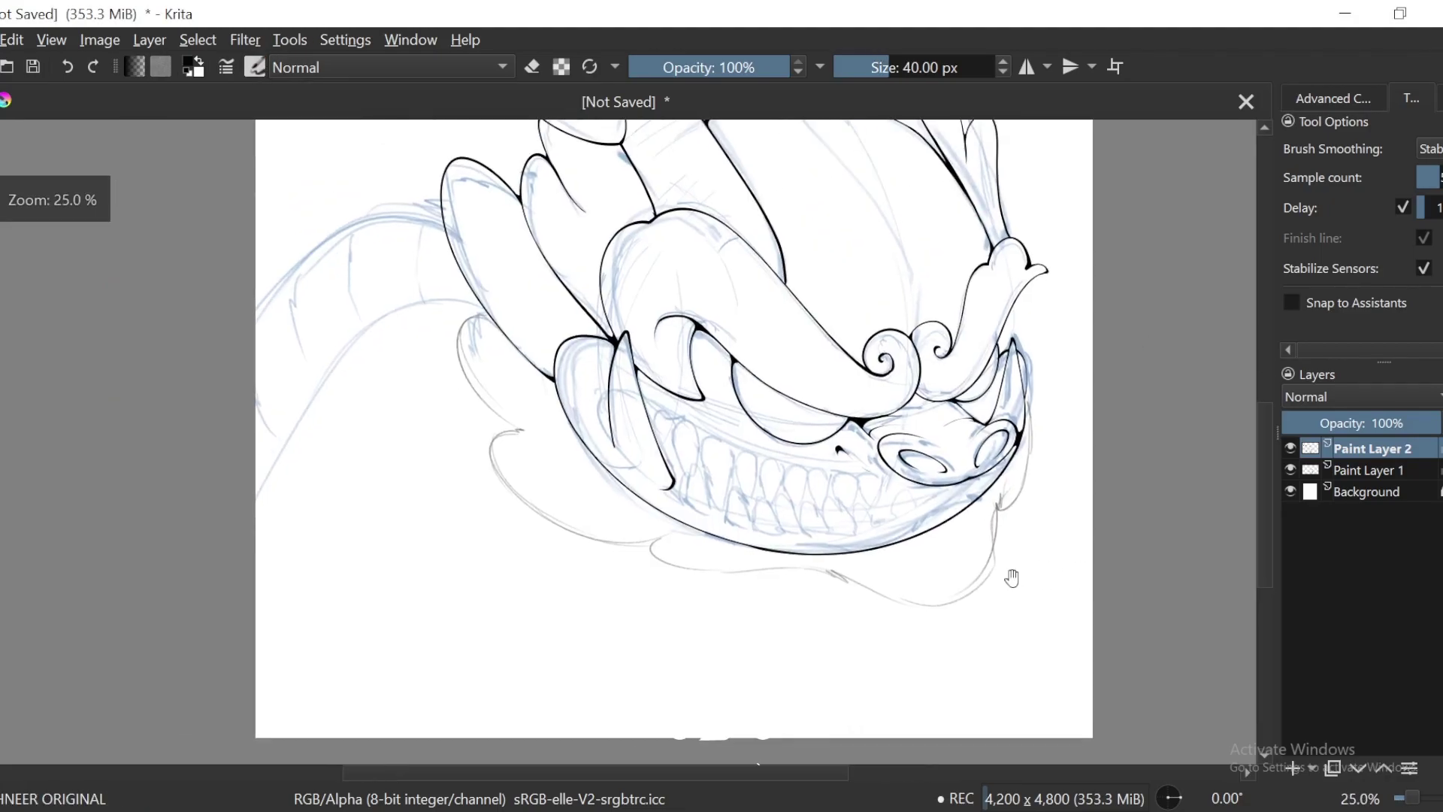
Step: Ink the uppermost sketched frill lobe behind the jaw, from the large lobe's edge down to the second lobe
key("ctrl+bracketright")
key("ctrl+bracketright")
key("ctrl+bracketright")
key("ctrl+bracketright")
key("ctrl+bracketright")
key("plus")
key("plus")
key("plus")
key("plus")
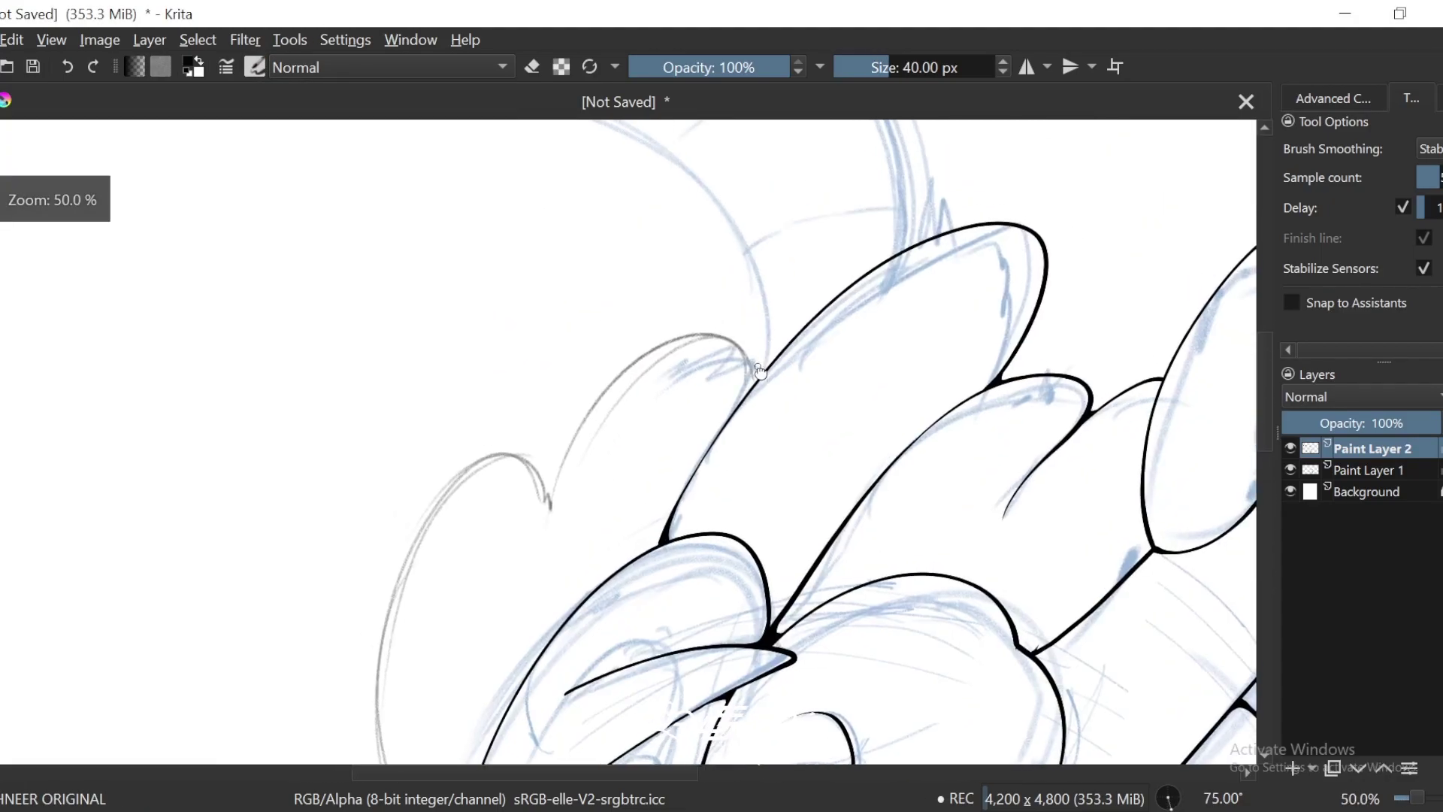
mouse_move(920, 399)
left_mouse_down()
mouse_move(913, 315)
mouse_move(526, 614)
left_mouse_up()
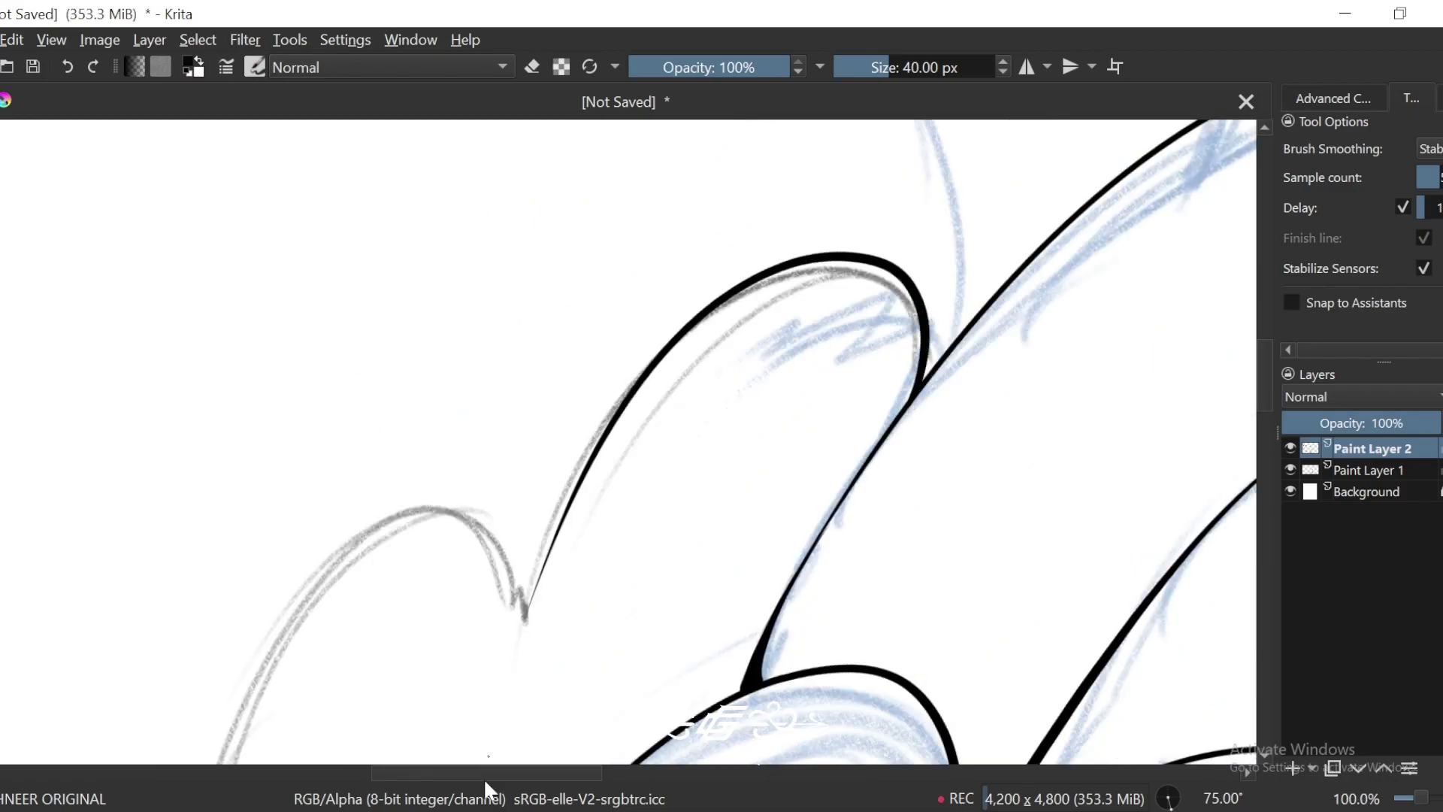
Step: Ink the second frill lobe from the first lobe's lower end to the third lobe, redoing the outline for a tapered end
key("ctrl+bracketright")
key("plus")
mouse_move(640, 493)
left_mouse_down()
mouse_move(919, 343)
mouse_move(827, 423)
mouse_move(606, 403)
left_mouse_up()
key("minus")
key("minus")
key("minus")
key("ctrl+bracketright")
key("ctrl+bracketright")
mouse_move(821, 463)
left_mouse_down()
mouse_move(972, 375)
mouse_move(1007, 311)
mouse_move(752, 305)
mouse_move(515, 593)
left_mouse_up()
key("ctrl+z")
left_click_drag(792, 369, 901, 322)
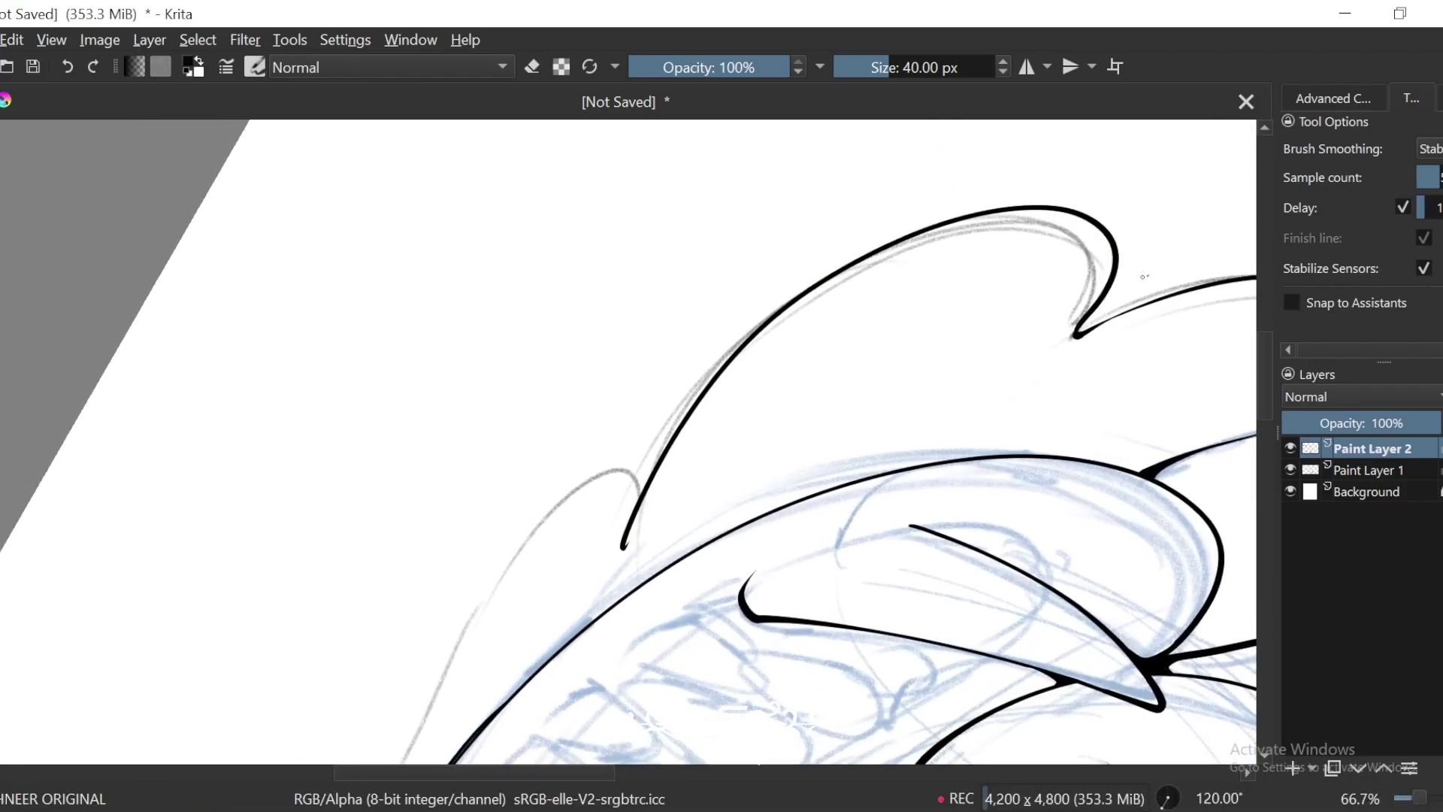
key("ctrl+z")
left_click_drag(928, 217, 639, 489)
key("minus")
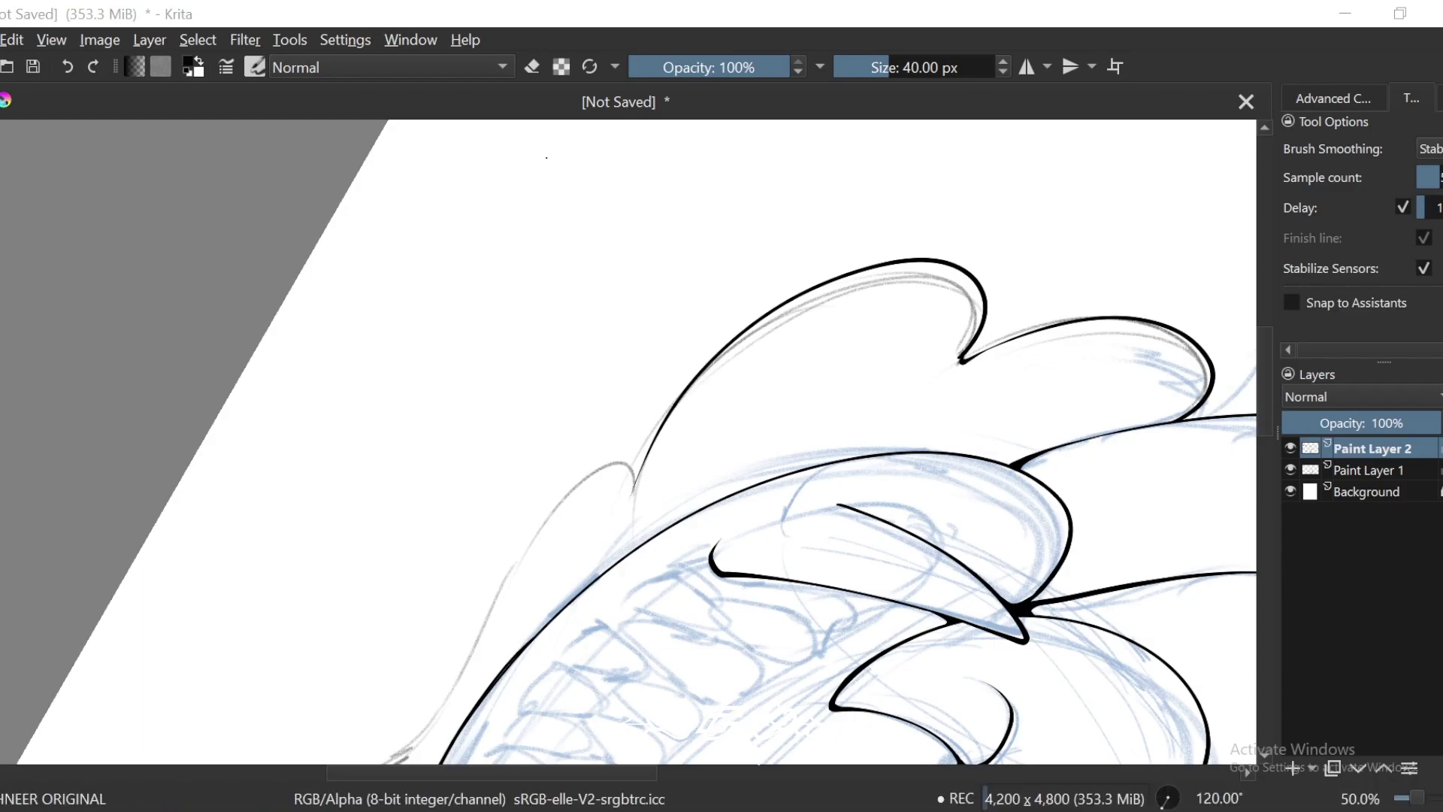
Step: Thicken and round off the inner corner where the first and second frill lobes meet
scroll(1035, 361, "up", 2)
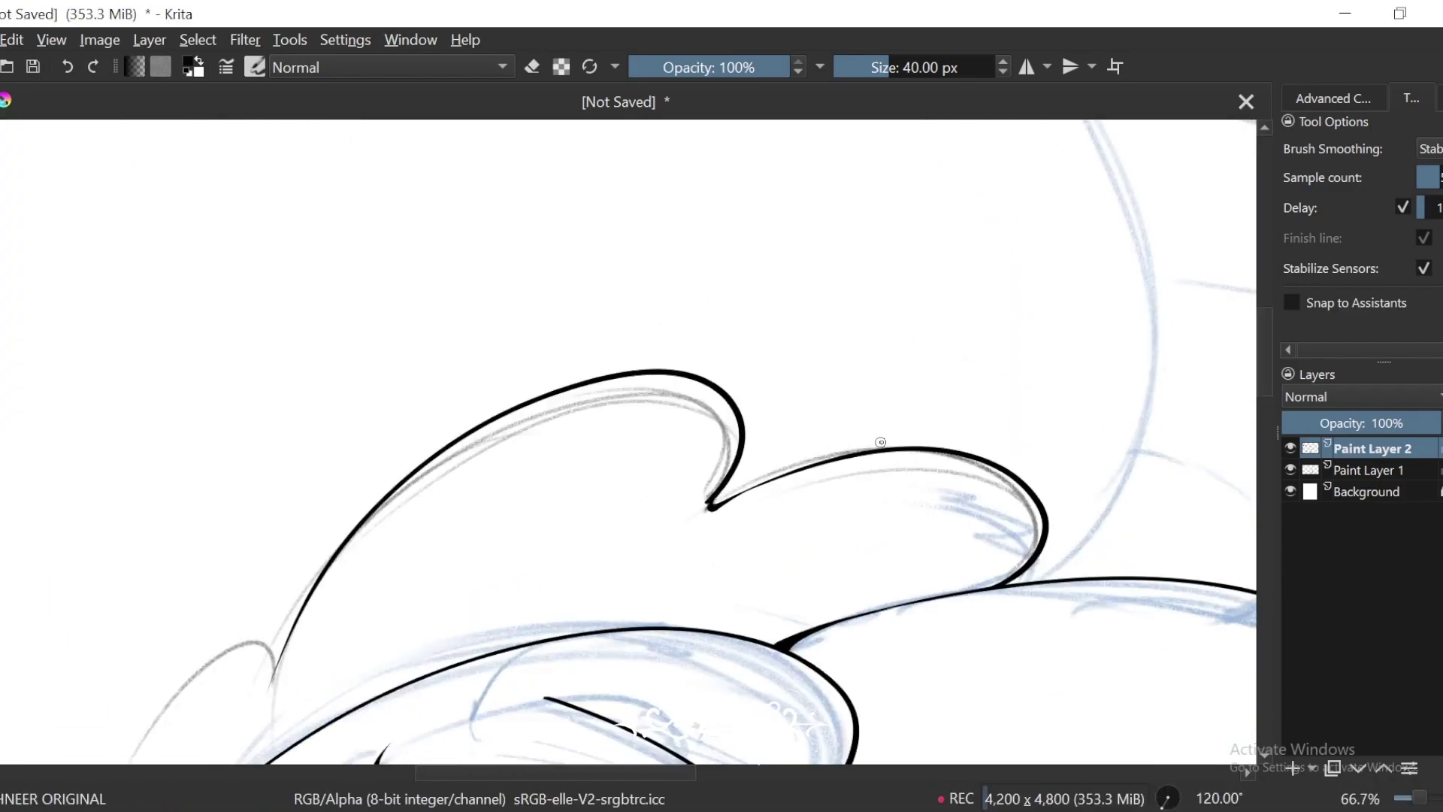
scroll(871, 489, "up", 2)
key("ctrl+plus")
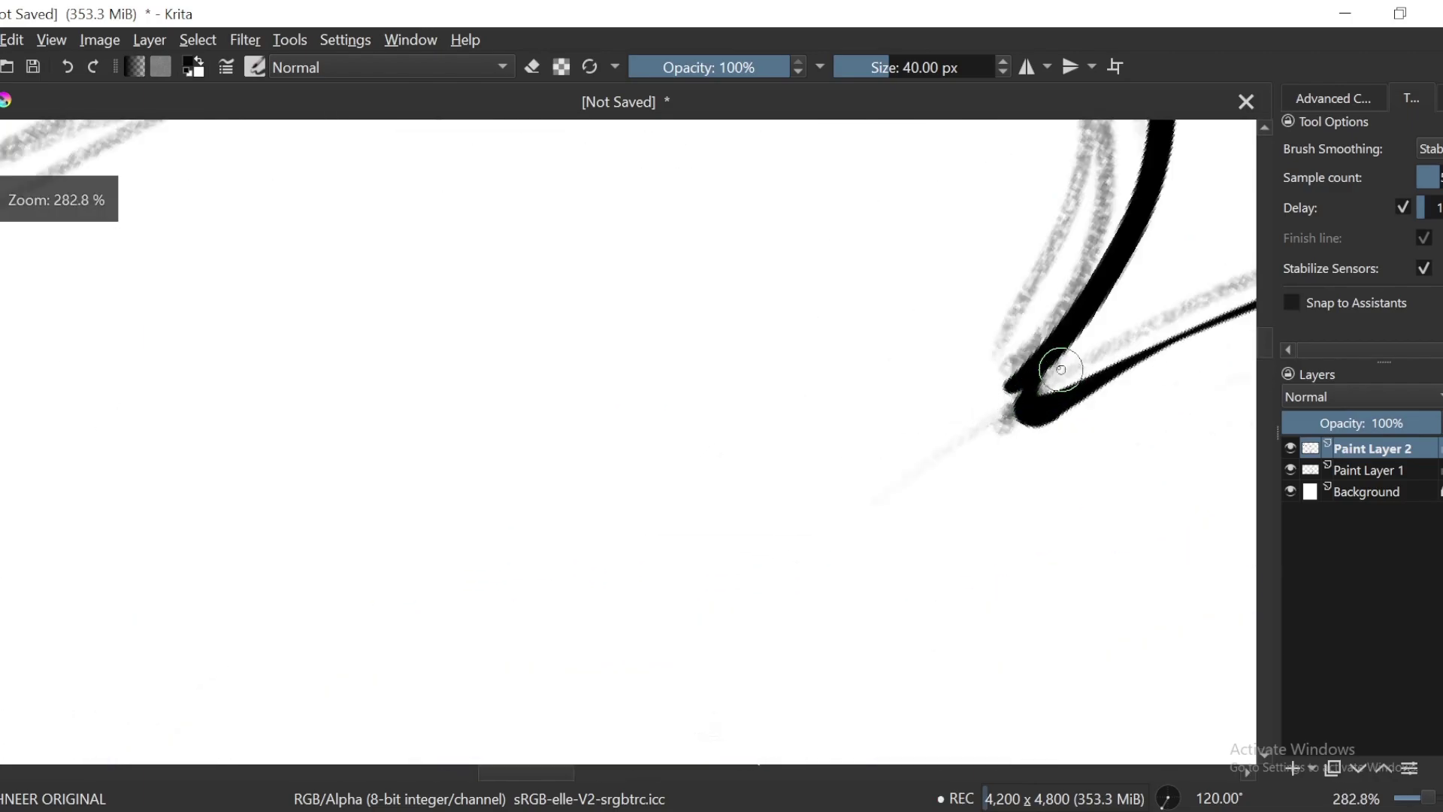
left_click_drag(1047, 347, 1019, 411)
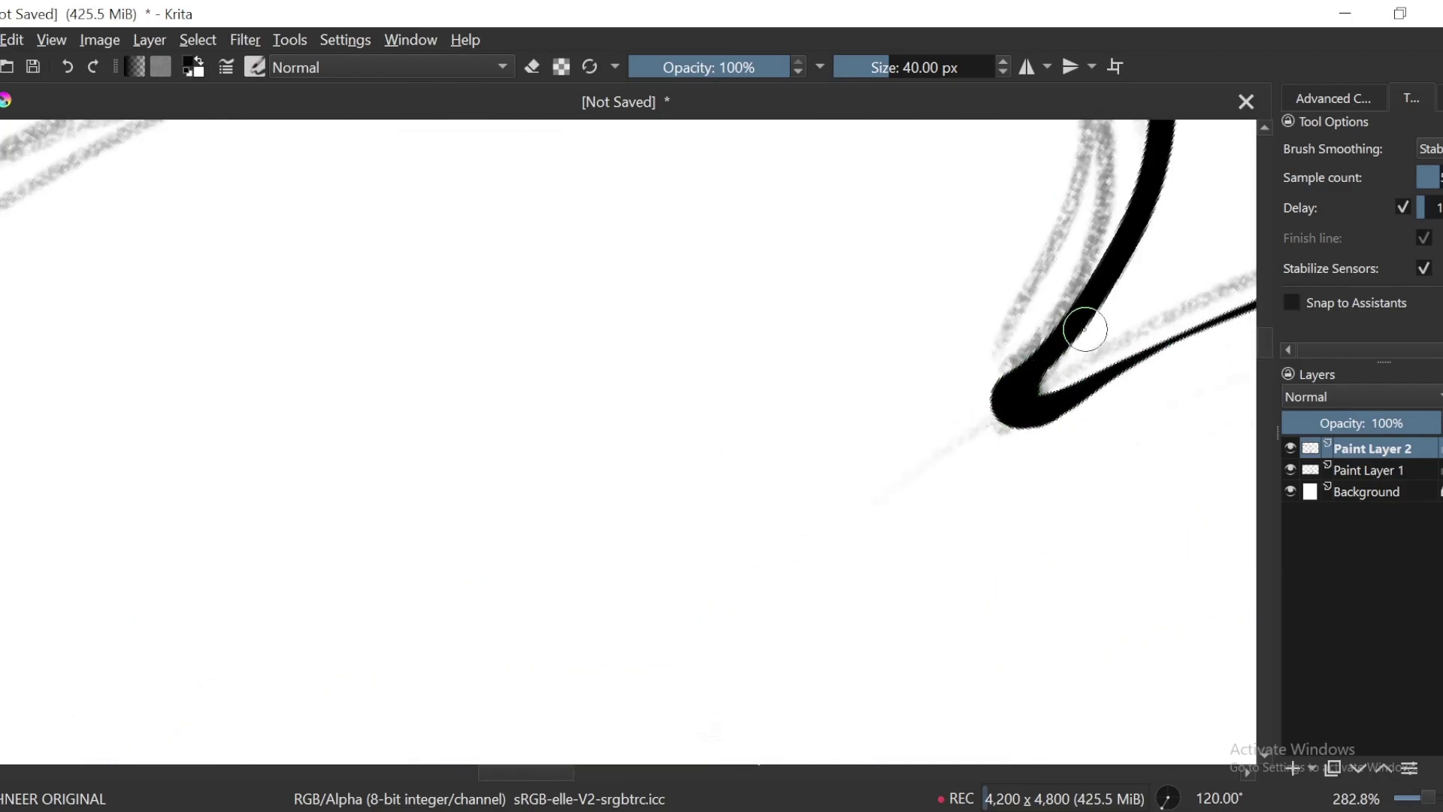
scroll(1040, 389, "down", 4)
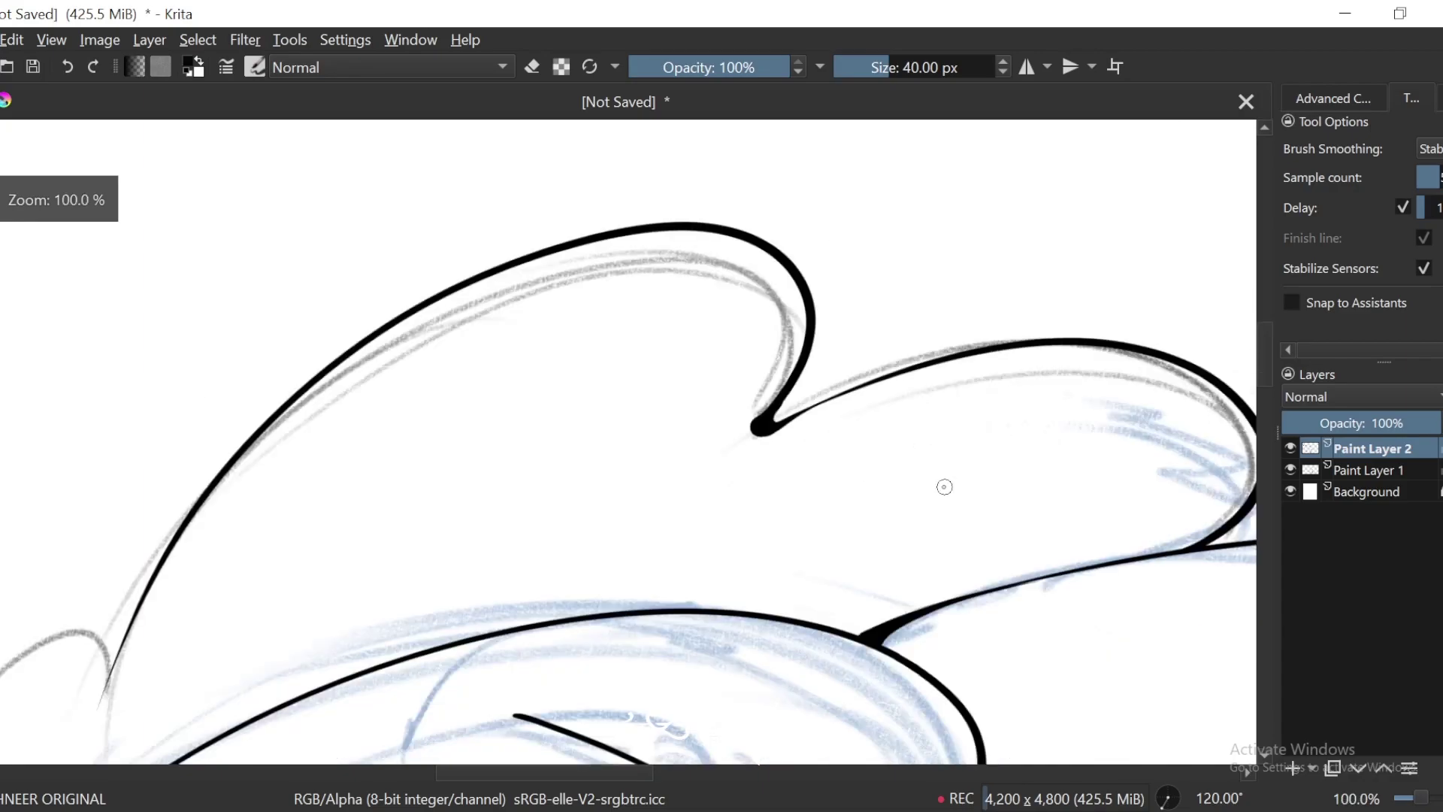
key("minus")
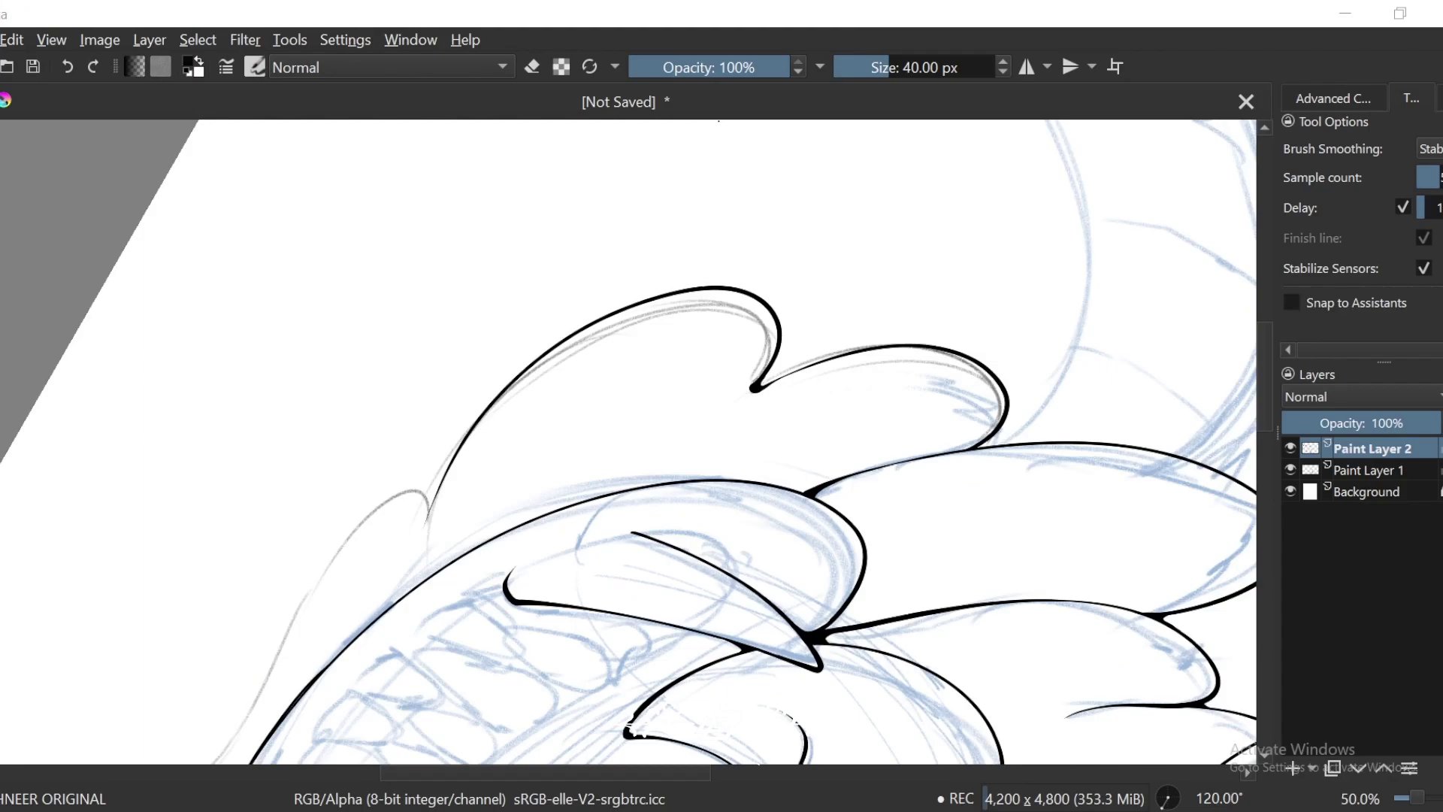
Step: Thicken and round off the junction where the uppermost frill lobe meets the large lobe's edge
scroll(1003, 421, "up", 3)
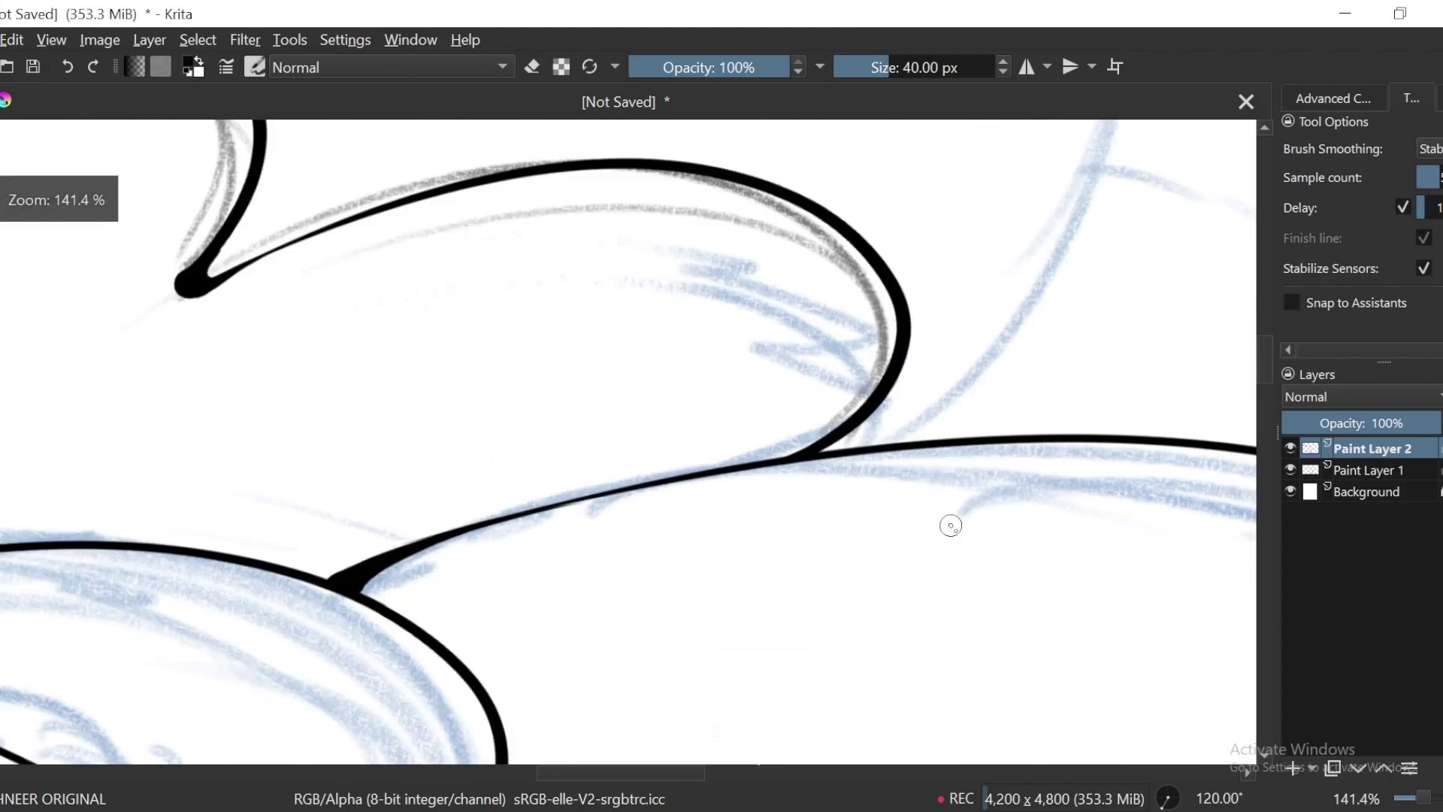
key("plus")
key("plus")
key("4")
key("plus")
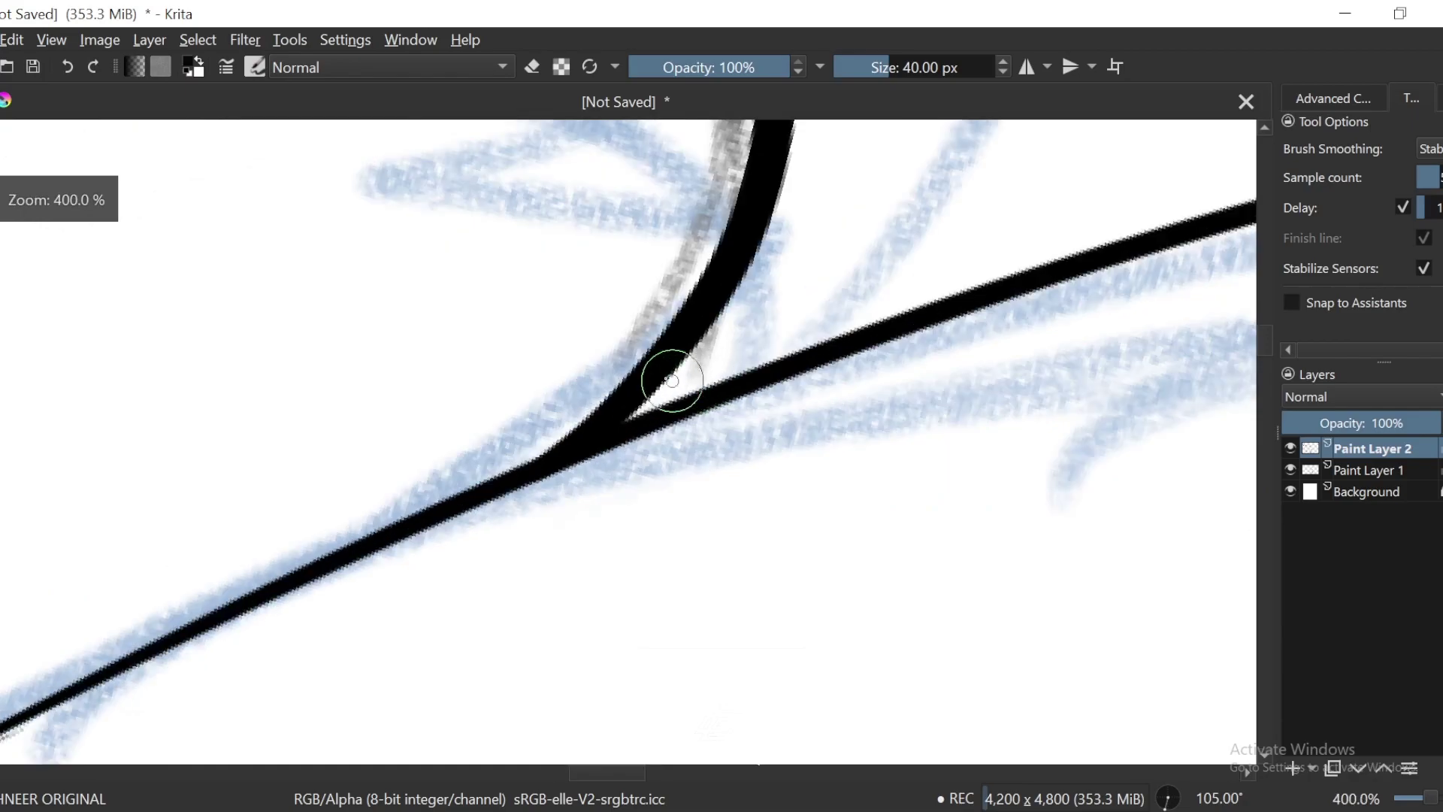
mouse_move(721, 301)
left_mouse_down()
mouse_move(709, 316)
mouse_move(804, 354)
left_mouse_up()
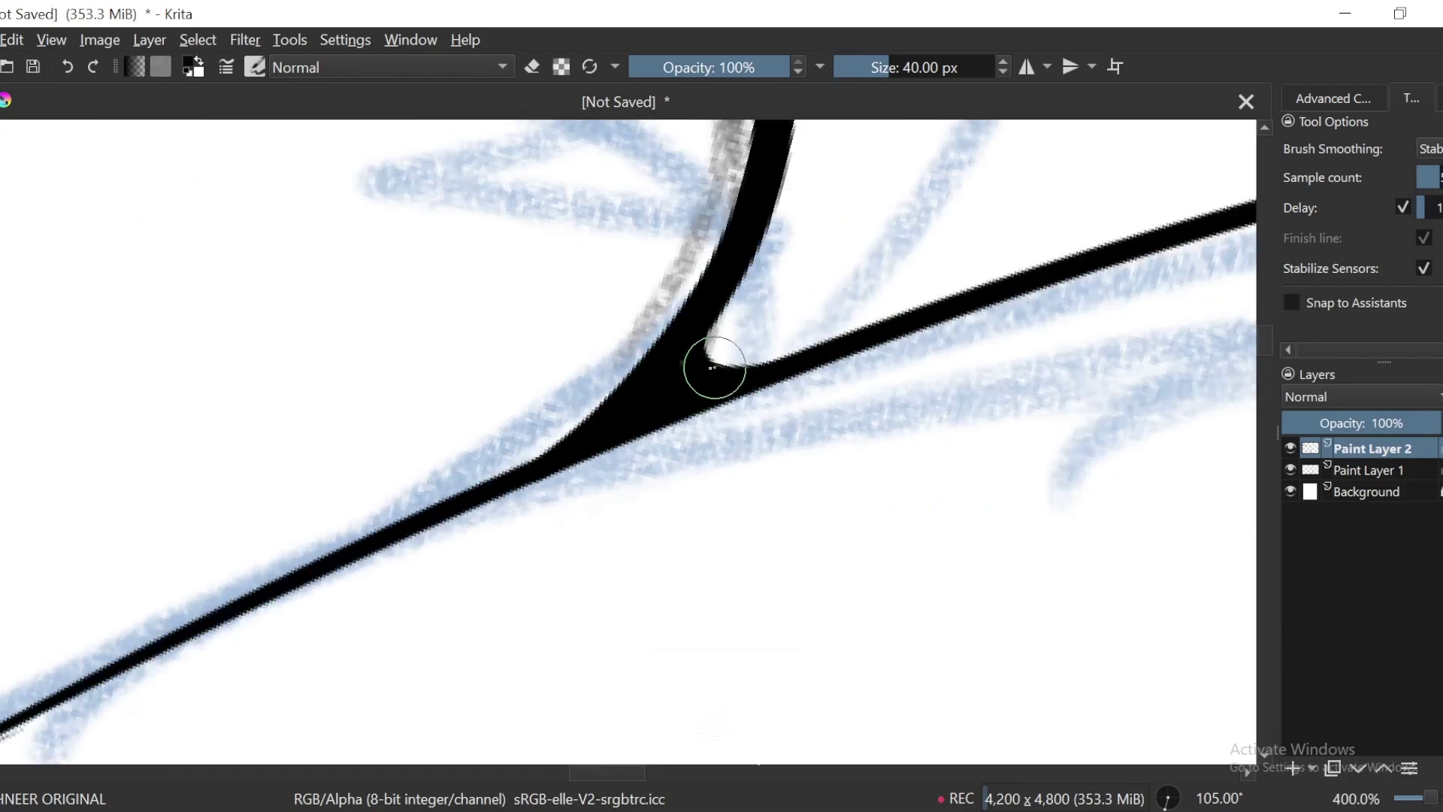
scroll(713, 367, "down", 7)
Step: Ink the long frill lobe beneath the jaw, from the second lobe's end along the sketch toward the chin
key("ctrl+bracketright")
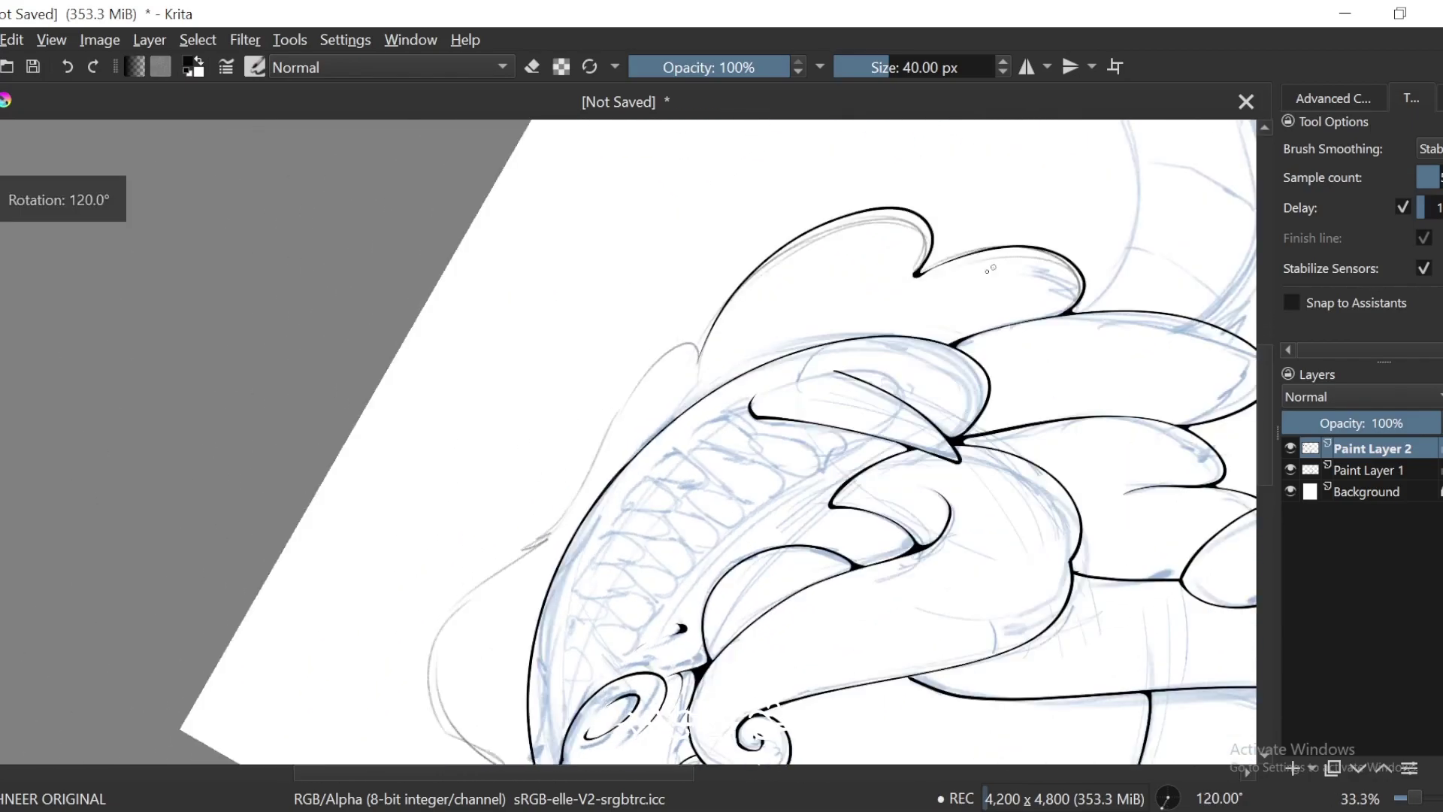
key("ctrl+bracketright")
key("plus")
key("plus")
left_click_drag(813, 325, 438, 588)
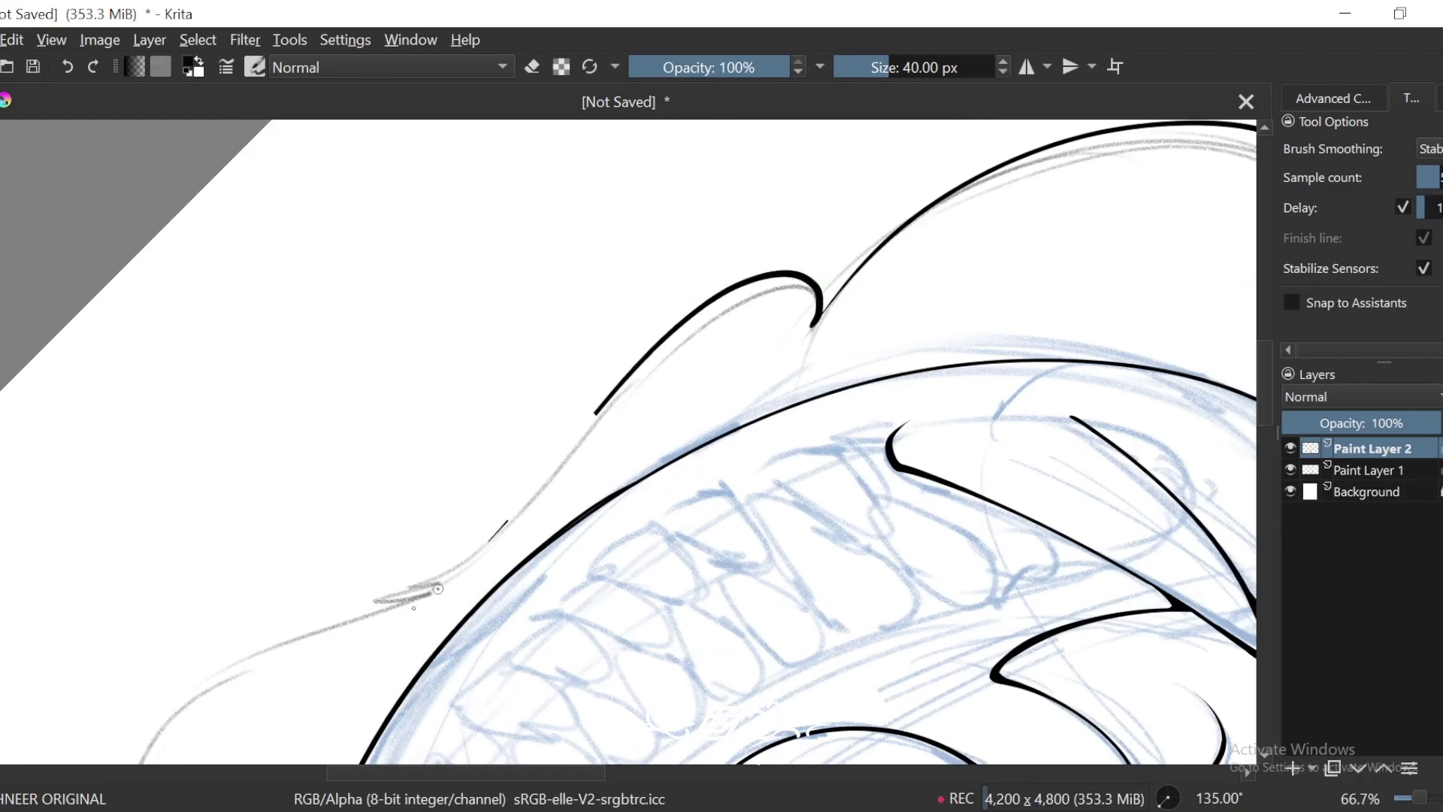
key("ctrl+bracketleft")
left_click_drag(640, 472, 920, 197)
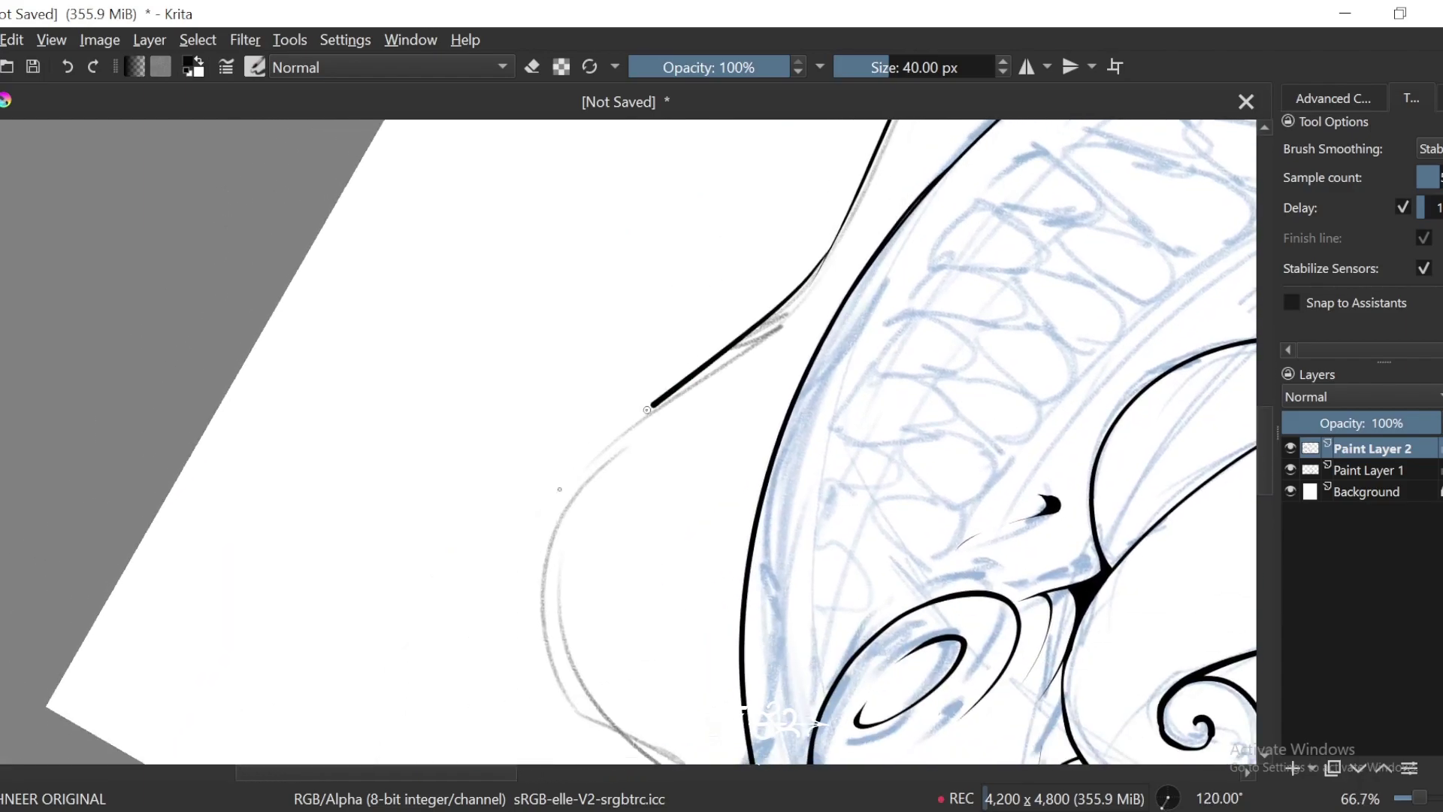
Step: Ink the rounded chin lobe from the long frill lobe around toward the small lobe below the nostrils
left_click_drag(559, 489, 582, 723)
key("ctrl+bracketright")
key("ctrl+bracketright")
key("ctrl+bracketright")
left_click_drag(555, 592, 827, 326)
key("ctrl+bracketright")
key("ctrl+bracketright")
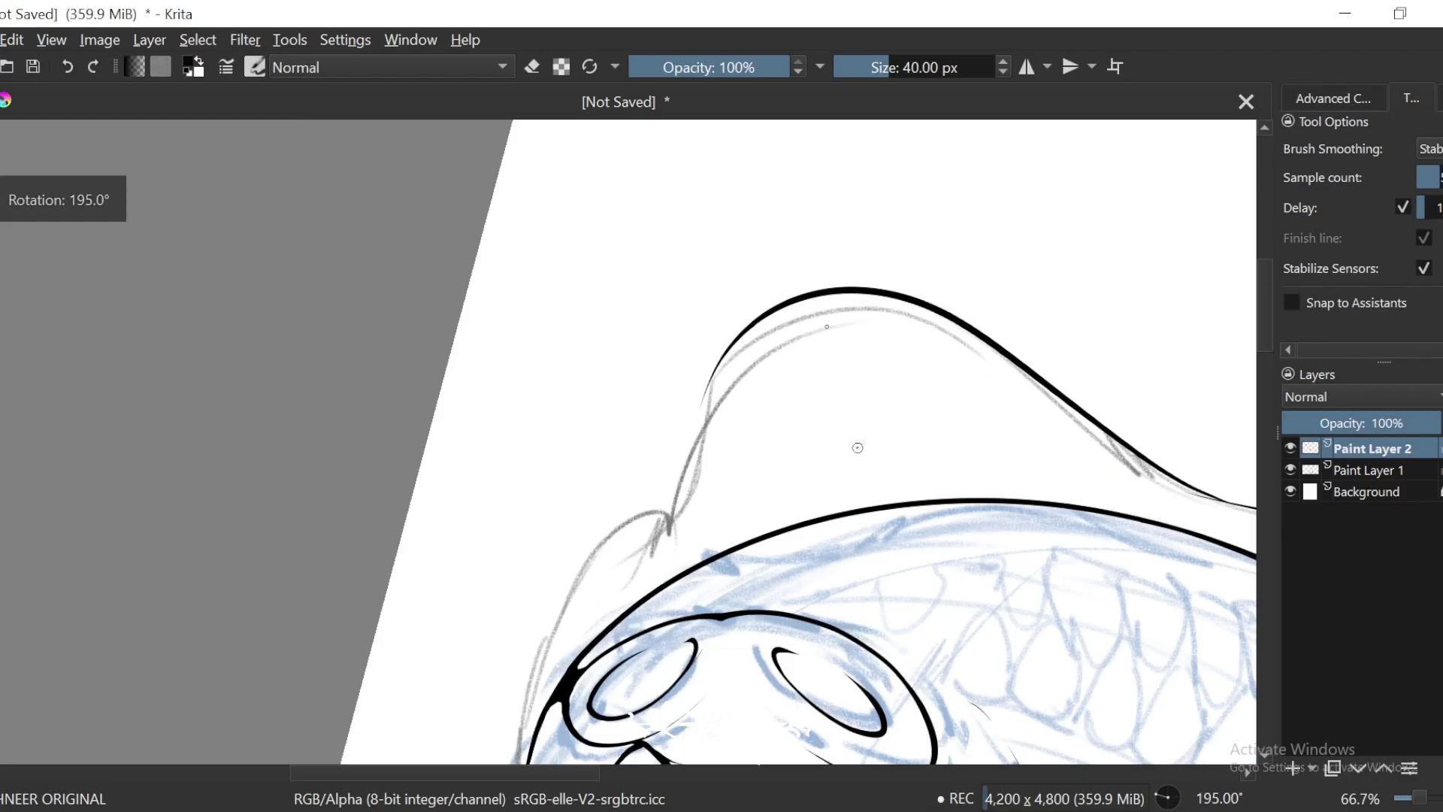
Step: Ink the small narrow lobe in front of the snout from the chin lobe's notch to the snout outline, redoing the stroke once
scroll(857, 447, "up", 1)
key("ctrl+bracketright")
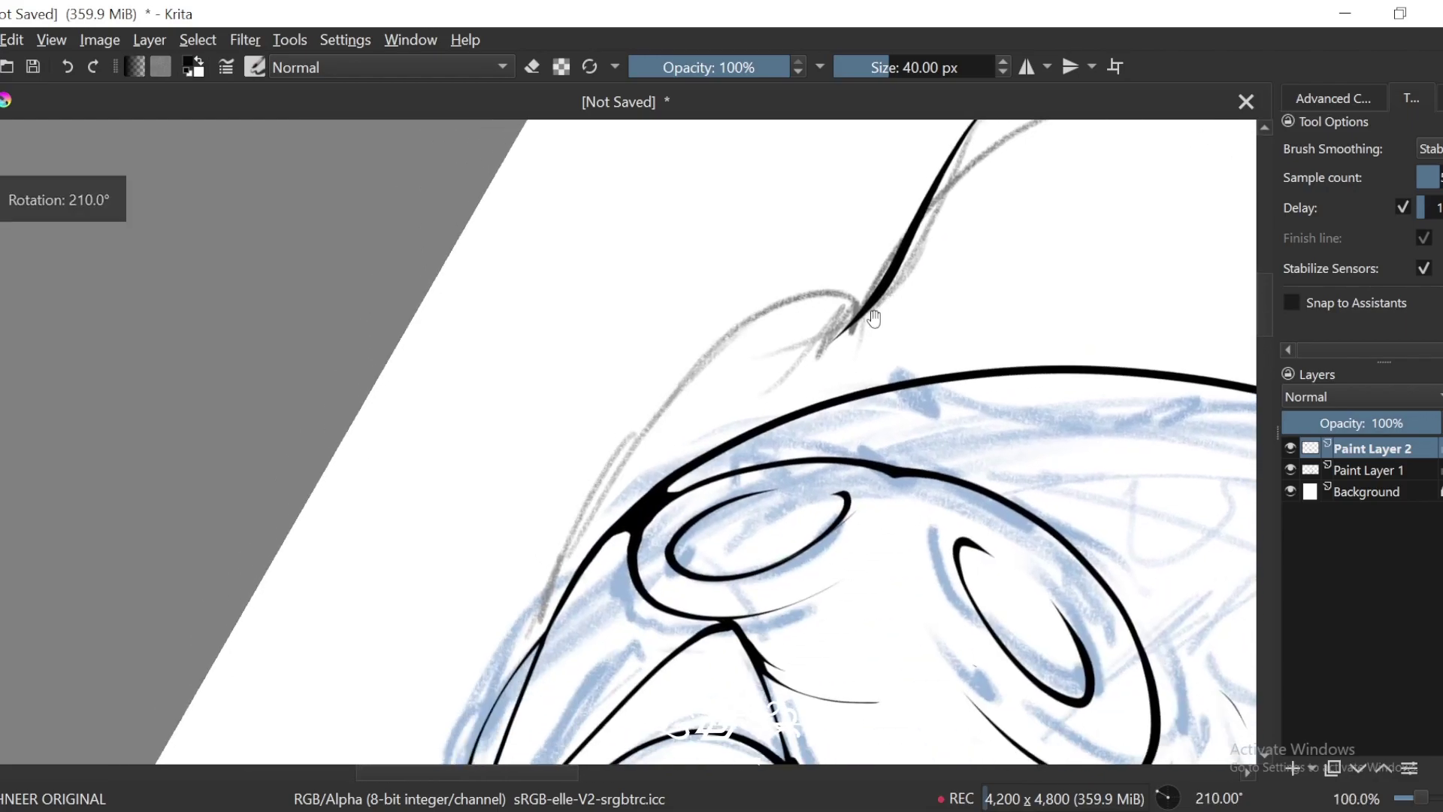
left_click_drag(695, 347, 528, 652)
scroll(580, 470, "up", 1)
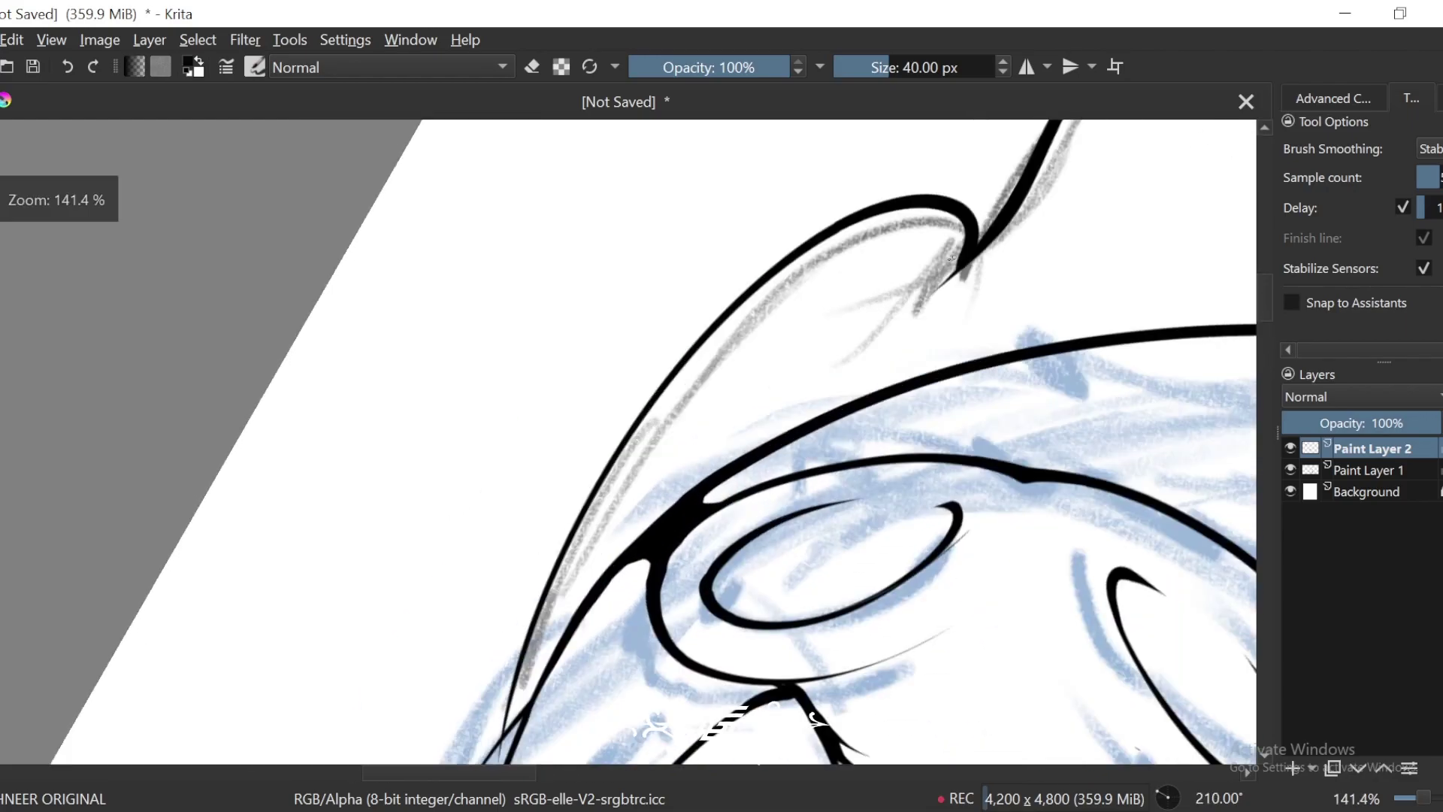
key("ctrl+z")
mouse_move(970, 257)
left_mouse_down()
mouse_move(753, 277)
mouse_move(517, 710)
left_mouse_up()
Step: Thicken the tapered junction where the small lobe's line merges into the snout outline
scroll(716, 393, "up", 2)
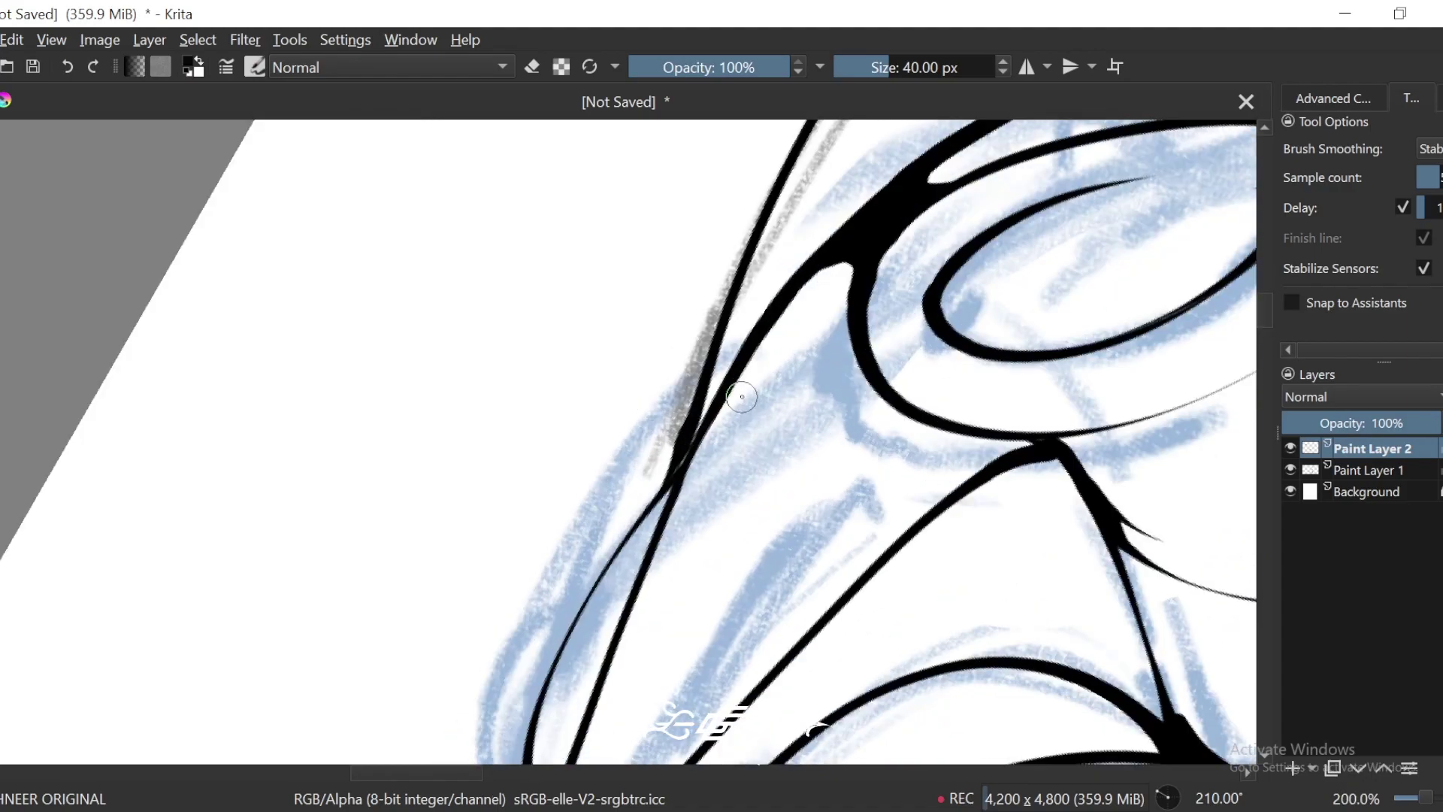
key("e")
key("e")
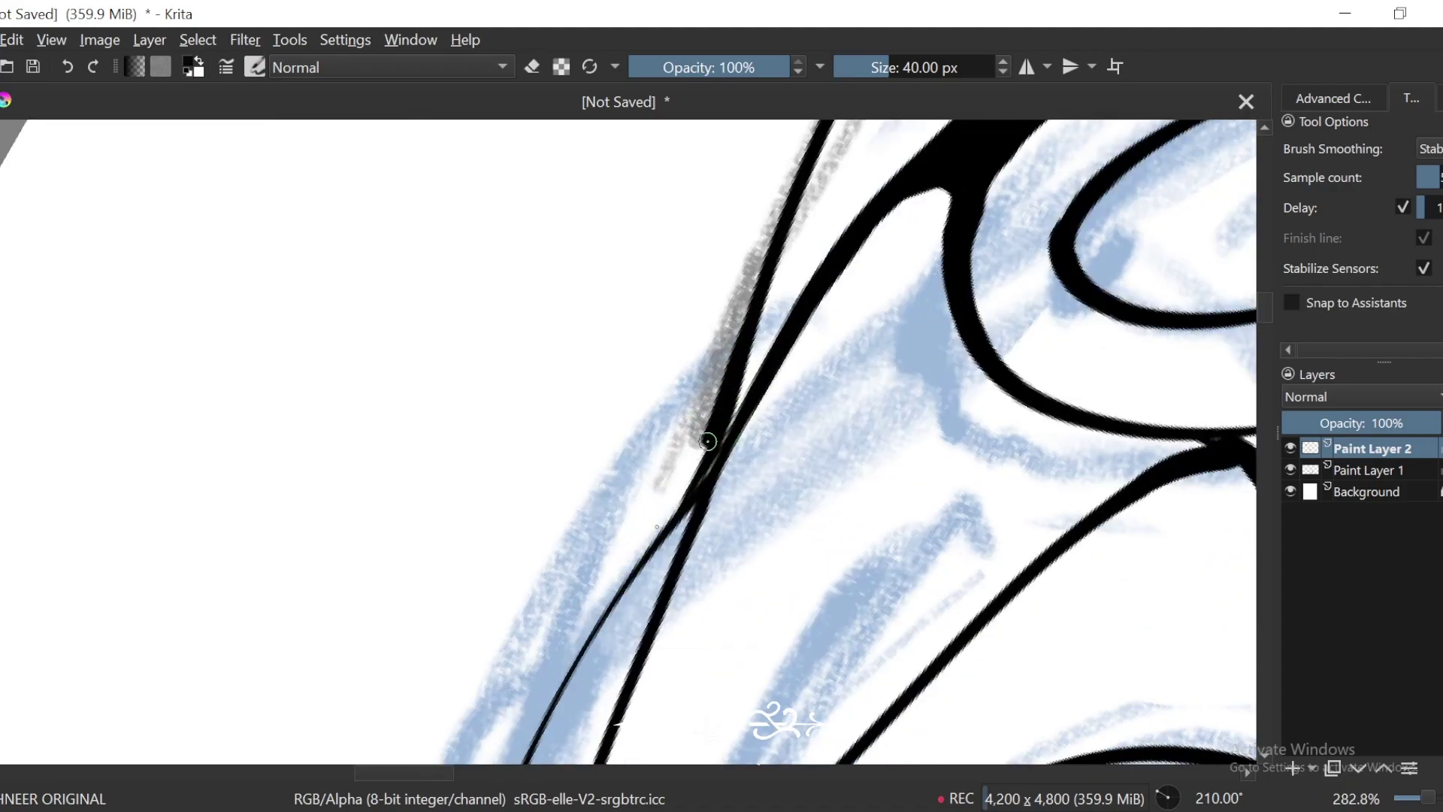
key("ctrl+z")
mouse_move(754, 325)
left_mouse_down()
mouse_move(720, 400)
mouse_move(542, 675)
left_mouse_up()
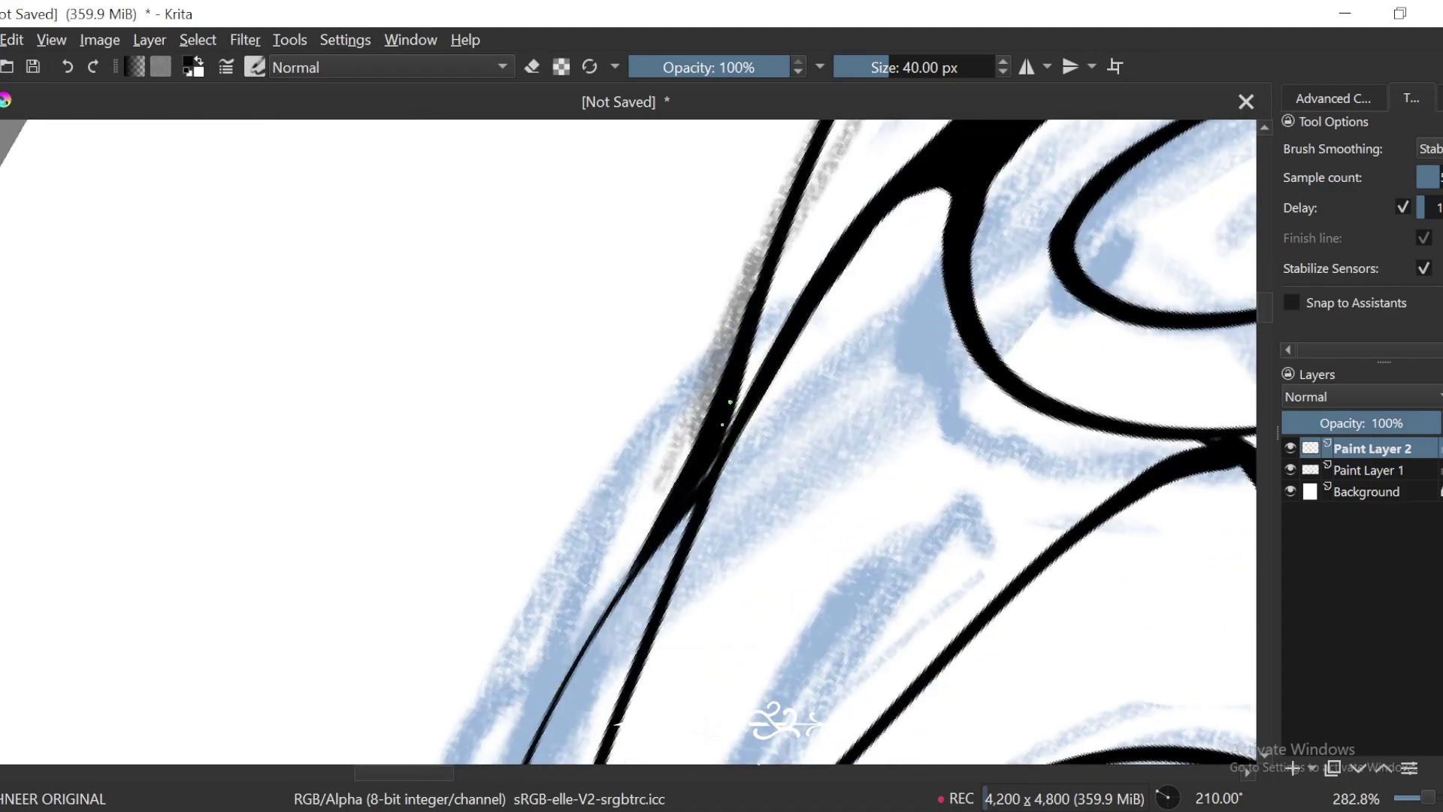
Step: Hide the sketch on Paint Layer 1 to review the line art upright at full-page size, and show the sketch again
key("minus")
key("minus")
key("minus")
key("minus")
key("minus")
key("minus")
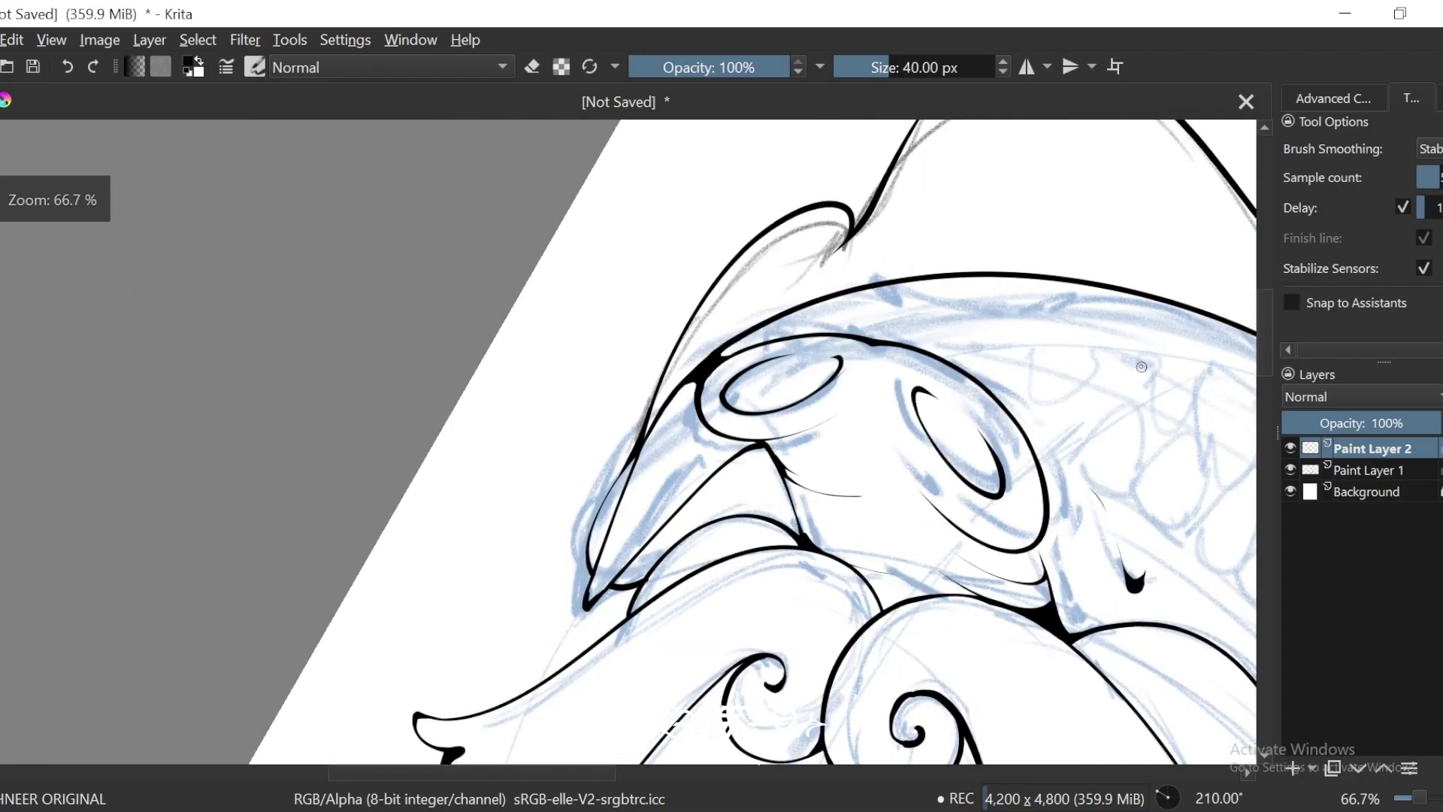
key("4")
key("4")
key("4")
key("4")
key("4")
key("4")
key("4")
key("4")
key("4")
key("4")
key("4")
key("4")
key("4")
key("4")
key("4")
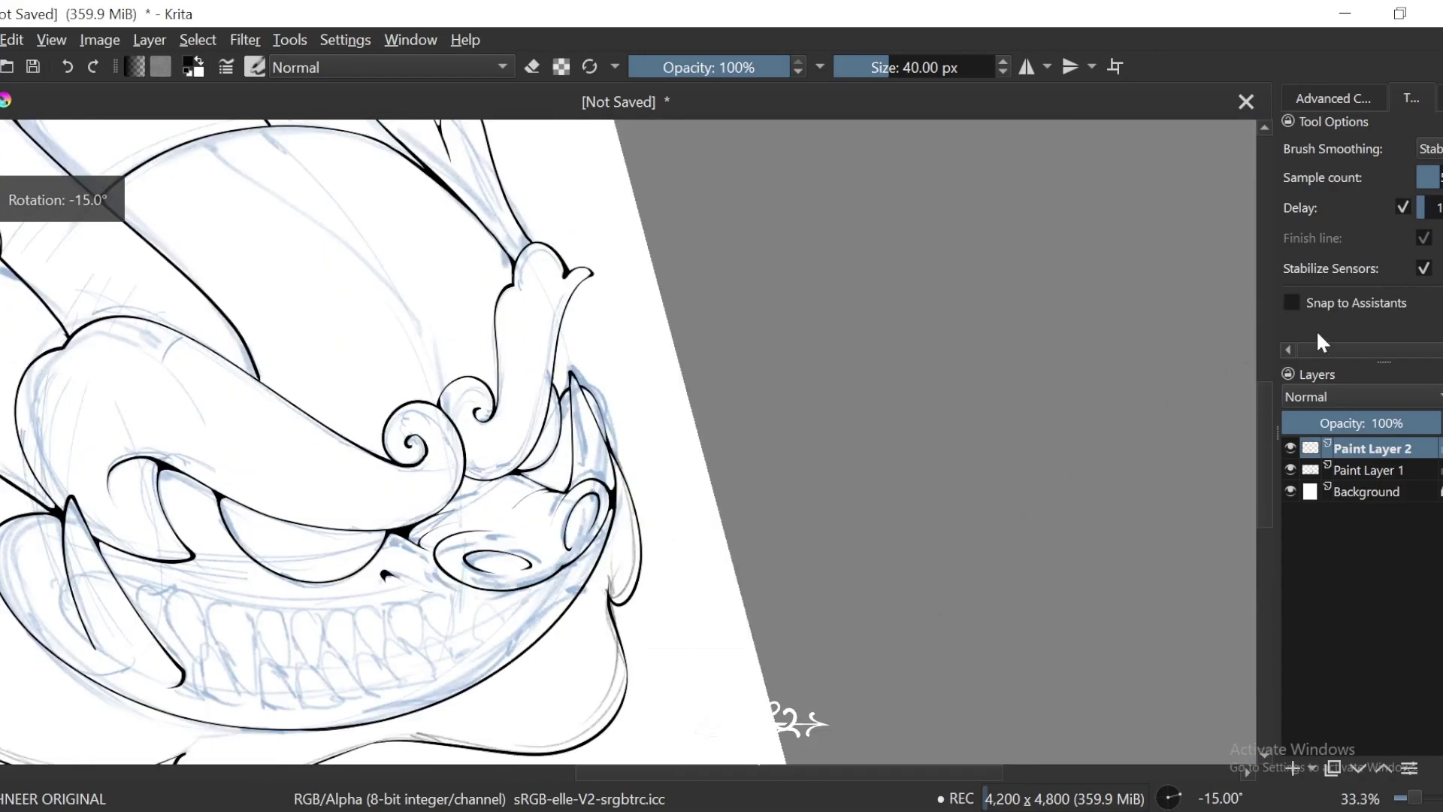
key("plus")
key("plus")
key("minus")
key("minus")
key("minus")
key("minus")
left_click(1291, 469)
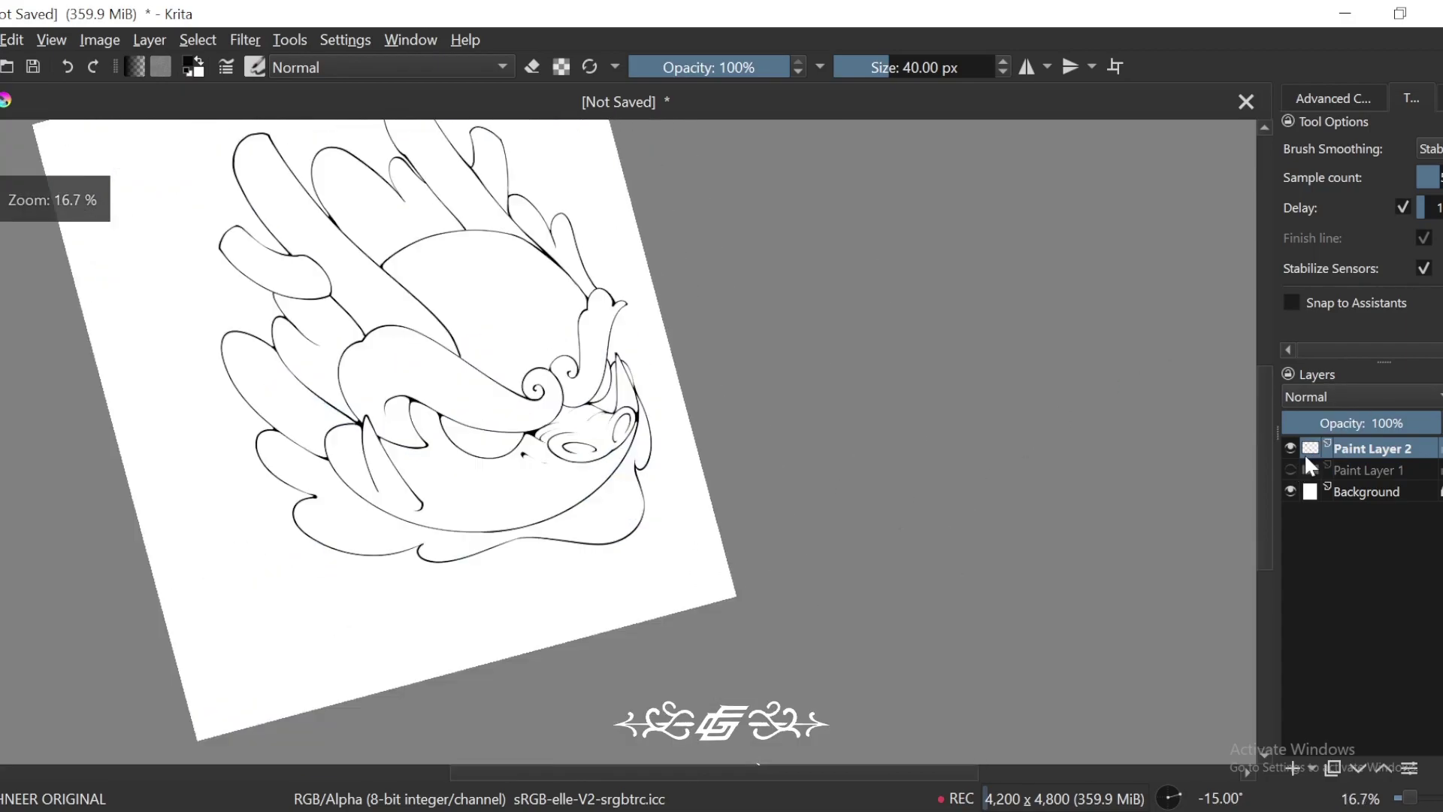
key("minus")
key("5")
key("6")
key("4")
key("minus")
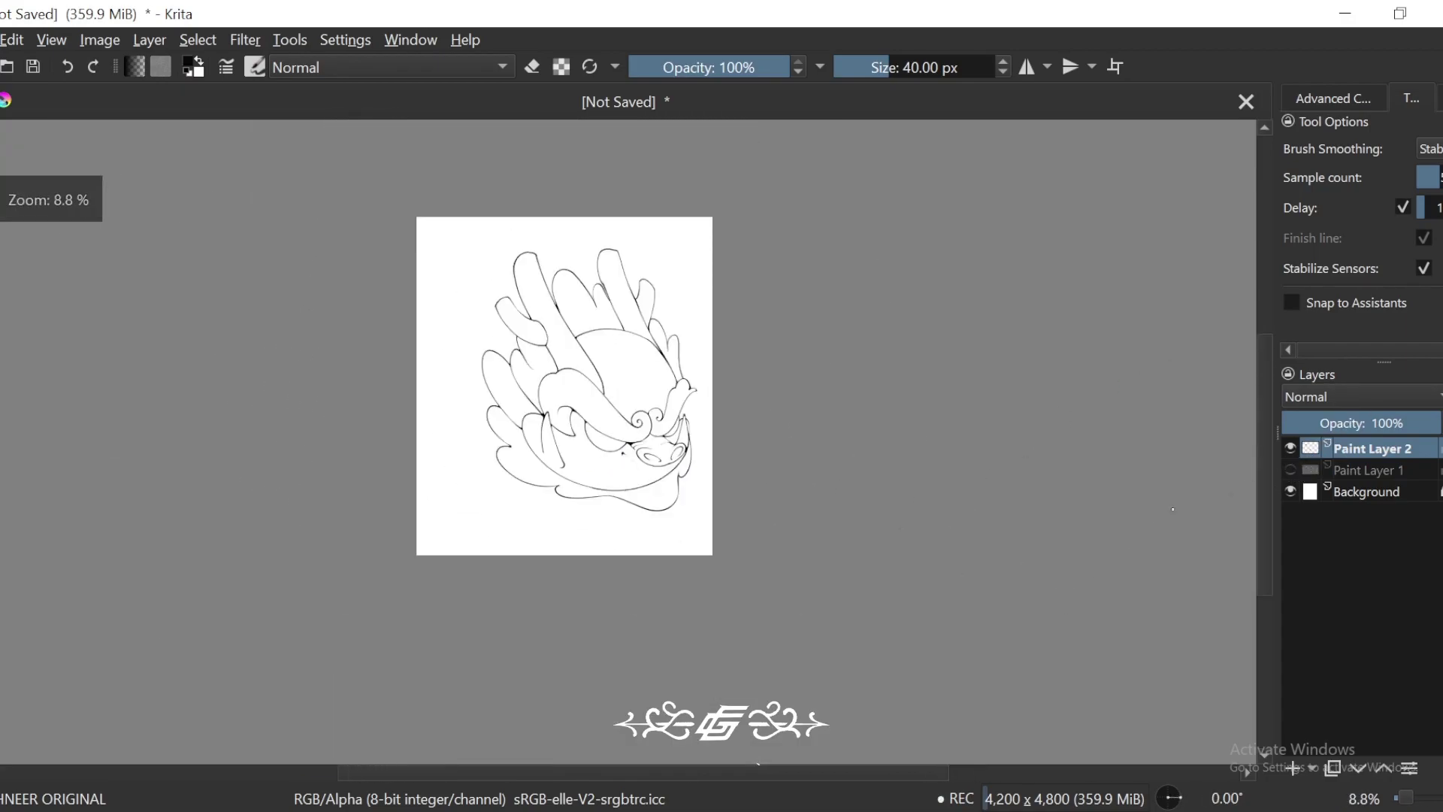
left_click(1290, 469)
Step: Ink the lower edge of the arched body behind the head, from the frill lobes to the canvas edge
left_click_drag(1011, 616, 1102, 628)
key("plus")
key("plus")
left_click_drag(1079, 557, 1189, 499)
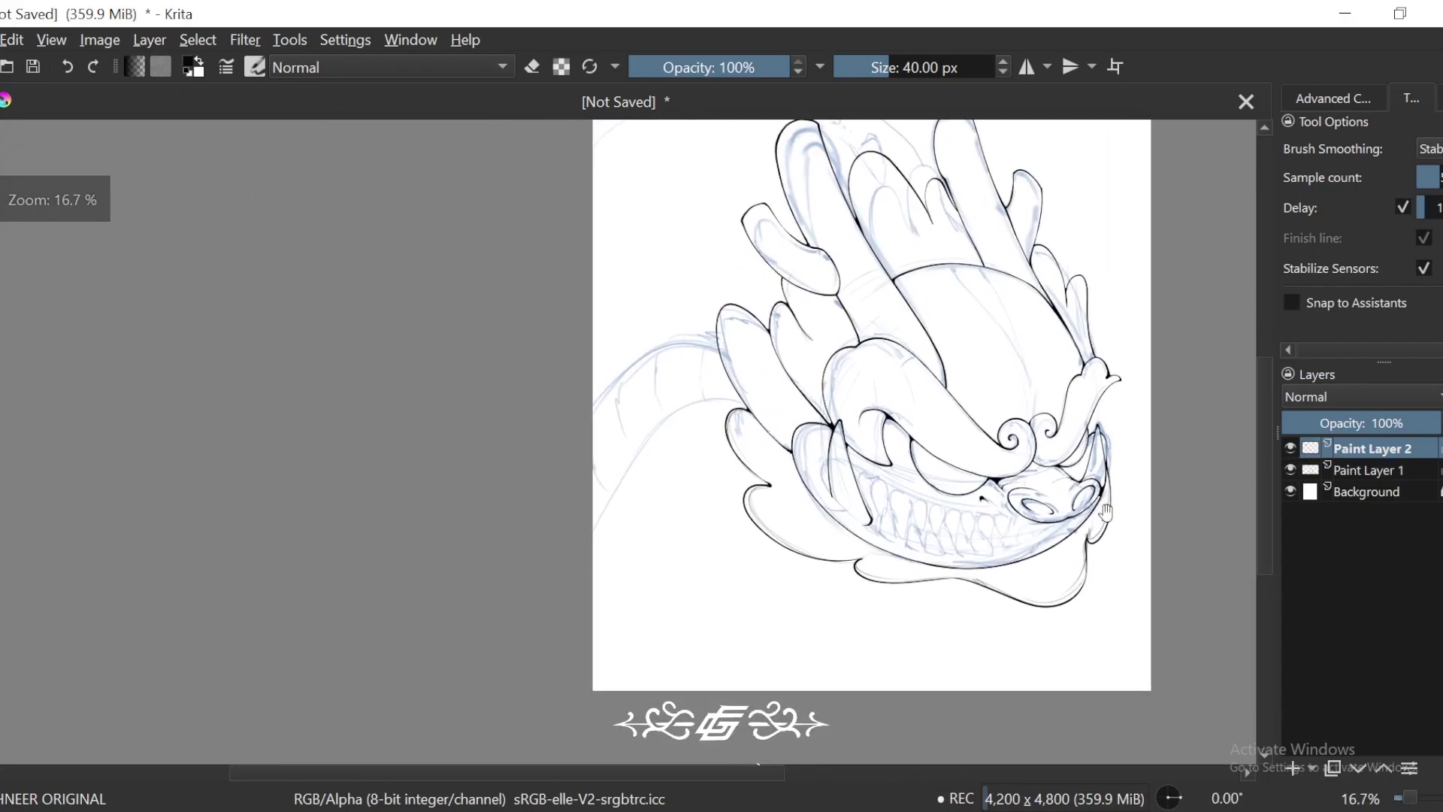
key("plus")
key("plus")
key("plus")
left_click_drag(979, 277, 1032, 309)
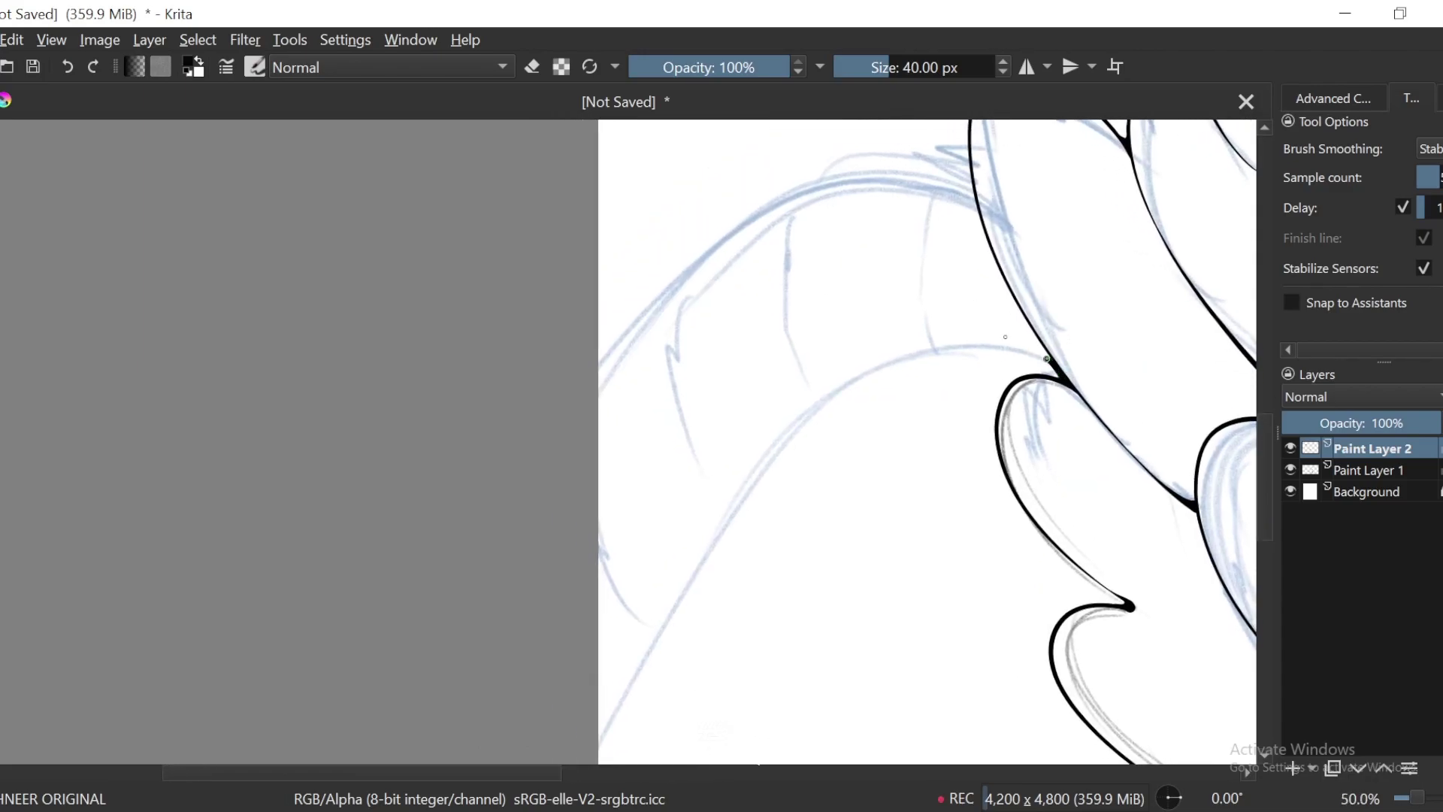
left_click_drag(1029, 406, 1000, 373)
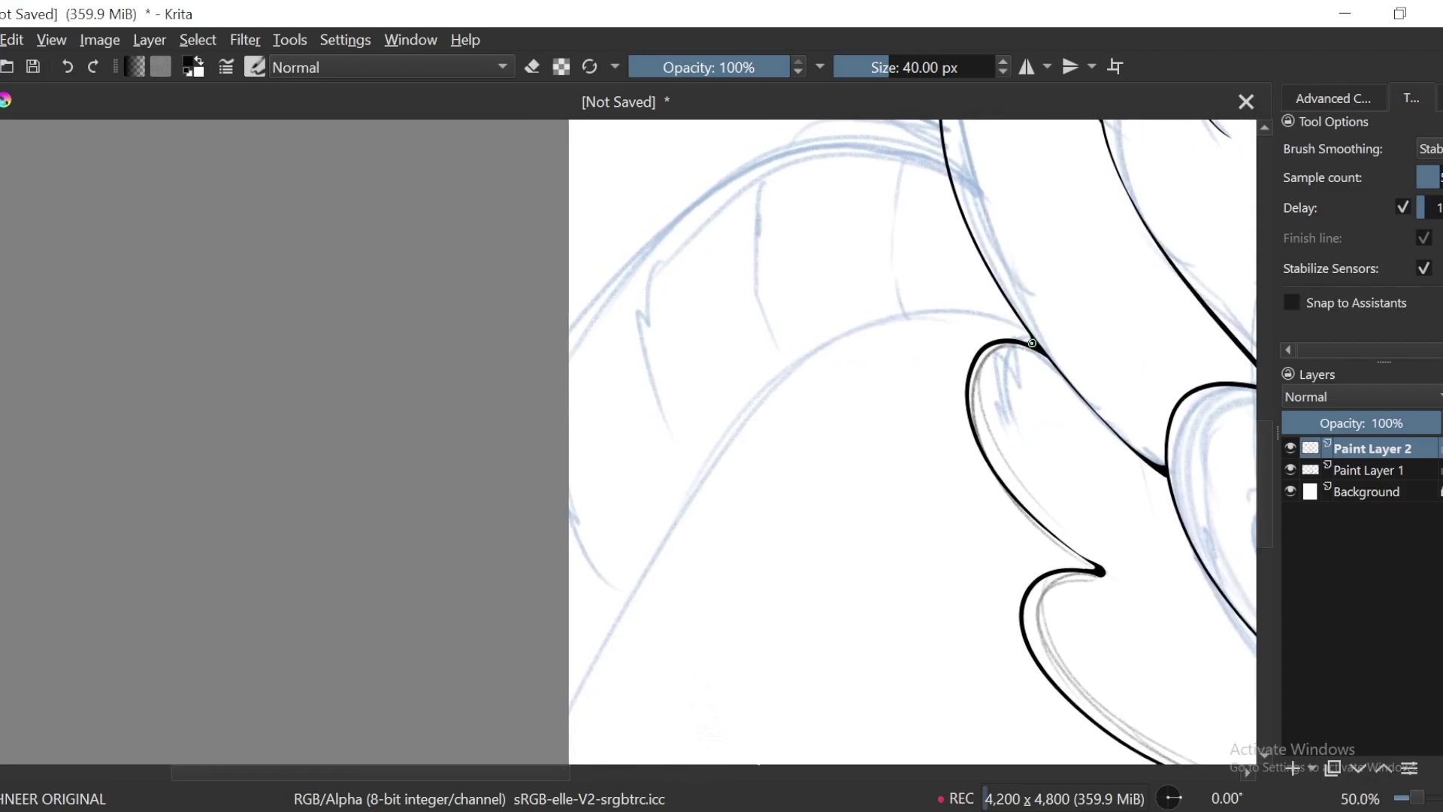
key("ctrl+z")
mouse_move(972, 370)
left_mouse_down()
mouse_move(972, 413)
mouse_move(1026, 527)
left_mouse_up()
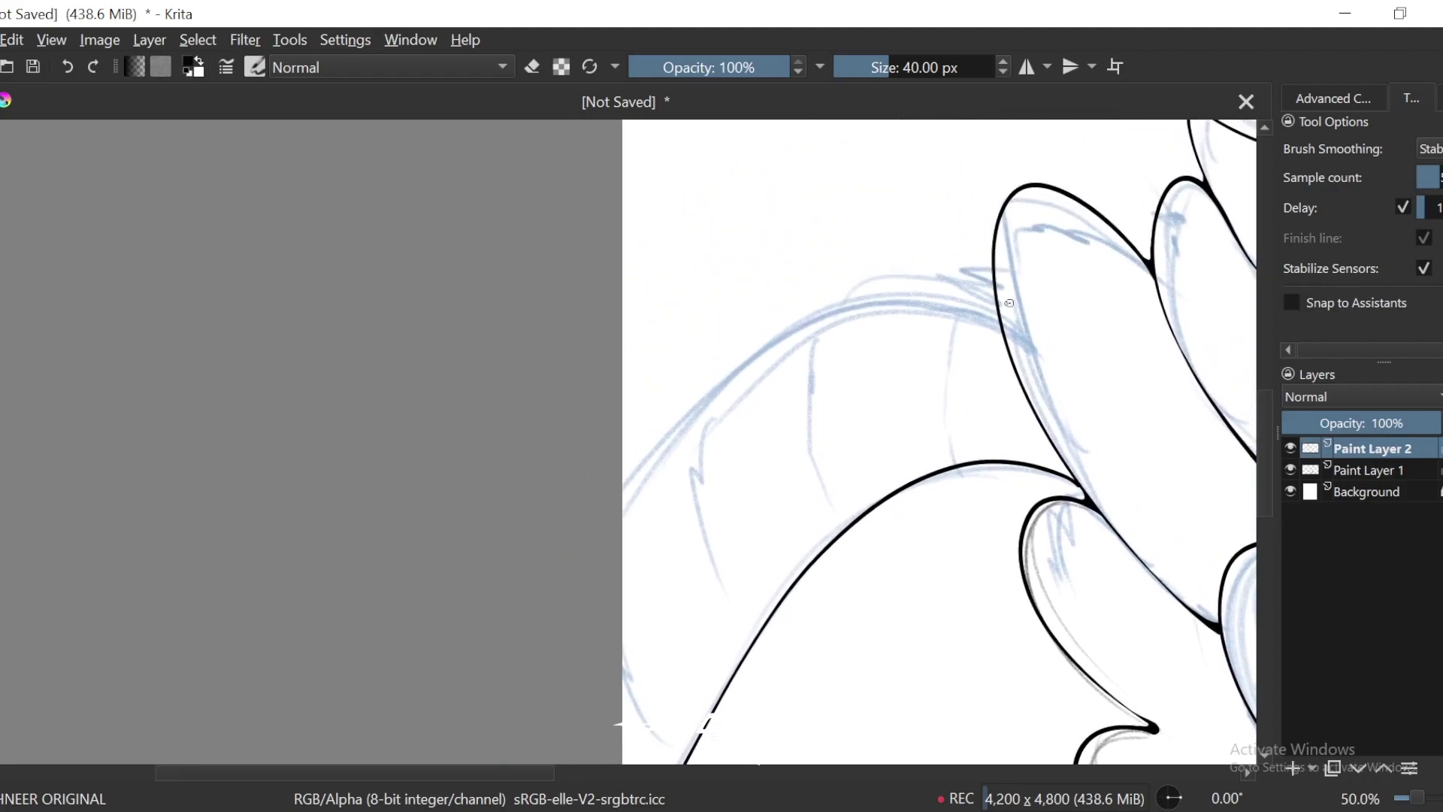
Step: Ink the upper edge of the arched body from the large frill lobe to the canvas edge, redoing the stroke for a smoother curve
left_click_drag(654, 452, 620, 498)
key("ctrl+minus")
key("ctrl+minus")
key("ctrl+plus")
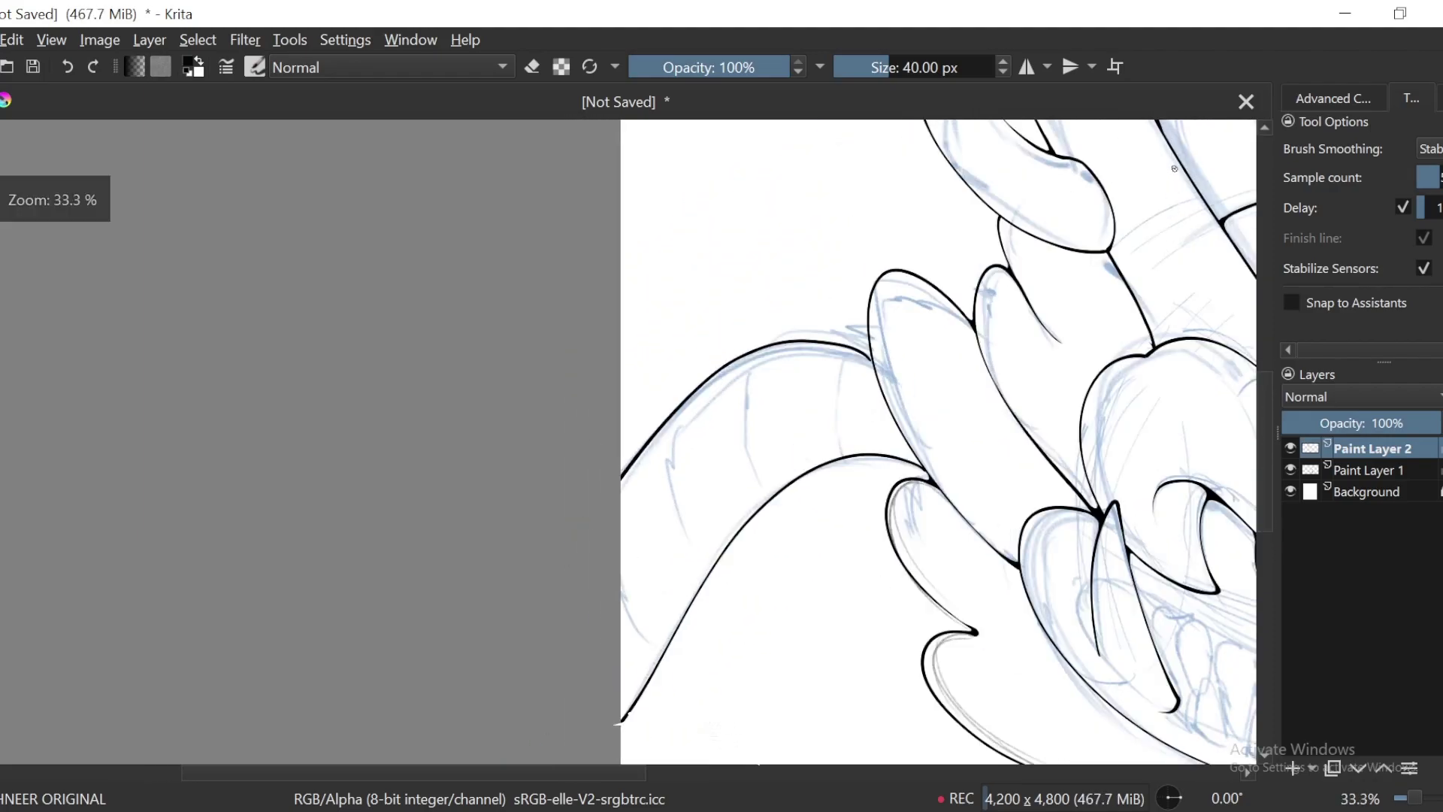
key("ctrl+plus")
key("ctrl+plus")
key("4")
mouse_move(1045, 239)
left_mouse_down()
mouse_move(1042, 285)
mouse_move(939, 343)
left_mouse_up()
key("ctrl+plus")
key("ctrl+z")
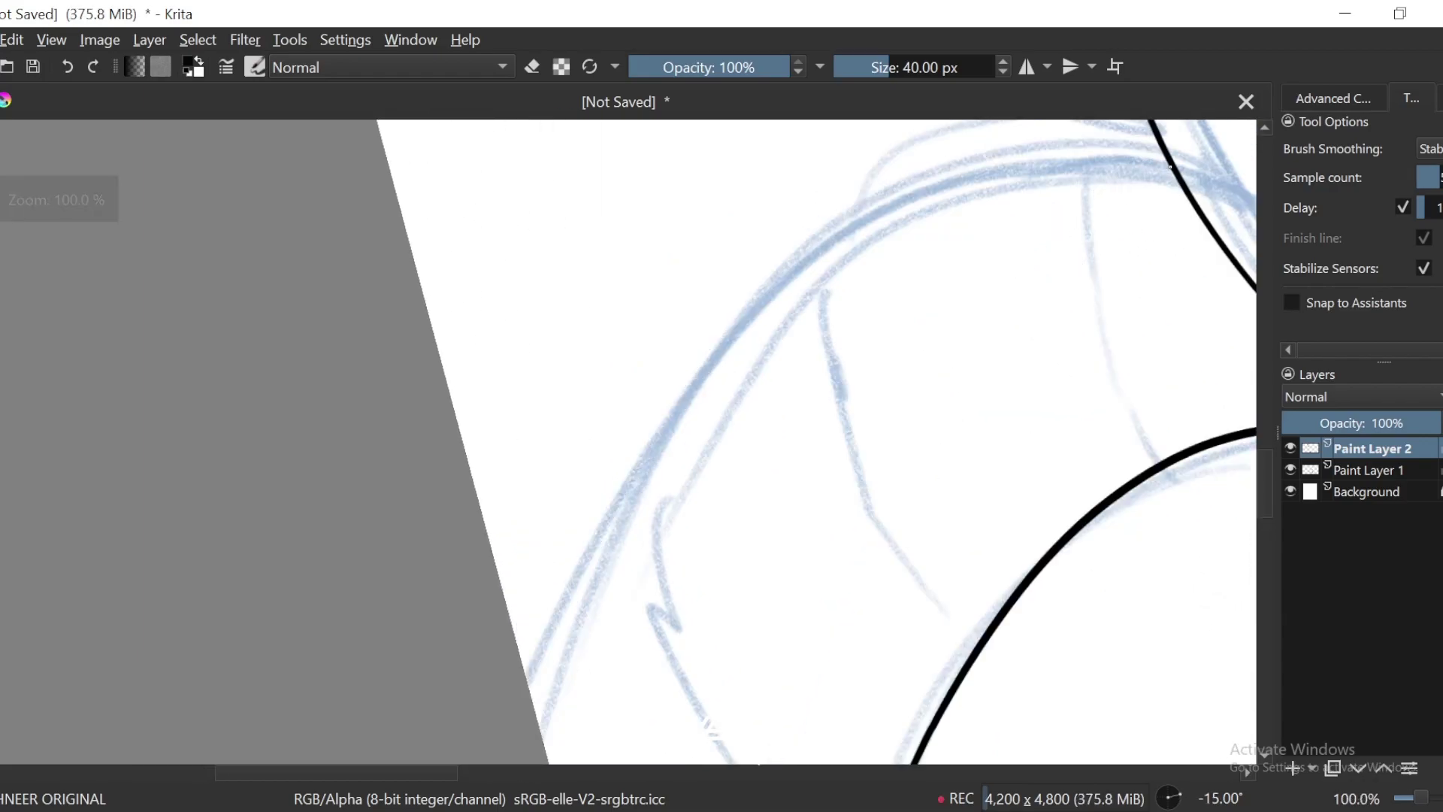
mouse_move(1172, 169)
left_mouse_down()
mouse_move(1051, 143)
mouse_move(689, 394)
mouse_move(532, 708)
left_mouse_up()
key("ctrl+minus")
key("minus")
key("minus")
key("ctrl+bracketleft")
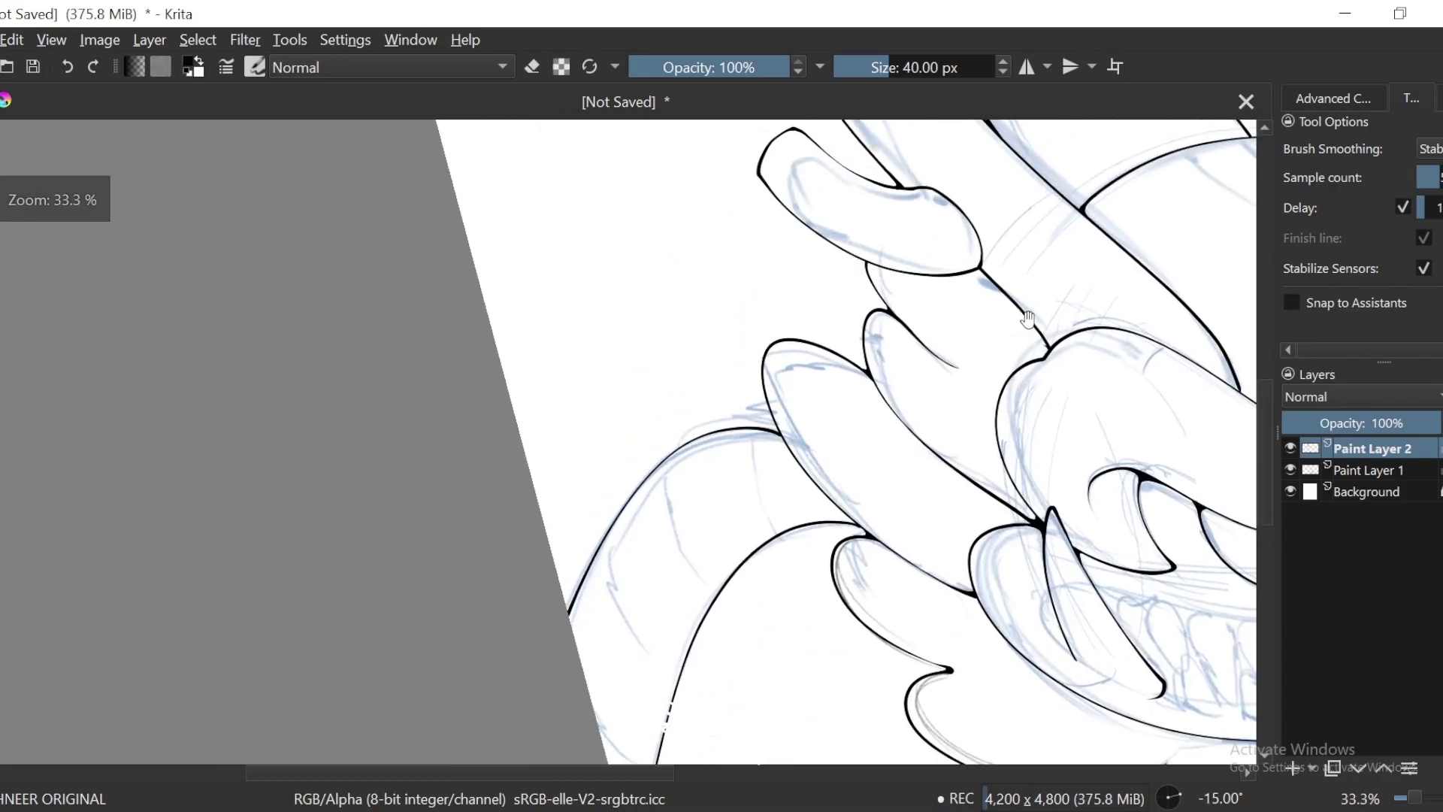
key("ctrl+bracketright")
key("ctrl+bracketright")
key("ctrl+bracketright")
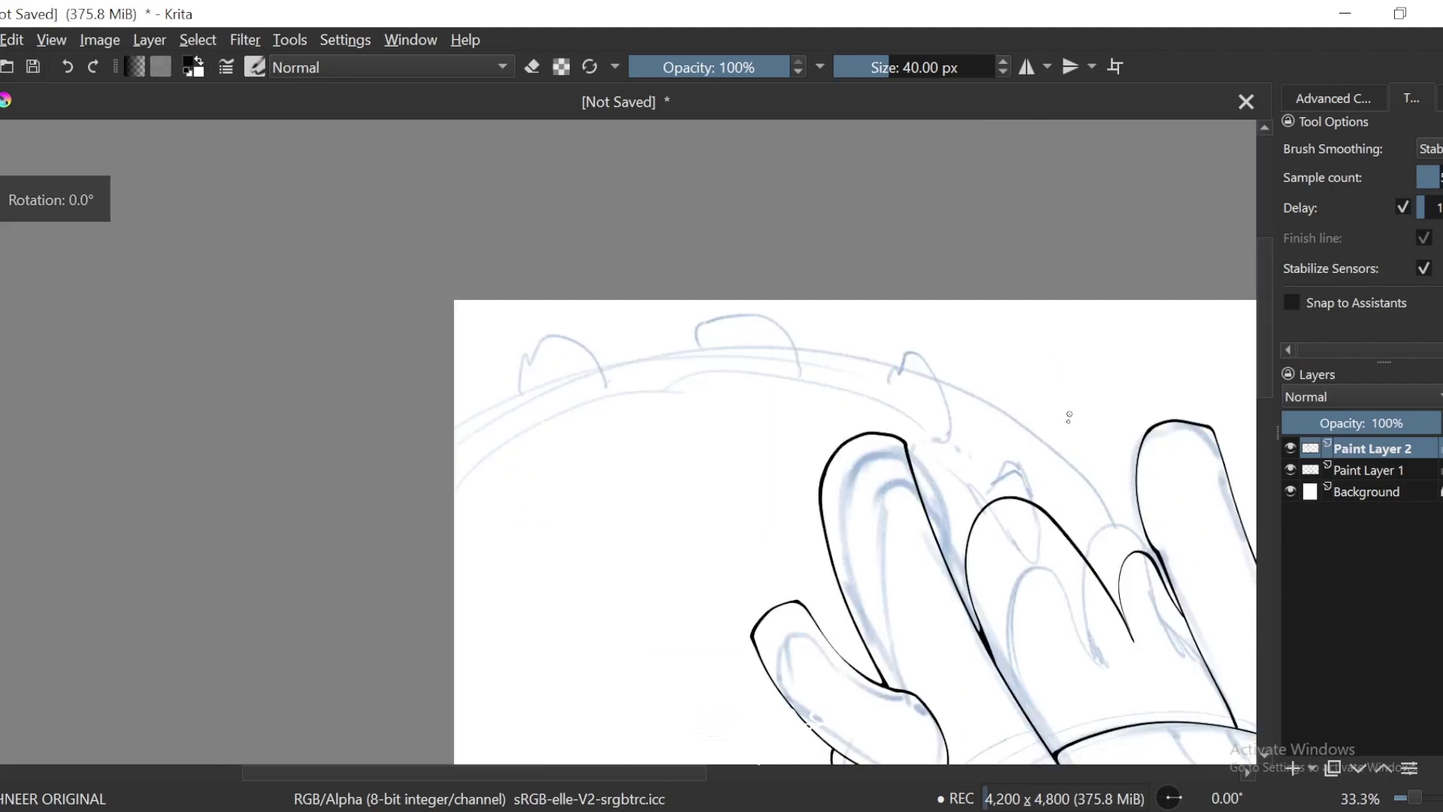
key("plus")
key("plus")
key("plus")
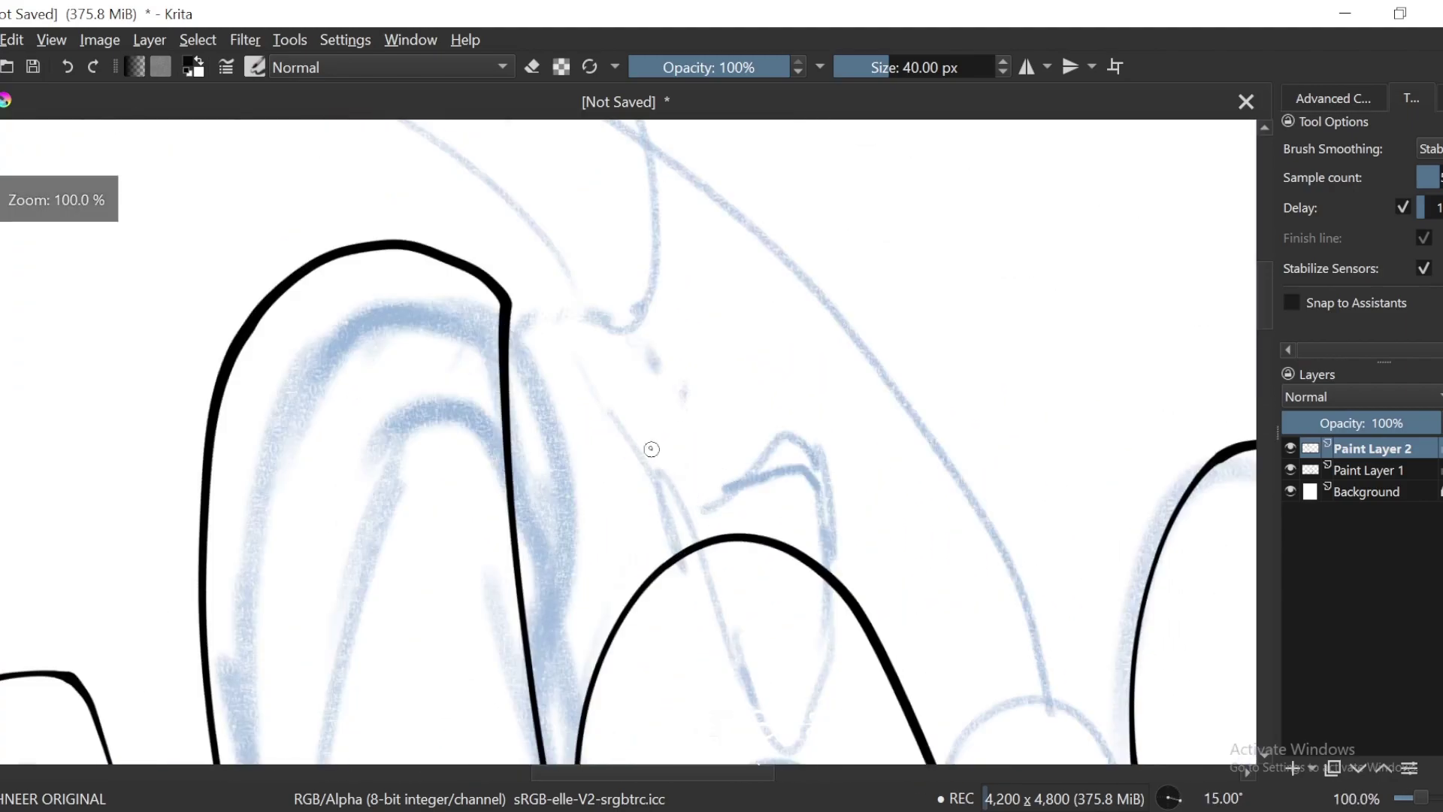
left_click_drag(654, 453, 682, 531)
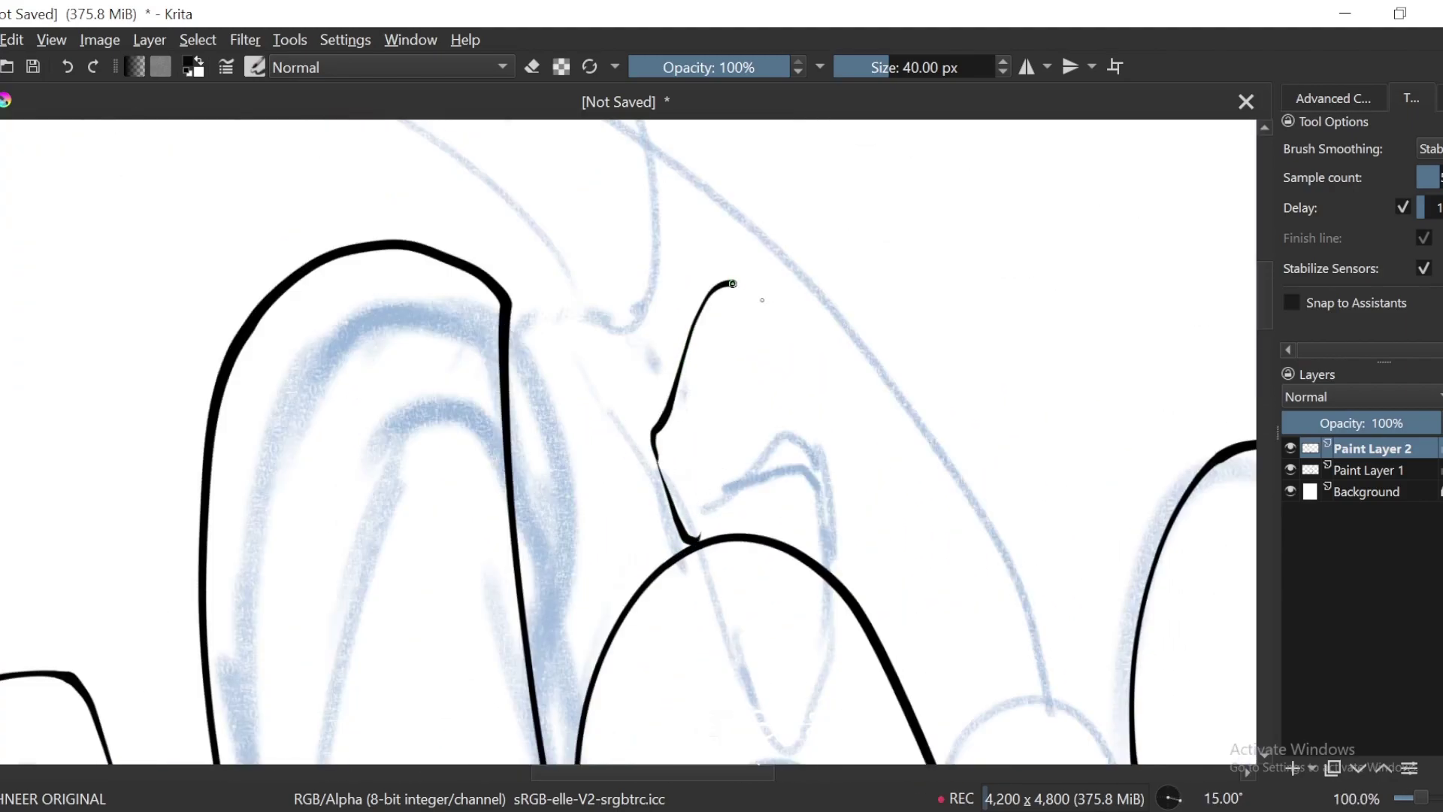
key("ctrl+z")
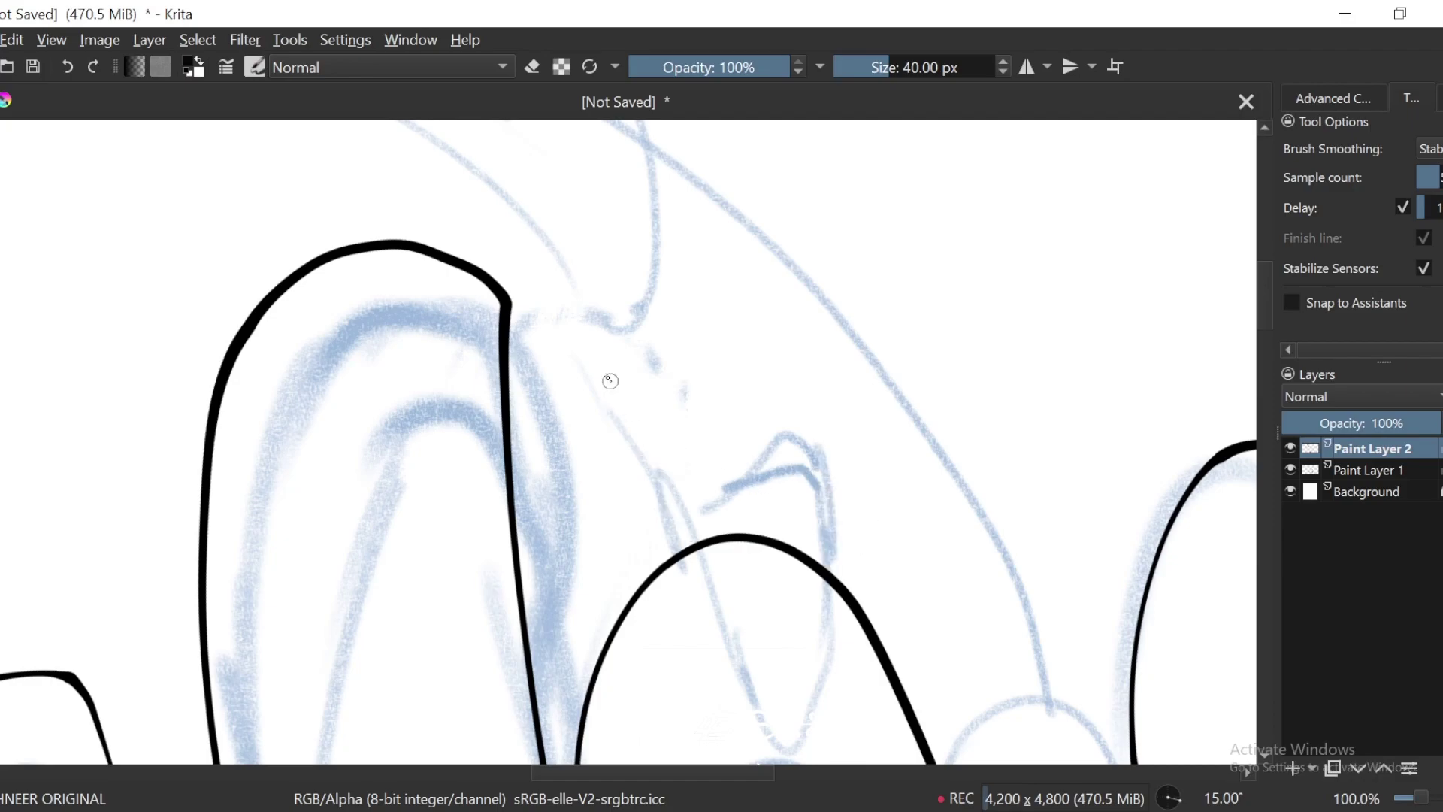
Step: Make Paint Layer 1 active and select the sketched back spikes along the upper body arc with a freehand selection
key("minus")
key("minus")
key("minus")
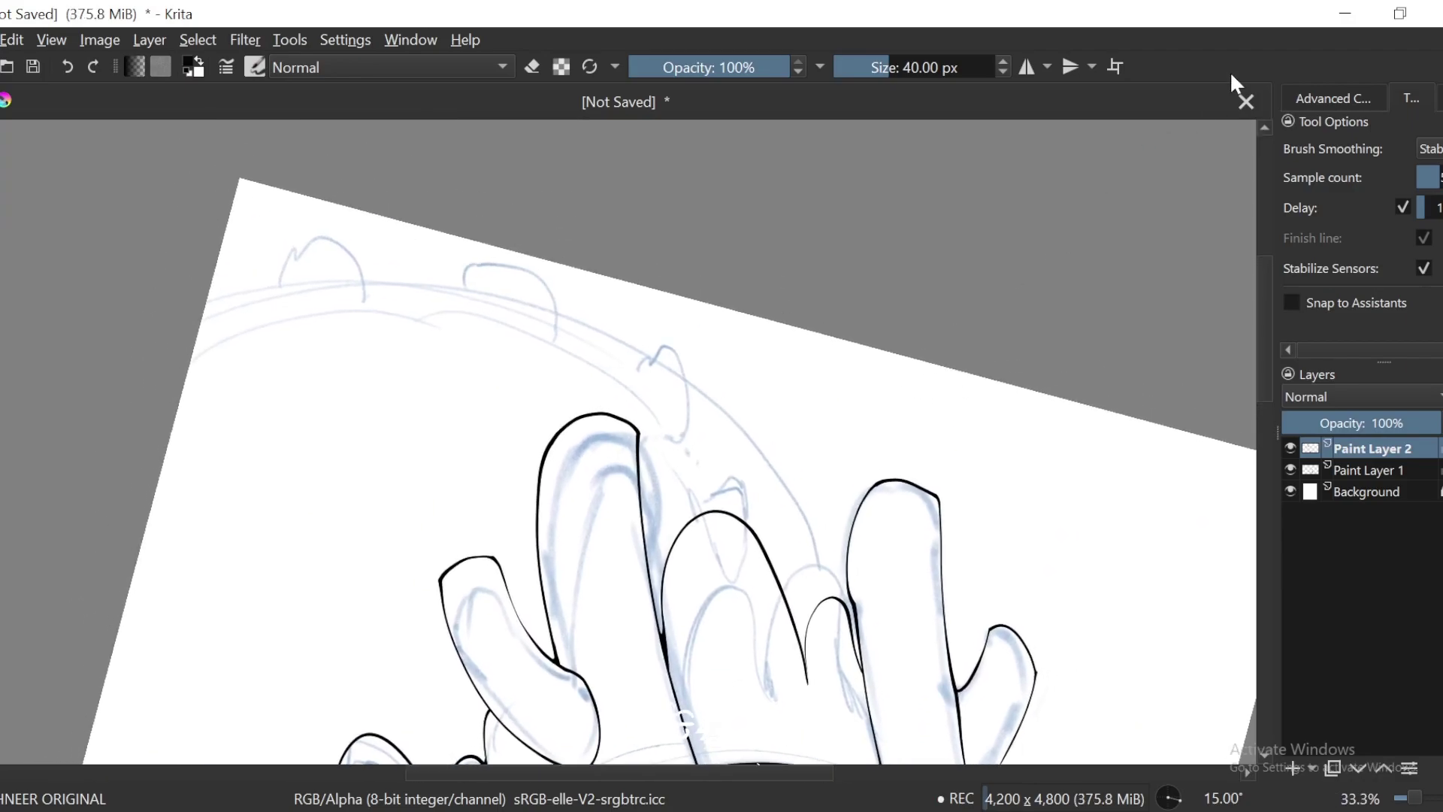
key("4")
key("6")
key("6")
key("4")
key("4")
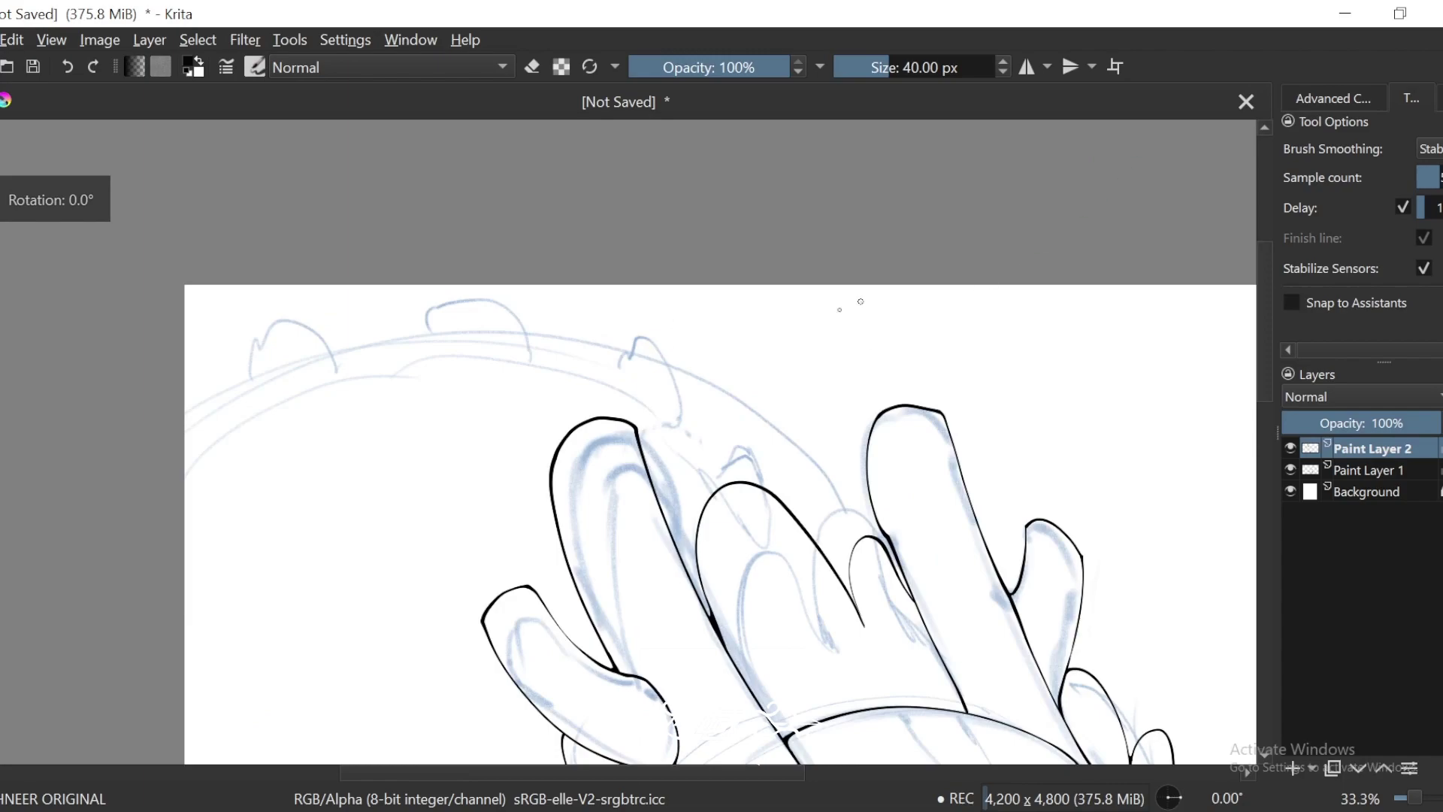
key("l")
key("Page_Down")
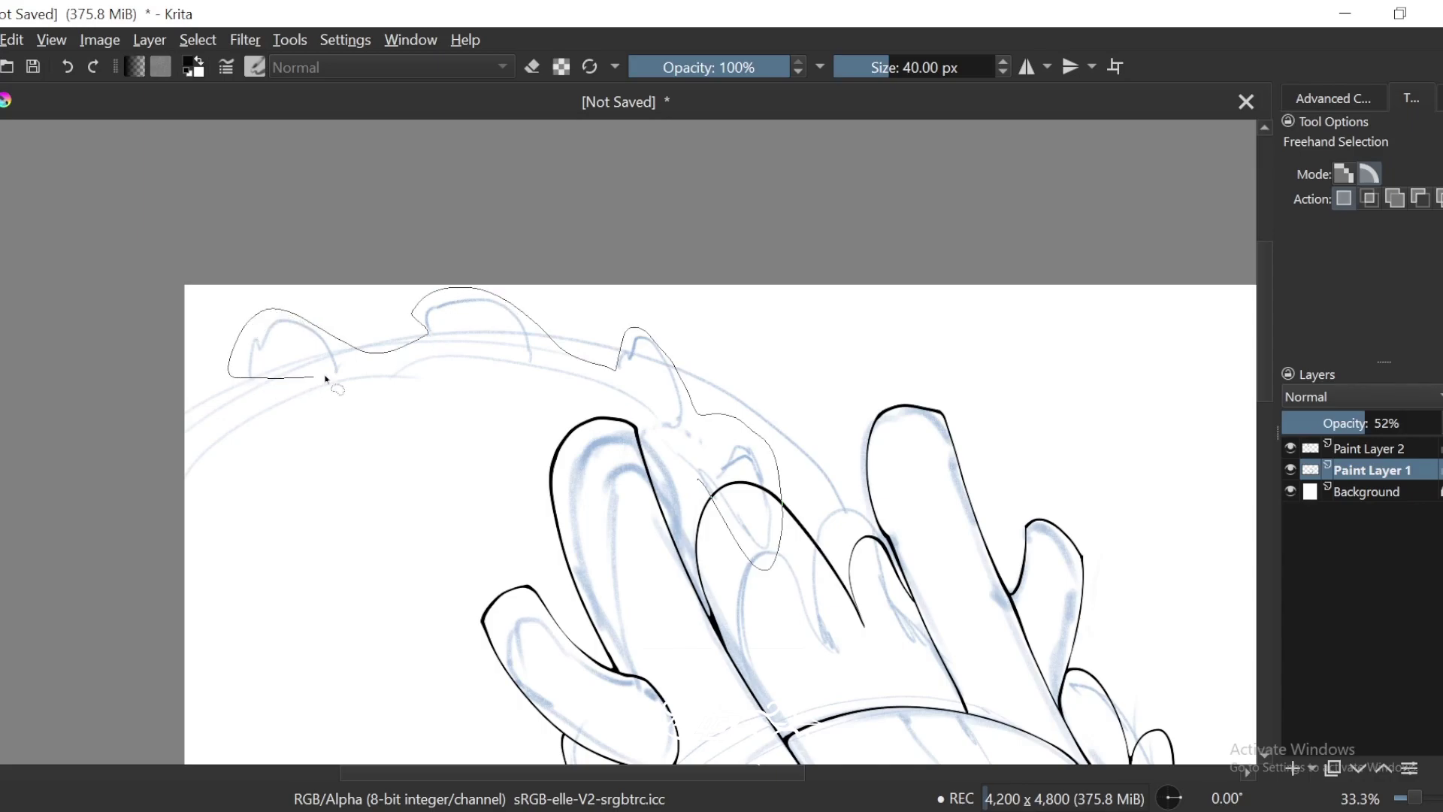
left_click_drag(677, 452, 687, 460)
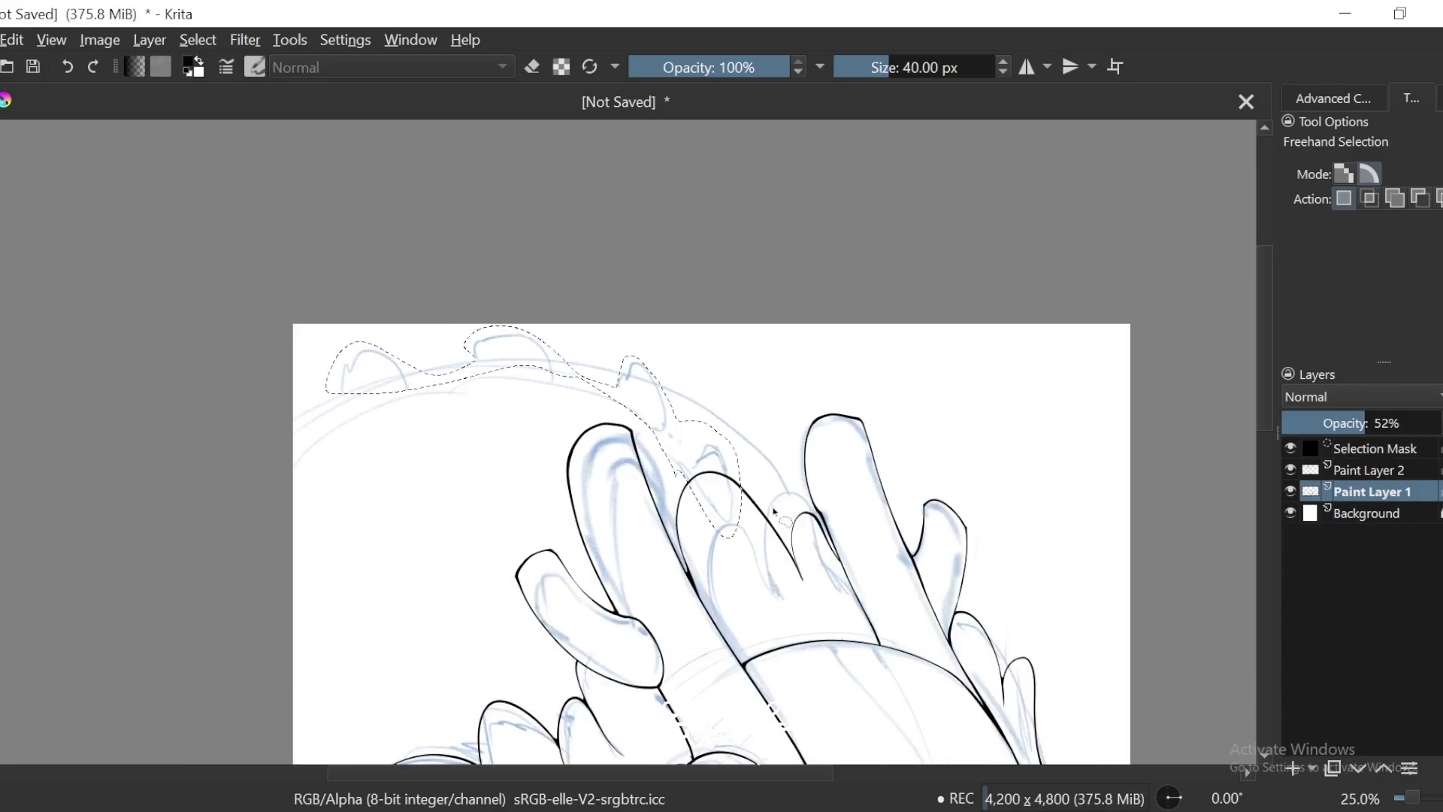
Step: Rotate the selected spike sketch slightly counterclockwise, shift it up and left, apply the transform, deselect, and return to the brush
key("minus")
key("ctrl+t")
left_click_drag(848, 322, 820, 285)
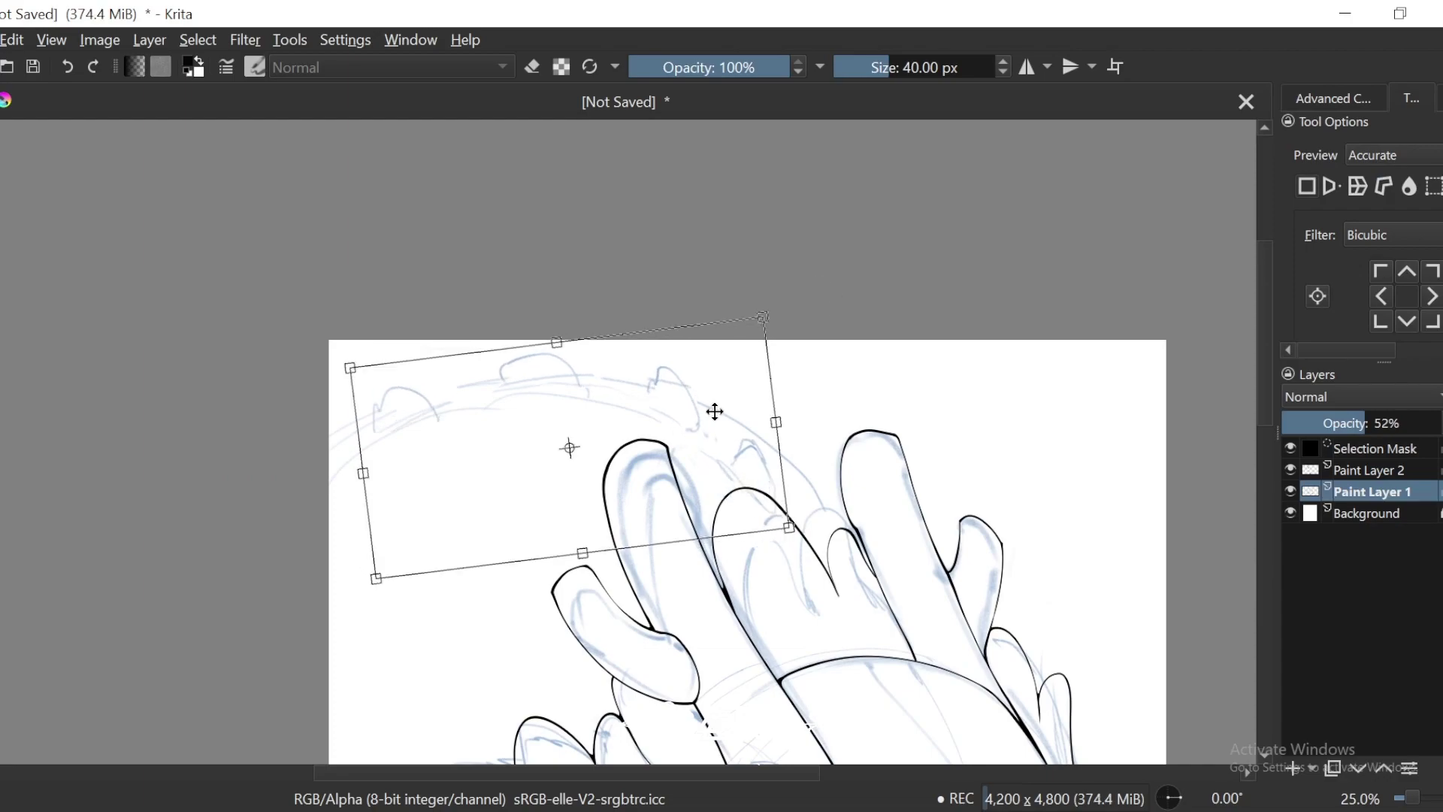
left_click_drag(714, 411, 692, 394)
left_click_drag(779, 308, 764, 292)
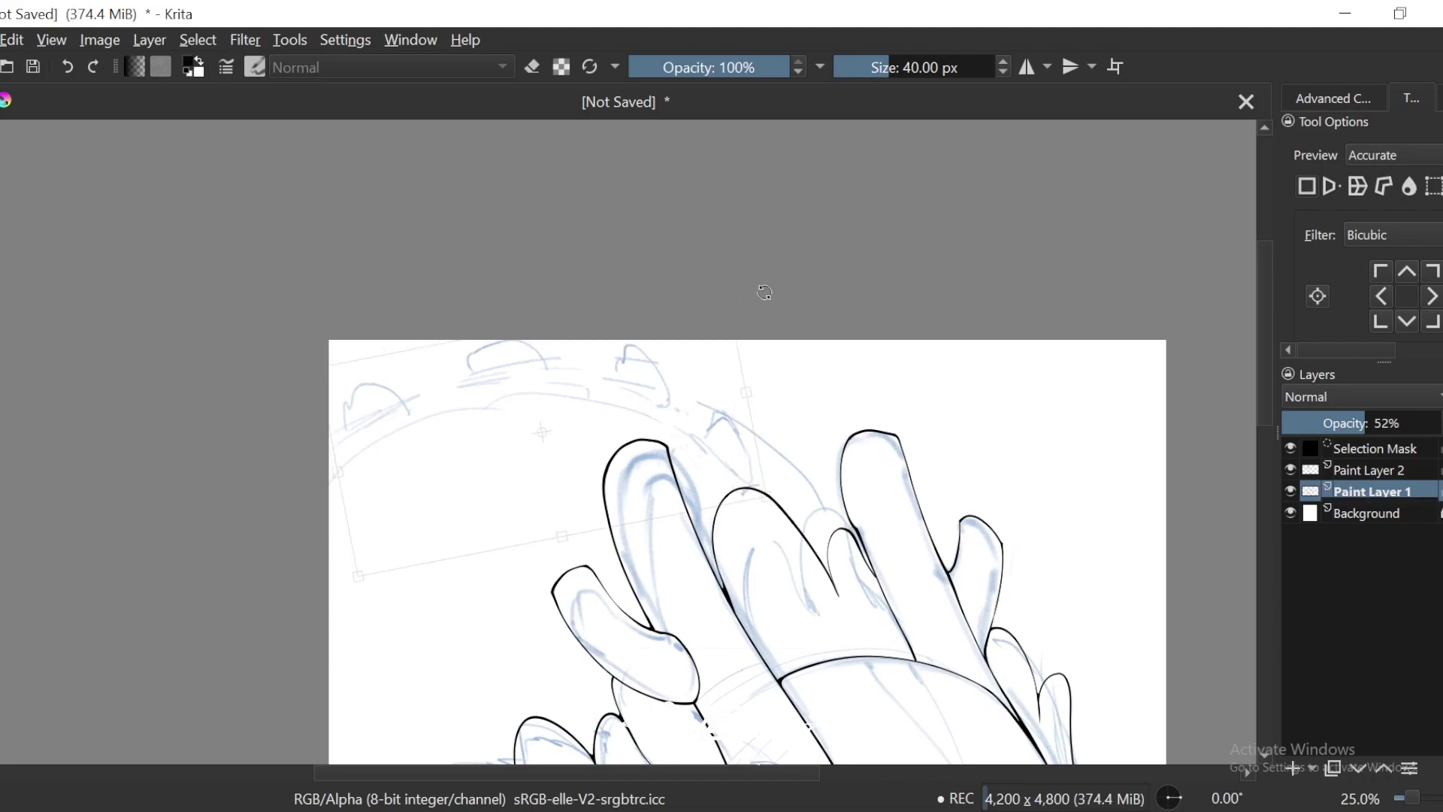
left_click_drag(706, 440, 700, 443)
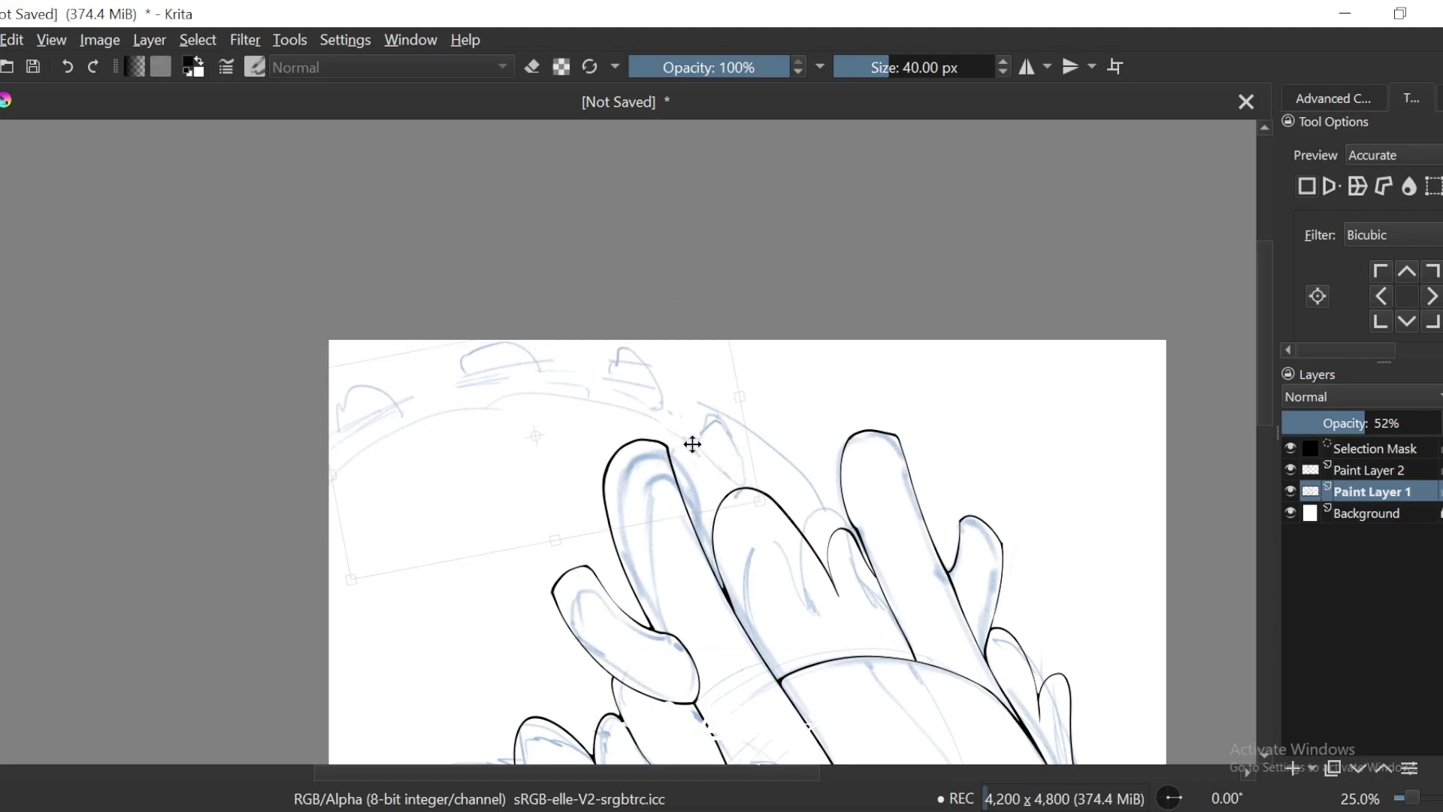
key("ctrl+minus")
key("b")
key("ctrl+shift+a")
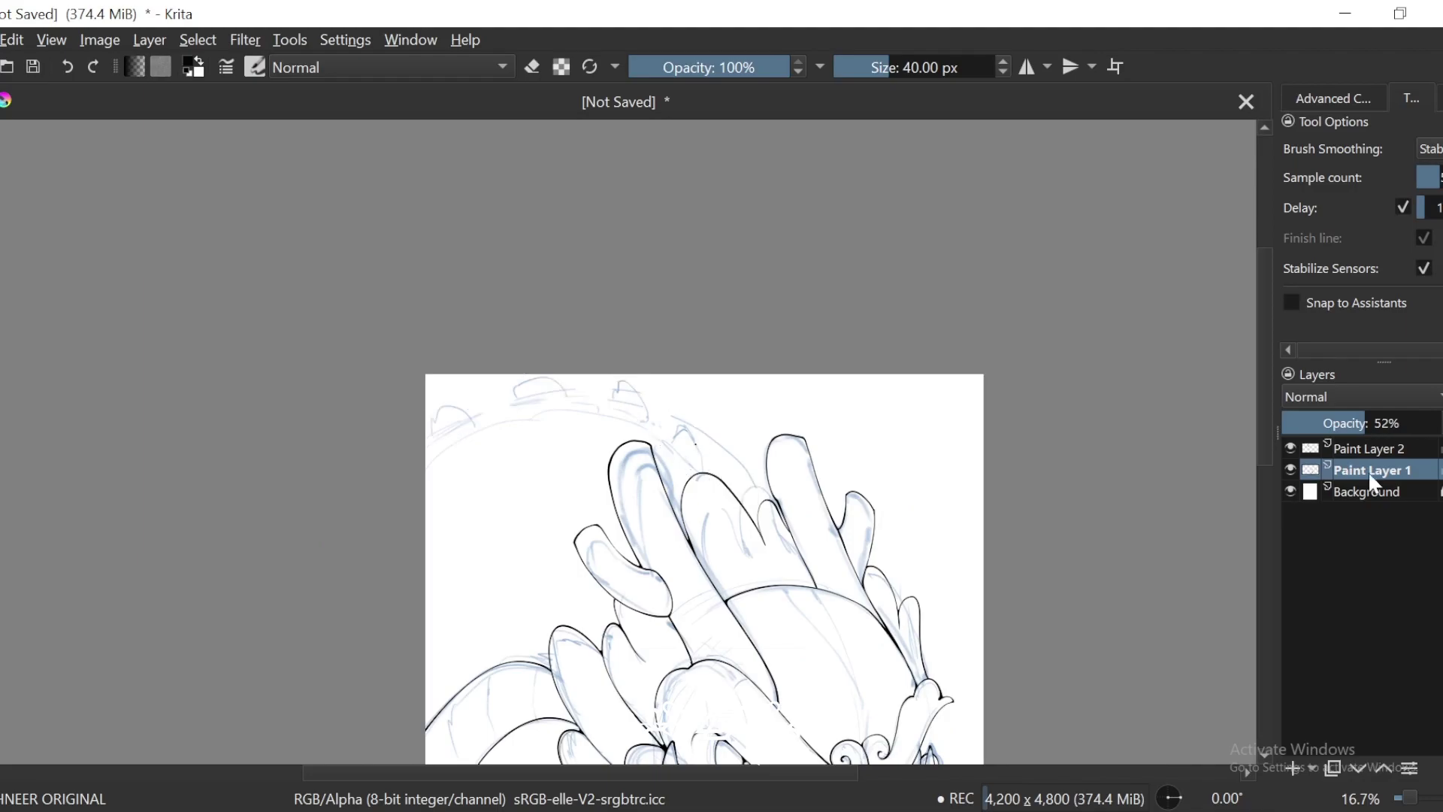
Step: Make Paint Layer 2 active and ink the upper body line rising from the middle crest lobe, redoing it so it meets the lobe's outline
key("ctrl+bracketright")
key("plus")
key("plus")
key("plus")
key("plus")
key("plus")
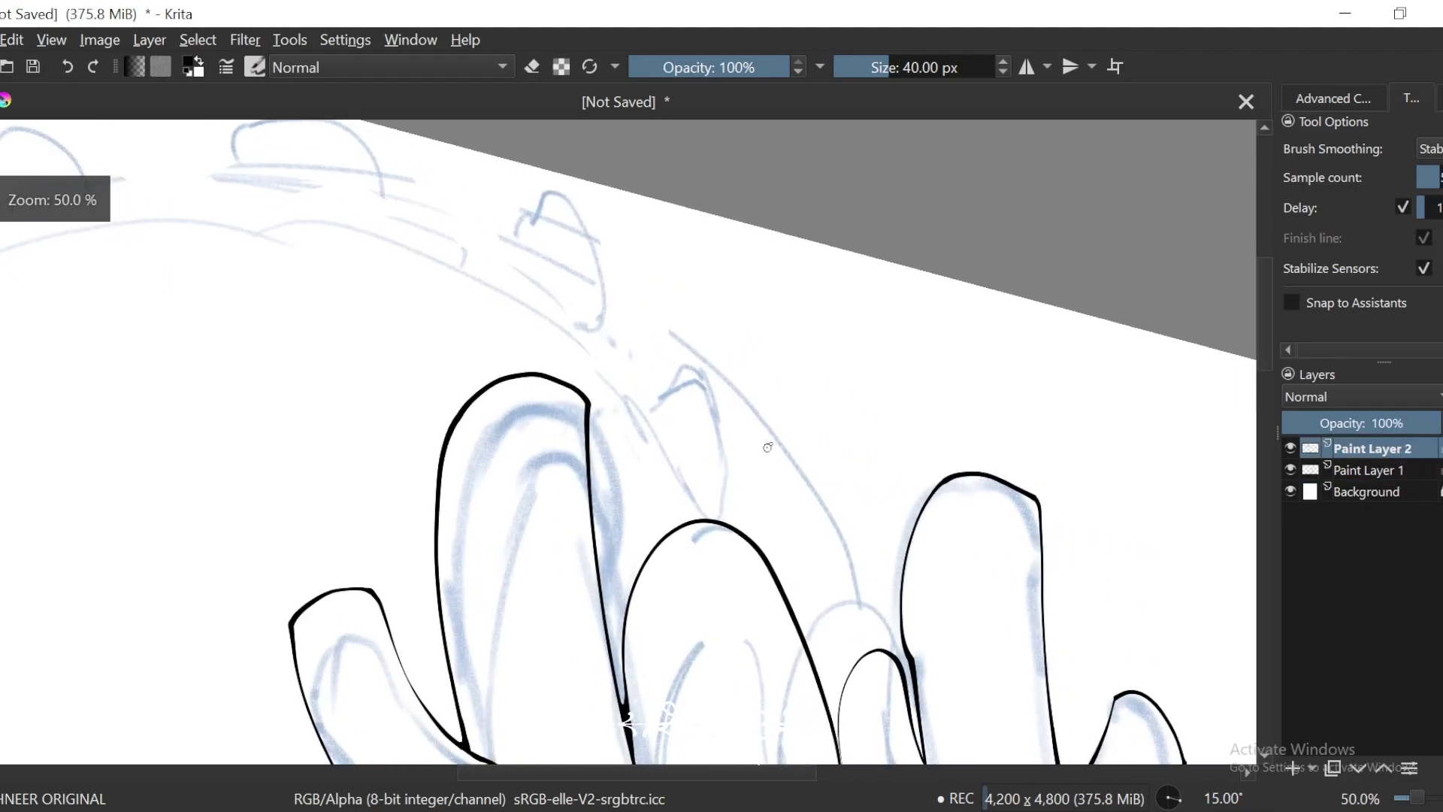
key("6")
key("6")
key("6")
key("6")
key("6")
mouse_move(763, 559)
left_mouse_down()
mouse_move(777, 585)
mouse_move(925, 329)
left_mouse_up()
key("ctrl+=")
key("ctrl+=")
key("4")
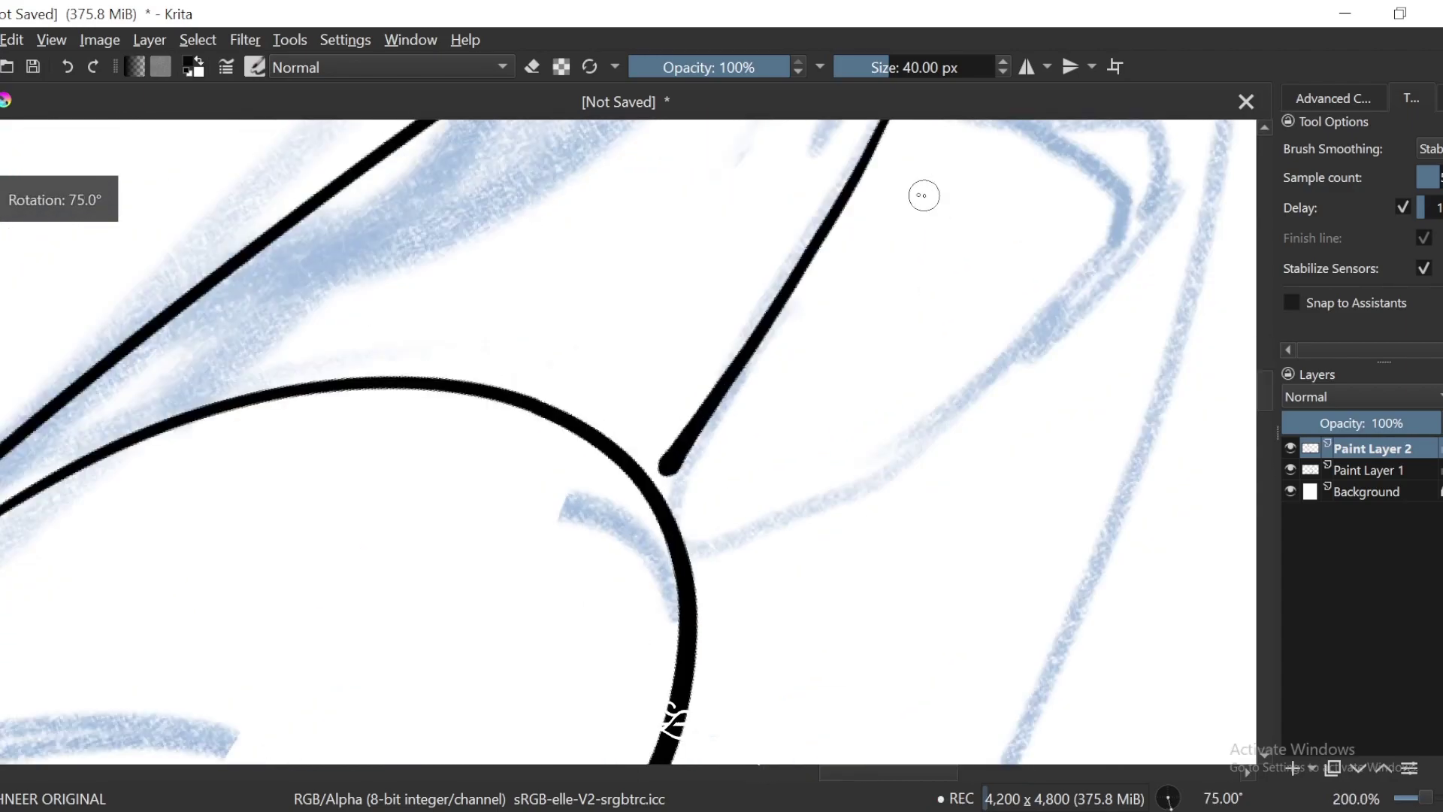
left_click_drag(925, 193, 860, 370)
key("ctrl+z")
left_click_drag(855, 215, 586, 675)
key("ctrl+[")
key("ctrl+[")
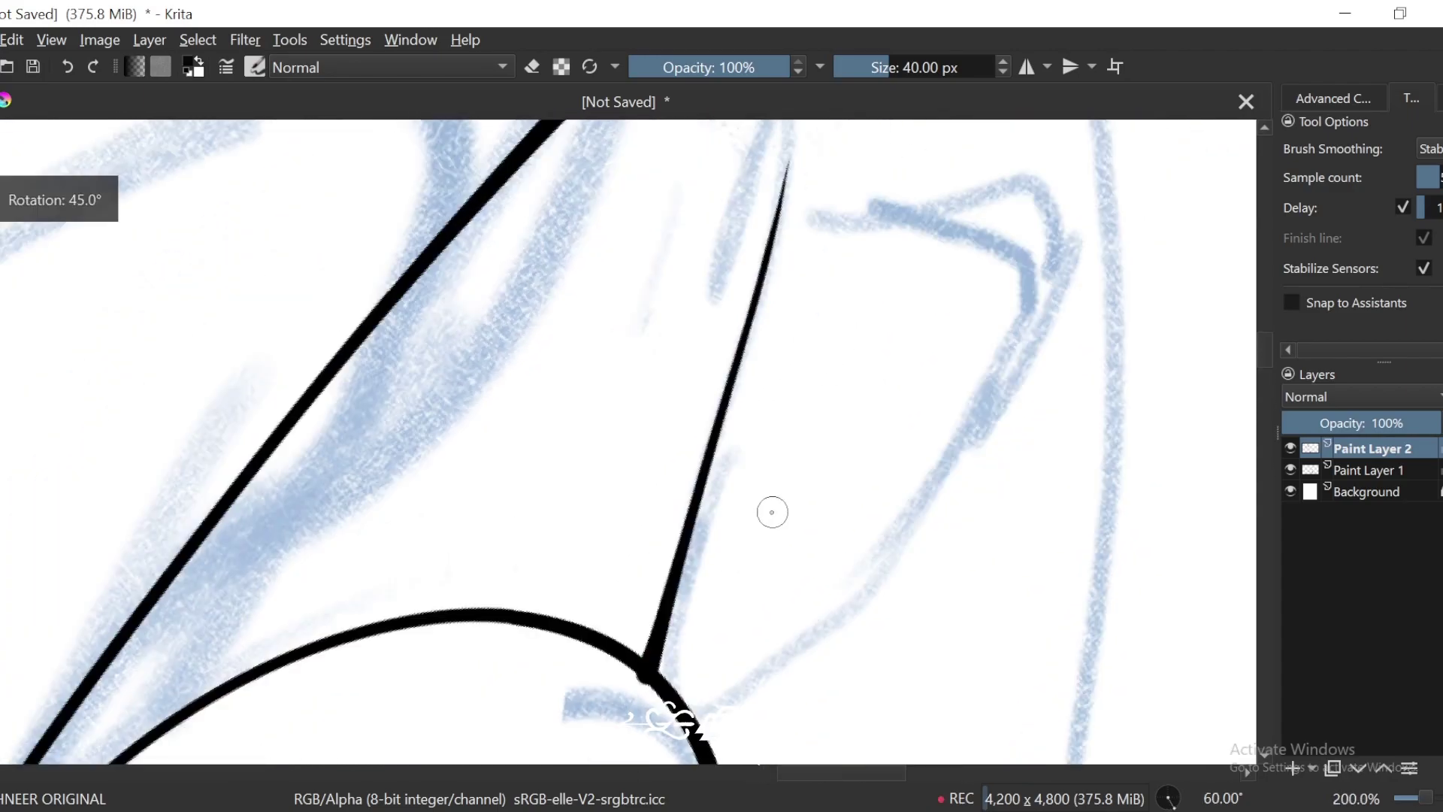
Step: Try to ink the right and top edges of the small petal standing on the rounded lobe
mouse_move(715, 159)
left_mouse_down()
mouse_move(725, 644)
mouse_move(1035, 124)
left_mouse_up()
key("ctrl+[")
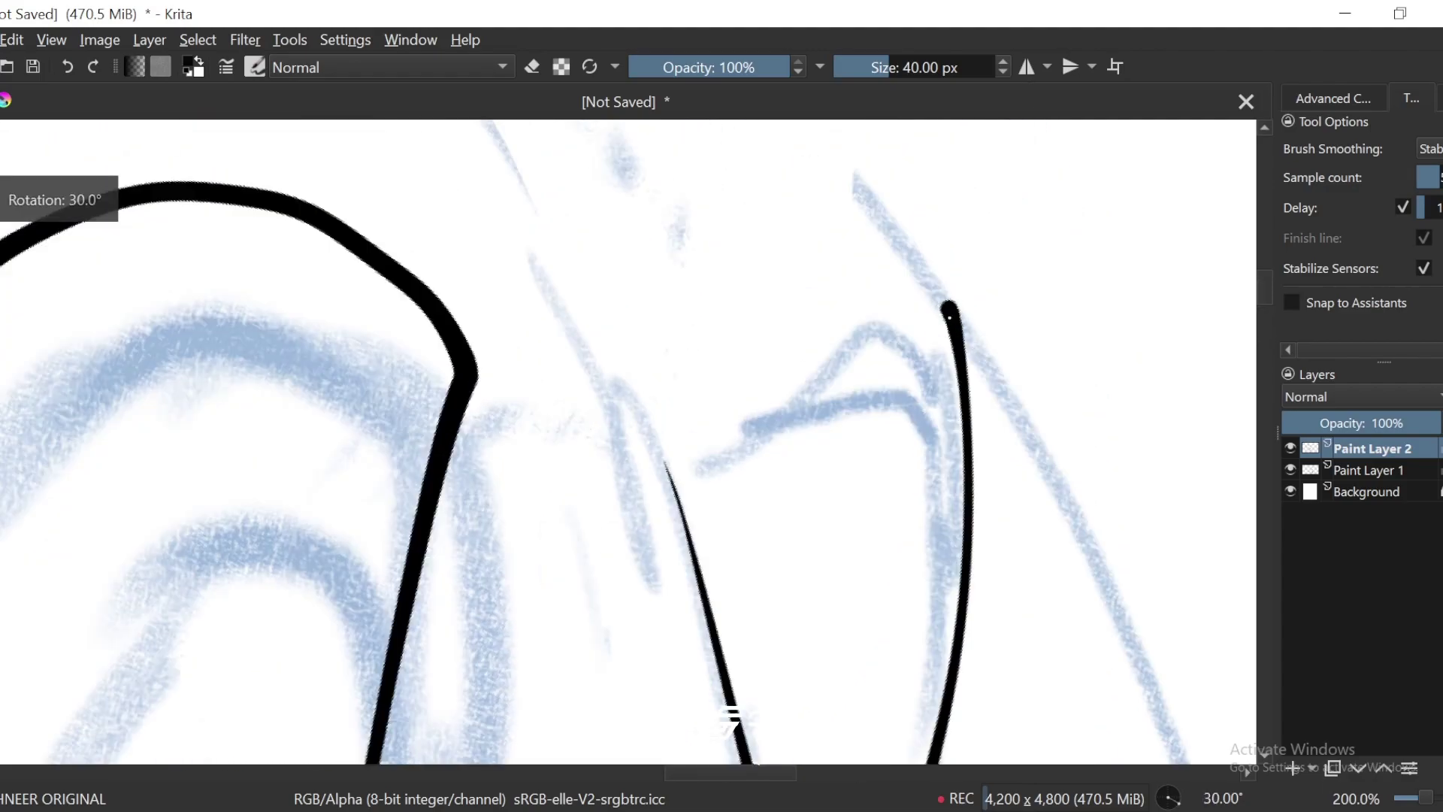
left_click_drag(949, 302, 809, 354)
scroll(981, 423, "down", 8)
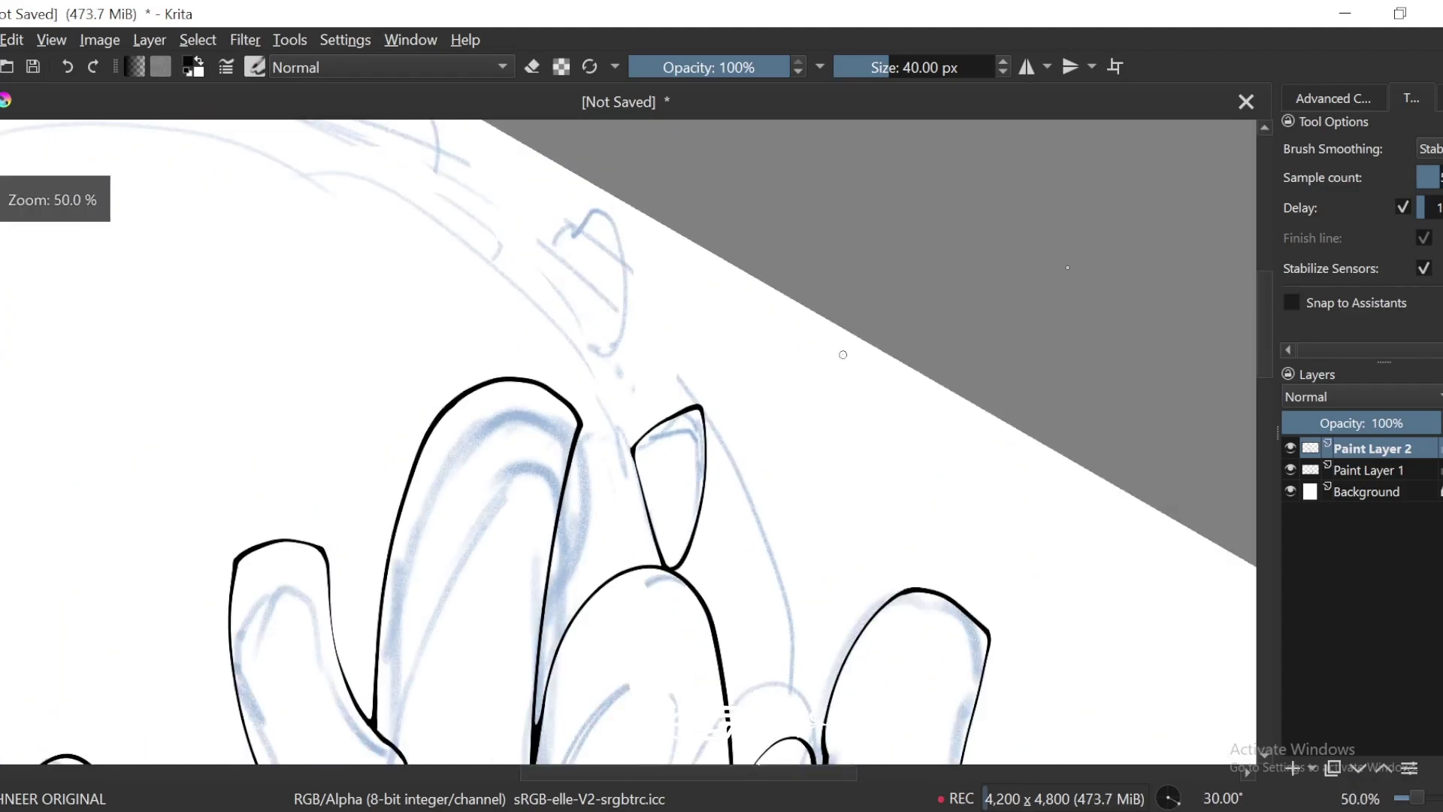
key("ctrl+[")
key("ctrl+[")
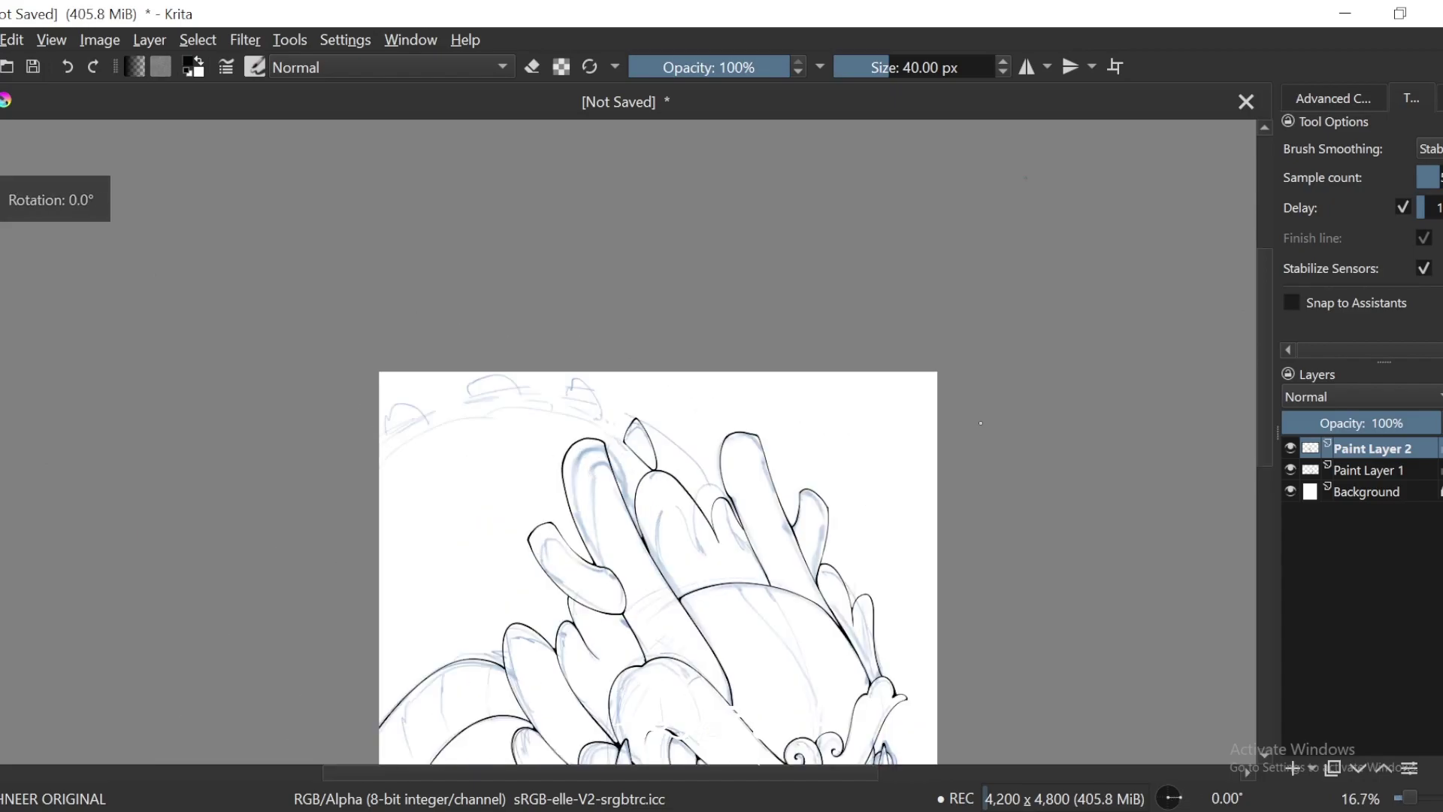
Step: Ink the small petal's top edge from its left corner to a rounded outer tip extending beyond the blue sketch
scroll(980, 423, "up", 3)
key("ctrl+]")
key("ctrl+]")
scroll(683, 473, "up", 4)
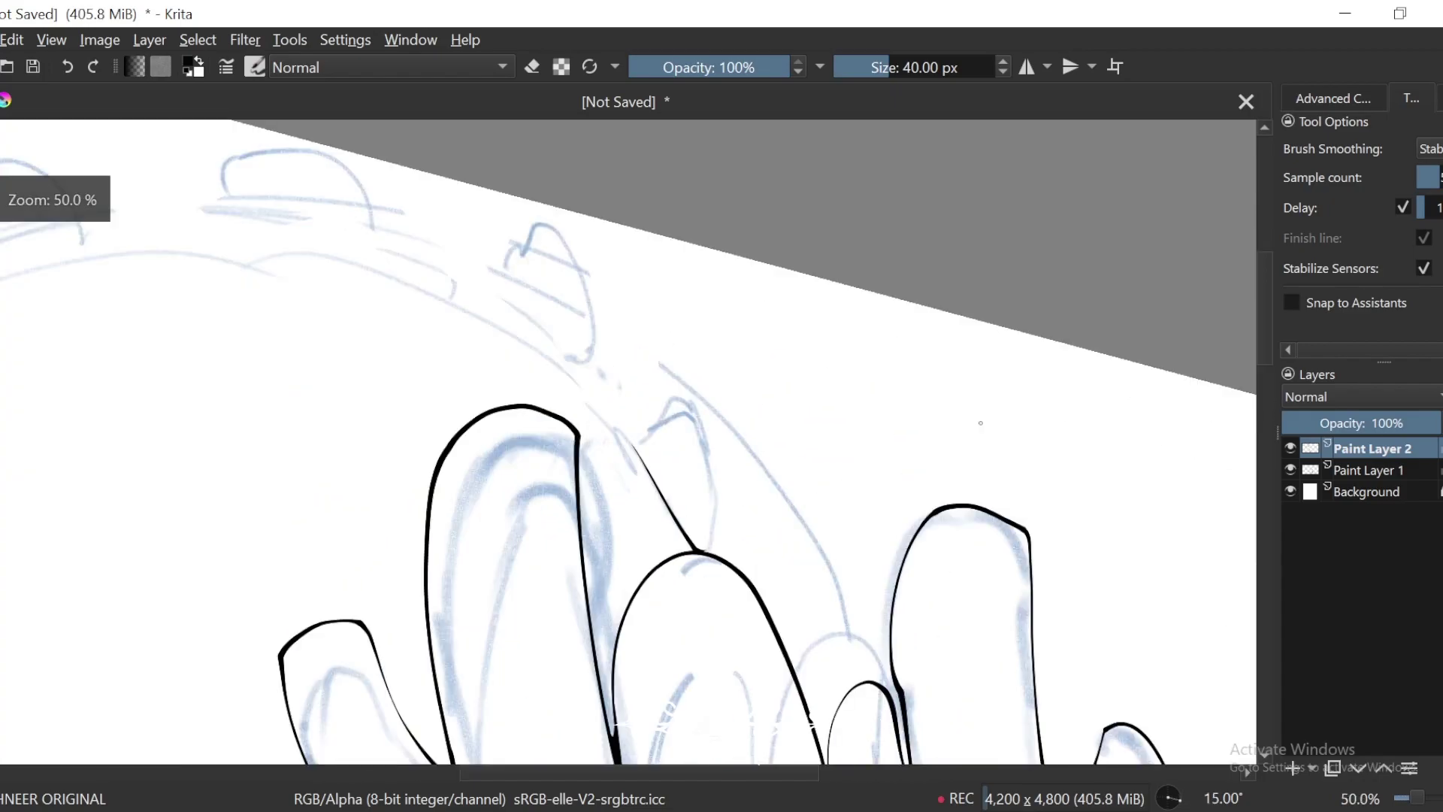
left_click_drag(654, 453, 813, 277)
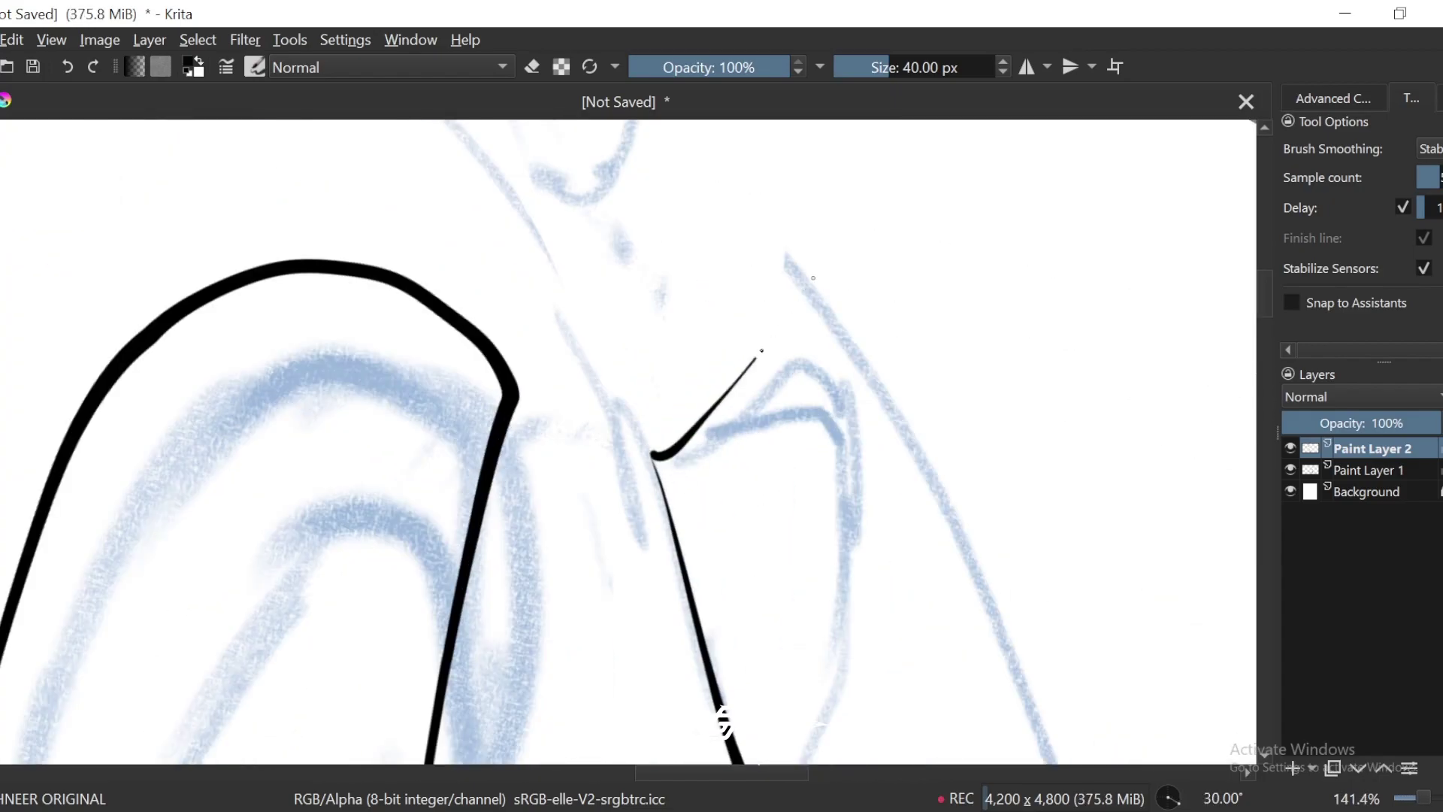
key("ctrl+]")
left_click_drag(888, 426, 875, 532)
left_click_drag(870, 598, 862, 479)
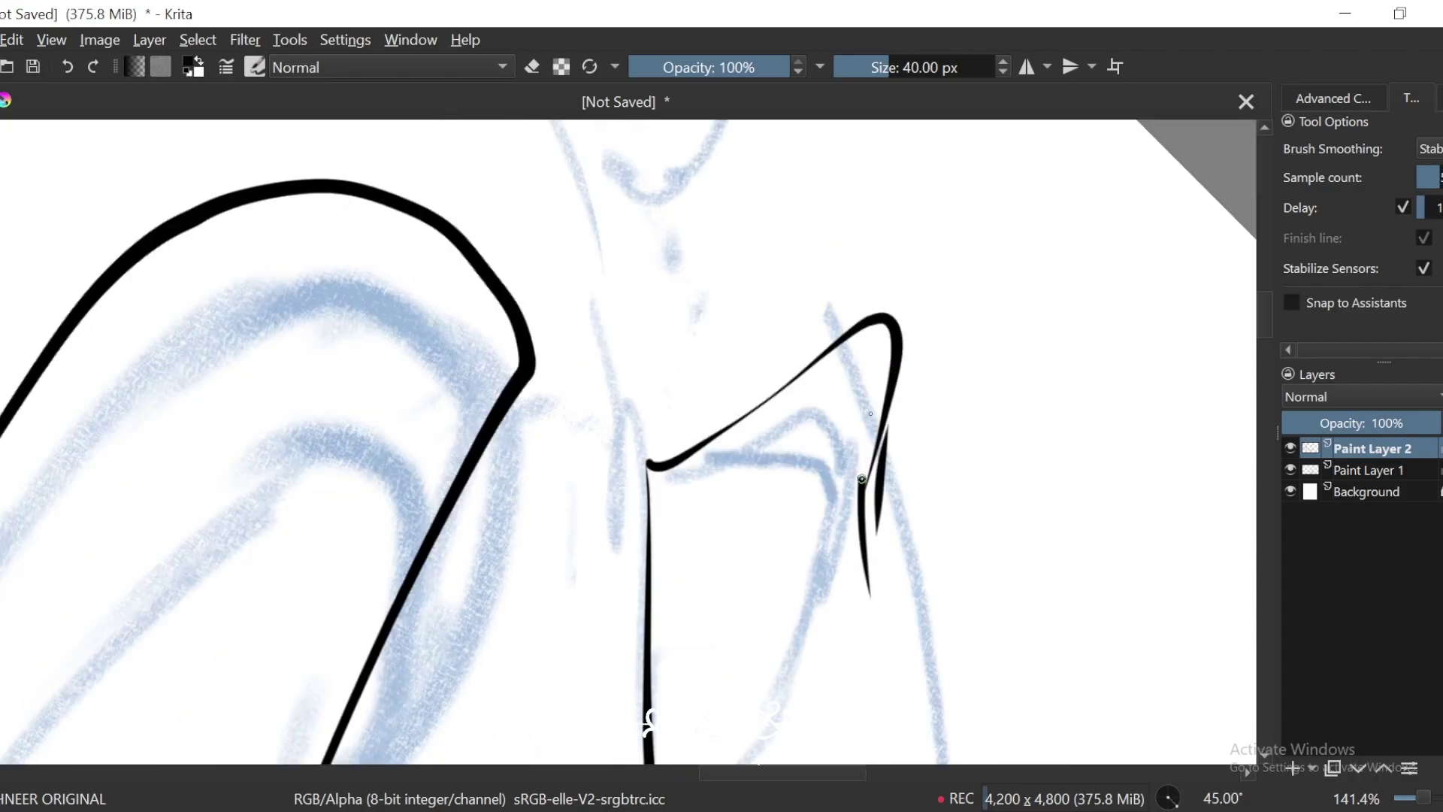
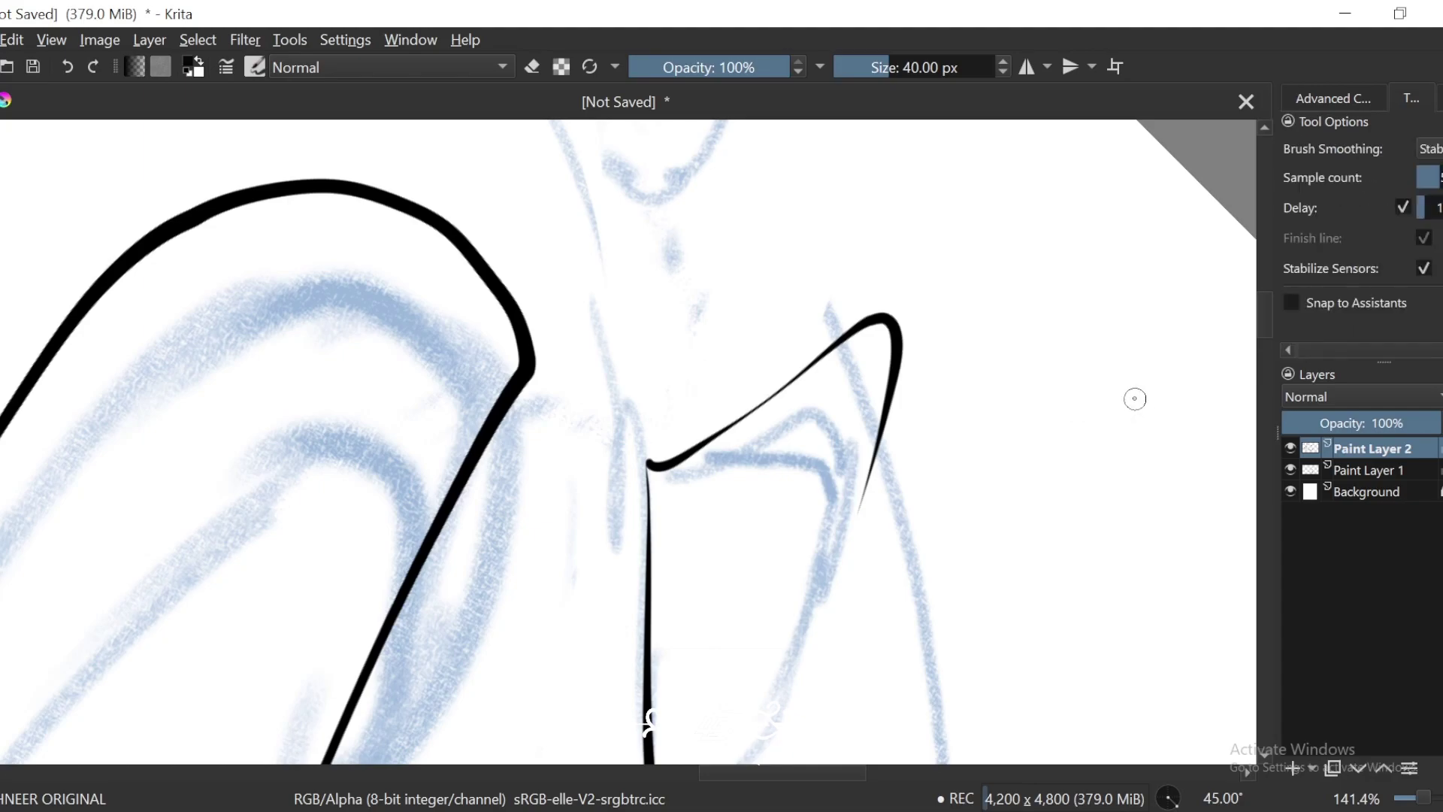
key("alt+Tab")
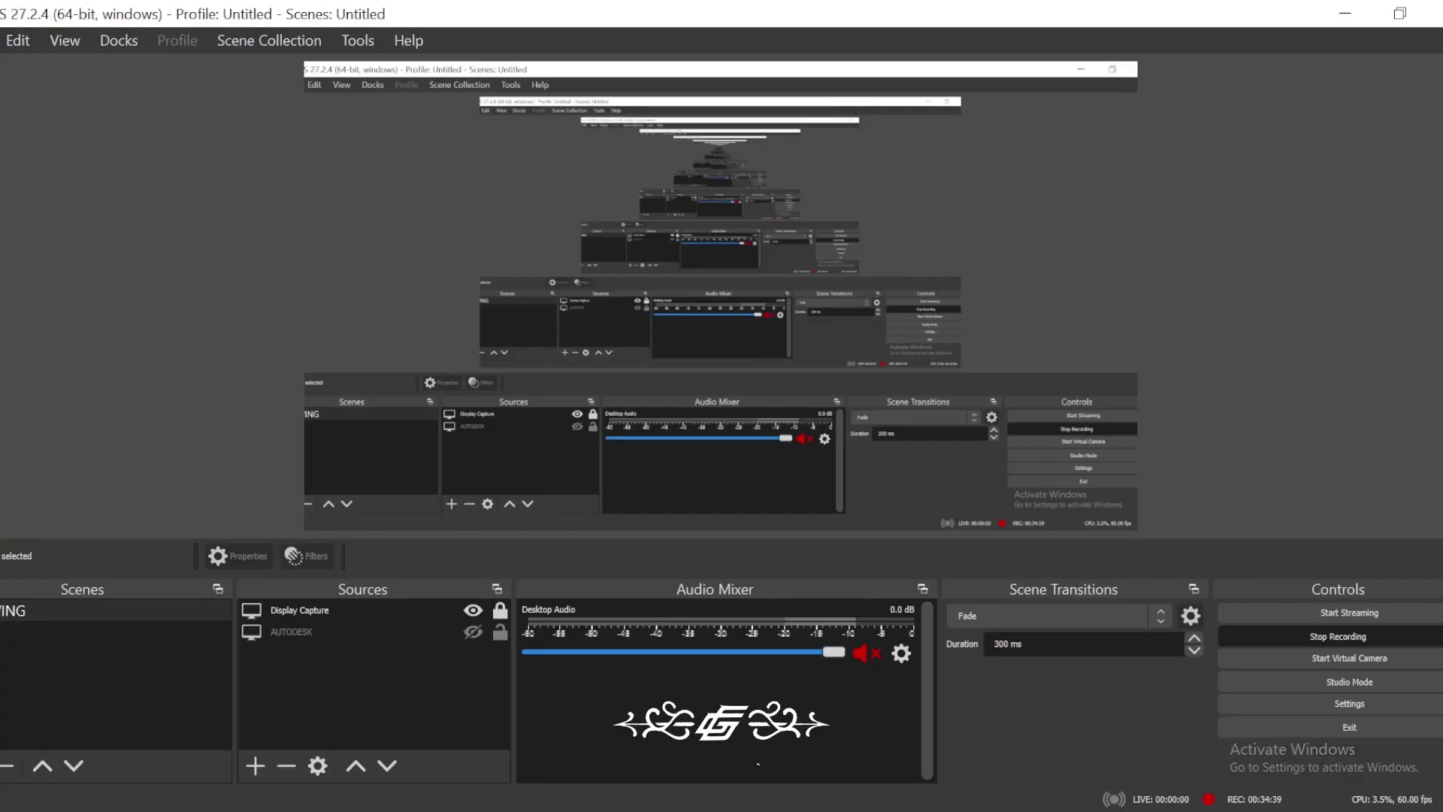
key("alt+Tab")
Step: Ink the small petal's outer edge from the tip down to the rounded lobe and erase the stray spur at the joint
left_click_drag(945, 461, 893, 406)
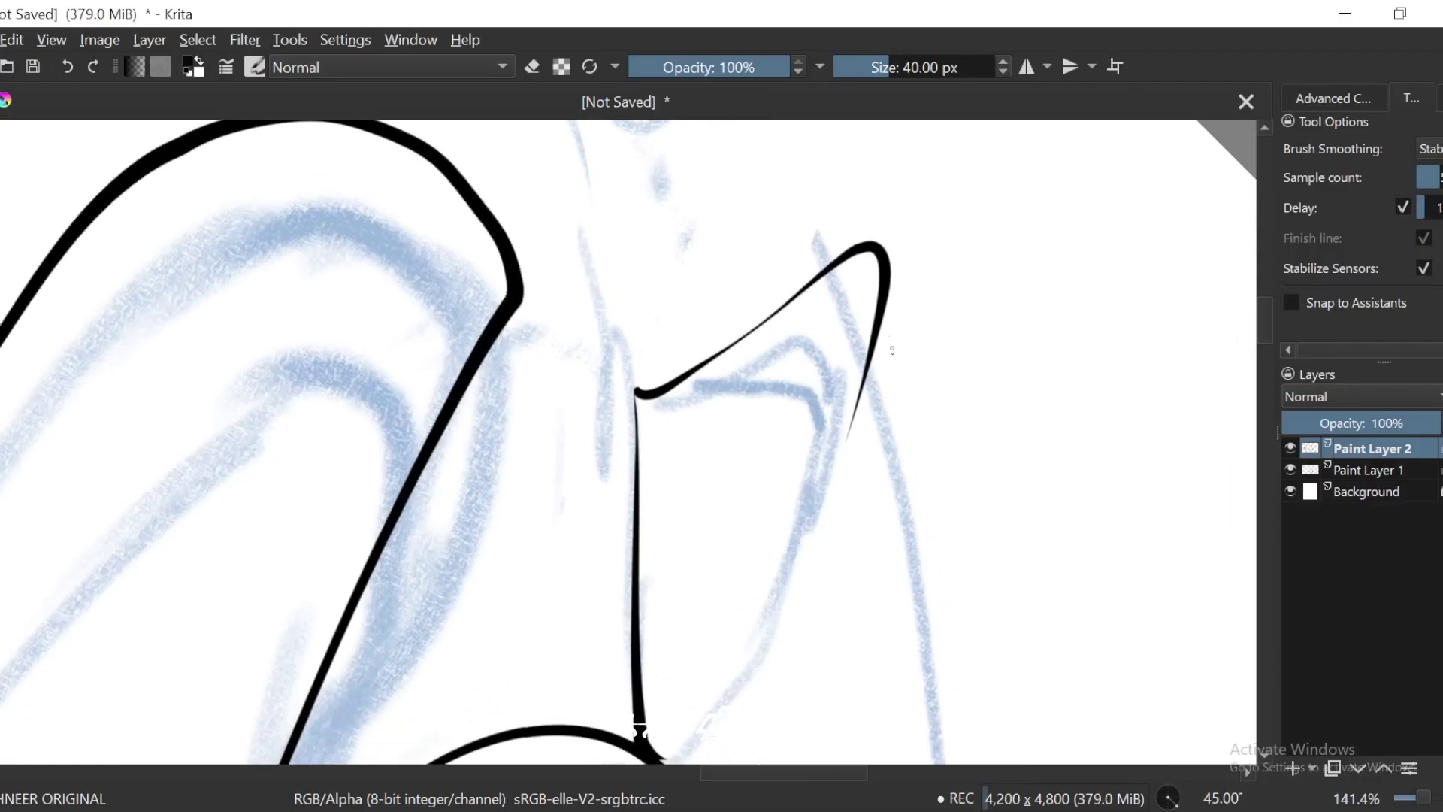
key("ctrl+plus")
key("6")
left_click_drag(924, 536, 1006, 348)
left_click_drag(1040, 248, 681, 676)
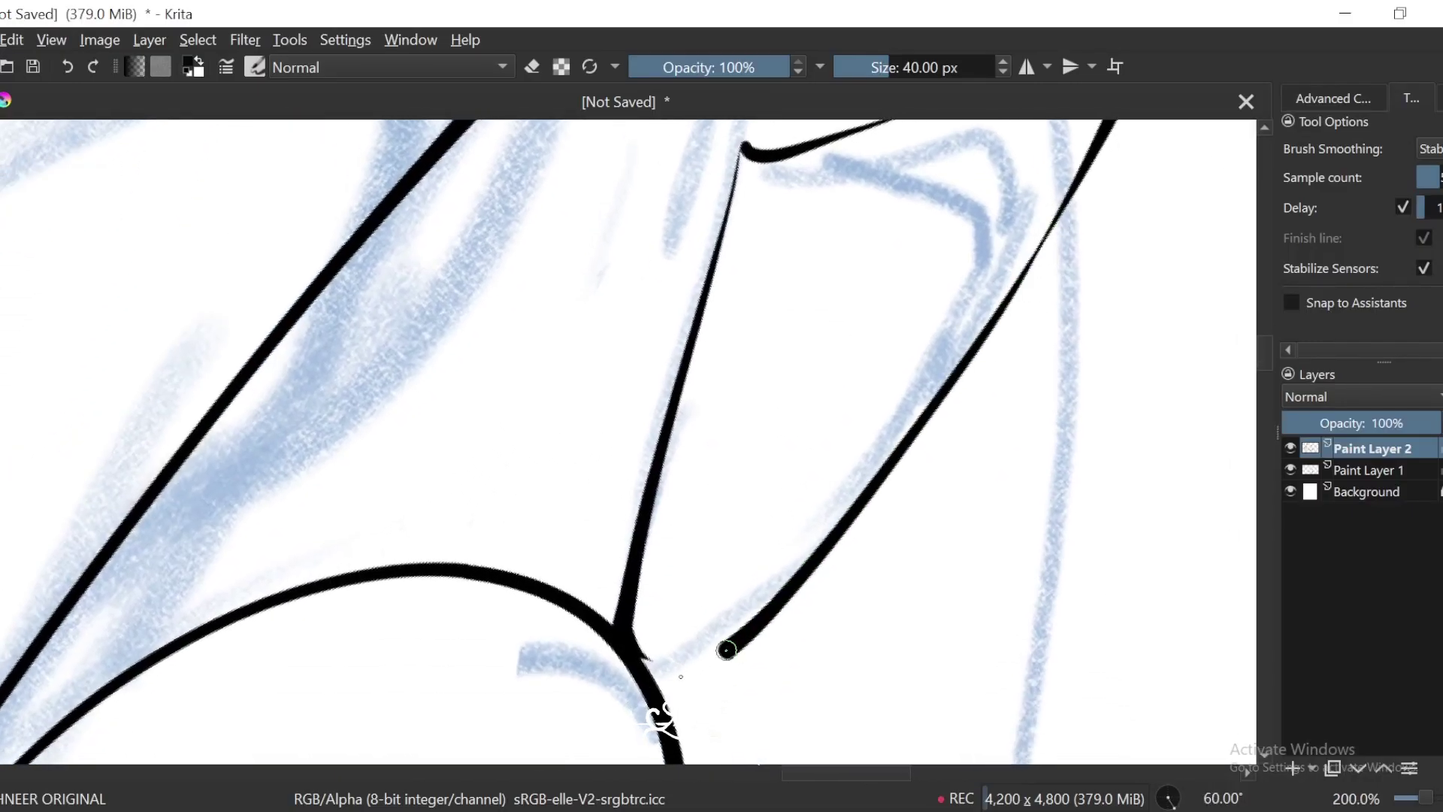
left_click_drag(920, 492, 1021, 322)
key("ctrl+plus")
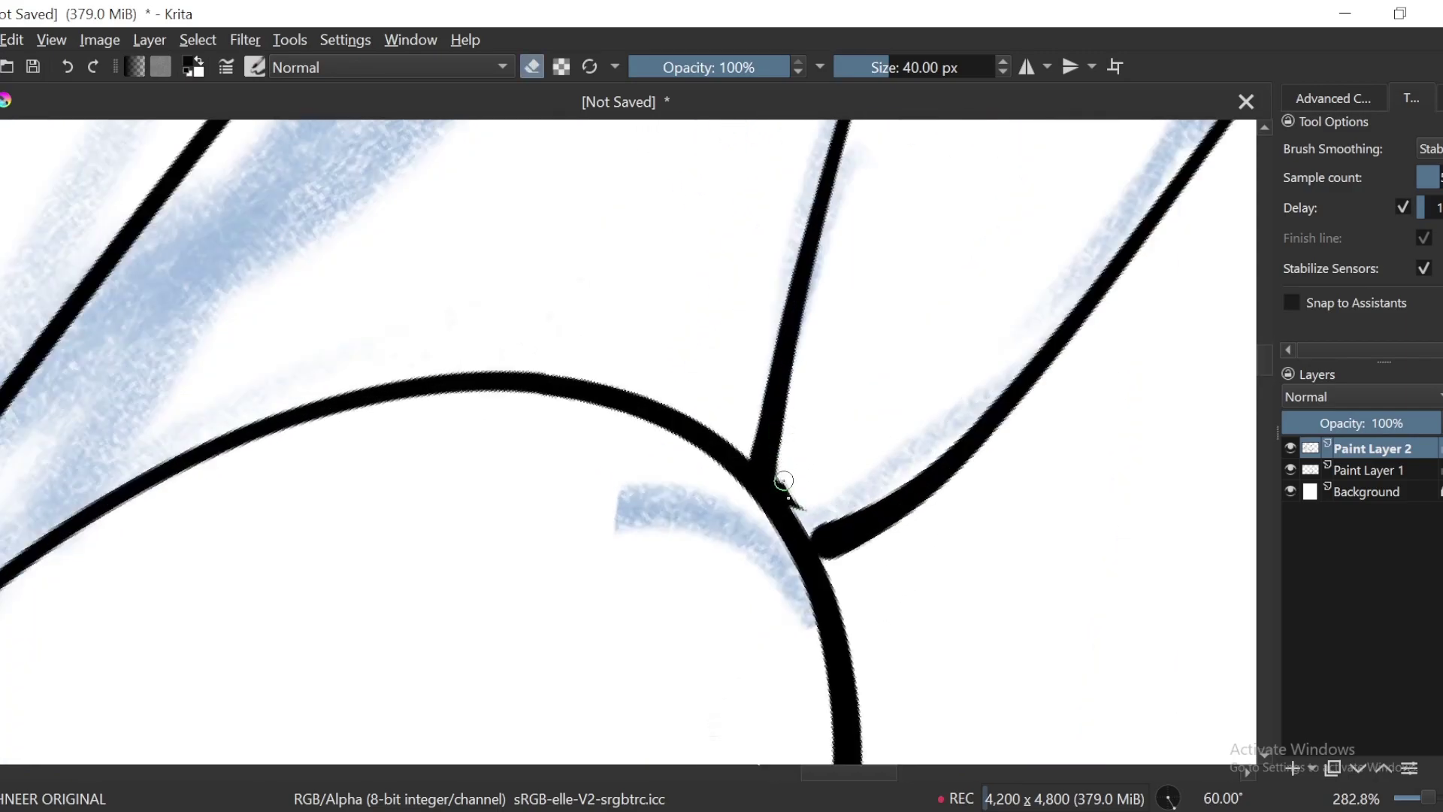
key("ctrl+minus")
key("ctrl+minus")
key("ctrl+minus")
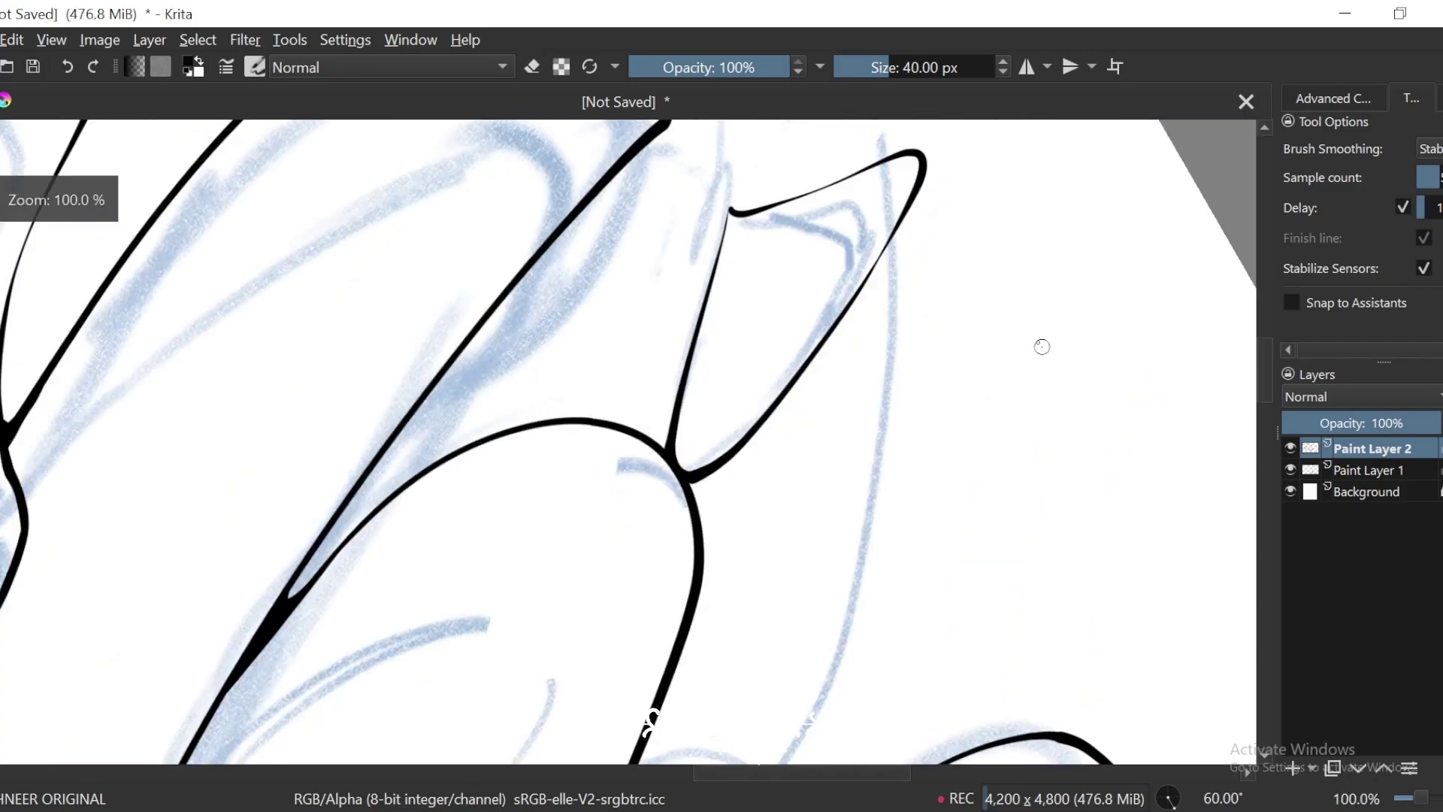
Step: Erase the thick corner where the small petal's left and top edges meet and redraw it as a clean join
left_click_drag(1054, 121, 1027, 335)
key("4")
key("4")
key("ctrl+plus")
key("ctrl+plus")
key("ctrl+plus")
scroll(883, 342, "up", 1)
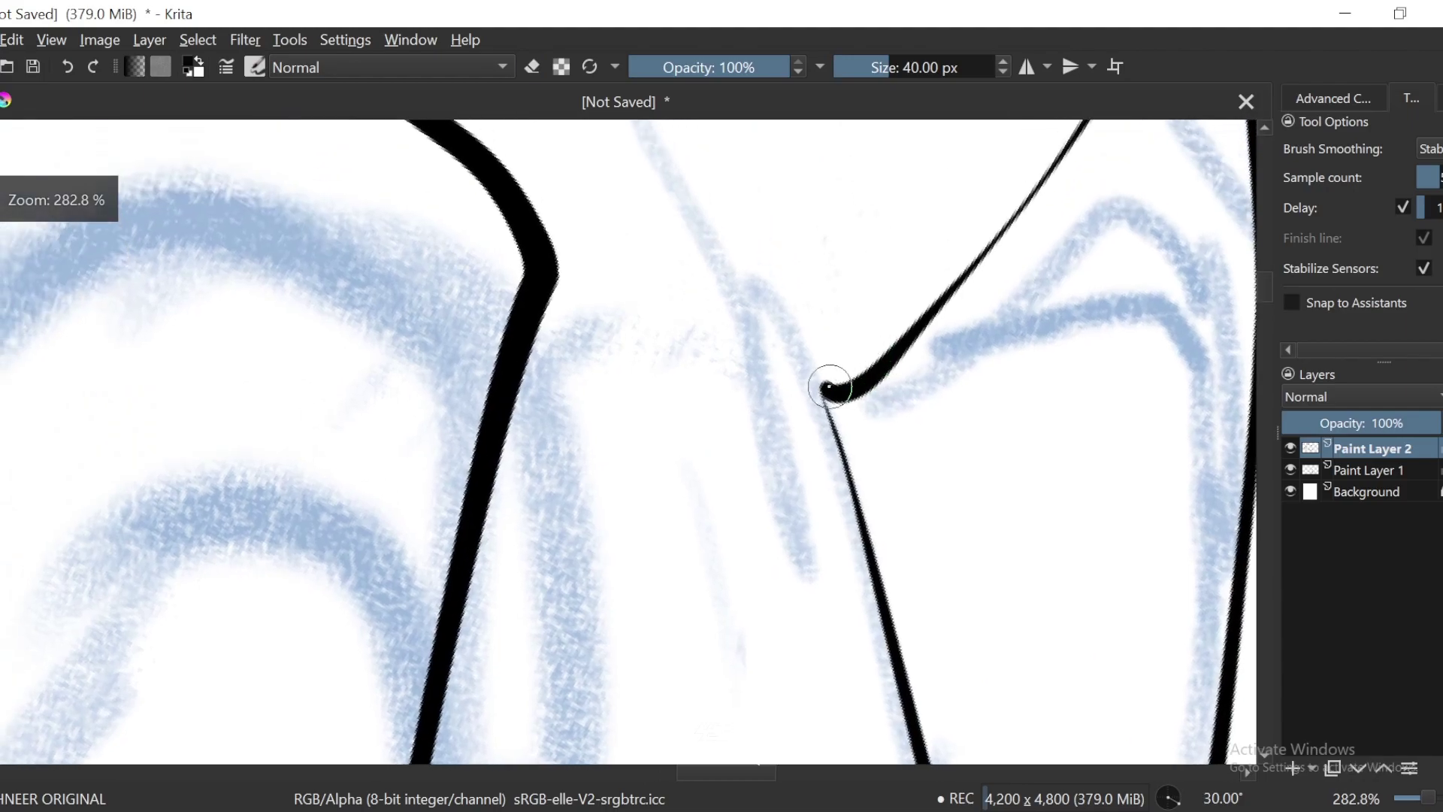
key("e")
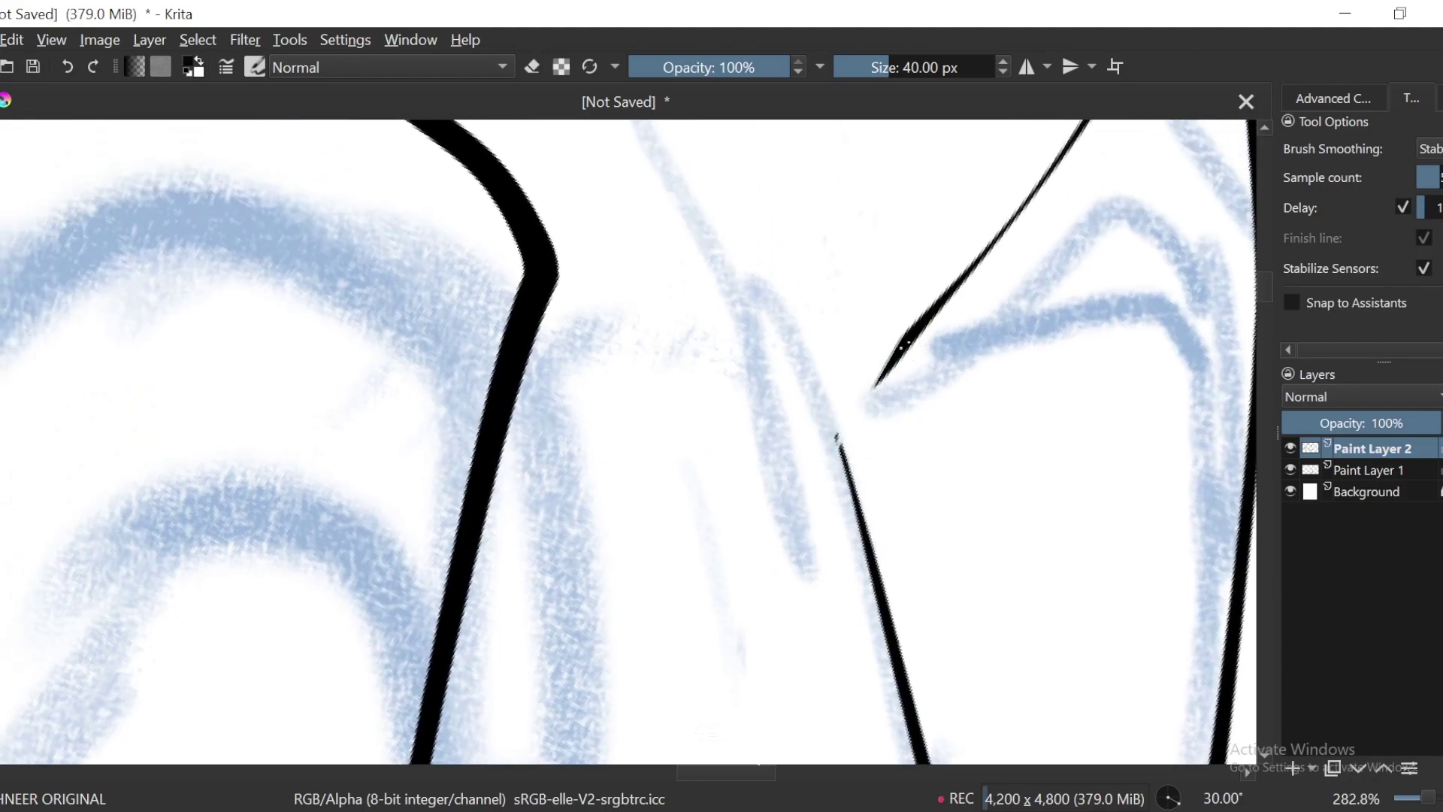
scroll(1040, 406, "down", 4)
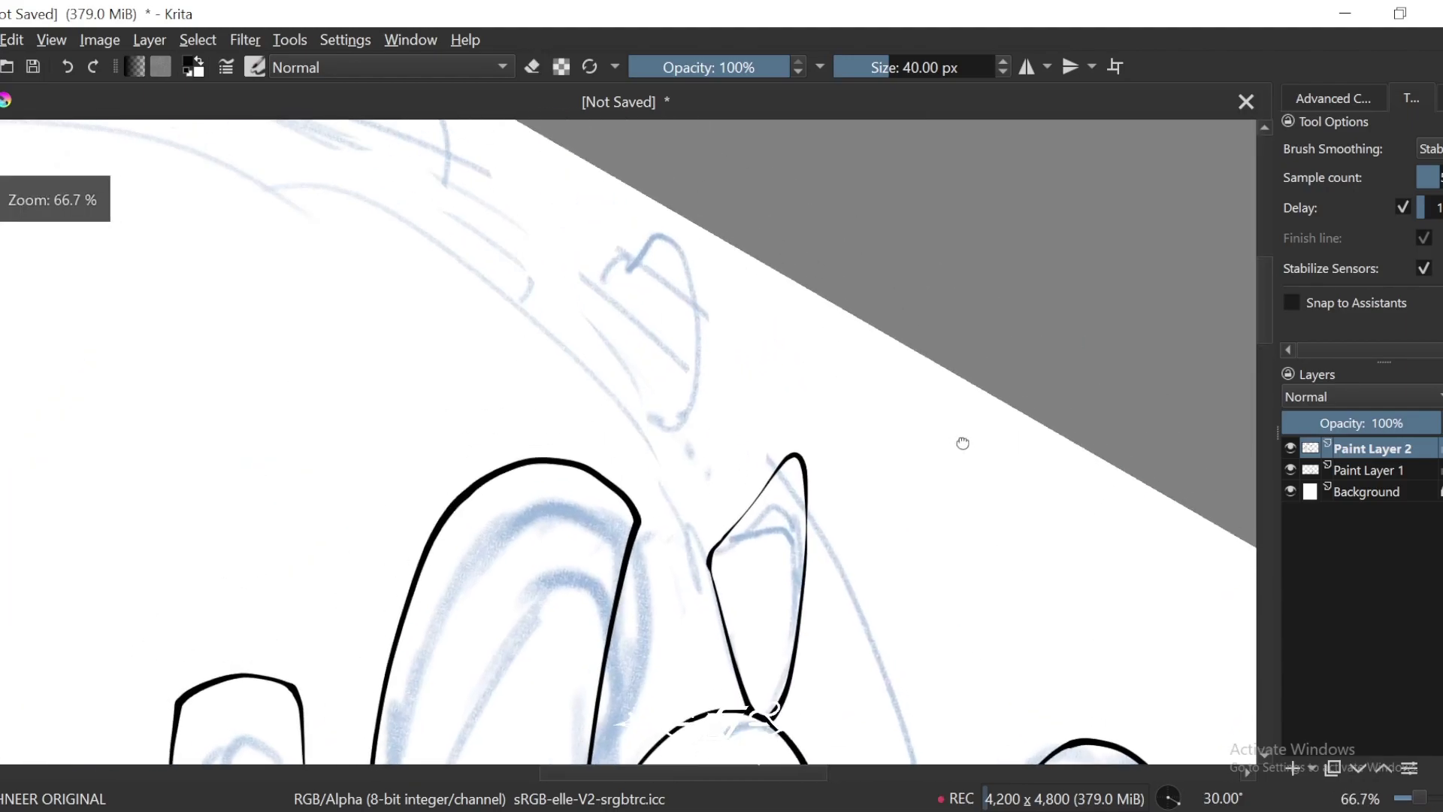
Step: Try to ink the inner edge of the neighbouring sketched petal near the page's upper border in one curve
key("6")
key("6")
key("6")
key("6")
scroll(677, 564, "up", 1)
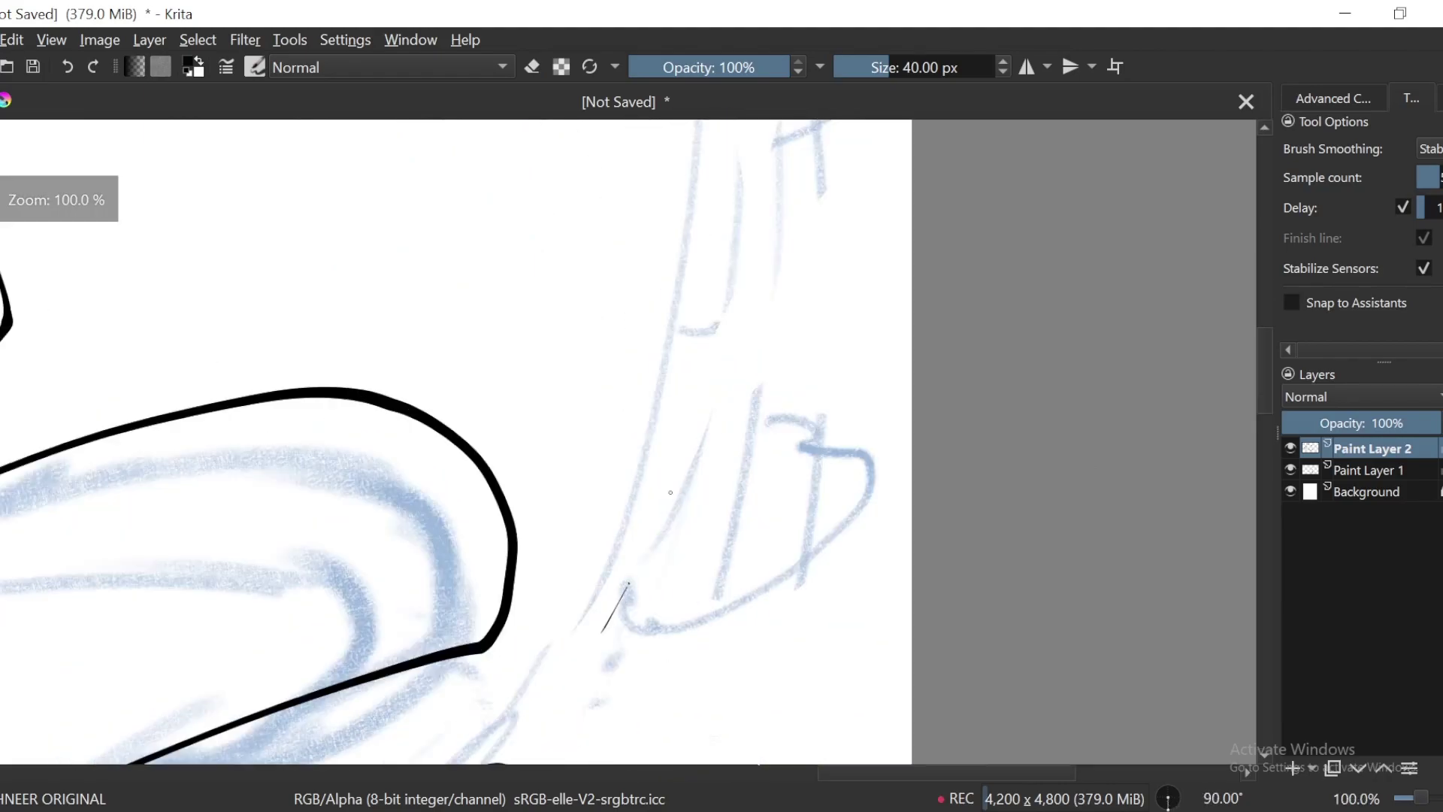
key("4")
key("4")
key("4")
key("5")
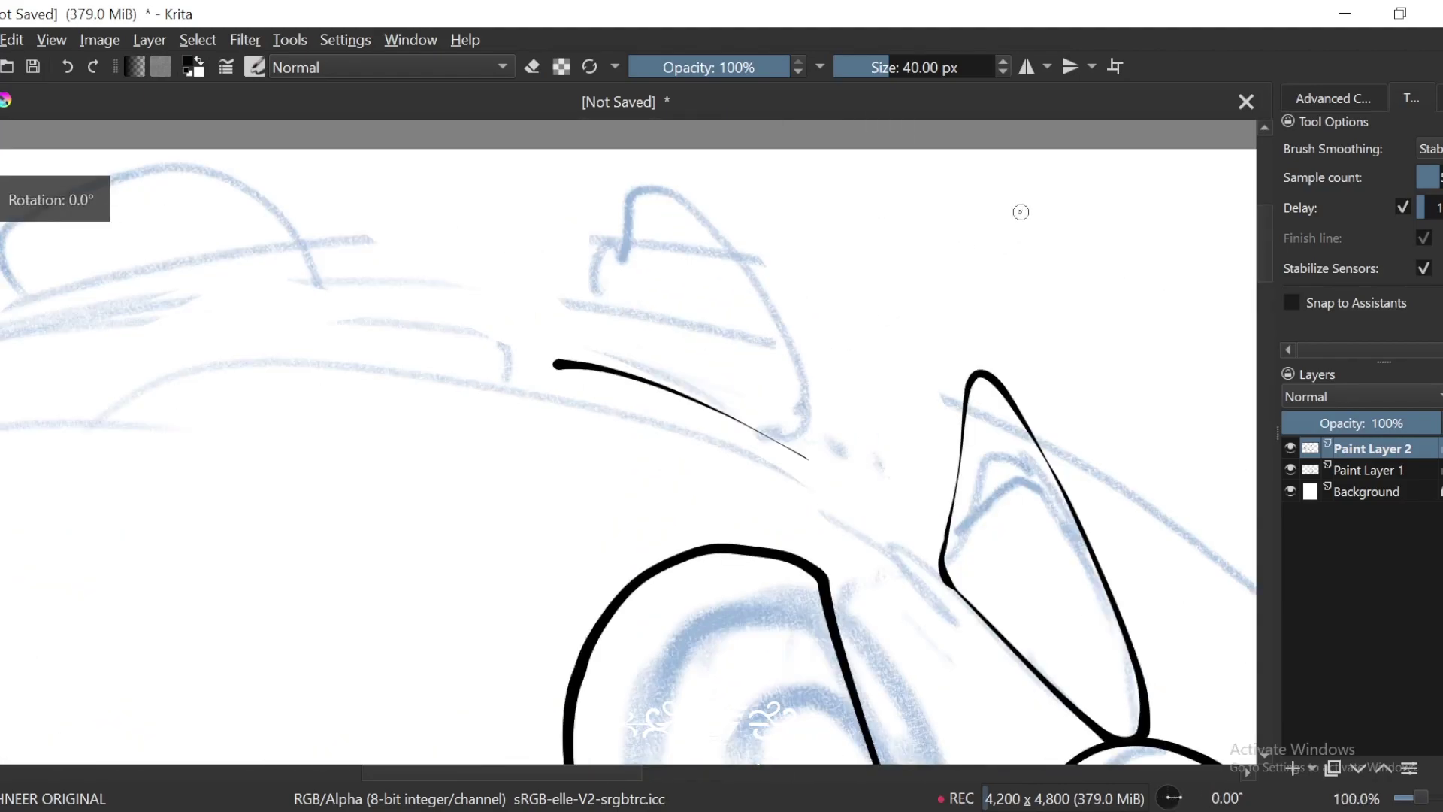
Step: Try to ink the neighbouring petal's inner edge with a rounded base and a top edge
key("6")
key("6")
key("6")
key("6")
key("6")
key("6")
scroll(757, 412, "up", 1)
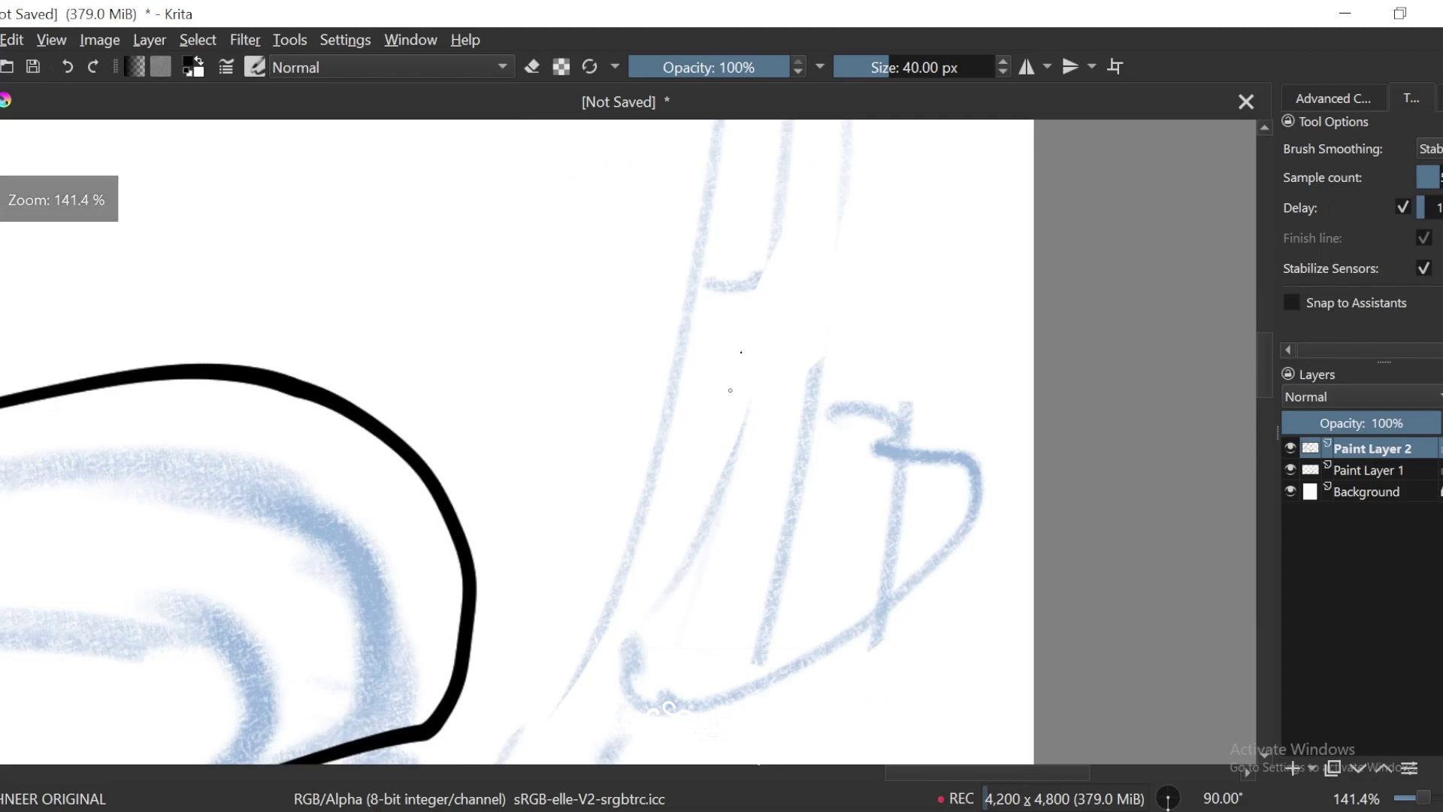
key("4")
mouse_move(691, 661)
left_mouse_down()
mouse_move(740, 676)
mouse_move(924, 481)
mouse_move(915, 275)
mouse_move(723, 286)
mouse_move(731, 259)
left_mouse_up()
key("4")
key("4")
key("4")
key("6")
key("6")
key("ctrl+z")
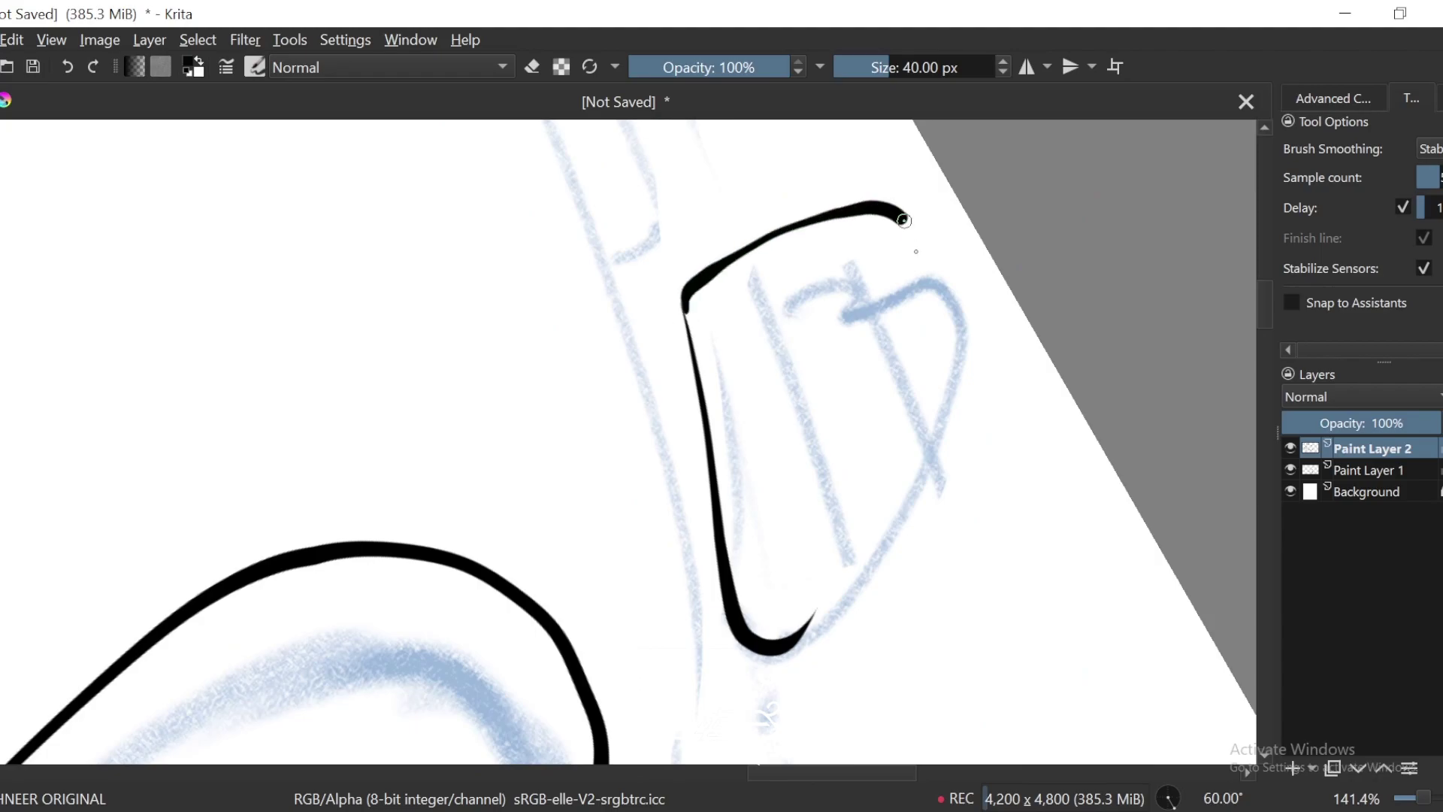
left_click_drag(806, 605, 815, 612)
key("6")
key("ctrl+z")
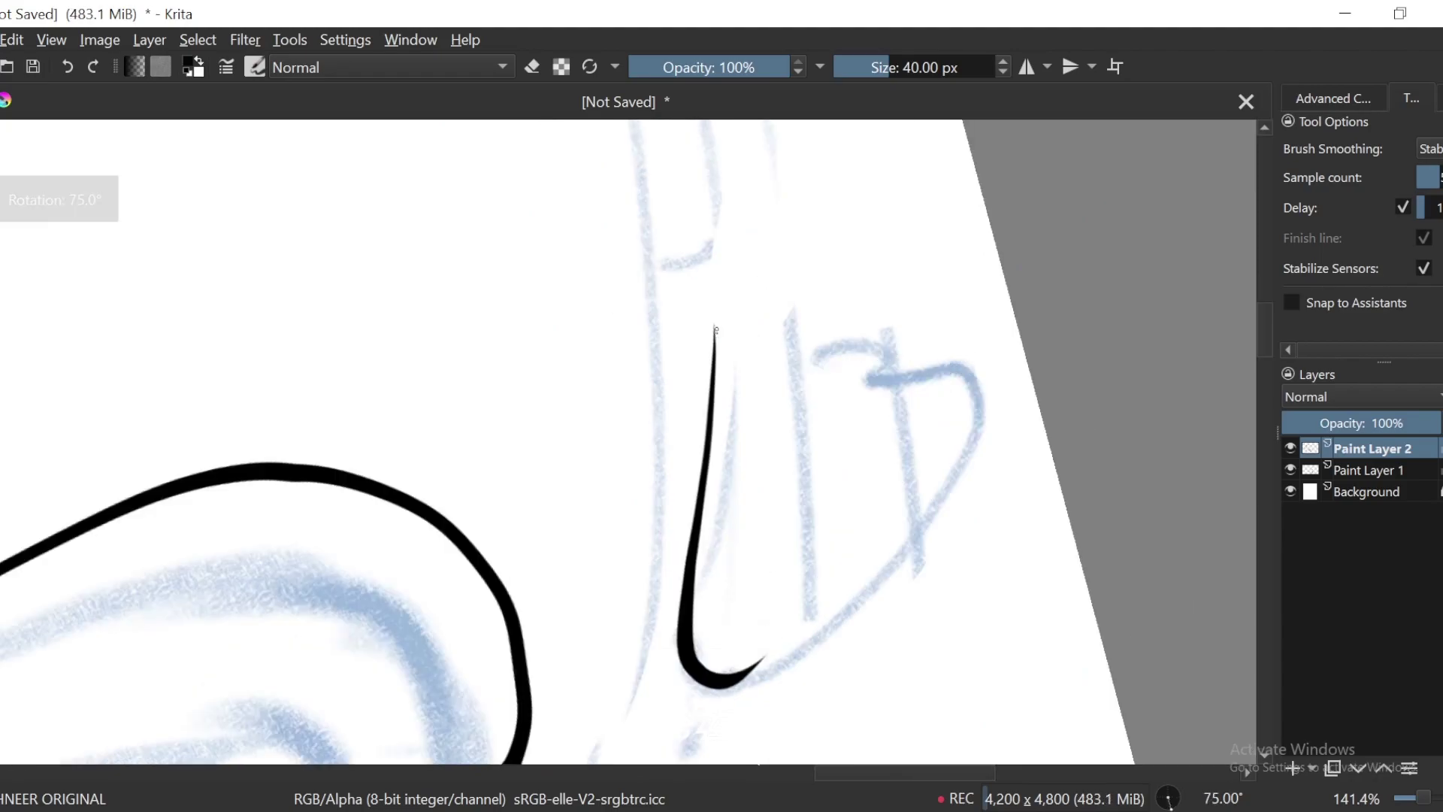
Step: Close the neighbouring petal's outline with a rounded tip and an outer edge running back to its base
mouse_move(717, 323)
left_mouse_down()
mouse_move(895, 272)
mouse_move(815, 555)
mouse_move(719, 672)
left_mouse_up()
key("ctrl+minus")
key("ctrl+minus")
key("ctrl+minus")
key("ctrl+minus")
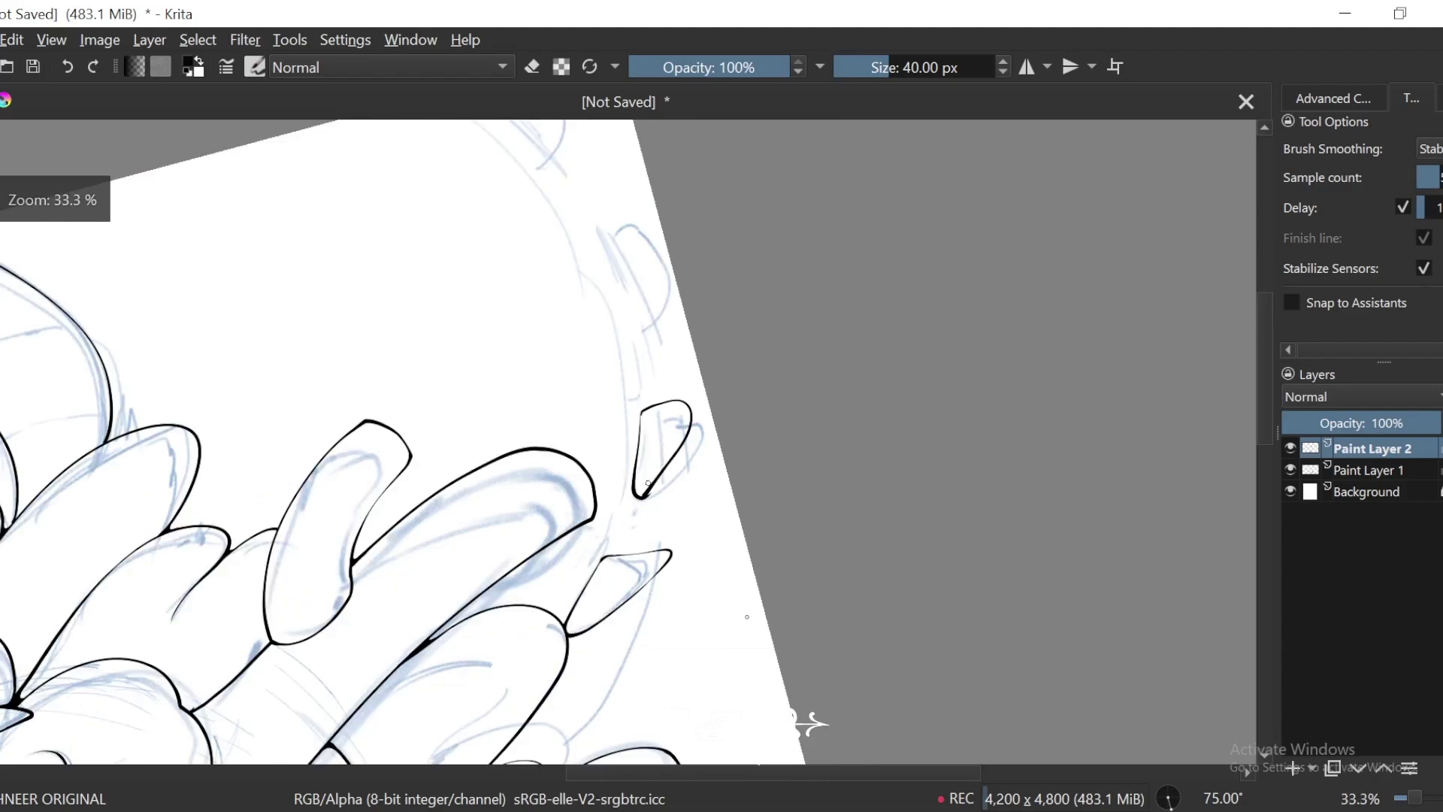
Step: Try to redraw the neighbouring petal's outer edge as a wider curve reaching towards the page border
key("4")
key("m")
key("4")
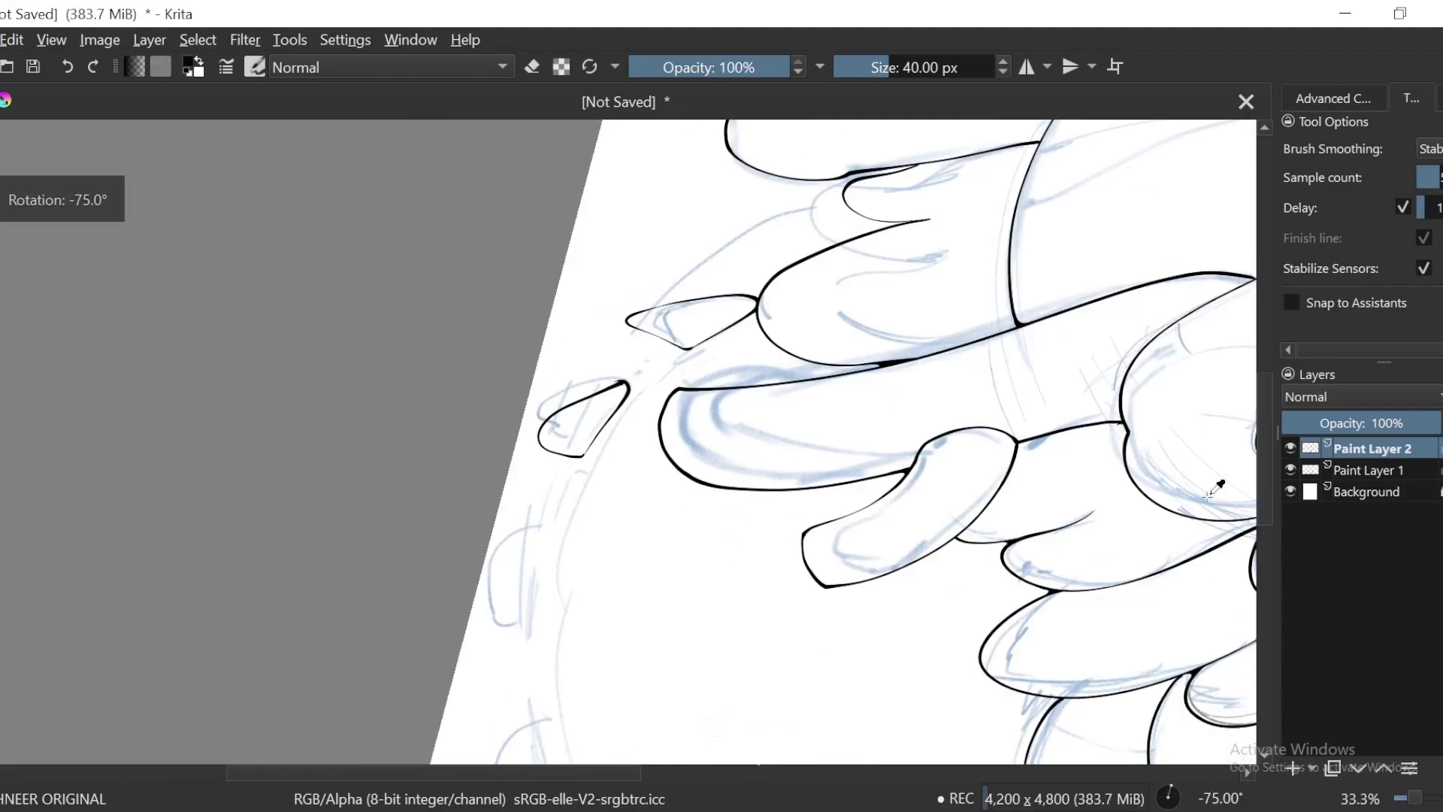
key("plus")
key("plus")
mouse_move(650, 322)
left_mouse_down()
mouse_move(531, 474)
mouse_move(692, 393)
left_mouse_up()
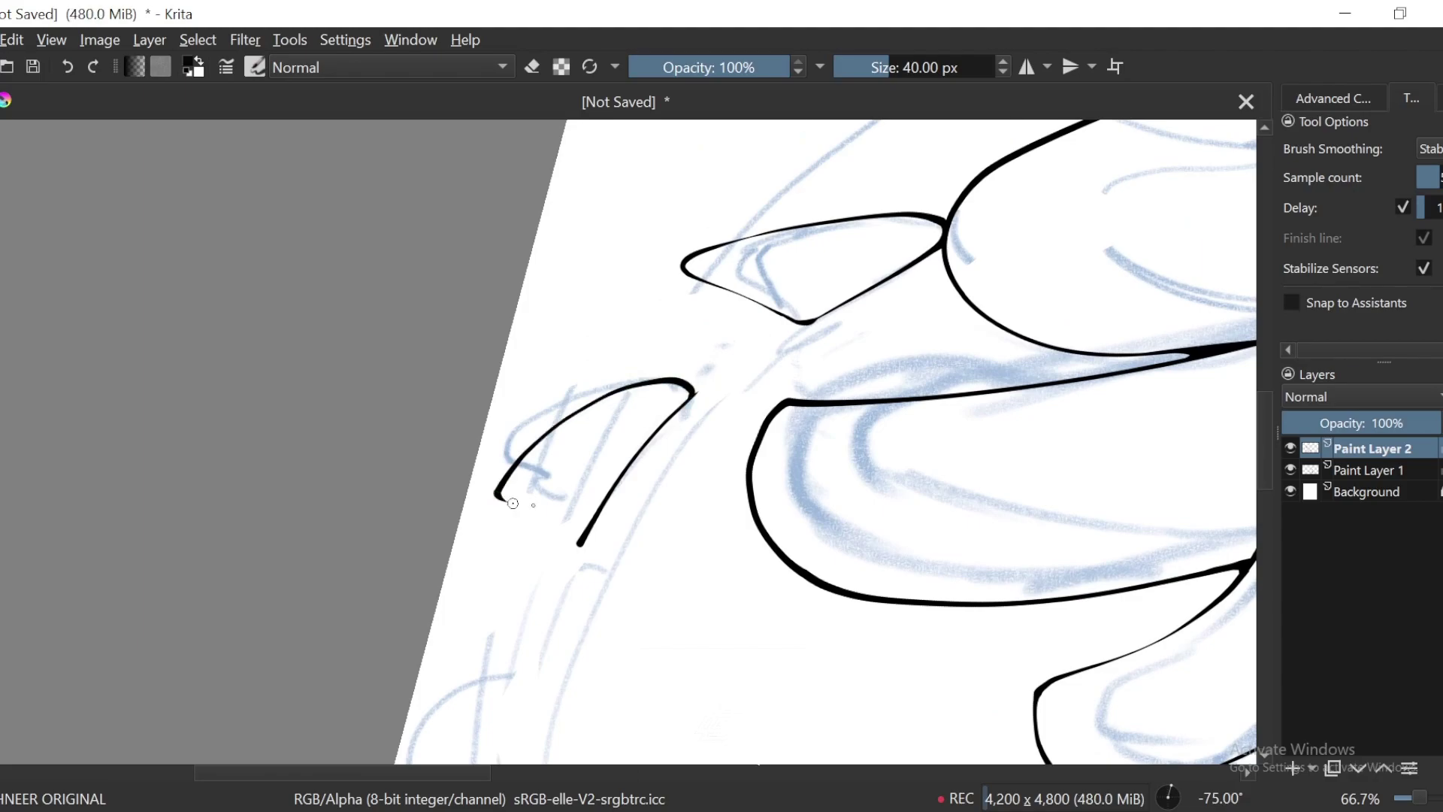
key("6")
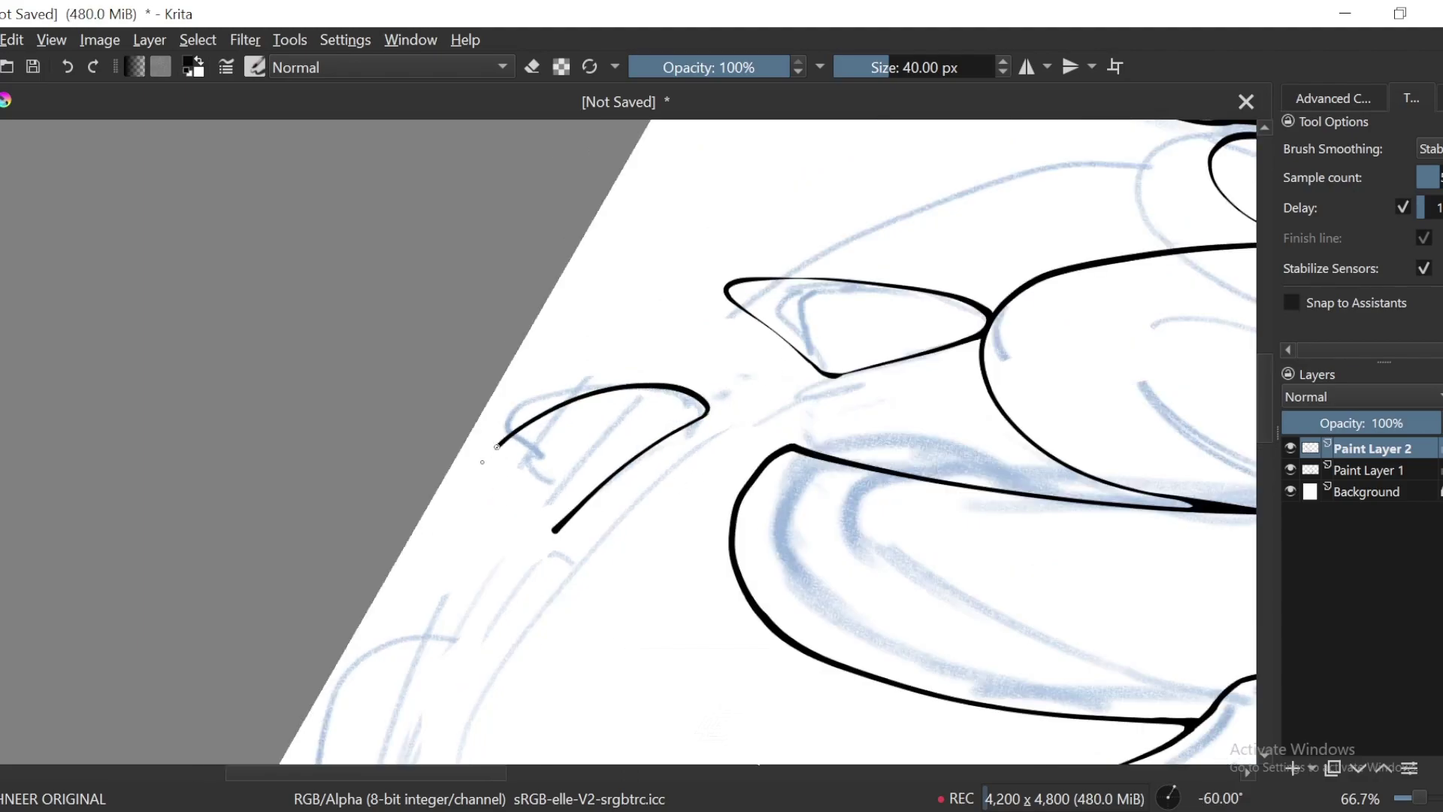
key("6")
key("6")
key("6")
key("6")
key("6")
key("6")
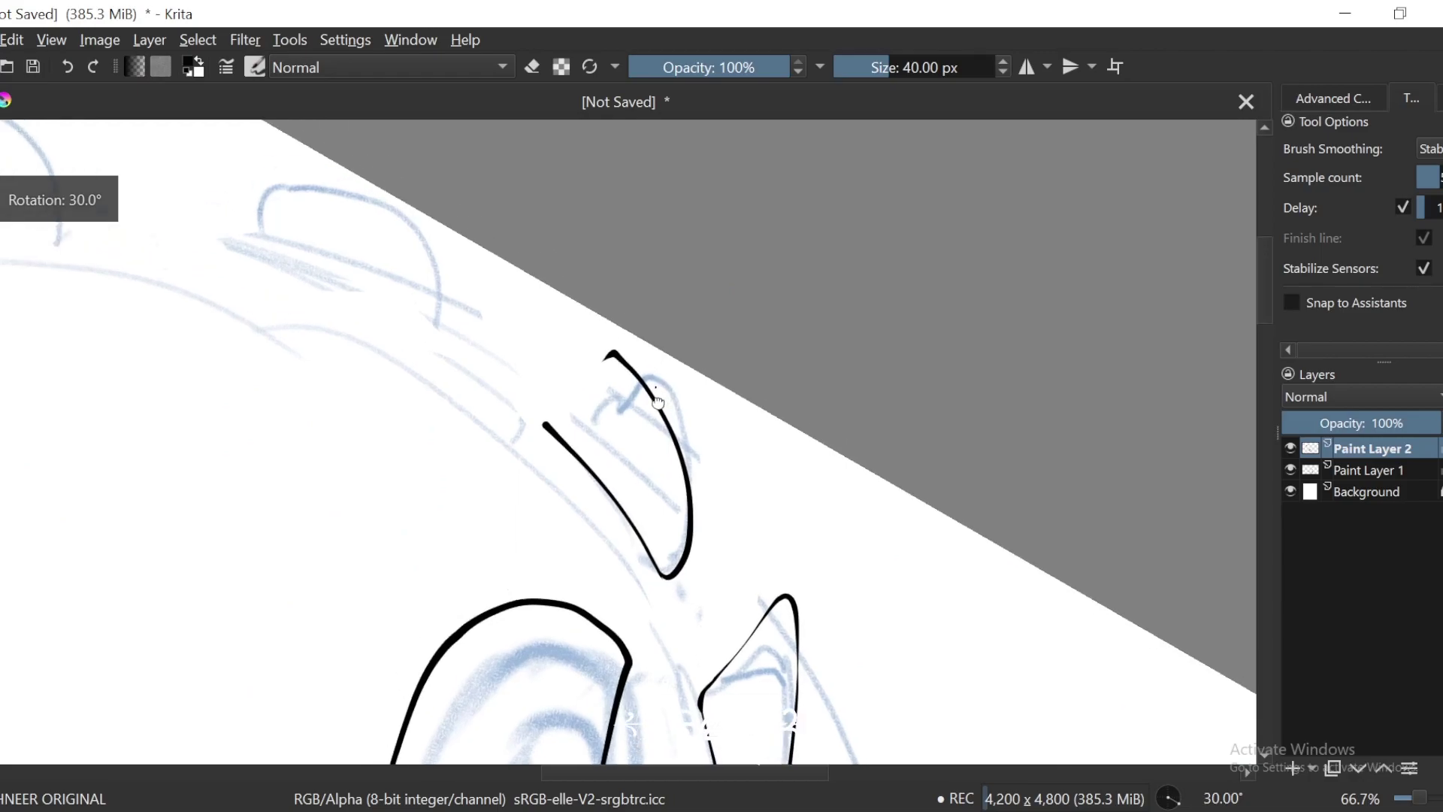
Step: Undo the wide outer curve and redraw the petal's inner edge as a line tapering away from its base
key("1")
key("ctrl+z")
key("ctrl+z")
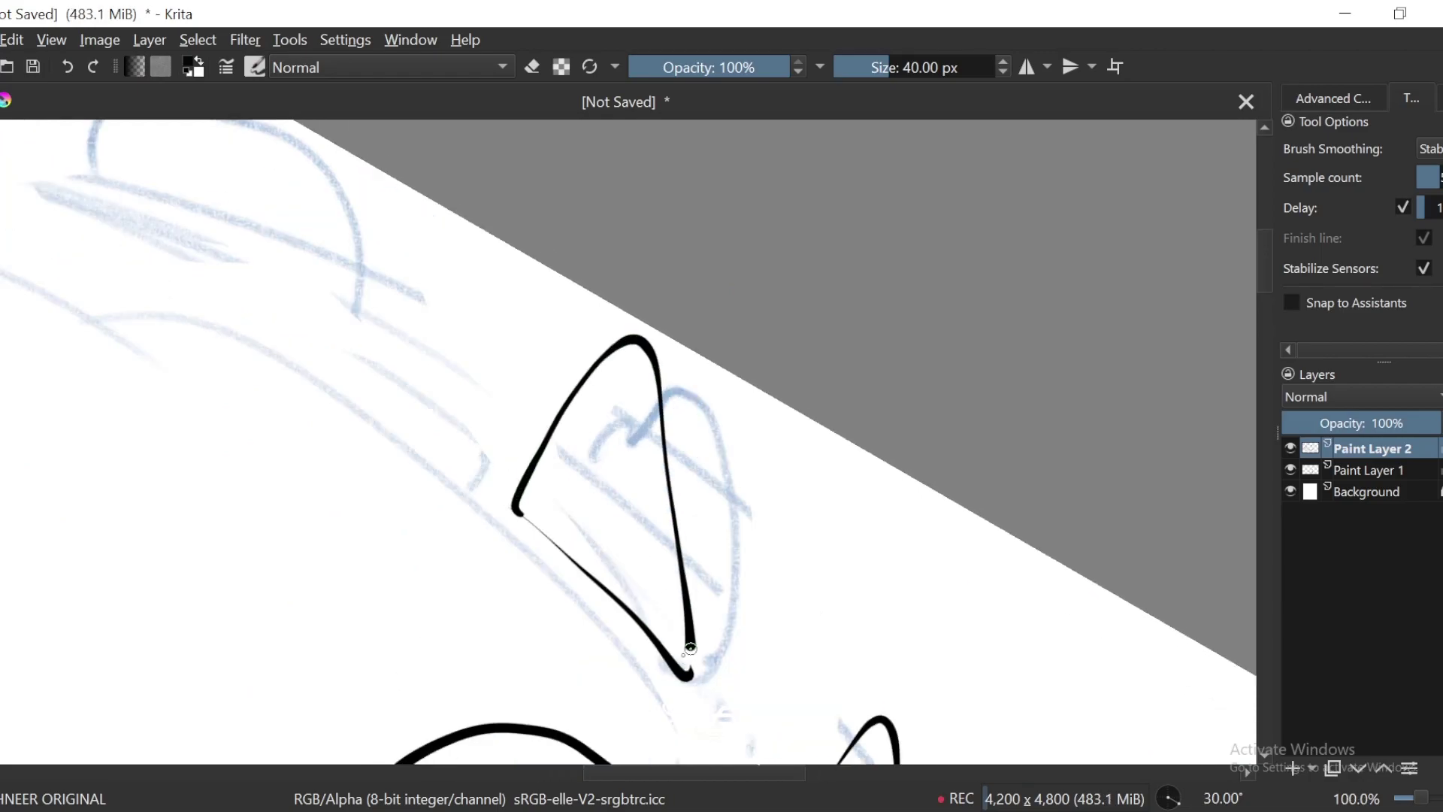
key("ctrl+minus")
key("ctrl+minus")
key("6")
key("6")
key("ctrl+plus")
key("ctrl+plus")
key("ctrl+plus")
key("ctrl+z")
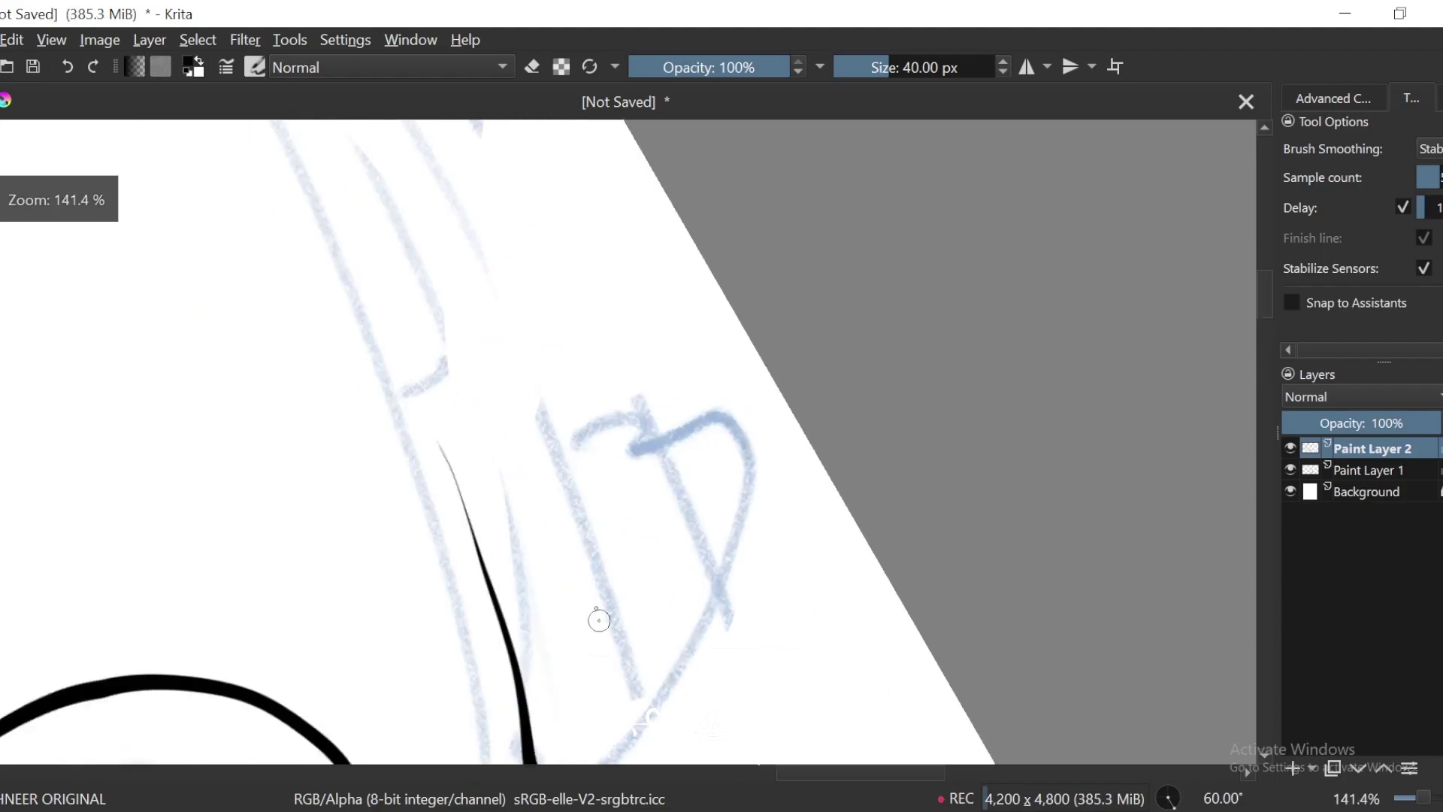
Step: Ink the petal's outer edge as a smooth curve from the base up towards the tip
left_click_drag(540, 609, 532, 502)
mouse_move(536, 662)
left_mouse_down()
mouse_move(652, 474)
mouse_move(683, 293)
left_mouse_up()
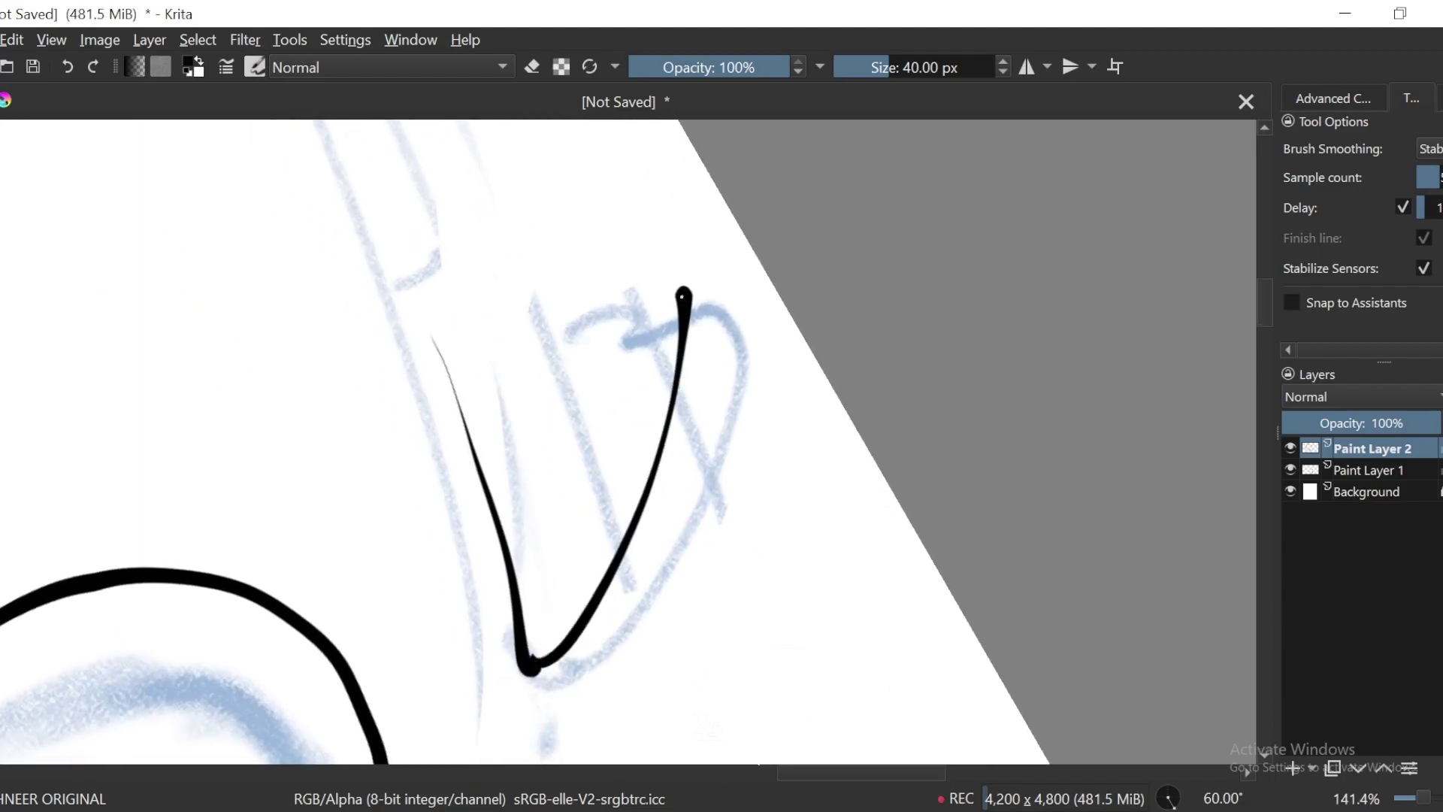
key("4")
key("4")
Step: Ink the petal's rounded tip and top edge down to the inner edge, closing the outline
mouse_move(575, 266)
left_mouse_down()
mouse_move(456, 383)
mouse_move(628, 448)
left_mouse_up()
key("ctrl+z")
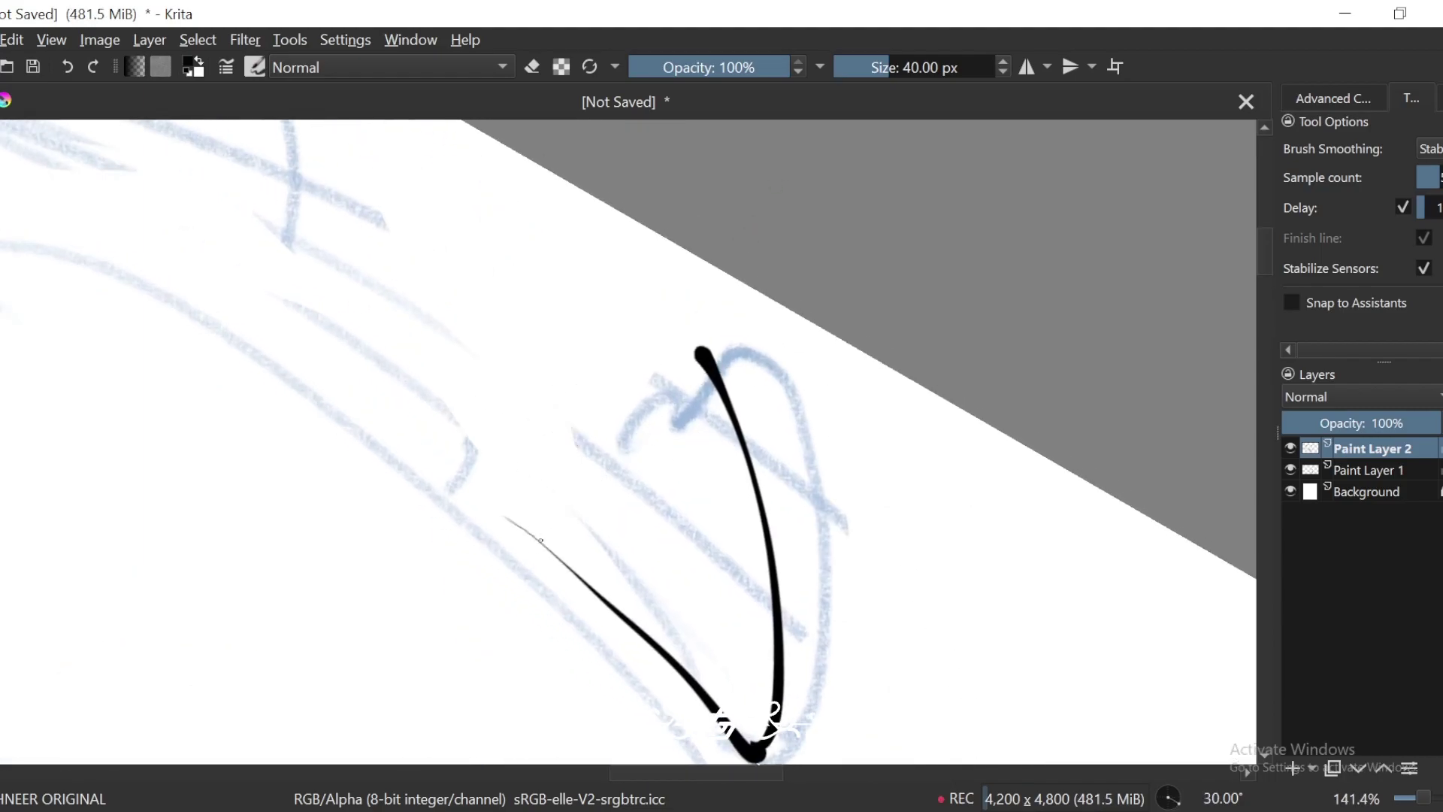
key("ctrl+plus")
key("ctrl+z")
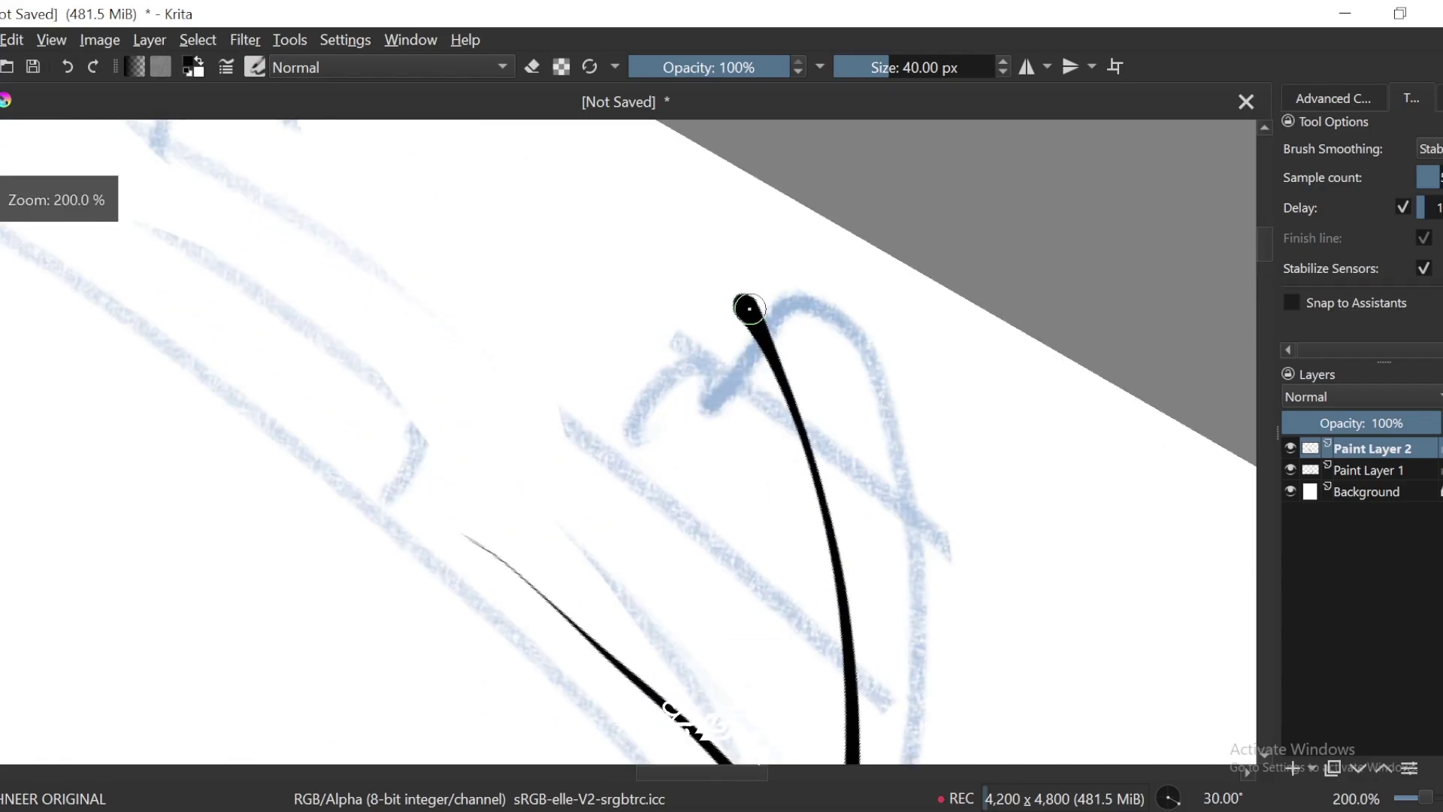
mouse_move(750, 313)
left_mouse_down()
mouse_move(732, 277)
mouse_move(628, 321)
mouse_move(505, 546)
left_mouse_up()
key("minus")
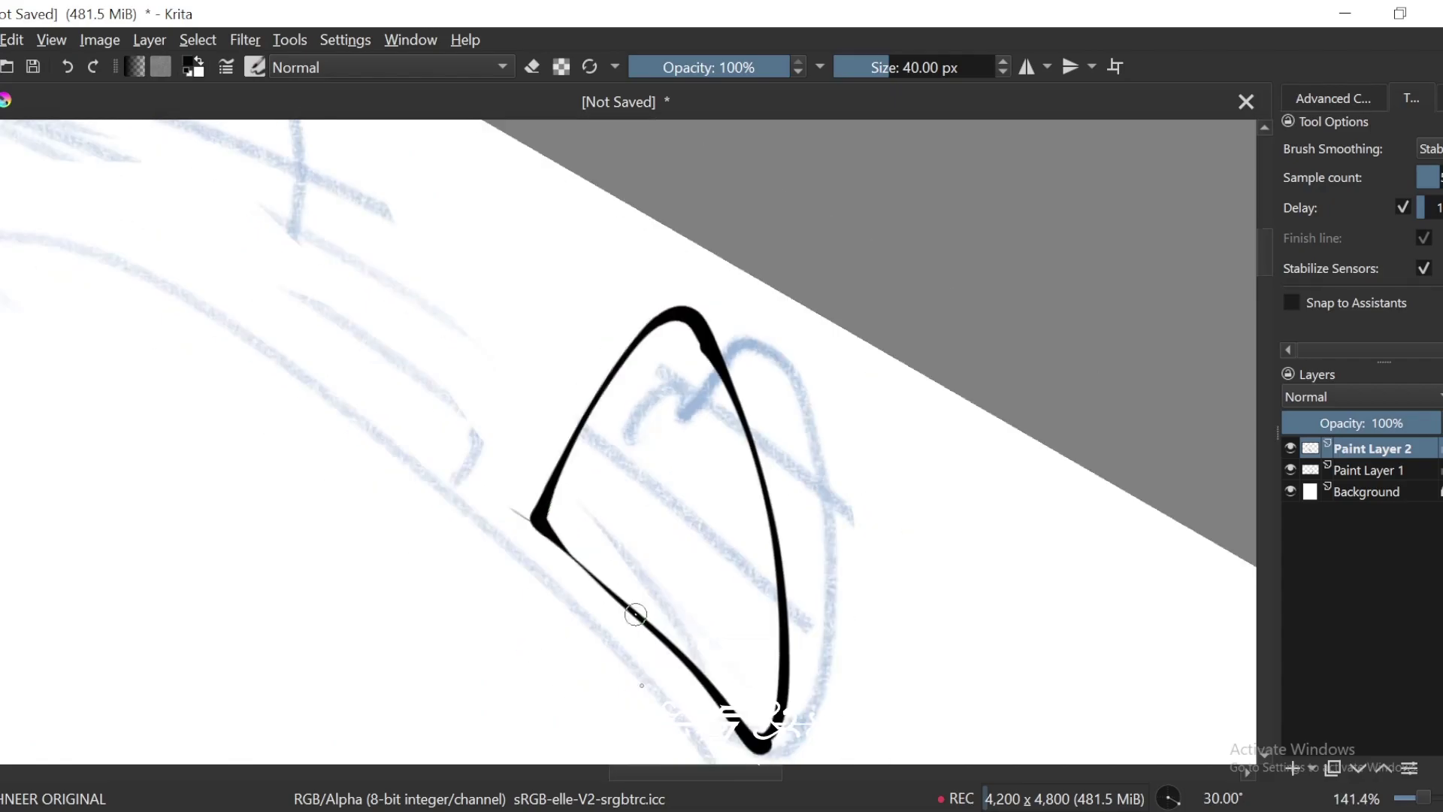
key("minus")
key("minus")
key("minus")
Step: Erase the petal's inner edge and clean up its base corner, keeping the outer and top edges
key("4")
key("4")
key("4")
key("4")
key("4")
key("4")
key("4")
key("4")
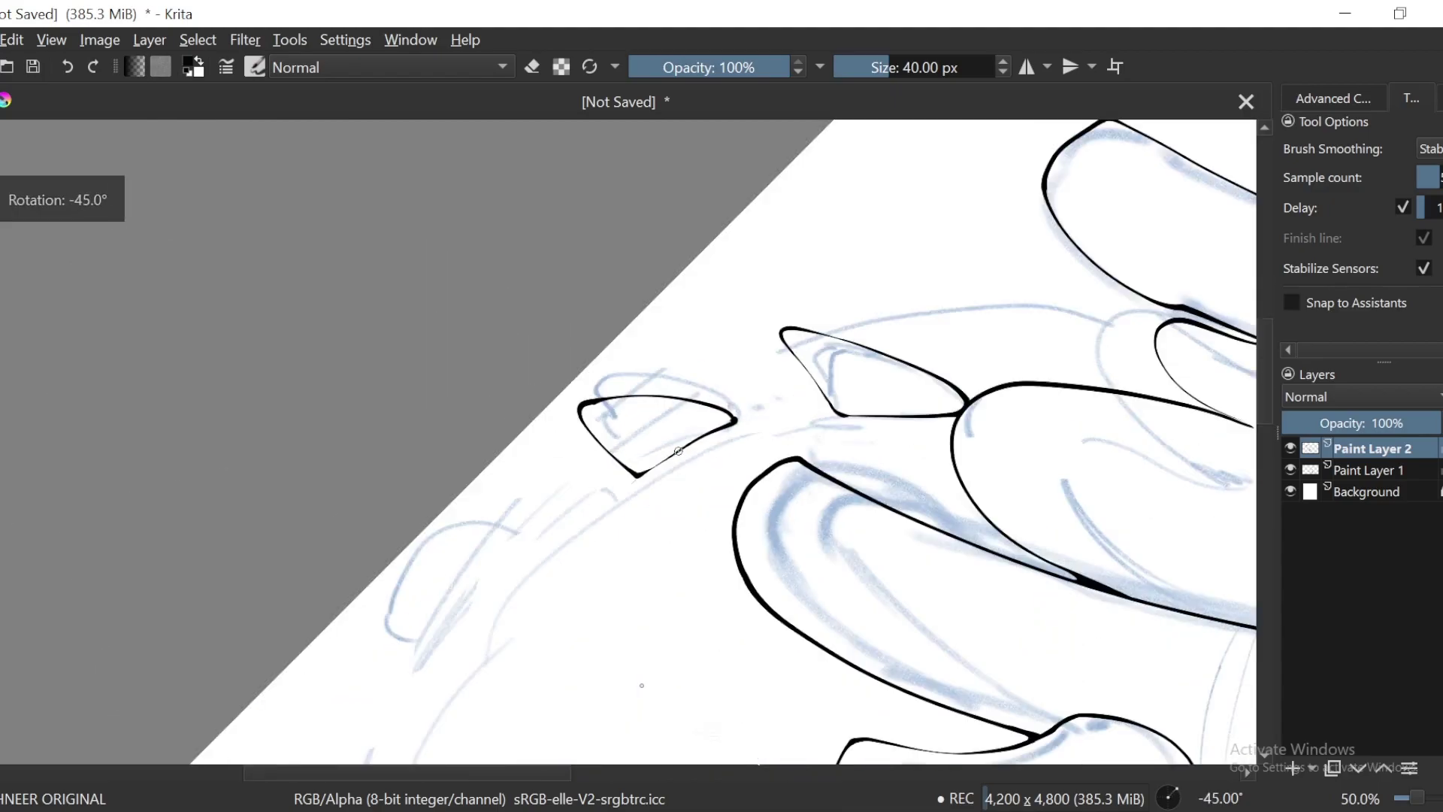
key("plus")
key("plus")
key("plus")
left_click_drag(710, 508, 740, 395)
key("e")
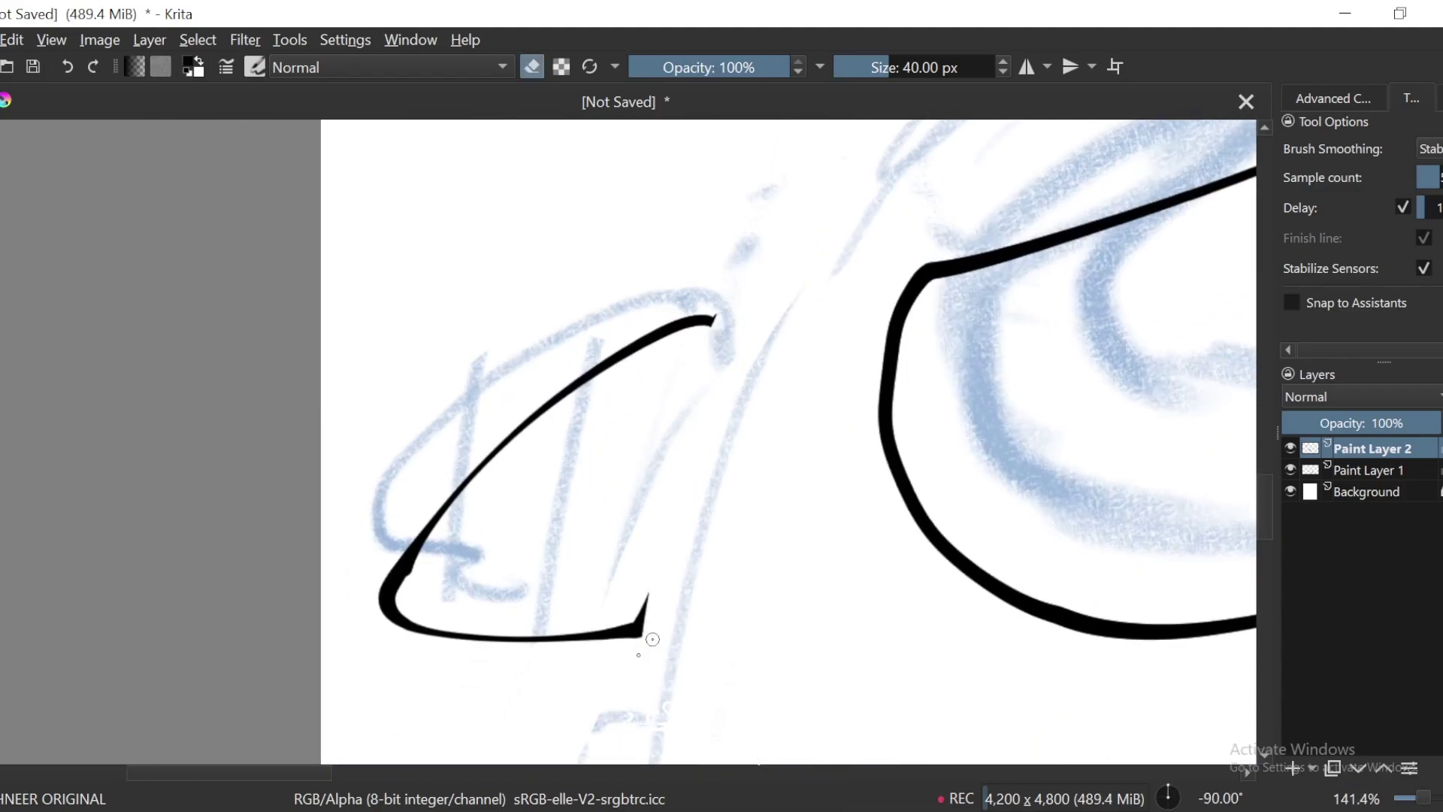
Step: Redraw the small petal's inner edge from its tip to the base corner, closing the outline and trimming its thick corner
key("plus")
key("plus")
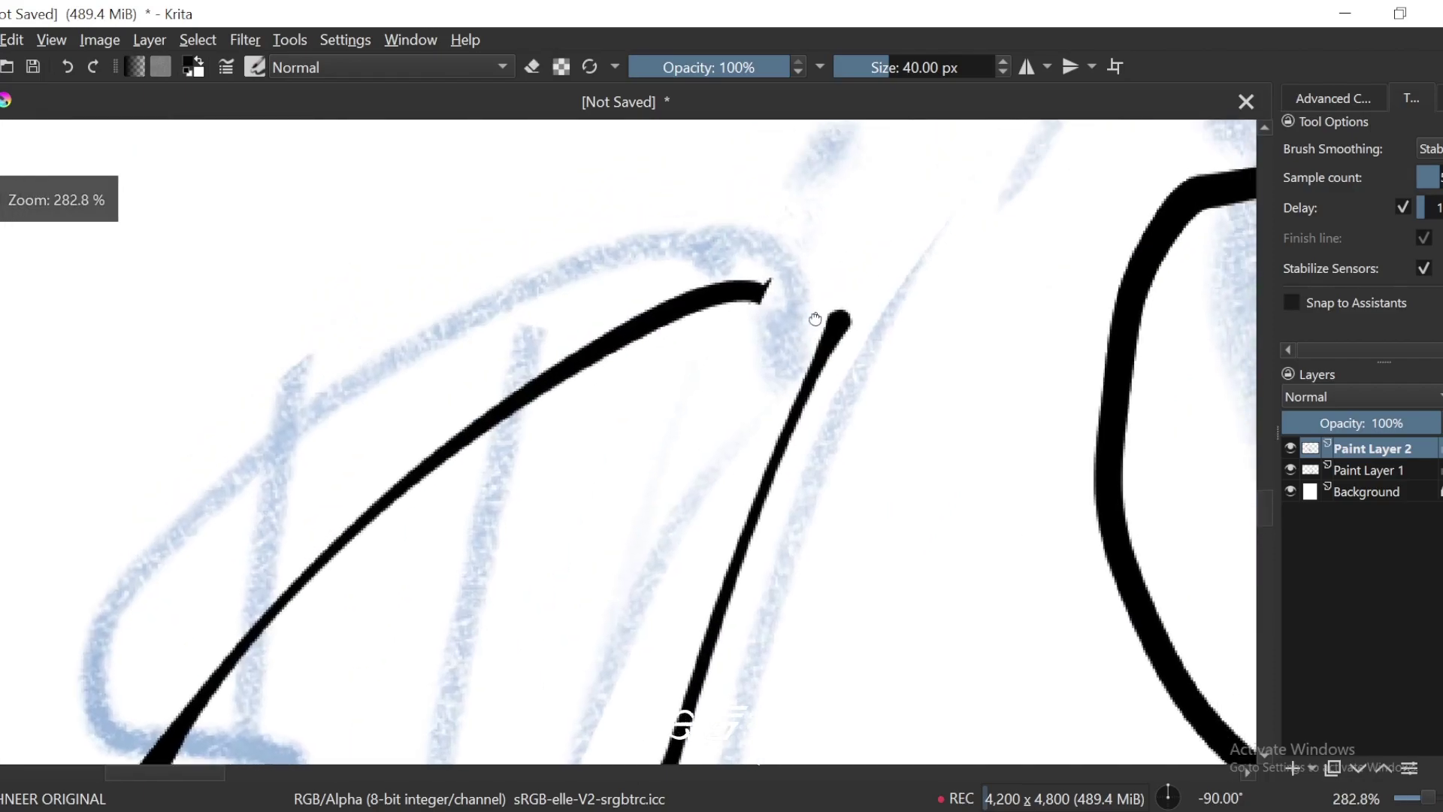
key("ctrl+z")
key("minus")
key("minus")
left_click_drag(700, 329, 624, 603)
key("plus")
key("ctrl+z")
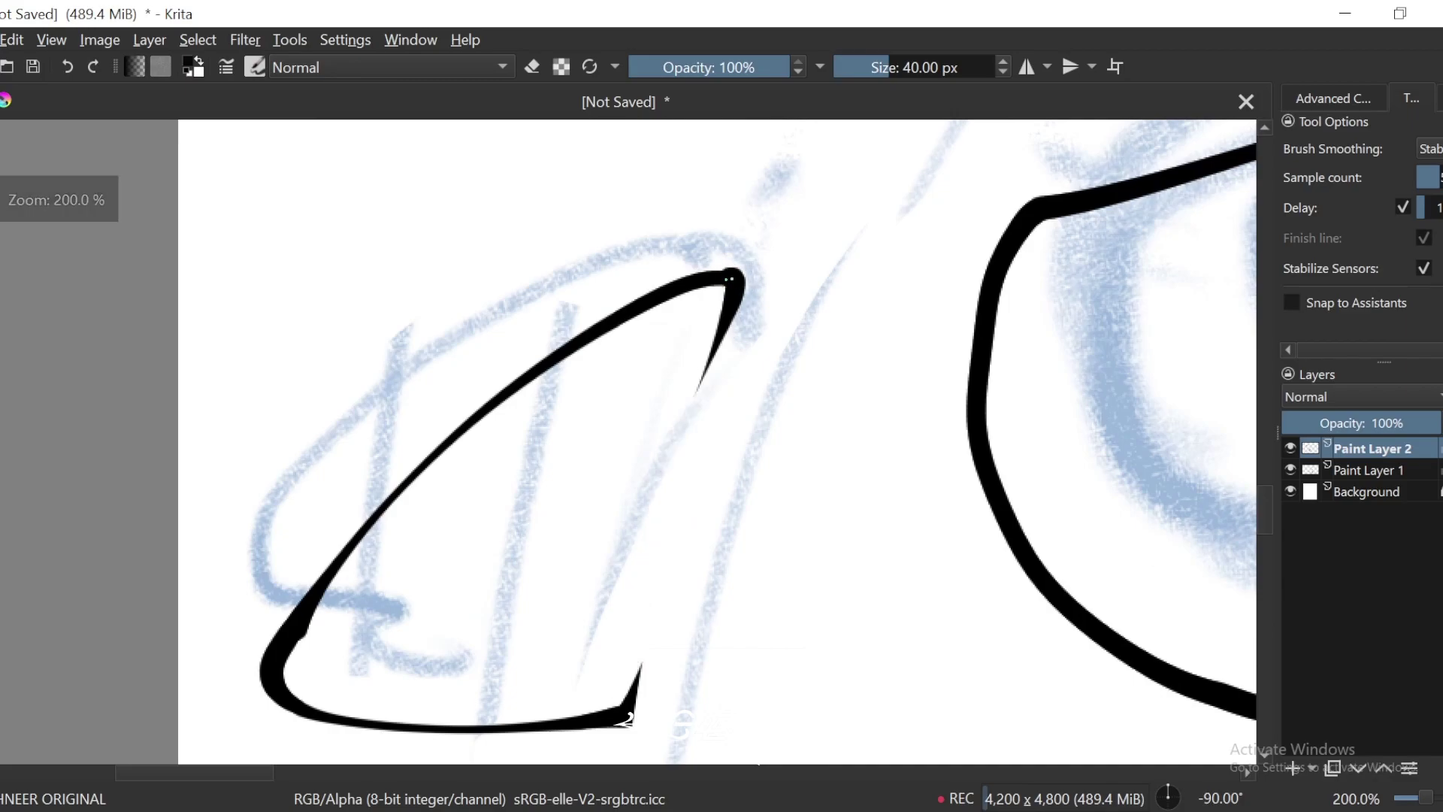
left_click_drag(735, 289, 635, 642)
key("plus")
key("e")
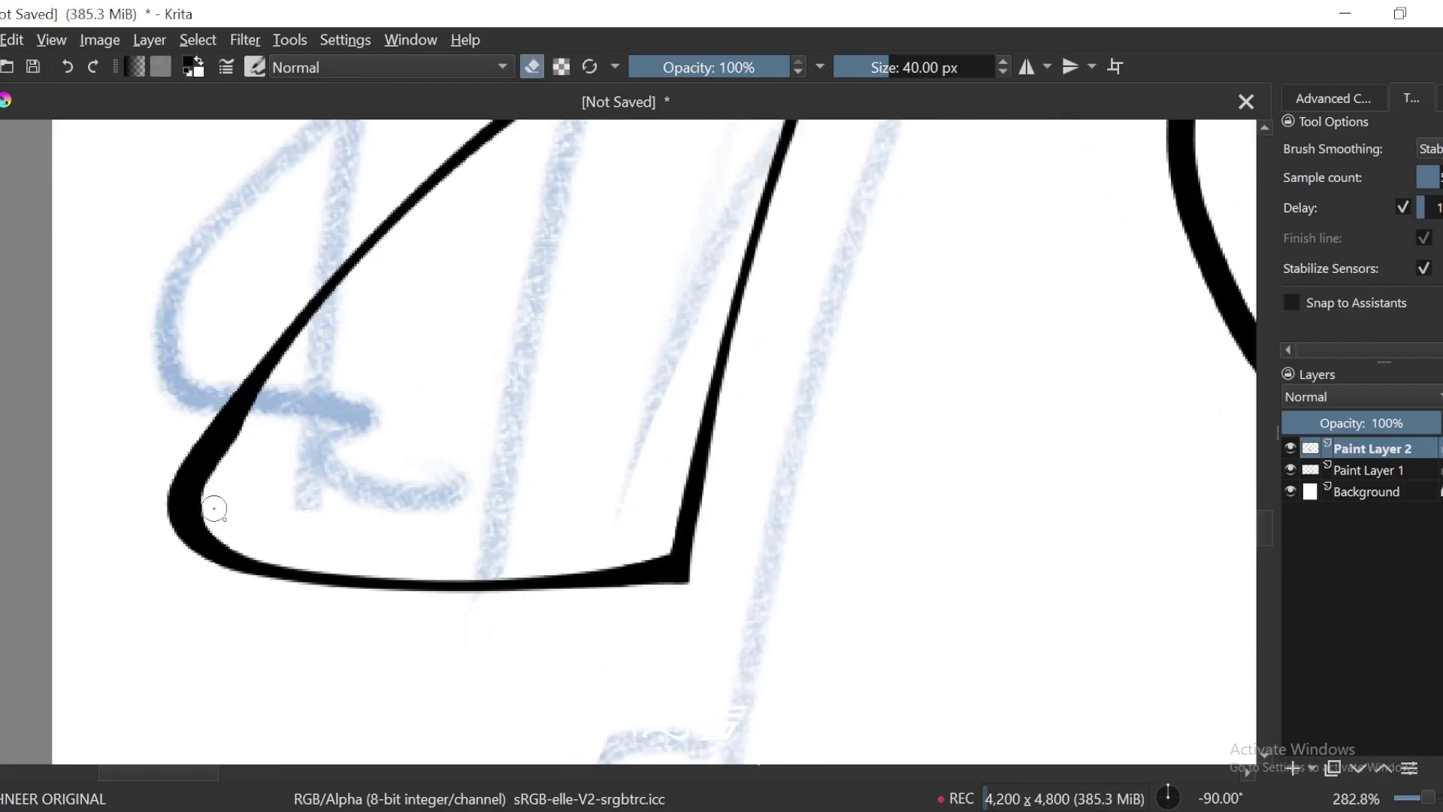
Step: Hide Paint Layer 1 to check the line art across the whole drawing without the sketch, and show the layer again
key("minus")
key("minus")
key("minus")
key("minus")
key("minus")
key("minus")
key("minus")
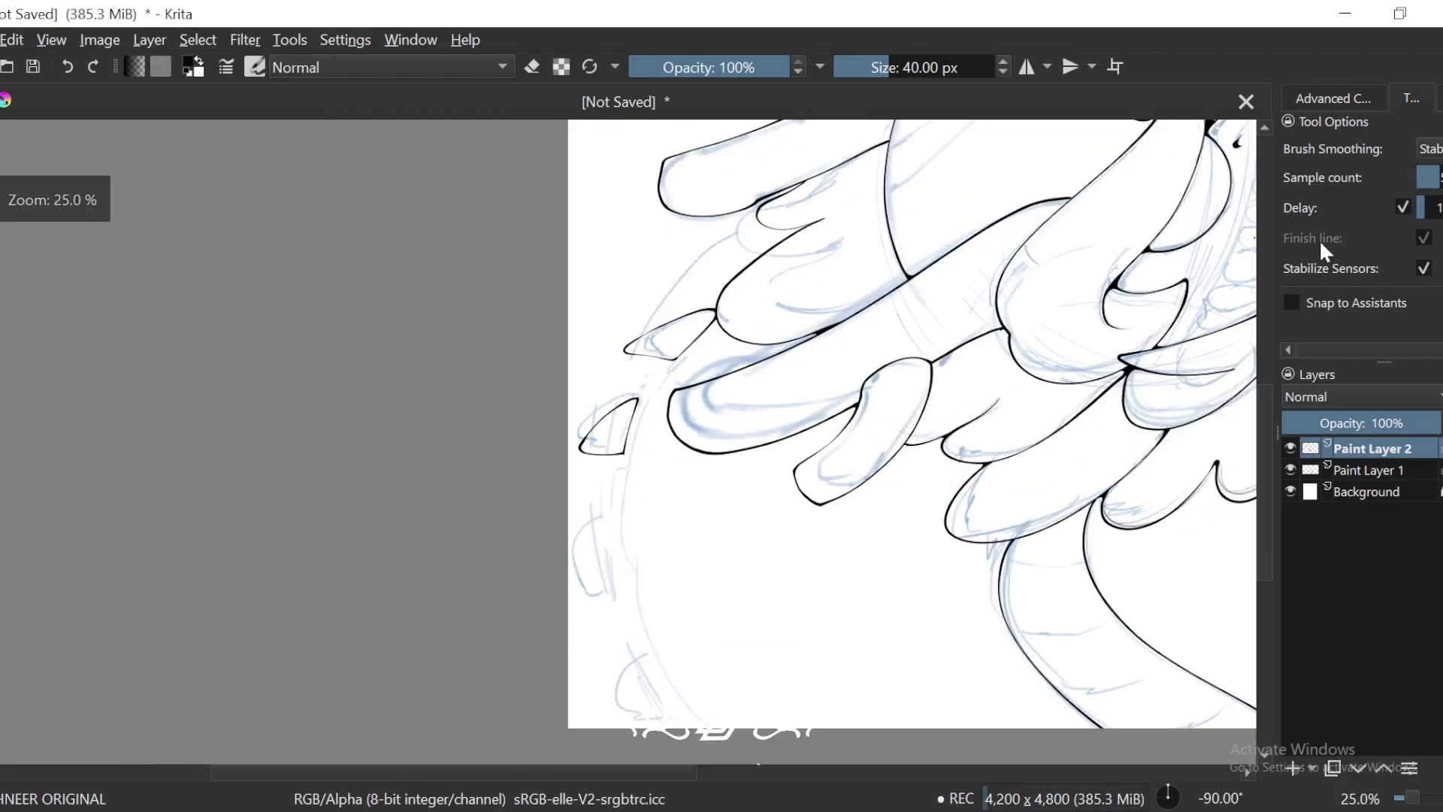
key("6")
key("6")
key("6")
key("6")
key("6")
left_click(1290, 469)
key("minus")
key("minus")
key("minus")
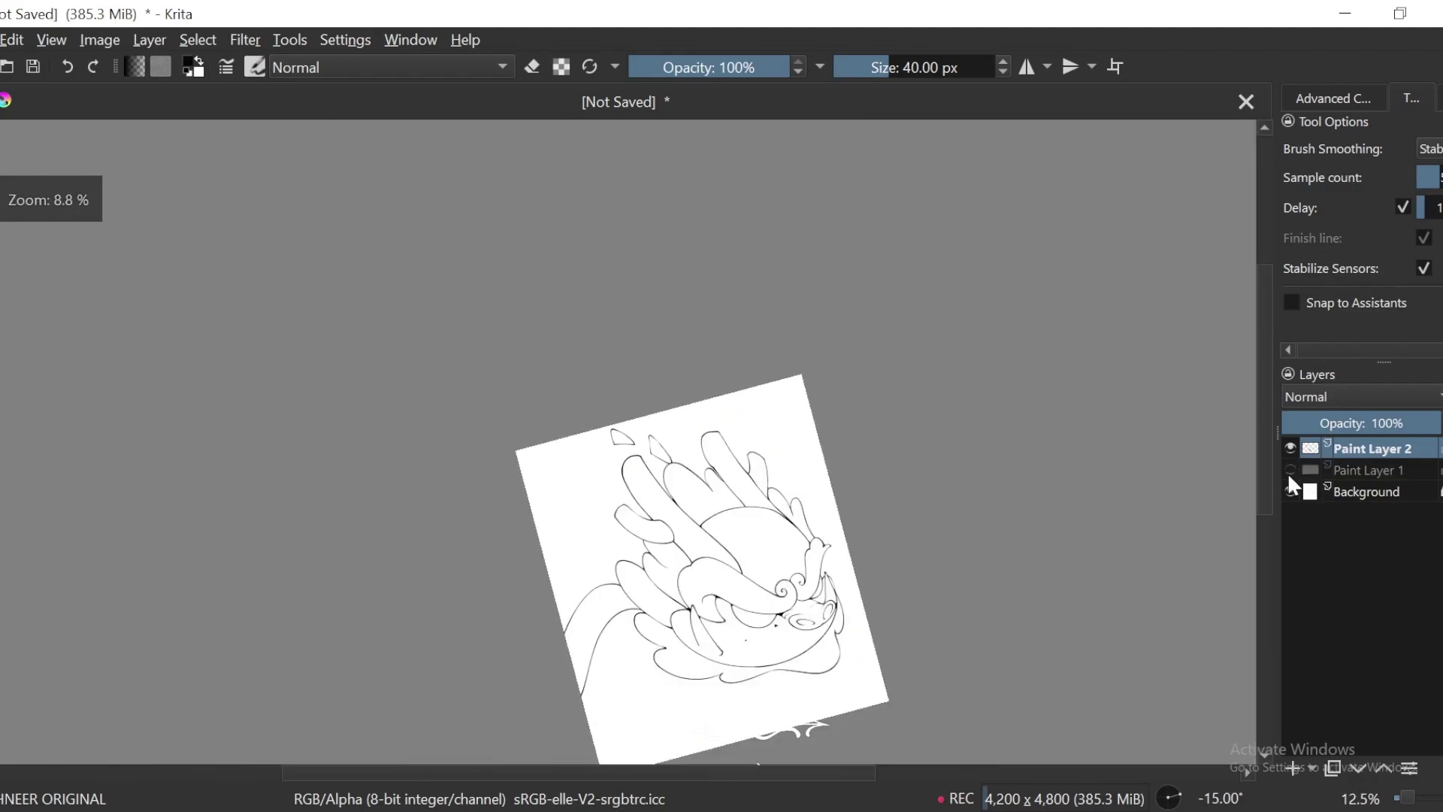
key("6")
left_click(1290, 469)
left_click_drag(1147, 566, 1151, 580)
Step: Erase the inner edge of the small detached petal, leaving its outer and lower edges open
key("plus")
key("plus")
key("plus")
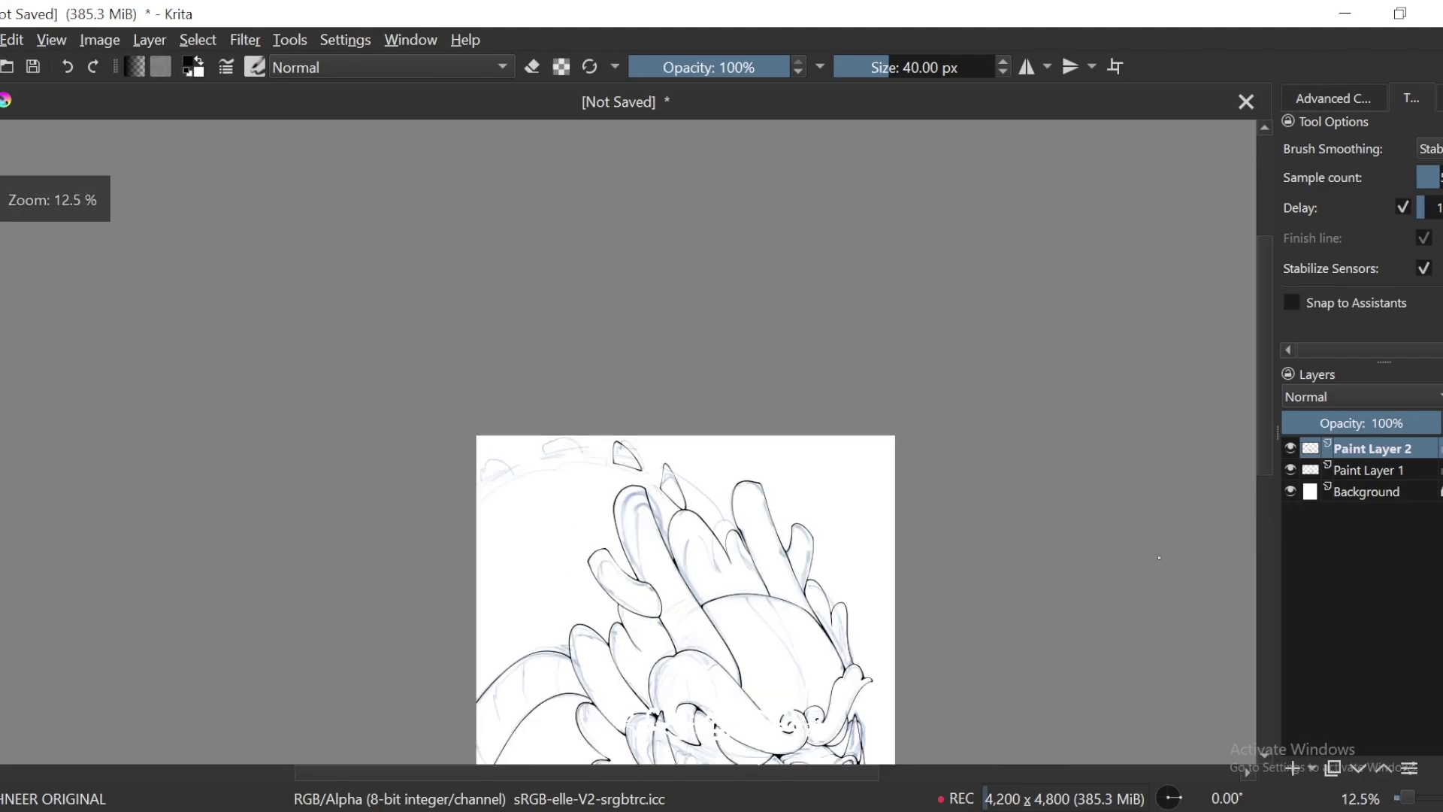
key("4")
key("4")
key("4")
key("4")
key("plus")
key("plus")
key("plus")
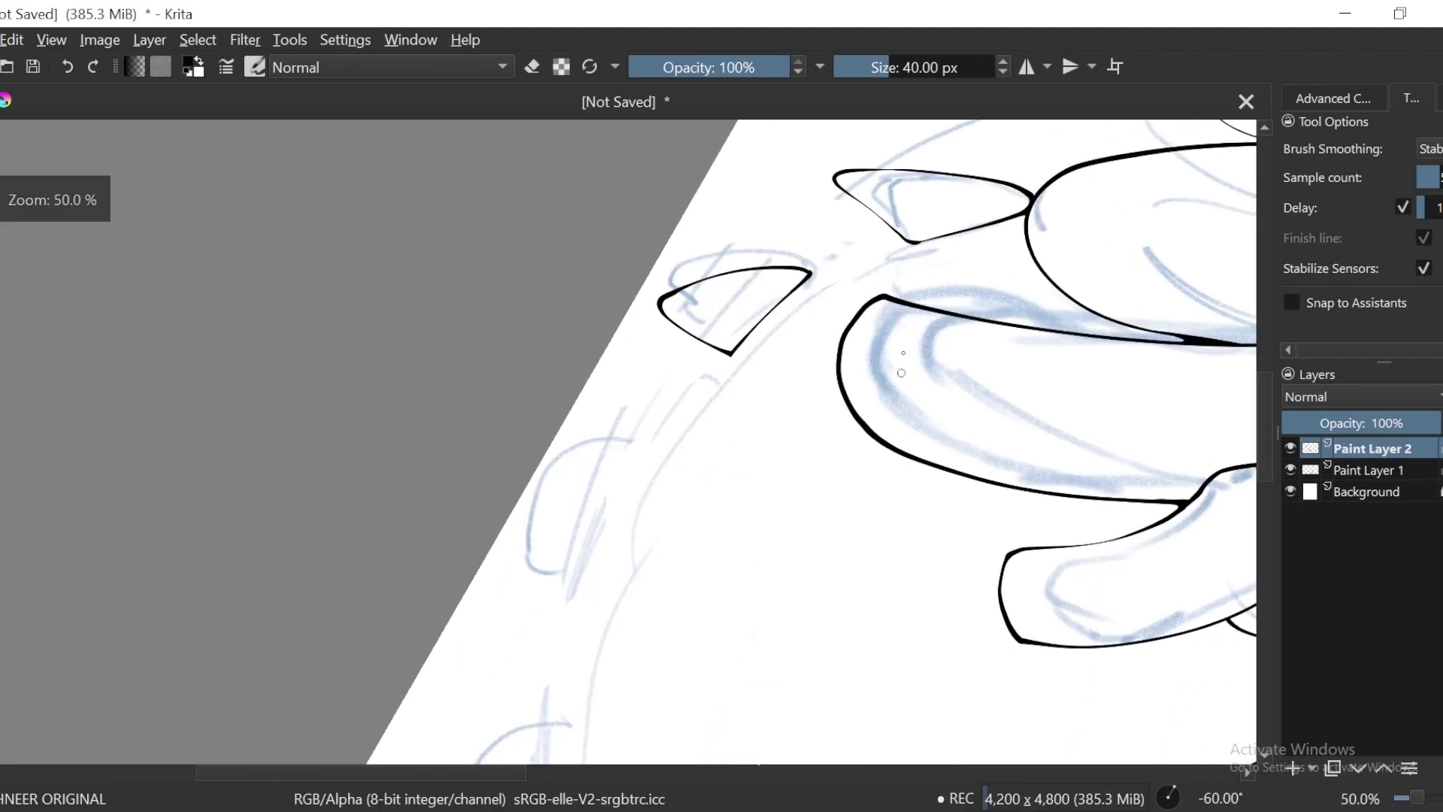
key("e")
left_click_drag(883, 218, 762, 324)
Step: Ink a long smooth curve from the triangular petal's base along the sketched arc to the page edge
key("minus")
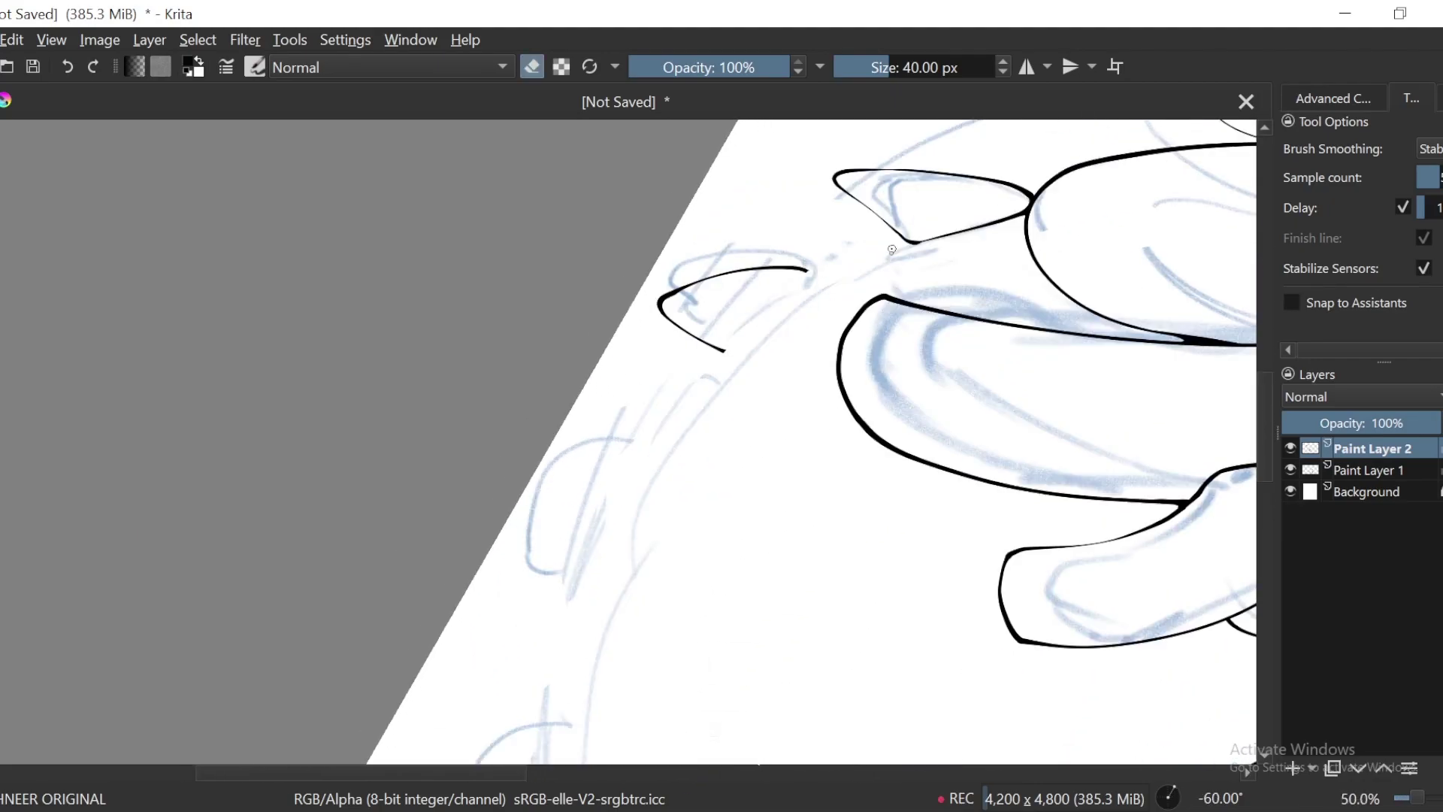
key("minus")
key("e")
left_click_drag(857, 224, 712, 349)
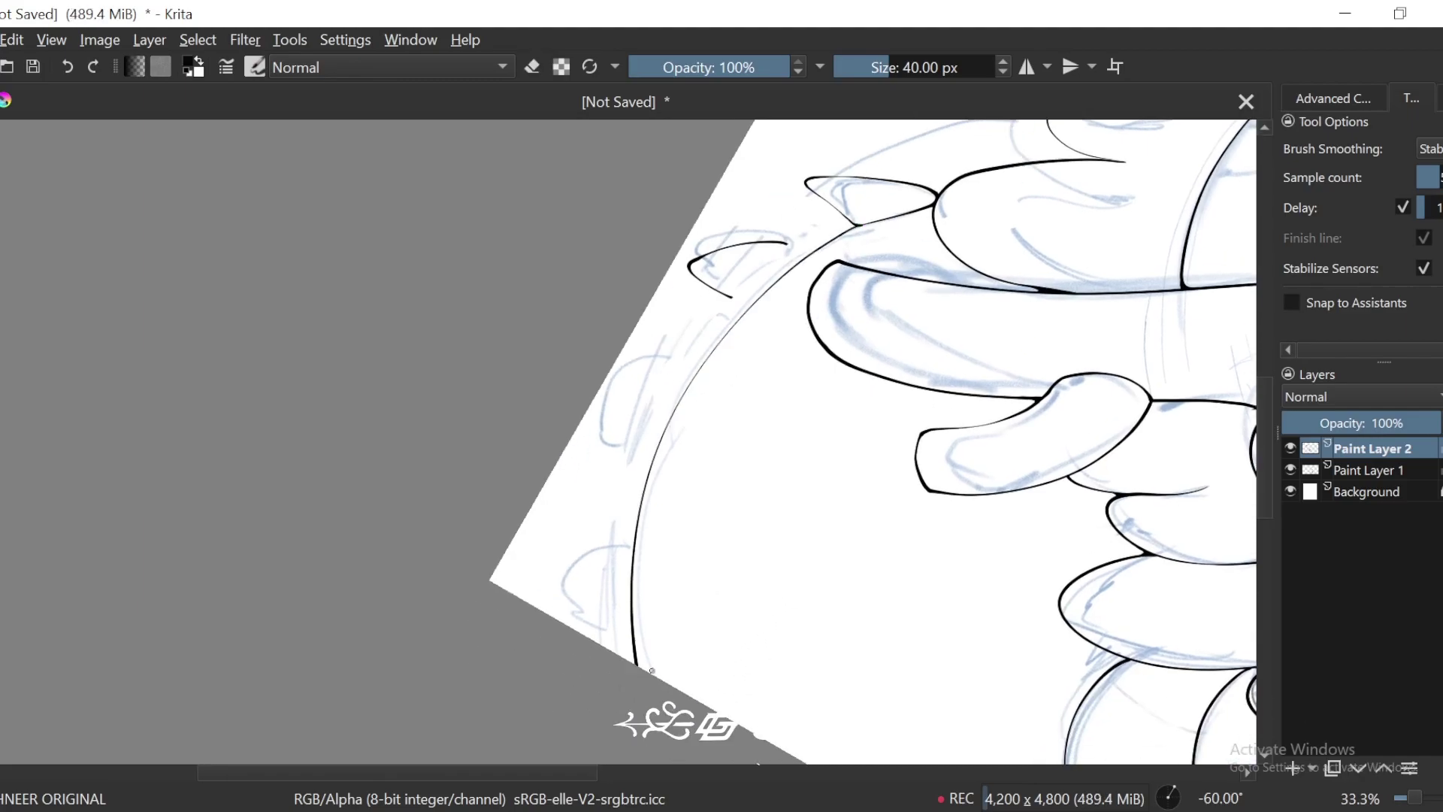
key("plus")
left_click_drag(950, 188, 761, 504)
Step: Remove the leftover open petal outline beside the long curve and set the brush size to 40 px
key("plus")
key("plus")
key("plus")
key("4")
left_click_drag(815, 605, 869, 389)
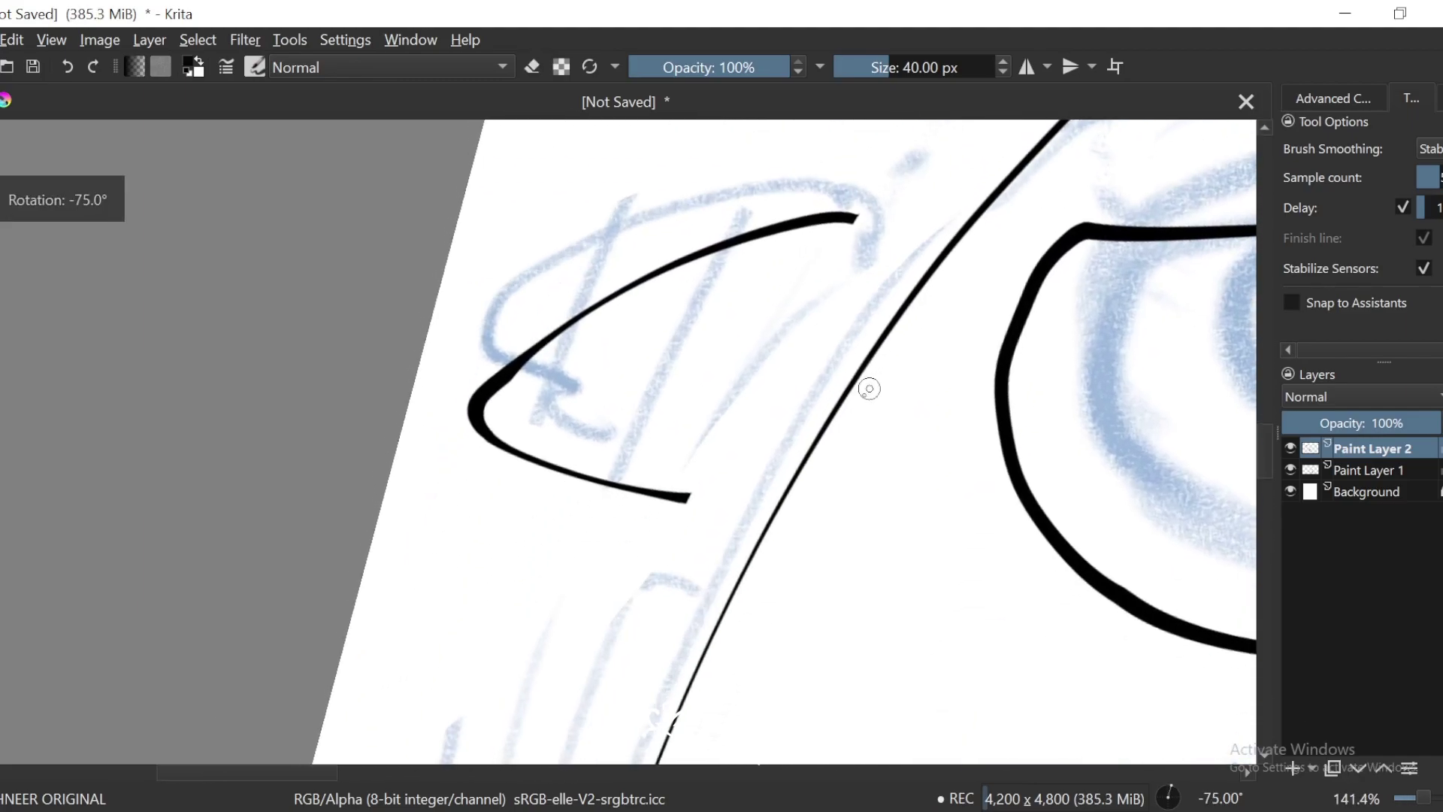
key("4")
key("minus")
key("minus")
scroll(744, 396, "up", 1)
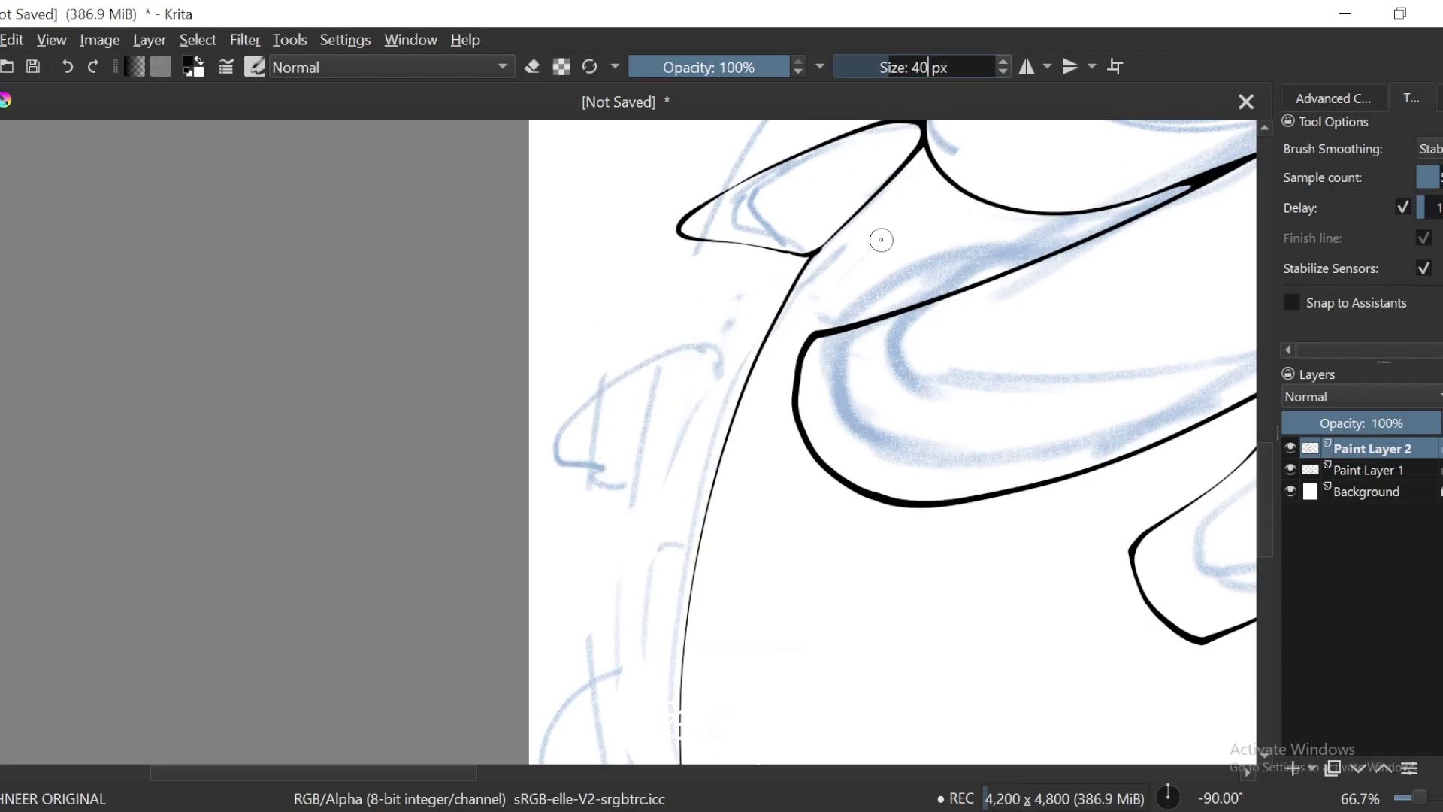
key("Return")
left_click_drag(768, 367, 754, 383)
Step: Ink the band's outer curve from the triangular petal's tip around to the page edge
key("plus")
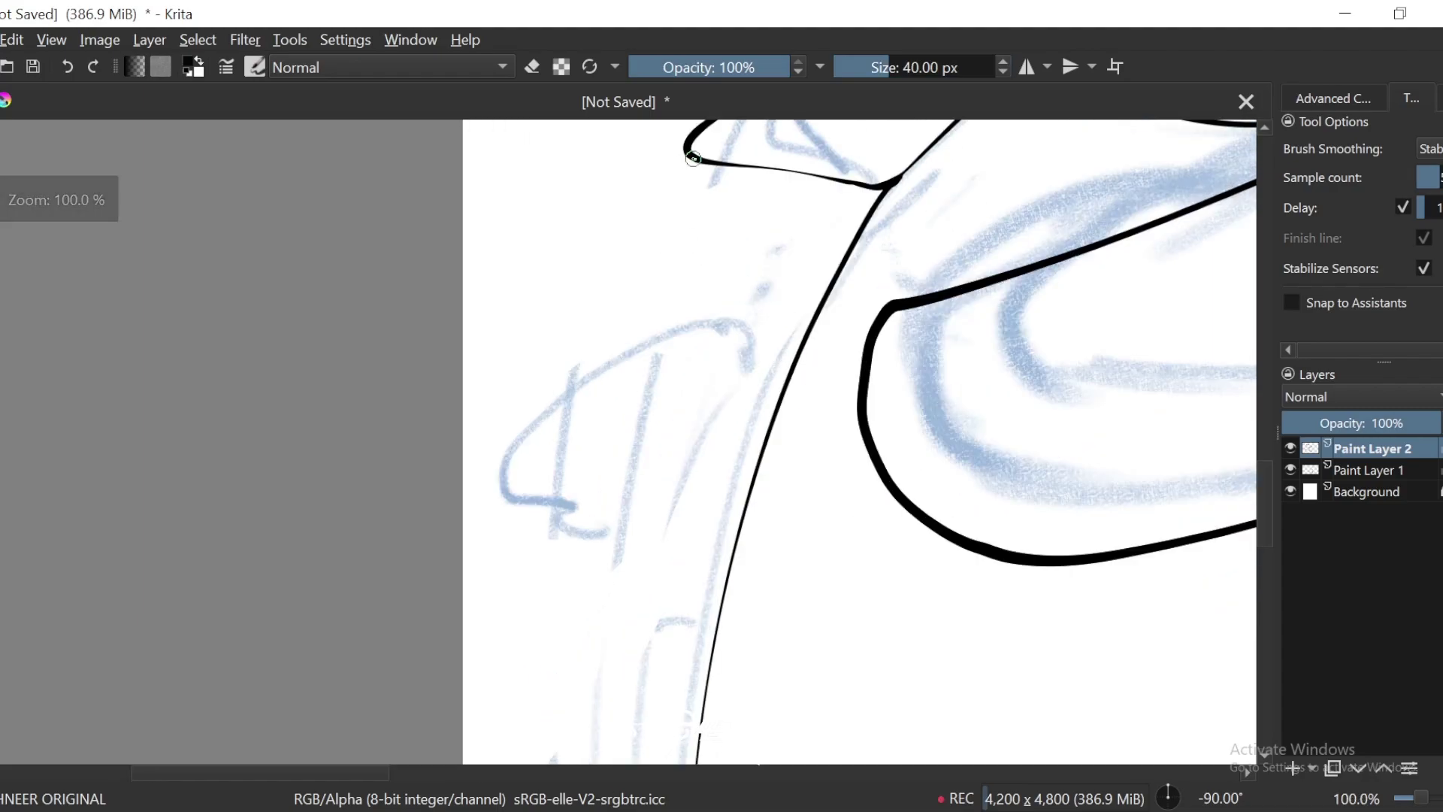
key("minus")
key("minus")
key("minus")
key("minus")
key("6")
key("6")
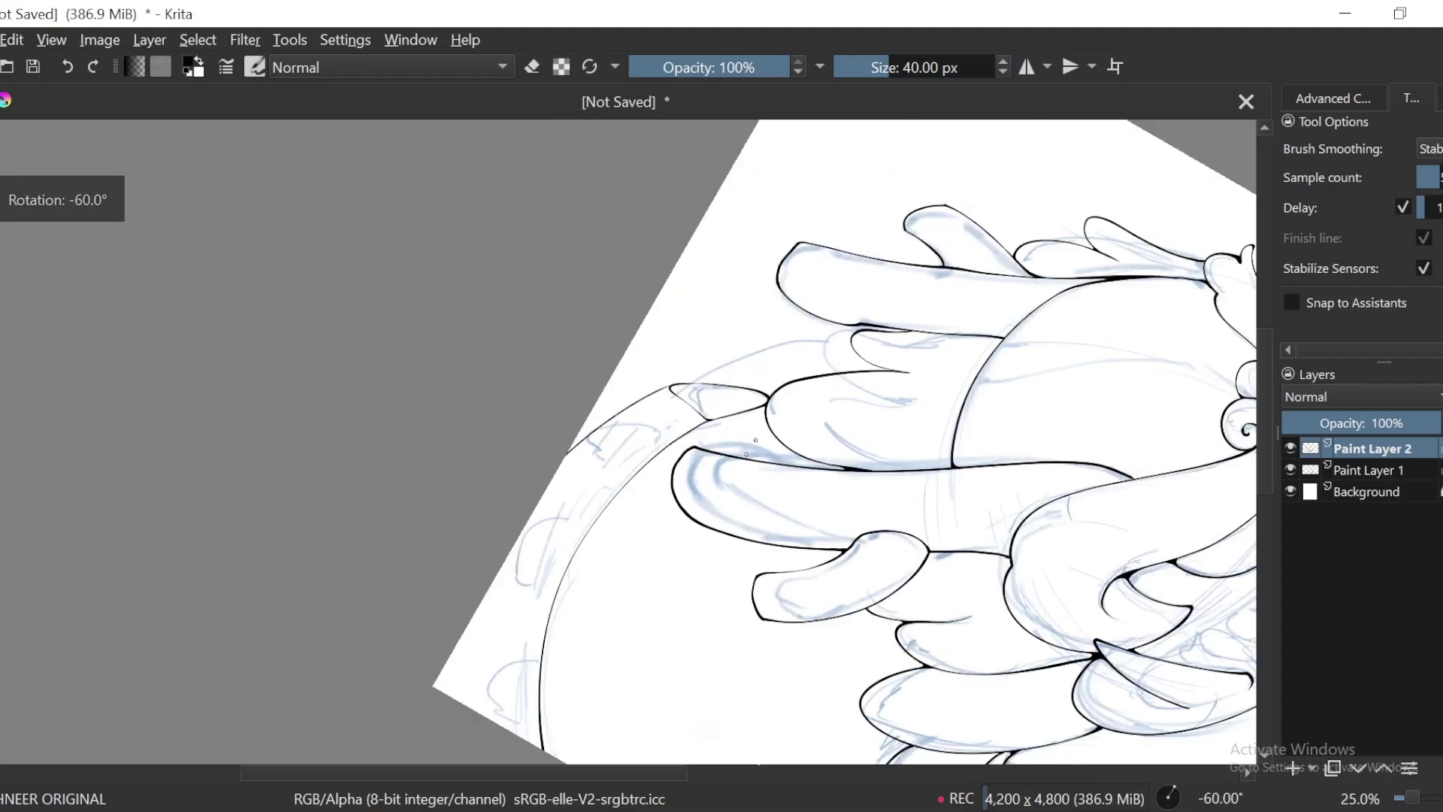
key("6")
key("equal")
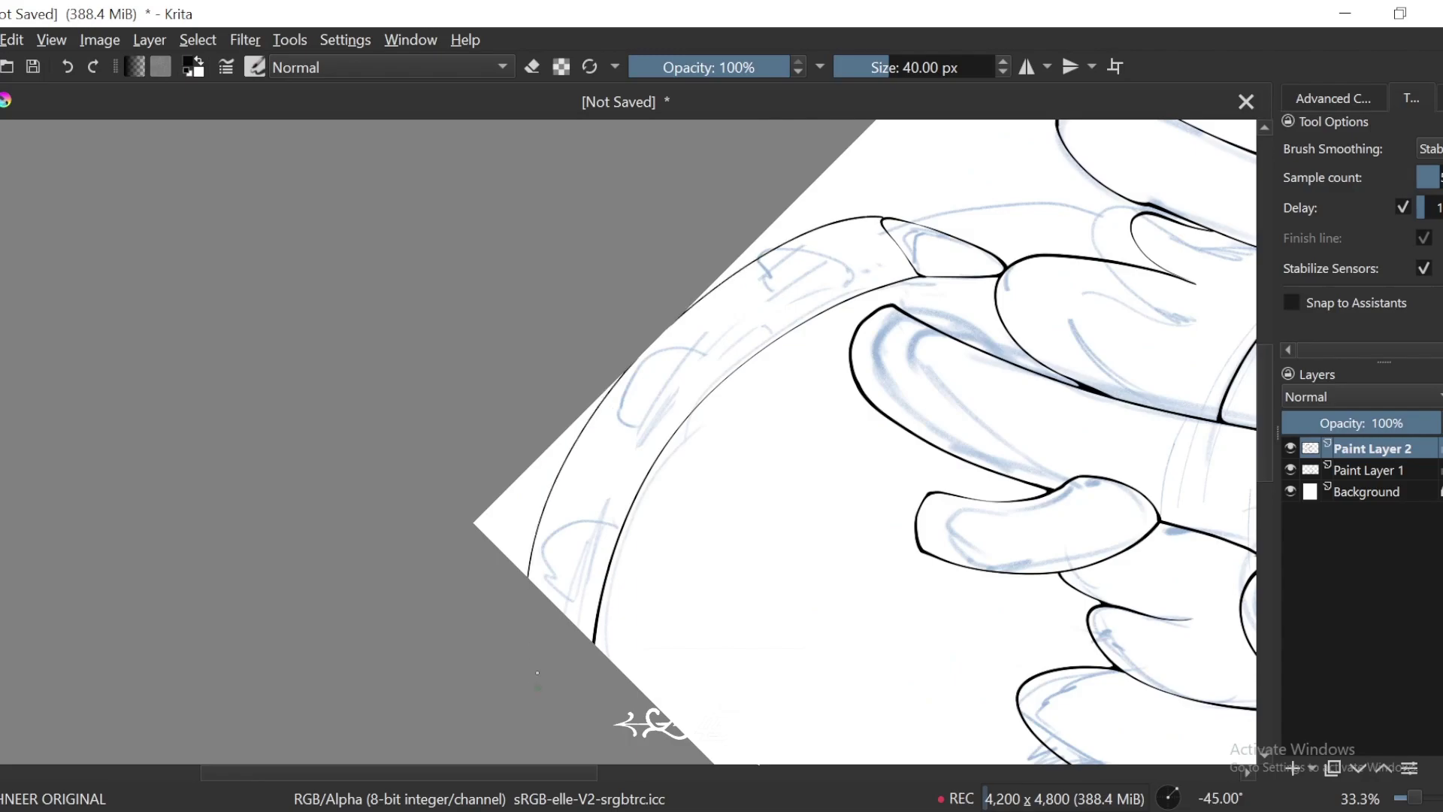
Step: Examine the band's outer curve up close, from its end at the page edge to its join with the petal tip
key("4")
key("4")
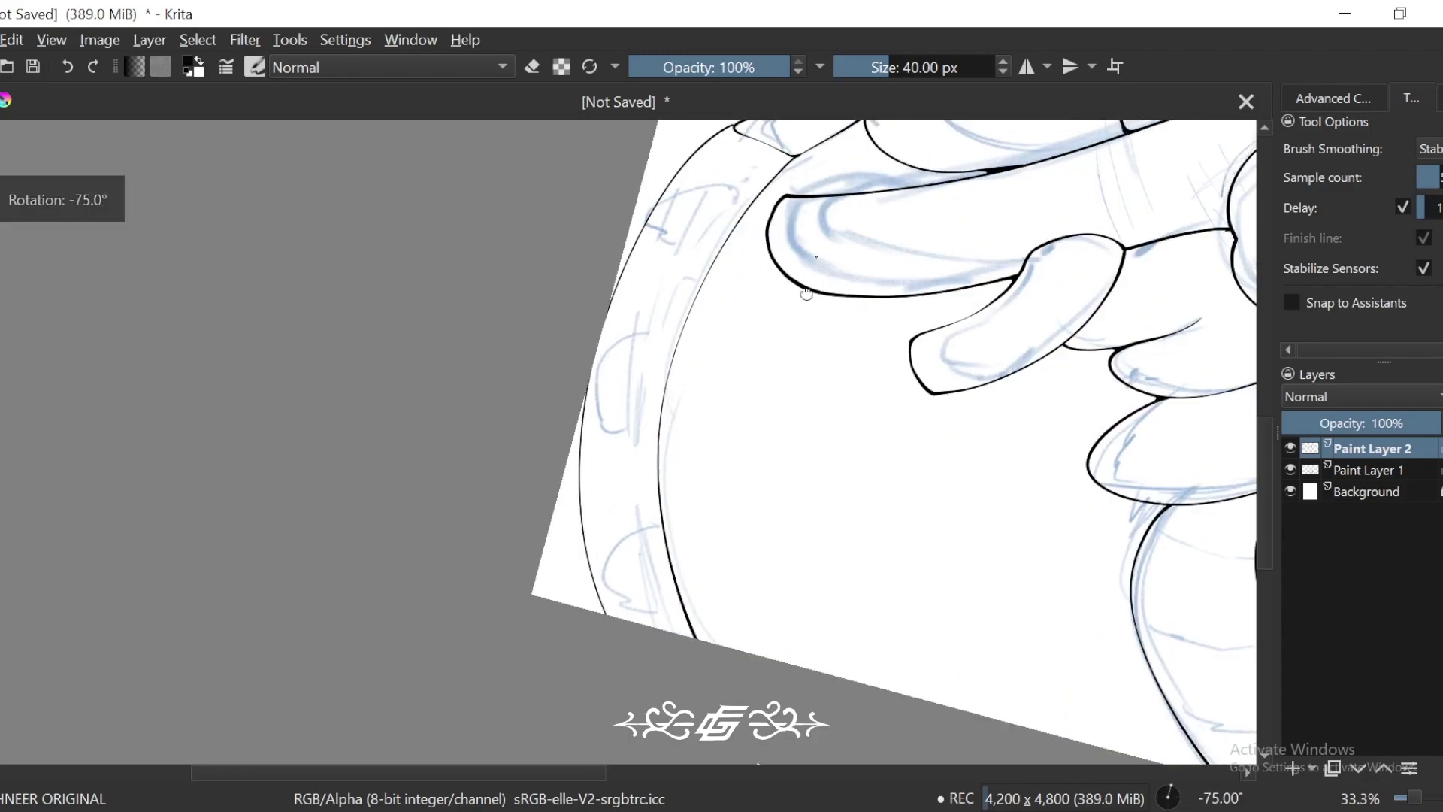
key("equal")
key("equal")
key("equal")
key("4")
key("minus")
key("minus")
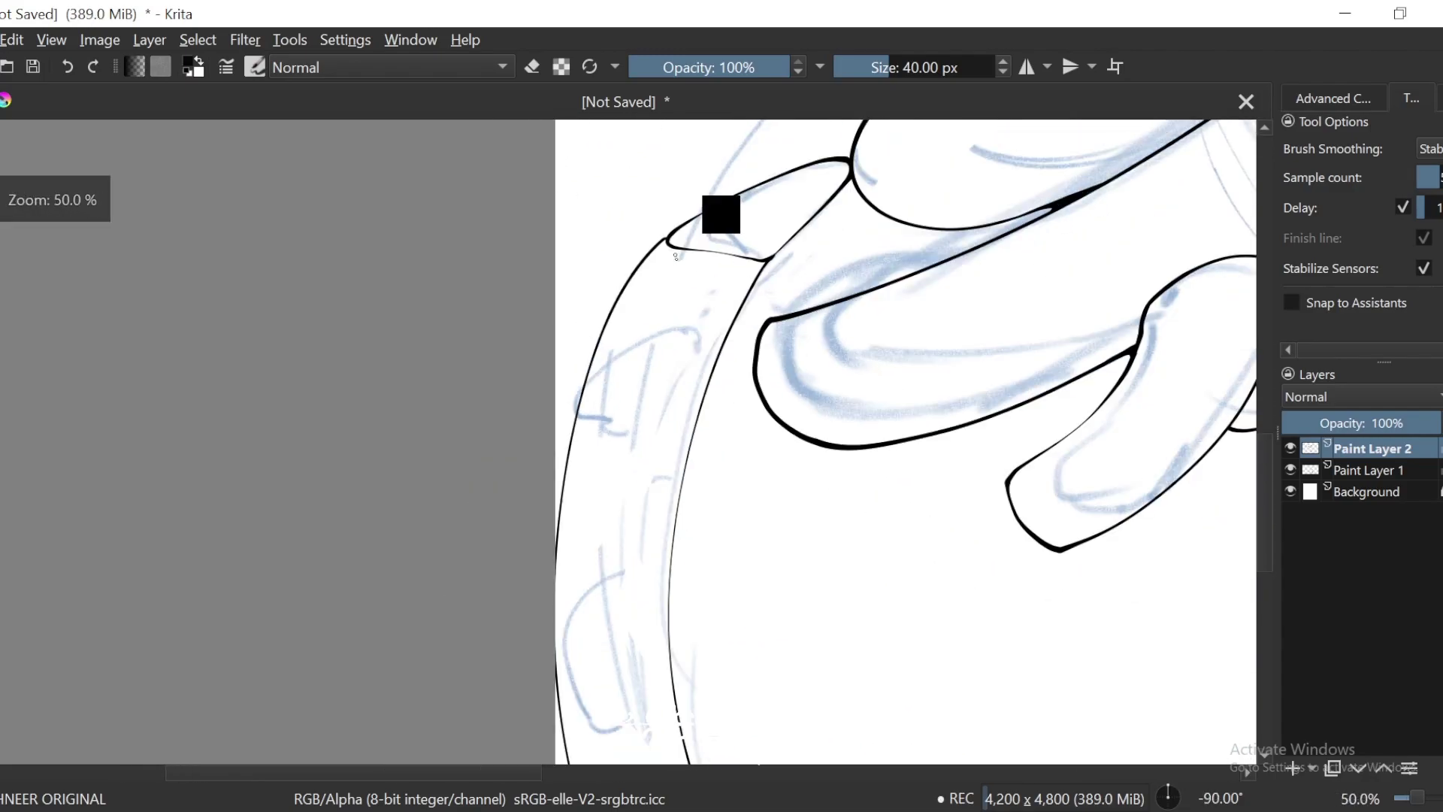
Step: Undo the band's outer curve and redraw it from the triangular petal's tip, closer to the inner curve
key("minus")
key("6")
key("6")
key("6")
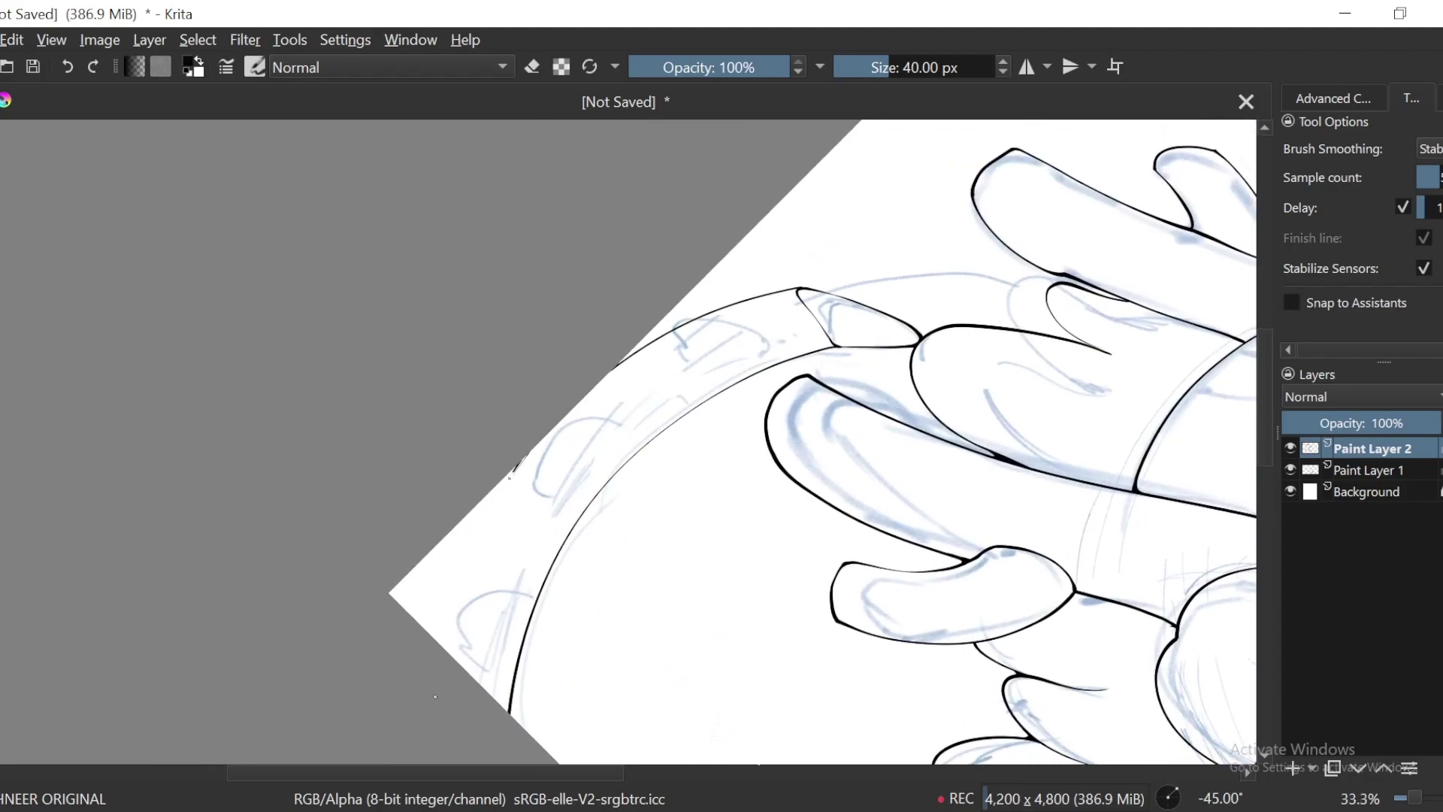
key("4")
key("4")
key("4")
Step: Try to ink the second petal's upper edge as an arched line across the band from the inner to the outer curve
key("equal")
key("equal")
key("4")
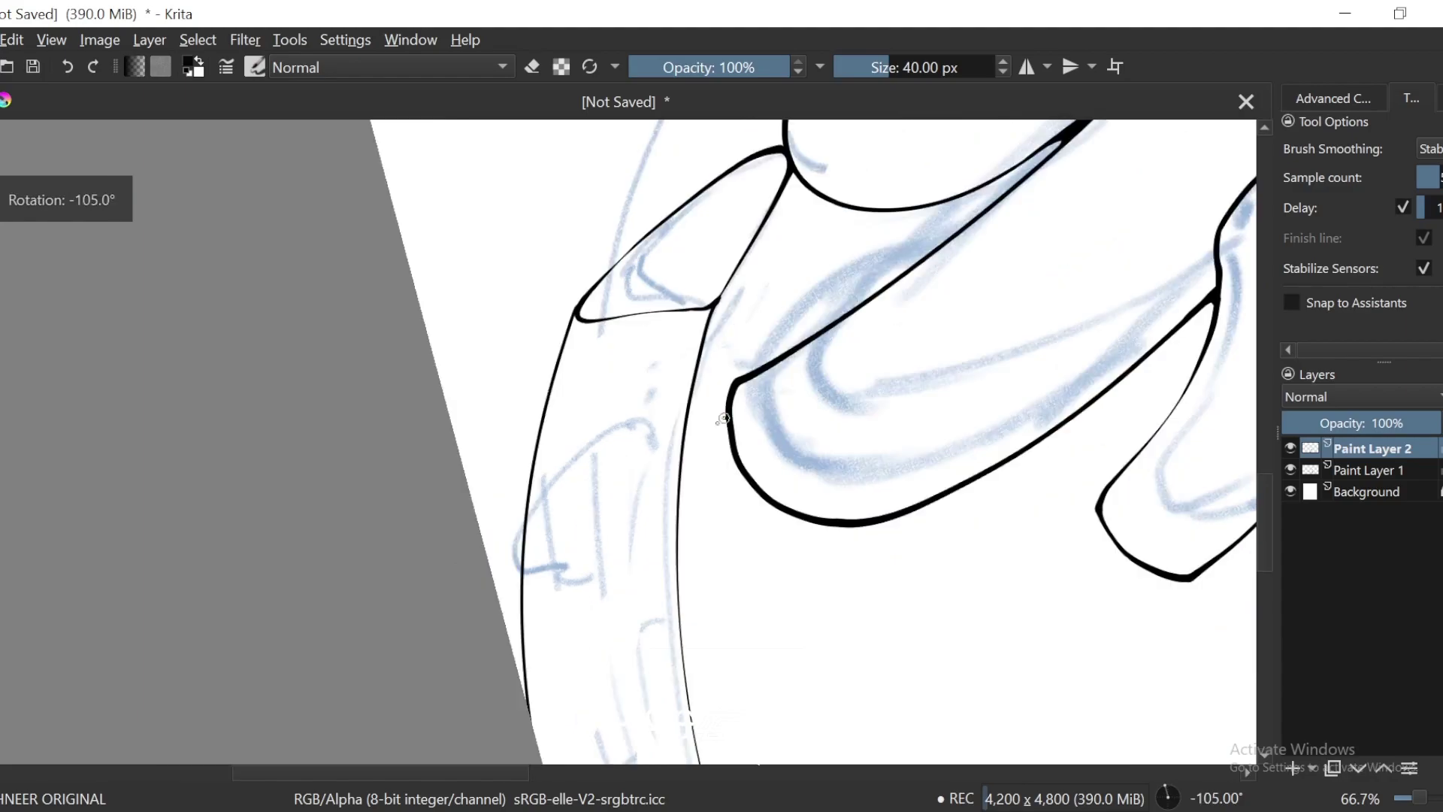
key("equal")
mouse_move(719, 414)
left_mouse_down()
mouse_move(730, 371)
mouse_move(638, 394)
left_mouse_up()
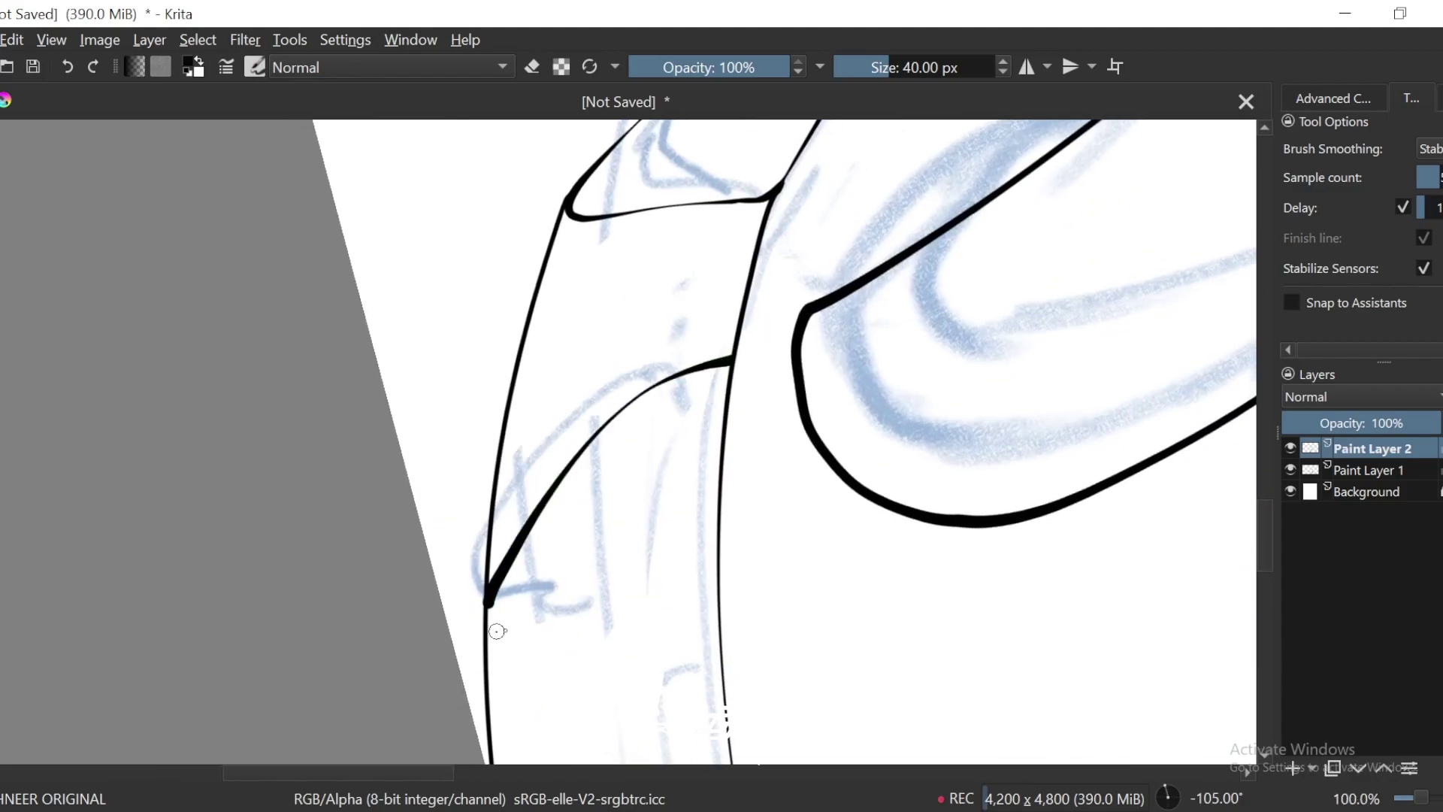
key("ctrl+z")
Step: Ink the second petal's upper edge as a steeper, gently bowed line joining the band's inner and outer curves
key("4")
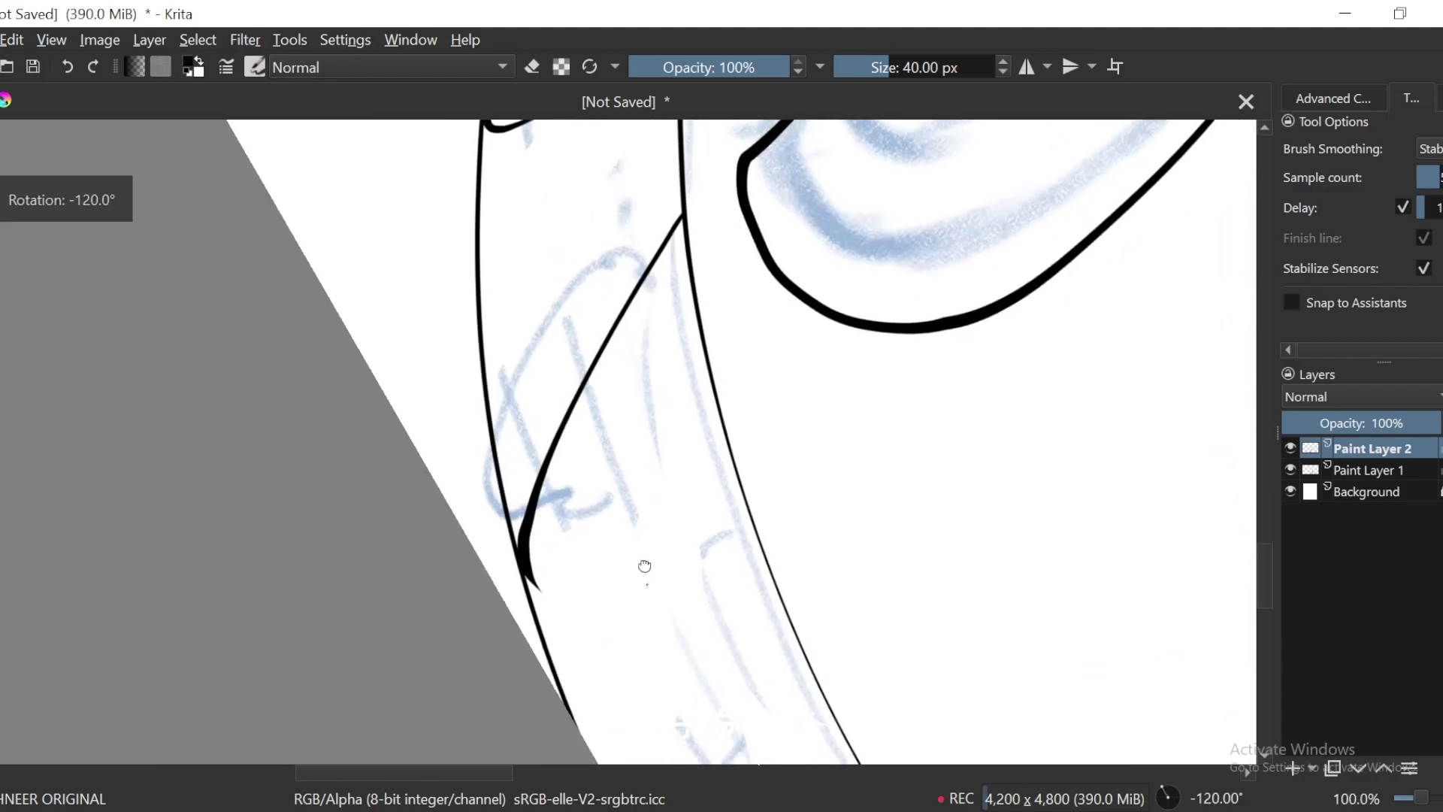
left_click_drag(644, 573, 651, 451)
key("minus")
key("minus")
key("plus")
key("plus")
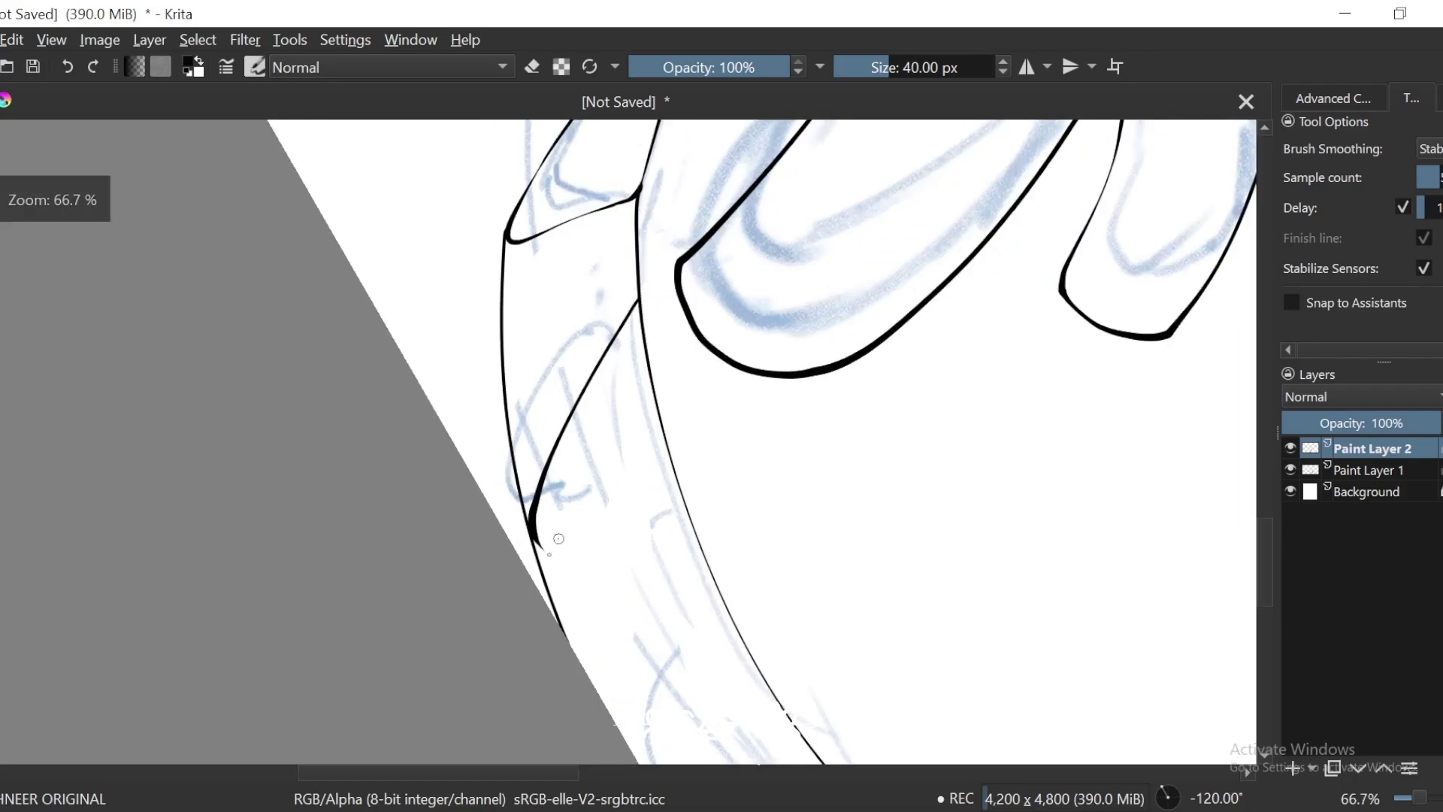
Step: Try to ink the second petal's rounded tip and lower edge up to the inner curve
mouse_move(502, 594)
left_mouse_down()
mouse_move(533, 581)
mouse_move(694, 456)
left_mouse_up()
key("4")
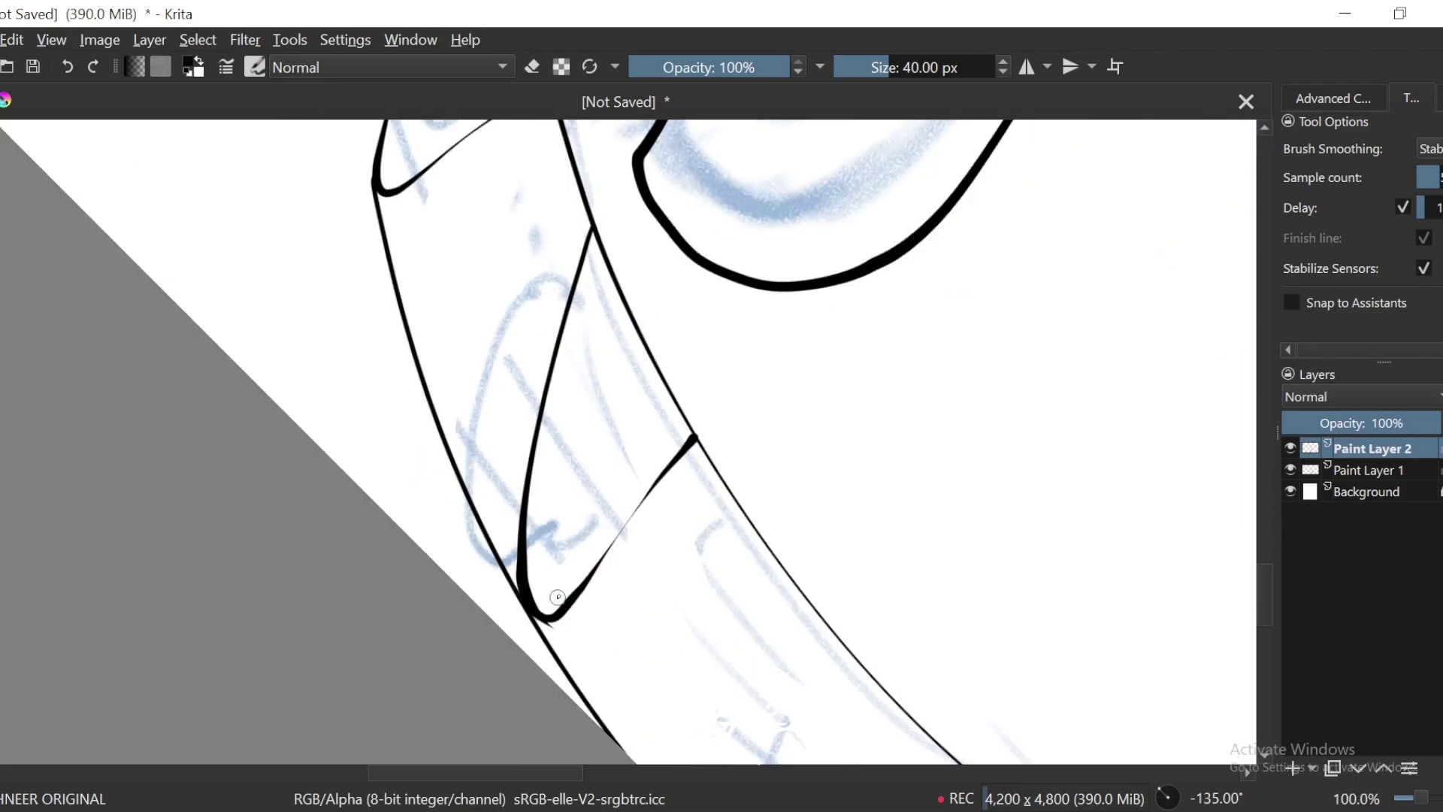
key("ctrl+z")
Step: Redraw the second petal's lower edge from its tip at the outer curve to the inner curve, closing the shape
key("e")
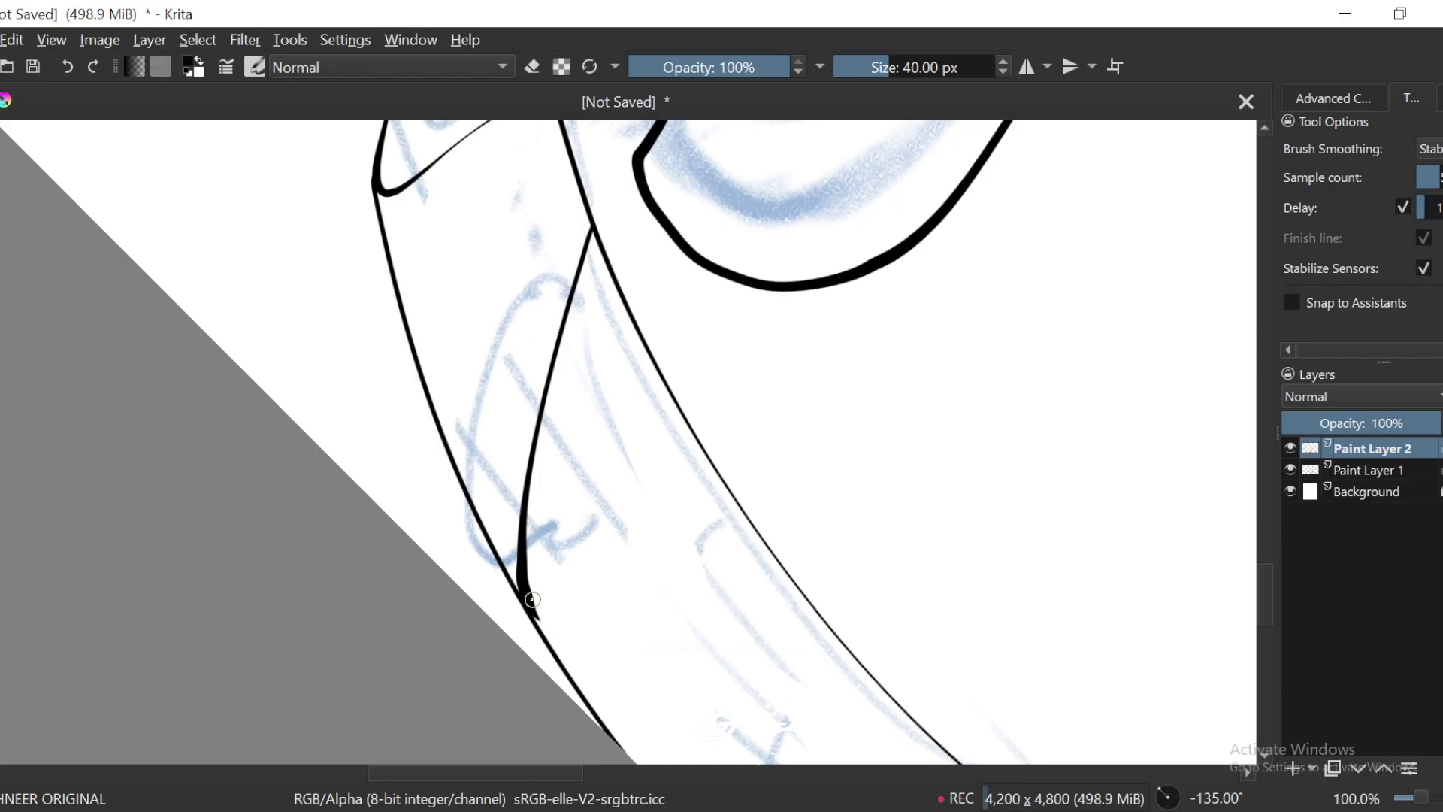
key("minus")
key("minus")
key("6")
key("6")
key("6")
key("6")
key("6")
key("6")
key("6")
key("6")
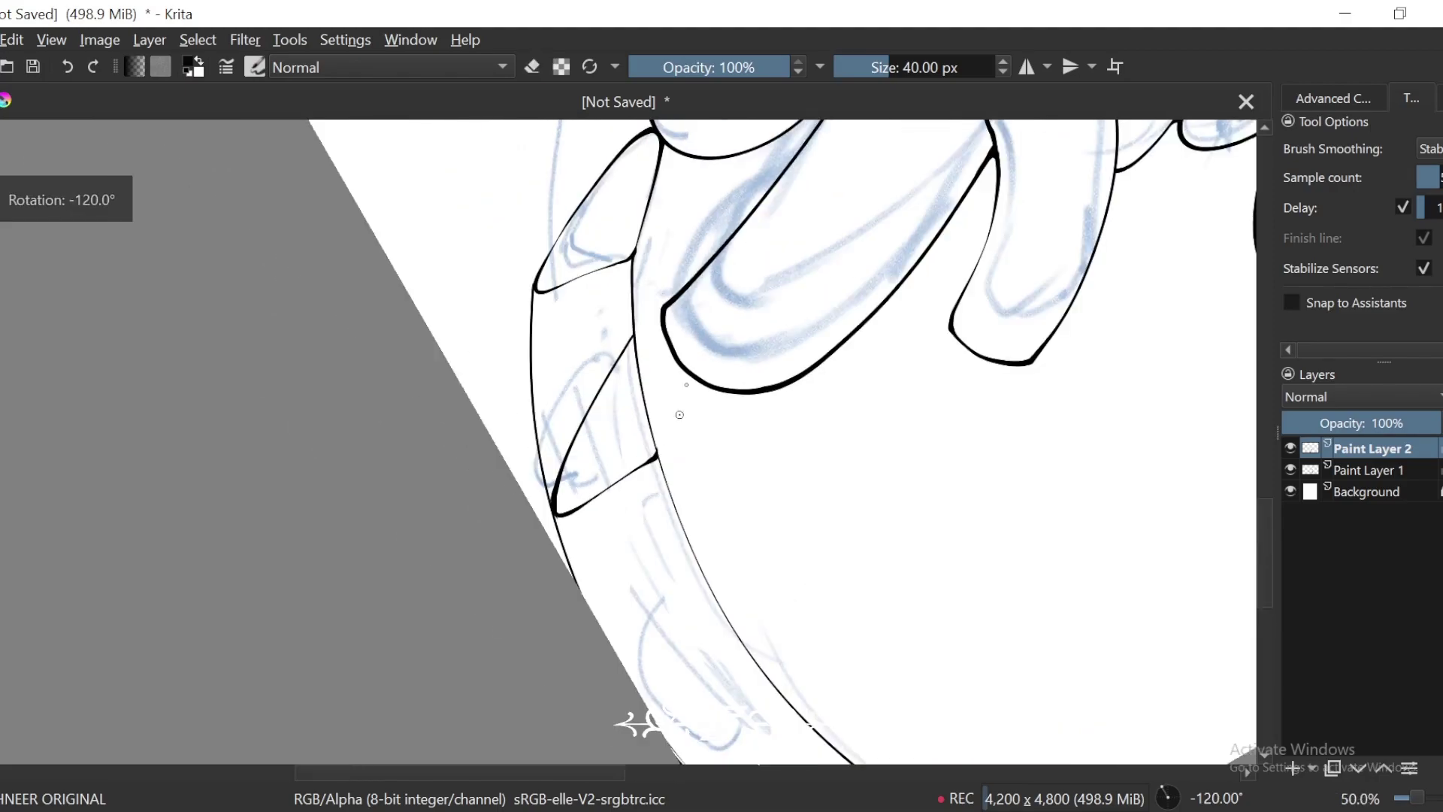
key("minus")
key("minus")
Step: Ink the third petal's upper edge as a smooth bowed line from the inner curve to the outer curve
key("4")
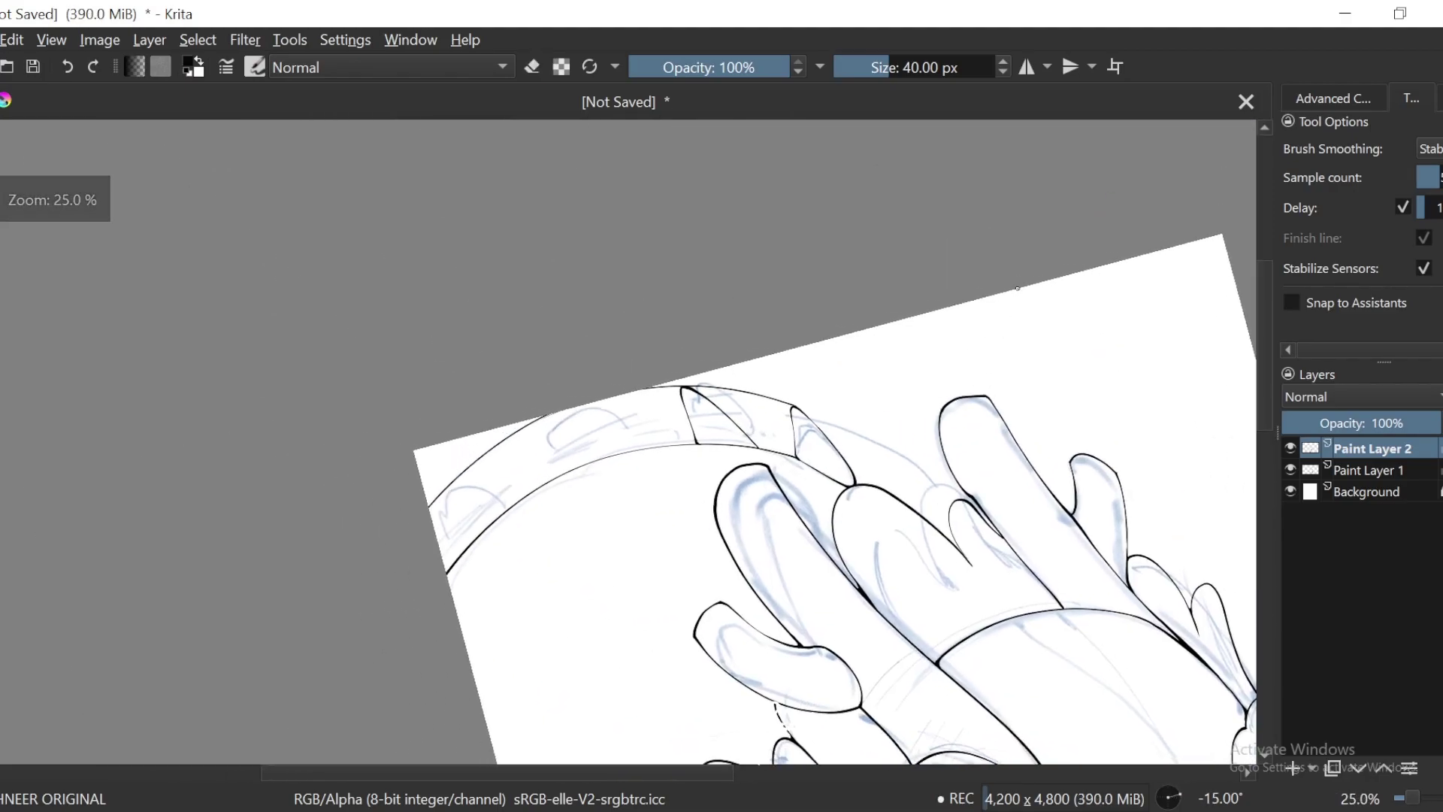
key("4")
key("plus")
key("plus")
left_click_drag(745, 390, 820, 380)
key("4")
key("4")
key("plus")
key("4")
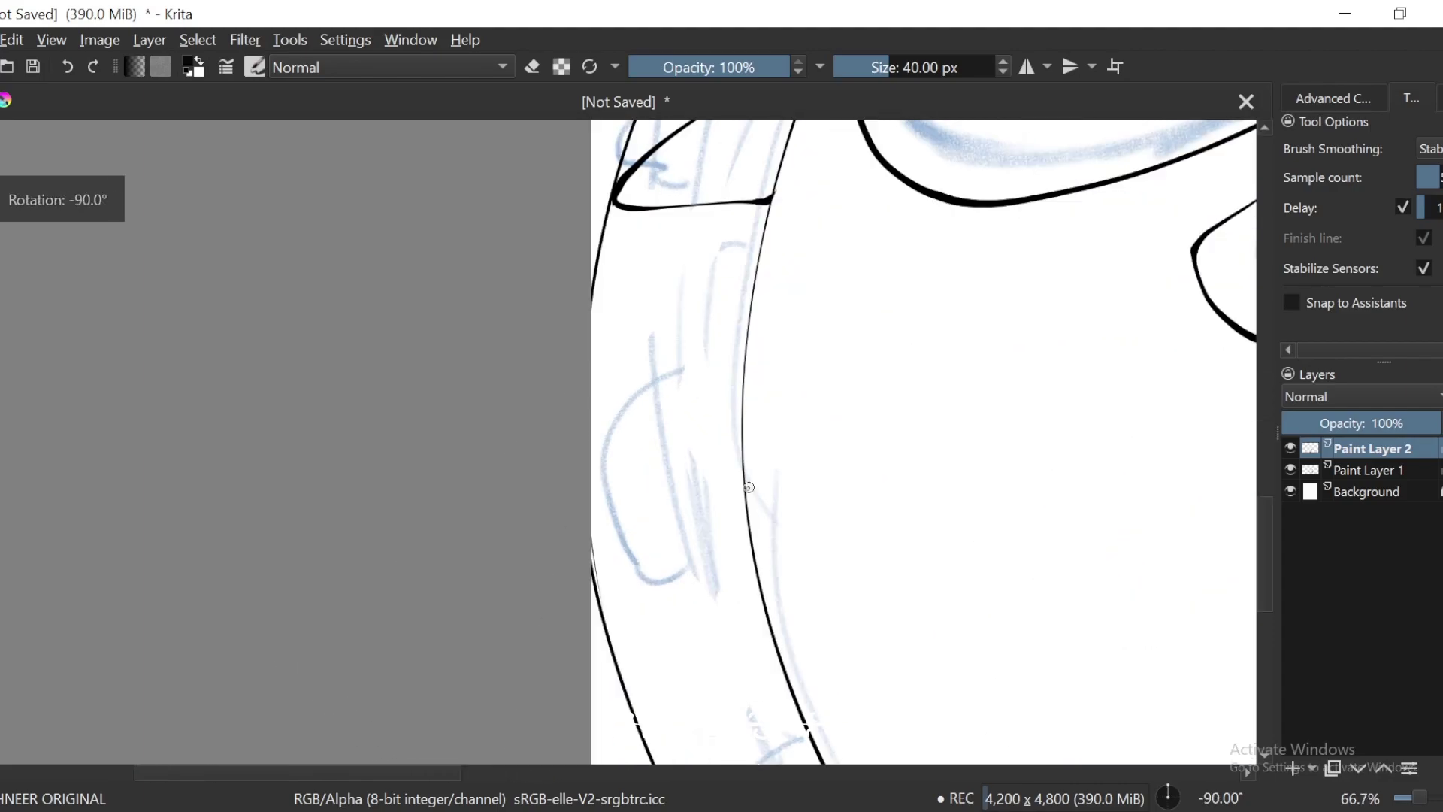
key("4")
key("plus")
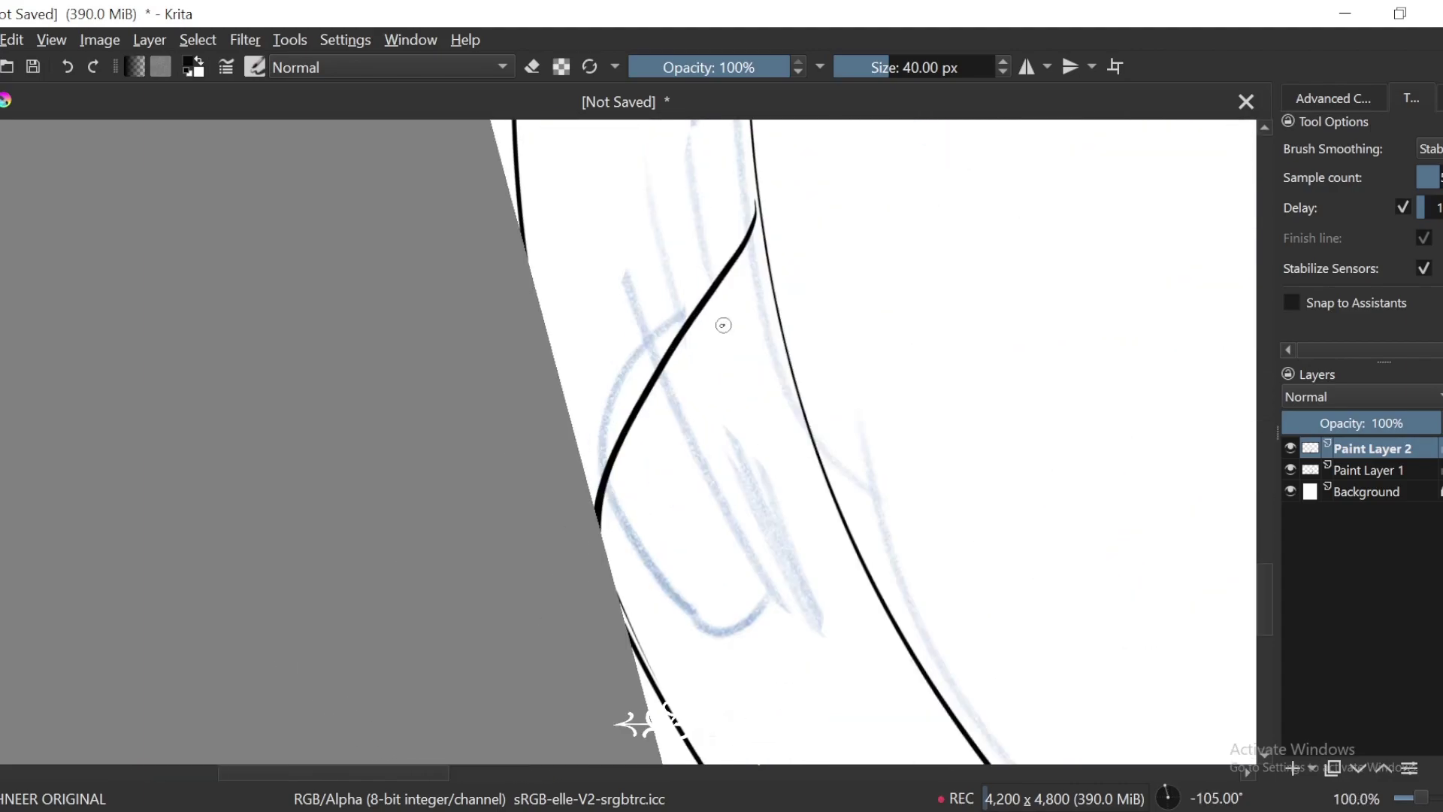
mouse_move(759, 197)
left_mouse_down()
mouse_move(612, 544)
mouse_move(651, 621)
left_mouse_up()
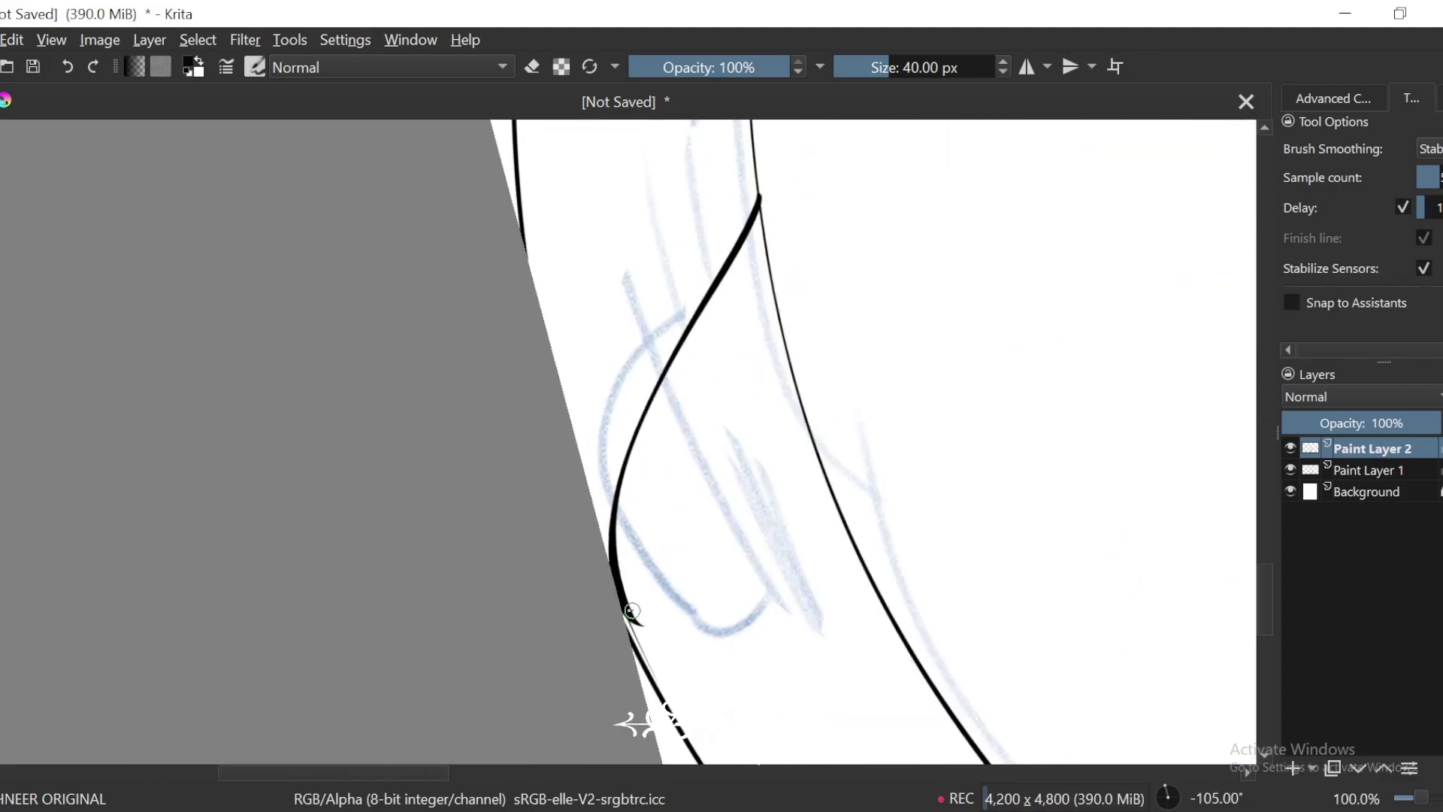
Step: Ink the third petal's lower edge from its tip back to the band's inner curve
key("plus")
key("4")
key("ctrl+z")
left_click_drag(699, 680, 902, 400)
Step: Thicken and clean up the corner where the third petal's lower edge meets the inner curve
key("plus")
key("plus")
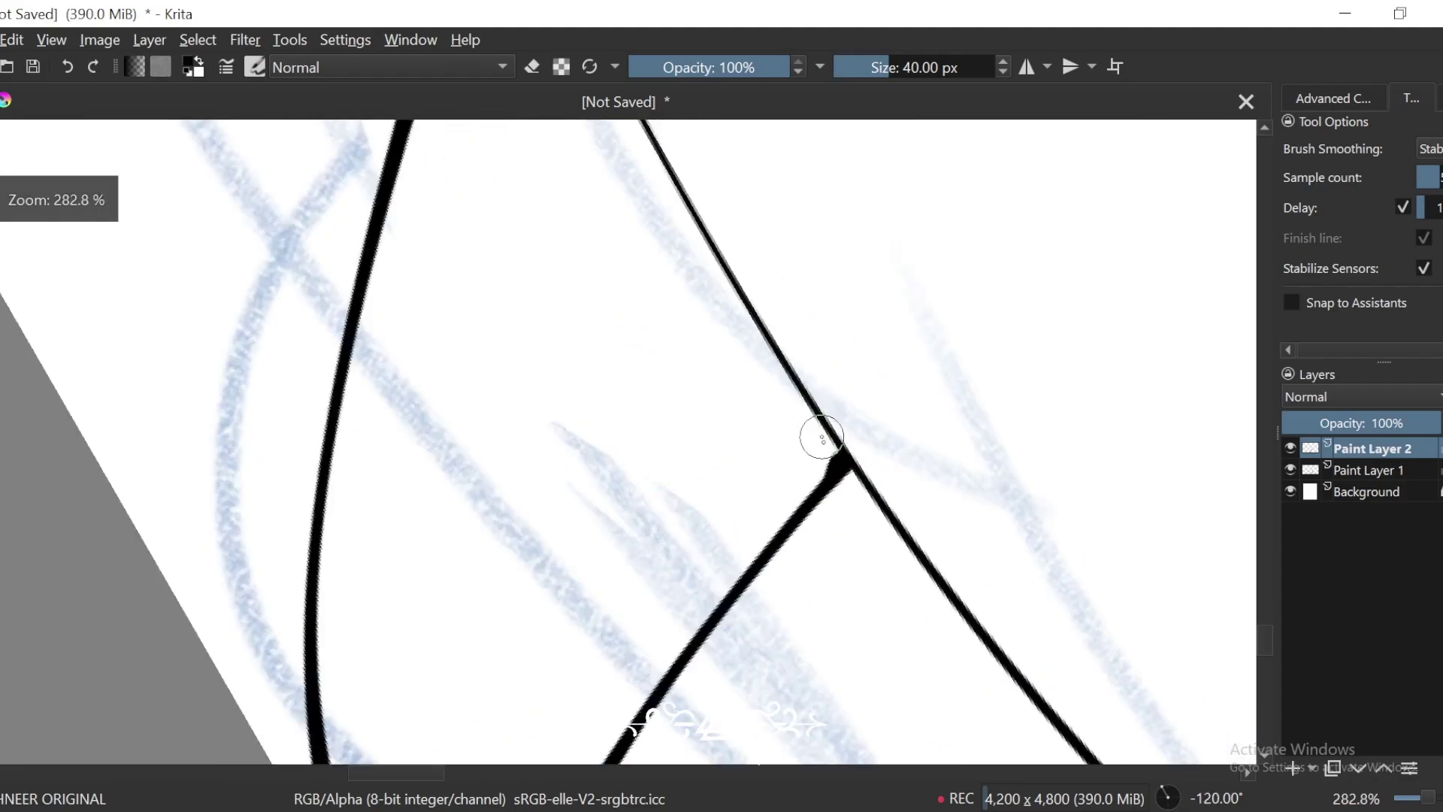
key("minus")
key("minus")
key("6")
key("6")
key("6")
key("6")
key("6")
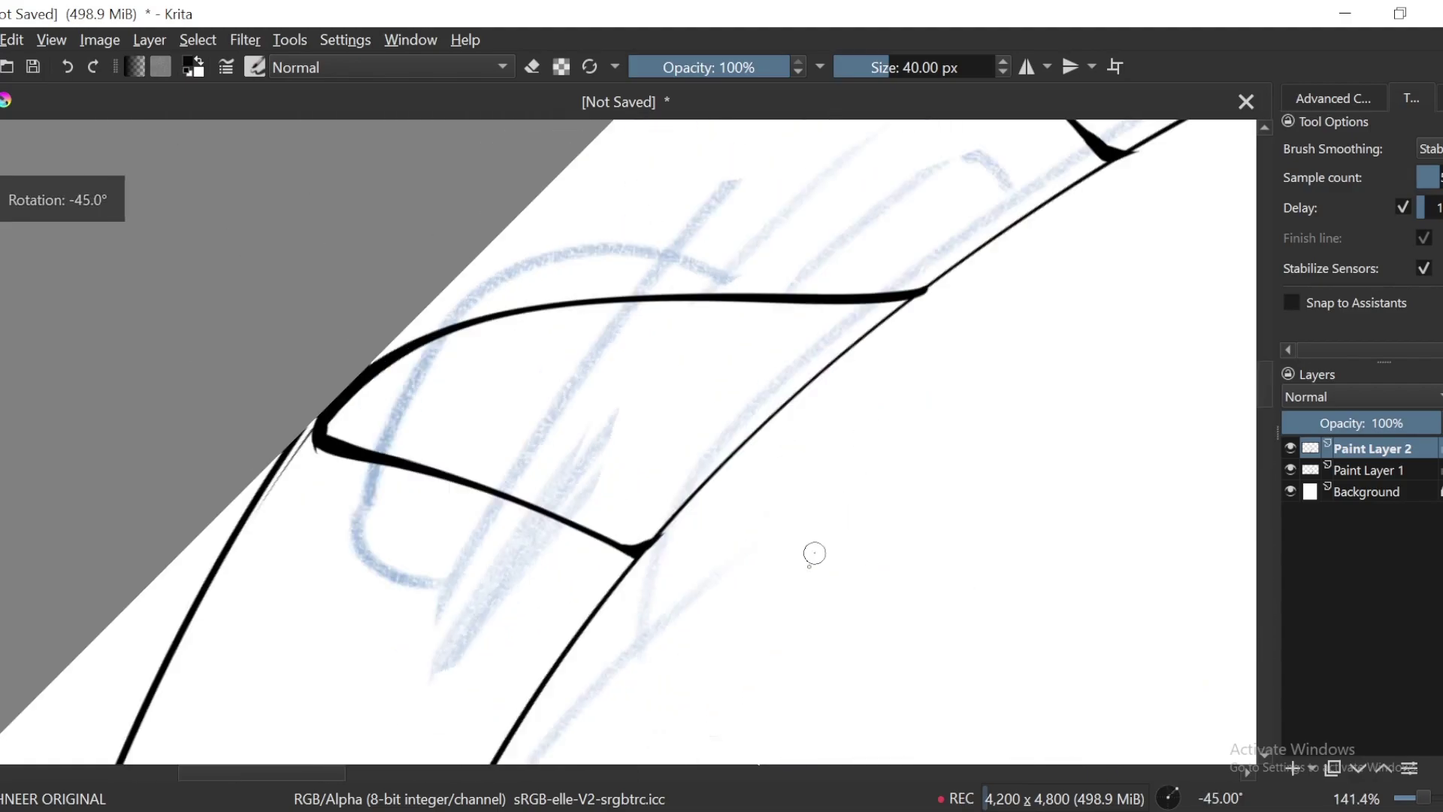
key("plus")
key("plus")
key("e")
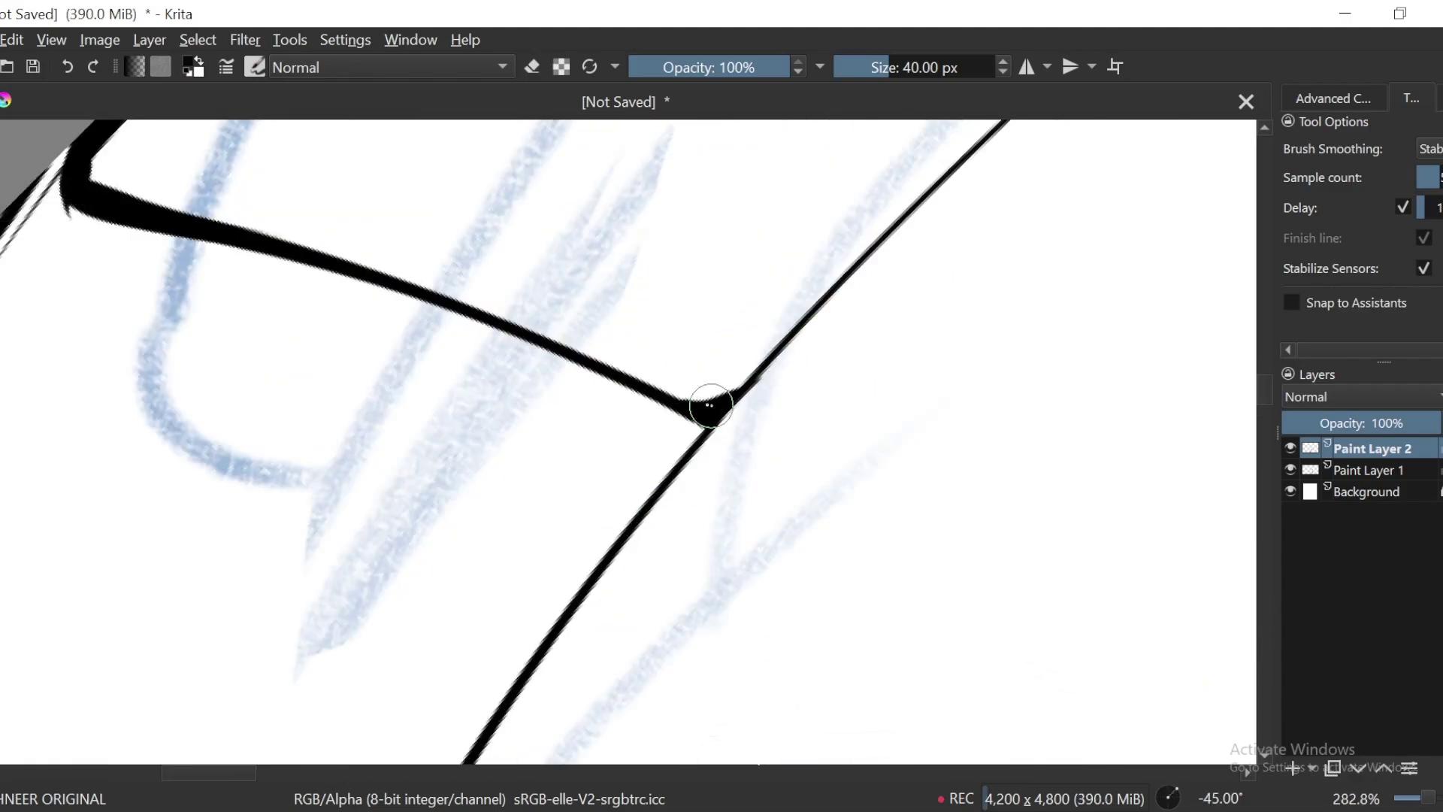
Step: Ink the fourth petal's upper edge across the band, undoing the short first line and extending the new one farther down
key("minus")
key("minus")
key("minus")
key("minus")
key("minus")
key("minus")
key("minus")
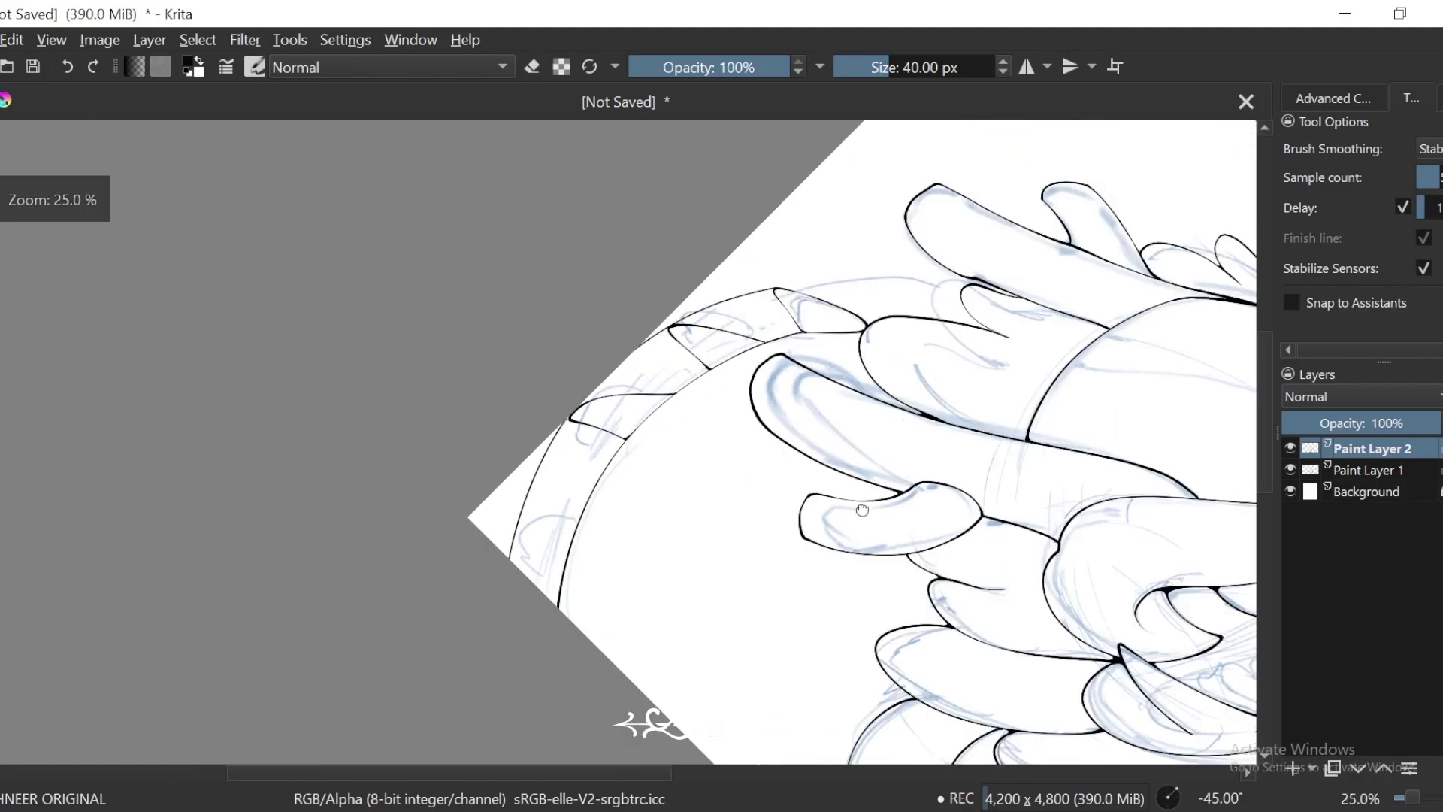
key("4")
key("plus")
key("plus")
key("plus")
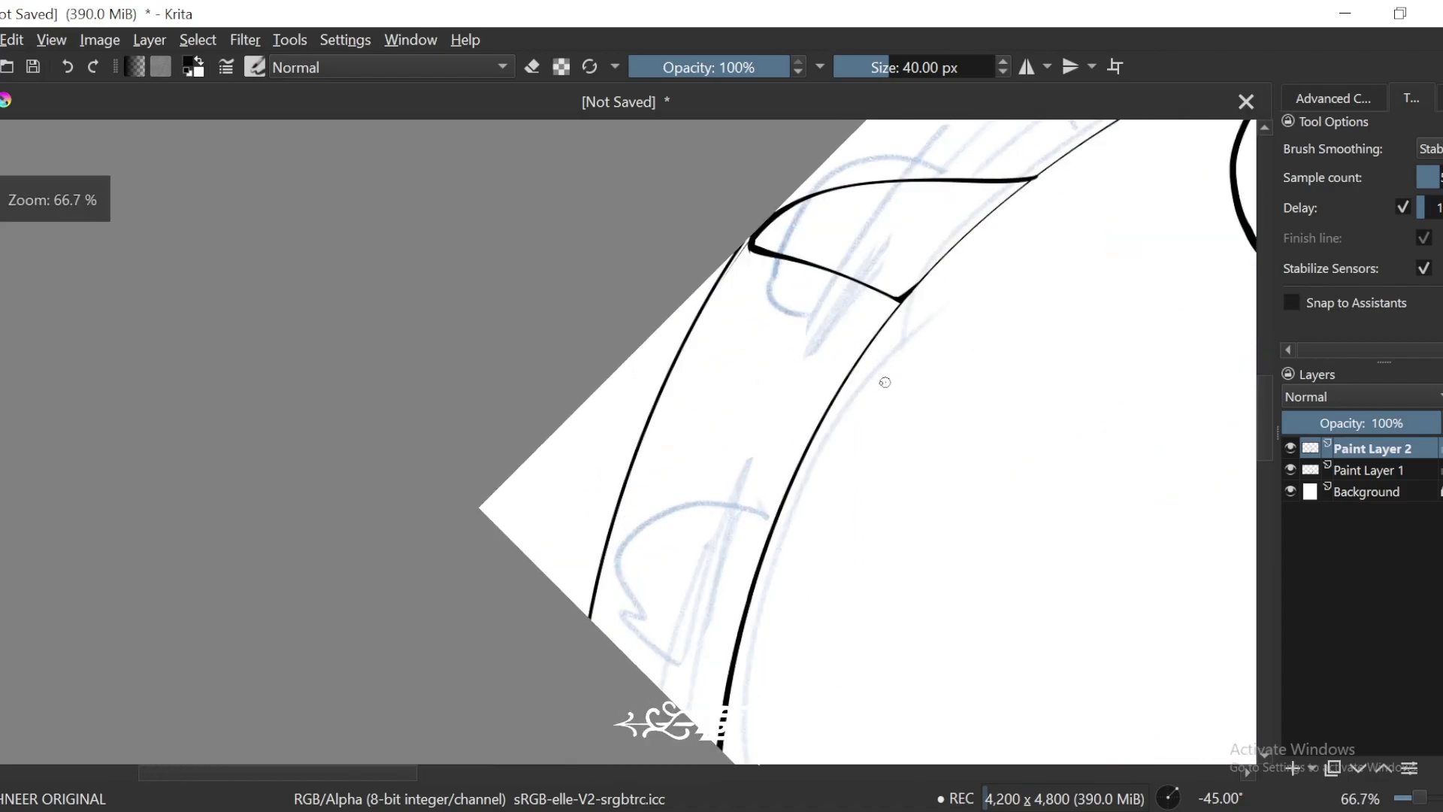
key("4")
key("plus")
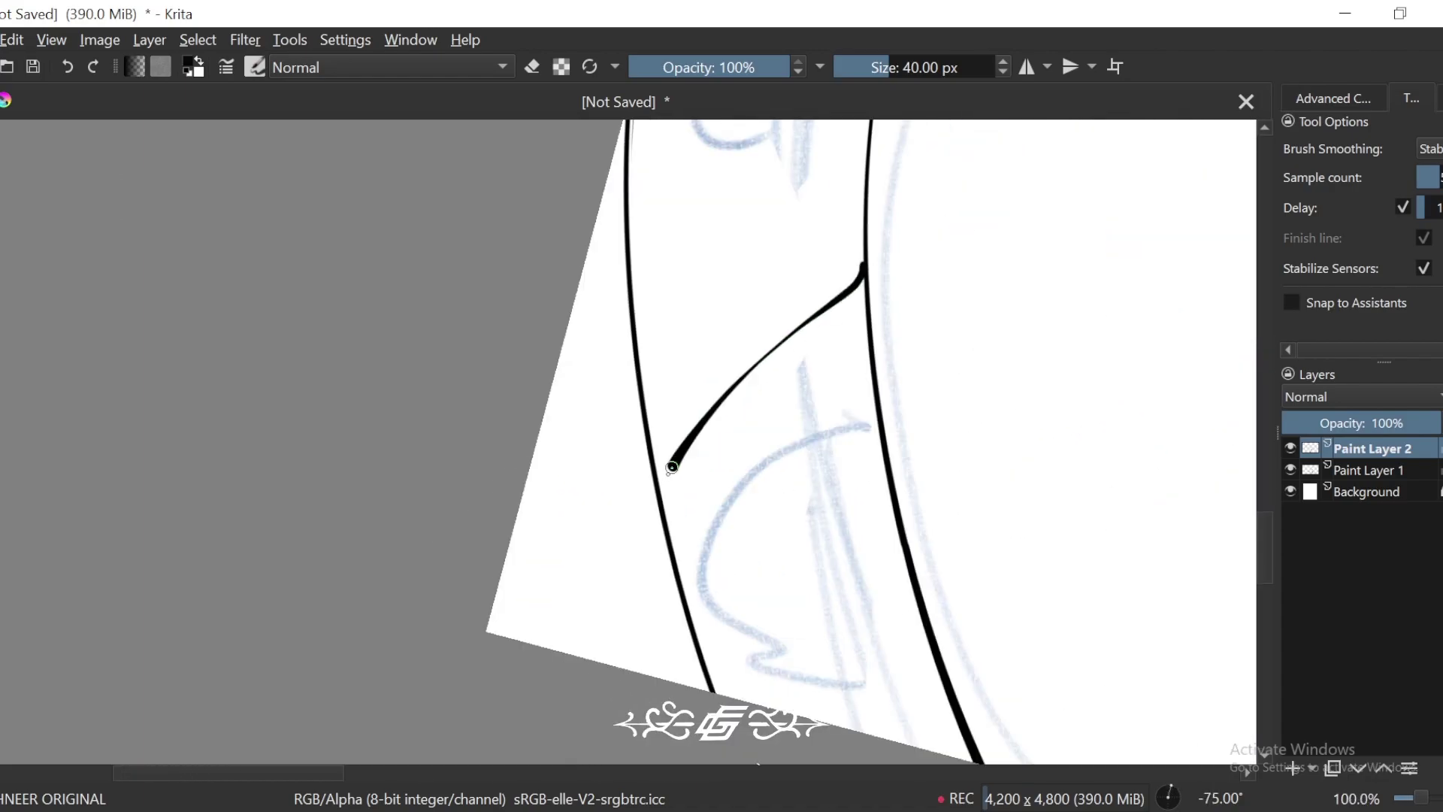
key("ctrl+z")
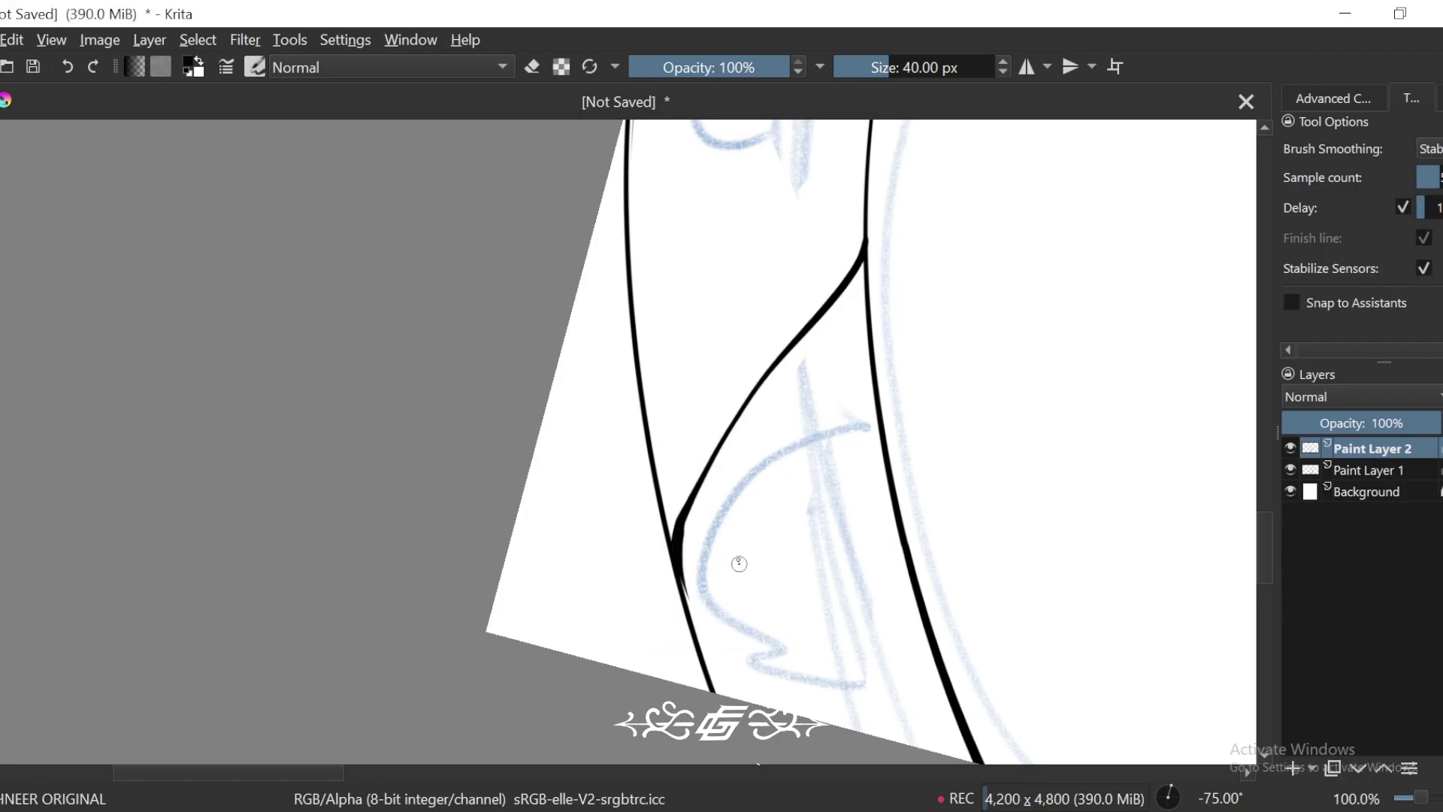
Step: Ink the fourth petal's lower edge from a rounded tip at the band's outer curve across to the inner curve
key("4")
left_click_drag(807, 185, 803, 210)
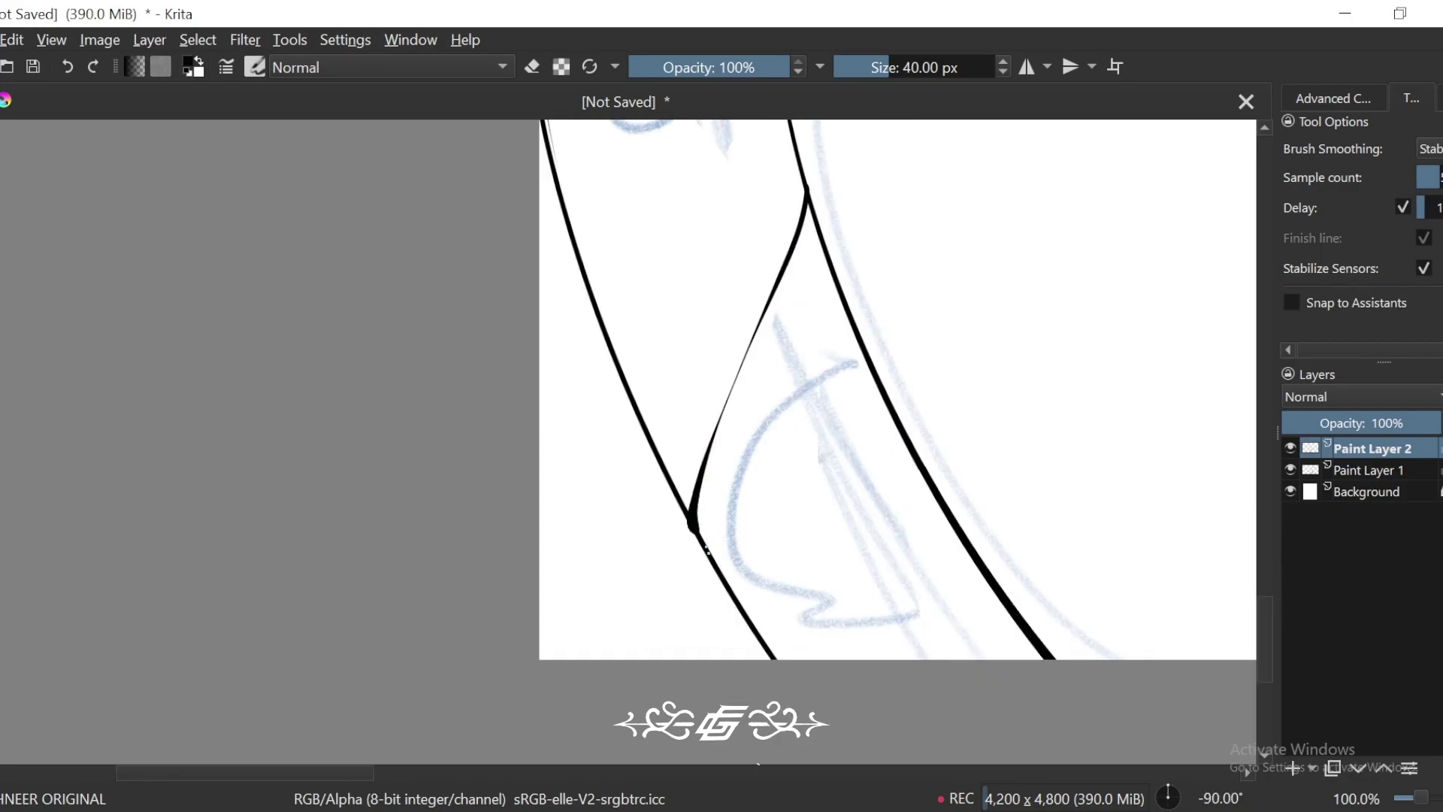
left_click_drag(884, 425, 895, 420)
key("plus")
key("e")
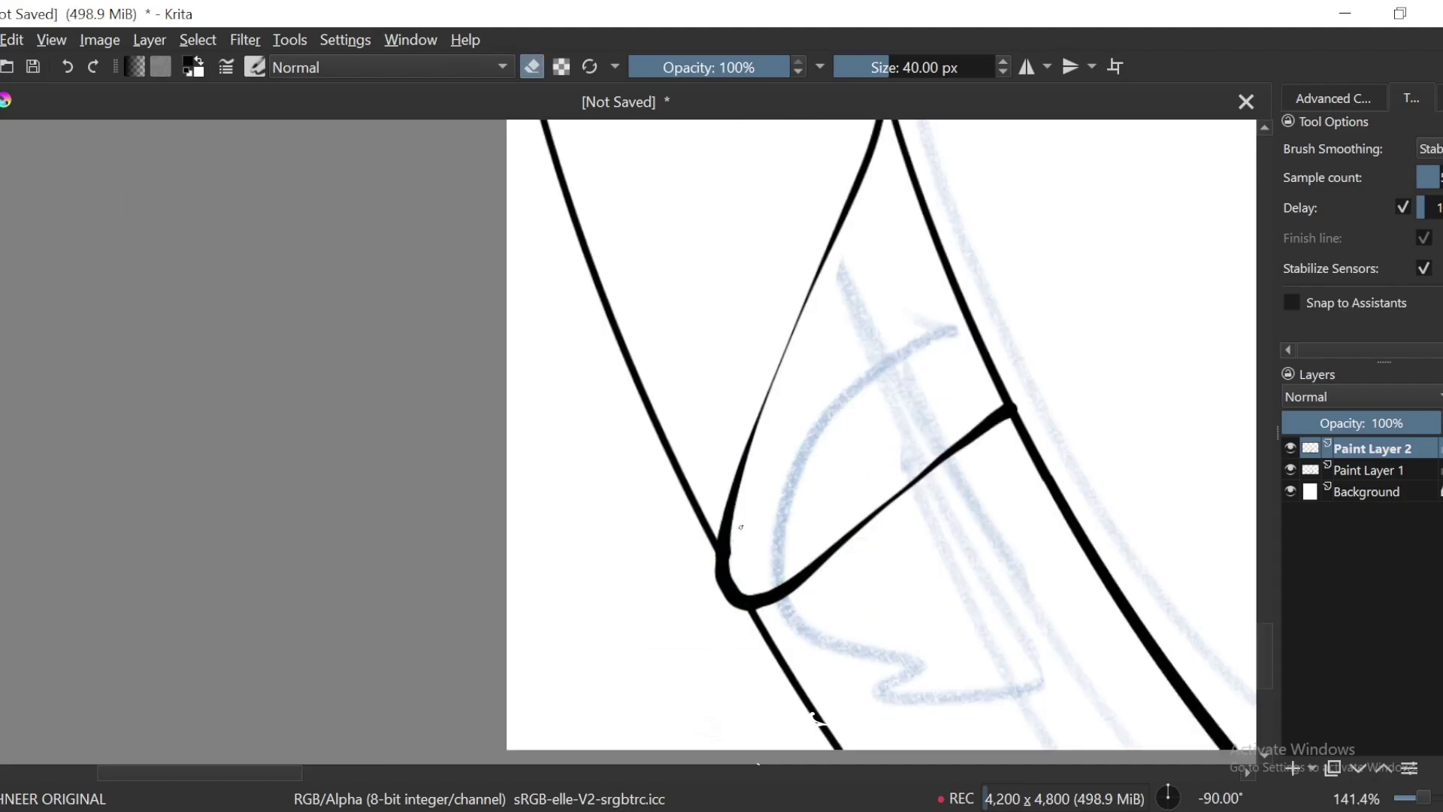
Step: Examine the inked petals along the band together with the upper part of the drawing
key("6")
key("6")
key("6")
key("6")
key("6")
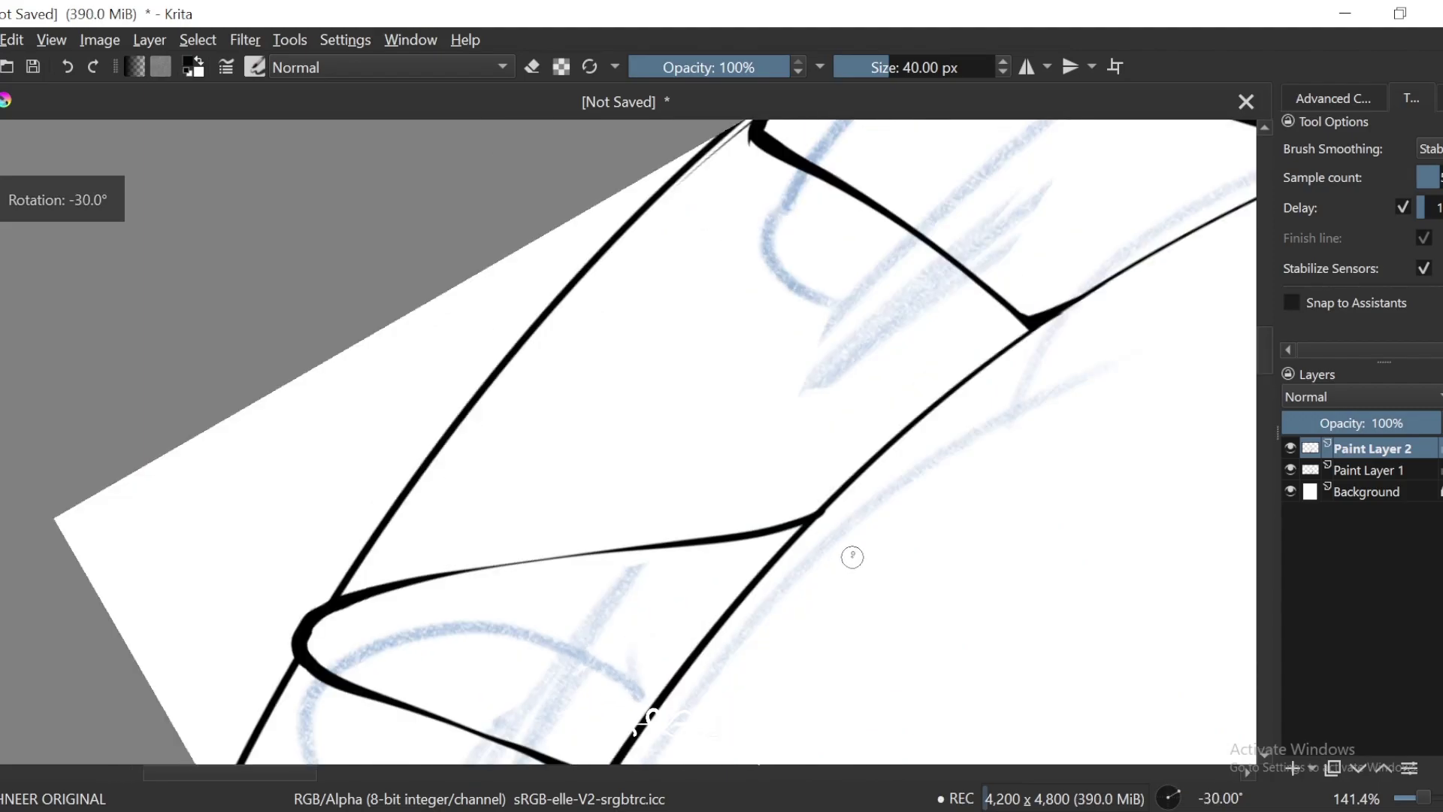
key("minus")
key("minus")
key("minus")
key("minus")
key("minus")
key("minus")
left_click_drag(1153, 328, 1188, 299)
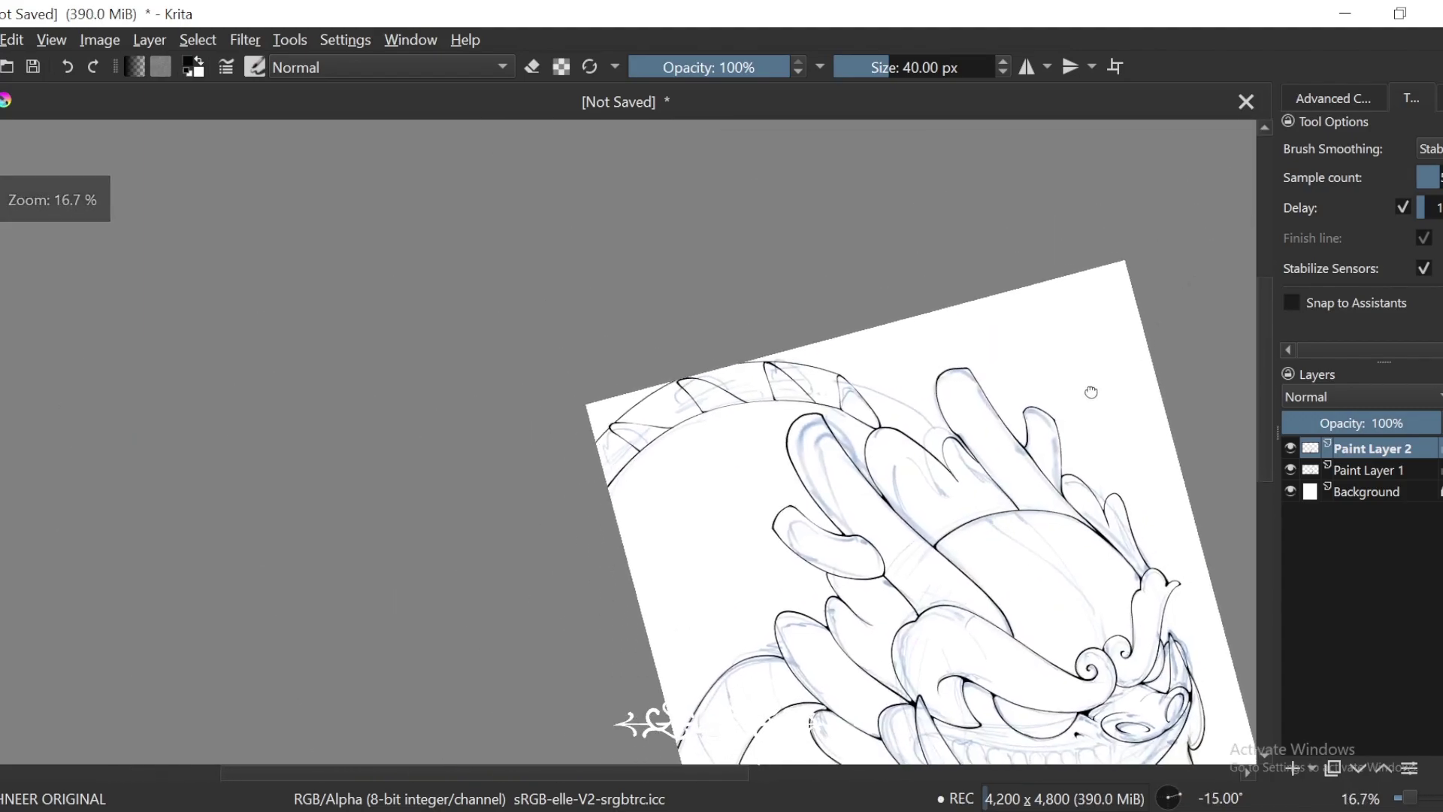
left_click_drag(1105, 339, 1185, 301)
Step: Ink the partial fifth petal's edge at the canvas border and thicken the corner where it meets the inner curve
key("plus")
key("plus")
key("plus")
key("4")
key("4")
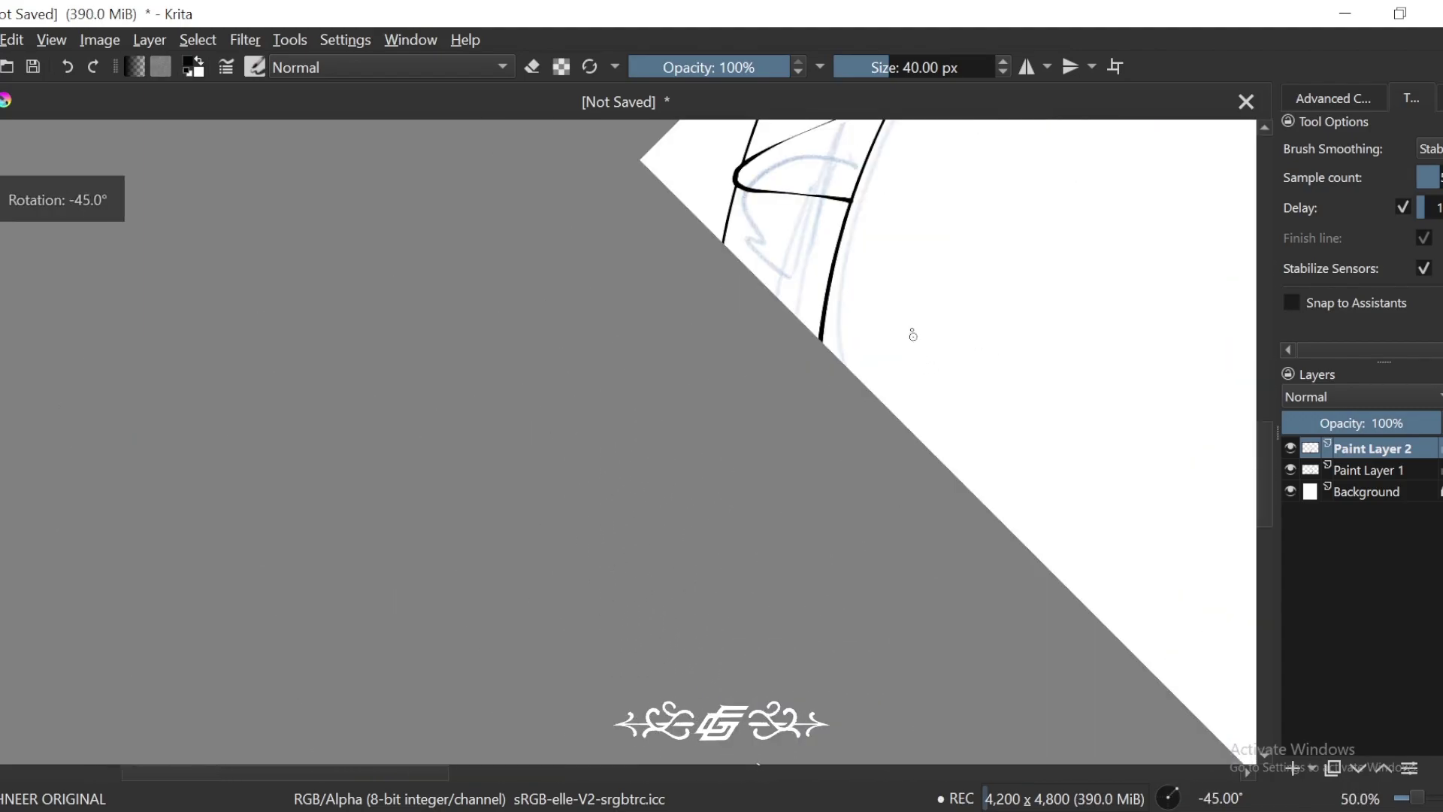
key("plus")
key("ctrl+plus")
key("ctrl+plus")
key("ctrl+plus")
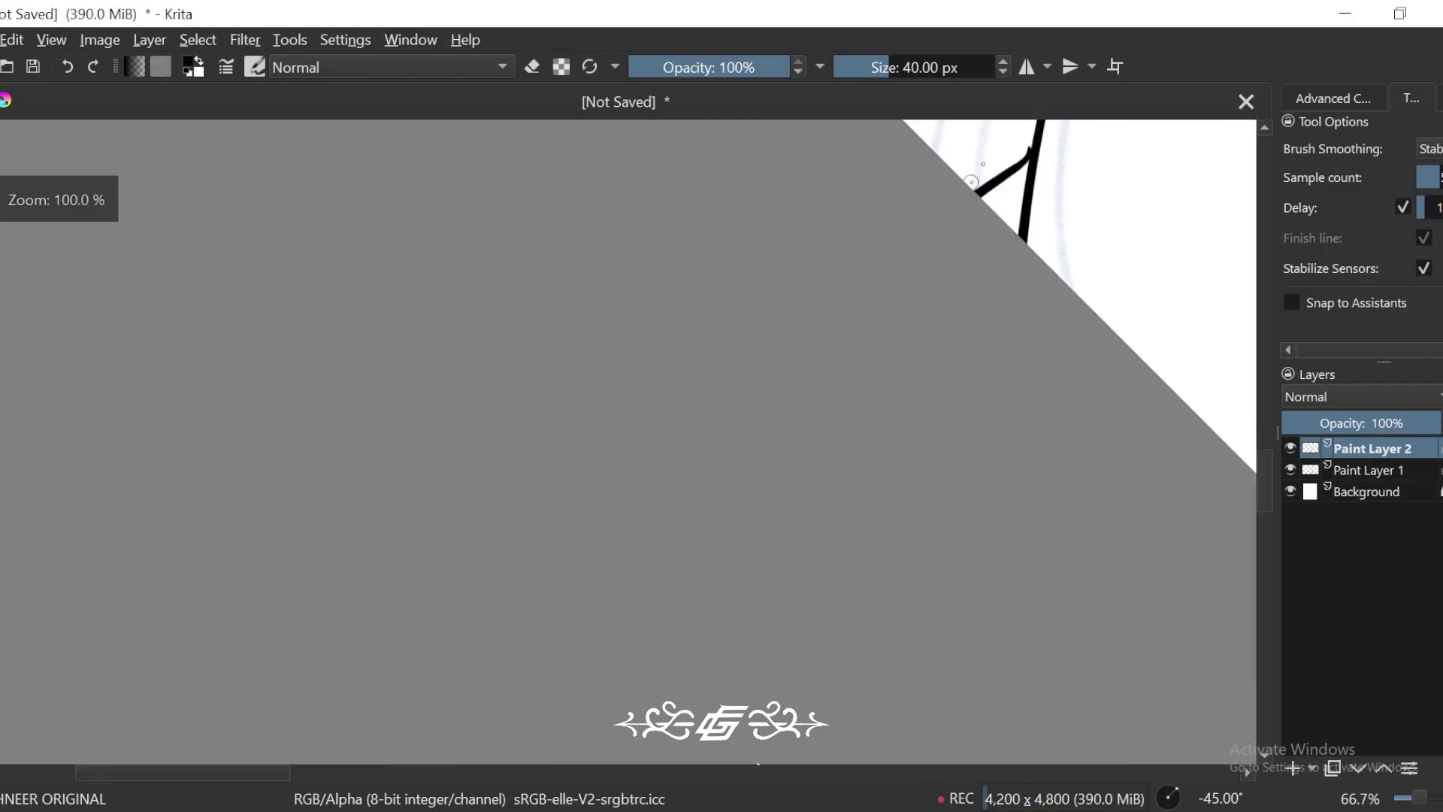
left_click_drag(975, 178, 718, 538)
key("ctrl+plus")
key("e")
left_click_drag(831, 546, 813, 555)
key("e")
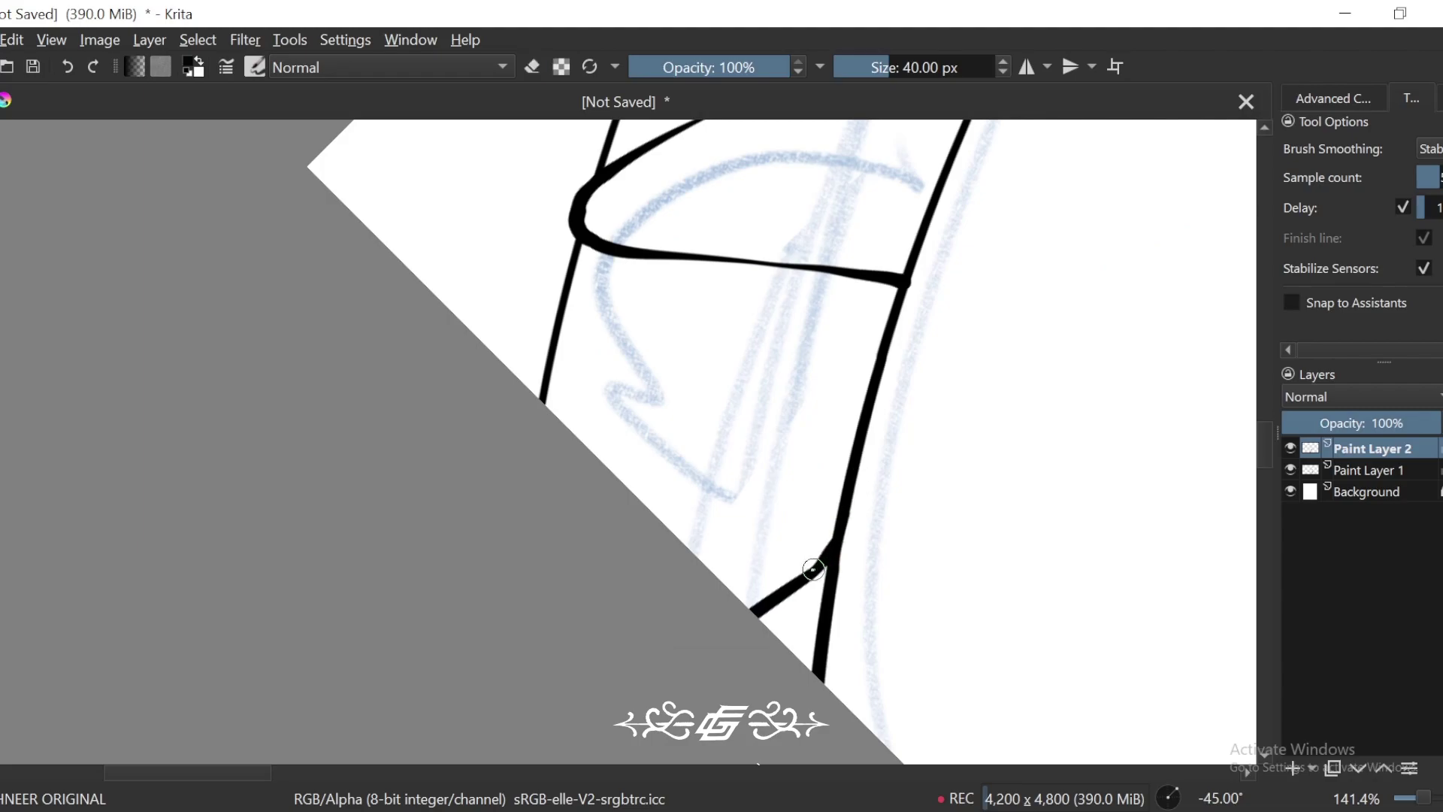
Step: Erase the band's outer curve below the fourth petal and the piece touching the petal's upper edge
left_click_drag(858, 363, 900, 555)
key("ctrl+minus")
scroll(666, 451, "up", 2)
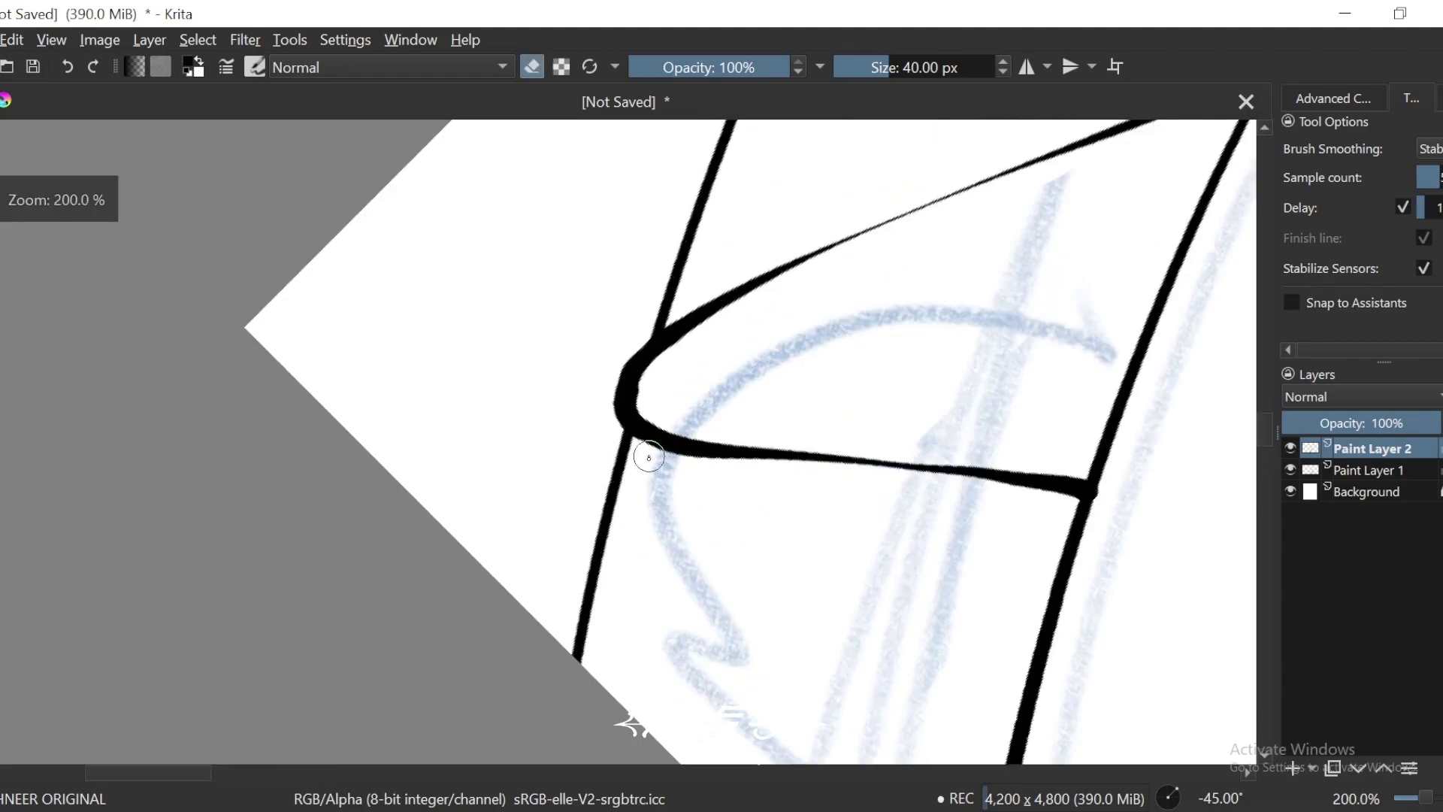
mouse_move(630, 488)
left_mouse_down()
mouse_move(586, 625)
mouse_move(618, 503)
left_mouse_up()
scroll(640, 502, "up", 1)
mouse_move(665, 327)
left_mouse_down()
mouse_move(639, 503)
mouse_move(589, 567)
left_mouse_up()
left_click_drag(654, 404, 658, 449)
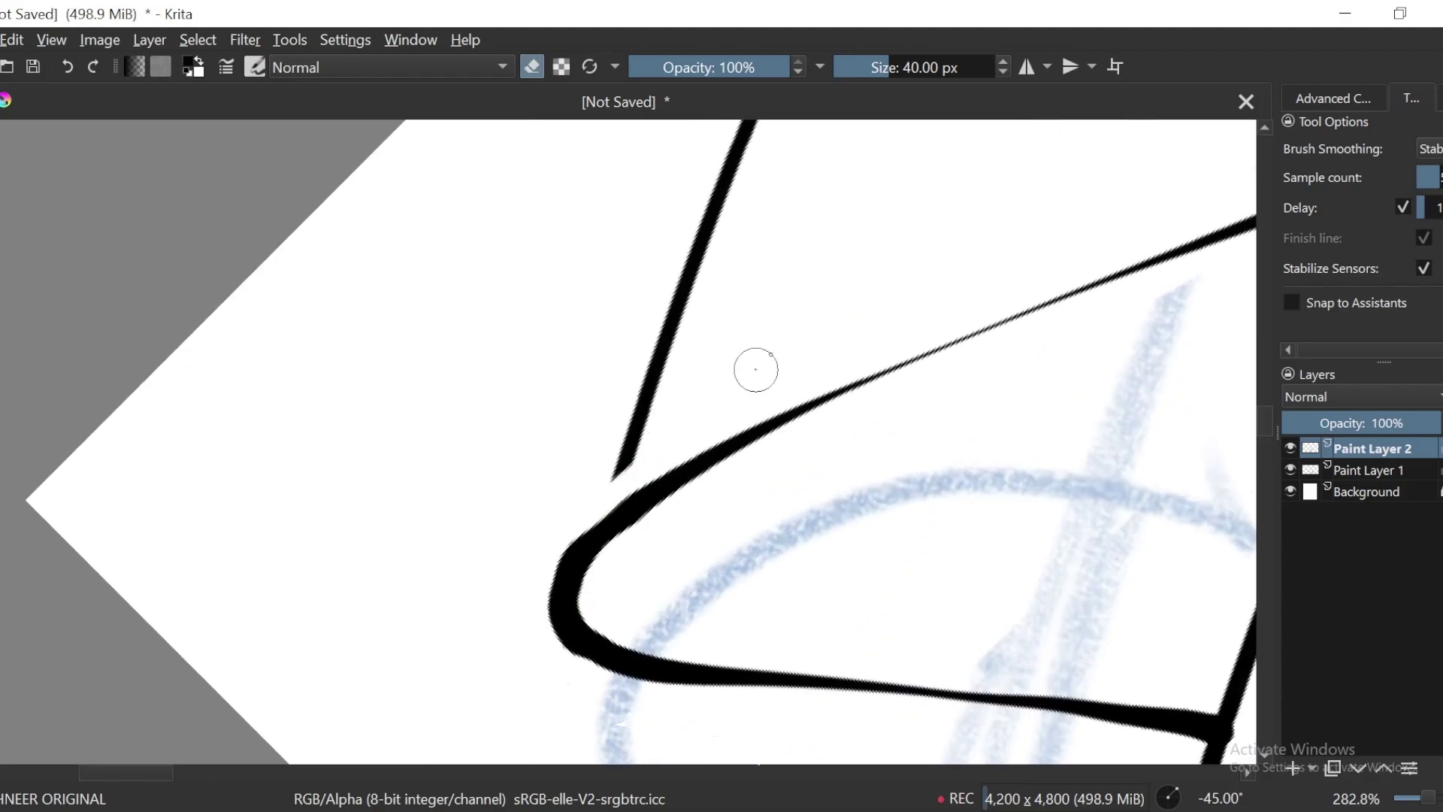
scroll(743, 356, "down", 1)
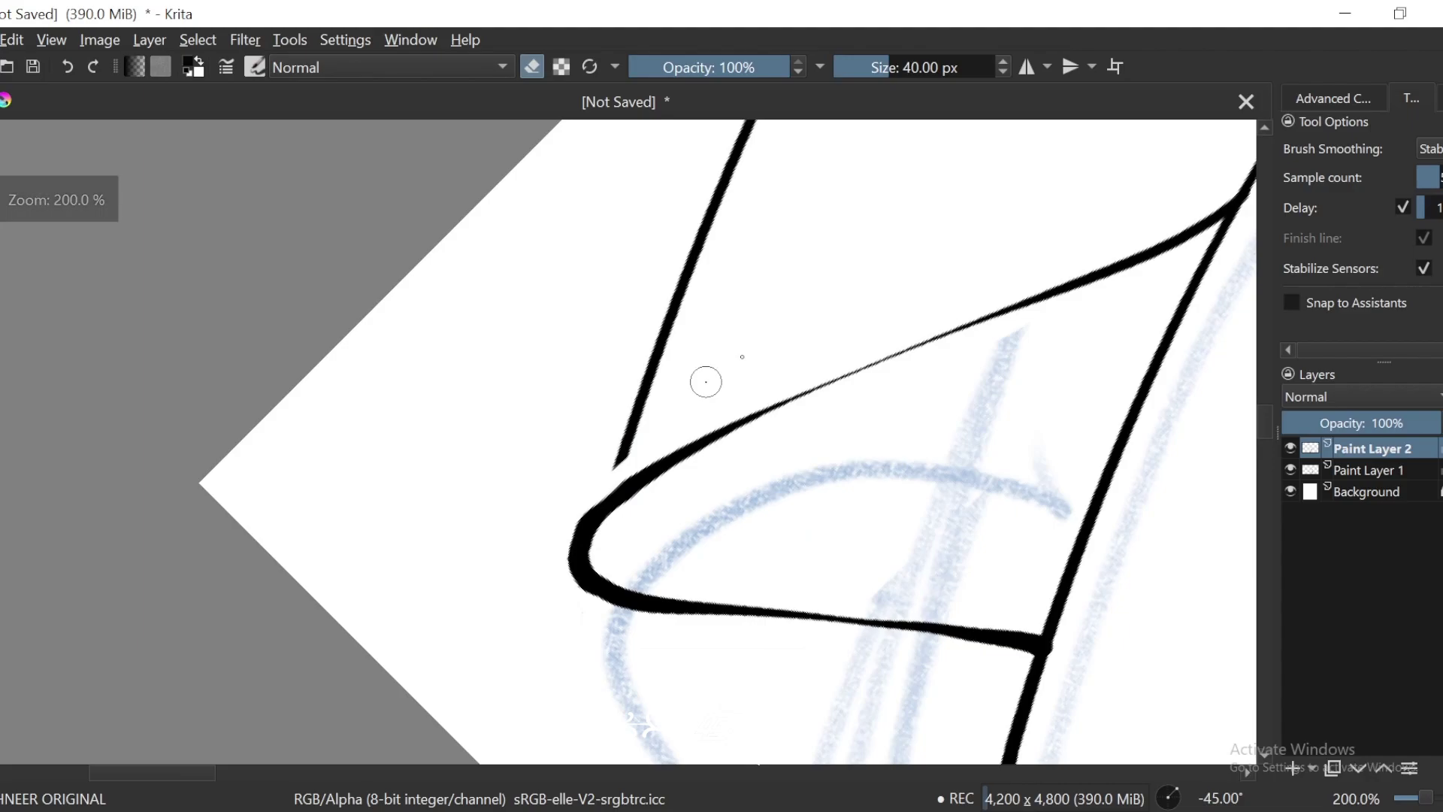
Step: Erase the remaining outer curve between the third and fourth petals
scroll(837, 409, "up", 10)
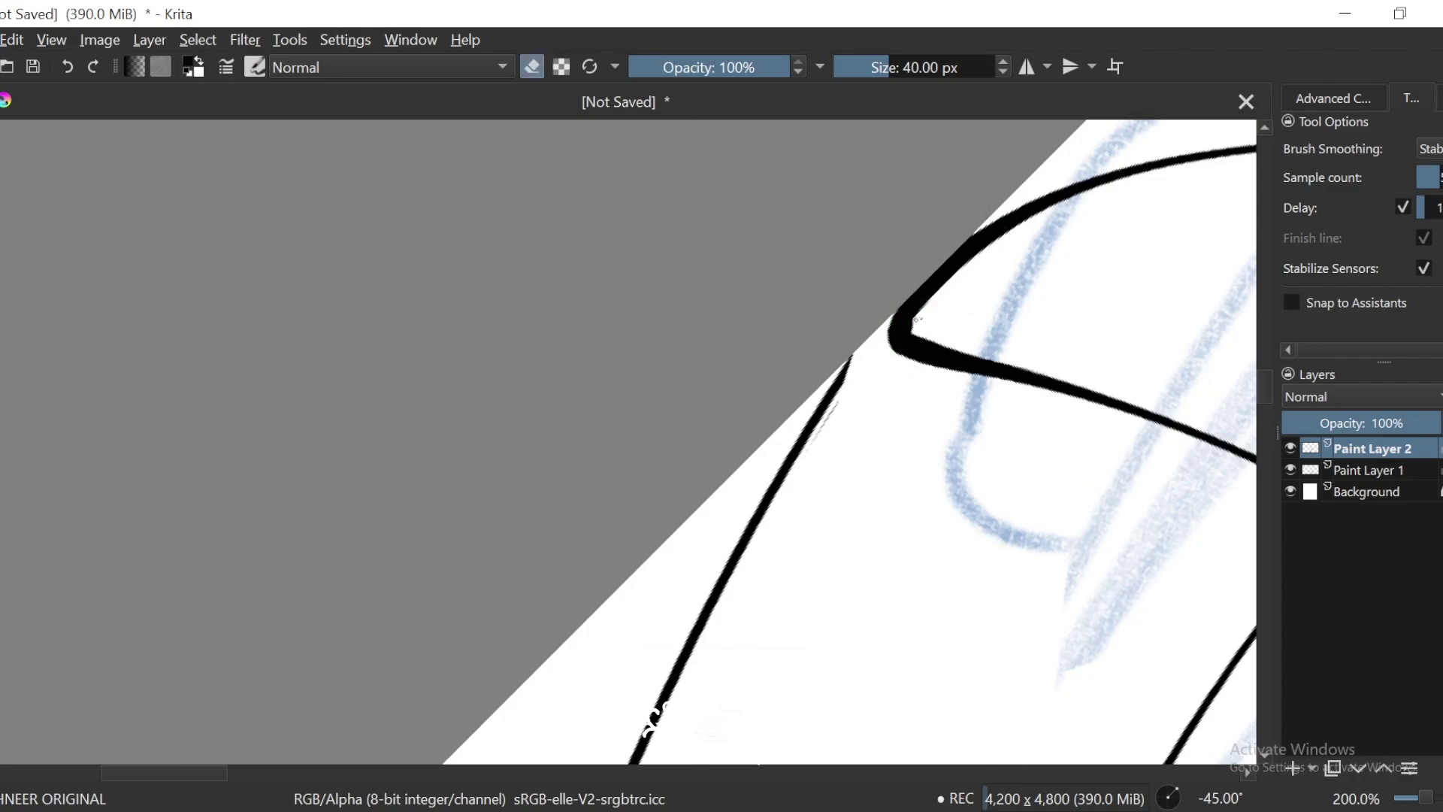
key("ctrl+minus")
mouse_move(865, 451)
left_mouse_down()
mouse_move(863, 336)
mouse_move(743, 412)
mouse_move(697, 470)
left_mouse_up()
left_click_drag(760, 329, 601, 665)
key("ctrl+minus")
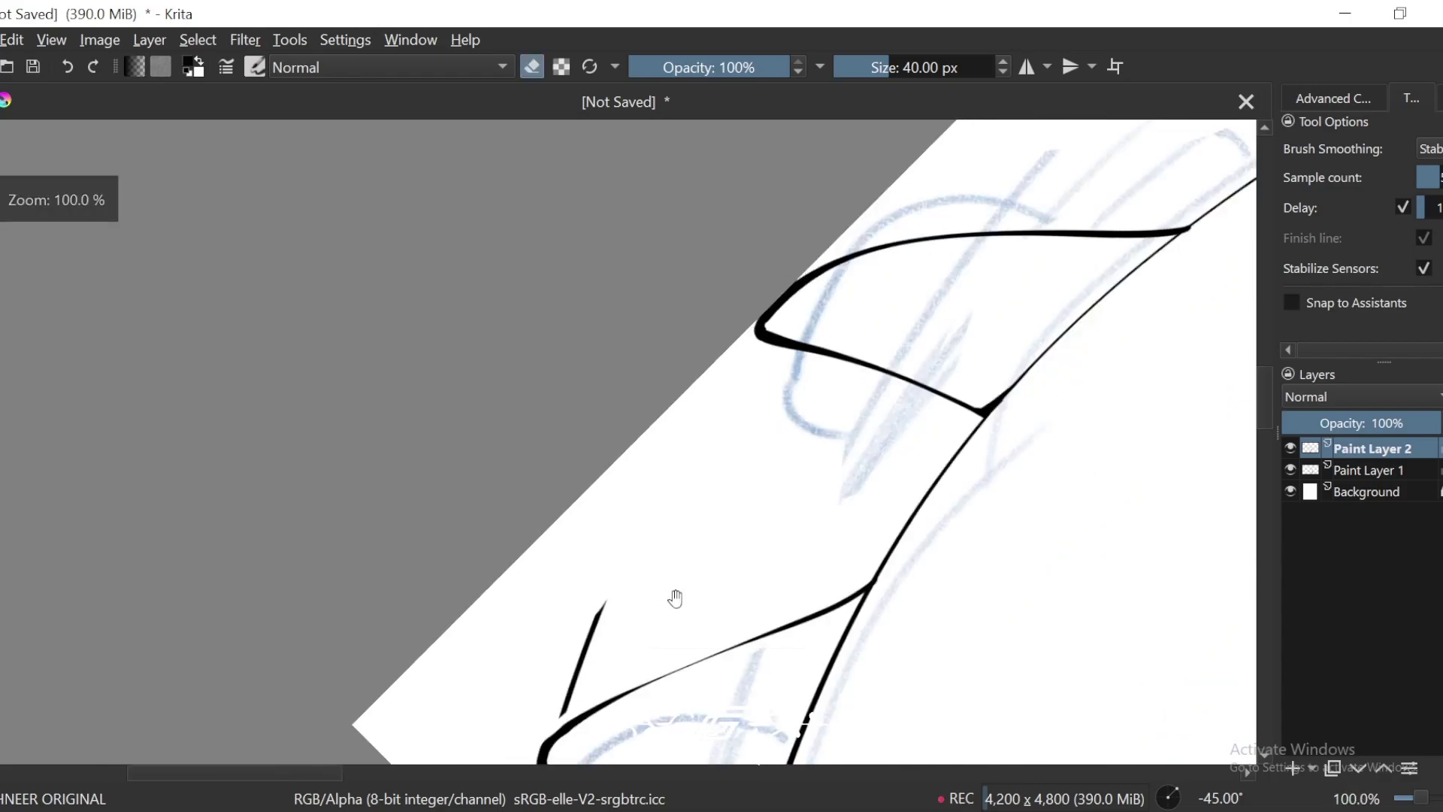
key("ctrl+plus")
mouse_move(676, 599)
left_mouse_down()
mouse_move(737, 341)
mouse_move(670, 507)
mouse_move(724, 398)
left_mouse_up()
key("ctrl+minus")
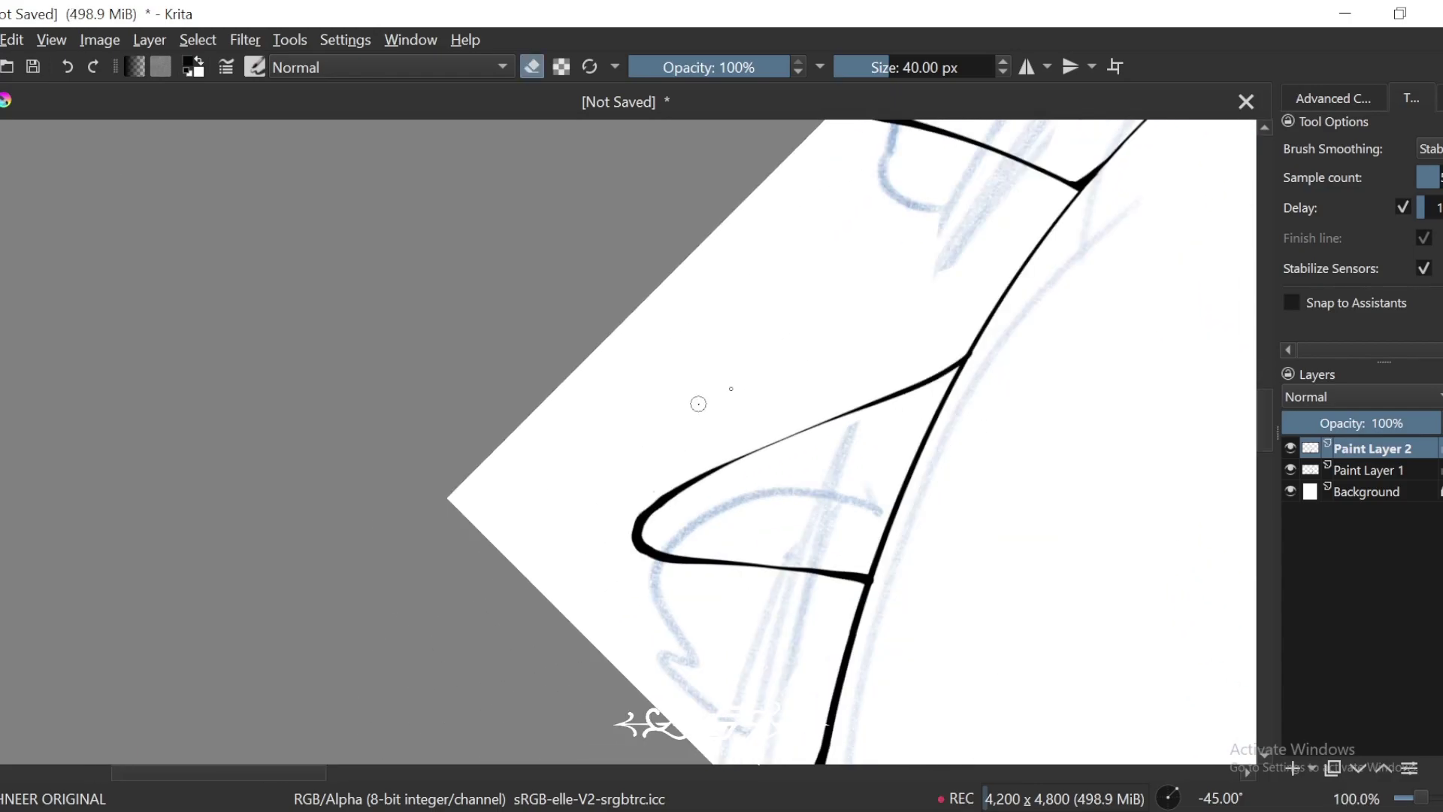
Step: Erase the band's outer curve between the second and third petals, cleaning around the second petal's tip
key("ctrl+minus")
left_click_drag(888, 257, 878, 272)
key("4")
key("4")
key("4")
key("plus")
key("plus")
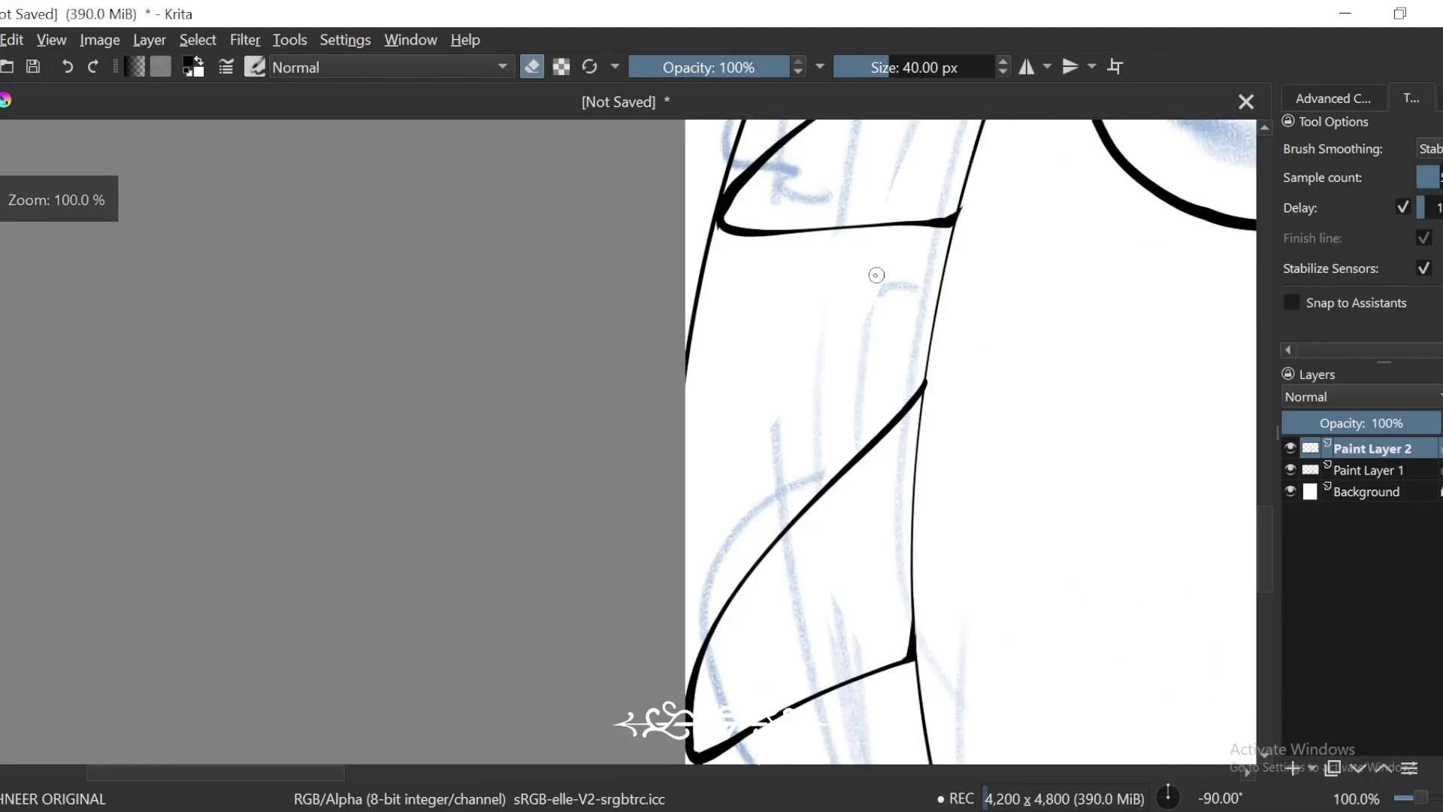
left_click_drag(829, 212, 780, 425)
key("plus")
mouse_move(724, 301)
left_mouse_down()
mouse_move(728, 275)
mouse_move(751, 413)
left_mouse_up()
left_click_drag(730, 288, 733, 305)
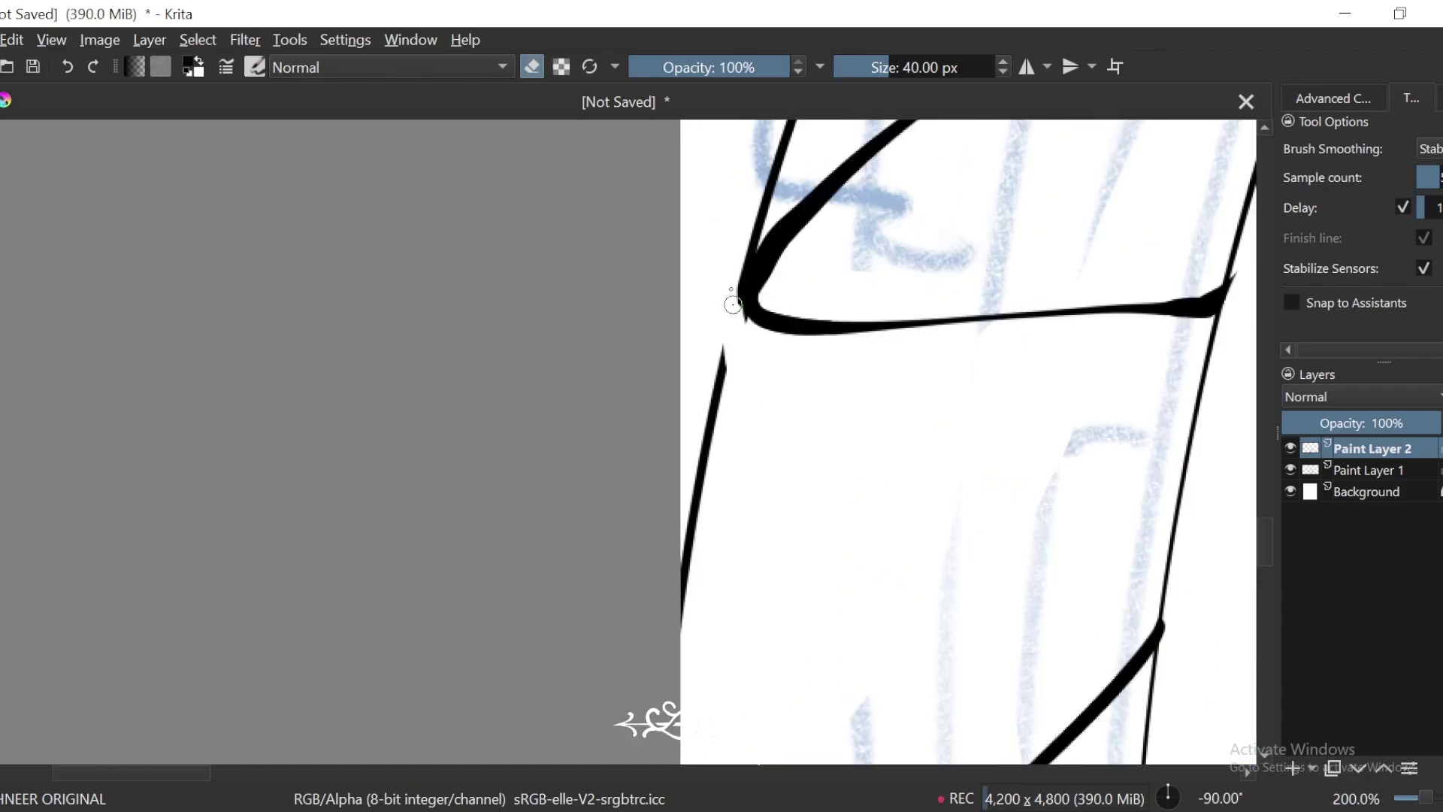
left_click_drag(710, 426, 684, 631)
key("plus")
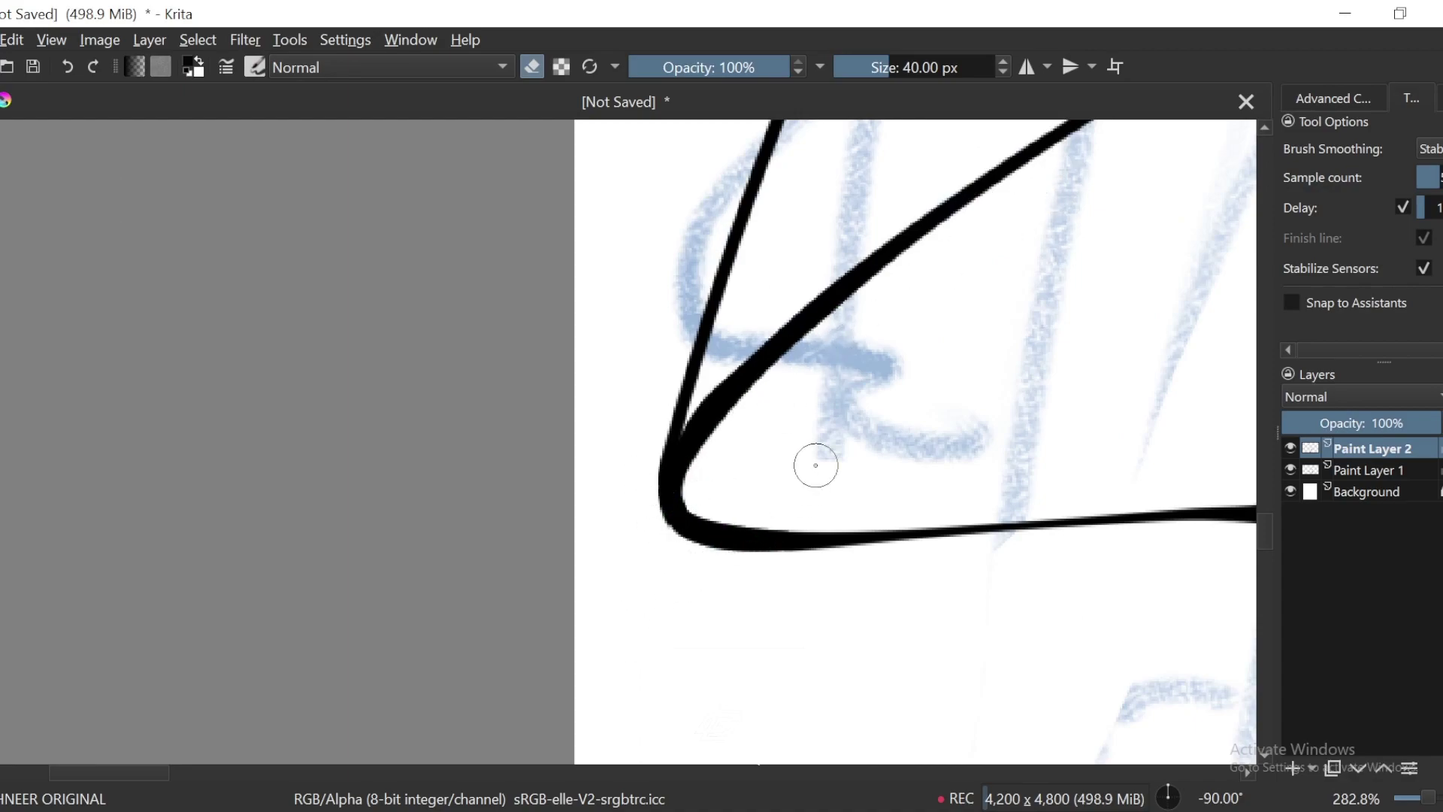
Step: Erase the band's outer curve between the first and second petals, cleaning both petals' outlines where it joined them
left_click_drag(785, 335, 814, 429)
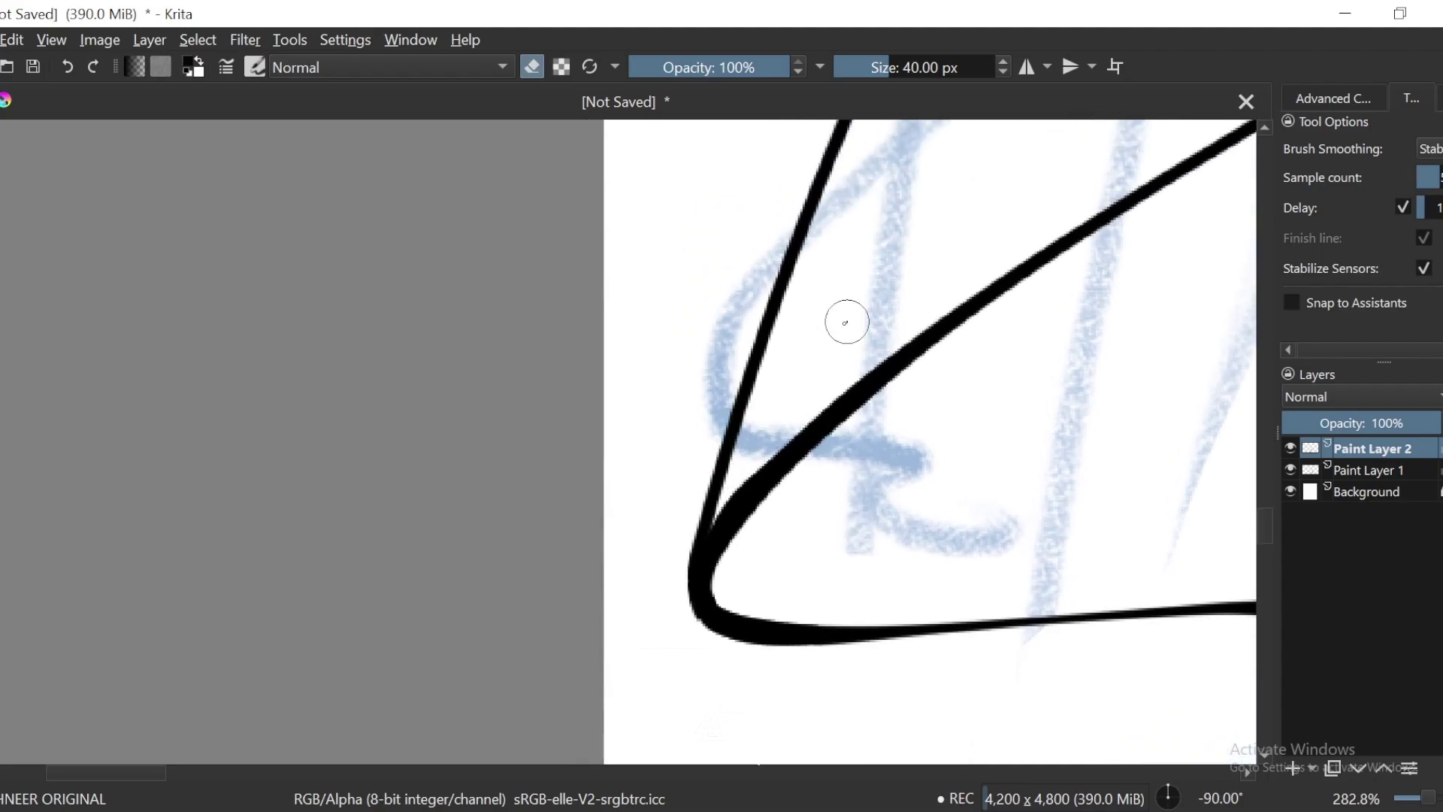
left_click_drag(844, 322, 710, 477)
left_click_drag(759, 424, 676, 526)
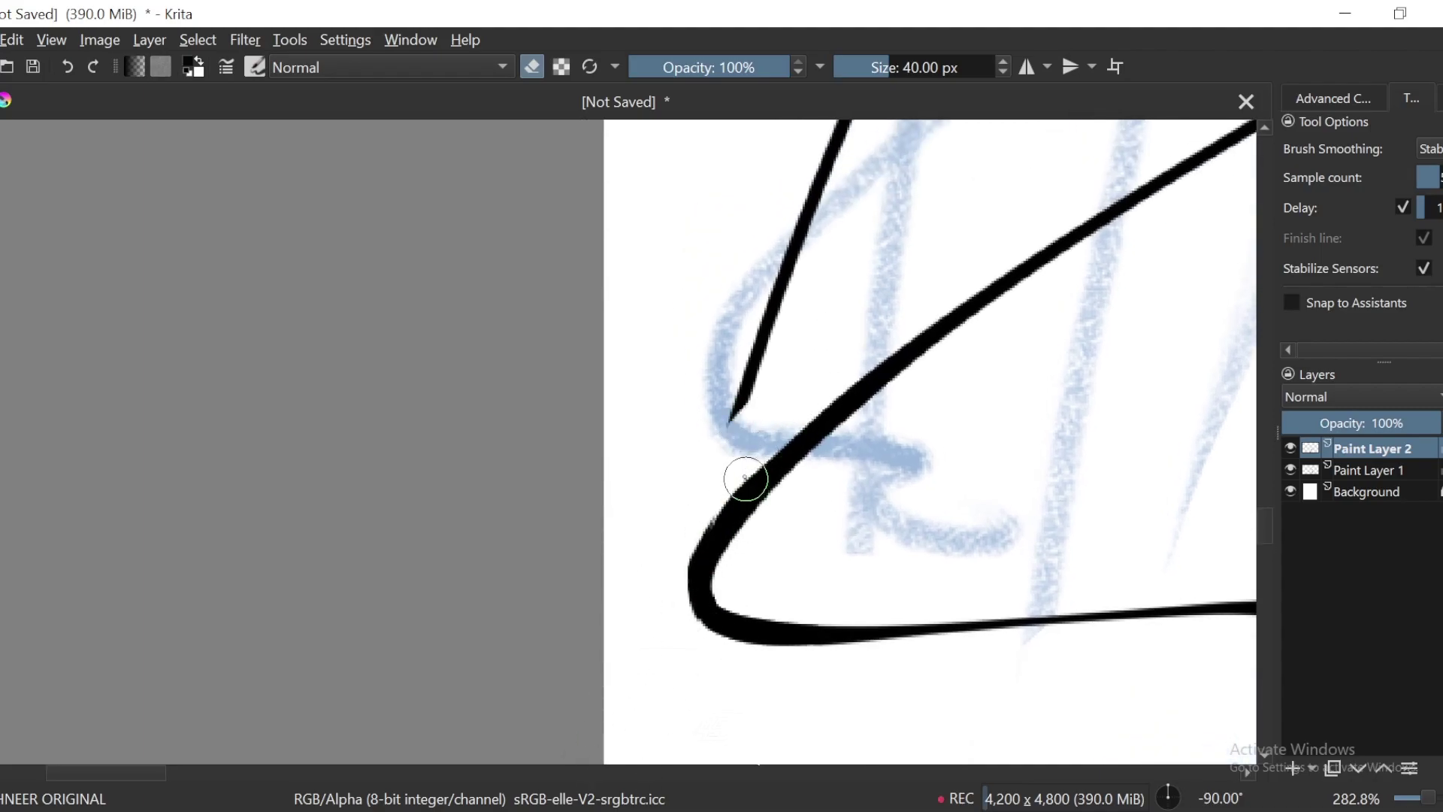
key("minus")
left_click_drag(776, 368, 727, 518)
left_click_drag(698, 458, 632, 609)
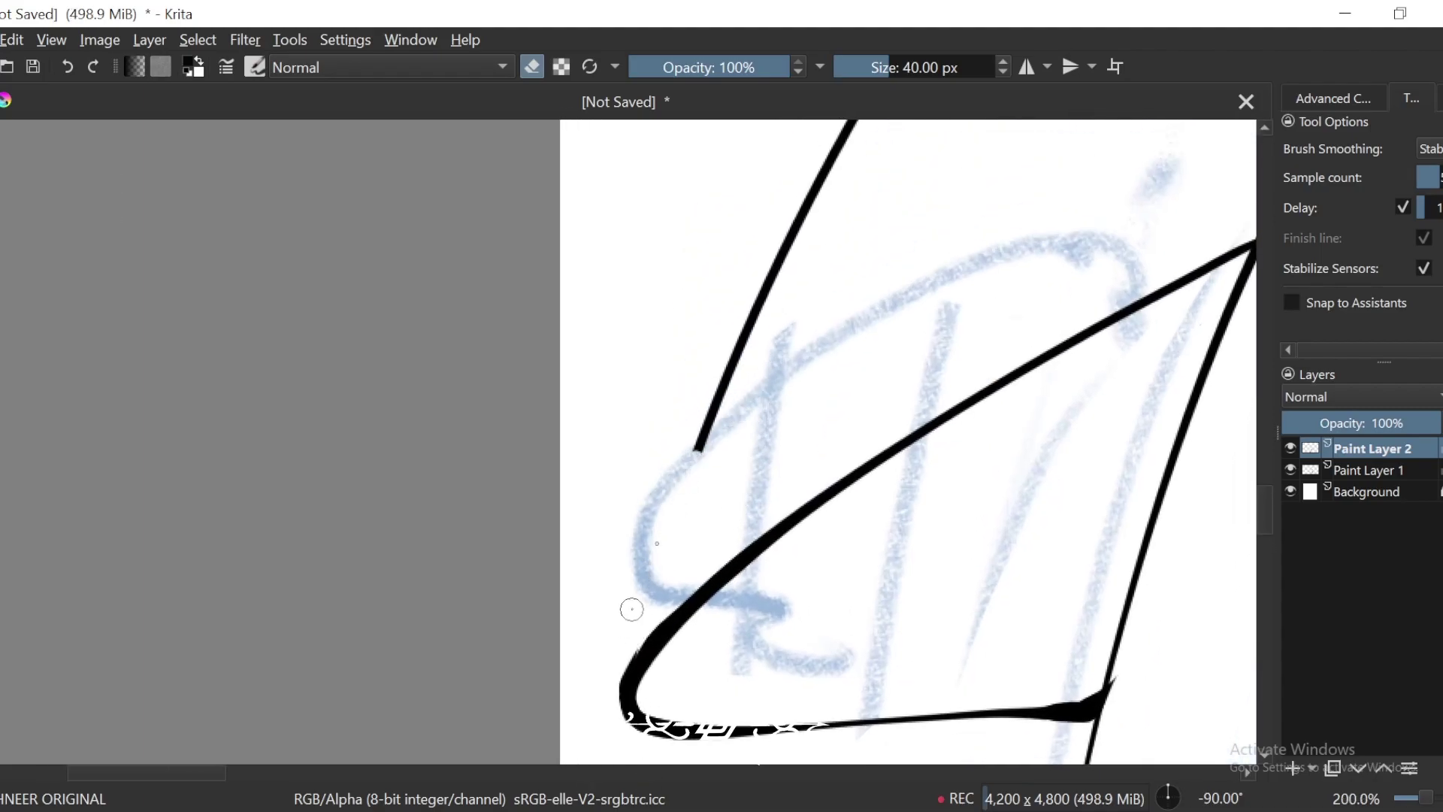
key("minus")
mouse_move(811, 306)
left_mouse_down()
mouse_move(760, 534)
mouse_move(824, 278)
left_mouse_up()
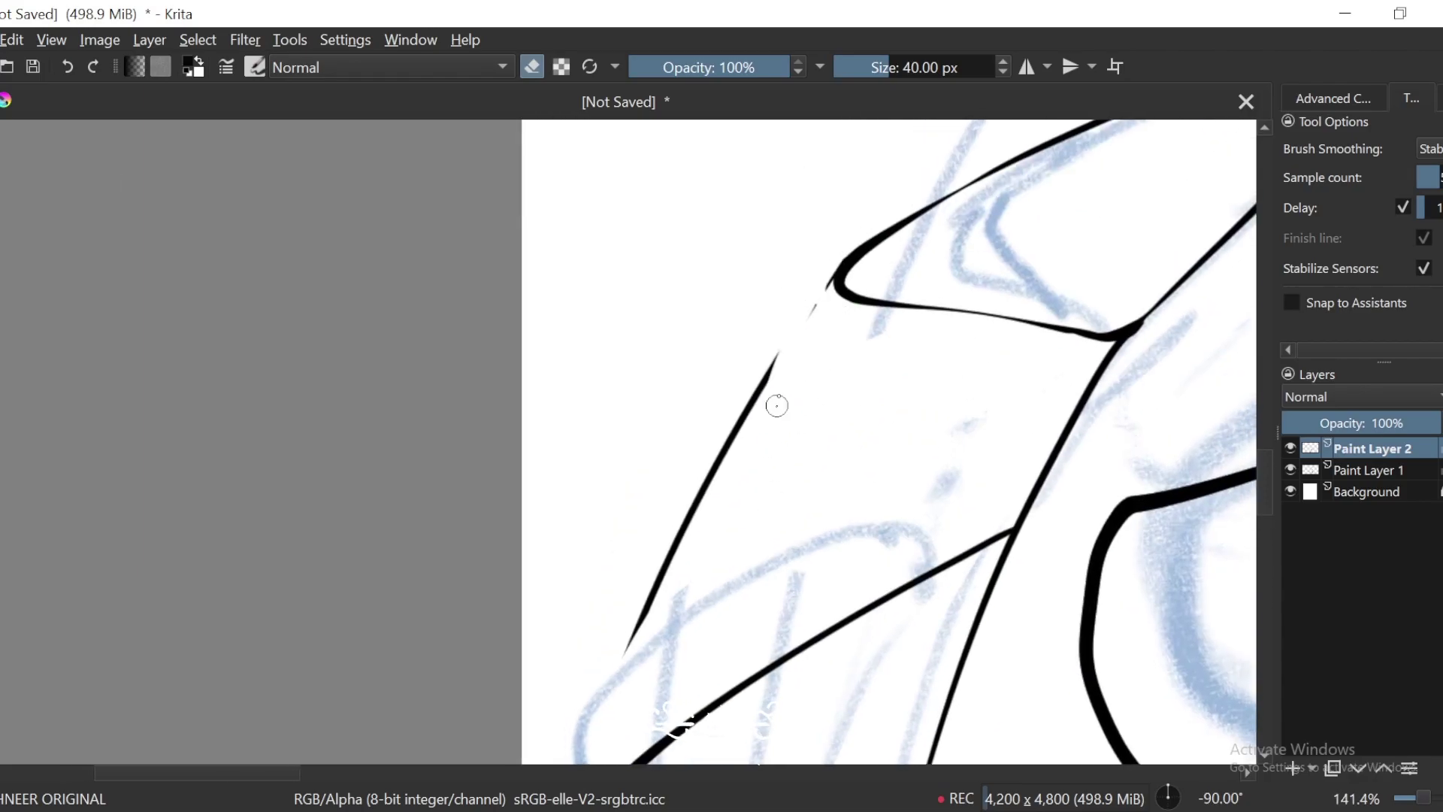
key("ctrl+z")
key("plus")
key("plus")
key("plus")
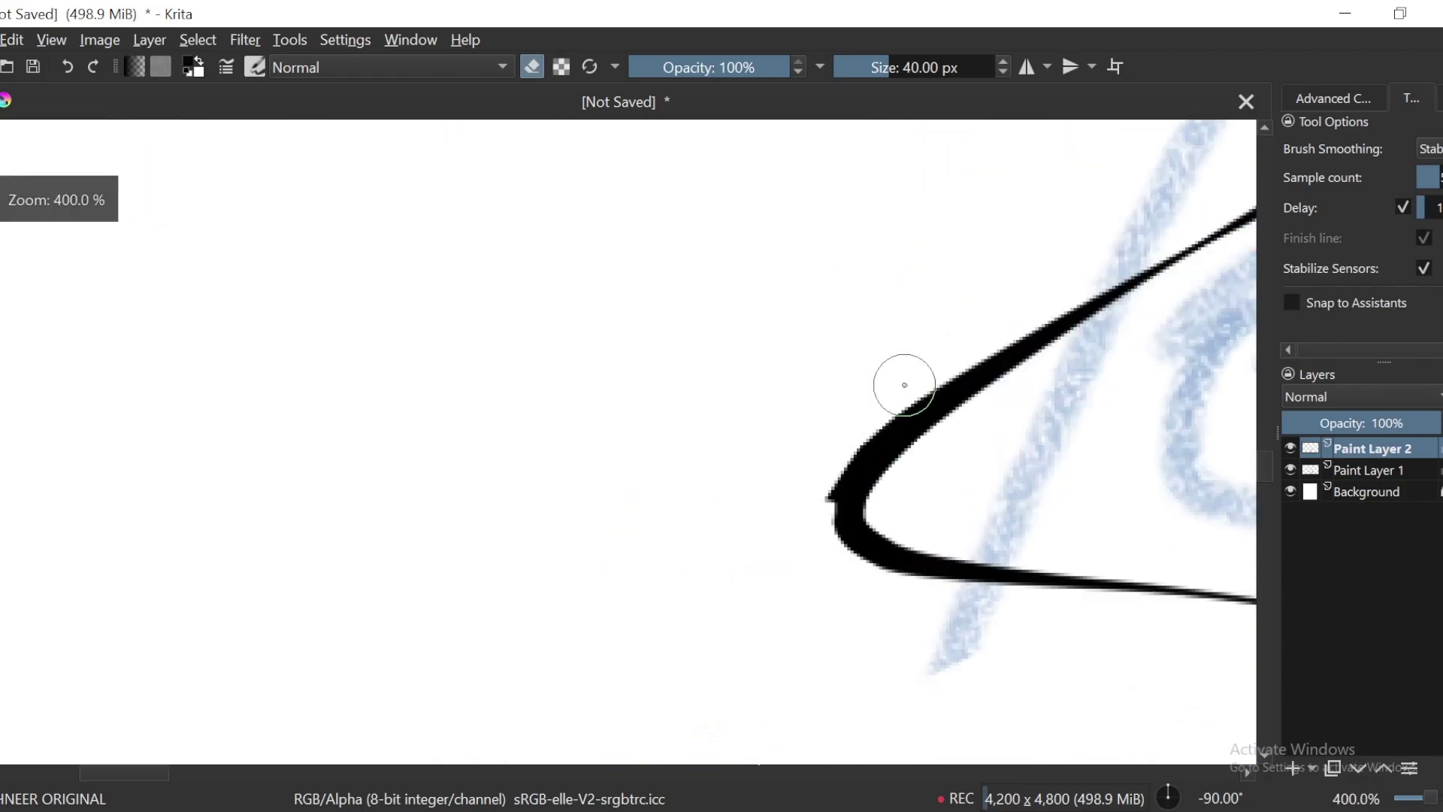
Step: Hide the Paint Layer 1 sketch to examine the whole line art upright, and show the sketch again
key("minus")
key("minus")
key("minus")
key("minus")
key("minus")
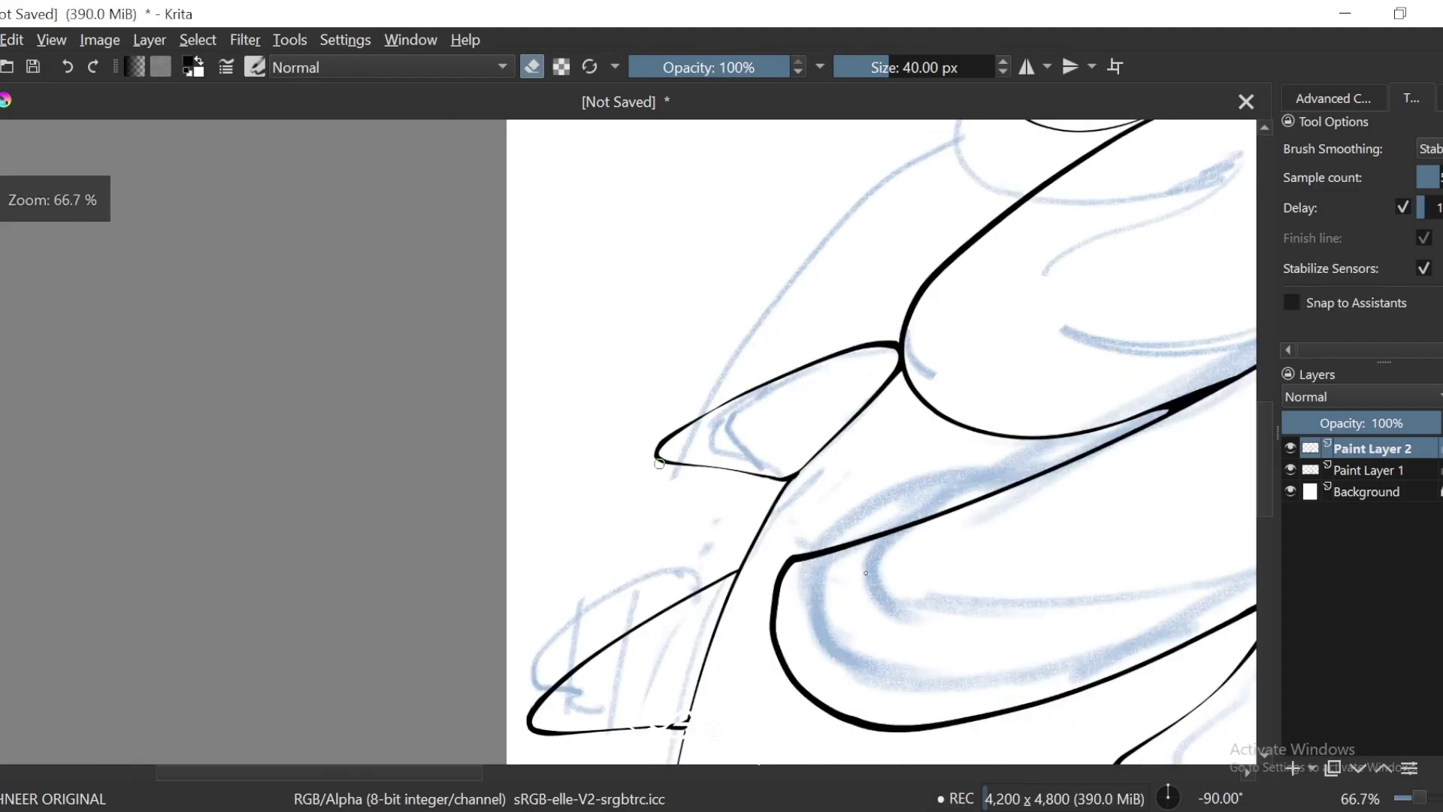
key("minus")
key("minus")
key("minus")
key("minus")
key("6")
key("6")
key("6")
key("6")
key("6")
key("6")
key("6")
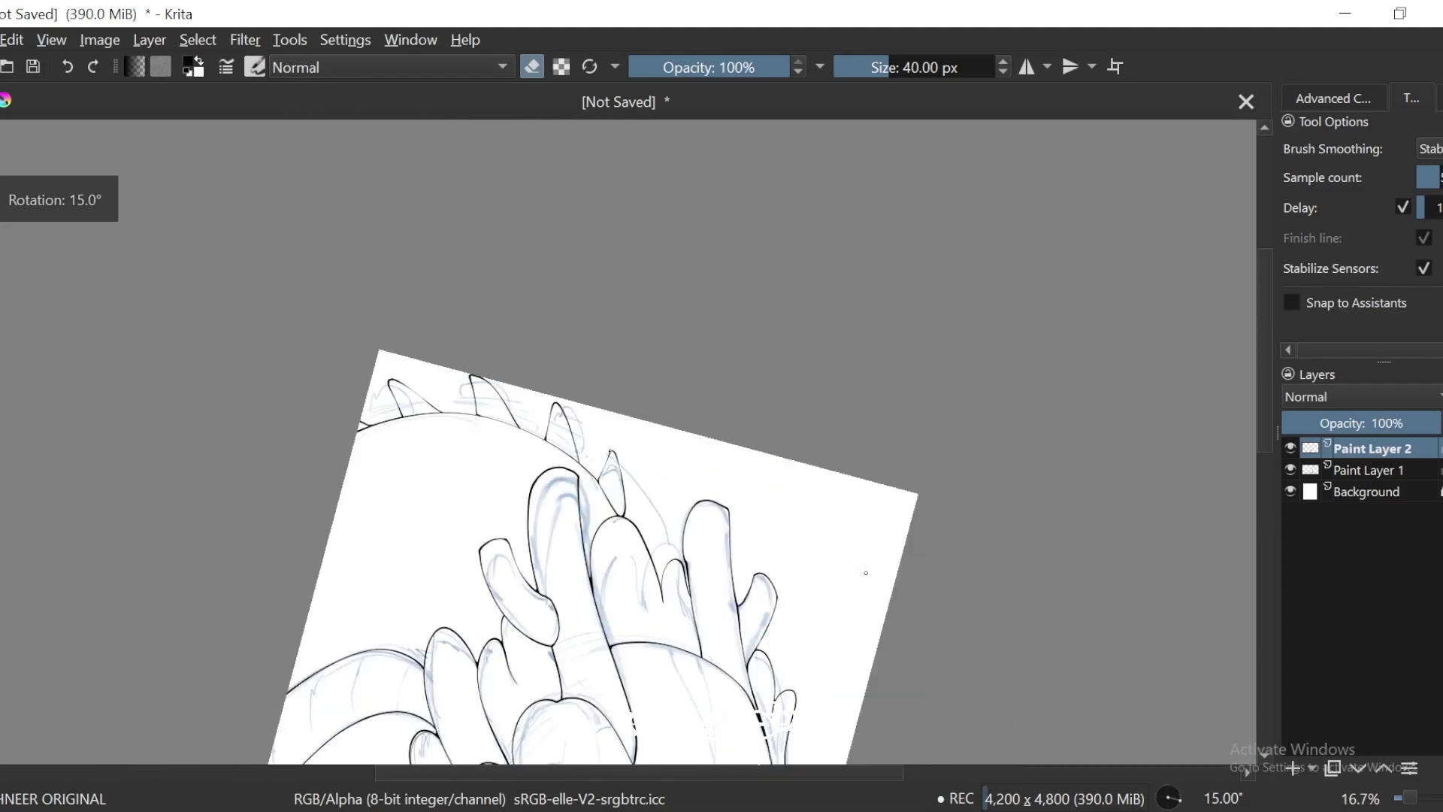
key("minus")
left_click(1290, 470)
key("minus")
left_click_drag(1105, 682, 1152, 579)
key("4")
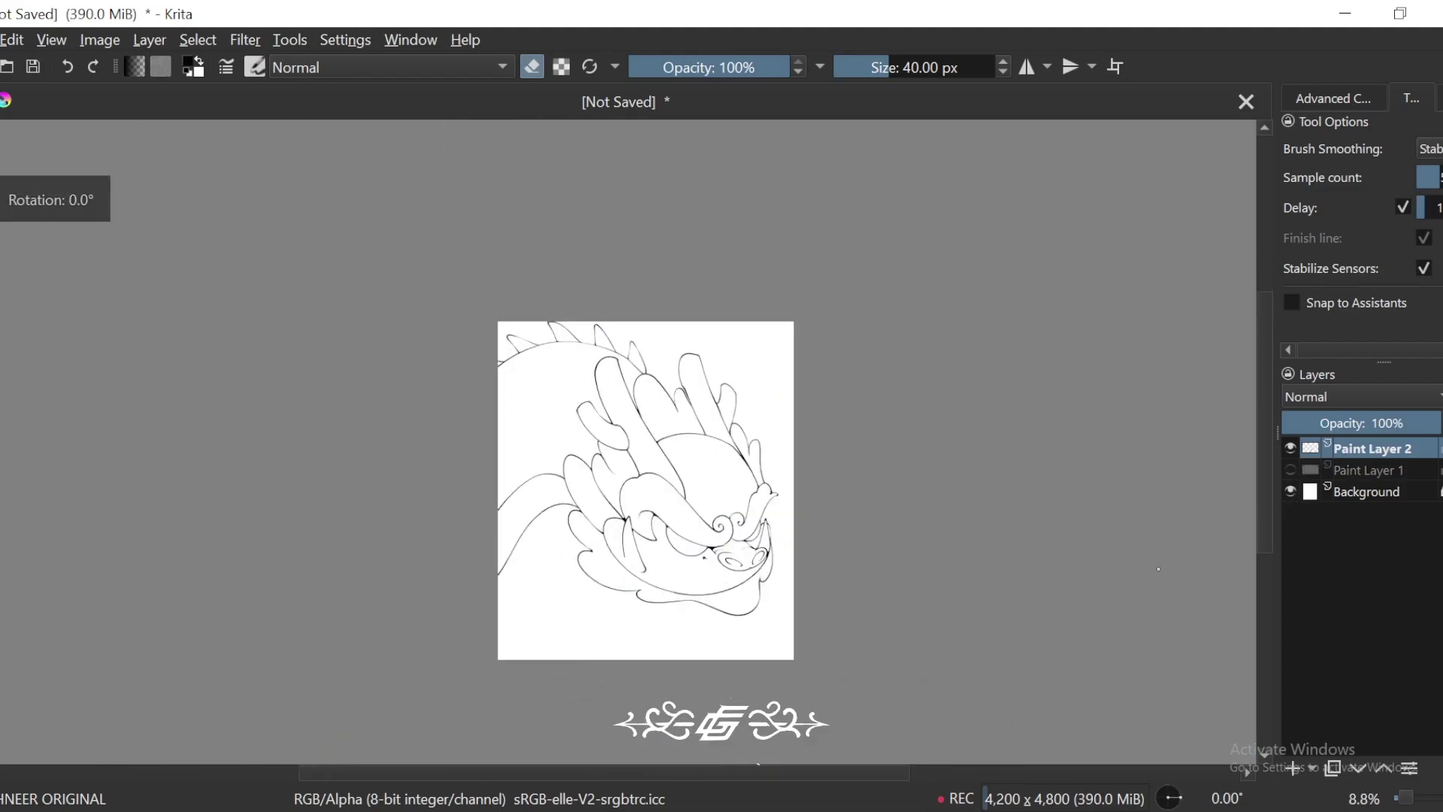
key("e")
key("plus")
left_click(1290, 470)
key("plus")
key("plus")
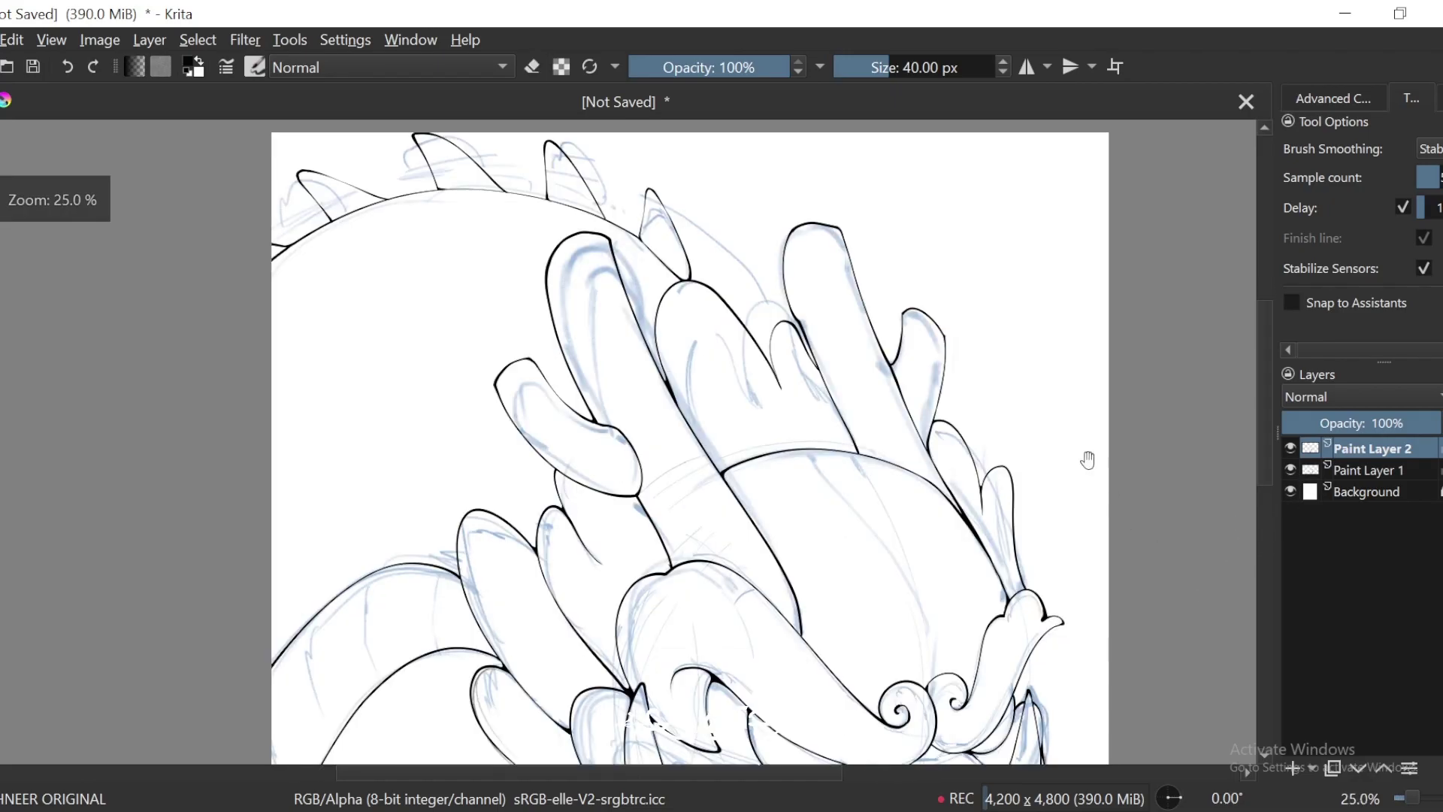
Step: Add a new paint layer above Paint Layer 2
key("4")
key("4")
key("4")
key("4")
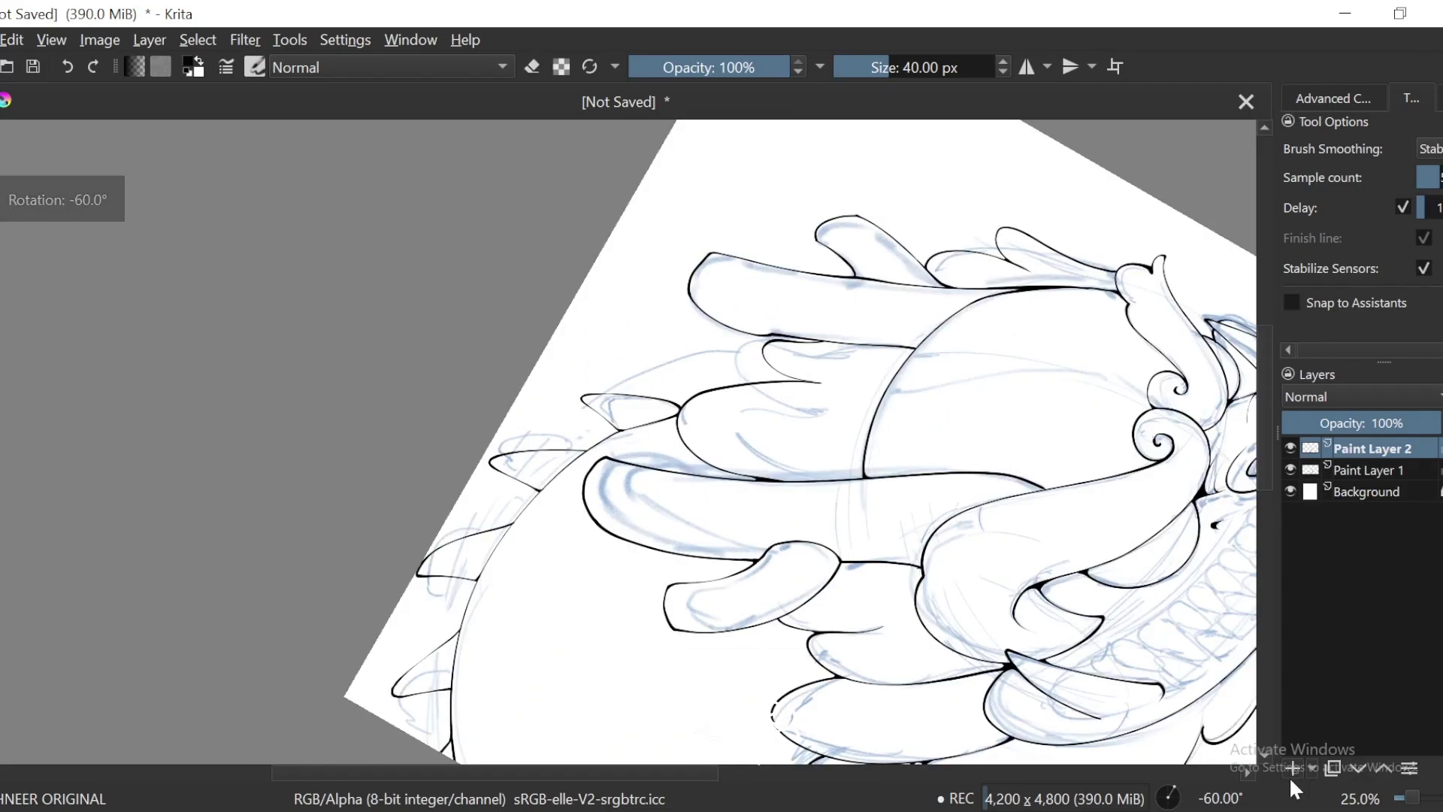
left_click(1292, 769)
Step: Ink a long thin curve on Paint Layer 3 through the petals, roughly following the inner curve up to the small tuft
left_click_drag(876, 658, 989, 513)
key("plus")
left_click_drag(602, 413, 609, 507)
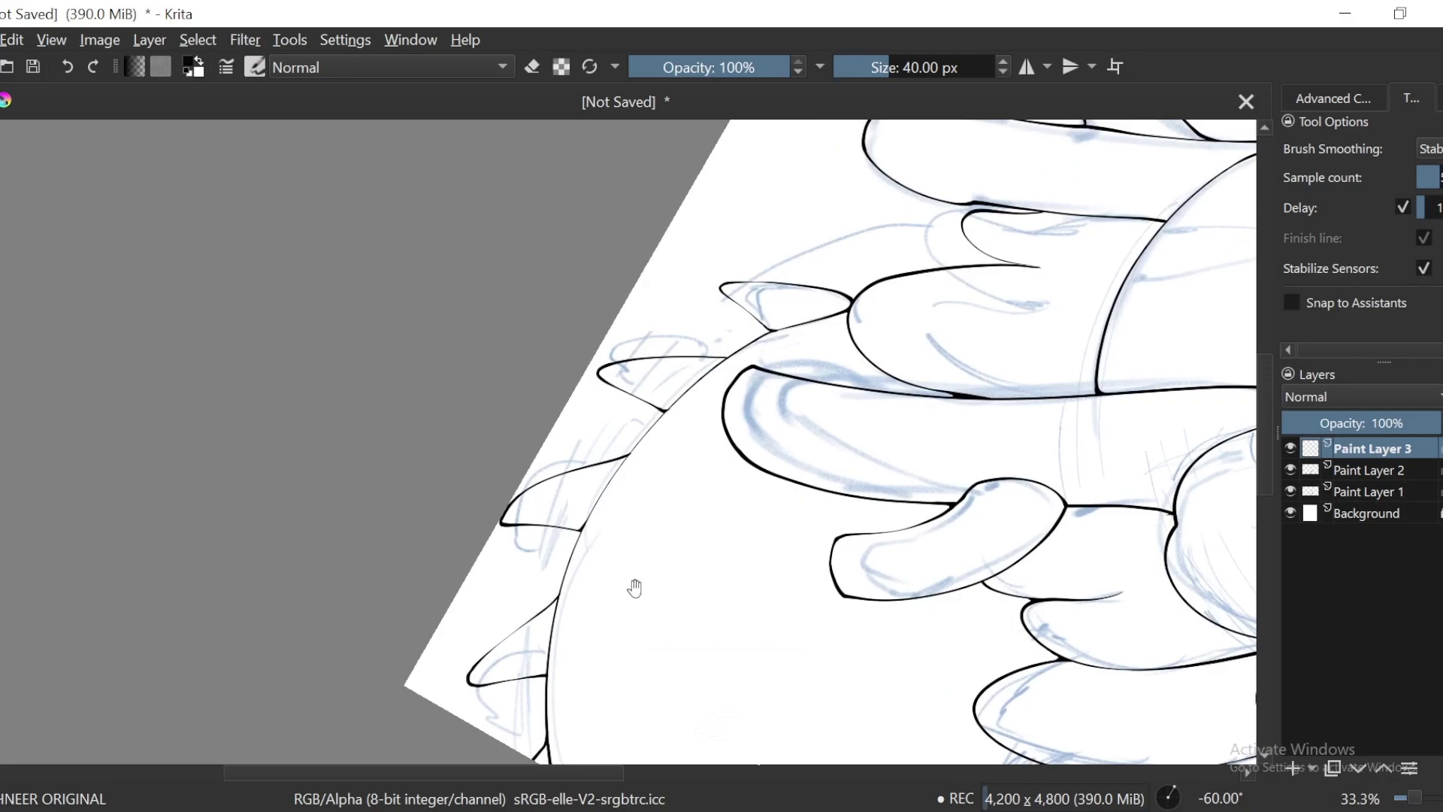
left_click_drag(701, 479, 647, 467)
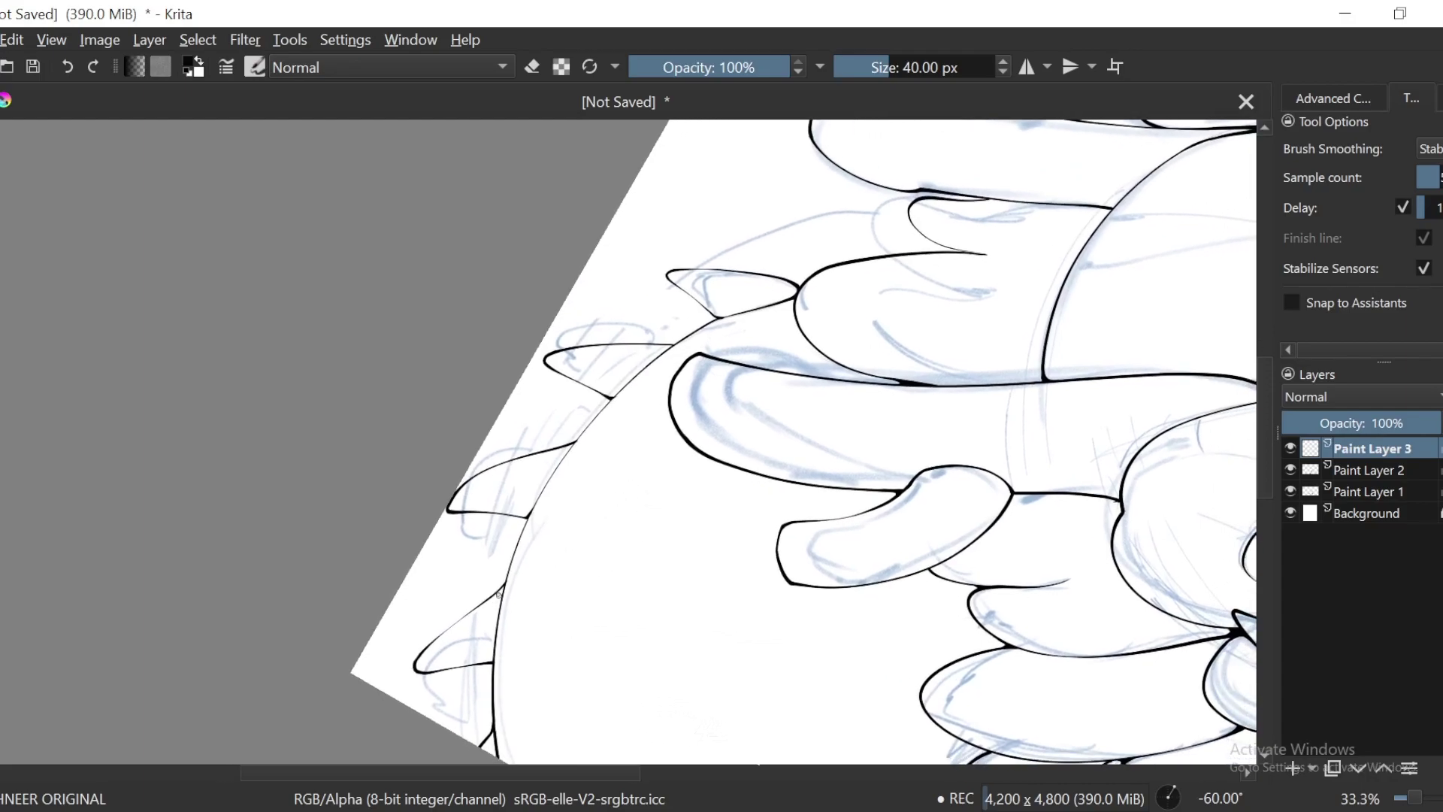
key("4")
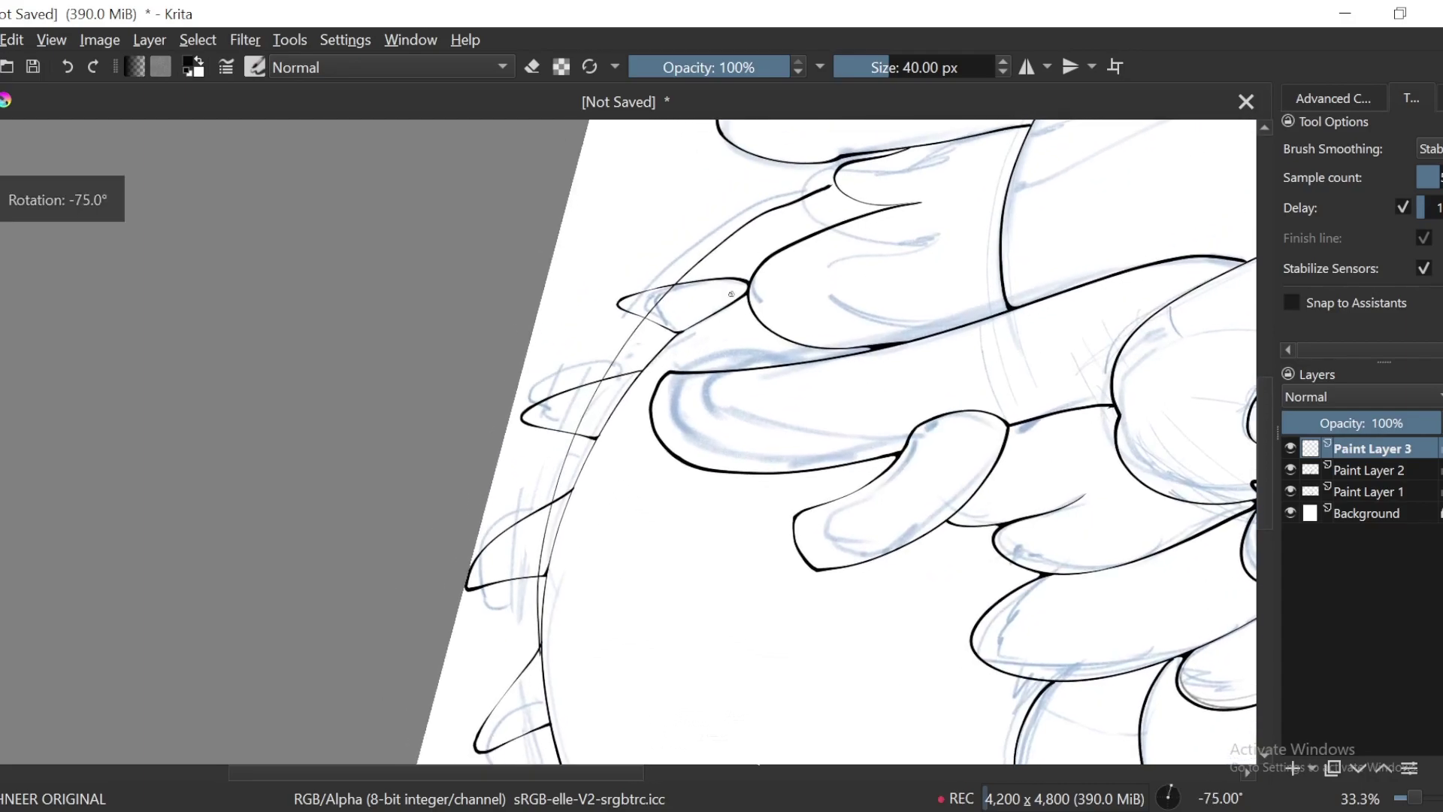
key("plus")
key("minus")
mouse_move(538, 659)
left_mouse_down()
mouse_move(538, 576)
mouse_move(686, 270)
left_mouse_up()
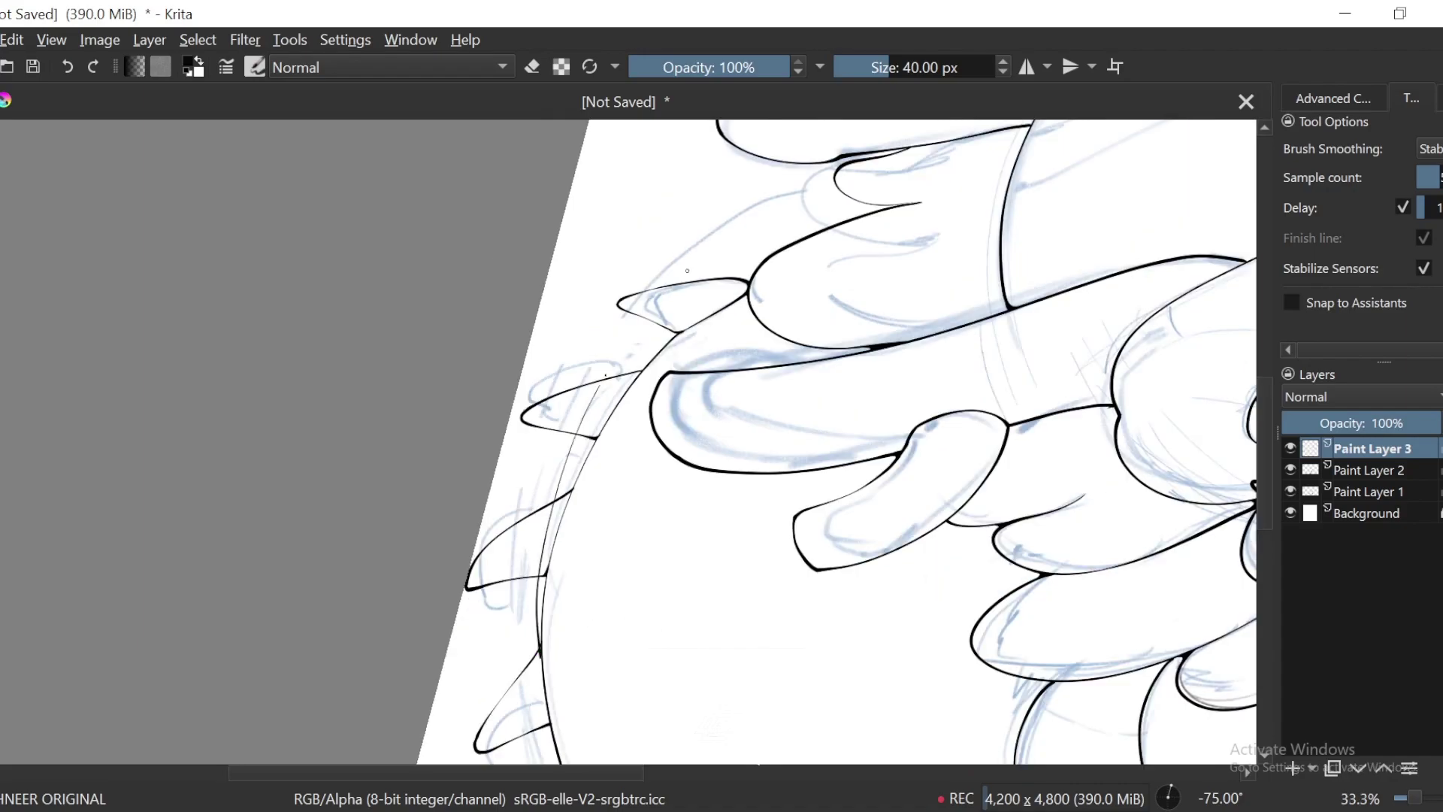
scroll(841, 170, "down", 1)
scroll(840, 279, "up", 4)
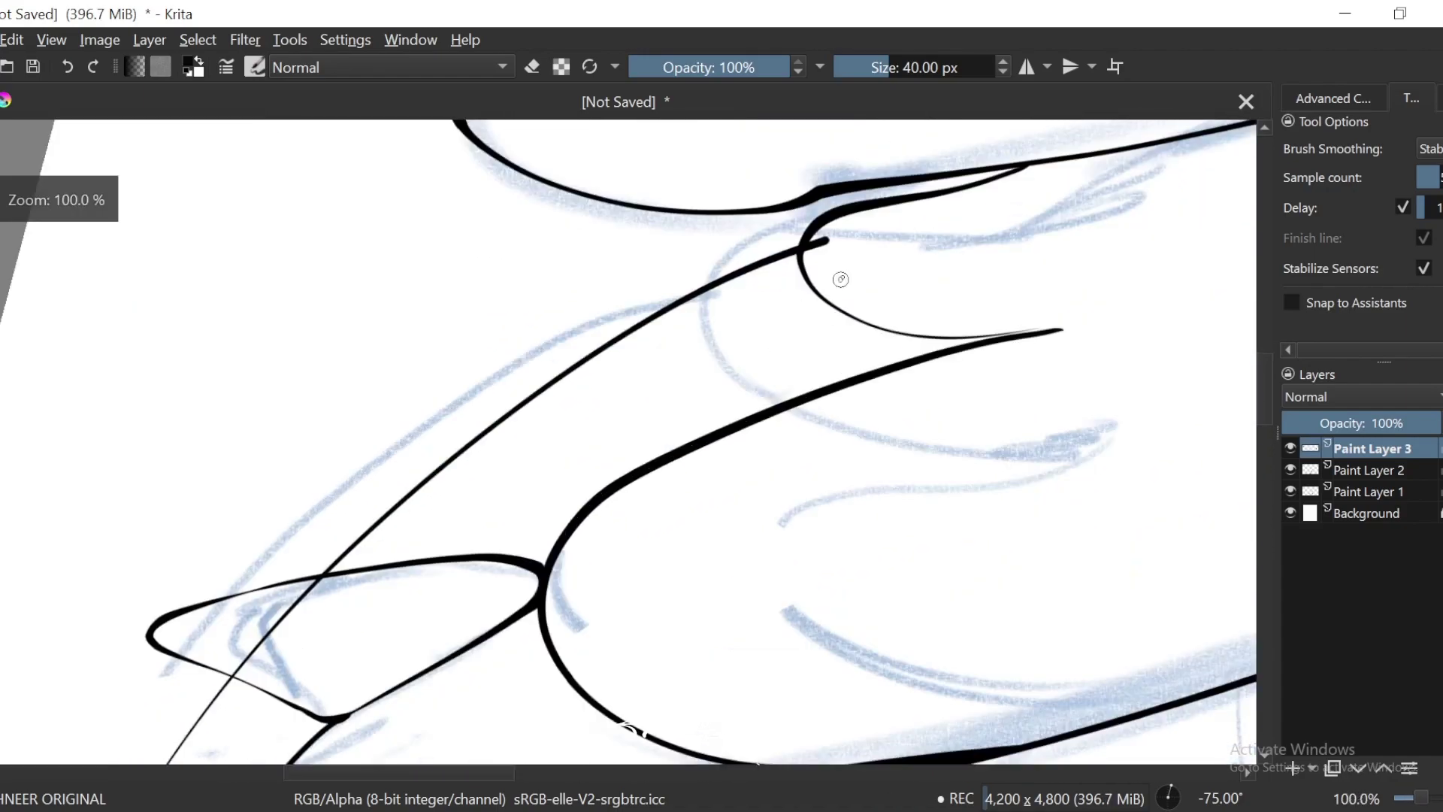
Step: Erase the new curve's overshoot into the small tuft and the part crossing the first petal
left_click_drag(824, 240, 729, 277)
key("ctrl+bracketleft")
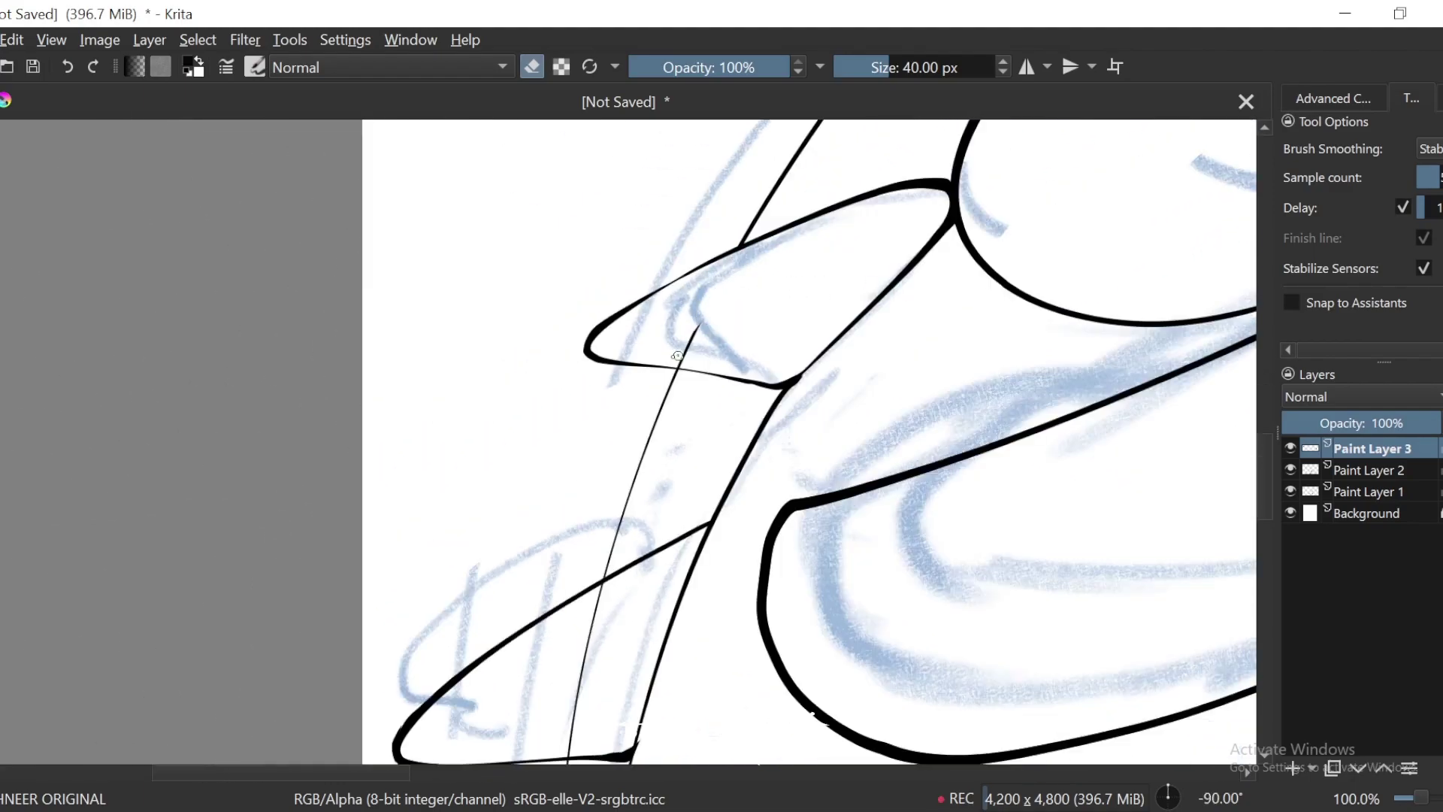
left_click_drag(698, 540, 808, 664)
key("ctrl+plus")
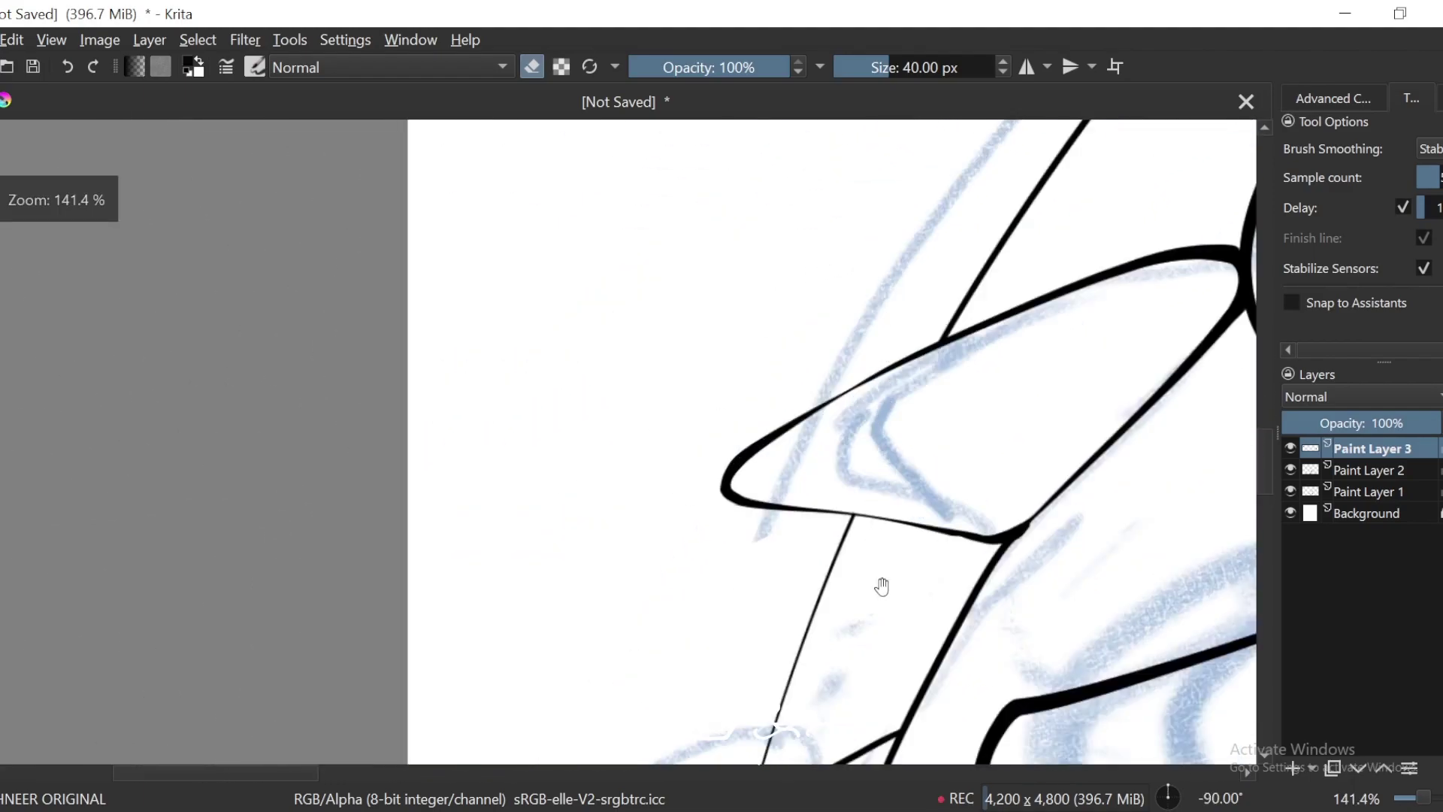
Step: Erase the parts of the thin Paint Layer 3 curve that cross the next two back petals
left_click_drag(881, 587, 911, 332)
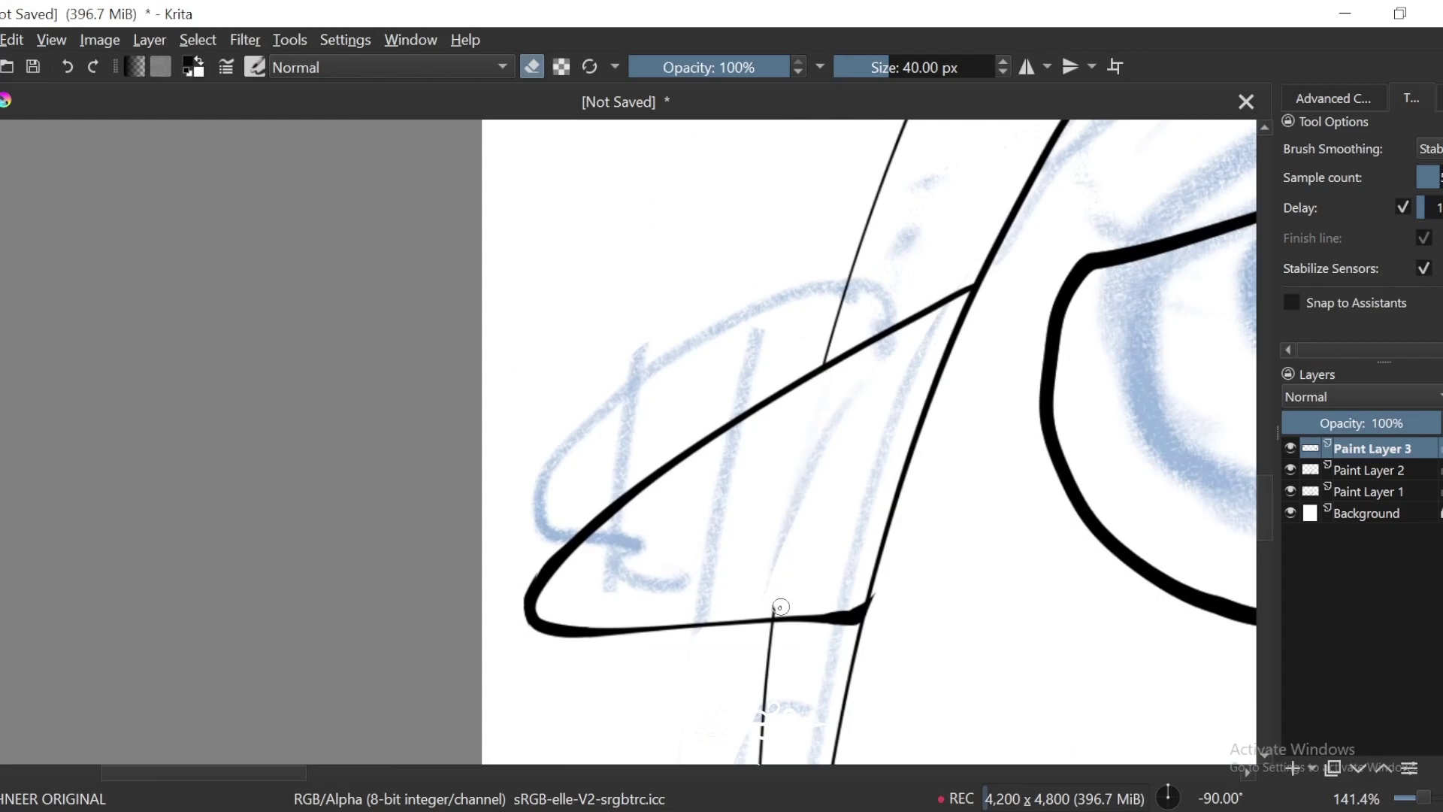
left_click_drag(781, 606, 788, 588)
mouse_move(817, 629)
left_mouse_down()
mouse_move(805, 489)
mouse_move(896, 247)
left_mouse_up()
left_click_drag(835, 571, 835, 624)
left_click_drag(845, 686, 828, 432)
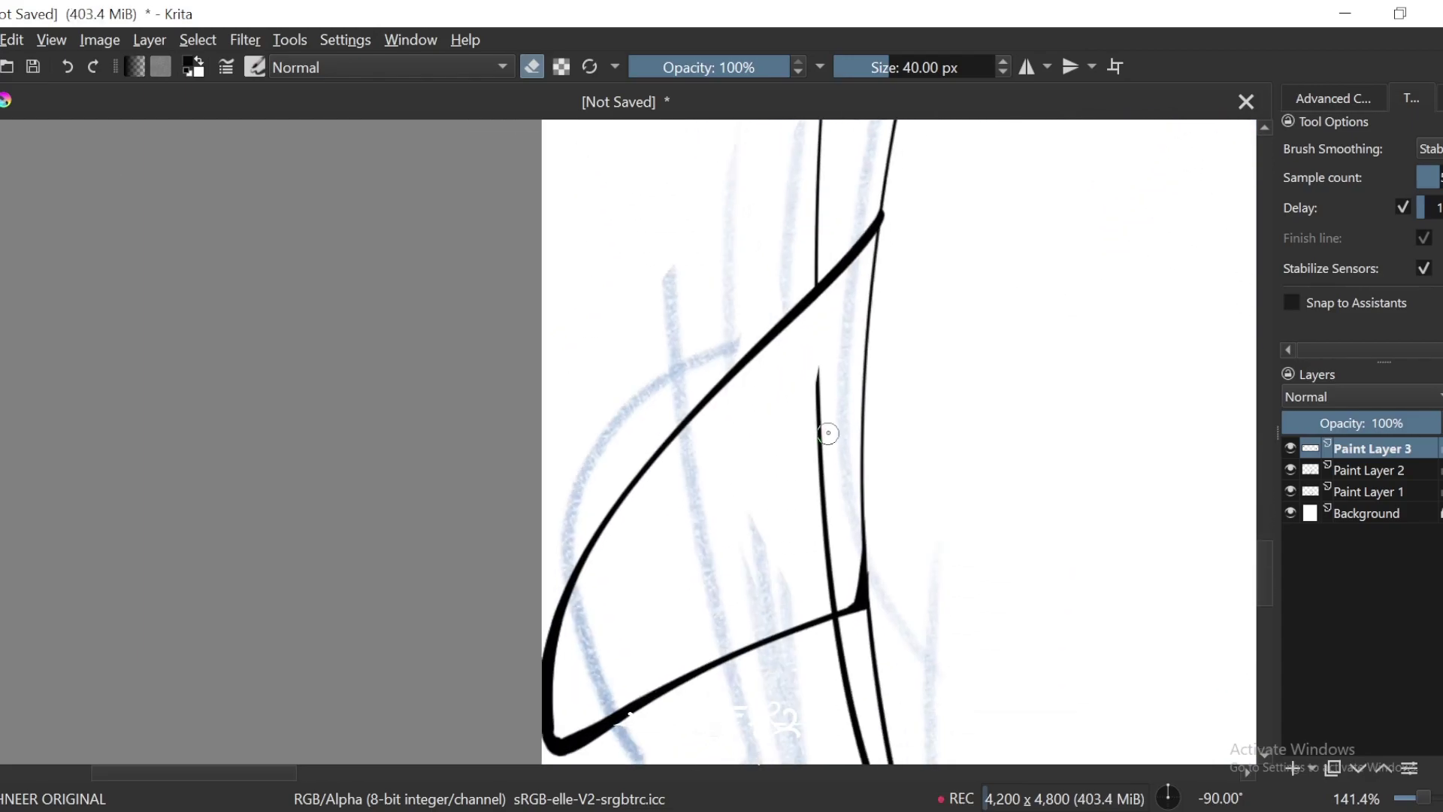
left_click_drag(832, 614, 827, 425)
Step: Erase the thin curve's overshoot where it runs past the start of the following petal
key("ctrl+minus")
key("ctrl+minus")
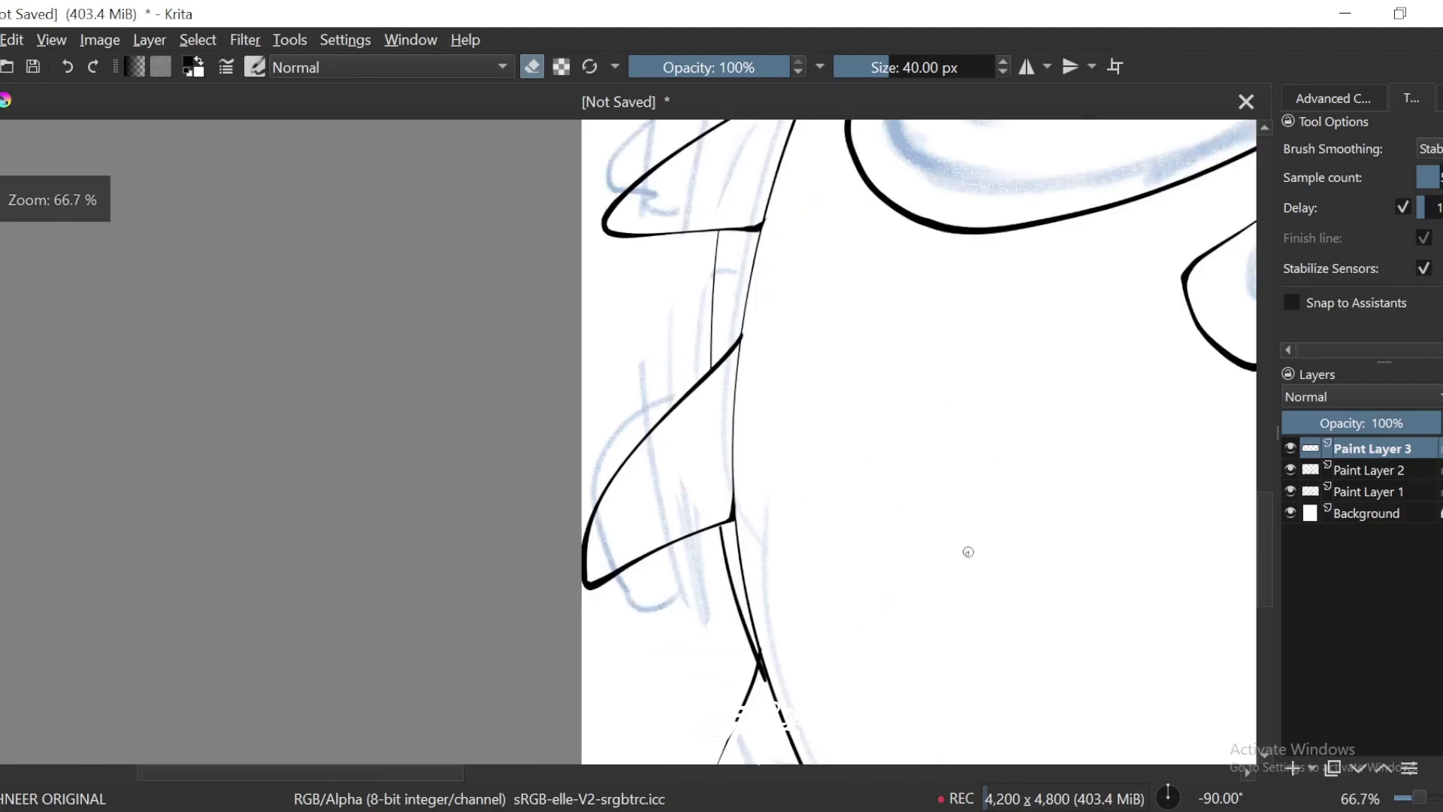
key("ctrl+minus")
left_click_drag(959, 661, 957, 538)
key("ctrl+plus")
key("ctrl+plus")
left_click_drag(841, 552, 846, 504)
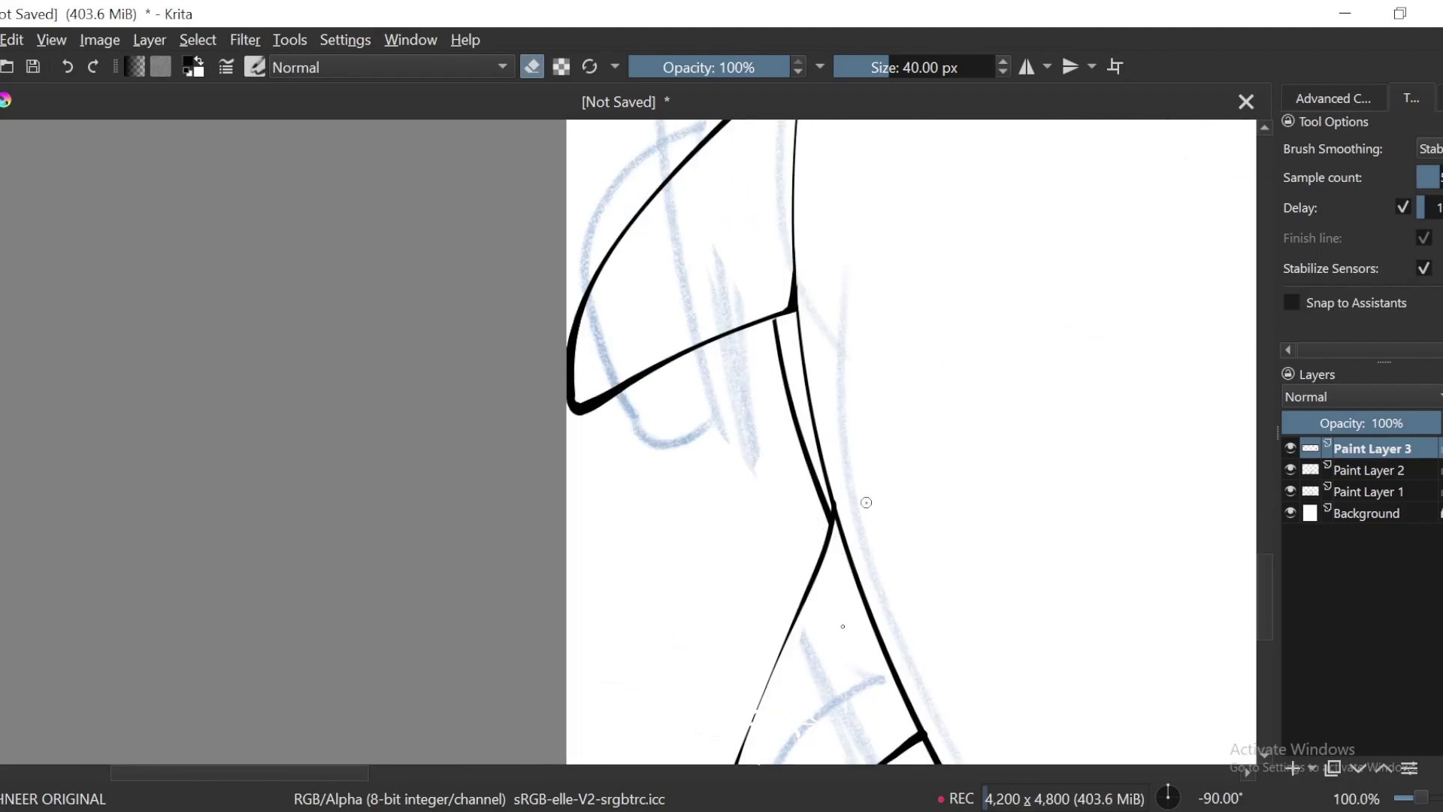
Step: Touch up in black the joint where the second contour meets the petal's base on Paint Layer 3
key("ctrl+minus")
key("ctrl+minus")
key("ctrl+]")
key("ctrl+]")
key("ctrl+]")
key("ctrl+]")
scroll(782, 489, "up", 5)
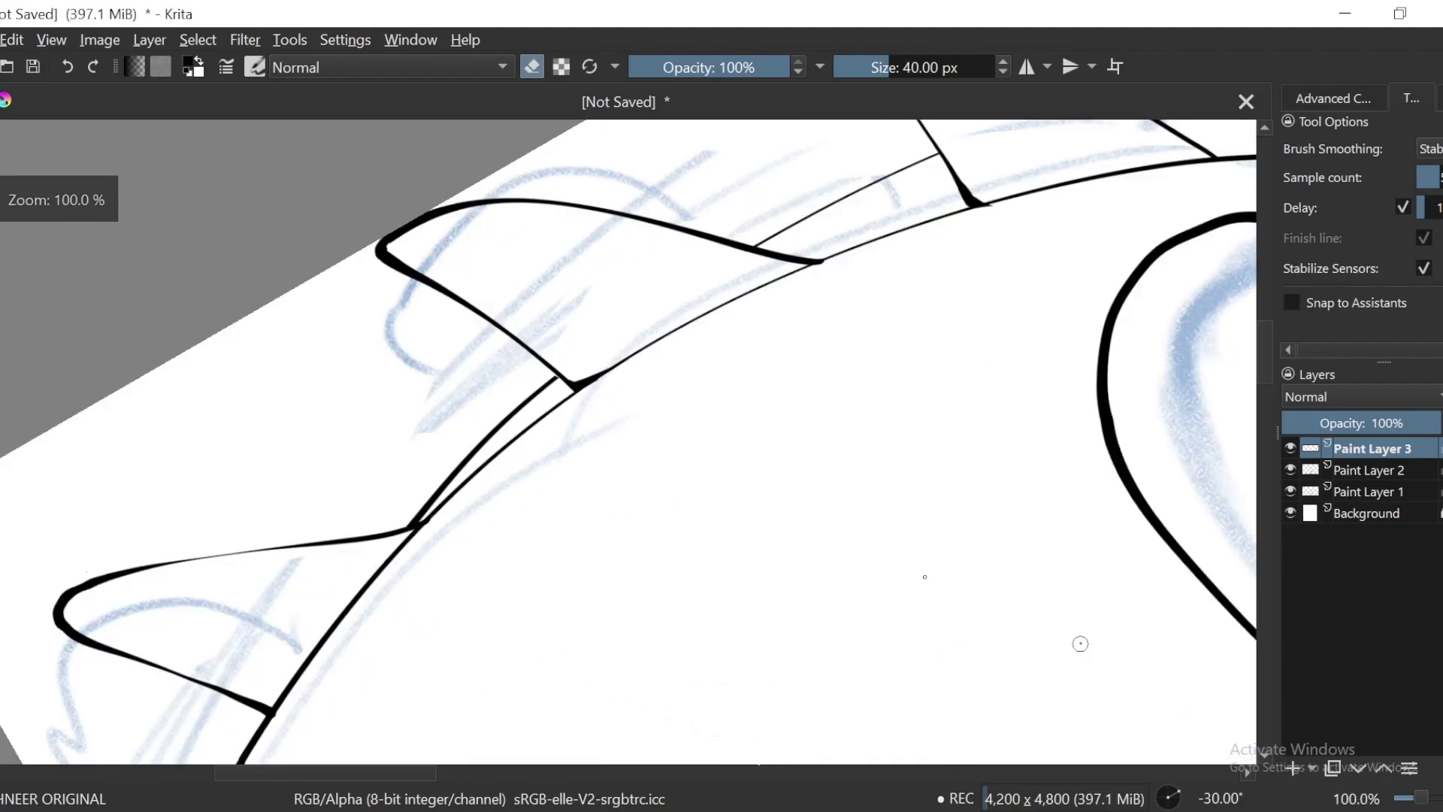
scroll(654, 412, "up", 1)
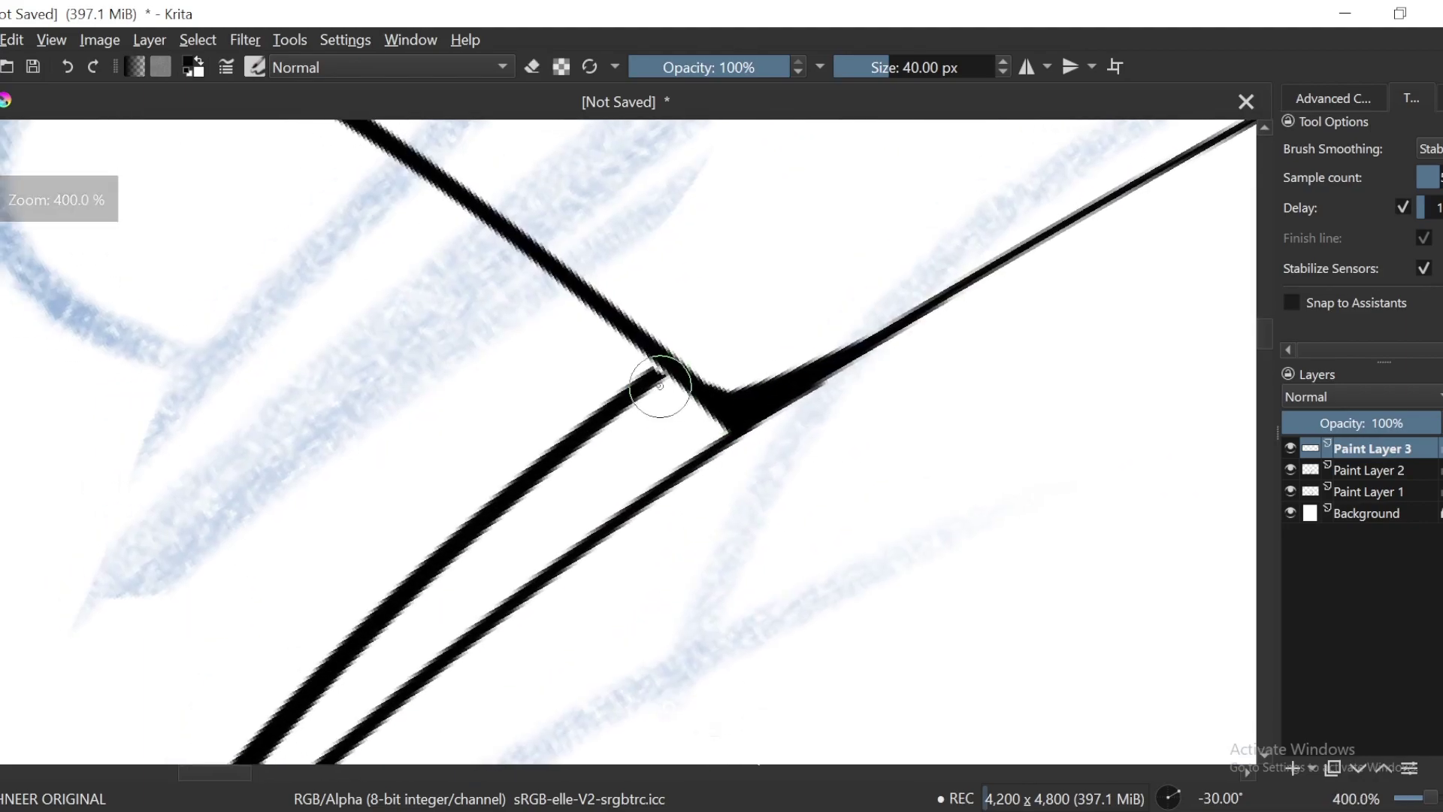
key("ctrl+]")
left_click_drag(687, 391, 726, 458)
key("ctrl+minus")
key("ctrl+minus")
Step: On Paint Layer 2, erase the blunt overshoot of the neighbouring petal's end where it meets the body contour
left_click_drag(1083, 380, 628, 548)
mouse_move(975, 398)
left_mouse_down()
mouse_move(943, 400)
mouse_move(871, 346)
left_mouse_up()
key("ctrl+plus")
key("ctrl+[")
key("ctrl+[")
key("ctrl+[")
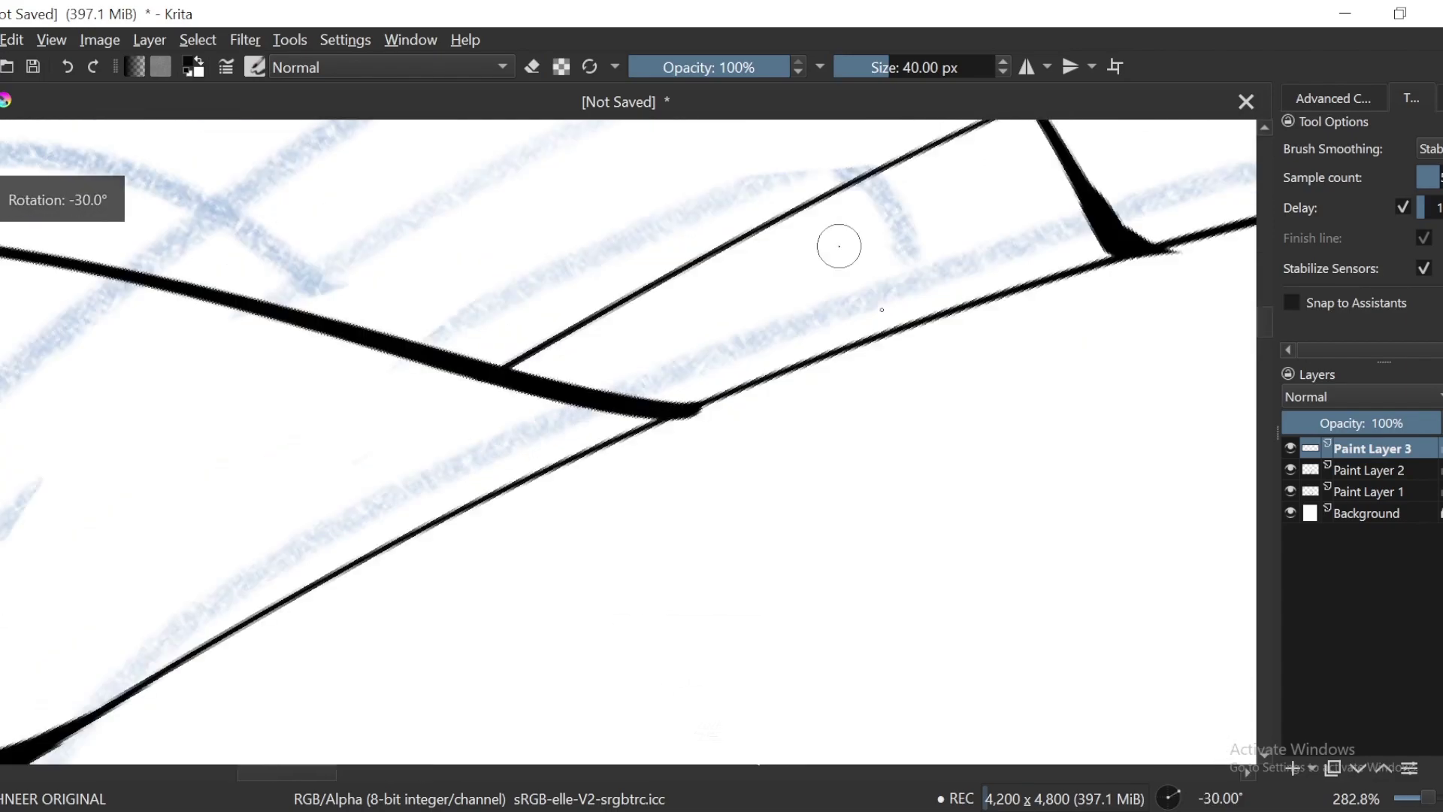
left_click(1403, 469)
key("ctrl+[")
key("ctrl+plus")
key("e")
mouse_move(702, 334)
left_mouse_down()
mouse_move(705, 388)
mouse_move(670, 444)
mouse_move(628, 422)
mouse_move(695, 290)
left_mouse_up()
Step: Fill the corner between the thin second contour and the petal's edge with black ink
key("e")
left_click_drag(692, 254, 746, 387)
key("ctrl+z")
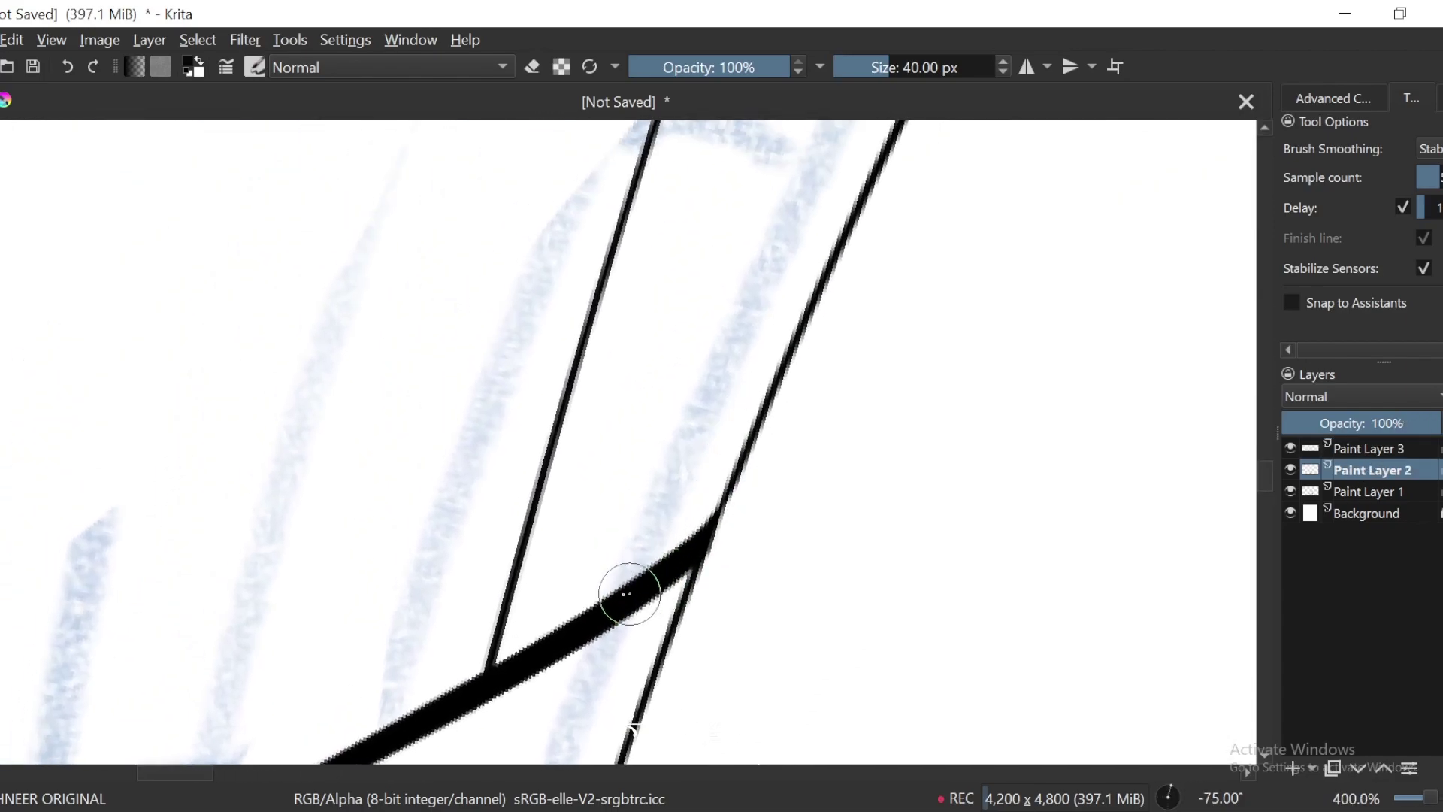
left_click_drag(516, 634, 505, 652)
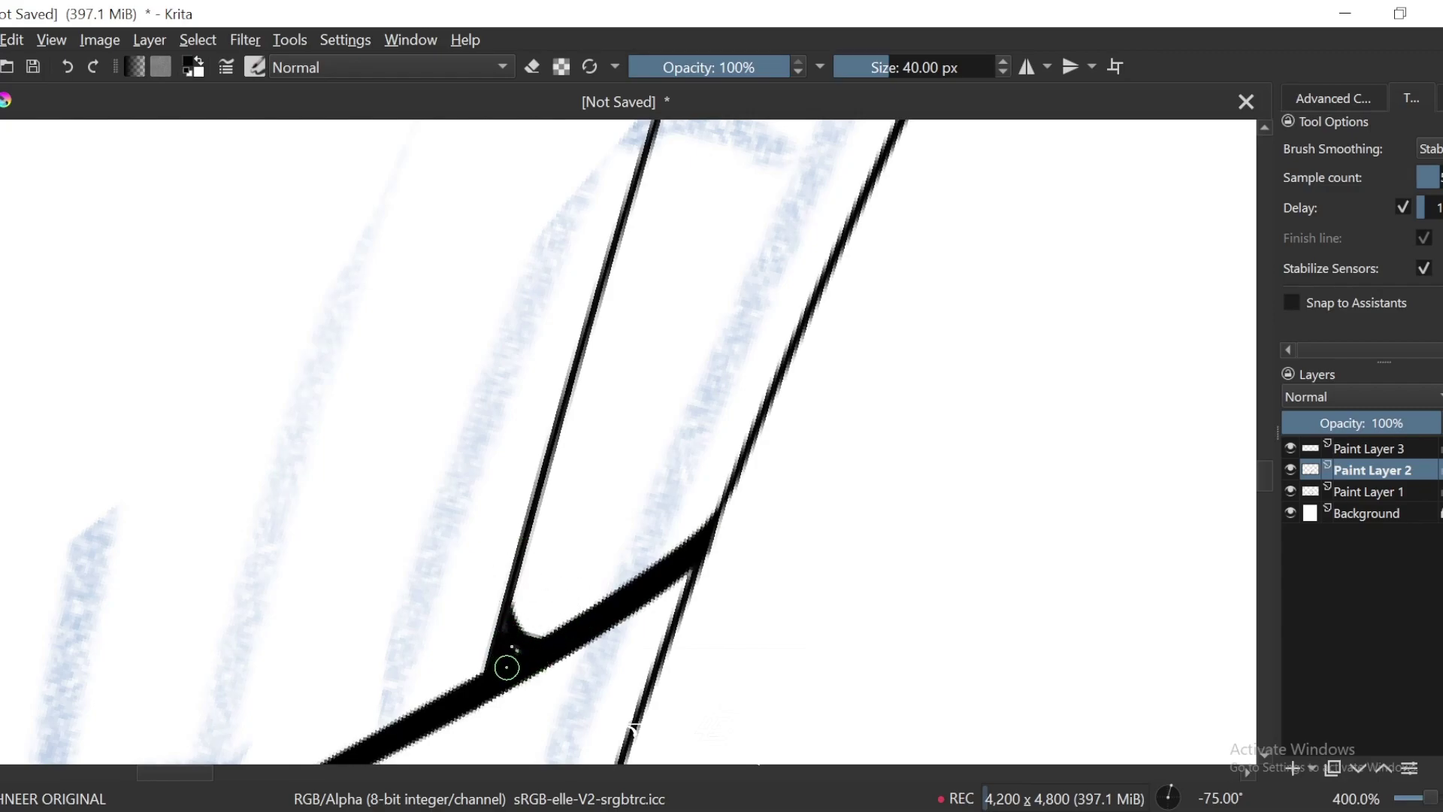
scroll(853, 296, "down", 3)
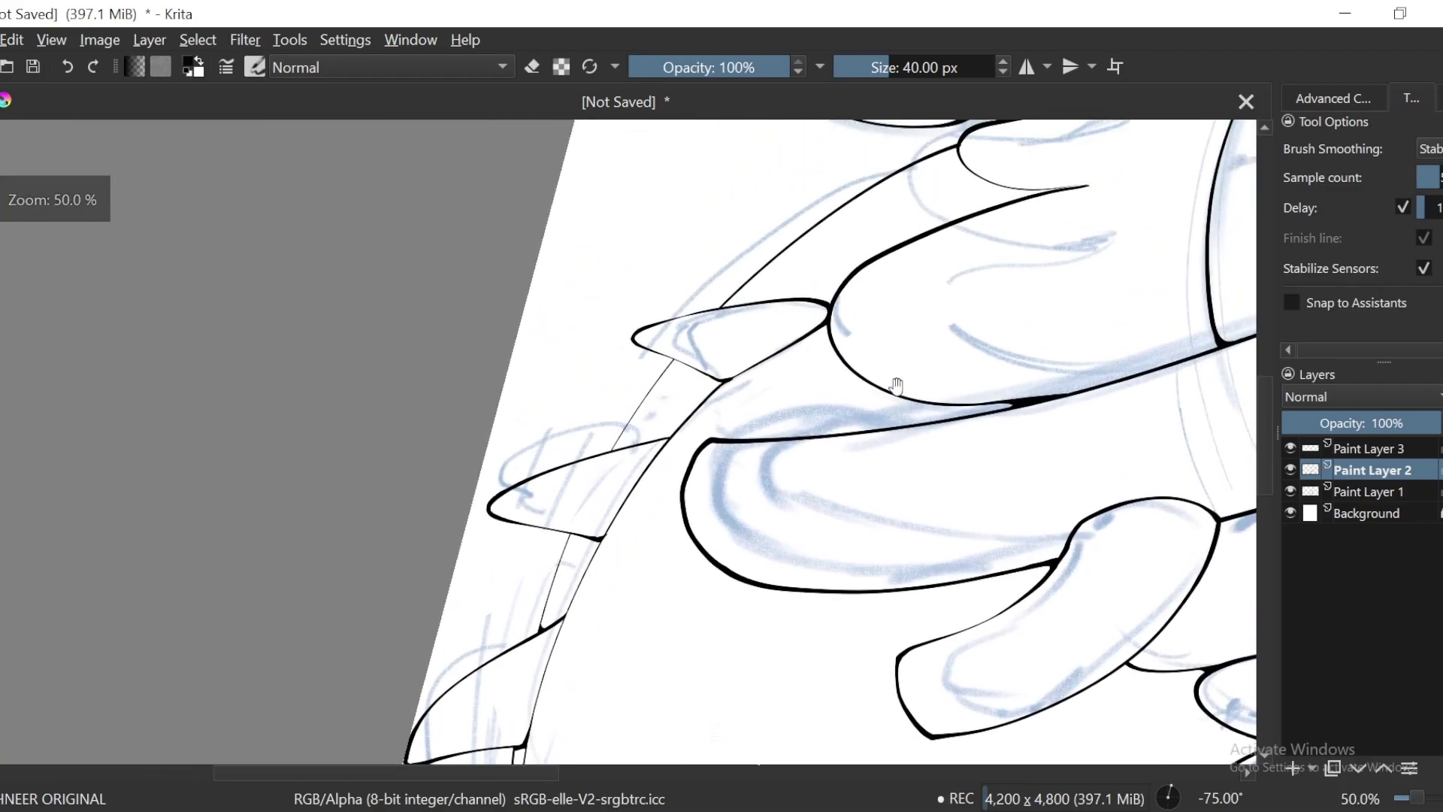
Step: Ink a short stroke blending the next petal's base corner into the body contour
key("6")
key("6")
key("6")
key("6")
key("6")
key("6")
key("ctrl+plus")
key("ctrl+plus")
key("ctrl+plus")
key("ctrl+plus")
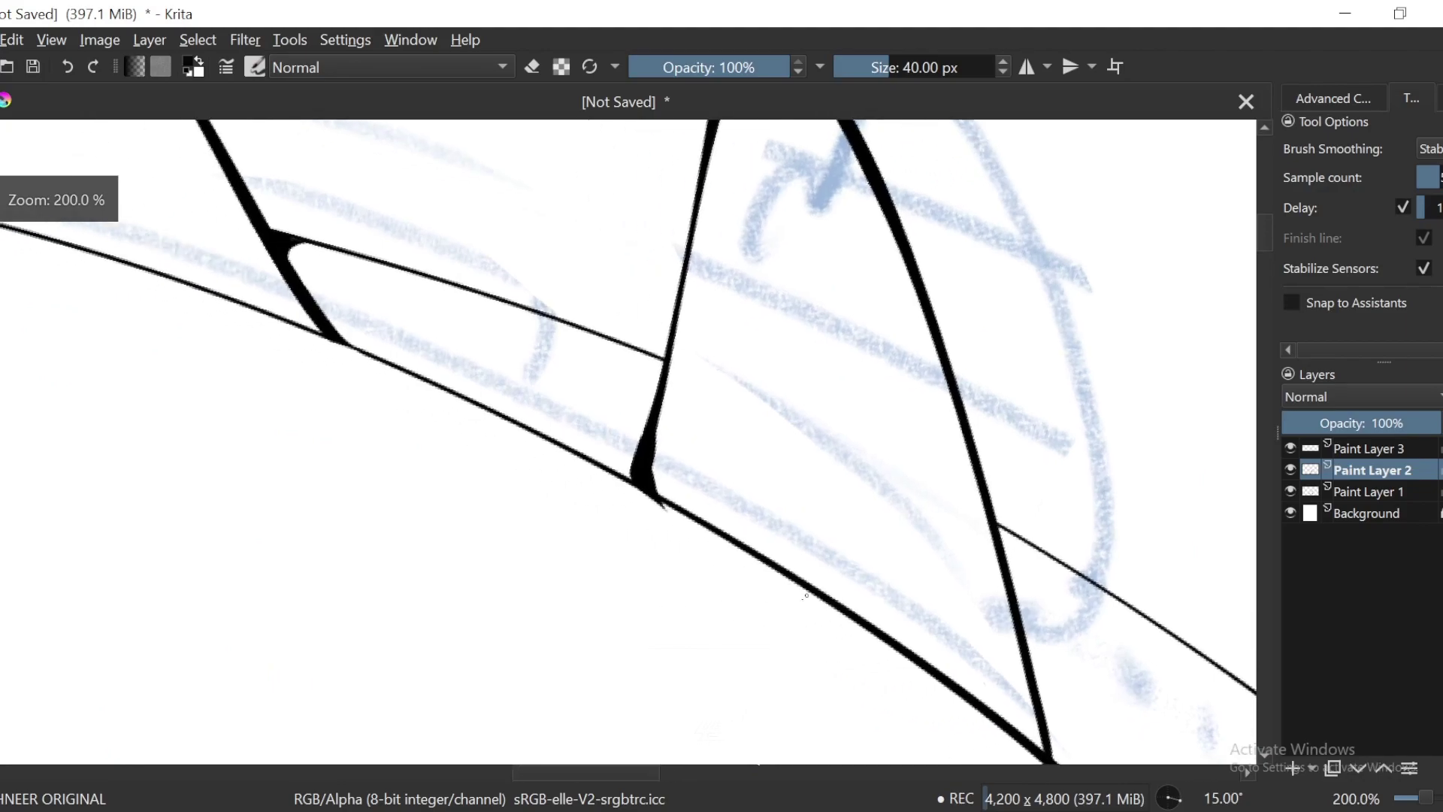
scroll(806, 595, "up", 2)
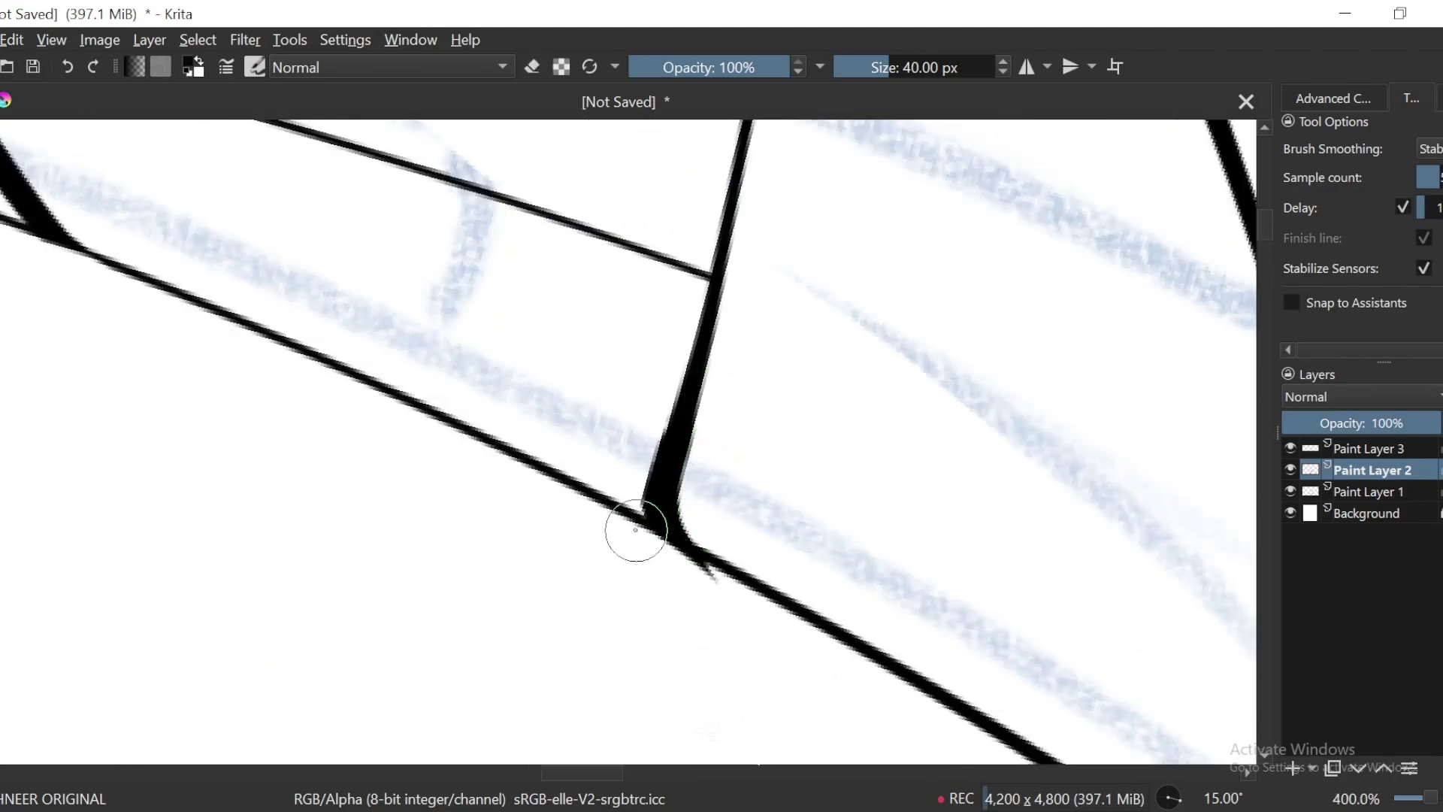
left_click_drag(636, 530, 781, 615)
Step: Erase the stray ink beneath the body contour at this petal's base corner
key("e")
left_click_drag(623, 564, 854, 671)
left_click_drag(613, 538, 836, 664)
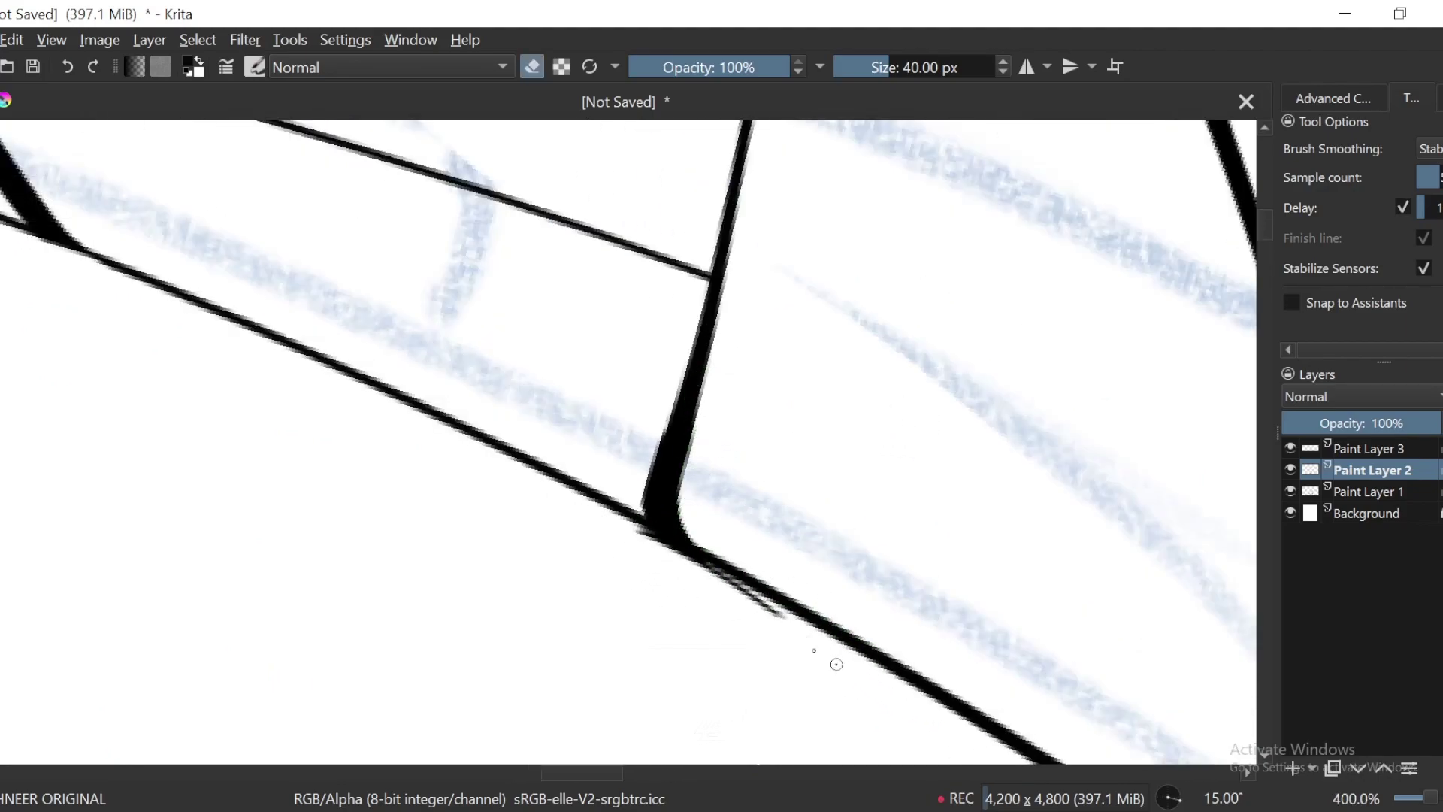
left_click_drag(606, 520, 724, 536)
Step: Try to round the inner side of the petal's base corner with a curved black stroke and undo it
key("e")
left_click_drag(677, 485, 813, 603)
key("ctrl+minus")
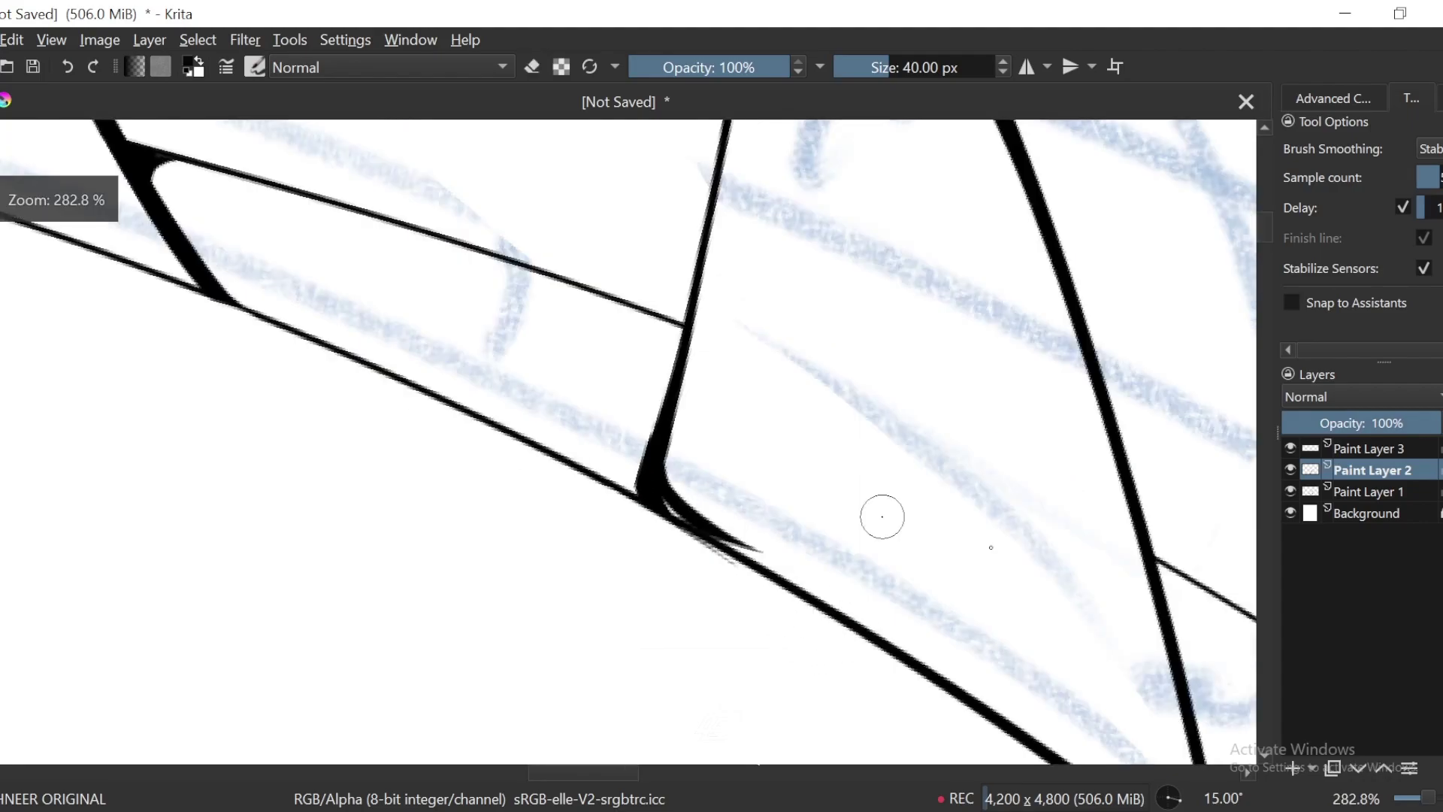
key("ctrl+bracketright")
key("ctrl+z")
Step: Erase the remaining stray marks along the body contour beside the petal's base
key("ctrl+plus")
key("e")
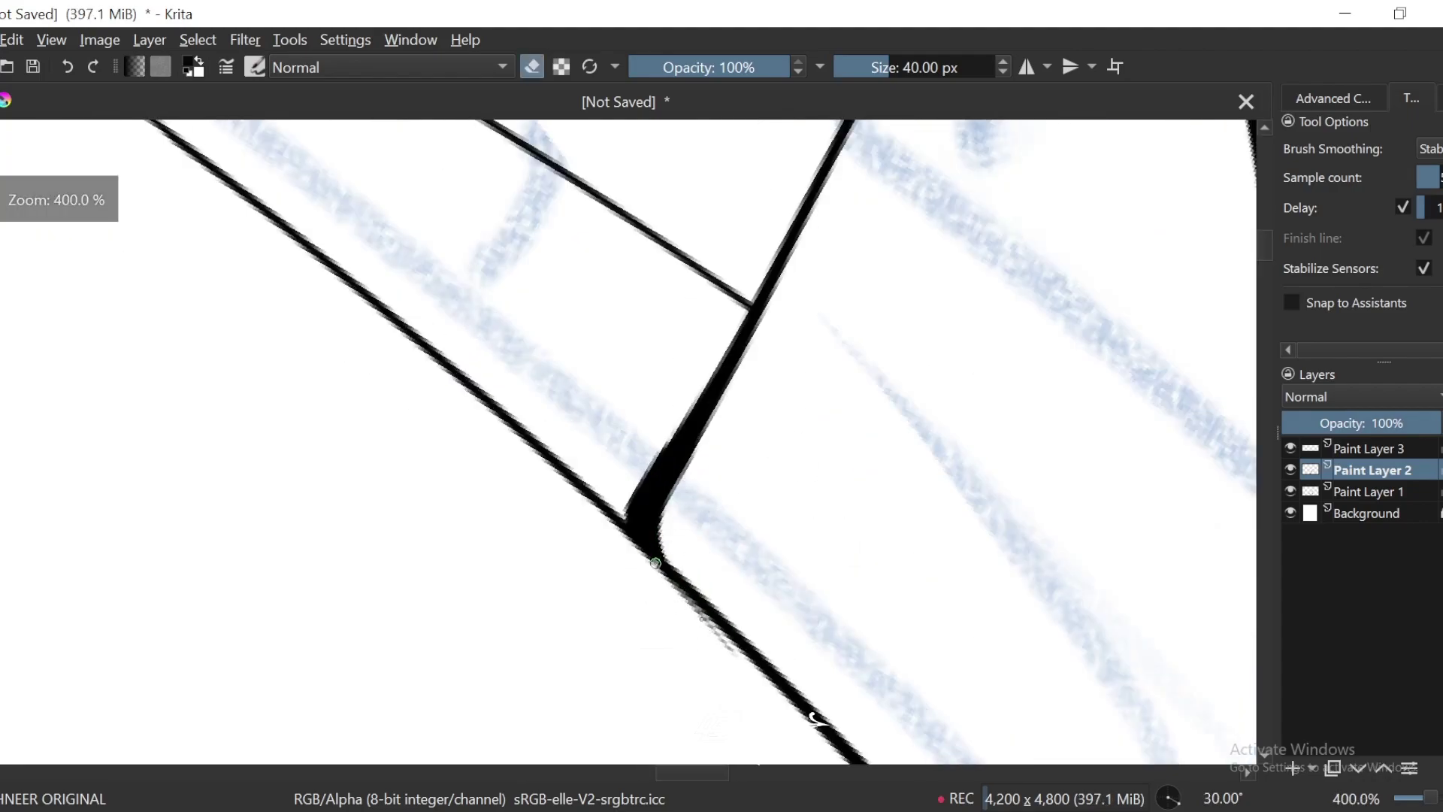
left_click_drag(680, 597, 720, 629)
key("e")
scroll(940, 683, "down", 6)
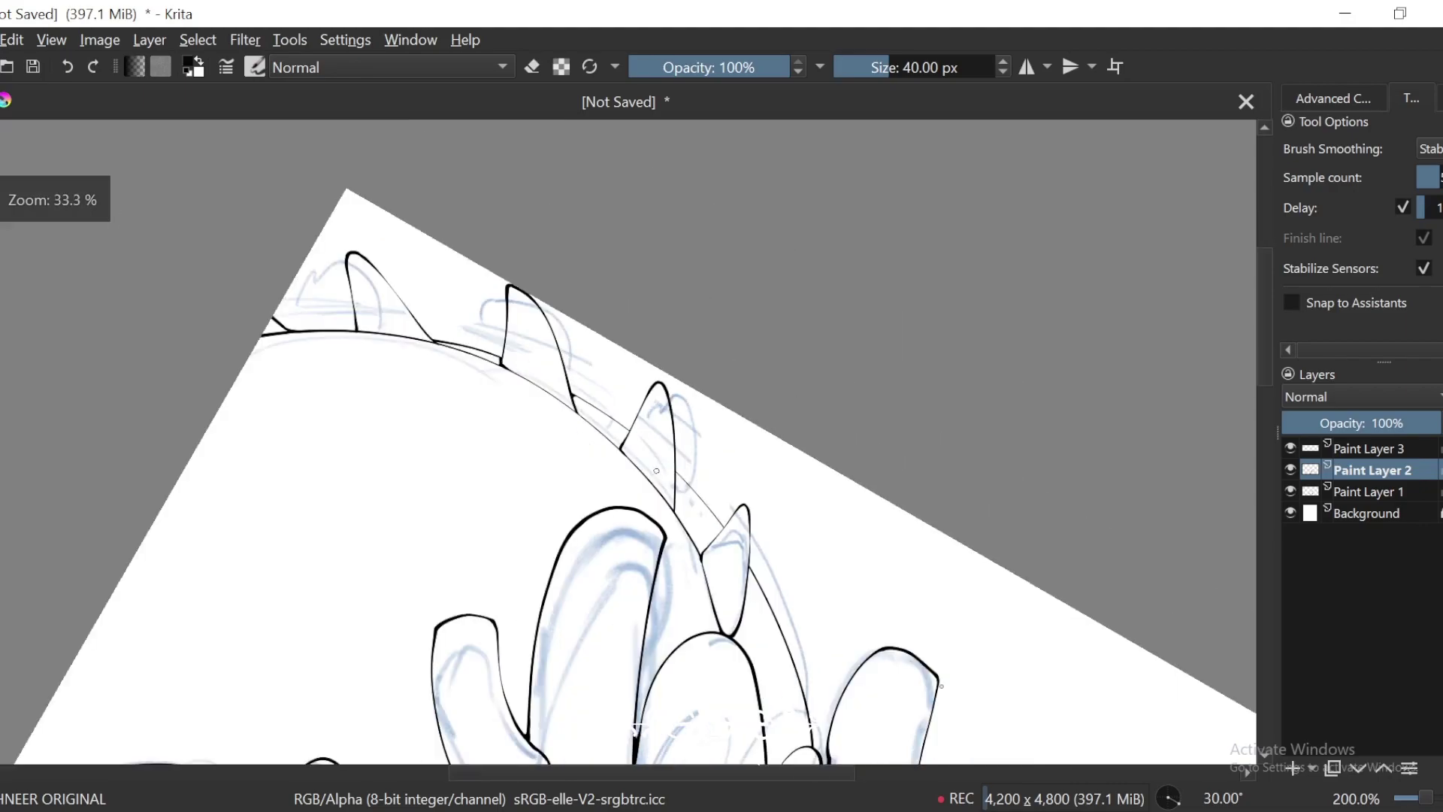
Step: Hide the Paint Layer 1 sketch to examine the whole line art upright
key("5")
left_click(1290, 490)
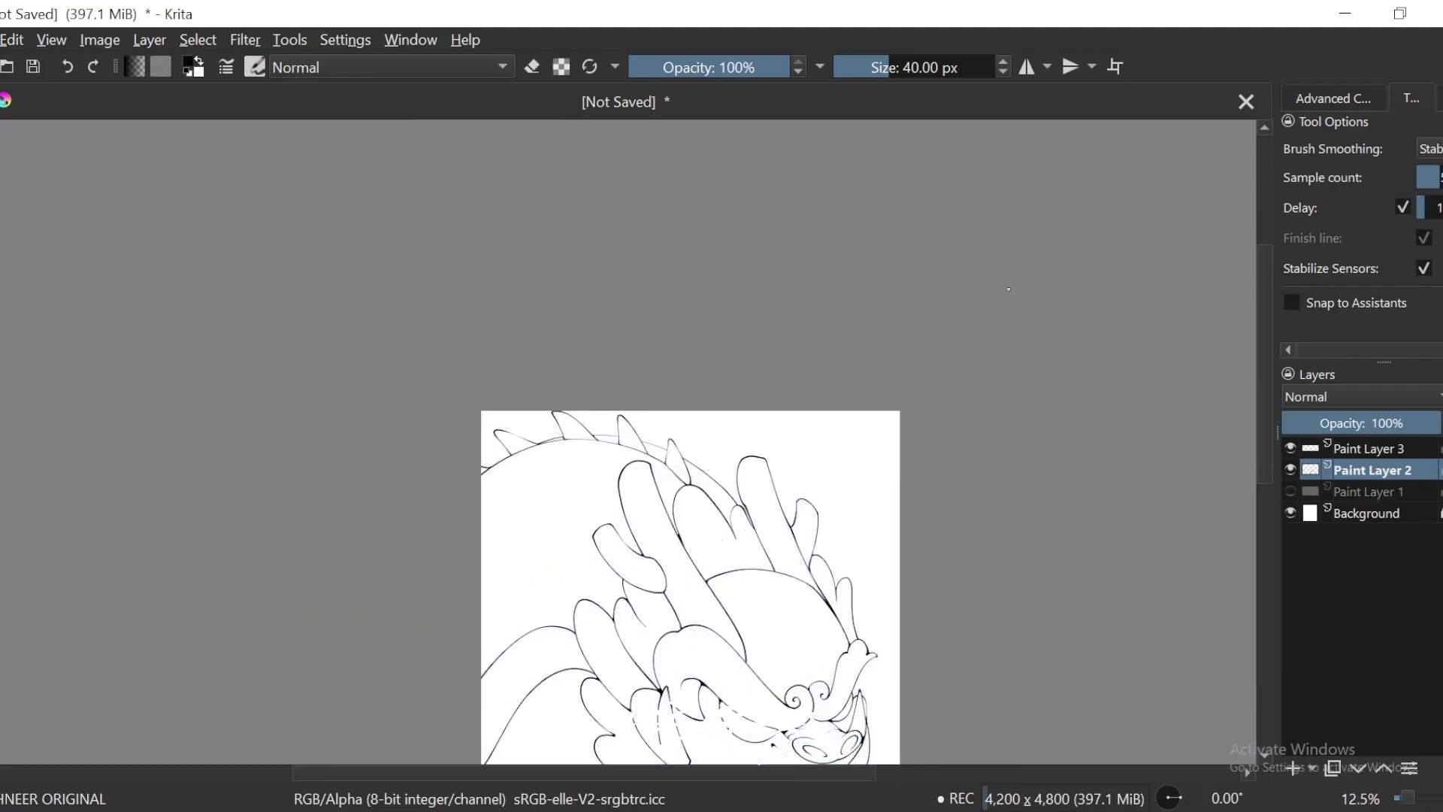
key("ctrl+minus")
left_click_drag(1030, 419, 1027, 336)
Step: Merge Paint Layer 3 down into Paint Layer 2 and show the Paint Layer 1 sketch again
left_click(1367, 453)
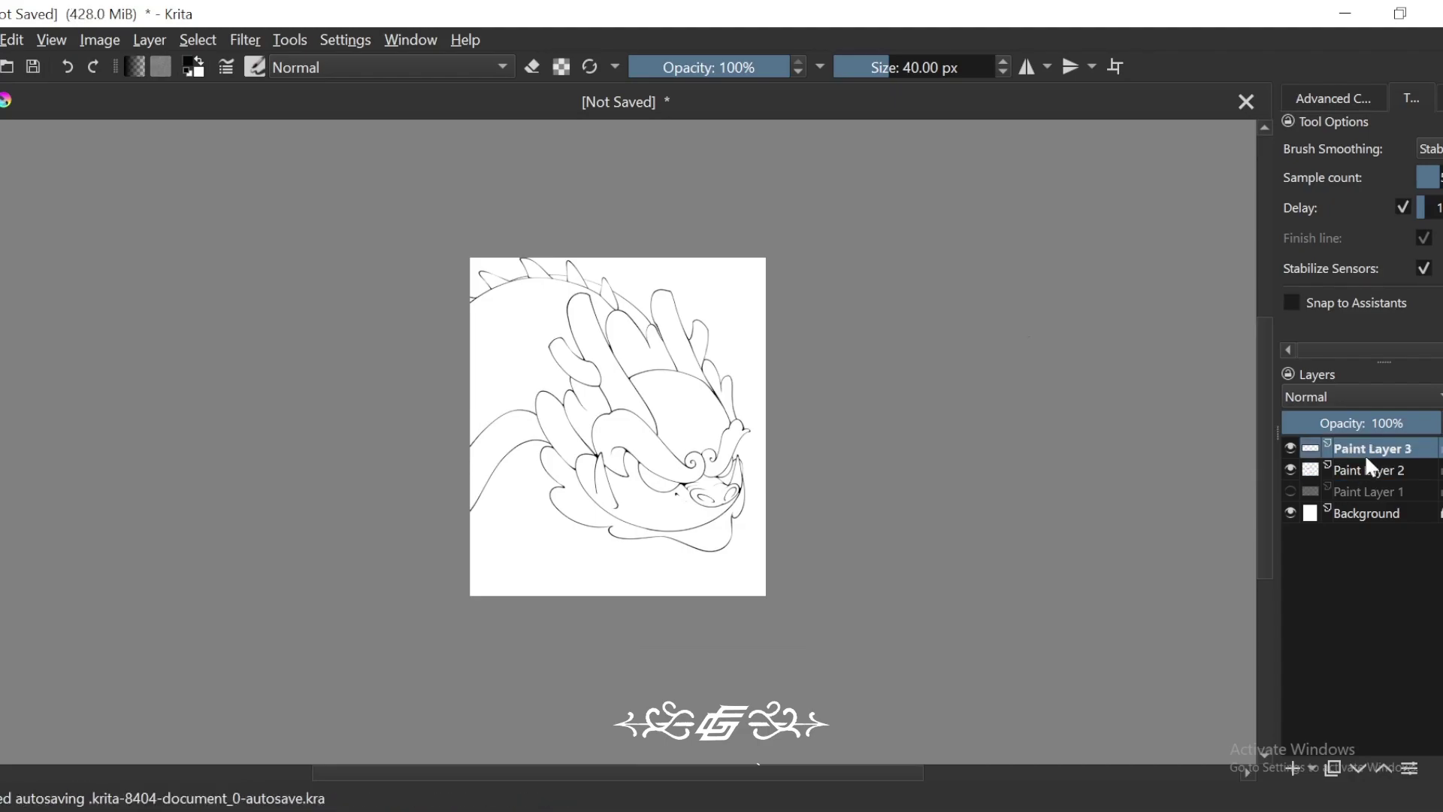
key("ctrl+e")
left_click(1290, 470)
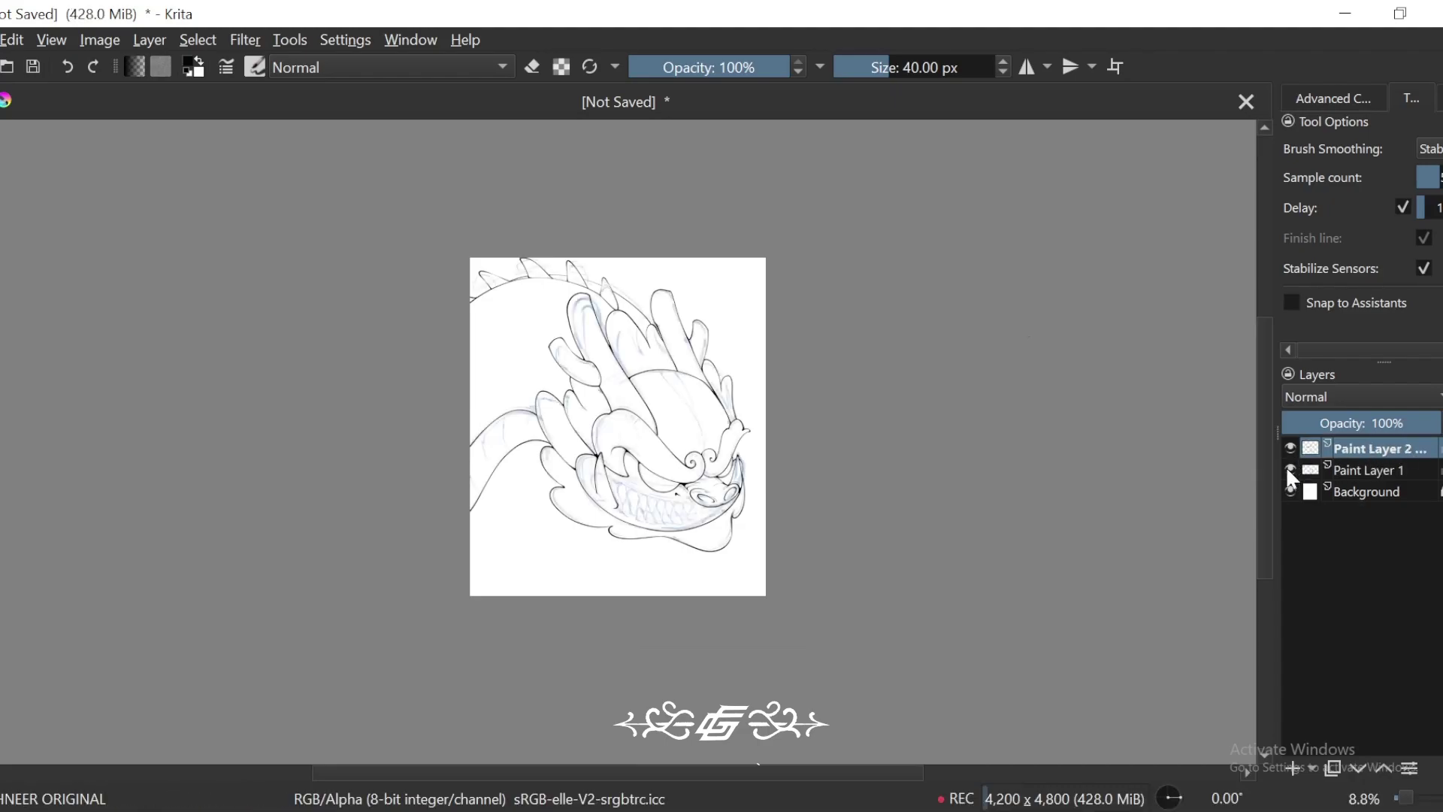
Step: Ink a curved crosswise line over the arched body section nearest the feathers, replacing a first attempt that bends too far
left_click_drag(1026, 646, 1079, 596)
key("ctrl+plus")
key("ctrl+plus")
left_click_drag(869, 587, 1153, 609)
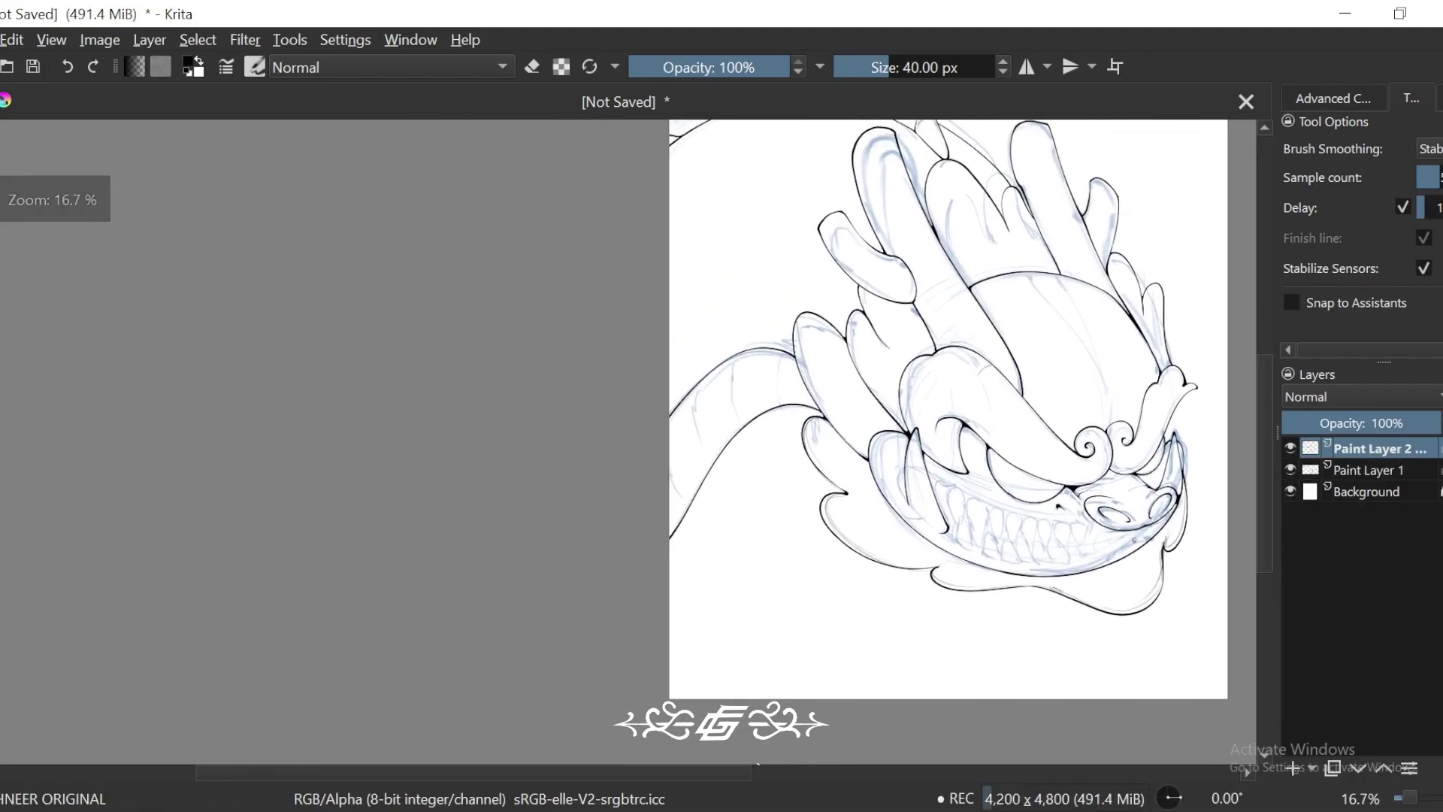
key("6")
key("6")
scroll(1047, 618, "up", 5)
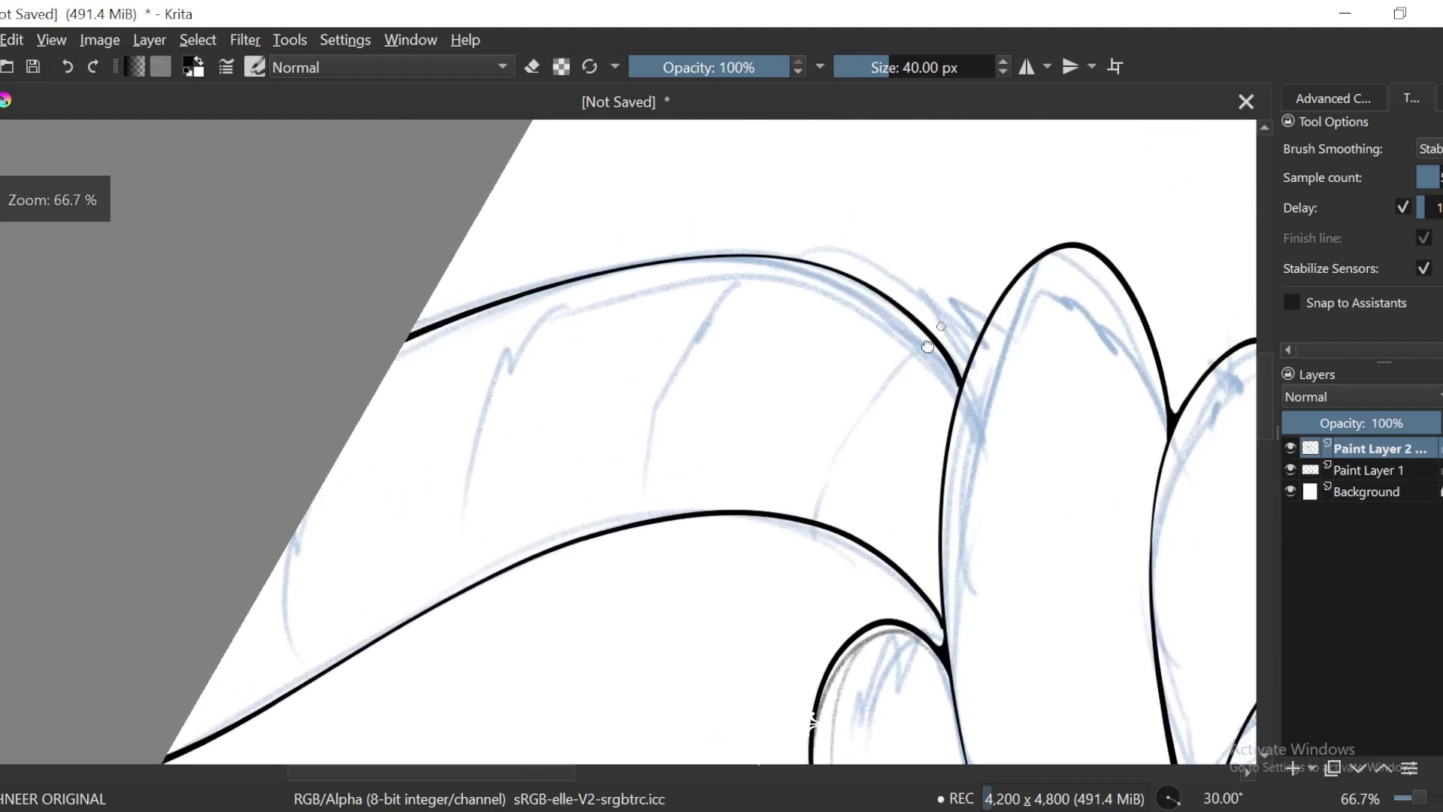
left_click_drag(996, 366, 887, 603)
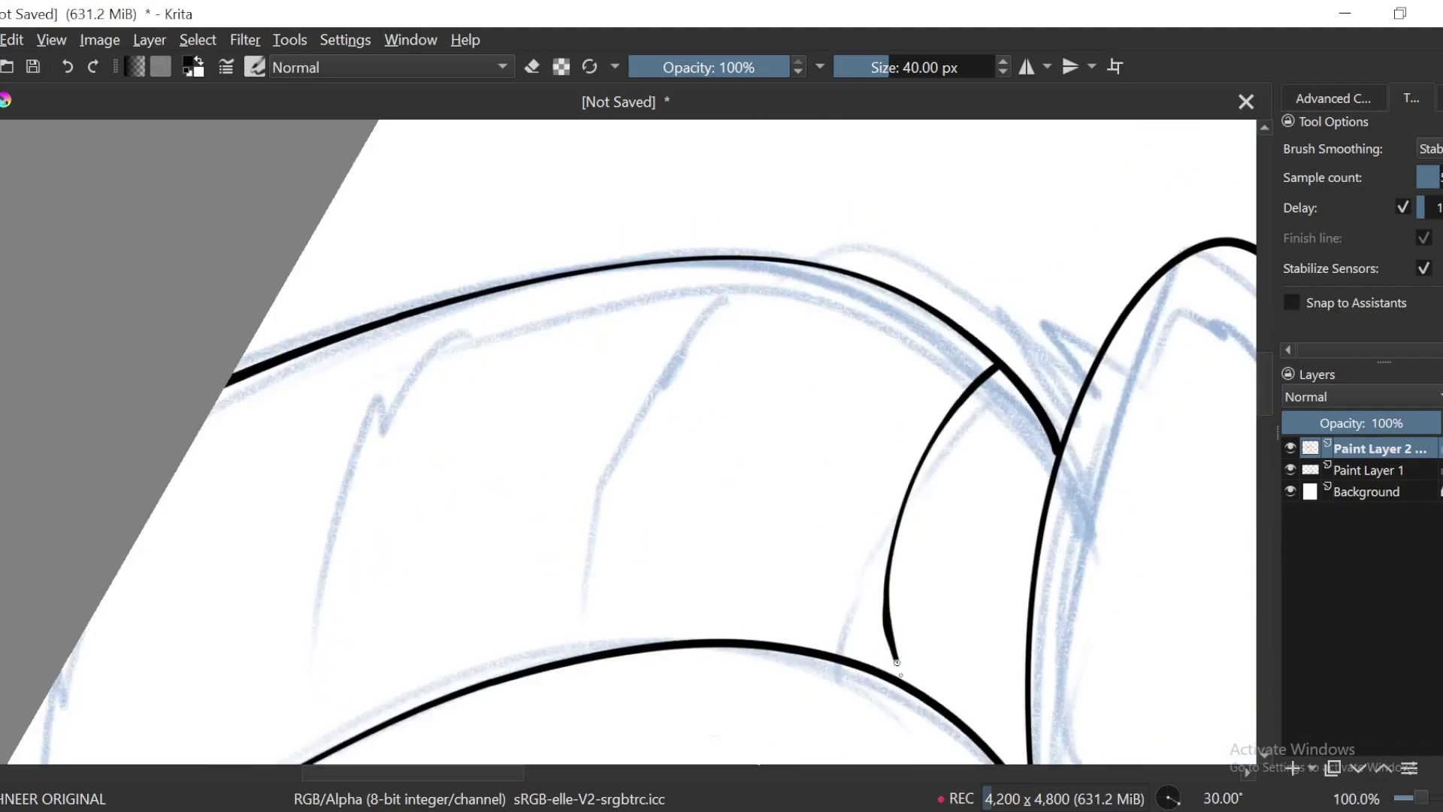
key("6")
key("ctrl+z")
left_click_drag(1051, 350, 842, 565)
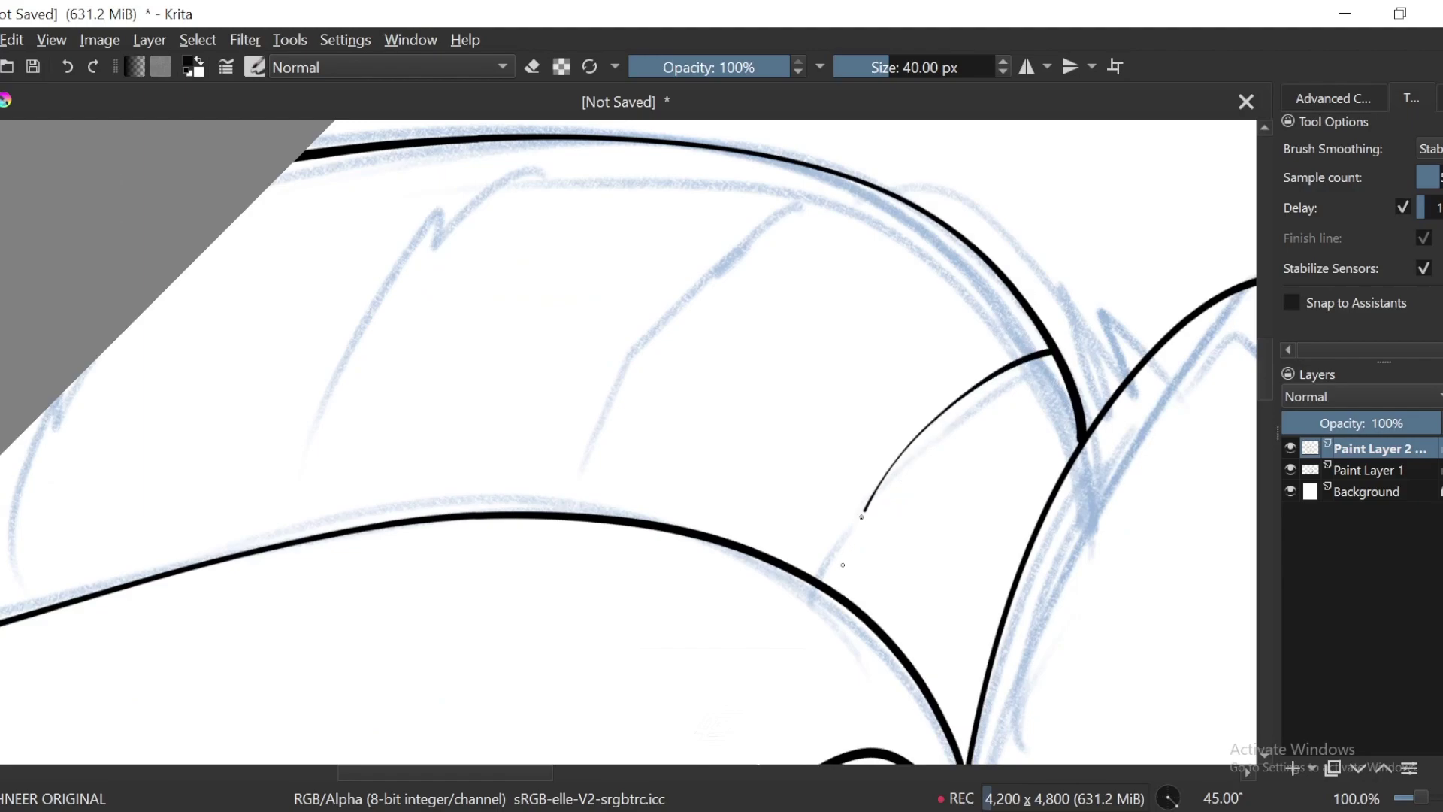
Step: Try to ink three more curved crosswise lines along the arched body section out to the canvas edge
left_click_drag(854, 461, 1080, 581)
left_click_drag(1054, 295, 823, 585)
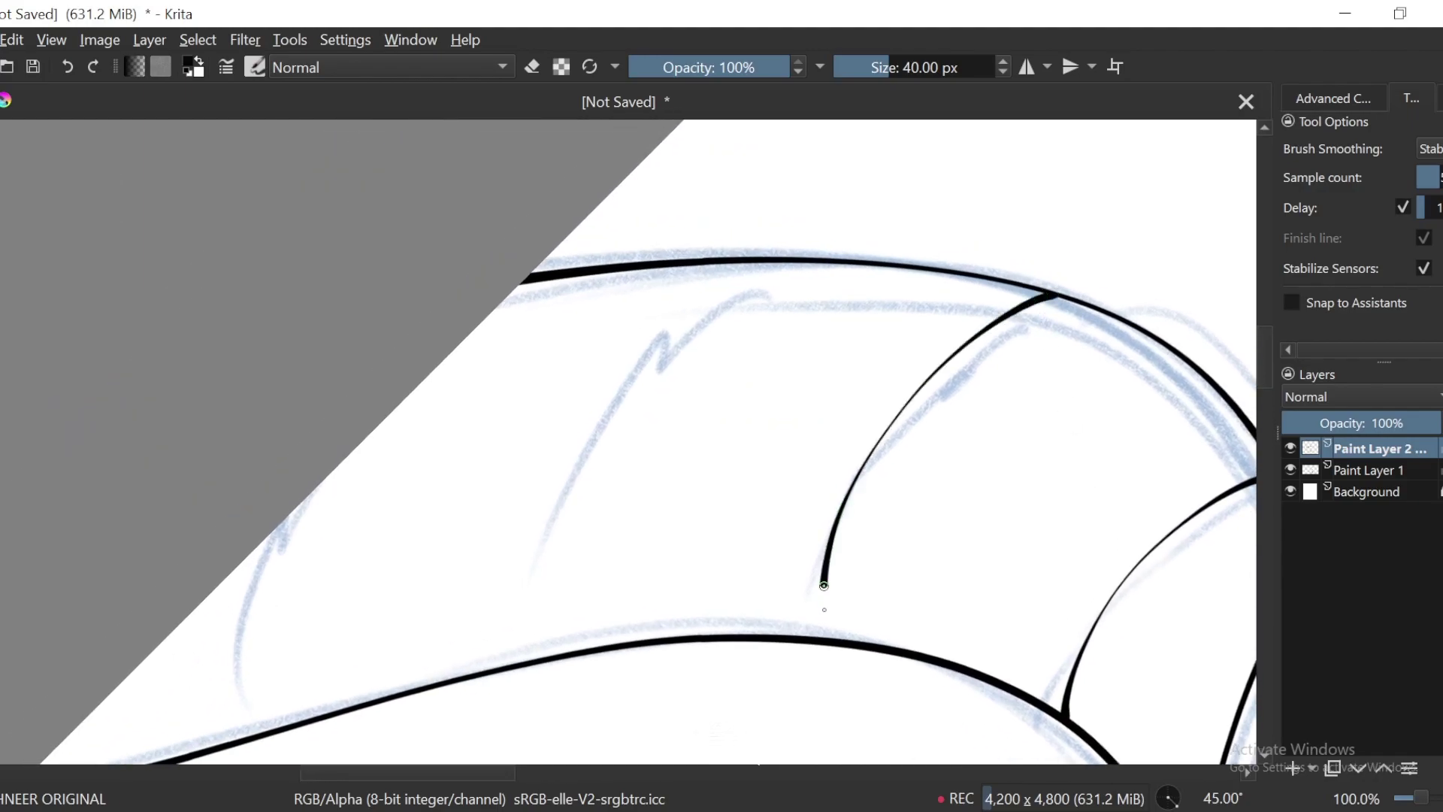
left_click_drag(830, 522, 1071, 571)
left_click_drag(954, 316, 807, 678)
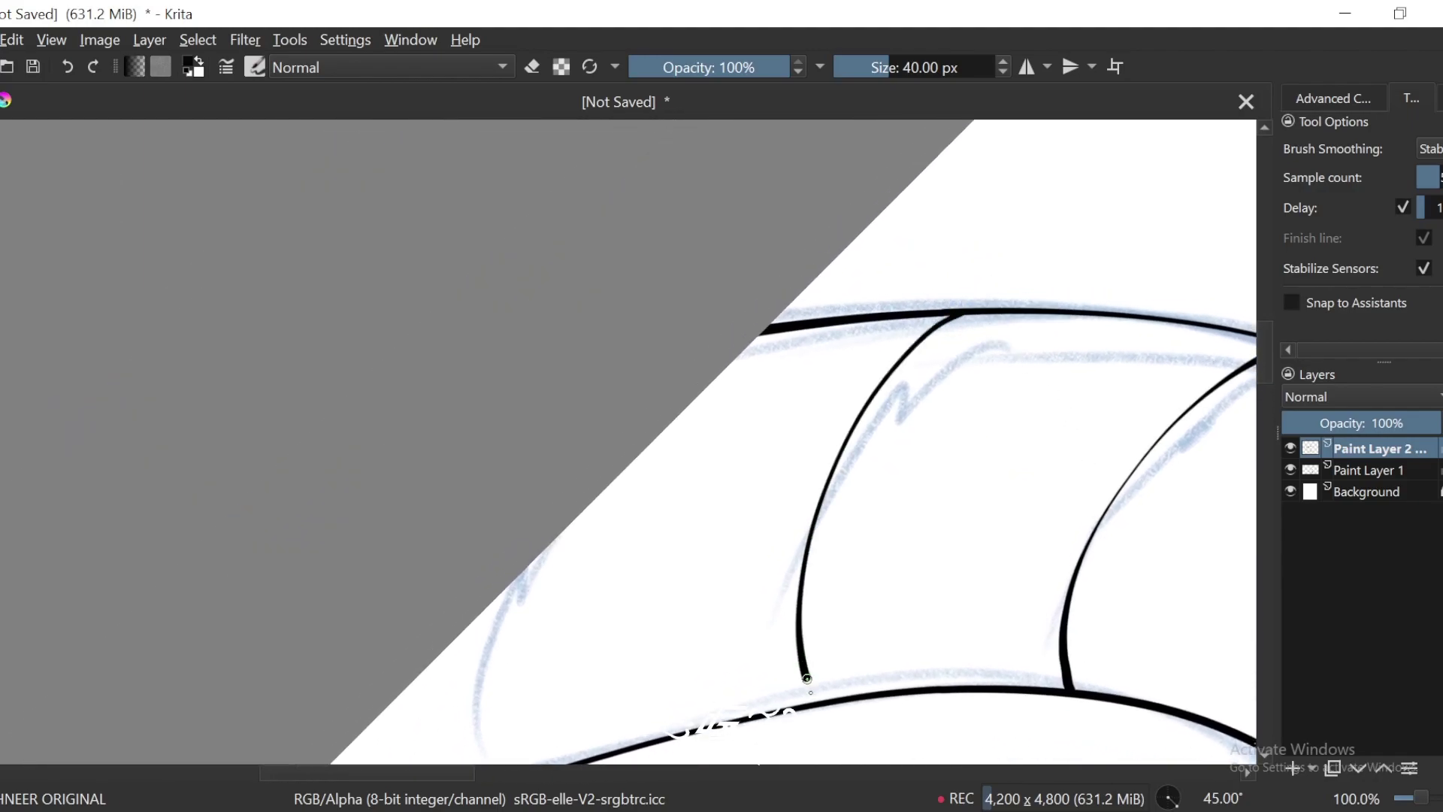
left_click_drag(779, 557, 853, 447)
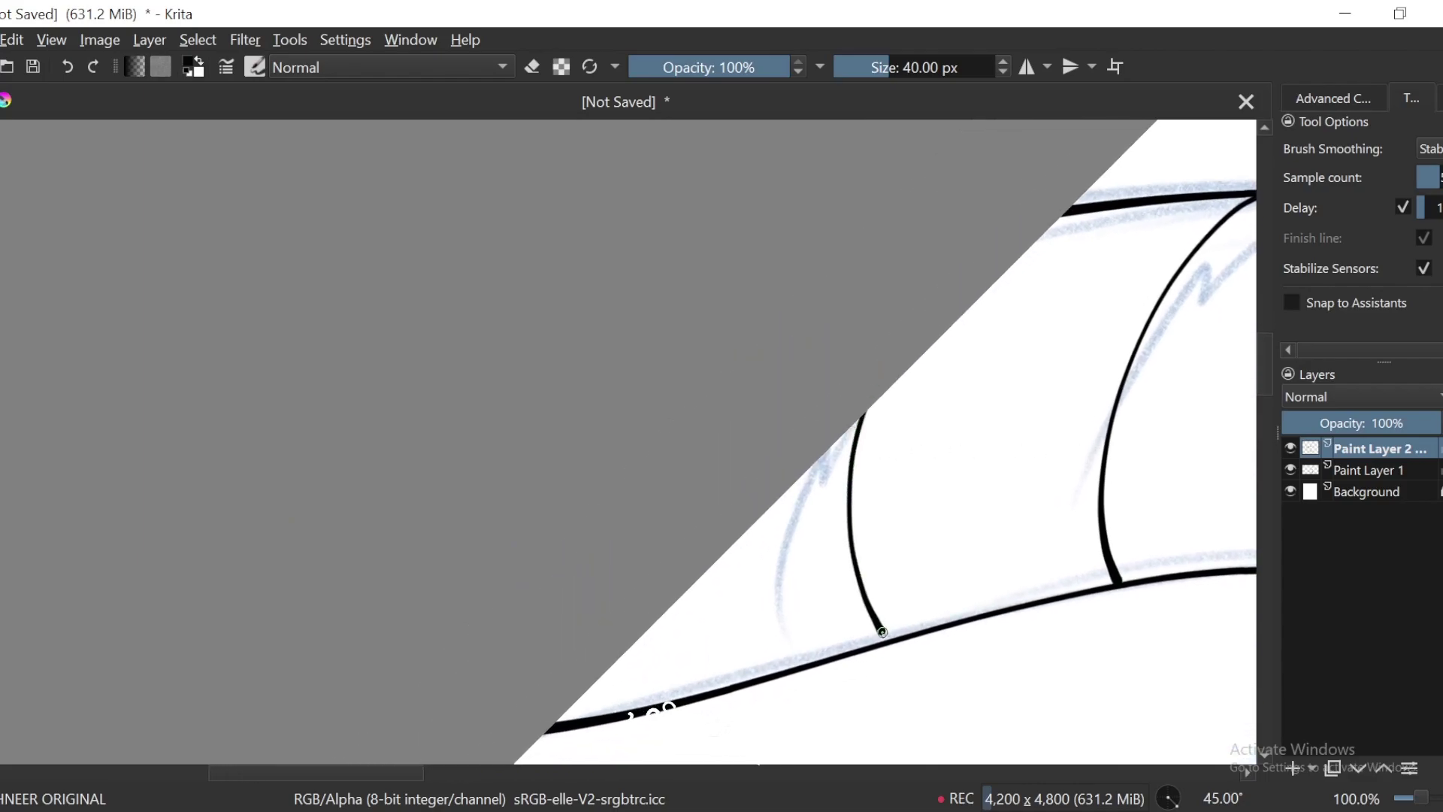
key("ctrl+minus")
mouse_move(846, 571)
left_mouse_down()
mouse_move(952, 509)
mouse_move(1095, 460)
left_mouse_up()
key("ctrl+plus")
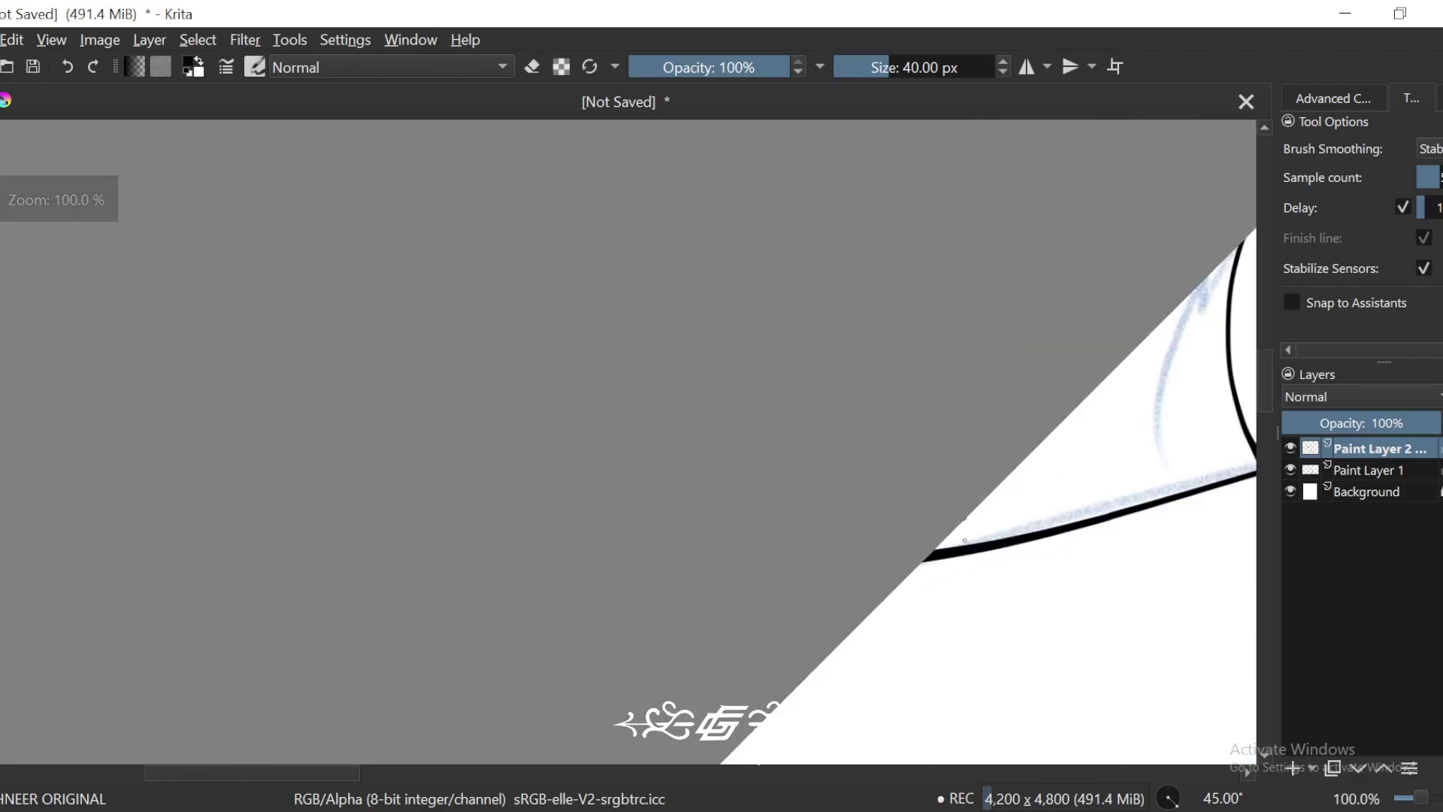
left_click_drag(960, 518, 965, 545)
Step: Undo the last three crosswise lines on the arched body section
key("ctrl+minus")
scroll(851, 509, "down", 3)
scroll(792, 491, "up", 2)
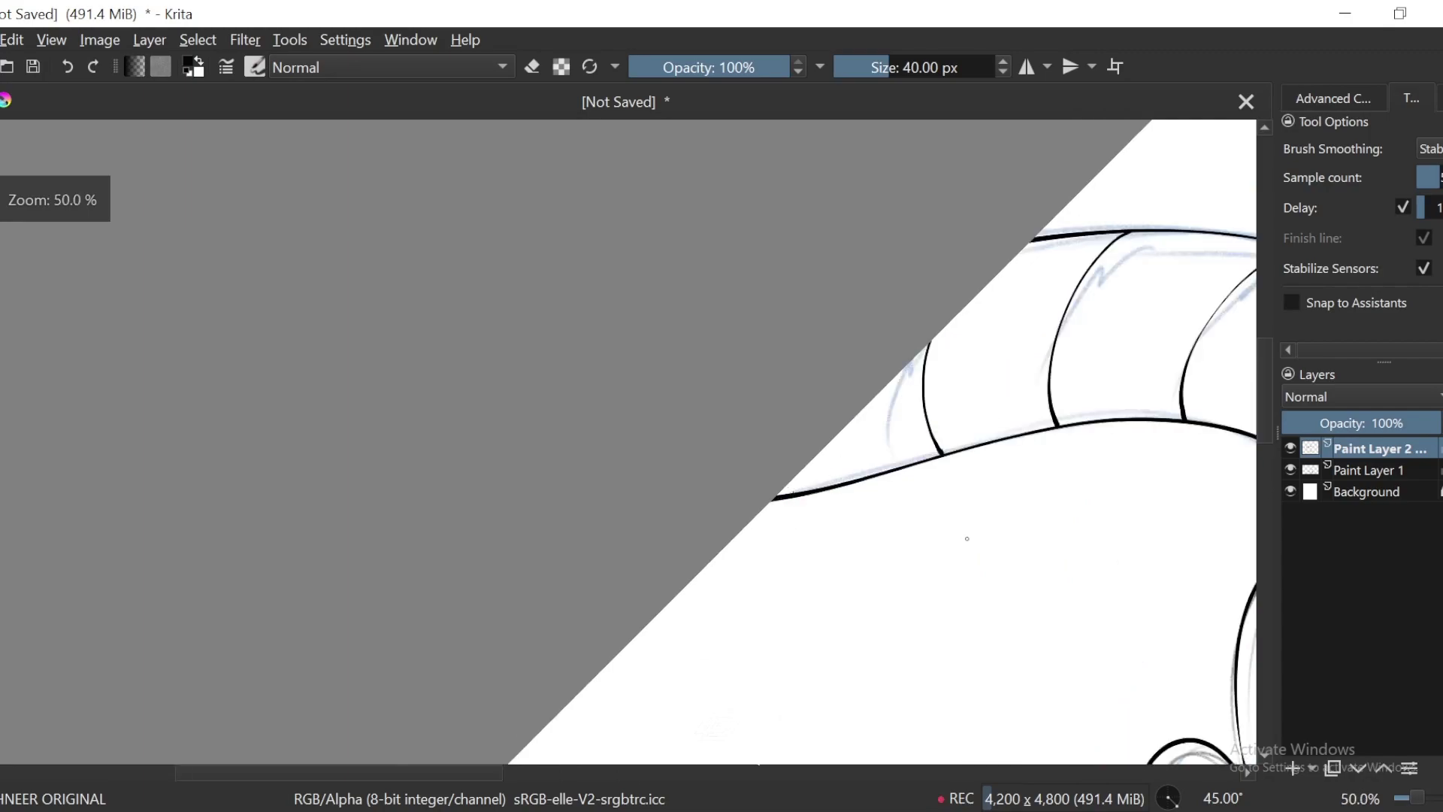
key("ctrl+z")
key("ctrl+z")
left_click_drag(1078, 502, 884, 588)
key("ctrl+plus")
key("ctrl+z")
Step: Try to ink the second and third crosswise lines over the arched body section and undo both
left_click_drag(1162, 364, 941, 397)
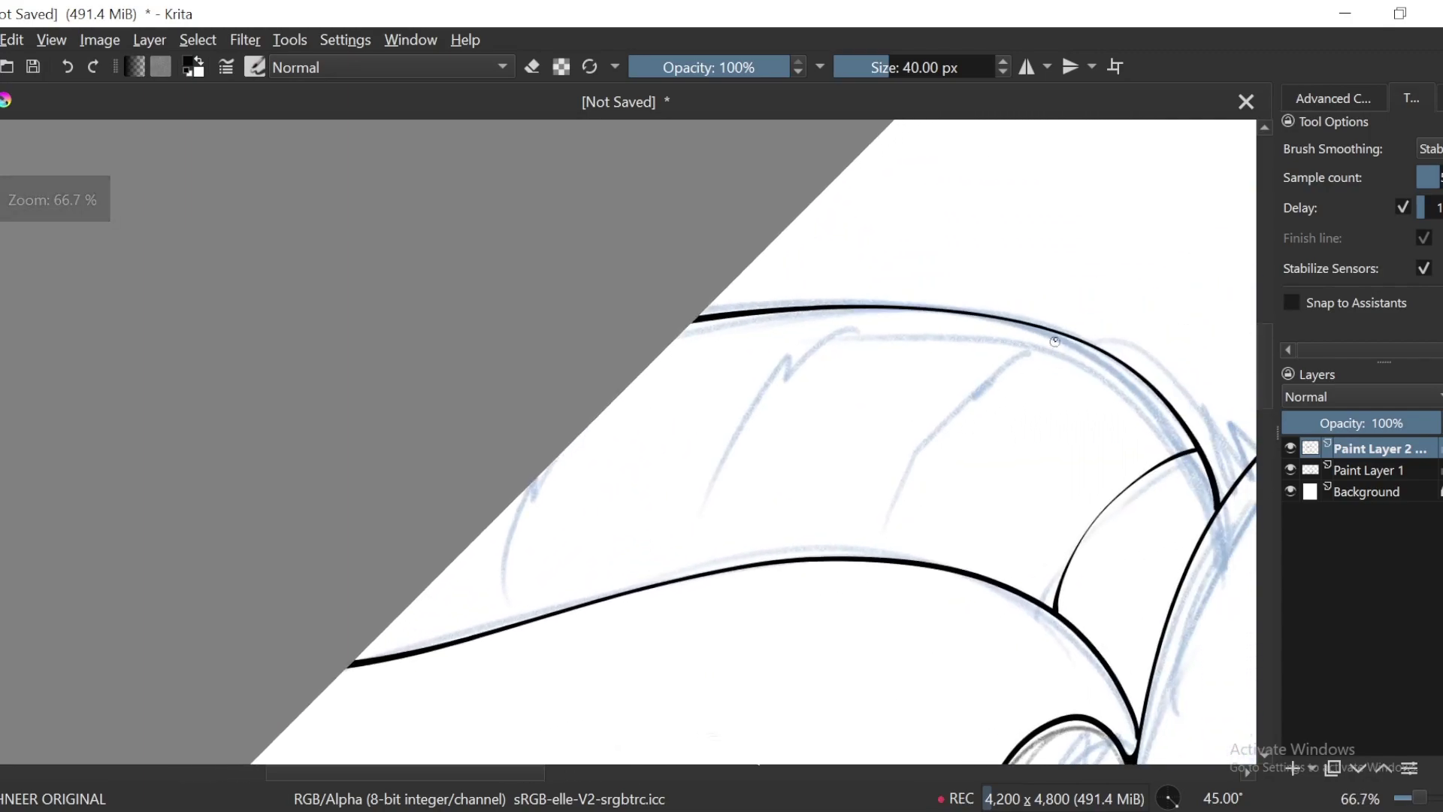
left_click_drag(975, 322, 1119, 350)
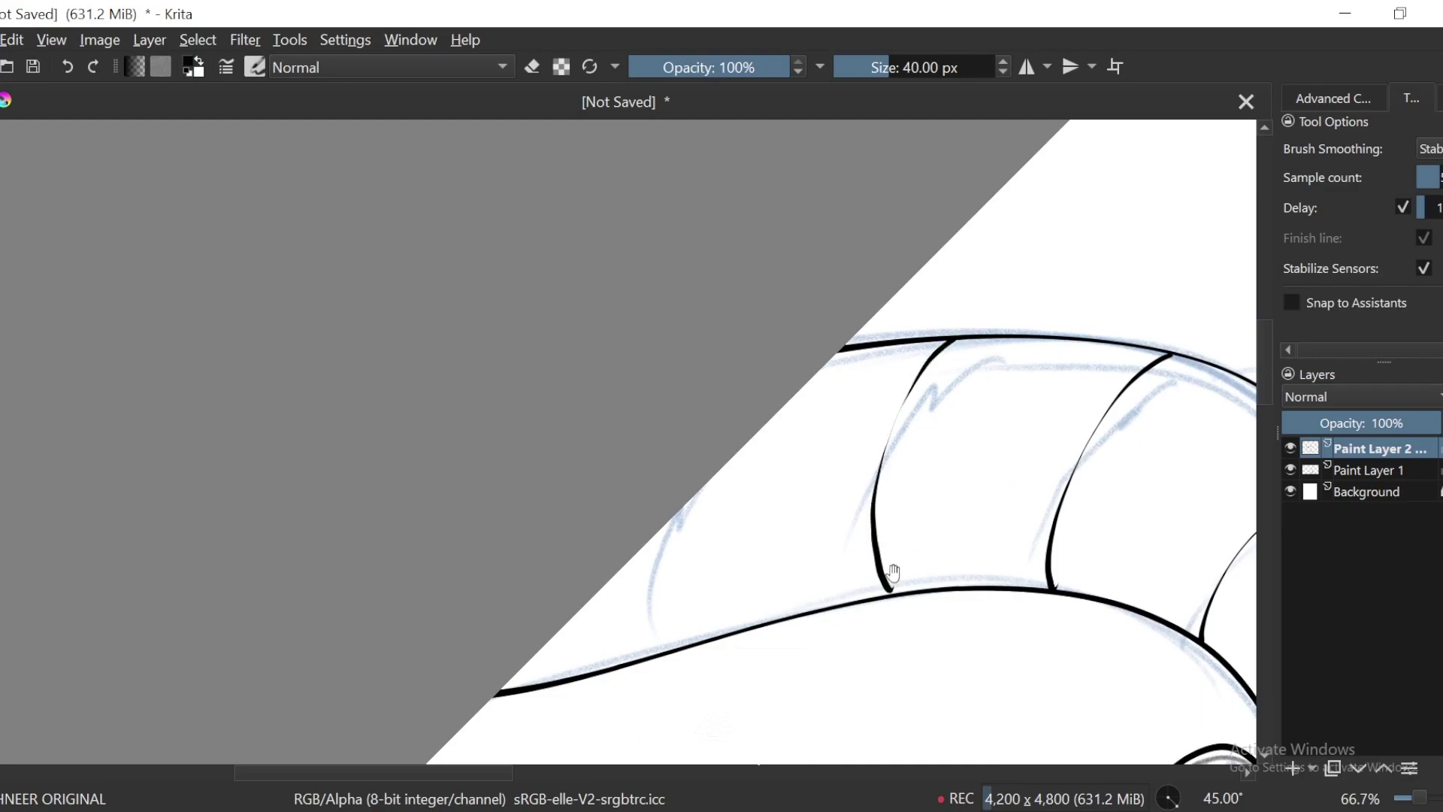
mouse_move(920, 540)
left_mouse_down()
mouse_move(1105, 513)
mouse_move(848, 512)
left_mouse_up()
key("ctrl+plus")
key("ctrl+z")
key("ctrl+z")
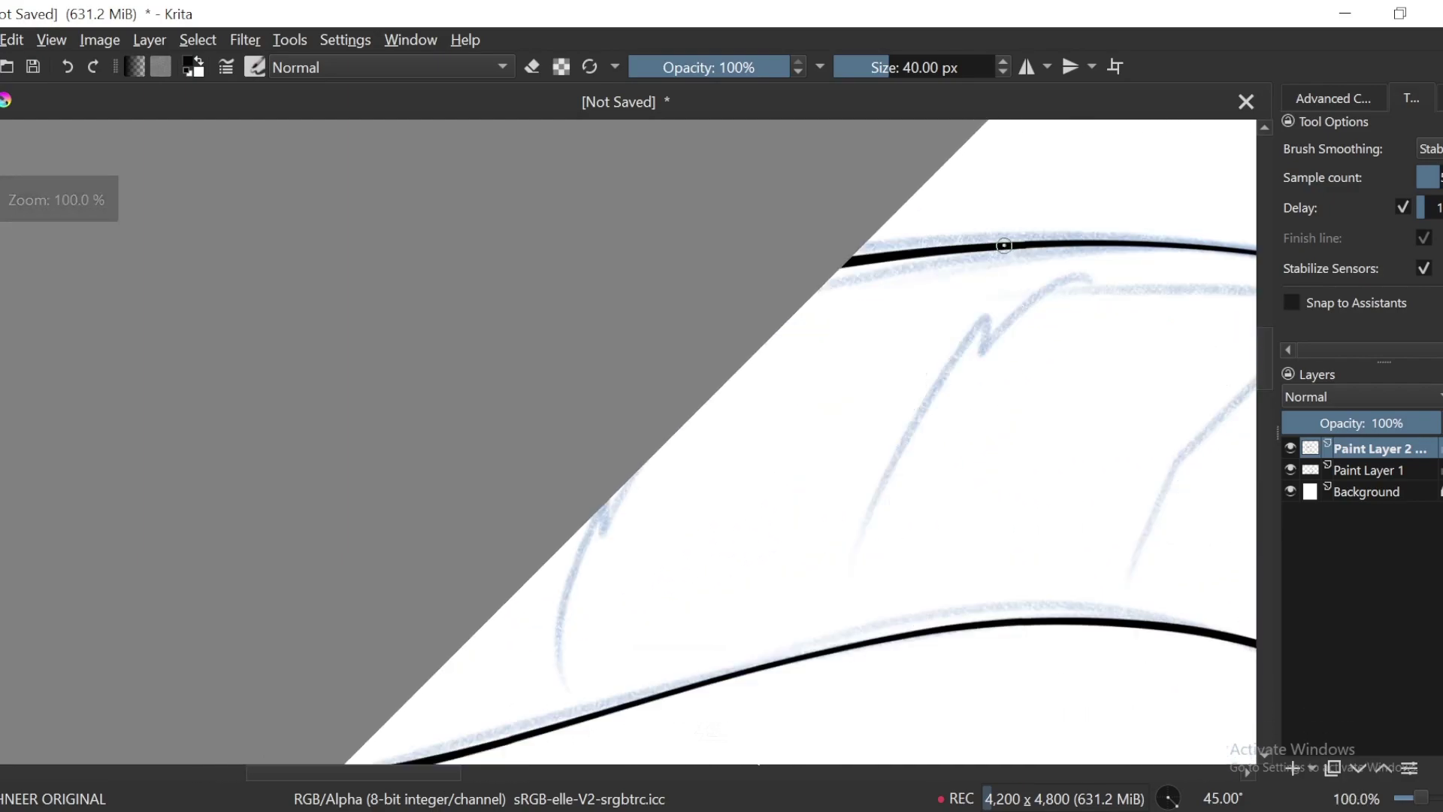
Step: Ink the three remaining curved crosswise lines across the arched body section between its two contours
left_click_drag(1004, 245, 870, 562)
left_click_drag(889, 631, 893, 635)
left_click_drag(806, 549, 1104, 494)
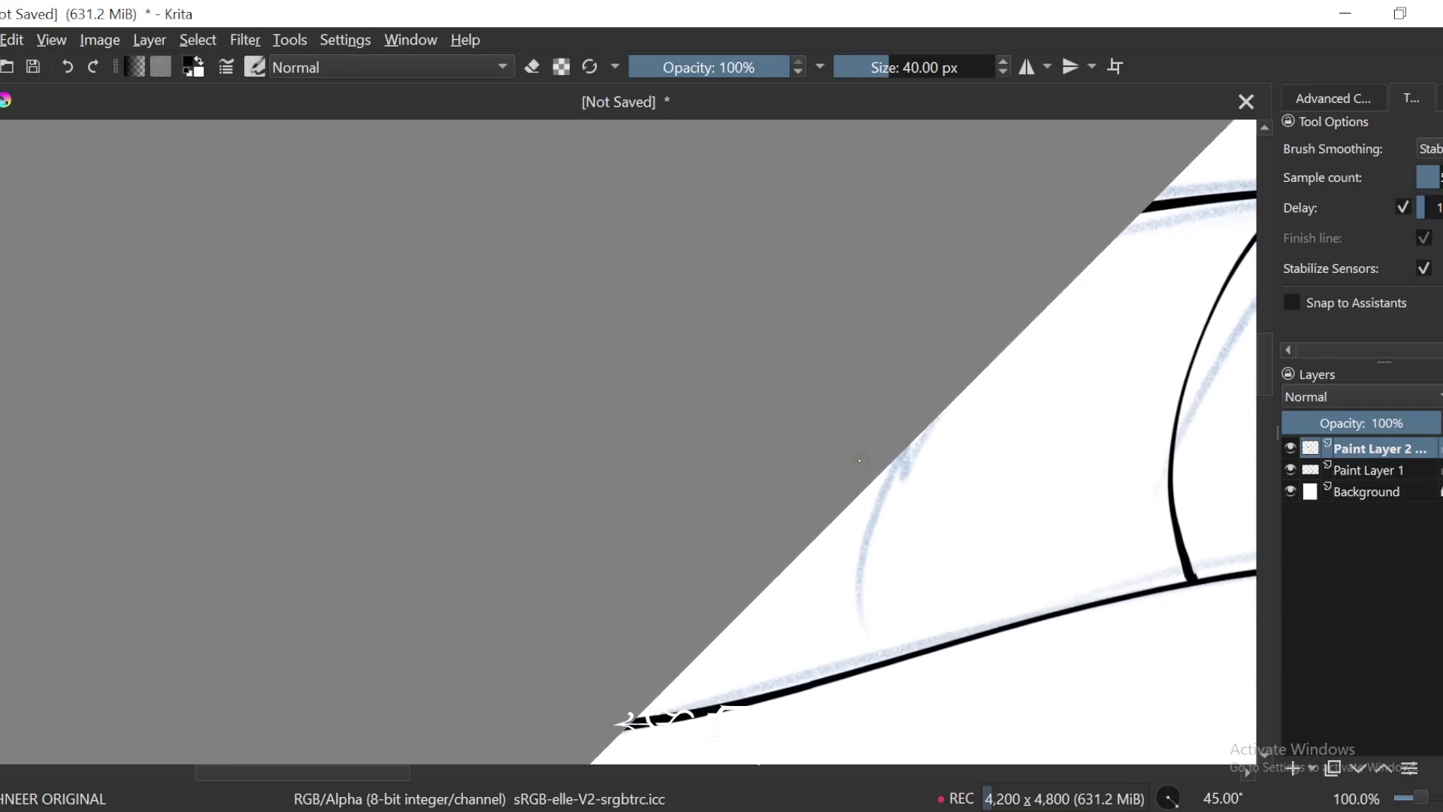
left_click_drag(846, 650, 853, 666)
key("ctrl+minus")
left_click_drag(1191, 492, 781, 554)
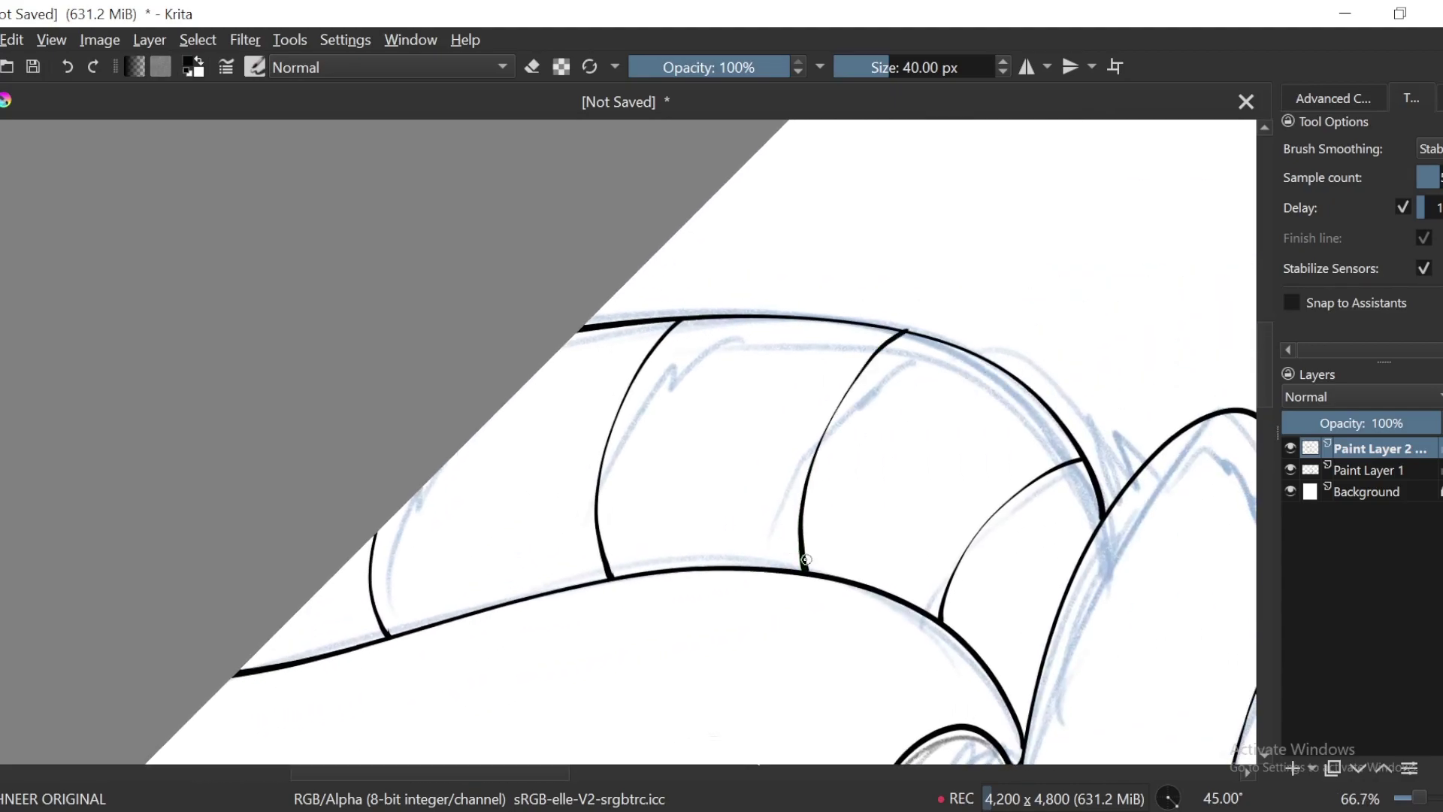
Step: Hide the Paint Layer 1 sketch to check the banded body in the whole upright drawing, and show the sketch again
key("ctrl+minus")
key("ctrl+minus")
left_click(1290, 470)
key("ctrl+minus")
key("ctrl+minus")
key("ctrl+minus")
key("4")
key("4")
key("4")
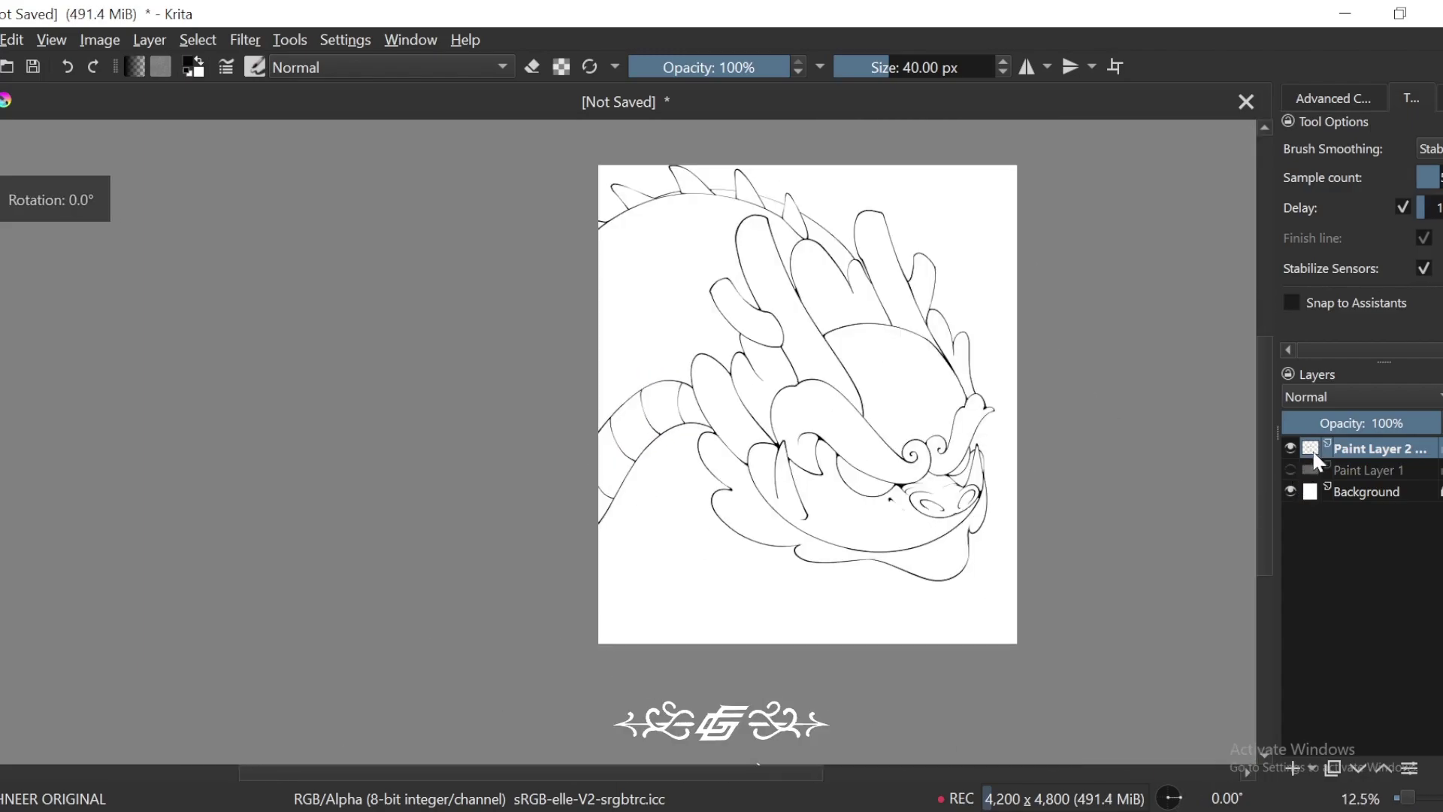
key("minus")
left_click(1290, 469)
mouse_move(1082, 450)
left_mouse_down()
mouse_move(1097, 555)
mouse_move(1060, 544)
mouse_move(1056, 511)
left_mouse_up()
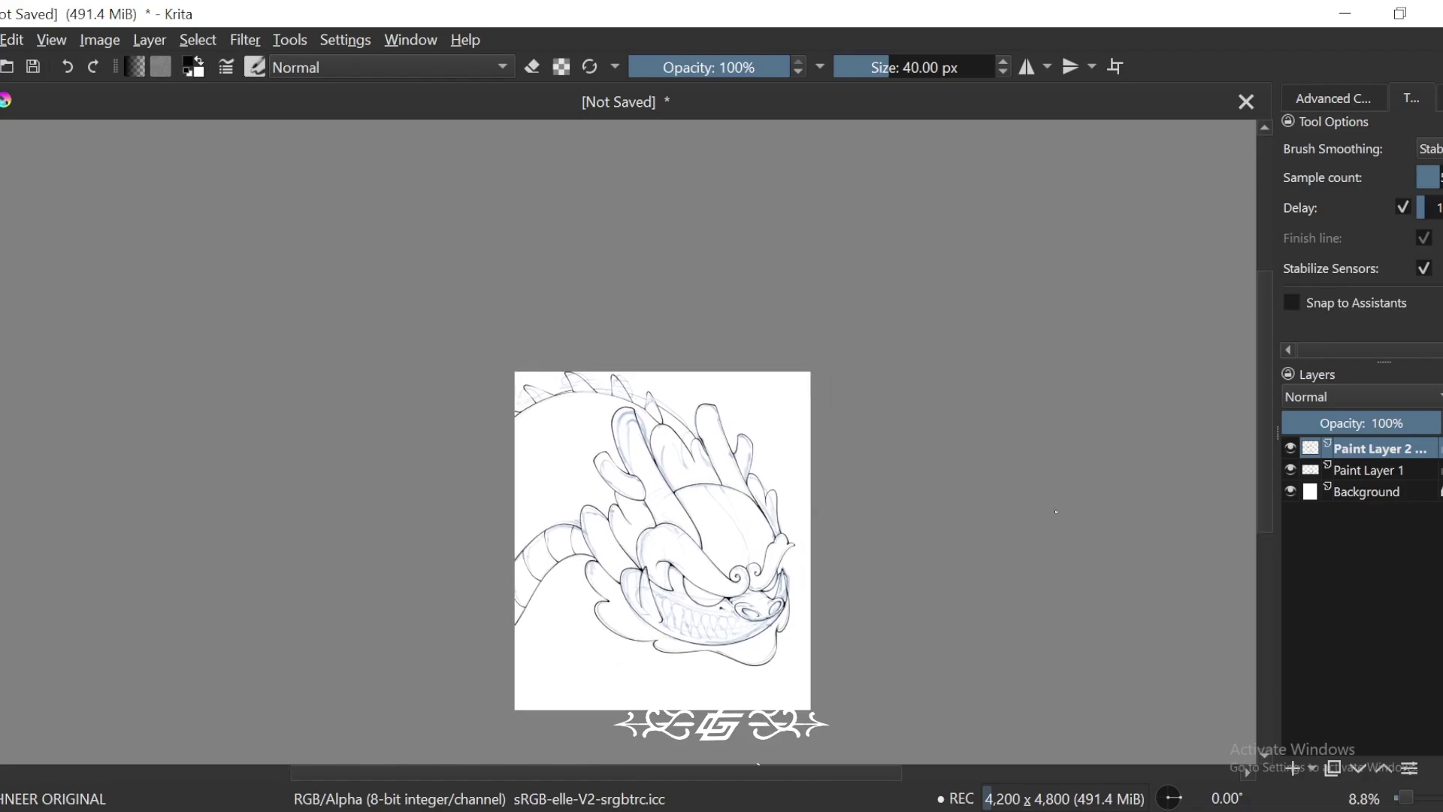
Step: Hide the Paint Layer 1 sketch and save the drawing in the ILLUSTRATION folder as a Krita document named Dragon
key("ctrl+plus")
key("ctrl+plus")
key("ctrl+minus")
key("ctrl+minus")
left_click_drag(1206, 642, 1115, 524)
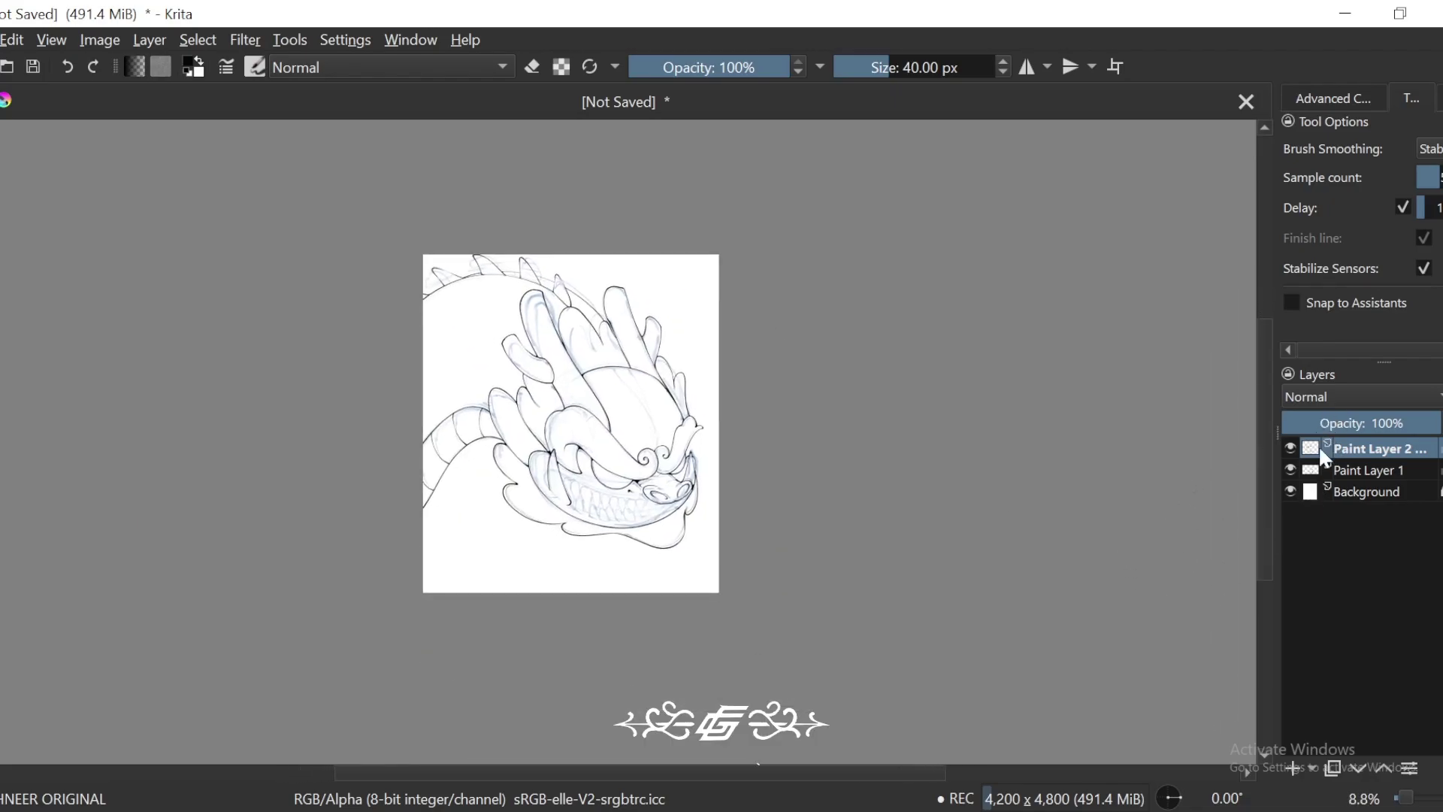
left_click(1290, 469)
key("minus")
left_click_drag(1009, 598, 1105, 603)
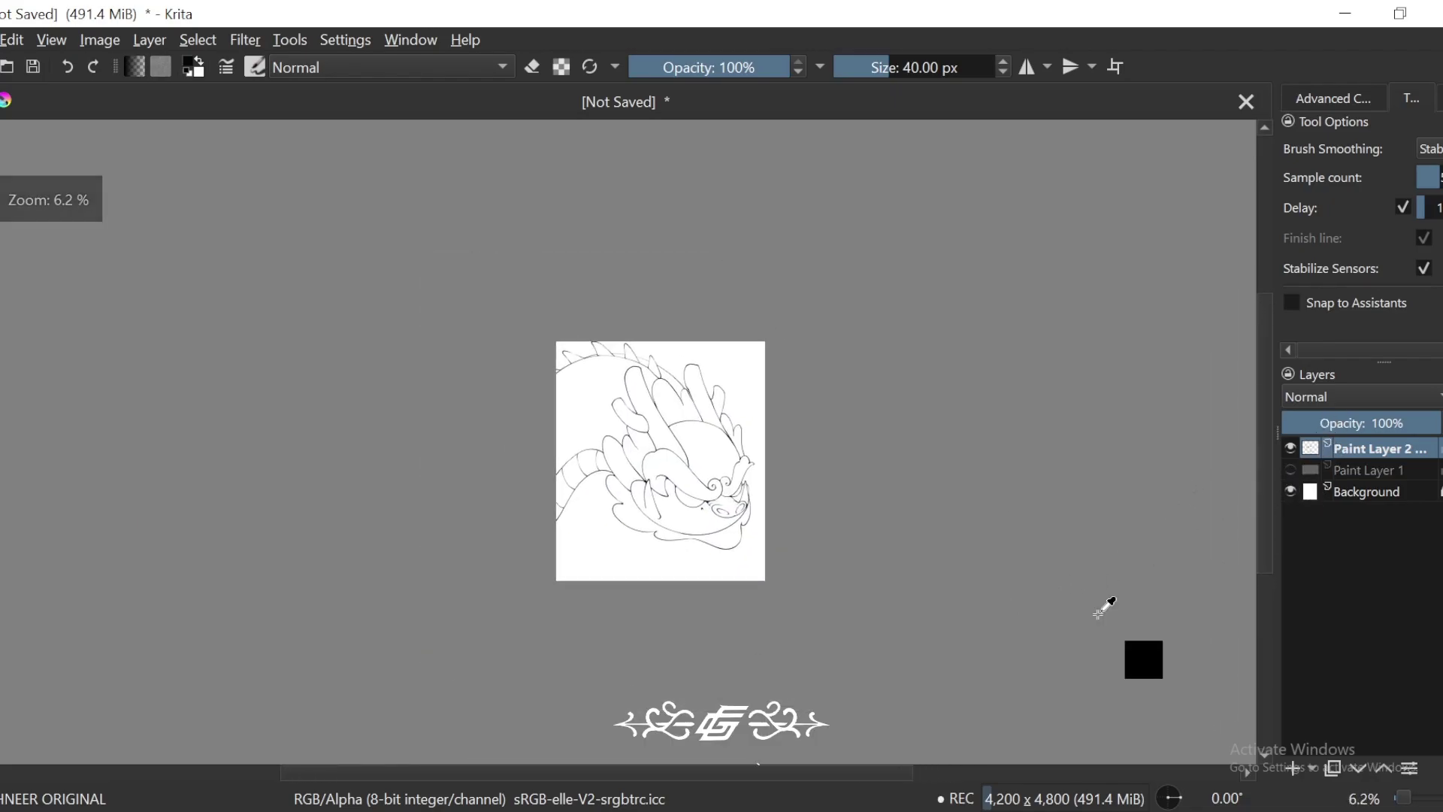
key("ctrl+s")
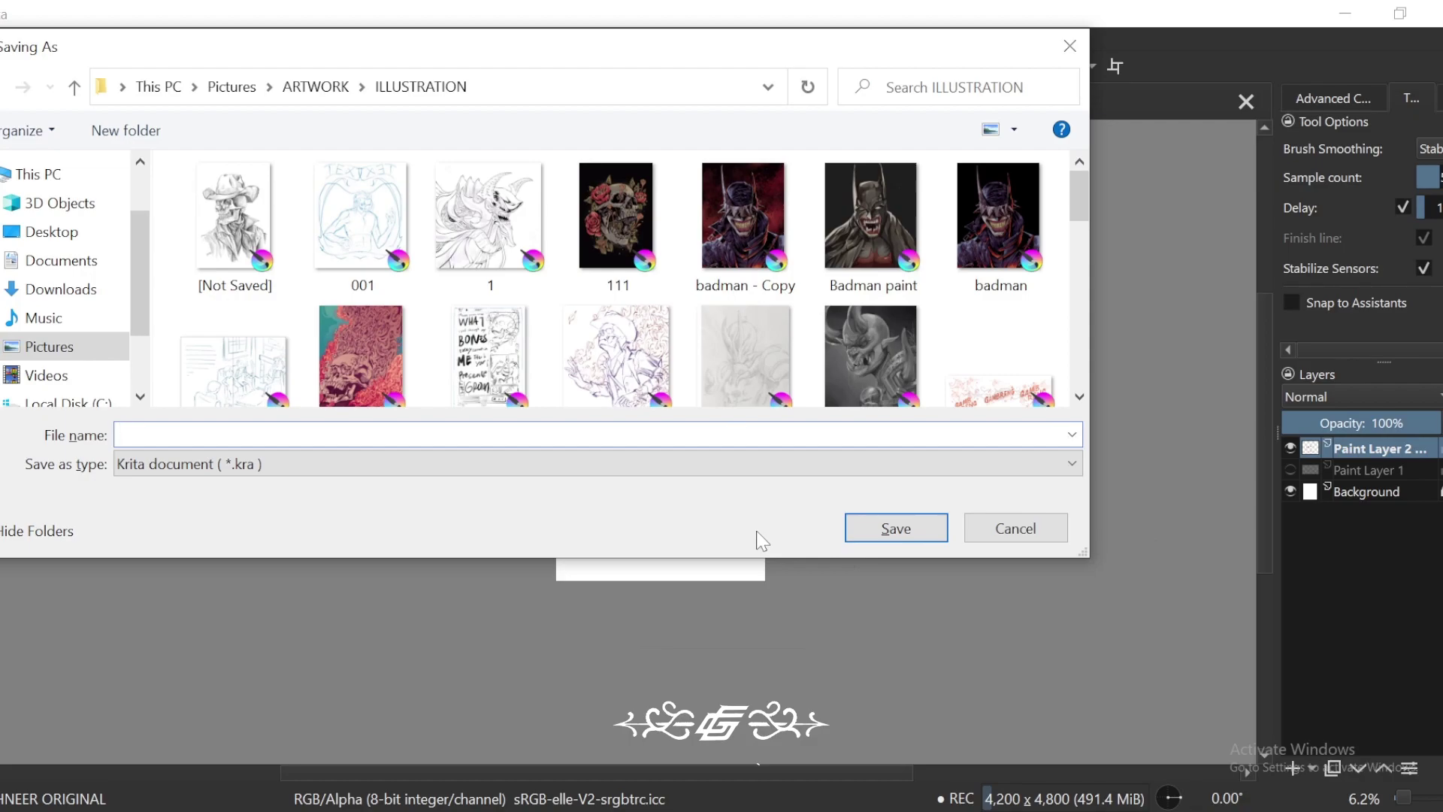
type("Dragon")
key("Return")
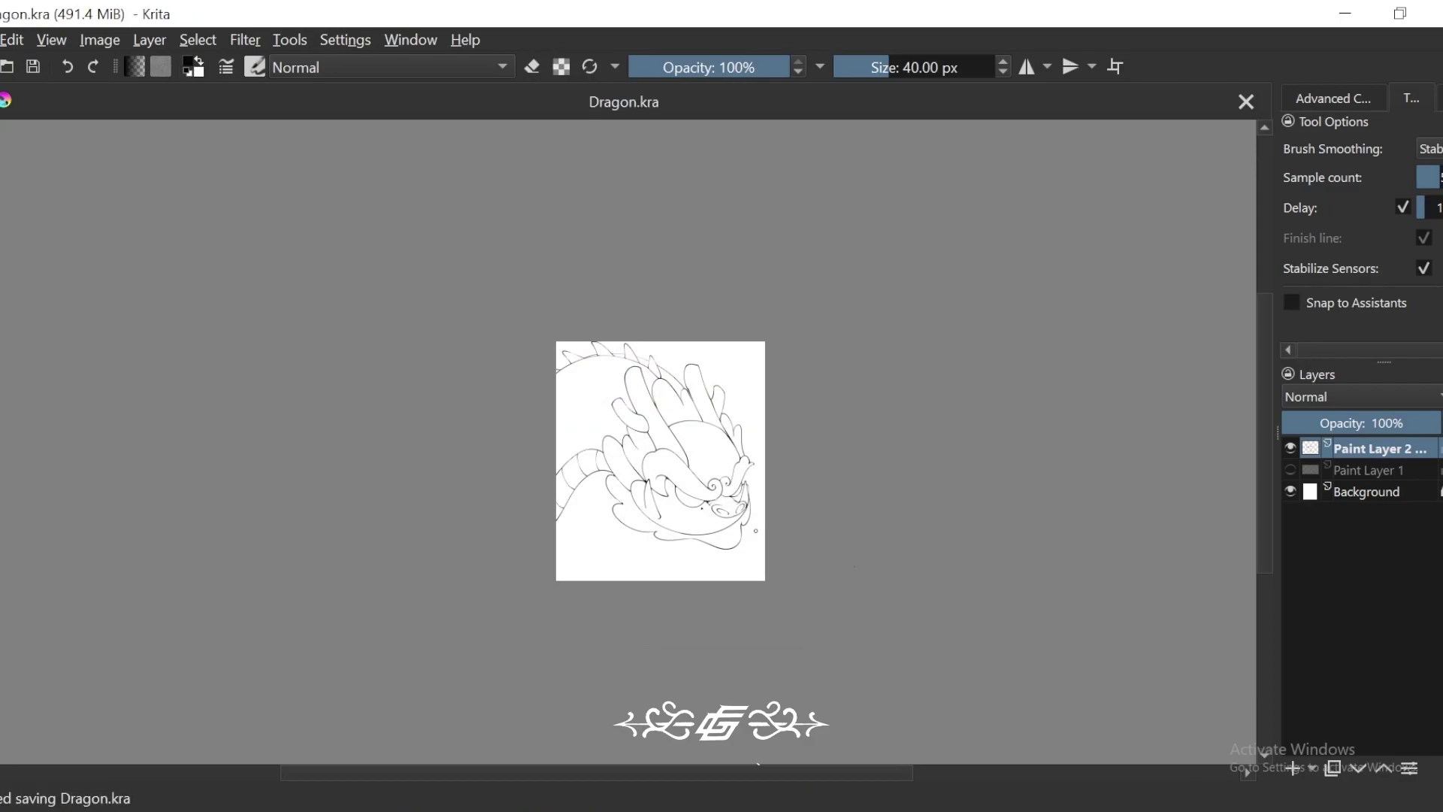
Step: Show the Paint Layer 1 sketch under the inked head to compare them, and hide it again
left_click(698, 810)
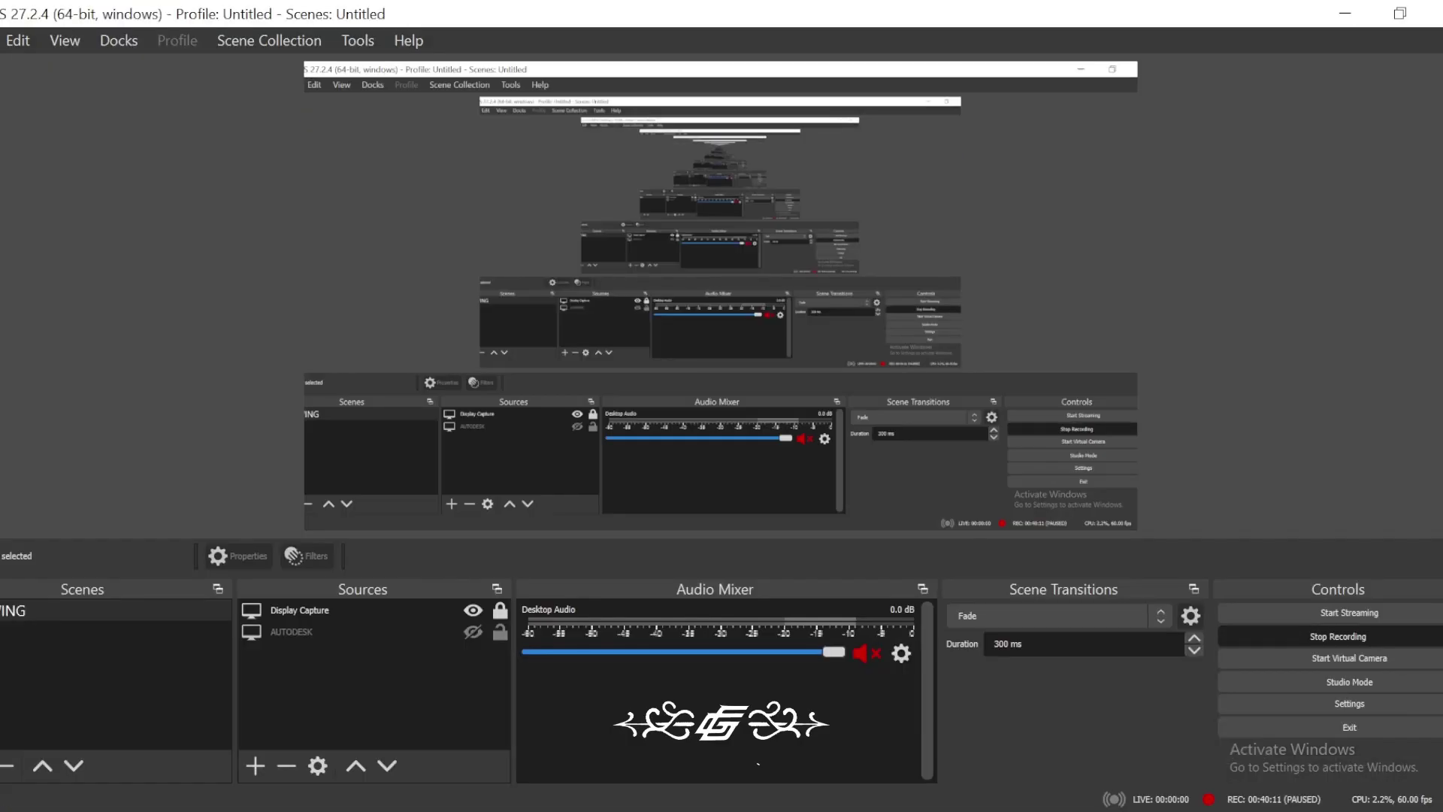
left_click(698, 811)
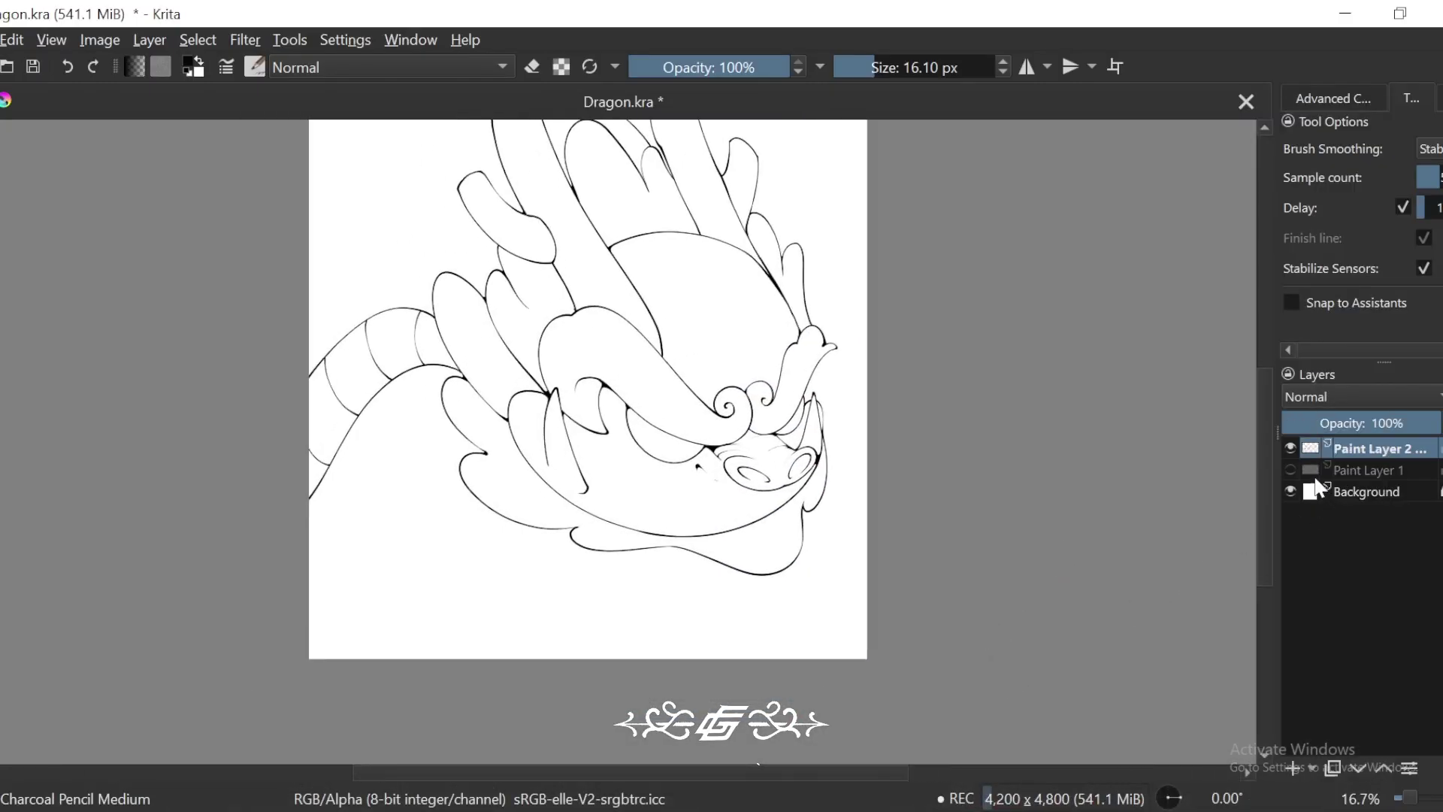
left_click(1289, 469)
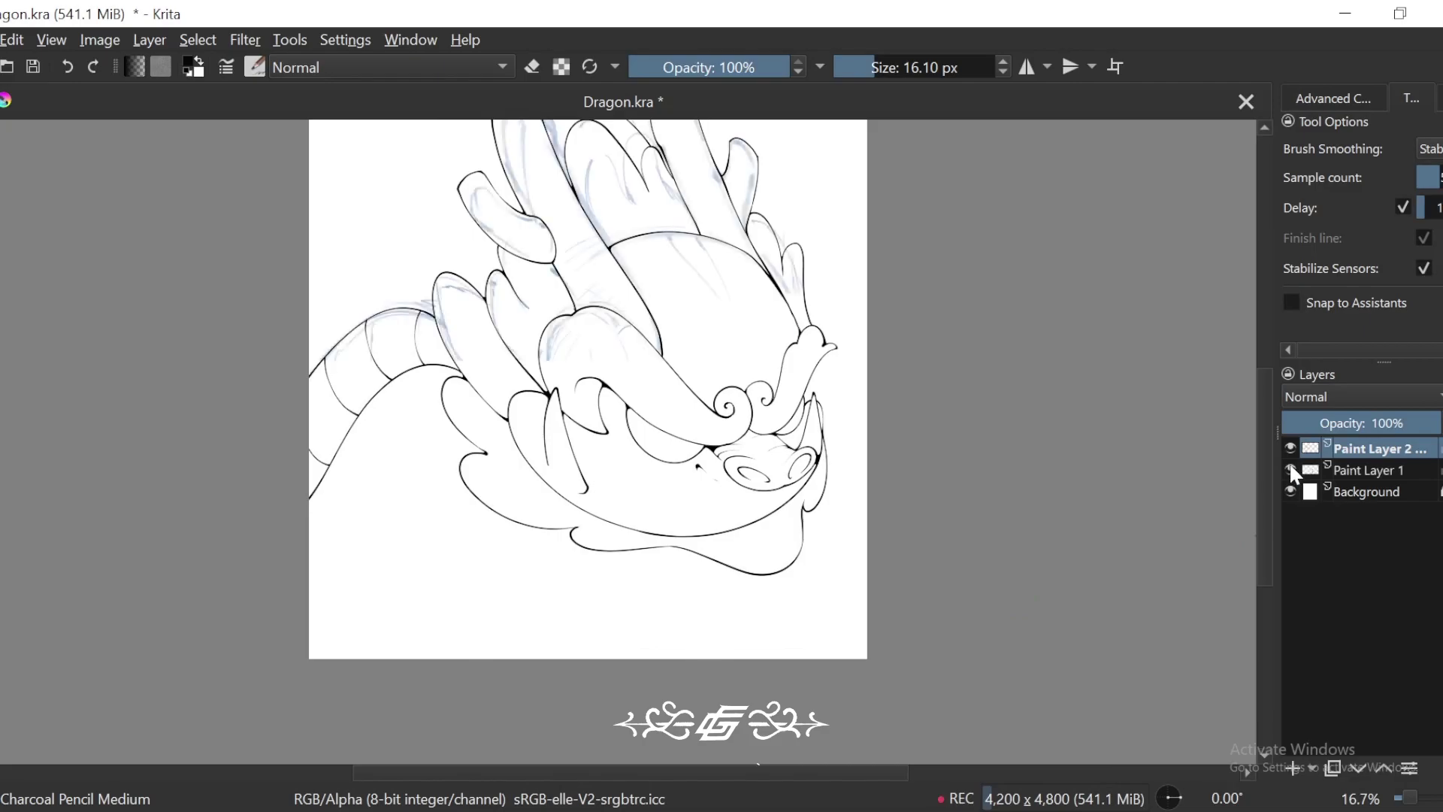
left_click(1289, 469)
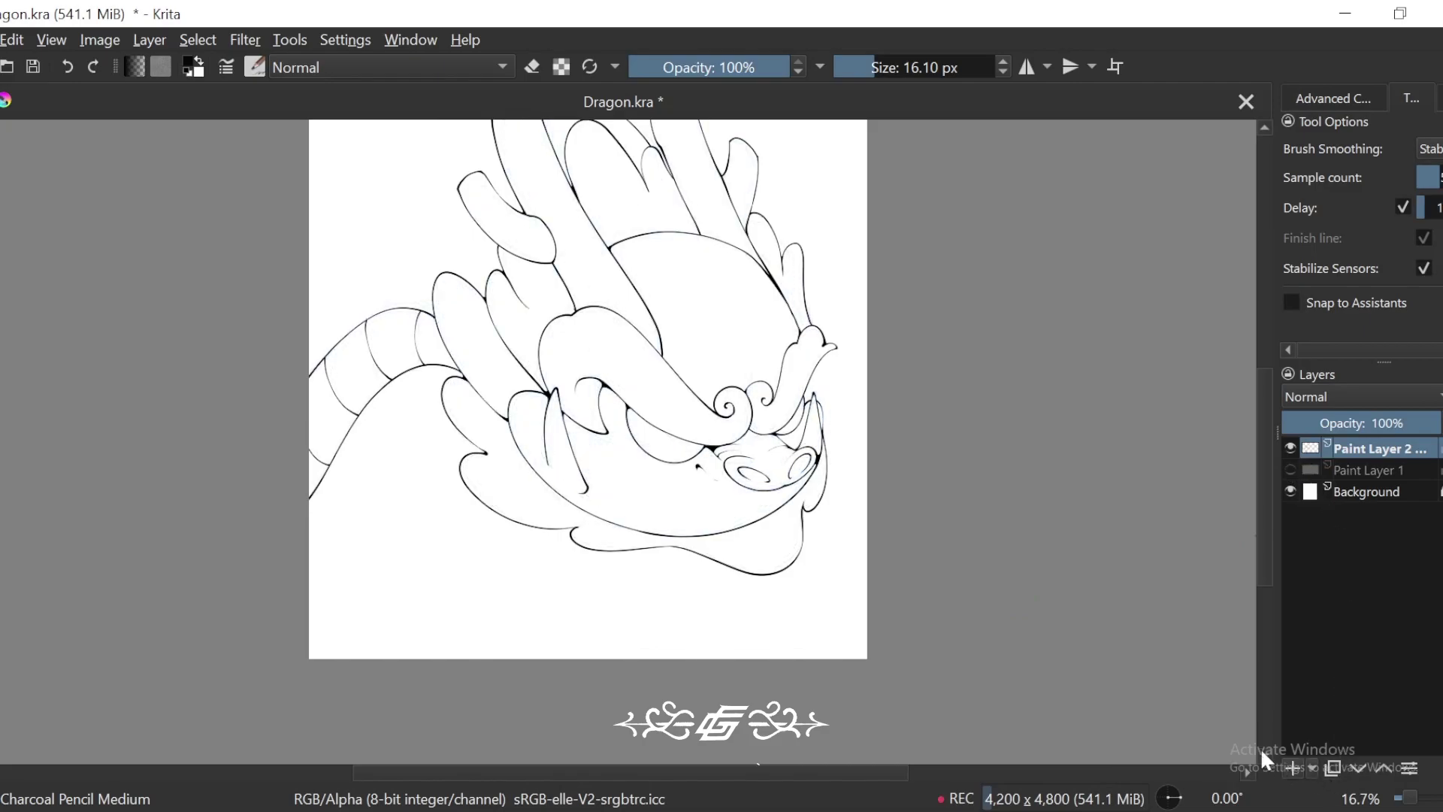
Step: Add a new paint layer above the inked line art and show the Paint Layer 1 sketch
left_click(1292, 768)
left_click_drag(1096, 743, 1148, 753)
key("ctrl+plus")
key("ctrl+plus")
key("ctrl+plus")
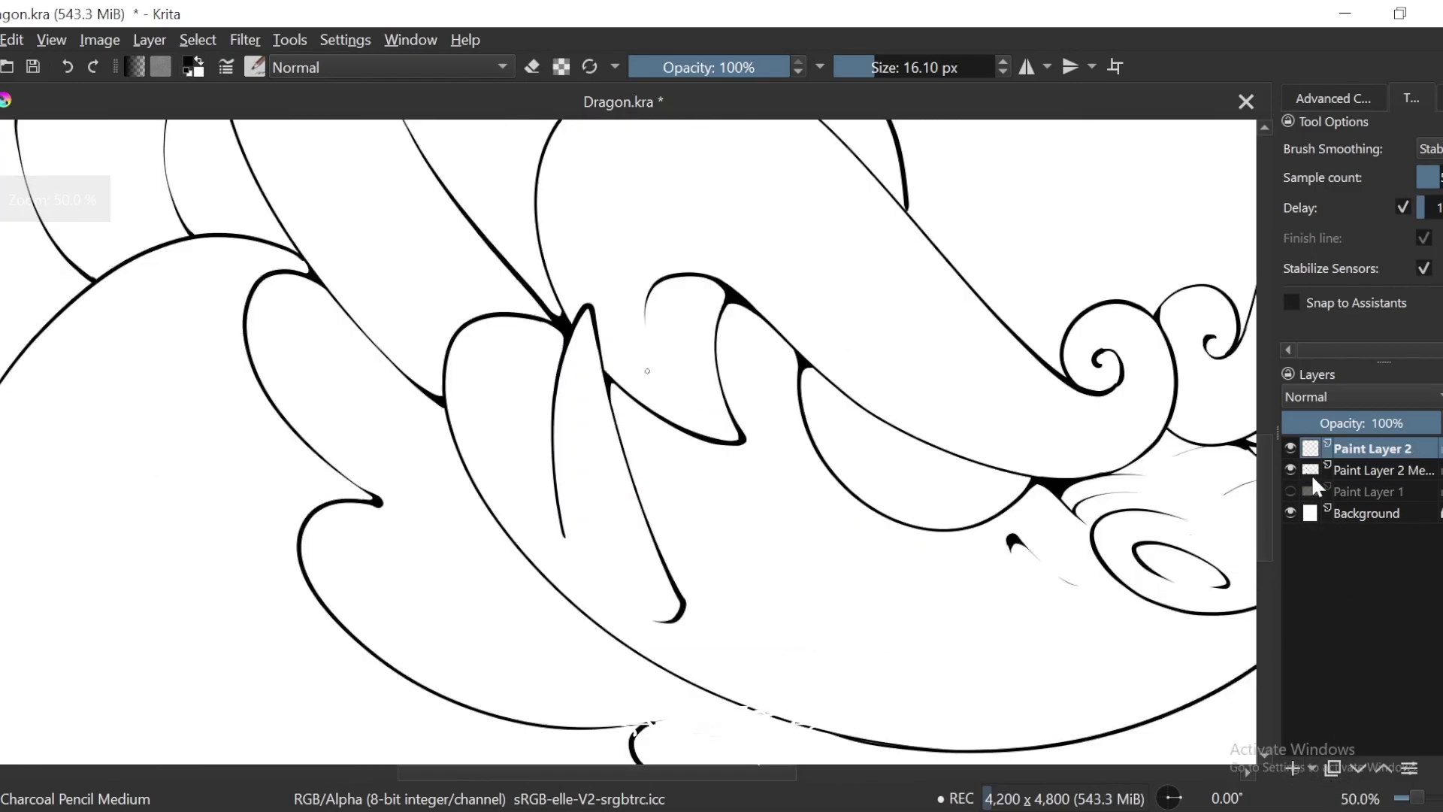
left_click(1289, 491)
key("ctrl+minus")
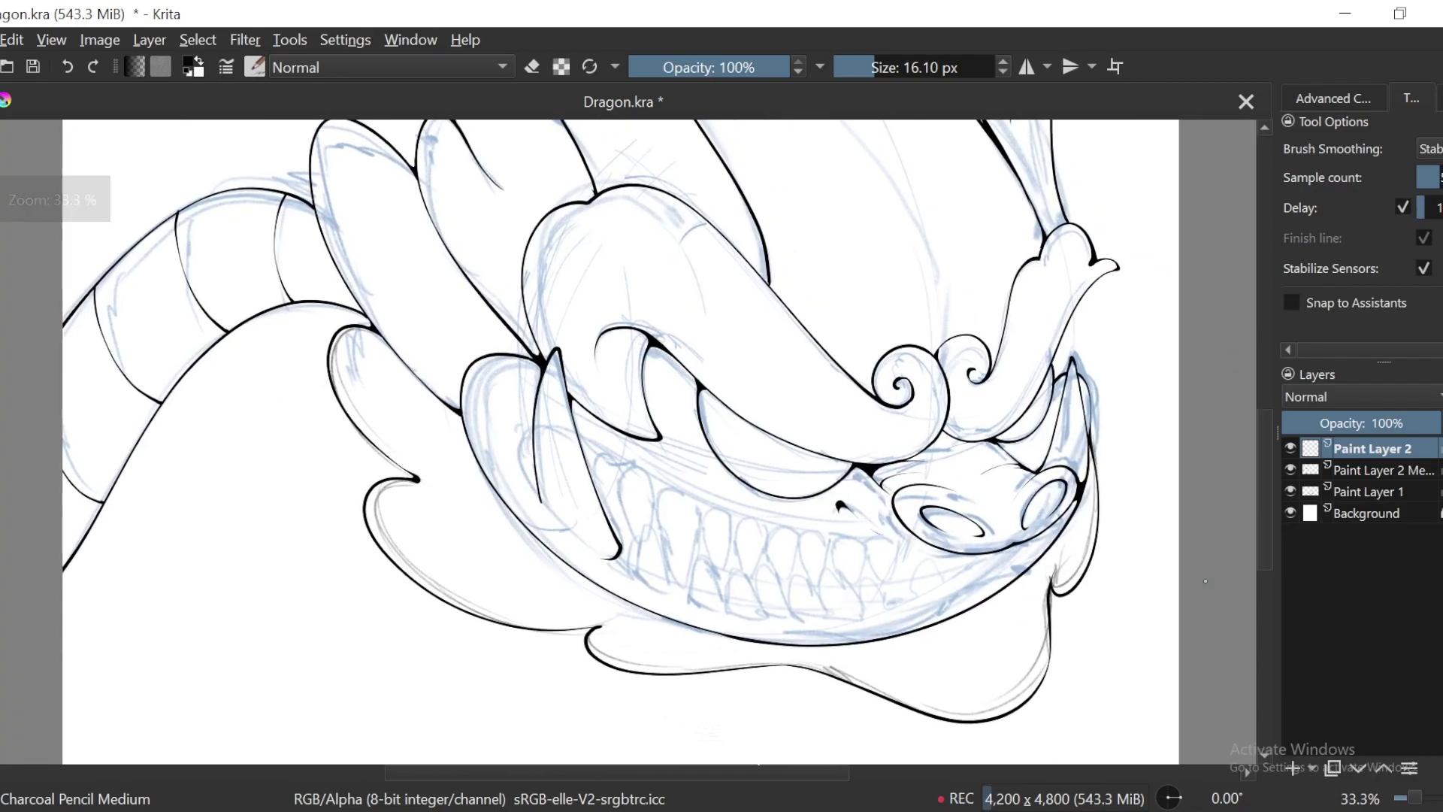
Step: Turn off brush smoothing and rotate the canvas to -60° around the dragon's mouth
key("4")
key("ctrl+minus")
key("ctrl+minus")
key("ctrl+plus")
key("4")
key("4")
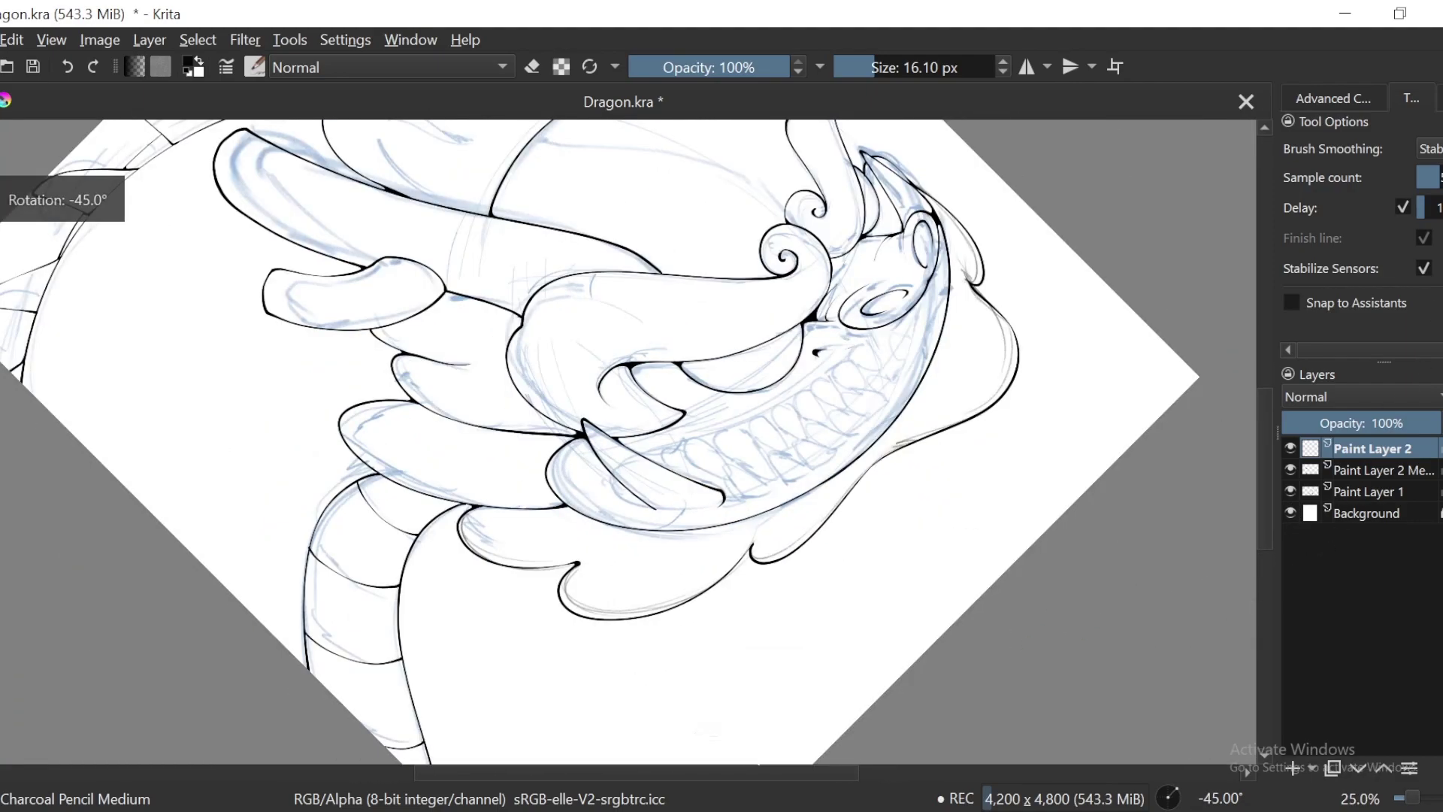
left_click(1427, 148)
left_click(1428, 78)
key("4")
key("space")
left_click_drag(927, 361, 910, 419)
key("ctrl+plus")
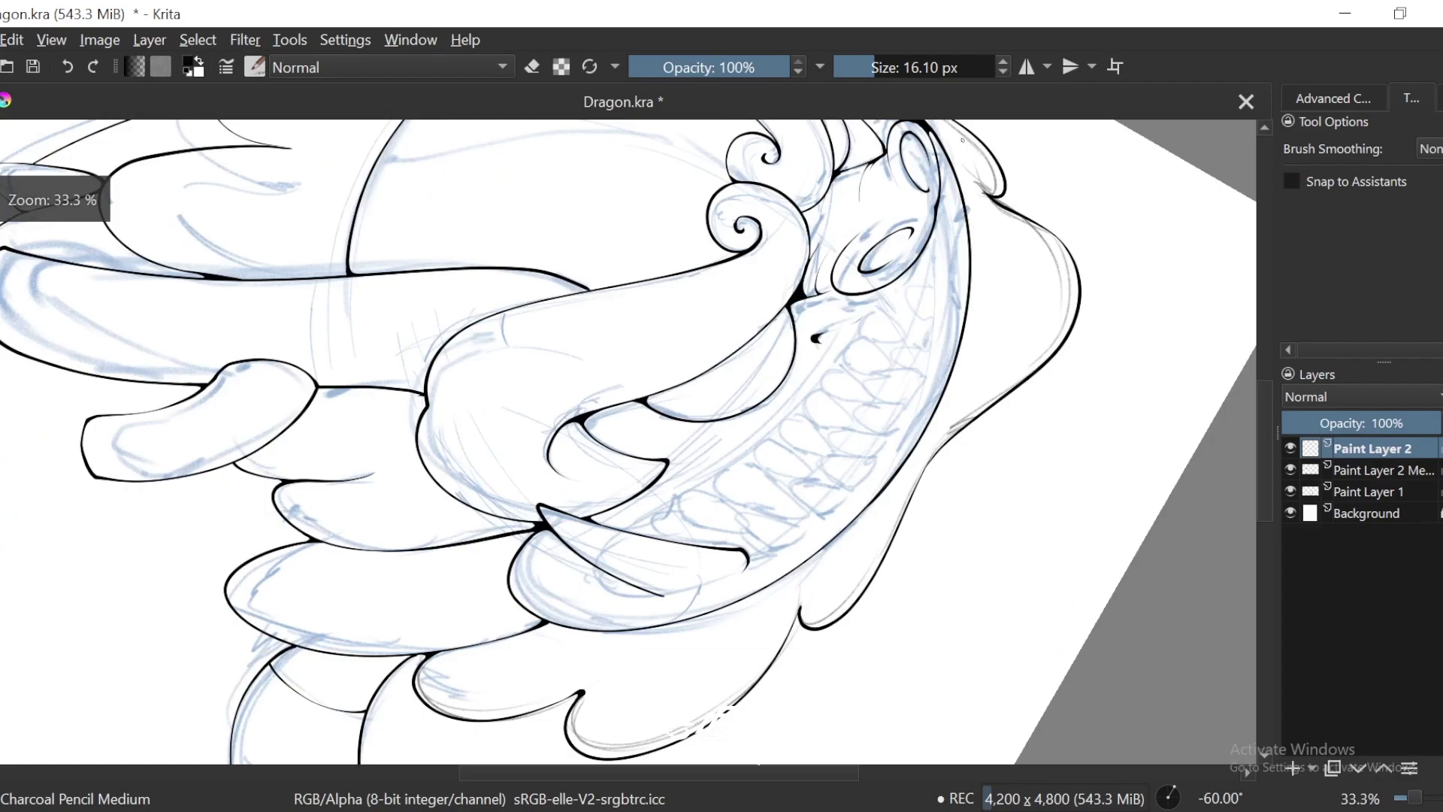
Step: Erase the sketched teeth inside the dragon's mouth on Paint Layer 1 with a 91.44 px eraser
left_click_drag(870, 69, 906, 68)
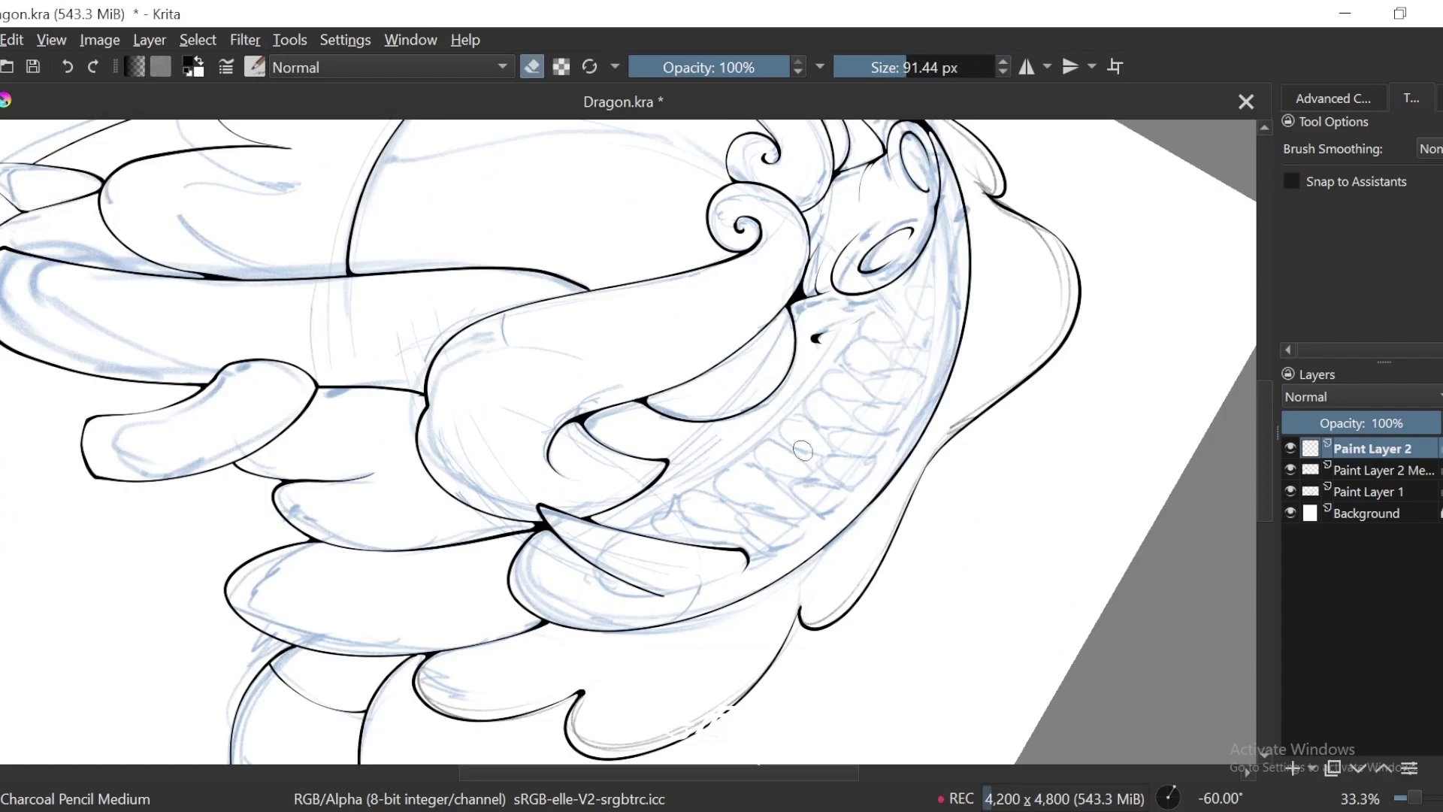
left_click(1375, 493)
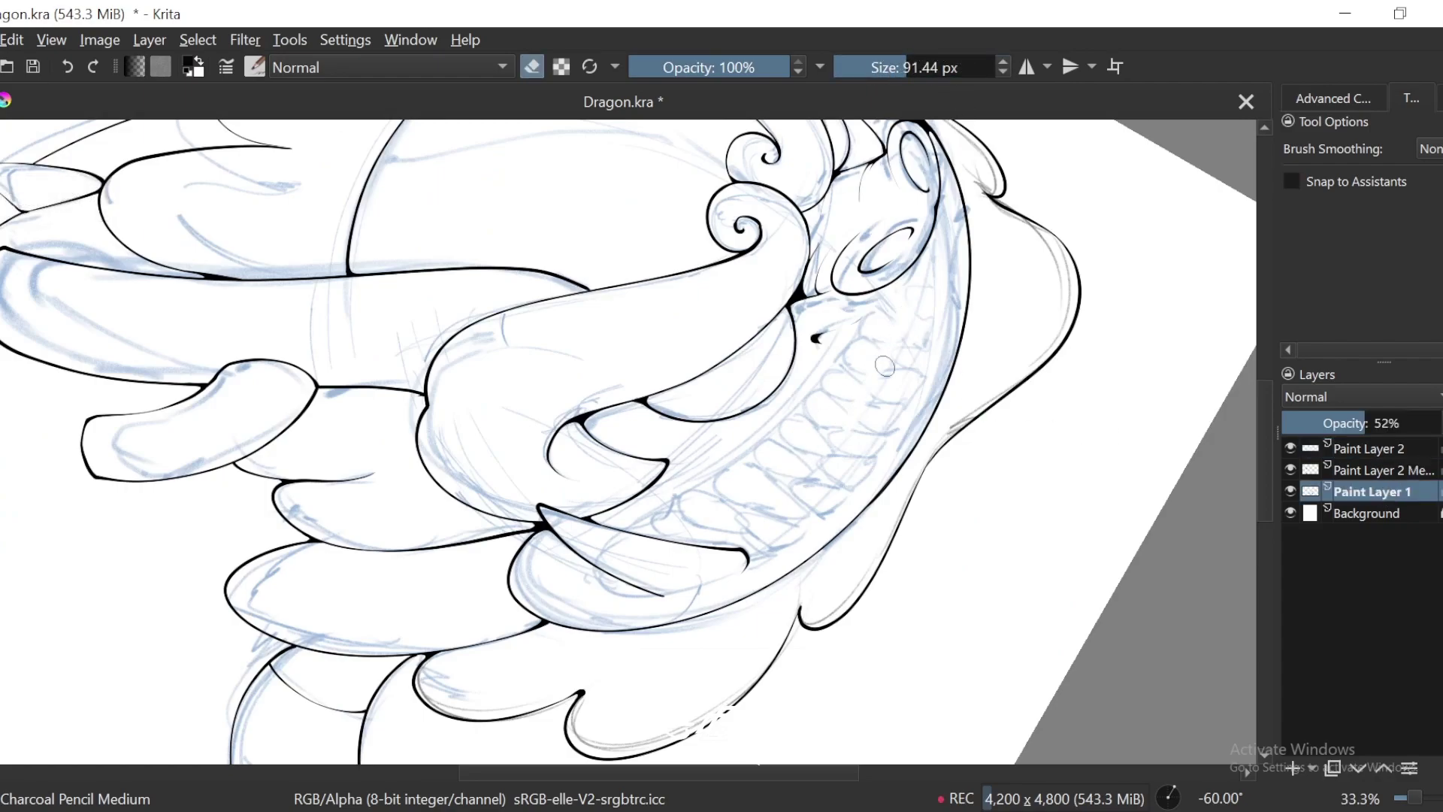
left_click_drag(885, 366, 876, 424)
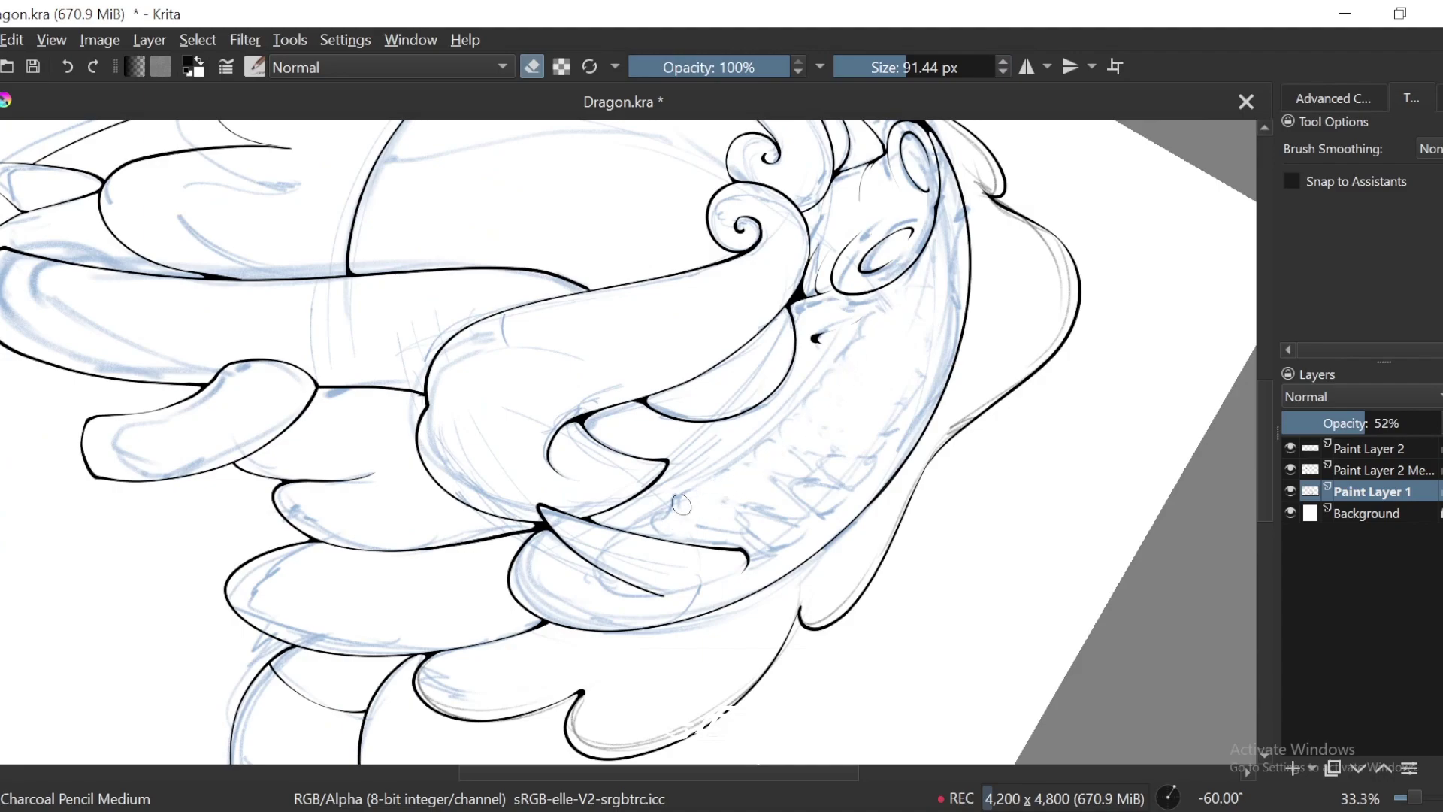
left_click_drag(746, 474, 724, 547)
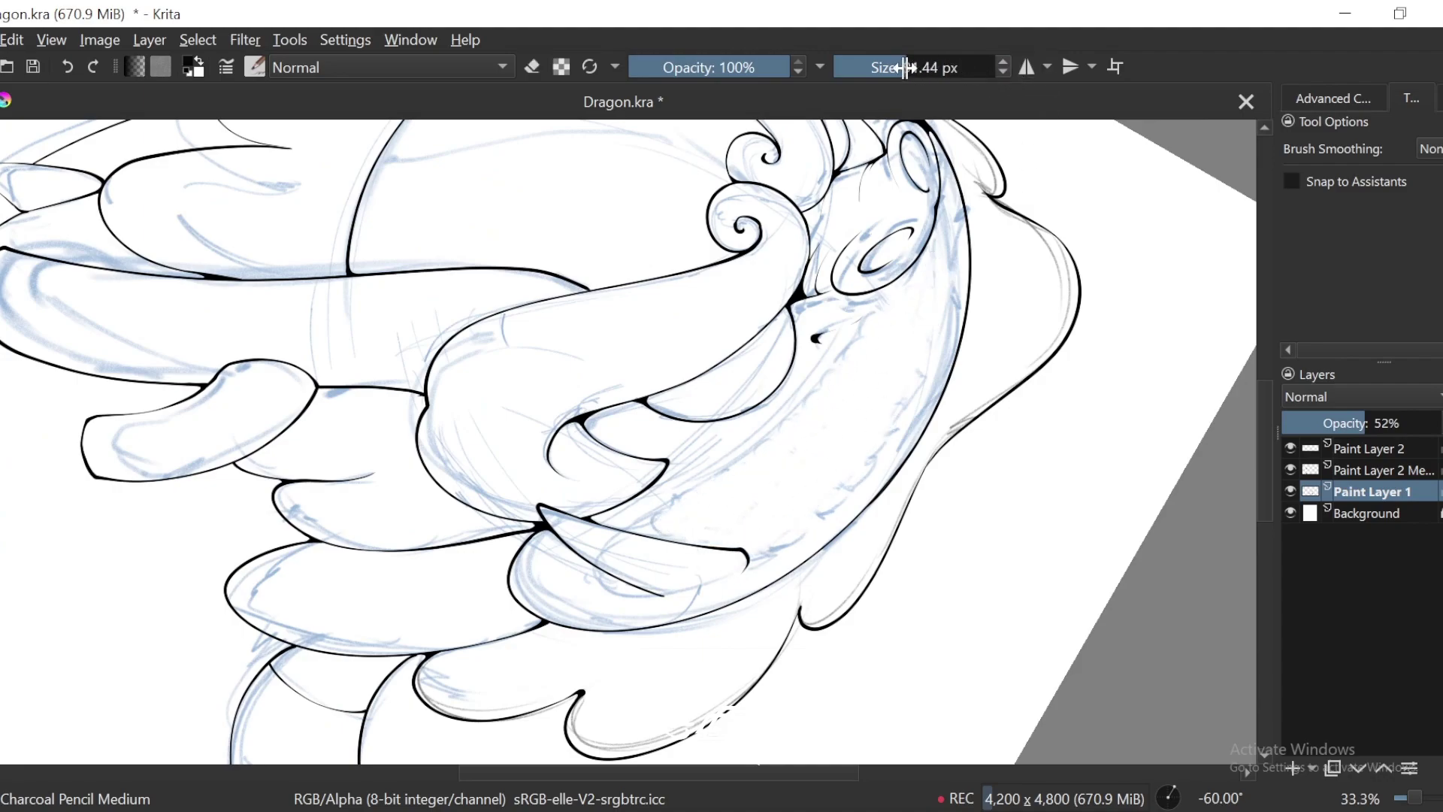
Step: Try to sketch the mouth's lower gum line with a 69.38 px brush and undo it
left_click_drag(905, 68, 902, 68)
left_click_drag(945, 202, 921, 375)
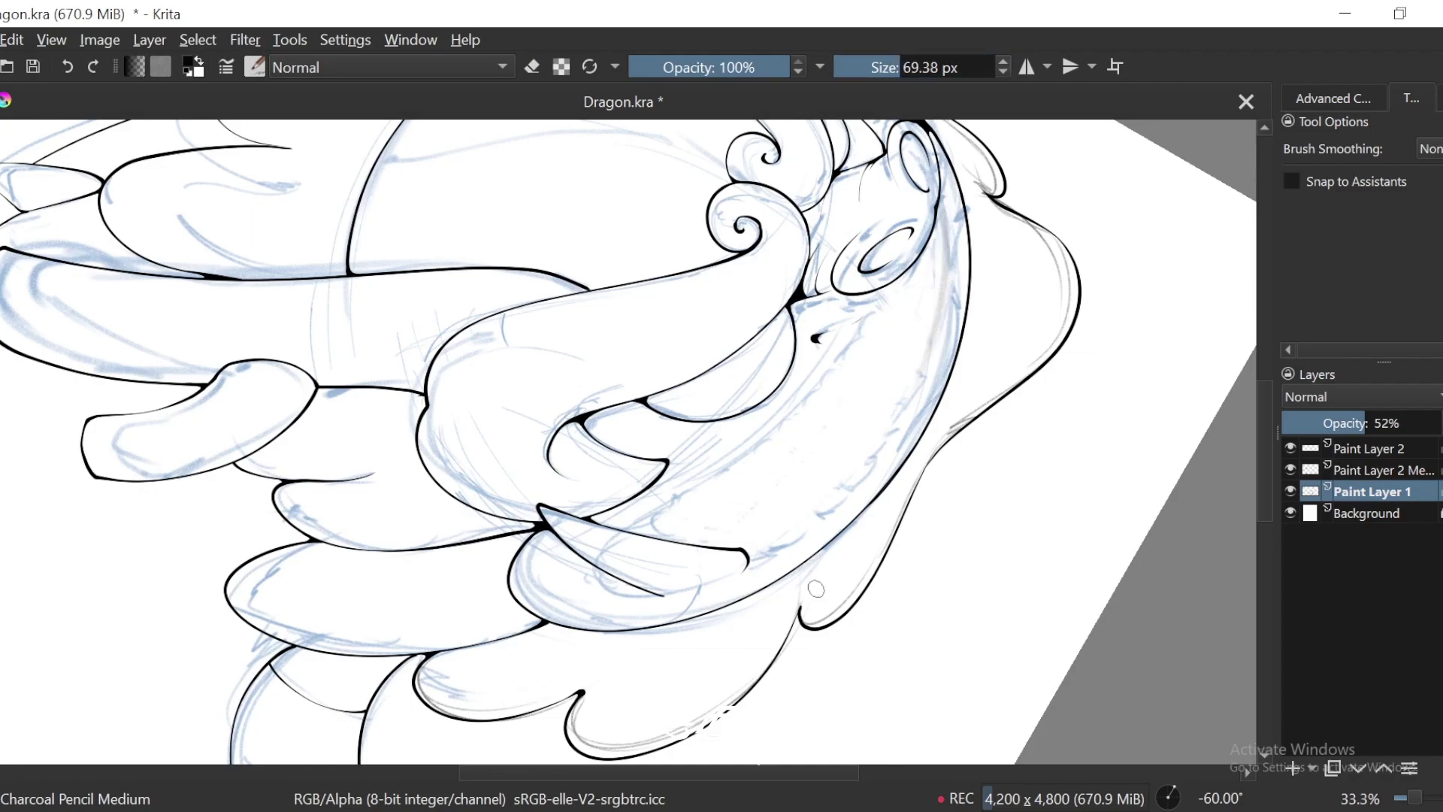
key("ctrl+z")
Step: Try to sketch the lower gum line from the nostrils to the fang with a 57.58 px brush and undo the strokes
left_click_drag(900, 61, 896, 61)
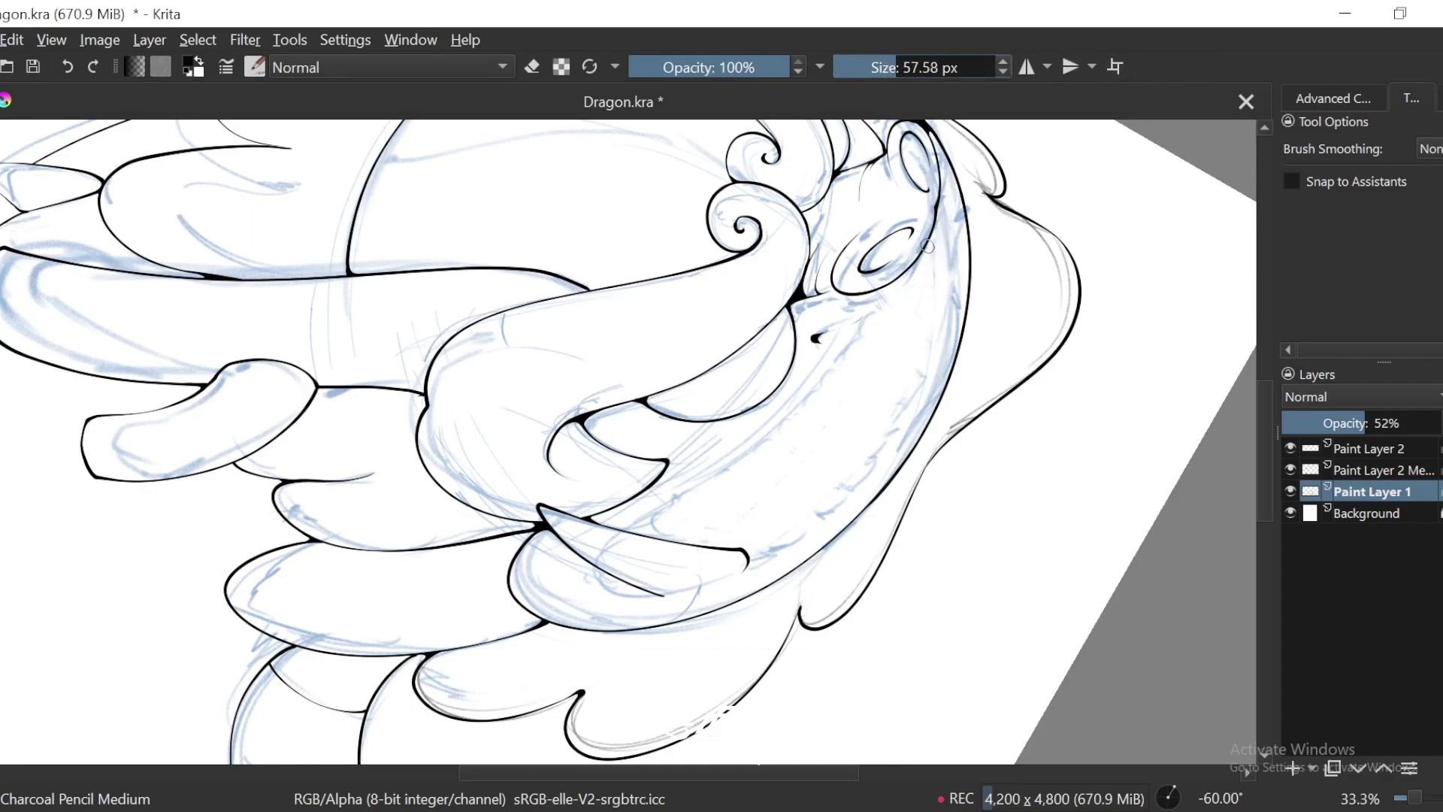
left_click_drag(933, 234, 924, 353)
left_click_drag(934, 294, 887, 439)
key("4")
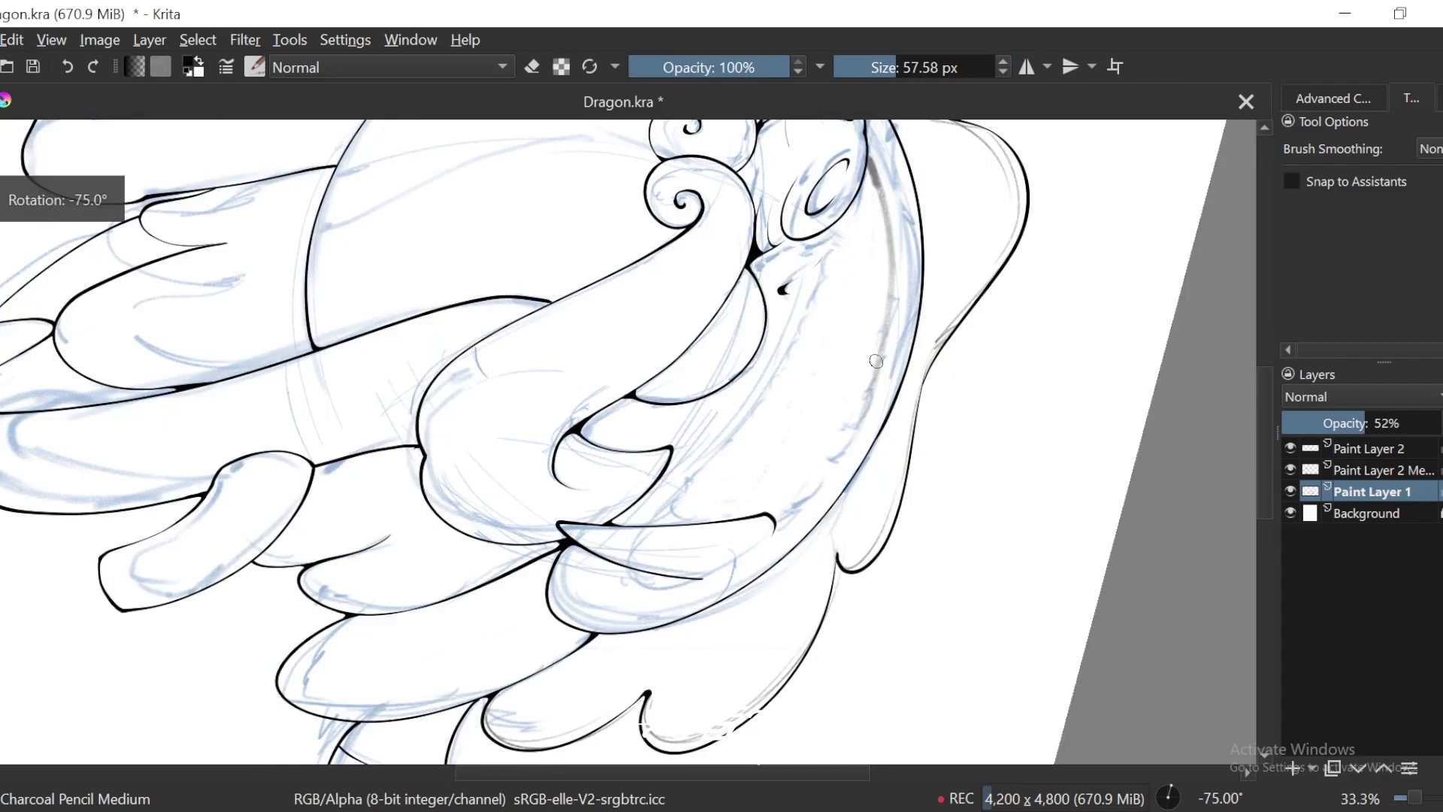
mouse_move(885, 331)
left_mouse_down()
mouse_move(790, 502)
mouse_move(850, 415)
mouse_move(776, 517)
left_mouse_up()
mouse_move(865, 374)
left_mouse_down()
mouse_move(830, 448)
mouse_move(766, 517)
left_mouse_up()
left_click_drag(876, 353, 770, 515)
key("ctrl+minus")
key("ctrl+minus")
key("ctrl+minus")
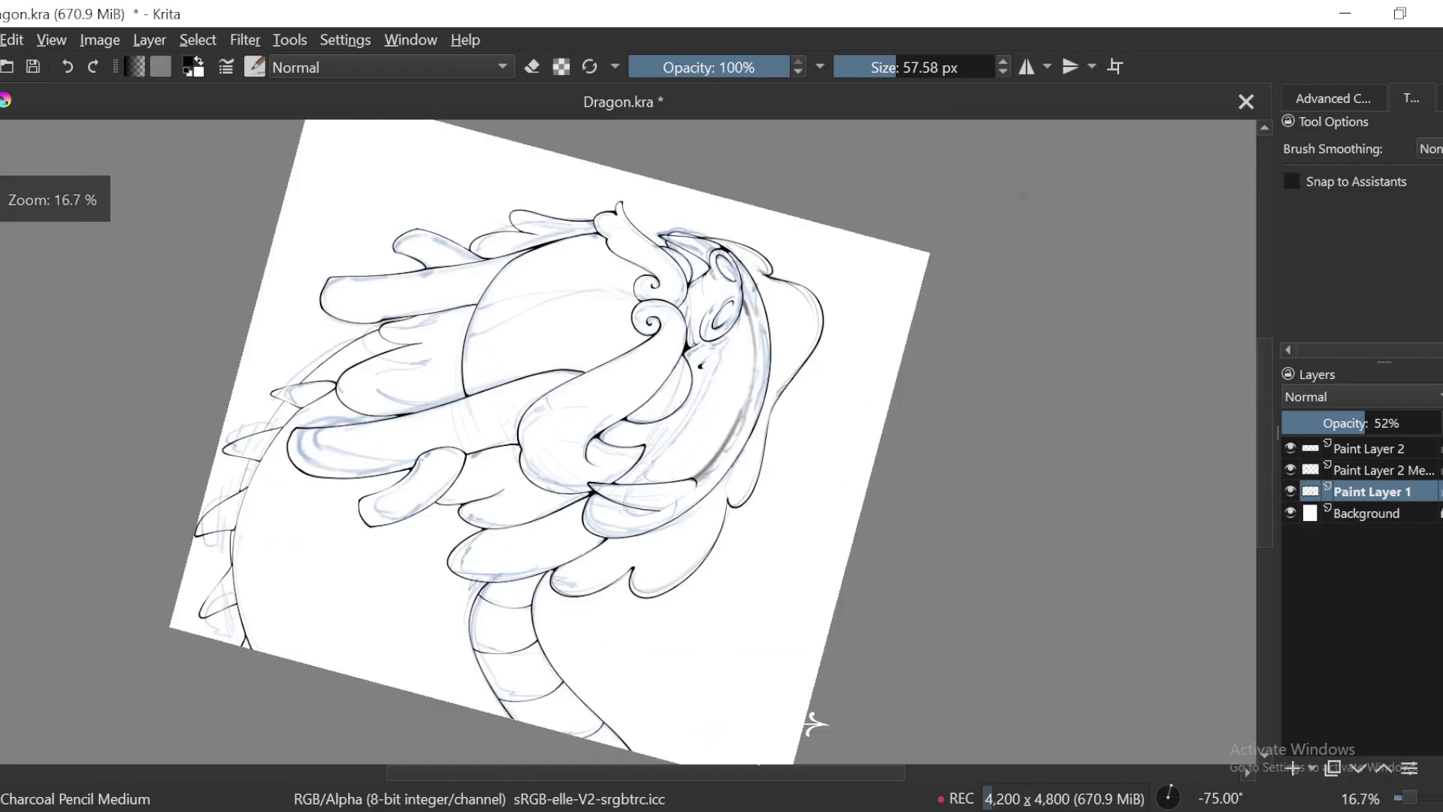
key("6")
key("ctrl+plus")
key("ctrl+plus")
key("ctrl+plus")
key("ctrl+z")
key("ctrl+z")
key("ctrl+z")
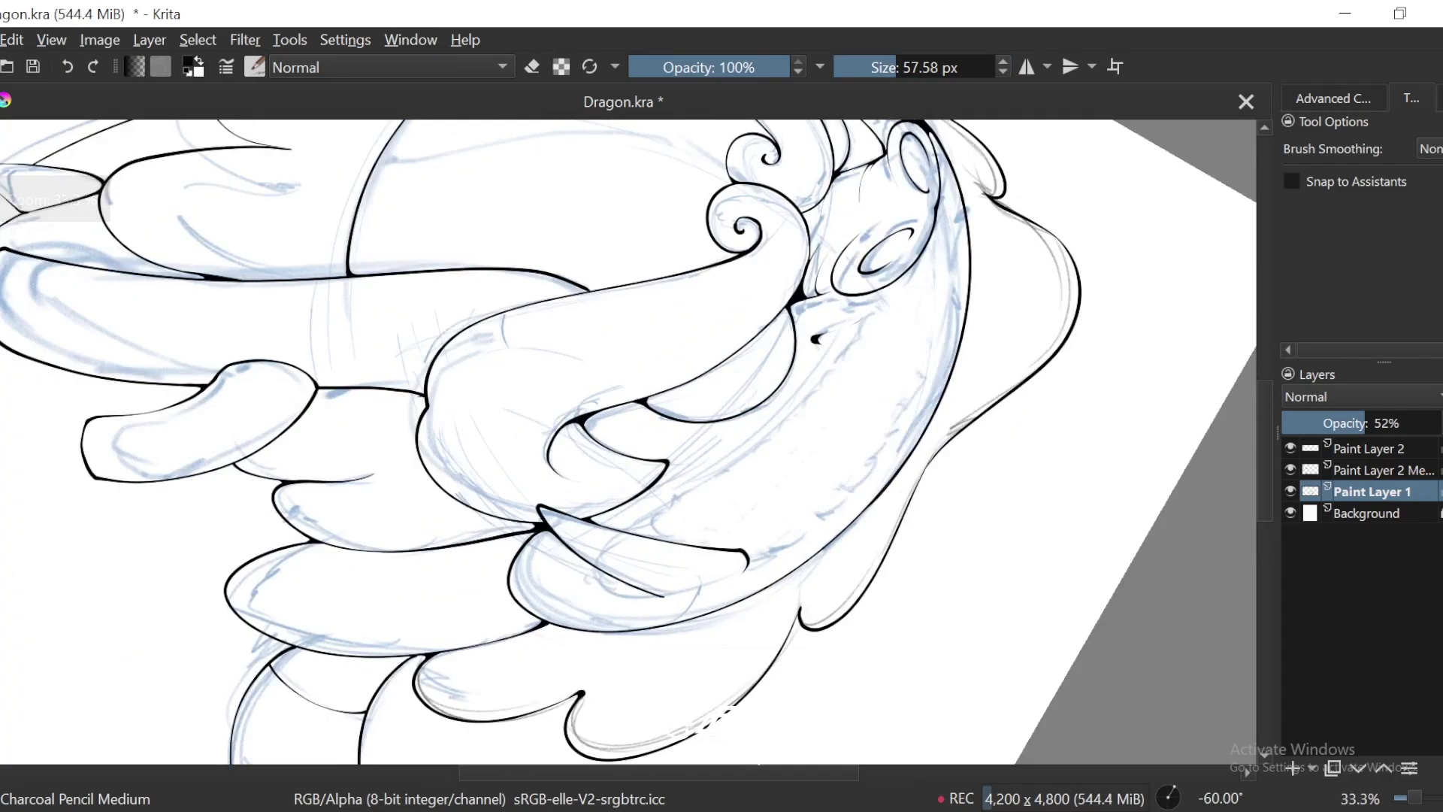
Step: Make another attempt at the lower gum line in two strokes and undo both
left_click_drag(946, 202, 932, 342)
left_click_drag(950, 274, 842, 497)
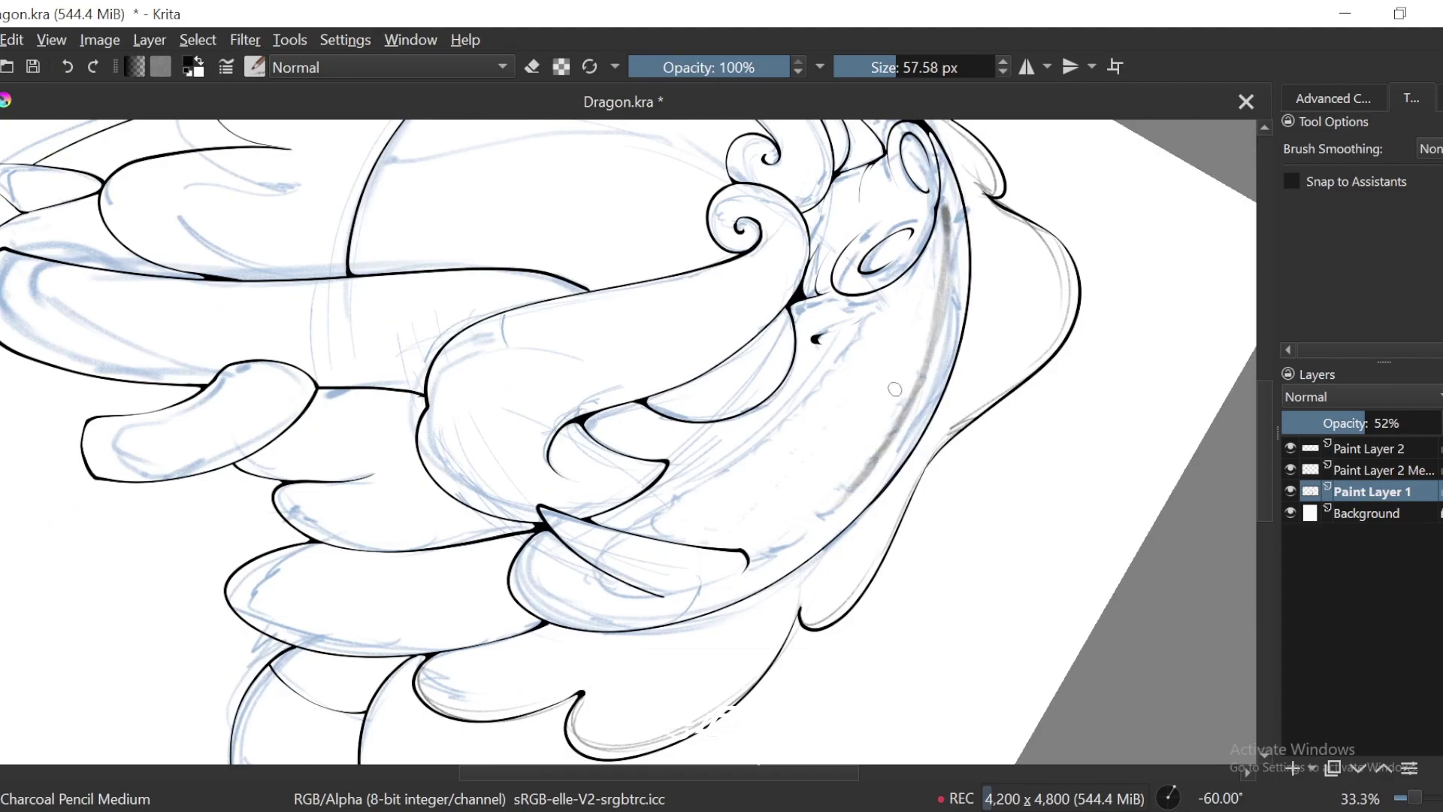
key("ctrl+z")
key("ctrl+z")
Step: Sketch the lower gum line from the nose to the fang's tip on Paint Layer 1 with a 45.29 px brush
left_click(891, 67)
mouse_move(941, 205)
left_mouse_down()
mouse_move(945, 271)
mouse_move(847, 481)
left_mouse_up()
key("ctrl+bracketleft")
mouse_move(885, 339)
left_mouse_down()
mouse_move(821, 472)
mouse_move(771, 524)
left_mouse_up()
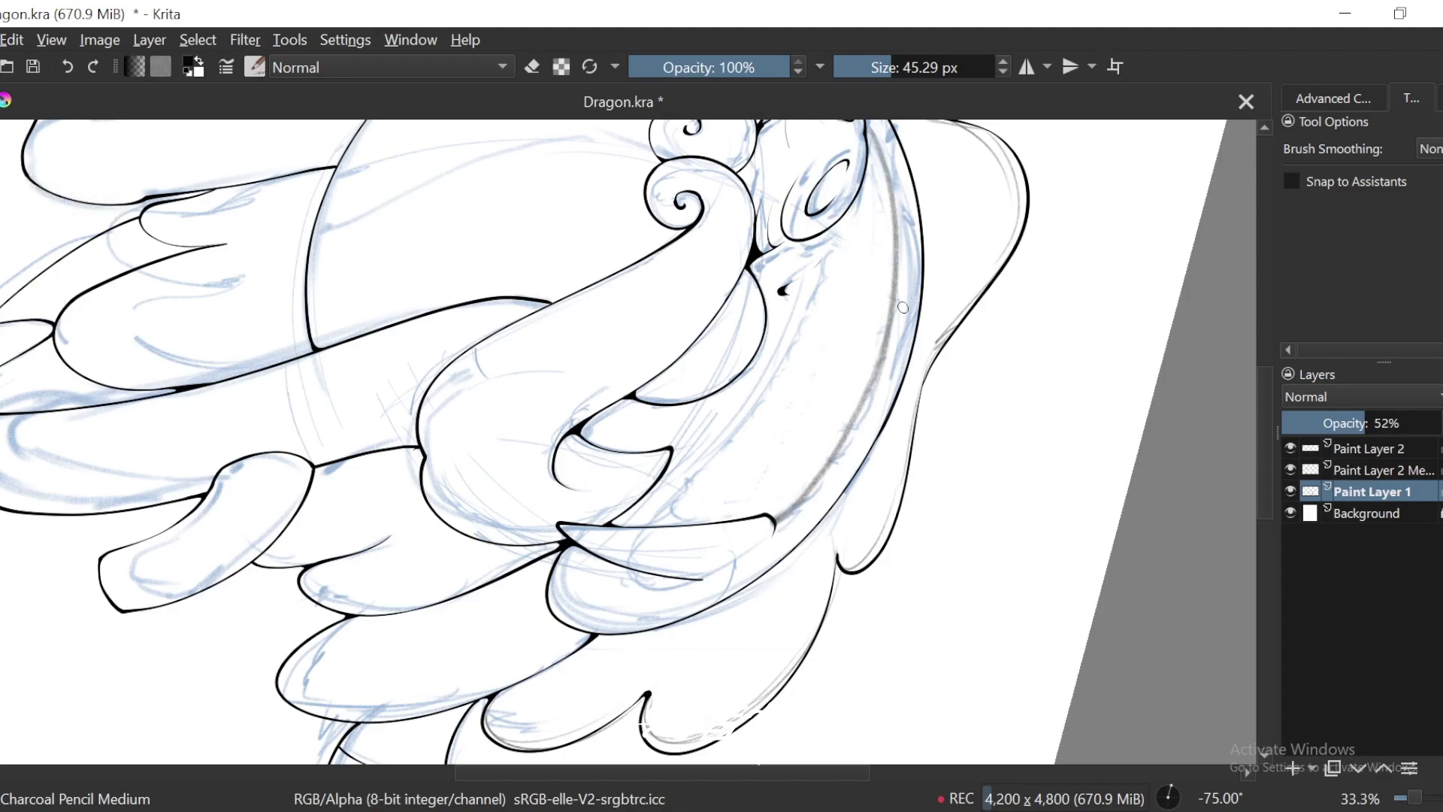
mouse_move(899, 310)
left_mouse_down()
mouse_move(815, 478)
mouse_move(771, 524)
left_mouse_up()
Step: Sketch the upper gum line along the mouth from the fang to the nose and return the canvas to upright
left_click_drag(726, 455, 787, 440)
mouse_move(710, 516)
left_mouse_down()
mouse_move(849, 371)
mouse_move(828, 377)
mouse_move(811, 438)
mouse_move(867, 314)
left_mouse_up()
key("ctrl+minus")
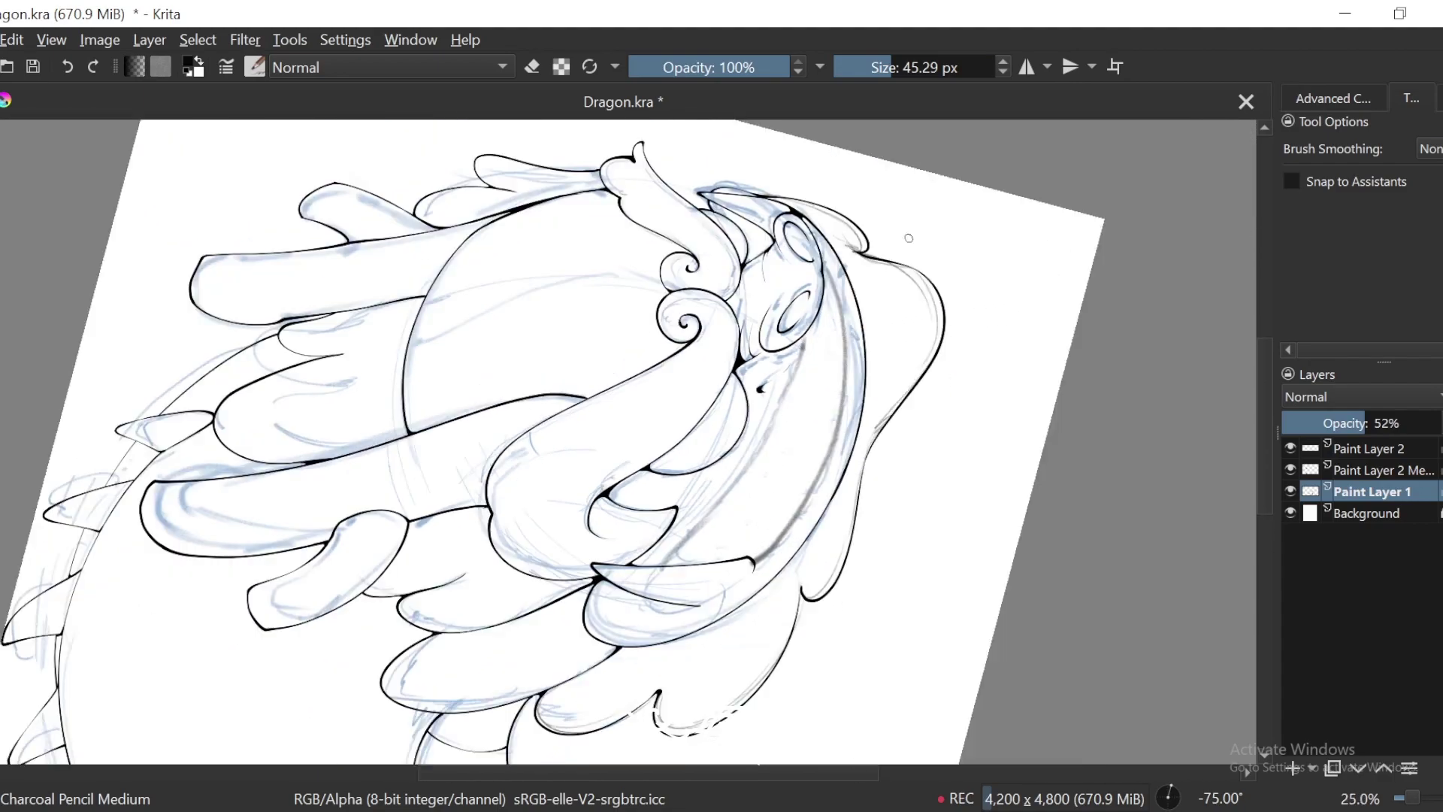
key("ctrl+minus")
key("ctrl+minus")
key("6")
key("6")
key("6")
key("6")
key("6")
key("6")
left_click_drag(1037, 452, 987, 384)
key("4")
left_click_drag(907, 490, 988, 385)
key("ctrl+plus")
key("ctrl+plus")
left_click_drag(941, 465, 1189, 476)
key("ctrl+plus")
key("ctrl+plus")
left_click_drag(982, 302, 895, 368)
left_click_drag(987, 352, 888, 449)
key("ctrl+minus")
key("ctrl+minus")
left_click_drag(1067, 416, 1008, 357)
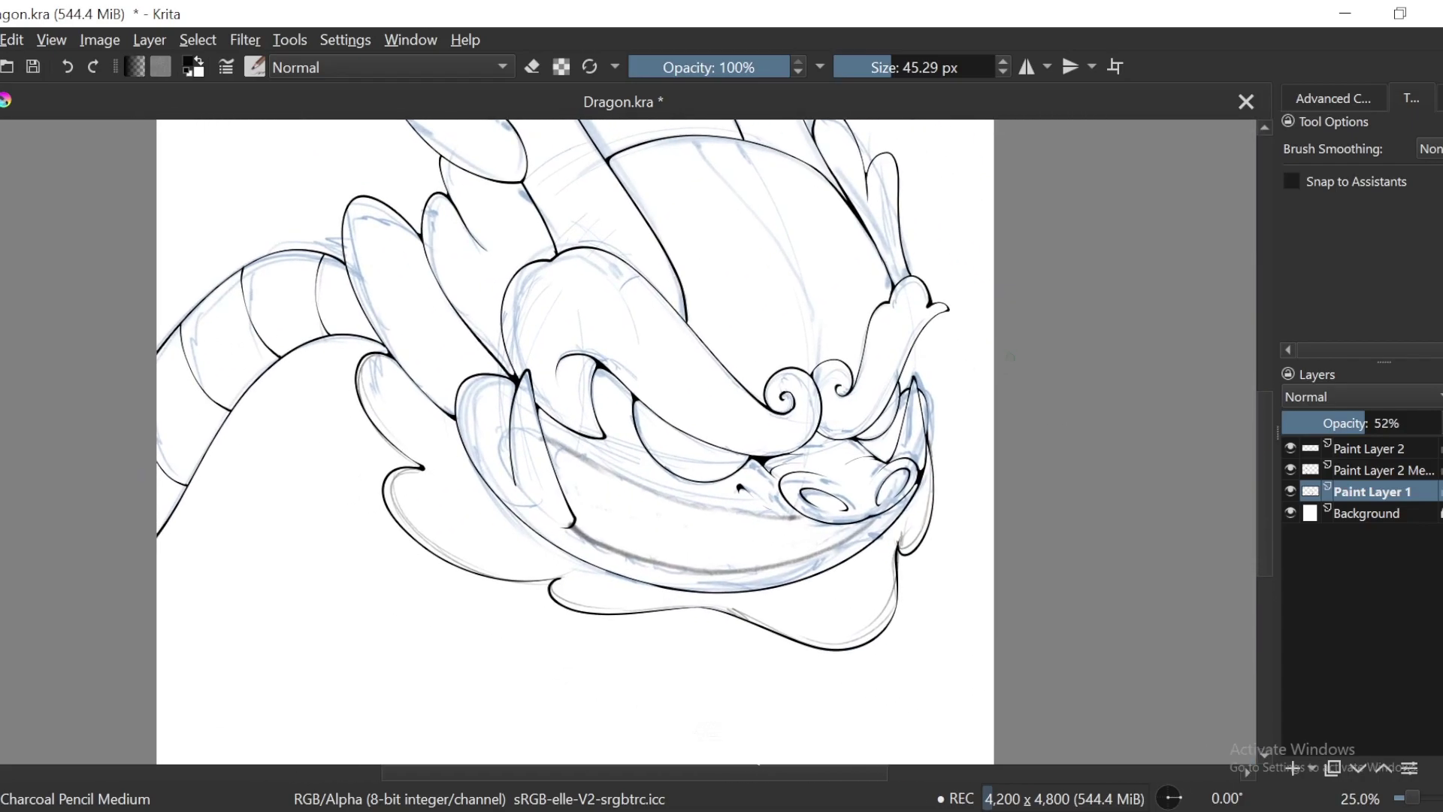
Step: Hide the Paint Layer 1 sketch to check the line art of the whole dragon, and show the sketch again
key("minus")
left_click(1289, 489)
key("minus")
key("minus")
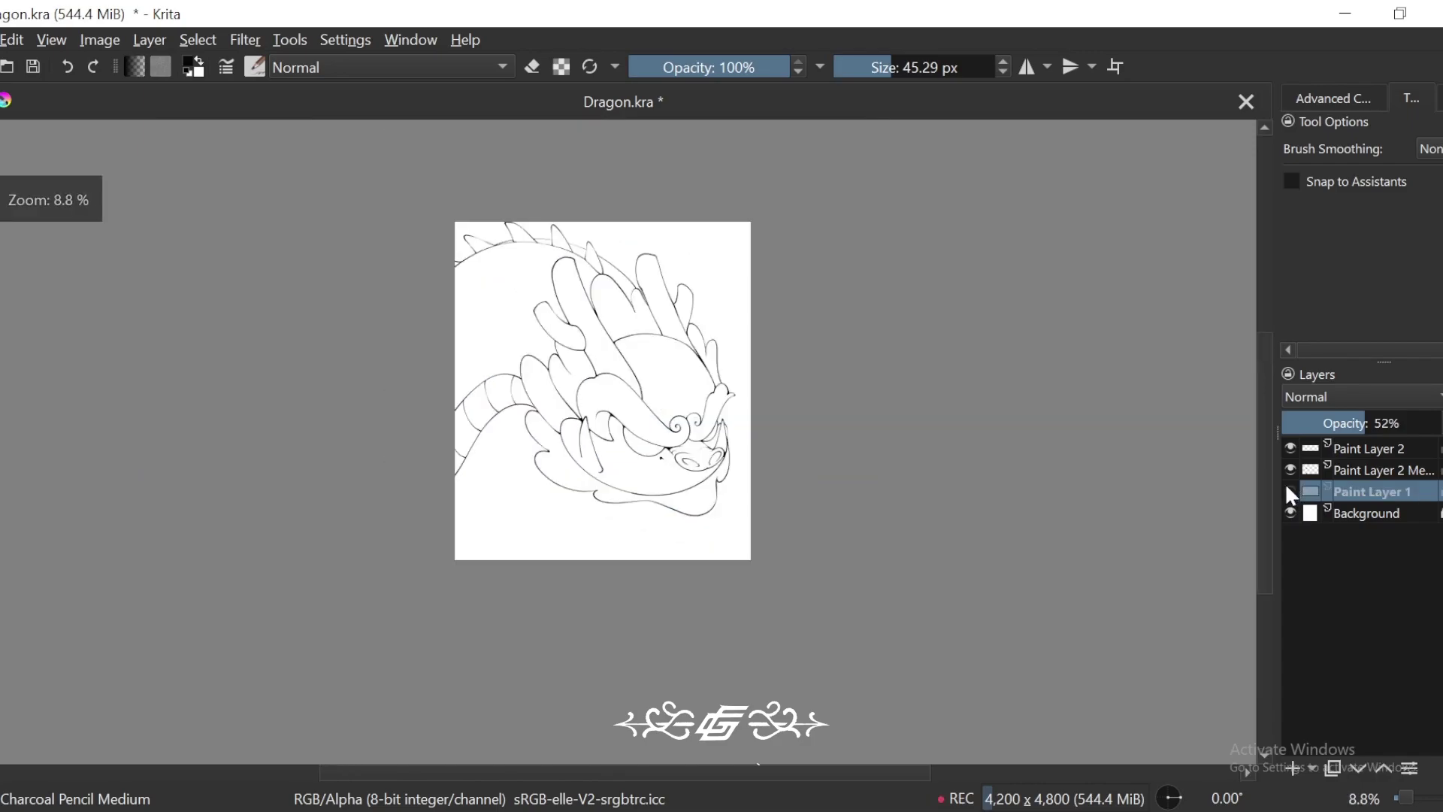
key("plus")
key("plus")
key("plus")
left_click(1289, 490)
Step: Try to sketch the inner curve of the mouth's corner behind the fang and undo the strokes
key("plus")
key("plus")
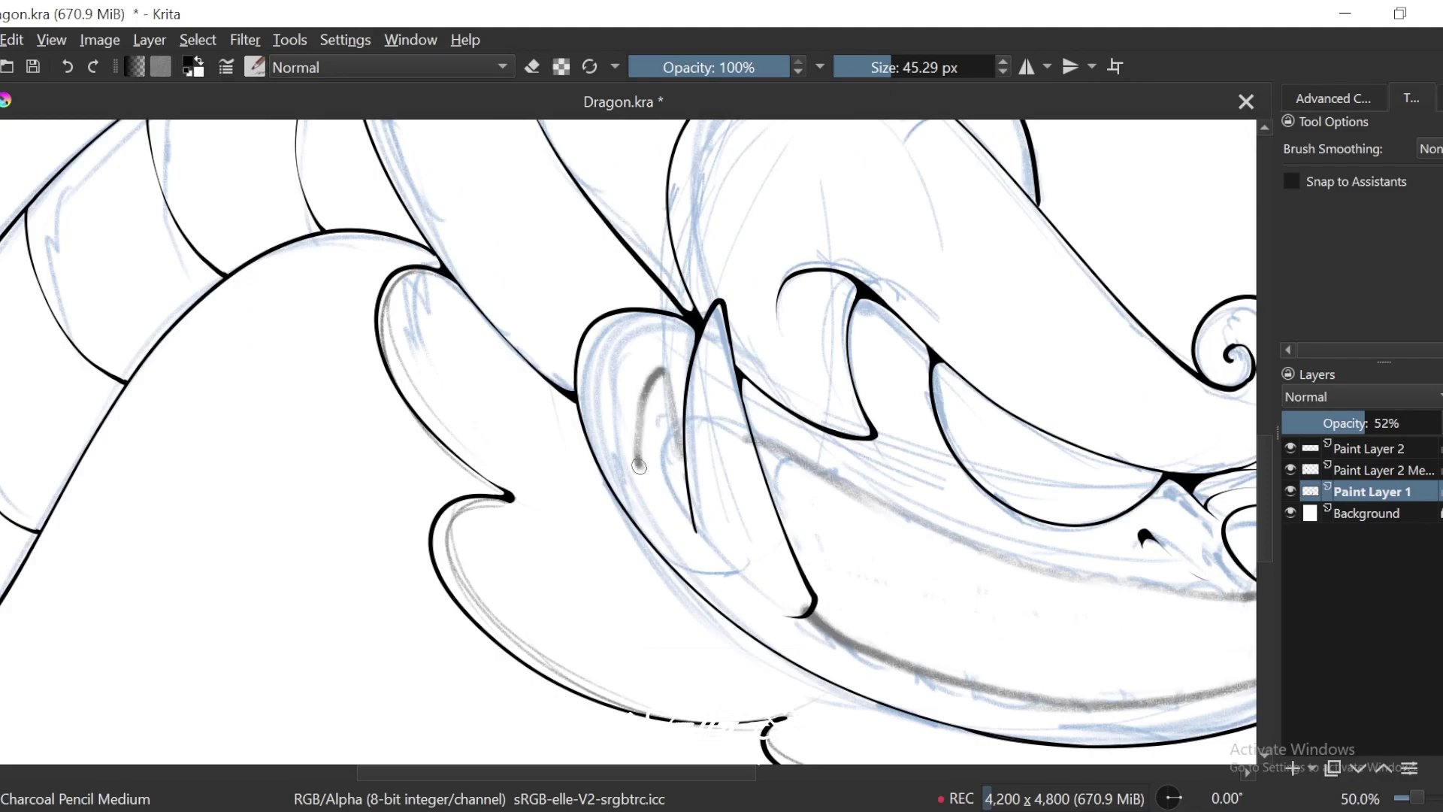
key("ctrl+z")
mouse_move(692, 521)
left_mouse_down()
mouse_move(659, 381)
mouse_move(702, 346)
mouse_move(661, 432)
mouse_move(709, 342)
mouse_move(667, 437)
left_mouse_up()
key("plus")
key("ctrl+z")
key("ctrl+z")
Step: Set the brush size to 24.93 px and sketch the inner curve of the mouth's corner behind the fang
left_click(881, 66)
left_click_drag(701, 353, 666, 464)
key("minus")
key("minus")
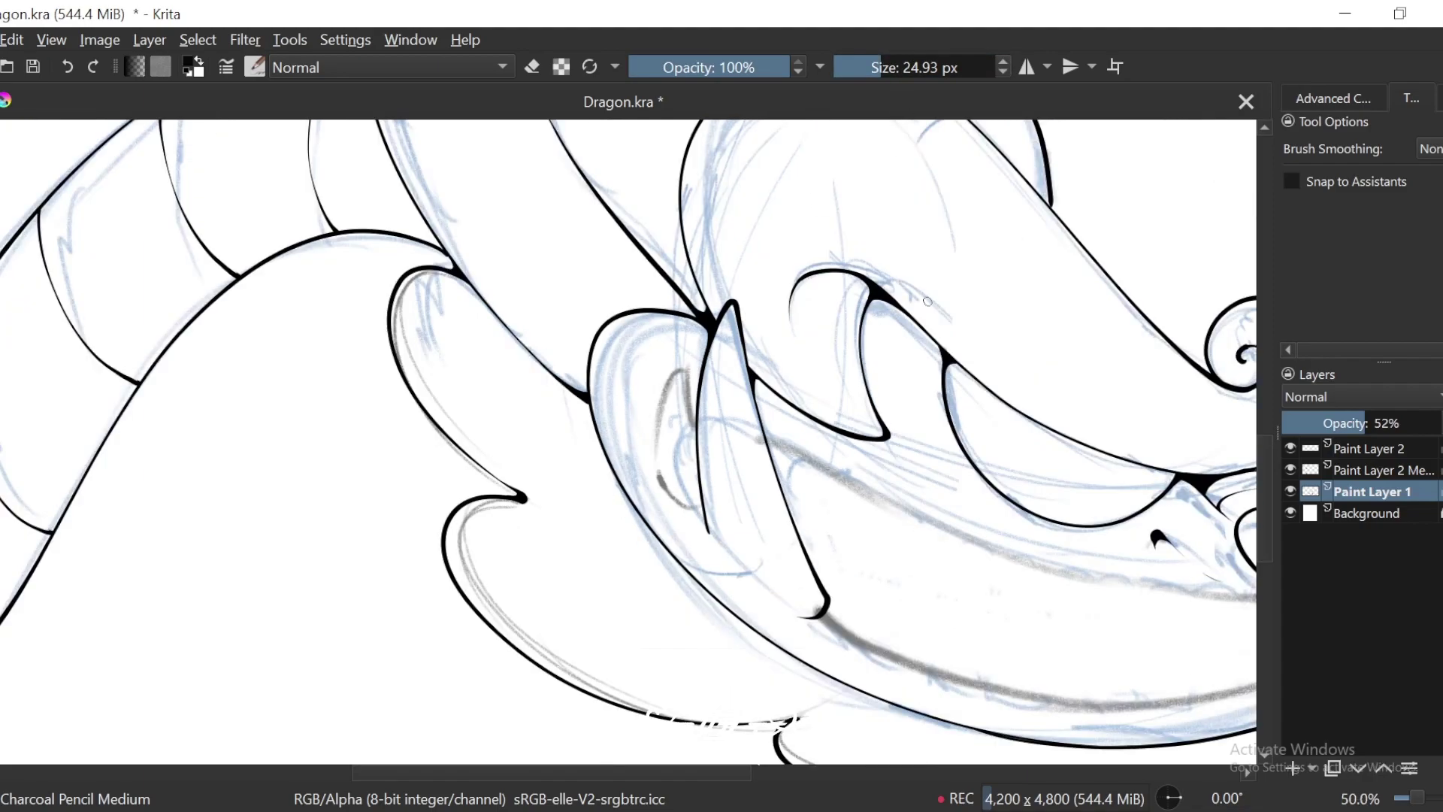
Step: Sketch the line dividing the upper and lower teeth, with a small V-shaped tooth tip beside the fang
key("4")
key("4")
key("4")
key("4")
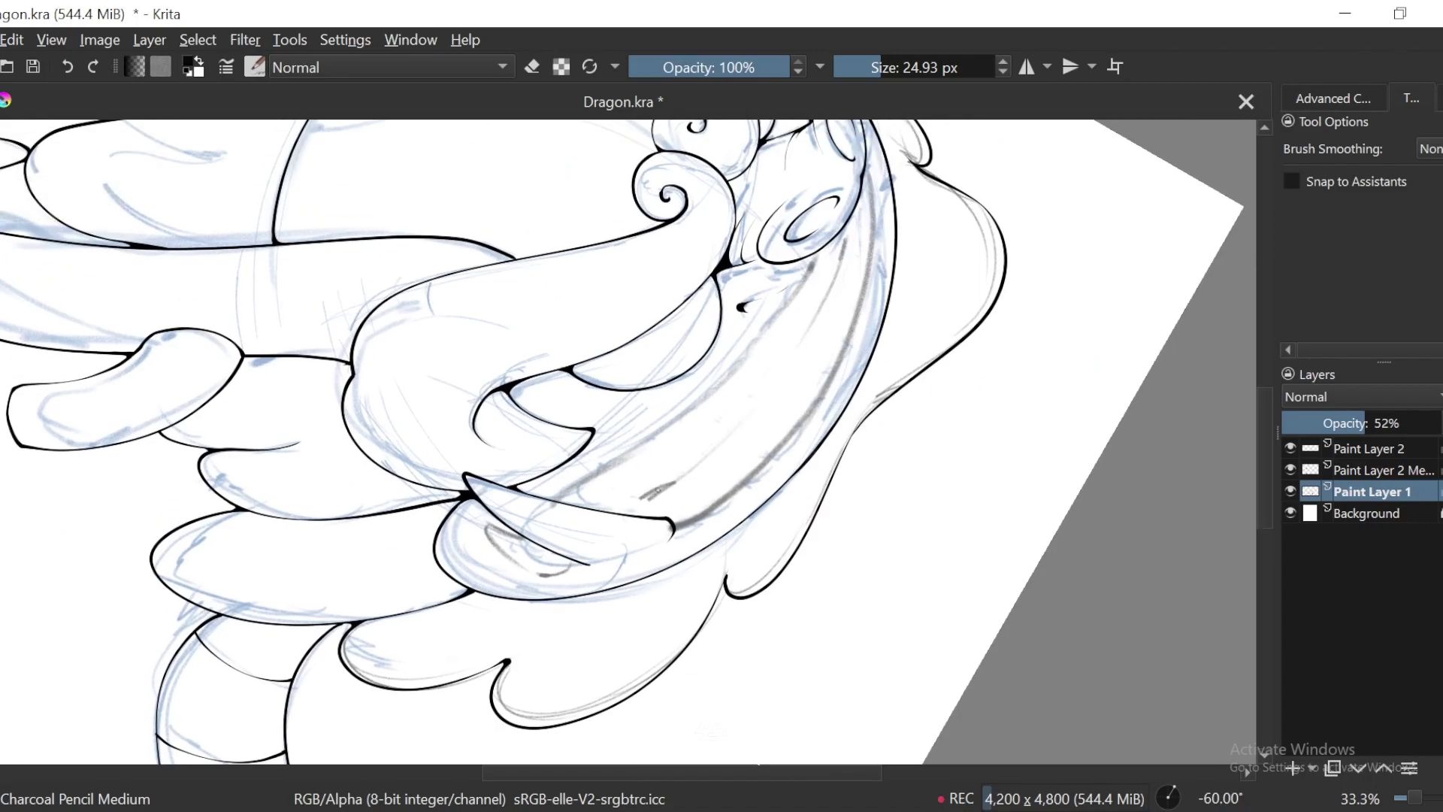
key("minus")
key("6")
key("6")
key("6")
key("plus")
key("plus")
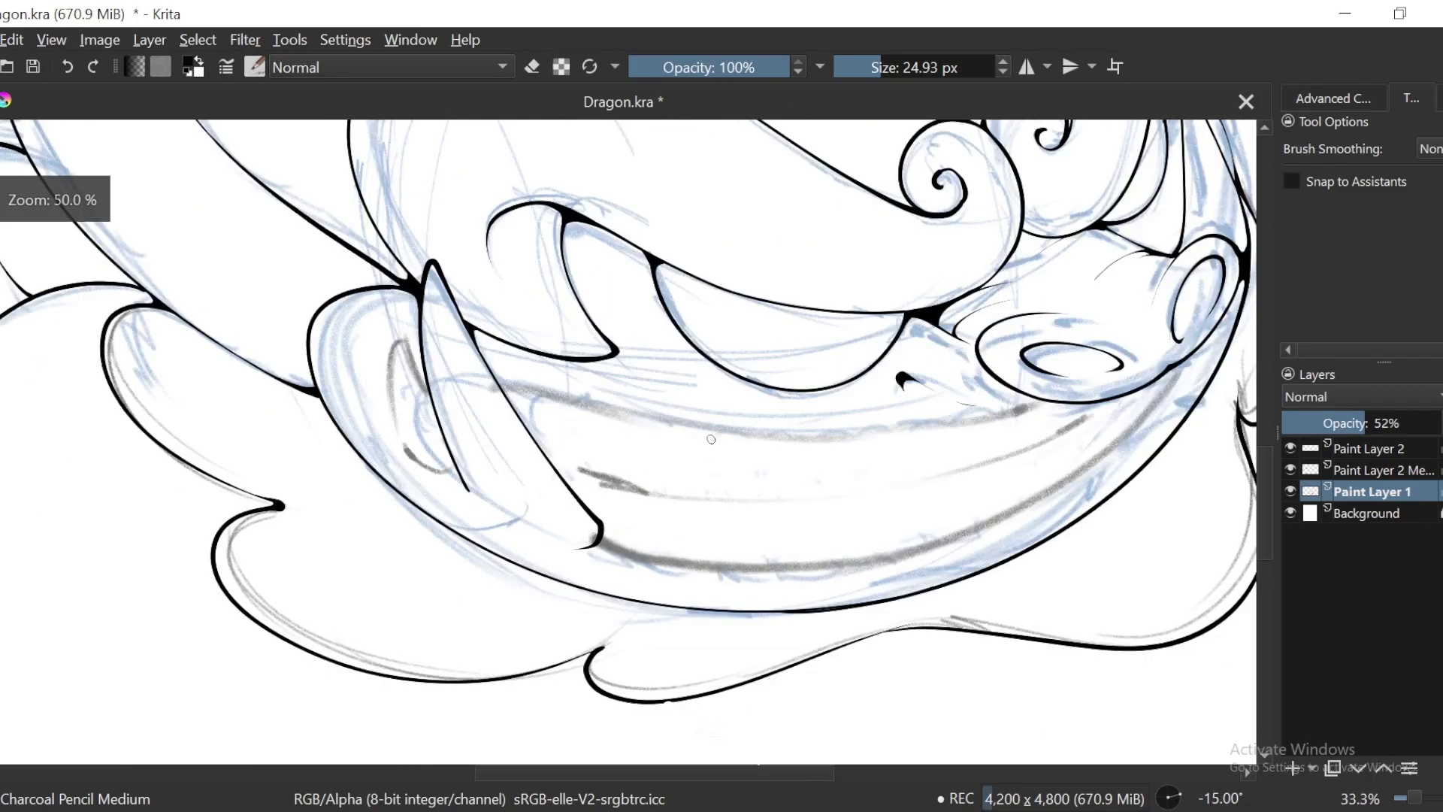
left_click_drag(690, 494, 668, 532)
key("ctrl+z")
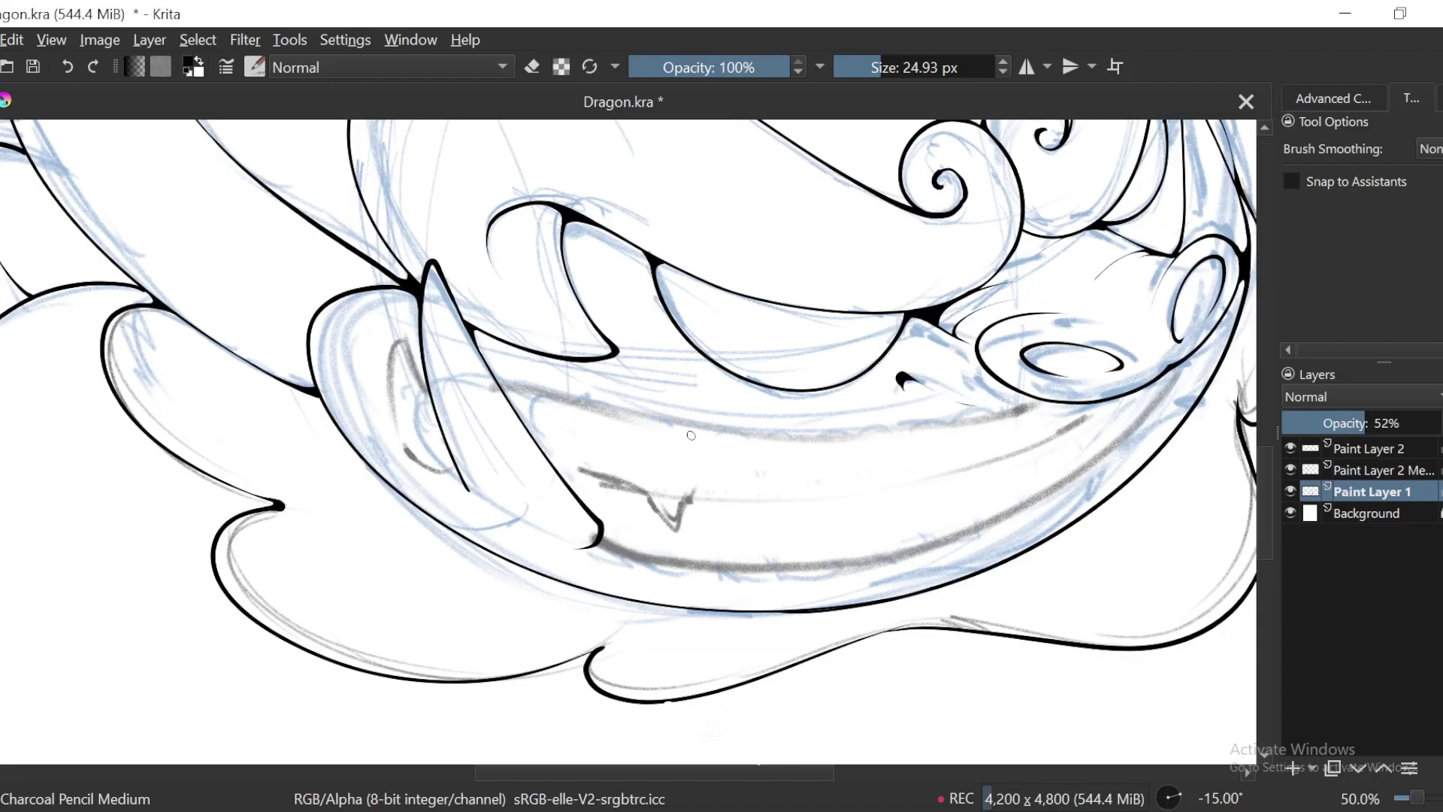
Step: Sketch a scalloped gum edge for the tops of the upper teeth along the middle and front of the upper gum line
key("6")
key("6")
key("plus")
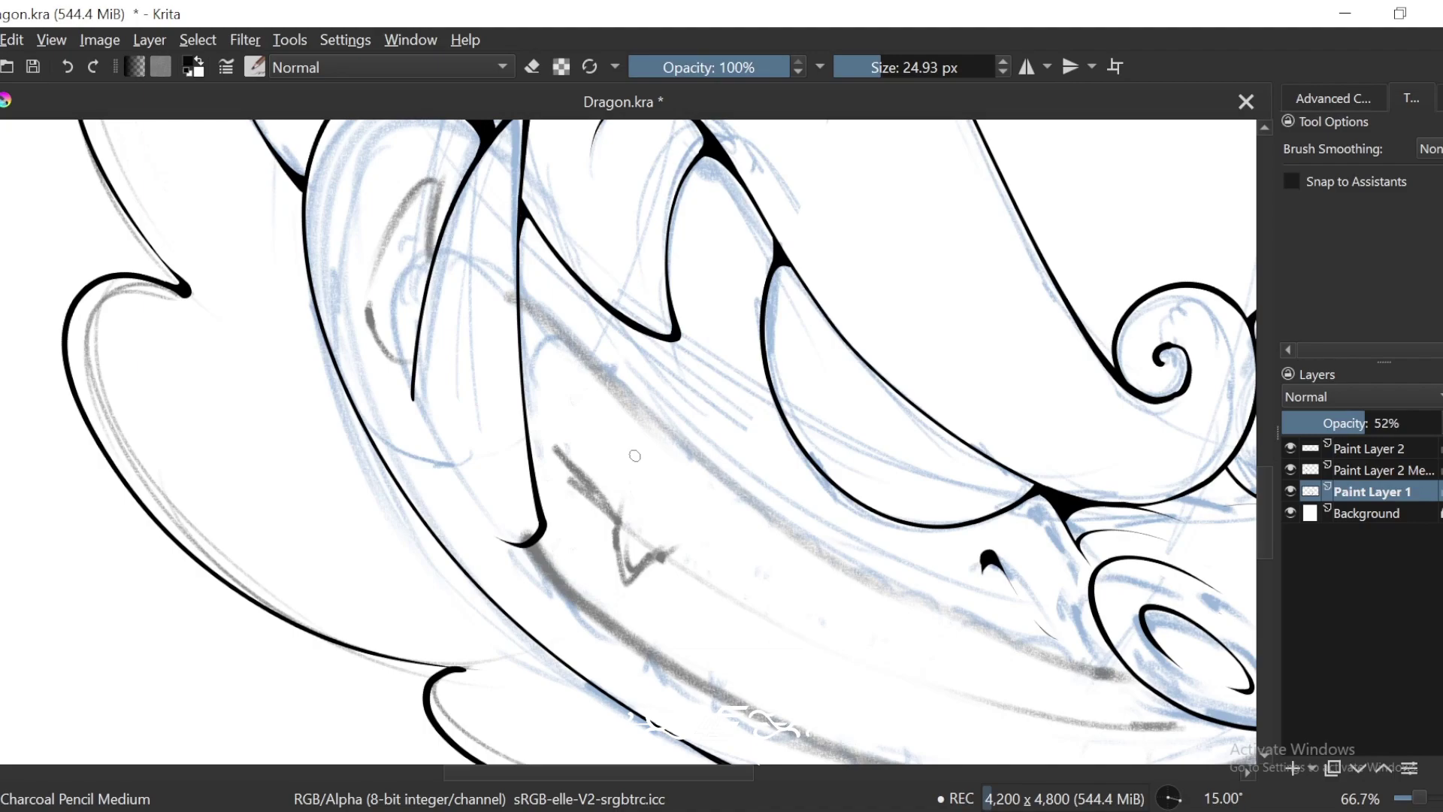
key("ctrl+minus")
key("ctrl+minus")
key("ctrl+minus")
key("4")
key("4")
key("4")
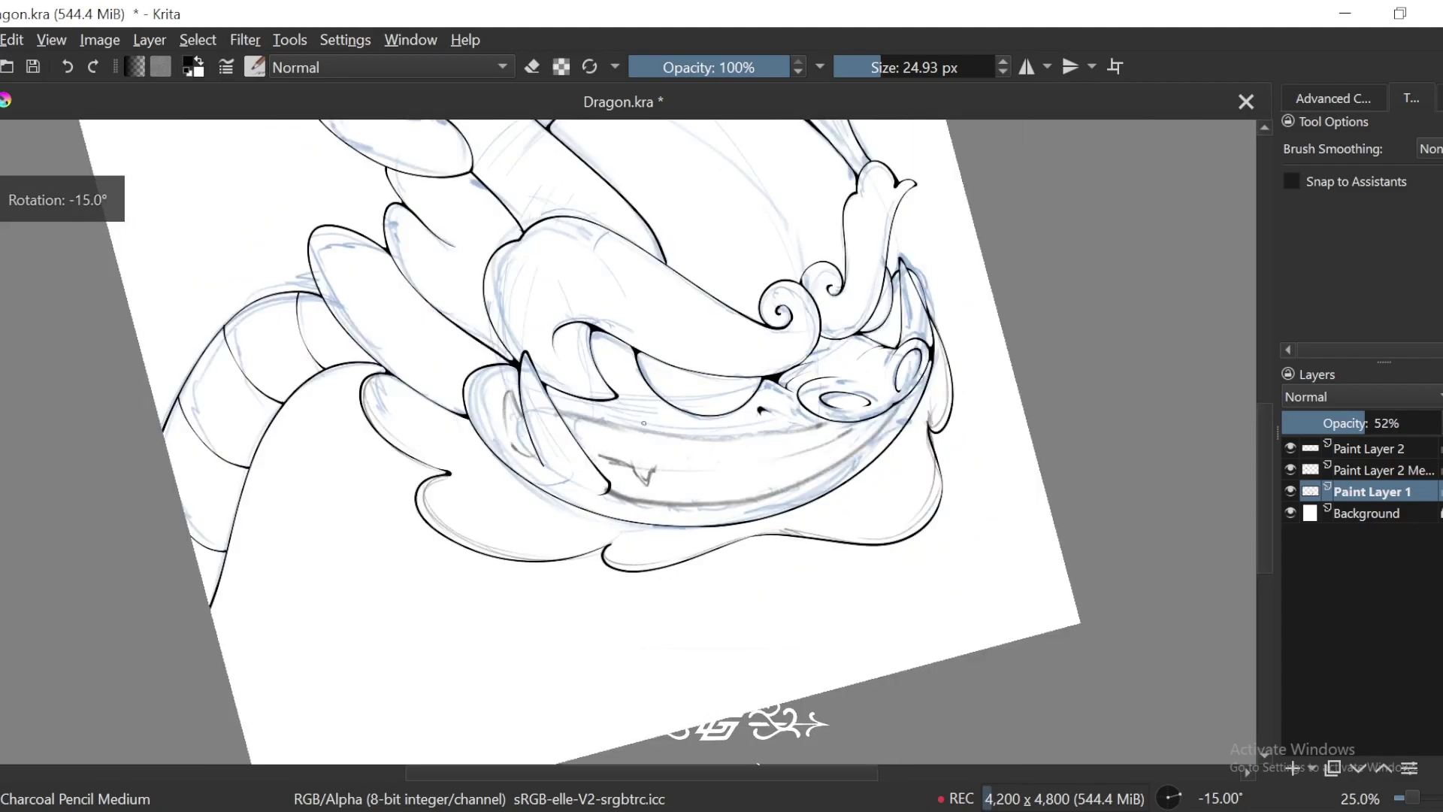
left_click_drag(972, 326, 945, 346)
key("plus")
key("plus")
key("plus")
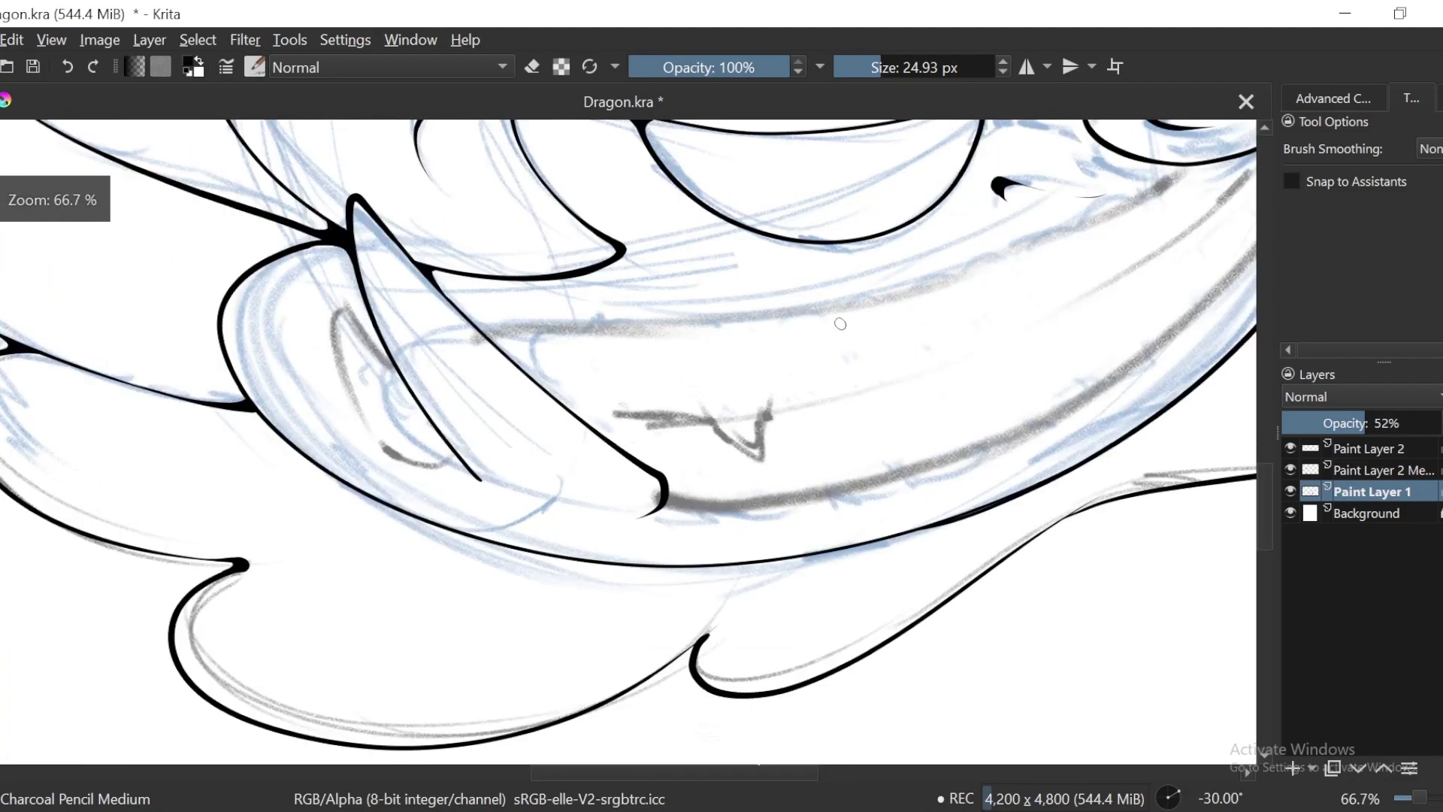
key("4")
key("plus")
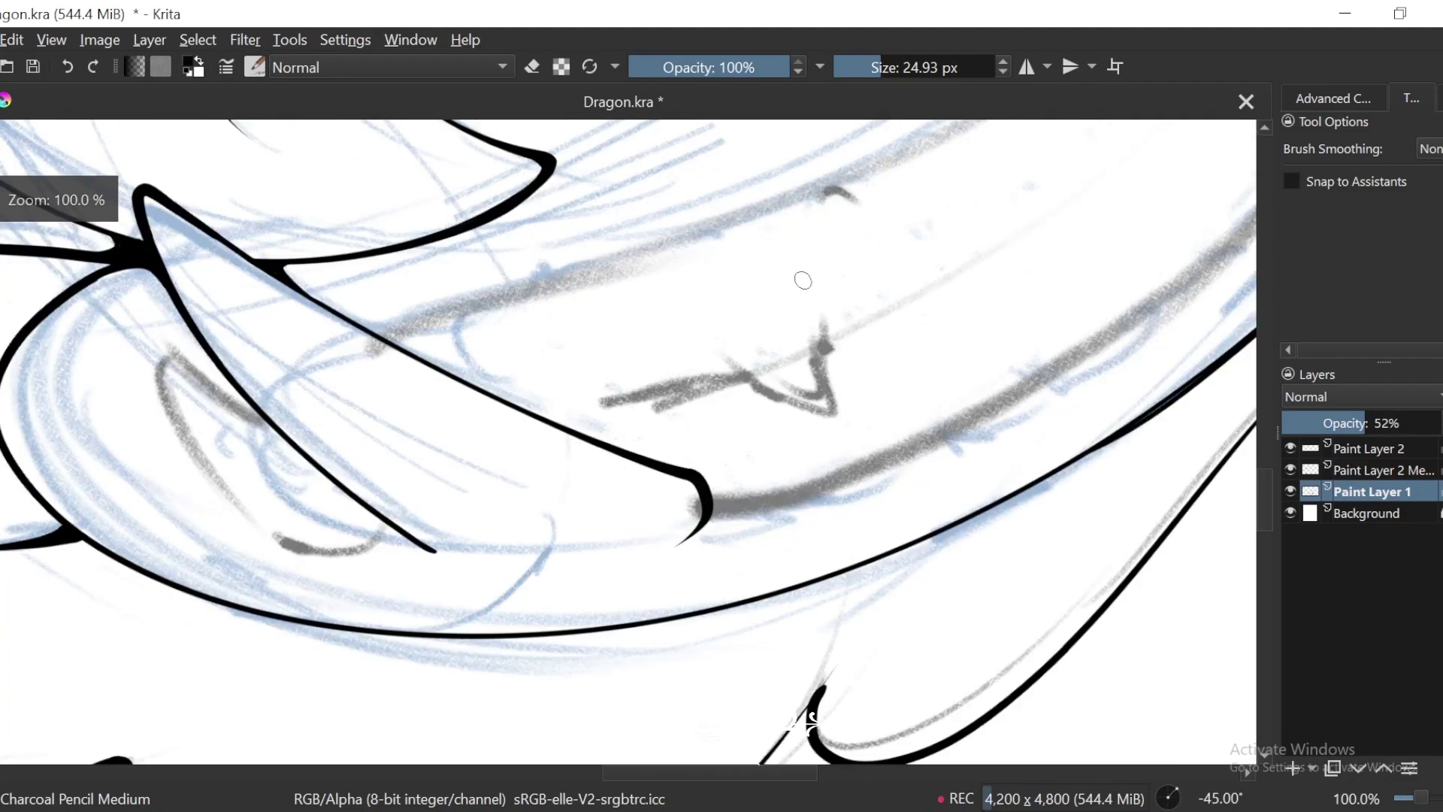
mouse_move(796, 225)
left_mouse_down()
mouse_move(819, 190)
mouse_move(850, 299)
mouse_move(869, 253)
mouse_move(918, 224)
left_mouse_up()
mouse_move(936, 223)
left_mouse_down()
mouse_move(884, 309)
mouse_move(971, 262)
mouse_move(951, 349)
mouse_move(948, 299)
mouse_move(1000, 264)
left_mouse_up()
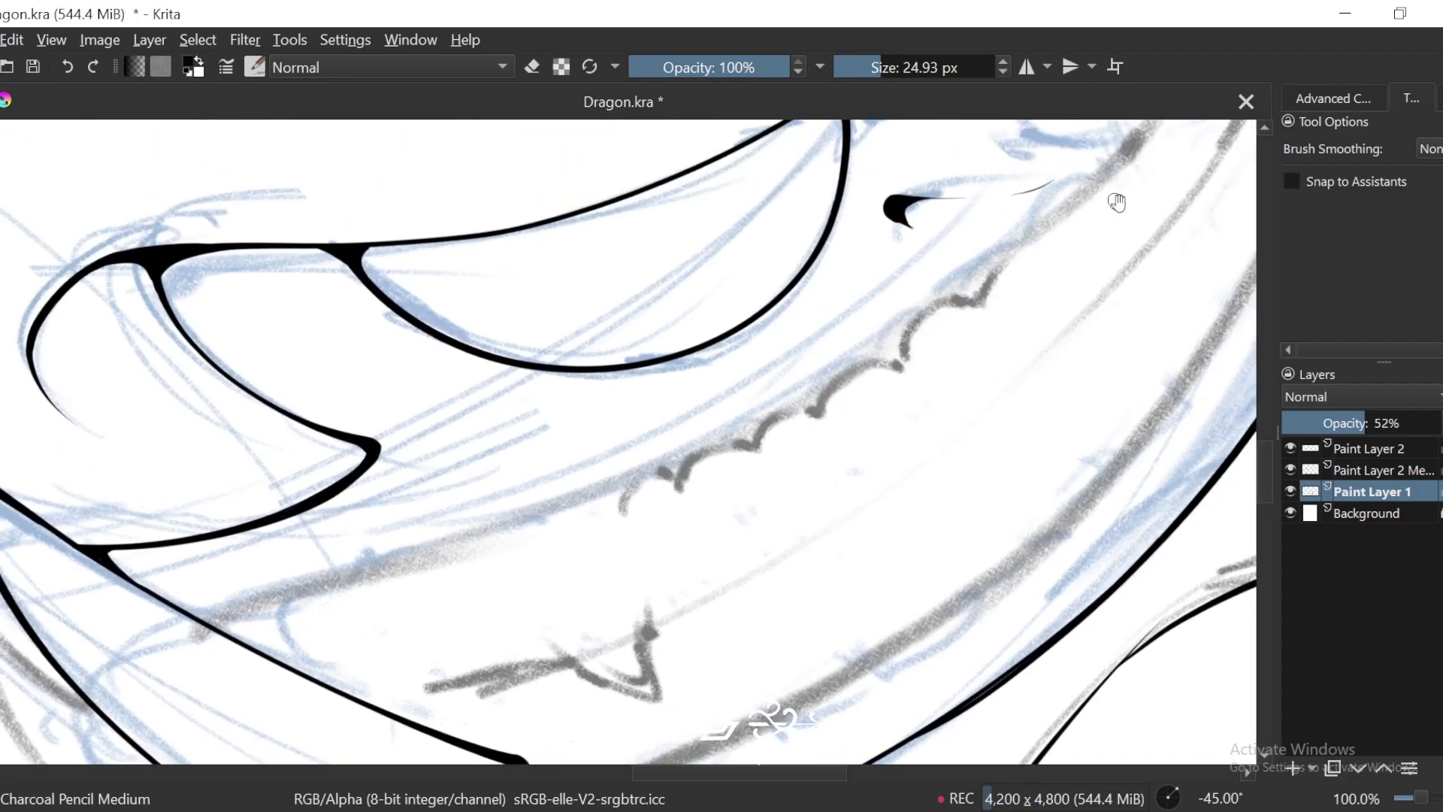
left_click_drag(1116, 201, 1025, 312)
left_click_drag(957, 350, 1001, 290)
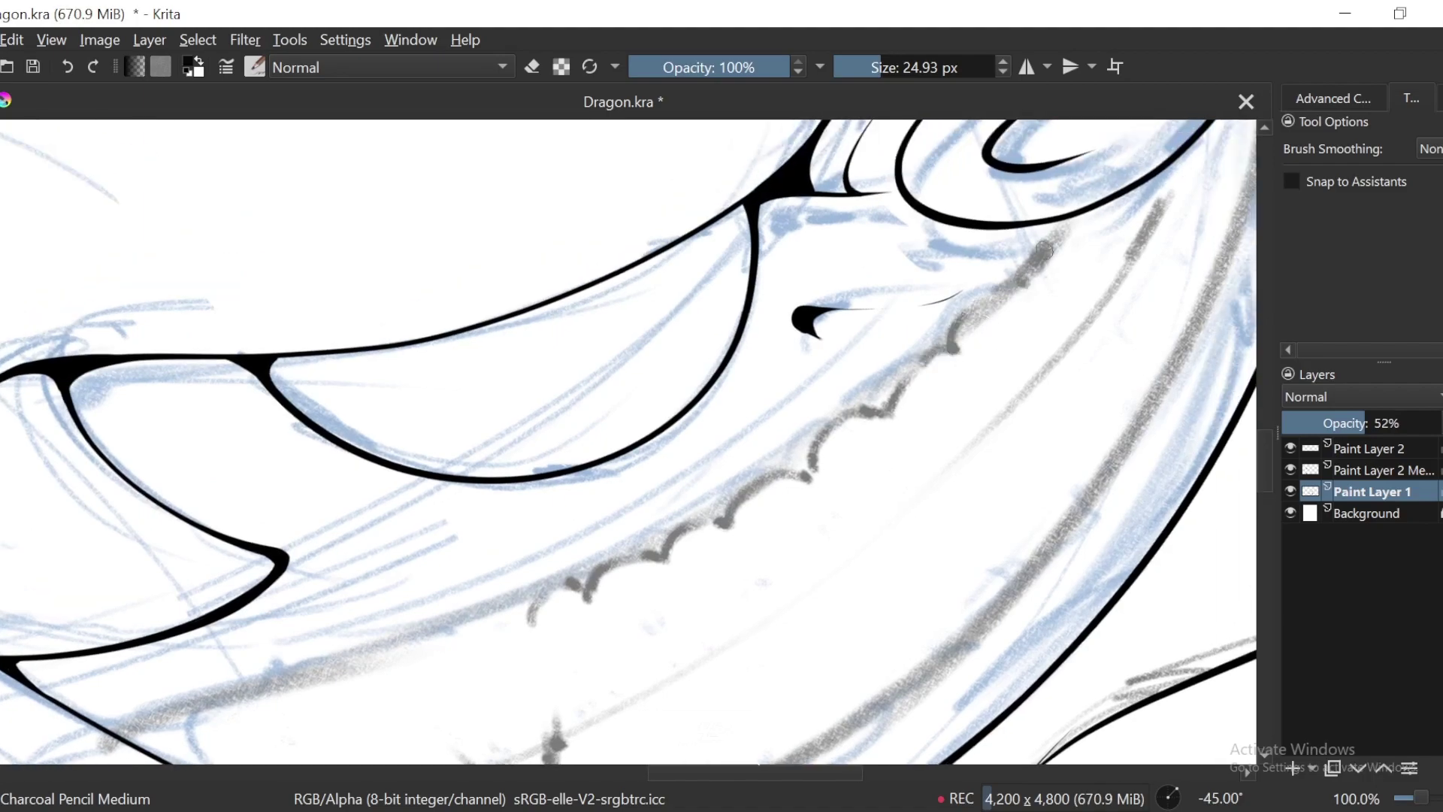
Step: Extend the scalloped upper gum edge back to the fang and sketch the sides of the rearmost upper teeth
scroll(904, 372, "down", 3)
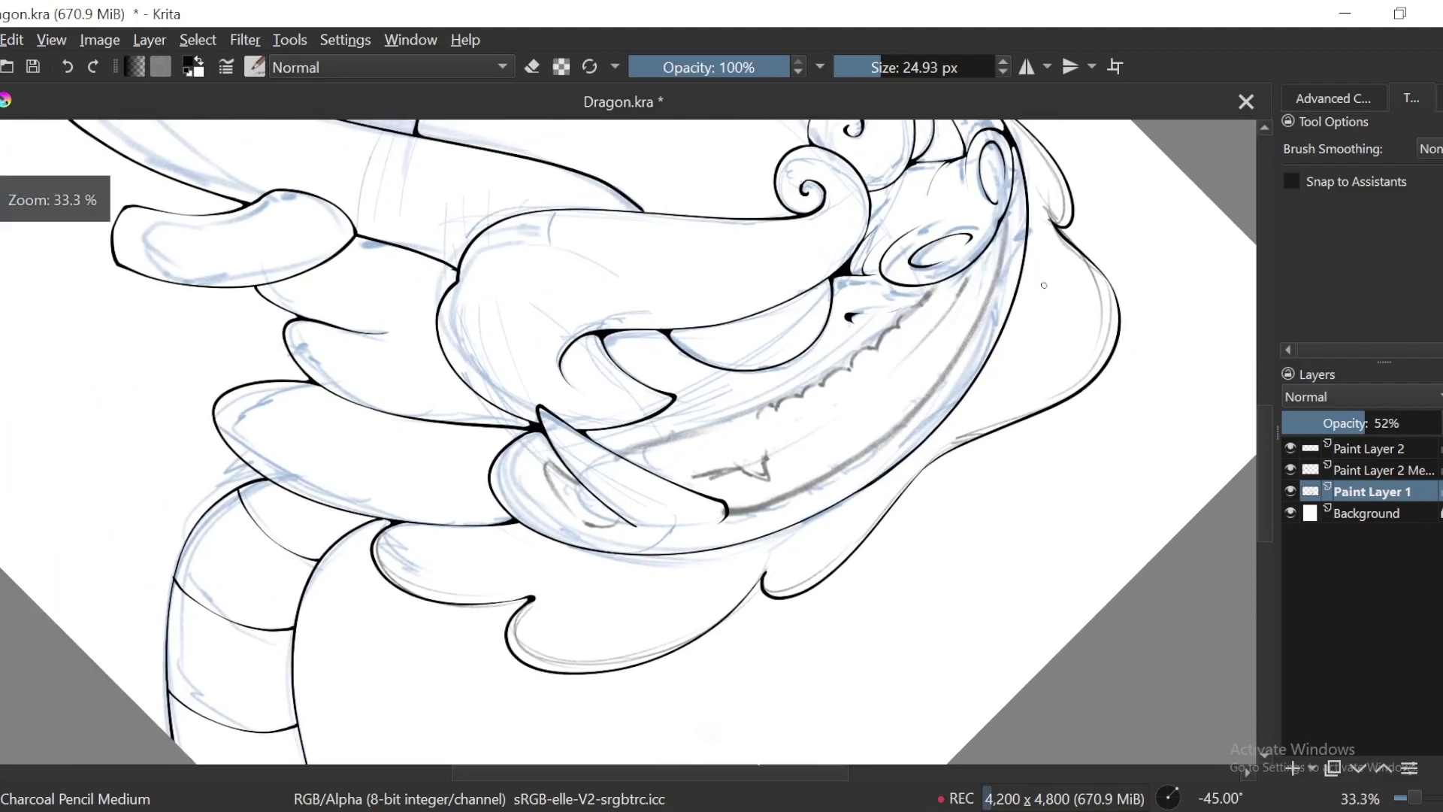
scroll(909, 394, "up", 2)
left_click_drag(903, 384, 853, 394)
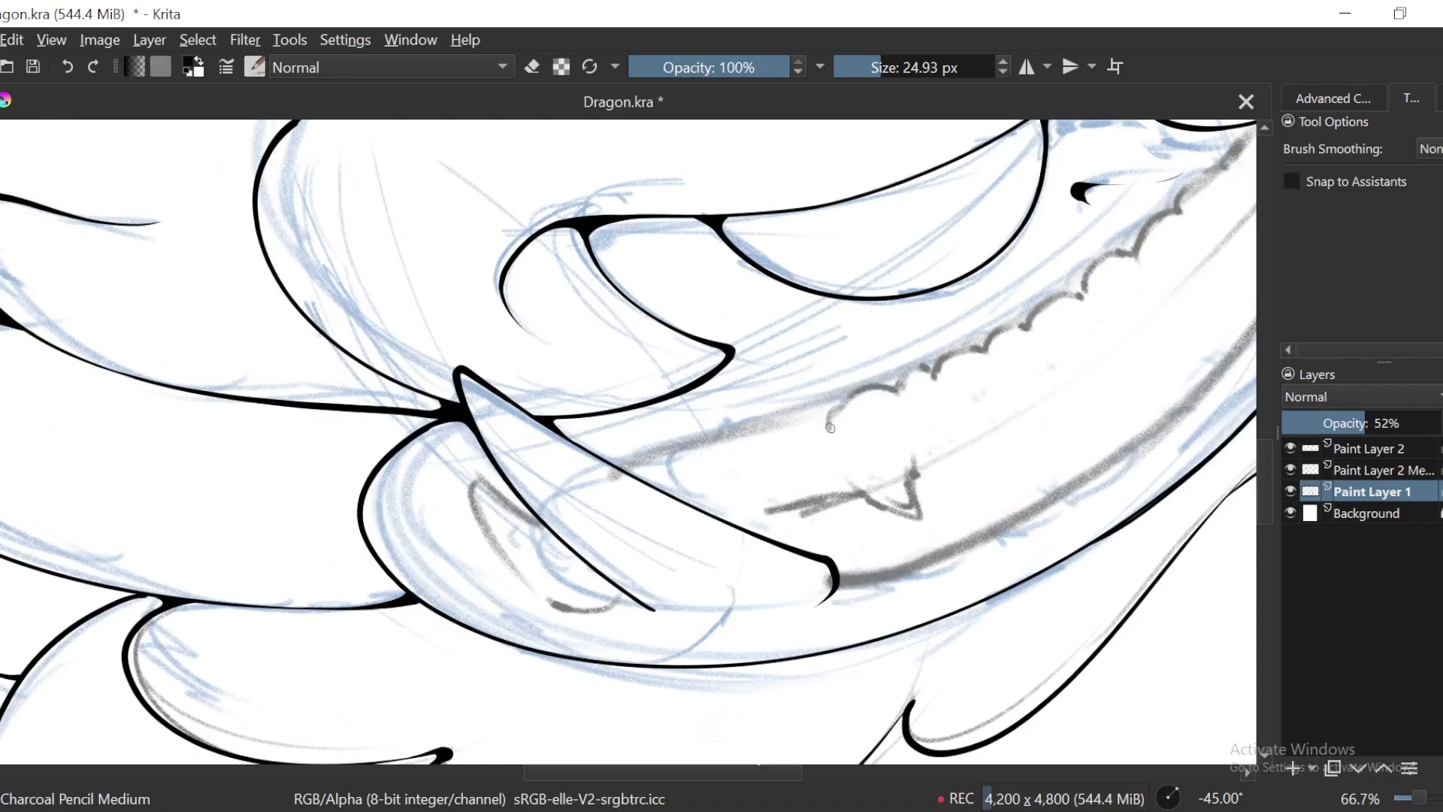
key("6")
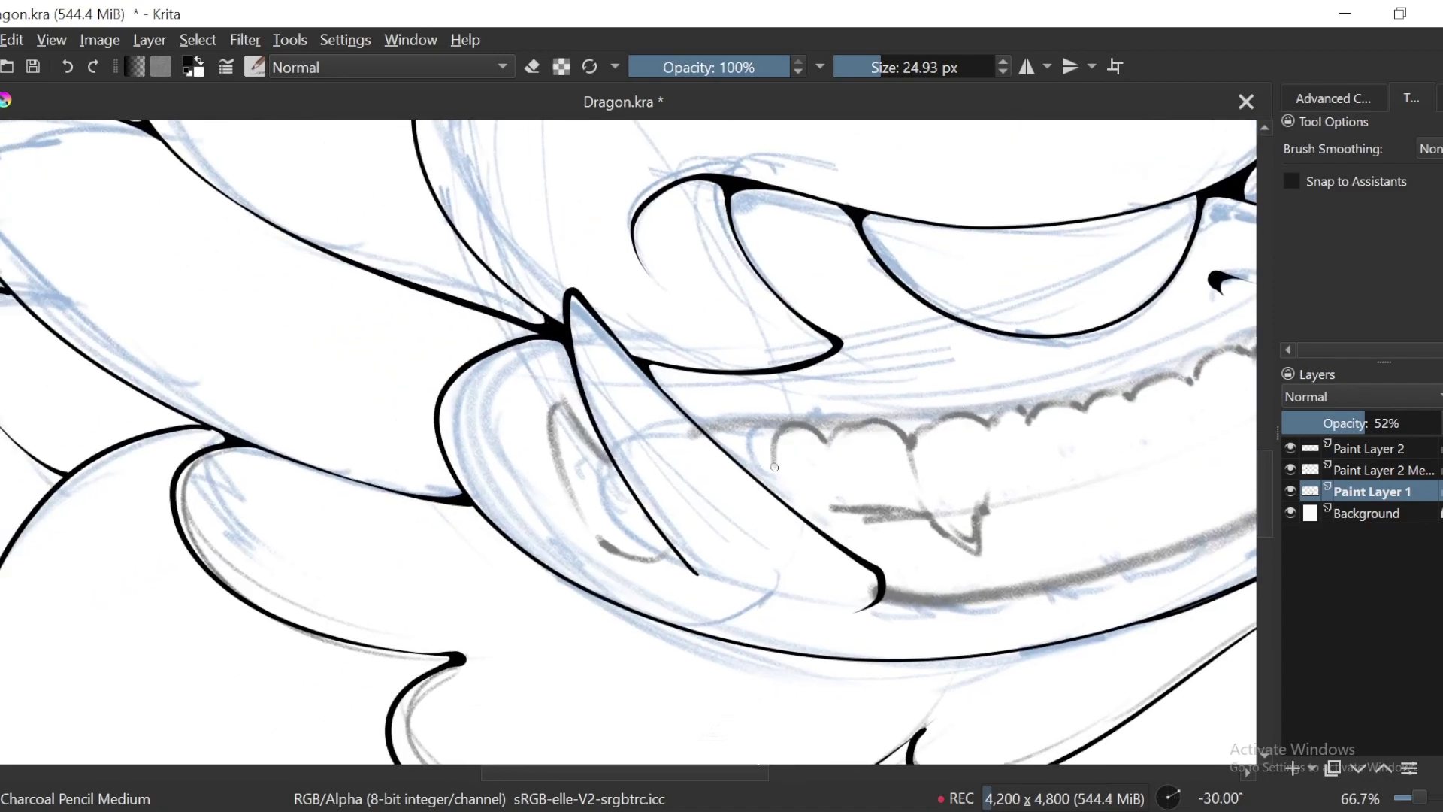
Step: Darken and thicken the upper gum line above the scallops, from the snout back toward the fang
scroll(742, 441, "down", 4)
key("6")
key("6")
key("6")
key("6")
key("6")
key("6")
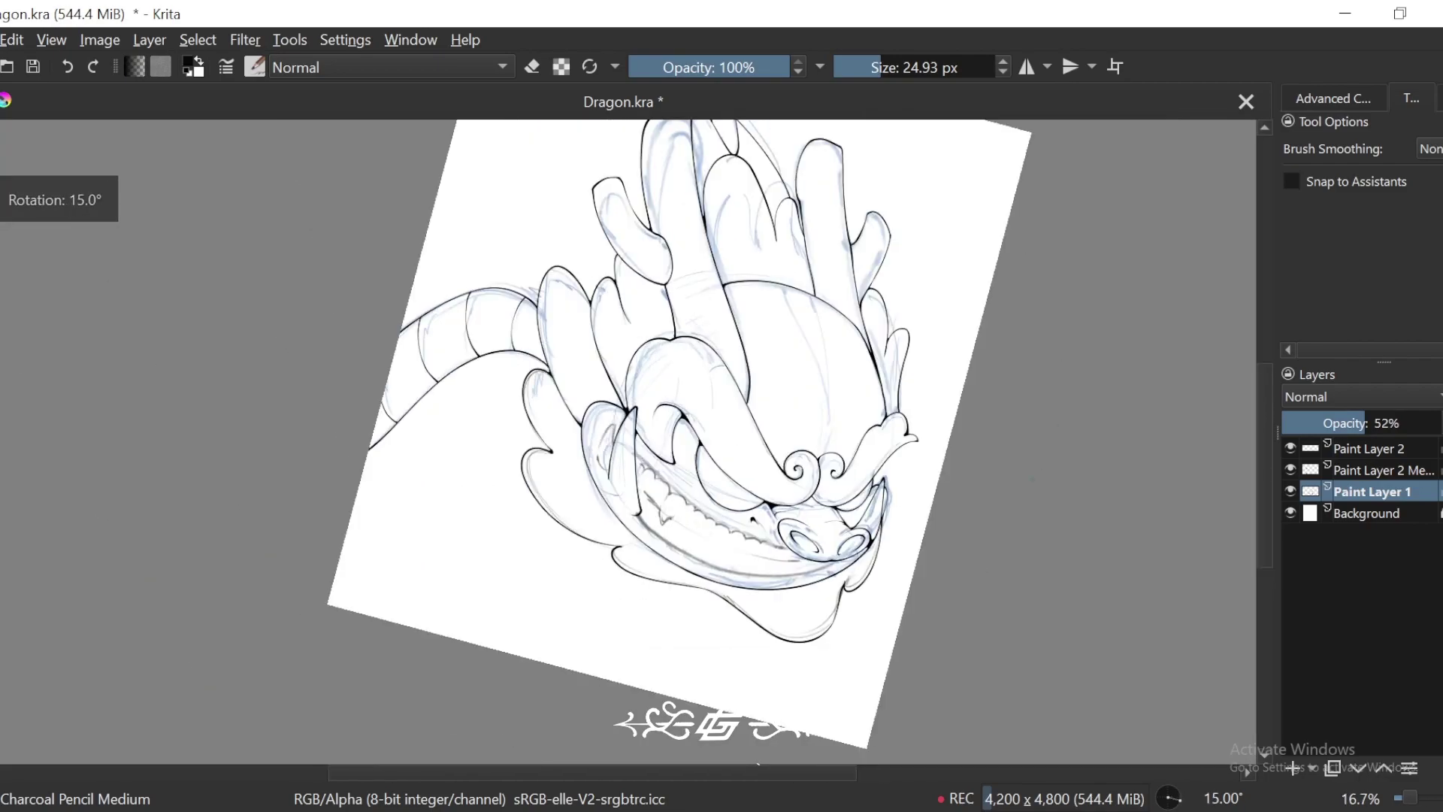
scroll(528, 674, "up", 2)
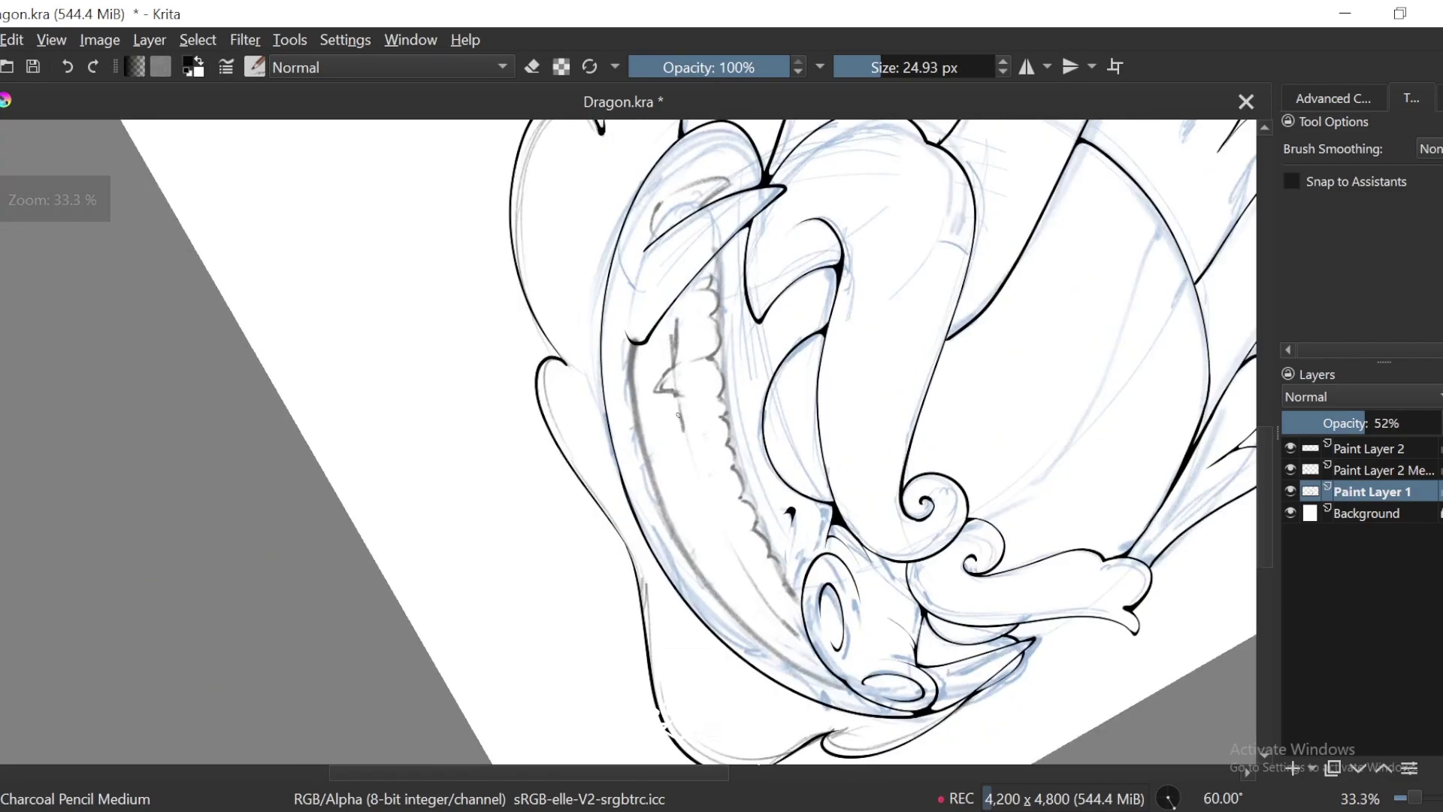
scroll(721, 538, "down", 3)
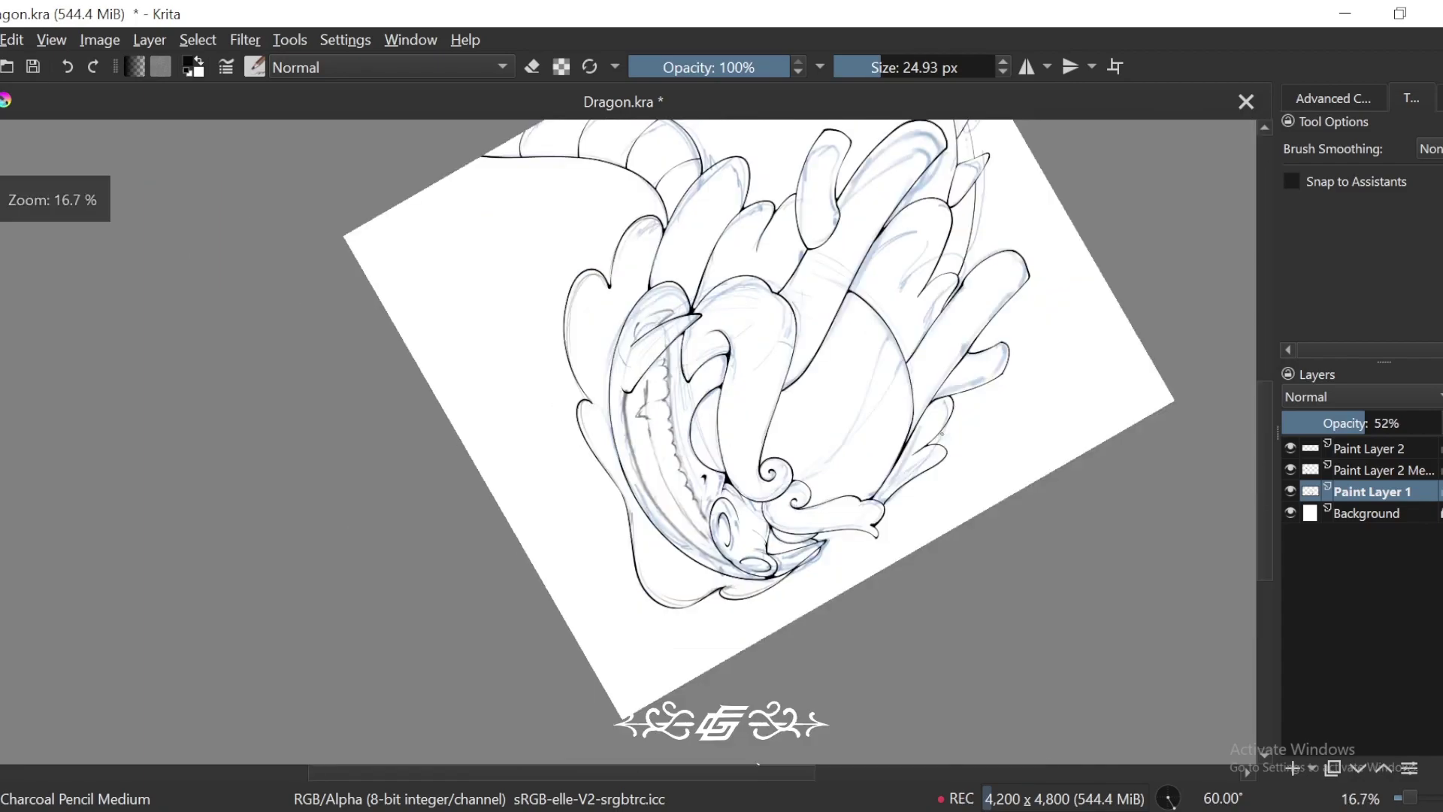
key("4")
key("4")
key("4")
key("4")
key("4")
key("4")
key("4")
key("4")
key("4")
key("4")
scroll(700, 376, "up", 4)
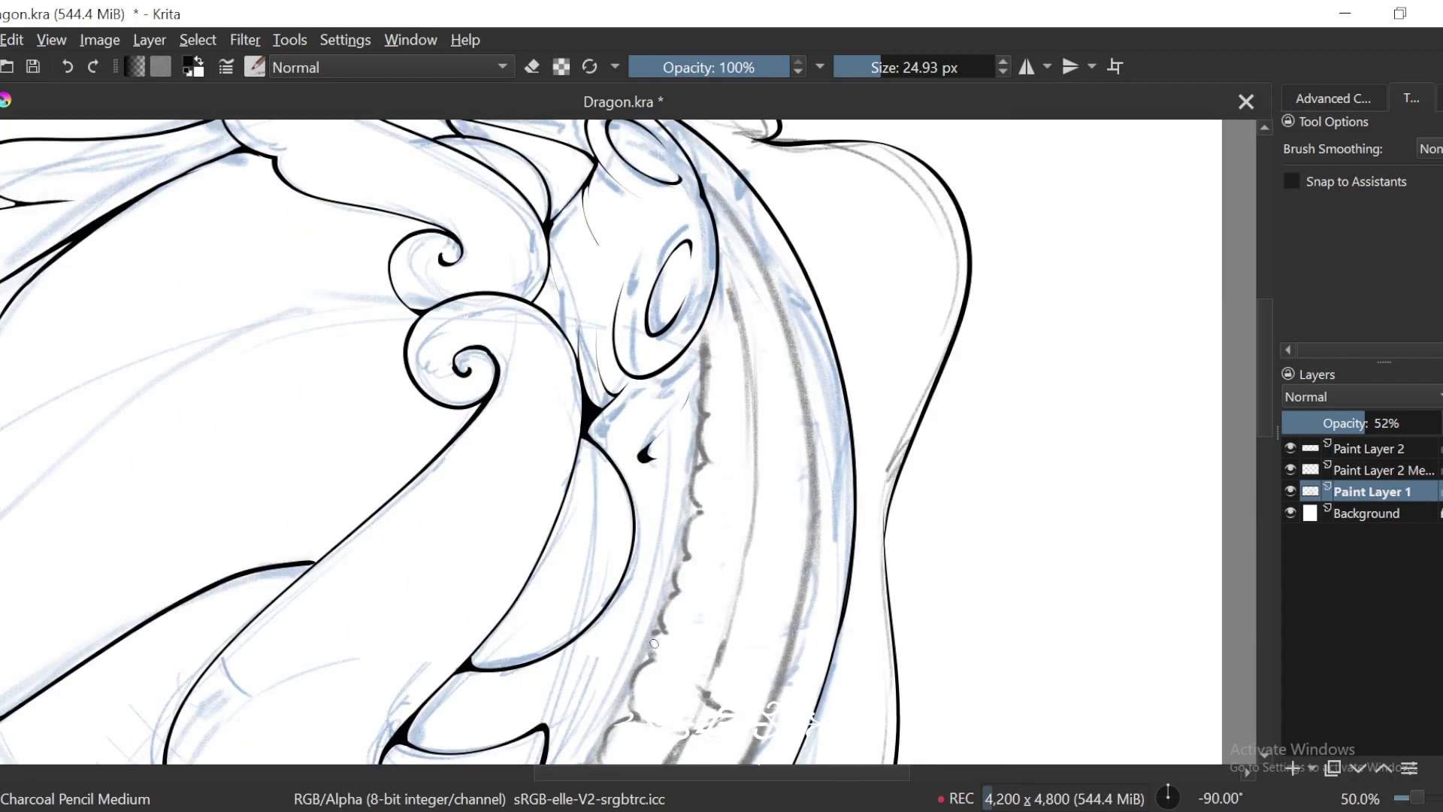
left_click_drag(691, 481, 667, 592)
left_click_drag(666, 592, 717, 428)
left_click_drag(738, 325, 640, 604)
left_click_drag(601, 676, 624, 645)
key("ctrl+minus")
key("ctrl+minus")
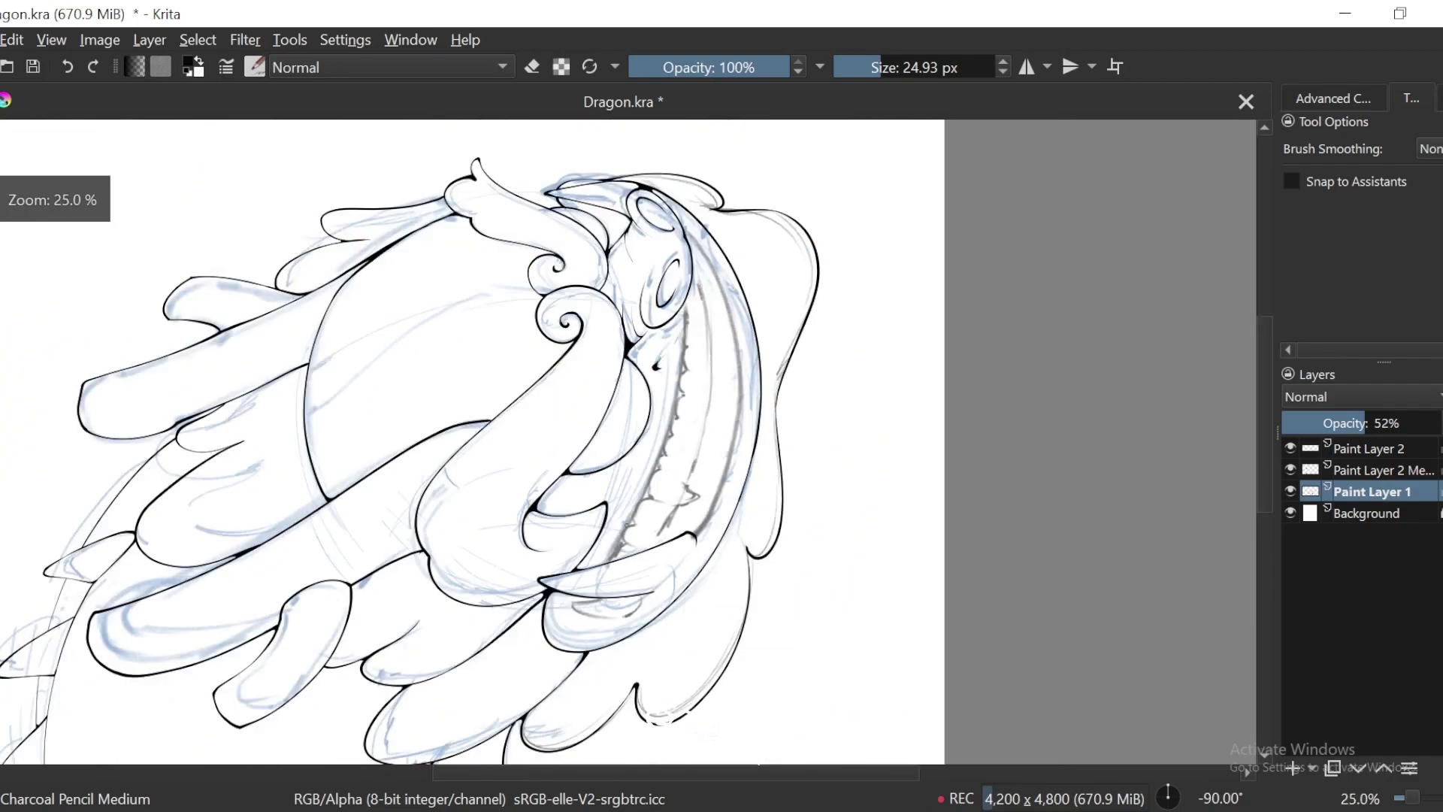
Step: Sketch the dividers between the rear and middle upper teeth, from the gum scallops to the bite line
key("6")
key("6")
key("6")
key("6")
key("6")
scroll(876, 406, "up", 4)
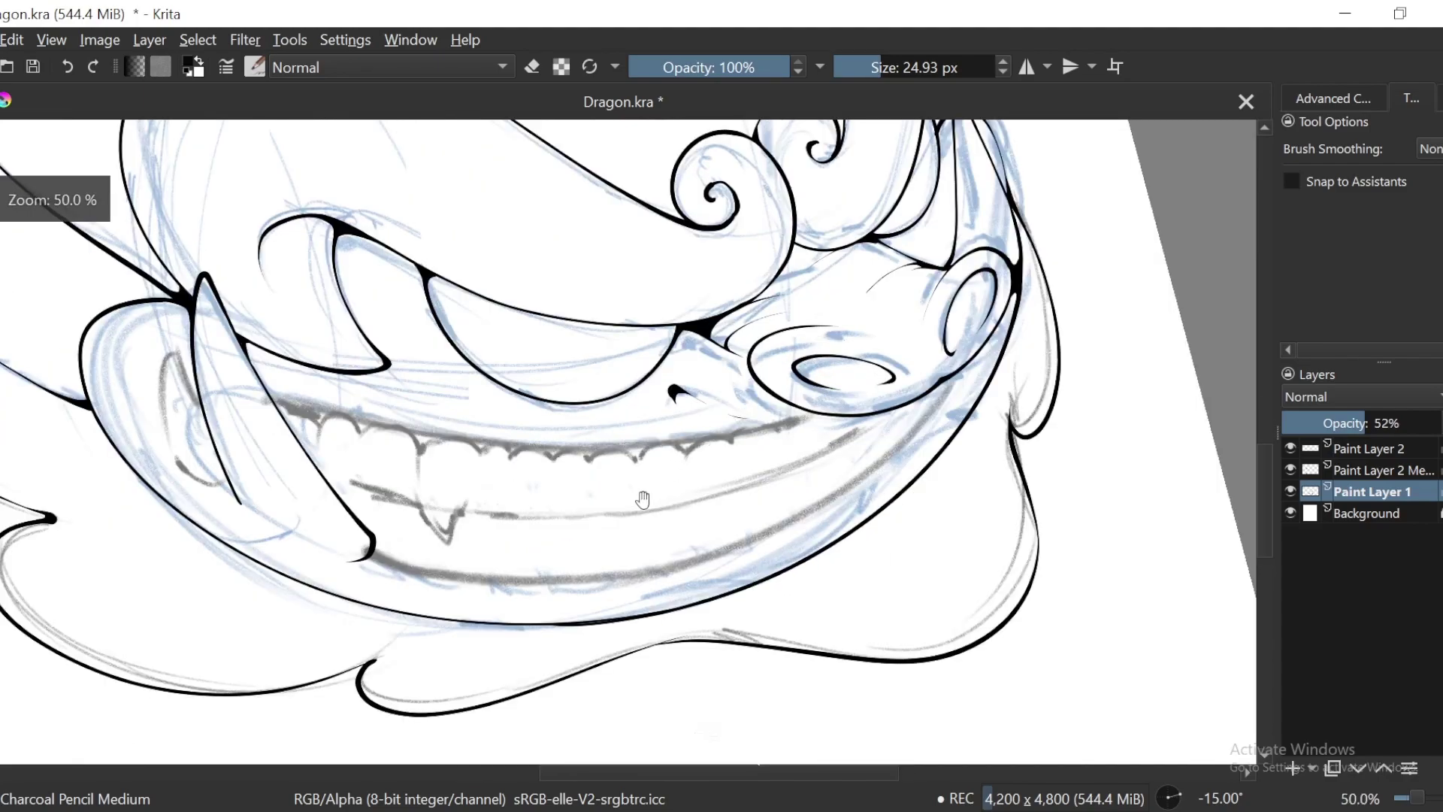
left_click_drag(758, 338, 747, 391)
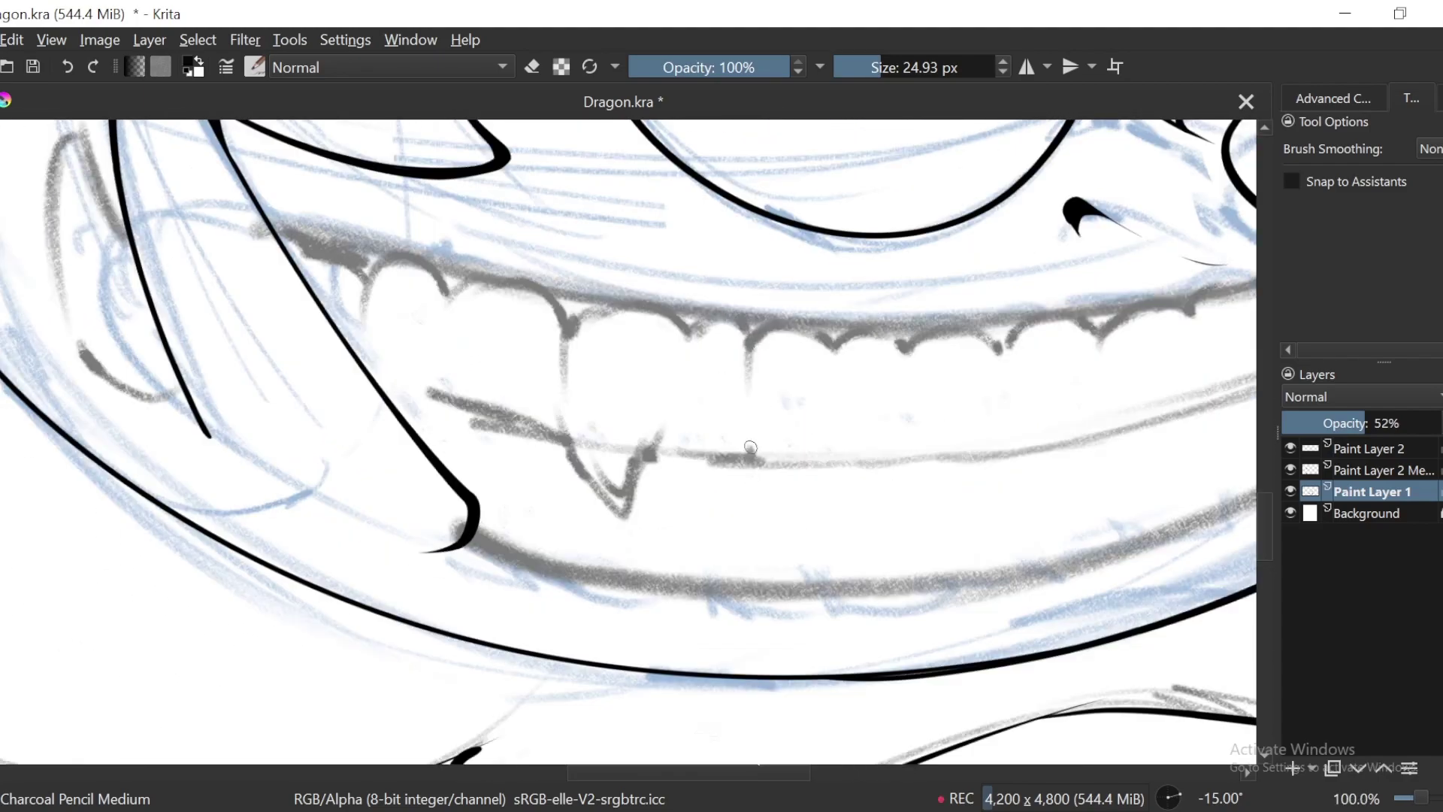
key("4")
key("4")
key("4")
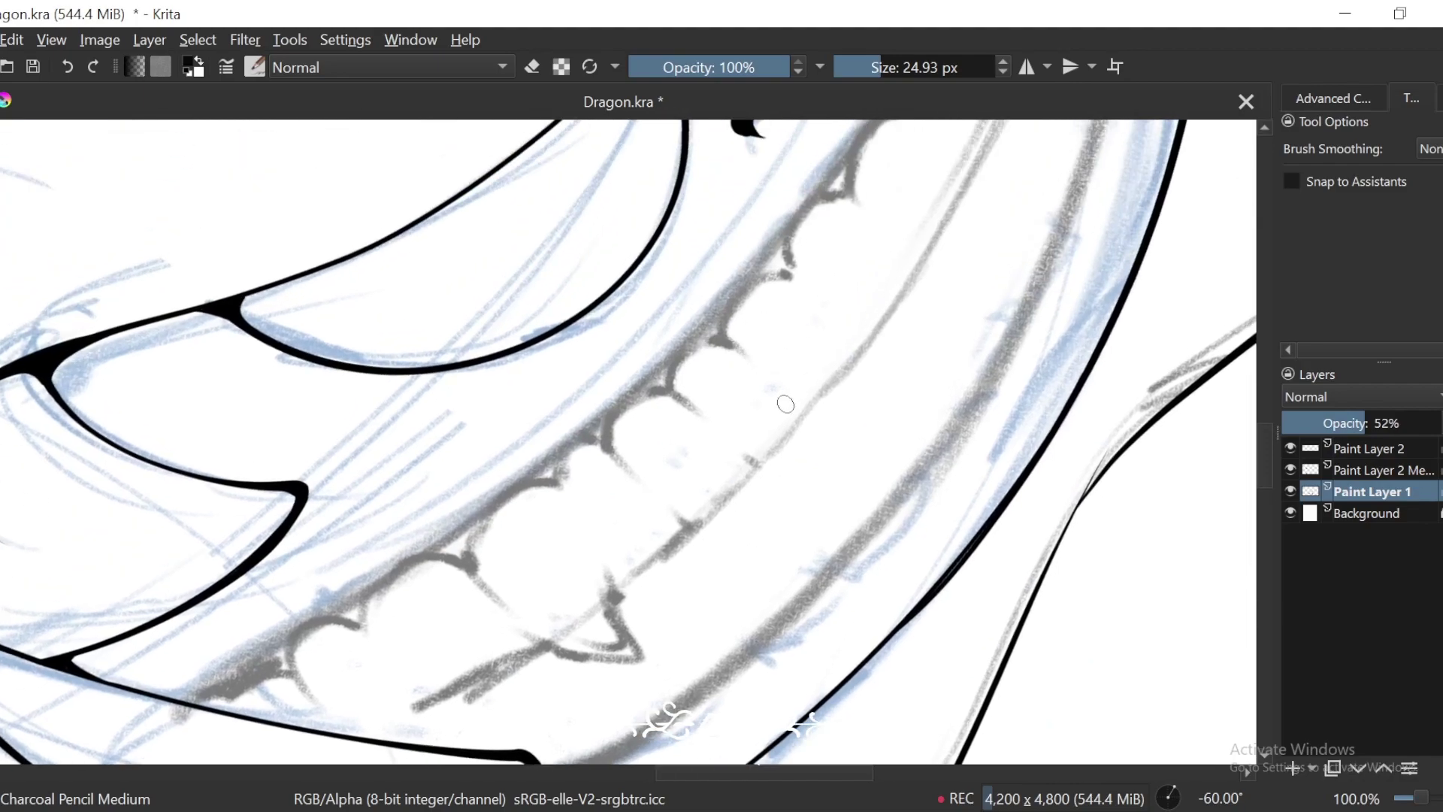
left_click_drag(757, 459, 790, 407)
key("minus")
key("minus")
key("minus")
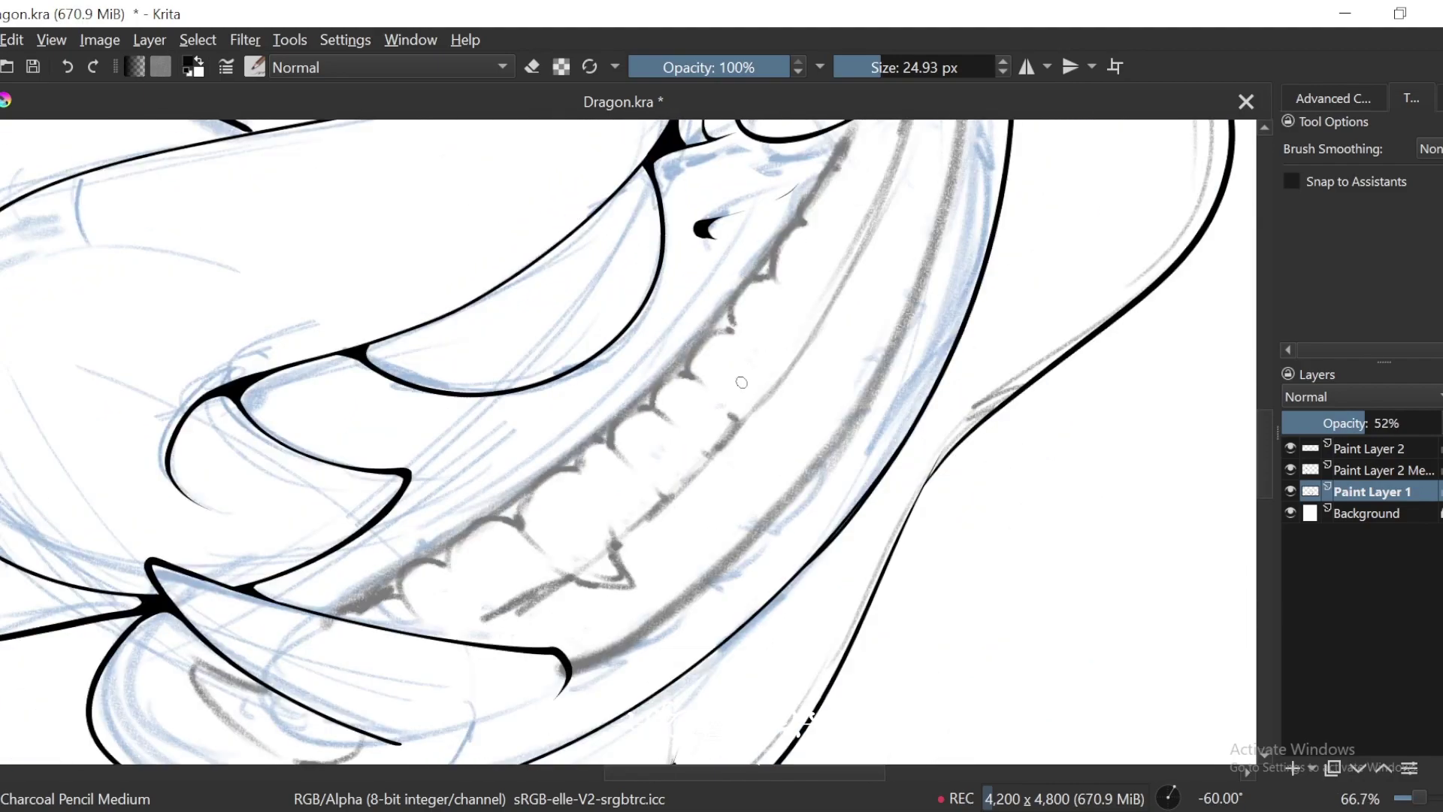
Step: Sketch a divider between two front upper teeth, running from the gum edge toward the bite line
key("6")
key("6")
key("6")
key("5")
key("1")
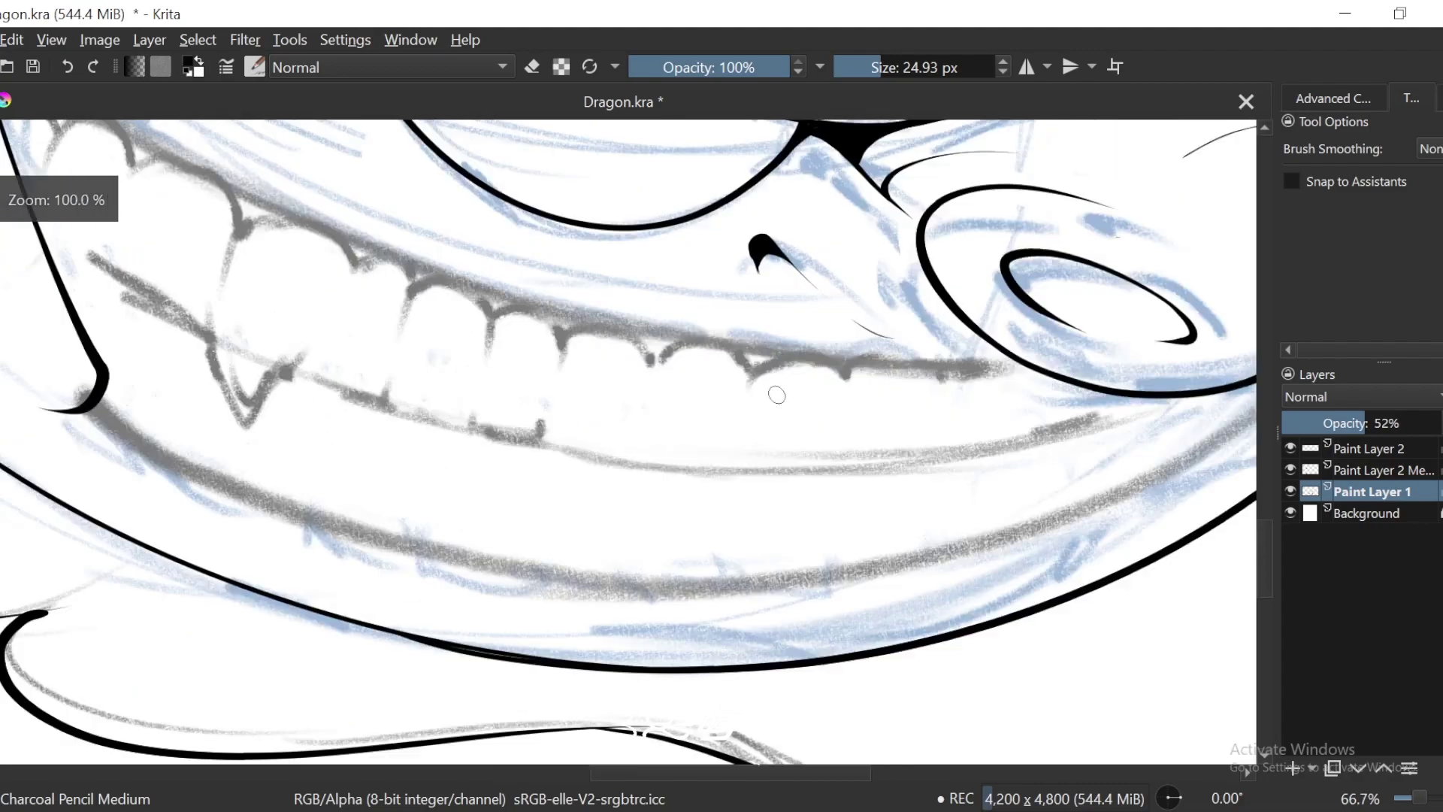
left_click_drag(752, 376, 754, 414)
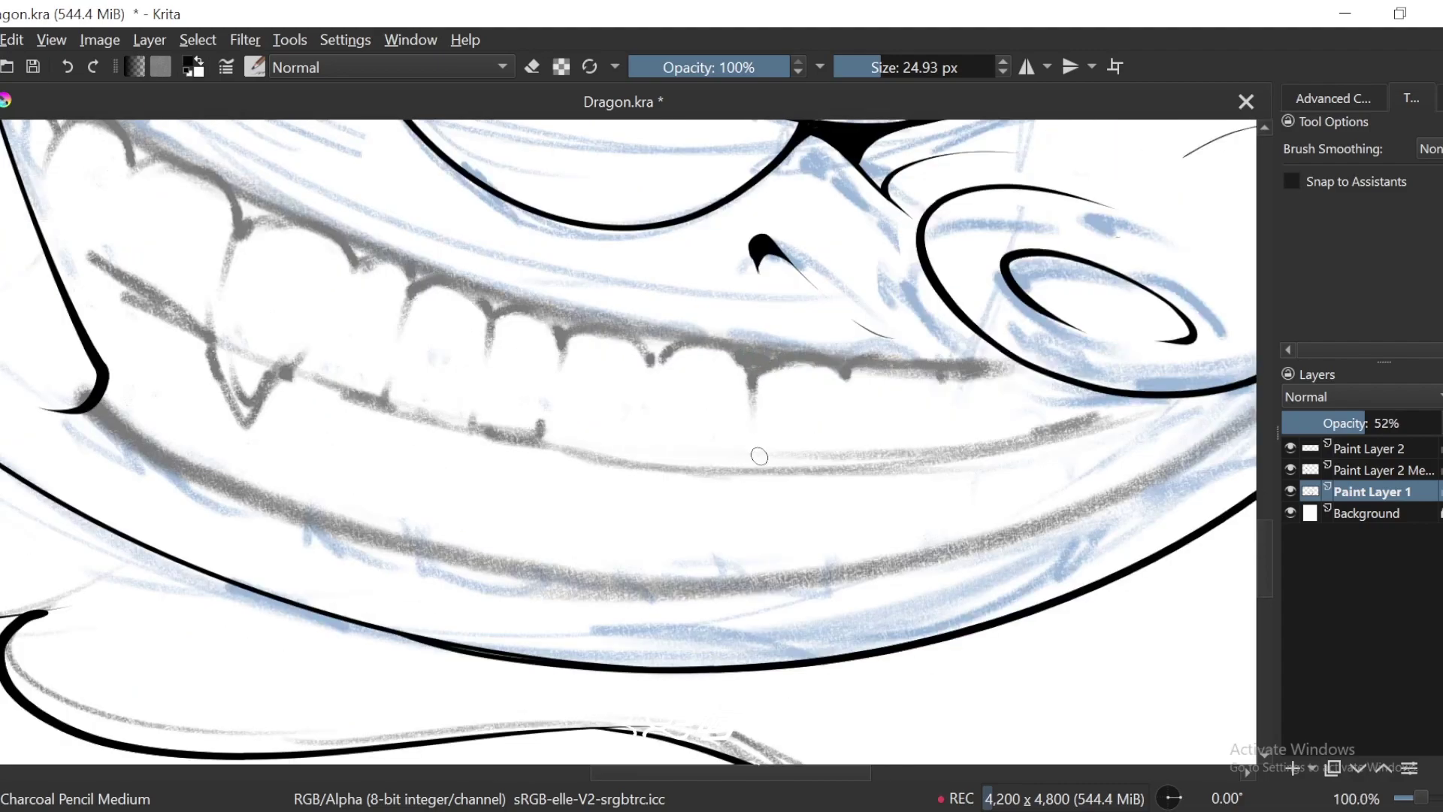
Step: Strengthen the bite line between the upper and lower teeth toward the snout and mark the front tooth corners on it
key("4")
key("4")
key("4")
left_click_drag(724, 370, 578, 508)
key("4")
left_click_drag(718, 328, 736, 468)
key("6")
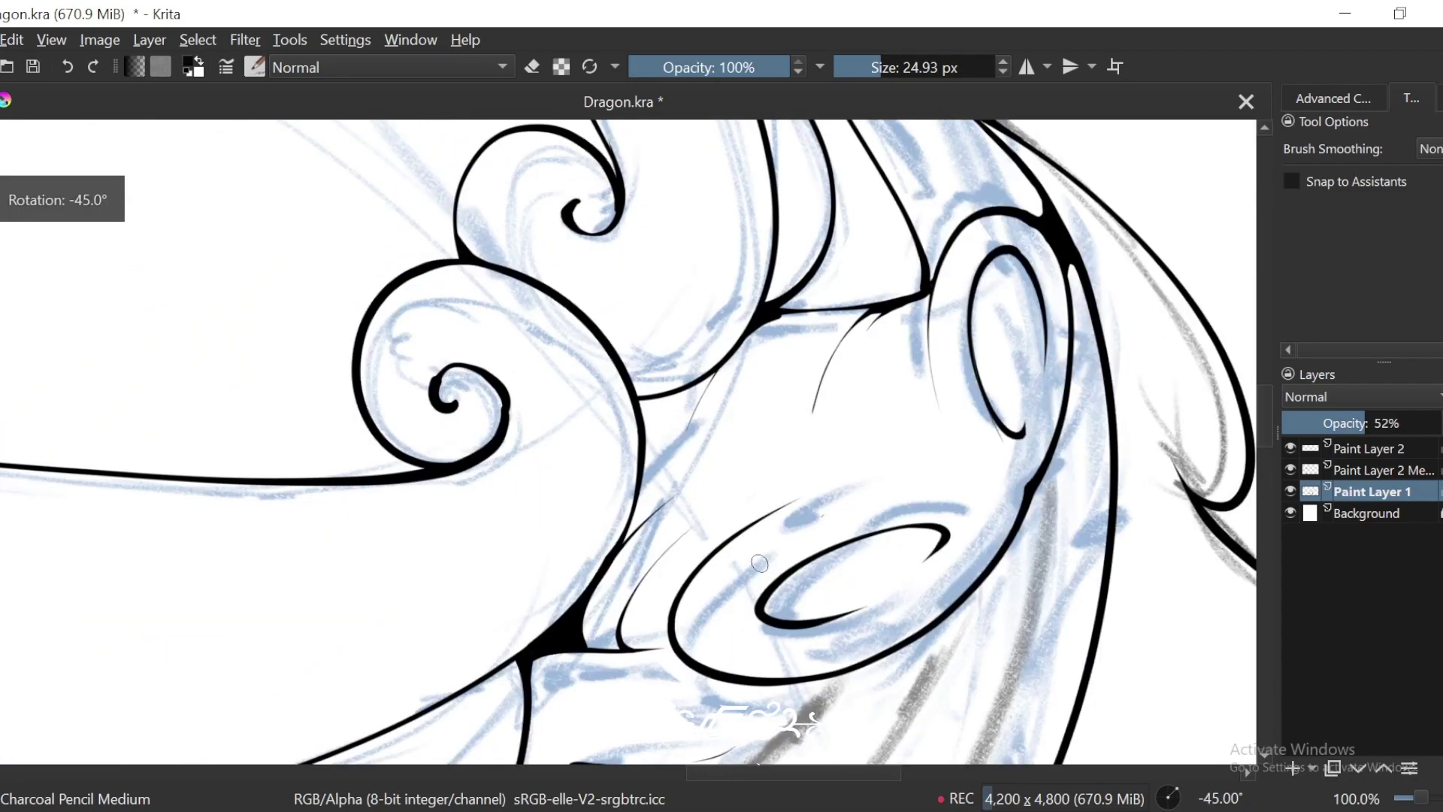
key("minus")
key("minus")
left_click_drag(1018, 535, 963, 334)
key("plus")
key("plus")
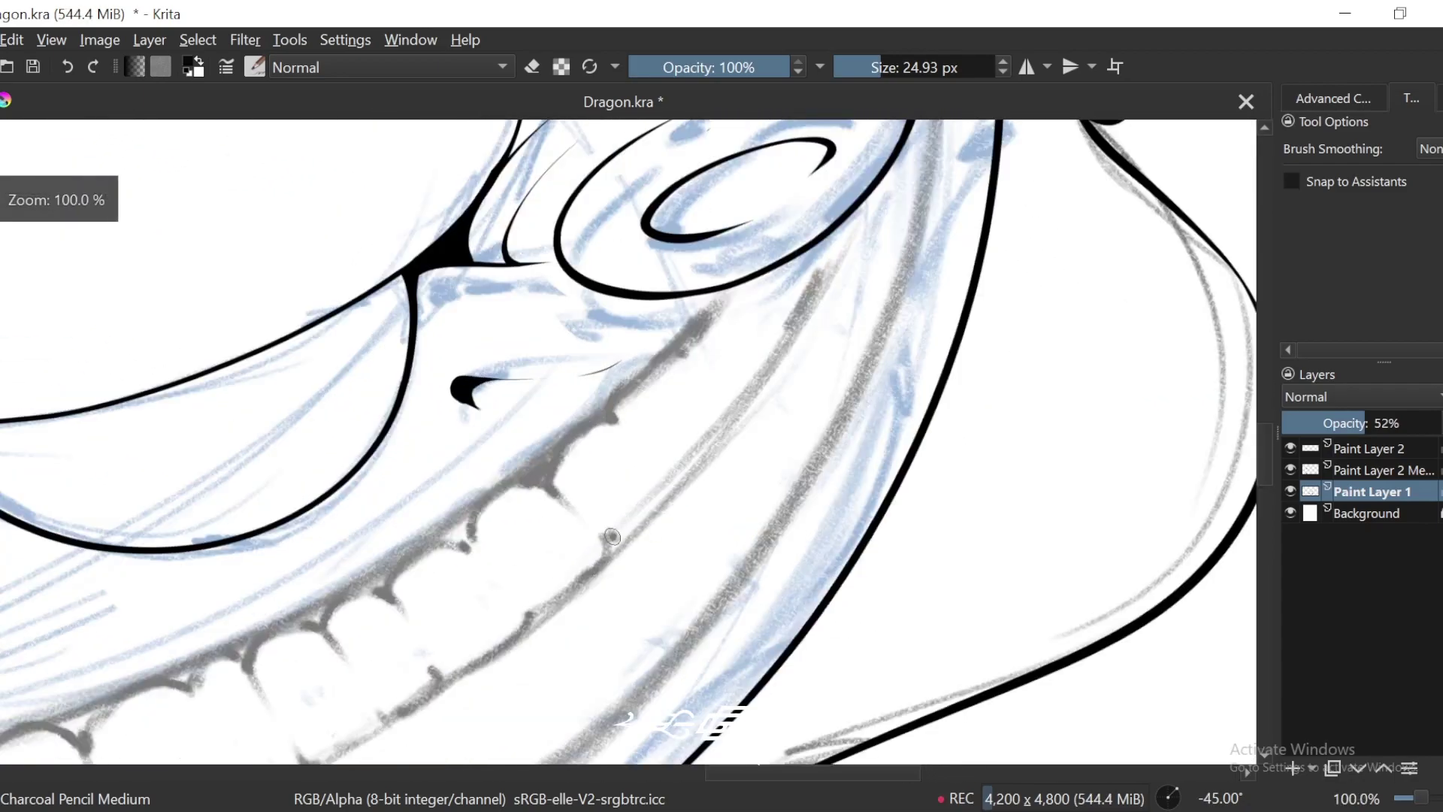
mouse_move(612, 536)
left_mouse_down()
mouse_move(680, 478)
mouse_move(831, 245)
left_mouse_up()
Step: Sketch a pointed lower tooth behind the V-shaped upper tip, with side lines running down to the lower gum
key("ctrl+minus")
key("ctrl+minus")
key("ctrl+minus")
key("ctrl+minus")
key("ctrl+minus")
key("ctrl+minus")
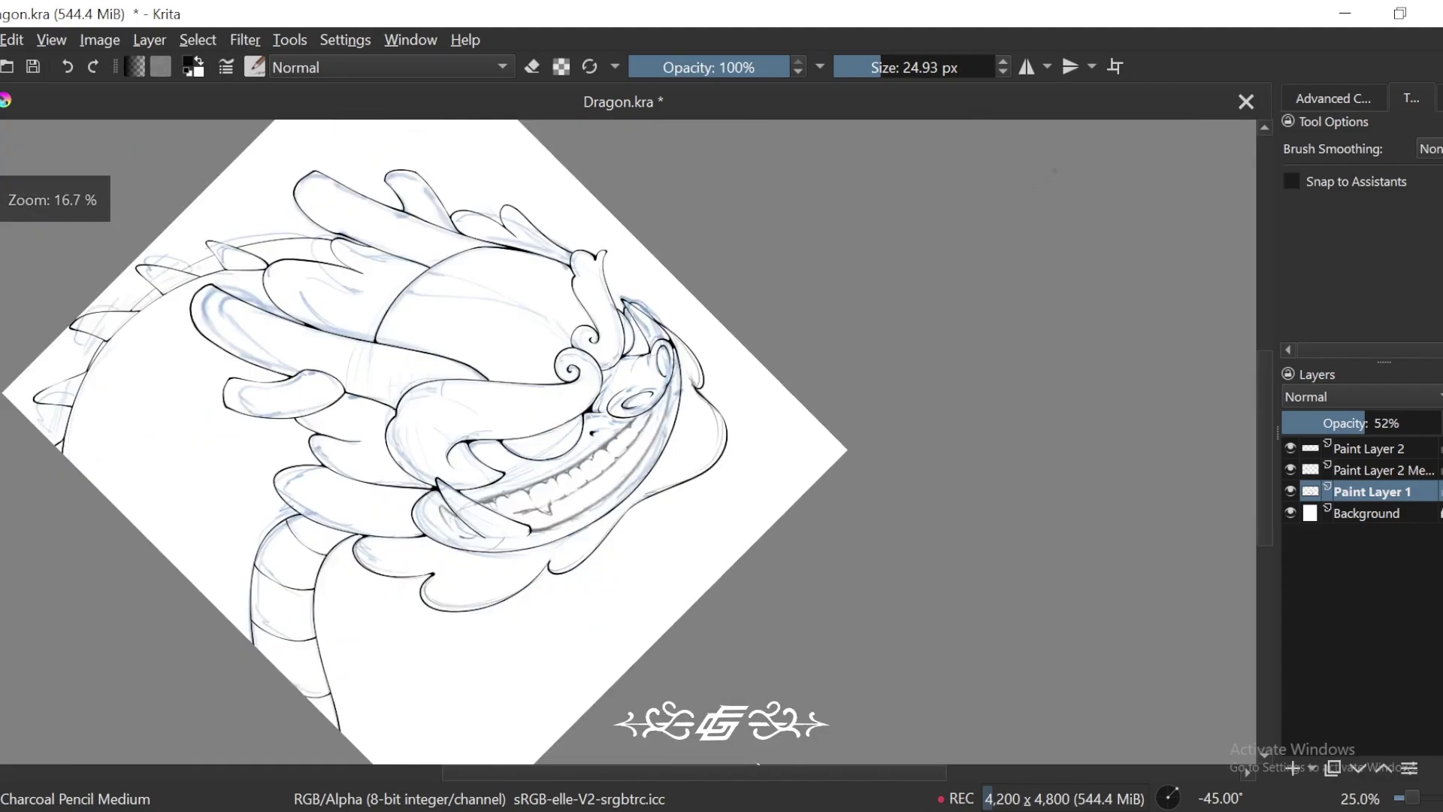
key("6")
key("6")
key("6")
left_click_drag(946, 443, 1035, 426)
key("ctrl+plus")
key("ctrl+plus")
key("ctrl+plus")
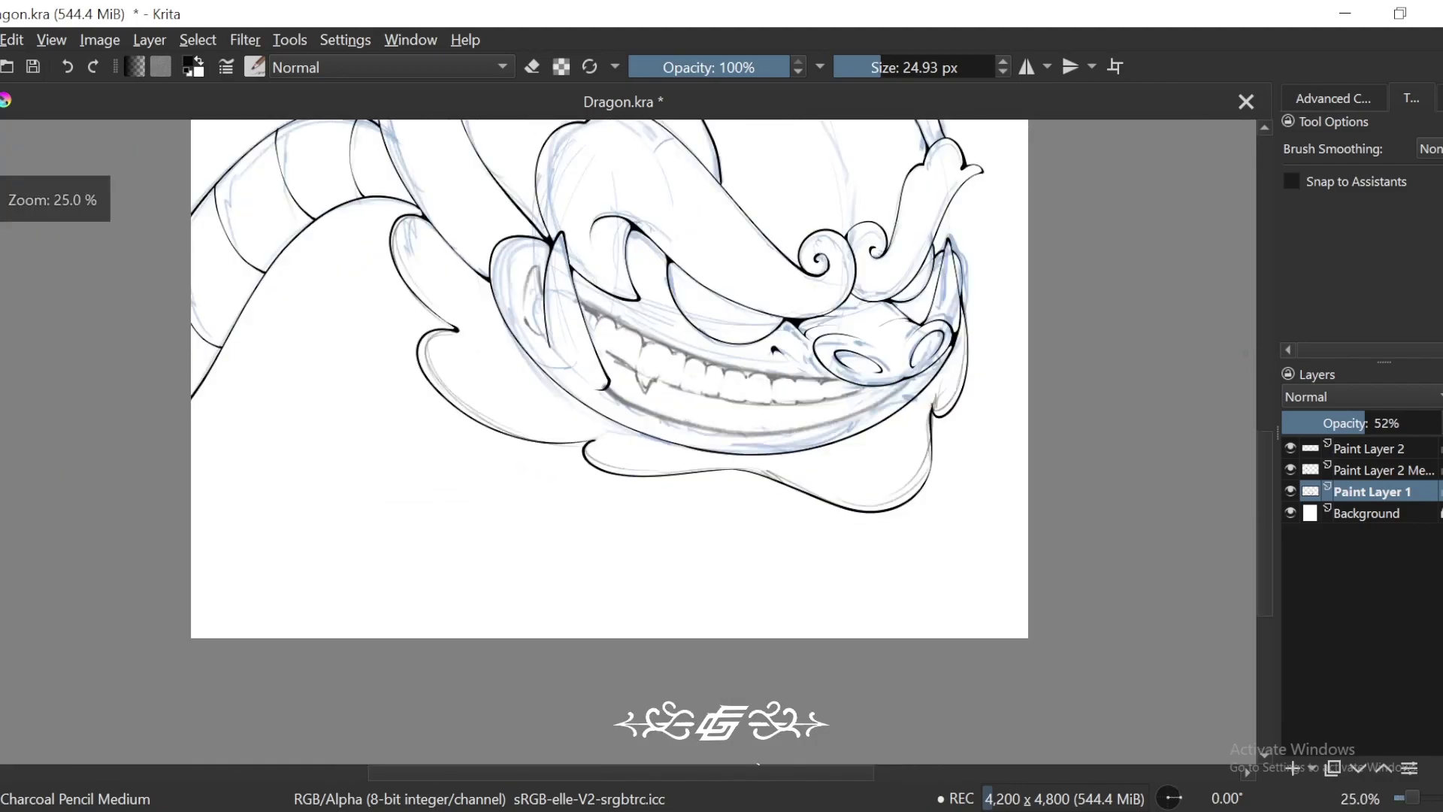
key("ctrl+plus")
key("ctrl+plus")
left_click_drag(740, 360, 752, 486)
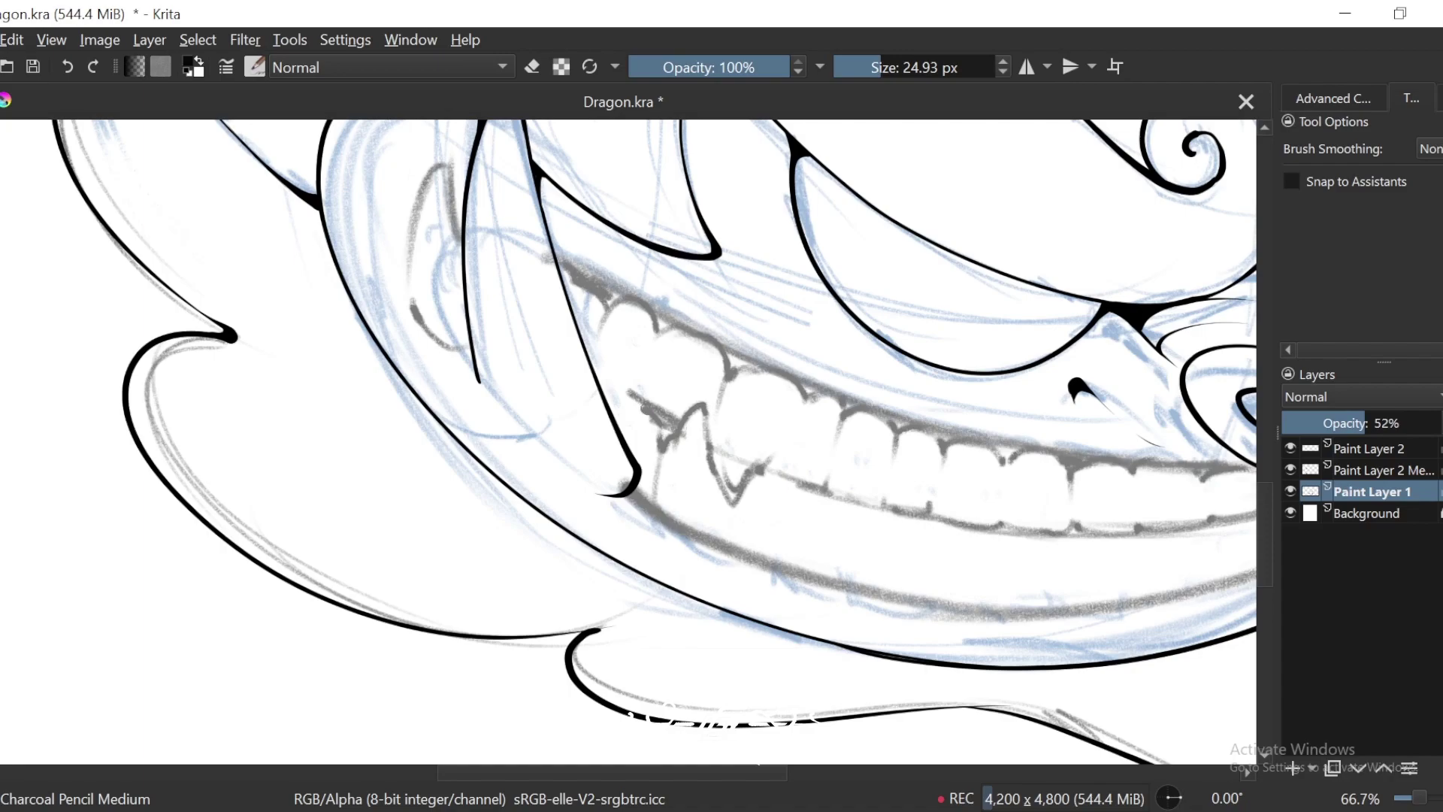
left_click_drag(647, 410, 629, 409)
key("ctrl+minus")
key("ctrl+plus")
mouse_move(723, 515)
left_mouse_down()
mouse_move(680, 502)
mouse_move(674, 521)
left_mouse_up()
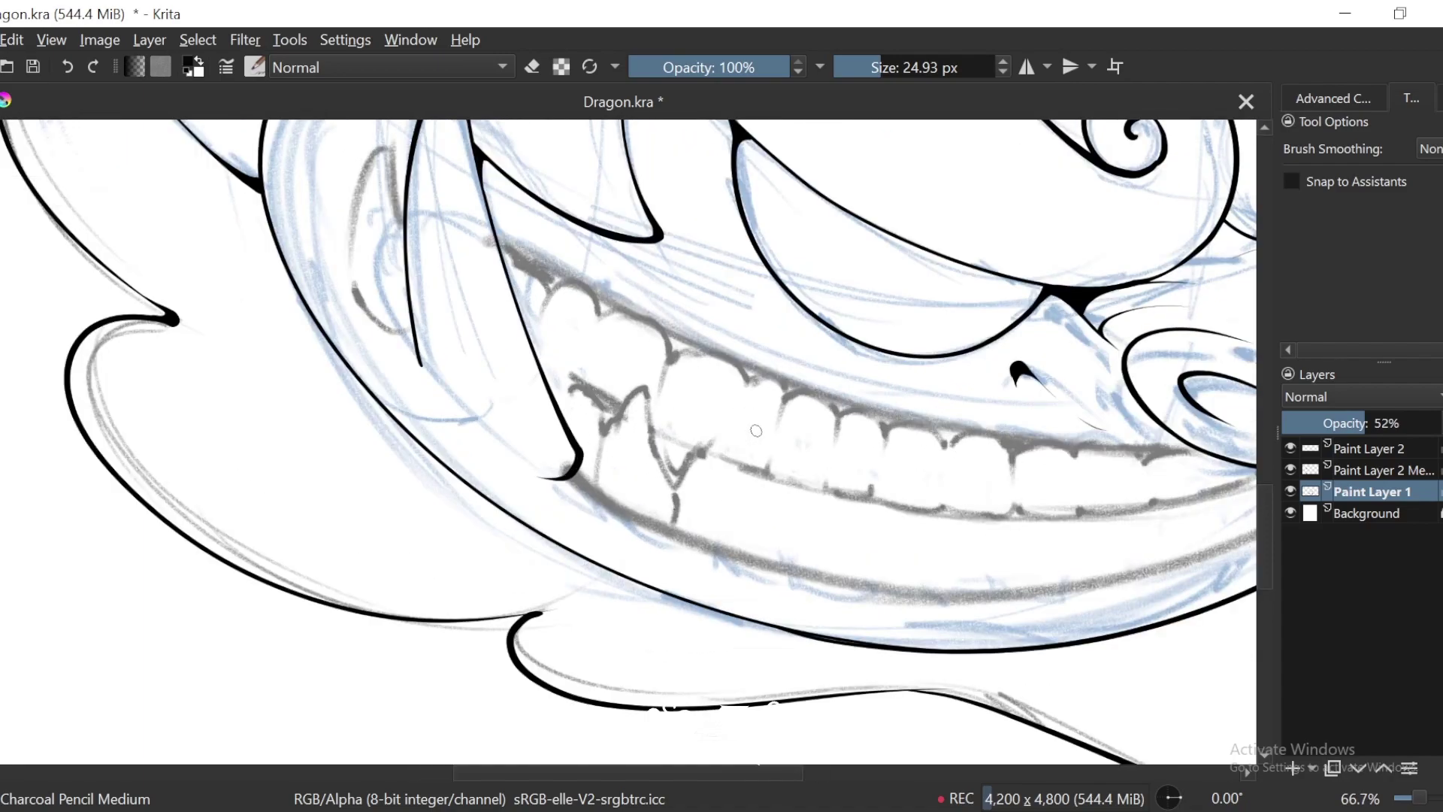
Step: Sketch the rounded top edges of the lower teeth along the bite line, from the V-shaped tip to the snout
key("4")
key("4")
key("4")
key("4")
key("plus")
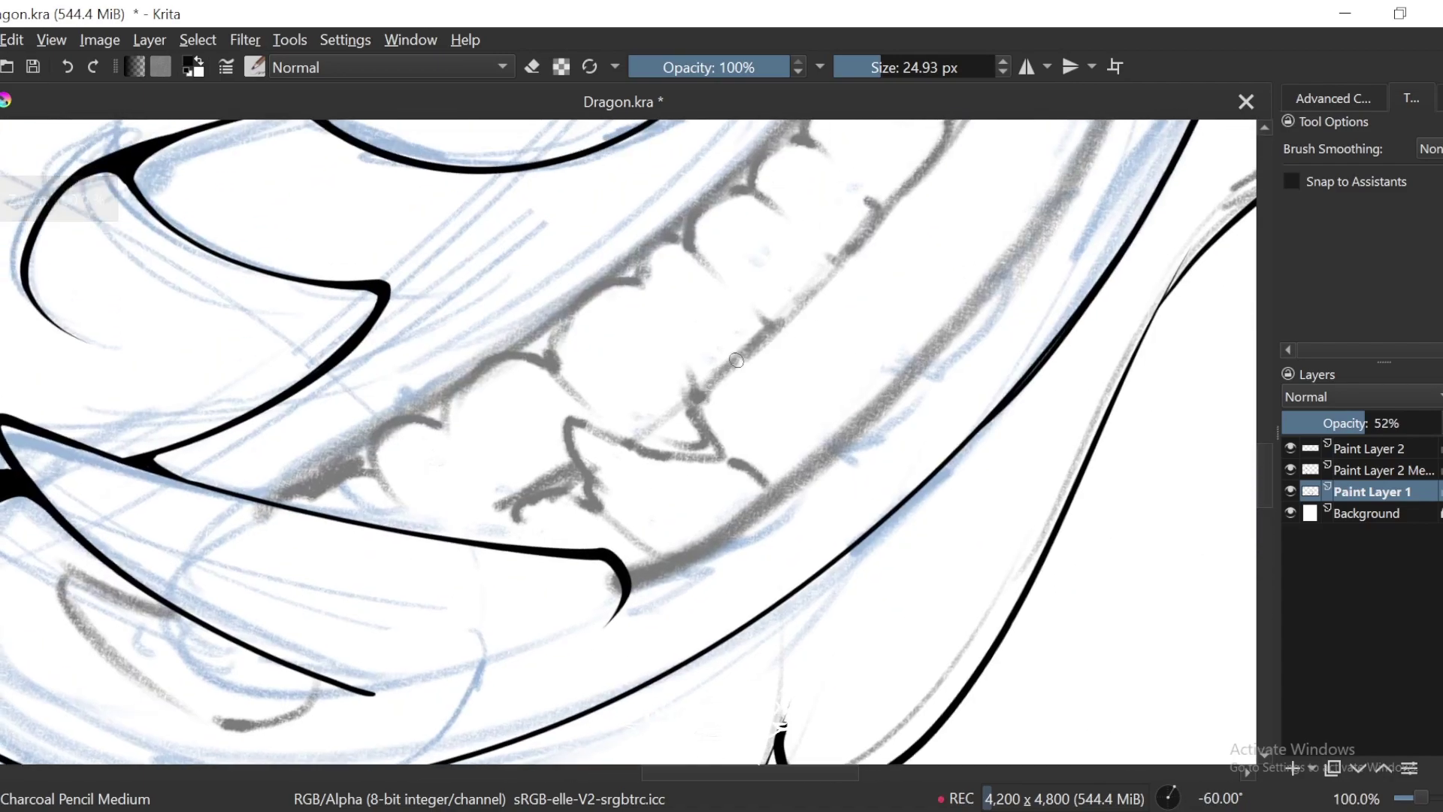
left_click_drag(775, 339, 849, 279)
mouse_move(869, 249)
left_mouse_down()
mouse_move(809, 397)
mouse_move(907, 293)
mouse_move(886, 358)
mouse_move(940, 271)
mouse_move(882, 377)
left_mouse_up()
key("ctrl+z")
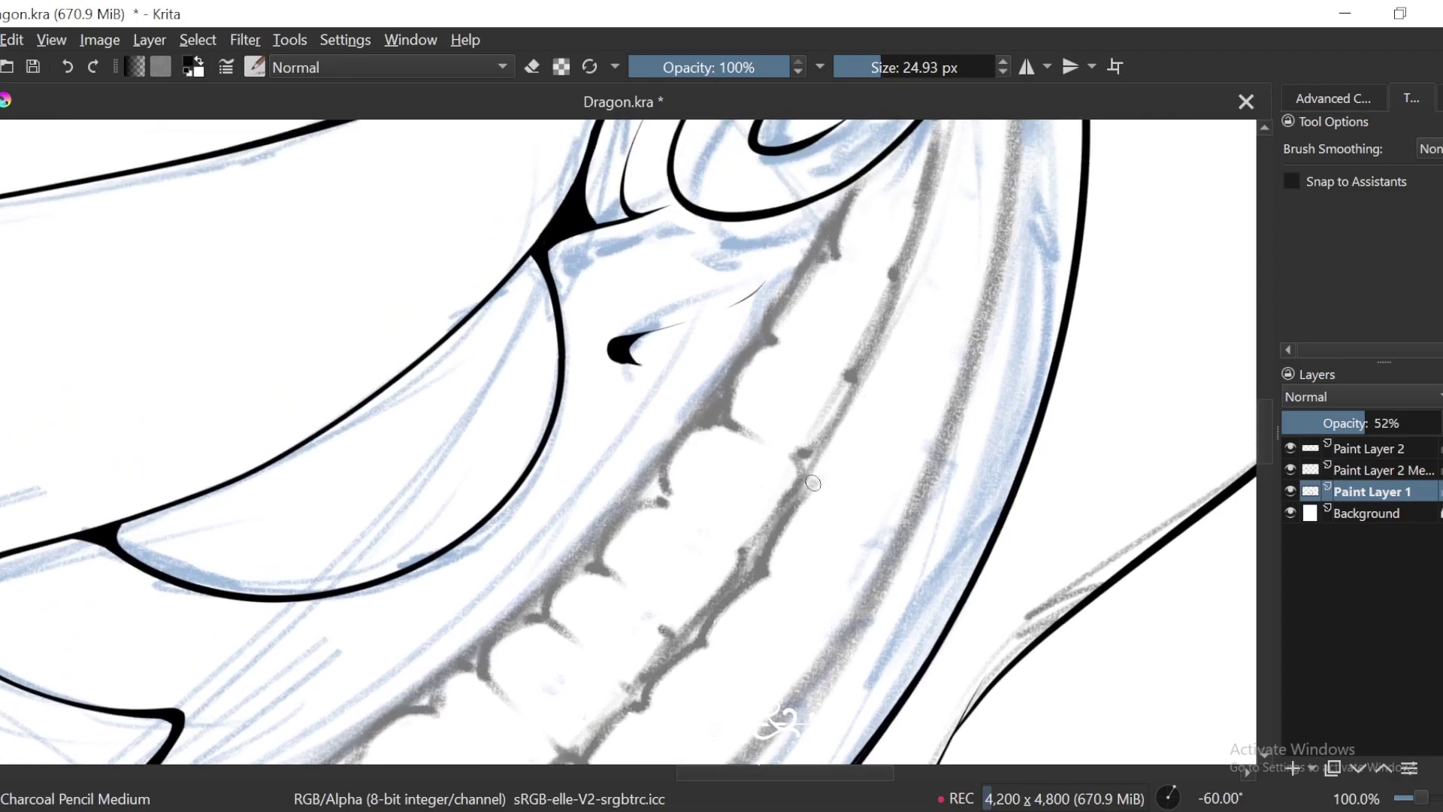
left_click_drag(815, 477, 863, 407)
key("6")
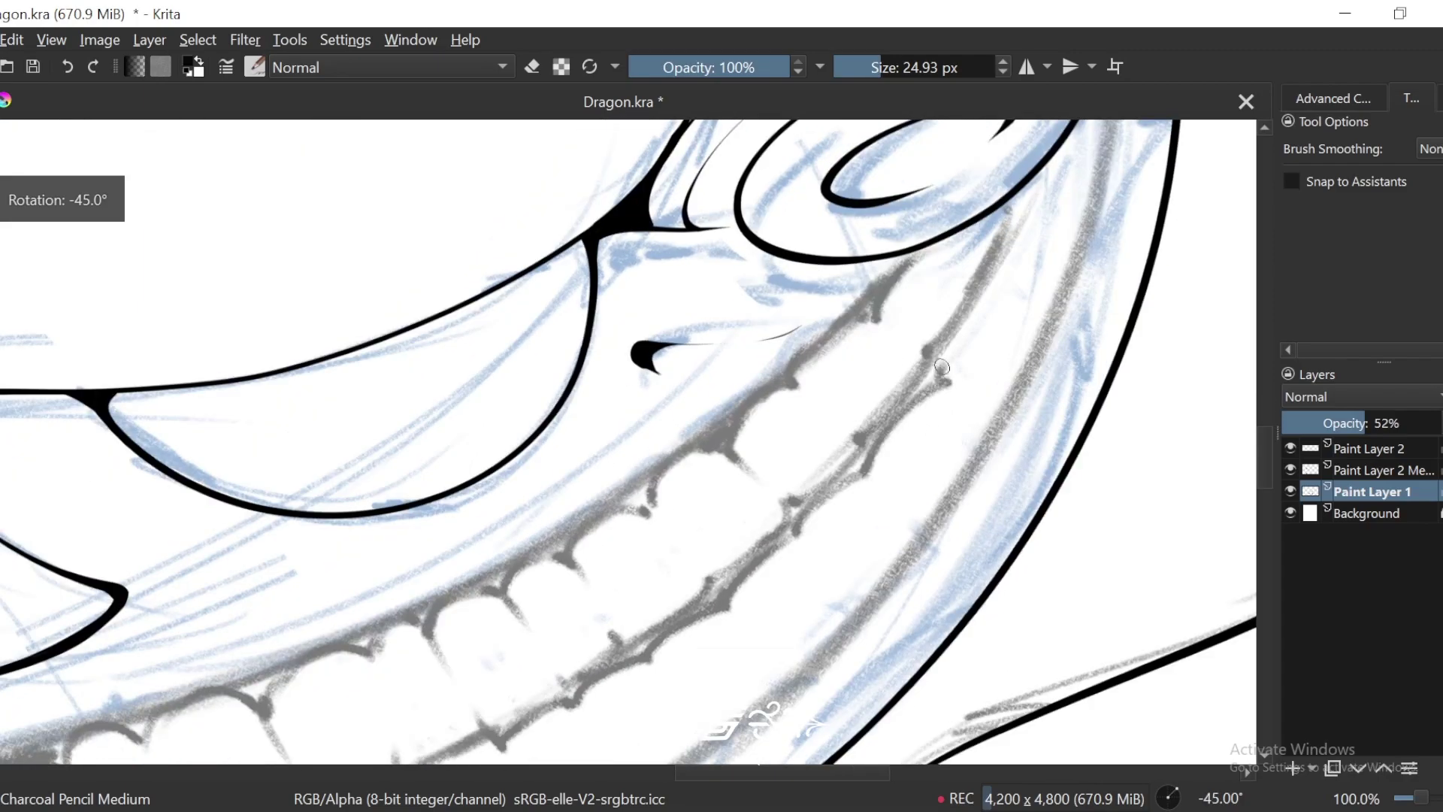
Step: Sketch a scalloped gum edge for the bases of the rear and middle lower teeth along the lower gum line
key("minus")
key("4")
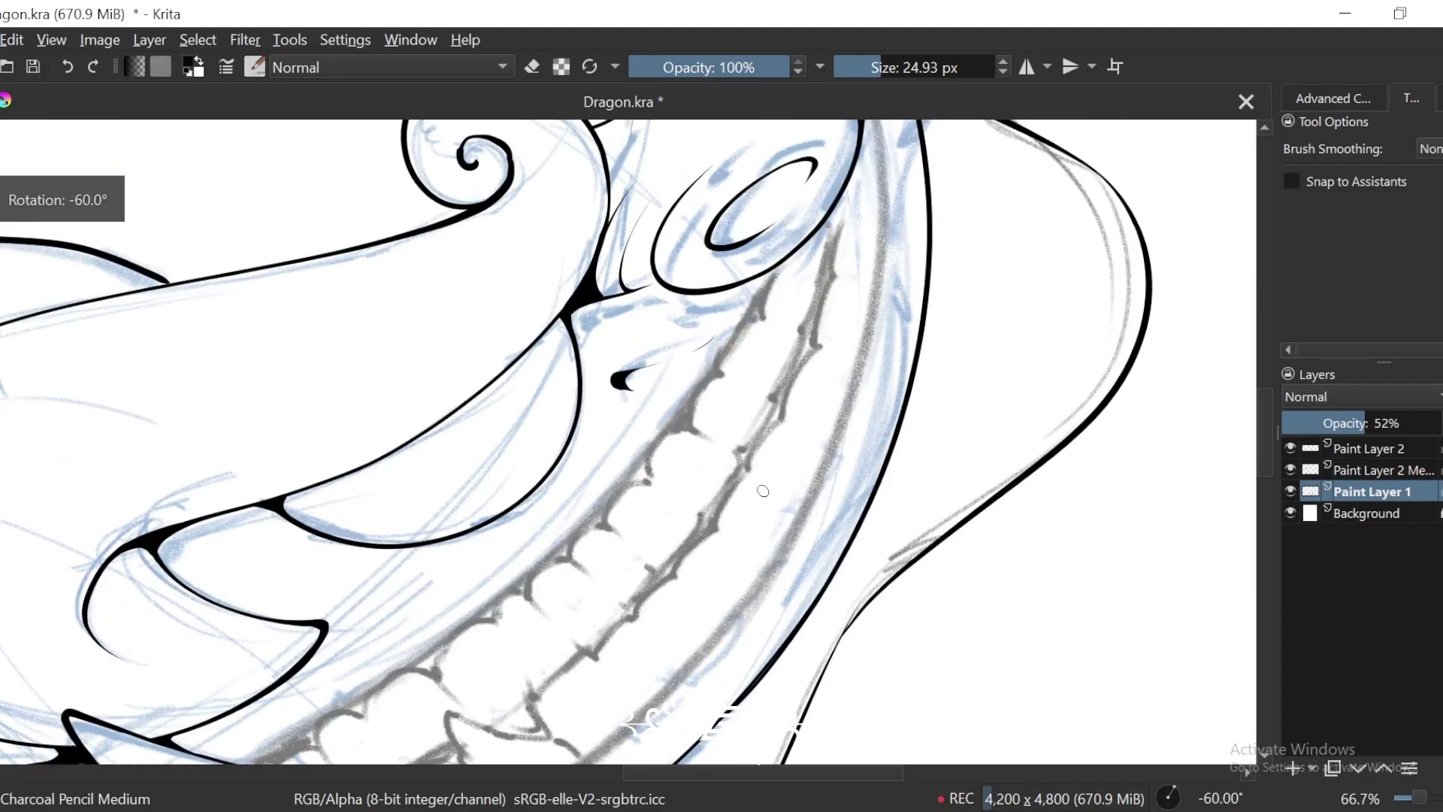
key("plus")
mouse_move(715, 548)
left_mouse_down()
mouse_move(784, 516)
mouse_move(876, 434)
mouse_move(986, 305)
mouse_move(848, 448)
left_mouse_up()
key("ctrl+minus")
left_click_drag(781, 492, 865, 359)
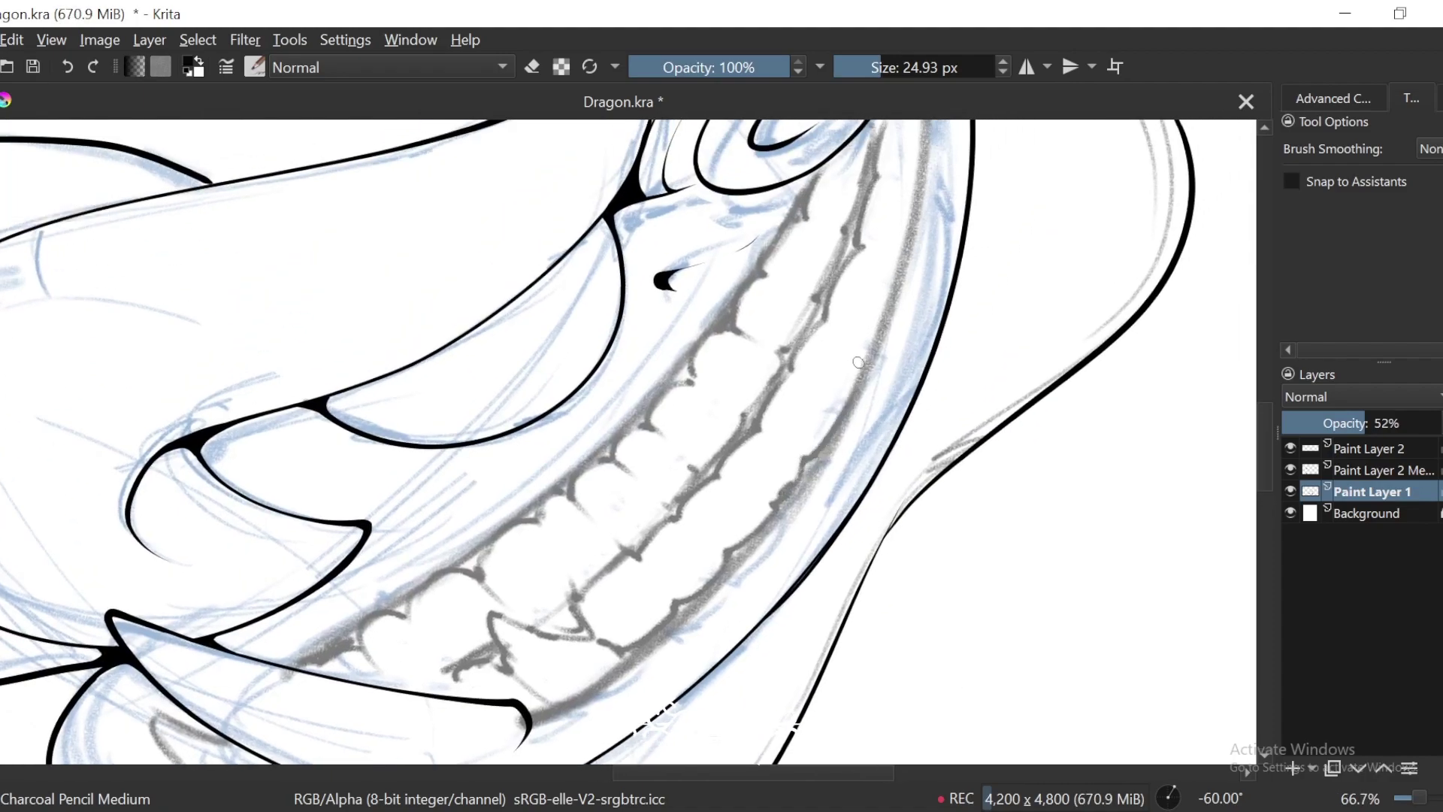
Step: Continue the scalloped lower gum edge toward the snout with the bases of the front lower teeth
key("plus")
mouse_move(858, 511)
left_mouse_down()
mouse_move(898, 529)
mouse_move(930, 495)
left_mouse_up()
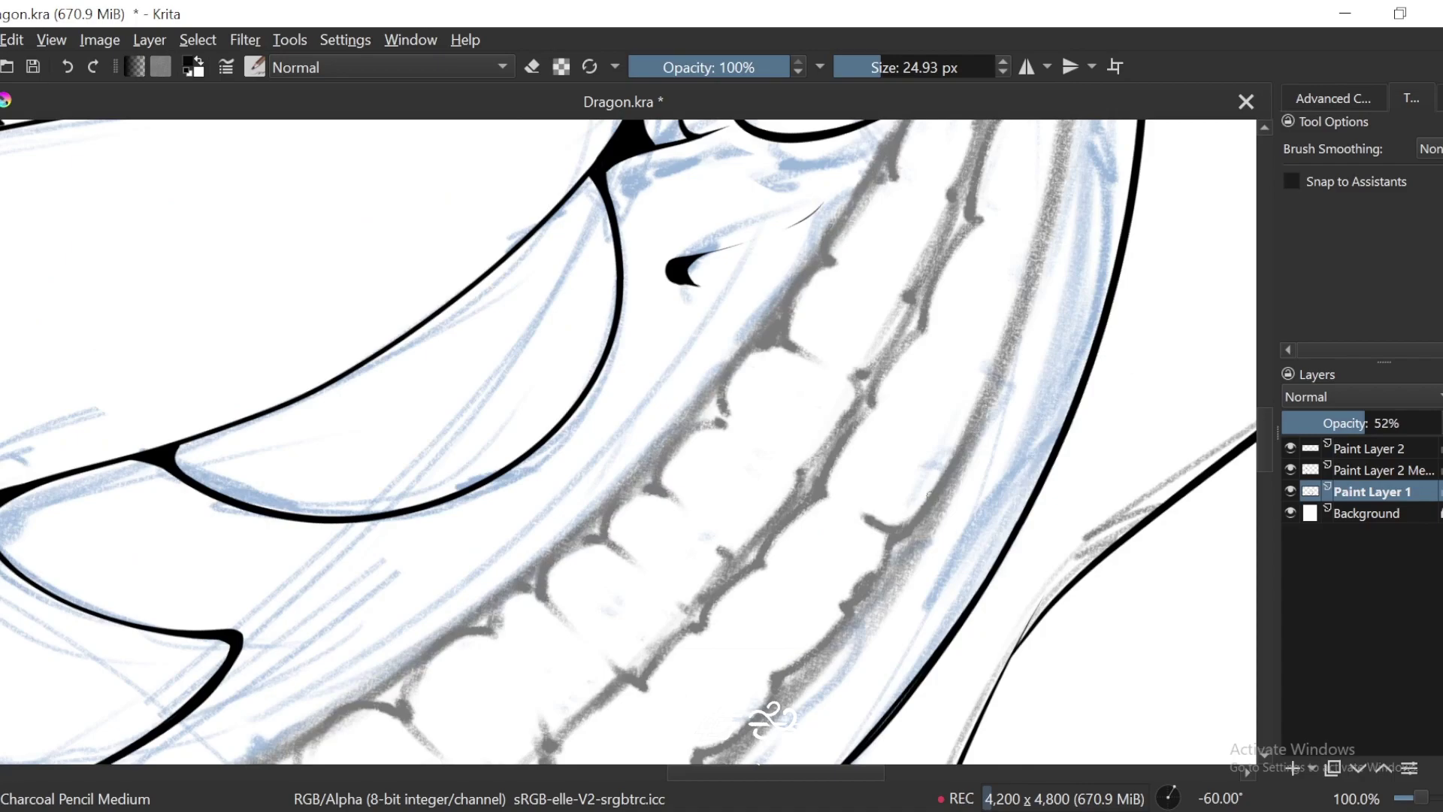
mouse_move(945, 414)
left_mouse_down()
mouse_move(1021, 312)
mouse_move(948, 439)
left_mouse_up()
left_click_drag(1023, 316, 979, 399)
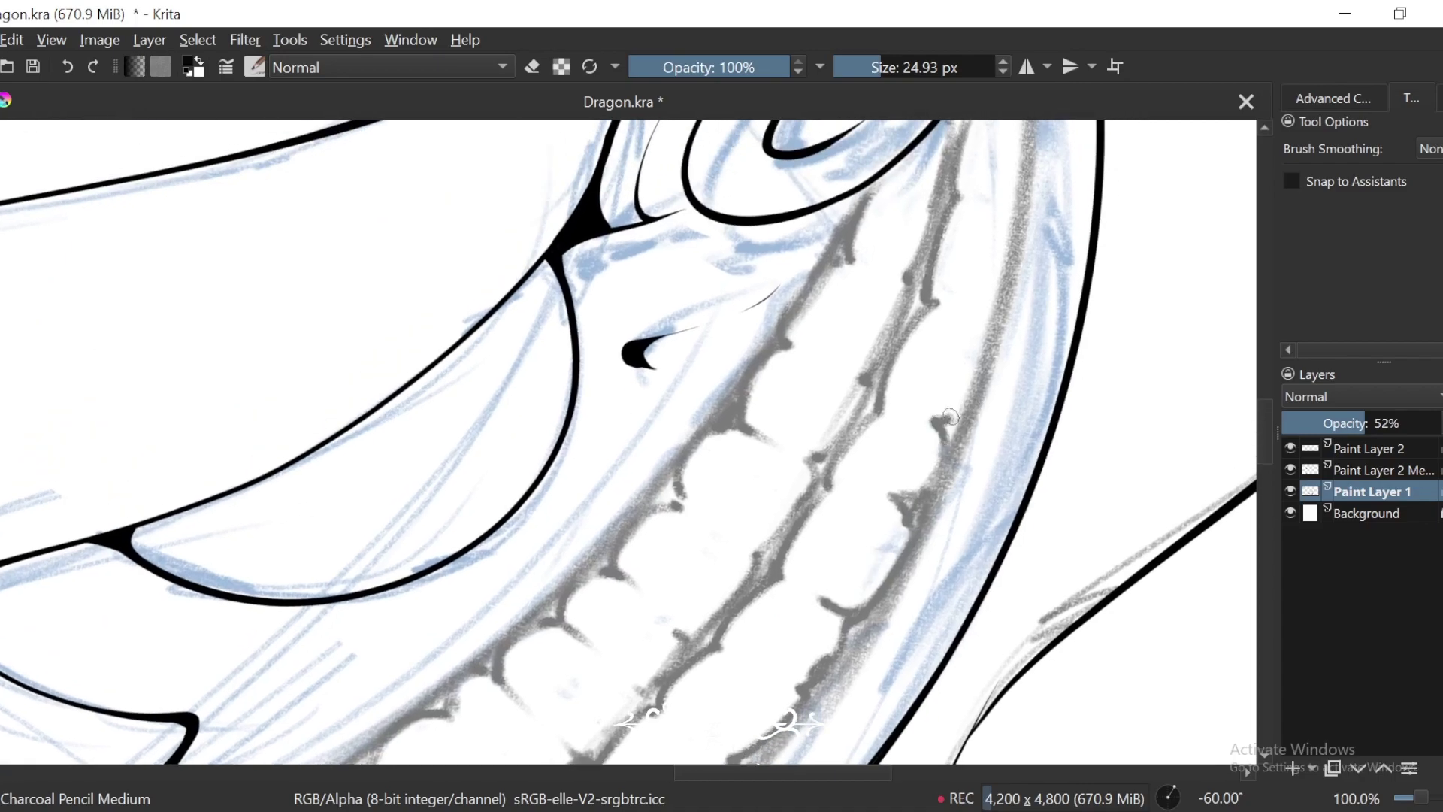
Step: Examine the sketched rows of teeth upright, against the whole dragon and closer in on the head
key("minus")
key("minus")
key("minus")
key("minus")
key("minus")
key("minus")
key("6")
key("6")
key("6")
key("6")
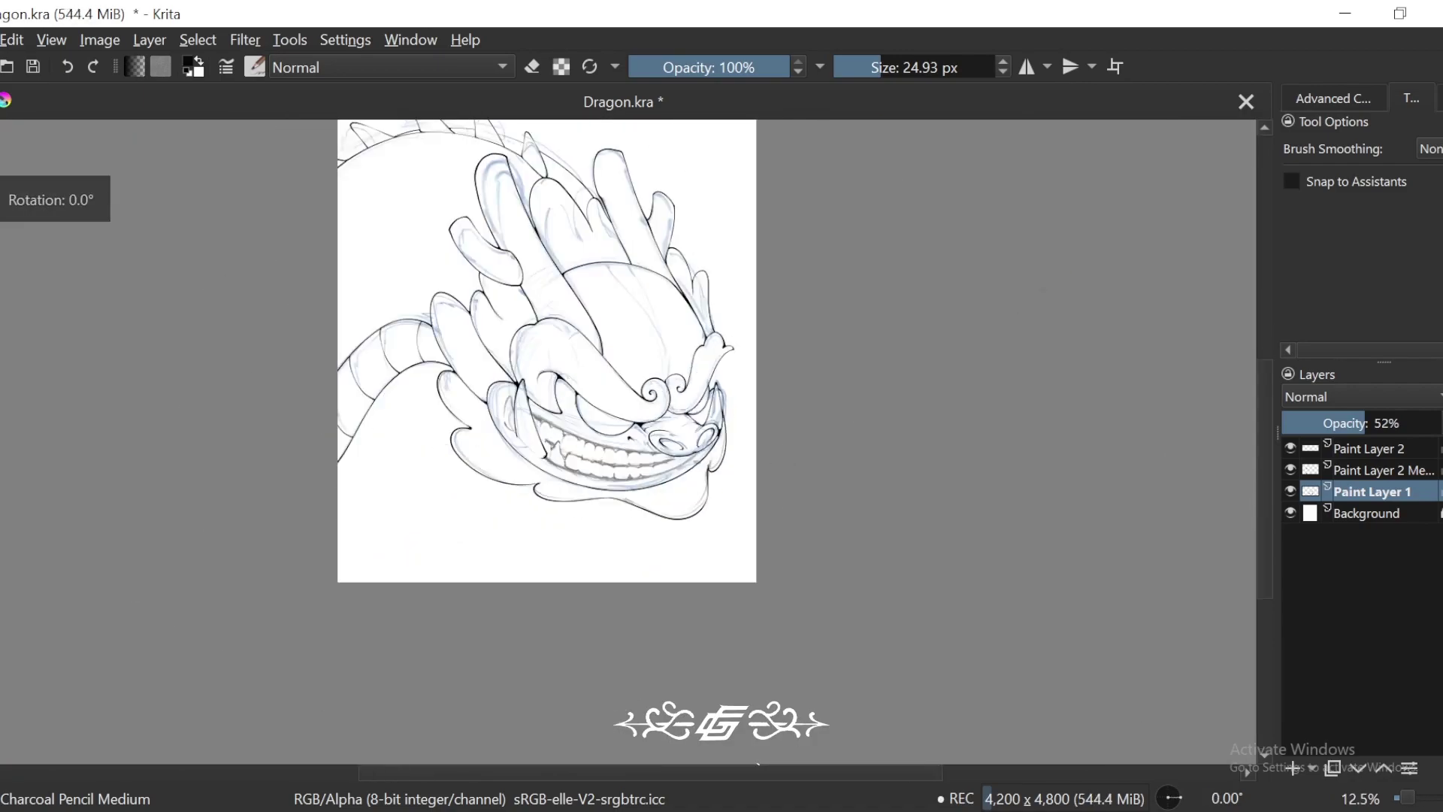
left_click_drag(1032, 394, 993, 394)
key("plus")
key("plus")
key("plus")
left_click_drag(942, 454, 1019, 400)
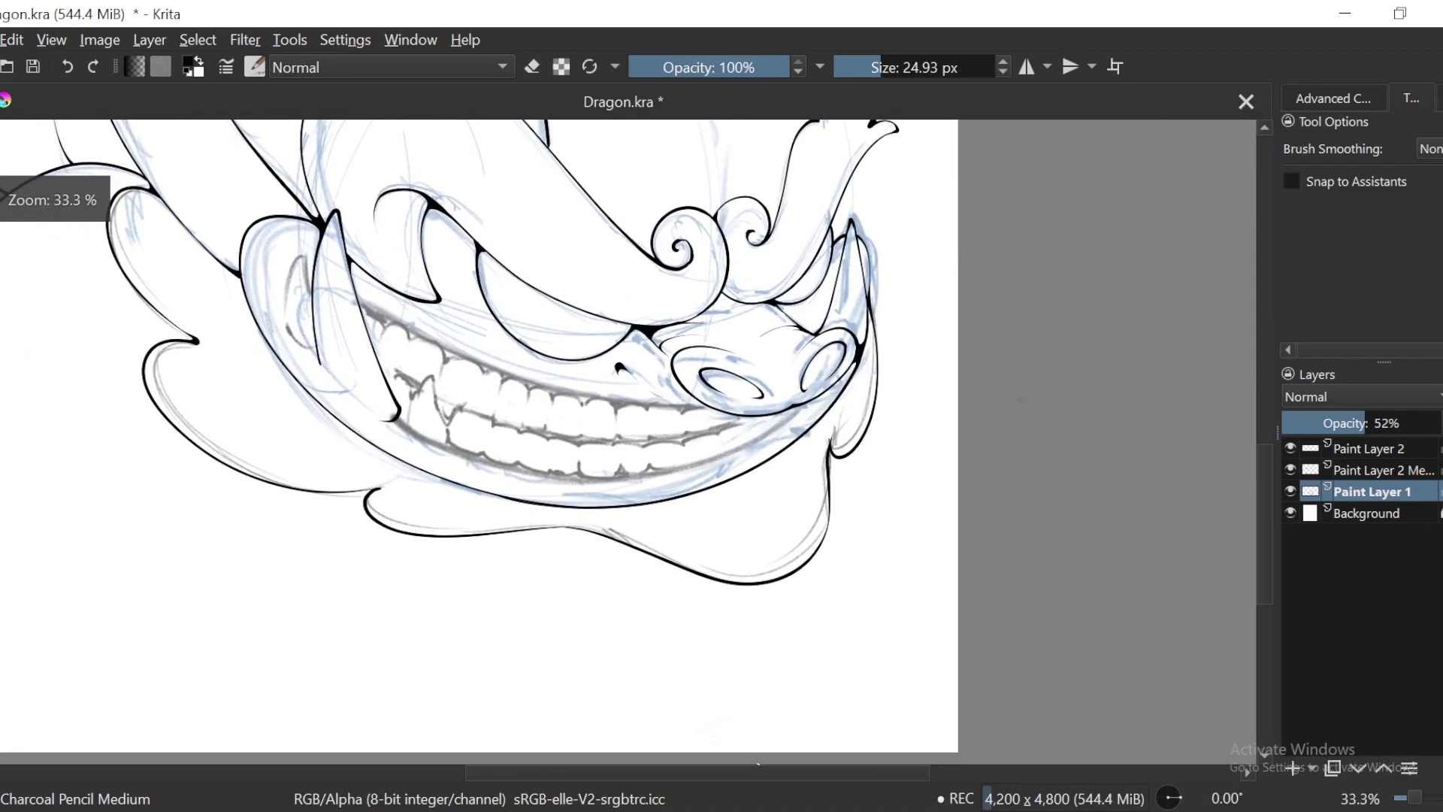
Step: Sketch the last scalloped bases of the front lower teeth where the lower gum line nears the snout
key("plus")
key("plus")
key("4")
key("plus")
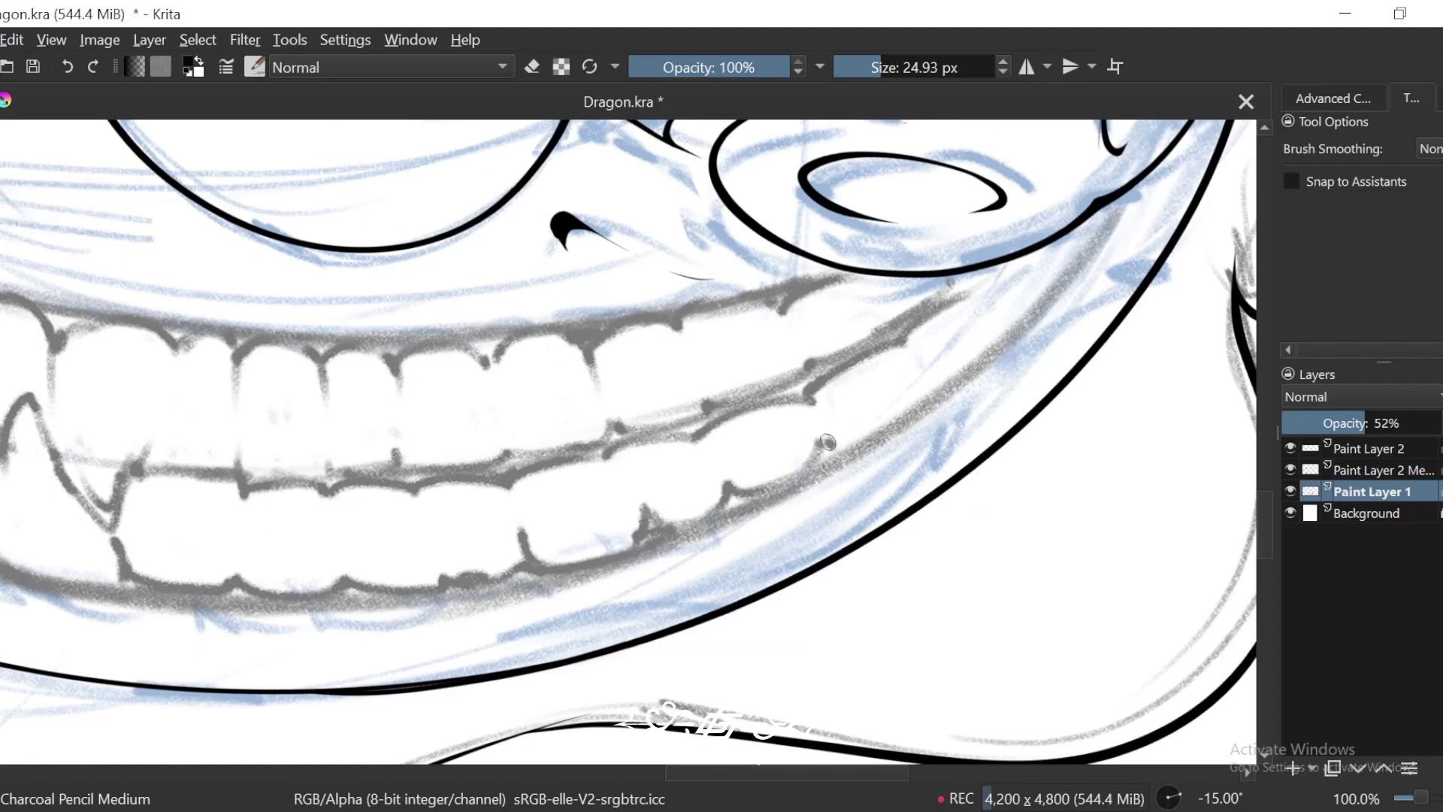
key("minus")
key("minus")
key("plus")
key("plus")
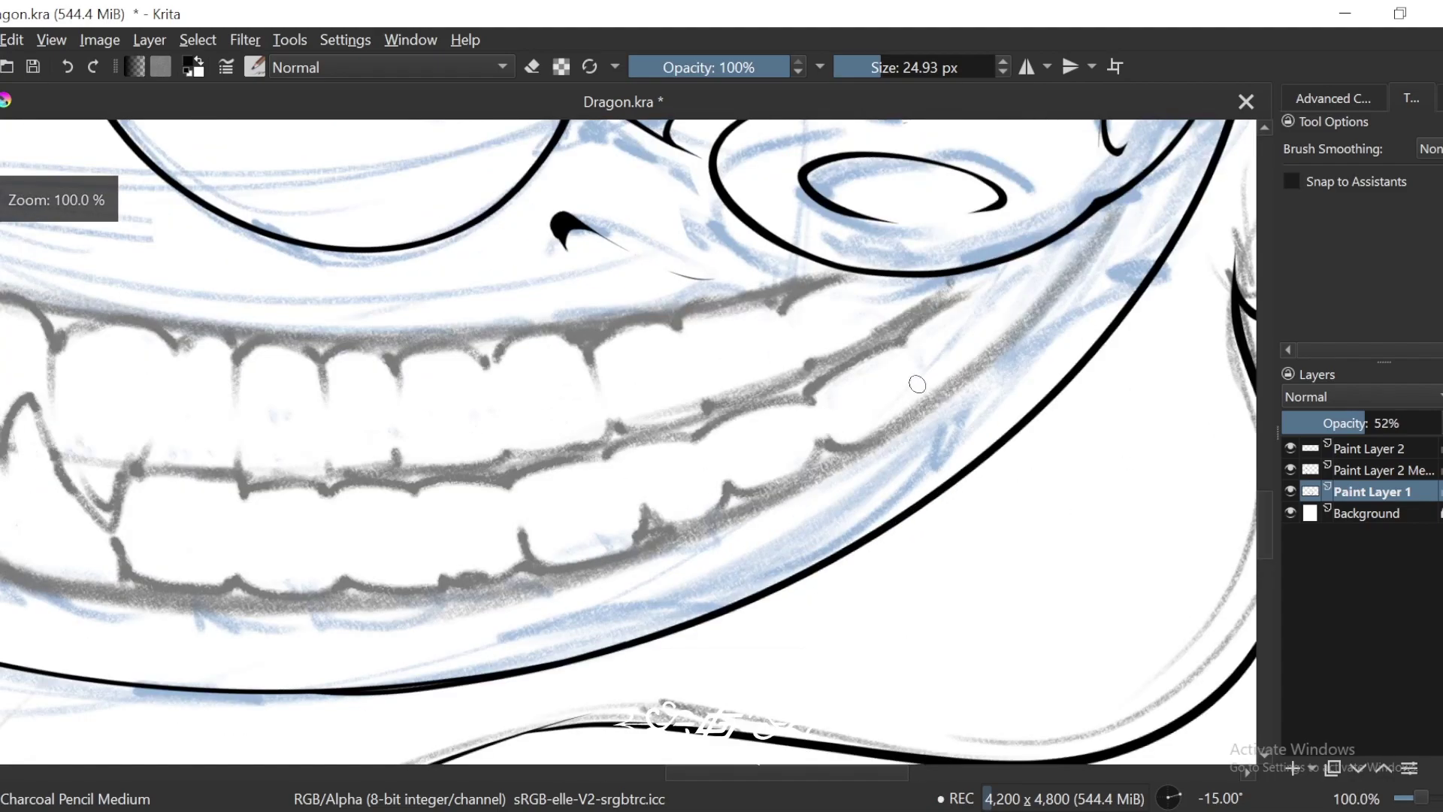
left_click_drag(917, 384, 925, 383)
Step: Merge the top Paint Layer 2 down into the line art layer directly beneath it
key("minus")
key("minus")
key("minus")
key("minus")
key("minus")
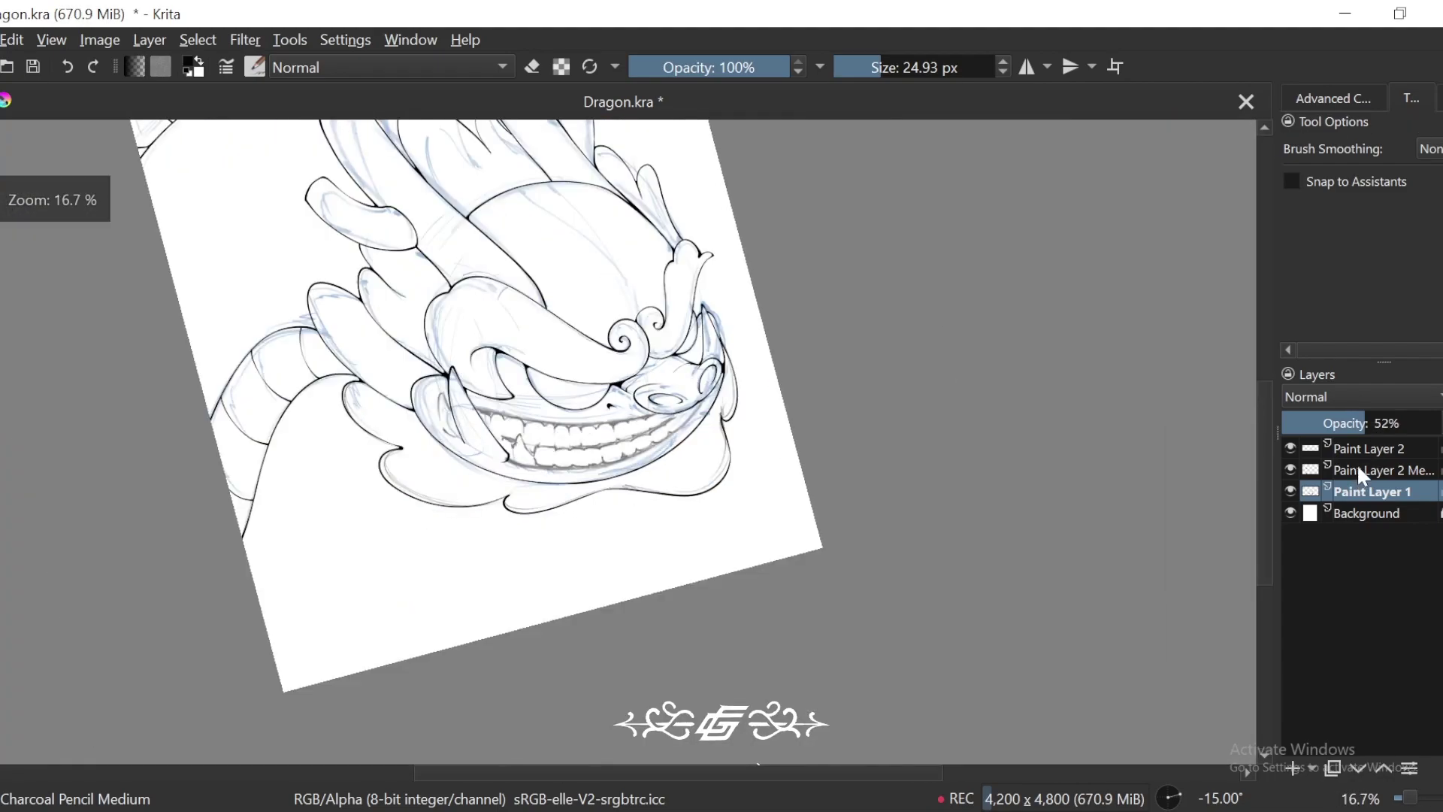
left_click(1356, 467)
left_click(1290, 448)
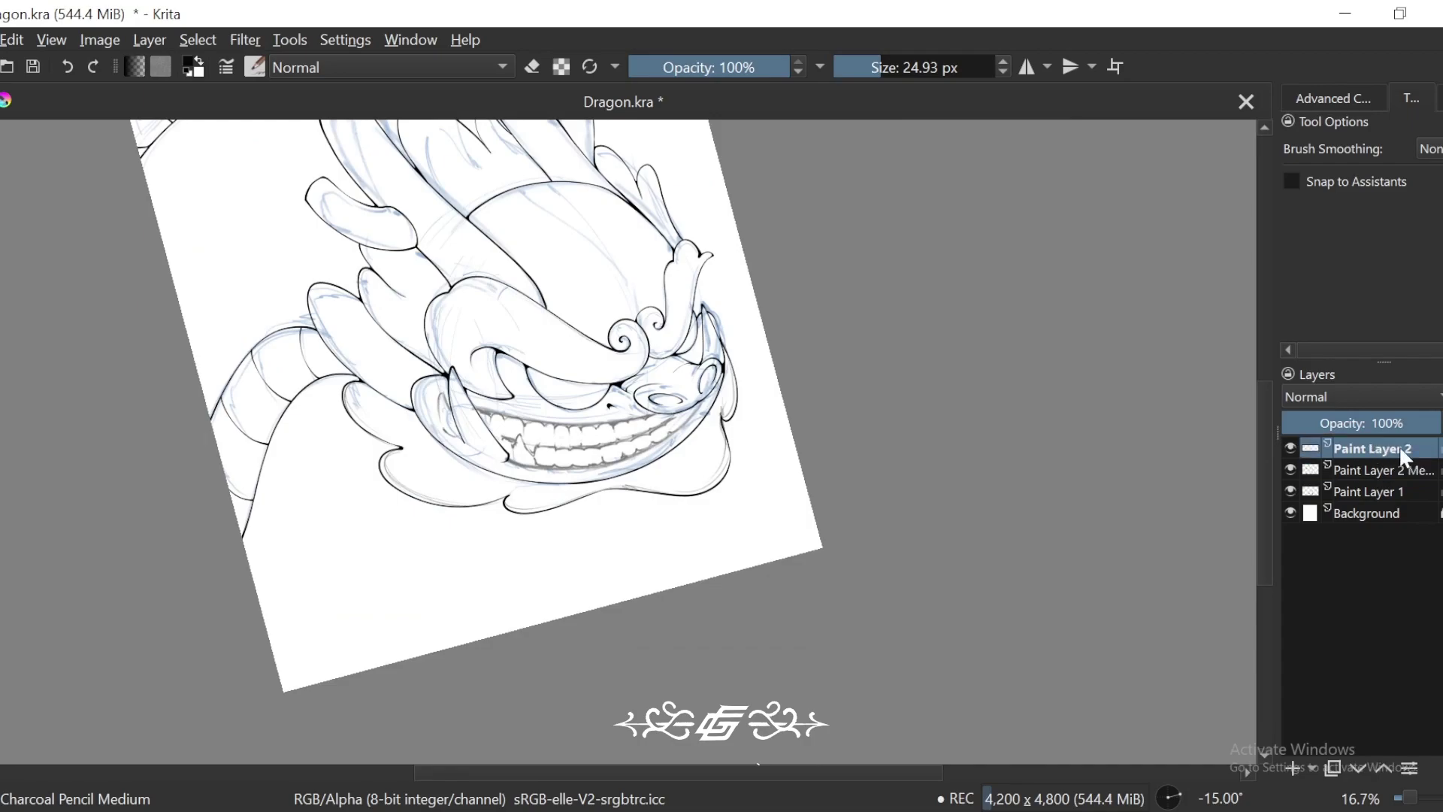
key("ctrl+e")
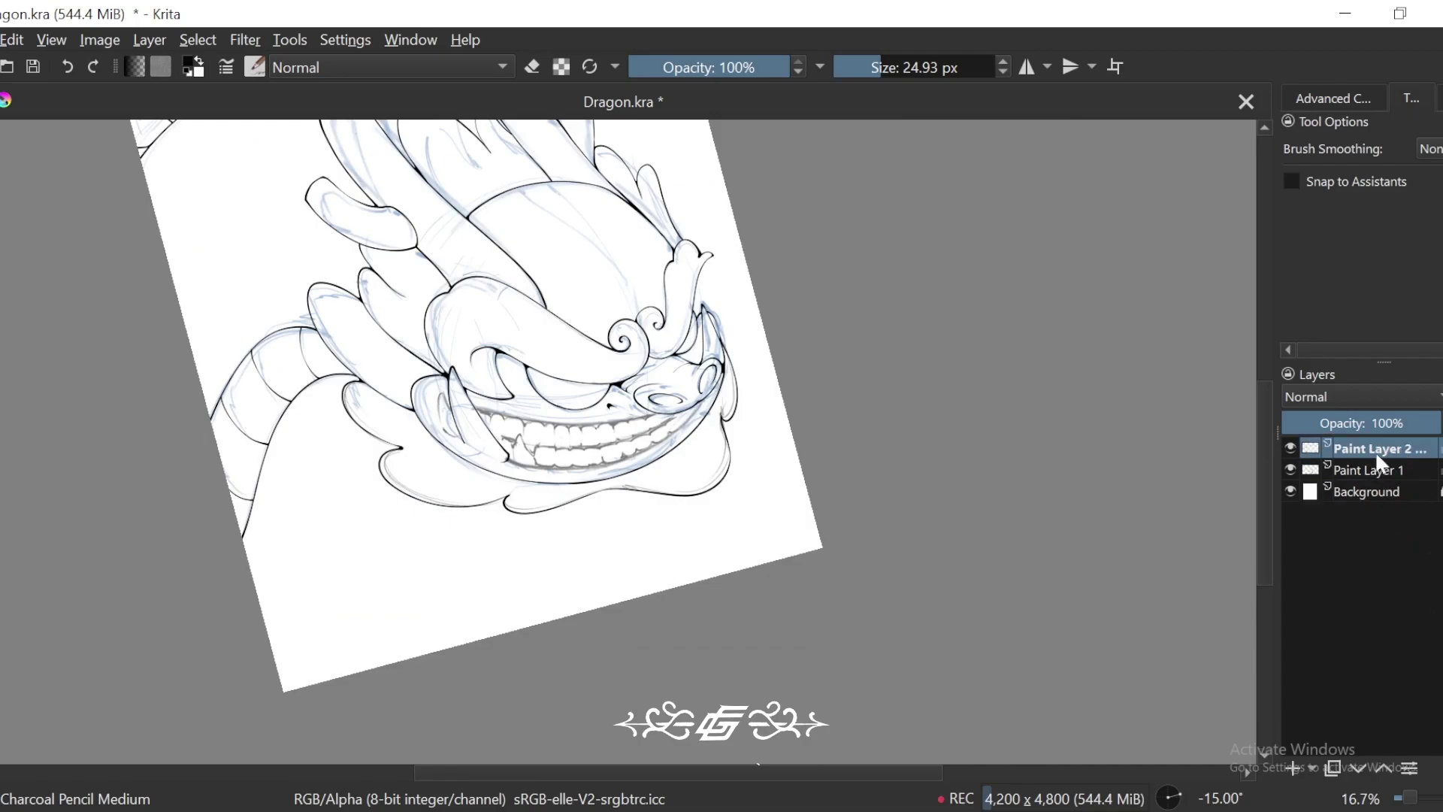
Step: Switch from the charcoal pencil to the smooth inking brush preset at 40 px
left_click(256, 67)
left_click(364, 141)
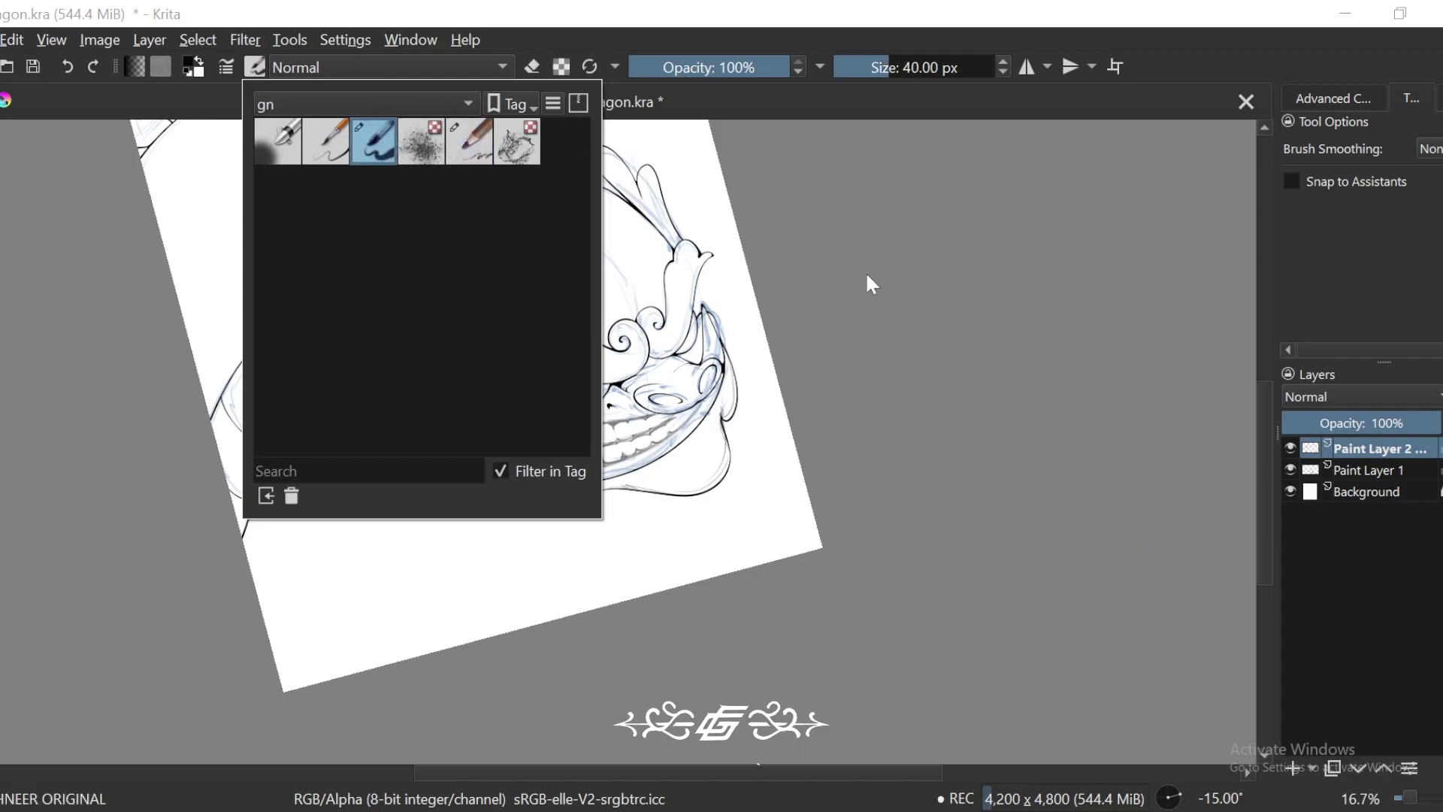
left_click(864, 272)
key("ctrl+bracketleft")
Step: Lower the opacity of the sketch on Paint Layer 1 to 36% and make the line art layer active
left_click(1376, 470)
left_click_drag(1369, 427, 1342, 427)
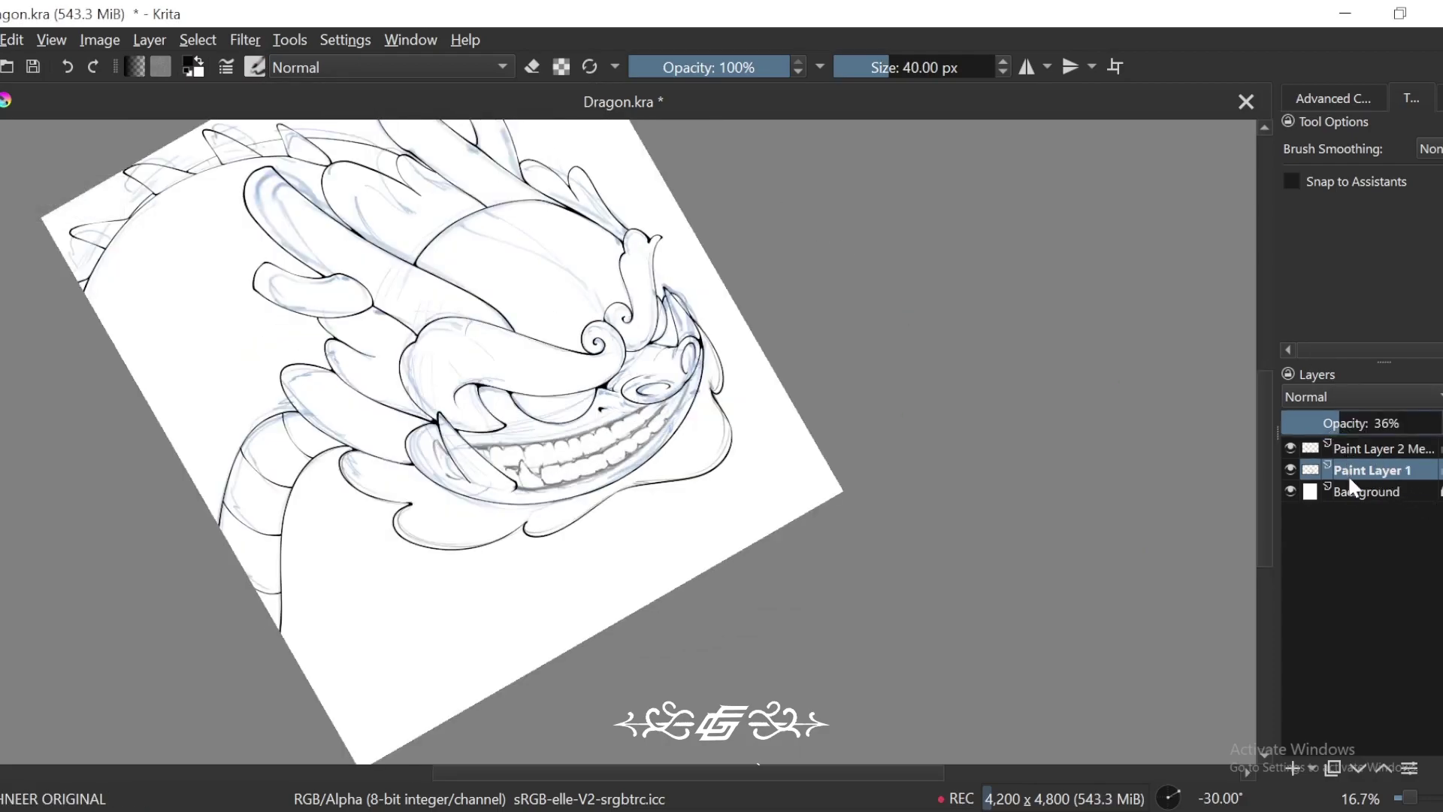
left_click(1352, 450)
Step: Erase the stray line ends on both sides of the gap in the large rear fang's outline
key("ctrl+plus")
key("ctrl+plus")
left_click_drag(937, 673, 1243, 625)
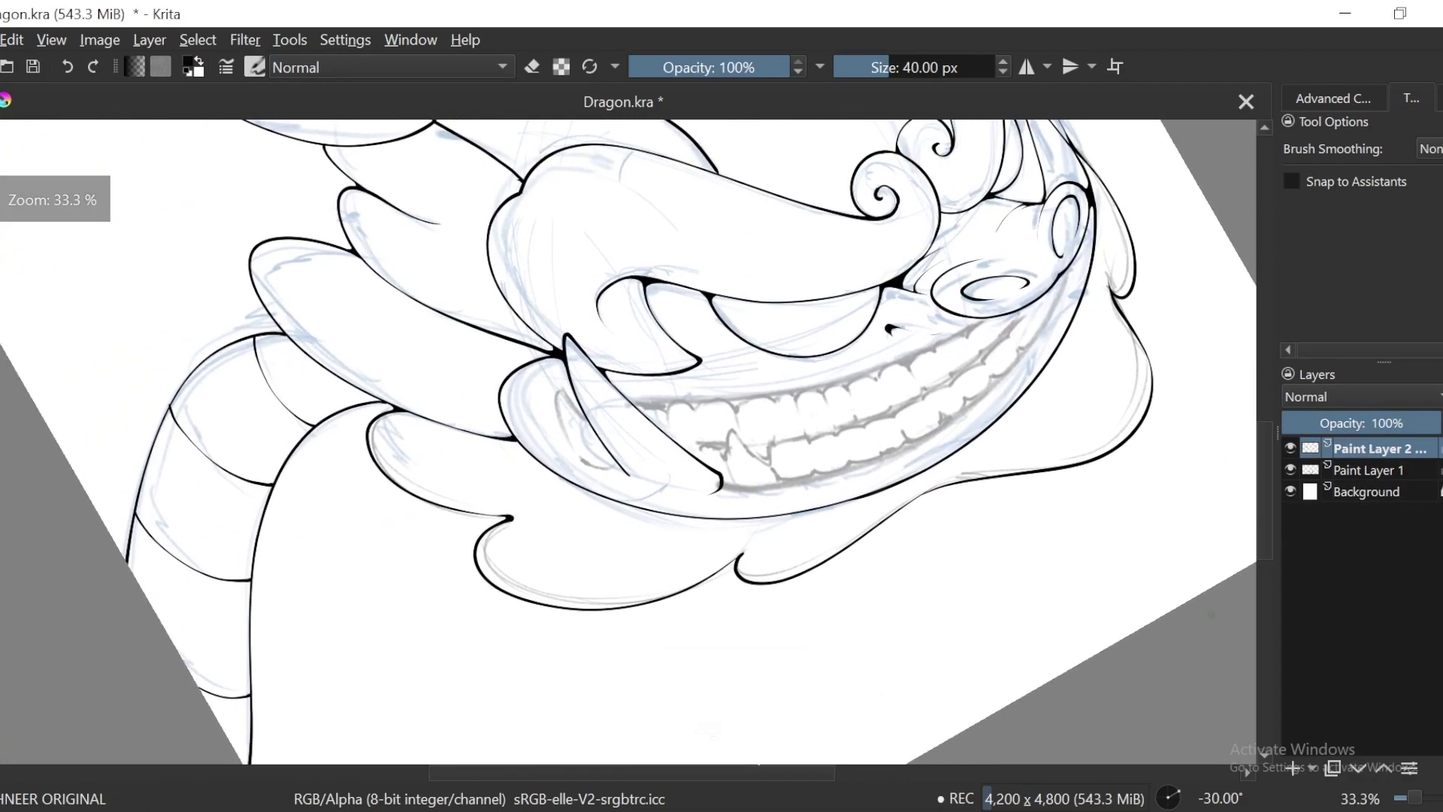
key("ctrl+bracketright")
key("ctrl+bracketright")
key("ctrl+bracketright")
left_click_drag(703, 461, 756, 456)
scroll(756, 456, "up", 3)
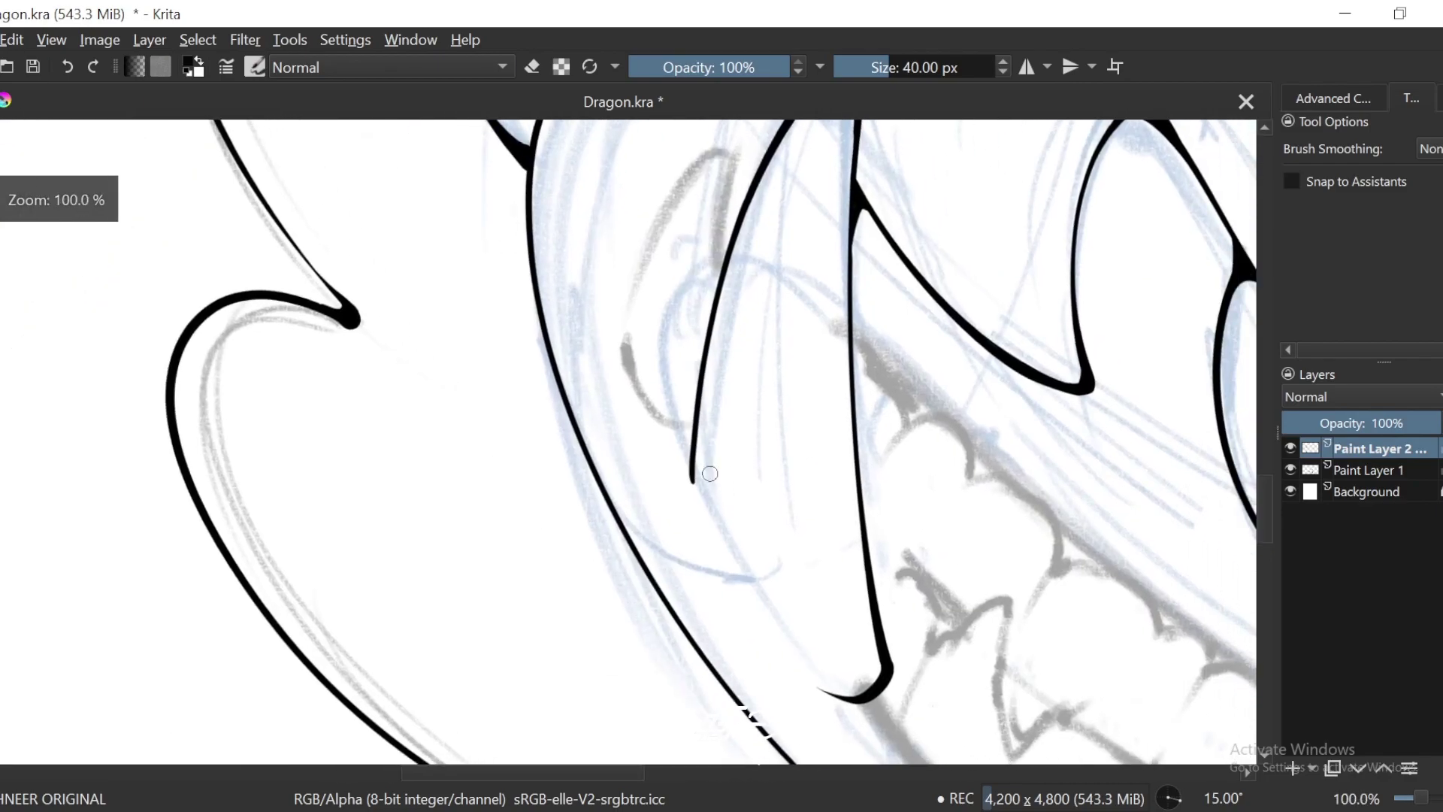
key("e")
left_click_drag(812, 674, 824, 669)
key("e")
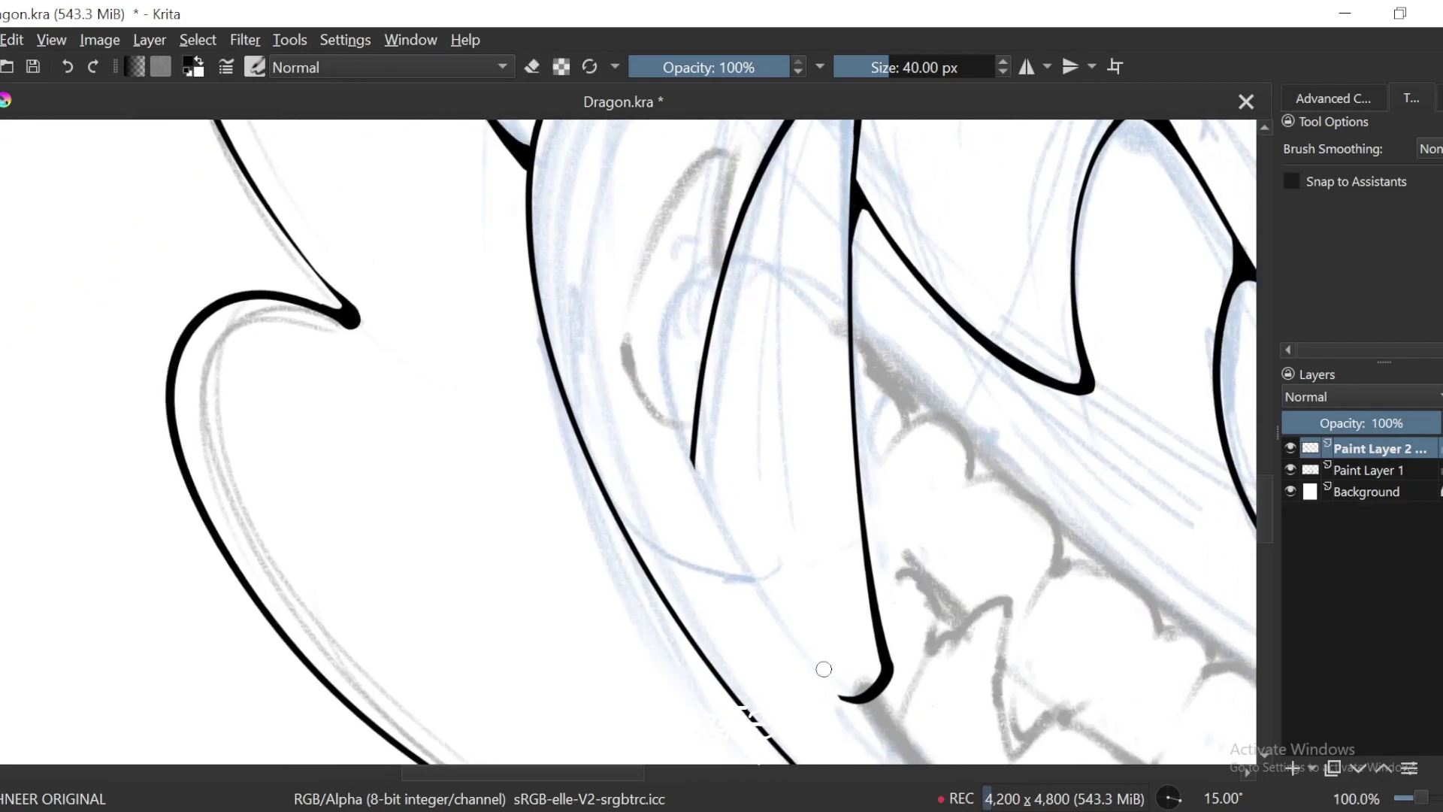
Step: Discard the first stroke on the crescent behind the fang and set brush smoothing to Stabilizer
scroll(887, 373, "up", 1)
key("ctrl+bracketright")
left_click_drag(789, 477, 834, 296)
key("ctrl+z")
left_click(1428, 148)
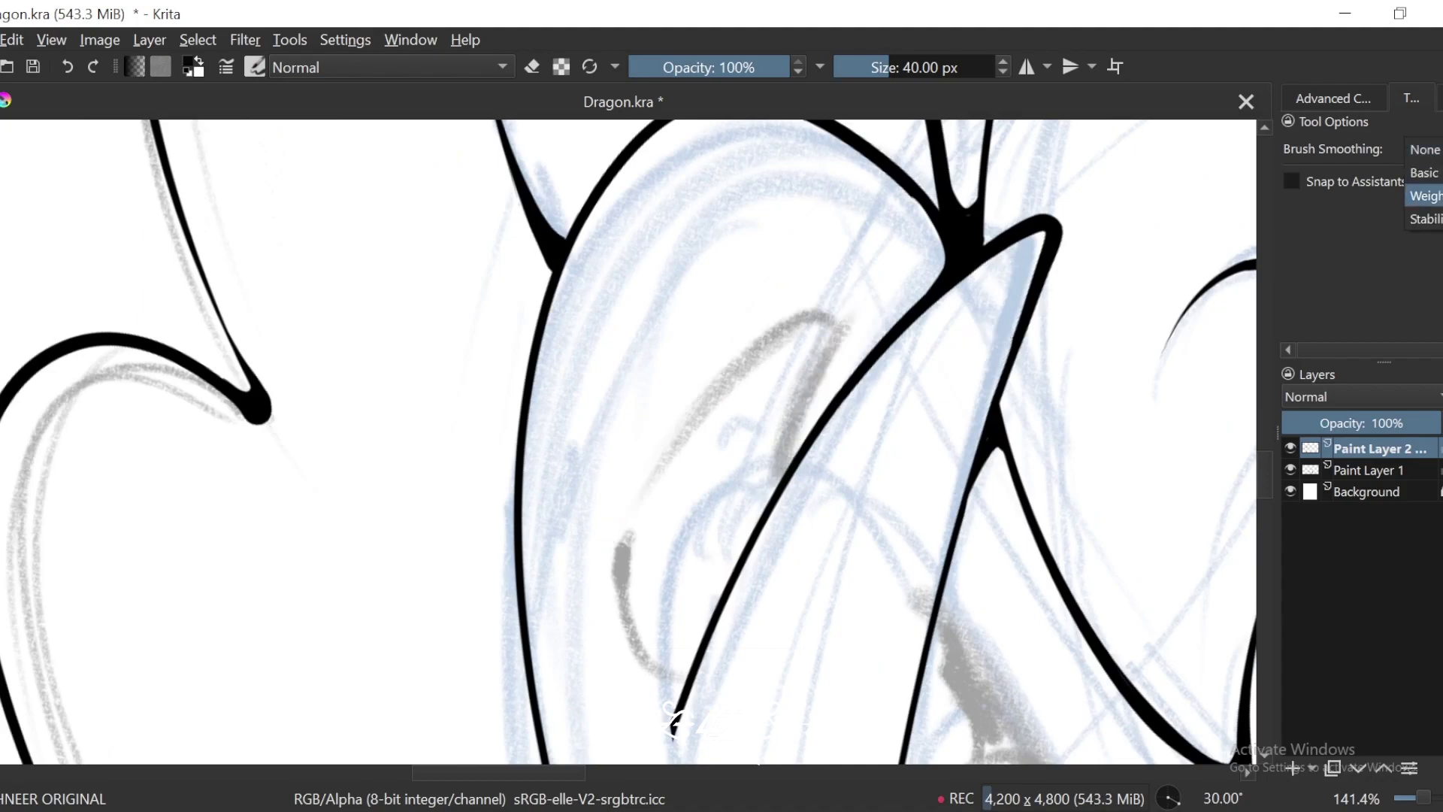
left_click(1428, 193)
Step: Ink the pointed crescent behind the large fang, redrawing its short inner edge down to the fang
mouse_move(653, 459)
left_mouse_down()
mouse_move(622, 571)
mouse_move(671, 702)
left_mouse_up()
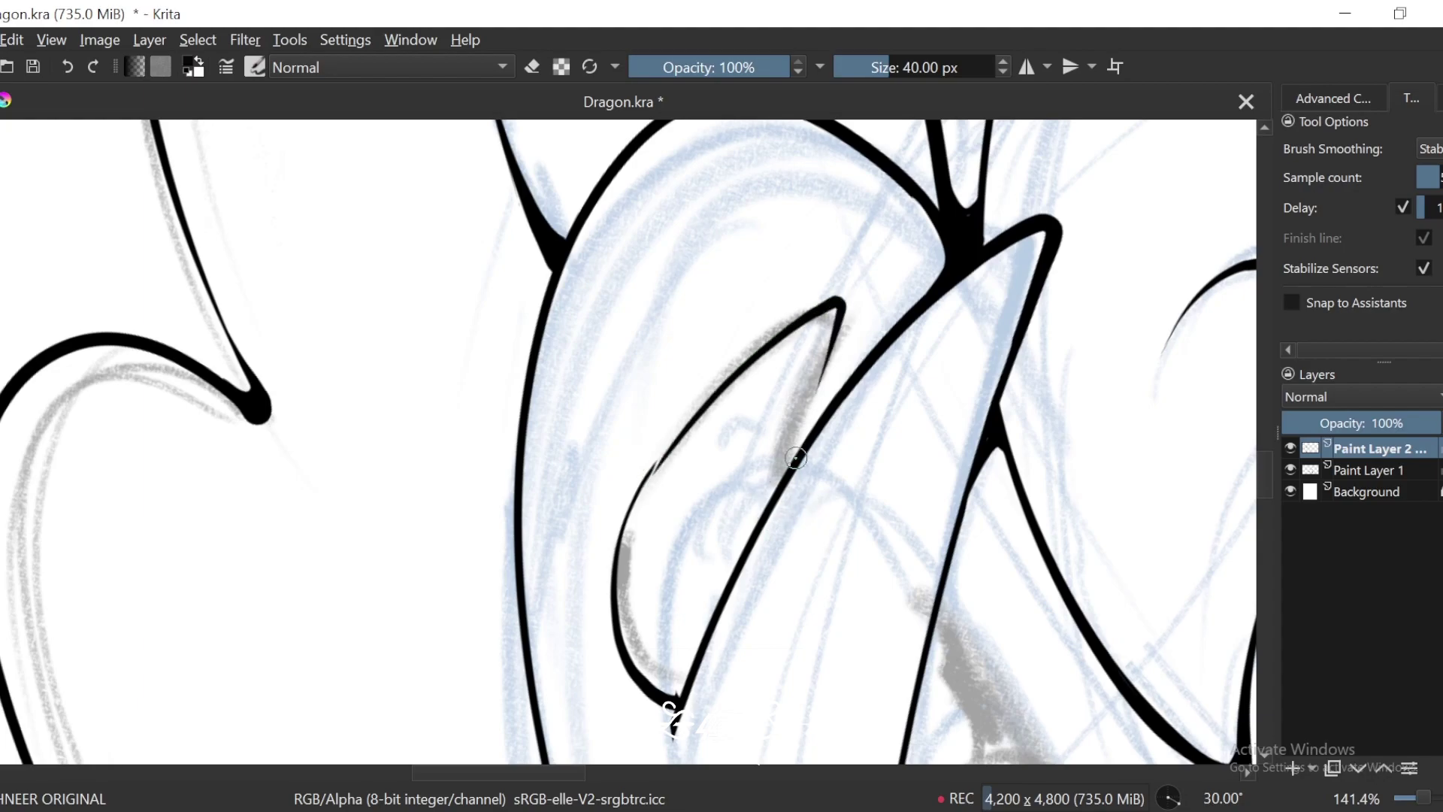
key("ctrl+z")
key("plus")
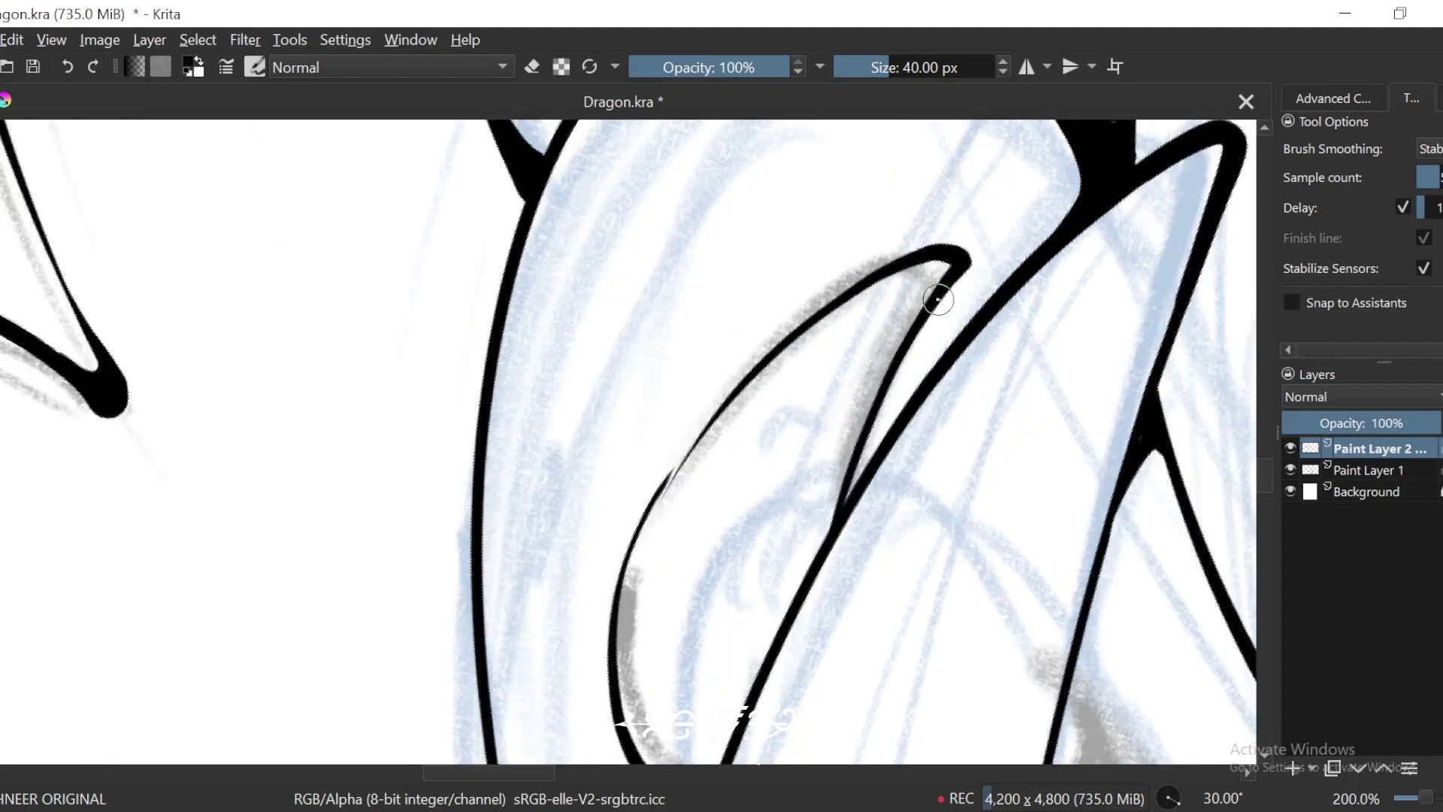
mouse_move(864, 485)
left_mouse_down()
mouse_move(955, 258)
mouse_move(669, 474)
left_mouse_up()
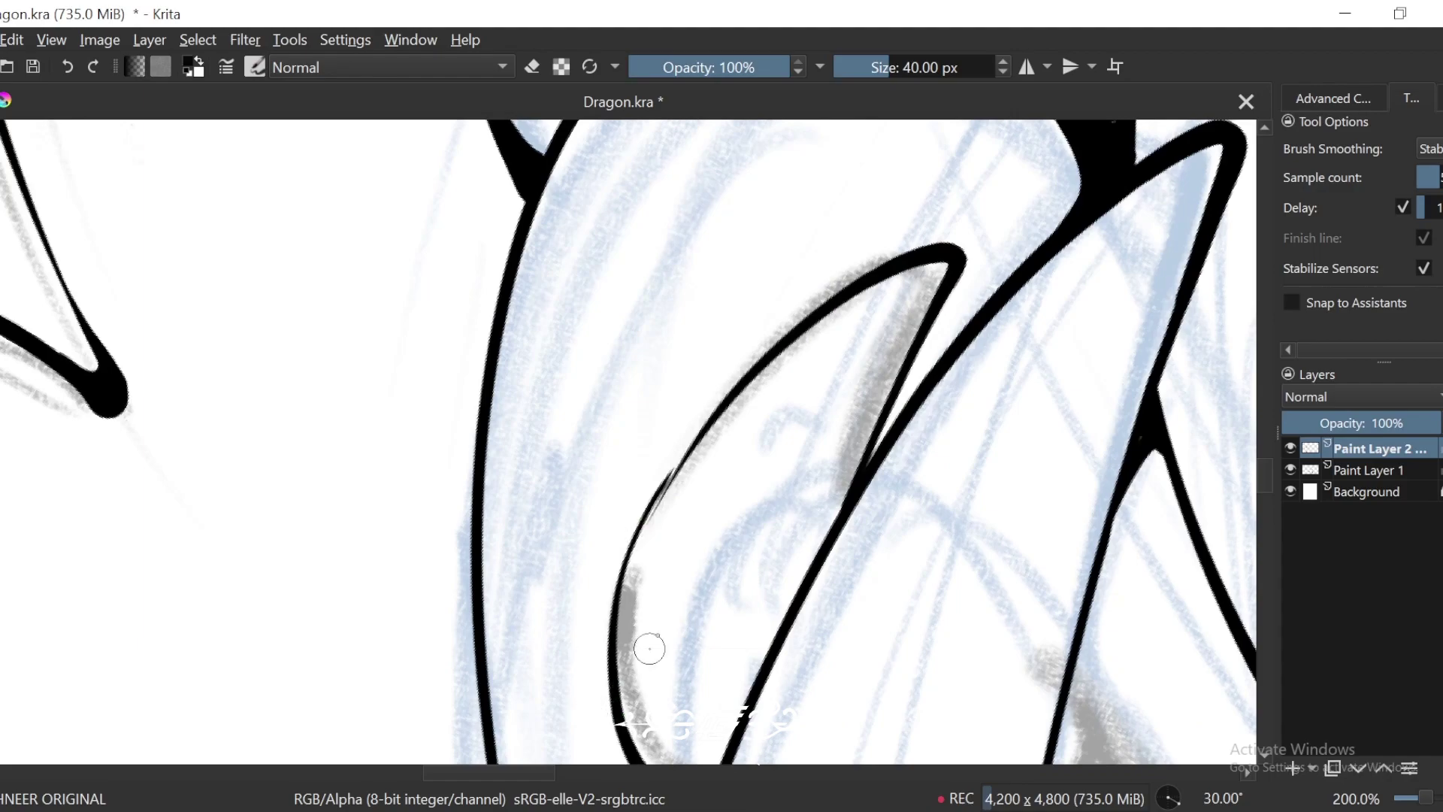
Step: Clean up the crescent's outer line and fill its rounded lower corner where it meets the fang
key("plus")
key("e")
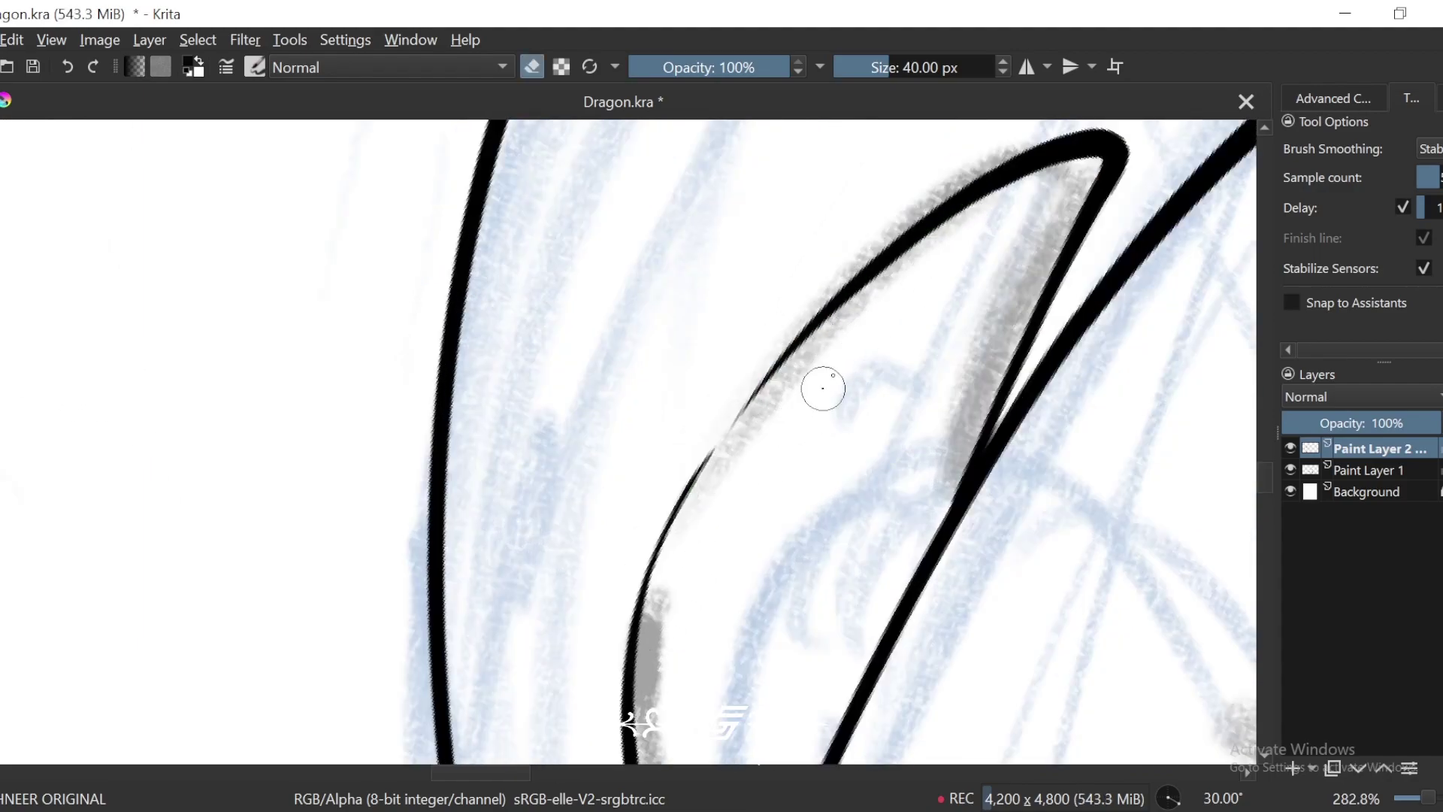
left_click_drag(922, 233, 632, 623)
key("6")
key("6")
left_click_drag(754, 580, 792, 473)
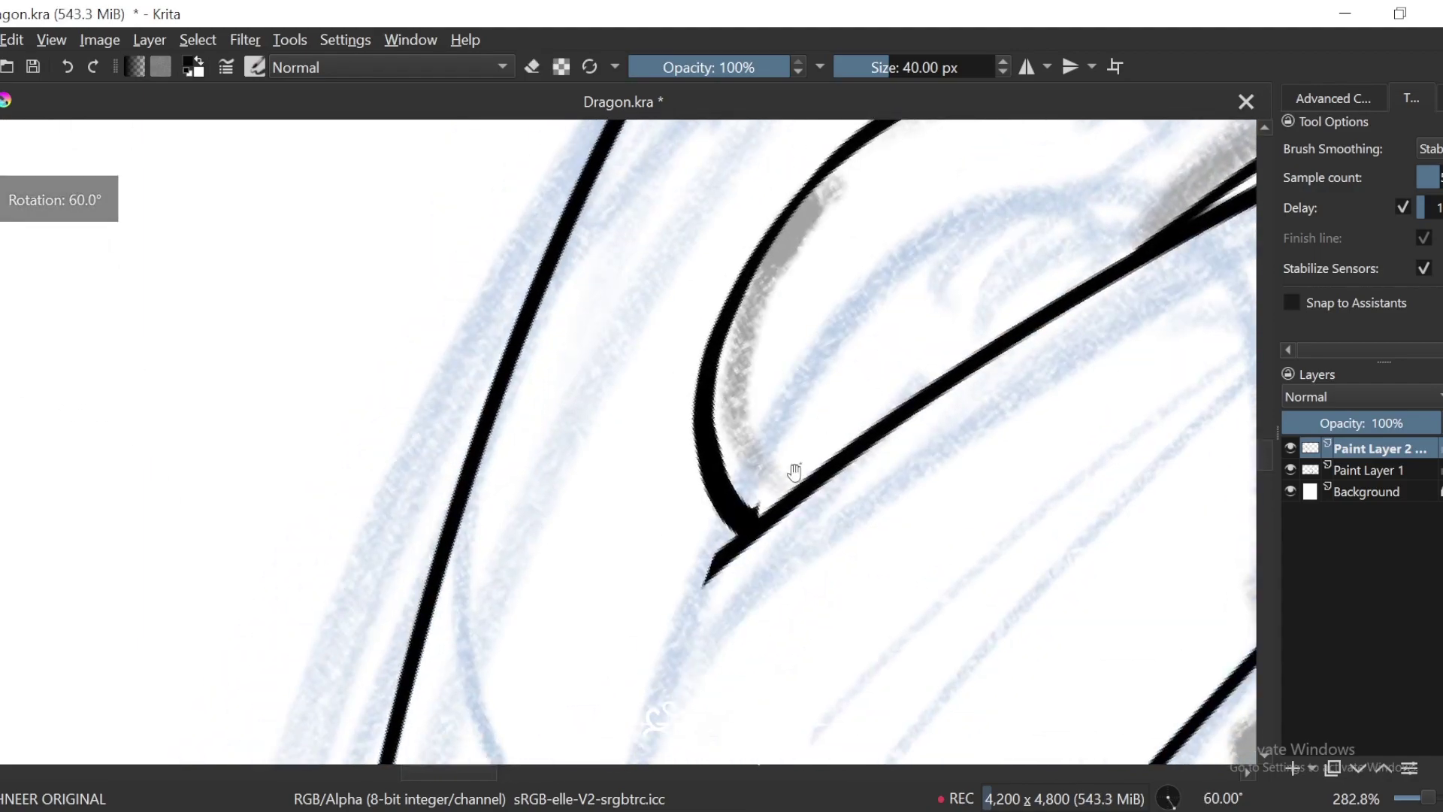
key("plus")
key("4")
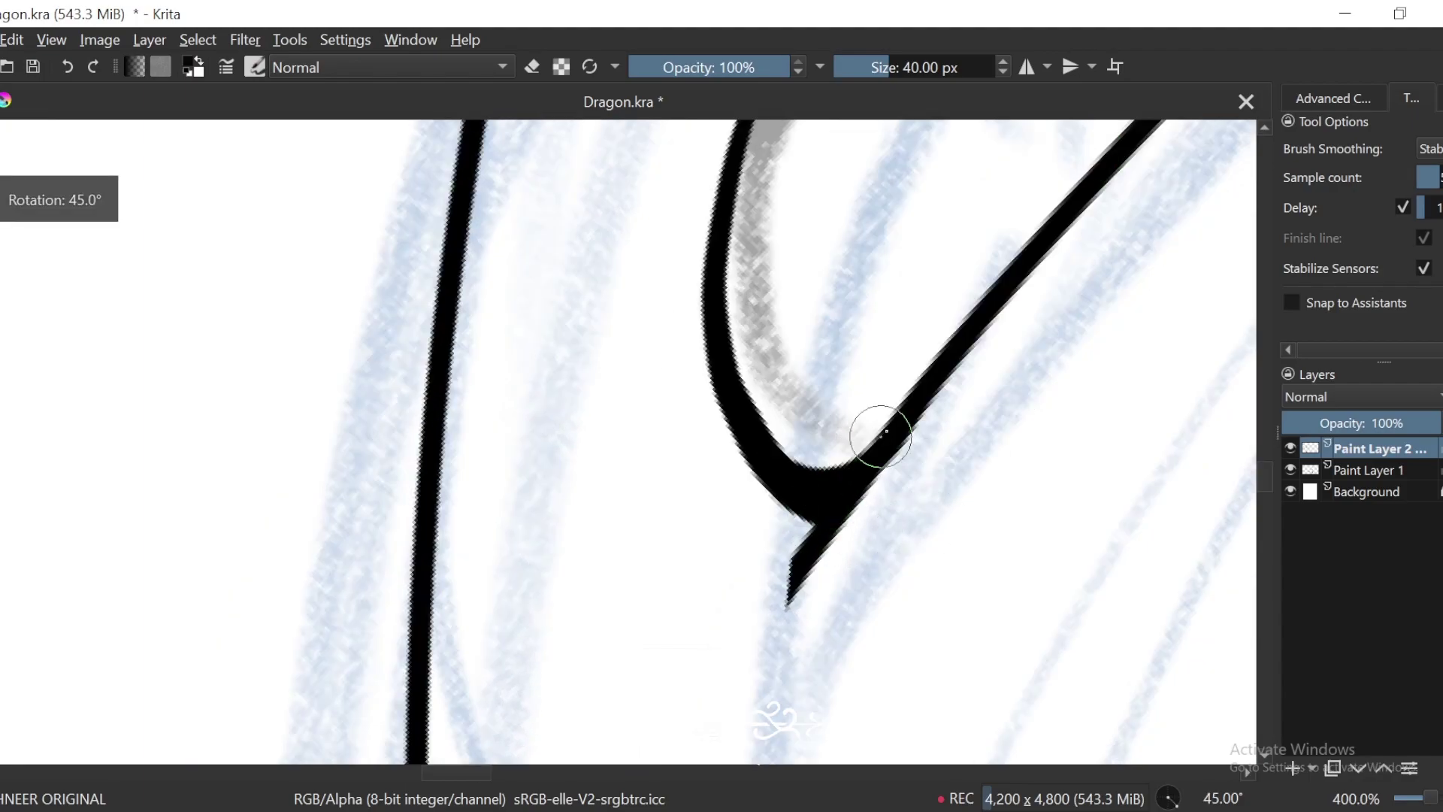
Step: Ink the missing outer edge of the large fang from the crescent's lower corner to its rounded tip
key("minus")
key("minus")
key("minus")
key("6")
key("6")
key("plus")
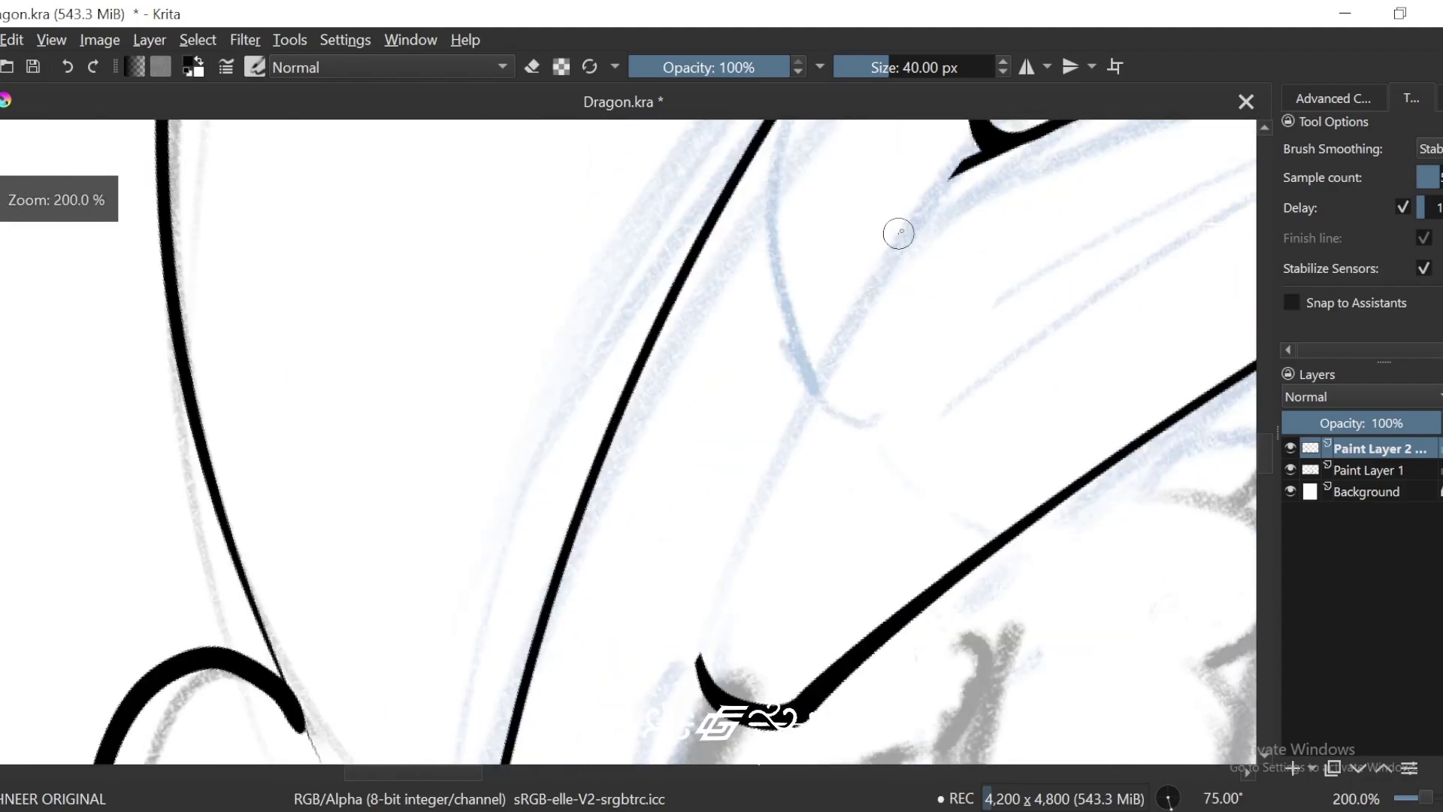
left_click_drag(972, 165, 689, 644)
key("ctrl+z")
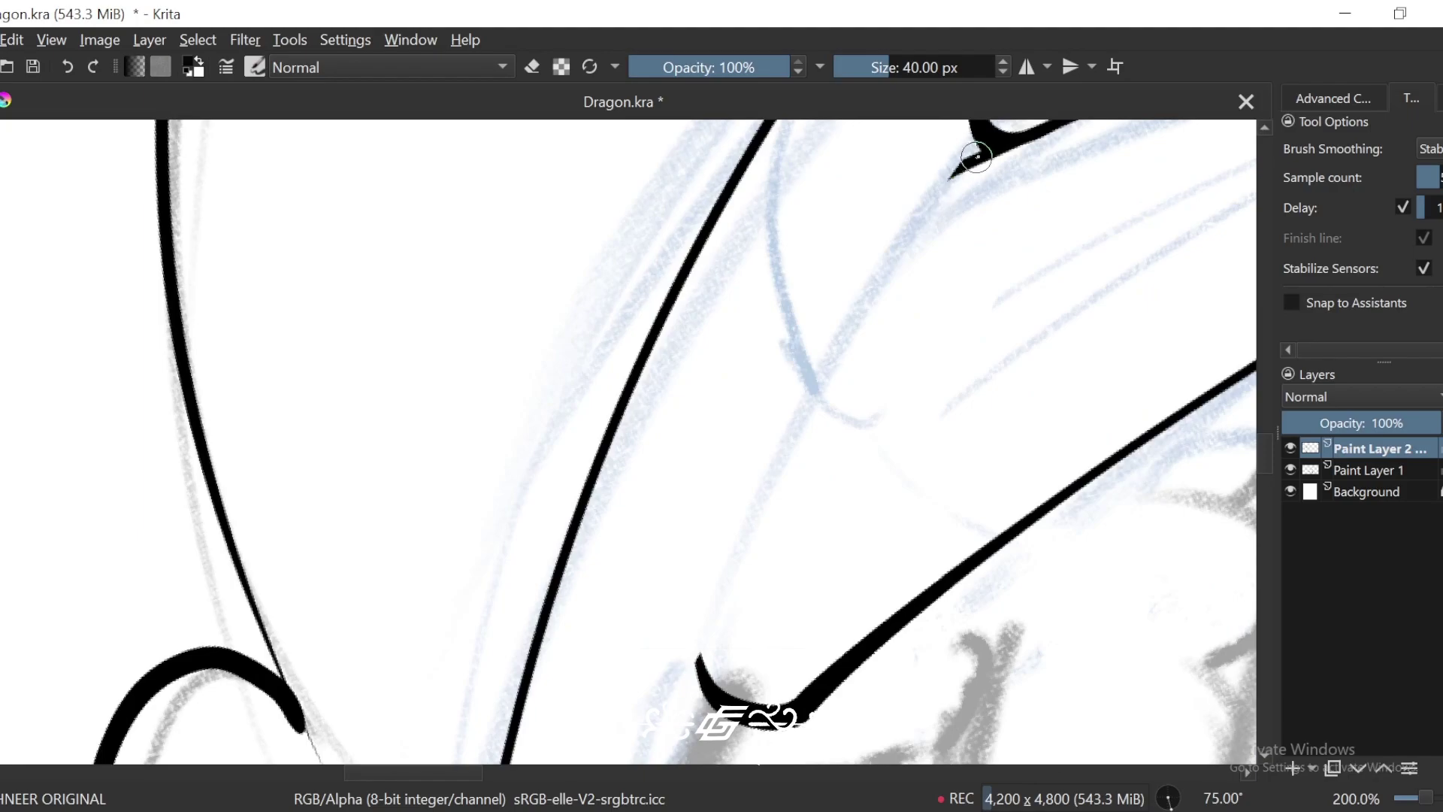
mouse_move(891, 226)
left_mouse_down()
mouse_move(708, 521)
mouse_move(703, 665)
left_mouse_up()
Step: Examine the closed fang and crescent upright against the whole dragon head
key("minus")
key("minus")
key("minus")
key("minus")
key("minus")
key("minus")
key("minus")
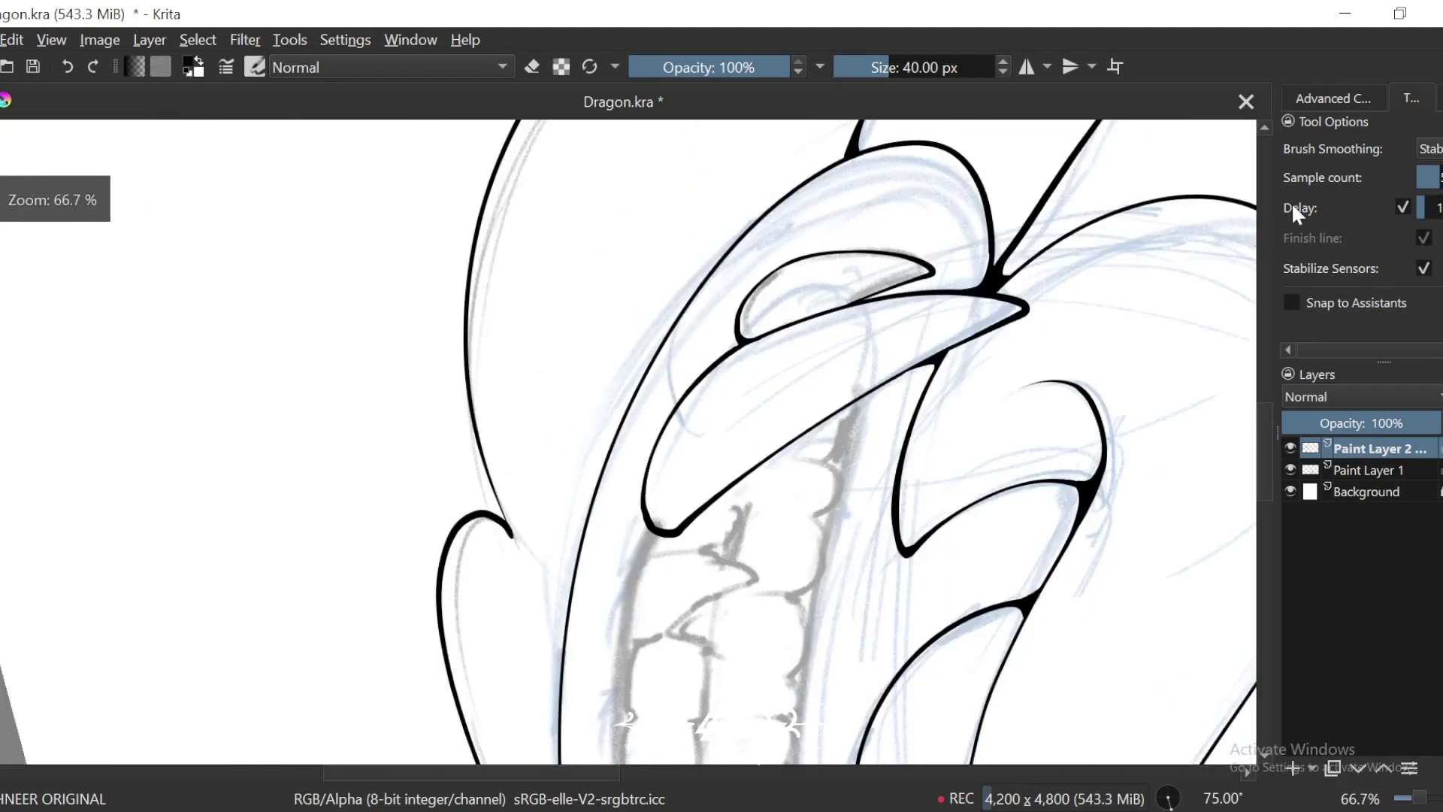
key("4")
key("4")
key("4")
key("4")
key("4")
key("4")
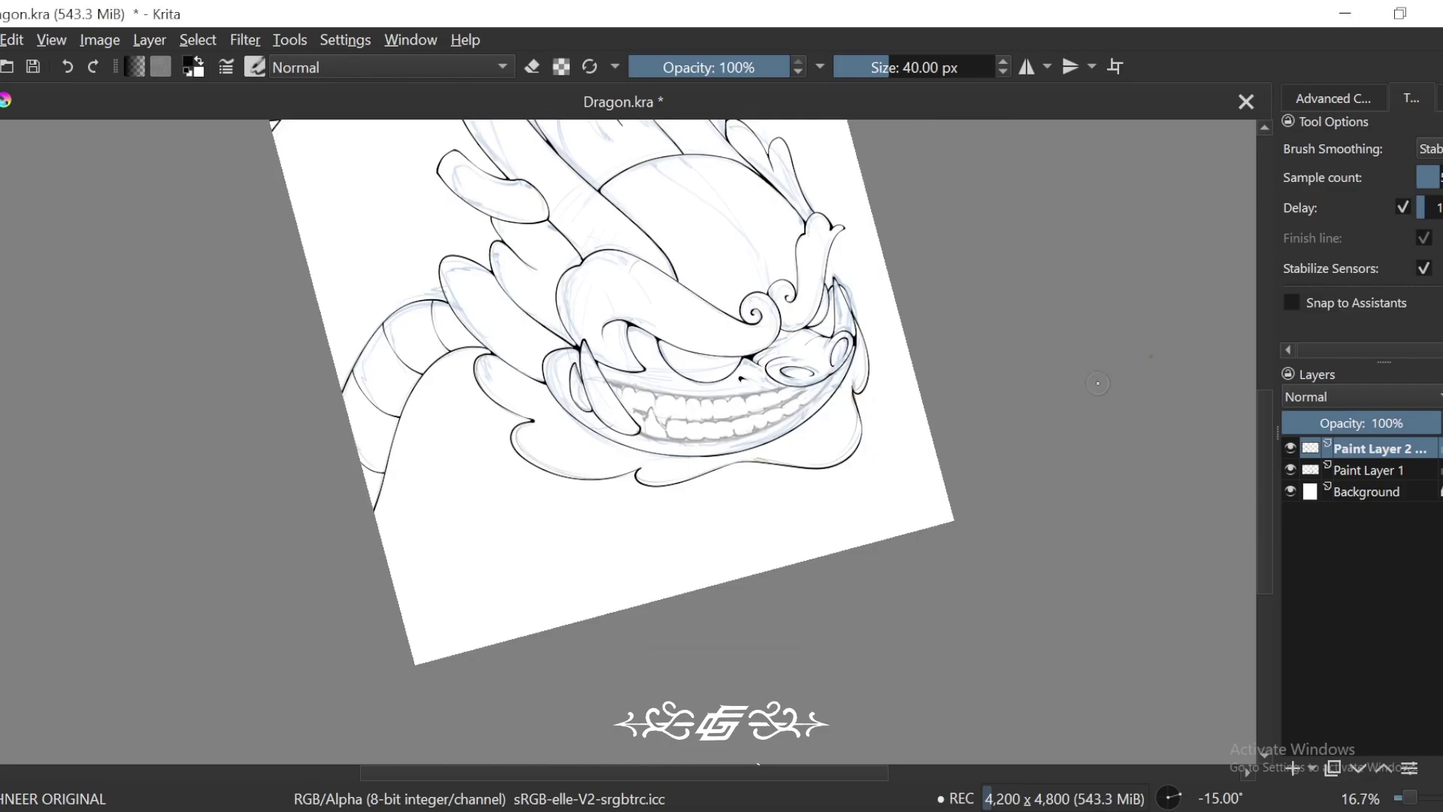
Step: Try to ink the rearmost upper gum scallop beside the large fang
key("6")
key("6")
key("plus")
key("plus")
key("plus")
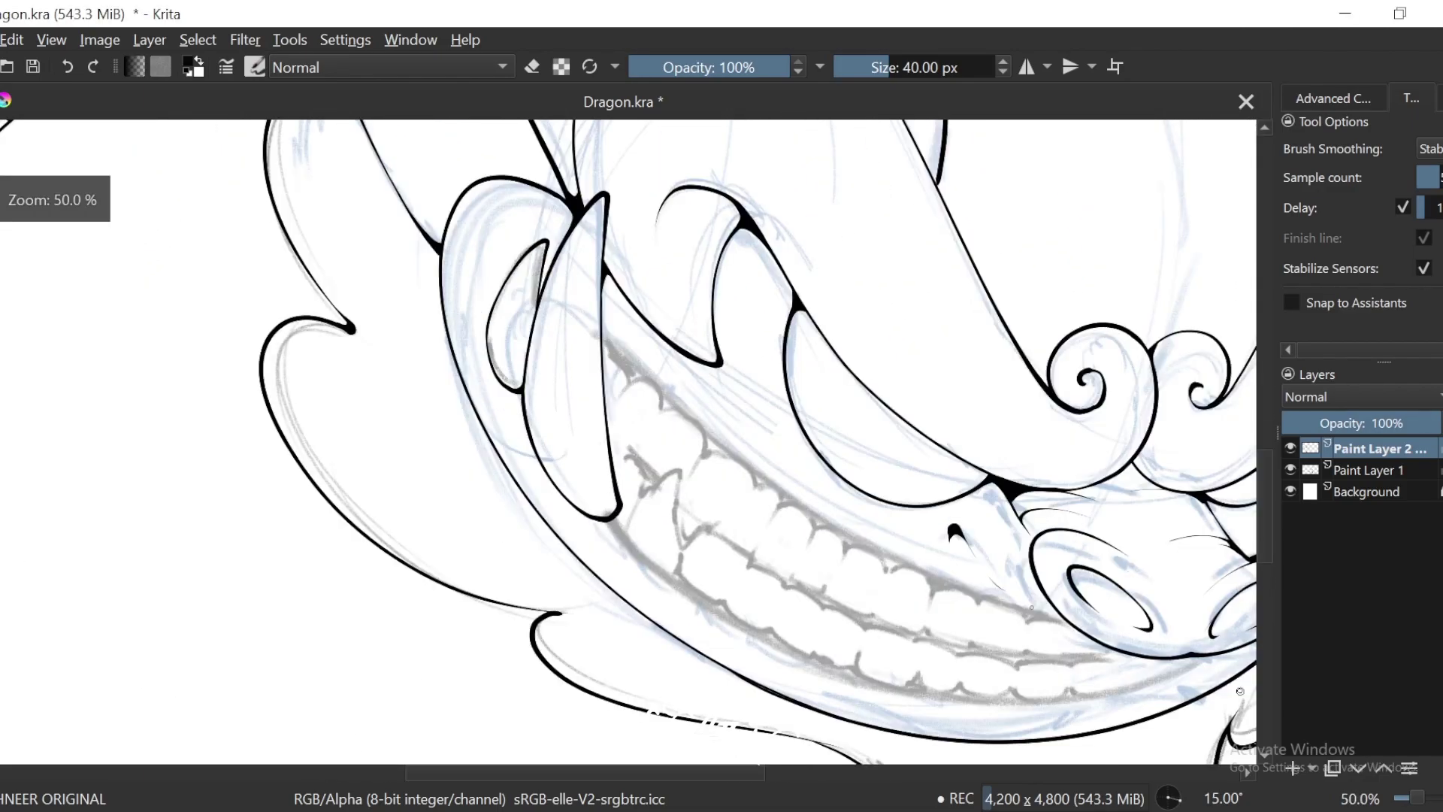
key("plus")
key("plus")
key("plus")
key("plus")
left_click_drag(671, 248, 700, 254)
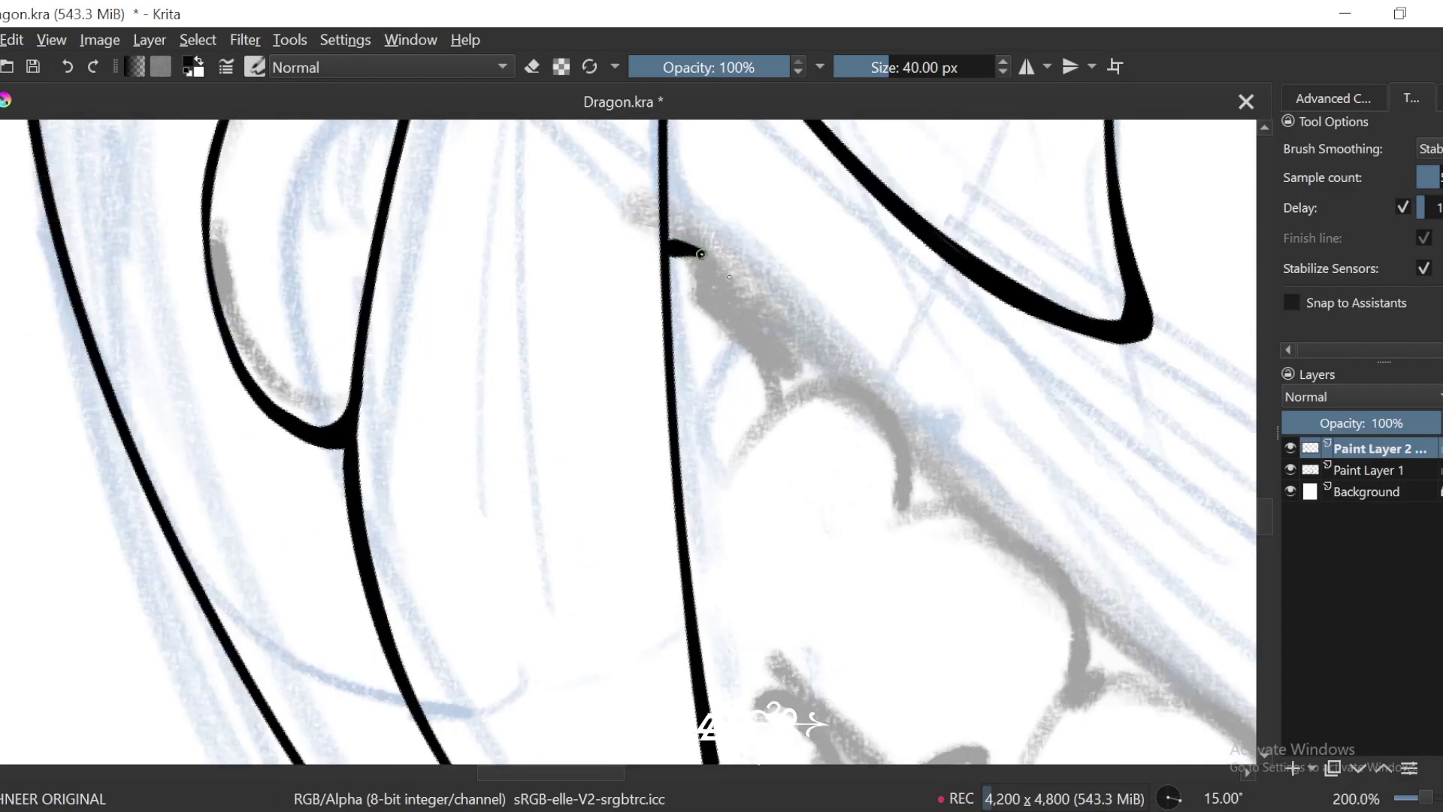
left_click_drag(776, 383, 777, 397)
key("4")
key("4")
key("4")
key("4")
key("4")
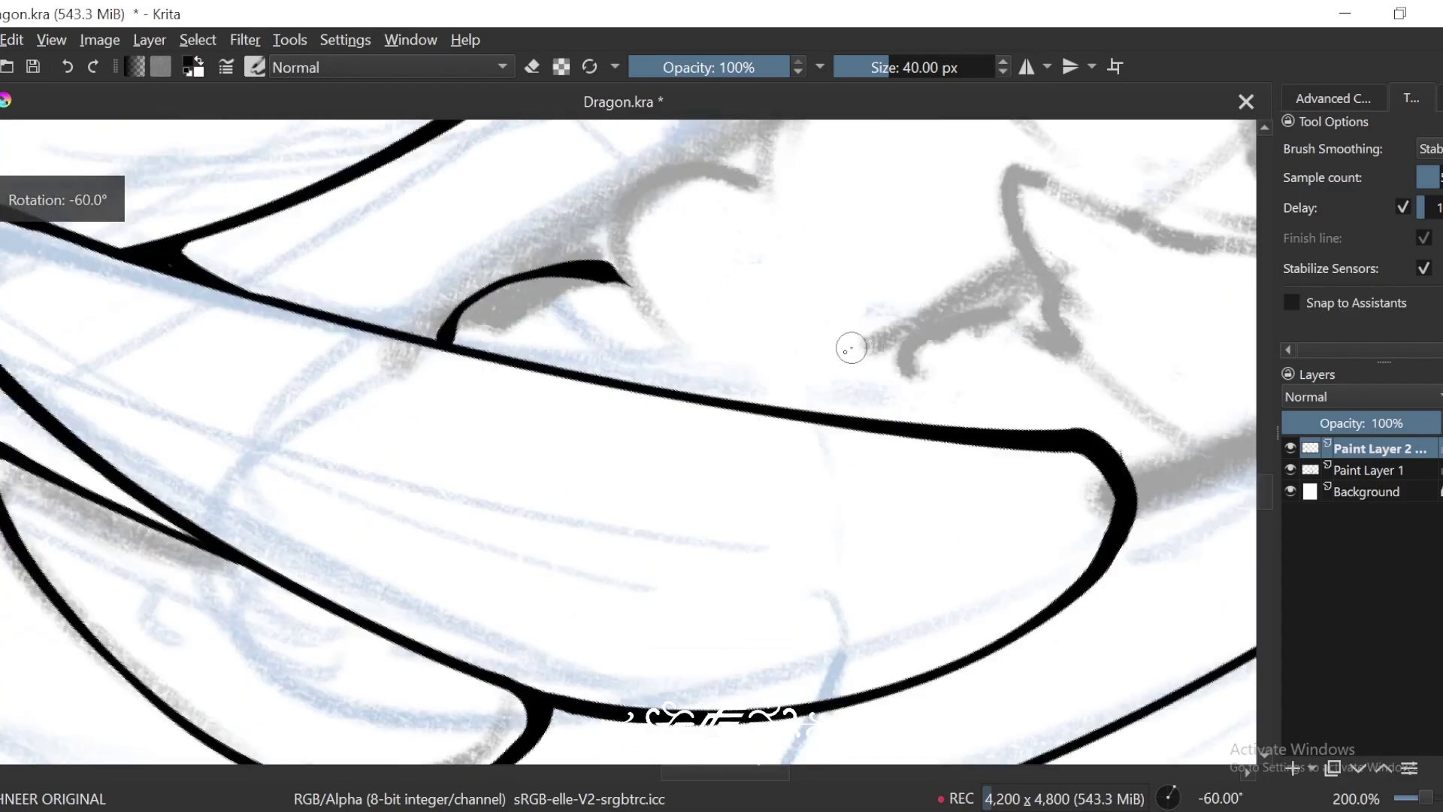
Step: Ink the long upper gum line along the mouth from the snout back toward the large fang
key("4")
key("4")
key("minus")
key("minus")
key("minus")
key("minus")
key("minus")
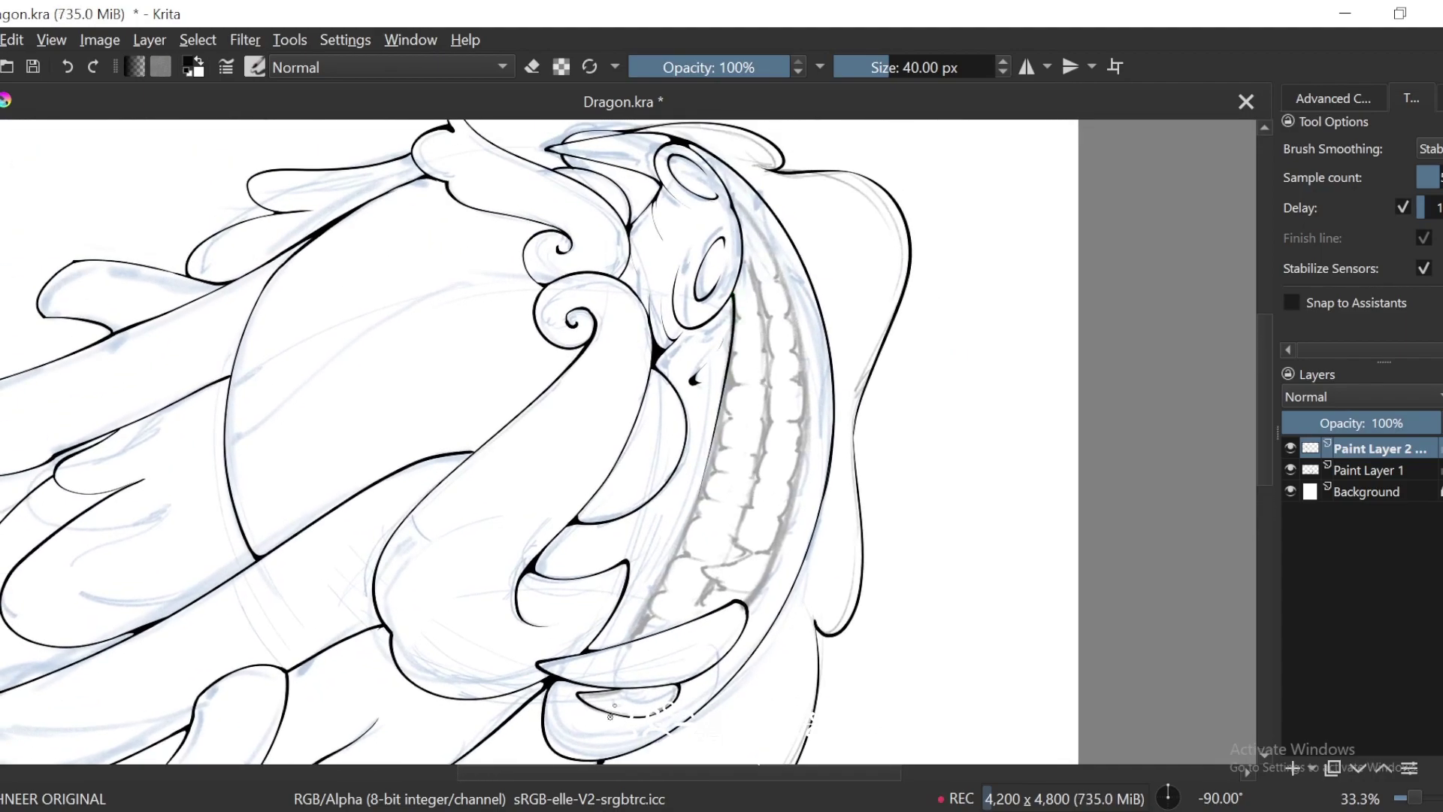
key("plus")
mouse_move(790, 222)
left_mouse_down()
mouse_move(794, 281)
mouse_move(670, 699)
left_mouse_up()
left_click_drag(798, 500, 848, 338)
left_click_drag(852, 244, 812, 367)
key("ctrl+z")
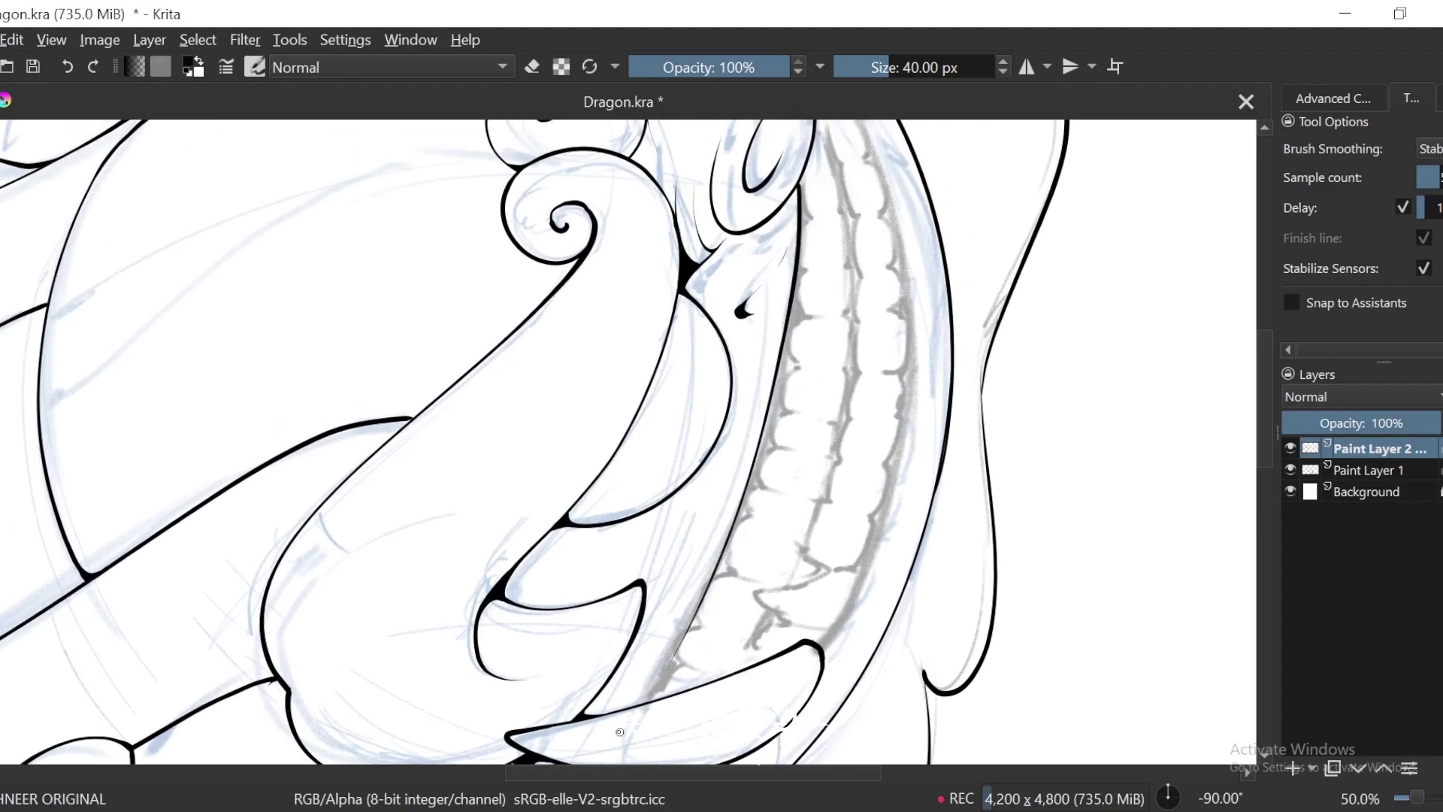
Step: Extend and thicken the rear end of the upper gum line so it joins the large fang's edge
key("plus")
key("plus")
key("plus")
key("plus")
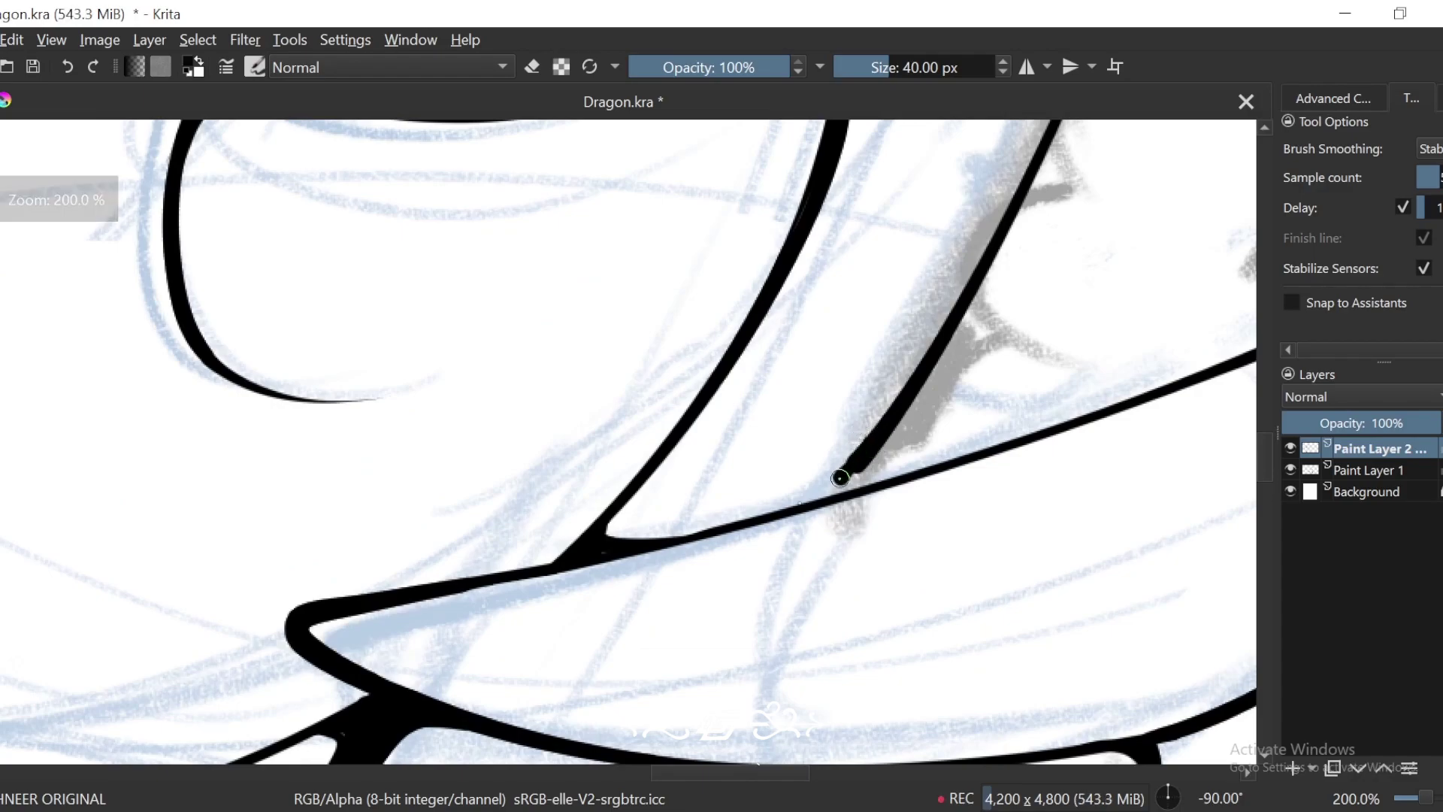
key("plus")
key("4")
left_click_drag(967, 324, 926, 406)
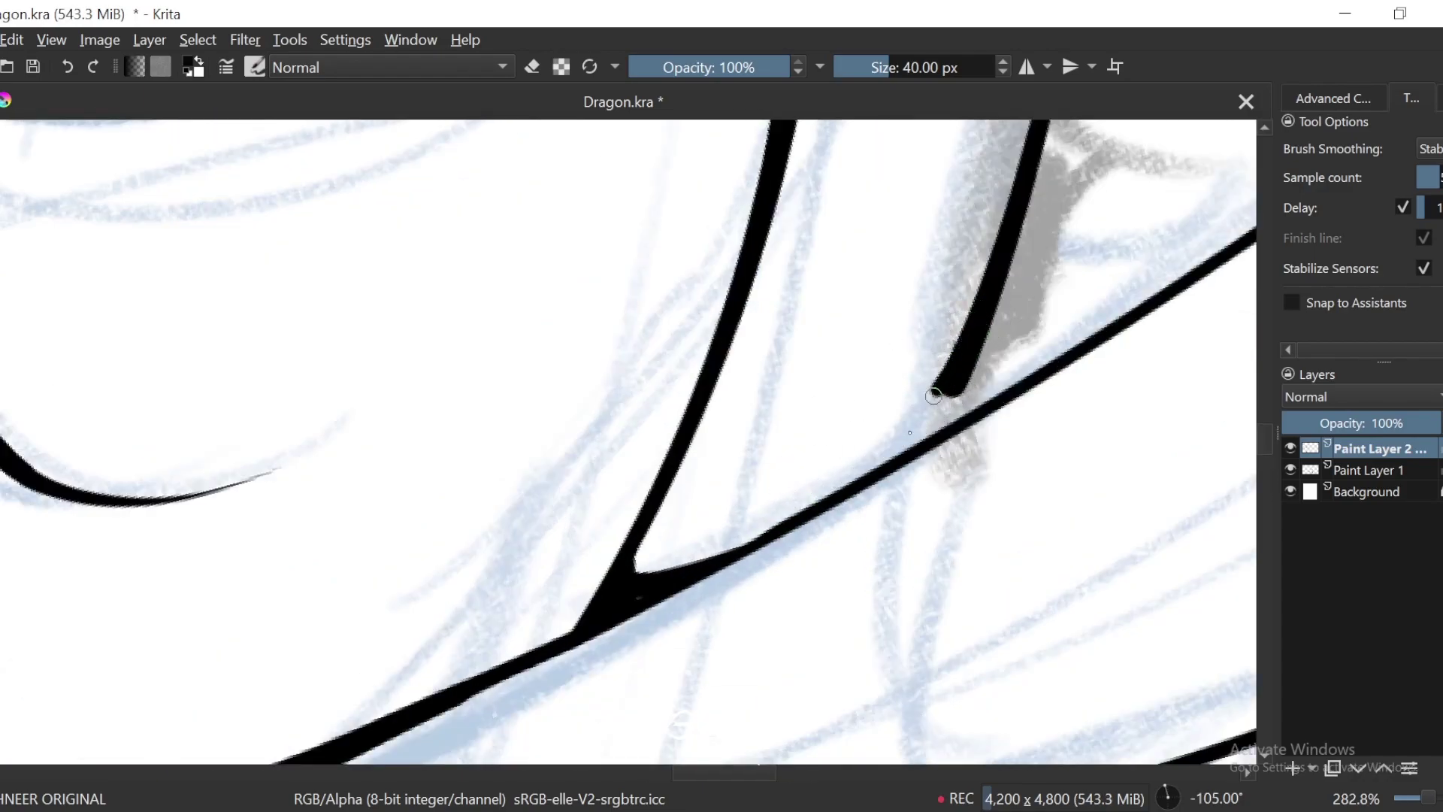
Step: Examine the inked upper gum line against the face and the sketched rows of teeth
key("minus")
key("minus")
key("minus")
key("minus")
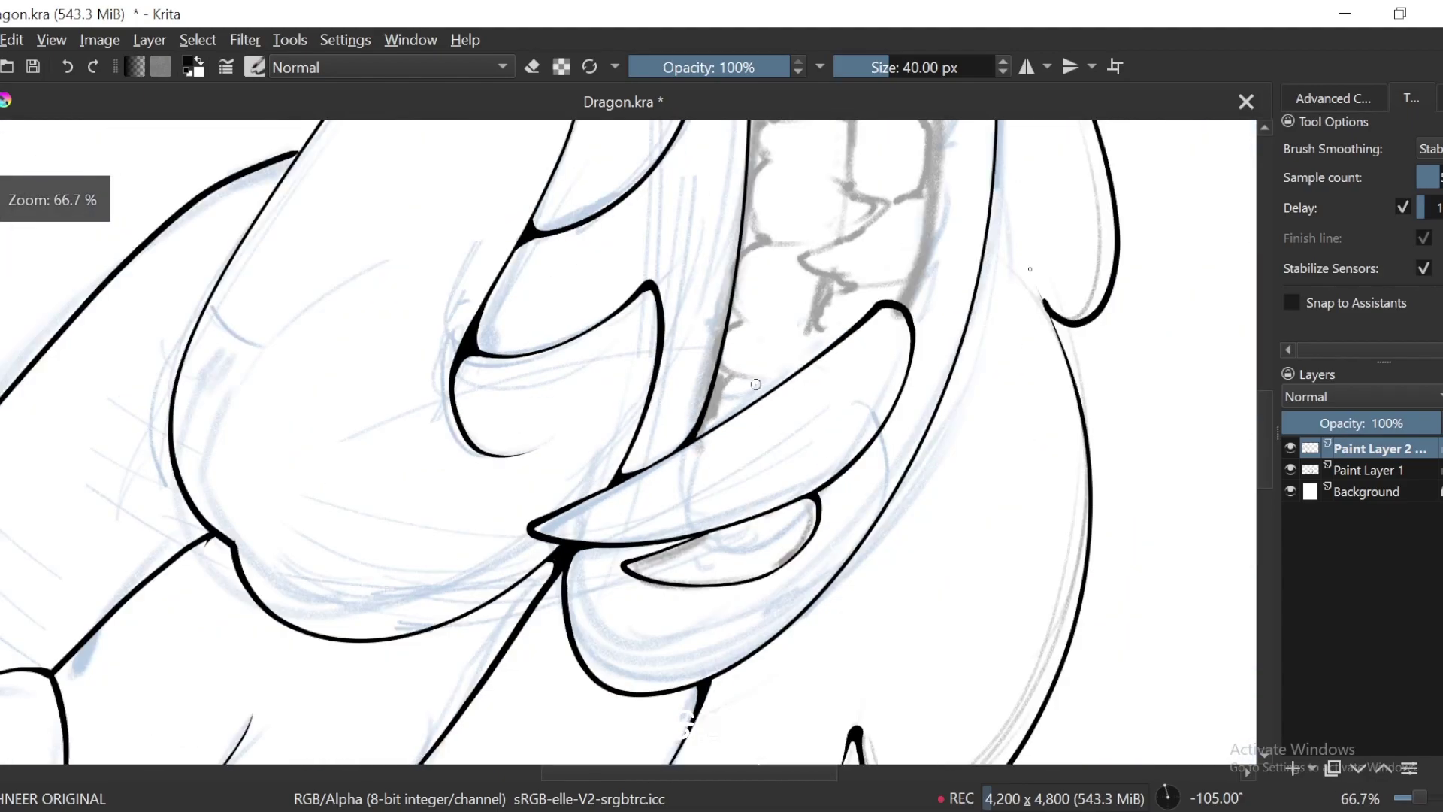
key("6")
key("6")
key("6")
key("6")
key("6")
key("6")
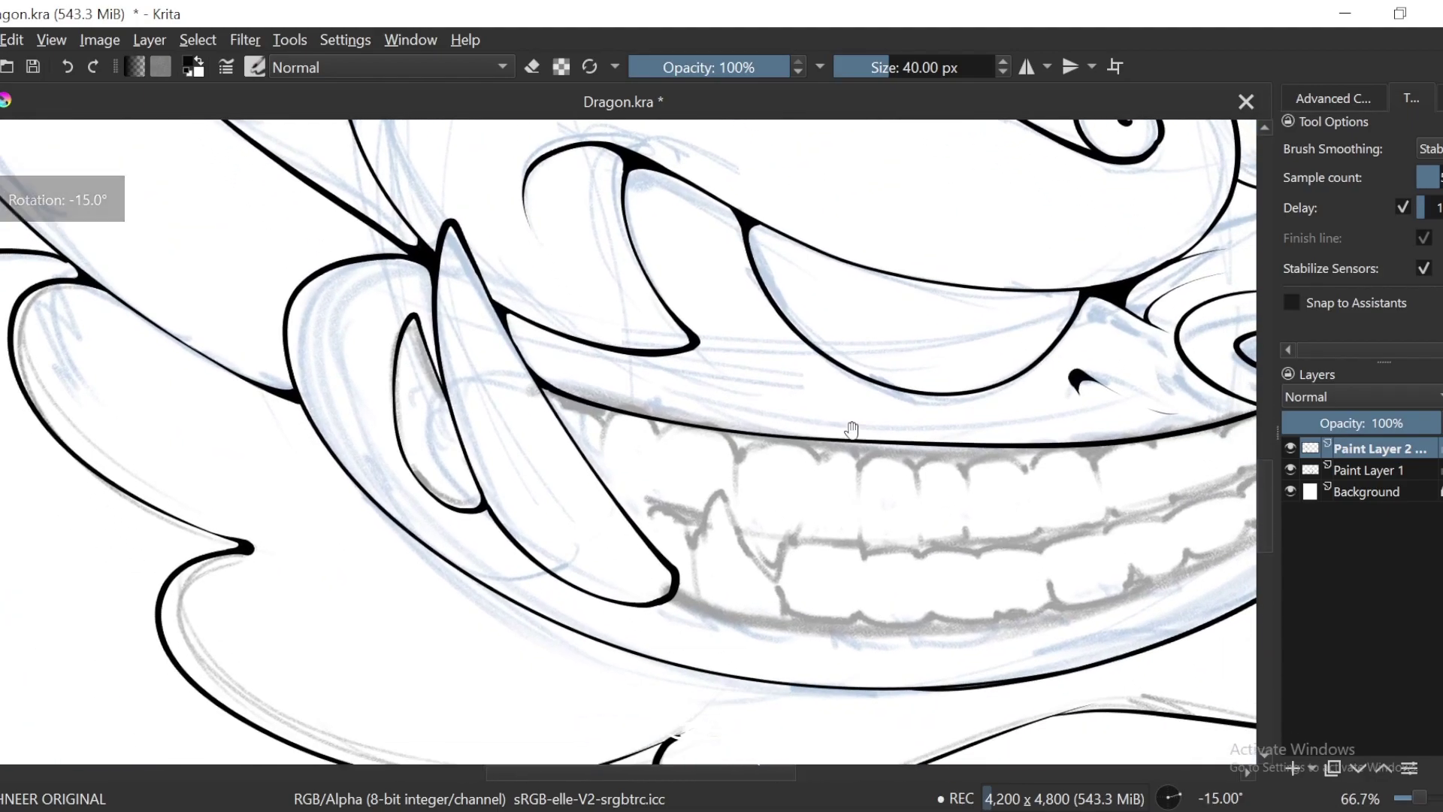
key("minus")
key("minus")
key("6")
key("6")
key("6")
key("6")
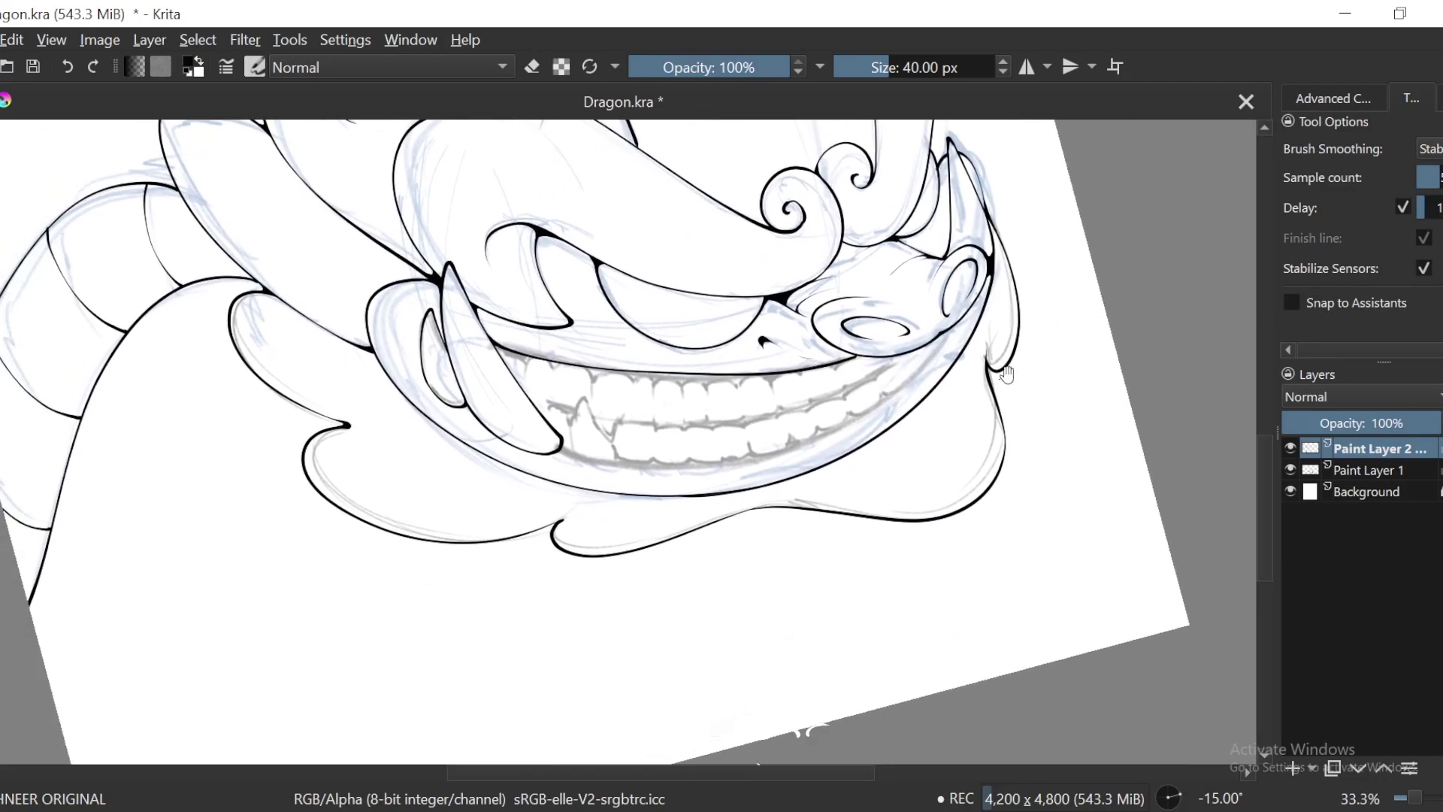
Step: Ink the long lower gum line along the mouth between the large fang's tip and the snout
key("6")
key("6")
key("6")
key("6")
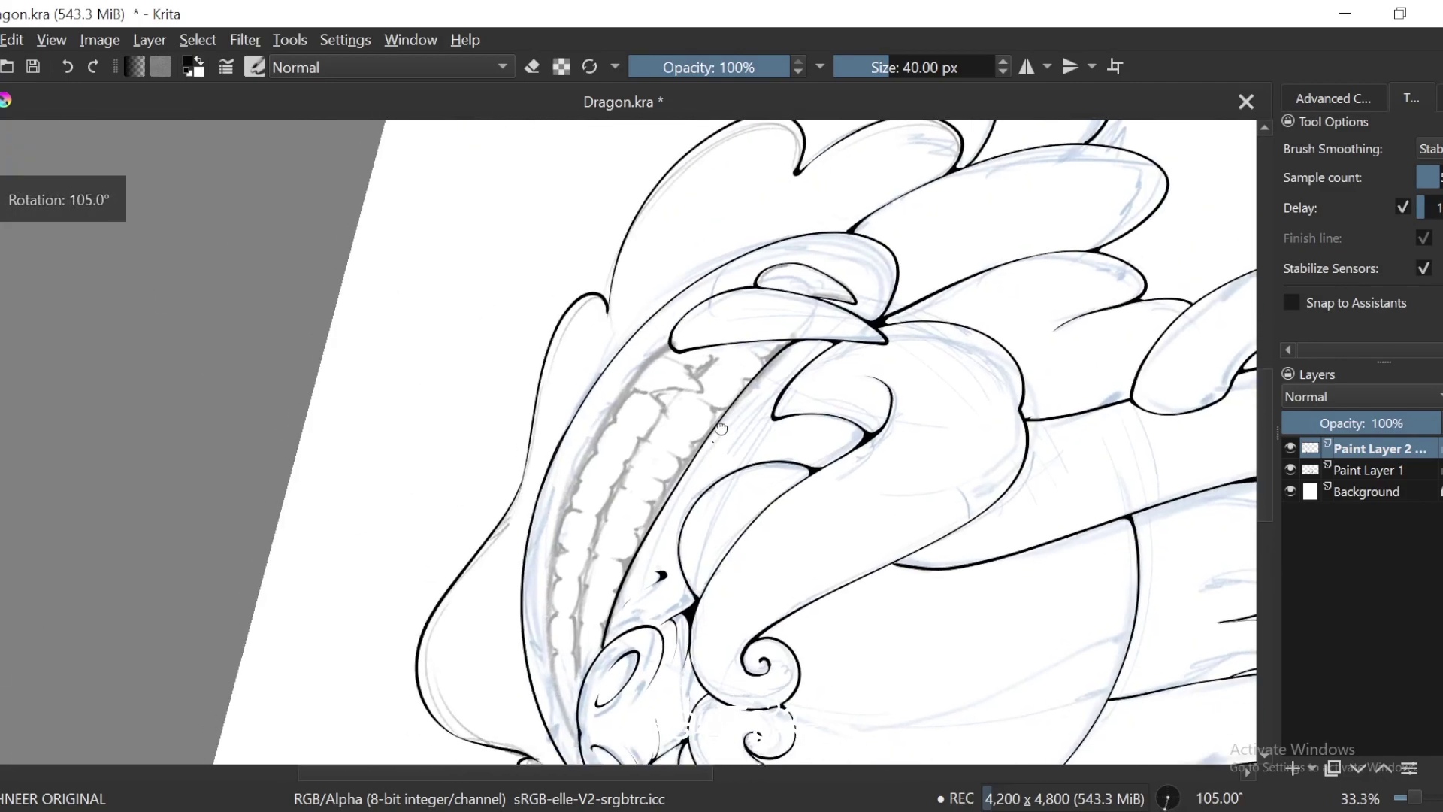
key("plus")
key("plus")
key("plus")
key("minus")
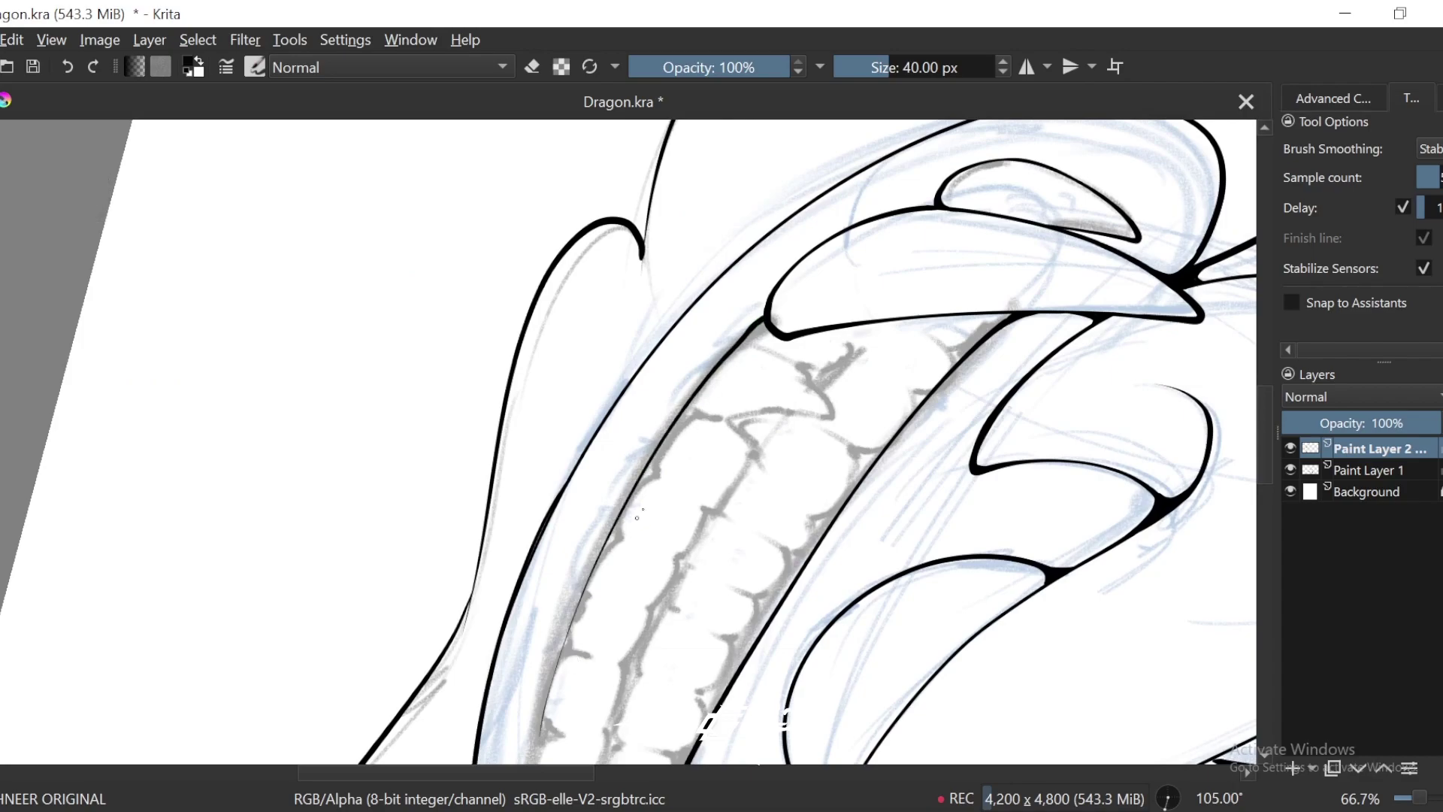
Step: Thicken and smooth the corner where the lower gum line joins the tip of the large fang
key("plus")
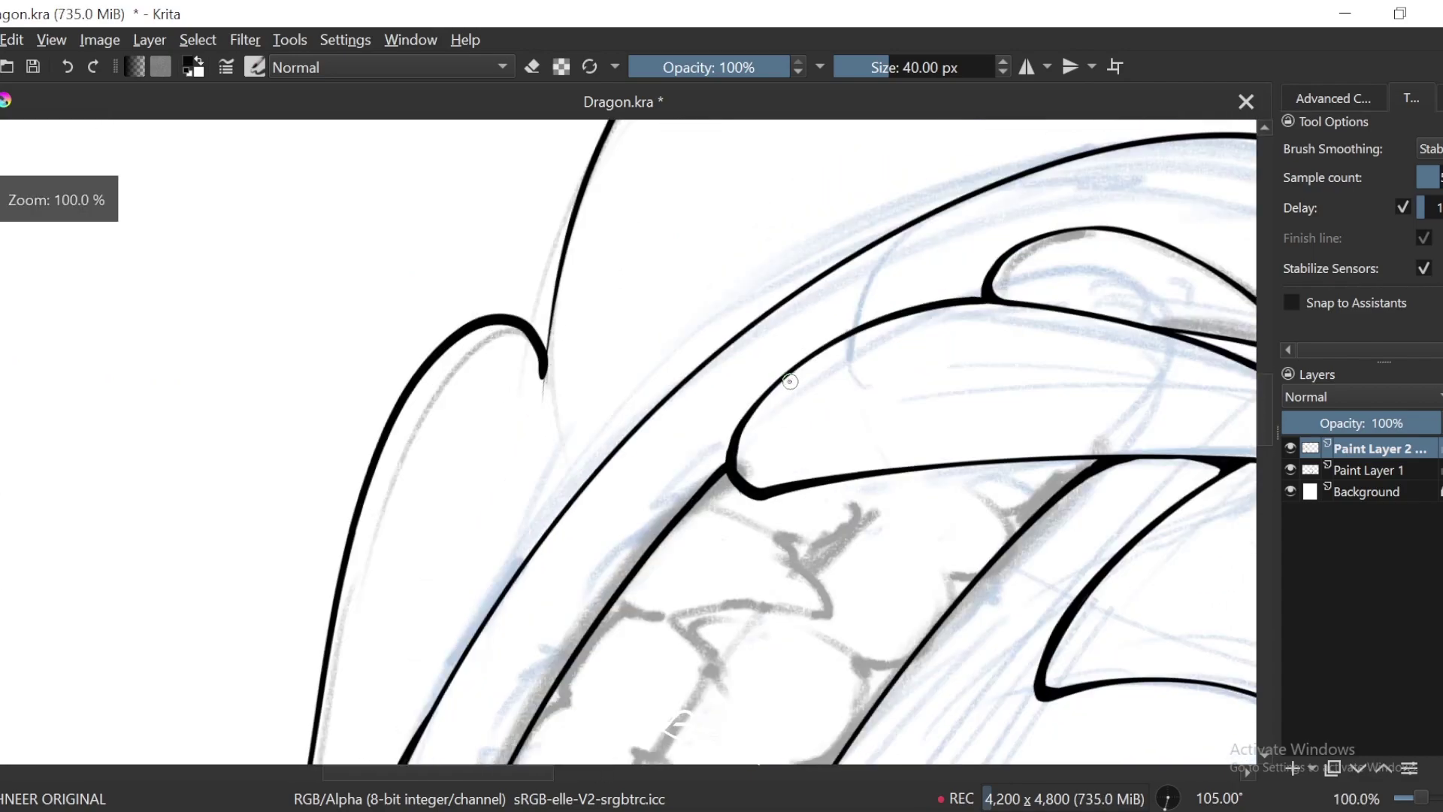
key("plus")
key("4")
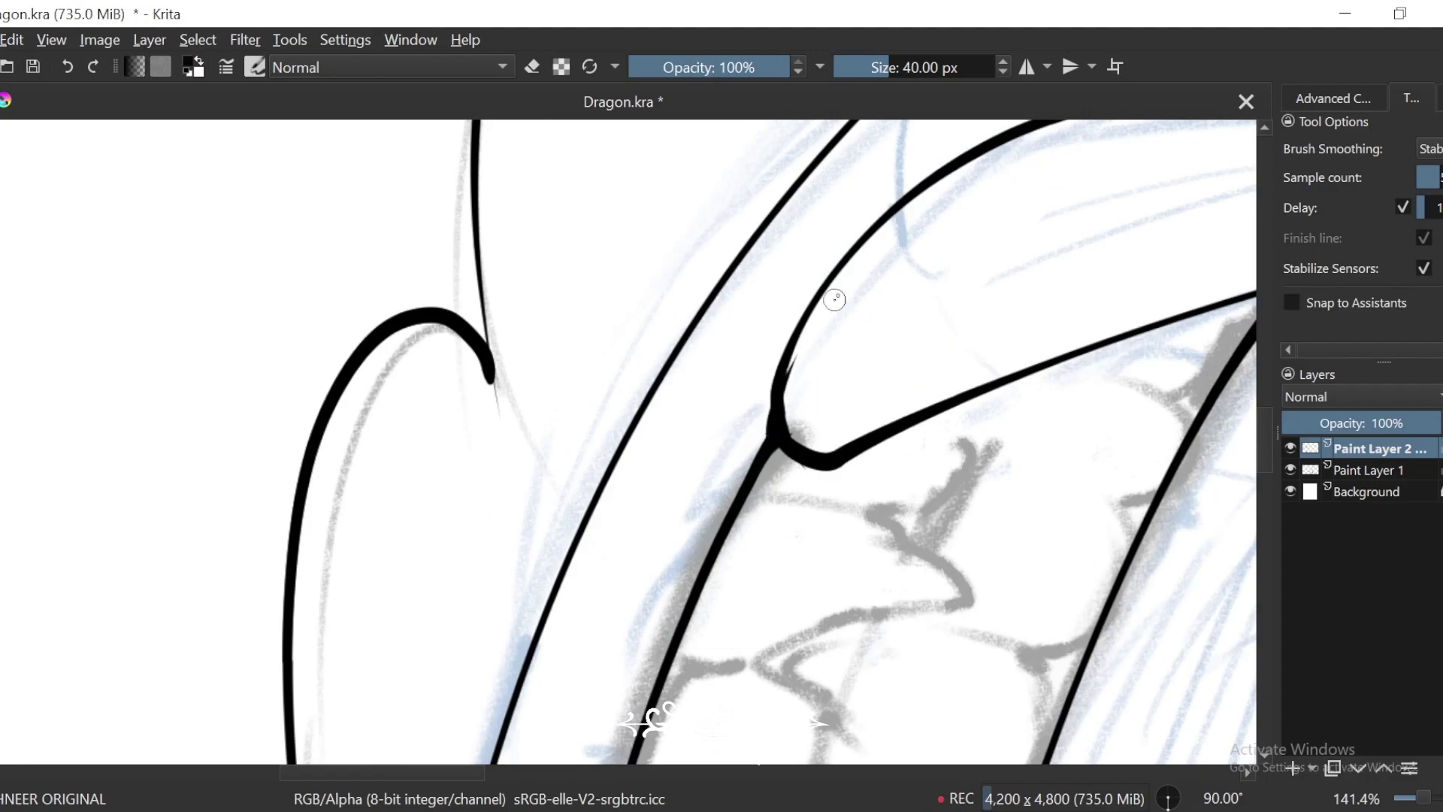
key("6")
key("plus")
key("minus")
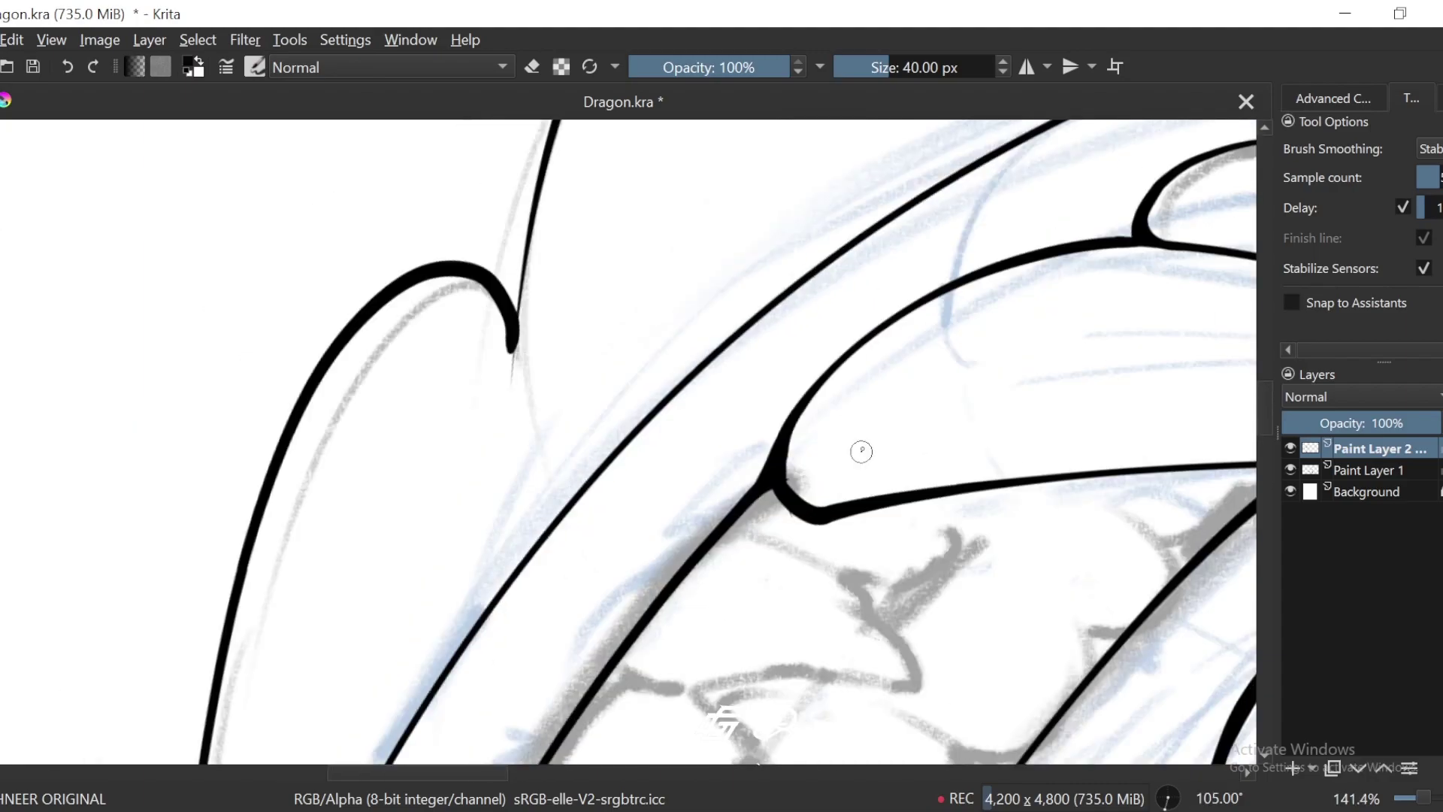
key("minus")
key("minus")
key("minus")
Step: Extend the front end of the lower gum line to the snout's nostril outline and fill in their junction
left_click_drag(673, 674, 821, 337)
key("6")
key("6")
key("6")
left_click_drag(758, 484, 846, 366)
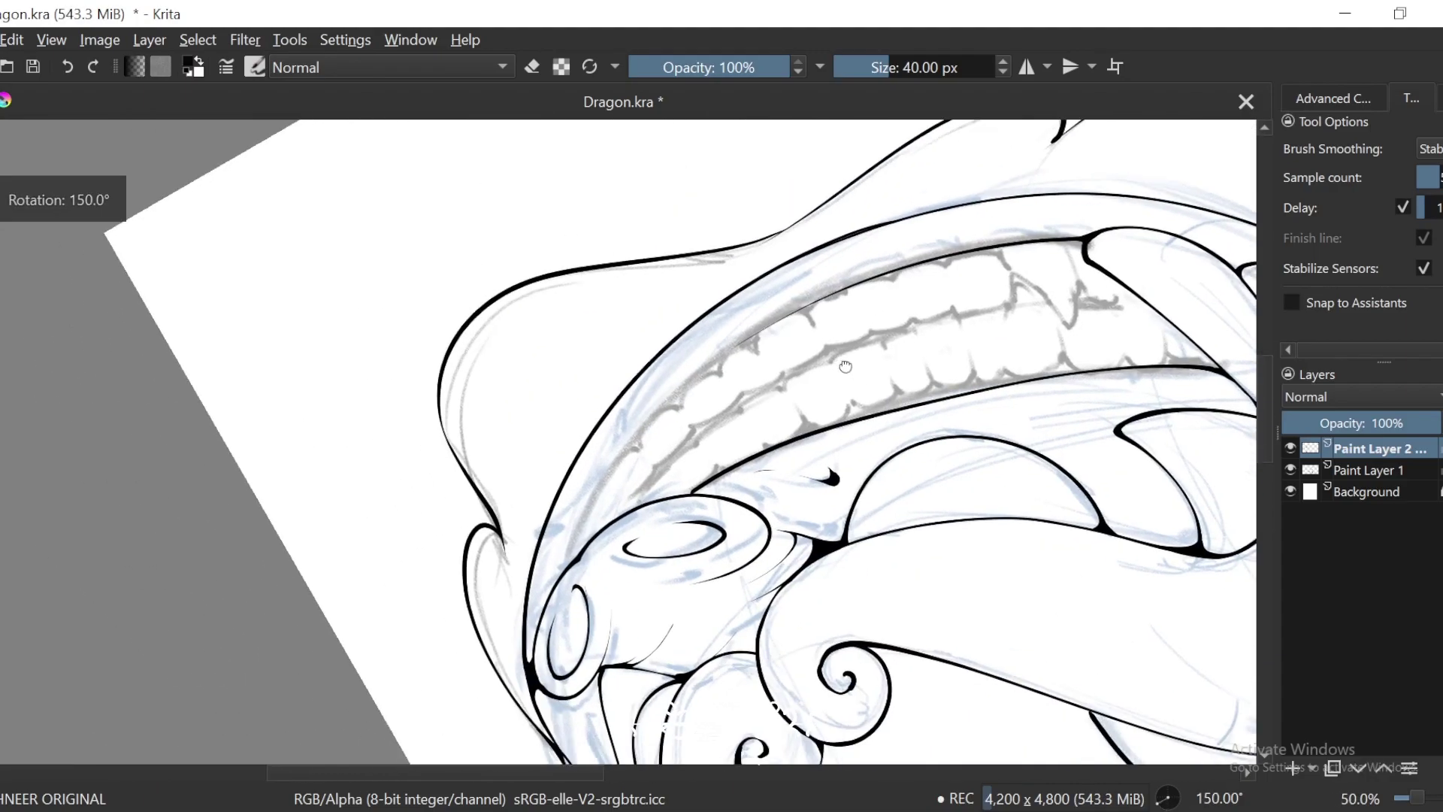
key("plus")
key("4")
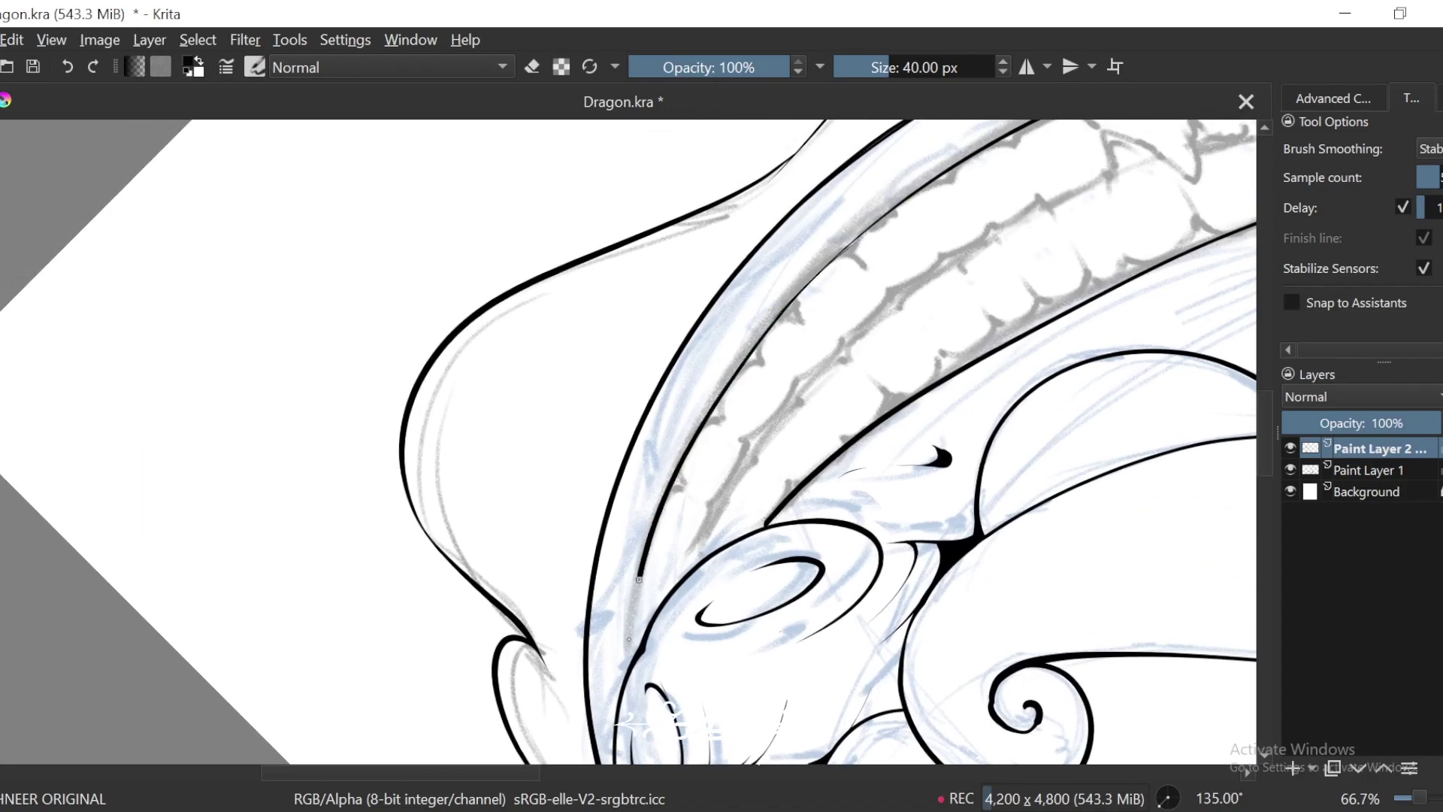
key("plus")
key("plus")
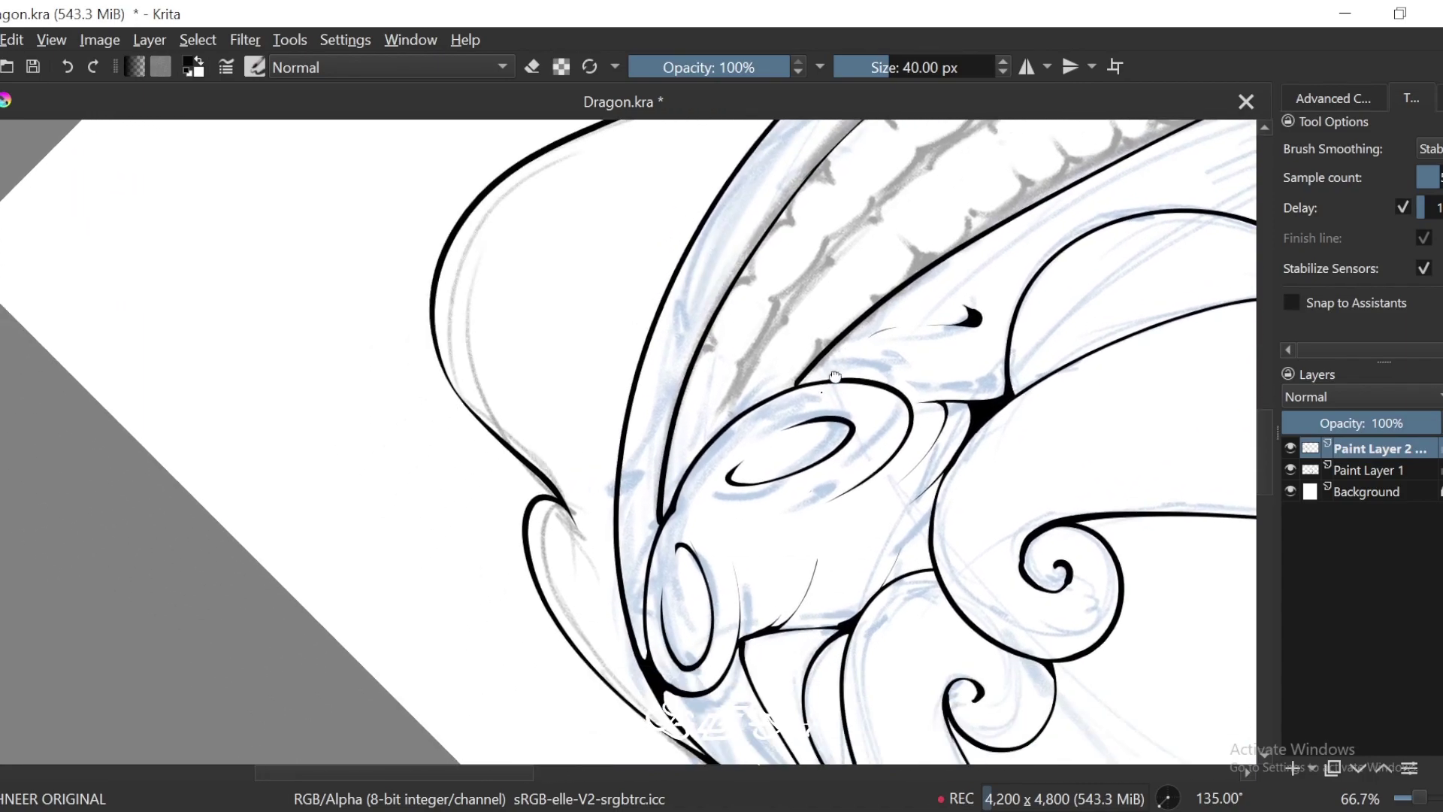
key("6")
key("6")
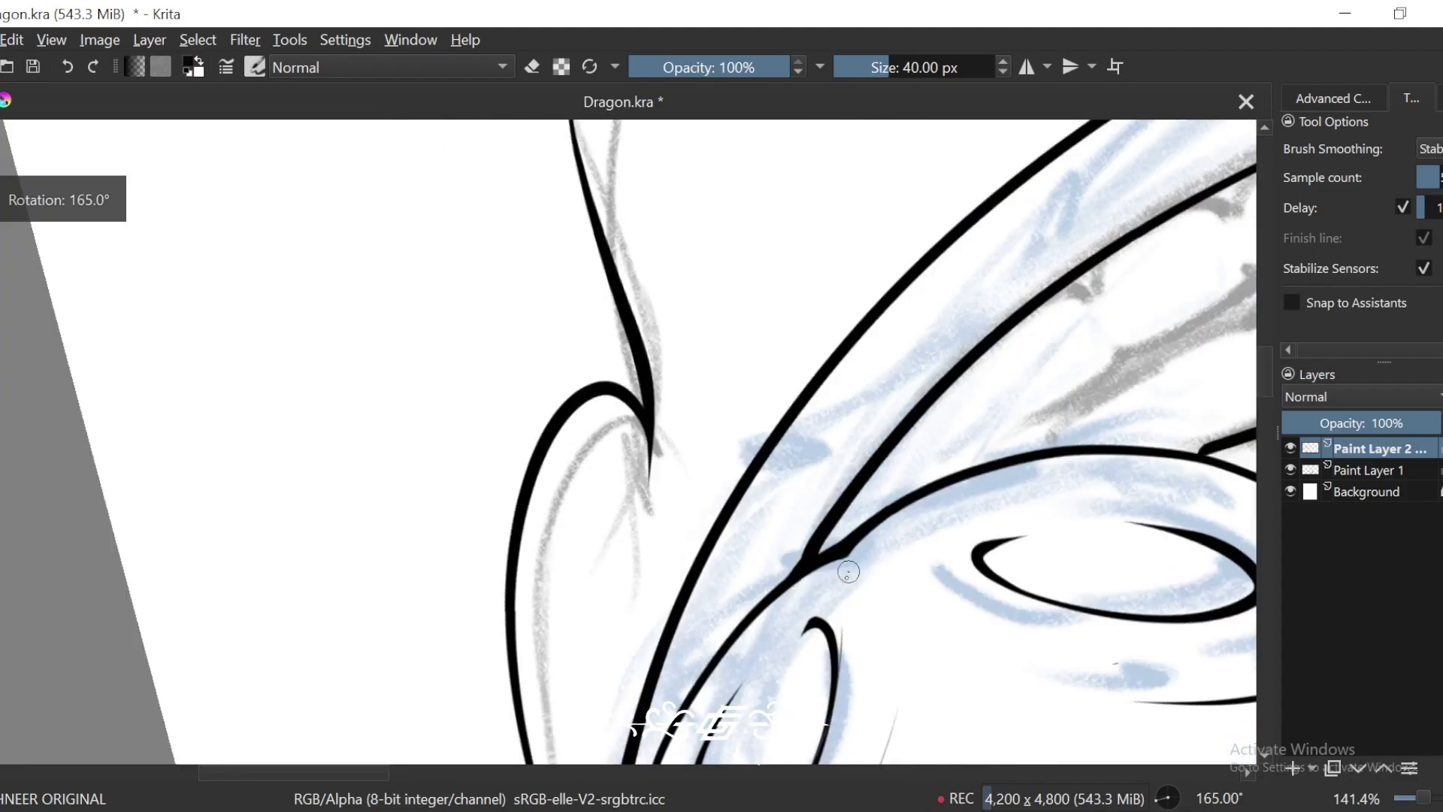
key("plus")
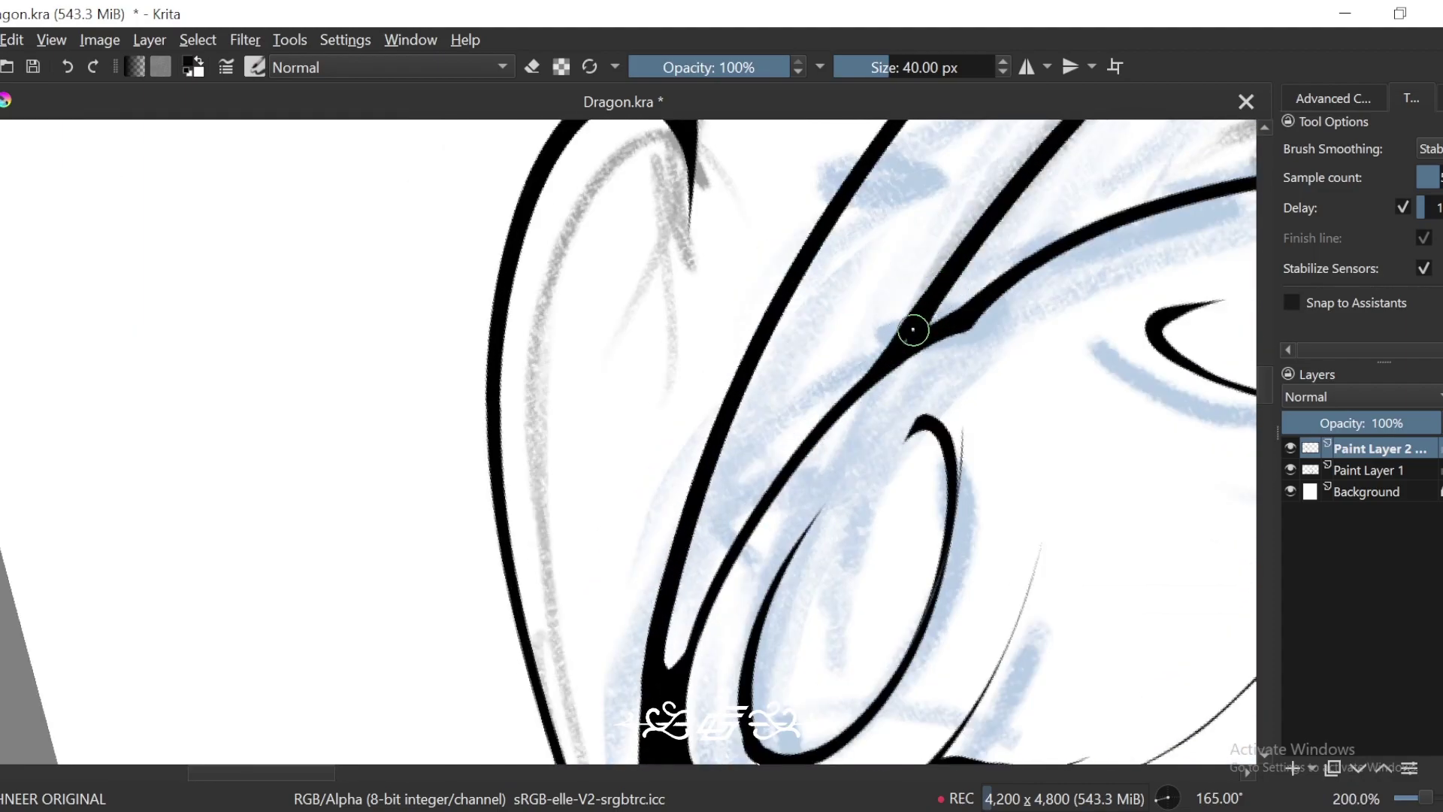
Step: Examine the whole dragon head's line art with the sketch layer hidden, and show the sketch again
key("minus")
key("minus")
key("minus")
key("minus")
key("minus")
key("minus")
key("minus")
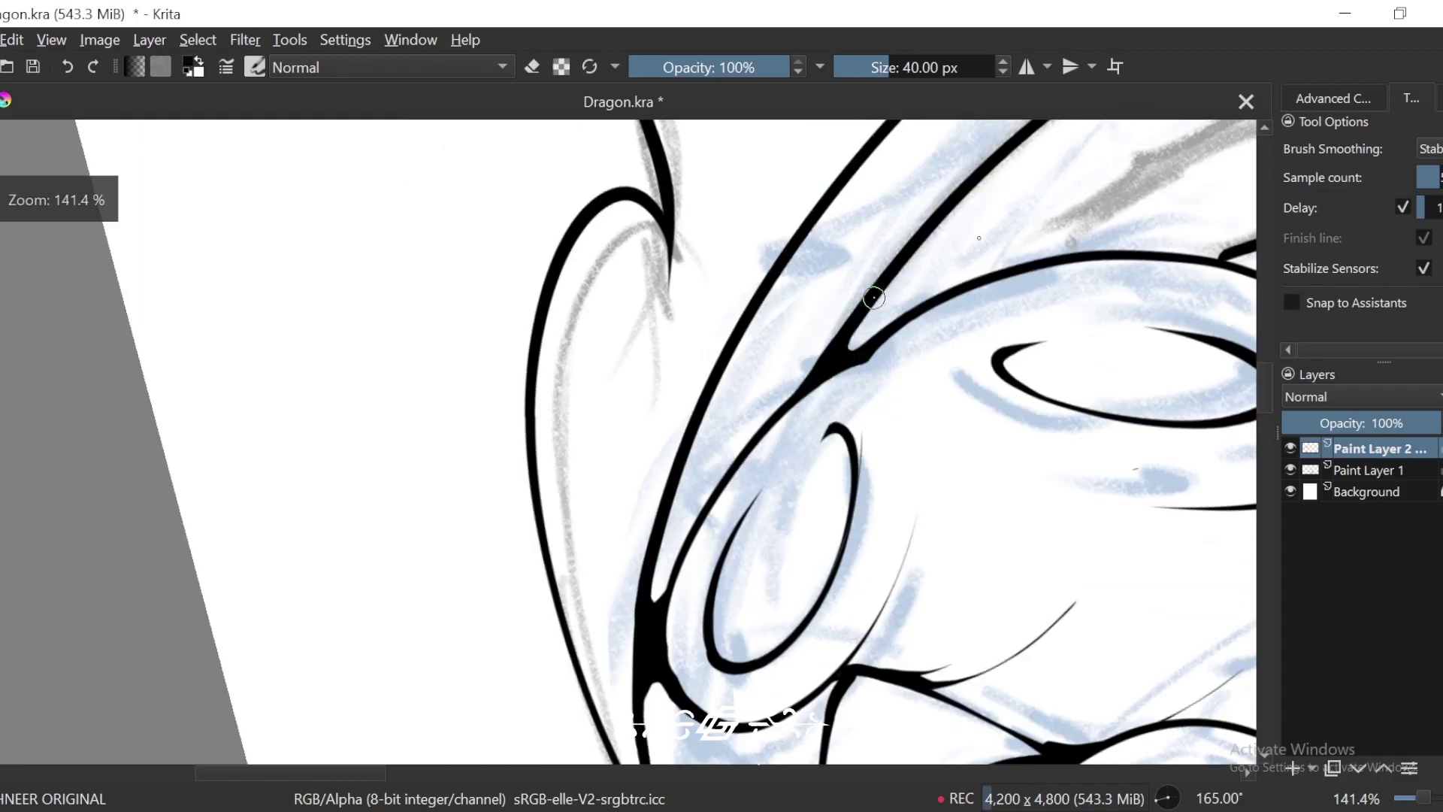
key("4")
key("4")
key("4")
key("4")
key("4")
key("4")
key("4")
key("4")
key("4")
key("4")
key("4")
key("4")
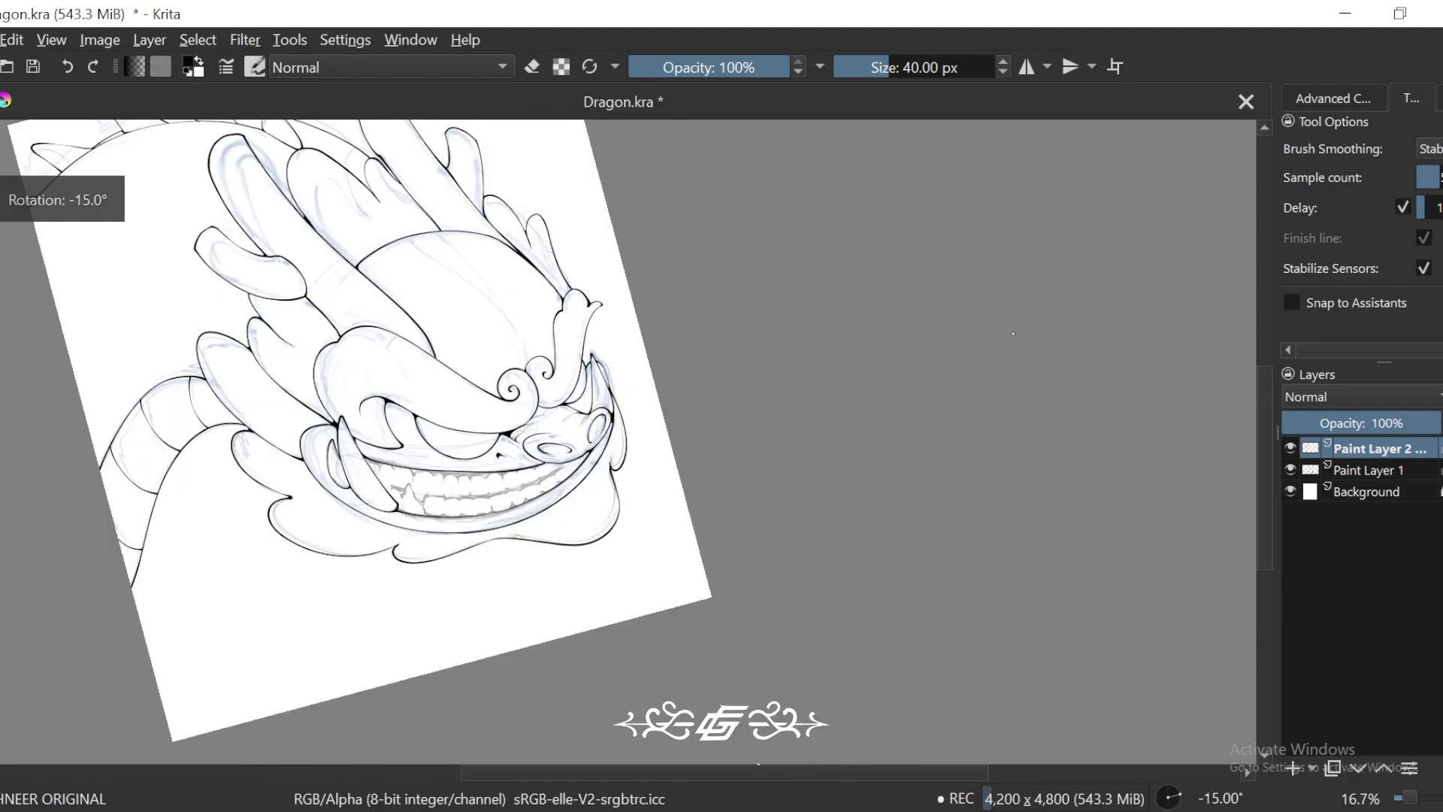
left_click(1291, 470)
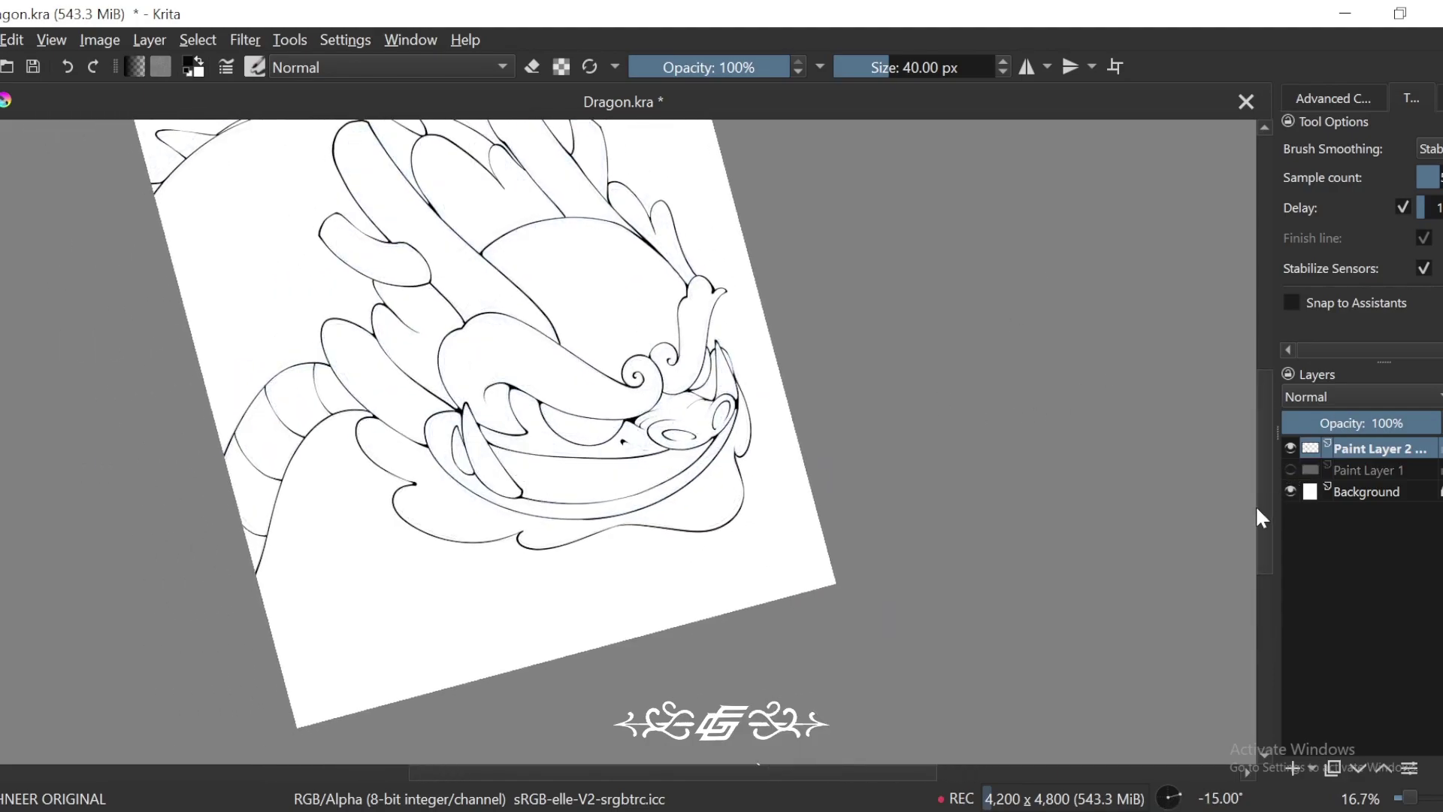
left_click(1290, 469)
Step: Ink the curved tip and upper sides of the pointed lower tooth beside the large fang
mouse_move(1082, 599)
left_mouse_down()
mouse_move(1099, 596)
mouse_move(1108, 552)
mouse_move(1102, 520)
mouse_move(1088, 525)
left_mouse_up()
key("plus")
key("plus")
left_click_drag(928, 583, 1009, 607)
key("6")
key("6")
key("plus")
scroll(974, 555, "up", 4)
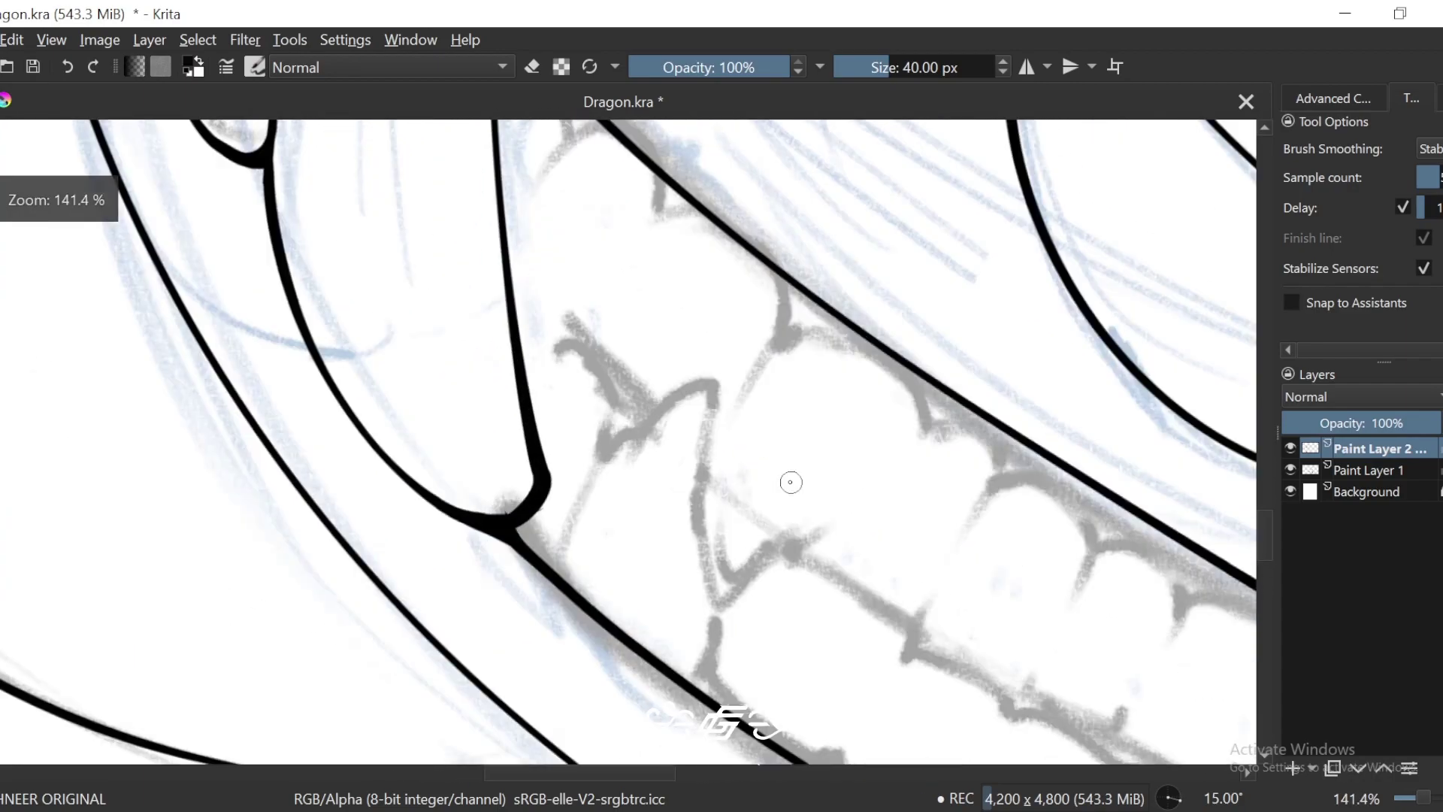
key("6")
mouse_move(699, 703)
left_mouse_down()
mouse_move(698, 648)
mouse_move(773, 388)
mouse_move(603, 463)
mouse_move(574, 675)
mouse_move(740, 475)
mouse_move(736, 407)
mouse_move(772, 352)
mouse_move(744, 339)
mouse_move(652, 446)
mouse_move(735, 385)
left_mouse_up()
key("4")
key("4")
key("6")
key("ctrl+z")
left_click_drag(770, 450, 816, 436)
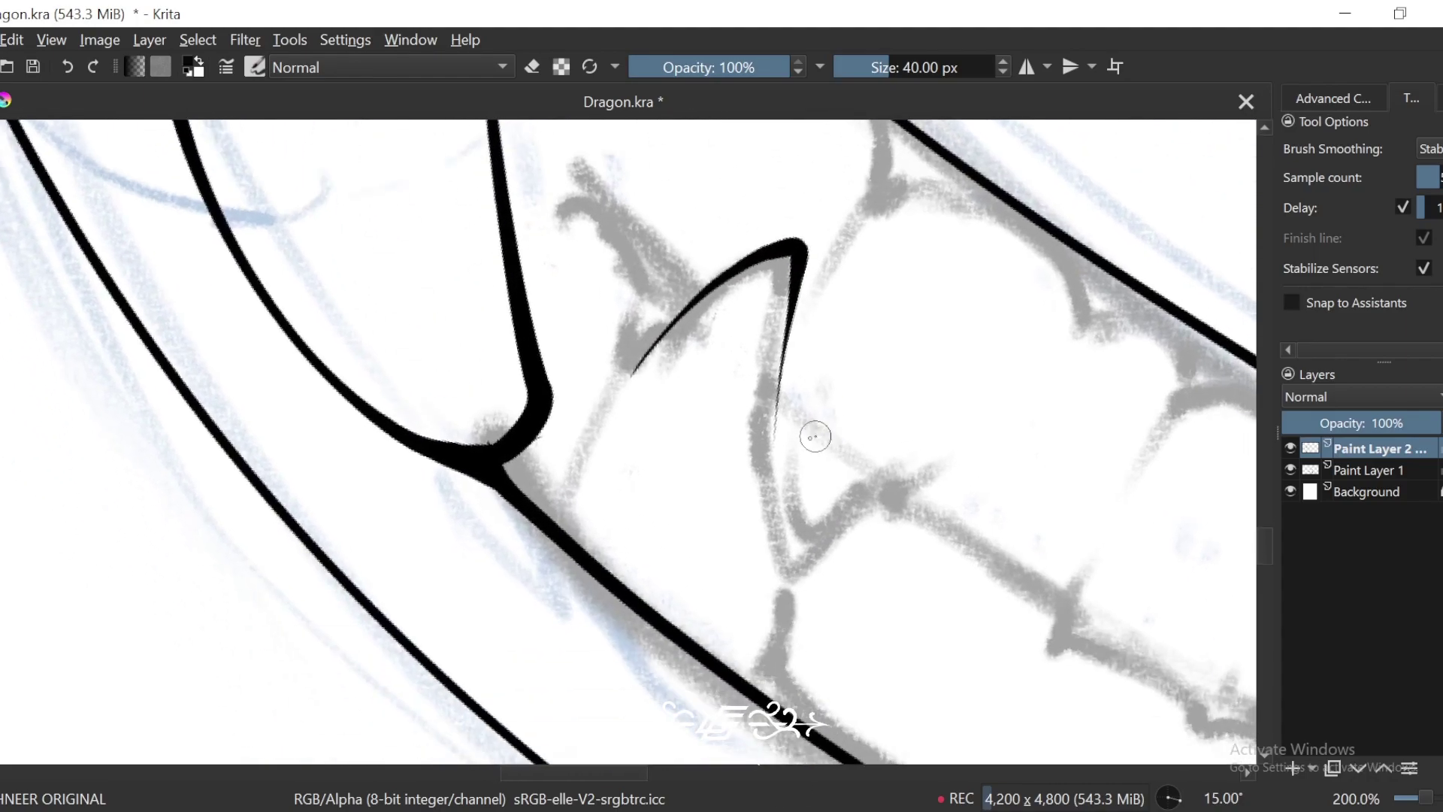
Step: Ink the upper canine's pointed tip, its two side edges and the curve joining its front side to the gum line
left_click_drag(809, 574, 926, 458)
key("4")
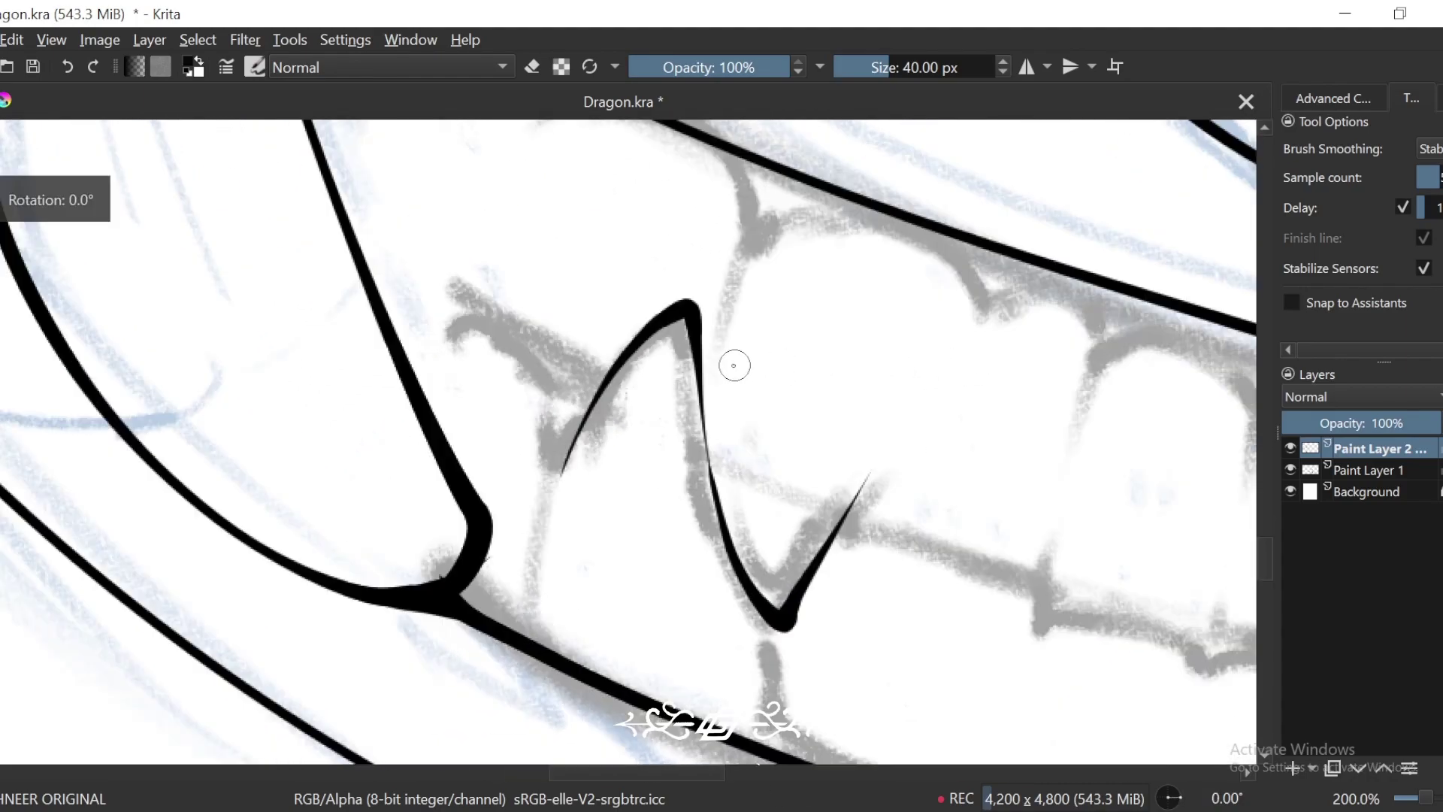
mouse_move(701, 350)
left_mouse_down()
mouse_move(714, 262)
mouse_move(743, 211)
left_mouse_up()
left_click_drag(798, 229, 782, 309)
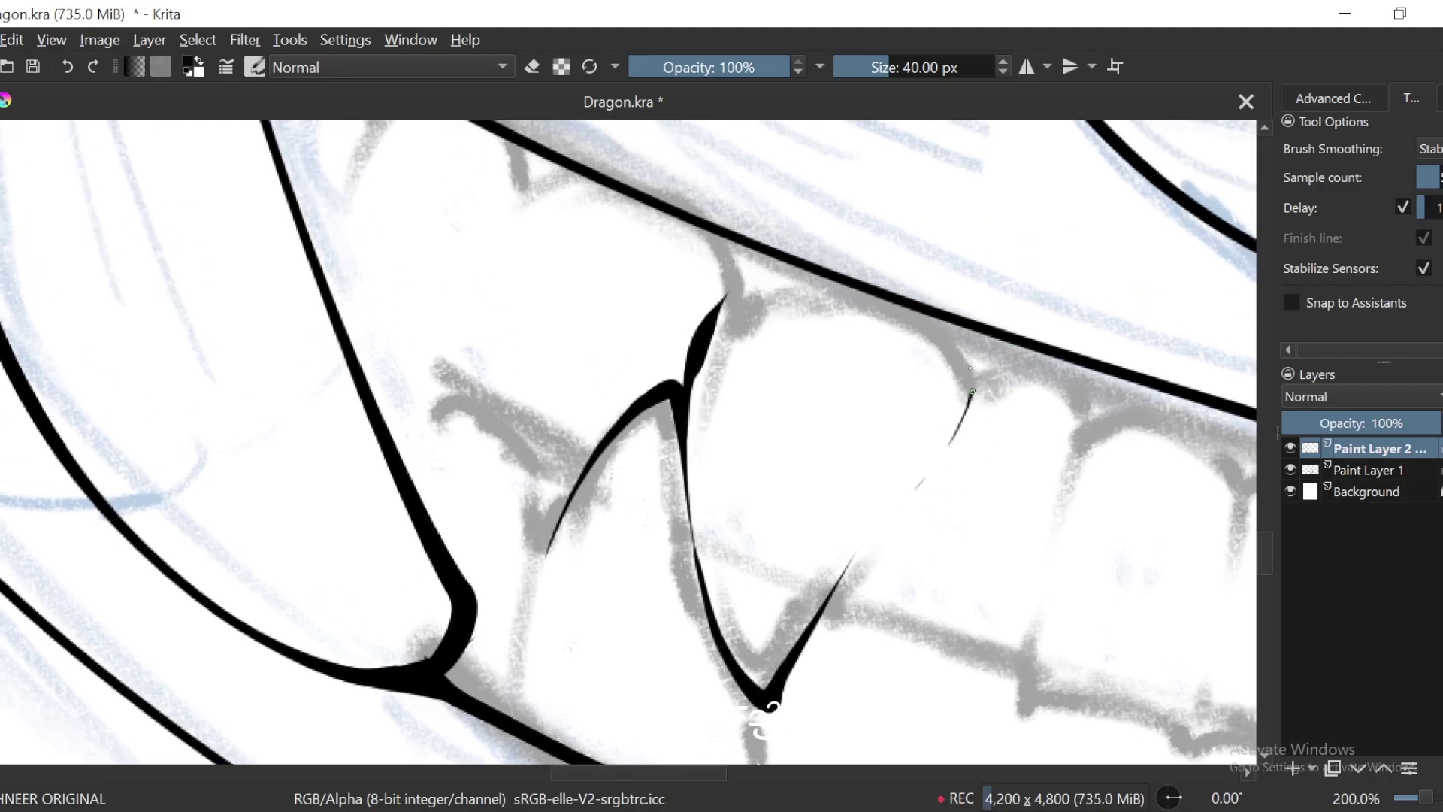
key("4")
key("4")
key("4")
scroll(760, 335, "up", 1)
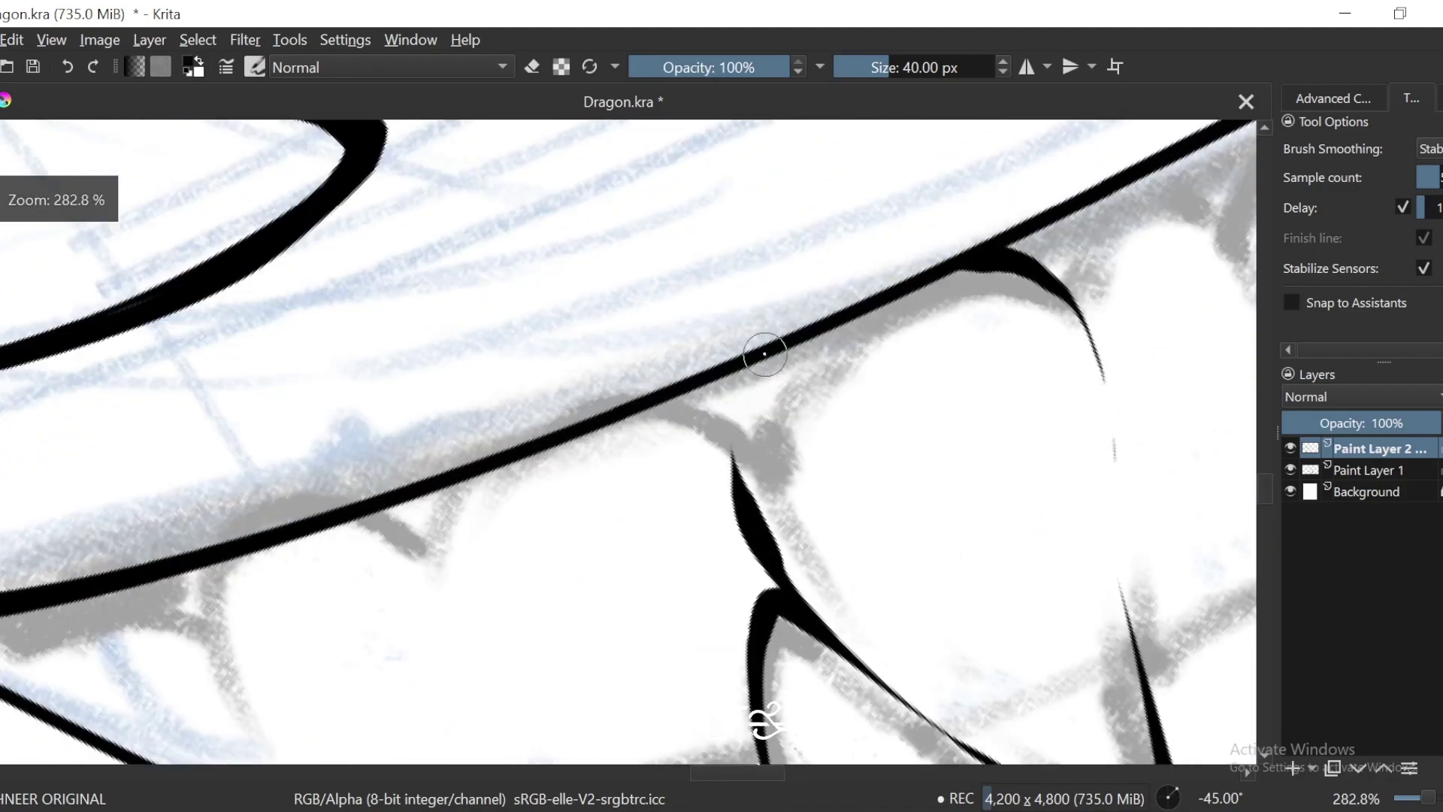
Step: Ink the small triangular gum gaps on both sides of the upper tooth directly behind the canine
key("6")
key("6")
left_click_drag(626, 398, 741, 422)
key("6")
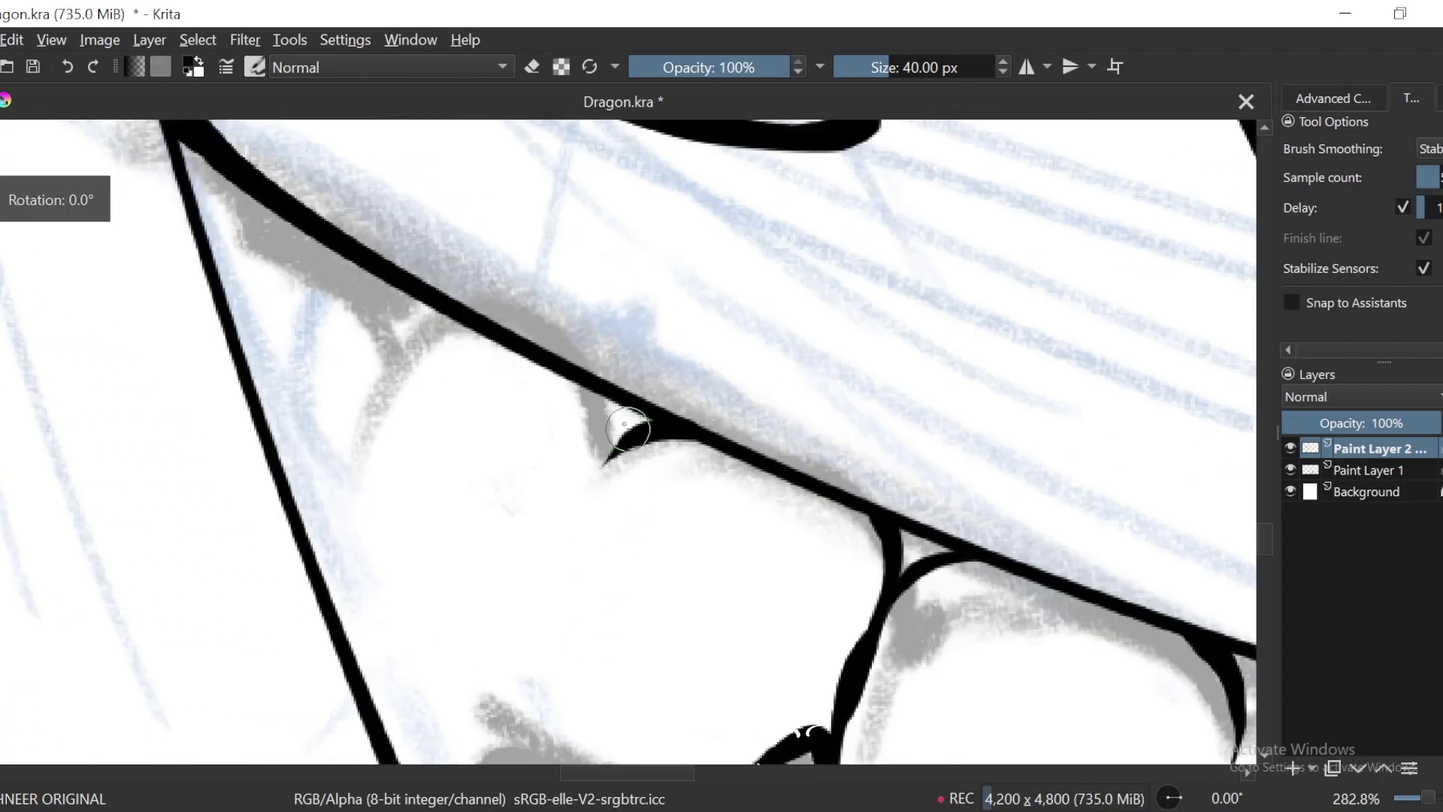
key("6")
left_click_drag(624, 421, 666, 445)
left_click_drag(599, 352, 672, 369)
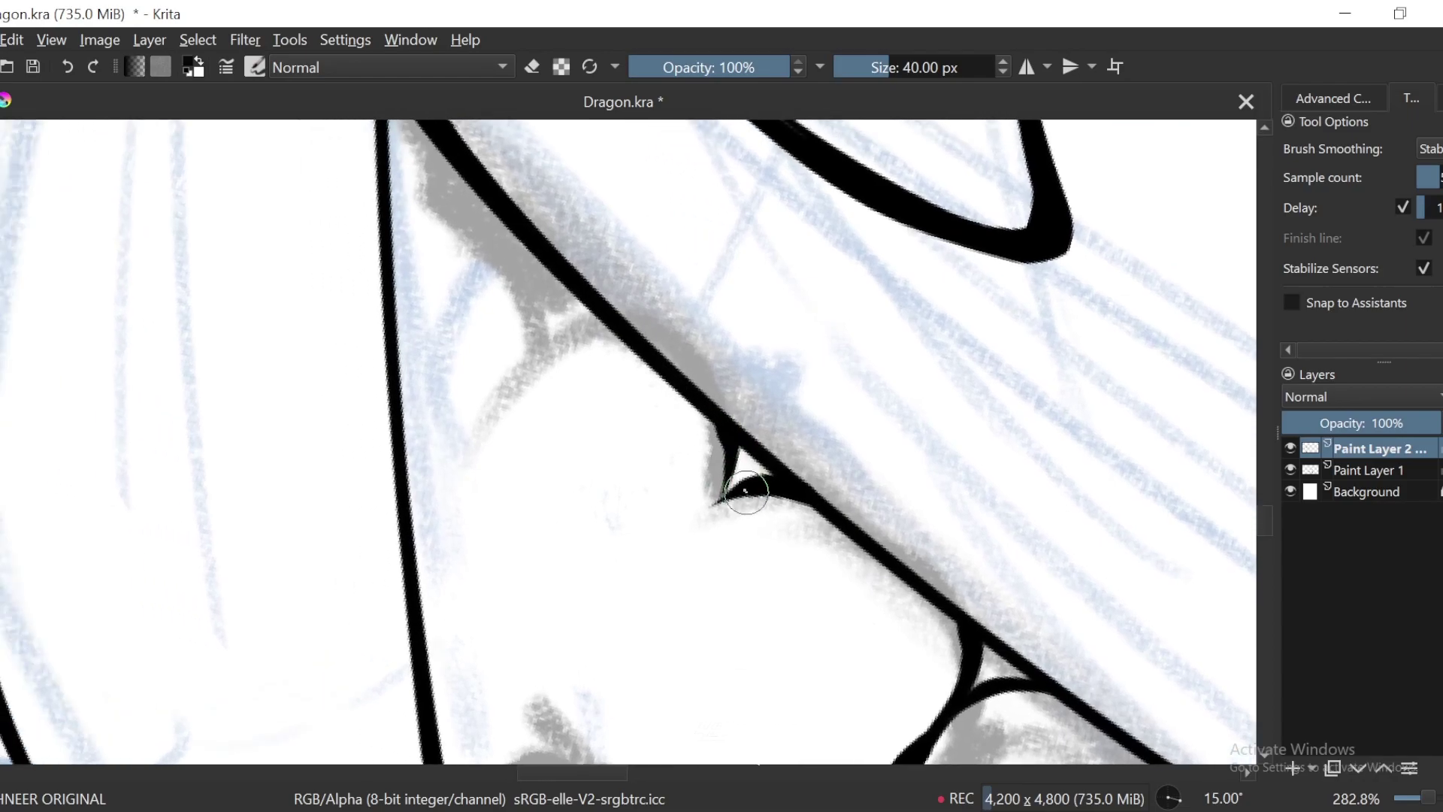
key("-")
Step: Ink the next triangular gum gap toward the large fang and the rearmost upper tooth's curve against the fang's edge
mouse_move(668, 463)
left_mouse_down()
mouse_move(763, 428)
mouse_move(779, 443)
left_mouse_up()
left_click_drag(721, 348, 655, 373)
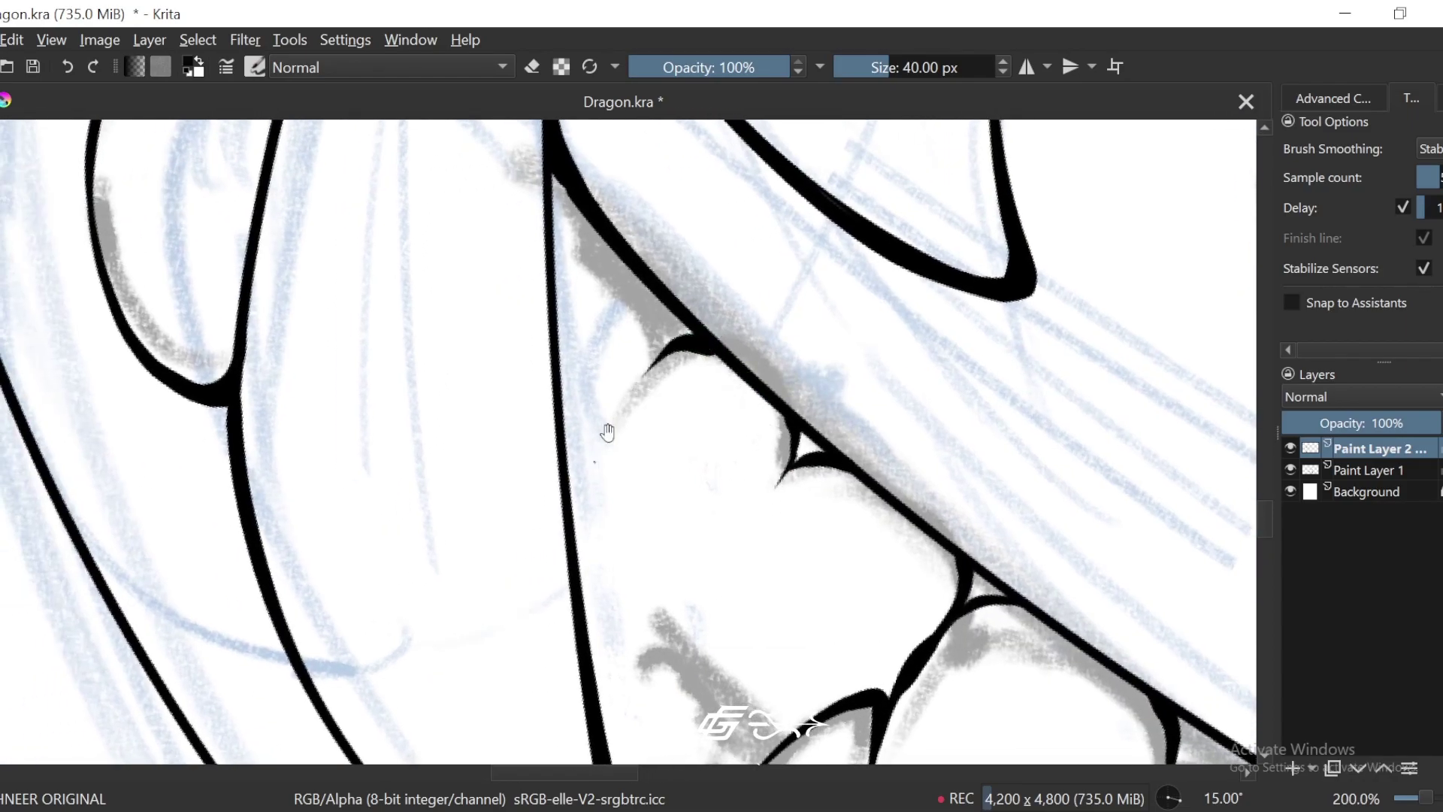
left_click_drag(605, 428, 610, 488)
left_click_drag(683, 366, 706, 349)
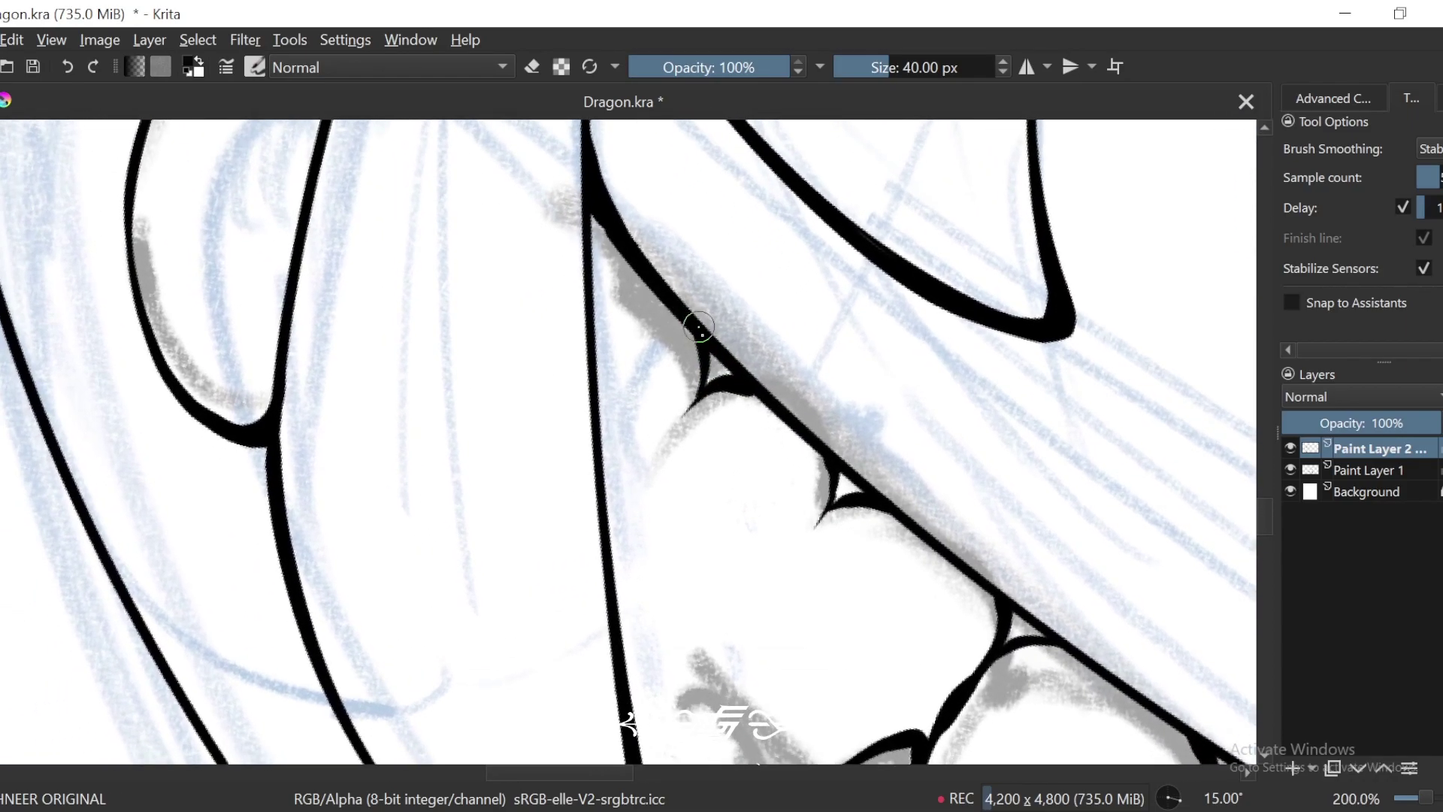
left_click_drag(617, 513, 611, 549)
key("-")
left_click_drag(713, 538, 697, 423)
key("+")
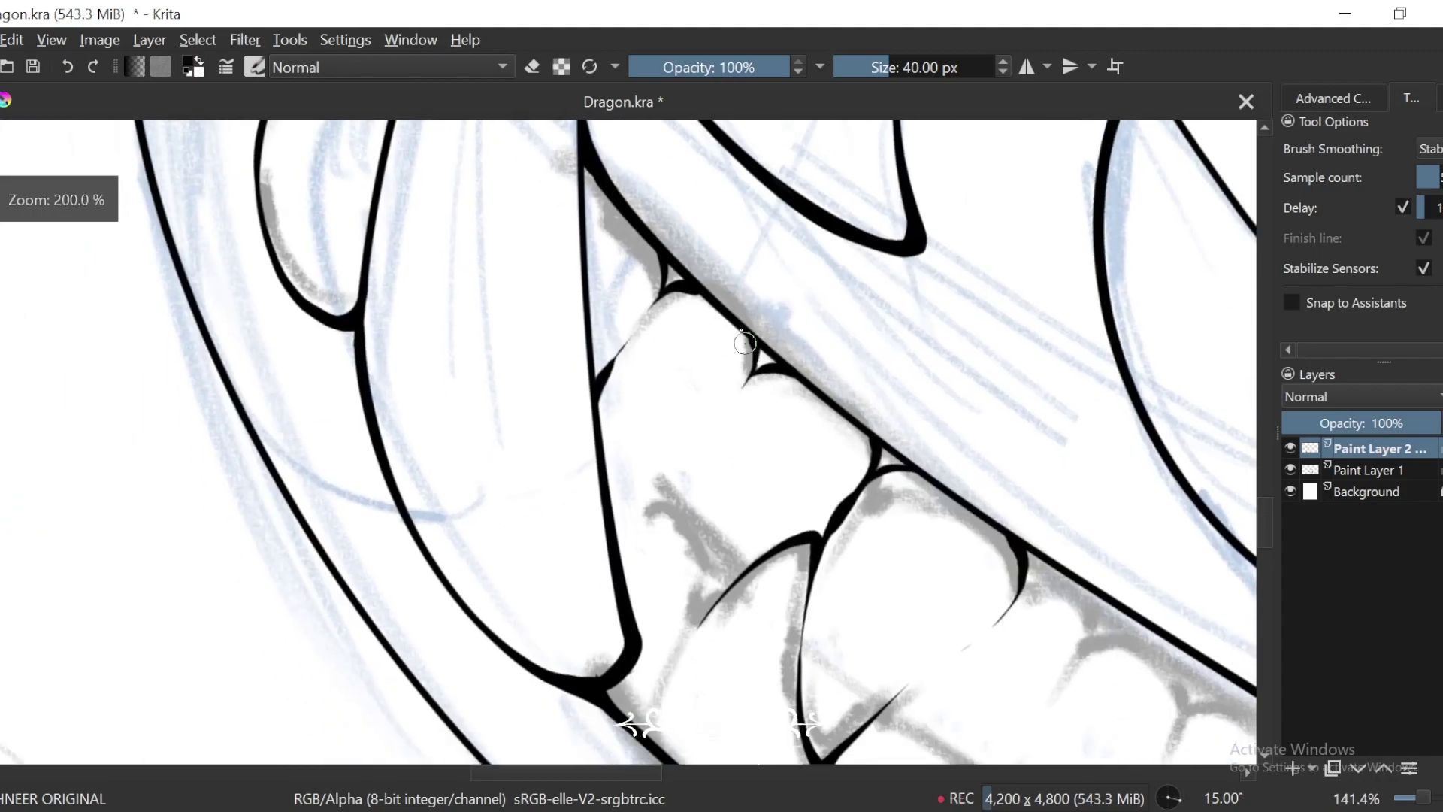
Step: Ink the biting edge of the upper tooth behind the canine, running down to the pointed lower tooth
mouse_move(671, 485)
left_mouse_down()
mouse_move(670, 504)
mouse_move(747, 577)
left_mouse_up()
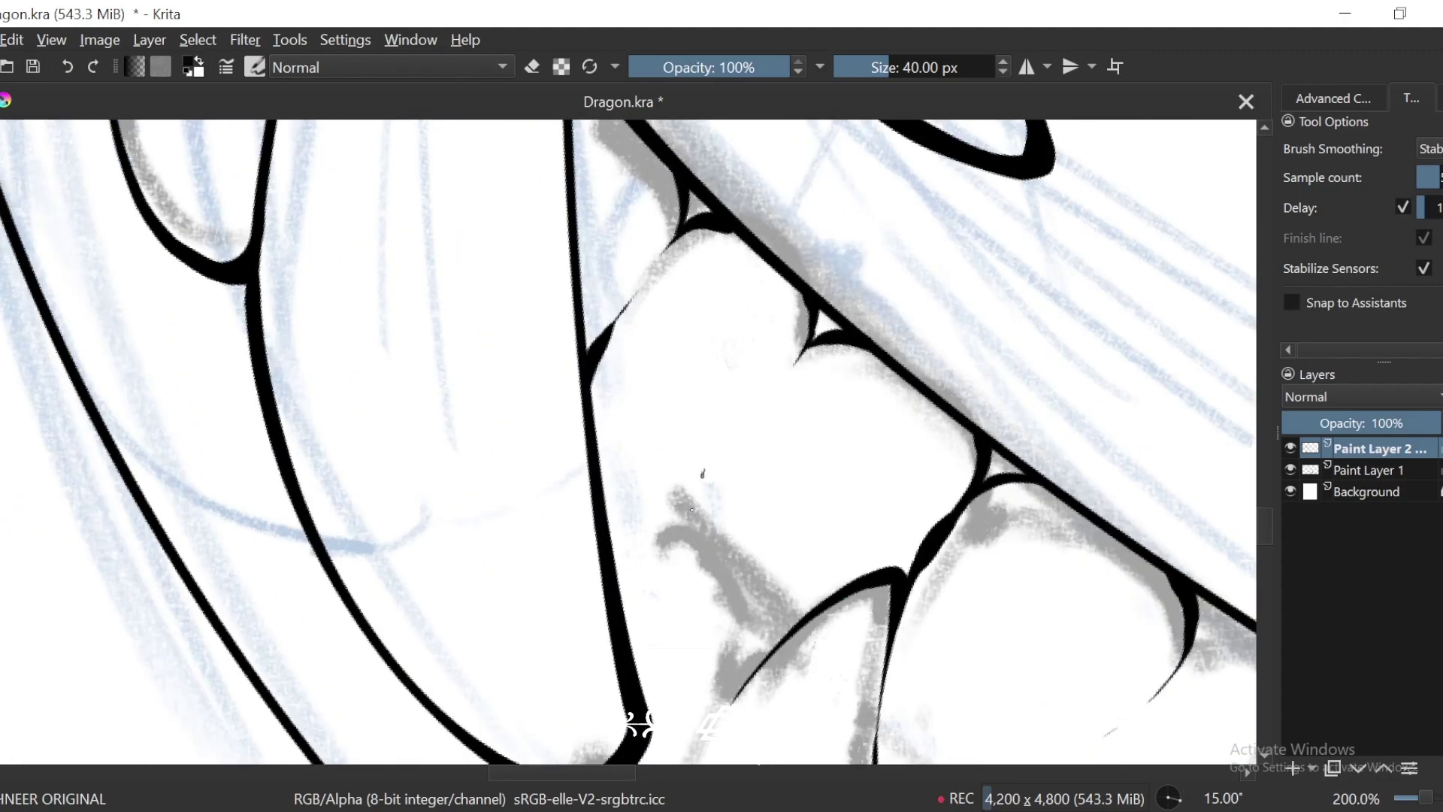
key("minus")
key("6")
key("plus")
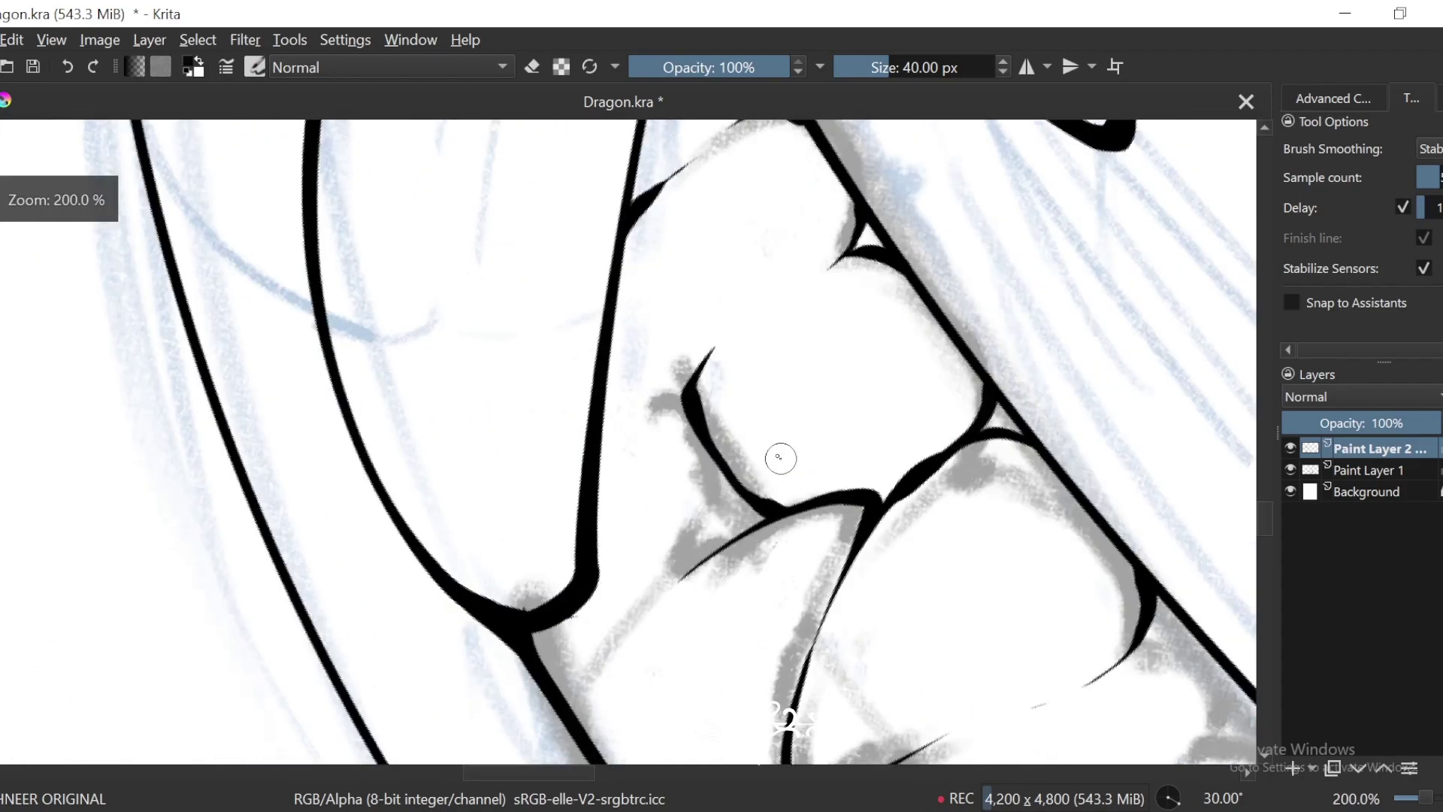
left_click_drag(714, 369, 691, 406)
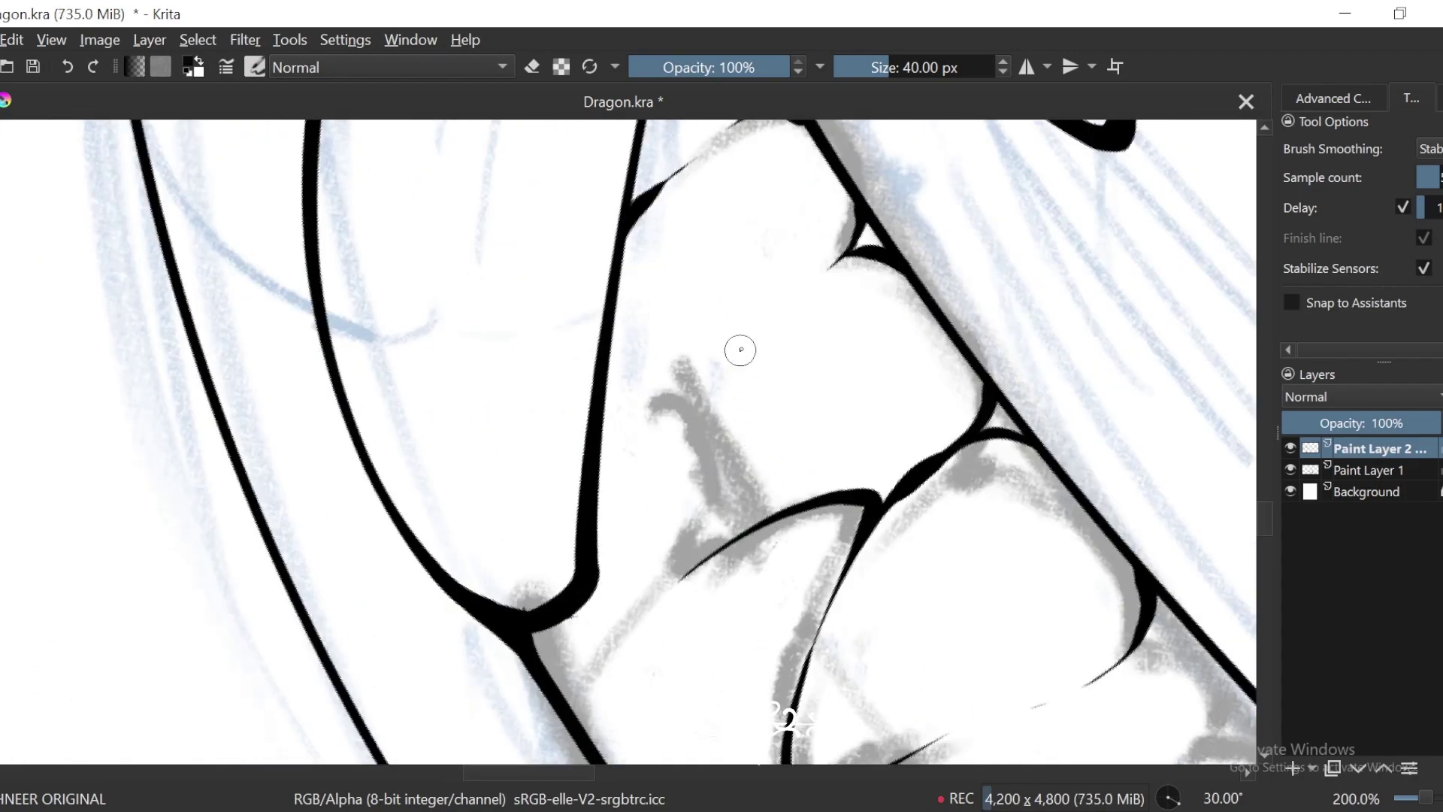
key("minus")
key("minus")
key("minus")
key("minus")
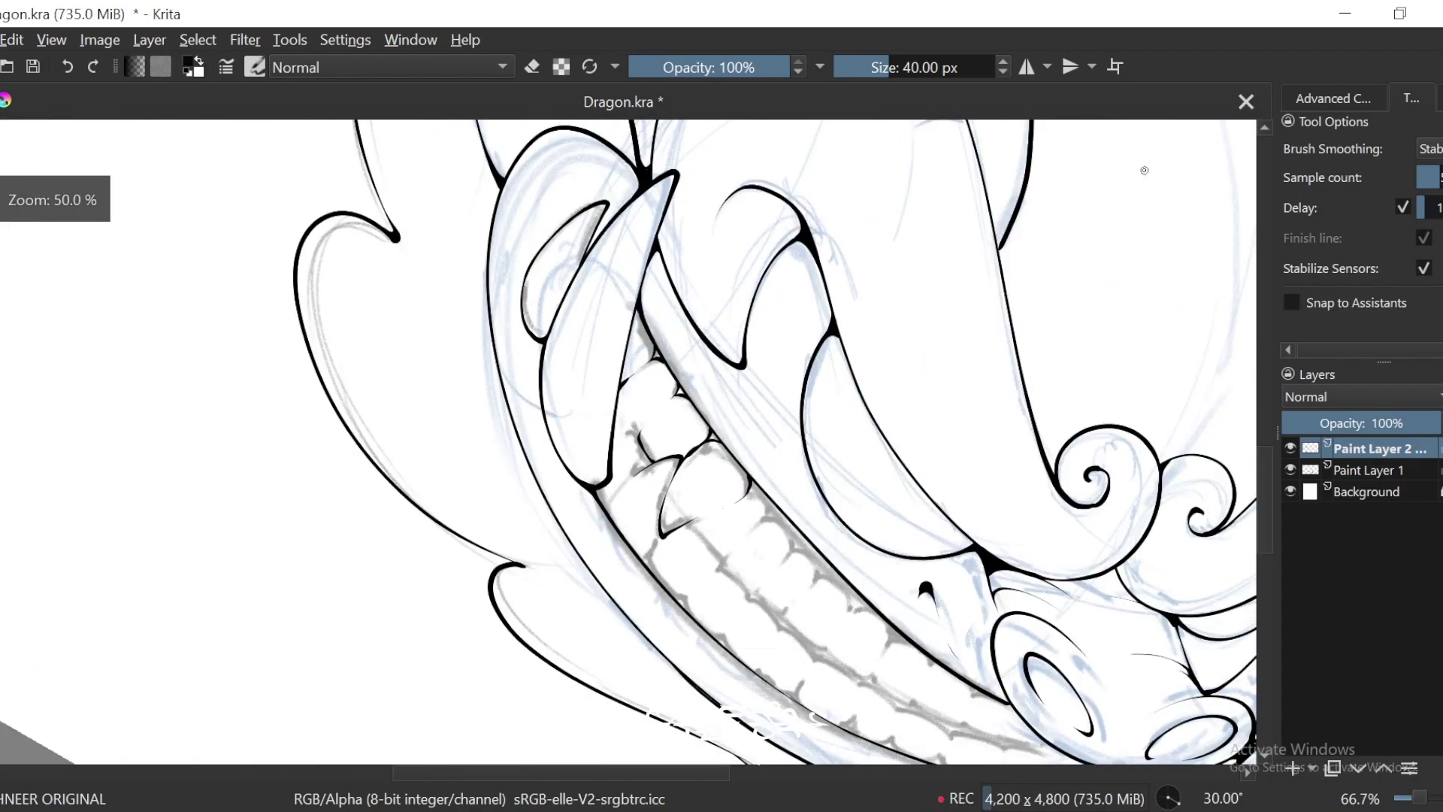
Step: Ink the biting edge of the rearmost upper tooth from the large fang to the neighbouring tooth
key("plus")
key("plus")
key("plus")
key("plus")
key("plus")
mouse_move(804, 472)
left_mouse_down()
mouse_move(774, 496)
mouse_move(757, 482)
mouse_move(689, 305)
left_mouse_up()
key("minus")
key("minus")
key("minus")
key("minus")
key("minus")
key("minus")
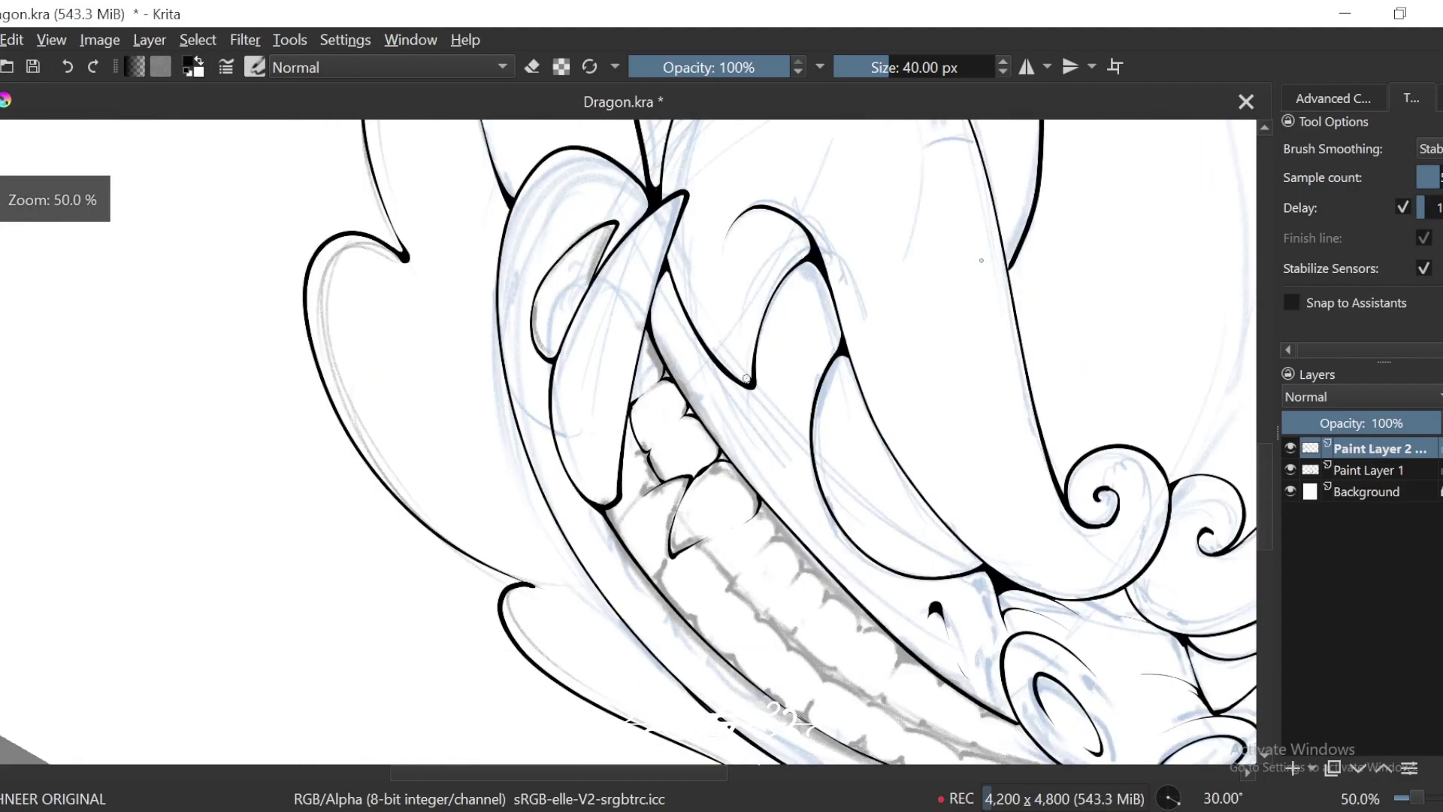
Step: Ink a tapered dividing line between the two upper teeth behind the canine, rising from their biting edge
key("4")
key("plus")
key("plus")
key("plus")
key("plus")
key("plus")
key("plus")
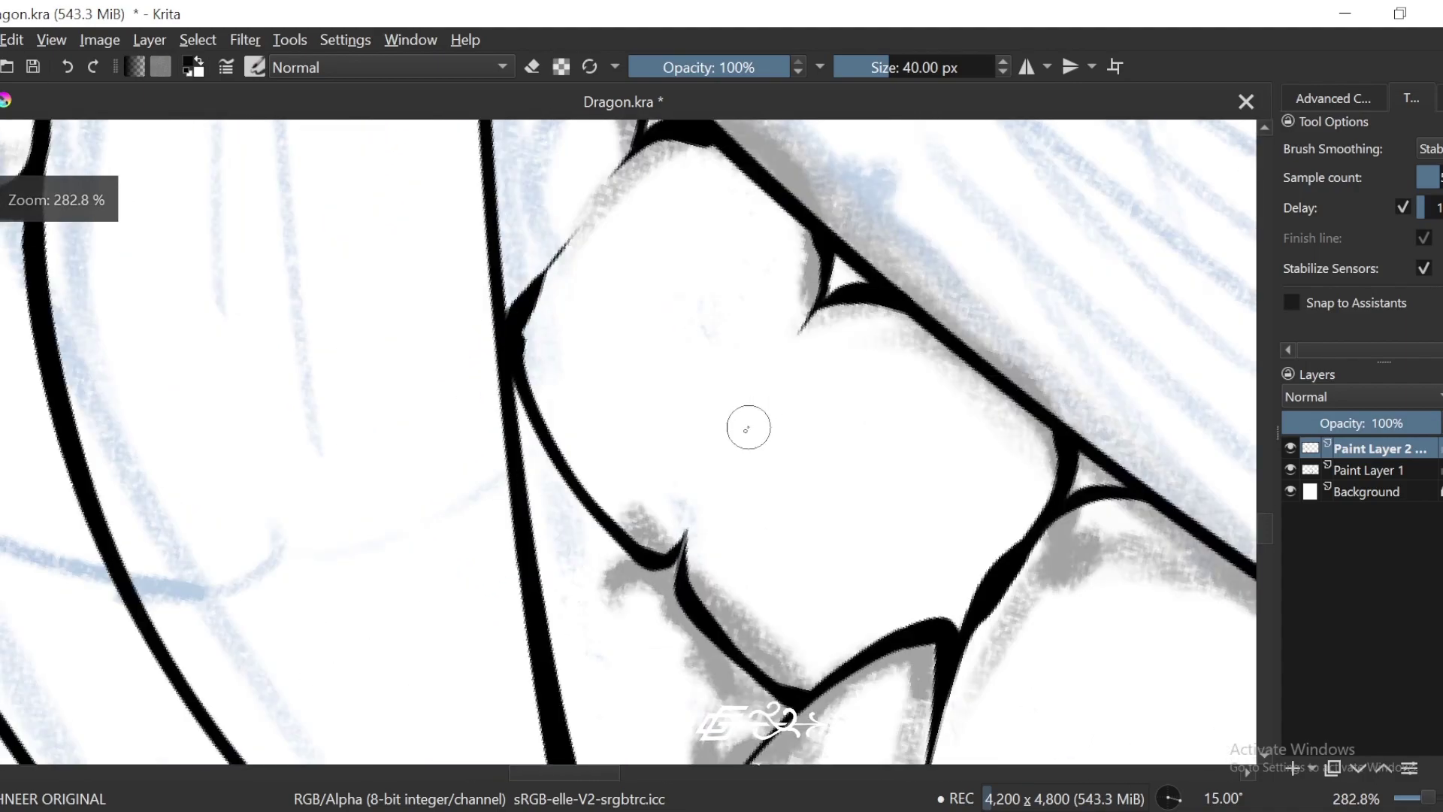
left_click_drag(736, 442, 698, 526)
key("ctrl+z")
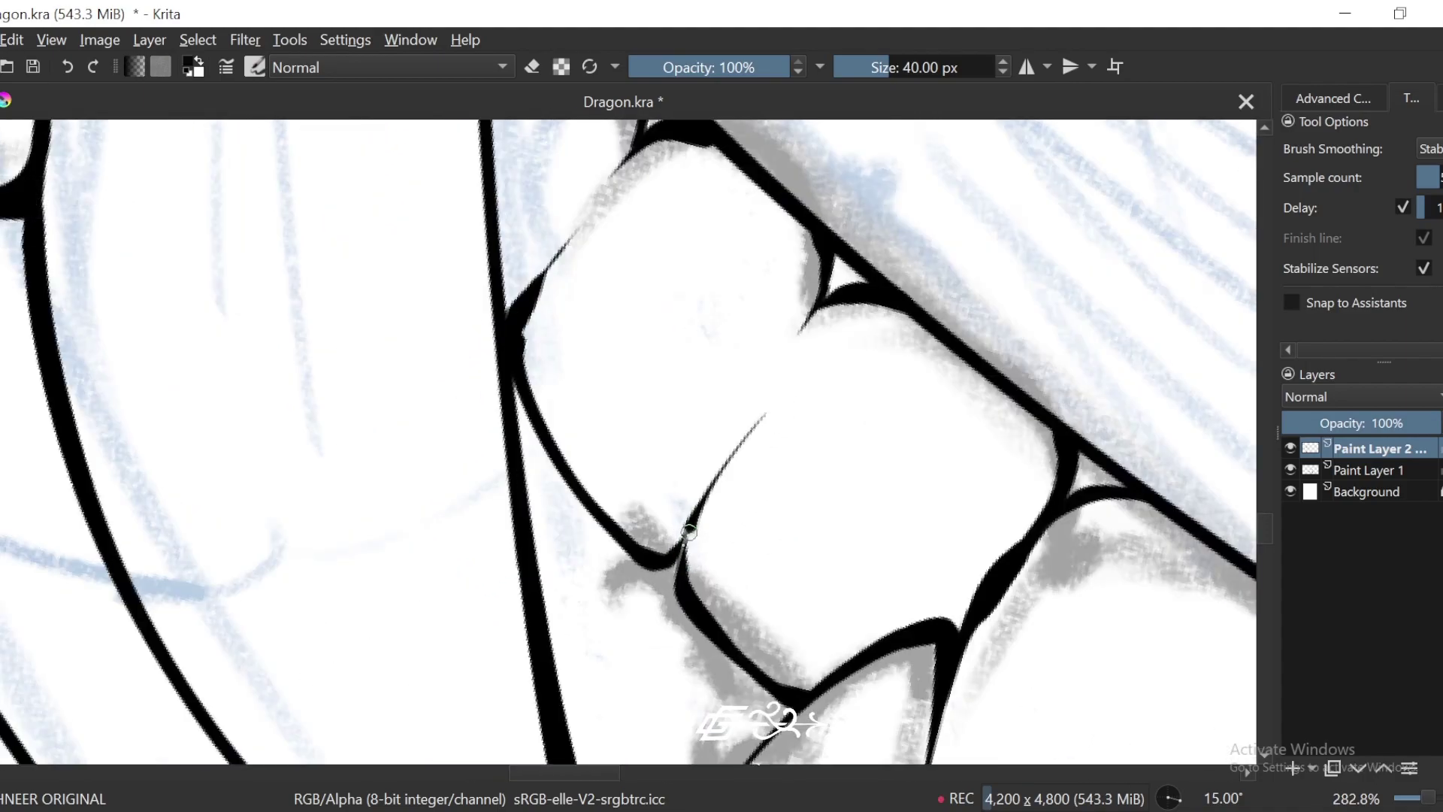
Step: Thicken the junction between the two rear upper teeth and ink the tapered lower-tooth divider descending from it
key("minus")
key("minus")
key("plus")
key("plus")
key("plus")
key("plus")
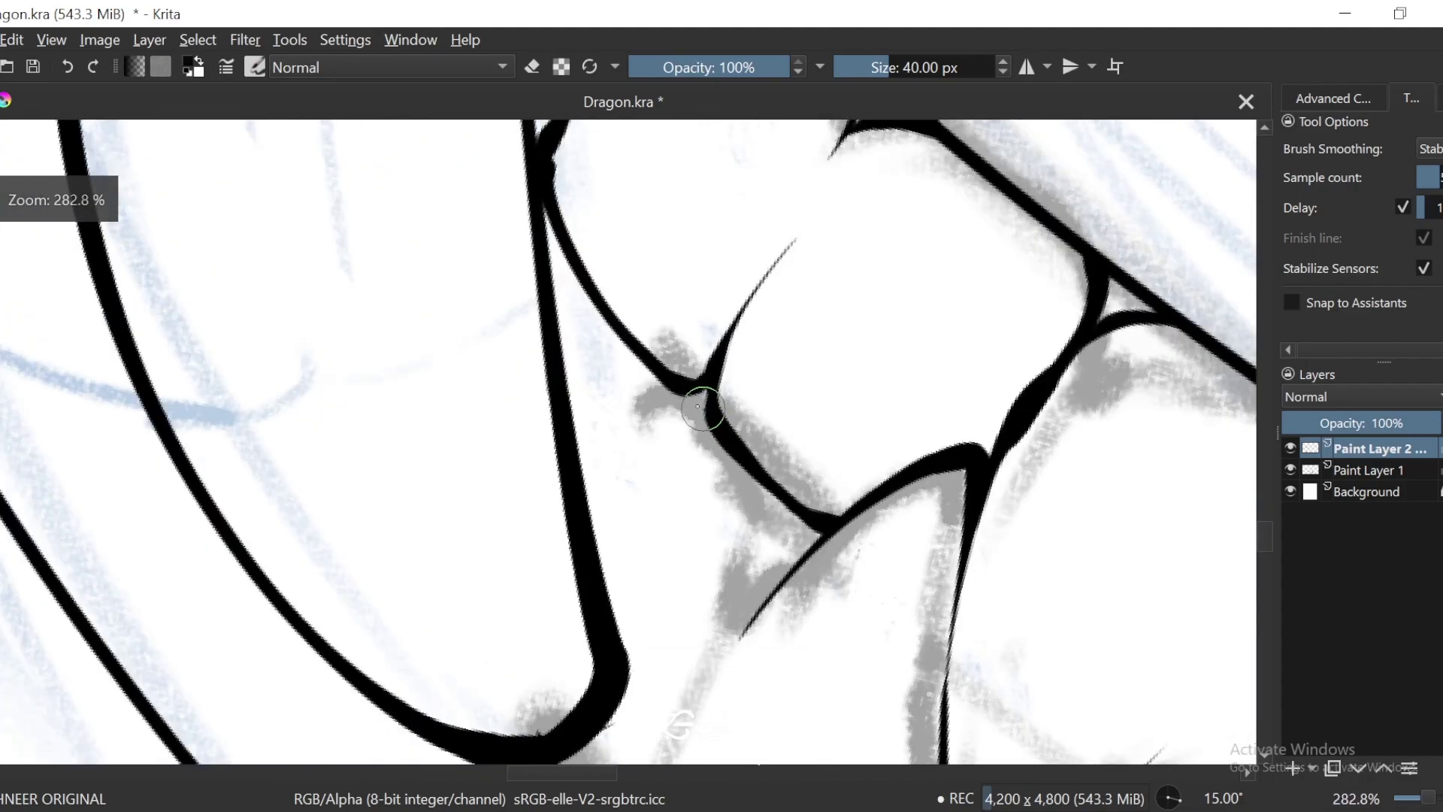
left_click_drag(692, 386, 639, 474)
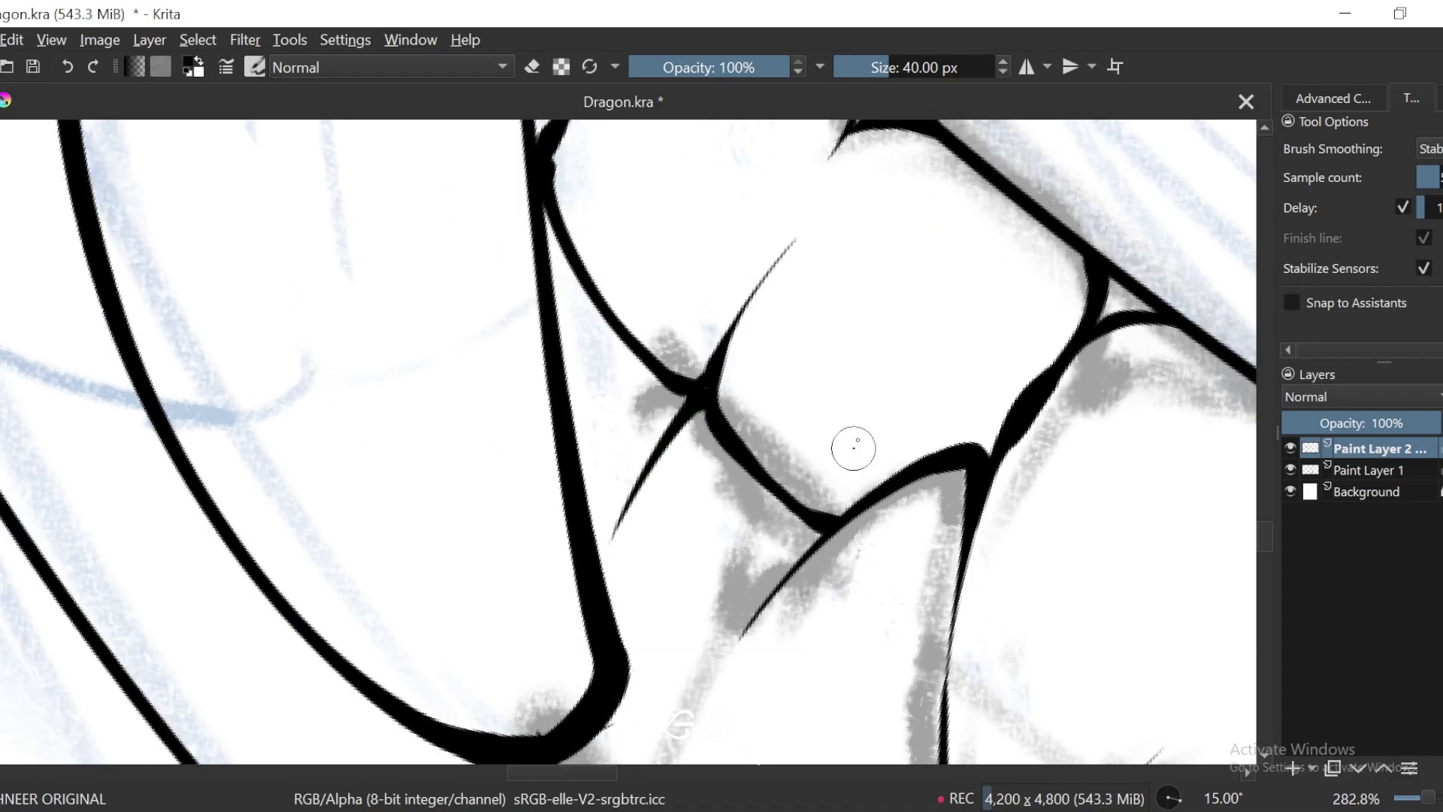
key("minus")
key("minus")
key("minus")
key("minus")
key("5")
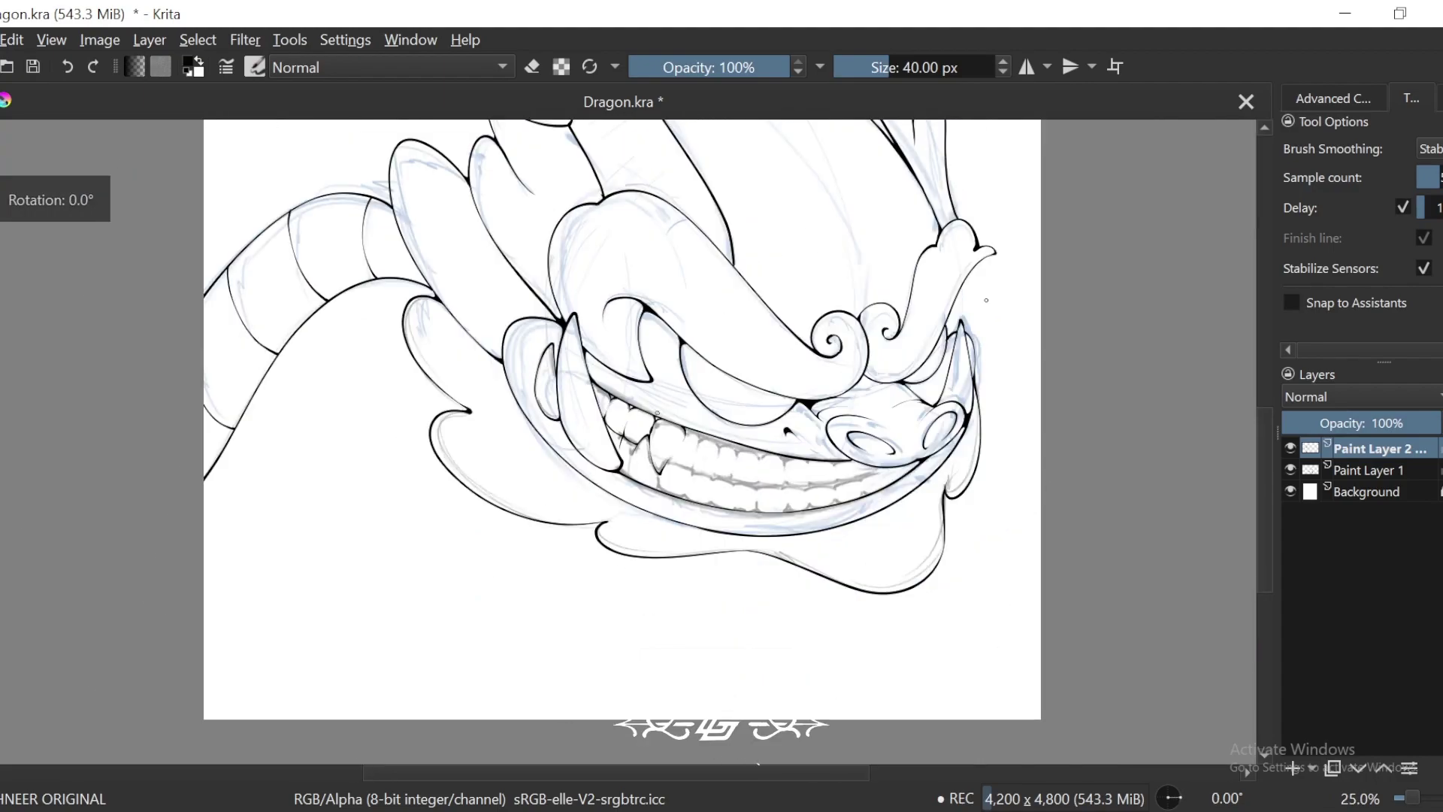
Step: Ink the rear edge of the pointed lower tooth down to the lower gum line and fill the gap beside the fang's tip
key("4")
key("plus")
key("plus")
key("plus")
key("plus")
key("plus")
key("plus")
key("plus")
key("plus")
mouse_move(897, 653)
left_mouse_down()
mouse_move(762, 378)
mouse_move(788, 657)
left_mouse_up()
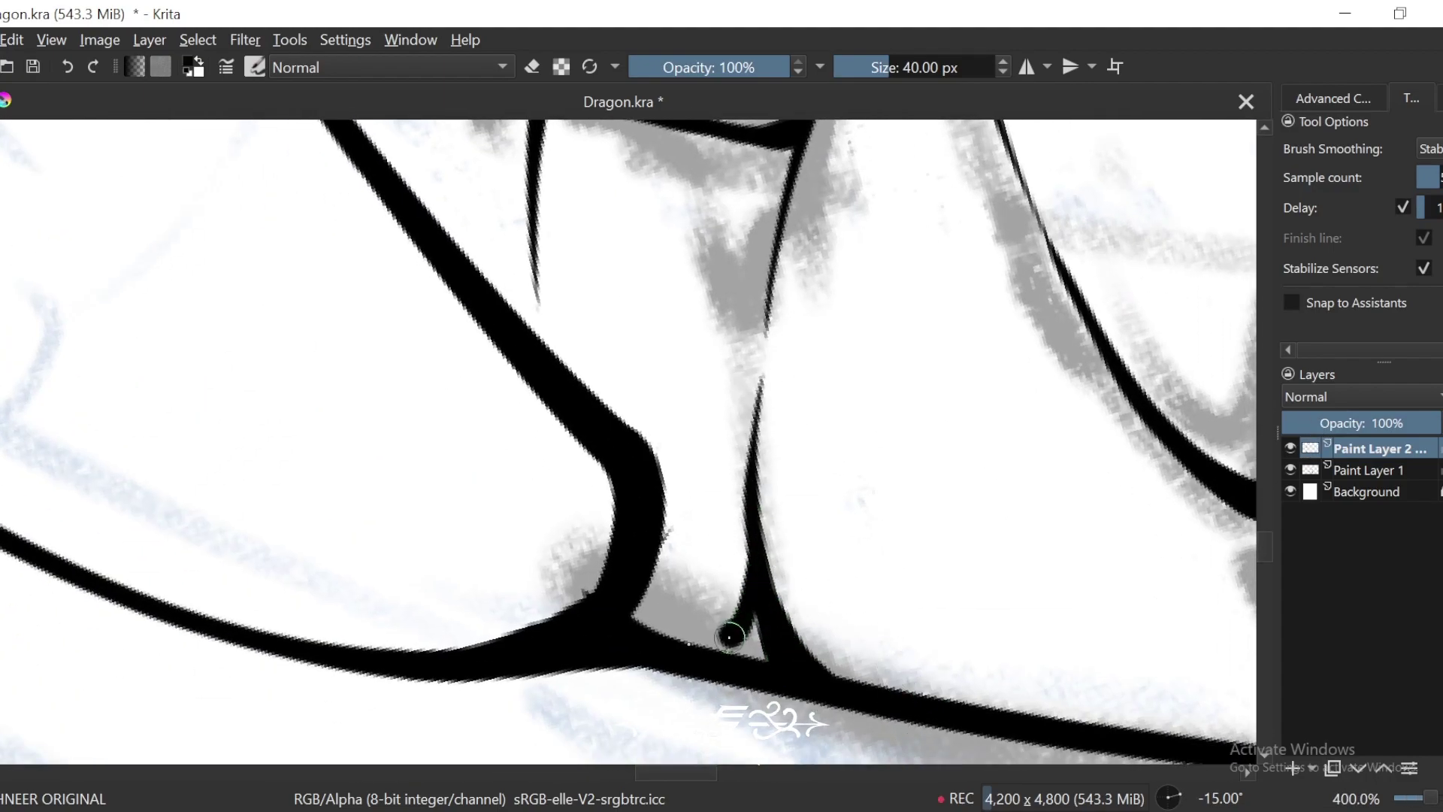
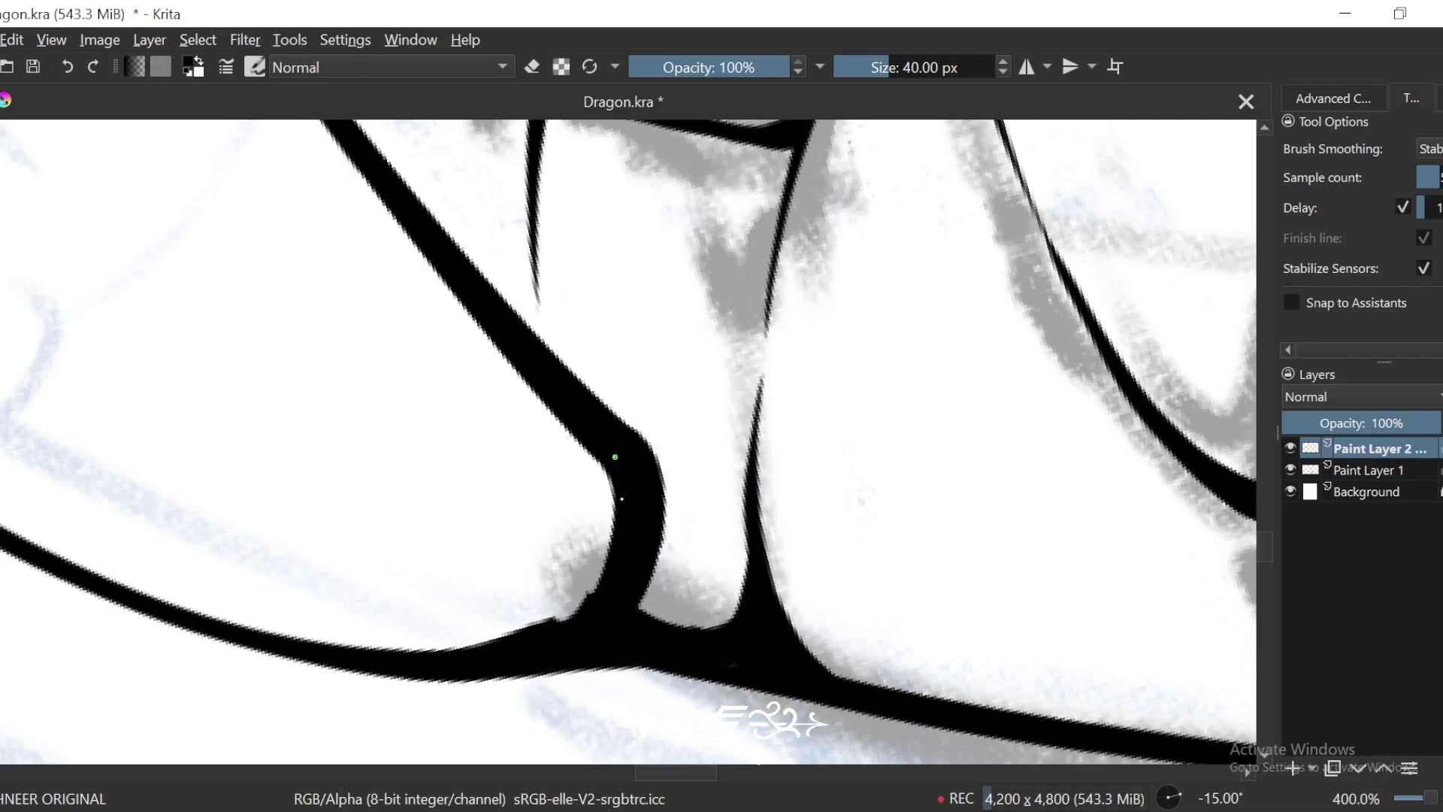
Step: Hide the sketch layer and examine the inked teeth against the rest of the face
scroll(525, 585, "down", 6)
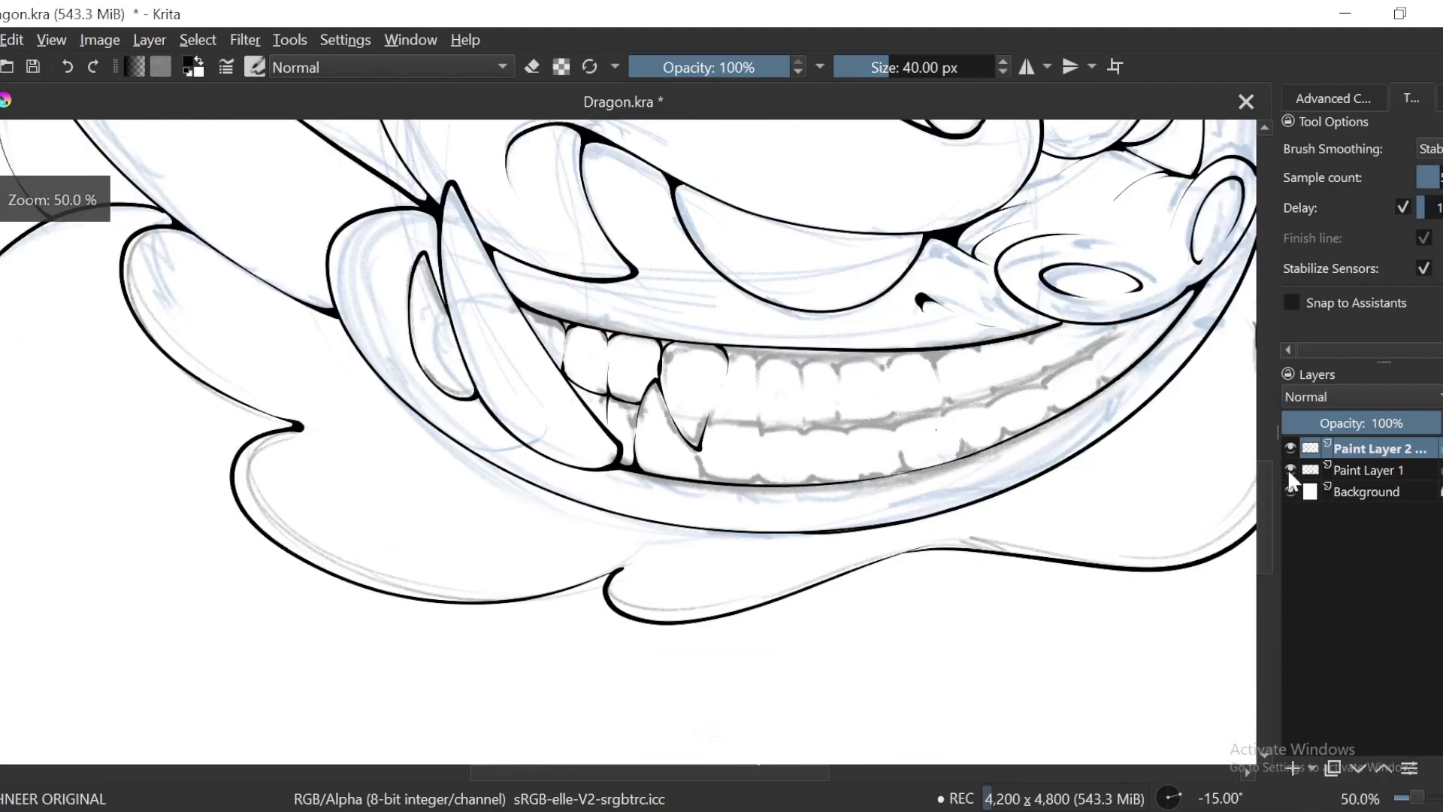
left_click(1289, 469)
key("minus")
key("minus")
key("minus")
key("plus")
key("plus")
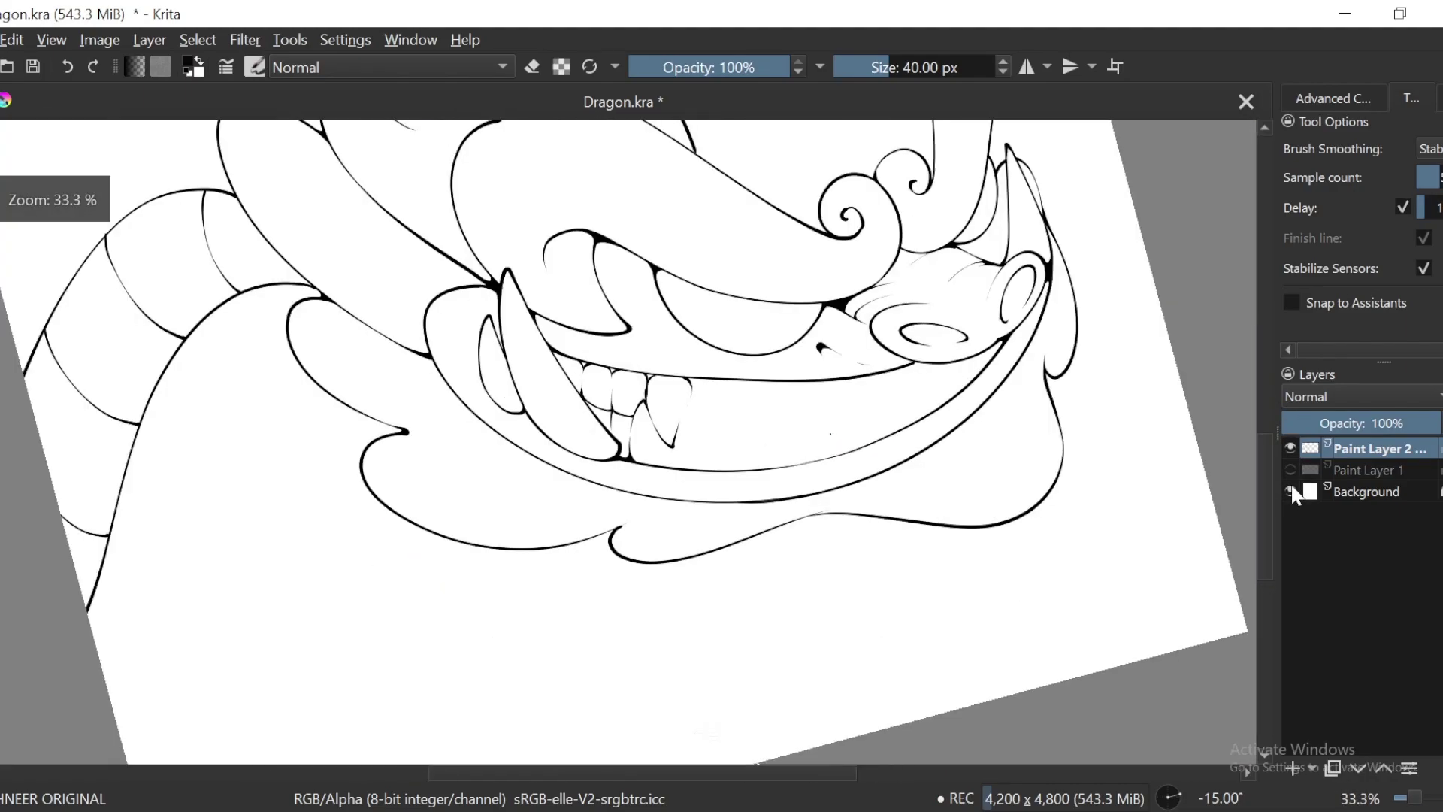
Step: Show the sketch layer and ink the biting edge and gum-side corner of the upper tooth in front of the pointed one
left_click(1289, 473)
key("6")
key("6")
scroll(972, 557, "up", 5)
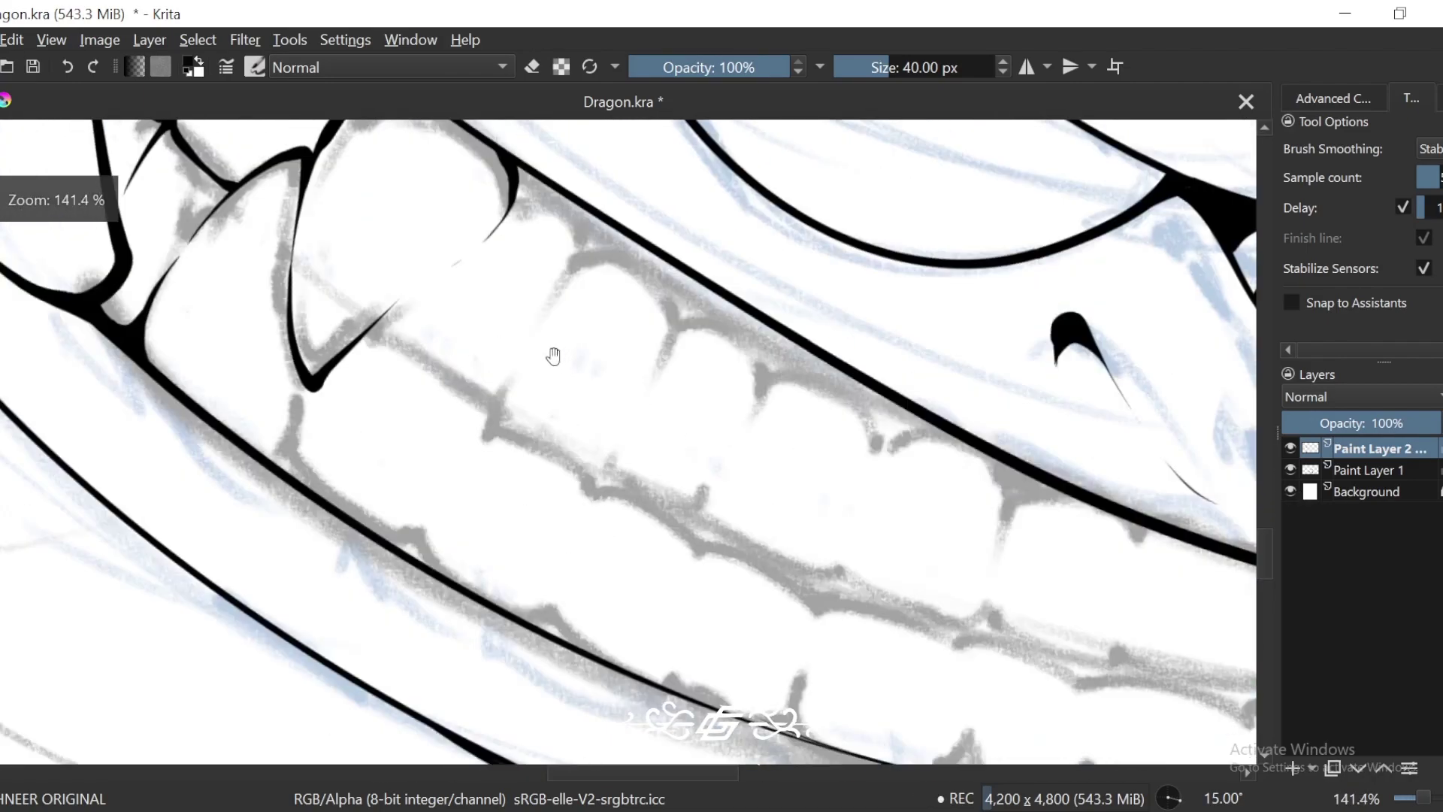
left_click_drag(554, 354, 717, 514)
left_click_drag(498, 430, 526, 496)
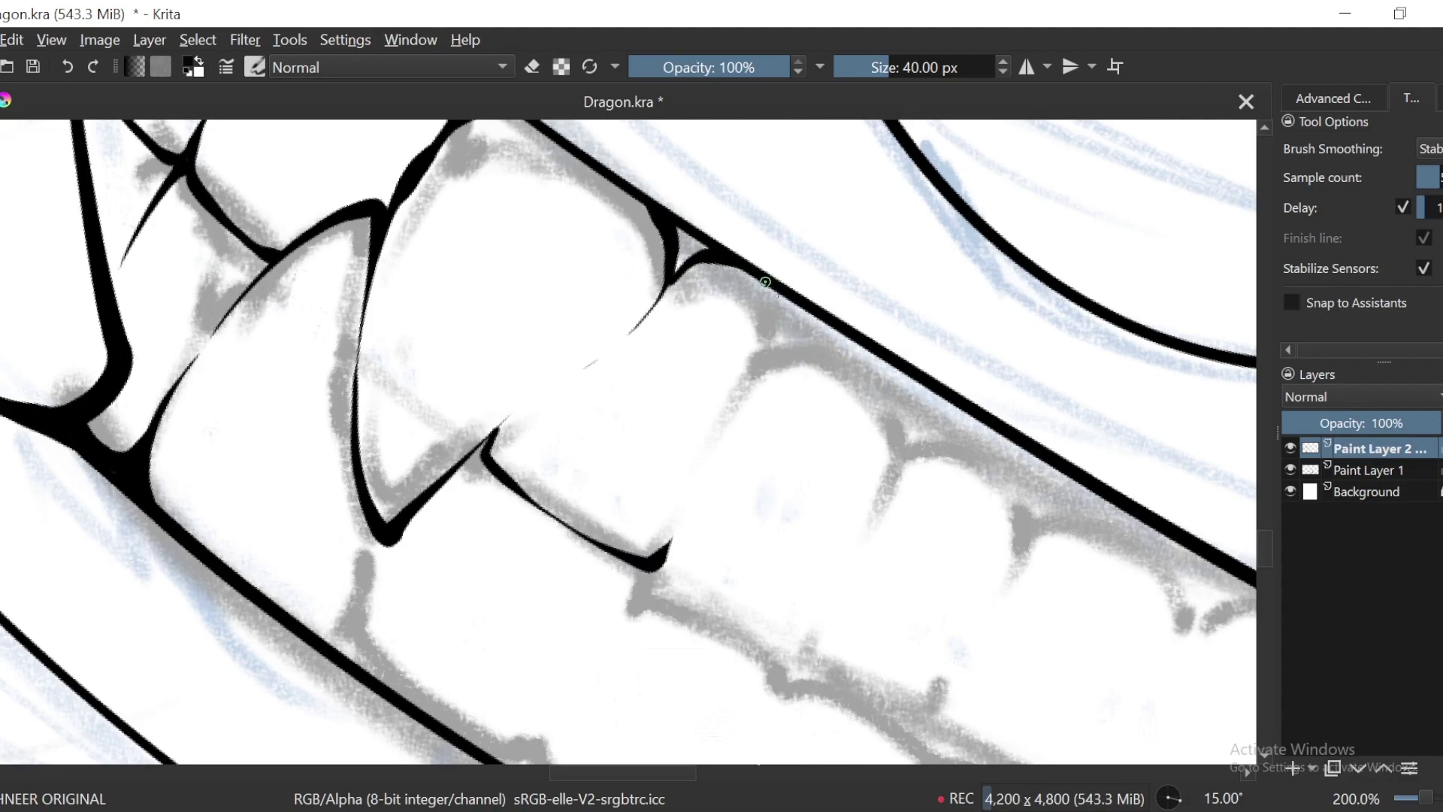
mouse_move(800, 452)
left_mouse_down()
mouse_move(760, 386)
mouse_move(728, 366)
left_mouse_up()
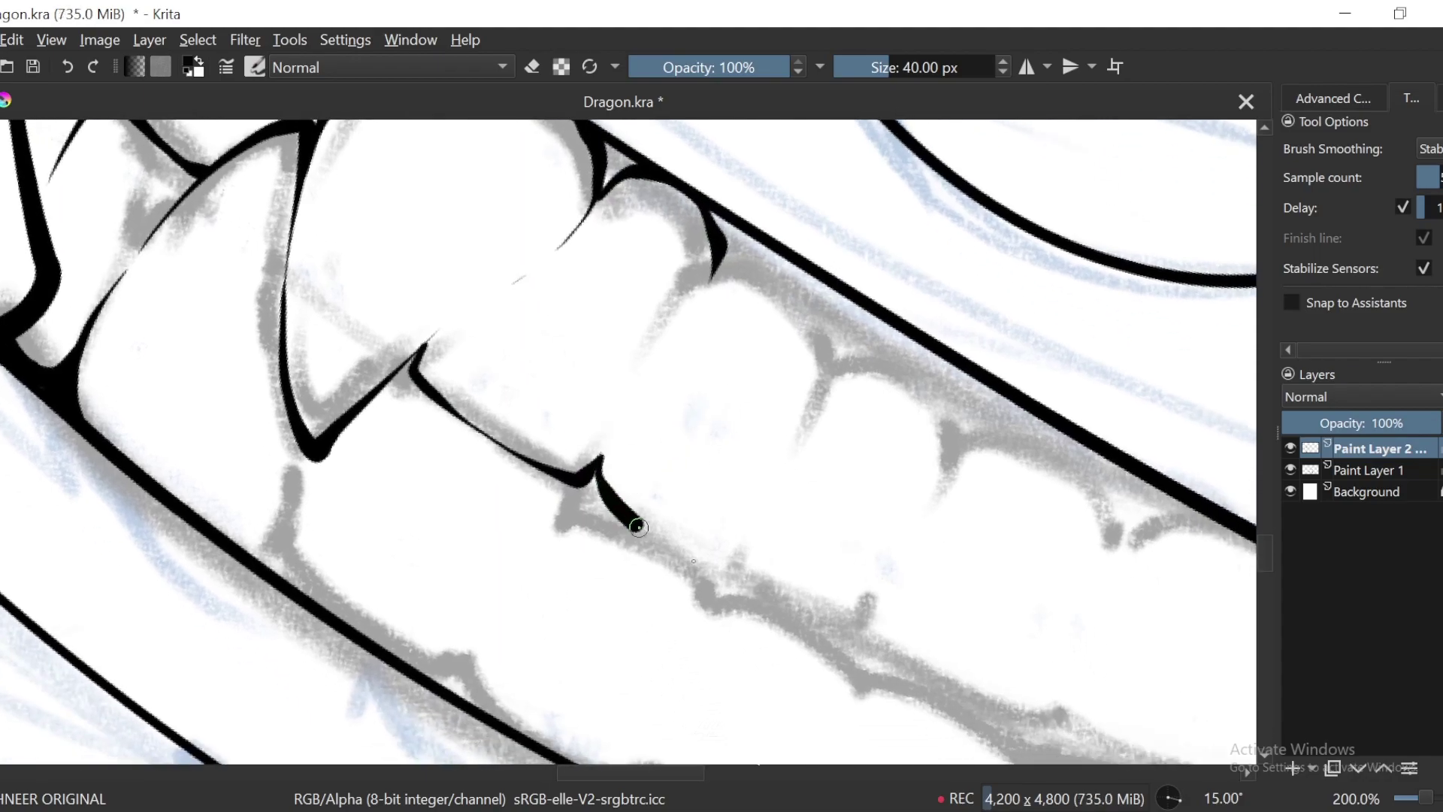
Step: Ink the curved biting edge of the second upper tooth in front of the pointed one, redrawing it with a thinner taper
key("6")
key("6")
key("6")
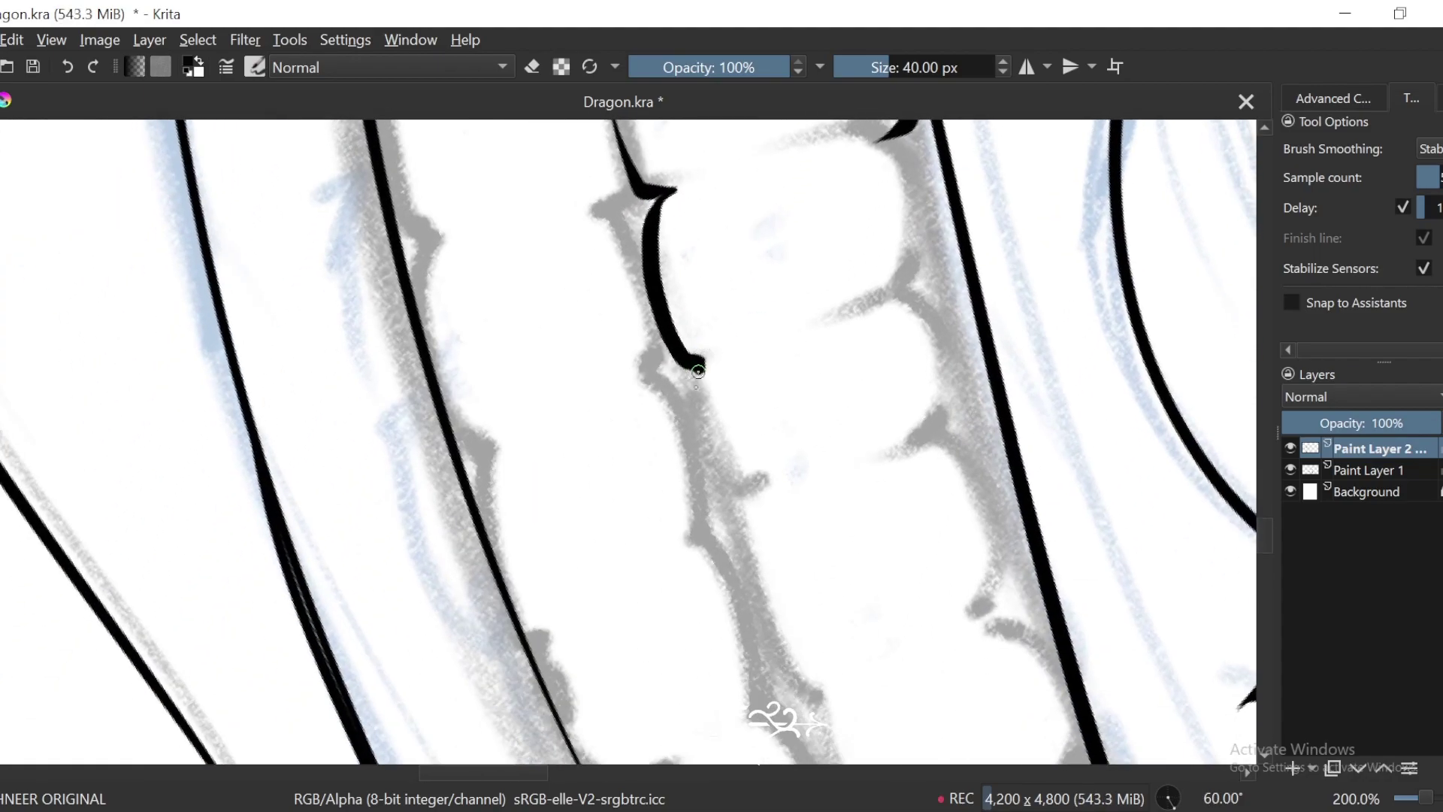
key("ctrl+z")
key("ctrl+z")
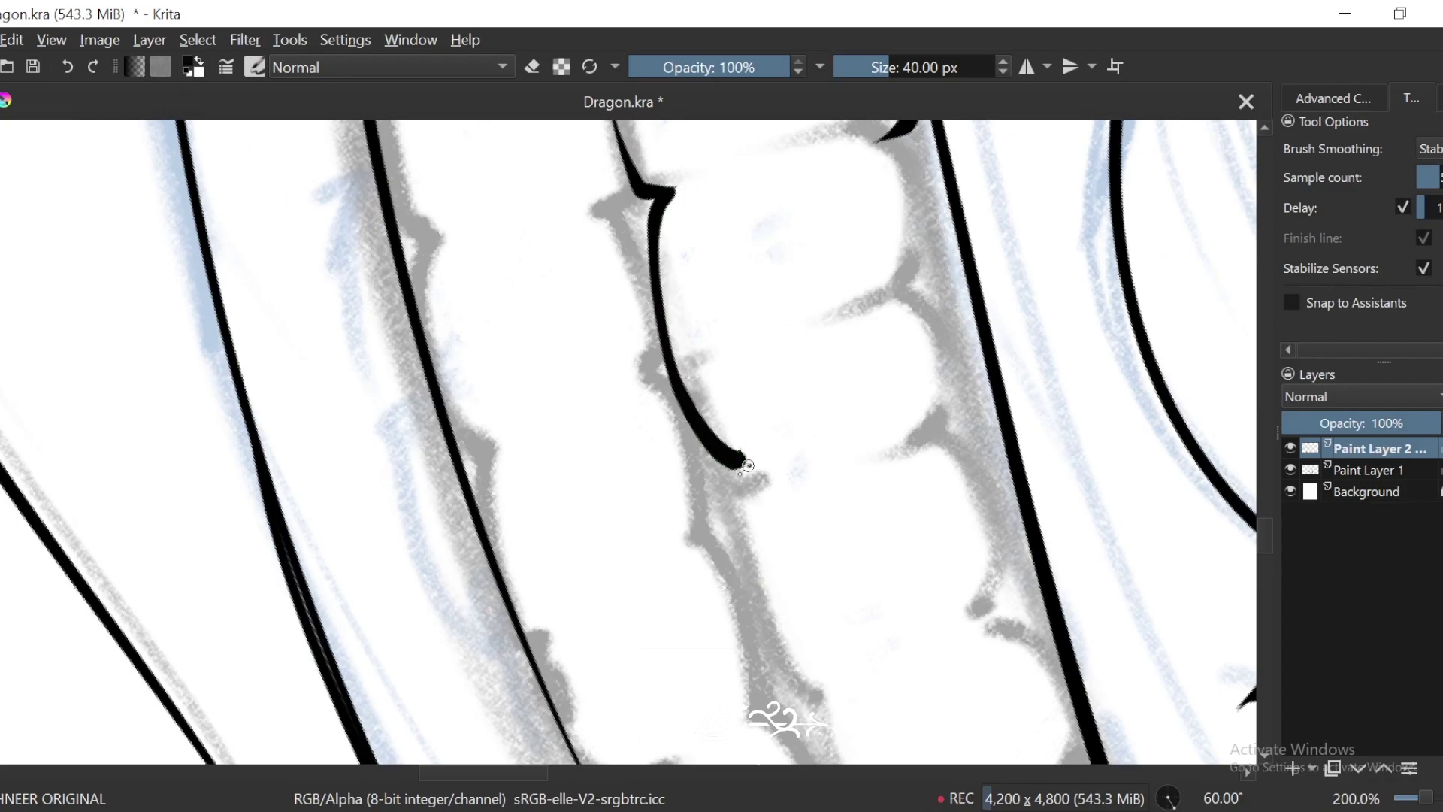
mouse_move(747, 466)
left_mouse_down()
mouse_move(739, 531)
mouse_move(815, 725)
left_mouse_up()
Step: Ink the biting edge of the third upper tooth as a tapered curve following the sketch, replacing the unsatisfactory attempts
key("ctrl+minus")
key("ctrl+minus")
key("6")
key("6")
key("6")
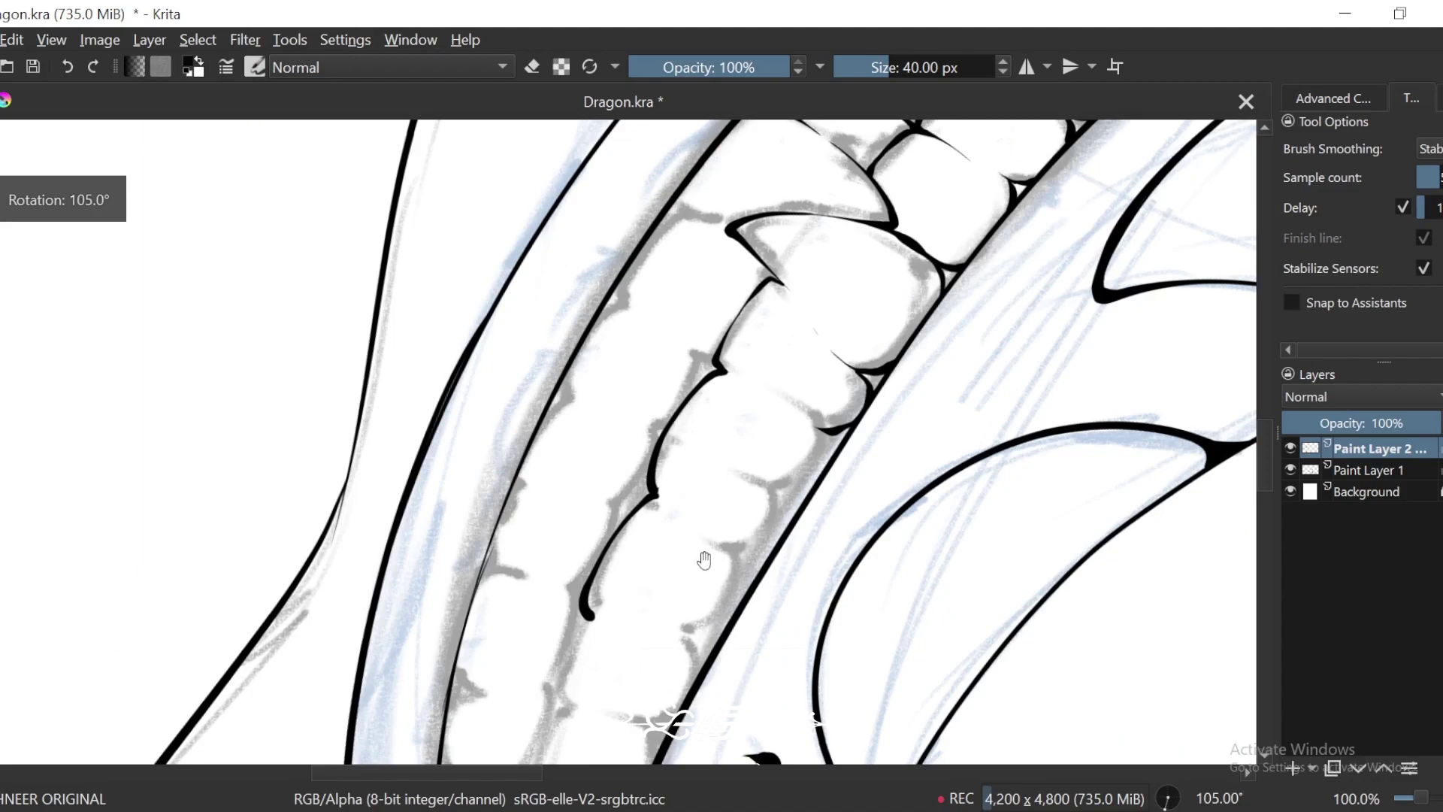
left_click_drag(704, 559, 801, 399)
key("ctrl+plus")
key("ctrl+z")
left_click_drag(794, 296, 748, 345)
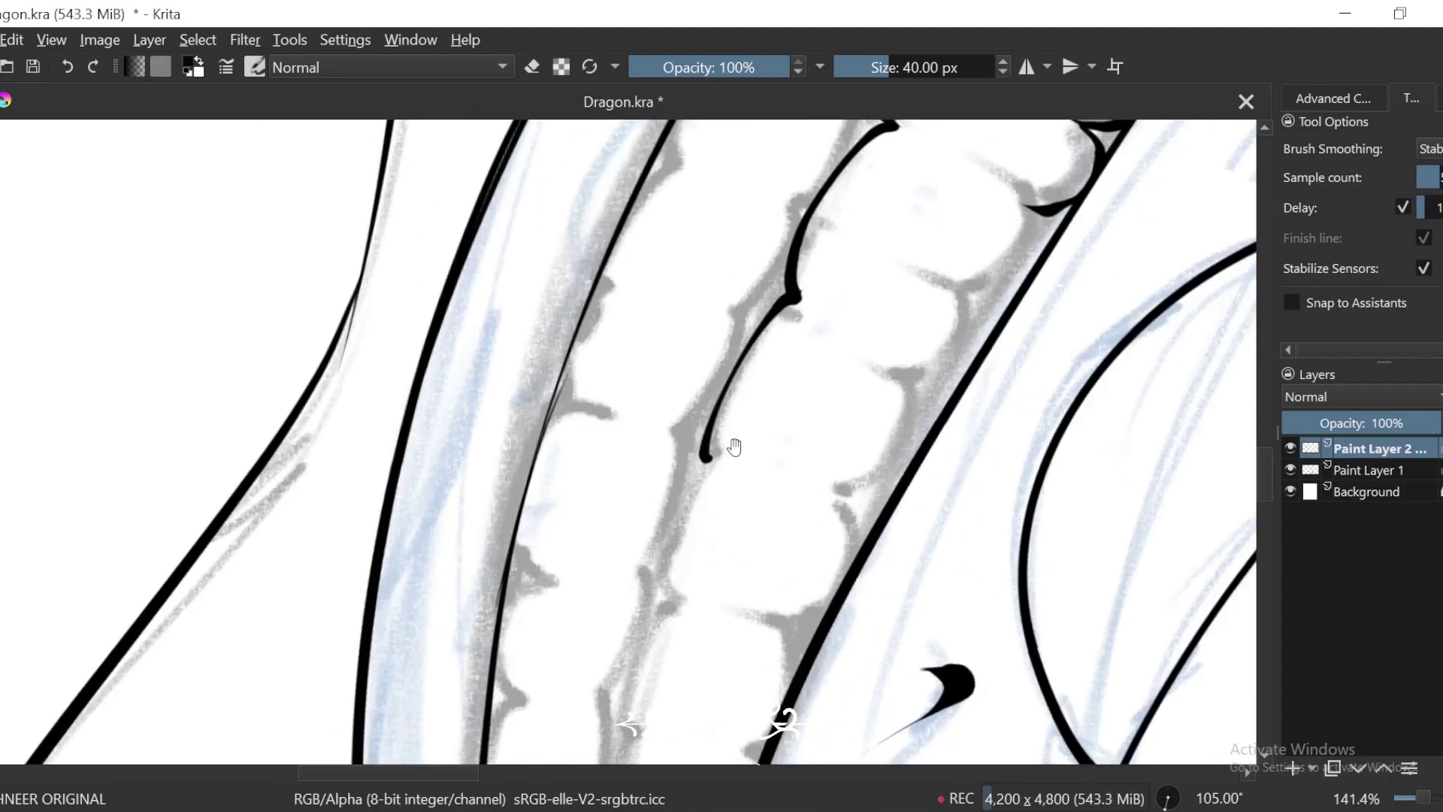
left_click_drag(735, 448, 734, 436)
key("ctrl+z")
key("ctrl+plus")
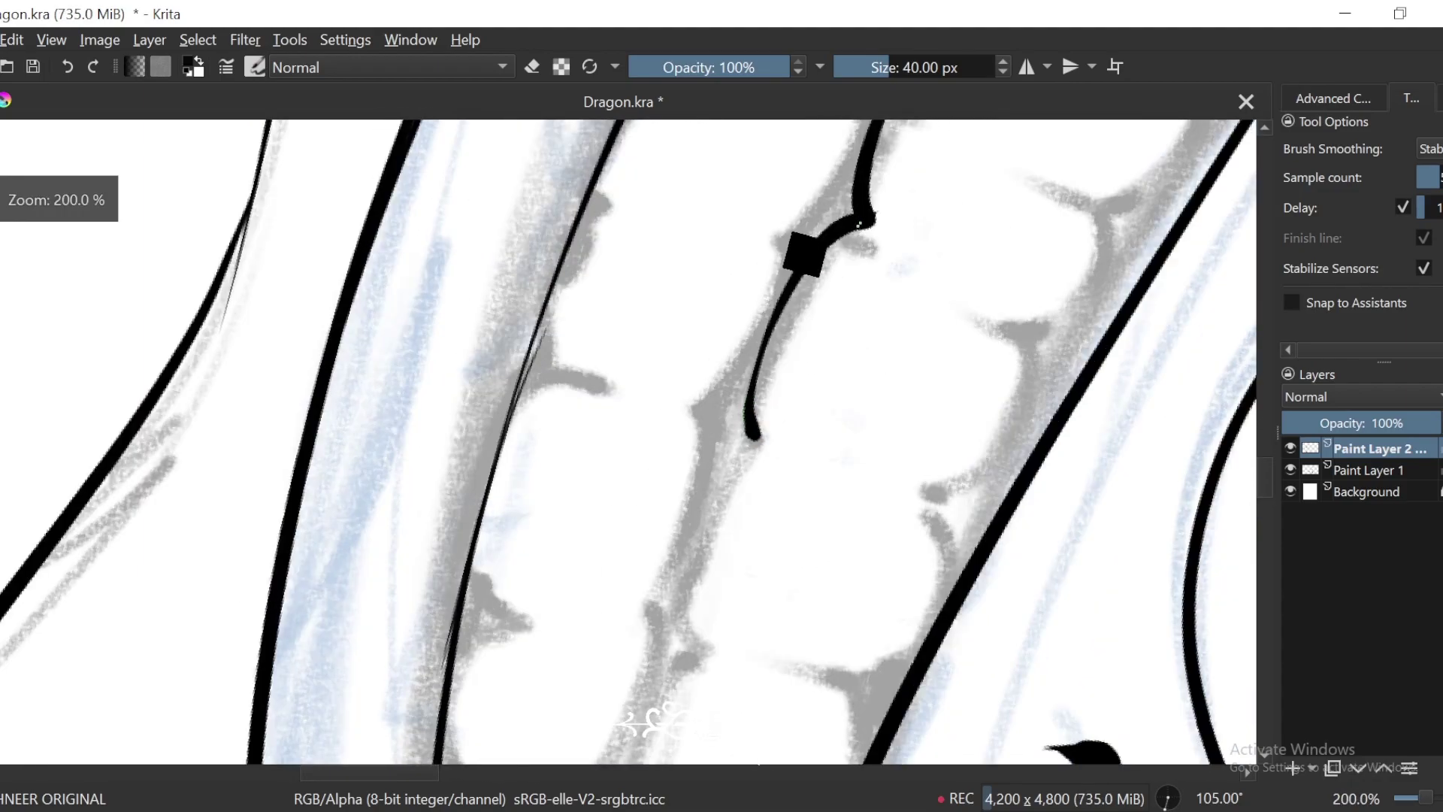
key("ctrl+z")
mouse_move(860, 220)
left_mouse_down()
mouse_move(764, 340)
mouse_move(754, 444)
left_mouse_up()
left_click_drag(756, 444, 755, 373)
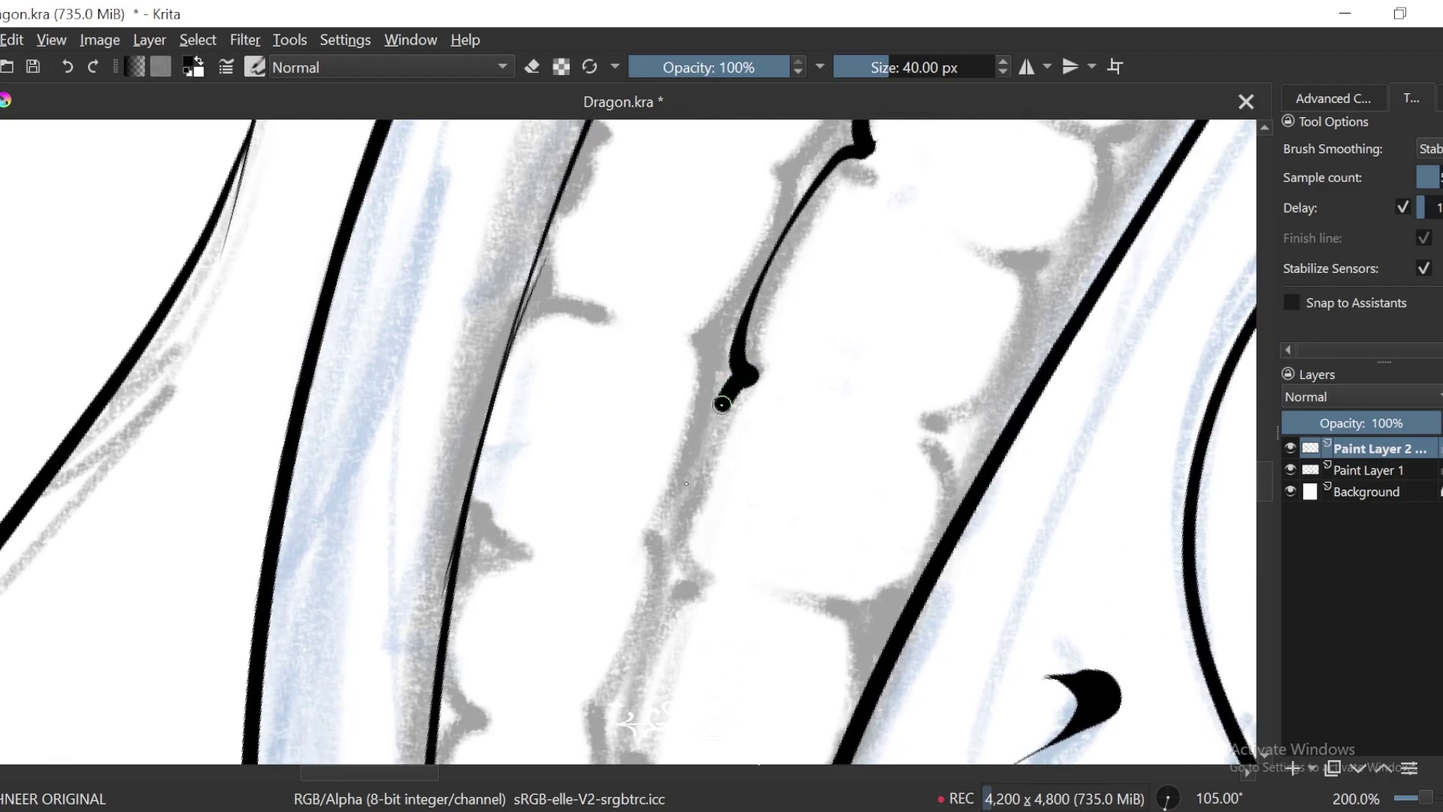
Step: Extend the biting edge towards the snout with the fourth upper tooth's tapered curve
mouse_move(686, 484)
left_mouse_down()
mouse_move(677, 583)
mouse_move(789, 358)
mouse_move(635, 493)
left_mouse_up()
key("6")
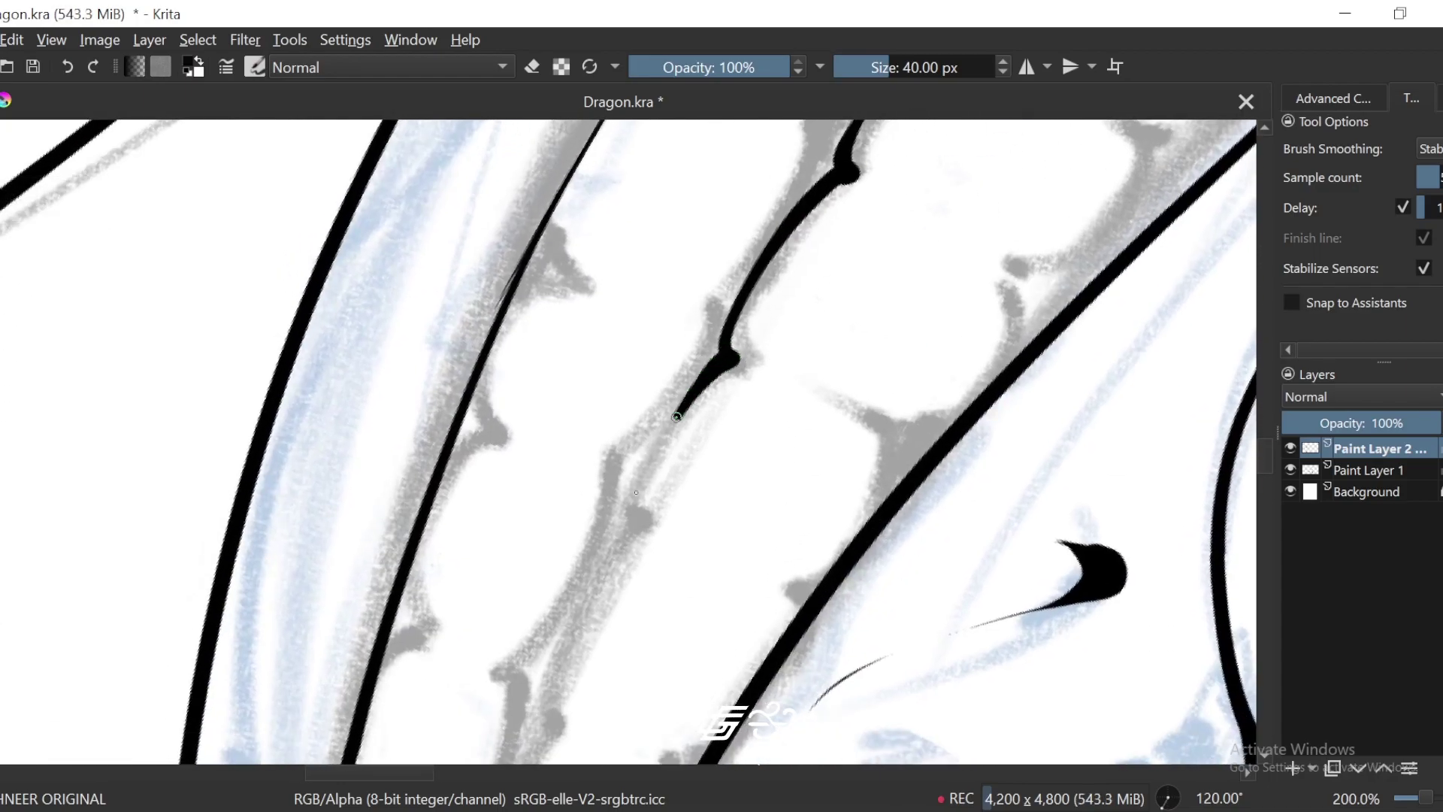
left_click_drag(676, 415, 627, 554)
left_click_drag(628, 554, 730, 366)
Step: Ink the fifth upper tooth's biting edge, undoing the first stroke and redrawing it along the sketch
key("6")
mouse_move(652, 534)
left_mouse_down()
mouse_move(656, 549)
mouse_move(731, 451)
left_mouse_up()
key("ctrl+z")
left_click_drag(816, 269, 788, 283)
left_click_drag(693, 446, 741, 347)
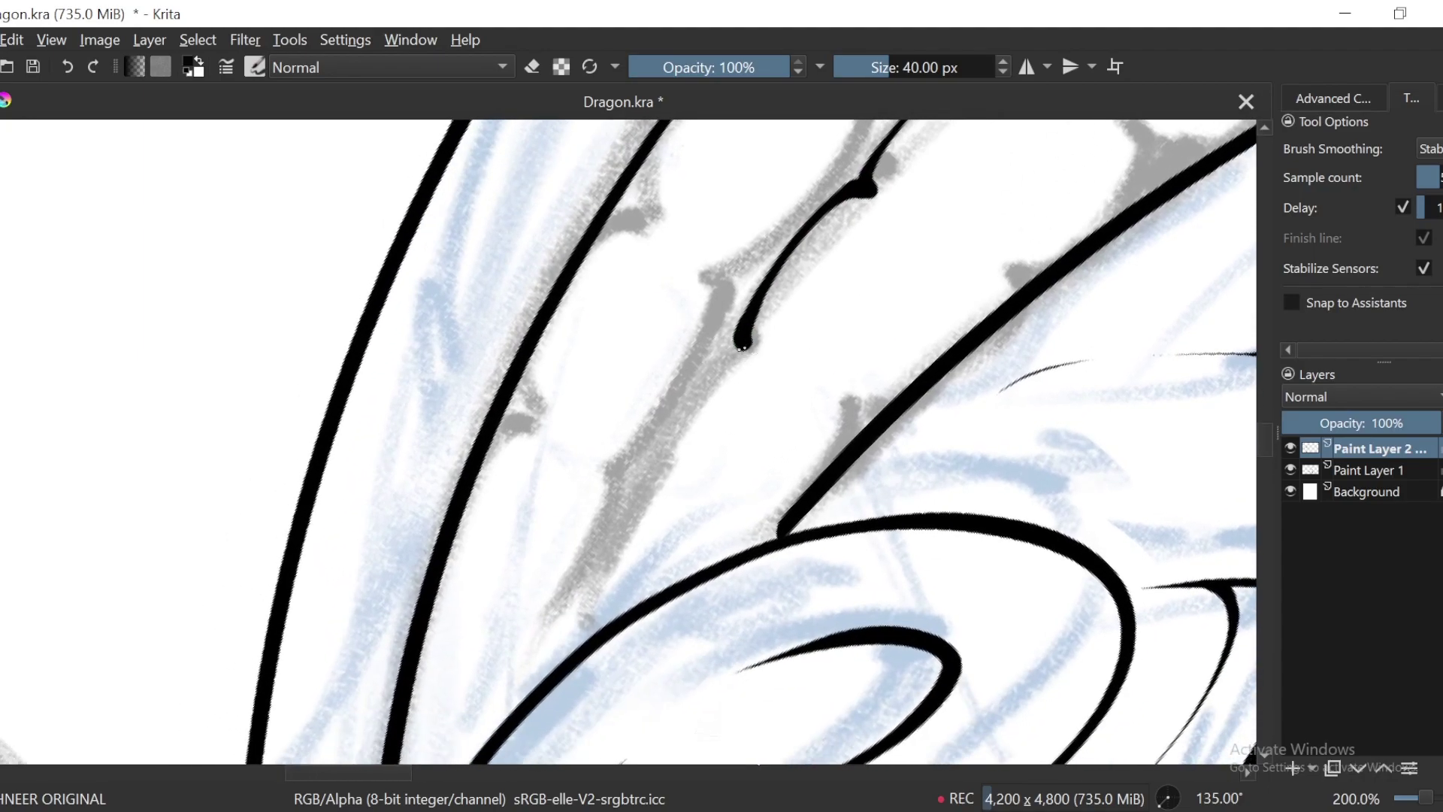
Step: Ink the last upper teeth's biting edge until it meets the nostril outline
key("4")
key("4")
key("4")
key("4")
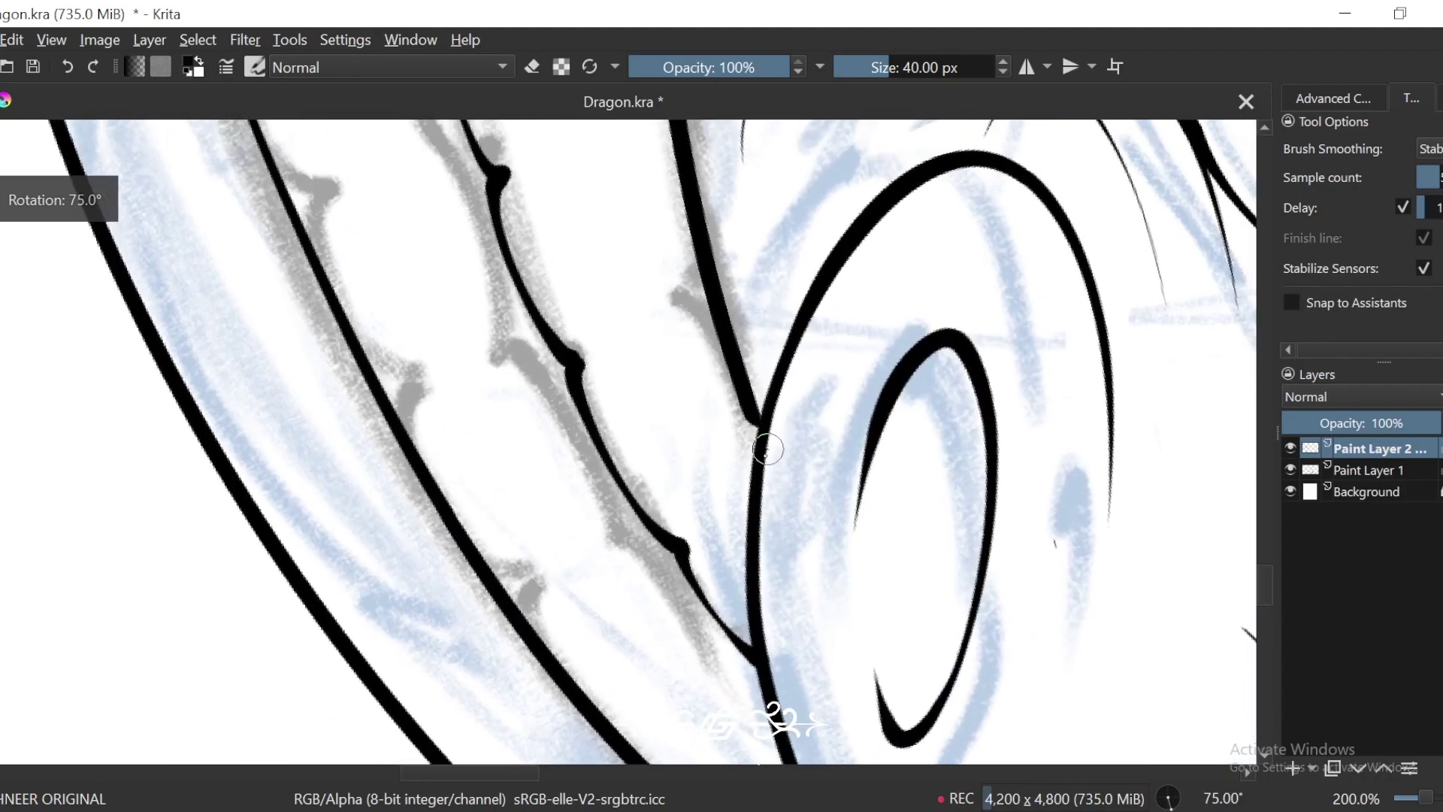
Step: Ink small tapered notches descending from the upper gum line between the teeth nearest the nostril
key("plus")
mouse_move(764, 530)
left_mouse_down()
mouse_move(814, 448)
mouse_move(810, 415)
left_mouse_up()
left_click_drag(799, 392, 844, 506)
mouse_move(783, 361)
left_mouse_down()
mouse_move(820, 480)
mouse_move(805, 412)
left_mouse_up()
key("4")
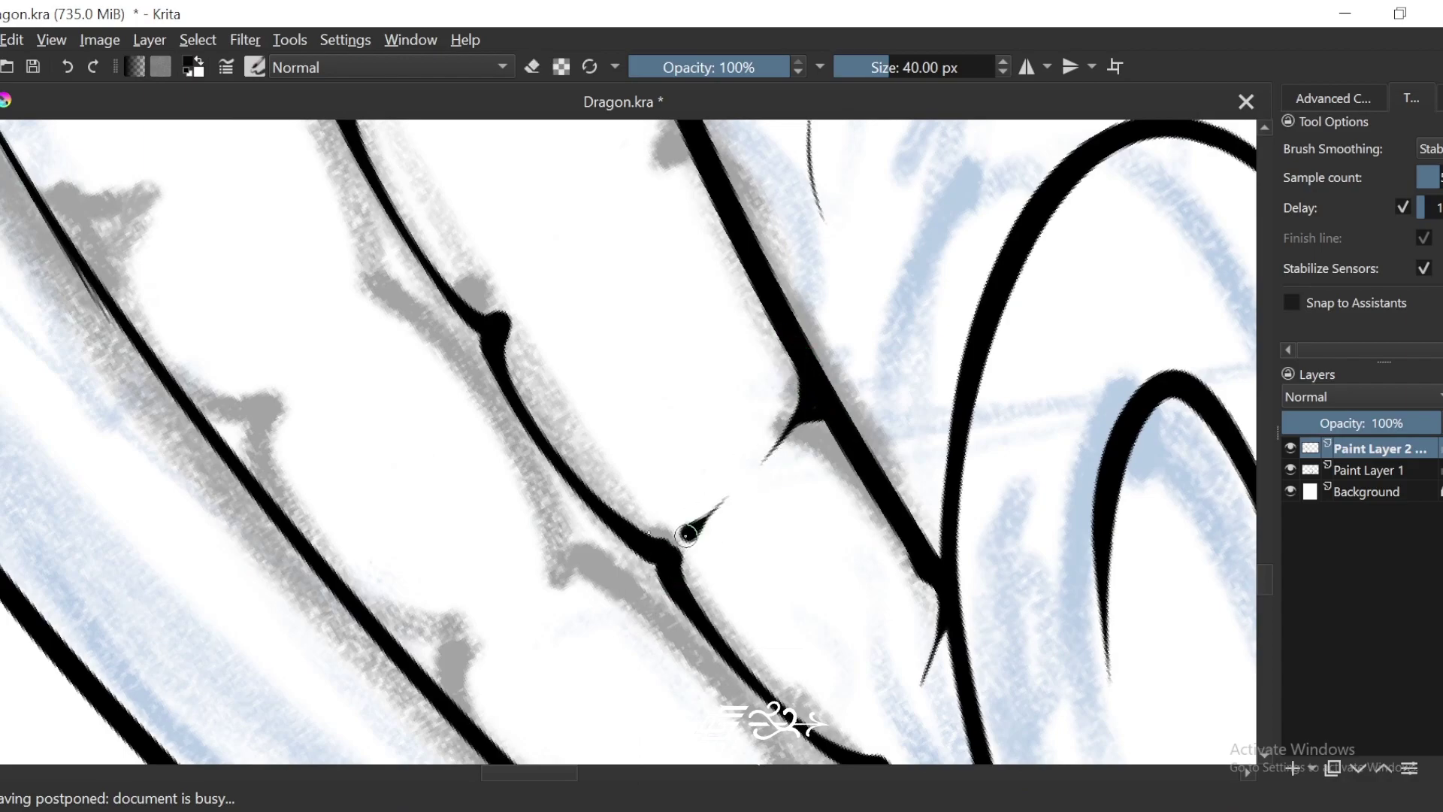
Step: Ink a tapered divider stroke rising from the biting edge between the two upper teeth nearest the nostril
key("4")
left_click_drag(690, 532, 738, 476)
left_click_drag(689, 289, 765, 410)
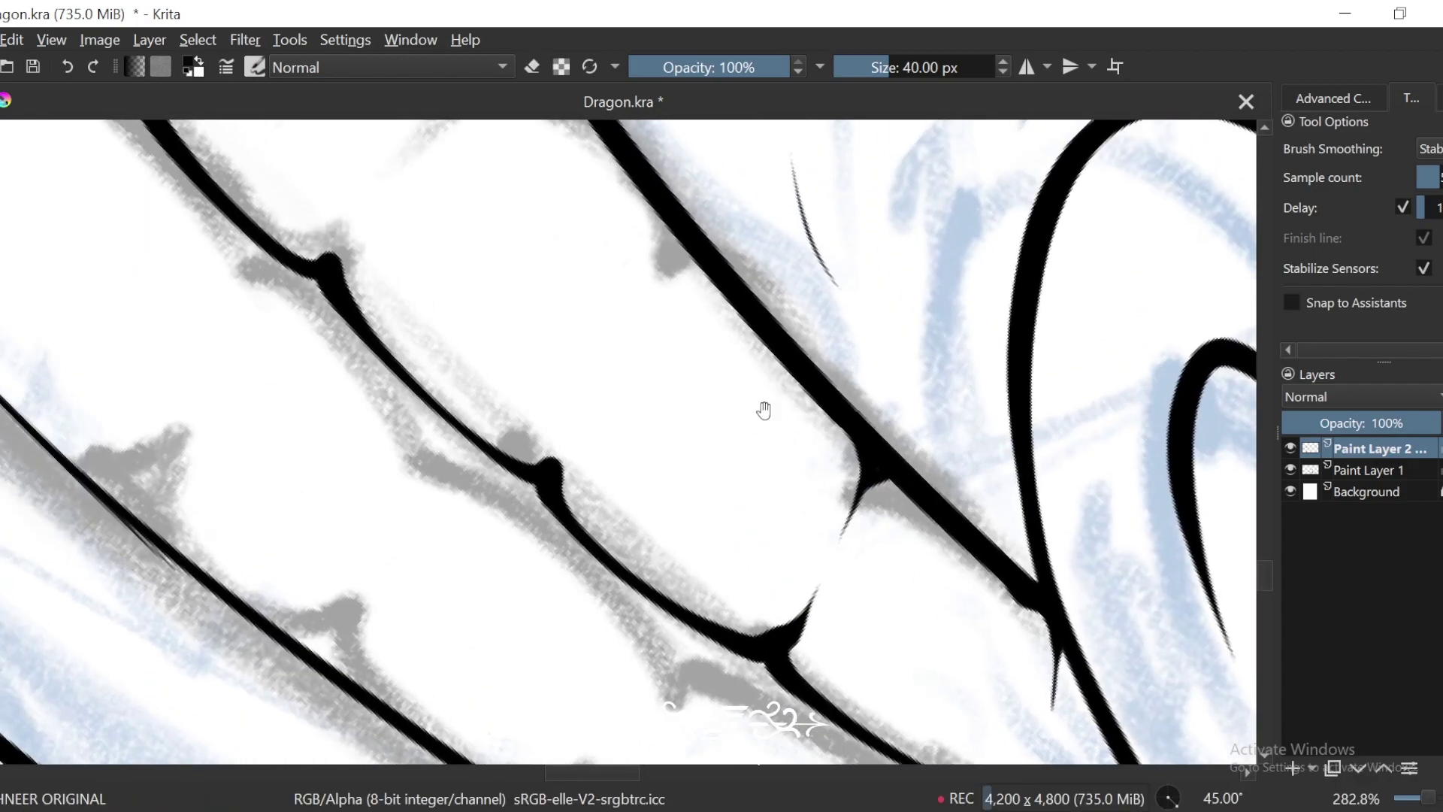
Step: Ink the second divider from the nostril with a tapered spike at the biting edge and a notch at the gum line
left_click_drag(676, 421, 794, 478)
left_click_drag(692, 507, 676, 529)
left_click_drag(816, 308, 789, 391)
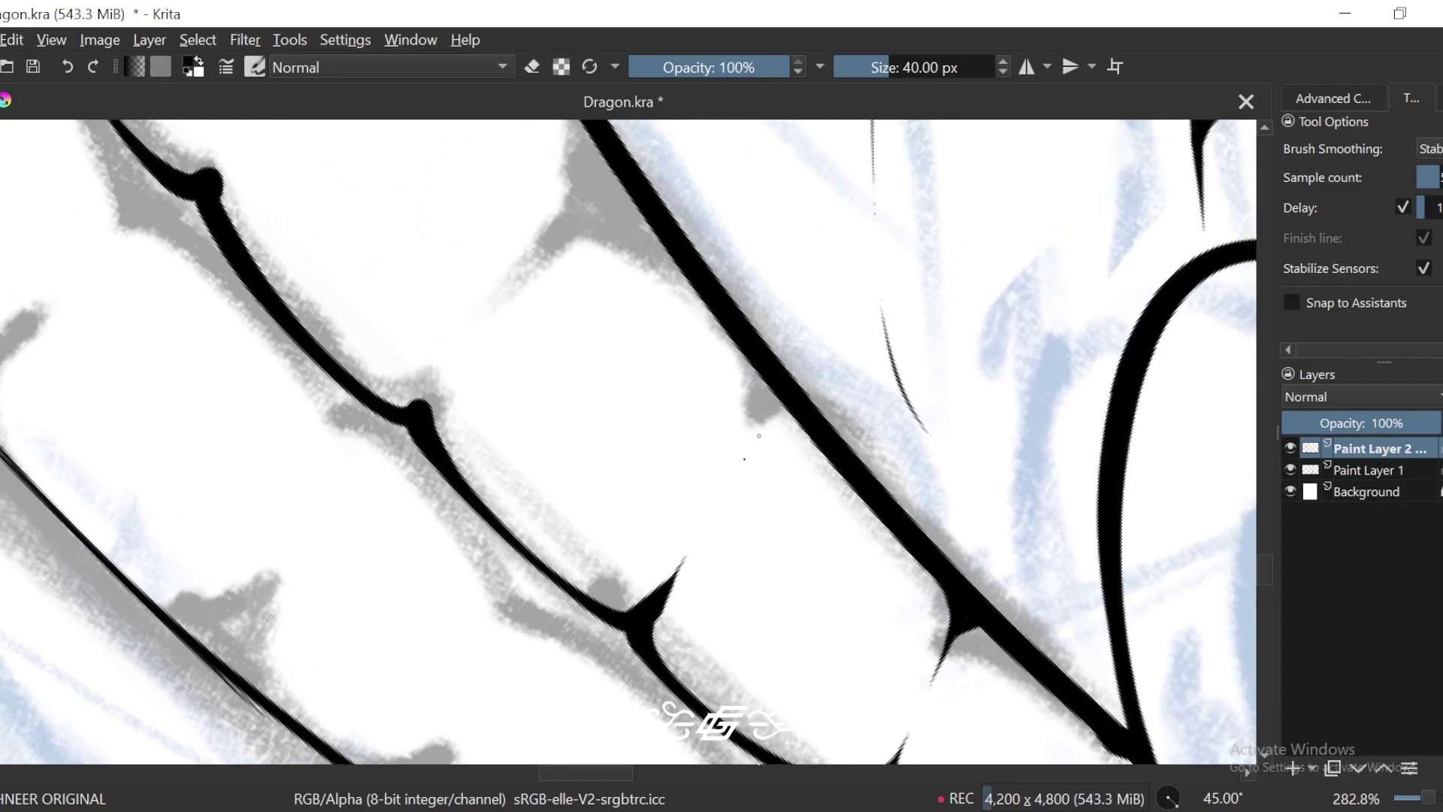
scroll(812, 338, "down", 3)
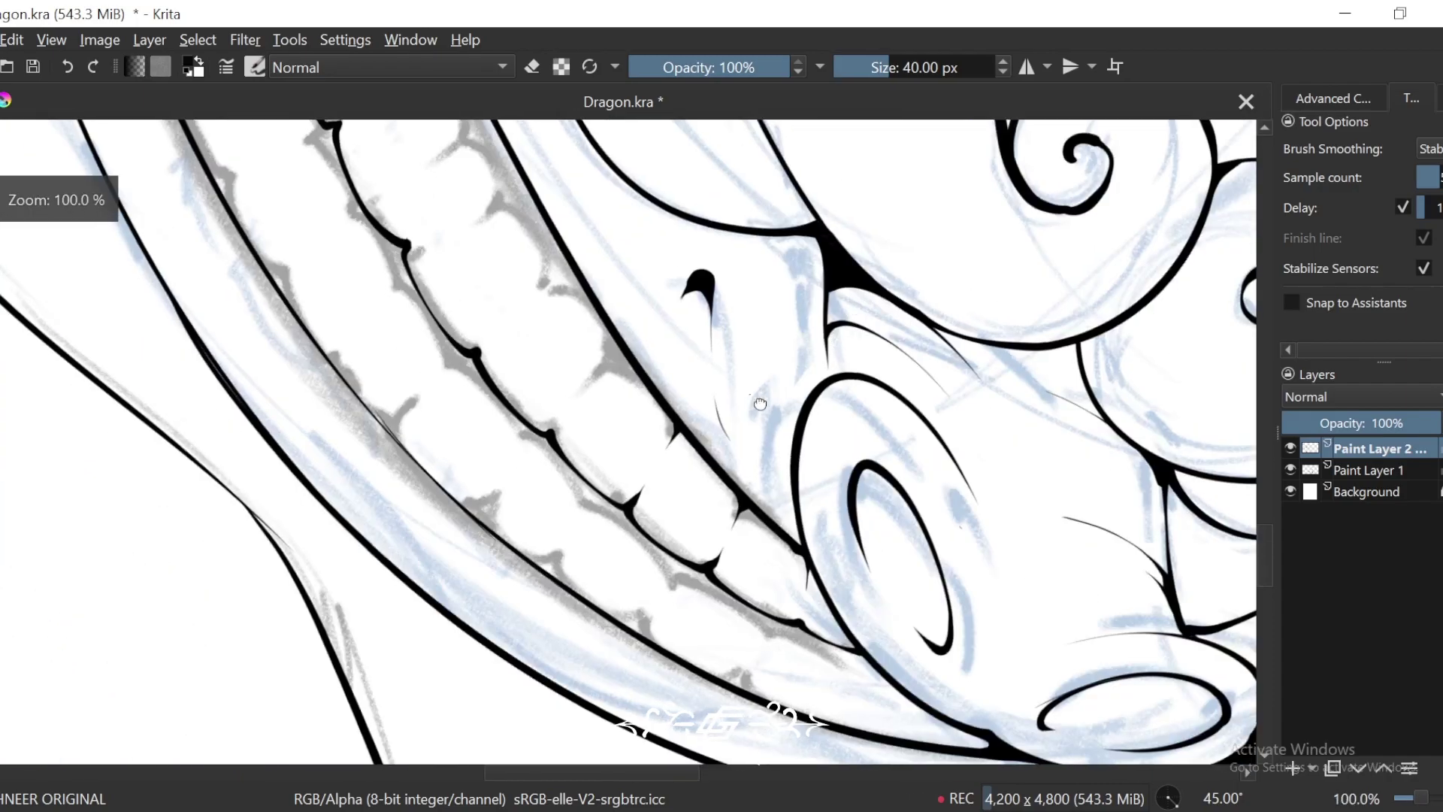
scroll(902, 248, "up", 3)
left_click_drag(810, 320, 725, 444)
Step: Ink a long tapered divider descending from the upper gum line between the next two teeth, redrawing the rejected strokes
key("ctrl+minus")
key("ctrl+minus")
left_click_drag(759, 278, 828, 384)
key("ctrl+plus")
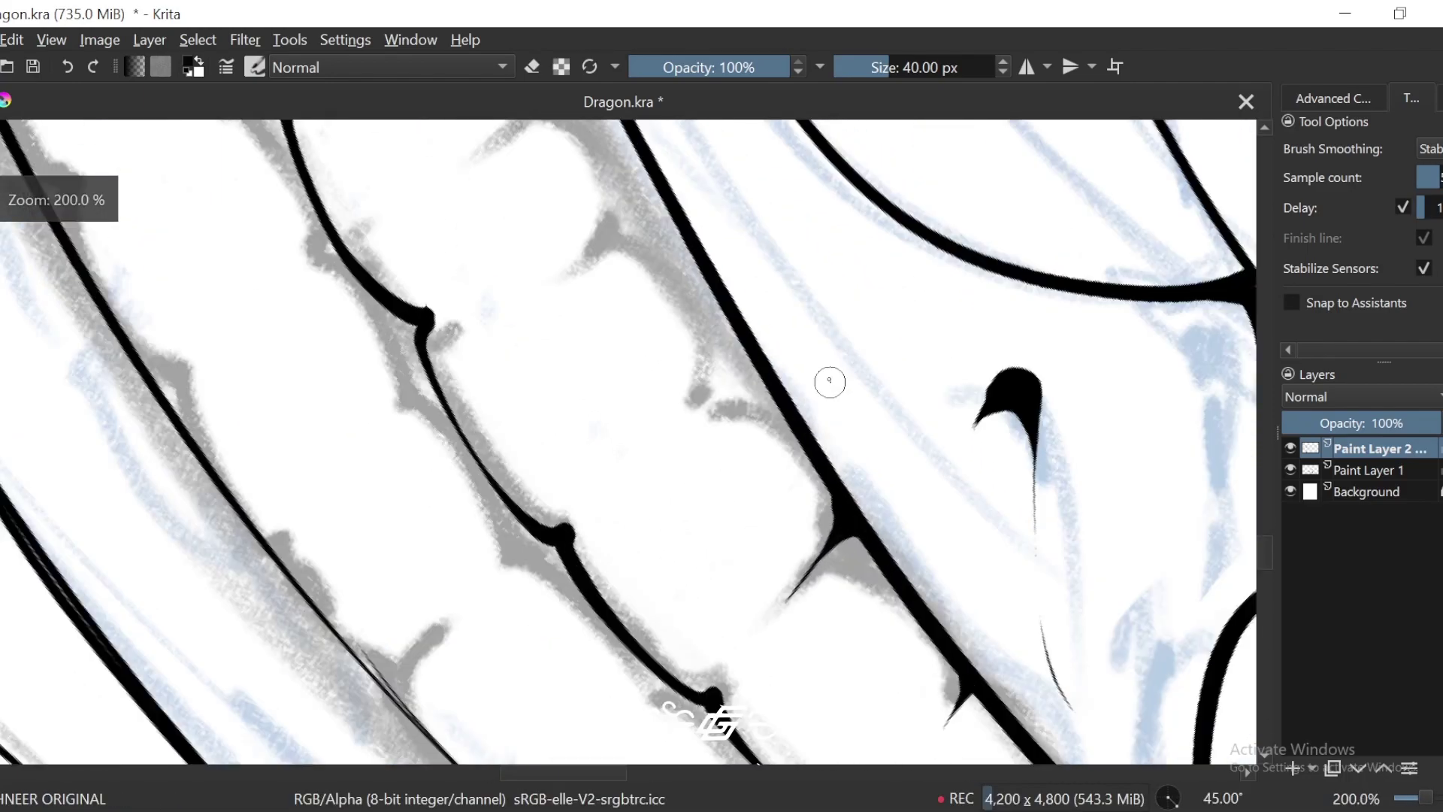
key("4")
left_click_drag(660, 428, 709, 337)
key("ctrl+z")
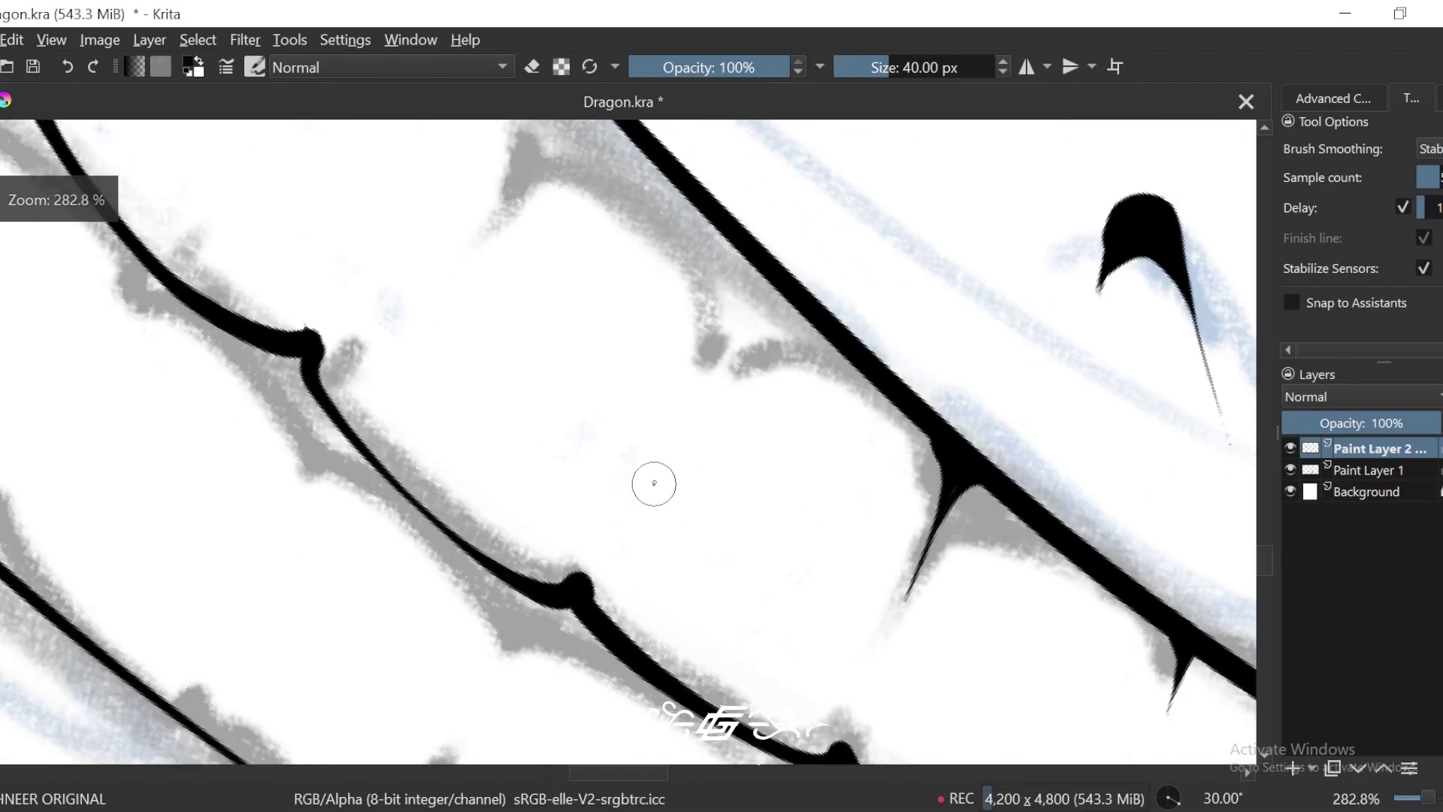
left_click_drag(706, 392, 756, 262)
key("ctrl+z")
mouse_move(610, 548)
left_mouse_down()
mouse_move(761, 273)
mouse_move(775, 306)
mouse_move(781, 288)
mouse_move(715, 378)
mouse_move(743, 353)
left_mouse_up()
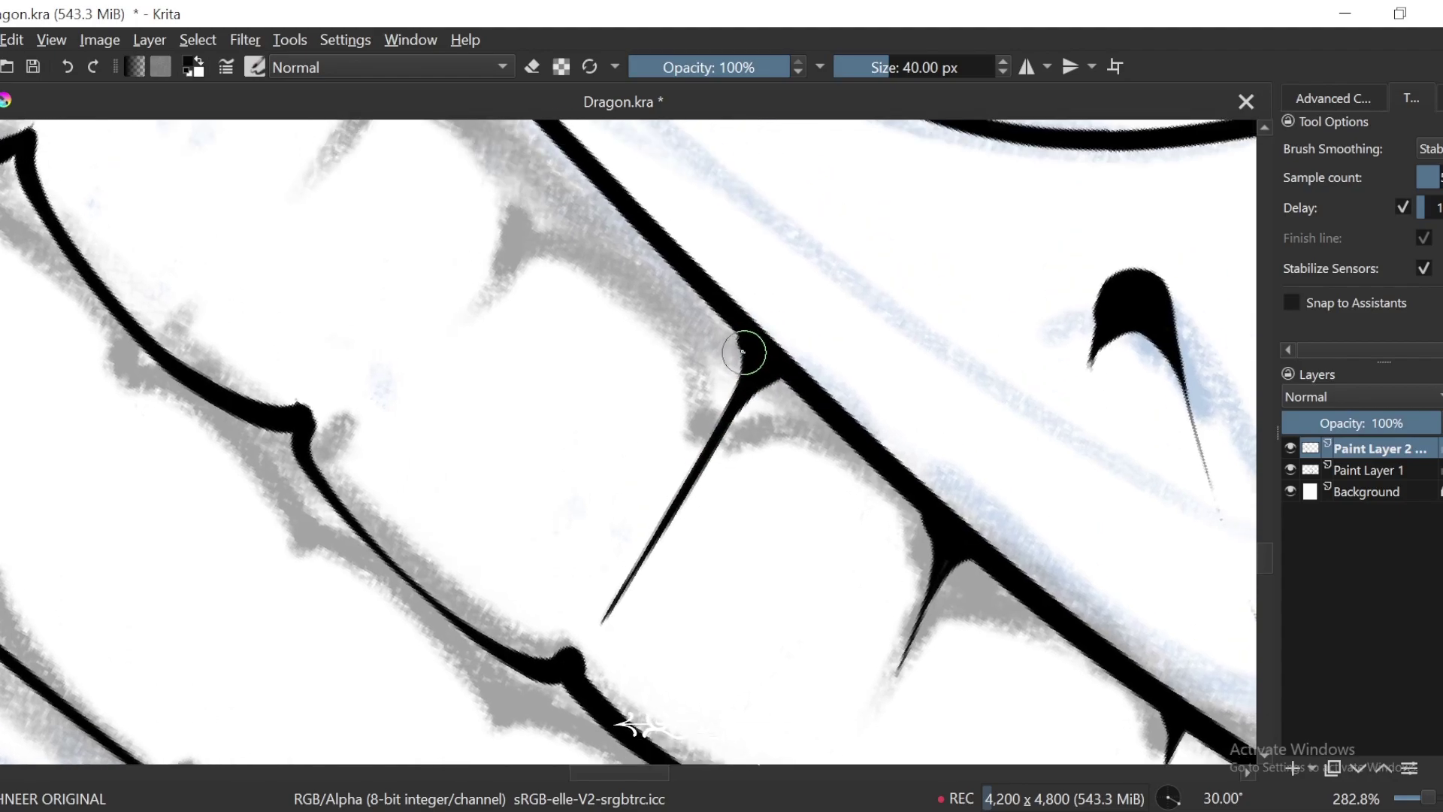
Step: Join the long tooth divider to the biting edge with a flared base and refine its lower end
key("e")
left_click(573, 660)
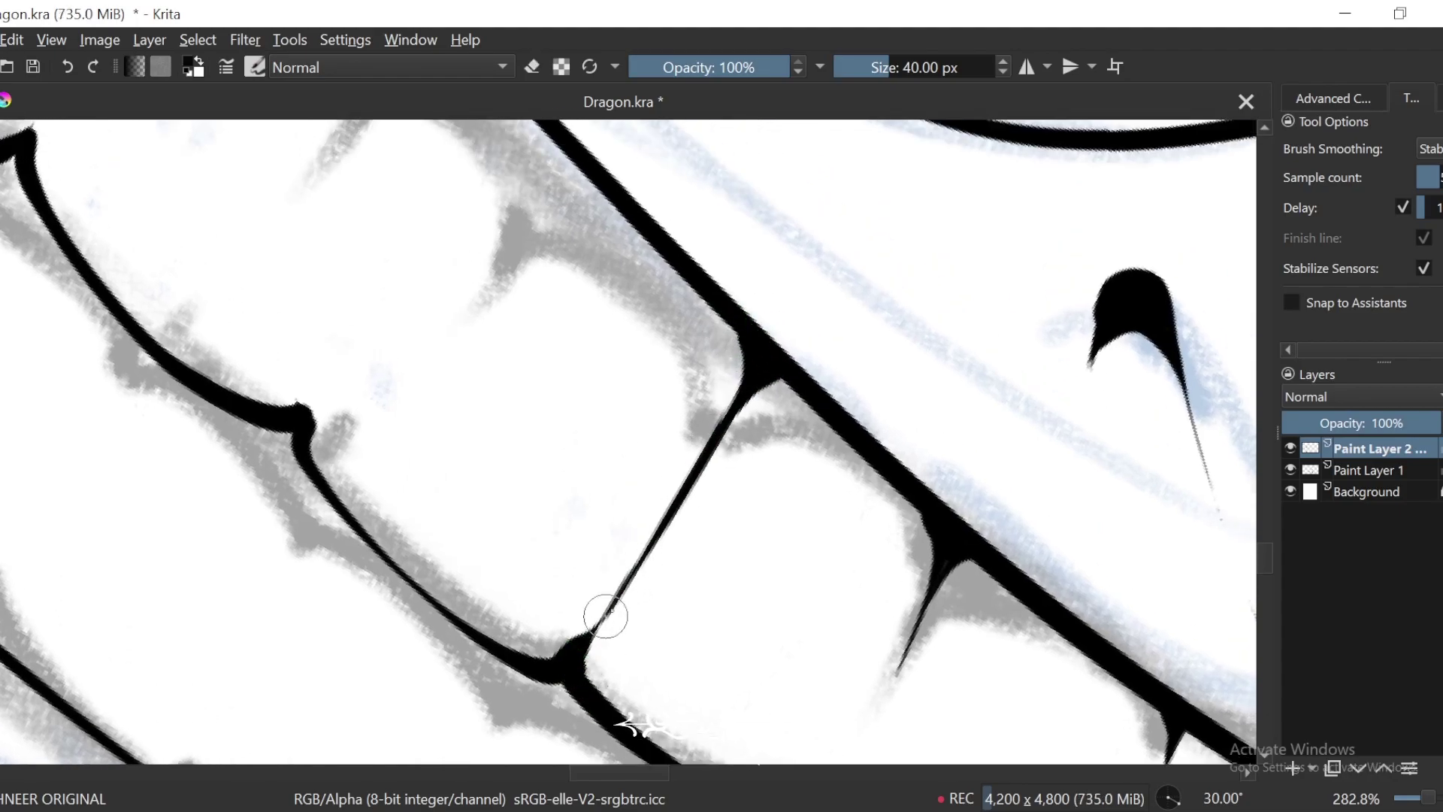
left_click_drag(623, 588, 585, 677)
Step: Ink the following tooth divider as tapered strokes from the biting edge and the upper gum line, leaving a gap midway
key("minus")
key("minus")
key("minus")
left_click_drag(767, 396, 875, 491)
key("plus")
key("plus")
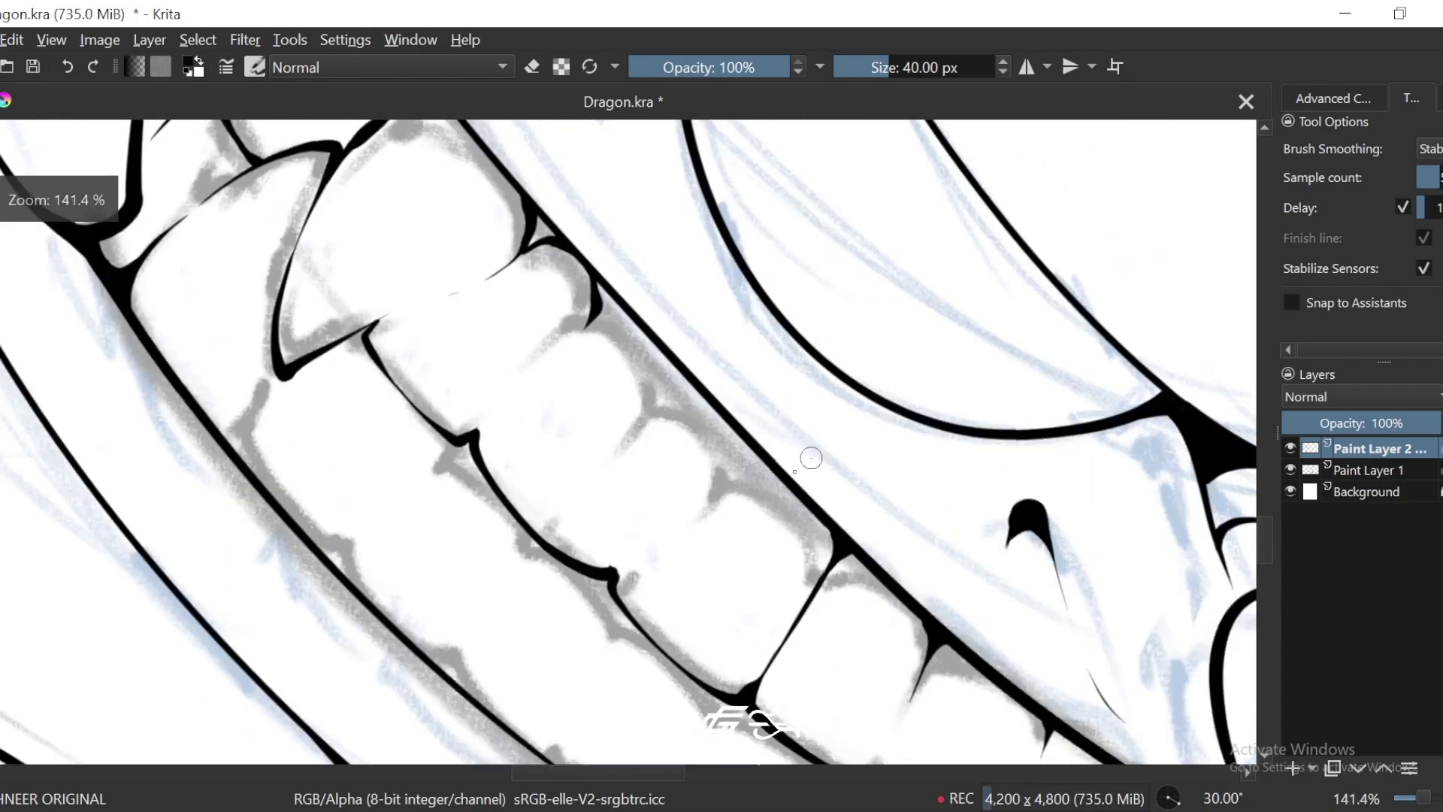
key("4")
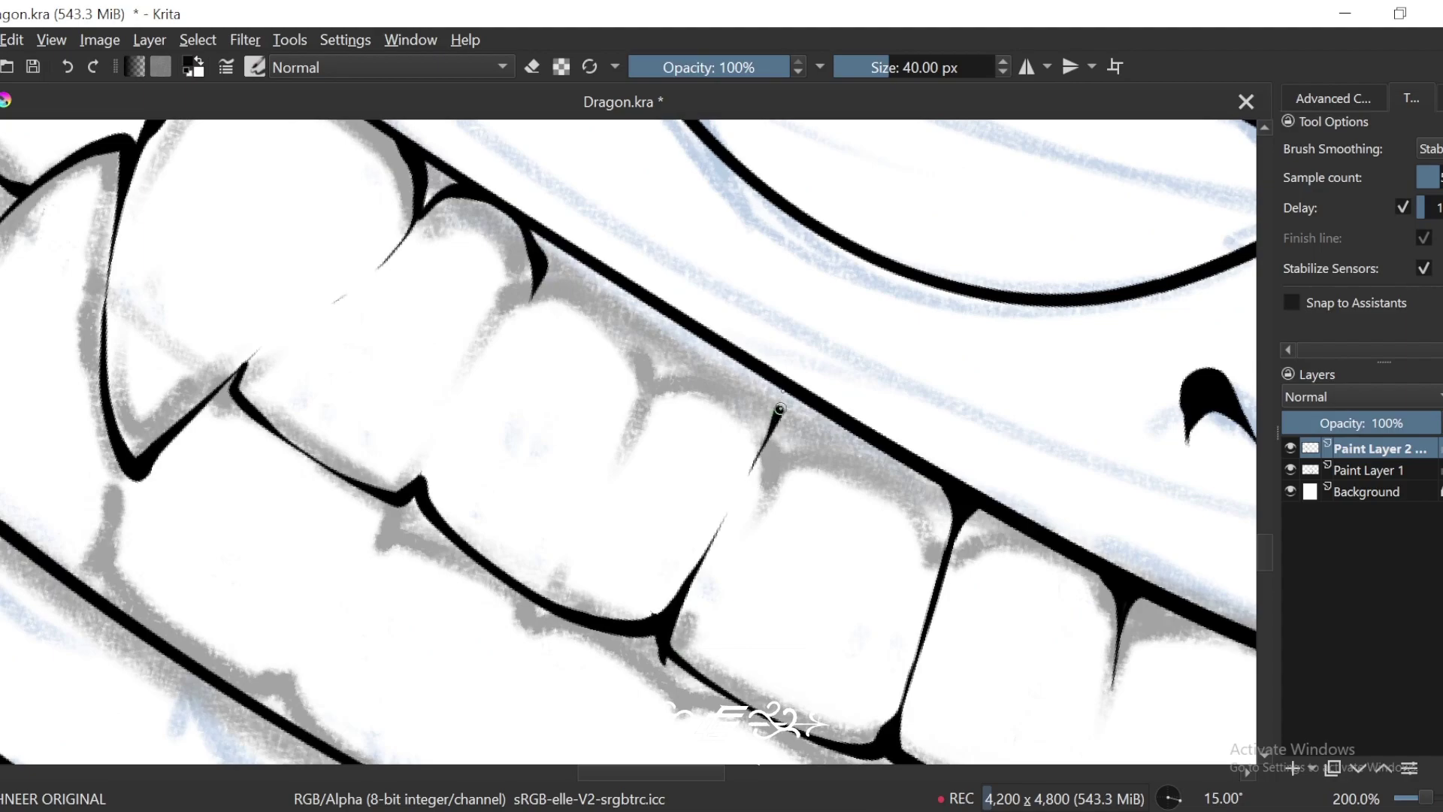
left_click_drag(780, 408, 783, 390)
left_click_drag(764, 493, 783, 361)
Step: Thicken both ends of the broken tooth divider and trim its tapers with the eraser
key("plus")
key("e")
left_click_drag(693, 528, 708, 572)
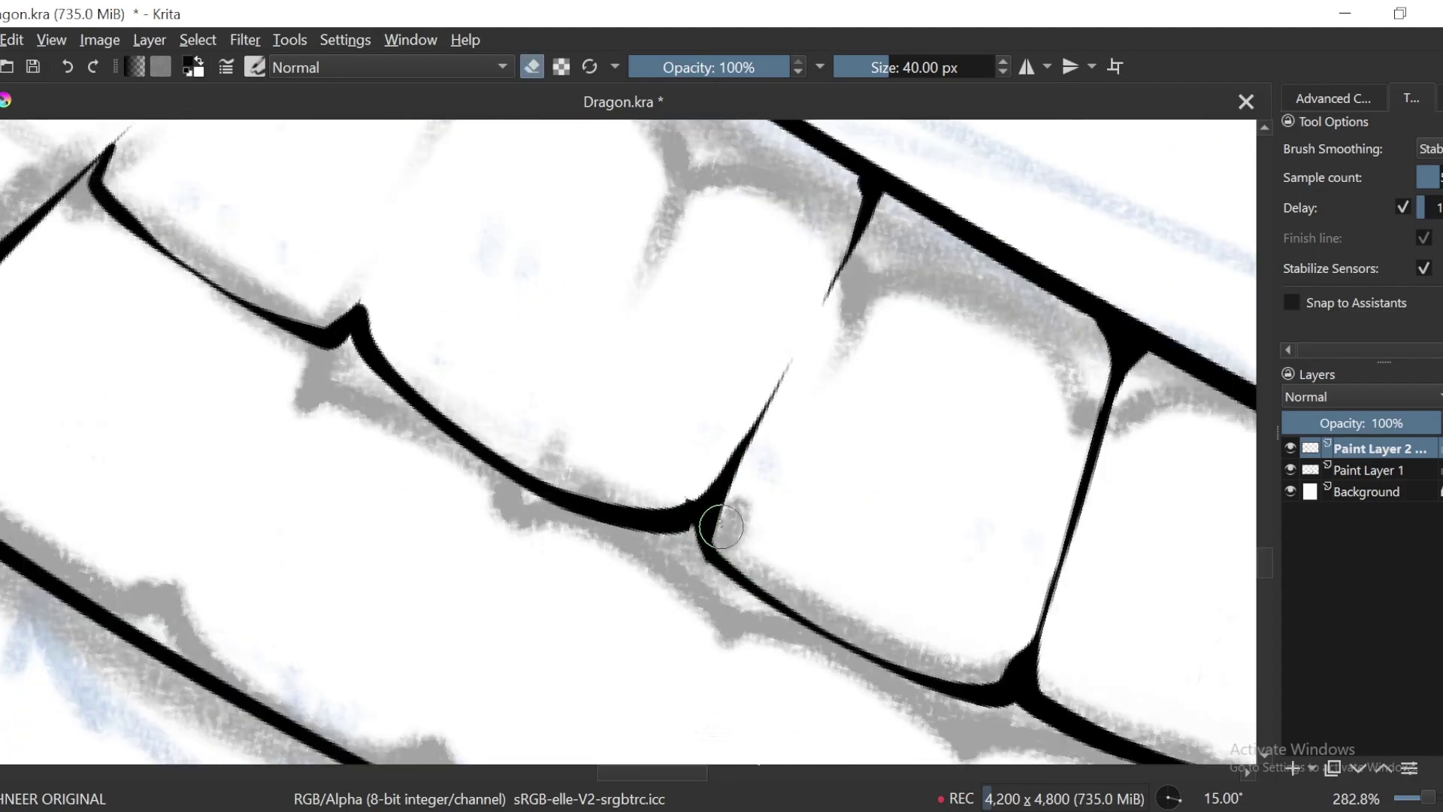
key("e")
left_click_drag(859, 242, 825, 345)
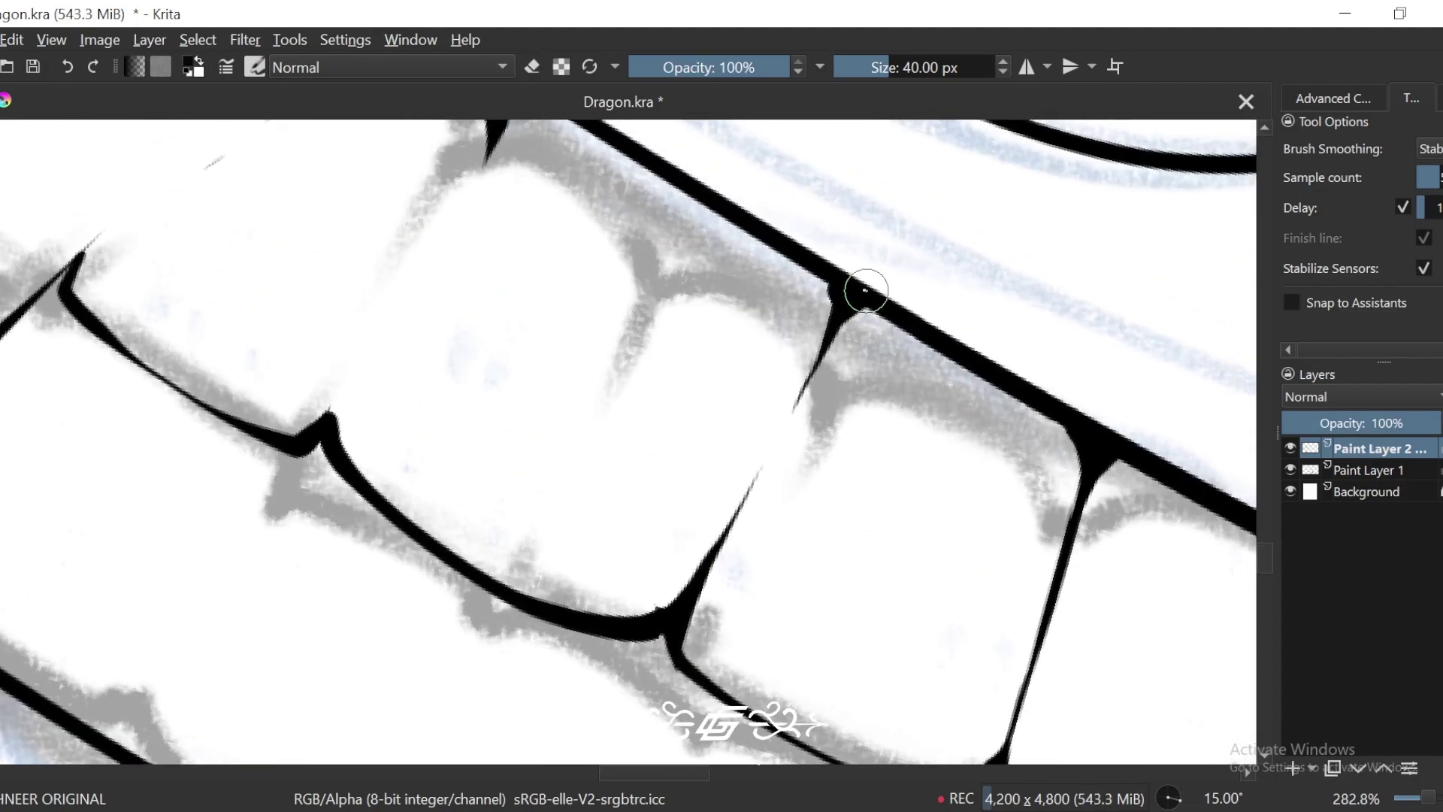
key("e")
left_click_drag(825, 281, 760, 478)
key("e")
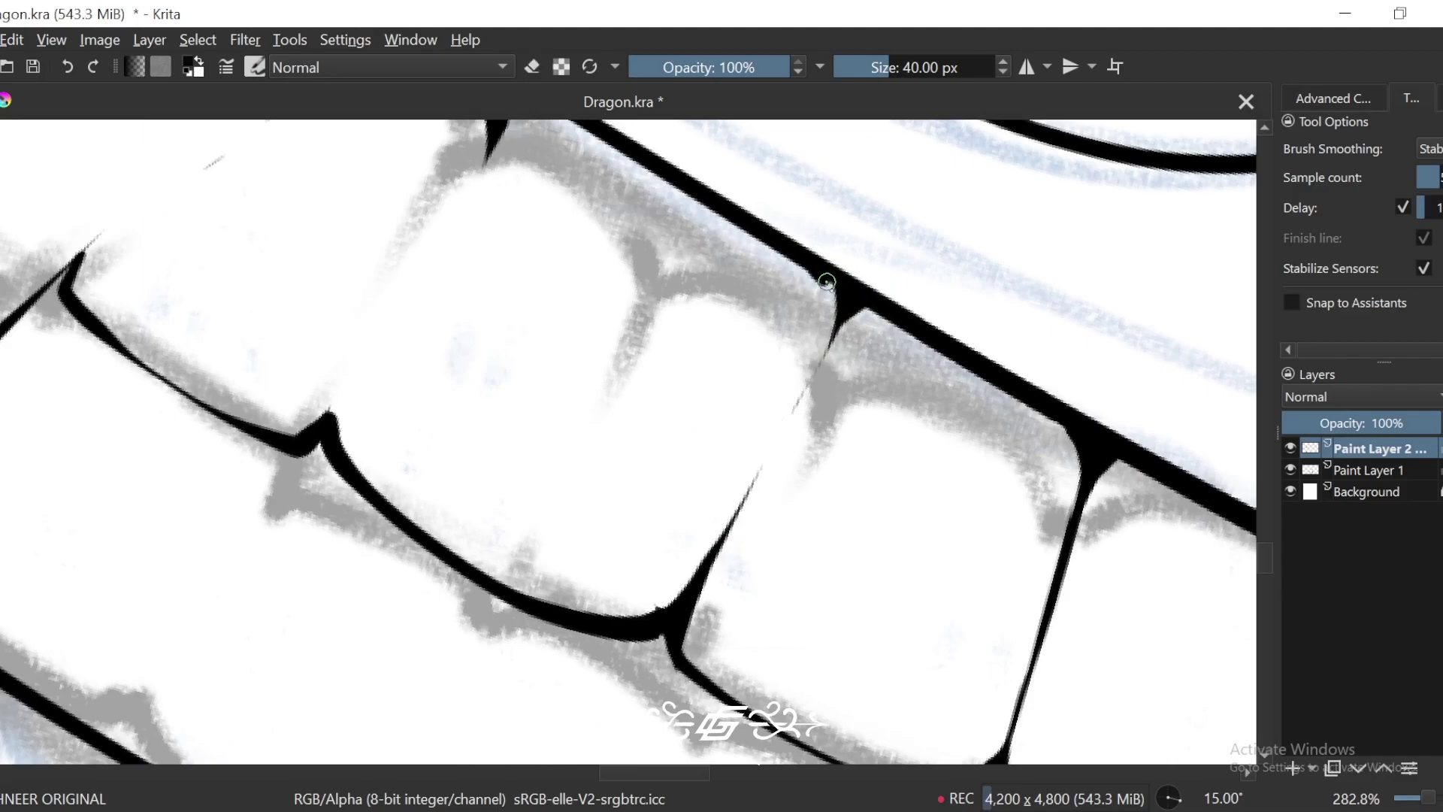
Step: Ink and fill the triangular gum gaps between the upper teeth just in front of the pointed tooth
scroll(827, 282, "down", 3)
scroll(665, 590, "up", 2)
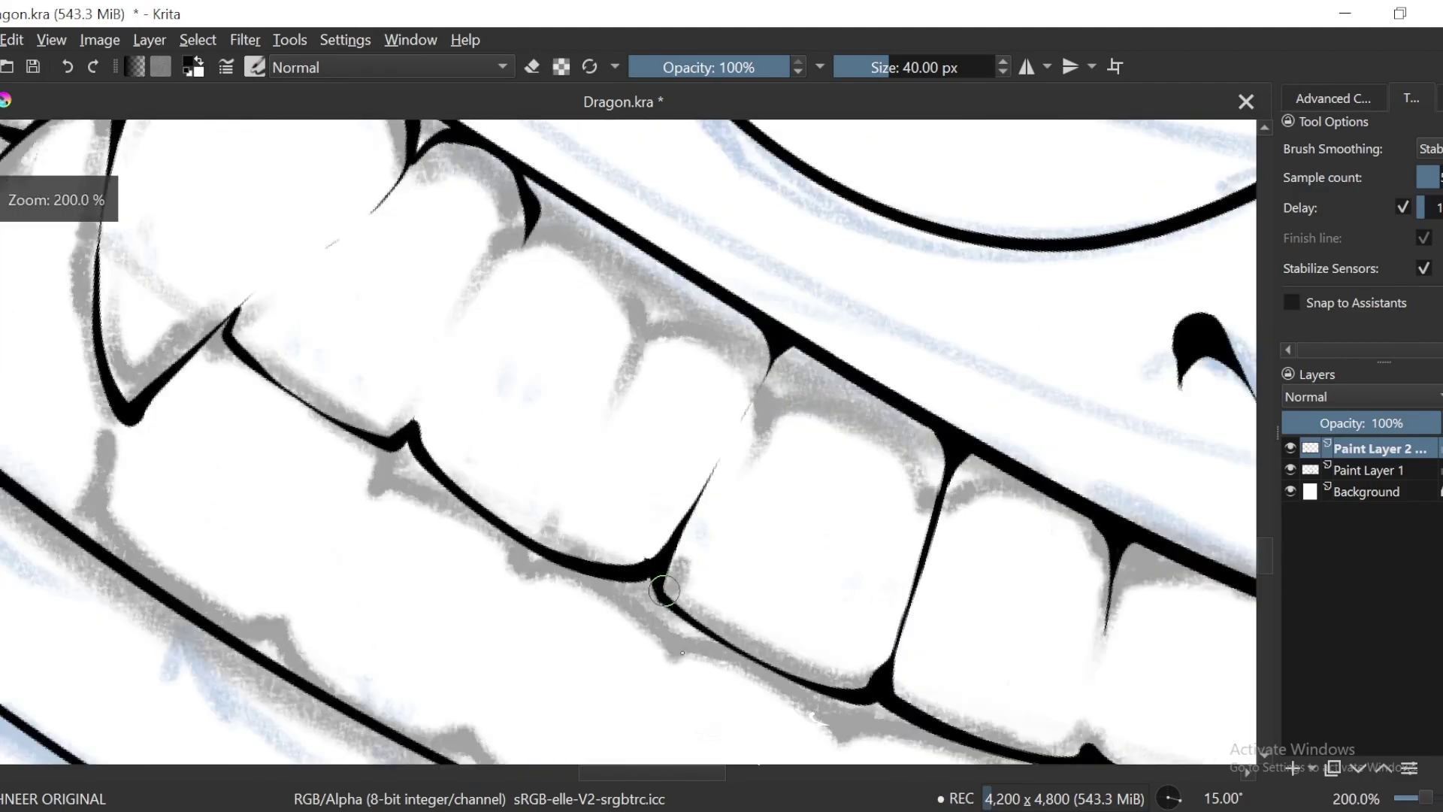
left_click_drag(702, 327, 816, 433)
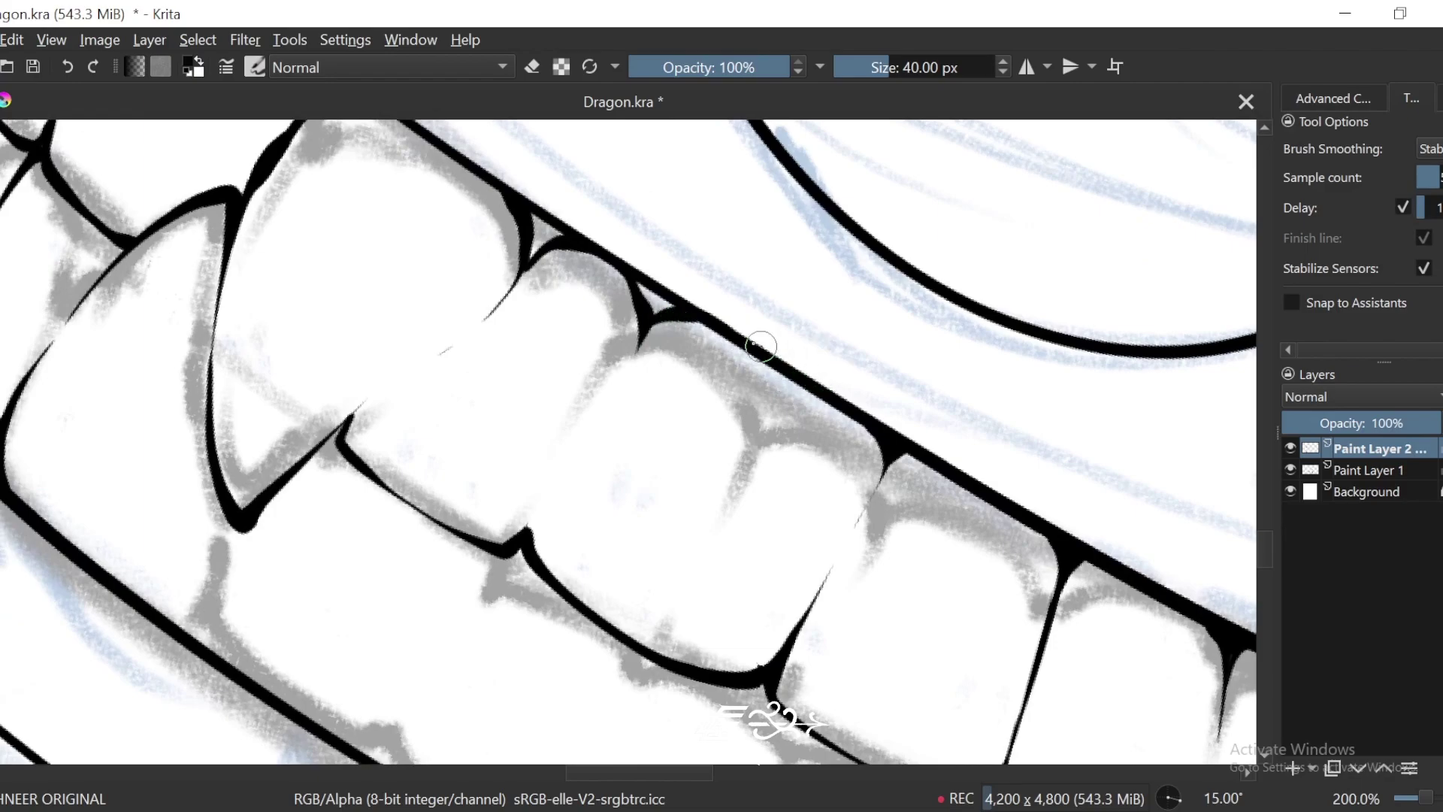
key("6")
key("6")
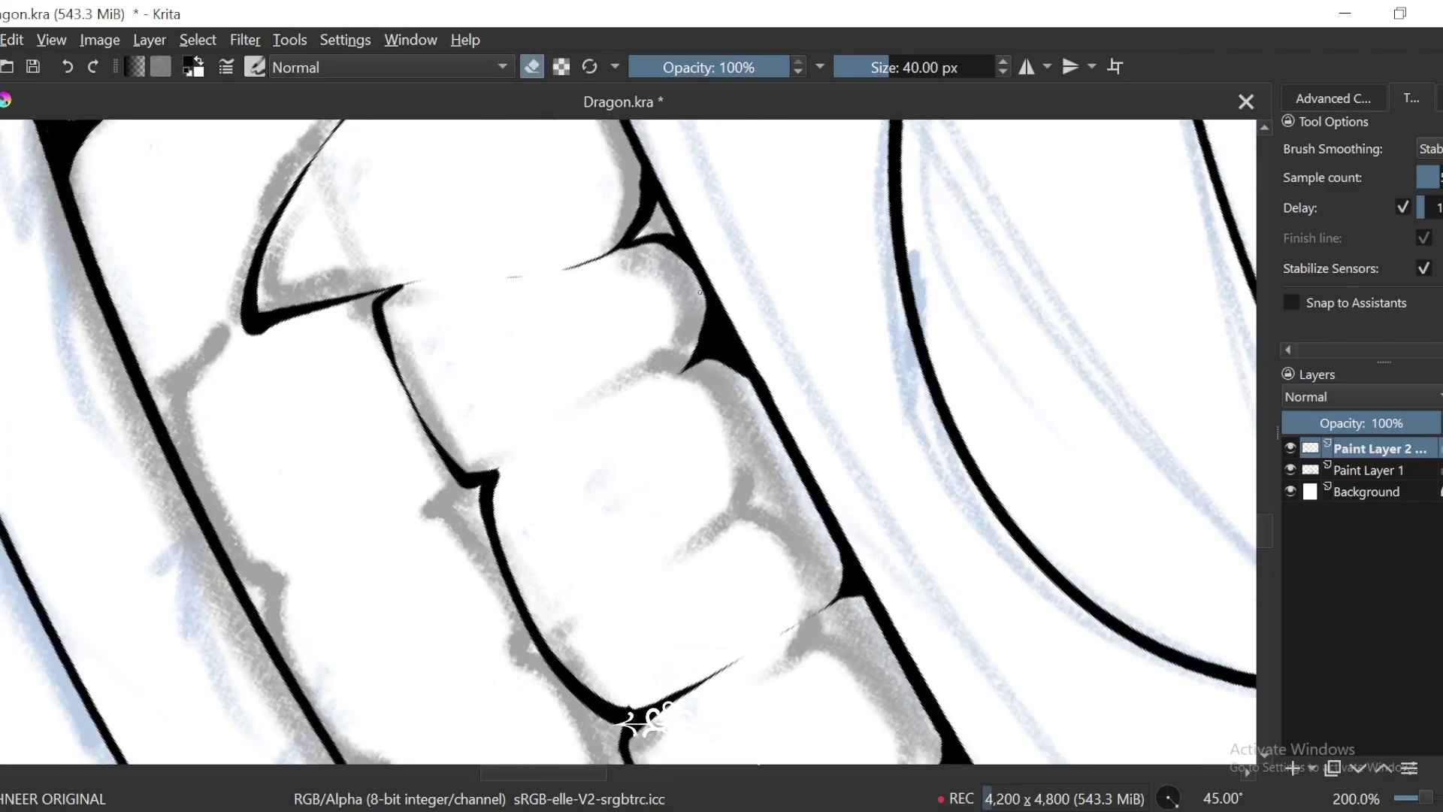
left_click_drag(658, 206, 702, 309)
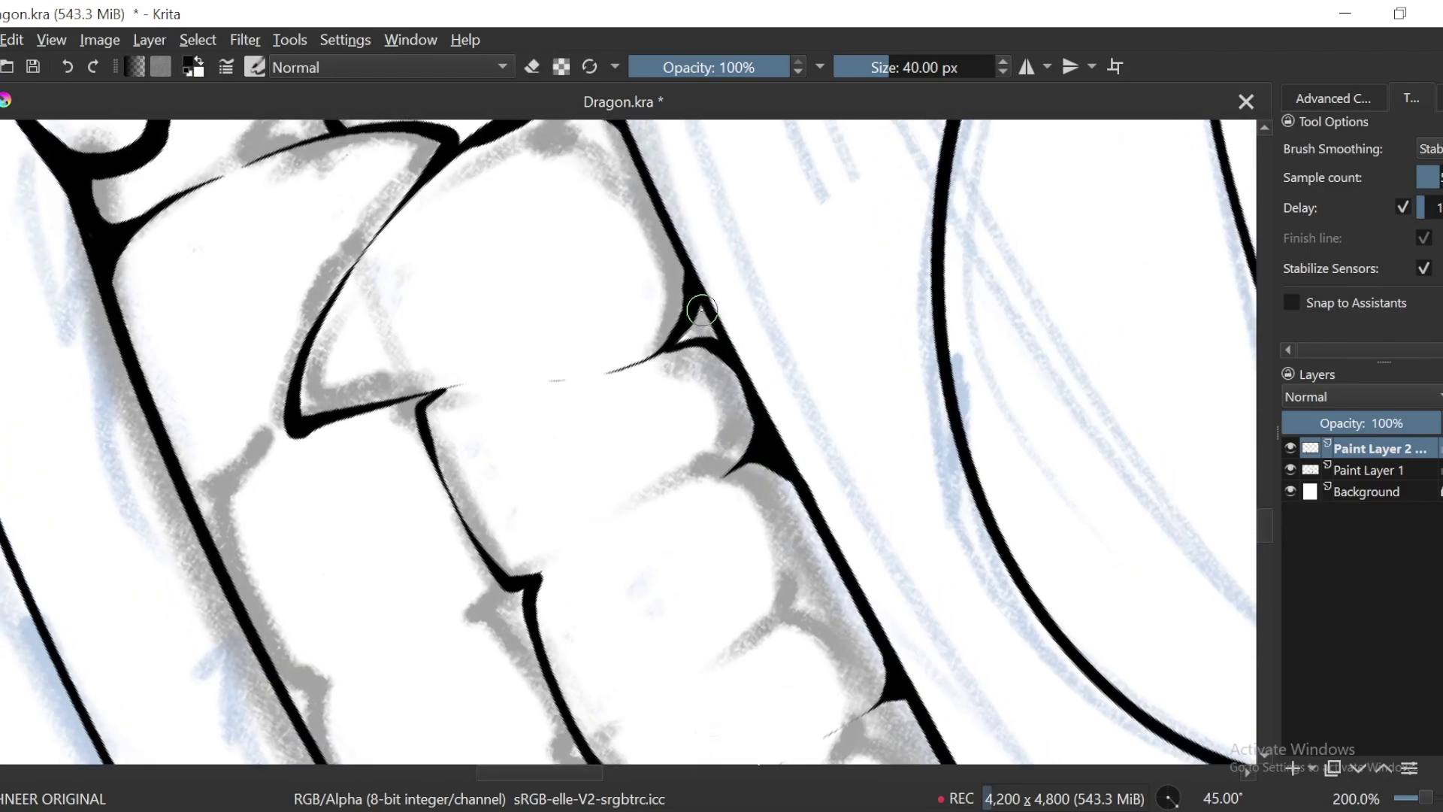
Step: Hide the sketch layer, examine the inked teeth against the whole face, and show the sketch again
key("minus")
key("minus")
key("minus")
key("minus")
key("minus")
key("minus")
key("minus")
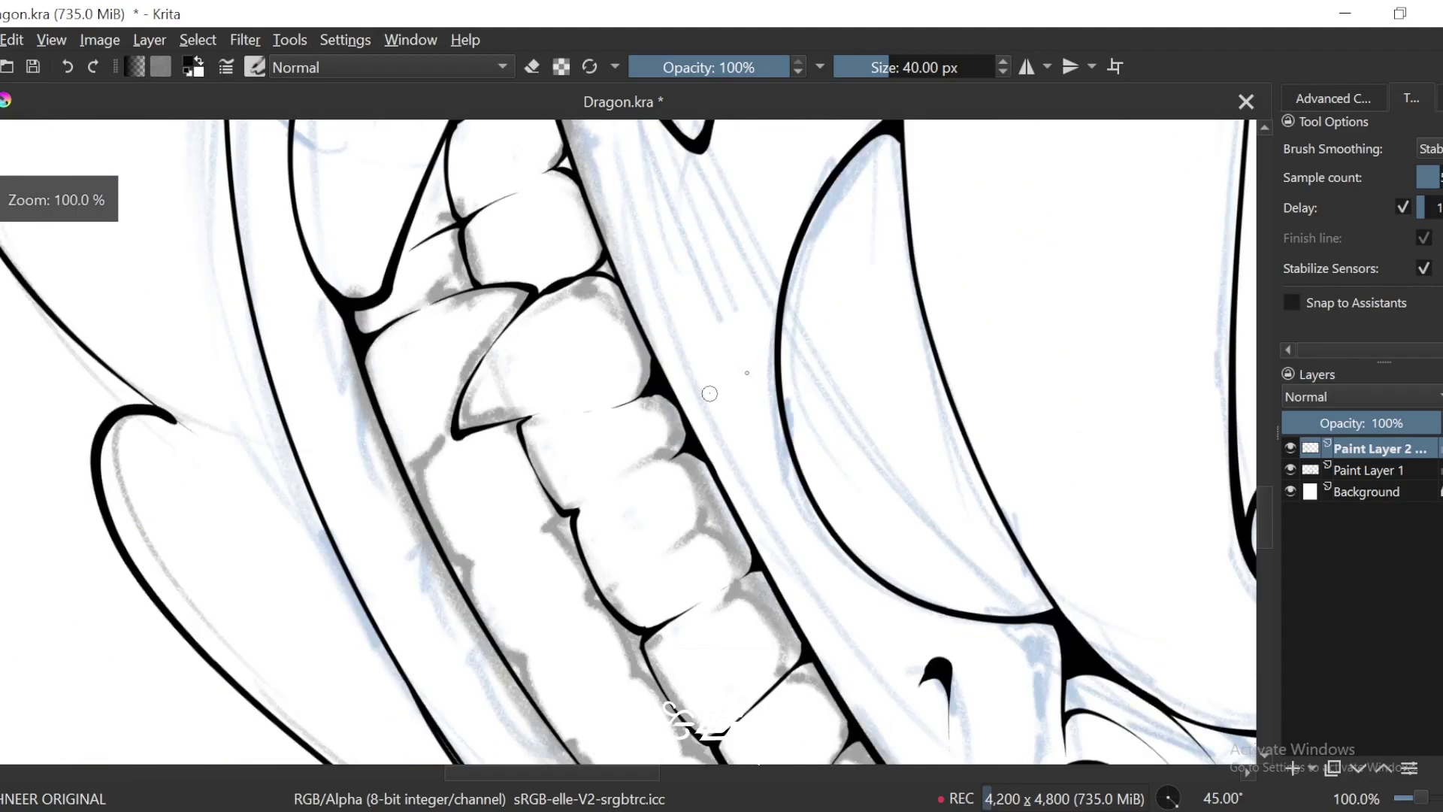
left_click(1290, 470)
key("4")
key("4")
key("4")
key("4")
key("4")
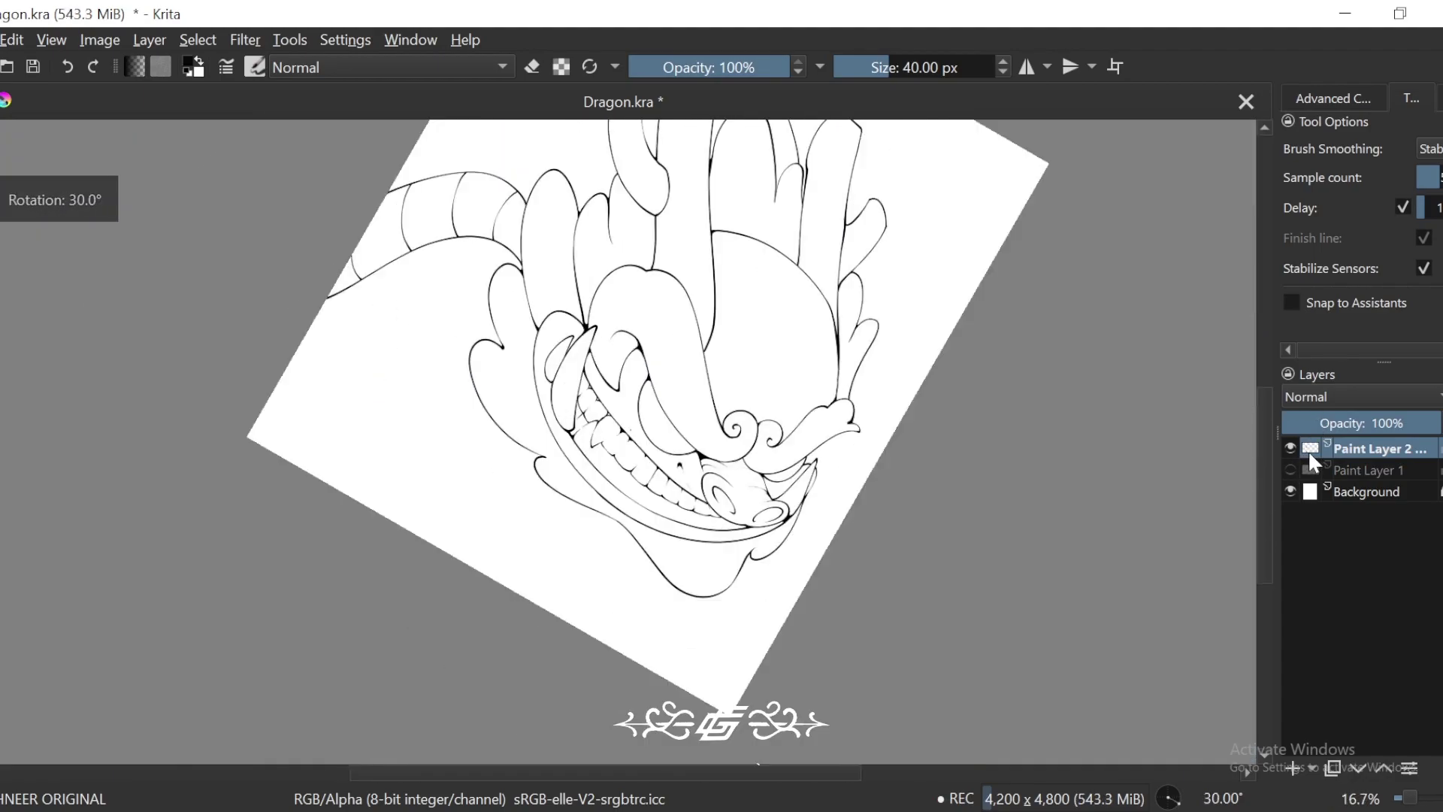
key("plus")
key("plus")
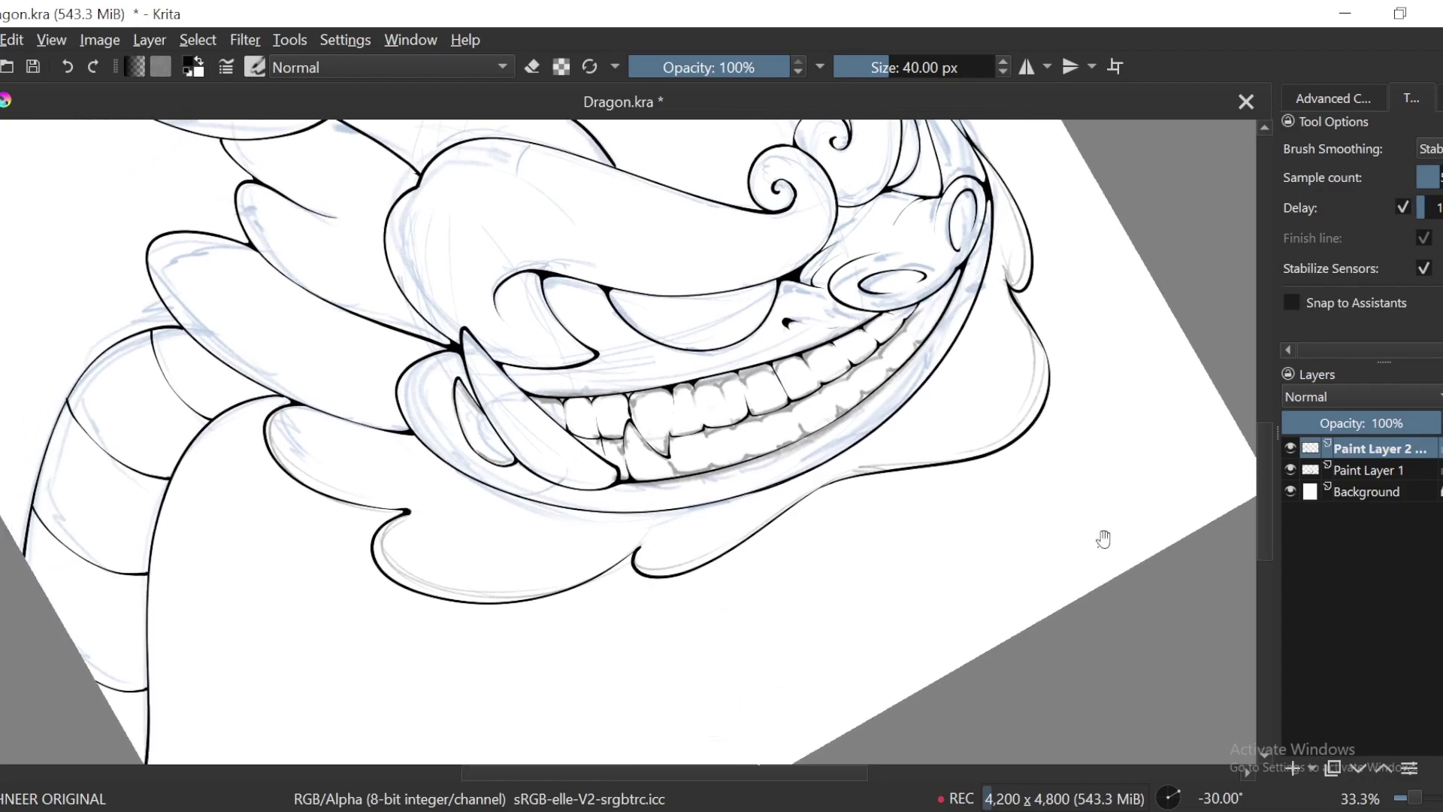
Step: Thicken the biting-edge junction between the first two upper teeth in front of the pointed one with short tapered strokes
key("plus")
key("plus")
key("plus")
key("plus")
key("4")
key("4")
key("4")
key("plus")
key("plus")
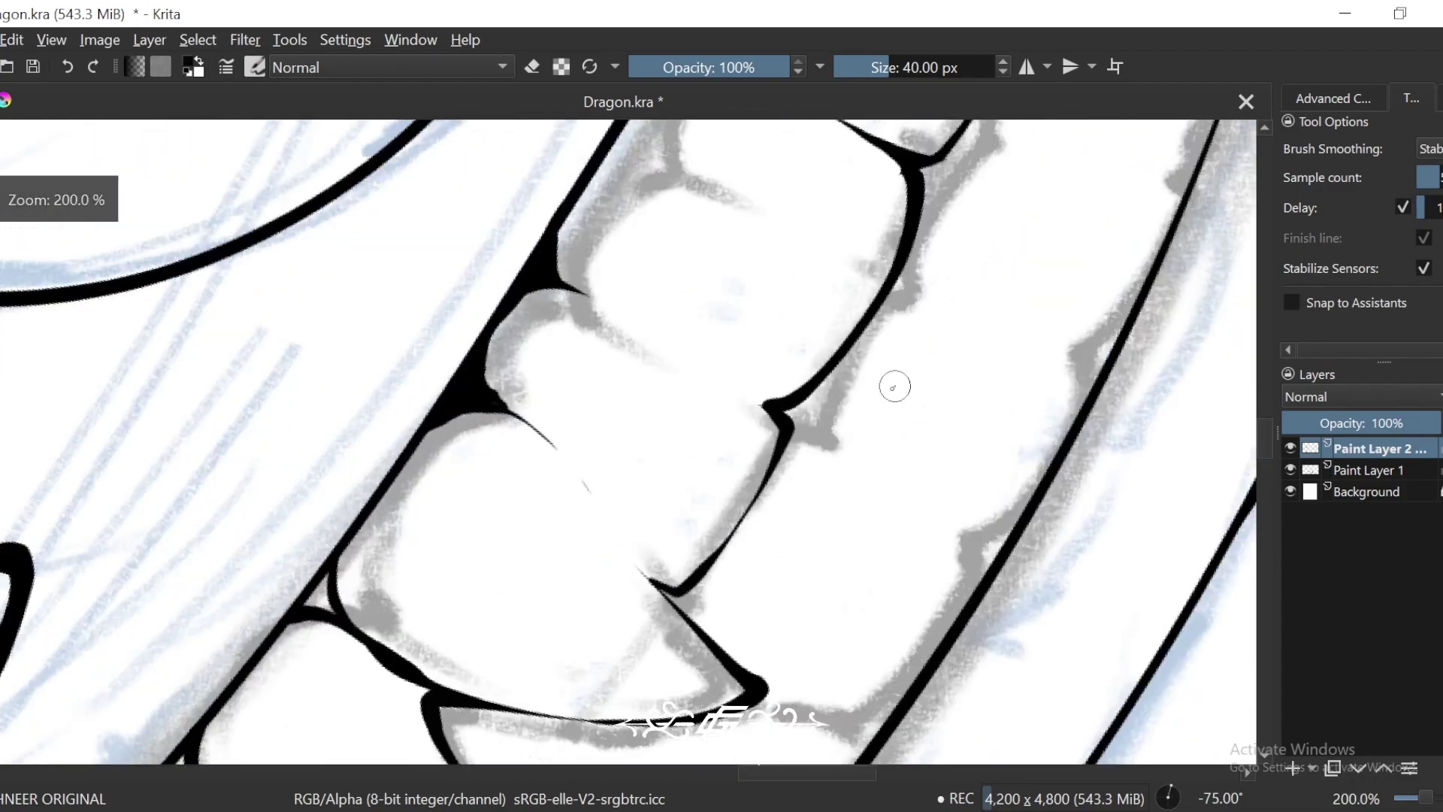
key("4")
key("4")
key("4")
key("4")
key("4")
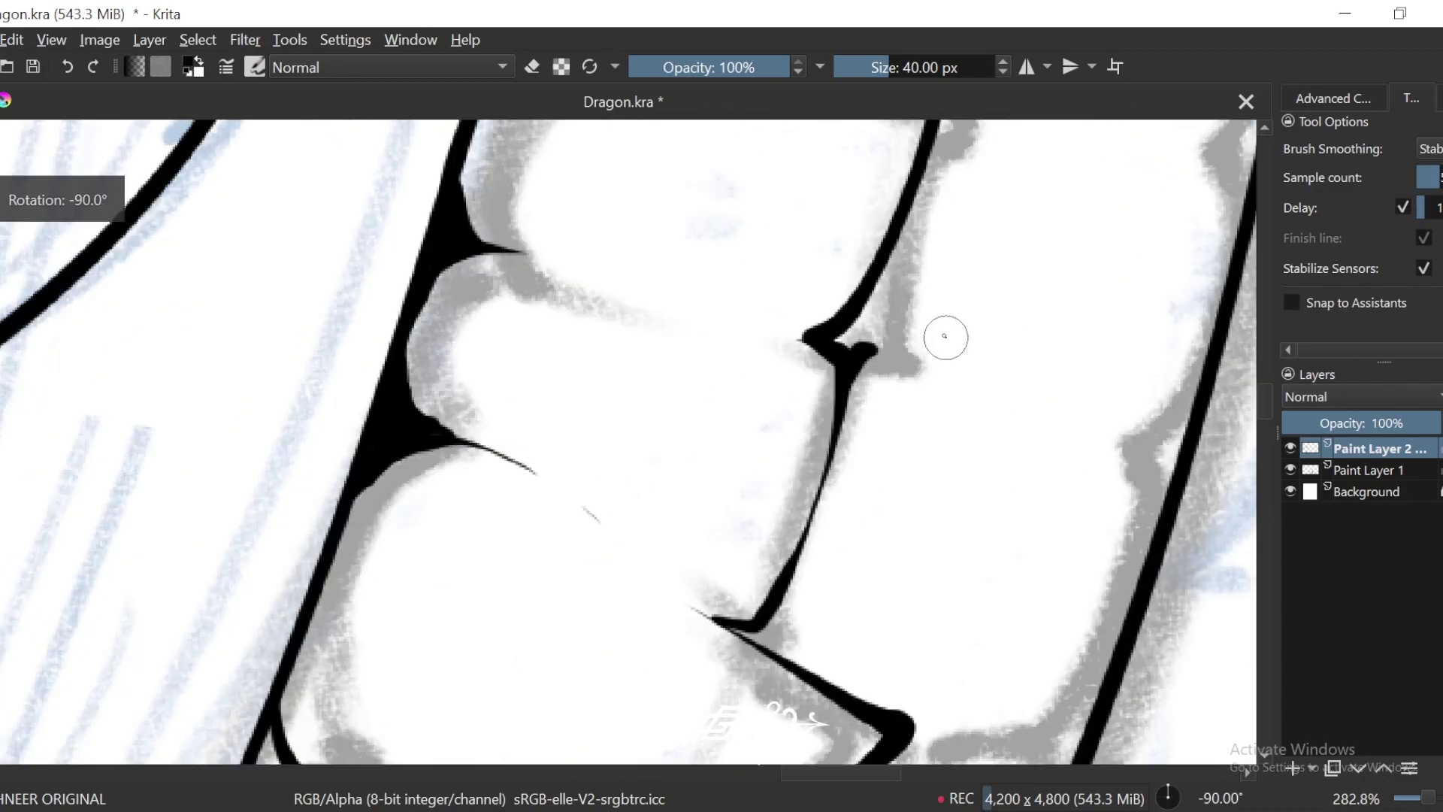
key("plus")
mouse_move(757, 429)
left_mouse_down()
mouse_move(786, 423)
mouse_move(661, 399)
left_mouse_up()
left_click_drag(706, 457, 699, 481)
key("minus")
key("minus")
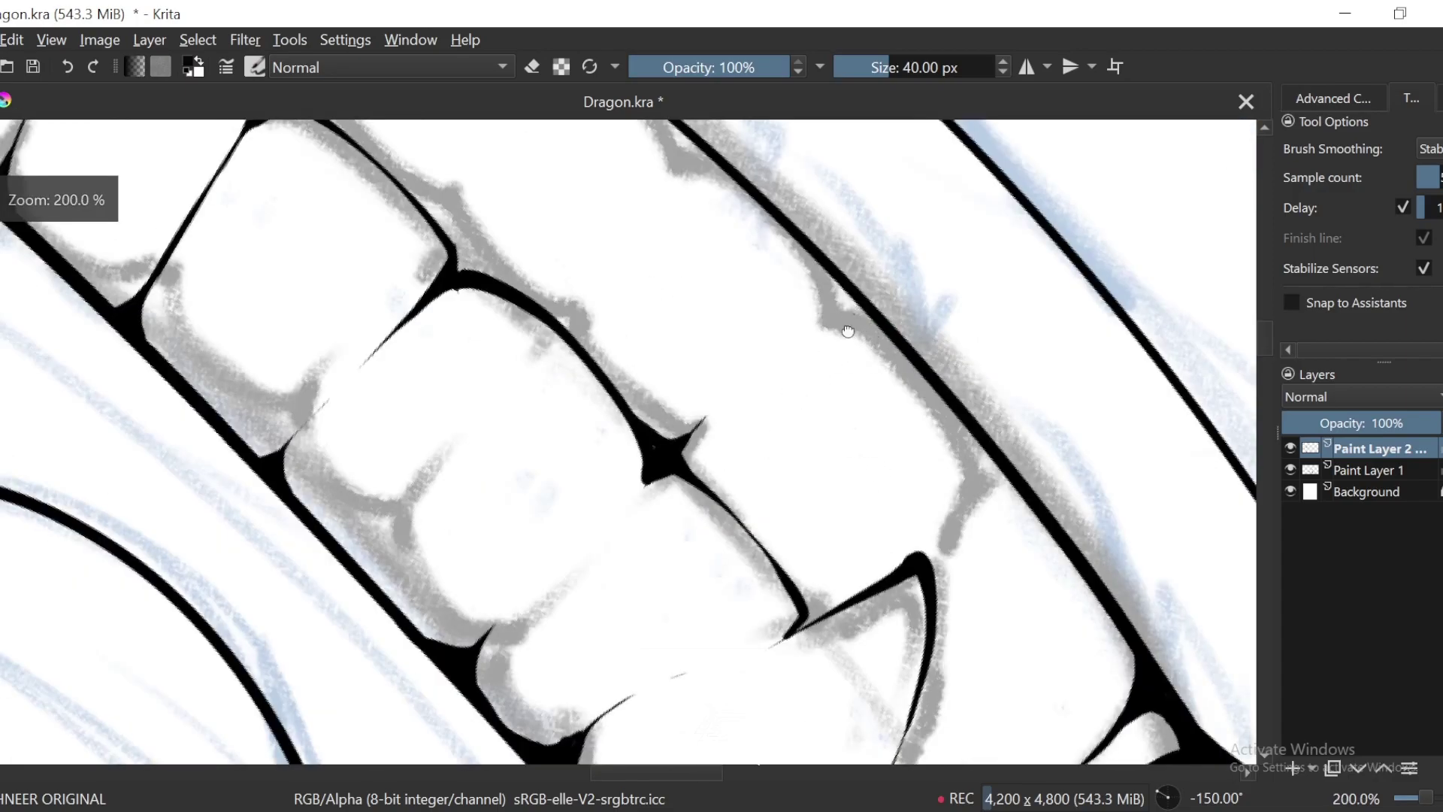
Step: Ink the first tapered gum gaps along the lower teeth's gum line, in front of the pointed tooth
mouse_move(818, 325)
left_mouse_down()
mouse_move(758, 428)
mouse_move(782, 410)
left_mouse_up()
key("plus")
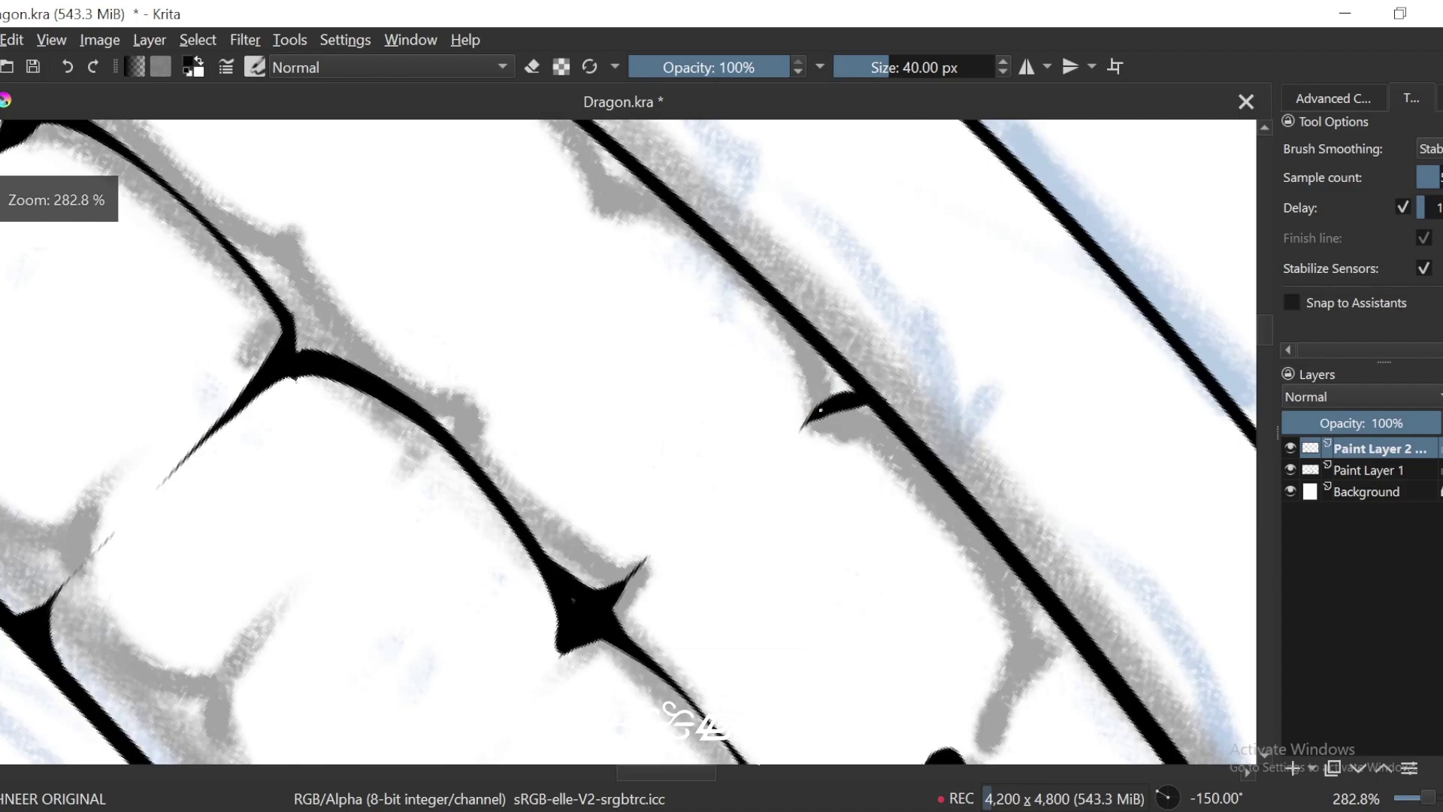
key("6")
key("6")
key("6")
key("6")
mouse_move(792, 635)
left_mouse_down()
mouse_move(834, 393)
mouse_move(718, 638)
mouse_move(668, 645)
left_mouse_up()
mouse_move(722, 659)
left_mouse_down()
mouse_move(714, 496)
mouse_move(768, 484)
mouse_move(744, 521)
left_mouse_up()
key("minus")
key("minus")
Step: Shape the second lower gum gap with curved strokes into the gum line and start a small curl farther towards the snout
left_click_drag(776, 410, 640, 624)
key("plus")
key("6")
left_click_drag(558, 593, 747, 325)
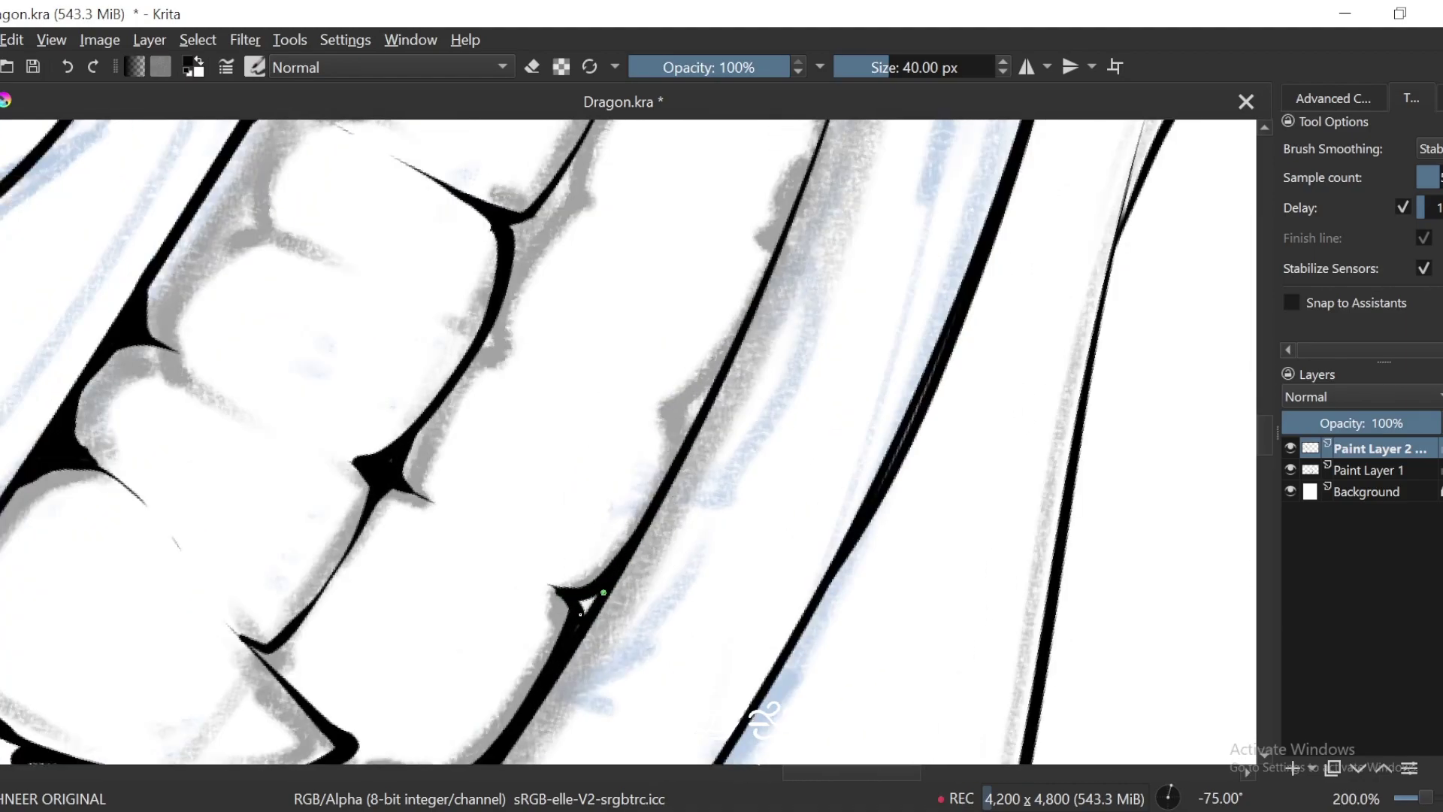
left_click_drag(696, 416, 661, 517)
mouse_move(672, 483)
left_mouse_down()
mouse_move(639, 569)
mouse_move(724, 365)
left_mouse_up()
key("6")
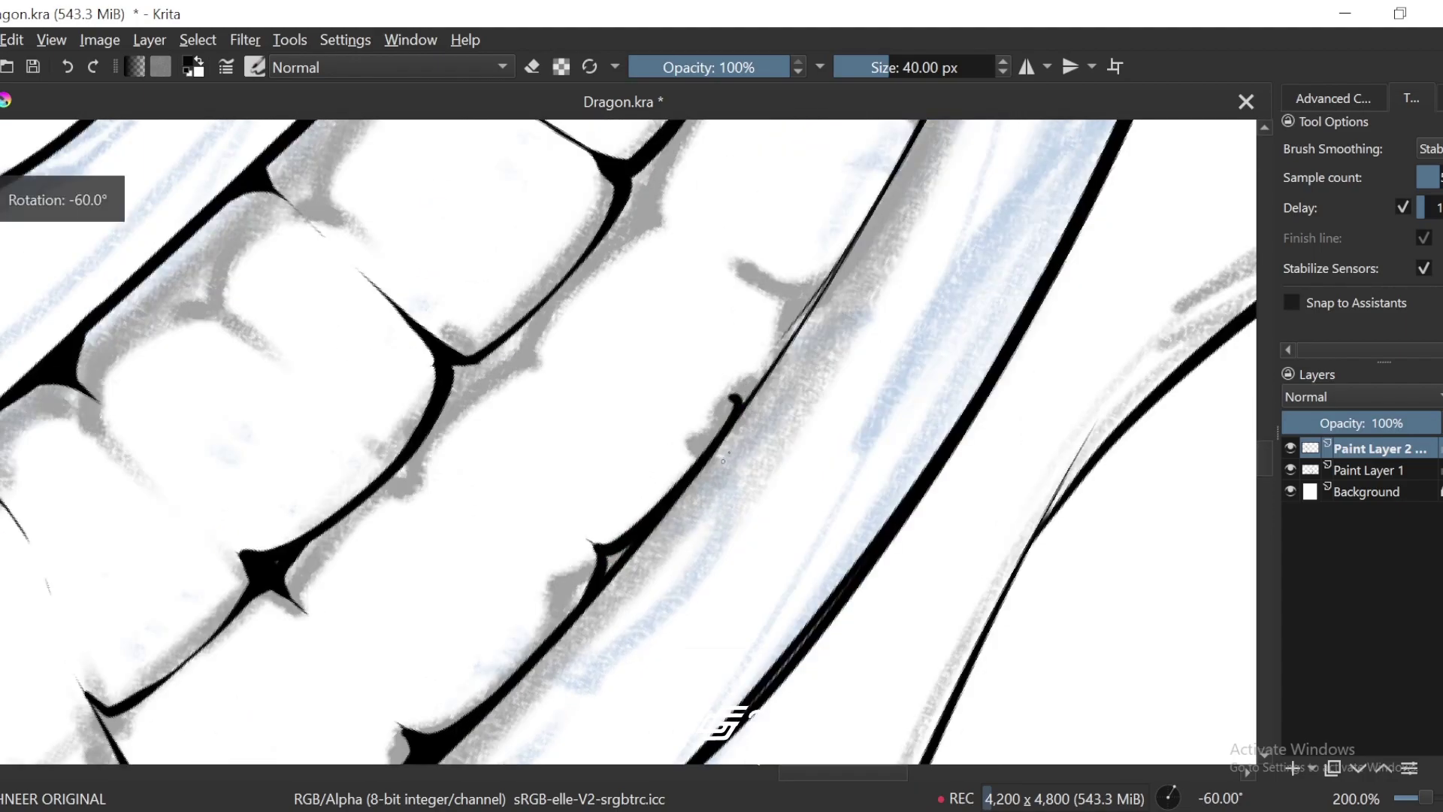
Step: Undo the misplaced curl, ink the next lower tooth's curved base instead, and sharpen the open gum gap behind it
key("ctrl+z")
mouse_move(599, 548)
left_mouse_down()
mouse_move(767, 353)
mouse_move(786, 308)
mouse_move(729, 421)
left_mouse_up()
key("ctrl+z")
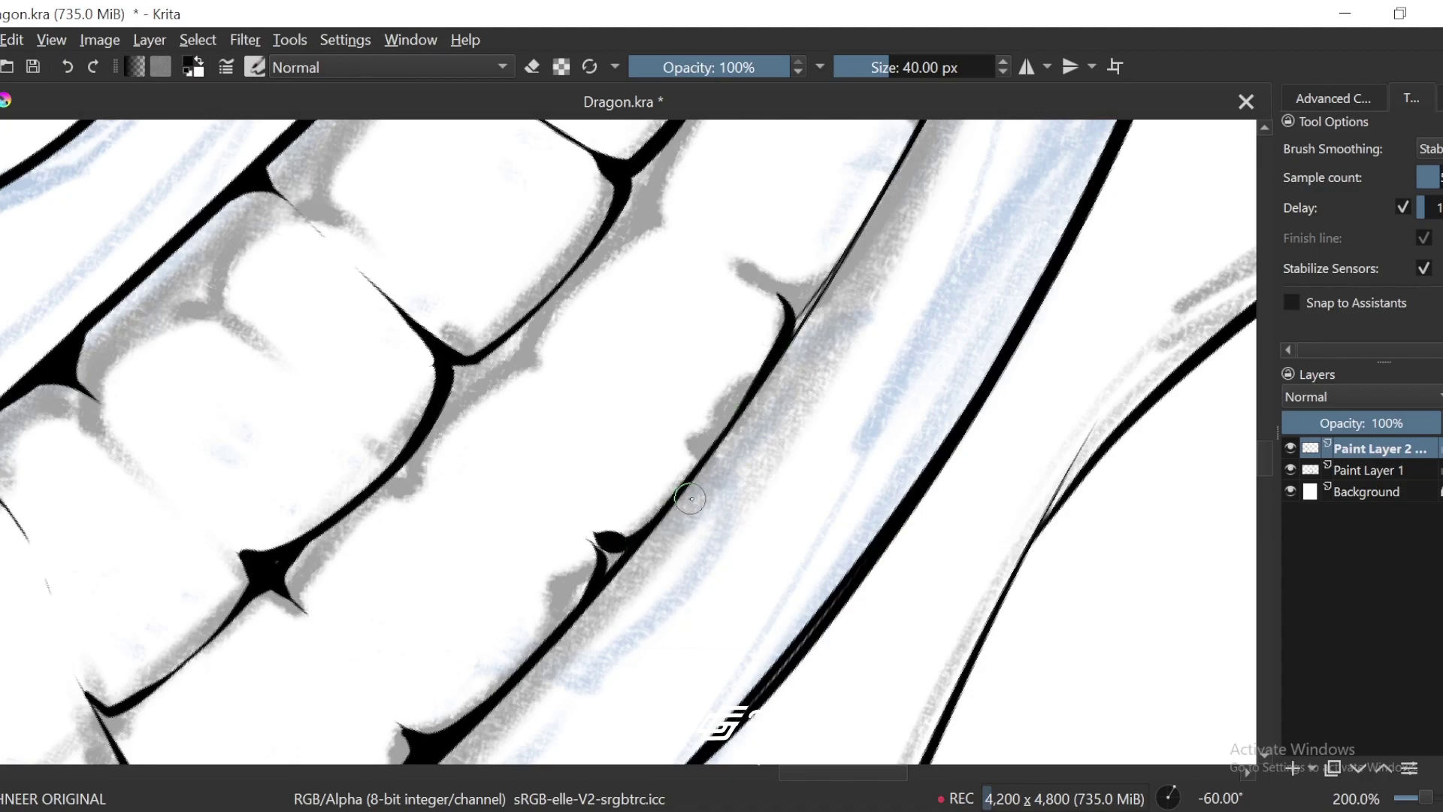
key("plus")
key("plus")
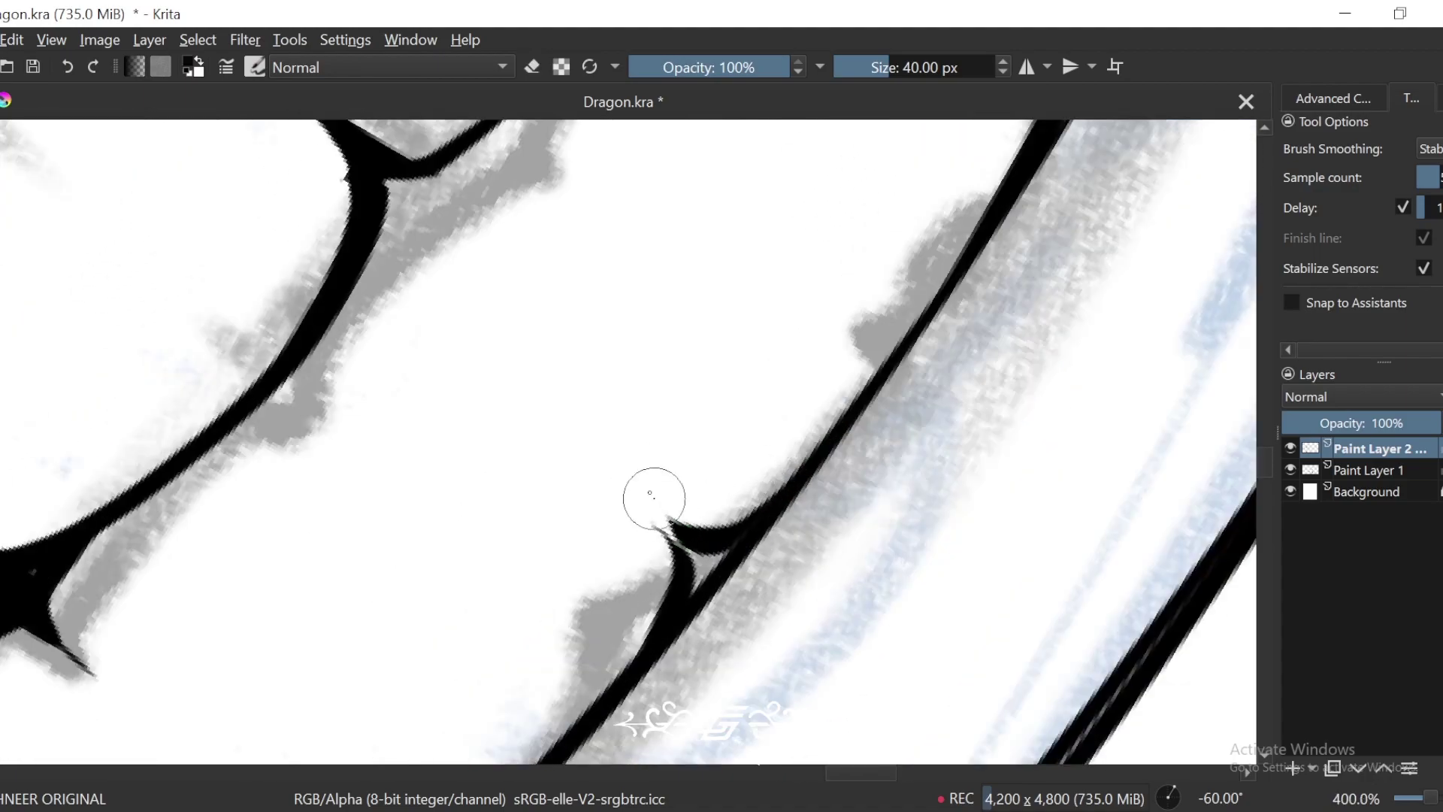
mouse_move(650, 493)
left_mouse_down()
mouse_move(747, 494)
mouse_move(671, 519)
mouse_move(656, 630)
mouse_move(731, 537)
mouse_move(640, 501)
mouse_move(567, 723)
left_mouse_up()
key("e")
key("e")
left_click_drag(1033, 244, 704, 689)
key("minus")
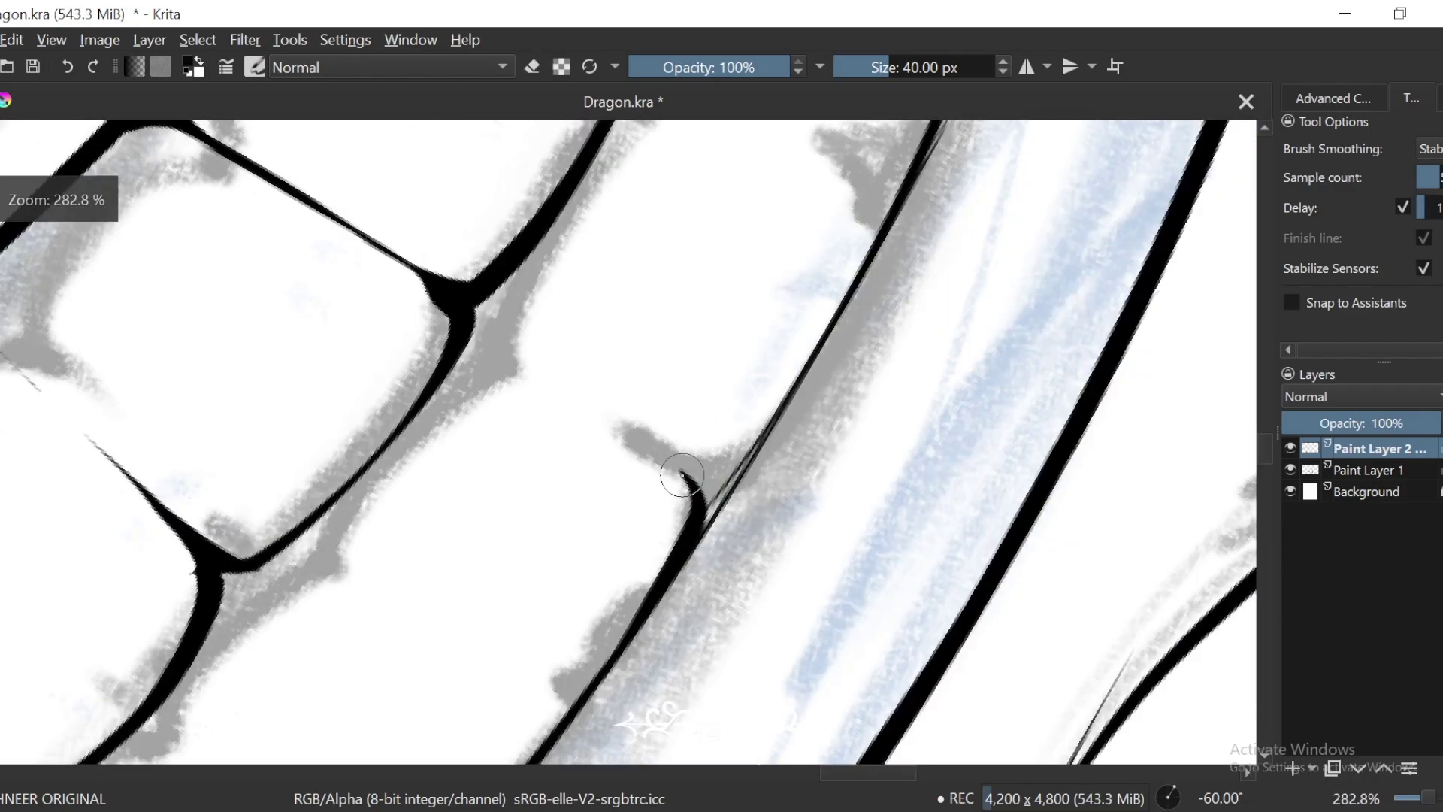
Step: Ink the curved sides of the third lower gum gap and the base edge of the tooth following it
mouse_move(638, 445)
left_mouse_down()
mouse_move(697, 481)
mouse_move(825, 335)
left_mouse_up()
left_click_drag(871, 288, 804, 449)
key("6")
key("ctrl+z")
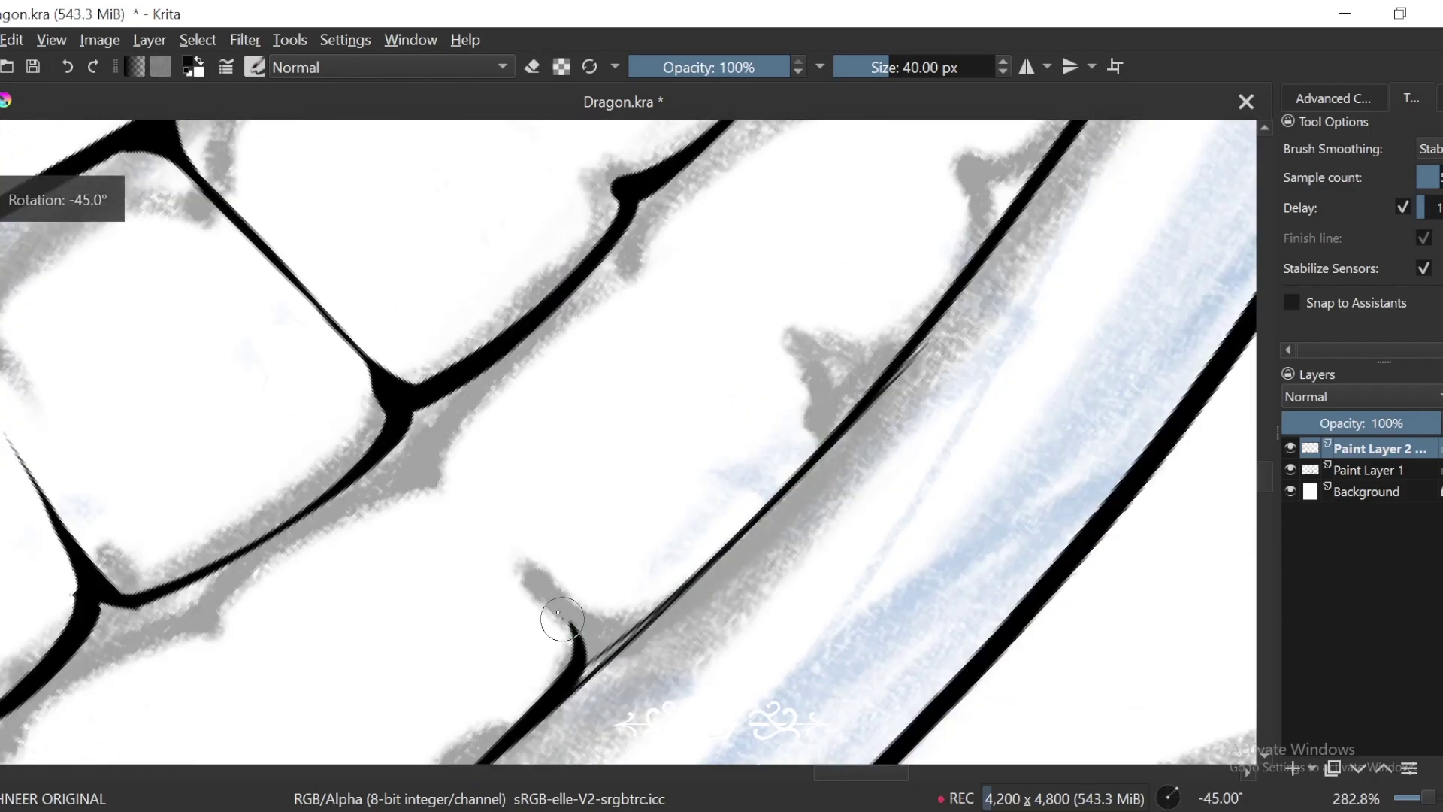
mouse_move(542, 590)
left_mouse_down()
mouse_move(562, 616)
mouse_move(748, 512)
left_mouse_up()
left_click_drag(919, 322, 880, 401)
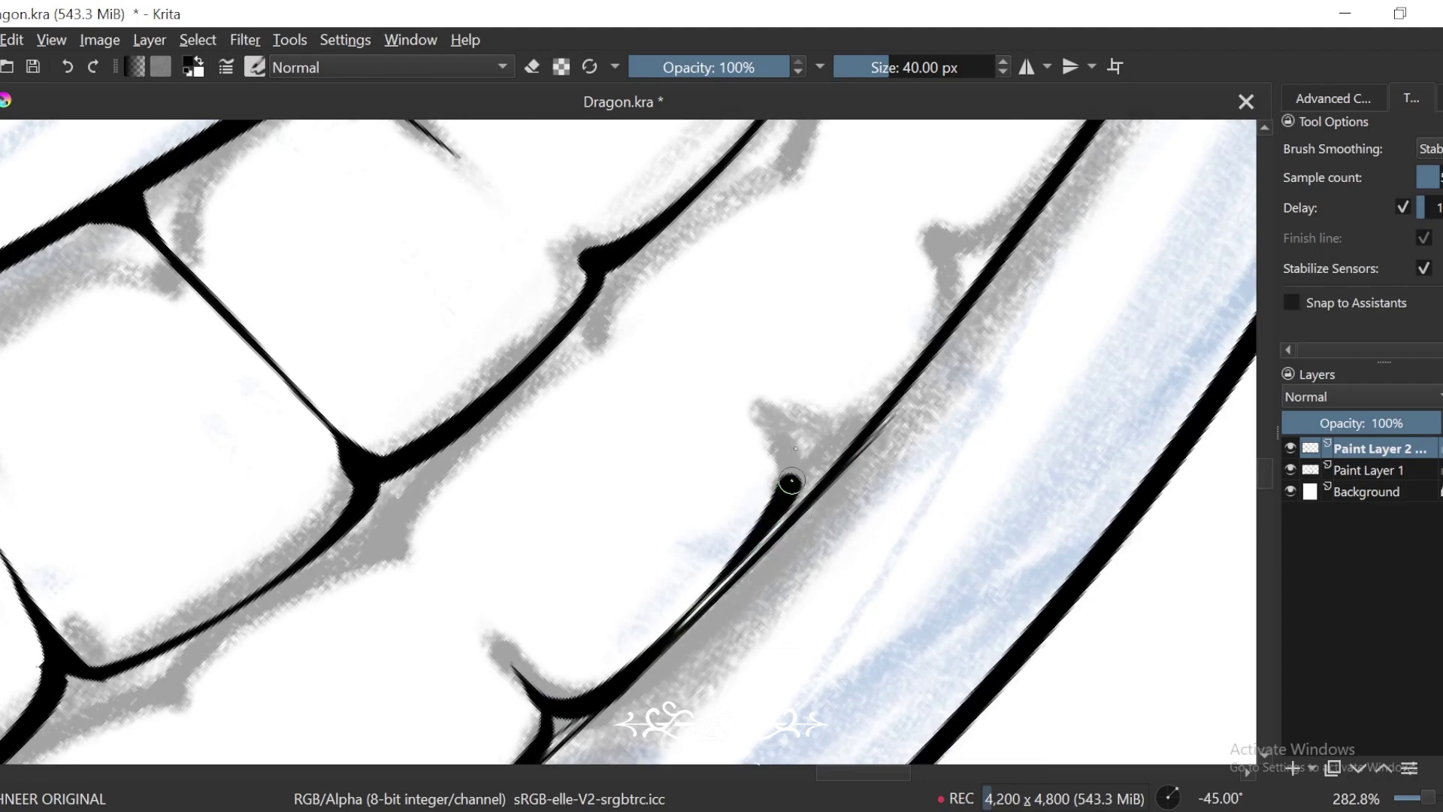
left_click_drag(815, 451, 767, 535)
Step: Ink the fourth lower gum gap, trim its tip with the eraser, and thicken its junction with the gum line
key("minus")
mouse_move(932, 326)
left_mouse_down()
mouse_move(896, 268)
mouse_move(807, 479)
mouse_move(993, 288)
mouse_move(850, 506)
mouse_move(789, 524)
left_mouse_up()
key("plus")
key("ctrl+z")
left_click_drag(837, 508, 835, 510)
scroll(836, 509, "up", 1)
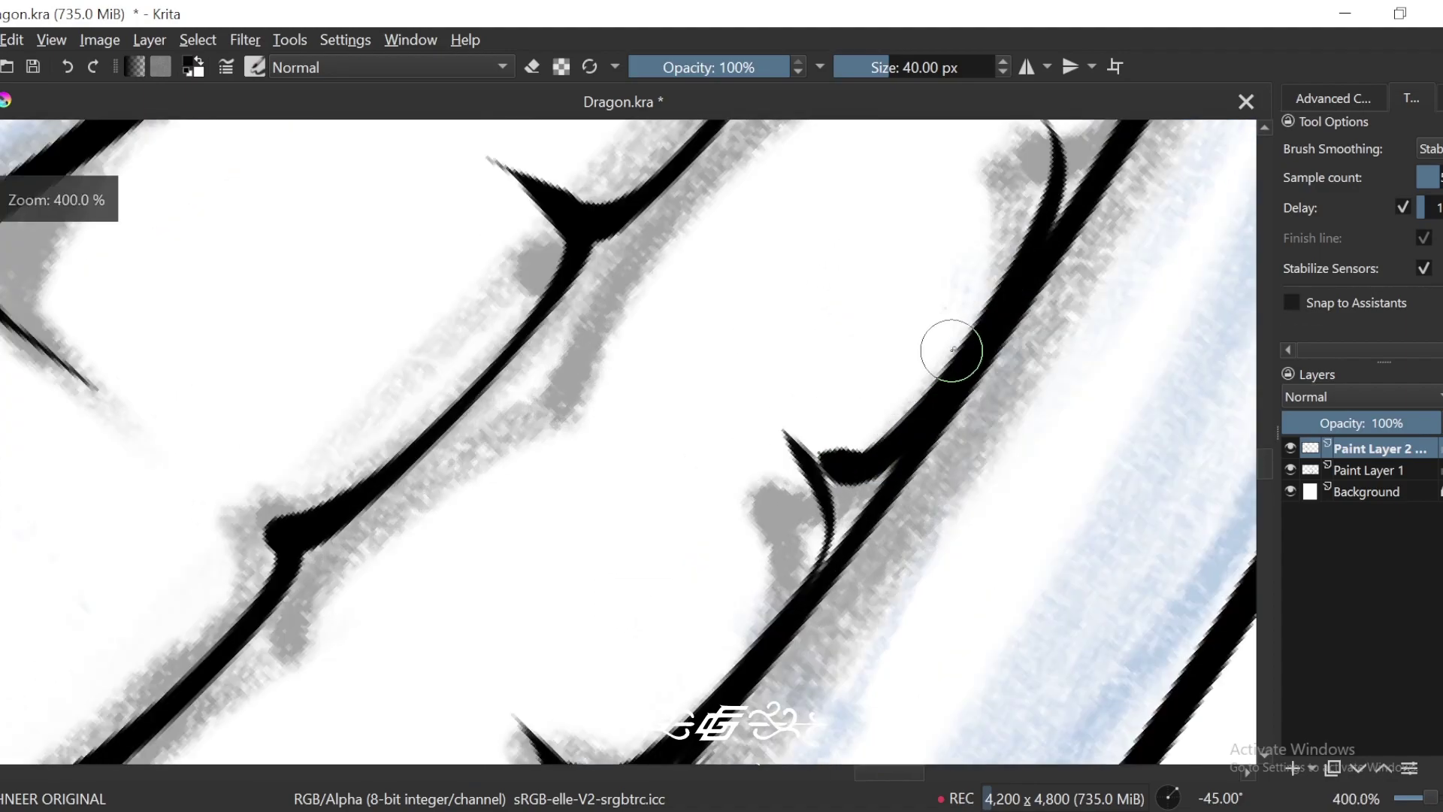
key("e")
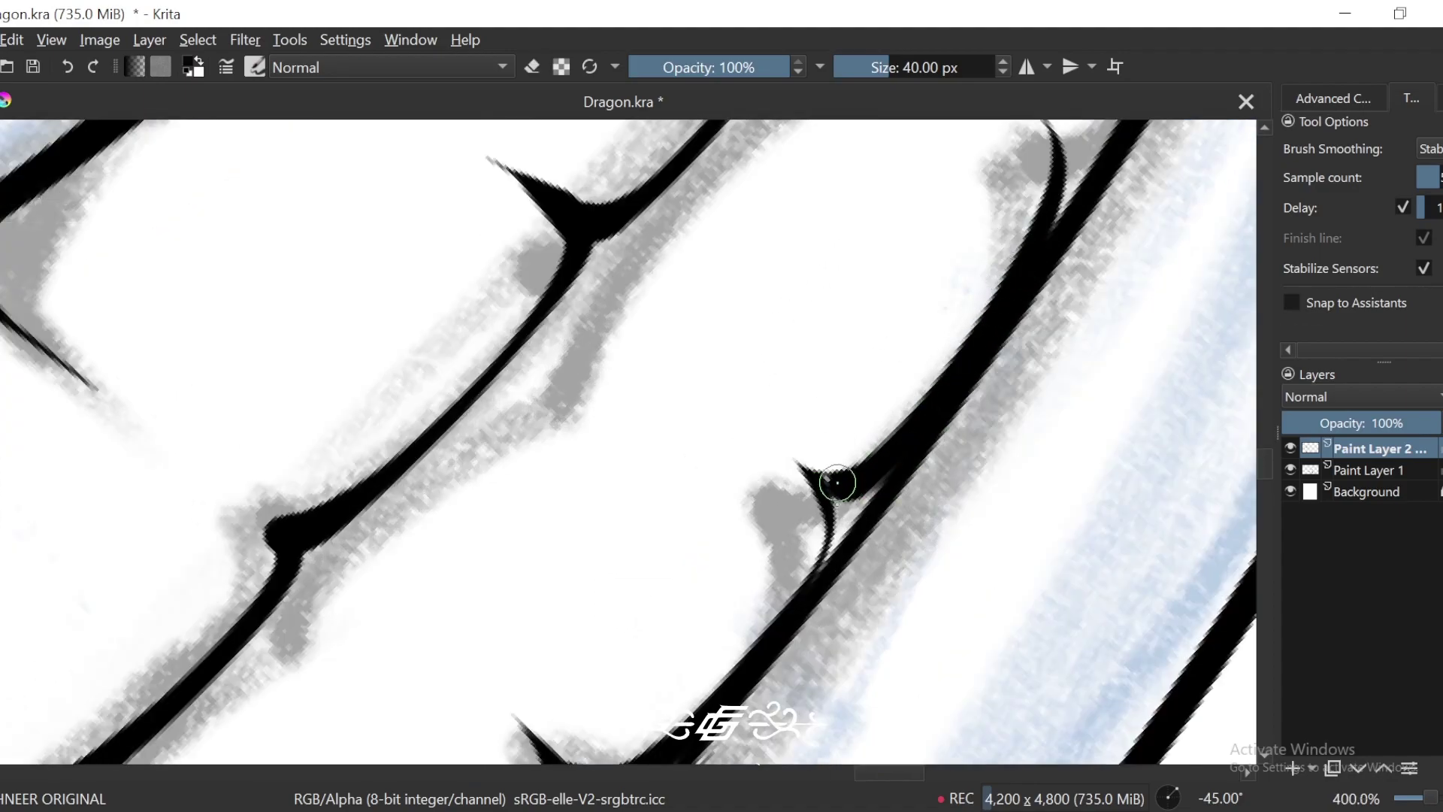
left_click_drag(837, 482, 929, 433)
key("minus")
key("plus")
mouse_move(995, 245)
left_mouse_down()
mouse_move(795, 554)
mouse_move(762, 569)
mouse_move(1007, 228)
mouse_move(990, 210)
left_mouse_up()
Step: Ink the next lower gum gap towards the snout, erasing its rounded end to a thin taper and filling its corner
key("minus")
key("6")
key("6")
key("plus")
mouse_move(976, 390)
left_mouse_down()
mouse_move(888, 443)
mouse_move(890, 555)
left_mouse_up()
left_click_drag(969, 499, 854, 500)
key("ctrl+z")
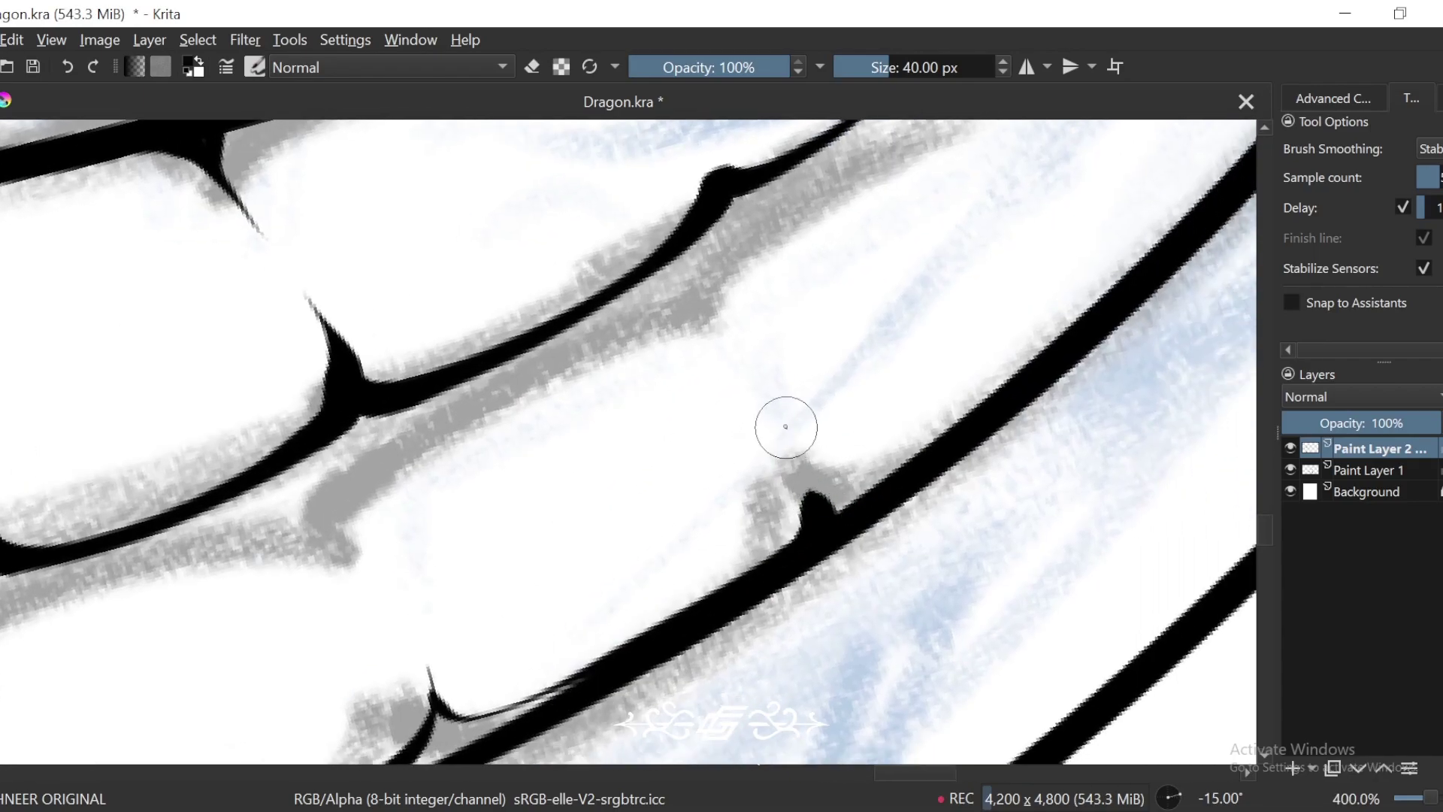
left_click_drag(787, 427, 746, 598)
key("e")
left_click_drag(789, 464, 762, 554)
key("e")
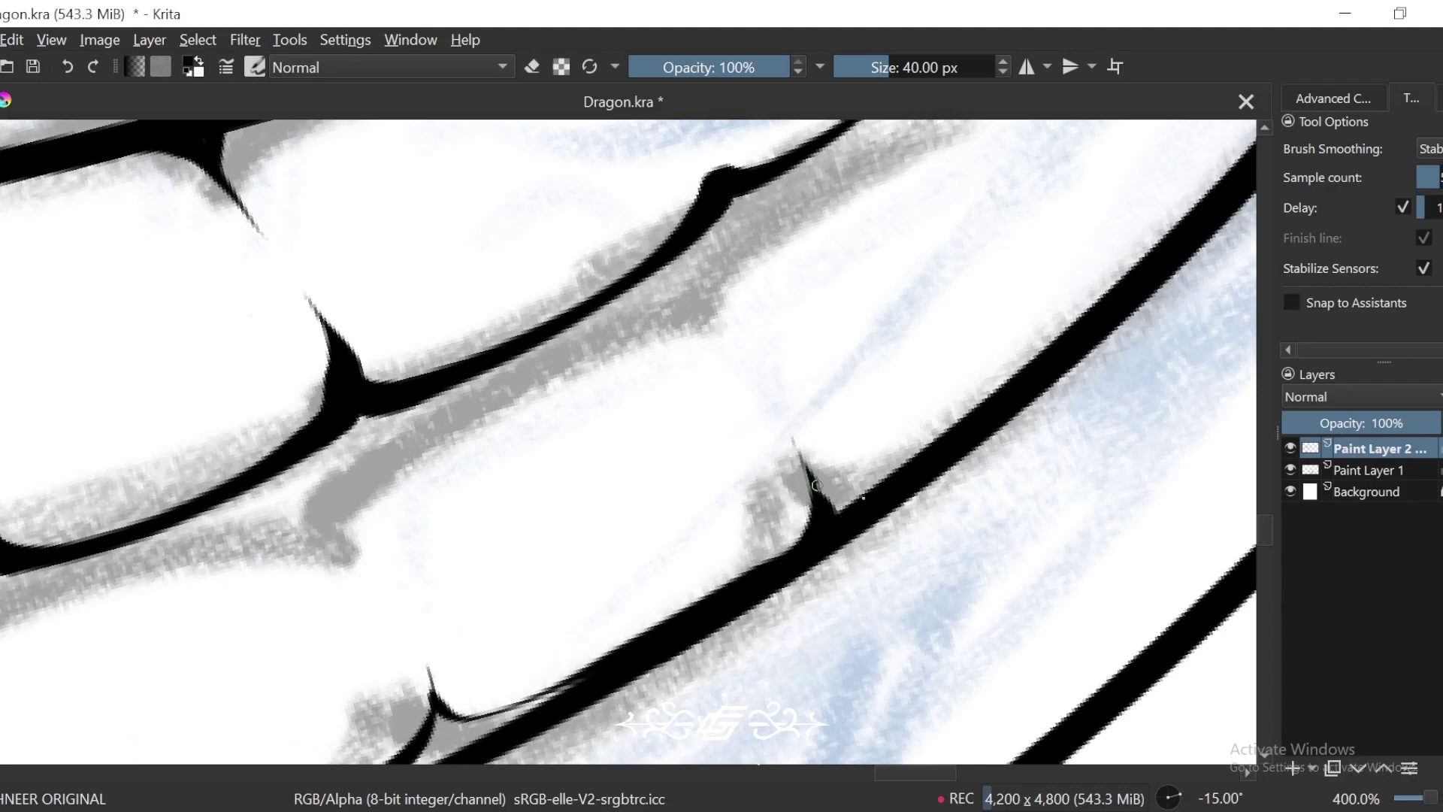
left_click_drag(817, 485, 891, 480)
Step: Ink and fill the last lower gum gaps where the gum line meets the snout beneath the nostrils
key("minus")
key("minus")
left_click_drag(964, 321, 771, 511)
key("plus")
left_click_drag(870, 418, 896, 419)
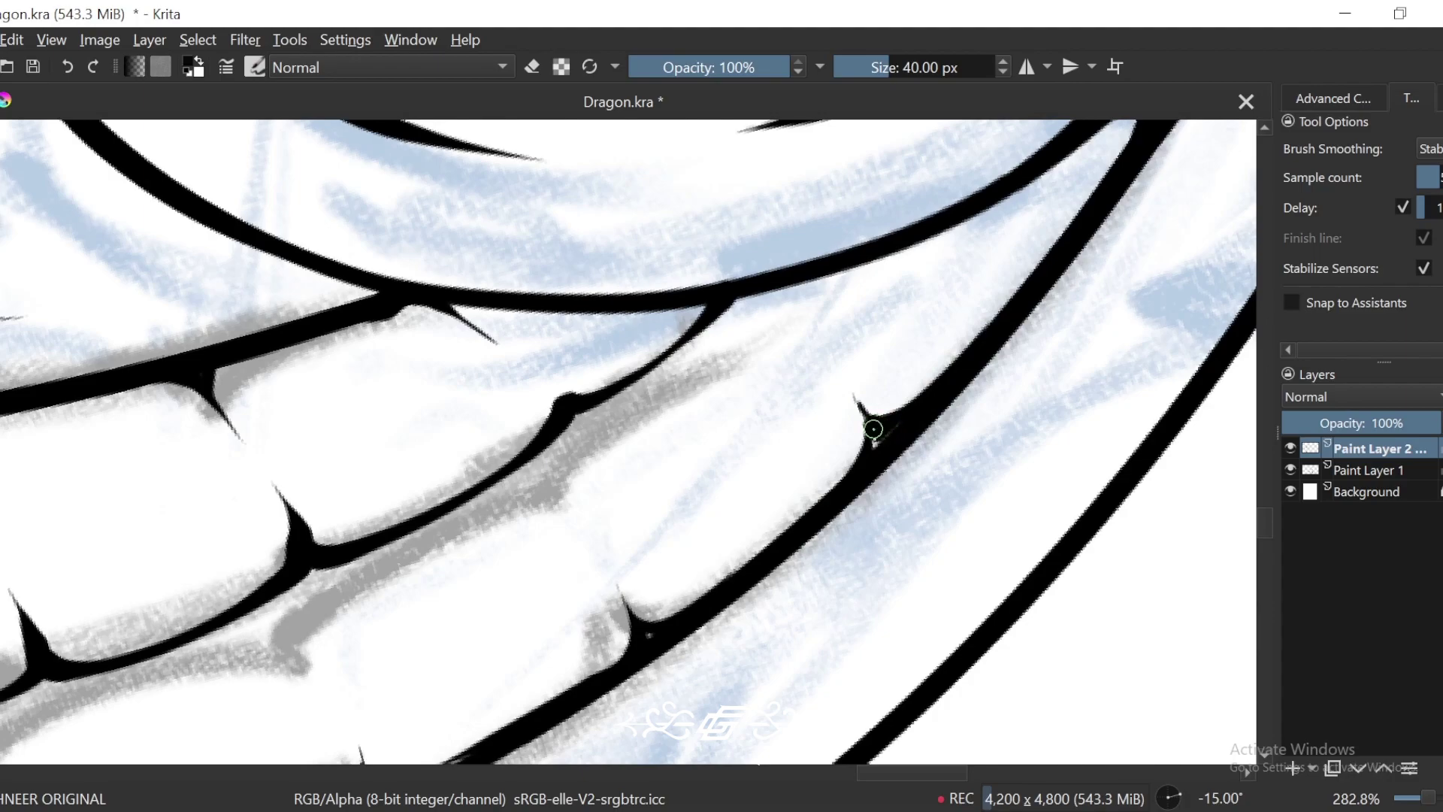
left_click_drag(993, 325, 941, 348)
mouse_move(900, 454)
left_mouse_down()
mouse_move(954, 361)
mouse_move(999, 350)
left_mouse_up()
Step: Fill beneath the third biting-edge junction from the pointed tooth and ink a thin lower-tooth divider down to its gum gap
key("minus")
key("minus")
key("minus")
key("minus")
key("minus")
key("minus")
key("minus")
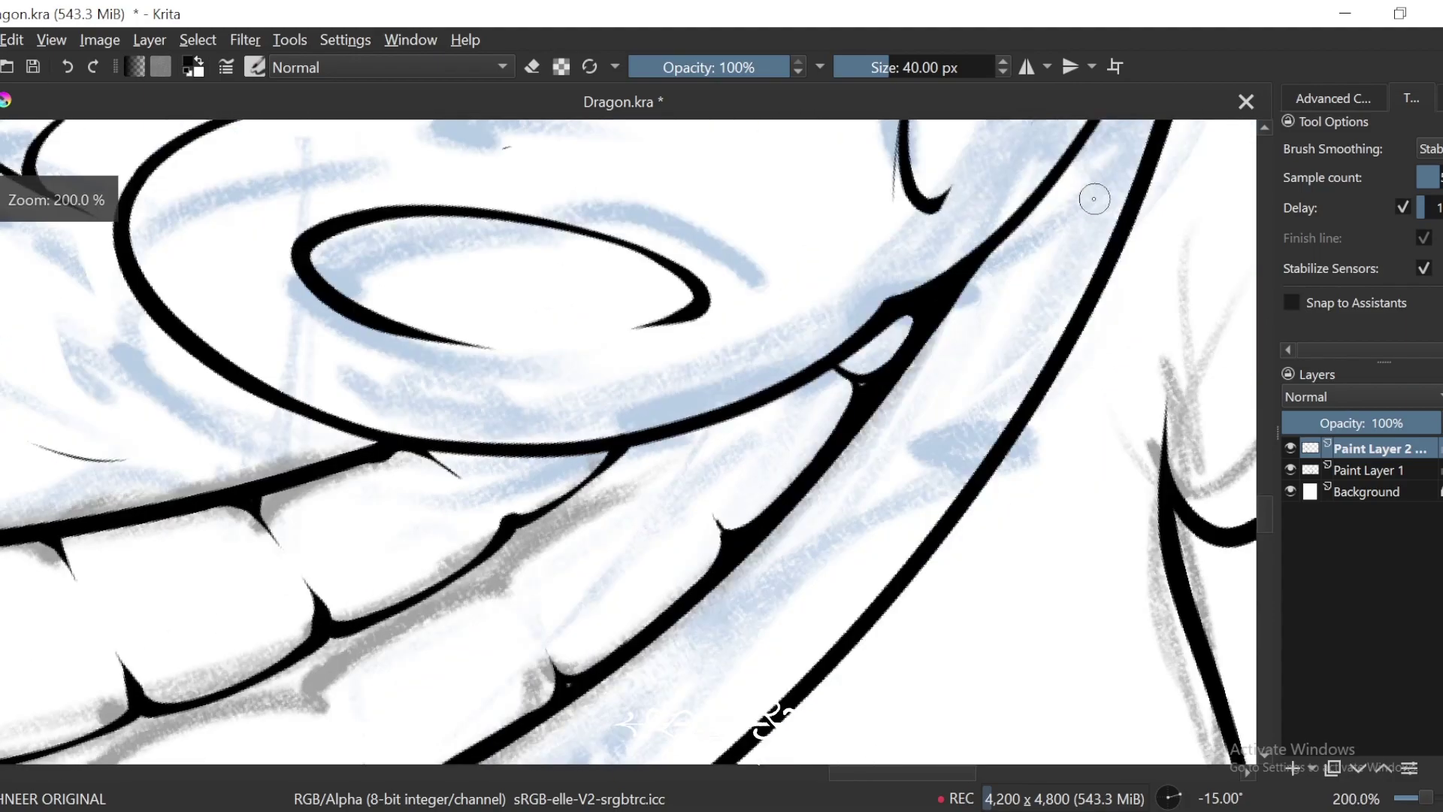
key("6")
key("6")
key("6")
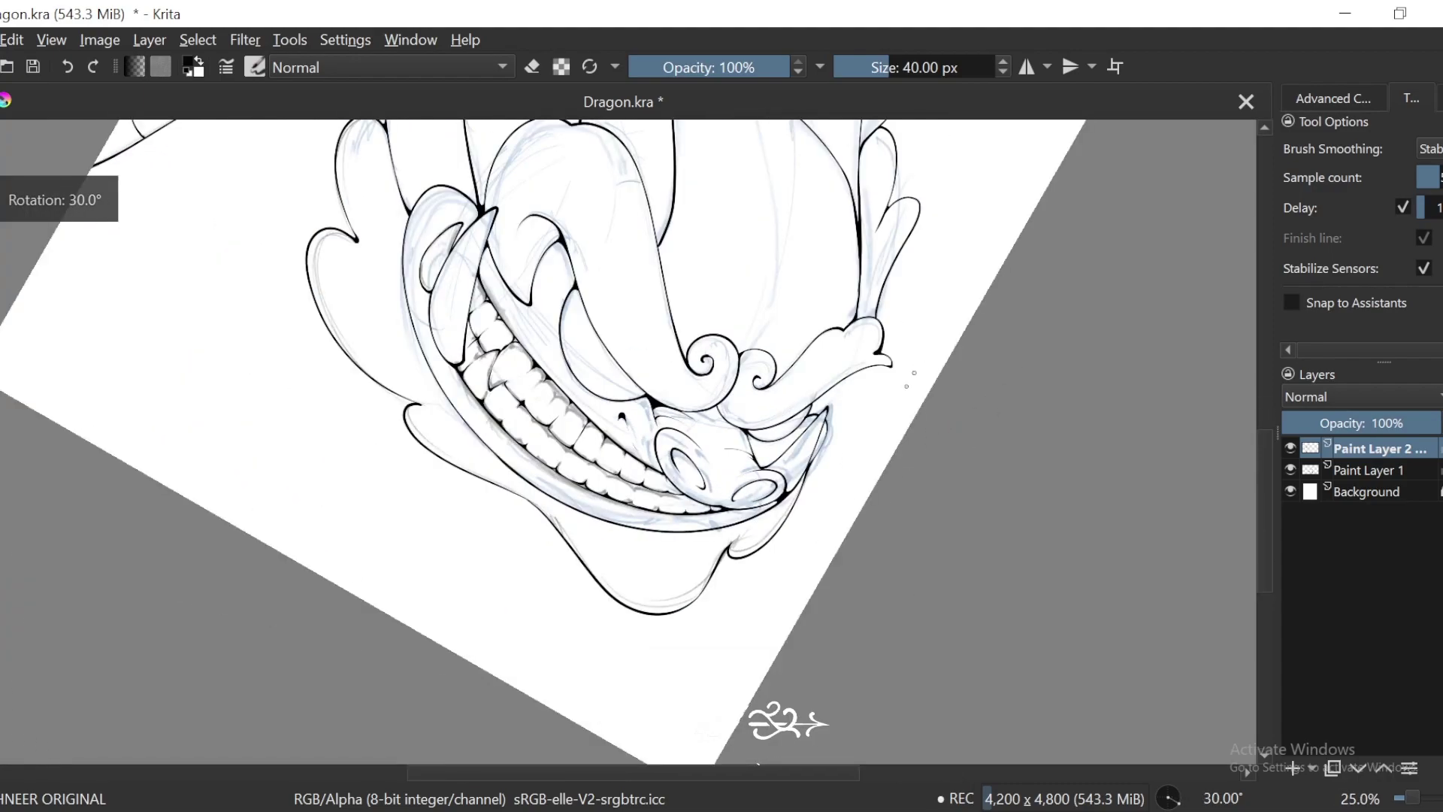
key("plus")
key("plus")
left_click_drag(663, 551, 819, 564)
key("plus")
key("plus")
key("plus")
key("plus")
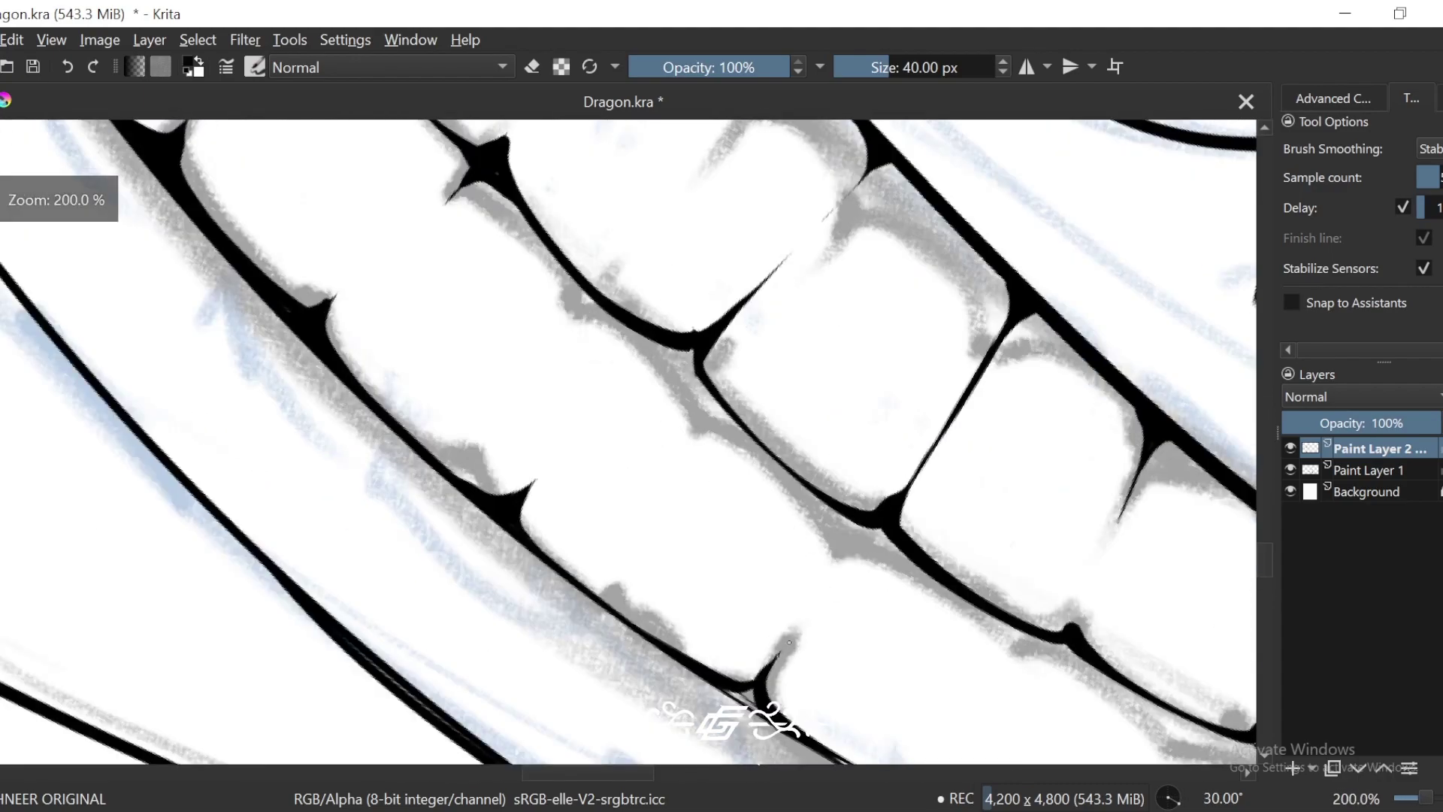
left_click_drag(770, 667, 877, 522)
key("plus")
mouse_move(972, 539)
left_mouse_down()
mouse_move(895, 457)
mouse_move(832, 500)
mouse_move(847, 455)
mouse_move(819, 512)
left_mouse_up()
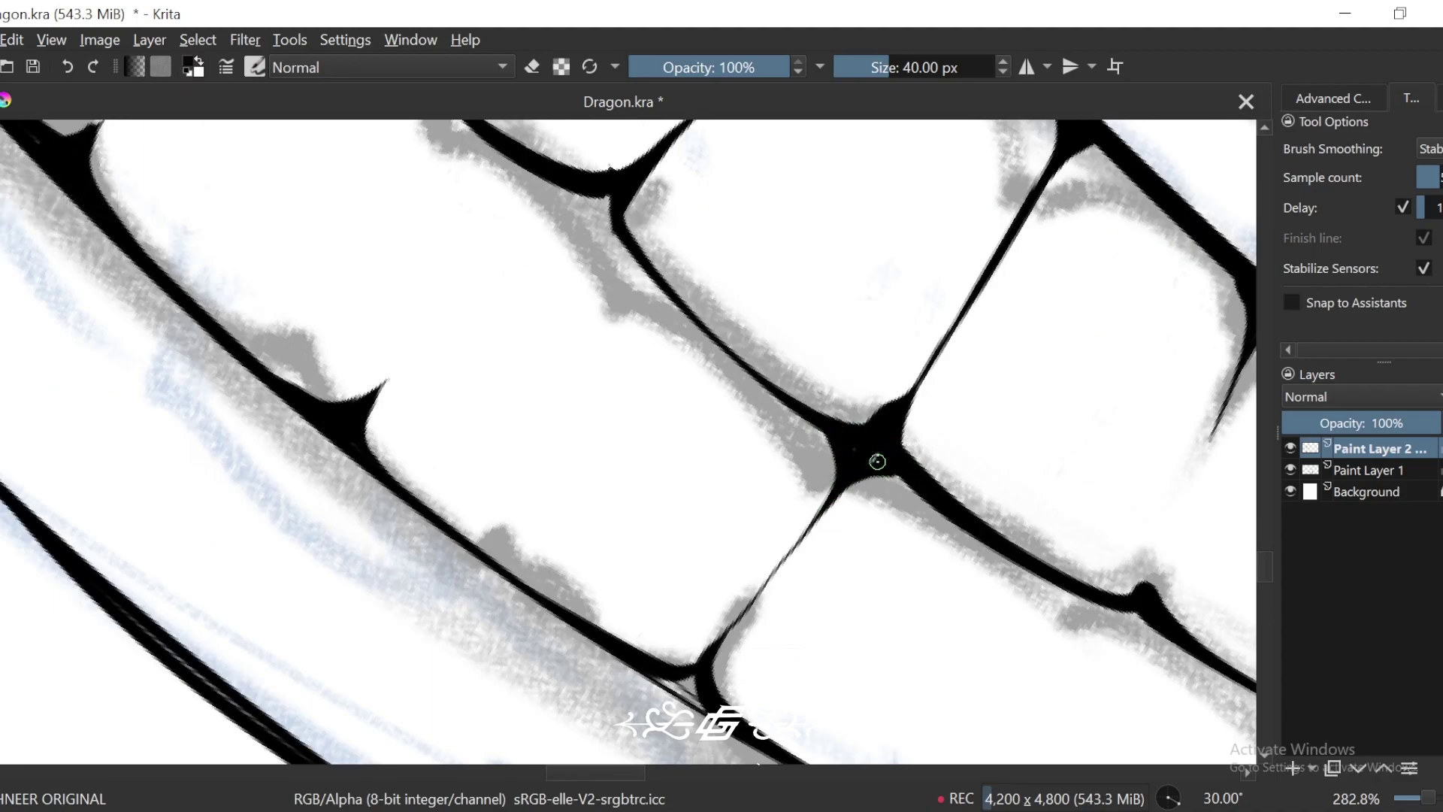
Step: Ink tapered lower-tooth dividers below the two biting-edge junctions nearest the pointed tooth, redrawing the closest one
left_click_drag(792, 427, 1057, 631)
left_click_drag(759, 486, 870, 394)
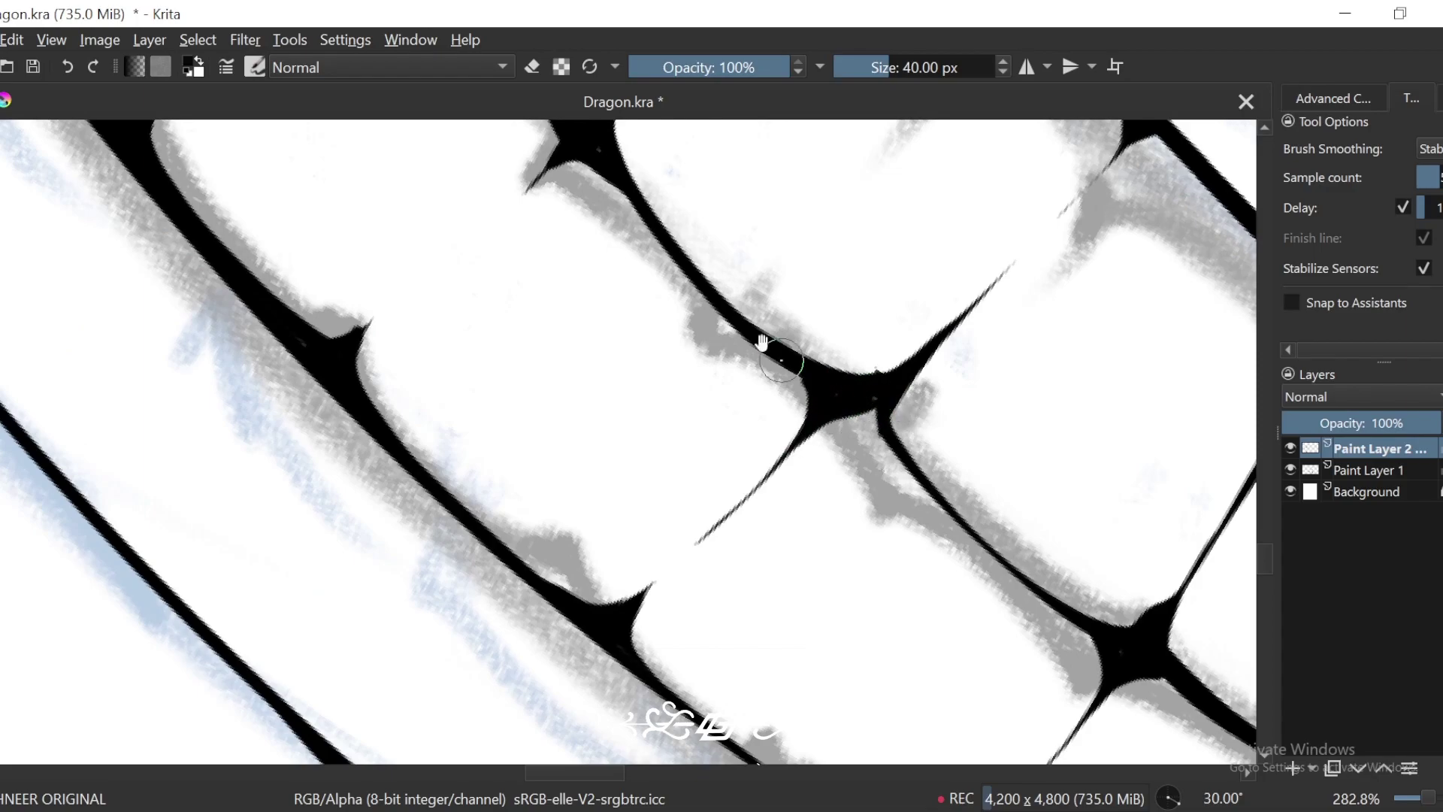
left_click_drag(761, 343, 718, 520)
left_click_drag(831, 364, 834, 328)
key("ctrl+minus")
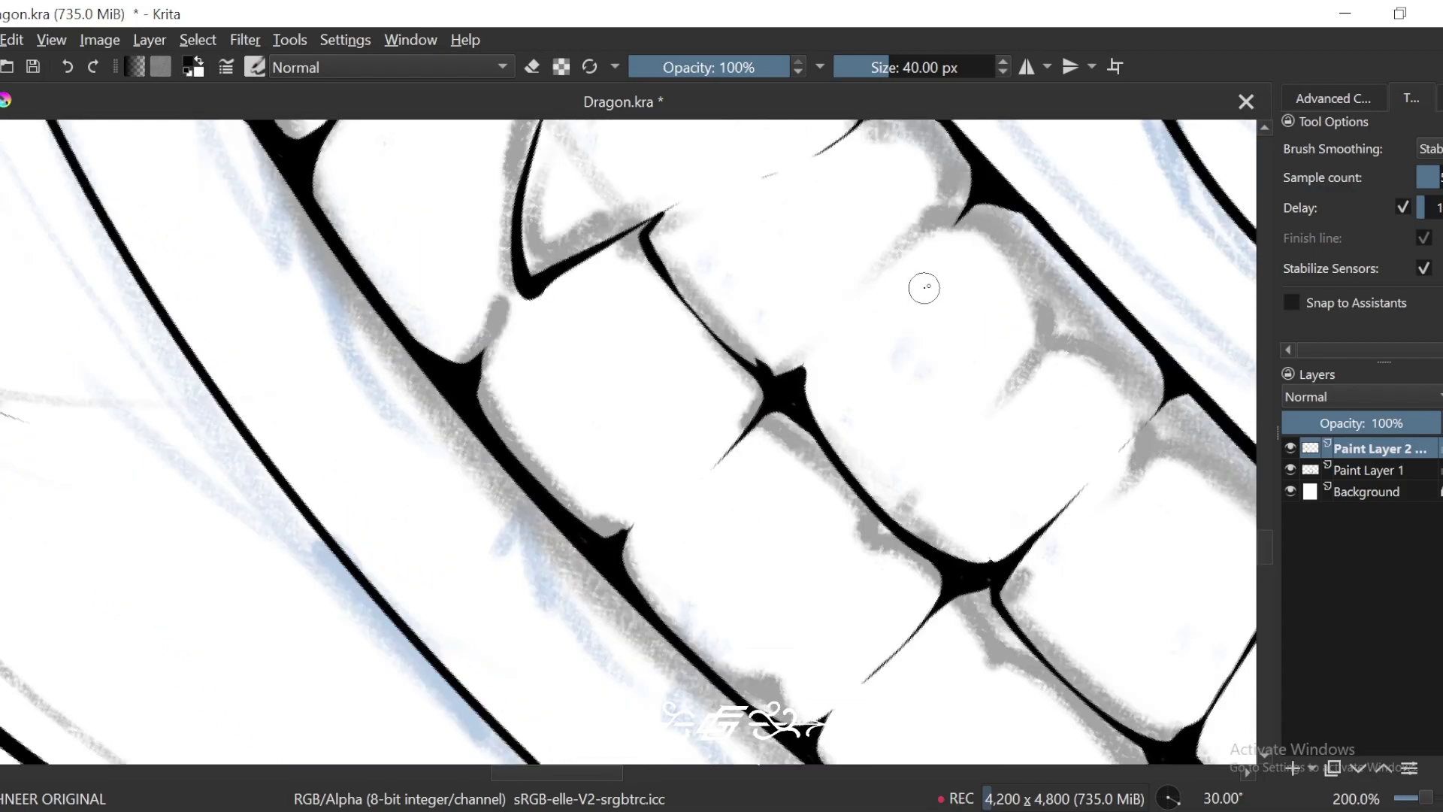
key("ctrl+plus")
key("ctrl+z")
left_click_drag(720, 511, 804, 341)
key("ctrl+minus")
key("ctrl+minus")
key("ctrl+minus")
key("ctrl+minus")
key("ctrl+minus")
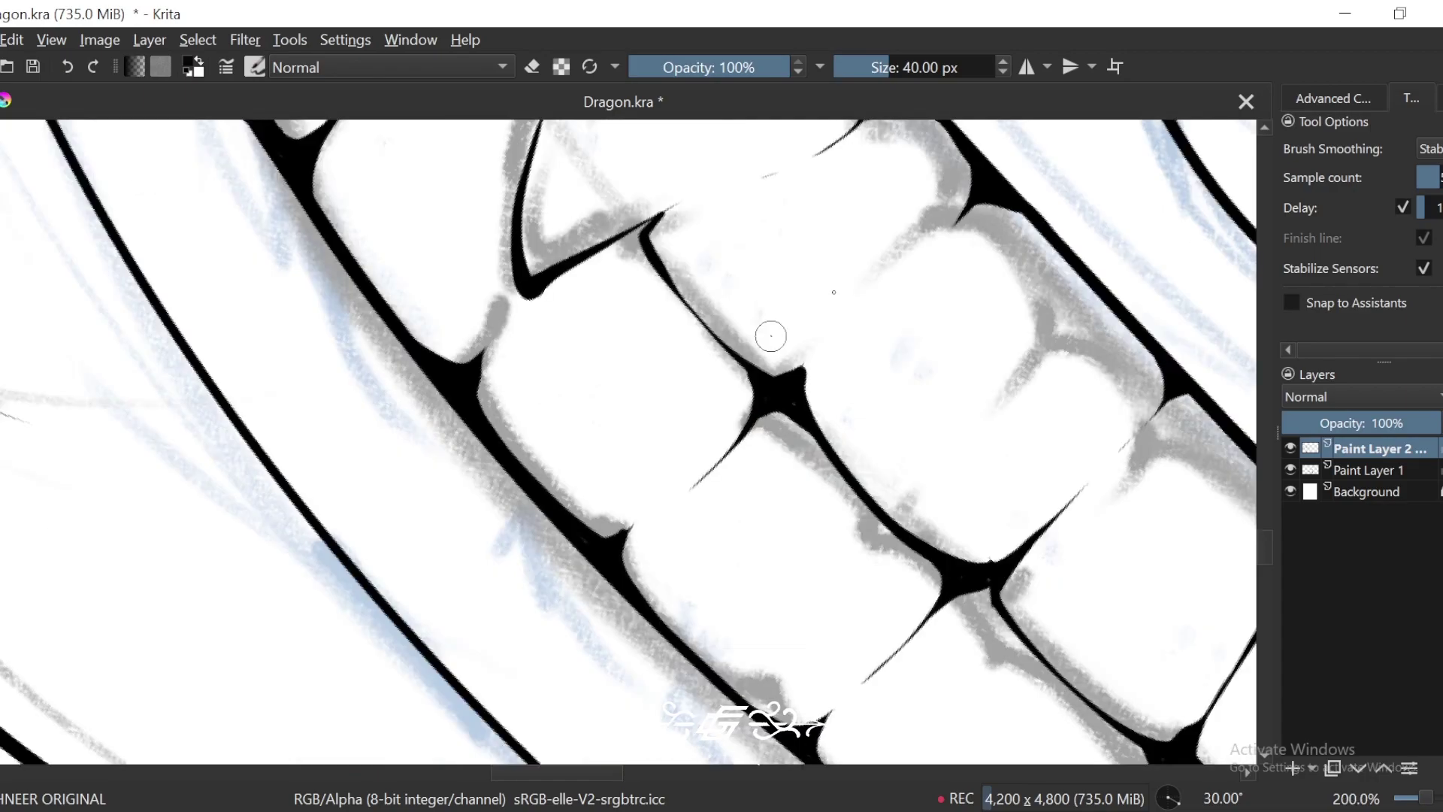
Step: Ink the fourth and fifth lower-tooth dividers as tapered strokes from the biting edge towards their gum gaps
left_click_drag(1059, 583, 939, 452)
key("equal")
key("equal")
key("equal")
key("equal")
key("equal")
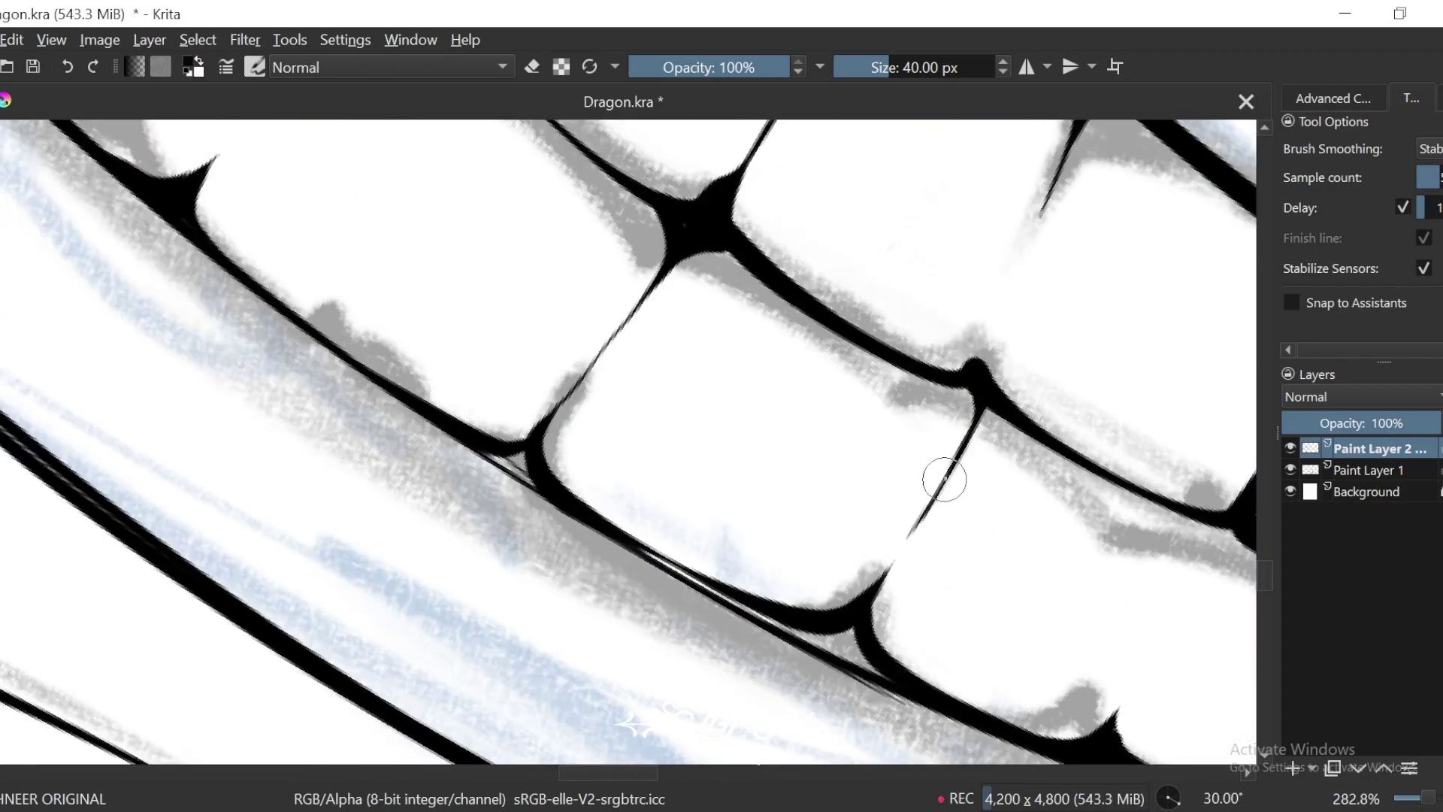
mouse_move(1216, 514)
left_mouse_down()
mouse_move(998, 421)
mouse_move(953, 420)
left_mouse_up()
mouse_move(873, 583)
left_mouse_down()
mouse_move(942, 450)
mouse_move(900, 416)
left_mouse_up()
left_click_drag(1007, 502, 877, 472)
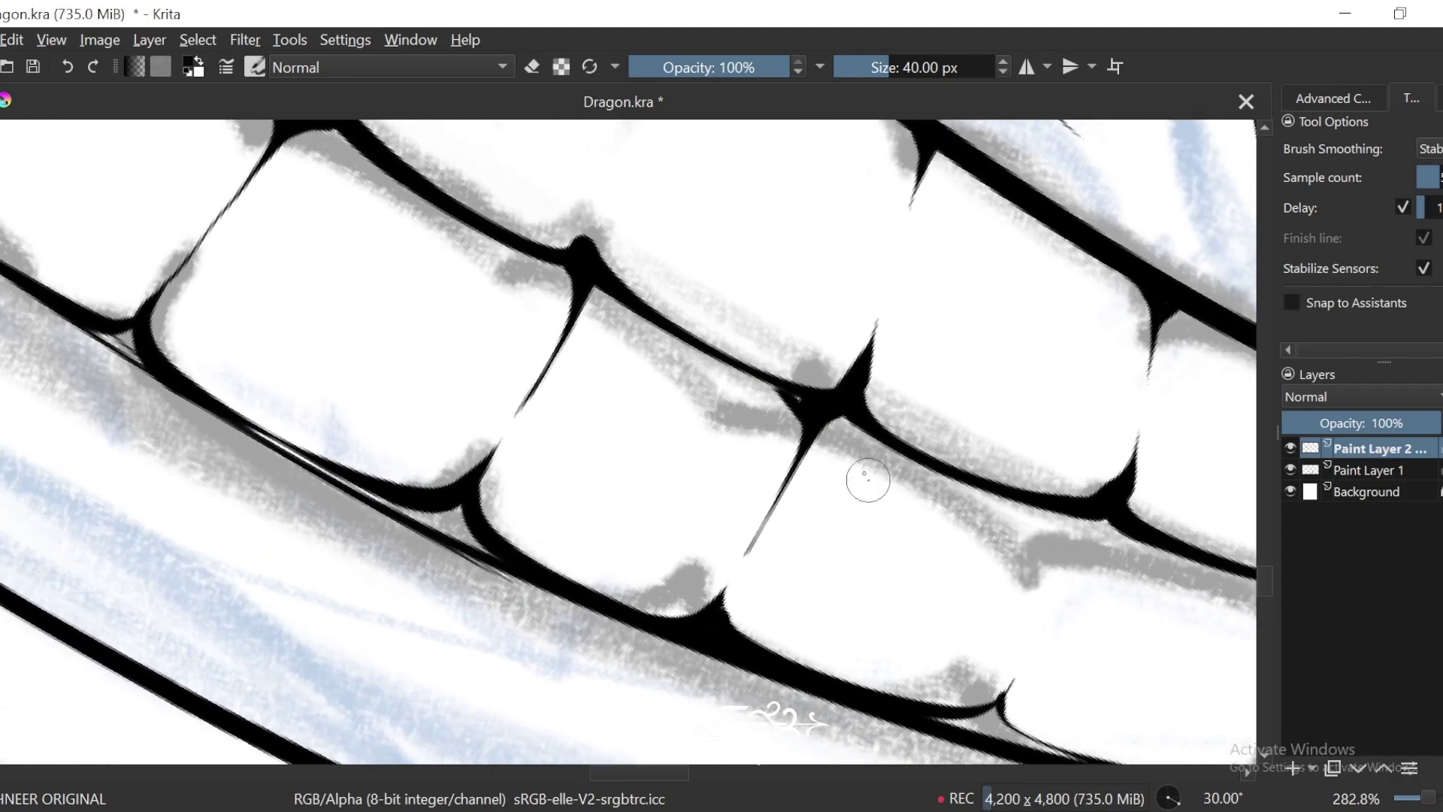
Step: Ink the remaining tapered lower-tooth dividers from the biting edge and snout outline towards the gum gaps
left_click_drag(958, 503, 772, 399)
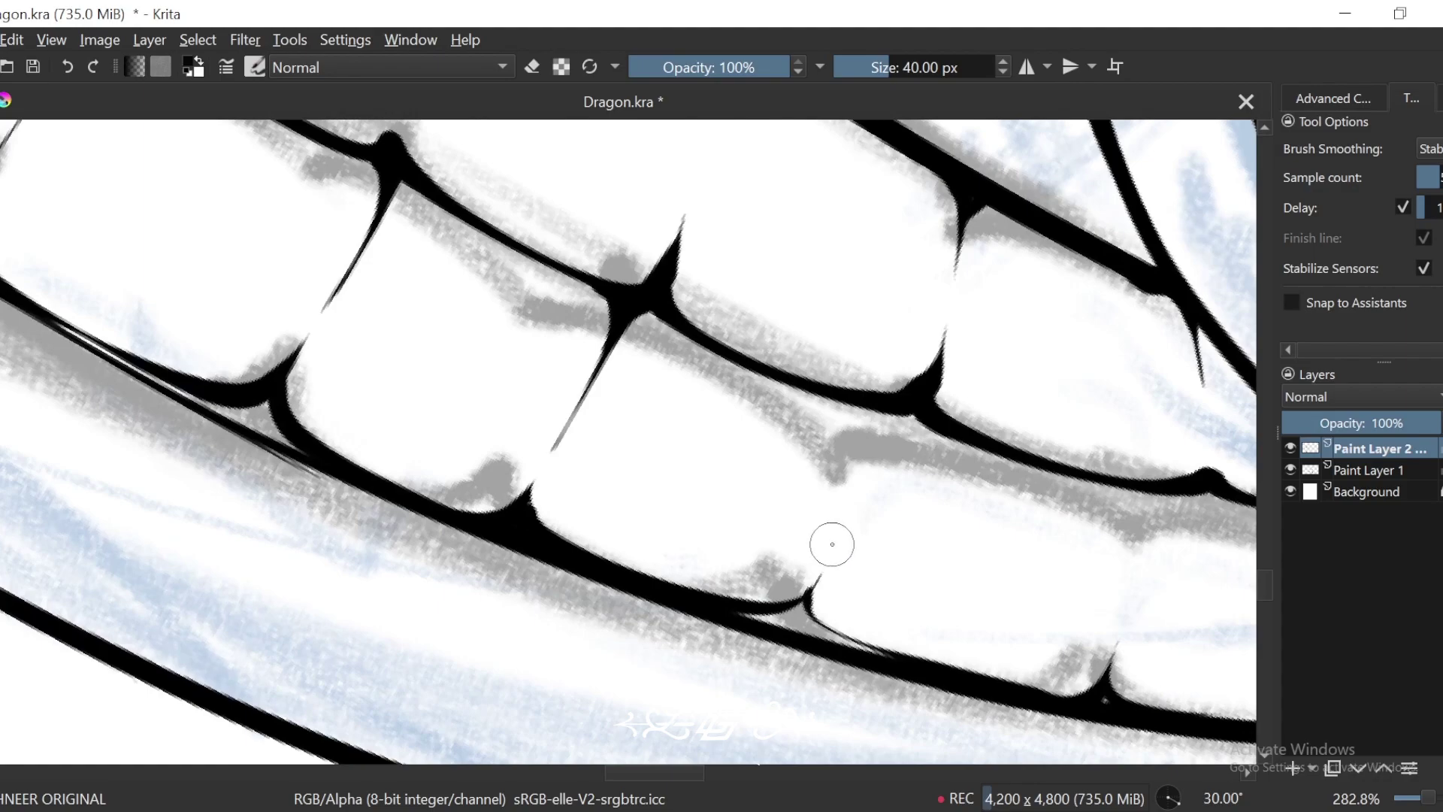
left_click_drag(832, 544, 878, 412)
scroll(877, 444, "down", 1)
scroll(869, 573, "up", 1)
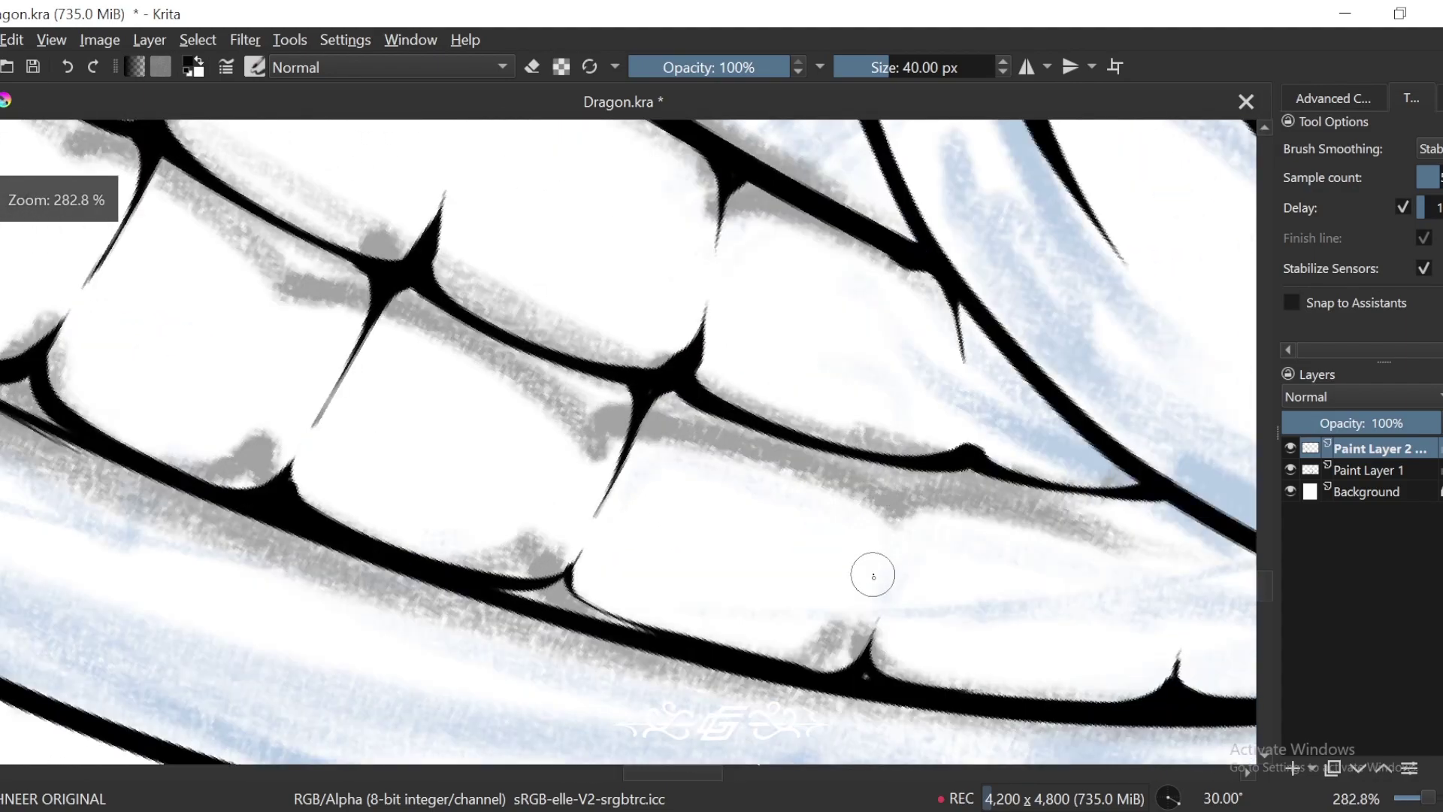
mouse_move(883, 594)
left_mouse_down()
mouse_move(920, 506)
mouse_move(990, 462)
left_mouse_up()
scroll(992, 552, "down", 1)
scroll(921, 509, "up", 1)
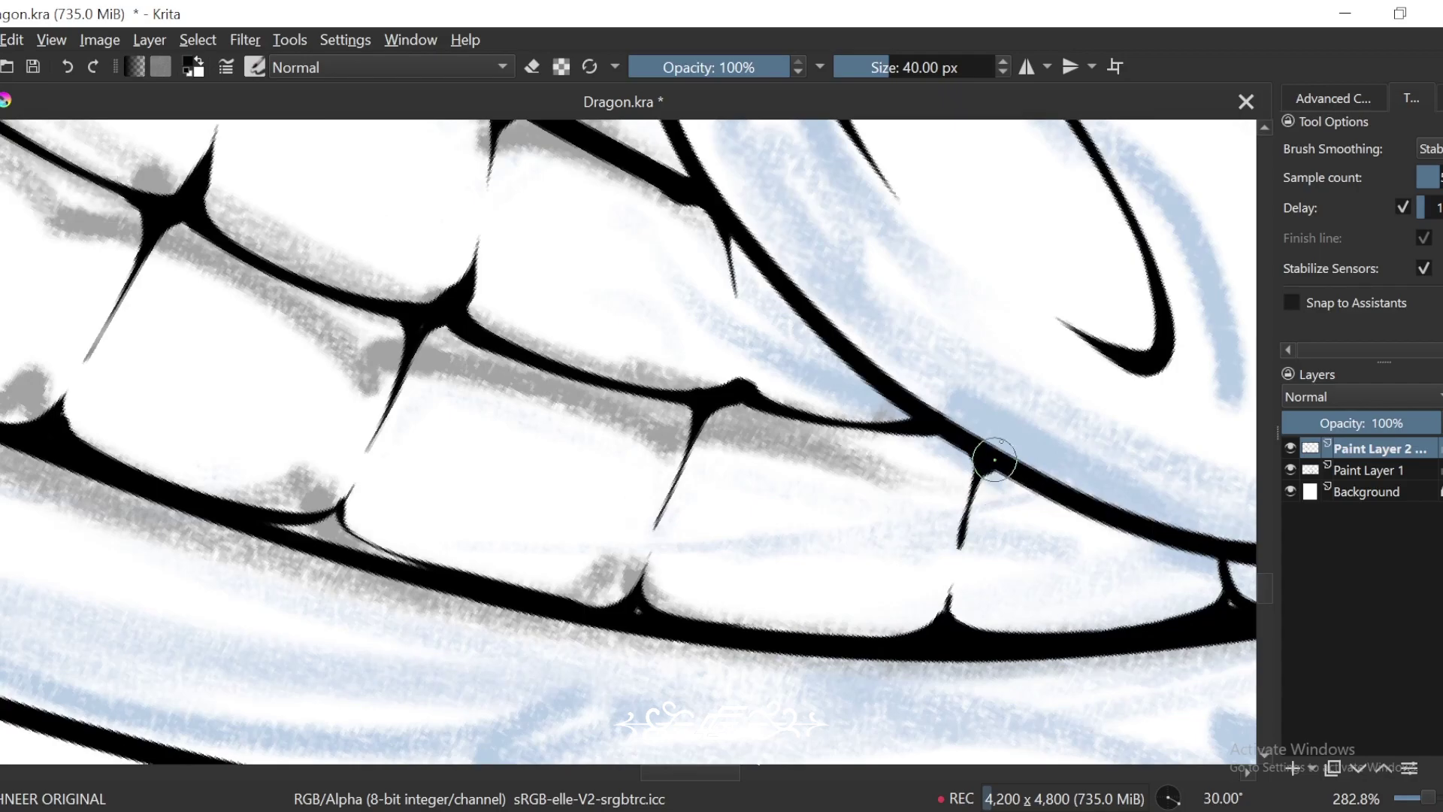
Step: Hide the sketch layer, examine the finished teeth within the upright full drawing, and show the sketch again
key("ctrl+minus")
key("ctrl+minus")
key("ctrl+minus")
key("ctrl+minus")
key("ctrl+minus")
key("4")
key("4")
key("4")
key("4")
key("4")
key("ctrl+minus")
left_click(1291, 469)
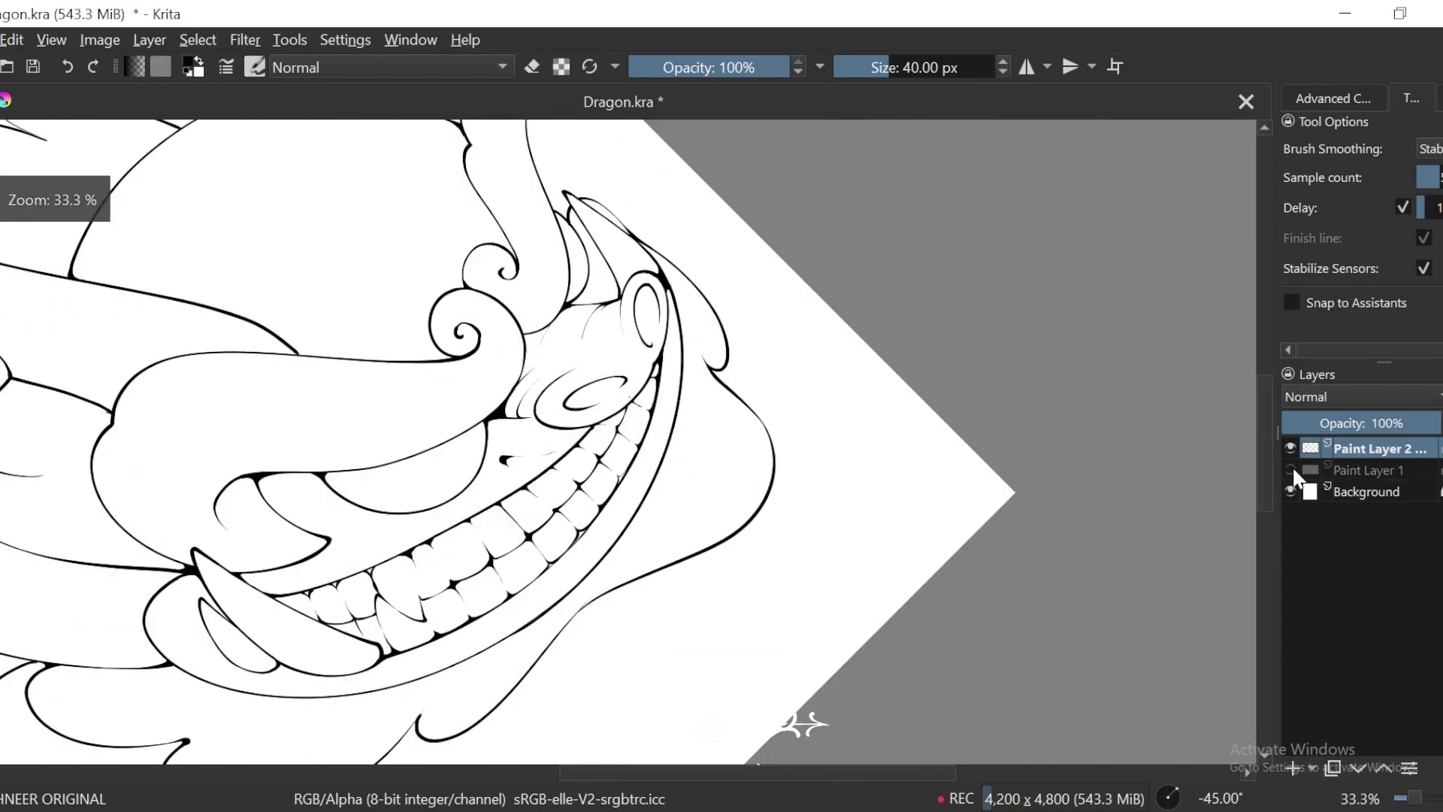
key("ctrl+minus")
key("ctrl+minus")
key("ctrl+minus")
key("6")
key("6")
key("6")
left_click_drag(1027, 499, 1086, 569)
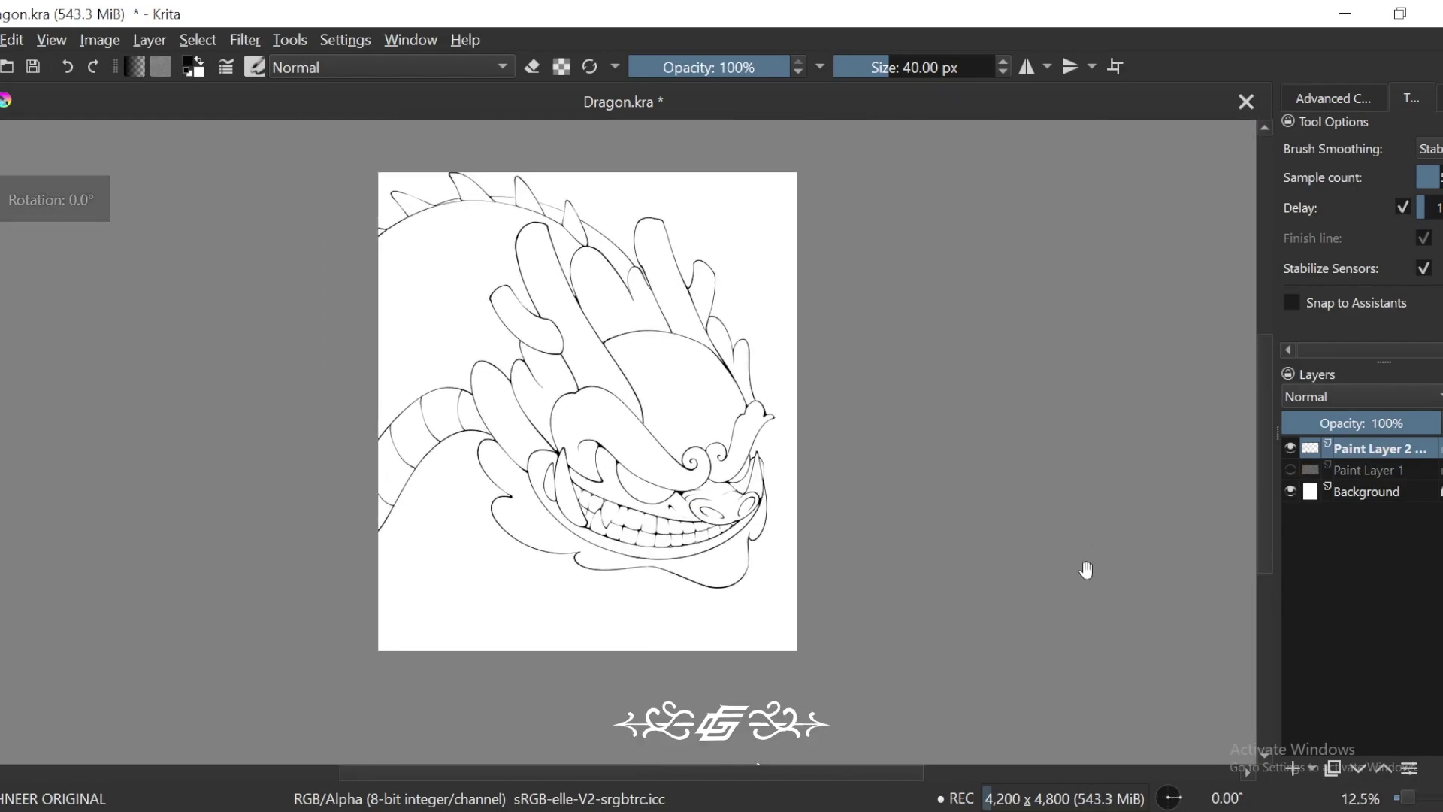
scroll(1086, 570, "down", 2)
scroll(1098, 579, "up", 2)
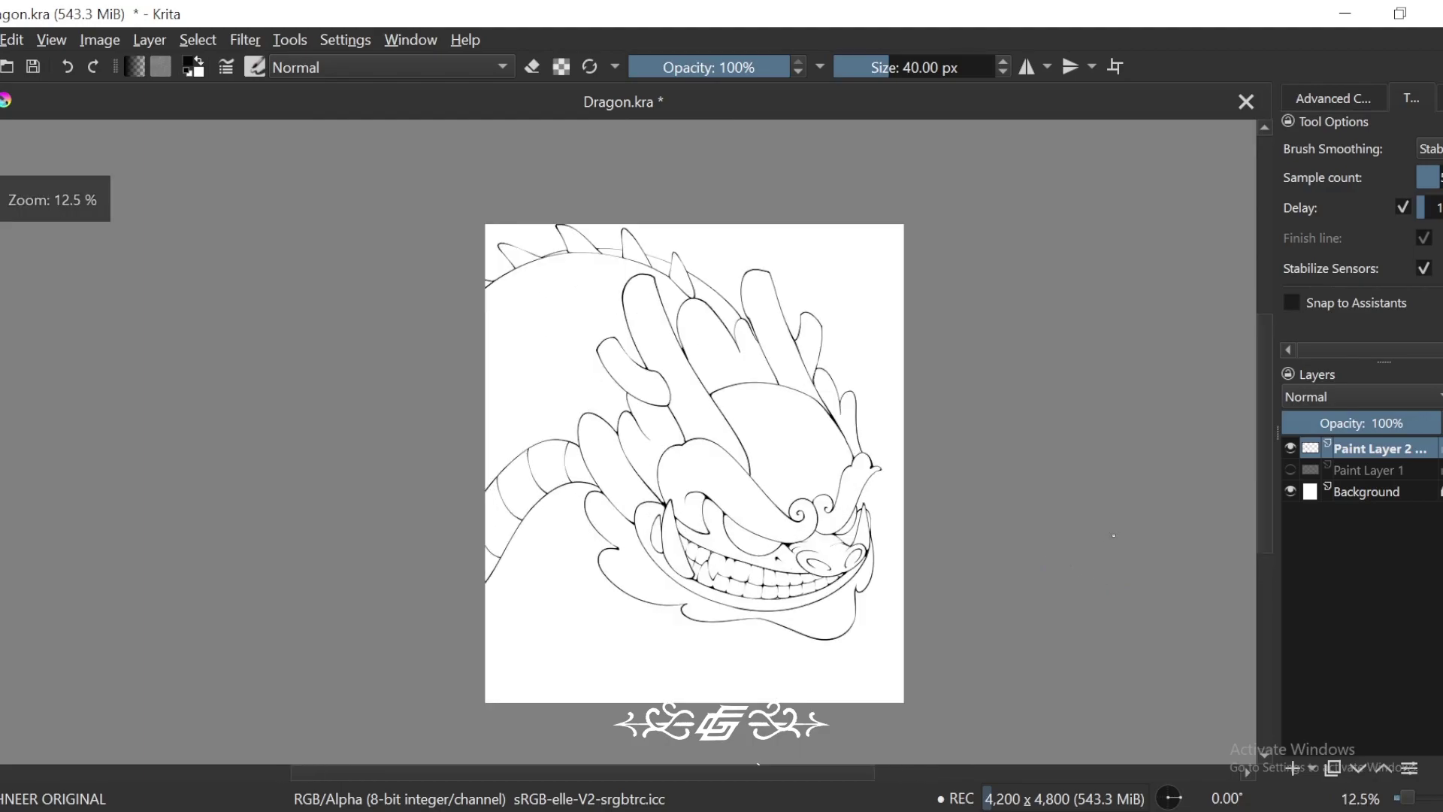
left_click(1290, 470)
mouse_move(1042, 518)
left_mouse_down()
mouse_move(1082, 544)
mouse_move(1057, 579)
mouse_move(1065, 591)
left_mouse_up()
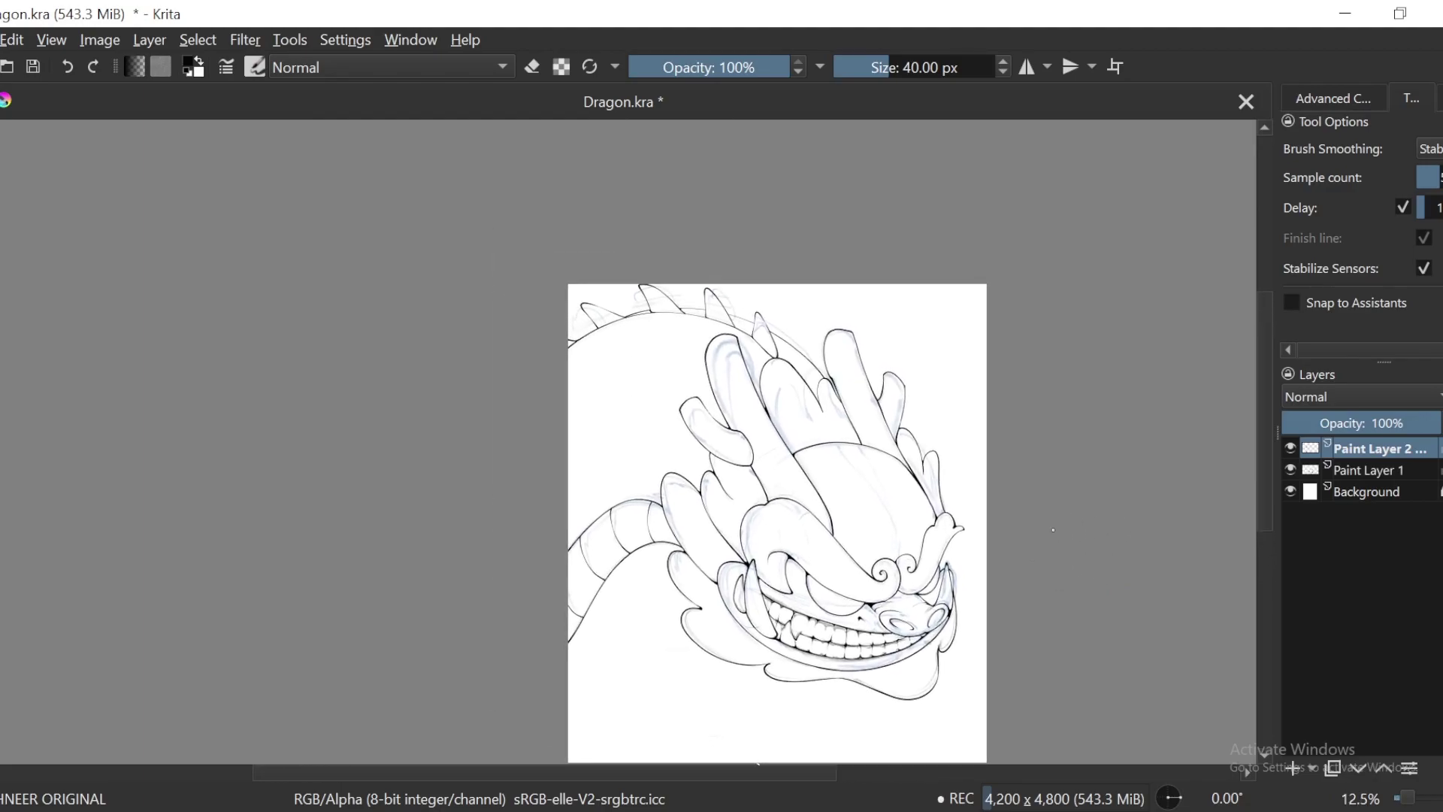
Step: Try a curved scale stroke on the bare neck from the short horn's lower edge and undo it
key("4")
key("4")
key("4")
key("ctrl+plus")
key("ctrl+plus")
key("ctrl+plus")
key("4")
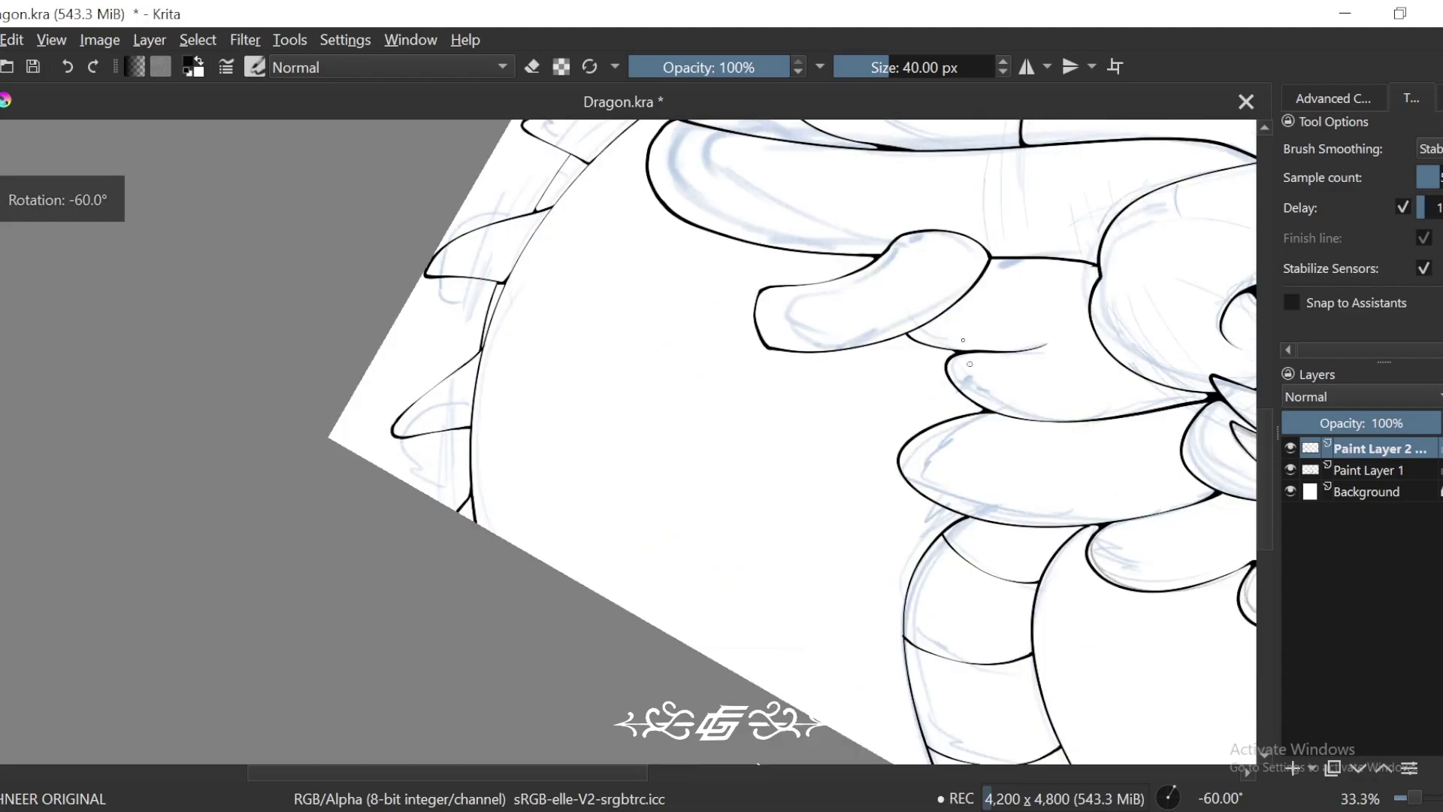
key("4")
scroll(782, 454, "up", 2)
left_click_drag(779, 455, 729, 584)
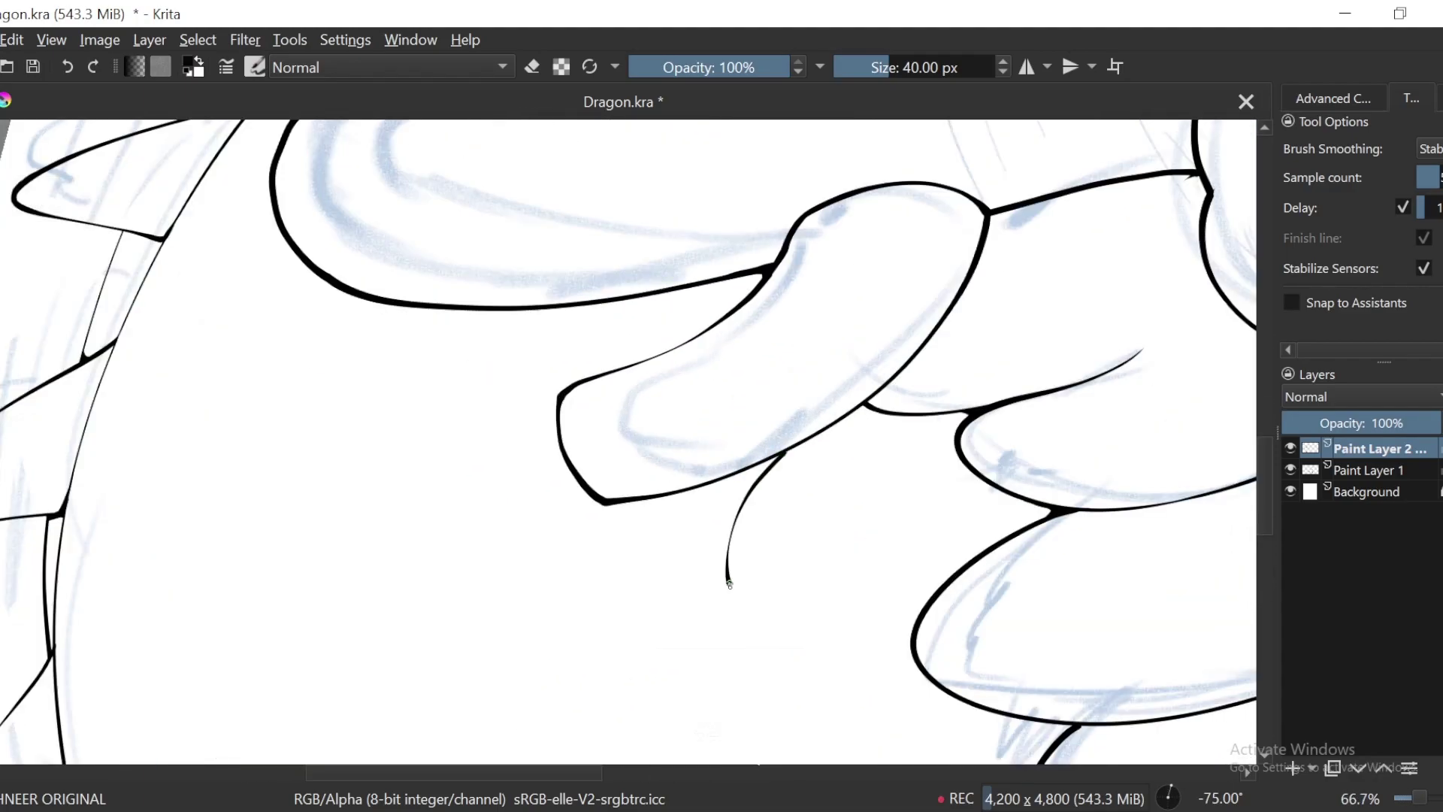
key("ctrl+z")
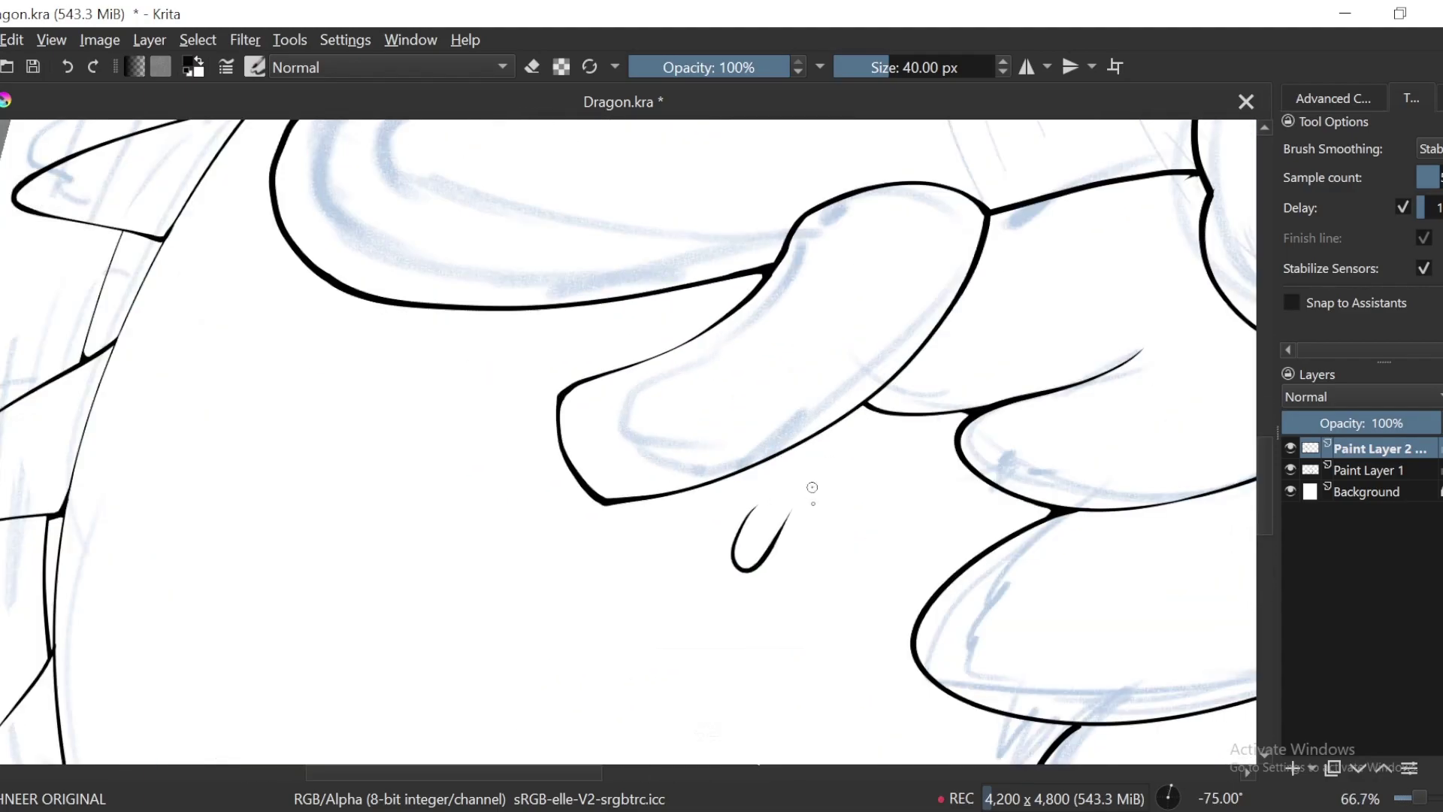
Step: Ink a small cluster of overlapping U-shaped scales on the bare neck between the short horn and the cheek mane
scroll(747, 522, "up", 1)
mouse_move(748, 521)
left_mouse_down()
mouse_move(756, 473)
mouse_move(710, 396)
mouse_move(762, 461)
mouse_move(744, 560)
mouse_move(803, 583)
mouse_move(841, 426)
left_mouse_up()
key("ctrl+z")
scroll(752, 556, "down", 1)
scroll(751, 556, "up", 1)
key("6")
left_click_drag(729, 488, 772, 554)
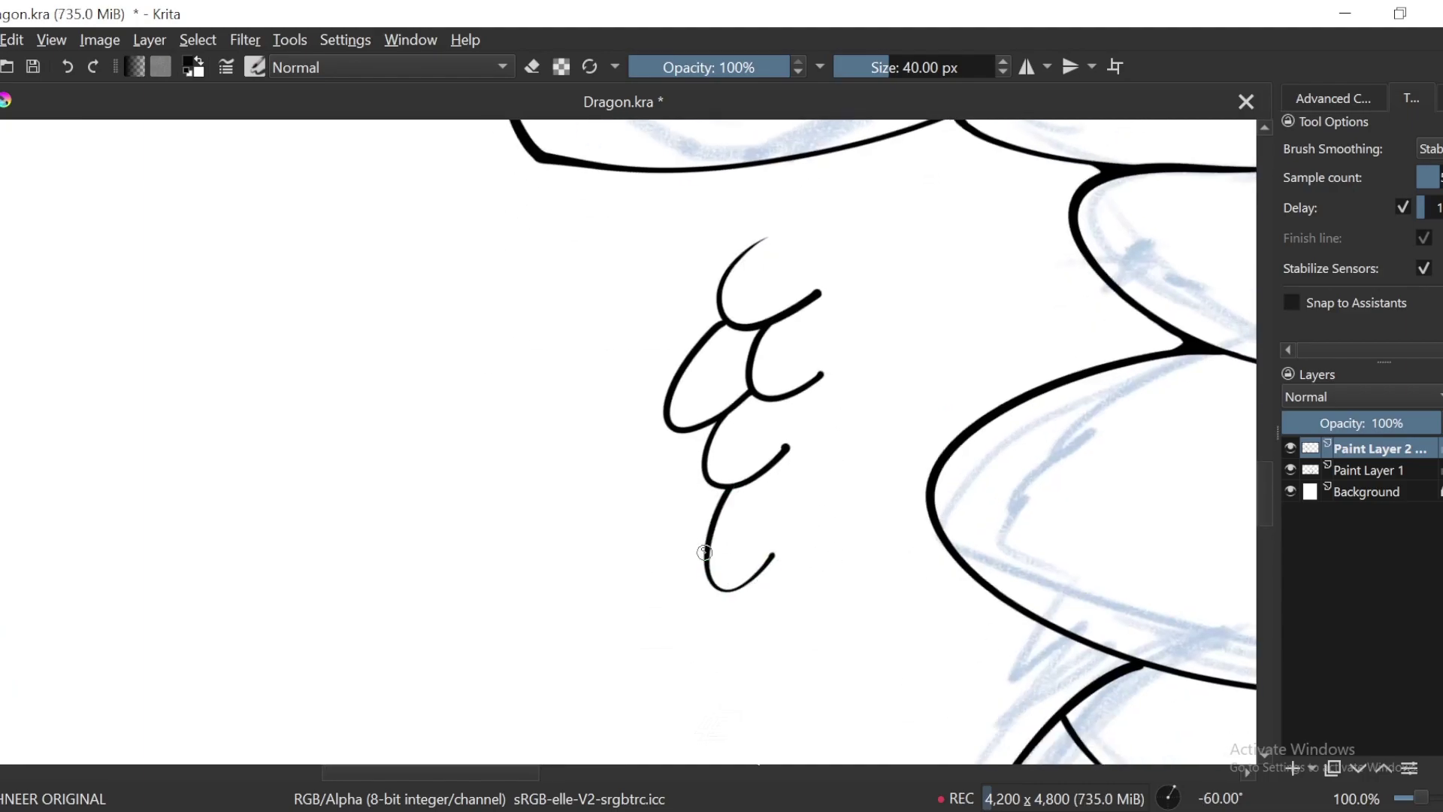
key("ctrl+minus")
key("ctrl+minus")
key("ctrl+minus")
key("ctrl+minus")
key("ctrl+minus")
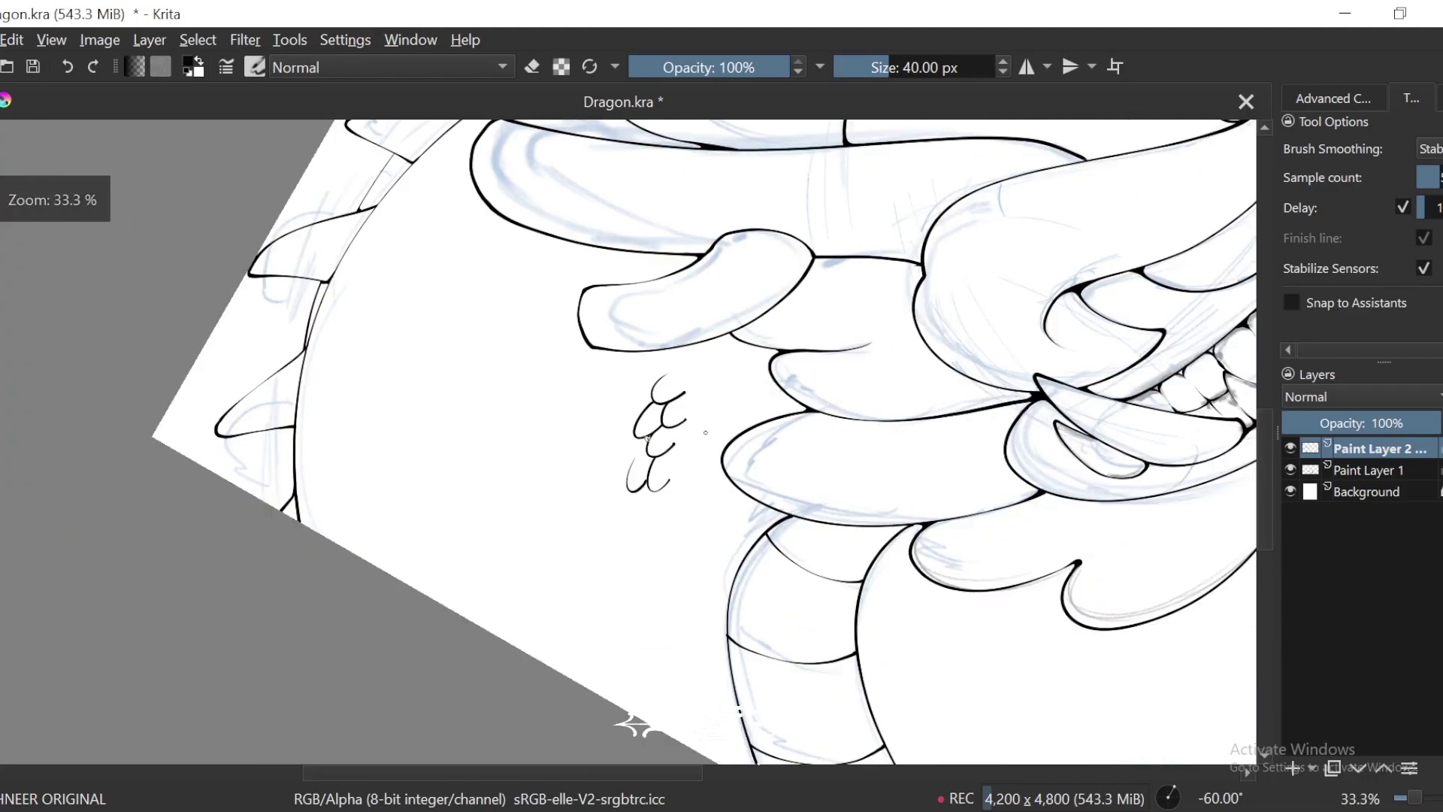
Step: Examine the first scale cluster on the neck within the whole dragon drawing
key("6")
key("6")
key("6")
left_click_drag(1083, 332, 1114, 264)
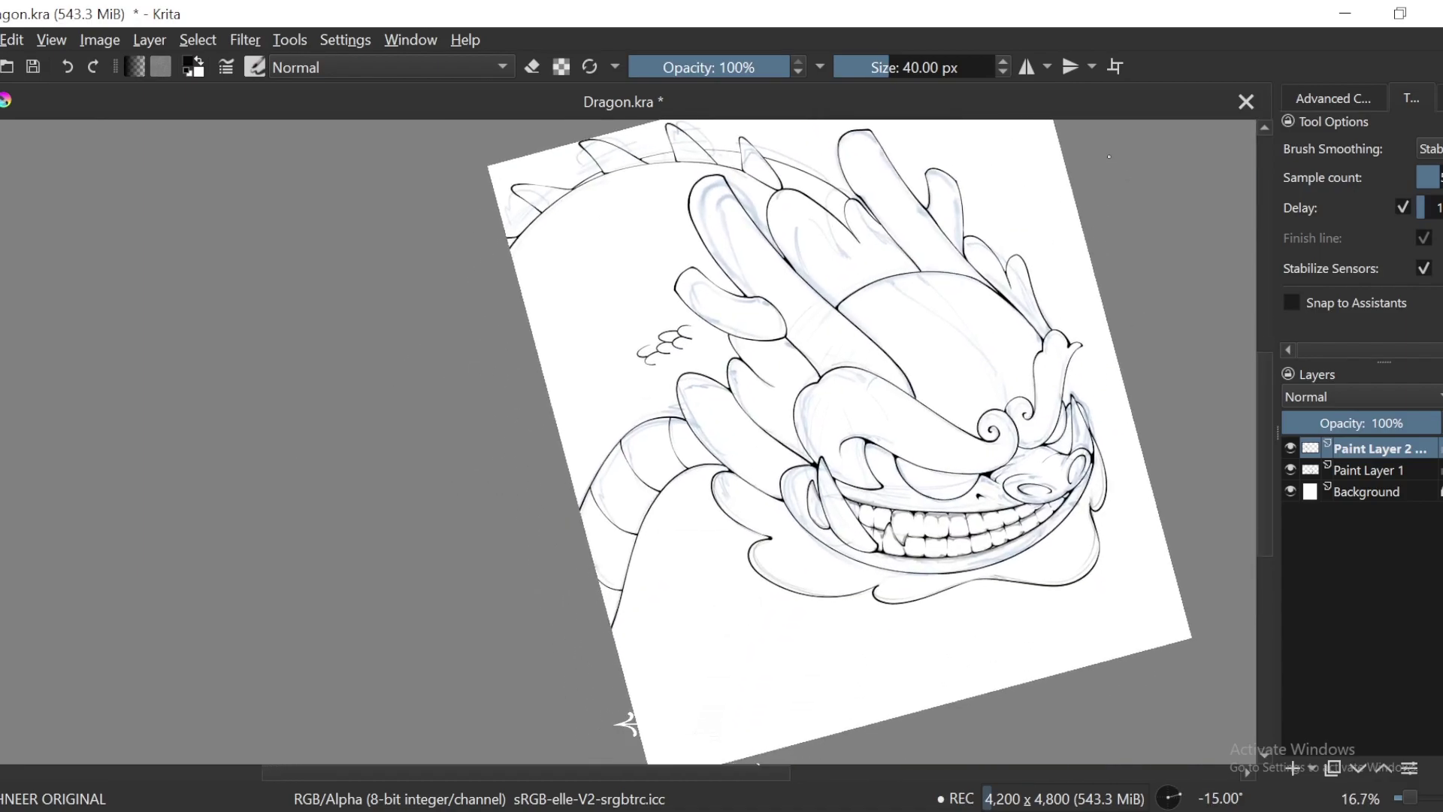
key("ctrl+plus")
left_click_drag(941, 295, 924, 396)
key("4")
key("4")
key("ctrl+plus")
key("ctrl+plus")
key("ctrl+plus")
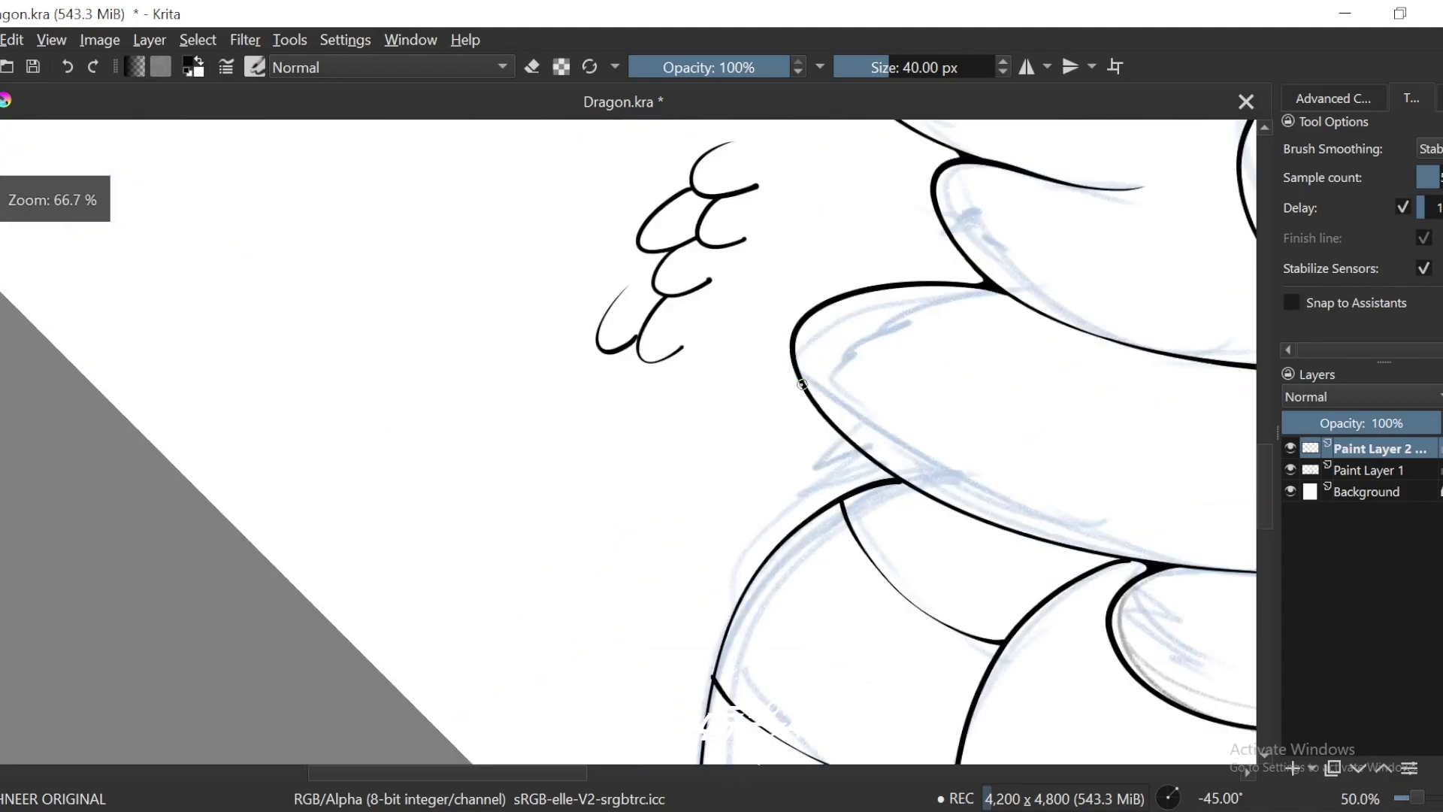
Step: Ink more overlapping U-shaped scales at the lower end of the cluster beside the cheek mane
scroll(802, 384, "up", 3)
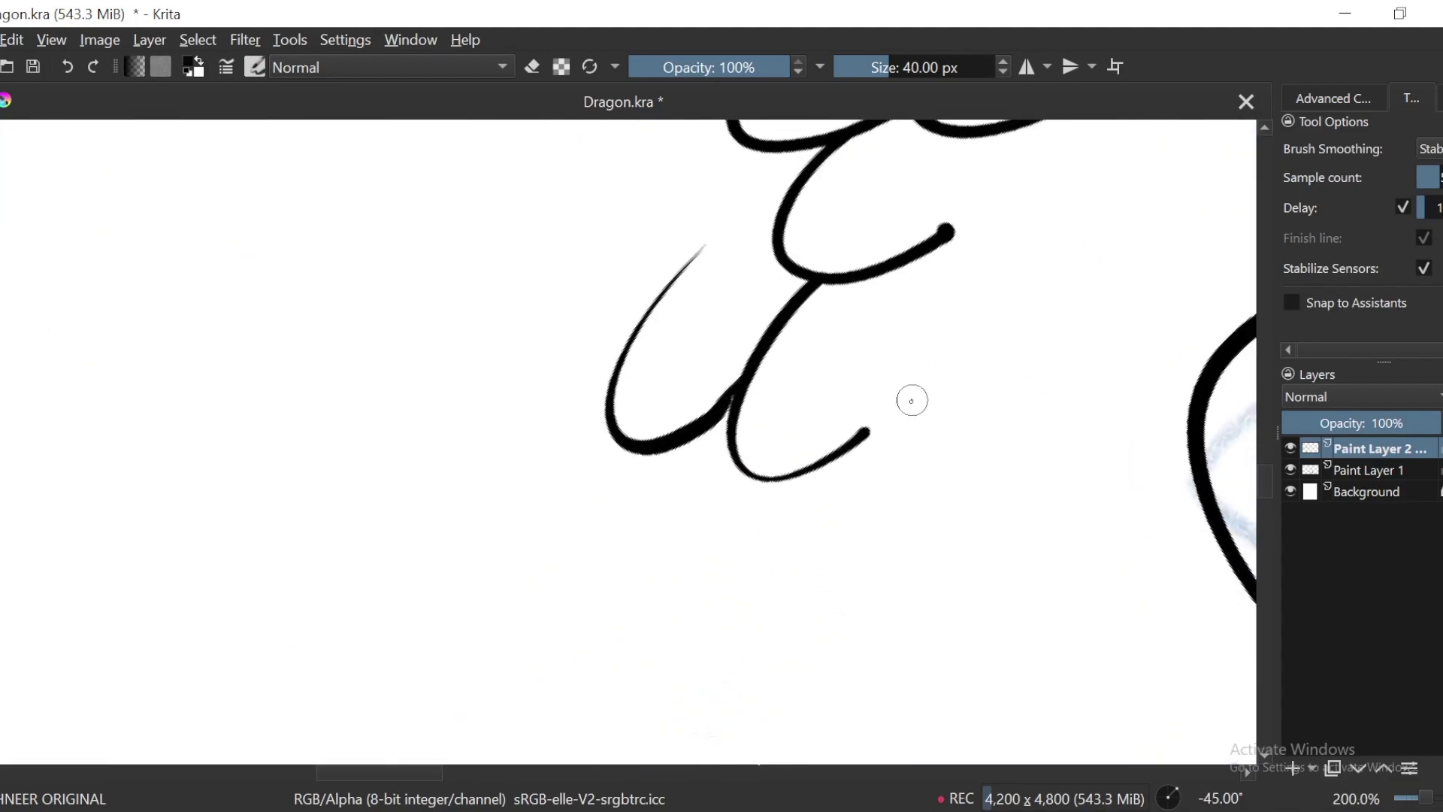
left_click_drag(881, 392, 951, 449)
key("ctrl+minus")
key("ctrl+z")
mouse_move(858, 366)
left_mouse_down()
mouse_move(816, 410)
mouse_move(940, 396)
mouse_move(808, 441)
mouse_move(986, 350)
left_mouse_up()
scroll(1052, 277, "down", 3)
scroll(867, 370, "up", 2)
key("plus")
key("ctrl+z")
key("minus")
key("minus")
key("minus")
left_click_drag(844, 454, 870, 467)
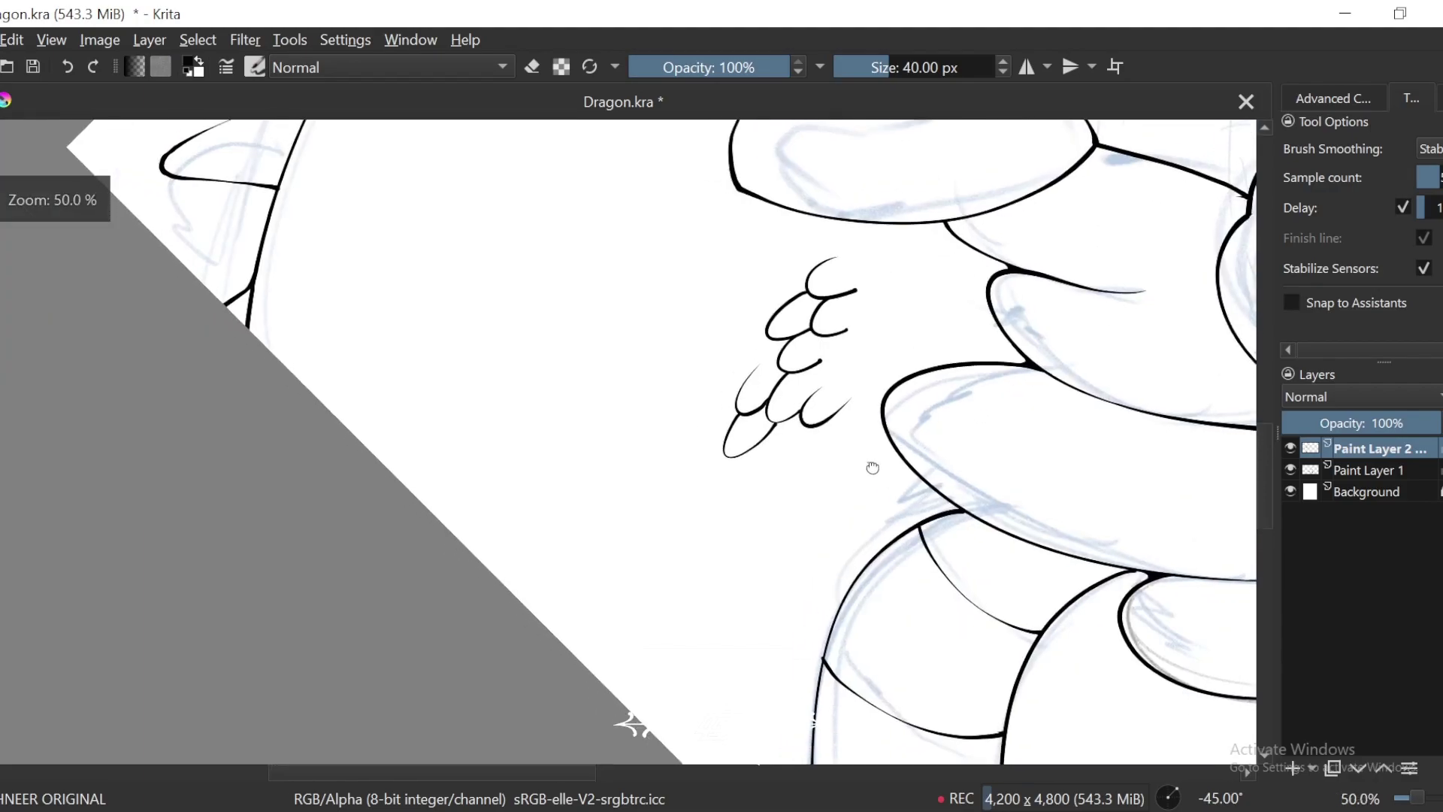
Step: Ink a second group of overlapping U-shaped scales on the bare neck near the page edge, below the back spikes
left_click_drag(920, 319, 862, 461)
mouse_move(597, 421)
left_mouse_down()
mouse_move(820, 434)
mouse_move(882, 511)
left_mouse_up()
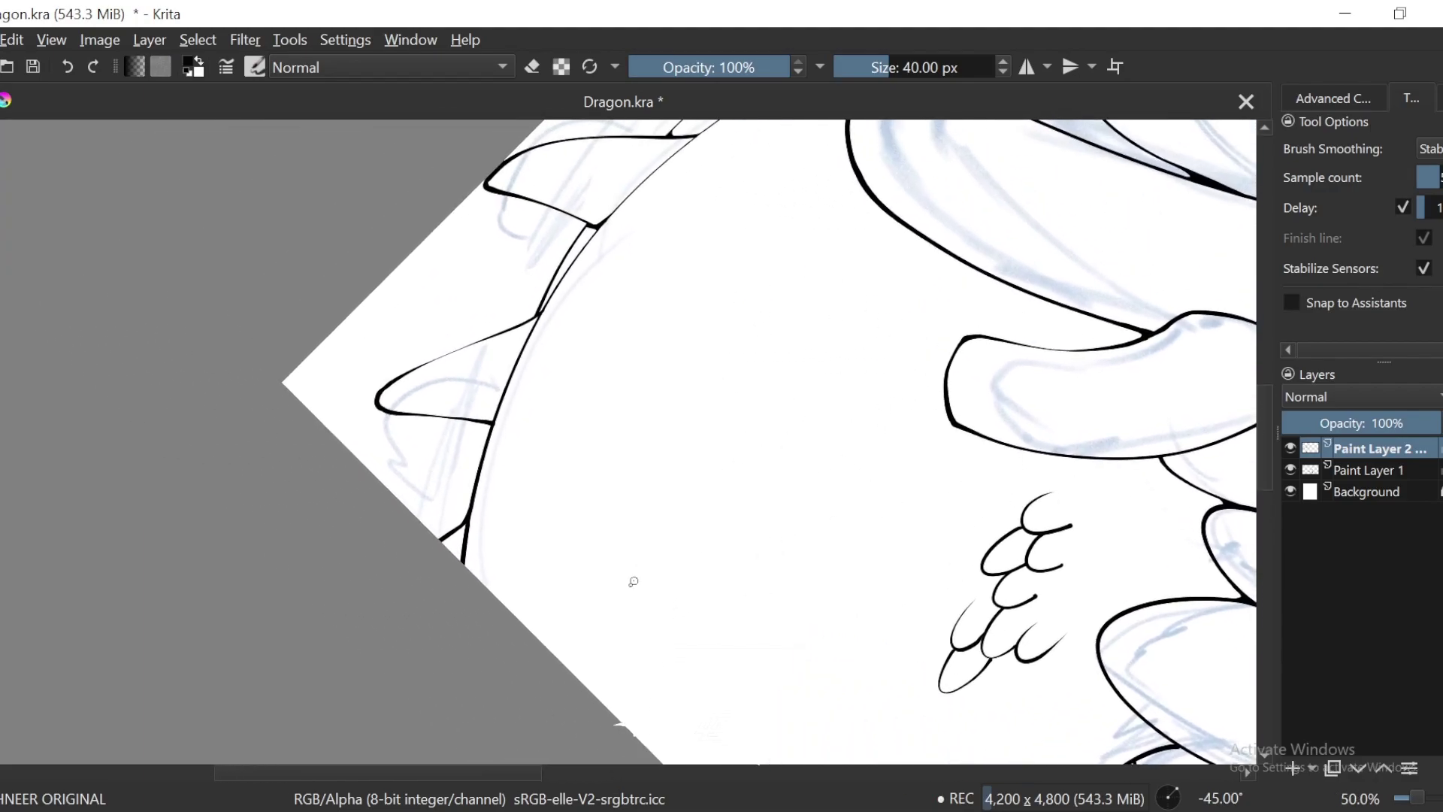
key("plus")
left_click_drag(599, 633, 640, 537)
left_click_drag(668, 443, 719, 449)
key("plus")
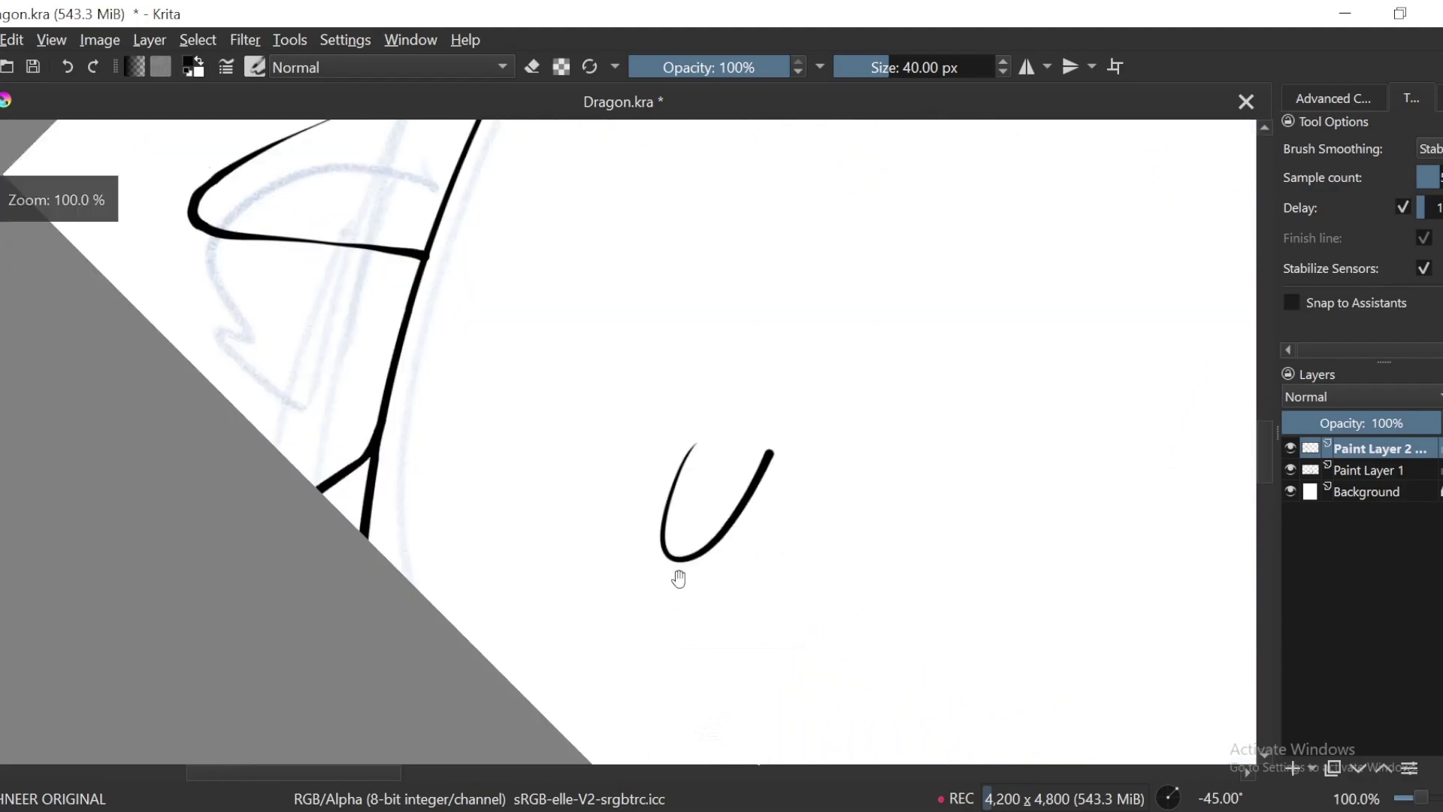
mouse_move(679, 580)
left_mouse_down()
mouse_move(688, 506)
mouse_move(700, 595)
left_mouse_up()
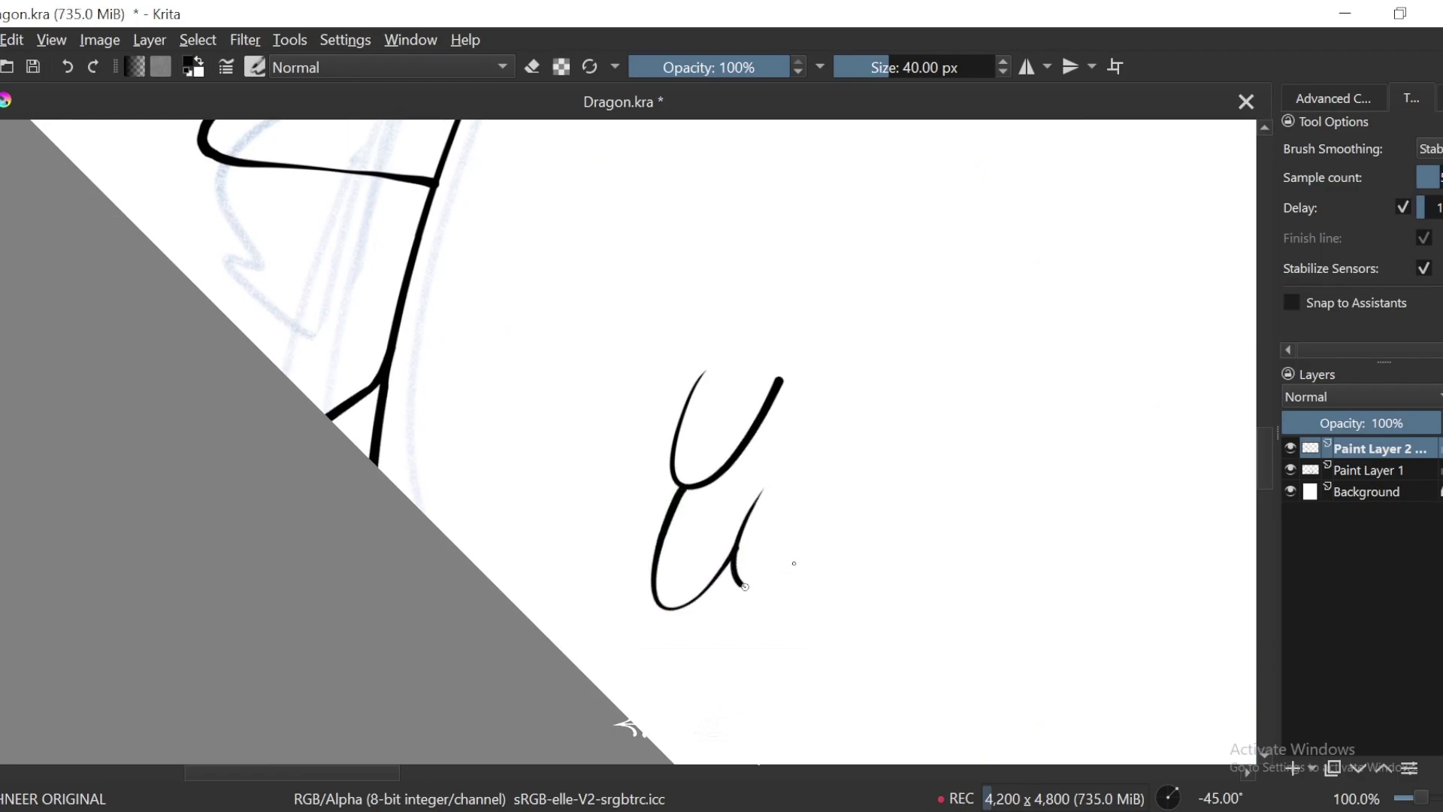
left_click_drag(794, 562, 831, 511)
left_click_drag(801, 555, 867, 435)
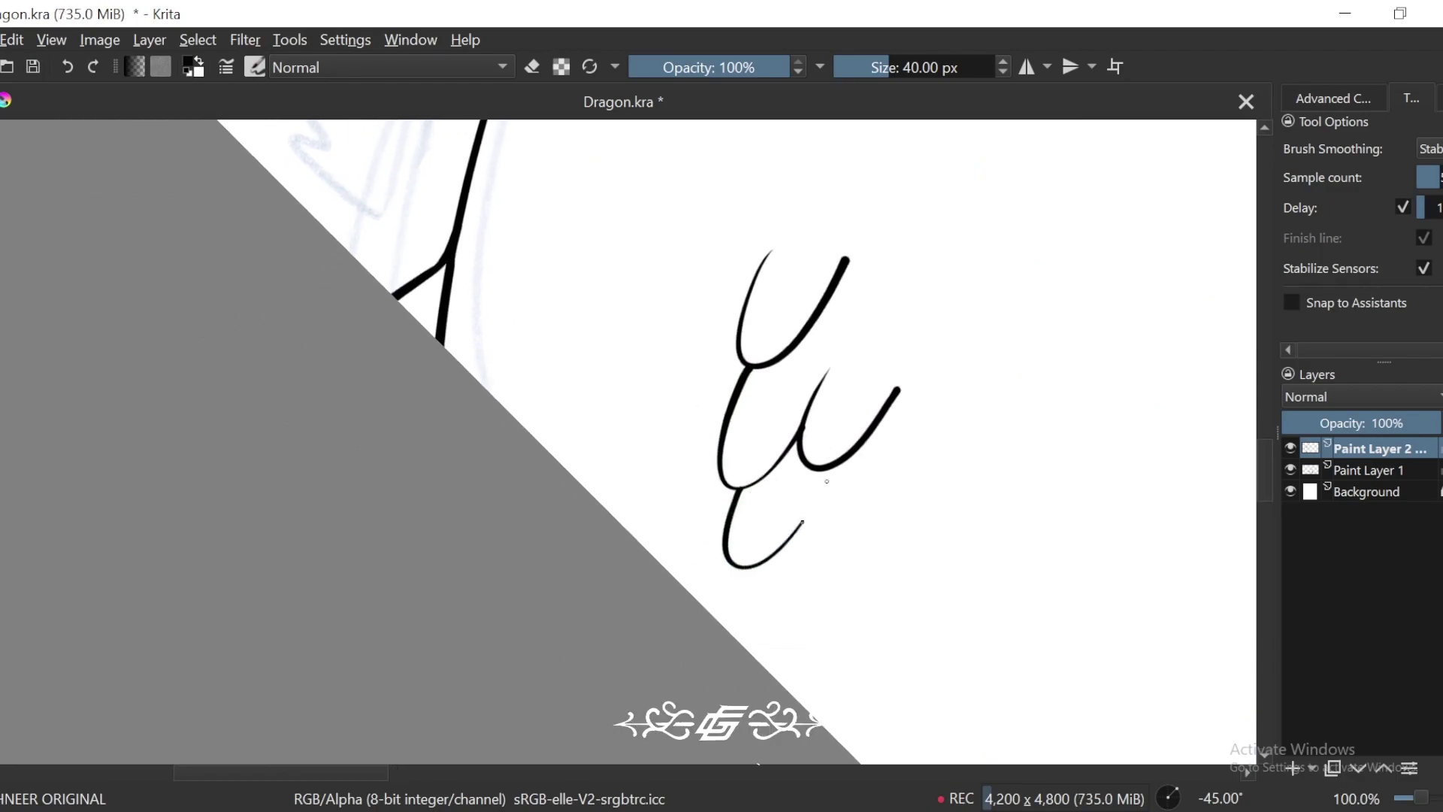
mouse_move(785, 480)
left_mouse_down()
mouse_move(843, 473)
mouse_move(832, 399)
left_mouse_up()
Step: Extend the second scale group out to the page edge and with further scales on its inner side
left_click_drag(729, 458, 658, 452)
key("ctrl+z")
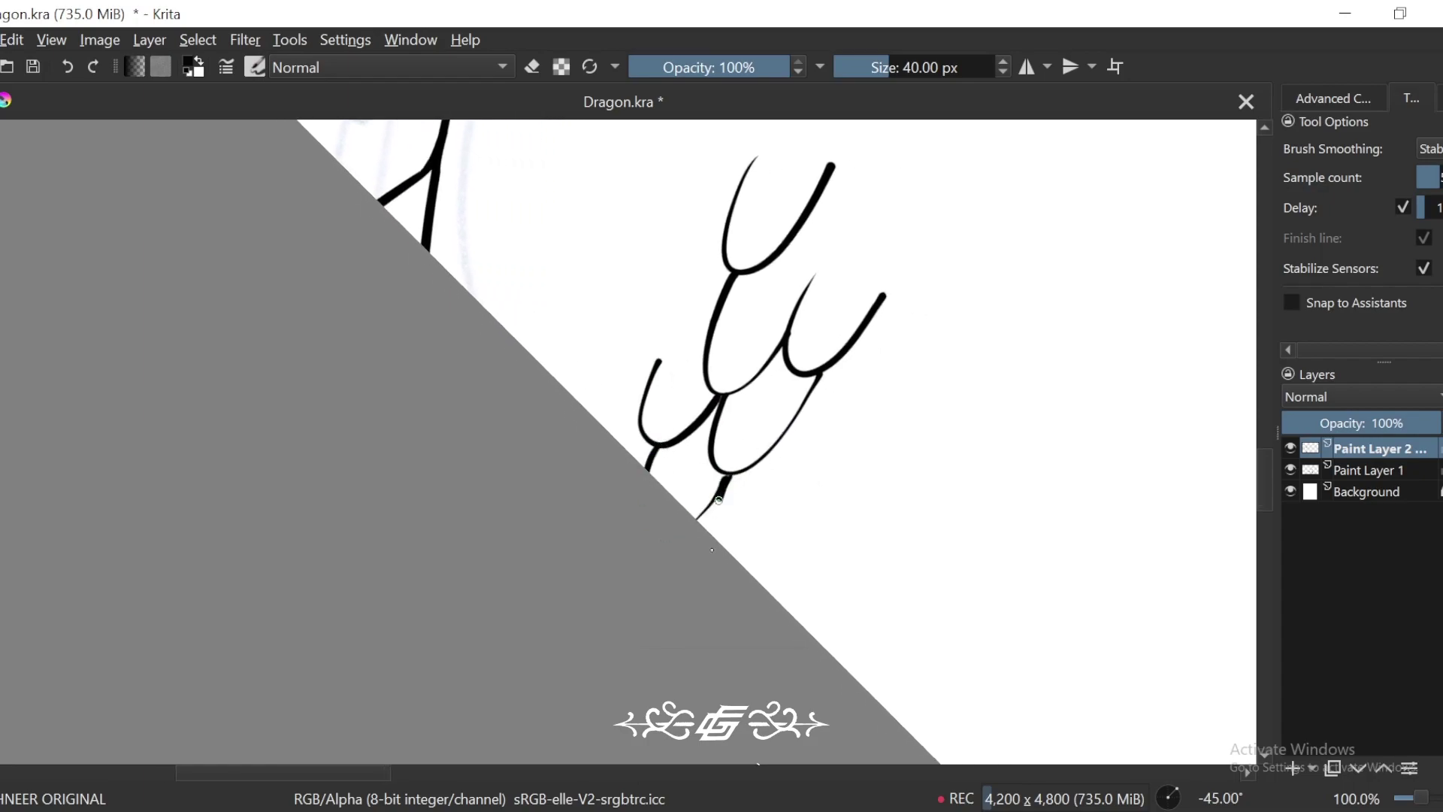
key("ctrl+z")
scroll(819, 405, "down", 1)
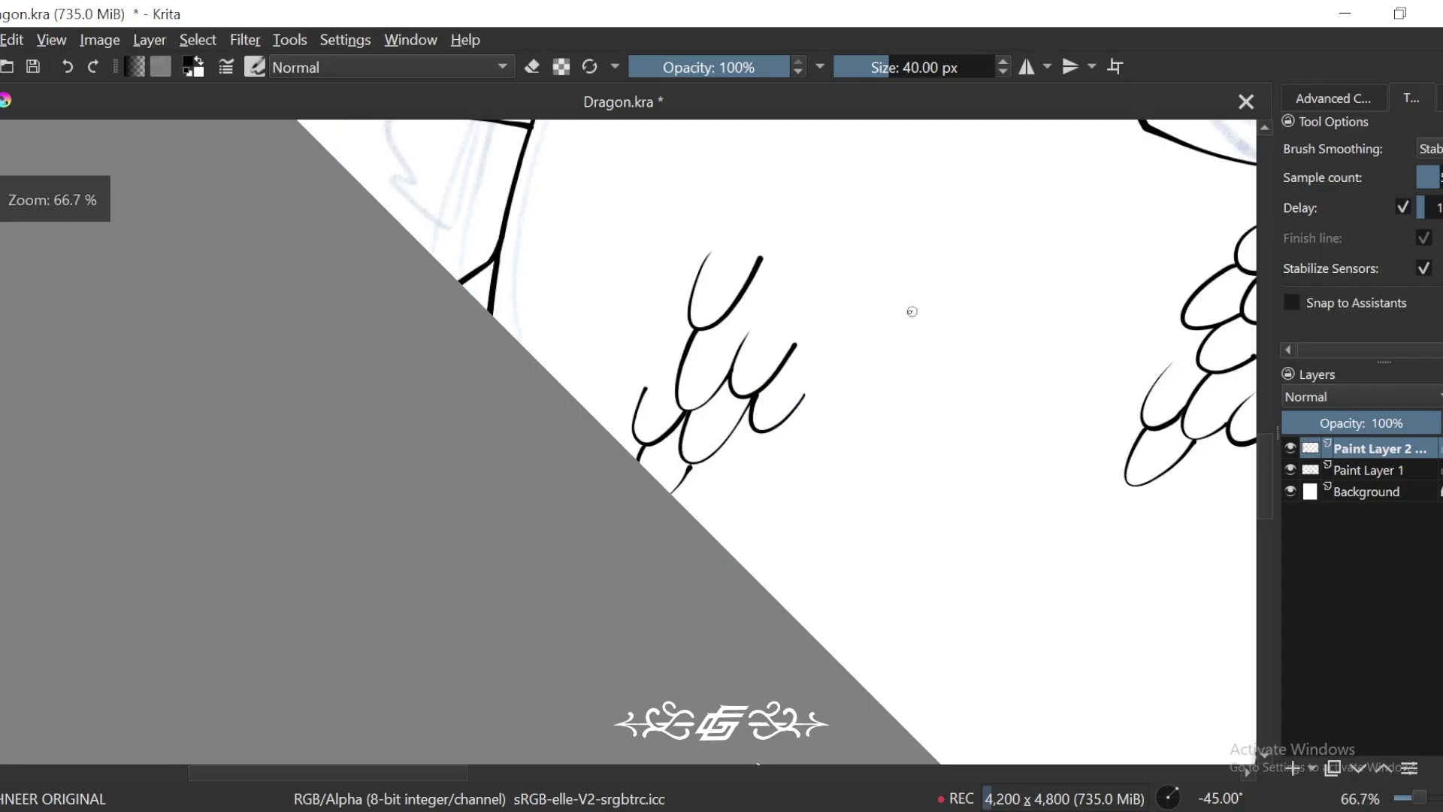
scroll(901, 315, "up", 1)
left_click_drag(766, 487, 855, 514)
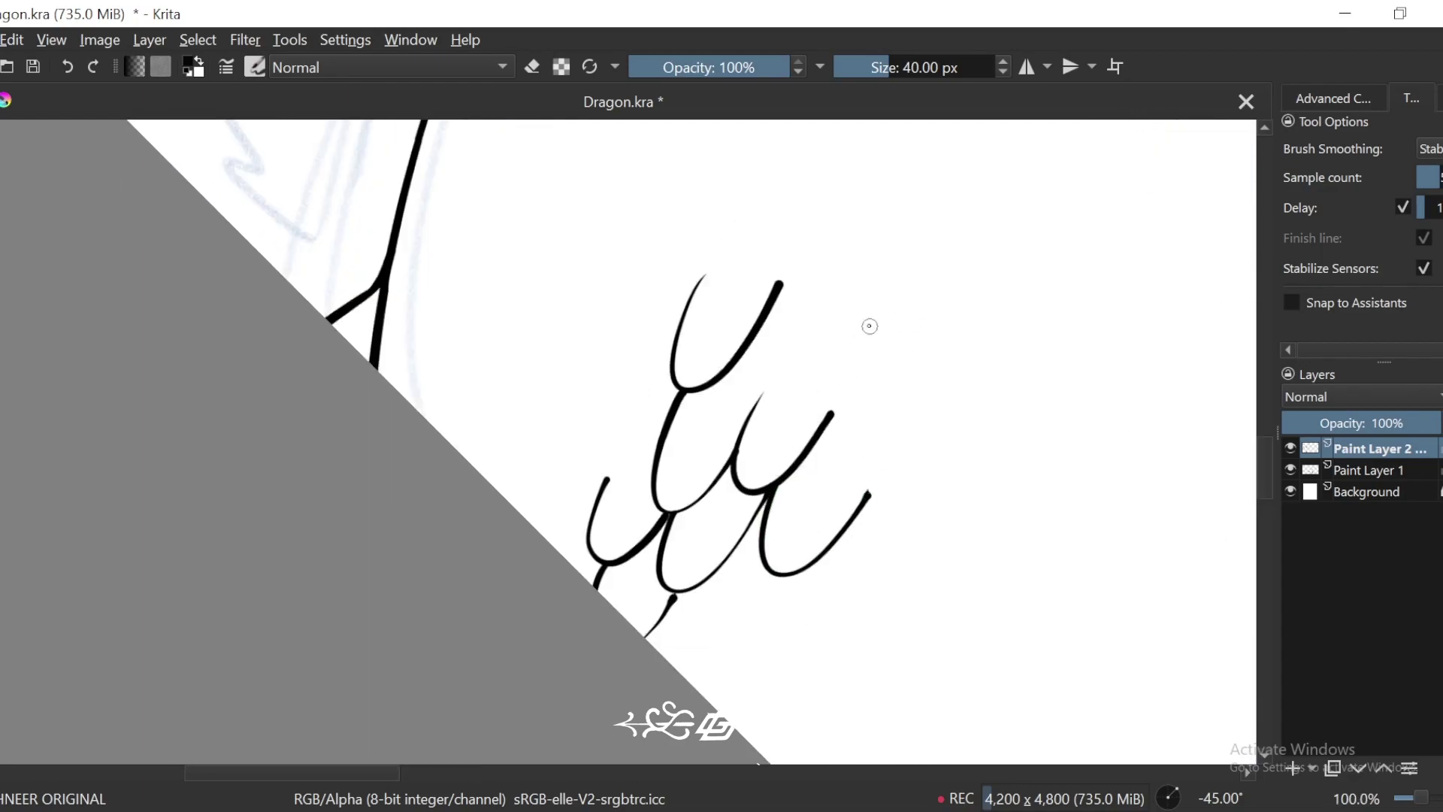
left_click_drag(907, 377, 905, 372)
key("ctrl+z")
scroll(829, 388, "down", 5)
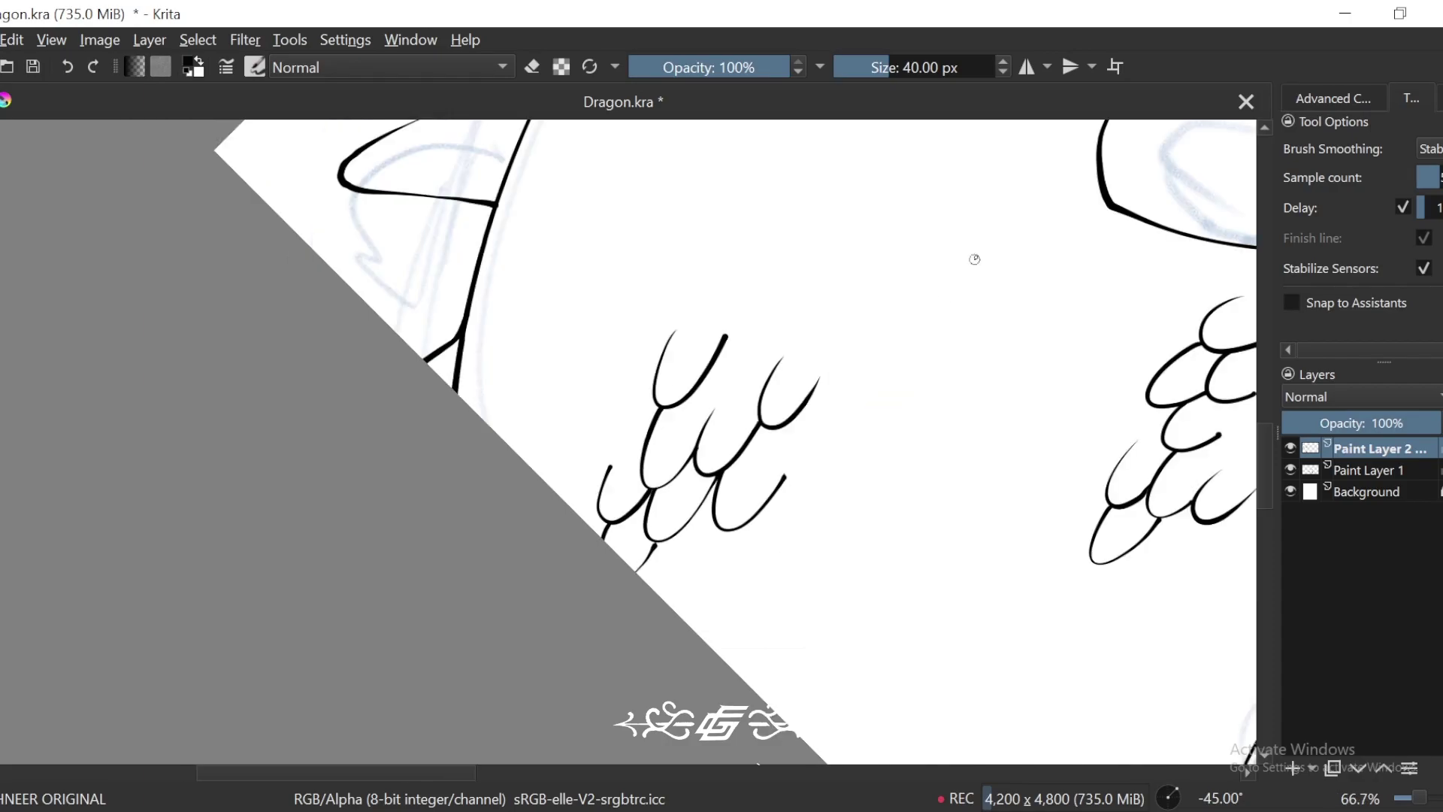
Step: Undo both scale clusters on the neck and hide the sketch layer, leaving only the line art
key("6")
key("6")
key("ctrl+minus")
key("ctrl+minus")
key("ctrl+minus")
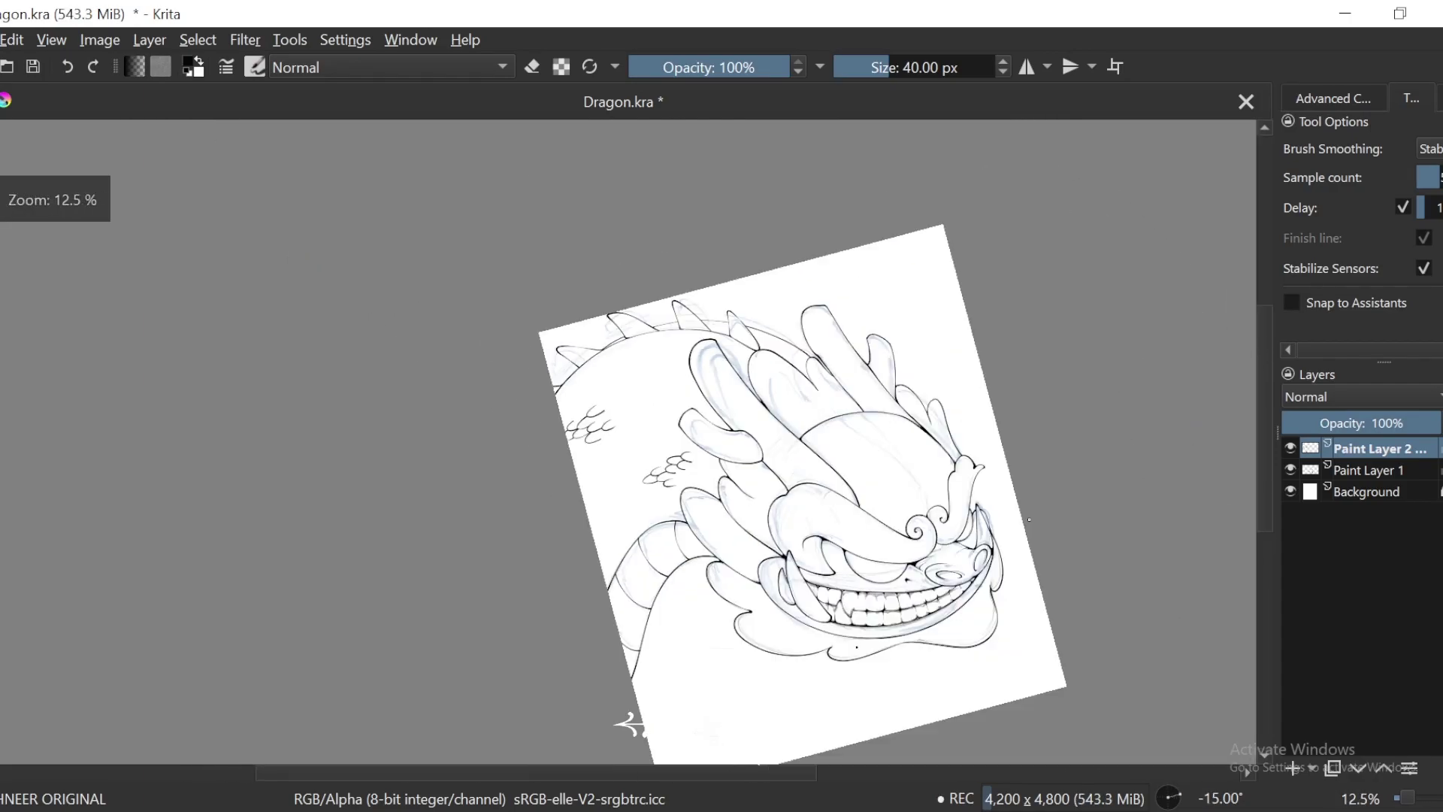
key("ctrl+plus")
left_click(1290, 470)
key("ctrl+minus")
key("6")
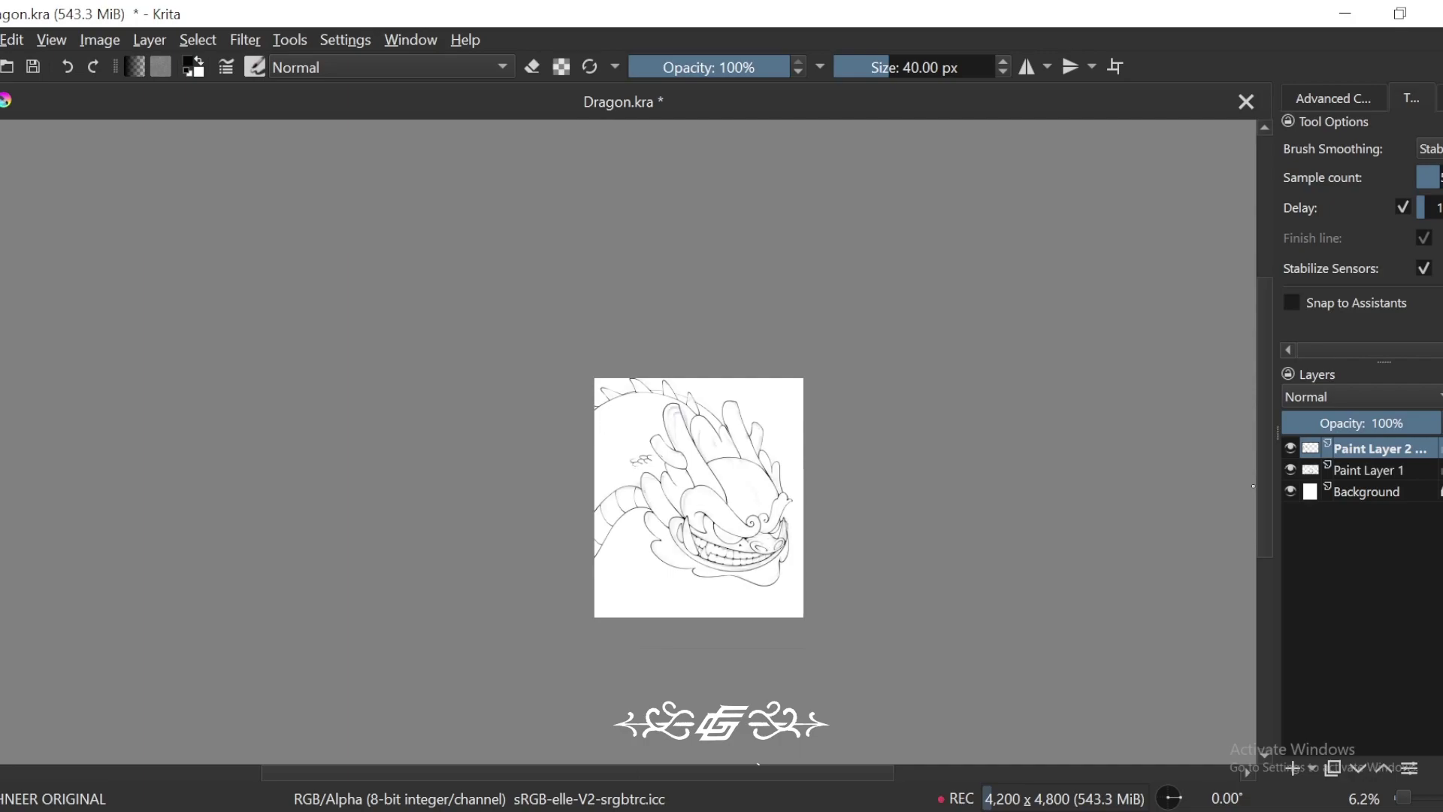
key("4")
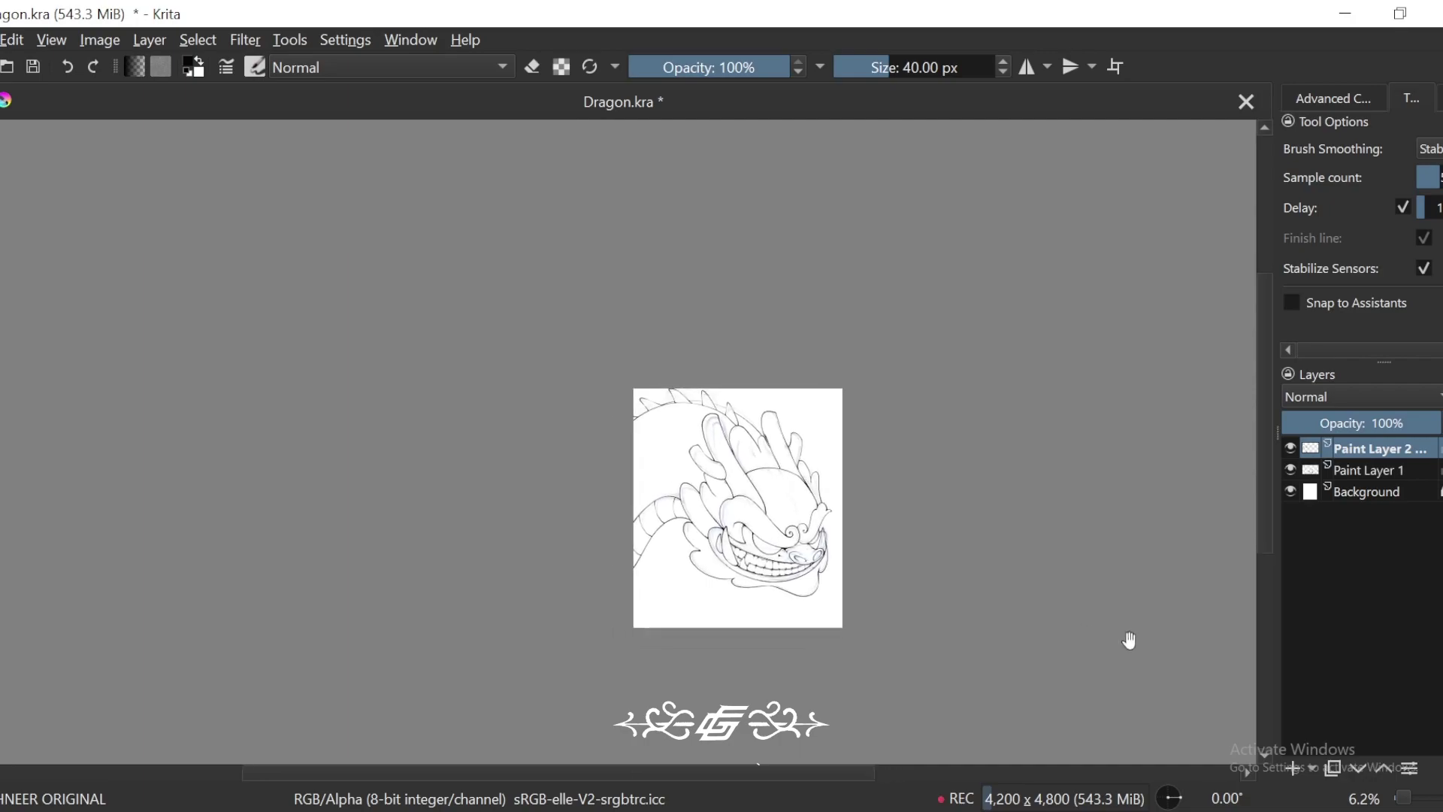
left_click(1290, 469)
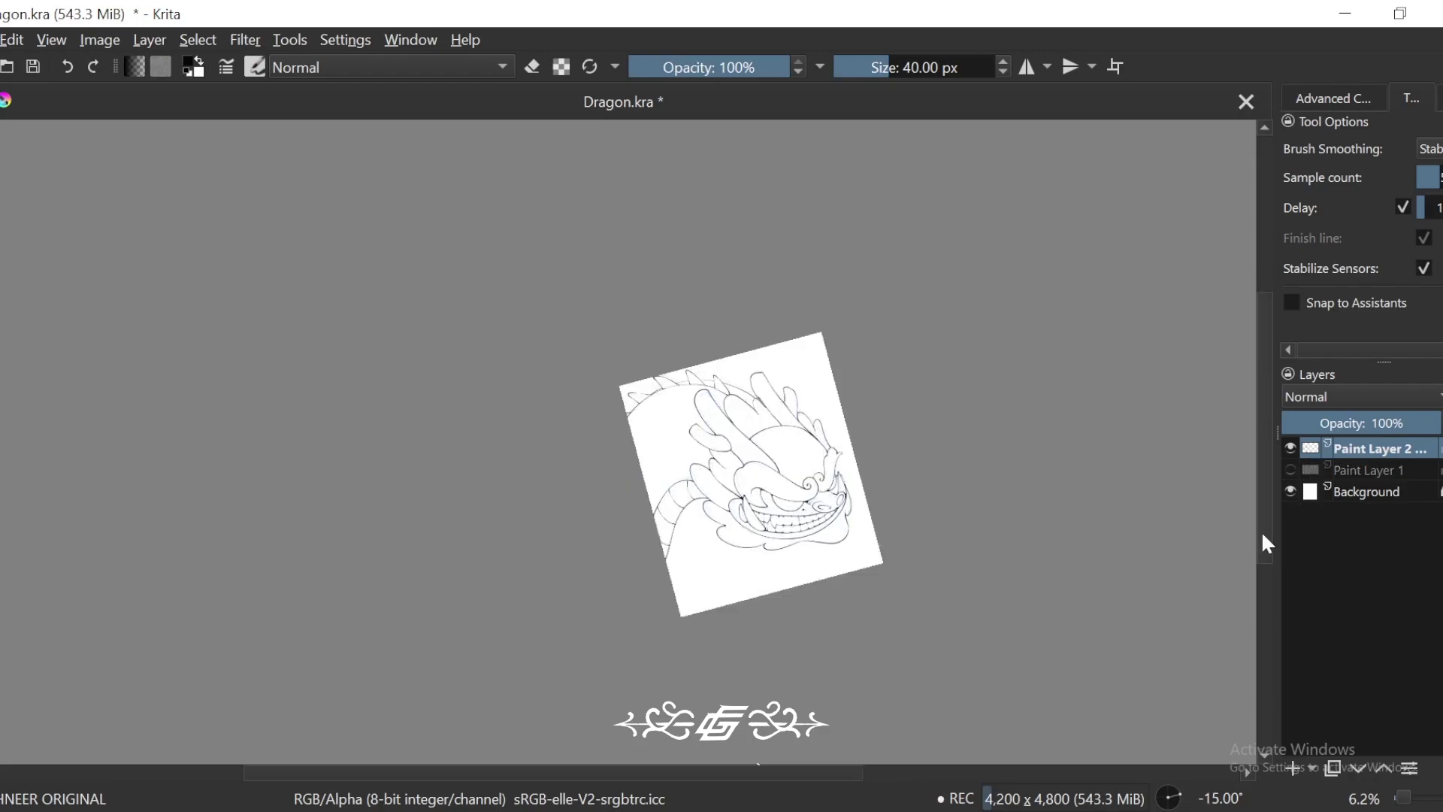
left_click_drag(1136, 326, 1053, 292)
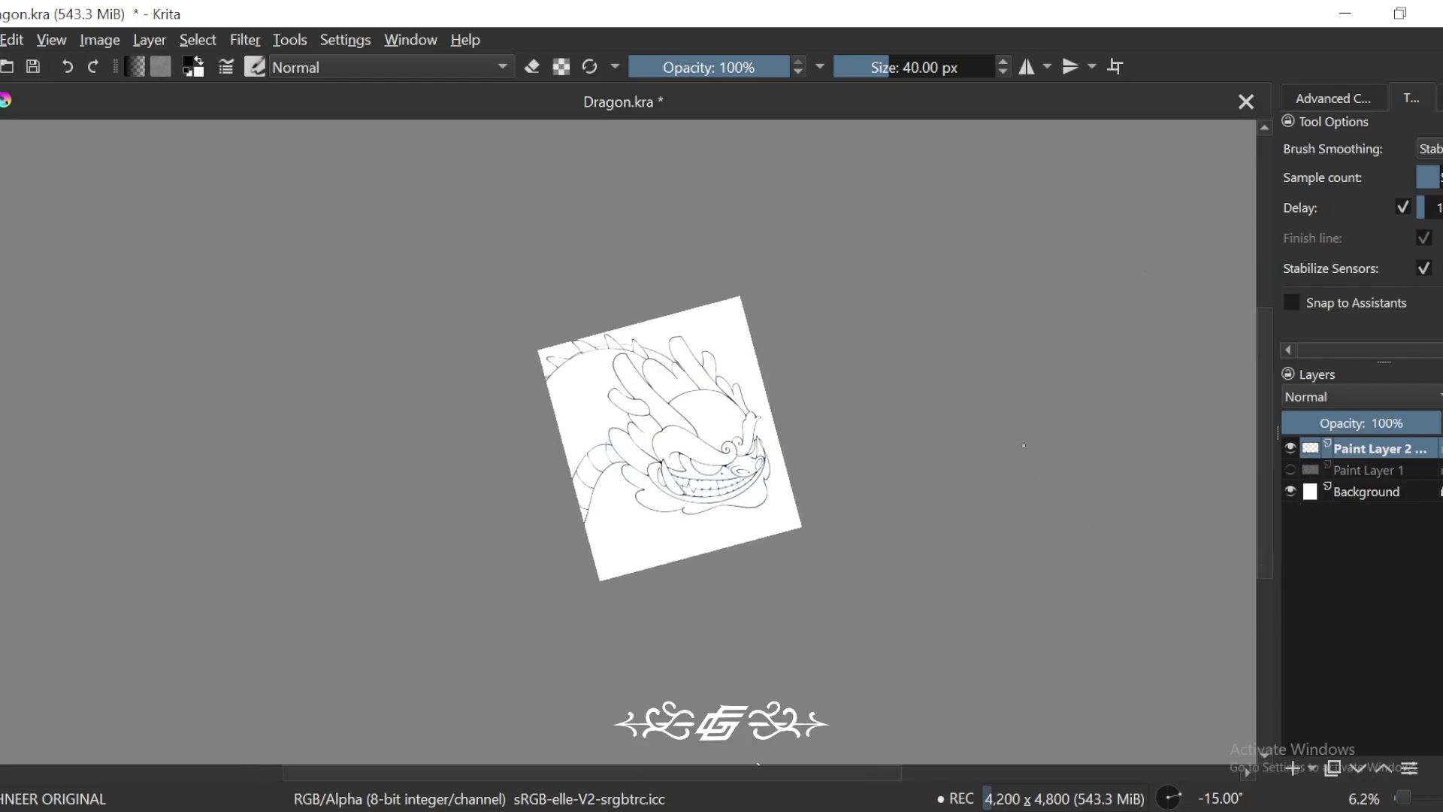
Step: Ink a thin tapered forehead crease rising from between the two brow curls
key("ctrl+plus")
key("ctrl+plus")
key("6")
key("6")
key("6")
left_click_drag(949, 655, 842, 552)
key("plus")
key("plus")
key("plus")
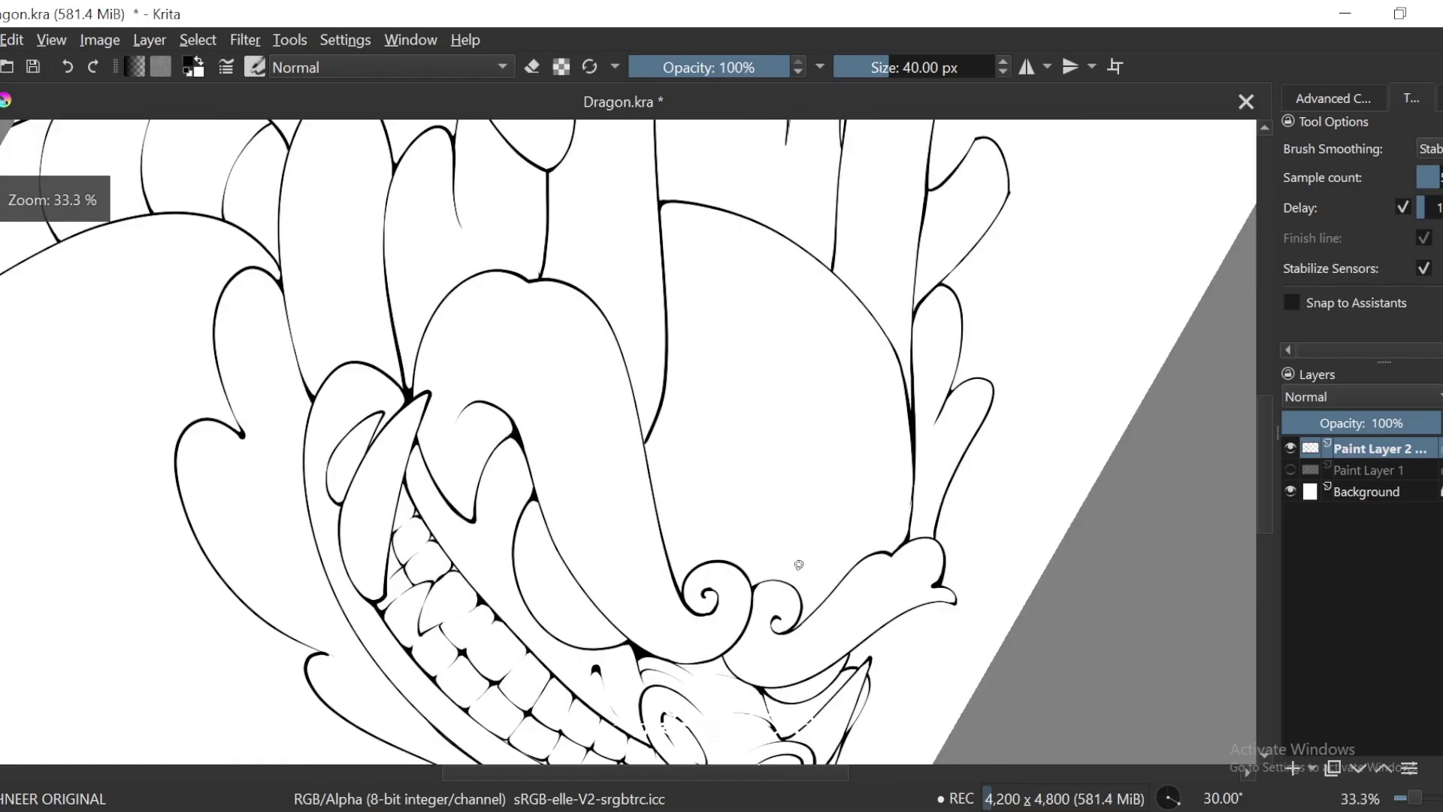
left_click_drag(763, 450, 753, 575)
key("minus")
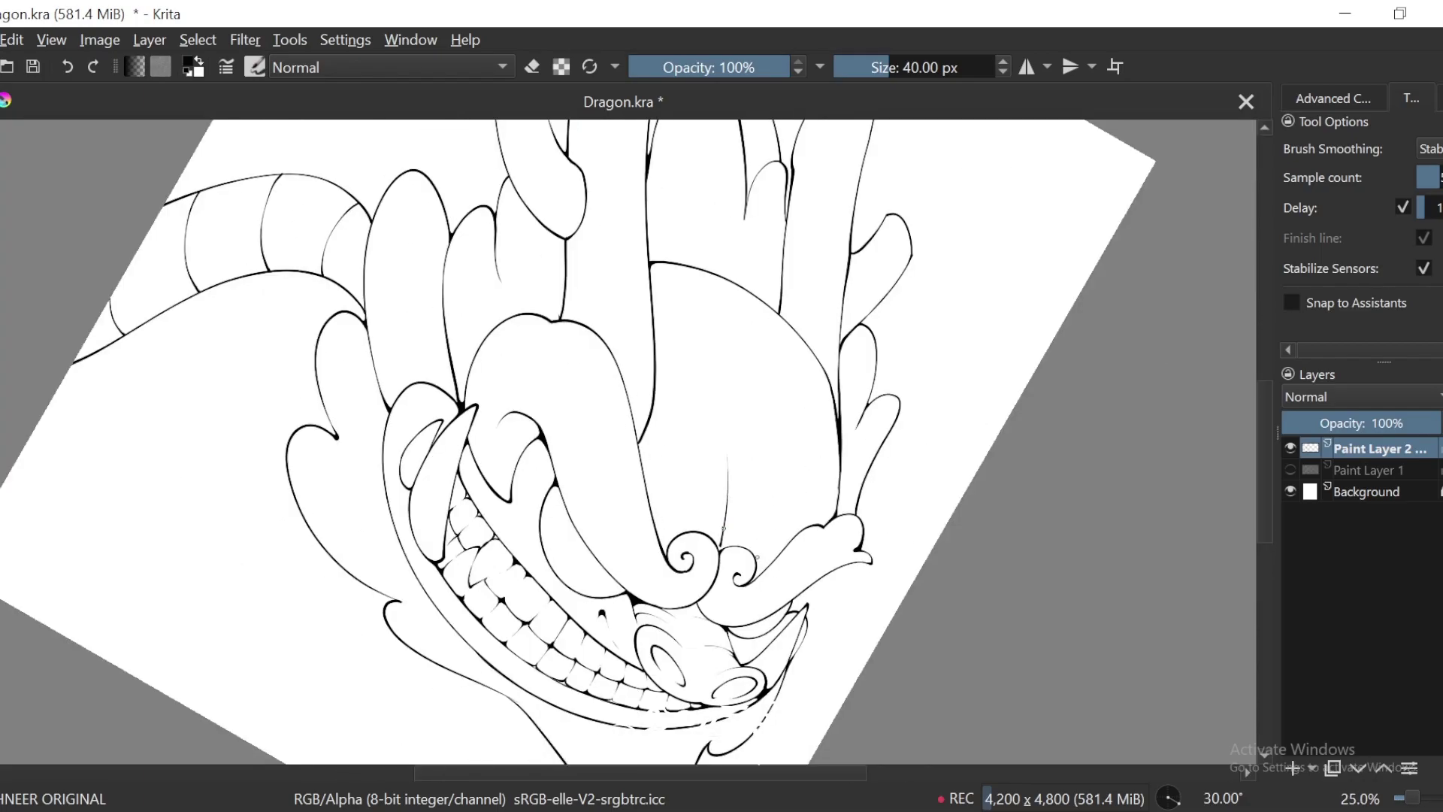
Step: Extend the thick end of the forehead crease so it joins the junction of the two brow curls
key("minus")
key("4")
key("4")
key("4")
key("4")
key("4")
key("4")
key("4")
key("4")
key("4")
key("4")
key("4")
key("4")
key("4")
left_click_drag(904, 650, 946, 756)
key("plus")
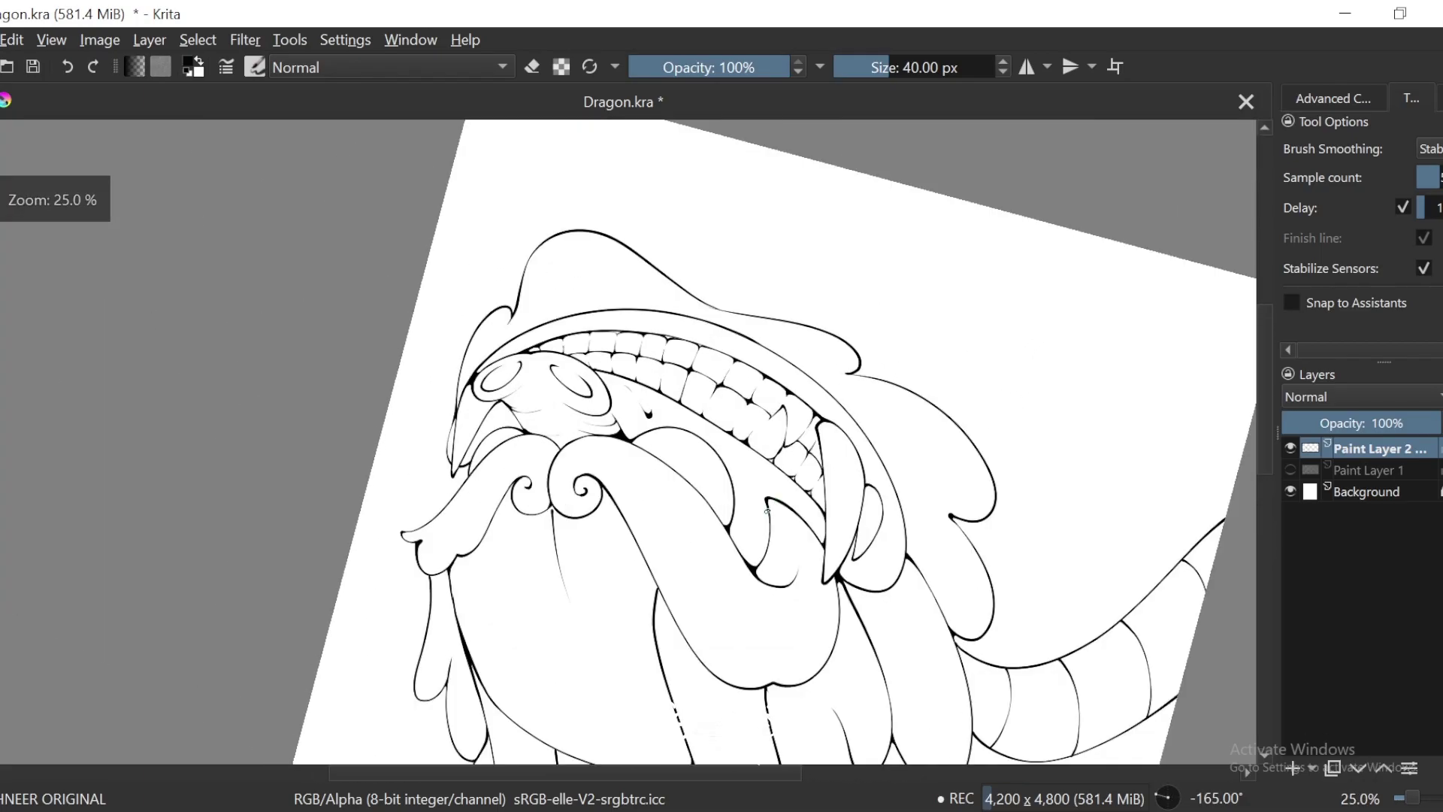
key("plus")
key("plus")
left_click_drag(616, 611, 680, 590)
key("plus")
key("plus")
left_click_drag(529, 618, 692, 525)
key("plus")
key("plus")
key("plus")
key("plus")
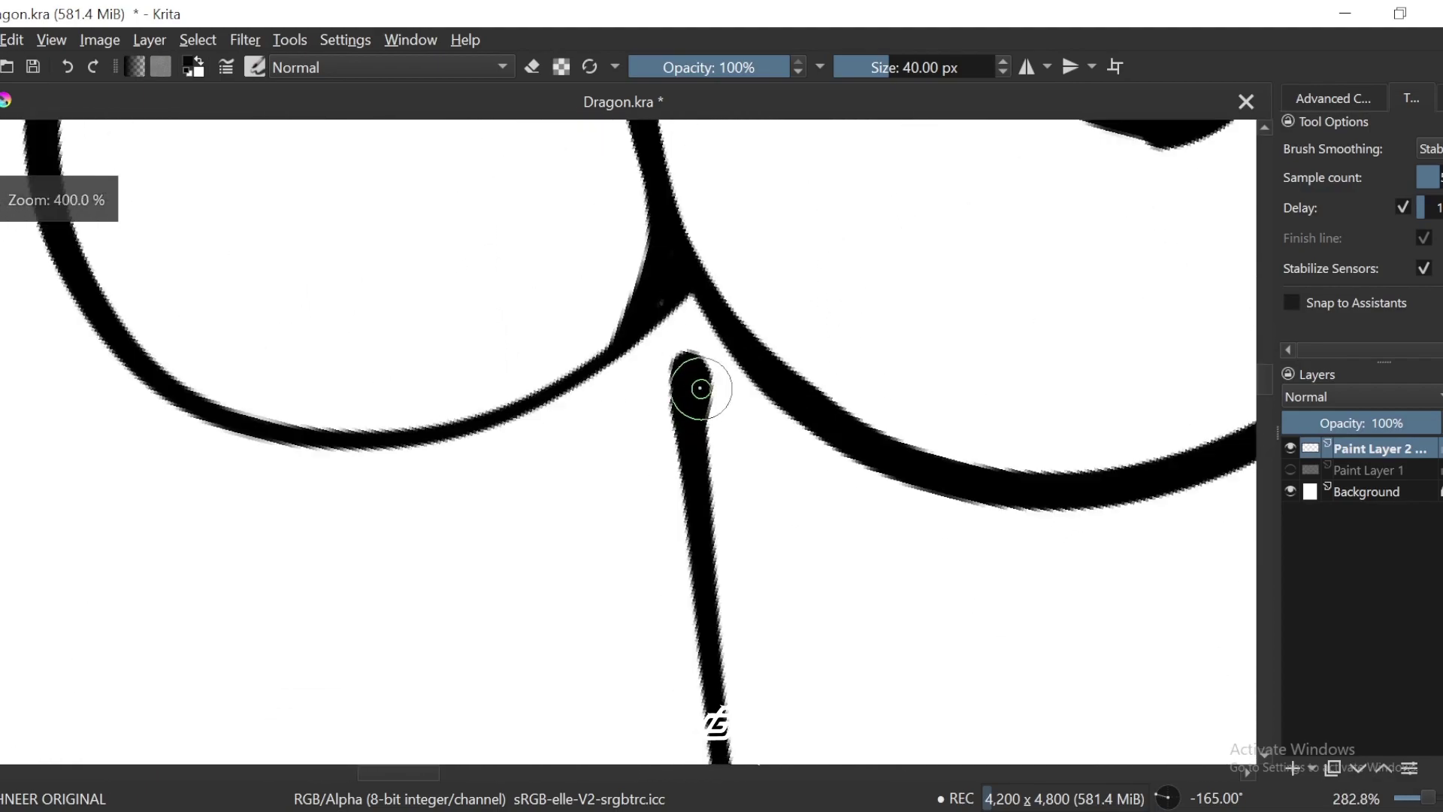
left_click_drag(682, 406, 693, 352)
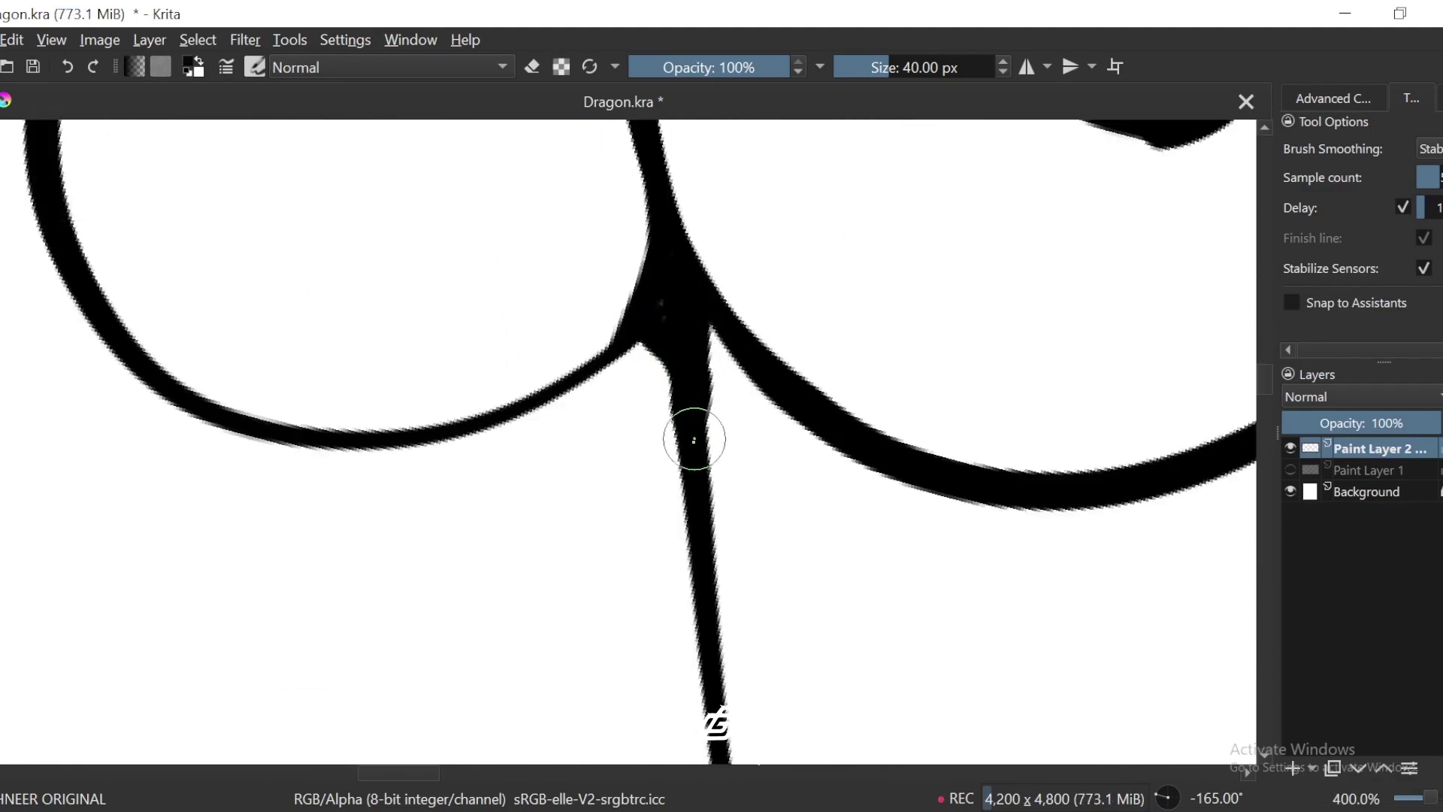
Step: Round off the inked corners where the forehead crease meets the brow curls
key("minus")
key("6")
key("6")
key("plus")
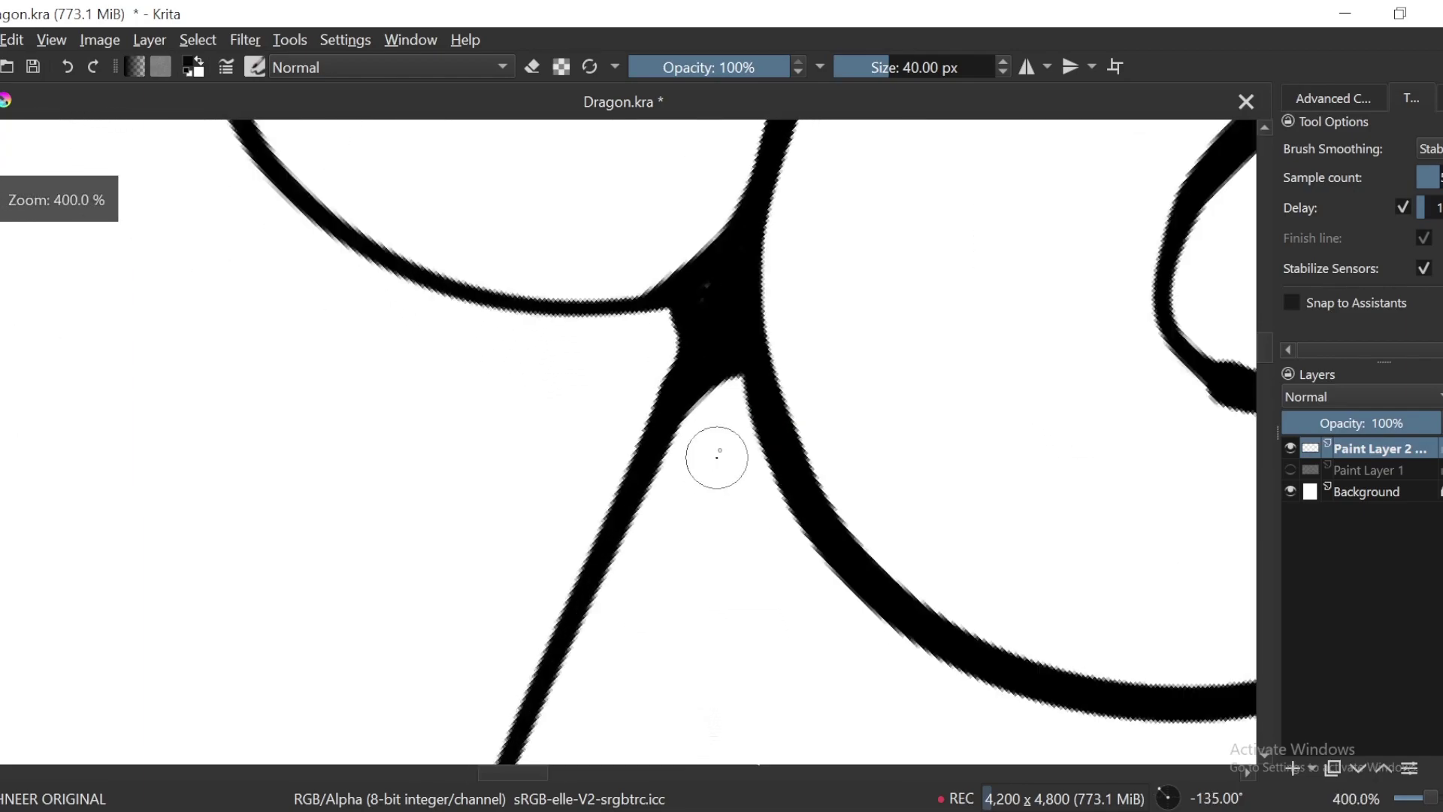
left_click_drag(739, 391, 579, 686)
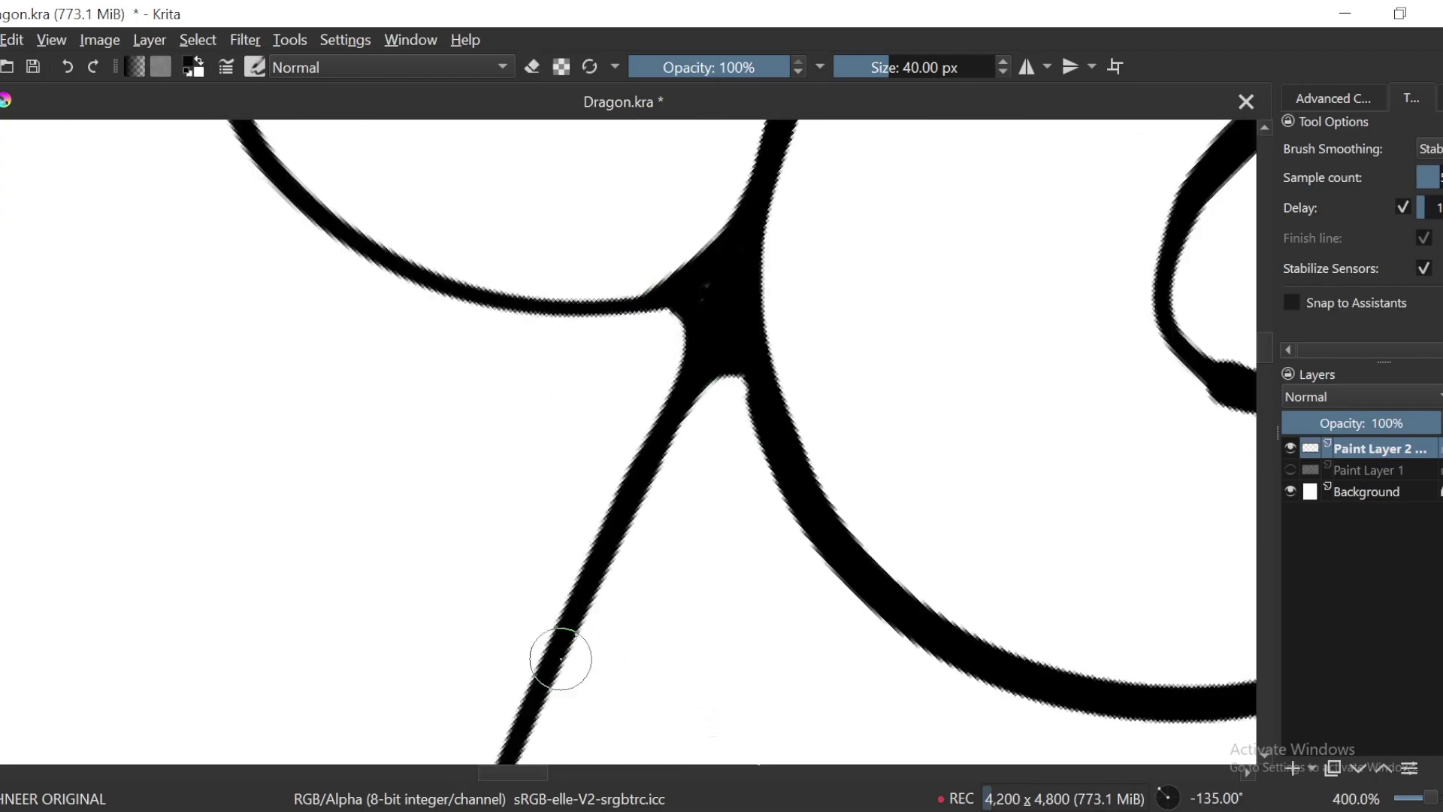
Step: Examine the forehead crease and overall line art within the upright full drawing
key("minus")
key("minus")
key("minus")
key("minus")
key("minus")
key("minus")
key("minus")
key("minus")
key("6")
key("6")
key("6")
key("6")
key("6")
key("6")
key("6")
key("6")
key("6")
key("6")
key("6")
key("6")
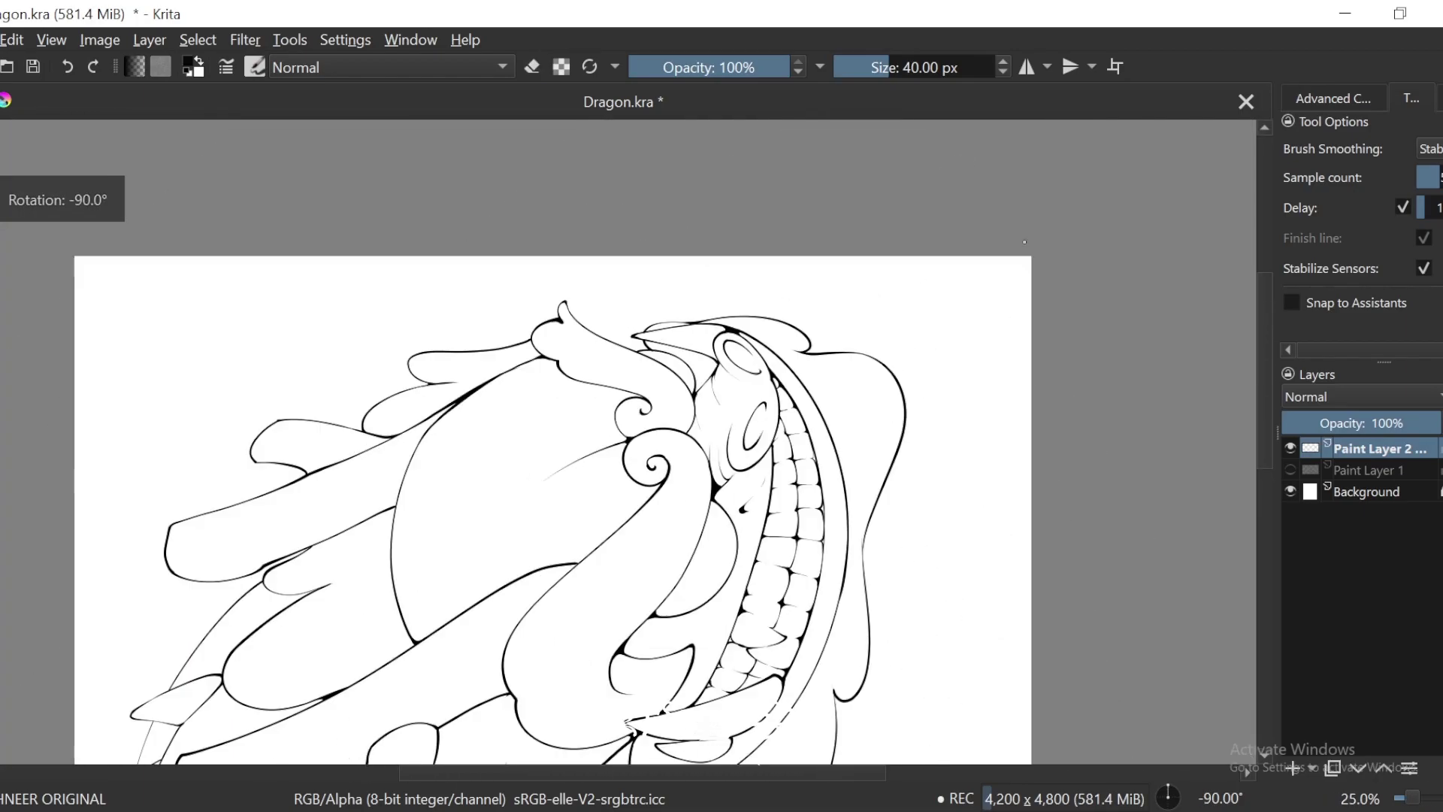
key("minus")
key("minus")
key("4")
key("4")
key("4")
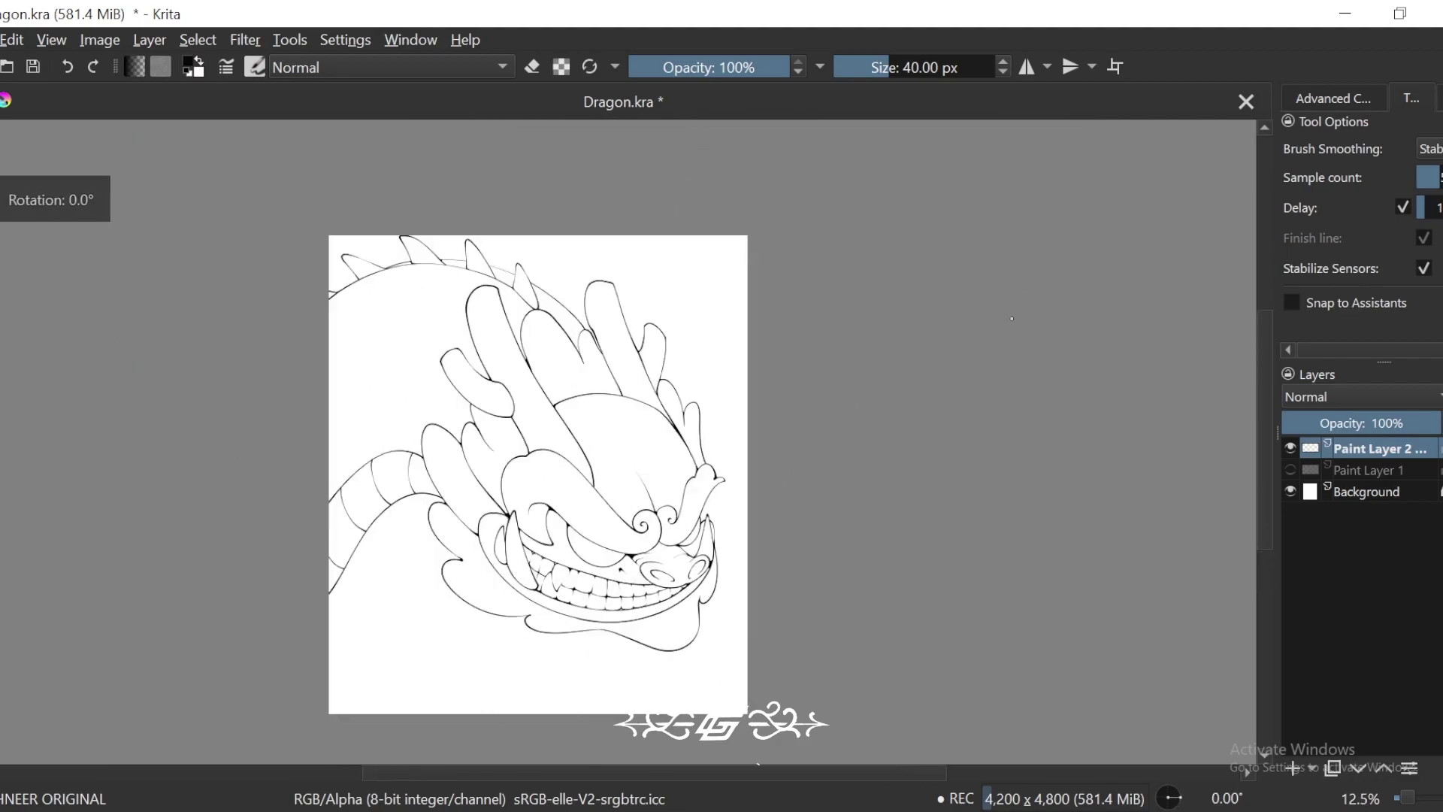
left_click_drag(1055, 647, 1067, 572)
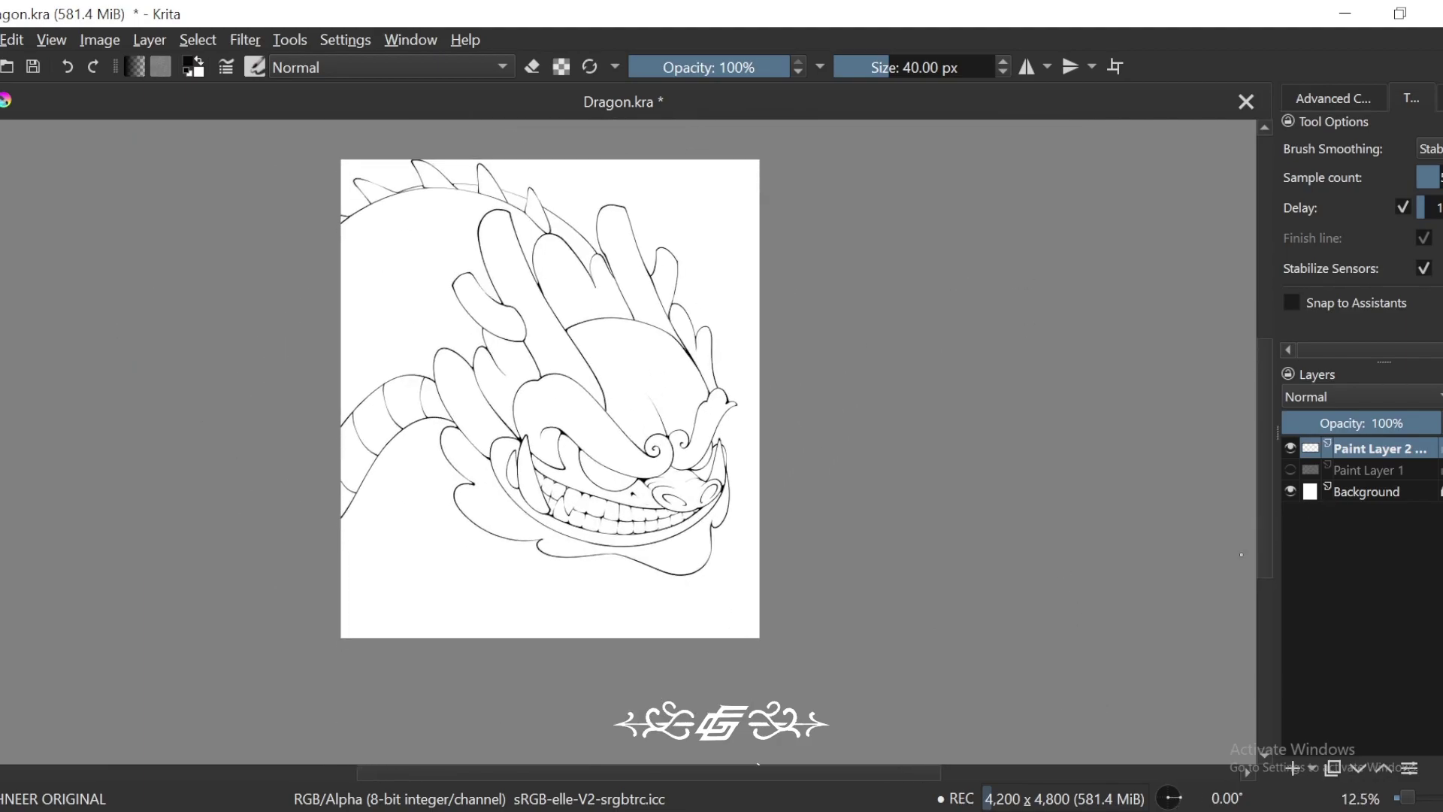
left_click_drag(1088, 659, 1124, 578)
key("plus")
key("plus")
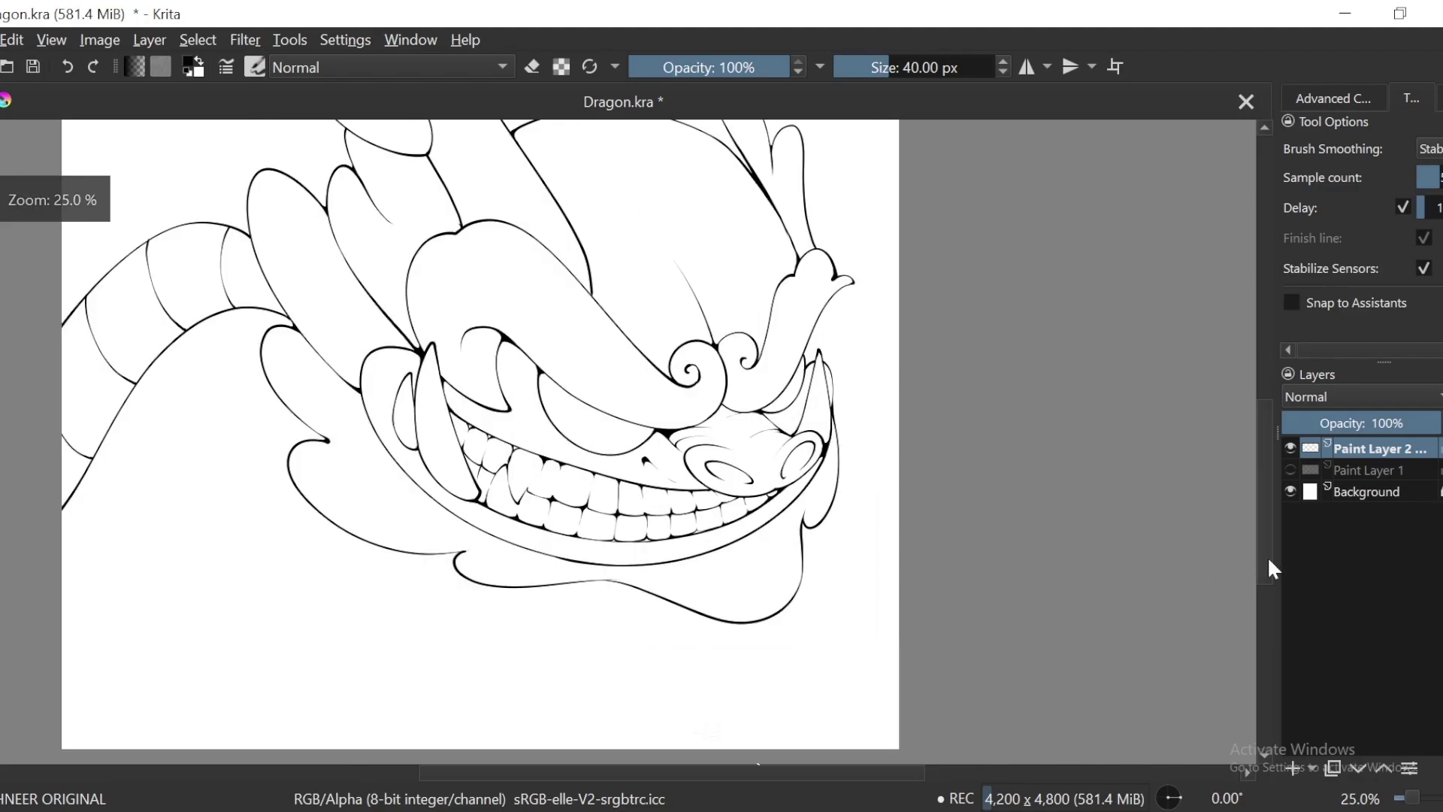
Step: Erase the outer edge of the far tusk beside the nostril and re-ink it as a smooth line down to the snout
left_click_drag(1219, 593, 1040, 606)
key("plus")
key("plus")
key("plus")
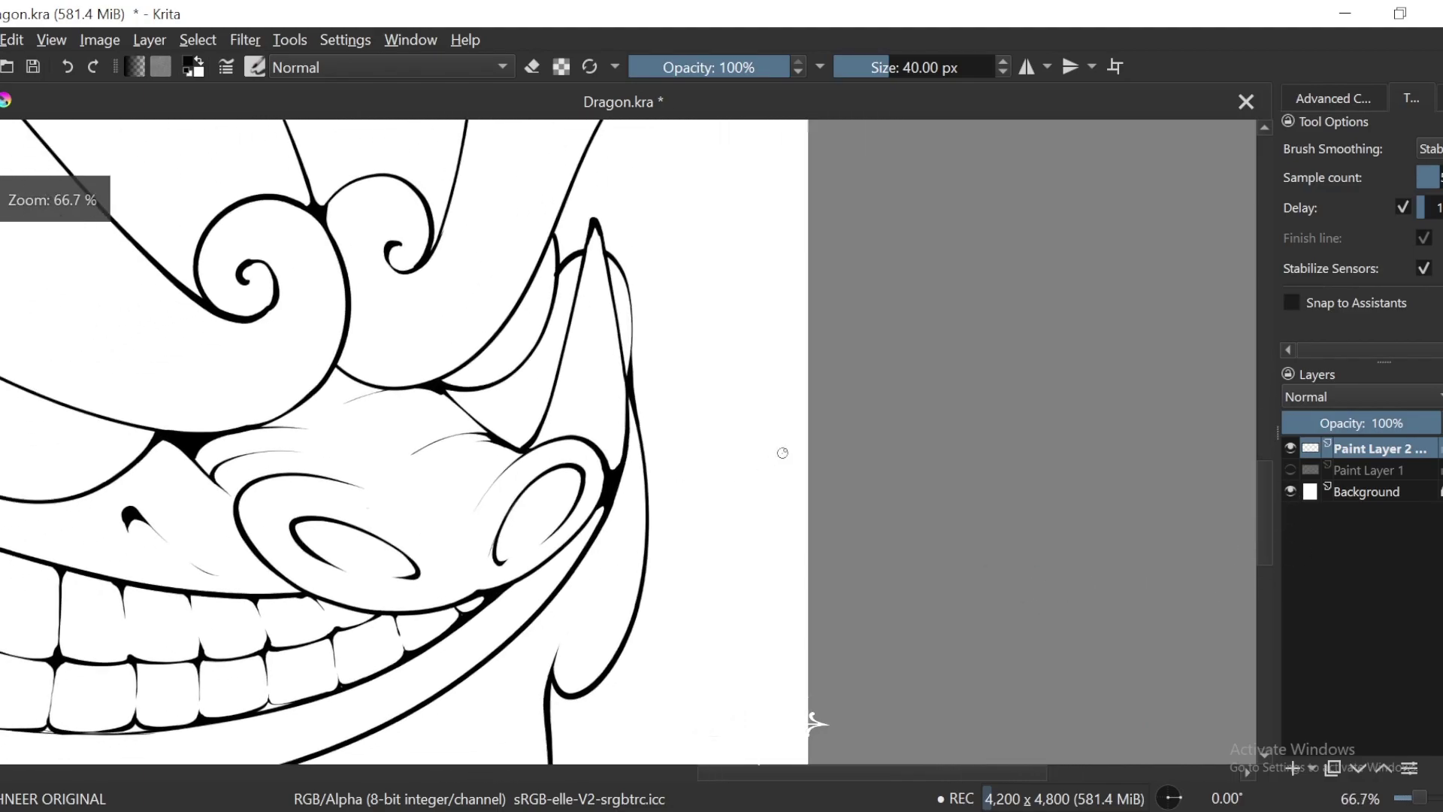
key("plus")
key("plus")
key("plus")
left_click_drag(728, 393, 786, 393)
key("6")
key("e")
mouse_move(739, 298)
left_mouse_down()
mouse_move(748, 239)
mouse_move(644, 579)
left_mouse_up()
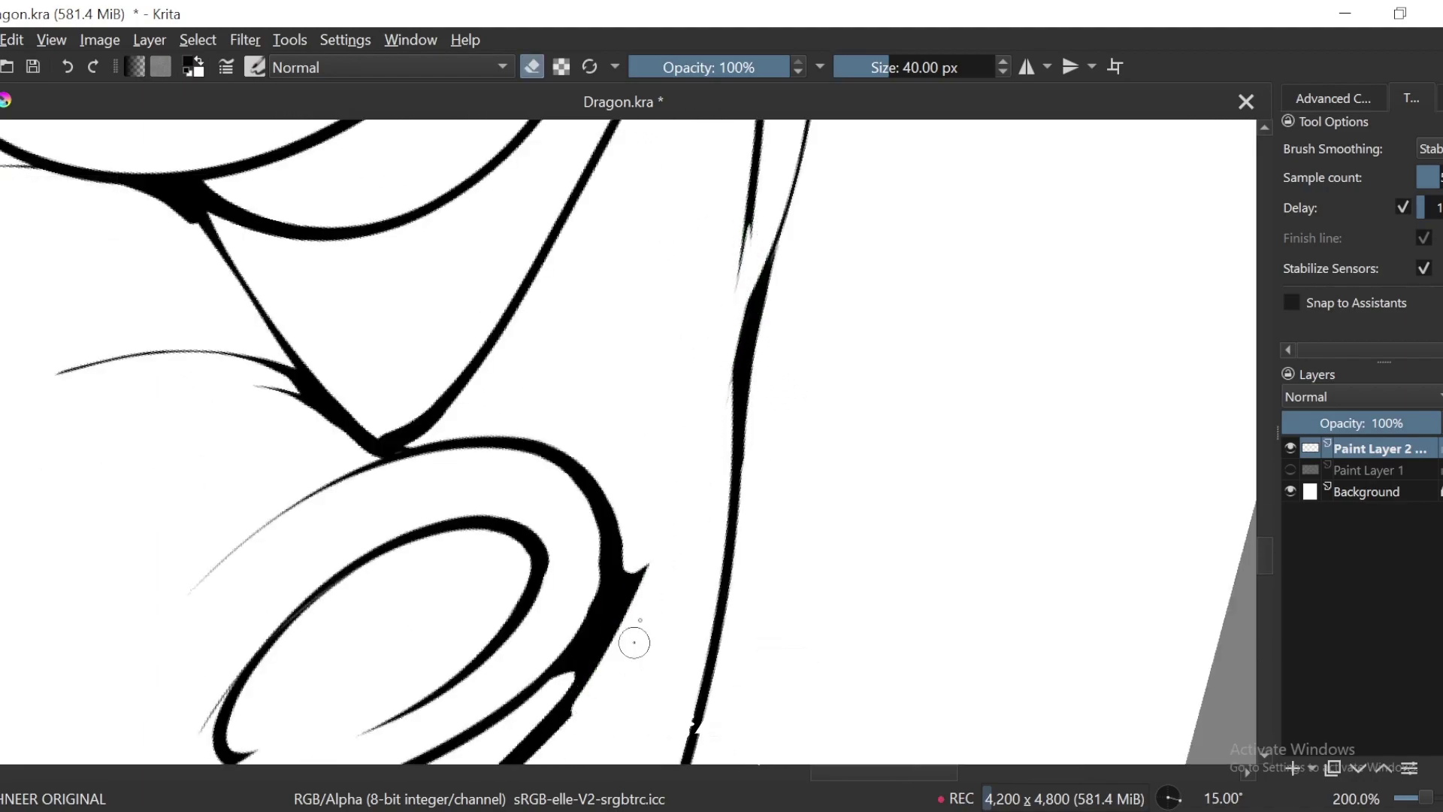
mouse_move(753, 176)
left_mouse_down()
mouse_move(743, 253)
mouse_move(617, 593)
left_mouse_up()
key("minus")
key("minus")
key("minus")
key("minus")
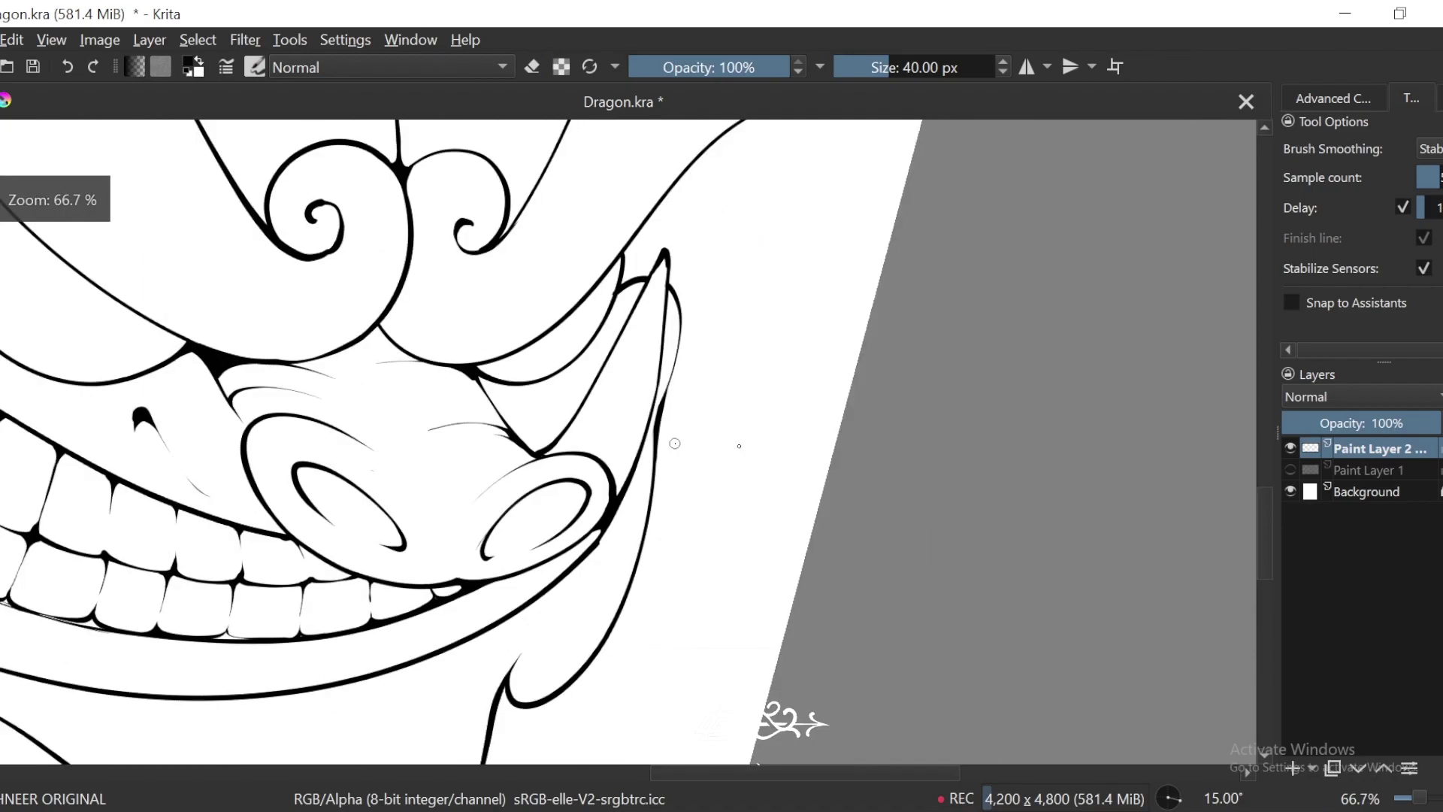
Step: Smooth the bump on the lower-lip outline where it meets the snout beneath the far nostril
key("plus")
key("plus")
key("plus")
key("plus")
key("plus")
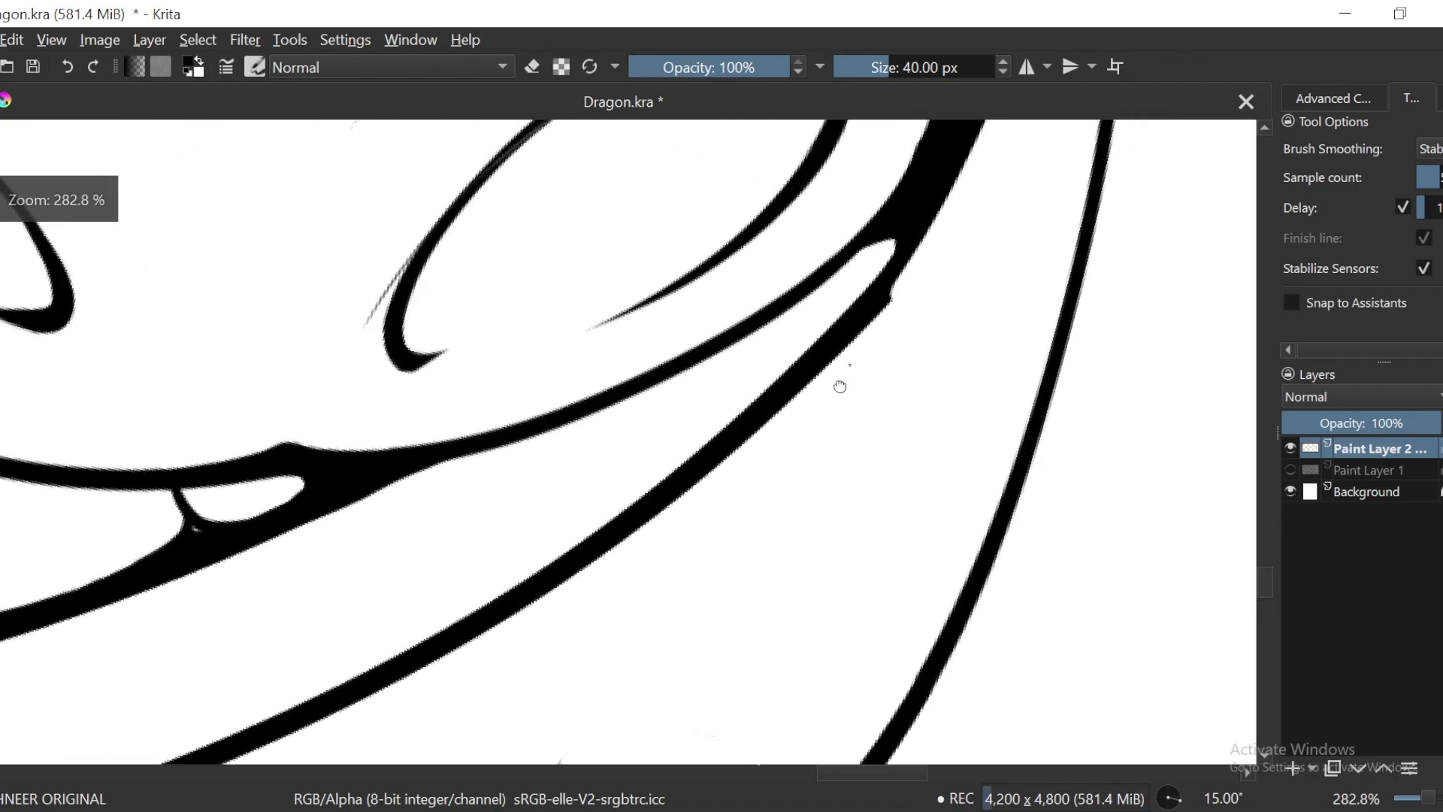
key("e")
left_click_drag(948, 239, 789, 430)
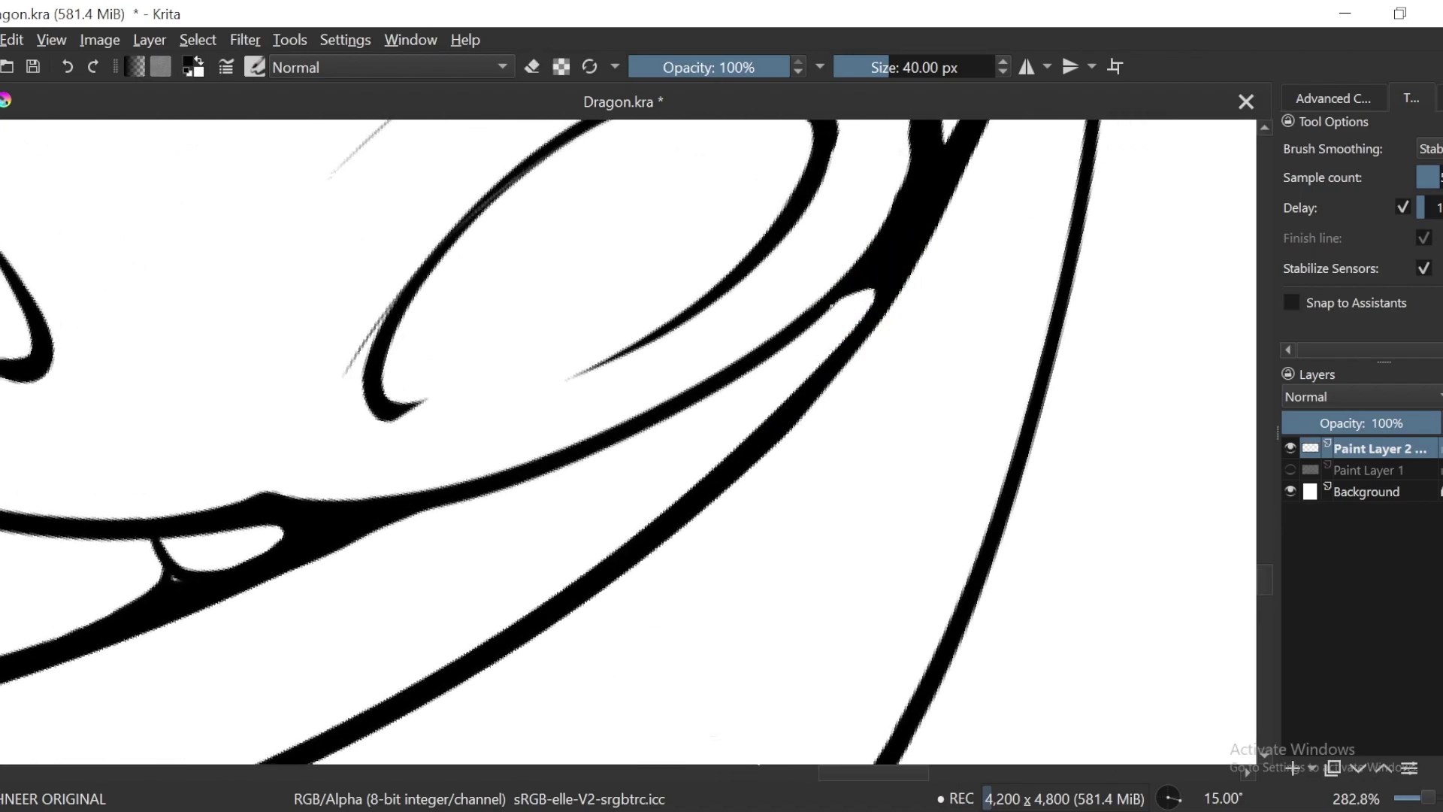
key("minus")
key("minus")
key("minus")
key("minus")
key("minus")
key("minus")
key("minus")
key("minus")
key("minus")
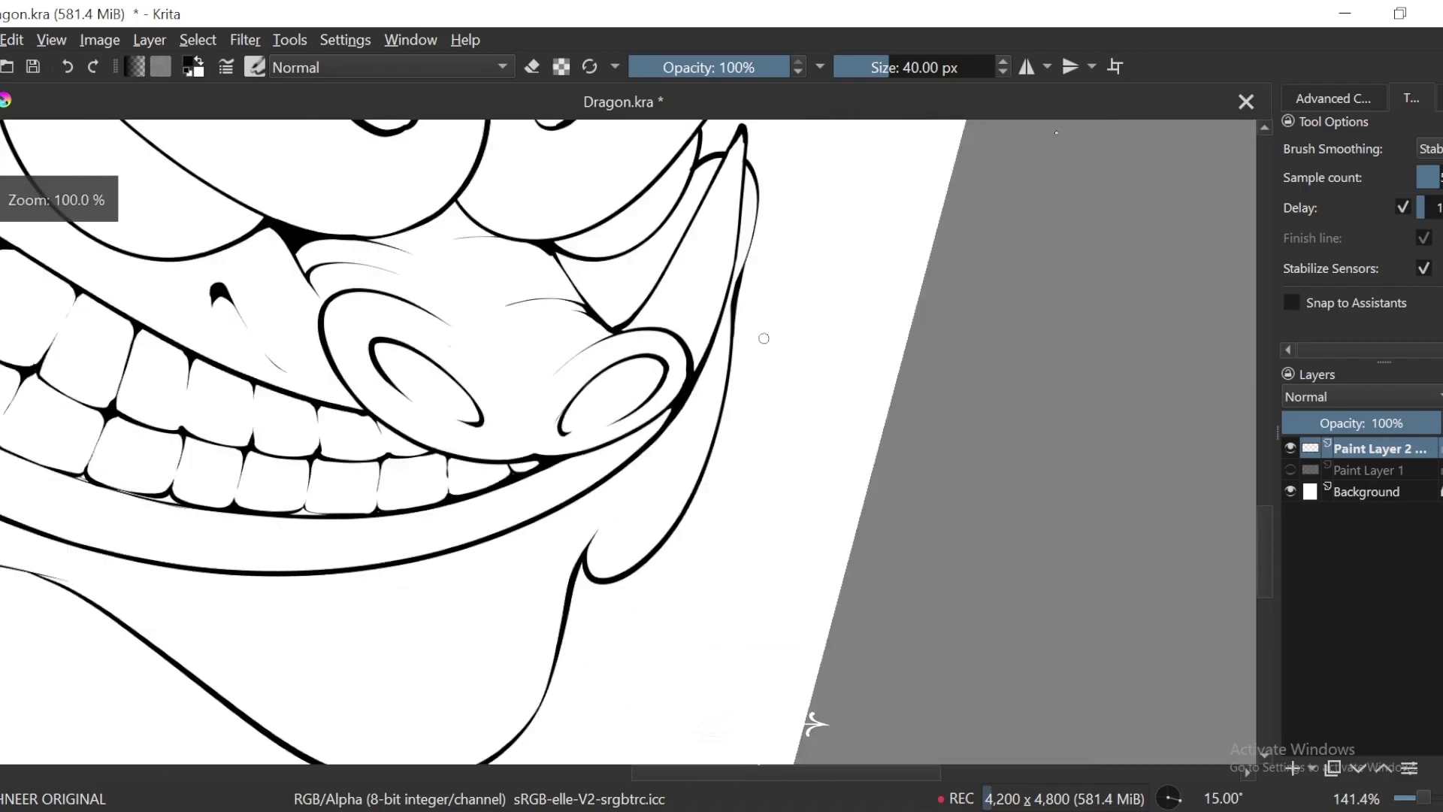
Step: Examine the whole inked dragon head, comparing it with the underlying sketch layer
key("5")
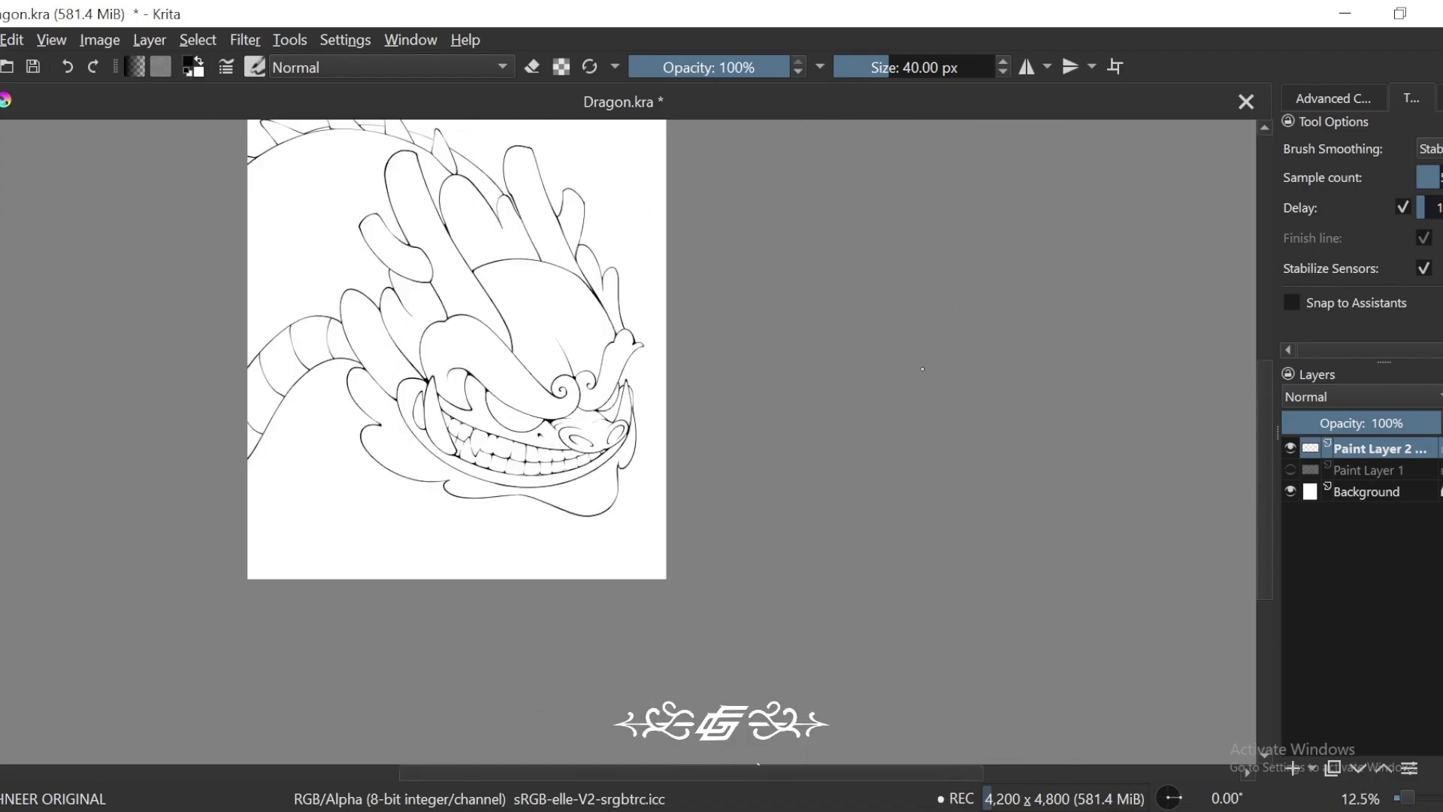
left_click_drag(907, 332, 952, 442)
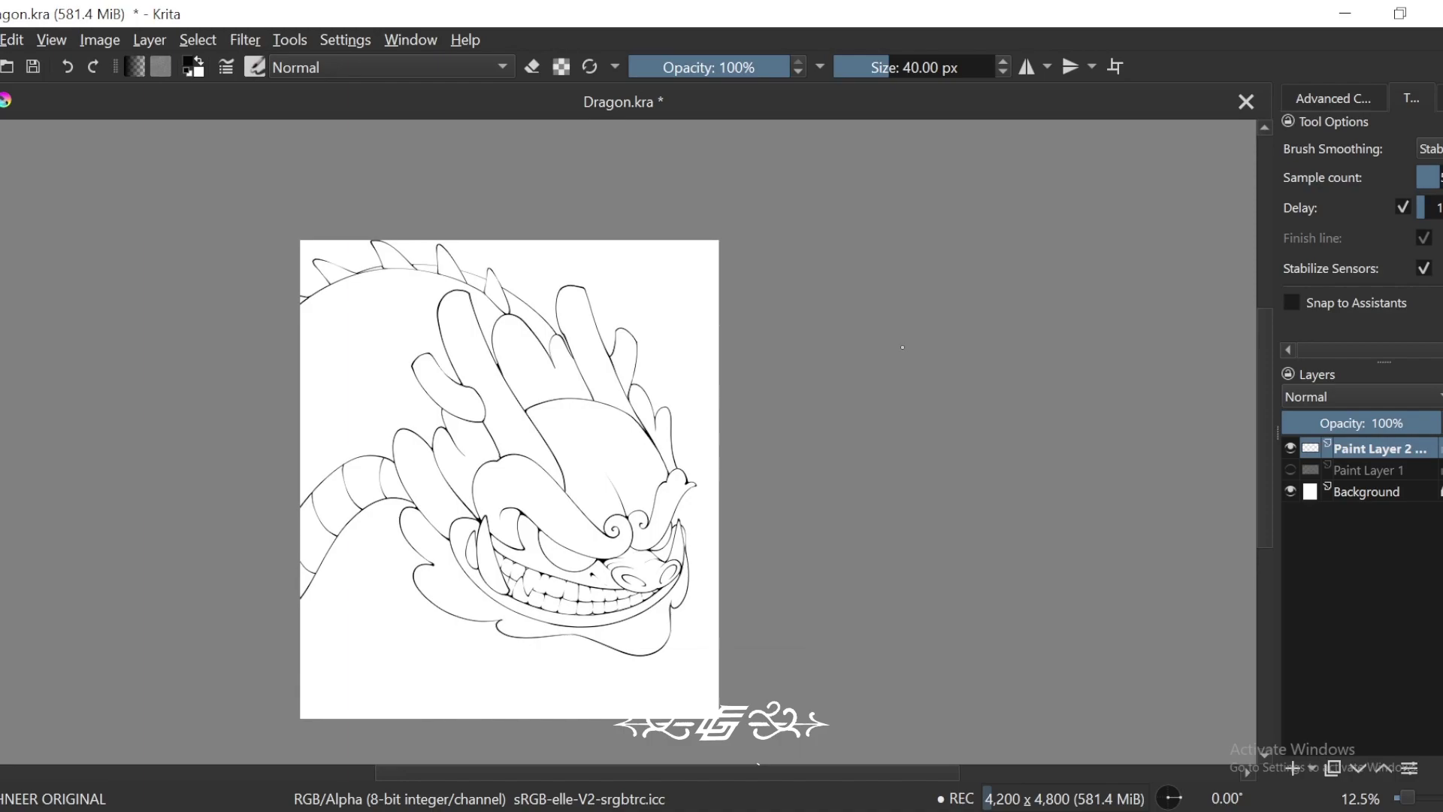
left_click_drag(902, 347, 1112, 516)
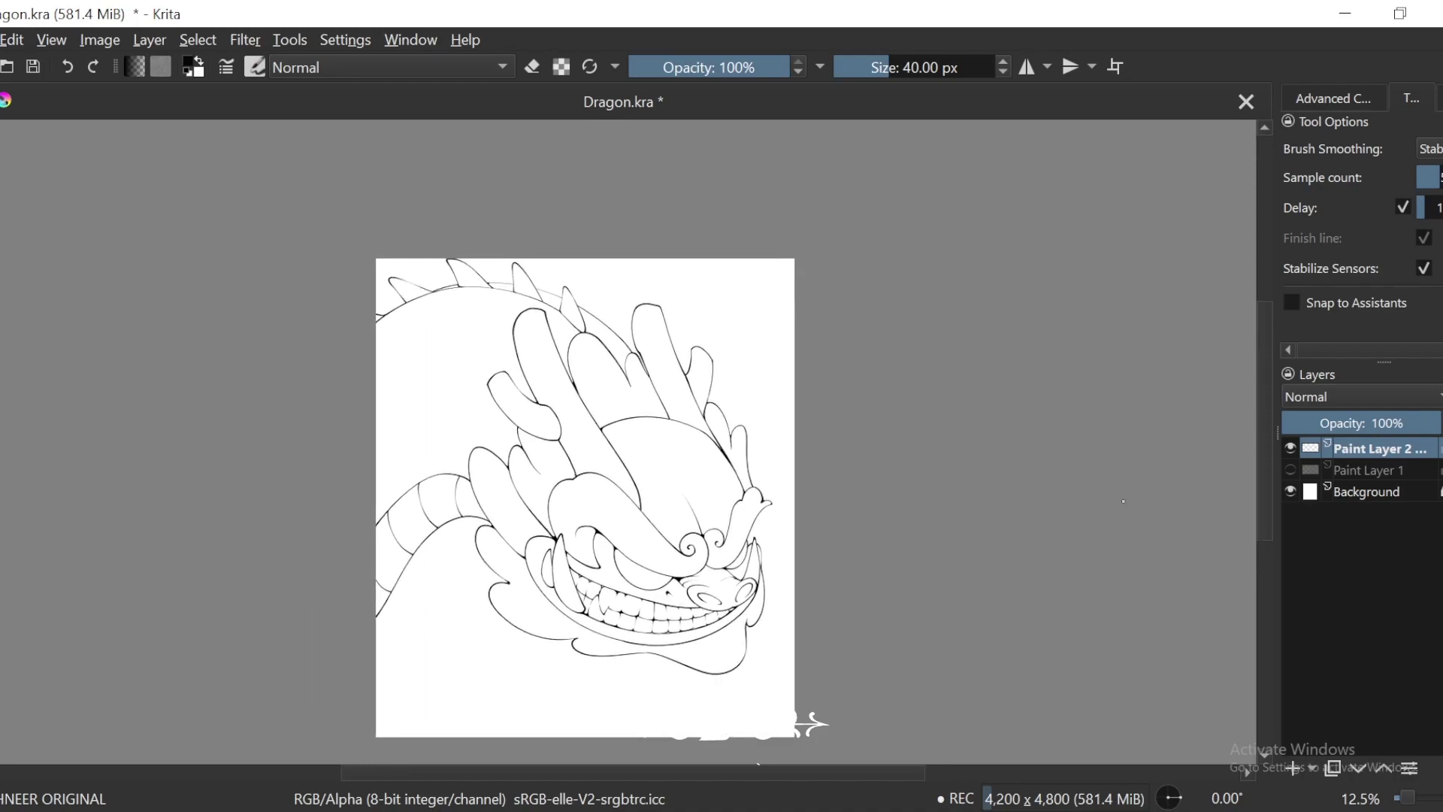
left_click_drag(1114, 605, 1132, 555)
left_click_drag(1048, 464, 1126, 540)
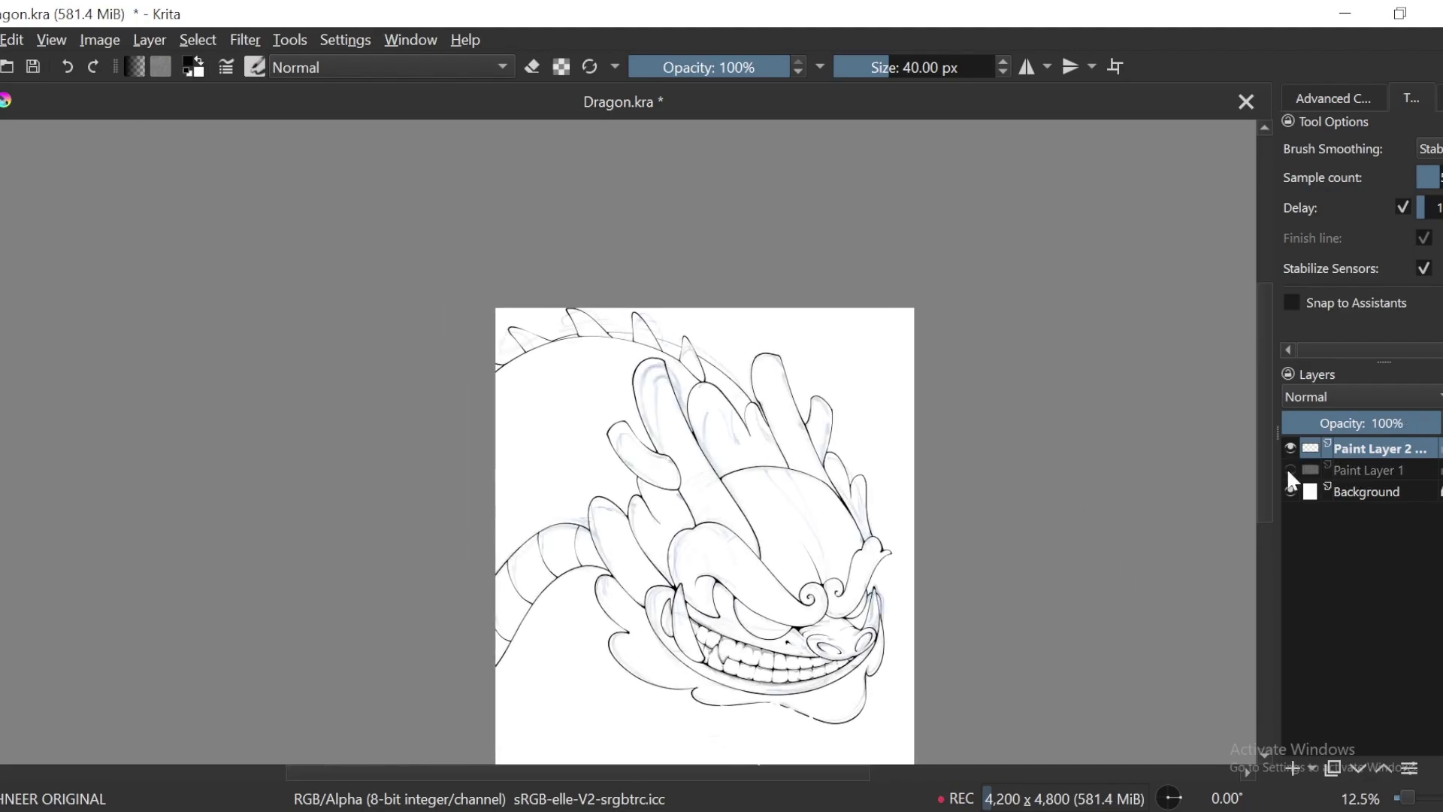
scroll(1108, 553, "down", 3)
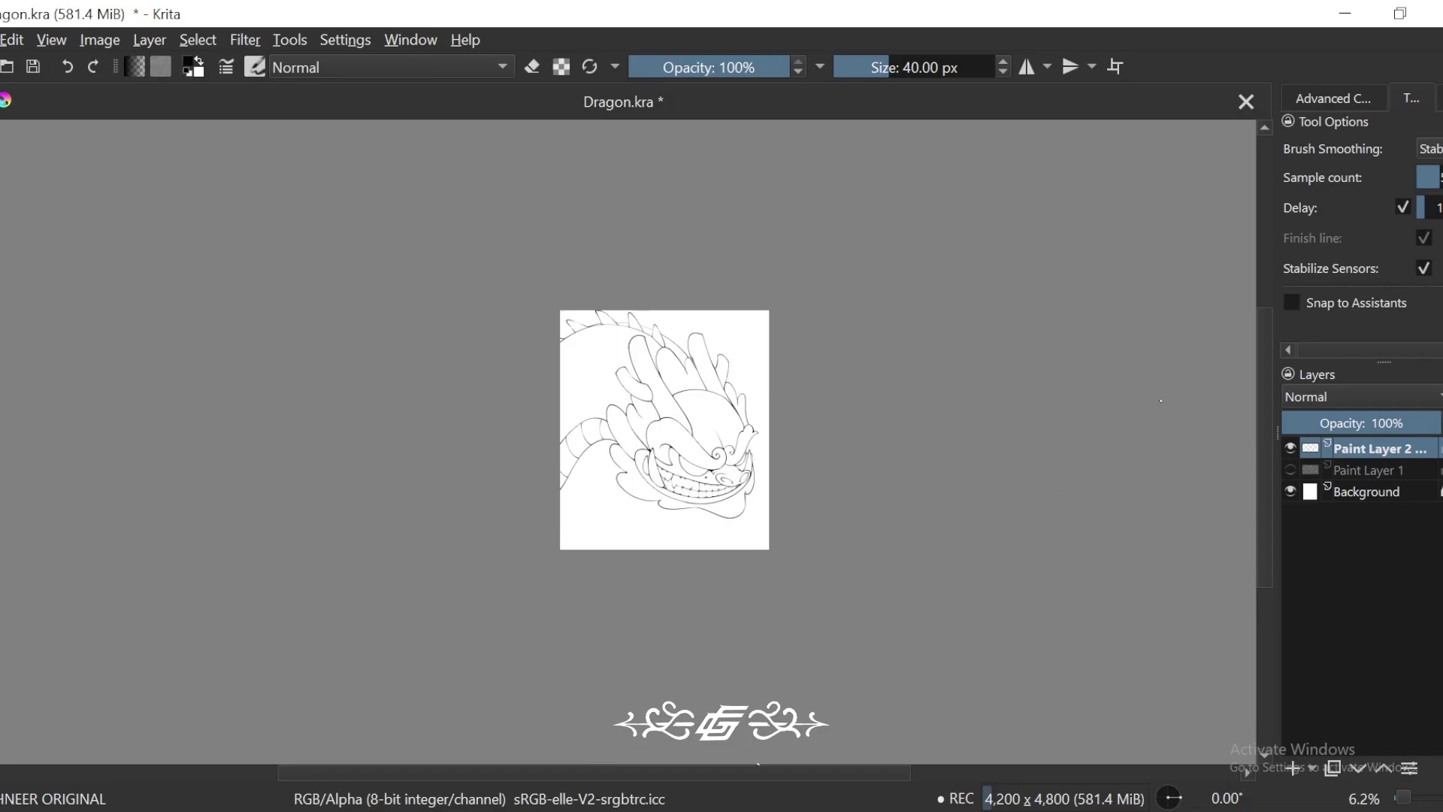
scroll(1127, 483, "up", 6)
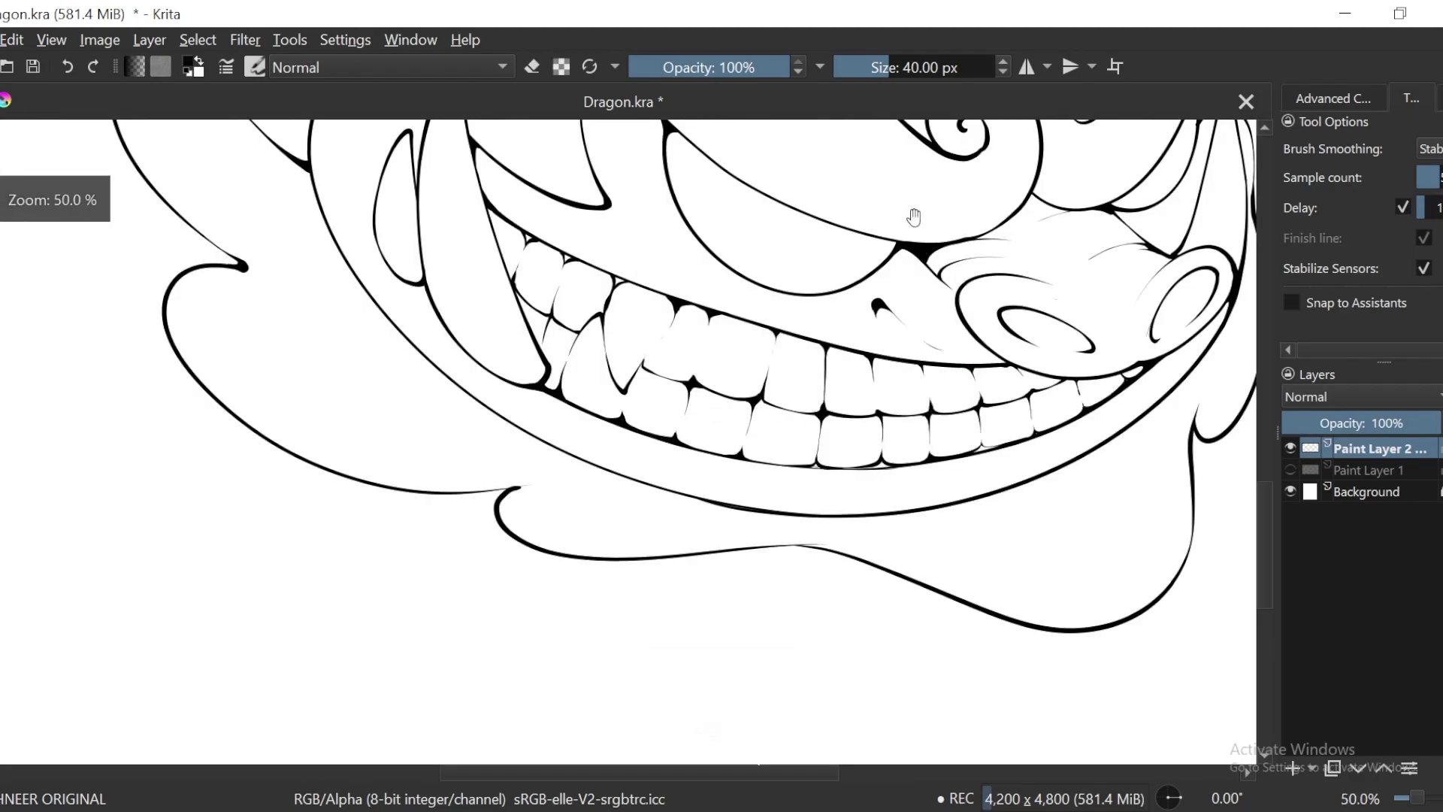
mouse_move(914, 217)
left_mouse_down()
mouse_move(743, 353)
mouse_move(664, 360)
left_mouse_up()
scroll(799, 399, "up", 2)
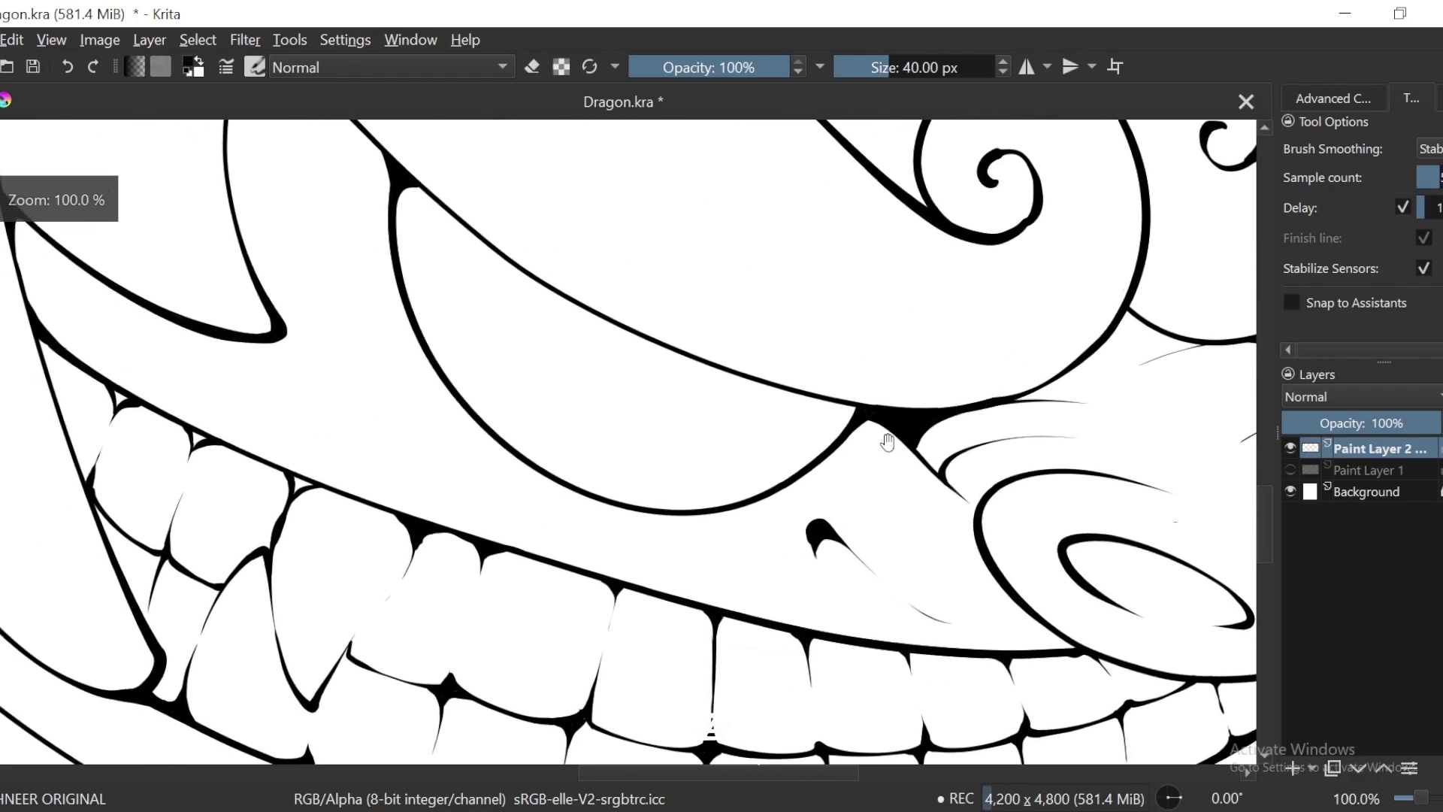
key("4")
key("5")
scroll(759, 368, "up", 1)
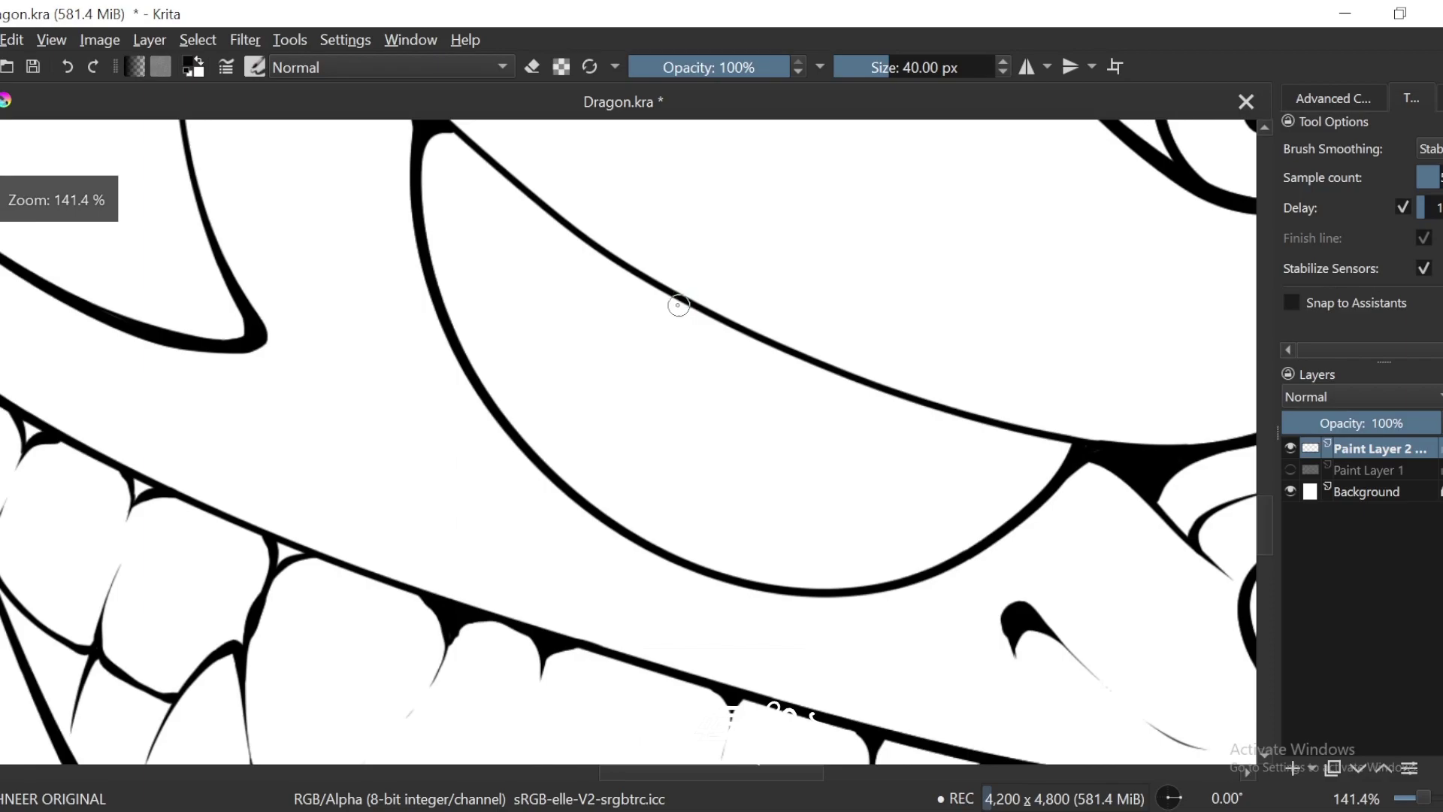
mouse_move(675, 299)
left_mouse_down()
mouse_move(766, 486)
mouse_move(967, 419)
left_mouse_up()
scroll(968, 420, "down", 6)
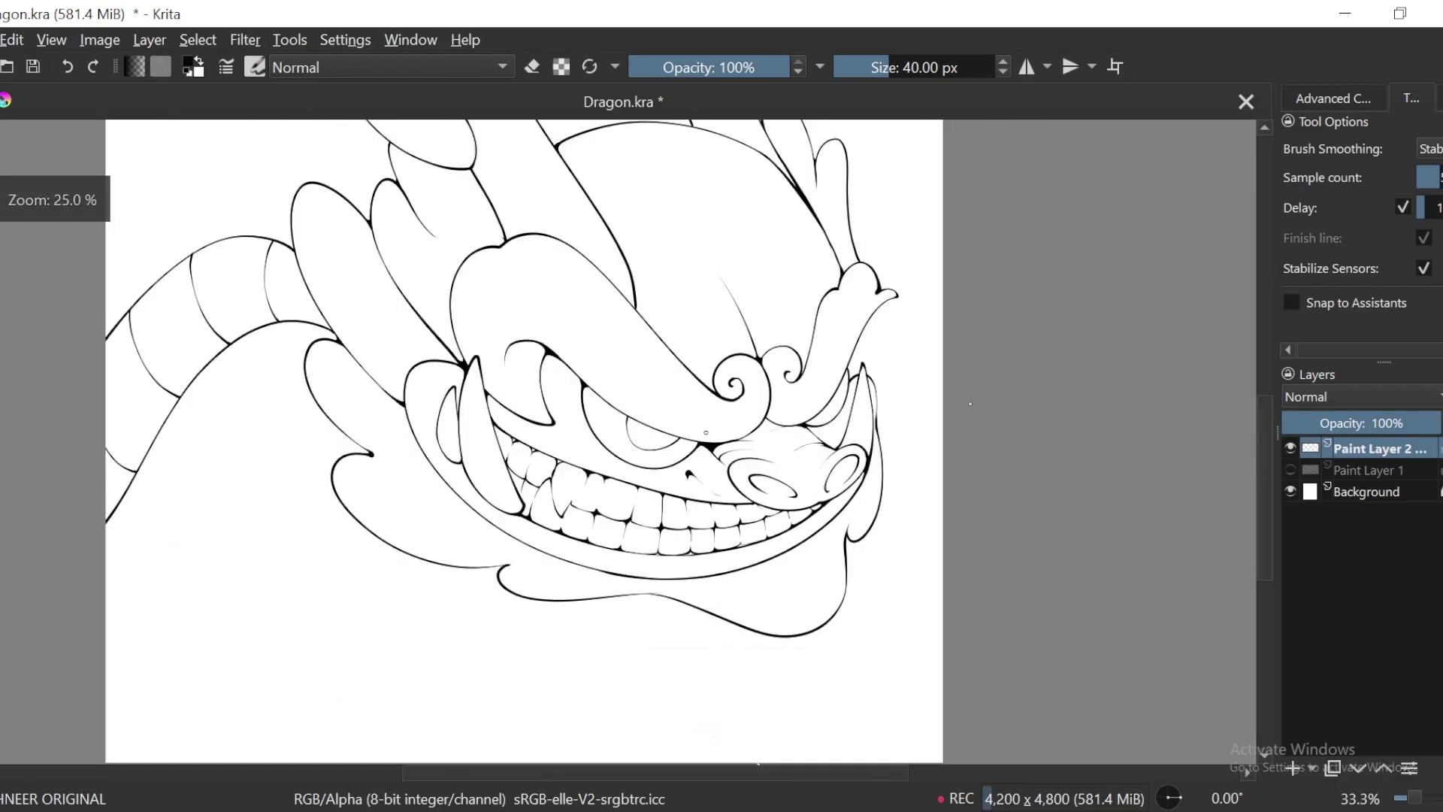
key("6")
key("6")
key("6")
key("6")
scroll(738, 413, "up", 6)
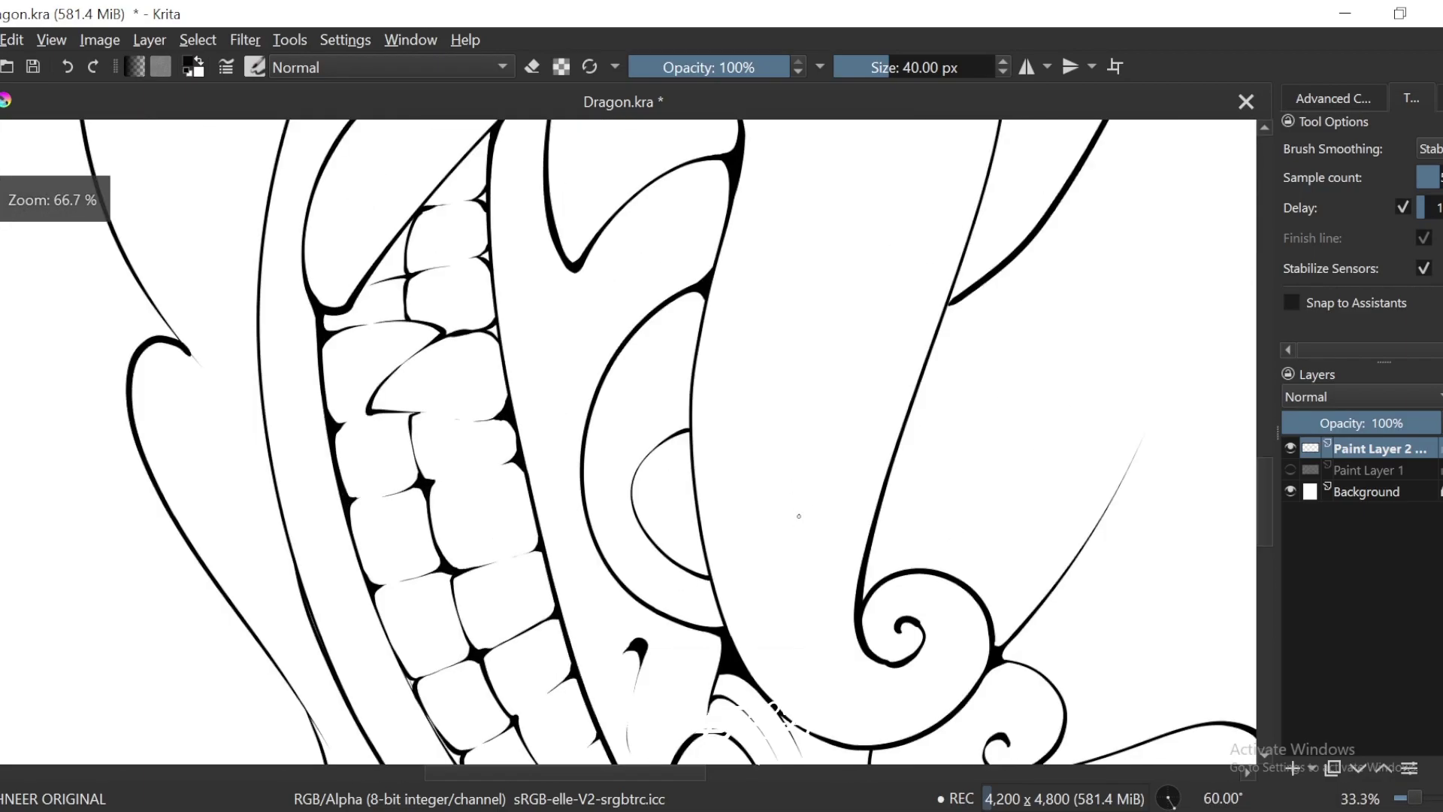
mouse_move(729, 323)
left_mouse_down()
mouse_move(675, 522)
mouse_move(770, 613)
left_mouse_up()
key("6")
key("6")
key("ctrl+z")
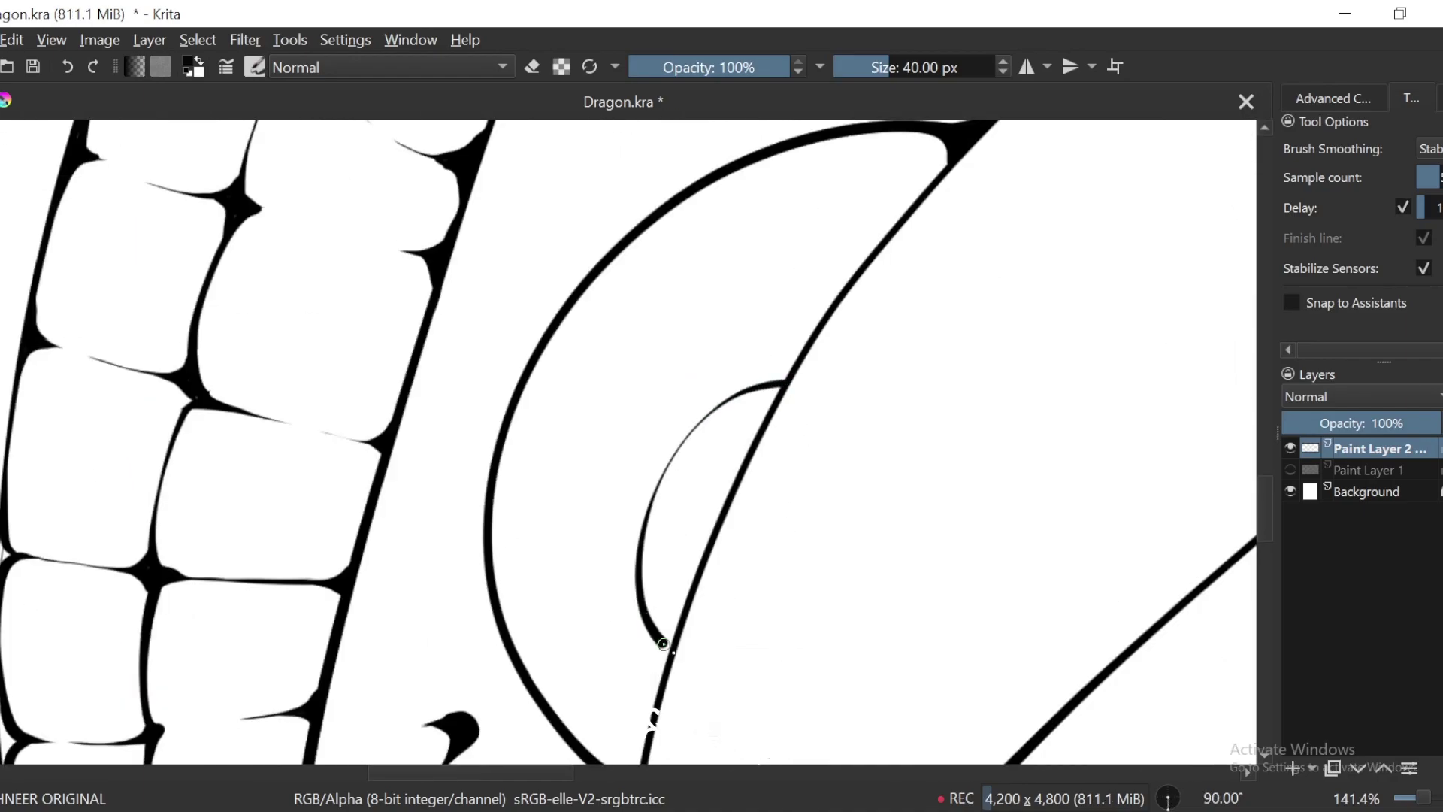
scroll(662, 644, "down", 1)
scroll(663, 644, "down", 3)
key("4")
key("4")
scroll(1108, 272, "down", 1)
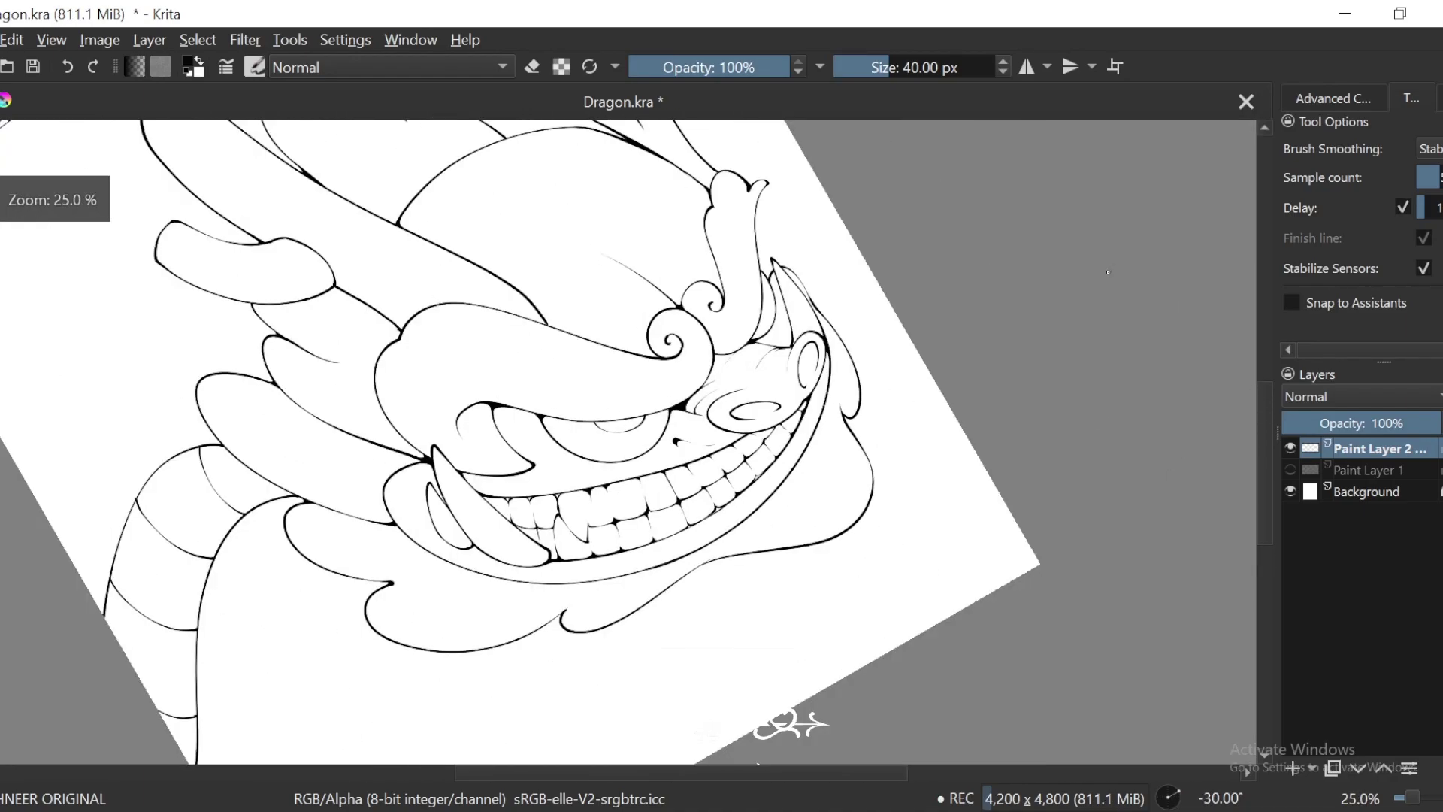
scroll(1108, 272, "down", 1)
key("6")
scroll(939, 432, "up", 4)
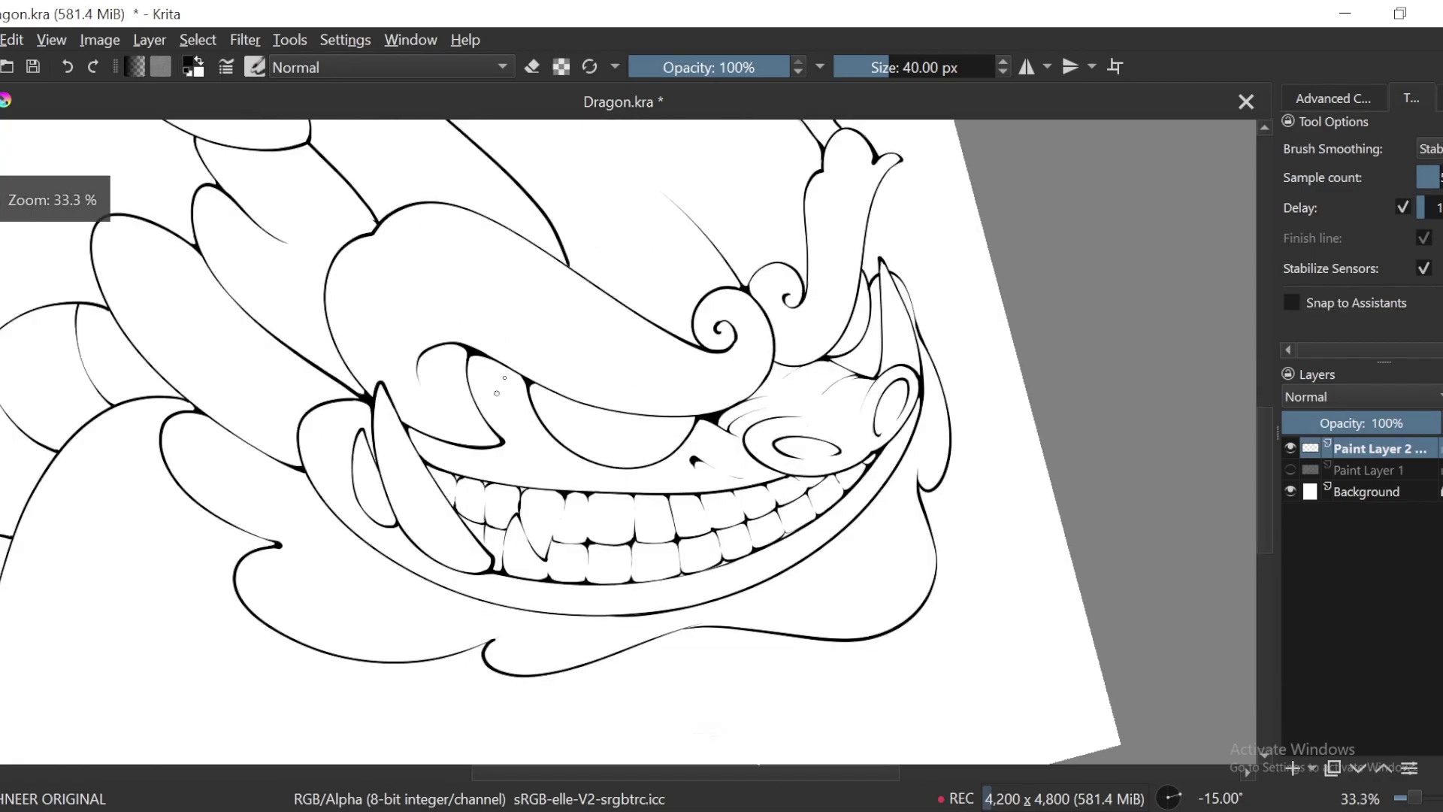
Step: Show and select the sketch layer Paint Layer 1, and switch to the Charcoal Pencil Medium brush
left_click_drag(945, 408, 843, 432)
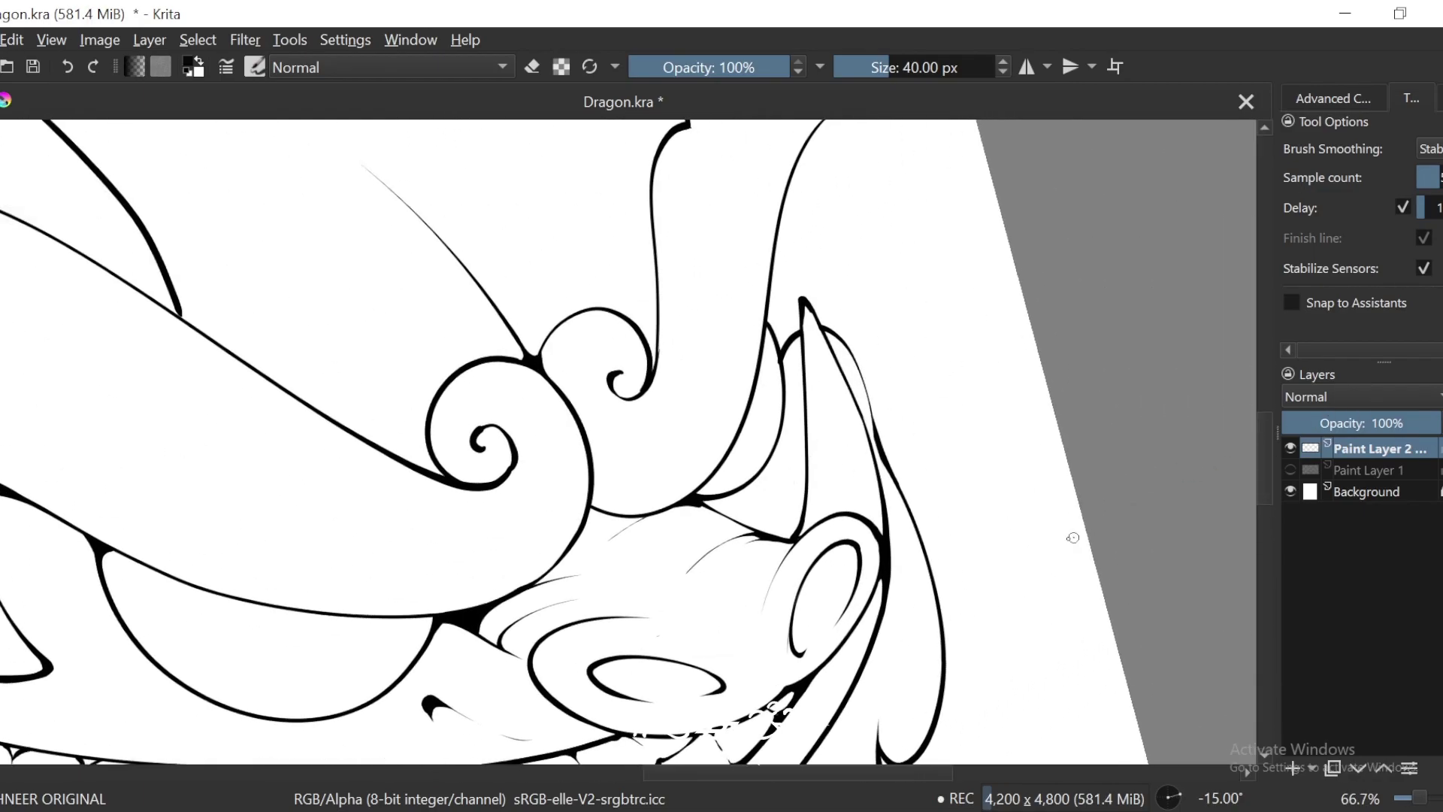
left_click(1354, 473)
left_click(1290, 469)
scroll(591, 267, "down", 3)
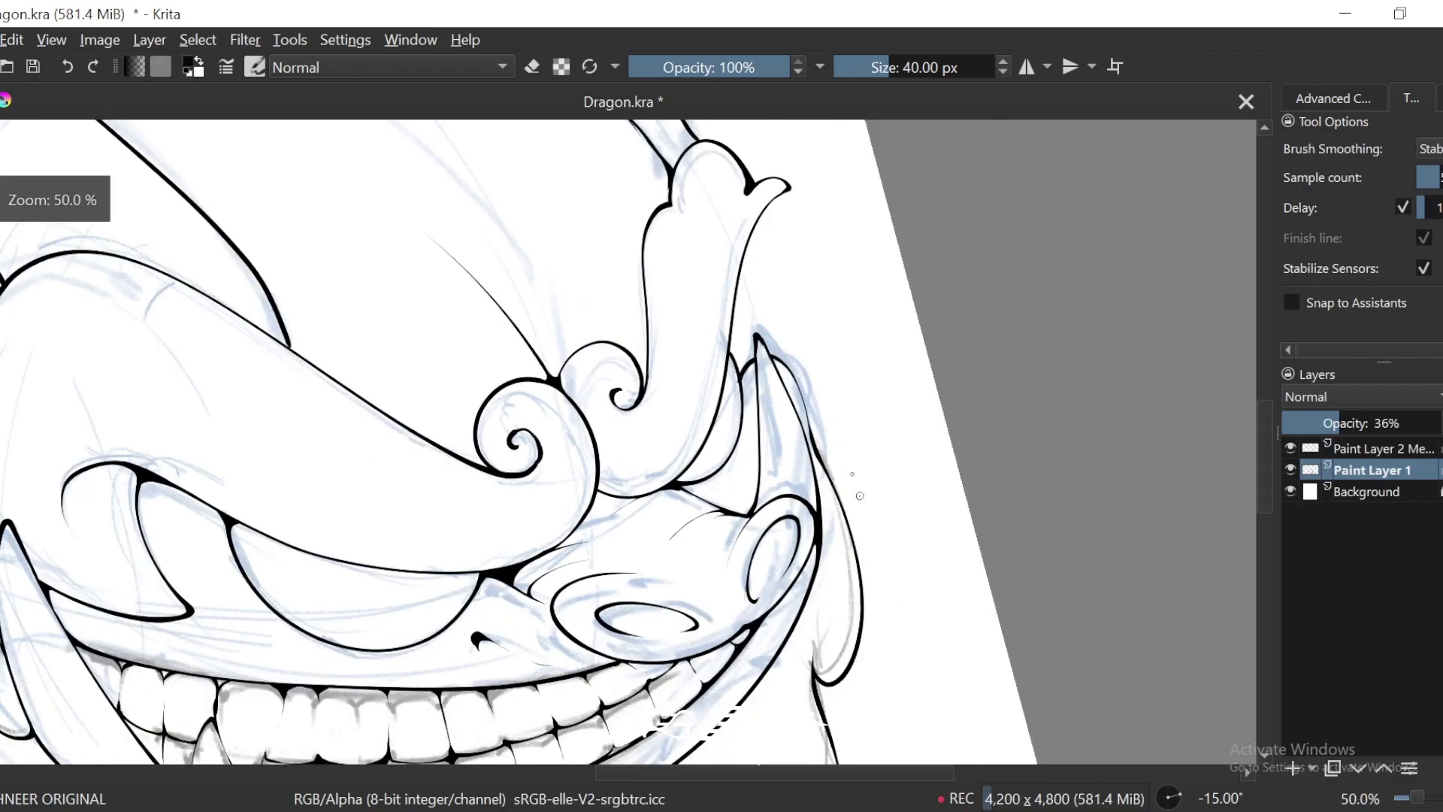
key("F6")
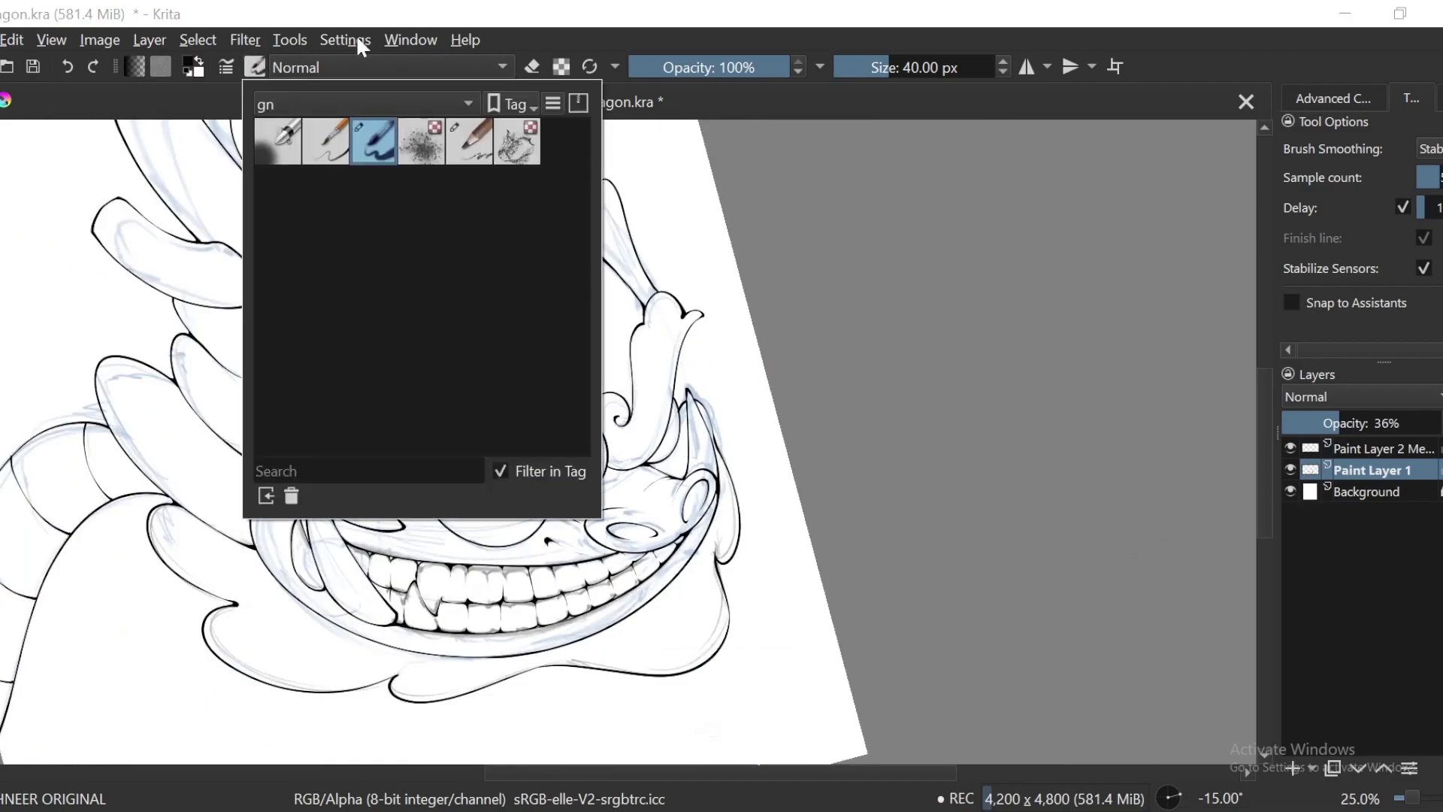
left_click(466, 149)
Step: Sketch the iris of the smaller eye beside the snout with the 24.93 px charcoal pencil and shade it in grey
scroll(611, 478, "up", 6)
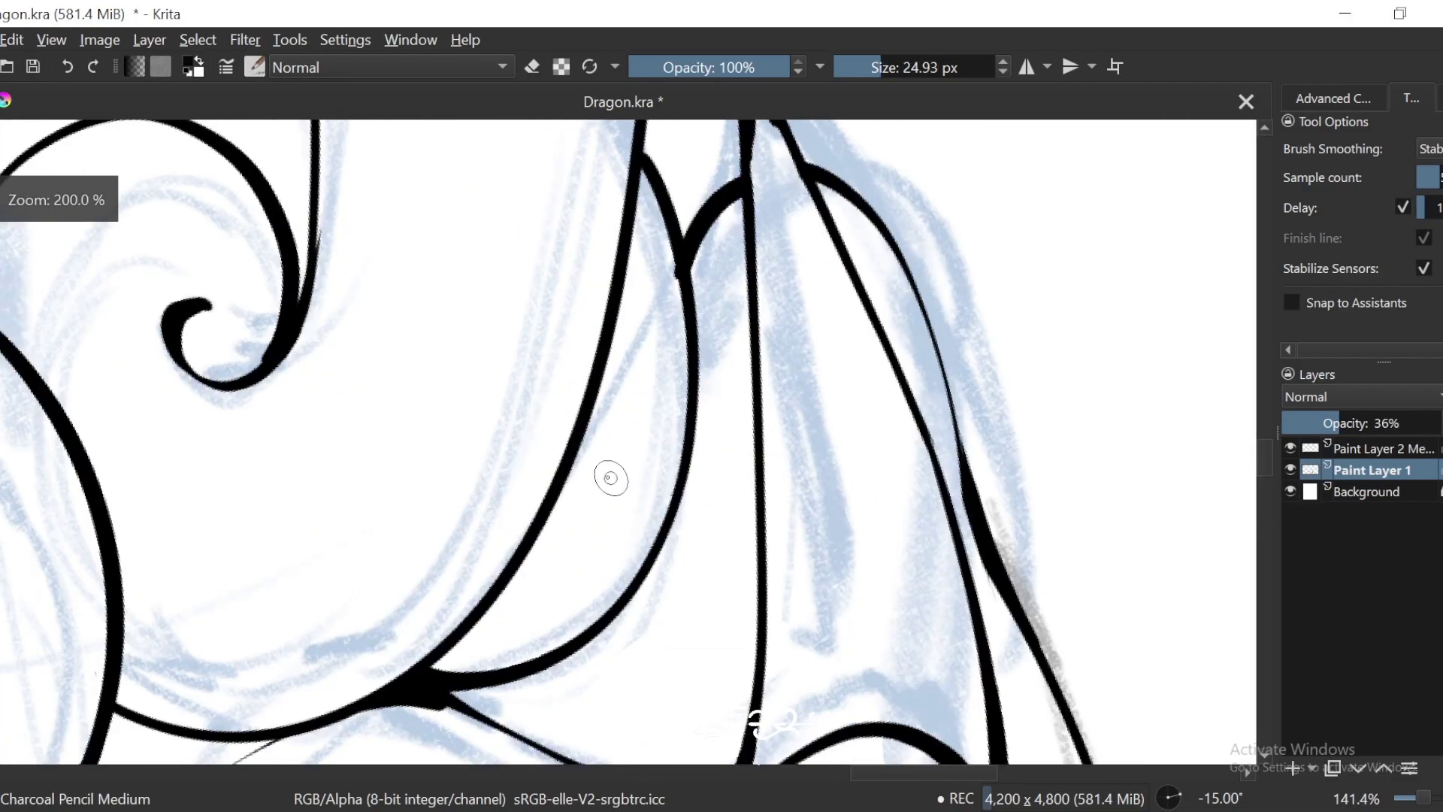
scroll(653, 483, "up", 1)
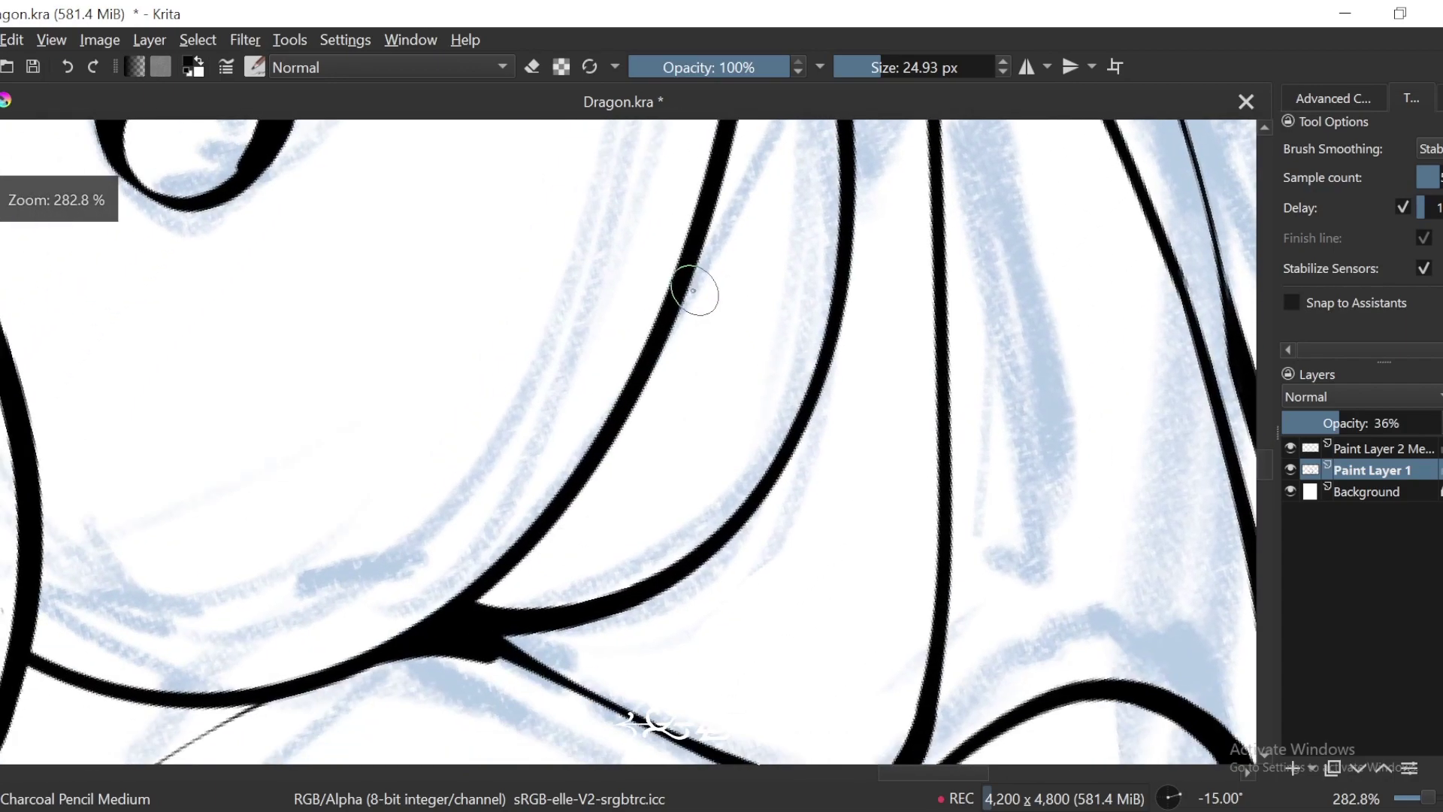
mouse_move(689, 290)
left_mouse_down()
mouse_move(715, 346)
mouse_move(626, 513)
mouse_move(557, 538)
left_mouse_up()
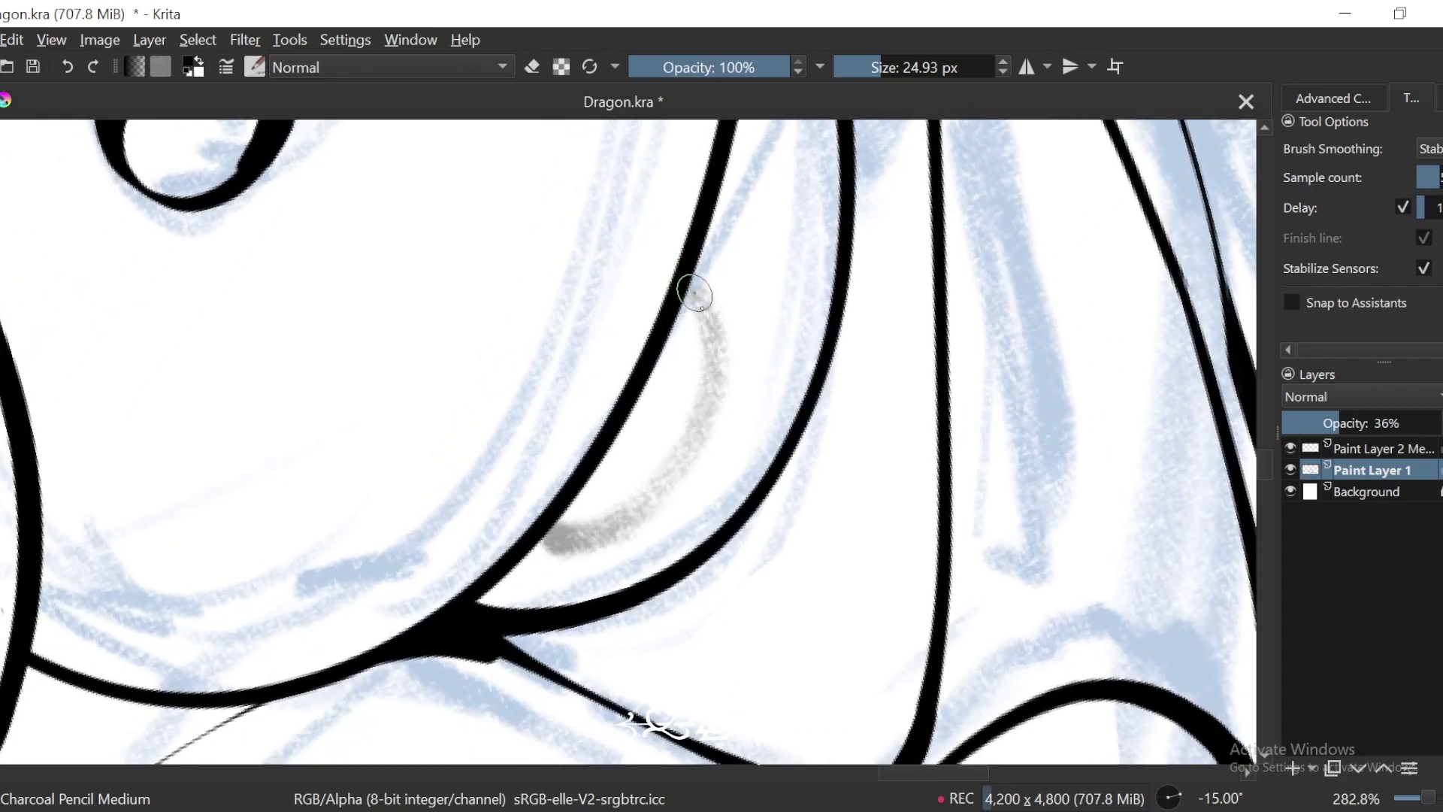
mouse_move(695, 293)
left_mouse_down()
mouse_move(693, 435)
mouse_move(582, 522)
mouse_move(688, 314)
mouse_move(667, 446)
mouse_move(686, 311)
mouse_move(573, 522)
mouse_move(683, 328)
mouse_move(586, 501)
mouse_move(760, 330)
mouse_move(838, 337)
mouse_move(742, 458)
mouse_move(892, 354)
left_mouse_up()
Step: Sketch a half-round iris under the brow line of the larger eye and fill it with grey charcoal shading
key("minus")
key("minus")
key("minus")
key("minus")
key("minus")
key("minus")
key("4")
key("4")
key("4")
key("plus")
key("plus")
key("plus")
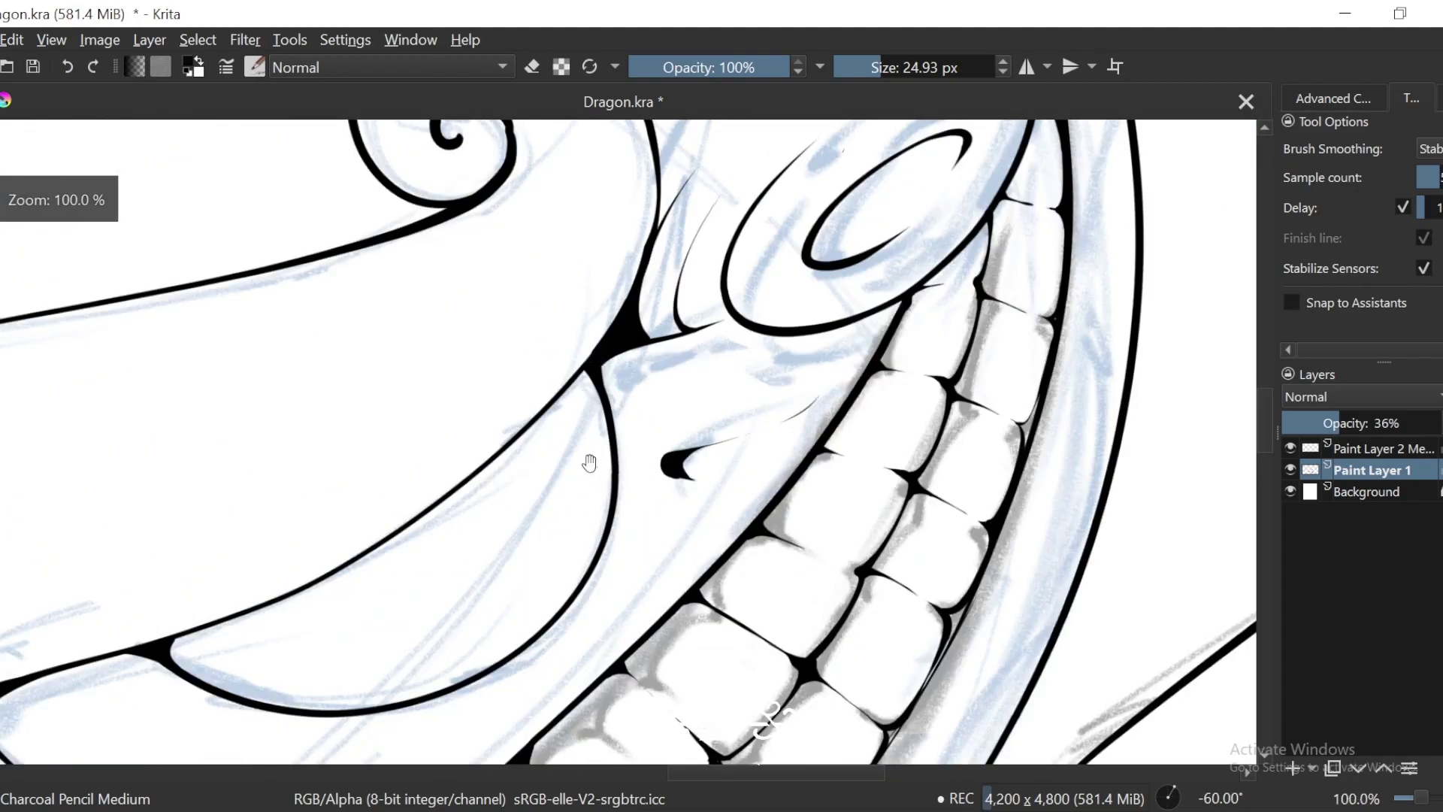
left_click_drag(589, 461, 1202, 751)
key("plus")
key("minus")
key("minus")
key("minus")
left_click_drag(1110, 639, 672, 256)
key("plus")
key("plus")
key("plus")
mouse_move(665, 323)
left_mouse_down()
mouse_move(659, 392)
mouse_move(839, 242)
left_mouse_up()
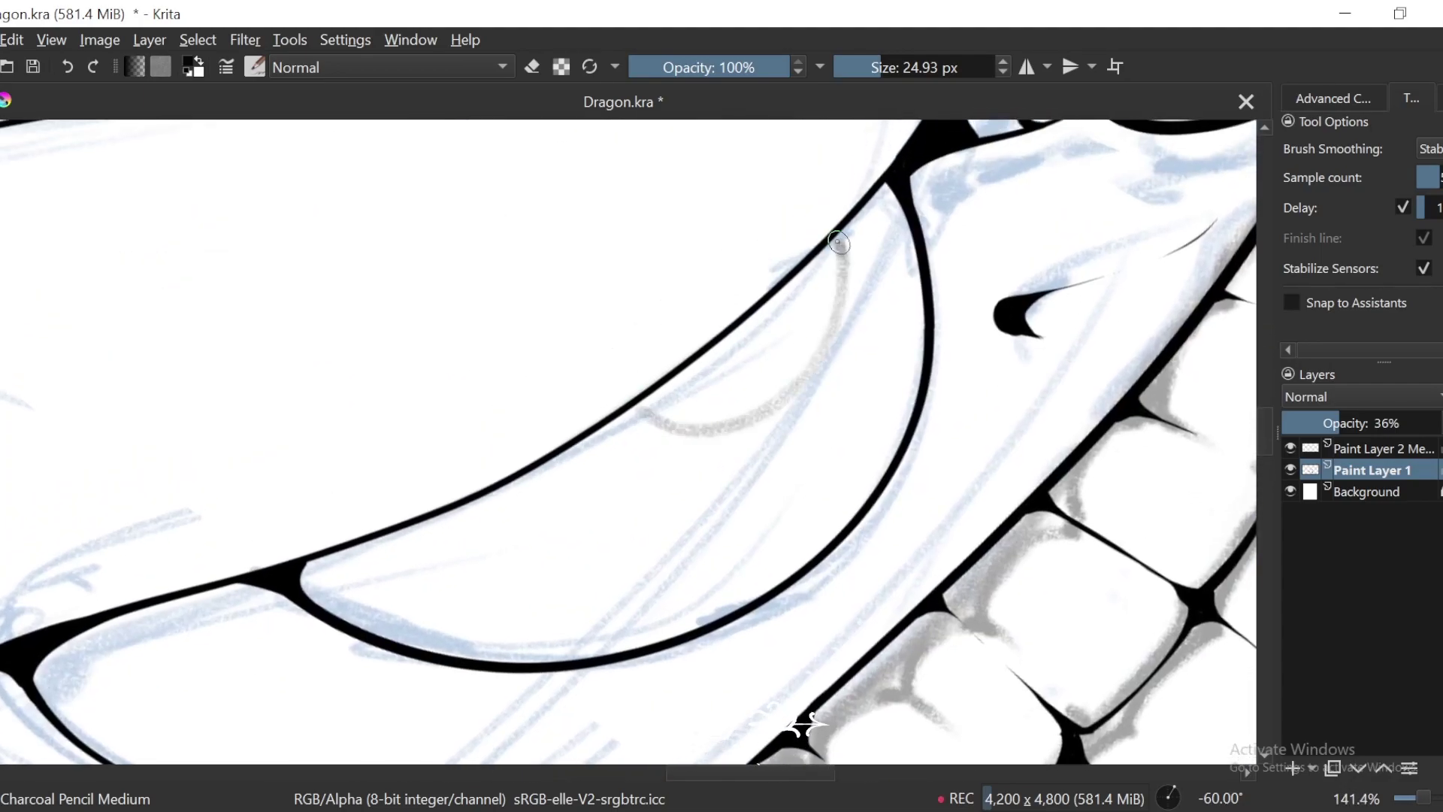
left_click_drag(764, 311, 749, 354)
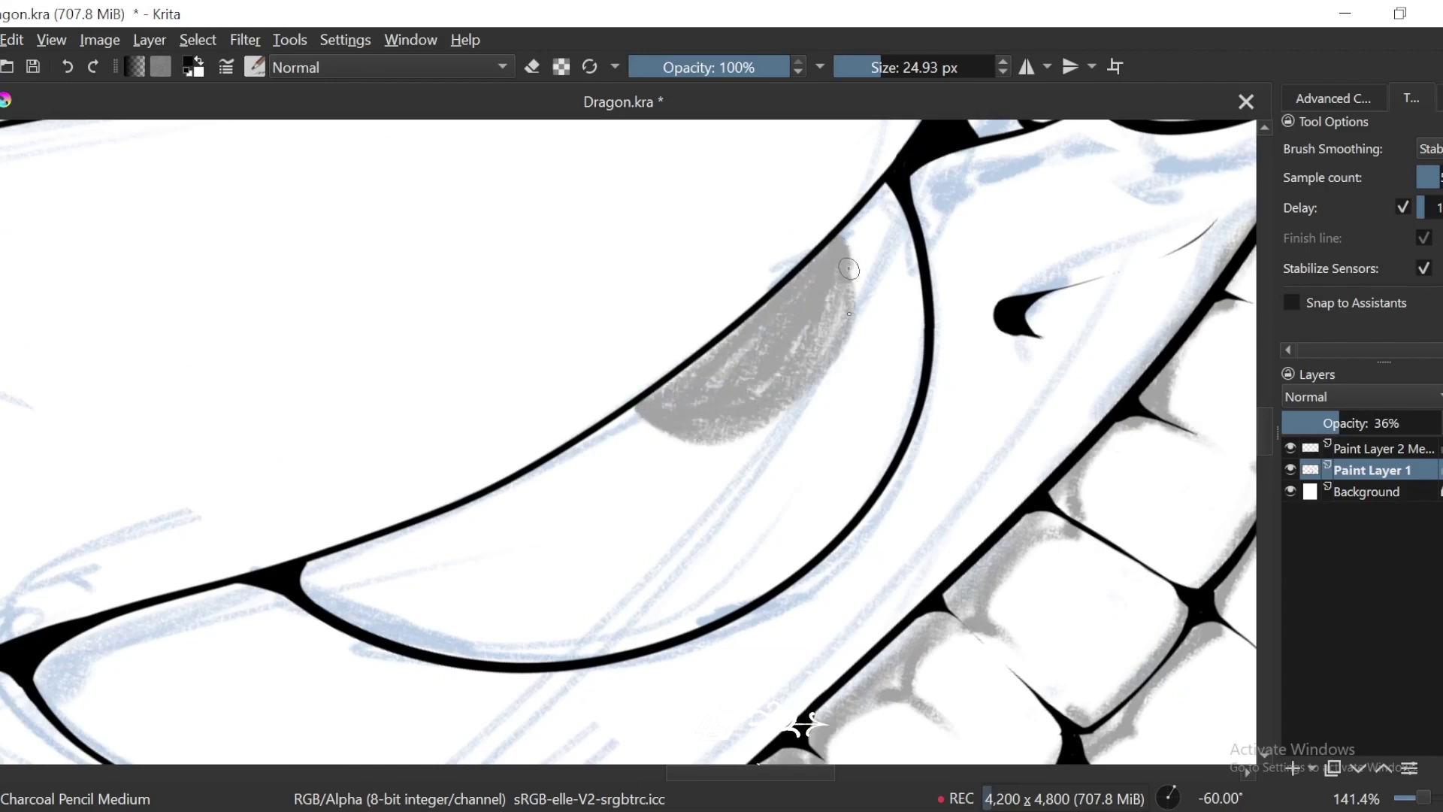
left_click_drag(848, 269, 806, 392)
Step: On the line-art layer Paint Layer 2, ink the smaller eye's curved iris outline with the 40 px inking brush
key("minus")
key("minus")
key("minus")
key("minus")
key("minus")
key("minus")
key("6")
key("6")
key("6")
key("6")
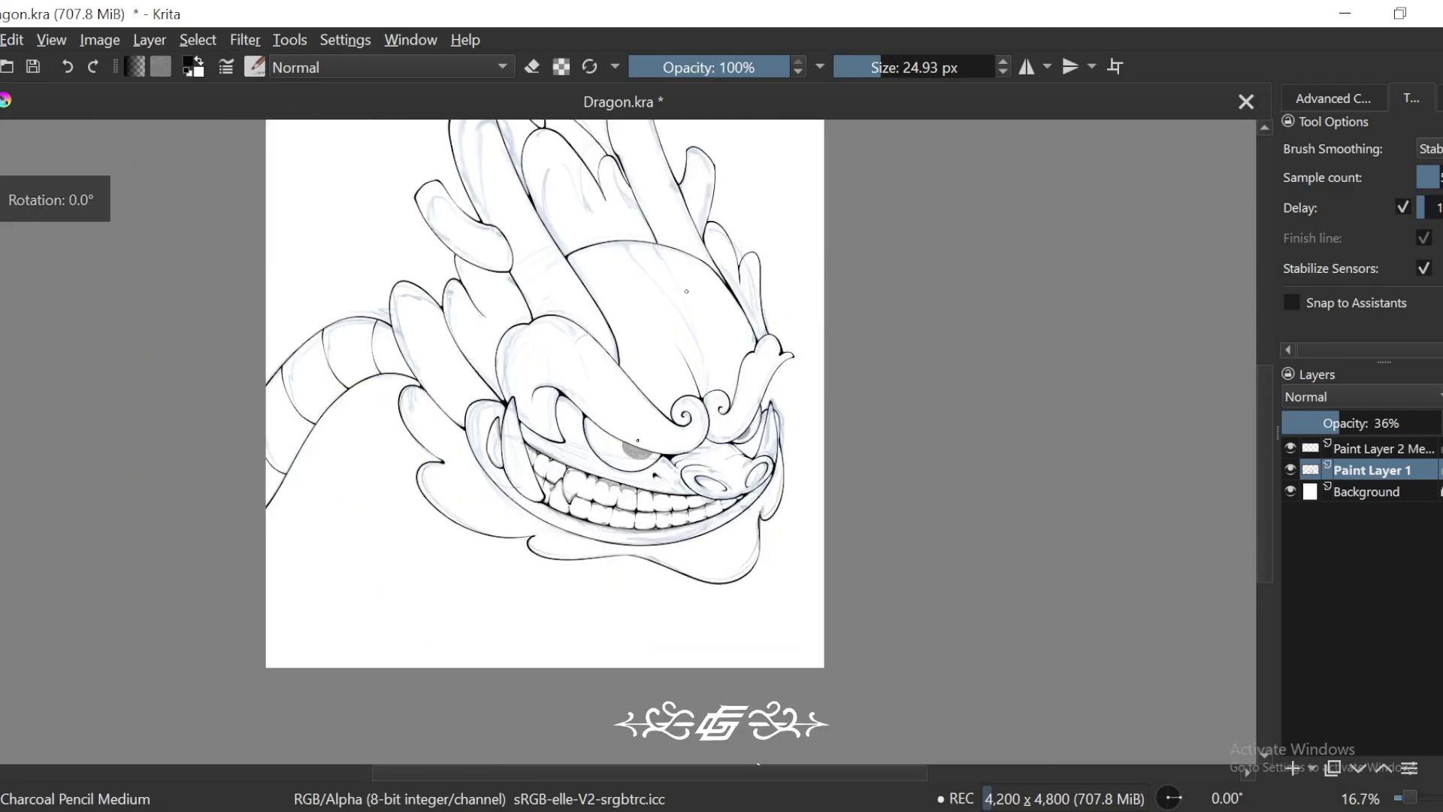
key("minus")
left_click_drag(1062, 614, 999, 551)
key("plus")
left_click(1370, 454)
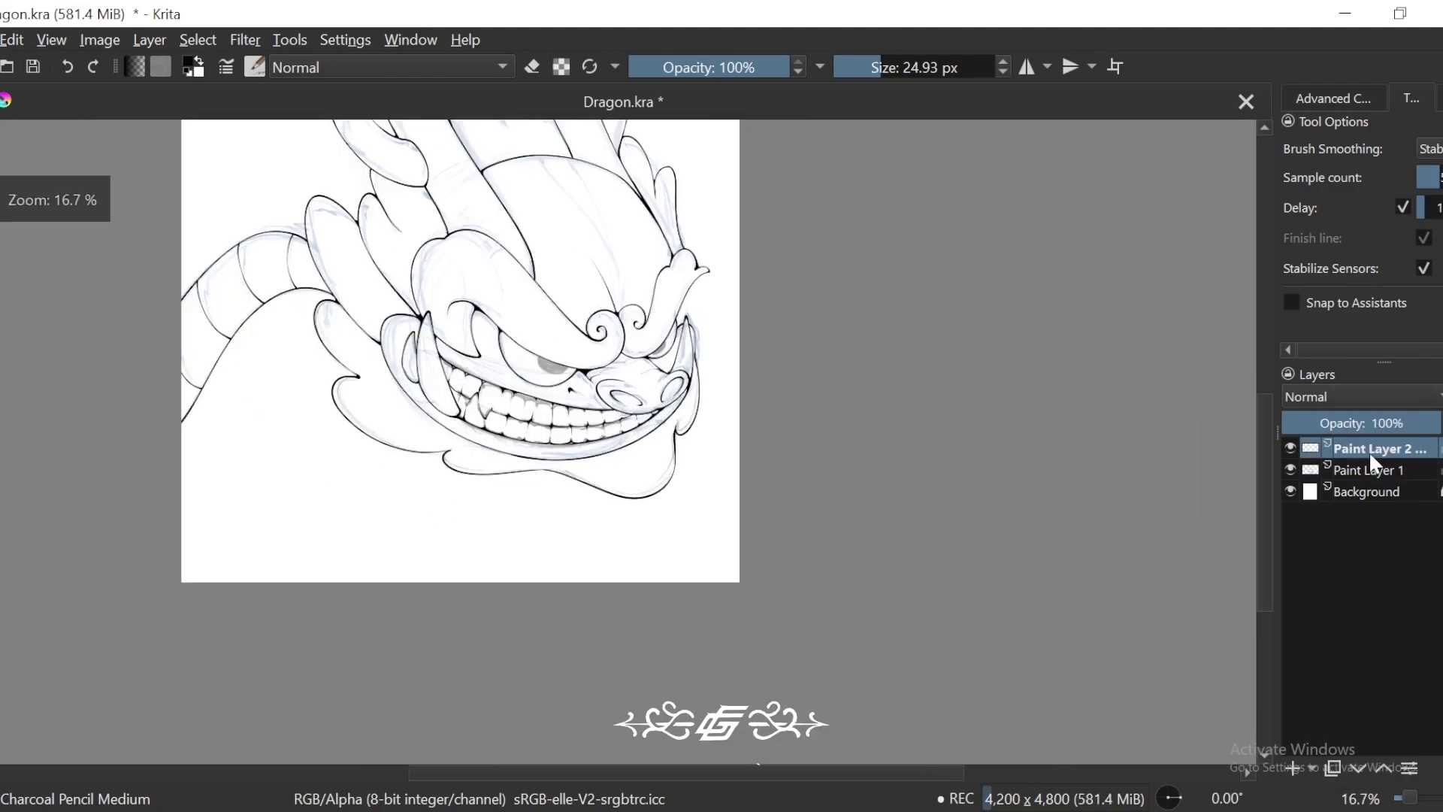
key("plus")
key("plus")
left_click_drag(1047, 502, 916, 650)
key("plus")
key("plus")
key("plus")
key("plus")
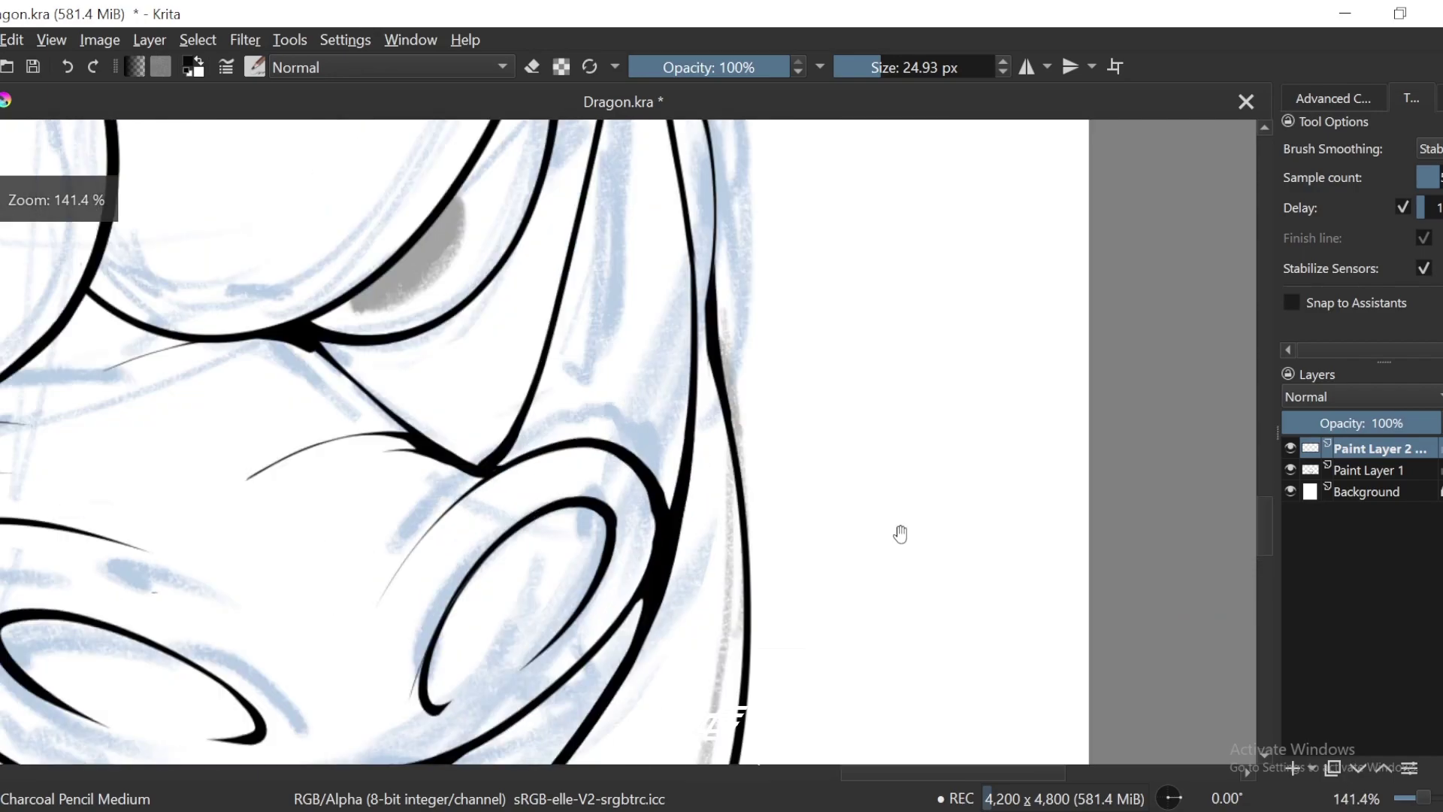
scroll(714, 435, "up", 3)
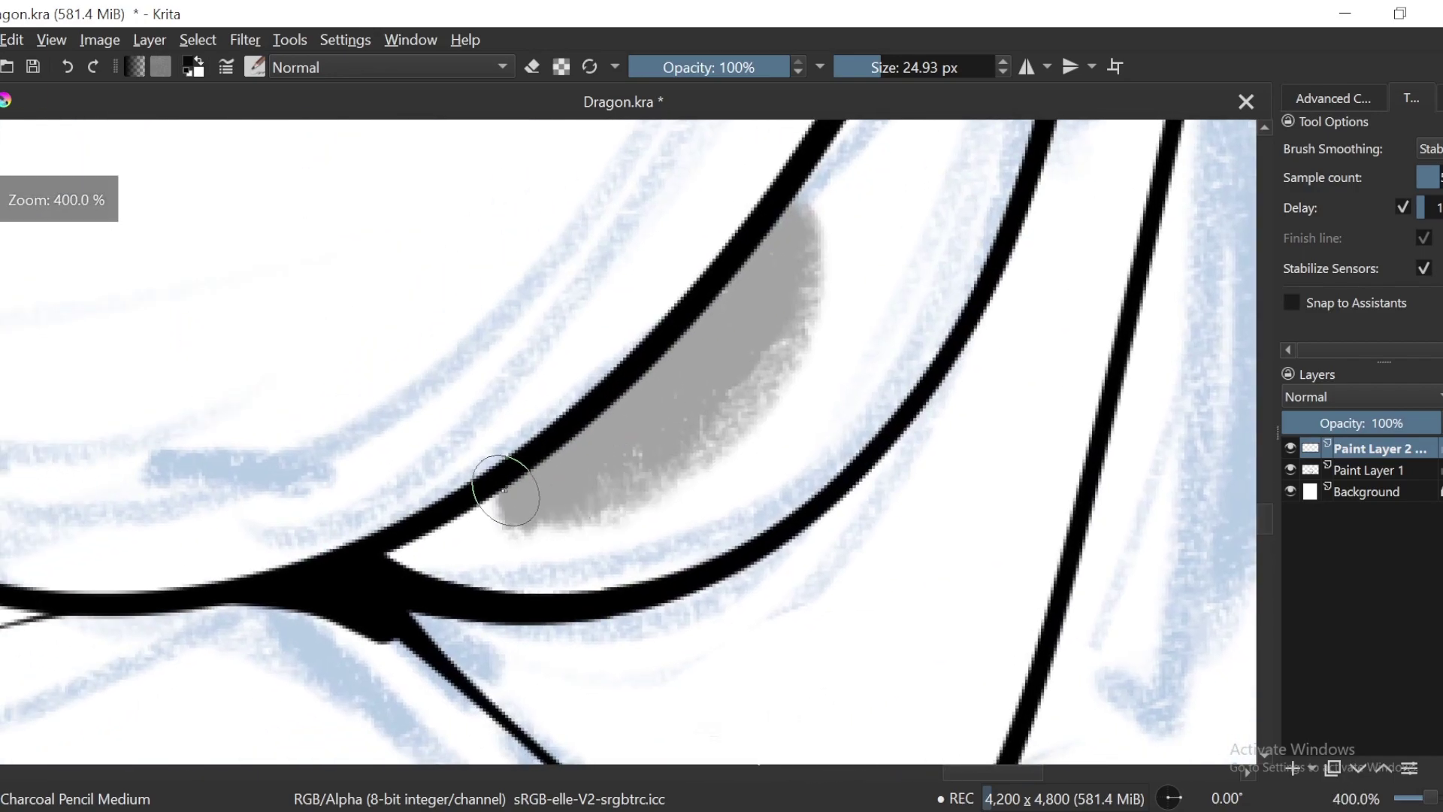
mouse_move(499, 496)
left_mouse_down()
mouse_move(607, 508)
mouse_move(791, 210)
left_mouse_up()
key("ctrl+z")
left_click(257, 65)
left_click(379, 147)
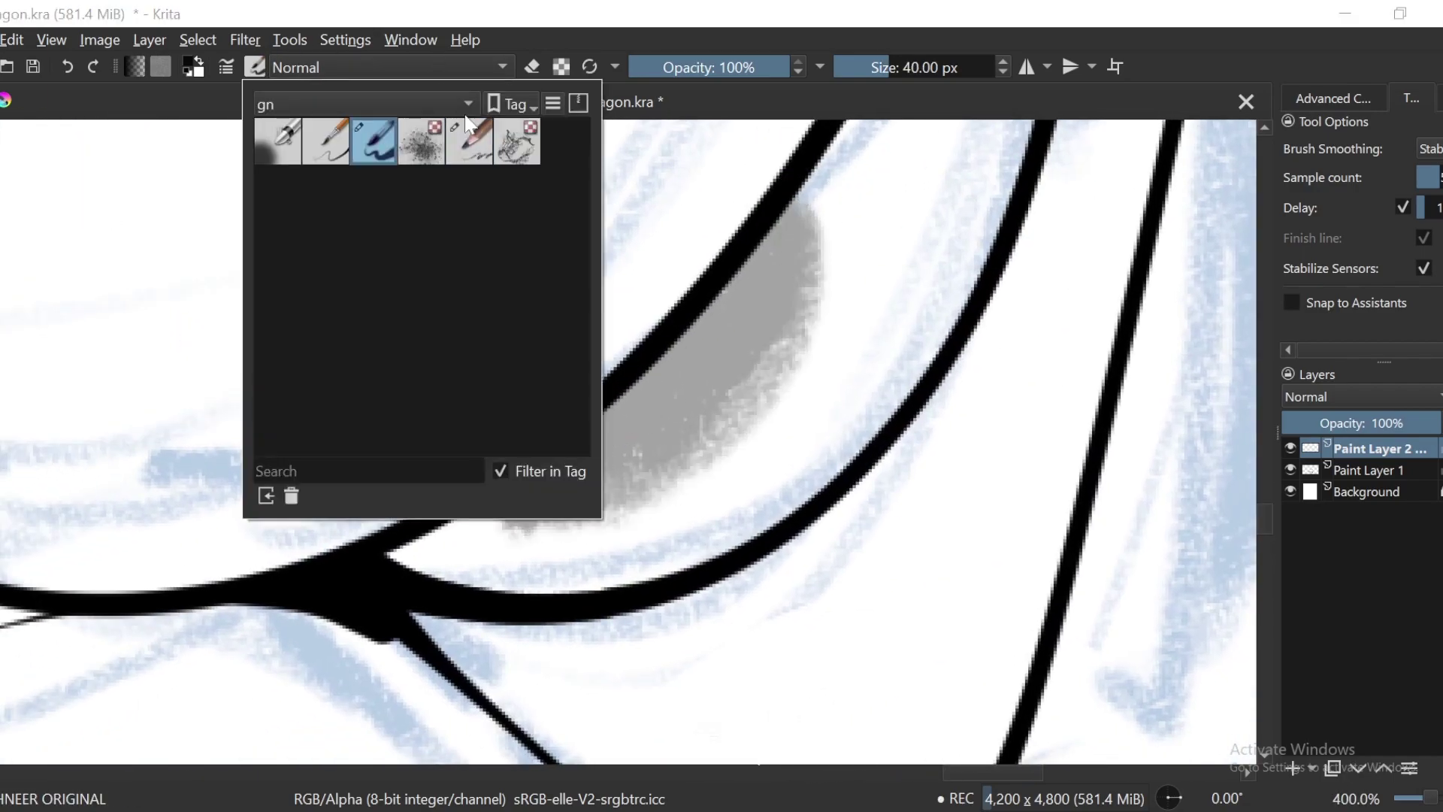
left_click(799, 189)
mouse_move(806, 205)
left_mouse_down()
mouse_move(735, 422)
mouse_move(523, 494)
left_mouse_up()
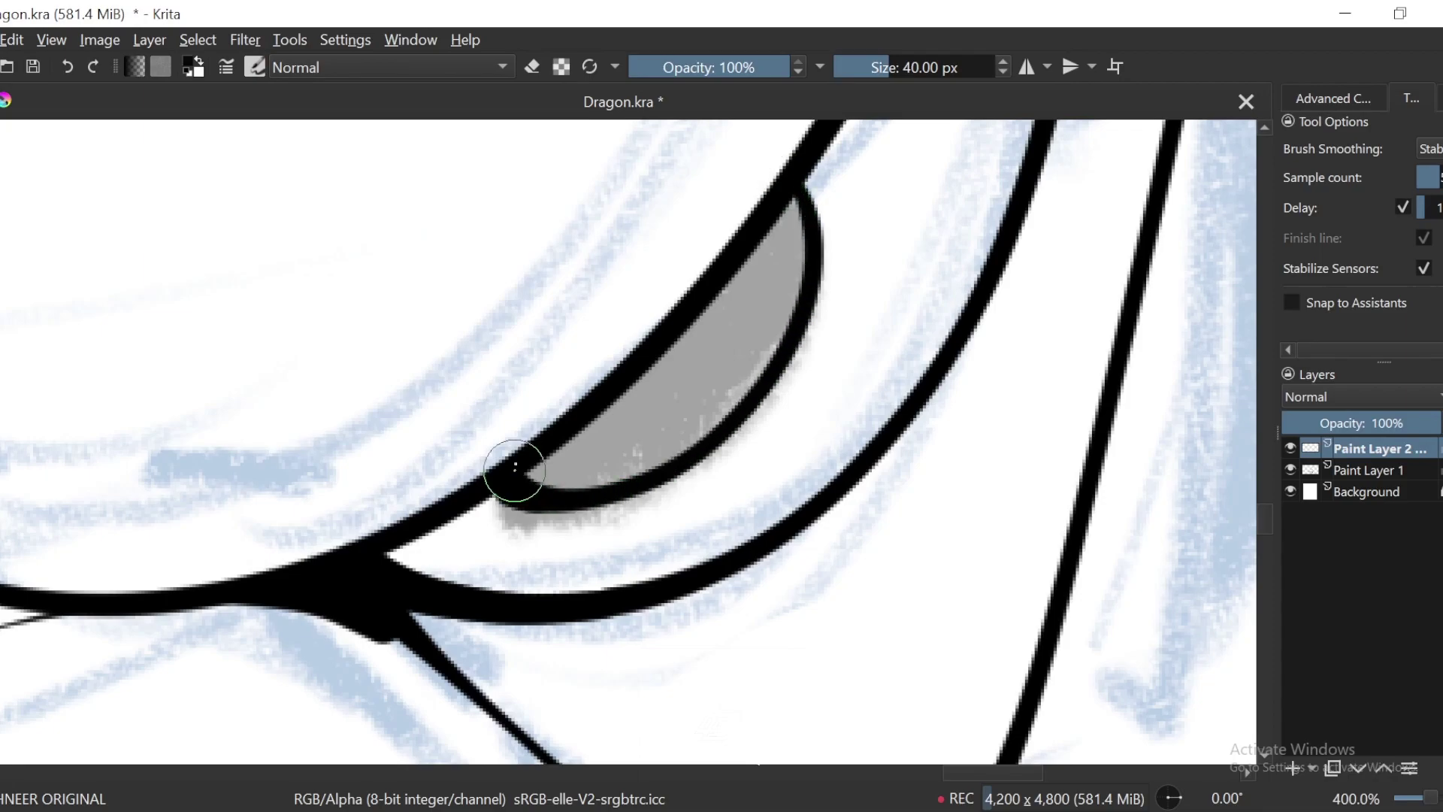
Step: Thicken and round the inked inner corner of the smaller eye where the upper and lower lids meet
key("4")
key("4")
key("4")
left_click_drag(687, 492, 799, 397)
key("4")
key("4")
key("4")
key("4")
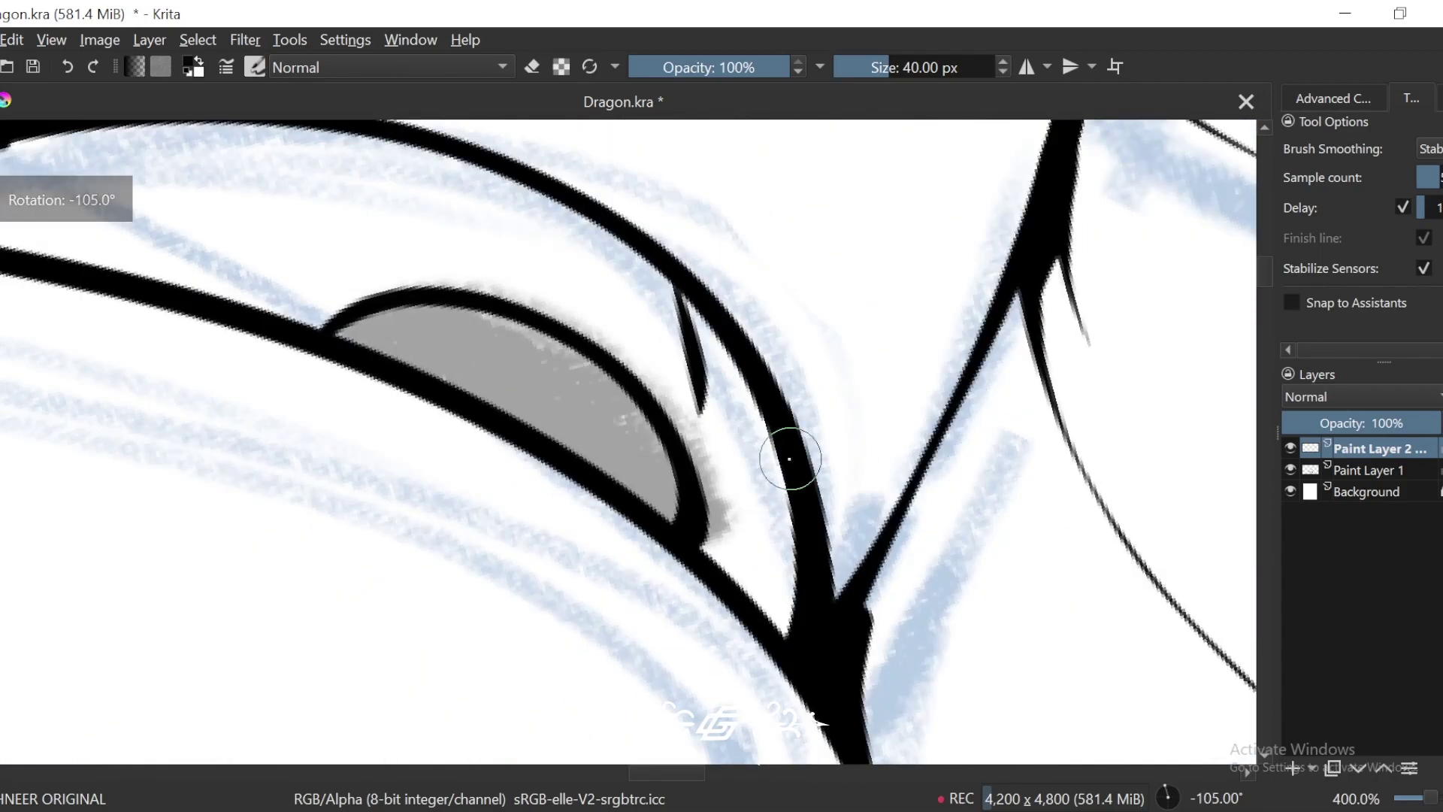
left_click_drag(789, 458, 790, 468)
key("ctrl+z")
key("ctrl+plus")
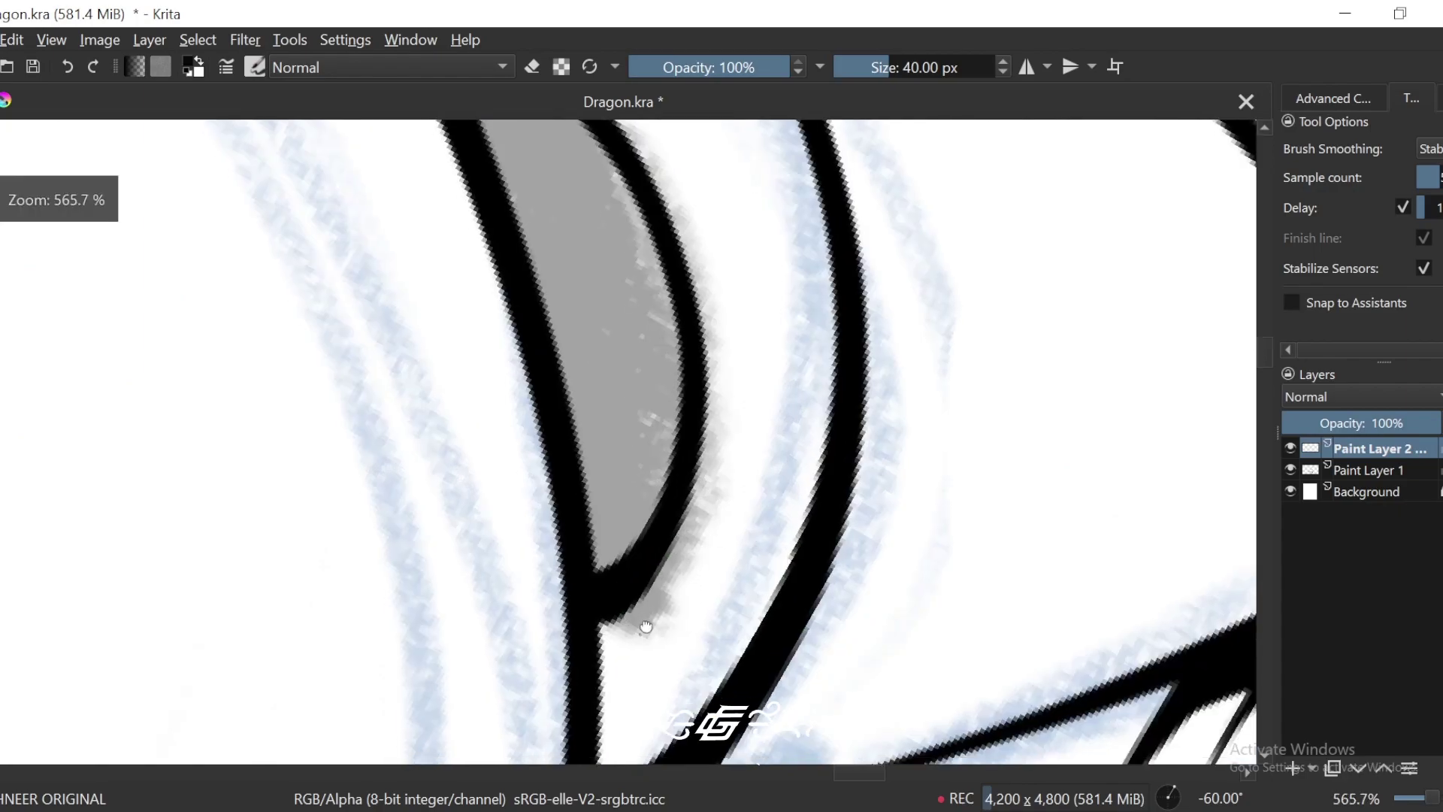
mouse_move(648, 567)
left_mouse_down()
mouse_move(763, 399)
mouse_move(713, 517)
left_mouse_up()
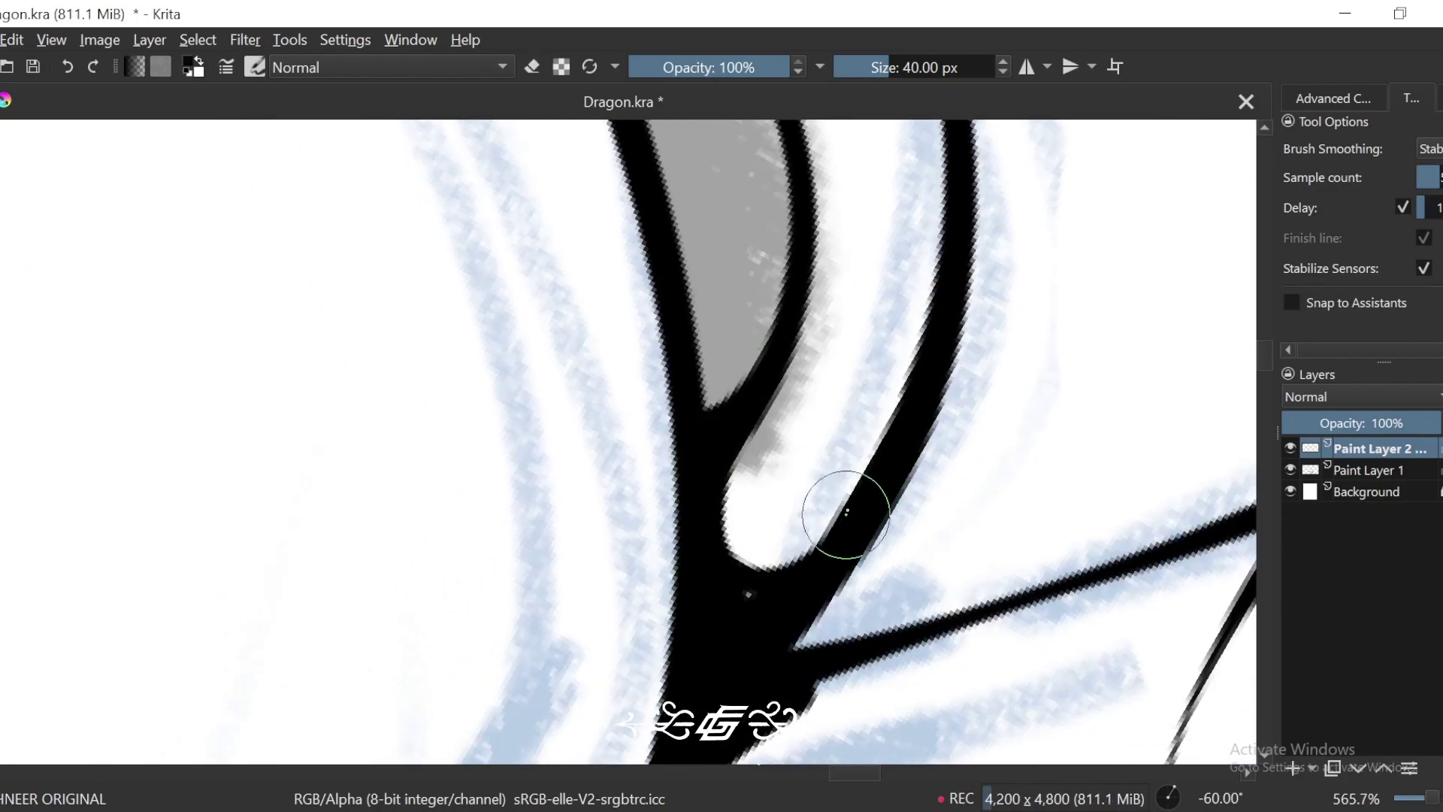
Step: Thicken and round the inked outer corner of the smaller eye where its lid lines meet
key("ctrl+minus")
key("ctrl+minus")
key("ctrl+minus")
key("ctrl+minus")
key("6")
key("6")
key("6")
key("6")
key("6")
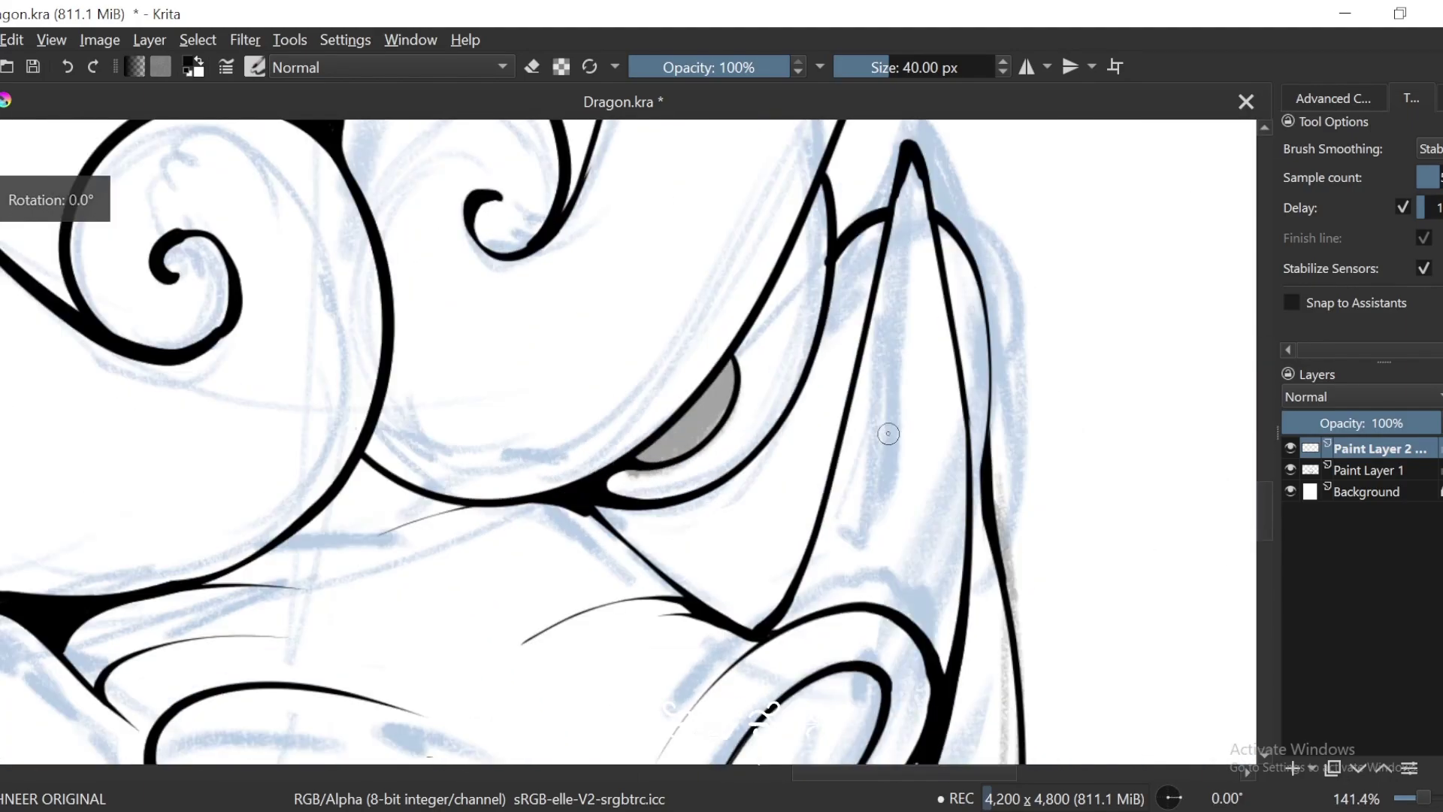
left_click_drag(902, 330, 800, 405)
scroll(799, 406, "up", 3)
left_click_drag(982, 354, 907, 414)
key("e")
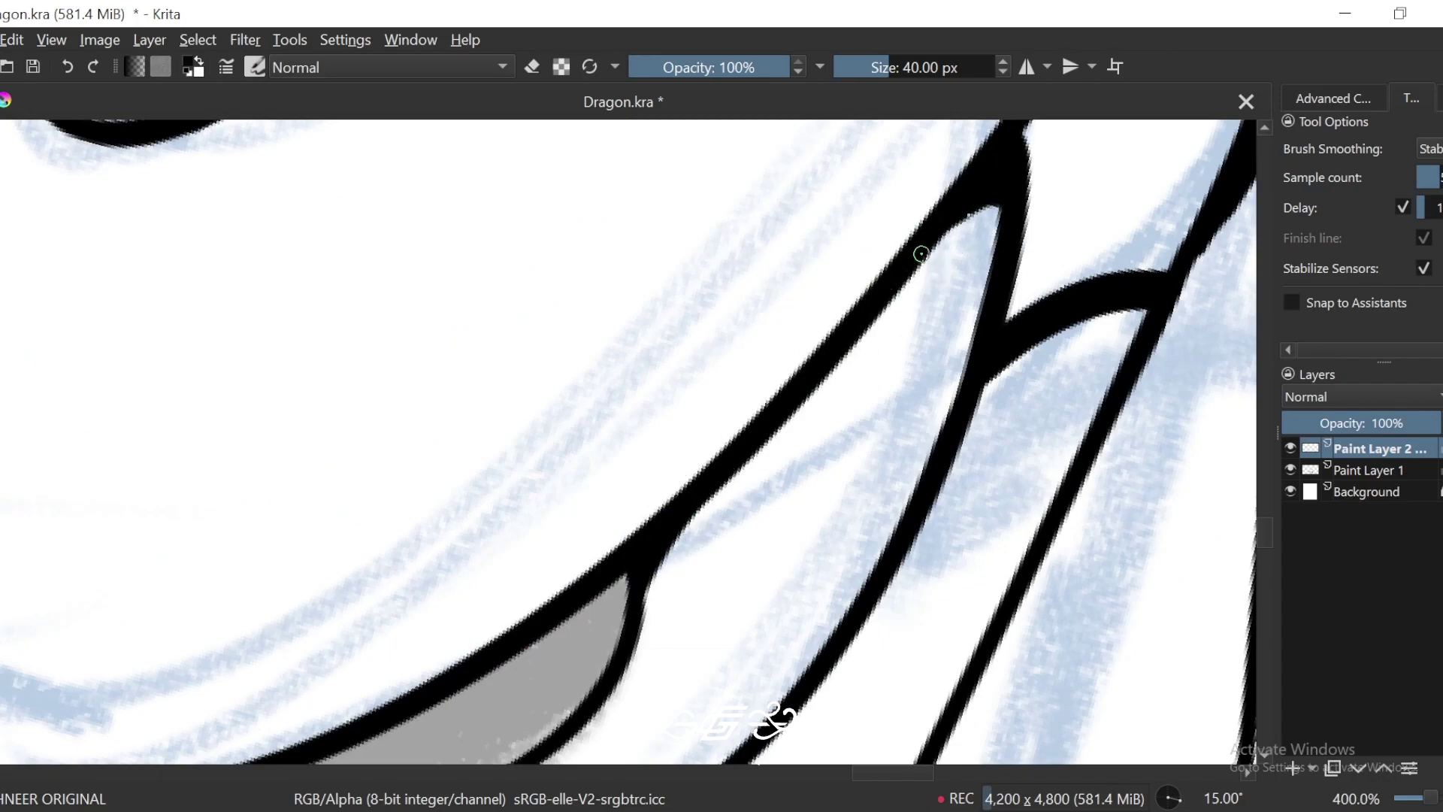
Step: On the line-art layer Paint Layer 2, ink the larger eye's curved iris outline around the grey shading with the 40 px brush
scroll(828, 651, "down", 6)
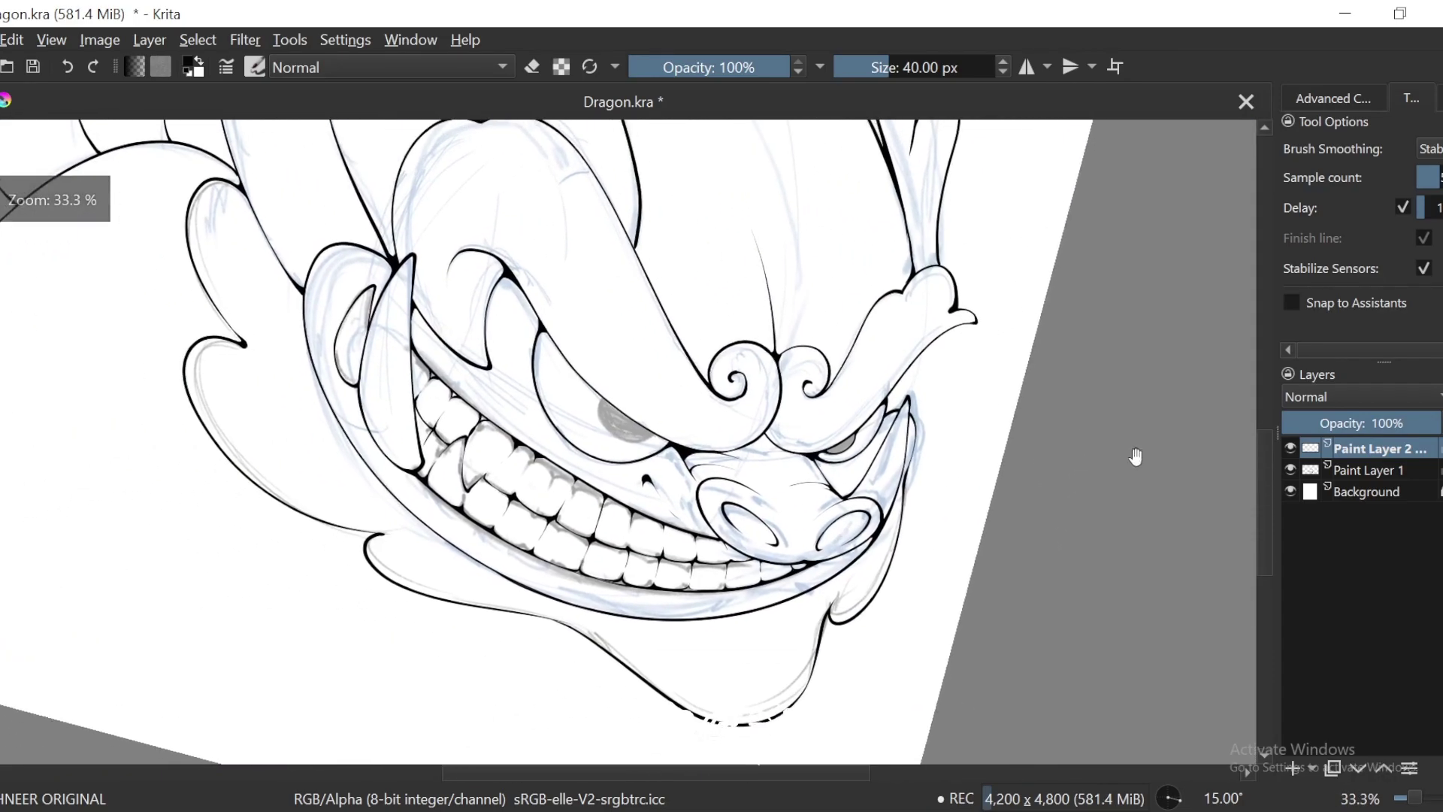
key("4")
key("4")
key("4")
key("4")
key("4")
key("4")
key("ctrl+plus")
key("ctrl+plus")
key("ctrl+plus")
key("ctrl+plus")
left_click_drag(692, 376, 850, 398)
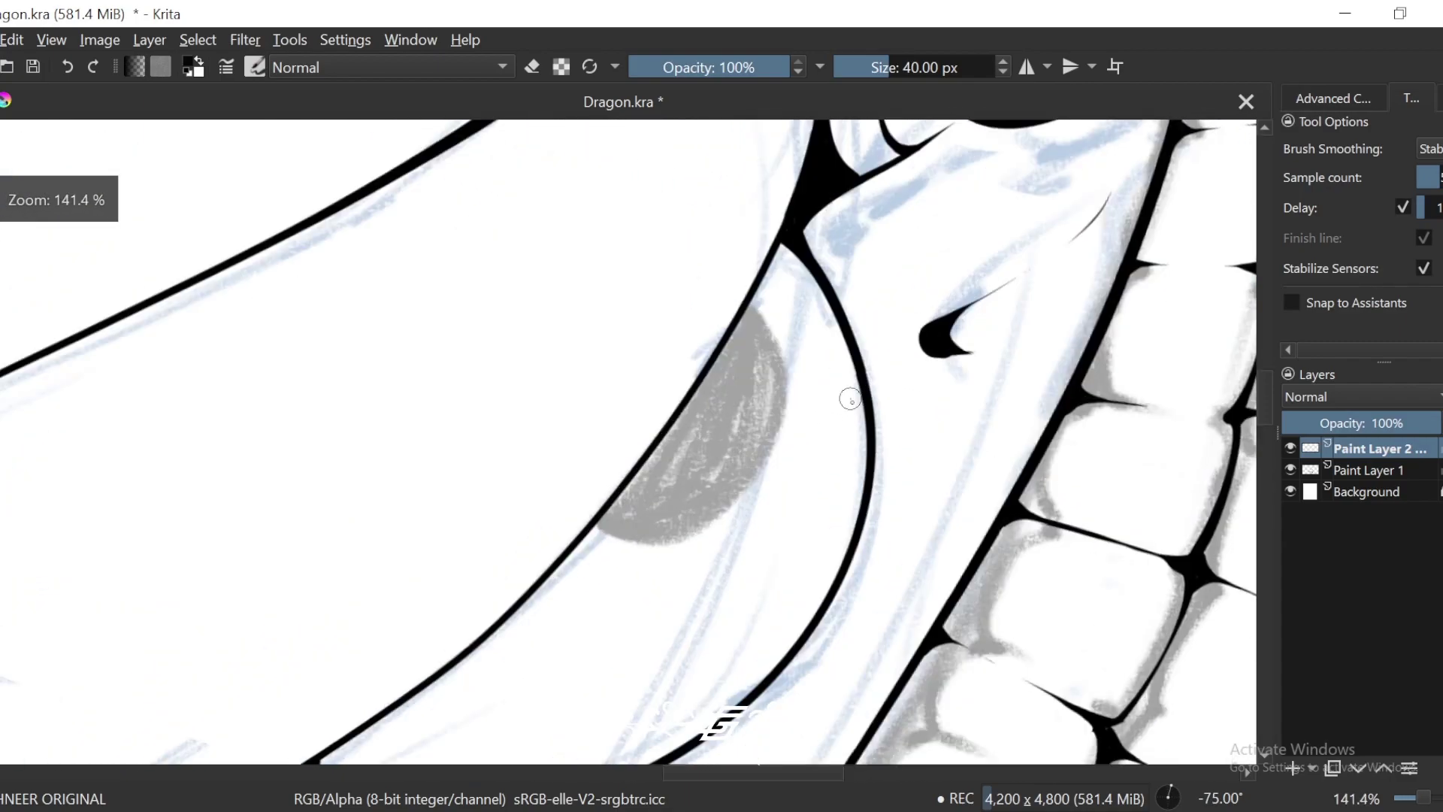
scroll(850, 398, "up", 1)
mouse_move(804, 242)
left_mouse_down()
mouse_move(849, 396)
mouse_move(706, 580)
left_mouse_up()
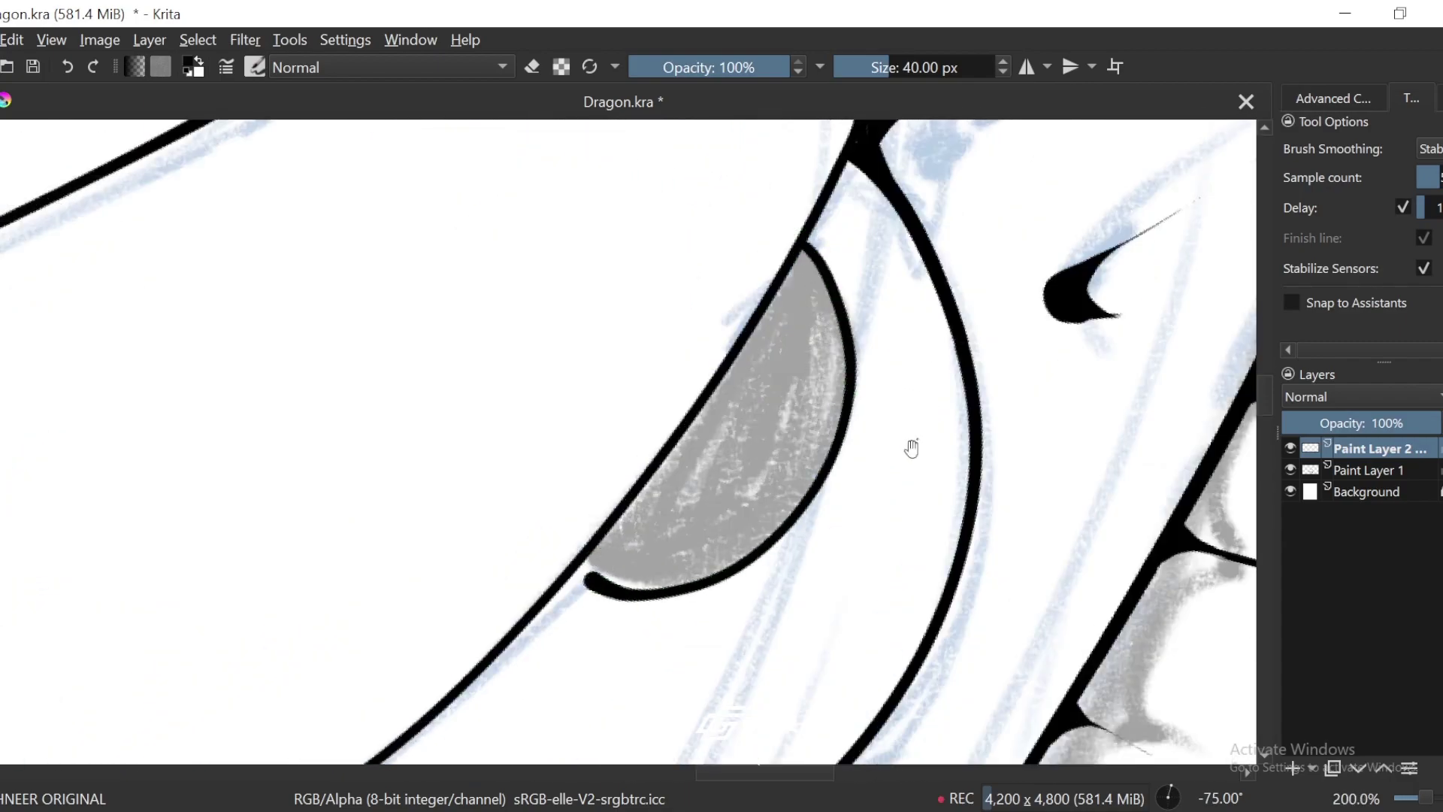
Step: Join the outer end of the larger eye's iris outline to the brow line with a thickened, rounded junction
left_click_drag(911, 448, 1042, 325)
key("ctrl+plus")
key("4")
key("ctrl+plus")
key("e")
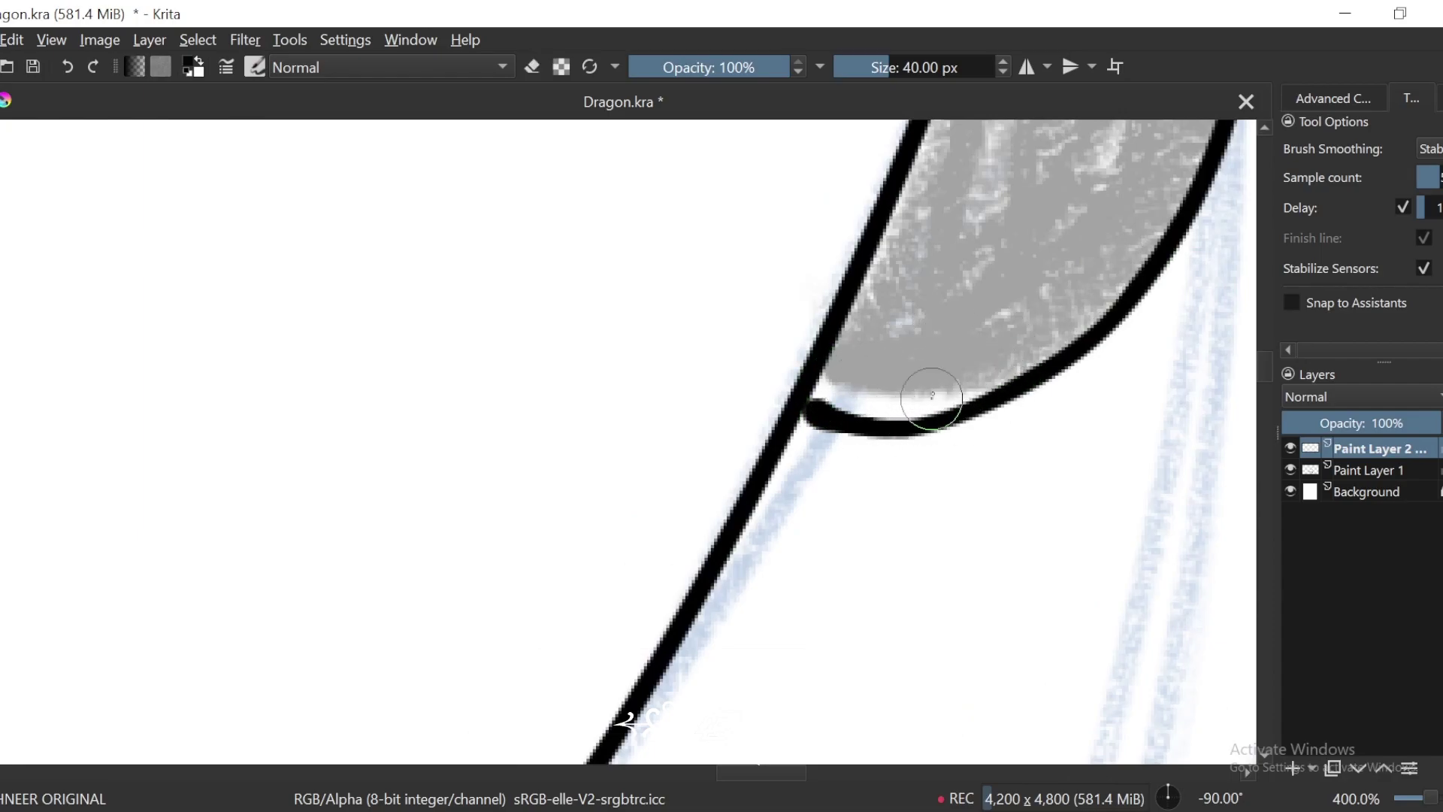
scroll(931, 396, "up", 1)
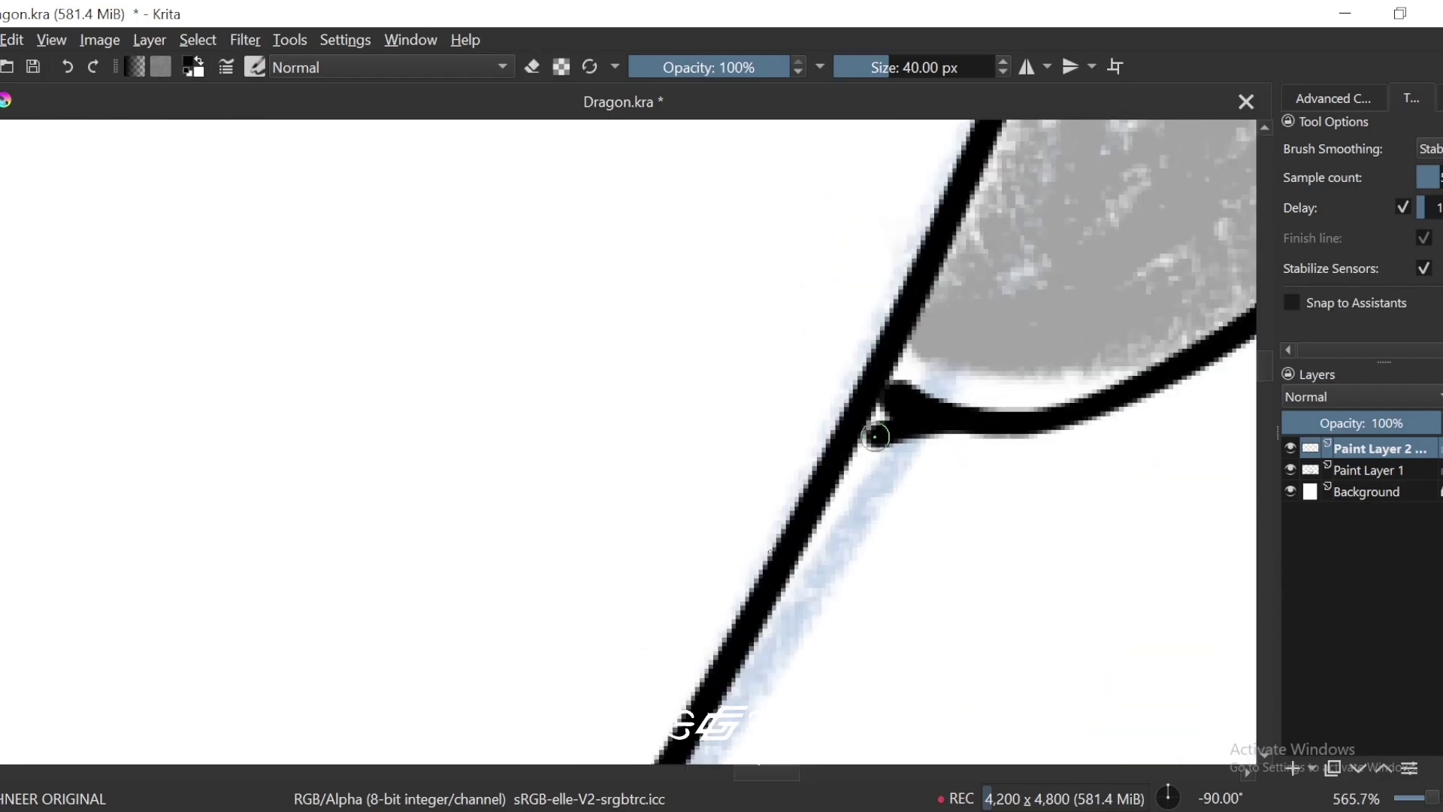
left_click_drag(875, 437, 955, 425)
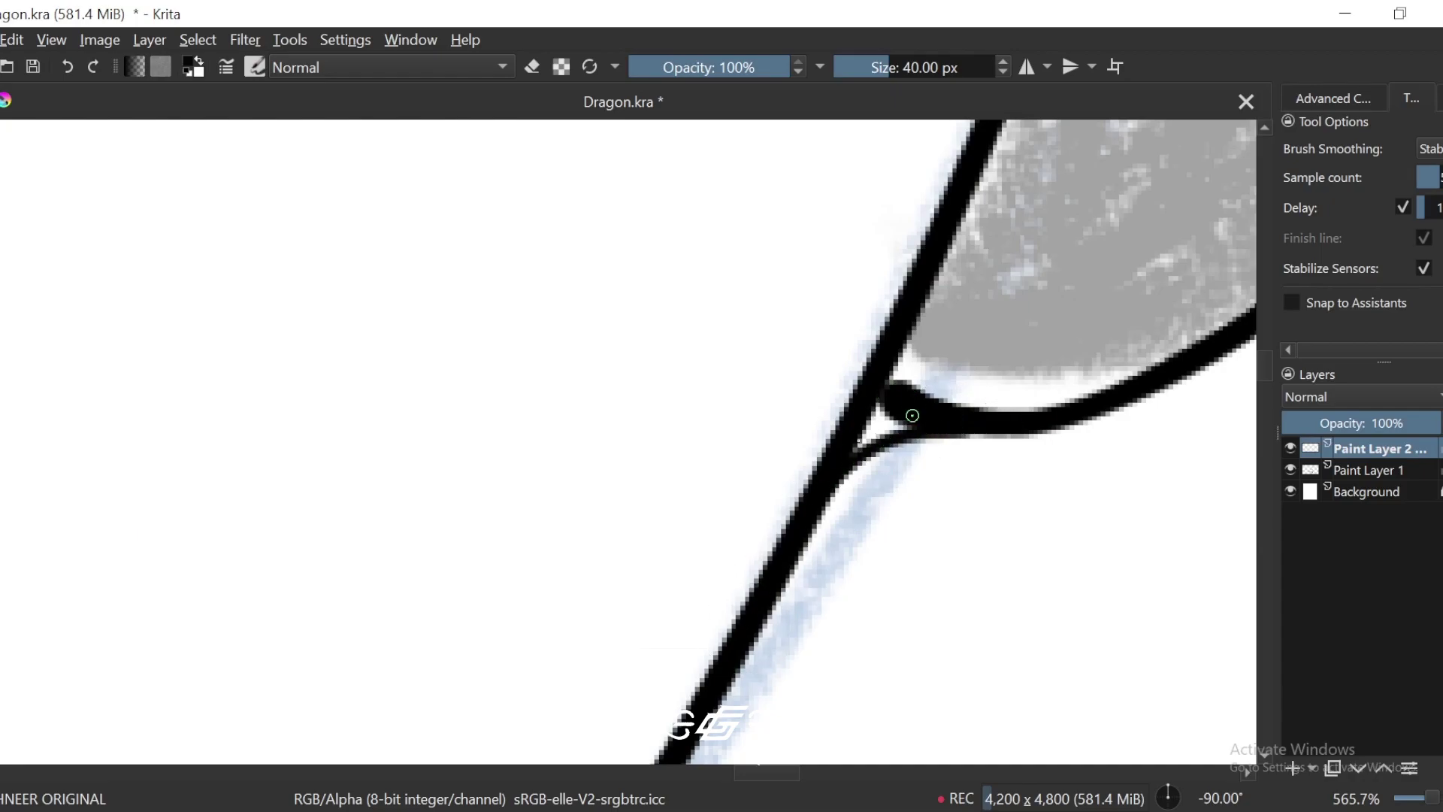
left_click_drag(976, 366, 945, 407)
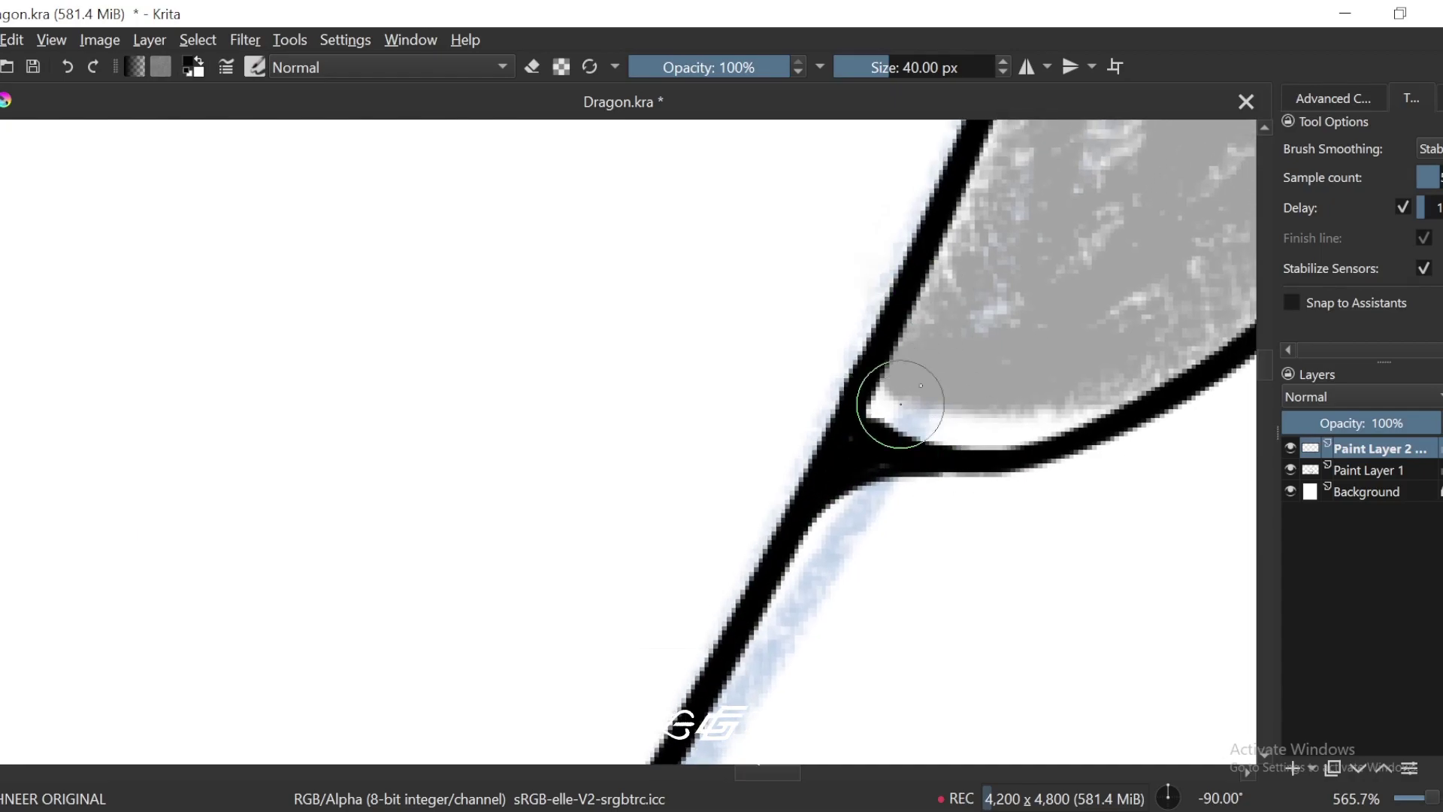
Step: Thicken and round the inner end of the larger iris outline and the adjacent inner eye corner along the brow line
key("minus")
key("minus")
key("minus")
key("minus")
left_click_drag(1044, 225, 969, 455)
key("6")
key("6")
key("plus")
key("plus")
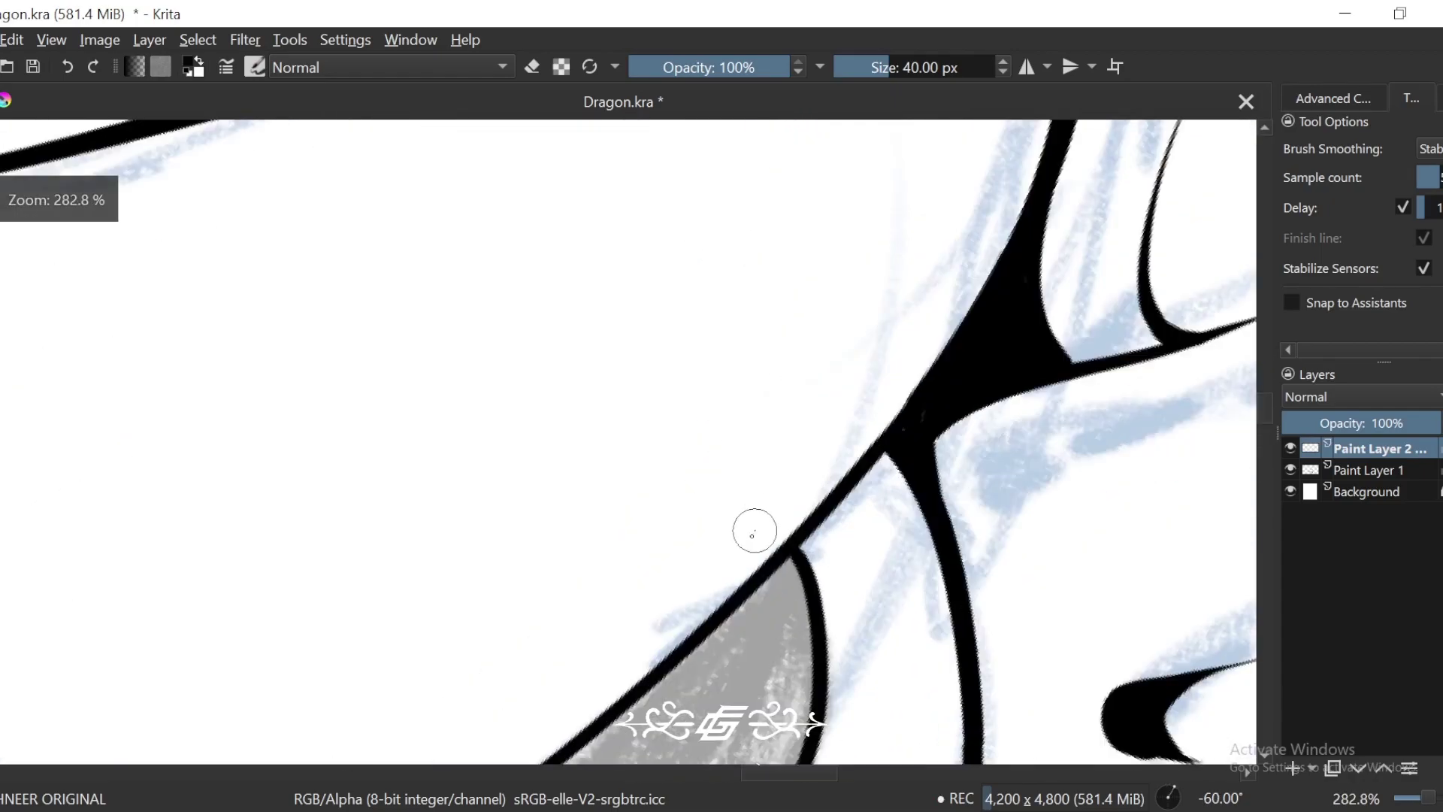
scroll(753, 532, "up", 1)
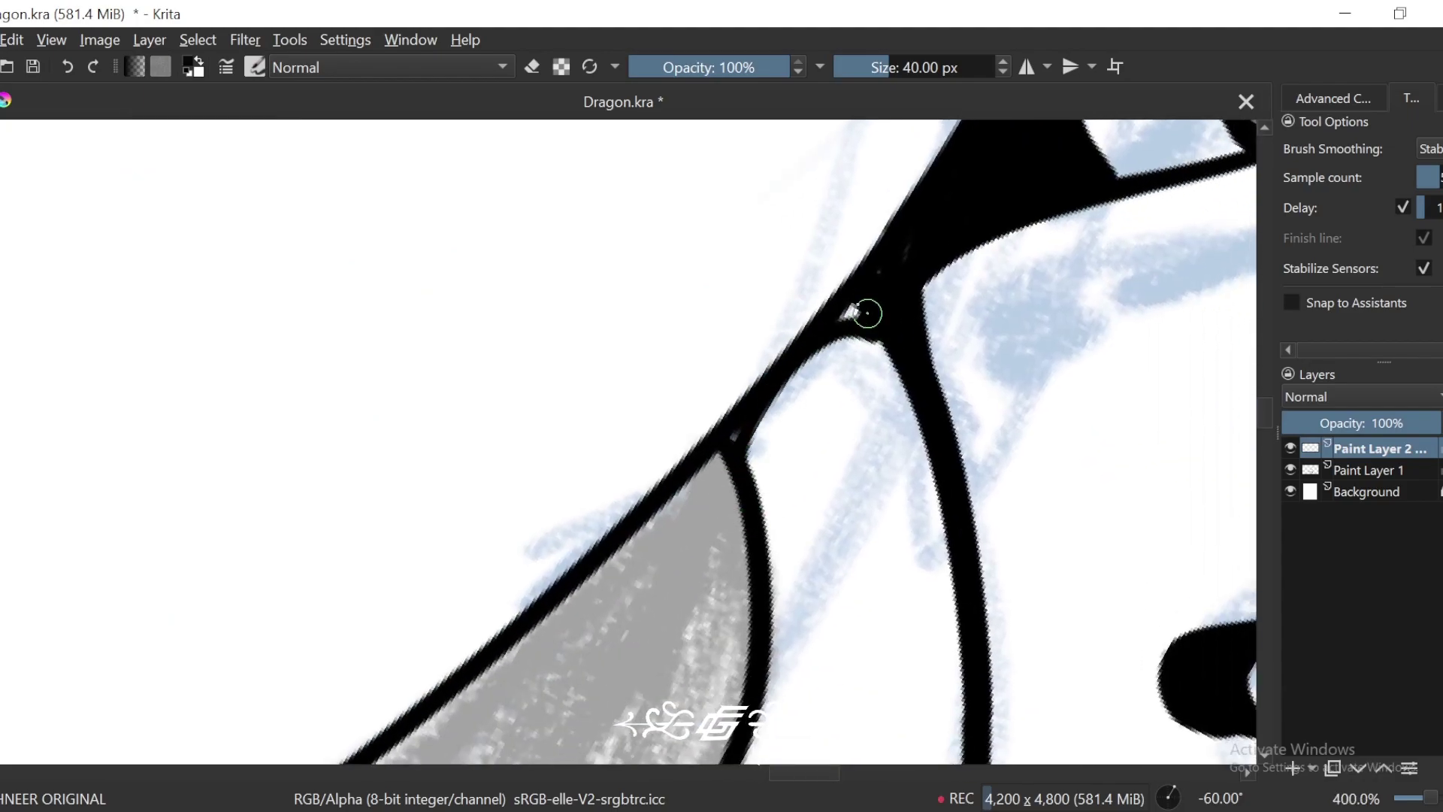
scroll(744, 431, "down", 8)
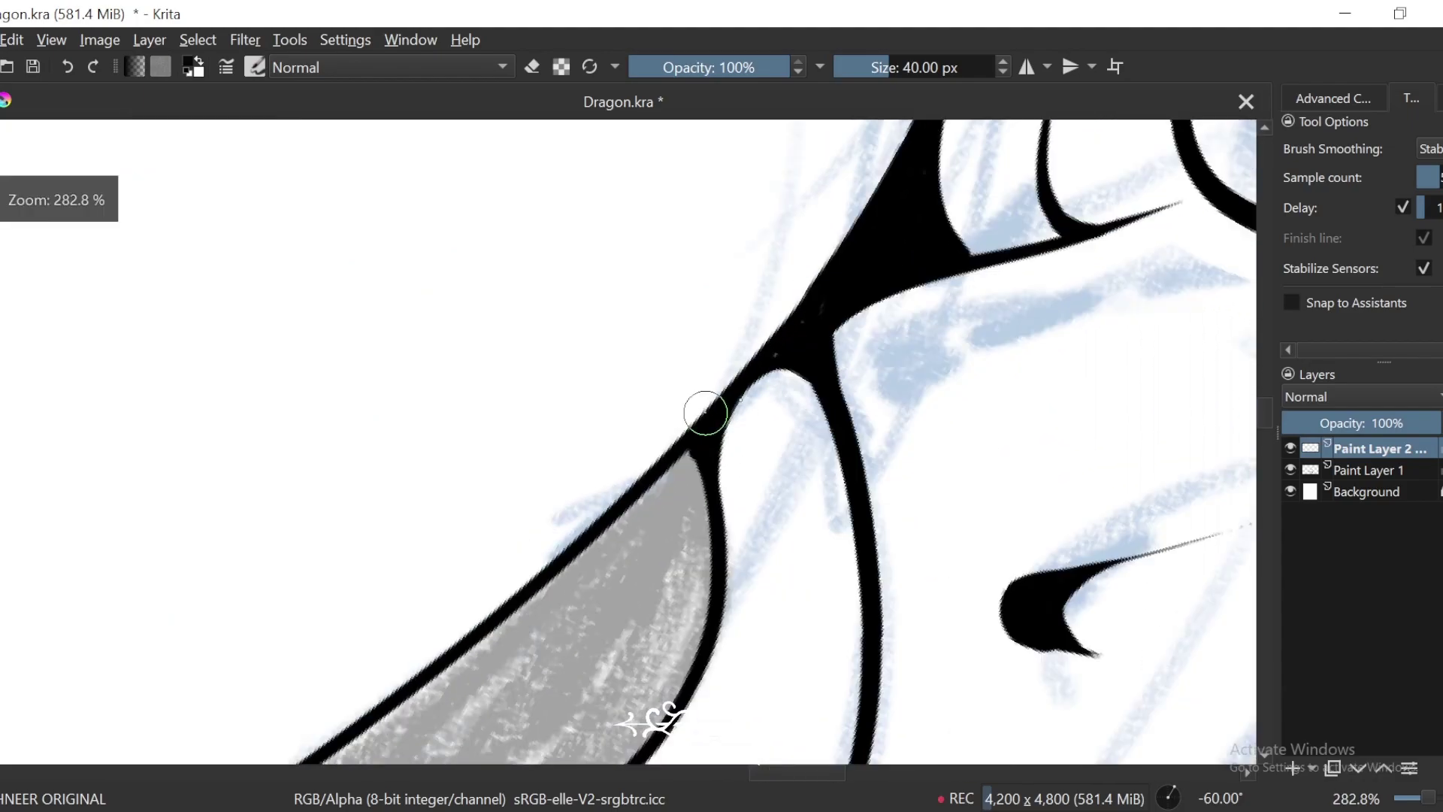
Step: Hide the sketch layer Paint Layer 1 and save the drawing
key("minus")
key("6")
key("6")
key("6")
key("6")
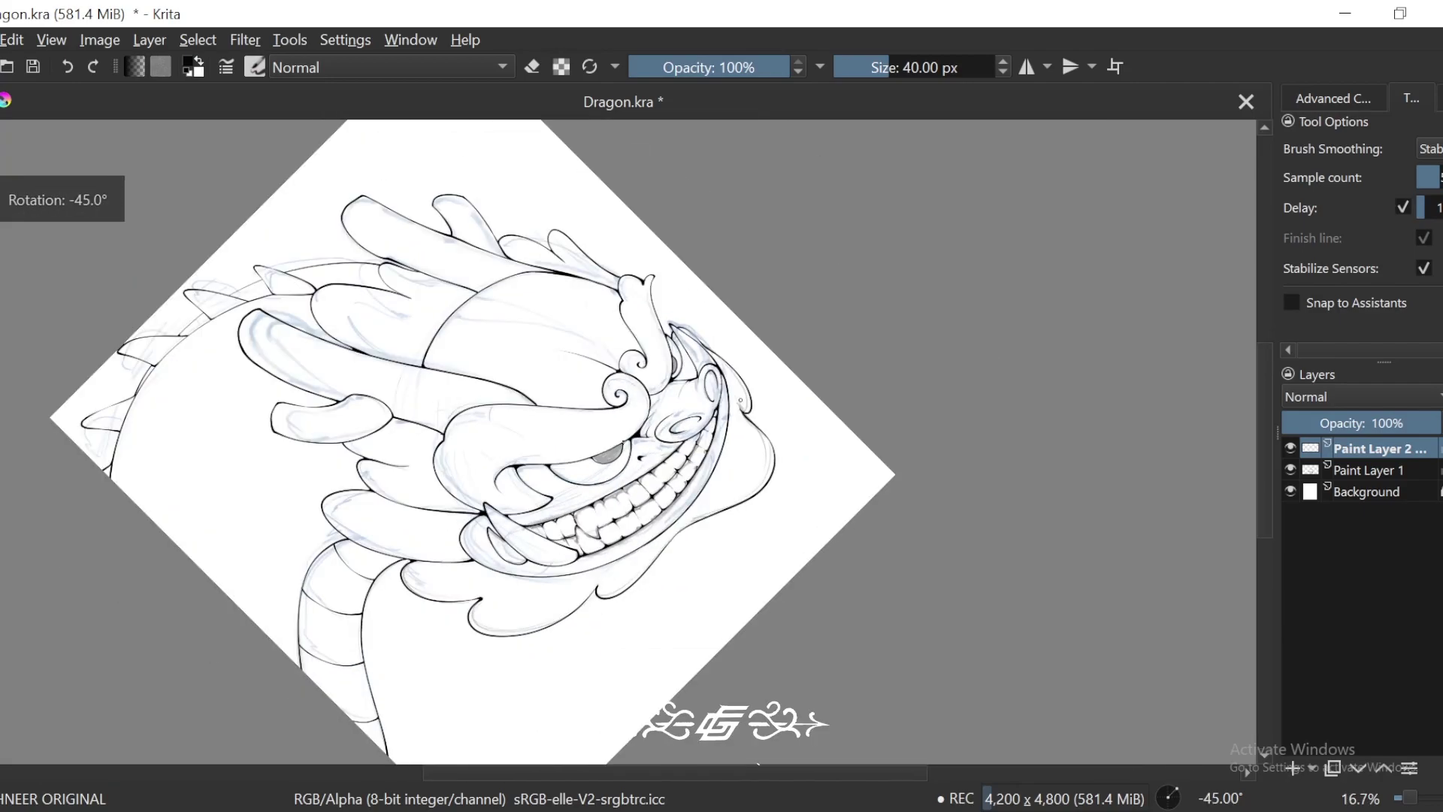
left_click(1290, 470)
scroll(1127, 654, "down", 2)
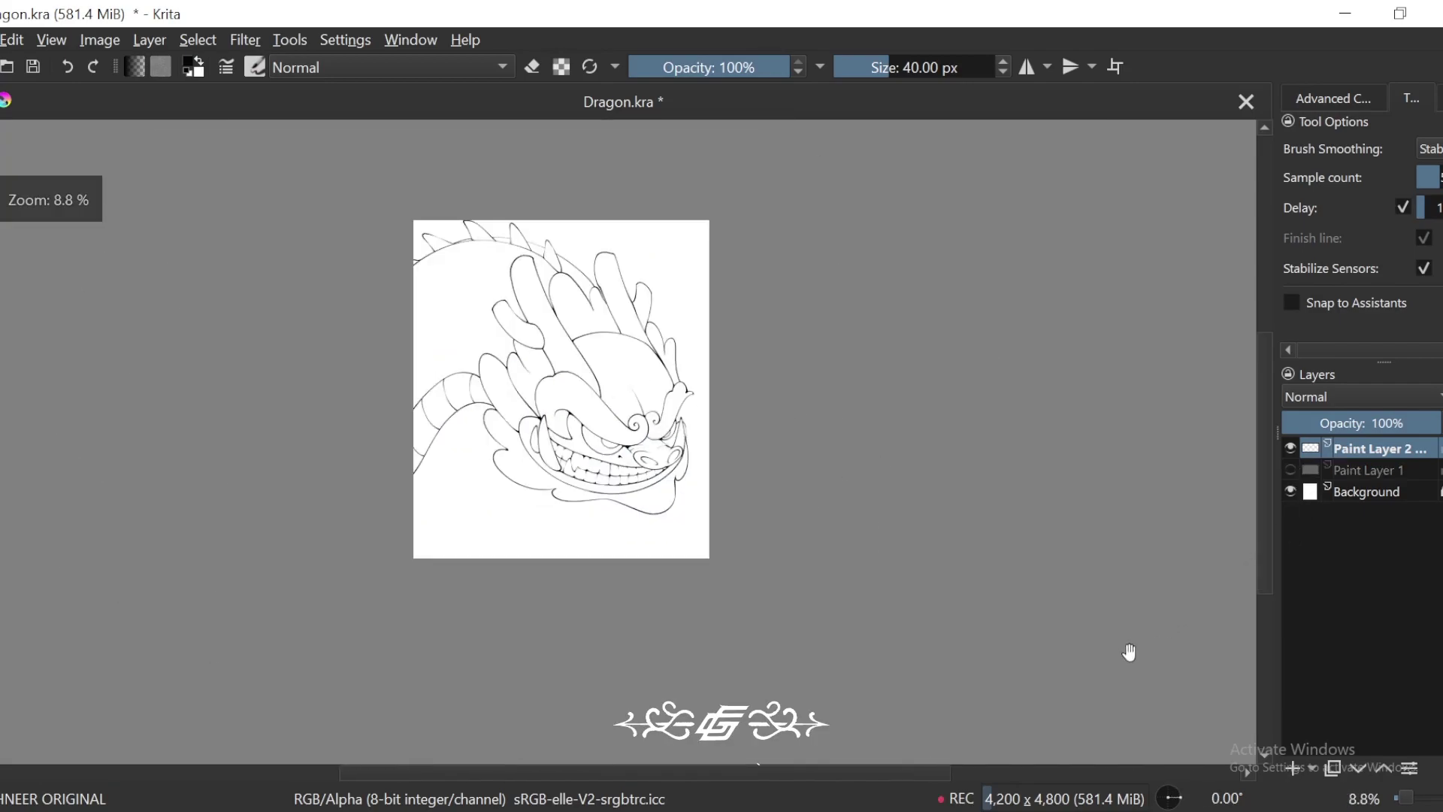
scroll(1203, 621, "up", 1)
key("plus")
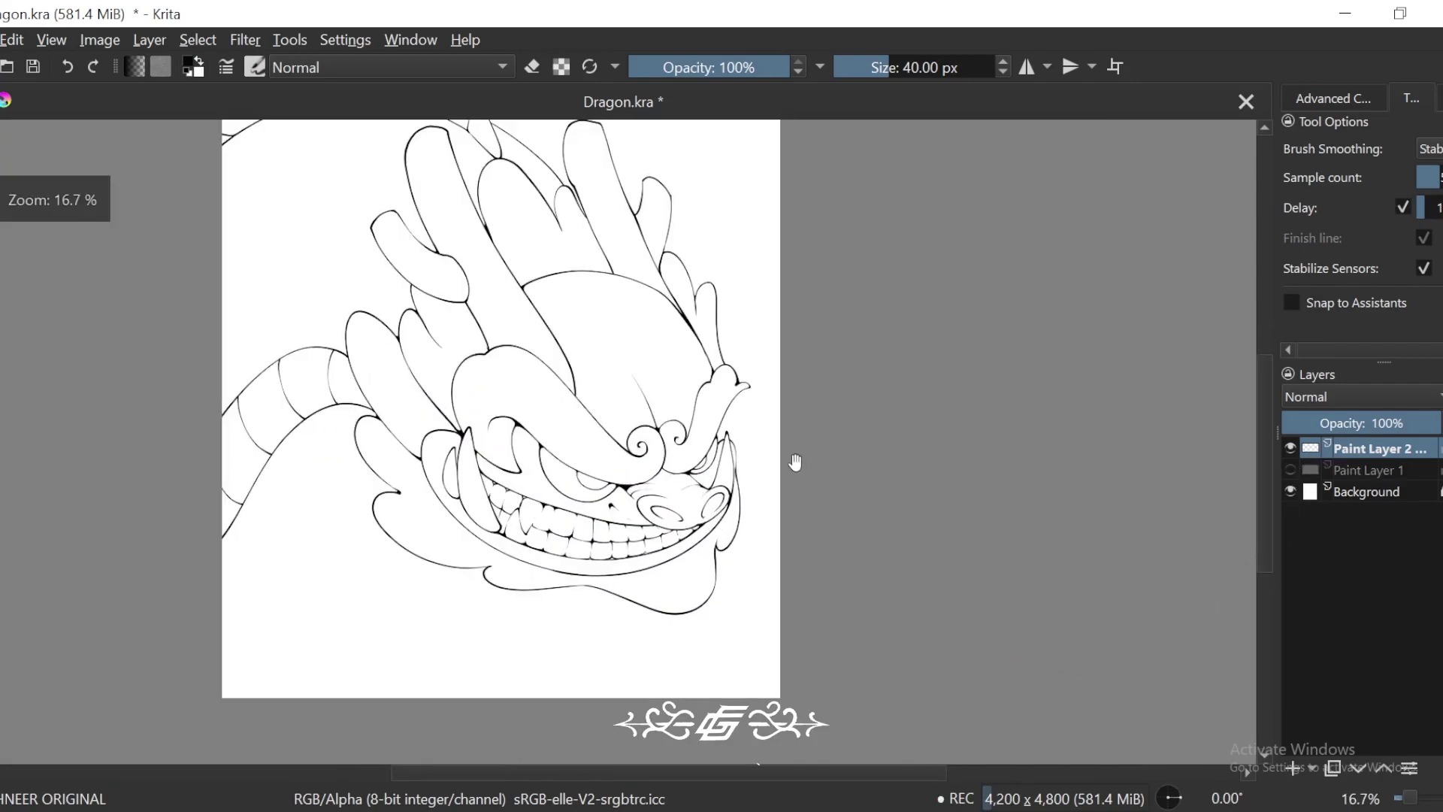
left_click_drag(680, 453, 826, 492)
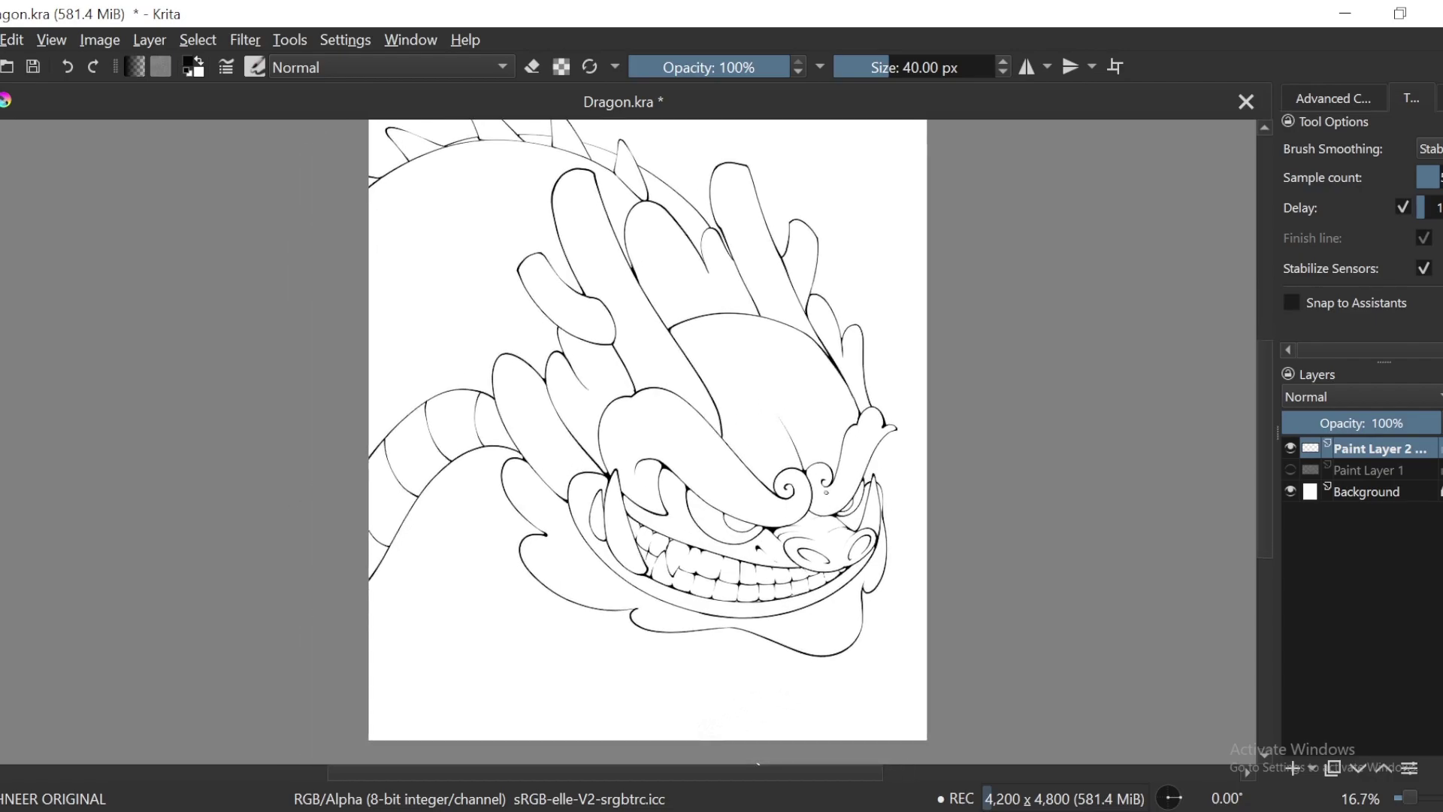
scroll(826, 492, "down", 1)
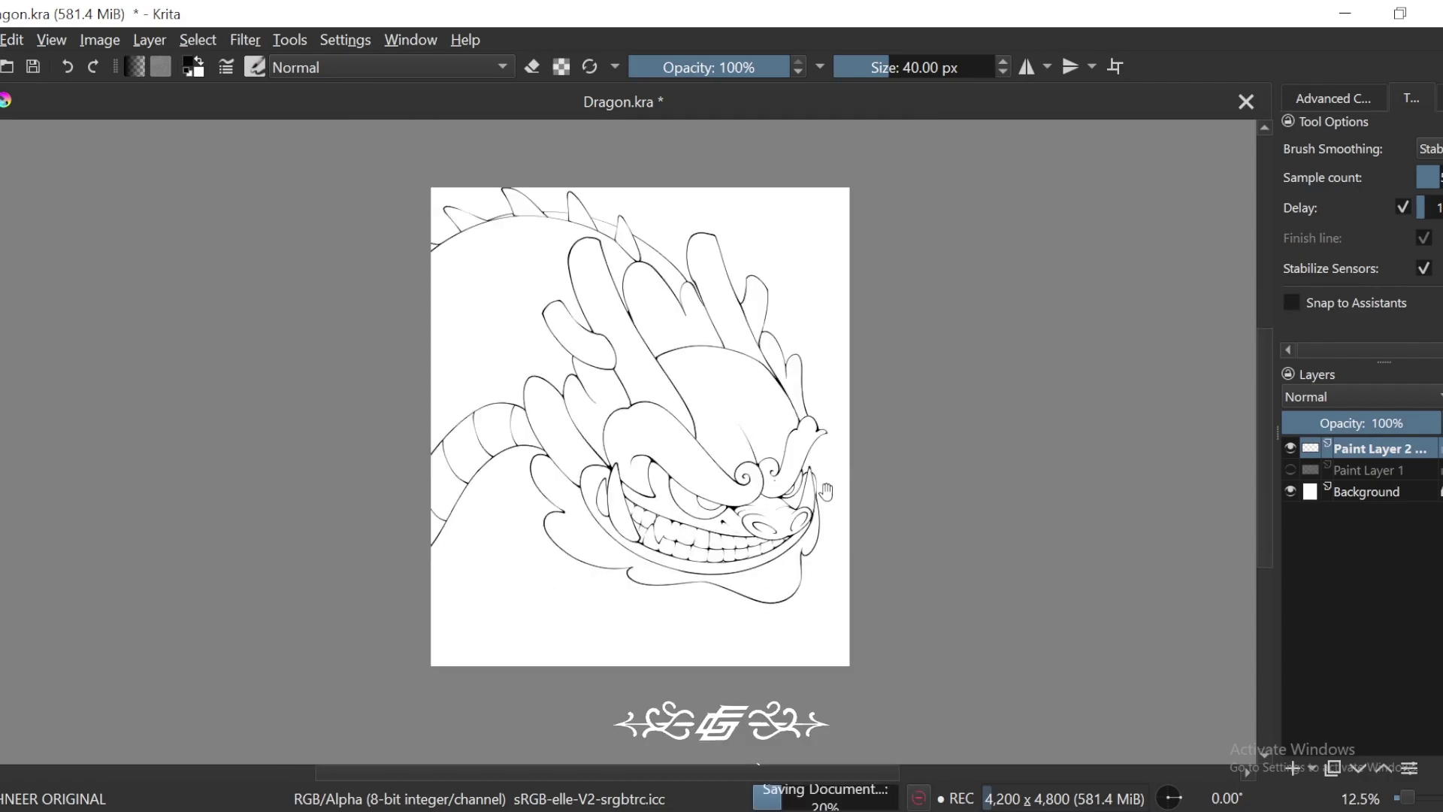
Step: Try to ink a curved line continuing the small horn branch's lower contour down to the main horn
scroll(826, 492, "up", 3)
key("plus")
key("6")
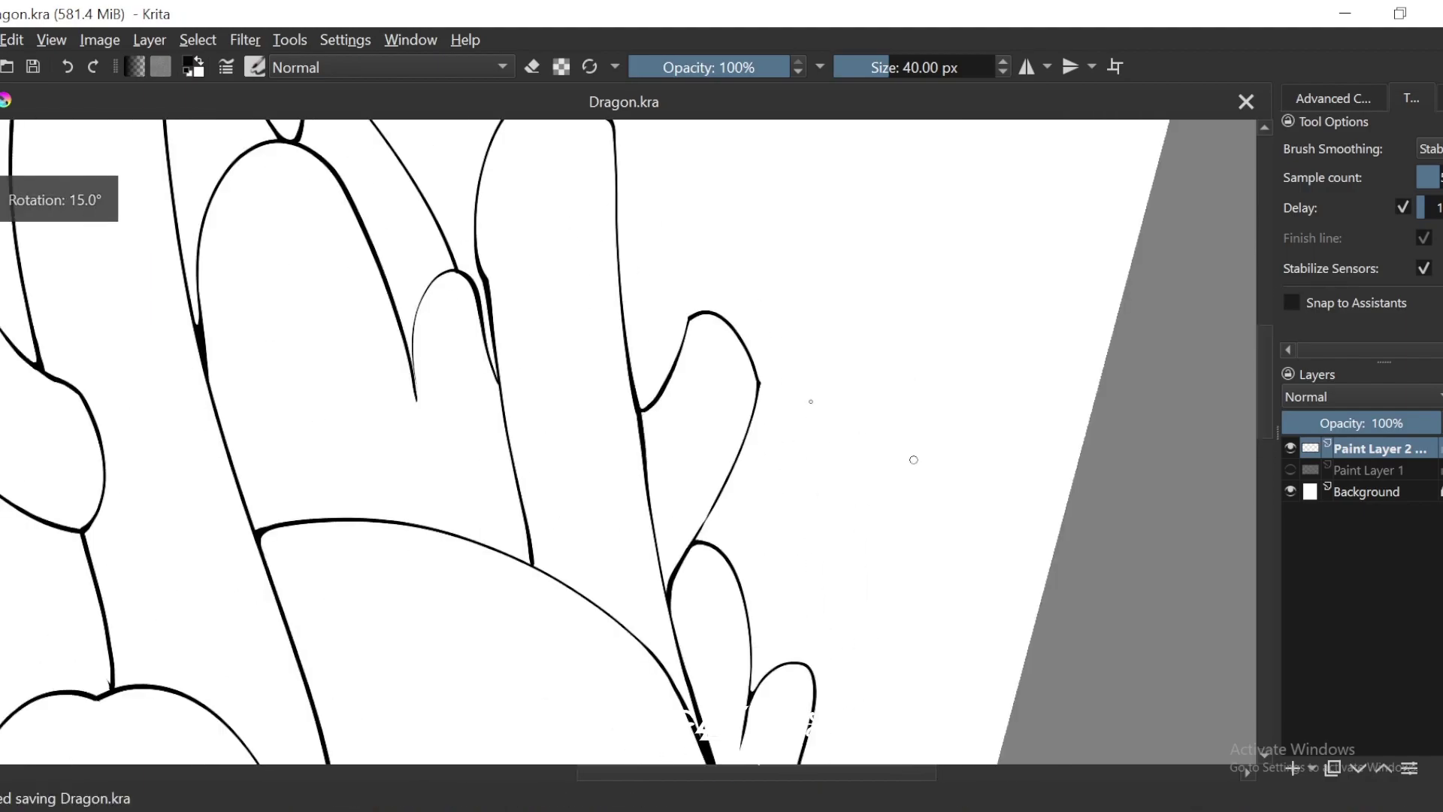
key("6")
left_click_drag(830, 570, 809, 451)
key("plus")
key("plus")
key("4")
key("plus")
scroll(728, 451, "up", 1)
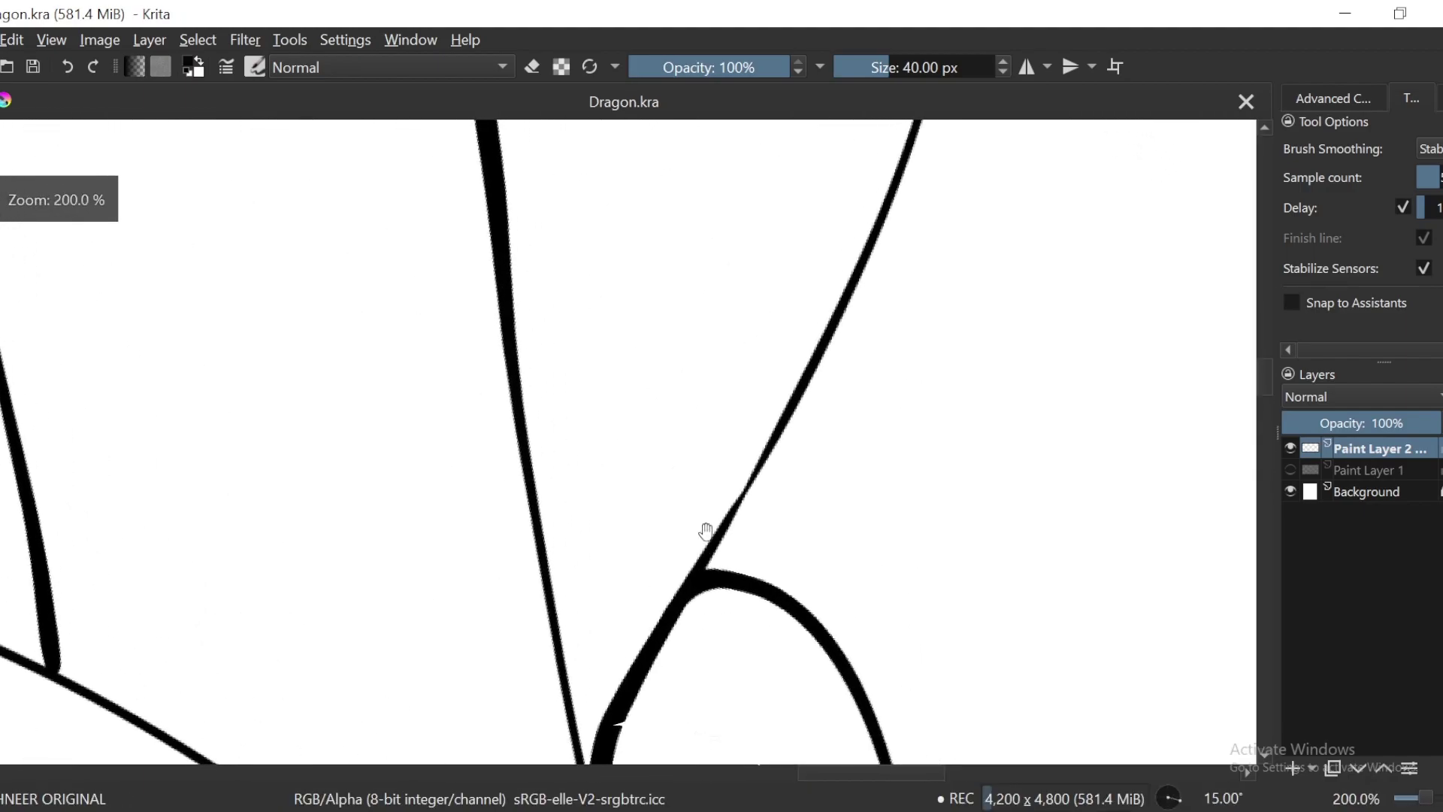
left_click_drag(783, 378, 612, 655)
scroll(879, 348, "down", 6)
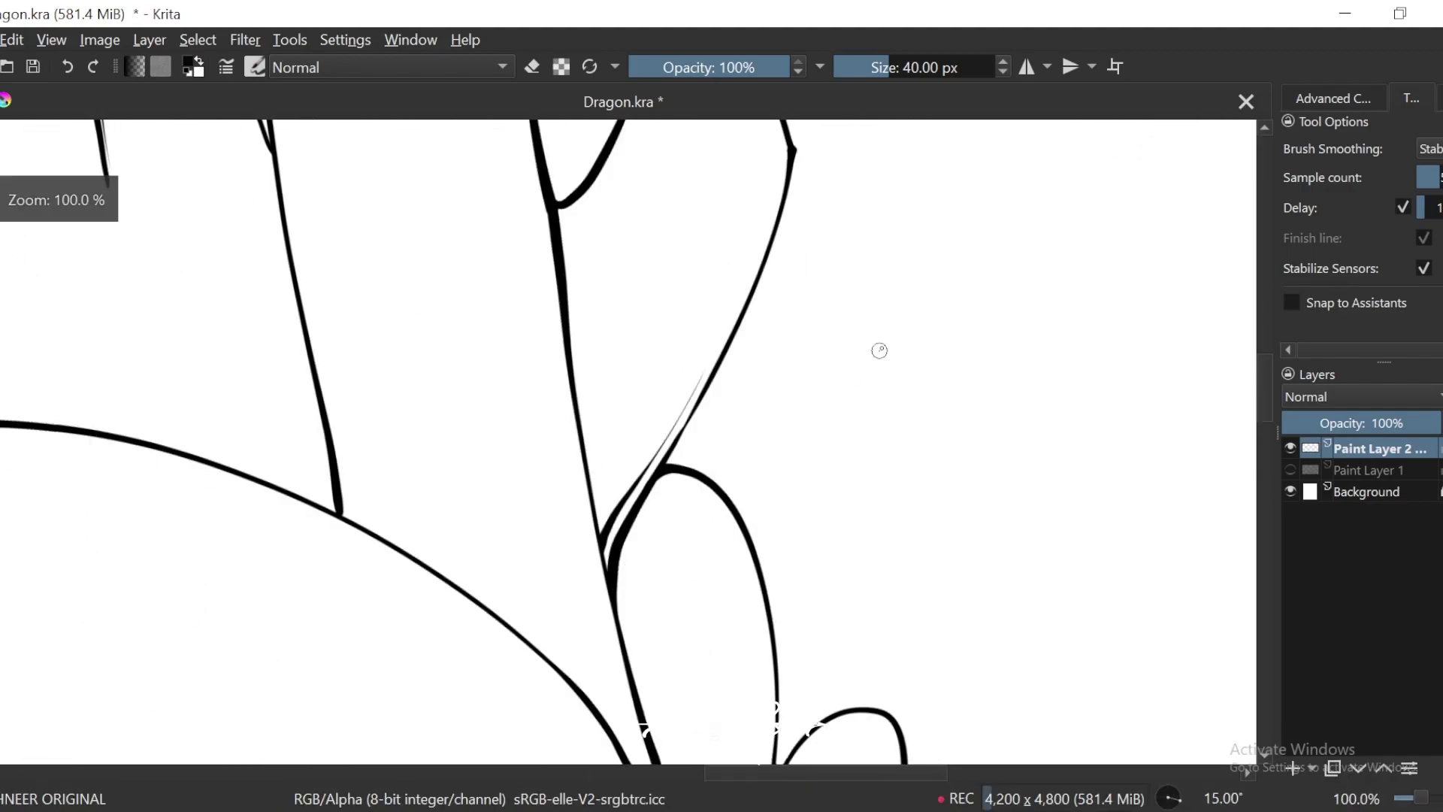
scroll(946, 318, "up", 1)
scroll(946, 317, "up", 5)
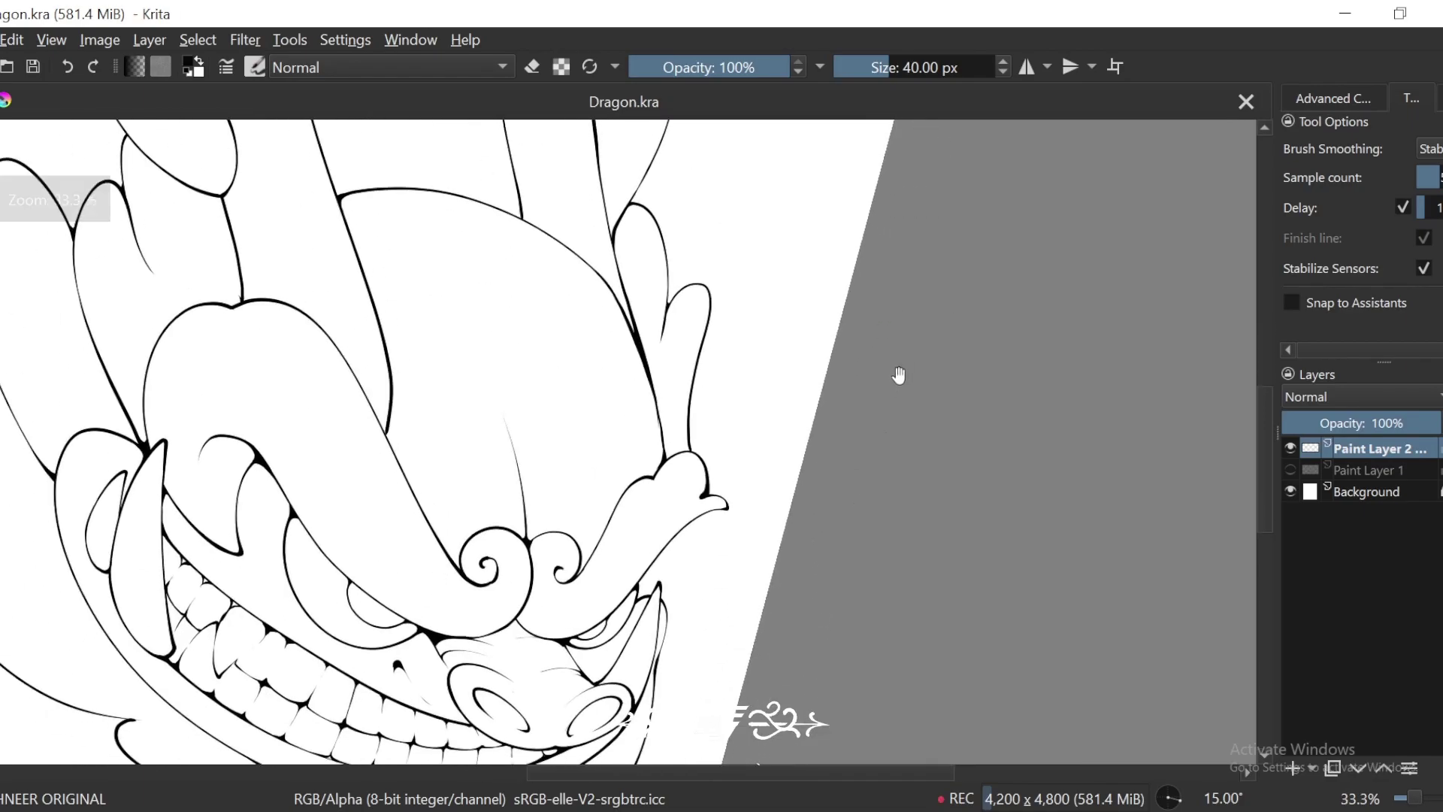
Step: Erase the stray line tip outside the lower end of the smaller nostril's inner outline
key("5")
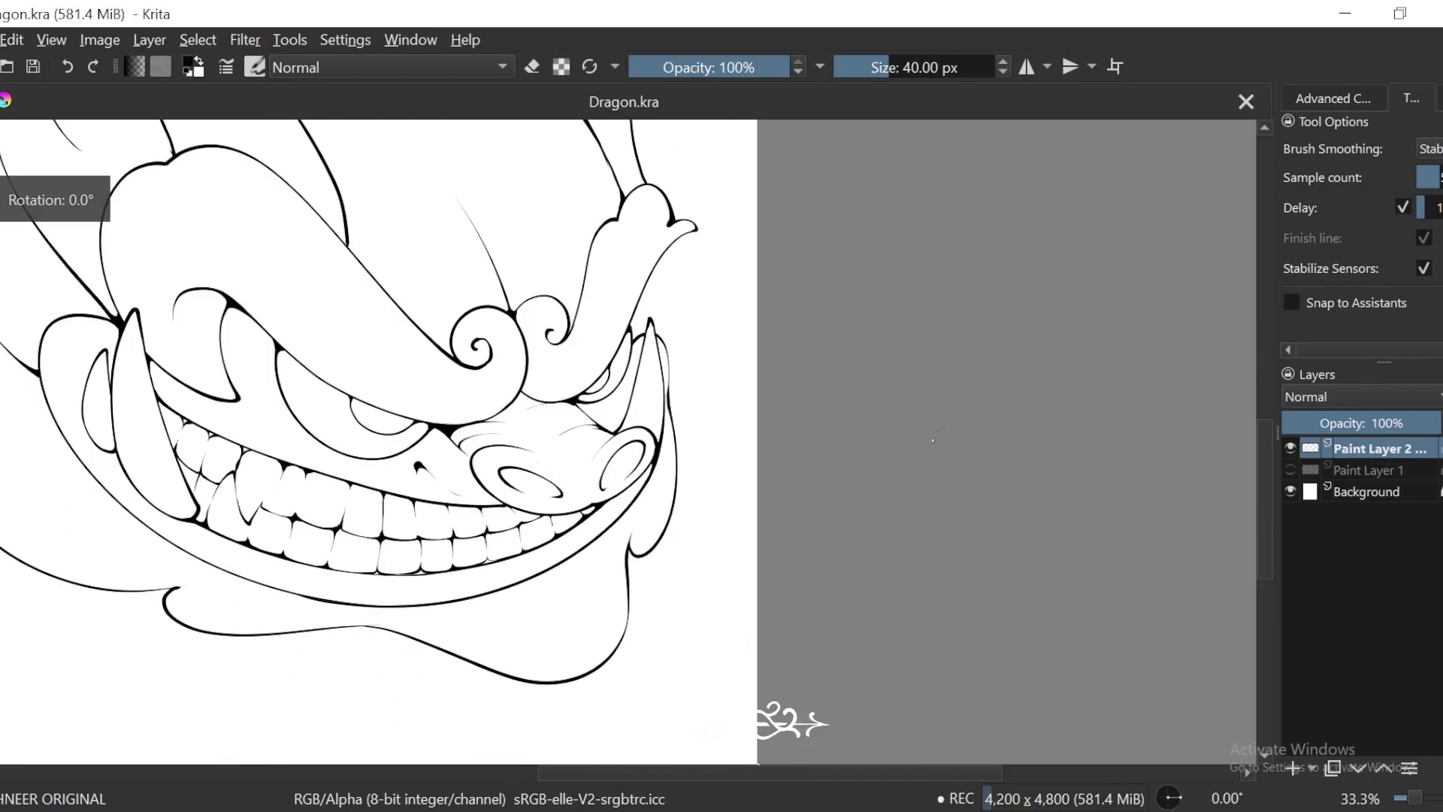
scroll(715, 494, "up", 3)
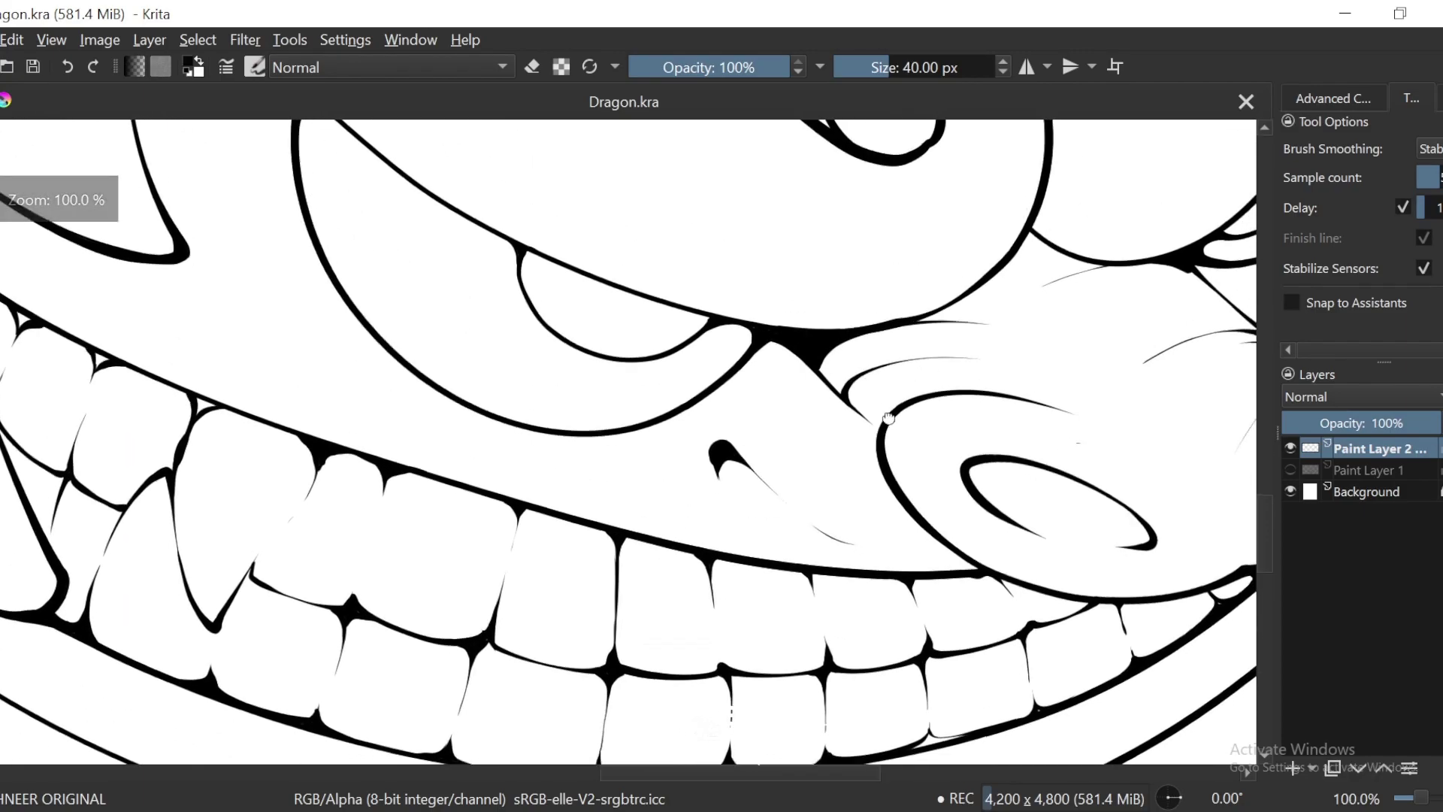
left_click_drag(826, 343, 663, 330)
left_click_drag(919, 378, 658, 439)
key("ctrl+plus")
key("ctrl+plus")
key("ctrl+plus")
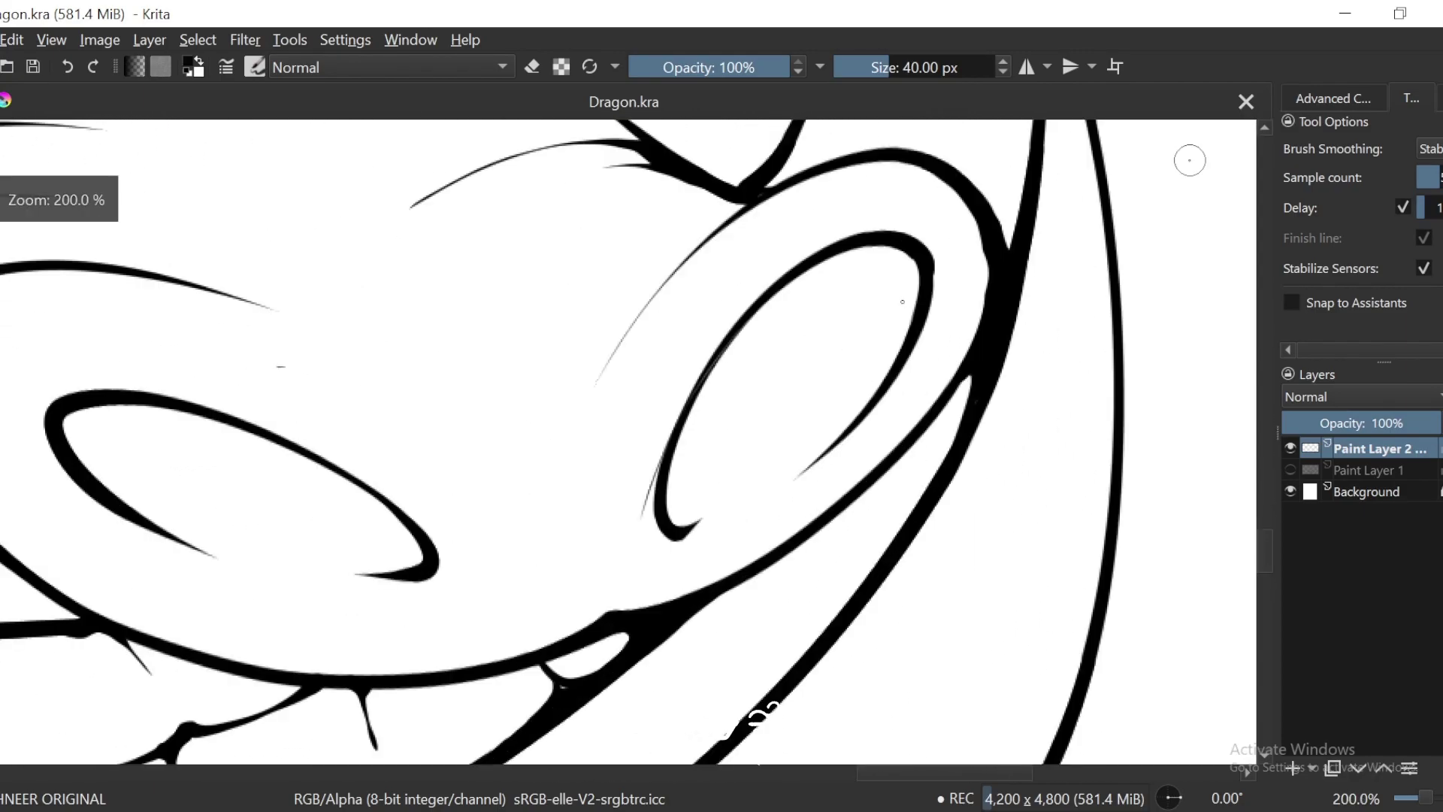
left_click_drag(730, 515, 722, 461)
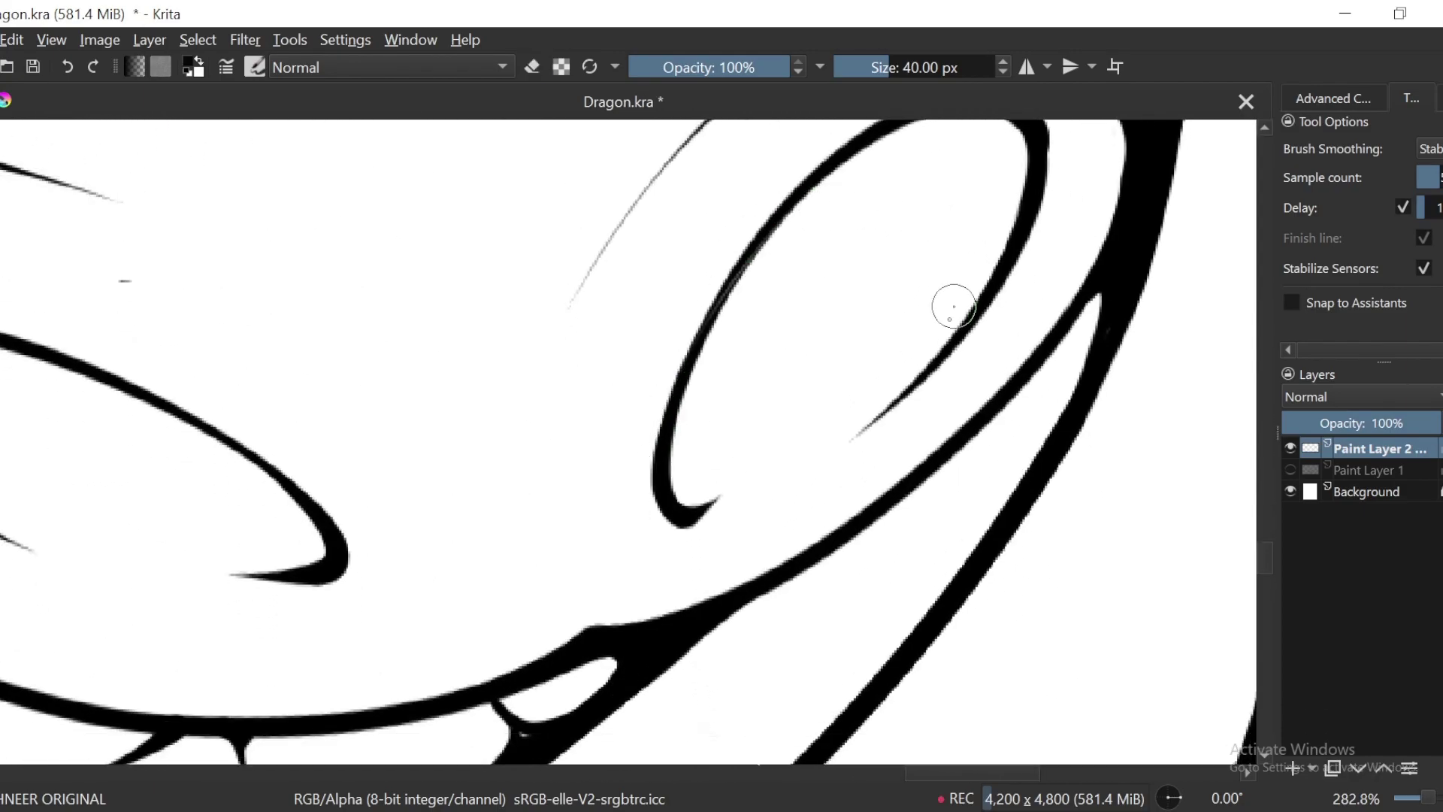
Step: Ink a narrow oval opening inside the smaller nostril and blend its lines into the existing rim
left_click_drag(953, 306, 929, 375)
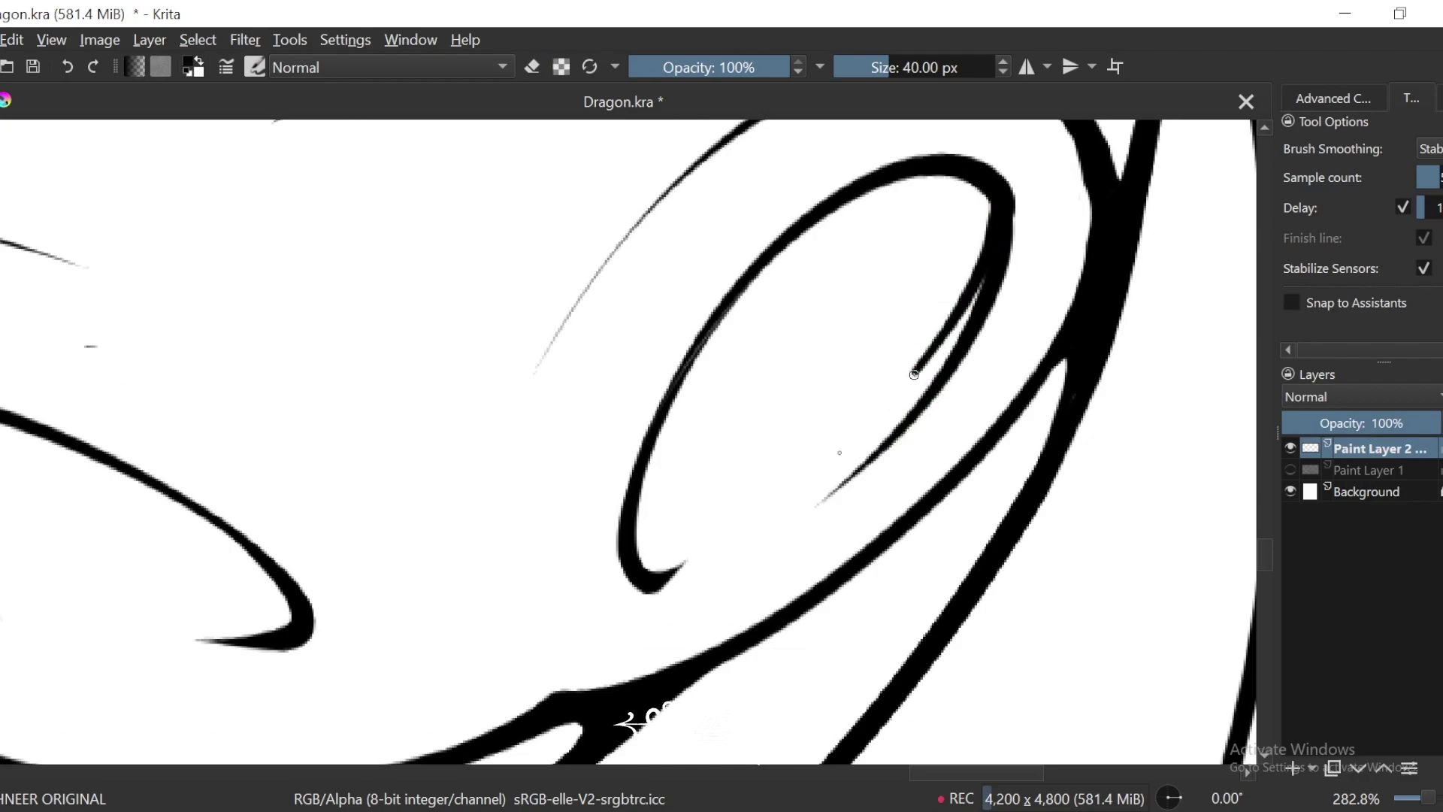
key("ctrl+z")
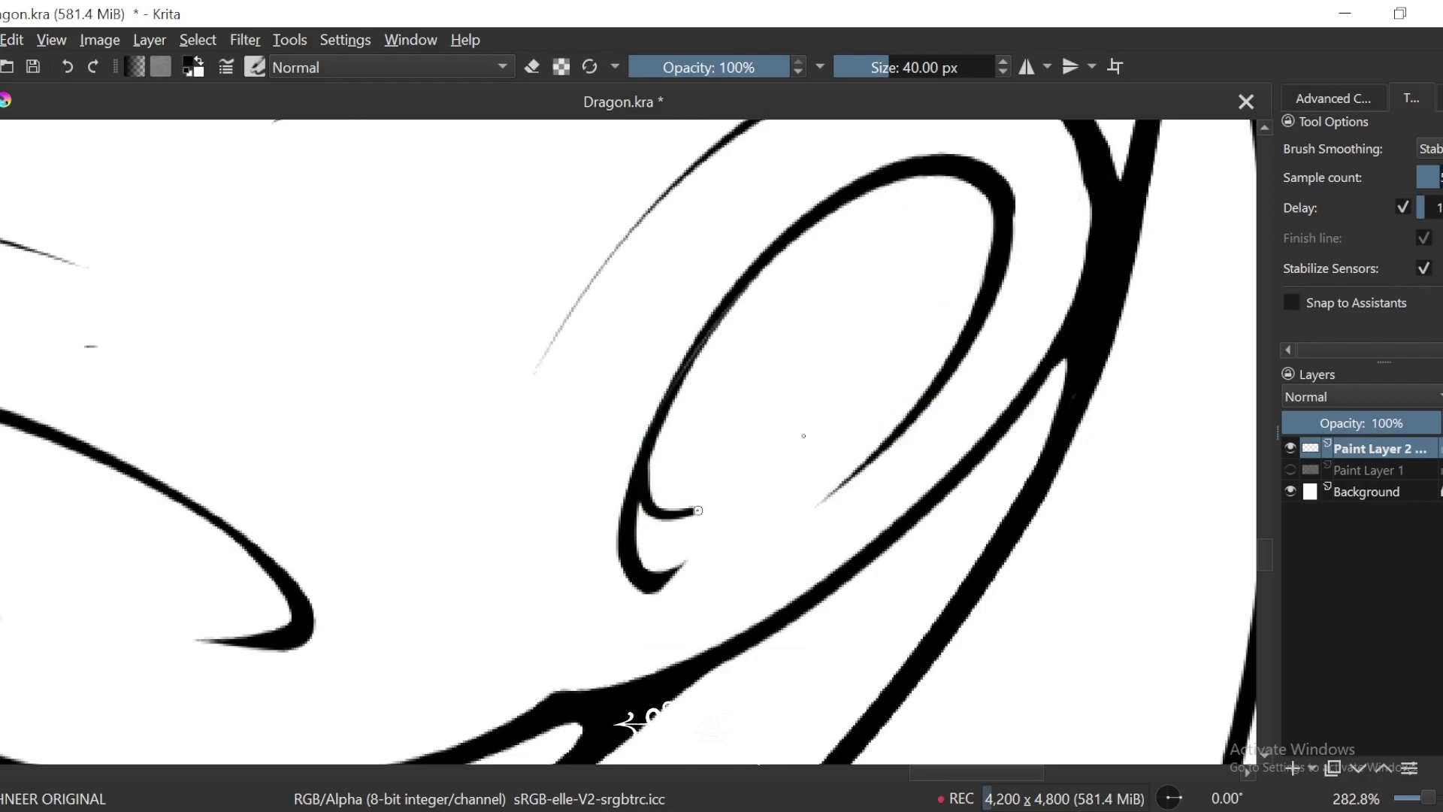
left_click_drag(697, 511, 983, 188)
scroll(950, 373, "down", 3)
scroll(867, 275, "up", 2)
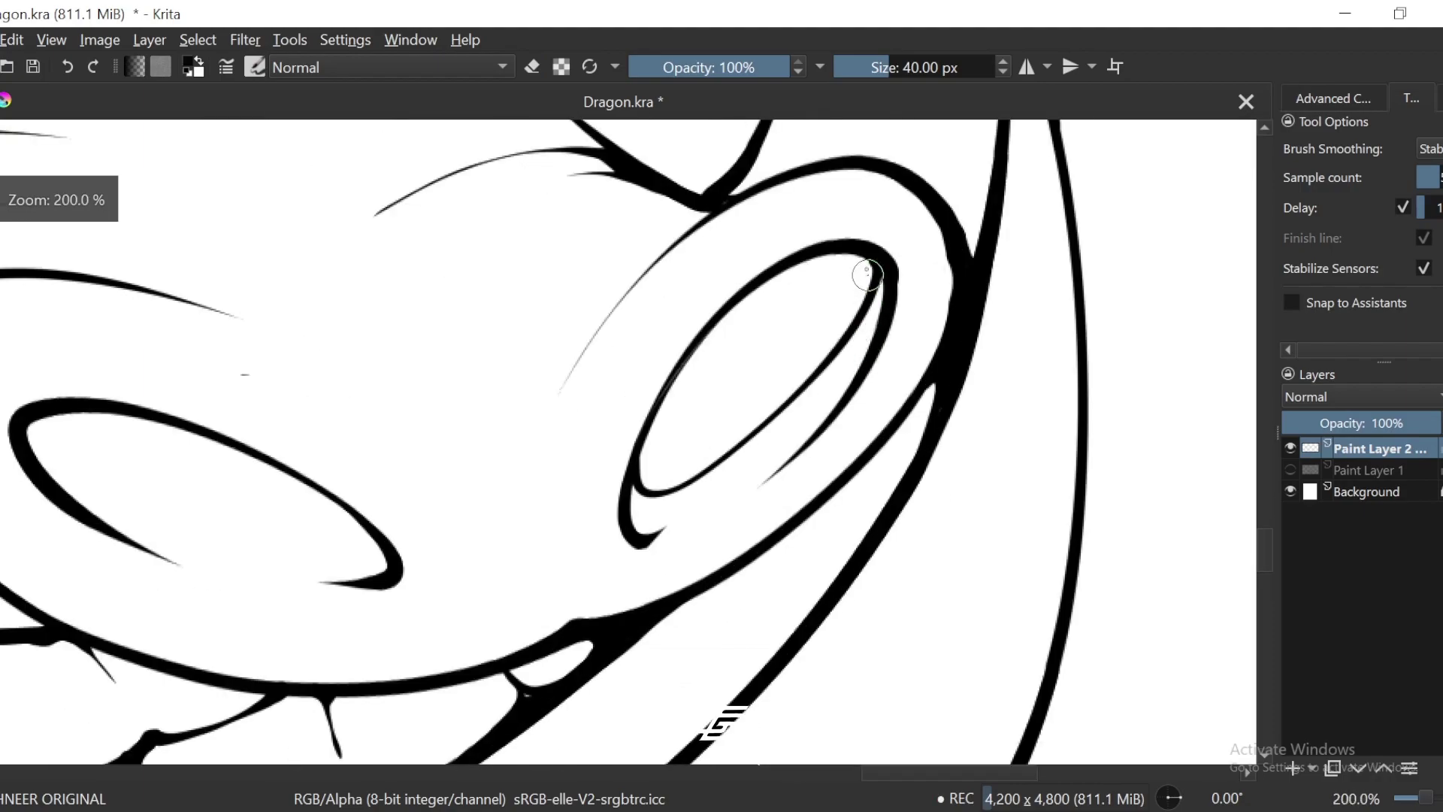
key("ctrl+z")
mouse_move(831, 256)
left_mouse_down()
mouse_move(679, 489)
mouse_move(641, 451)
left_mouse_up()
scroll(641, 433, "down", 4)
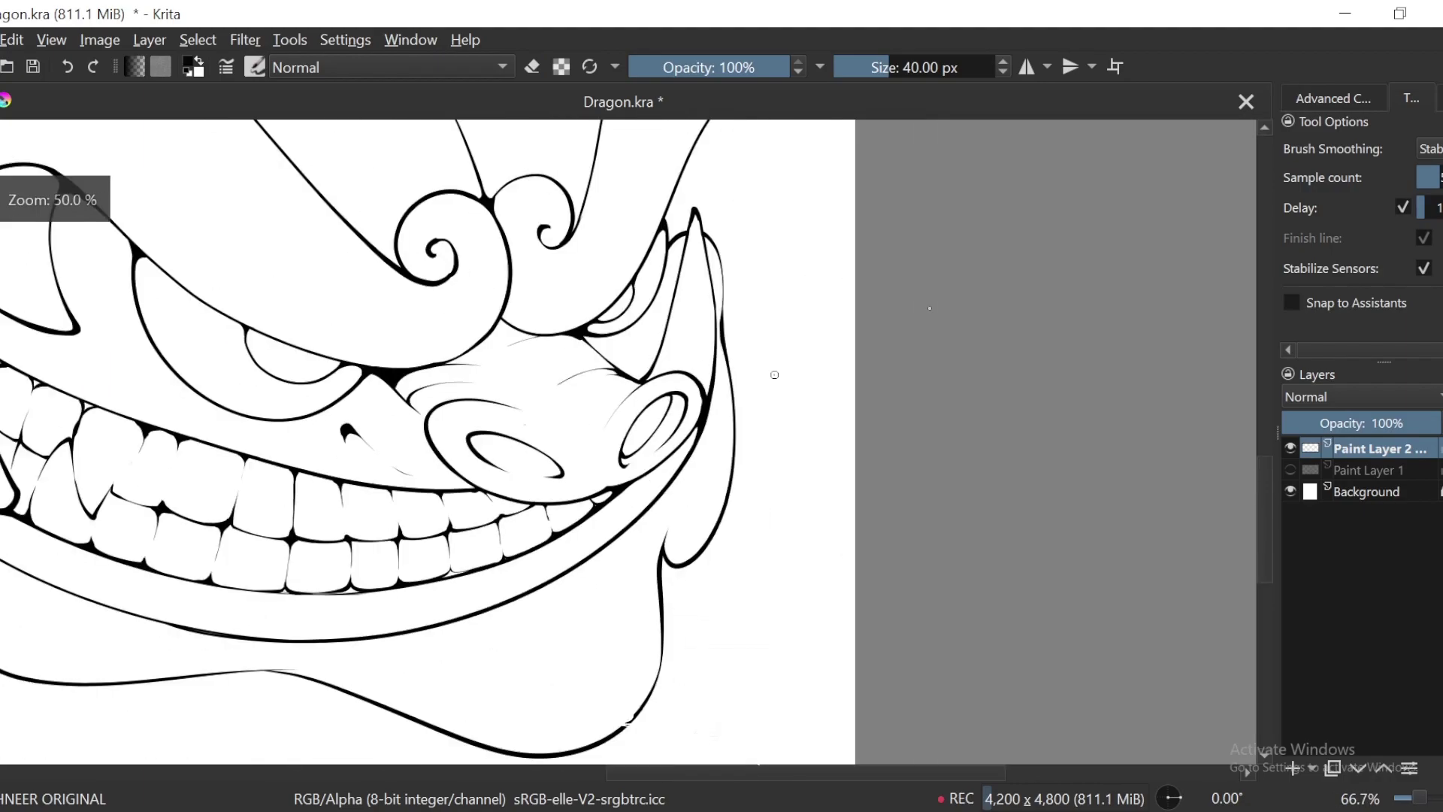
Step: Ink a matching narrow oval opening inside the larger nostril, joined to the existing rim at both ends
key("ctrl+minus")
key("4")
key("4")
key("4")
key("4")
key("ctrl+plus")
key("ctrl+plus")
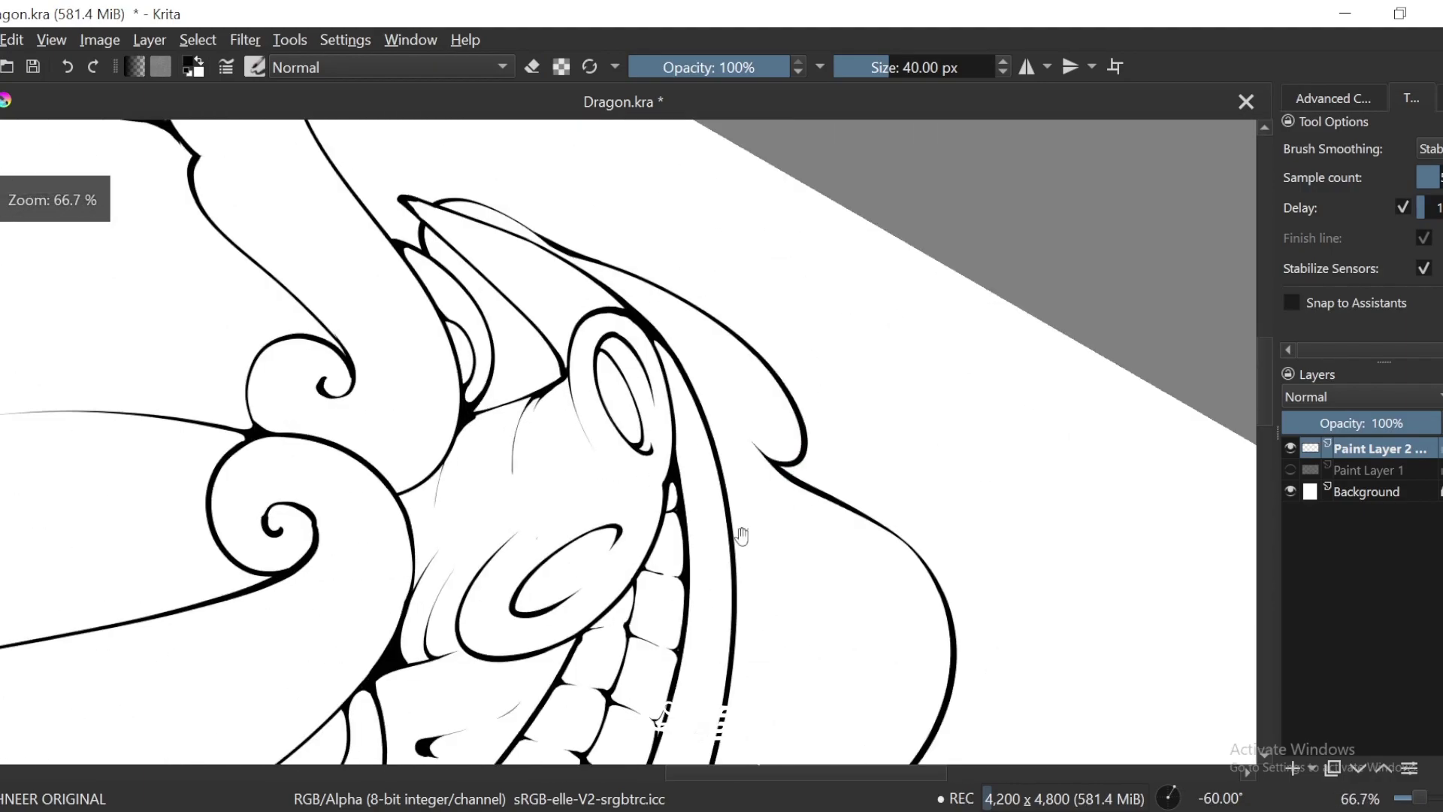
scroll(742, 535, "up", 3)
mouse_move(685, 444)
left_mouse_down()
mouse_move(785, 372)
mouse_move(926, 226)
left_mouse_up()
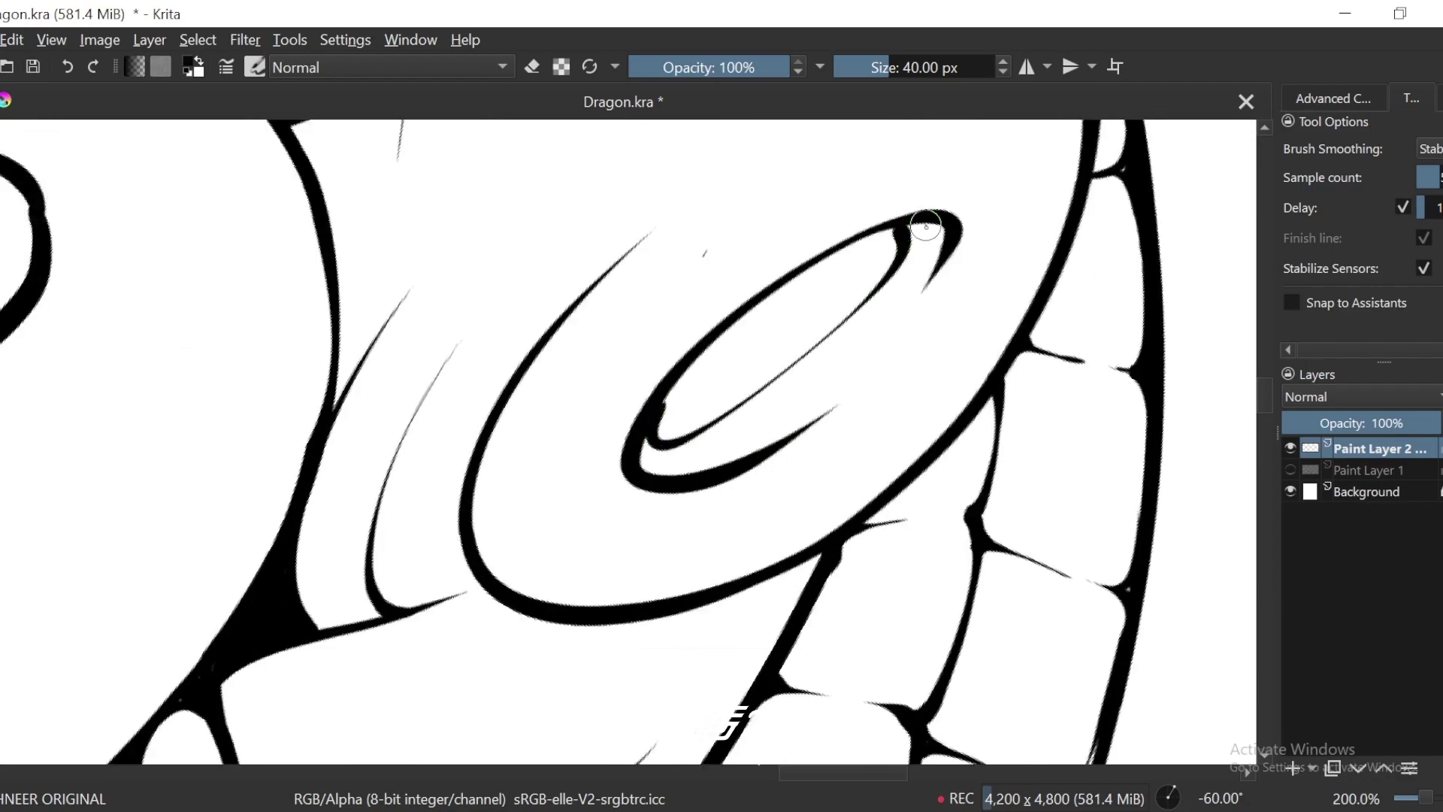
left_click_drag(789, 350, 672, 674)
Step: Fill the oval openings of both nostrils with solid black using the Fill tool
key("f")
left_click(703, 465)
left_click(788, 293)
key("6")
key("minus")
key("minus")
key("minus")
key("minus")
key("minus")
key("minus")
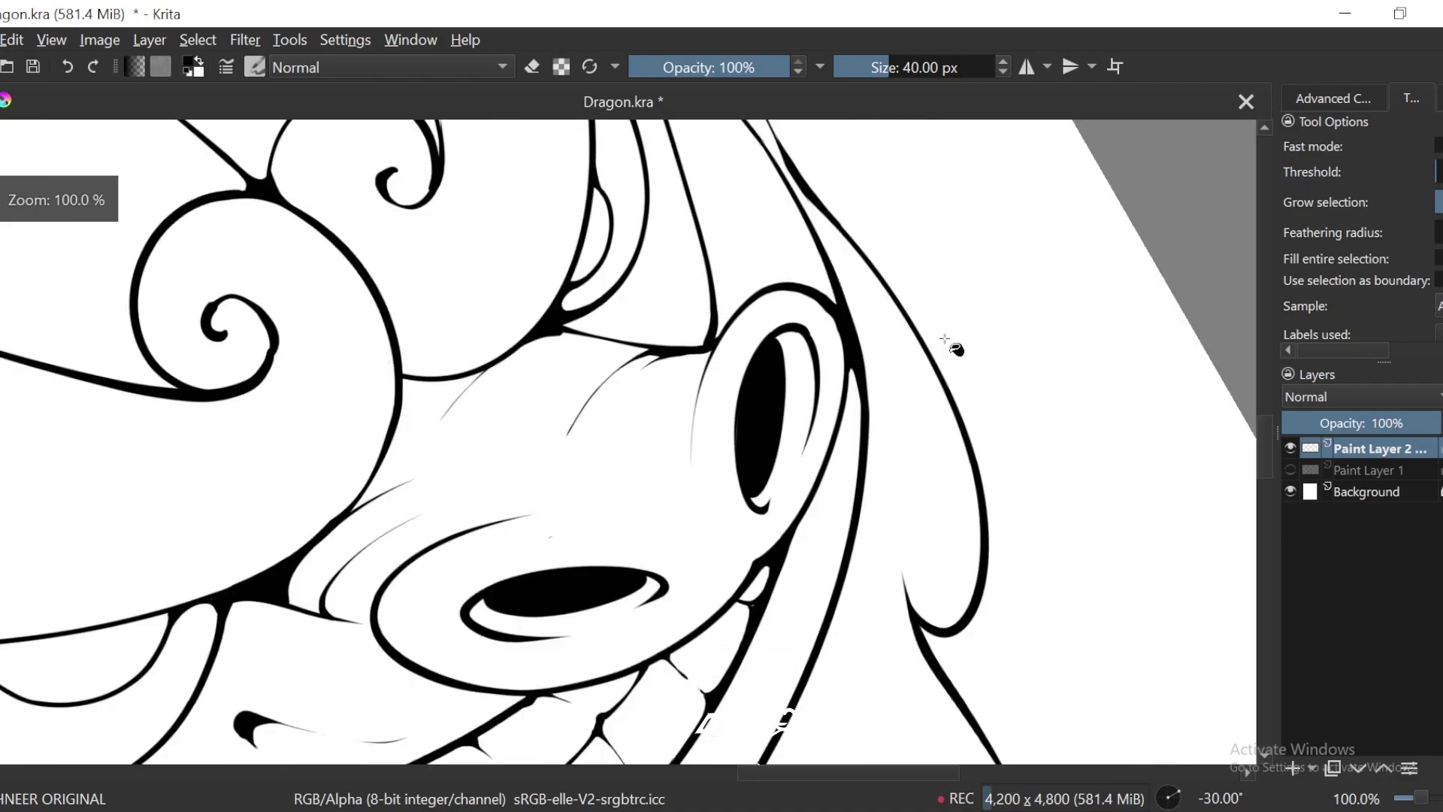
key("6")
key("6")
key("6")
key("6")
key("4")
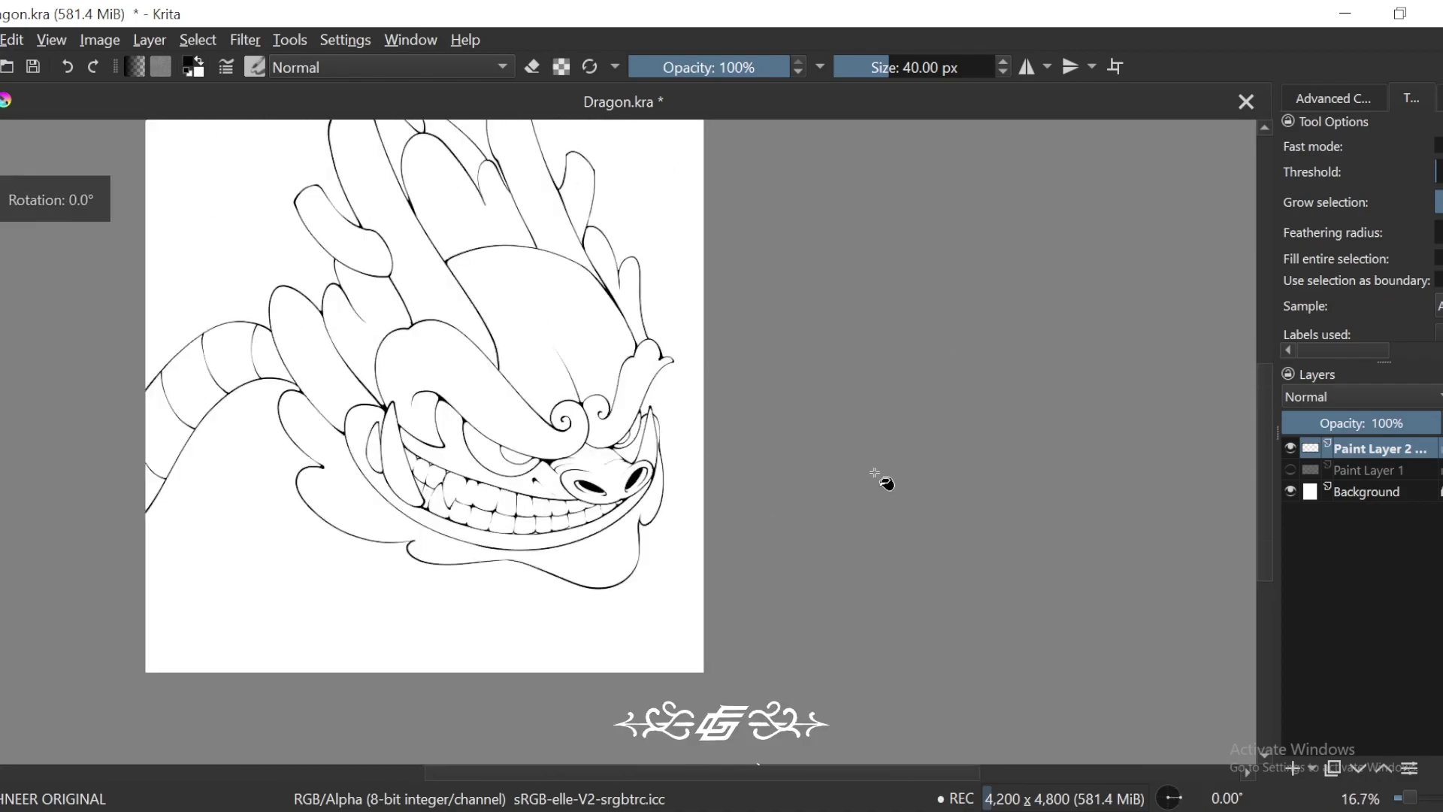
Step: Lengthen the hooked rim line at the lower end of the smaller nostril with a tapered brush stroke
key("4")
key("b")
key("plus")
key("plus")
key("plus")
key("plus")
key("plus")
key("plus")
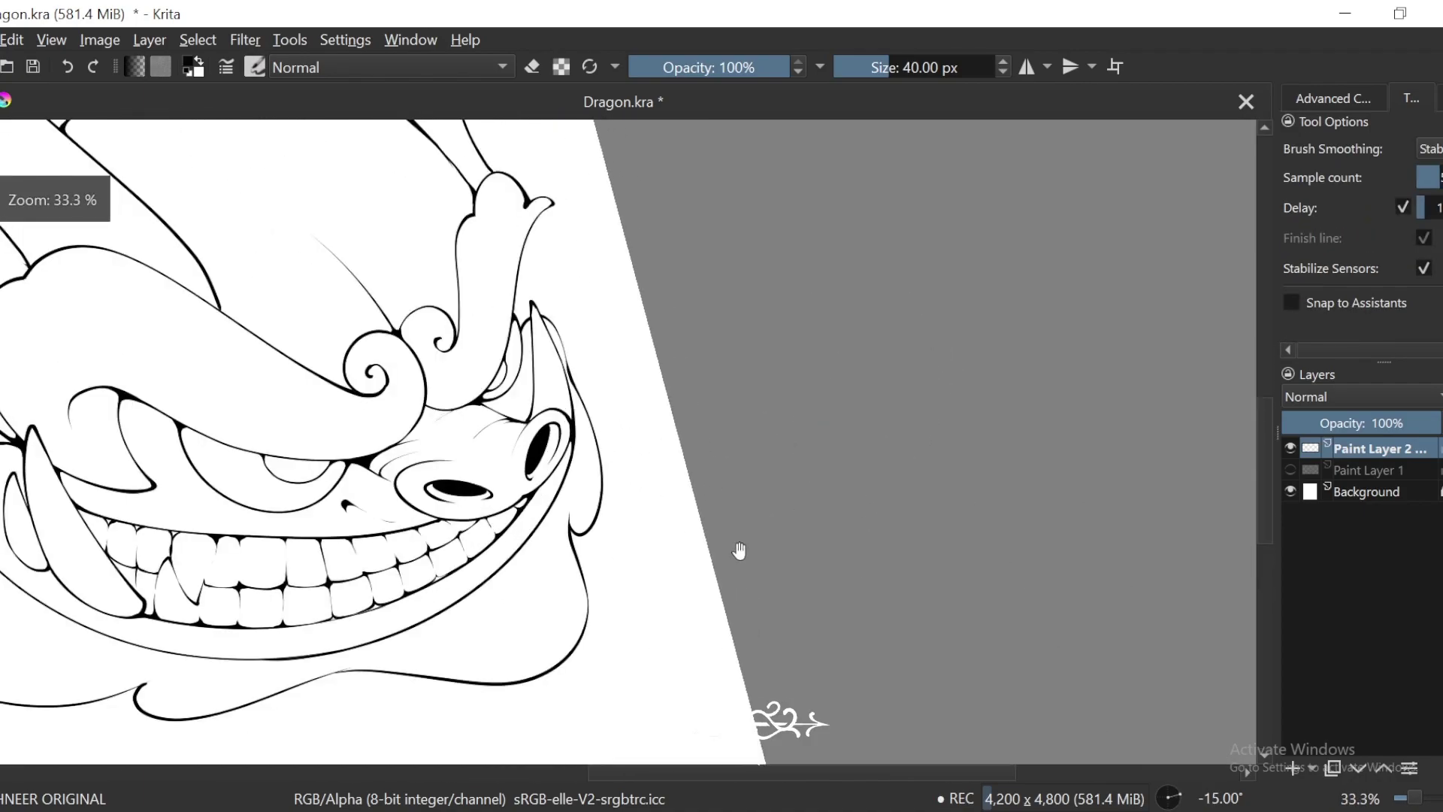
key("plus")
key("plus")
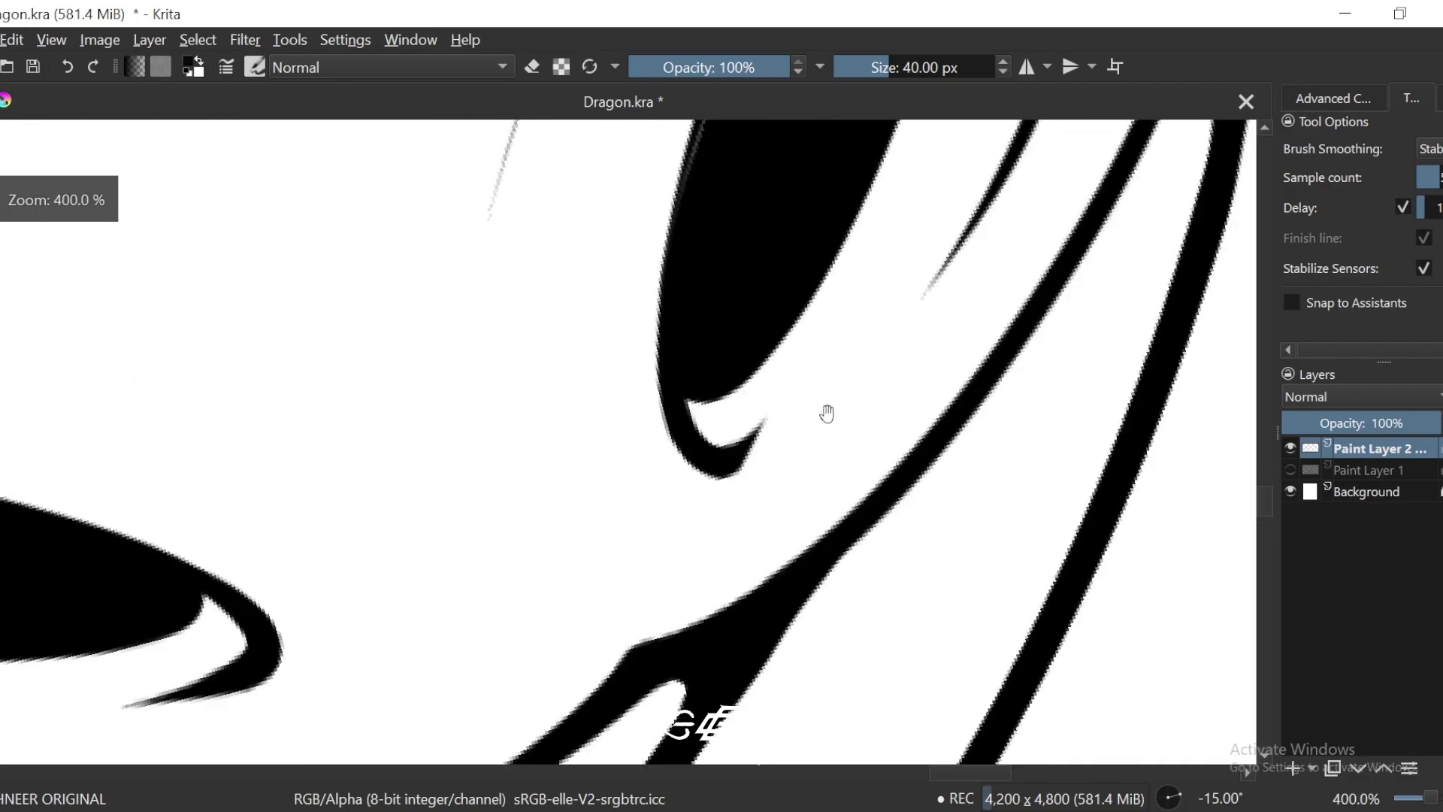
key("4")
key("plus")
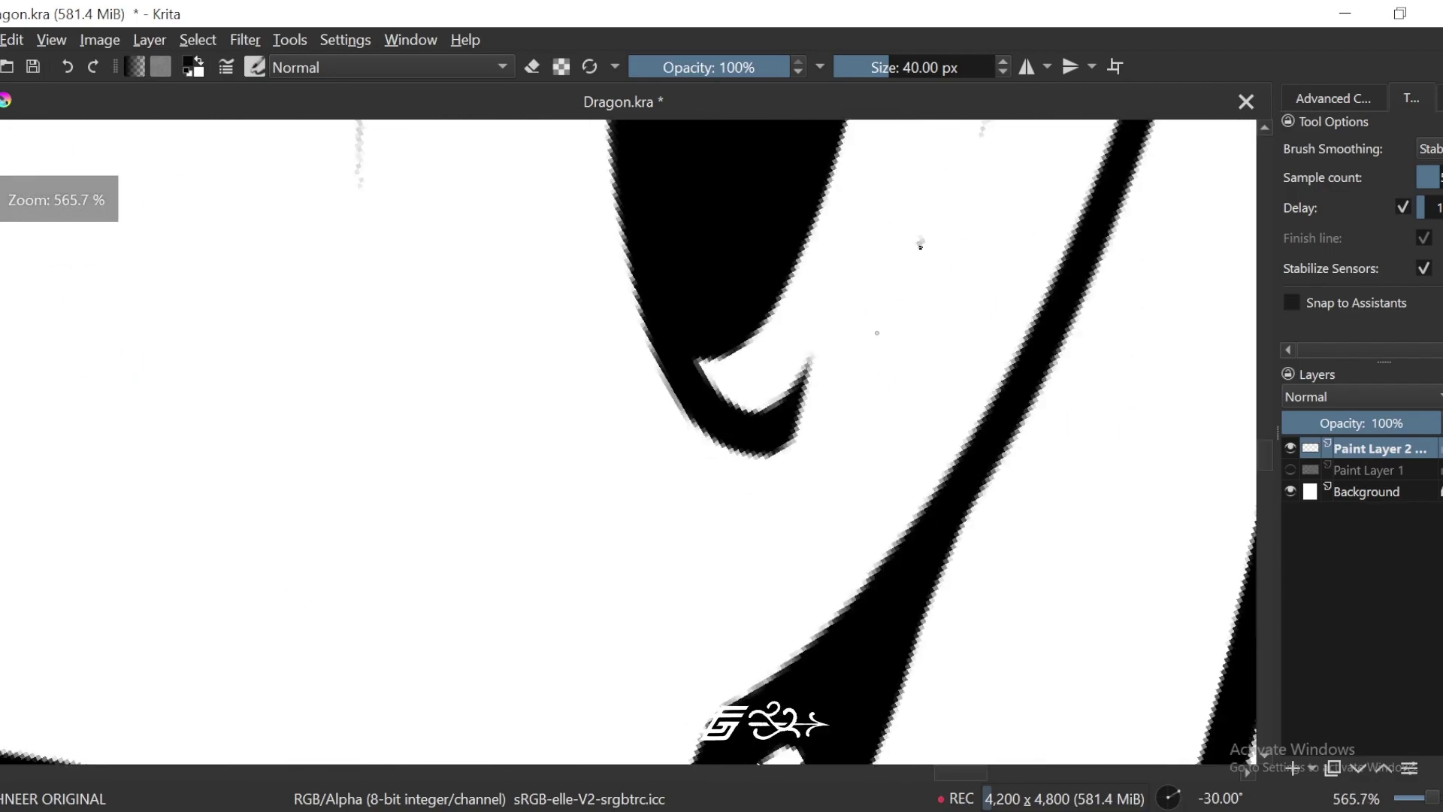
key("5")
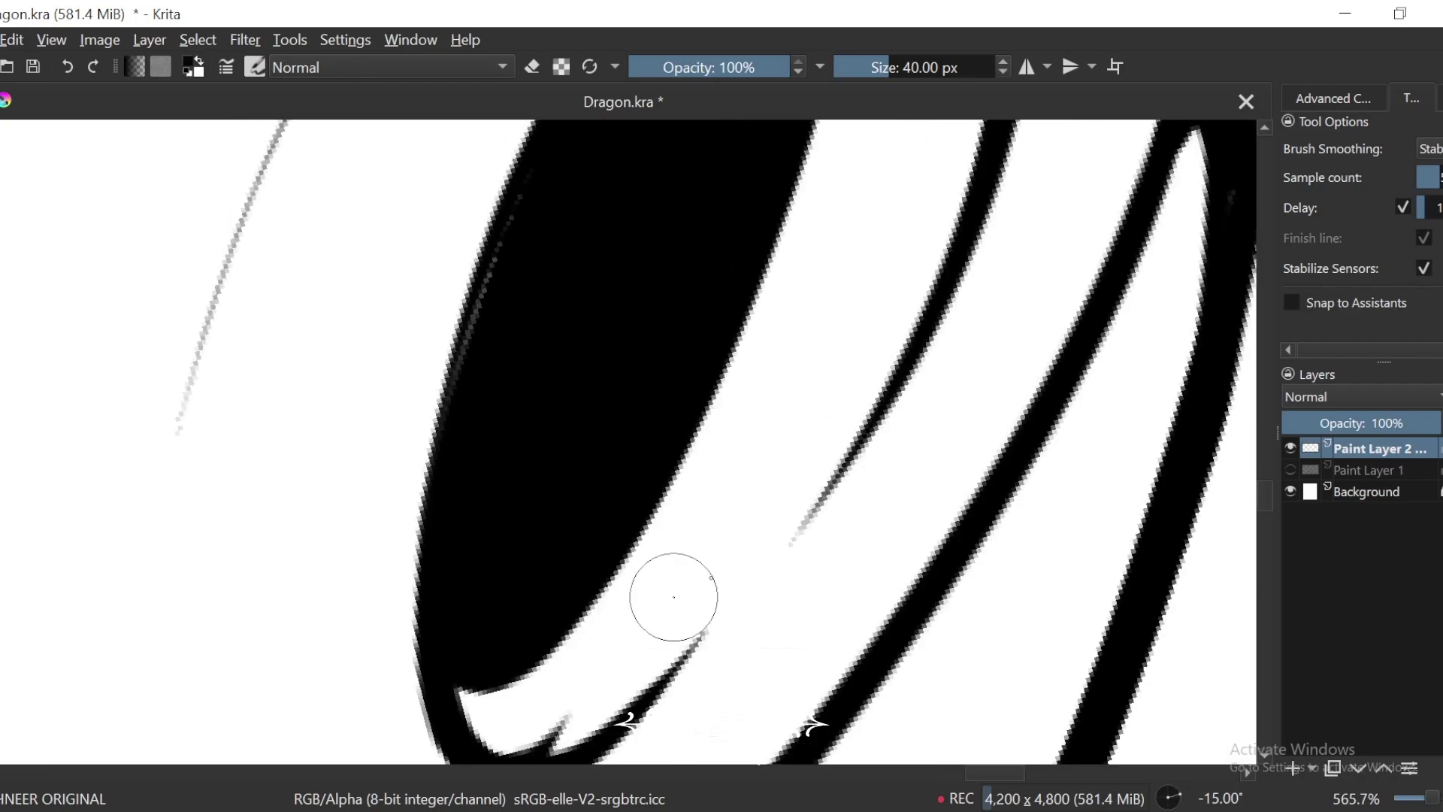
Step: Ink a curved edge inside the upper end of the smaller nostril and make the gap beyond it solid black
key("minus")
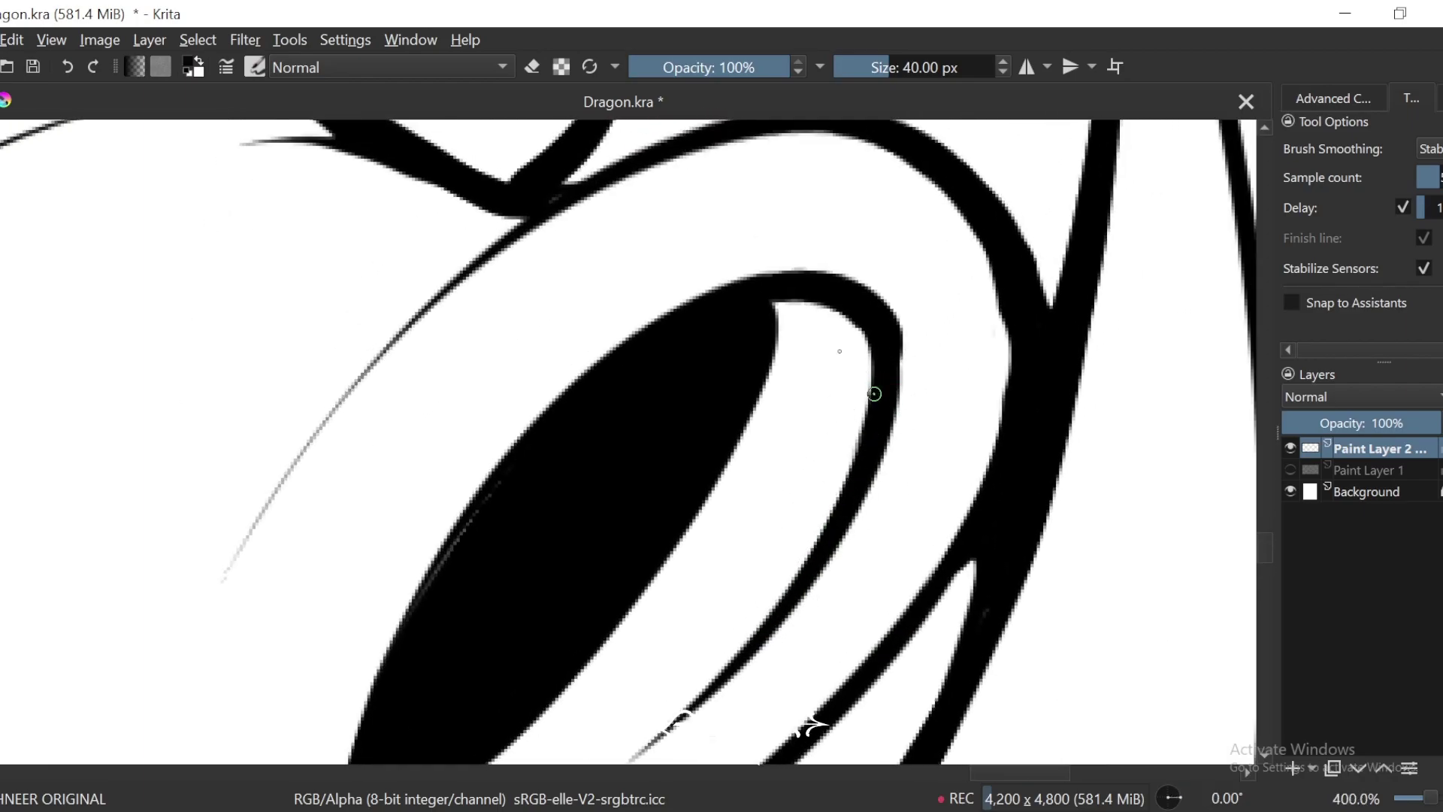
left_click_drag(774, 385, 861, 449)
key("6")
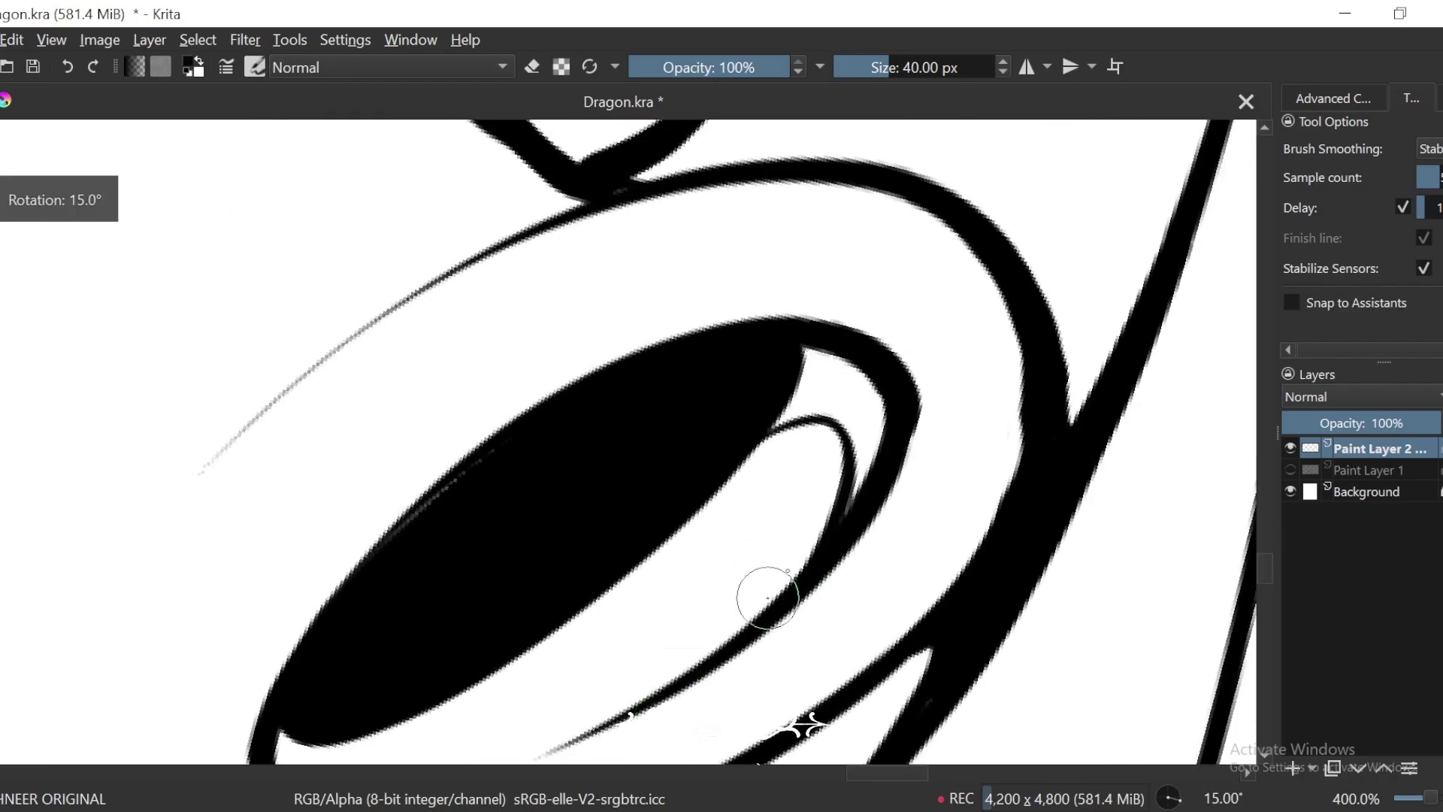
key("f")
left_click(862, 423)
key("minus")
key("minus")
key("minus")
key("plus")
key("plus")
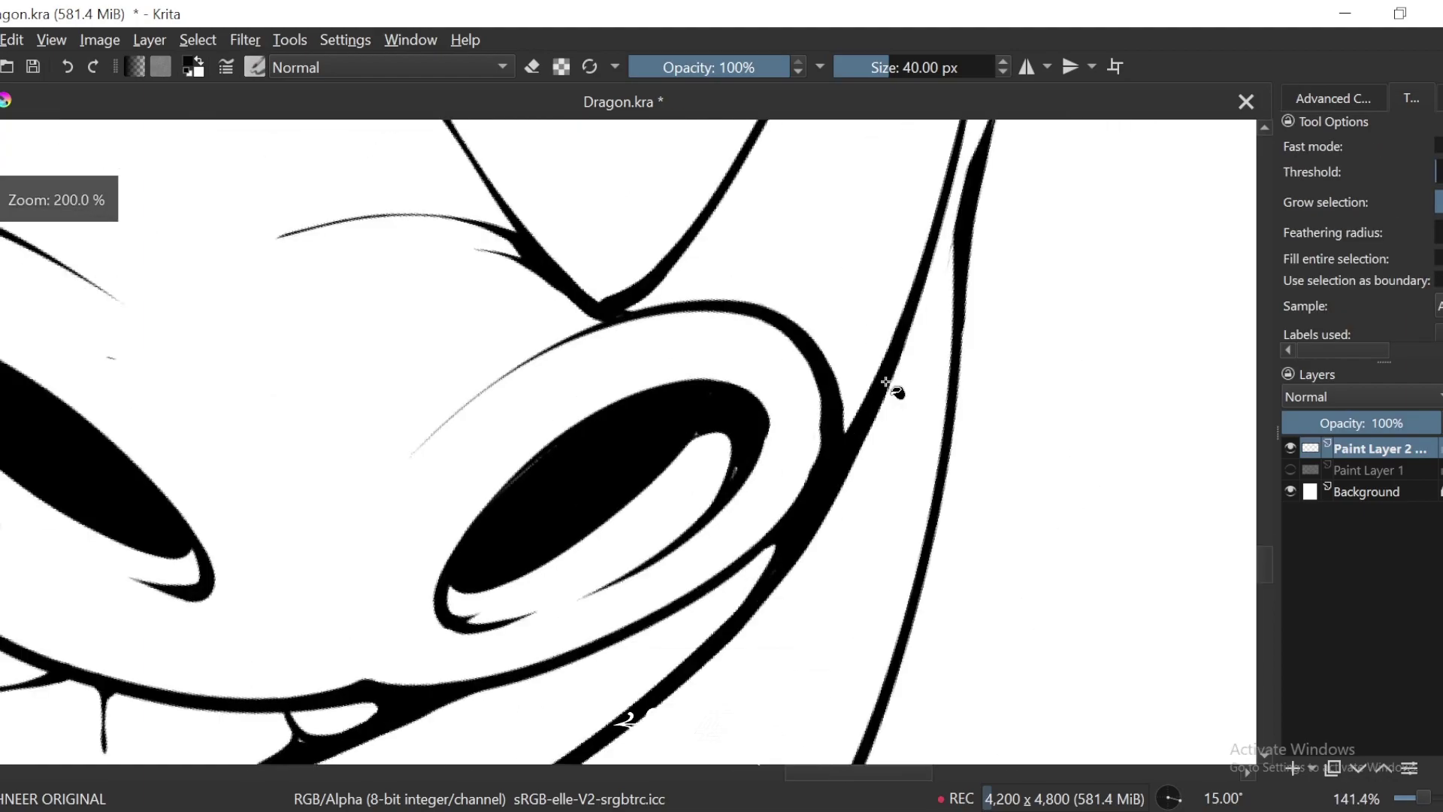
left_click_drag(824, 527, 804, 530)
key("b")
scroll(808, 470, "up", 1)
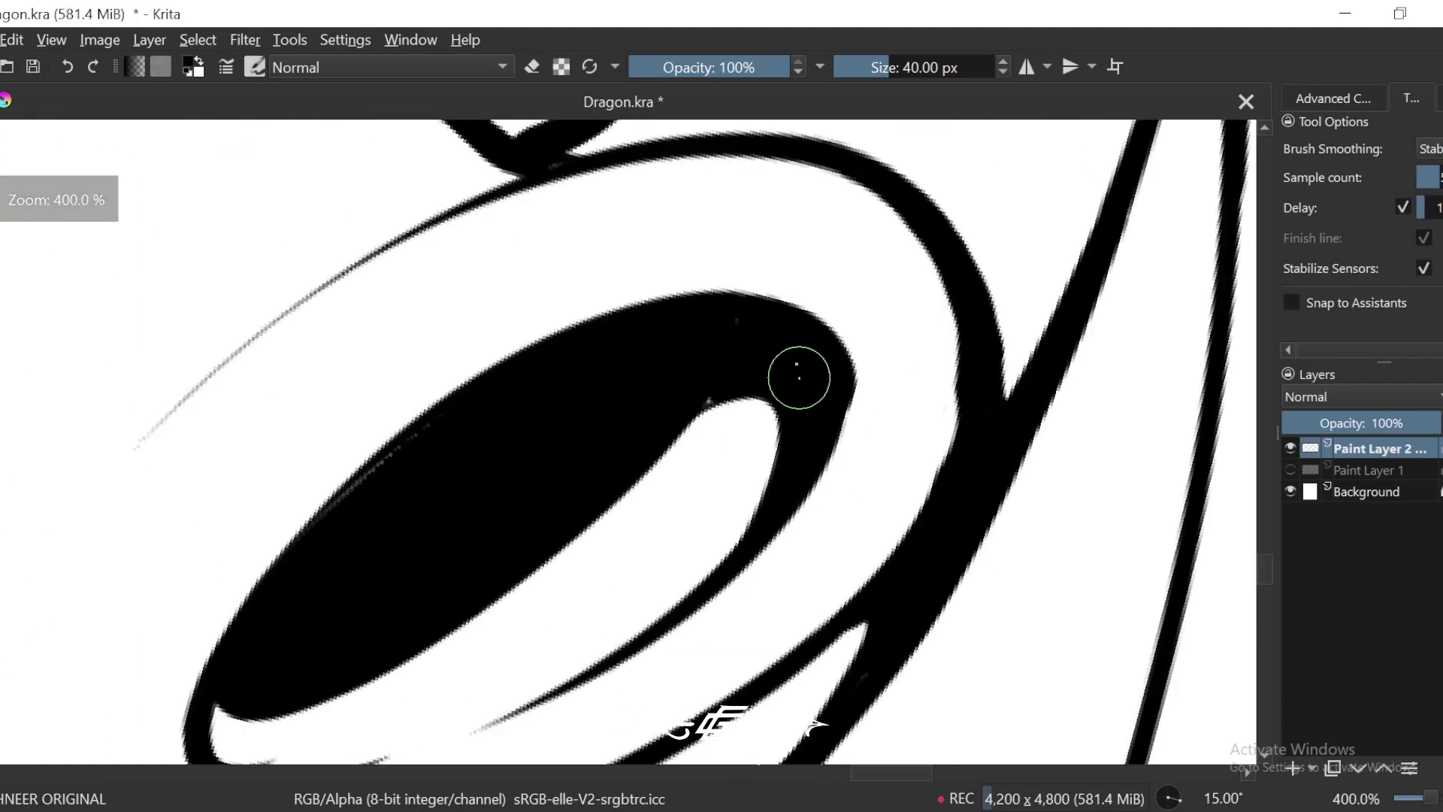
Step: Ink a matching curved edge inside the upper end of the larger nostril and paint the gap solid black
scroll(695, 407, "down", 4)
key("4")
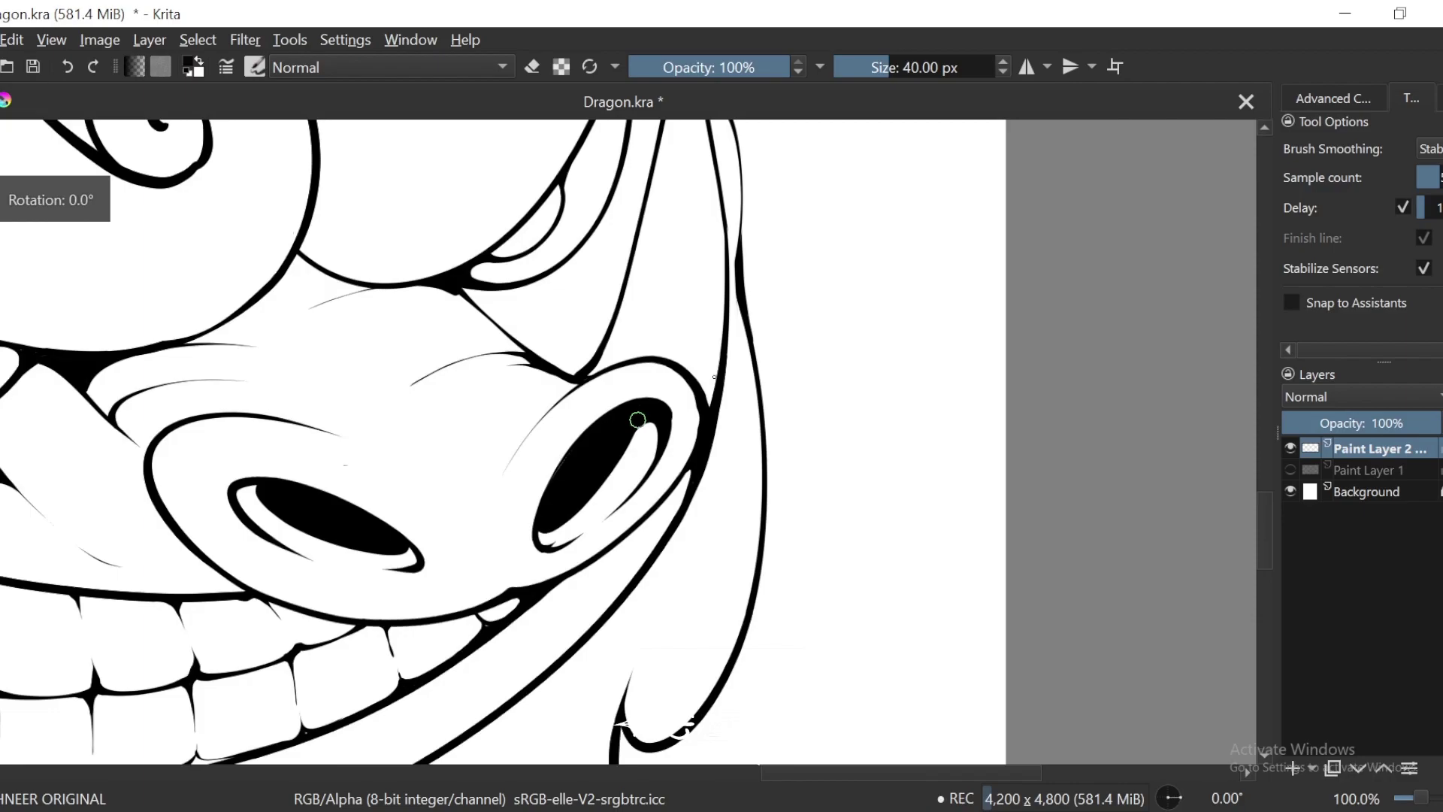
key("4")
key("4")
scroll(623, 412, "down", 2)
scroll(623, 412, "down", 1)
key("6")
key("6")
key("6")
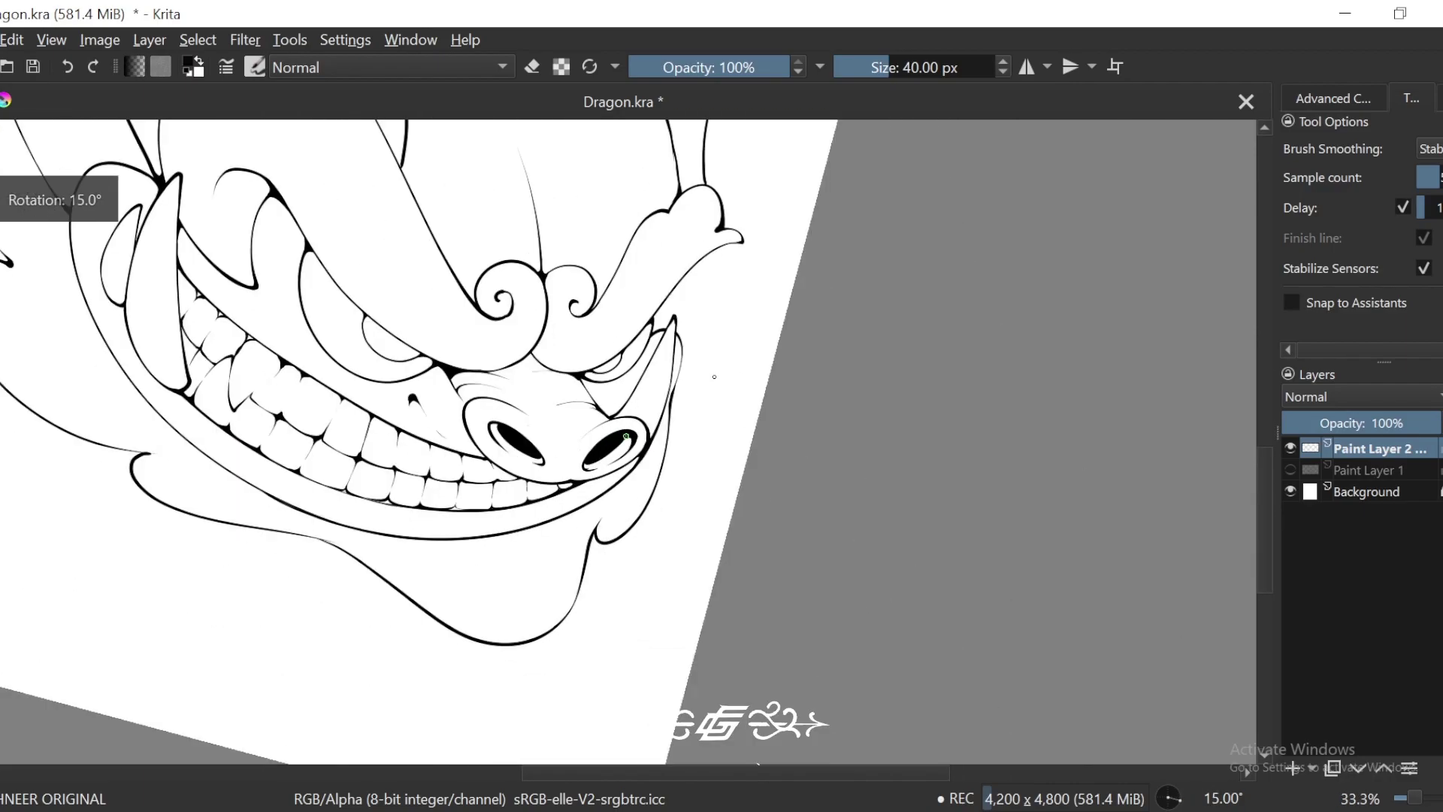
key("6")
scroll(632, 438, "up", 1)
scroll(631, 437, "up", 6)
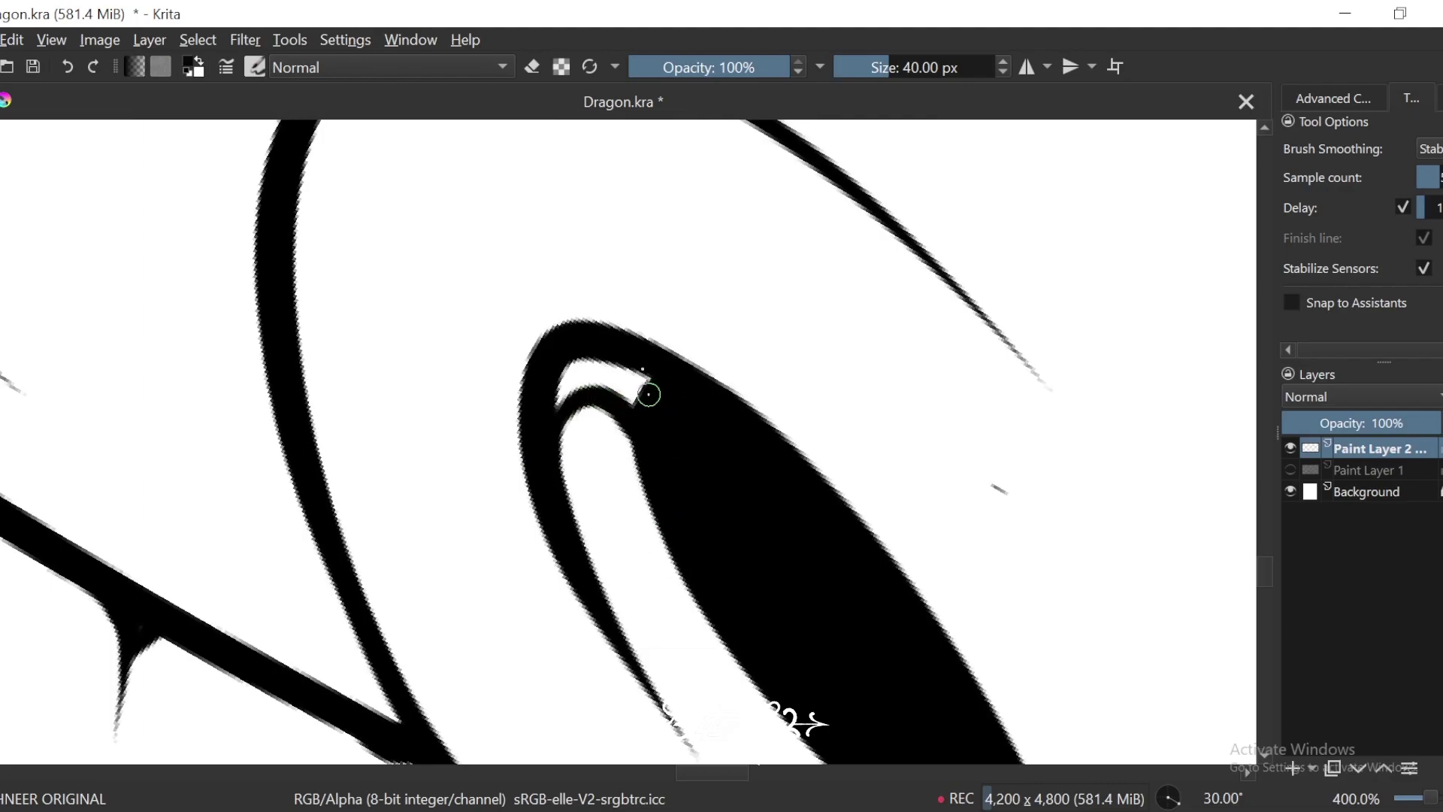
scroll(565, 380, "down", 2)
scroll(578, 399, "up", 1)
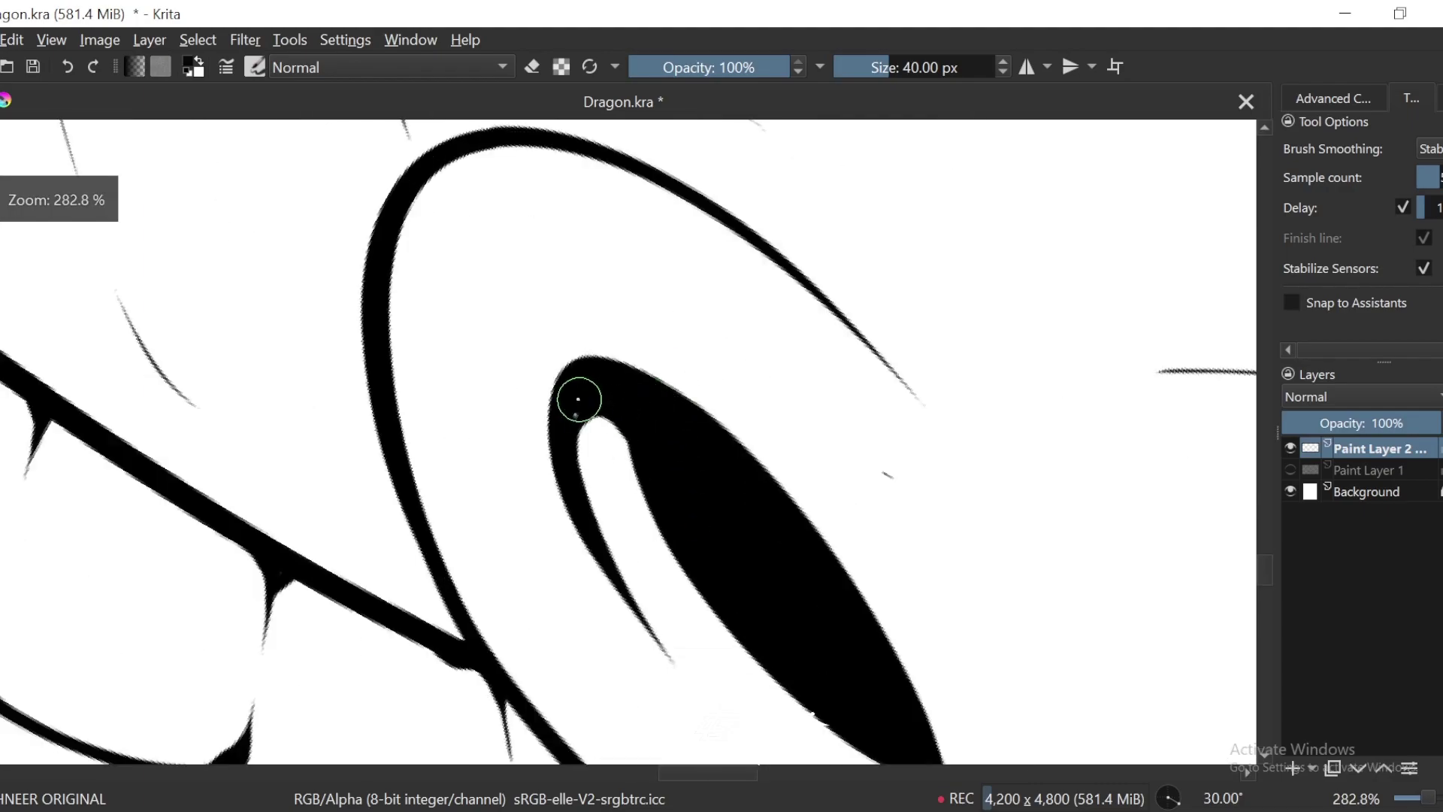
Step: Thicken the hooked rim at the lower end of the larger nostril, blending it into the black opening
key("6")
scroll(570, 441, "down", 2)
scroll(698, 628, "up", 2)
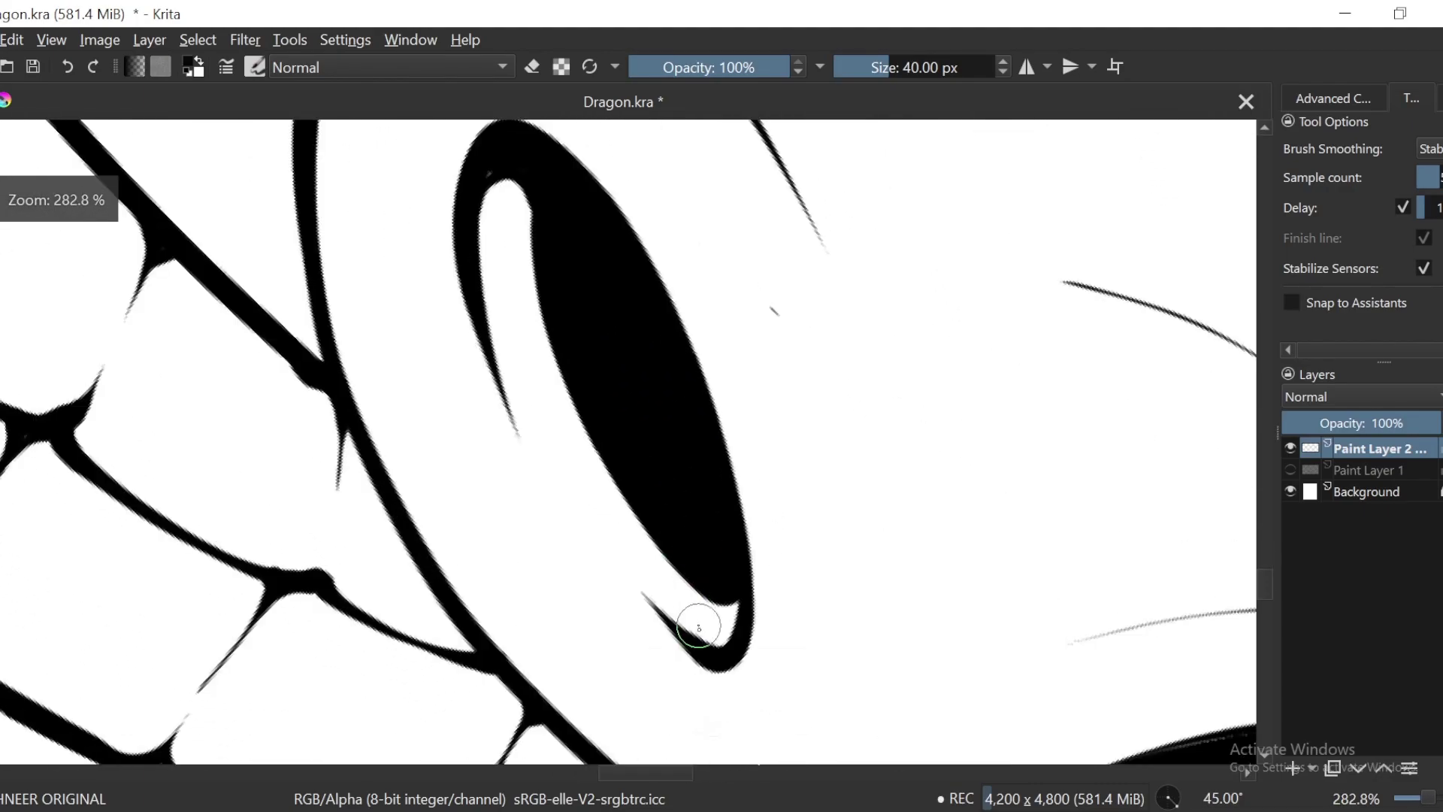
scroll(837, 263, "down", 6)
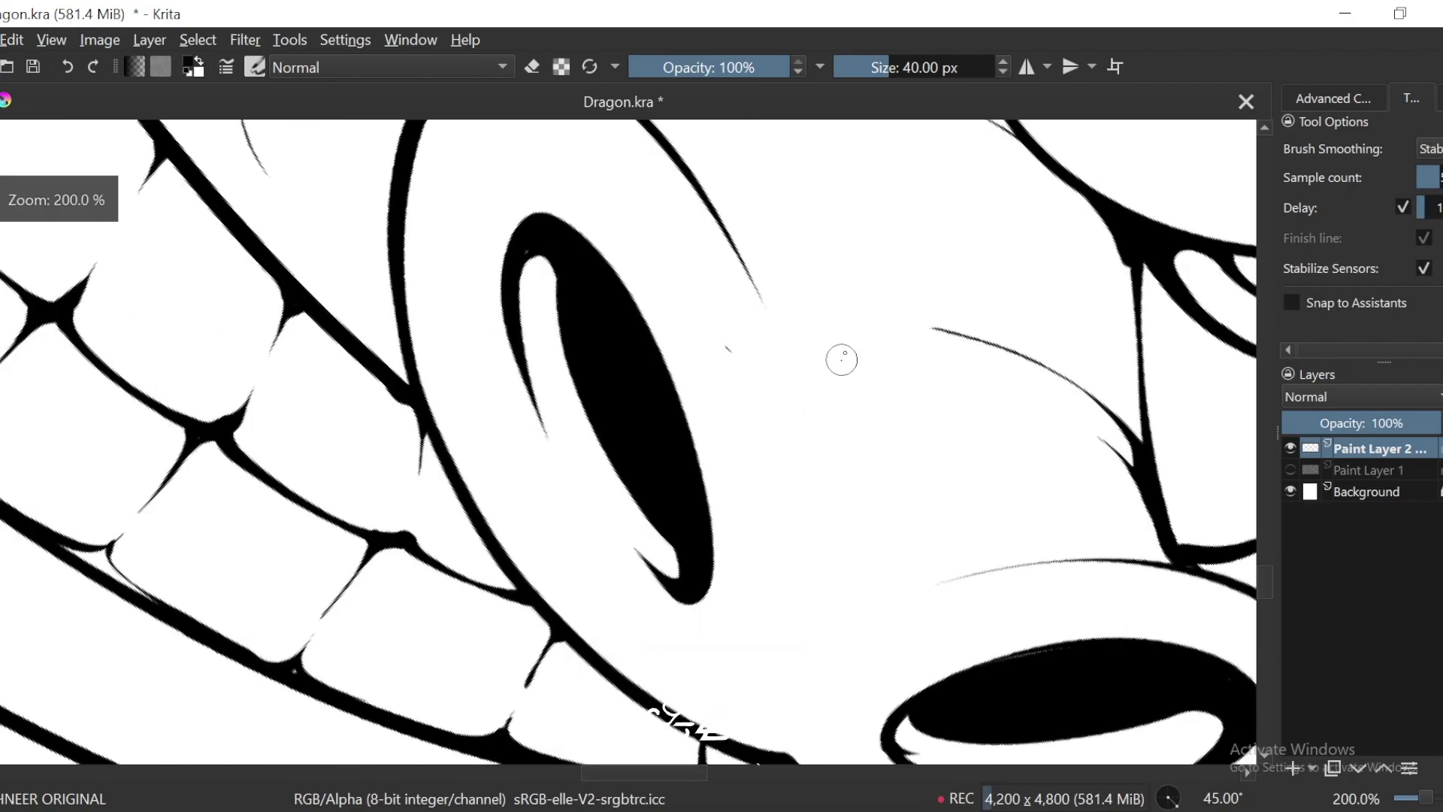
Step: Smooth the bump near the inner end of the spiral in the larger brow curl
key("5")
key("4")
key("4")
key("4")
key("4")
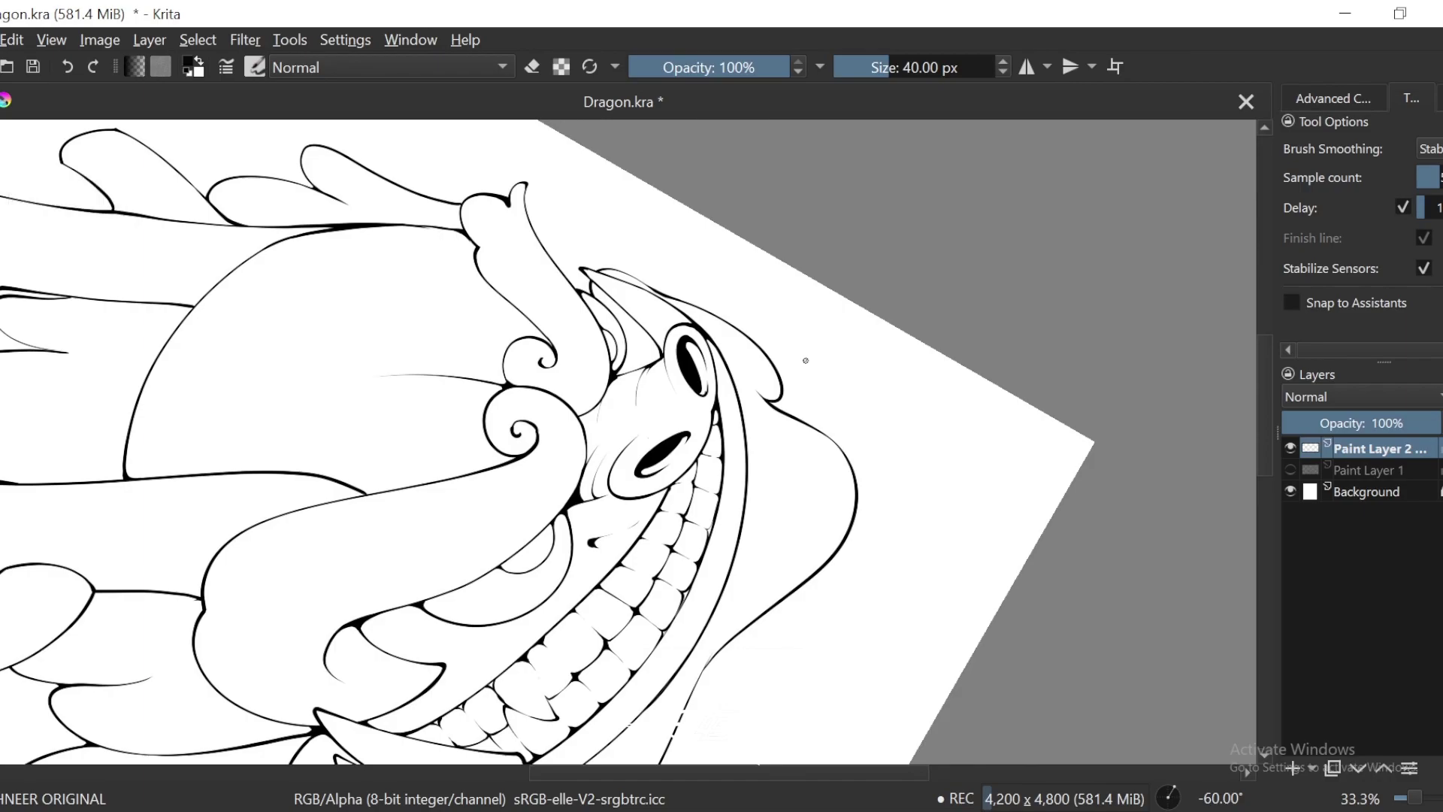
scroll(805, 359, "up", 2)
key("6")
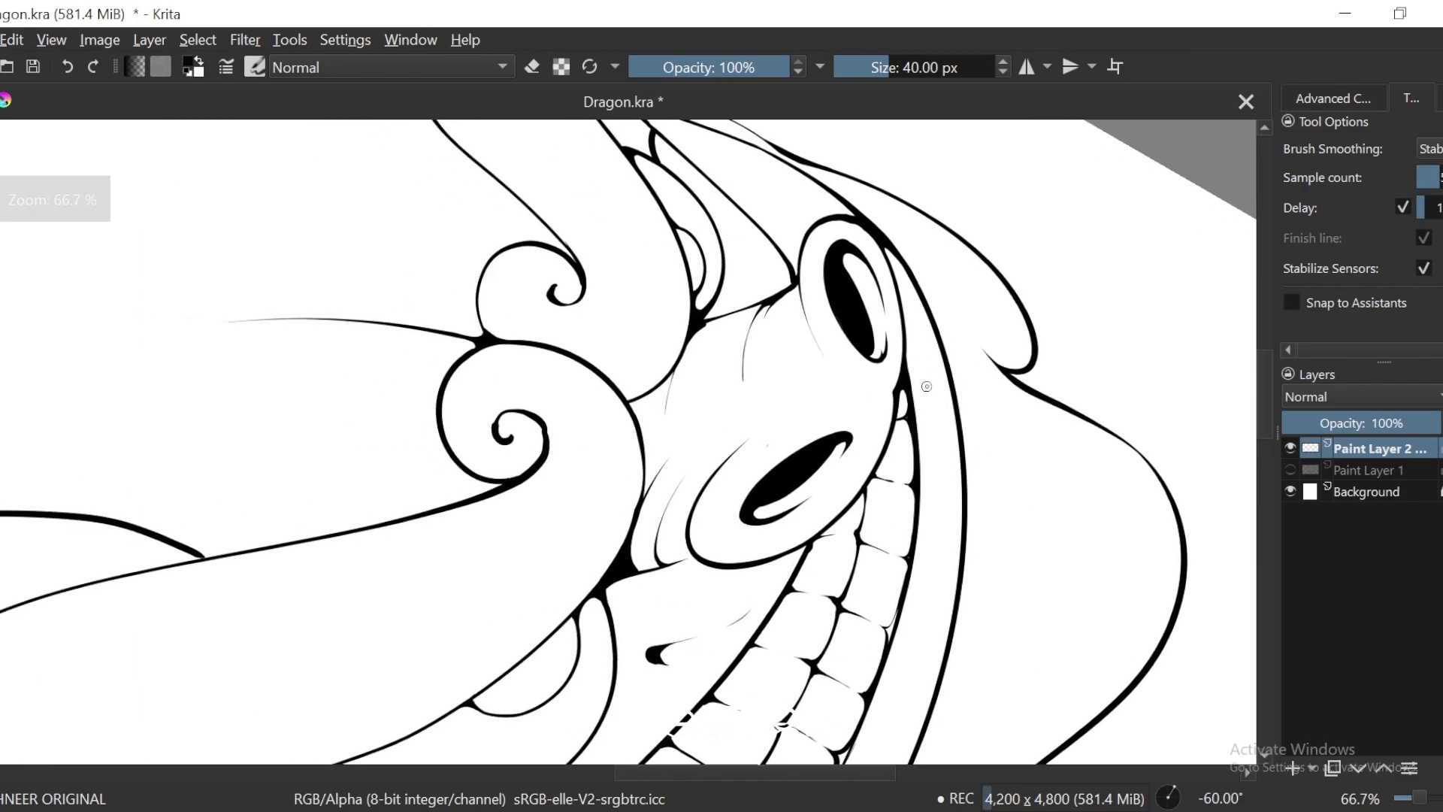
key("6")
key("6")
scroll(876, 479, "up", 4)
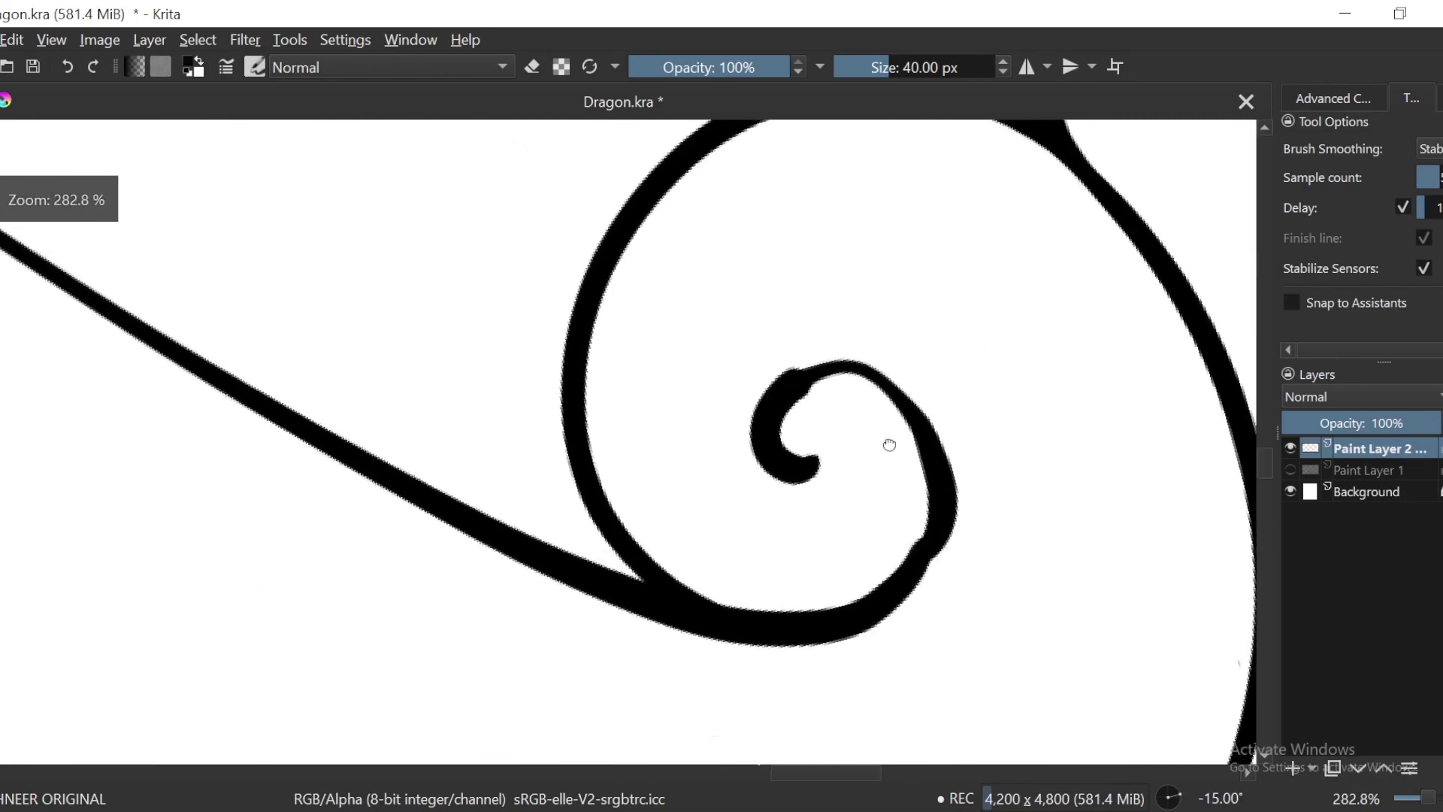
key("e")
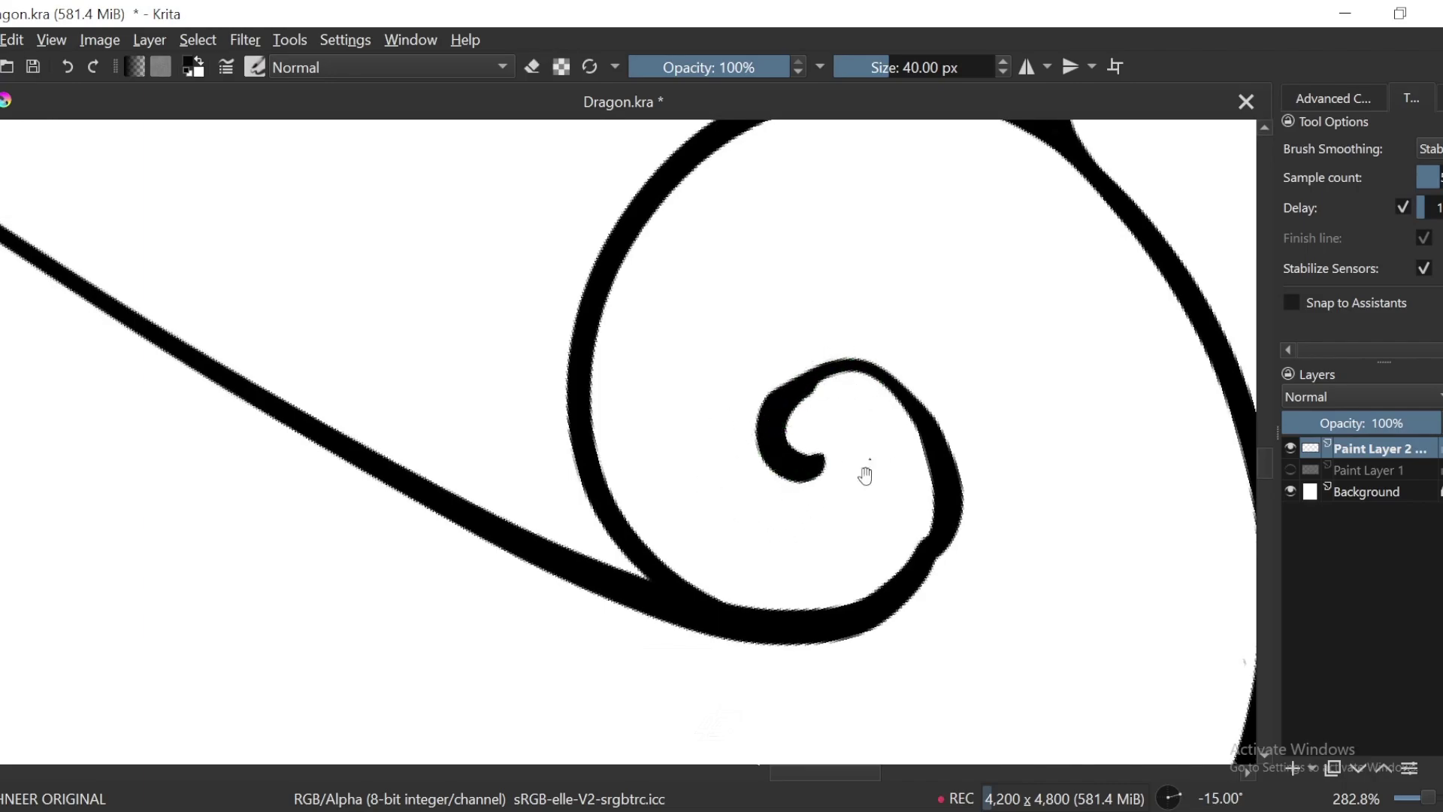
left_click_drag(865, 475, 884, 449)
key("ctrl+plus")
mouse_move(957, 355)
left_mouse_down()
mouse_move(916, 445)
mouse_move(805, 321)
mouse_move(822, 483)
left_mouse_up()
key("6")
key("ctrl+z")
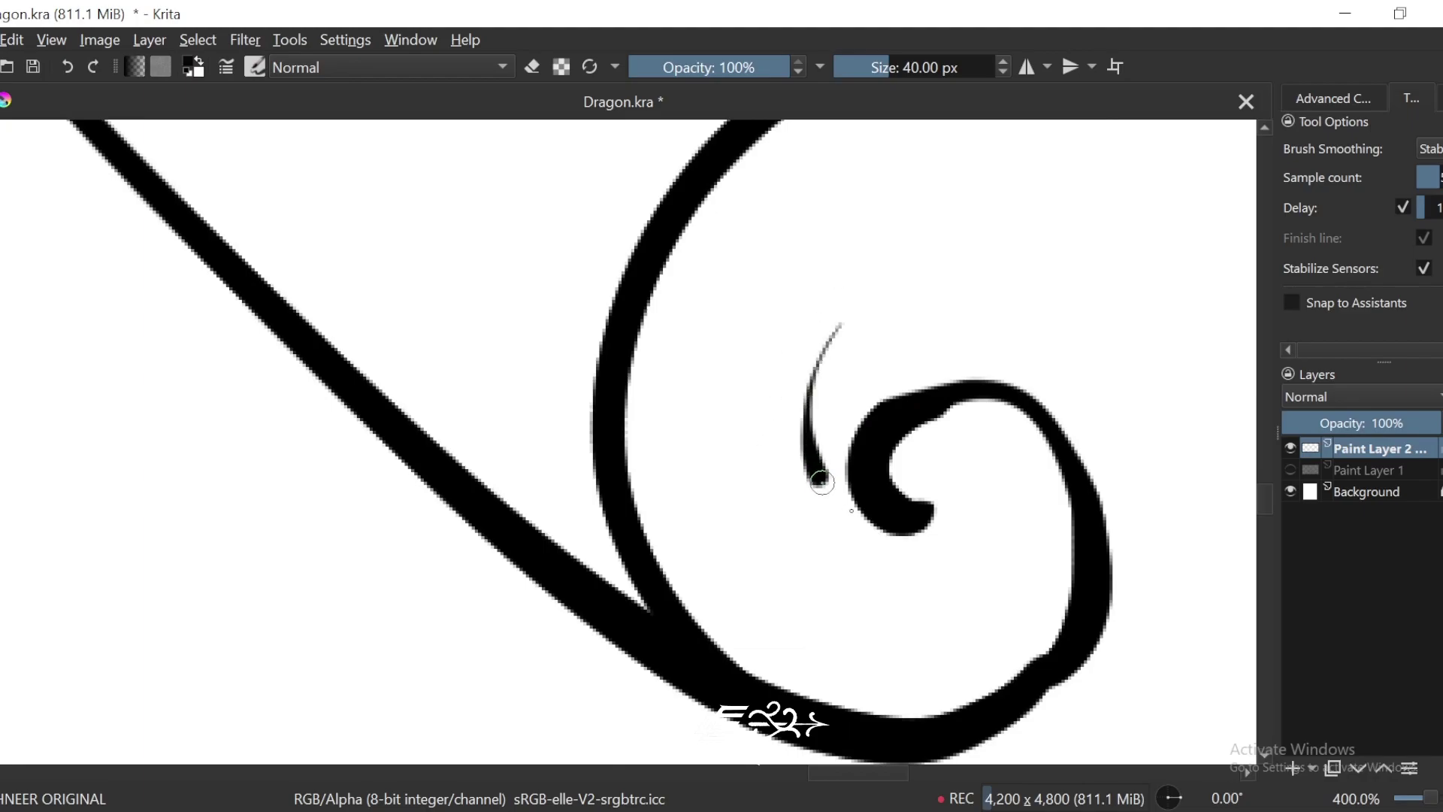
key("ctrl+z")
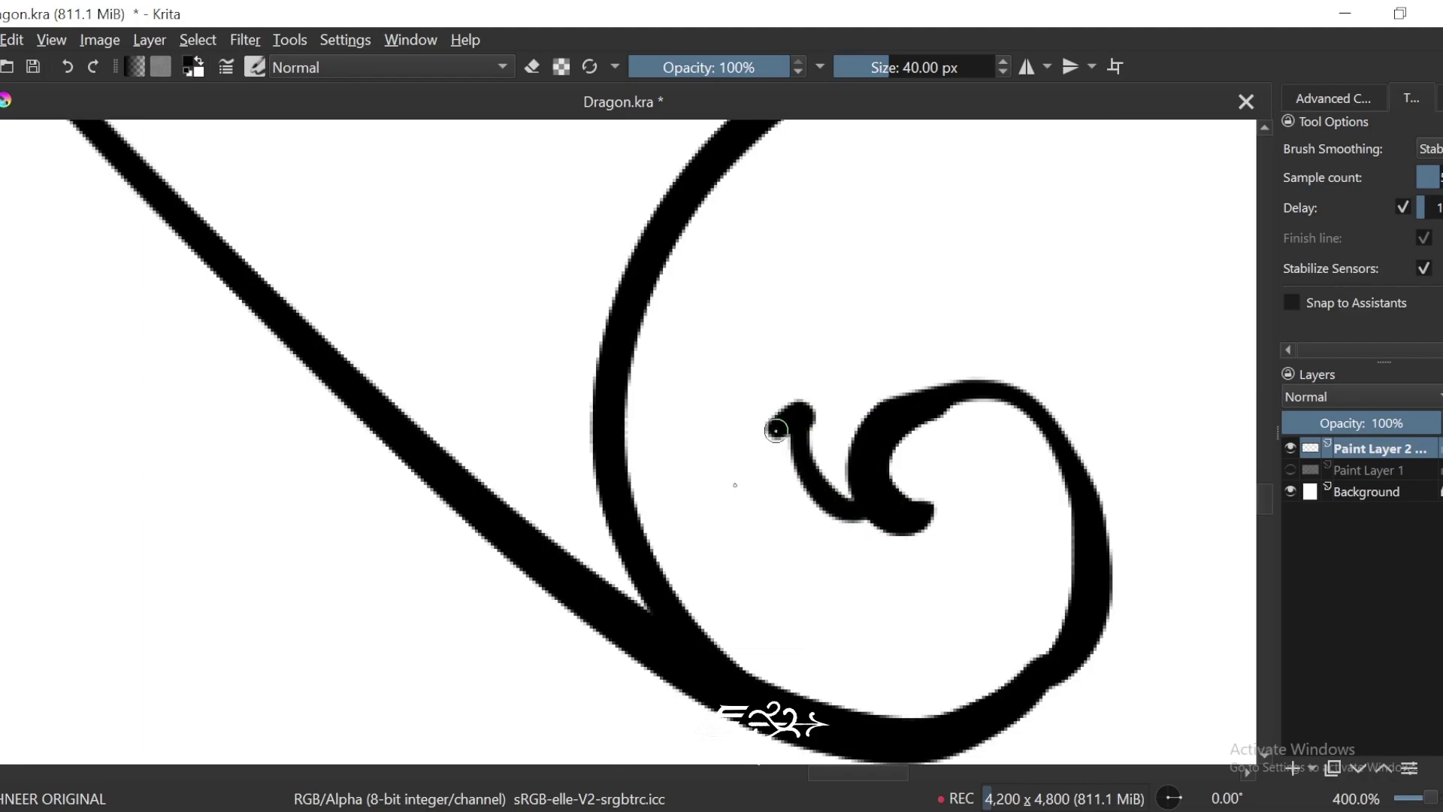
Step: Ink a two-lobed leaf-like outline with a pointed tip around the inner end of the larger brow curl
key("6")
mouse_move(776, 429)
left_mouse_down()
mouse_move(753, 615)
mouse_move(934, 461)
left_mouse_up()
left_click_drag(854, 398, 866, 415)
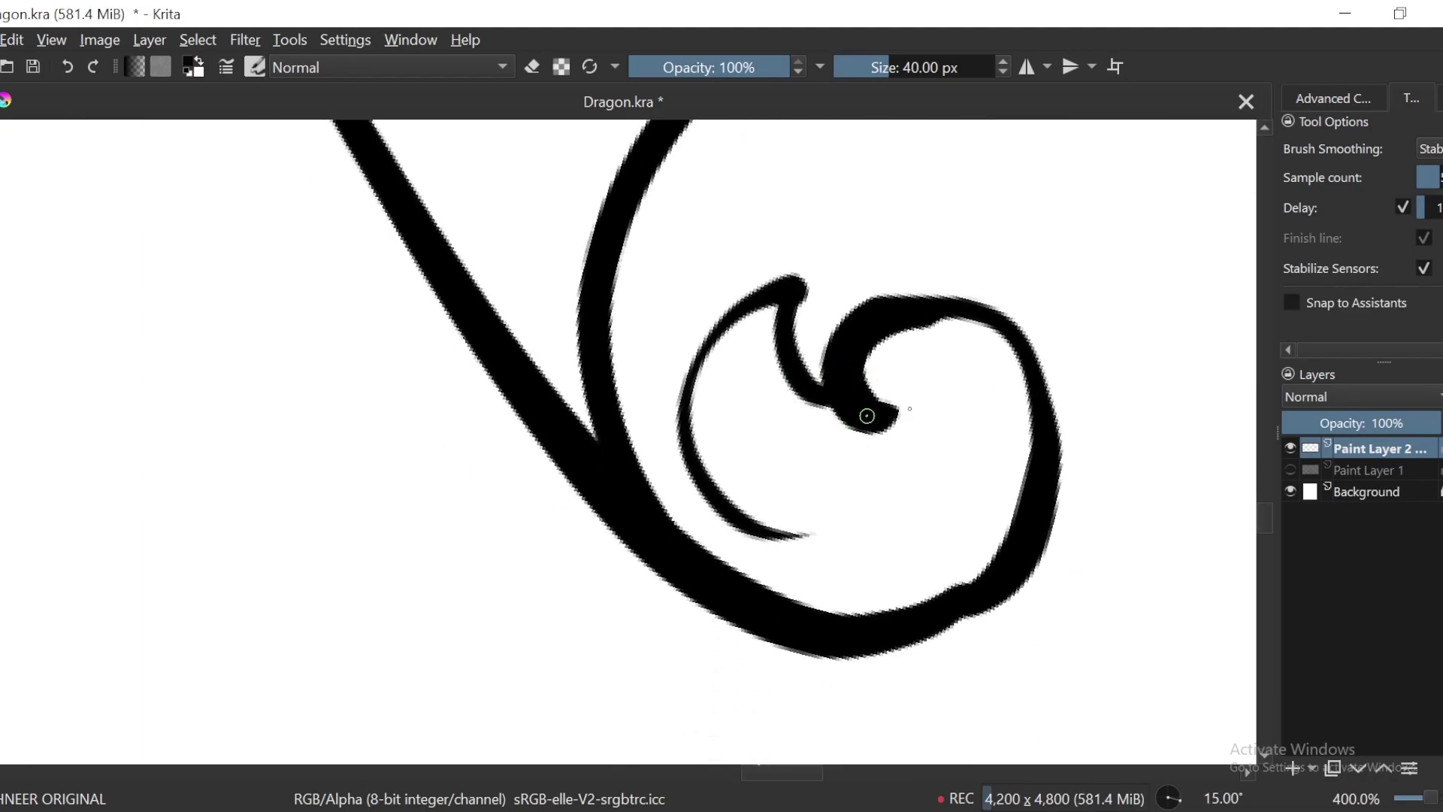
left_click_drag(999, 434, 720, 470)
key("6")
key("6")
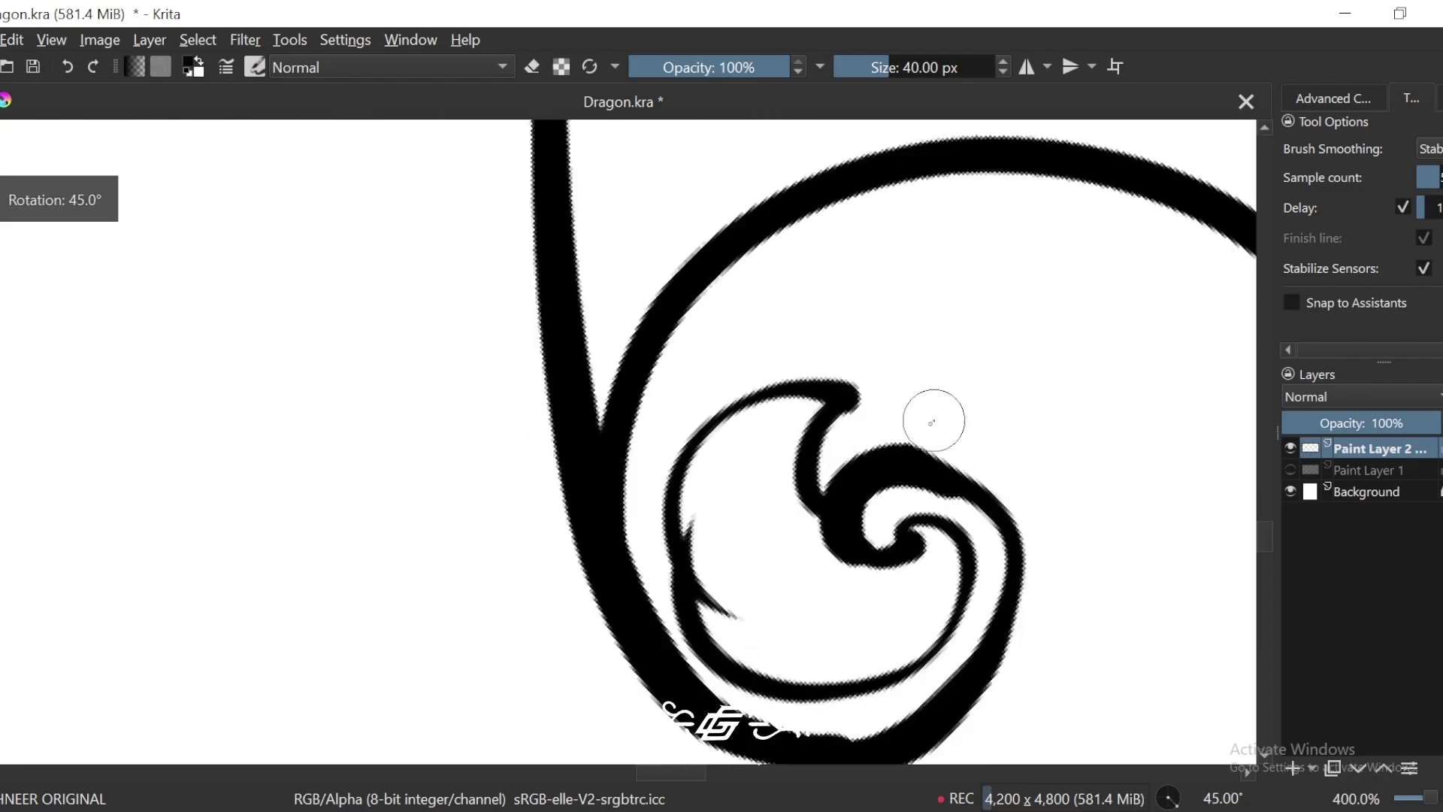
key("ctrl+z")
mouse_move(683, 564)
left_mouse_down()
mouse_move(740, 623)
mouse_move(899, 652)
left_mouse_up()
key("ctrl+z")
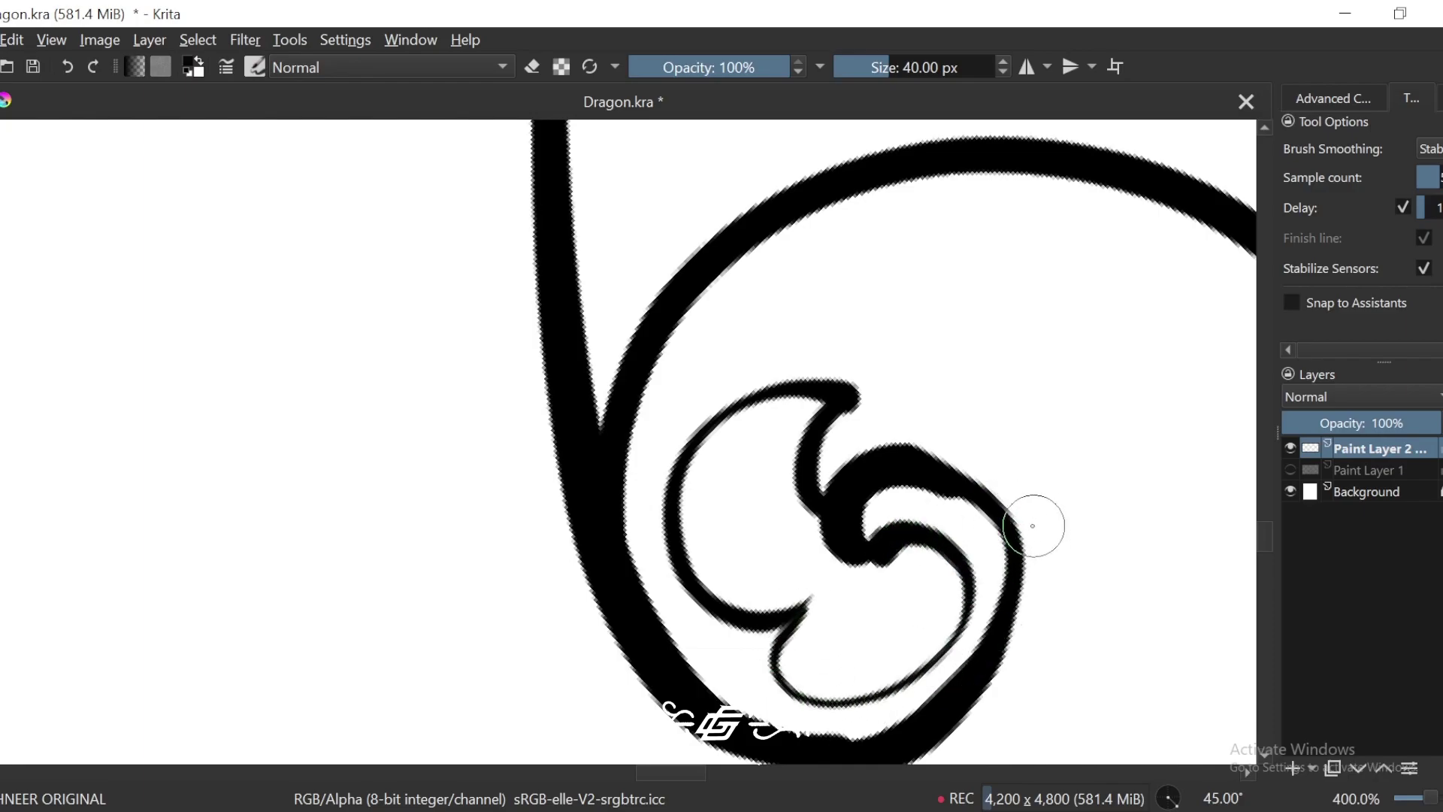
Step: Fill the two-lobed shape inside the larger brow curl with solid black using the Fill tool
key("4")
key("f")
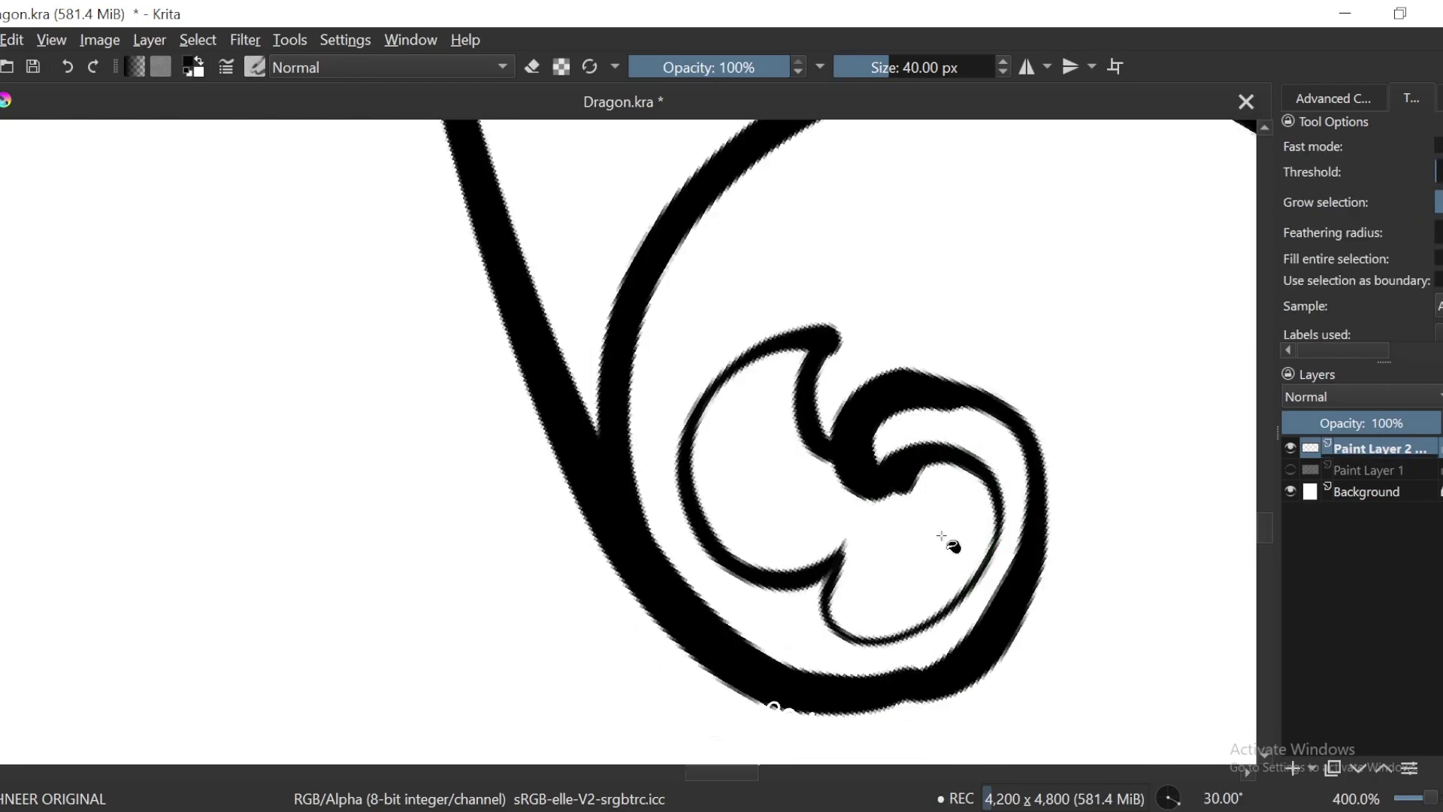
left_click(941, 535)
key("minus")
key("minus")
key("minus")
key("minus")
key("minus")
key("4")
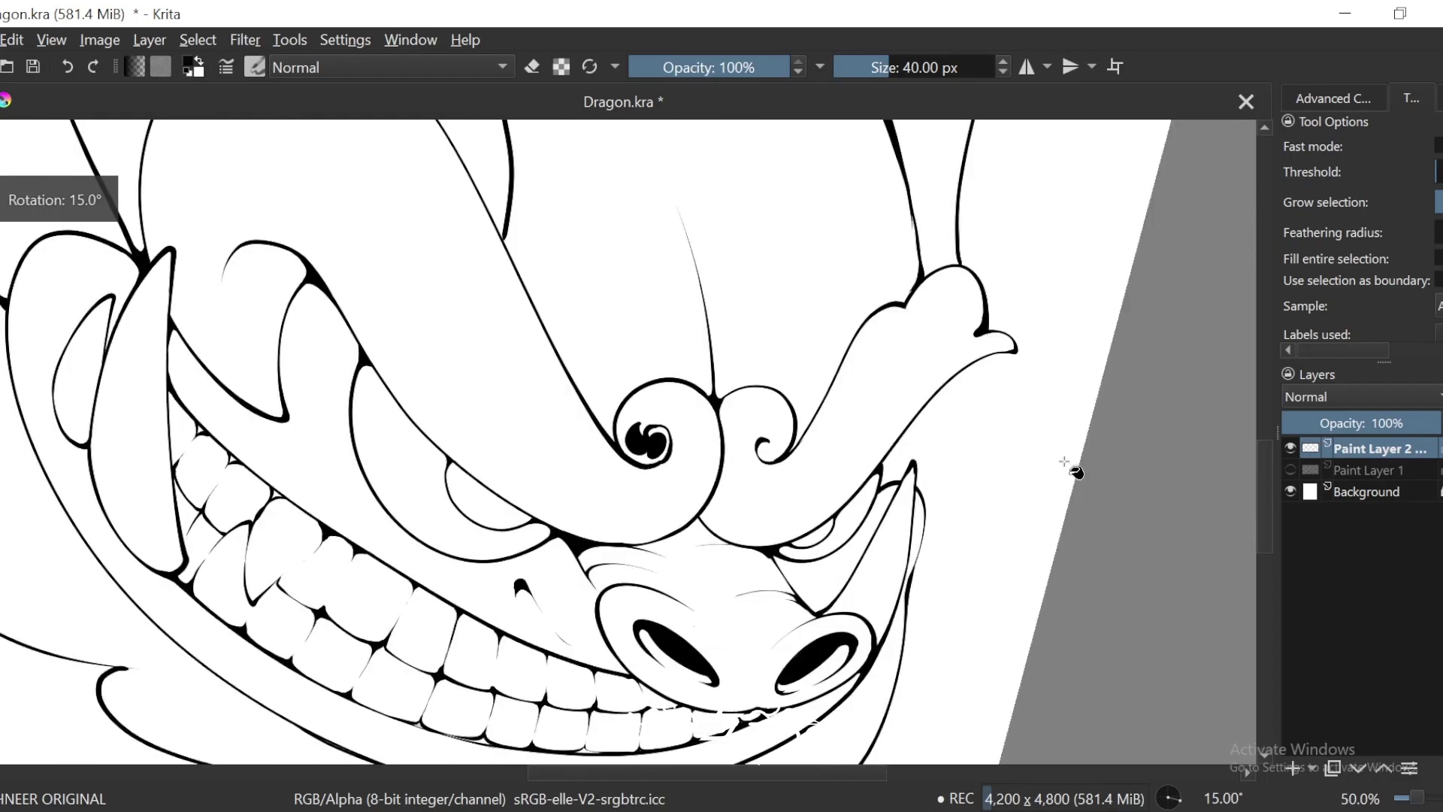
Step: Undo and redo the black fill to compare the brow curl with and without it
key("ctrl+z")
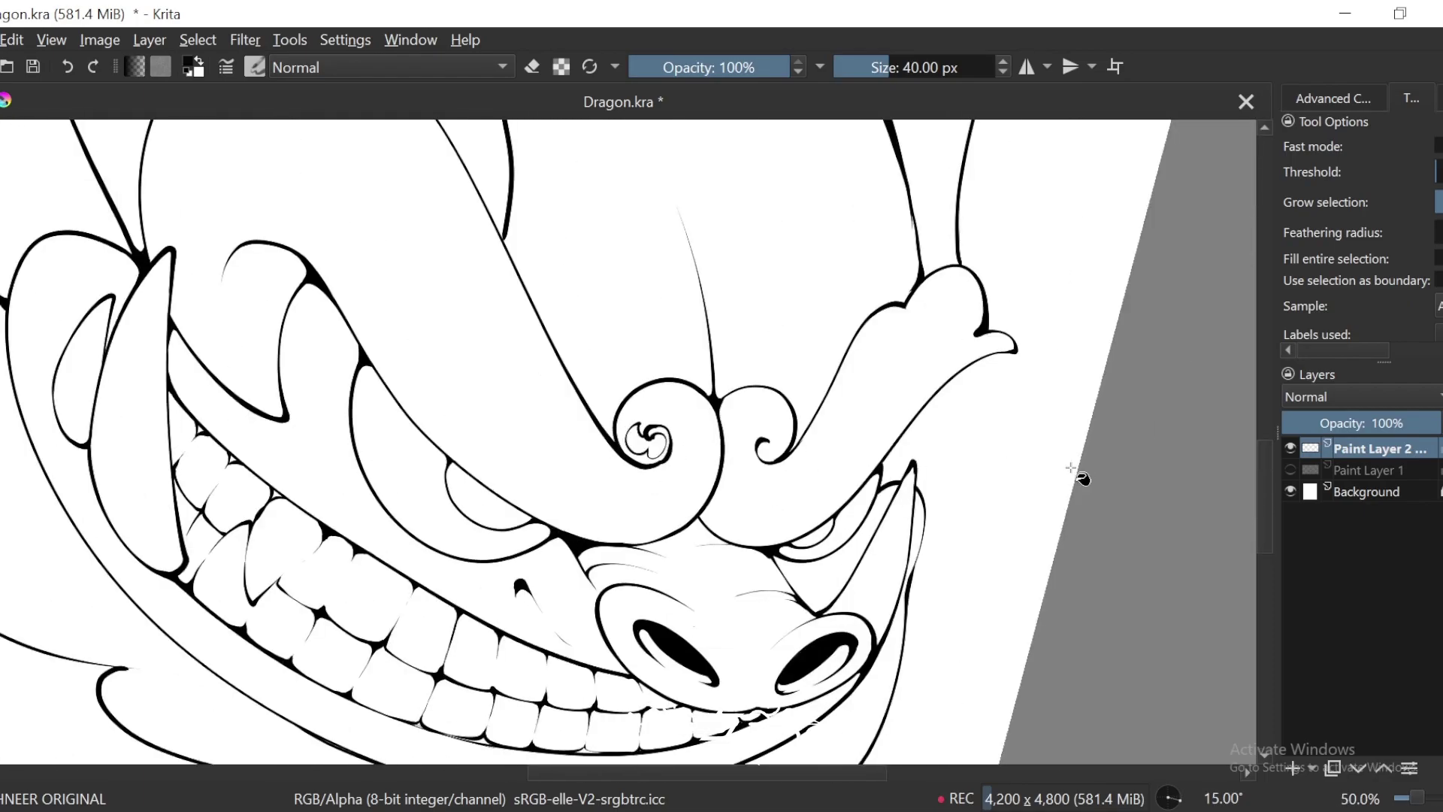
key("plus")
key("ctrl+shift+z")
Step: Carve a thin white spiral into the black lobe at the inner end of the larger brow curl
key("plus")
key("plus")
key("plus")
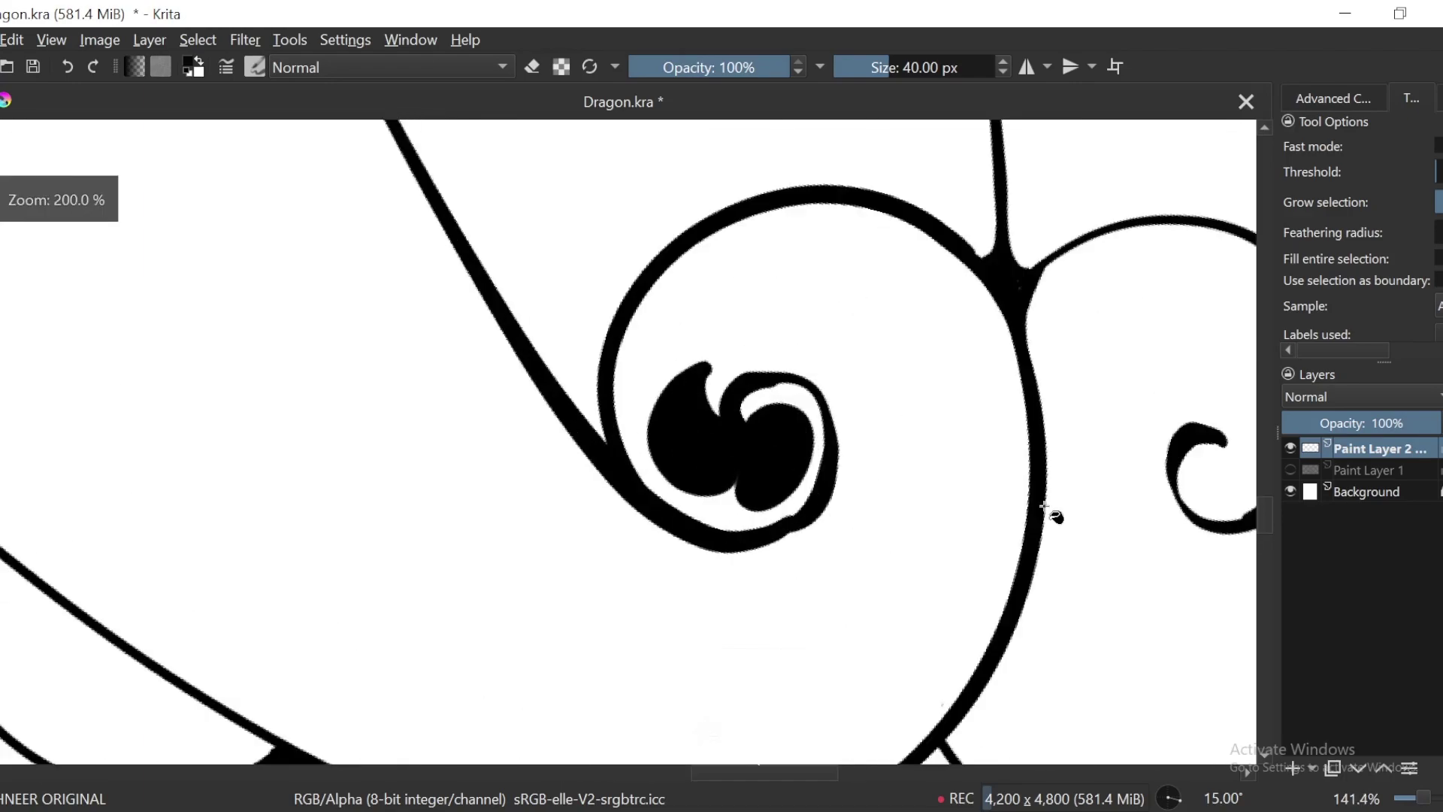
key("plus")
key("plus")
key("b")
key("e")
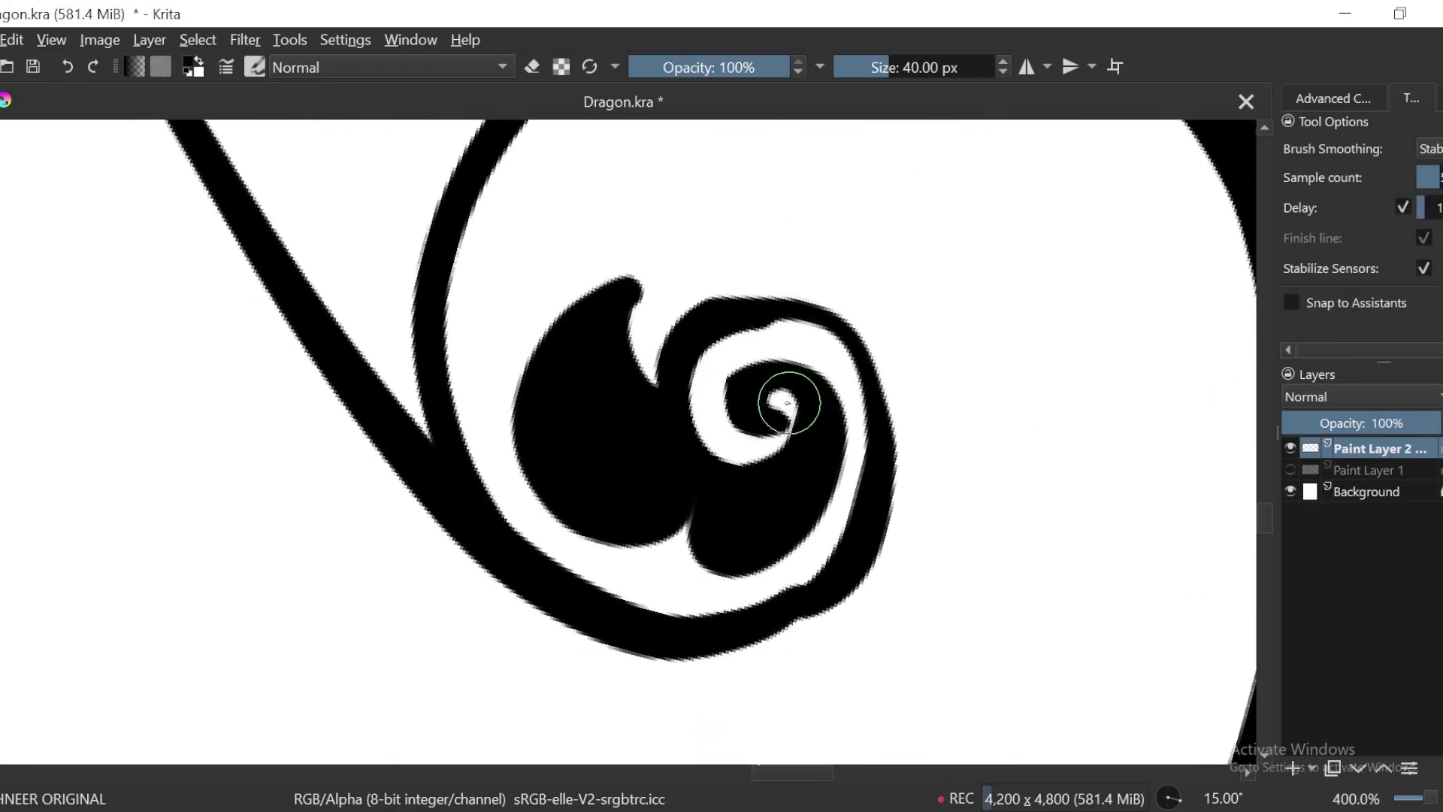
key("ctrl+z")
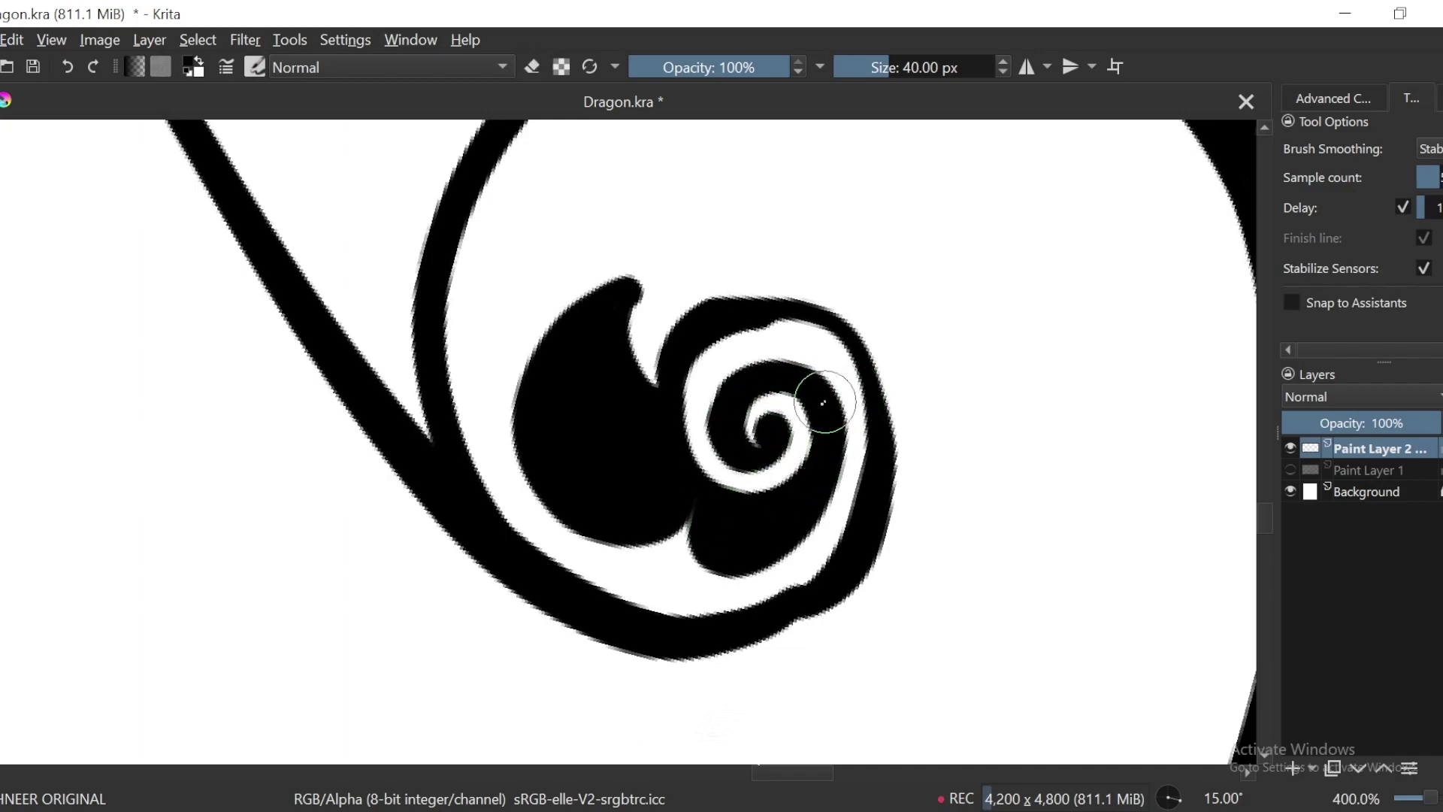
left_click_drag(740, 446, 847, 483)
key("5")
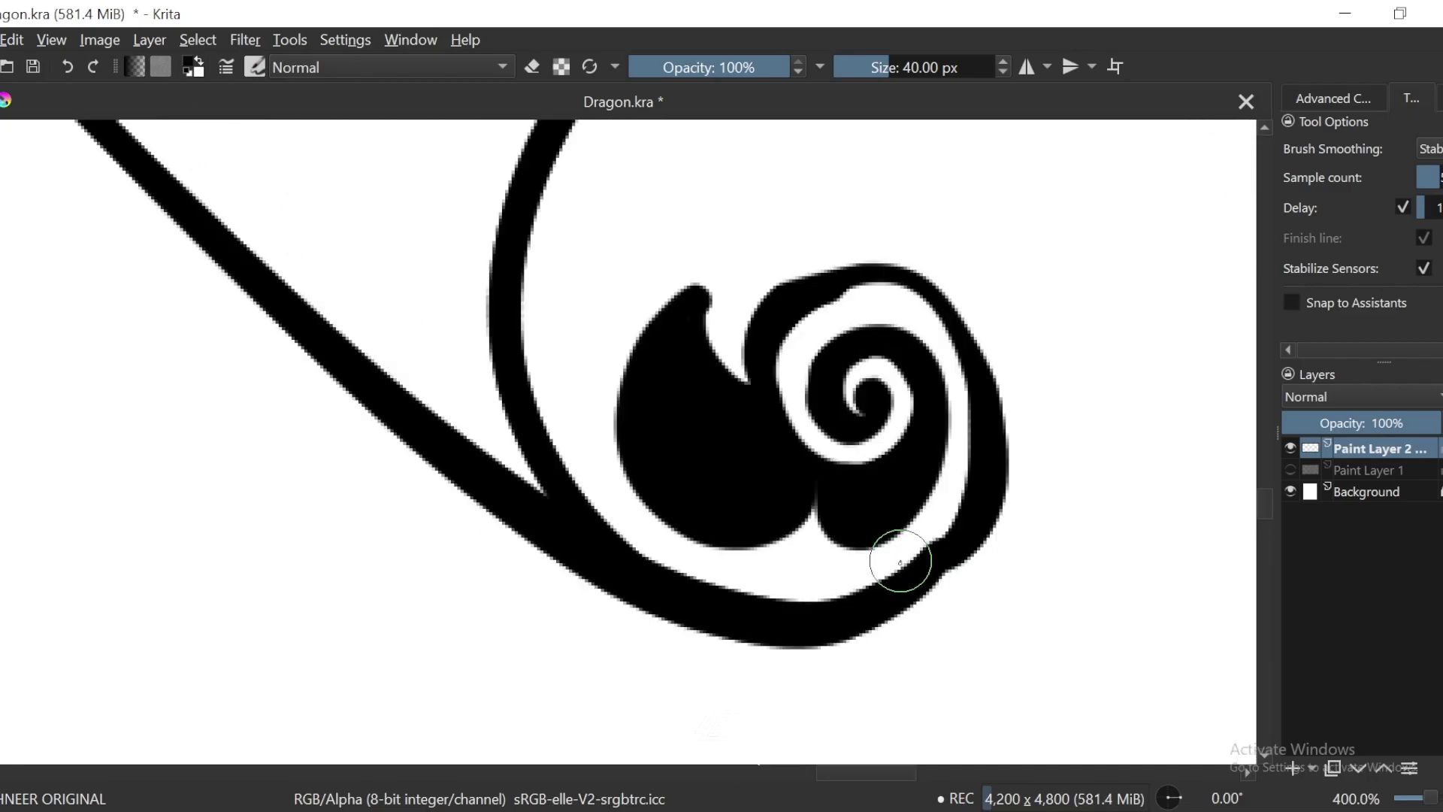
Step: Paint over the notch between the two black lobes to join them into one rounded shape
mouse_move(943, 451)
left_mouse_down()
mouse_move(751, 551)
mouse_move(822, 455)
left_mouse_up()
key("6")
key("6")
key("6")
key("6")
Step: Cut a narrow pointed notch into the lower outer edge of the black curl shape with the eraser
key("e")
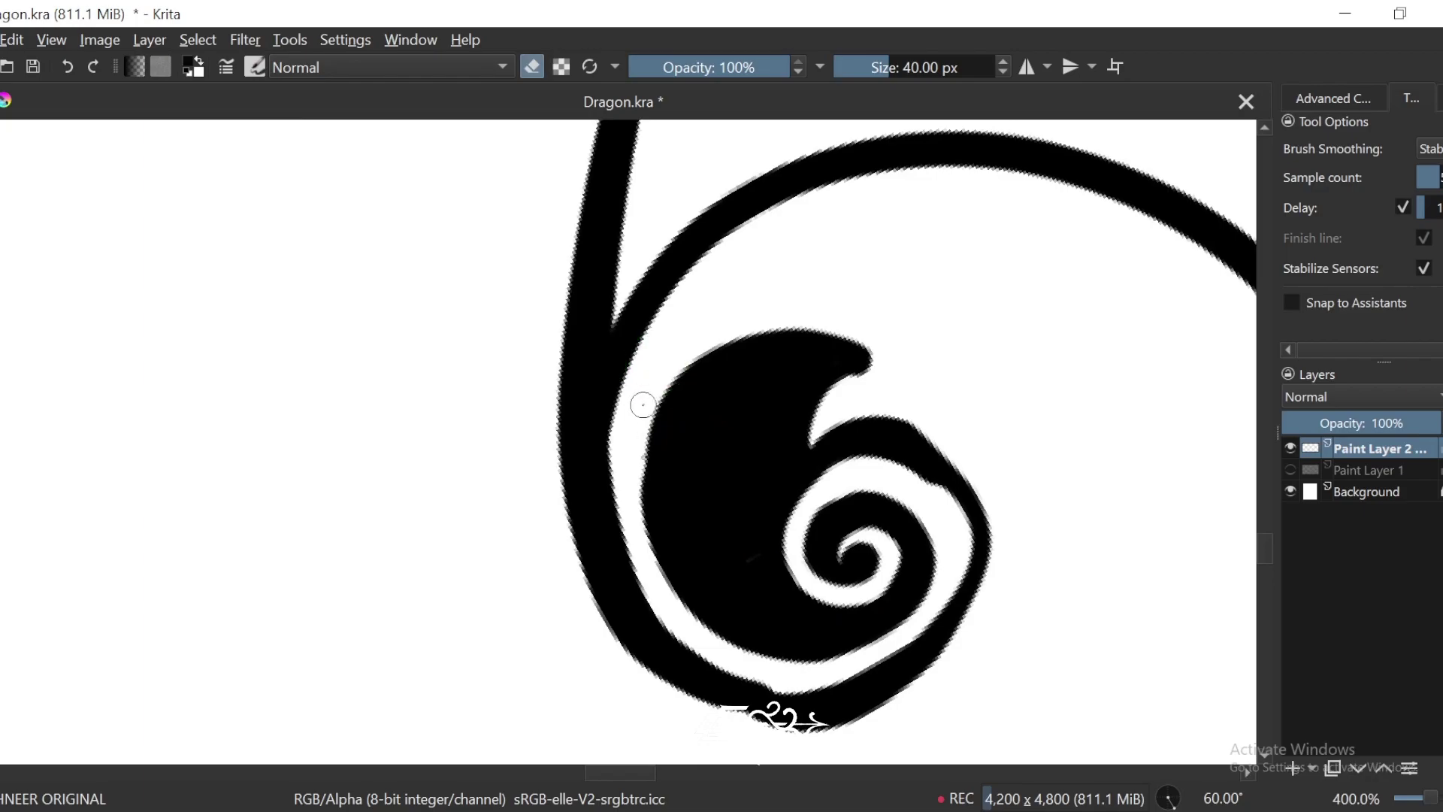
key("4")
key("4")
key("4")
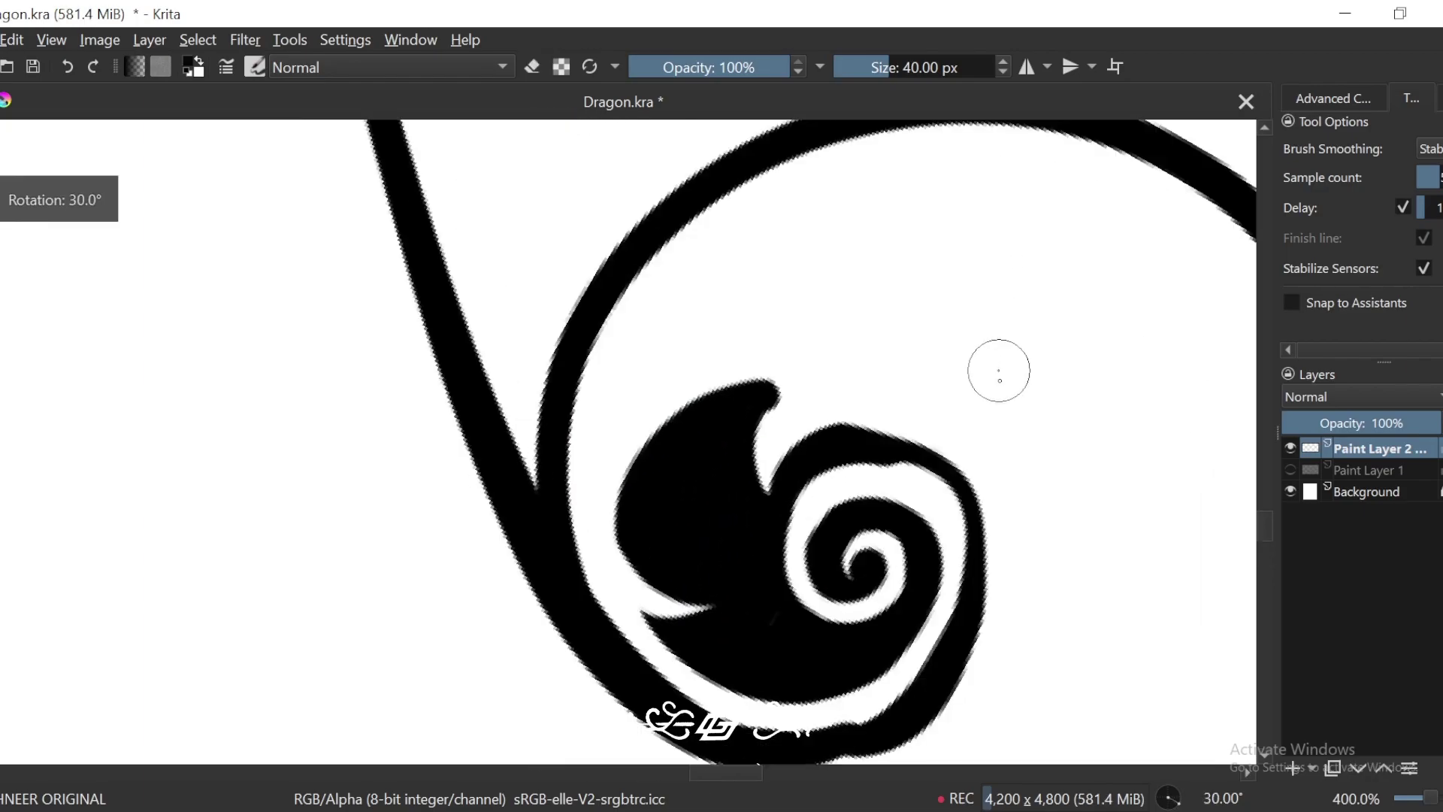
Step: Trim the upper outer edge of the band around the white spiral to a thinner, smoother line
key("e")
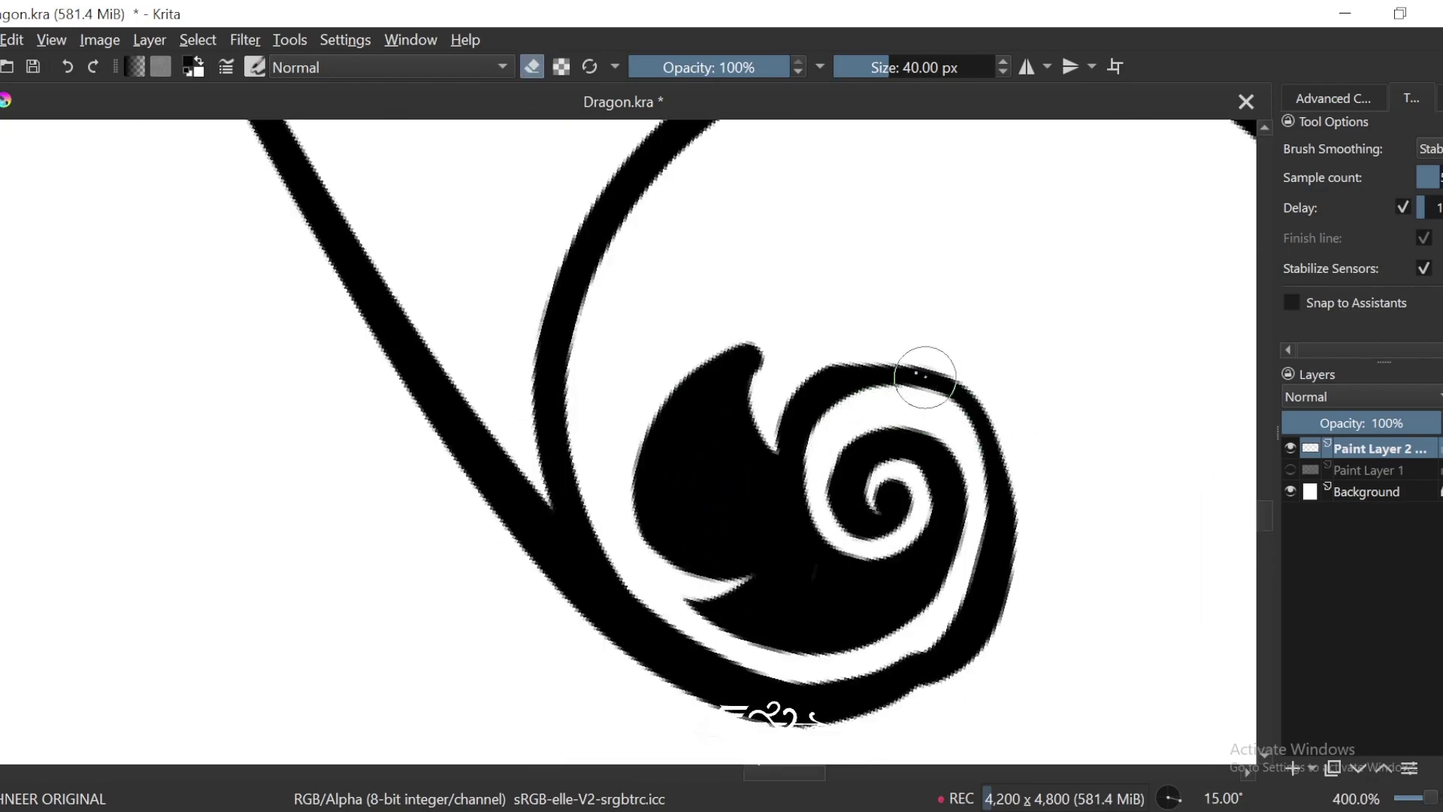
left_click_drag(808, 329, 813, 357)
left_click_drag(764, 430, 833, 354)
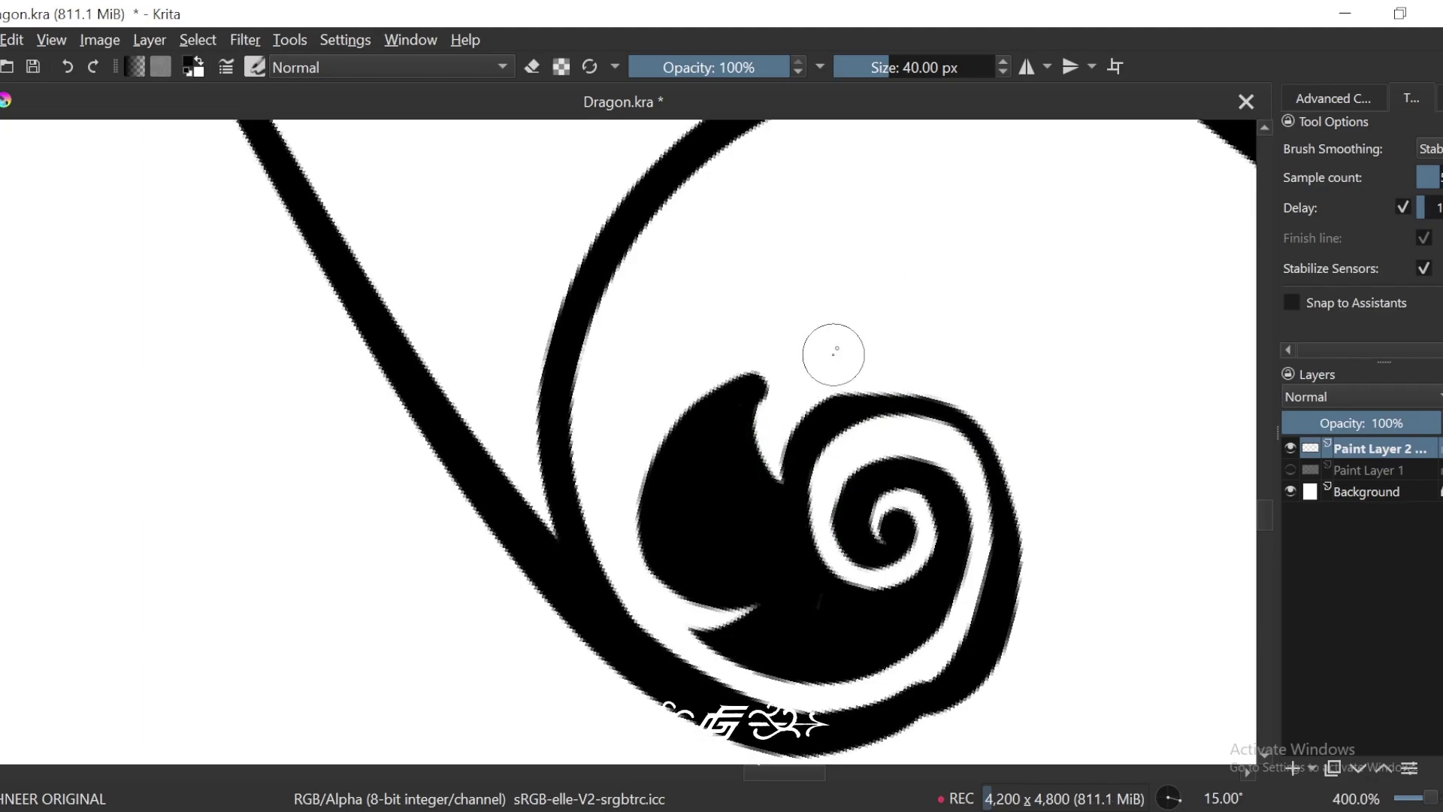
Step: Draw pointed hair-like spikes rising from the upper edge of the black curl shape beside the white spiral
left_click_drag(763, 443, 774, 489)
left_click_drag(810, 423, 830, 464)
left_click_drag(799, 443, 775, 482)
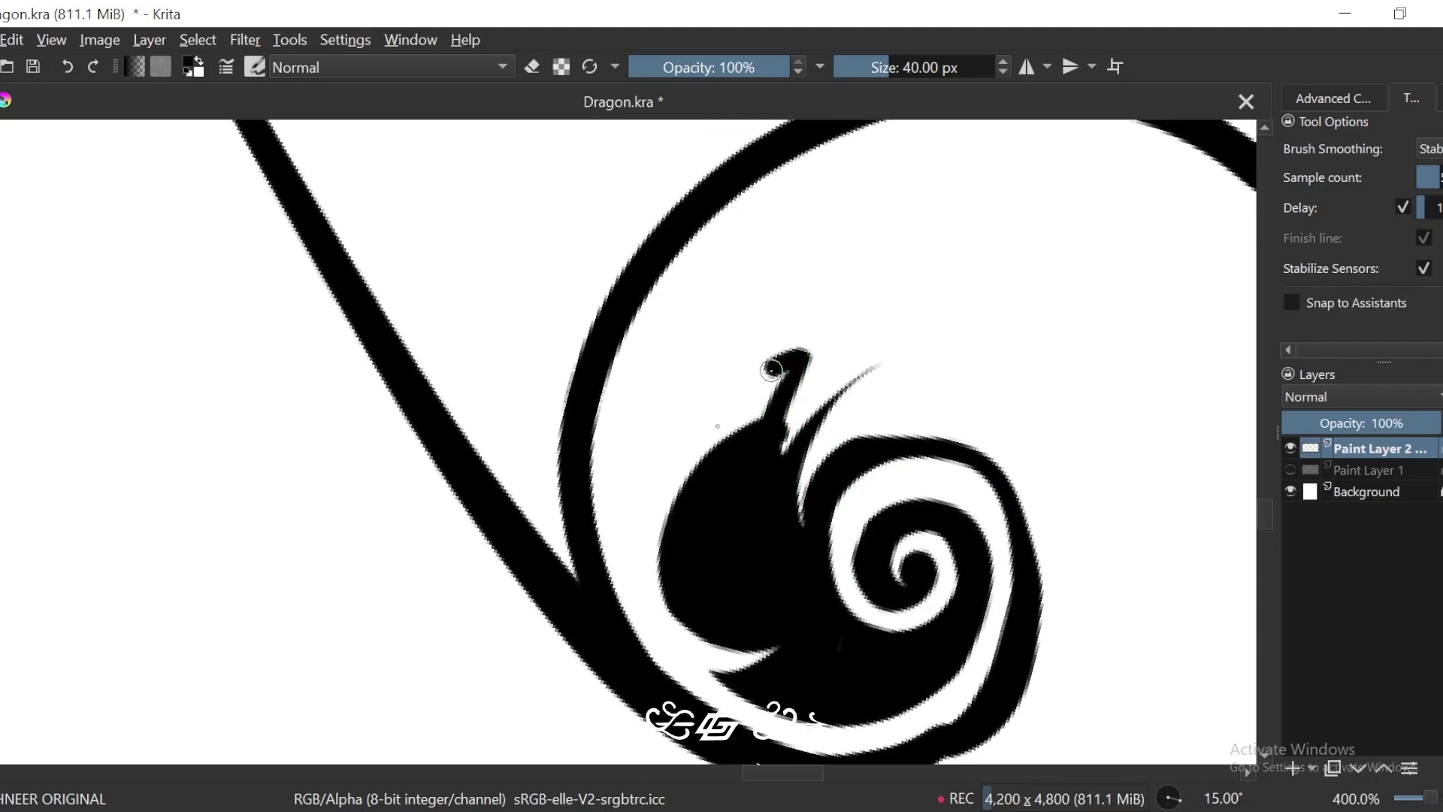
left_click_drag(718, 426, 684, 519)
mouse_move(688, 541)
left_mouse_down()
mouse_move(711, 287)
mouse_move(774, 226)
mouse_move(676, 560)
left_mouse_up()
Step: Add long tapered spikes along the outer side of the black shape, following the curve of the curl outline
key("6")
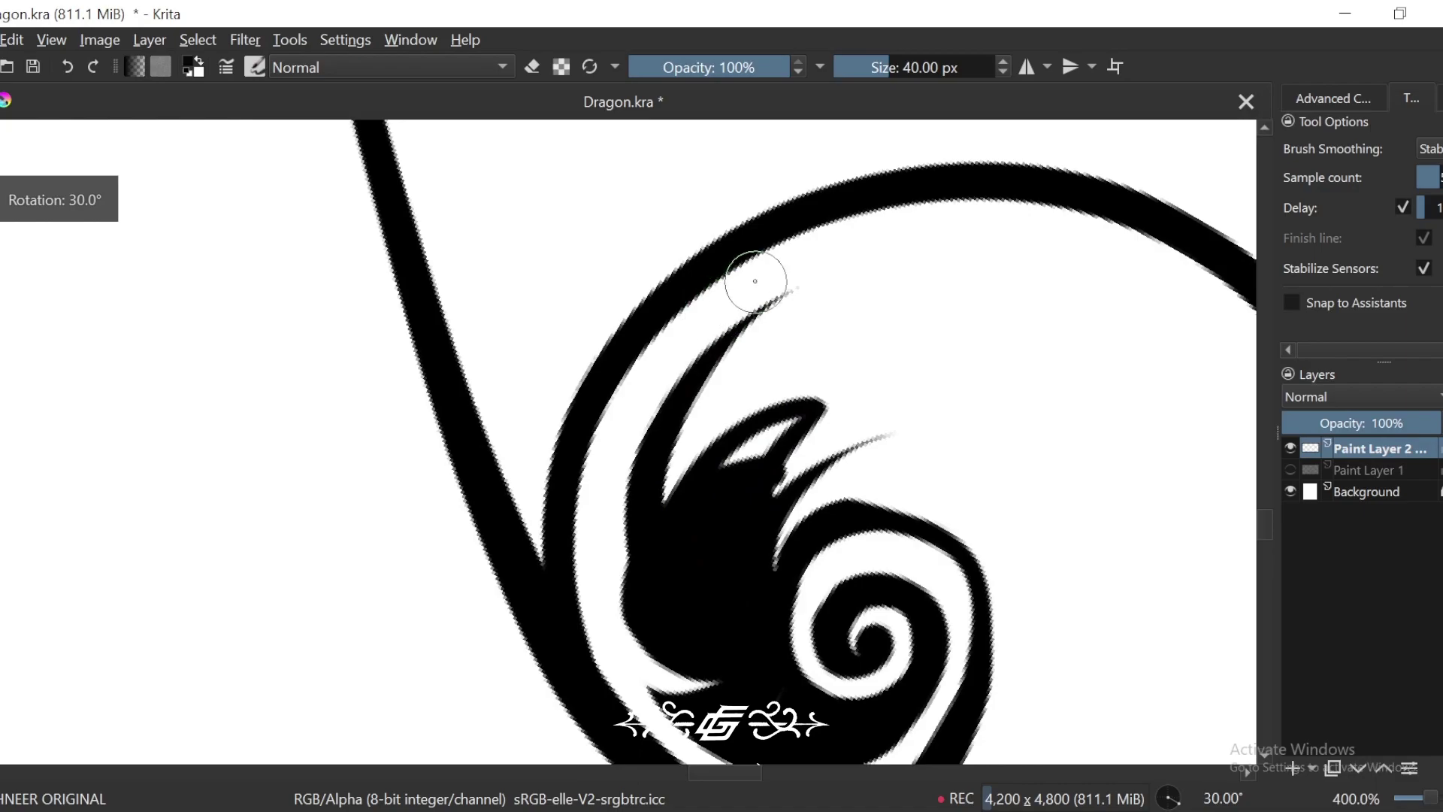
mouse_move(755, 281)
left_mouse_down()
mouse_move(615, 521)
mouse_move(617, 585)
left_mouse_up()
key("minus")
key("minus")
key("minus")
key("plus")
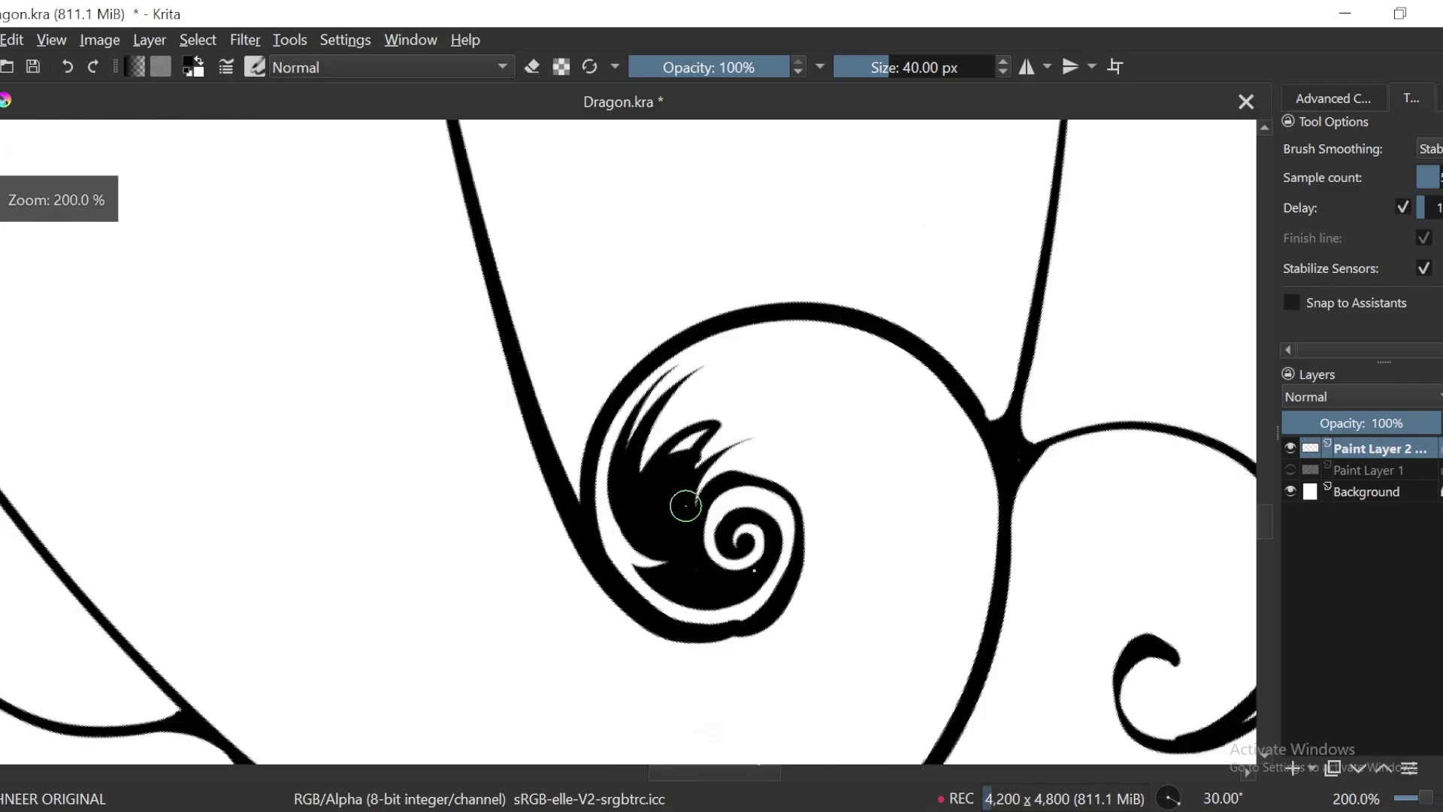
key("equal")
key("ctrl+[")
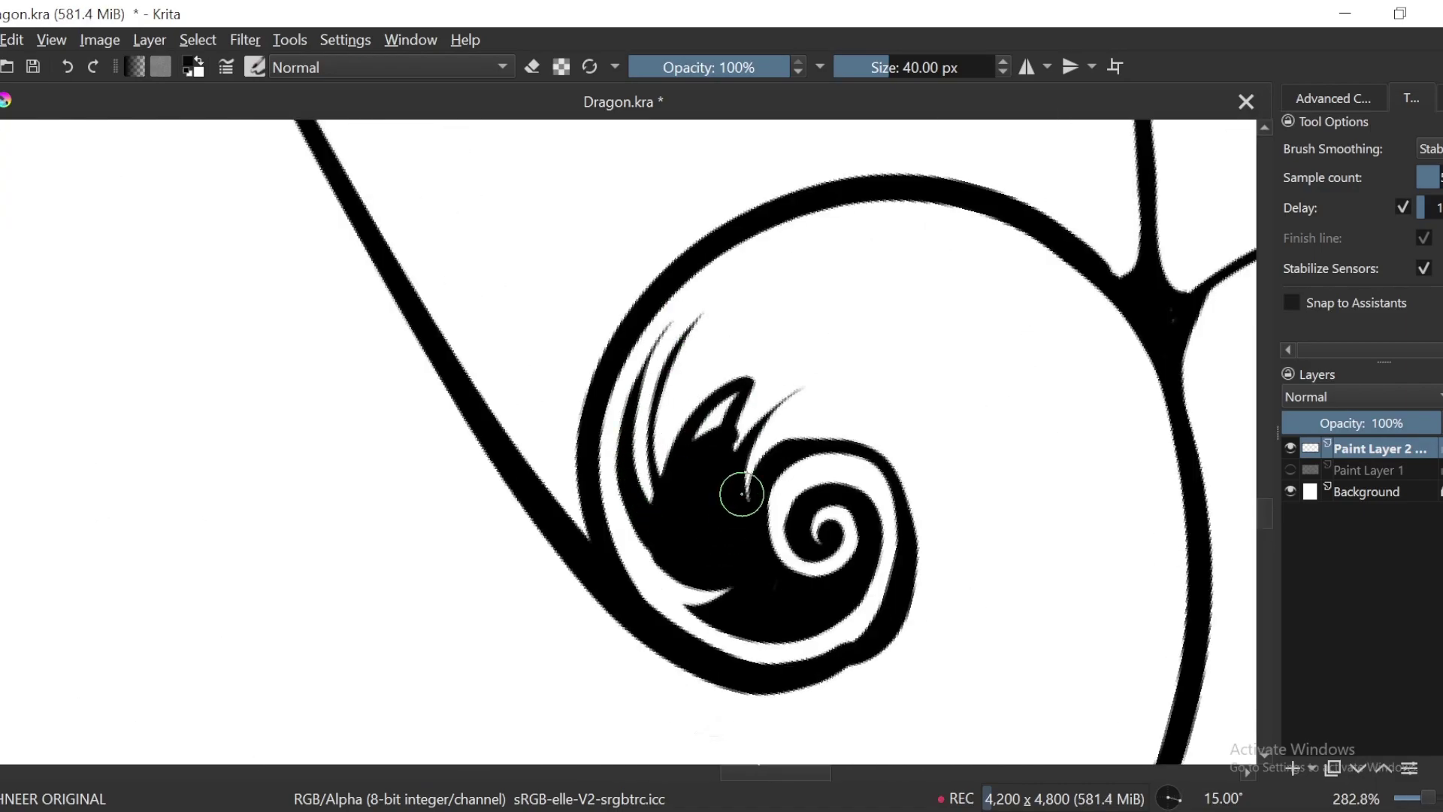
key("ctrl+]")
key("equal")
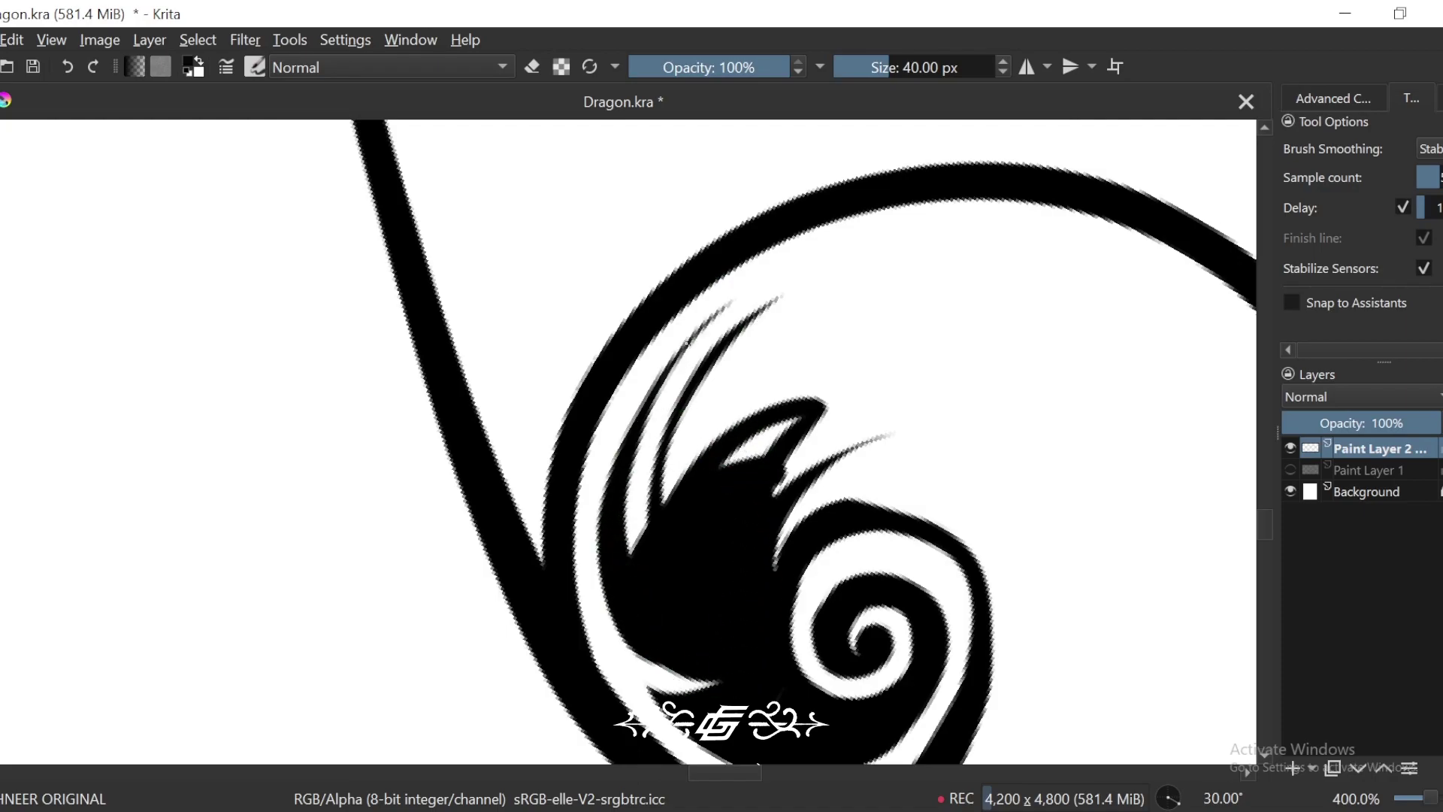
Step: Undo the outermost spike stroke and redraw it as a thicker tapered point
key("ctrl+z")
left_click_drag(726, 296, 643, 651)
key("ctrl+z")
mouse_move(726, 297)
left_mouse_down()
mouse_move(626, 603)
mouse_move(634, 640)
left_mouse_up()
key("equal")
mouse_move(763, 251)
left_mouse_down()
mouse_move(686, 409)
mouse_move(649, 611)
left_mouse_up()
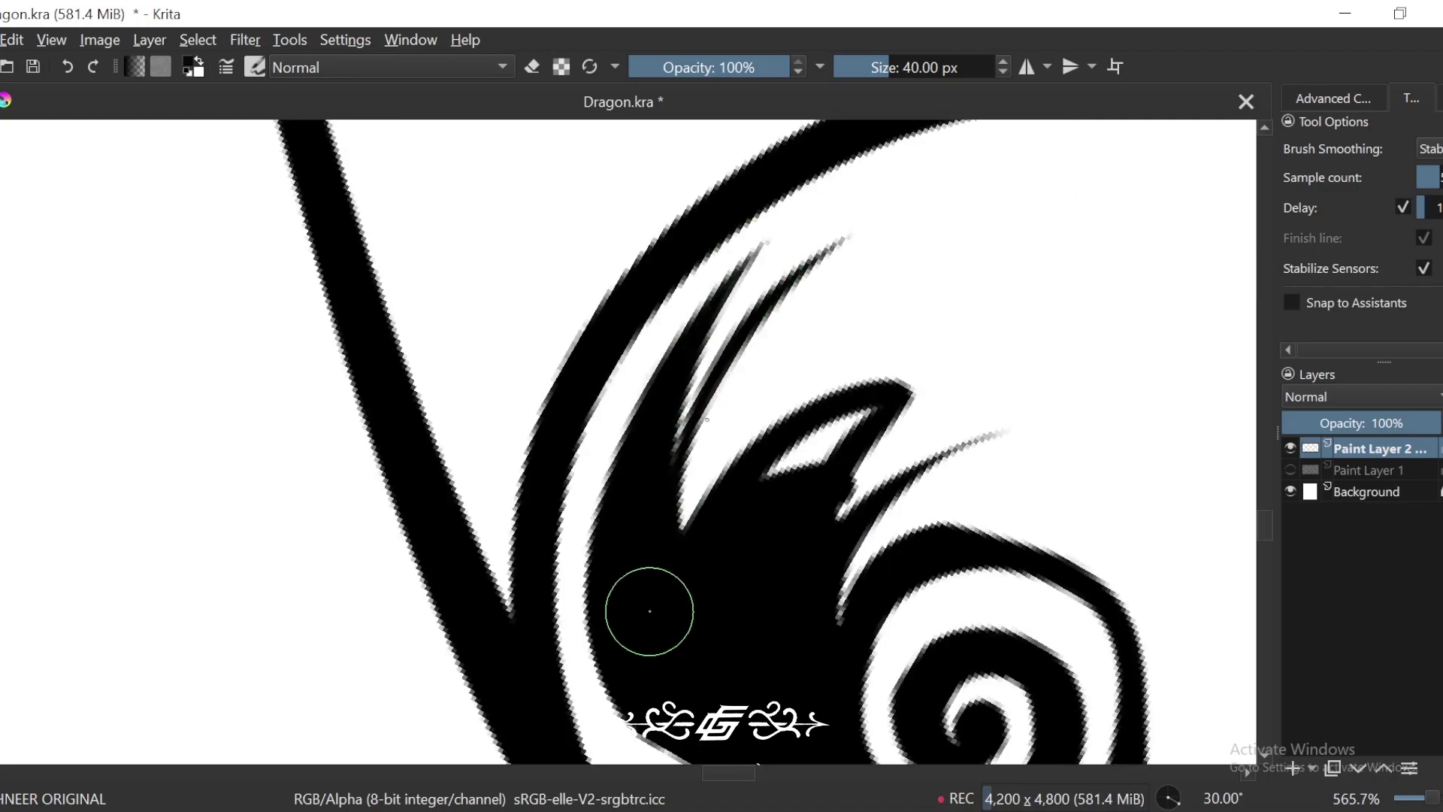
Step: Erase the thin spike beside the outermost one and shape the upper edge into short, solid pointed tufts
key("ctrl+z")
mouse_move(858, 226)
left_mouse_down()
mouse_move(810, 265)
mouse_move(688, 520)
left_mouse_up()
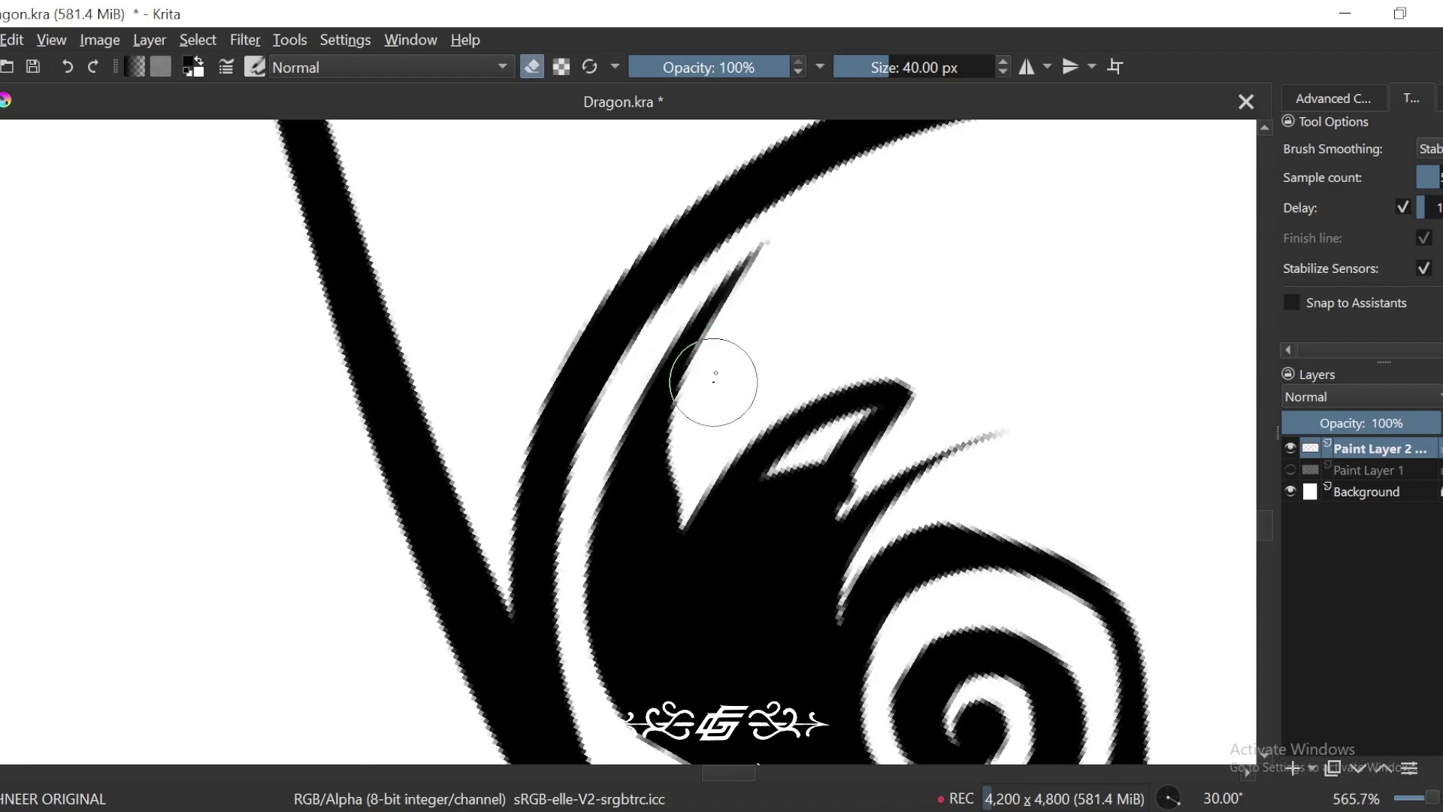
mouse_move(745, 262)
left_mouse_down()
mouse_move(682, 439)
mouse_move(772, 341)
mouse_move(708, 529)
mouse_move(761, 367)
mouse_move(679, 511)
mouse_move(792, 464)
left_mouse_up()
key("4")
key("minus")
key("minus")
key("minus")
key("minus")
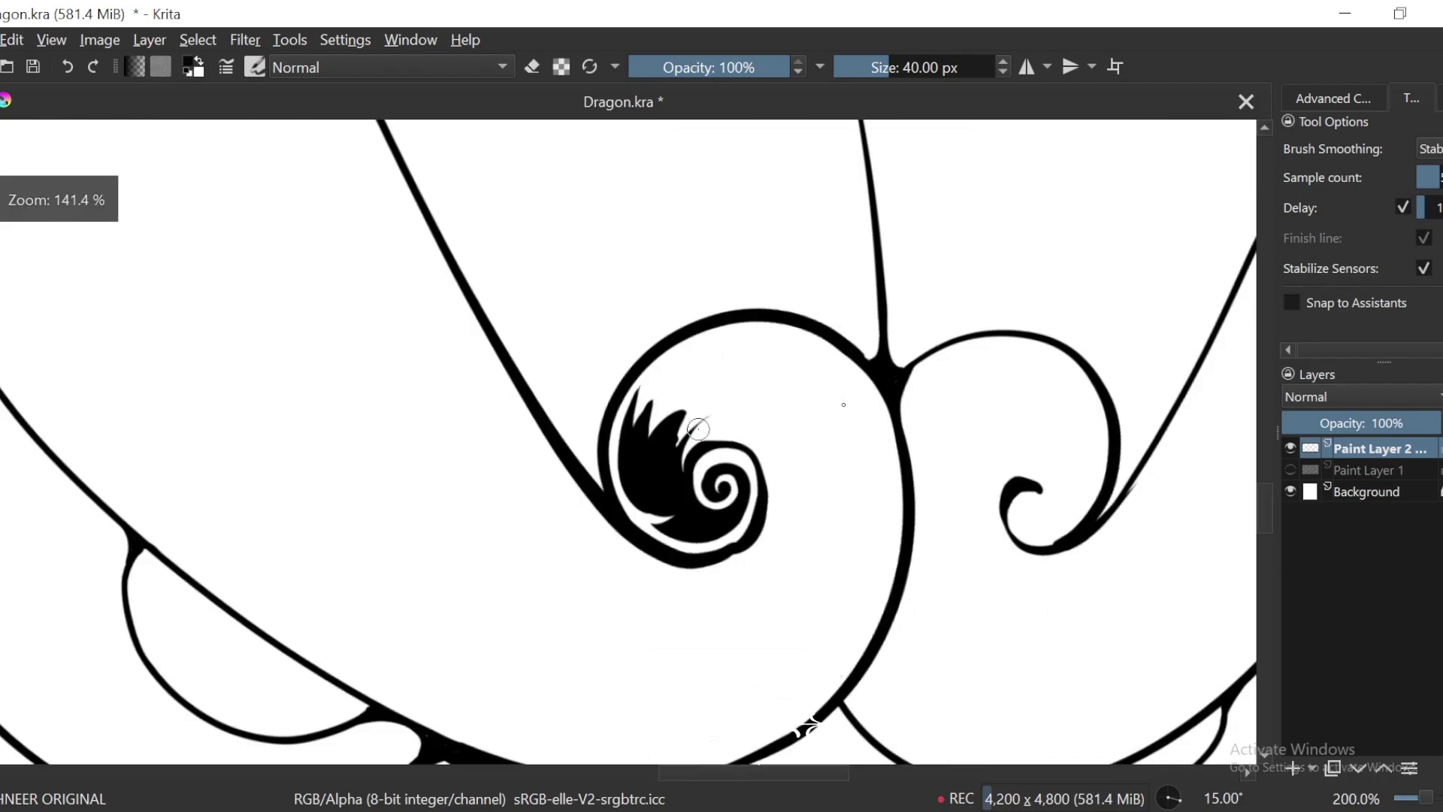
scroll(698, 428, "down", 3)
scroll(776, 256, "up", 7)
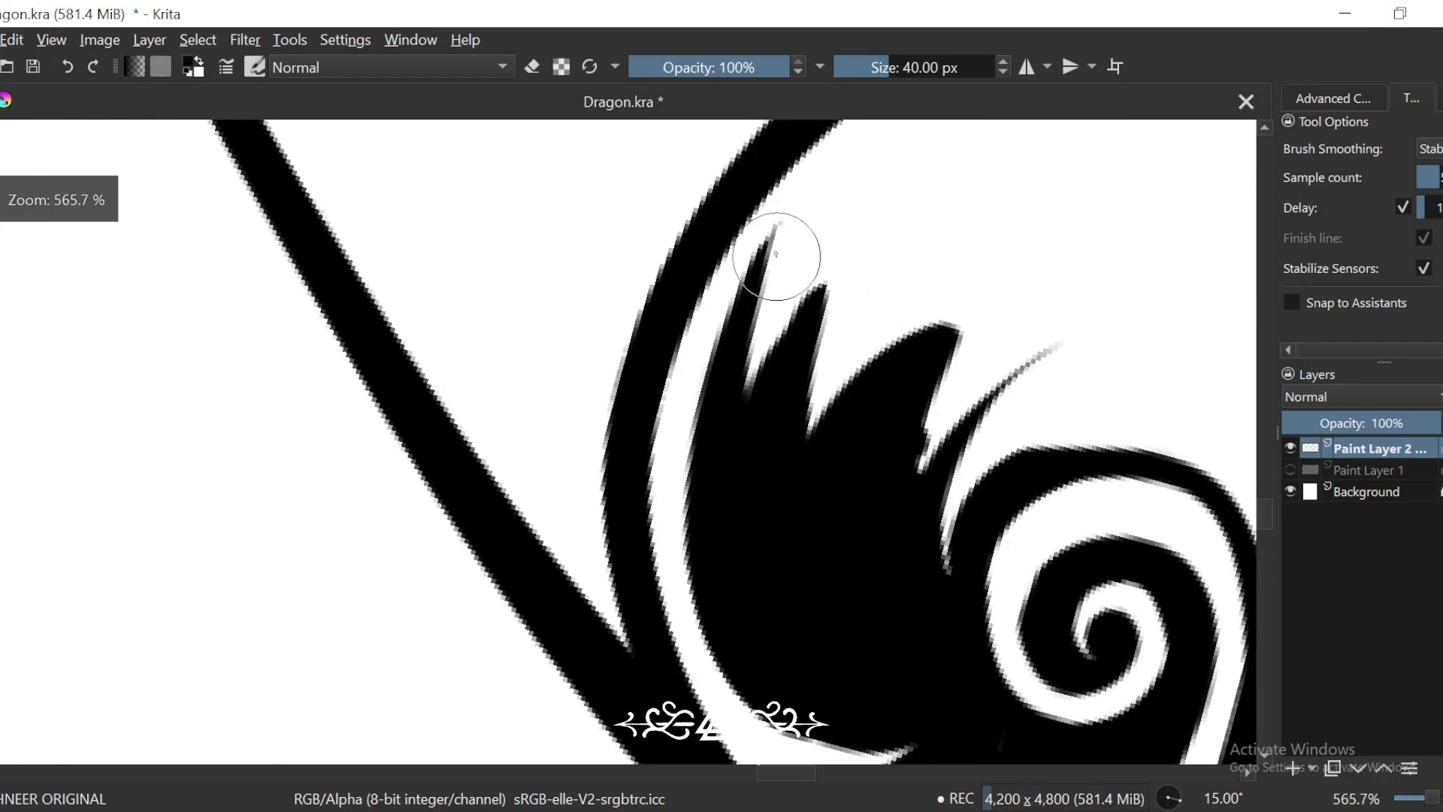
Step: Trim the outer edge of the spiky black shape with the eraser to widen the white gap along the curl outline
key("e")
mouse_move(775, 254)
left_mouse_down()
mouse_move(737, 300)
mouse_move(688, 638)
left_mouse_up()
key("ctrl+z")
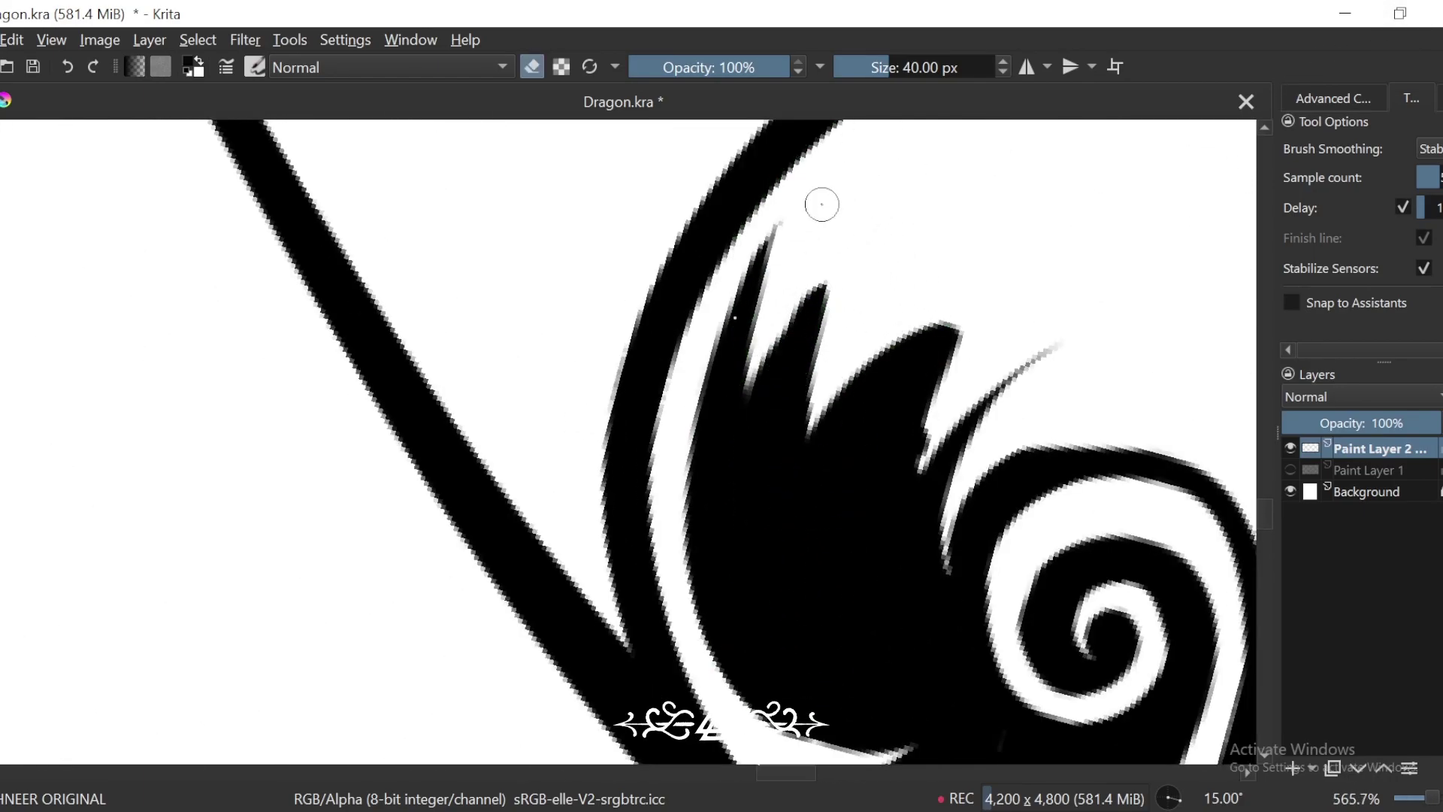
mouse_move(821, 203)
left_mouse_down()
mouse_move(747, 715)
mouse_move(829, 723)
left_mouse_up()
key("minus")
left_click_drag(803, 553, 781, 481)
key("e")
mouse_move(727, 540)
left_mouse_down()
mouse_move(713, 533)
mouse_move(757, 564)
left_mouse_up()
left_click_drag(815, 369, 841, 458)
Step: Try to add long tapered spikes at the outer upper edge of the black shape
left_click_drag(808, 269, 735, 501)
key("ctrl+z")
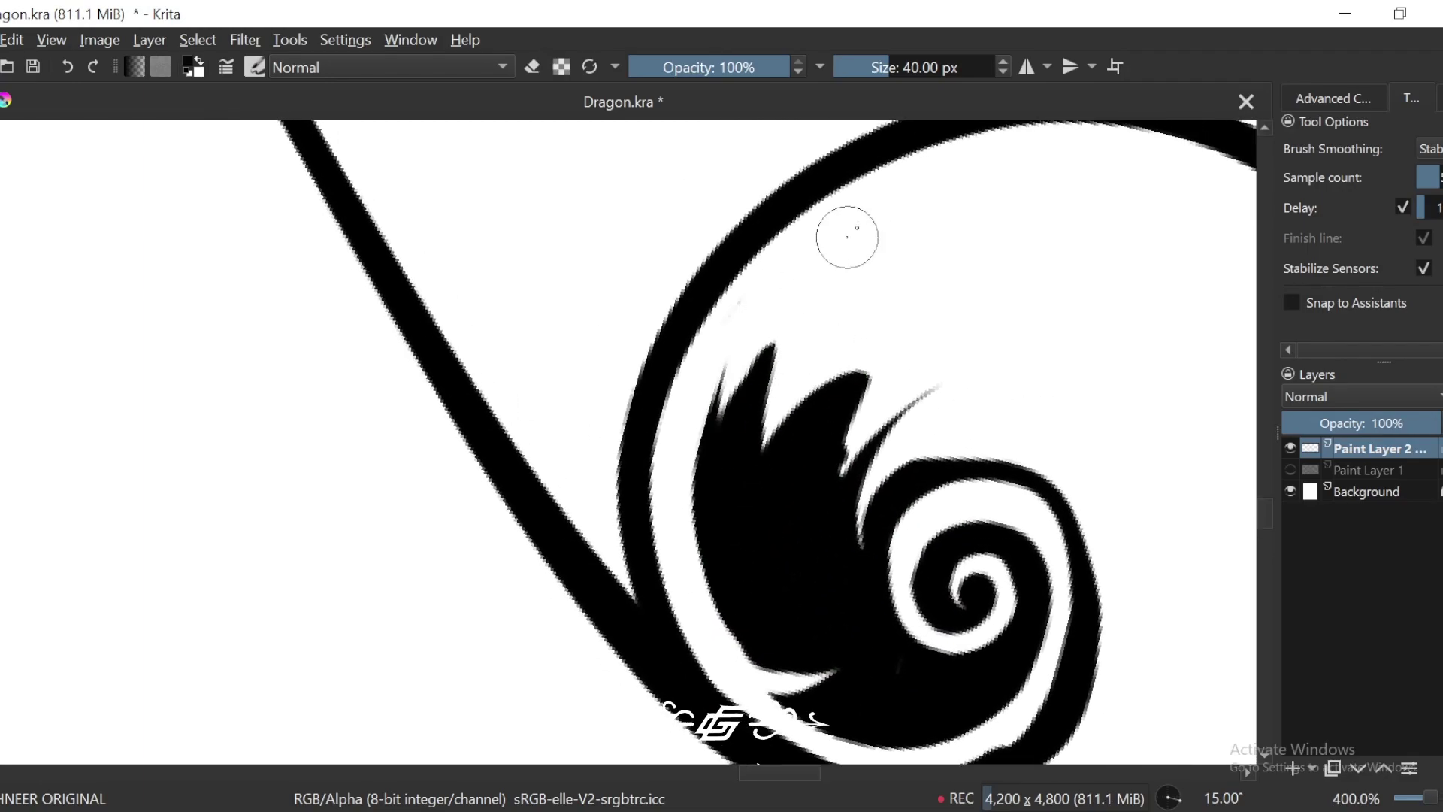
scroll(721, 556, "down", 2)
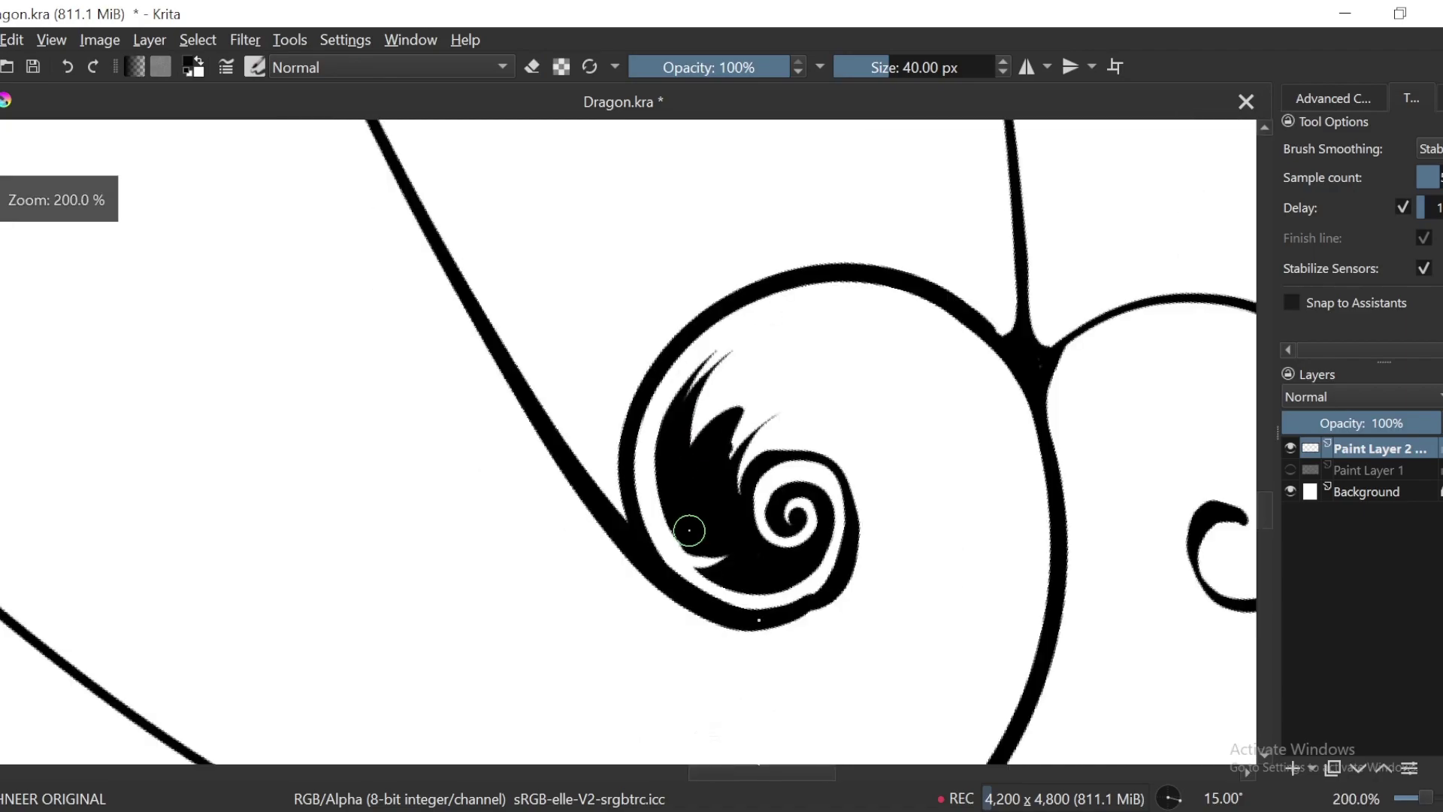
scroll(686, 528, "up", 2)
key("ctrl+z")
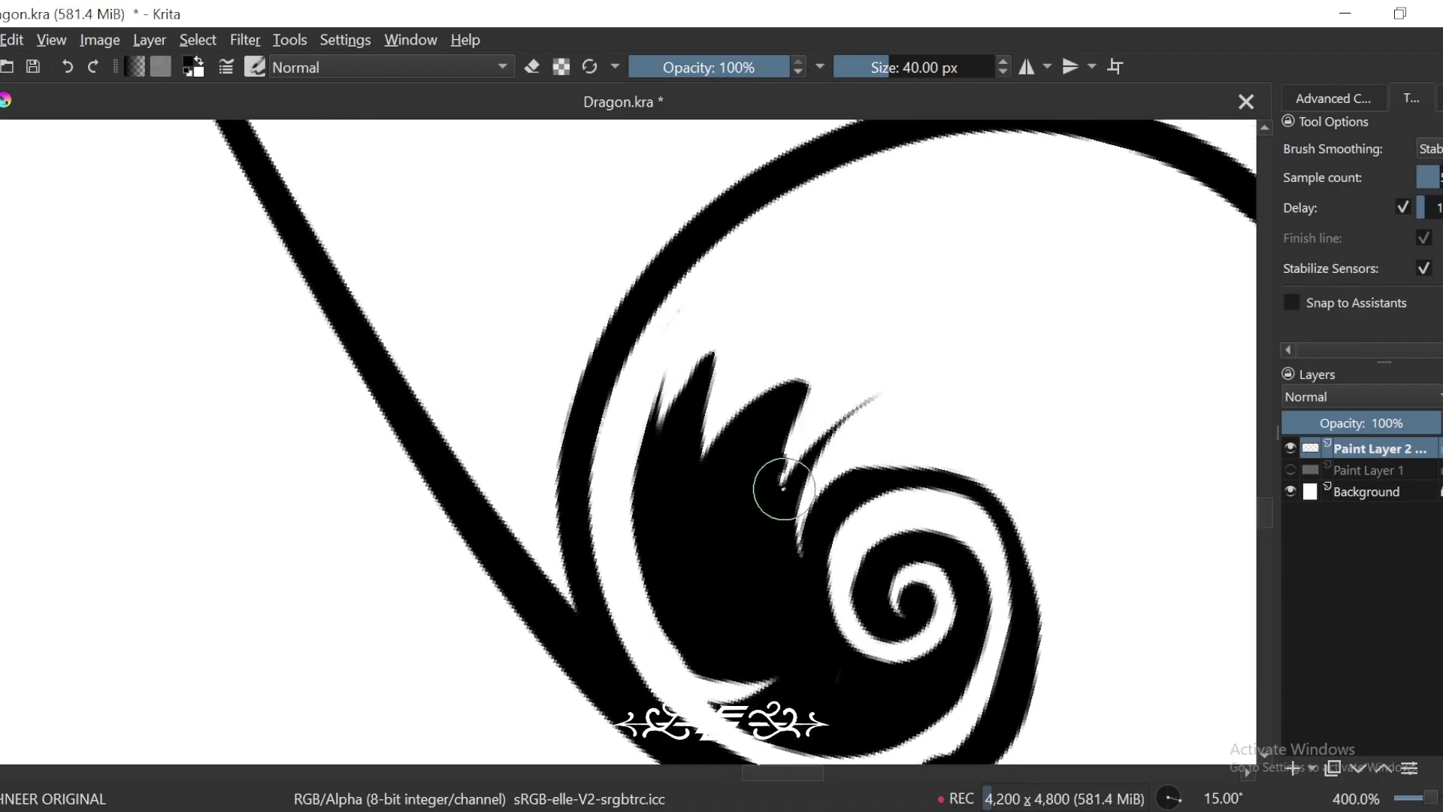
key("ctrl+z")
Step: Draw long curved spikes sweeping from the black shape into the curl, thickening the middle one toward its base
left_click_drag(876, 312, 770, 498)
key("ctrl+z")
mouse_move(948, 258)
left_mouse_down()
mouse_move(909, 286)
mouse_move(747, 546)
left_mouse_up()
left_click_drag(886, 316, 895, 322)
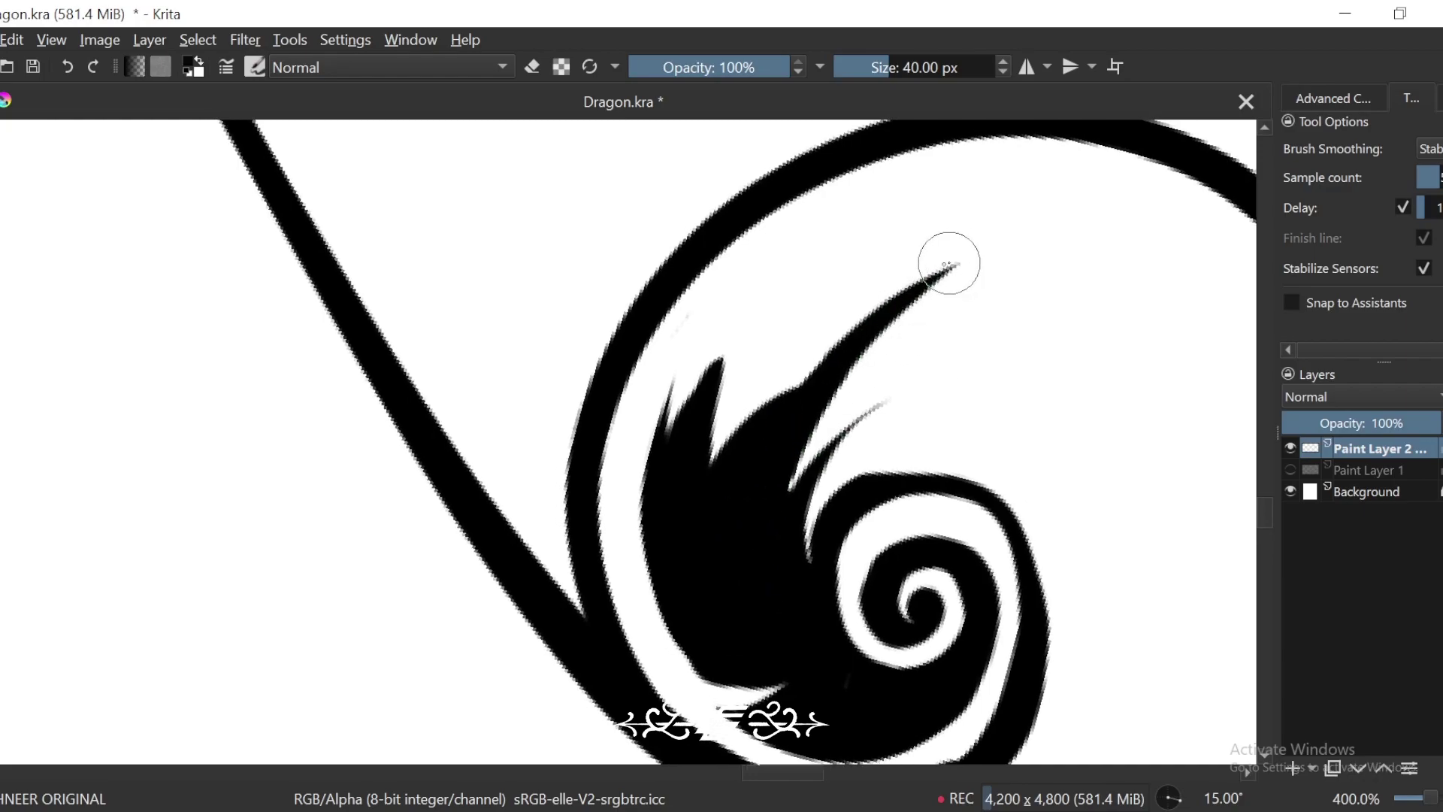
left_click_drag(948, 263, 723, 451)
key("ctrl+z")
left_click_drag(954, 266, 723, 450)
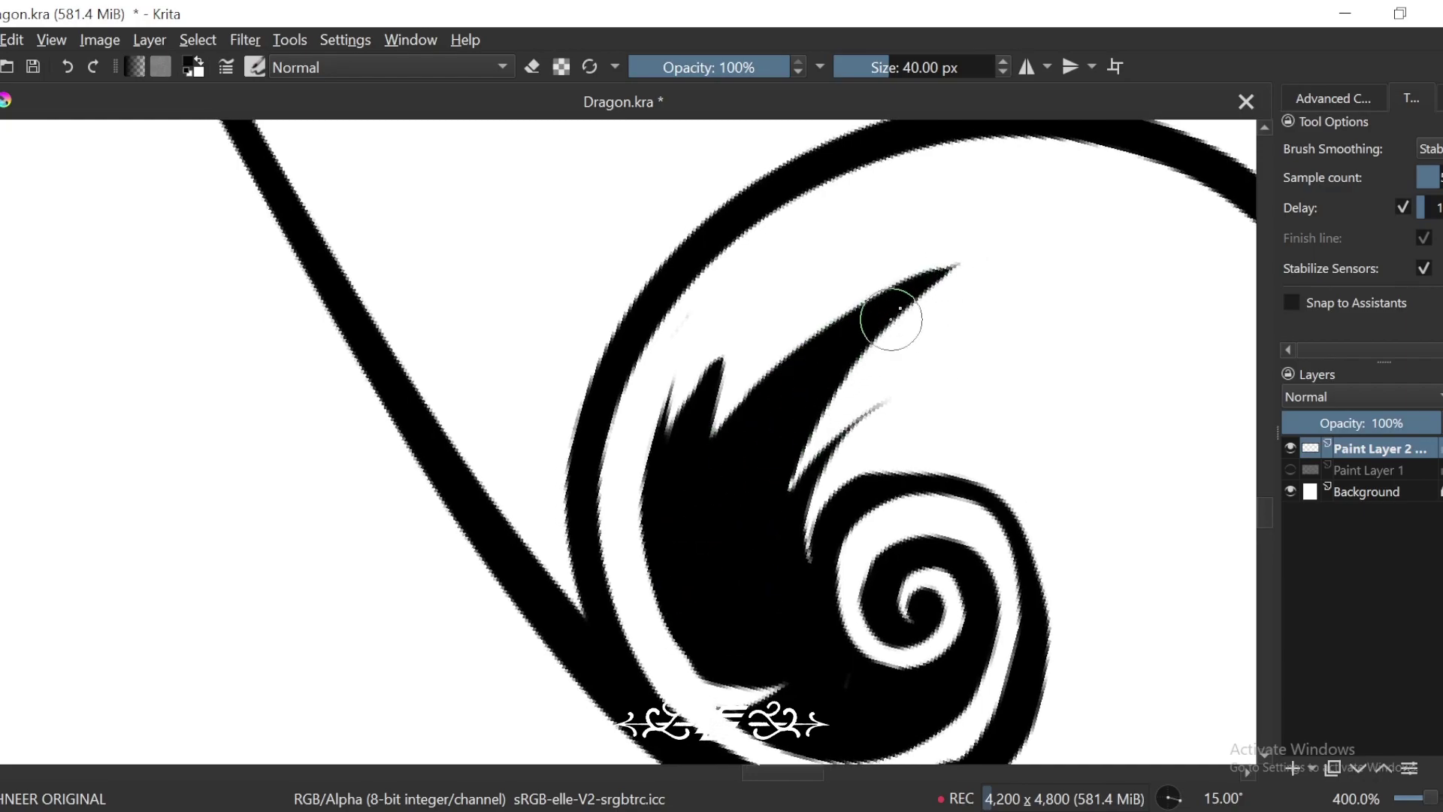
mouse_move(899, 225)
left_mouse_down()
mouse_move(779, 317)
mouse_move(684, 679)
left_mouse_up()
Step: Examine the whole dragon face at reduced zoom to judge the black spiral ornament in the brow curl
key("ctrl+minus")
key("ctrl+minus")
key("ctrl+minus")
key("ctrl+minus")
key("ctrl+minus")
key("5")
key("ctrl+minus")
key("ctrl+minus")
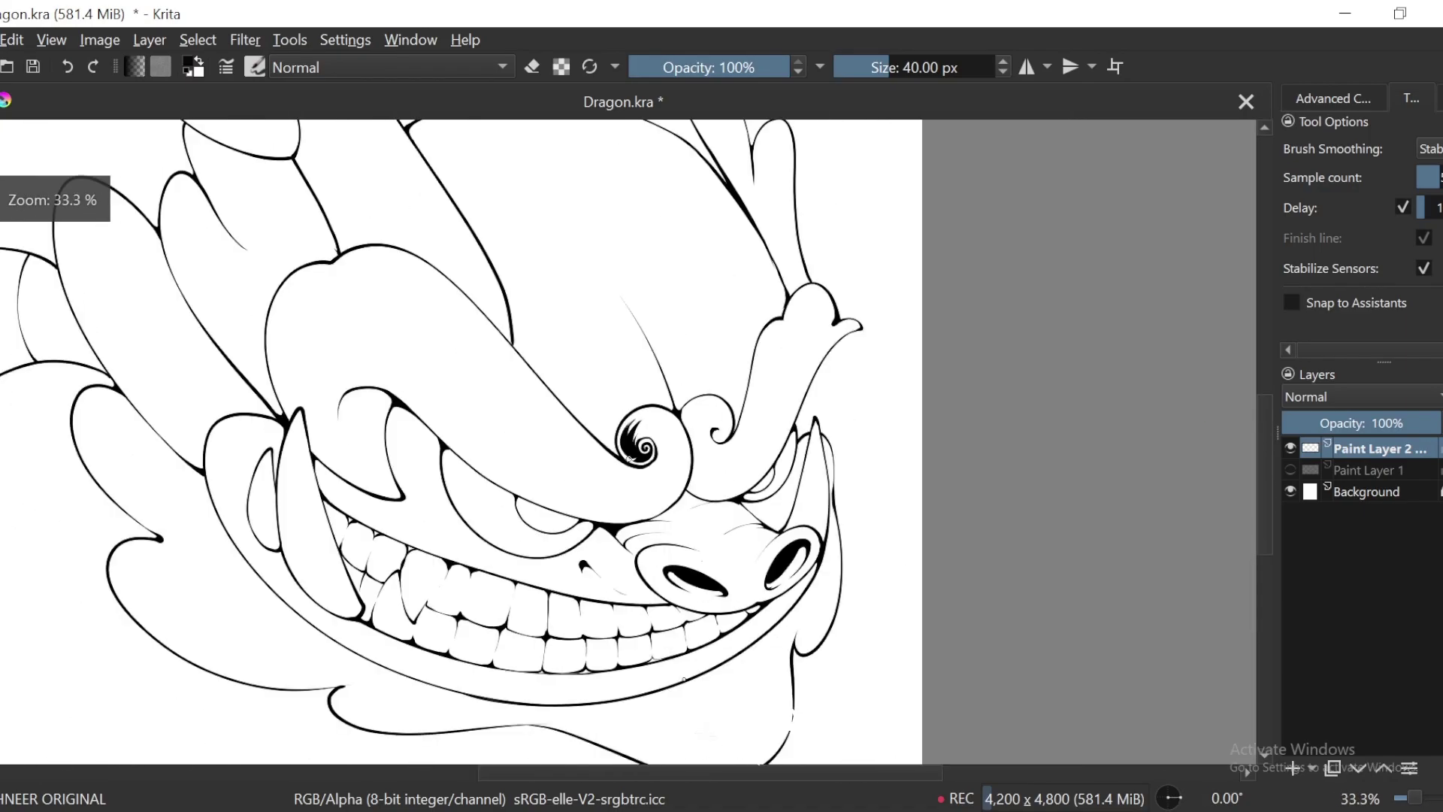
key("ctrl+minus")
mouse_move(1084, 613)
left_mouse_down()
mouse_move(1130, 552)
mouse_move(1027, 577)
mouse_move(979, 634)
mouse_move(1065, 590)
left_mouse_up()
scroll(1012, 595, "down", 2)
scroll(1052, 548, "up", 3)
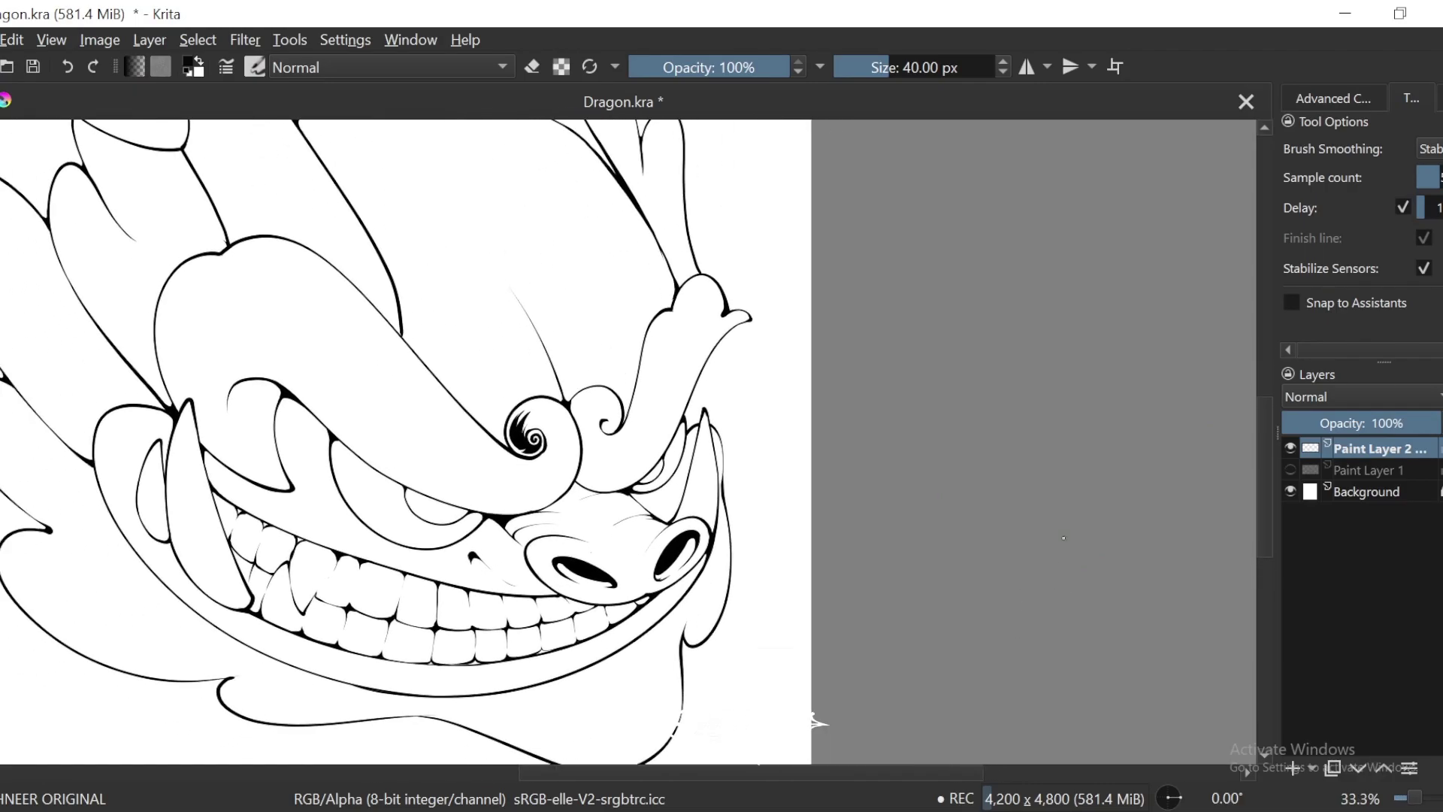
key("ctrl+minus")
left_click_drag(555, 542, 785, 538)
key("ctrl+plus")
key("ctrl+plus")
key("6")
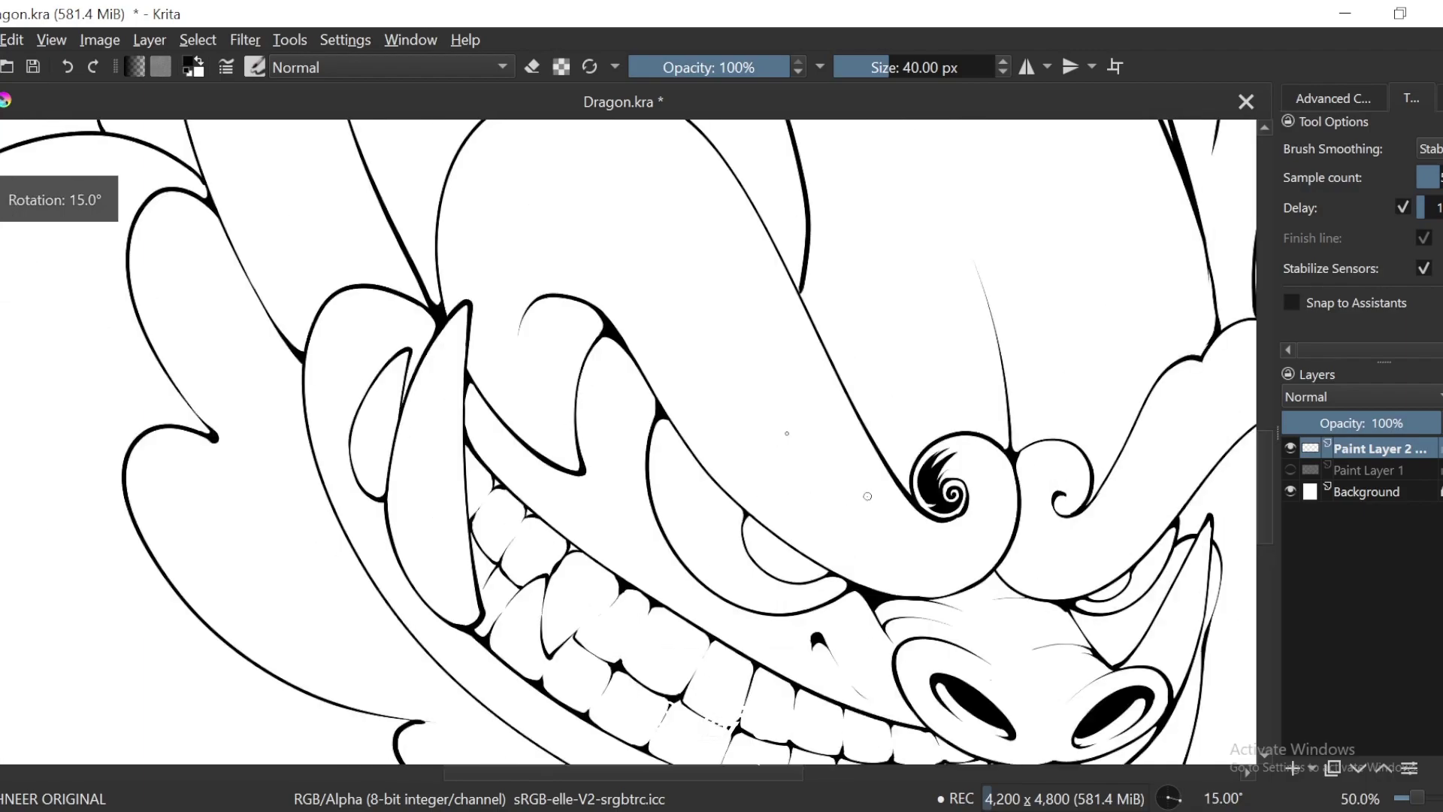
Step: Erase the loose curved end of the brow crease line above the eye and redraw it as a smooth tapering arch
key("6")
left_click_drag(664, 346, 705, 417)
scroll(706, 417, "up", 3)
key("4")
key("4")
key("4")
key("4")
key("4")
key("4")
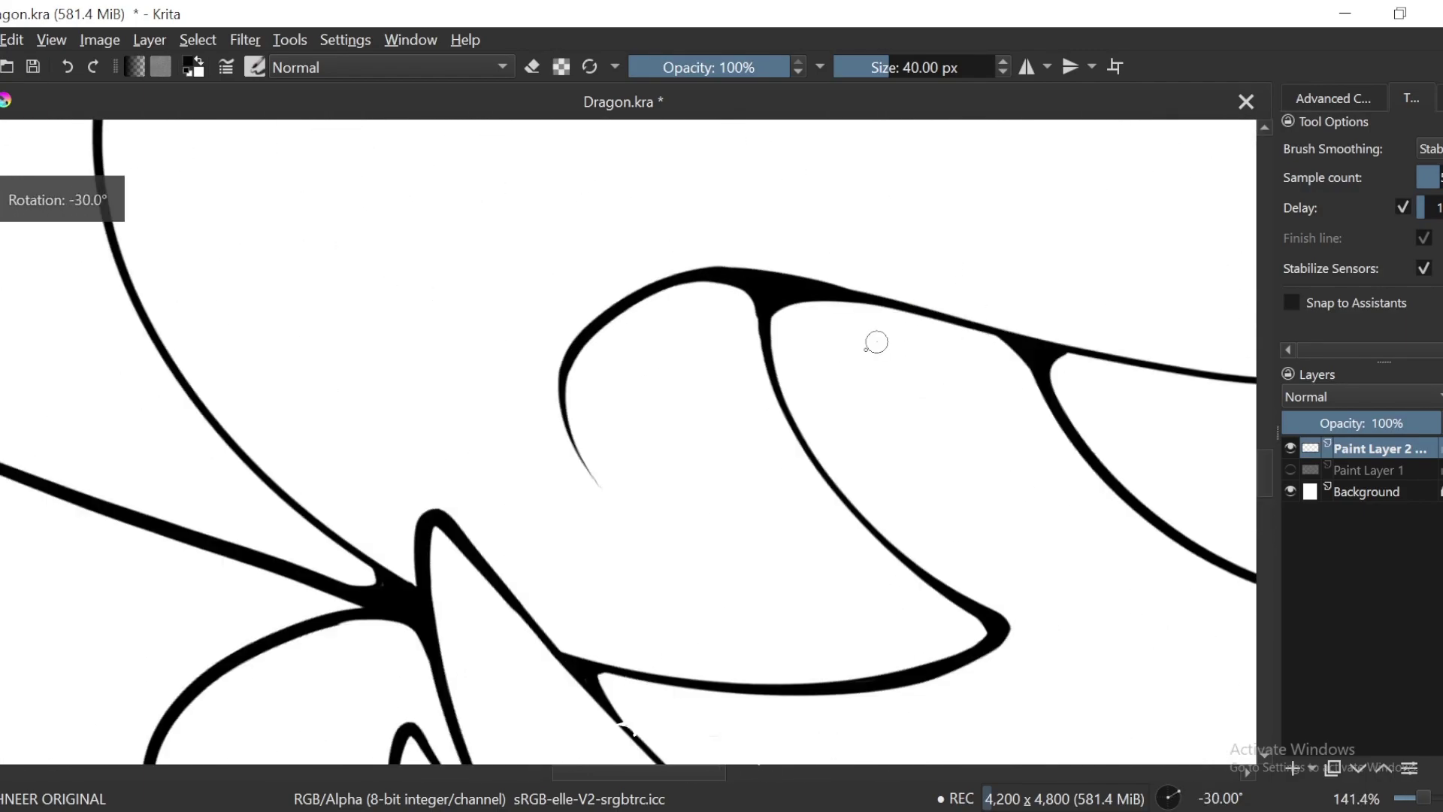
left_click_drag(680, 293, 743, 342)
key("e")
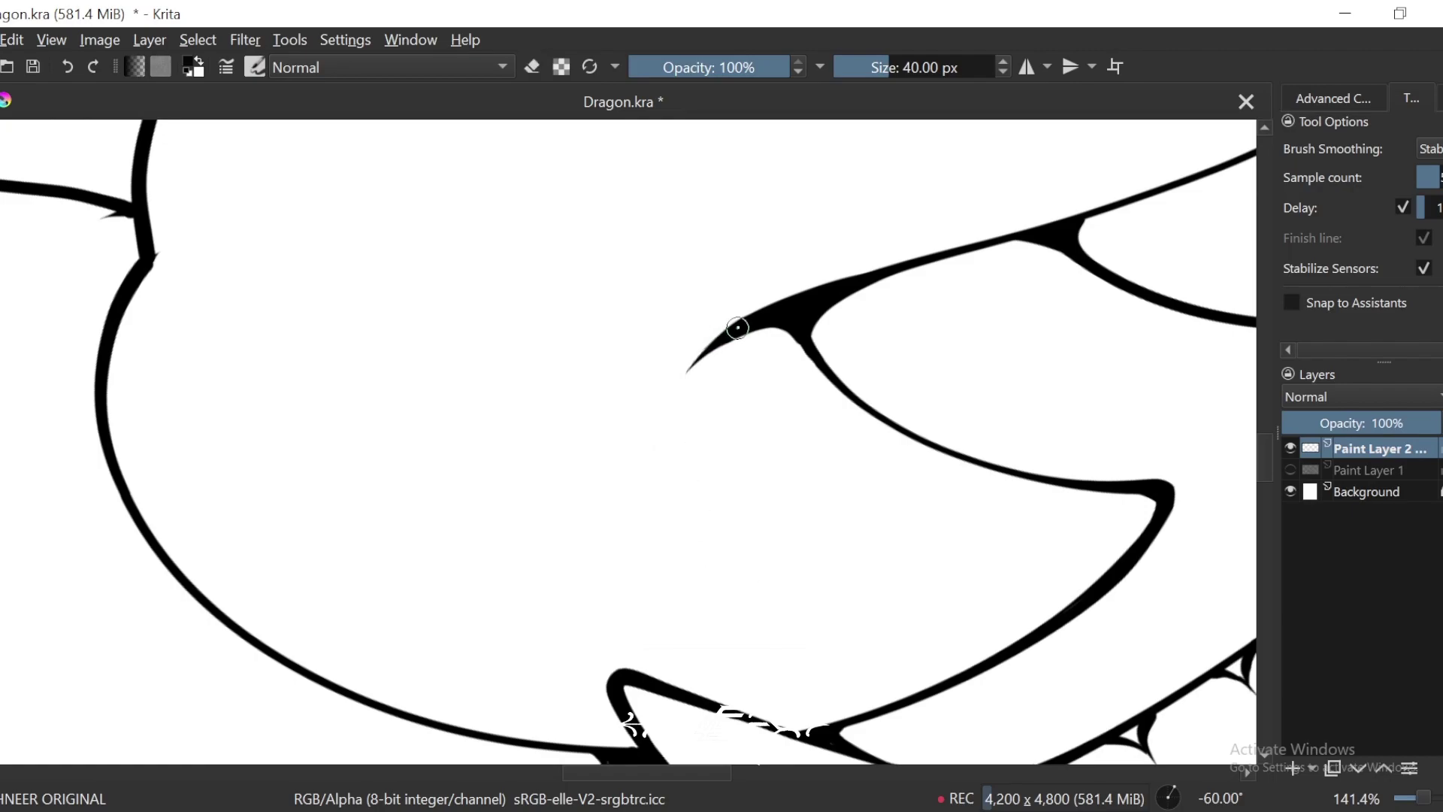
key("6")
key("6")
key("6")
key("6")
scroll(709, 357, "up", 1)
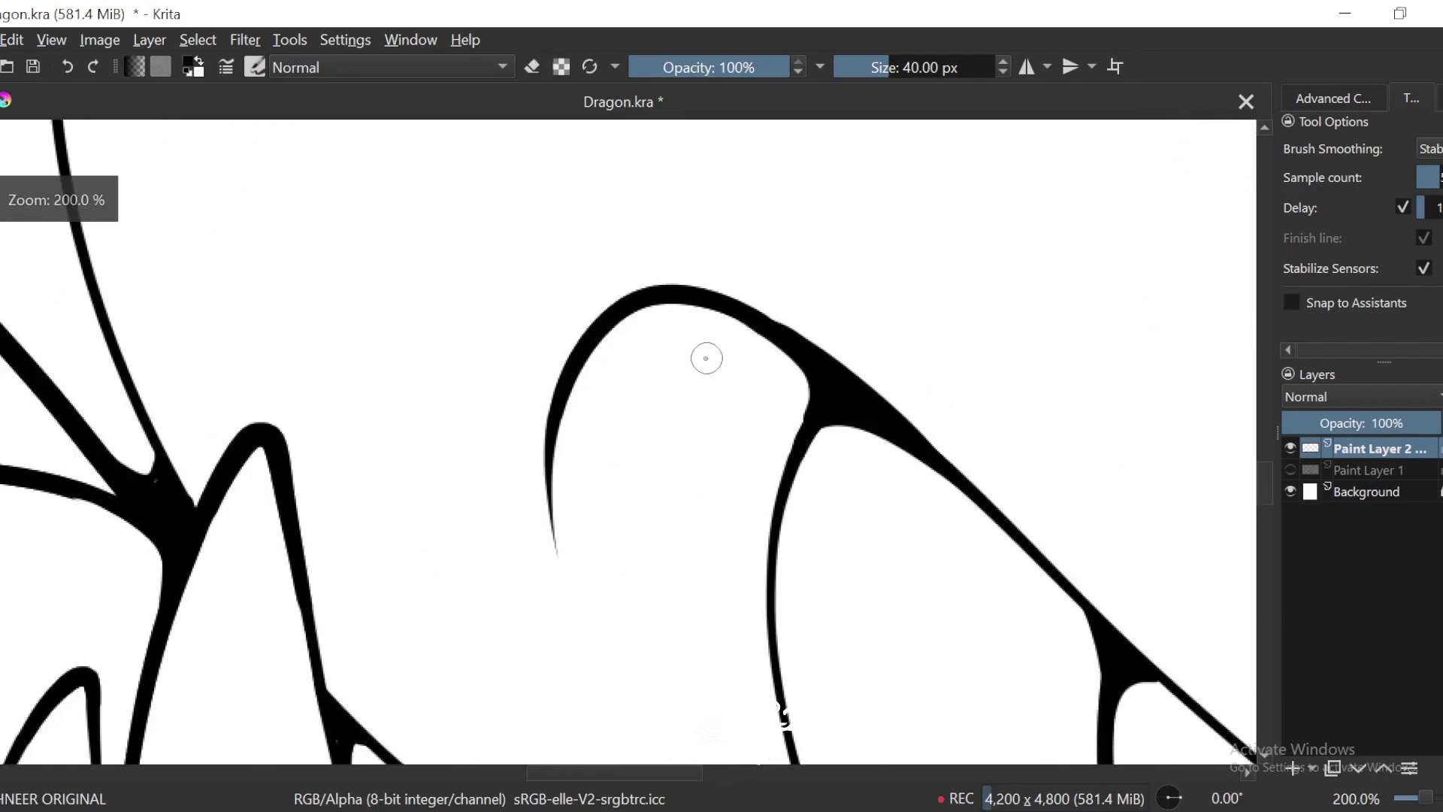
Step: Outline a jagged, hair-like lower edge beneath the brow crease arch and fill the enclosed area with black
key("6")
mouse_move(559, 466)
left_mouse_down()
mouse_move(549, 451)
mouse_move(625, 644)
left_mouse_up()
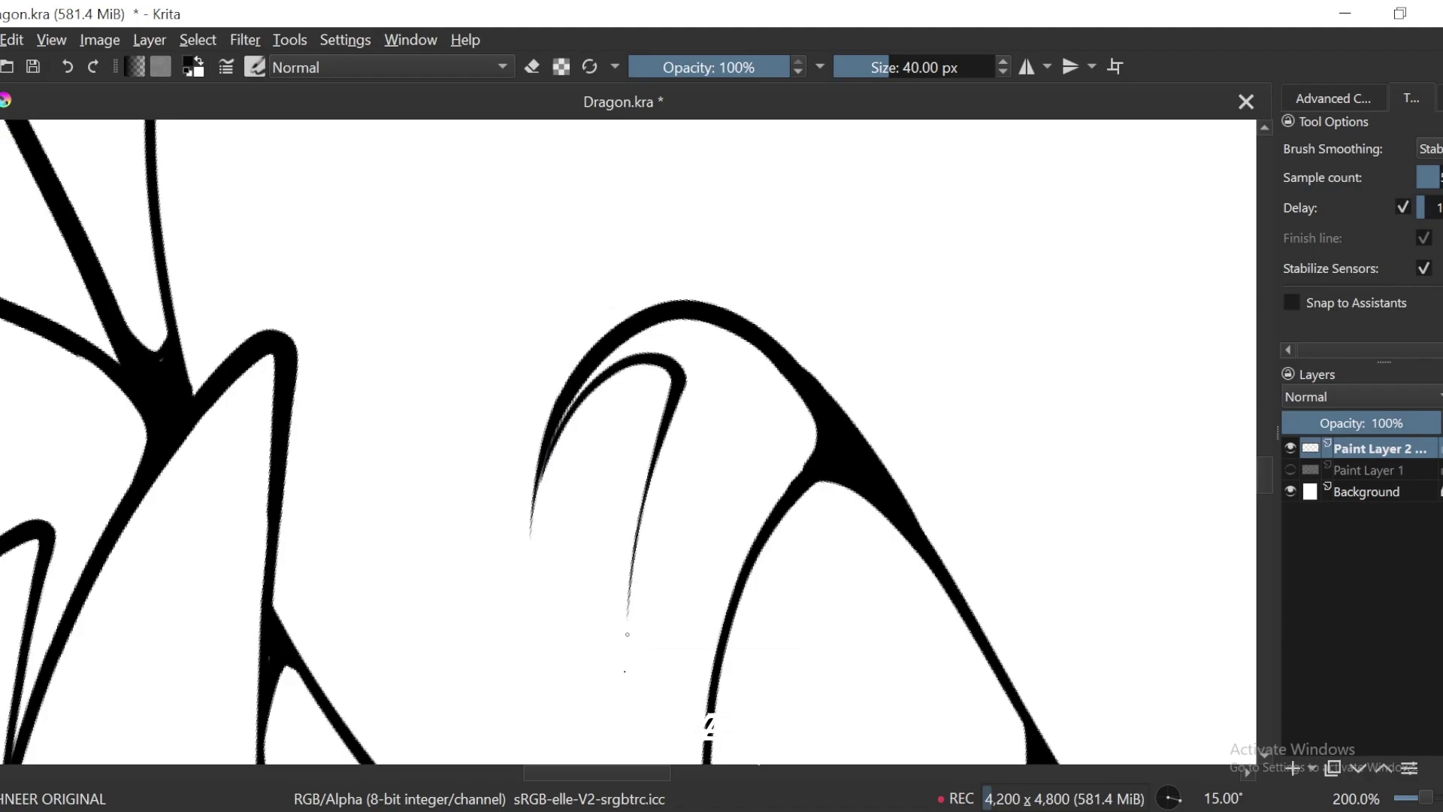
key("f")
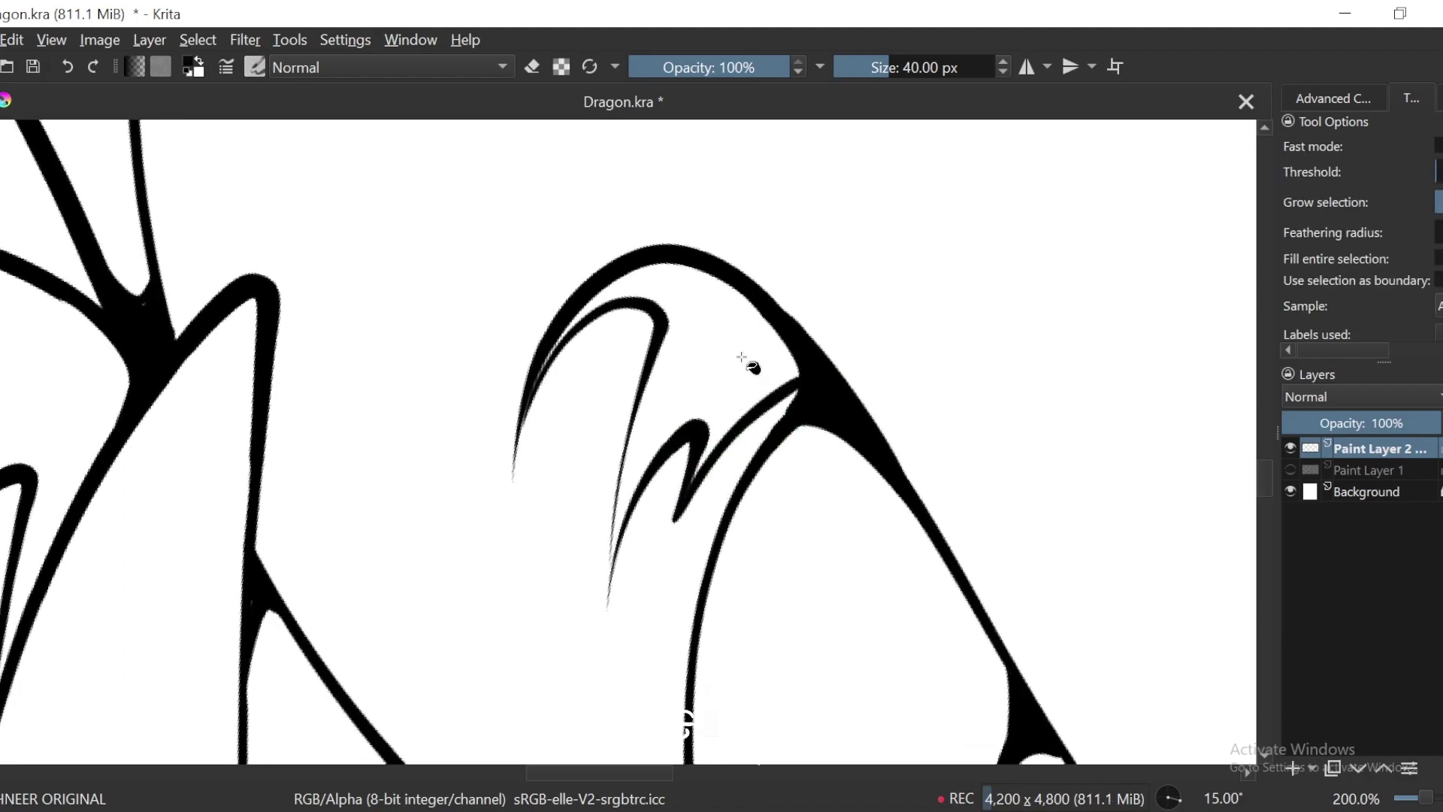
left_click(781, 367)
Step: Paint thin tapered spikes along the lower edge of the black brow crease, next to the curved line beneath it
key("6")
key("b")
scroll(777, 431, "up", 1)
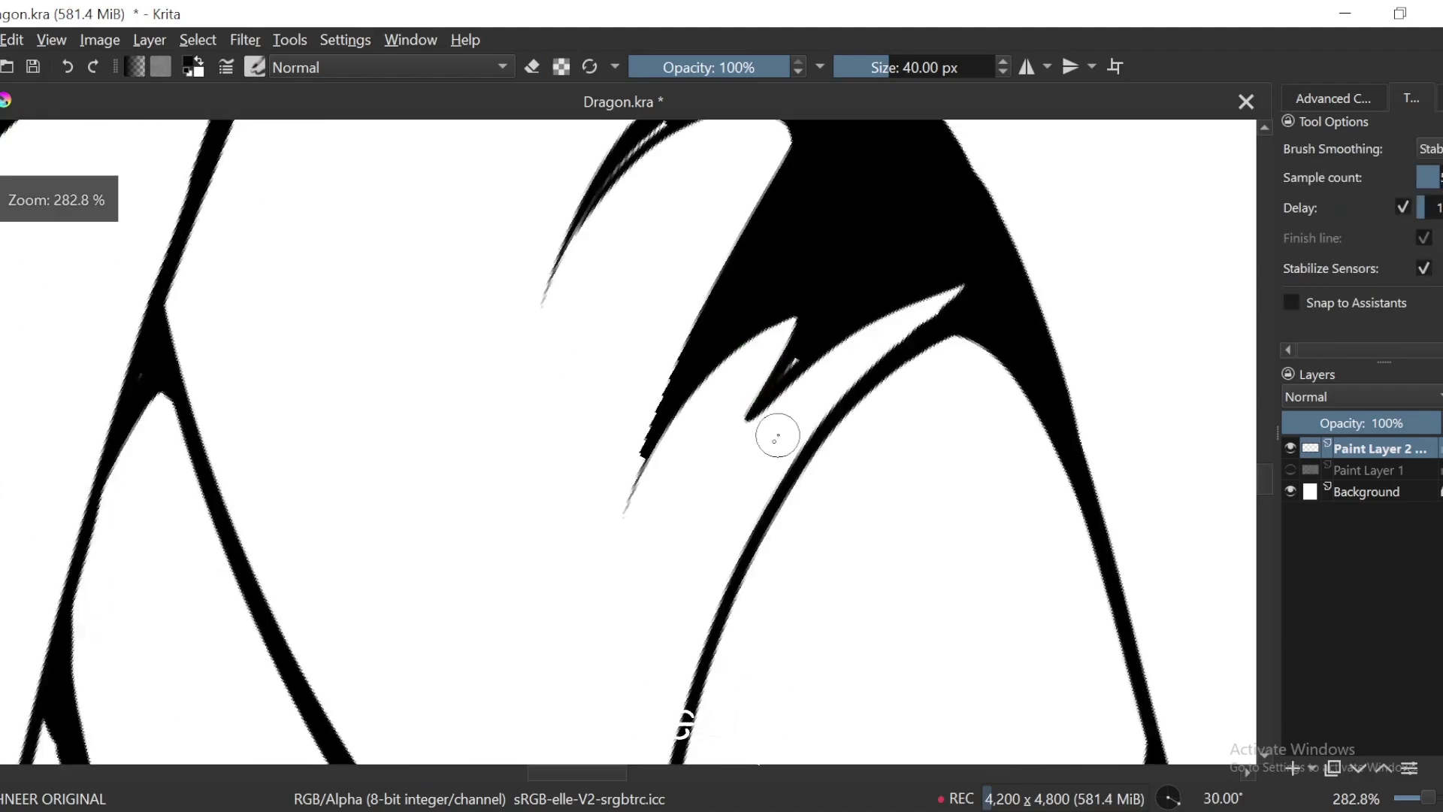
left_click_drag(699, 567, 962, 304)
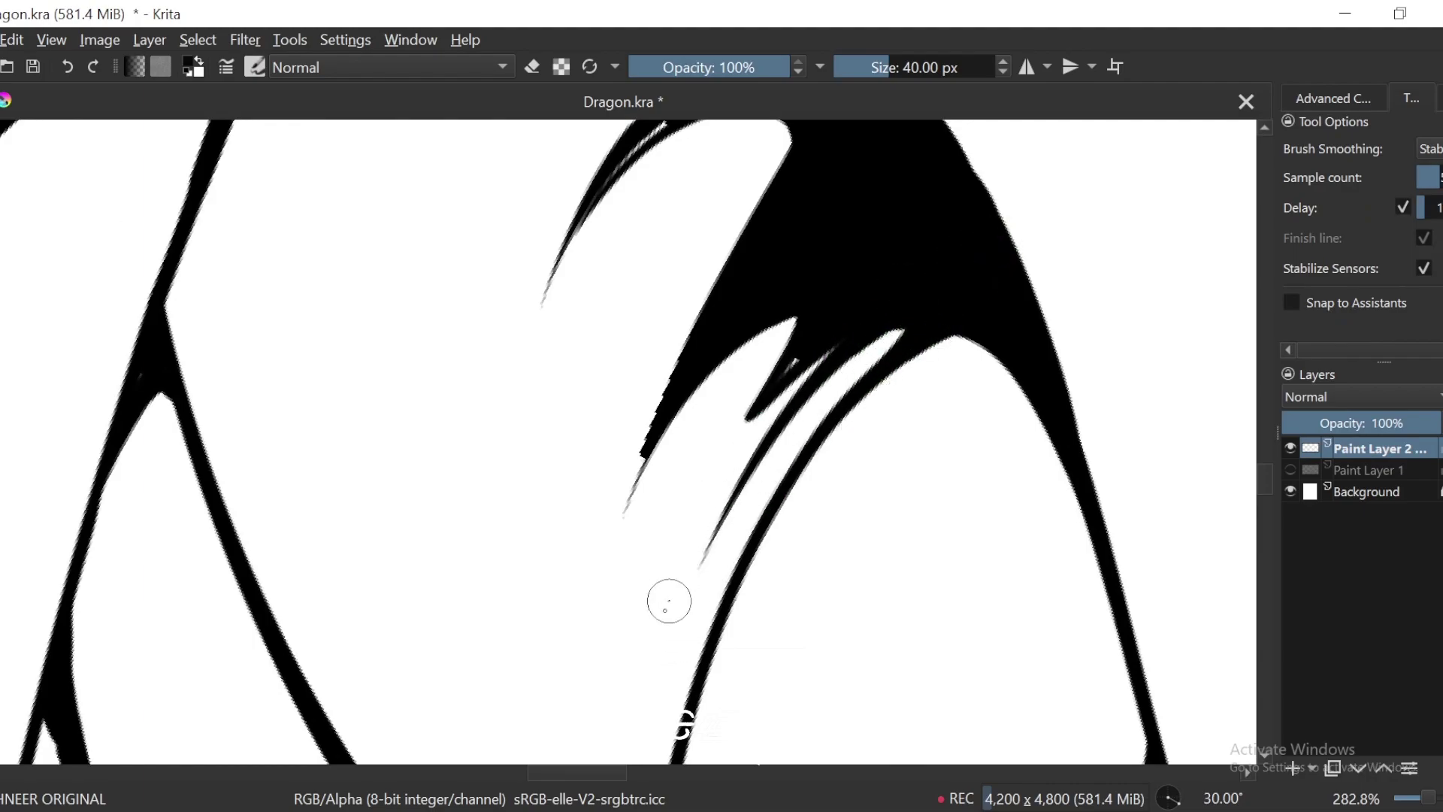
left_click_drag(791, 383, 744, 479)
key("plus")
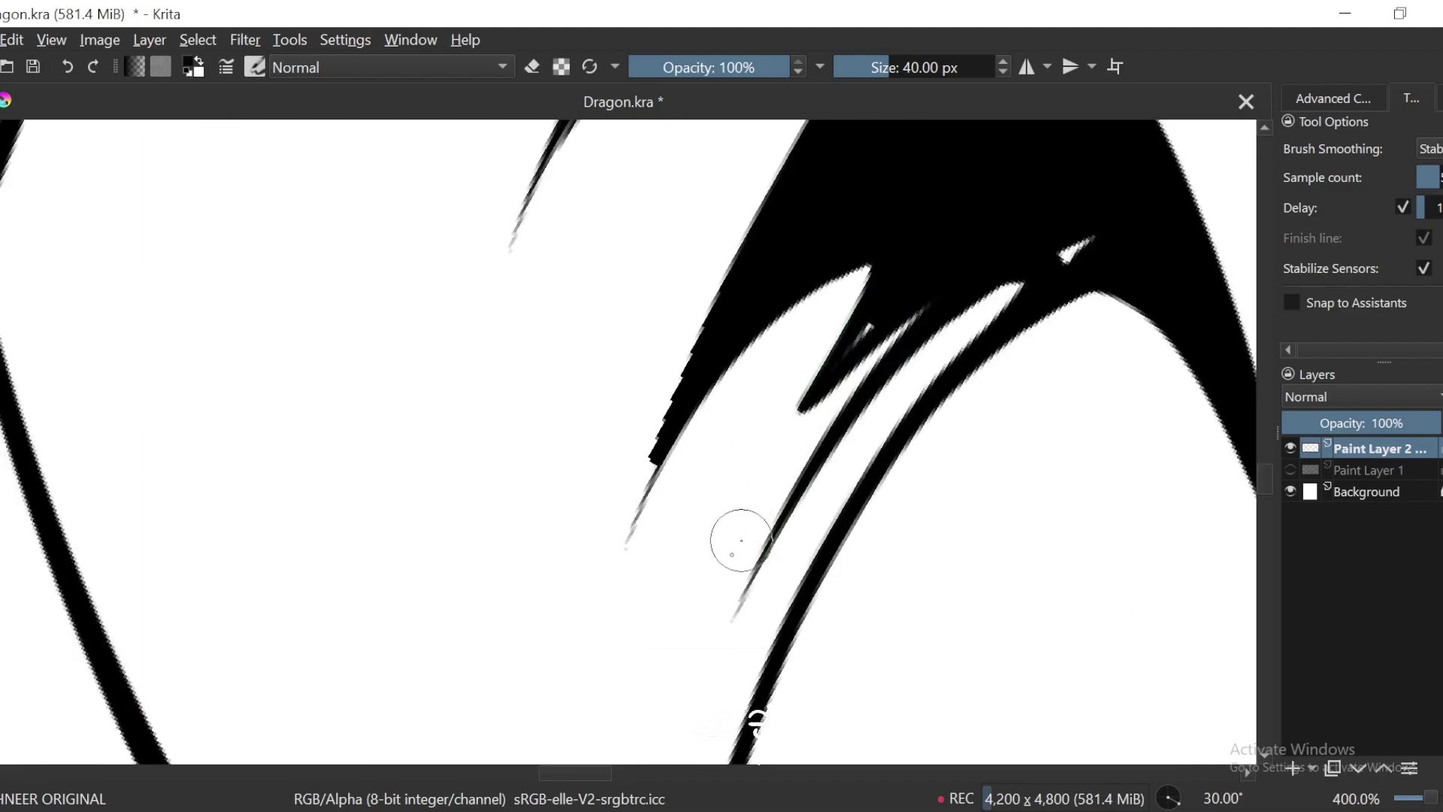
mouse_move(734, 538)
left_mouse_down()
mouse_move(774, 460)
mouse_move(920, 288)
left_mouse_up()
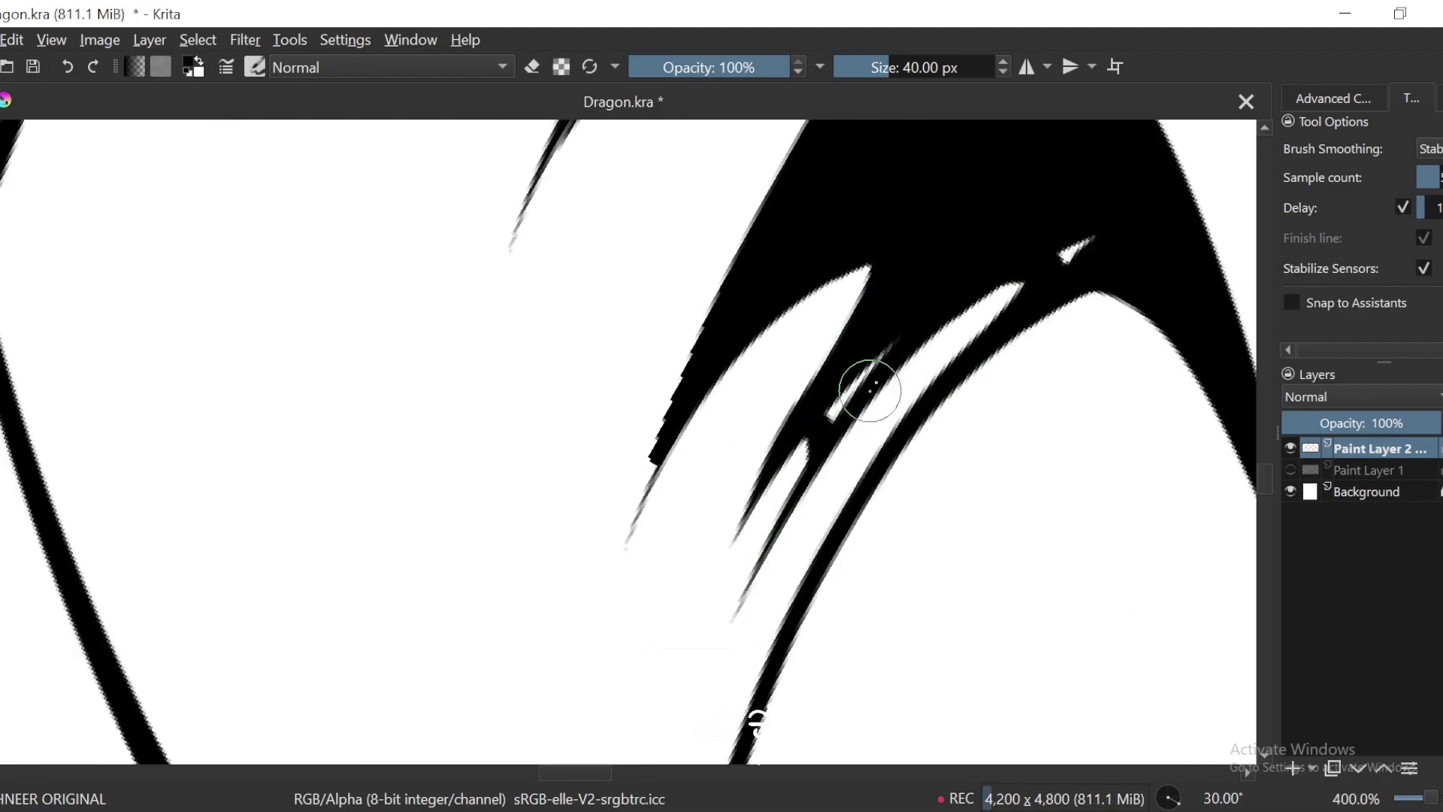
Step: Extend the lower outer spike of the black brow crease into a long, smooth tapered point
key("minus")
key("minus")
key("minus")
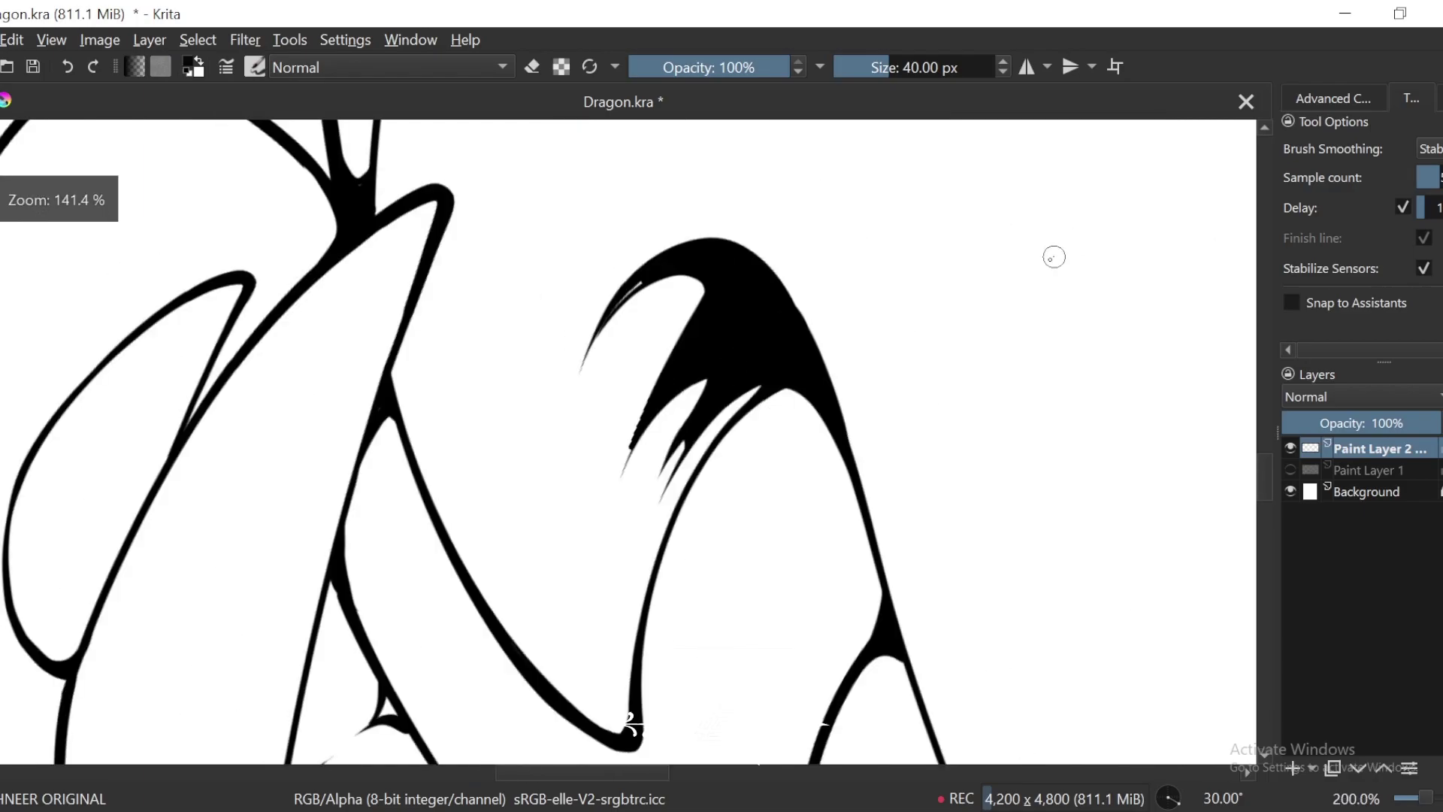
key("plus")
key("plus")
left_click_drag(725, 456, 735, 475)
left_click_drag(643, 511, 584, 669)
key("minus")
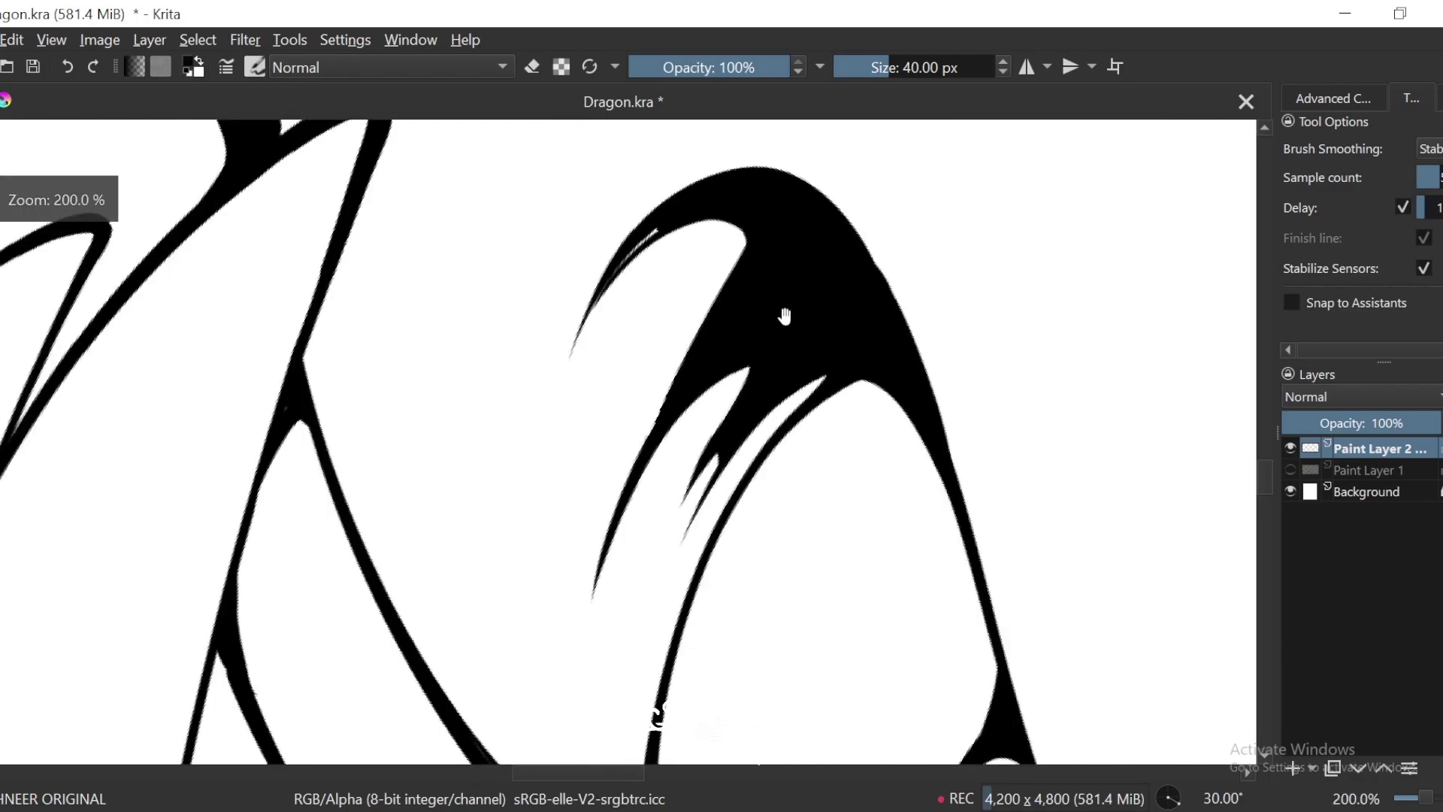
Step: Paint thin curved spikes inside the upper notch of the black brow crease
key("plus")
left_click_drag(713, 418, 834, 213)
mouse_move(847, 214)
left_mouse_down()
mouse_move(847, 305)
mouse_move(740, 346)
left_mouse_up()
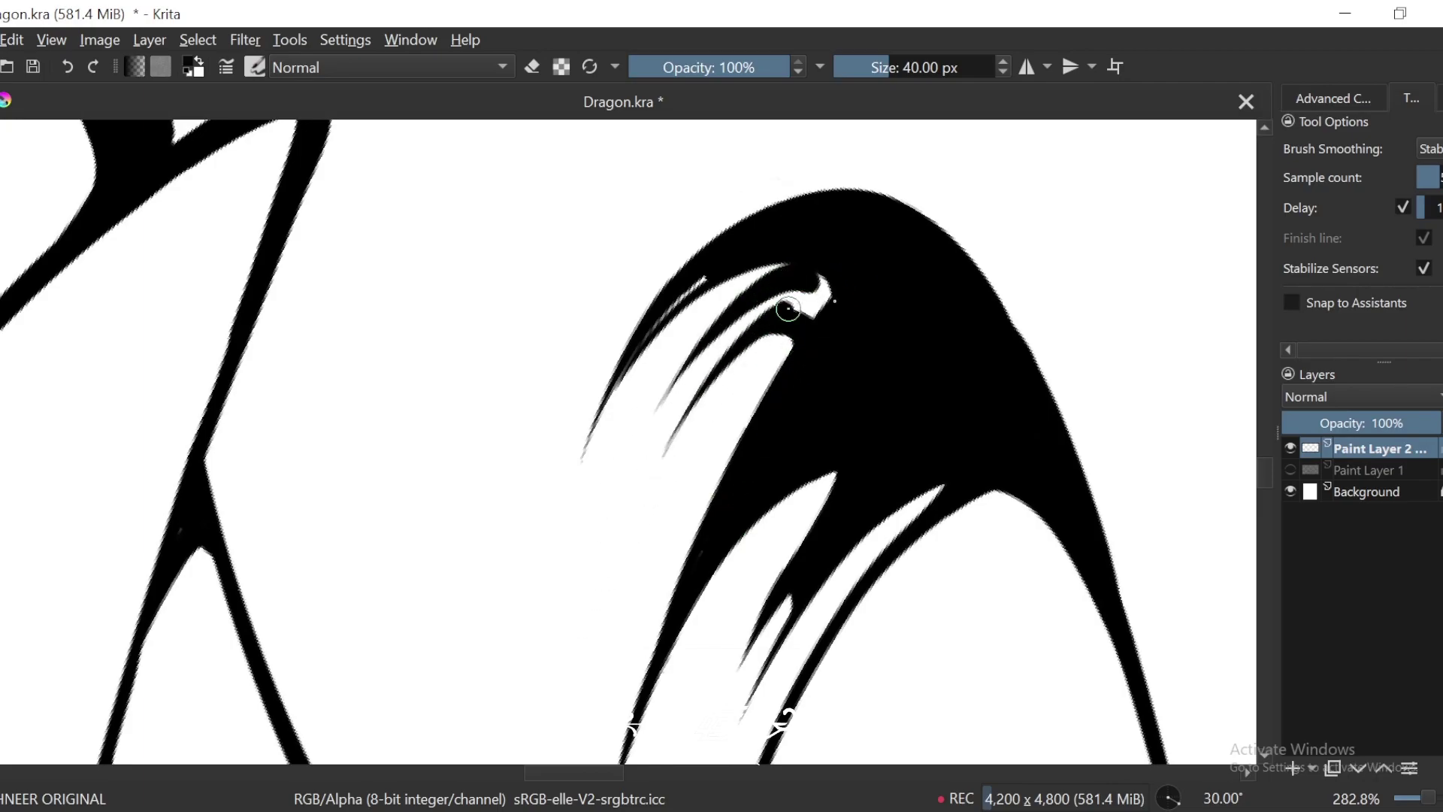
Step: Examine the full dragon head at several zoom levels and rotations to judge the new black accents on the brow
key("minus")
key("minus")
key("minus")
key("minus")
key("minus")
key("minus")
key("minus")
key("minus")
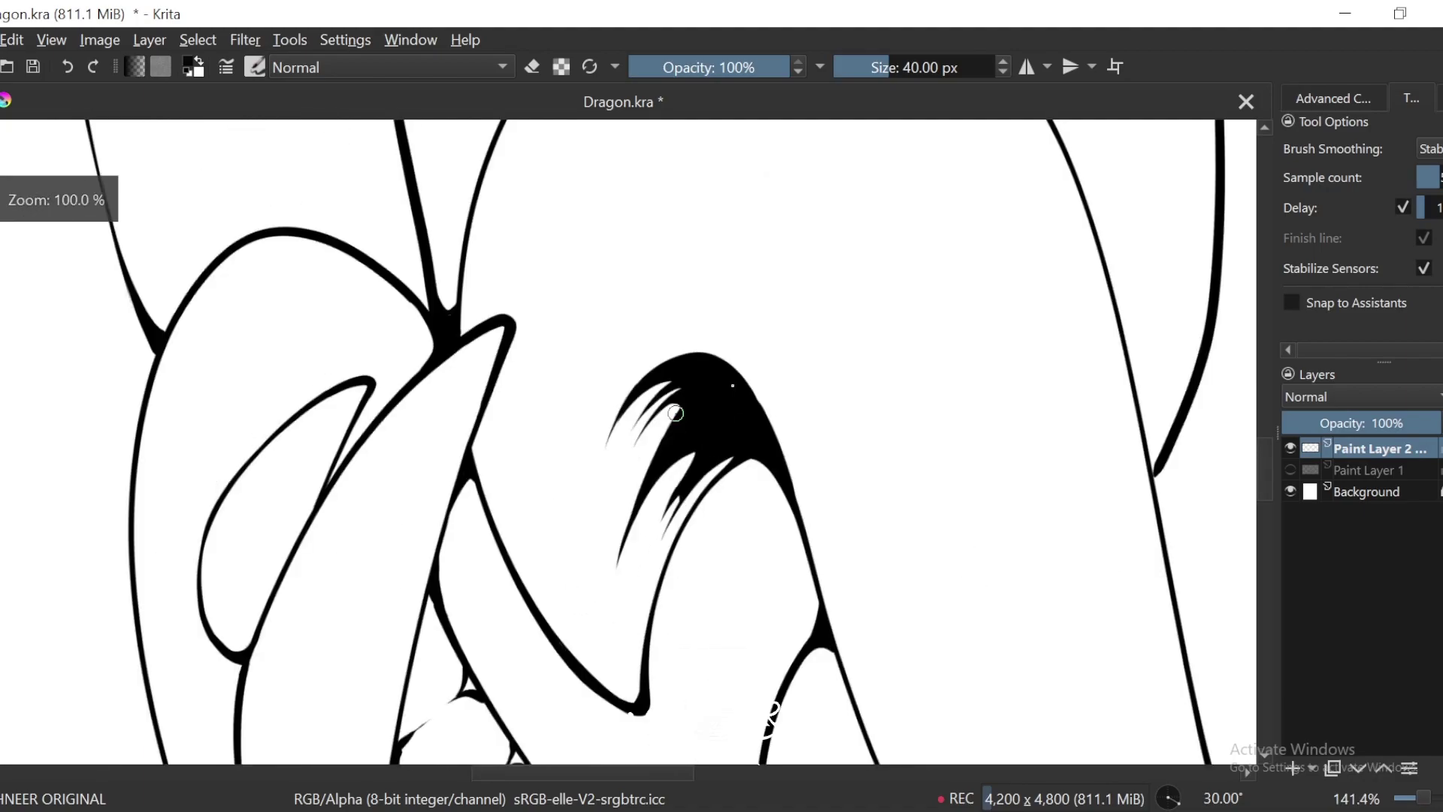
key("4")
key("4")
key("4")
key("6")
key("6")
key("6")
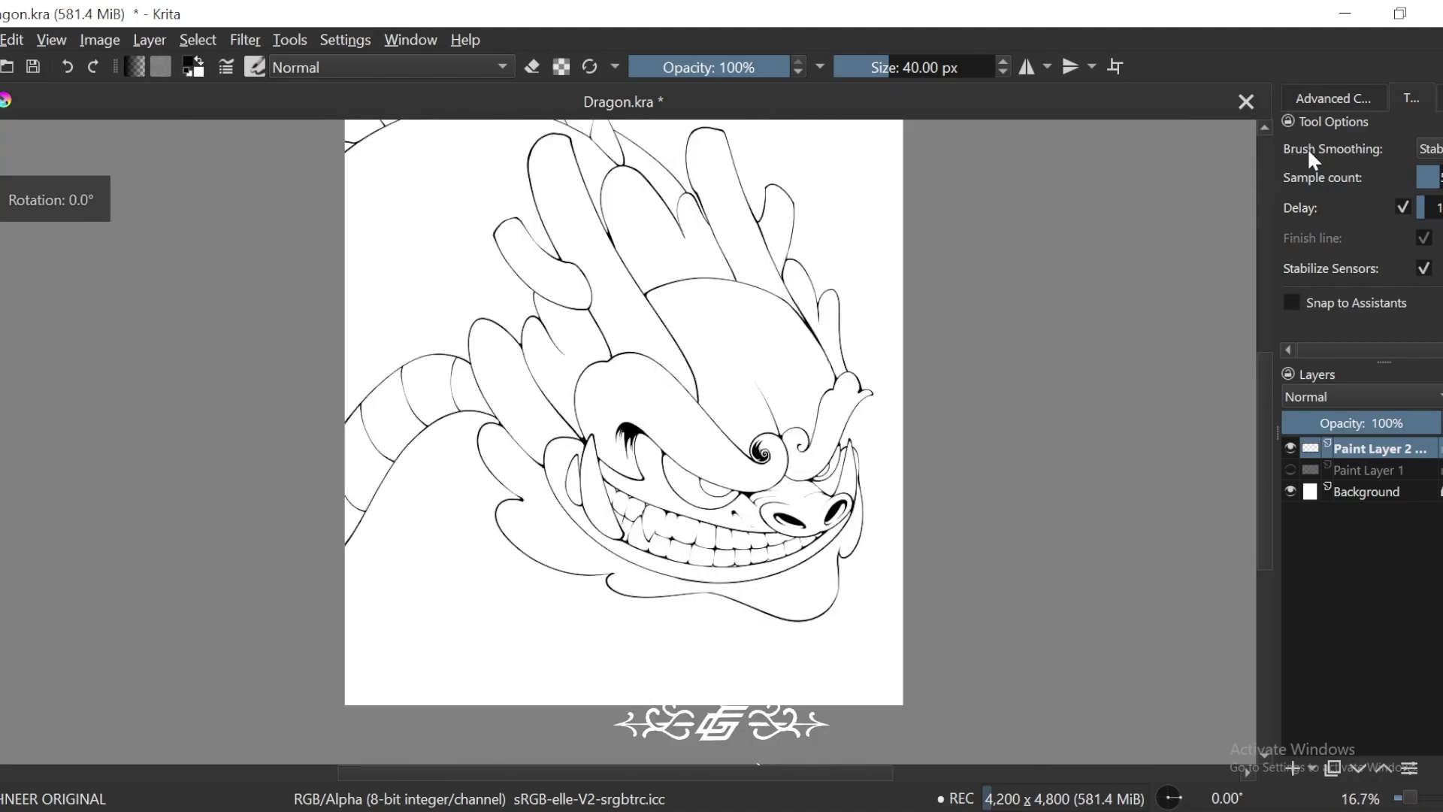
key("plus")
key("plus")
key("plus")
key("minus")
key("minus")
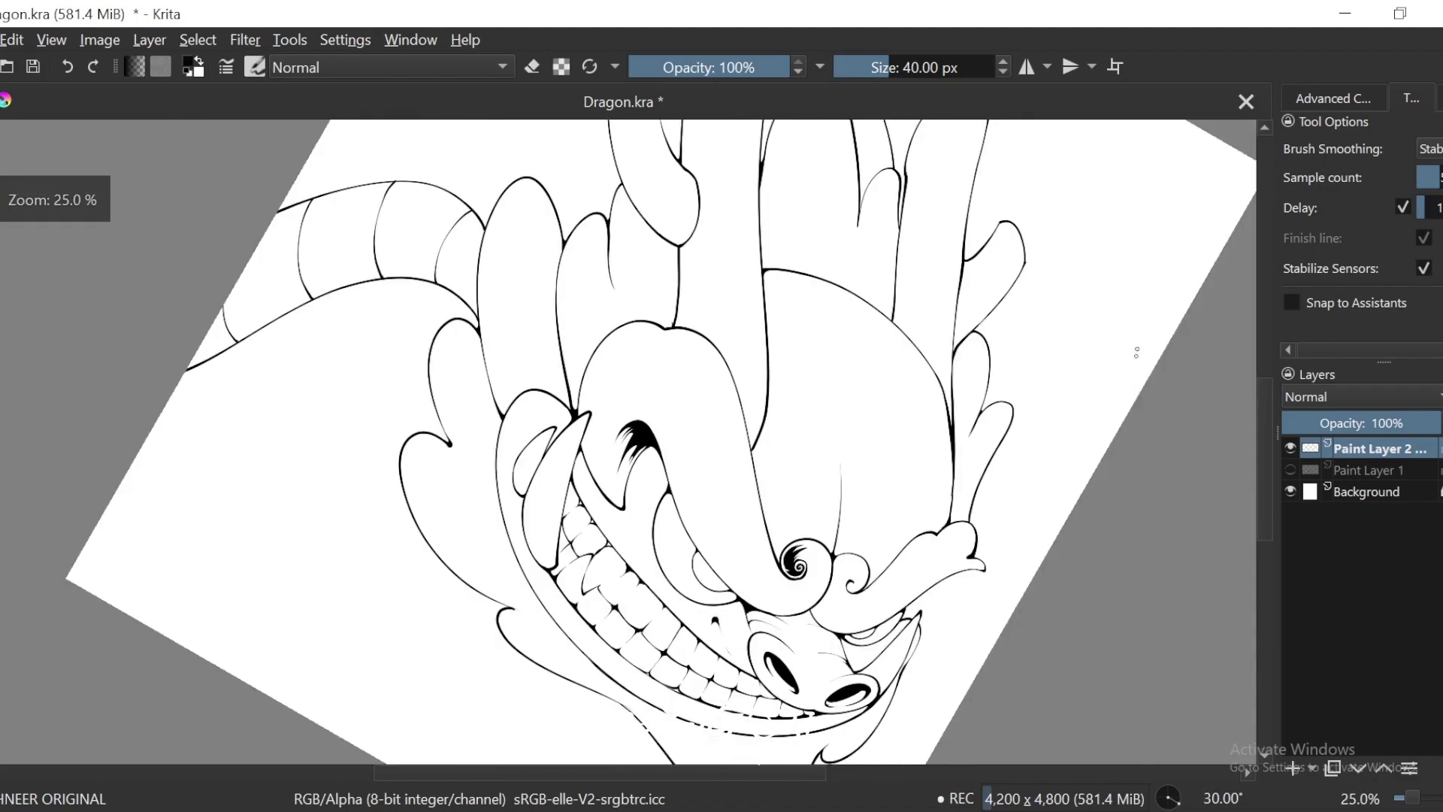
key("minus")
key("4")
key("4")
key("4")
key("6")
key("6")
left_click_drag(1066, 498, 960, 432)
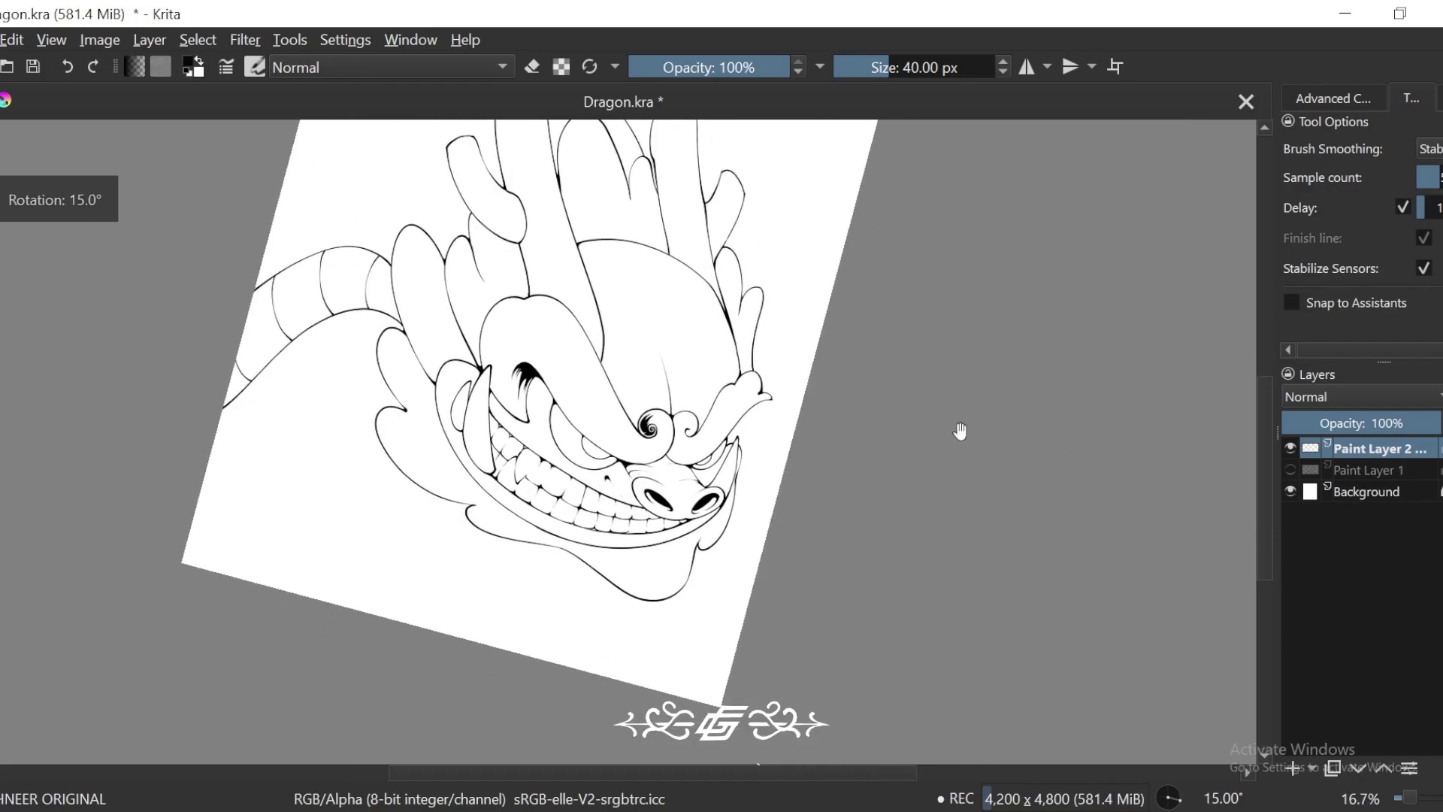
key("4")
key("plus")
key("plus")
left_click_drag(1112, 421, 819, 393)
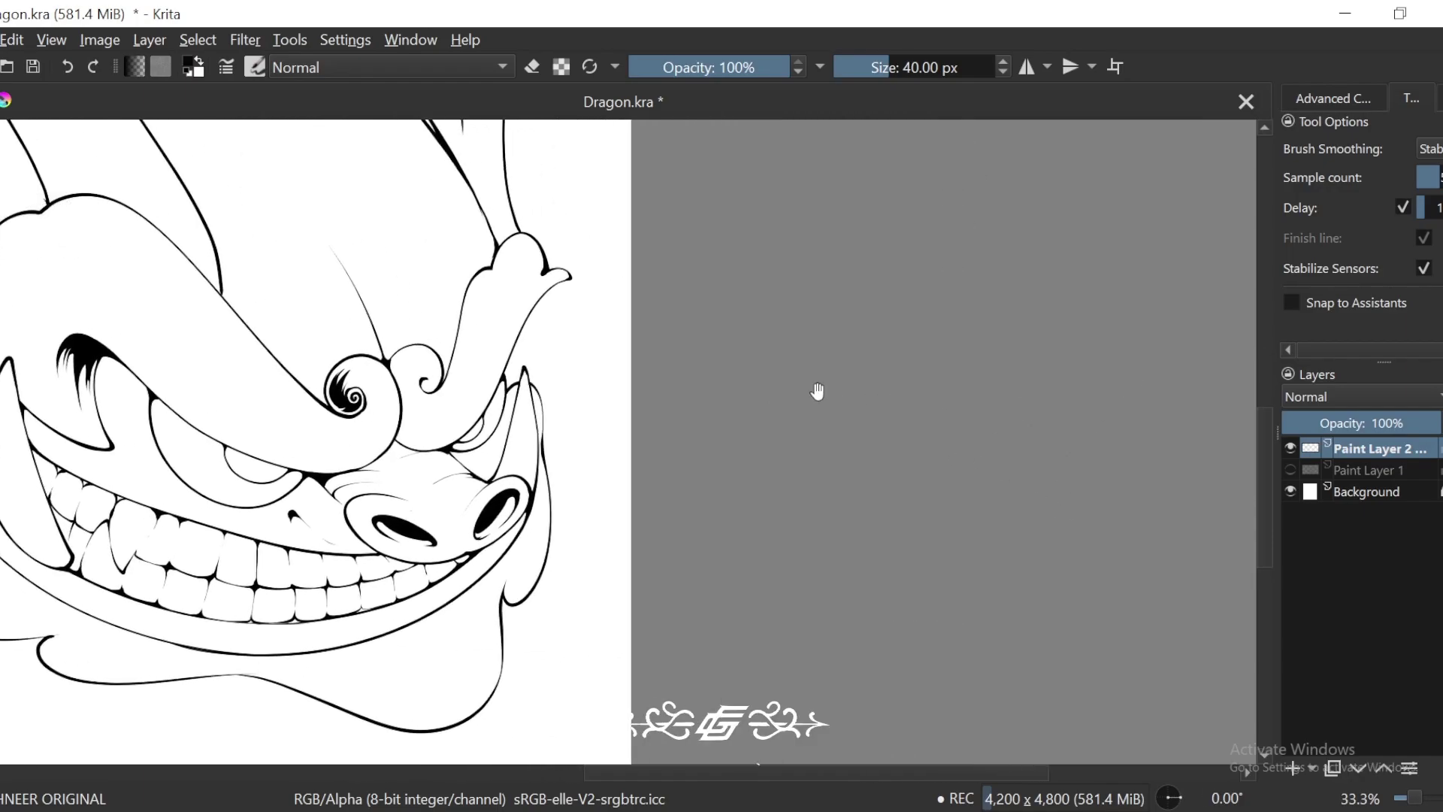
Step: Paint a thin line from the underside of the right brow ridge to the arc beside the tusk tip, rounding the upper corner solid black
key("plus")
key("plus")
key("plus")
left_click_drag(577, 283, 799, 458)
key("plus")
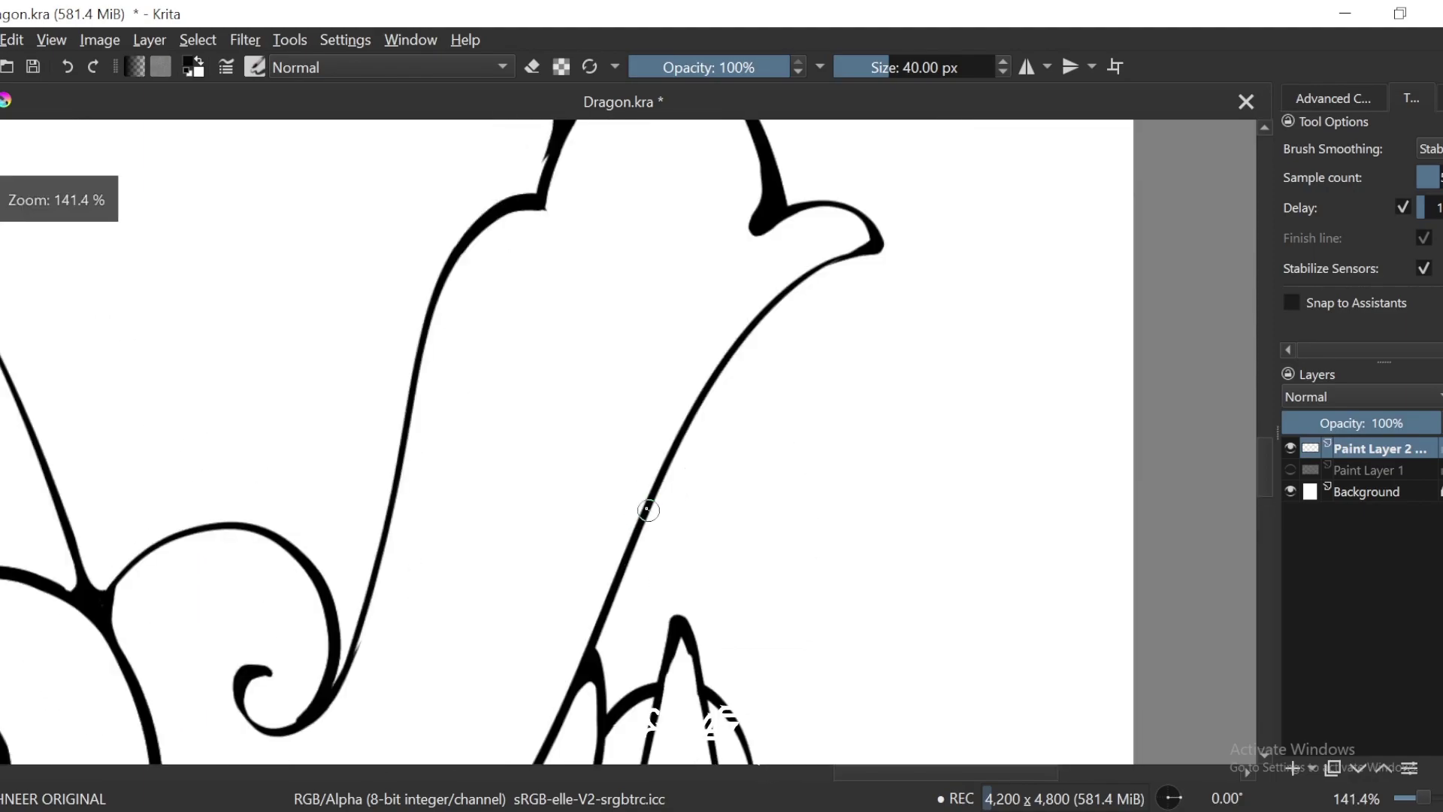
key("6")
key("6")
key("plus")
key("plus")
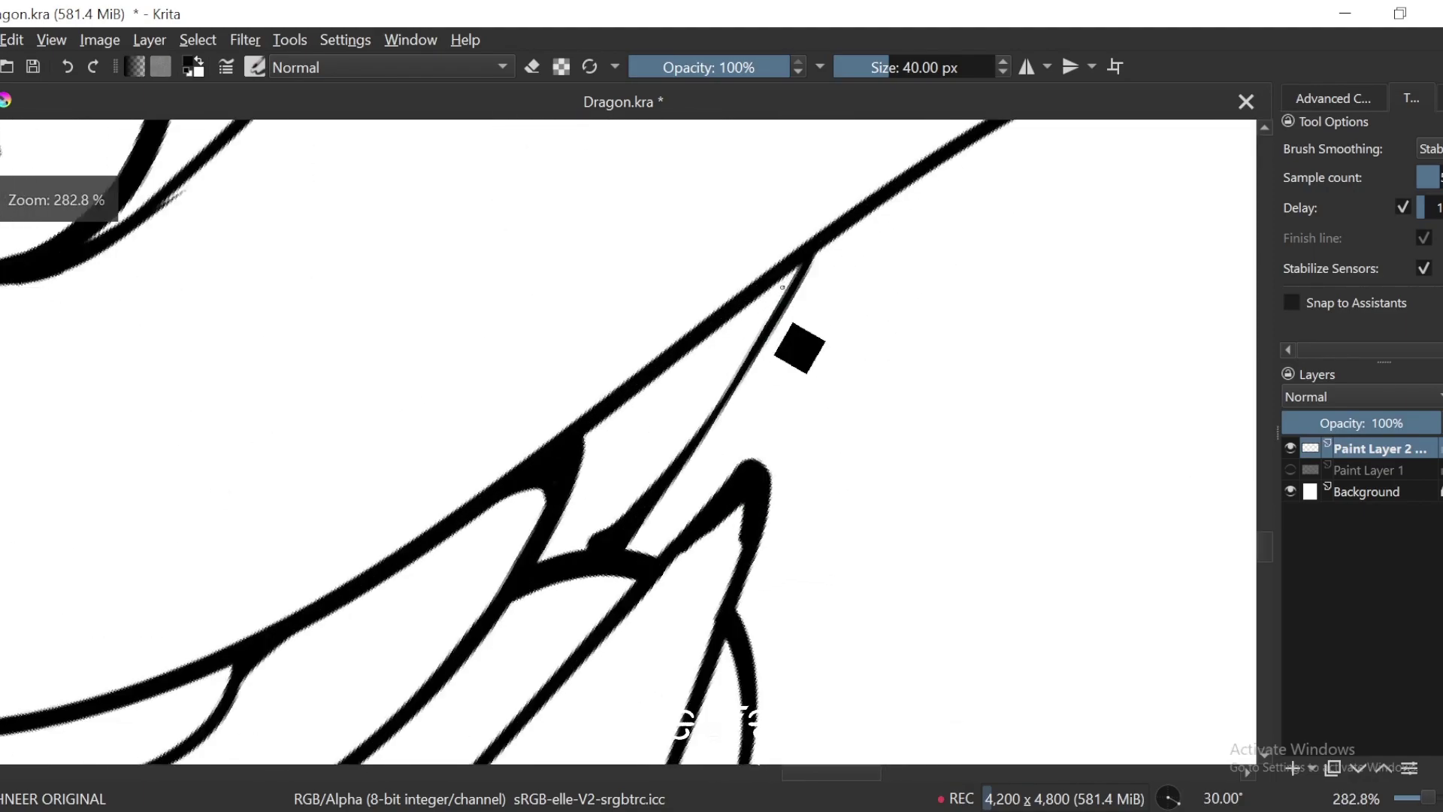
key("plus")
key("4")
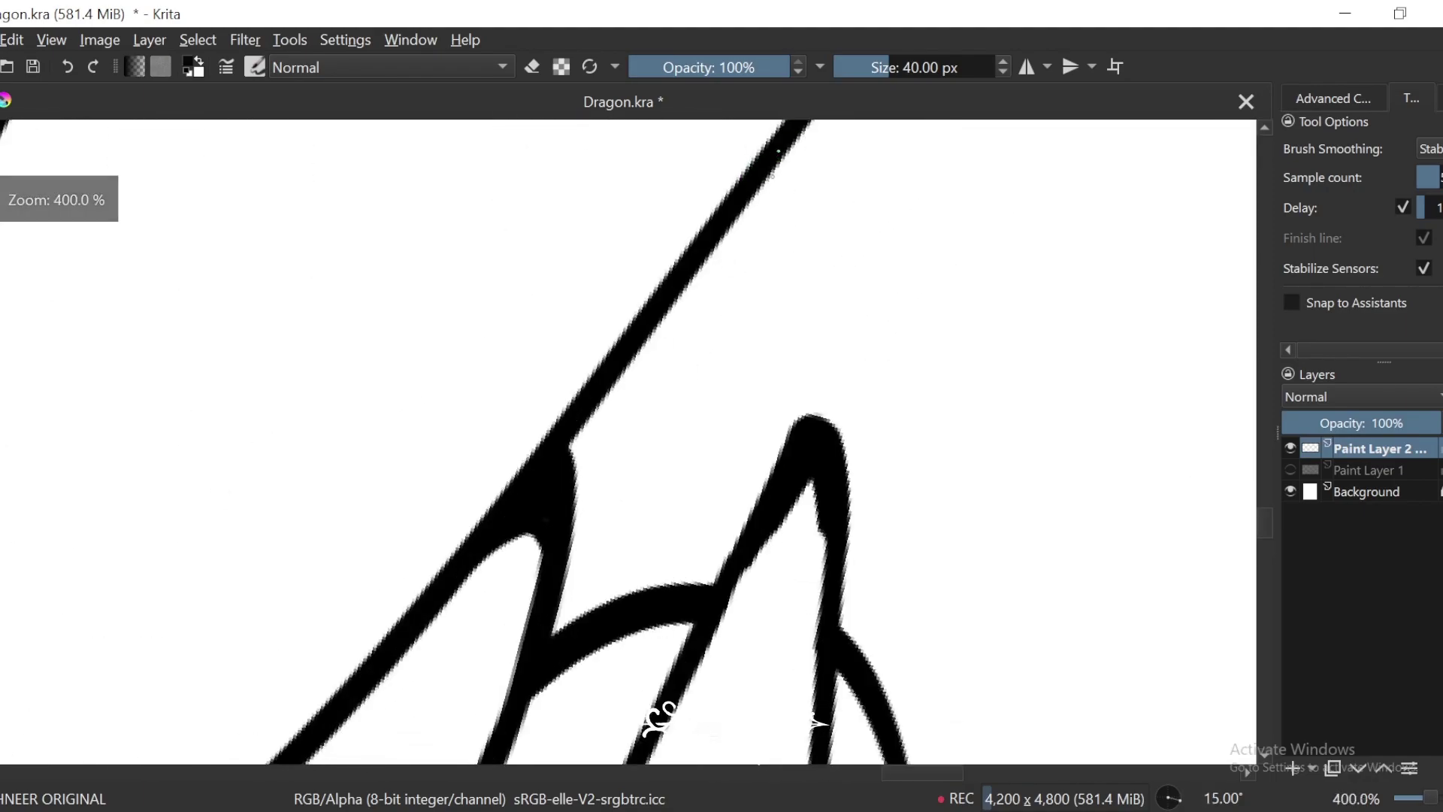
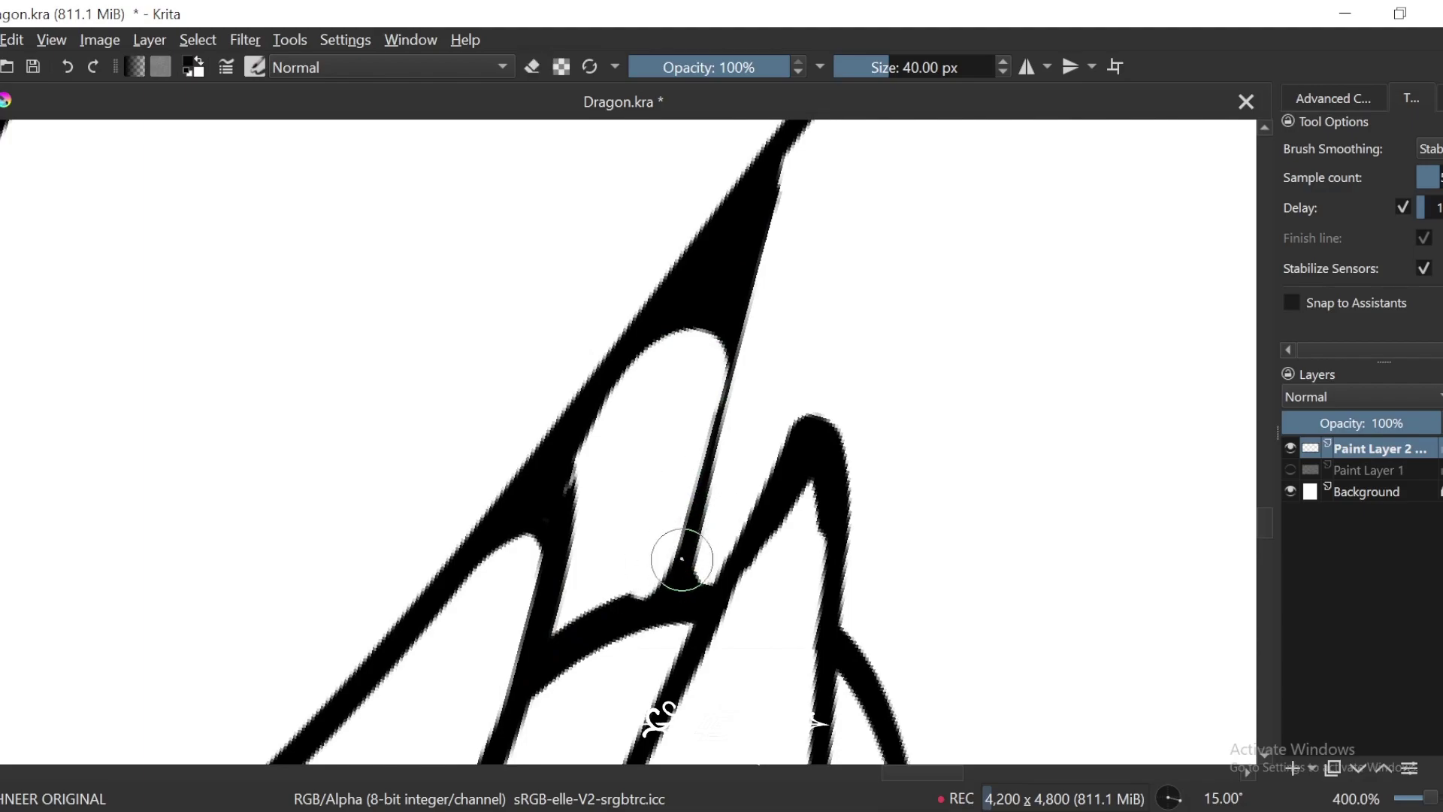
Step: Round and thicken the junction where the thin line from the short horn meets the top of the left brow ridge
key("minus")
key("minus")
key("minus")
key("minus")
key("minus")
key("minus")
key("minus")
key("minus")
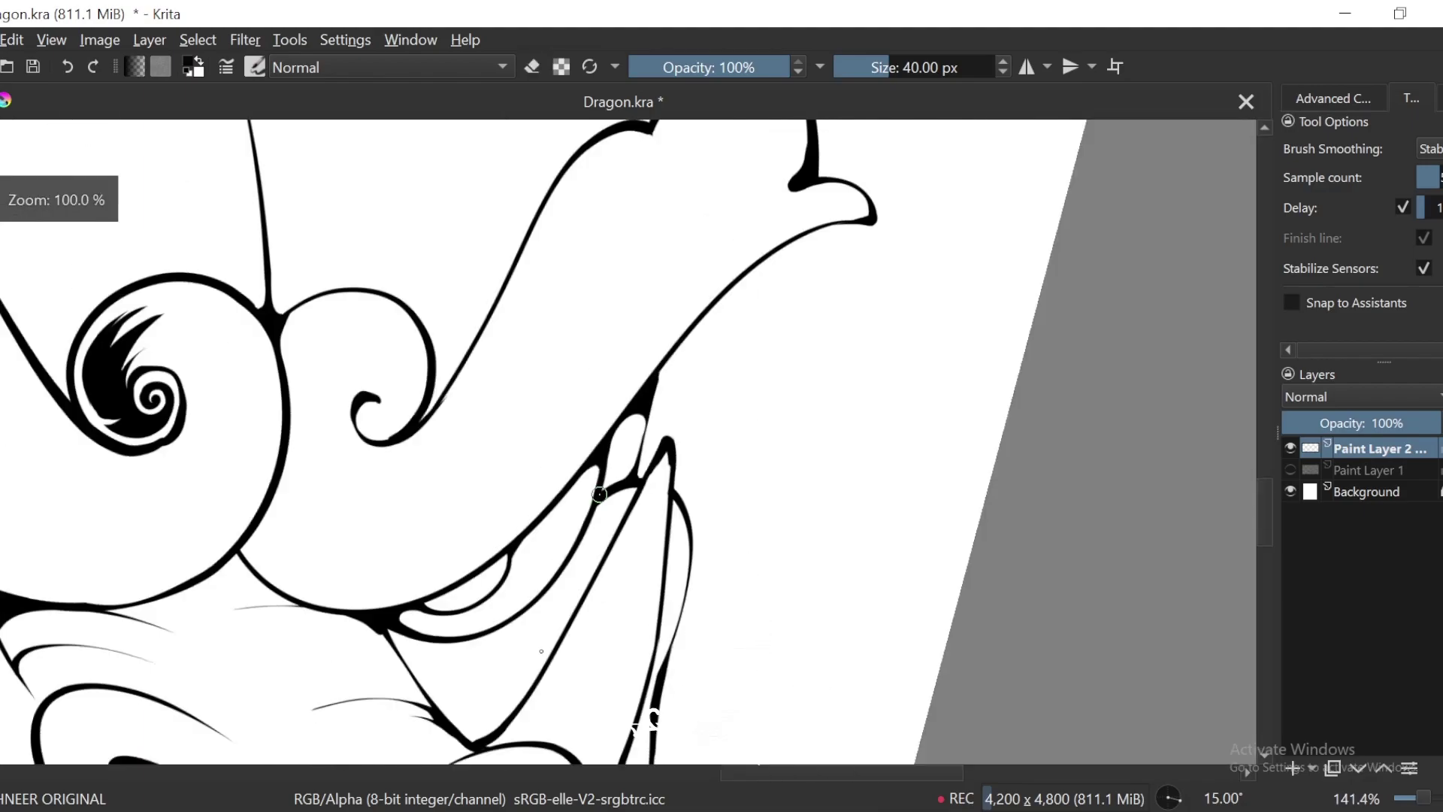
mouse_move(901, 274)
left_mouse_down()
mouse_move(937, 312)
mouse_move(895, 354)
left_mouse_up()
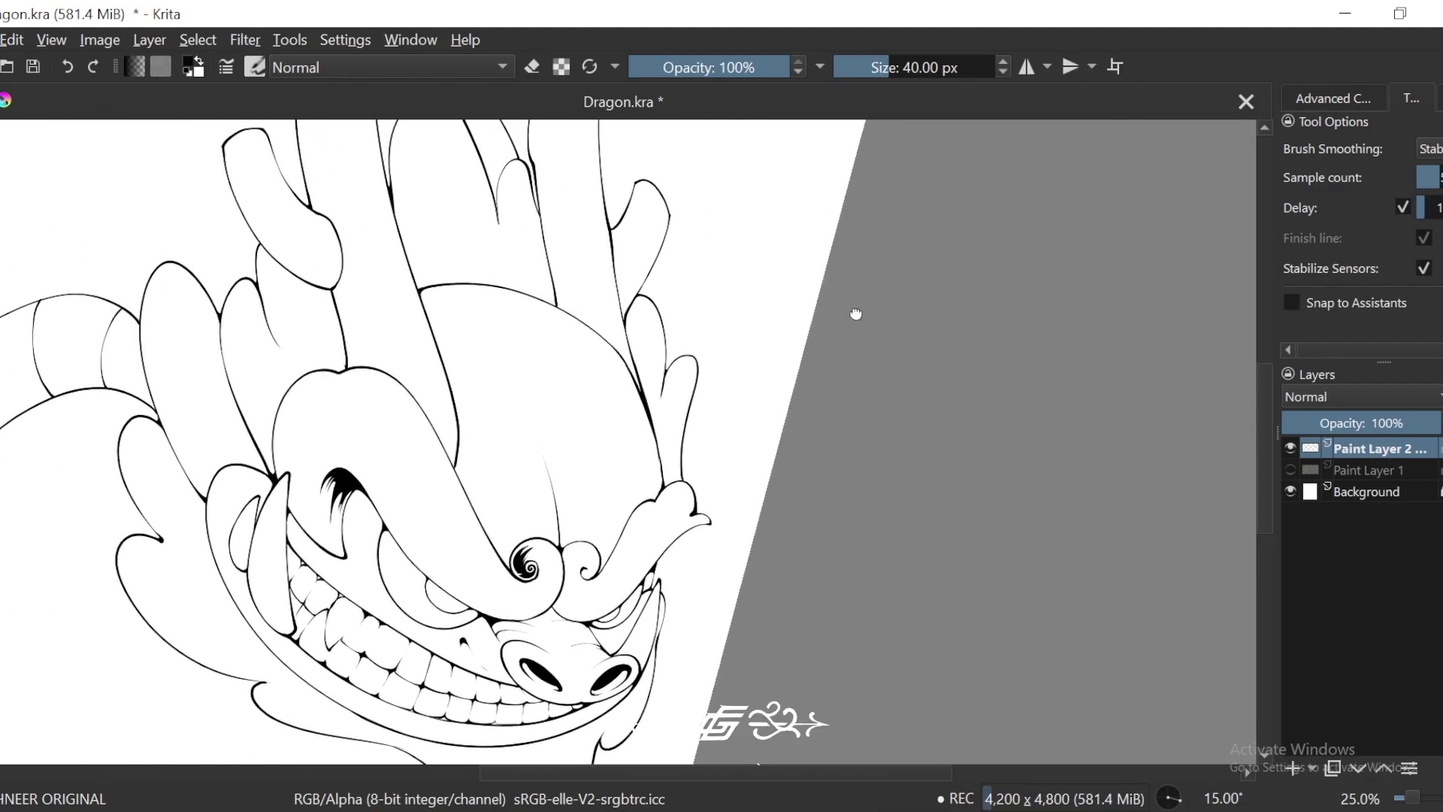
mouse_move(786, 236)
left_mouse_down()
mouse_move(837, 370)
mouse_move(898, 278)
left_mouse_up()
left_click_drag(784, 295, 868, 384)
key("plus")
key("plus")
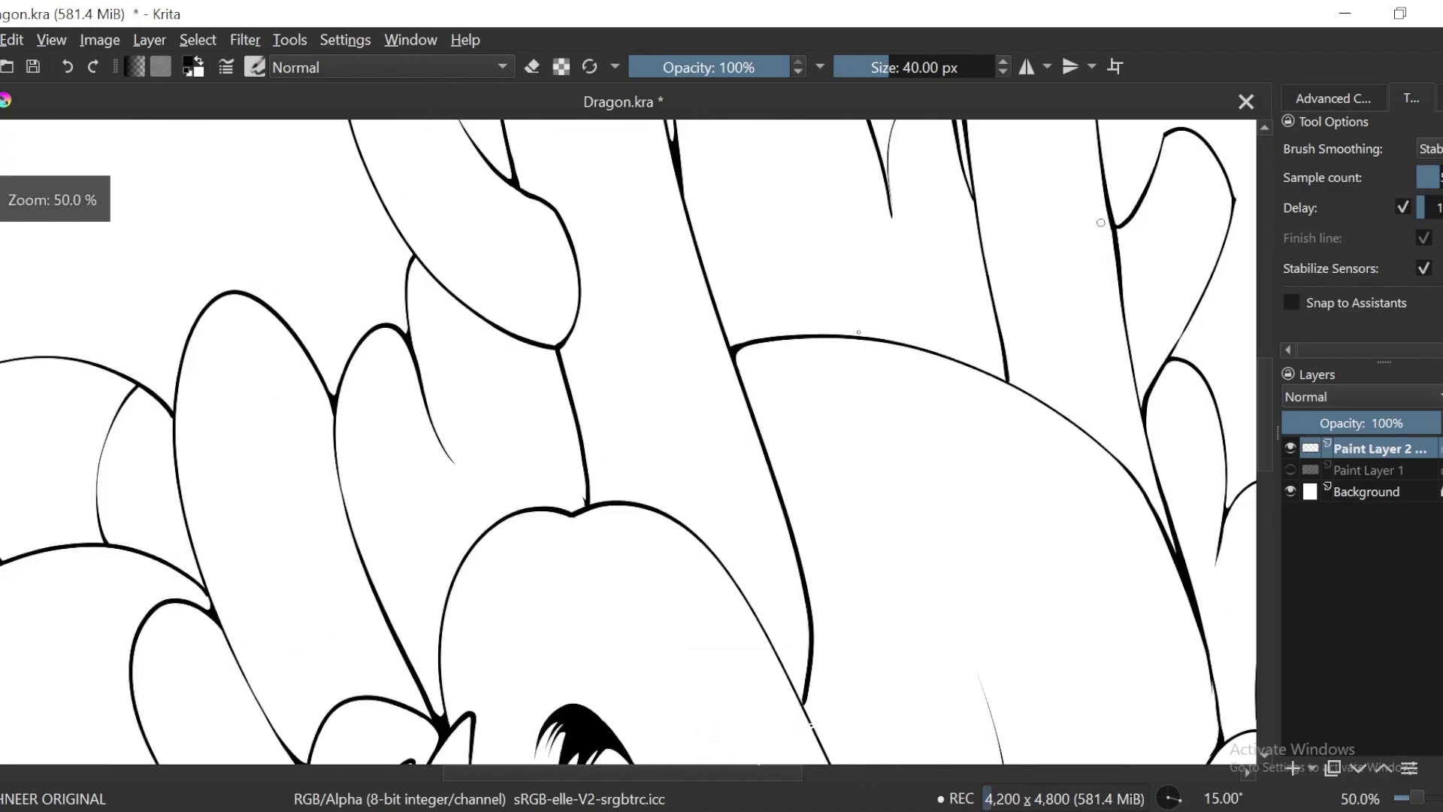
key("6")
key("6")
key("6")
key("plus")
key("plus")
left_click_drag(601, 436, 755, 346)
key("plus")
key("plus")
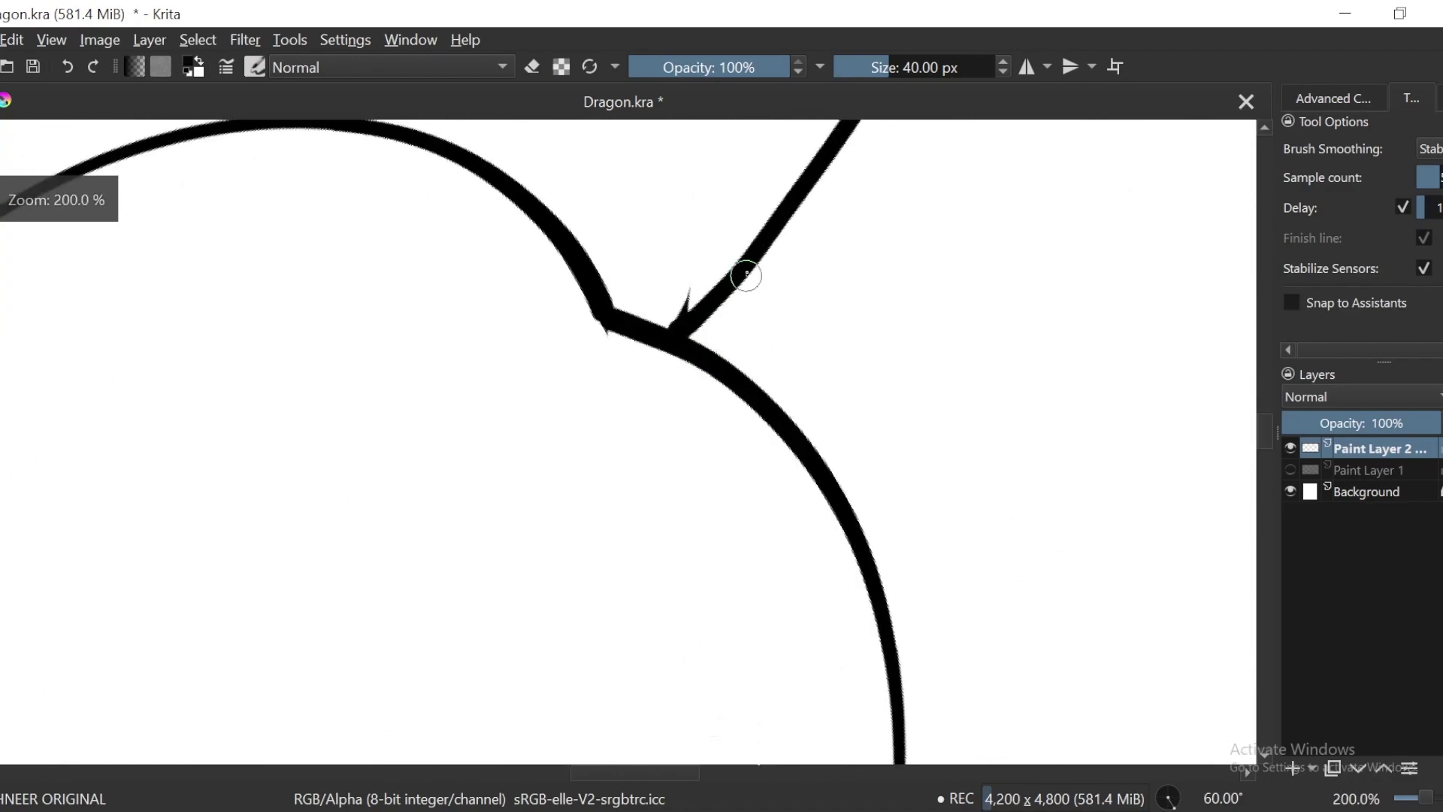
left_click_drag(756, 241, 612, 314)
Step: Paint the outlines of thin tapered spikes beneath the base of the short horn, alongside the line leading to the brow
scroll(662, 319, "down", 2)
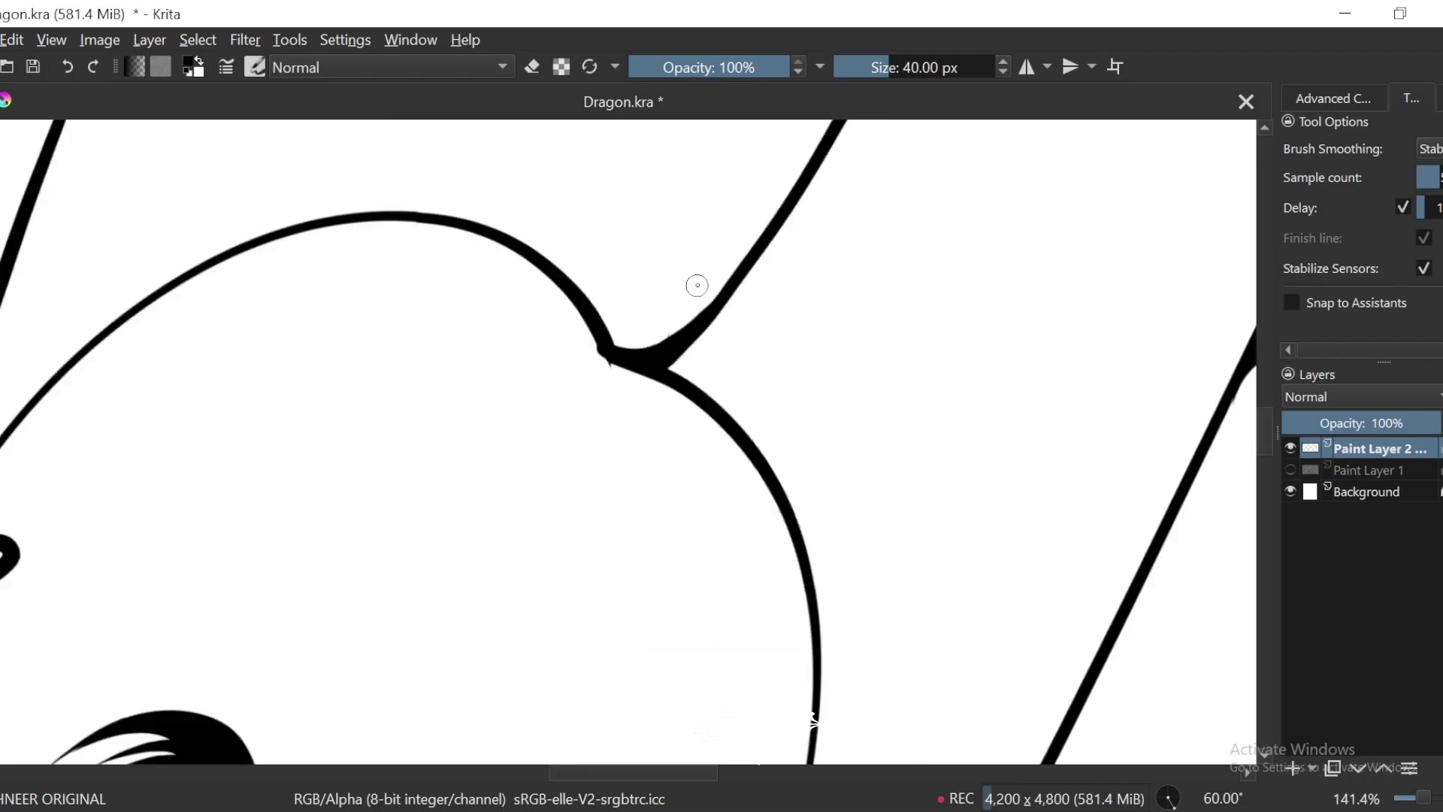
scroll(696, 442, "up", 1)
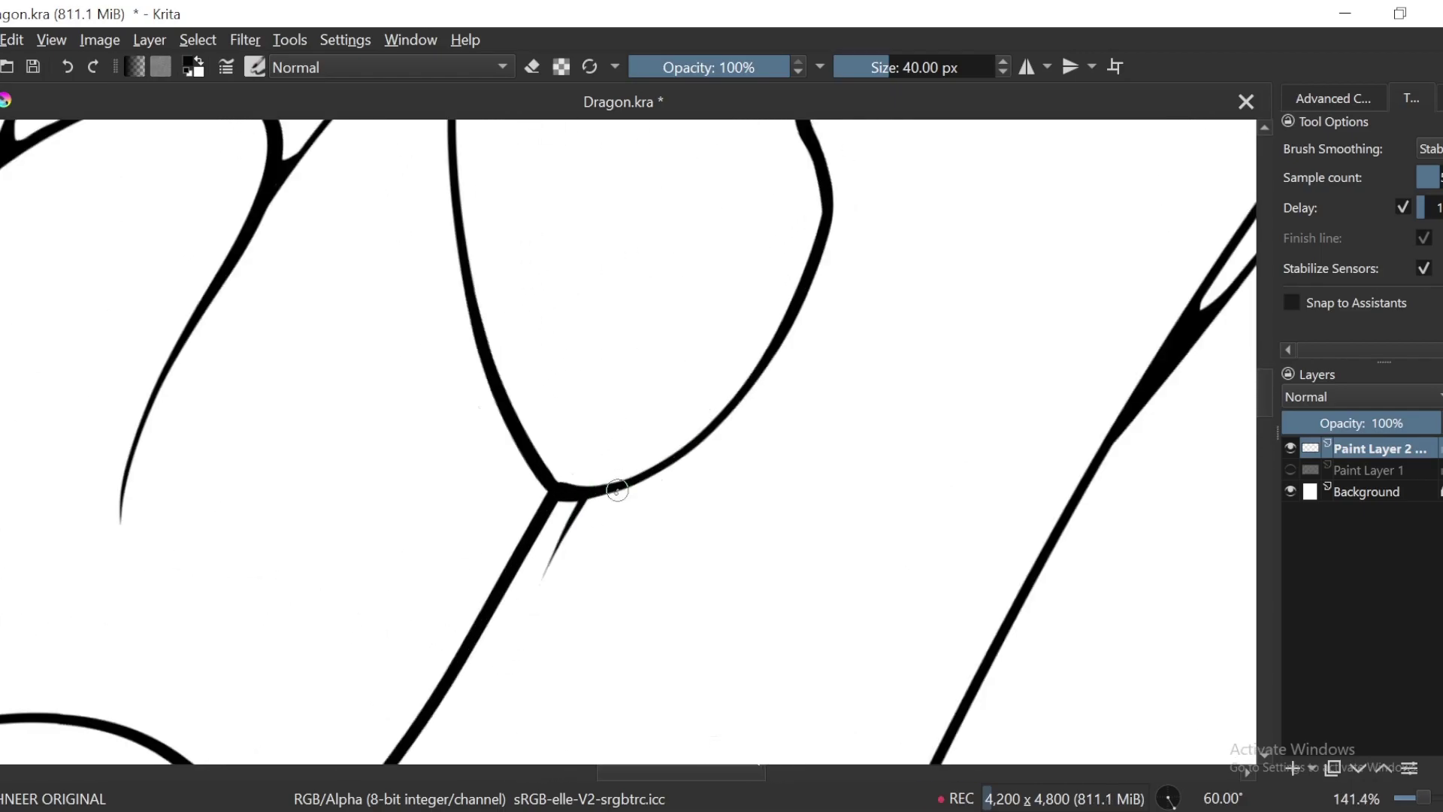
key("6")
scroll(651, 476, "up", 1)
left_click_drag(571, 462, 701, 322)
left_click_drag(747, 275, 677, 374)
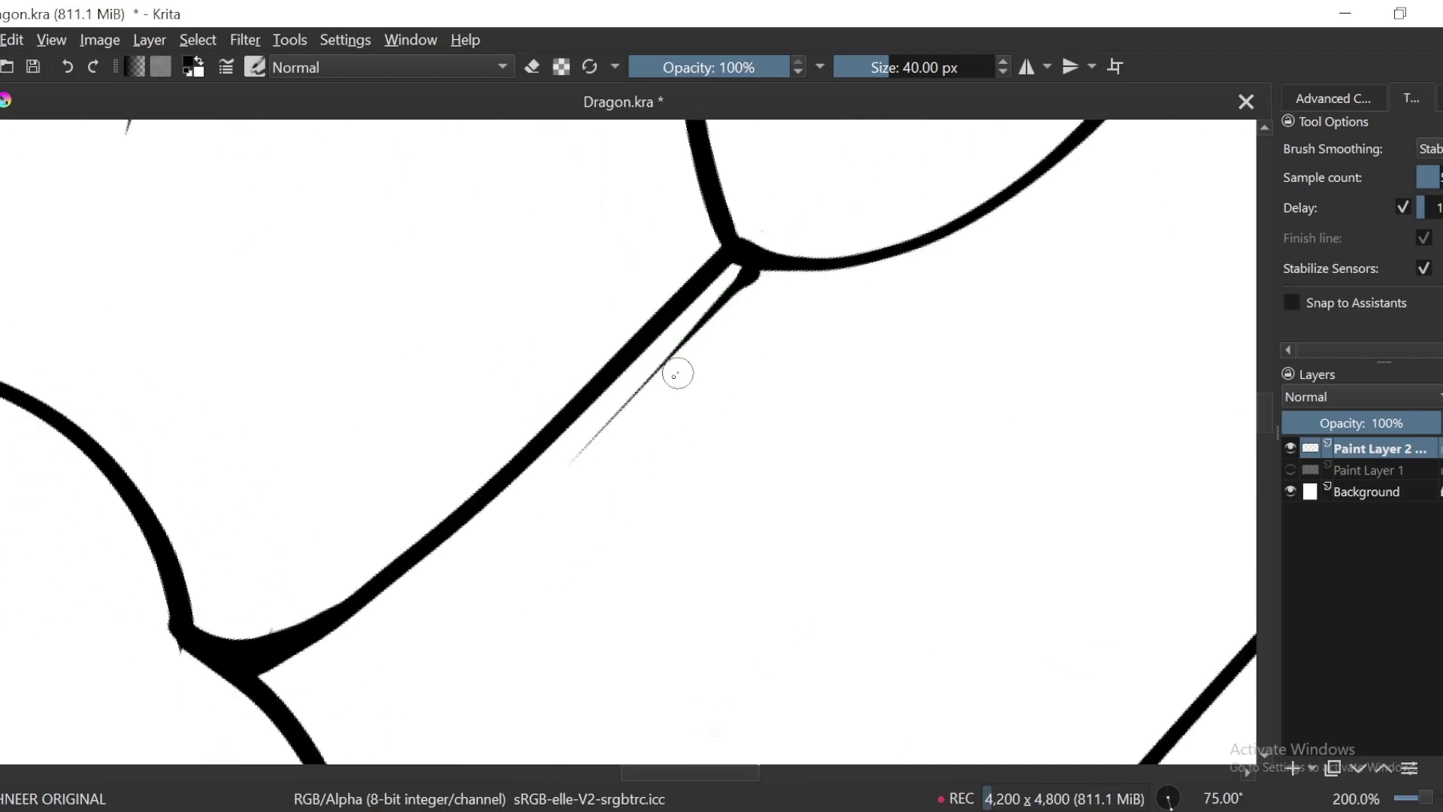
left_click_drag(599, 433, 786, 289)
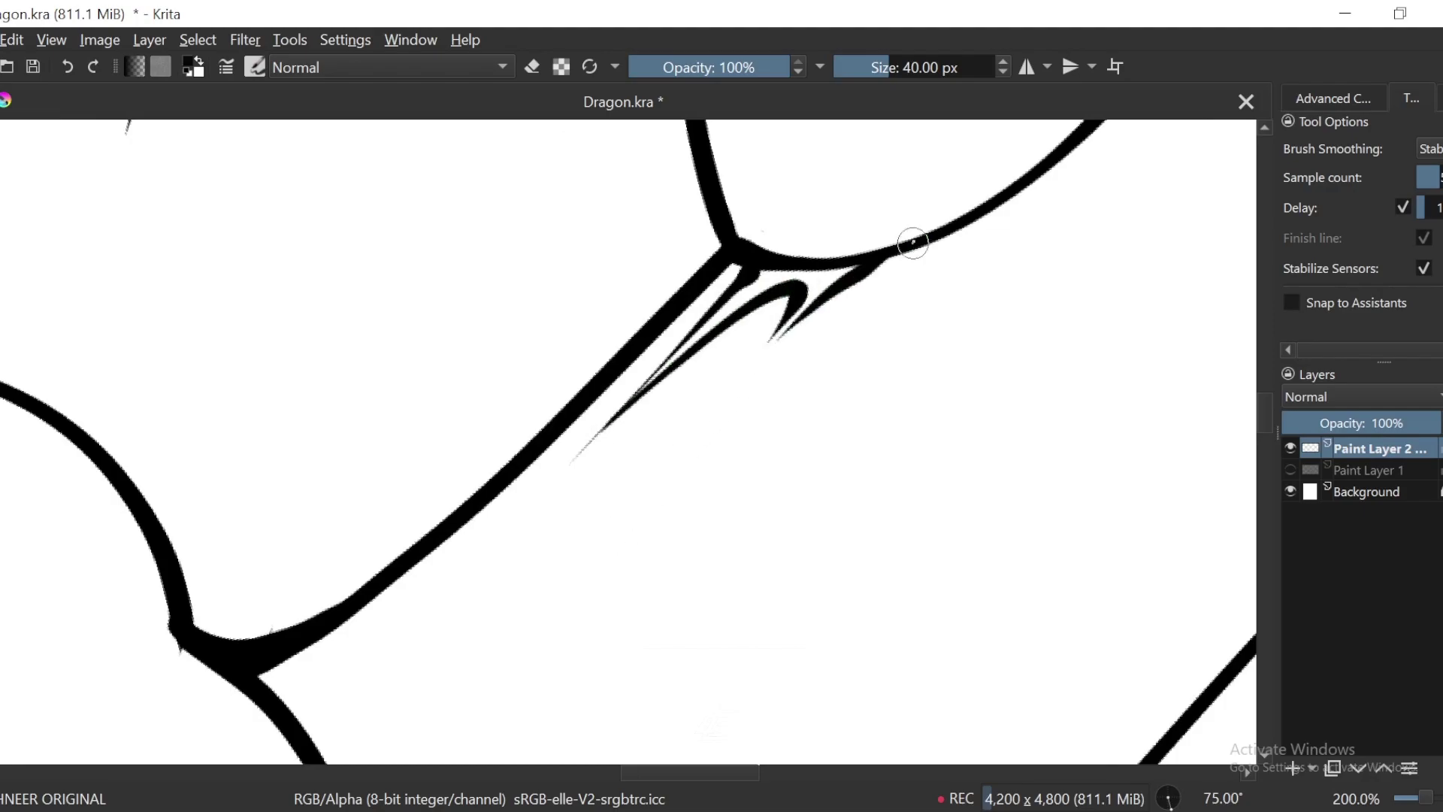
Step: Fill the gaps between the spikes beneath the short horn's base with solid black
scroll(786, 335, "up", 1)
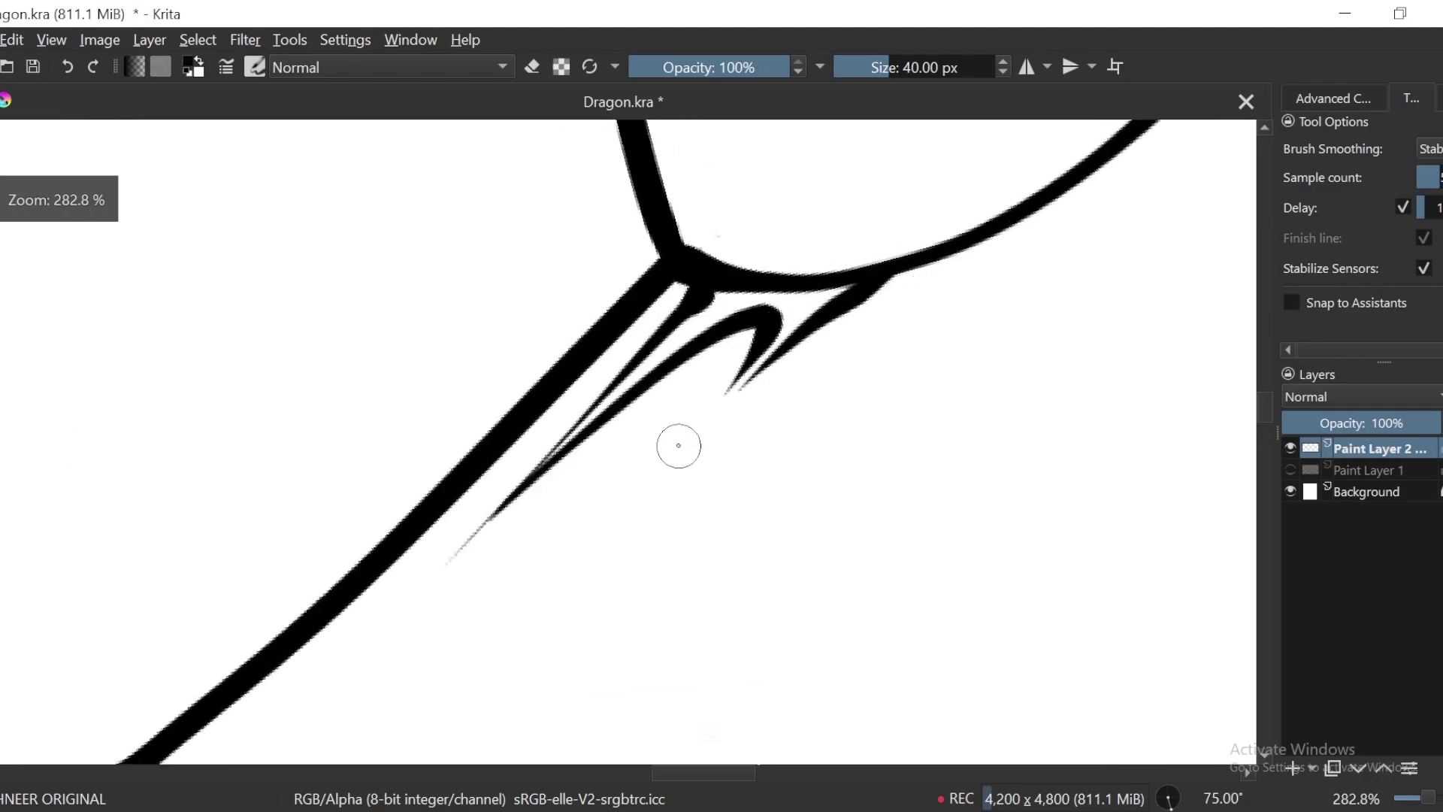
mouse_move(700, 421)
left_mouse_down()
mouse_move(856, 284)
mouse_move(610, 411)
left_mouse_up()
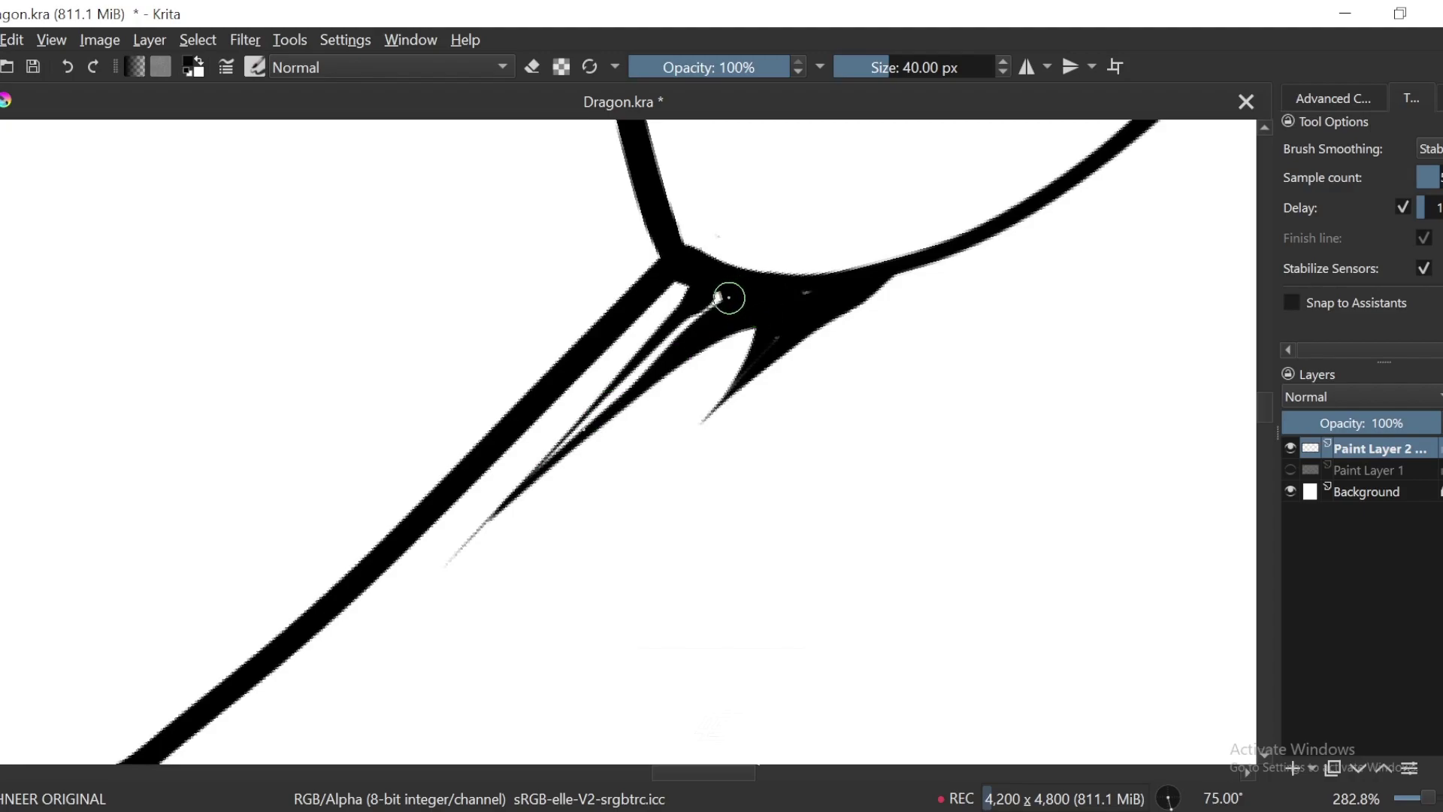
scroll(844, 235, "down", 6)
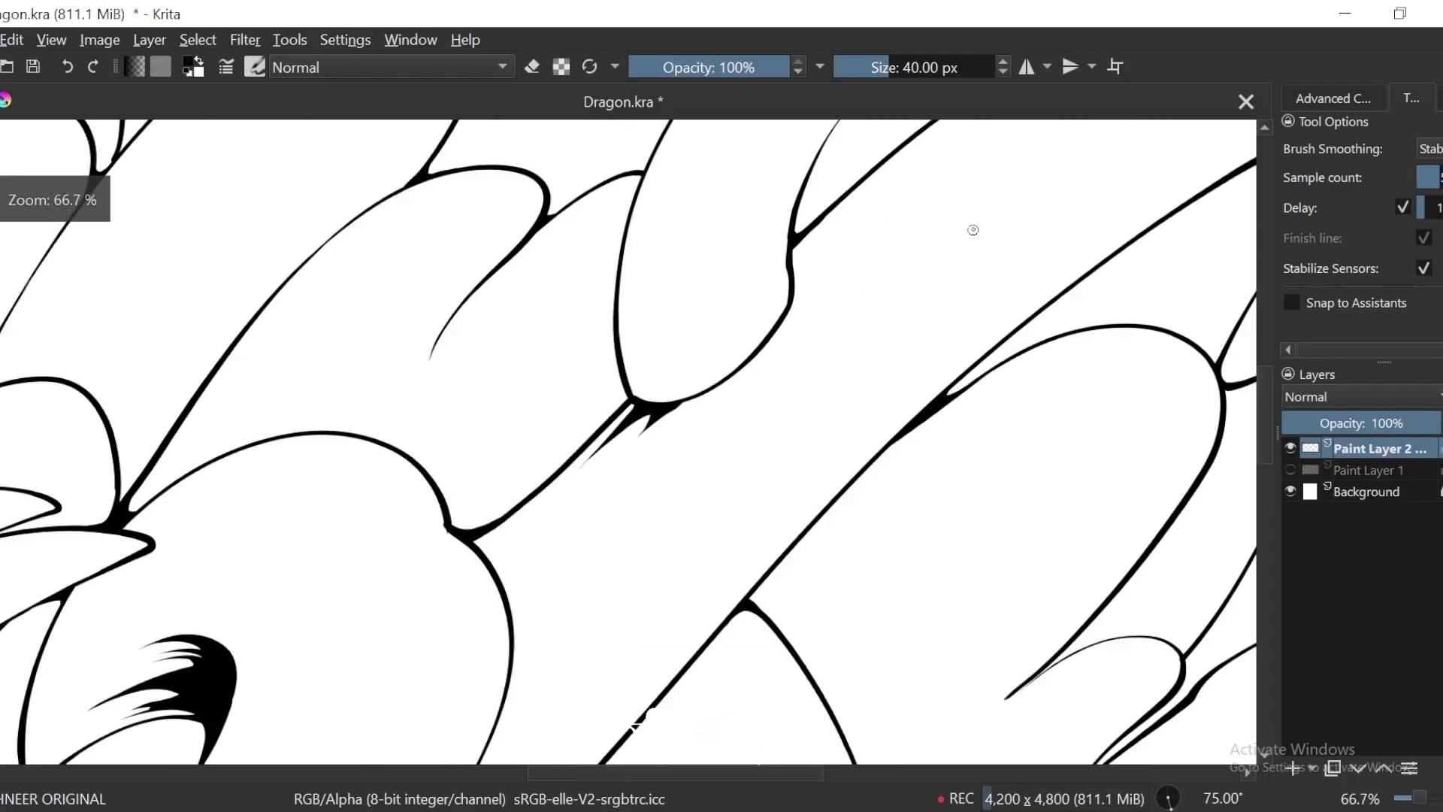
Step: Try to paint a thin accent stroke inside the short horn, starting from the line above its lower notch
left_click_drag(945, 323, 929, 355)
key("ctrl+plus")
key("ctrl+plus")
key("6")
key("6")
key("6")
key("6")
key("6")
key("6")
key("6")
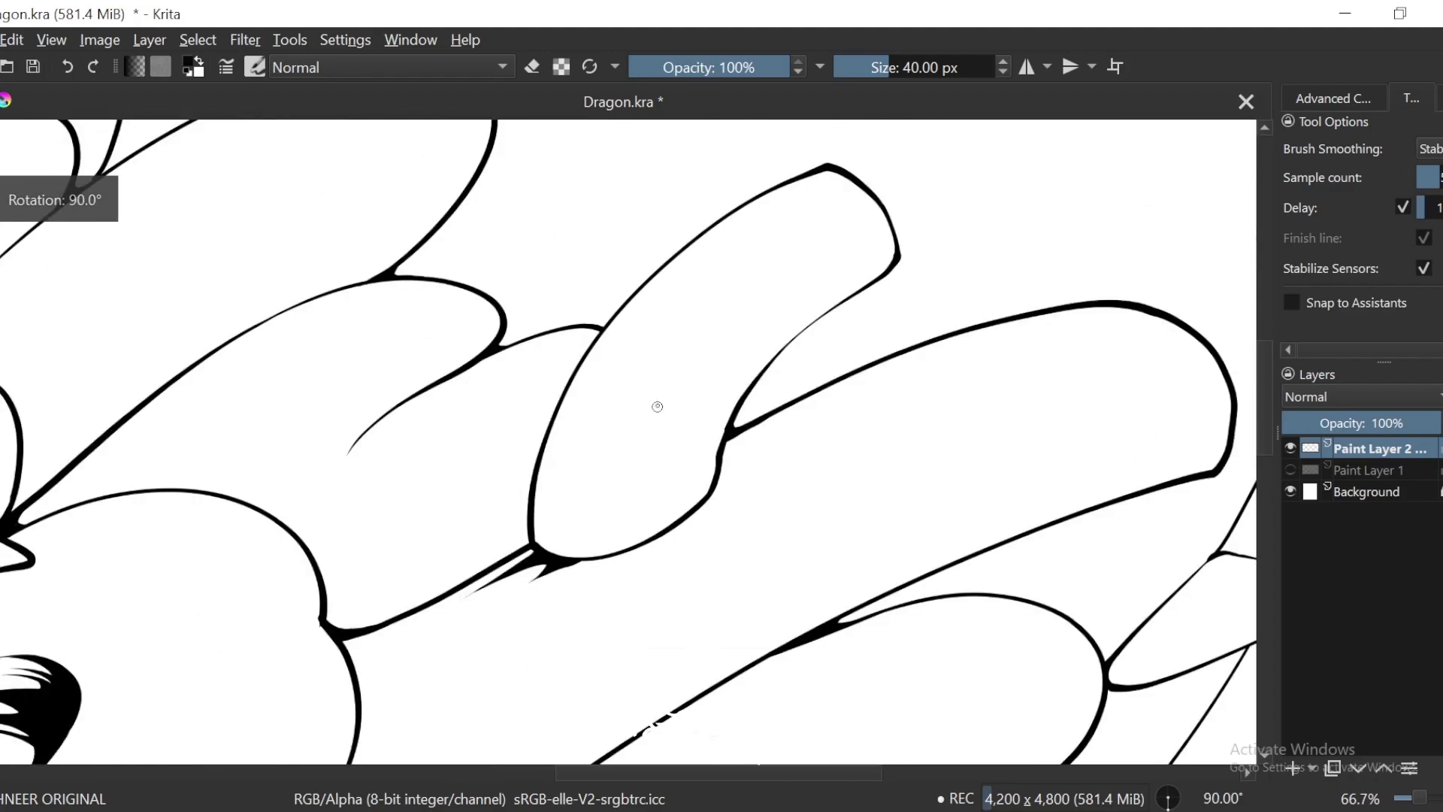
left_click_drag(677, 356, 872, 263)
scroll(873, 259, "up", 2)
left_click_drag(787, 307, 882, 352)
key("ctrl+z")
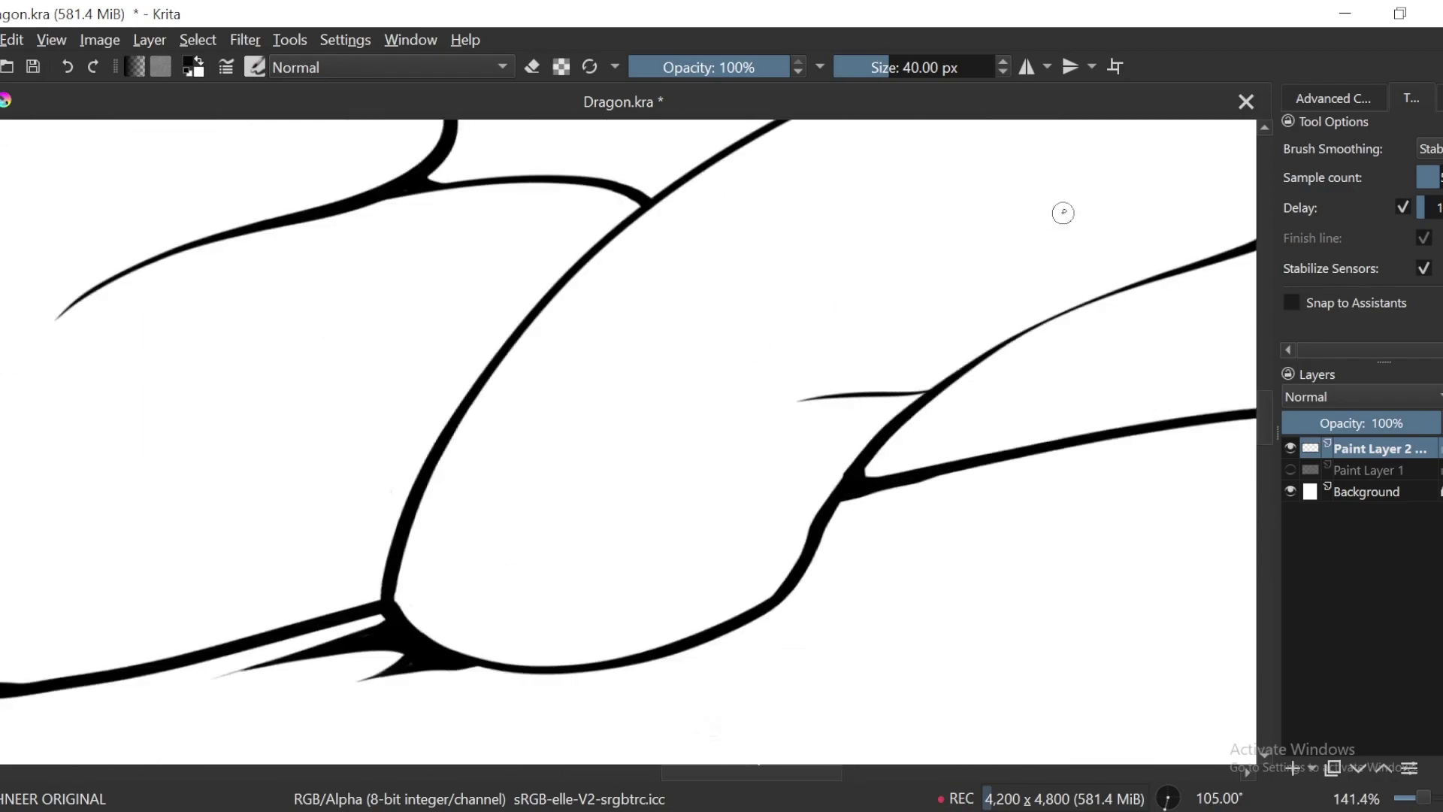
scroll(1137, 164, "down", 2)
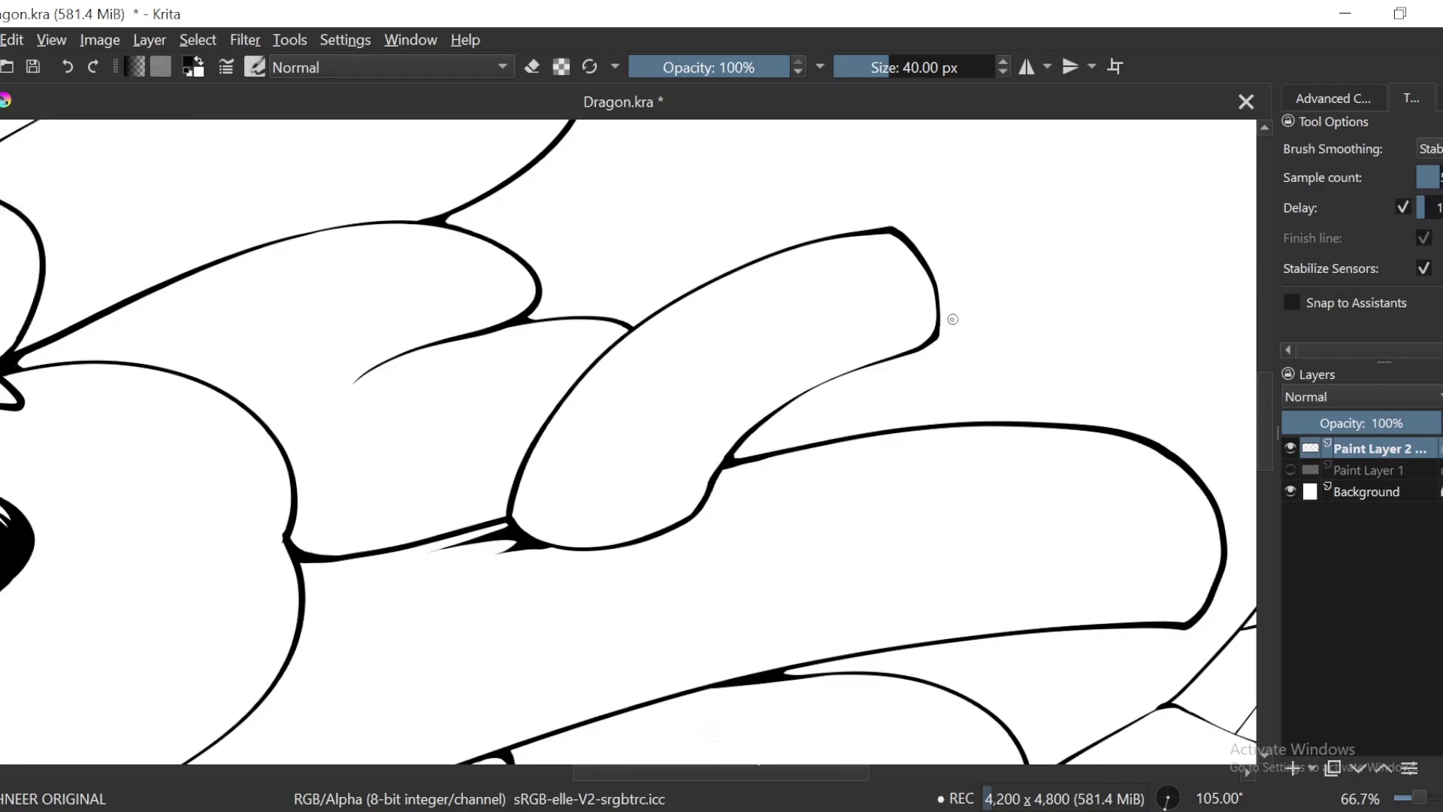
scroll(959, 348, "down", 1)
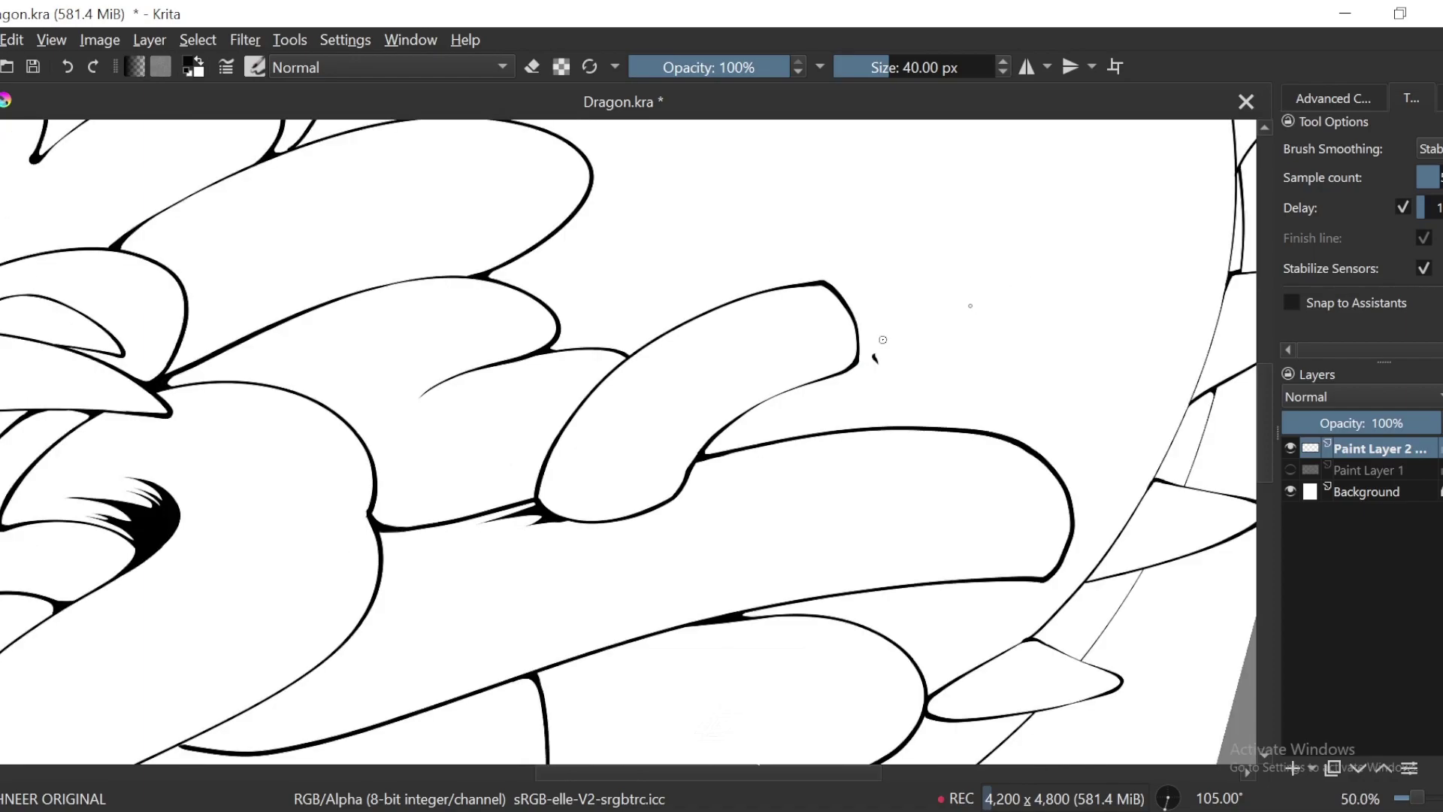
scroll(973, 344, "down", 1)
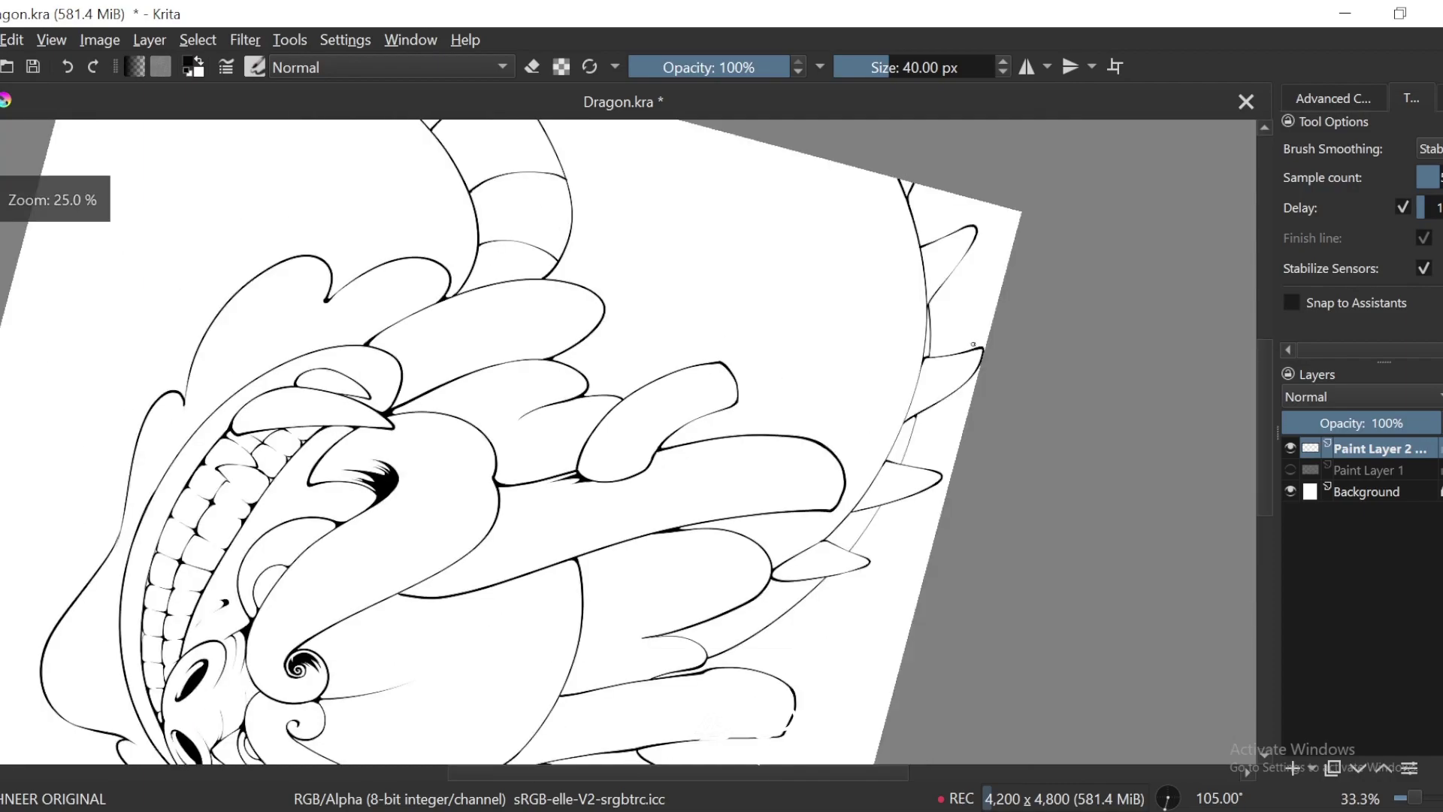
Step: Save the dragon drawing
scroll(973, 342, "up", 3)
scroll(974, 339, "down", 2)
key("ctrl+s")
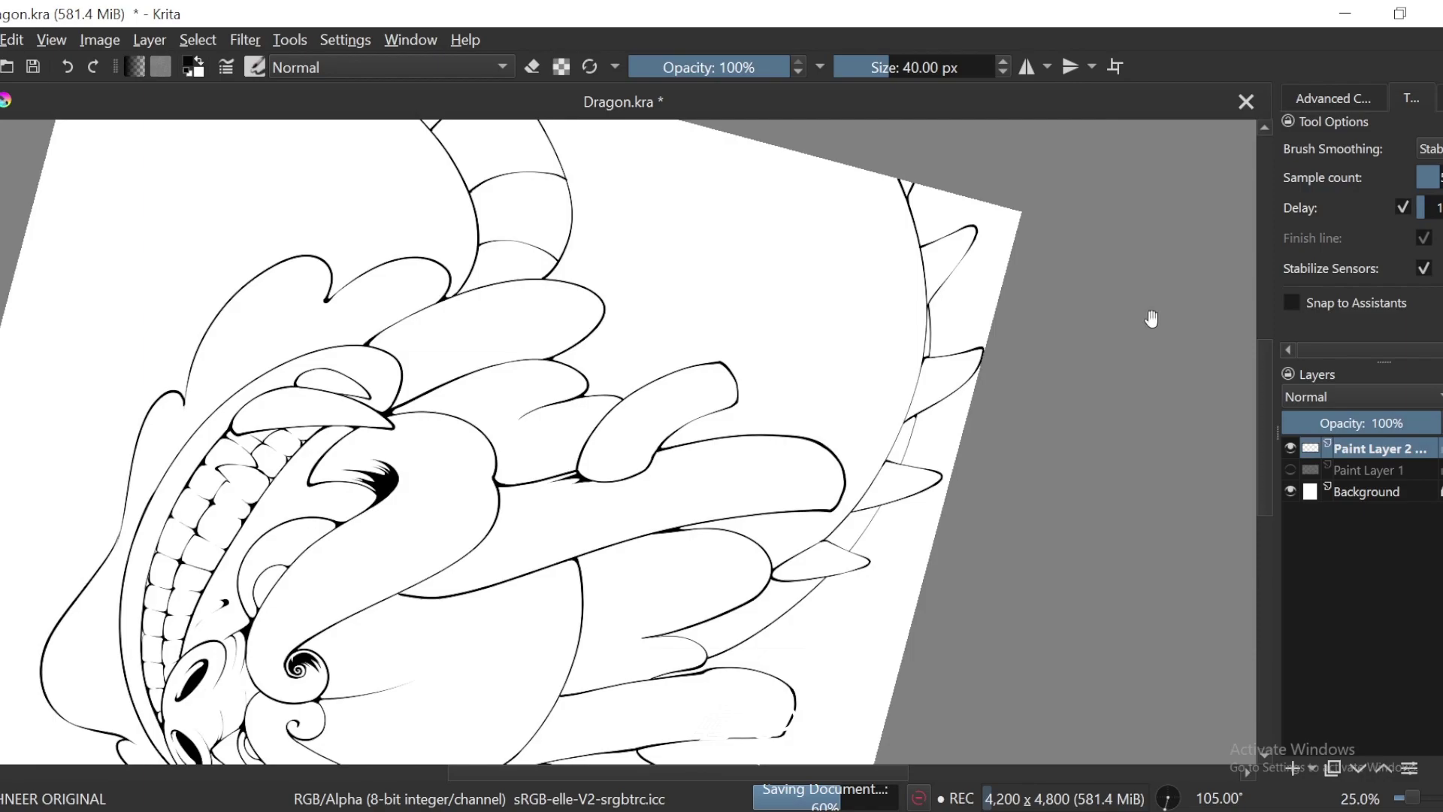
Step: Try a long curved stroke ending in a V-shaped spike inside the short horn, parallel to its outer edge
left_click_drag(1021, 392, 1079, 405)
key("4")
scroll(669, 470, "up", 5)
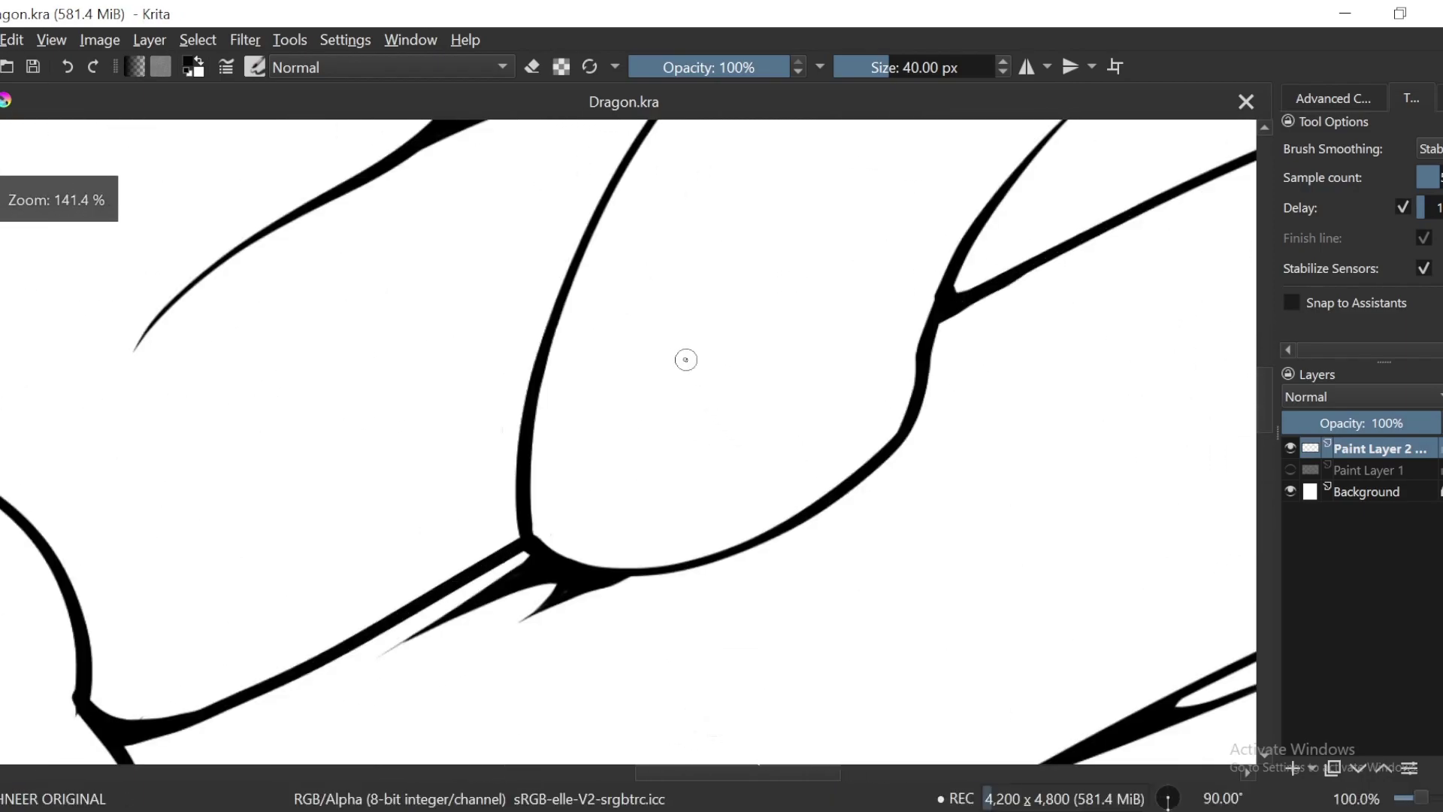
key("6")
mouse_move(805, 221)
left_mouse_down()
mouse_move(564, 580)
mouse_move(613, 494)
left_mouse_up()
key("ctrl+plus")
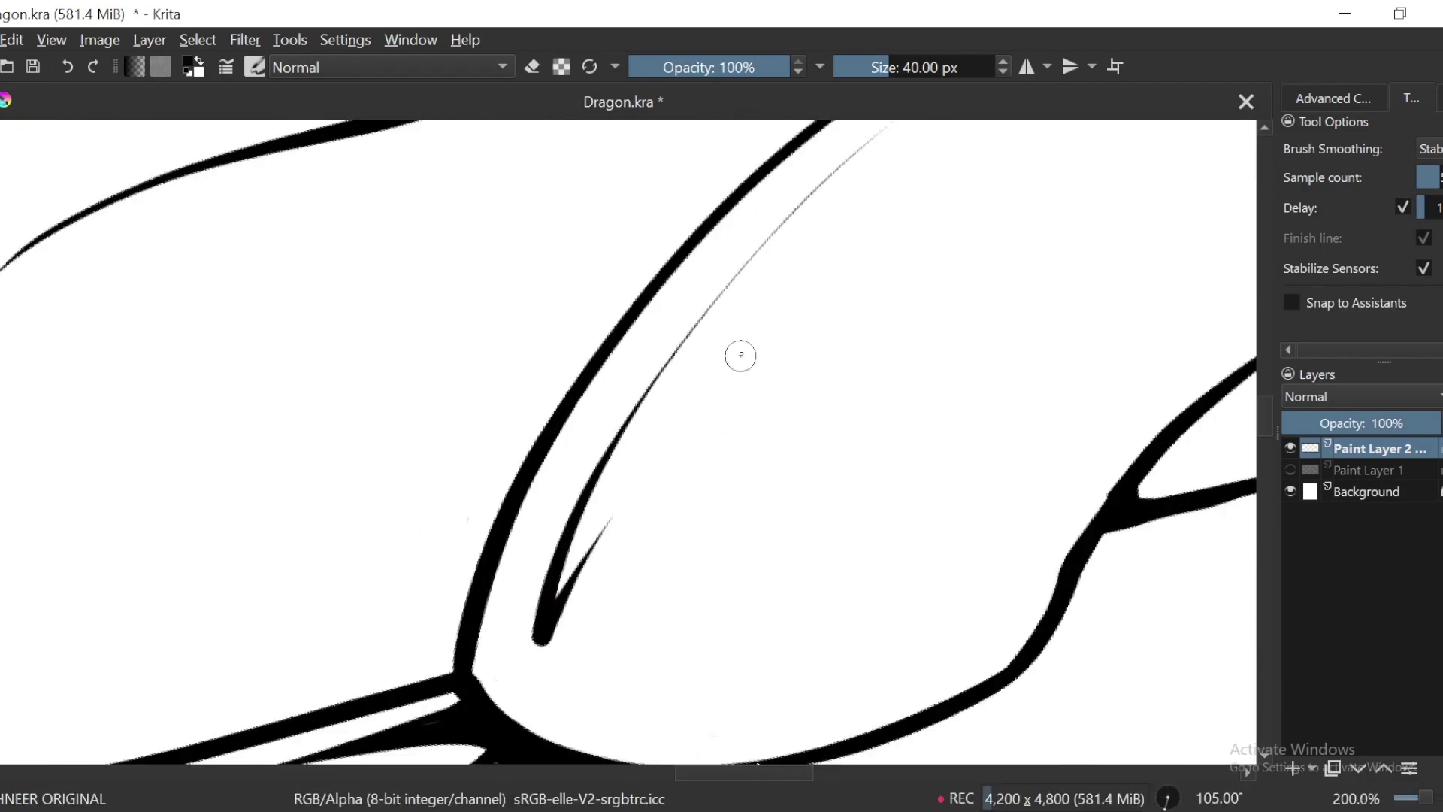
key("ctrl+z")
Step: Paint zigzag outlines of long tapered shadow spikes inside the short horn, following its outer edge and ending at the base outline
key("ctrl+minus")
mouse_move(867, 174)
left_mouse_down()
mouse_move(706, 311)
mouse_move(597, 477)
mouse_move(665, 418)
left_mouse_up()
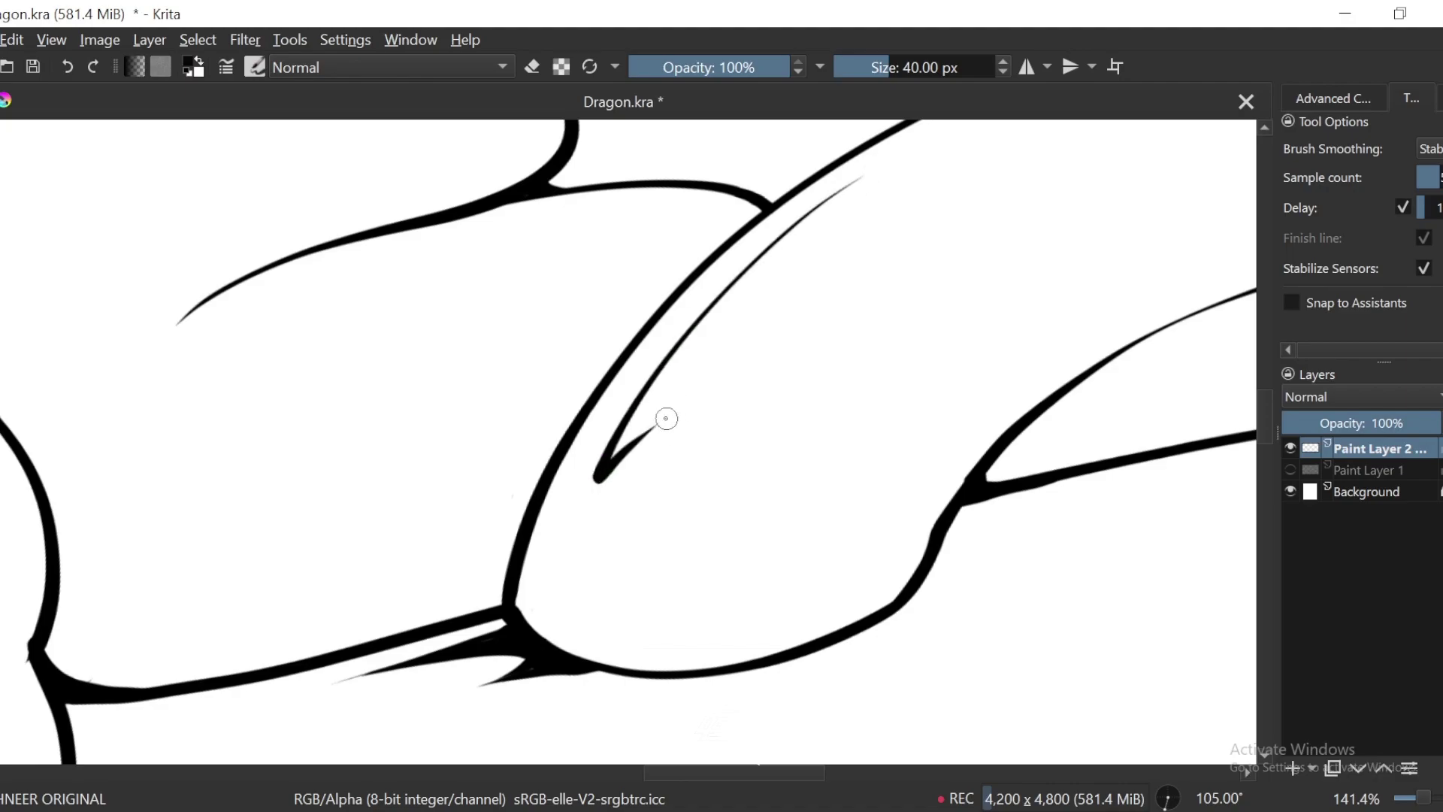
left_click_drag(573, 628, 570, 660)
key("plus")
key("minus")
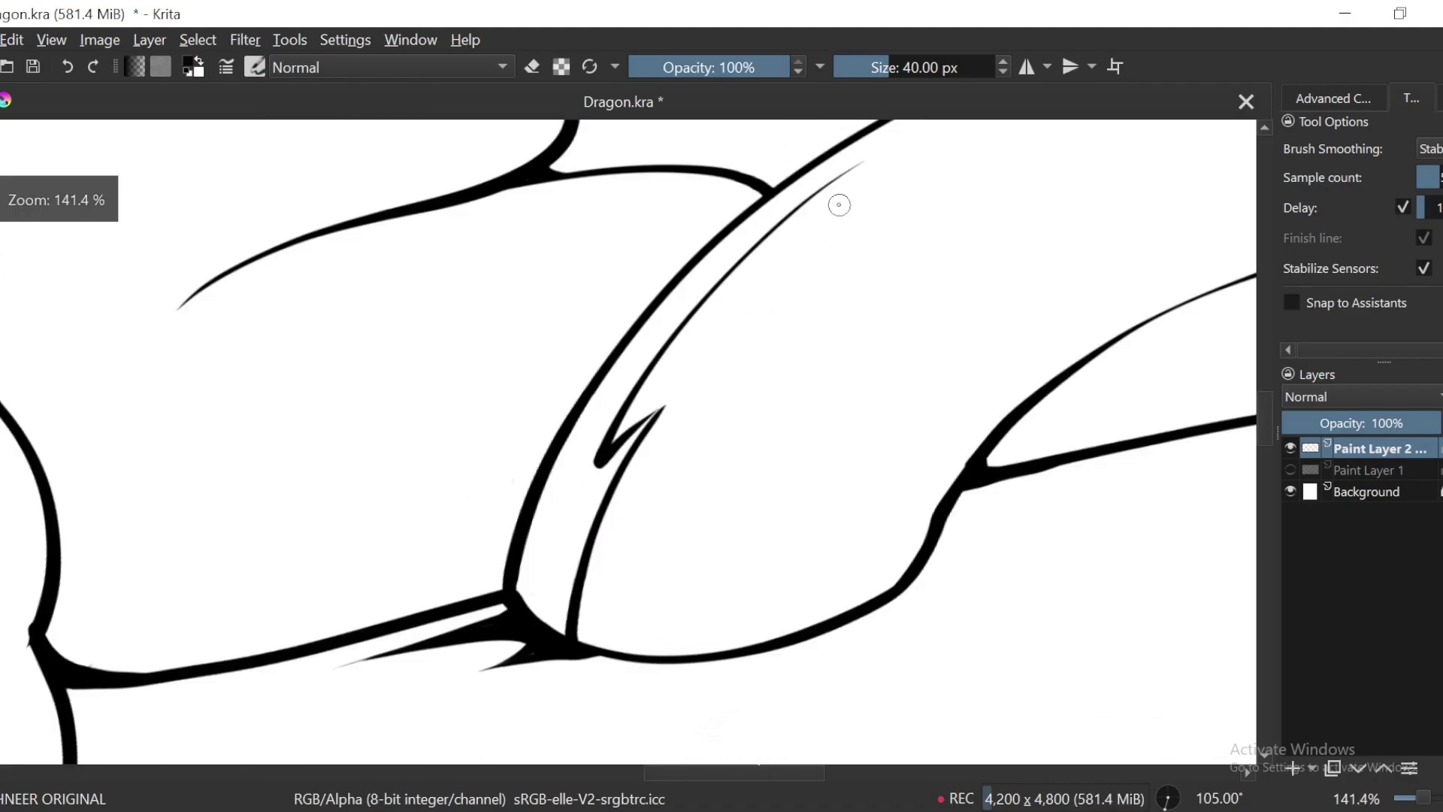
left_click_drag(846, 172, 711, 332)
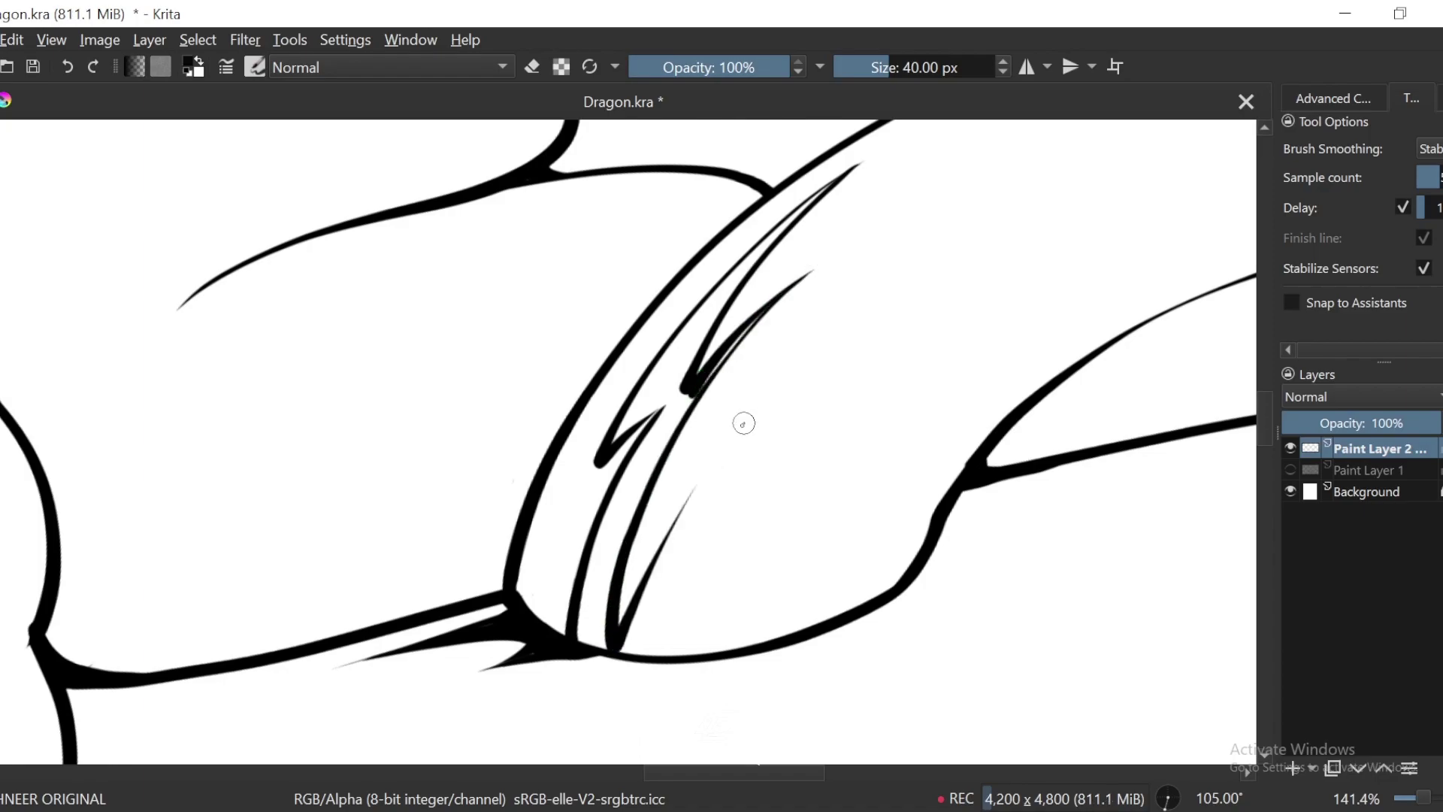
key("plus")
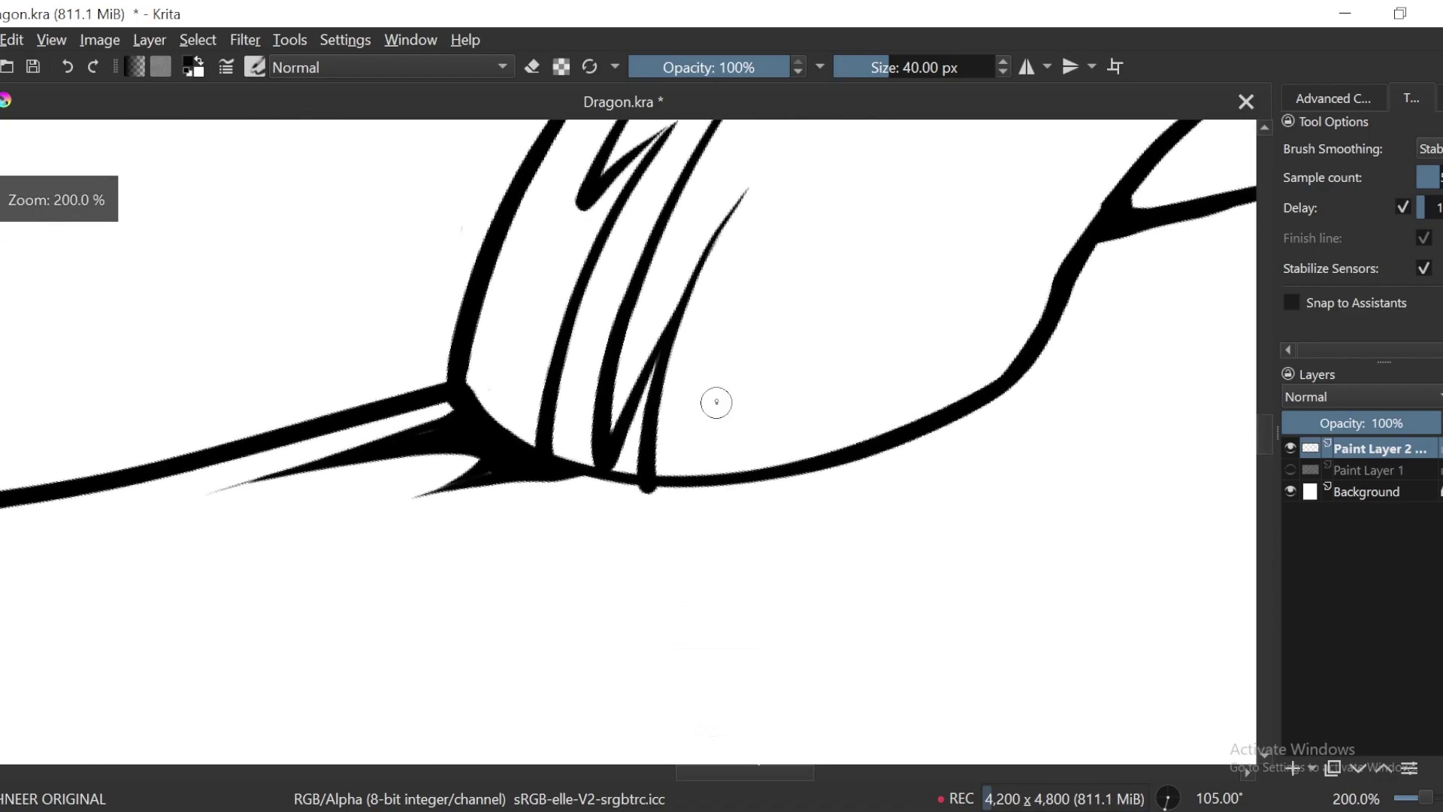
key("plus")
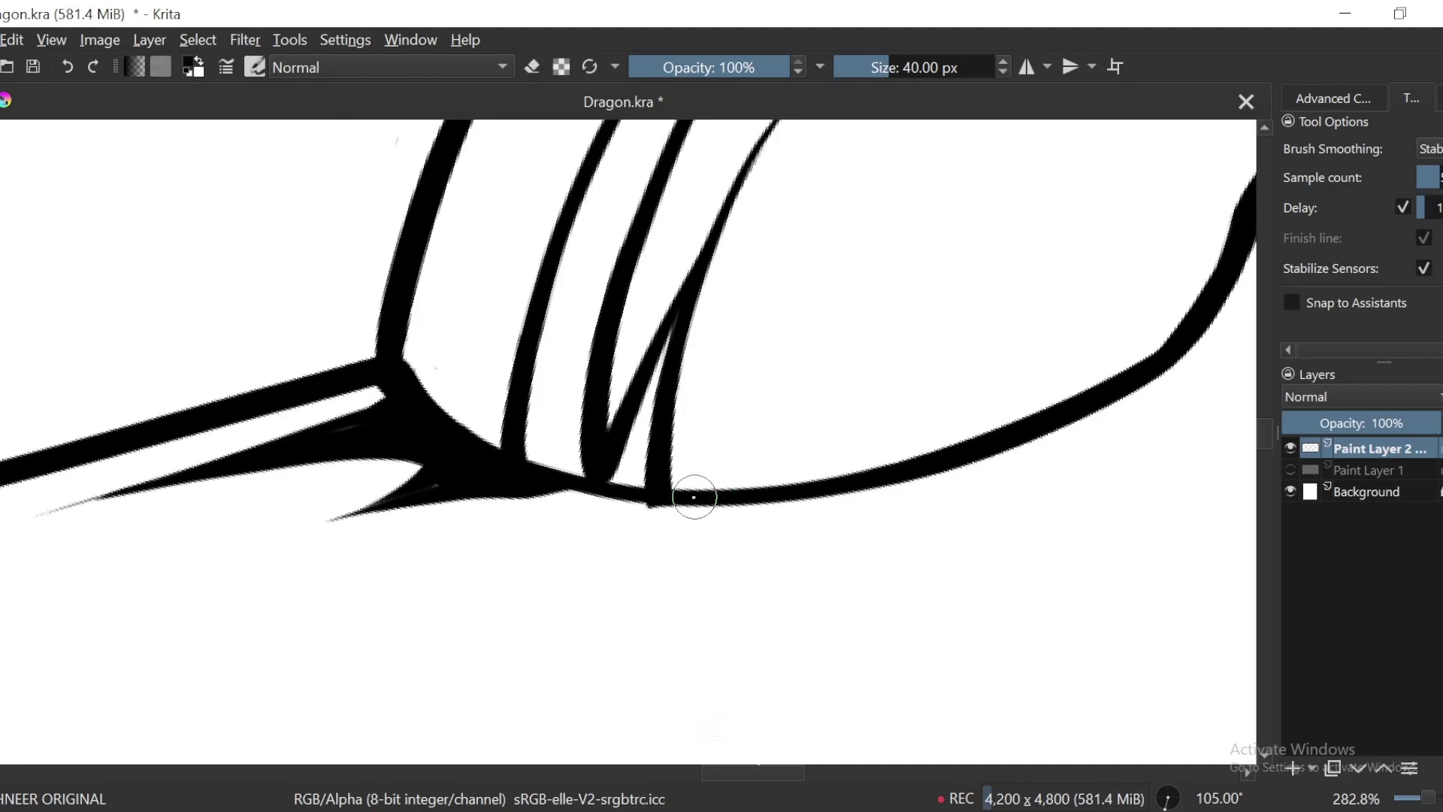
Step: Fill the spike outlines inside the short horn with solid black using the Fill tool
key("f")
left_click(647, 454)
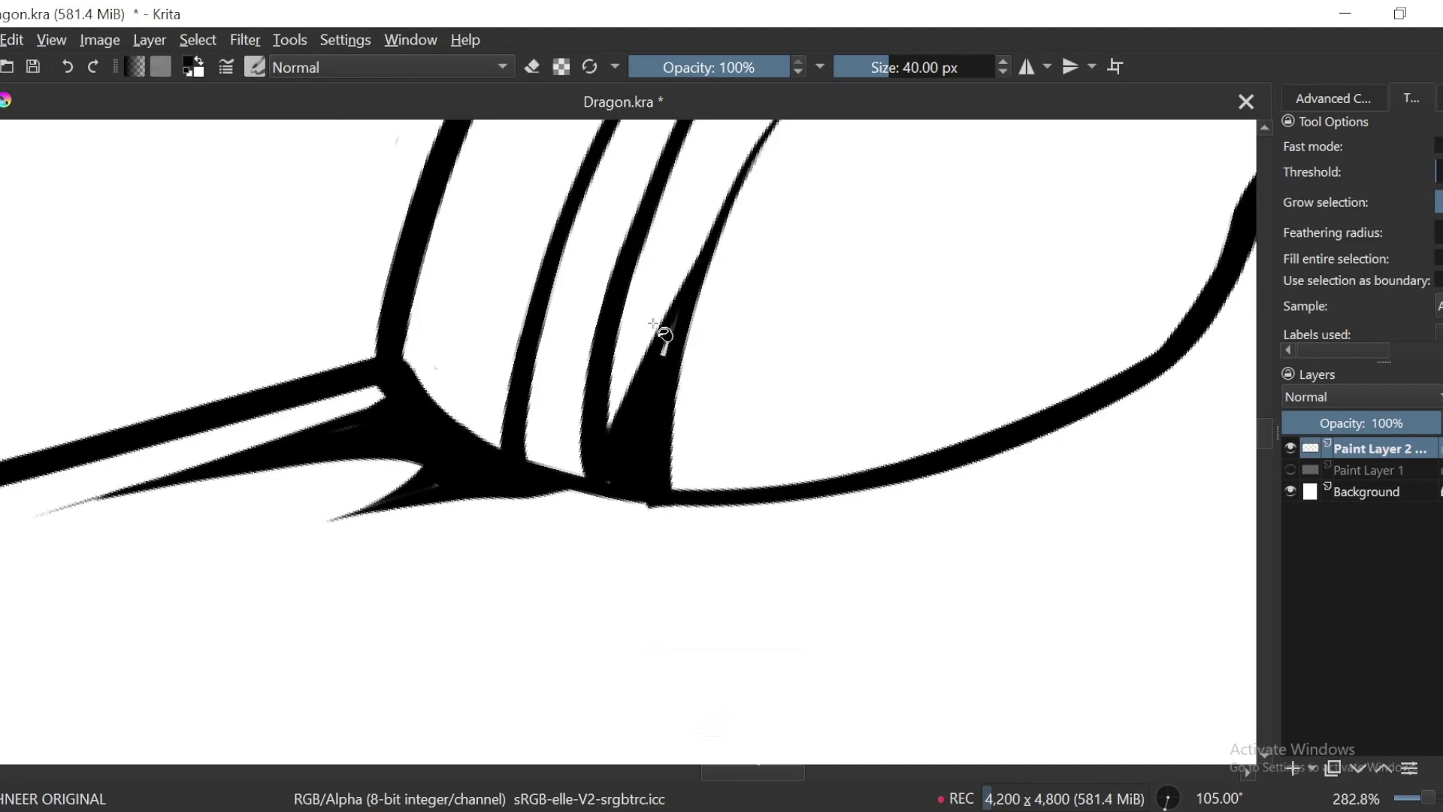
key("minus")
key("minus")
key("minus")
key("4")
key("plus")
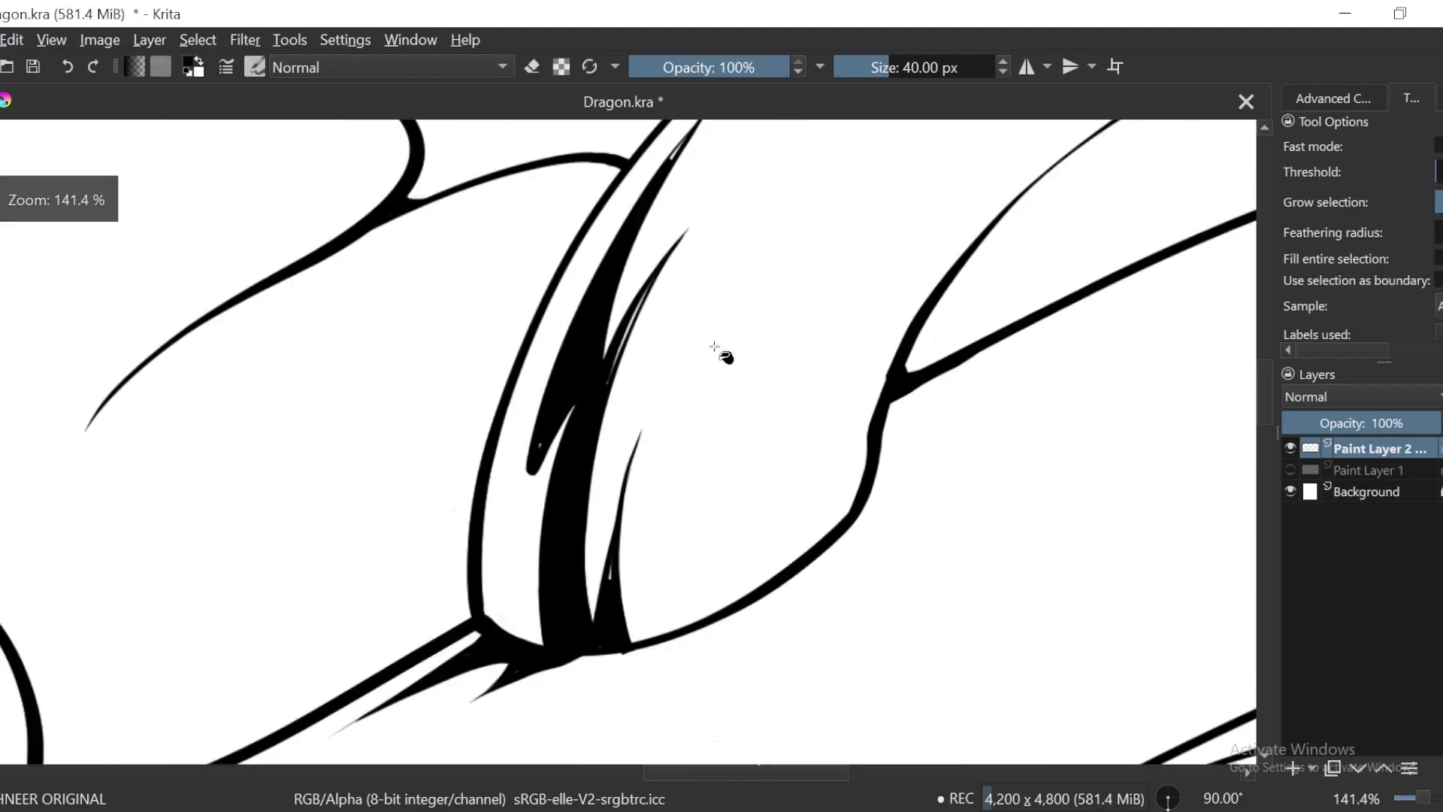
Step: Fill the remaining white sliver in the small spike at the short horn's base and erase its overlong tip
key("plus")
key("b")
left_click_drag(658, 602, 654, 451)
key("6")
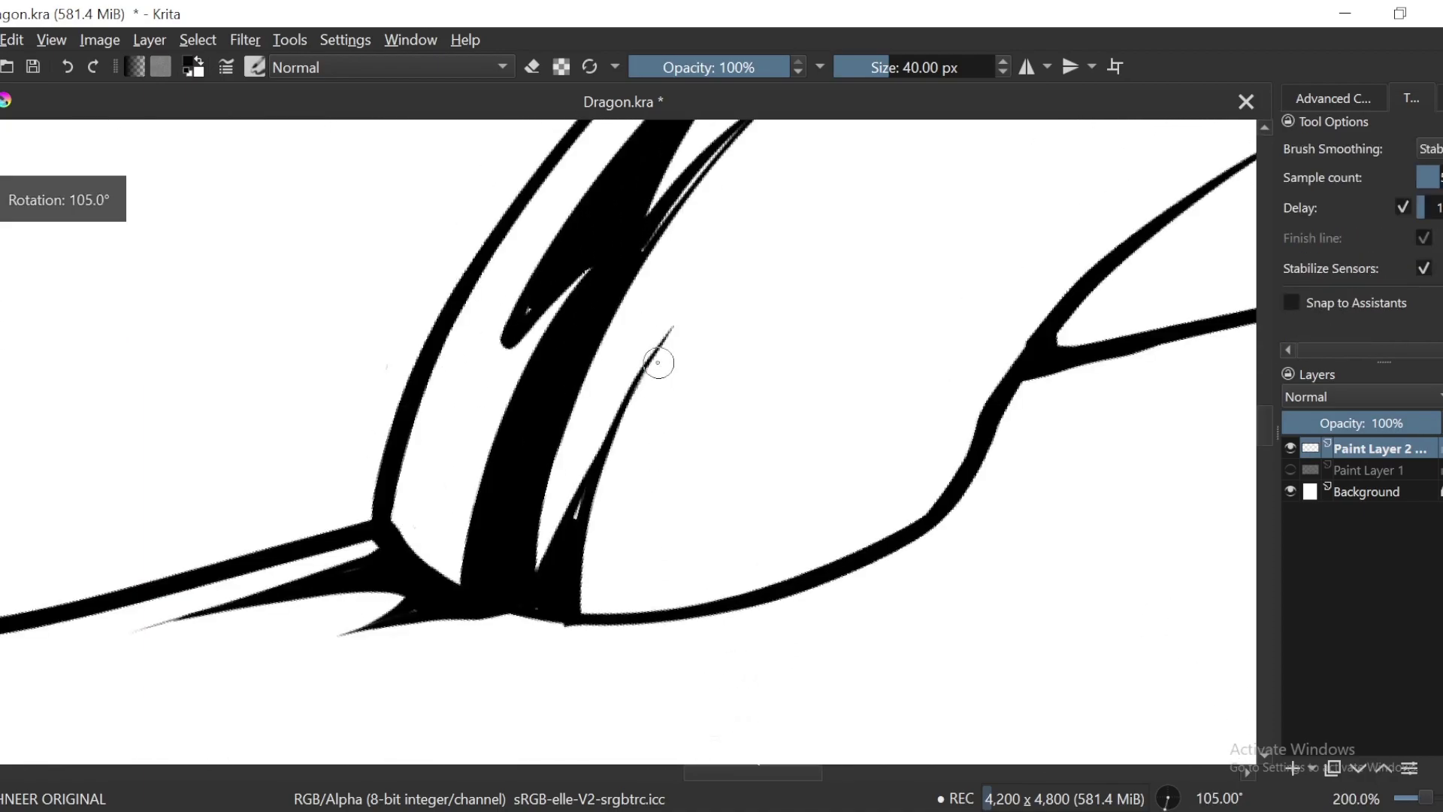
key("e")
left_click_drag(643, 387, 669, 327)
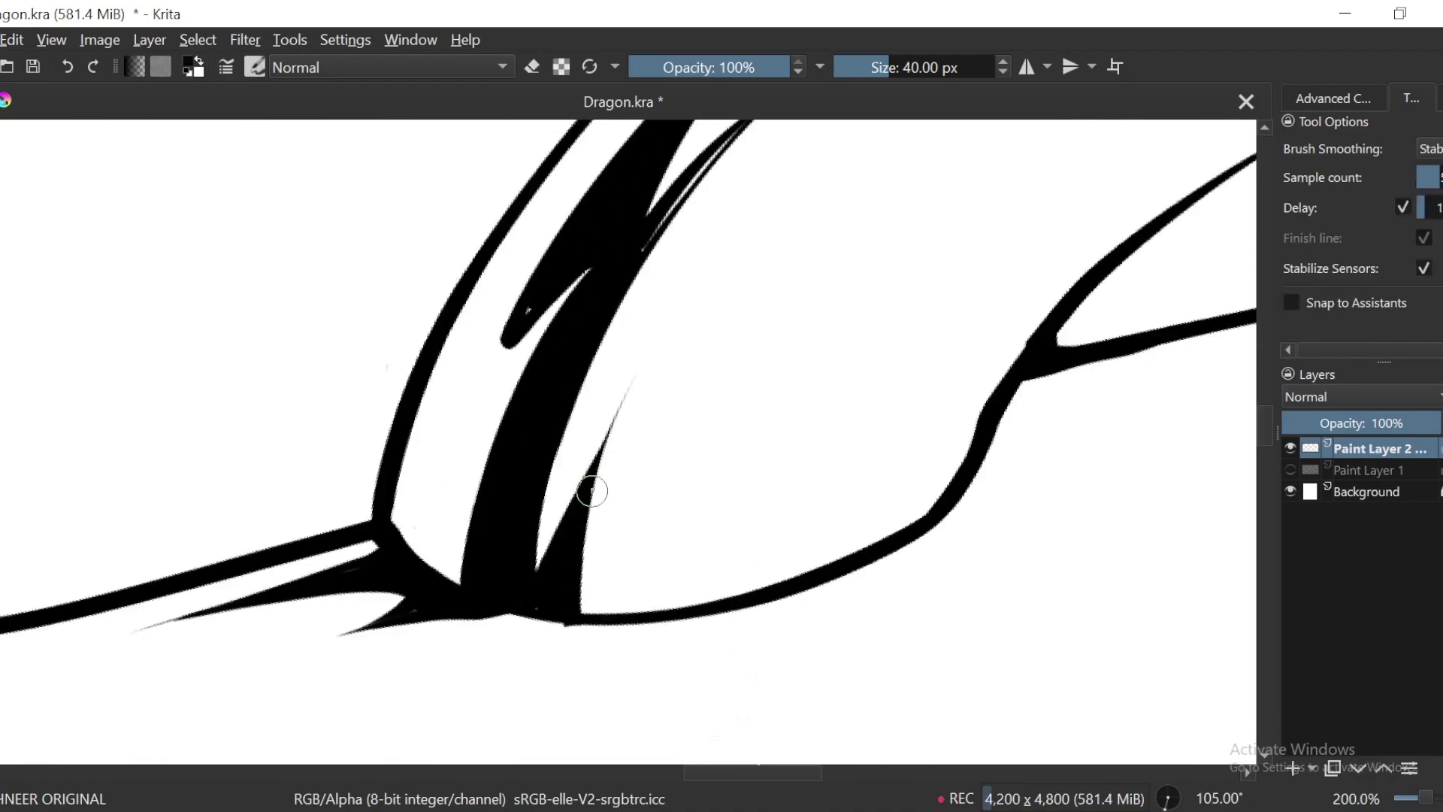
Step: Repaint the small spike's tip as a smooth curved taper and add a second thinner spike beside it on the horn's base outline
key("6")
left_click_drag(637, 408, 684, 343)
key("plus")
mouse_move(781, 216)
left_mouse_down()
mouse_move(676, 325)
mouse_move(623, 425)
left_mouse_up()
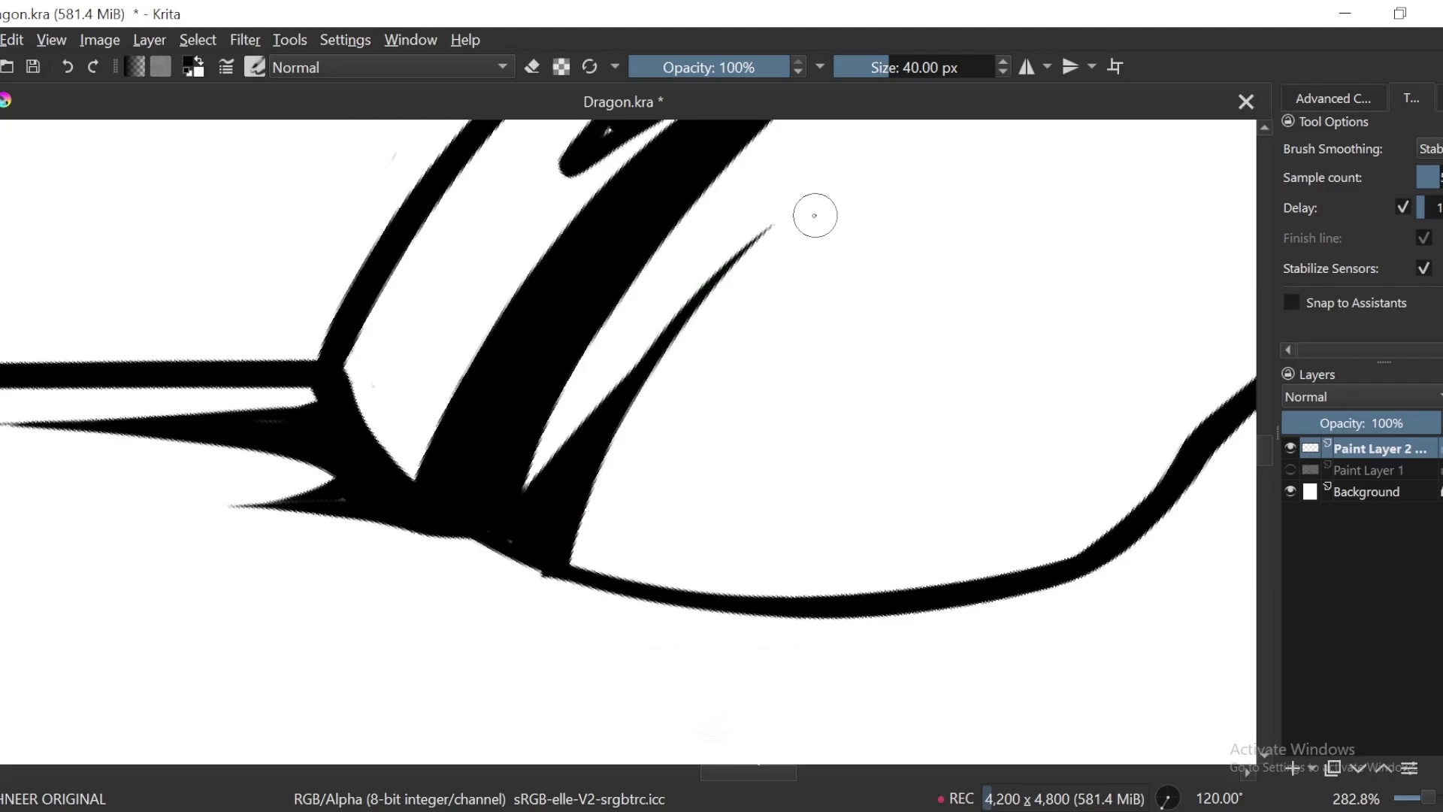
left_click_drag(709, 336, 599, 535)
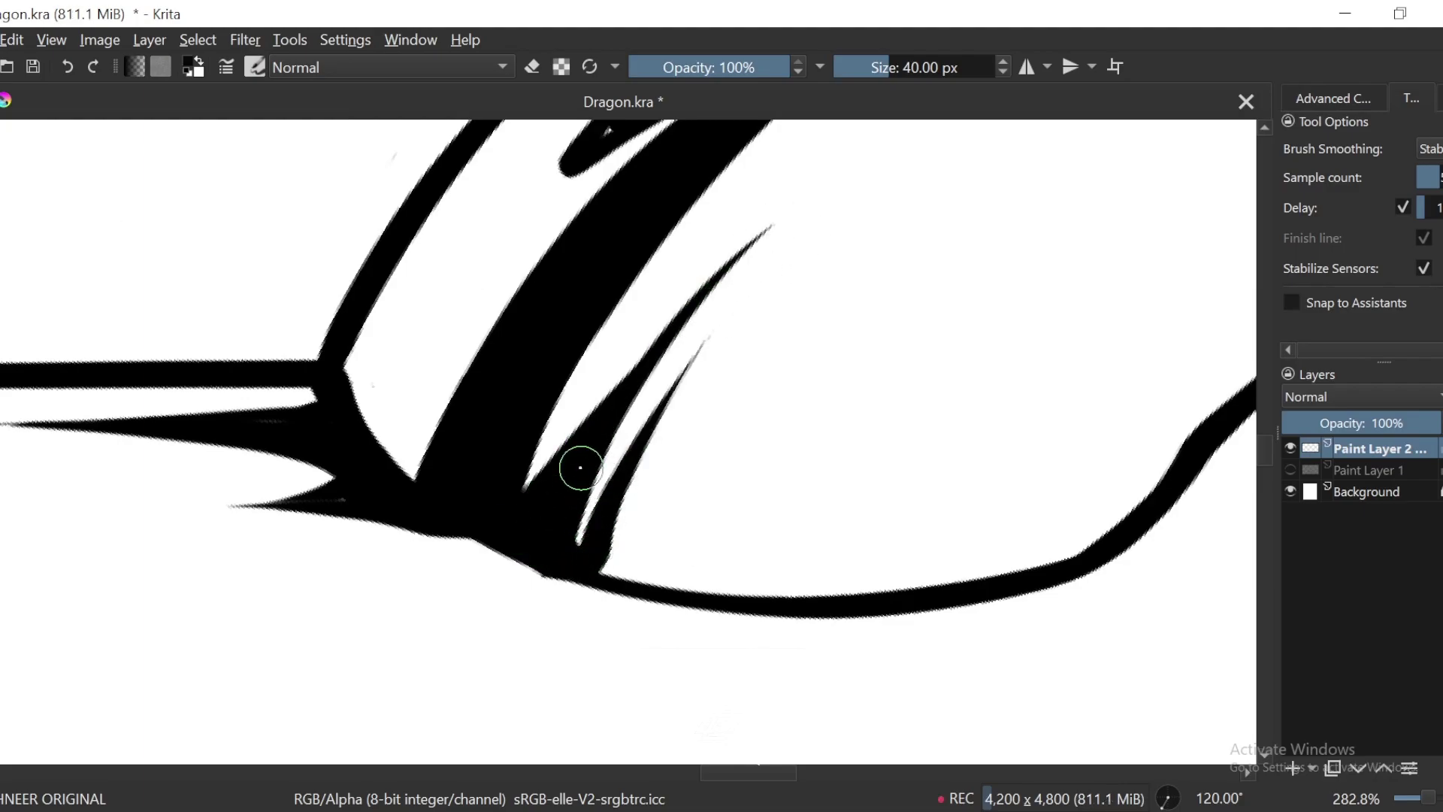
Step: Erase the uneven bulge along the short horn's base outline beneath the shadow spikes
key("4")
key("4")
key("4")
key("4")
key("4")
key("e")
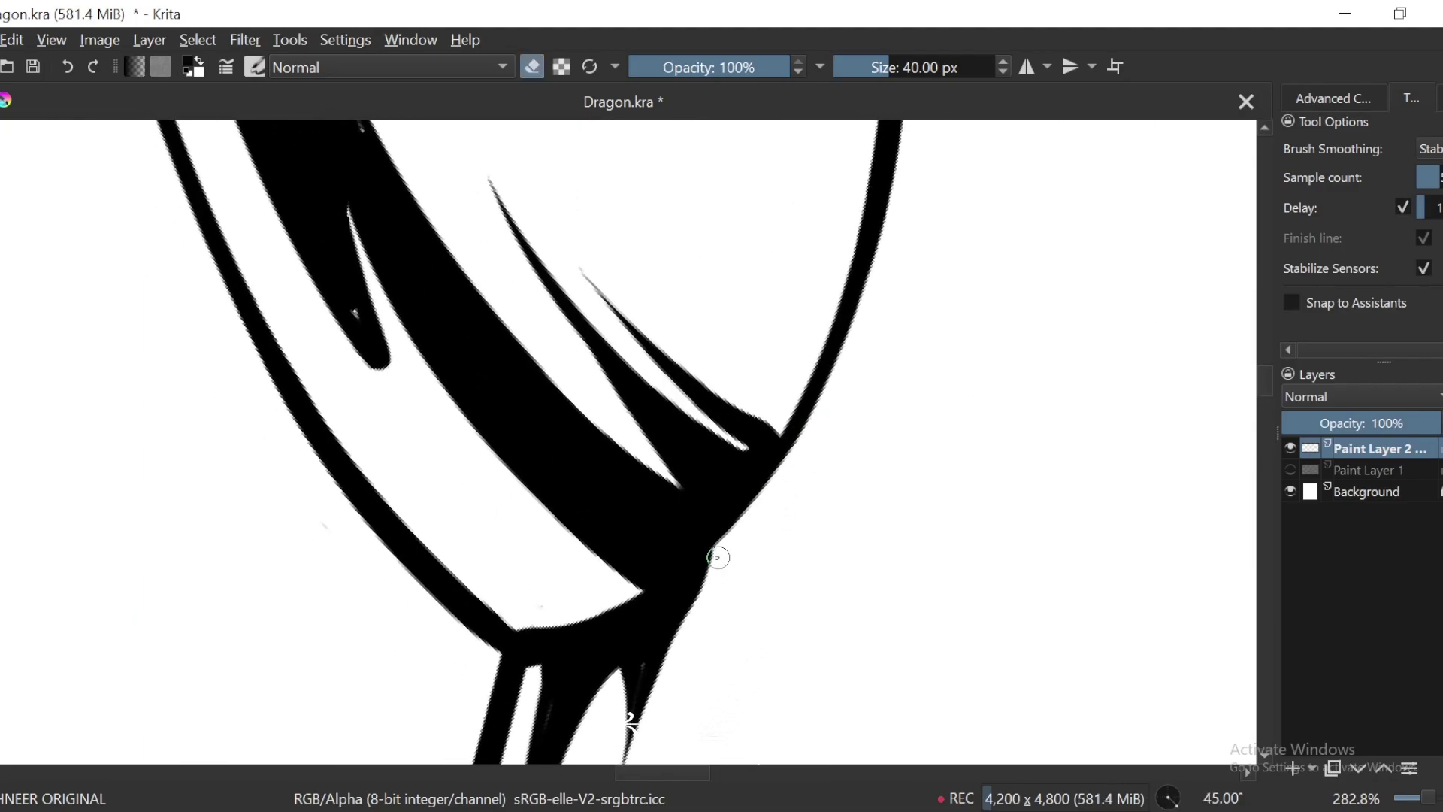
key("minus")
key("minus")
key("6")
key("6")
key("6")
key("6")
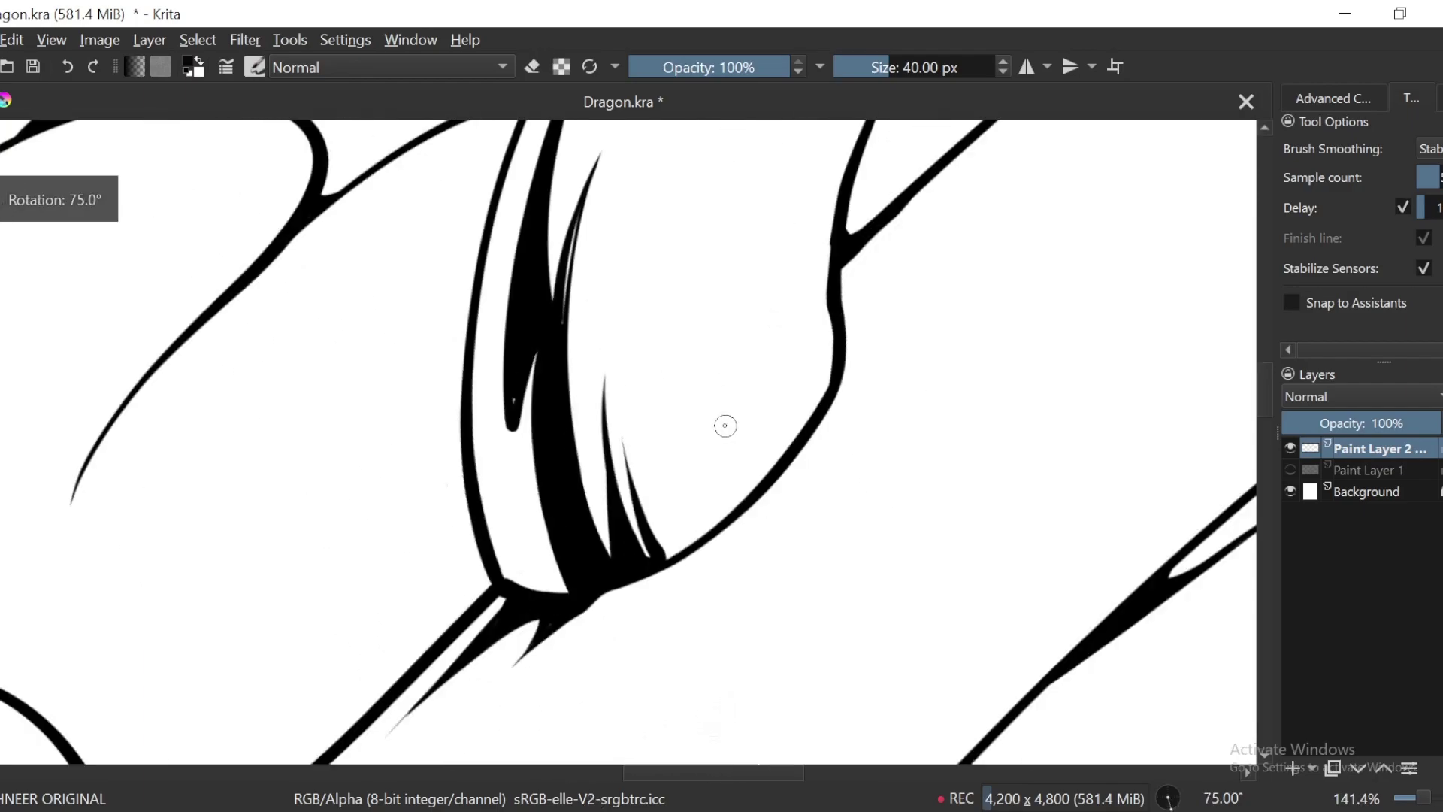
Step: Repaint the two upper shadow spikes inside the short horn with longer tapered tips and cover their white slivers
key("plus")
key("plus")
scroll(840, 212, "up", 2)
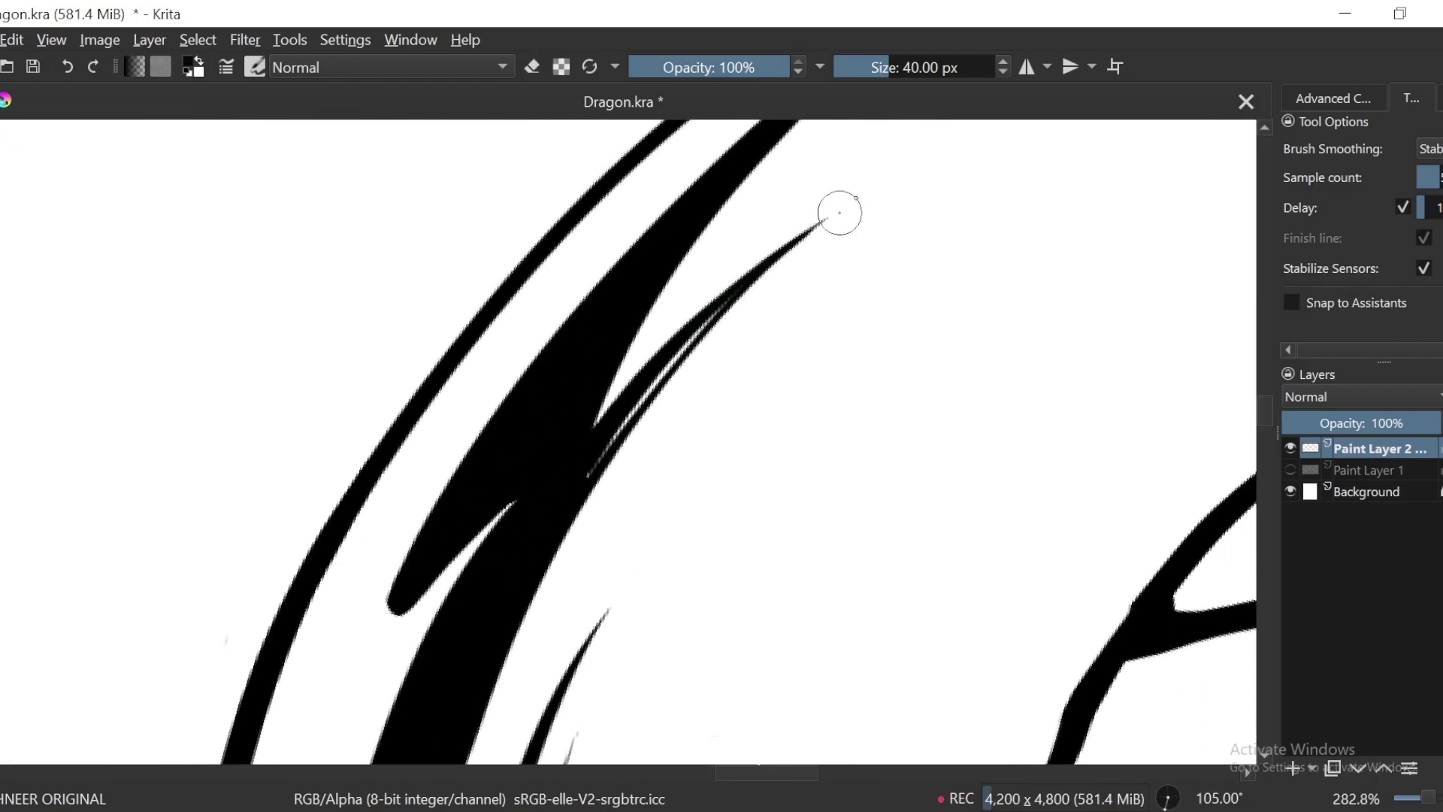
key("minus")
key("minus")
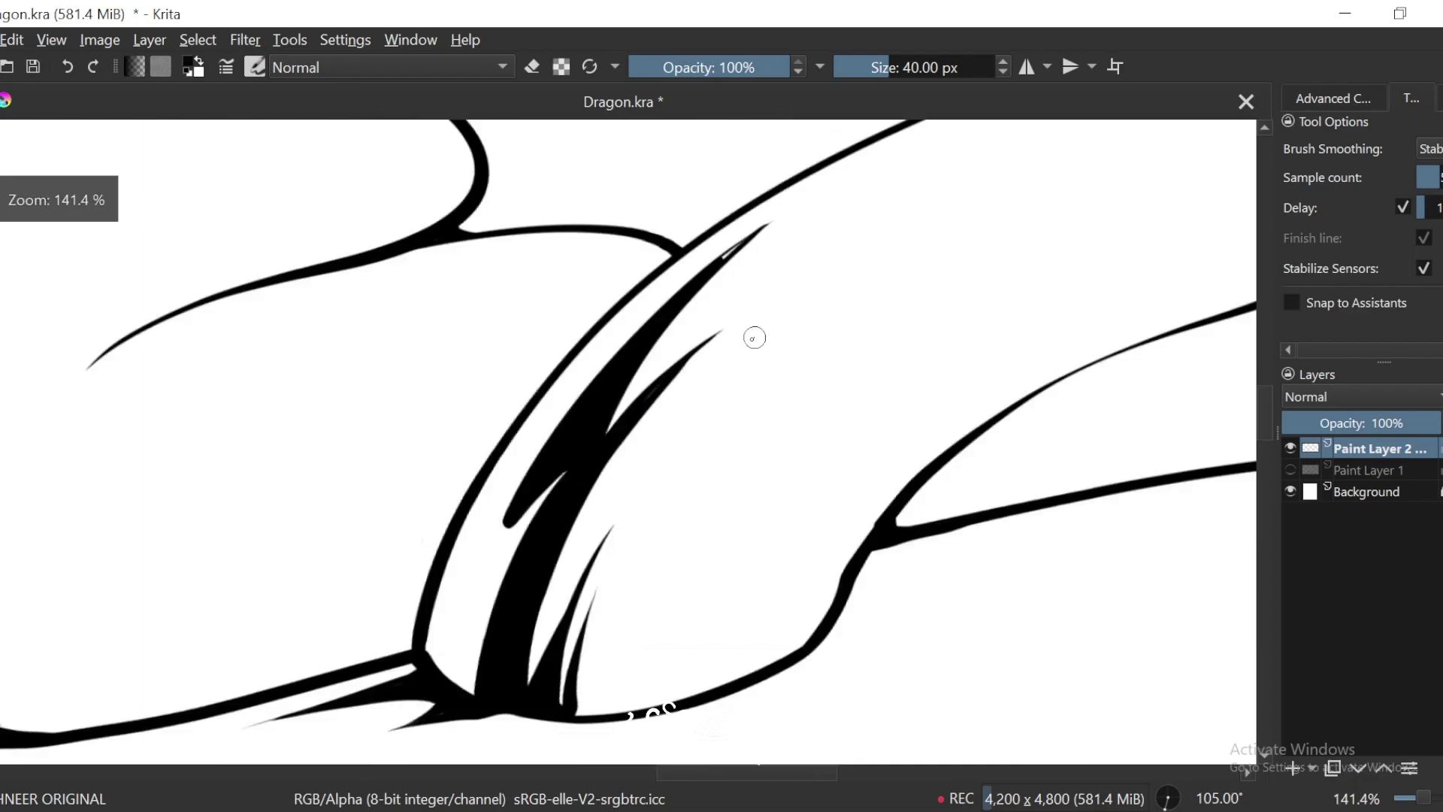
key("plus")
key("4")
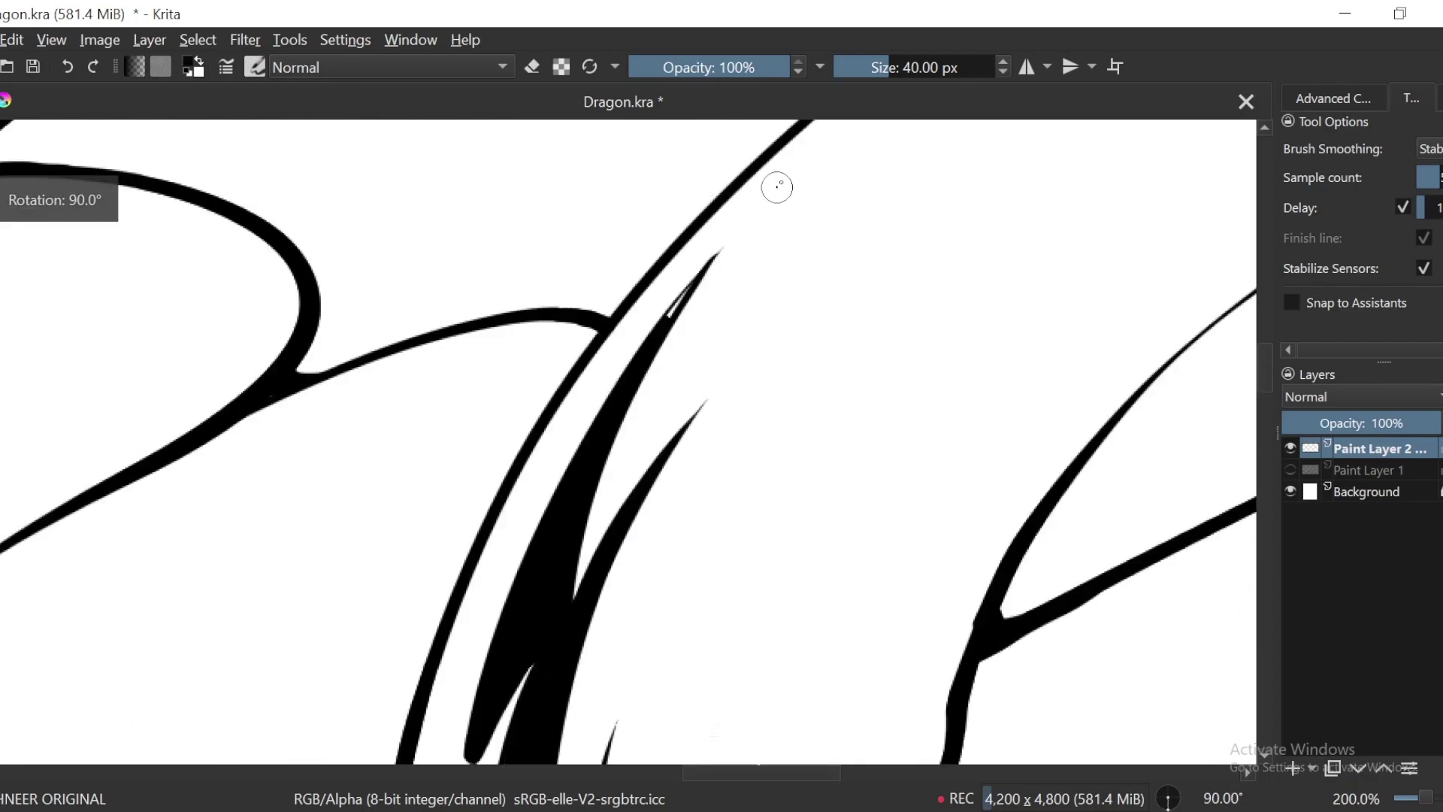
key("minus")
key("plus")
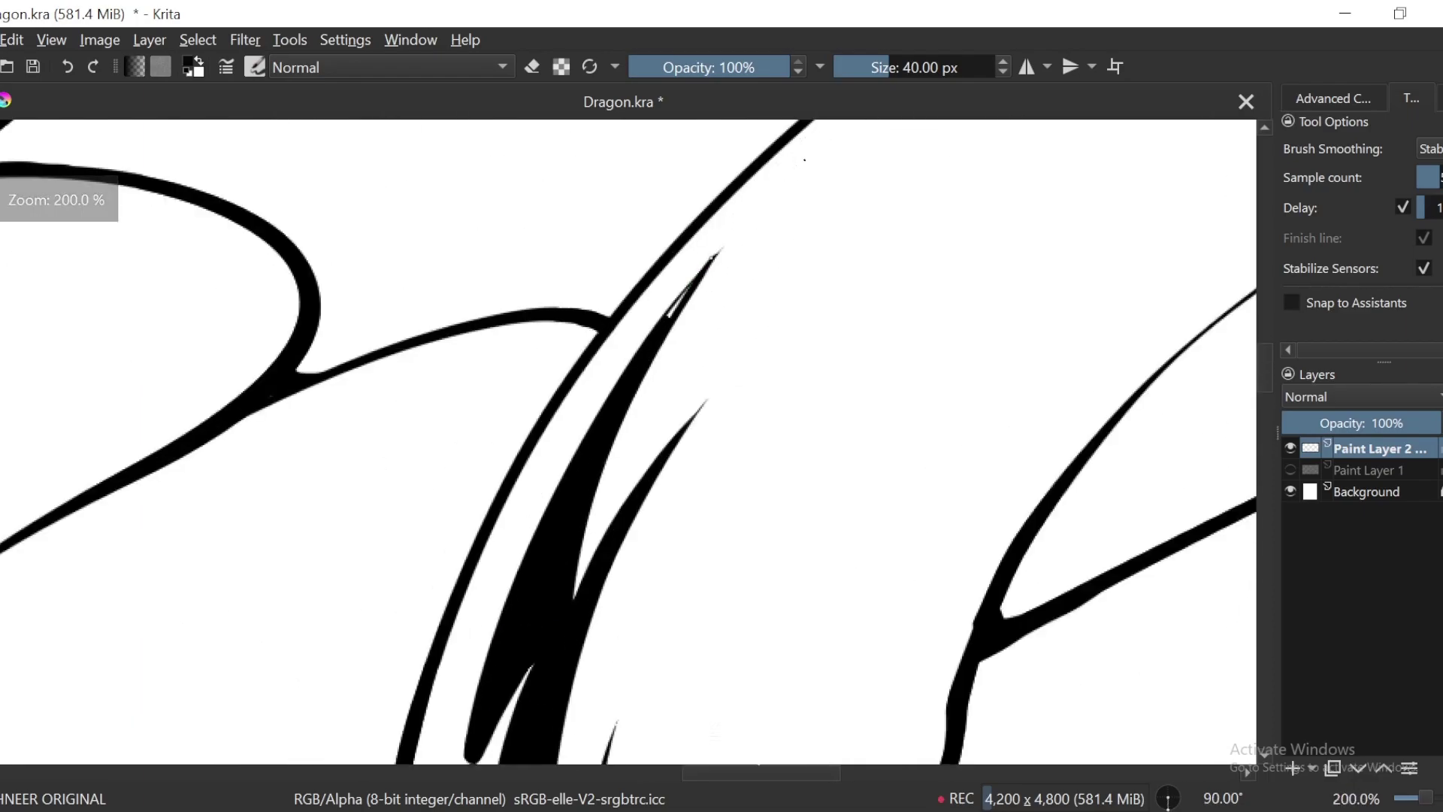
Step: Examine the whole dragon drawing at several rotations to judge the balance of the black accents
key("minus")
key("minus")
key("minus")
key("minus")
key("minus")
key("minus")
key("minus")
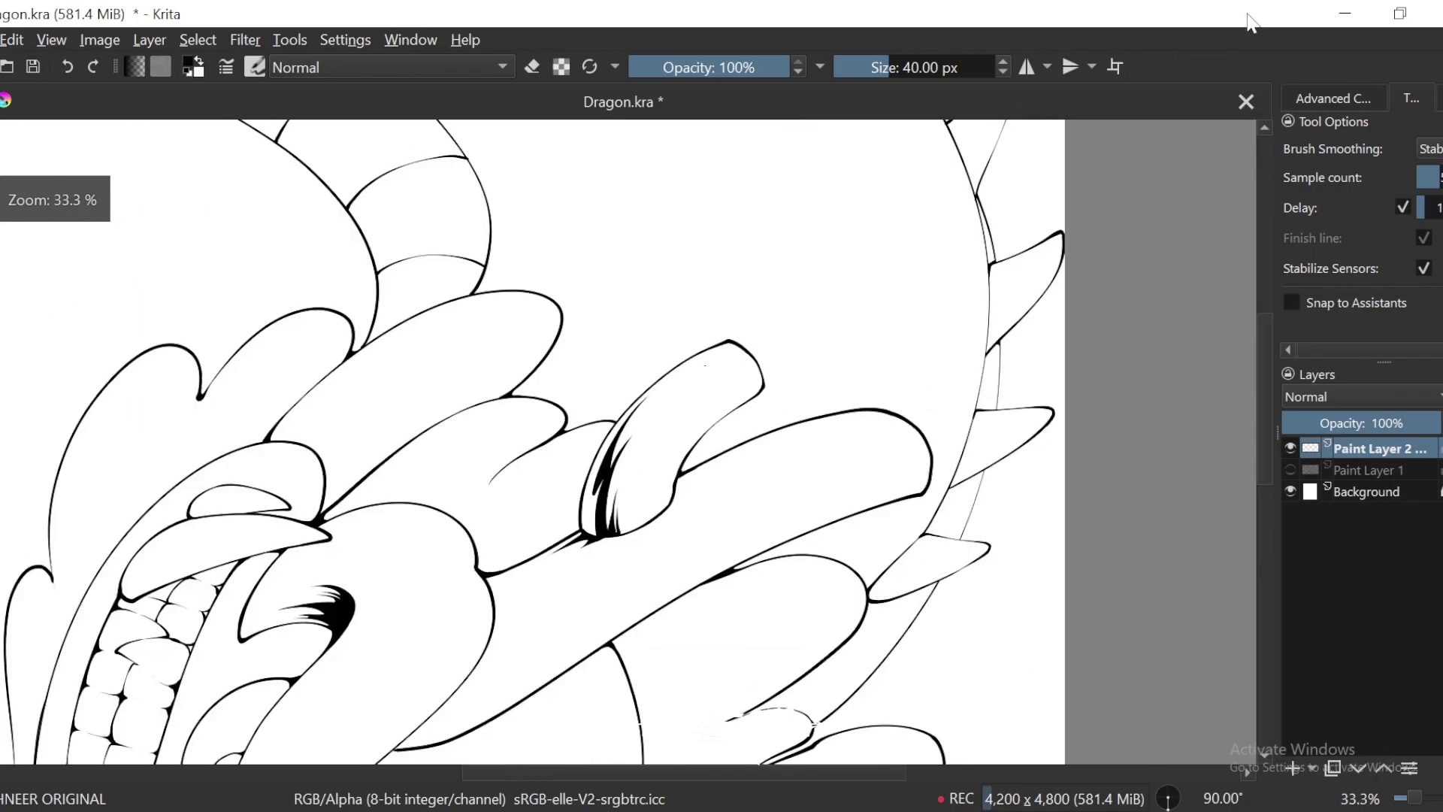
key("4")
key("4")
key("4")
key("4")
key("4")
key("4")
key("4")
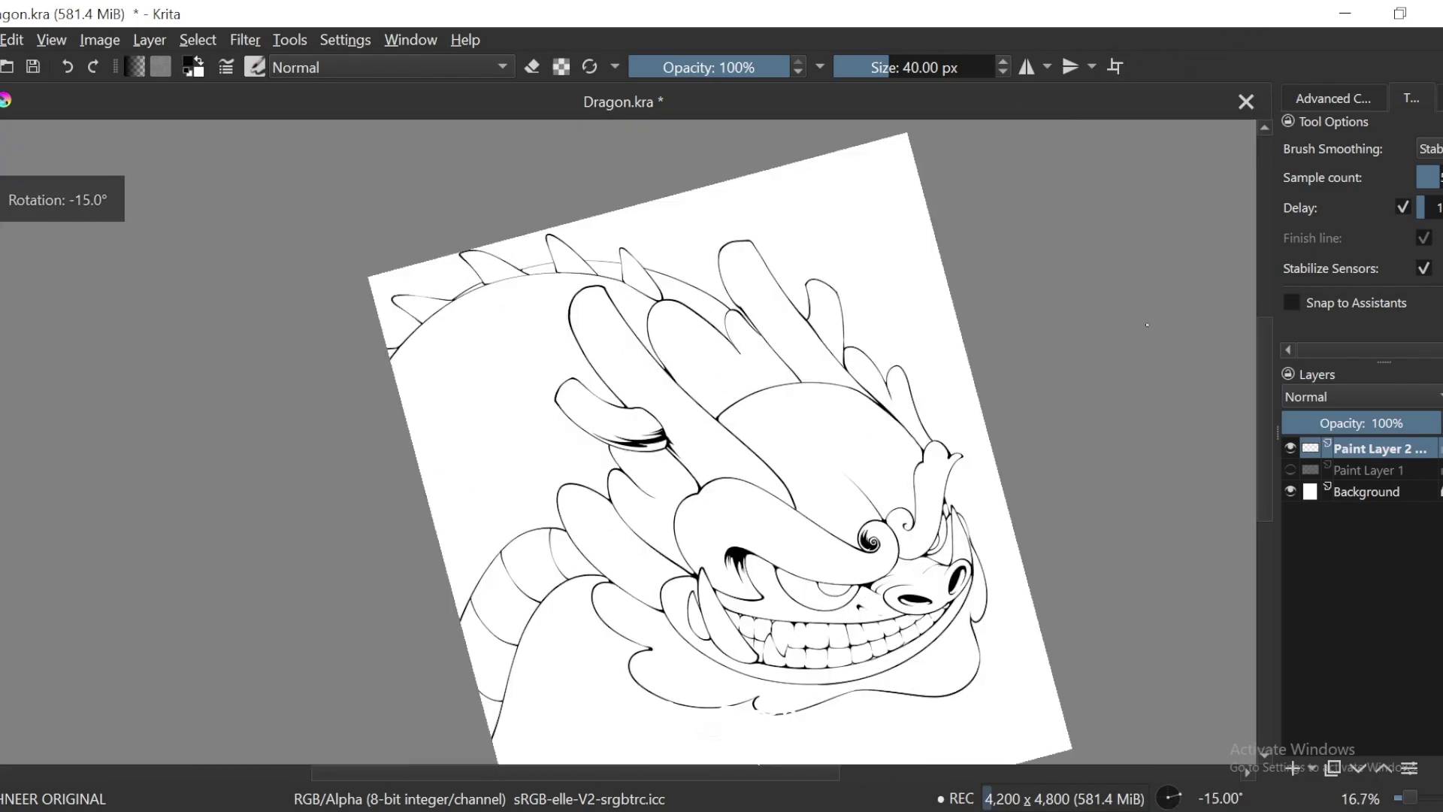
key("minus")
key("minus")
key("6")
key("6")
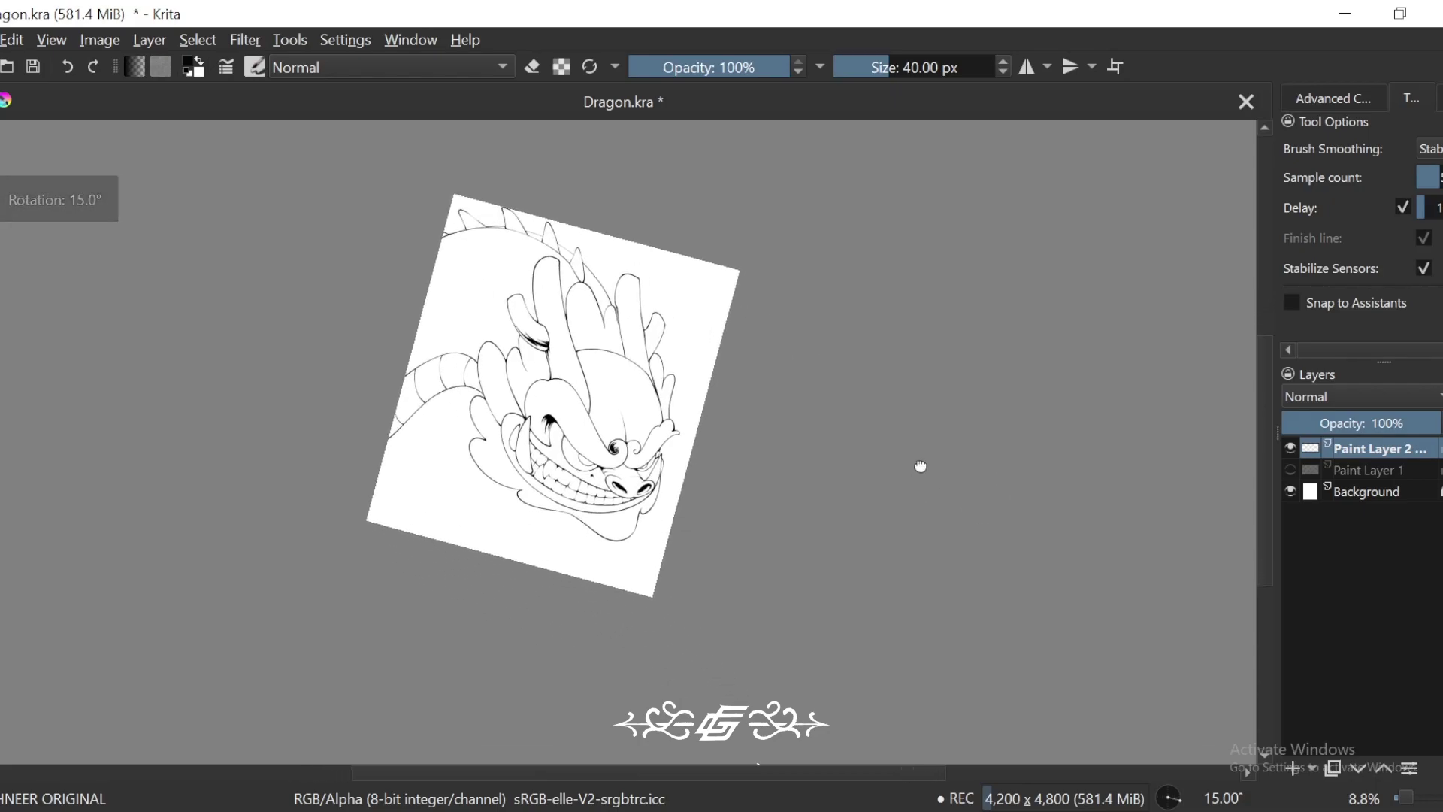
Step: Paint a zigzag outline of short shadow spikes beneath the far eye, running from its lower lid to the snout line
key("plus")
key("plus")
key("plus")
left_click_drag(953, 481, 895, 425)
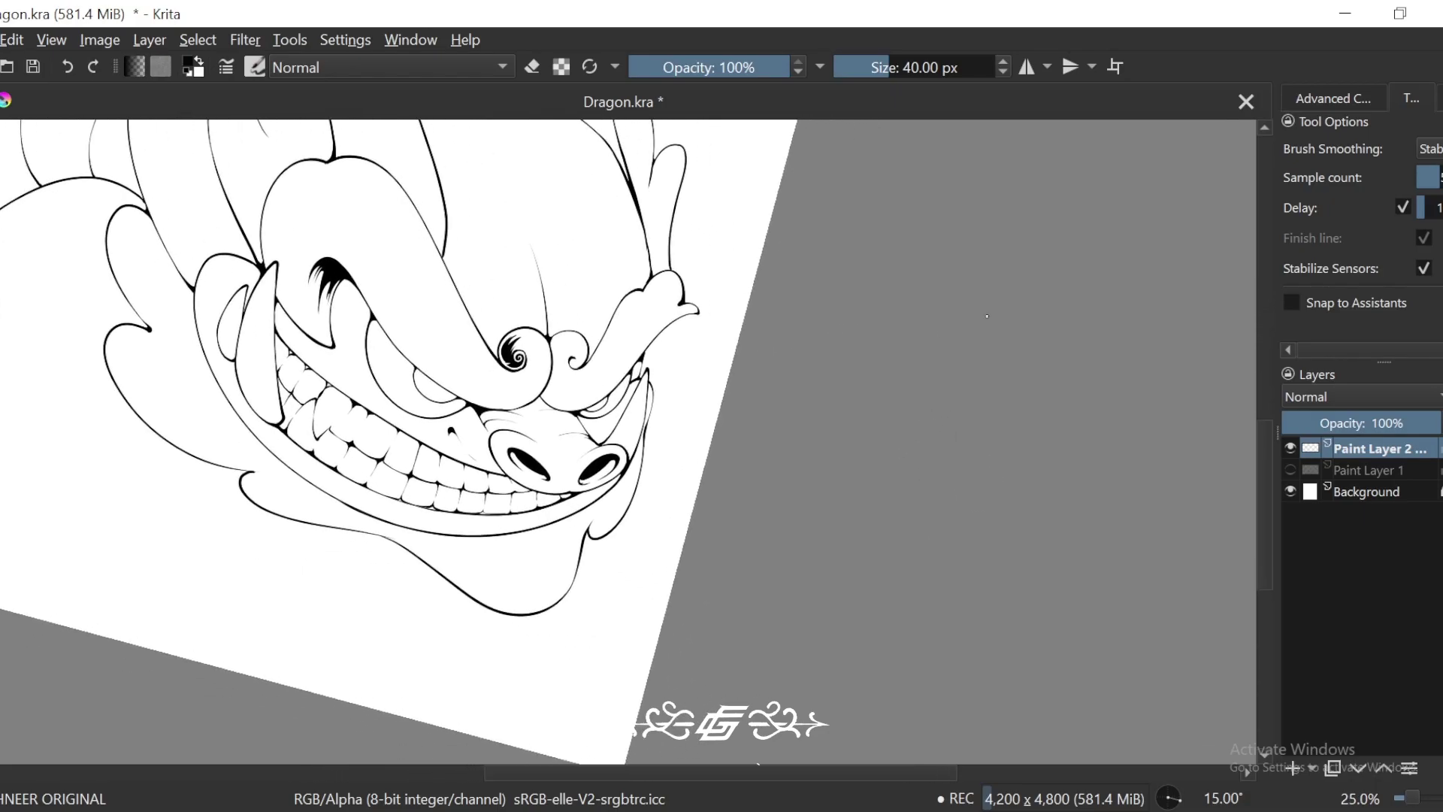
key("plus")
key("plus")
key("4")
key("plus")
key("plus")
key("plus")
key("plus")
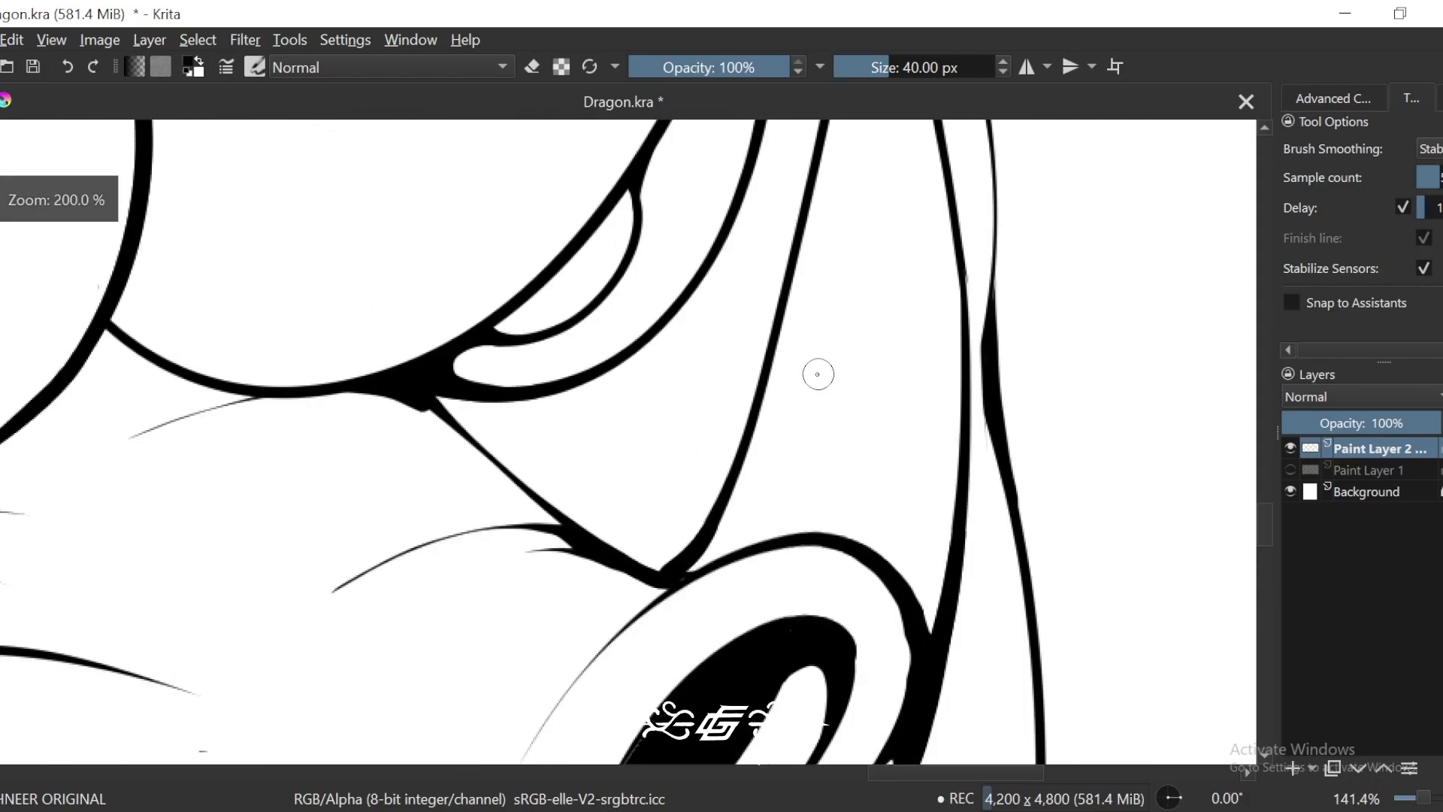
key("4")
key("4")
key("plus")
left_click_drag(721, 309, 661, 520)
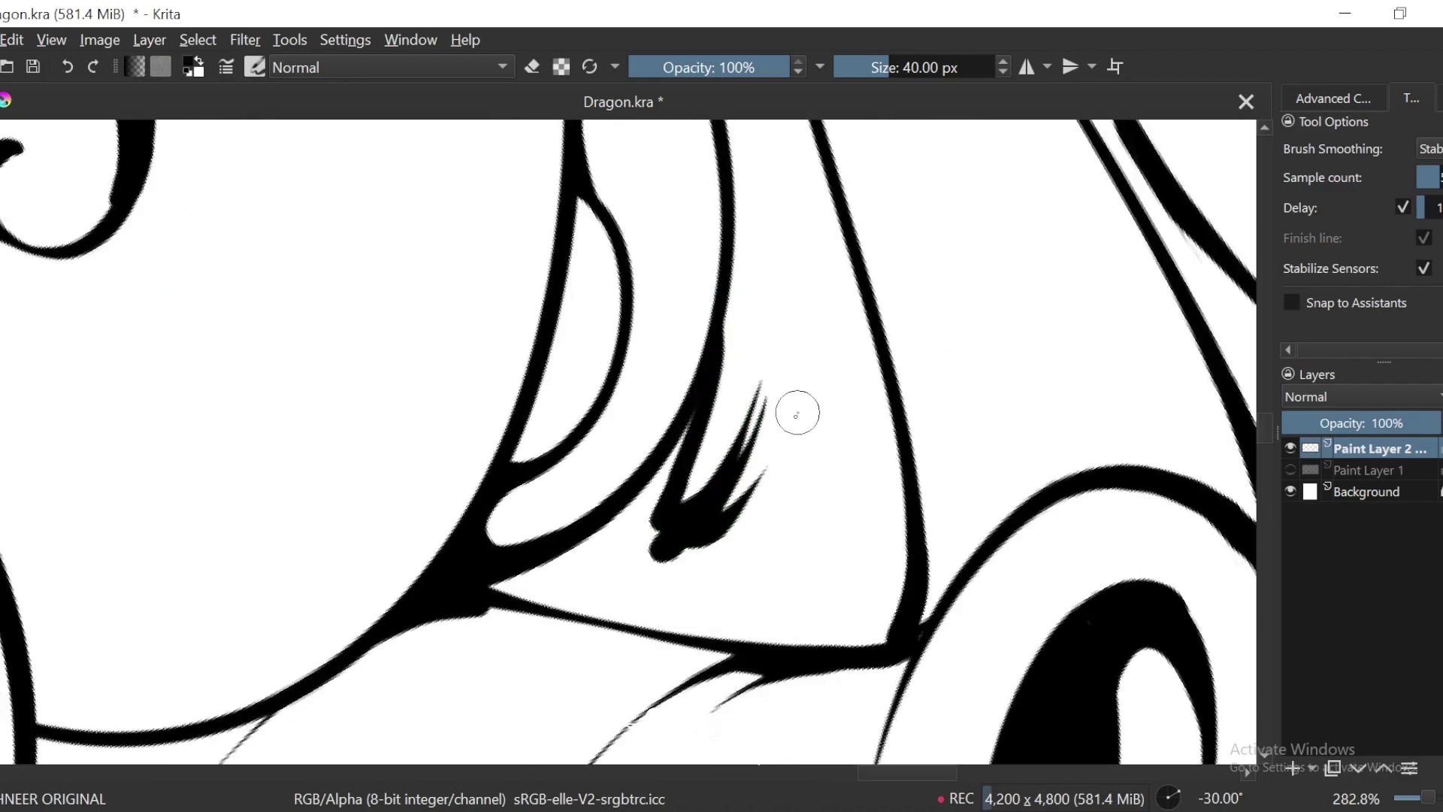
key("4")
mouse_move(762, 483)
left_mouse_down()
mouse_move(664, 606)
mouse_move(633, 580)
left_mouse_up()
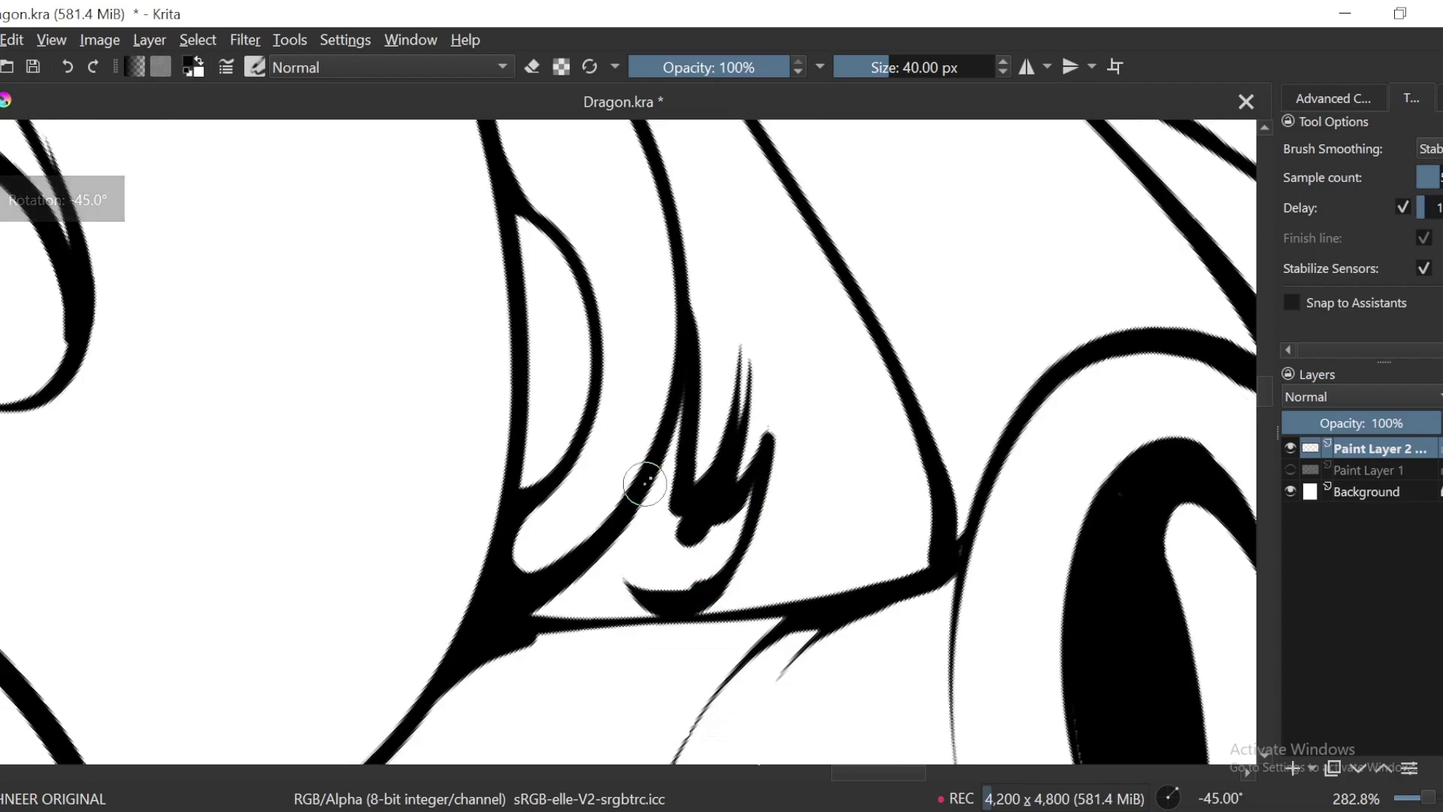
Step: Close the spike outline beneath the far eye and fill it with solid black using the Fill tool
left_click_drag(725, 557, 741, 472)
key("f")
left_click(741, 472)
Step: Paint over the leftover gap in the far eye's shadow and repaint its snout-side edge as a smooth curve into the brow line
key("minus")
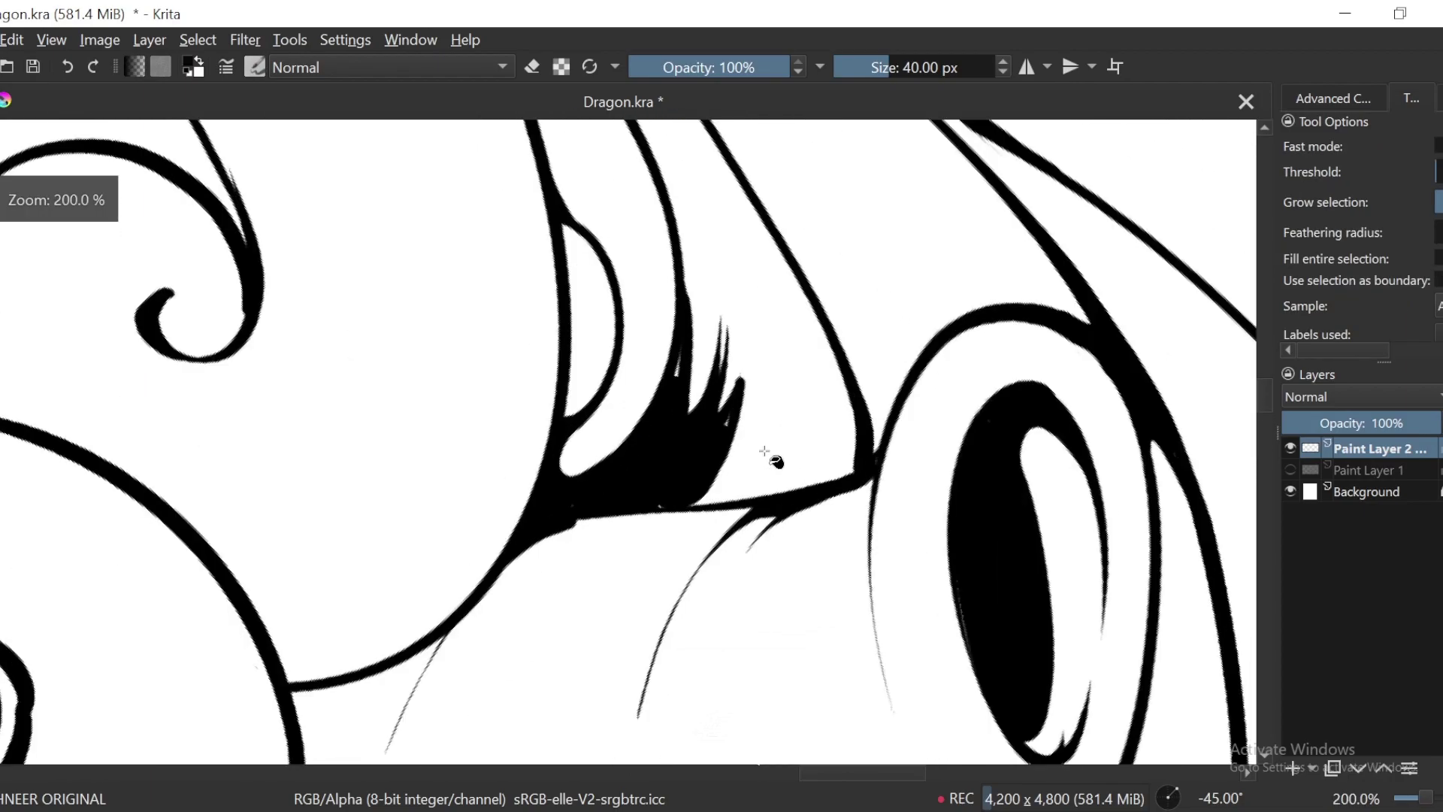
key("plus")
key("b")
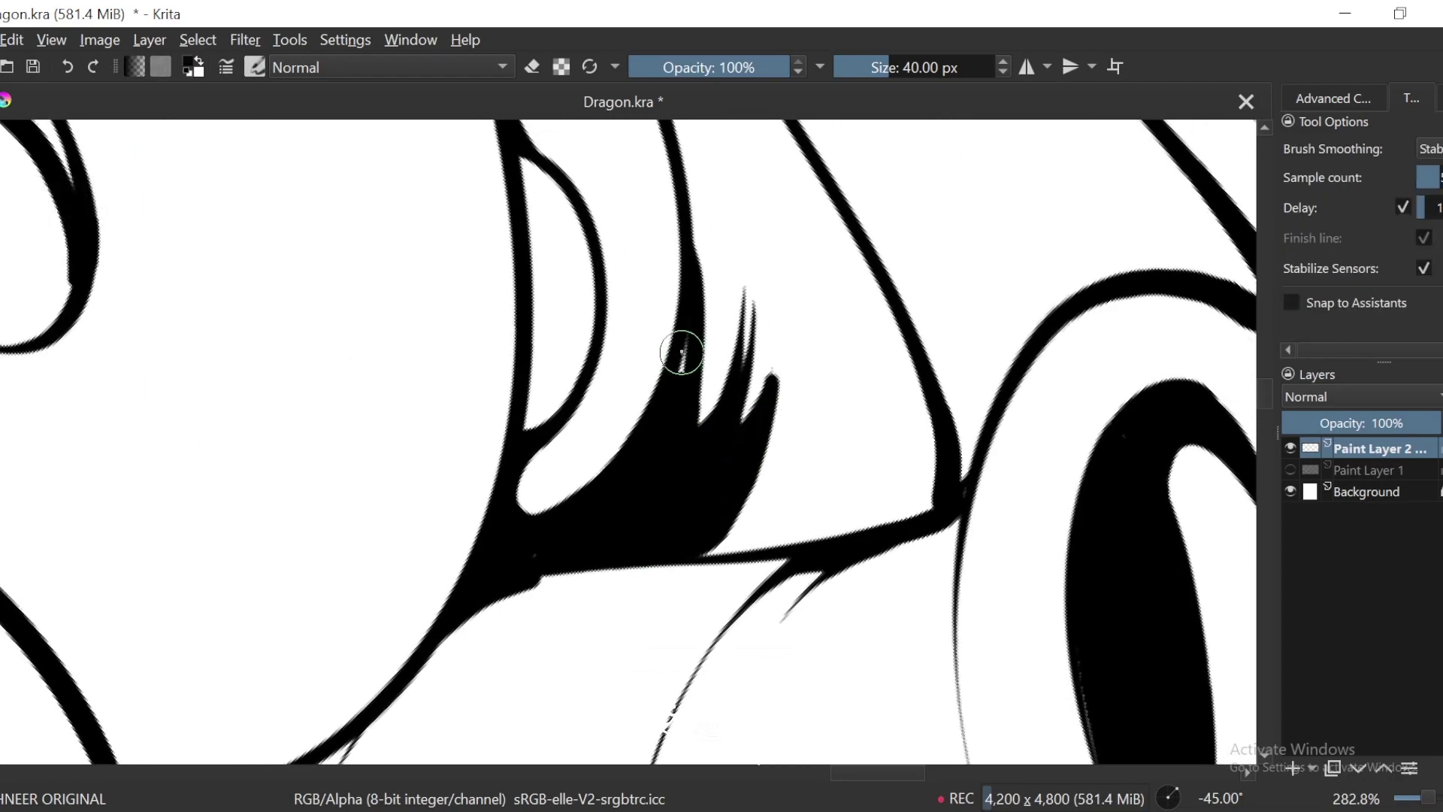
key("4")
key("4")
key("4")
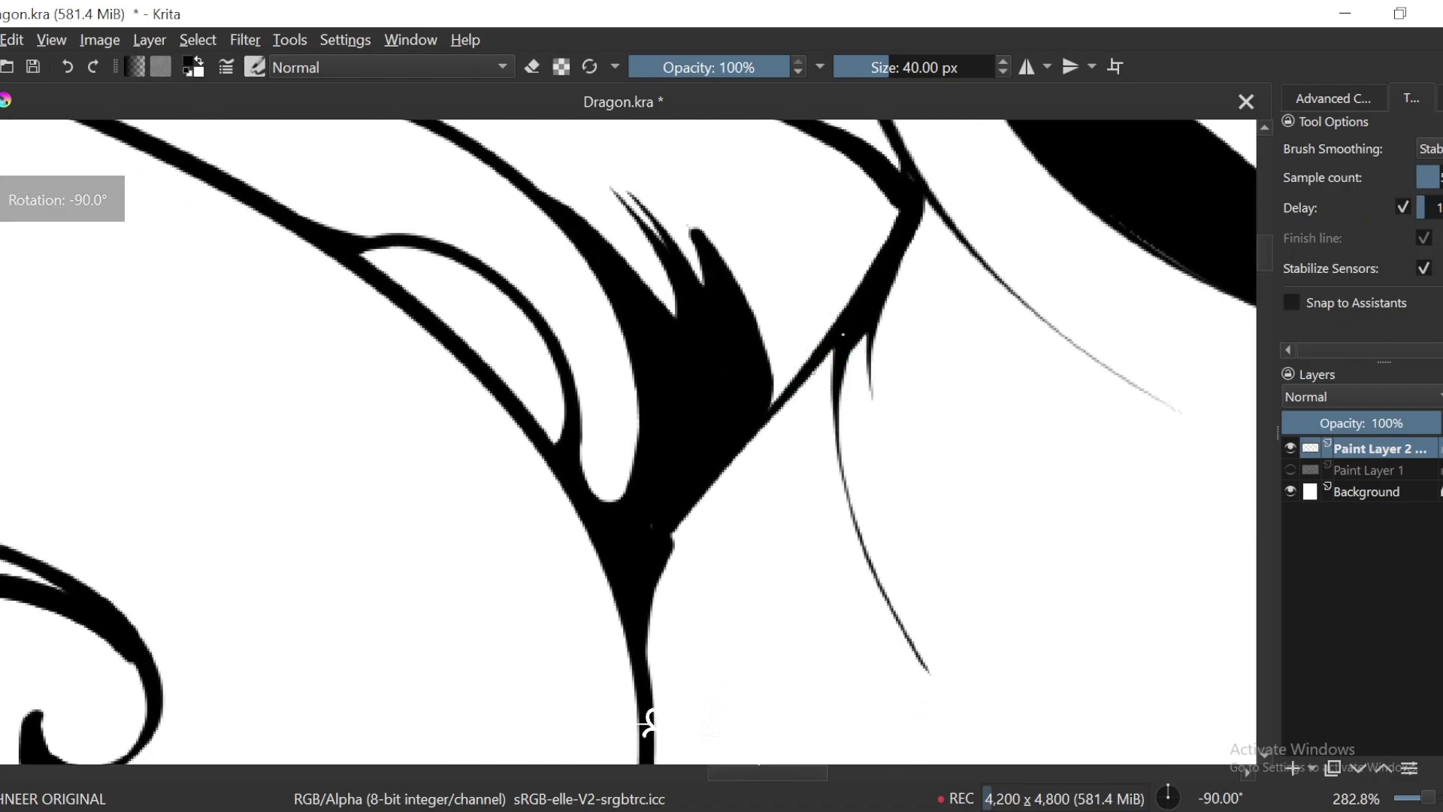
mouse_move(836, 353)
left_mouse_down()
mouse_move(834, 335)
mouse_move(647, 708)
left_mouse_up()
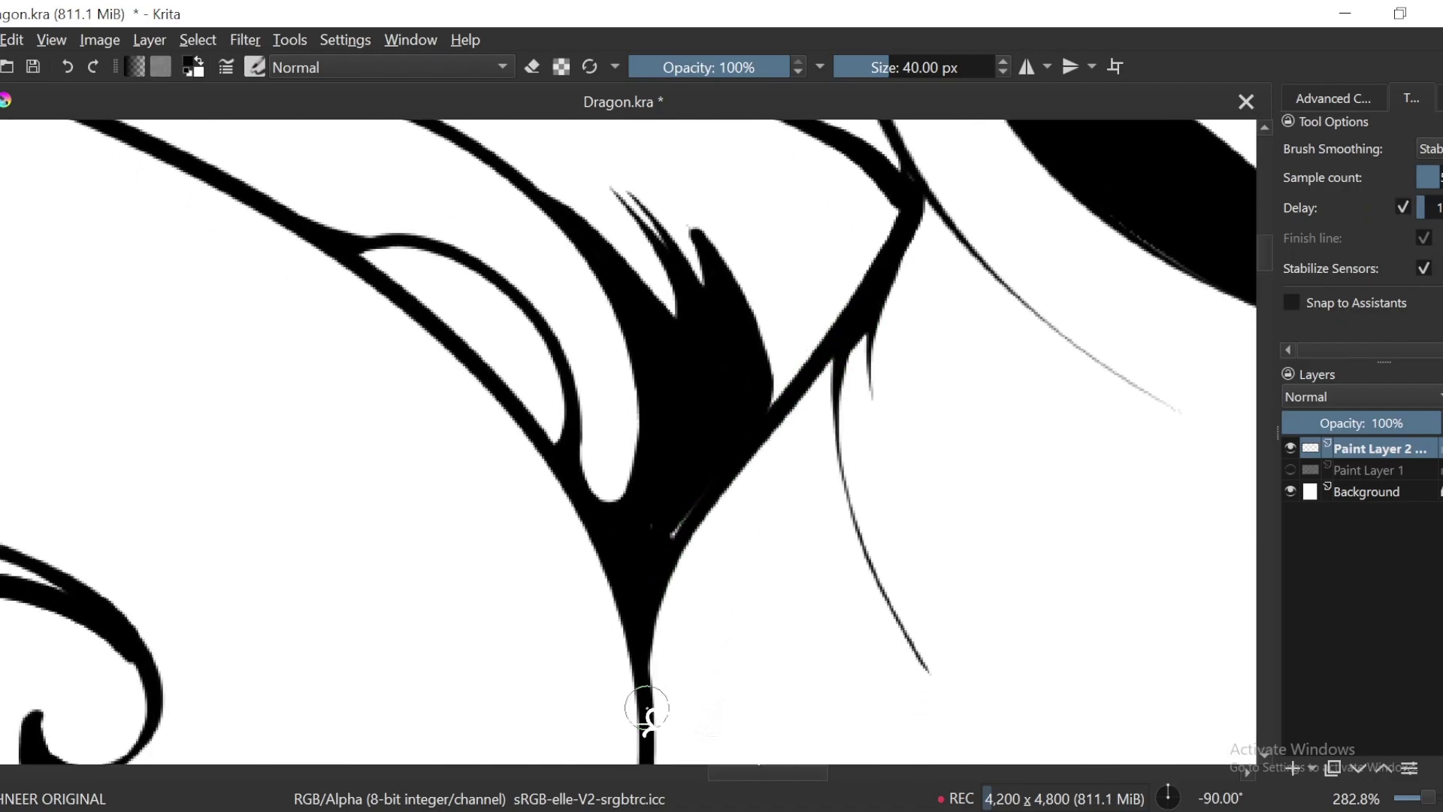
Step: Examine the whole dragon head at several rotations to check the new eye shadow and the unshaded horns
key("minus")
key("minus")
key("minus")
key("minus")
key("minus")
key("6")
key("6")
key("6")
key("6")
key("6")
key("6")
key("6")
key("6")
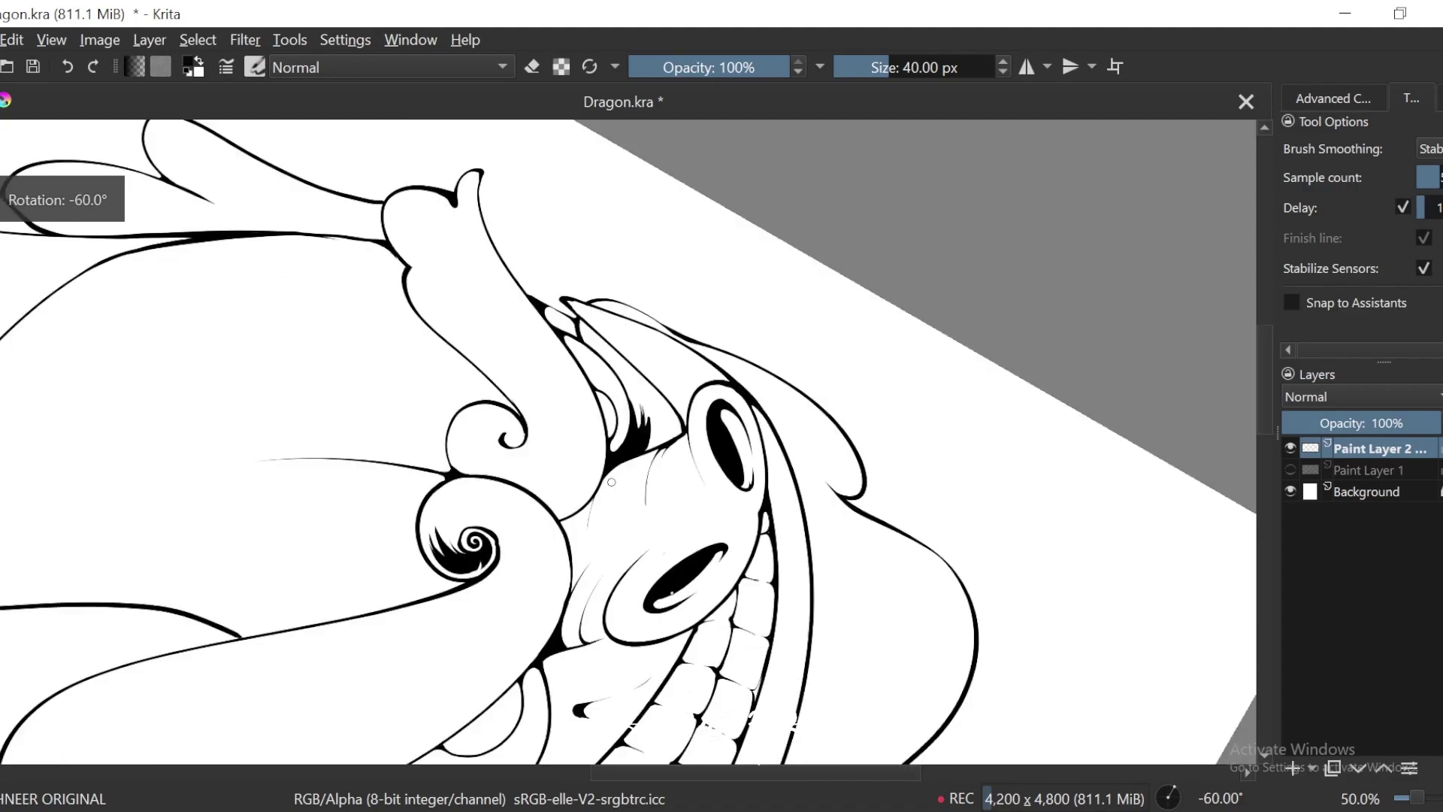
key("minus")
key("minus")
key("minus")
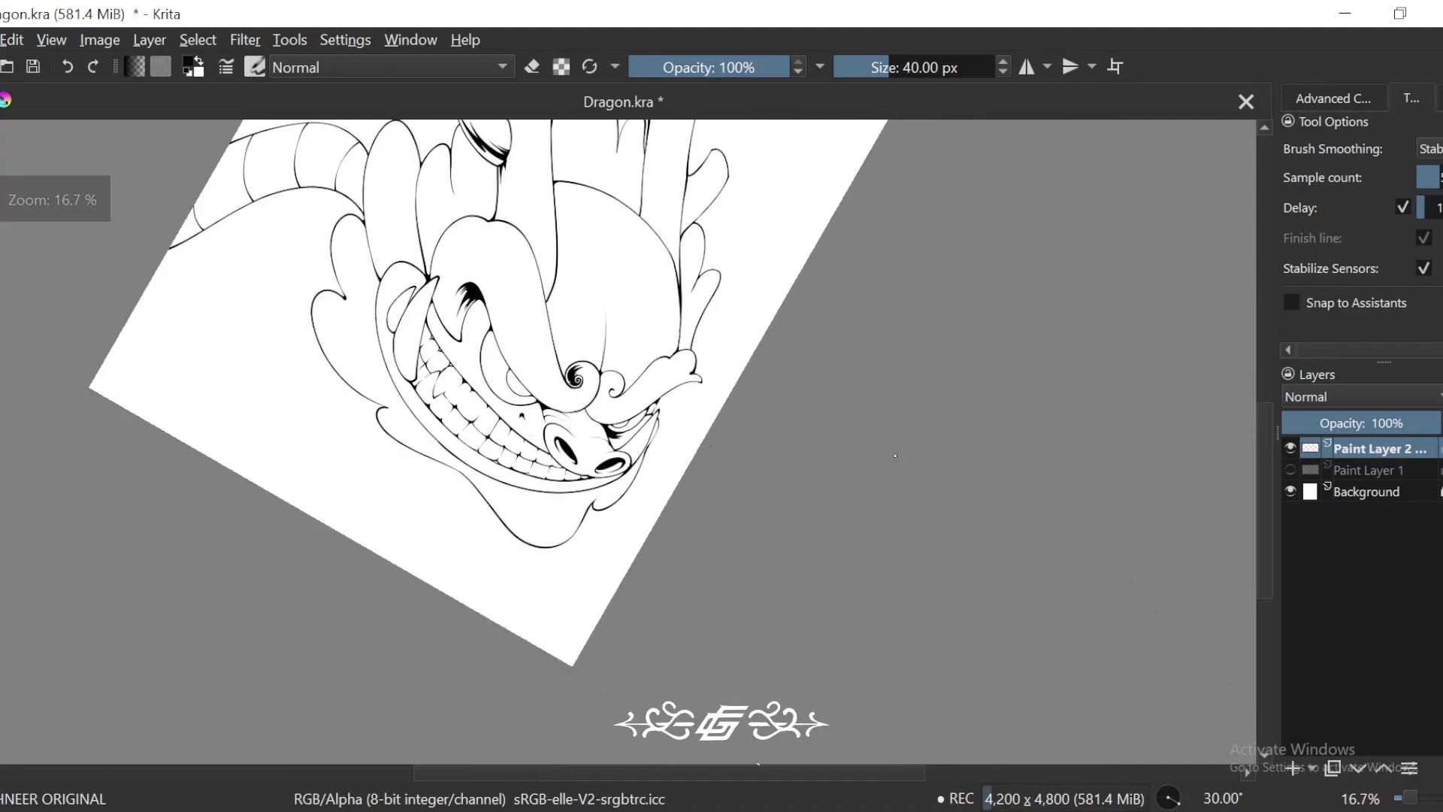
key("4")
key("4")
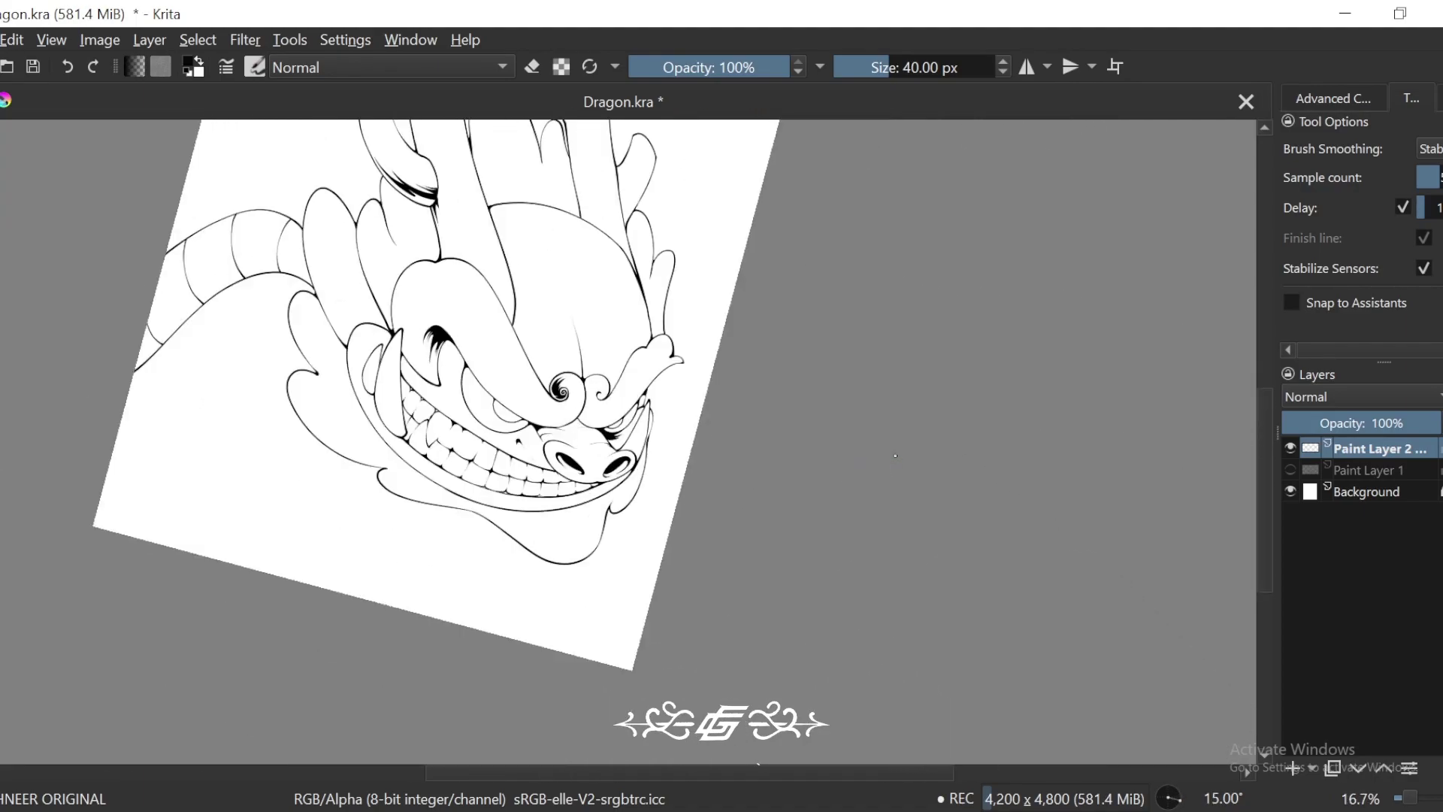
left_click_drag(754, 338, 847, 454)
key("6")
key("6")
key("6")
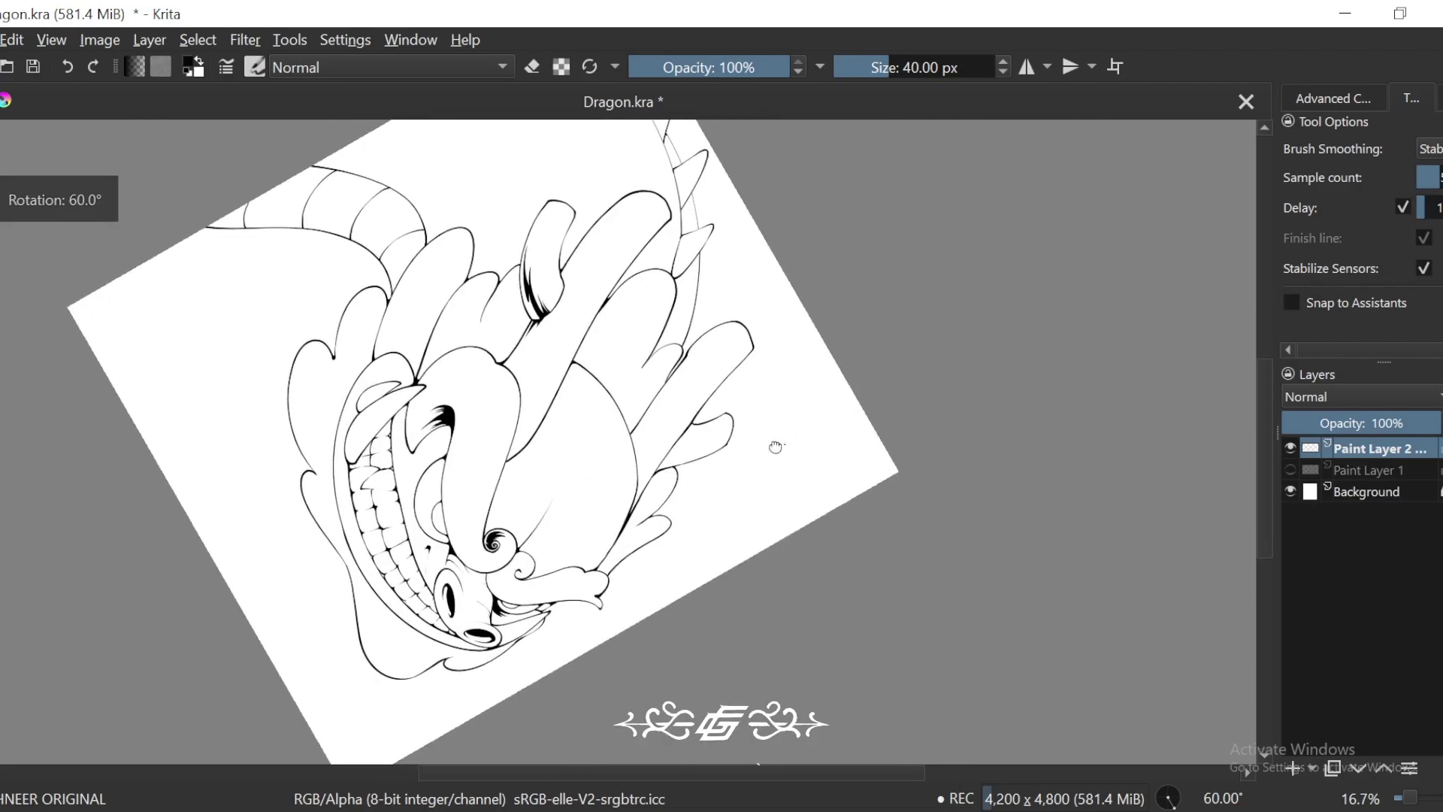
Step: Paint a long tapered spike inside the far horn's base and join it to the head outline with solid black
key("plus")
key("plus")
key("6")
left_click_drag(639, 429, 707, 449)
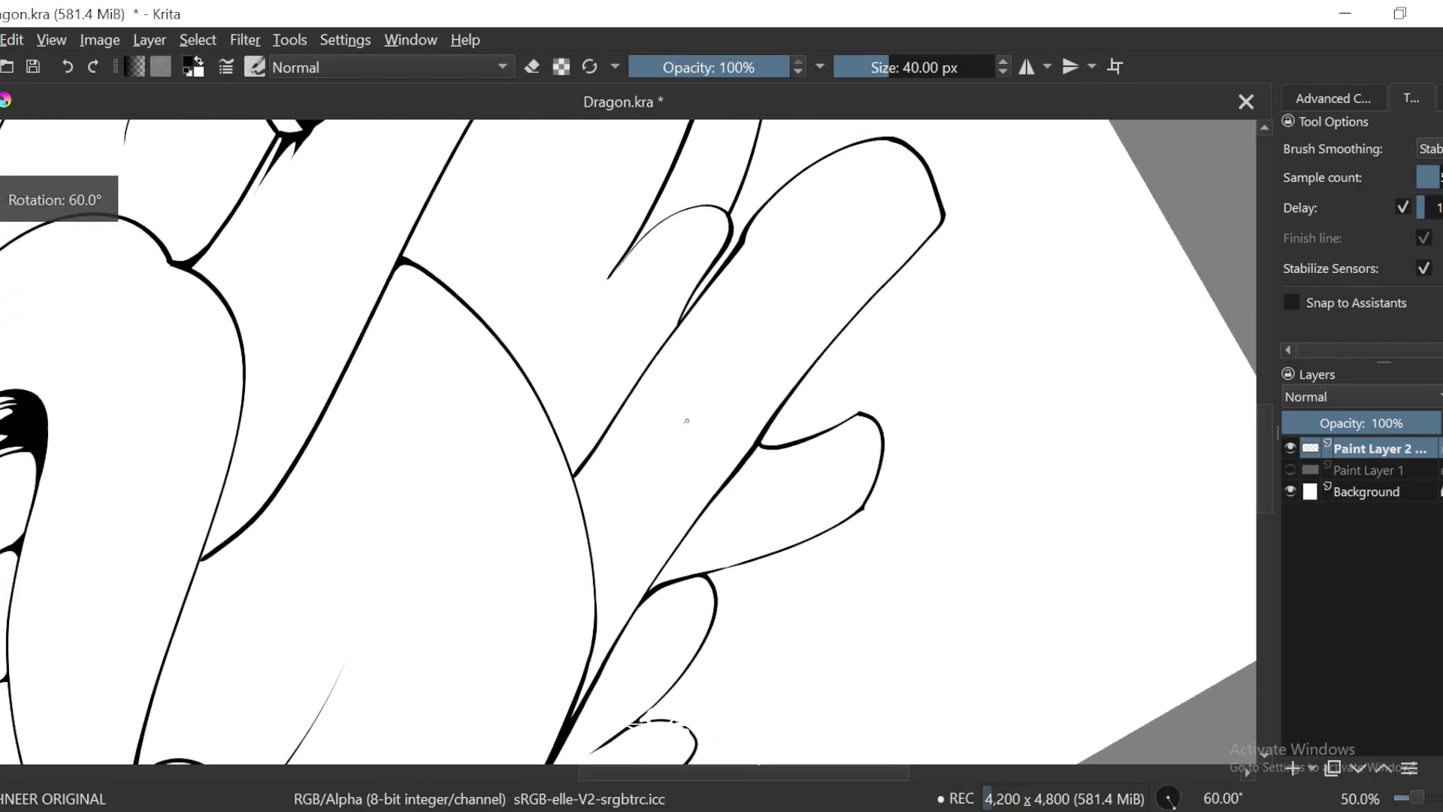
key("plus")
key("plus")
left_click_drag(664, 357, 547, 537)
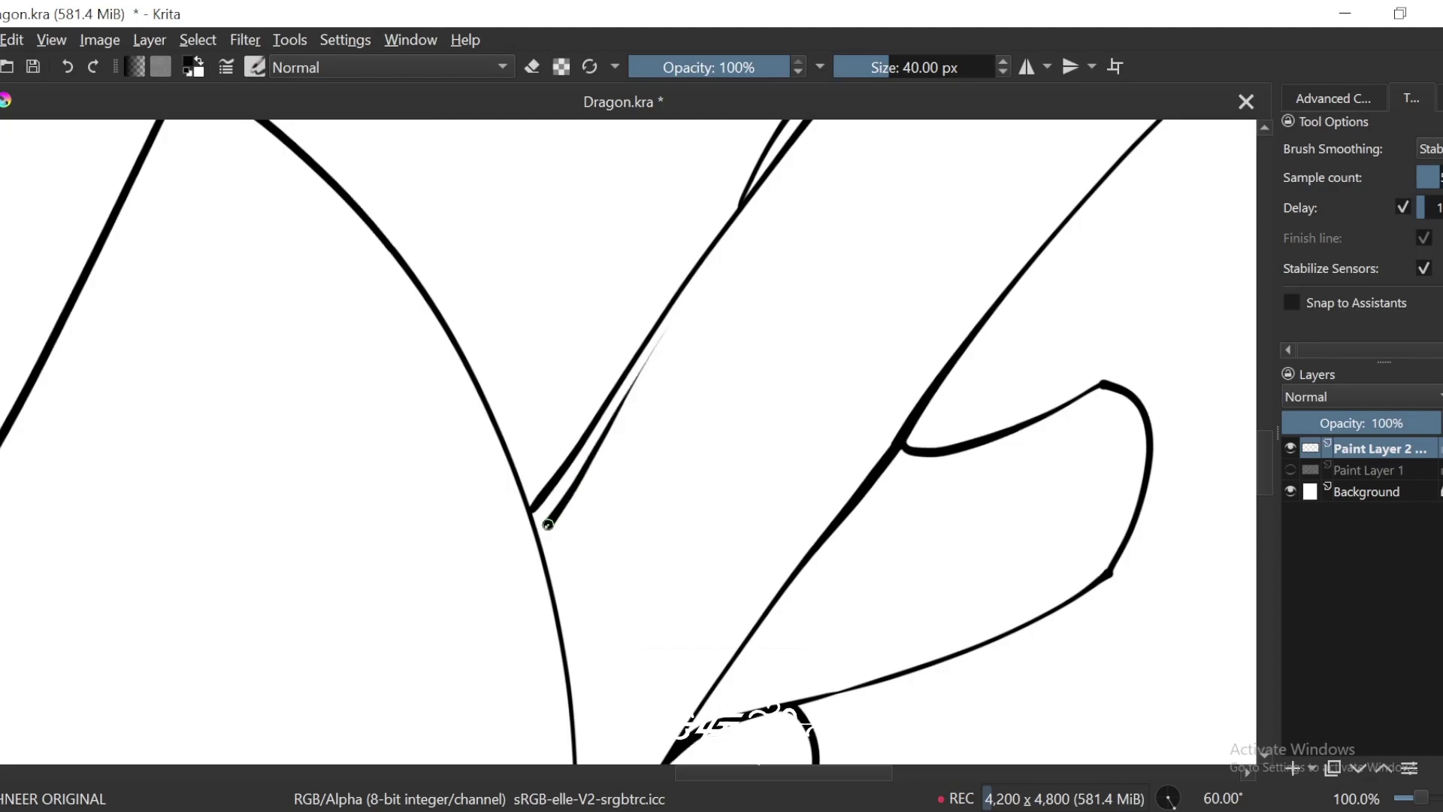
key("plus")
key("plus")
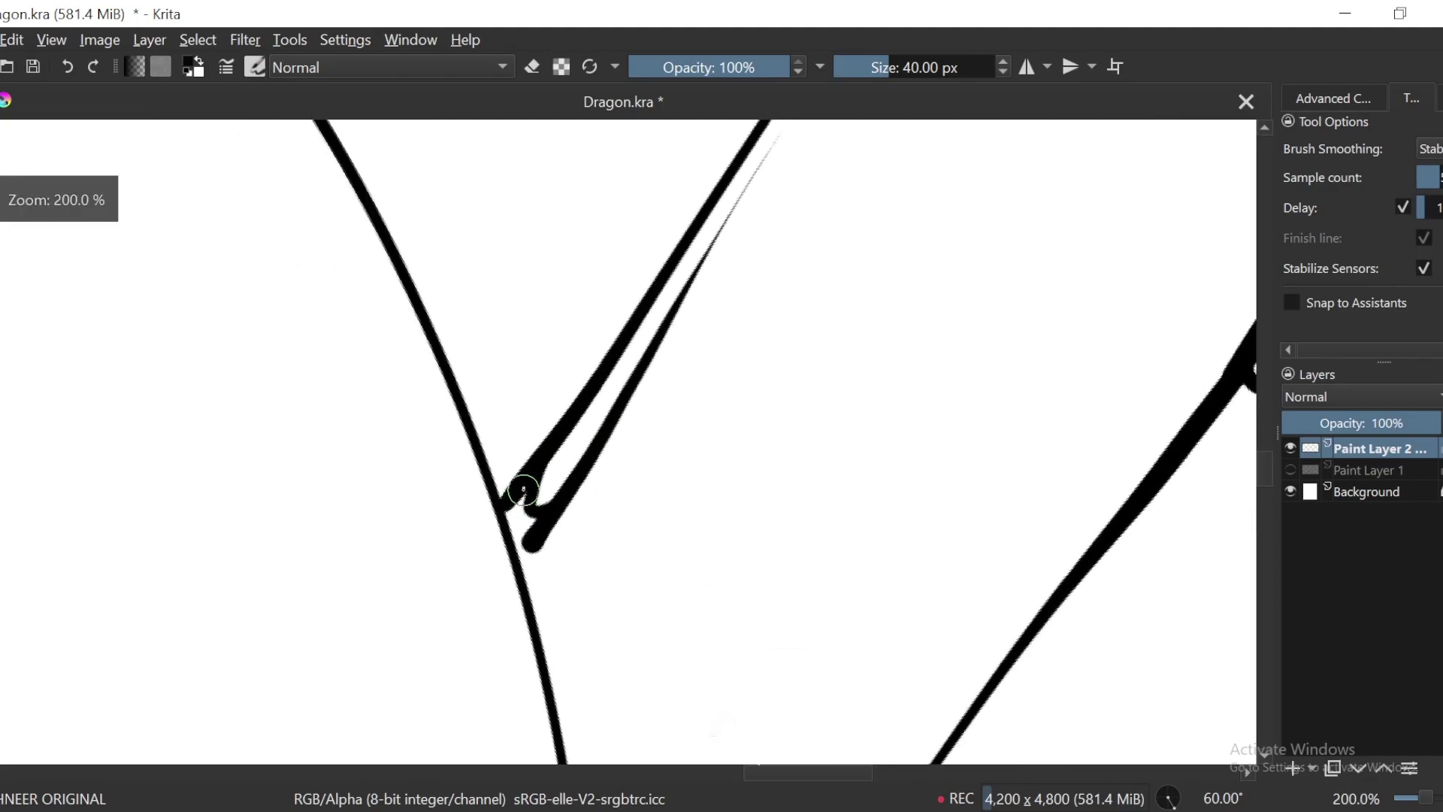
left_click_drag(523, 490, 523, 535)
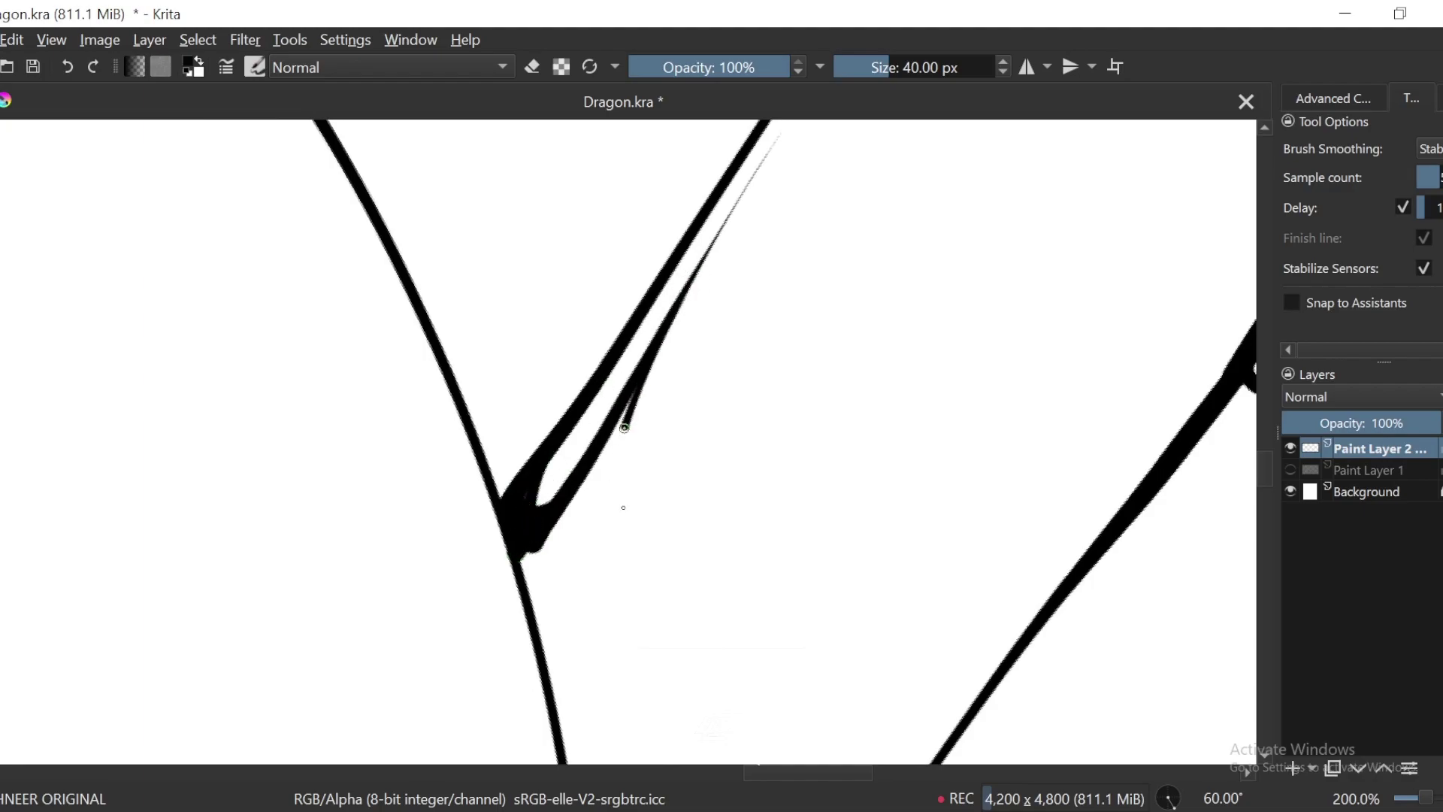
key("minus")
mouse_move(666, 443)
left_mouse_down()
mouse_move(605, 601)
mouse_move(629, 575)
left_mouse_up()
left_click_drag(623, 585, 591, 668)
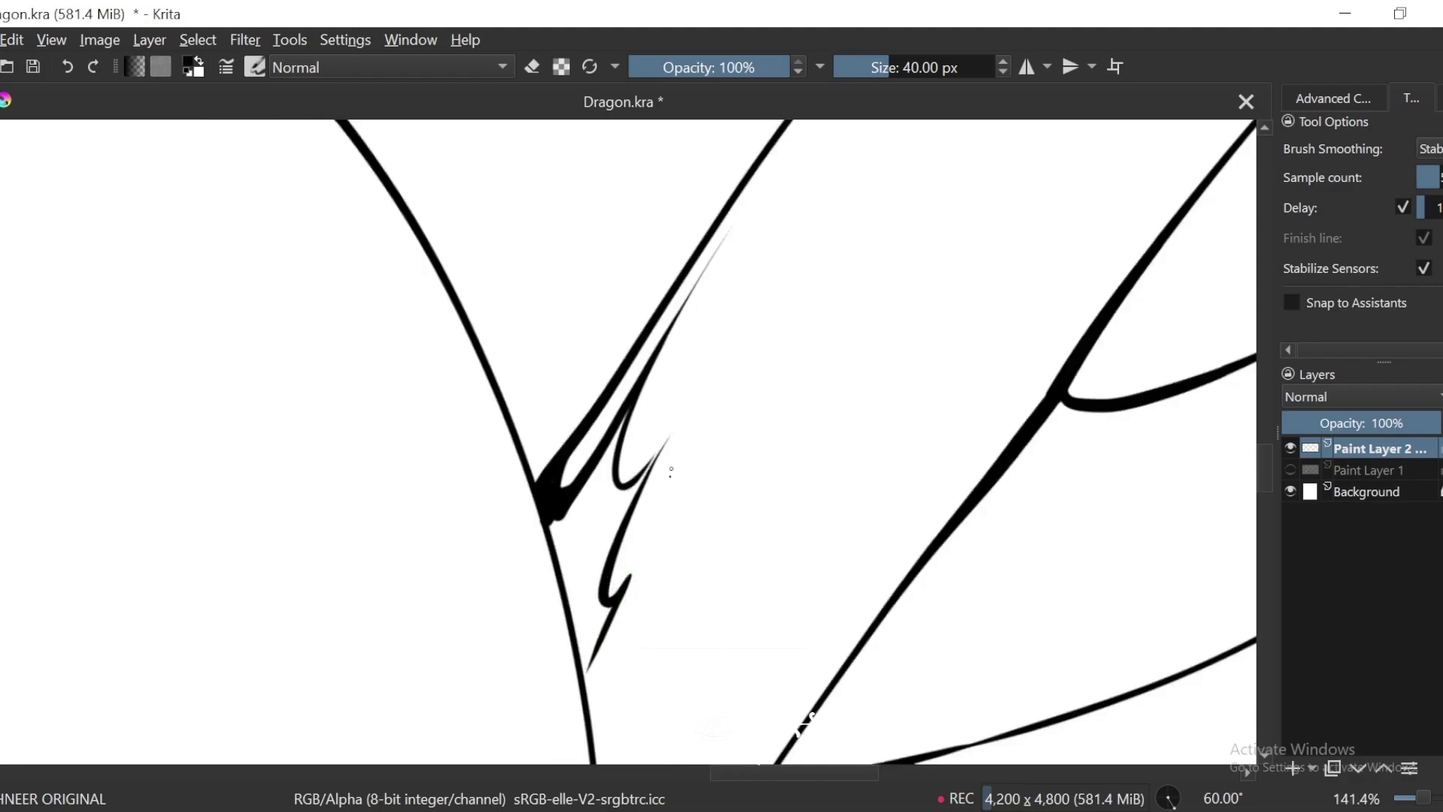
key("ctrl+z")
key("ctrl+z")
key("ctrl+z")
Step: Paint a zigzag outline from the long spike to a shorter second spike, ending on the head outline at the far horn's base
left_click_drag(656, 501, 586, 624)
mouse_move(625, 585)
left_mouse_down()
mouse_move(710, 413)
mouse_move(678, 483)
left_mouse_up()
key("plus")
left_click_drag(738, 355, 695, 458)
Step: Fill the spike outline at the far horn's base with solid black using the Fill tool
key("f")
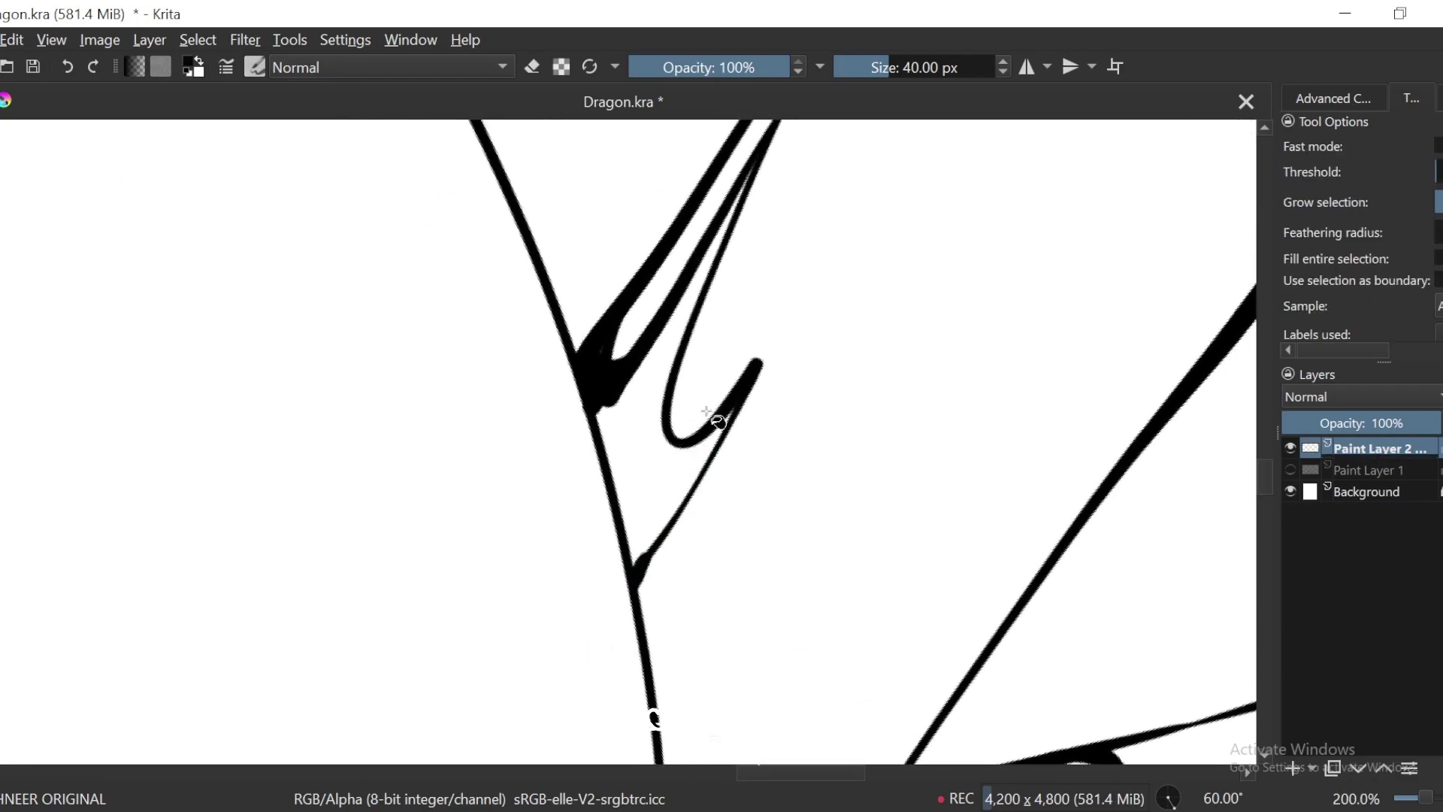
left_click(752, 385)
key("ctrl+z")
left_click(651, 483)
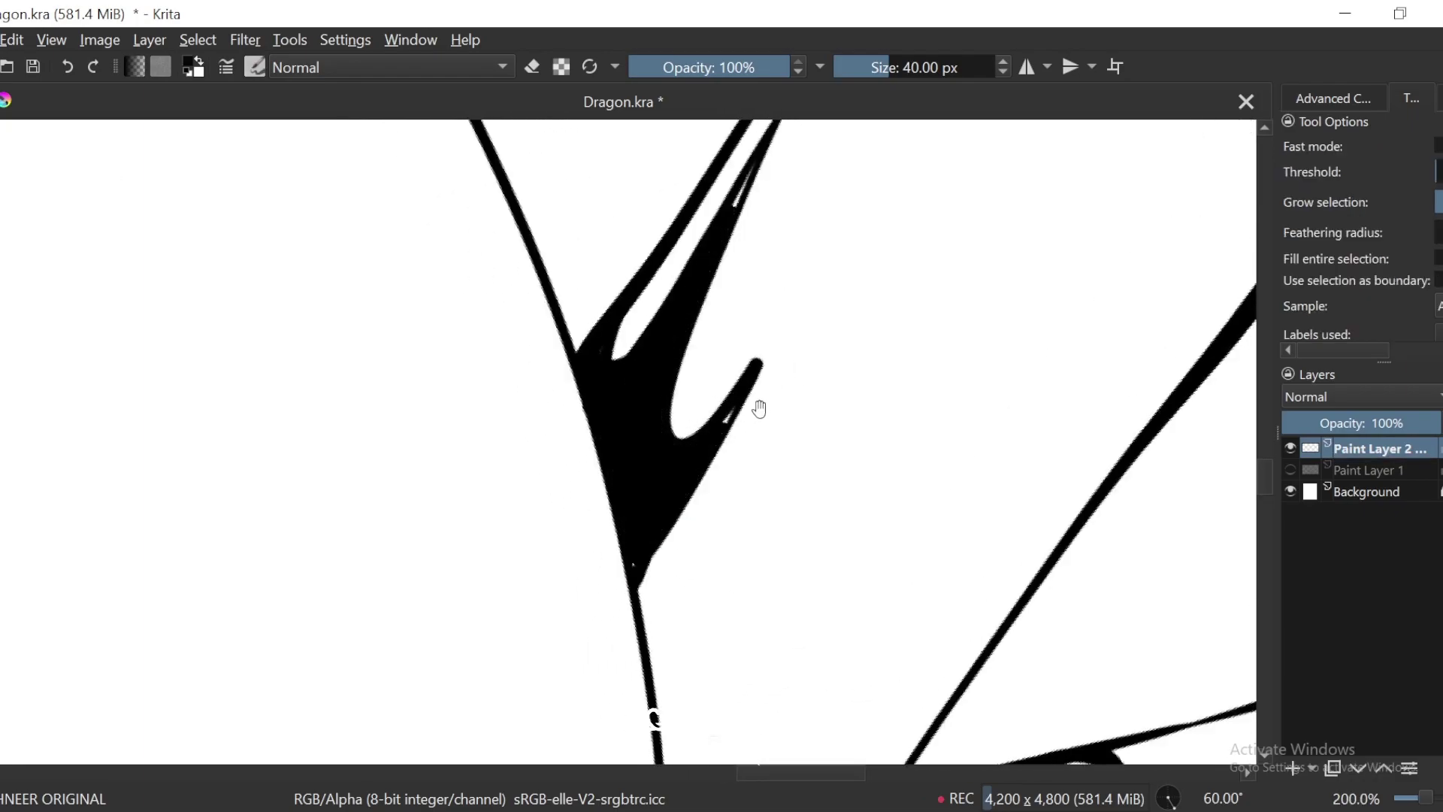
Step: Cover the remaining white gaps in the far horn's shadow, blend its lower end into the head outline and taper the spike tips
left_click_drag(760, 408, 723, 444)
key("b")
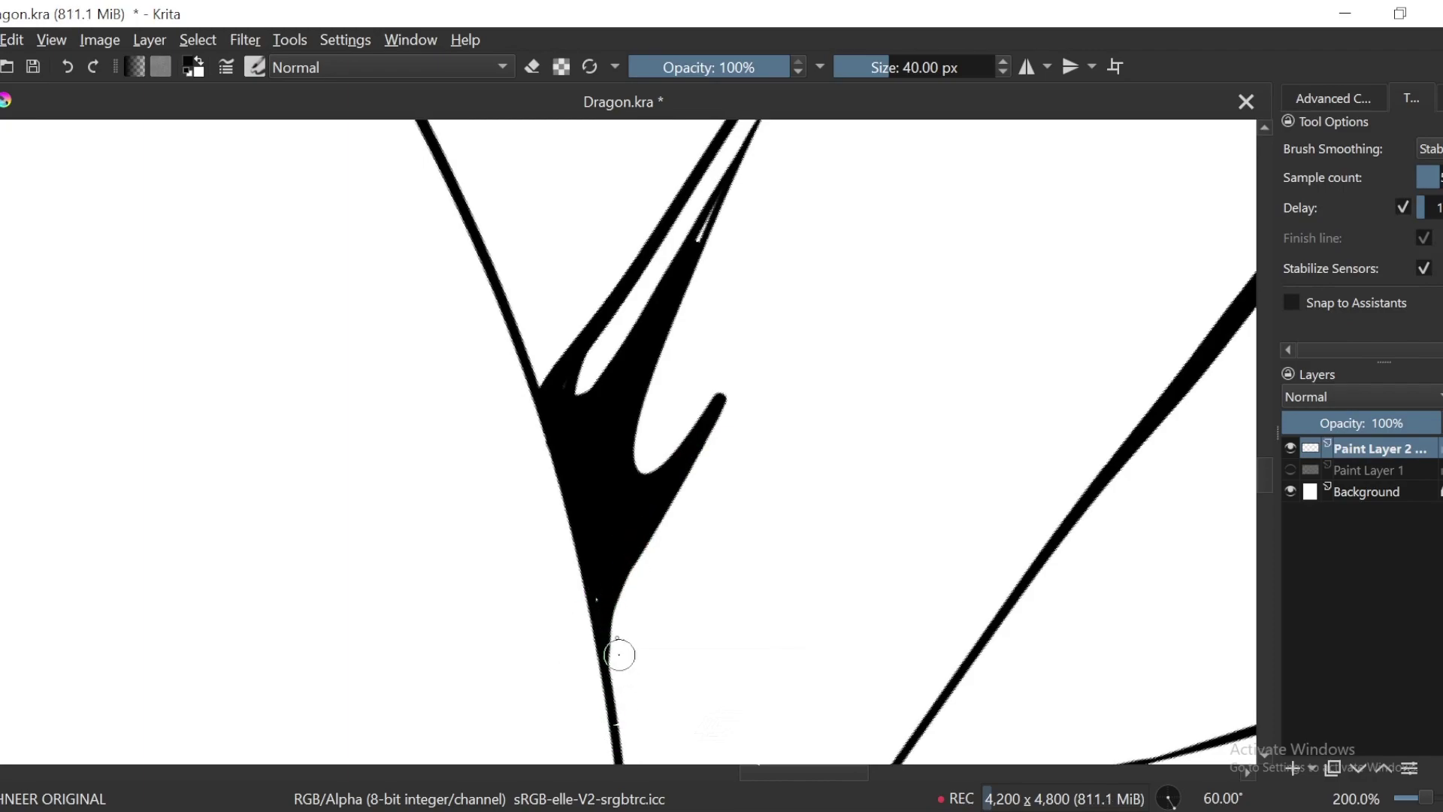
left_click_drag(628, 571, 604, 668)
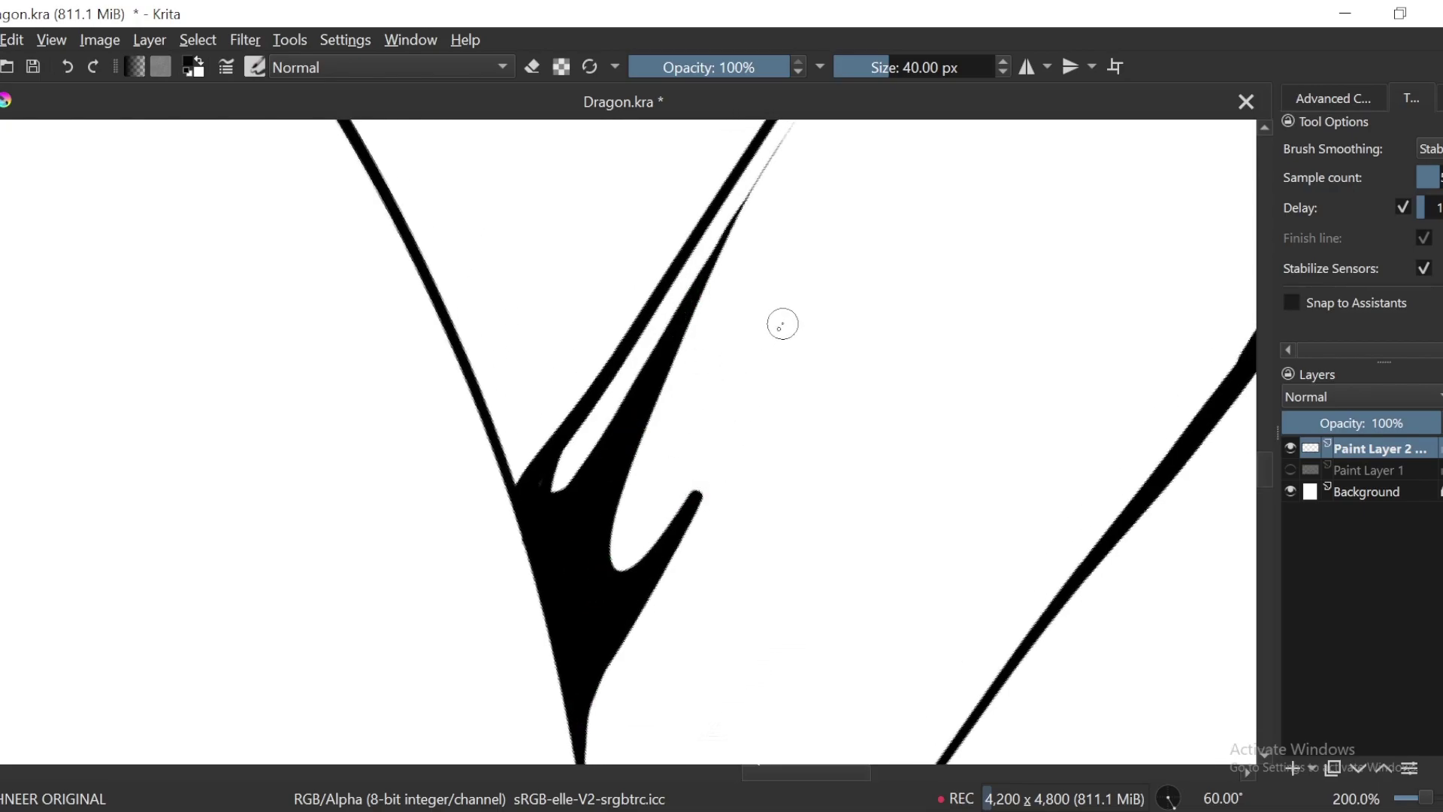
key("6")
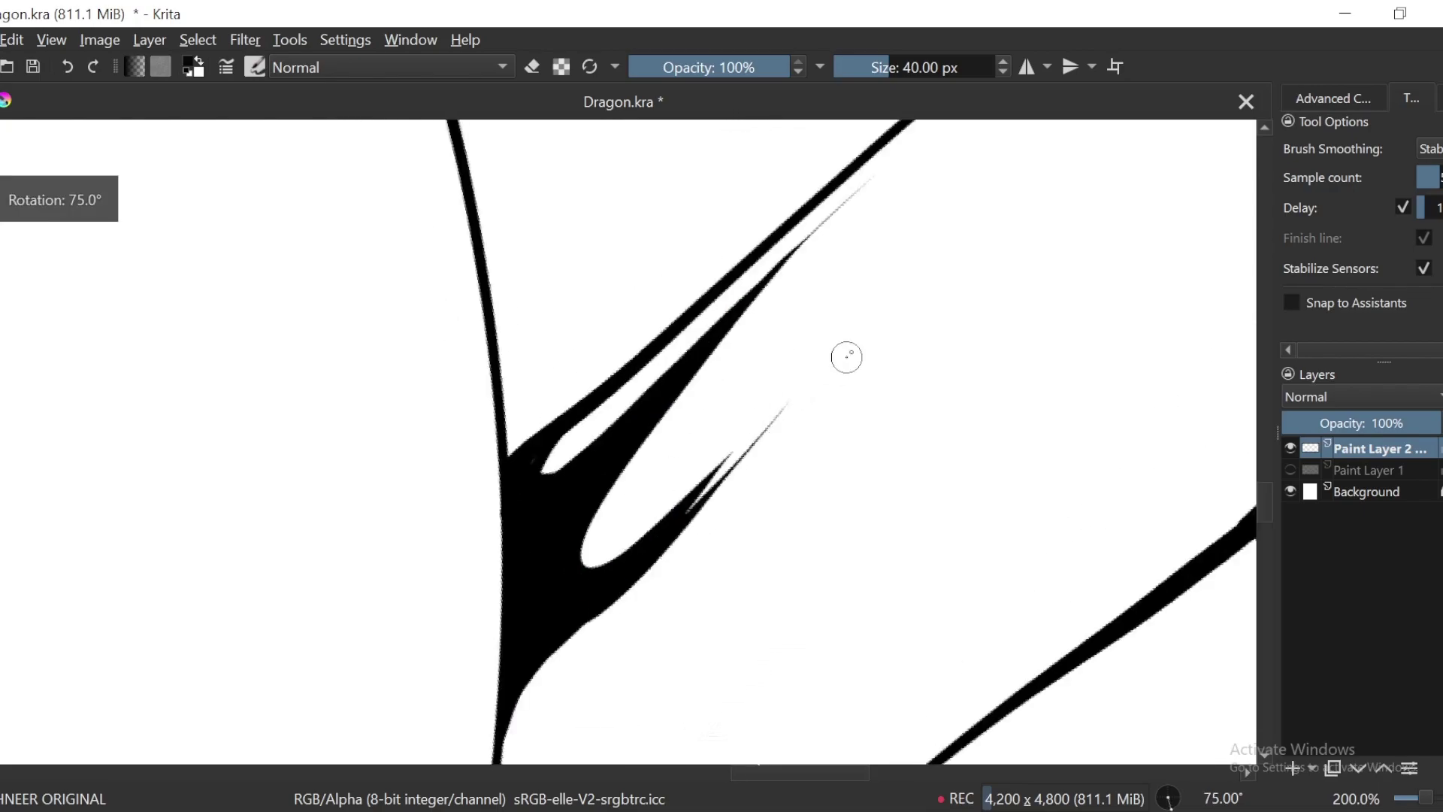
Step: Examine the whole dragon drawing to check the new shadow at the far horn's base
key("ctrl+minus")
key("ctrl+minus")
key("ctrl+minus")
key("ctrl+minus")
key("ctrl+minus")
key("ctrl+minus")
key("ctrl+minus")
key("4")
key("4")
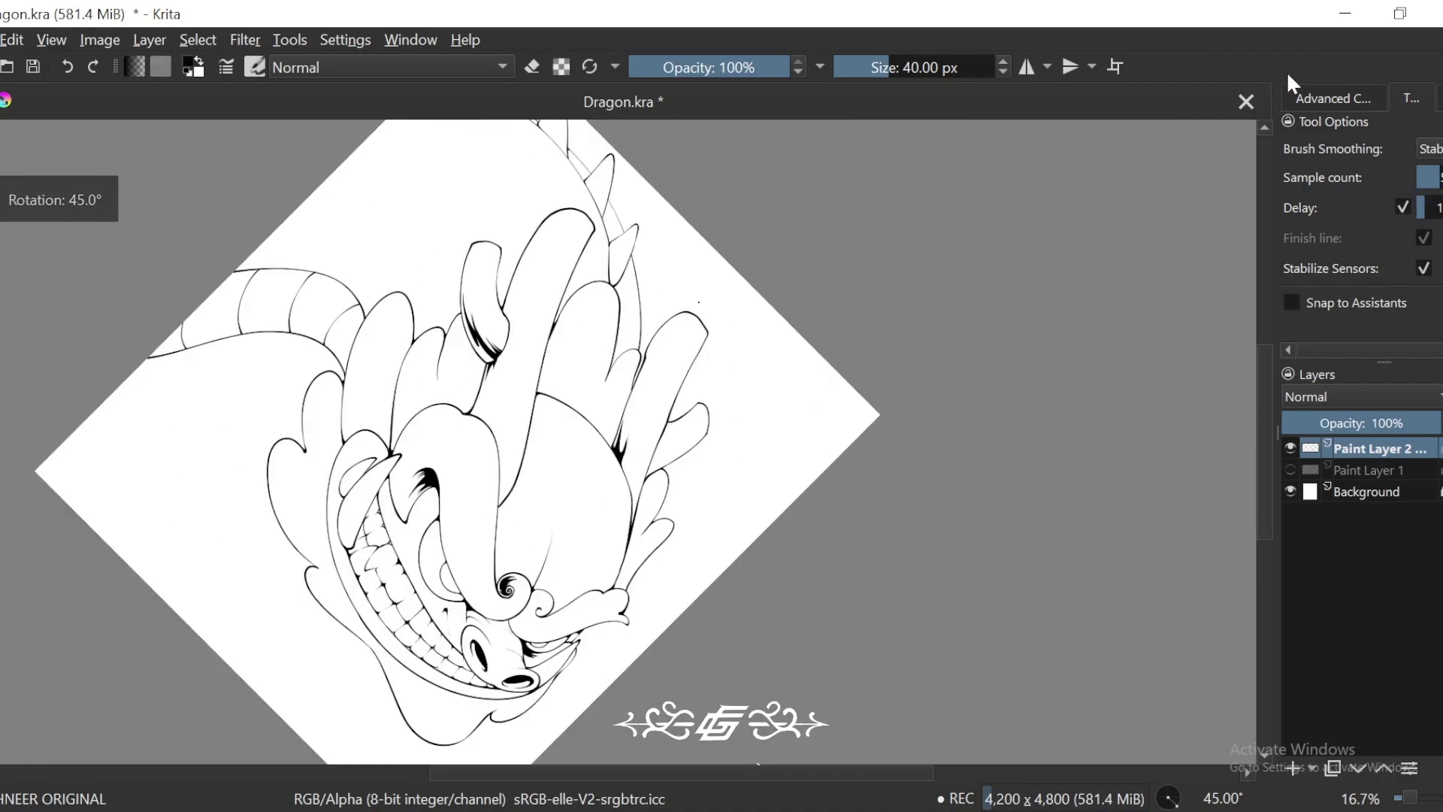
key("6")
key("6")
Step: Extend the shadow at the far horn's base down along the head outline and end it in a third, smaller spike
key("ctrl+plus")
key("ctrl+plus")
key("ctrl+plus")
key("plus")
key("plus")
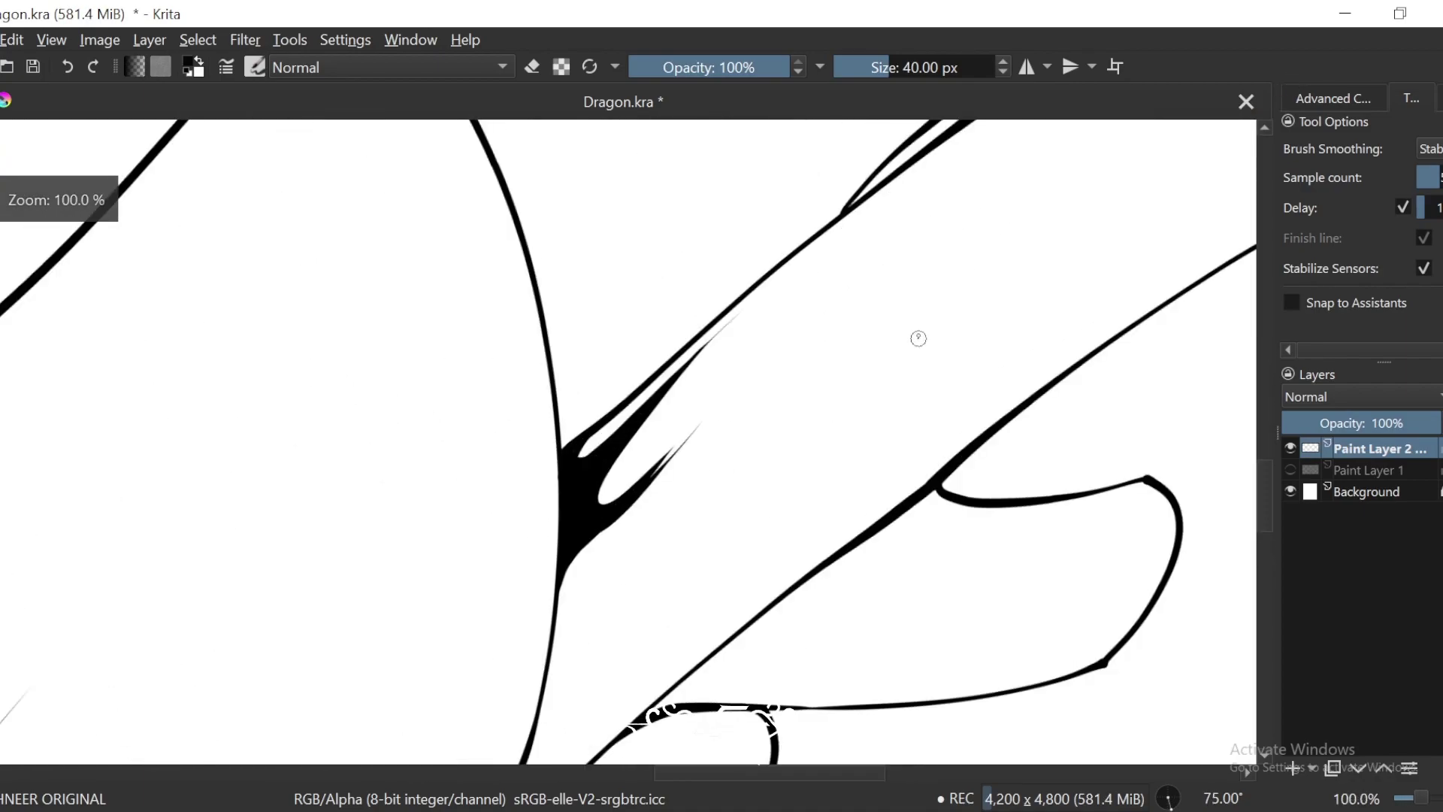
key("plus")
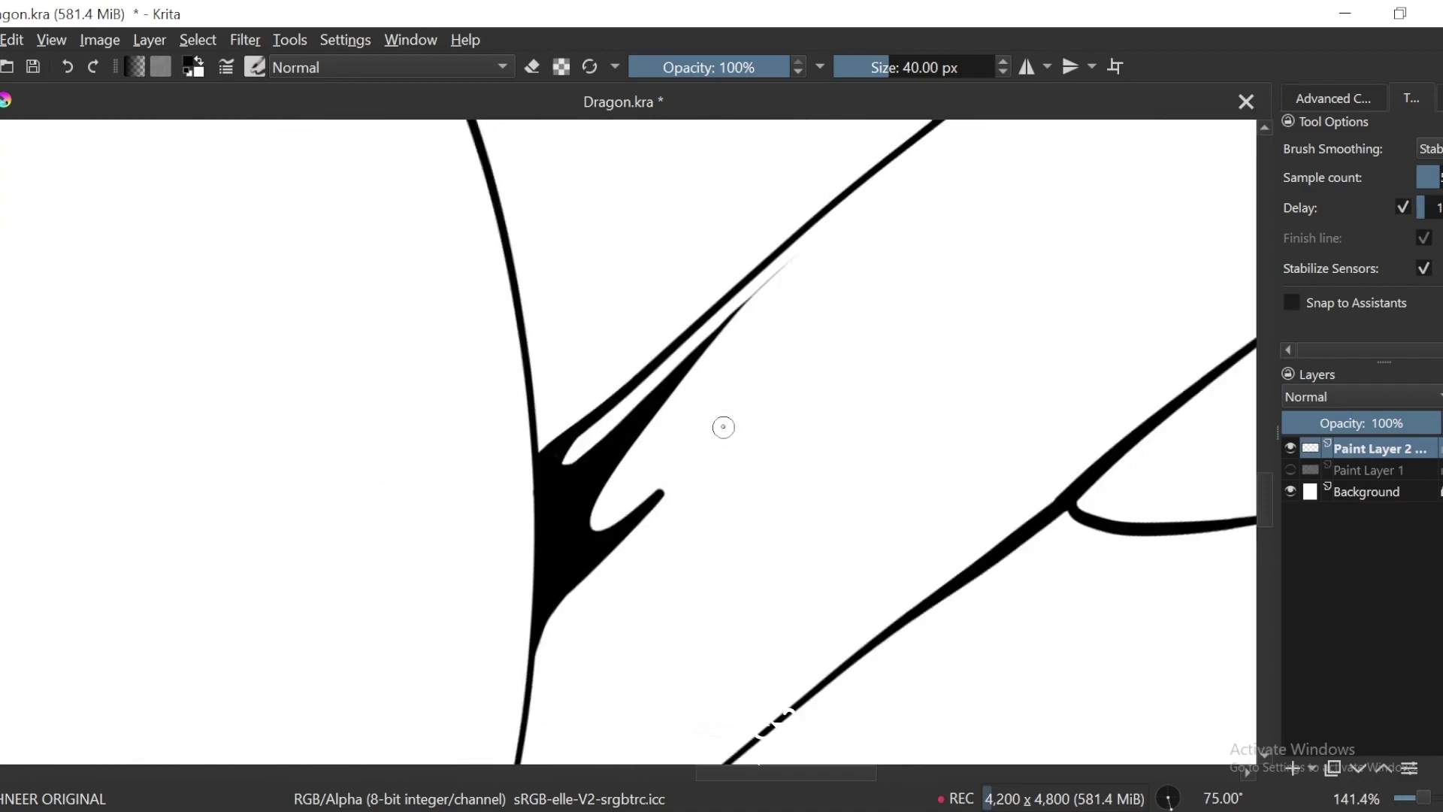
mouse_move(627, 586)
left_mouse_down()
mouse_move(641, 503)
mouse_move(683, 431)
mouse_move(609, 584)
left_mouse_up()
key("plus")
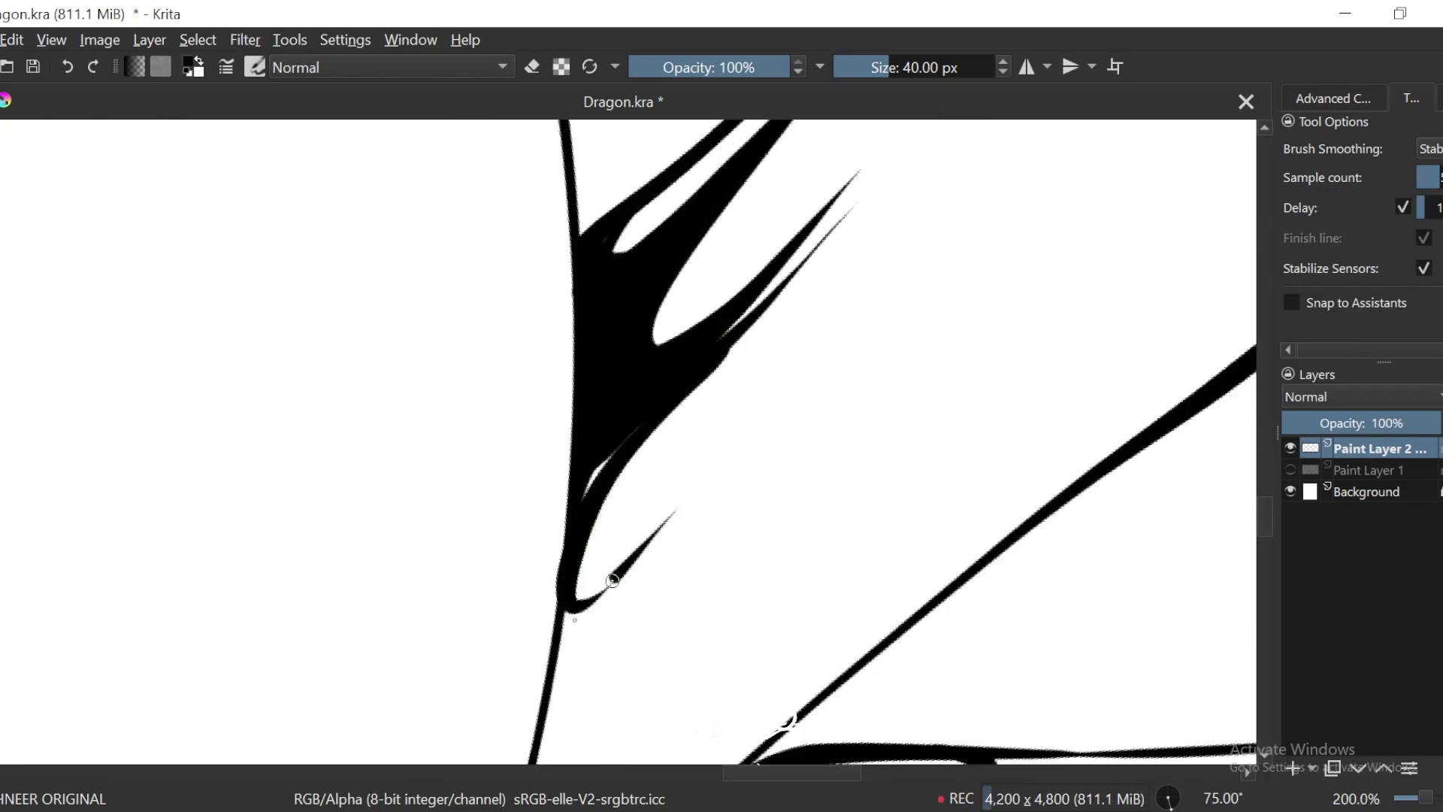
key("ctrl+z")
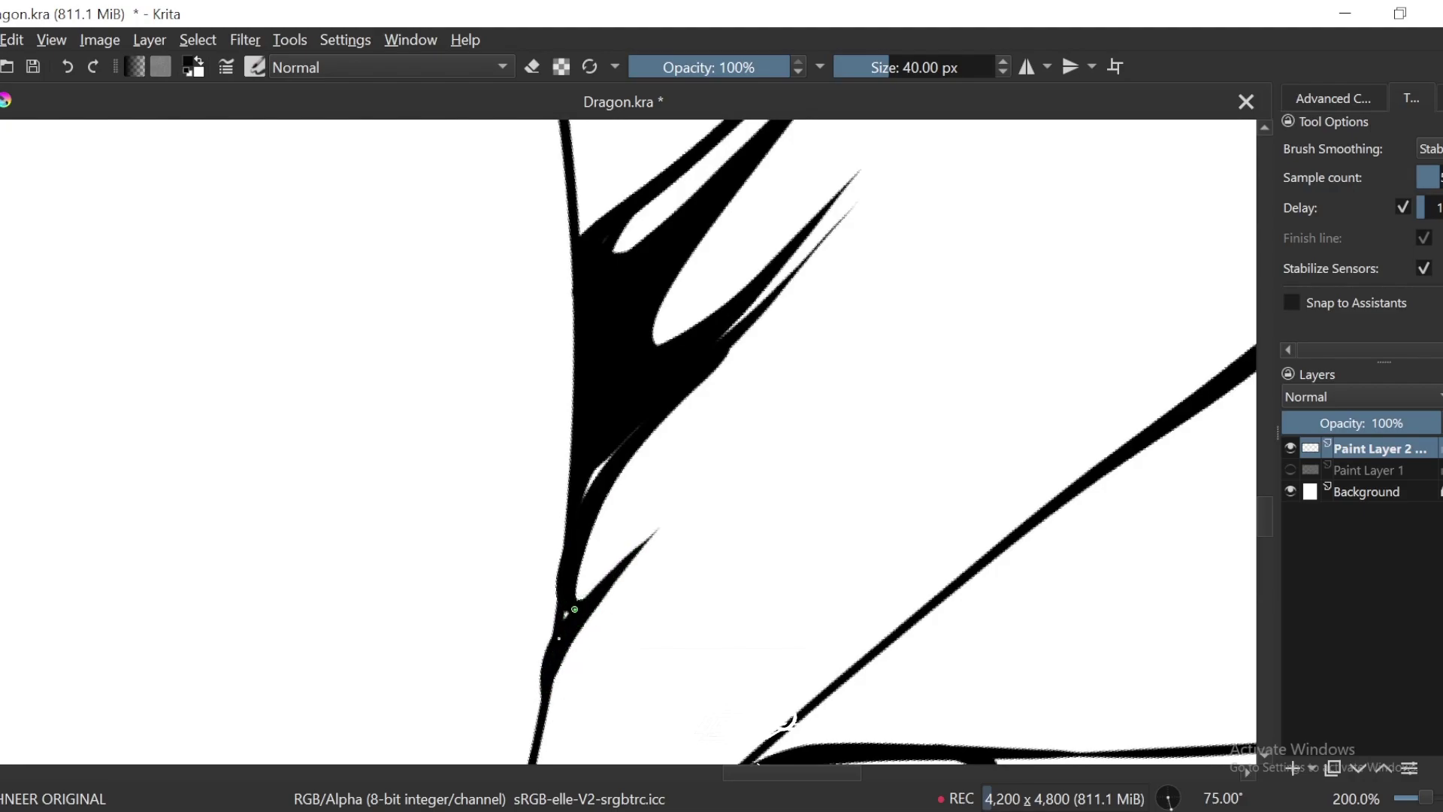
key("ctrl+z")
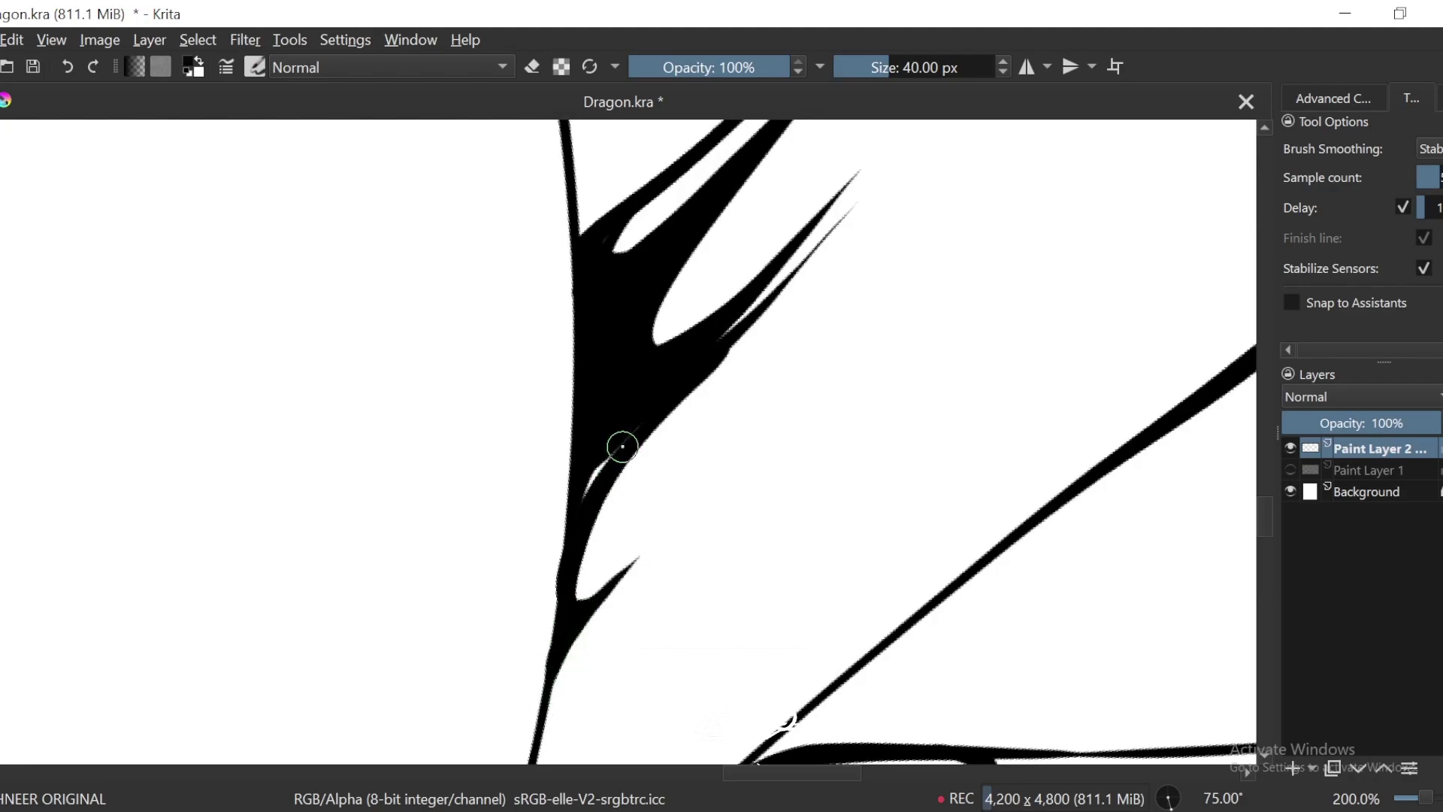
Step: Fill the white gap inside the far horn's shadow and thicken the lower prong of its middle spike
scroll(902, 341, "down", 2)
scroll(844, 292, "up", 3)
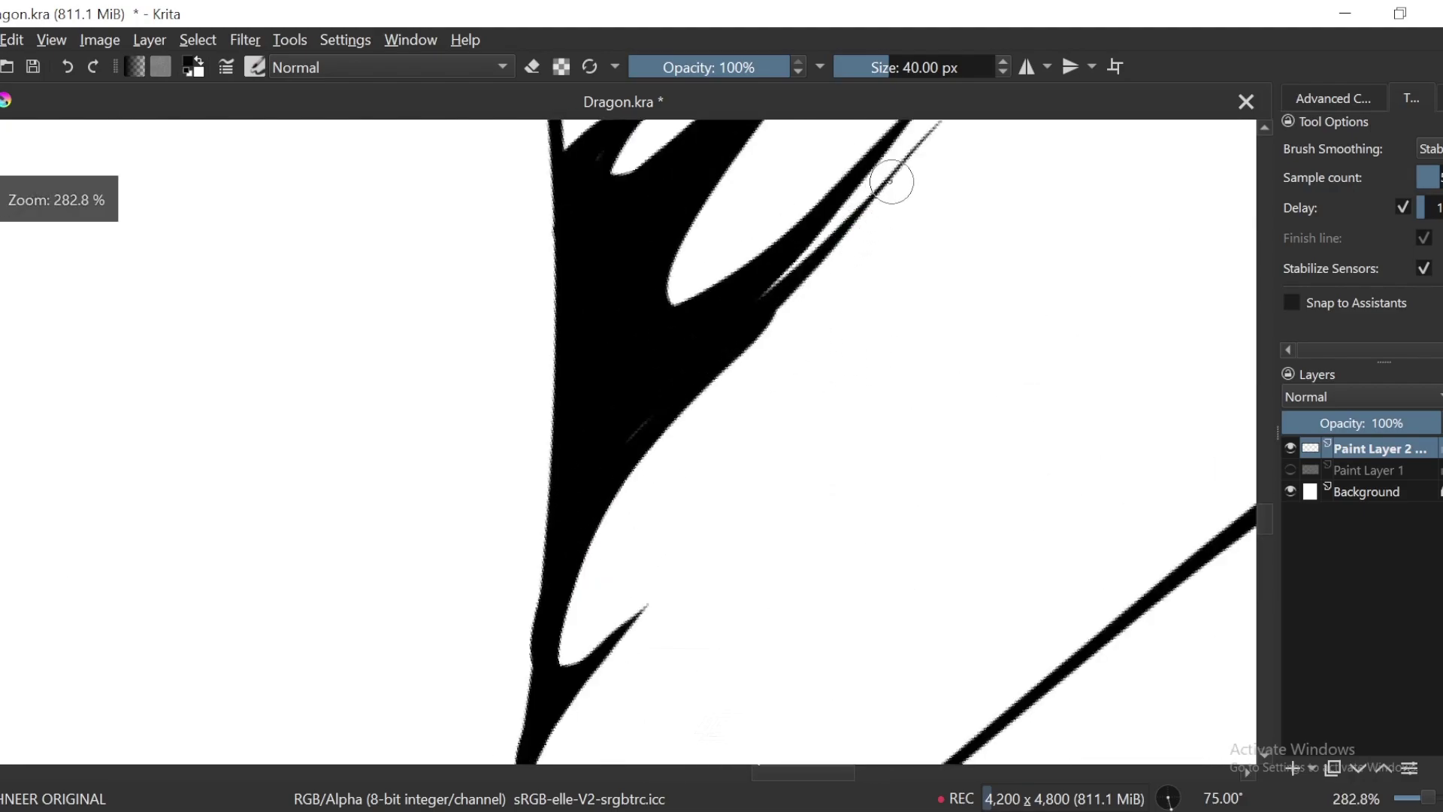
left_click_drag(891, 181, 704, 412)
key("minus")
left_click_drag(889, 193, 797, 288)
key("plus")
key("ctrl+z")
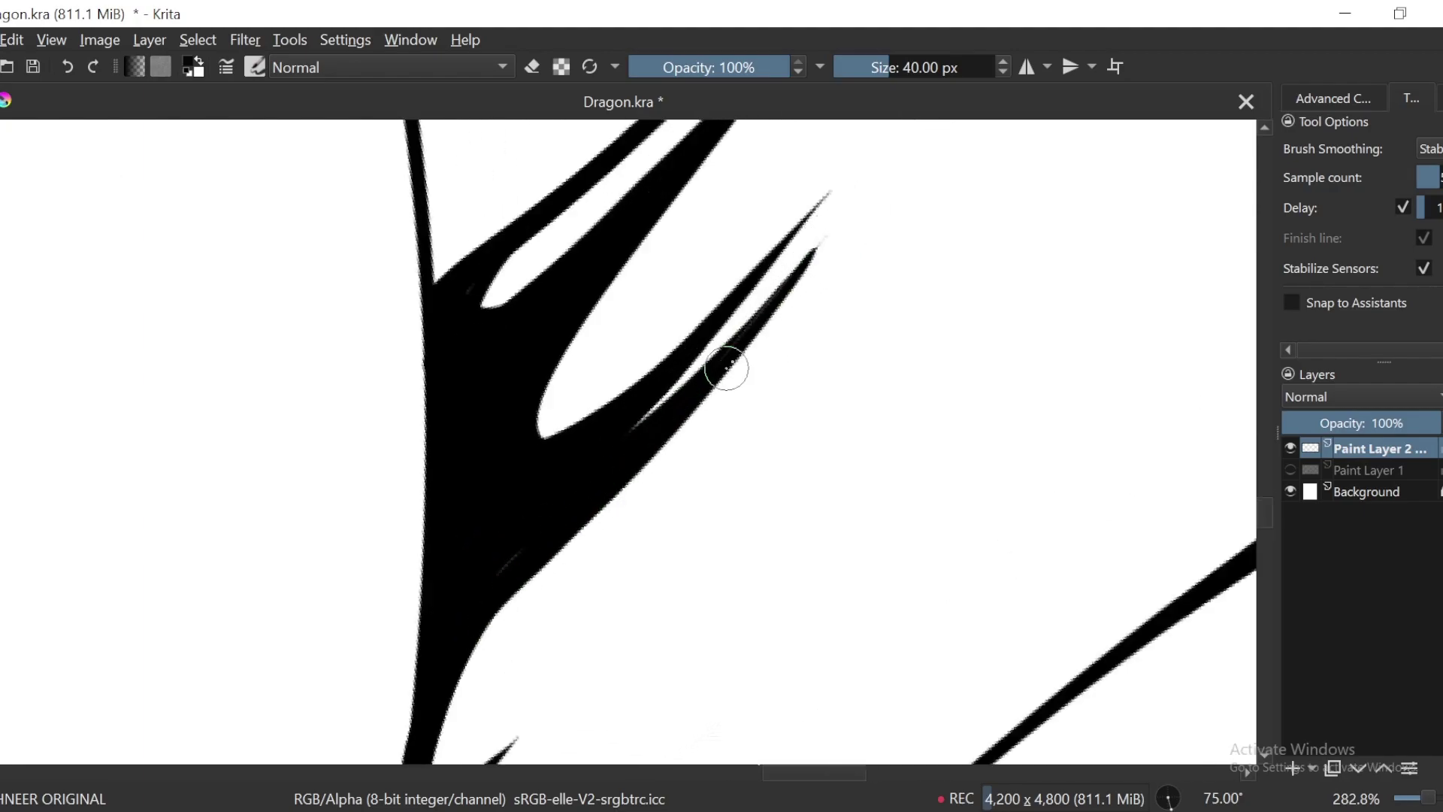
Step: Examine the whole dragon drawing upright and from a distance to judge the far horn's shadow
scroll(722, 363, "down", 5)
key("4")
key("4")
key("4")
key("4")
key("4")
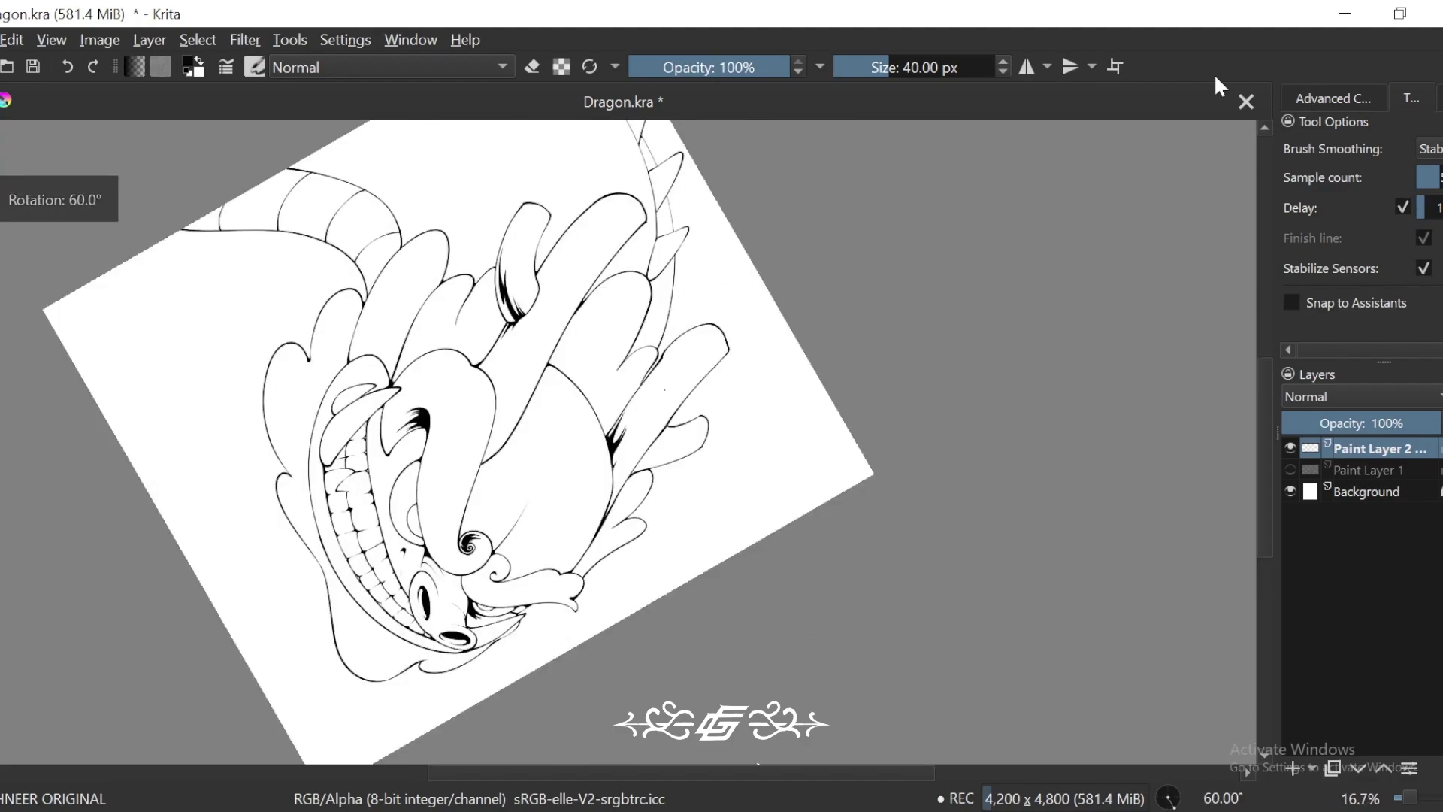
key("minus")
key("minus")
left_click_drag(1038, 408, 1031, 371)
key("minus")
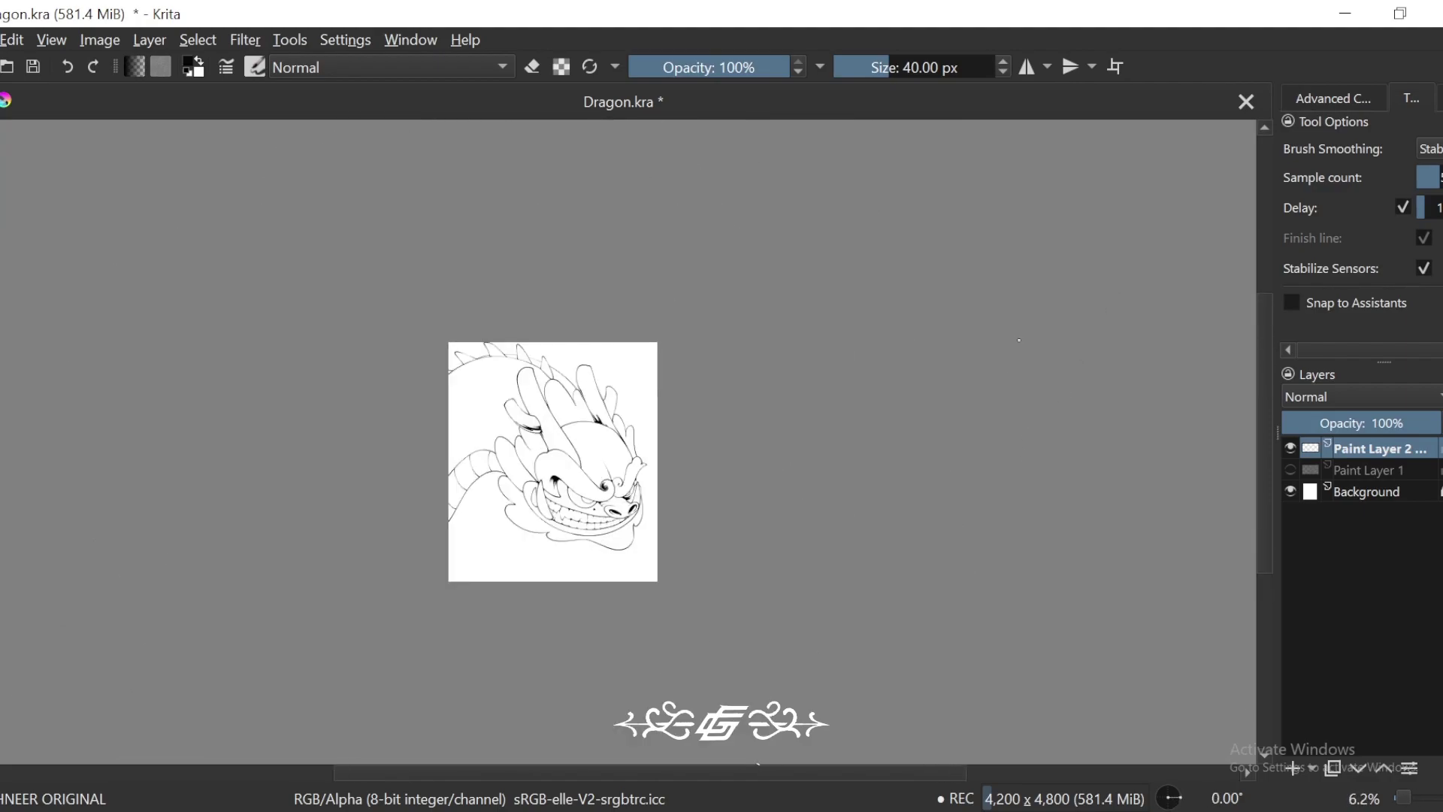
Step: Open SKULL.kra as a second document and remove the spiky black shadows from the dragon's horns, eyes and the hollow behind the near eye
key("plus")
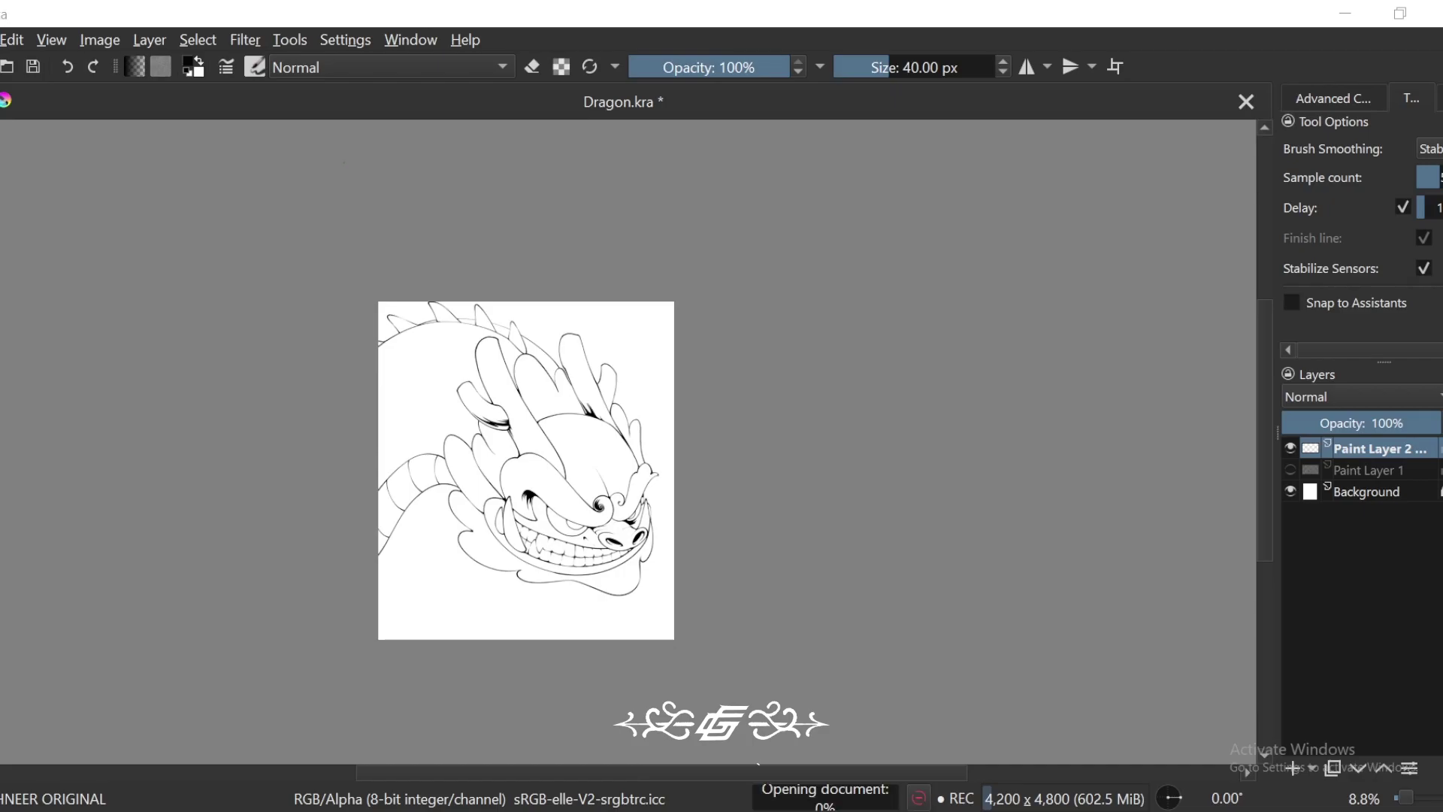
key("plus")
key("plus")
left_click_drag(985, 465, 1032, 377)
key("plus")
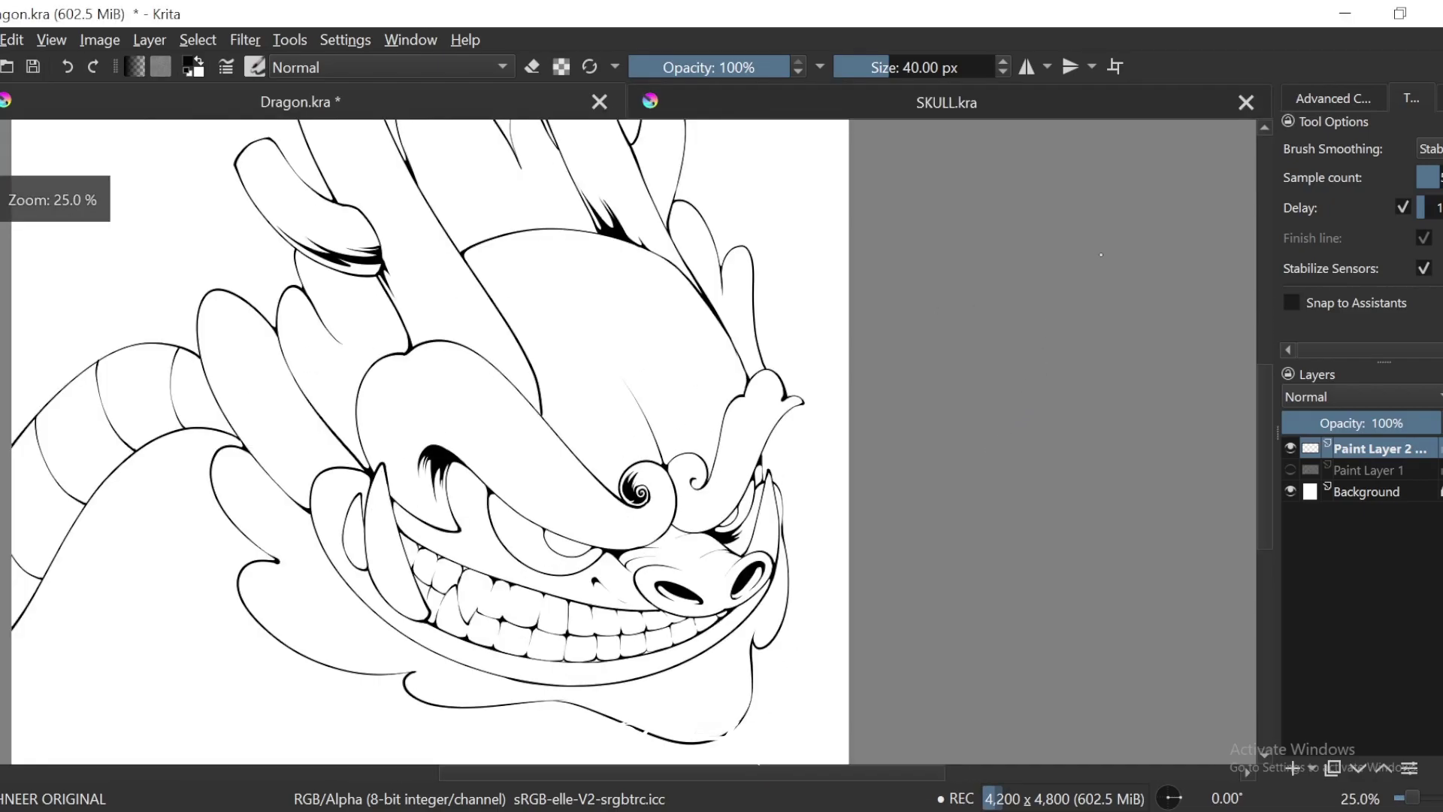
key("minus")
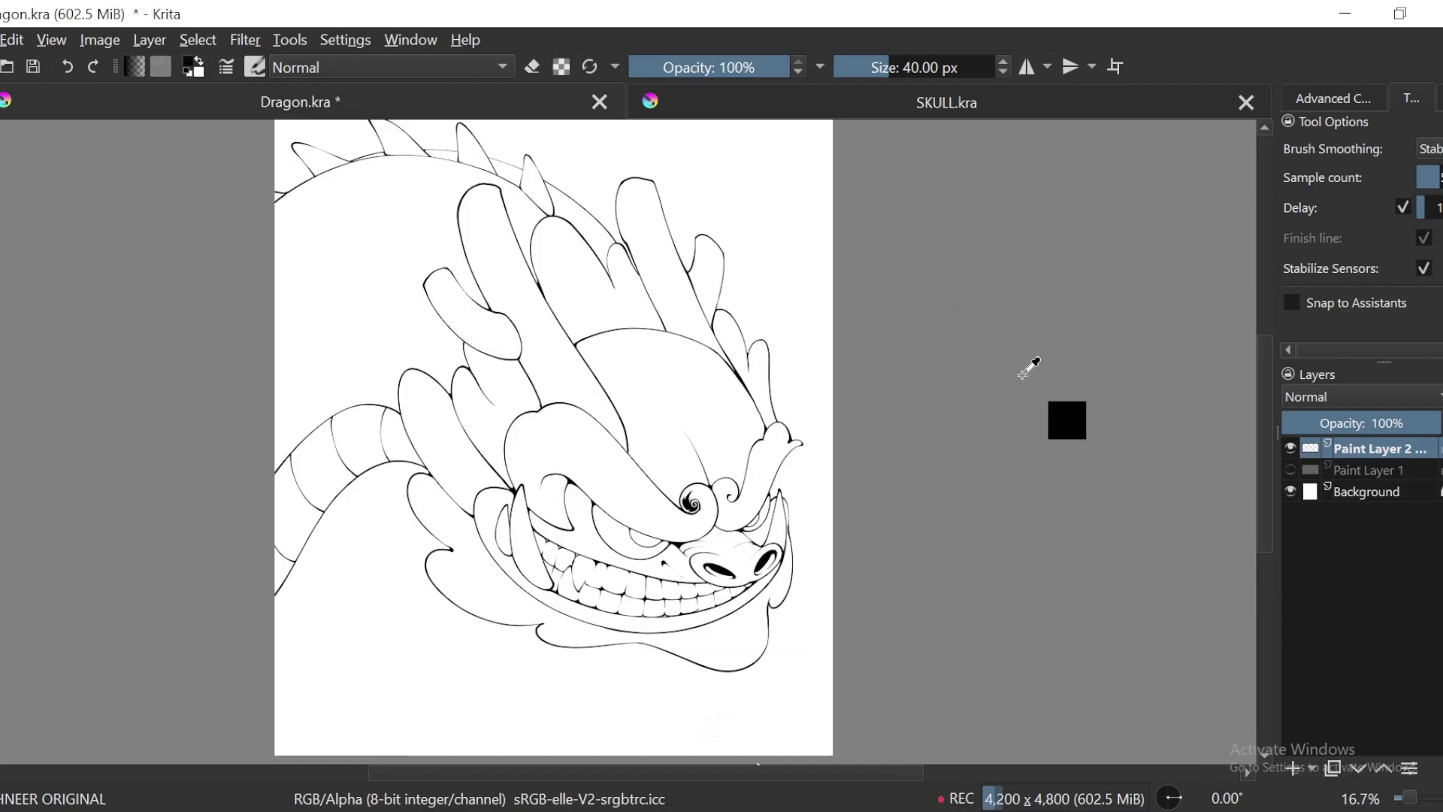
Step: Set the brush size to 88.45 px for shading the spiral at the end of the near brow
key("plus")
left_click_drag(967, 124, 842, 47)
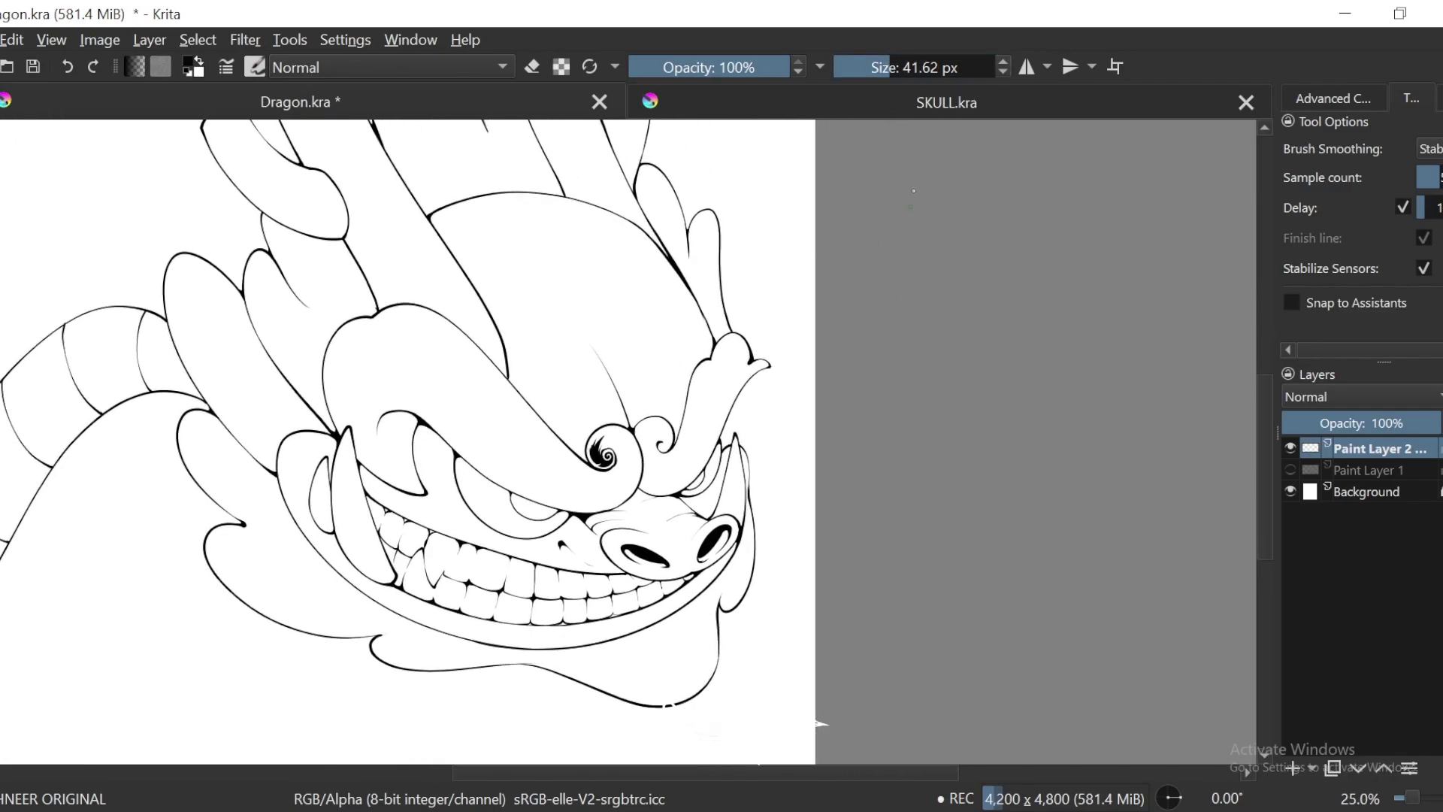
key("plus")
left_click(897, 67)
key("6")
key("6")
left_click_drag(824, 471, 849, 424)
key("plus")
key("plus")
key("plus")
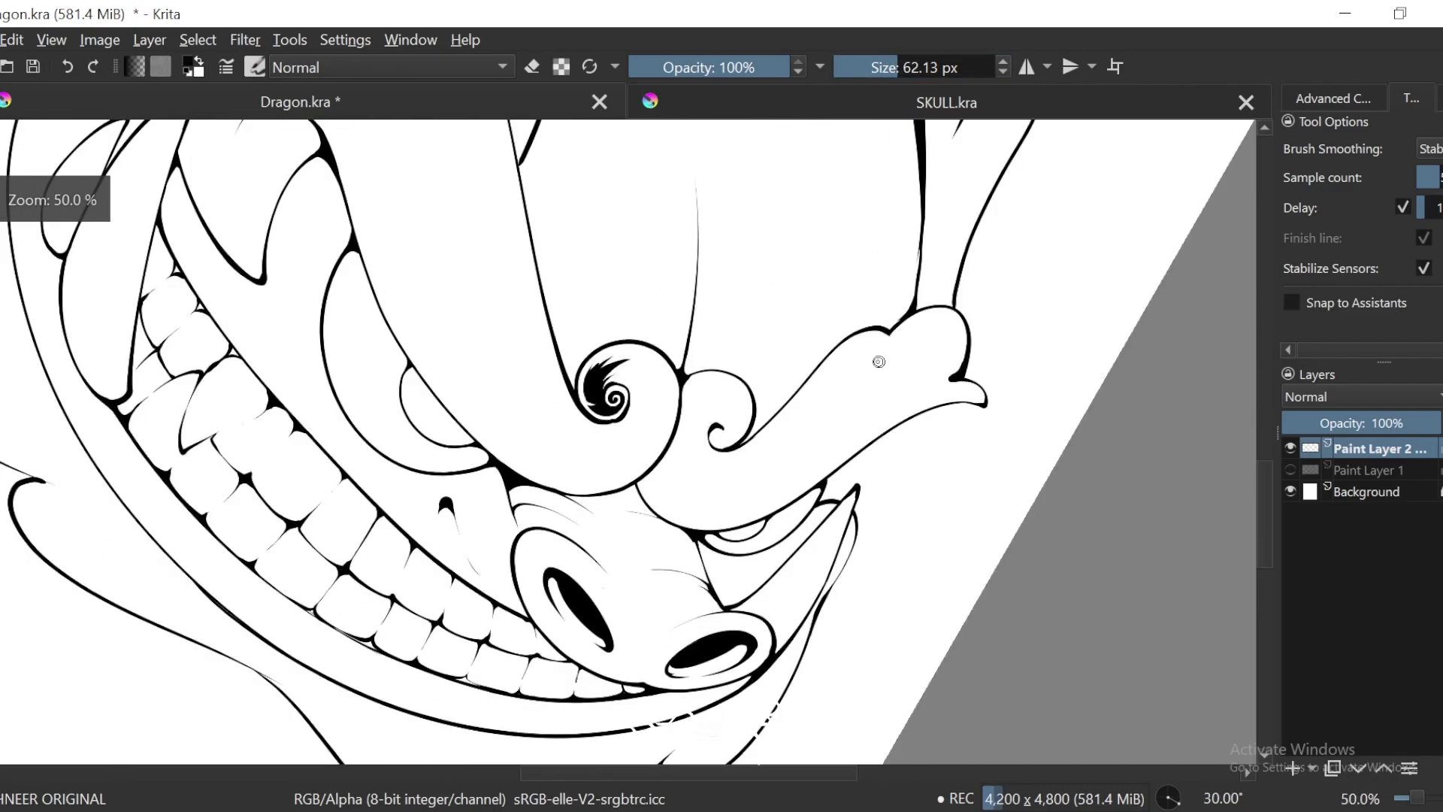
key("4")
key("4")
key("4")
left_click_drag(700, 346, 919, 429)
key("plus")
key("plus")
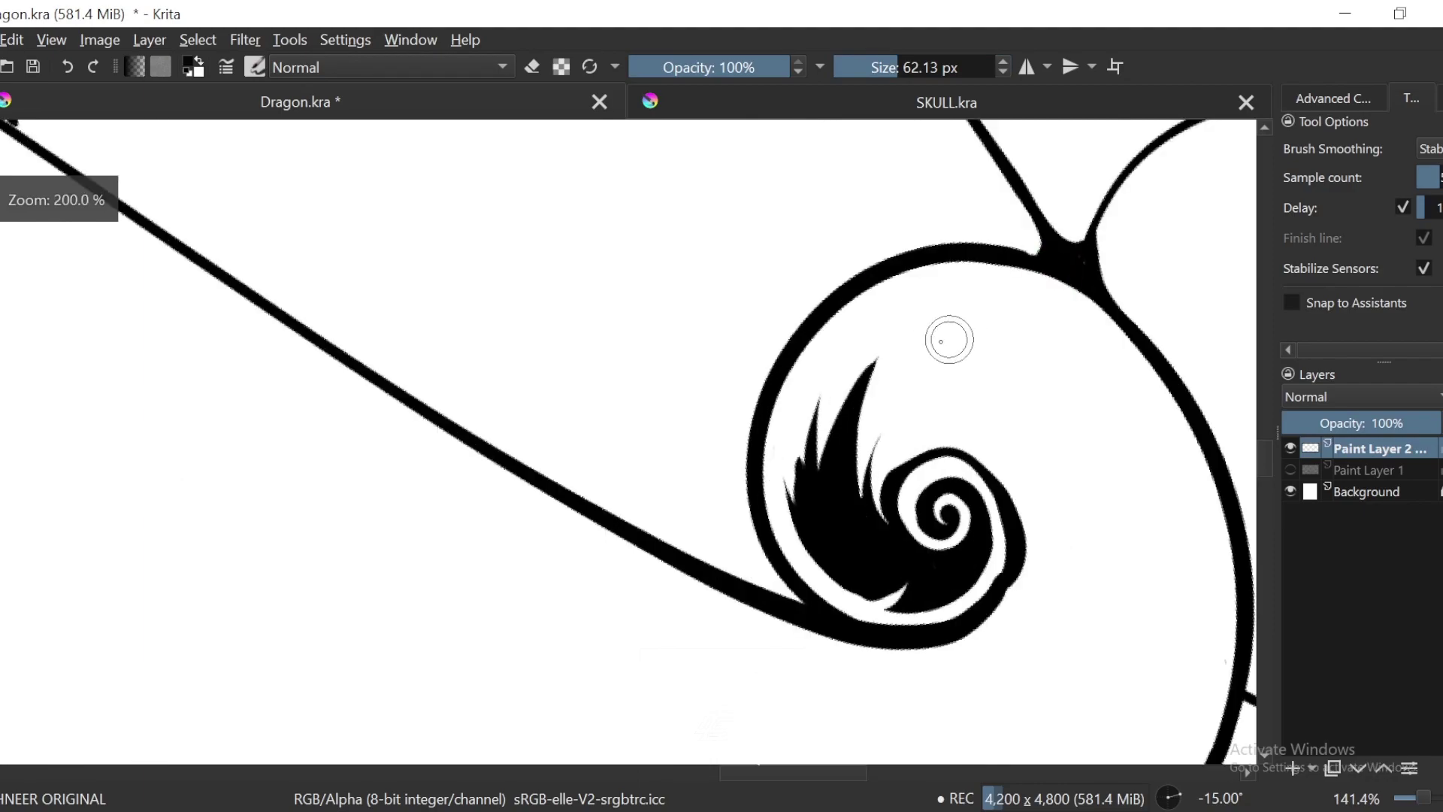
key("plus")
key("ctrl+z")
key("bracketright")
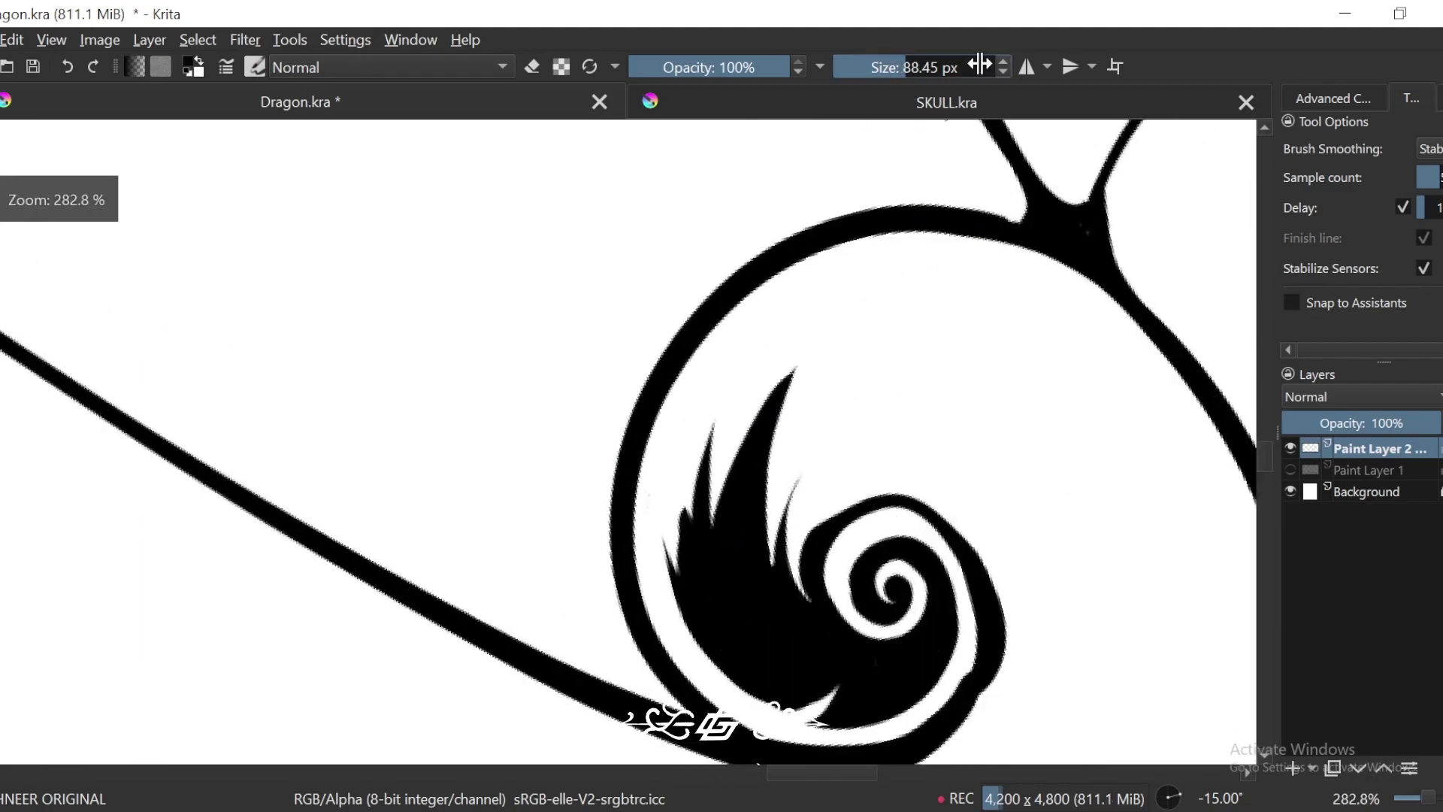
Step: Paint a long curved black spike inside the brow spiral, following its outer ring over the small spikes
left_click_drag(844, 291, 764, 609)
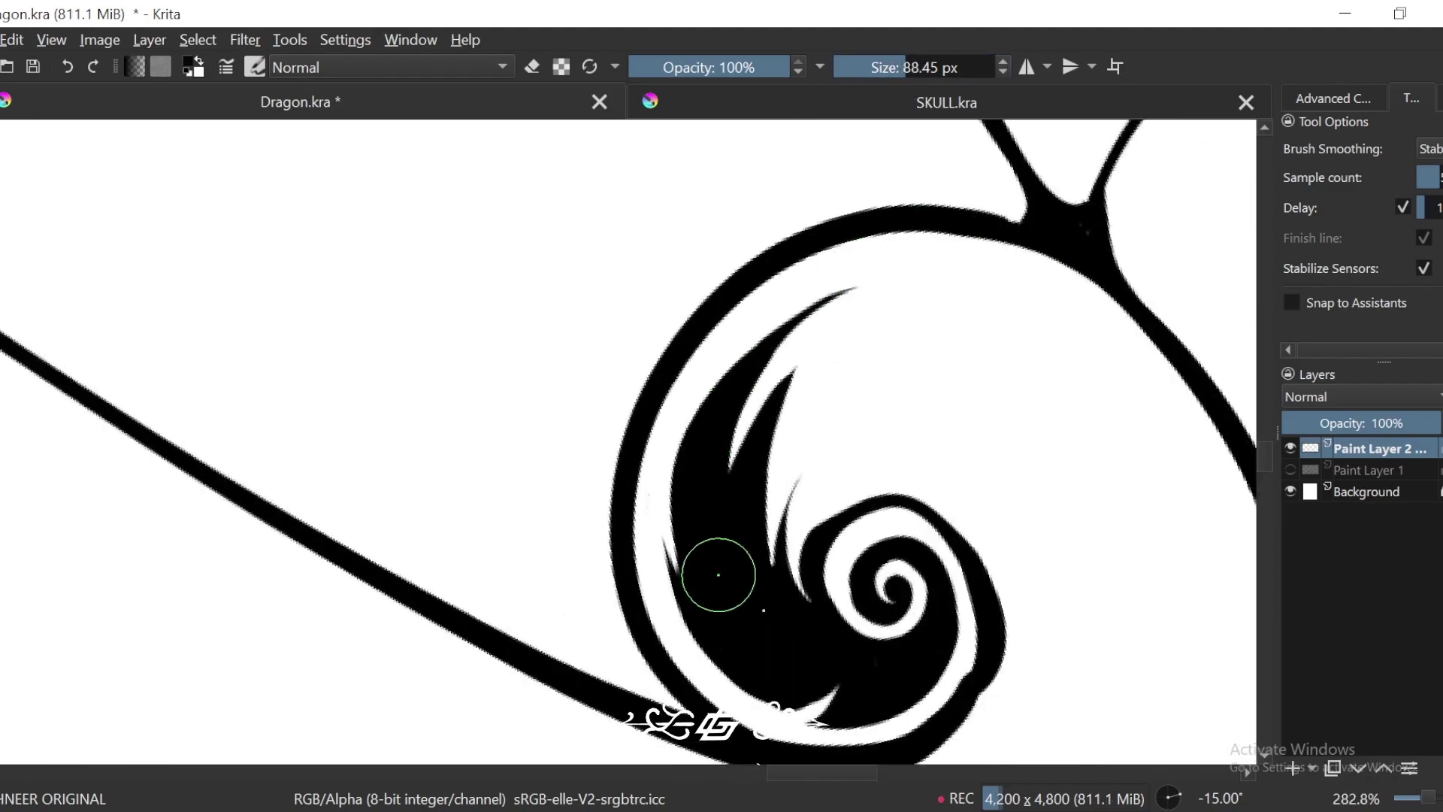
key("plus")
key("ctrl+z")
left_click_drag(980, 205, 719, 554)
left_click_drag(738, 422, 752, 511)
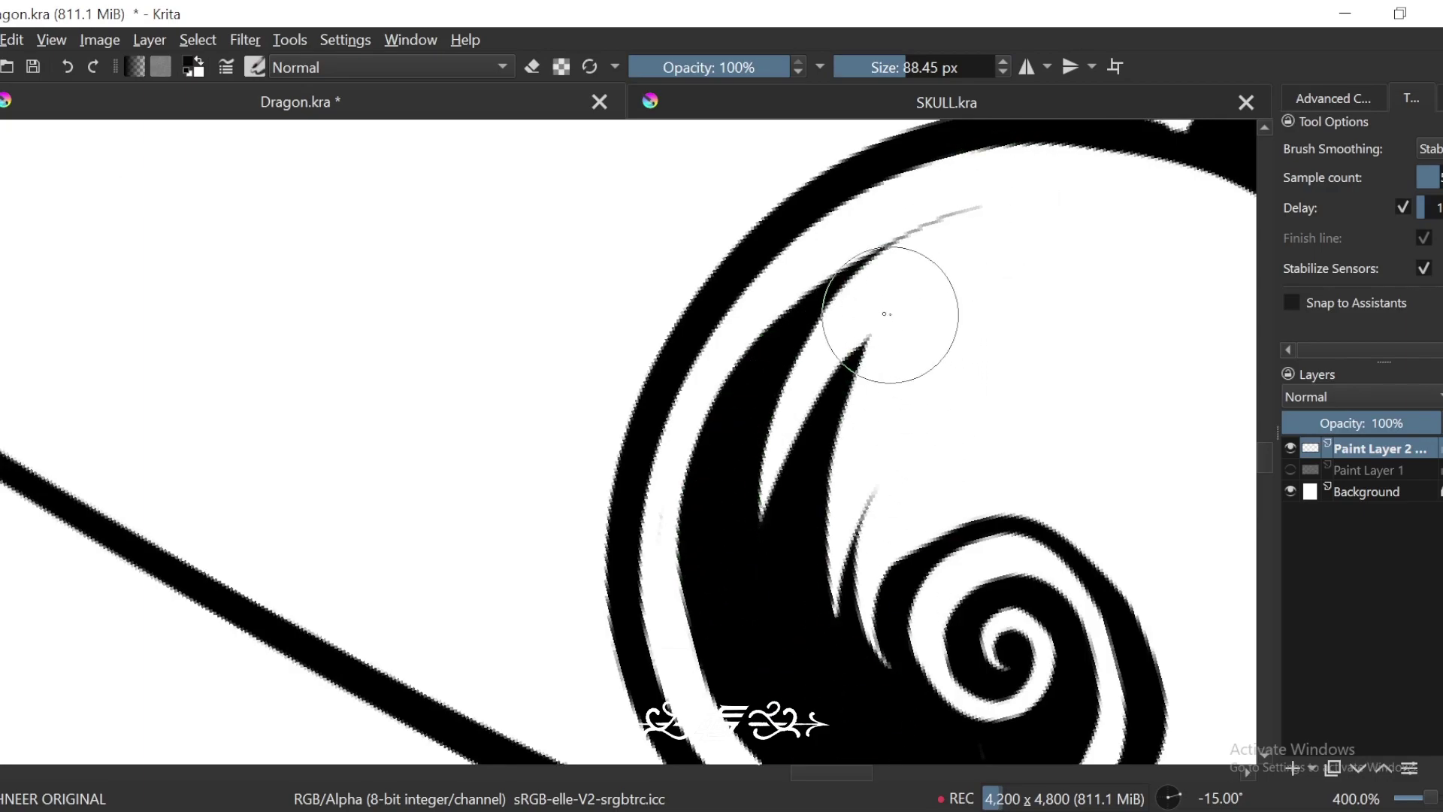
mouse_move(948, 217)
left_mouse_down()
mouse_move(796, 383)
mouse_move(764, 458)
left_mouse_up()
key("ctrl+z")
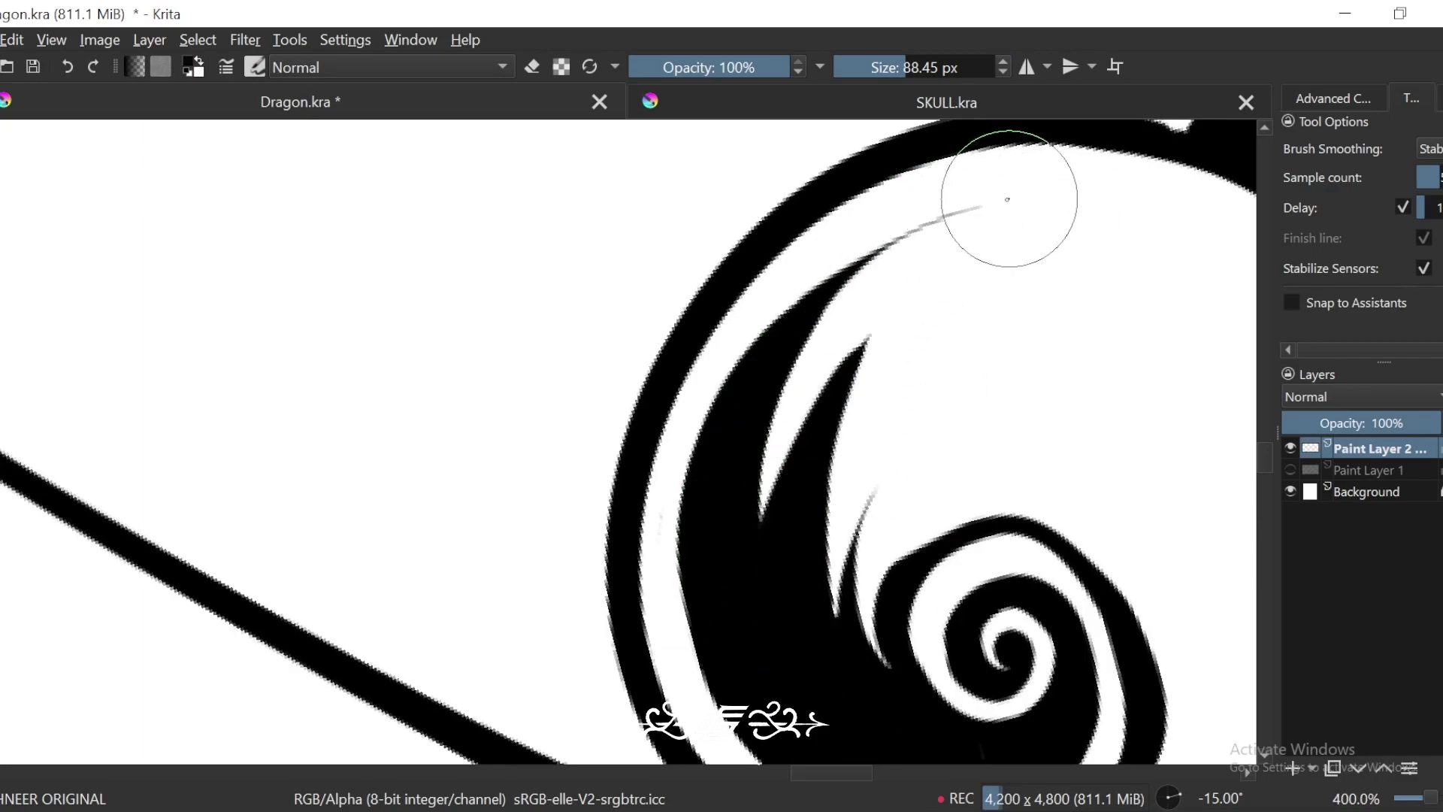
Step: Thicken the long spike in the brow spiral and extend its curved tip further around the ring
left_click_drag(977, 210, 807, 637)
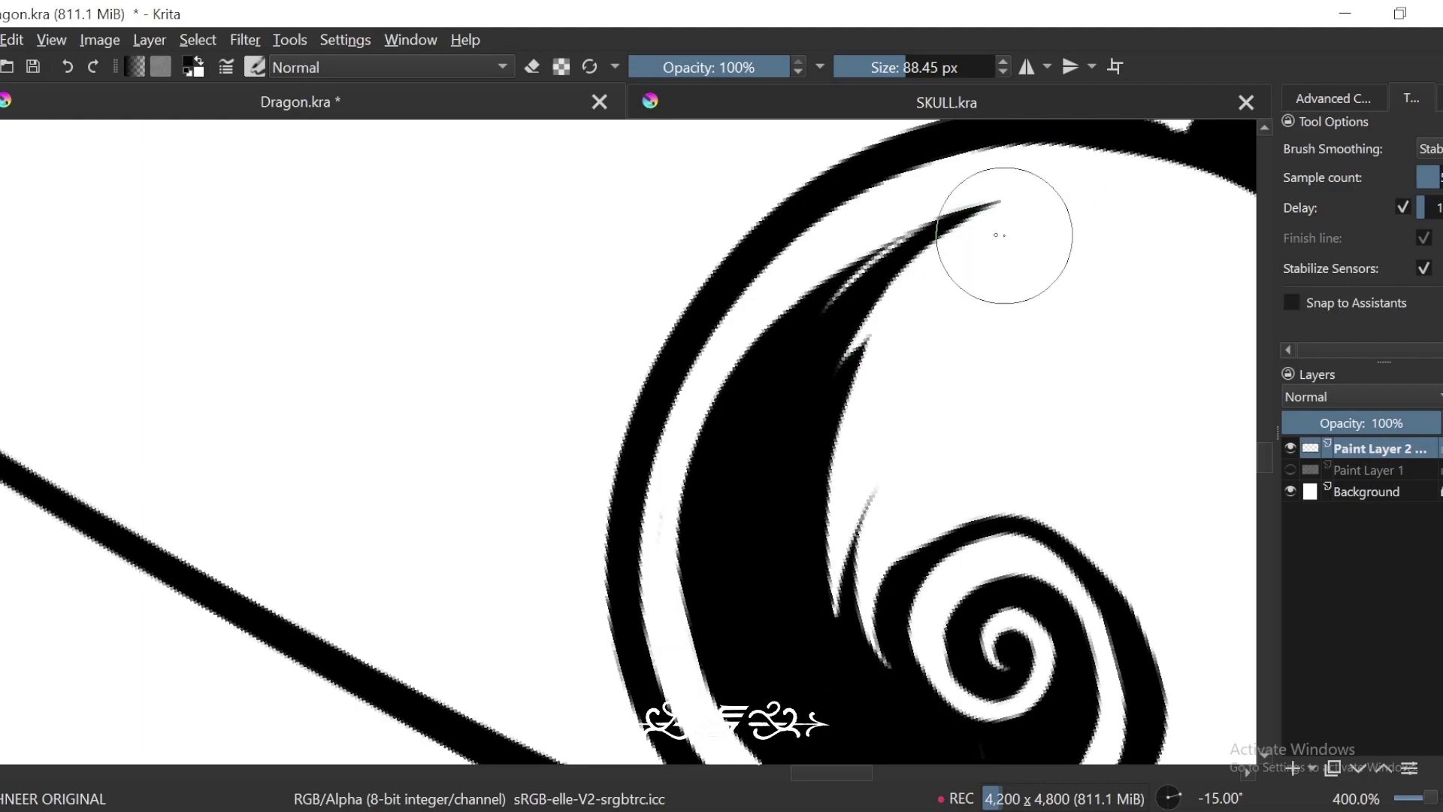
left_click_drag(1070, 201, 853, 589)
key("4")
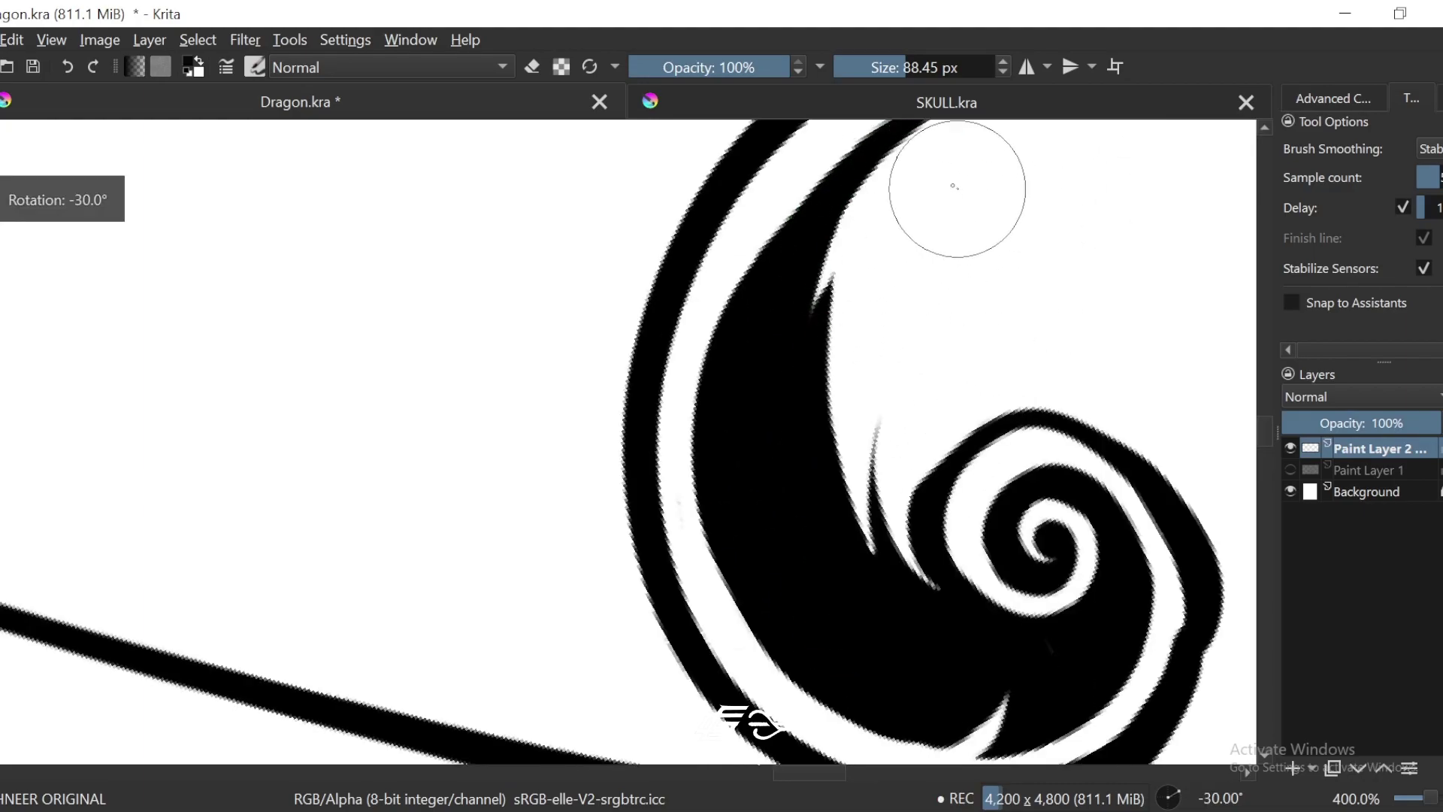
key("6")
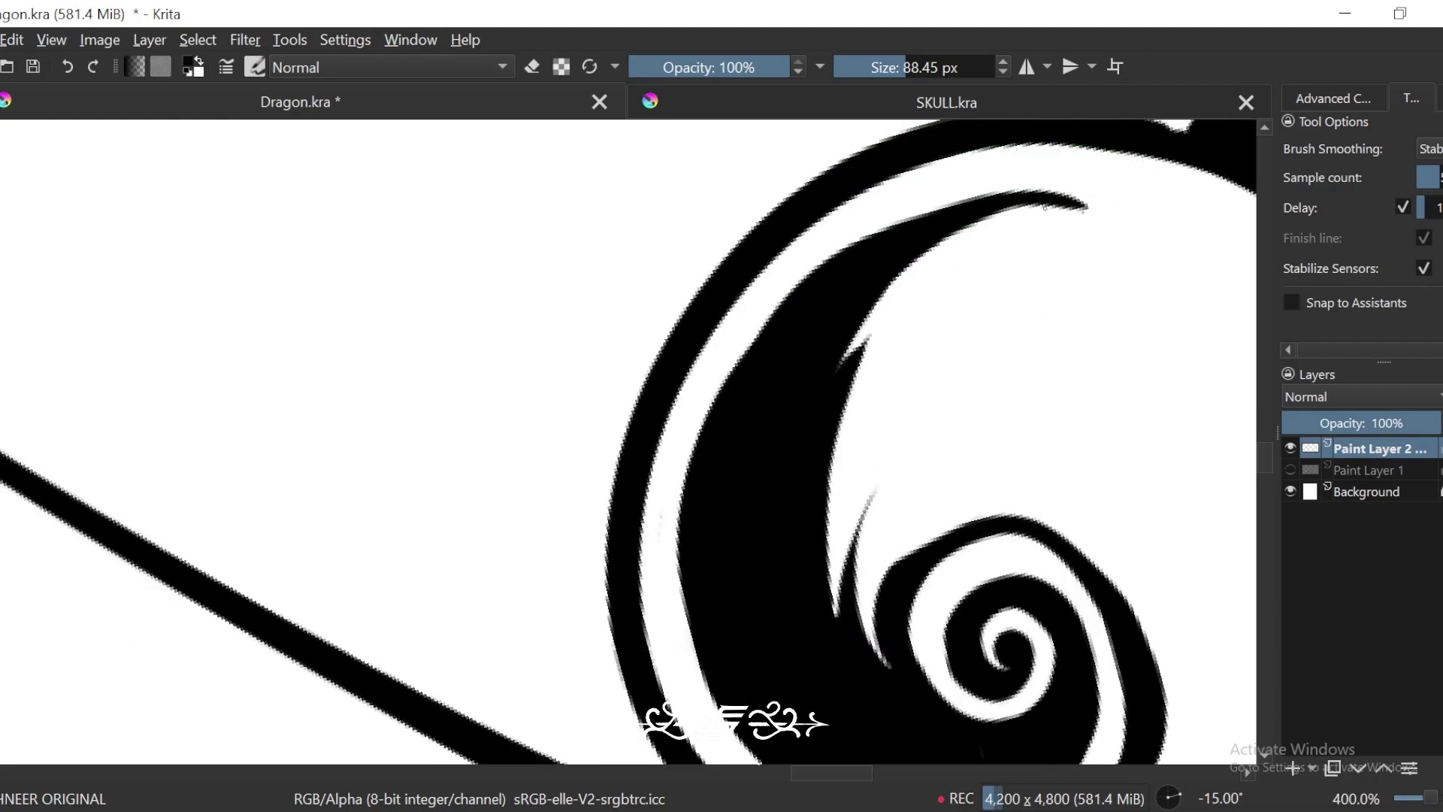
Step: Broaden the long spike's inner edge and paint a shorter second spike between it and the spiral's inner curl
mouse_move(1044, 207)
left_mouse_down()
mouse_move(821, 541)
mouse_move(977, 369)
left_mouse_up()
left_click_drag(932, 418, 879, 650)
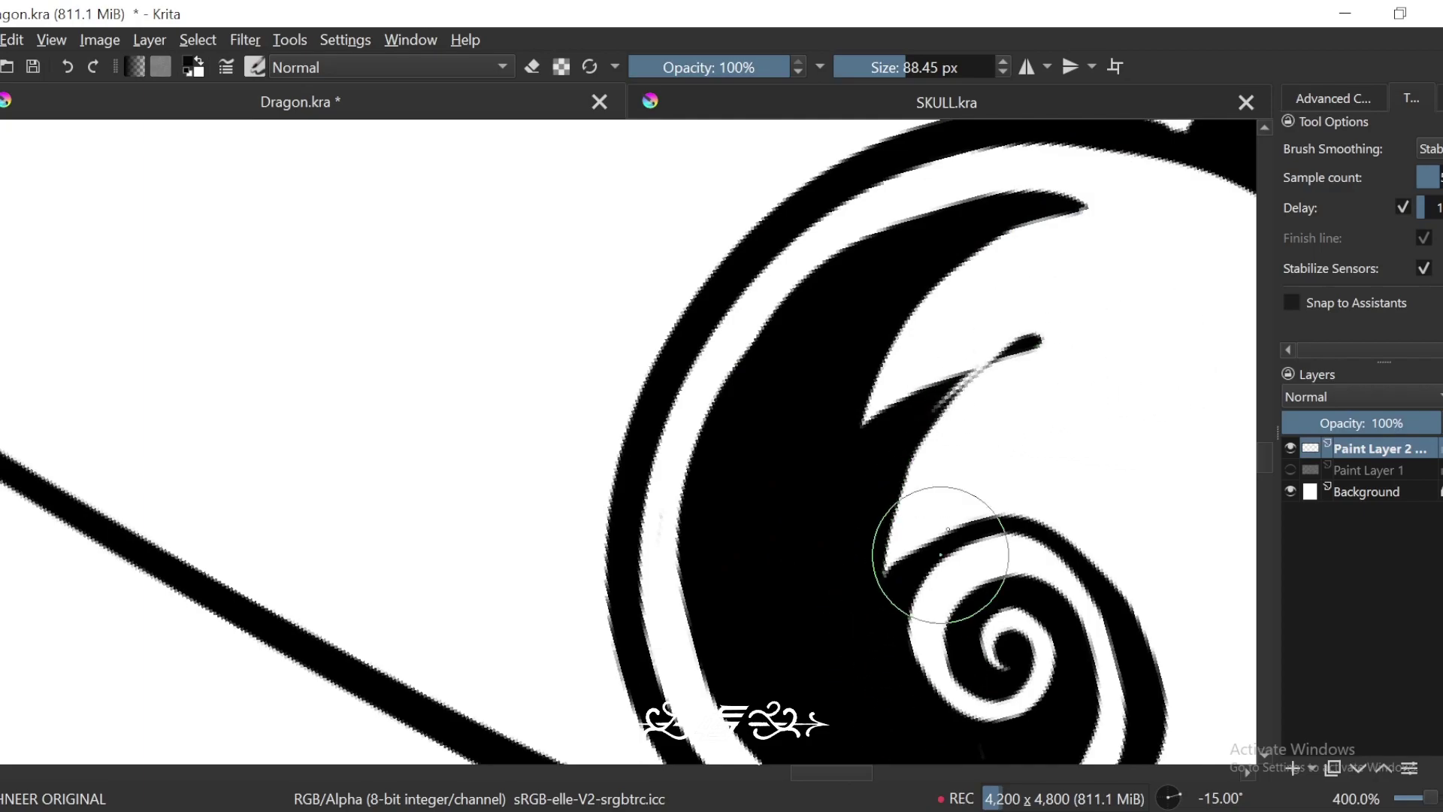
key("ctrl+z")
left_click_drag(1050, 333, 869, 633)
scroll(1169, 354, "down", 10)
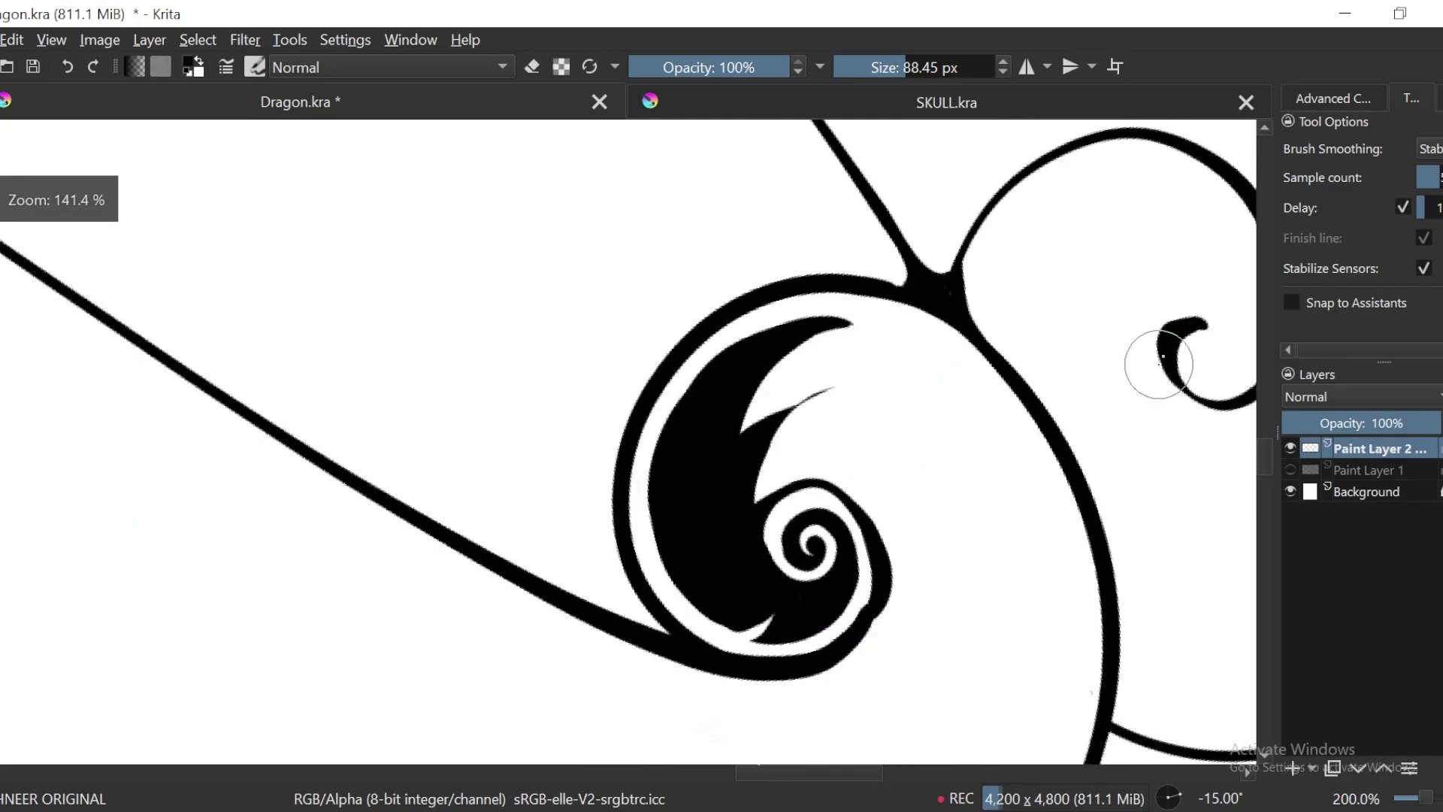
left_click_drag(1187, 260, 1234, 254)
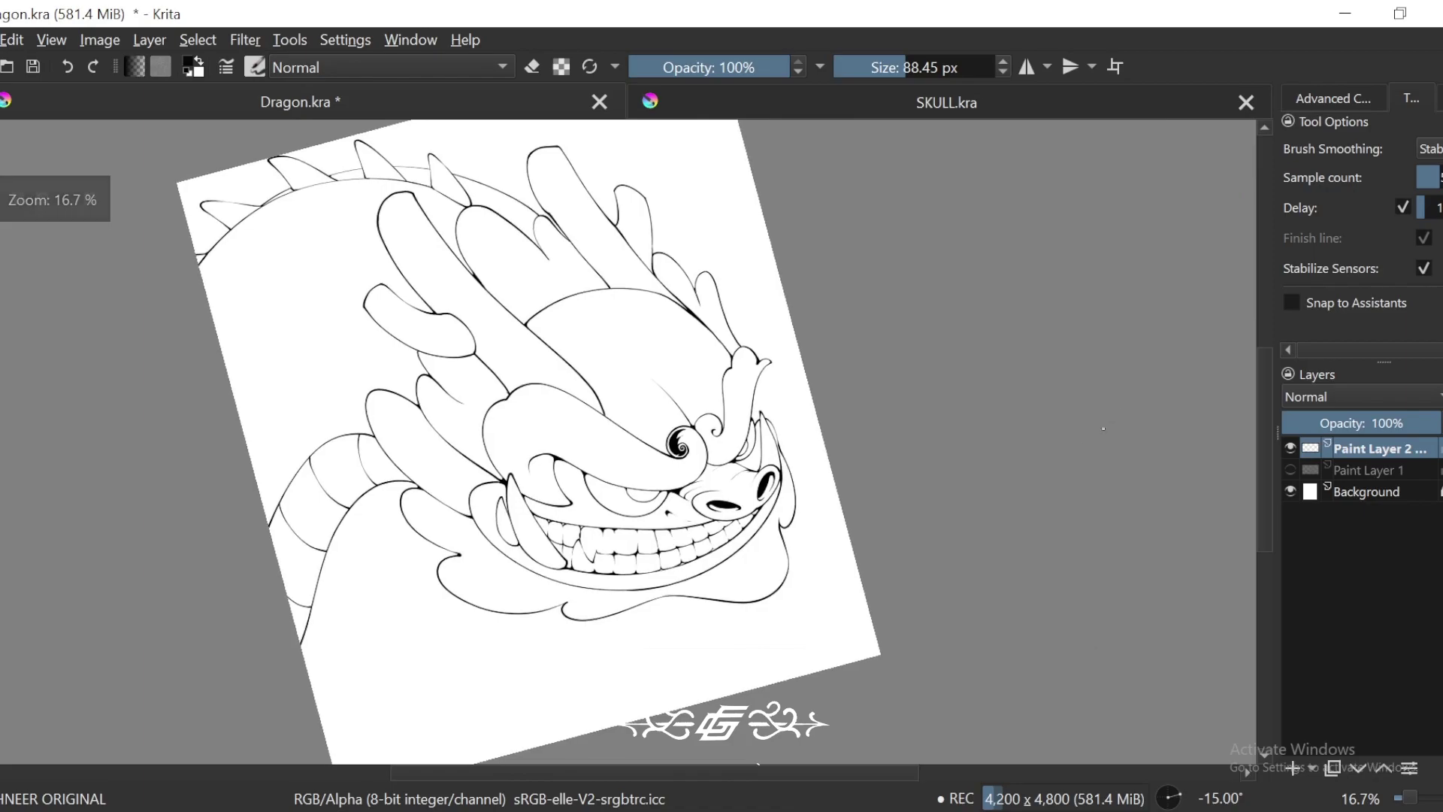
Step: Thicken the arched outline of the hollow behind the near eye into a smooth, heavy black curve with a tapered front end
key("5")
mouse_move(1071, 537)
left_mouse_down()
mouse_move(1031, 496)
mouse_move(1009, 535)
mouse_move(982, 499)
mouse_move(1111, 566)
mouse_move(1124, 544)
mouse_move(1180, 538)
left_mouse_up()
key("ctrl+plus")
key("ctrl+plus")
key("ctrl+plus")
key("ctrl+plus")
key("6")
key("ctrl+plus")
key("ctrl+plus")
key("ctrl+plus")
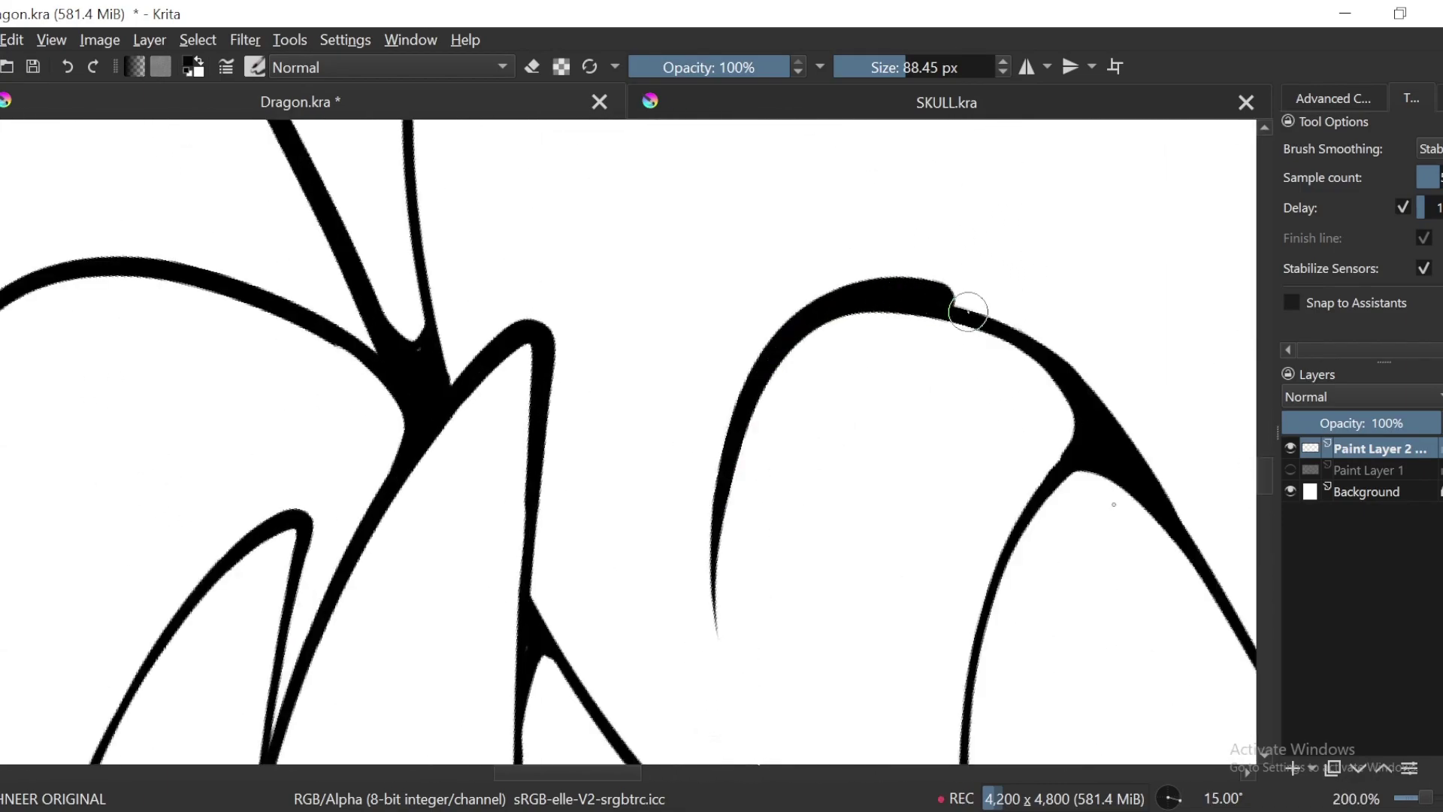
left_click_drag(1084, 403, 733, 465)
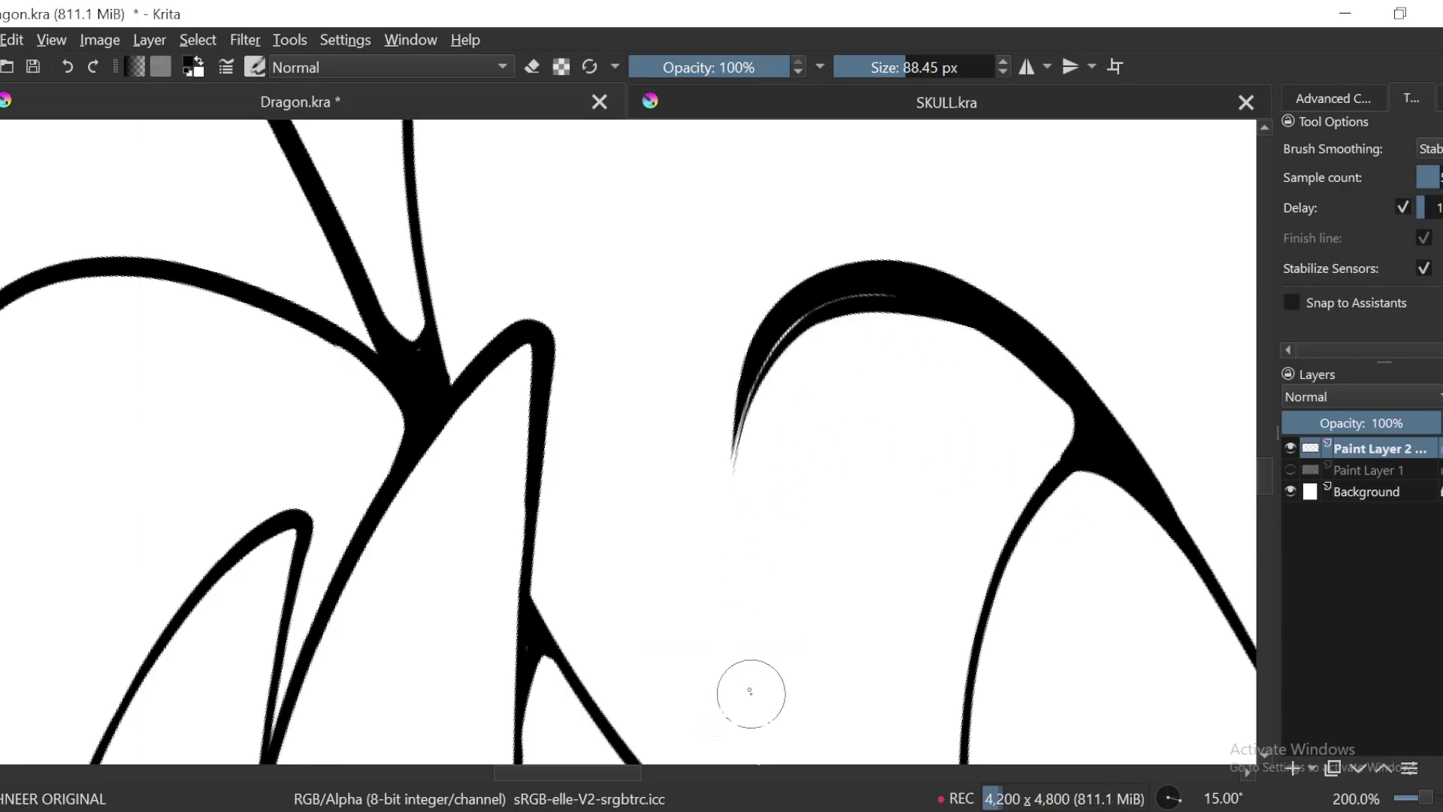
mouse_move(736, 635)
left_mouse_down()
mouse_move(808, 309)
mouse_move(1131, 511)
left_mouse_up()
key("6")
left_click_drag(812, 573, 821, 451)
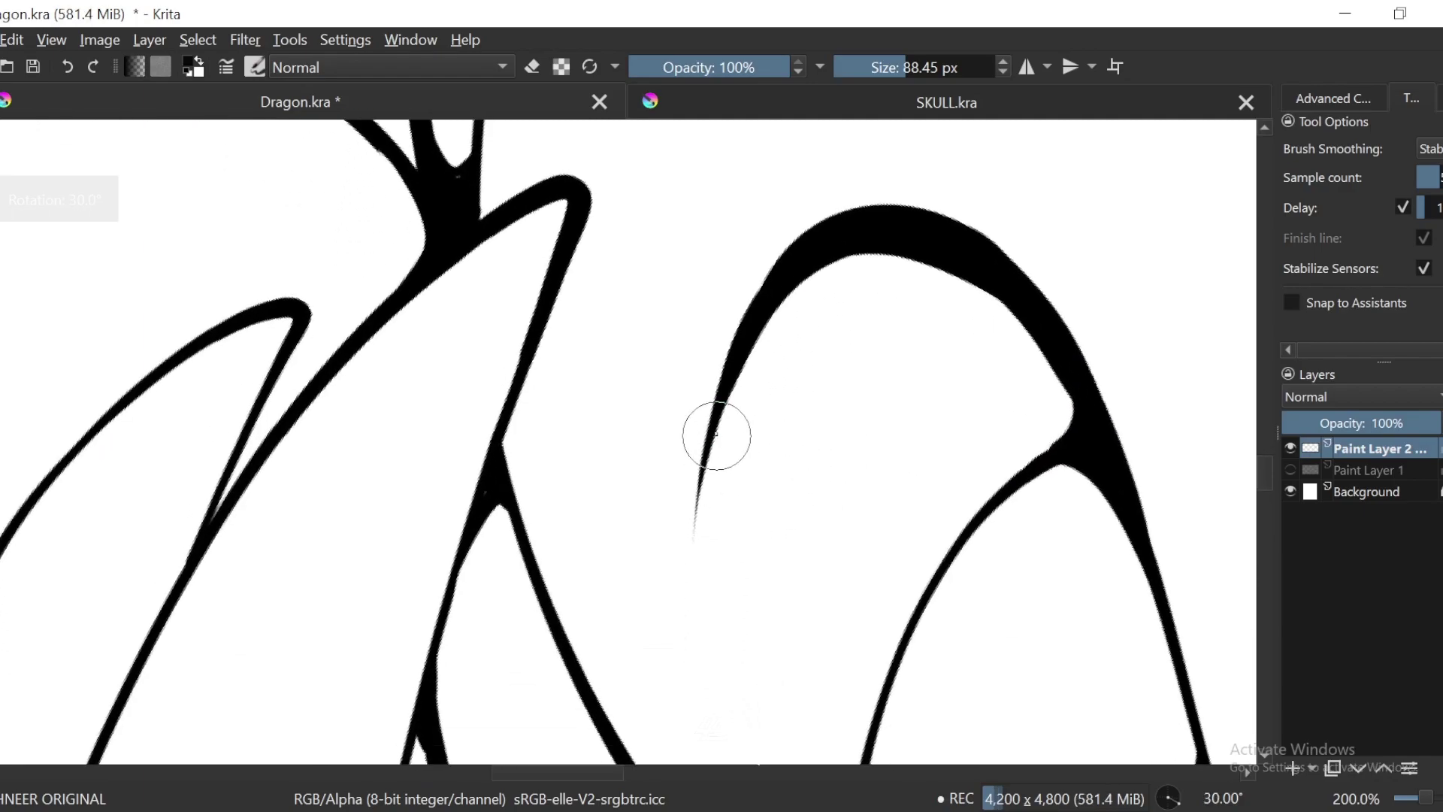
Step: Paint three downward spikes inside the arch behind the near eye and fill the area above them solid black
mouse_move(716, 434)
left_mouse_down()
mouse_move(740, 374)
mouse_move(746, 751)
left_mouse_up()
key("ctrl+z")
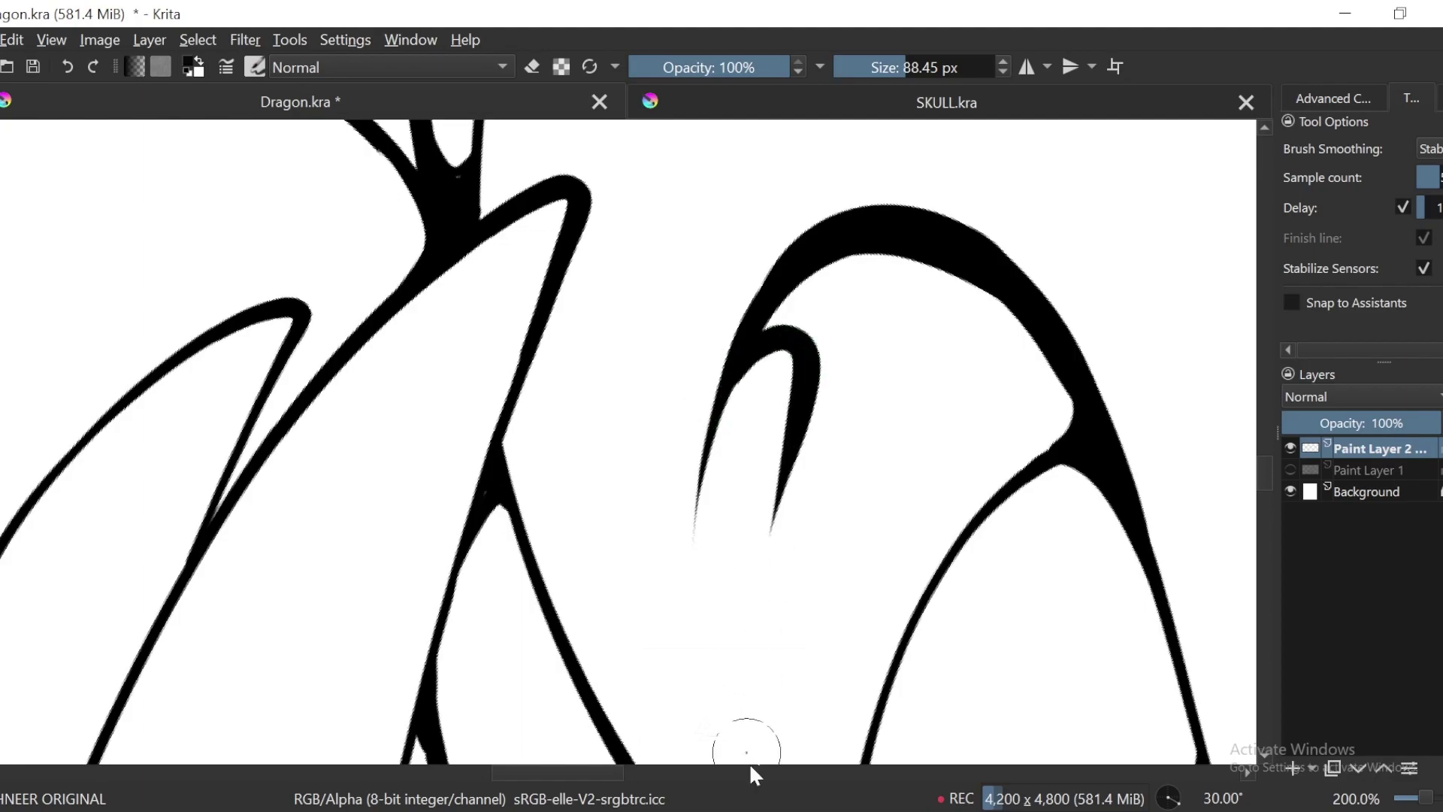
mouse_move(745, 691)
left_mouse_down()
mouse_move(941, 338)
mouse_move(907, 451)
left_mouse_up()
mouse_move(849, 601)
left_mouse_down()
mouse_move(1008, 371)
mouse_move(1052, 362)
left_mouse_up()
mouse_move(744, 690)
left_mouse_down()
mouse_move(970, 344)
mouse_move(797, 498)
mouse_move(760, 715)
left_mouse_up()
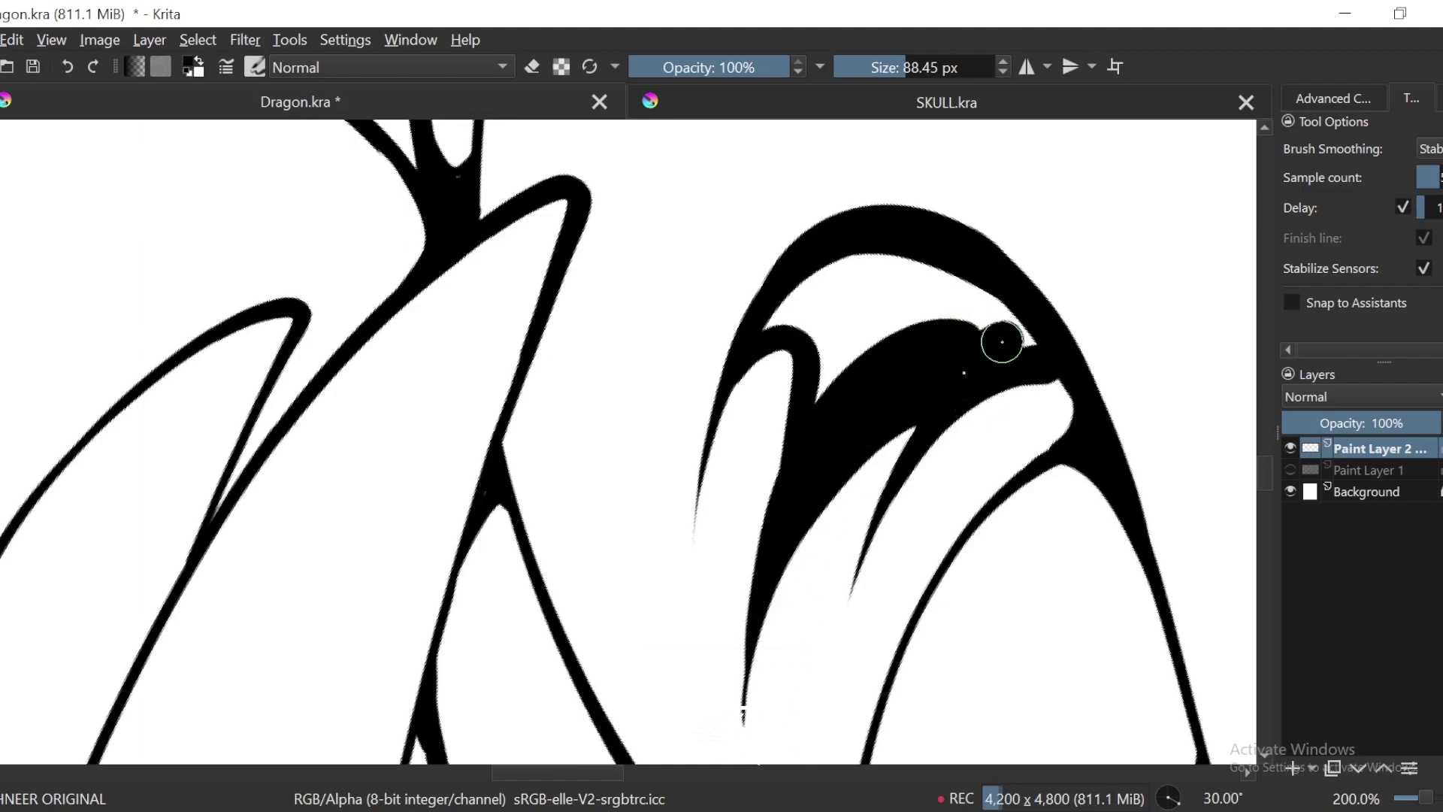
left_click_drag(974, 281, 833, 376)
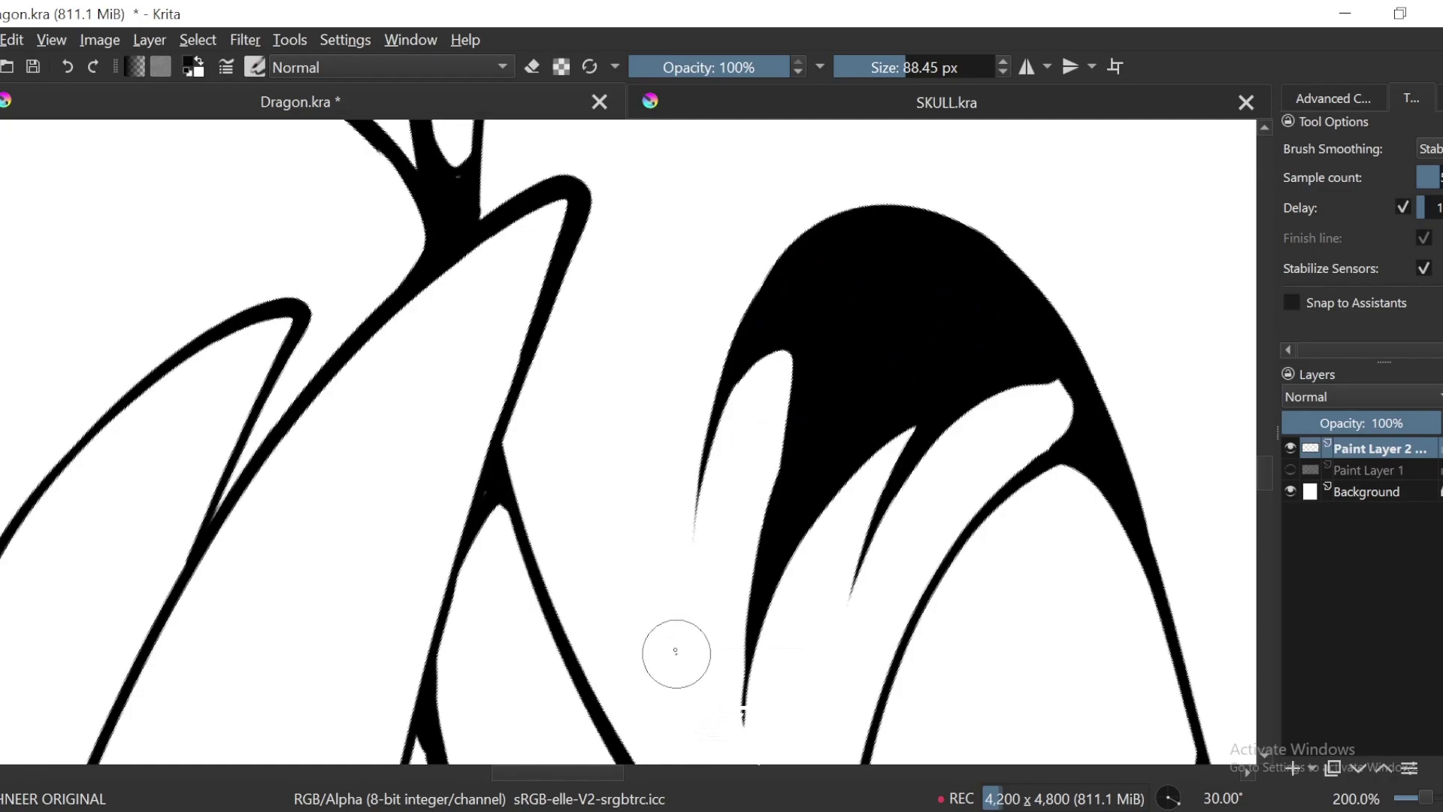
Step: Sharpen the notch beside the front spike, round the notch beside the rear spike, and blacken the remaining gap in the eye hollow's shadow
mouse_move(675, 652)
left_mouse_down()
mouse_move(686, 526)
mouse_move(784, 519)
left_mouse_up()
key("ctrl+z")
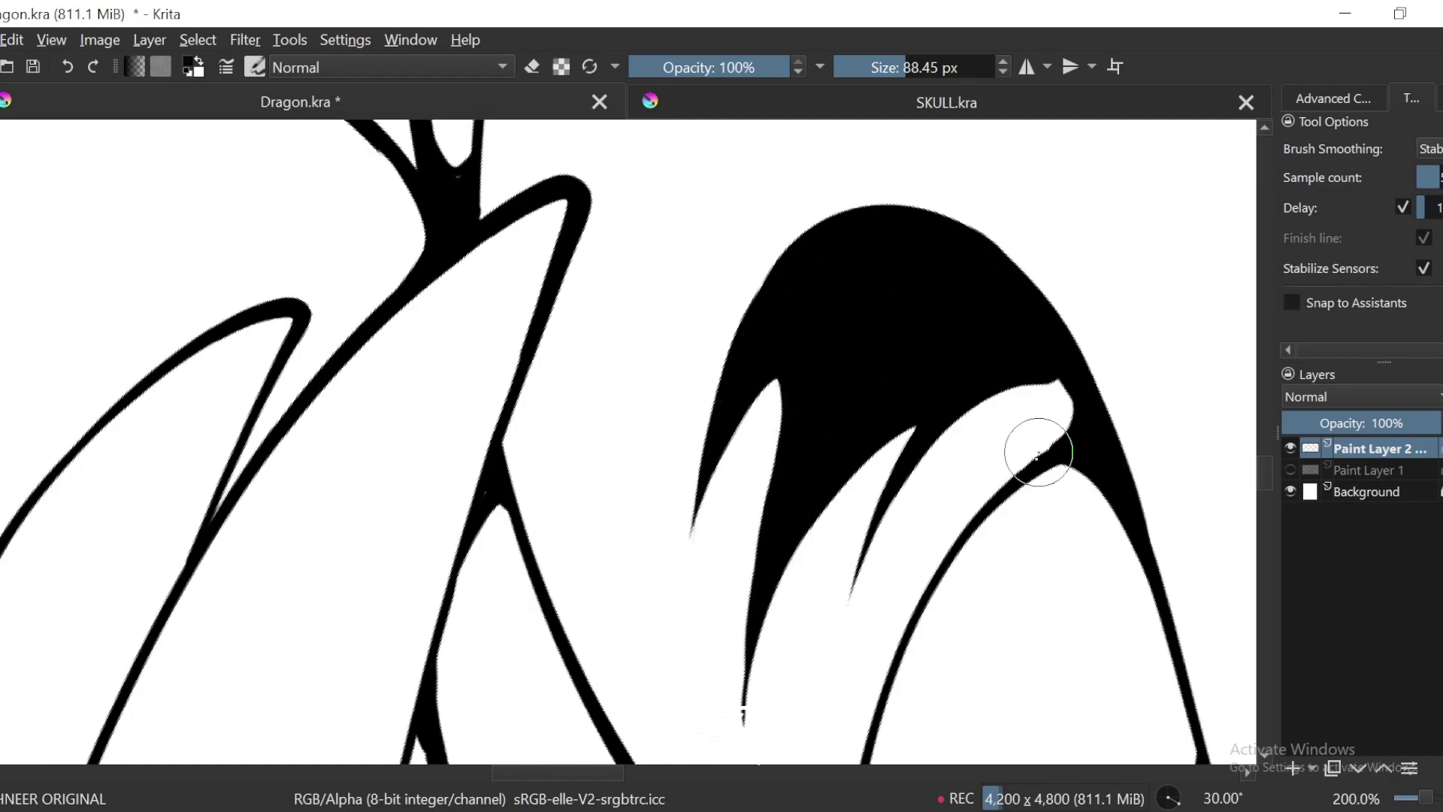
scroll(891, 389, "down", 2)
left_click_drag(894, 401, 1041, 314)
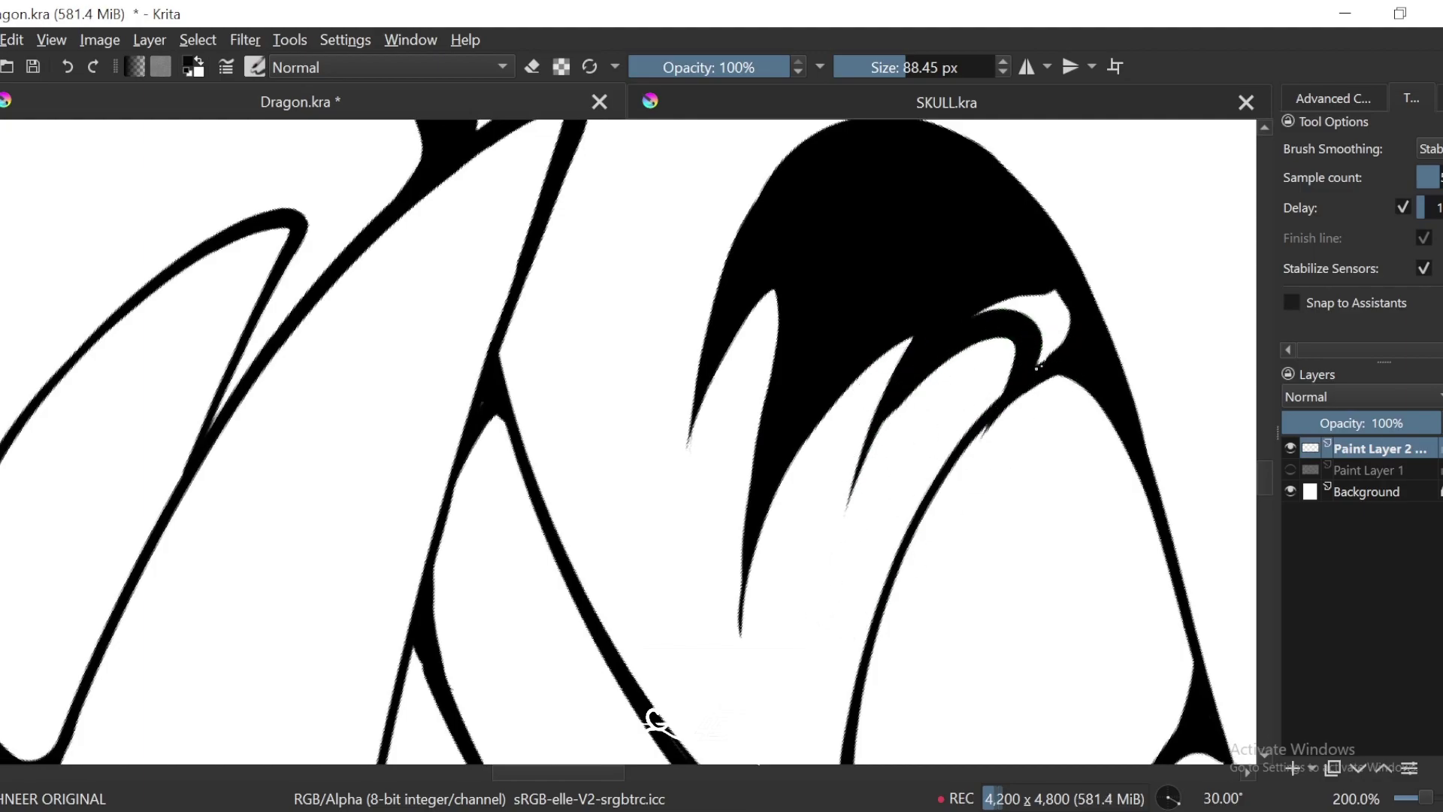
key("ctrl+z")
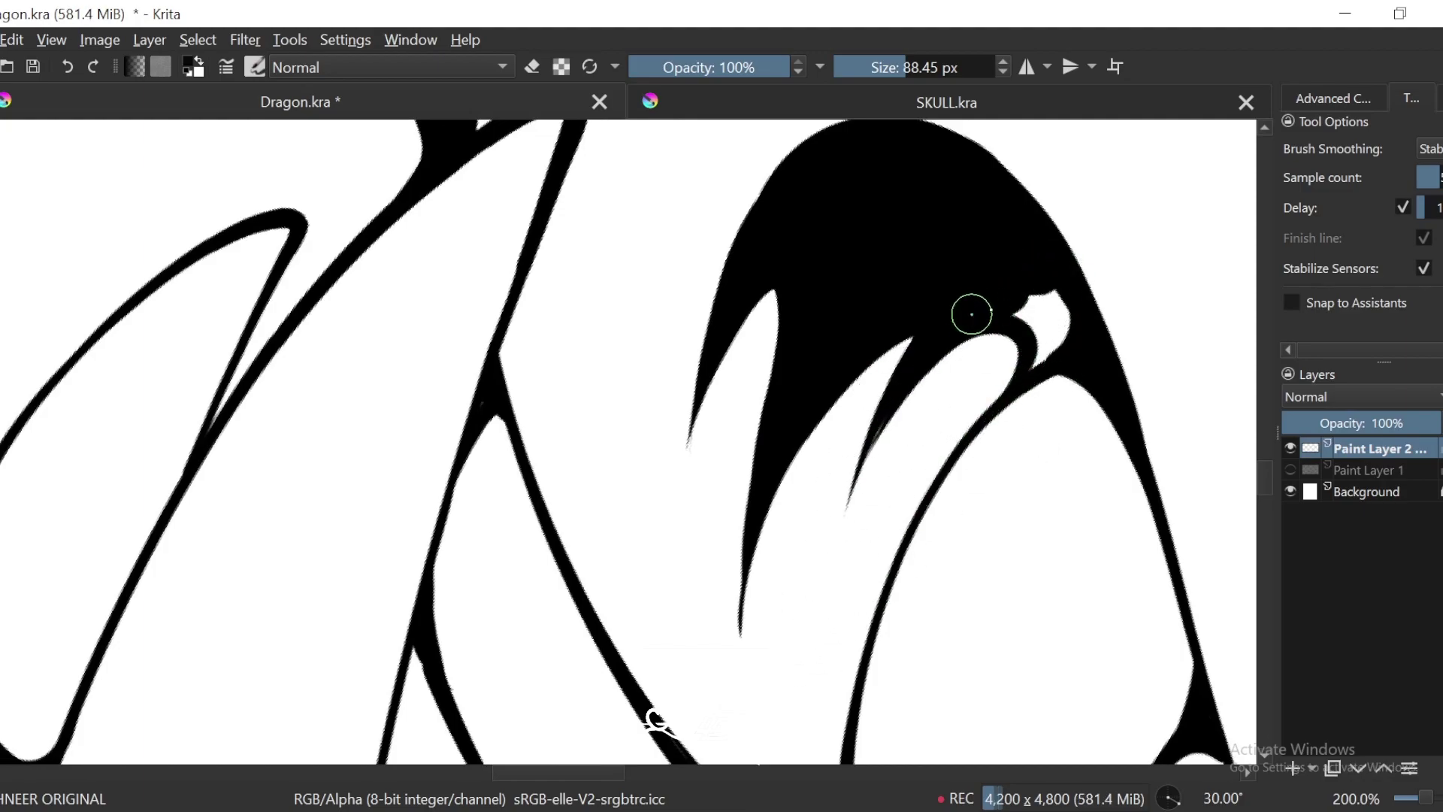
key("ctrl+minus")
key("ctrl+minus")
key("ctrl+minus")
key("ctrl+minus")
key("ctrl+minus")
key("ctrl+minus")
key("ctrl+minus")
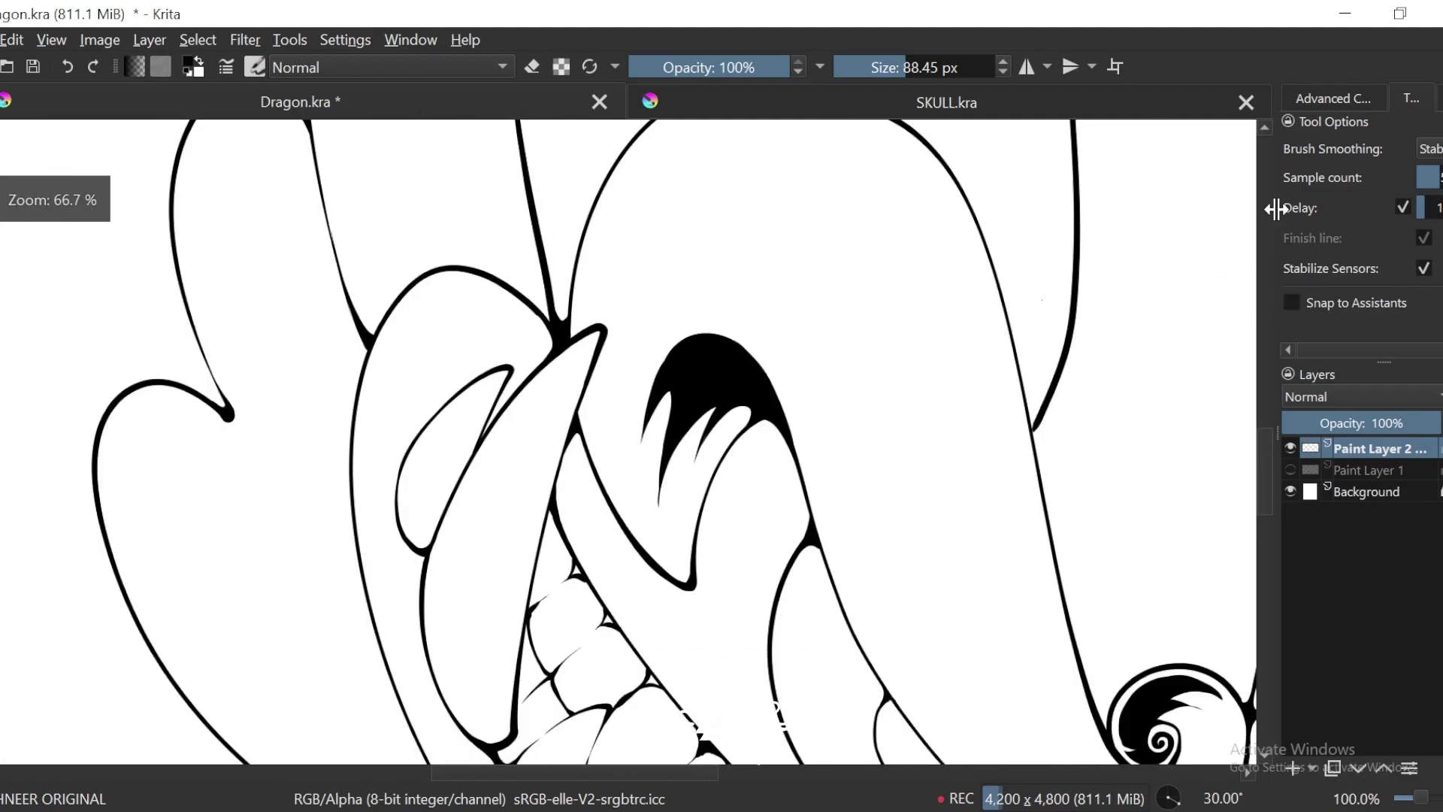
Step: Try broadening and lengthening the rear spike of the eye hollow's shadow
key("4")
key("plus")
key("plus")
key("plus")
key("plus")
key("plus")
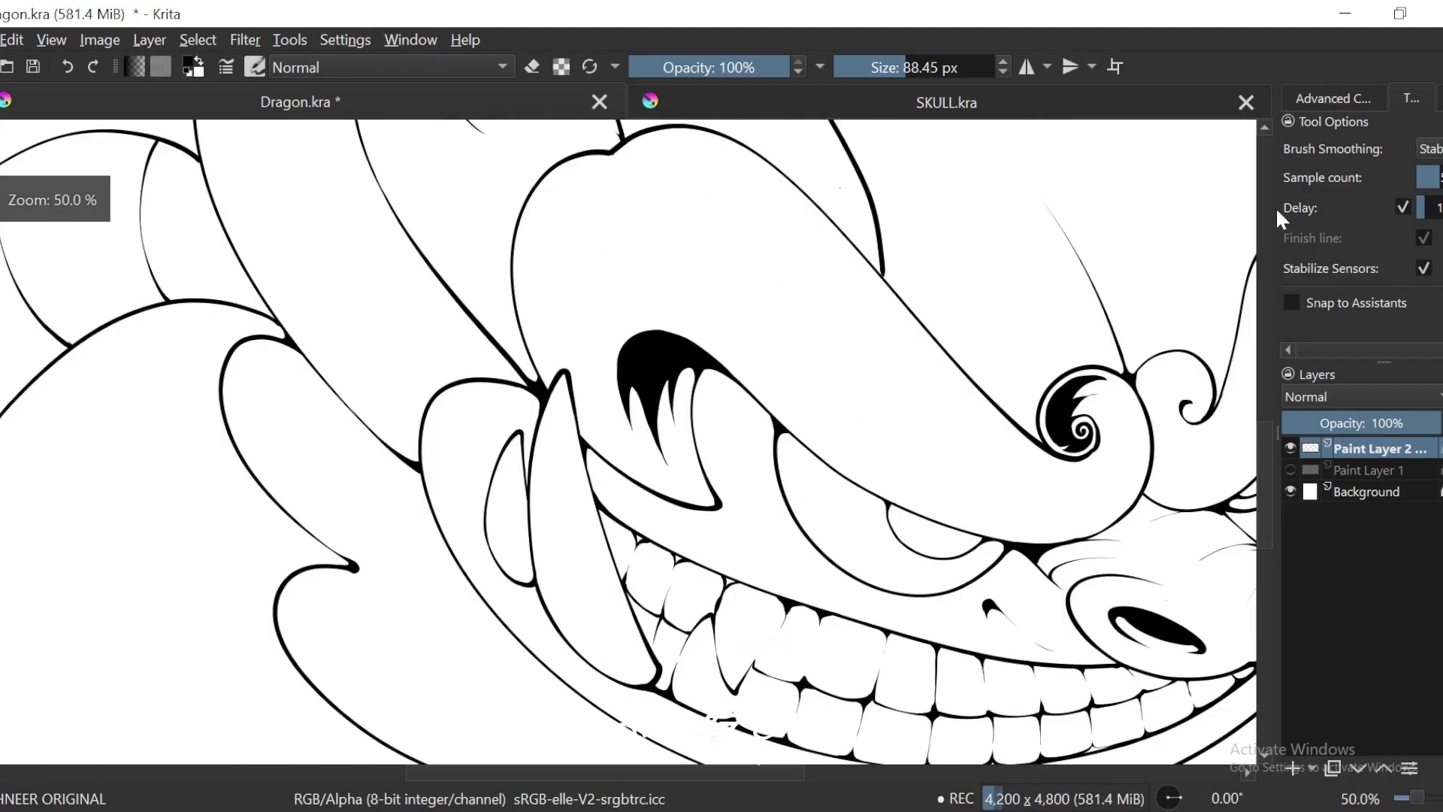
key("plus")
key("plus")
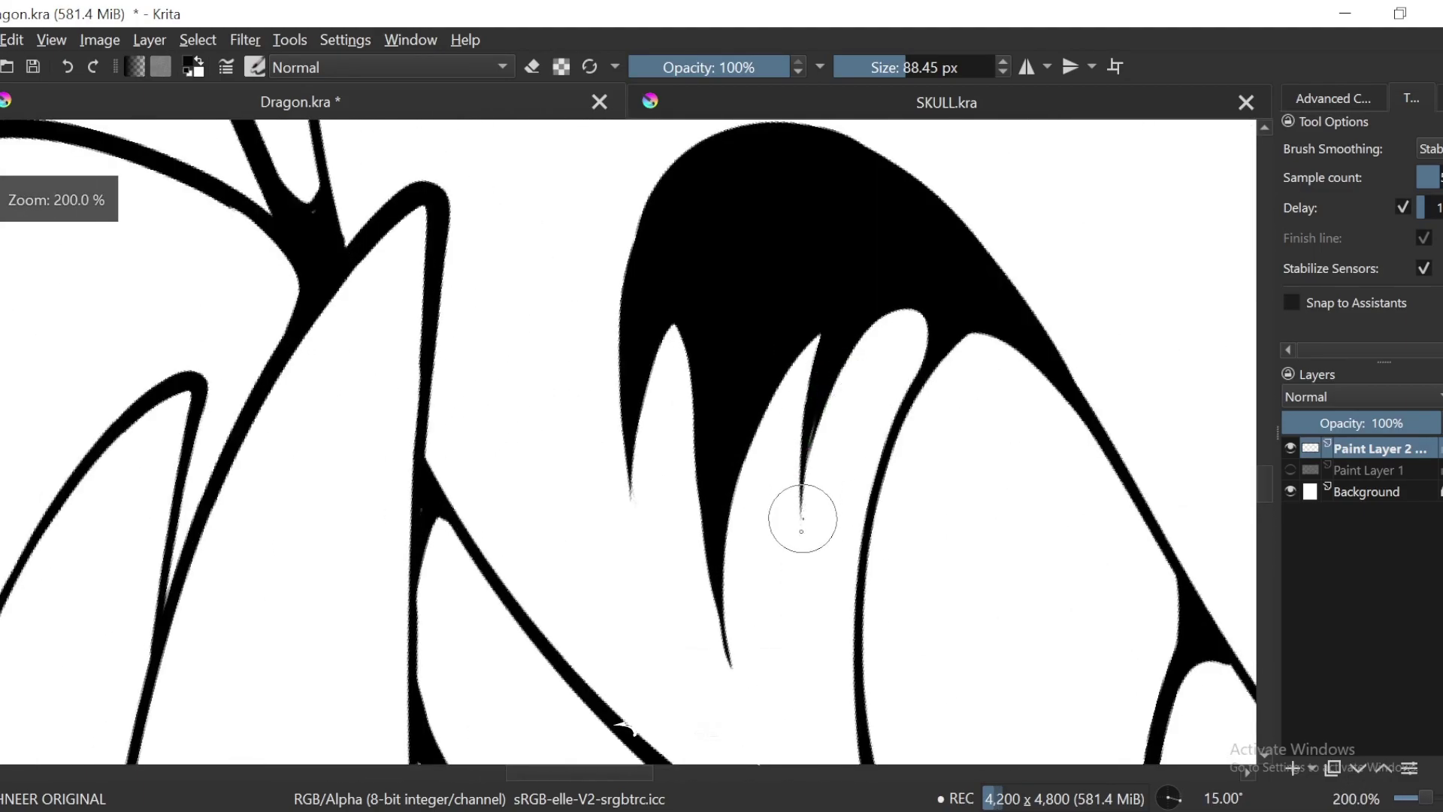
left_click_drag(890, 346, 827, 500)
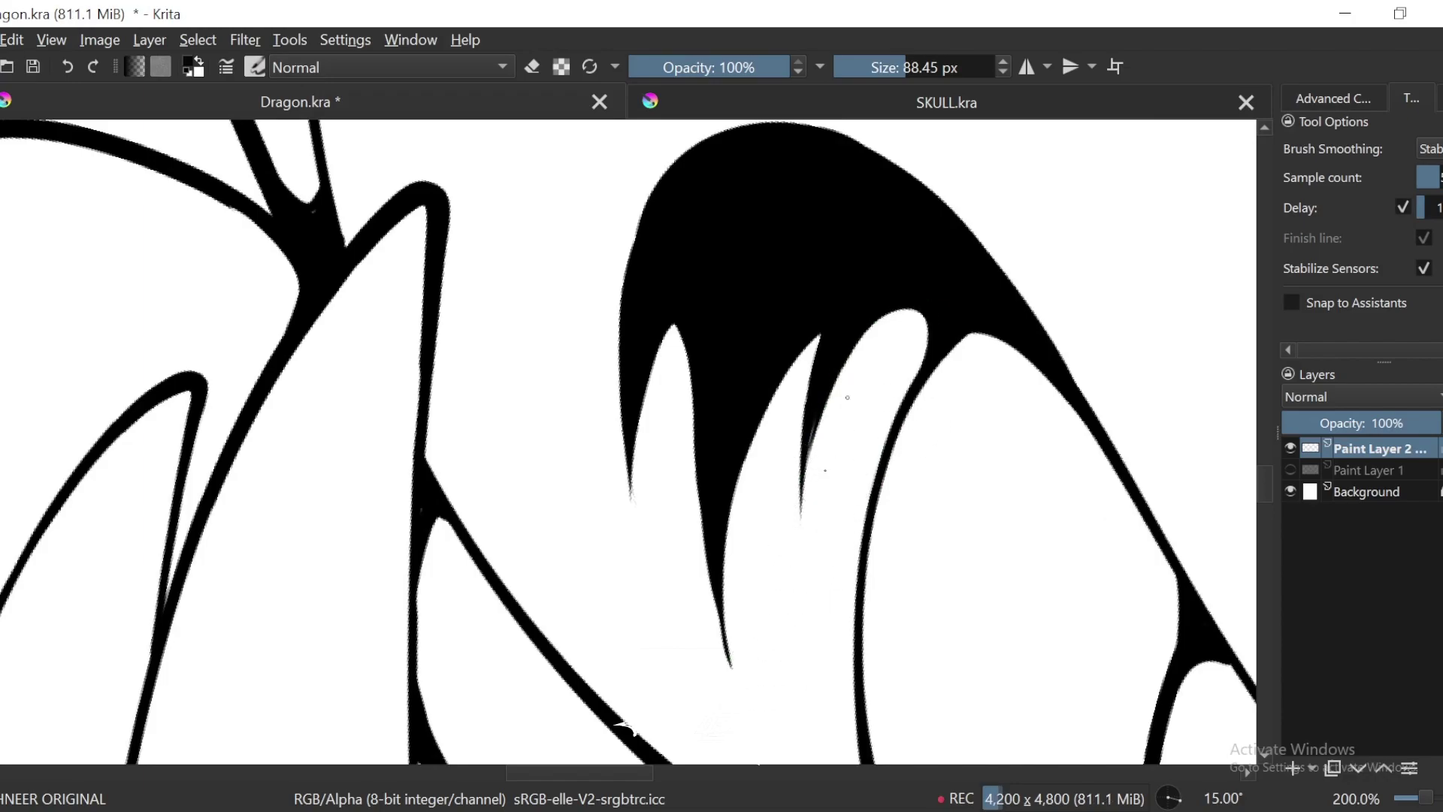
key("ctrl+z")
key("ctrl+shift+z")
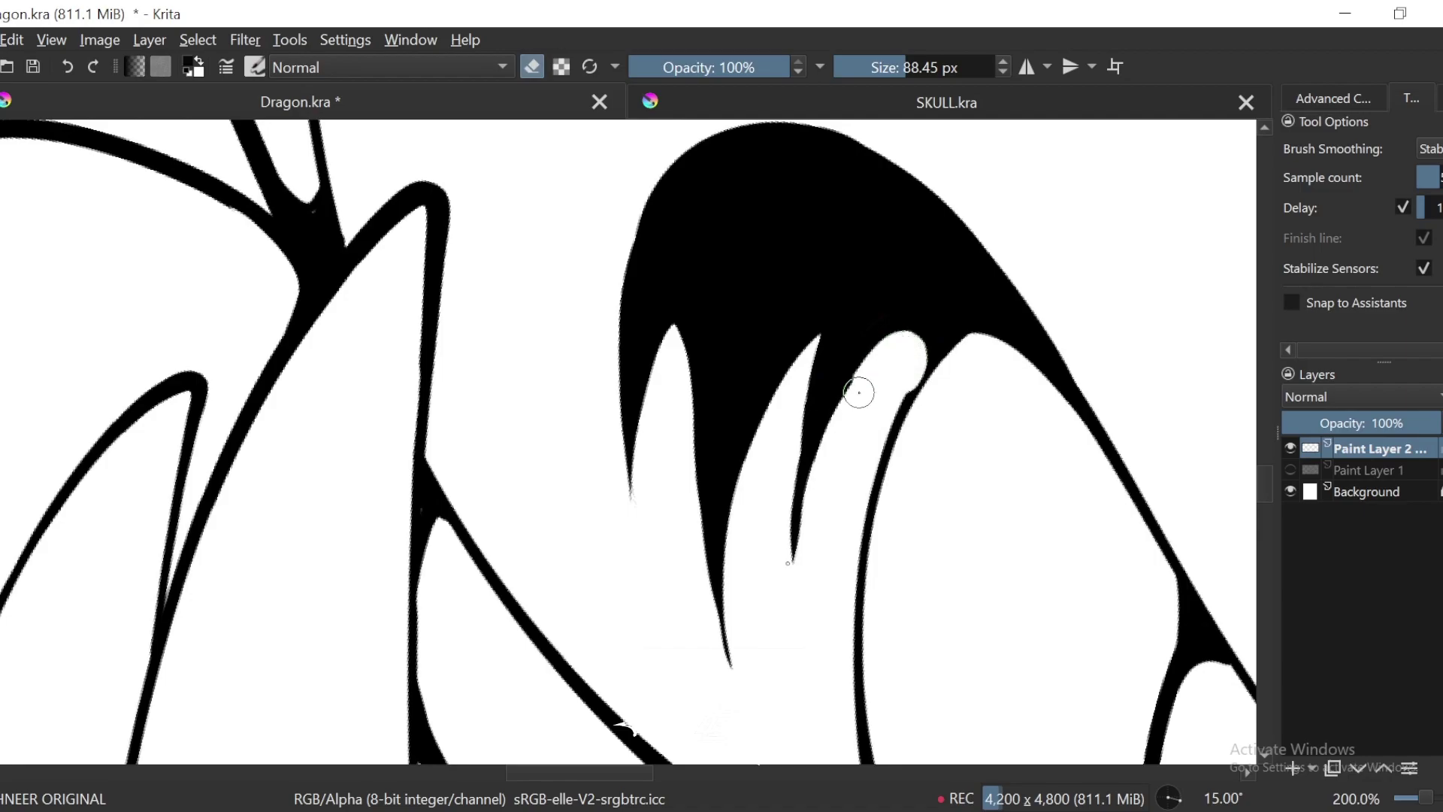
key("ctrl+z")
Step: Repaint the rear spike in the eye hollow's shadow with a broader base and a smoother edge along the rounded notch
key("minus")
key("minus")
key("minus")
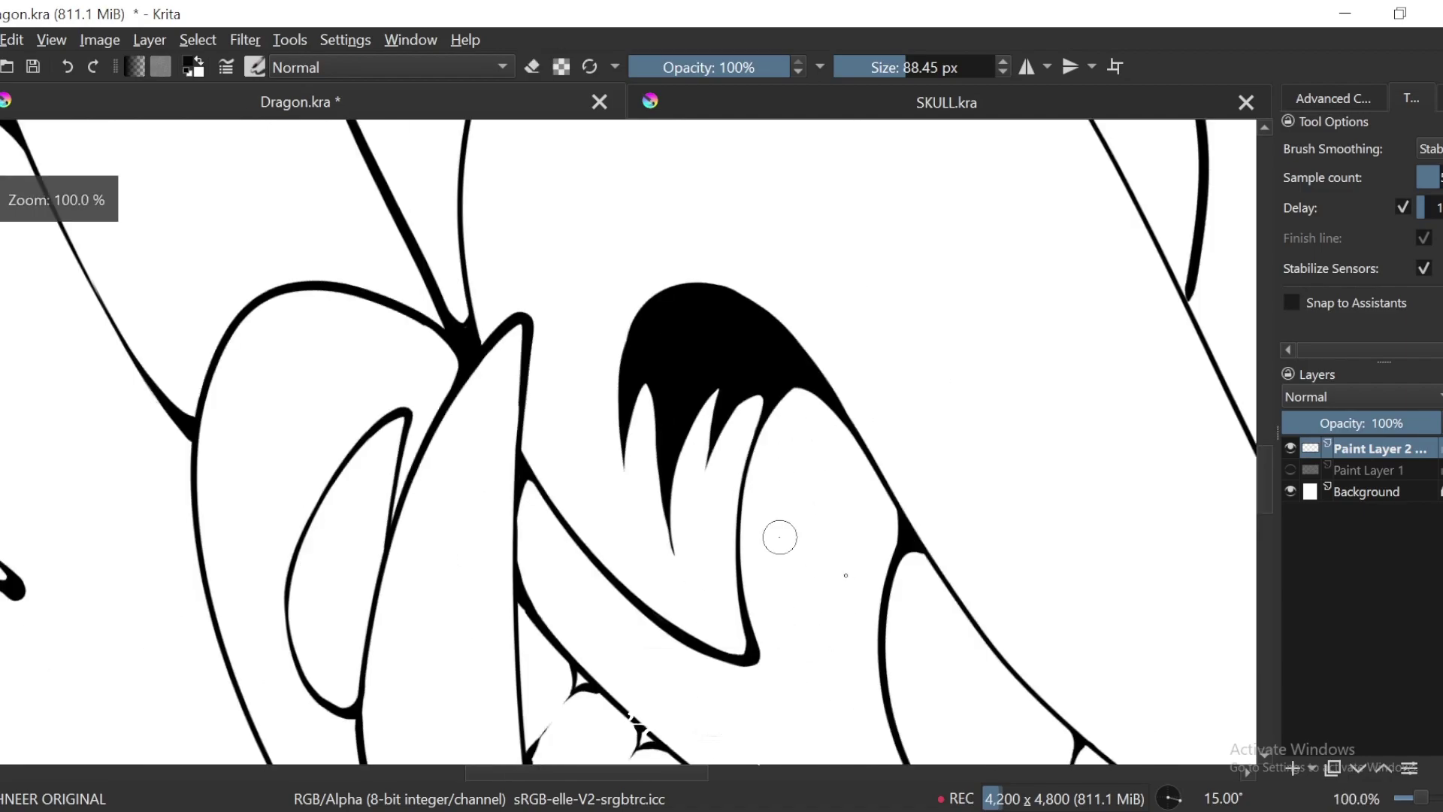
key("plus")
key("plus")
key("plus")
key("plus")
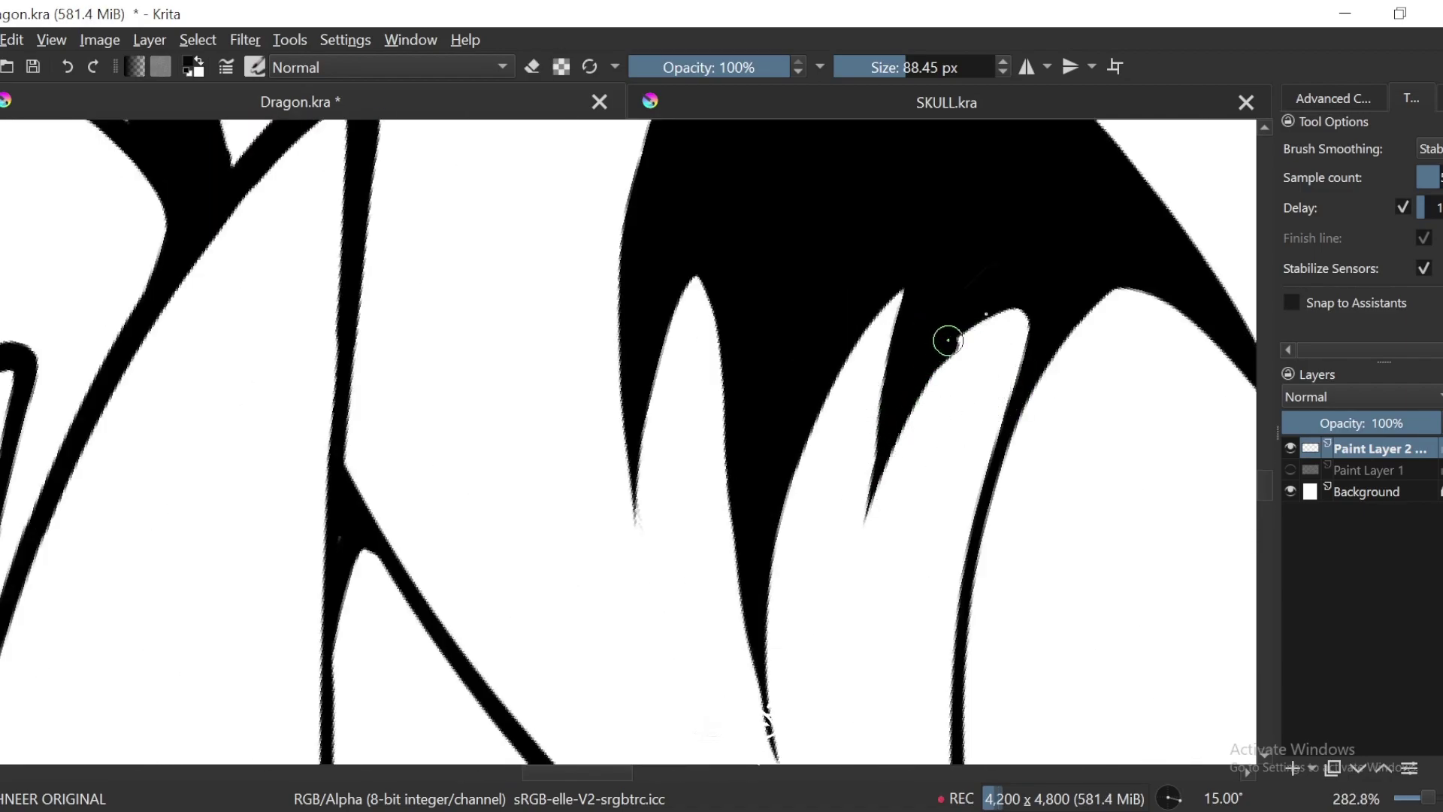
scroll(906, 468, "down", 8)
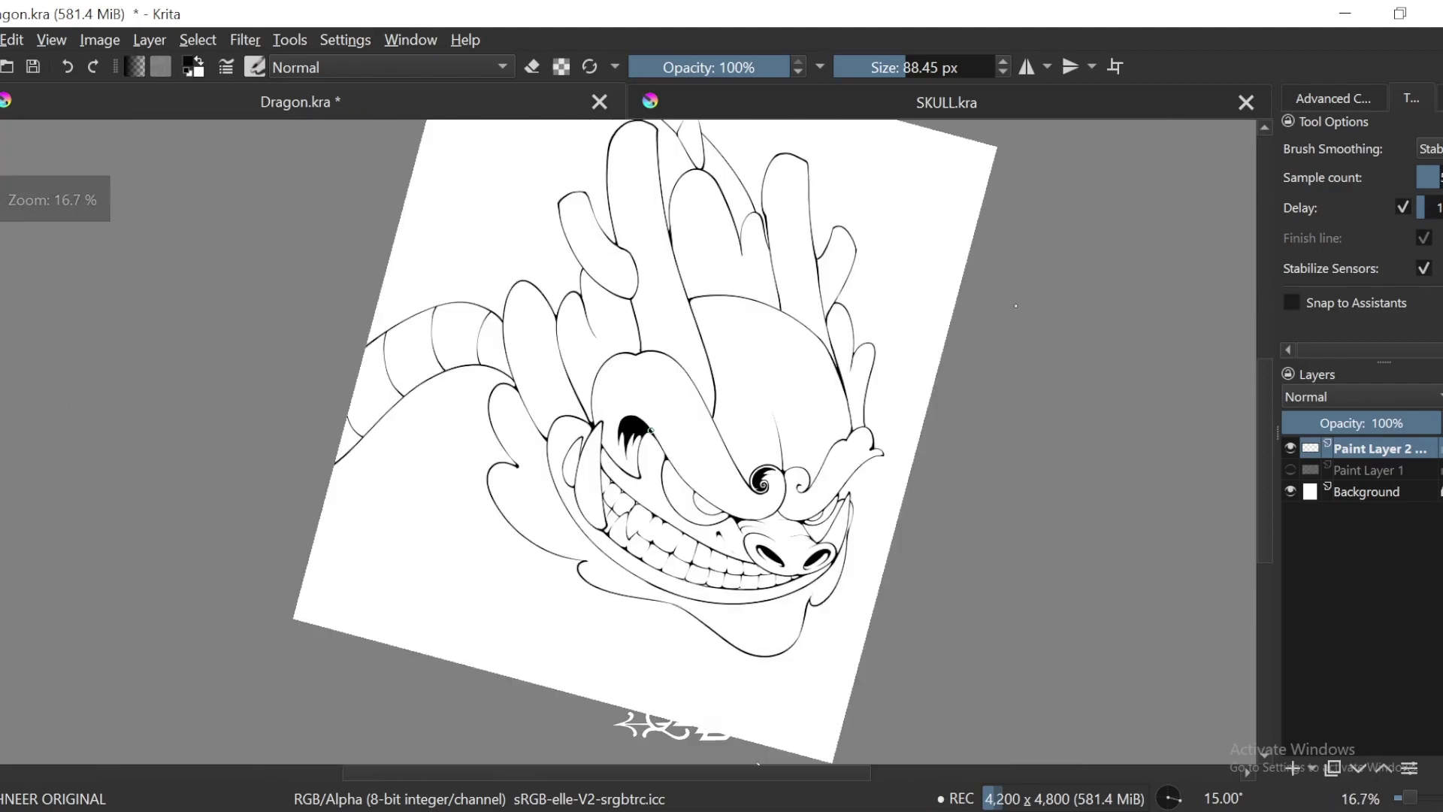
Step: Close the SKULL.kra document and review the whole dragon drawing upright
scroll(650, 429, "up", 2)
scroll(684, 419, "down", 2)
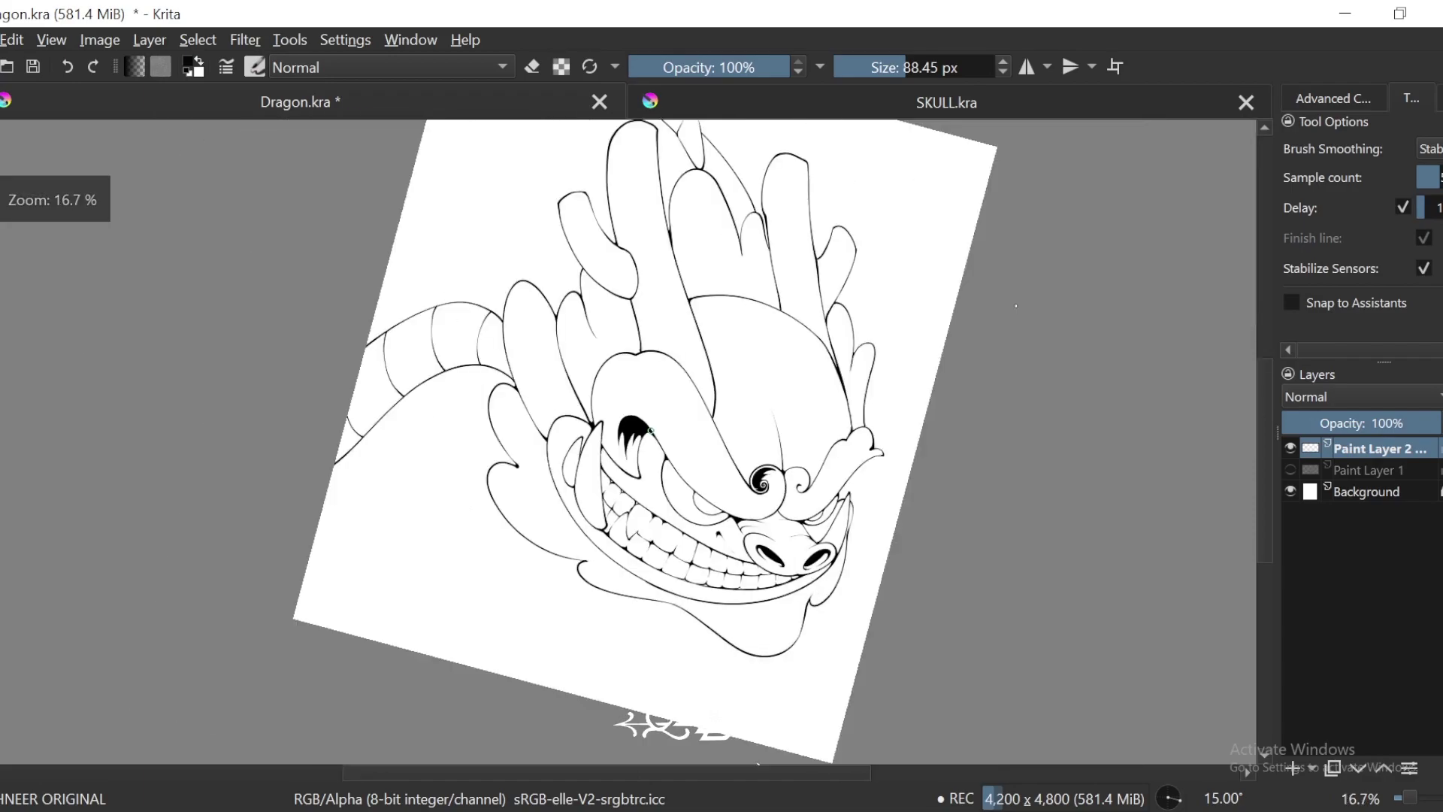
left_click_drag(1015, 305, 1042, 439)
key("6")
key("6")
key("6")
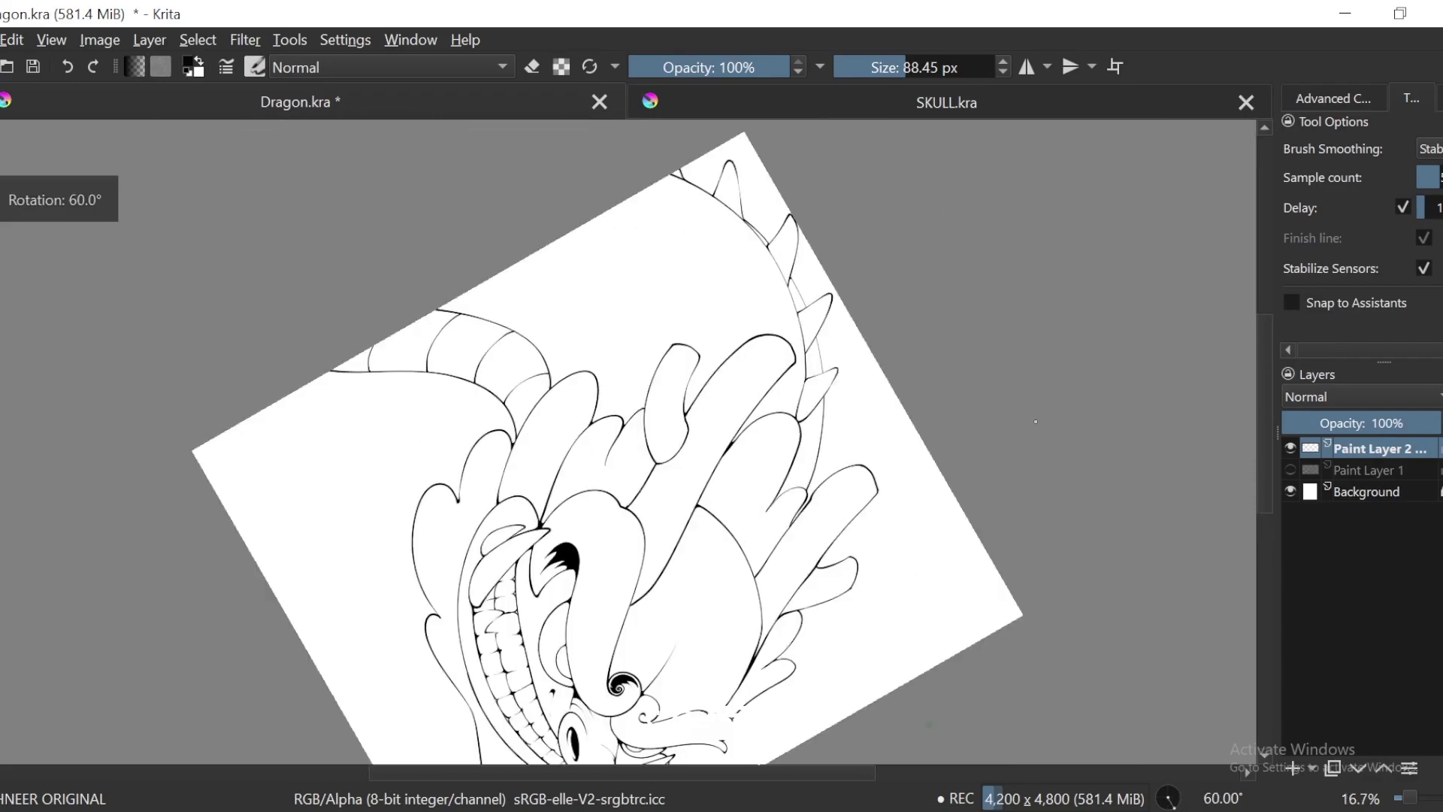
key("4")
key("4")
key("4")
key("5")
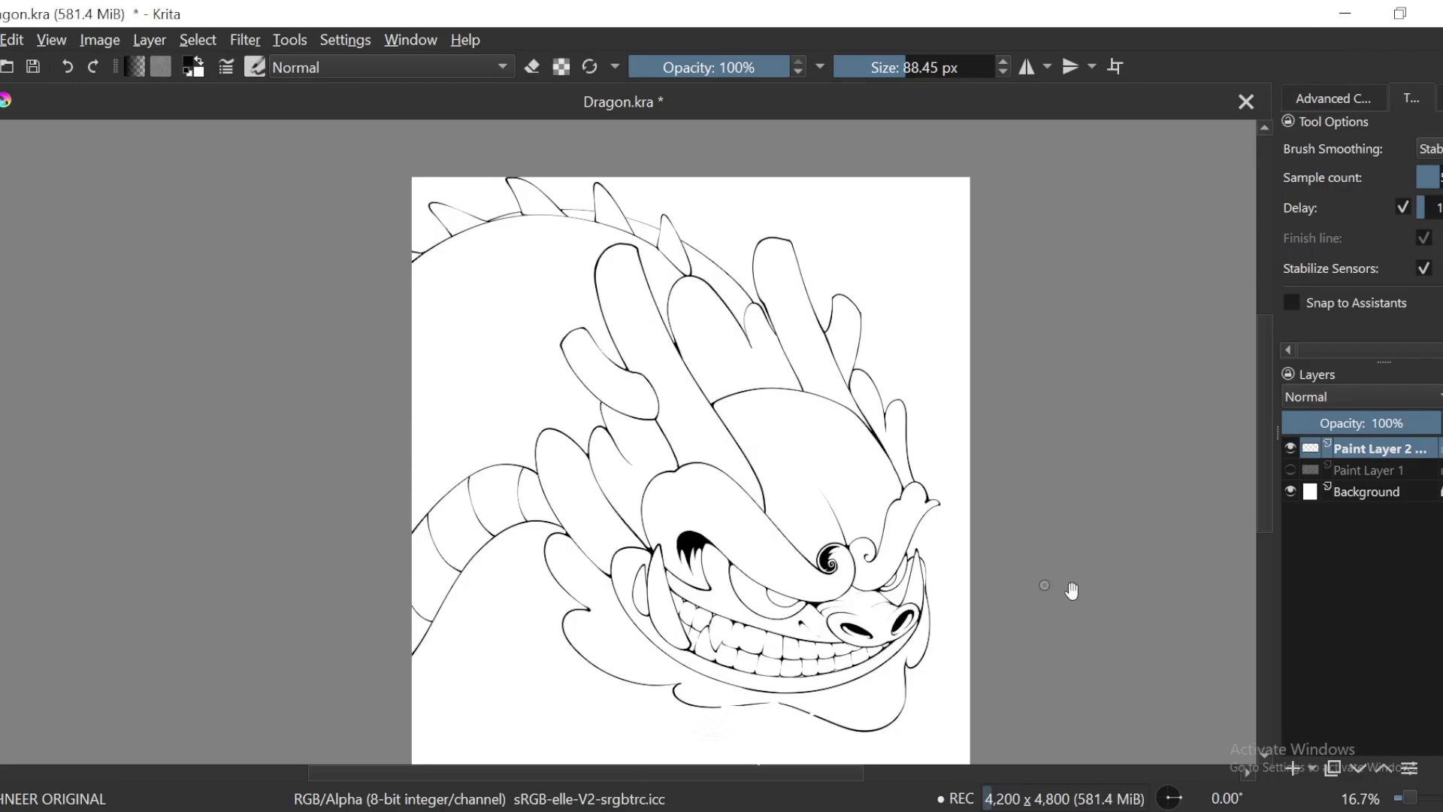
left_click_drag(1071, 591, 1003, 542)
Step: Paint a heavy tapered curve inside the small horn branch, following its rear edge down to the base outline
key("ctrl+plus")
key("ctrl+plus")
left_click_drag(846, 358, 986, 564)
key("6")
key("6")
key("6")
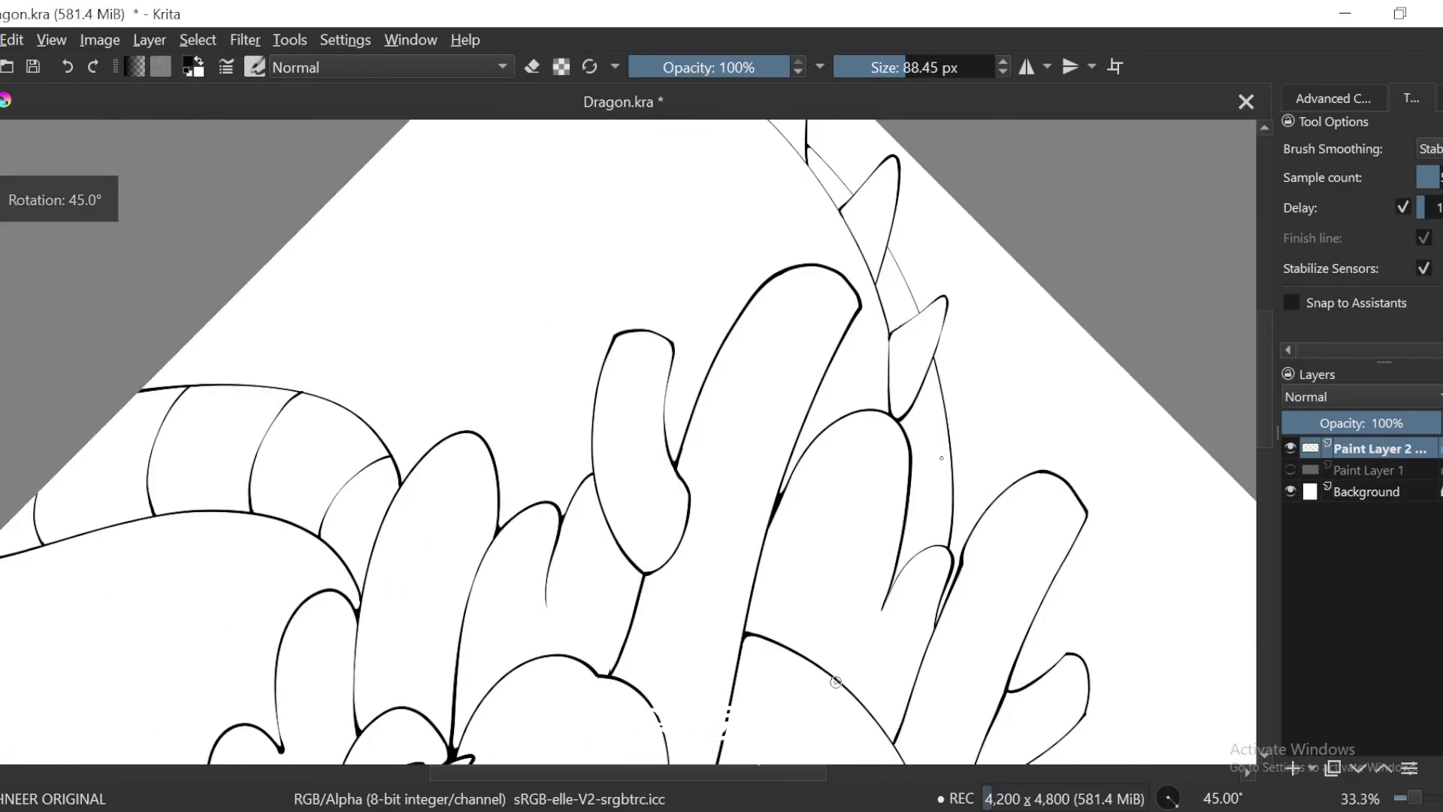
left_click_drag(835, 682, 899, 432)
scroll(882, 390, "up", 2)
key("6")
key("6")
key("6")
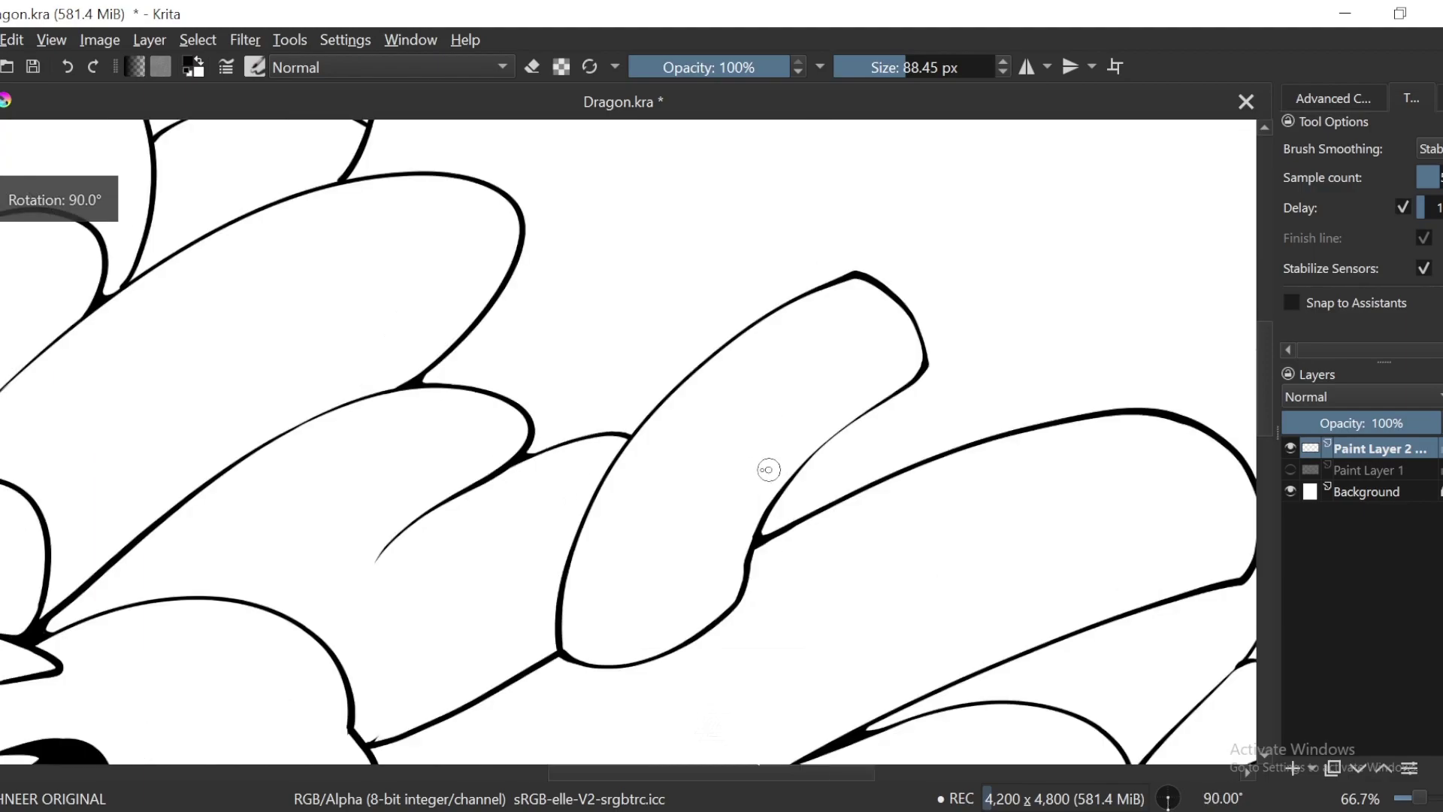
scroll(772, 363, "up", 1)
scroll(953, 161, "up", 1)
left_click_drag(864, 199, 687, 756)
key("6")
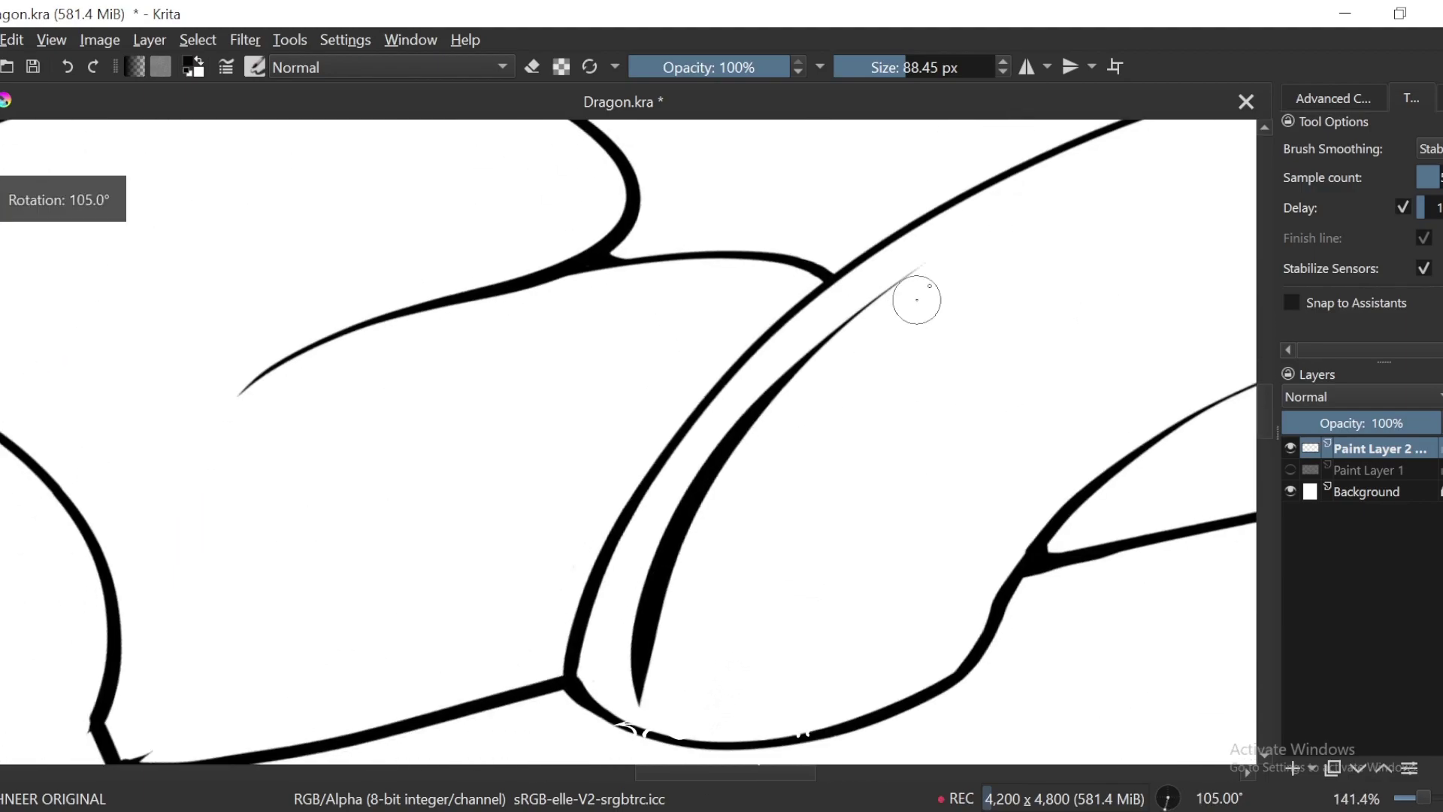
key("ctrl+z")
mouse_move(1029, 187)
left_mouse_down()
mouse_move(926, 250)
mouse_move(643, 599)
left_mouse_up()
left_click_drag(627, 709, 634, 717)
left_click_drag(634, 716, 697, 531)
Step: Blacken the gap between the new curve and the rear outline at the base of the small horn branch
key("ctrl+plus")
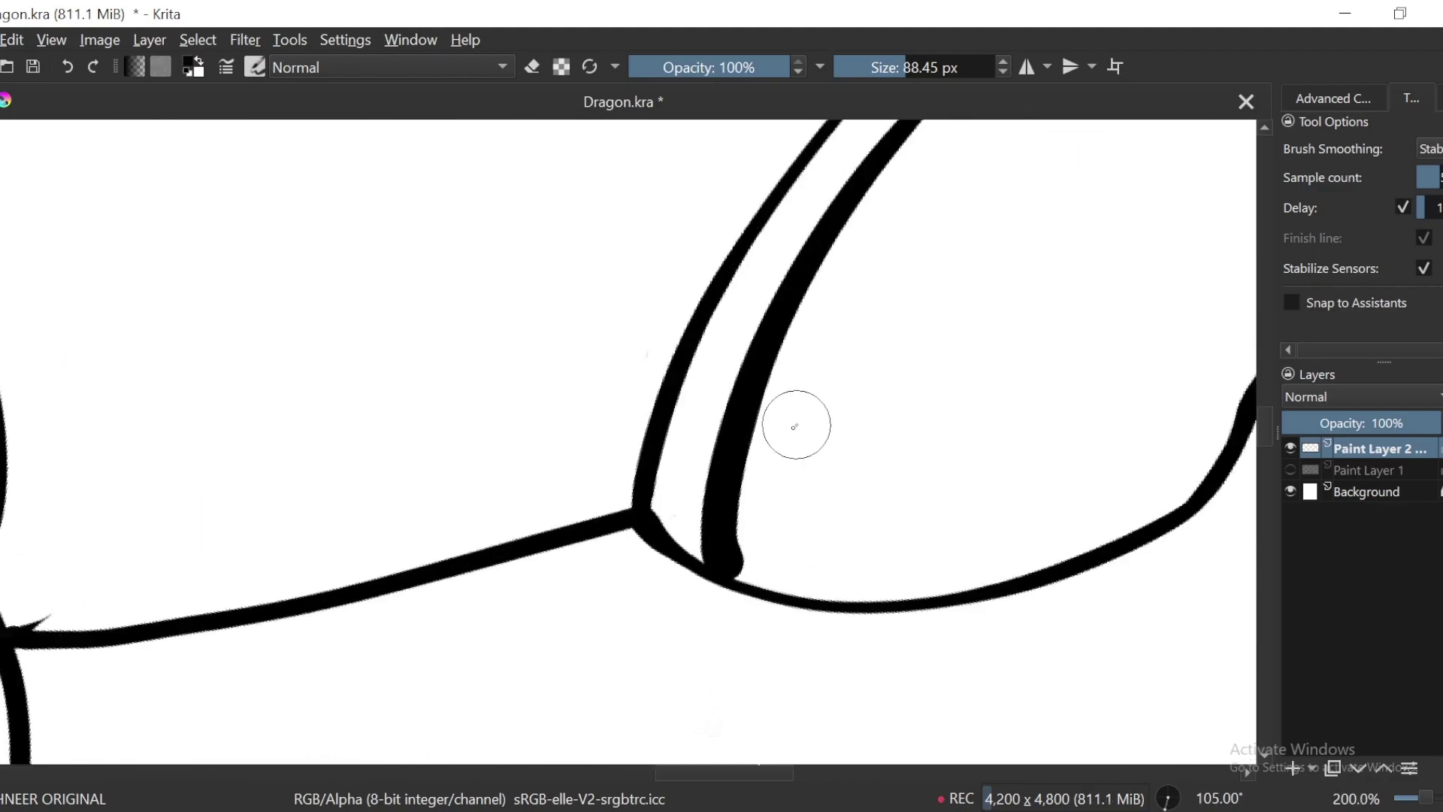
left_click_drag(710, 474, 653, 469)
key("ctrl+plus")
mouse_move(740, 524)
left_mouse_down()
mouse_move(730, 569)
mouse_move(670, 544)
left_mouse_up()
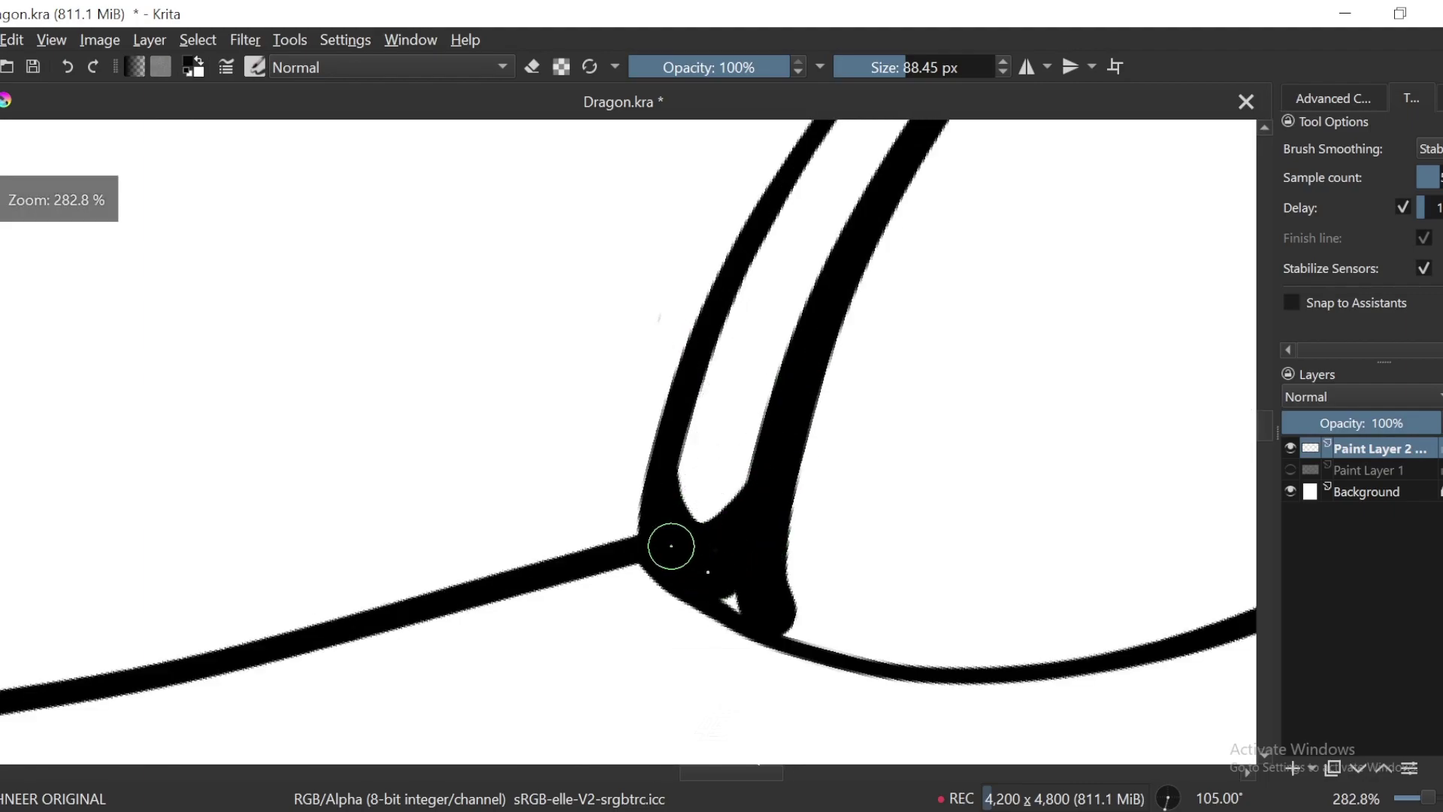
Step: Paint a second tapered curve inside the small horn branch, ending in two spikes that point toward its tip
scroll(966, 296, "down", 2)
scroll(931, 255, "down", 1)
scroll(873, 226, "up", 1)
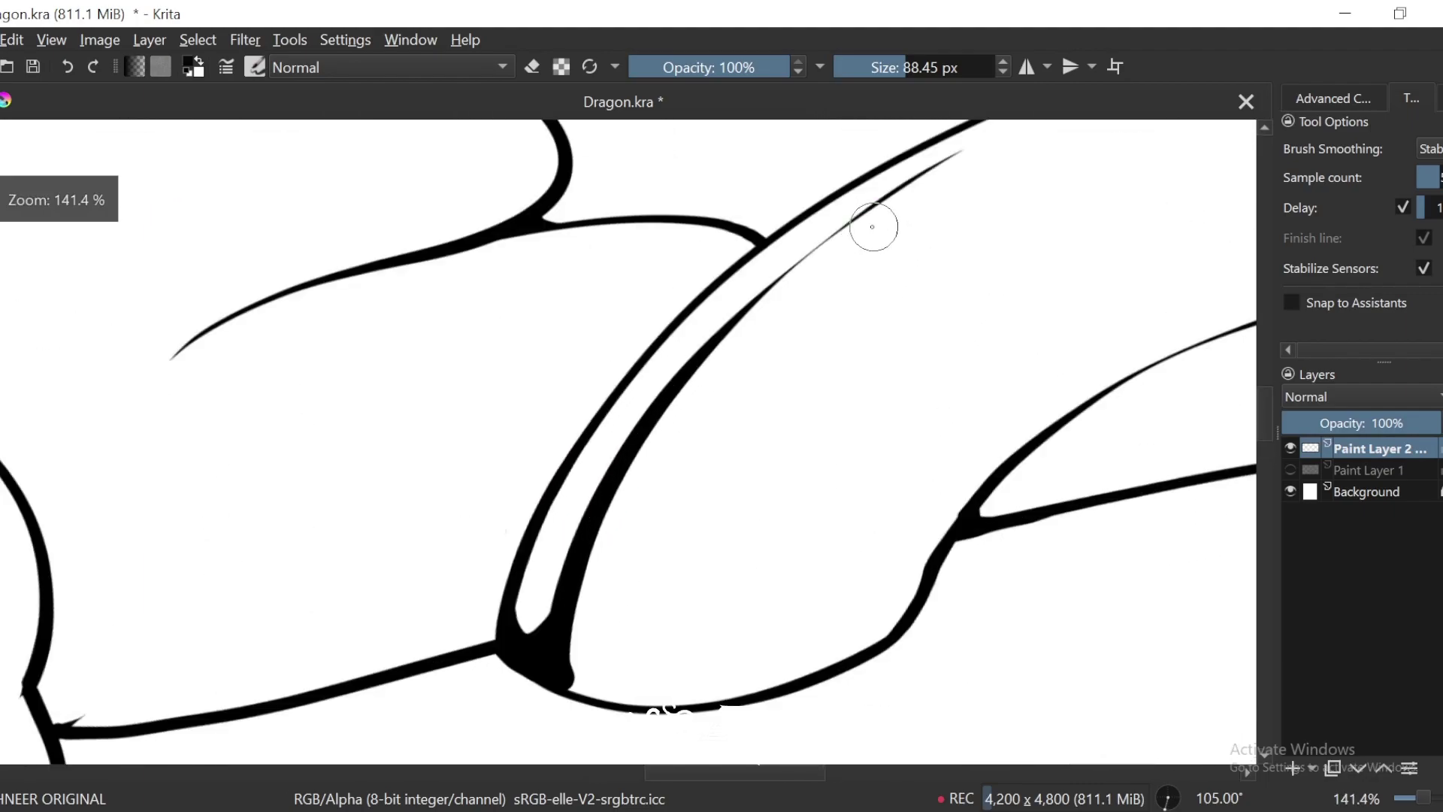
mouse_move(869, 212)
left_mouse_down()
mouse_move(751, 331)
mouse_move(680, 531)
left_mouse_up()
left_click_drag(823, 471, 839, 419)
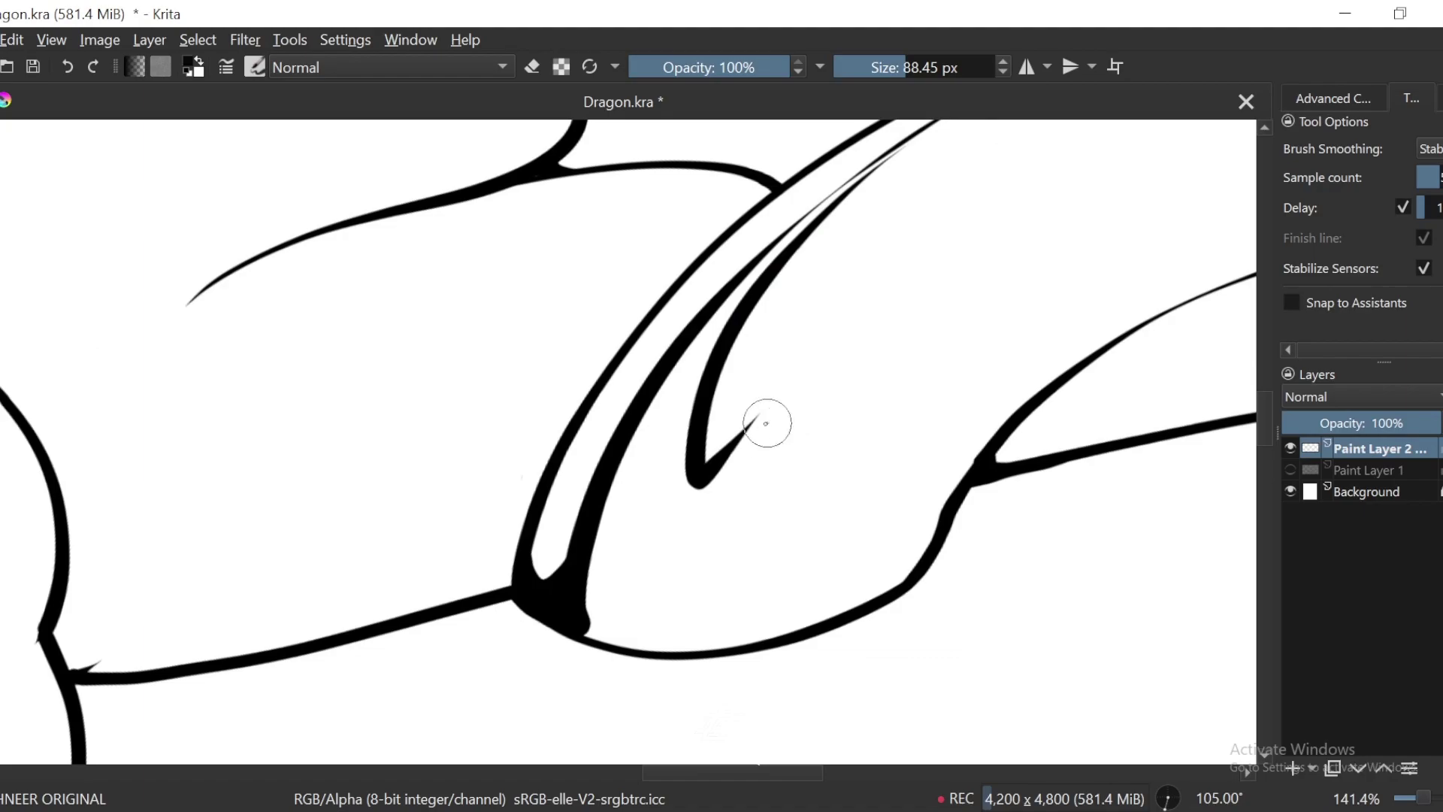
left_click_drag(717, 556, 831, 353)
Step: Paint two more spikes near the branch's base and a rounded curve sweeping into its front outline
left_click_drag(724, 594, 827, 438)
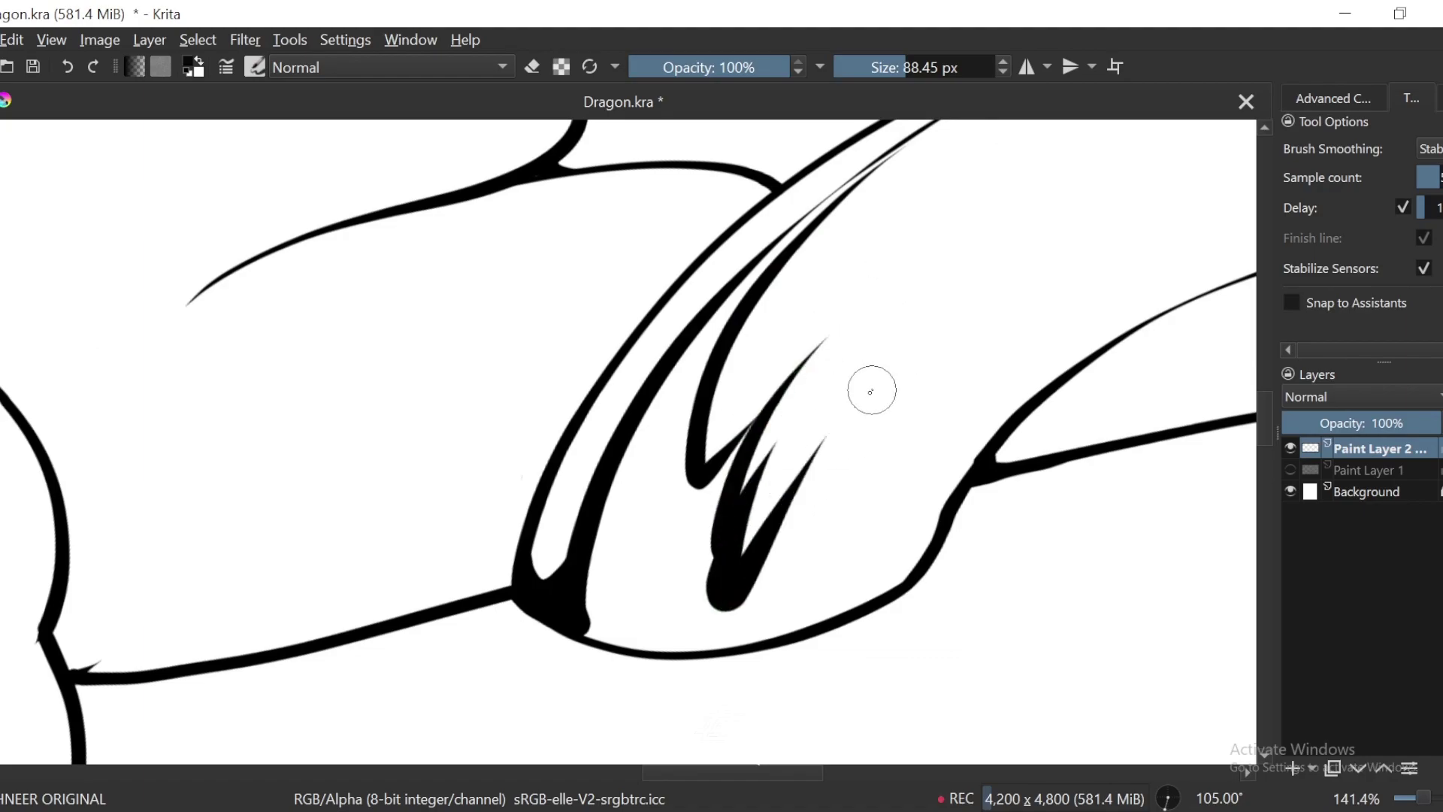
key("ctrl+plus")
key("ctrl+z")
left_click_drag(868, 613, 785, 518)
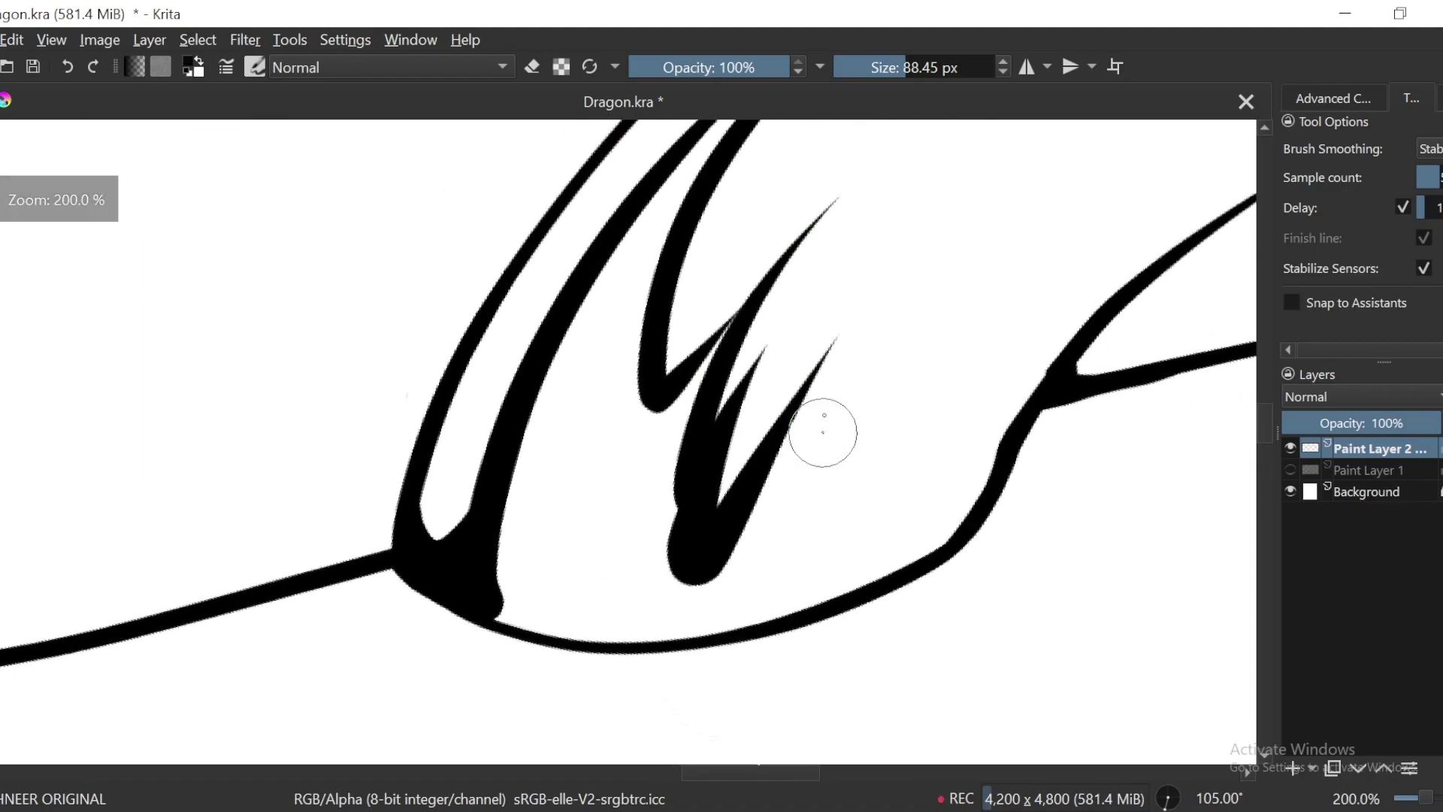
mouse_move(828, 357)
left_mouse_down()
mouse_move(856, 589)
mouse_move(1031, 450)
left_mouse_up()
key("4")
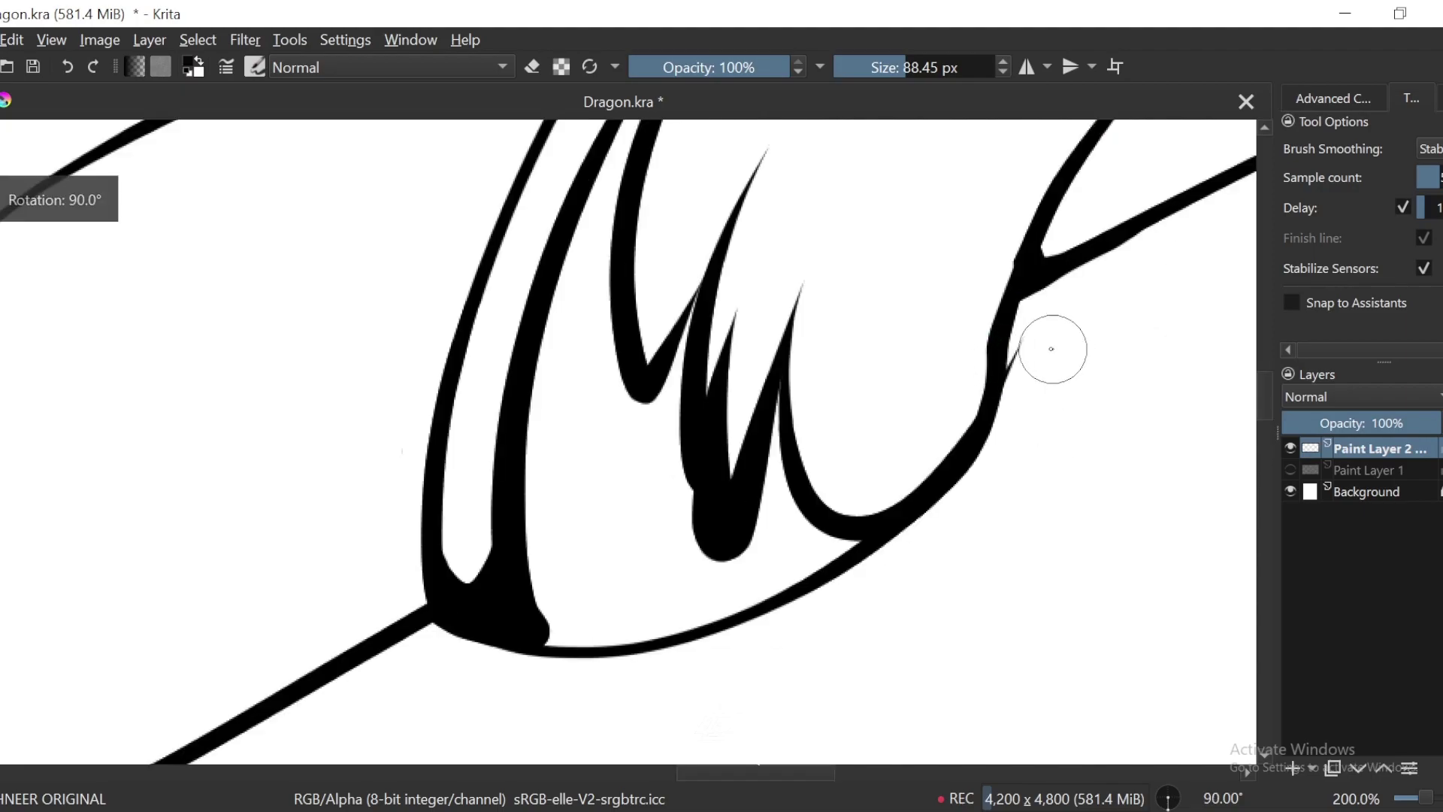
key("e")
left_click_drag(1031, 344, 1023, 333)
Step: Fill the enclosed spiky shadow at the small horn branch's base with solid black and review it at a distance
scroll(1019, 381, "down", 1)
key("f")
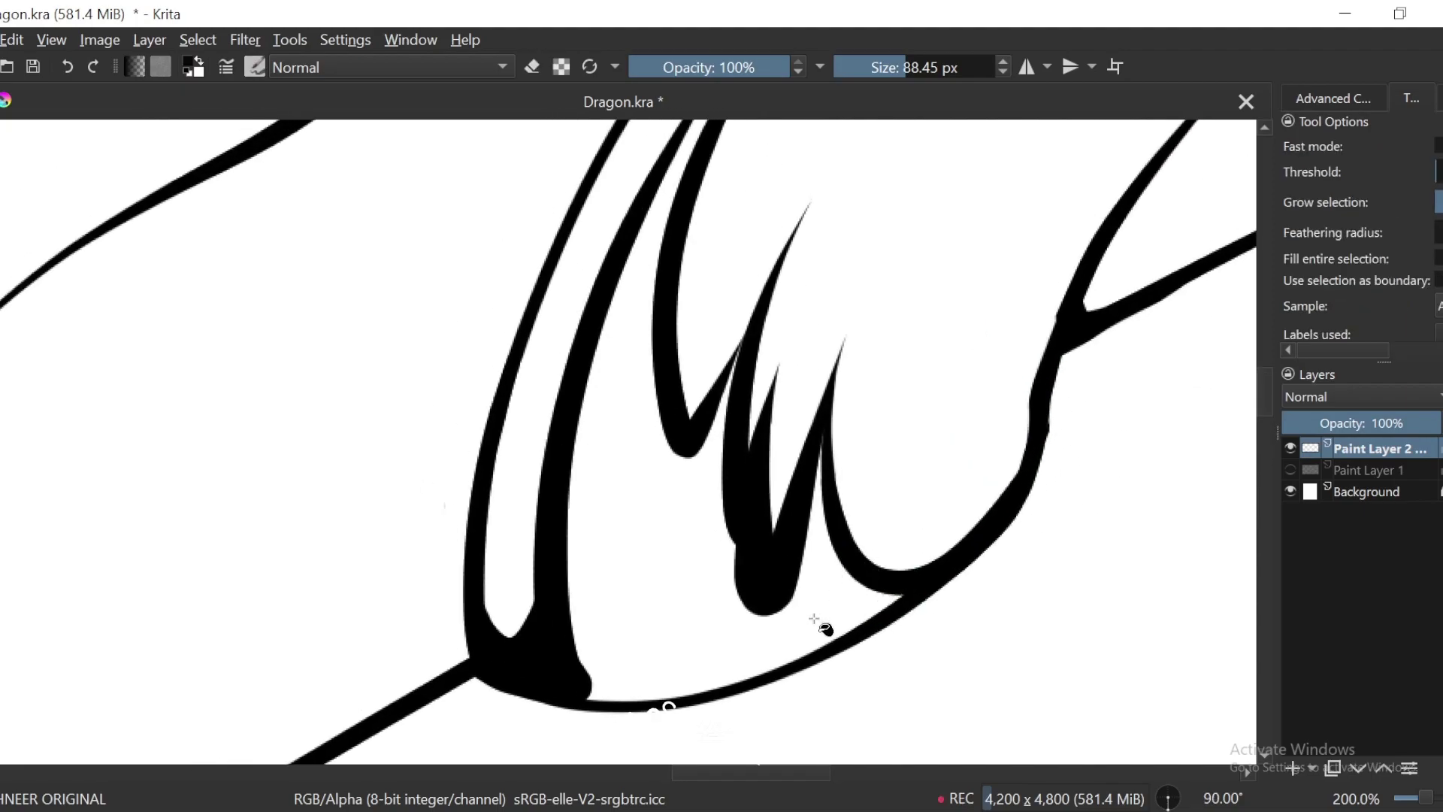
scroll(947, 476, "down", 2)
scroll(1195, 170, "down", 3)
key("4")
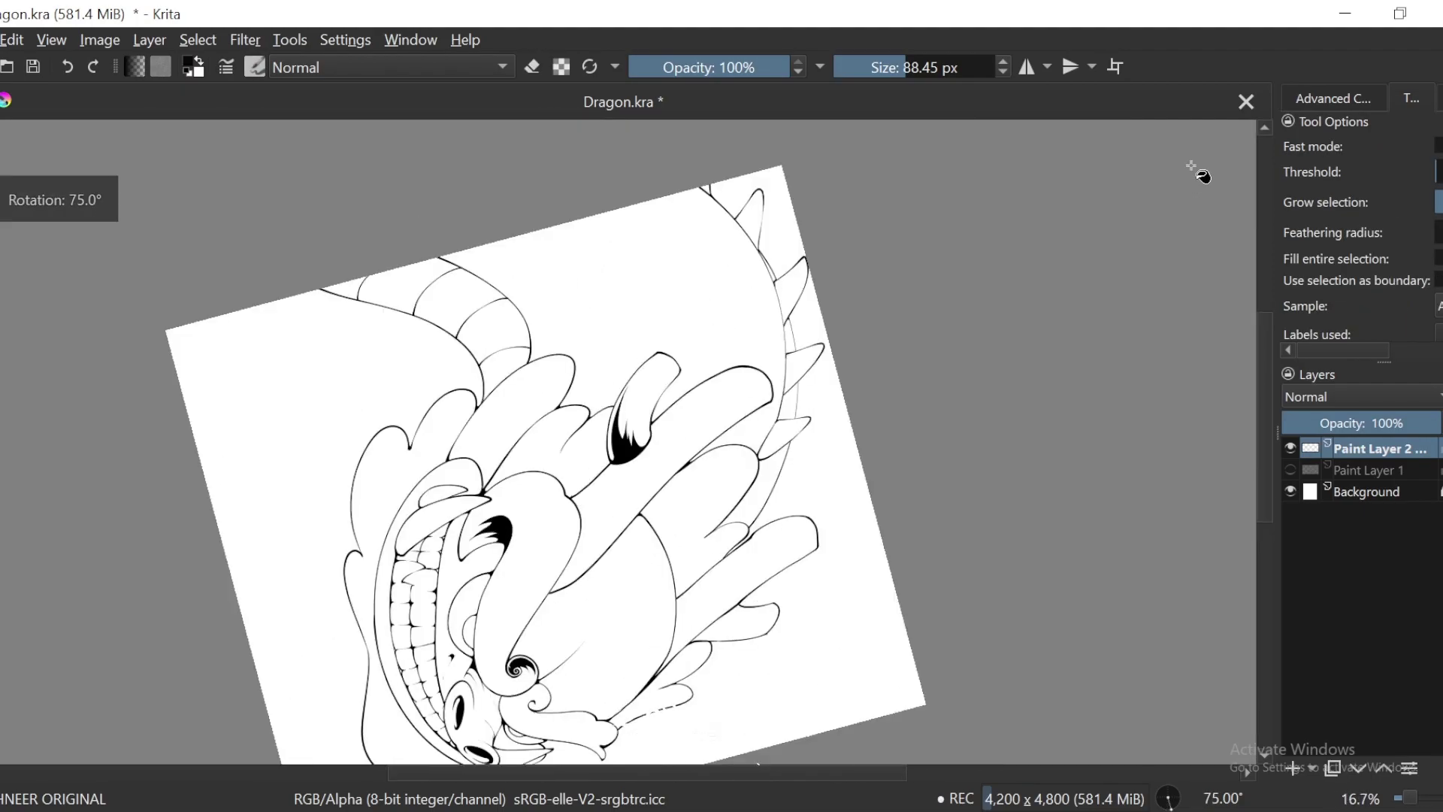
key("5")
key("6")
scroll(1200, 173, "up", 4)
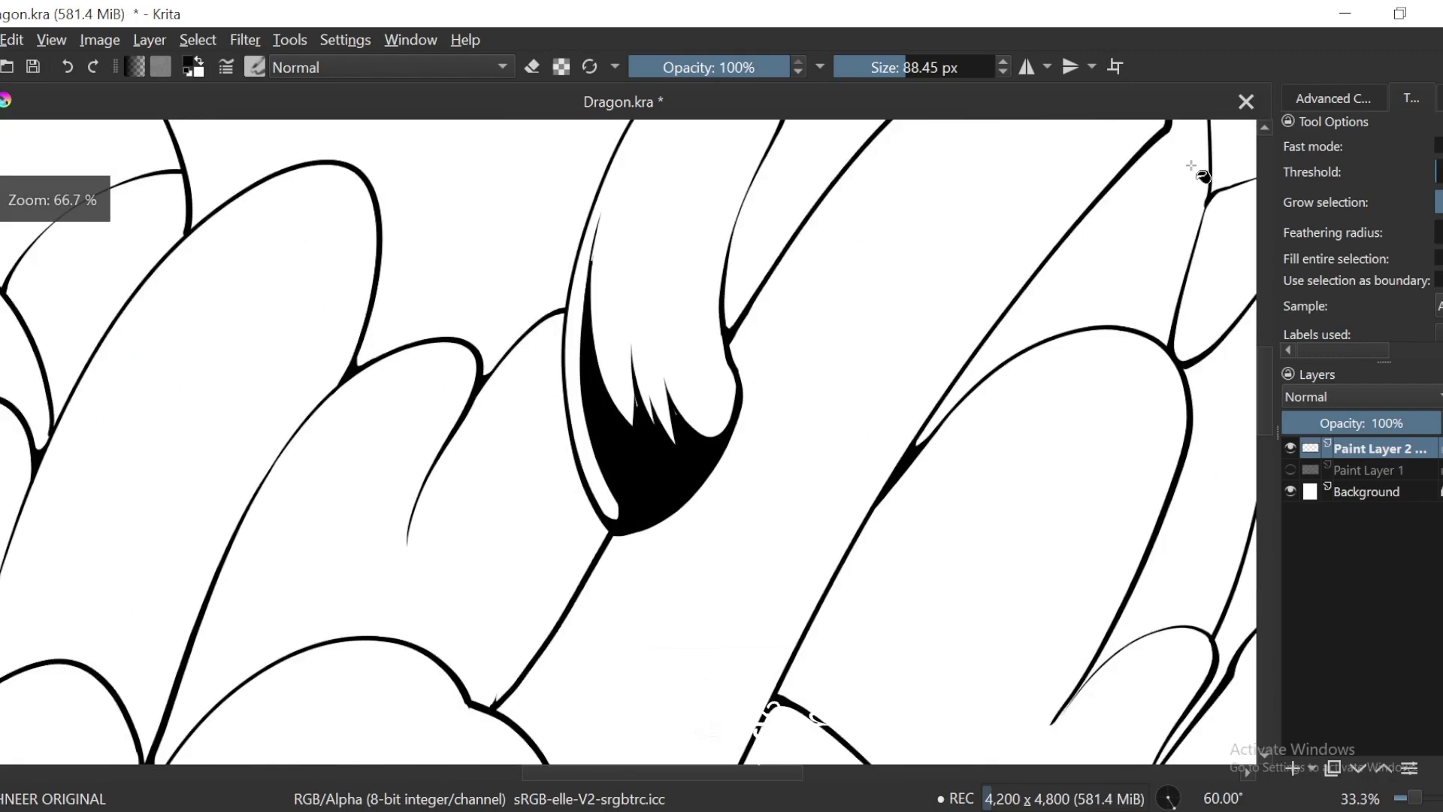
Step: Undo the black fill and the last spikes and curve painted inside the small horn branch
key("6")
key("6")
key("6")
key("6")
key("6")
scroll(865, 538, "up", 3)
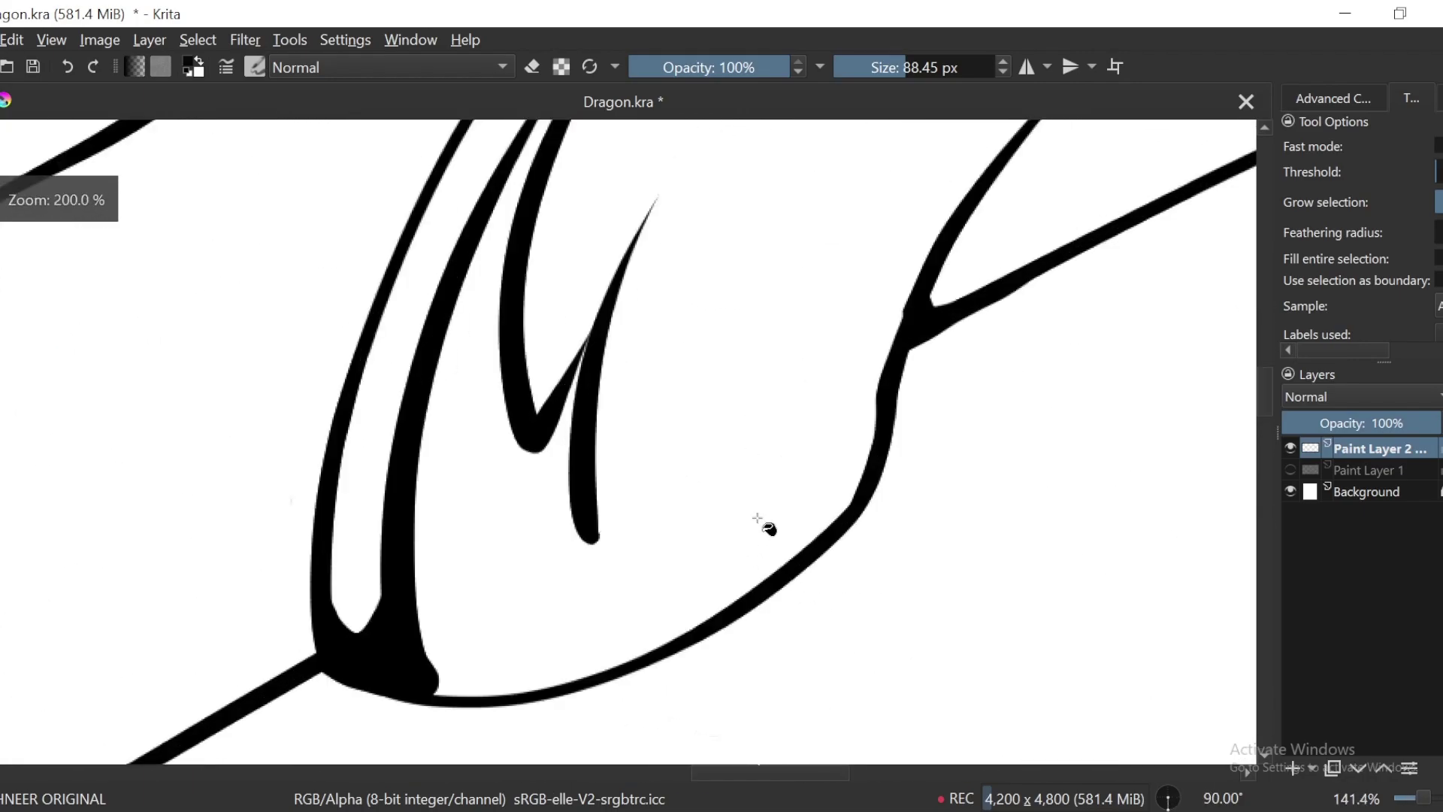
Step: Set the brush size to 71.92 px and paint a slender spike between the branch's rear outline and inner curve
key("b")
left_click_drag(605, 581, 702, 556)
key("6")
left_click(900, 67)
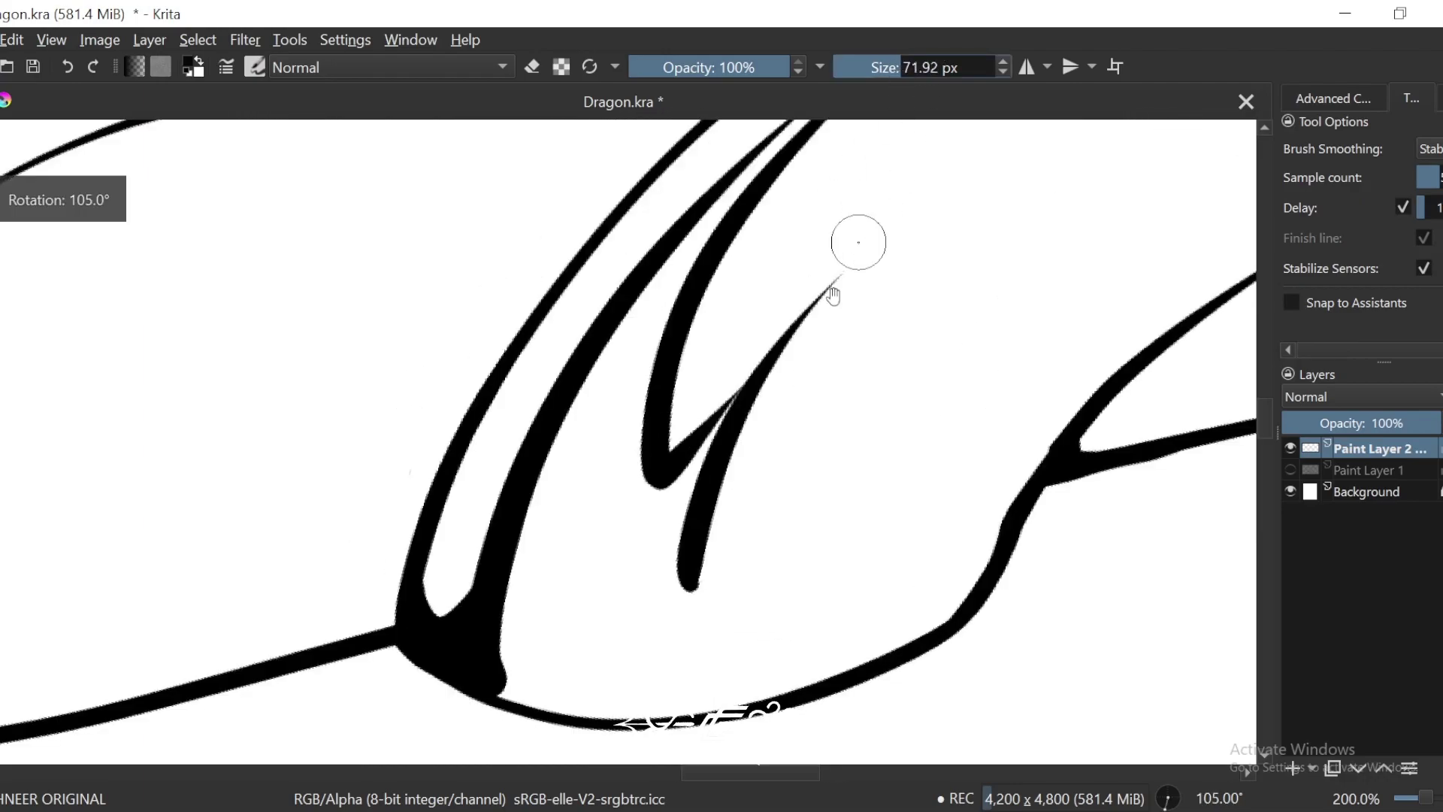
left_click_drag(832, 290, 929, 258)
left_click_drag(601, 400, 538, 578)
key("ctrl+plus")
key("ctrl+z")
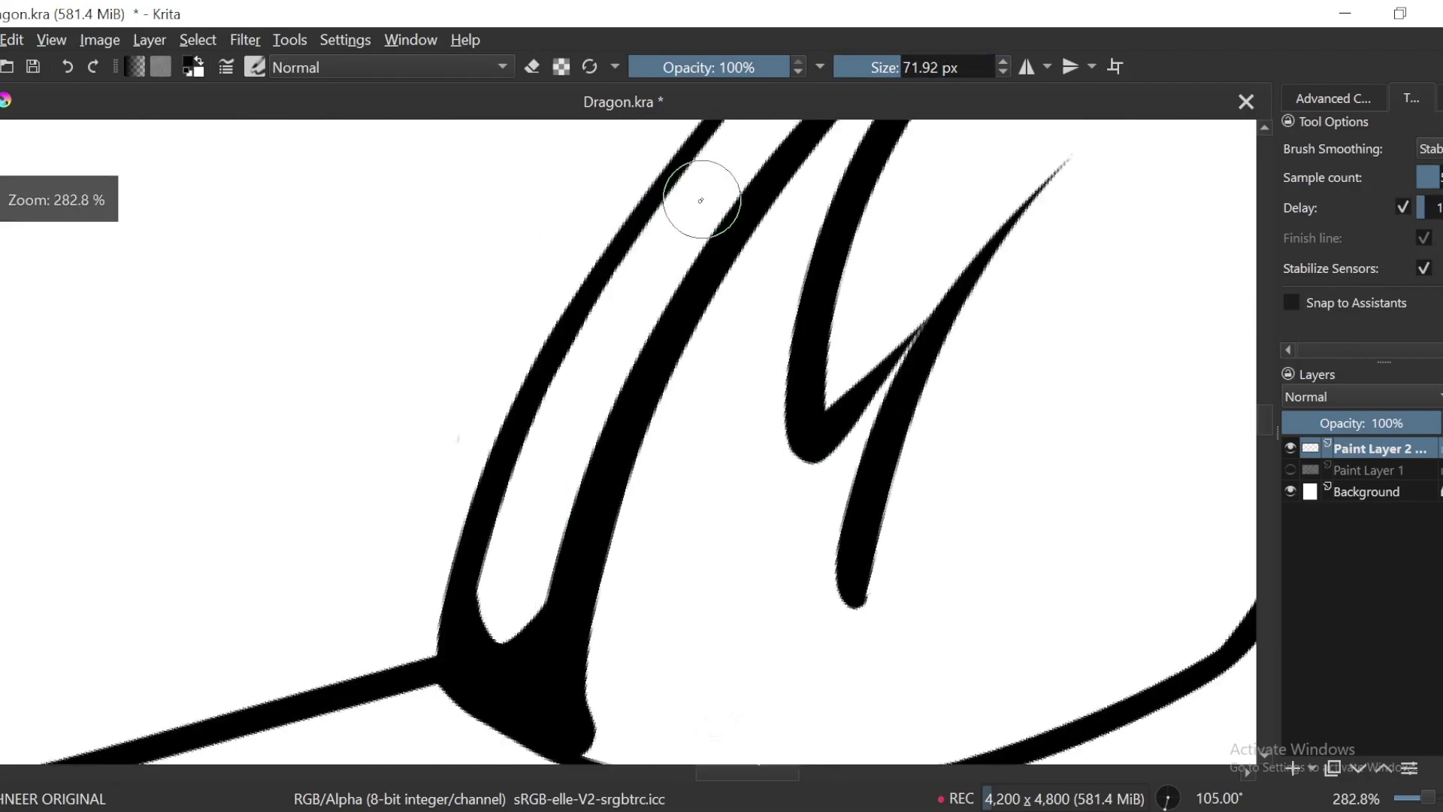
left_click_drag(659, 257, 518, 612)
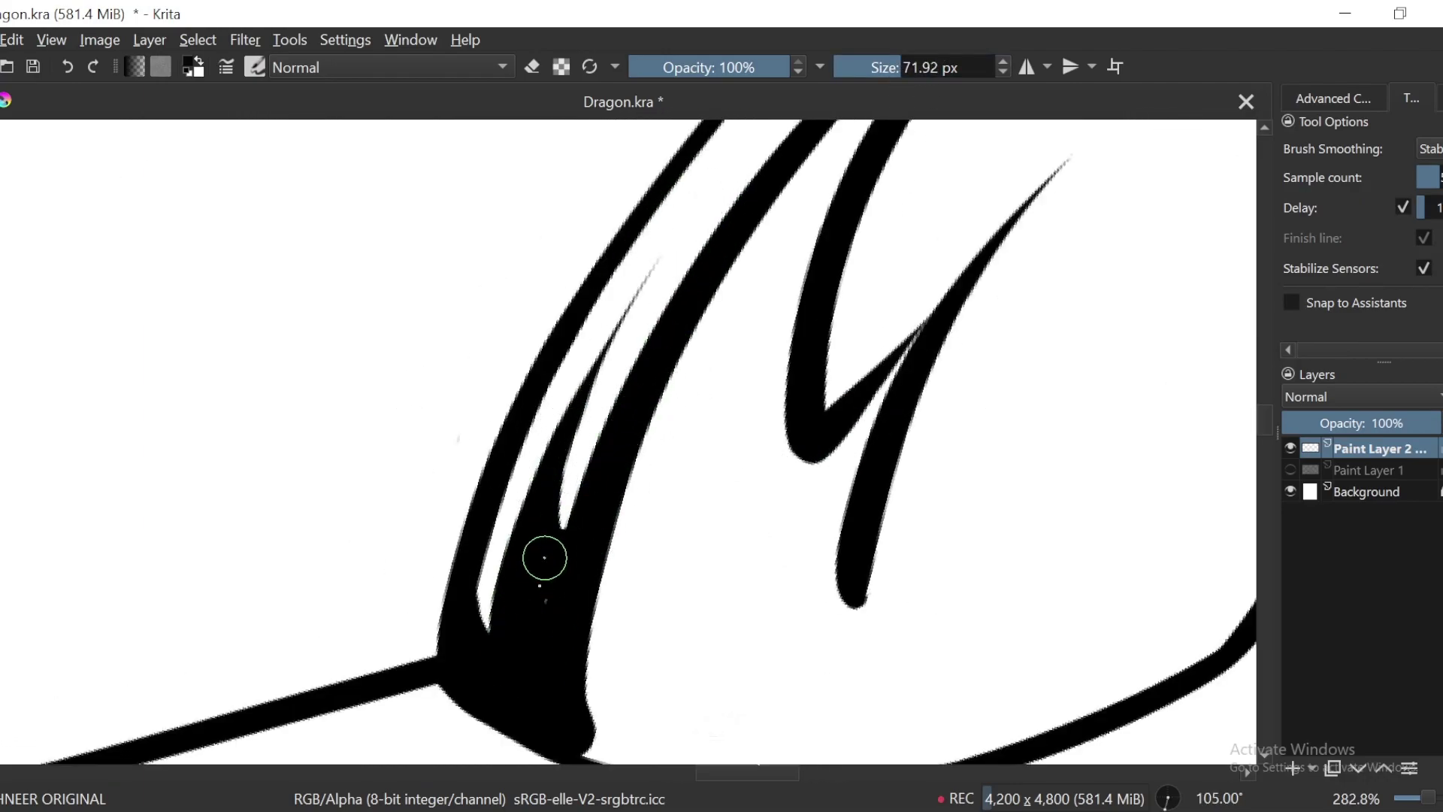
Step: Thicken the junction of the middle spikes in the small horn branch and round the notch above it
scroll(702, 412, "down", 2)
scroll(679, 342, "up", 1)
scroll(651, 375, "up", 1)
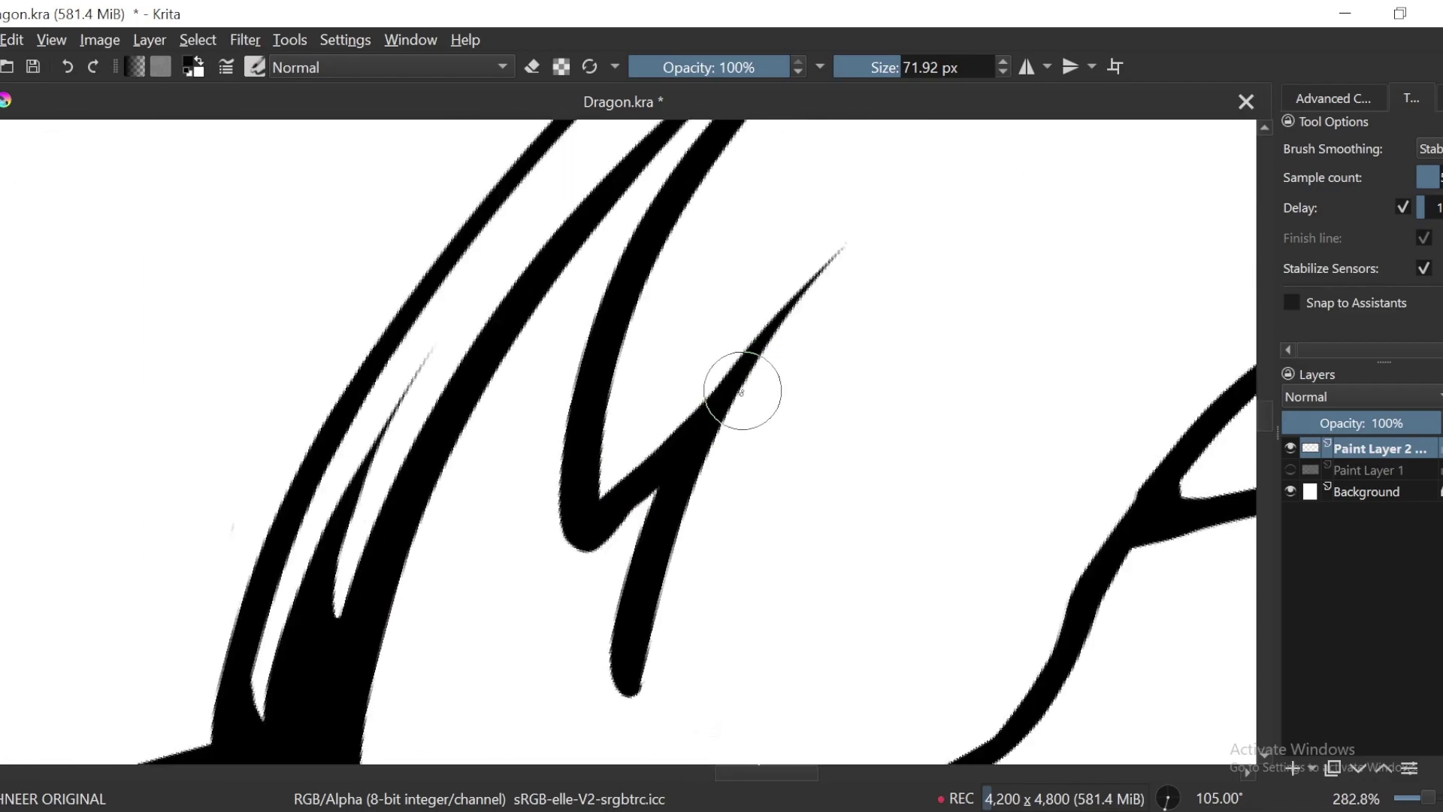
scroll(620, 452, "down", 2)
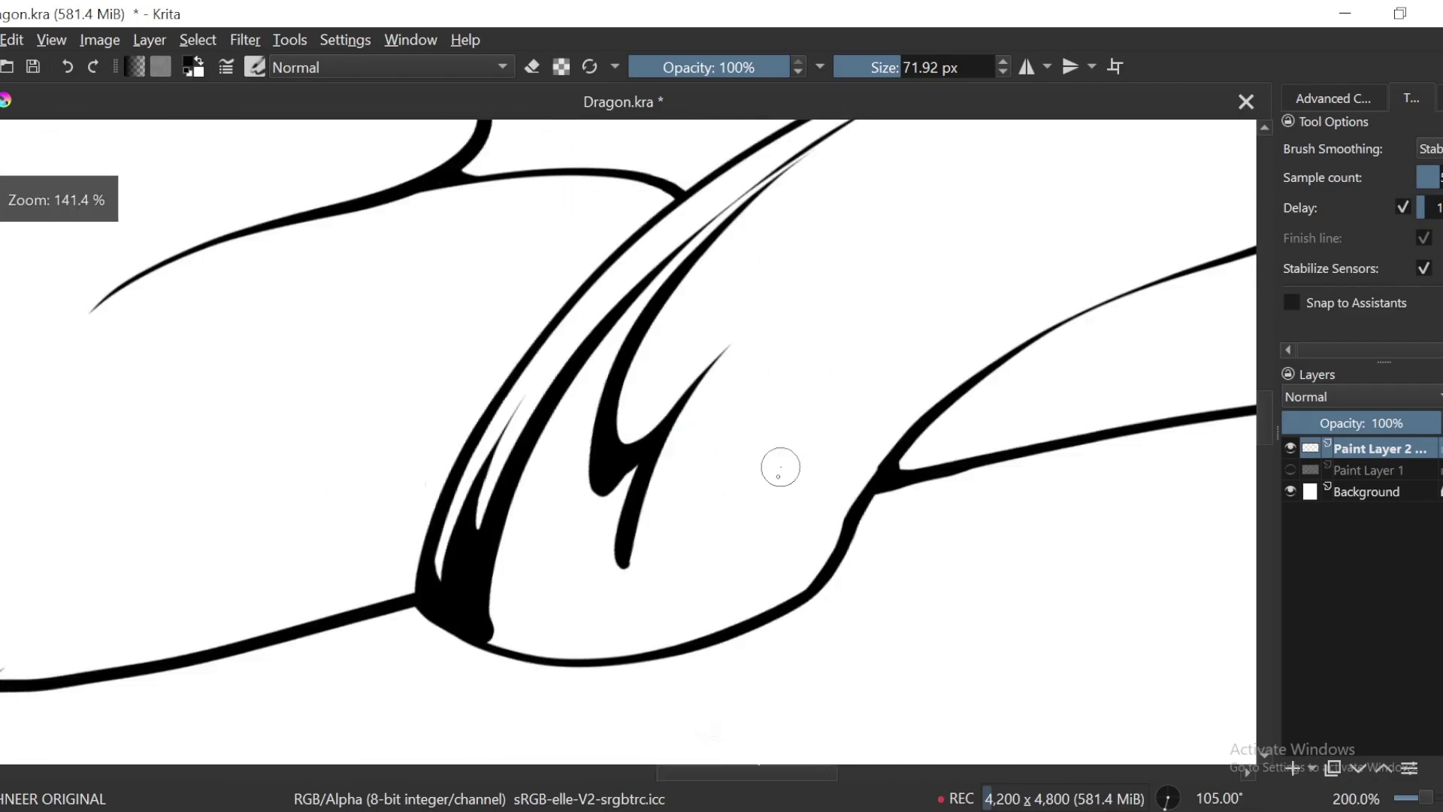
left_click_drag(776, 466, 714, 379)
scroll(715, 381, "up", 1)
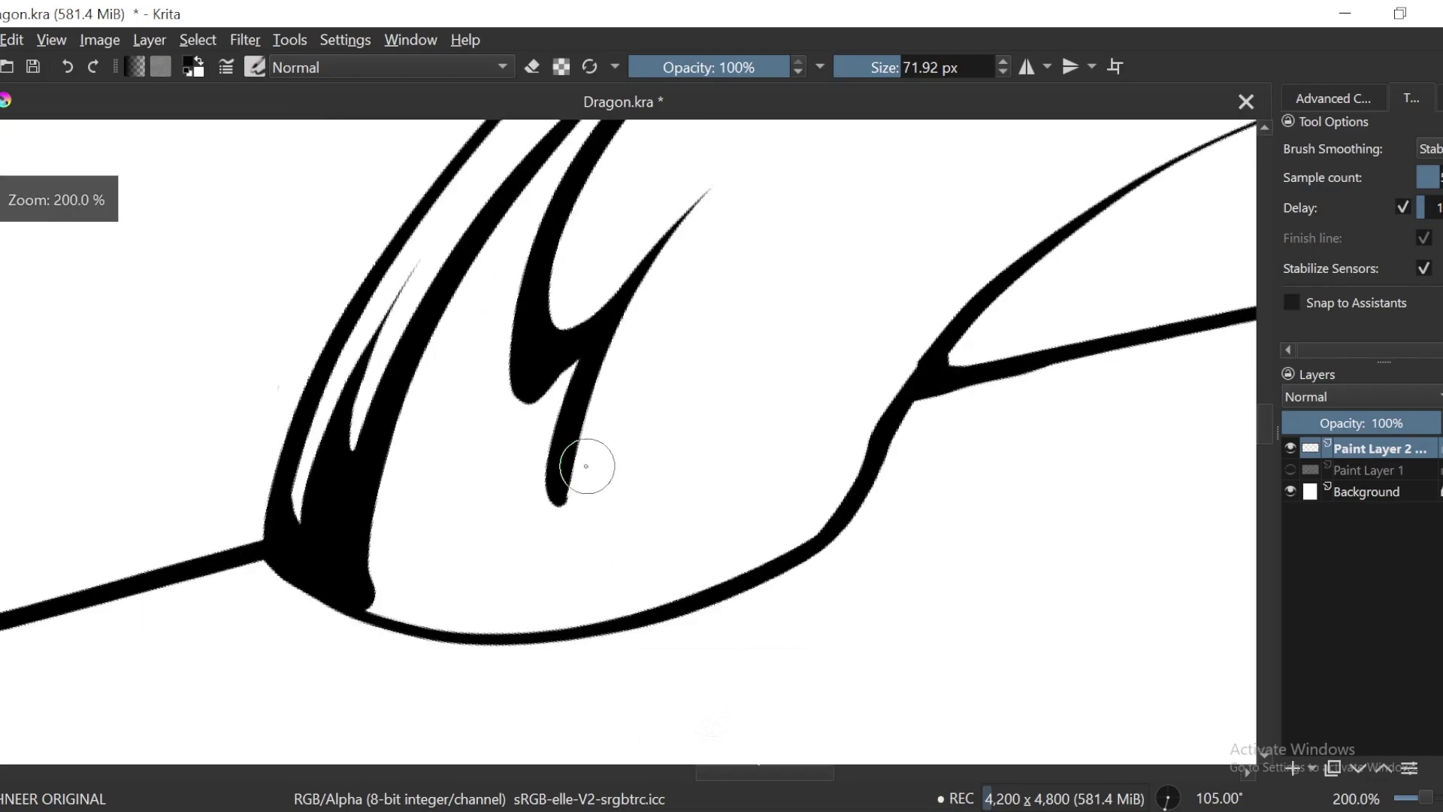
Step: Paint another spike near the branch's base and join it to the front outline with a rounded, tapering curve
left_click_drag(571, 550, 686, 371)
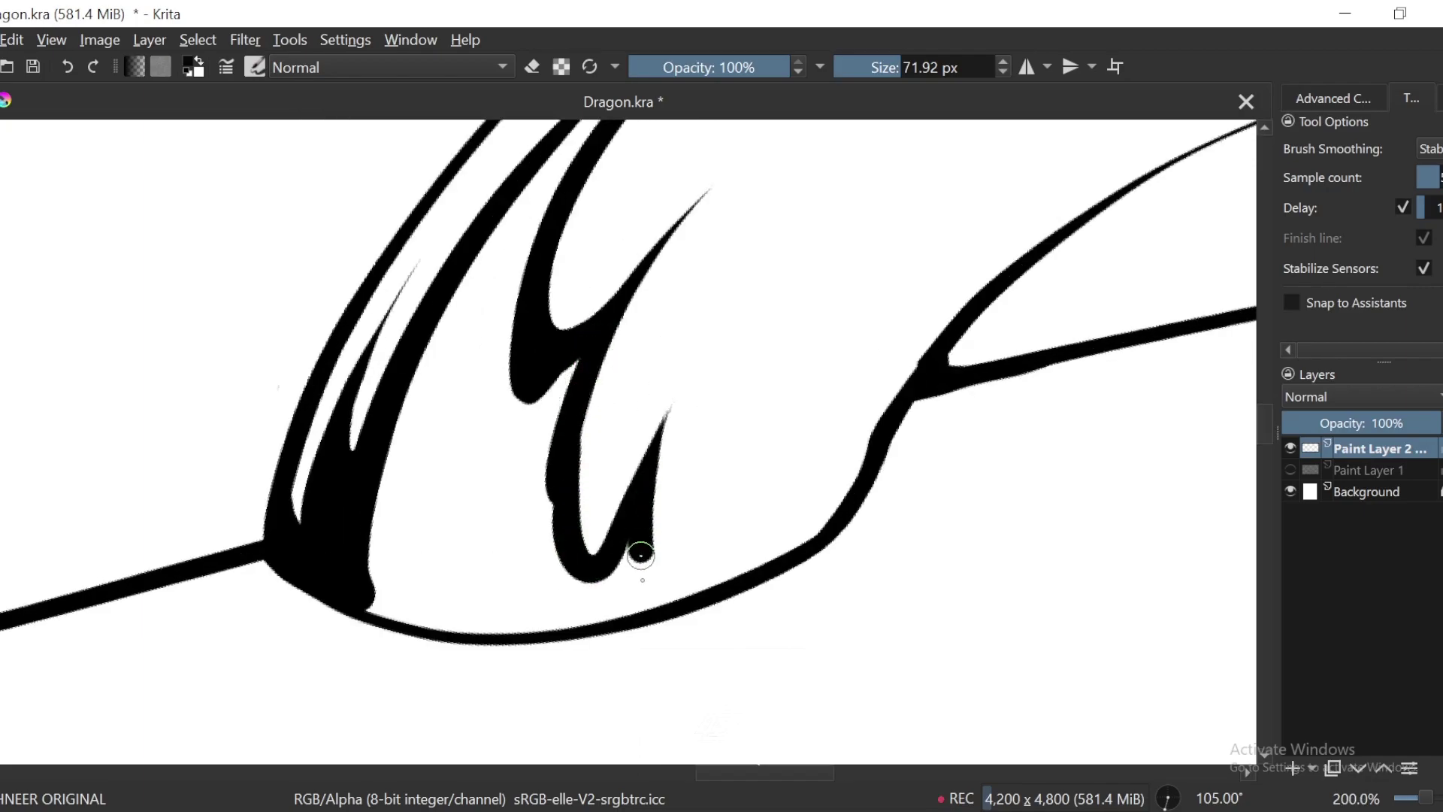
scroll(769, 523, "up", 1)
left_click_drag(571, 470, 755, 519)
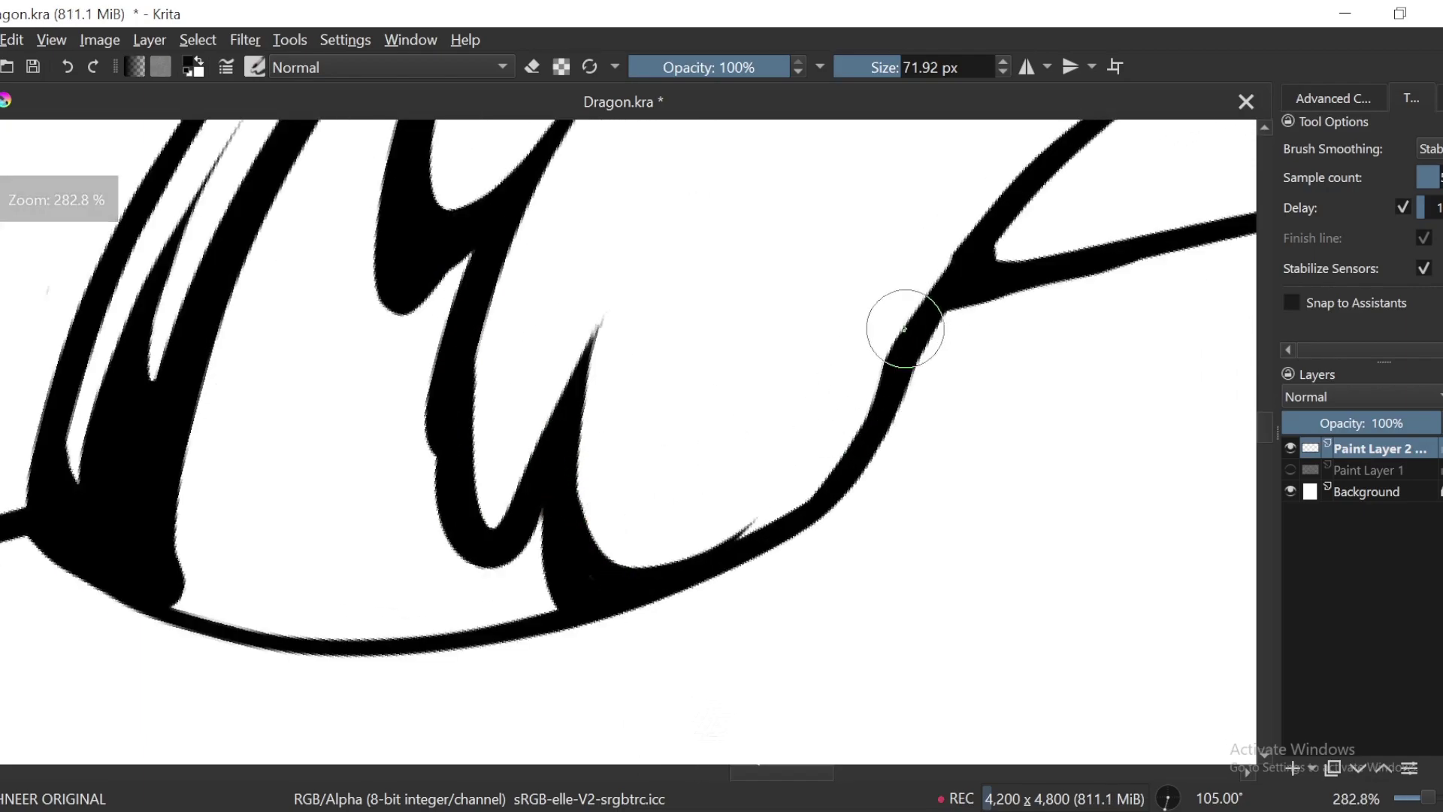
Step: Fill the enclosed spiky shadow at the small horn branch's base with solid black
scroll(759, 471, "down", 1)
key("minus")
key("f")
key("minus")
key("minus")
key("minus")
key("minus")
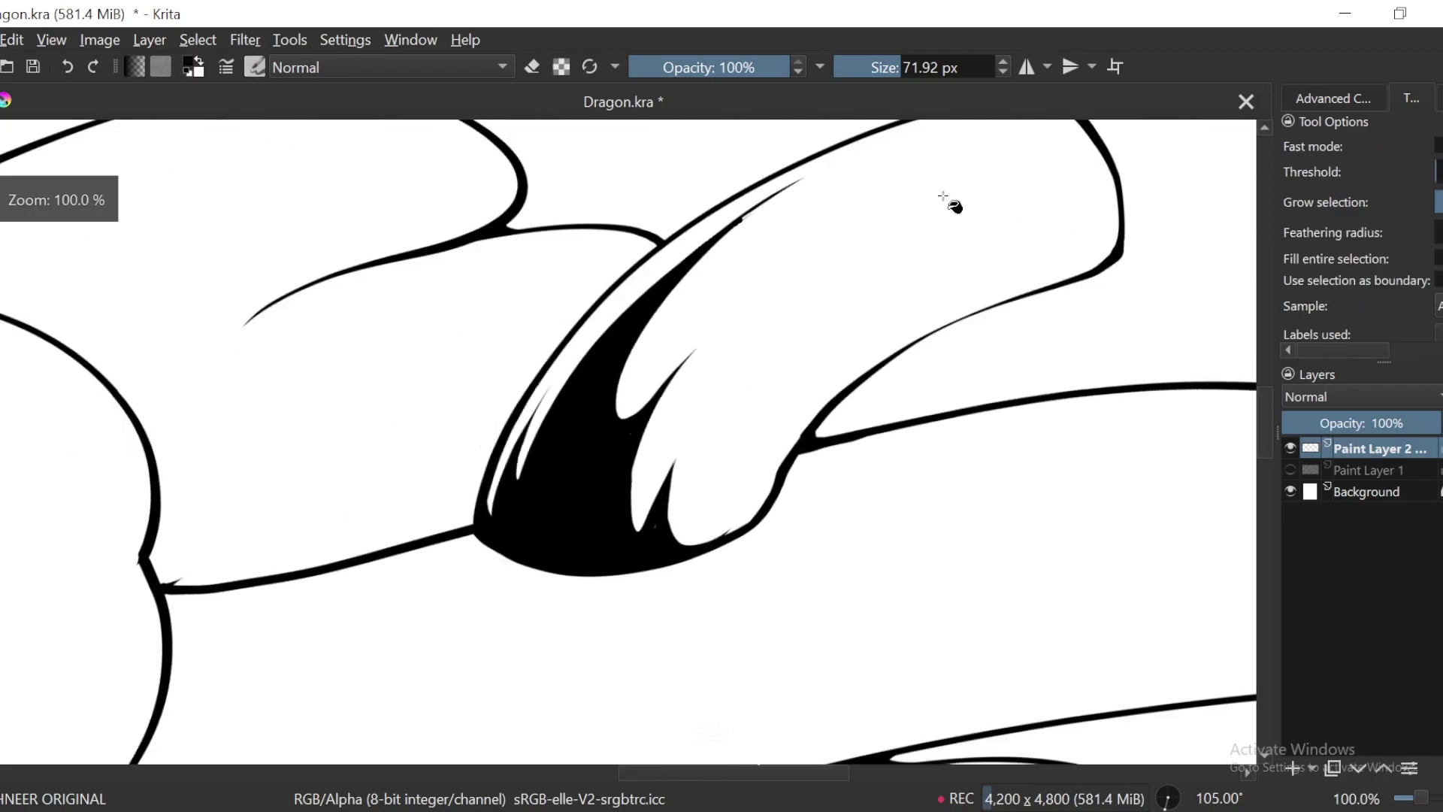
Step: Check the small horn branch's shadow within the whole drawing and return to the large horn with the brush ready
key("minus")
key("minus")
key("4")
key("4")
key("4")
key("4")
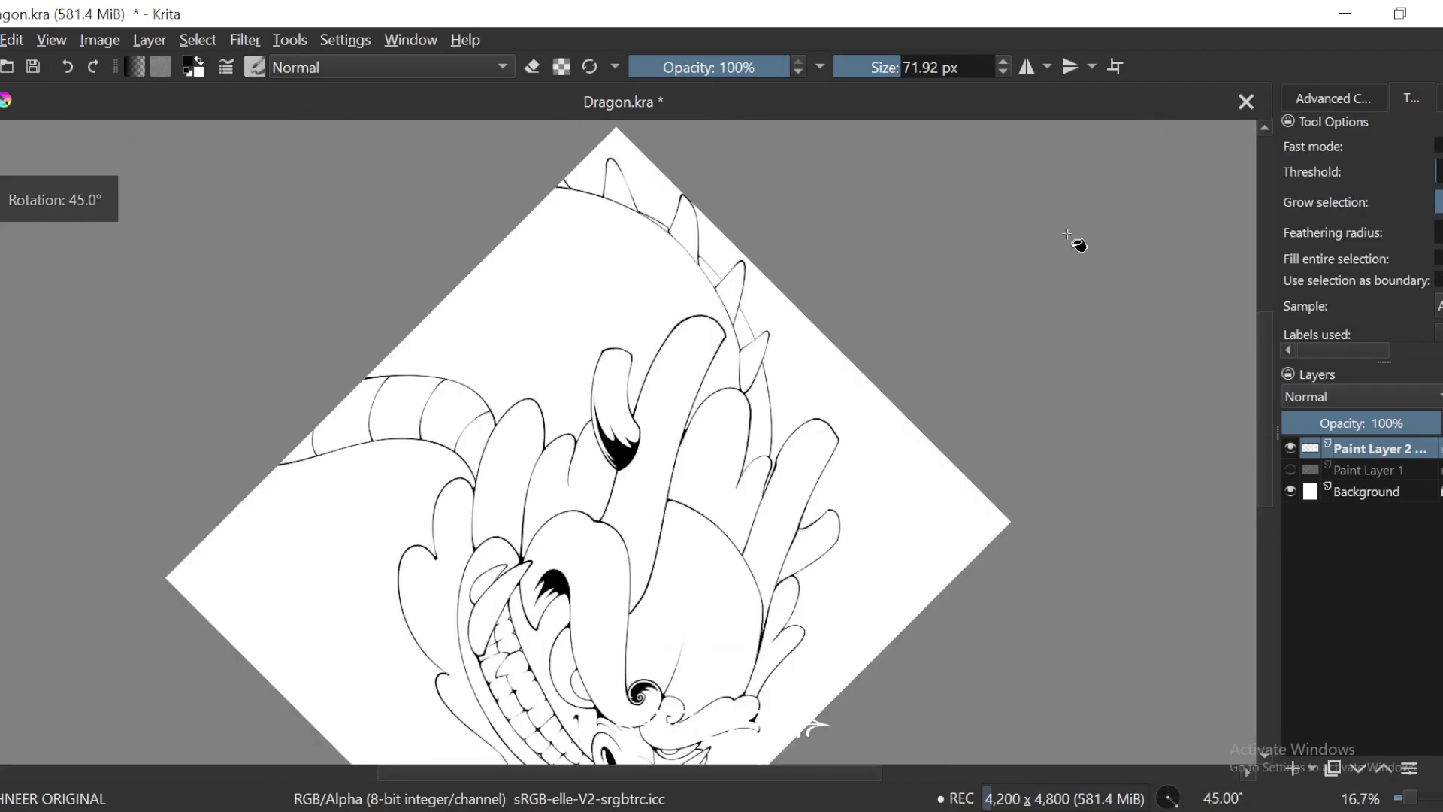
key("6")
left_click_drag(943, 475, 874, 490)
key("b")
key("plus")
key("plus")
key("plus")
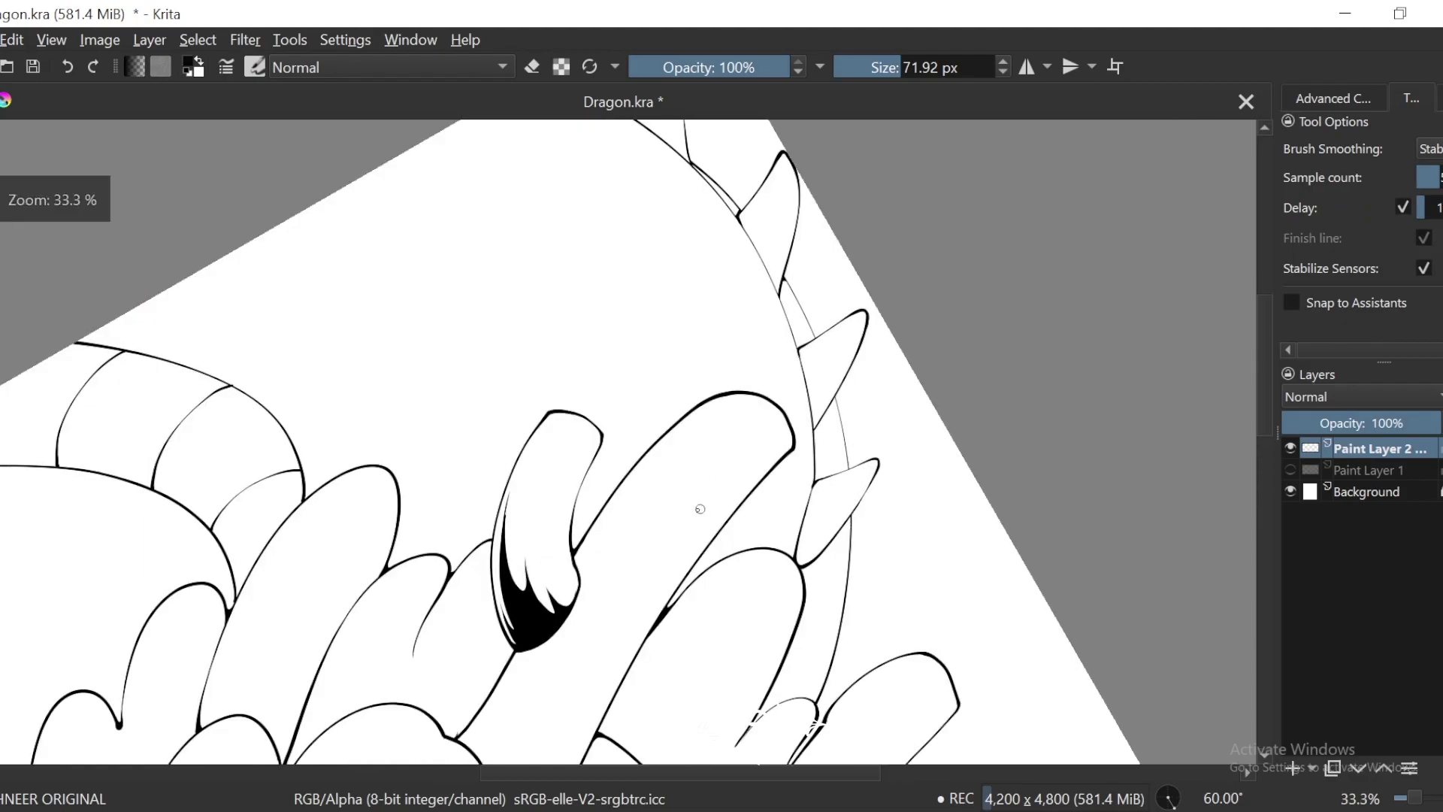
Step: Extend the outer spike of the small horn branch's shadow into a longer, thinner taper along the branch's outline
key("plus")
key("plus")
key("plus")
key("e")
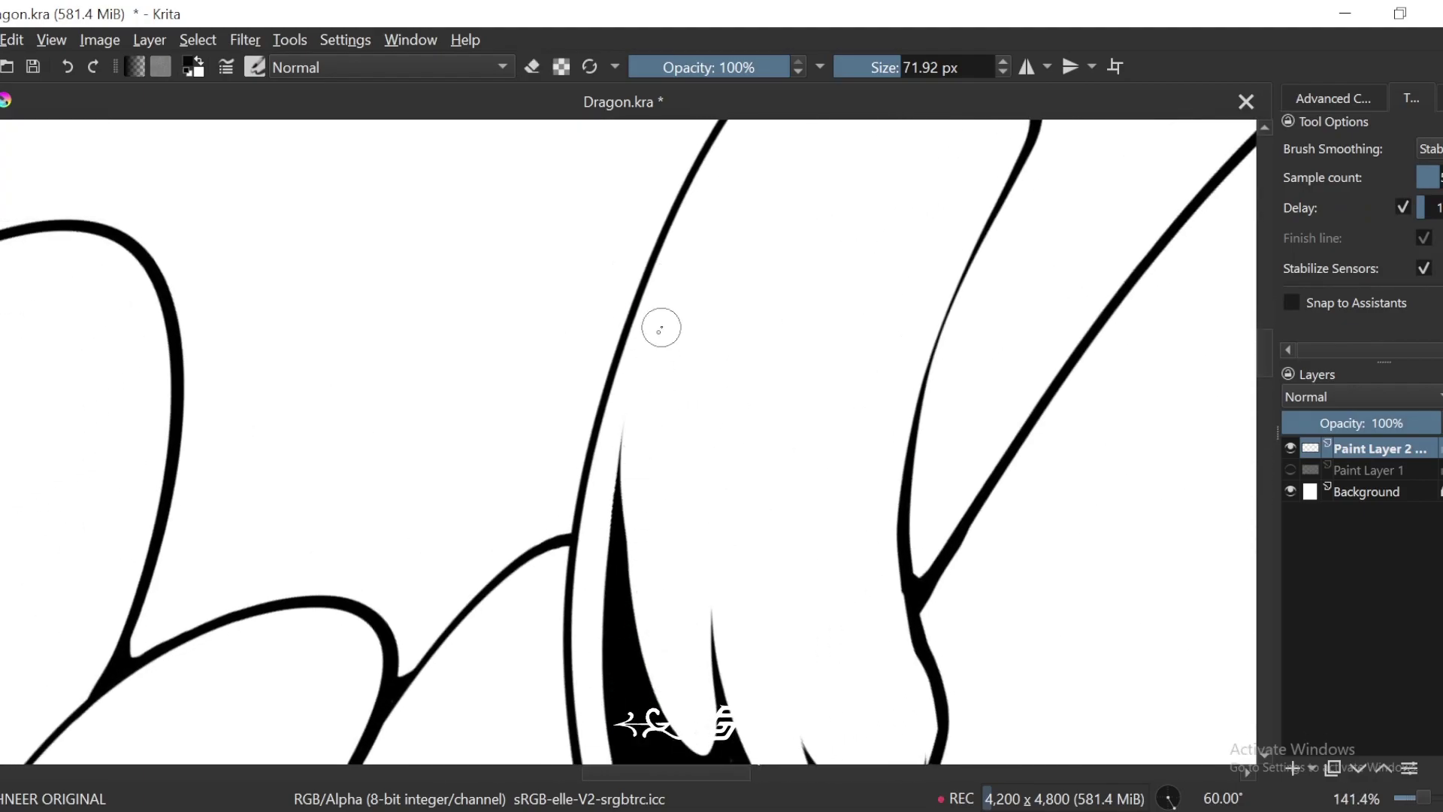
key("6")
left_click_drag(655, 390, 600, 500)
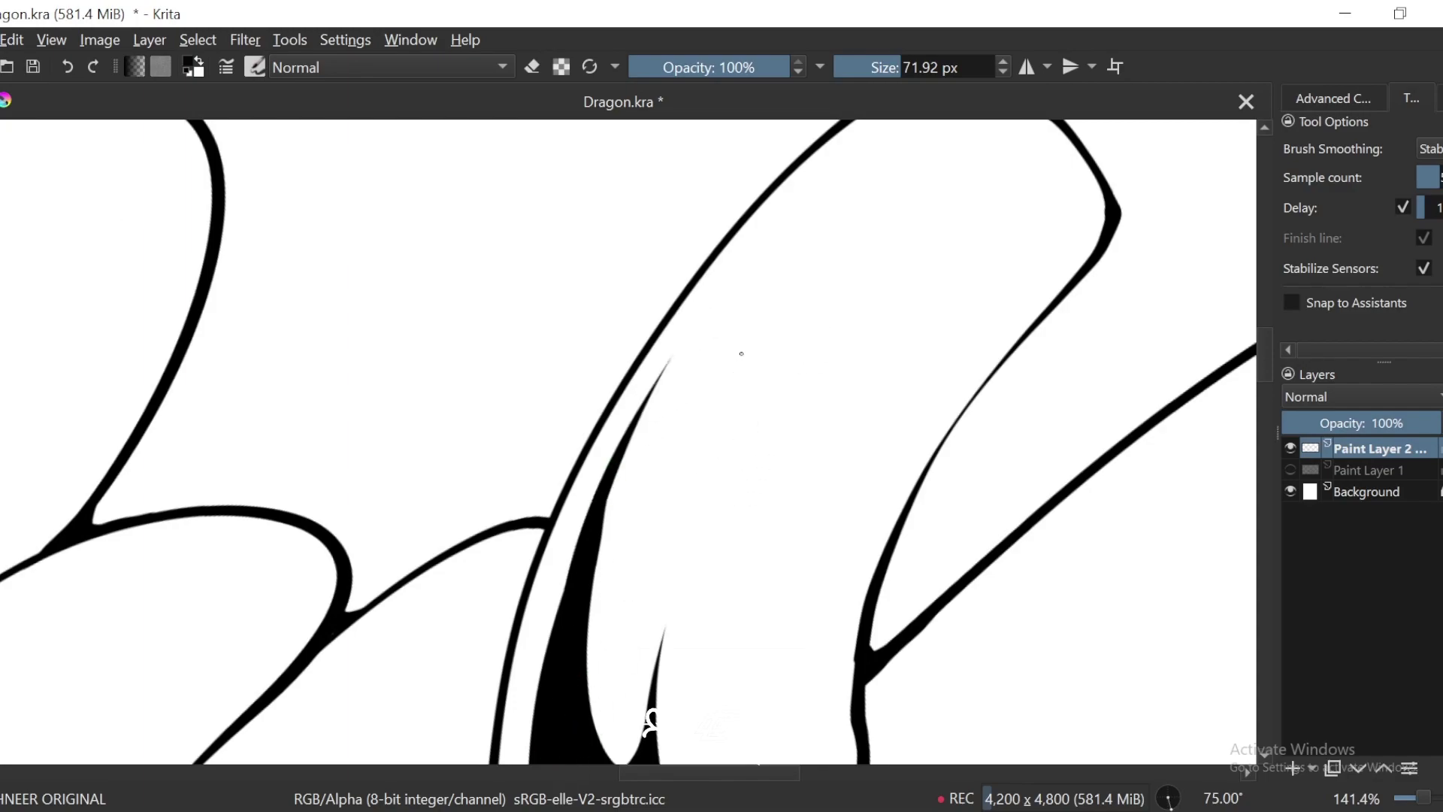
left_click_drag(740, 353, 648, 405)
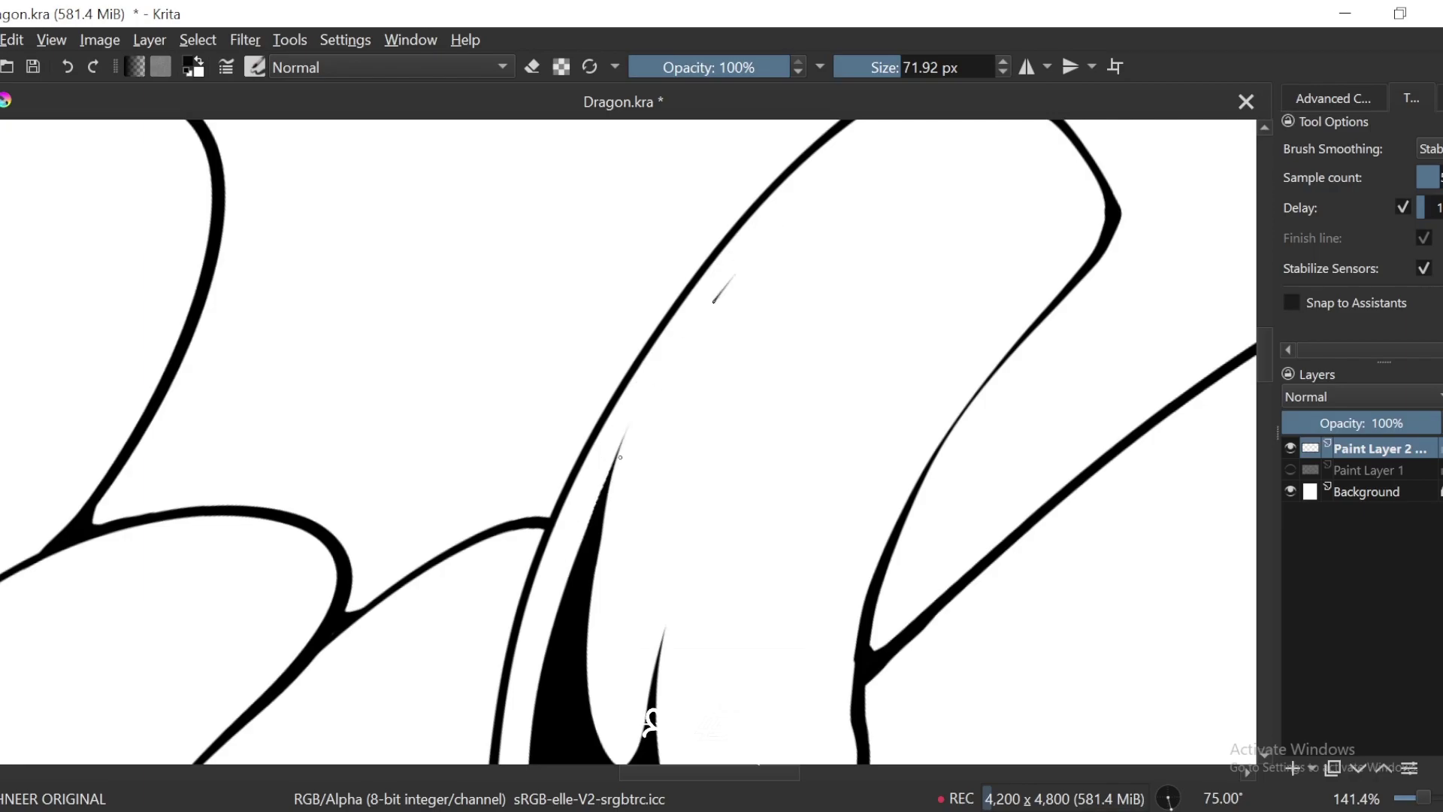
key("minus")
key("minus")
key("minus")
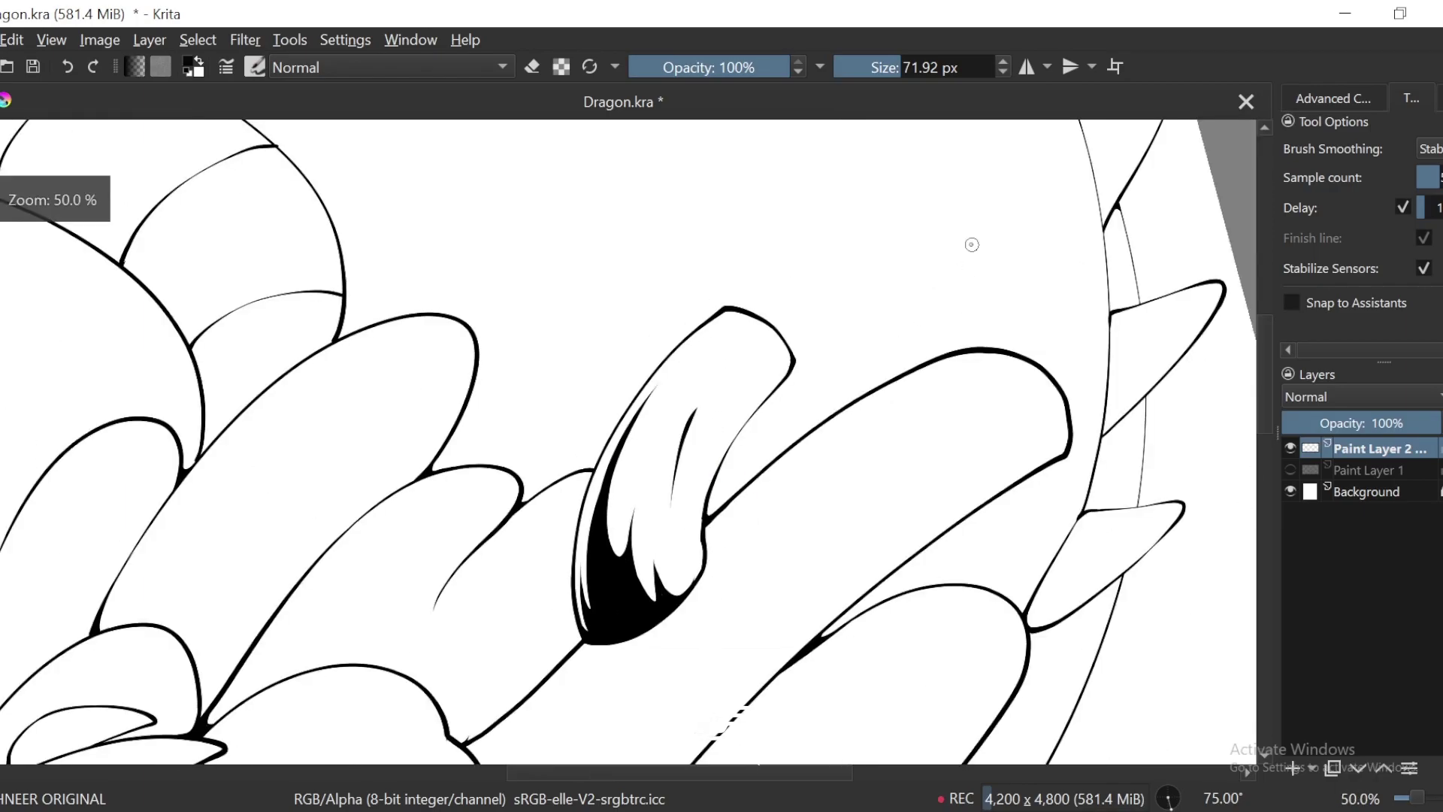
Step: Paint a short, isolated black accent tapered at both ends in the middle of the small horn branch
key("plus")
key("plus")
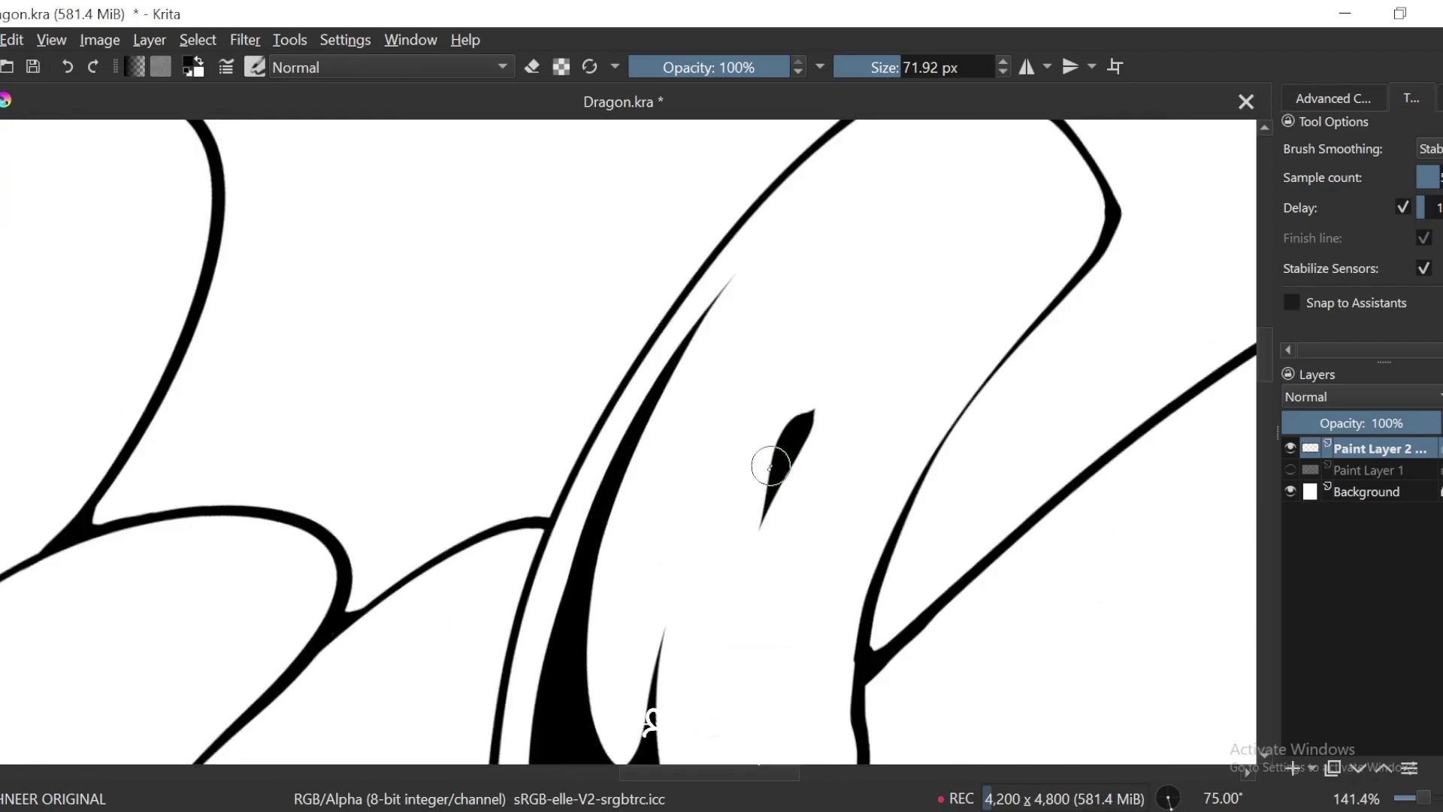
key("plus")
left_click_drag(739, 604, 799, 445)
key("minus")
key("minus")
key("minus")
key("minus")
key("minus")
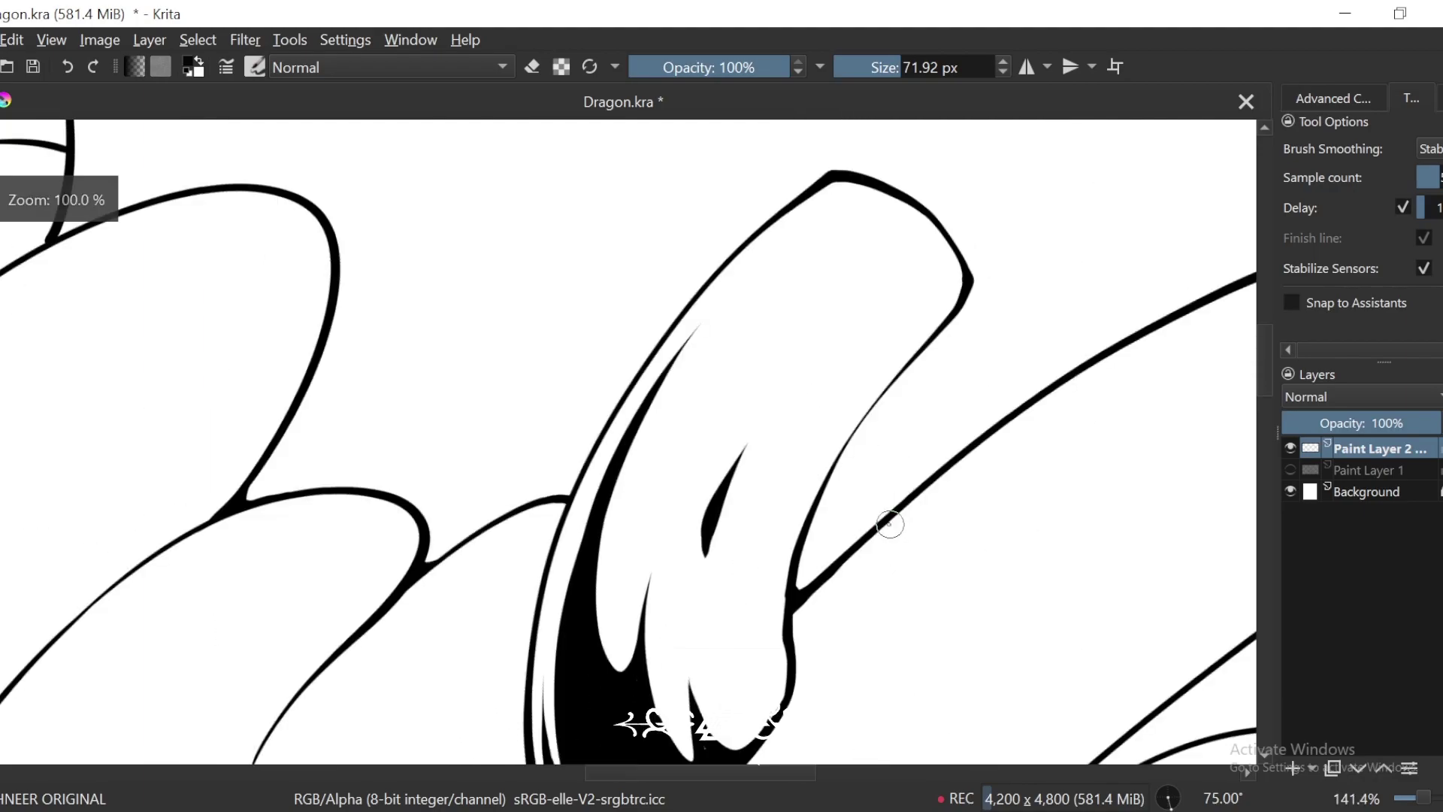
Step: Fill the gap where the large horn's base line meets the brow curve and round off the junction
key("plus")
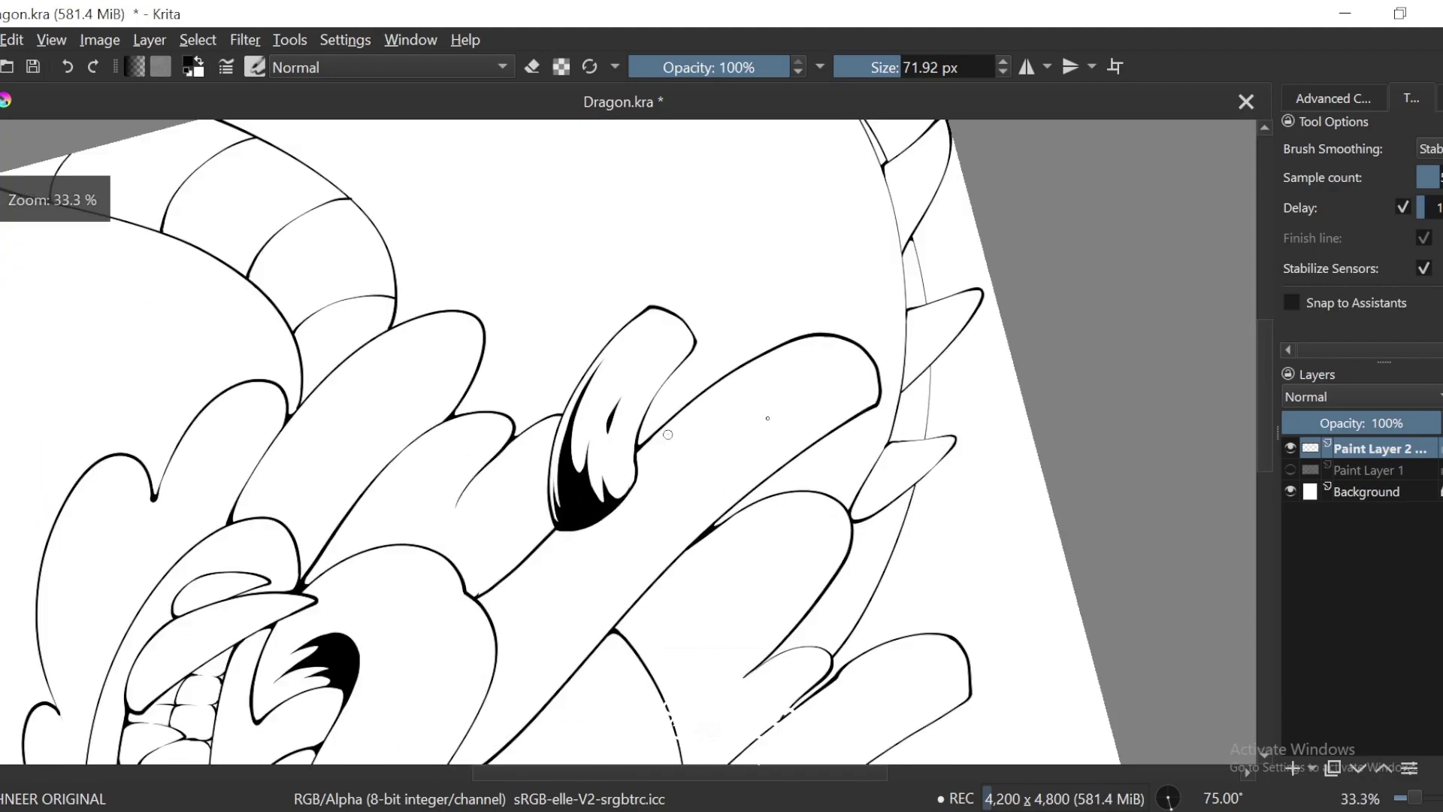
key("4")
key("4")
left_click_drag(786, 535, 788, 375)
key("6")
key("plus")
key("plus")
key("plus")
key("plus")
key("plus")
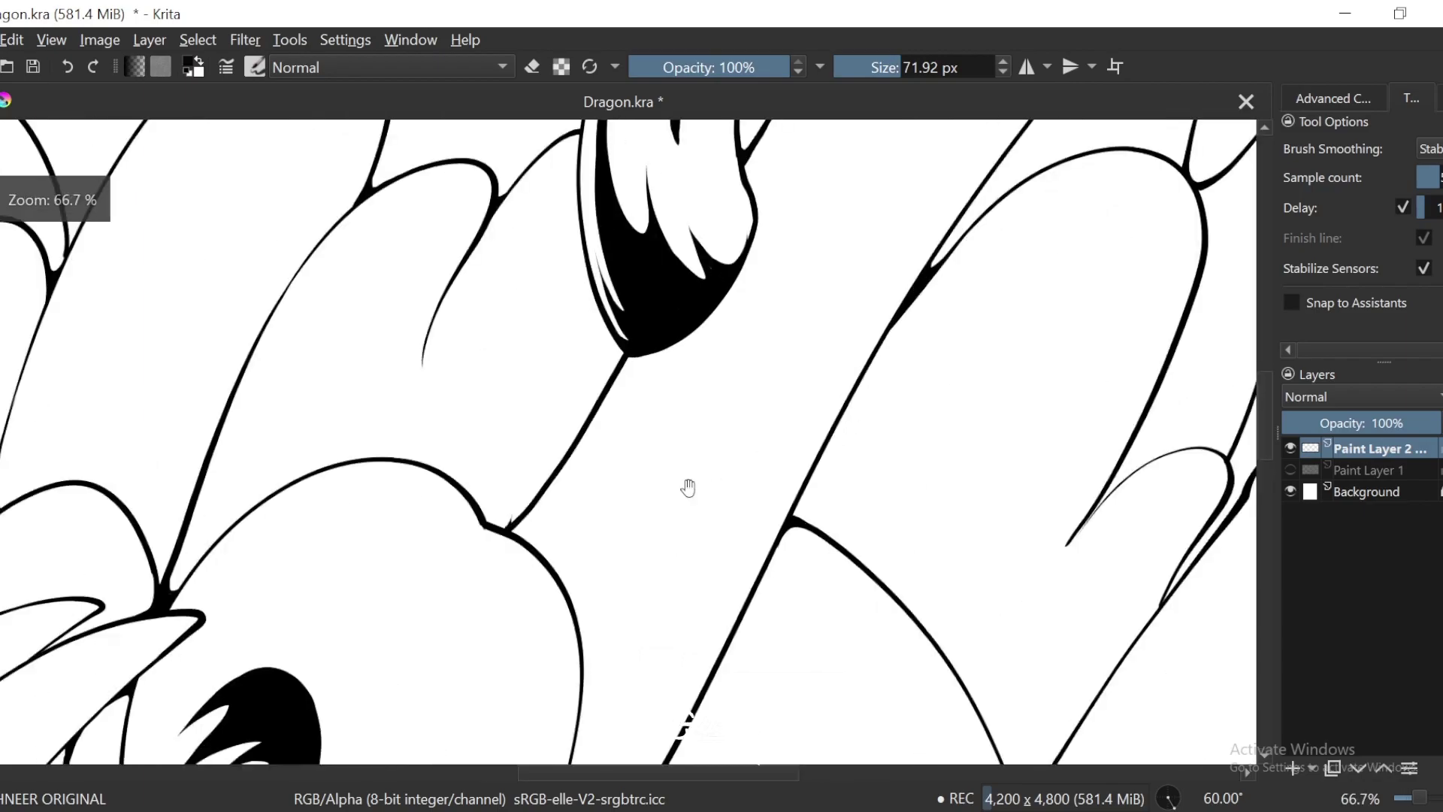
mouse_move(864, 283)
left_mouse_down()
mouse_move(769, 387)
mouse_move(698, 408)
left_mouse_up()
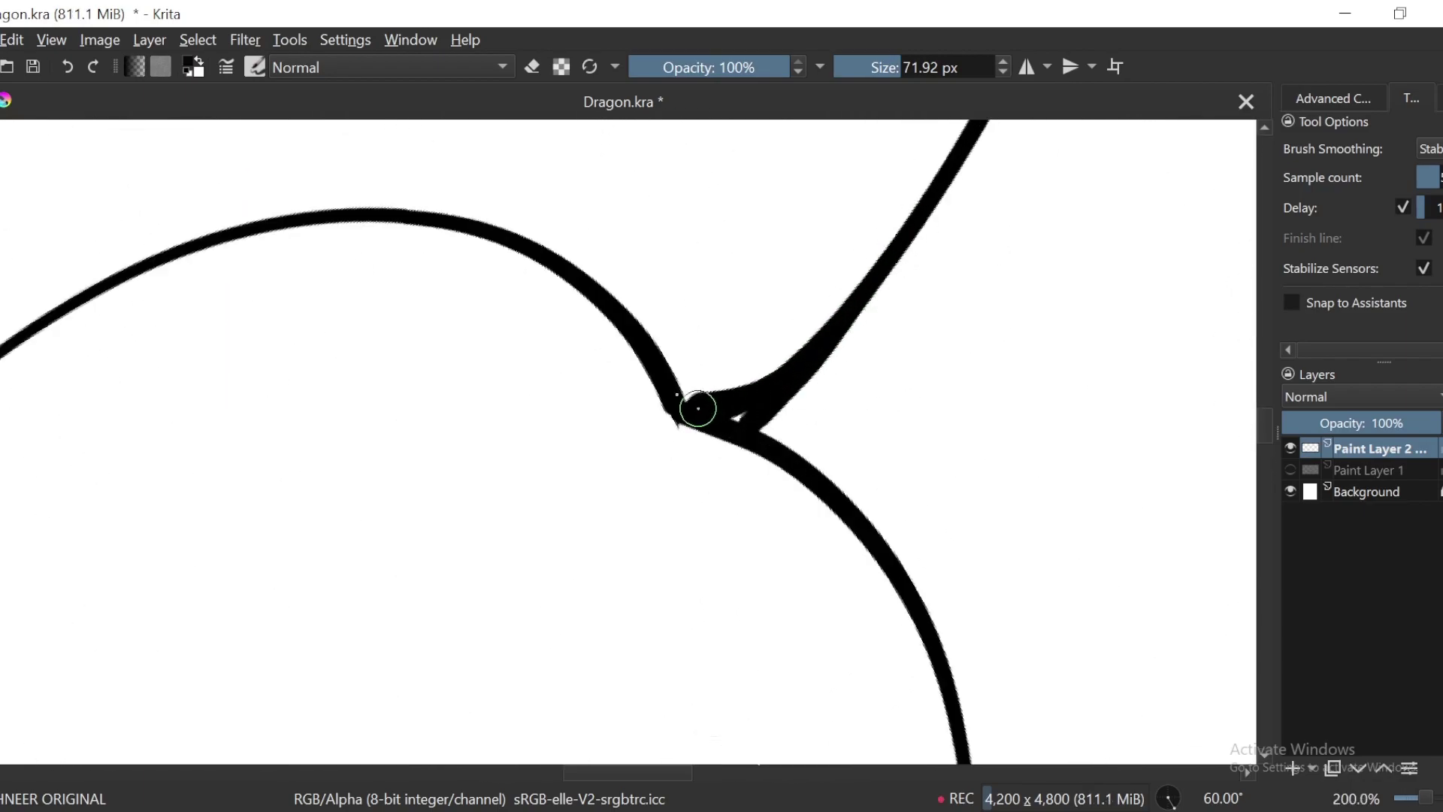
key("minus")
key("plus")
key("plus")
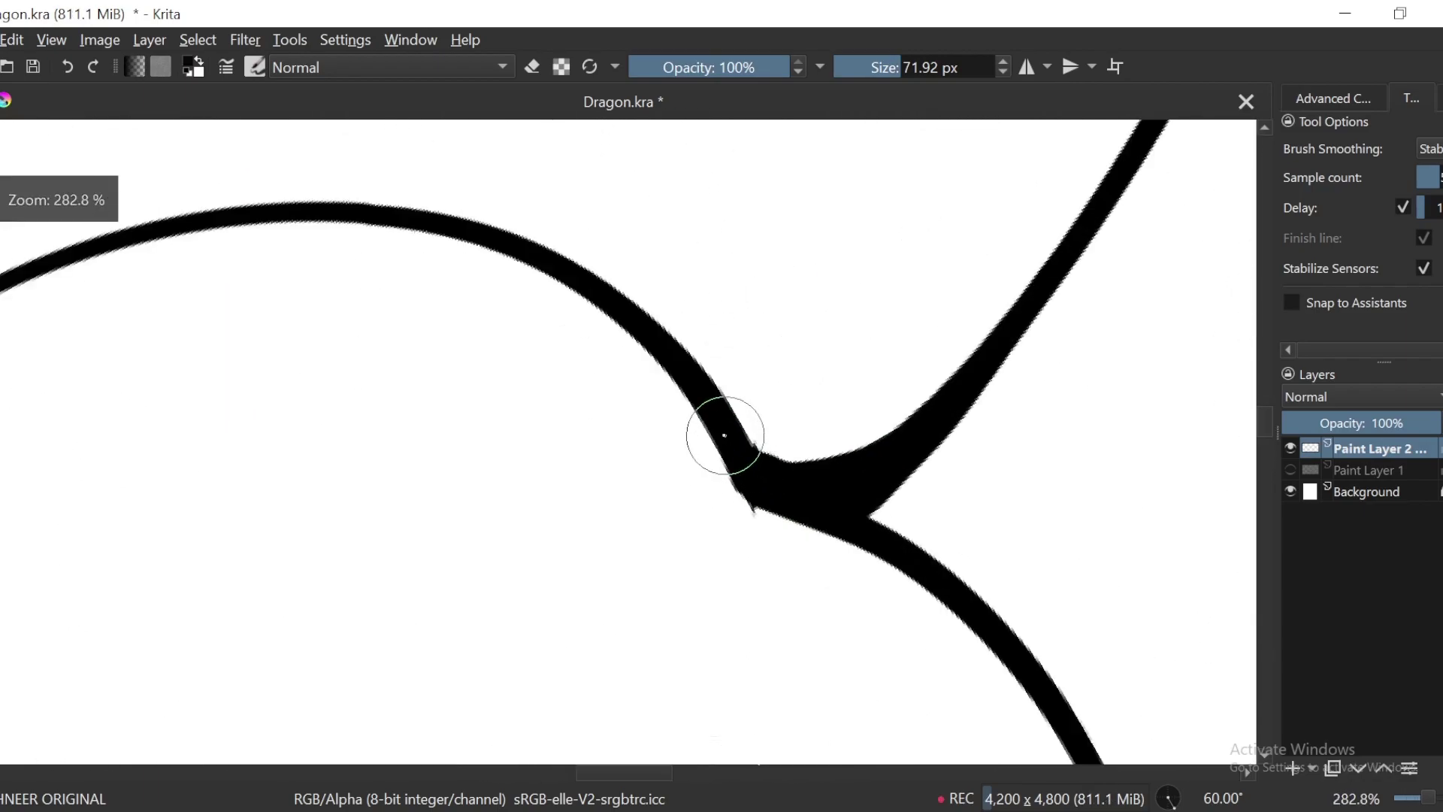
key("minus")
key("minus")
key("minus")
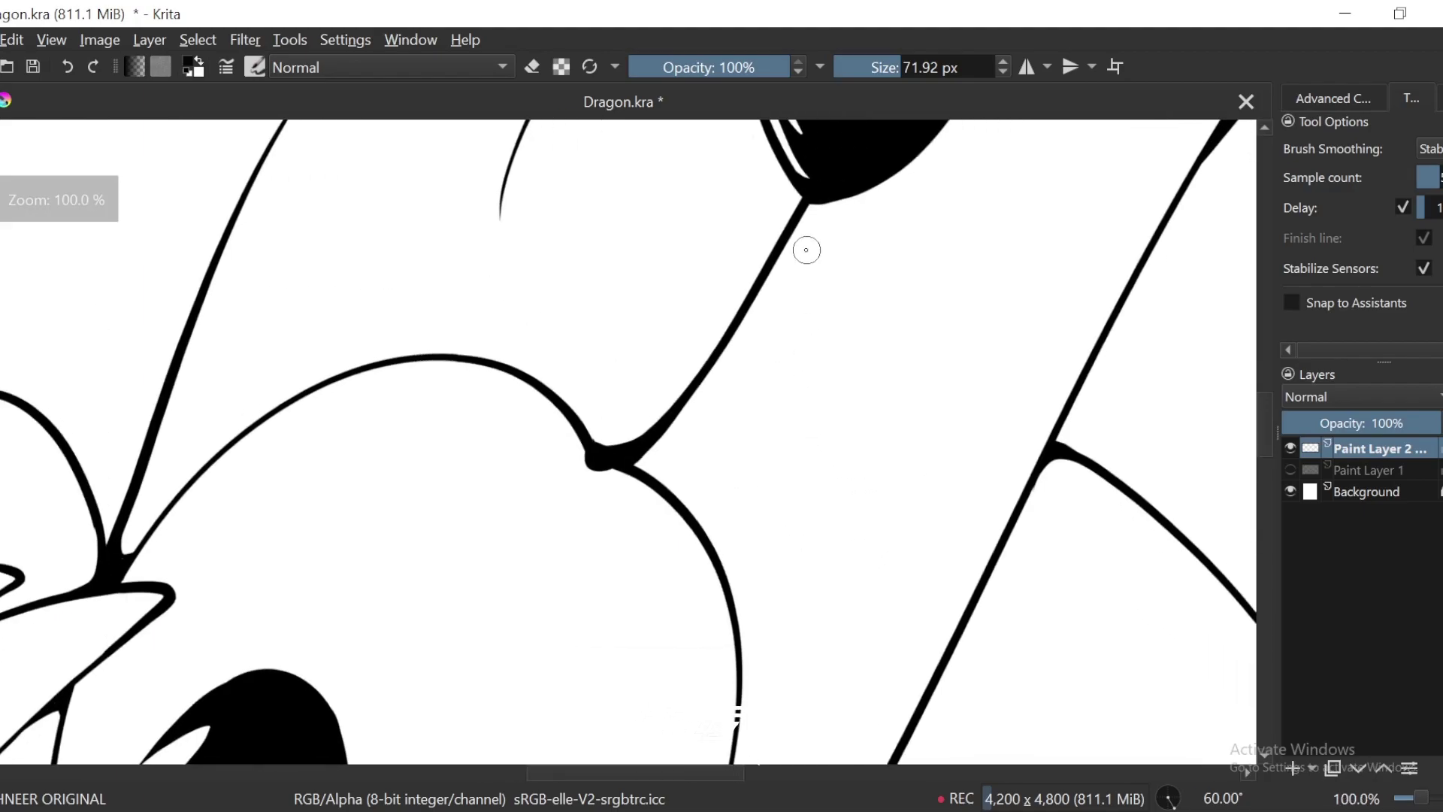
Step: Paint a tapering spike alongside the large horn's base line and join it to the brow junction with a rounded notch
left_click_drag(676, 474, 673, 478)
key("plus")
left_click_drag(839, 249, 749, 392)
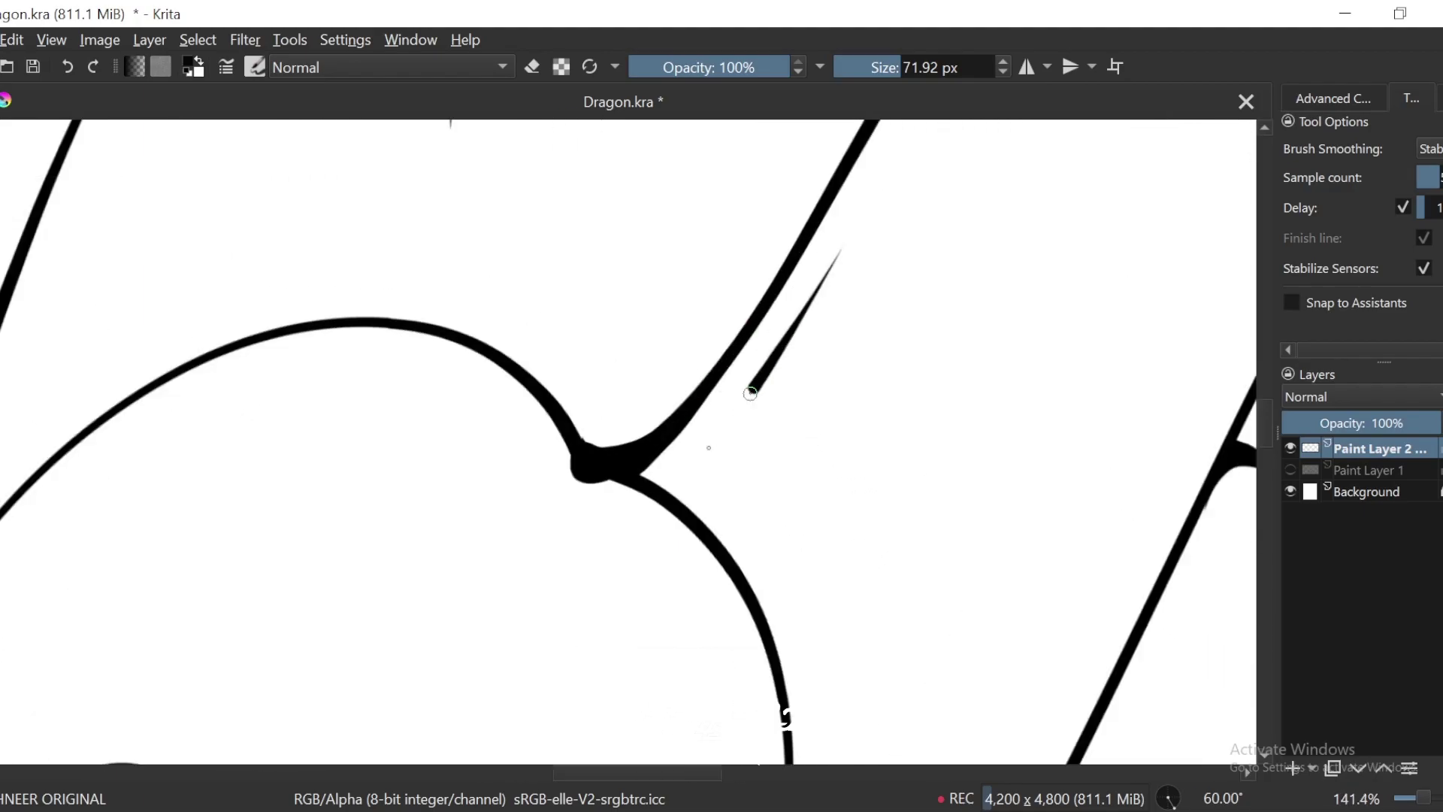
key("plus")
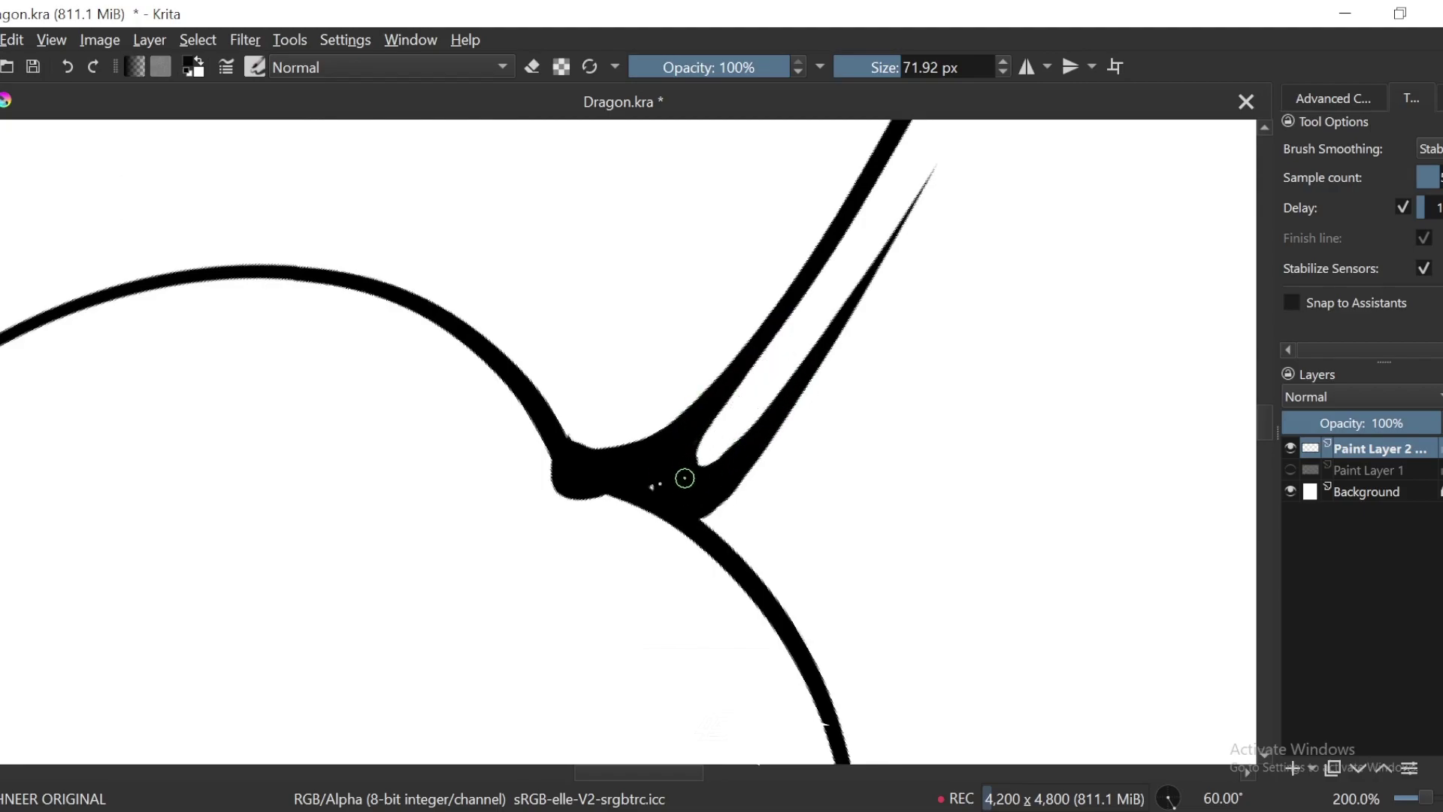
Step: Add more tapering spikes with rounded notches beside the first one at the large horn's base, undoing a stray stroke
key("minus")
key("minus")
key("minus")
key("minus")
key("minus")
mouse_move(968, 327)
left_mouse_down()
mouse_move(868, 405)
mouse_move(879, 388)
left_mouse_up()
key("plus")
key("plus")
mouse_move(734, 323)
left_mouse_down()
mouse_move(737, 506)
mouse_move(760, 364)
mouse_move(662, 460)
mouse_move(788, 378)
left_mouse_up()
key("plus")
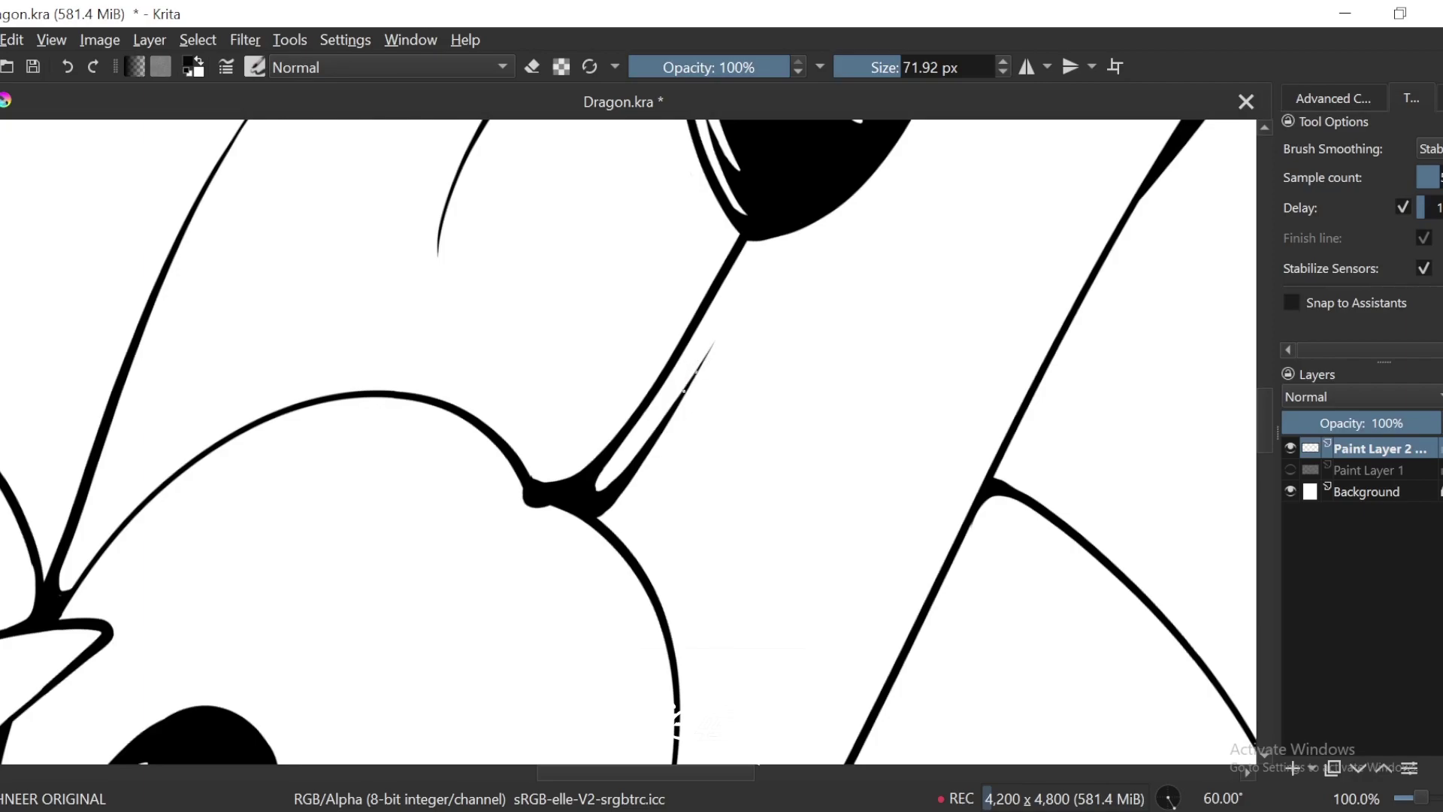
key("ctrl+z")
mouse_move(826, 292)
left_mouse_down()
mouse_move(692, 548)
mouse_move(864, 415)
mouse_move(824, 393)
left_mouse_up()
Step: Paint rounded, tapering strokes that link the large horn's base spikes to the bottom of the small branch's shadow
key("minus")
key("minus")
key("minus")
key("minus")
key("minus")
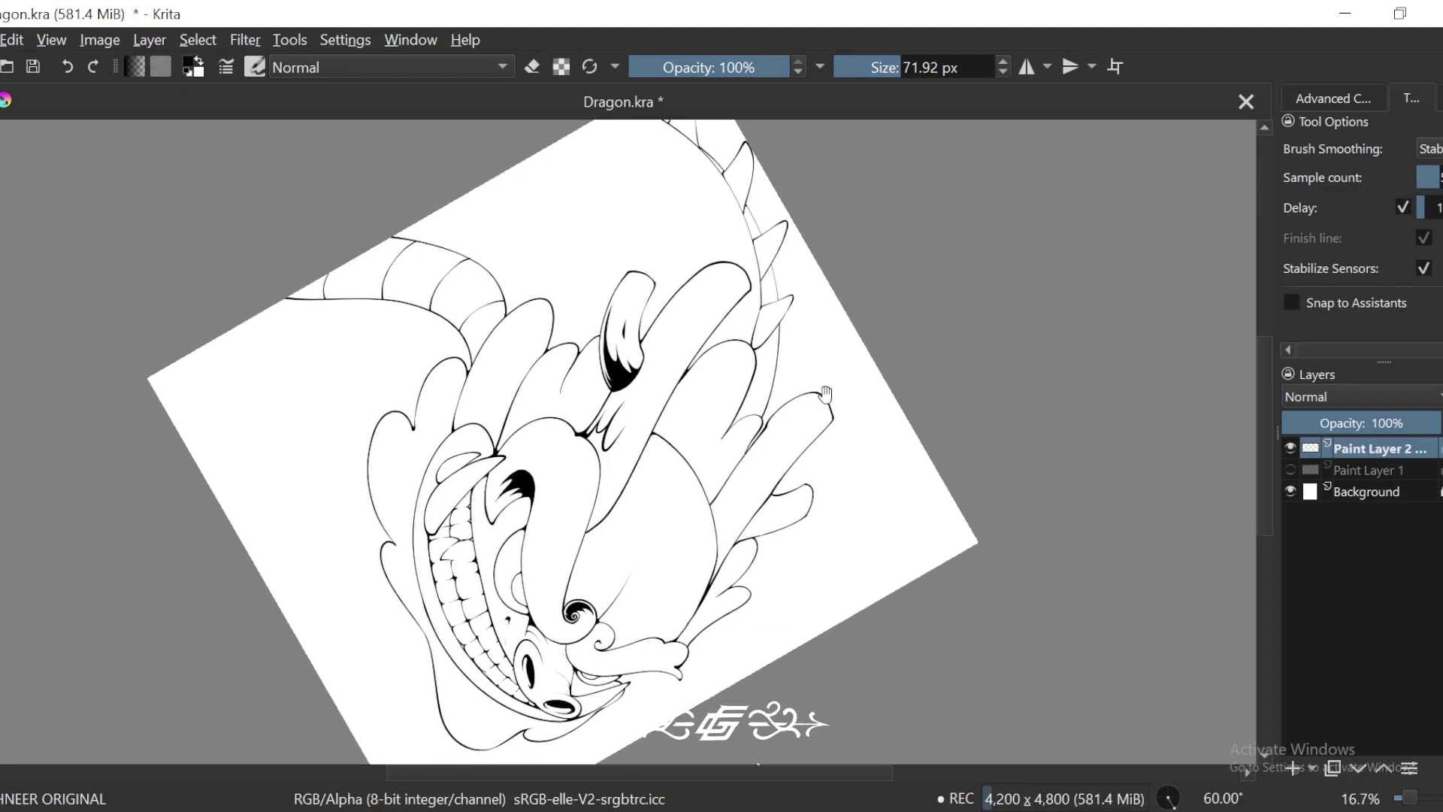
key("plus")
key("plus")
key("plus")
key("plus")
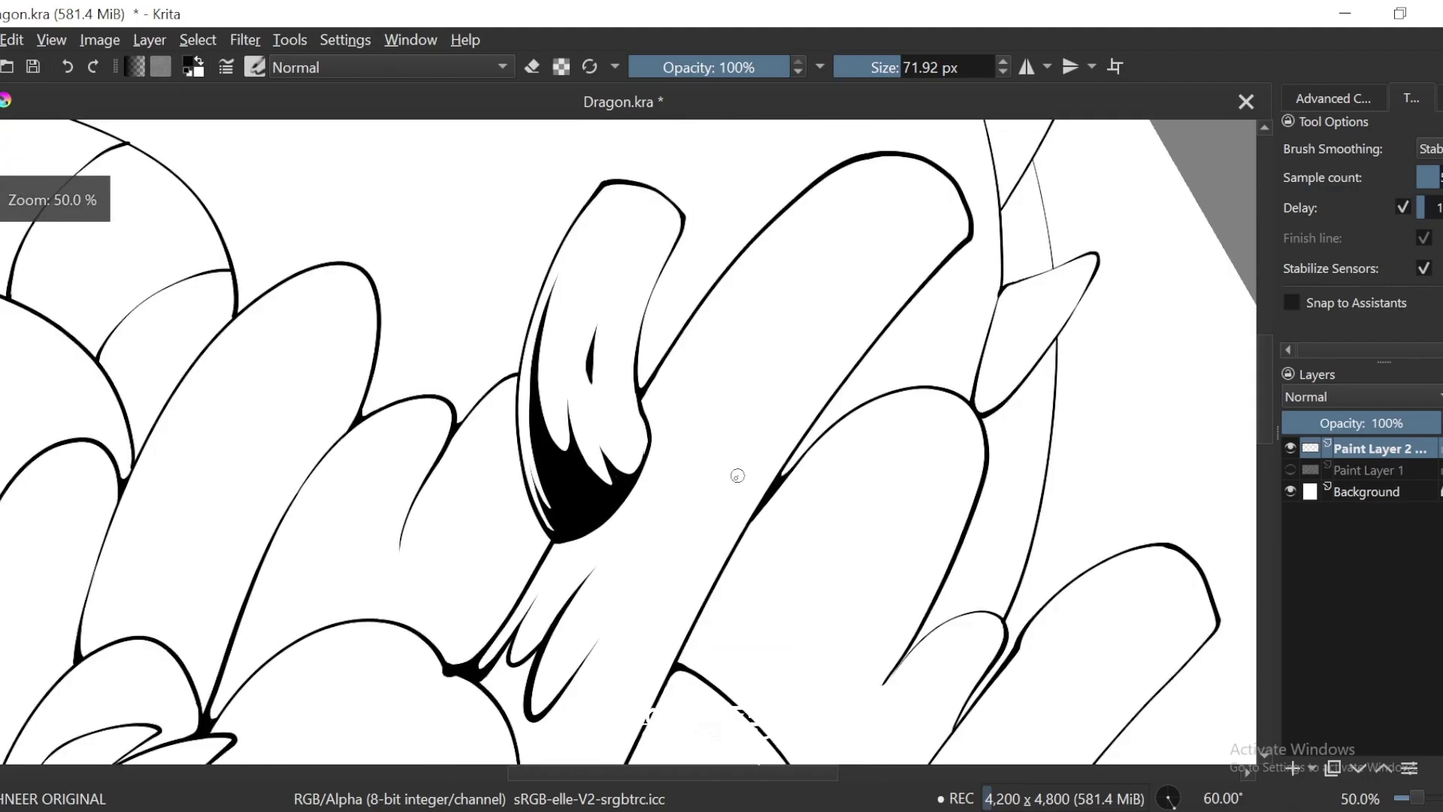
key("plus")
key("plus")
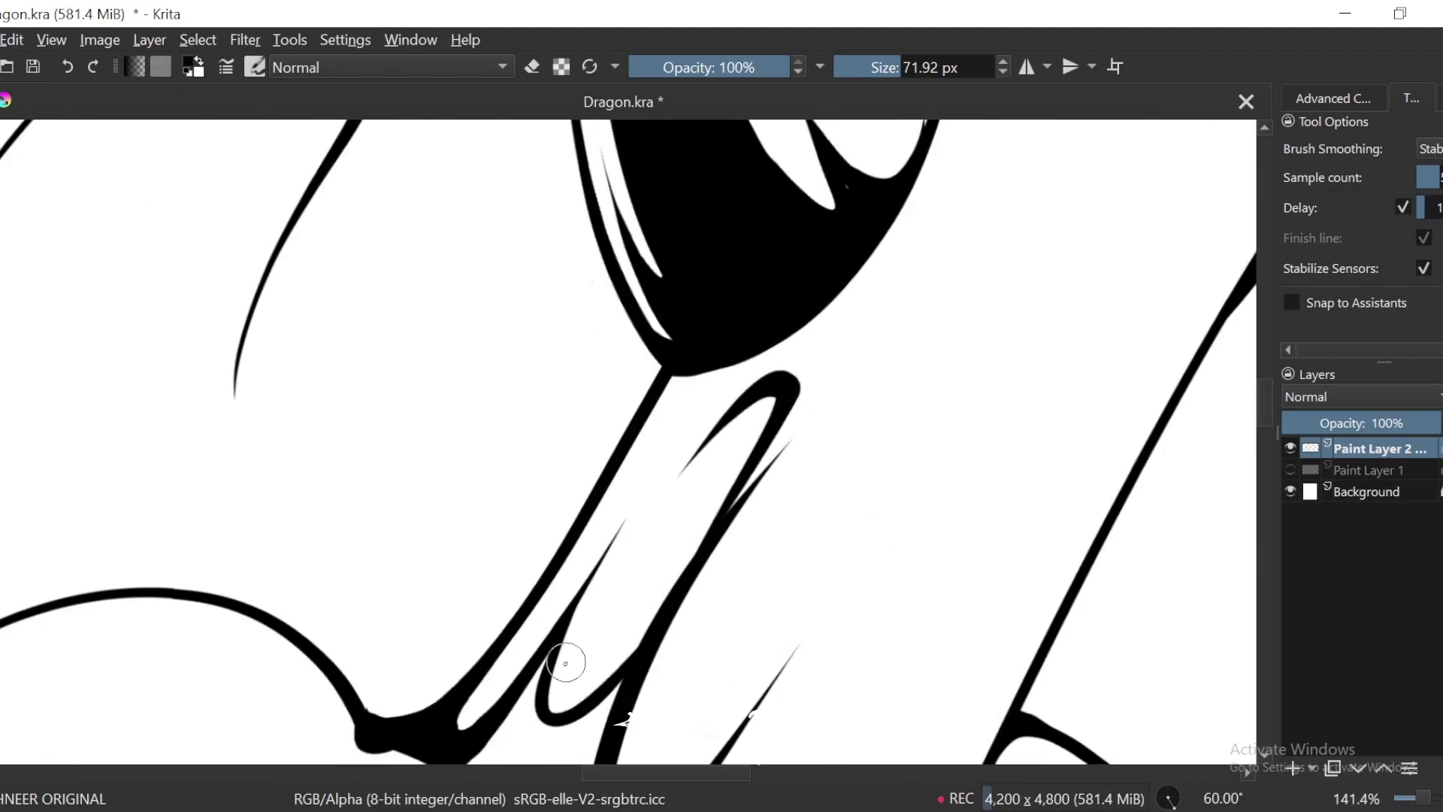
key("plus")
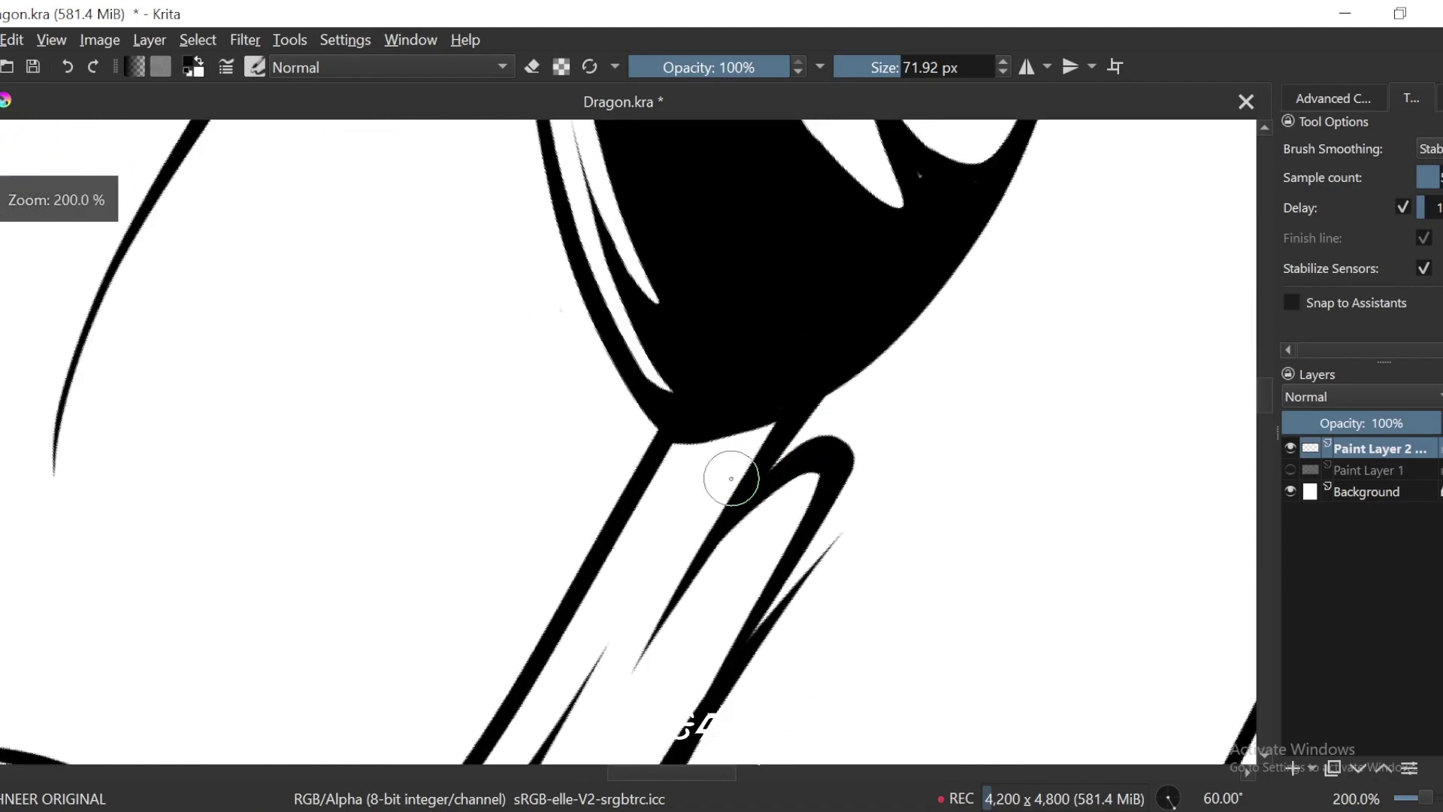
Step: Close the longest base spike with a rounded notch and try a long curve from it up along the large horn
key("minus")
key("minus")
key("minus")
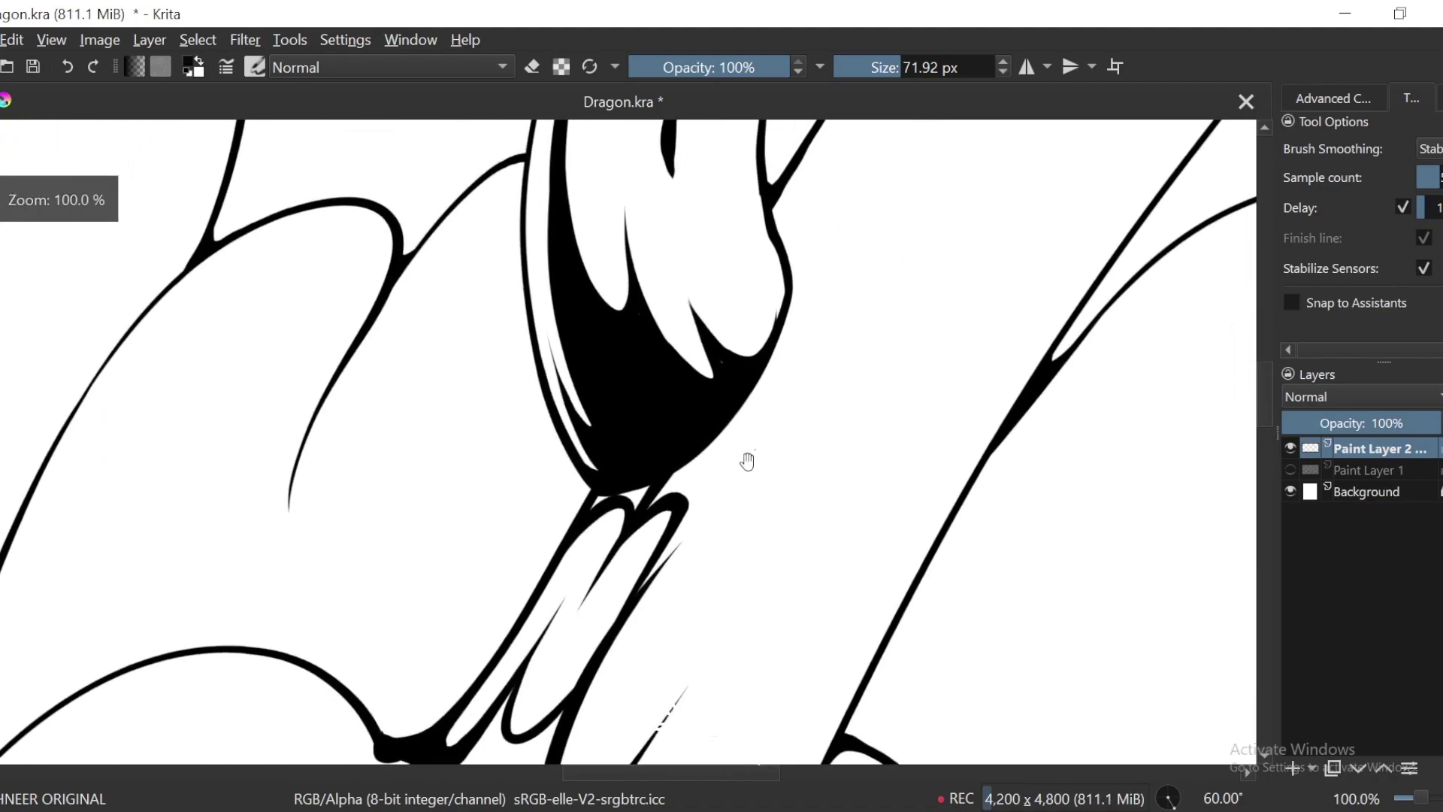
left_click_drag(586, 699, 651, 544)
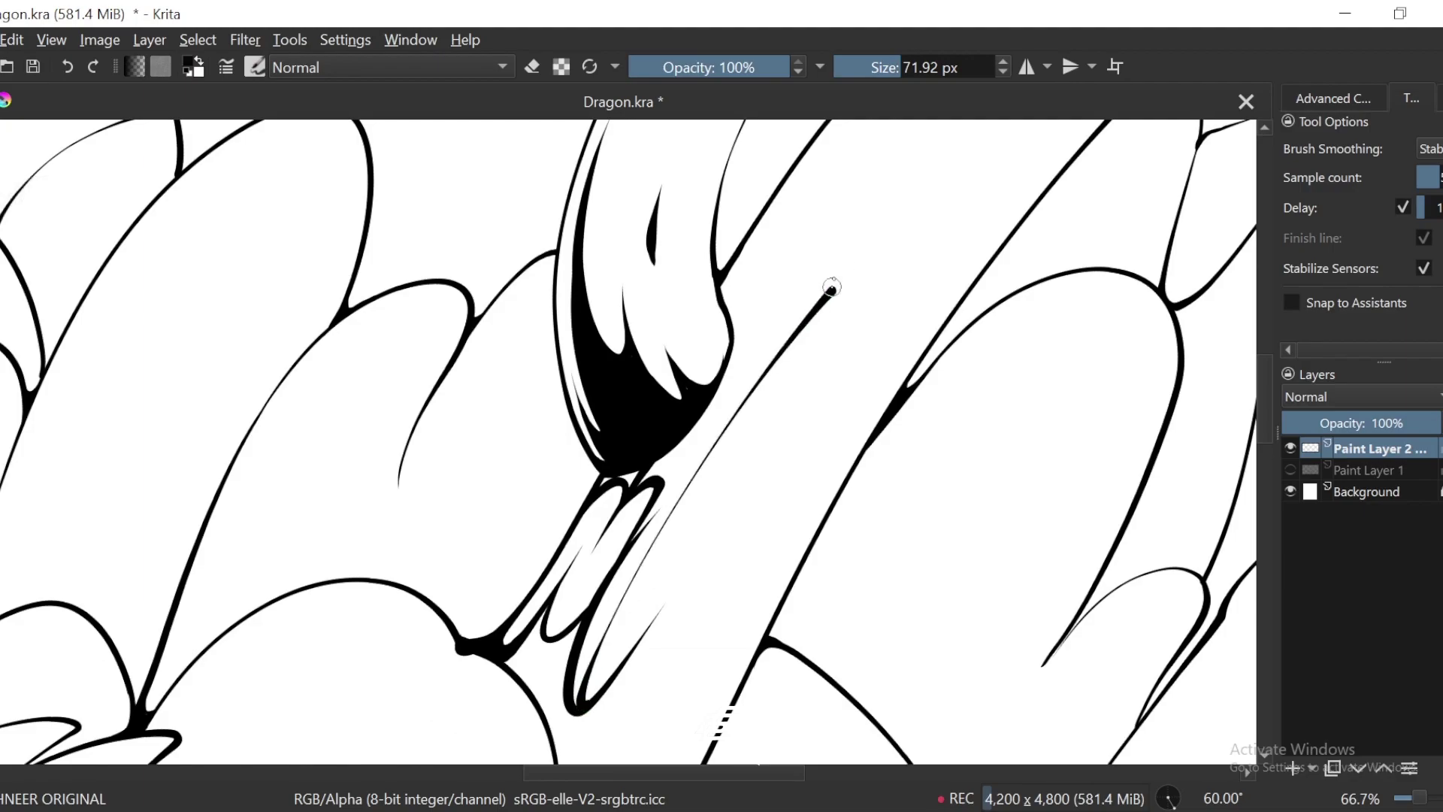
left_click_drag(833, 286, 769, 363)
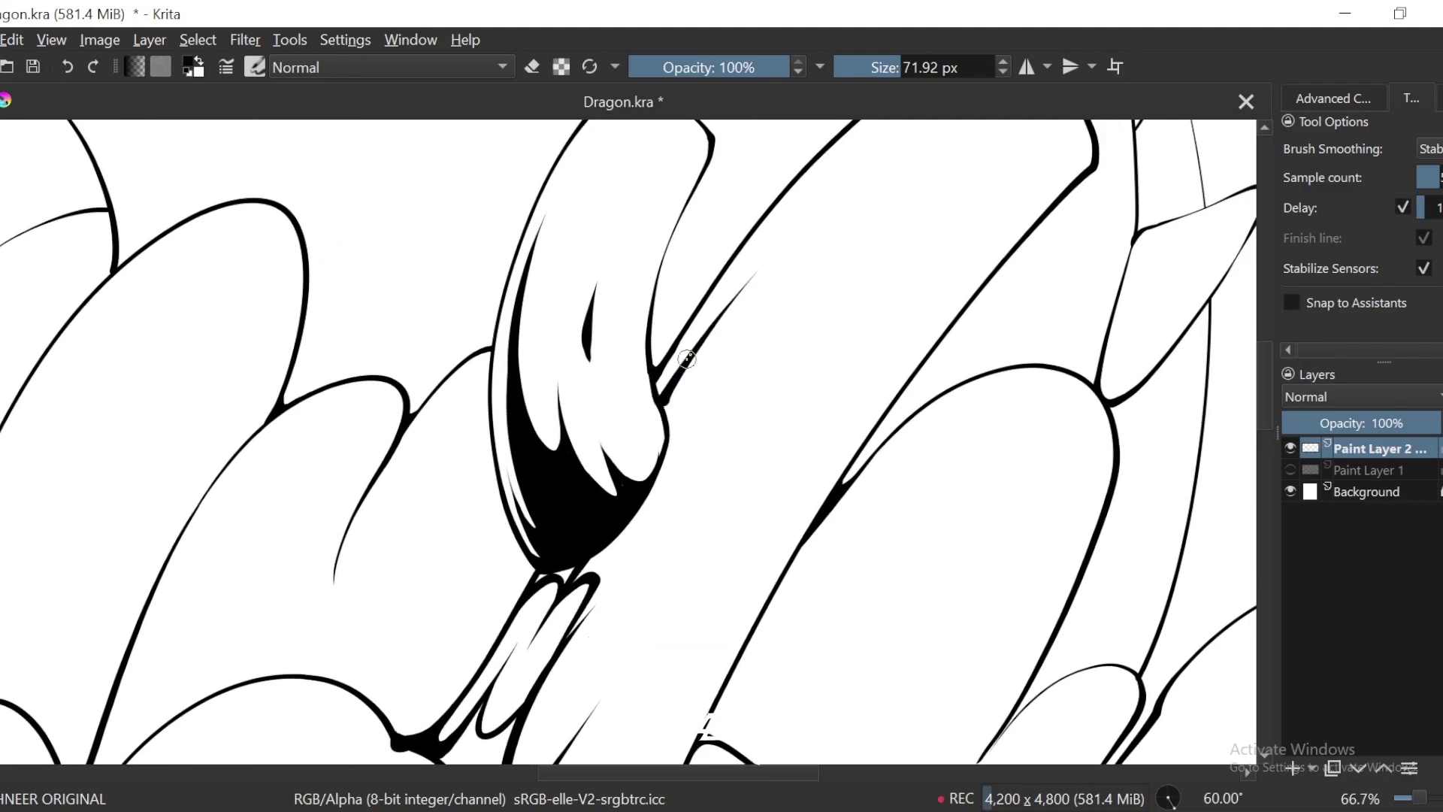
Step: Paint long tapering spikes joined by a rounded notch inside the large horn, starting beside the small branch
key("plus")
left_click_drag(774, 232, 734, 470)
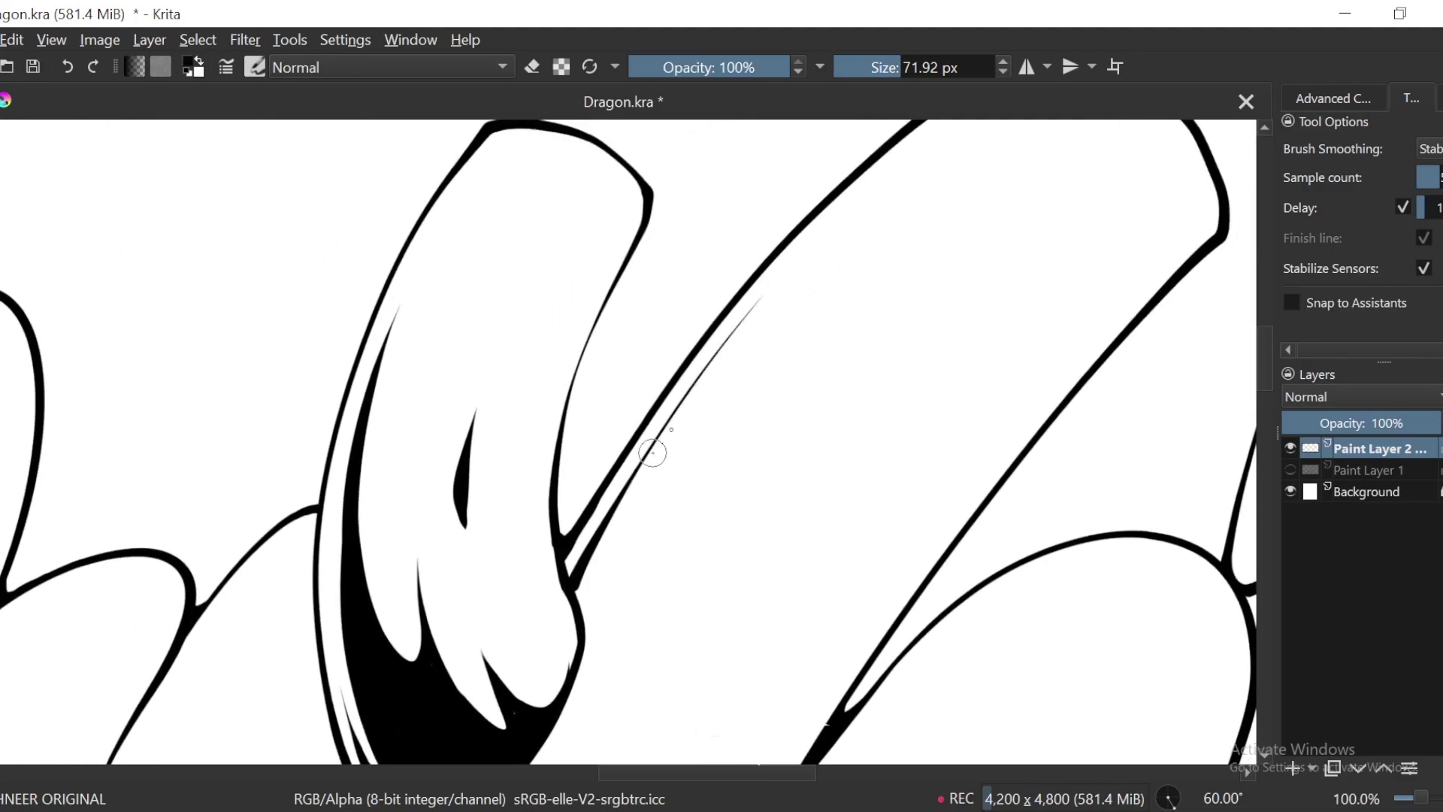
key("plus")
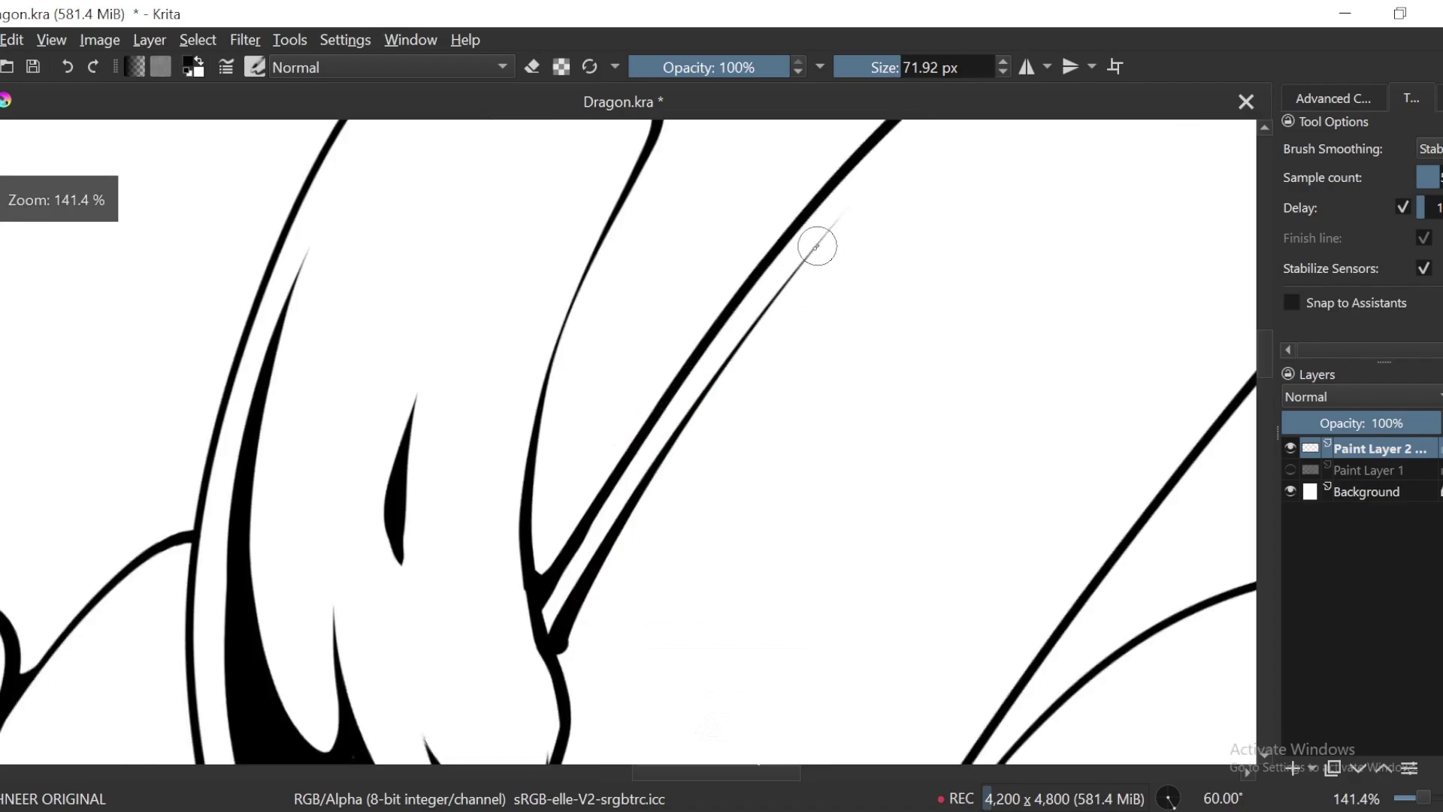
left_click_drag(781, 289, 612, 598)
key("minus")
left_click_drag(924, 211, 637, 547)
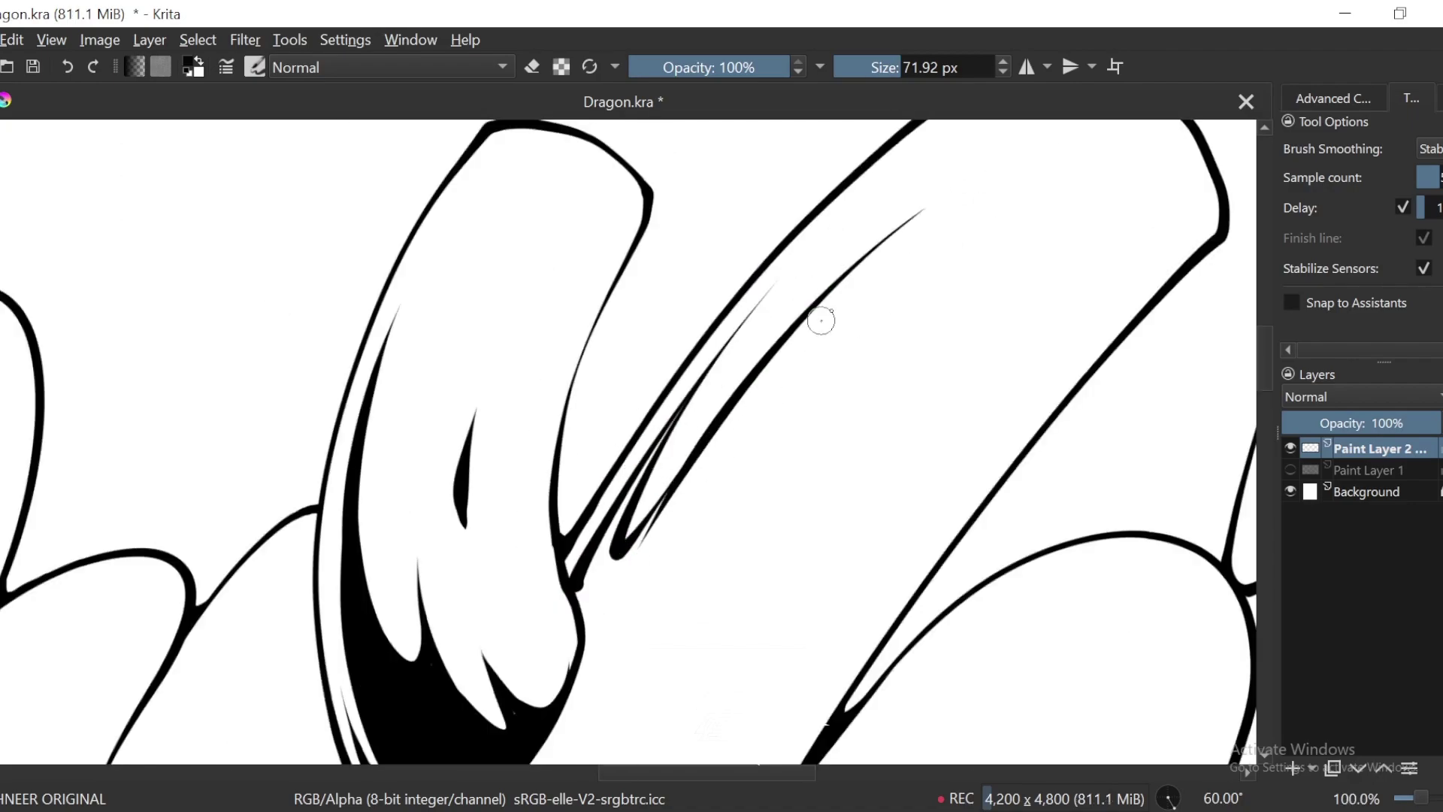
key("minus")
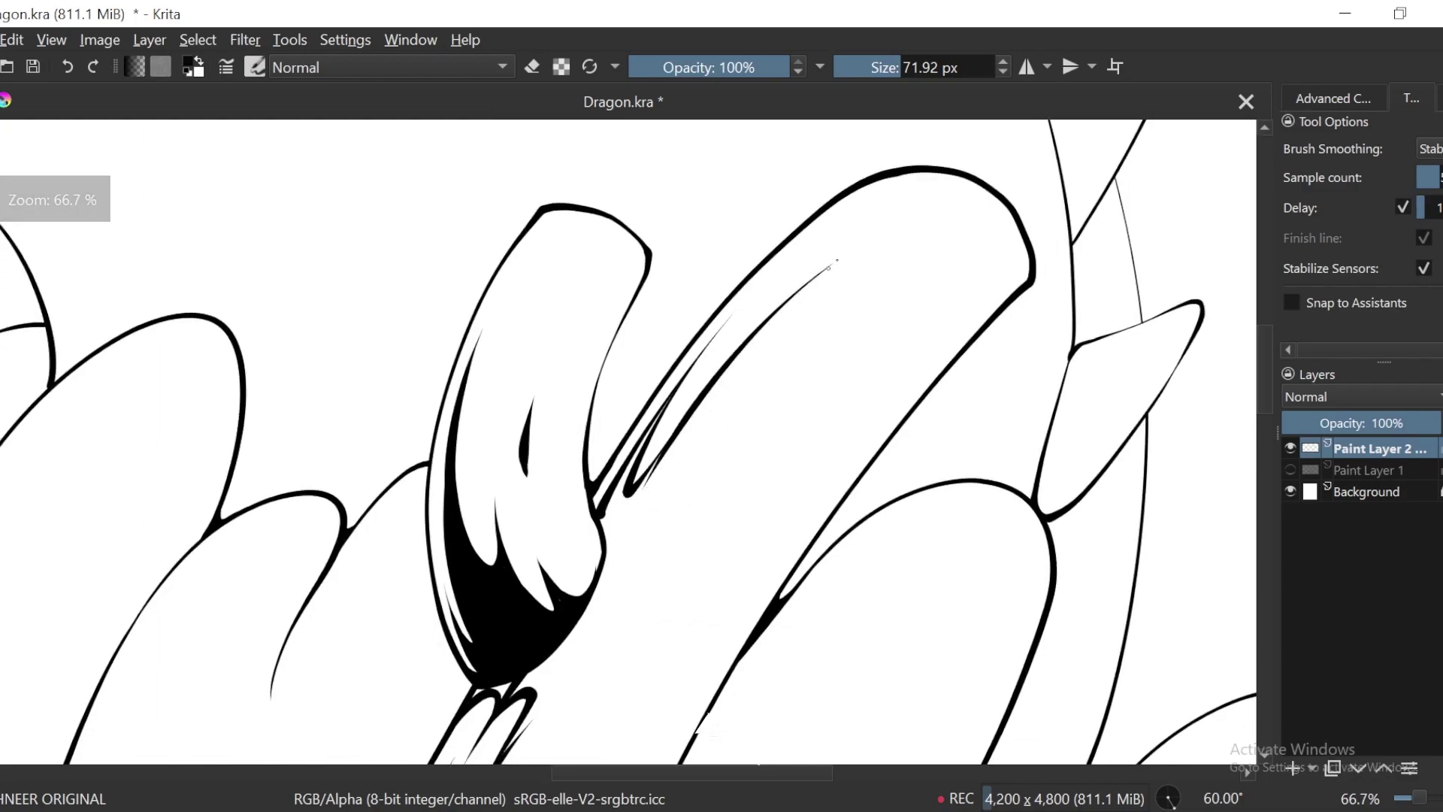
Step: Paint another spike with a deep rounded notch on the large horn and undo the long curve running down from it
key("plus")
mouse_move(593, 677)
left_mouse_down()
mouse_move(703, 441)
mouse_move(798, 368)
mouse_move(774, 380)
mouse_move(860, 258)
left_mouse_up()
key("minus")
key("minus")
key("plus")
key("ctrl+z")
key("plus")
key("minus")
key("minus")
key("plus")
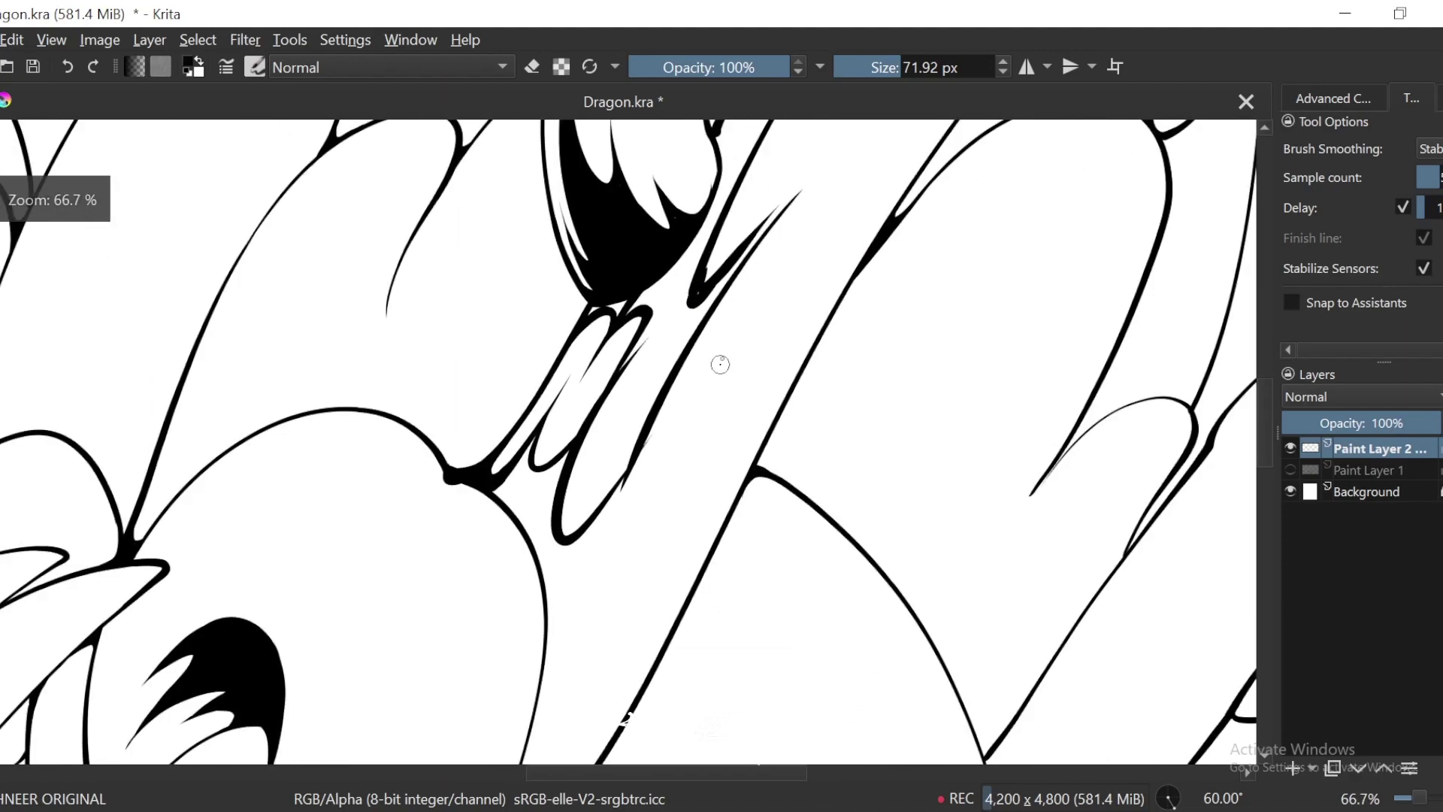
key("ctrl+z")
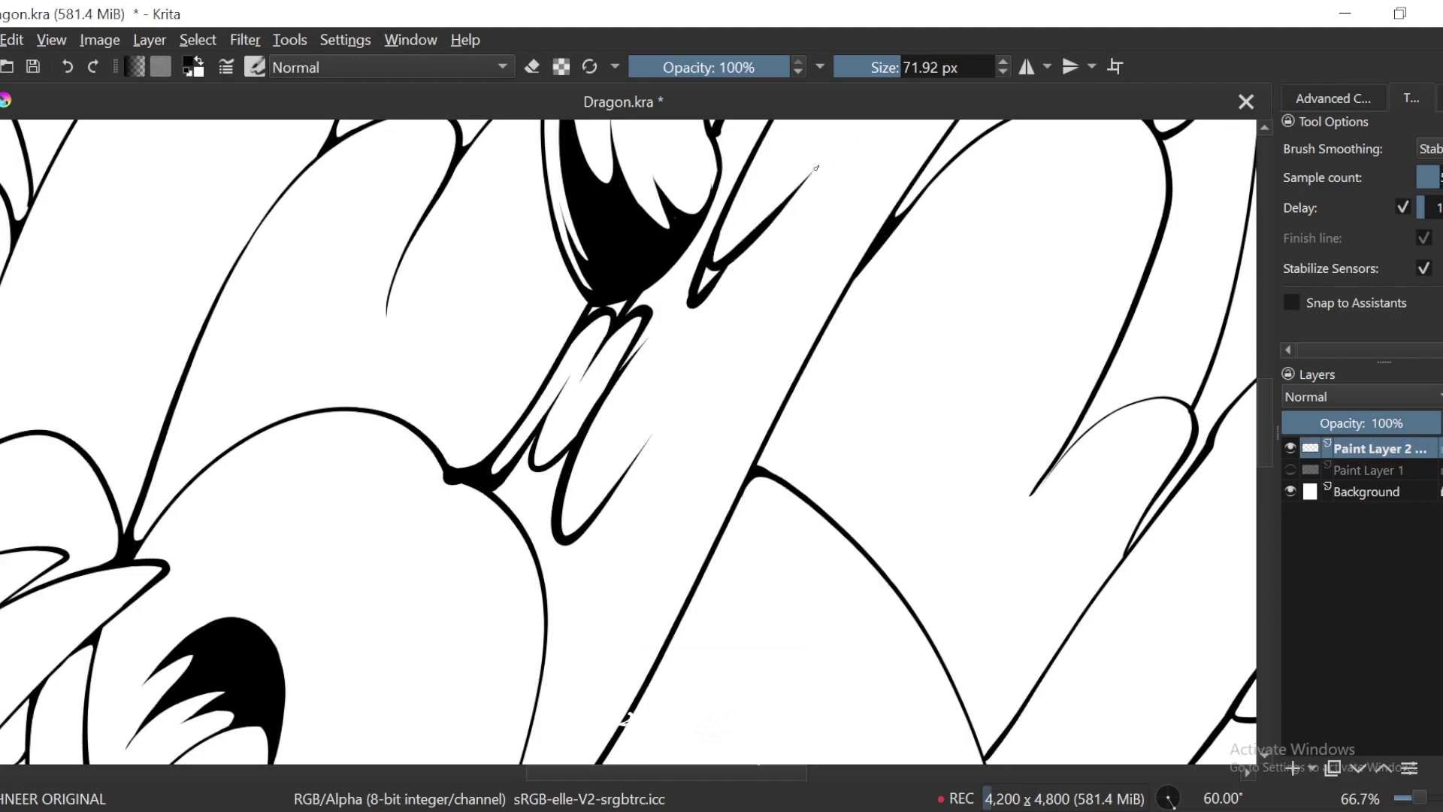
Step: Outline the shadow's front edge from the upper spike's tip to the base spikes and close it with a tapering line to the brow outline
mouse_move(816, 167)
left_mouse_down()
mouse_move(589, 634)
mouse_move(680, 522)
left_mouse_up()
mouse_move(665, 582)
left_mouse_down()
mouse_move(750, 372)
mouse_move(714, 455)
mouse_move(552, 693)
left_mouse_up()
key("plus")
key("plus")
key("ctrl+z")
left_click_drag(805, 236, 577, 634)
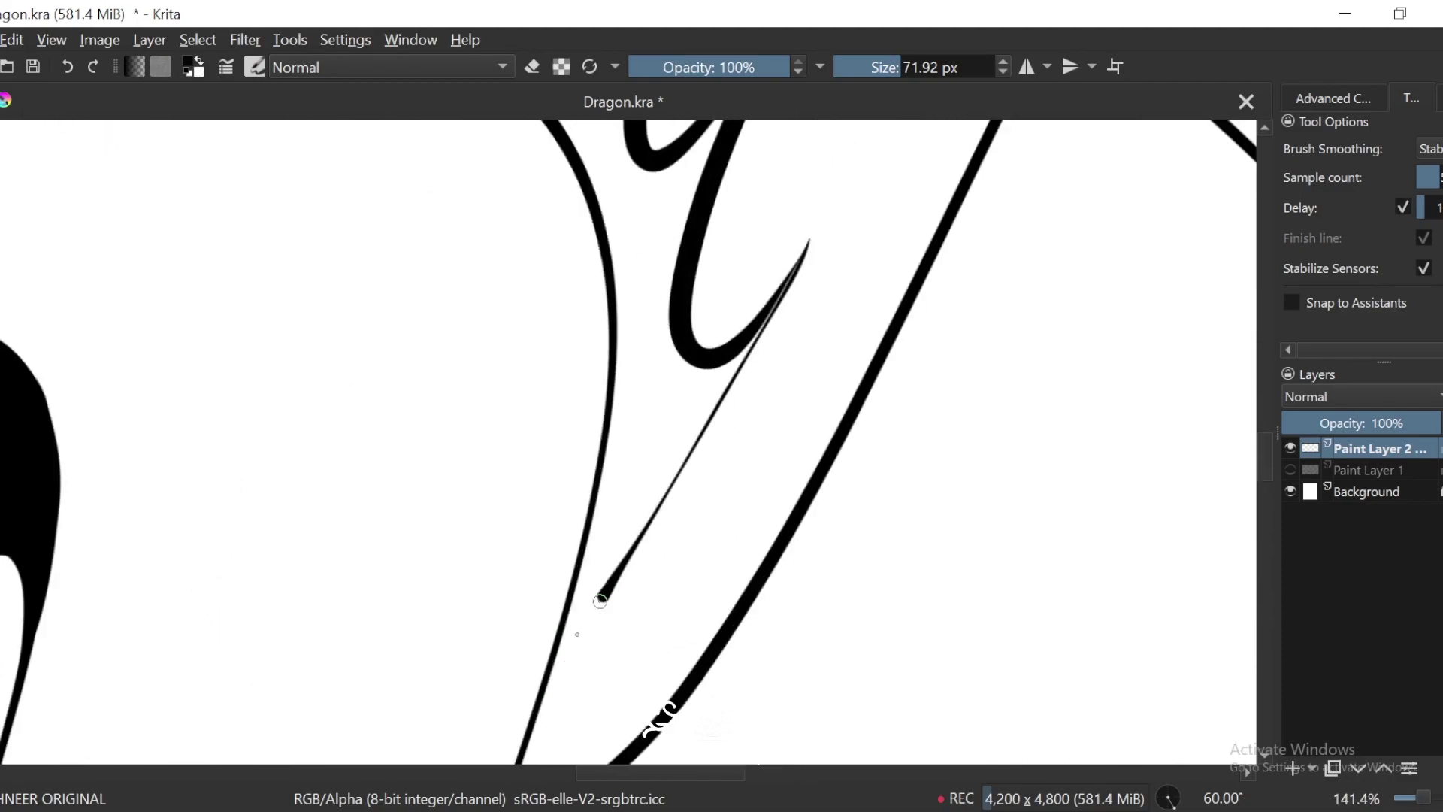
key("minus")
key("minus")
key("minus")
Step: Fill the enclosed spiky shadow at the large horn's base with solid black and check it within the whole drawing
left_click_drag(657, 434, 657, 554)
key("f")
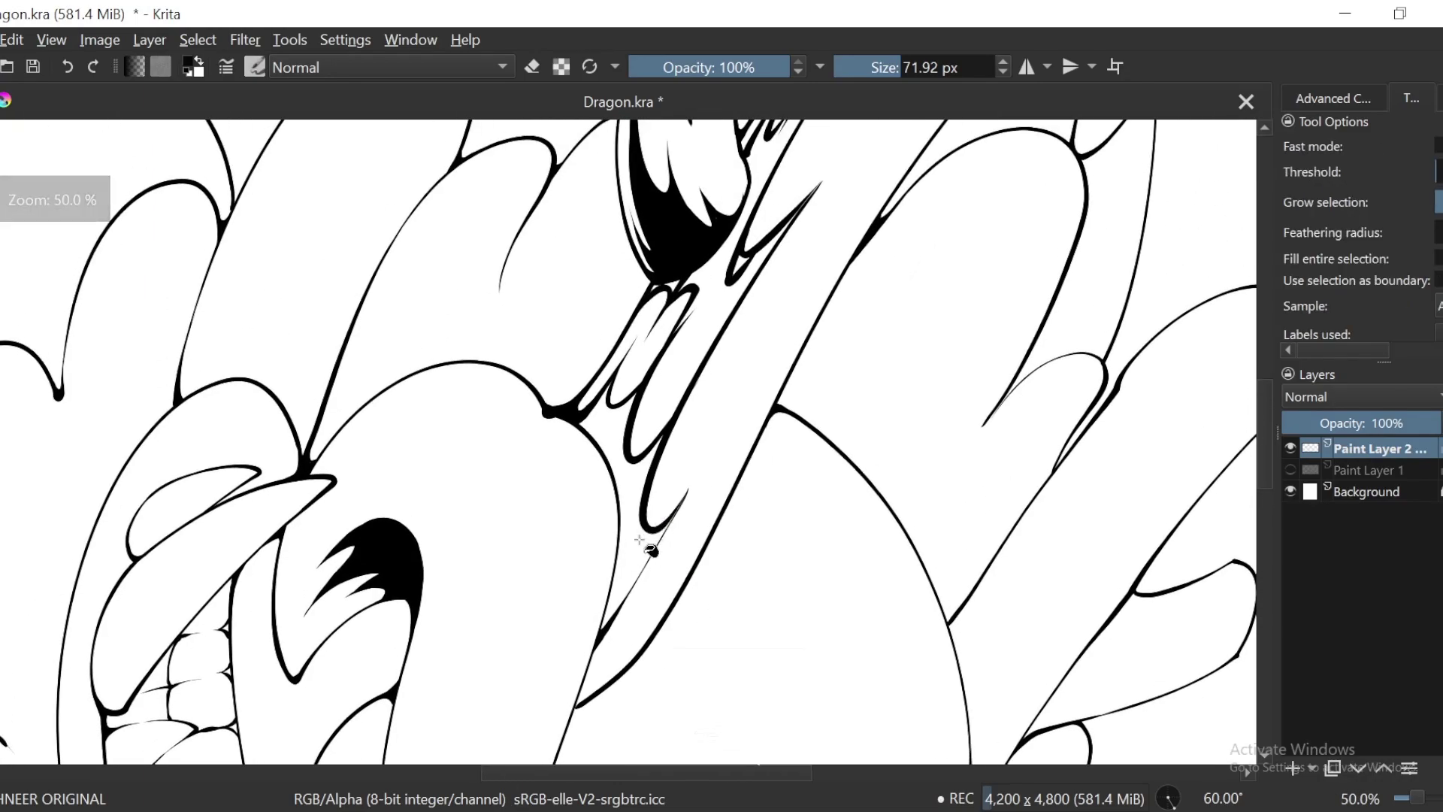
left_click(640, 538)
key("minus")
key("minus")
key("minus")
key("minus")
key("minus")
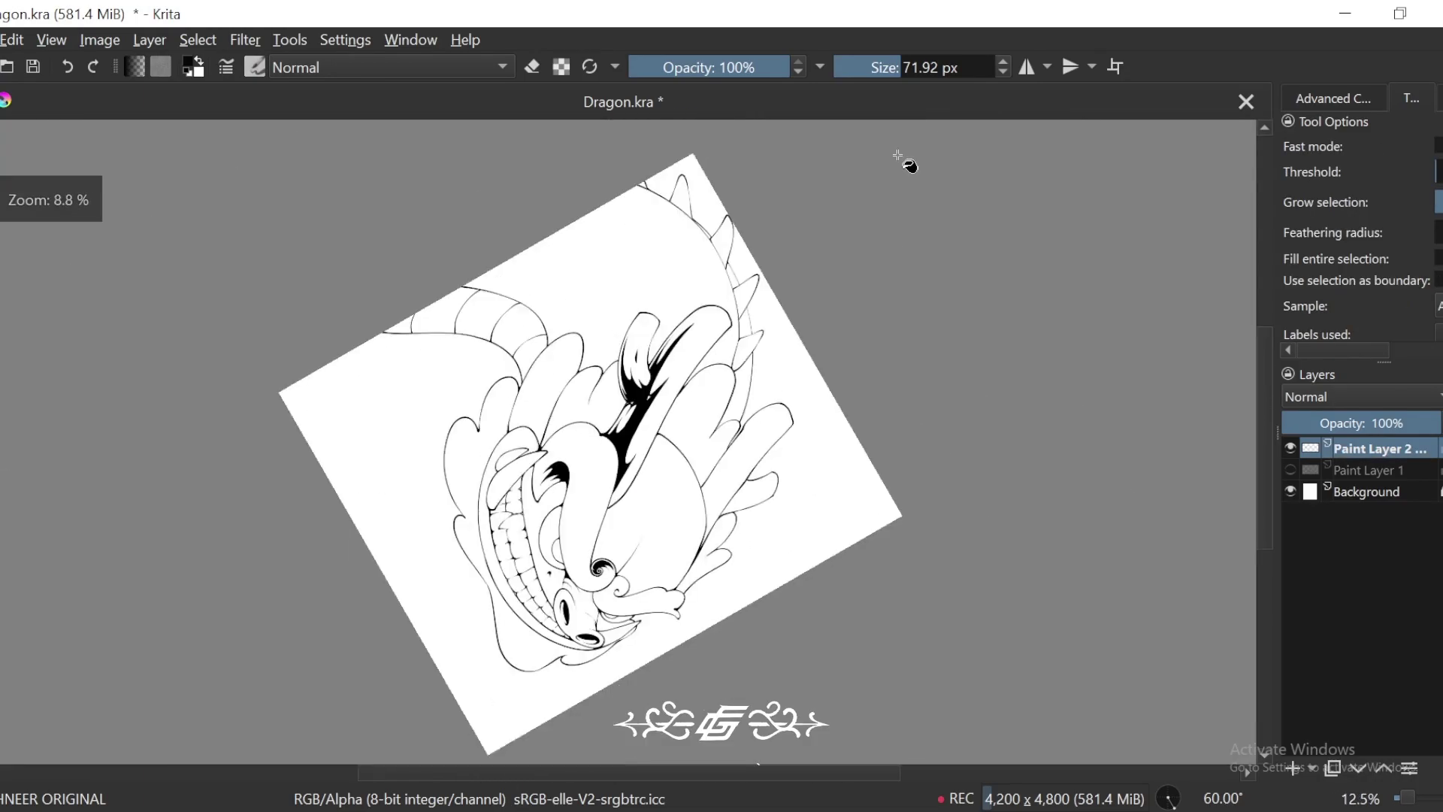
Step: Paint over the small white gaps in the solid shadow where the small branch meets the large horn
scroll(906, 162, "up", 7)
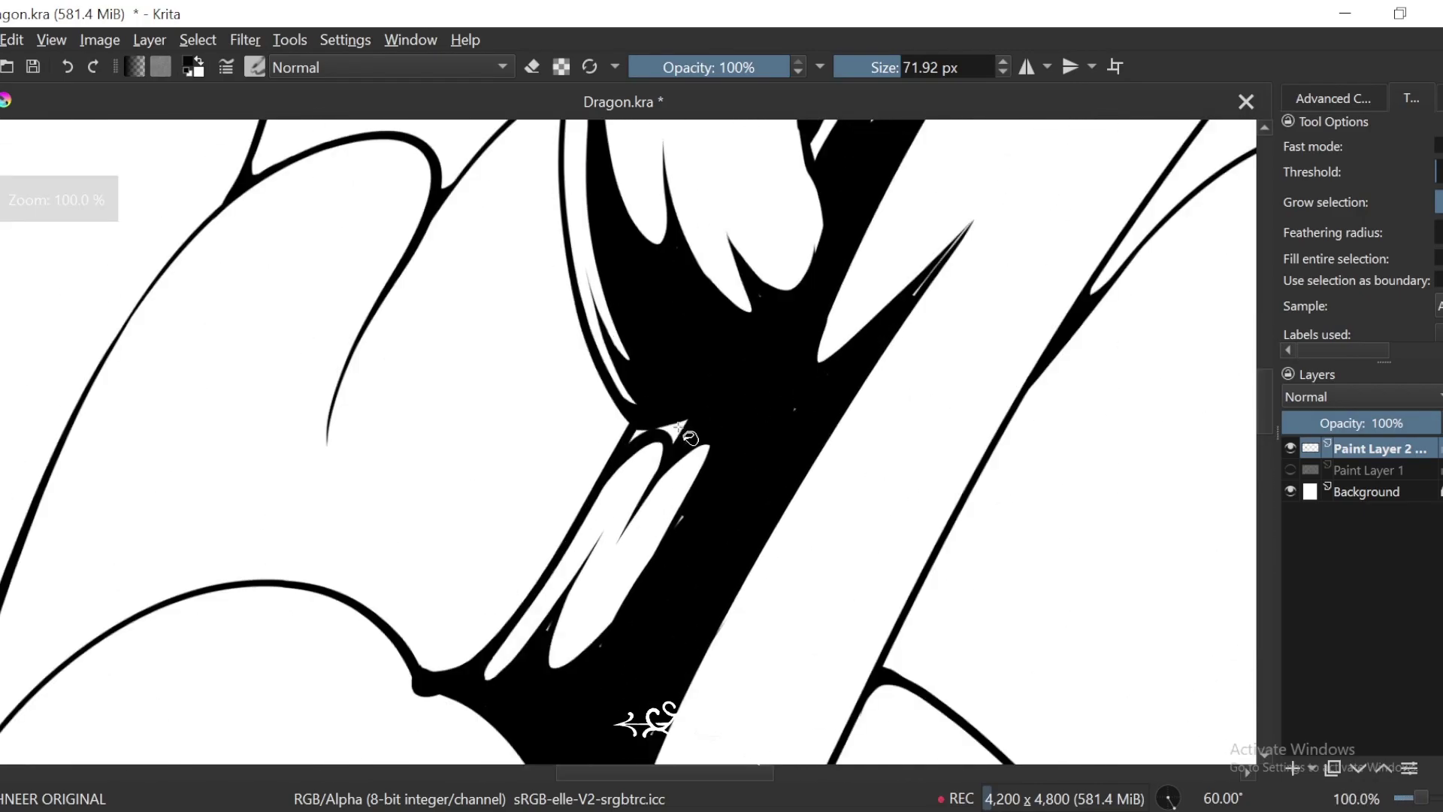
scroll(690, 439, "up", 1)
key("b")
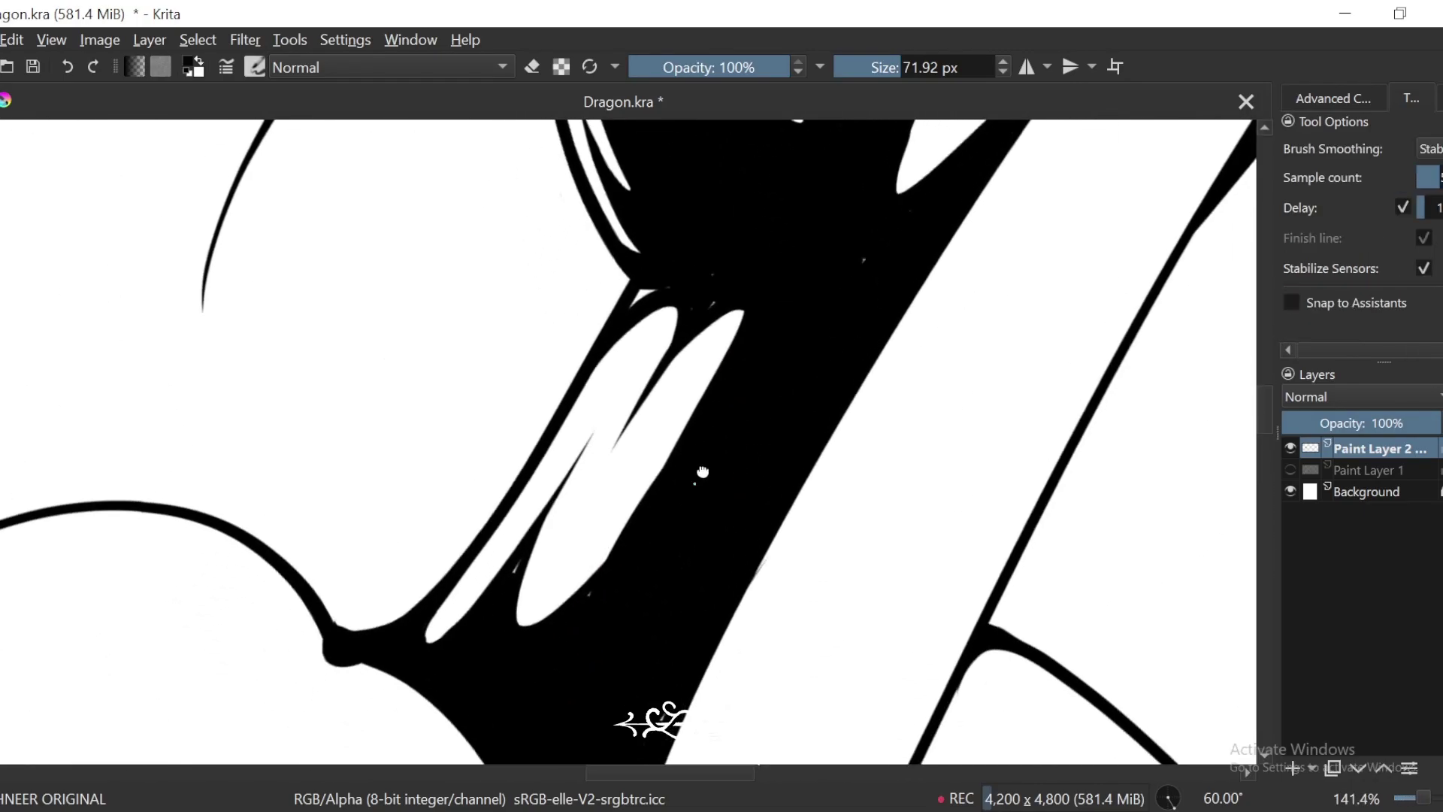
left_click_drag(702, 471, 736, 415)
scroll(638, 537, "up", 1)
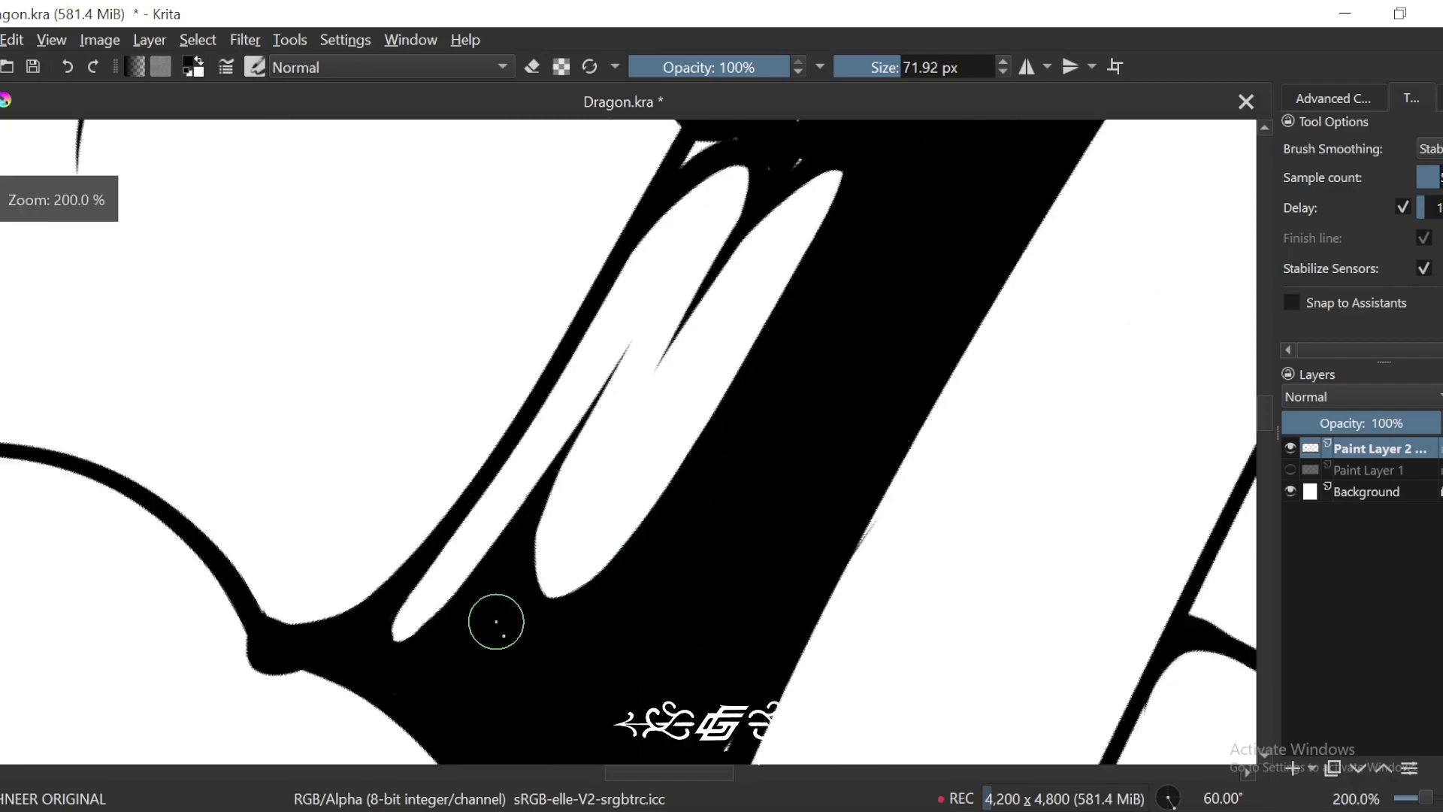
scroll(734, 531, "down", 2)
scroll(785, 393, "up", 1)
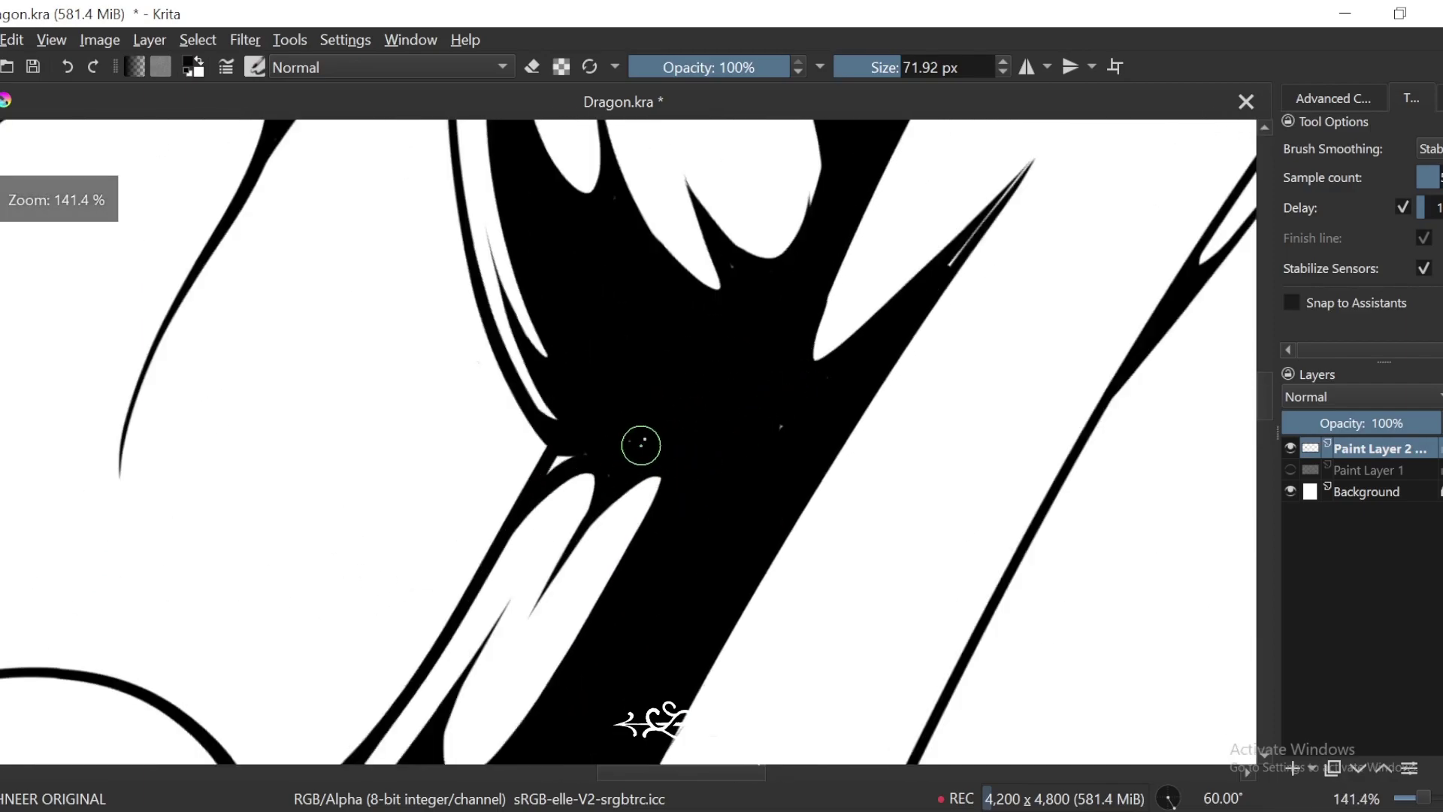
scroll(673, 354, "up", 2)
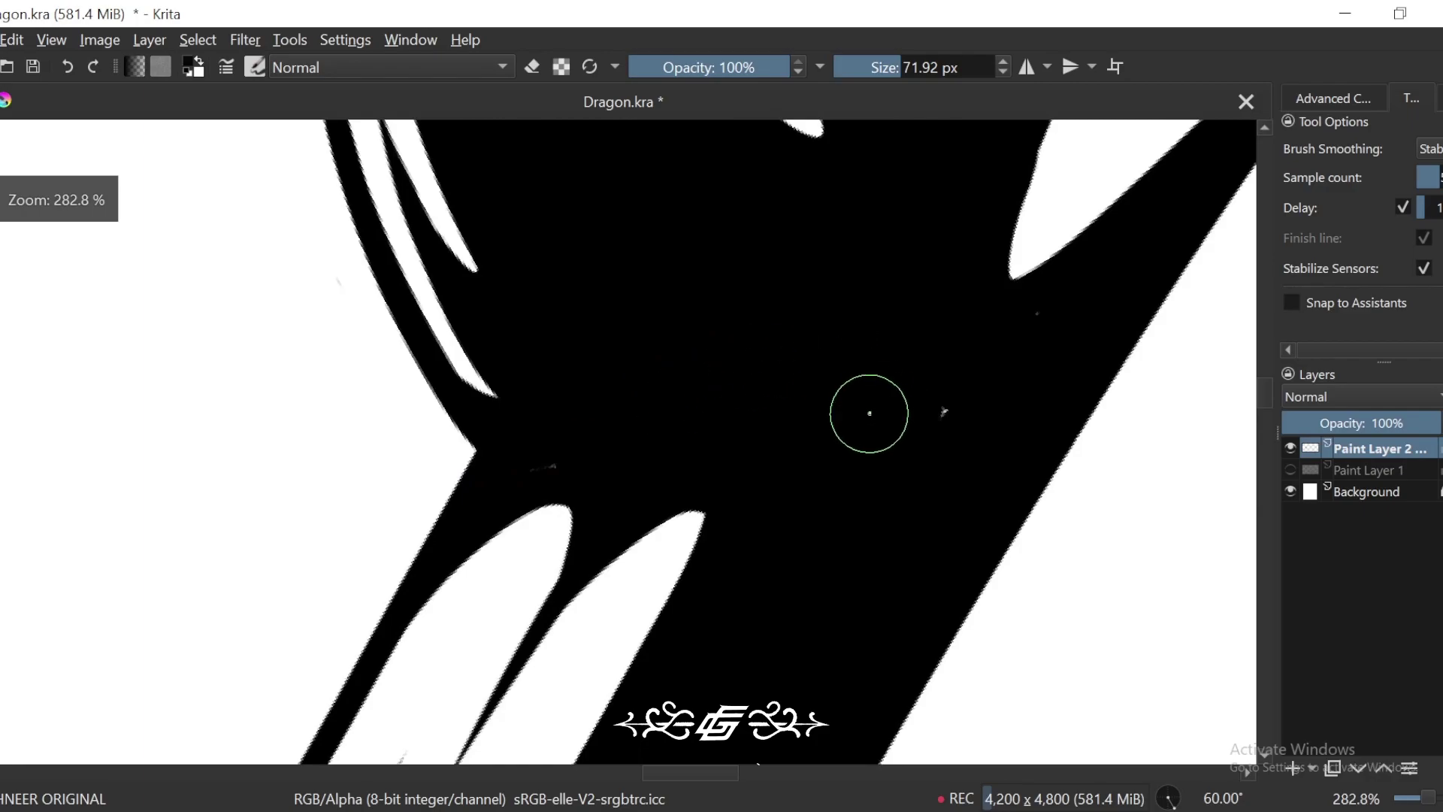
Step: Erase a thin curved rim highlight out of the black shadow around the small branch's base, undoing and redrawing a stroke
key("4")
key("4")
left_click_drag(588, 354, 656, 583)
key("e")
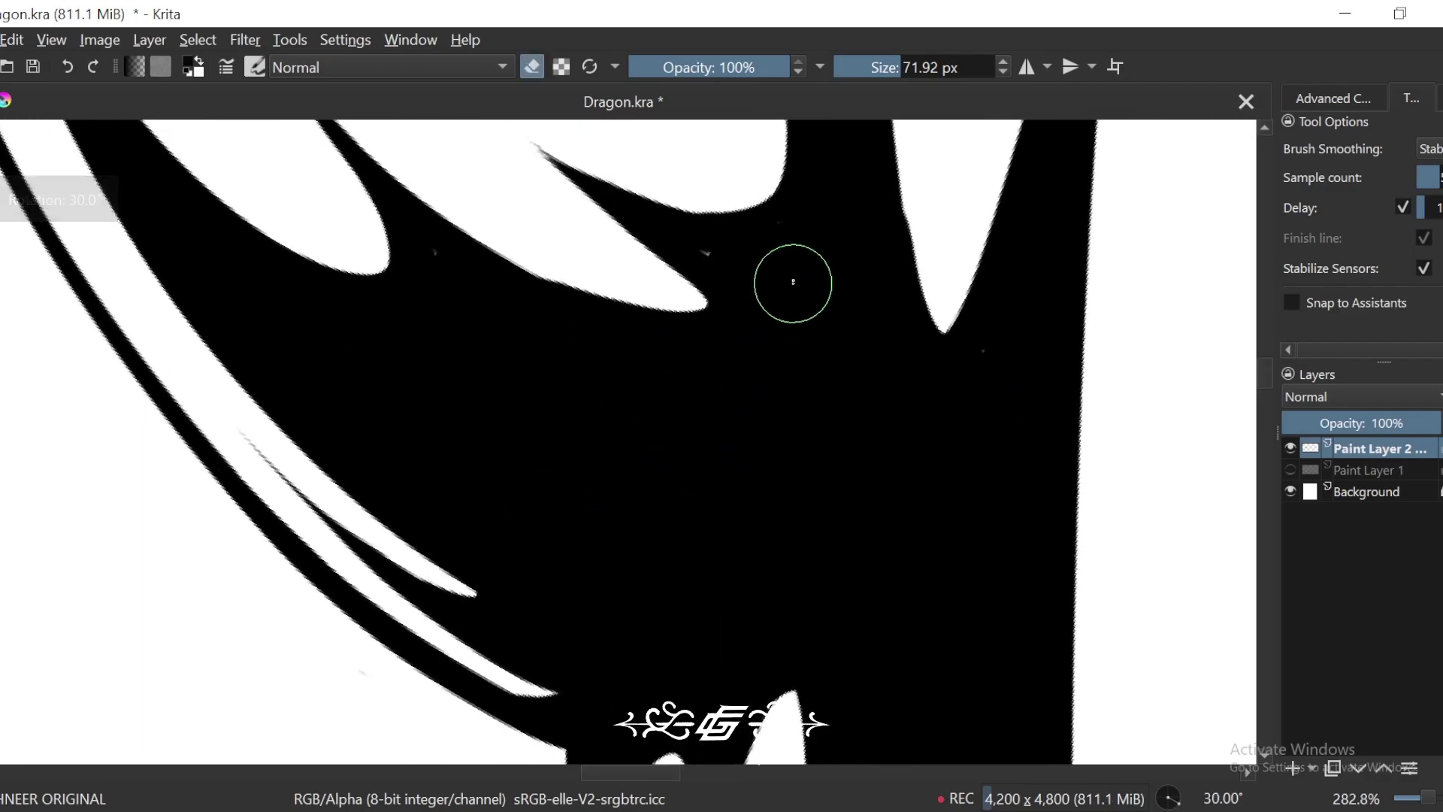
mouse_move(798, 266)
left_mouse_down()
mouse_move(734, 434)
mouse_move(473, 625)
left_mouse_up()
key("6")
key("6")
key("6")
key("6")
key("6")
key("6")
key("6")
key("6")
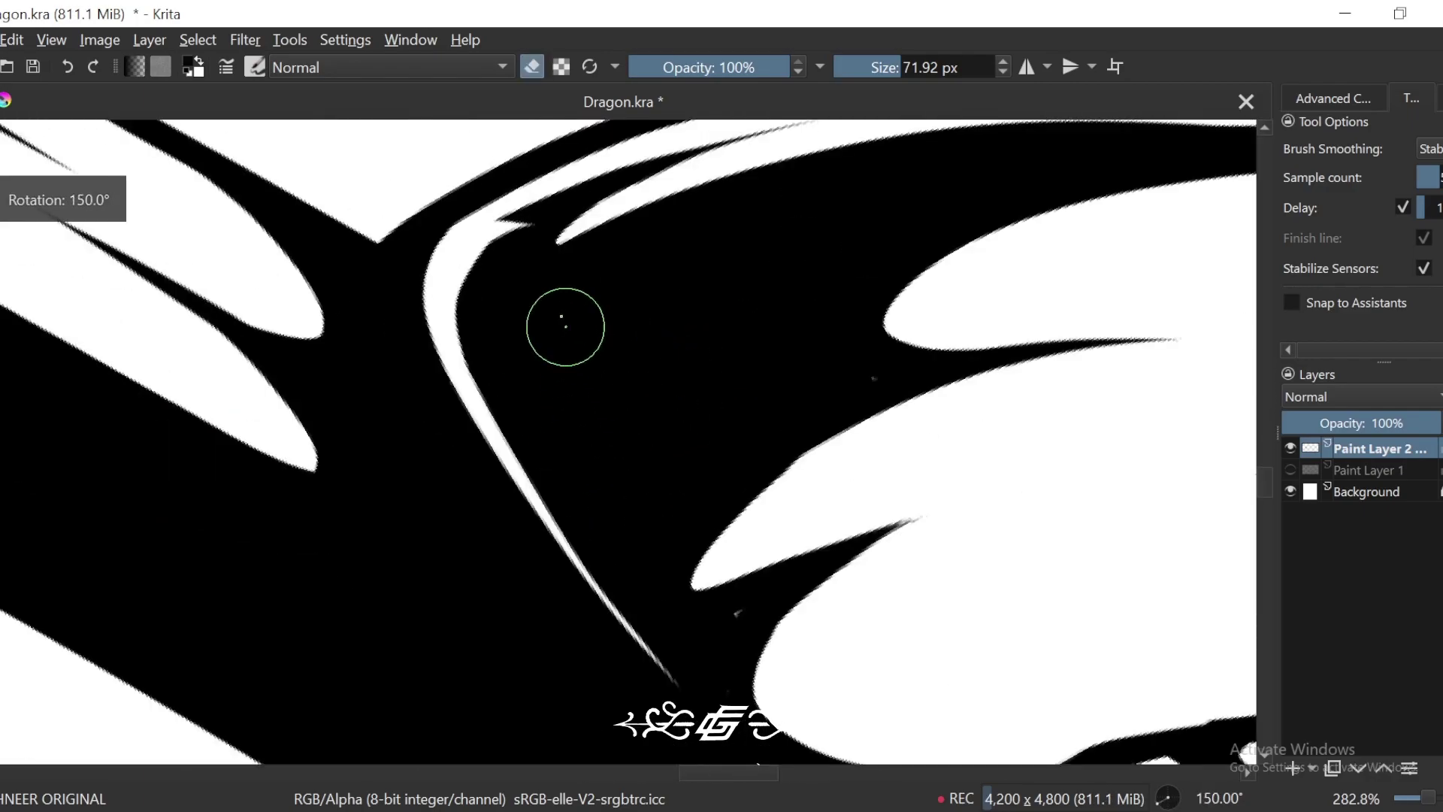
key("ctrl+z")
left_click_drag(498, 208, 546, 664)
Step: Check the small branch's new rim highlight within the whole drawing
scroll(1047, 306, "down", 6)
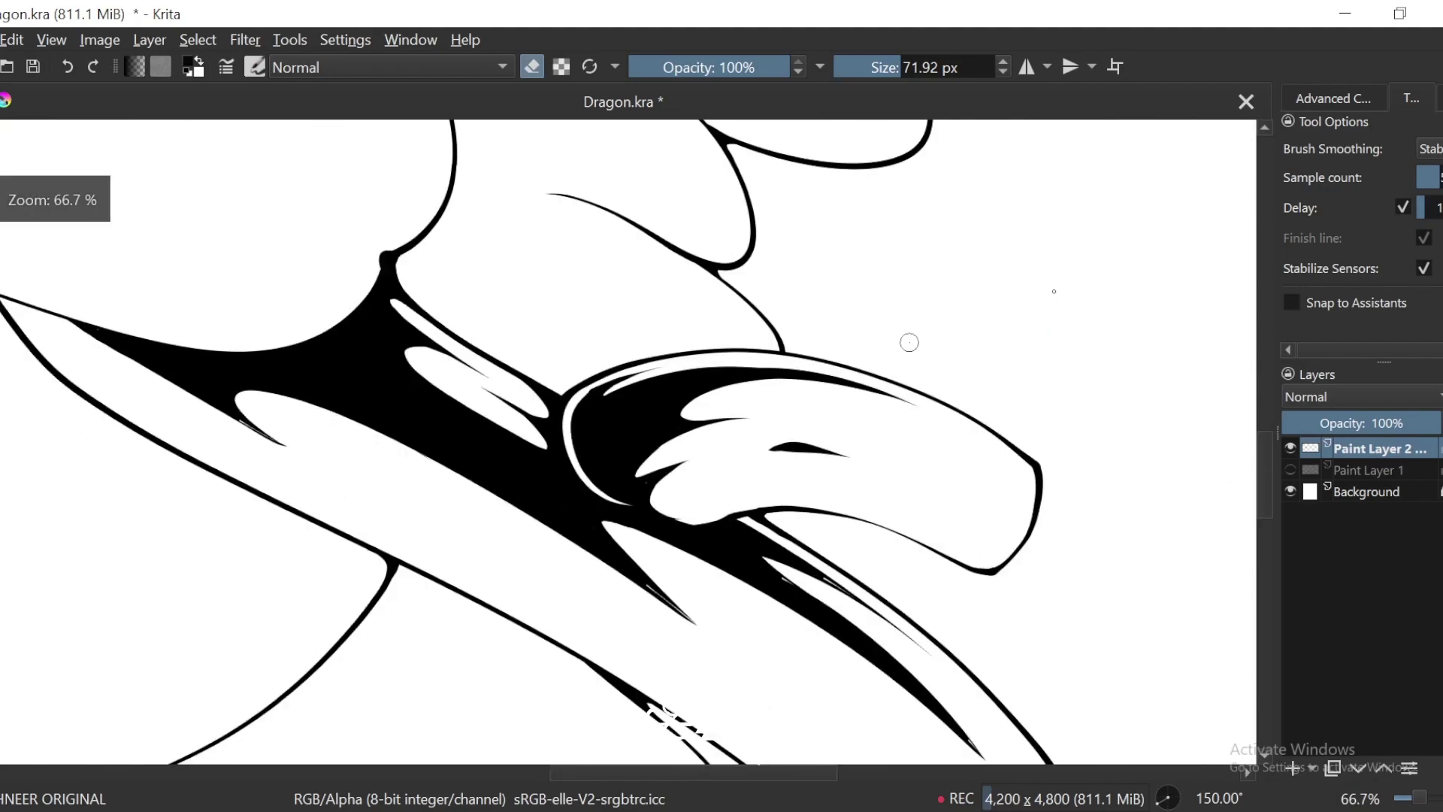
key("4")
key("4")
key("4")
key("4")
key("4")
key("4")
key("4")
key("4")
key("ctrl+minus")
key("ctrl+minus")
key("ctrl+minus")
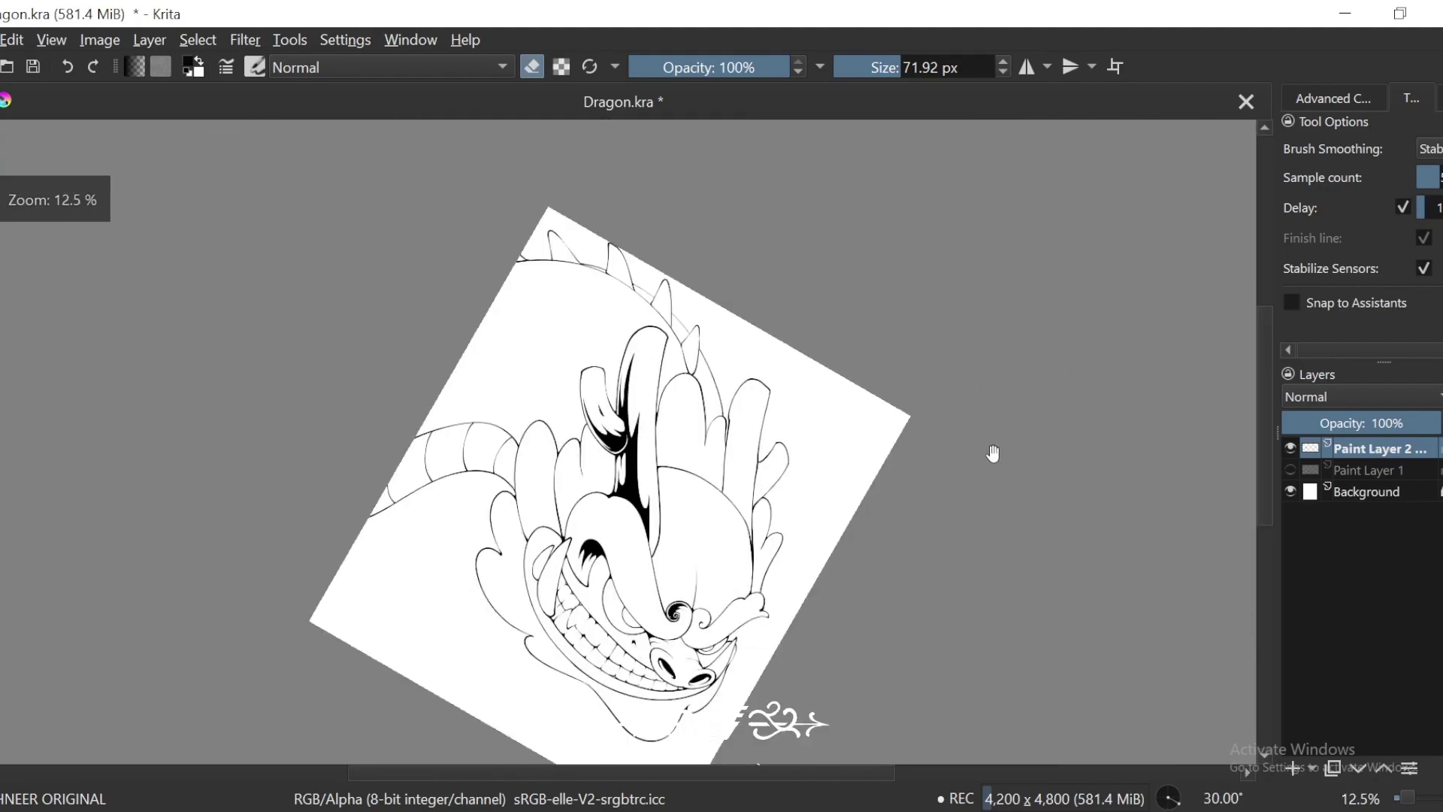
left_click_drag(992, 454, 981, 485)
Step: Erase the uneven black edge inside the small branch's rounded notch on the side facing the large horn
key("ctrl+plus")
key("ctrl+plus")
key("ctrl+plus")
key("ctrl+plus")
key("ctrl+plus")
key("ctrl+plus")
scroll(754, 603, "up", 2)
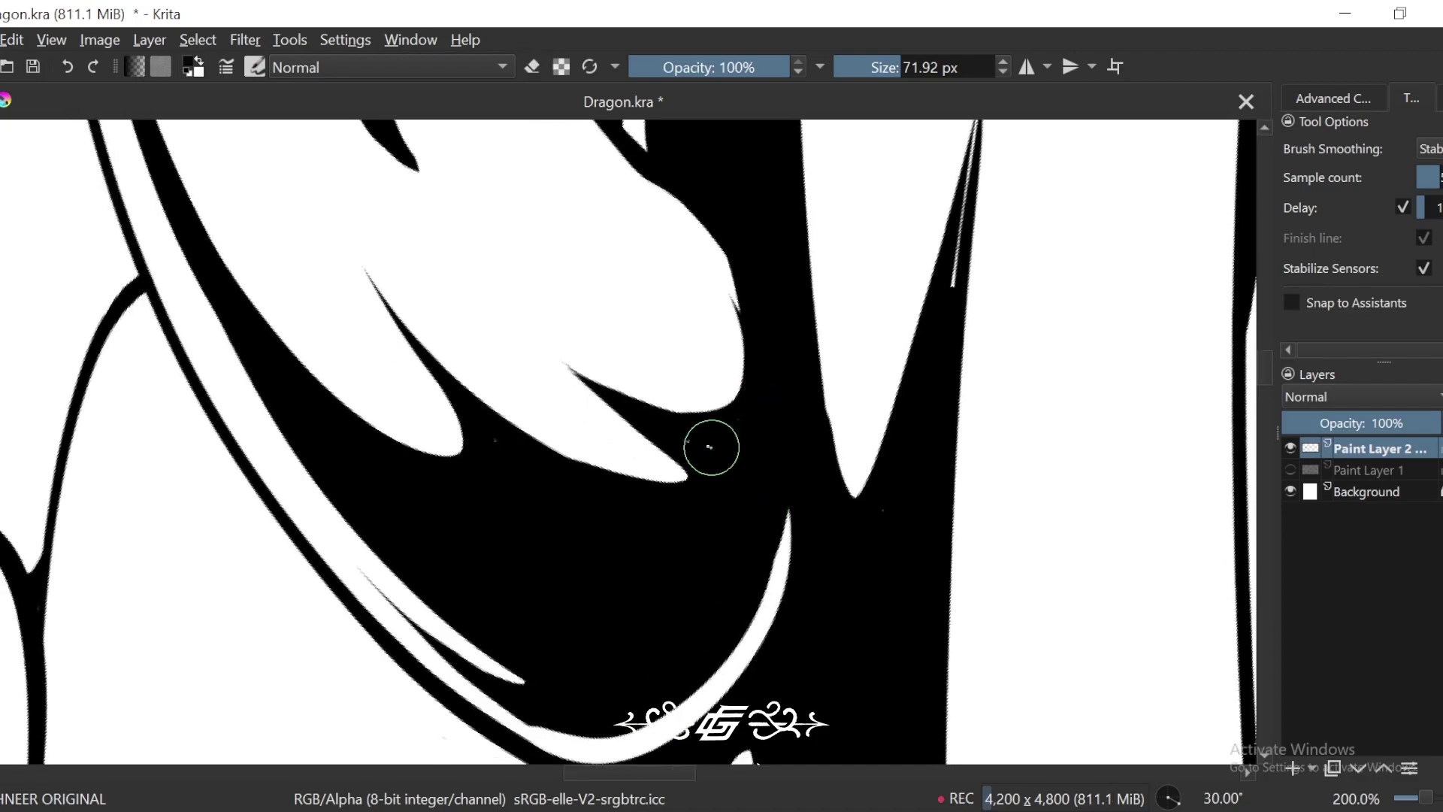
key("6")
key("6")
scroll(822, 284, "up", 1)
key("e")
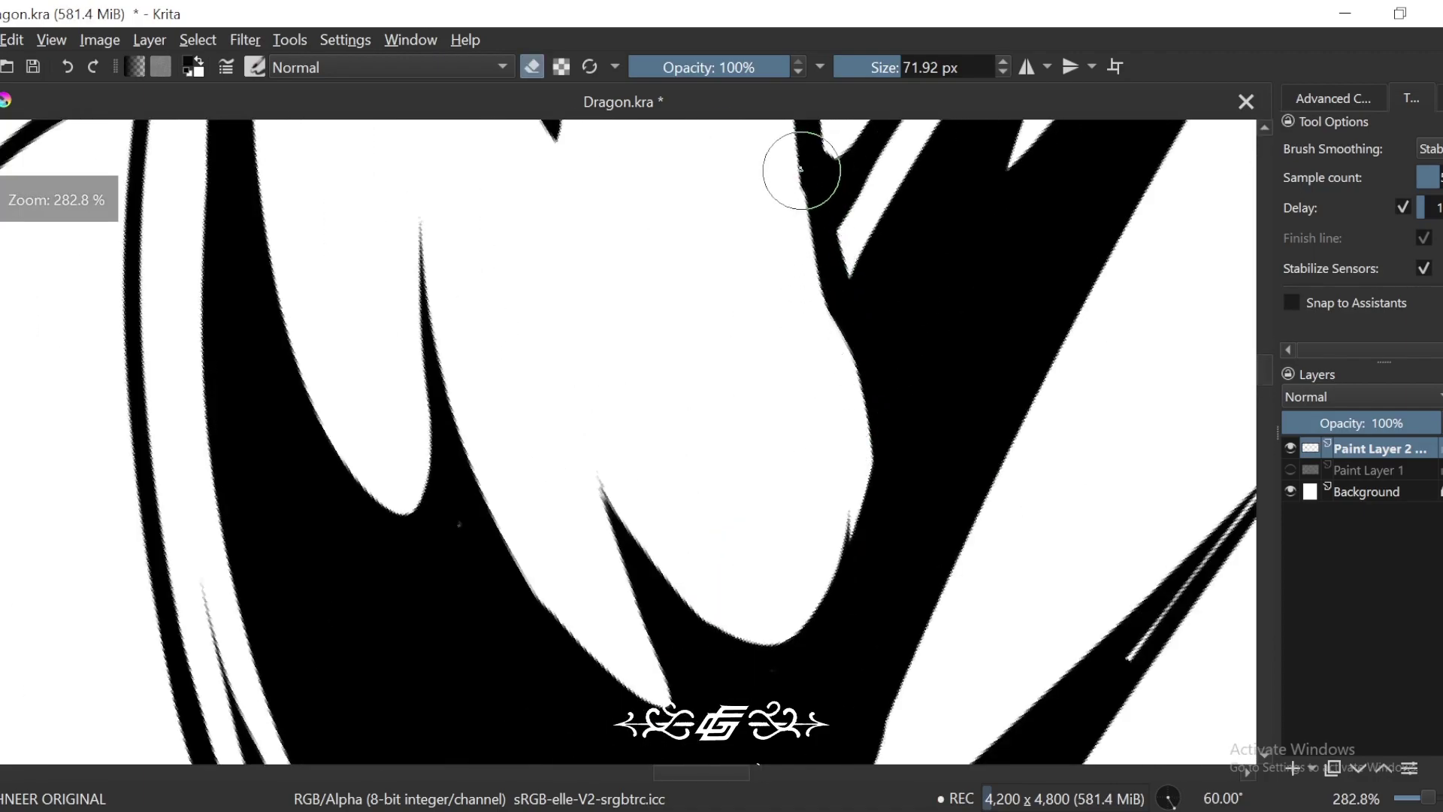
mouse_move(805, 239)
left_mouse_down()
mouse_move(849, 397)
mouse_move(846, 540)
left_mouse_up()
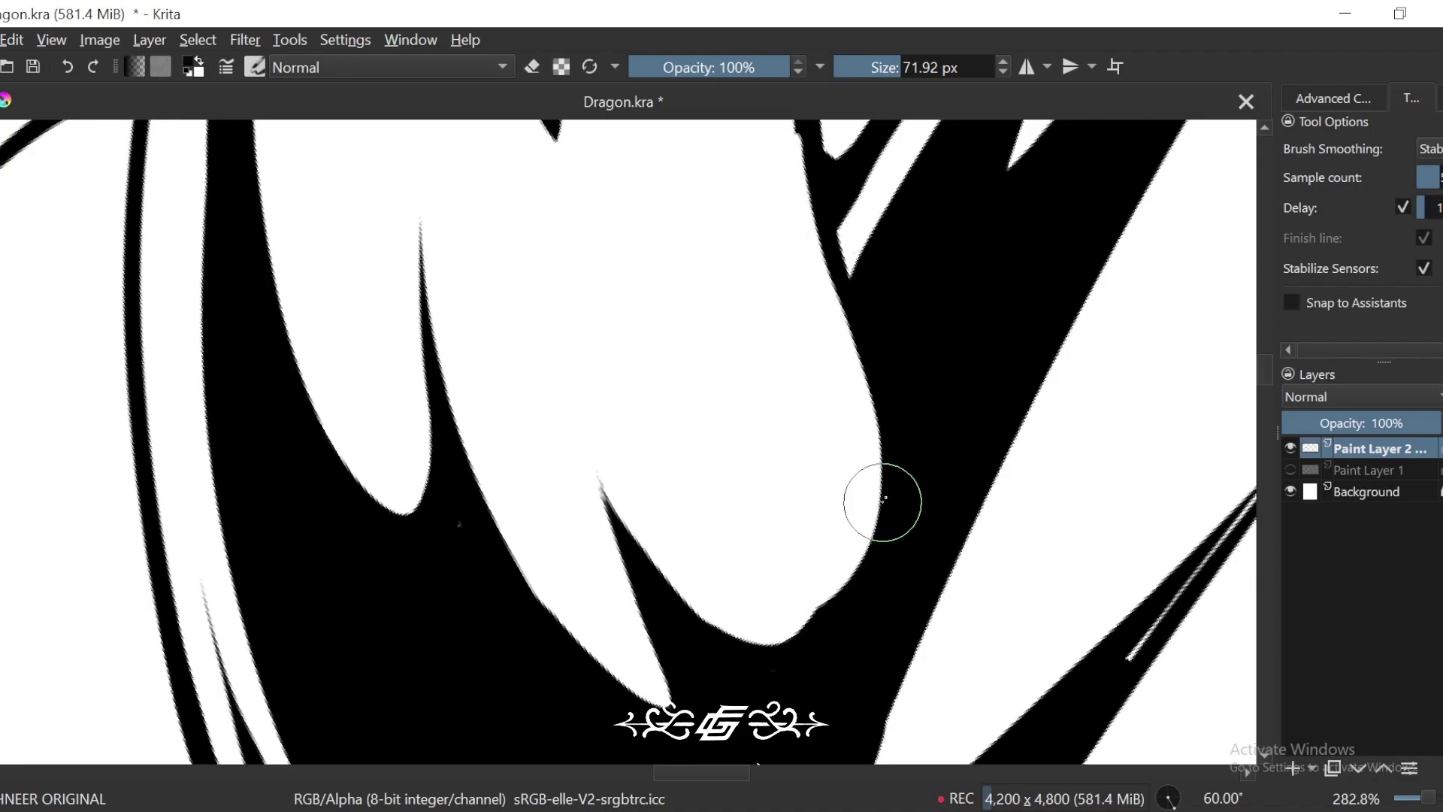
Step: Refine the small branch's contour beside the large horn's shadow and undo the misplaced stroke
scroll(999, 360, "down", 2)
key("6")
key("6")
scroll(850, 283, "up", 1)
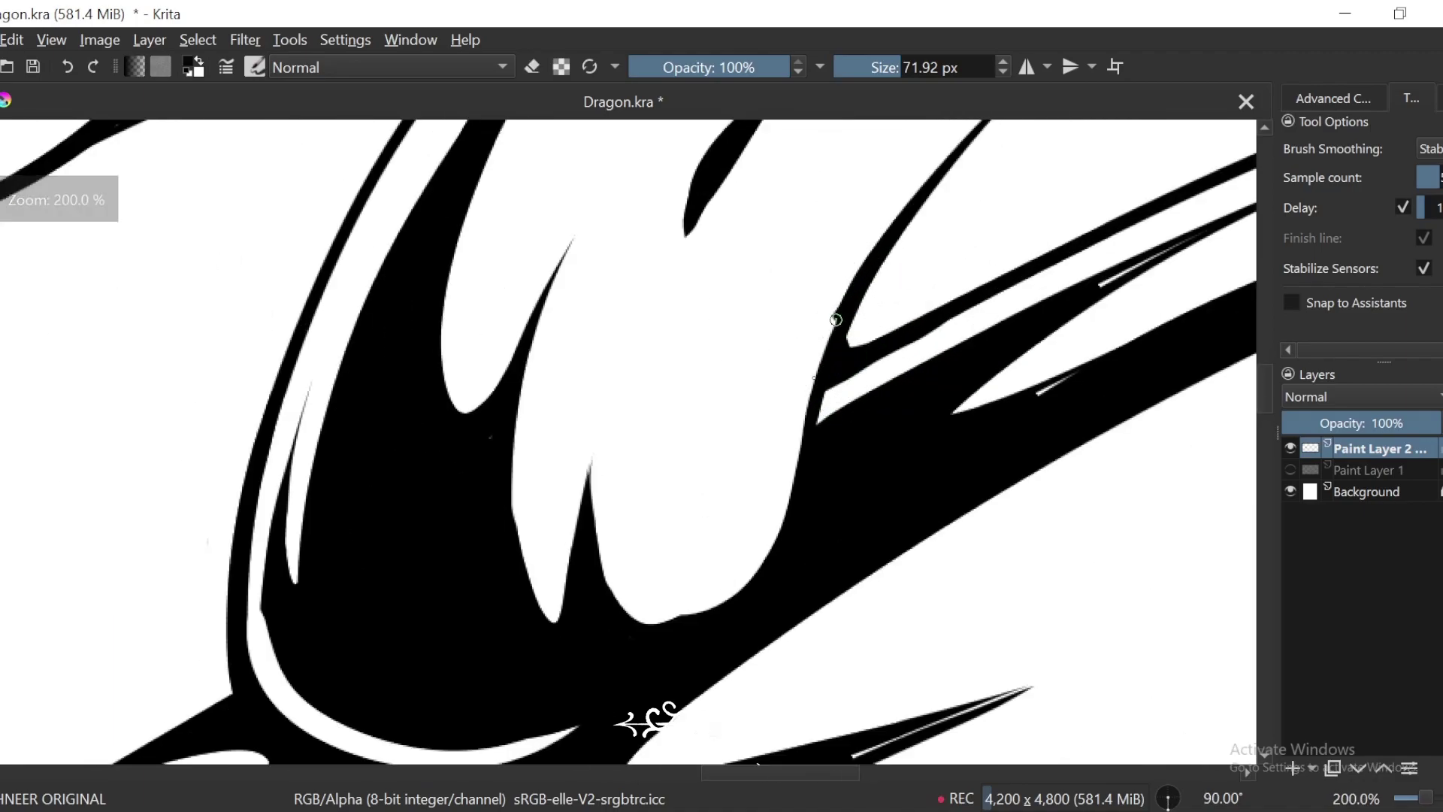
key("ctrl+z")
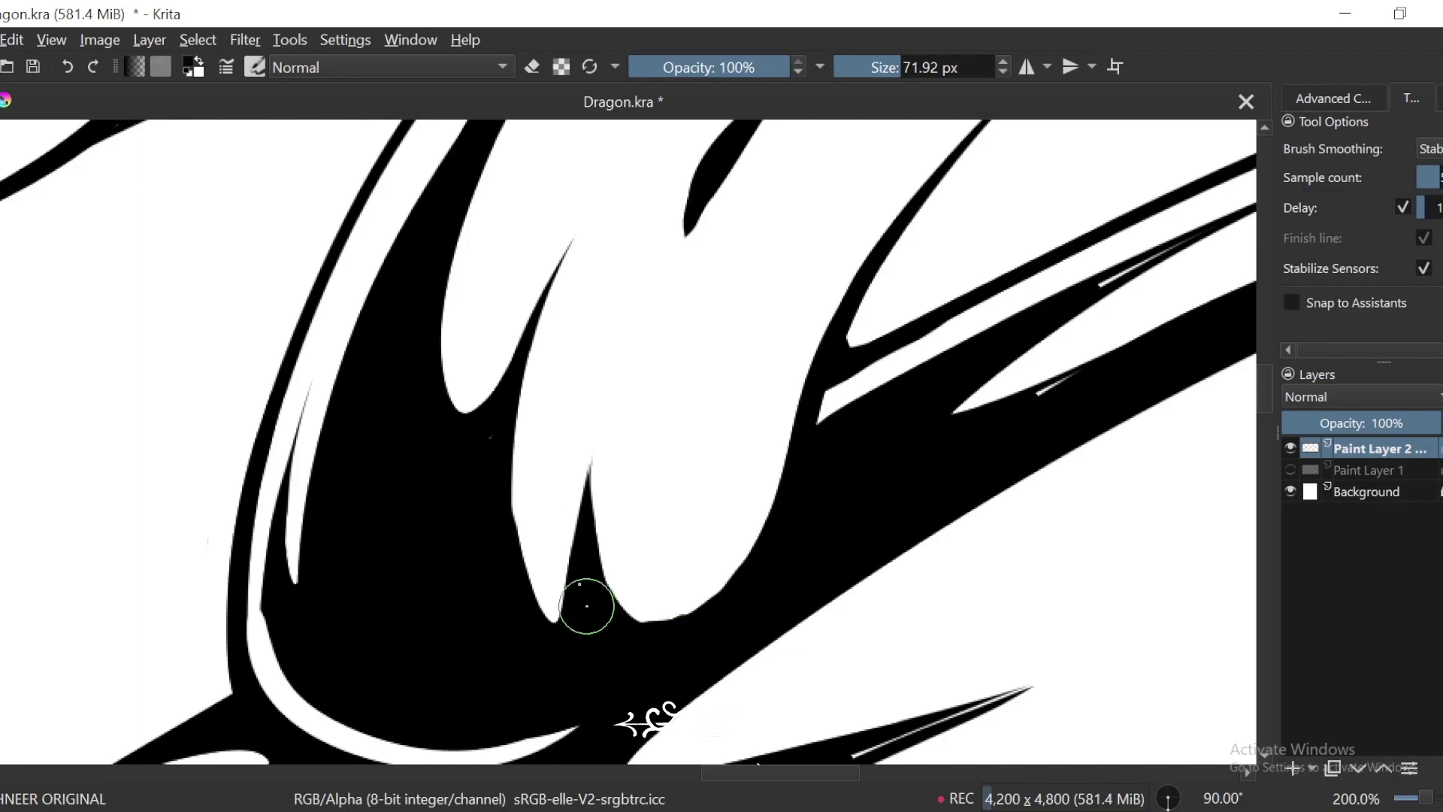
Step: Fill the thin white slits in the spike tips of the large horn's shadow with black
scroll(601, 522, "down", 5)
key("4")
key("4")
key("4")
scroll(852, 483, "up", 2)
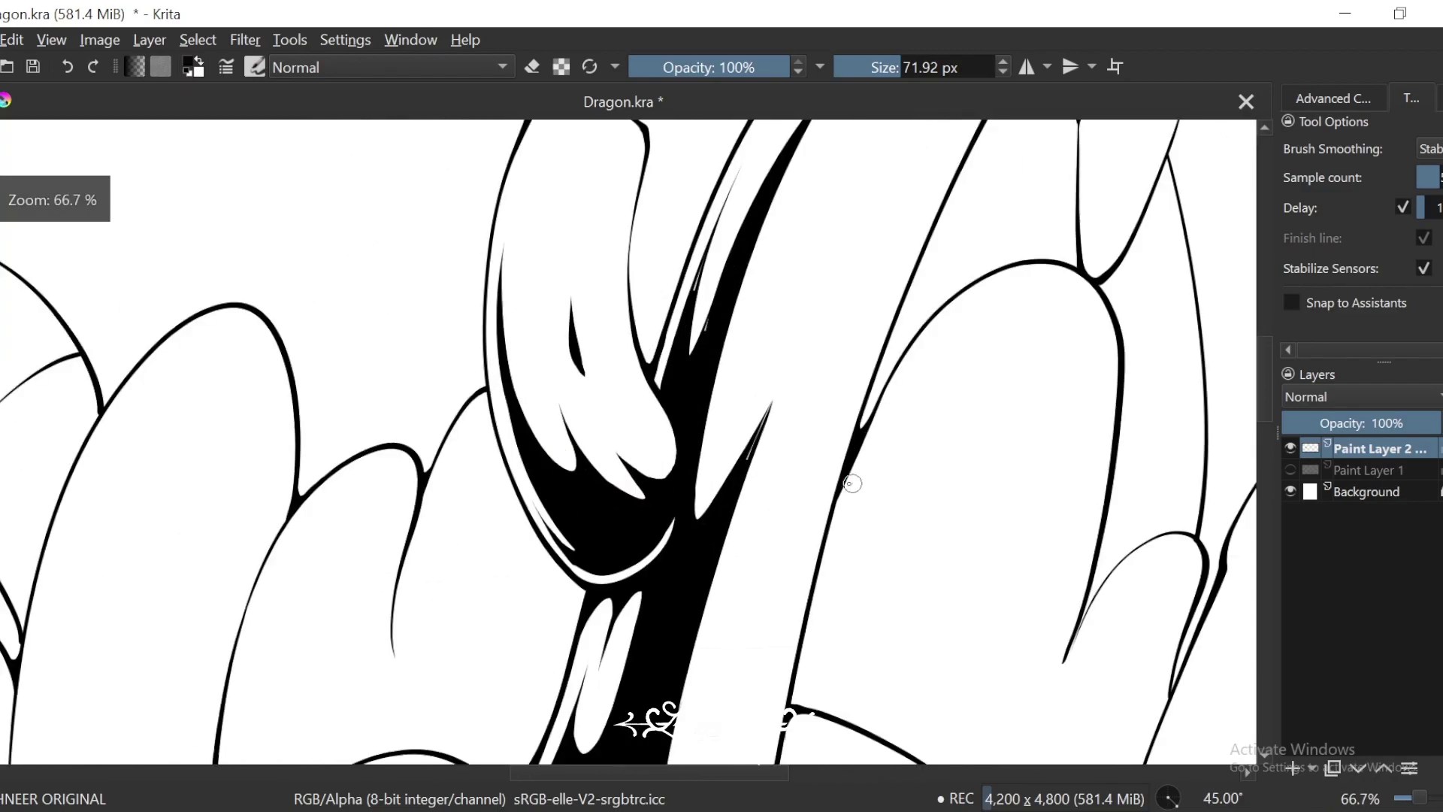
scroll(851, 483, "up", 1)
scroll(764, 451, "up", 1)
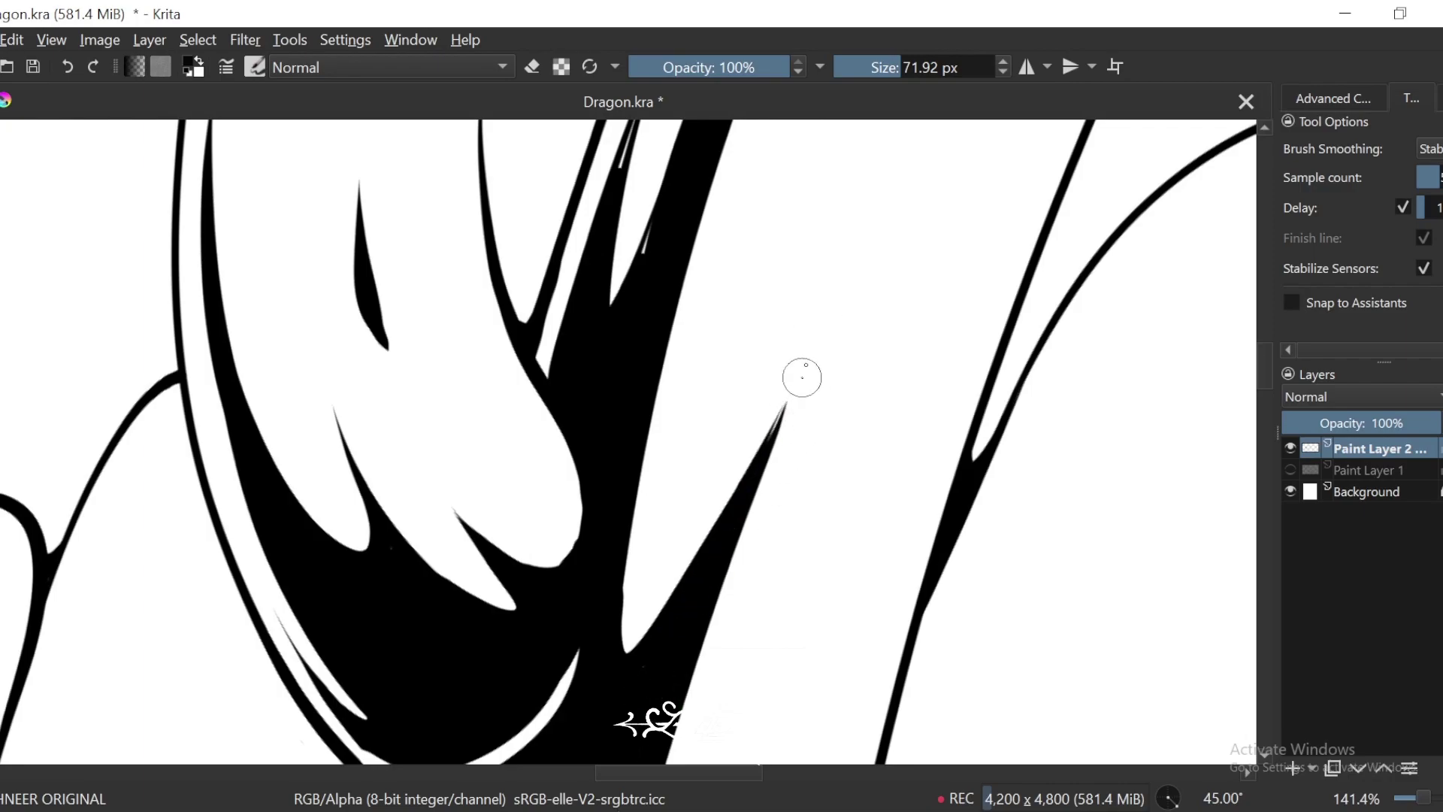
left_click_drag(758, 284, 728, 570)
scroll(617, 425, "up", 1)
key("6")
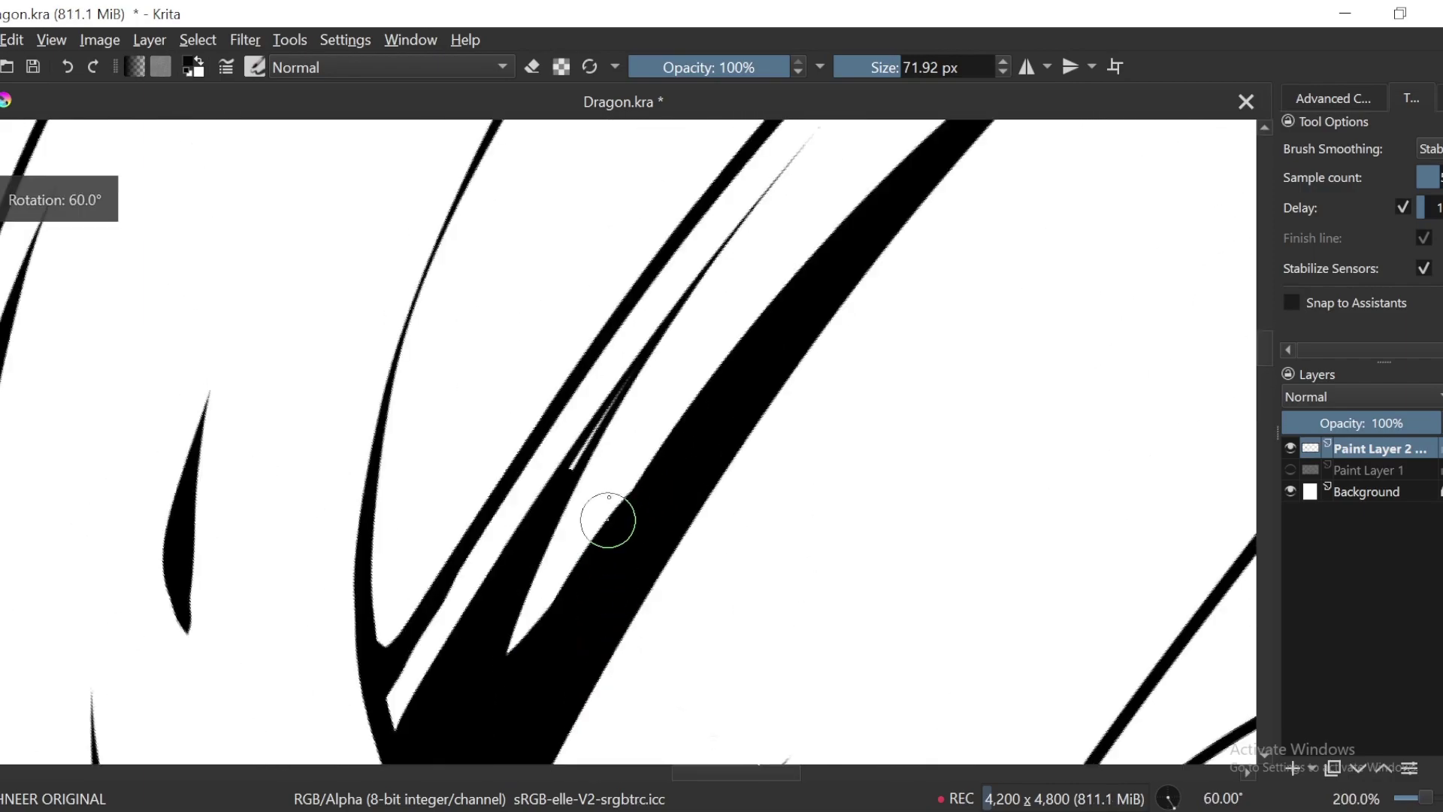
left_click_drag(628, 497, 565, 586)
mouse_move(589, 510)
left_mouse_down()
mouse_move(642, 450)
mouse_move(604, 503)
mouse_move(658, 388)
mouse_move(728, 302)
left_mouse_up()
Step: Examine the horn shadows within the whole drawing at several canvas rotations
key("ctrl+plus")
key("ctrl+minus")
key("minus")
key("minus")
key("minus")
key("minus")
key("minus")
key("minus")
key("minus")
key("minus")
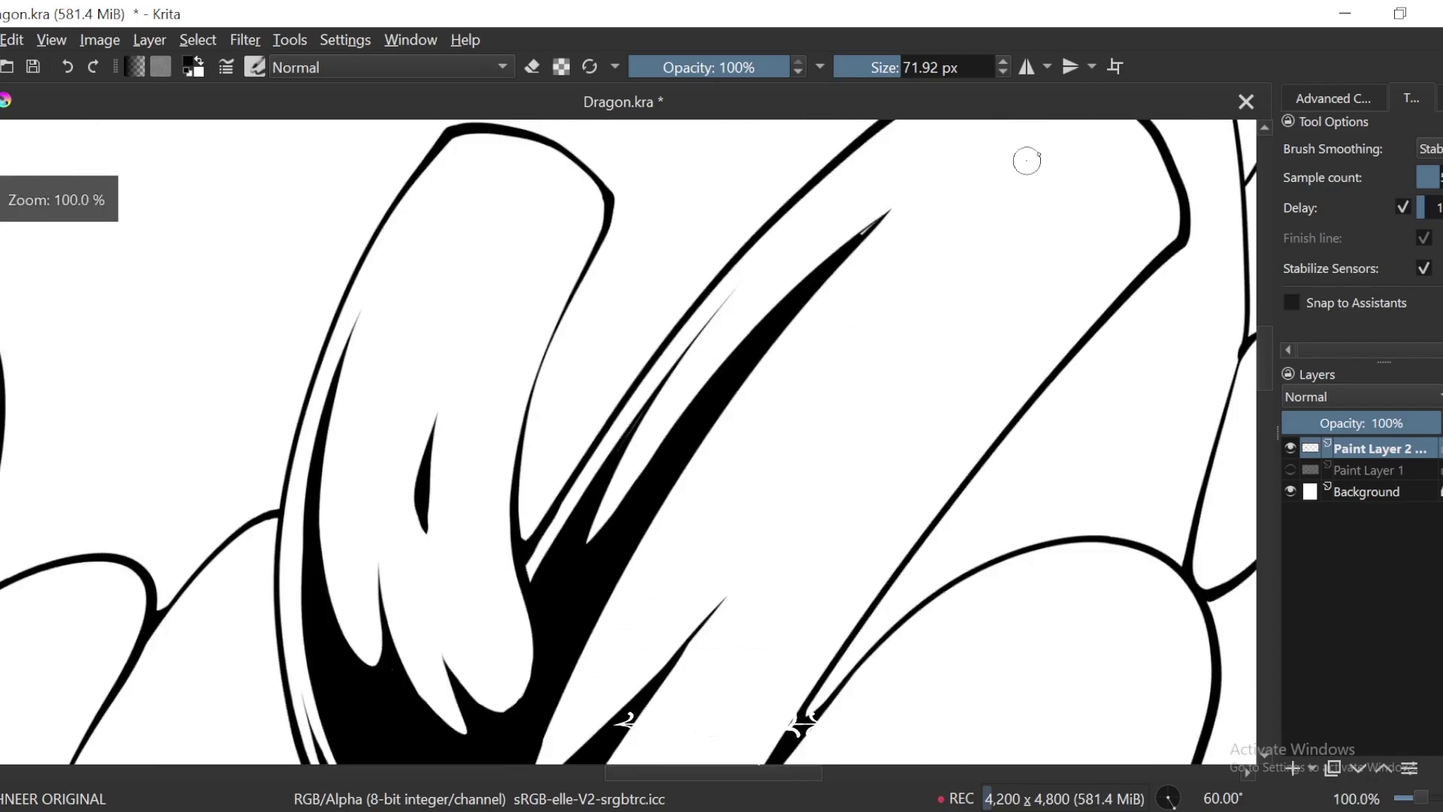
key("4")
key("4")
key("4")
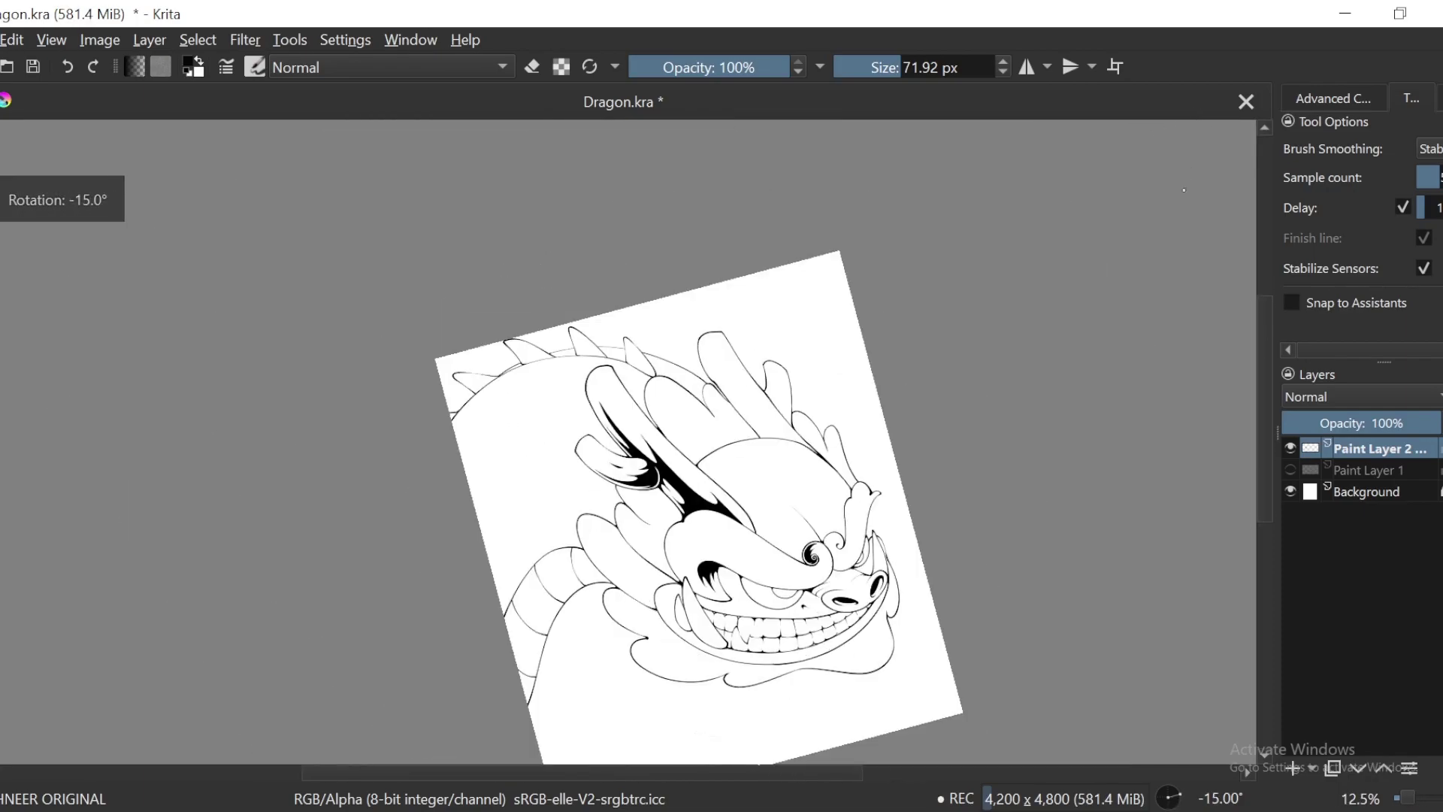
key("4")
key("6")
key("6")
key("6")
key("6")
Step: Paint a short teardrop-shaped accent inside the large horn near its outer edge and check it in the whole drawing
key("plus")
key("plus")
key("plus")
key("plus")
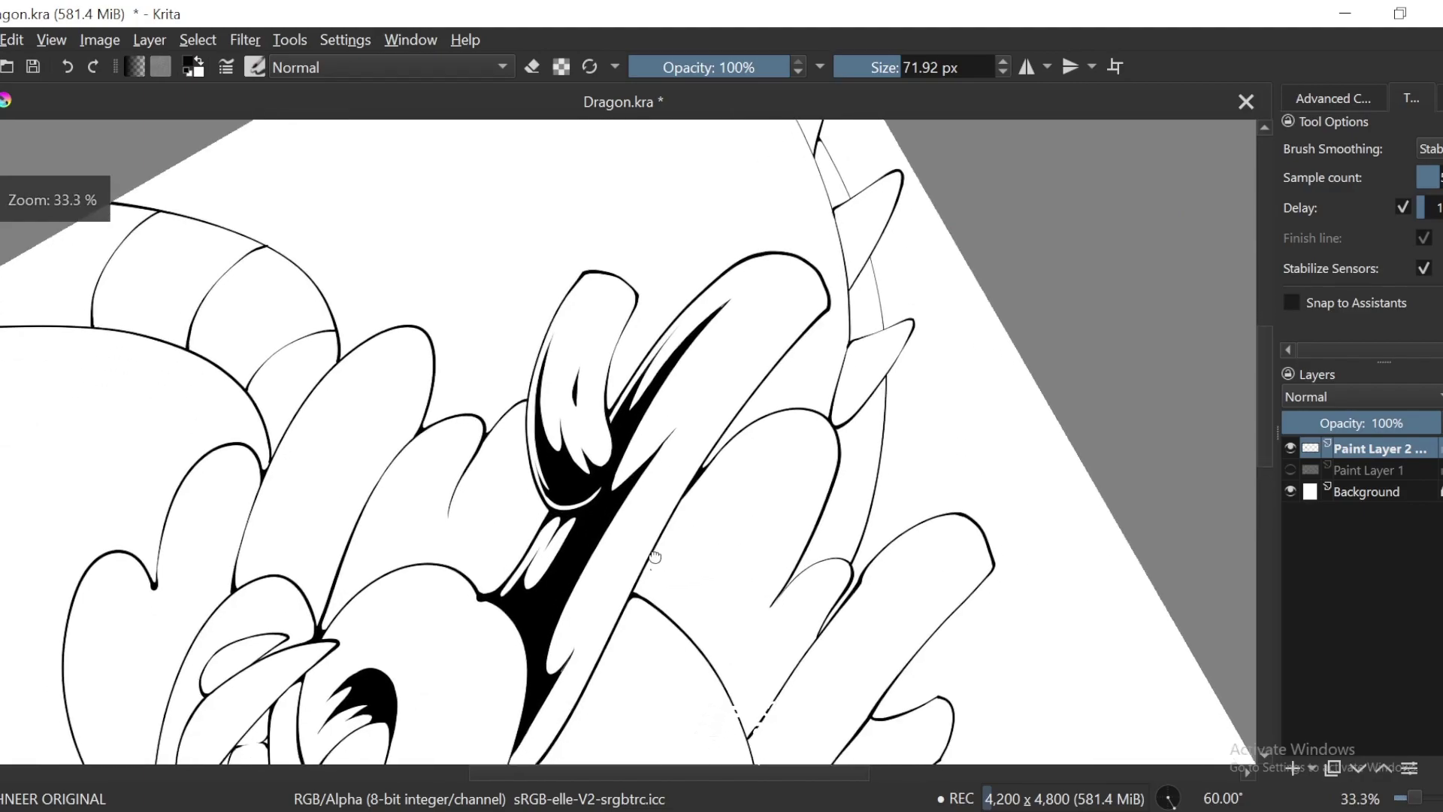
key("minus")
key("minus")
key("minus")
key("minus")
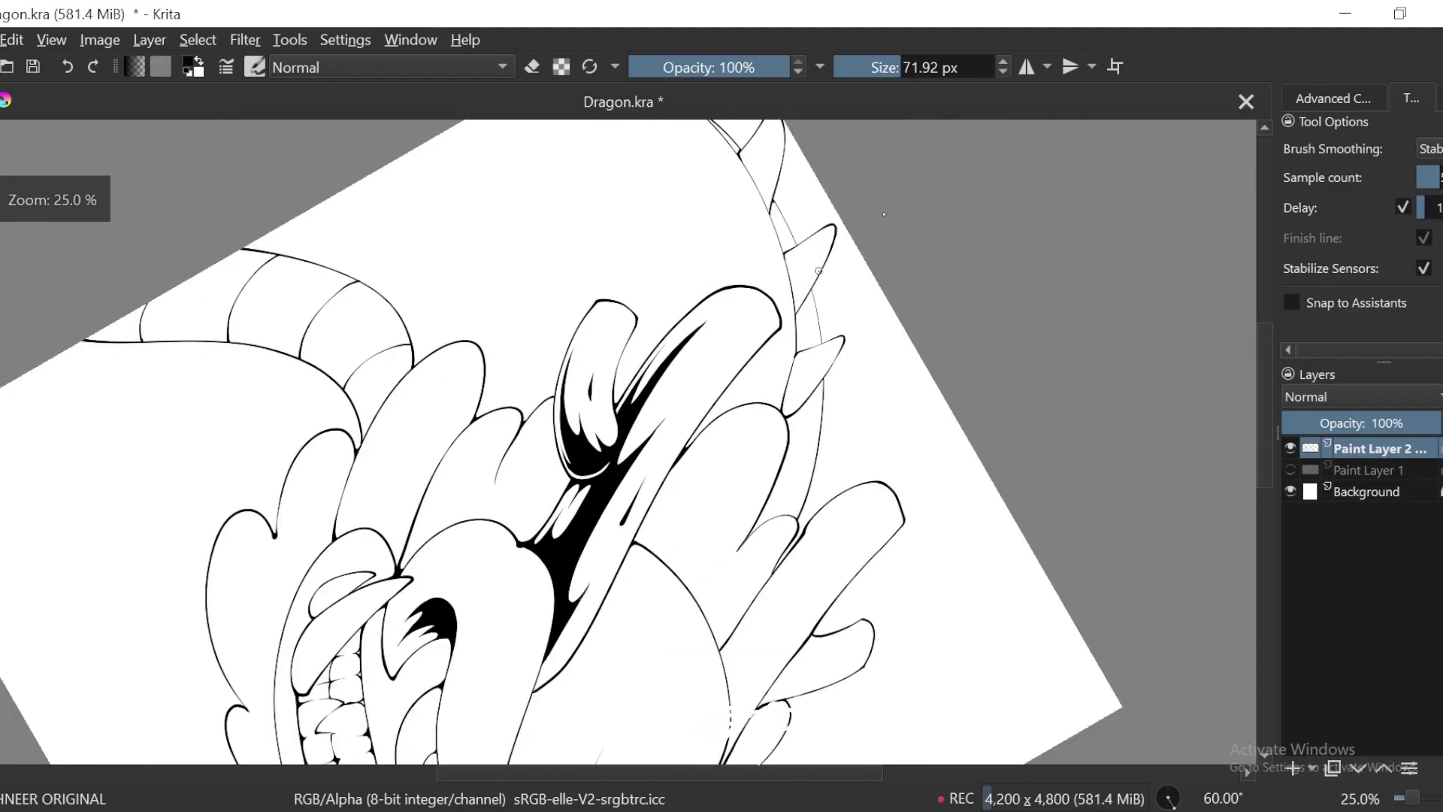
key("4")
key("4")
key("4")
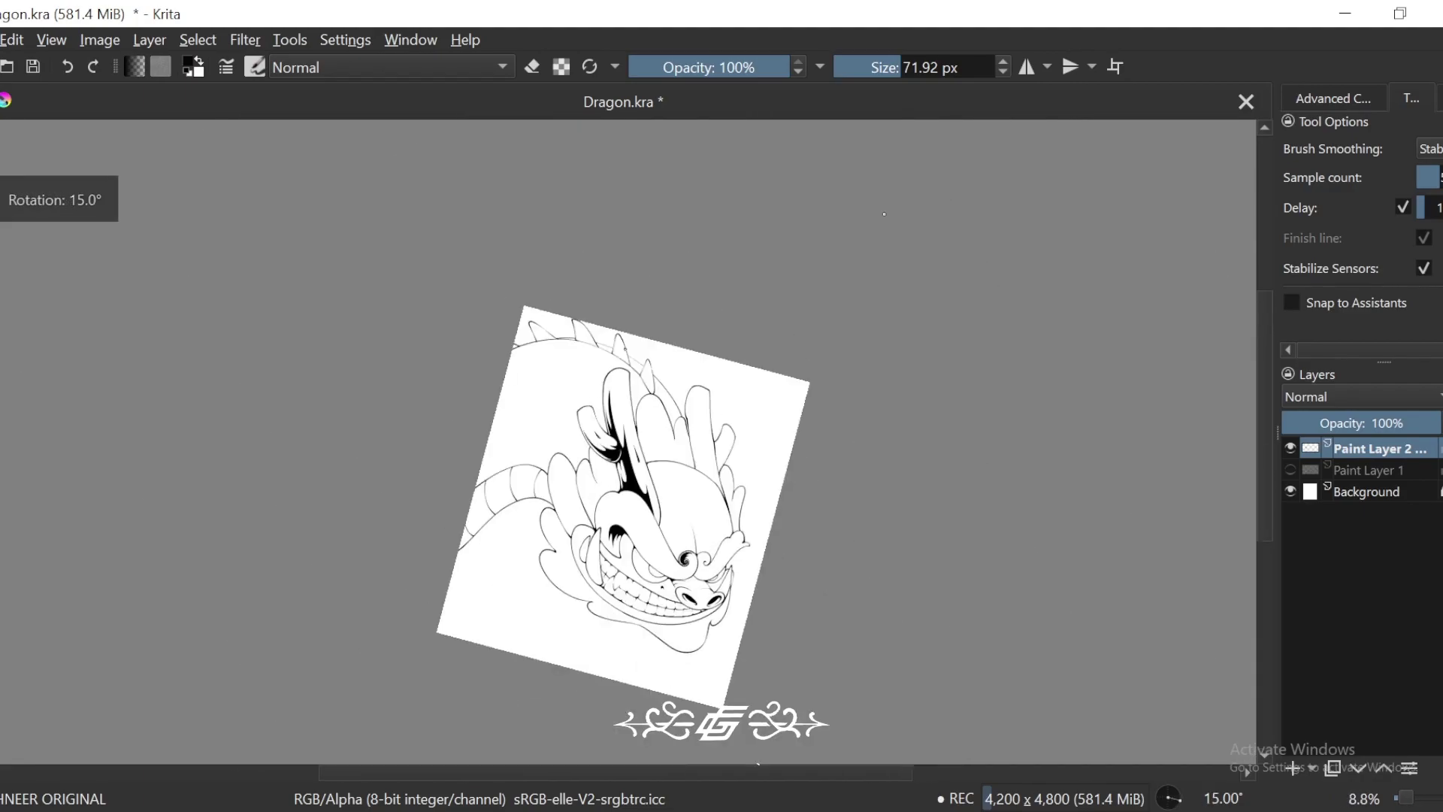
key("plus")
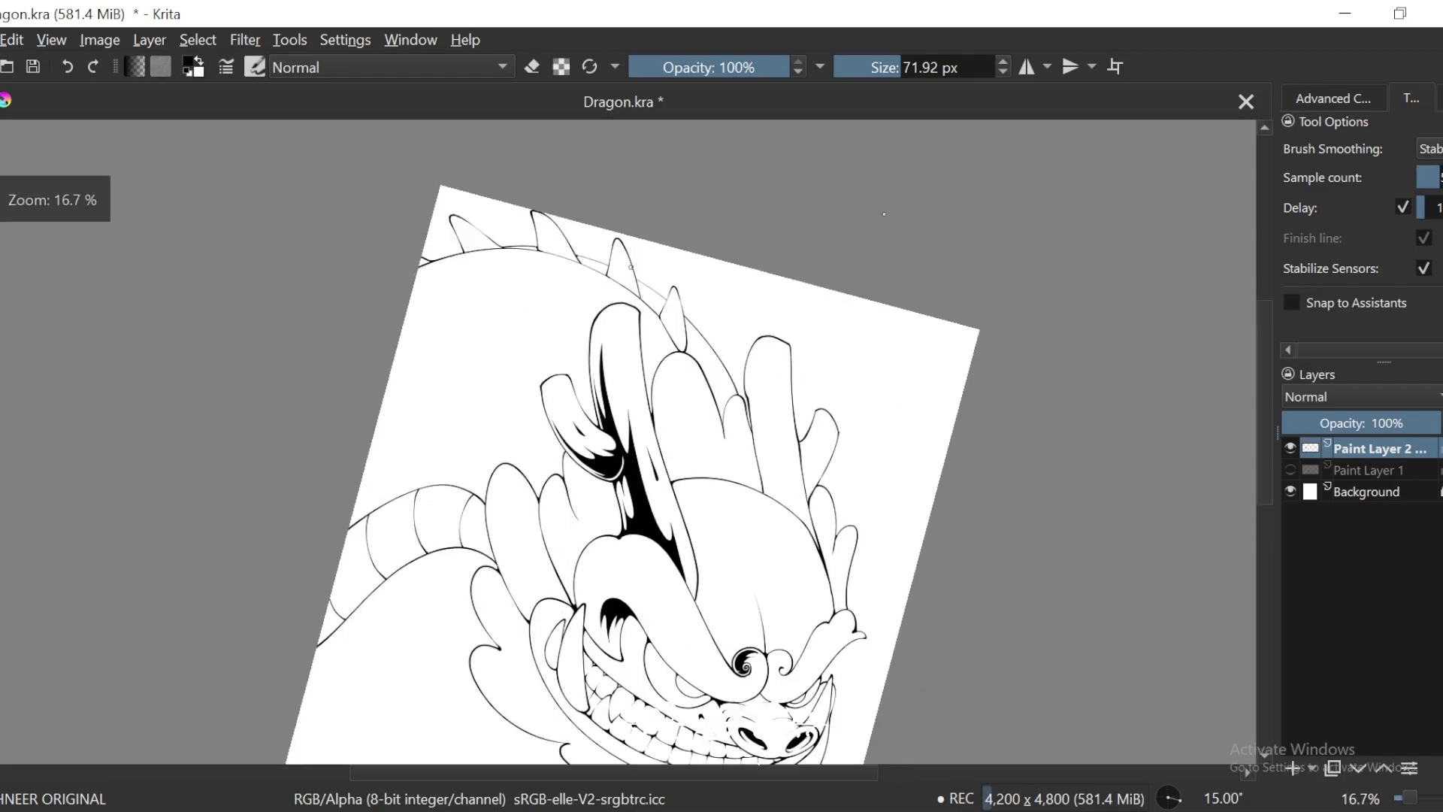
Step: Paint a long tapering shadow line inside the second horn, parallel to its inner edge, redoing the first attempt
key("6")
key("6")
left_click_drag(968, 613, 885, 486)
key("plus")
key("plus")
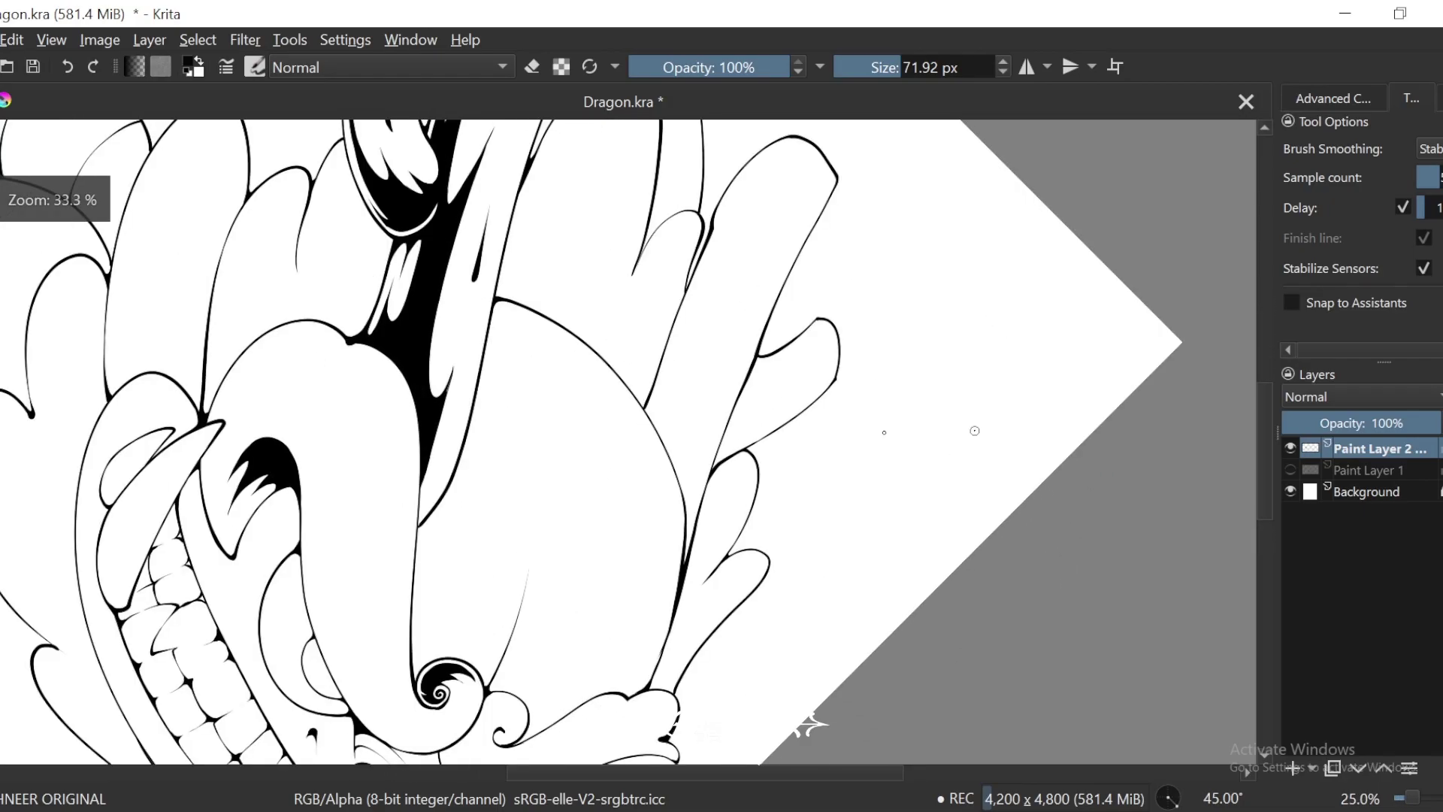
key("plus")
key("plus")
key("plus")
key("6")
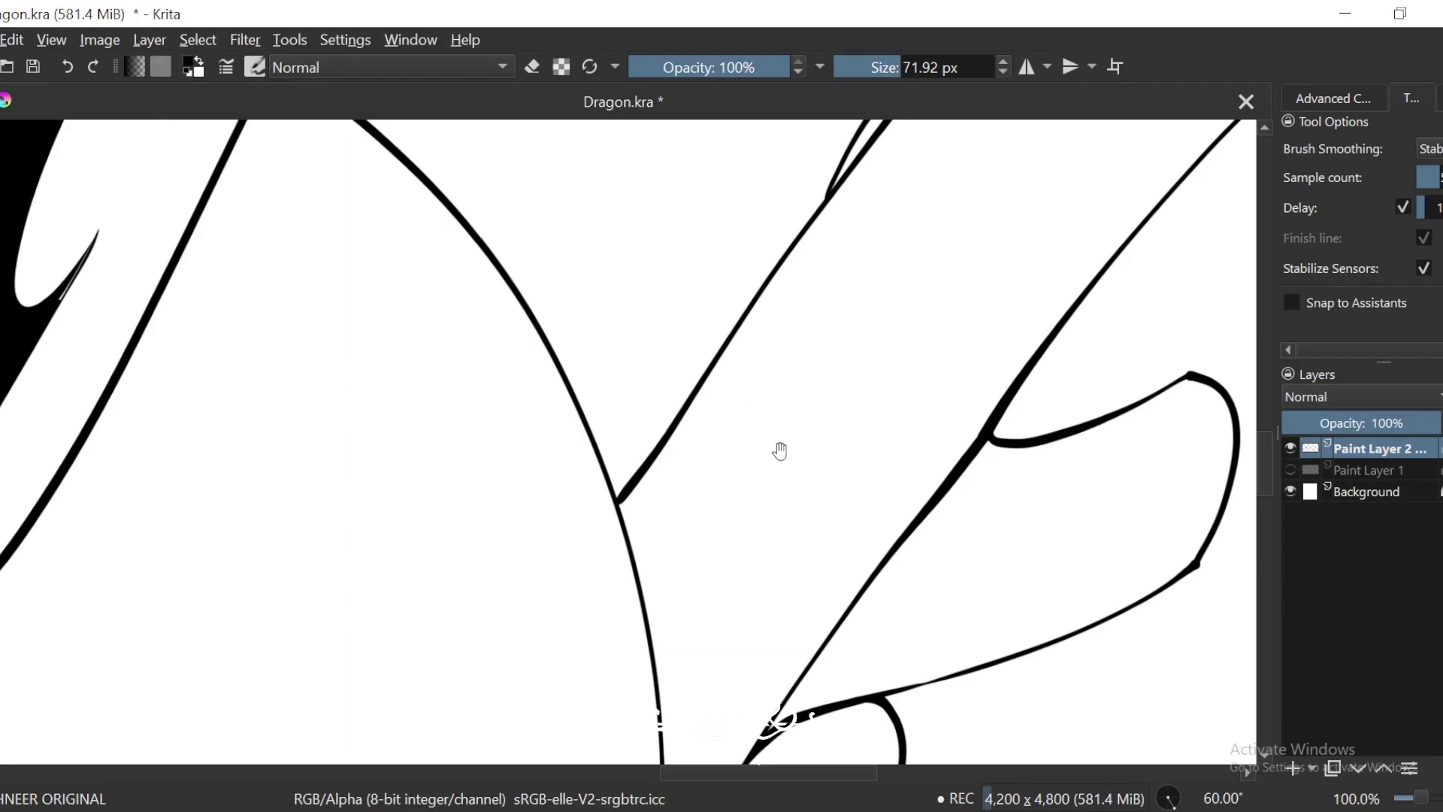
left_click_drag(780, 450, 730, 448)
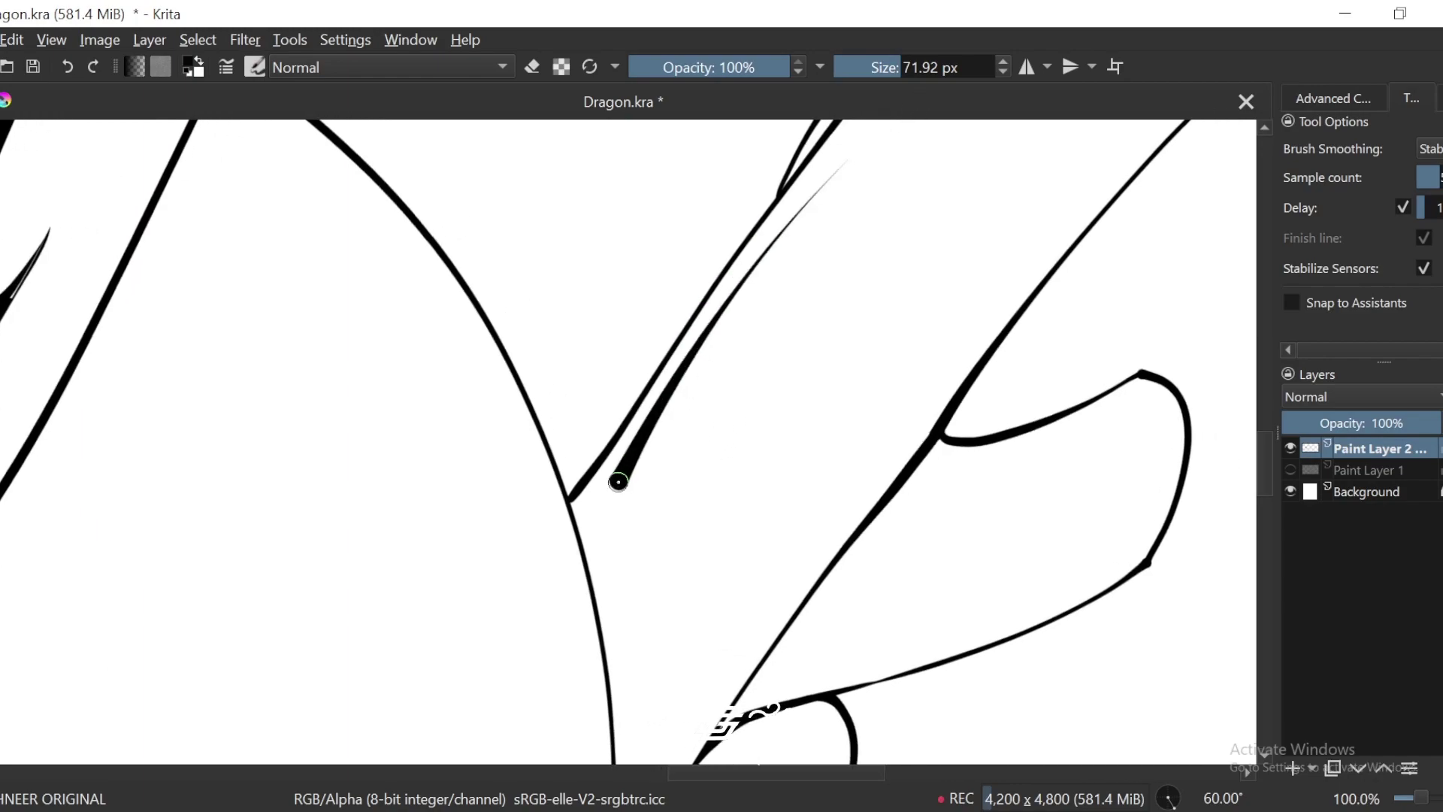
left_click_drag(801, 242, 534, 660)
key("ctrl+z")
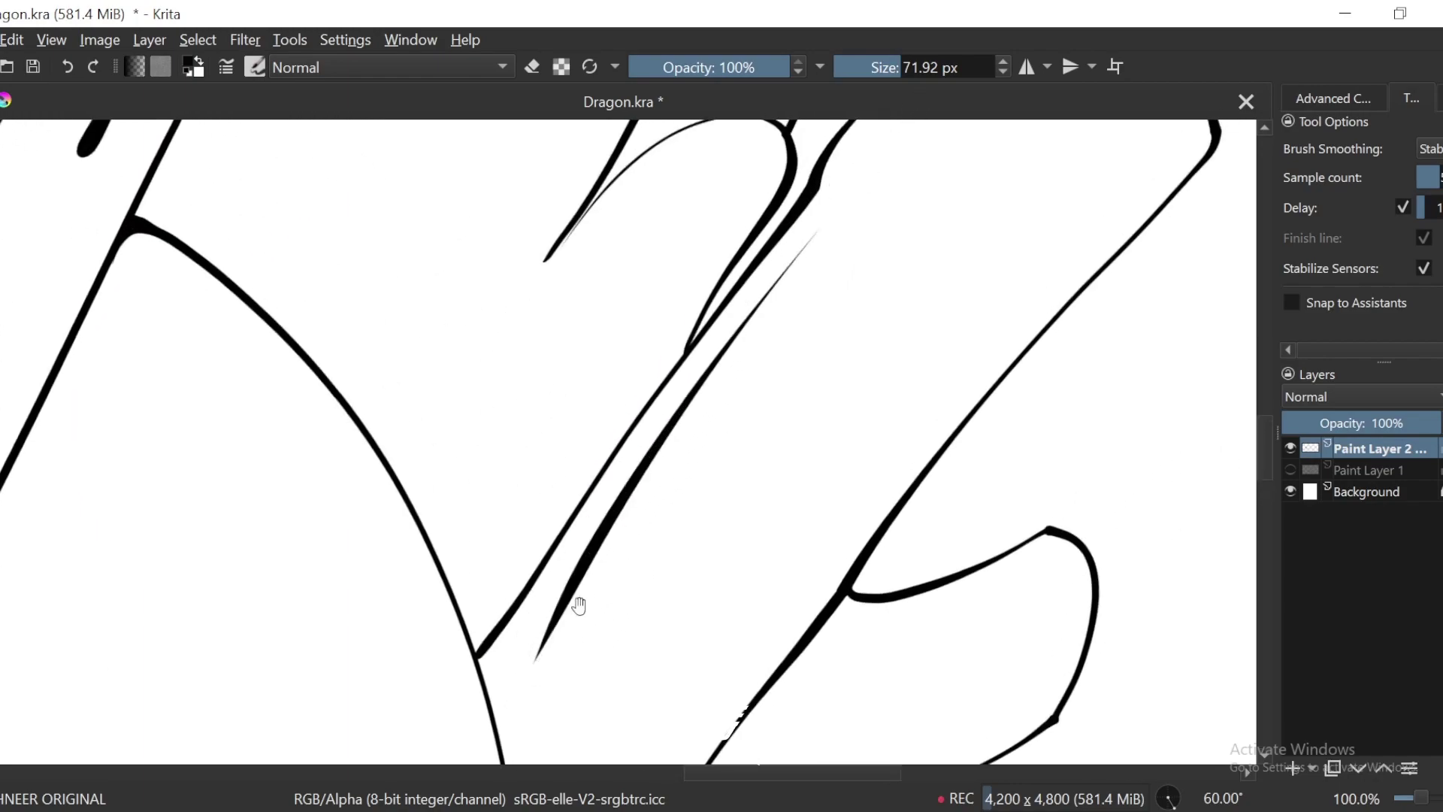
Step: Paint tapering spikes at the second horn's base, trim the thick one with the eraser, and add smaller spikes in the fork
left_click_drag(580, 602, 686, 413)
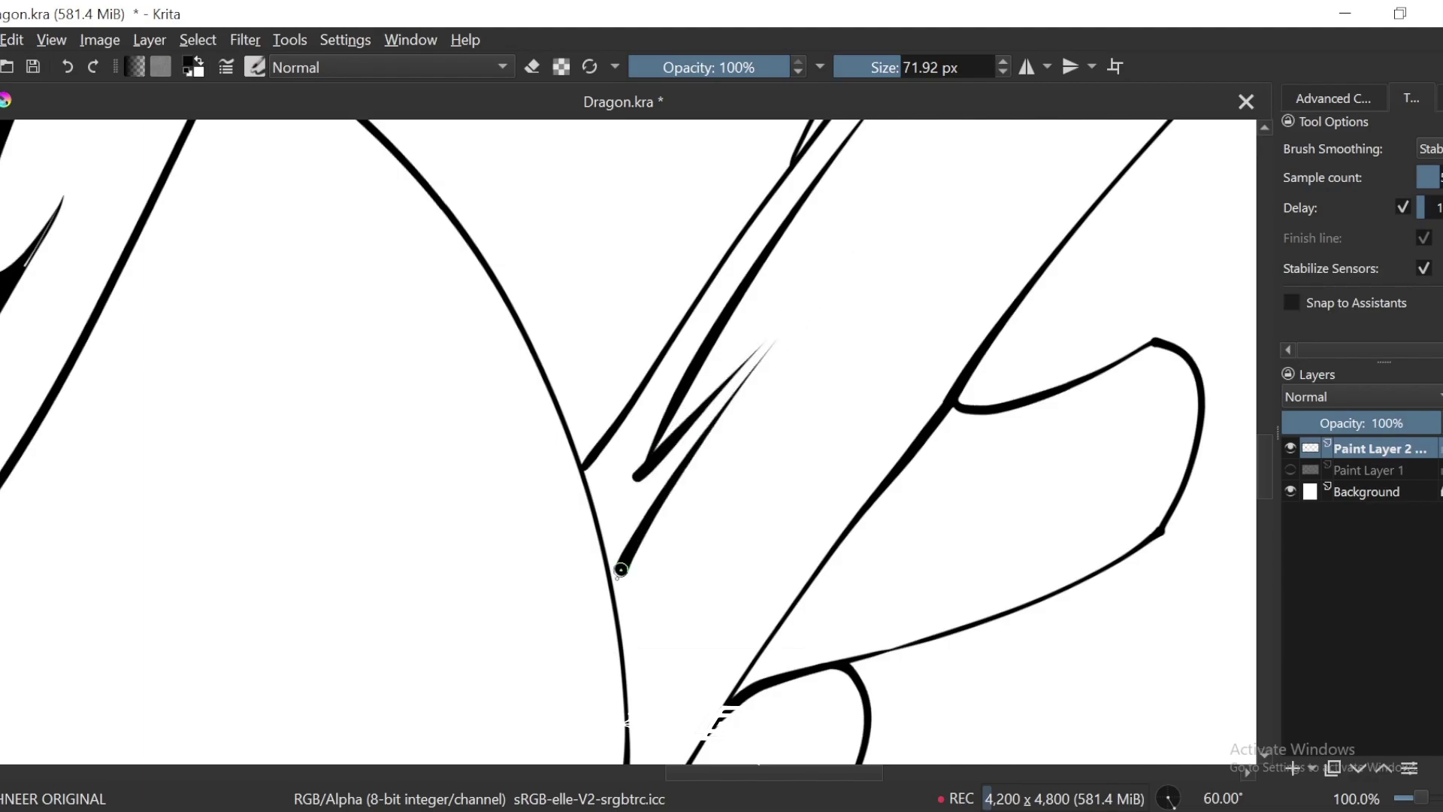
key("plus")
key("plus")
left_click_drag(1025, 154, 774, 396)
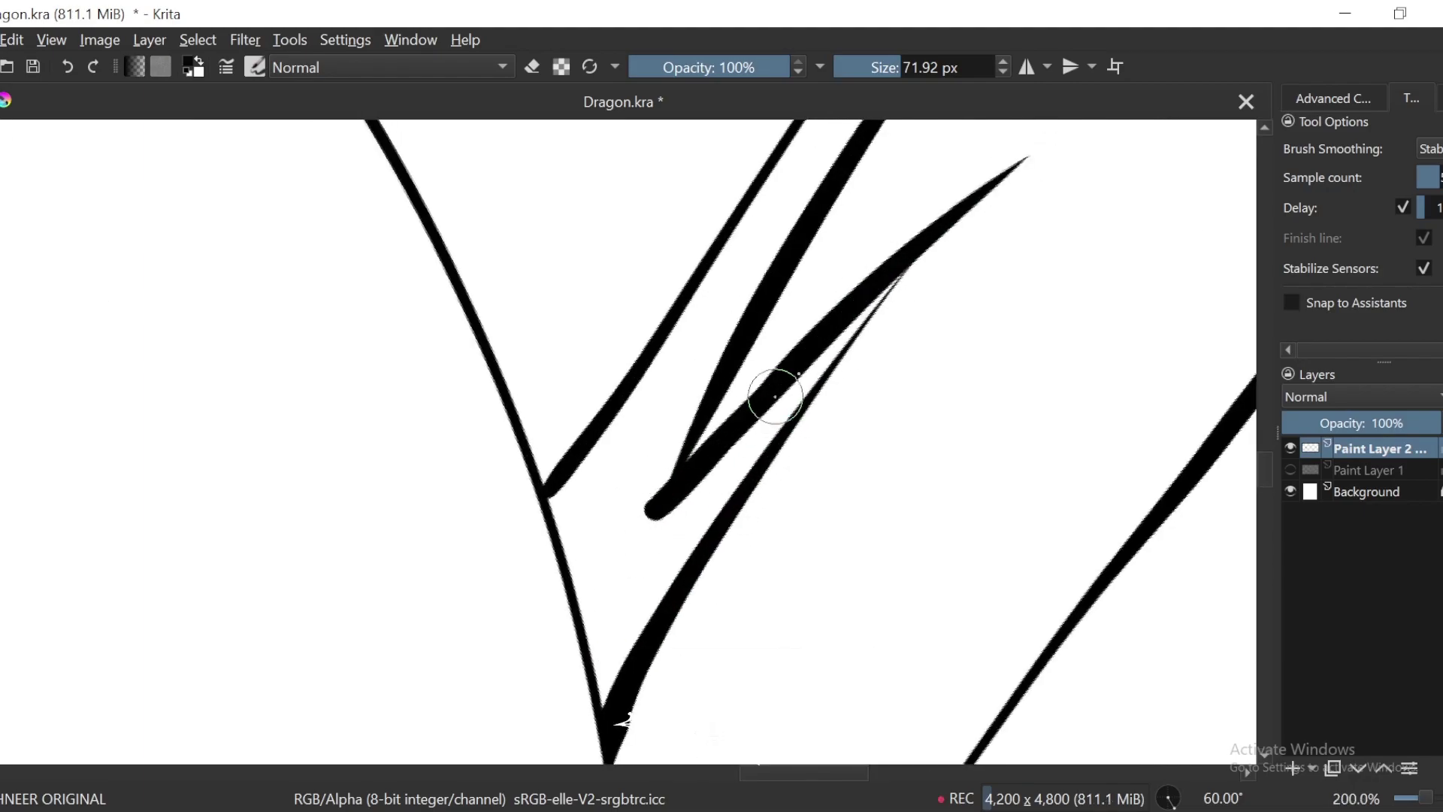
left_click_drag(901, 276, 703, 473)
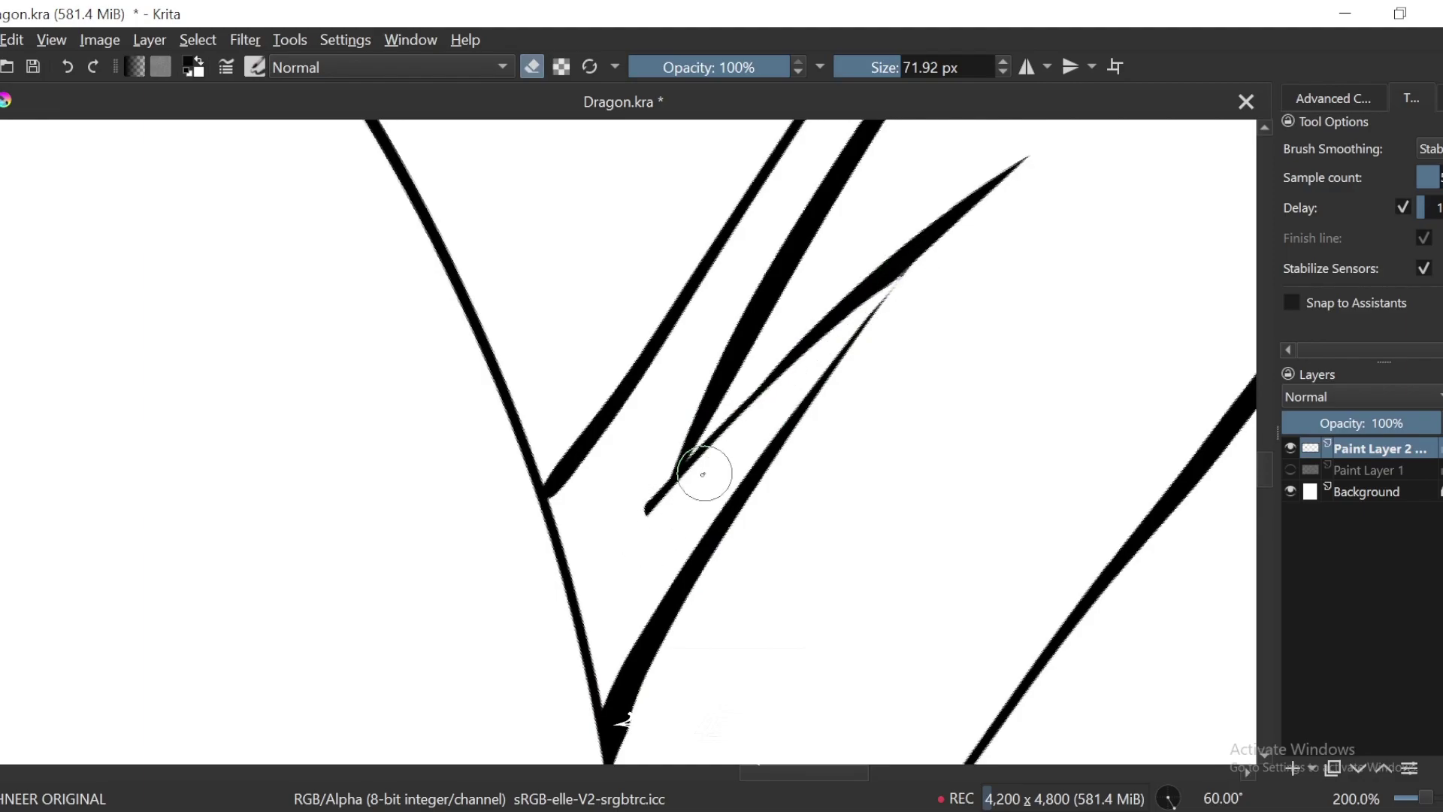
left_click_drag(607, 567, 826, 303)
left_click_drag(669, 474, 905, 180)
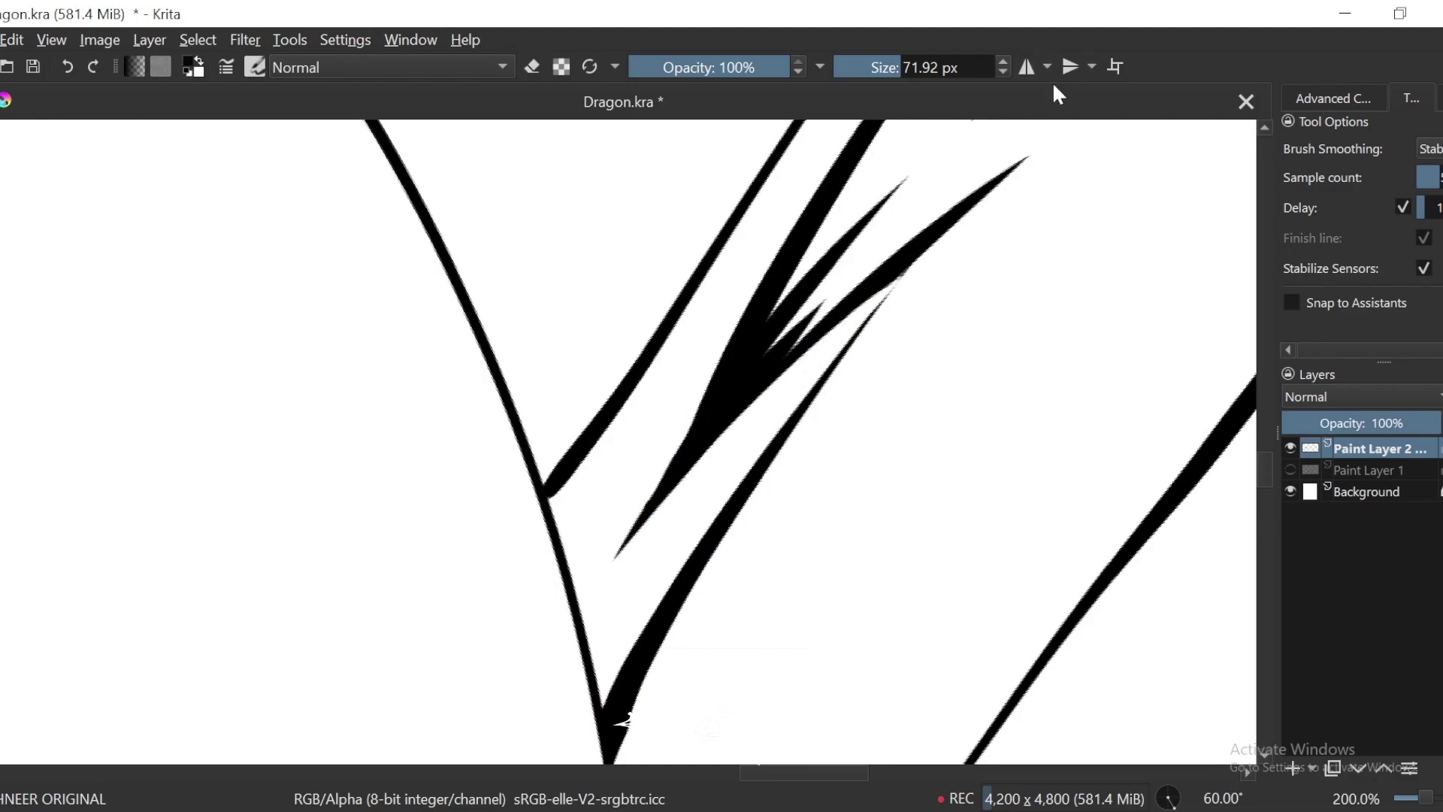
Step: Extend the long shadow line up the second horn and paint another long line from its tip toward the base spikes
key("minus")
key("minus")
key("minus")
mouse_move(866, 257)
left_mouse_down()
mouse_move(824, 306)
mouse_move(831, 273)
left_mouse_up()
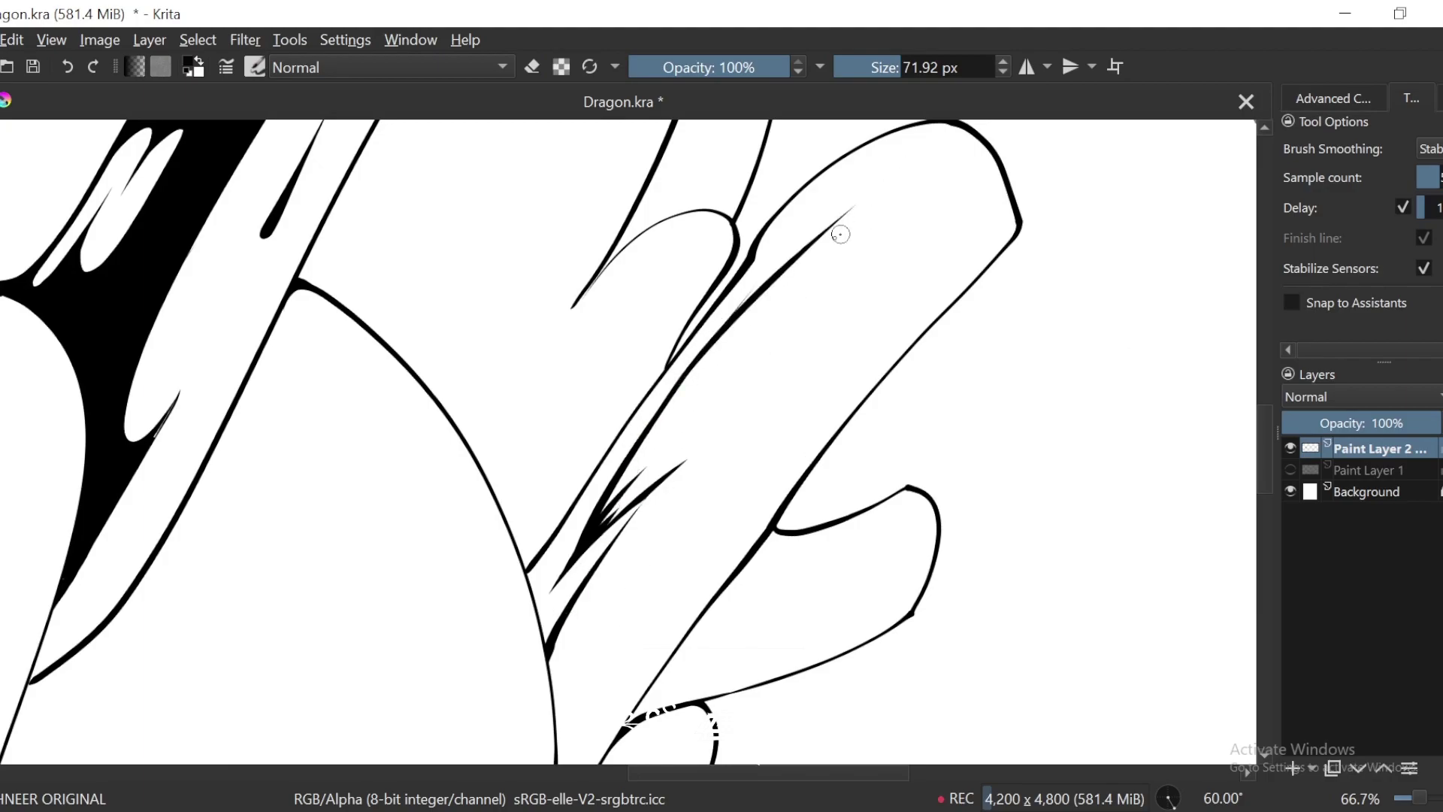
left_click_drag(817, 247, 612, 616)
Step: Reshape the upper end of the second horn's shadow outline into a thicker curve ending in a sharp tip
key("plus")
left_click_drag(797, 295, 783, 318)
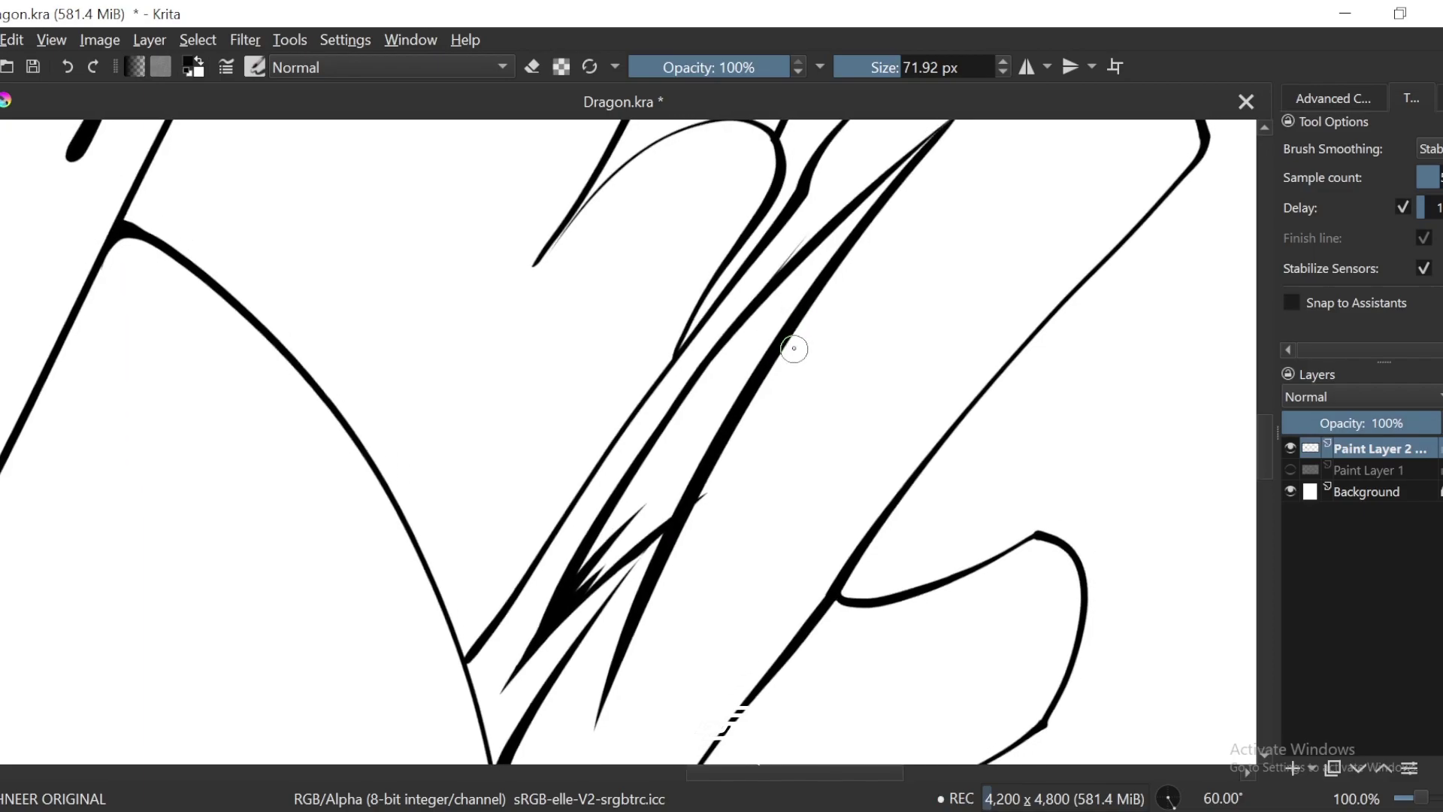
left_click_drag(831, 294, 828, 375)
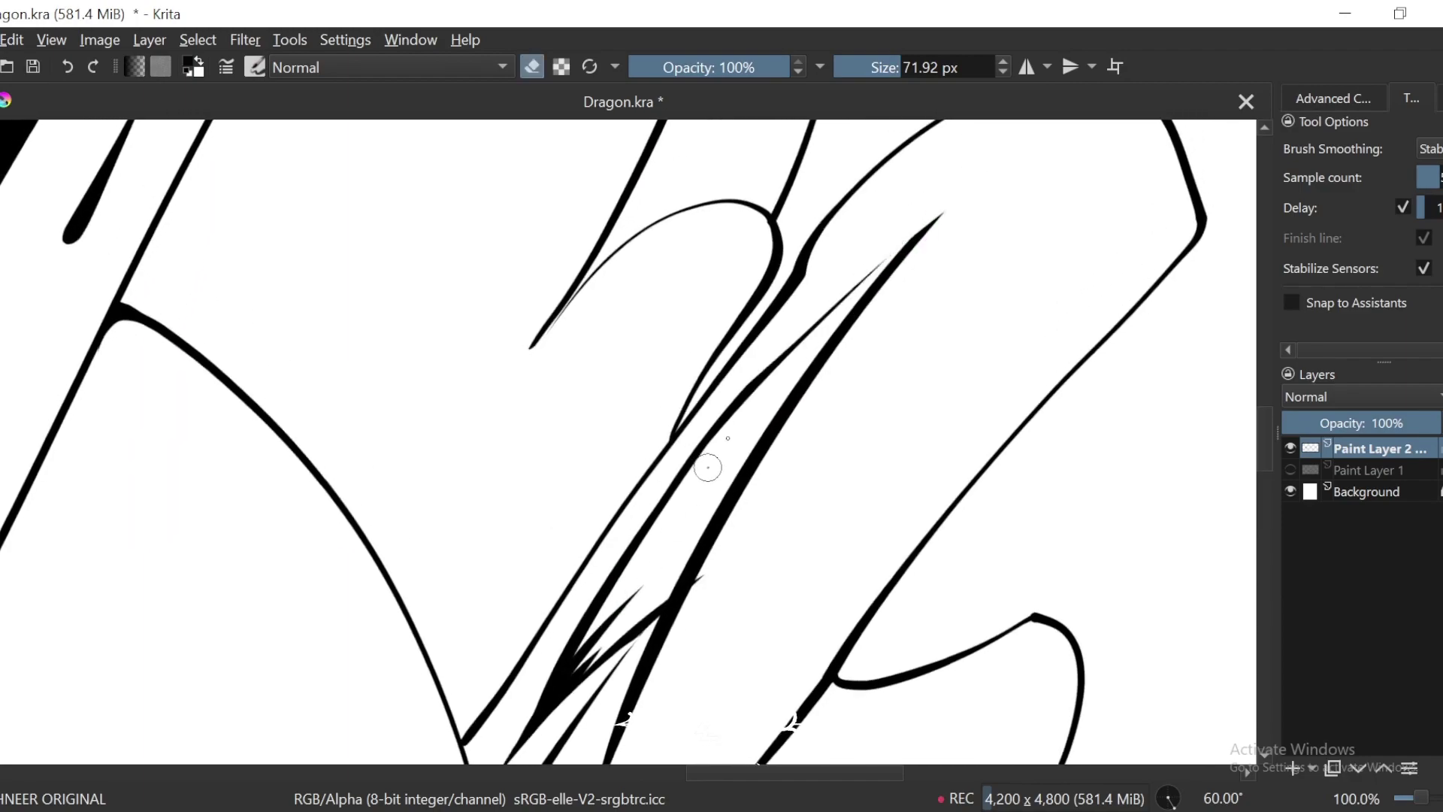
left_click_drag(722, 415, 954, 207)
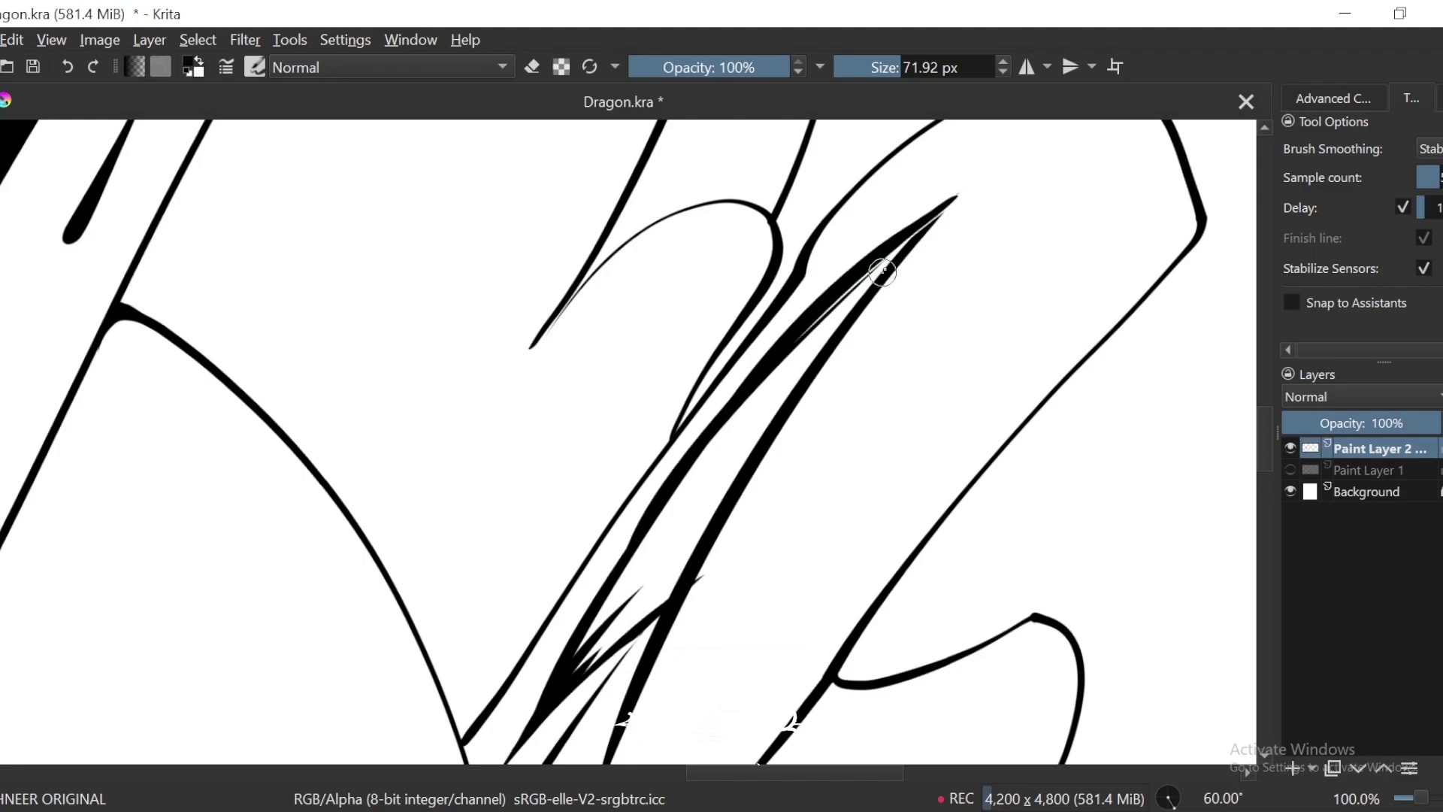
Step: Undo the long shadow strokes at the second horn's upper end, including a retried outer line
key("ctrl+z")
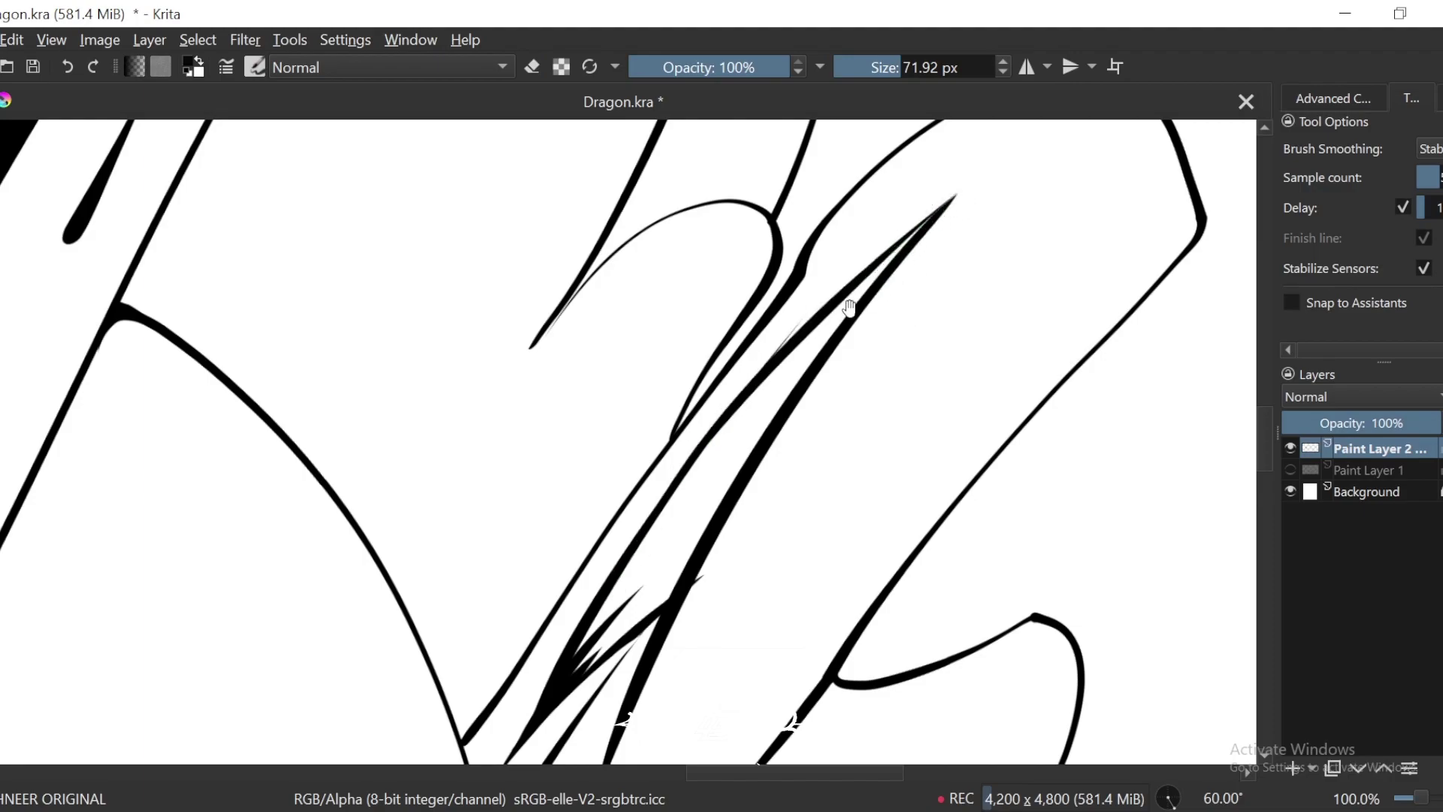
left_click_drag(849, 308, 850, 314)
key("ctrl+z")
key("ctrl+z")
mouse_move(976, 188)
left_mouse_down()
mouse_move(740, 417)
mouse_move(610, 651)
left_mouse_up()
key("ctrl+z")
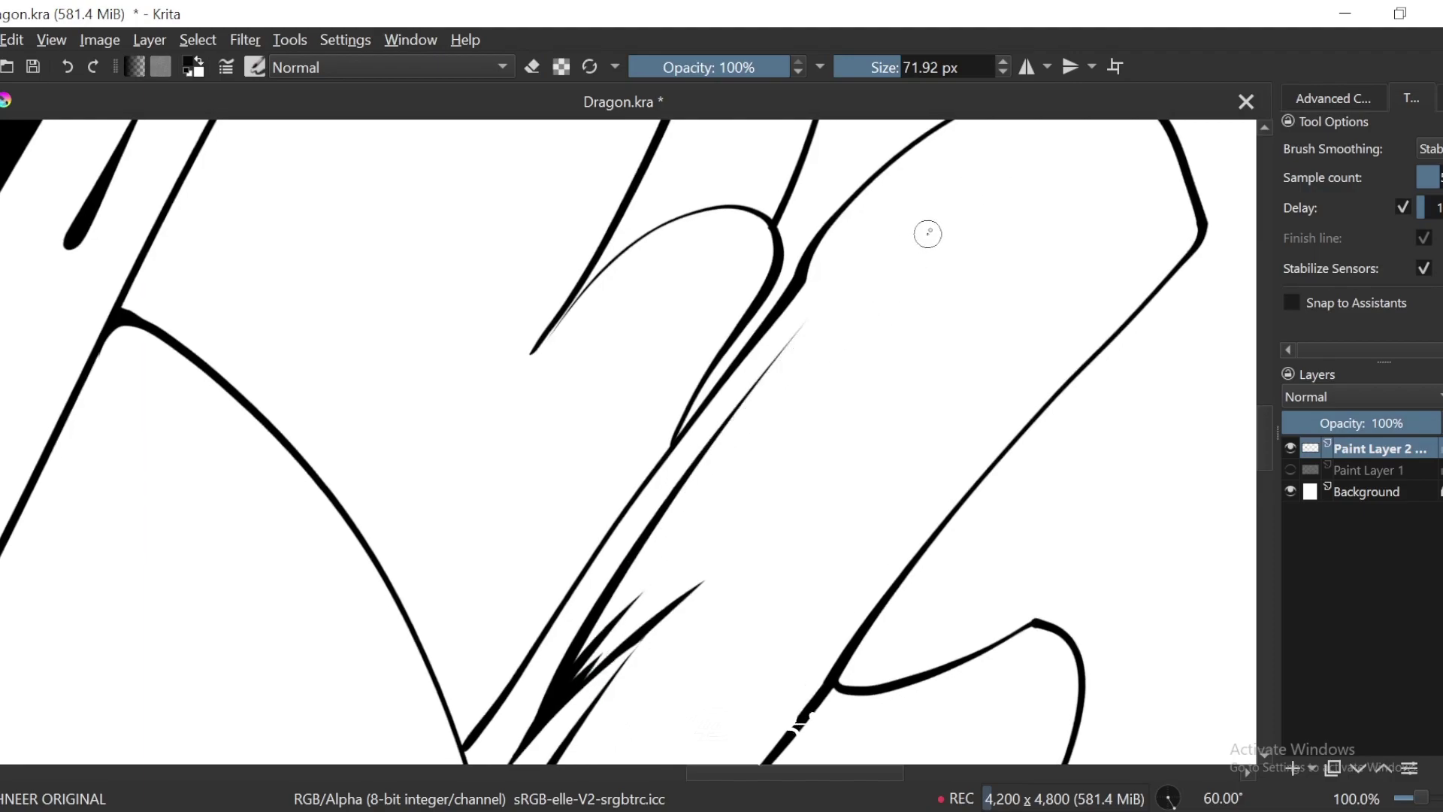
key("ctrl+z")
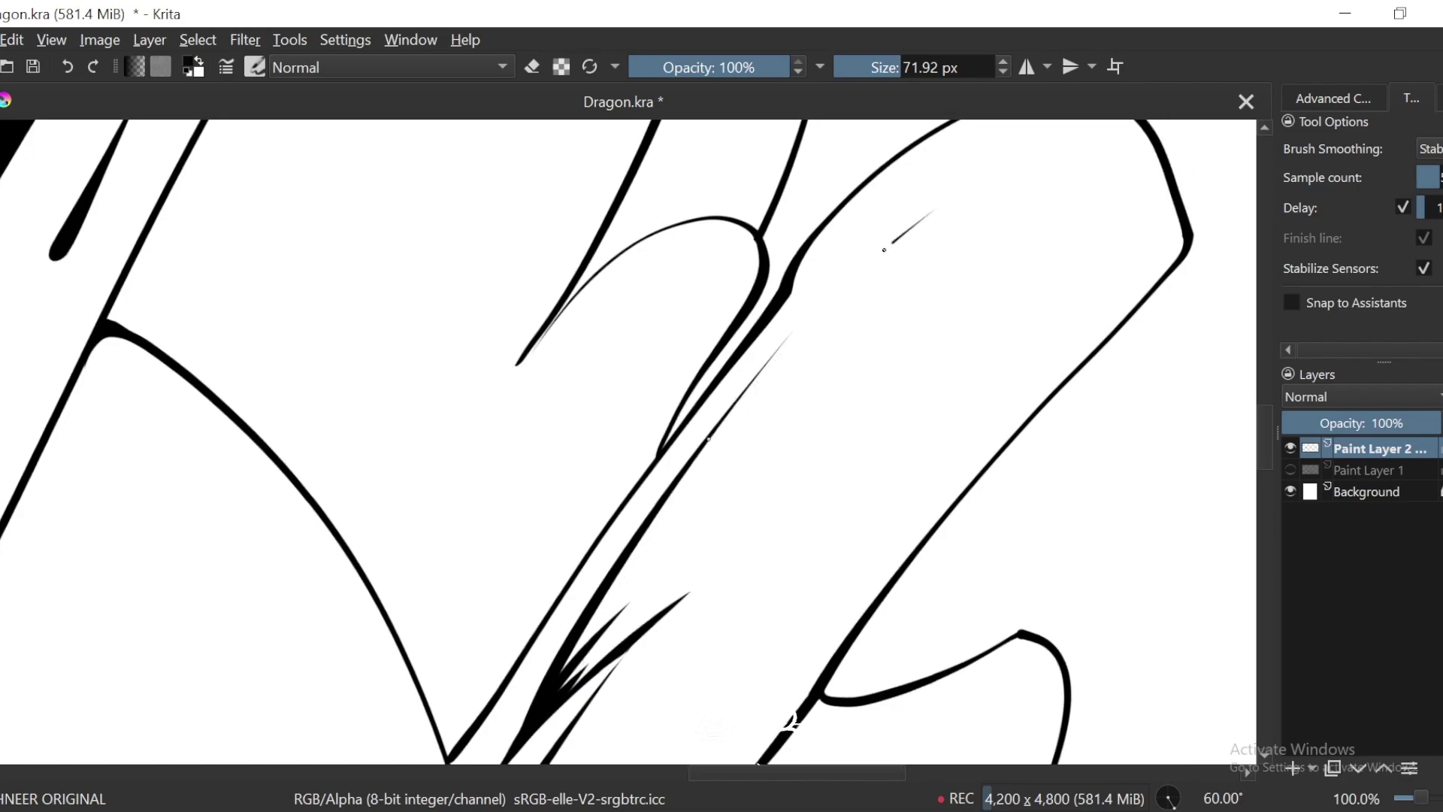
Step: Try repainting the second horn's long shadow as two curved lines running from a sharp upper tip toward the base spikes
left_click_drag(884, 249, 597, 633)
left_click_drag(914, 317, 931, 279)
left_click_drag(943, 174, 613, 691)
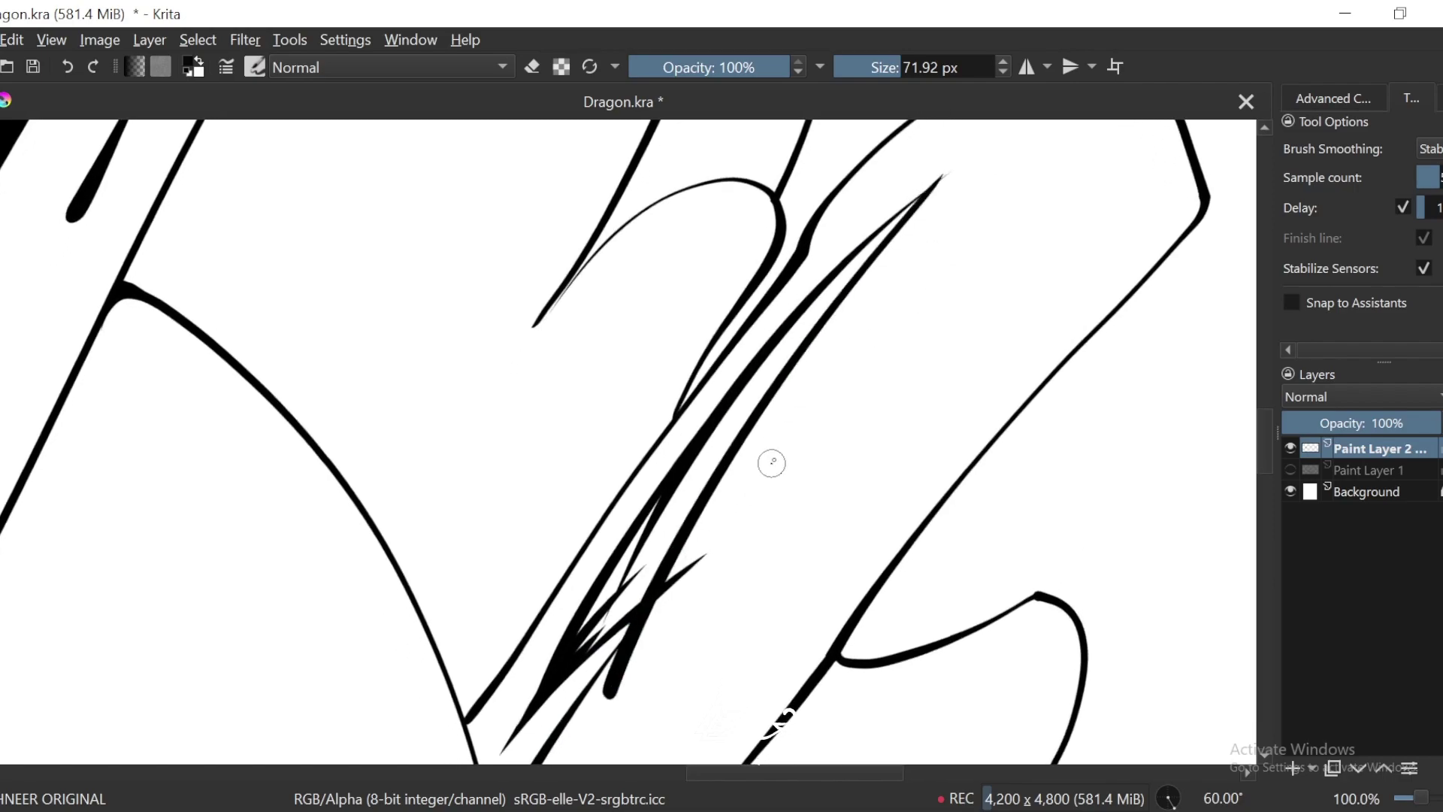
left_click_drag(752, 525, 800, 366)
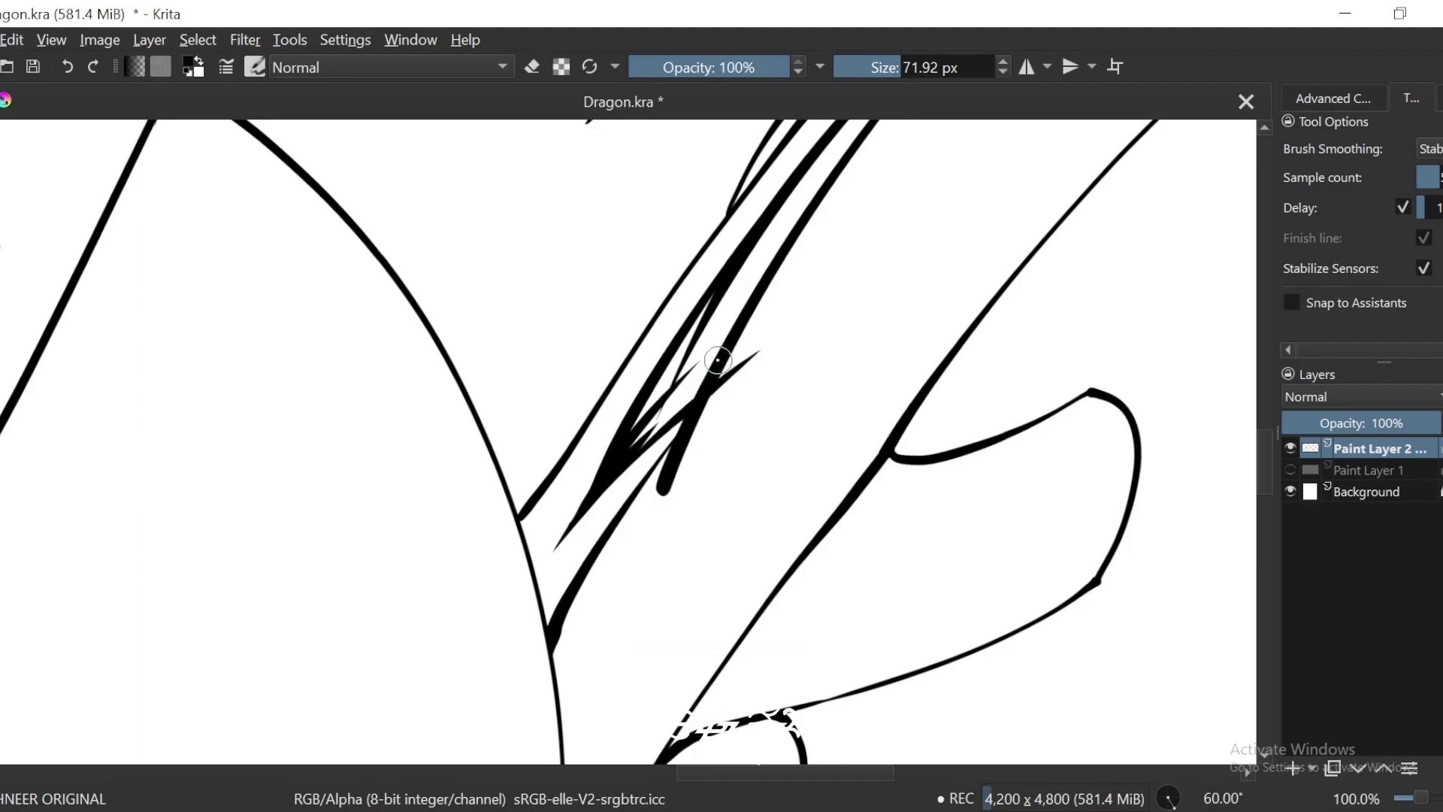
Step: Try a shorter tapering spike beside the base spikes in place of the long outer line, and undo it
key("ctrl+z")
left_click_drag(809, 272, 726, 391)
left_click_drag(882, 272, 583, 681)
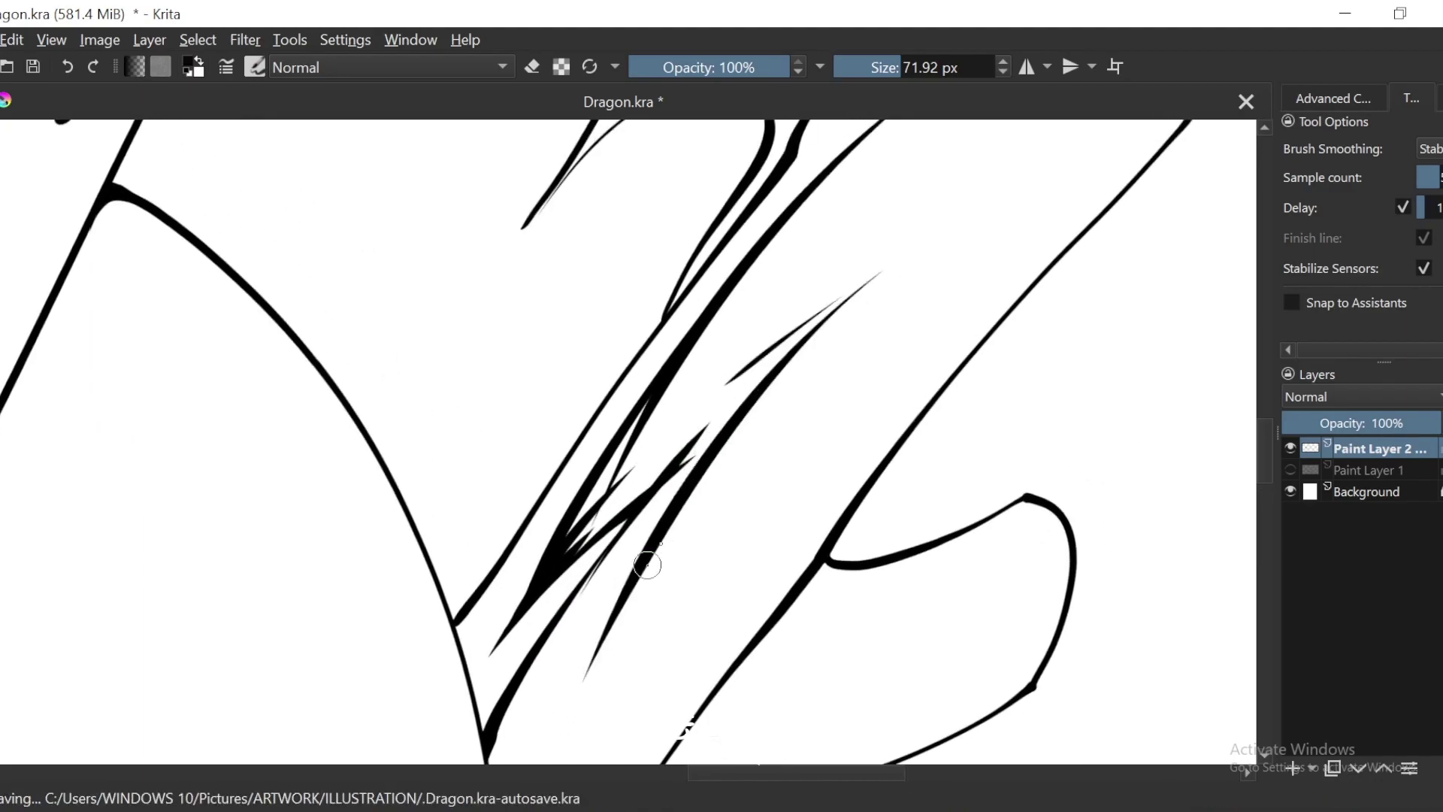
key("ctrl+minus")
left_click_drag(776, 390, 792, 359)
key("ctrl+plus")
key("ctrl+z")
key("ctrl+z")
left_click_drag(688, 486, 708, 450)
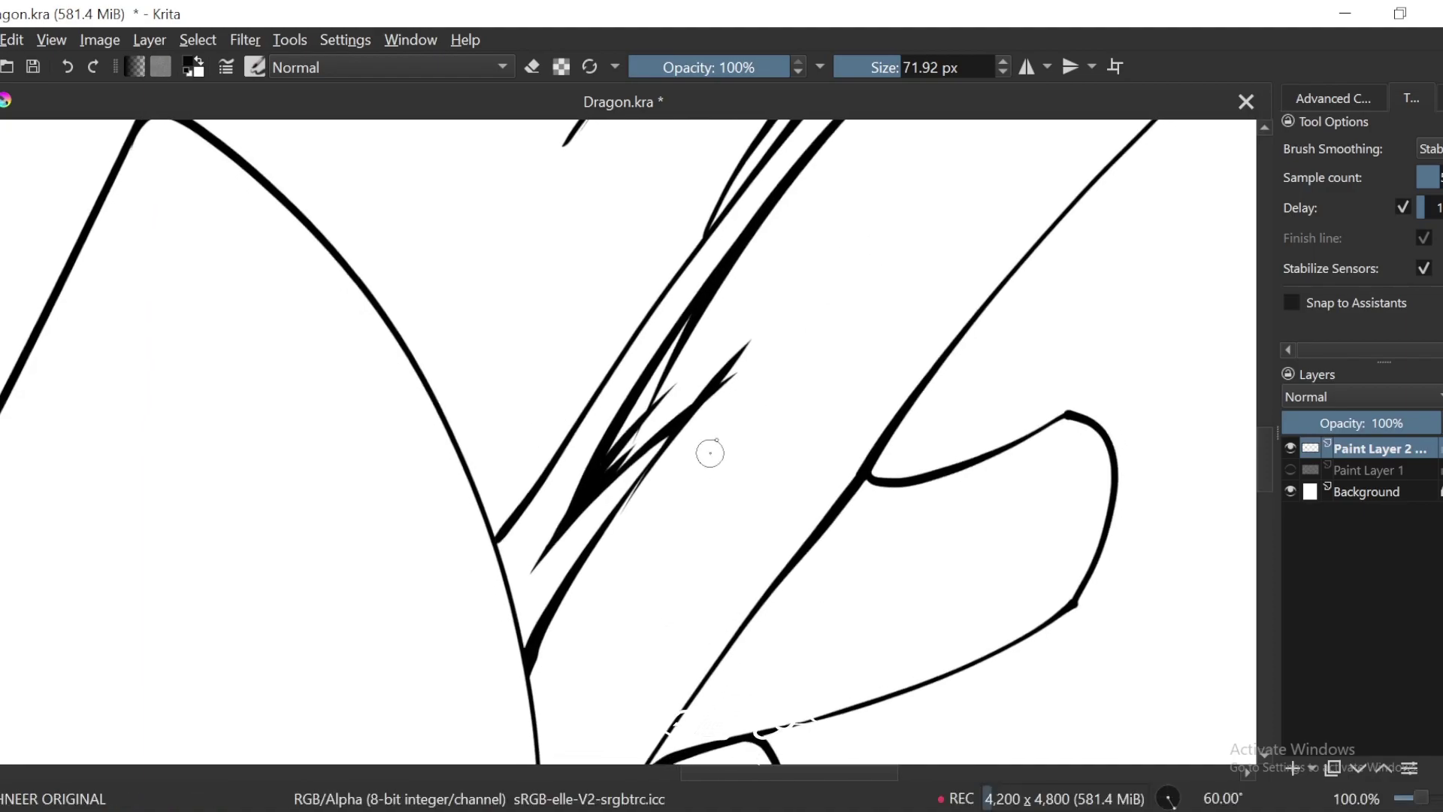
Step: Try a long shadow line from the second horn's upper tip down to its base, and undo it
key("ctrl+minus")
mouse_move(849, 148)
left_mouse_down()
mouse_move(661, 428)
mouse_move(564, 669)
left_mouse_up()
key("ctrl+minus")
key("ctrl+minus")
key("ctrl+minus")
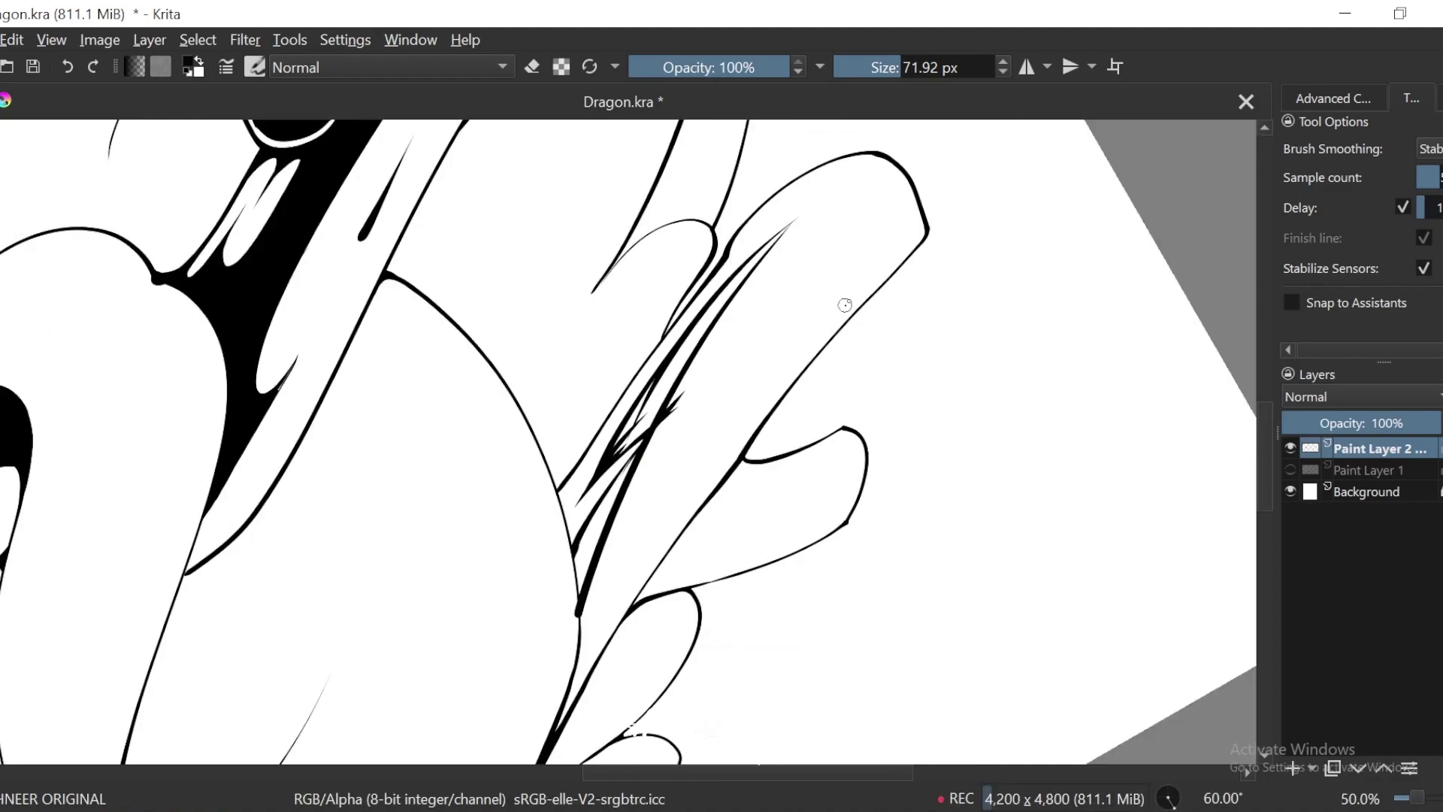
key("4")
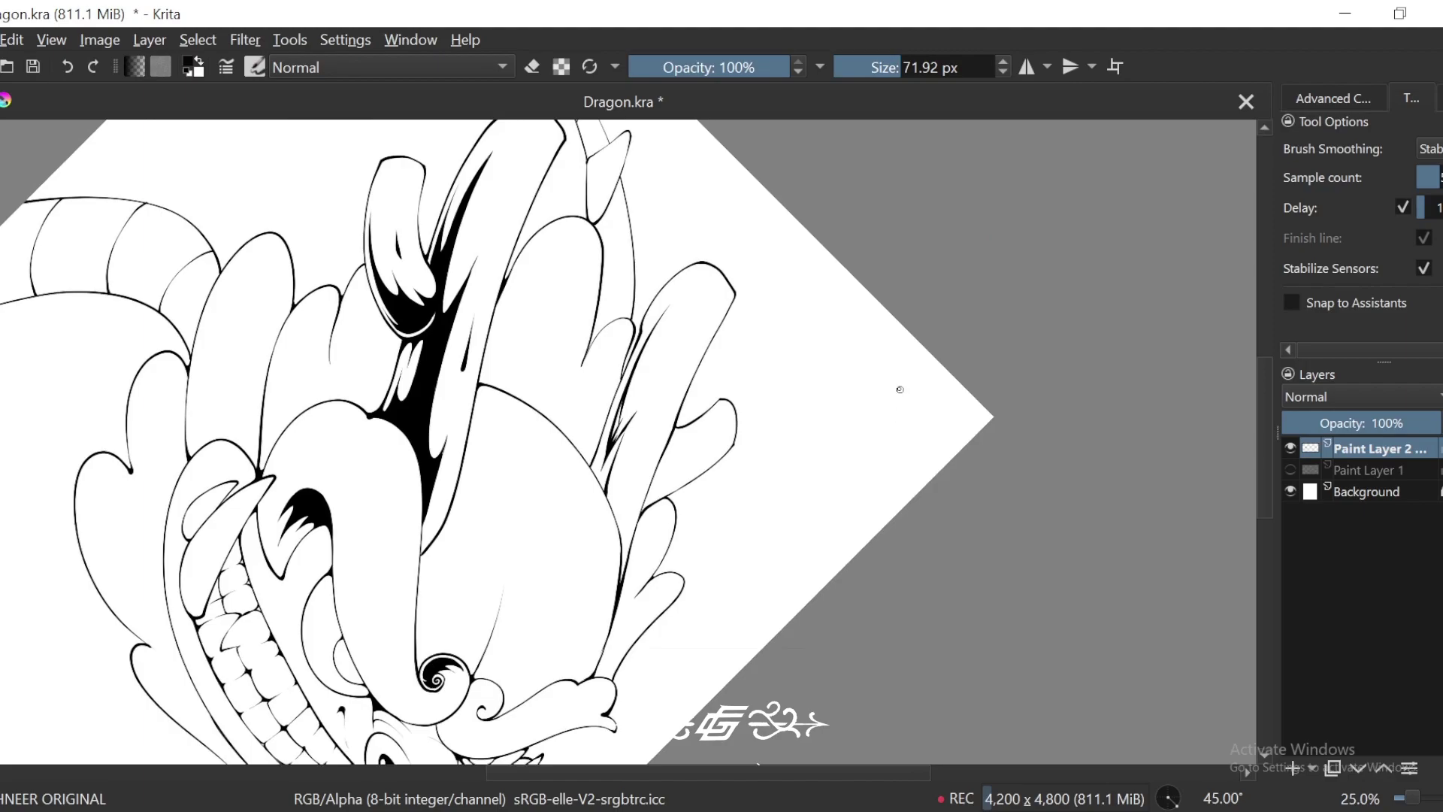
scroll(806, 434, "up", 2)
scroll(655, 471, "up", 2)
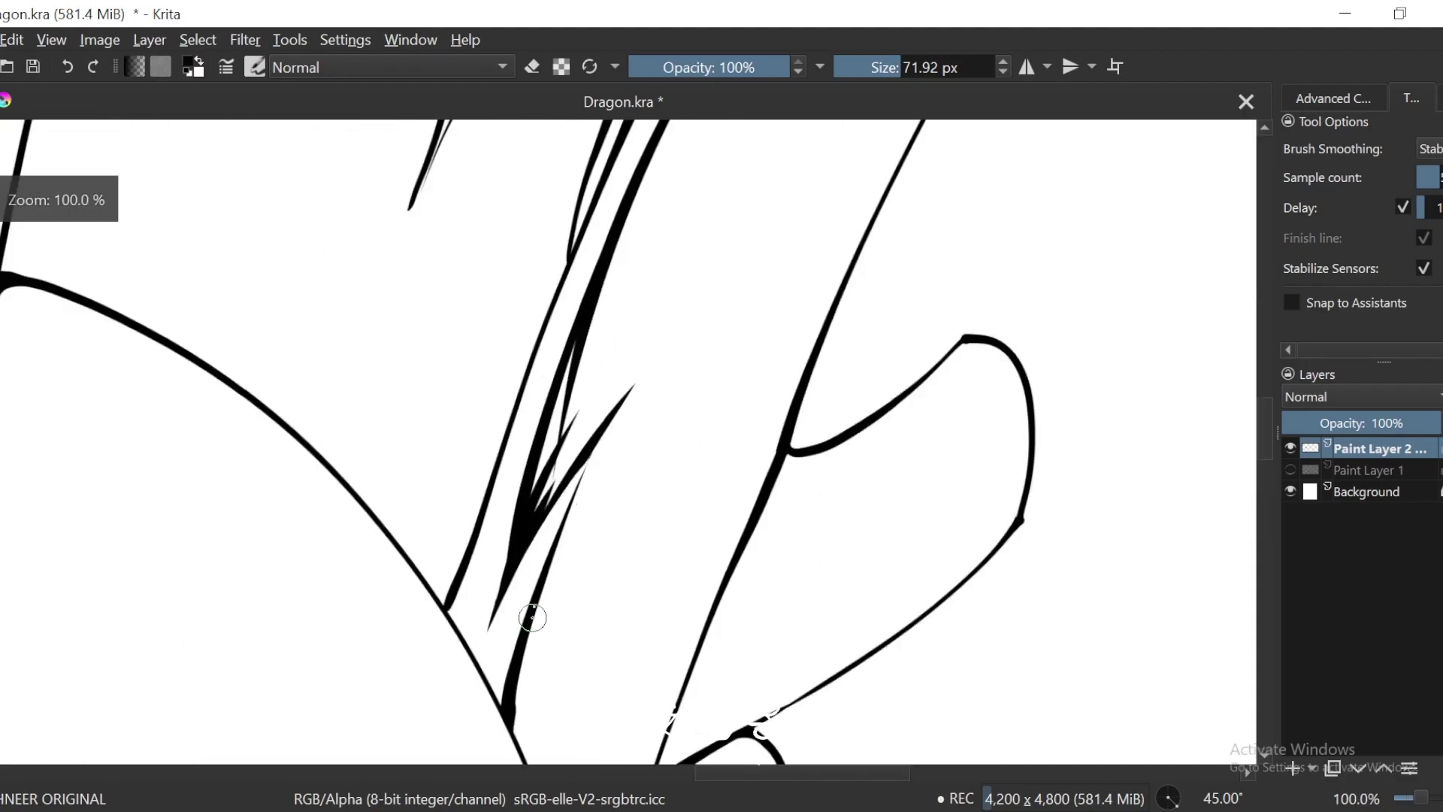
Step: Try a tapering spike outside the second horn's base spikes, with a second line running from its tip down to the base
key("ctrl+]")
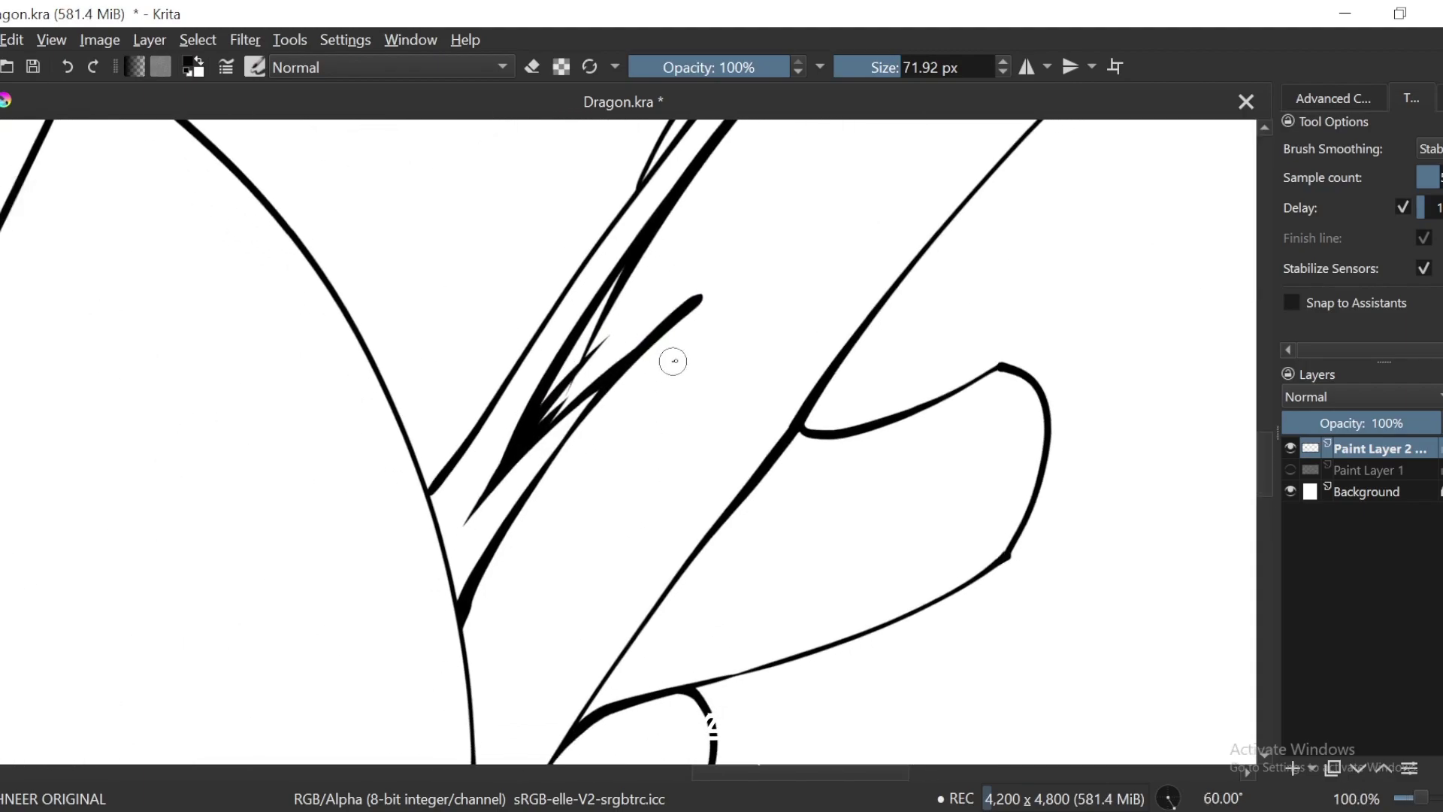
key("ctrl+[")
mouse_move(579, 516)
left_mouse_down()
mouse_move(788, 299)
mouse_move(687, 393)
mouse_move(725, 347)
left_mouse_up()
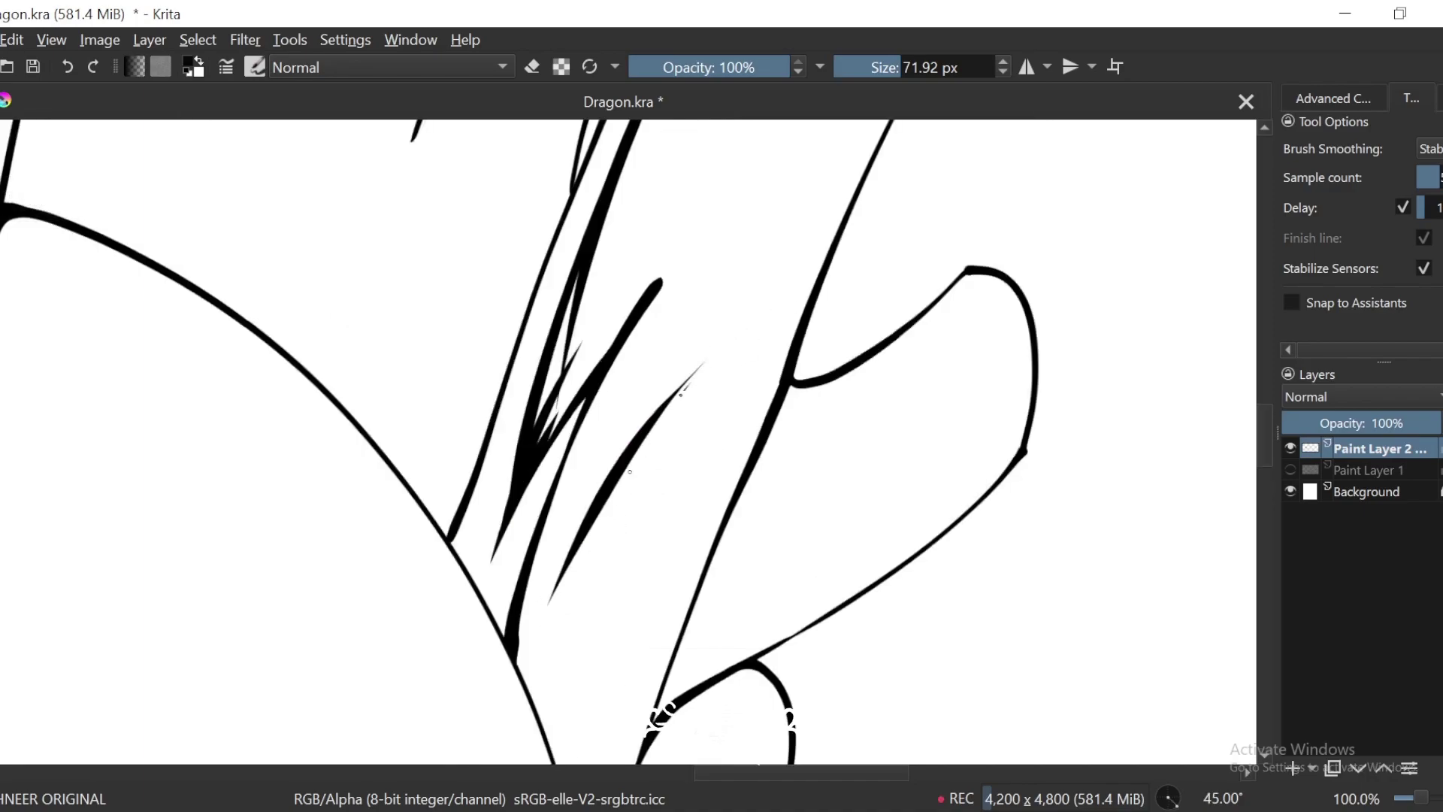
key("ctrl+]")
scroll(792, 283, "up", 1)
mouse_move(801, 253)
left_mouse_down()
mouse_move(615, 446)
mouse_move(481, 658)
left_mouse_up()
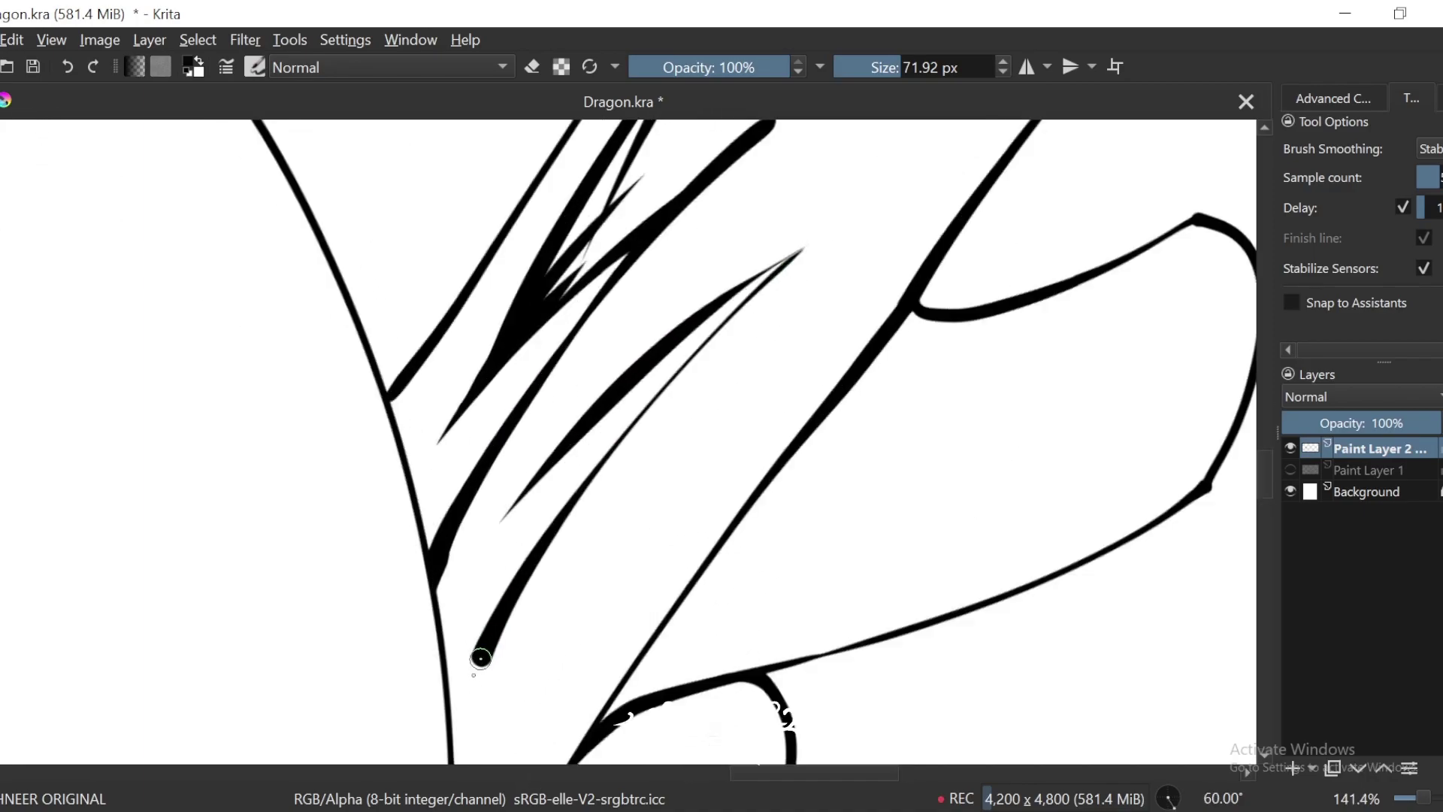
Step: Try a long thin line rising from the new base spike toward the second horn's upper end
scroll(618, 413, "down", 2)
scroll(577, 516, "up", 1)
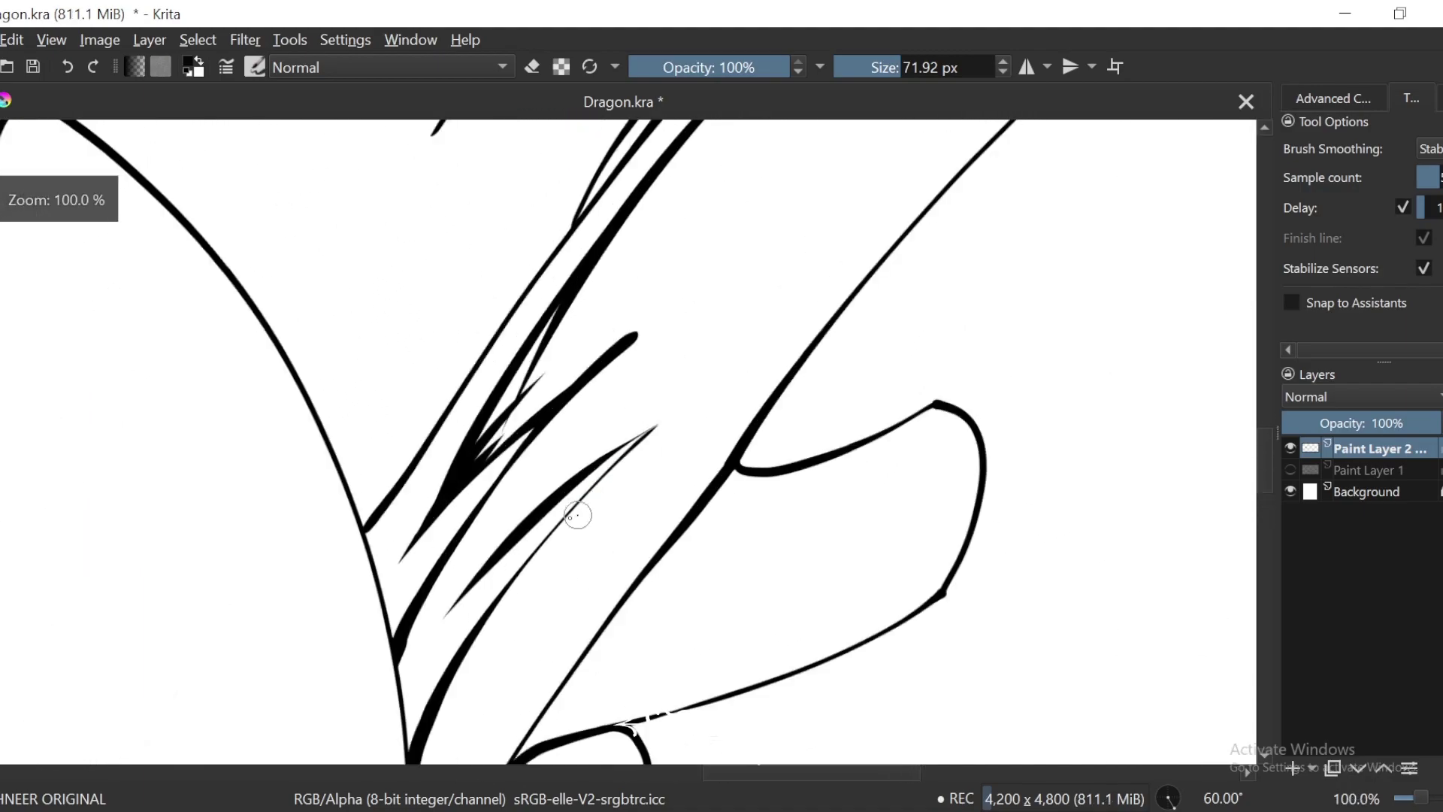
left_click_drag(767, 231, 725, 322)
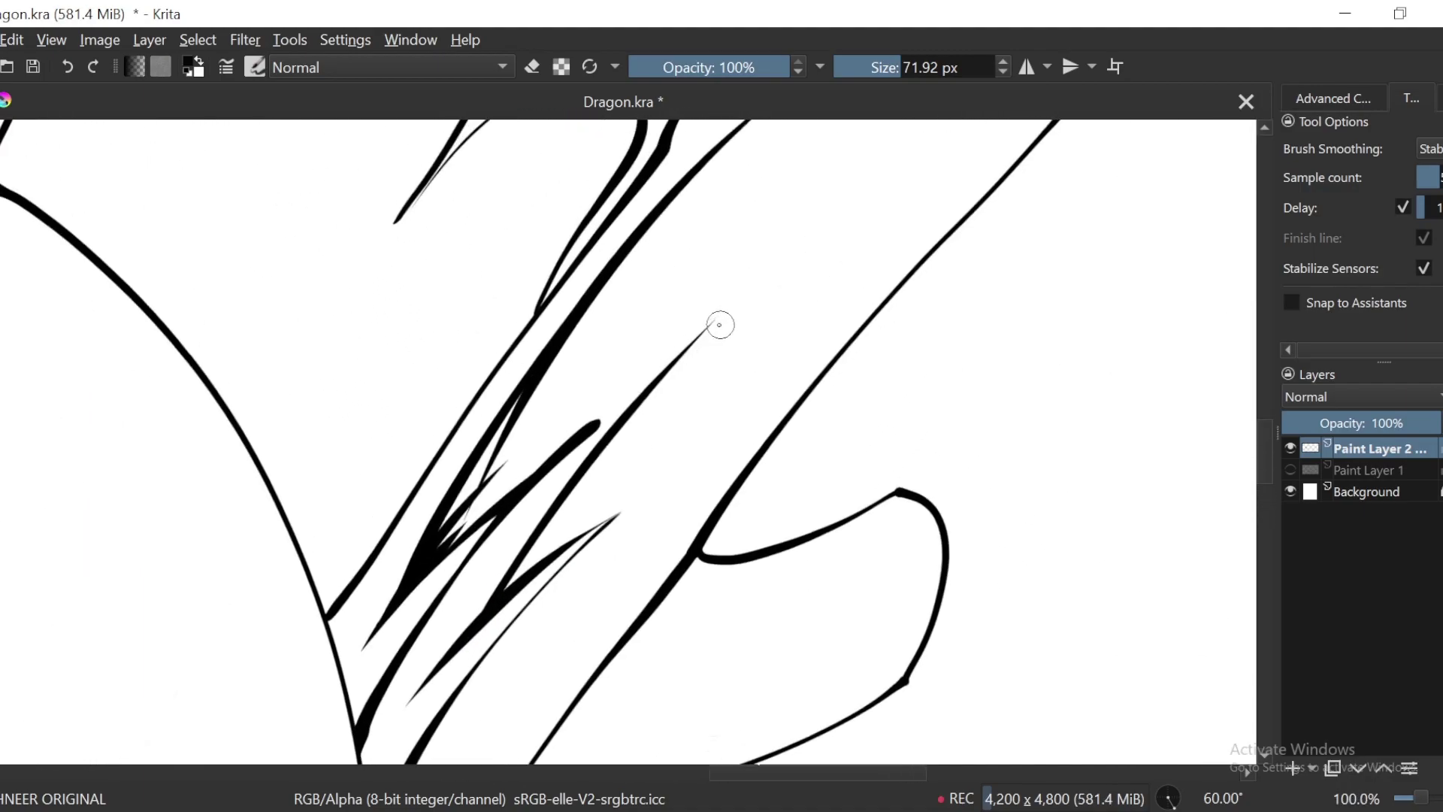
scroll(719, 325, "down", 1)
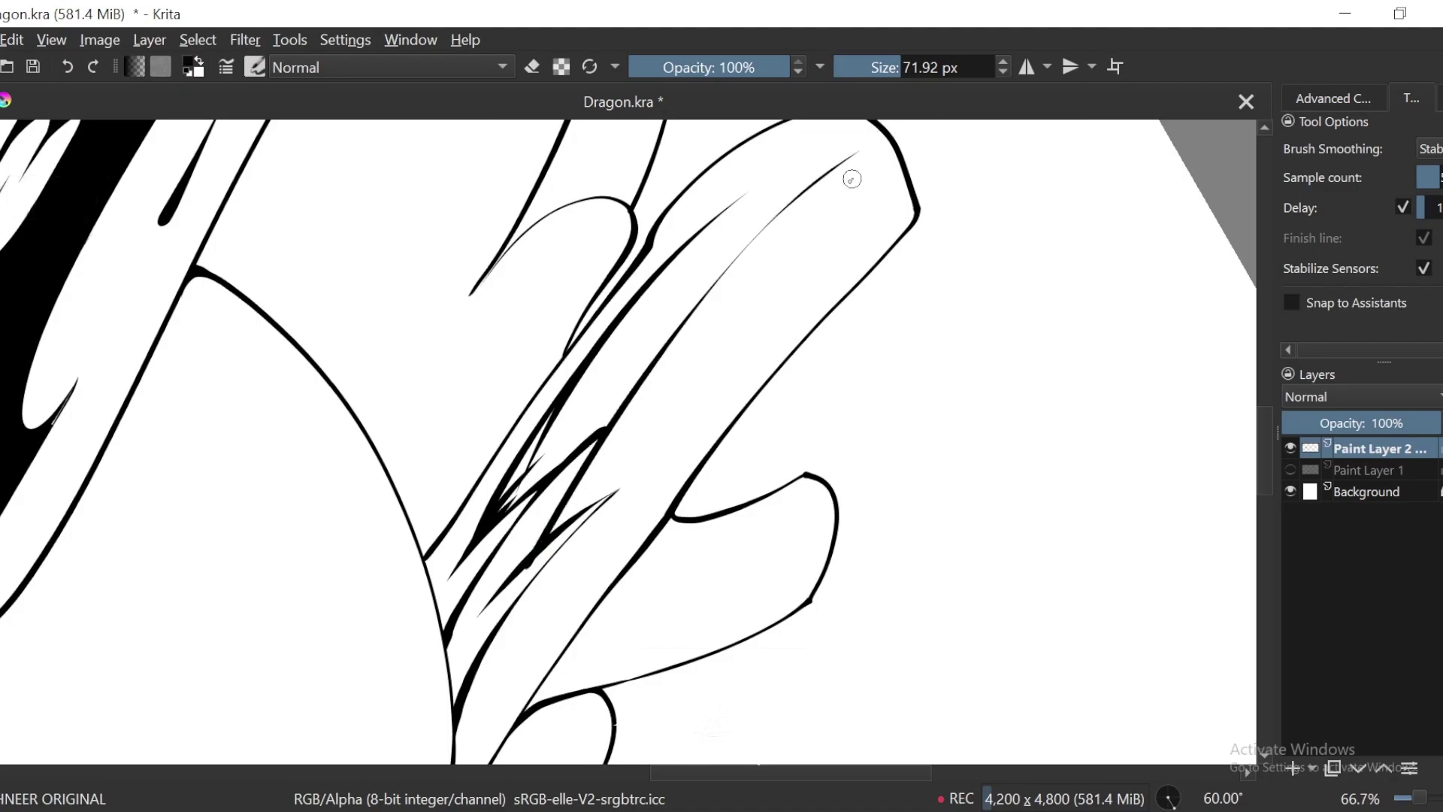
scroll(773, 267, "down", 3)
Step: Undo all the shadow strokes inside the second horn to start its shading over
key("ctrl+bracketleft")
key("ctrl+bracketleft")
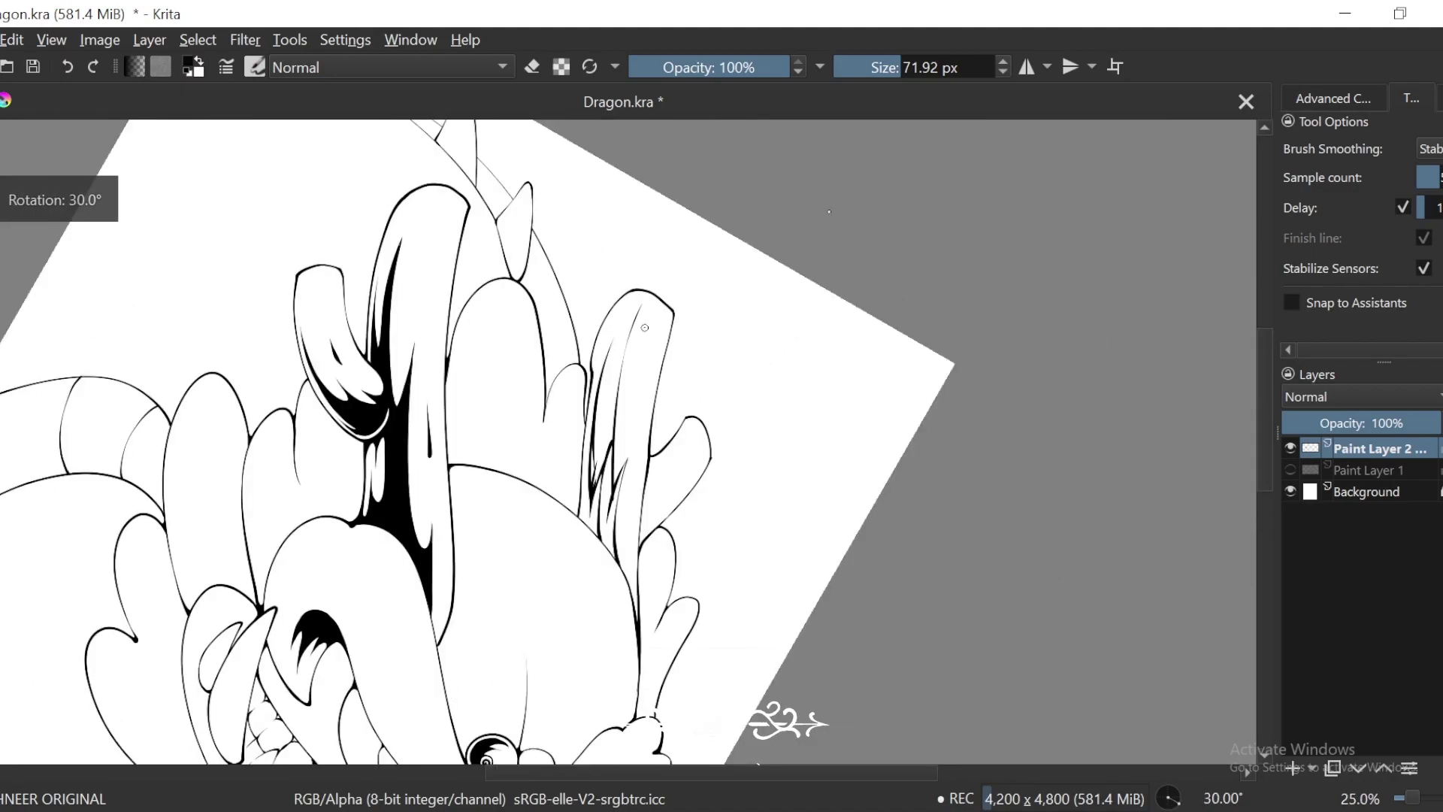
key("ctrl+bracketright")
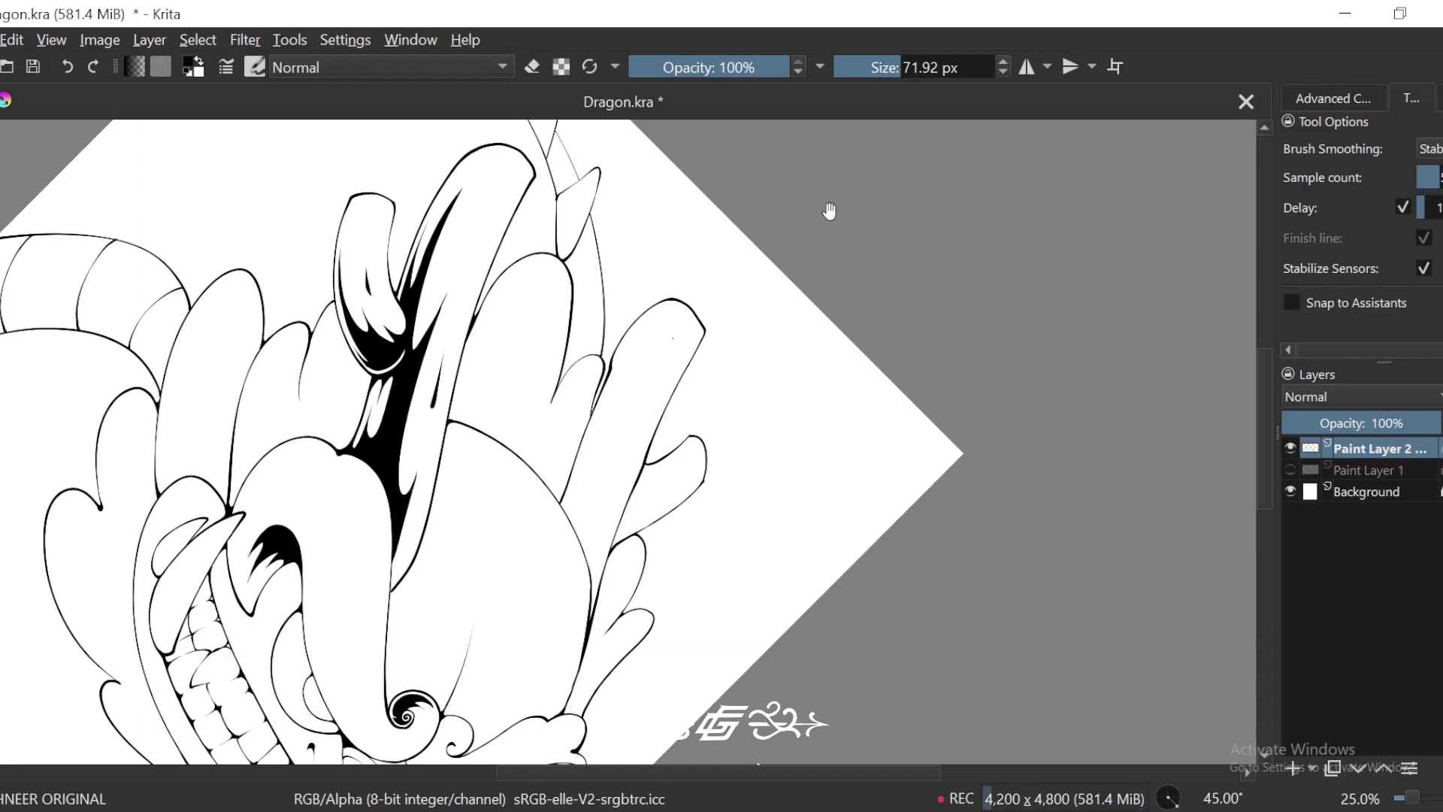
Step: Paint a tapering shadow line inside the second horn, close and parallel to its inner edge
scroll(715, 322, "up", 3)
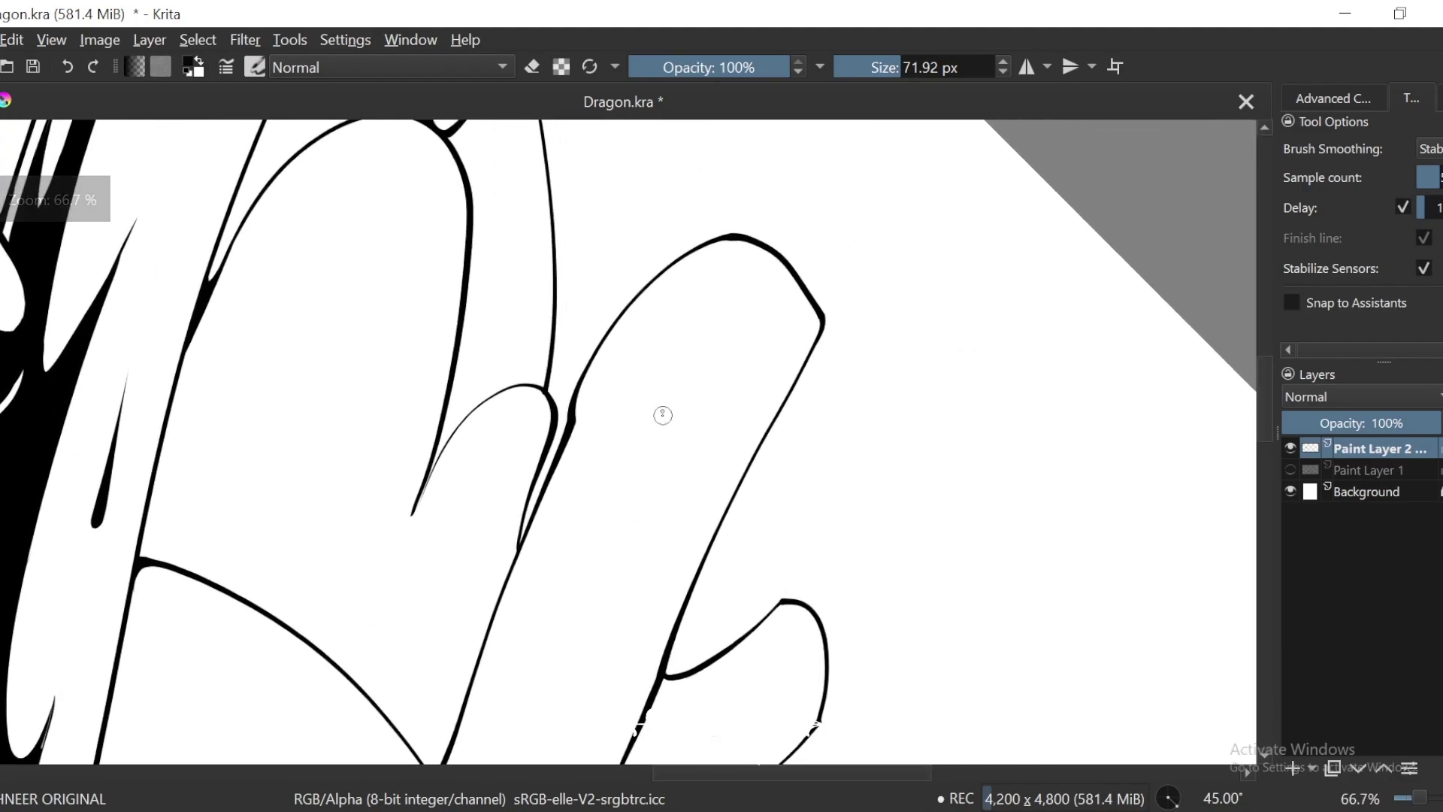
scroll(662, 414, "up", 1)
key("ctrl+bracketright")
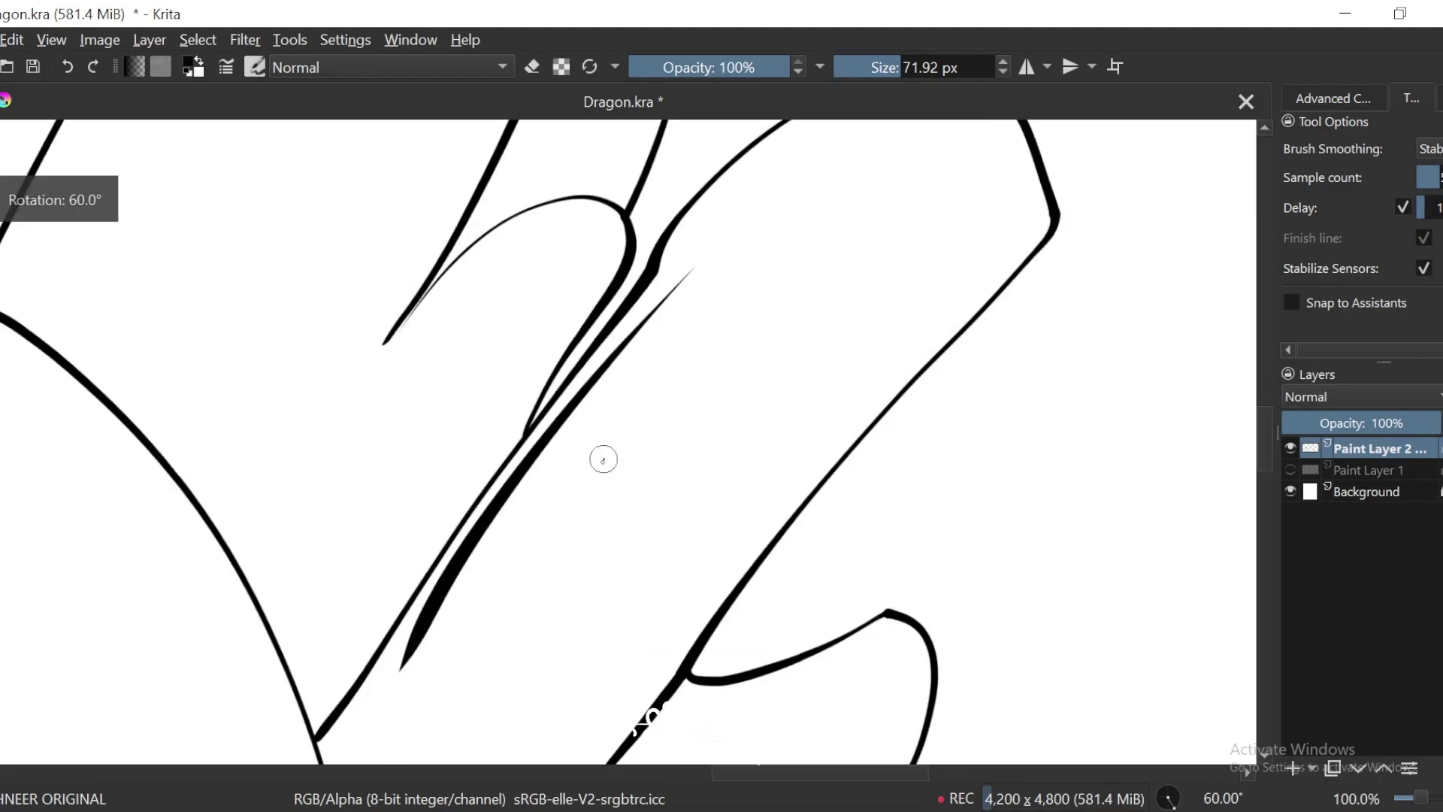
scroll(623, 436, "down", 1)
scroll(641, 412, "up", 1)
Step: Paint a small spike at the shadow line's lower end and a curved line from its tip down to the head outline
key("e")
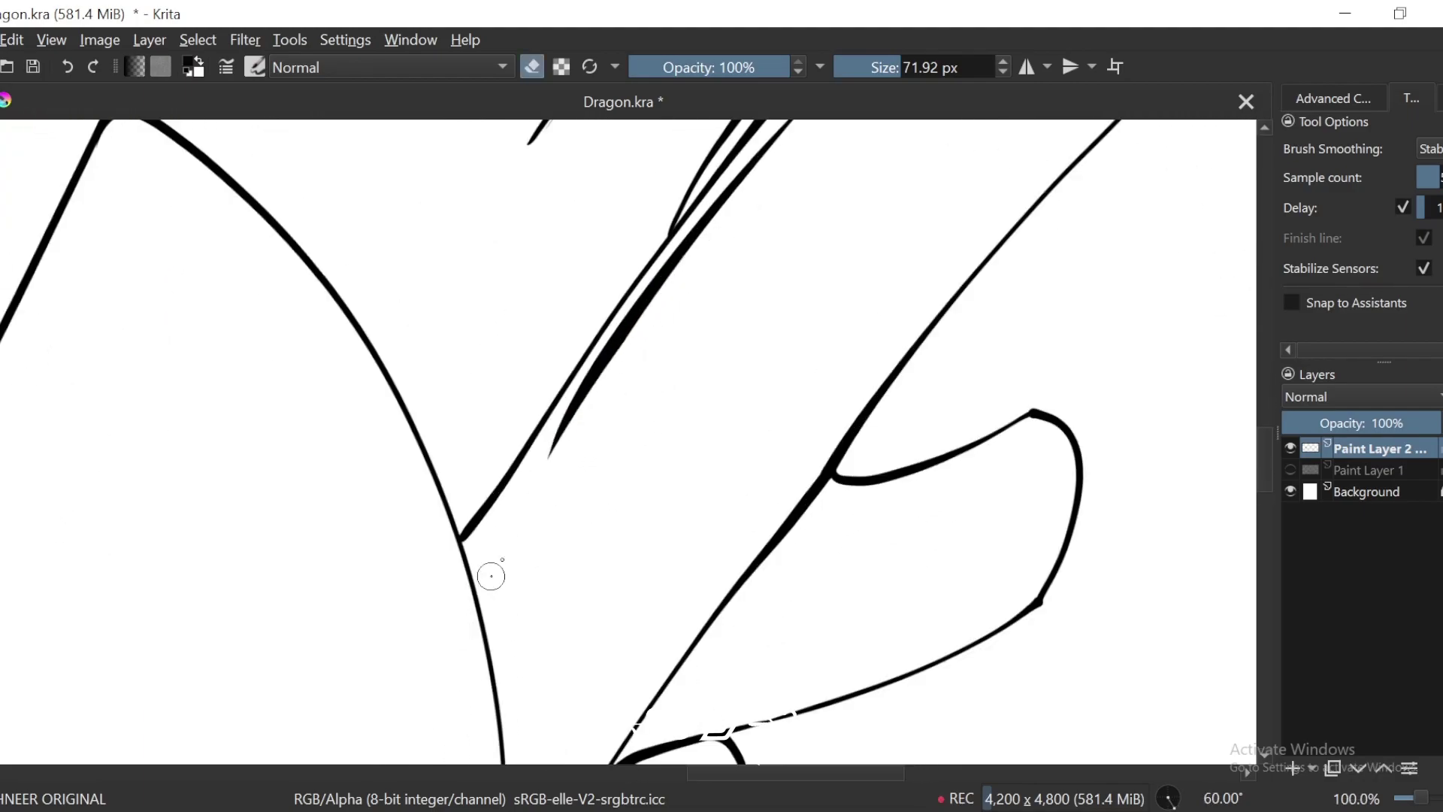
scroll(491, 576, "up", 1)
key("e")
left_click_drag(576, 403, 716, 249)
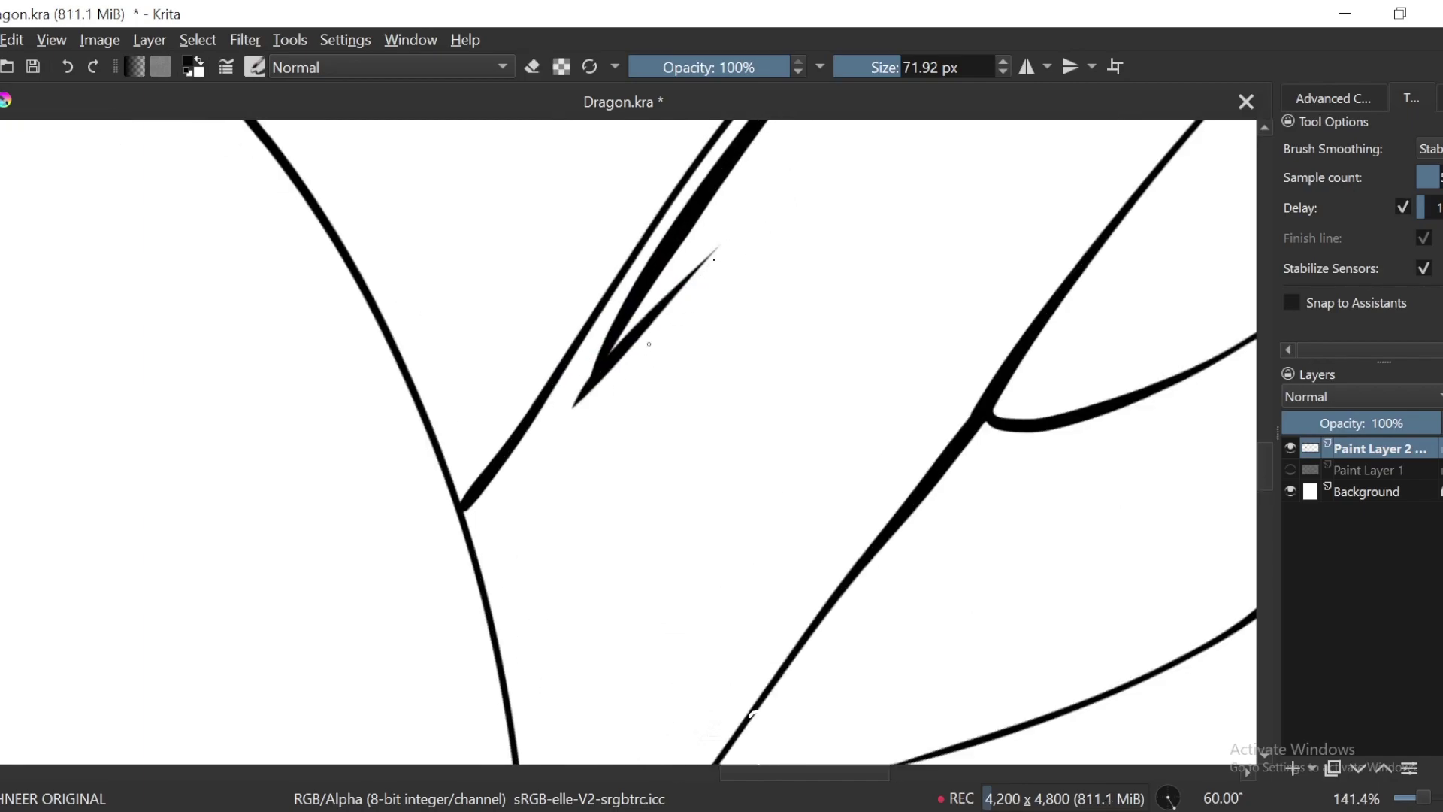
left_click_drag(648, 344, 495, 645)
left_click_drag(579, 552, 599, 451)
Step: Clean the joint at the head outline with the eraser and fill the fork with a rounded solid black shadow
scroll(601, 443, "up", 1)
key("e")
left_click_drag(460, 549, 477, 624)
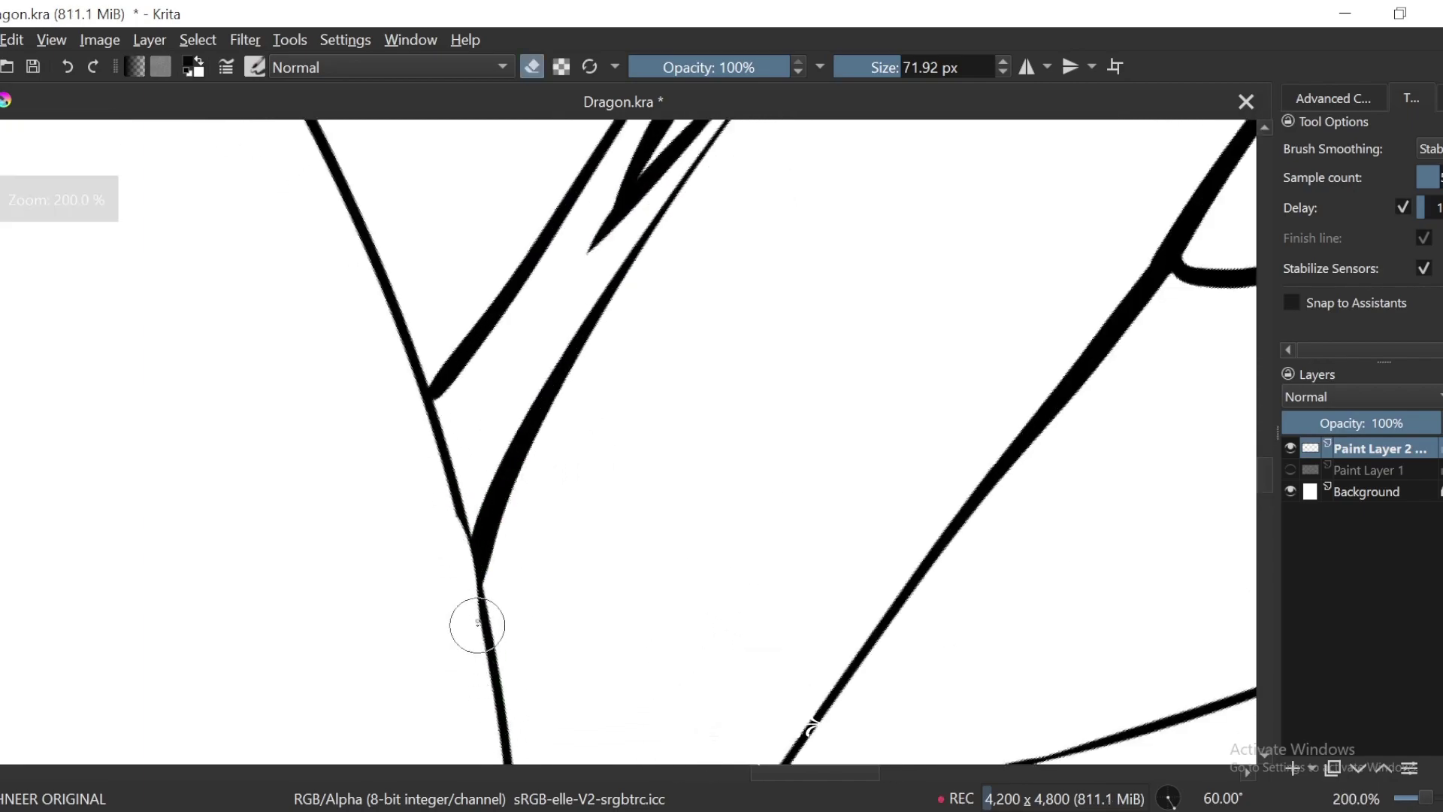
key("e")
left_click_drag(495, 517, 543, 528)
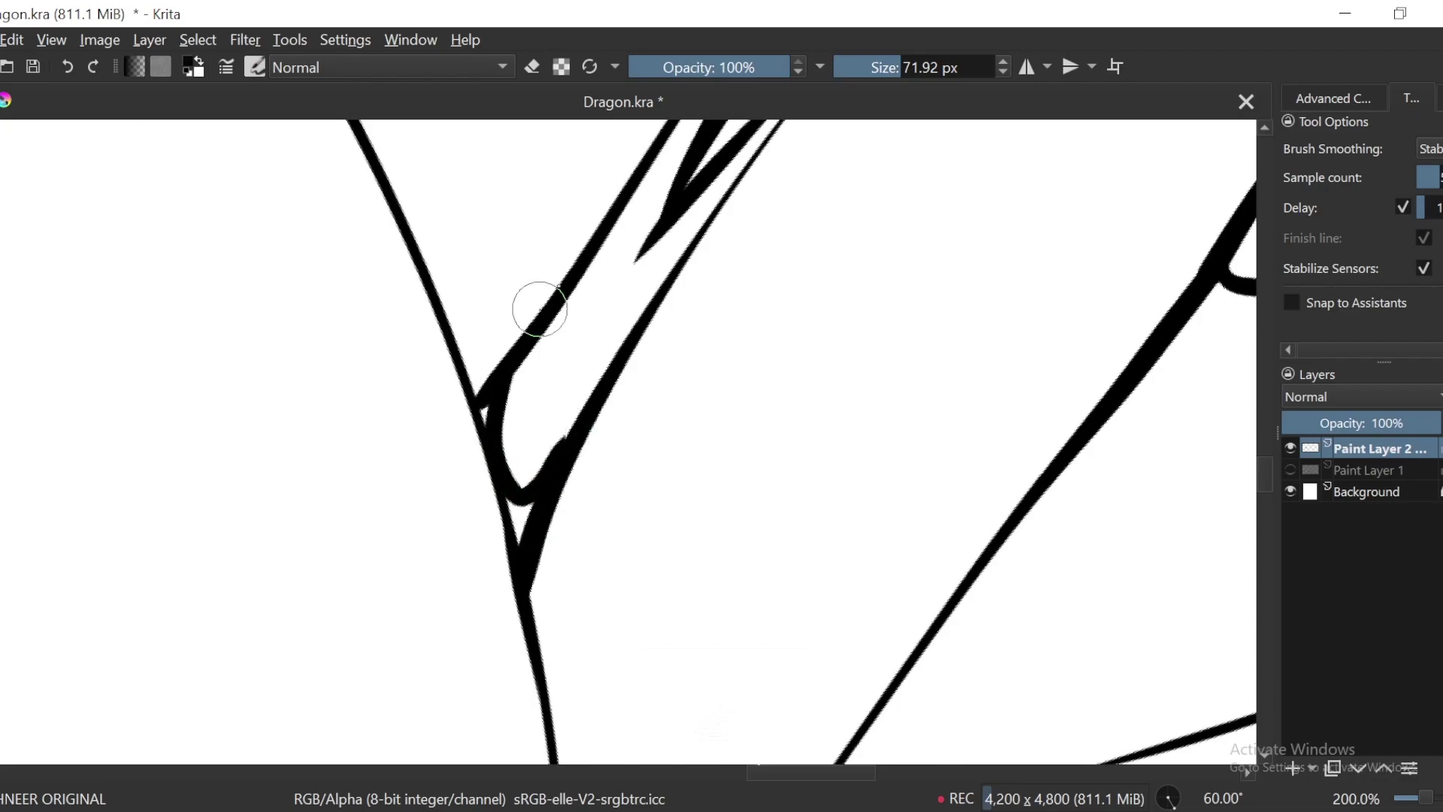
scroll(537, 398, "up", 1)
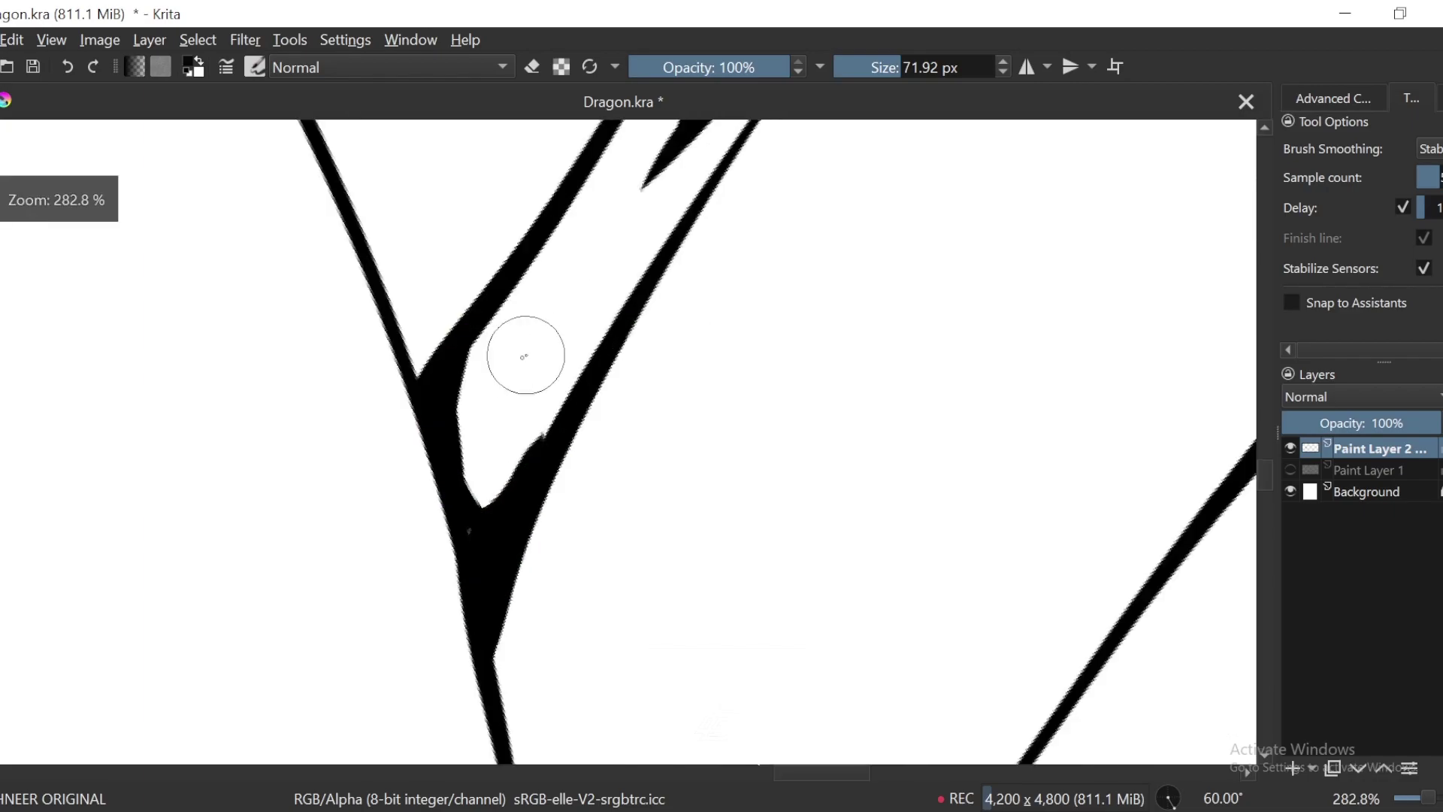
left_click_drag(482, 329, 487, 489)
scroll(629, 413, "down", 5)
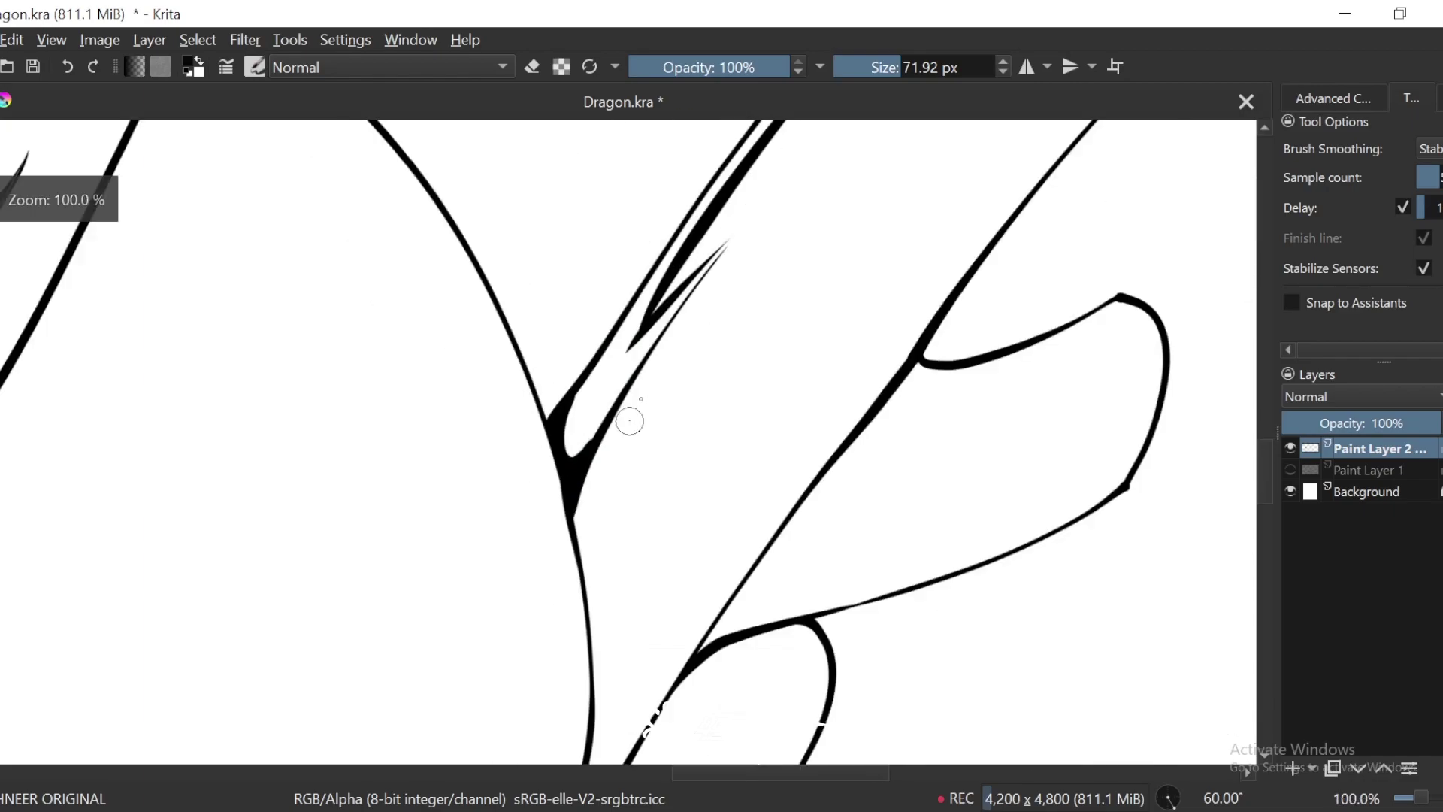
Step: Thicken the small spike above the fork and extend it to a sharp tip
scroll(689, 421, "up", 3)
left_click_drag(564, 519, 789, 258)
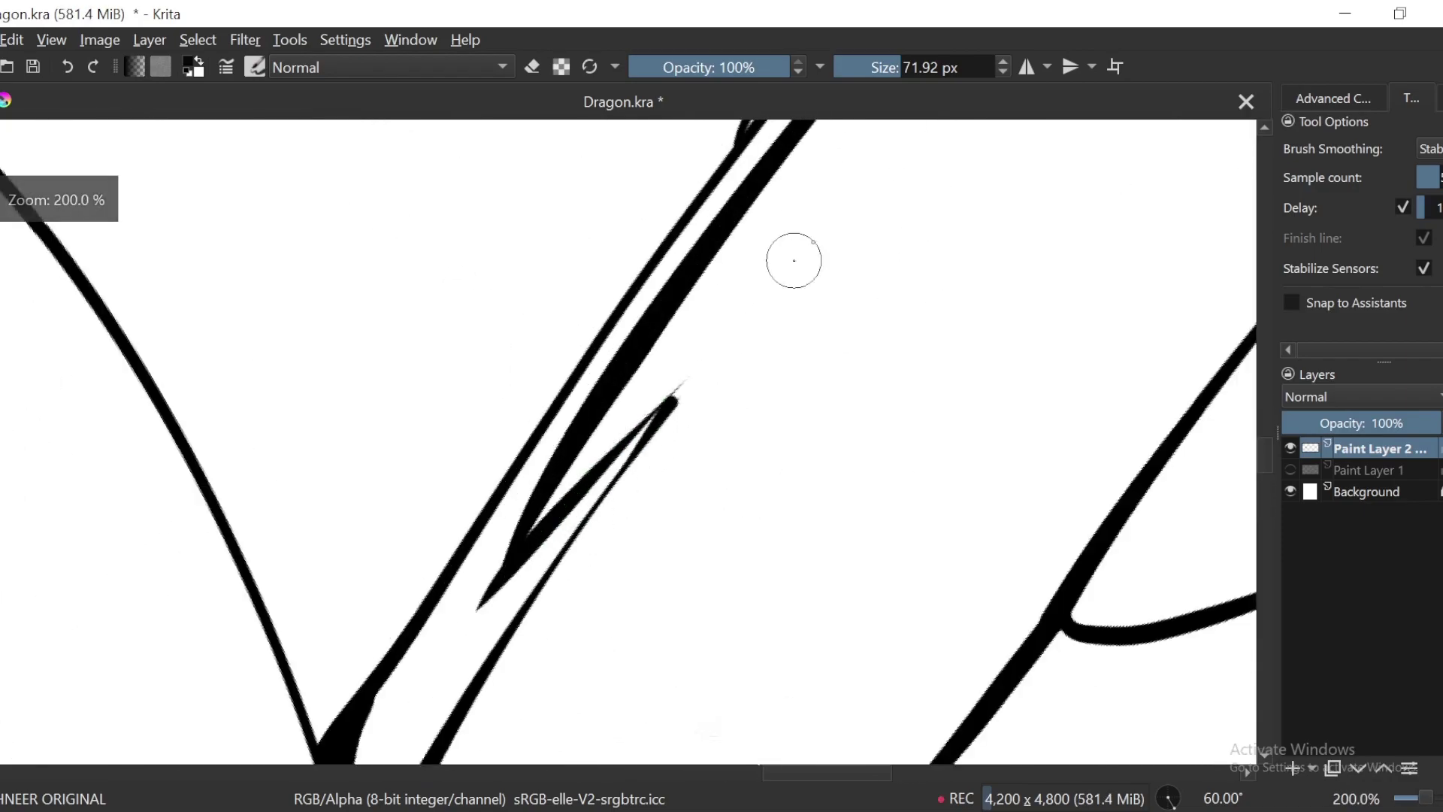
scroll(724, 338, "down", 3)
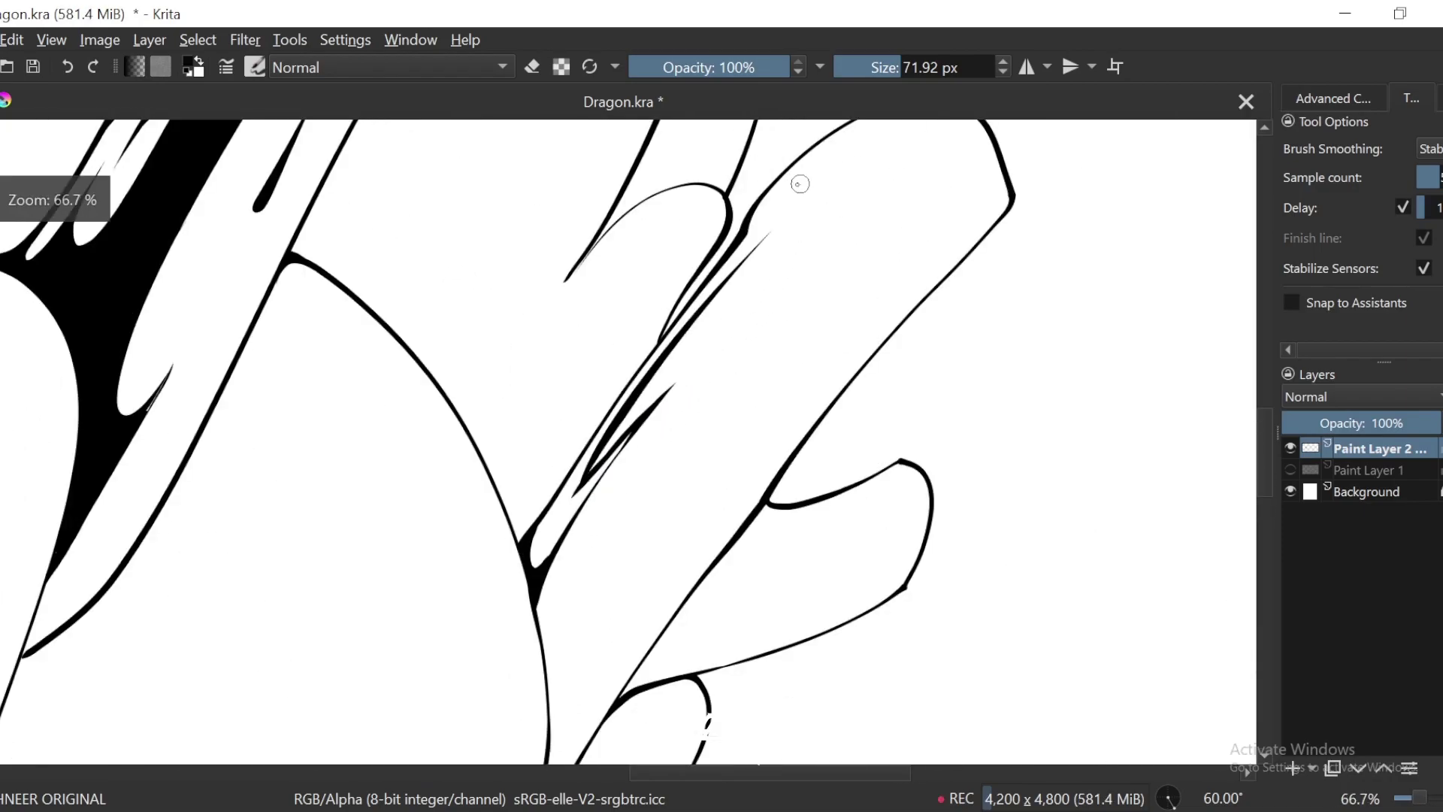
Step: Try a steep stroke down from the inner shadow line's upper tip ending in a hooked spike, and undo it
left_click_drag(767, 233, 666, 400)
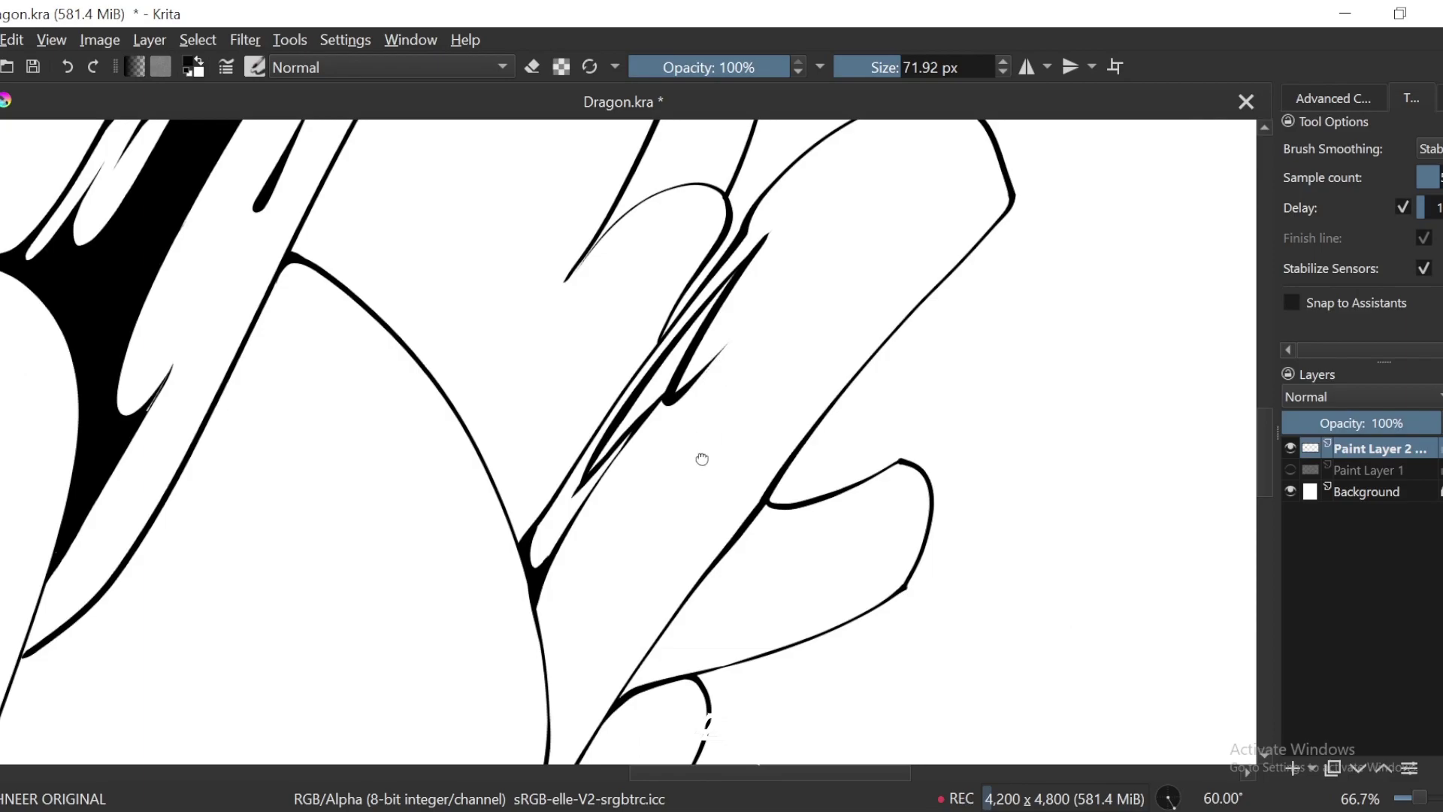
left_click_drag(702, 459, 661, 409)
key("ctrl+plus")
key("ctrl+z")
left_click_drag(713, 208, 679, 315)
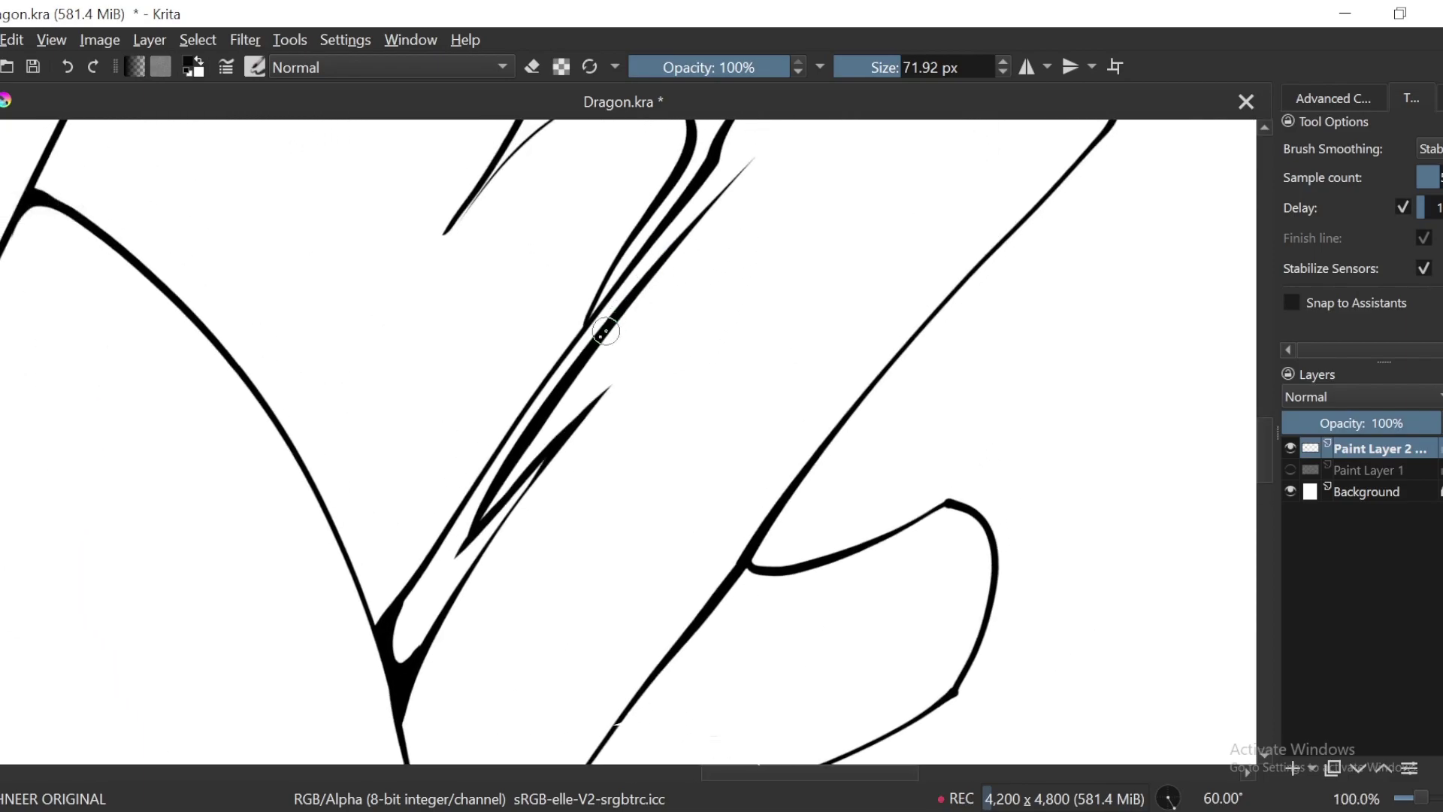
scroll(622, 410, "down", 1)
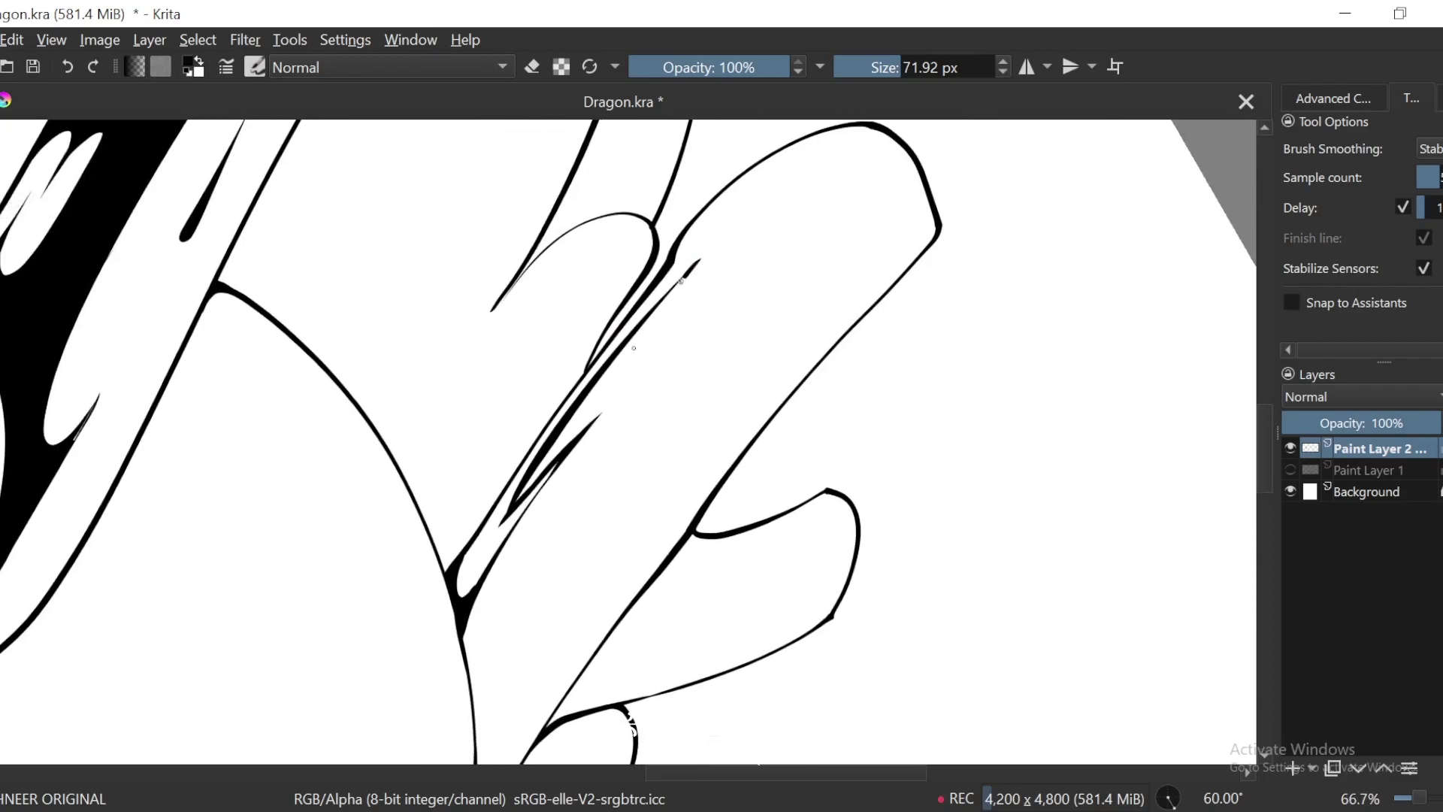
Step: Paint a hooked spike partway up the second horn and another lower one outside the fork, redoing the long line between them
left_click_drag(623, 410, 496, 638)
left_click_drag(632, 488, 688, 349)
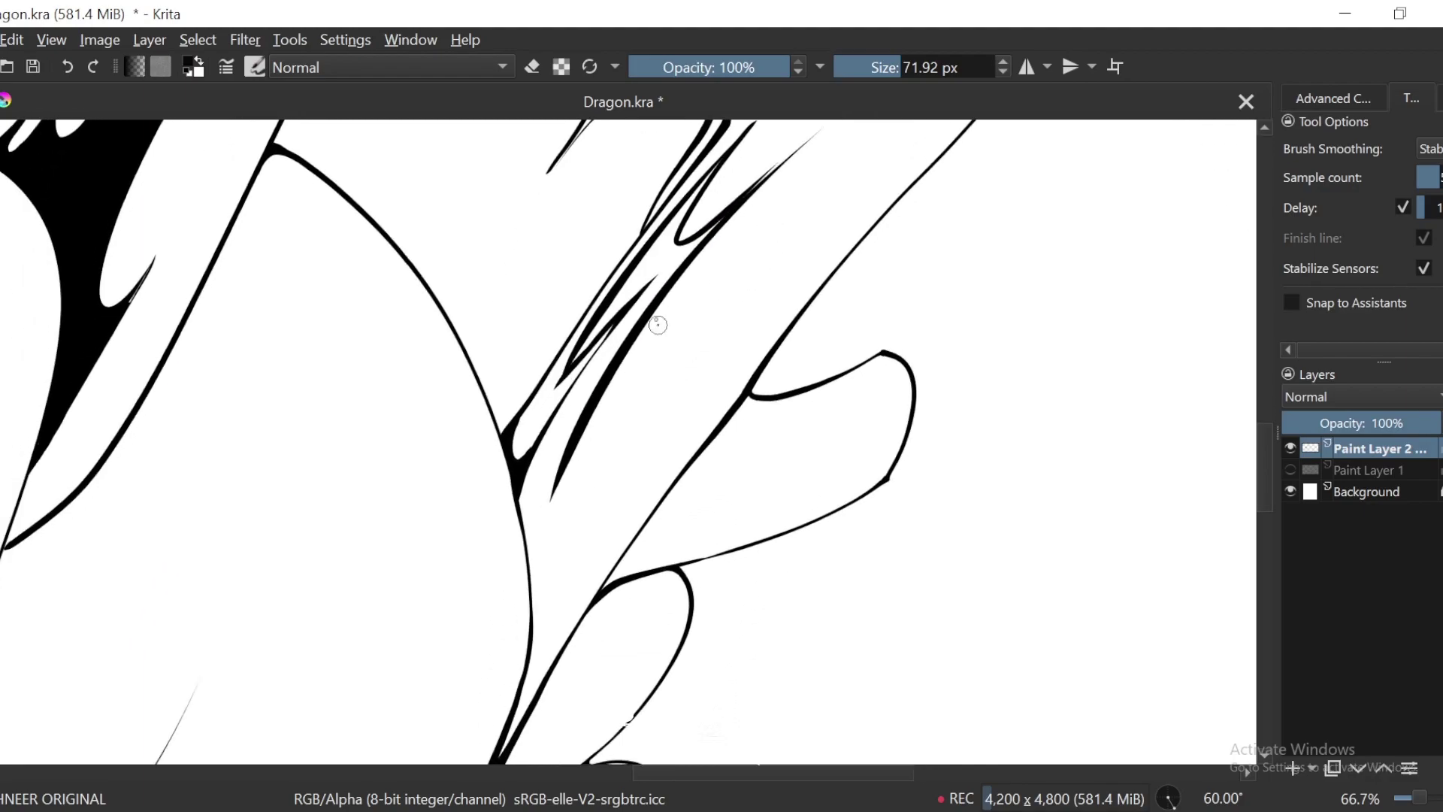
key("ctrl+z")
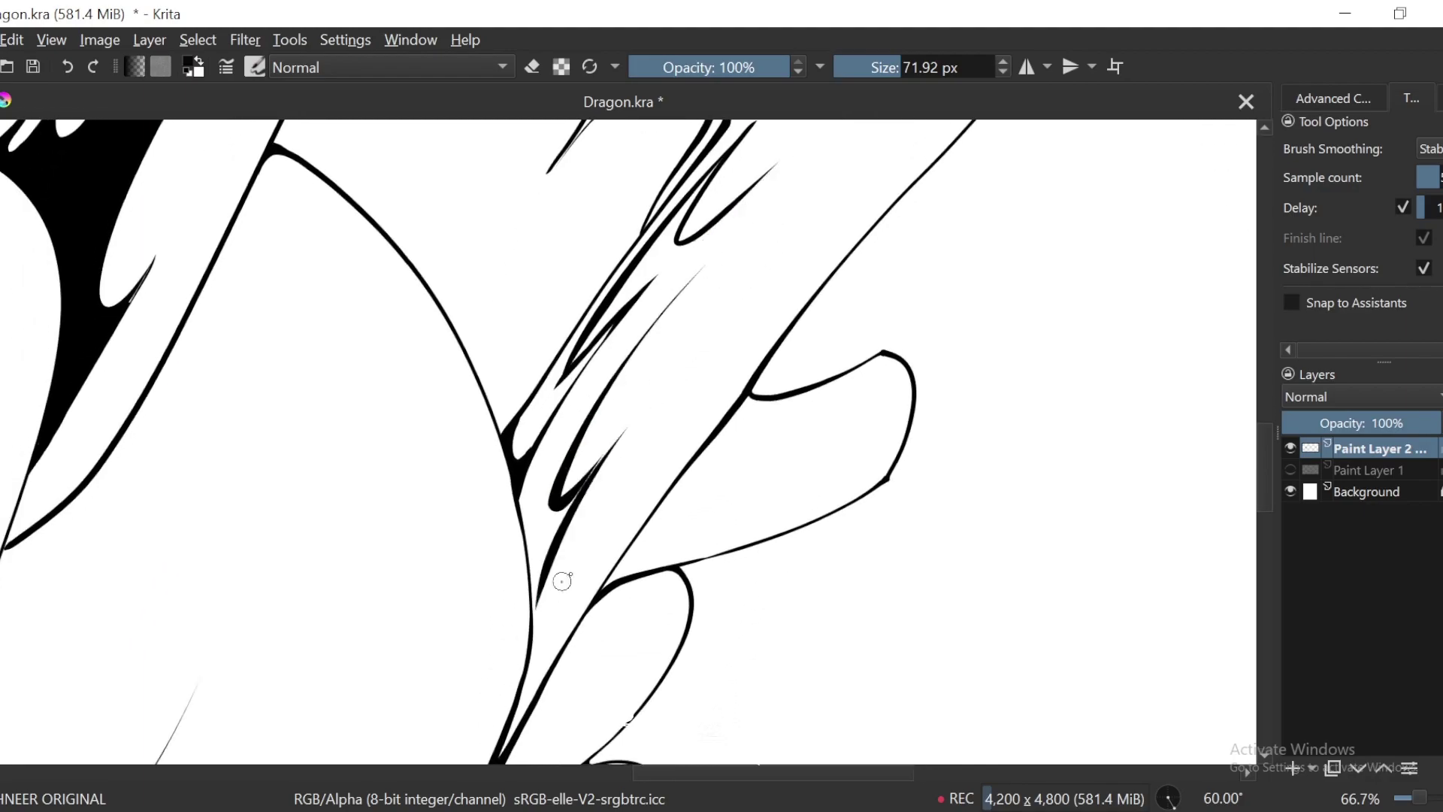
Step: Paint a tapering line from the lower hooked spike down to the head outline, redoing the first attempt
key("ctrl+plus")
key("ctrl+plus")
left_click_drag(576, 614, 631, 449)
key("ctrl+z")
mouse_move(650, 293)
left_mouse_down()
mouse_move(493, 612)
mouse_move(543, 469)
left_mouse_up()
scroll(539, 617, "up", 1)
Step: Erase the rough overlap where the lower line meets the head outline and repaint the outline with a smooth edge
key("e")
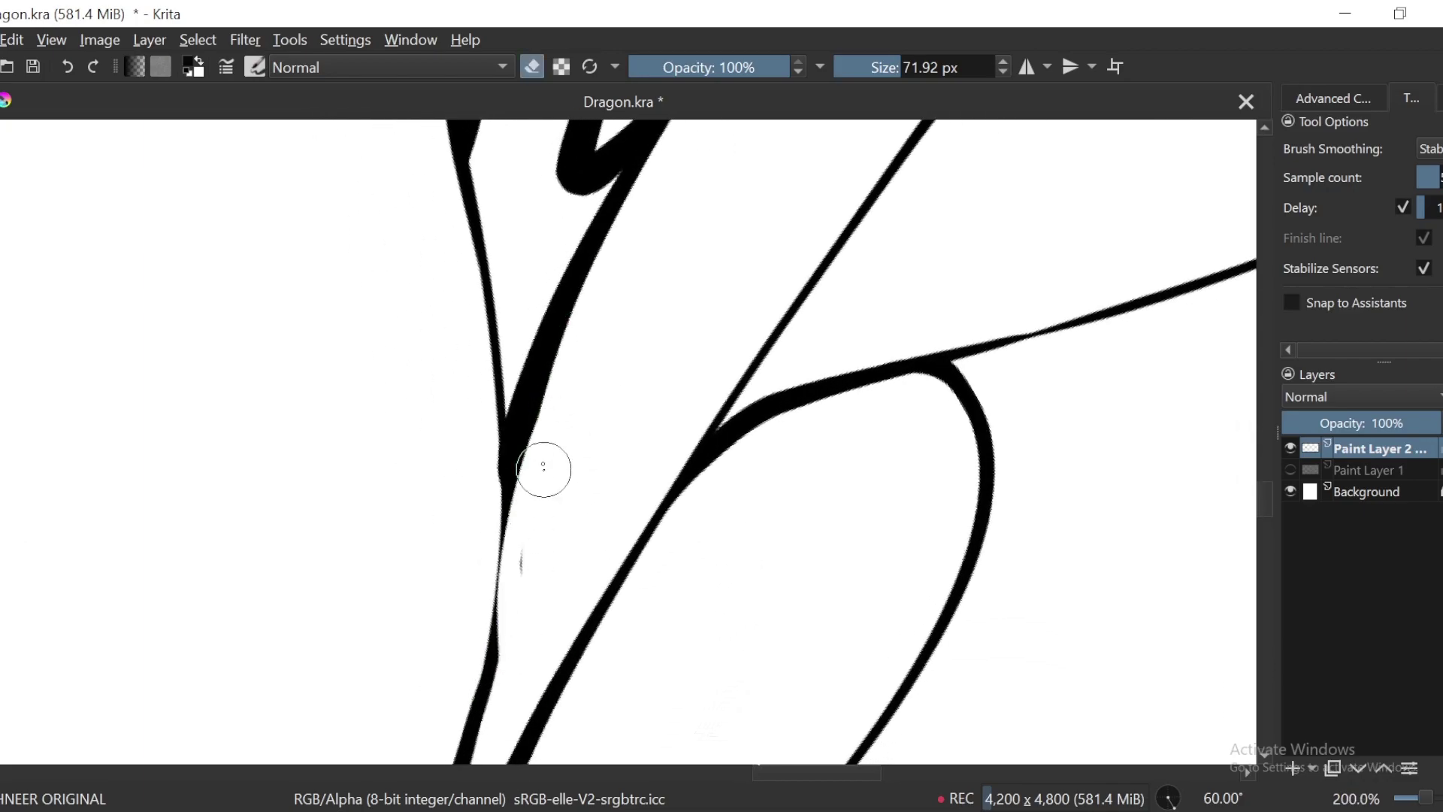
left_click_drag(555, 348, 454, 729)
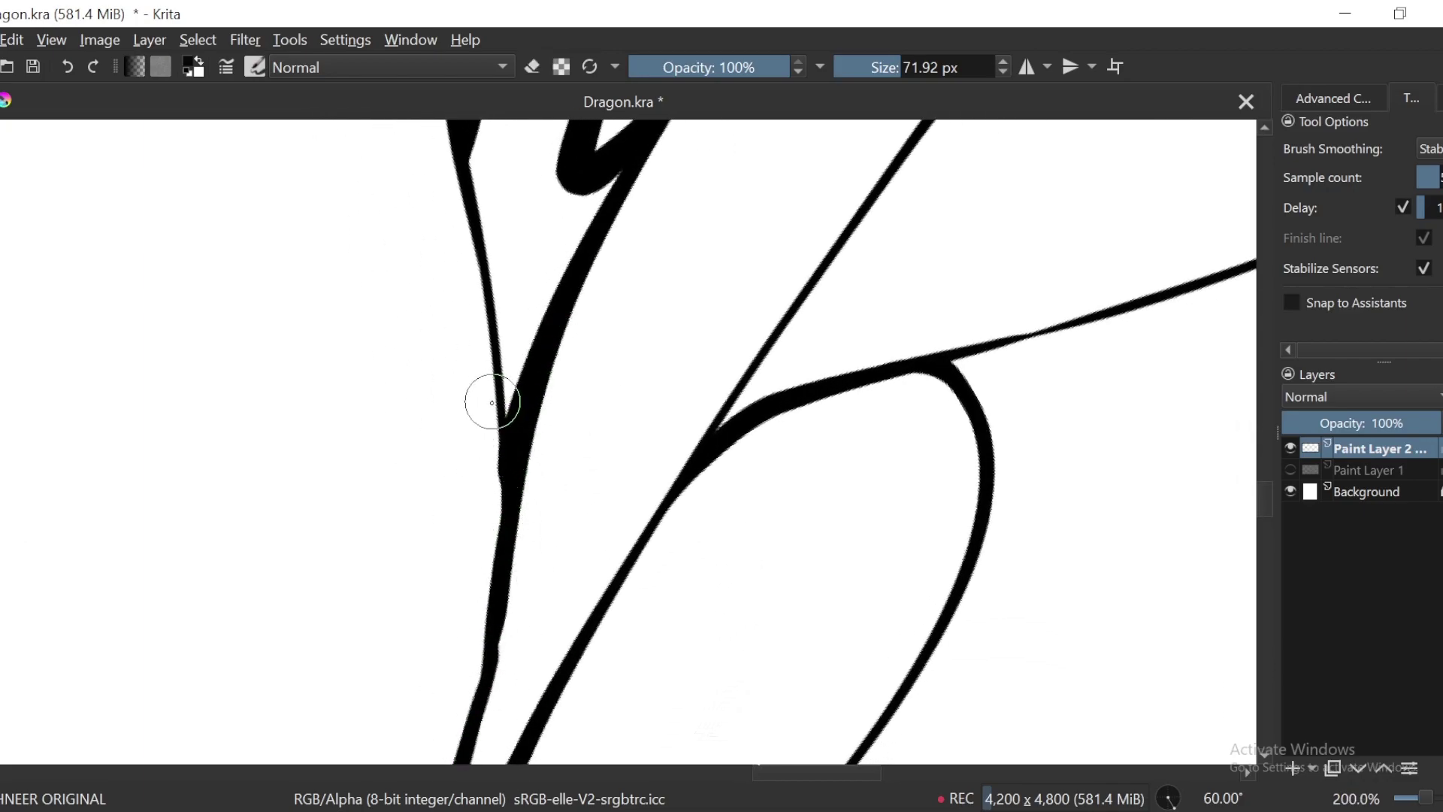
left_click_drag(492, 403, 429, 705)
left_click_drag(493, 385, 421, 697)
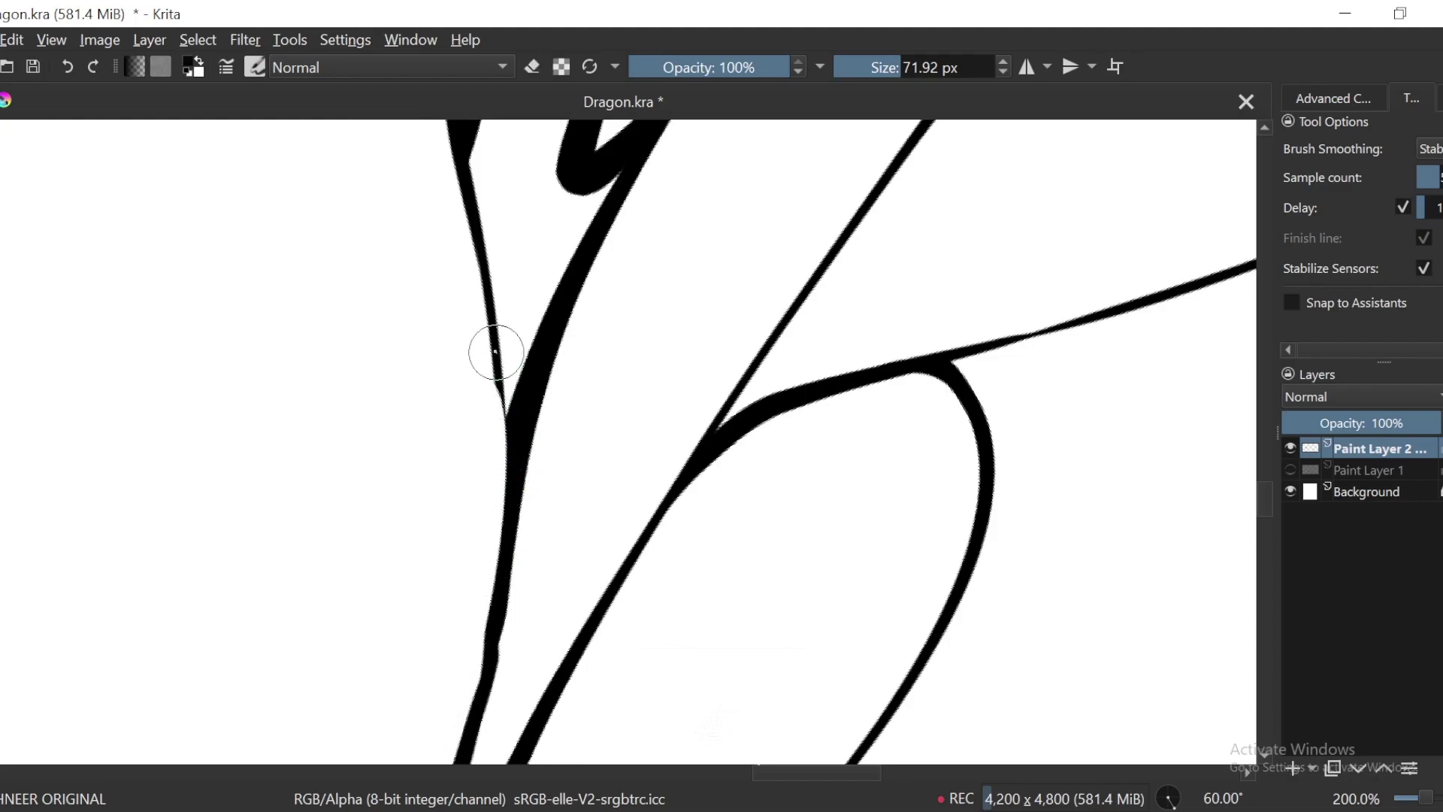
Step: Examine the second horn's shadow spikes against the surrounding head at different zoom levels and rotations
key("6")
key("minus")
key("minus")
key("minus")
key("minus")
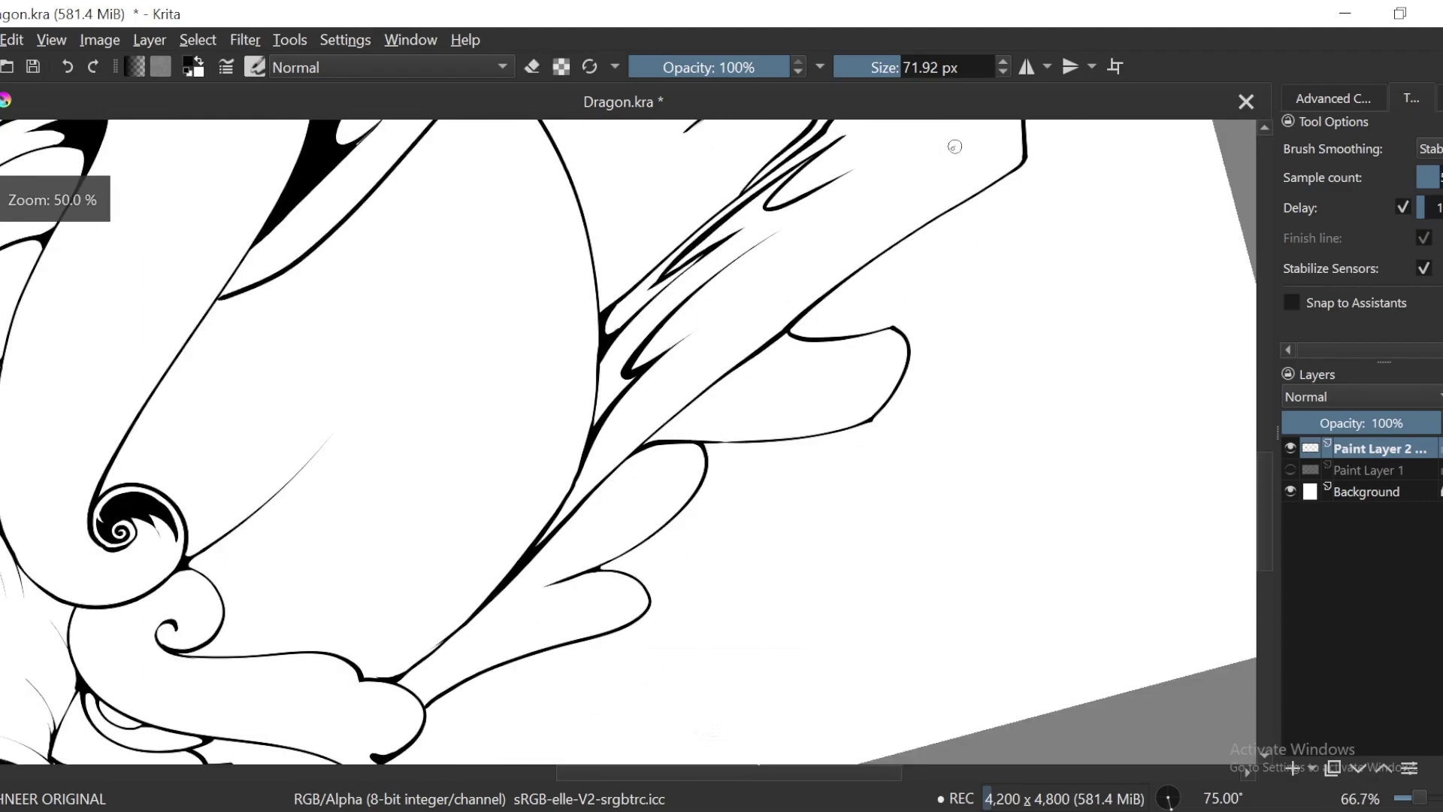
key("4")
key("4")
left_click_drag(757, 225, 692, 516)
key("6")
key("plus")
key("4")
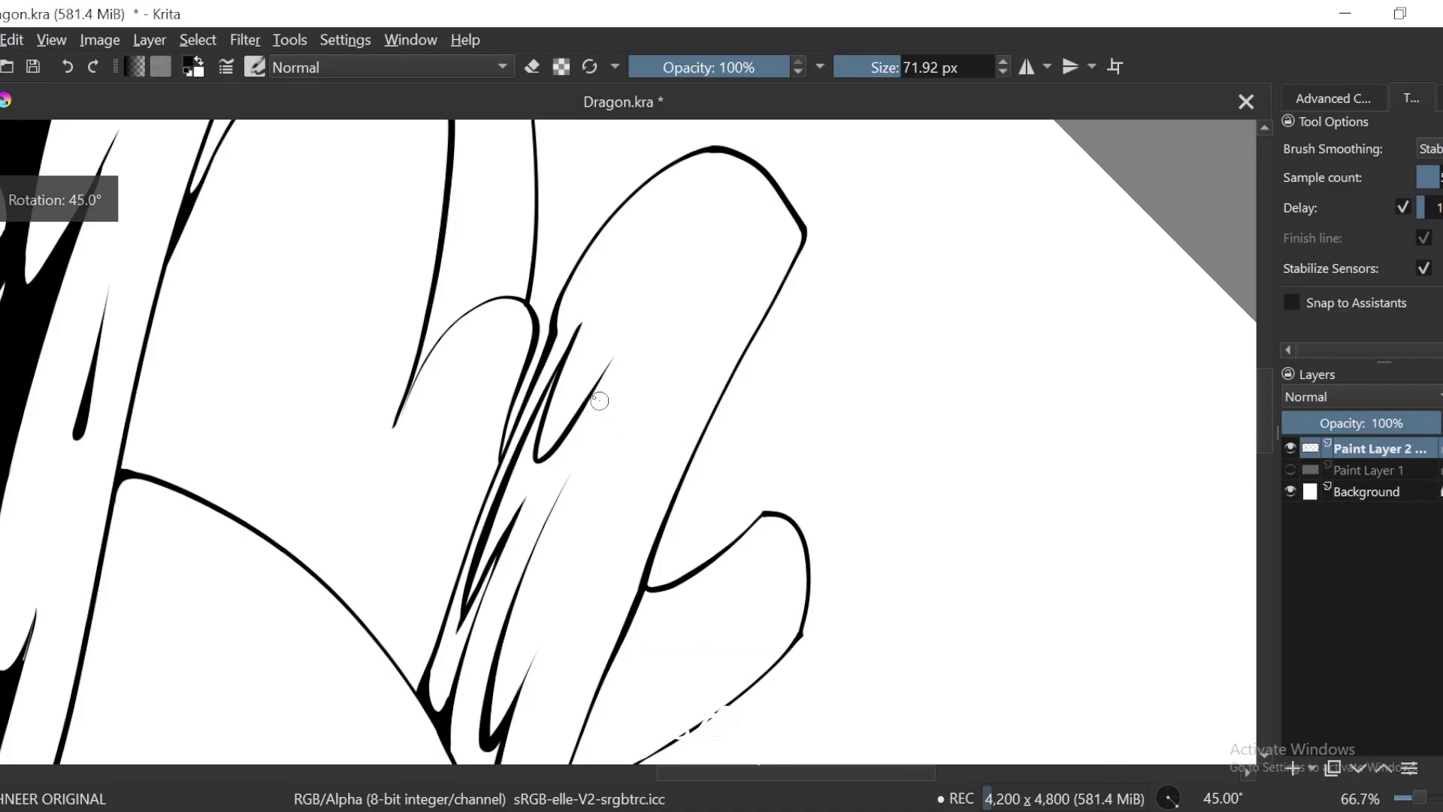
Step: Ink tapered zigzag shading strokes inside the upper part of the dragon's right horn, ending in pointed tips
key("plus")
key("plus")
left_click_drag(539, 411, 548, 499)
key("minus")
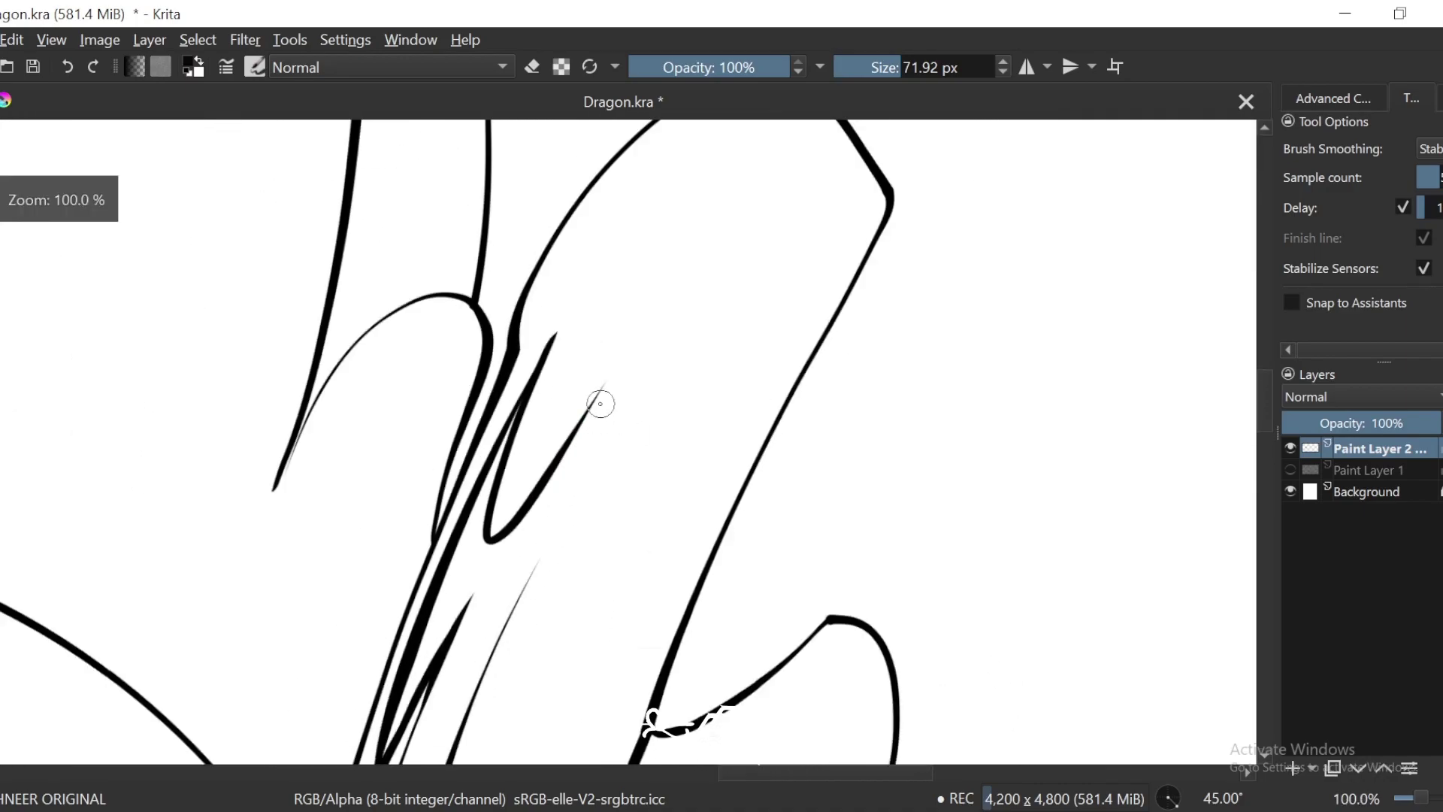
left_click_drag(498, 574, 685, 279)
left_click_drag(610, 390, 586, 484)
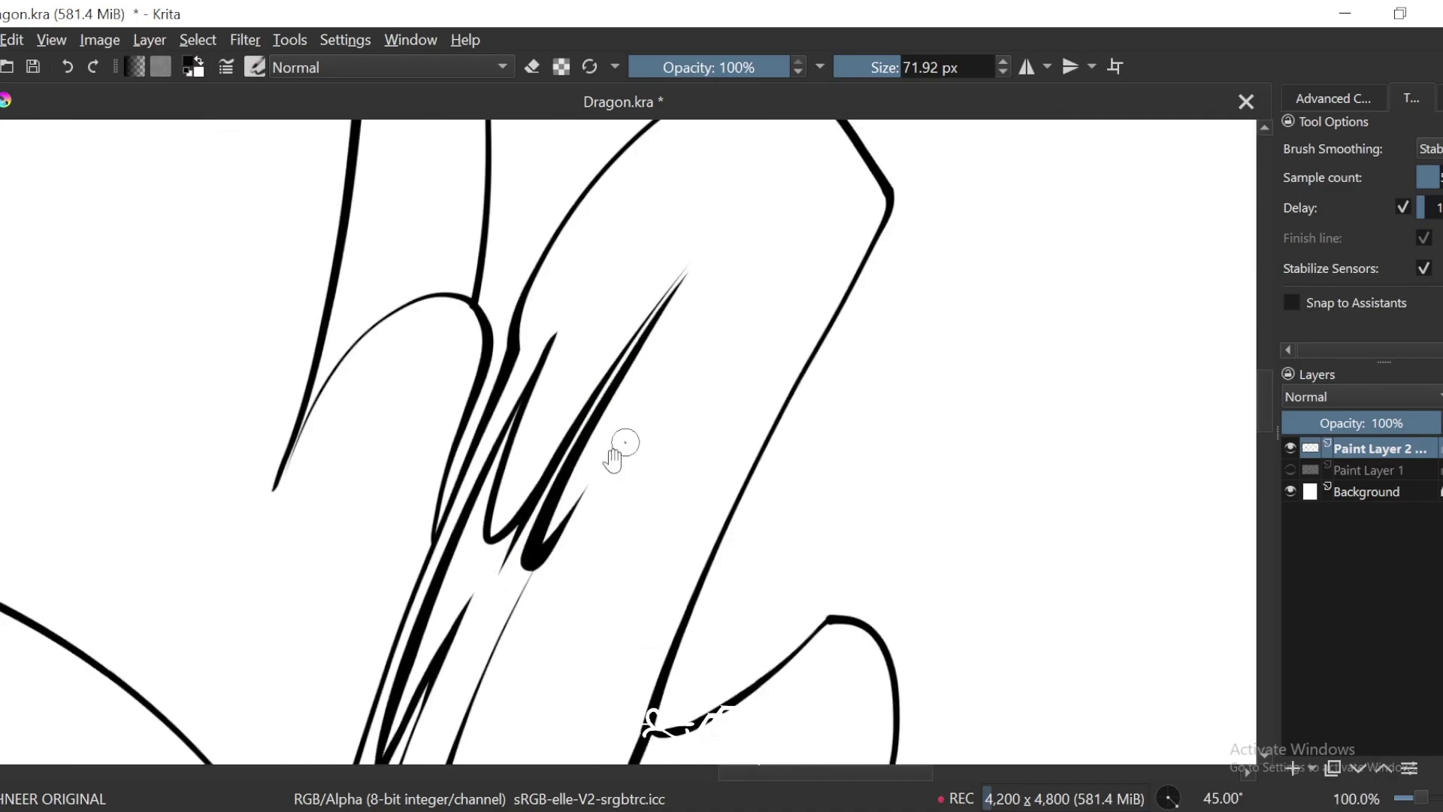
left_click_drag(560, 533, 630, 371)
key("plus")
key("minus")
key("minus")
key("plus")
key("plus")
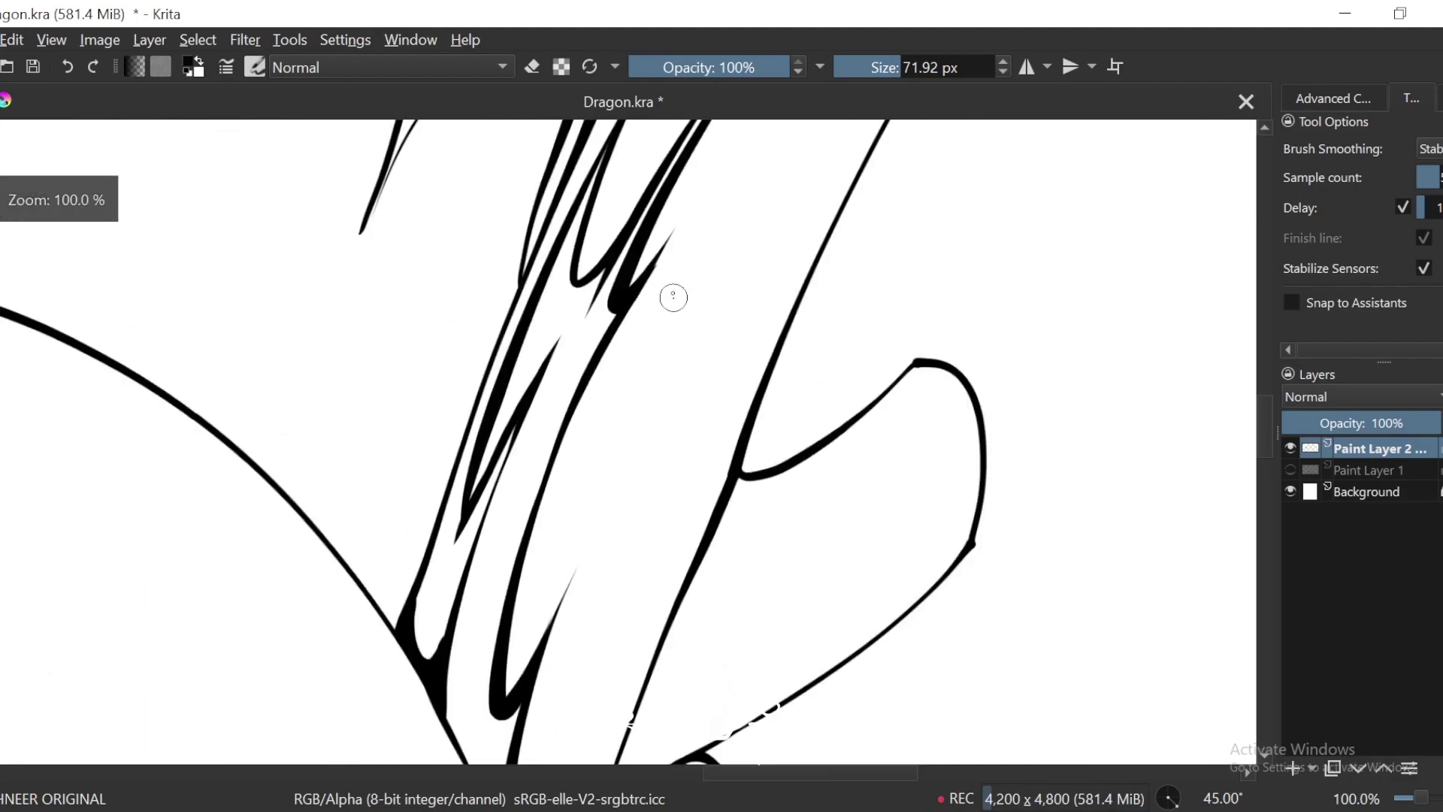
key("ctrl+]")
key("minus")
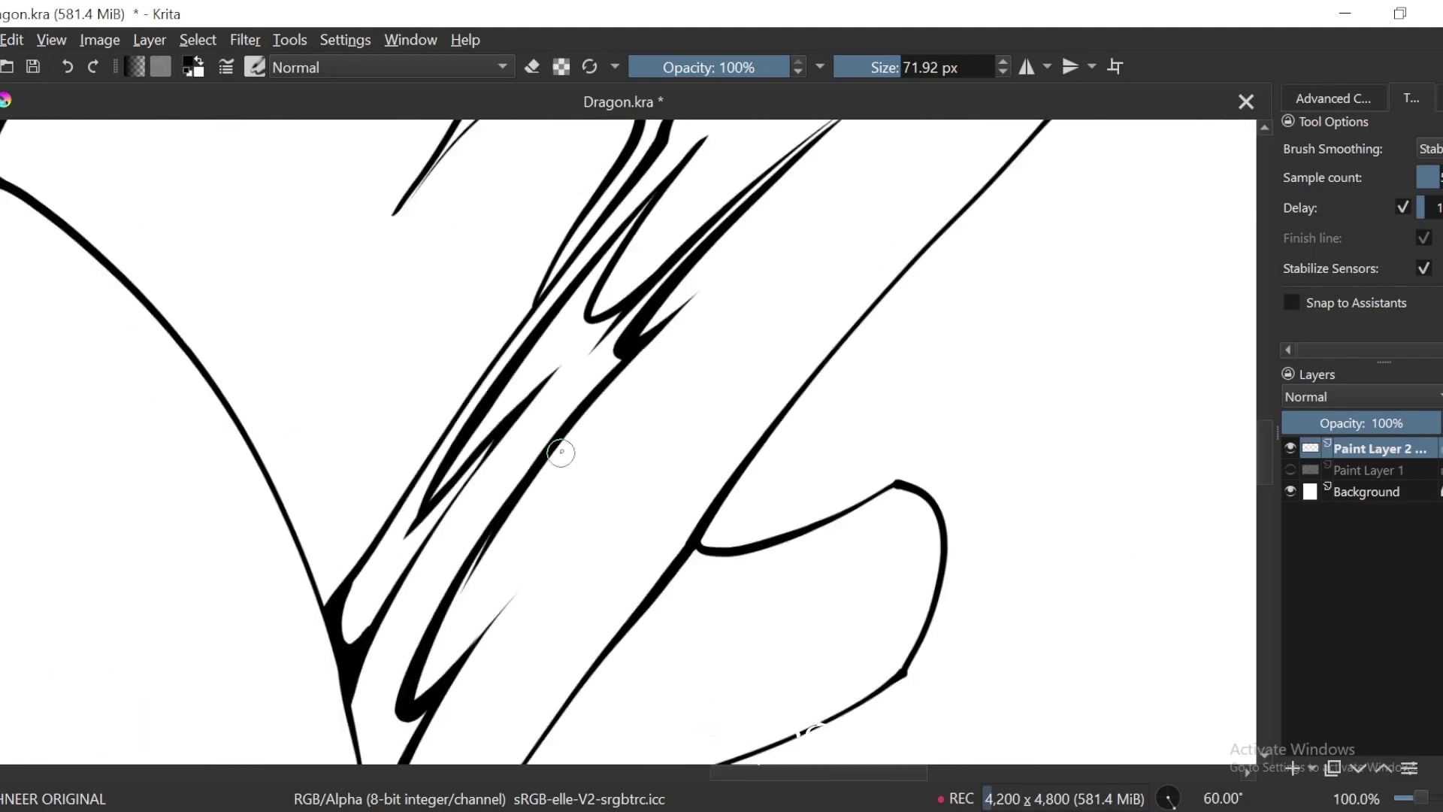
Step: Try to flood-fill the shading area of the right horn with black
key("minus")
key("f")
left_click(701, 288)
key("minus")
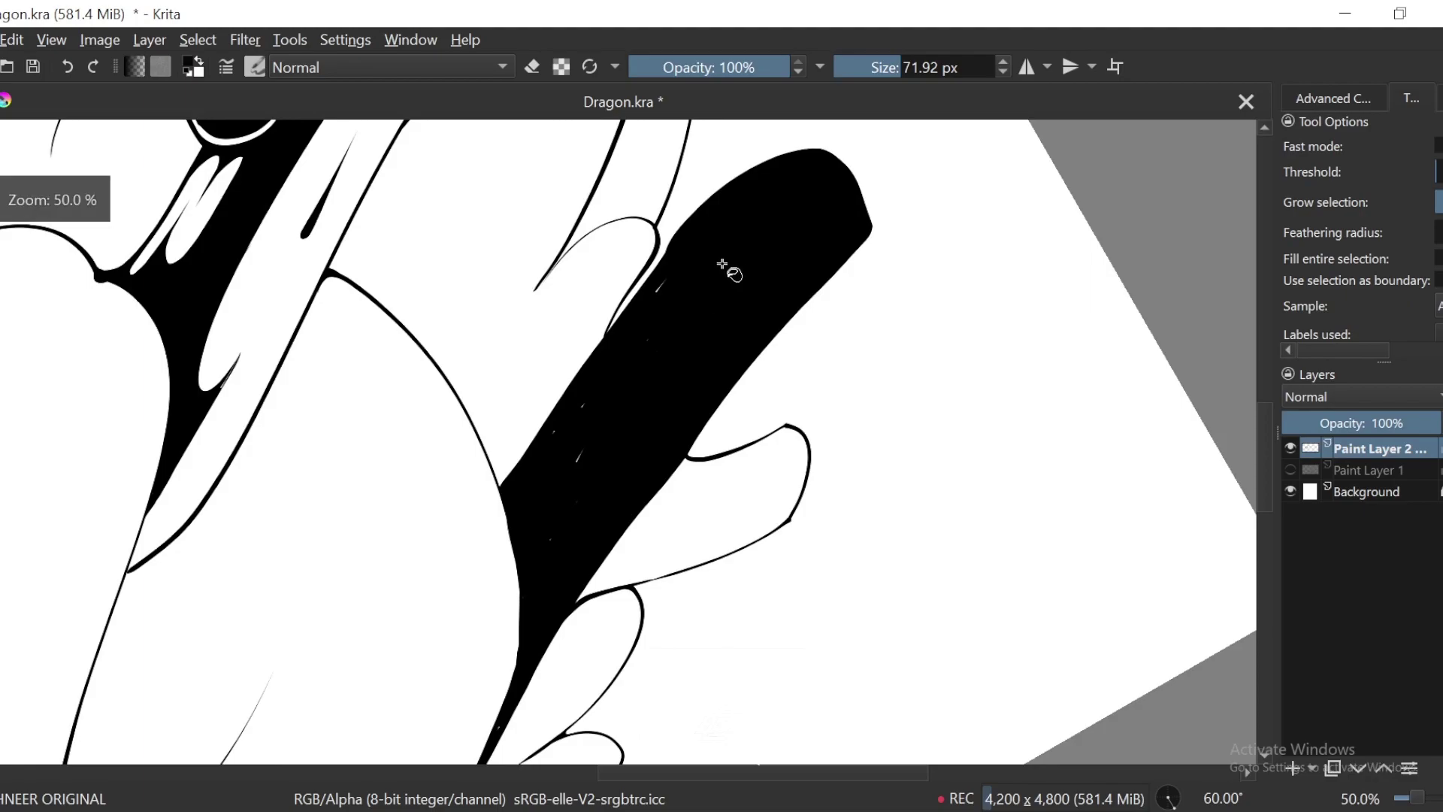
key("ctrl+z")
Step: Close the open tip of the long shading spike with the brush and trim its end to a point with the eraser
key("plus")
left_click_drag(613, 416, 612, 423)
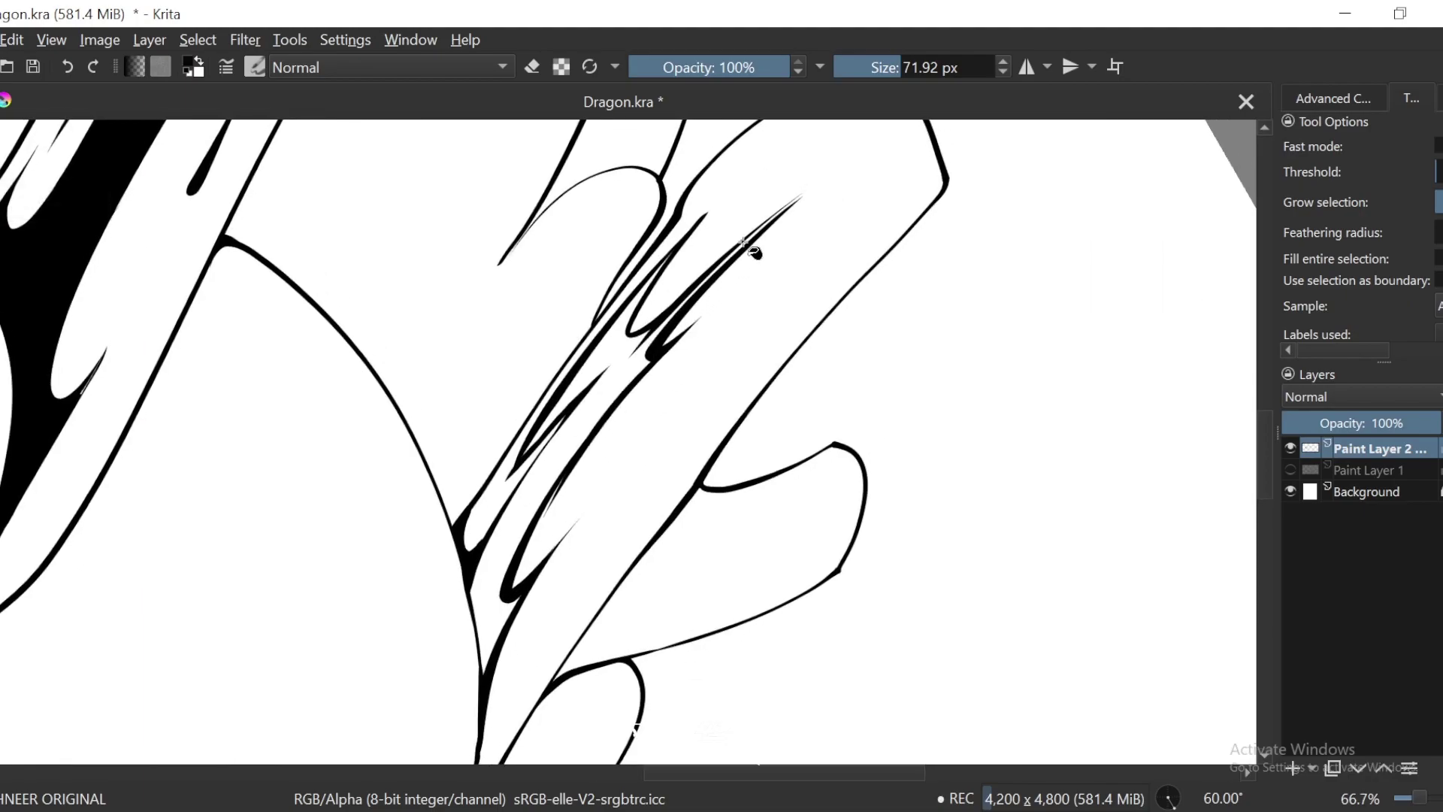
key("plus")
key("plus")
left_click_drag(771, 274, 621, 493)
key("4")
key("plus")
mouse_move(698, 187)
left_mouse_down()
mouse_move(682, 303)
mouse_move(621, 451)
left_mouse_up()
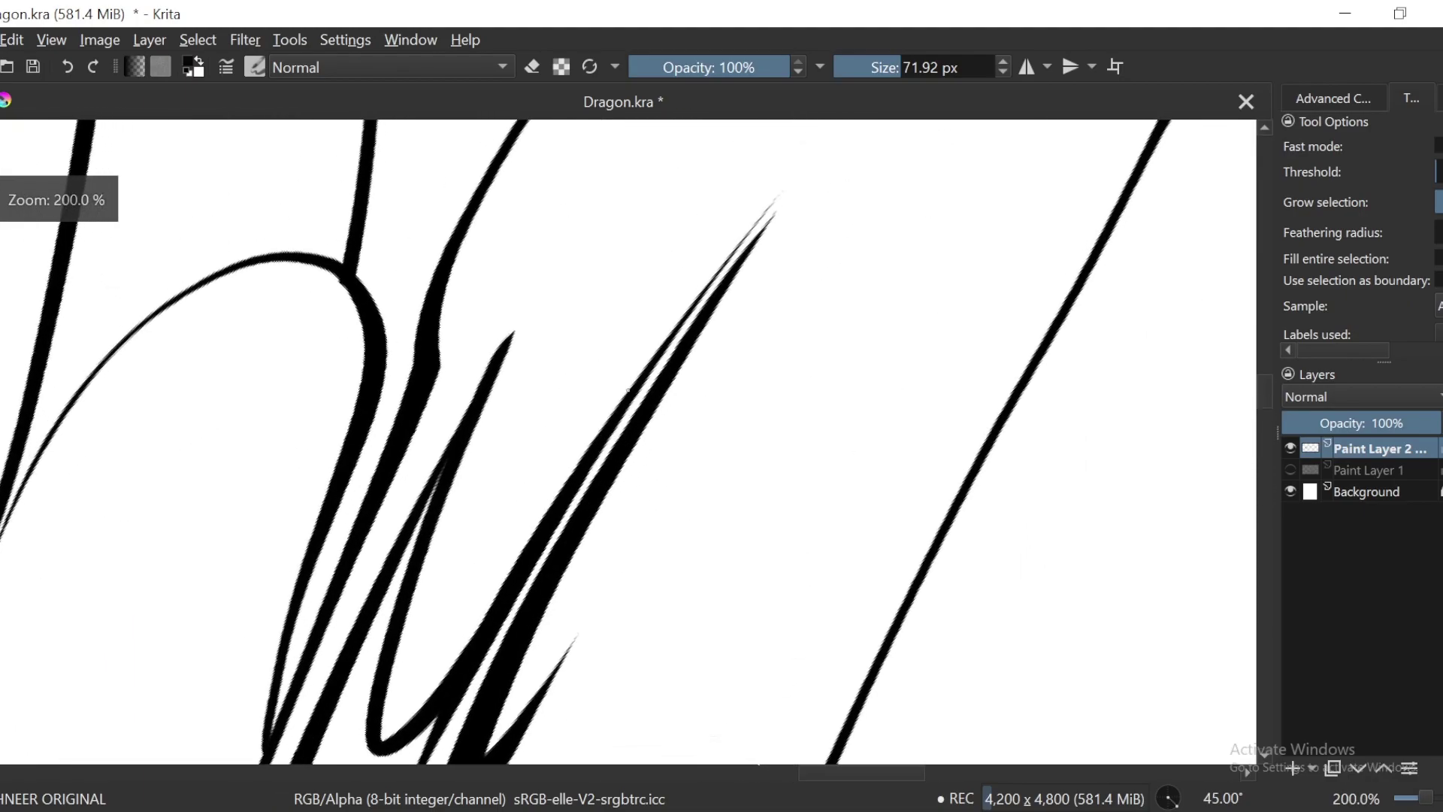
key("b")
key("minus")
key("e")
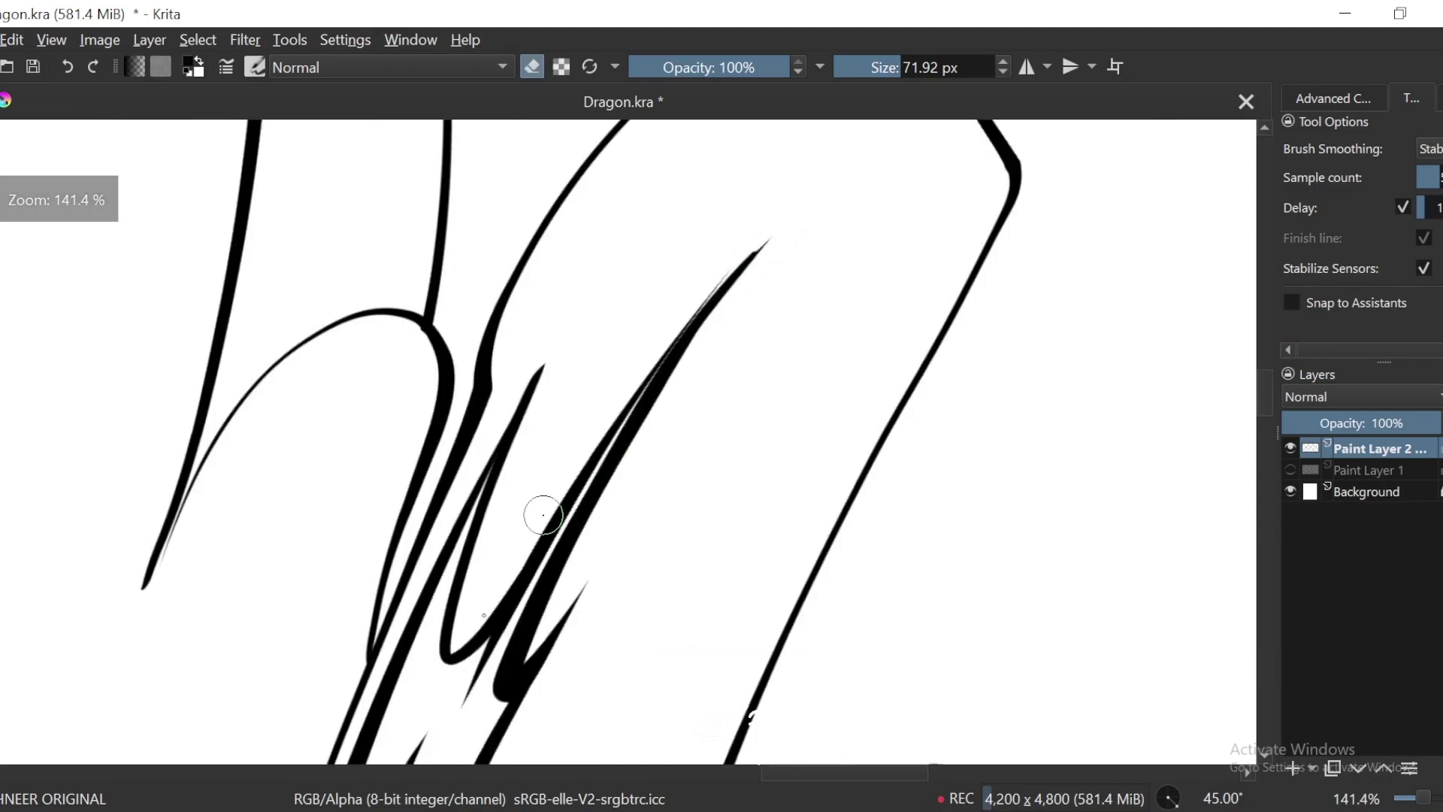
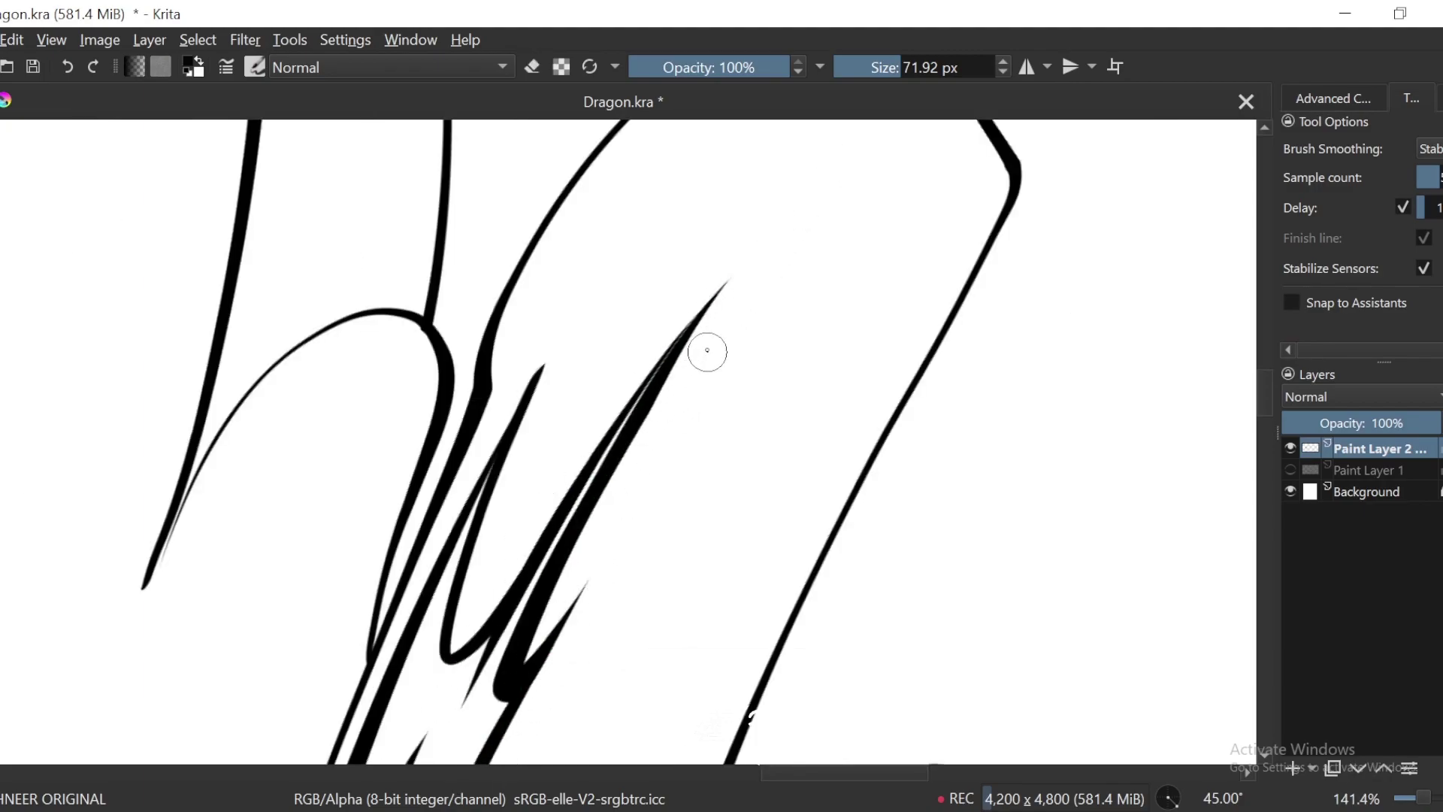
Step: Flood-fill the enclosed shadow area between the horn's shading strokes with black
left_click_drag(671, 612, 693, 396)
key("minus")
key("f")
left_click(528, 481)
key("minus")
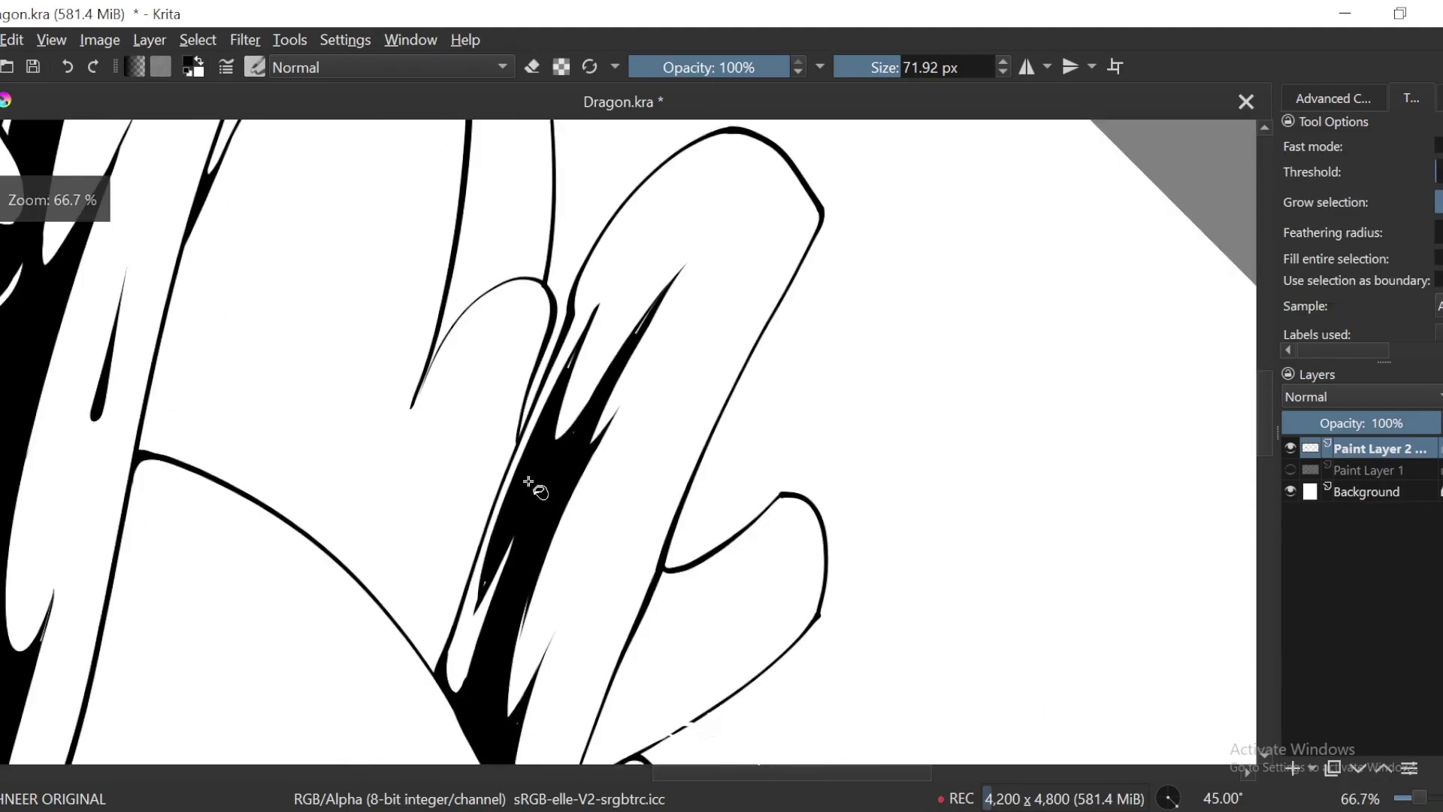
key("minus")
key("minus")
key("minus")
key("minus")
key("minus")
key("minus")
key("4")
key("4")
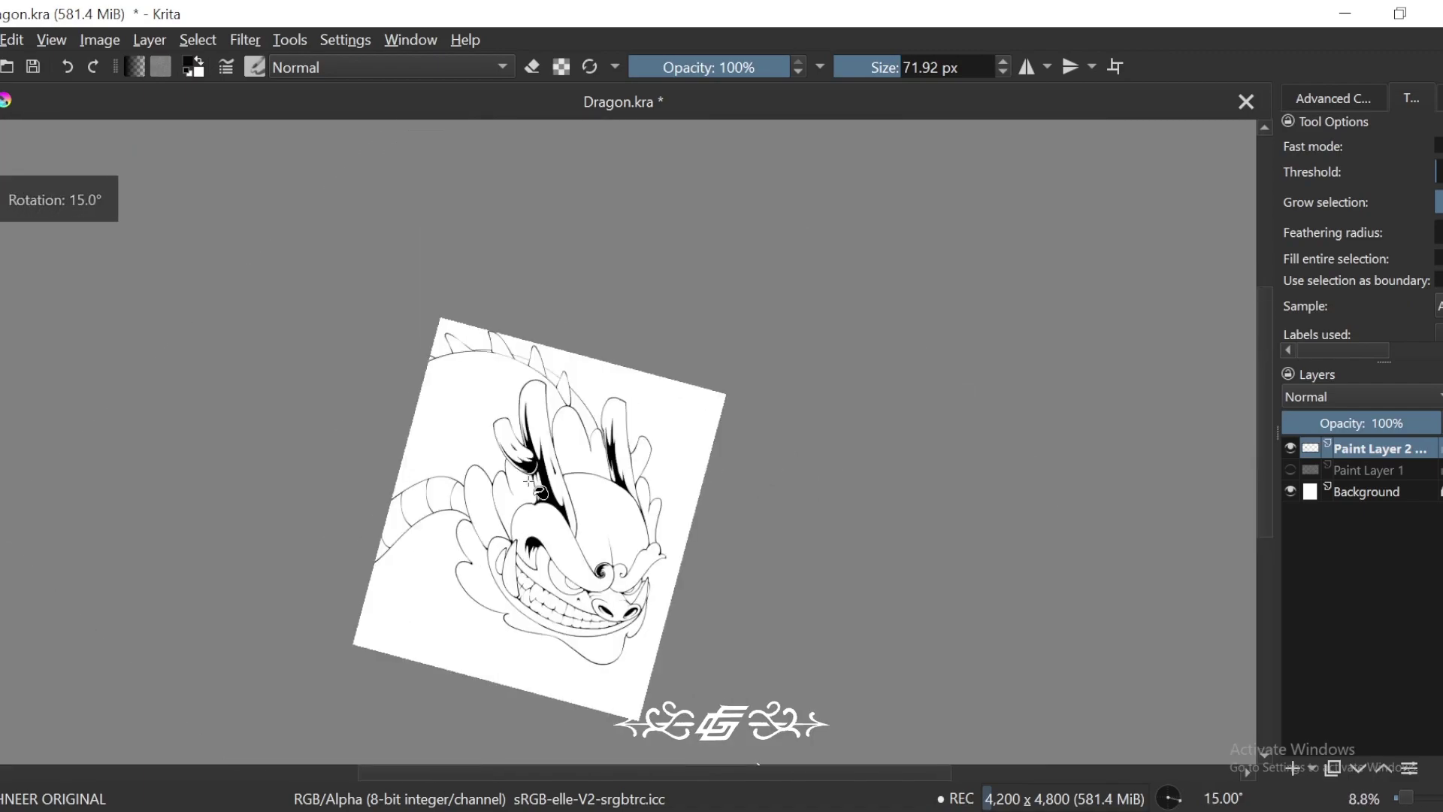
Step: Erase a long tapered highlight into the black shading near the base of the right horn
key("6")
key("6")
key("6")
key("plus")
key("plus")
key("plus")
left_click_drag(724, 426, 776, 417)
key("plus")
key("plus")
key("plus")
key("plus")
key("plus")
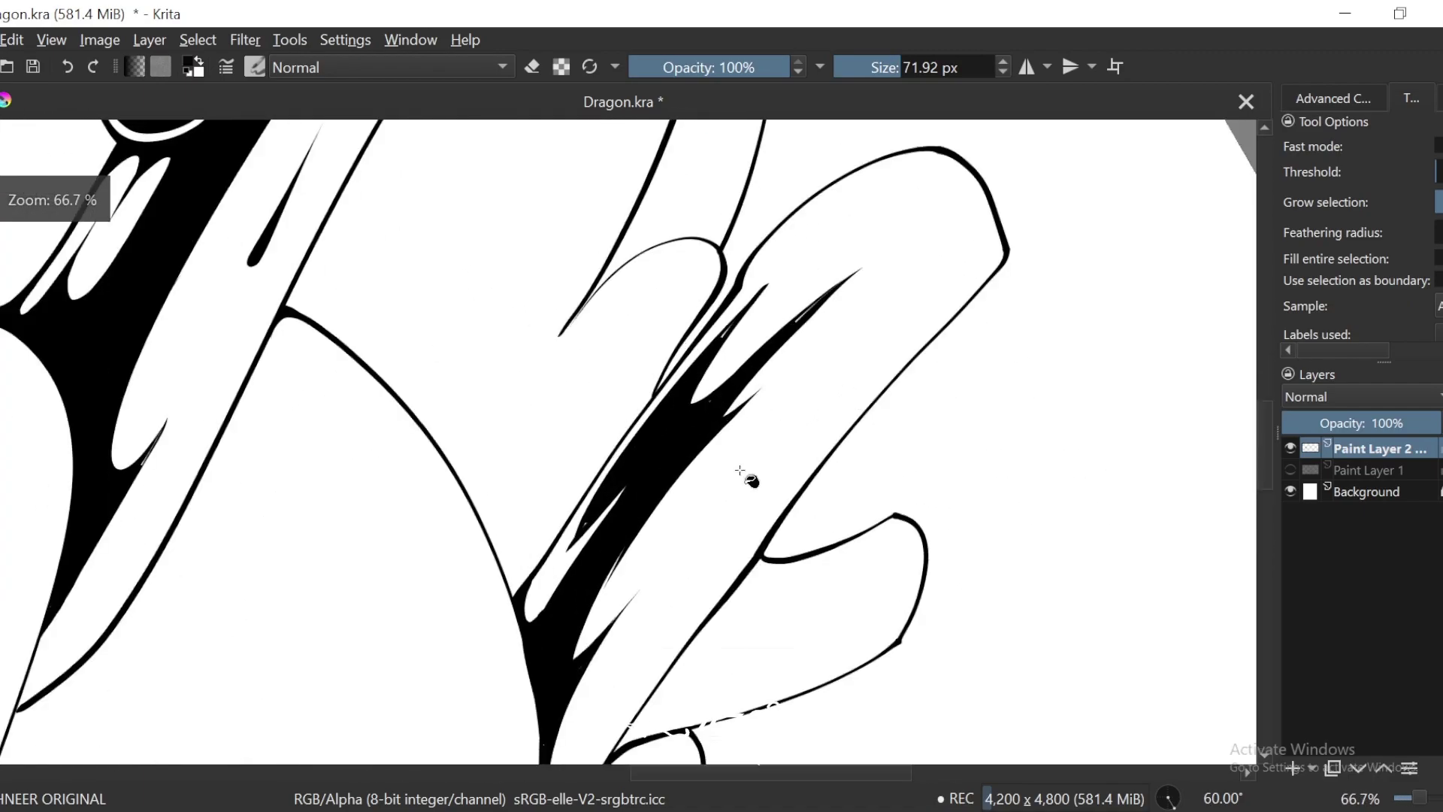
key("b")
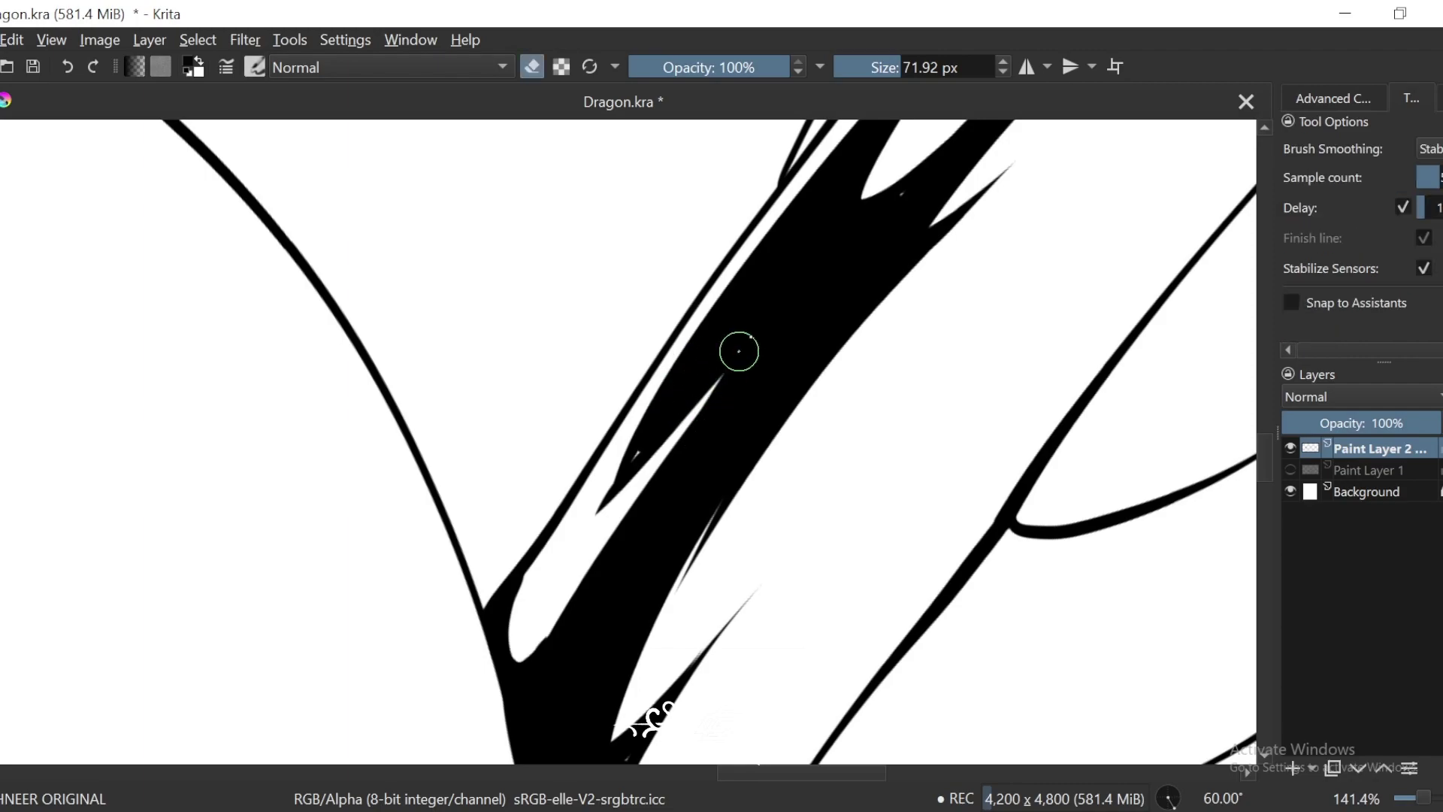
left_click_drag(798, 290, 594, 539)
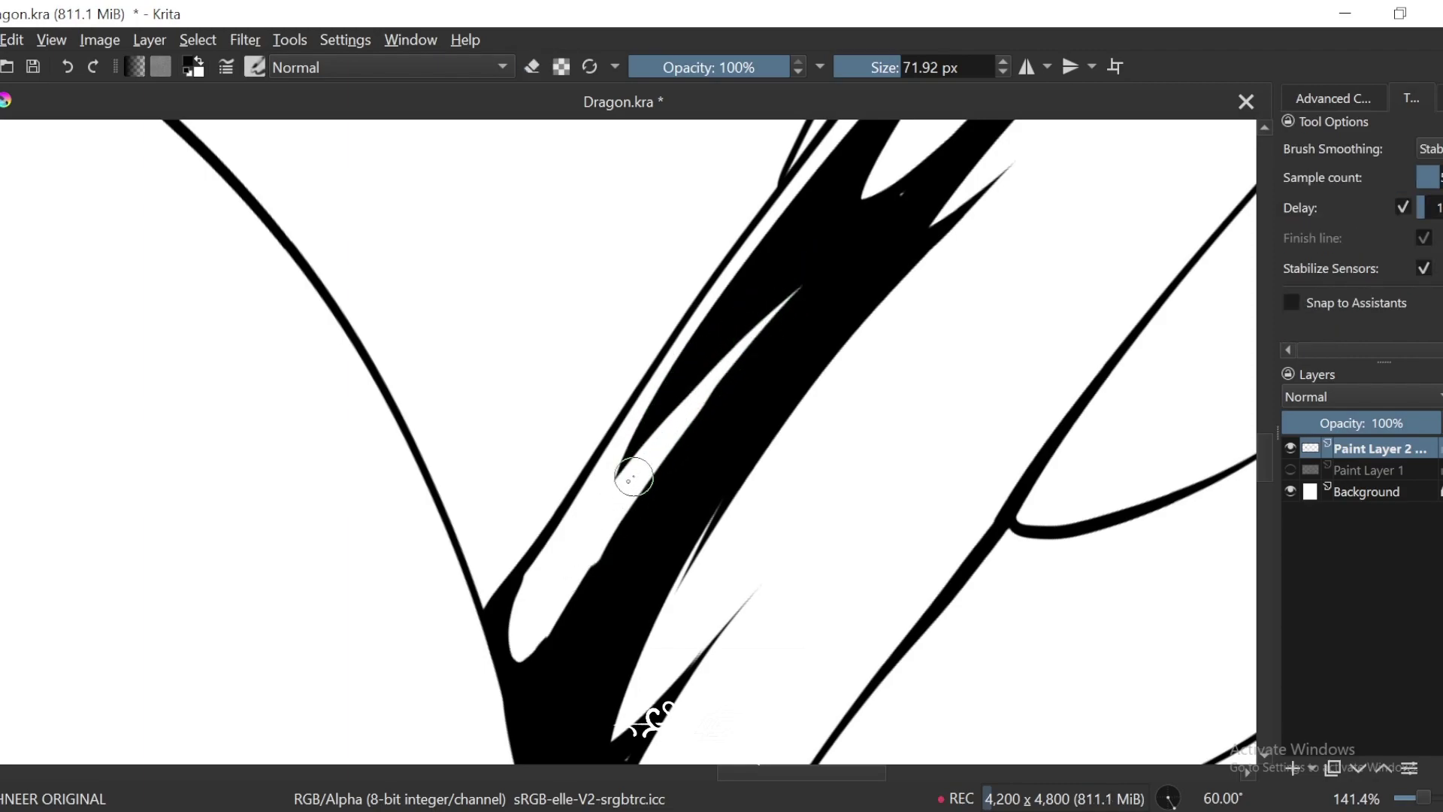
Step: Cover the leftover white specks in the right horn's black shading and smooth its uneven edges
left_click_drag(892, 221, 819, 307)
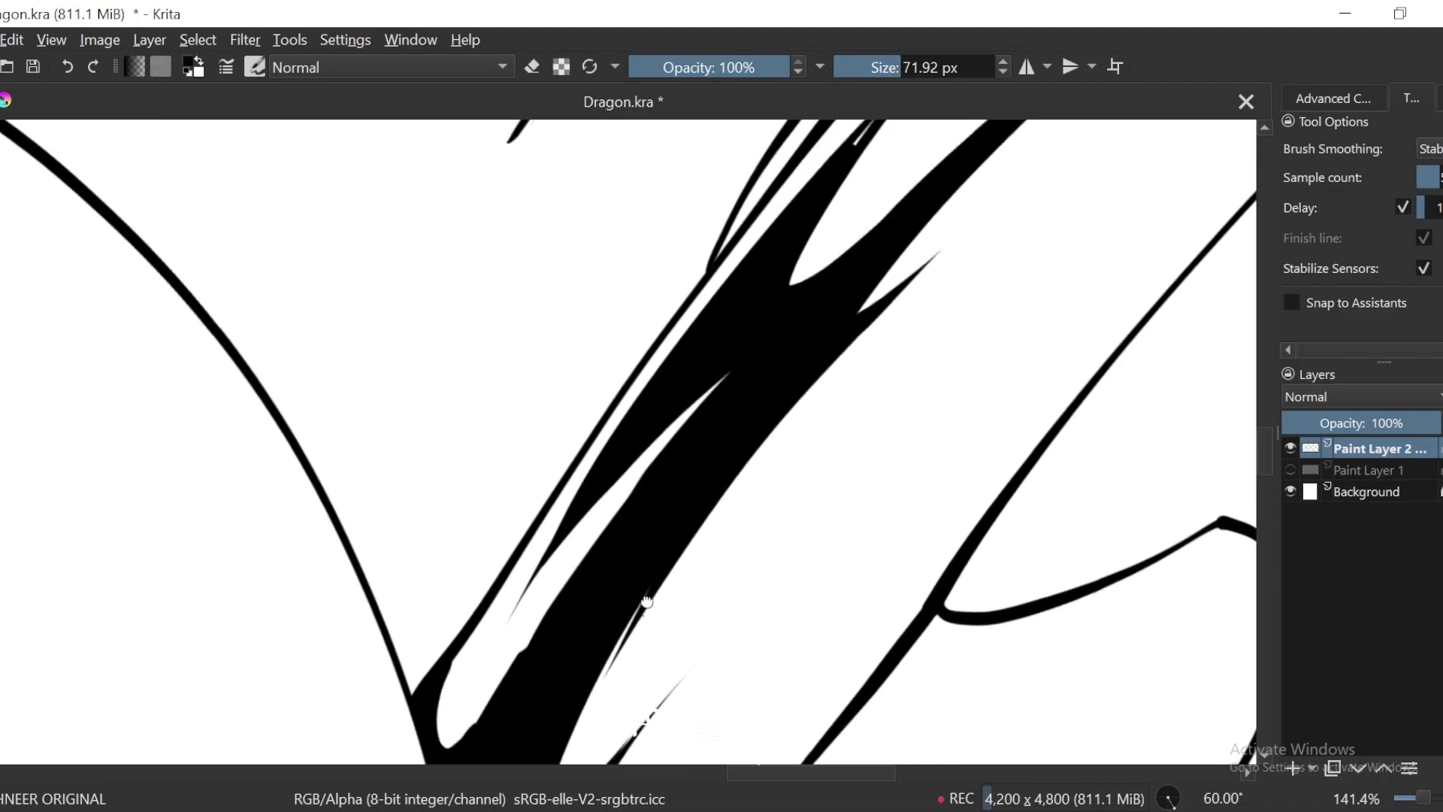
left_click_drag(646, 601, 748, 376)
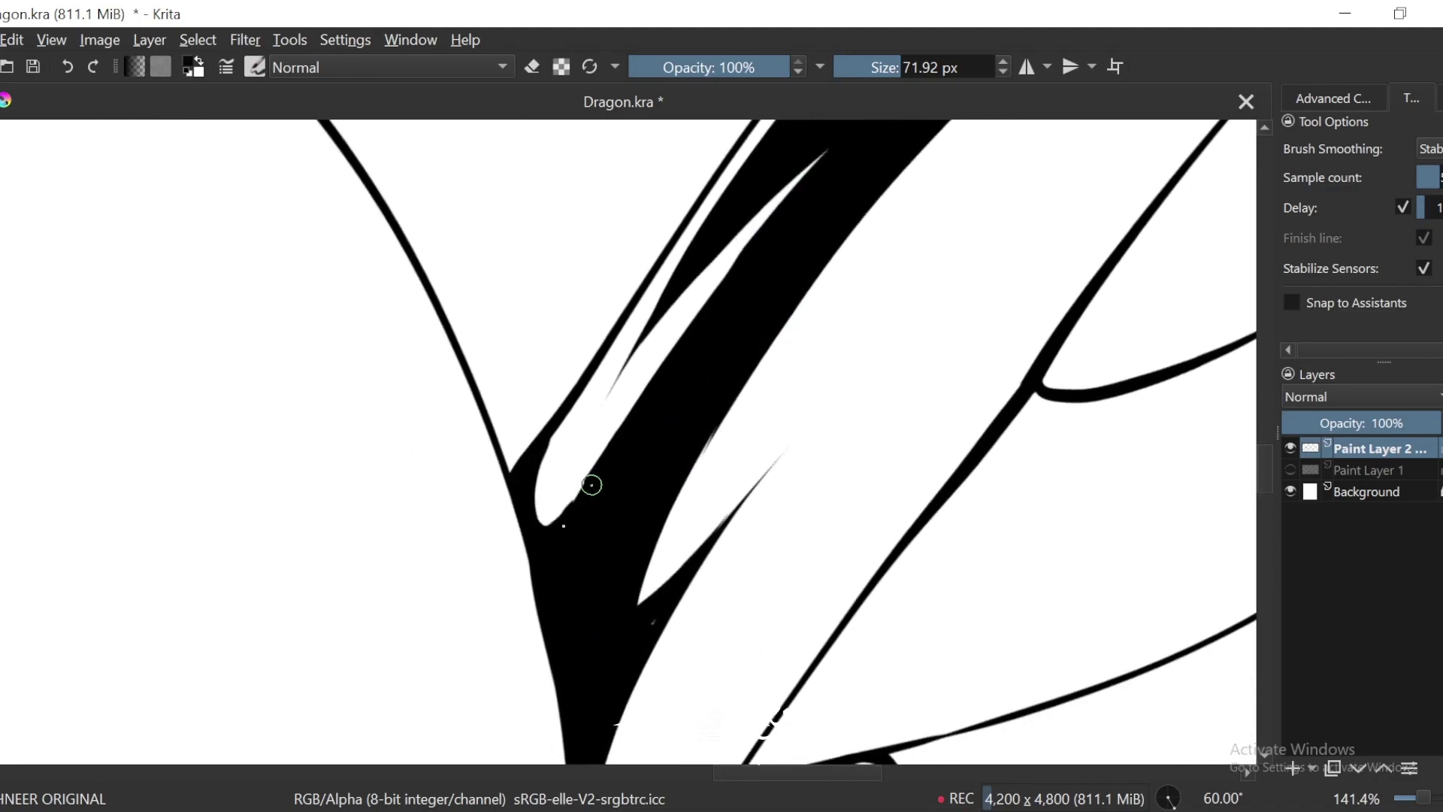
scroll(643, 710, "up", 1)
scroll(637, 615, "down", 3)
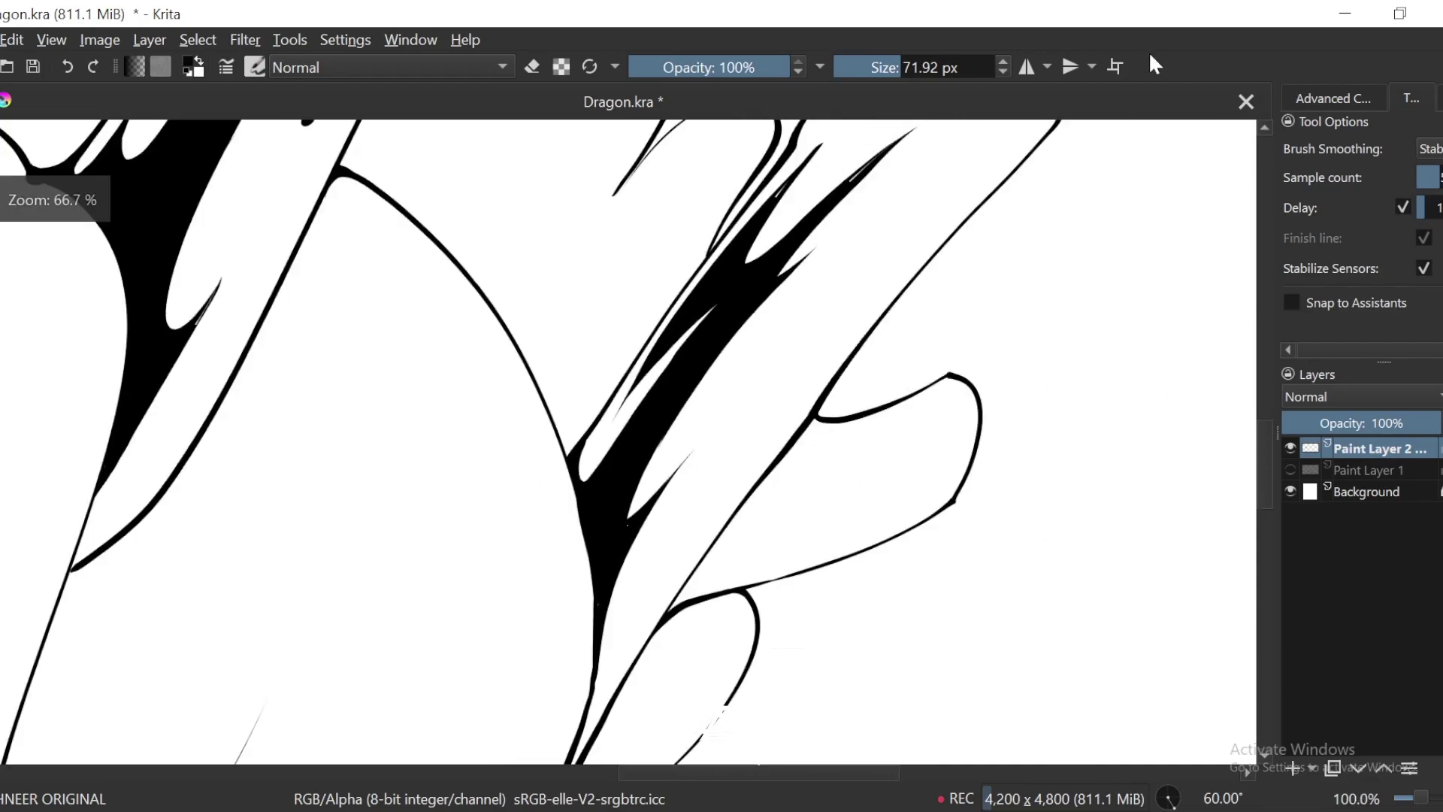
scroll(1076, 107, "down", 2)
Step: Cover the white sliver in the upper shading spikes and sharpen the short spike's tip with the eraser
scroll(931, 183, "up", 3)
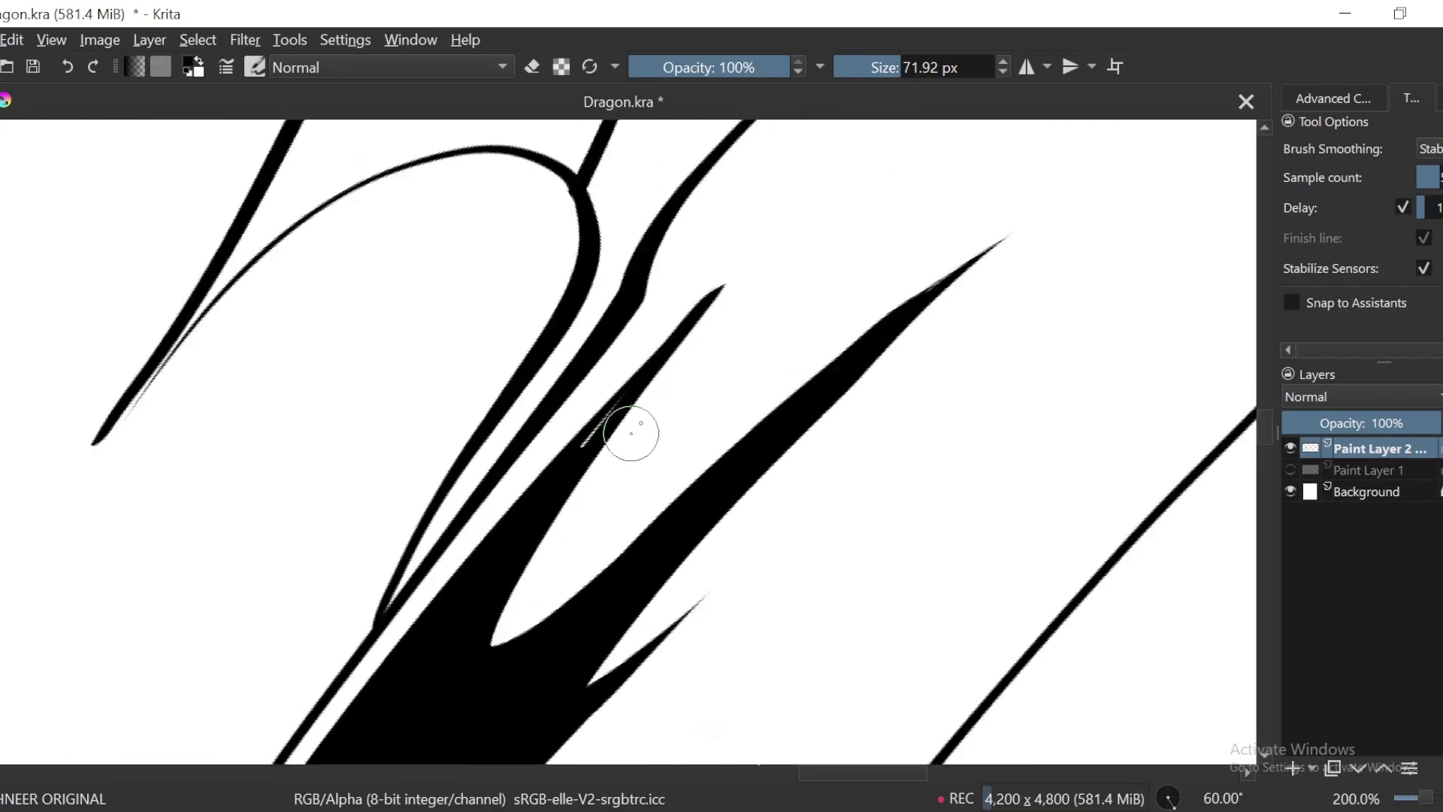
scroll(629, 338, "up", 1)
key("e")
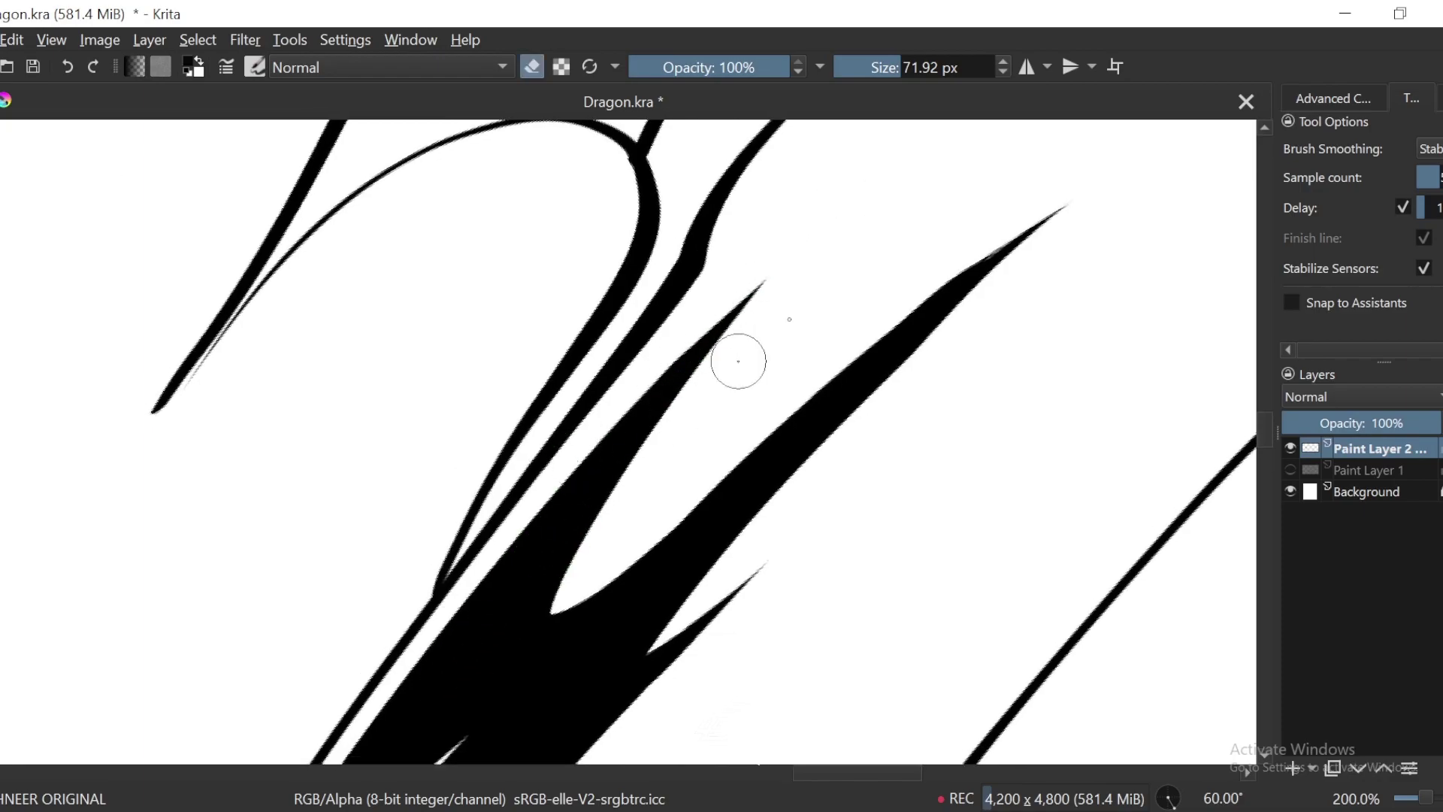
scroll(1105, 203, "down", 6)
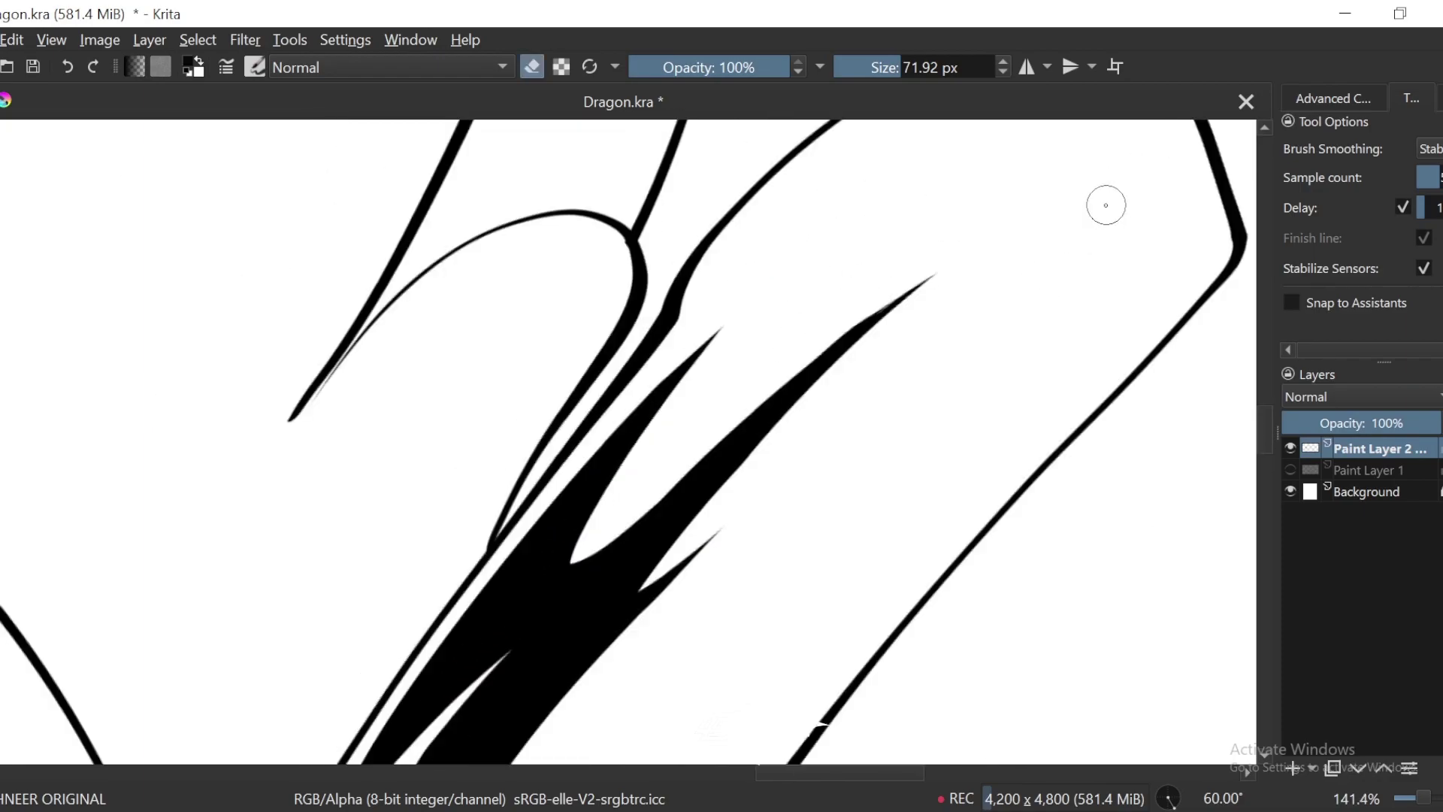
Step: Draw a tapered brush stroke inside the right horn's side prong, following its upper curved edge
key("ctrl+minus")
key("4")
left_click_drag(861, 545, 845, 469)
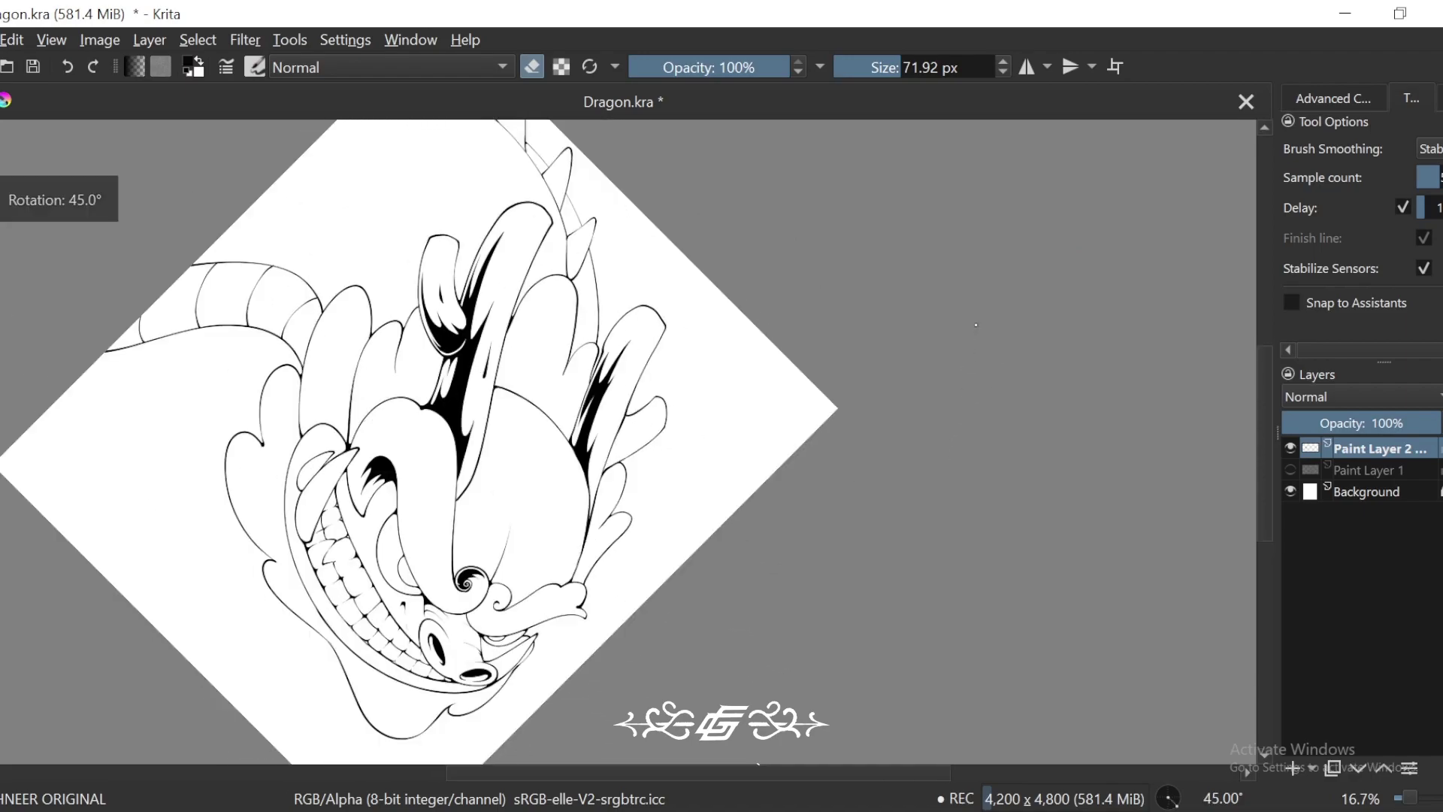
key("4")
key("ctrl+plus")
key("ctrl+plus")
key("ctrl+plus")
mouse_move(821, 414)
left_mouse_down()
mouse_move(773, 457)
mouse_move(883, 412)
left_mouse_up()
key("ctrl+plus")
key("ctrl+plus")
key("e")
scroll(816, 443, "up", 2)
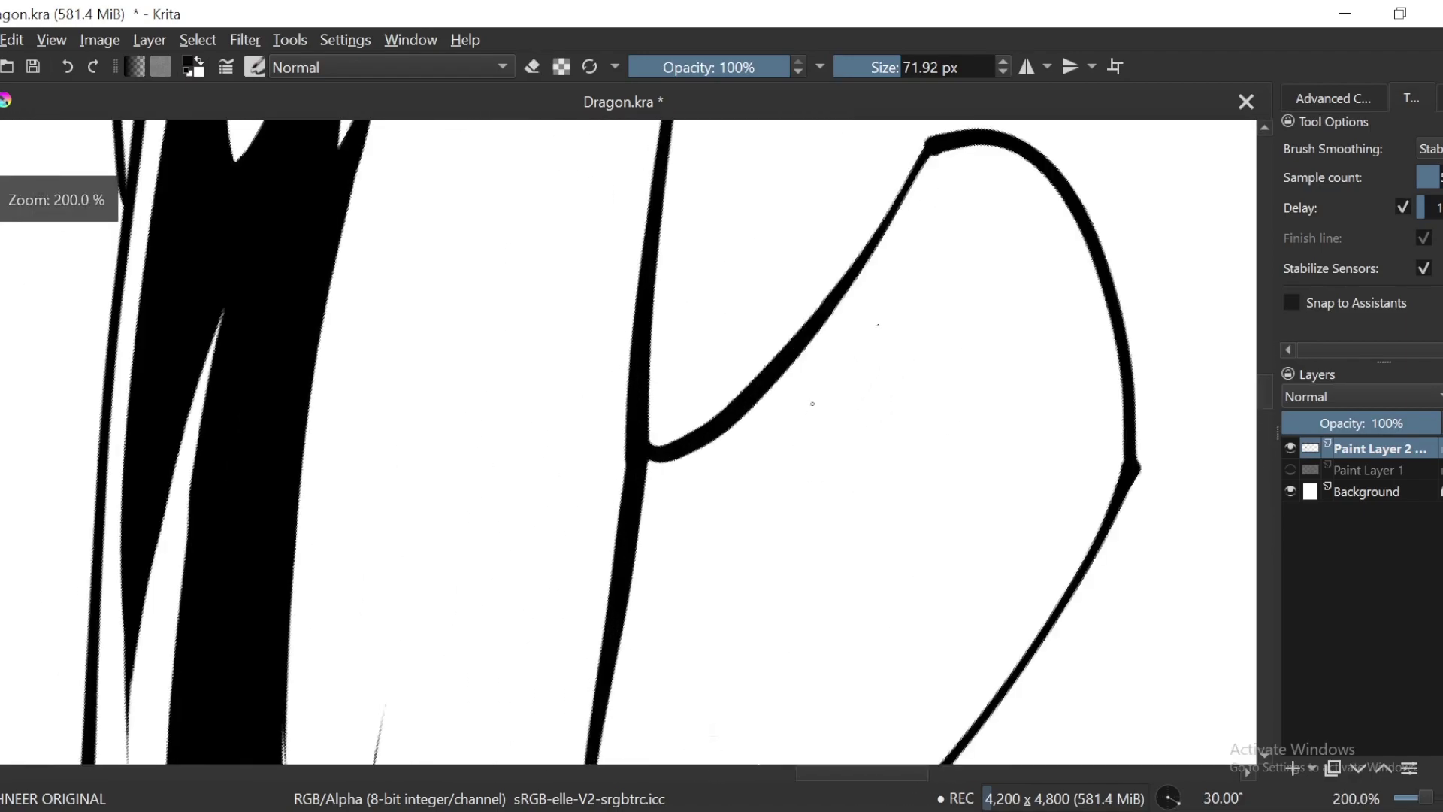
left_click_drag(875, 331, 650, 530)
key("ctrl+z")
mouse_move(910, 284)
left_mouse_down()
mouse_move(776, 431)
mouse_move(650, 517)
left_mouse_up()
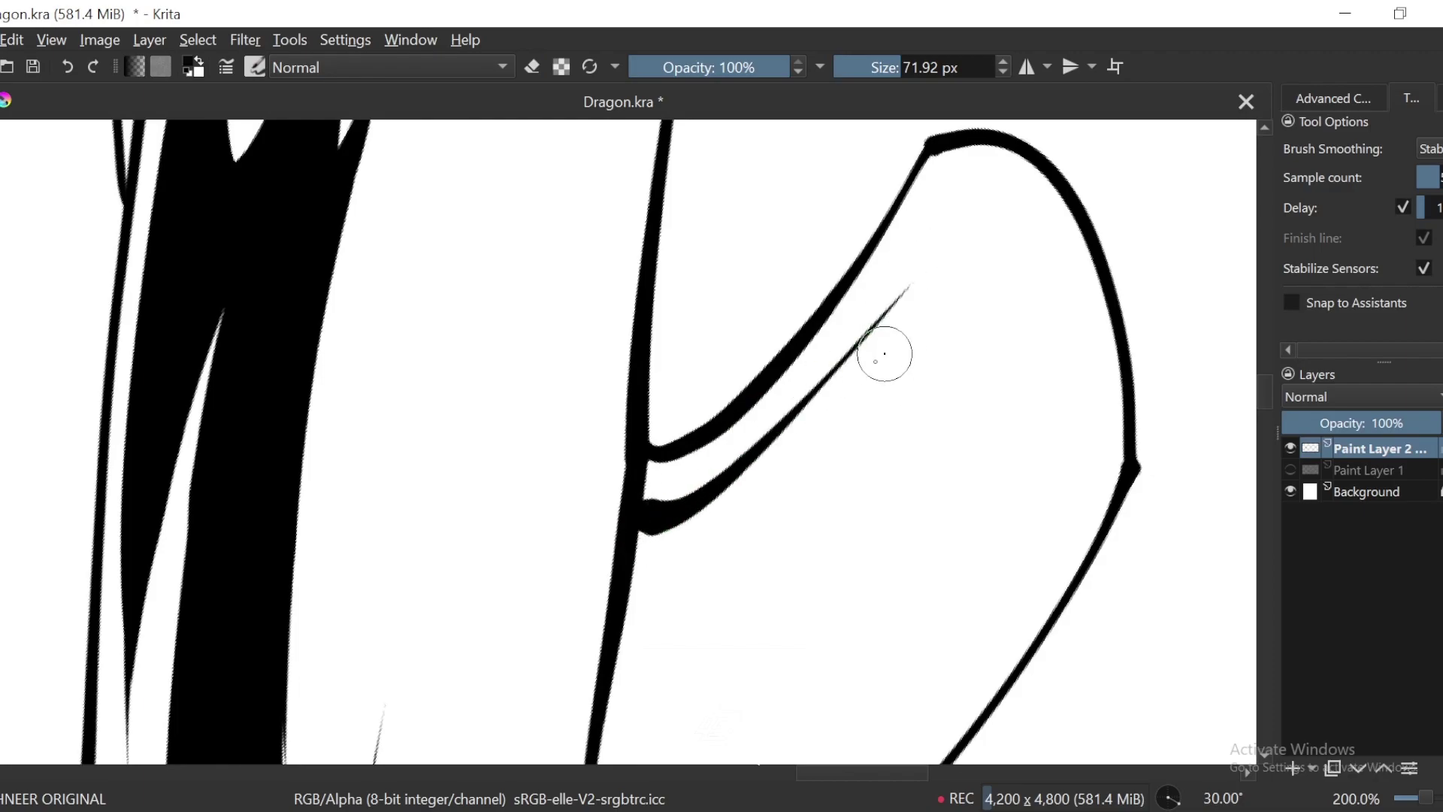
Step: Try to continue the side prong's shading with tapered zigzag strokes, and undo the strokes drawn there
mouse_move(894, 304)
left_mouse_down()
mouse_move(859, 470)
mouse_move(934, 322)
left_mouse_up()
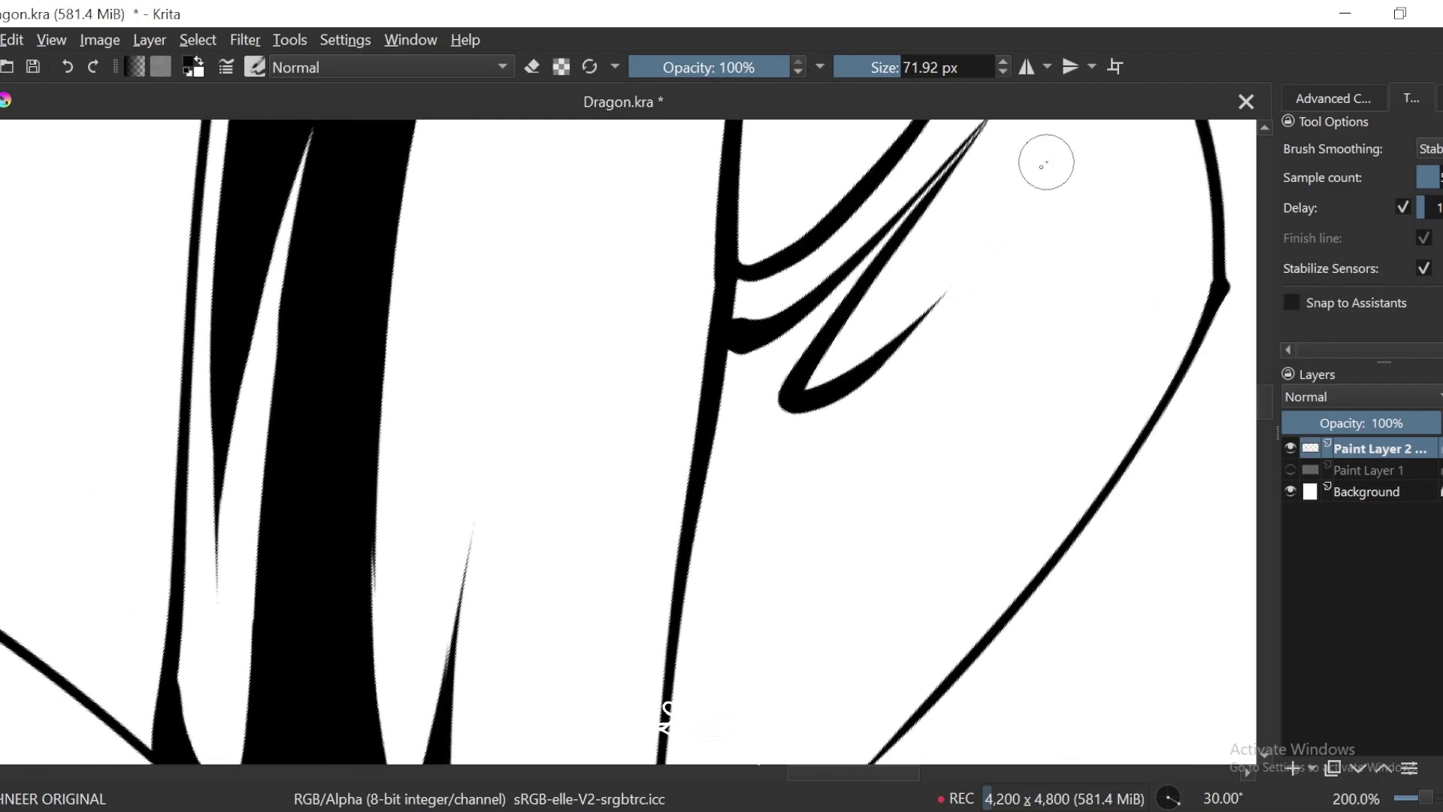
mouse_move(973, 262)
left_mouse_down()
mouse_move(818, 451)
mouse_move(973, 432)
mouse_move(1084, 283)
left_mouse_up()
key("ctrl+z")
key("ctrl+z")
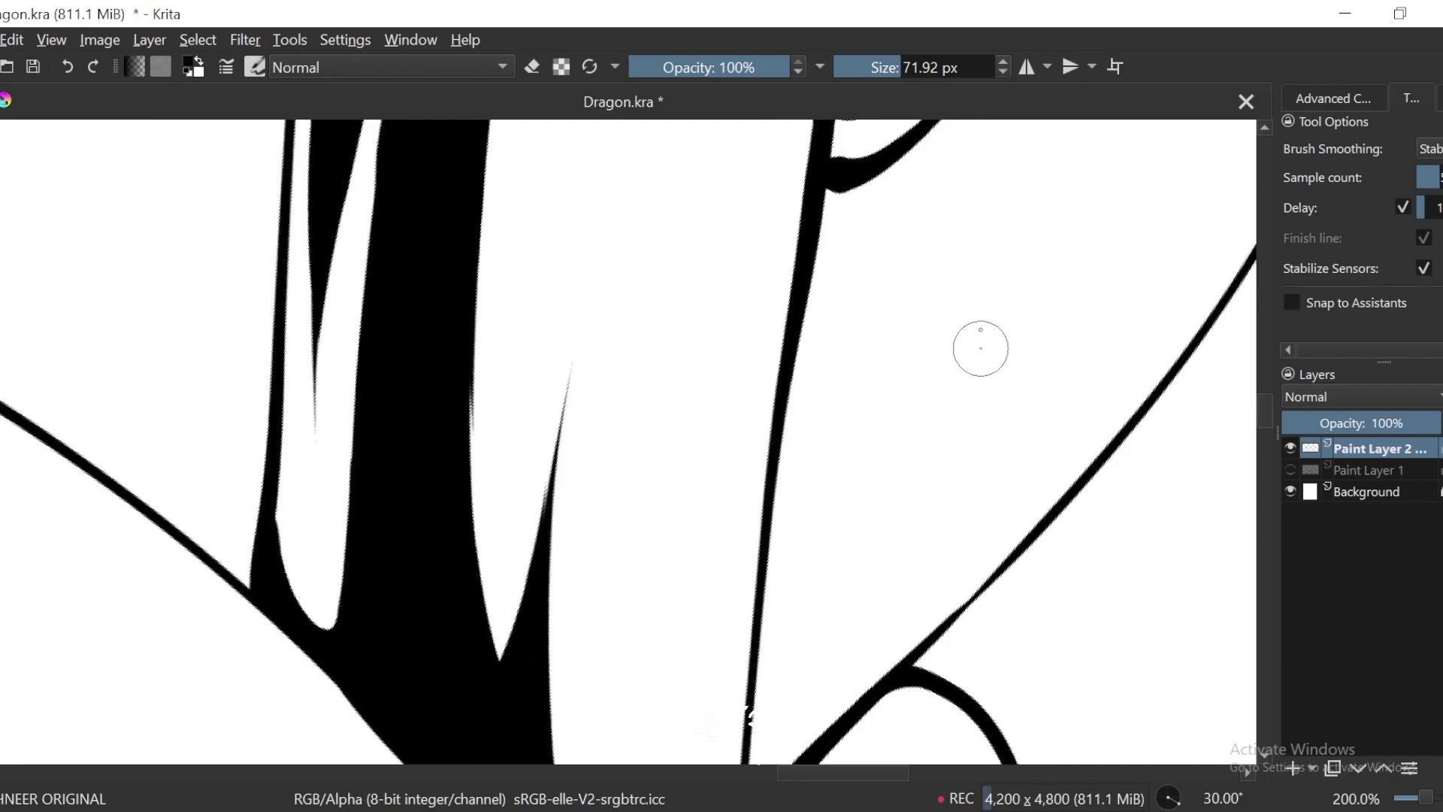
key("ctrl+minus")
left_click_drag(919, 254, 804, 463)
left_click_drag(822, 411, 801, 401)
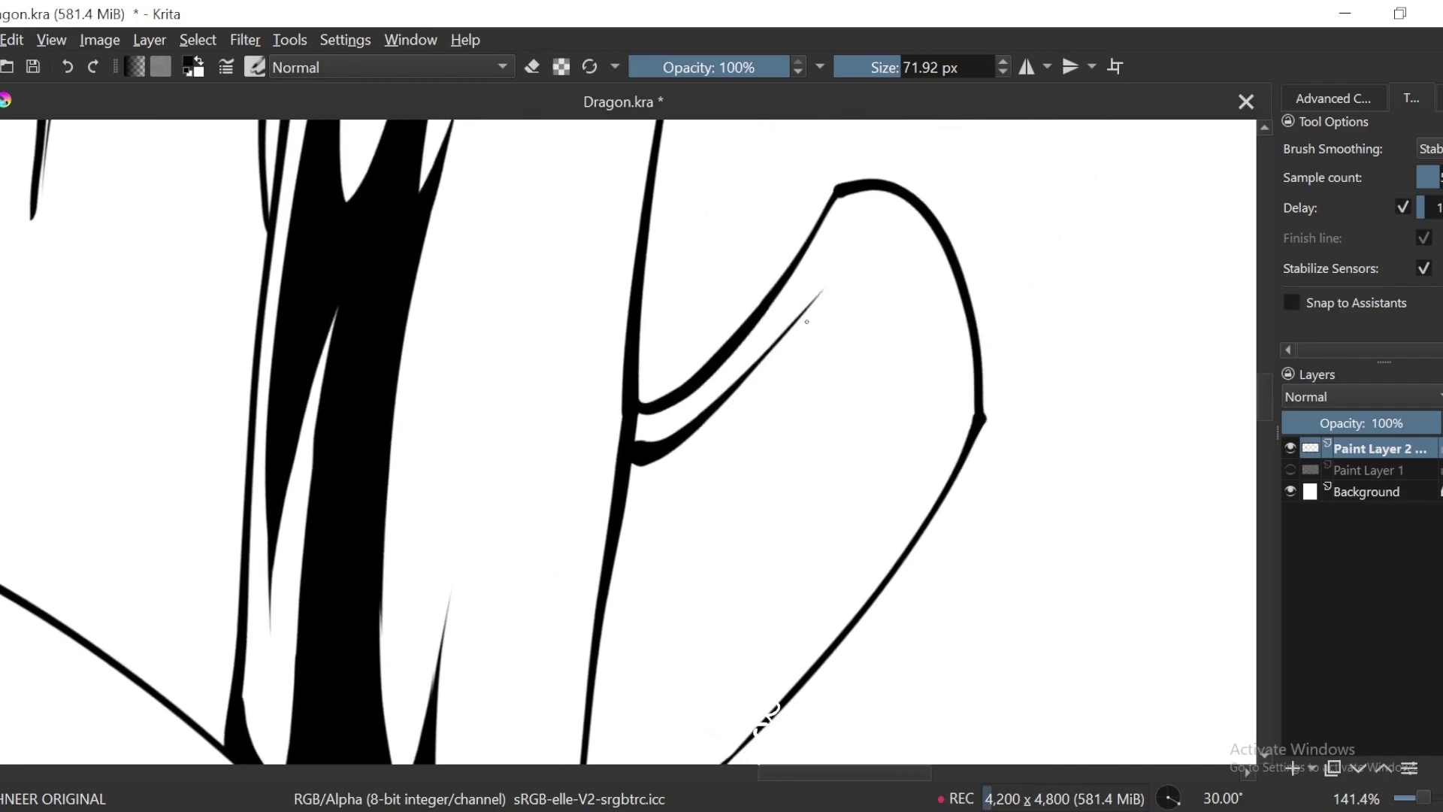
key("ctrl+z")
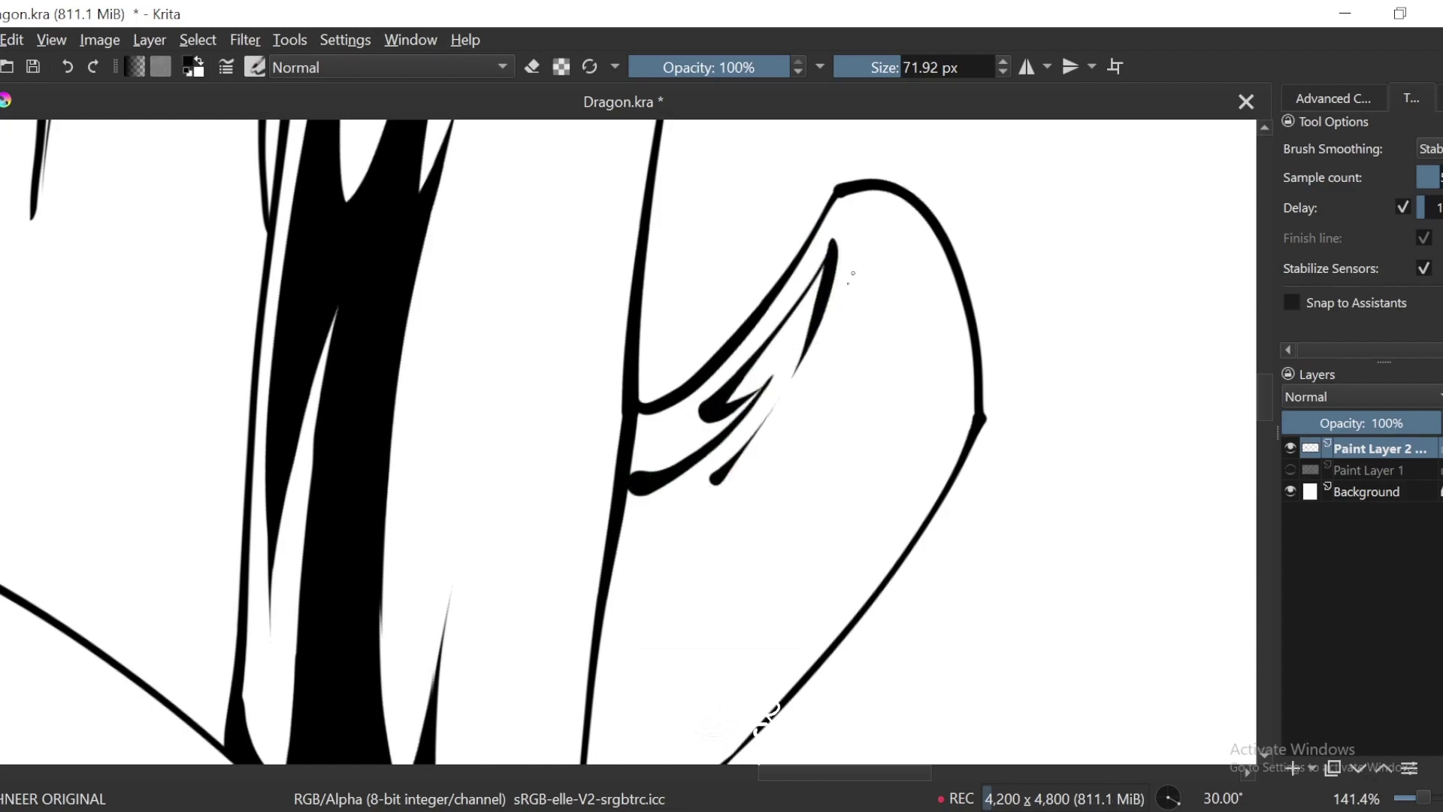
Step: Draw long curved tapered shading strokes down the middle of the side prong and thicken the lower spike
left_click_drag(843, 270, 715, 512)
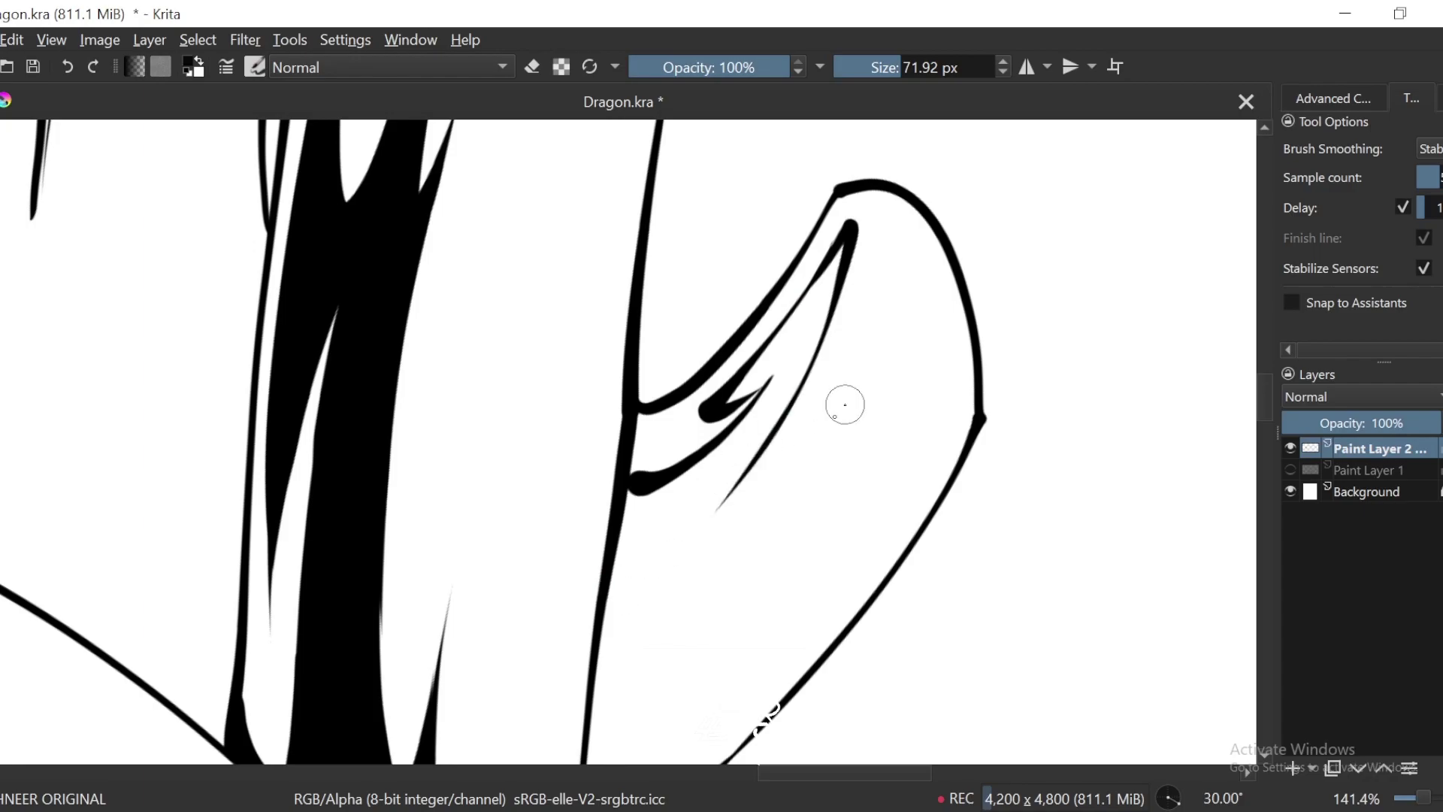
key("4")
key("ctrl+plus")
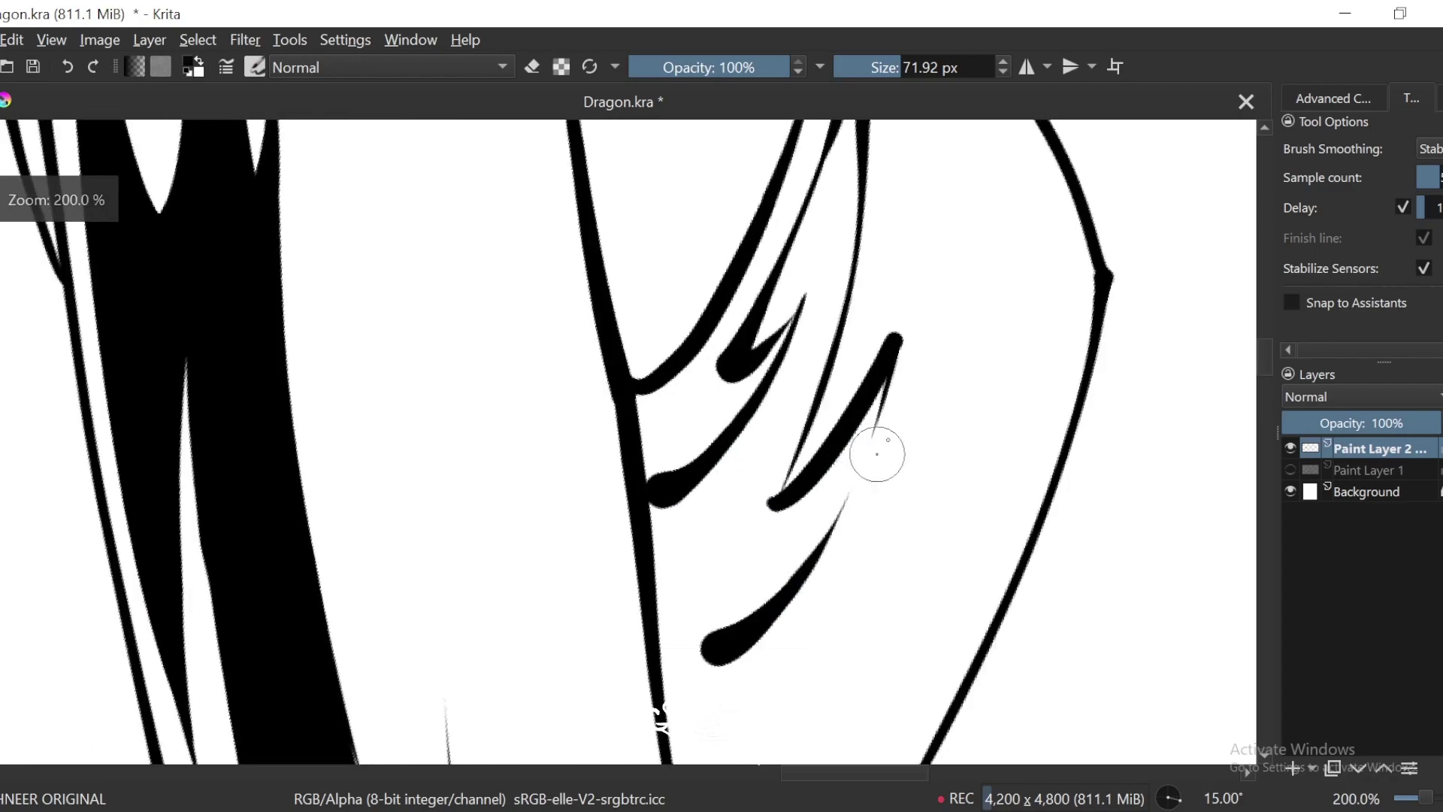
left_click_drag(876, 454, 871, 380)
mouse_move(916, 171)
left_mouse_down()
mouse_move(895, 257)
mouse_move(777, 493)
left_mouse_up()
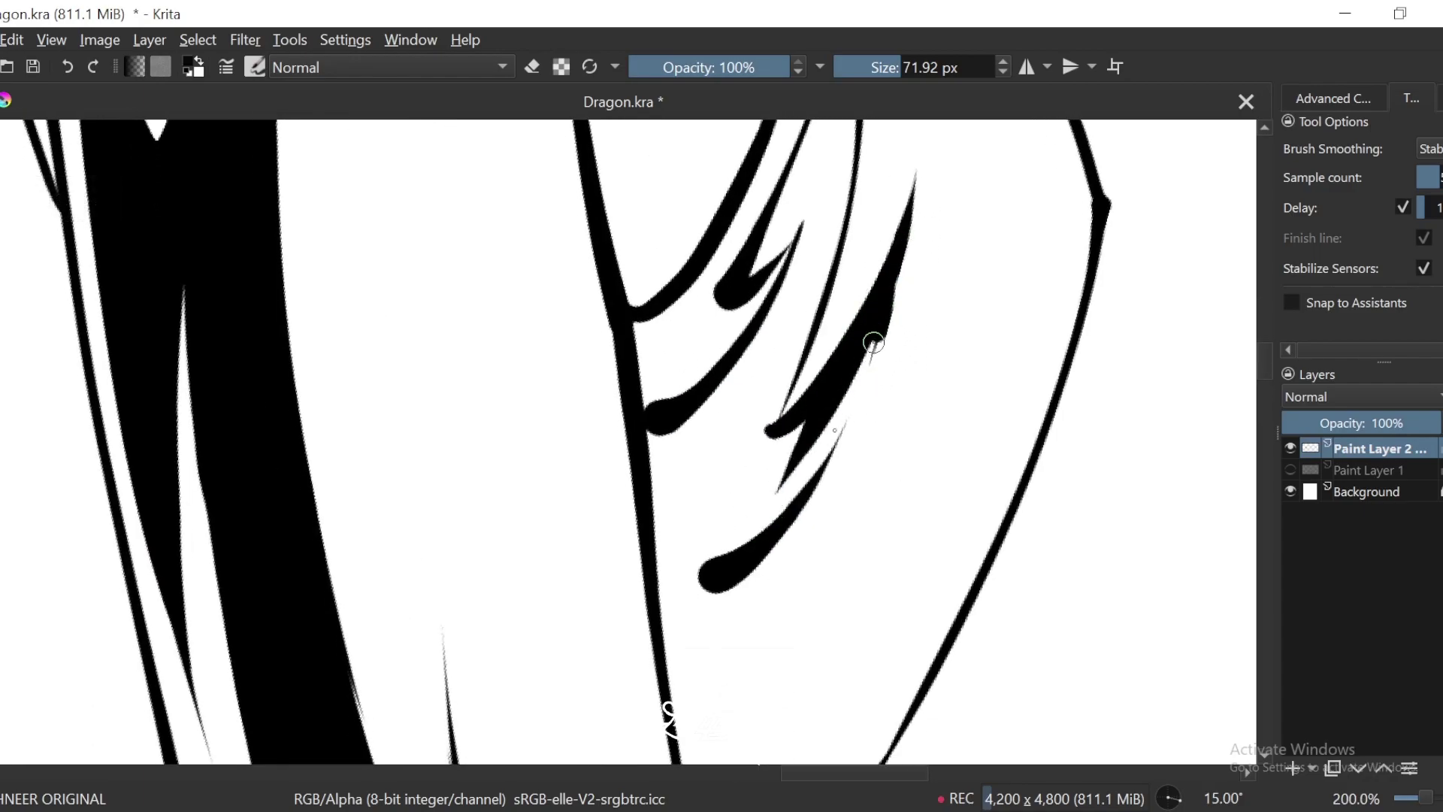
Step: Join the side prong's lower shading stroke to the main horn's edge and thicken the junction into a smooth black curve
left_click_drag(834, 430, 683, 589)
mouse_move(804, 493)
left_mouse_down()
mouse_move(960, 233)
mouse_move(819, 391)
left_mouse_up()
scroll(959, 232, "up", 1)
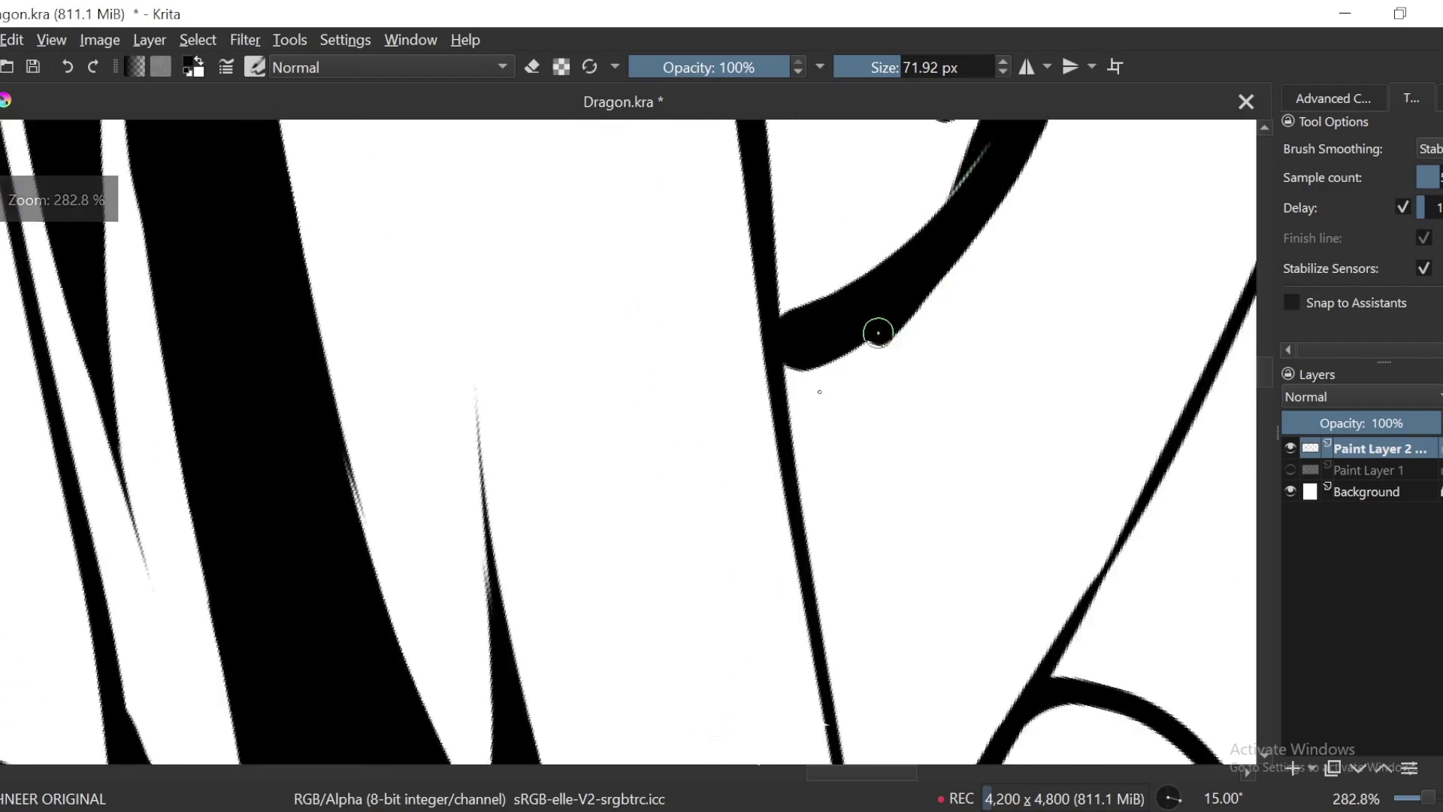
left_click_drag(877, 333, 831, 612)
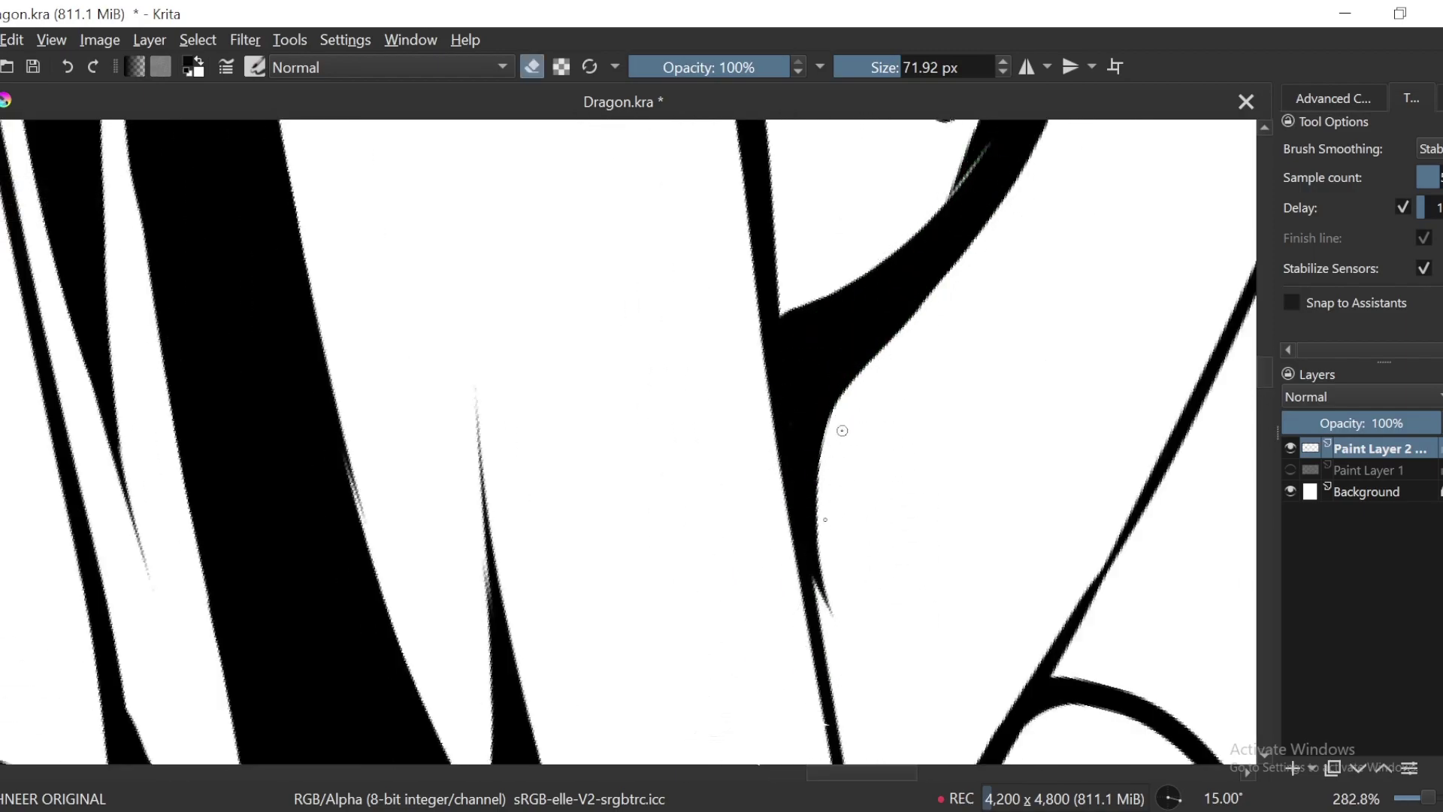
key("e")
Step: Thicken the line below the side prong's shading and round its bottom corner against the main horn in black
key("minus")
key("ctrl+bracketright")
key("ctrl+bracketright")
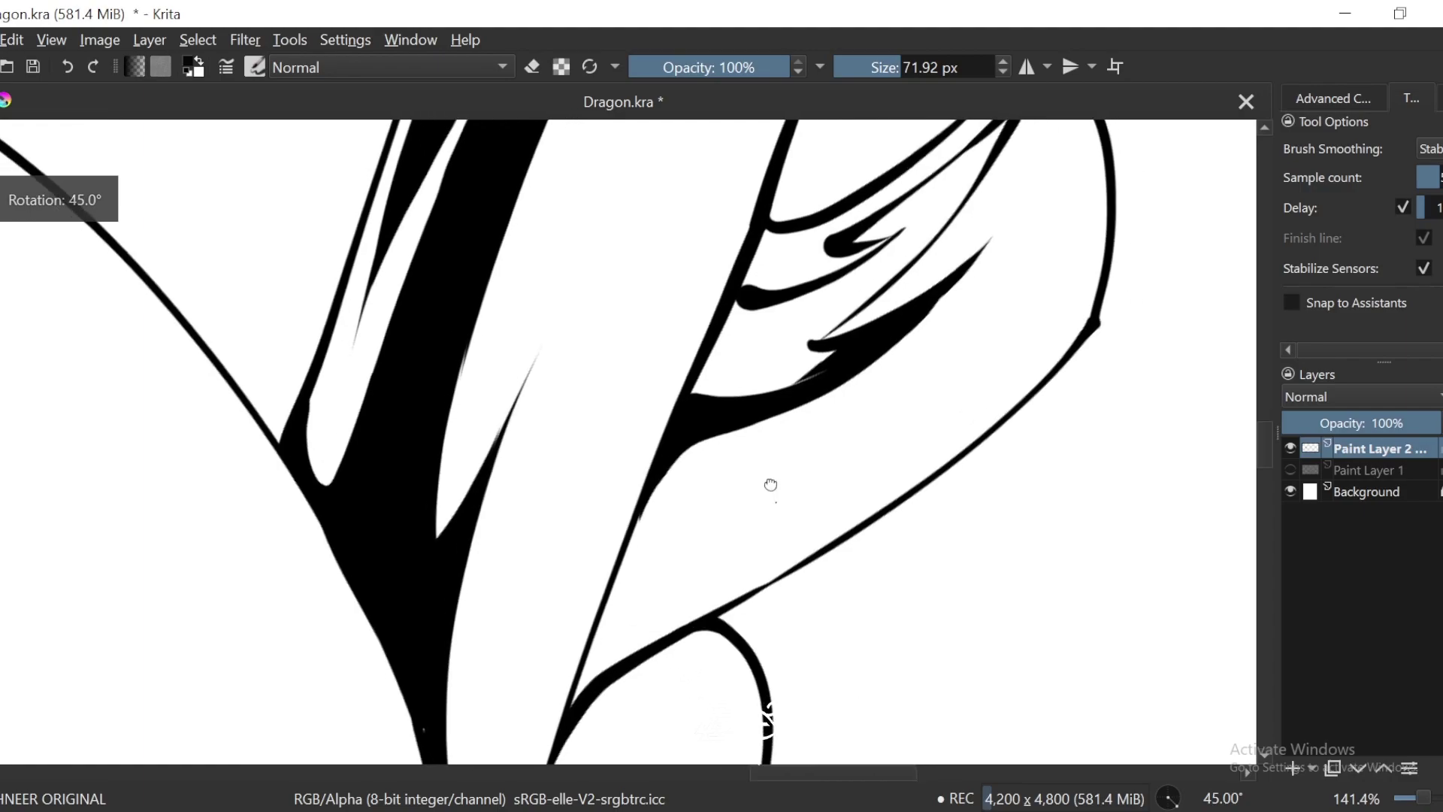
mouse_move(746, 381)
left_mouse_down()
mouse_move(625, 557)
mouse_move(621, 748)
left_mouse_up()
mouse_move(718, 573)
left_mouse_down()
mouse_move(798, 408)
mouse_move(874, 314)
left_mouse_up()
key("ctrl+z")
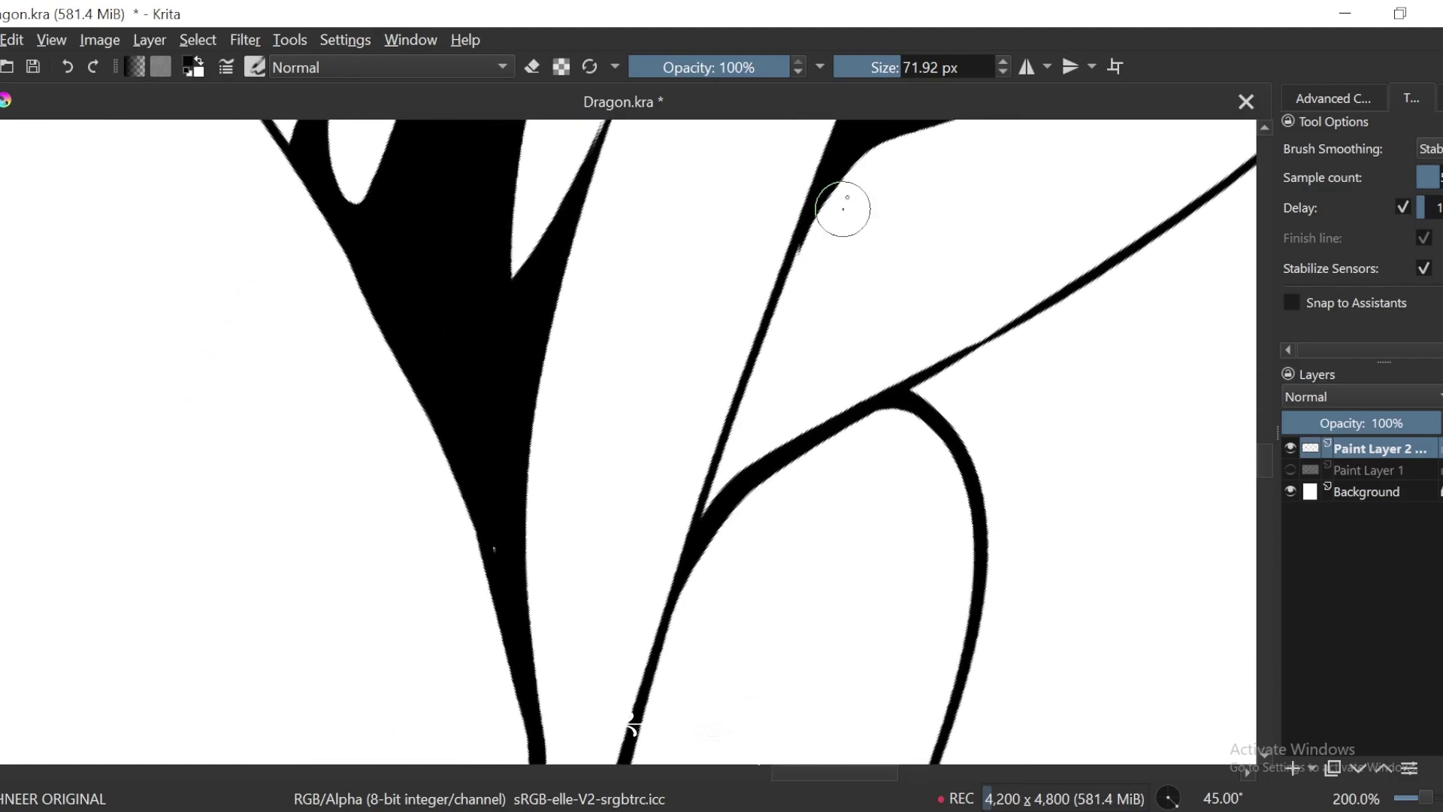
key("ctrl+z")
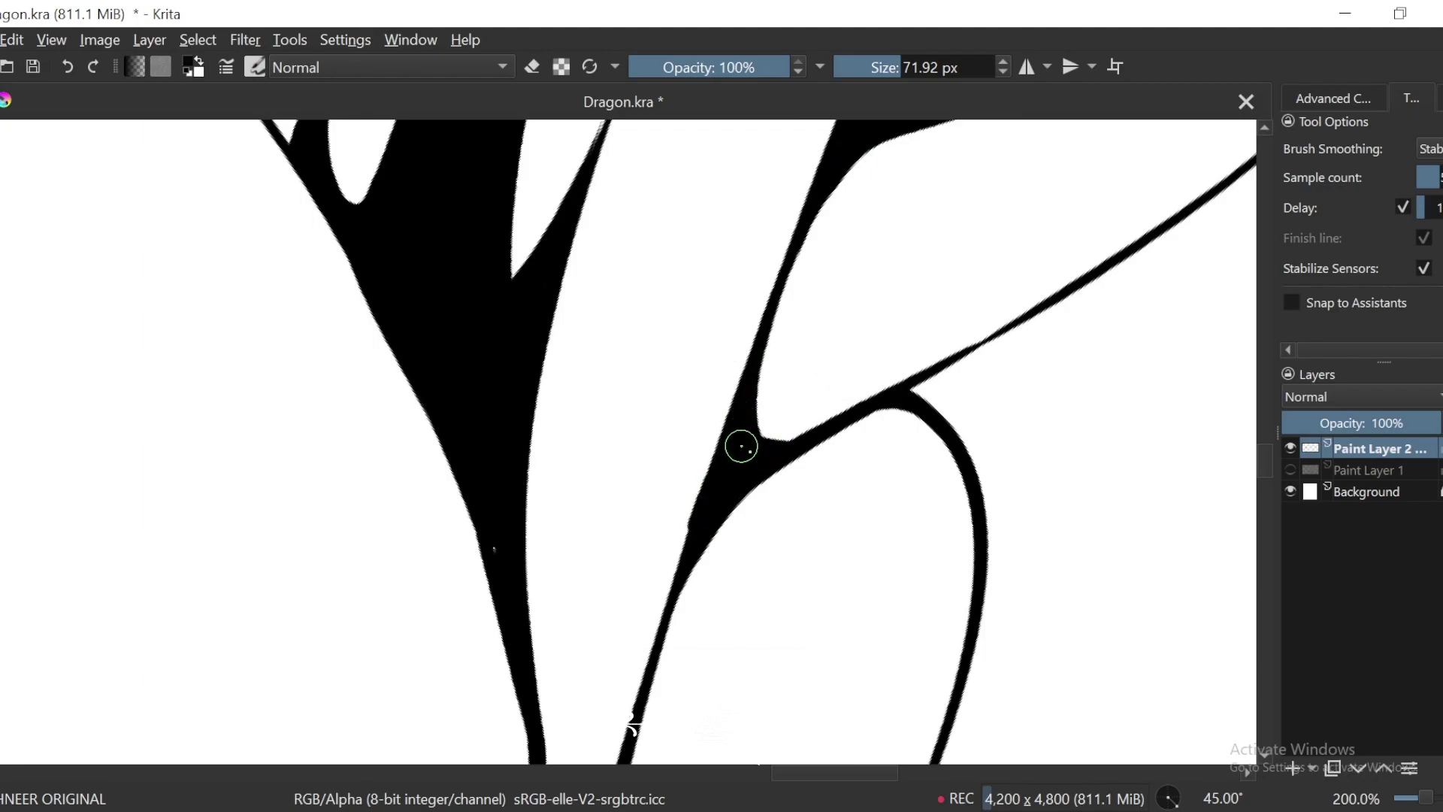
Step: Extend the top of the side prong's upper shading into a sharp point and thicken its fork with tapered strokes
key("minus")
key("minus")
key("minus")
left_click_drag(934, 280, 755, 511)
key("plus")
key("plus")
key("plus")
key("ctrl+bracketleft")
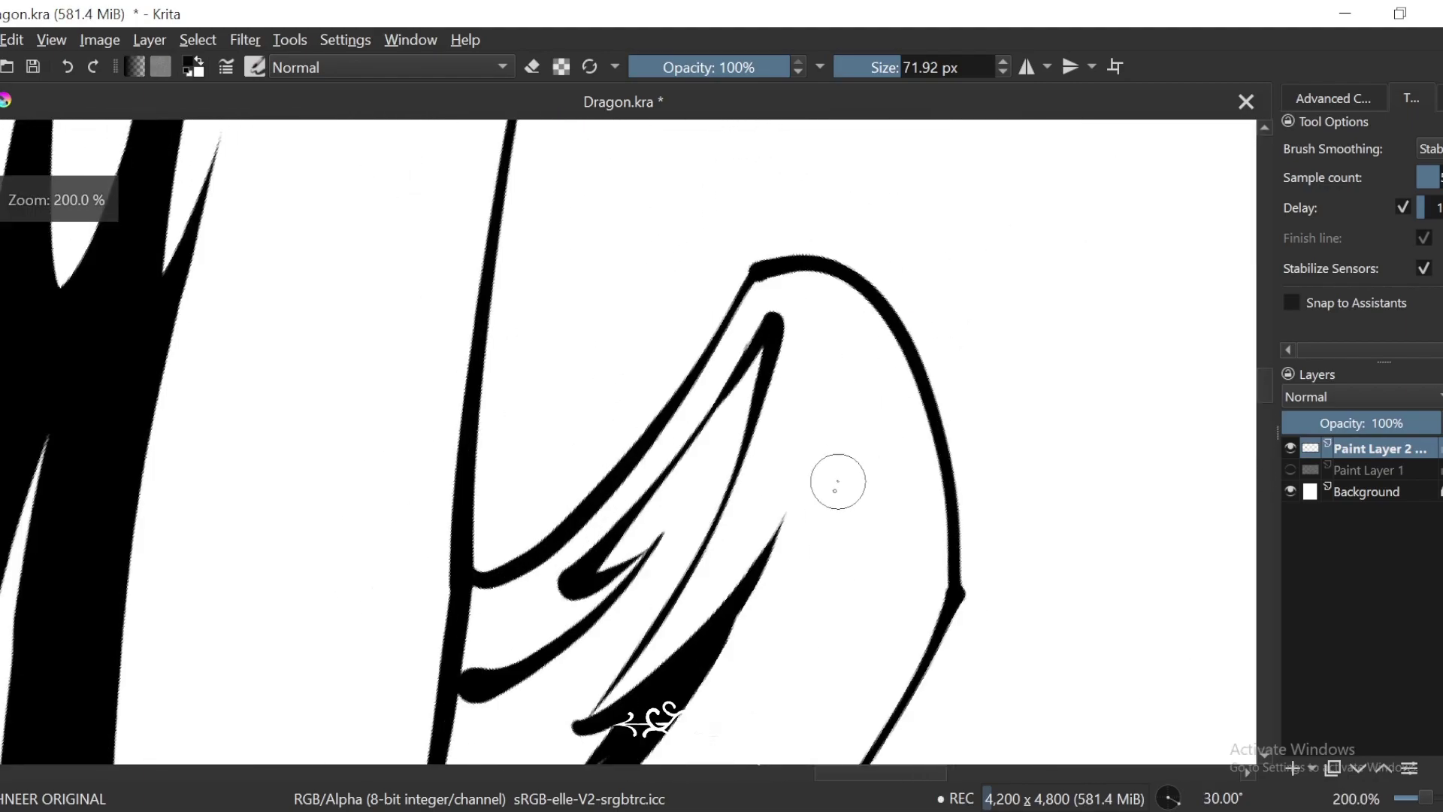
key("plus")
left_click_drag(847, 279, 804, 360)
left_click_drag(805, 304, 721, 508)
key("e")
left_click_drag(785, 297, 654, 572)
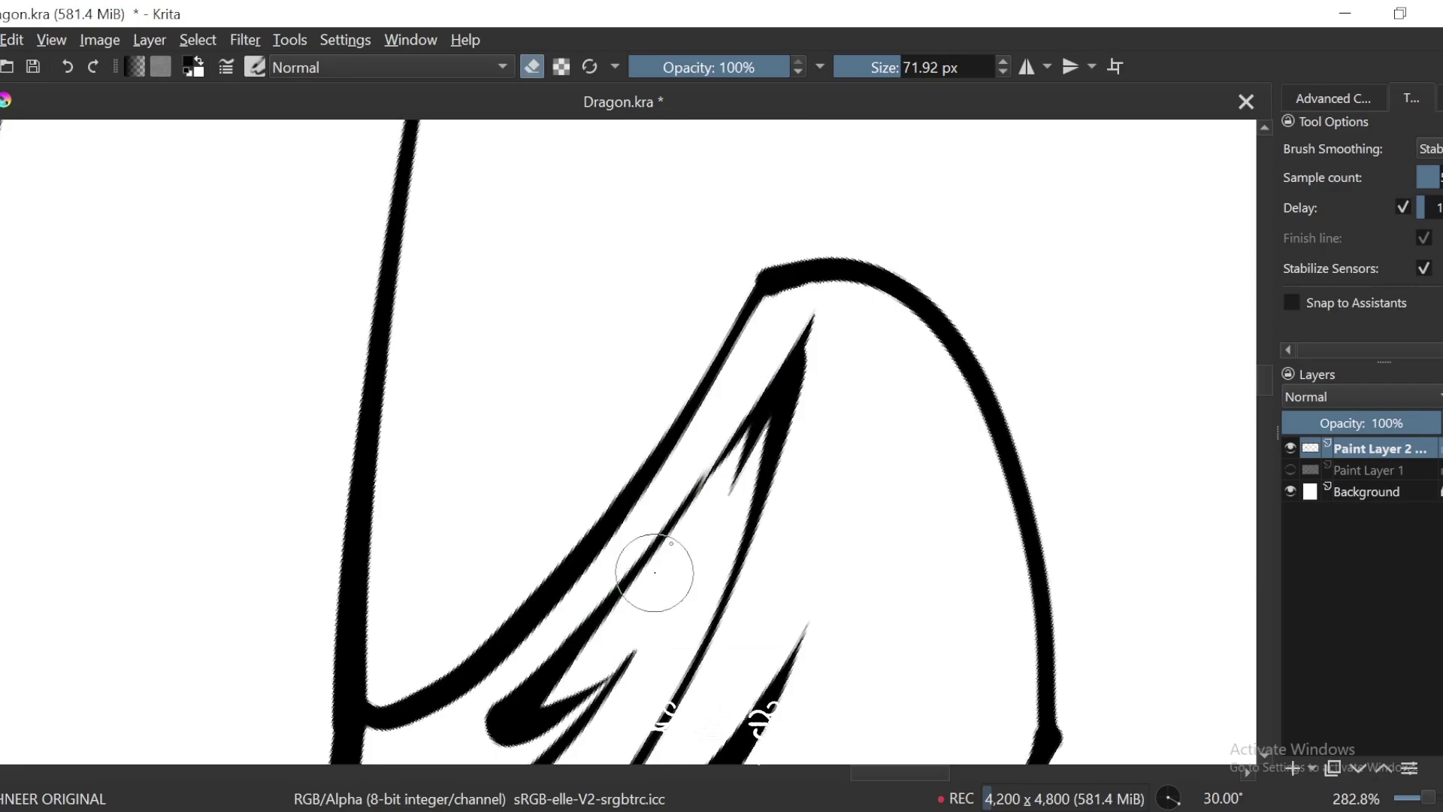
left_click_drag(808, 318, 665, 684)
key("ctrl+bracketright")
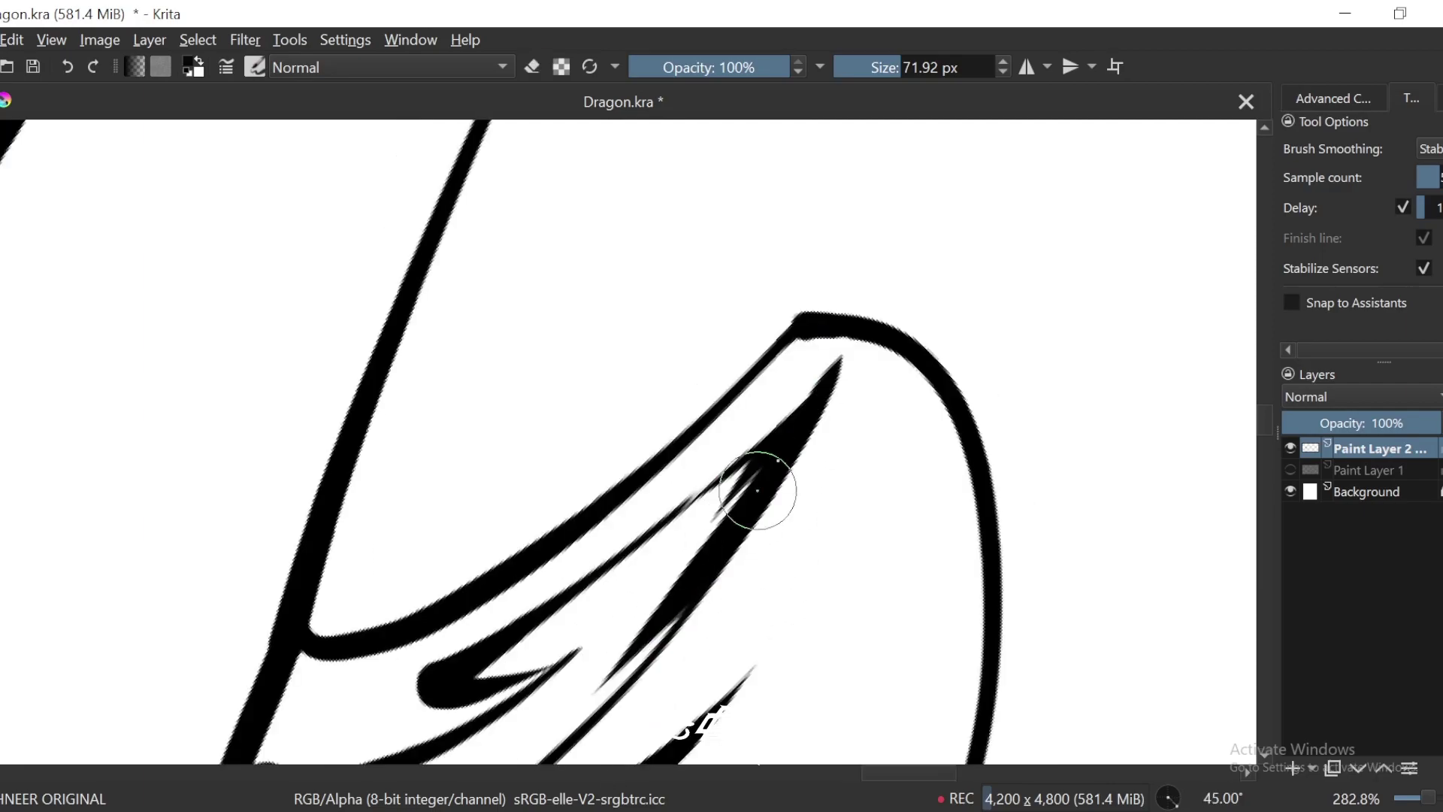
Step: Reshape the hook at the upper shading's lower end into a thick black form tapering to a sharp point
left_click_drag(815, 417, 862, 322)
mouse_move(884, 267)
left_mouse_down()
mouse_move(642, 498)
mouse_move(815, 276)
left_mouse_up()
key("ctrl+bracketleft")
key("plus")
key("ctrl+bracketleft")
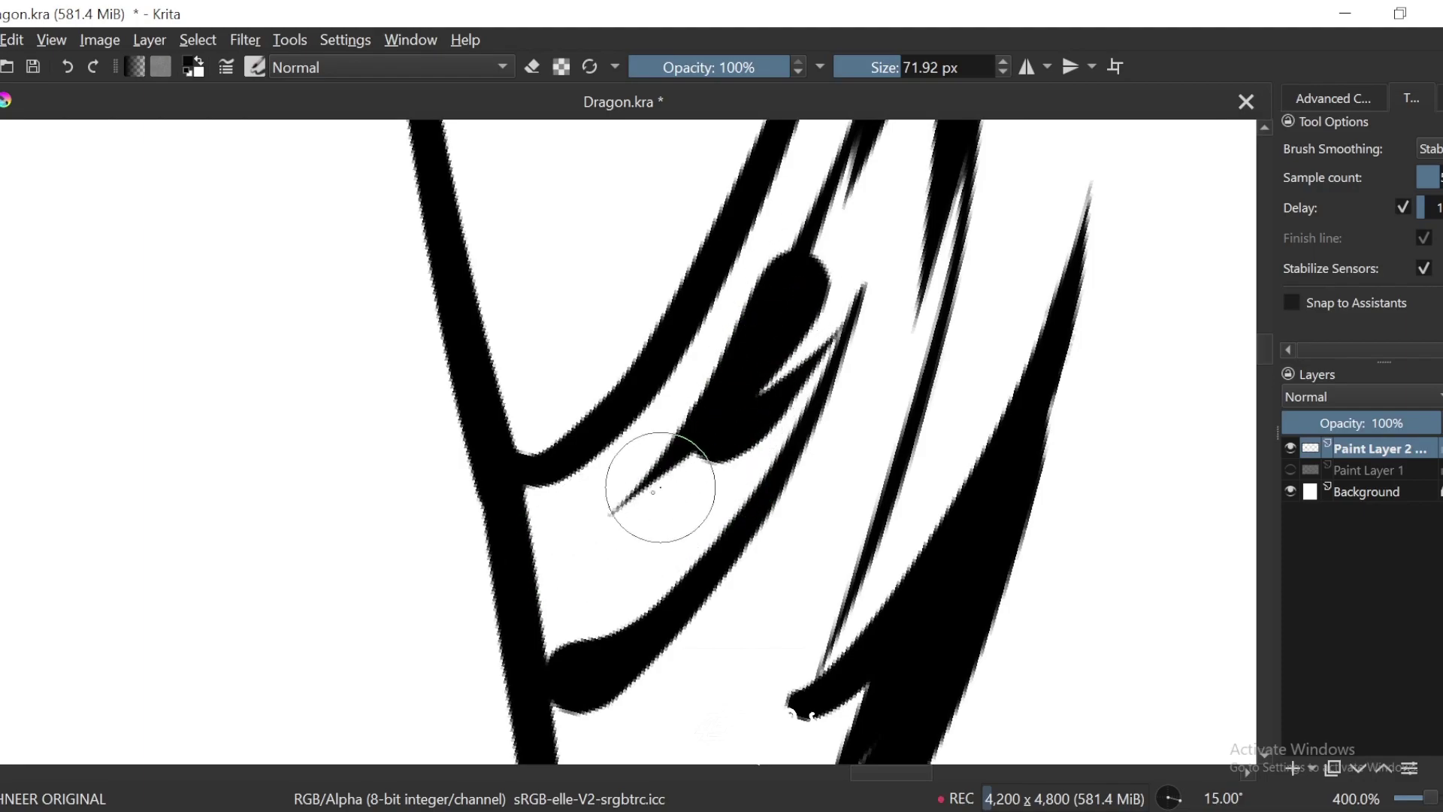
key("ctrl+z")
mouse_move(629, 499)
left_mouse_down()
mouse_move(818, 275)
mouse_move(847, 270)
left_mouse_up()
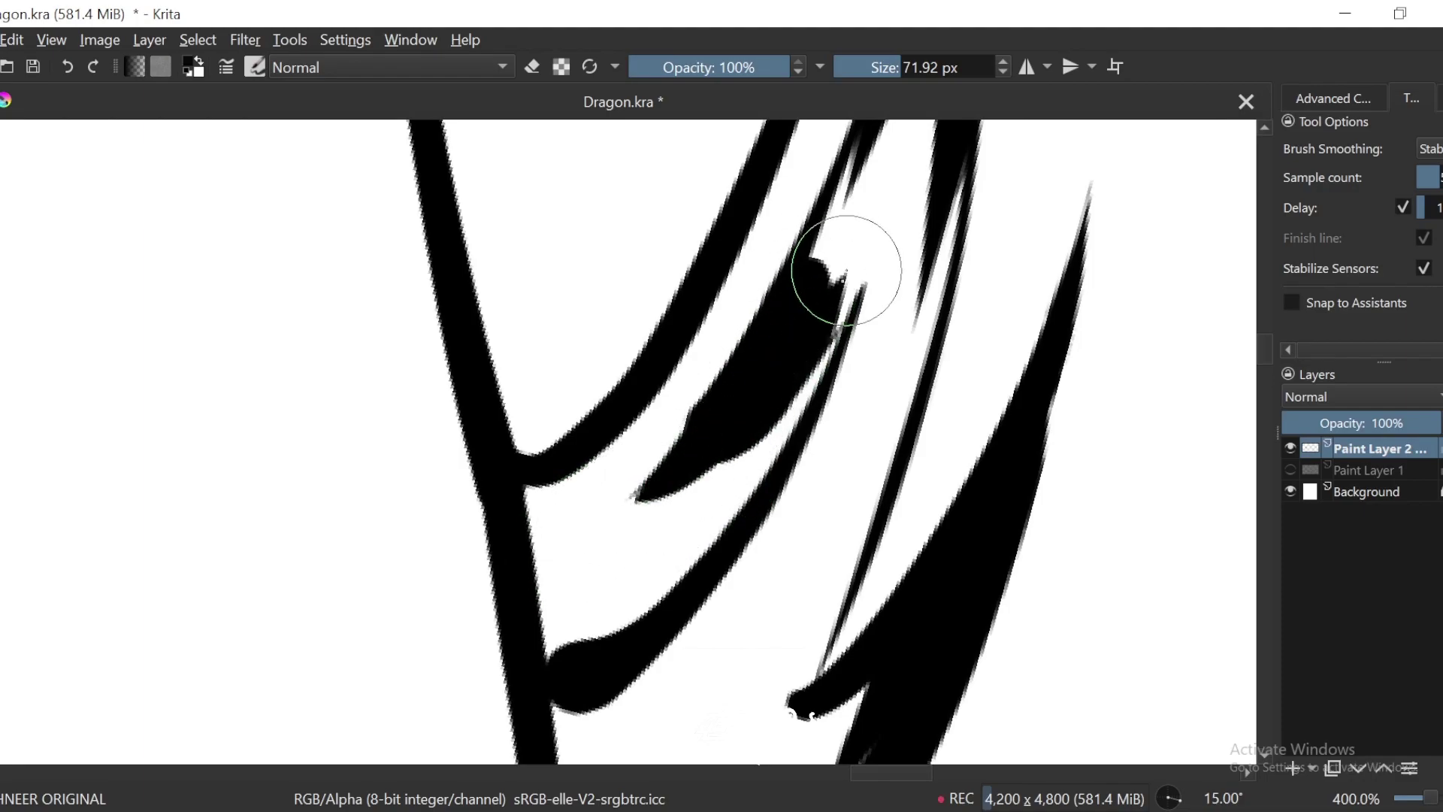
mouse_move(806, 387)
left_mouse_down()
mouse_move(861, 310)
mouse_move(653, 485)
left_mouse_up()
mouse_move(812, 226)
left_mouse_down()
mouse_move(673, 446)
mouse_move(717, 459)
mouse_move(634, 509)
mouse_move(847, 227)
mouse_move(749, 419)
mouse_move(668, 477)
mouse_move(886, 241)
left_mouse_up()
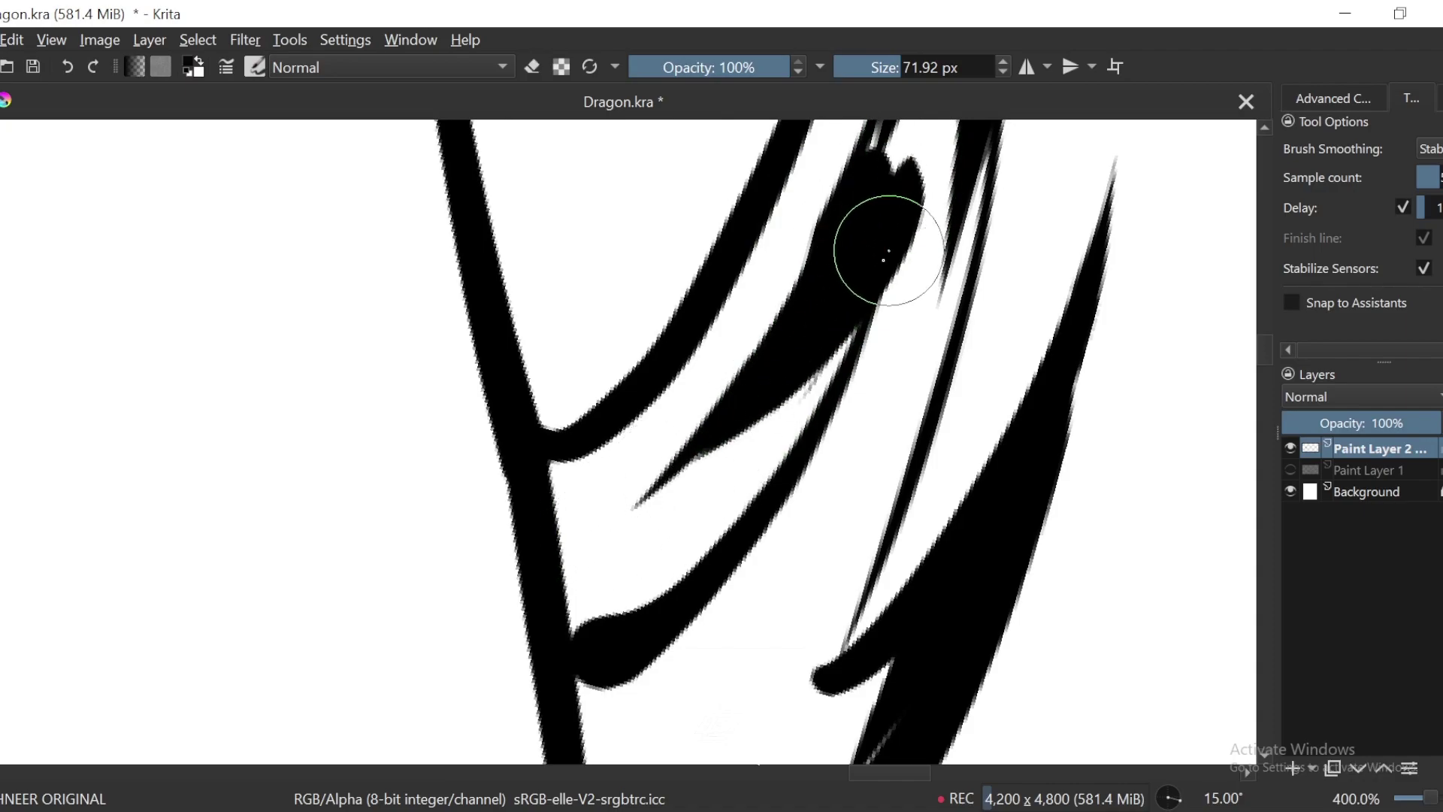
Step: Widen the stroke below the hook and join it to the main horn's edge with a smooth black curve
key("minus")
key("plus")
mouse_move(858, 329)
left_mouse_down()
mouse_move(754, 493)
mouse_move(585, 614)
left_mouse_up()
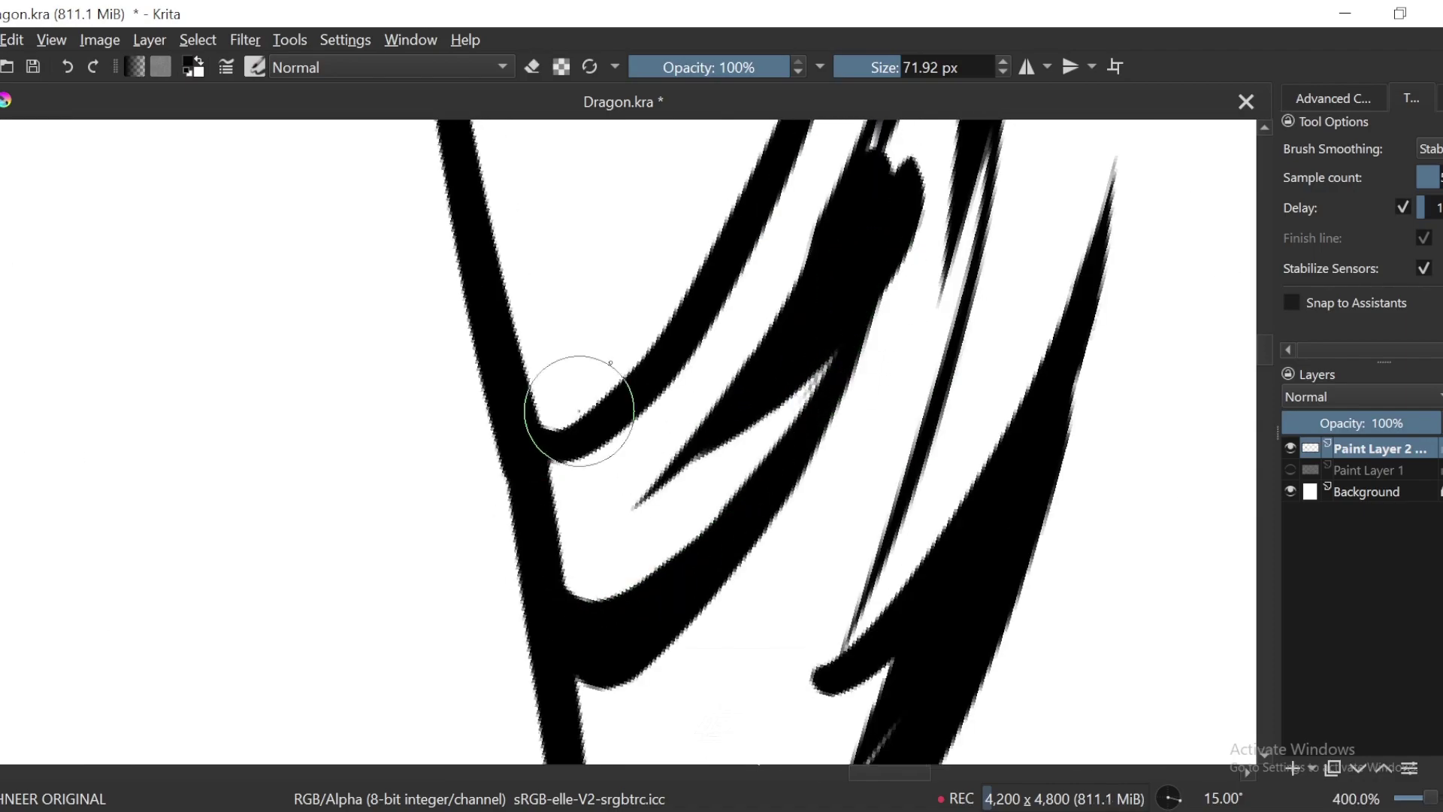
Step: Fill the enclosed white area between the side prong's shading strokes with solid black
key("minus")
key("minus")
key("minus")
key("f")
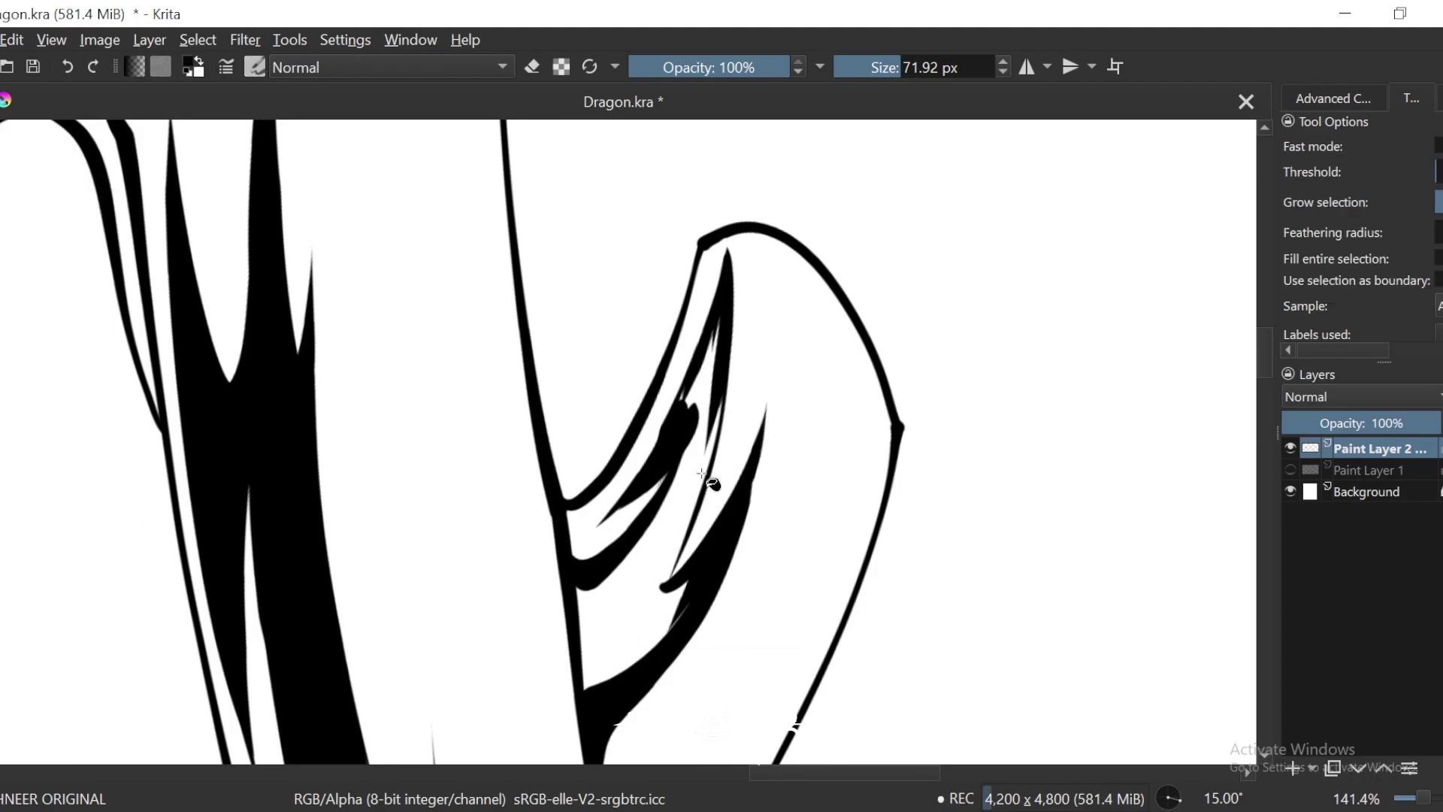
left_click_drag(740, 466, 776, 413)
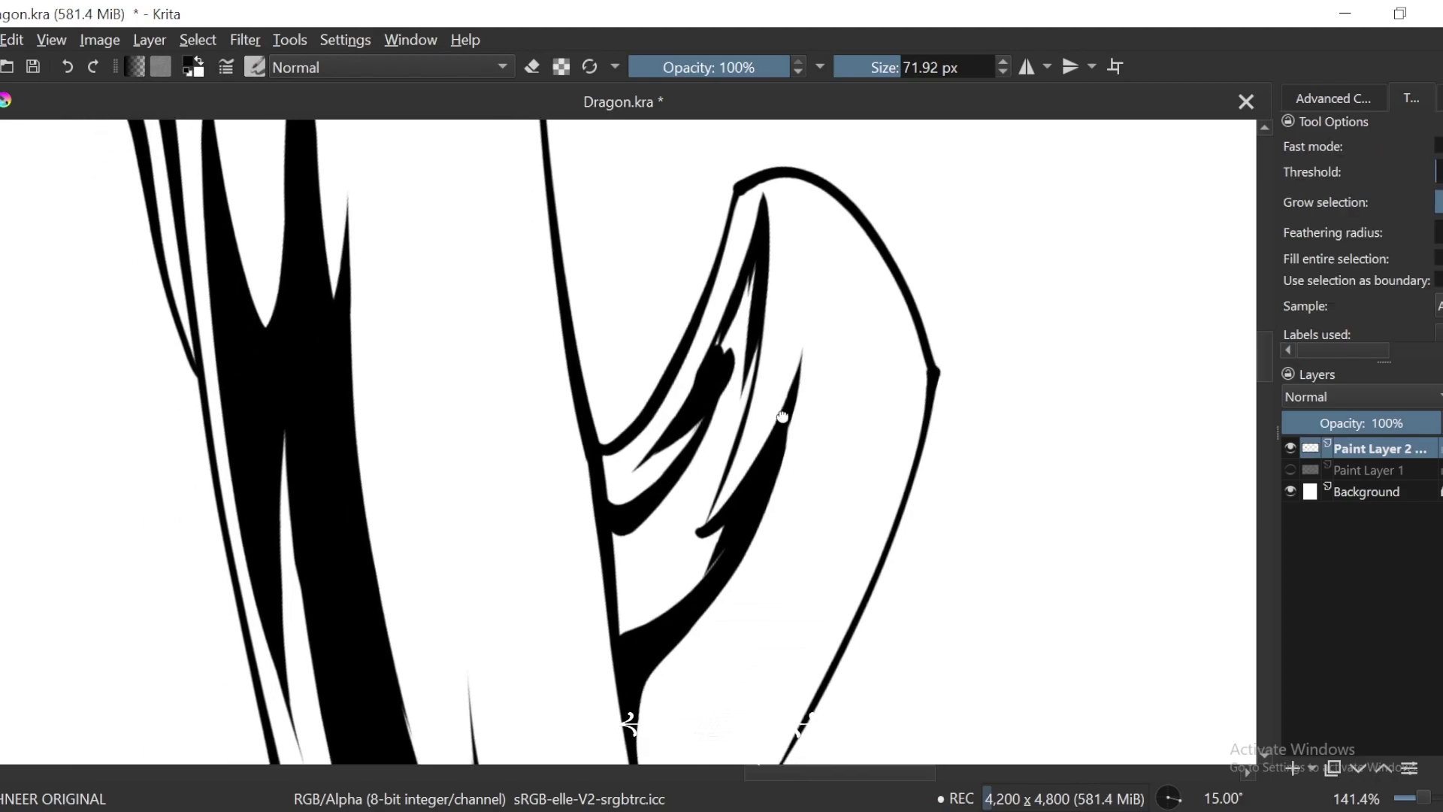
left_click(718, 463)
Step: Paint over the leftover white specks and slivers inside the side prong's black shading with the brush
key("plus")
left_click_drag(765, 563, 770, 363)
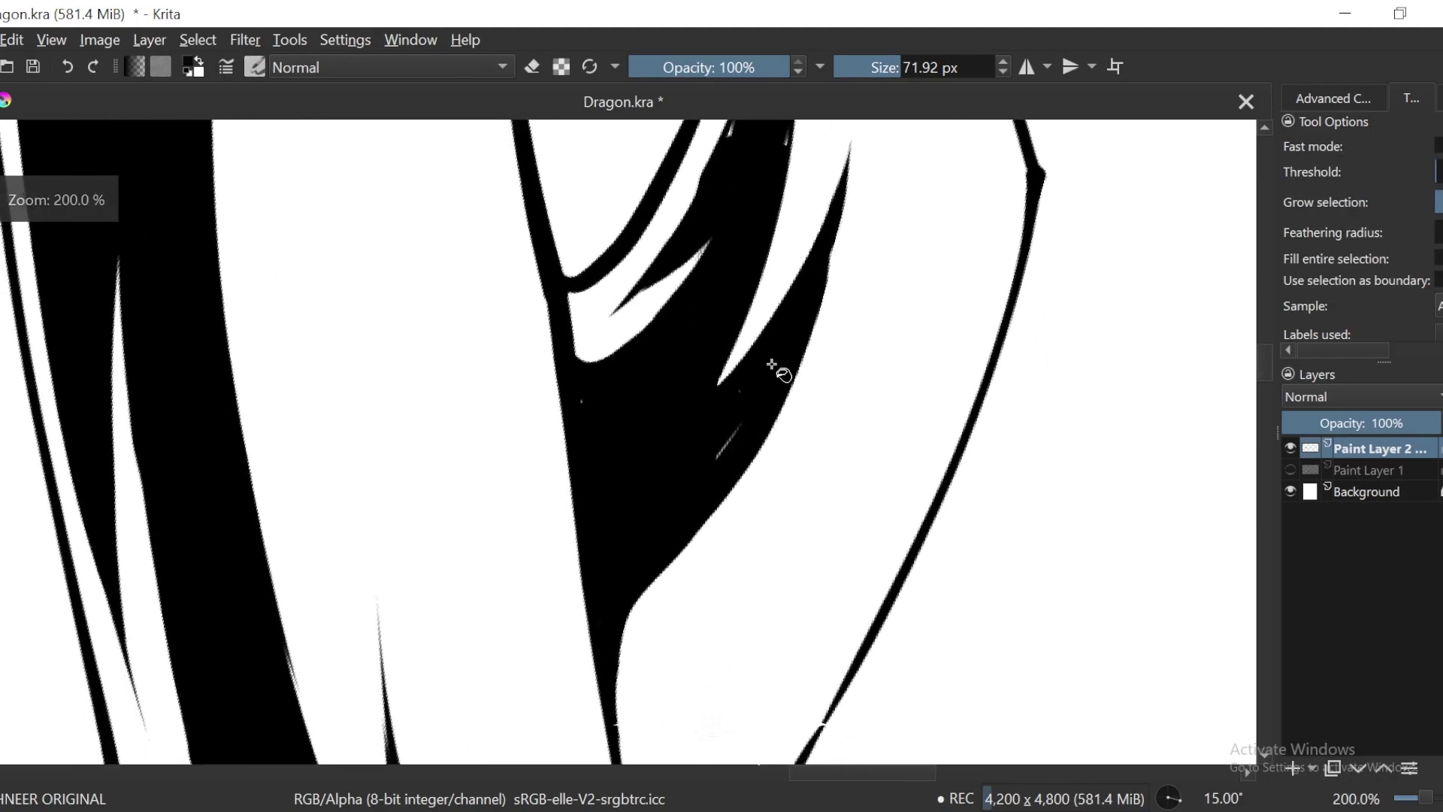
key("b")
left_click_drag(735, 440, 763, 370)
left_click_drag(788, 293, 778, 368)
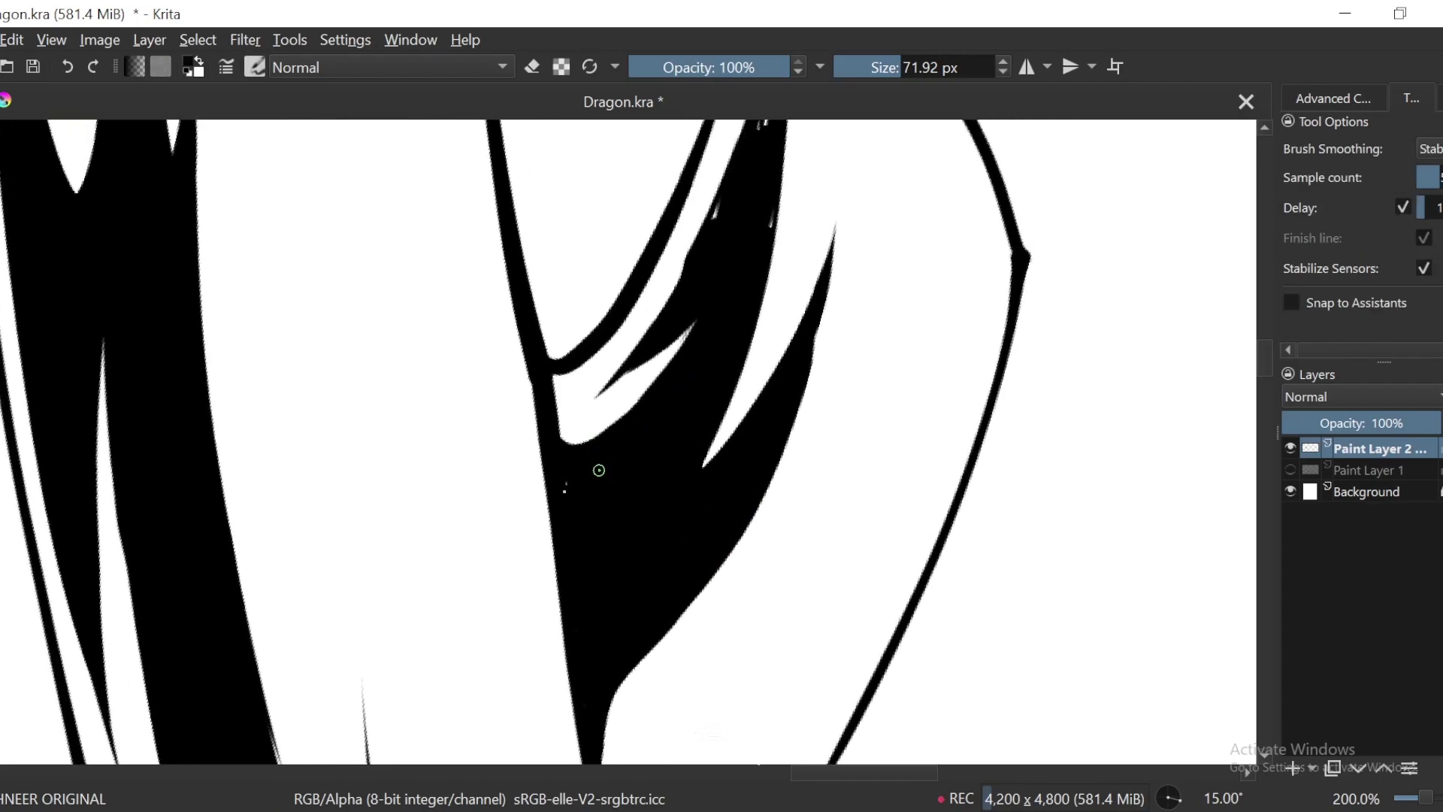
scroll(723, 351, "up", 3)
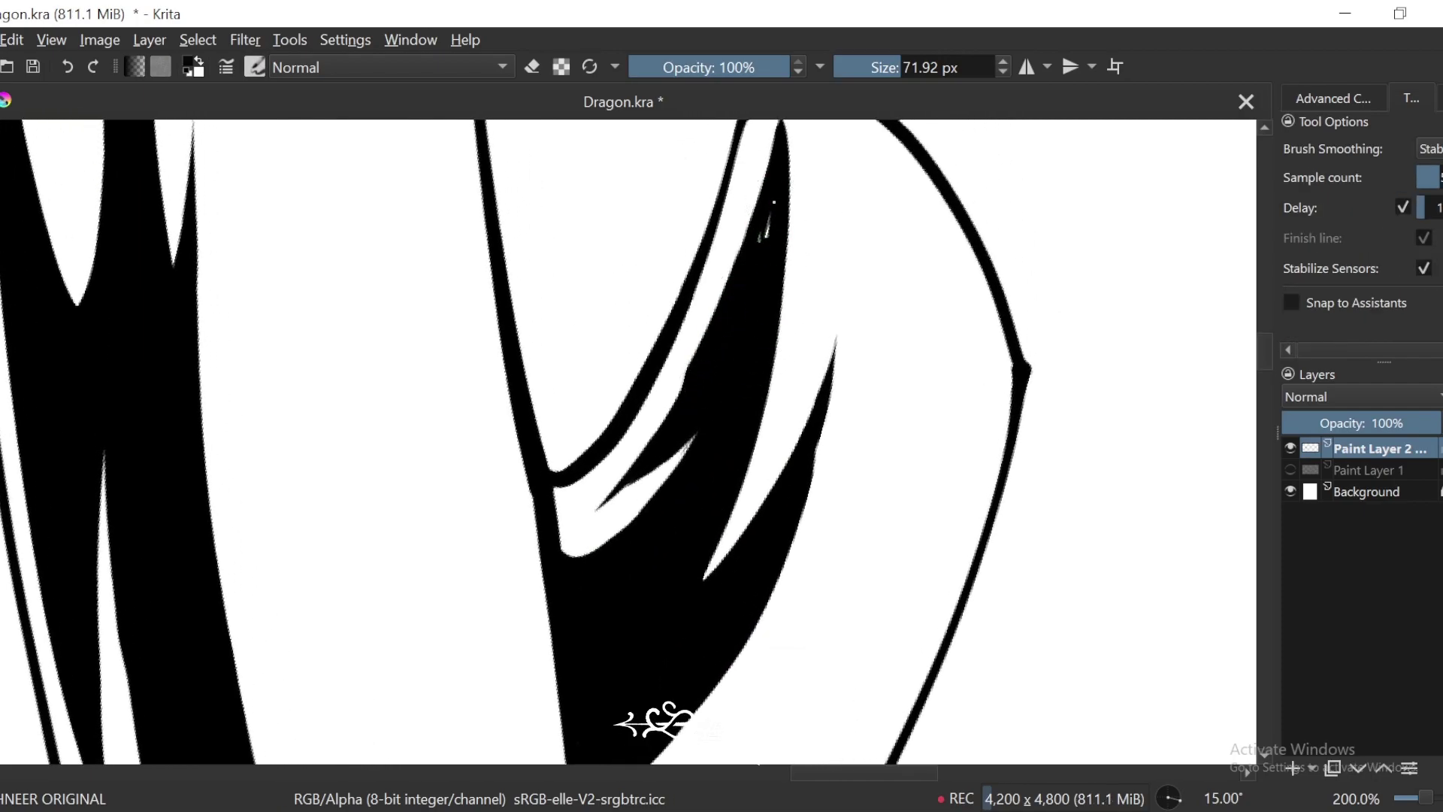
Step: Examine the whole dragon drawing to review the horn shading and the unshaded areas of the face
key("minus")
key("minus")
key("minus")
key("minus")
key("minus")
key("minus")
key("minus")
key("minus")
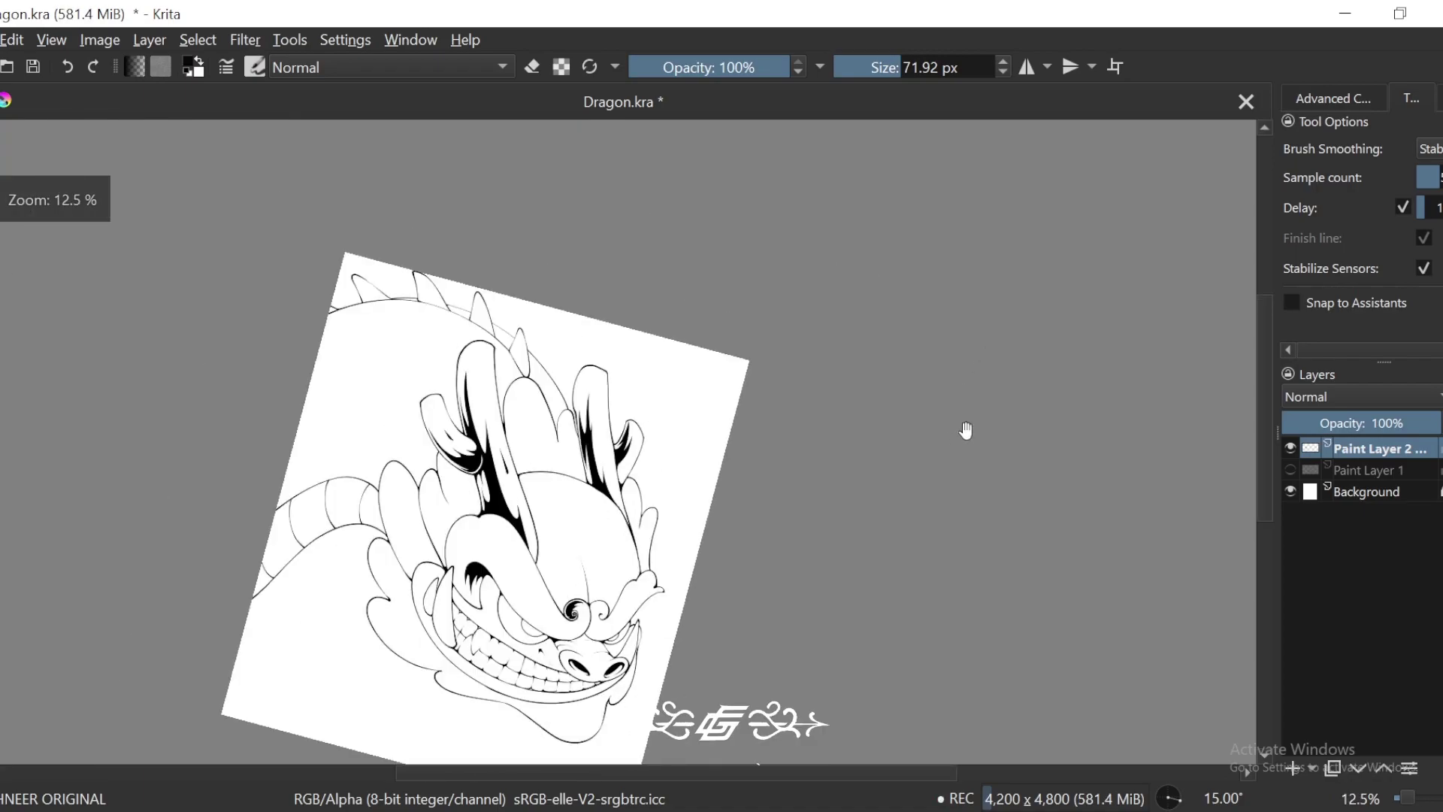
left_click_drag(966, 430, 997, 251)
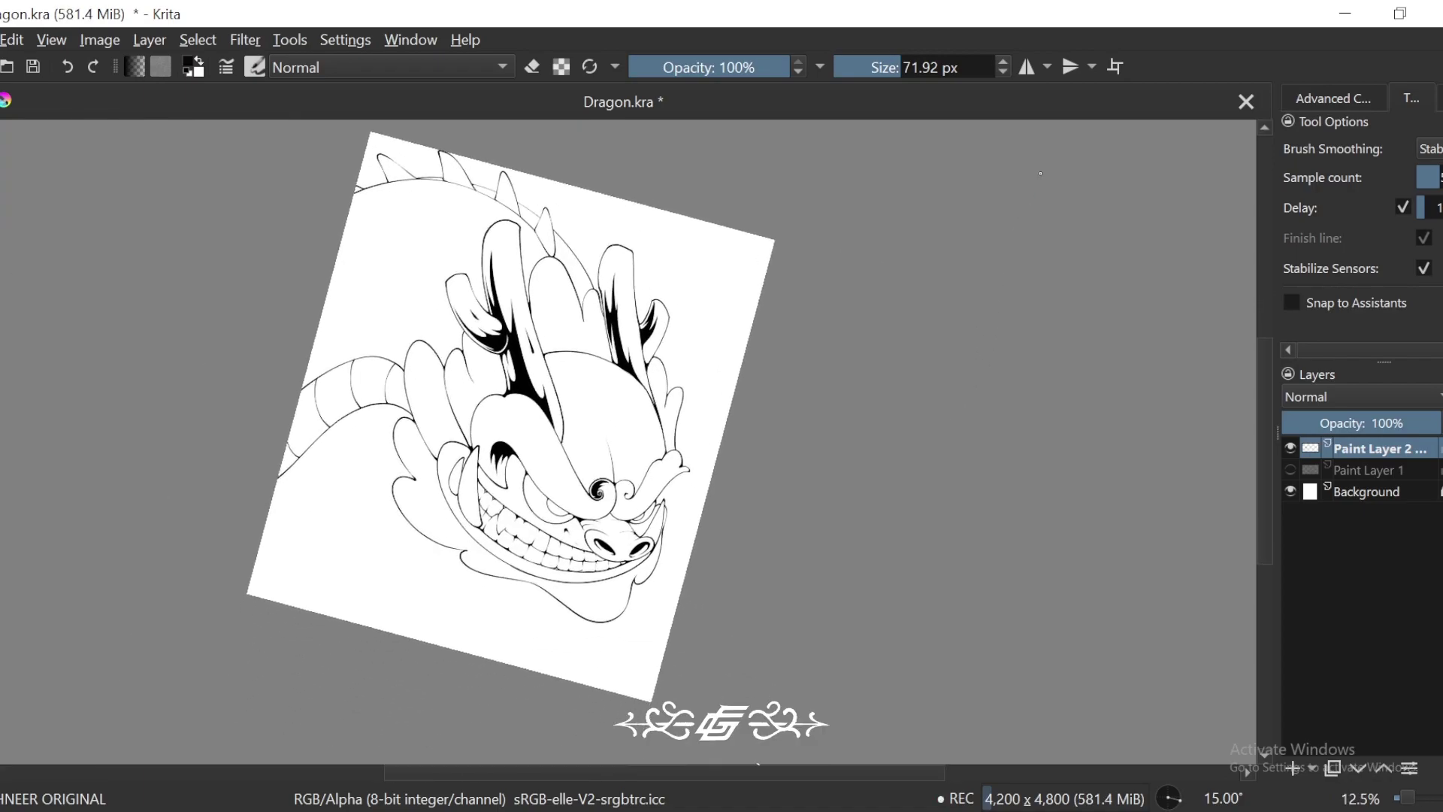
key("plus")
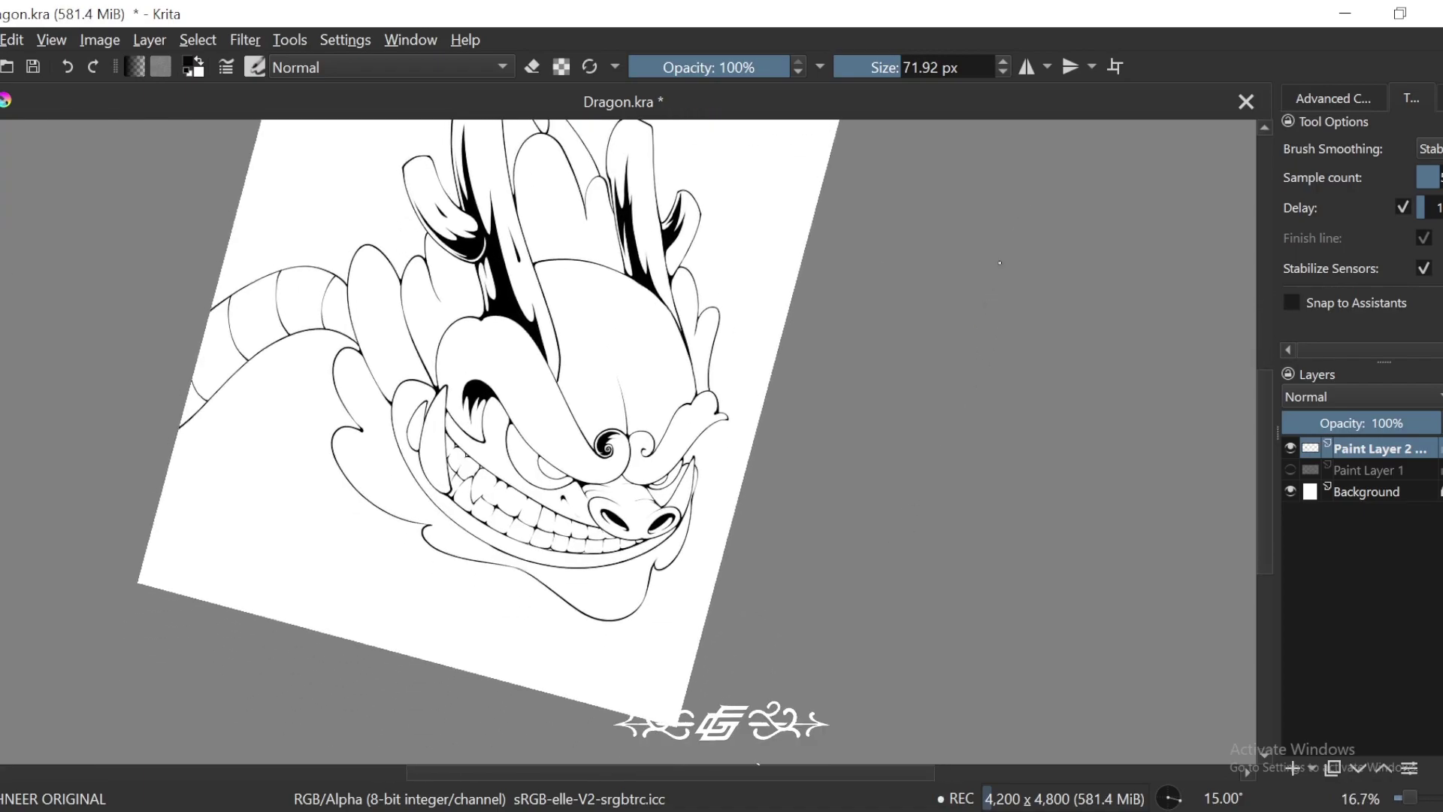
key("plus")
key("plus")
left_click_drag(827, 456, 912, 380)
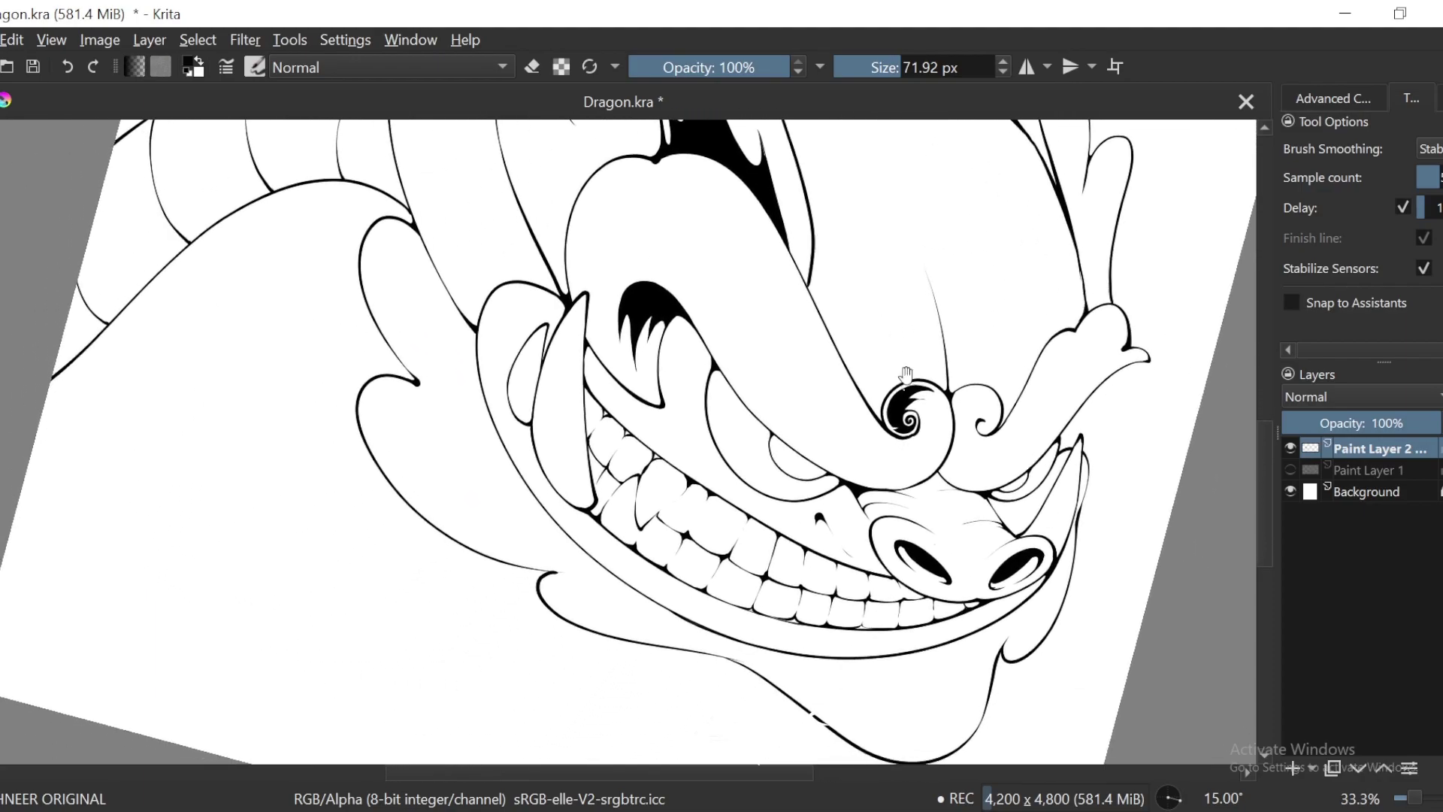
Step: Inspect the tusk and ear area up close, and review the full drawing at different rotations
key("6")
key("6")
left_click_drag(805, 449, 824, 454)
key("plus")
key("plus")
key("plus")
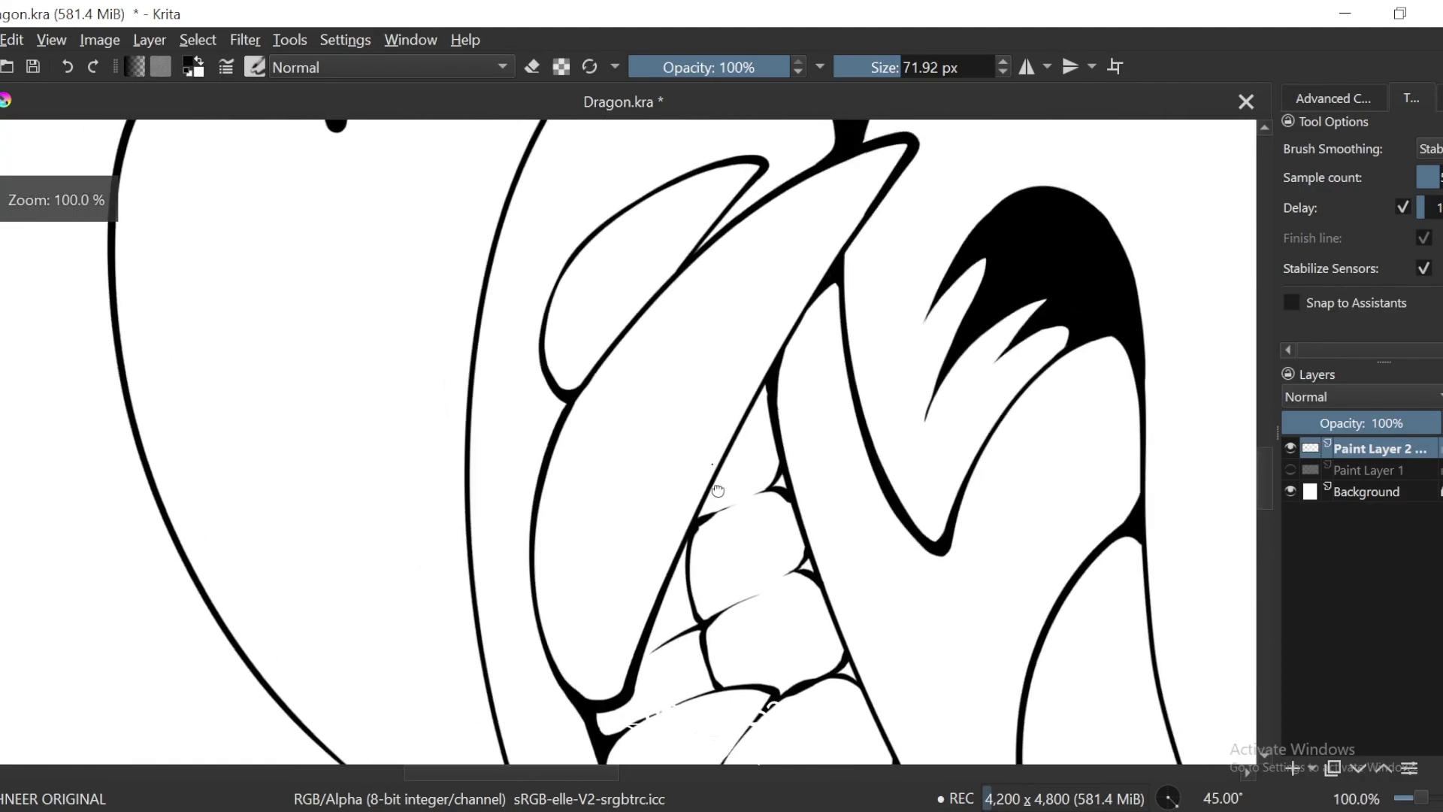
key("plus")
key("minus")
key("minus")
key("minus")
key("minus")
key("minus")
key("minus")
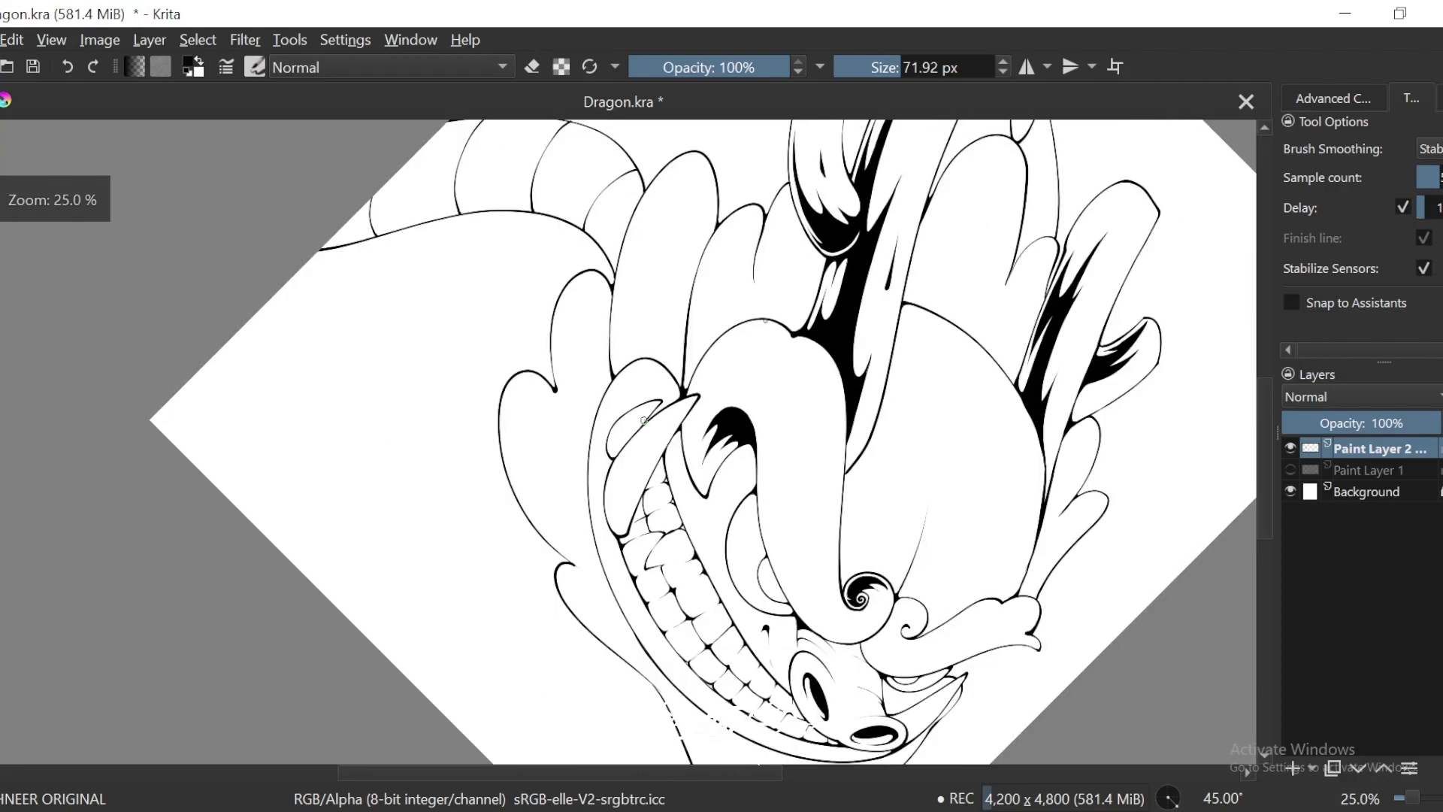
key("minus")
key("4")
key("4")
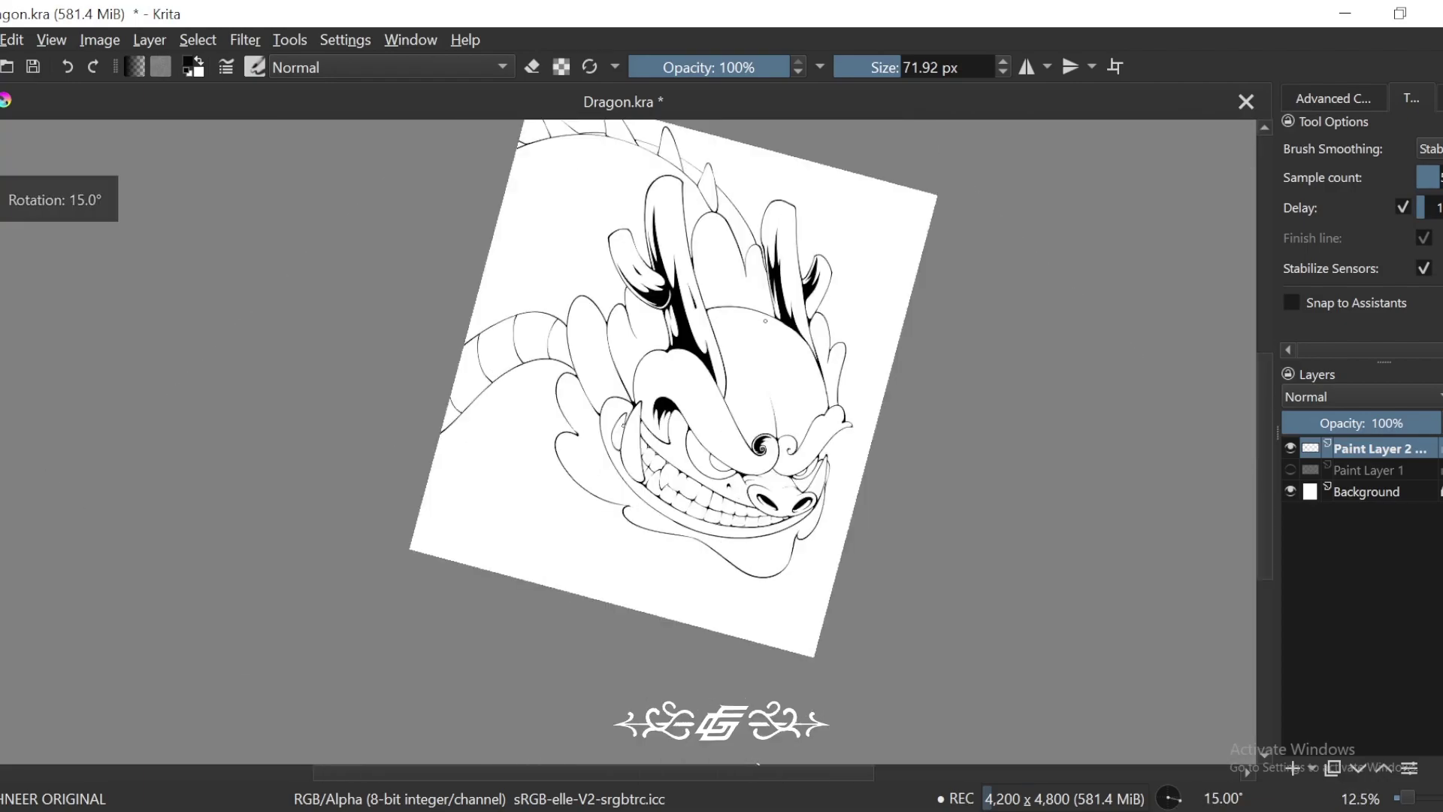
key("4")
key("4")
key("6")
key("6")
key("6")
key("6")
key("6")
key("6")
Step: Draw a curved black stroke bridging the corner where the frill lobes meet behind the head
key("plus")
key("plus")
key("plus")
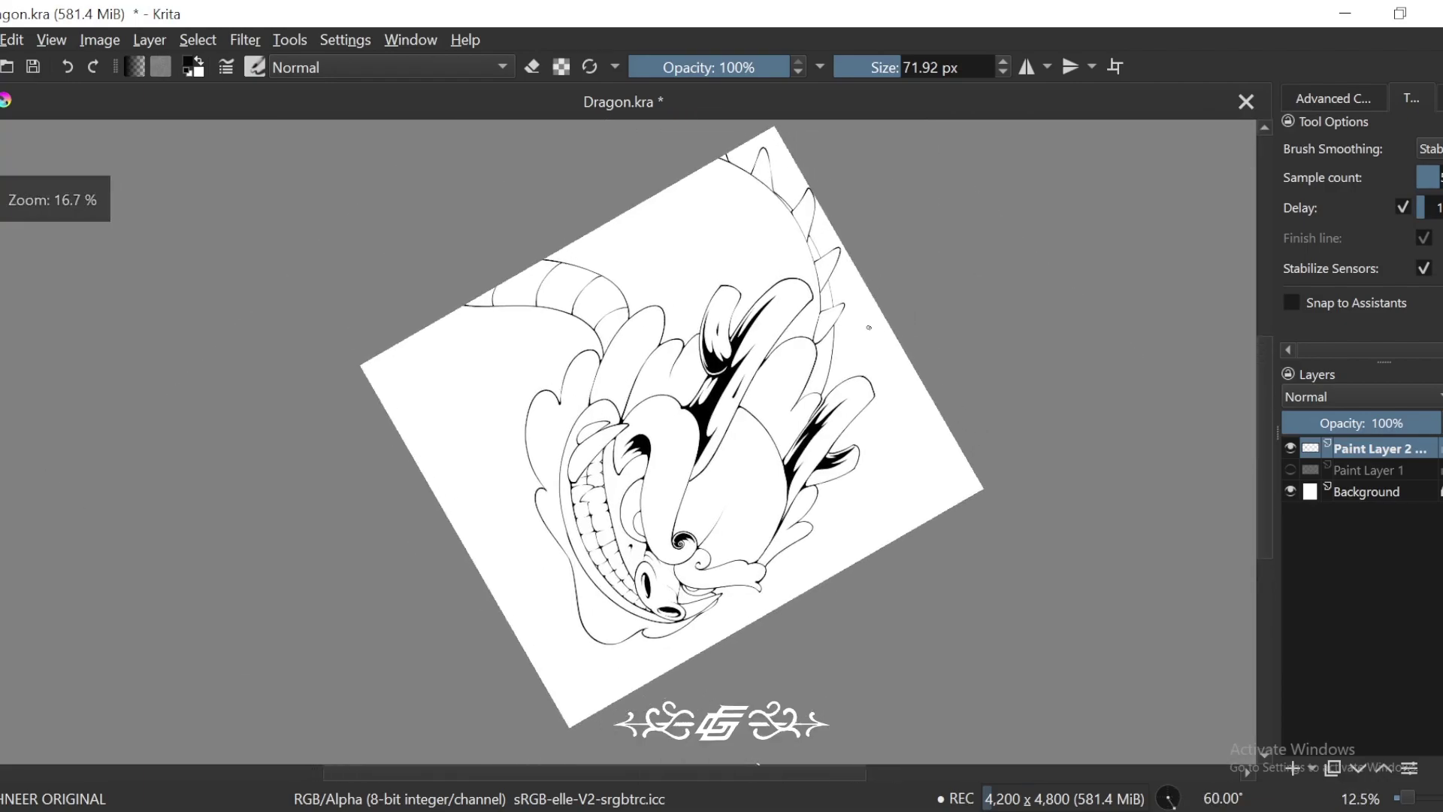
key("plus")
key("plus")
key("plus")
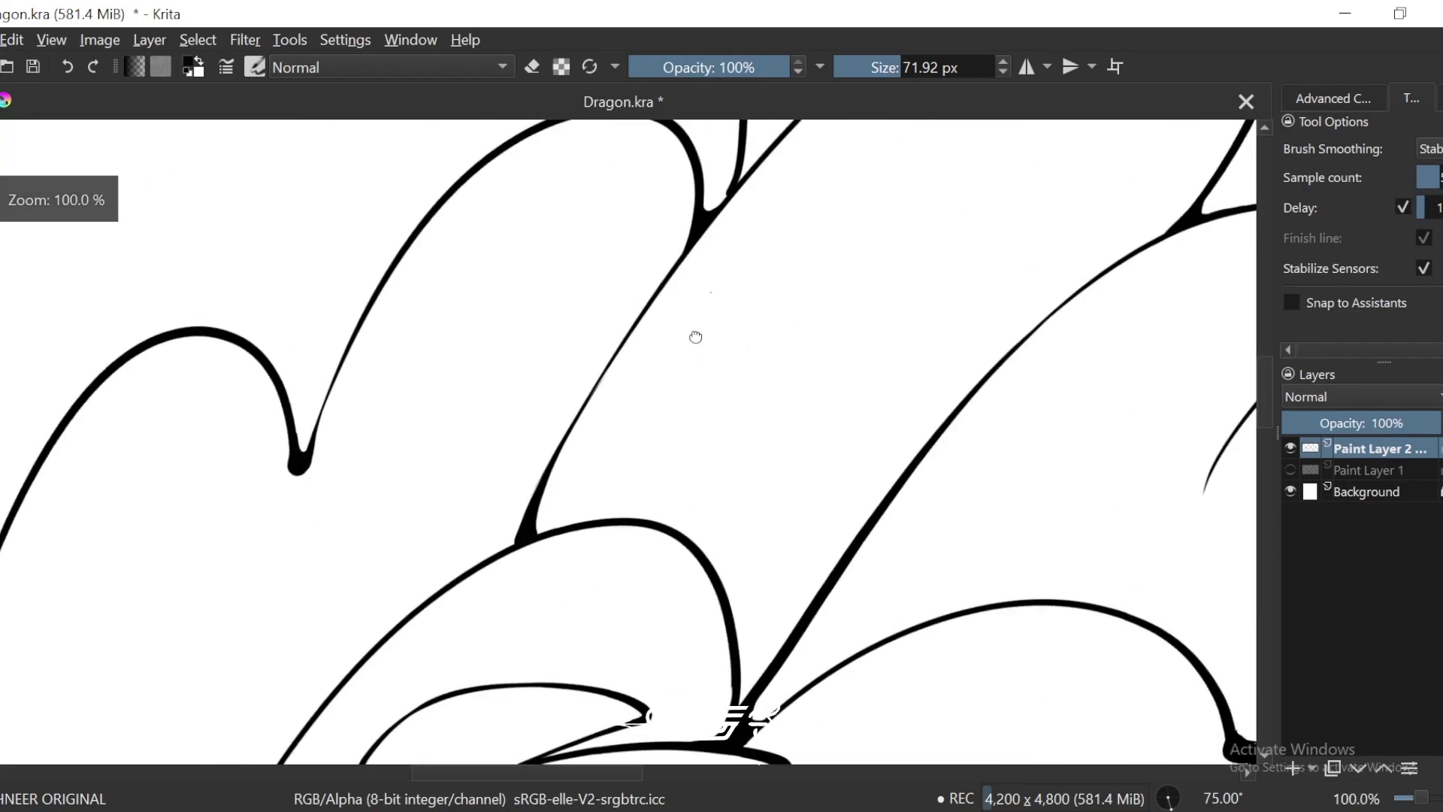
key("plus")
key("plus")
key("plus")
left_click_drag(727, 353, 609, 507)
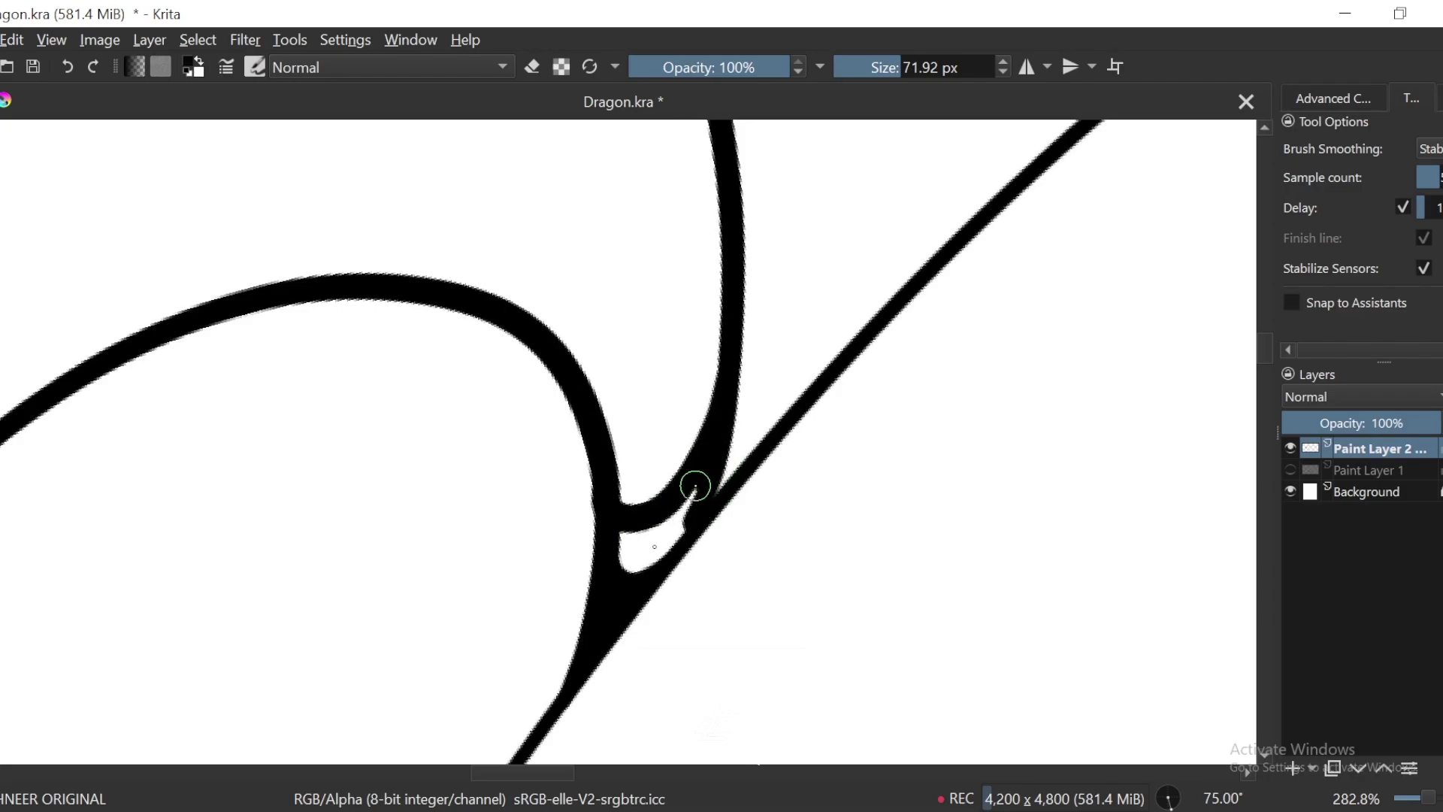
Step: Undo the last stroke at the frill lobes' corner and redraw the junction as a solid black wedge
key("minus")
key("minus")
key("plus")
key("plus")
key("ctrl+z")
mouse_move(730, 308)
left_mouse_down()
mouse_move(670, 505)
mouse_move(622, 561)
left_mouse_up()
Step: Draw a long tapered shading stroke beside the frill lobe's edge, from its base up towards the black corner
key("minus")
key("minus")
key("minus")
key("minus")
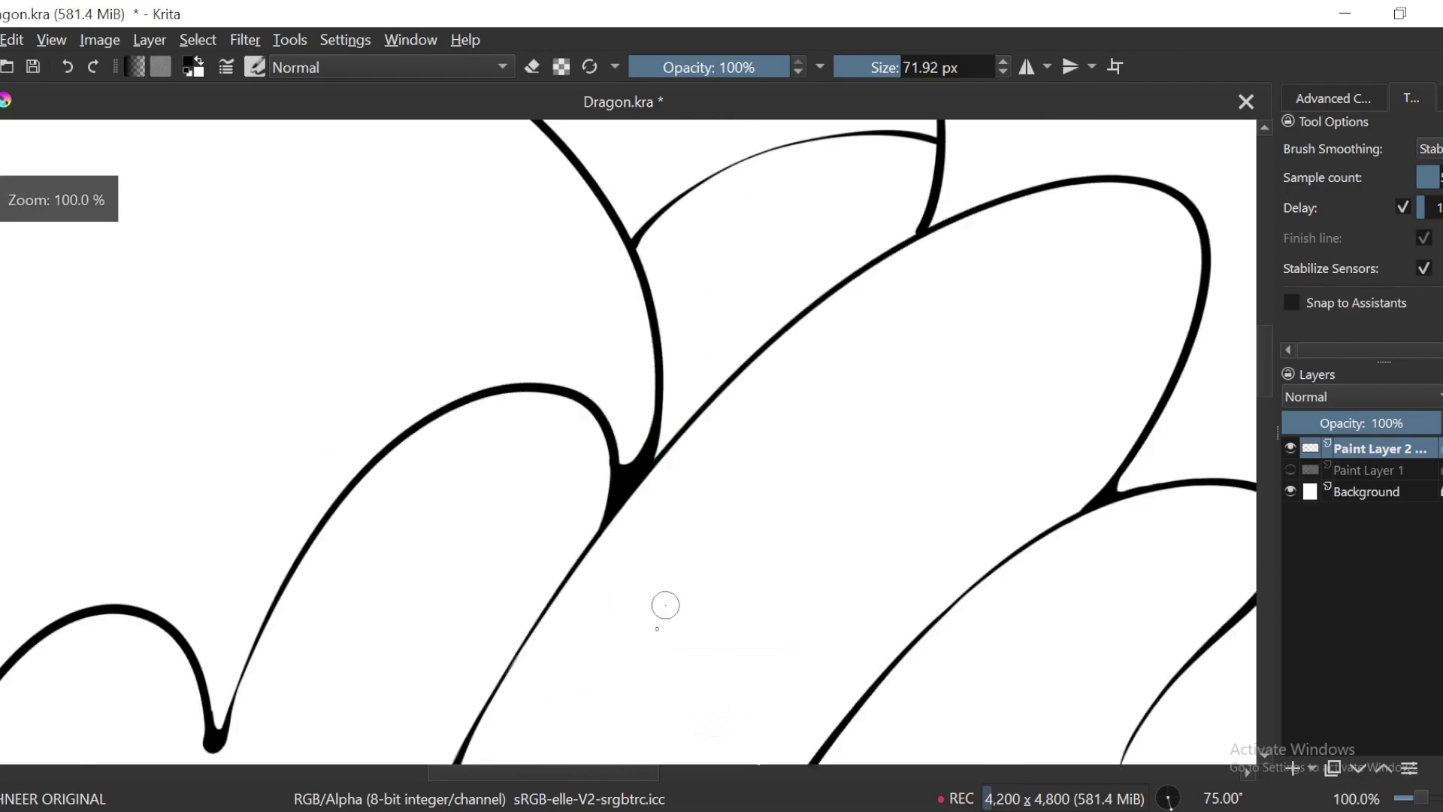
key("plus")
key("plus")
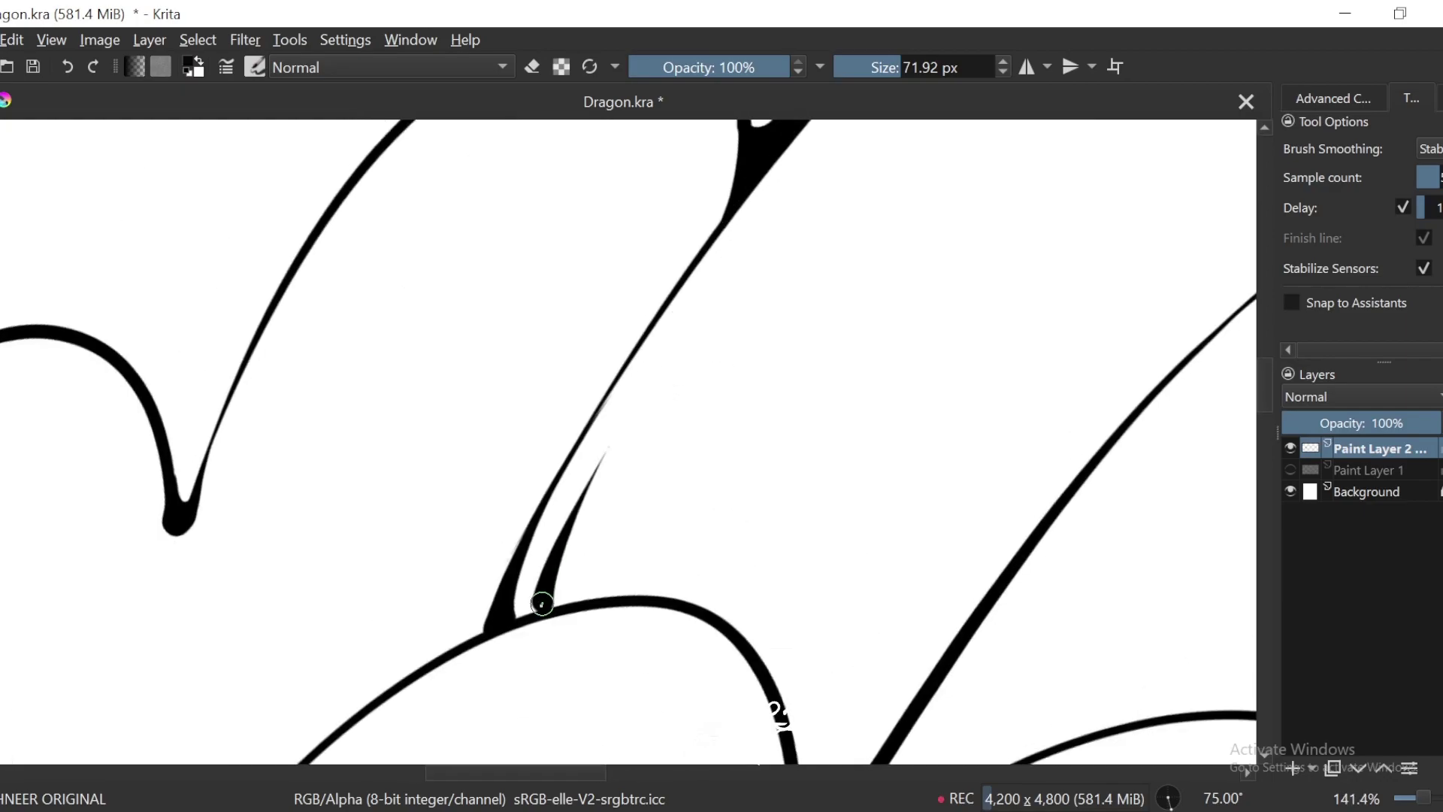
mouse_move(777, 195)
left_mouse_down()
mouse_move(585, 472)
mouse_move(542, 591)
left_mouse_up()
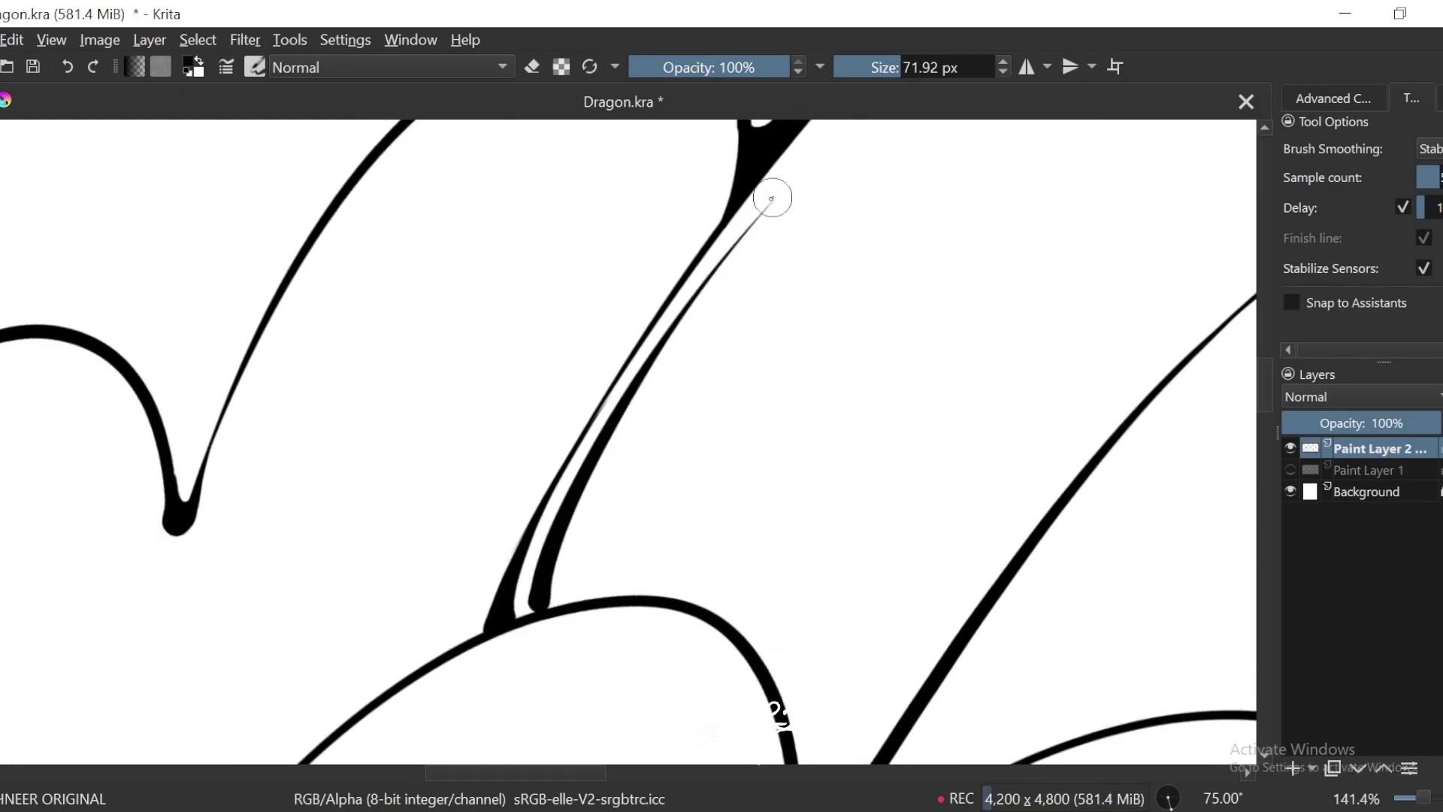
mouse_move(772, 198)
left_mouse_down()
mouse_move(704, 296)
mouse_move(647, 451)
left_mouse_up()
Step: Add a V-shaped tapered shading stroke inside the frill lobe and a long curved stroke beside it
left_click_drag(775, 337, 671, 473)
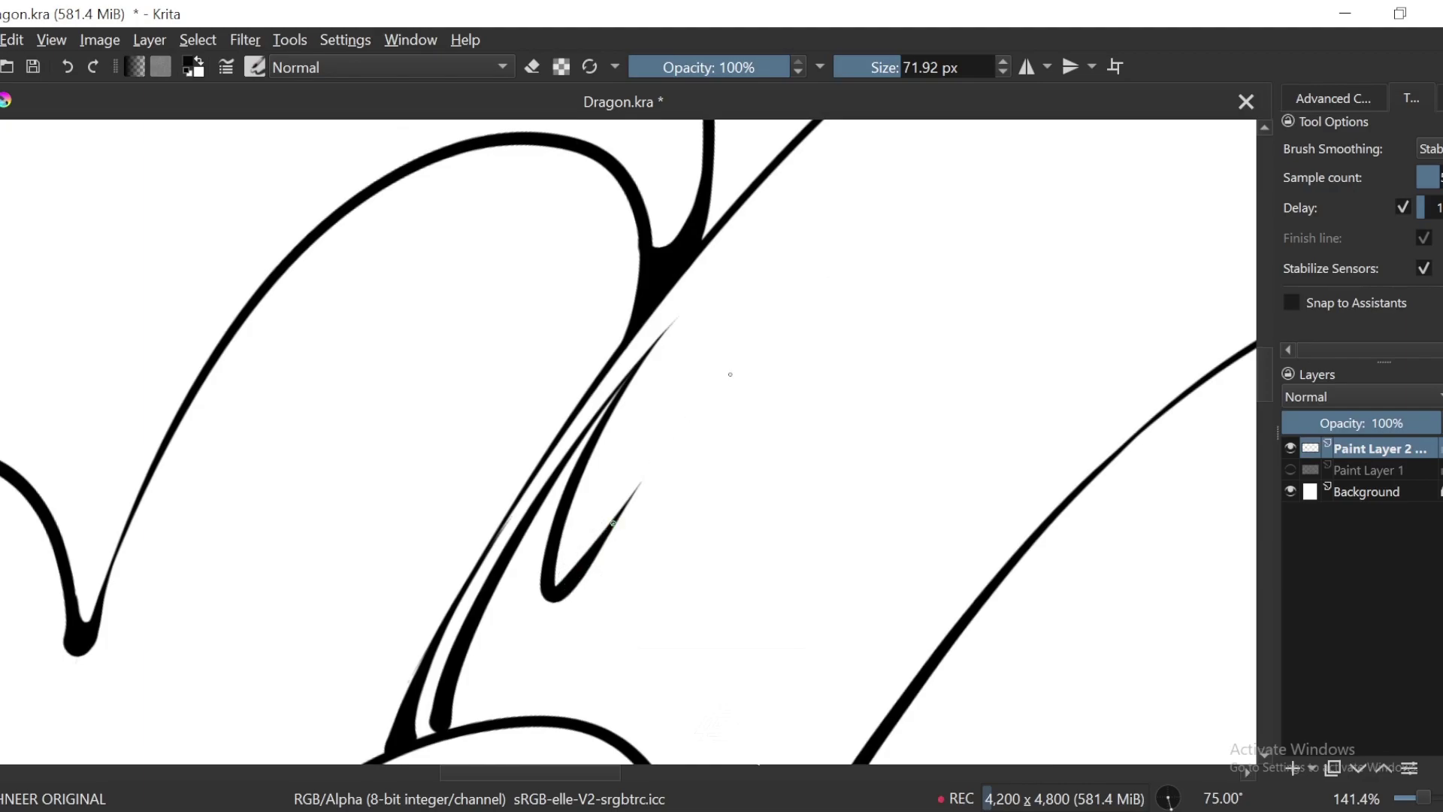
mouse_move(730, 374)
left_mouse_down()
mouse_move(782, 415)
mouse_move(659, 696)
left_mouse_up()
key("ctrl+minus")
left_click_drag(699, 601, 676, 353)
key("ctrl+plus")
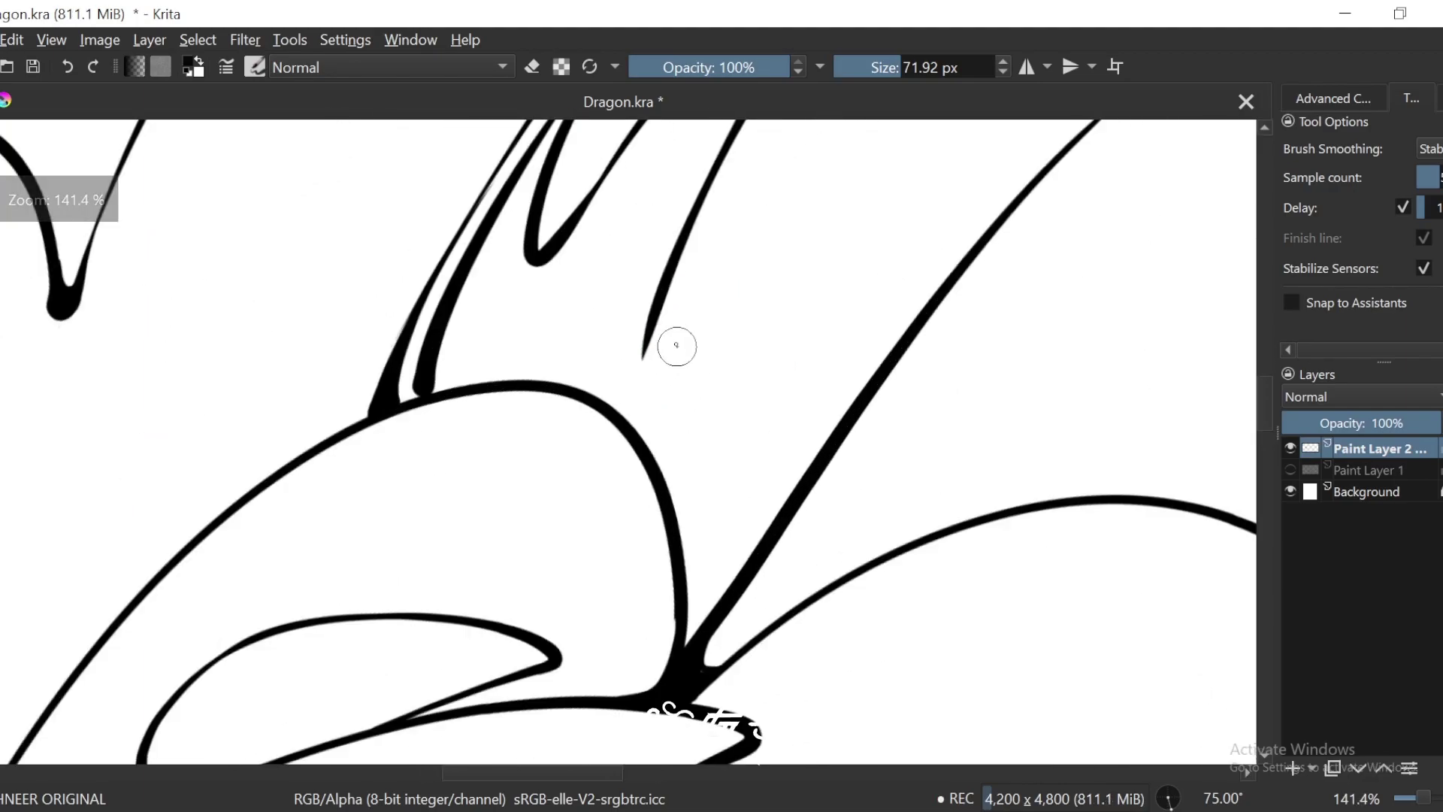
Step: Continue the long curved stroke into jagged tapered spikes reaching down to the ear's outline
scroll(647, 367, "up", 1)
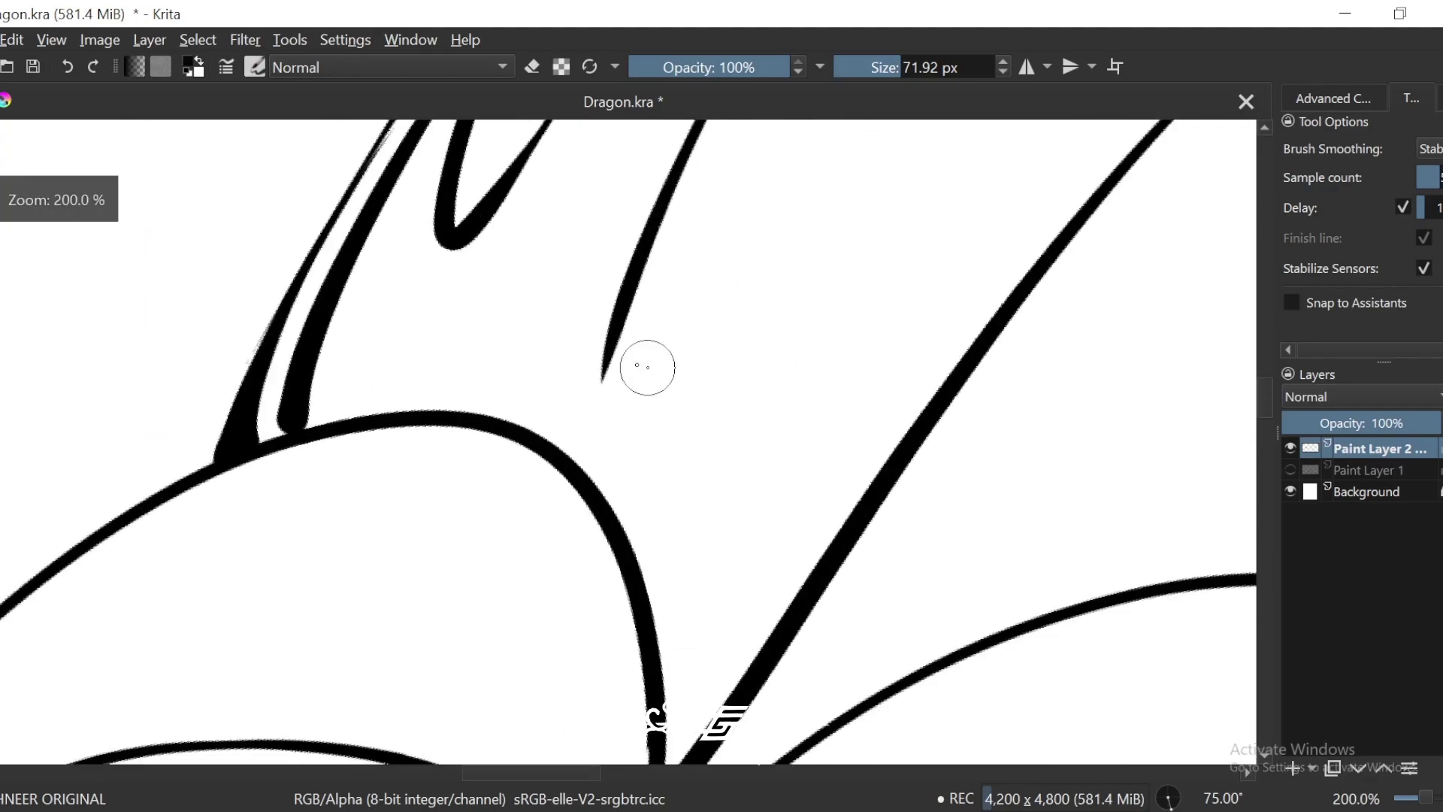
mouse_move(606, 370)
left_mouse_down()
mouse_move(706, 297)
mouse_move(608, 481)
left_mouse_up()
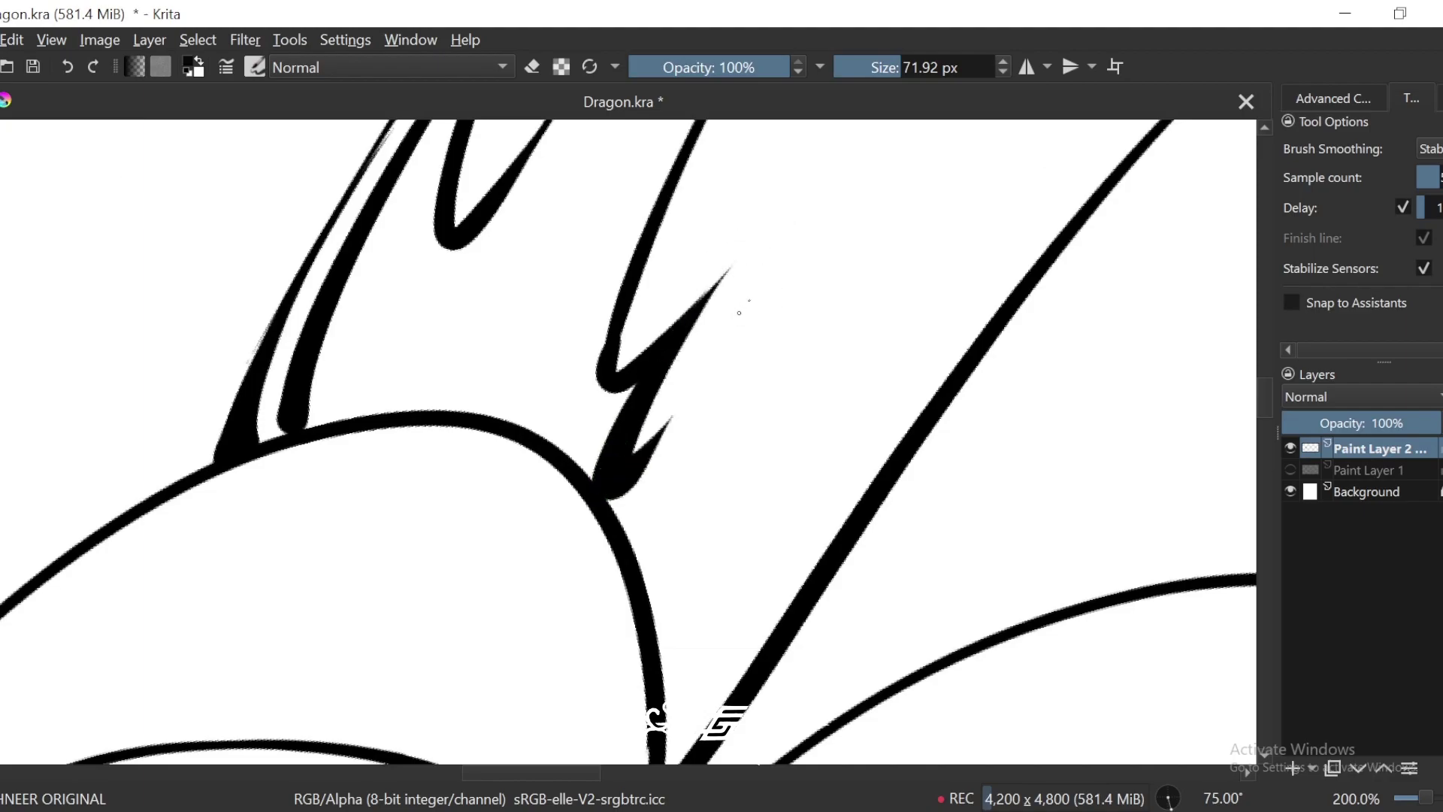
mouse_move(738, 313)
left_mouse_down()
mouse_move(621, 519)
mouse_move(611, 571)
left_mouse_up()
key("ctrl+z")
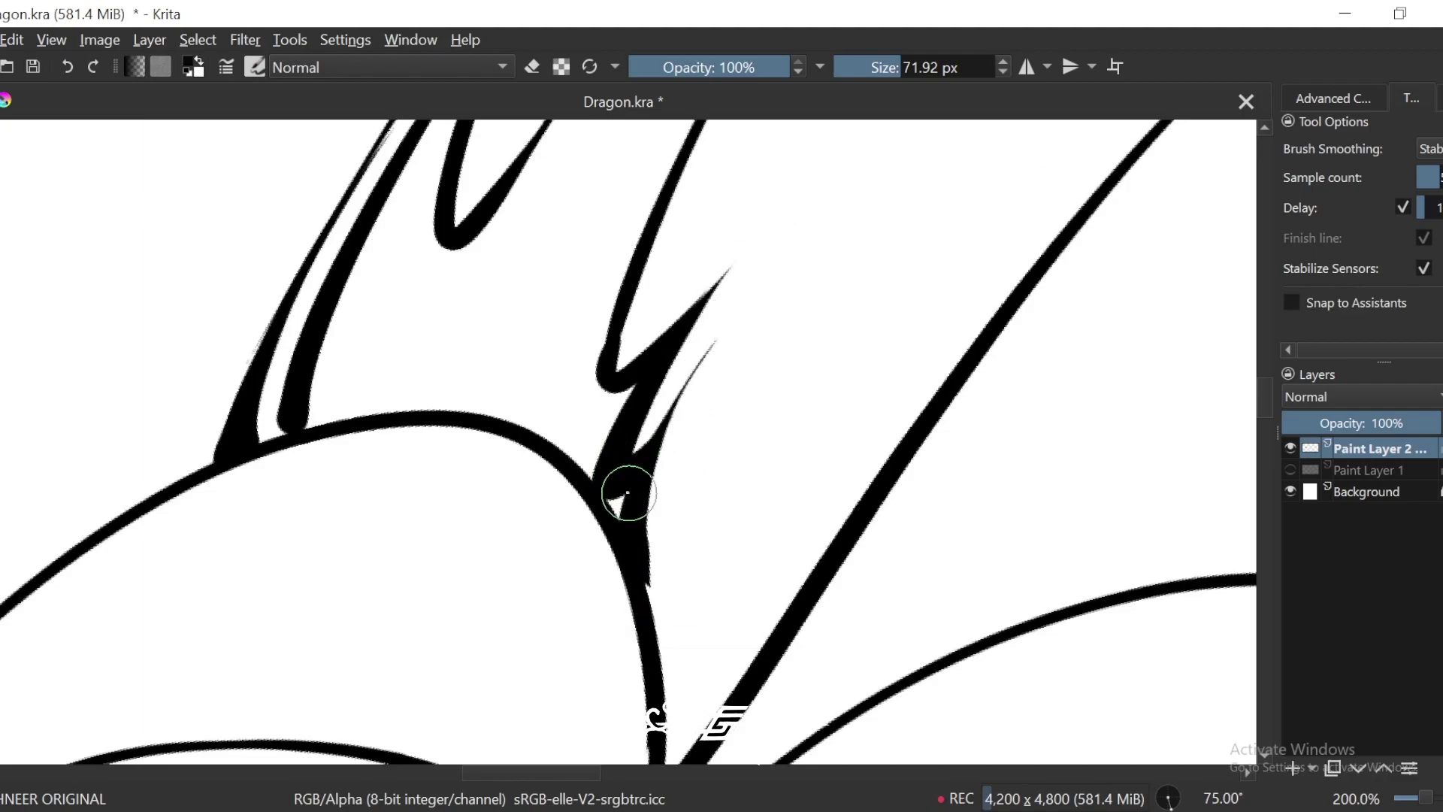
Step: Thicken the ear's outline below the spikes and round the frill lobe's bottom corner in solid black
key("ctrl+minus")
key("ctrl+plus")
mouse_move(691, 649)
left_mouse_down()
mouse_move(657, 524)
mouse_move(768, 440)
left_mouse_up()
key("e")
left_click_drag(732, 579, 750, 394)
scroll(656, 399, "down", 4)
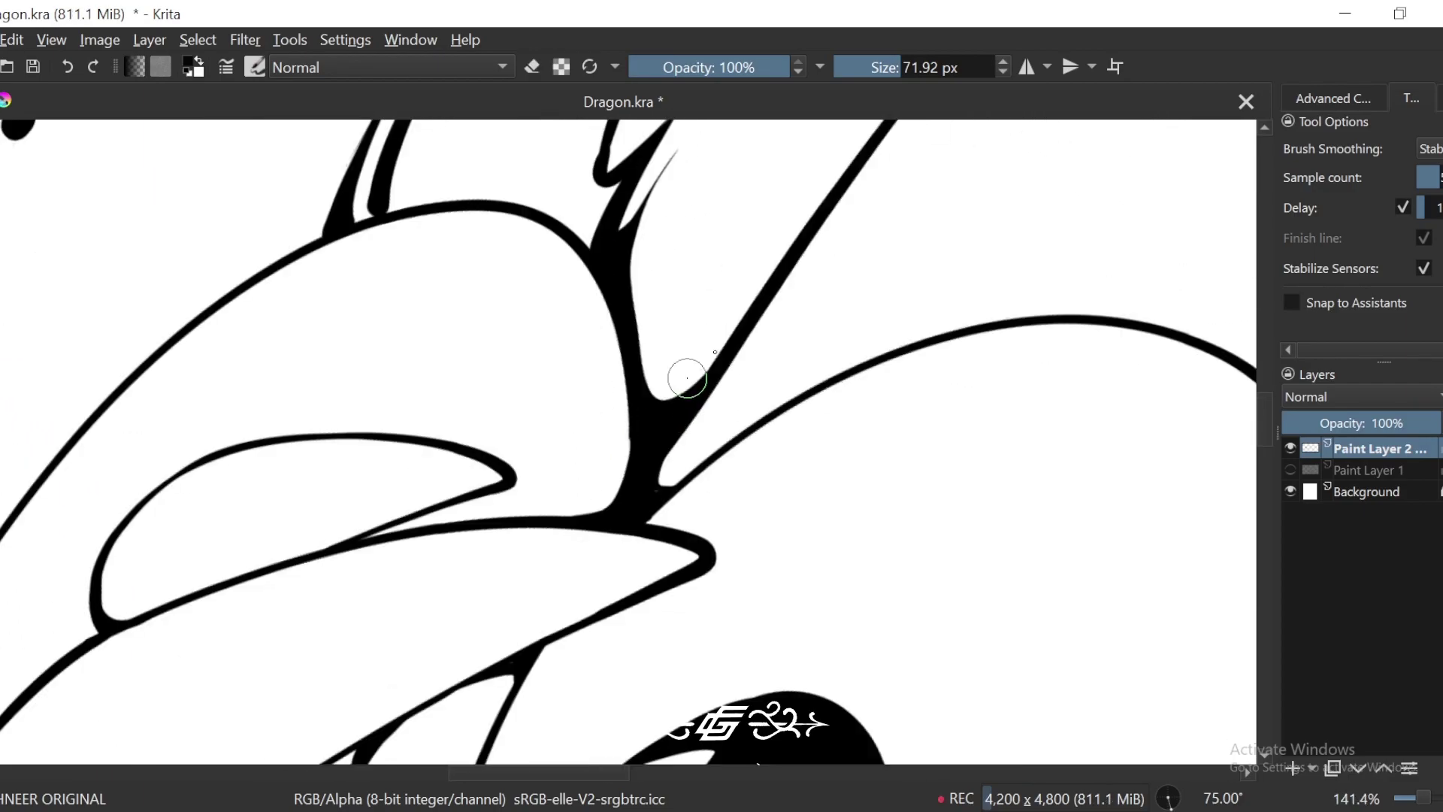
Step: Join the two shading strokes near the frill lobe's base and fill the enclosed shading area solid black
scroll(667, 396, "up", 1)
scroll(667, 397, "up", 4)
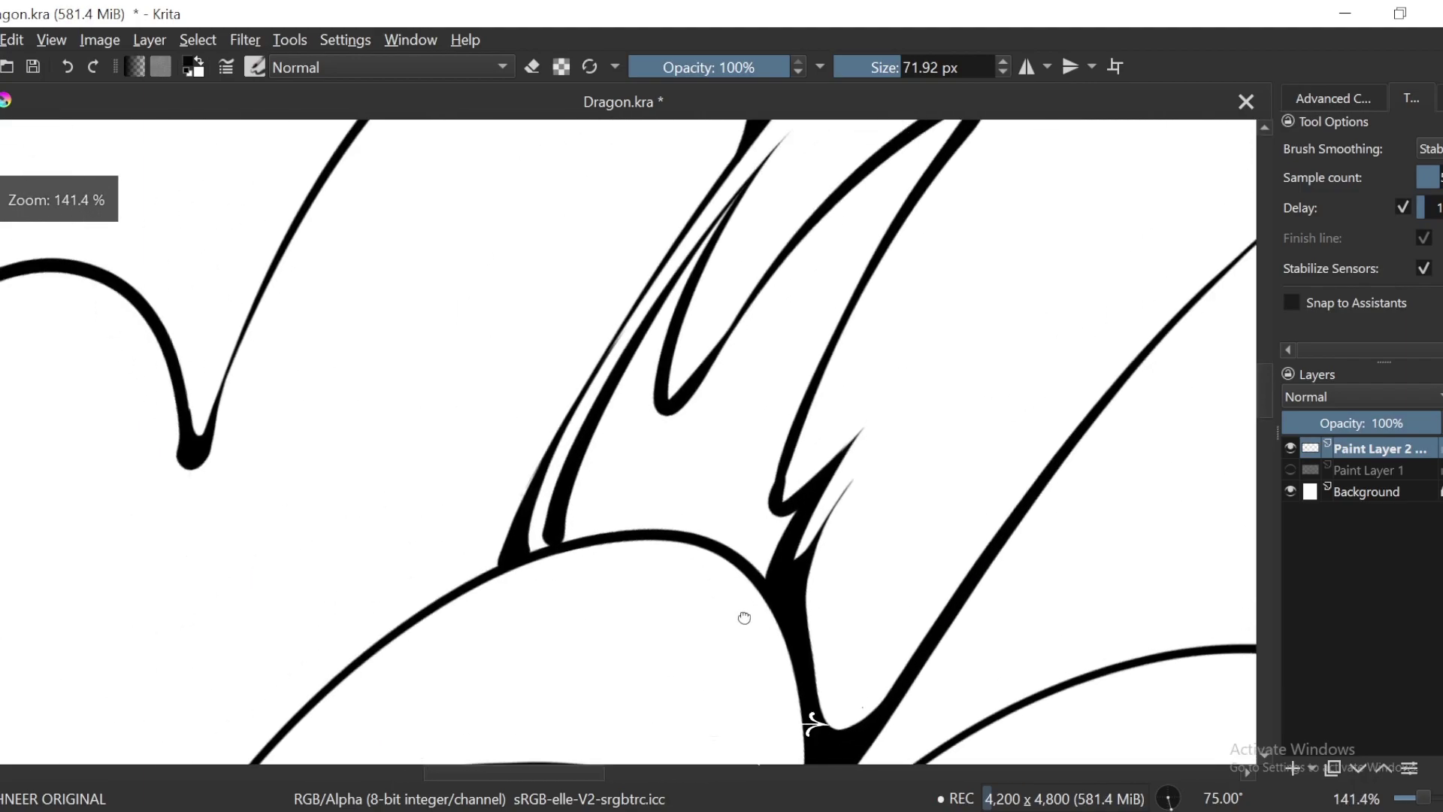
left_click_drag(499, 548, 536, 499)
scroll(535, 499, "up", 1)
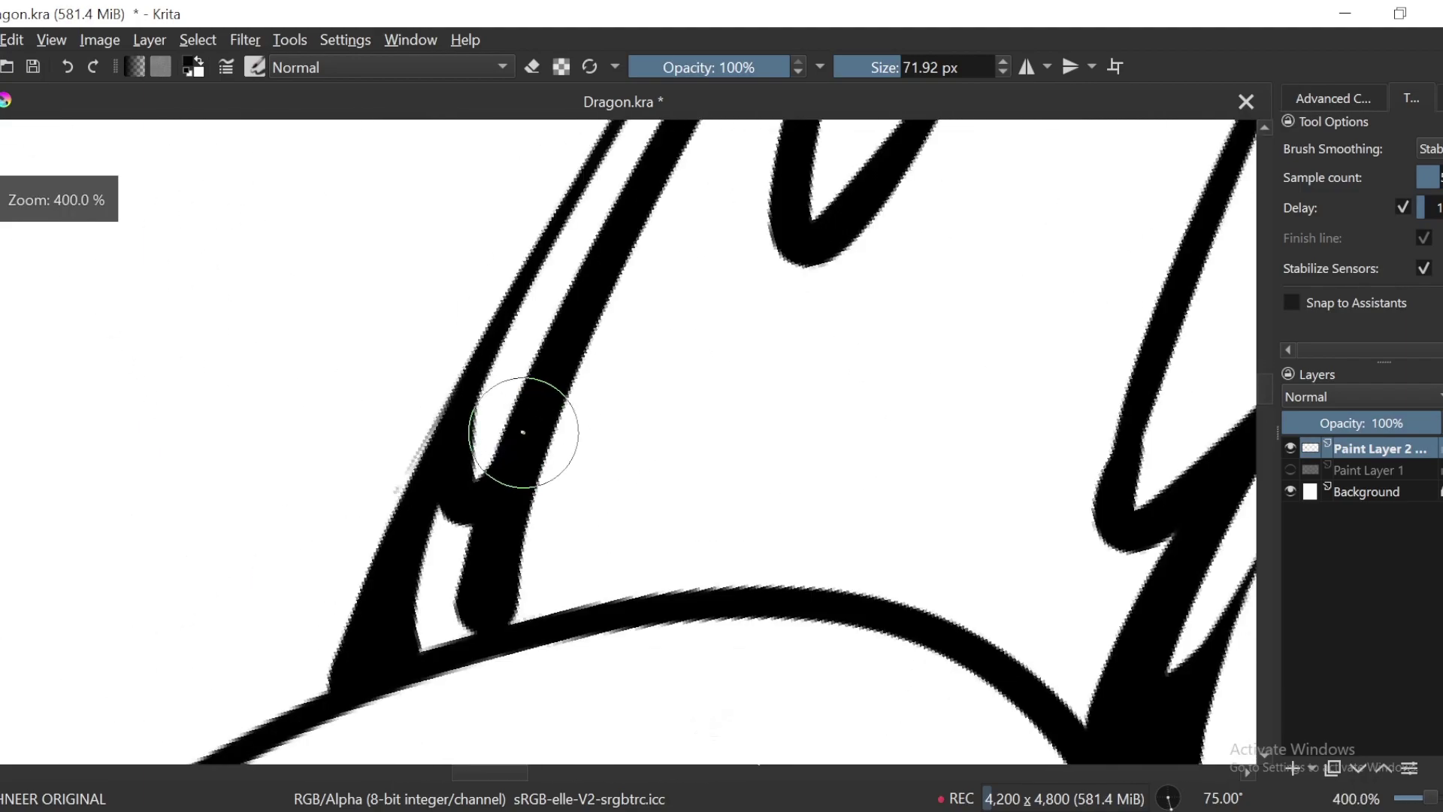
key("ctrl+z")
left_click_drag(483, 393, 475, 469)
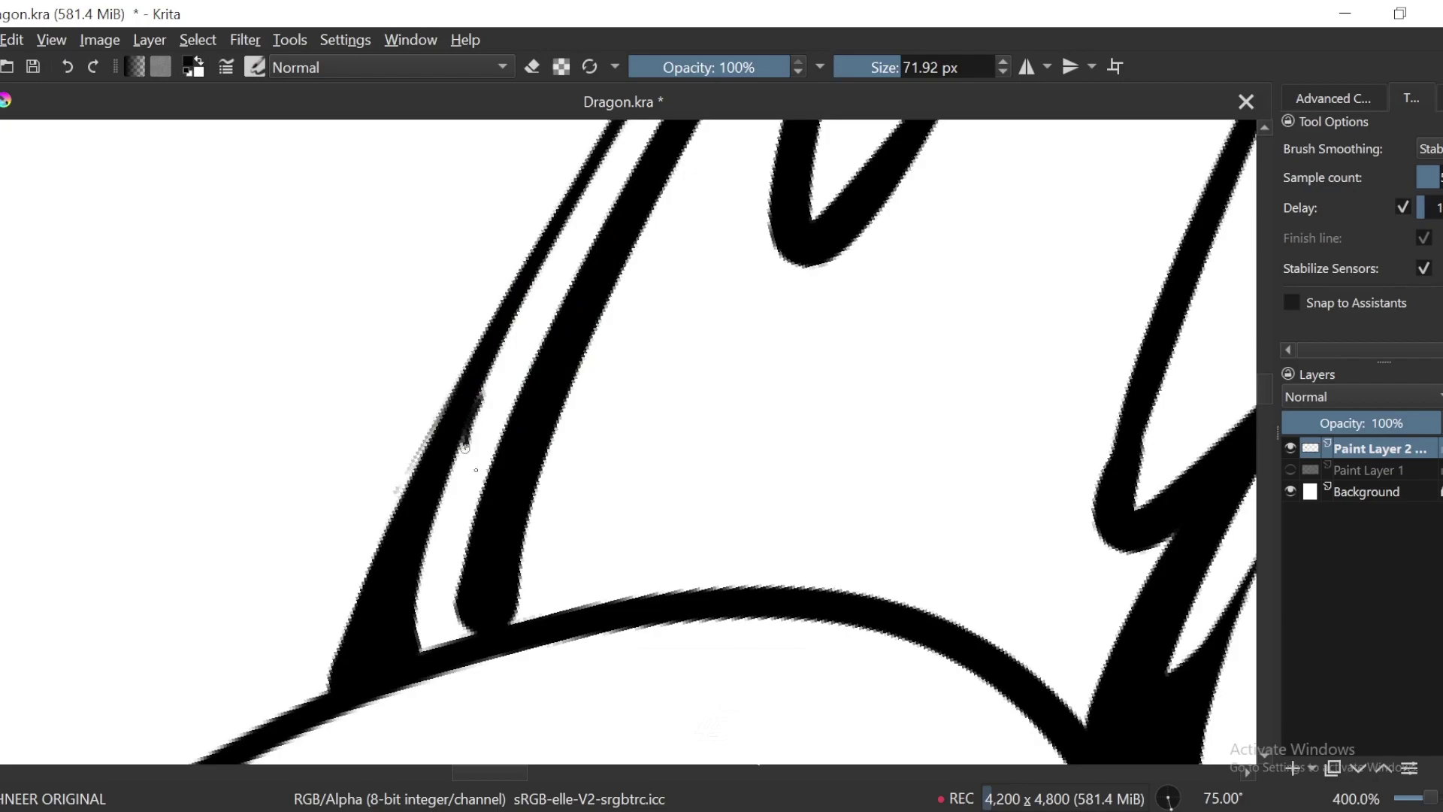
scroll(562, 359, "down", 2)
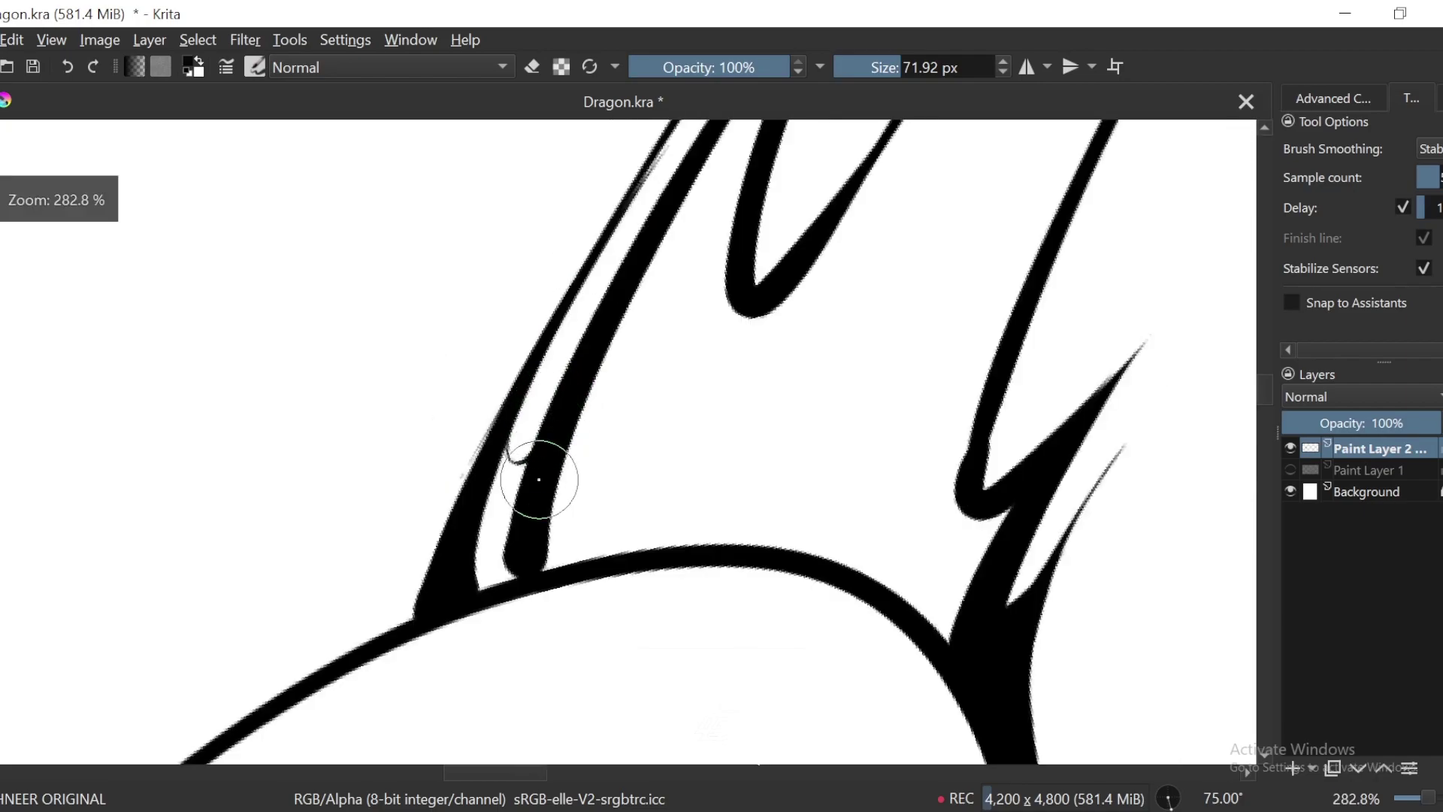
key("f")
left_click(742, 315)
scroll(748, 321, "down", 6)
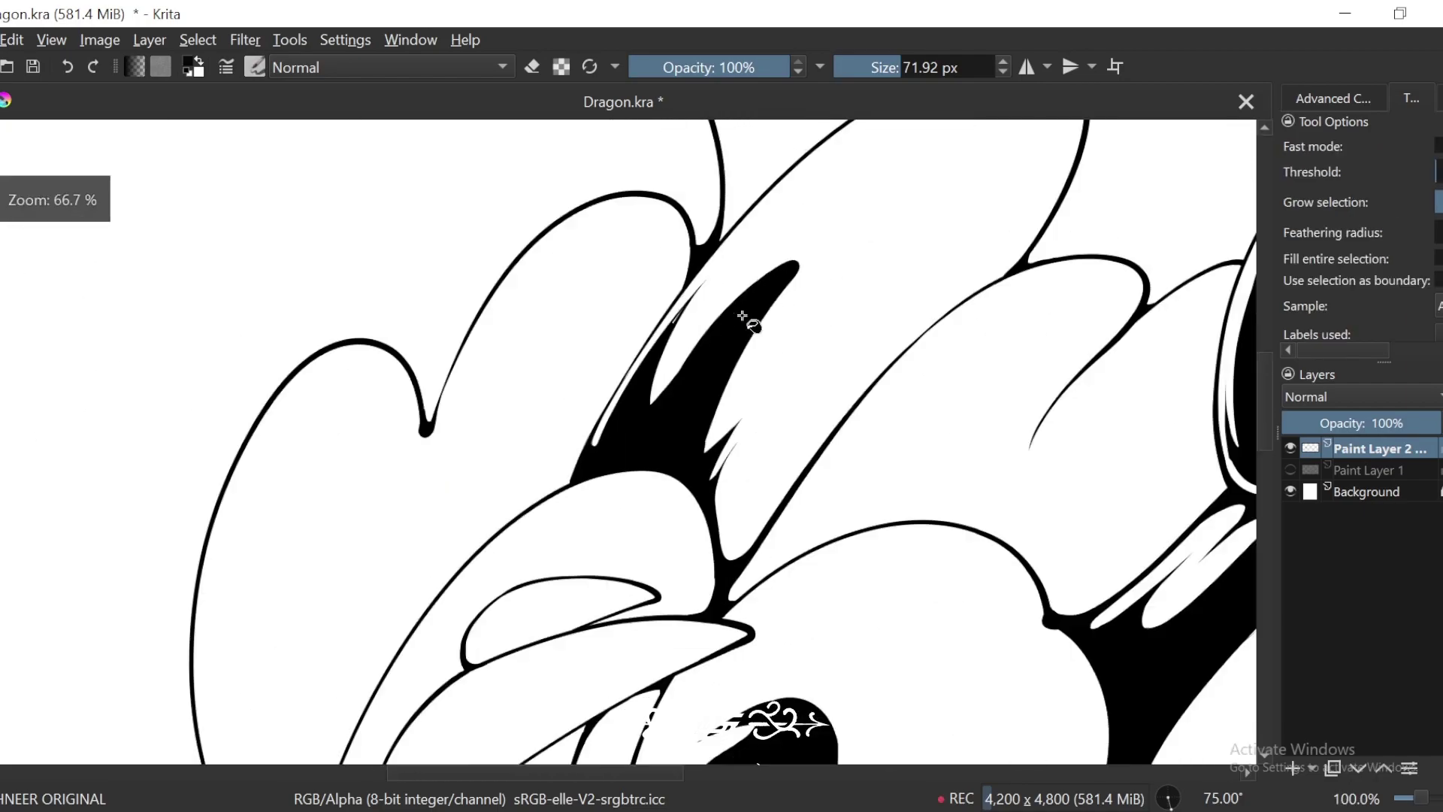
Step: Paint over the white slit near the tip of the black spike along the frill lobe's edge
scroll(955, 187, "up", 1)
left_click_drag(955, 187, 823, 612)
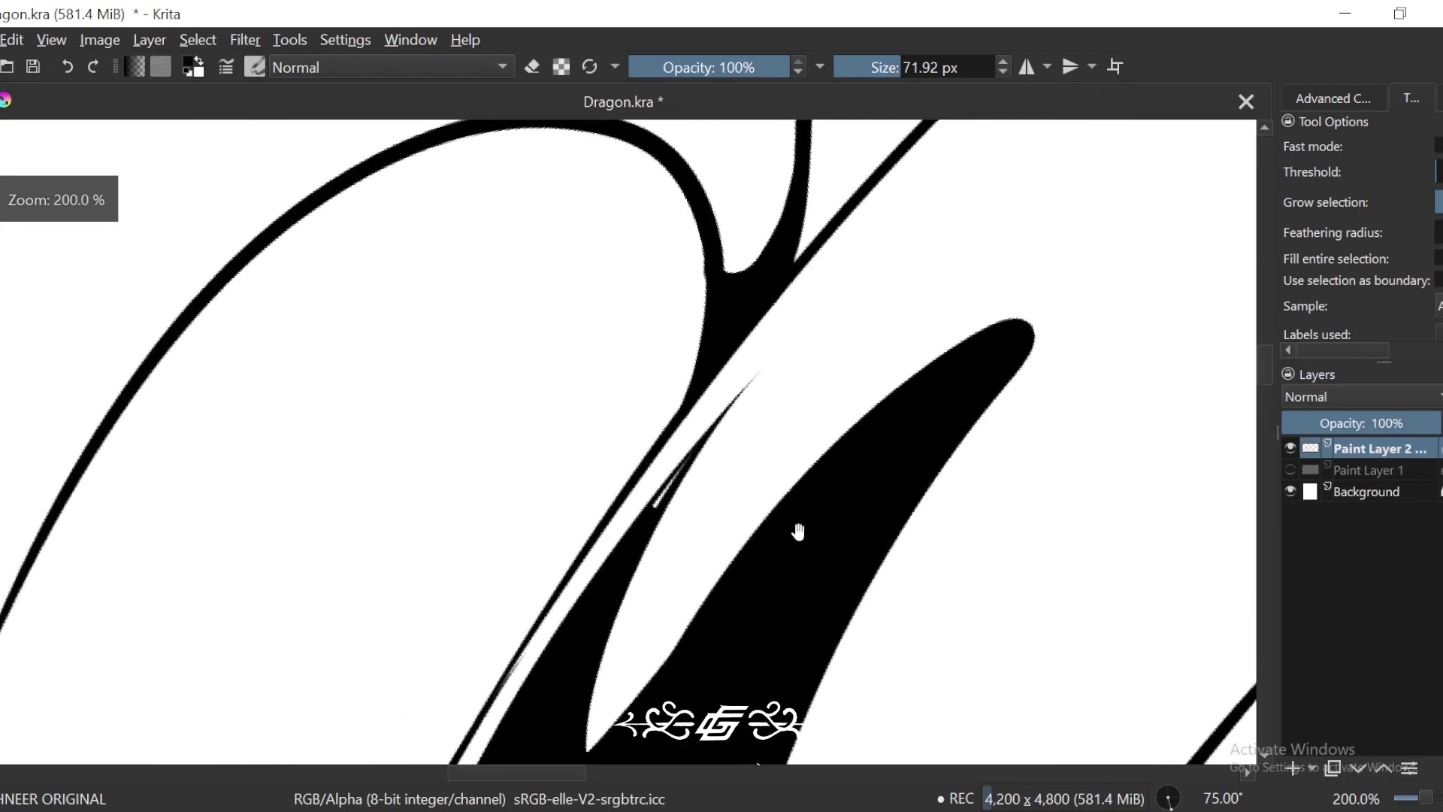
key("ctrl+plus")
left_click_drag(789, 438, 780, 340)
key("b")
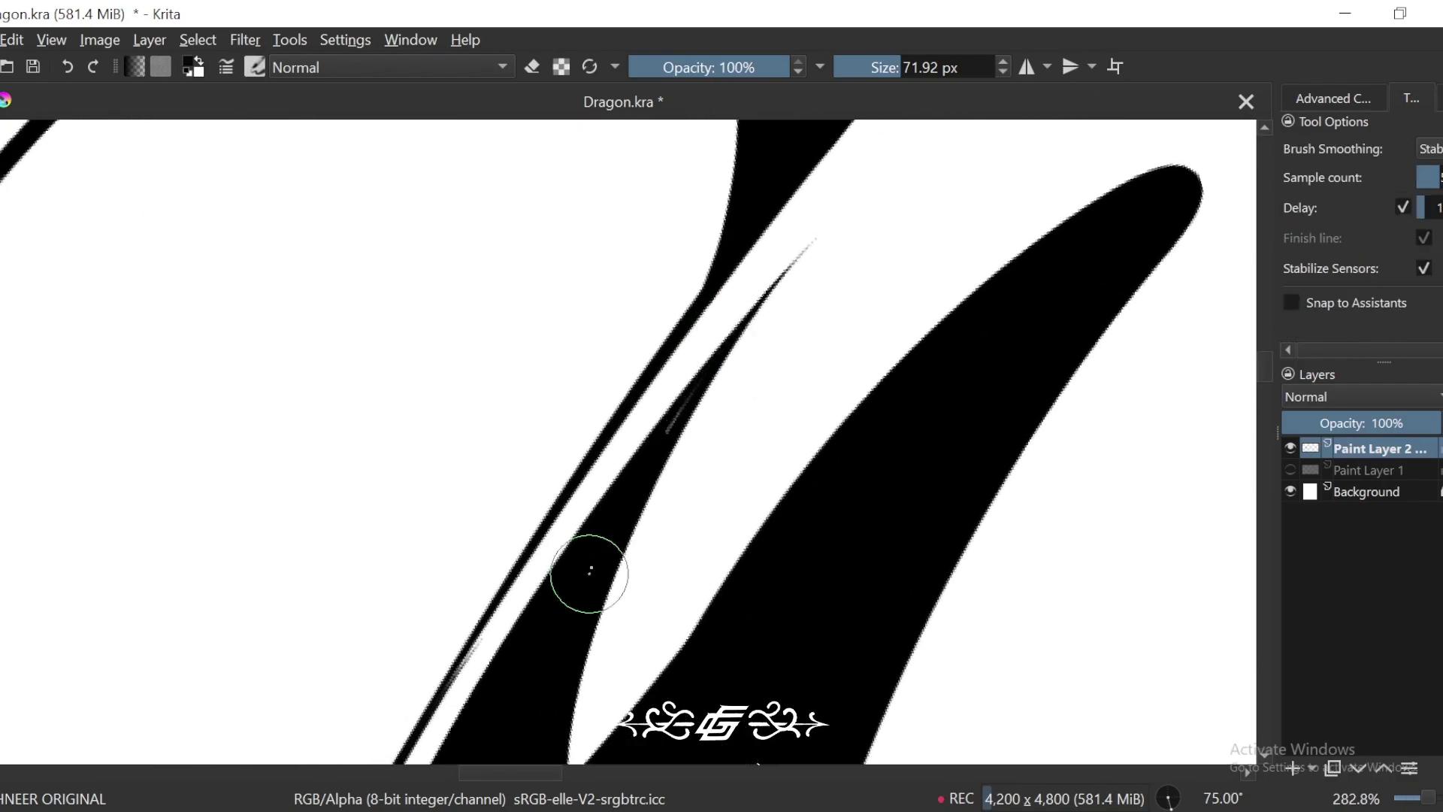
scroll(711, 373, "down", 9)
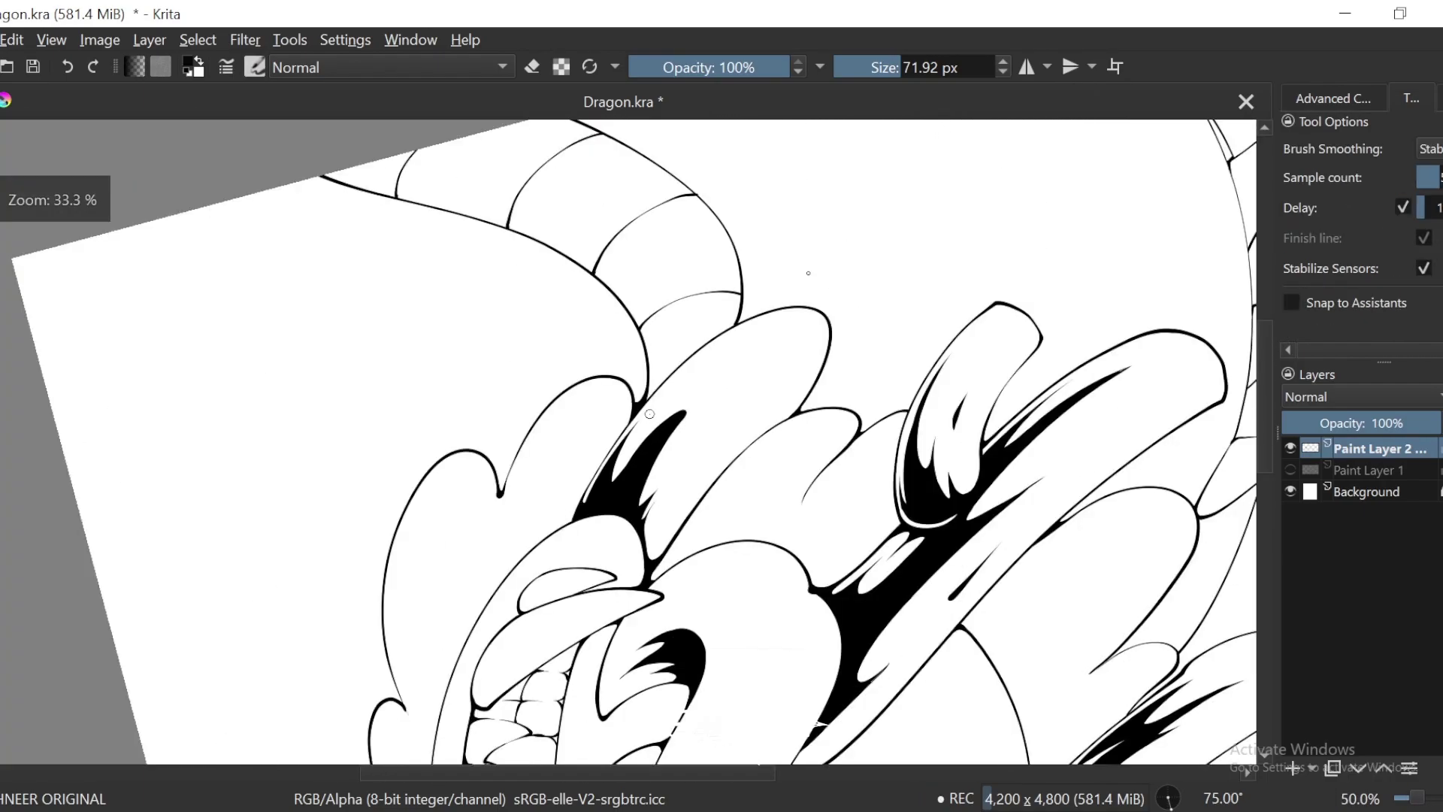
Step: Examine the overall balance of the black shading with the whole dragon upright
key("minus")
key("4")
key("4")
key("4")
key("4")
key("4")
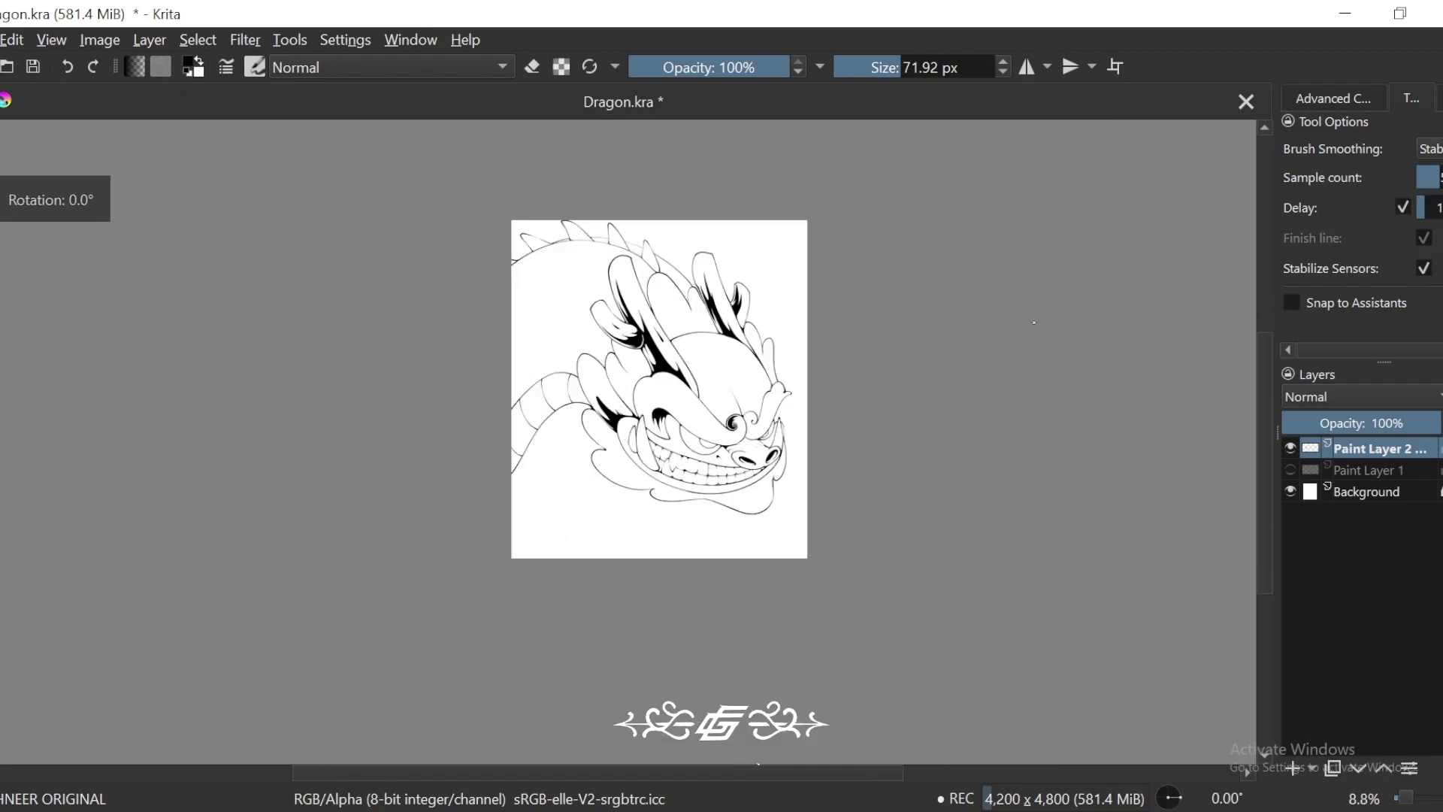
key("6")
key("6")
key("6")
key("6")
key("6")
scroll(724, 452, "up", 7)
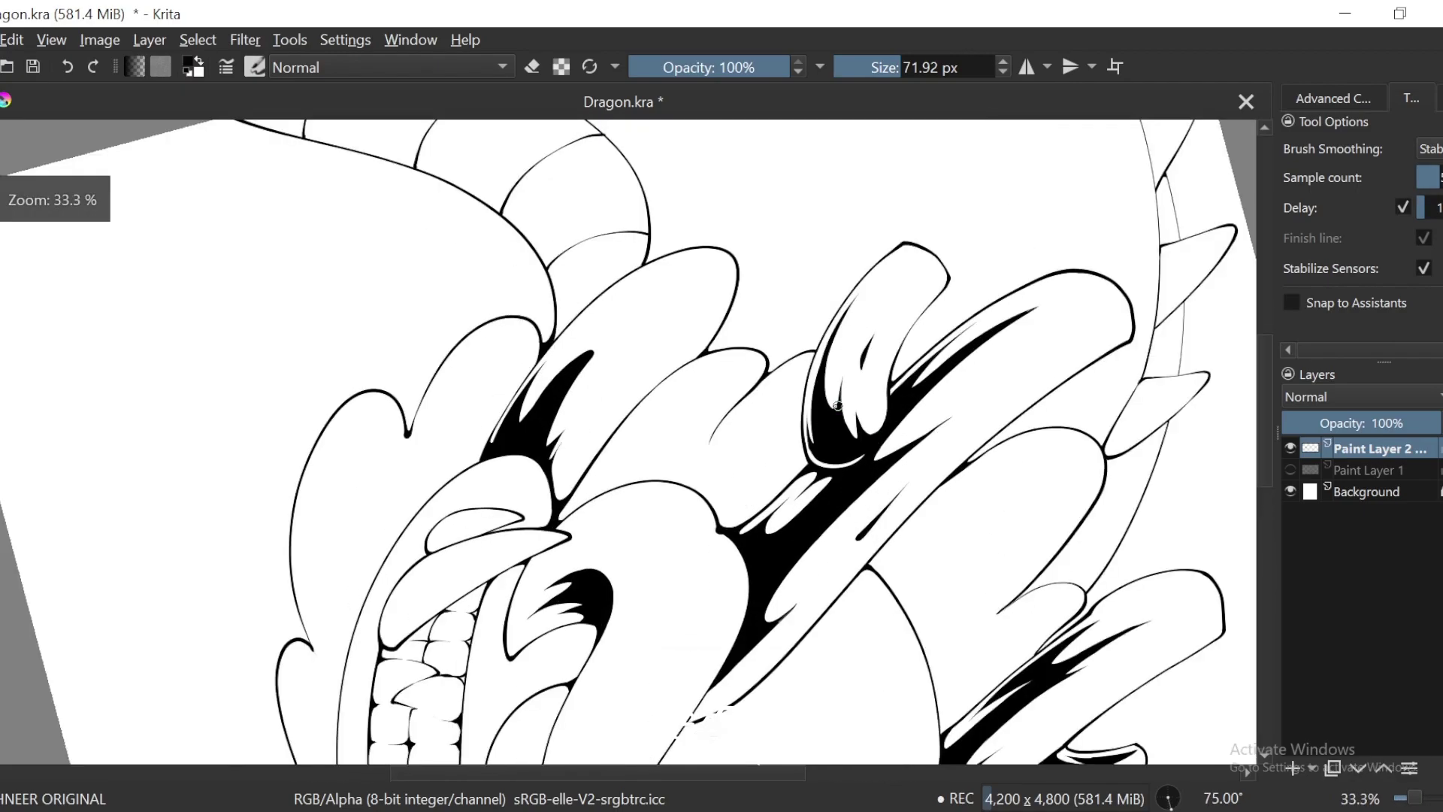
Step: Draw a long tapered shading stroke inside the neighbouring frill lobe, along its edge down to the base
left_click_drag(723, 451, 755, 467)
mouse_move(816, 263)
left_mouse_down()
mouse_move(714, 360)
mouse_move(549, 613)
left_mouse_up()
scroll(601, 455, "up", 1)
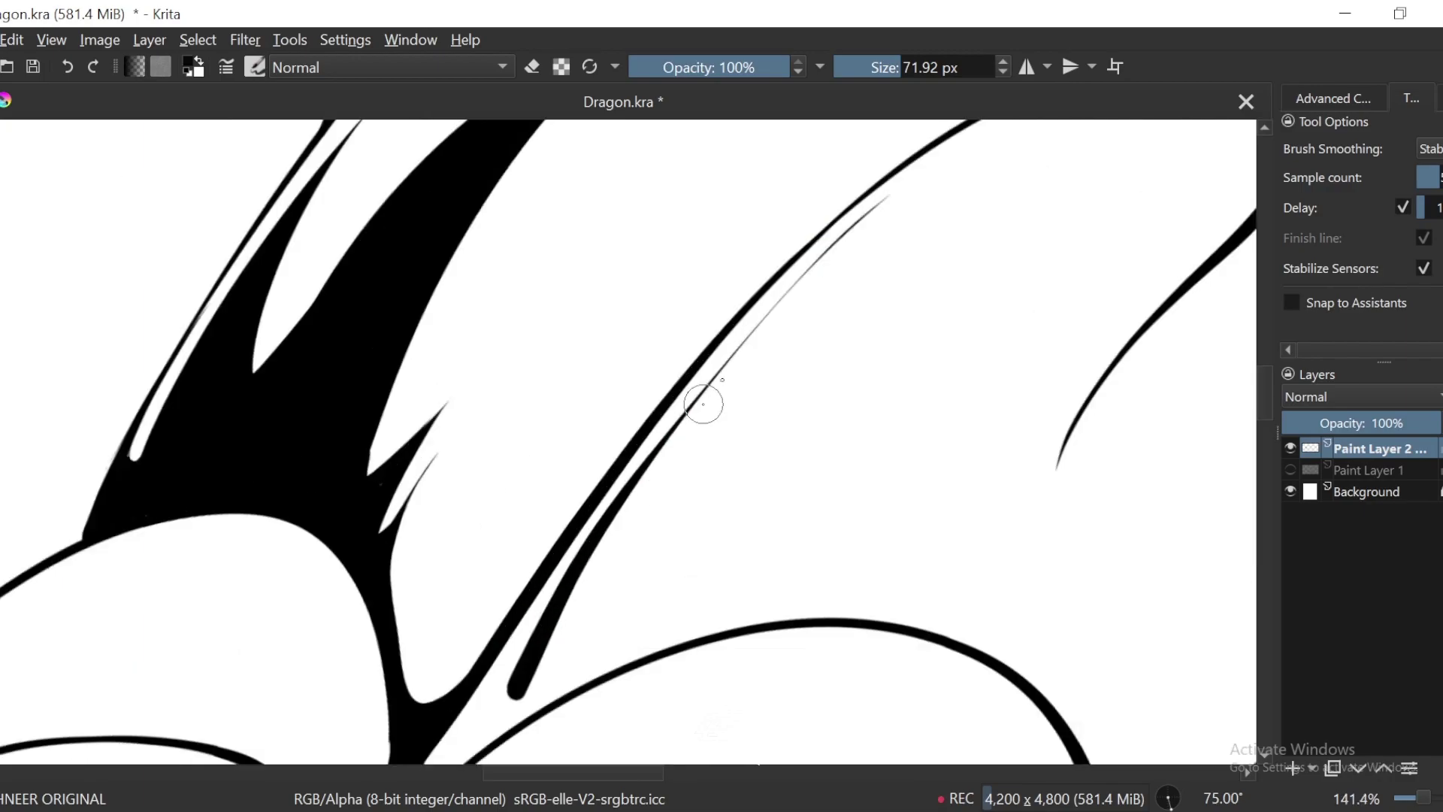
key("ctrl+z")
mouse_move(863, 226)
left_mouse_down()
mouse_move(489, 692)
mouse_move(639, 499)
left_mouse_up()
key("plus")
left_click_drag(725, 425, 623, 541)
key("minus")
scroll(868, 307, "down", 1)
Step: Add V-shaped tapered spikes beside the long stroke inside the neighbouring frill lobe, just above the brow's outline
left_click_drag(778, 309, 701, 489)
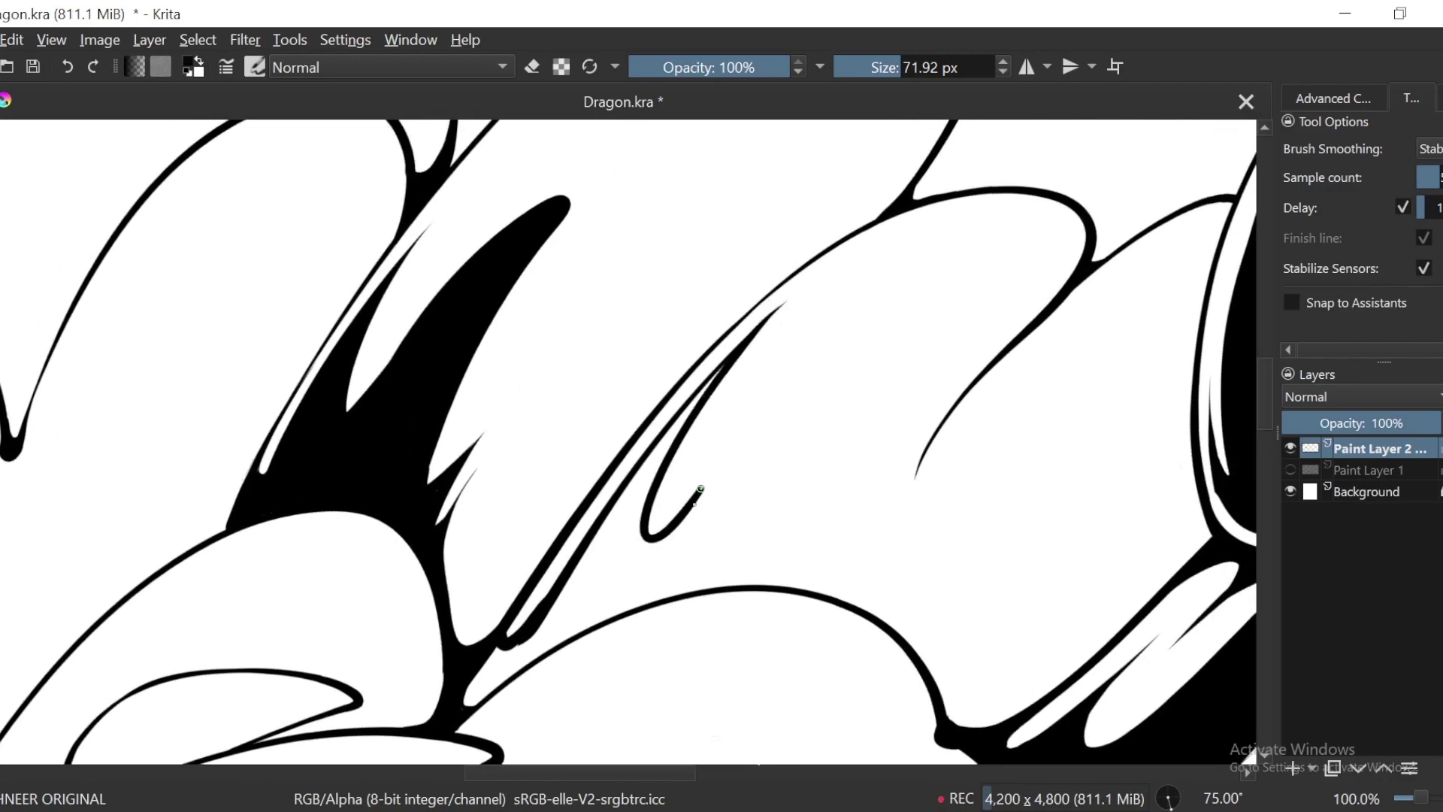
scroll(882, 492, "up", 1)
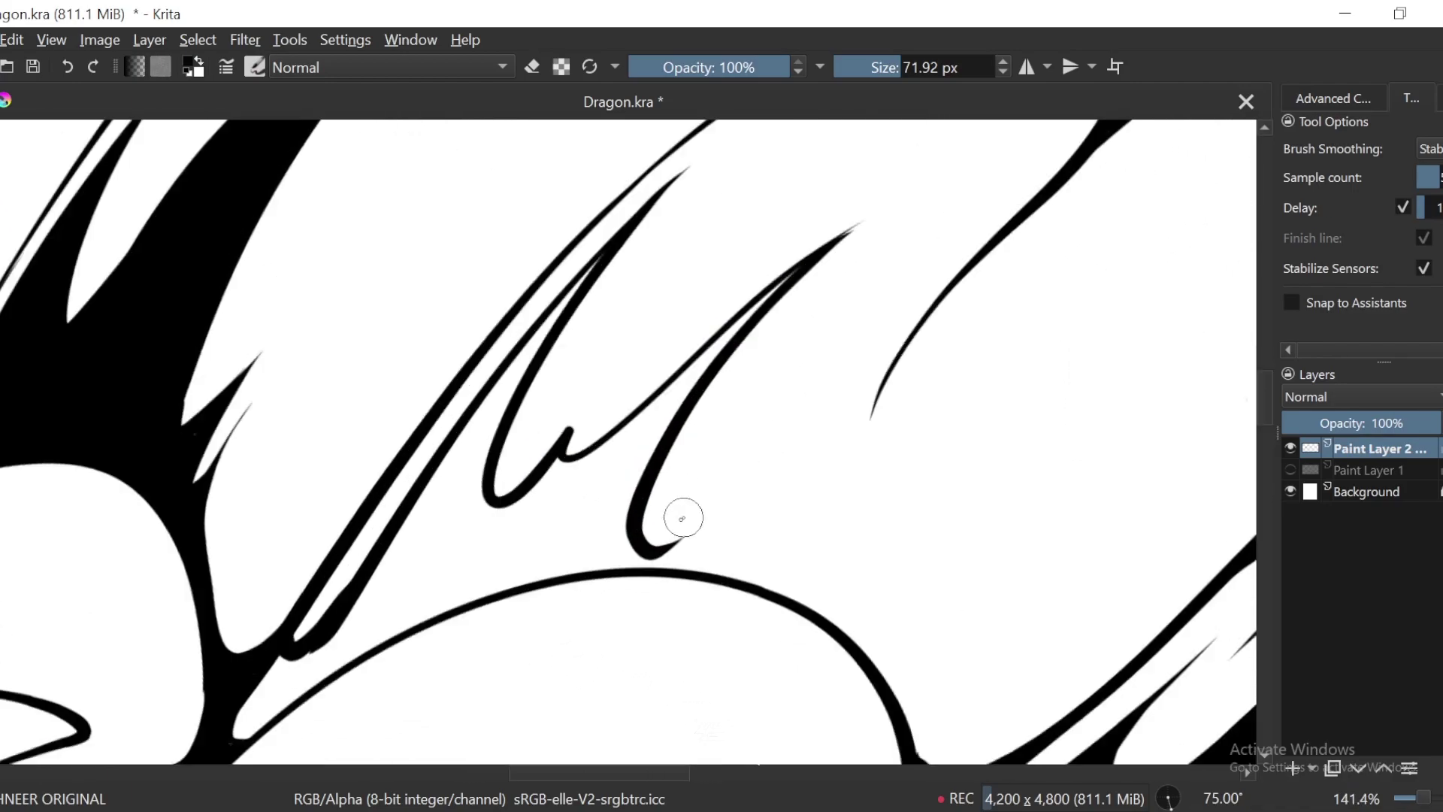
left_click_drag(679, 515, 834, 409)
key("ctrl+z")
left_click_drag(828, 355, 817, 344)
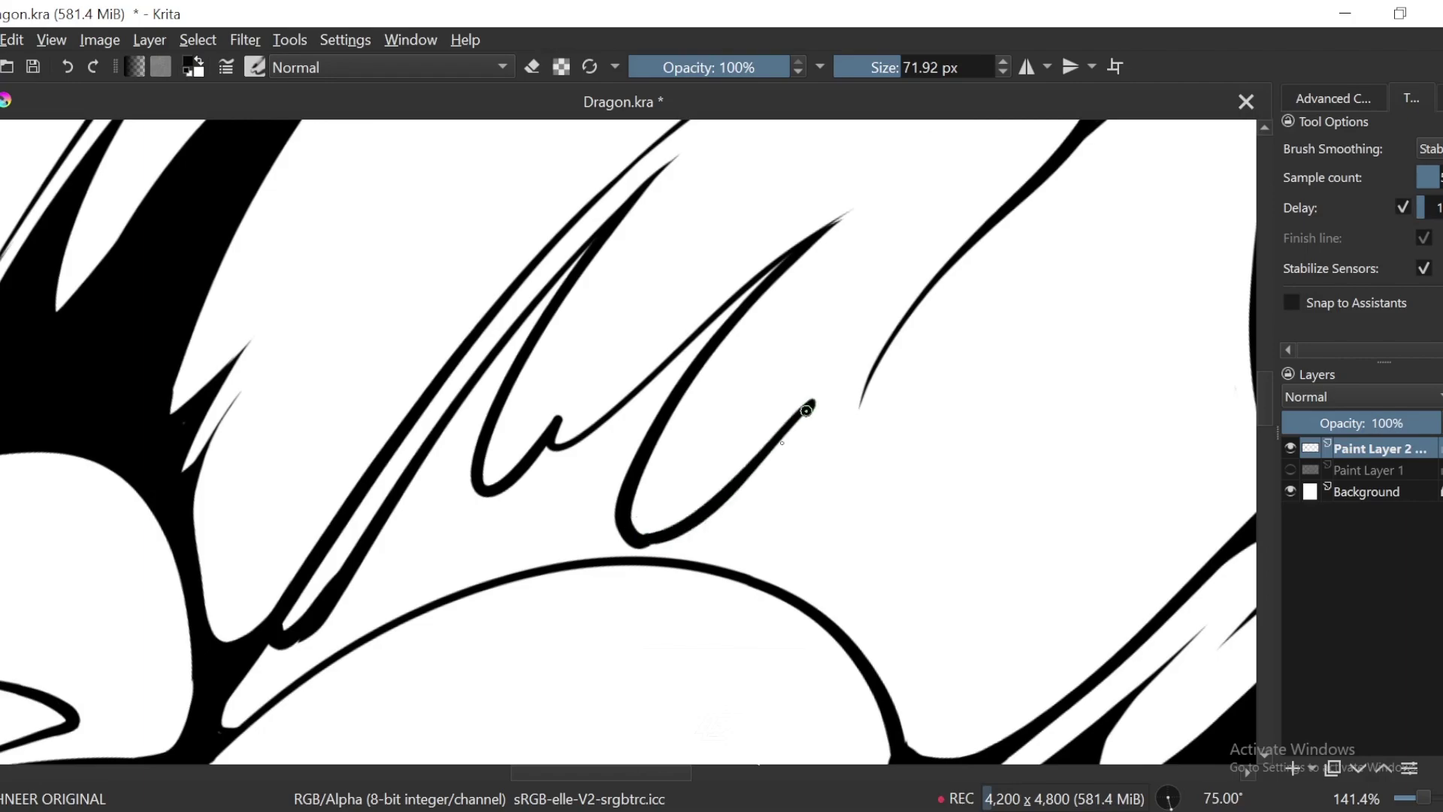
Step: Redraw the last spike's curve and add a short tapered spike reaching down to the brow's outline
key("ctrl+plus")
key("ctrl+z")
key("ctrl+z")
mouse_move(861, 389)
left_mouse_down()
mouse_move(757, 522)
mouse_move(650, 584)
left_mouse_up()
left_click_drag(858, 392, 774, 600)
key("ctrl+minus")
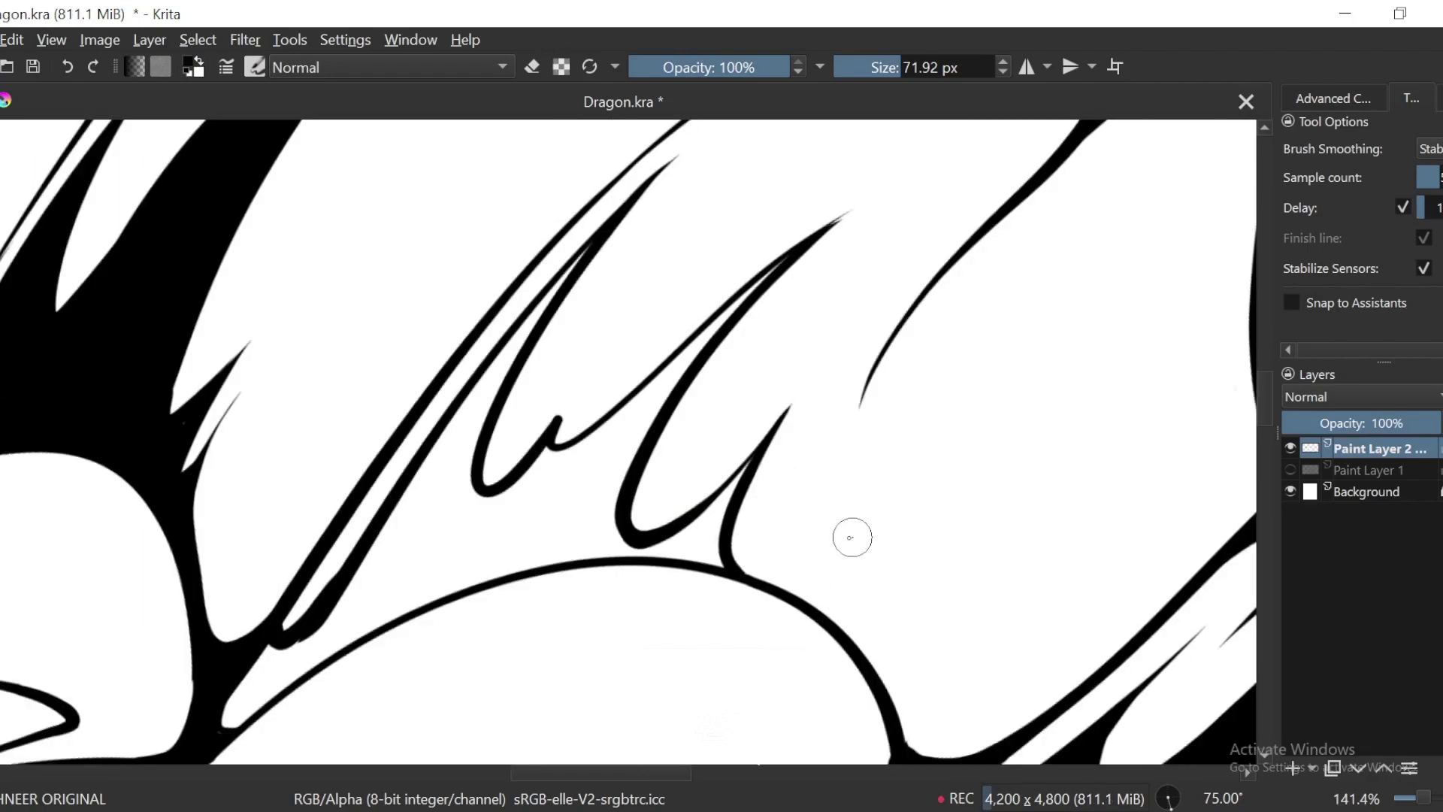
Step: Fill the area between the jagged shading strokes and the brow's outline with solid black
key("f")
left_click(650, 540)
key("ctrl+minus")
key("ctrl+minus")
key("ctrl+minus")
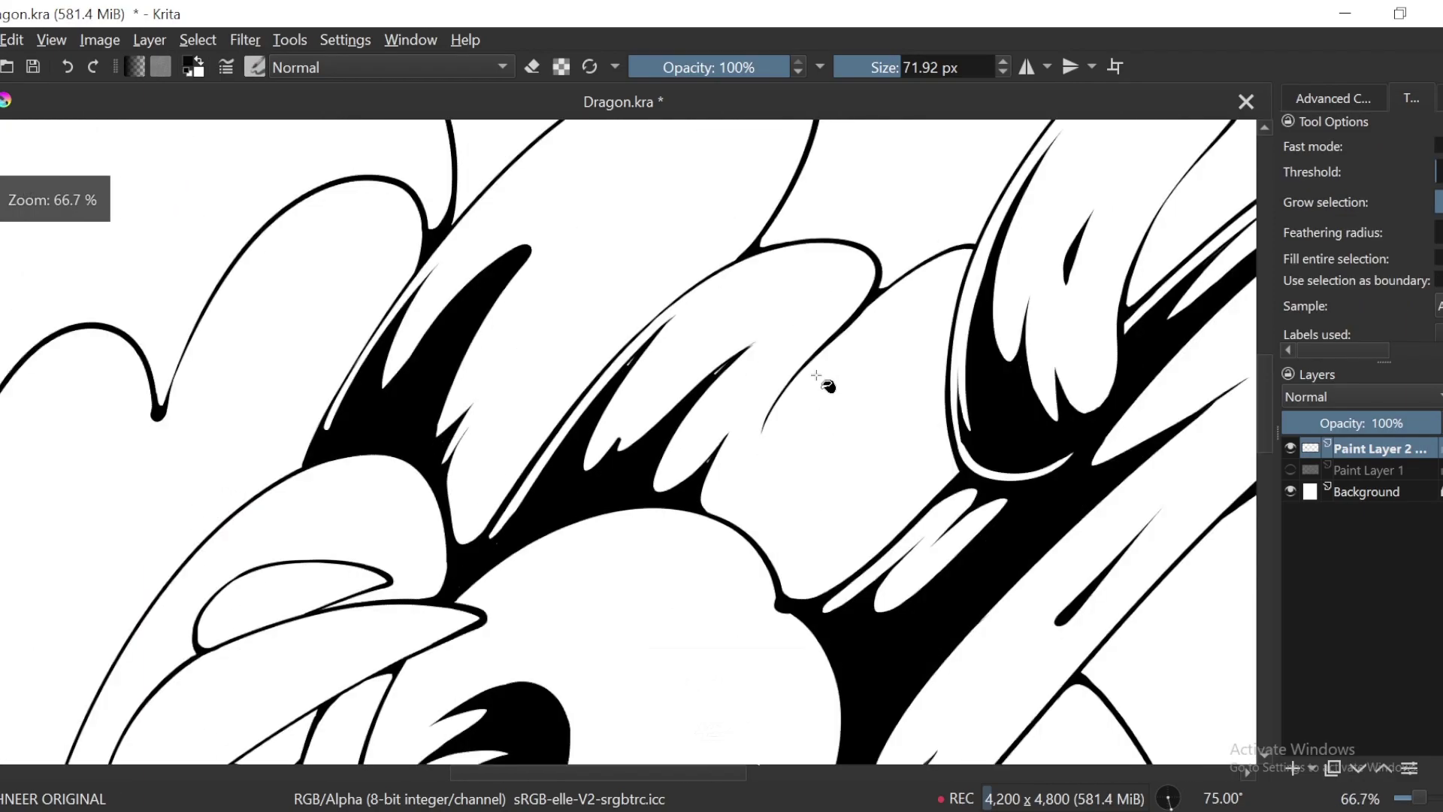
Step: Add a tapered black spike between the two large spikes of the filled lobe and smooth the adjoining edge
key("ctrl+plus")
key("ctrl+plus")
key("ctrl+plus")
left_click_drag(634, 547, 766, 428)
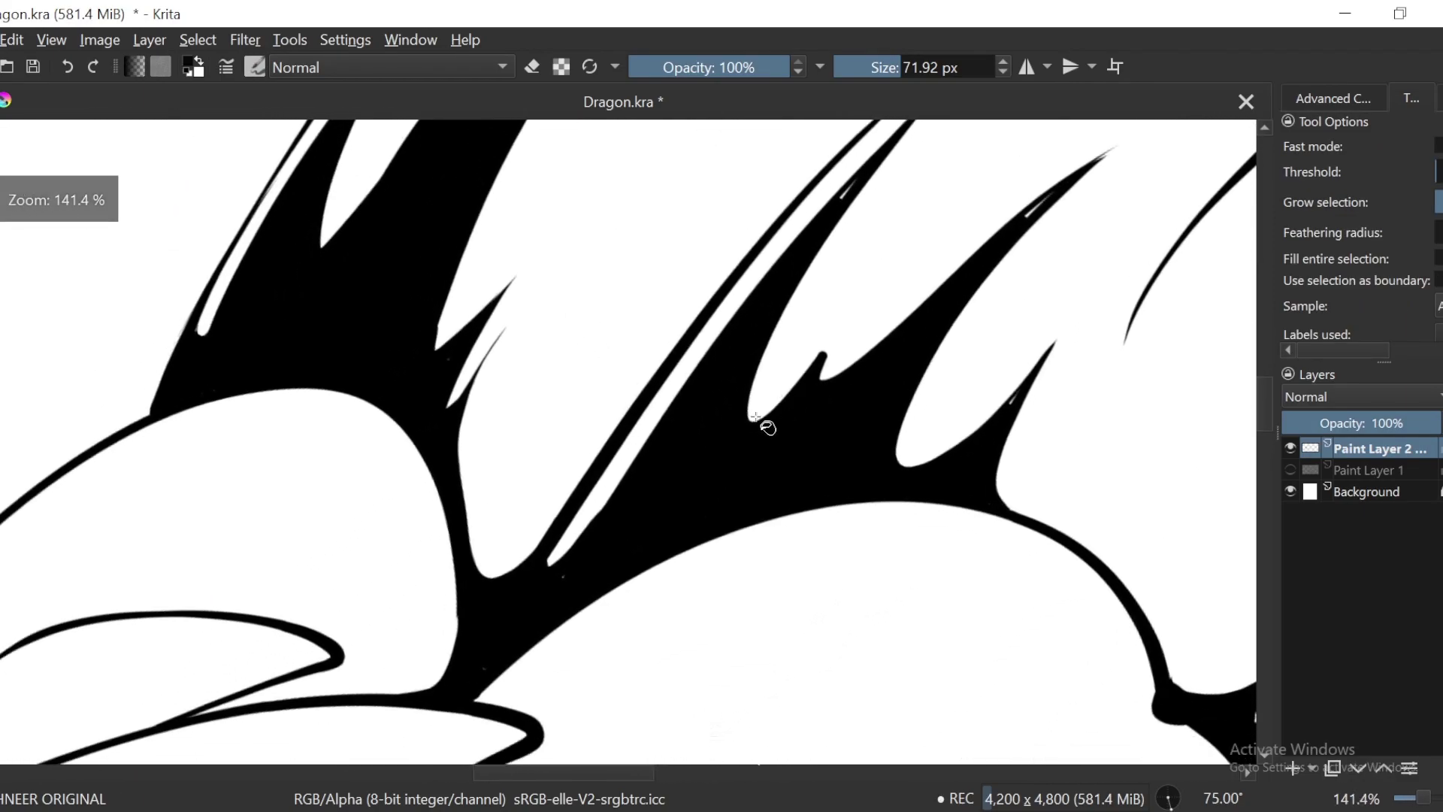
key("b")
left_click_drag(866, 285, 876, 275)
mouse_move(896, 284)
left_mouse_down()
mouse_move(801, 387)
mouse_move(819, 374)
left_mouse_up()
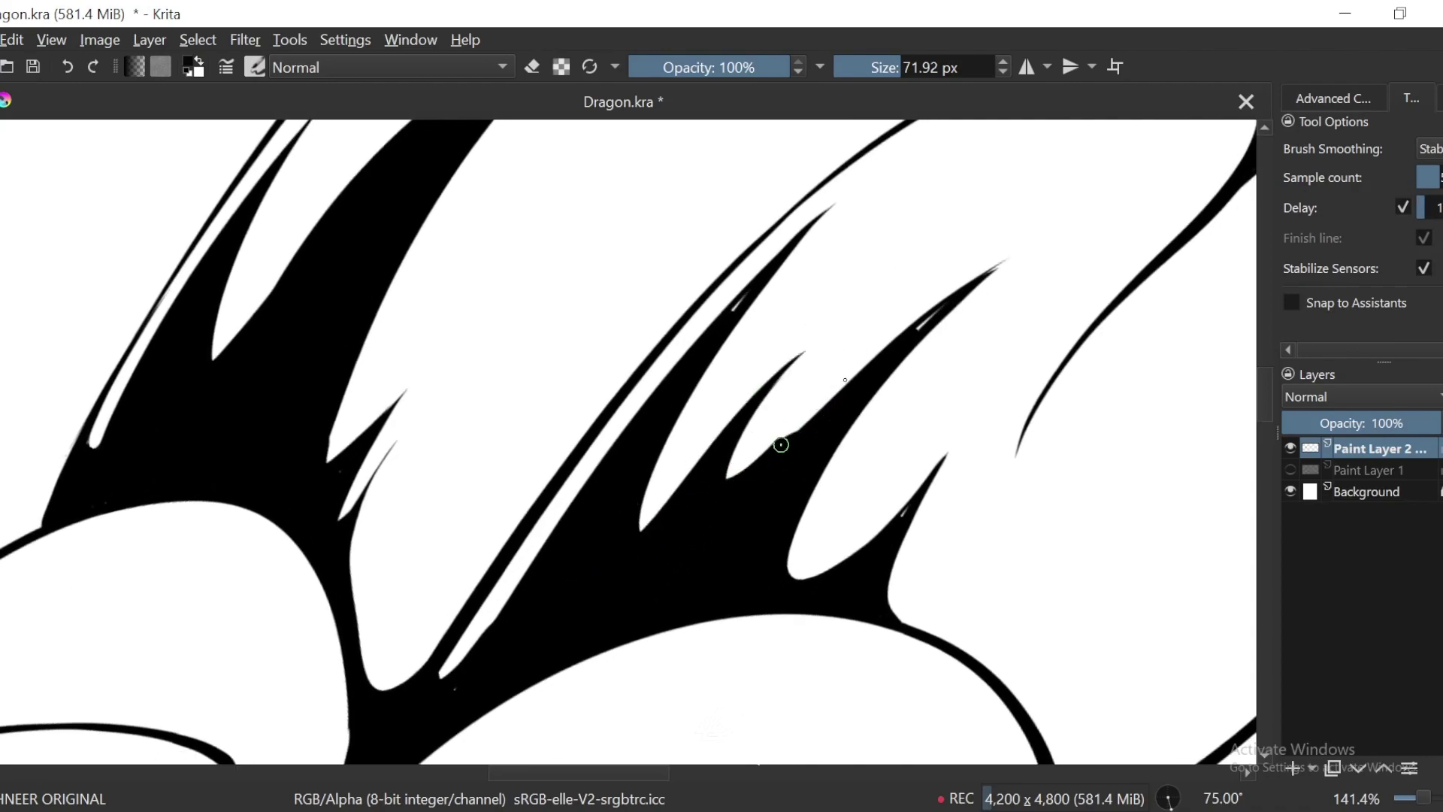
left_click_drag(780, 444, 972, 294)
scroll(917, 425, "down", 6)
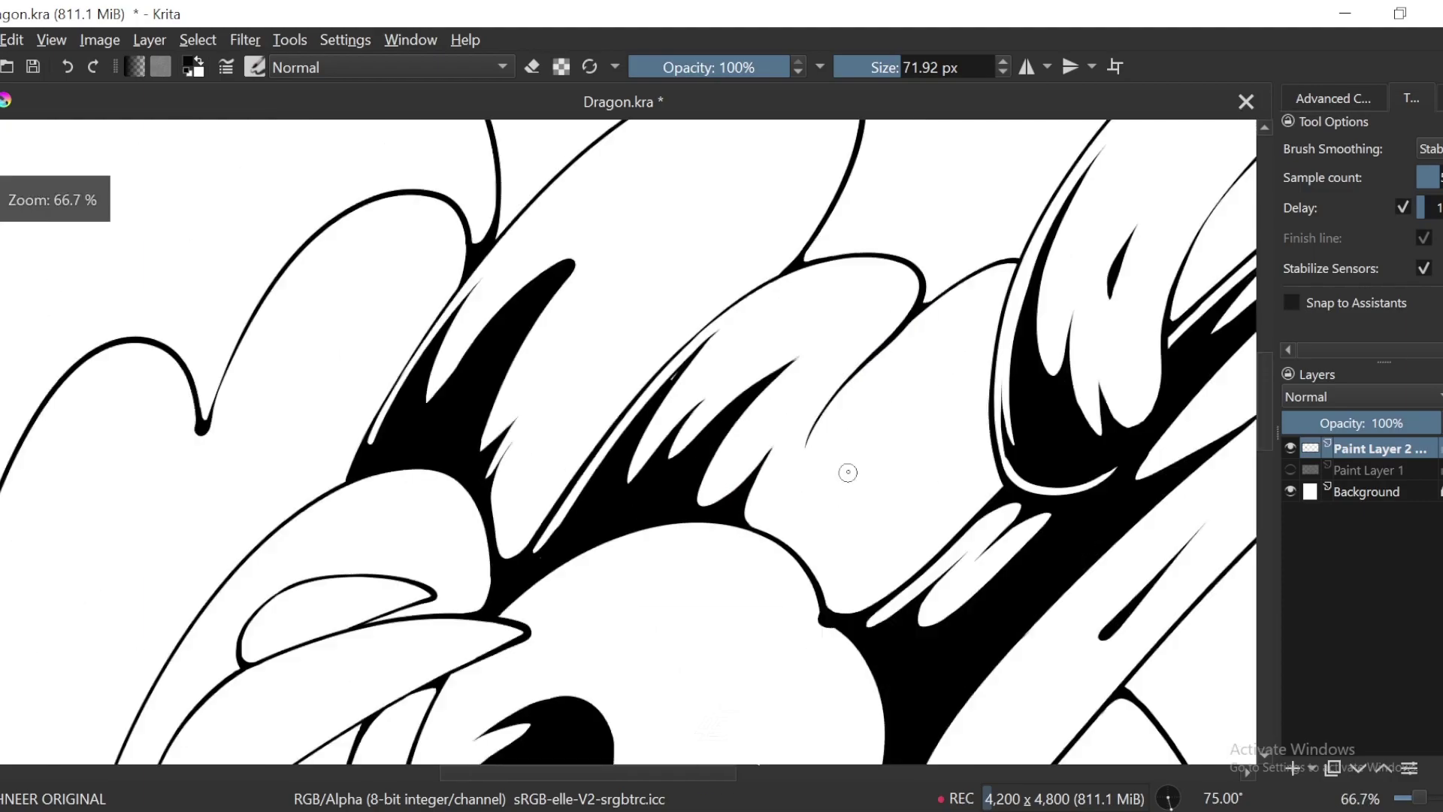
Step: Examine the shading of the whole dragon upright and at several canvas rotations
key("minus")
key("4")
key("4")
key("4")
key("4")
key("4")
key("4")
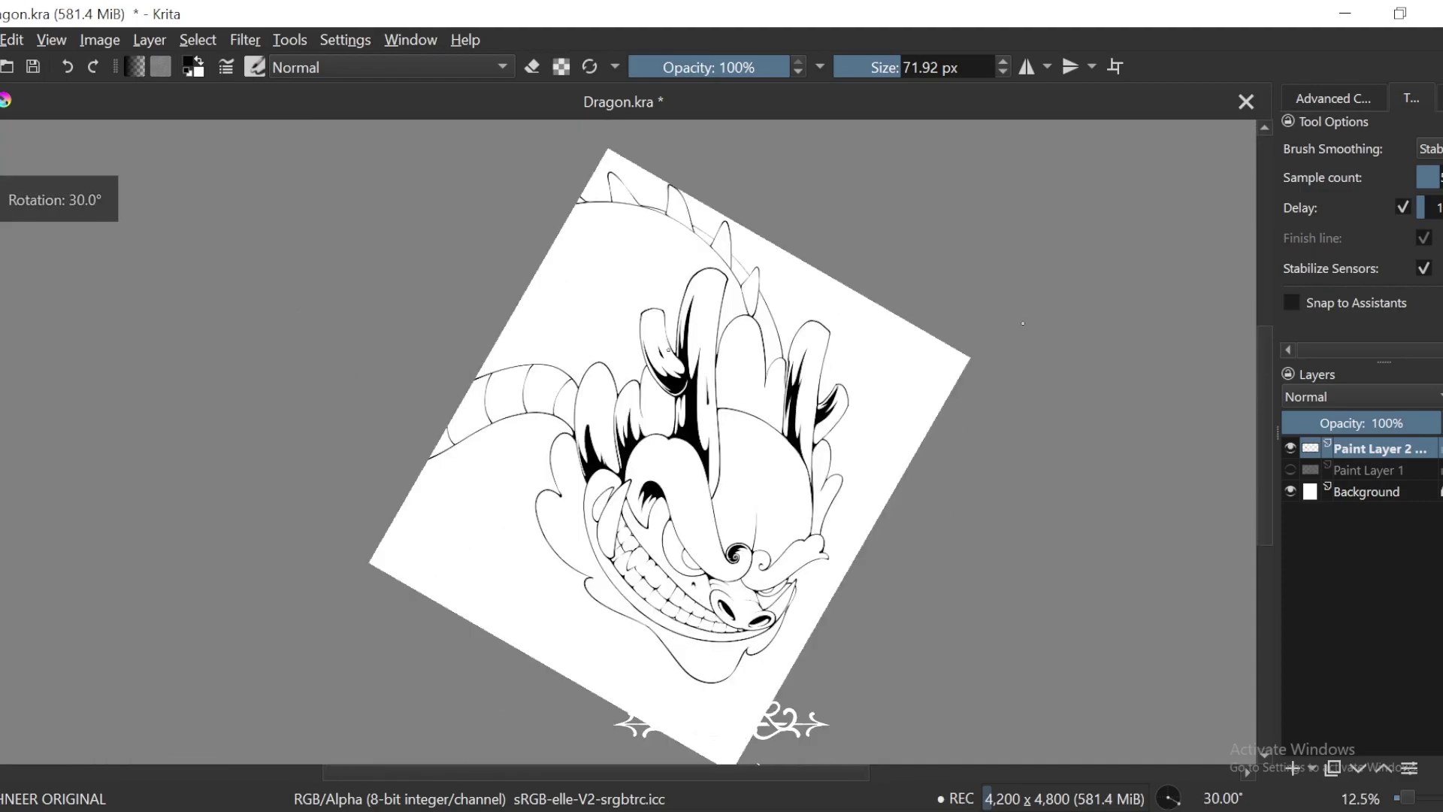
key("6")
key("6")
key("6")
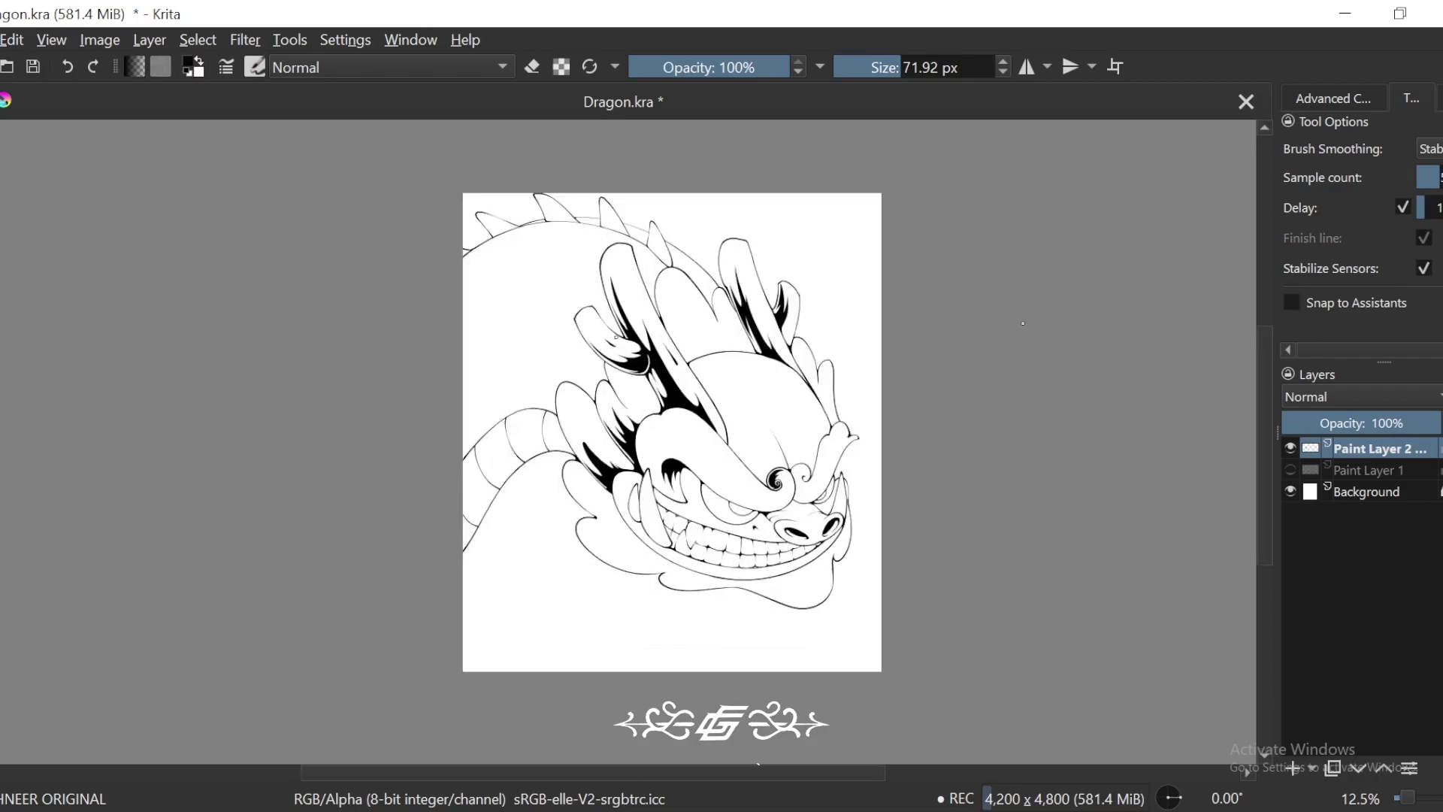
key("6")
left_click_drag(922, 419, 795, 438)
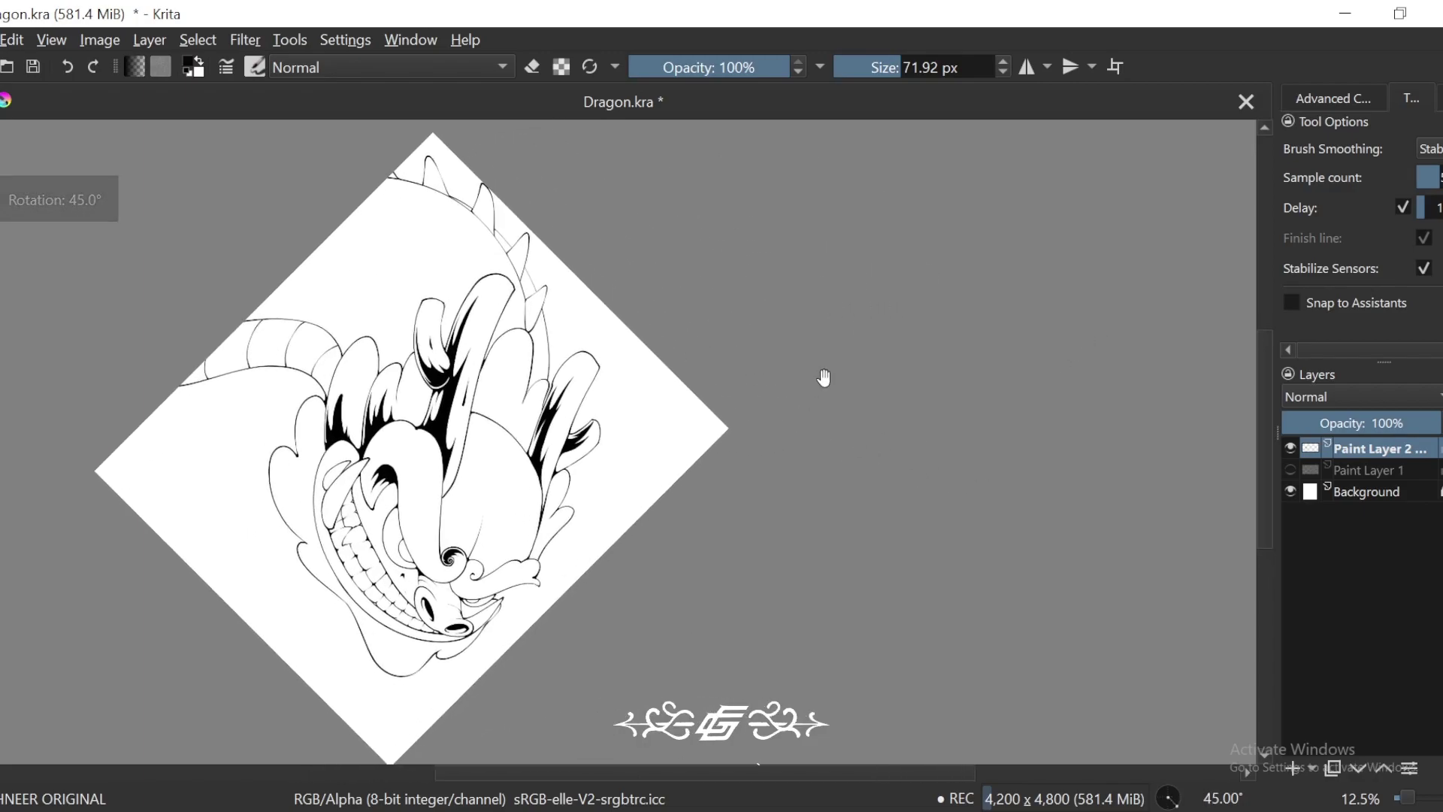
left_click_drag(916, 527, 901, 440)
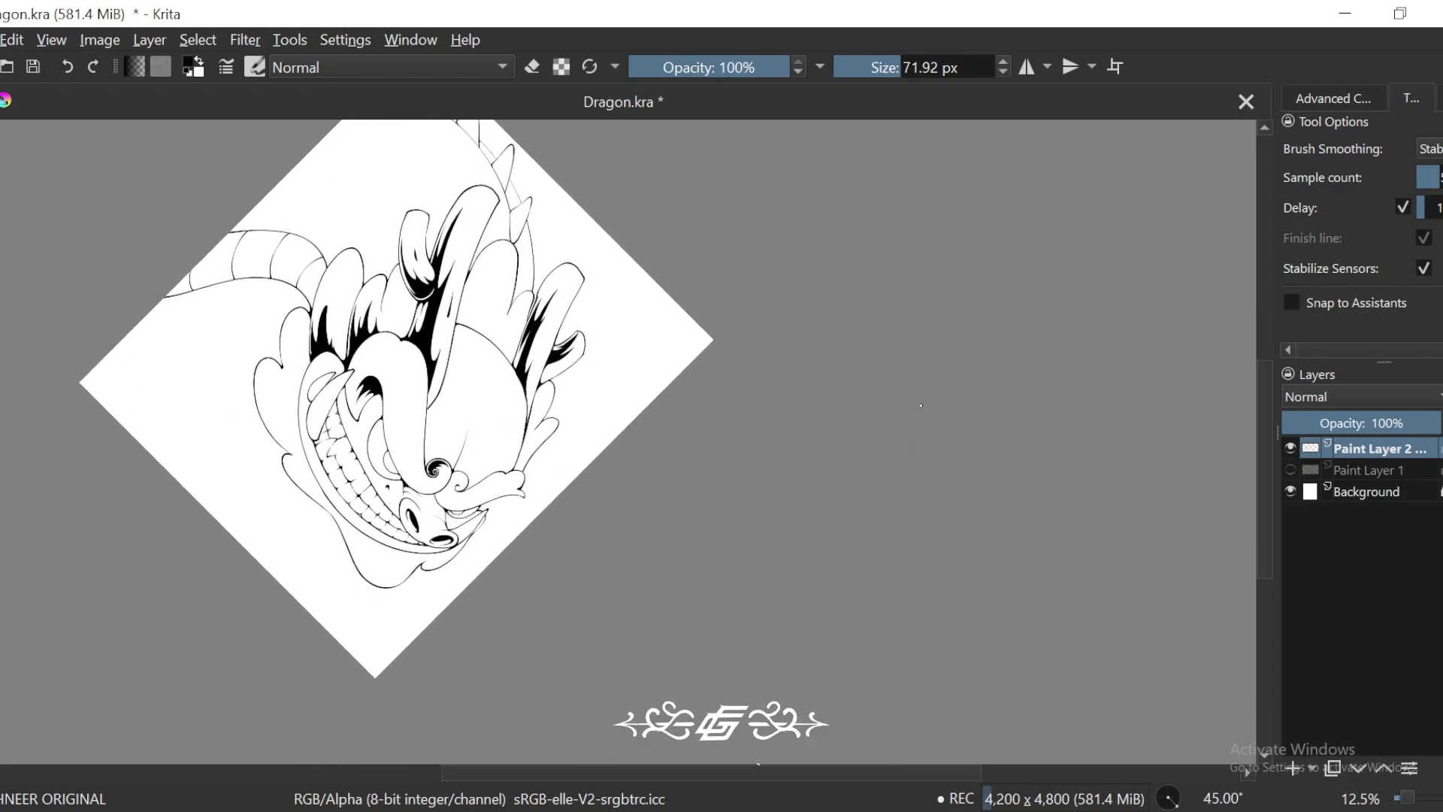
key("4")
key("4")
key("4")
key("4")
key("4")
key("4")
key("4")
key("4")
key("6")
key("6")
key("6")
key("6")
key("6")
key("6")
key("6")
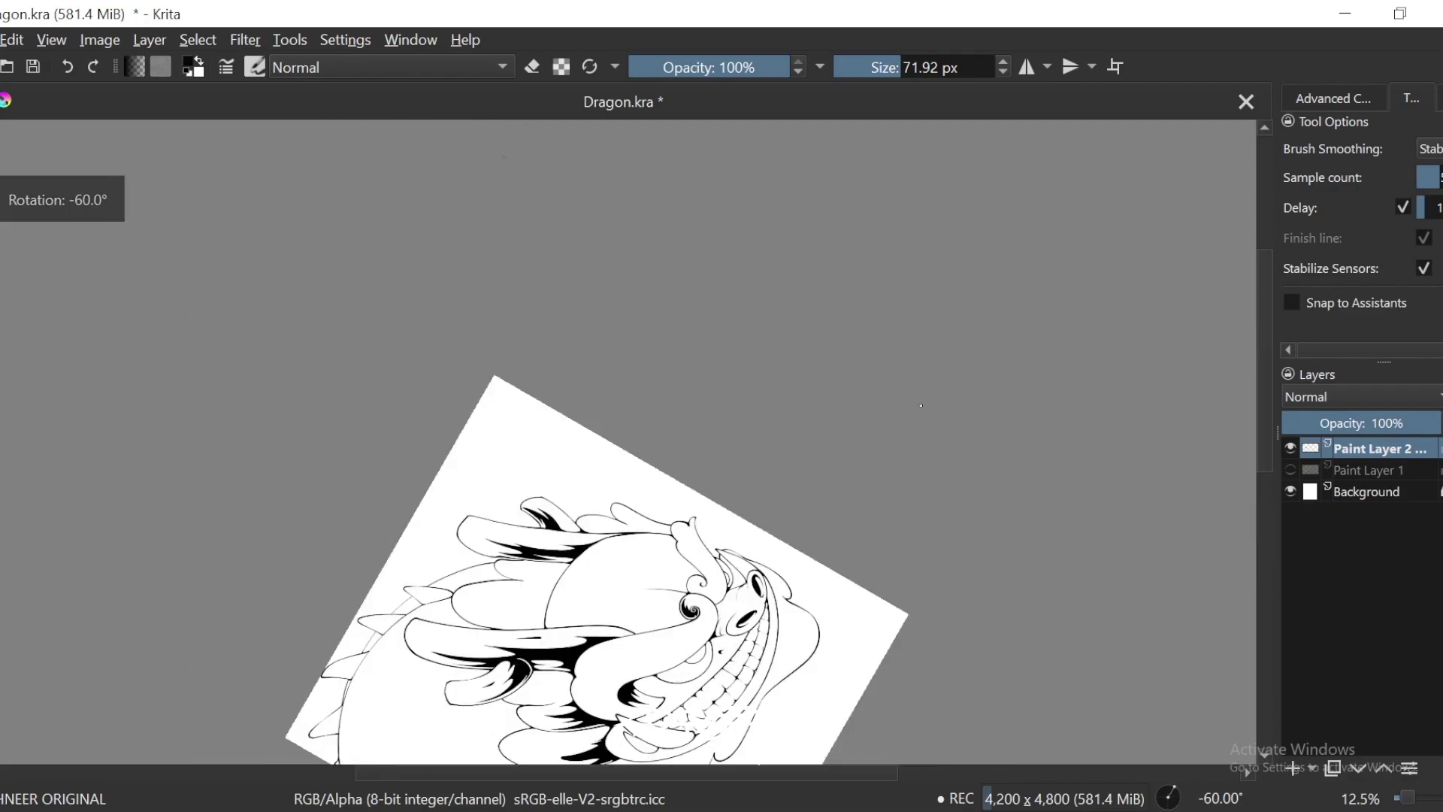
Step: Trim the forehead outline beside the far lower frill lobe and add tapered black spikes along it down to the lobe's base
key("plus")
key("plus")
key("plus")
key("6")
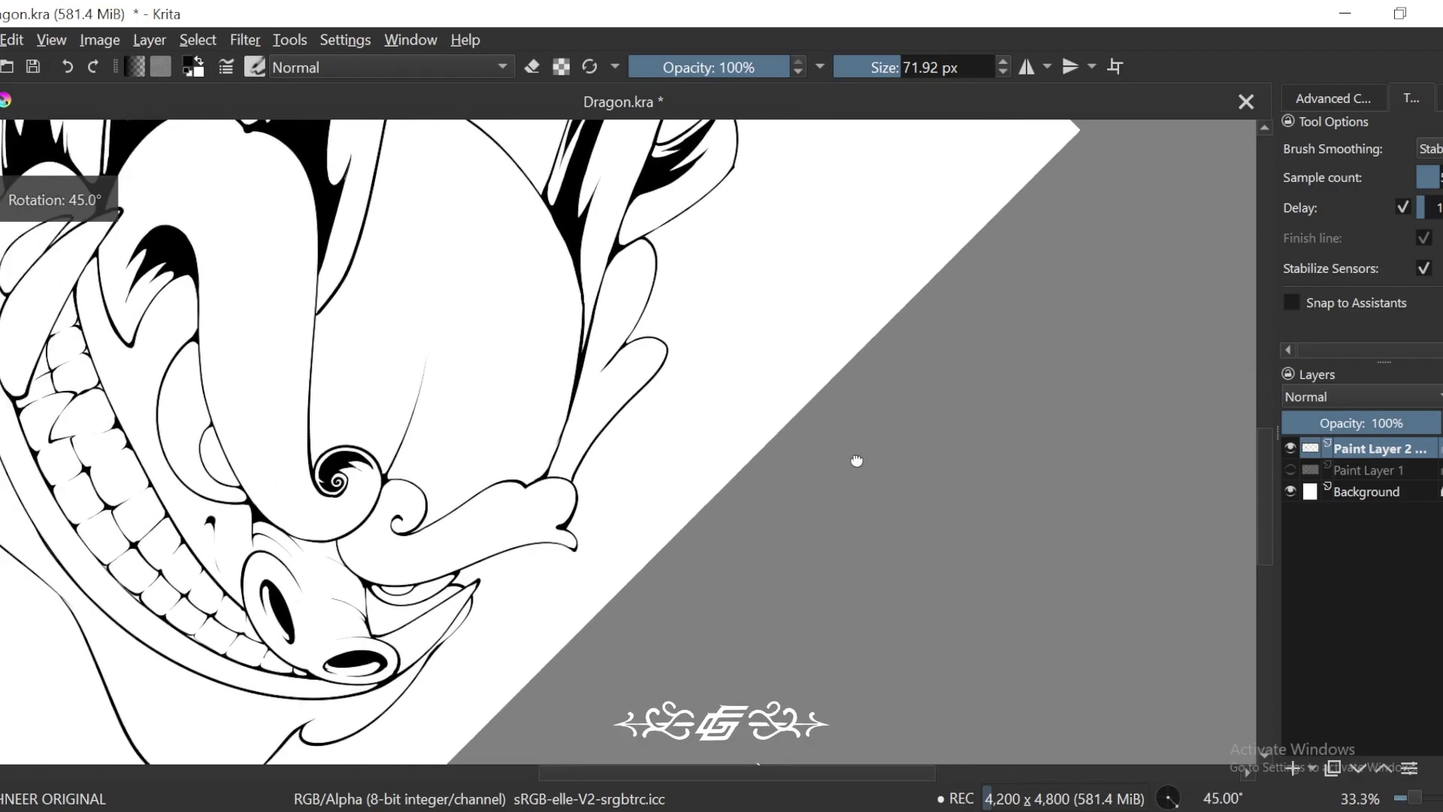
key("plus")
key("plus")
key("plus")
key("plus")
left_click_drag(723, 431, 680, 553)
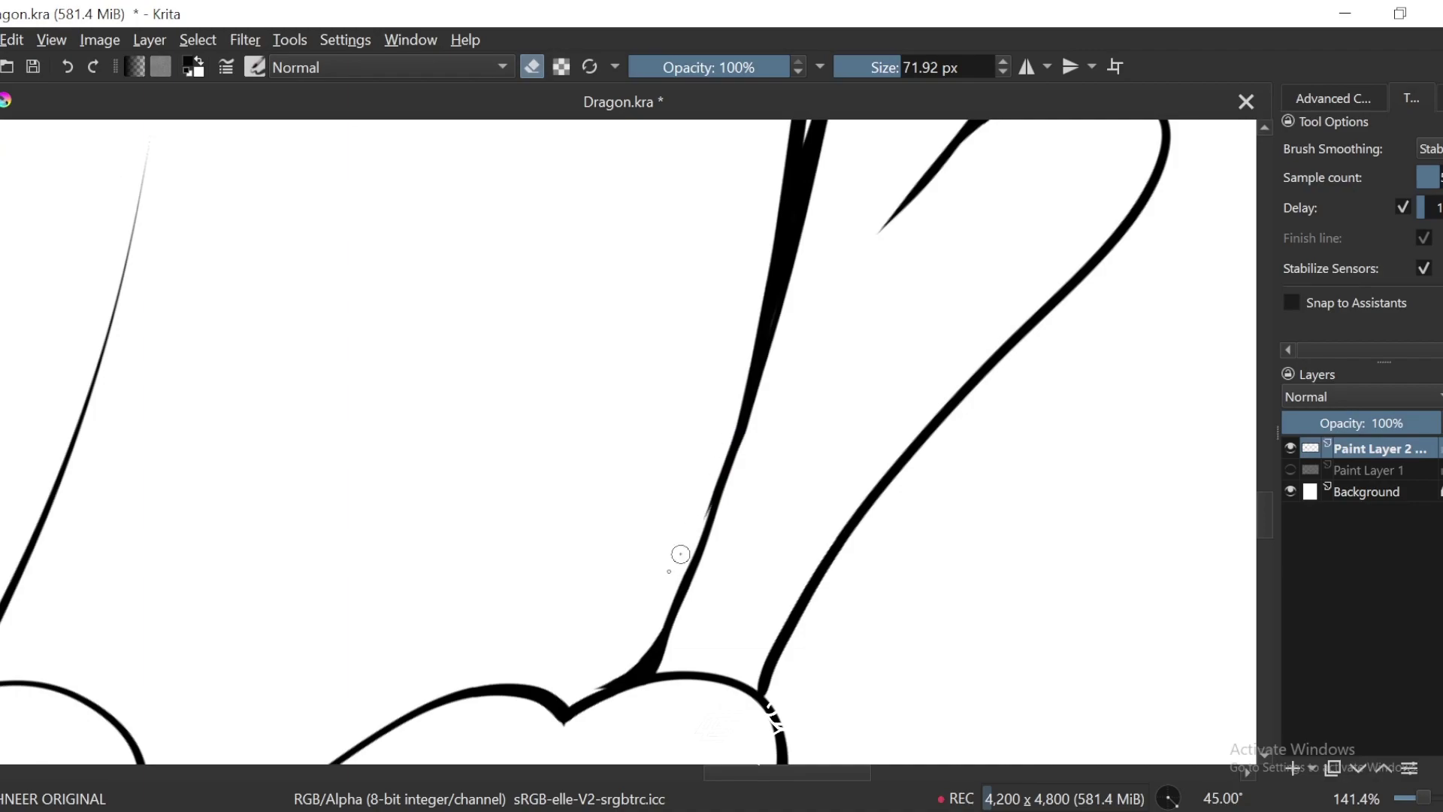
mouse_move(830, 292)
left_mouse_down()
mouse_move(828, 307)
mouse_move(857, 255)
left_mouse_up()
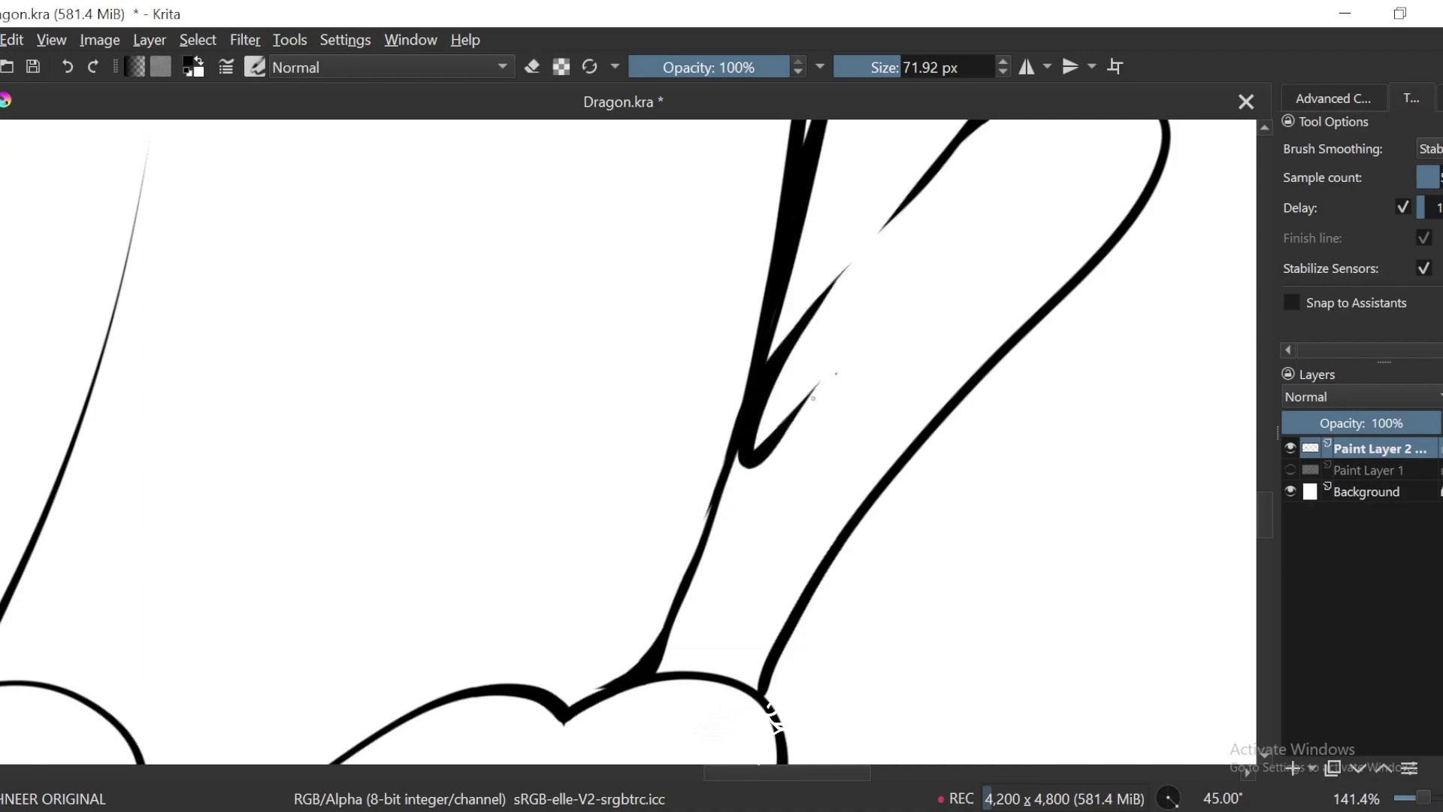
left_click_drag(832, 375, 658, 669)
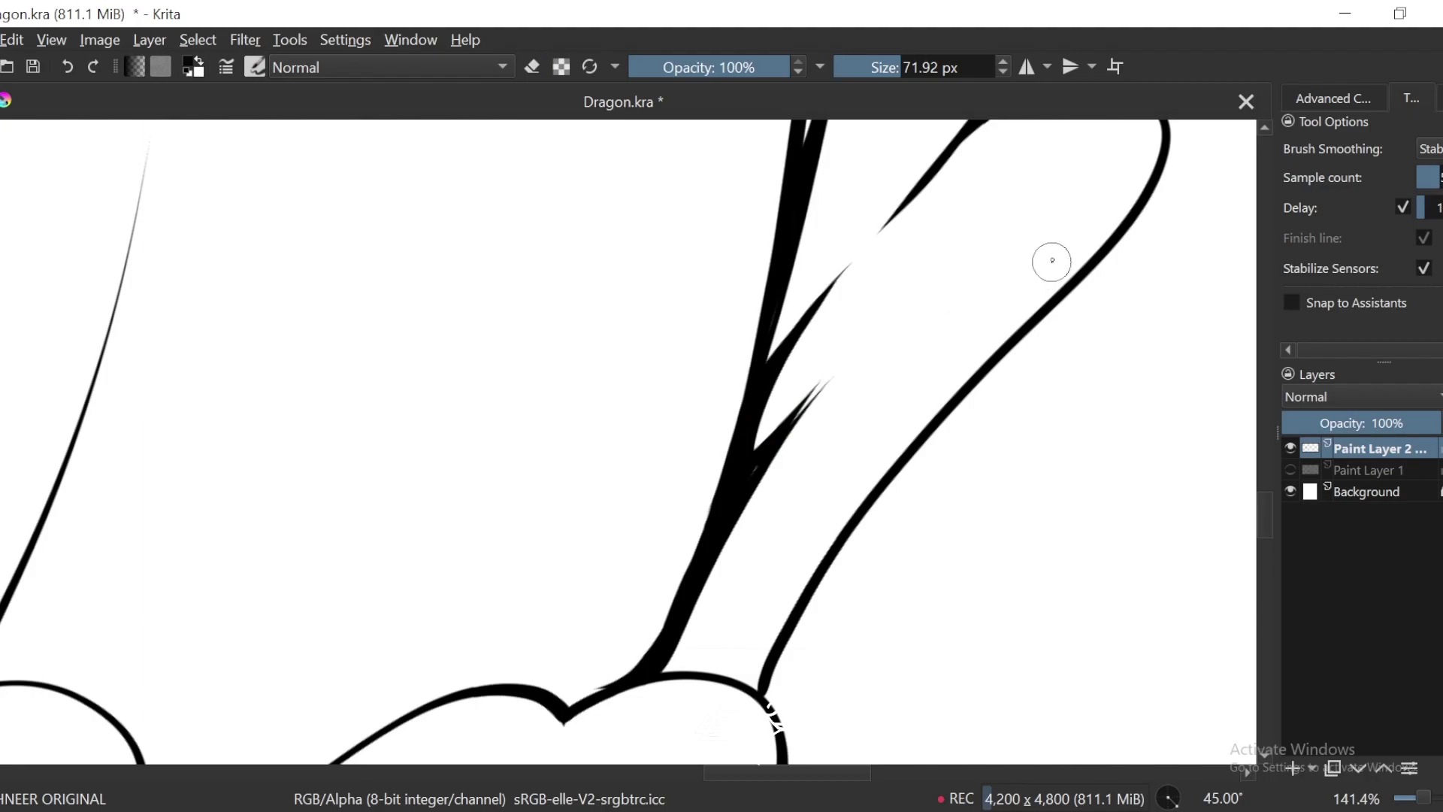
Step: Draw jagged, tapered black spikes at the base of the upper frill lobe on the far side of the forehead
key("ctrl+minus")
key("ctrl+minus")
key("ctrl+minus")
left_click_drag(1005, 283, 959, 316)
key("ctrl+plus")
key("ctrl+plus")
key("ctrl+plus")
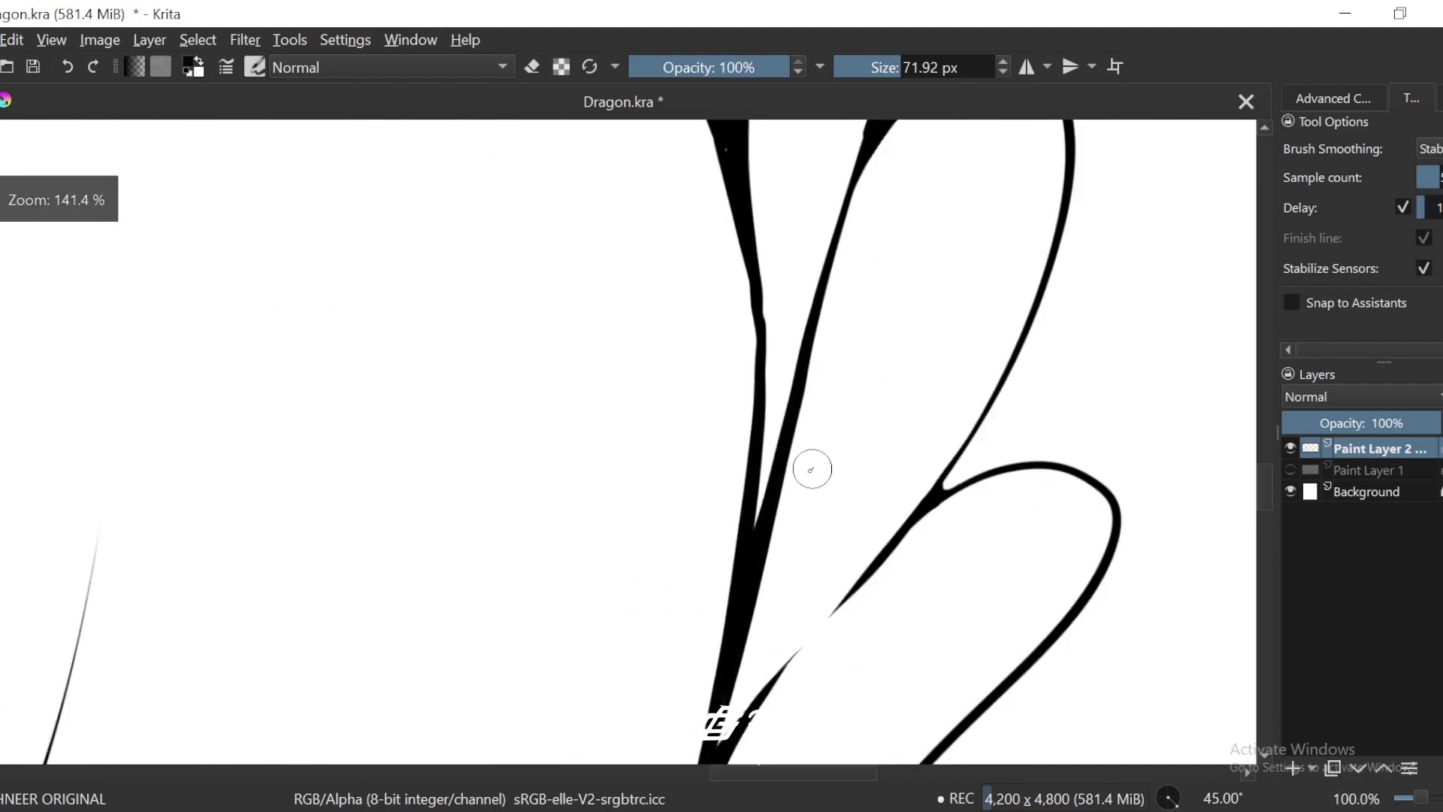
left_click_drag(899, 434, 763, 575)
left_click_drag(872, 464, 836, 391)
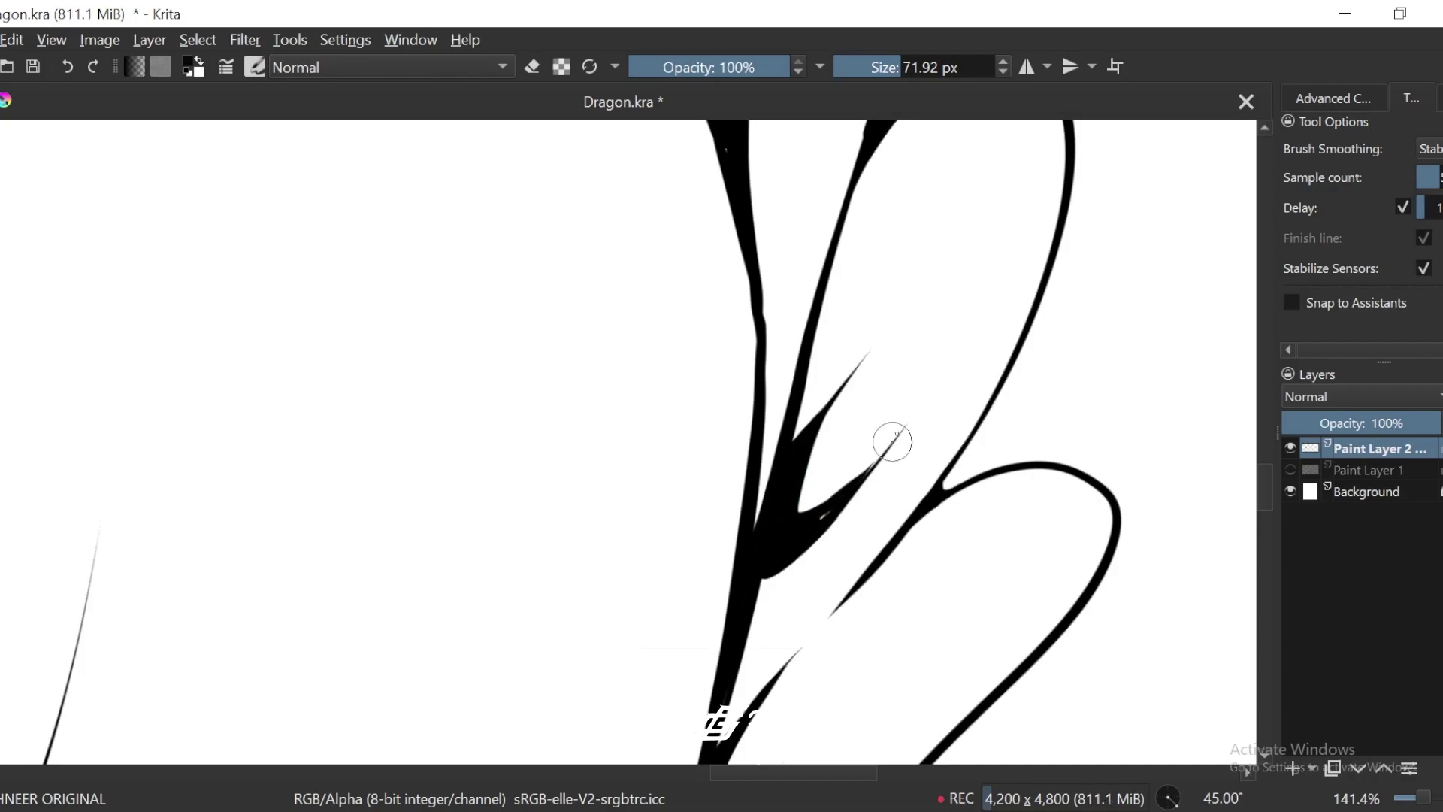
Step: Extend the upper lobe's black shading down along the forehead outline into the lower lobe and fill the remaining gap
key("ctrl+minus")
key("ctrl+minus")
key("ctrl+minus")
key("ctrl+minus")
key("ctrl+minus")
key("ctrl+plus")
key("ctrl+plus")
key("ctrl+plus")
key("ctrl+plus")
key("ctrl+plus")
key("ctrl+plus")
key("ctrl+plus")
mouse_move(922, 526)
left_mouse_down()
mouse_move(921, 449)
mouse_move(835, 295)
left_mouse_up()
left_click_drag(958, 344, 740, 755)
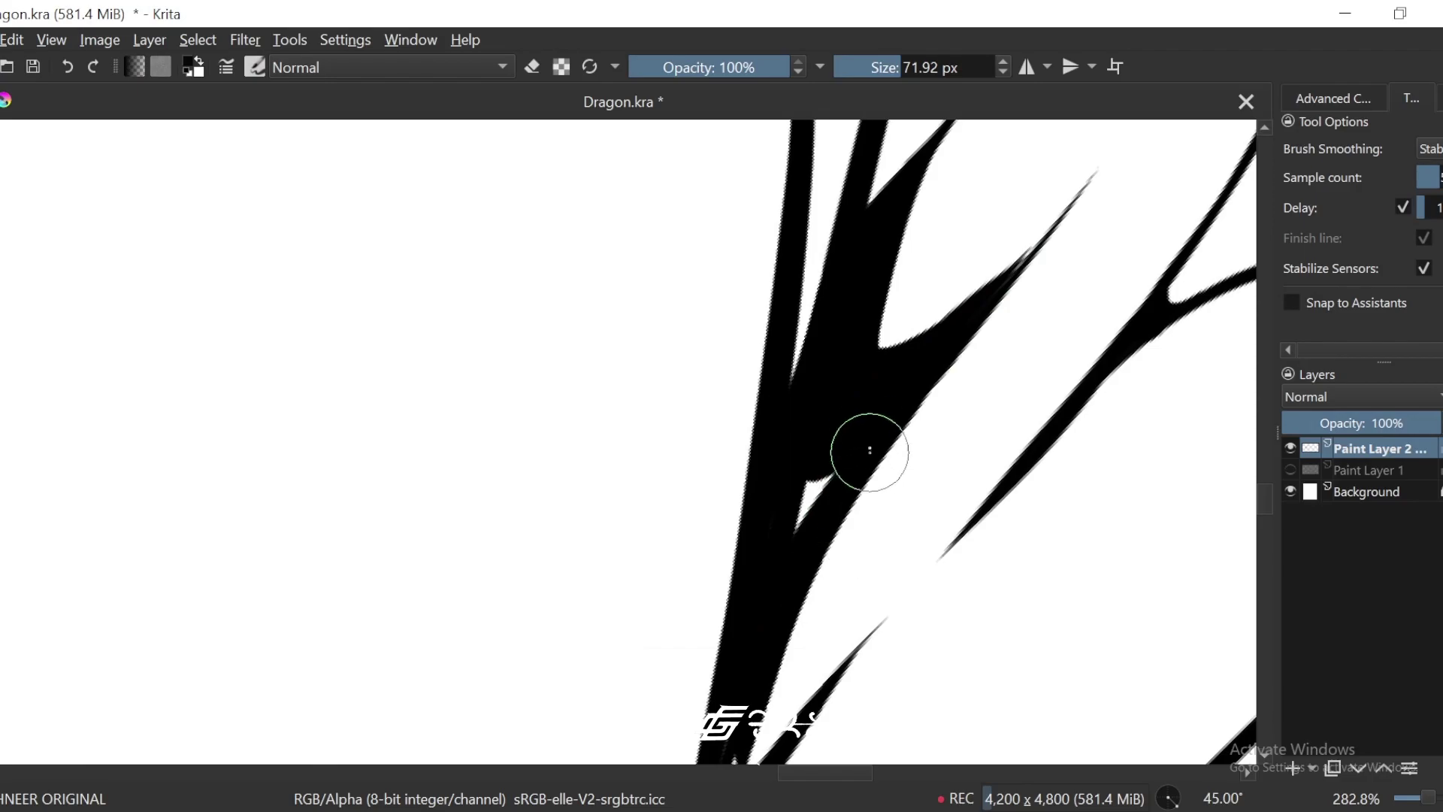
left_click_drag(845, 462, 797, 526)
Step: Examine the far-side frill shading within the whole drawing, upright and rotated
key("ctrl+minus")
key("minus")
key("minus")
key("minus")
key("minus")
key("minus")
key("minus")
key("minus")
key("minus")
key("minus")
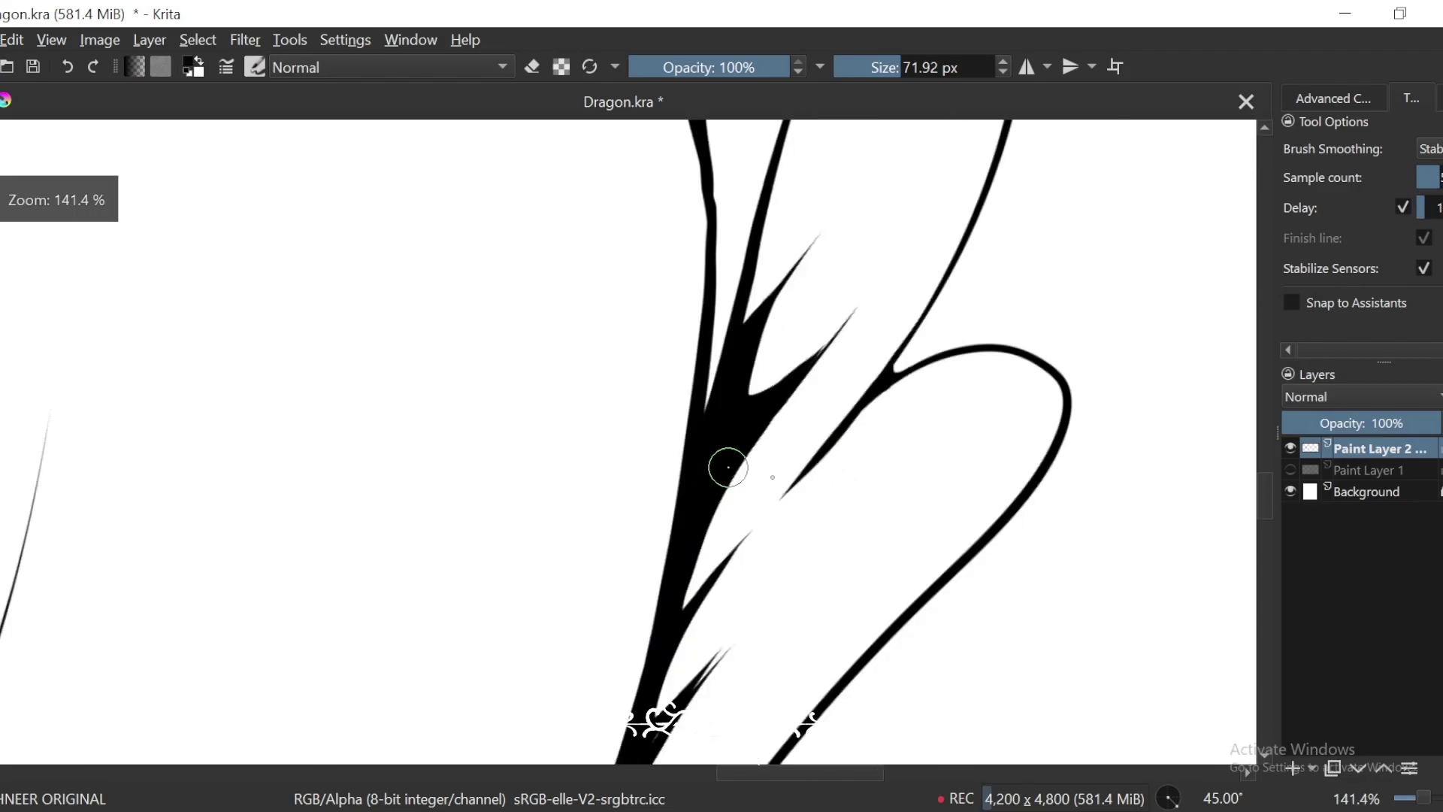
key("5")
left_click_drag(975, 473, 1008, 459)
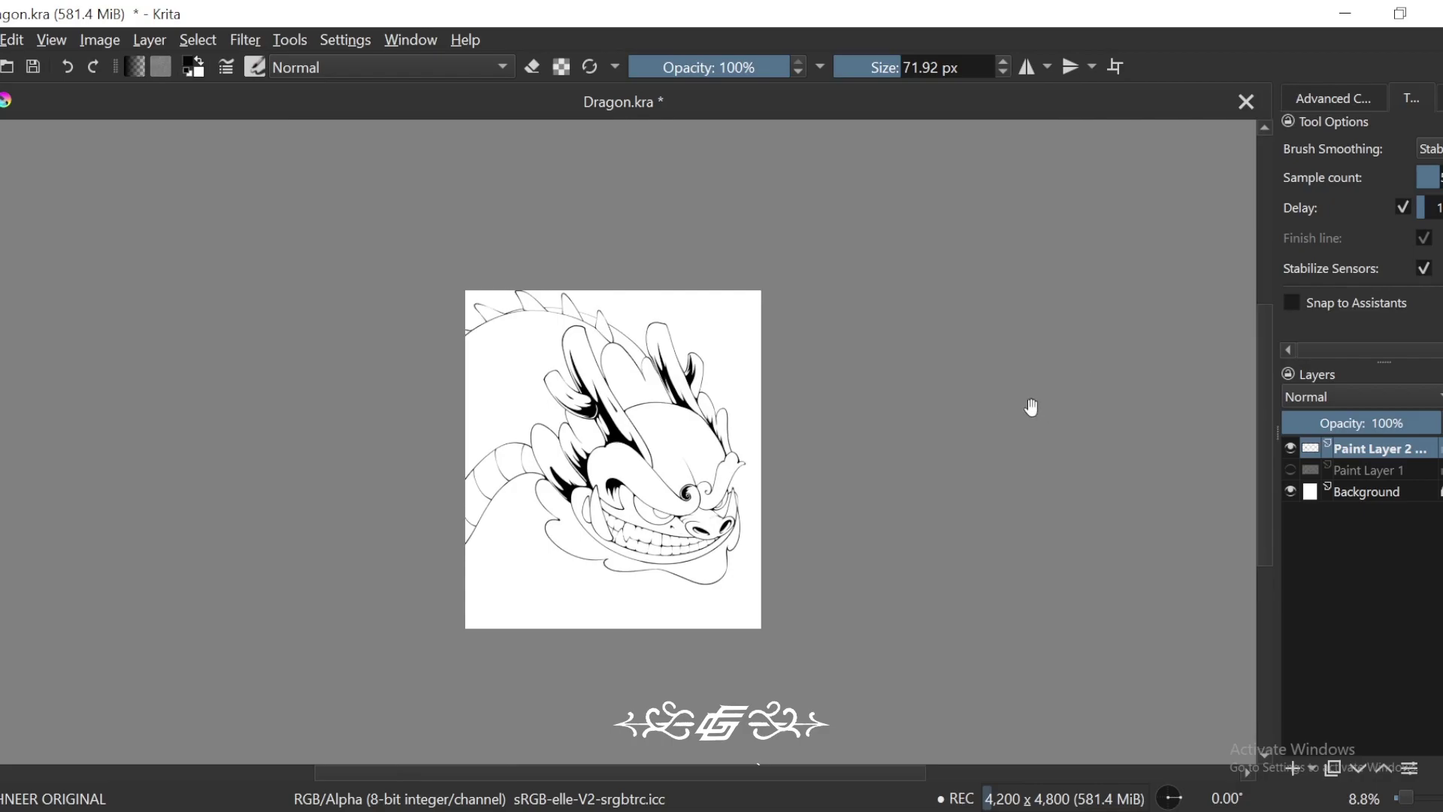
left_click_drag(915, 393, 1005, 413)
left_click_drag(1024, 577, 1005, 508)
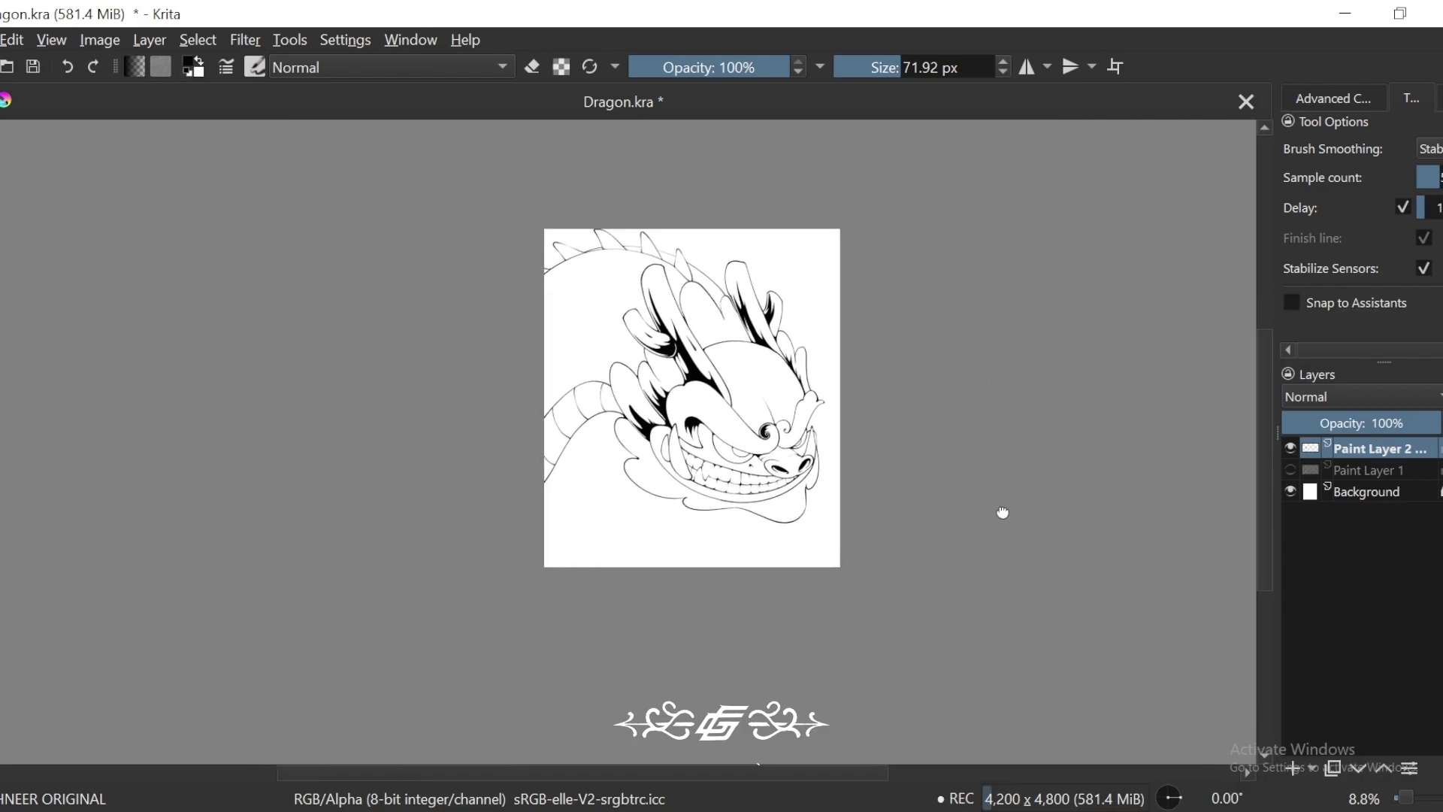
key("plus")
key("plus")
left_click_drag(1020, 584, 1046, 469)
key("minus")
key("minus")
key("6")
key("6")
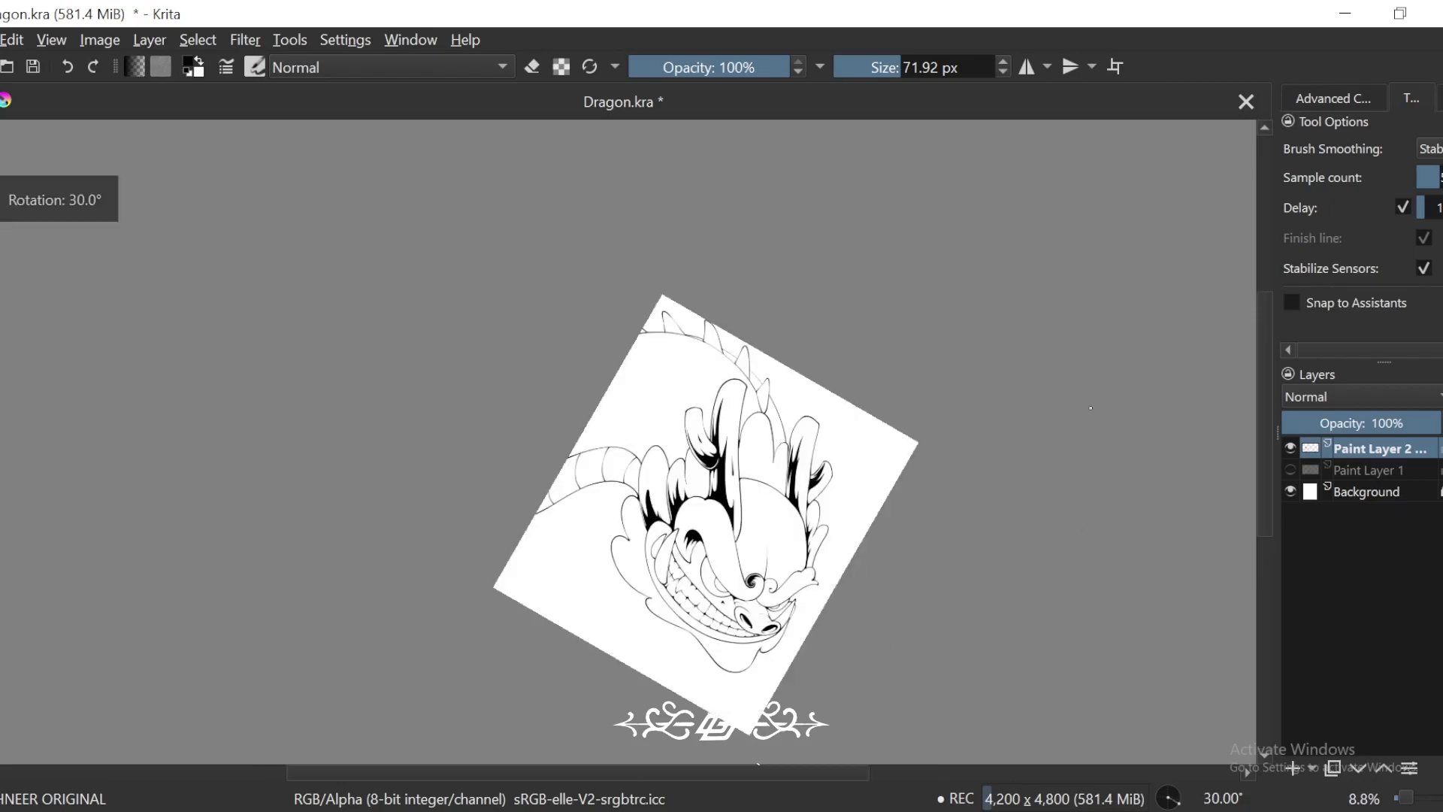
Step: Examine the dragon drawing rotated and upright, from the whole canvas to the face, and compare it with the ink layer briefly hidden
key("4")
key("4")
key("6")
key("6")
key("6")
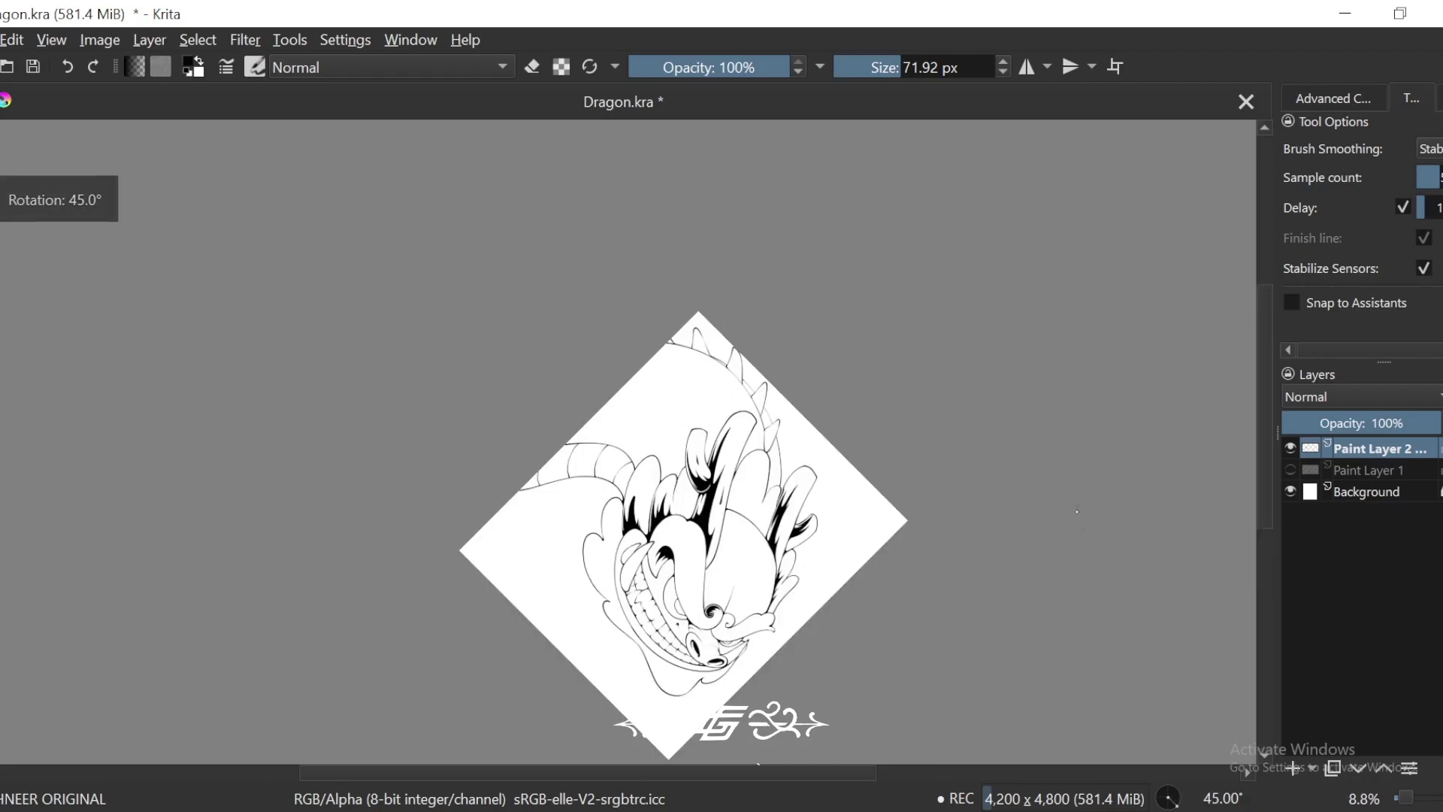
key("plus")
left_click_drag(1110, 530, 1030, 497)
key("4")
key("4")
key("4")
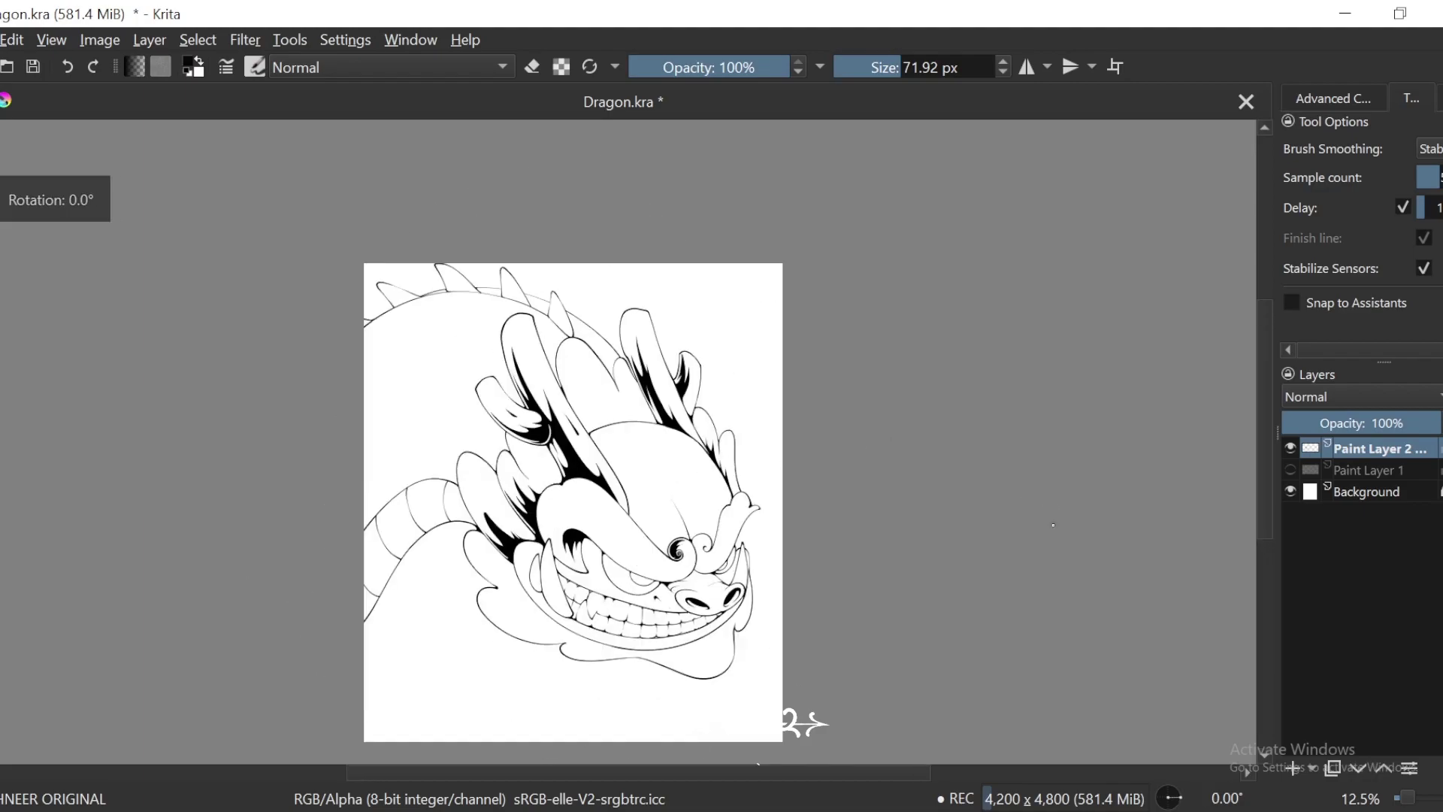
left_click_drag(1074, 641, 985, 533)
key("plus")
key("plus")
key("plus")
left_click_drag(914, 591, 1026, 547)
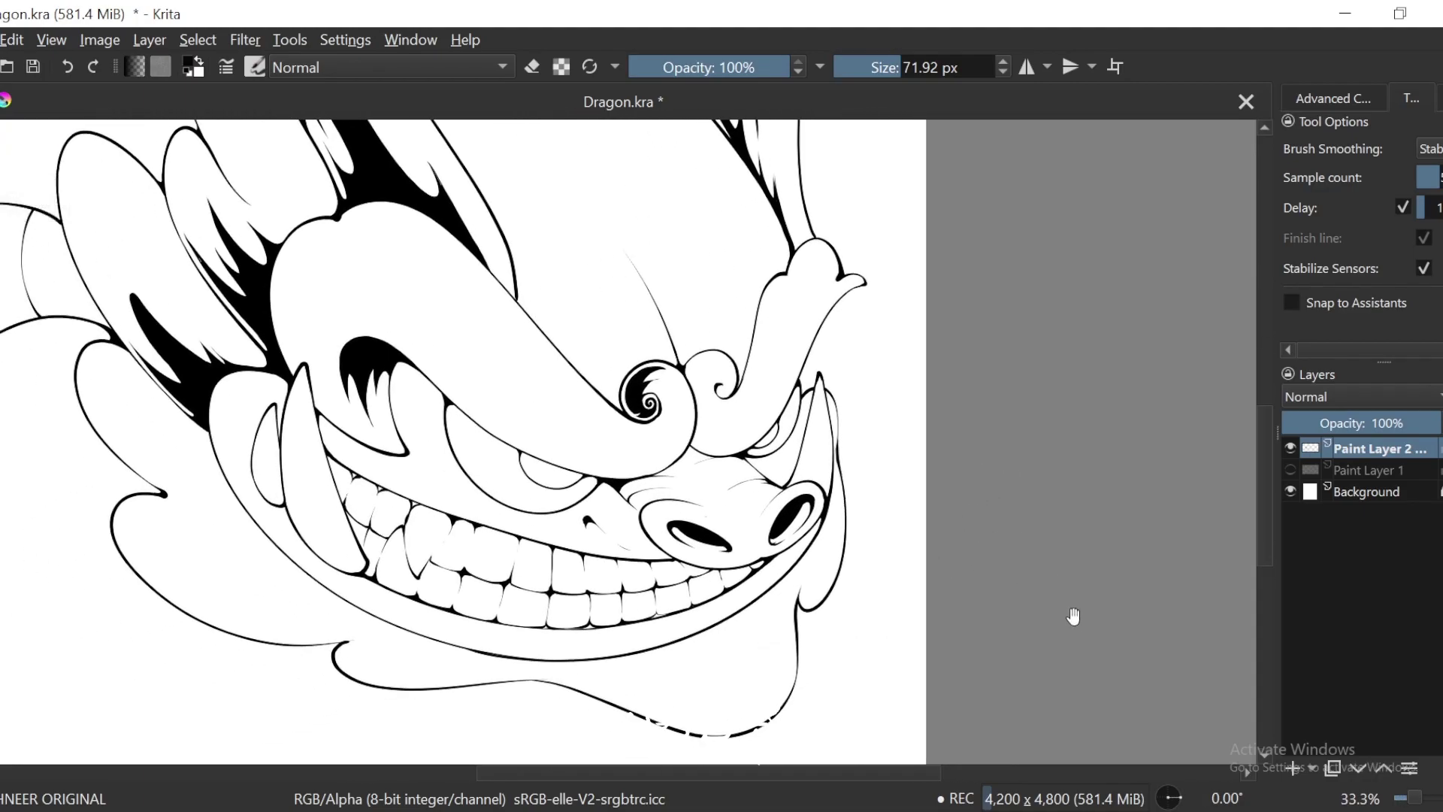
left_click_drag(1072, 599, 1040, 585)
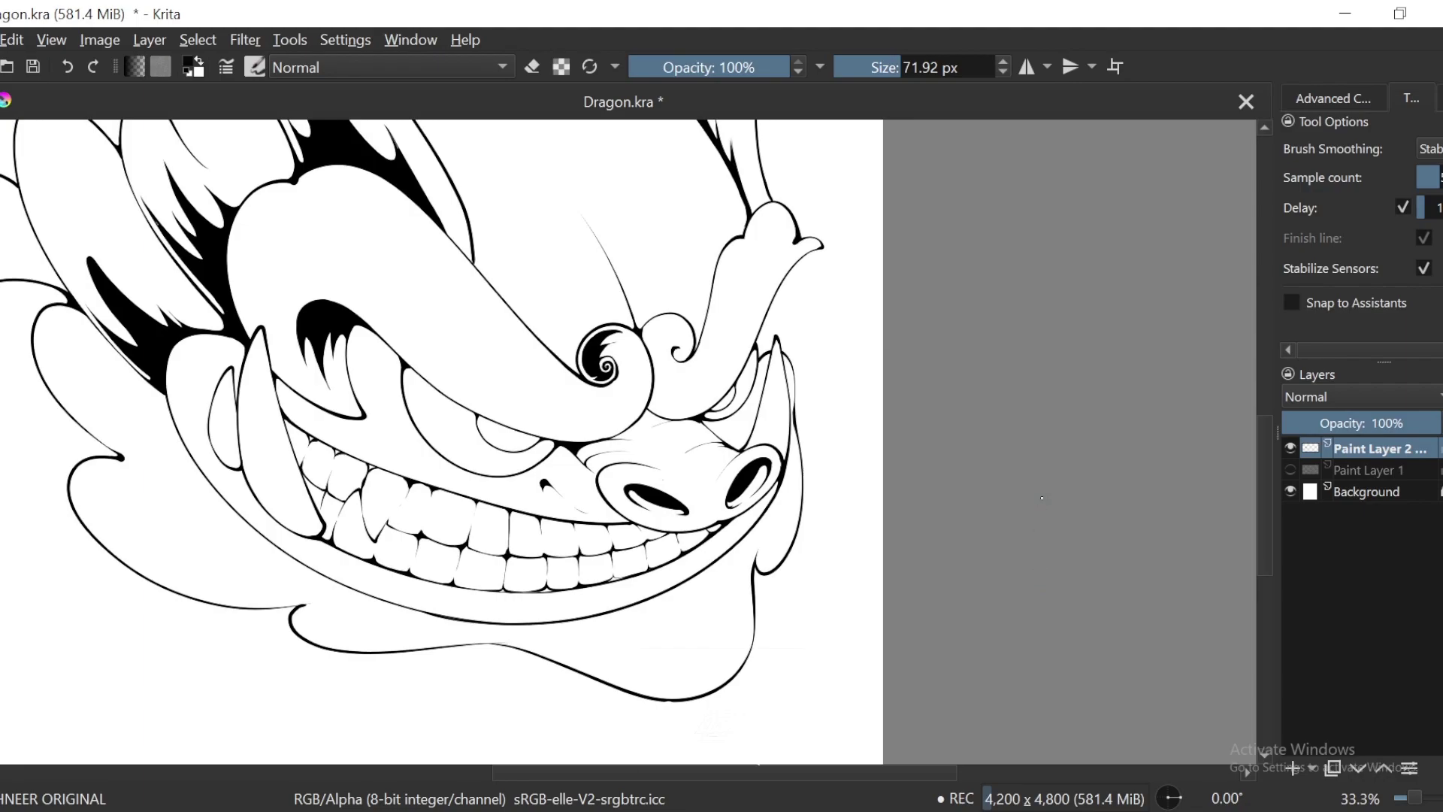
key("minus")
key("minus")
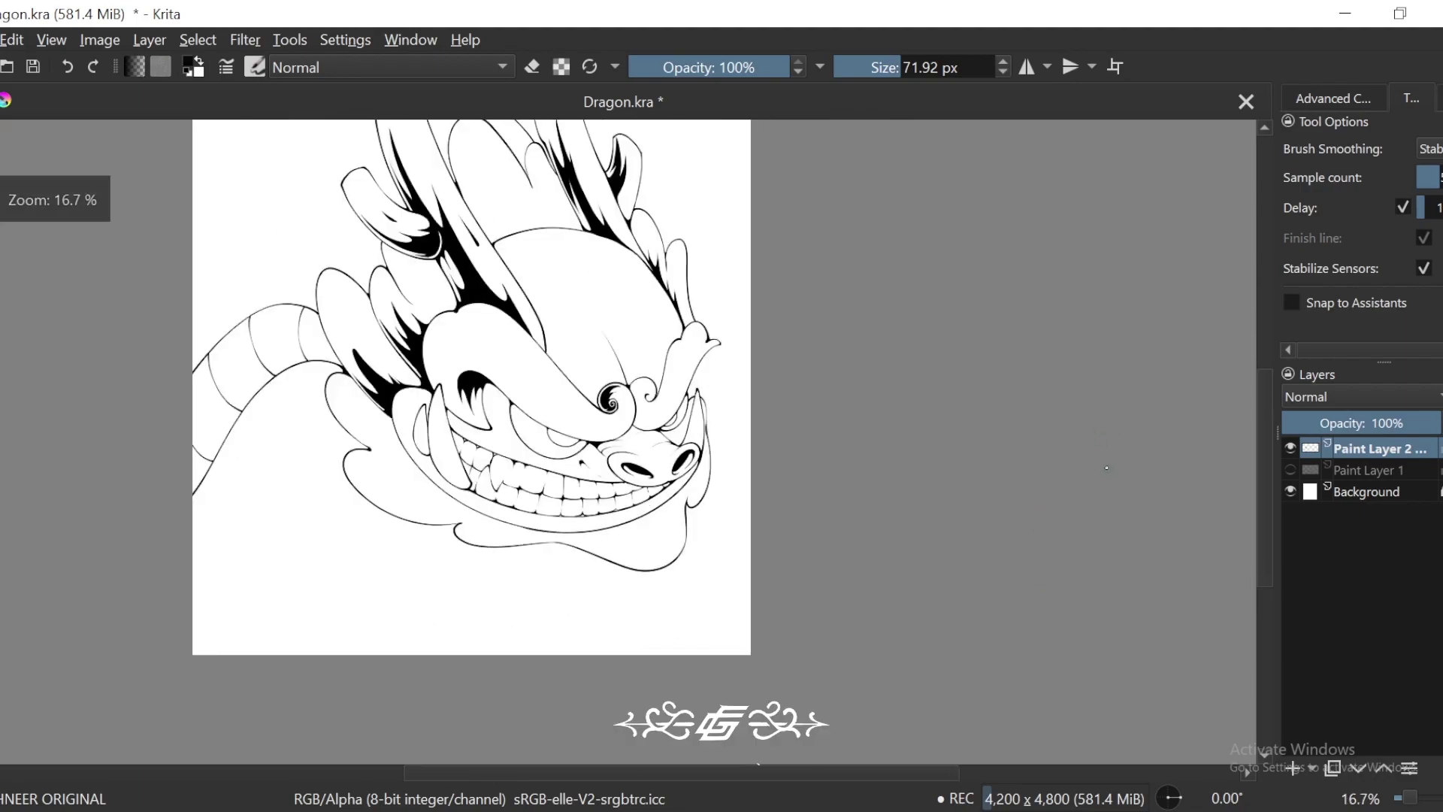
left_click_drag(1052, 469, 1092, 485)
key("minus")
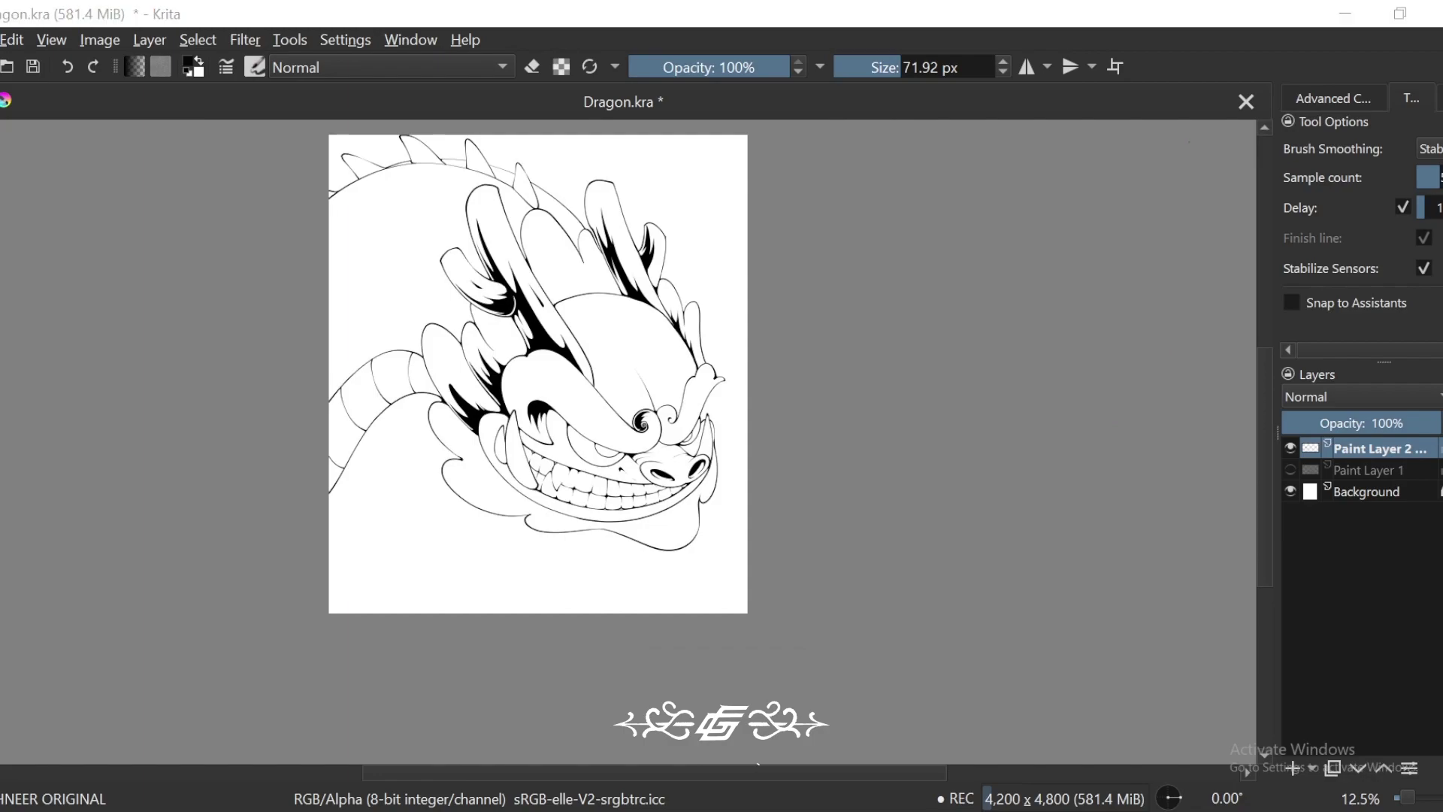
left_click_drag(1032, 480, 1134, 531)
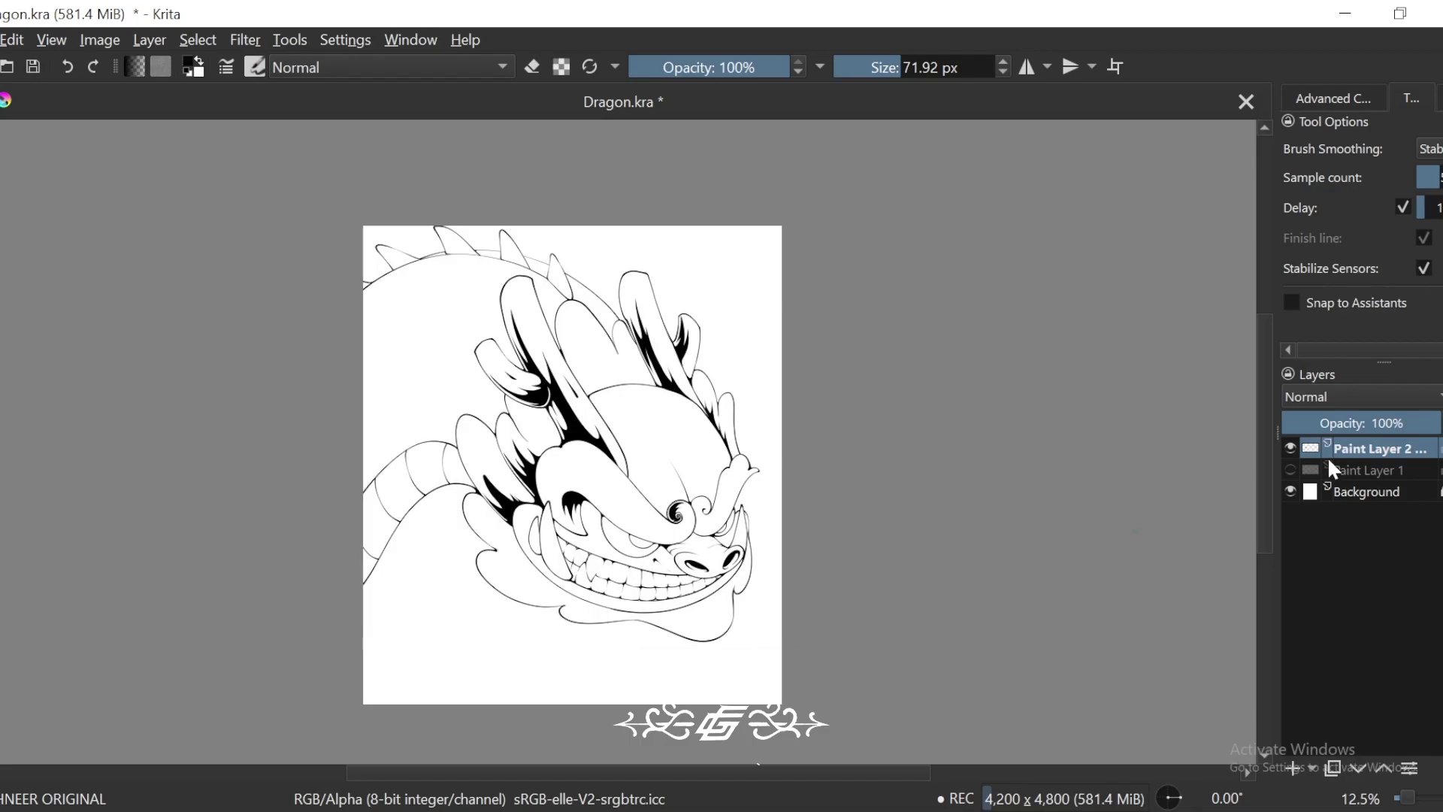
left_click(1289, 445)
left_click(1290, 445)
mouse_move(1182, 574)
left_mouse_down()
mouse_move(1116, 571)
mouse_move(1042, 608)
left_mouse_up()
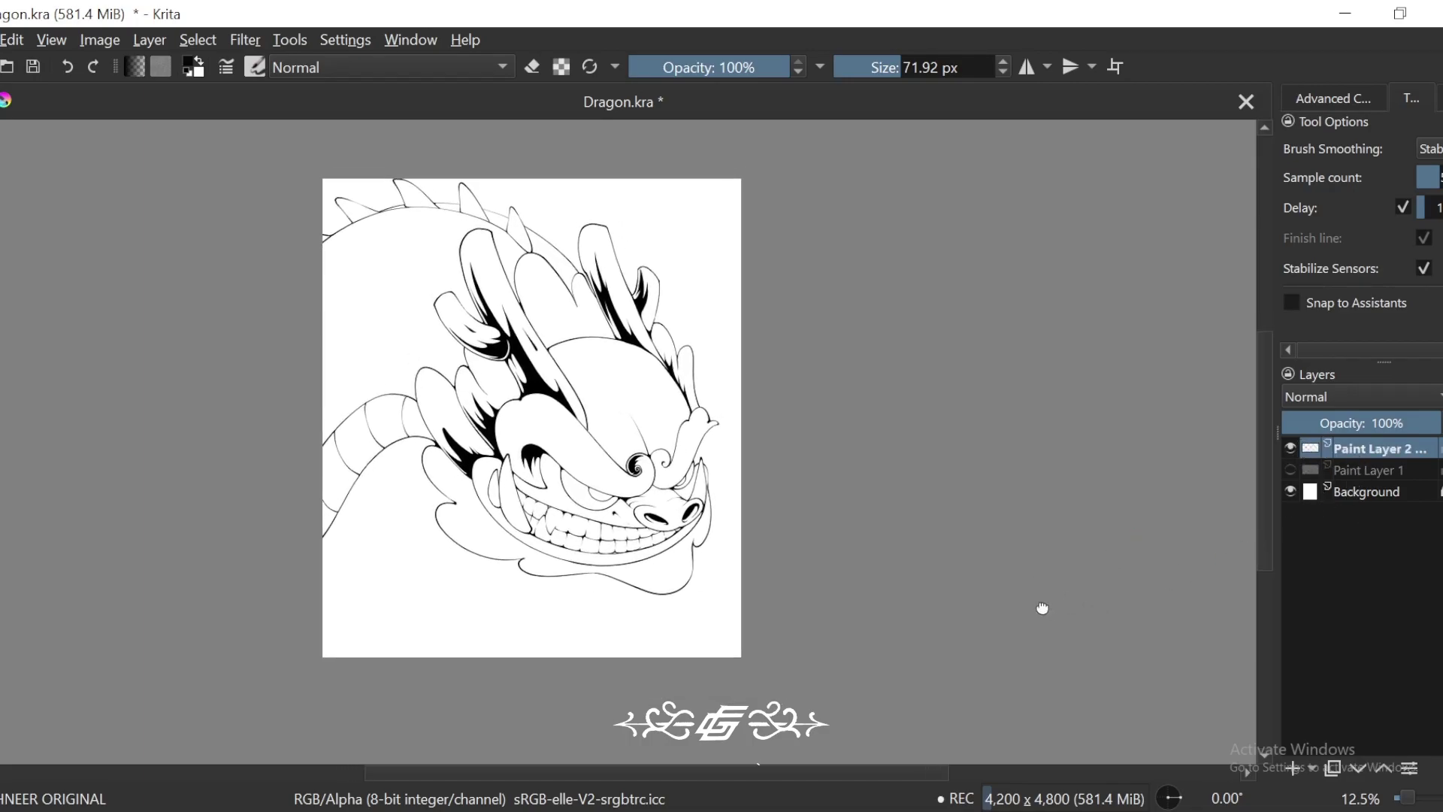
Step: Draw a small hook and two long tapered black strokes below the brow shadow, running beside the near eye's outer outline
key("plus")
key("plus")
key("6")
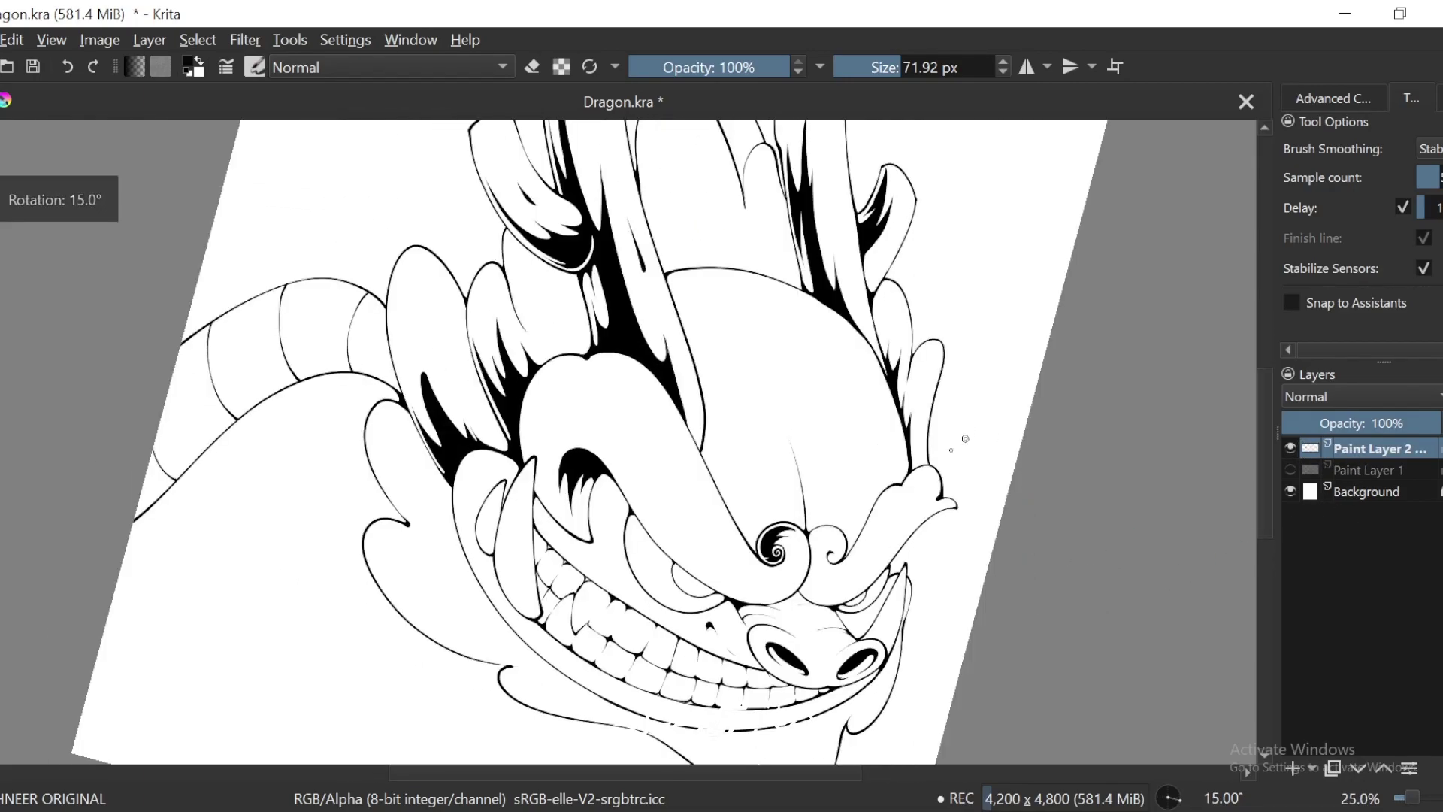
key("6")
key("plus")
key("plus")
key("plus")
key("plus")
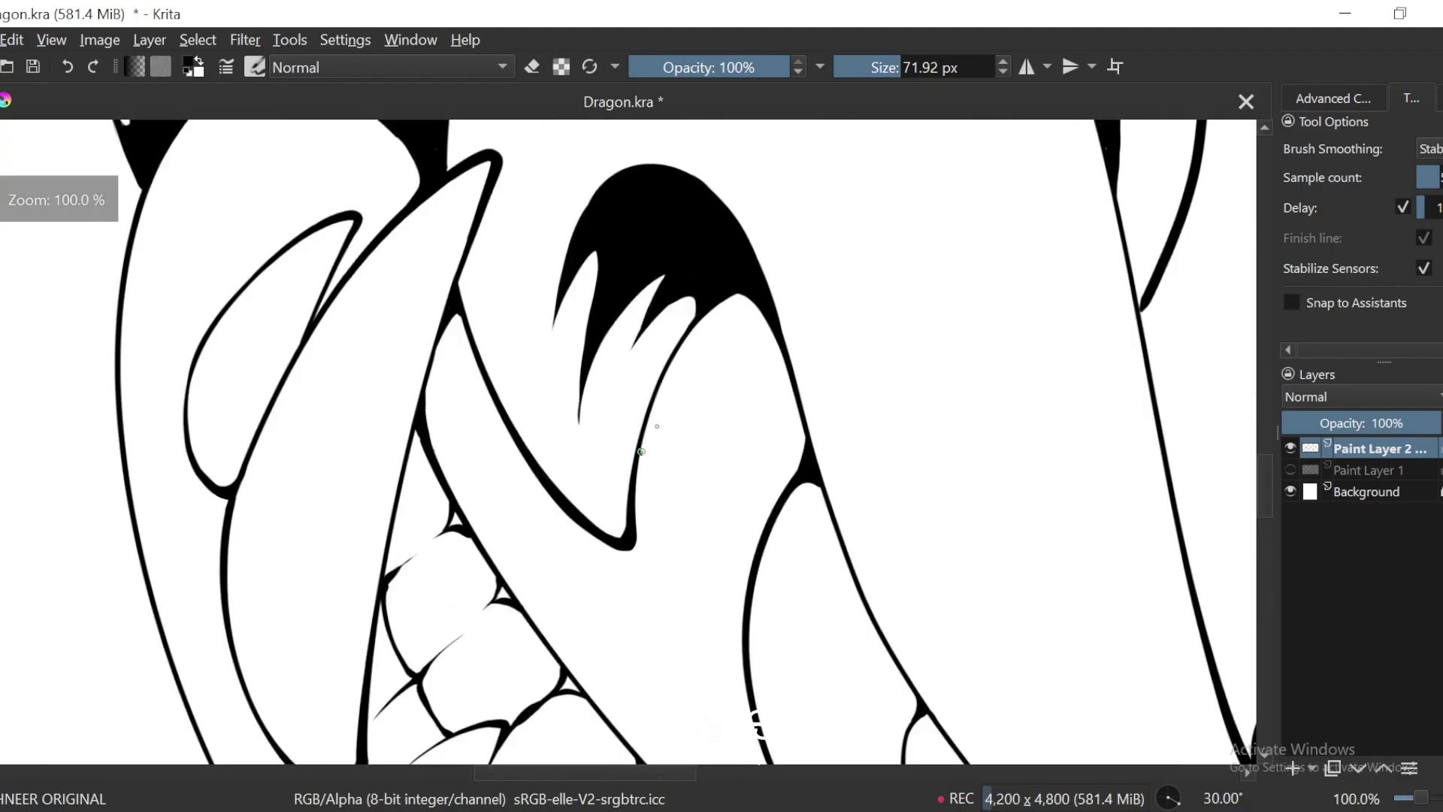
key("6")
mouse_move(641, 451)
left_mouse_down()
mouse_move(658, 553)
mouse_move(687, 429)
left_mouse_up()
key("ctrl+z")
left_click_drag(646, 363, 690, 359)
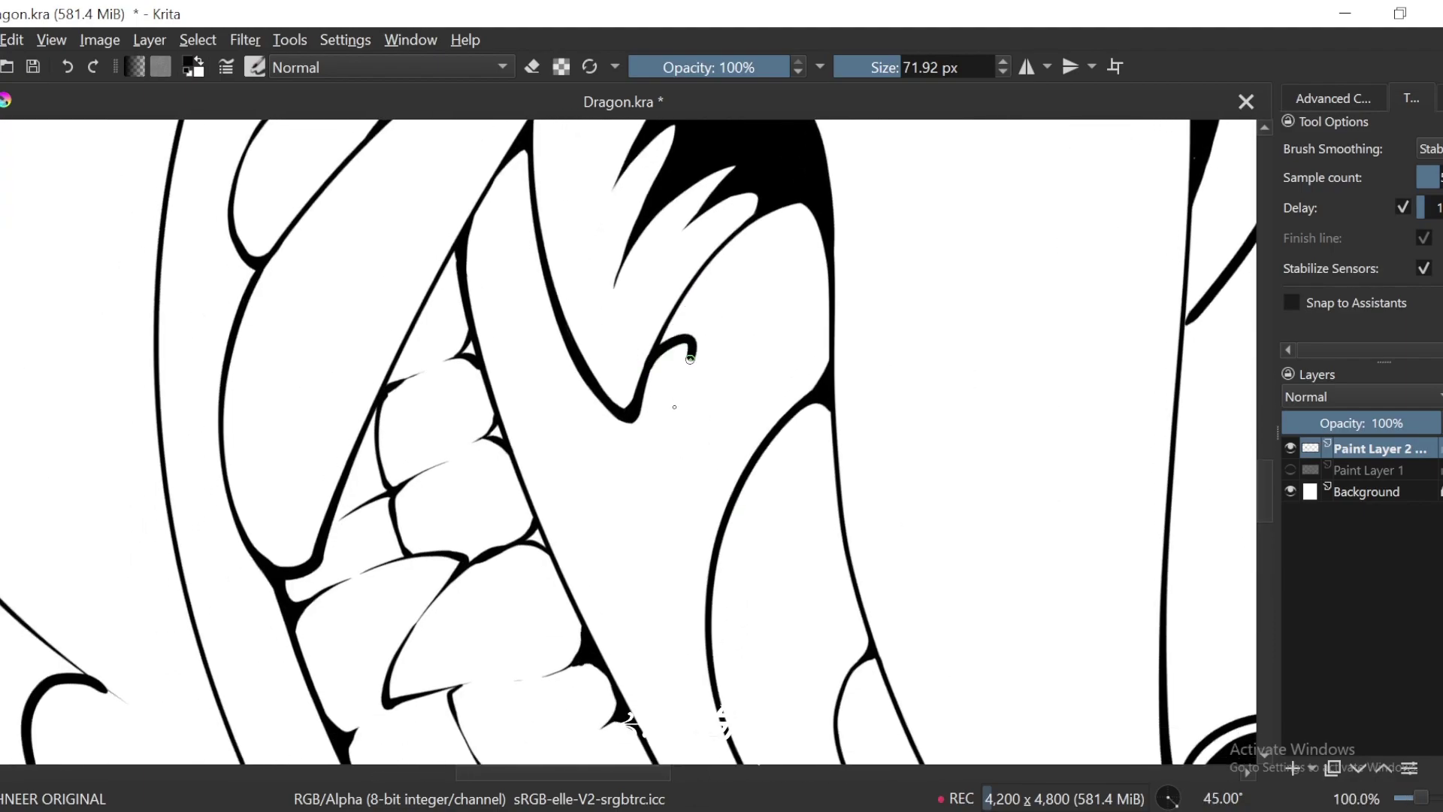
key("6")
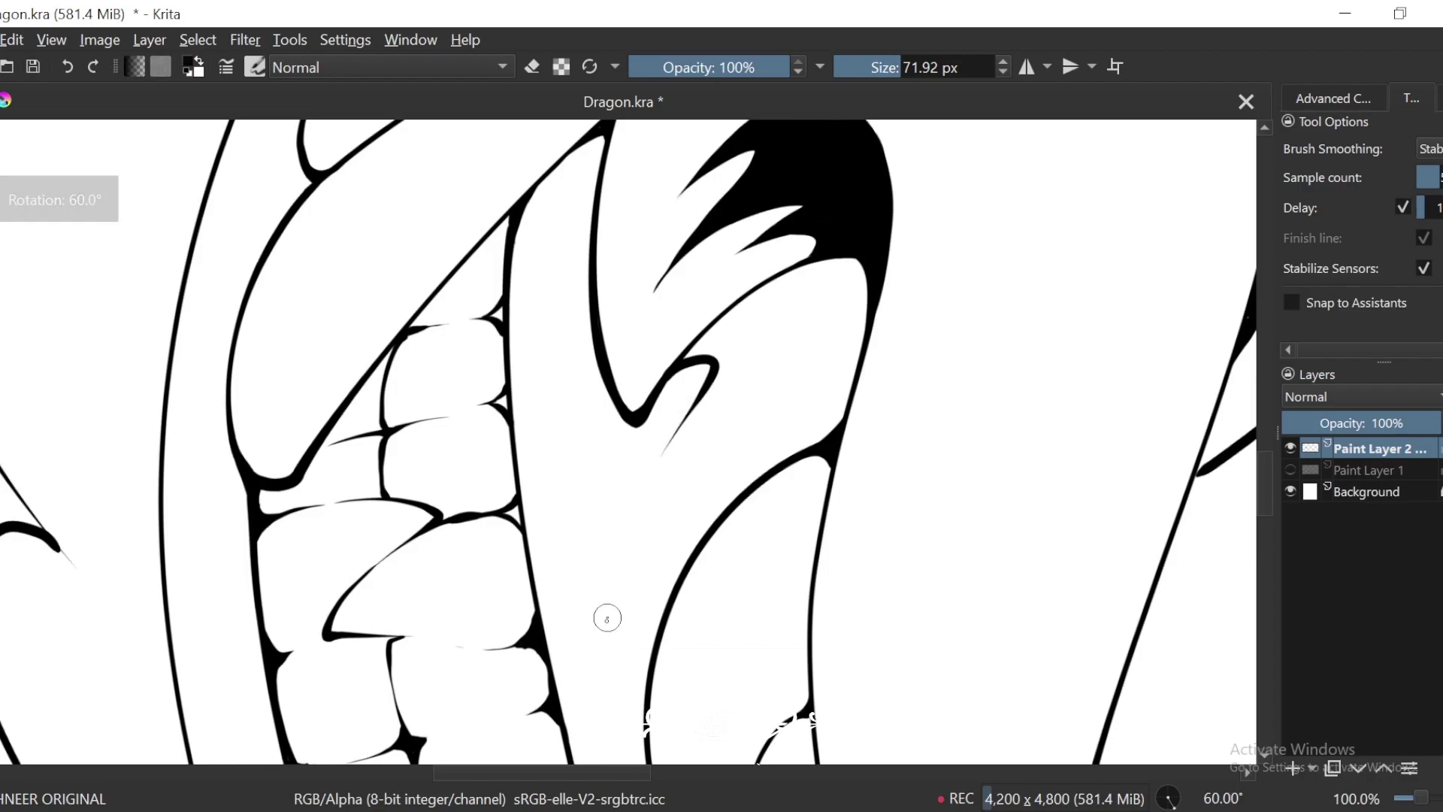
mouse_move(602, 608)
left_mouse_down()
mouse_move(662, 456)
mouse_move(742, 379)
left_mouse_up()
left_click_drag(616, 715, 723, 423)
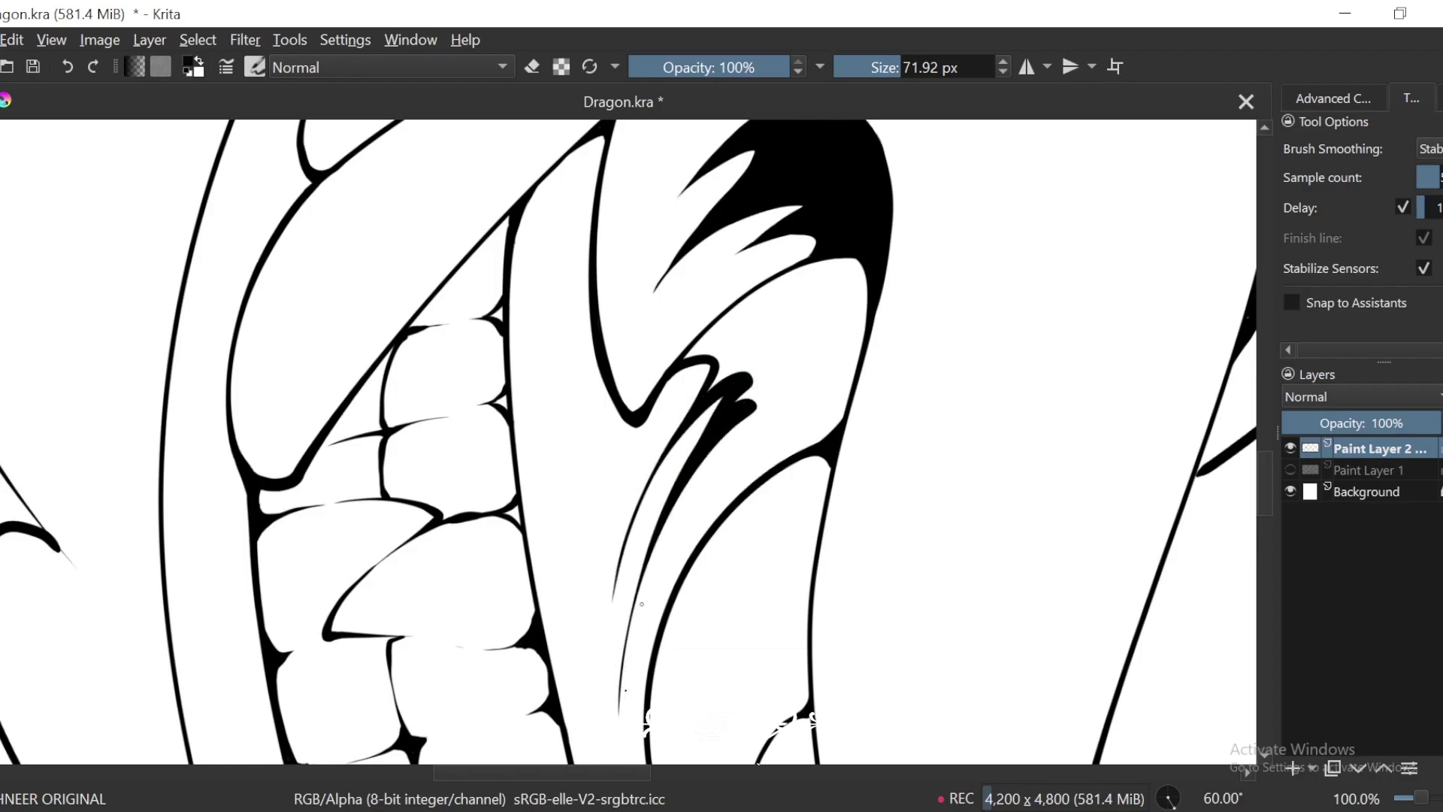
Step: Try adding more tapered strokes against the near eye's outline and filling the area up to the brow shadow with black
key("6")
key("plus")
left_click_drag(660, 486, 774, 326)
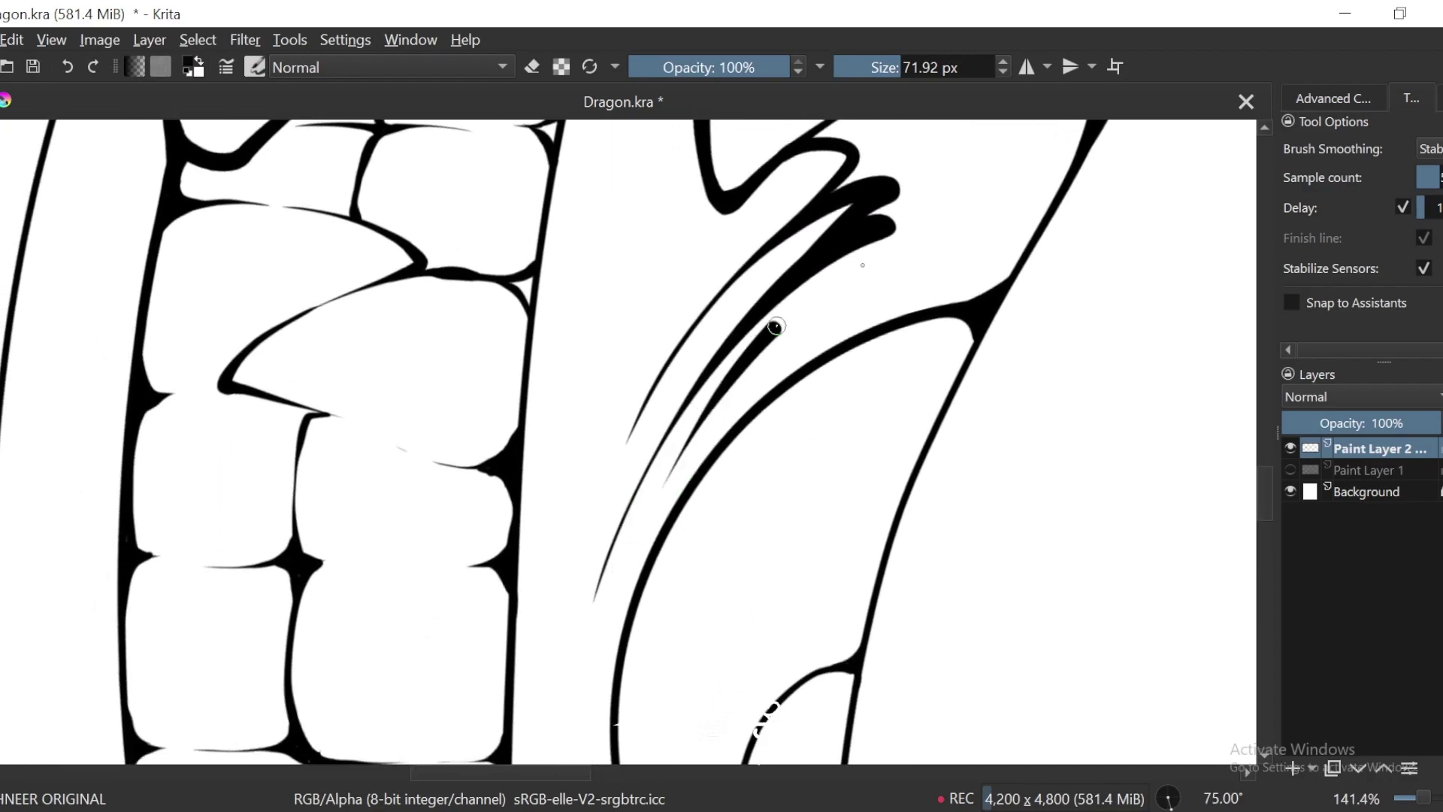
key("4")
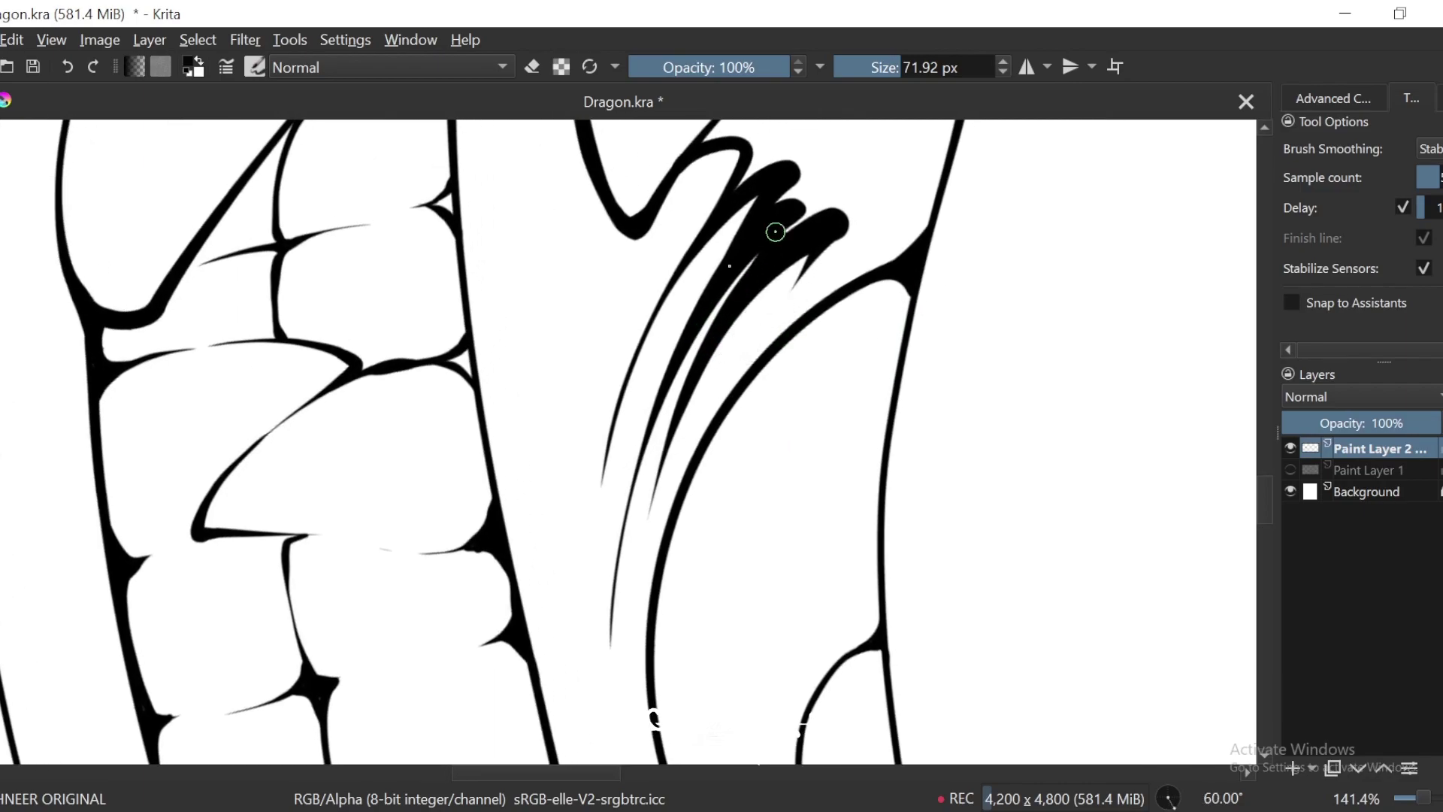
left_click_drag(779, 300, 689, 460)
left_click_drag(941, 133, 853, 298)
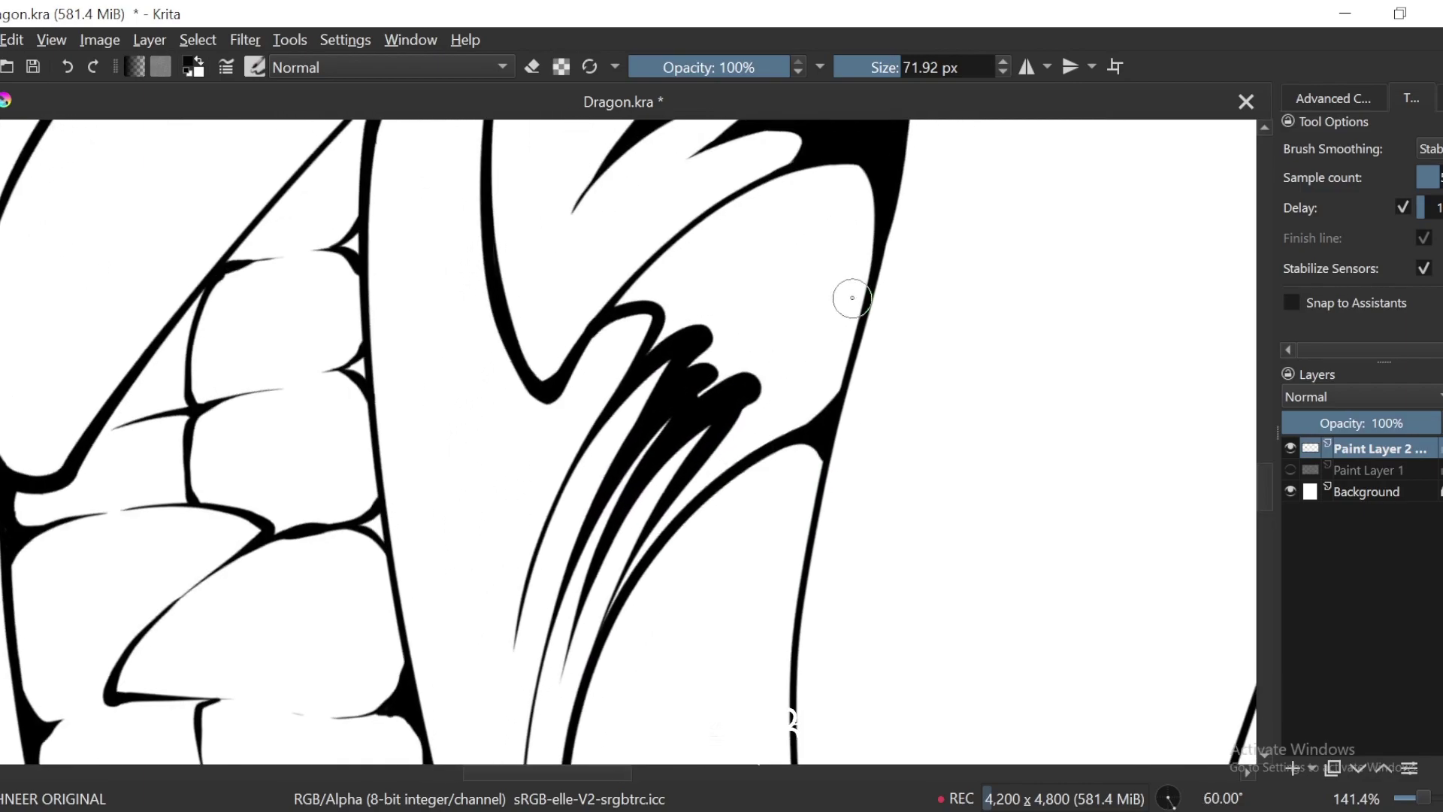
key("f")
key("minus")
key("minus")
key("minus")
key("minus")
key("minus")
key("minus")
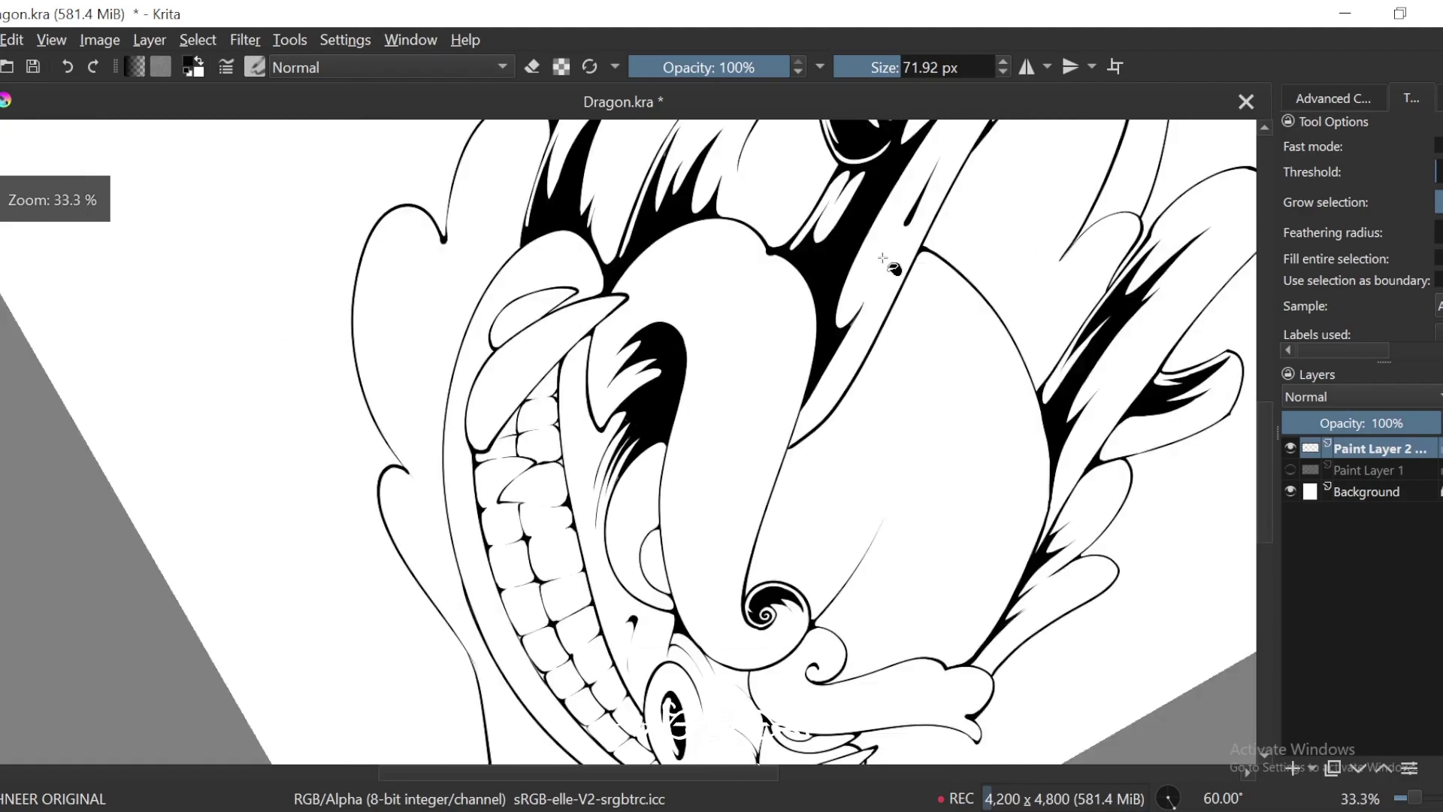
Step: Check the filled brow shading within the whole head, and undo the fill and the last strokes beside the eye
key("4")
key("m")
key("equal")
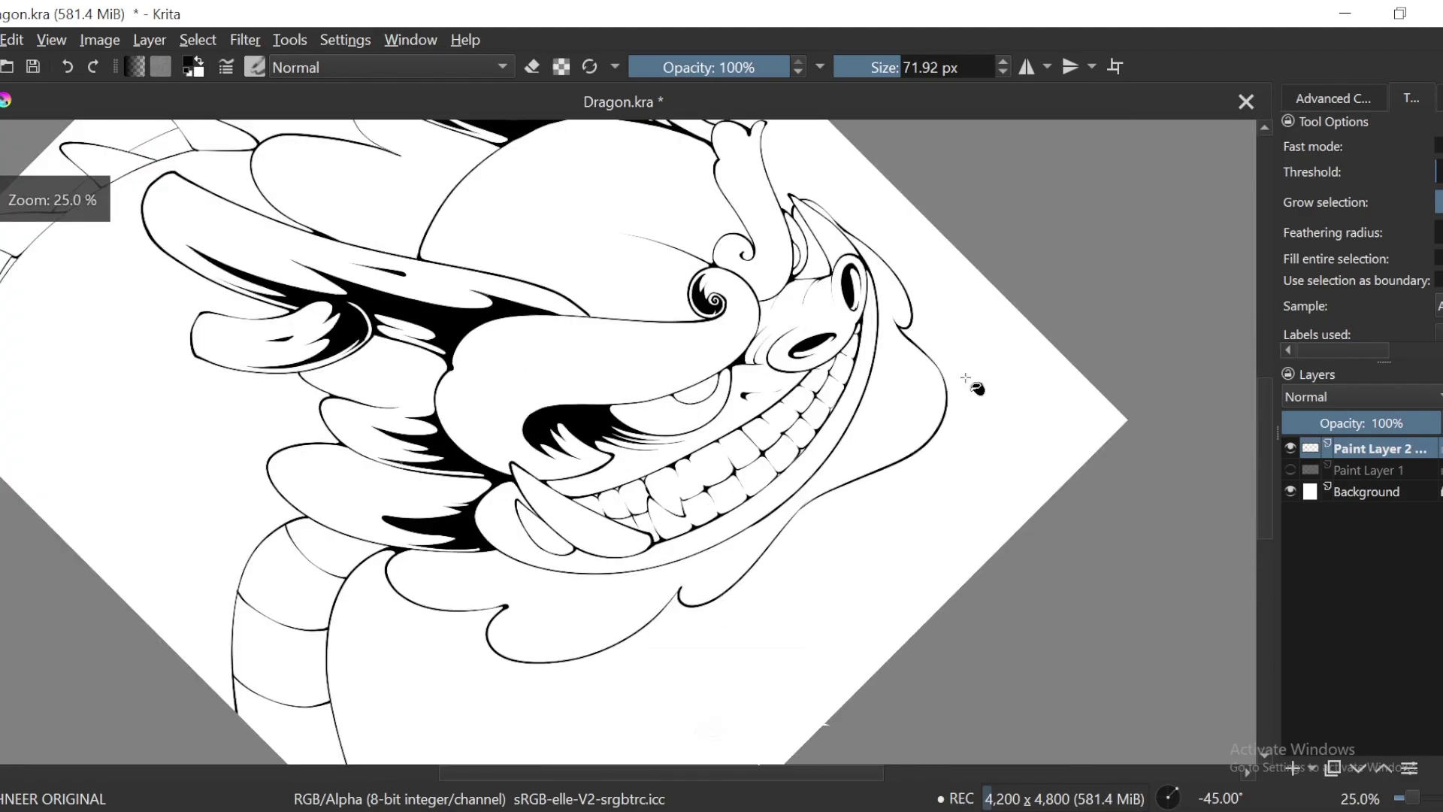
key("equal")
key("equal")
left_click_drag(1009, 298, 902, 350)
key("equal")
key("equal")
key("6")
key("6")
key("6")
key("6")
key("6")
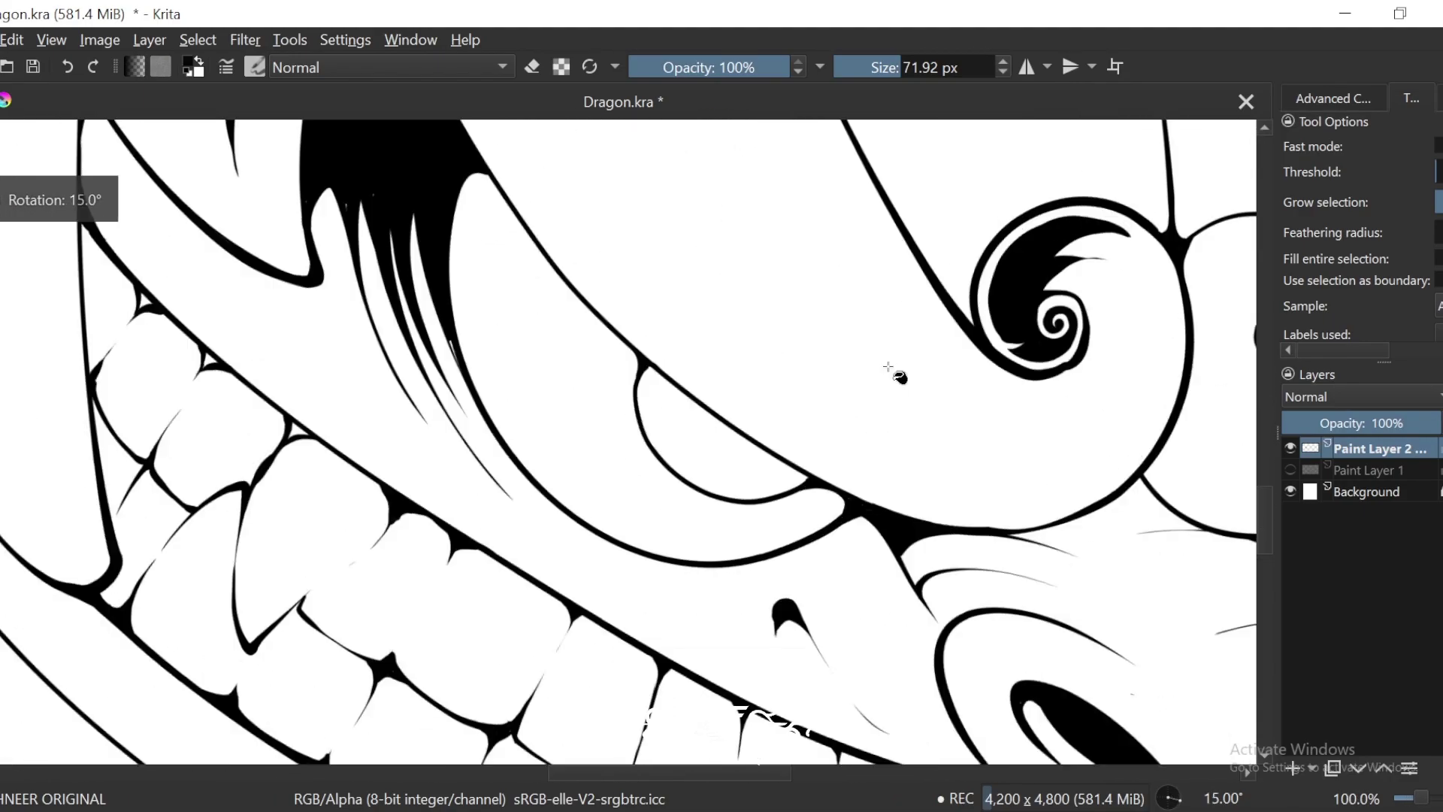
key("6")
key("6")
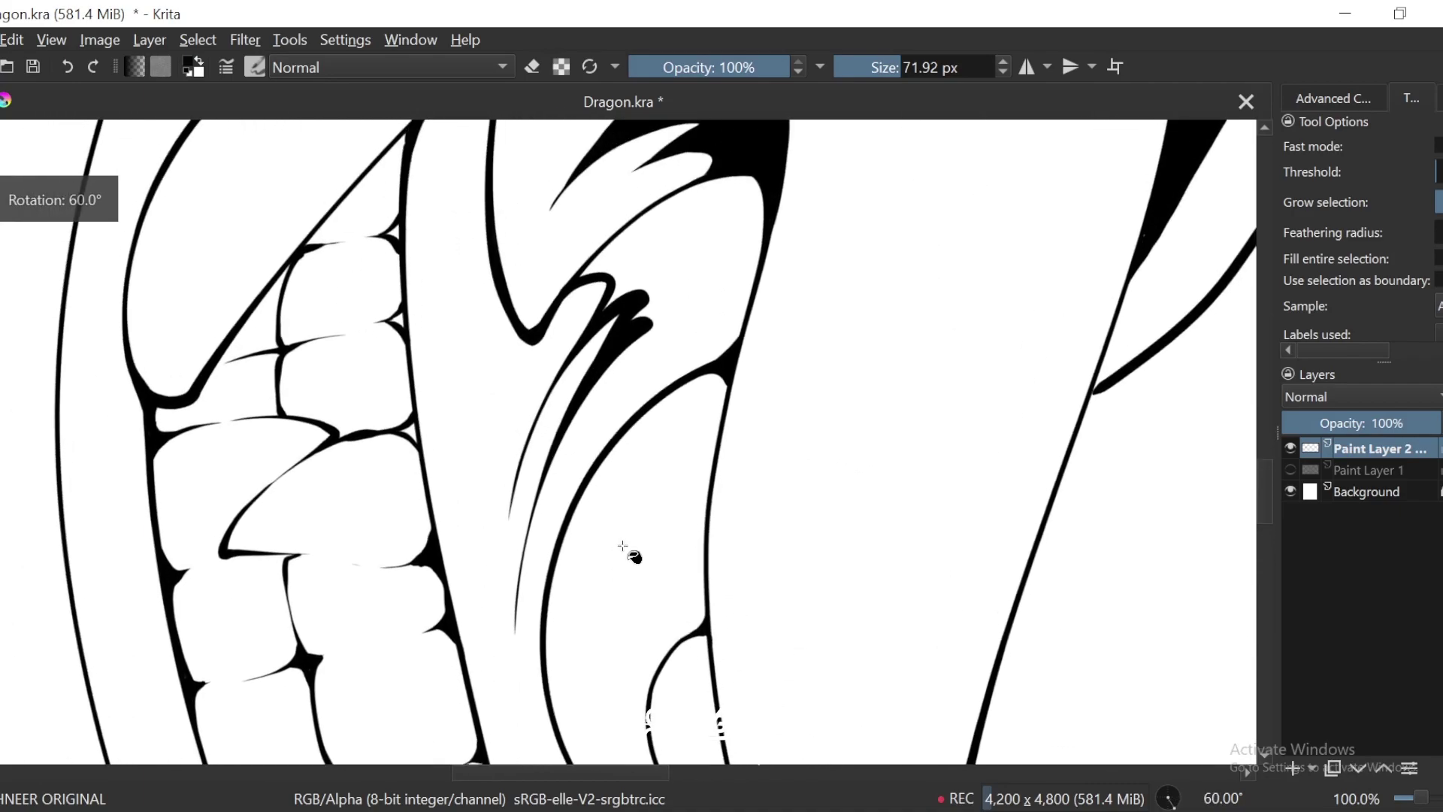
Step: Draw a tapered spike joining the near eye's outer outline and fill the enclosed area below the brow shadow with black
key("equal")
key("b")
mouse_move(485, 677)
left_mouse_down()
mouse_move(641, 322)
mouse_move(580, 441)
left_mouse_up()
key("6")
key("1")
key("f")
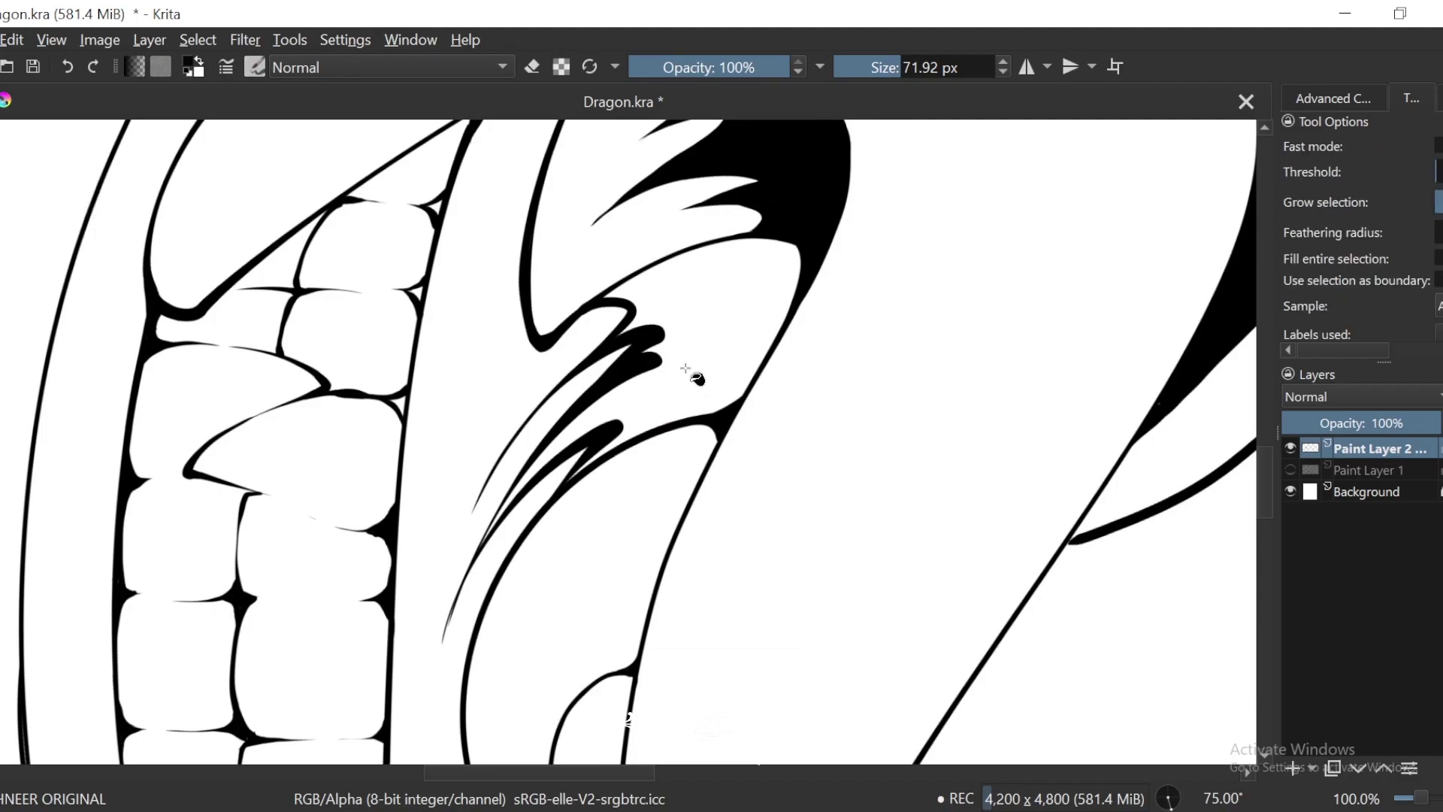
left_click(750, 356)
Step: Thicken the lower spikes beside the near eye and erase their stray ends into clean, sharp tips
key("minus")
key("equal")
key("equal")
key("equal")
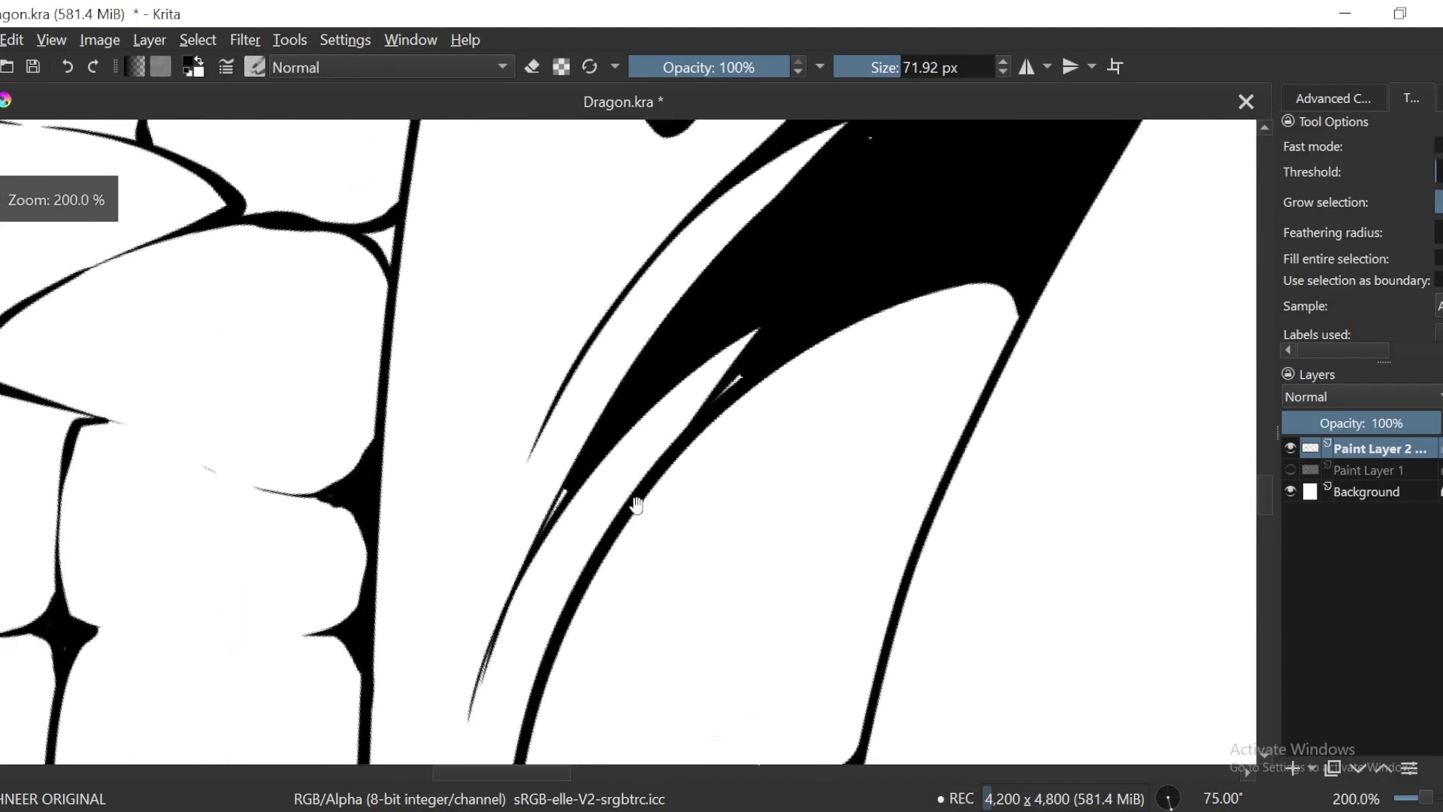
key("b")
left_click_drag(629, 418, 462, 740)
left_click_drag(540, 634, 583, 560)
key("e")
left_click_drag(661, 409, 535, 631)
left_click_drag(774, 294, 654, 448)
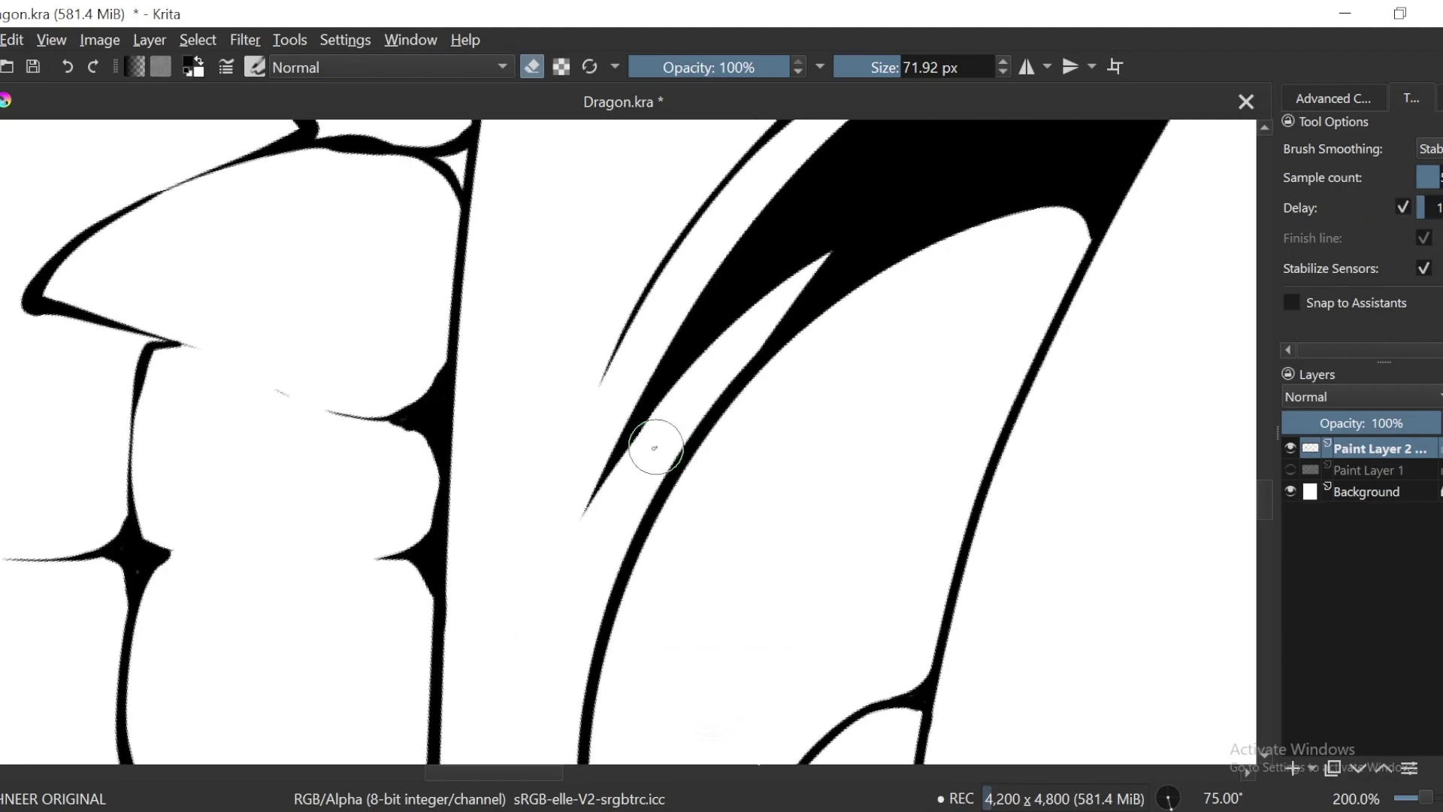
left_click_drag(831, 207, 706, 542)
Step: Patch the white specks at the upper spike's base and shorten its thin tip with the eraser
key("4")
left_click(740, 335)
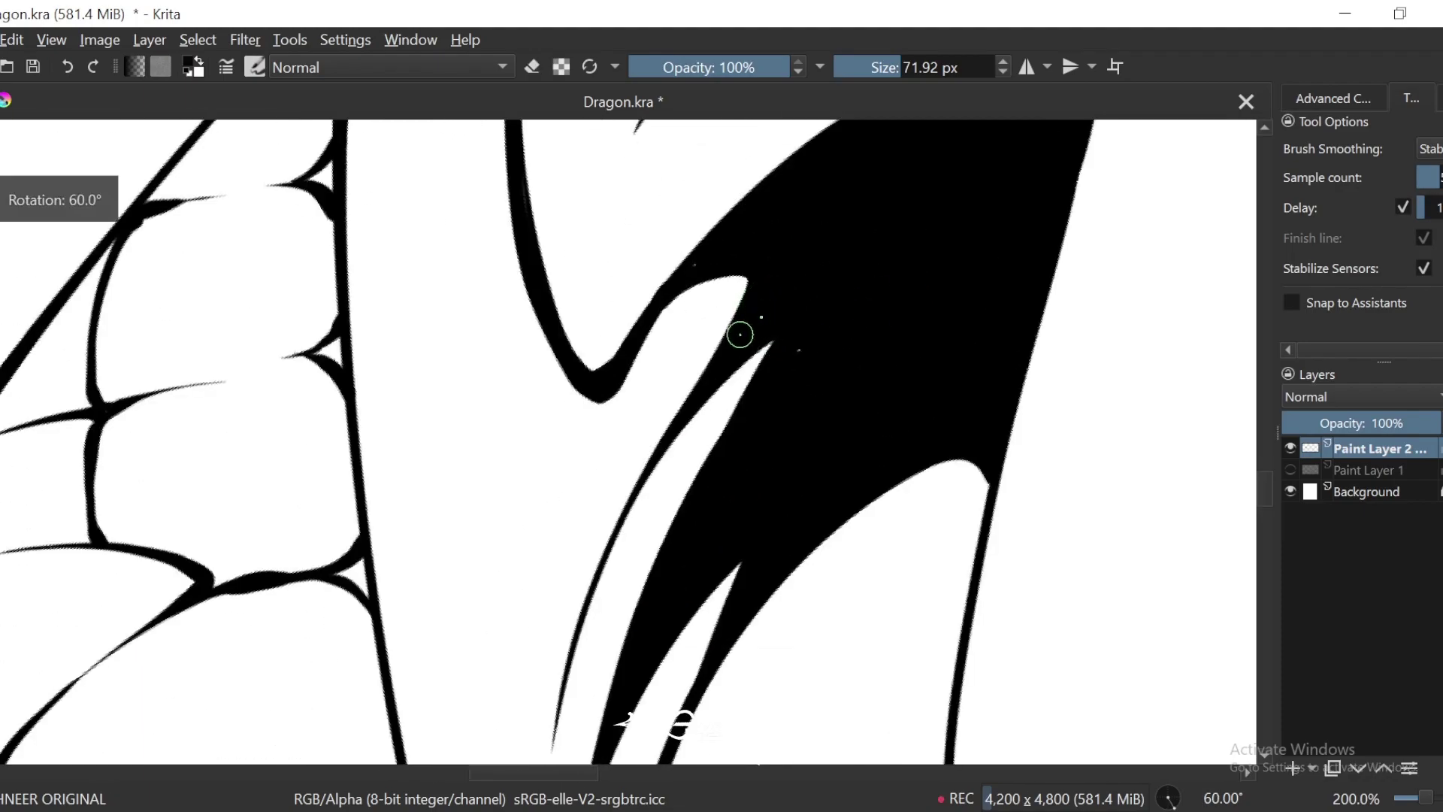
key("e")
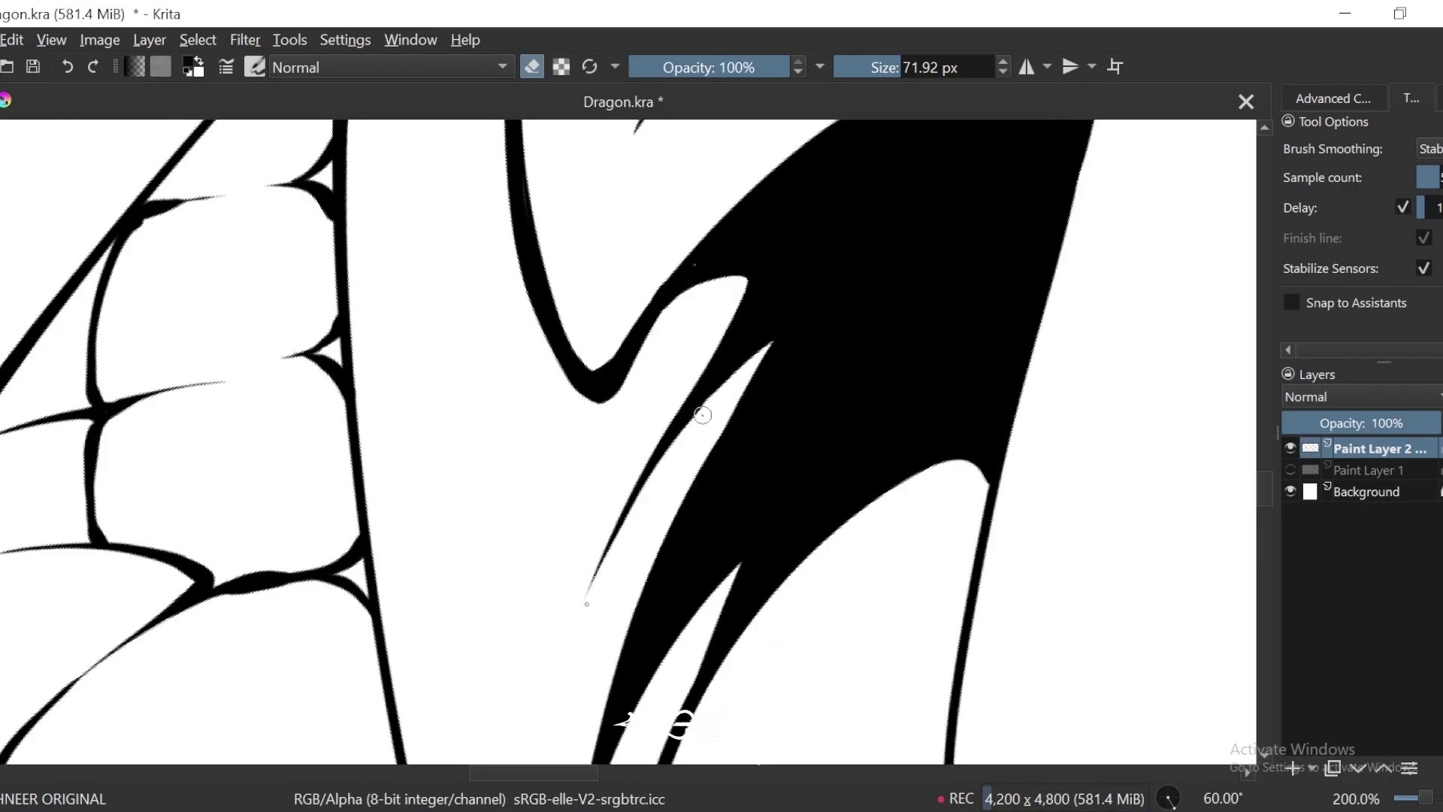
scroll(786, 373, "down", 6)
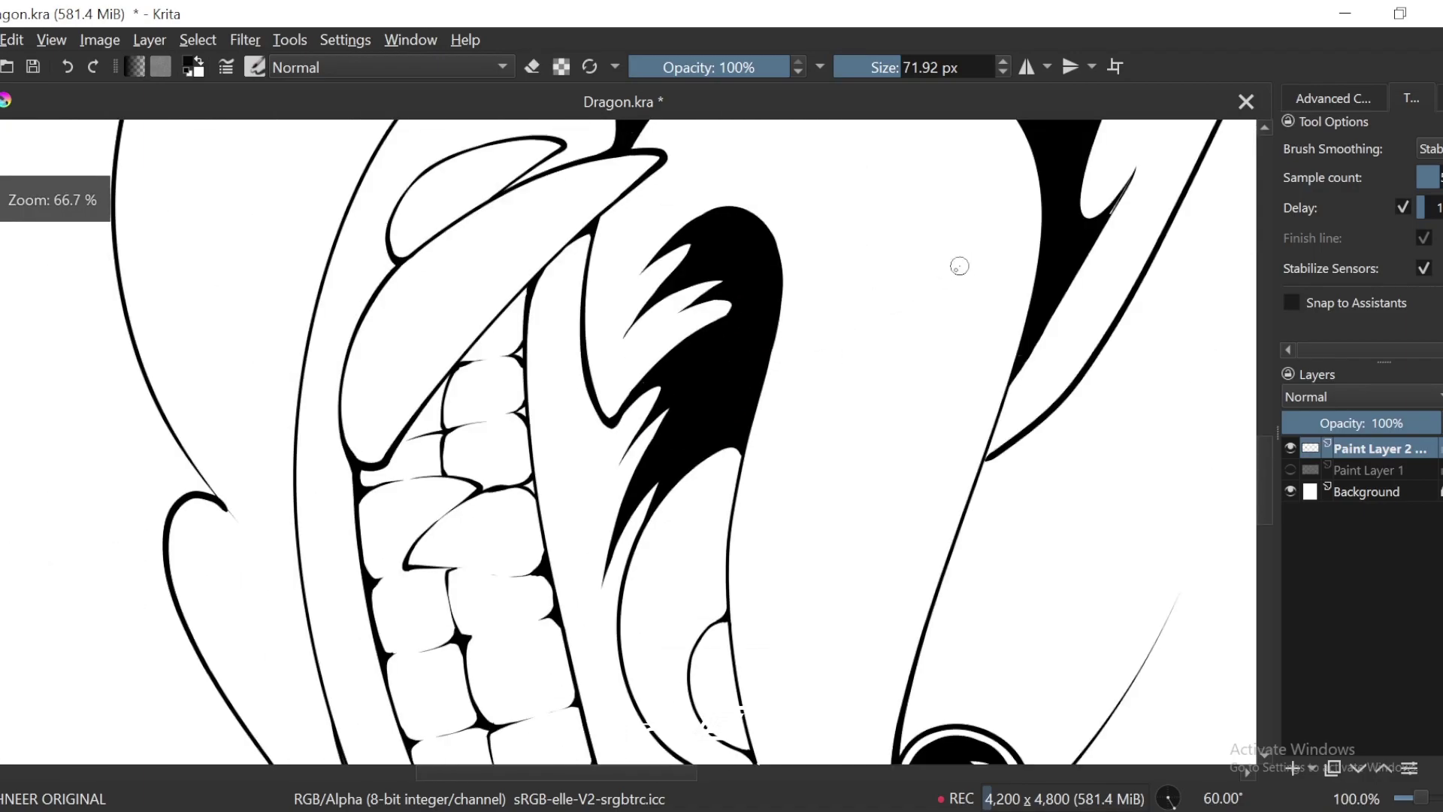
Step: Draw tapered black spikes at the near eye's inner corner, following the eye outline, and fill their base down to the brow line
key("6")
key("6")
key("6")
key("6")
key("6")
left_click_drag(571, 510, 799, 399)
key("ctrl+plus")
key("ctrl+plus")
key("ctrl+plus")
key("ctrl+plus")
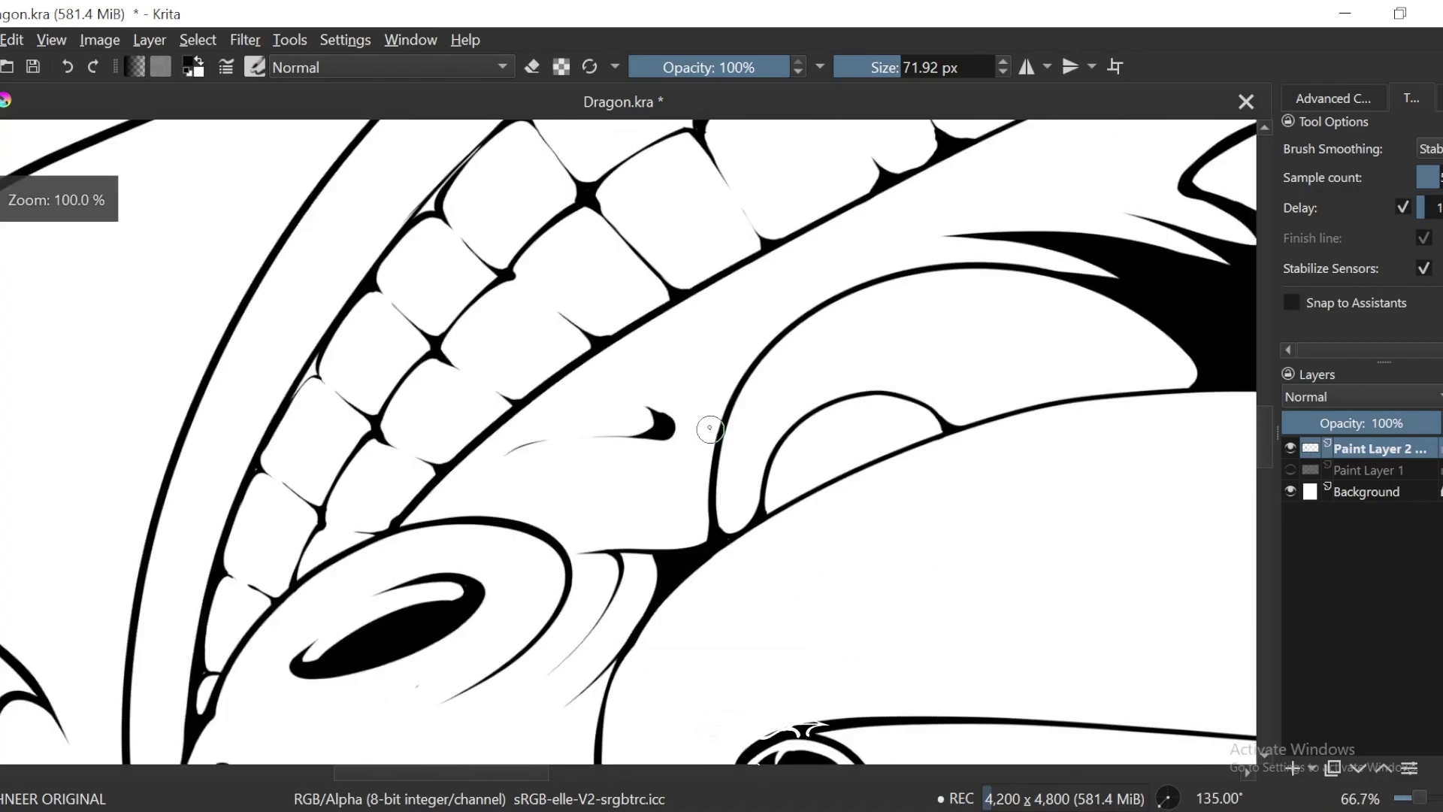
mouse_move(850, 264)
left_mouse_down()
mouse_move(714, 542)
mouse_move(751, 368)
left_mouse_up()
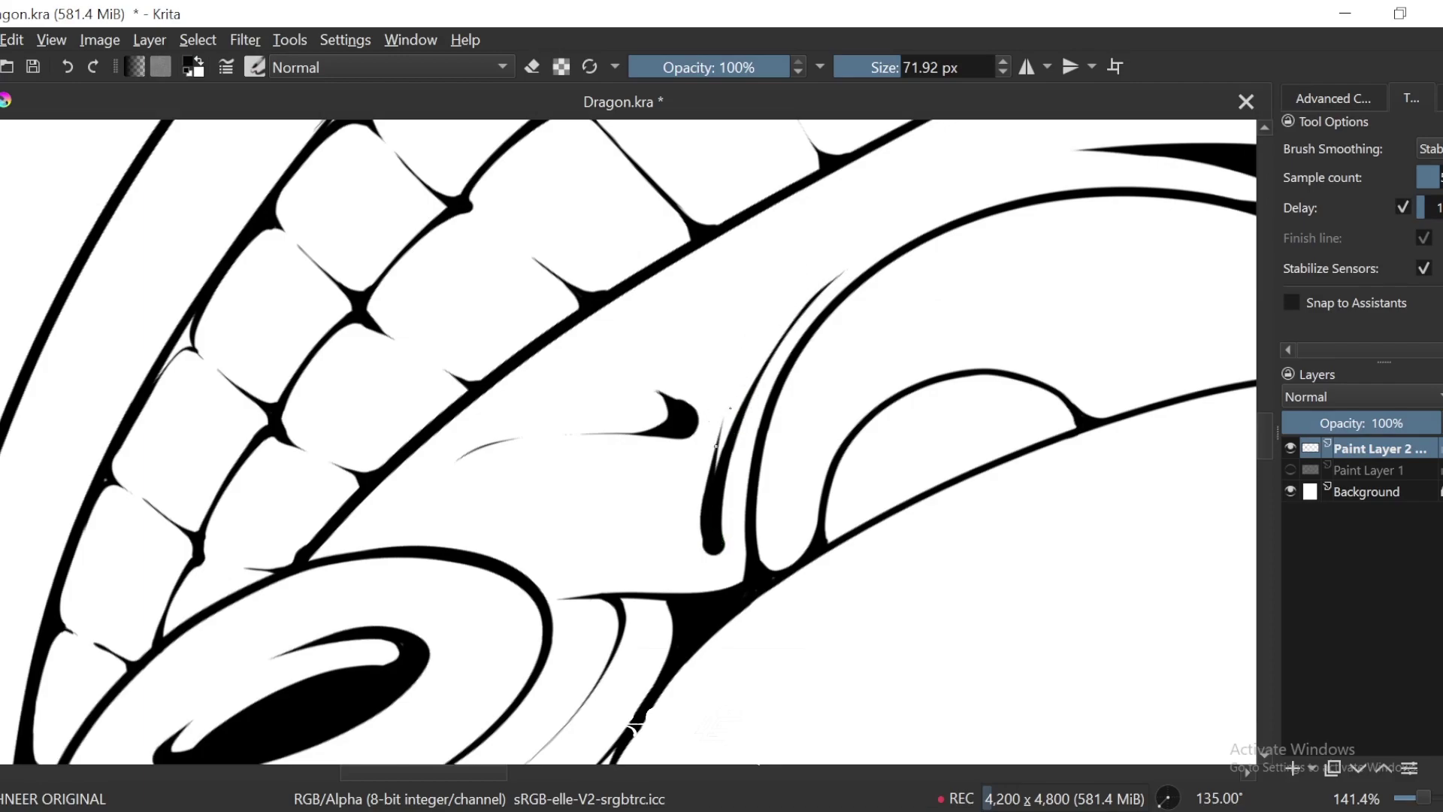
key("plus")
mouse_move(772, 477)
left_mouse_down()
mouse_move(764, 533)
mouse_move(794, 584)
left_mouse_up()
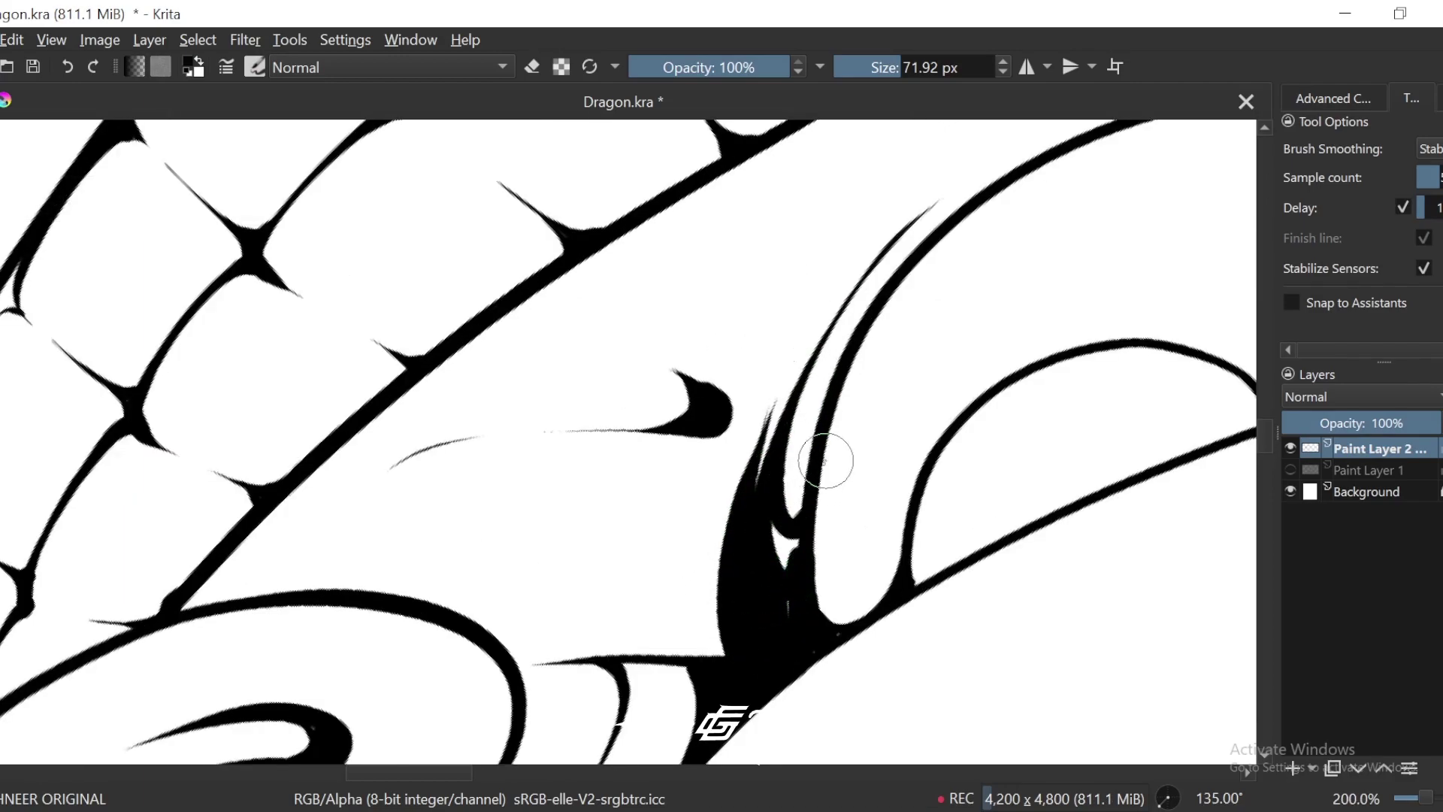
Step: Examine the new shading around the near eye within the whole drawing, upright and rotated
key("minus")
key("minus")
key("minus")
key("minus")
key("4")
key("4")
key("4")
key("4")
key("4")
key("4")
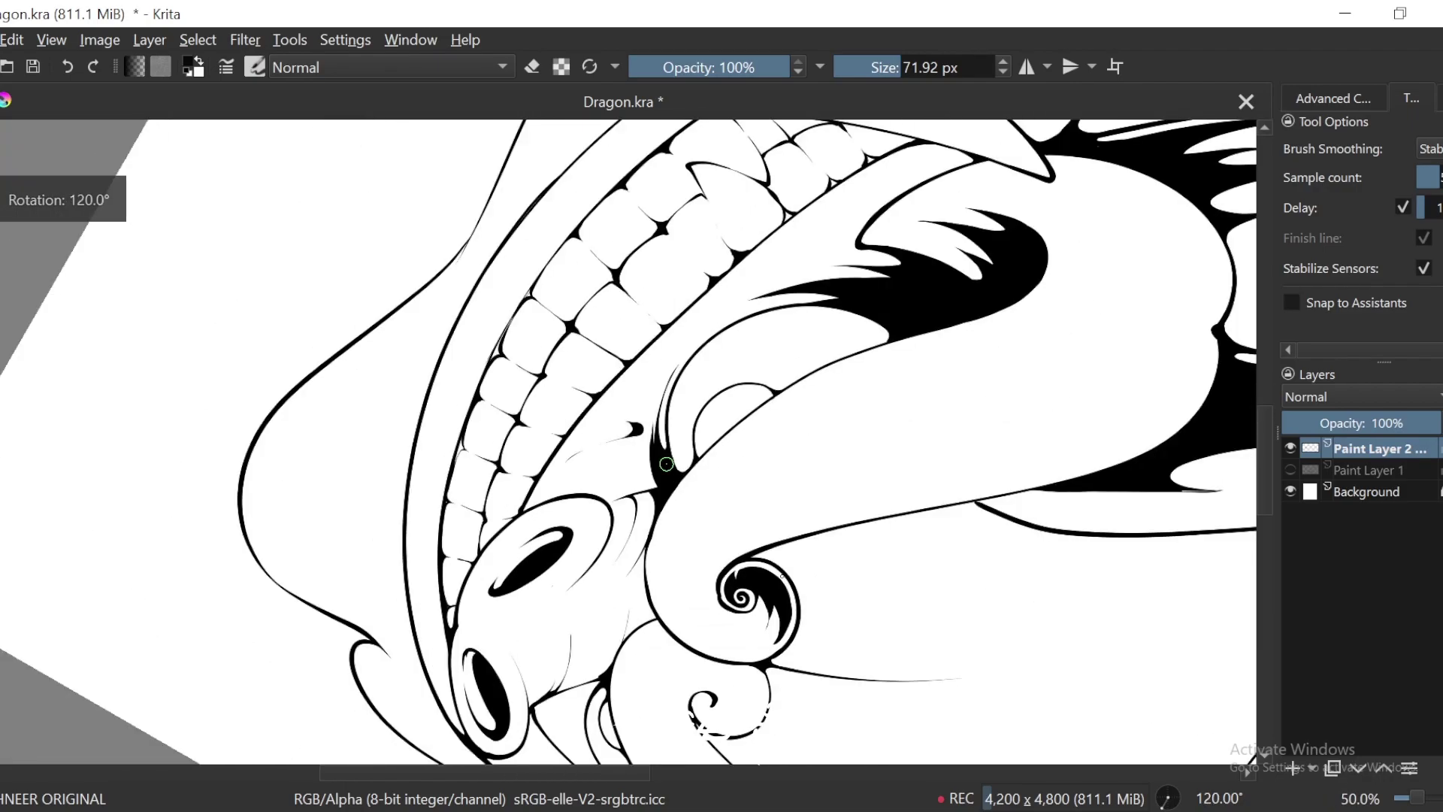
key("minus")
key("minus")
key("5")
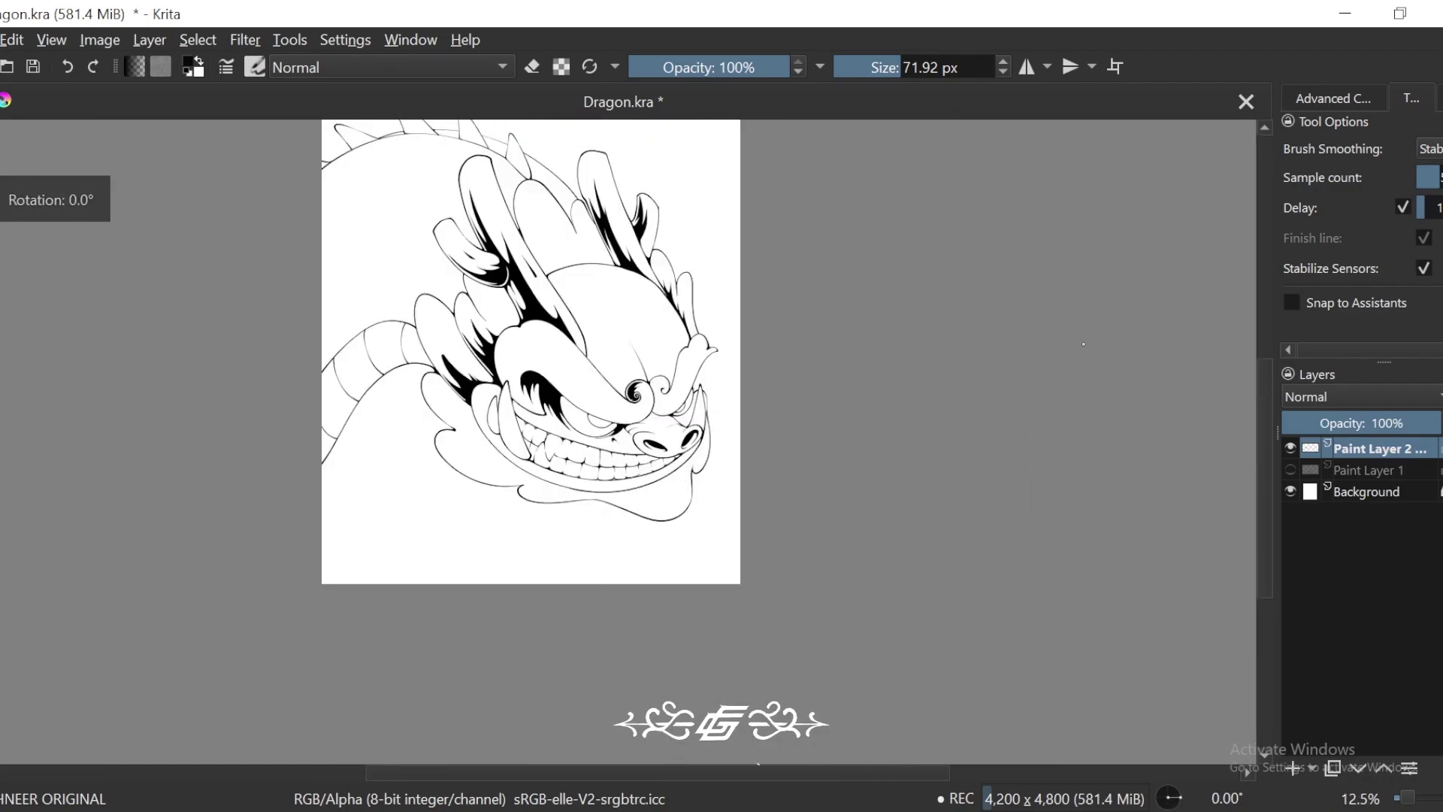
left_click_drag(1060, 348, 1030, 343)
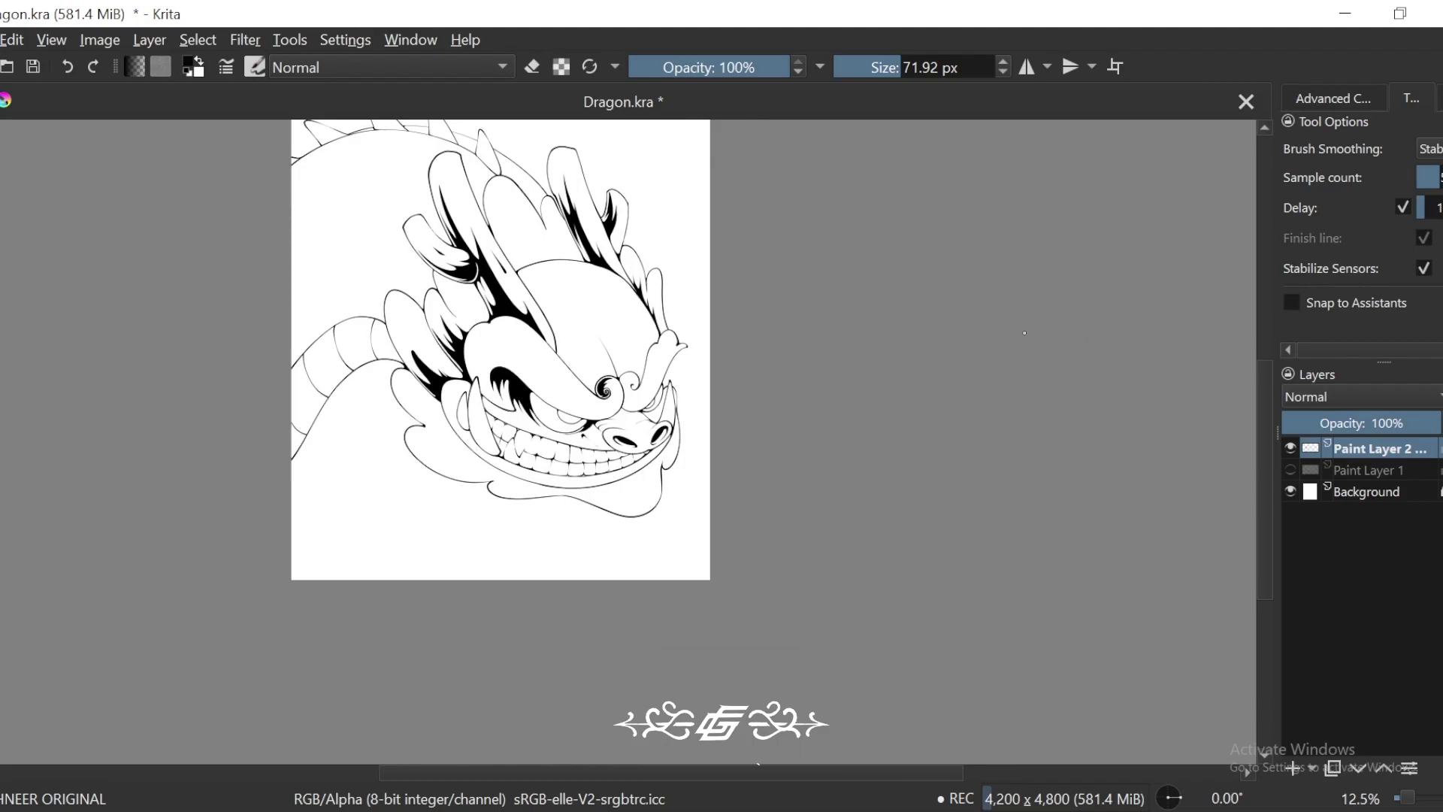
left_click_drag(964, 496, 972, 478)
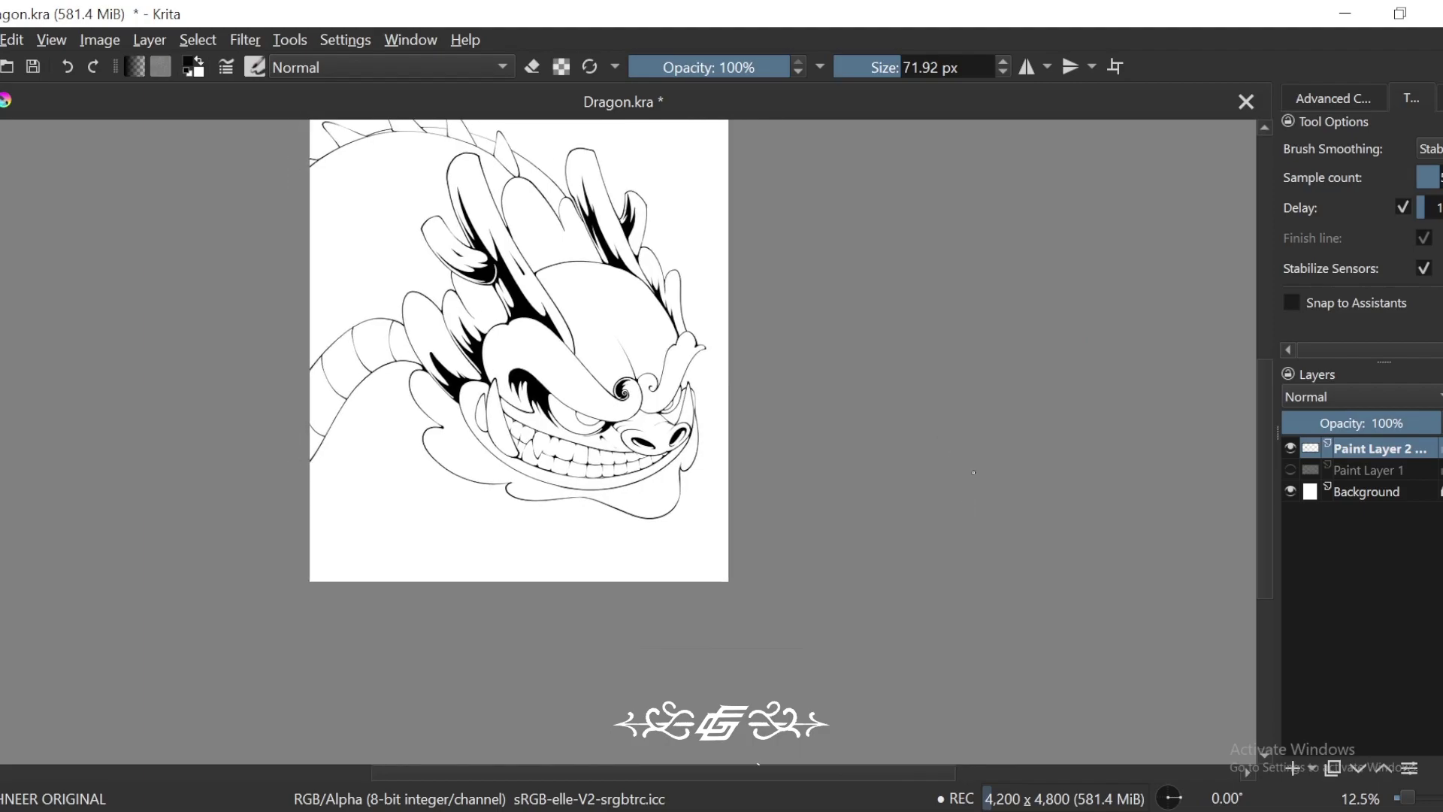
key("minus")
left_click_drag(911, 426, 1036, 479)
key("plus")
key("plus")
left_click_drag(907, 545, 1022, 483)
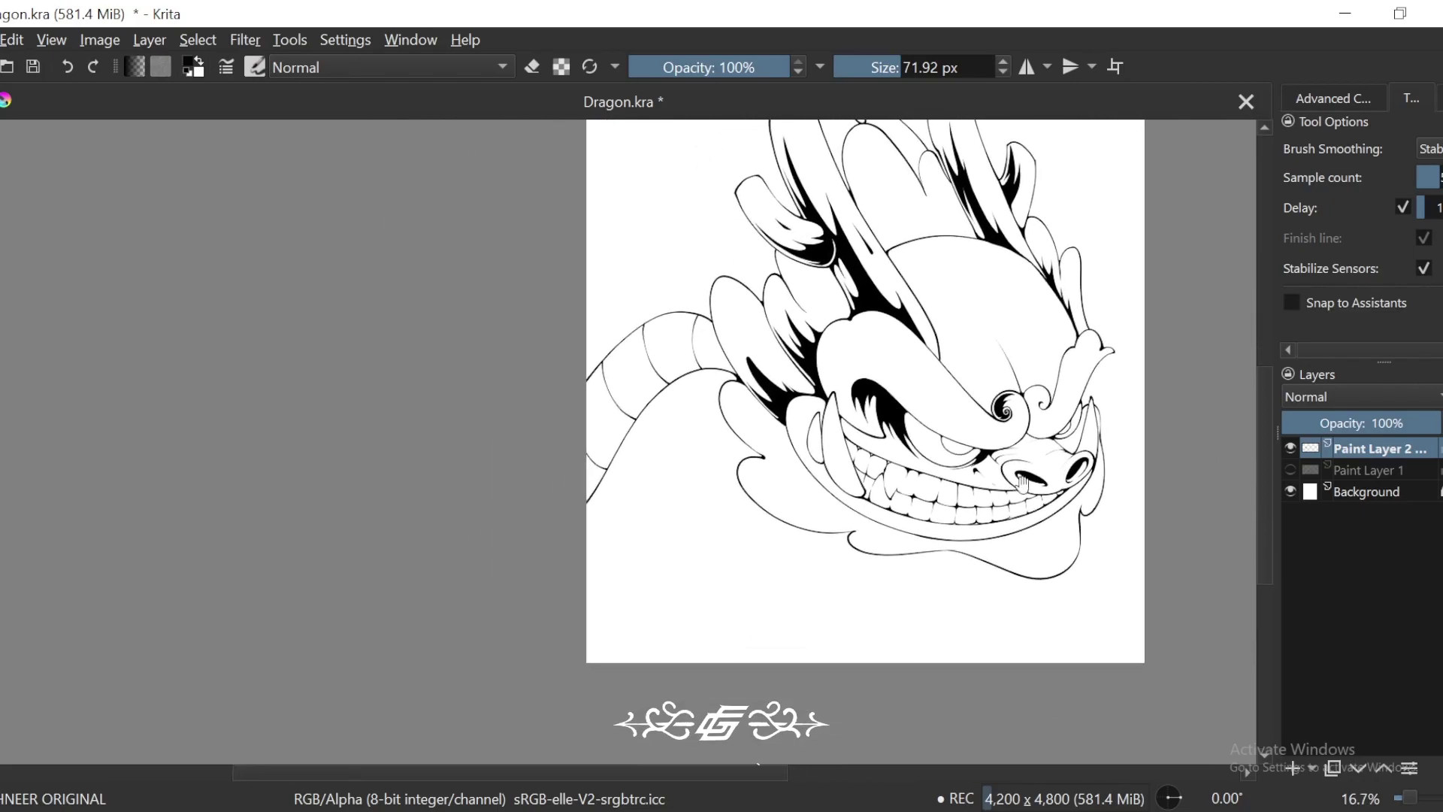
left_click_drag(1029, 396, 977, 428)
key("6")
key("6")
key("6")
key("6")
key("6")
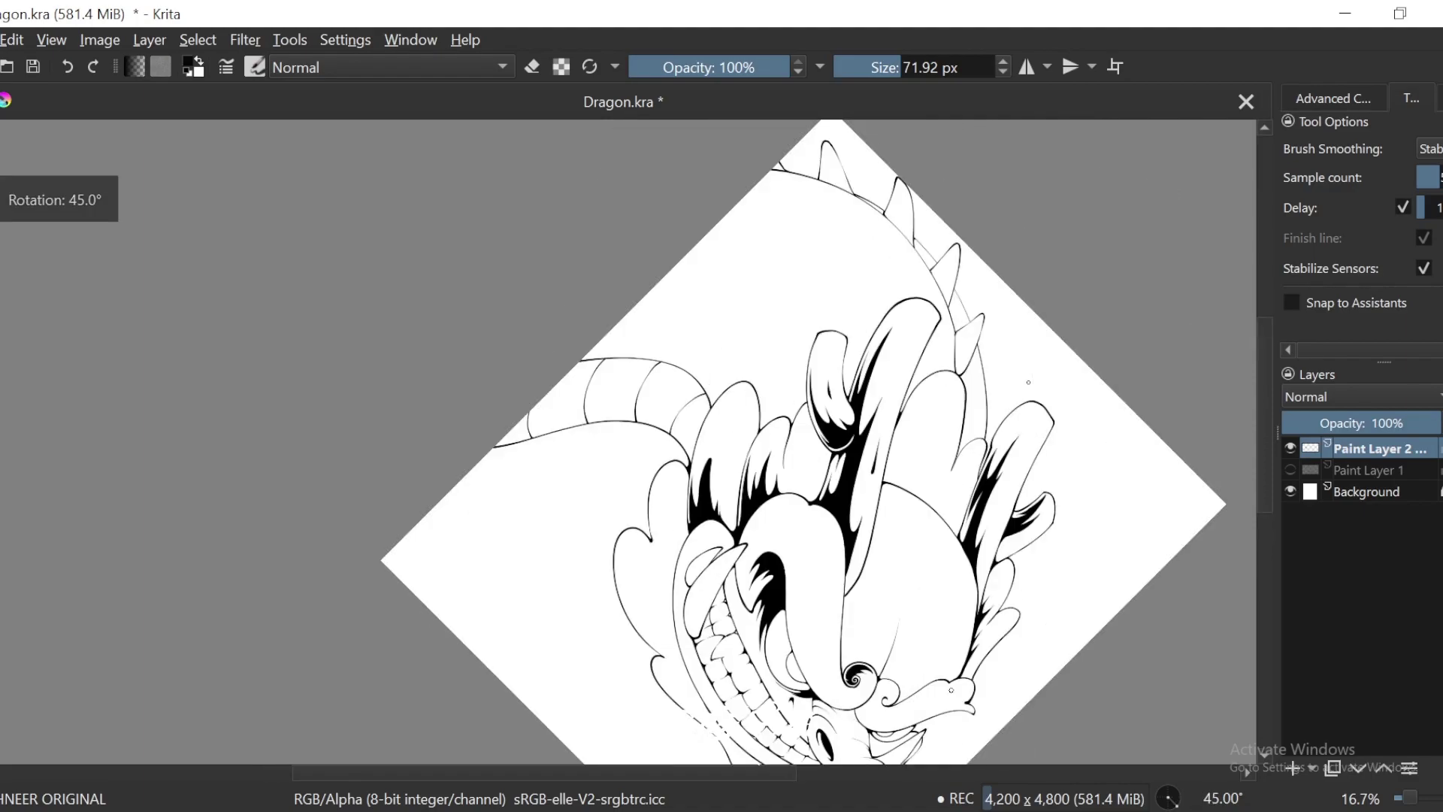
Step: Inspect the shaded head within the full drawing, from rotated back to upright, and look for unshaded areas
left_click_drag(830, 620, 889, 462)
key("4")
key("4")
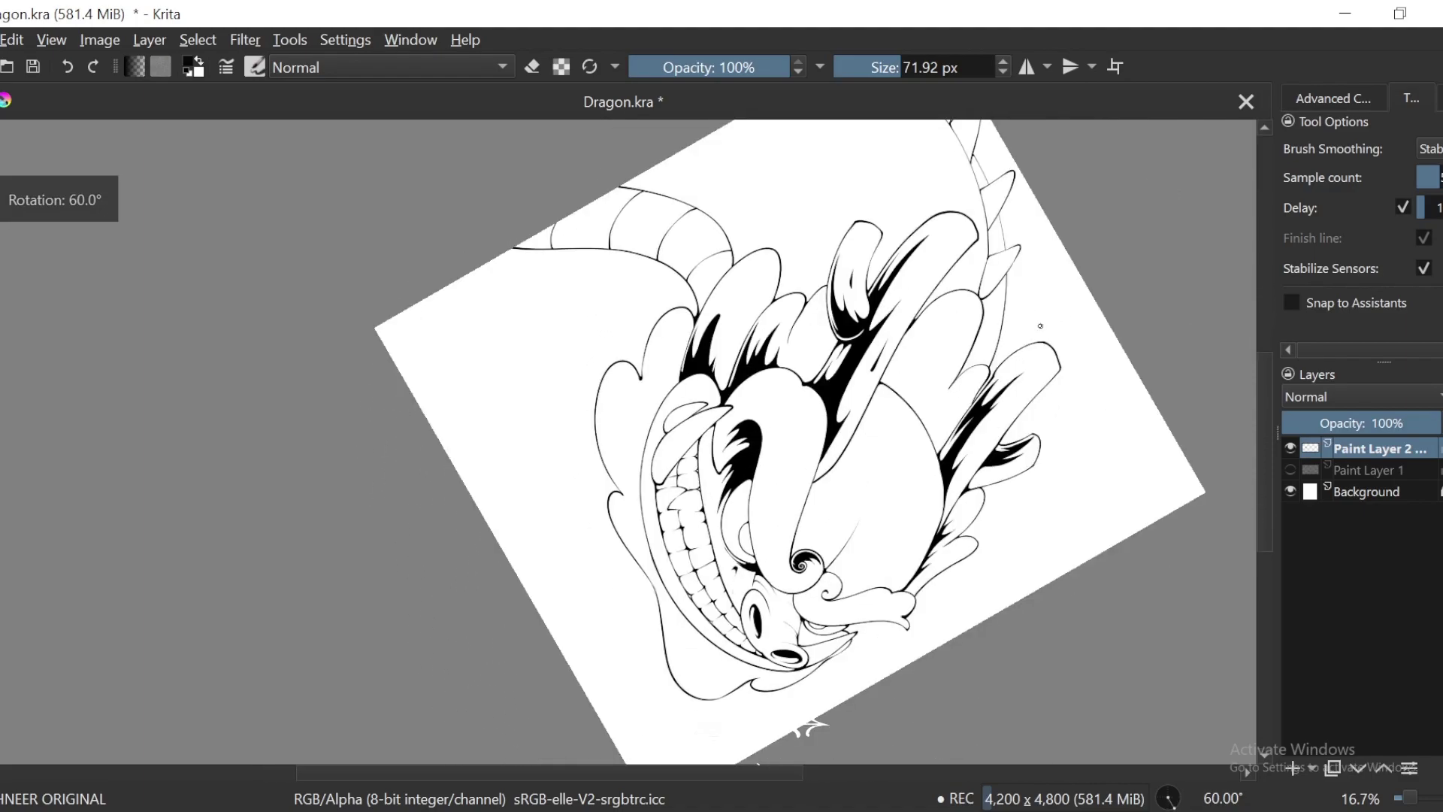
key("4")
key("4")
key("4")
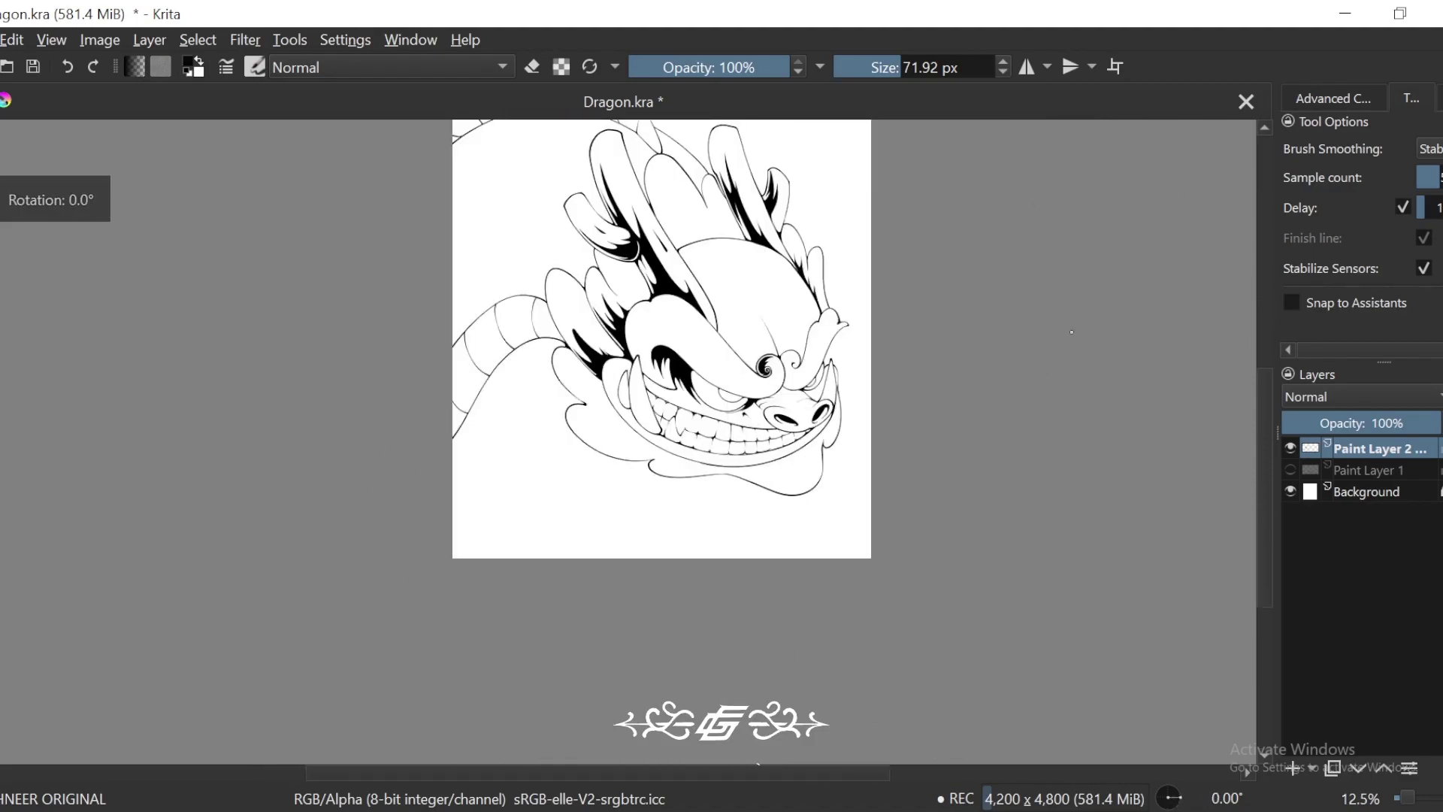
left_click_drag(1079, 303, 995, 472)
key("minus")
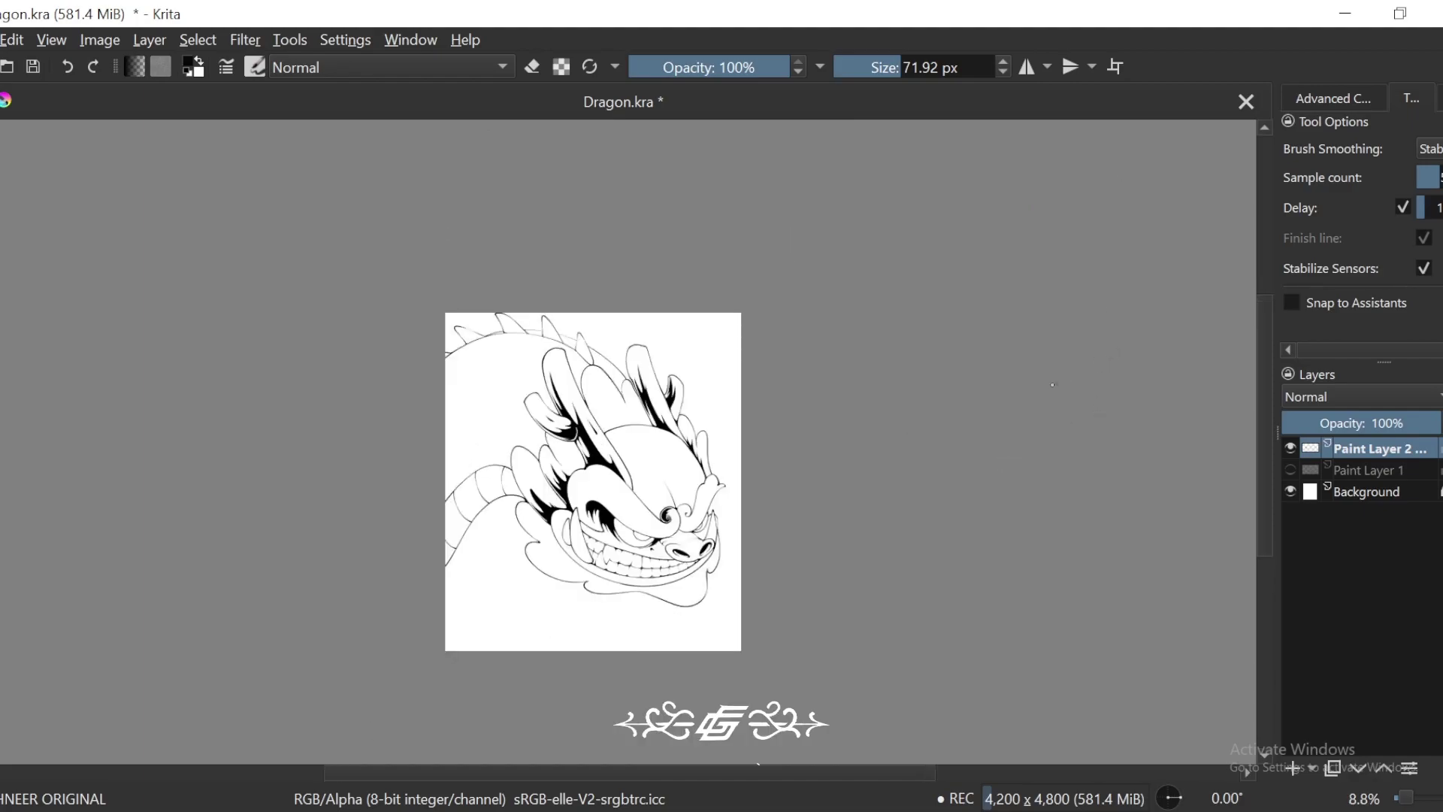
left_click_drag(950, 471, 981, 466)
key("plus")
key("plus")
left_click_drag(846, 470, 1093, 430)
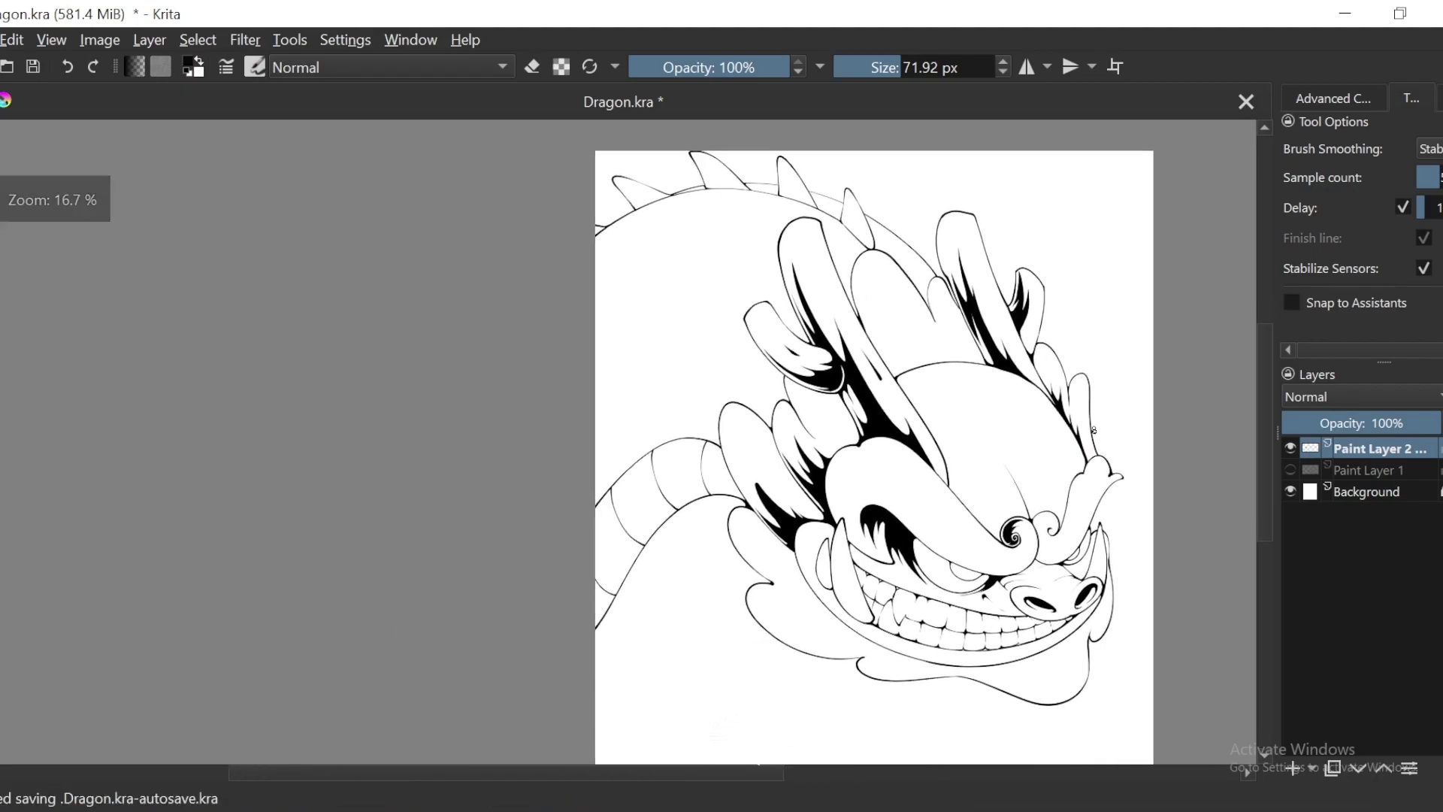
Step: Draw a tapered black stroke just outside the banded body's outer curve, thickening toward the canvas edge
key("4")
key("plus")
key("plus")
left_click_drag(811, 421, 944, 371)
key("plus")
key("plus")
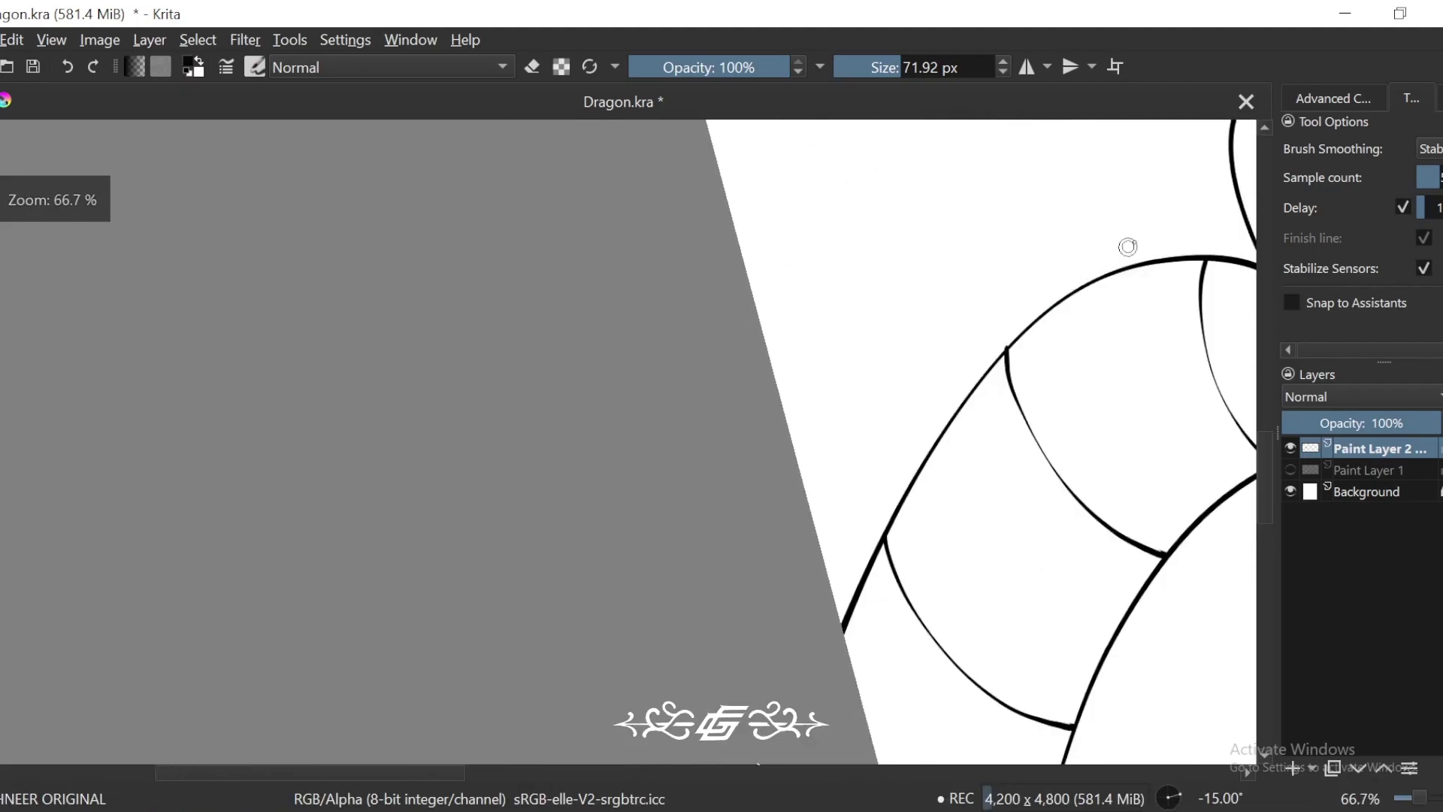
mouse_move(1029, 299)
left_mouse_down()
mouse_move(869, 528)
mouse_move(838, 624)
left_mouse_up()
key("ctrl+z")
mouse_move(1142, 240)
left_mouse_down()
mouse_move(970, 362)
mouse_move(785, 610)
left_mouse_up()
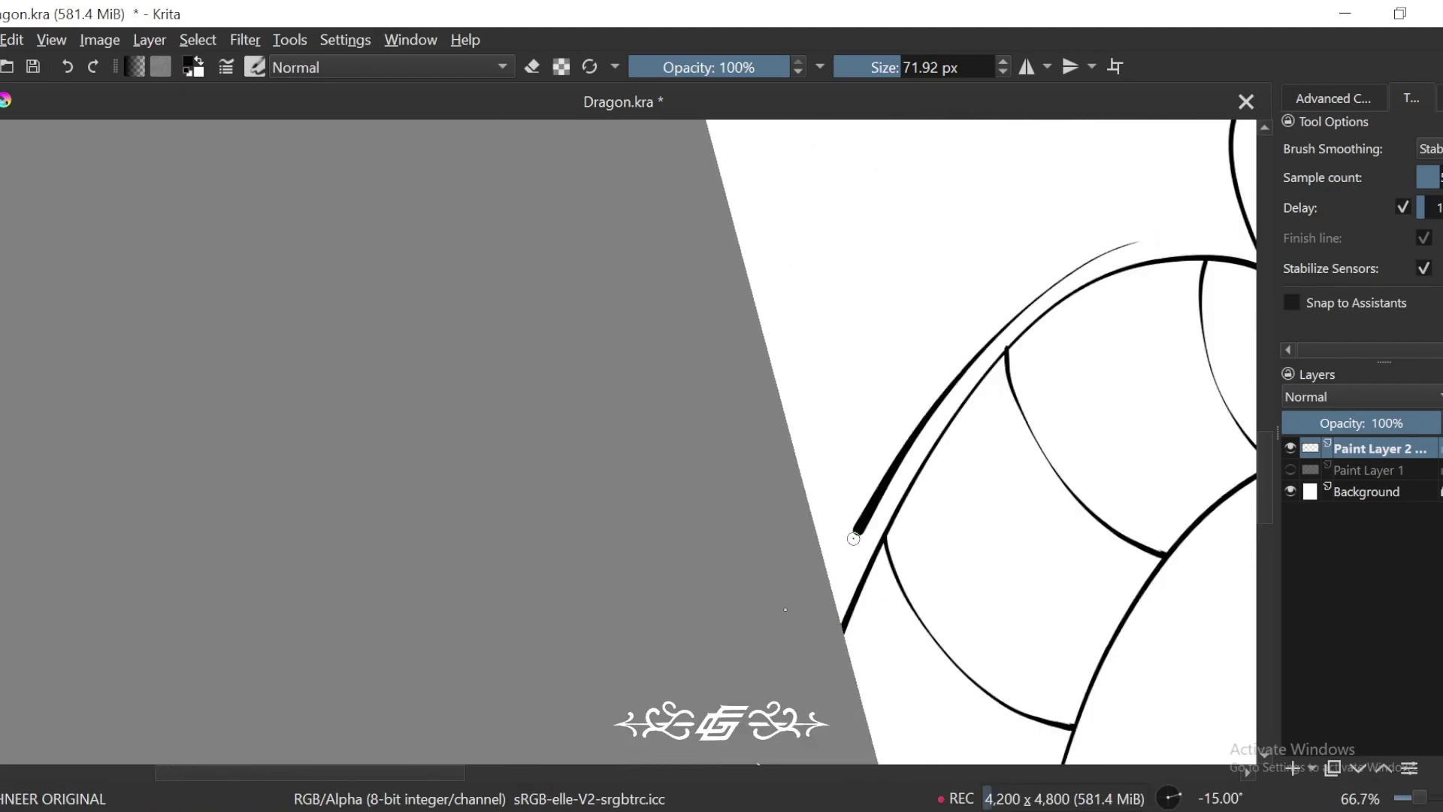
Step: Branch a first pointed spike outline off the stroke beside the banded body
key("minus")
key("minus")
key("minus")
key("minus")
key("plus")
key("plus")
key("plus")
key("plus")
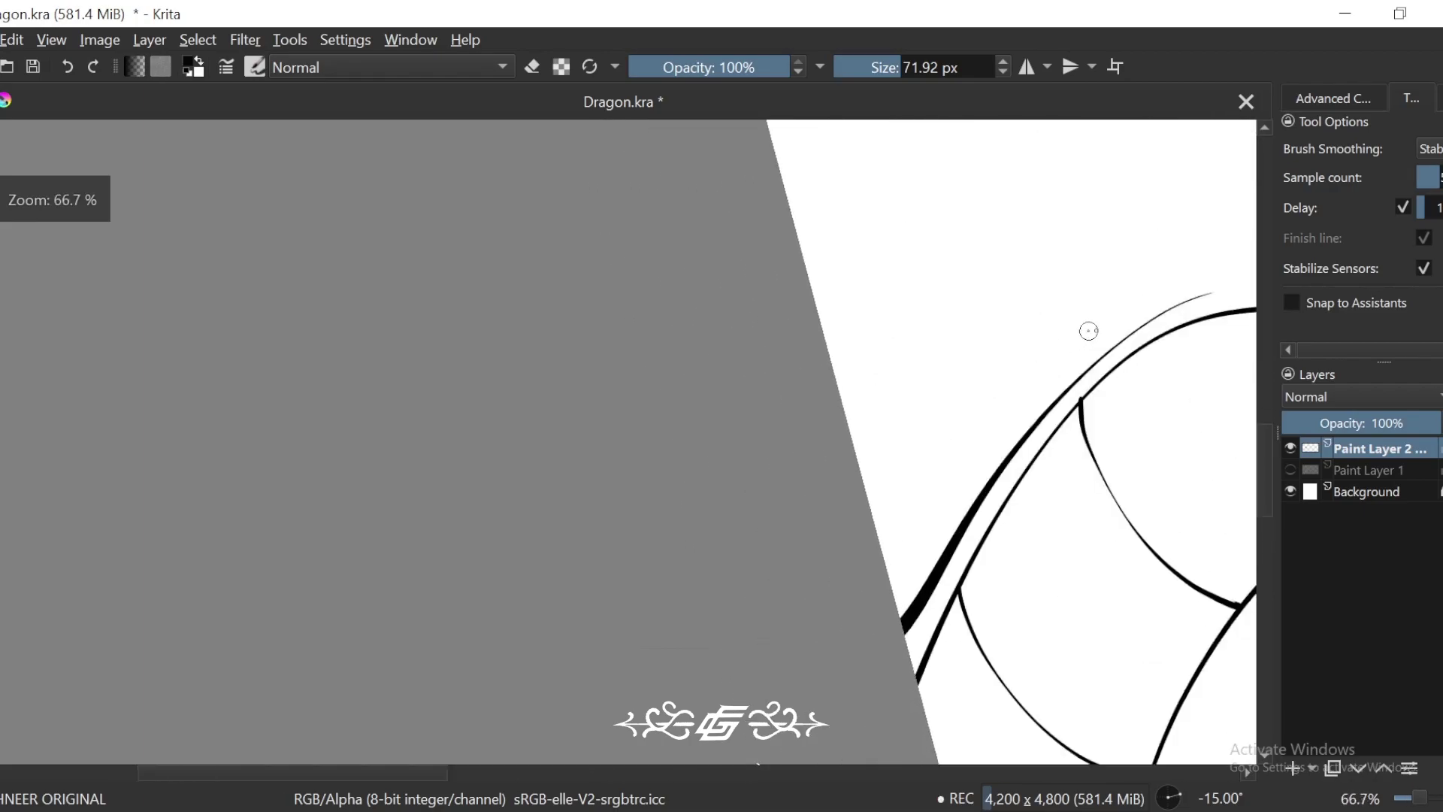
mouse_move(1189, 298)
left_mouse_down()
mouse_move(980, 413)
mouse_move(989, 249)
left_mouse_up()
left_click_drag(1197, 179, 1123, 315)
key("minus")
key("ctrl+z")
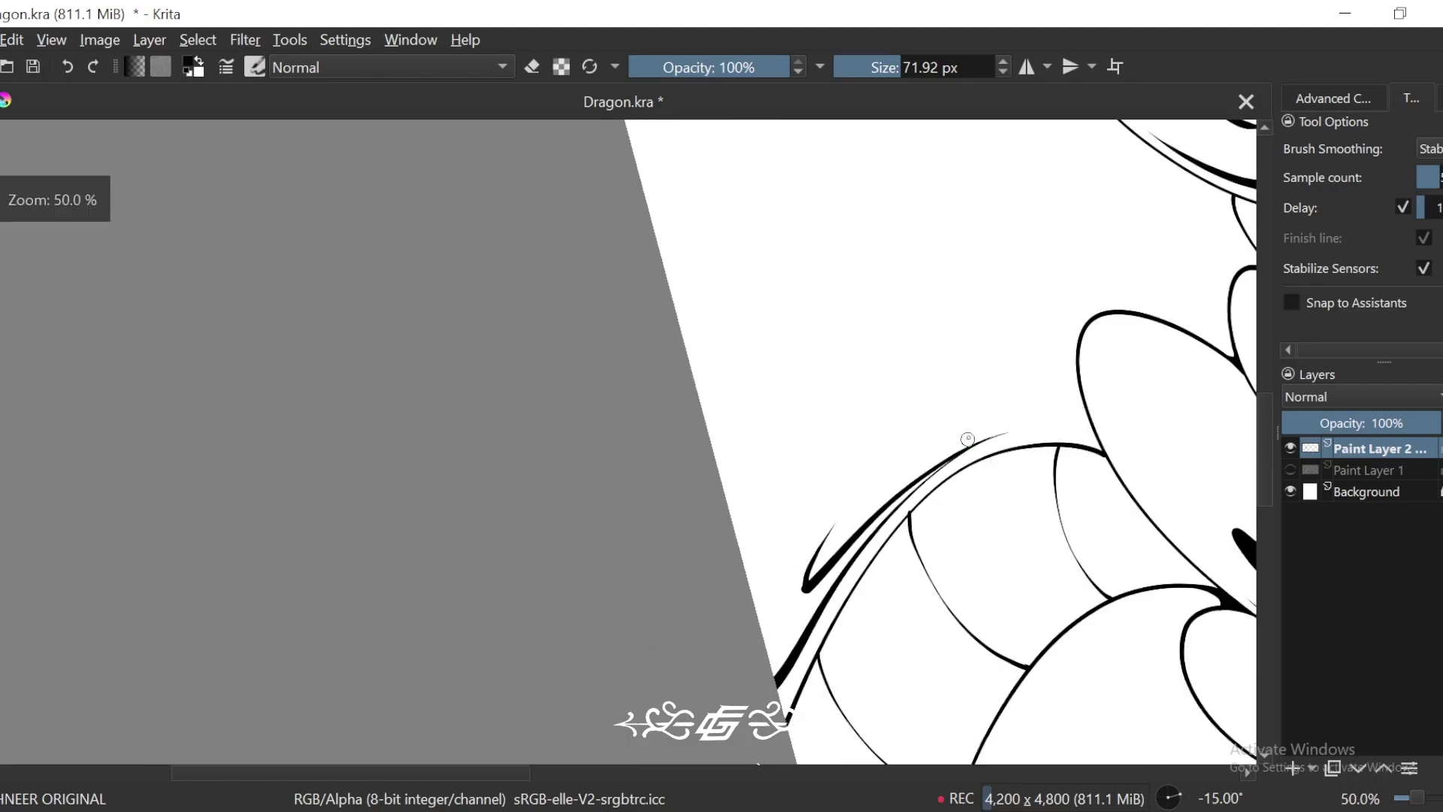
Step: Outline further tapered spikes beside the banded body, stepping outward until they meet the canvas edge
left_click_drag(1004, 434, 791, 514)
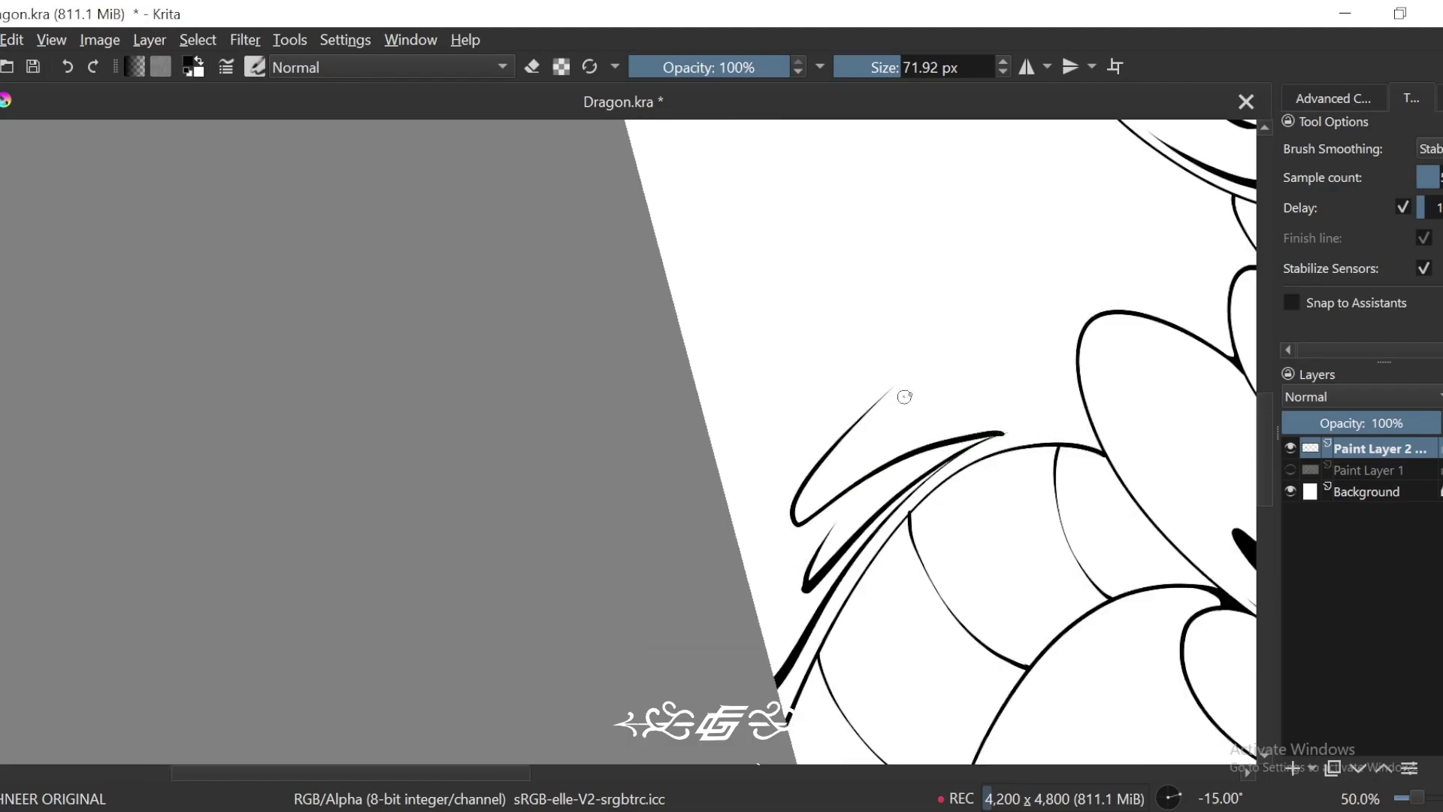
key("ctrl+z")
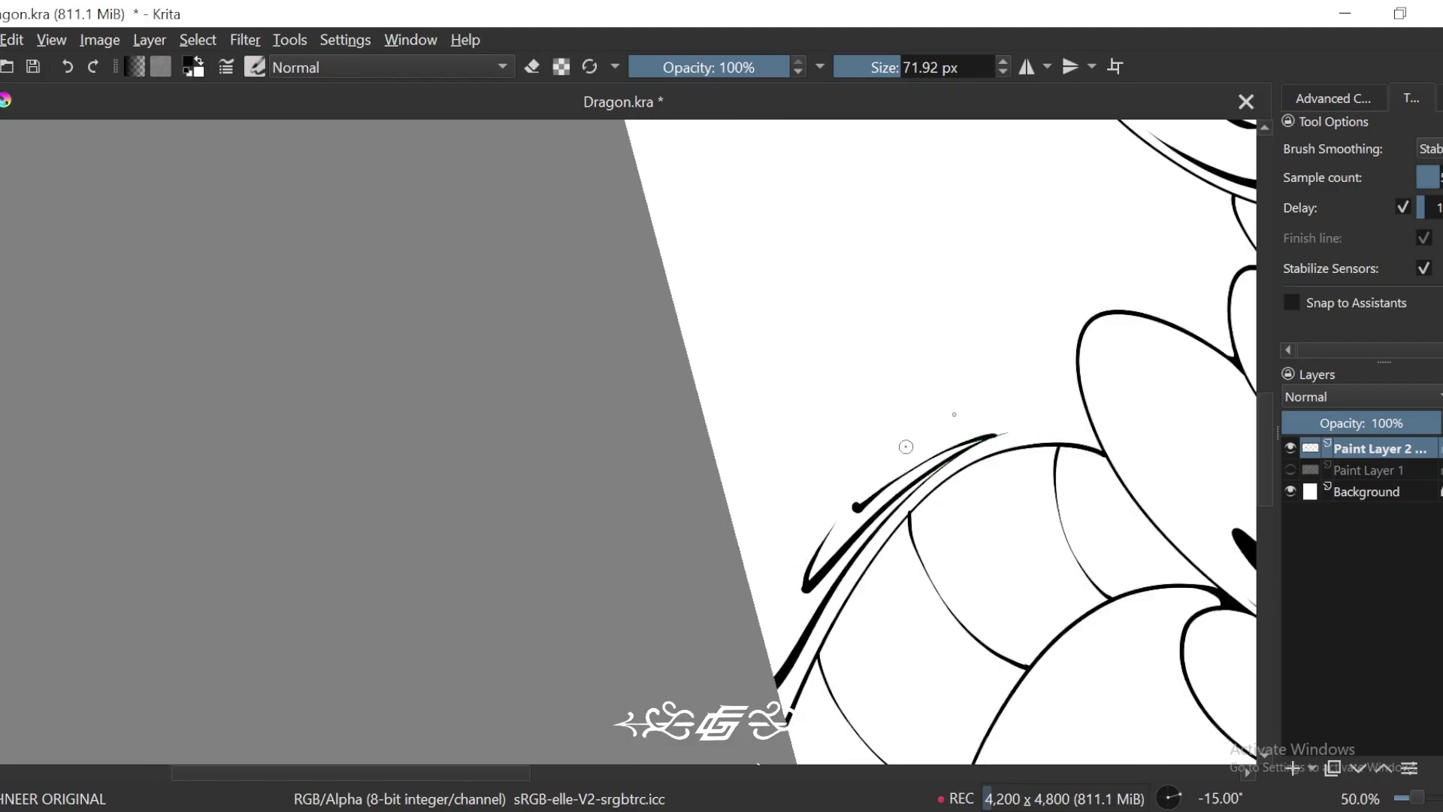
key("minus")
key("plus")
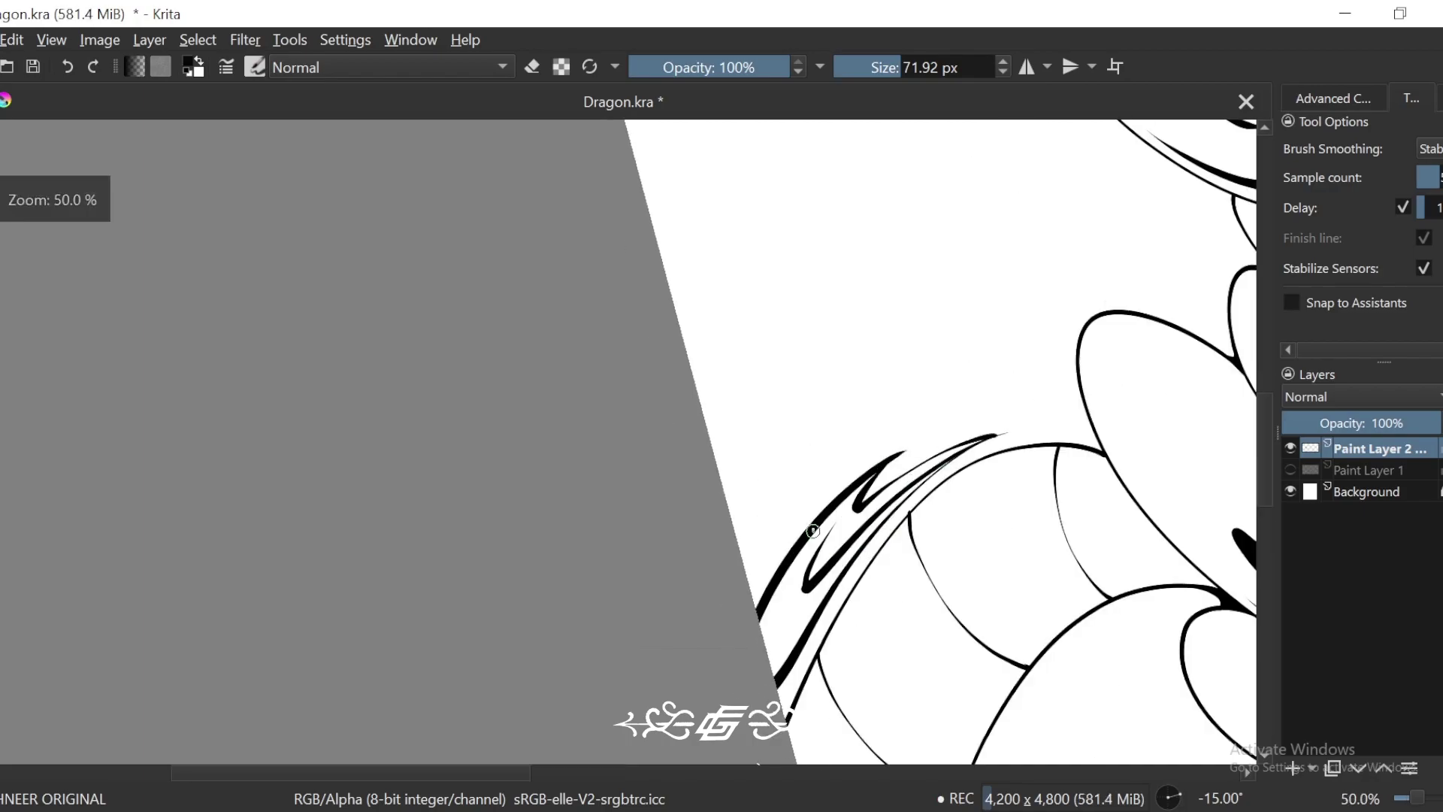
left_click_drag(799, 486, 774, 572)
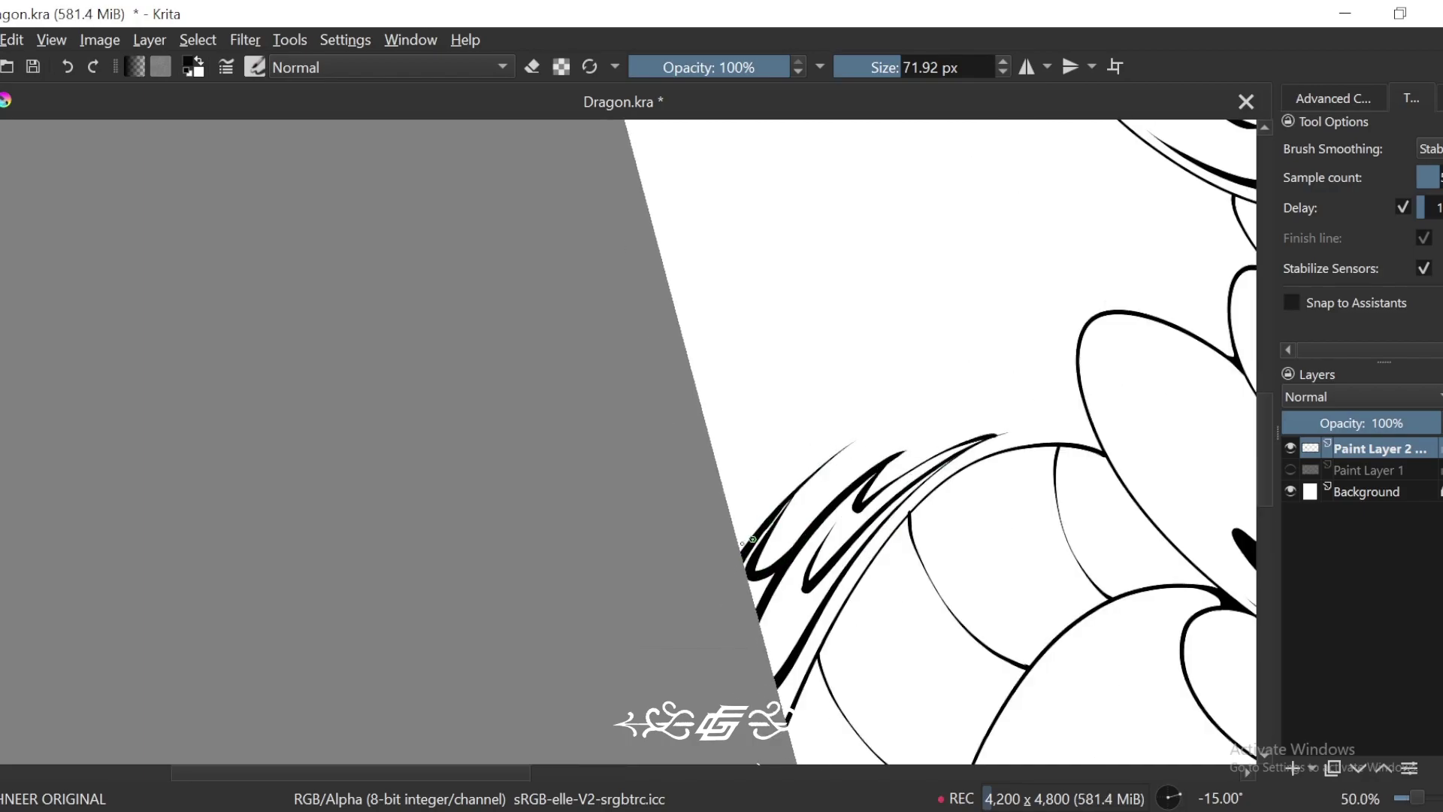
scroll(760, 508, "up", 3)
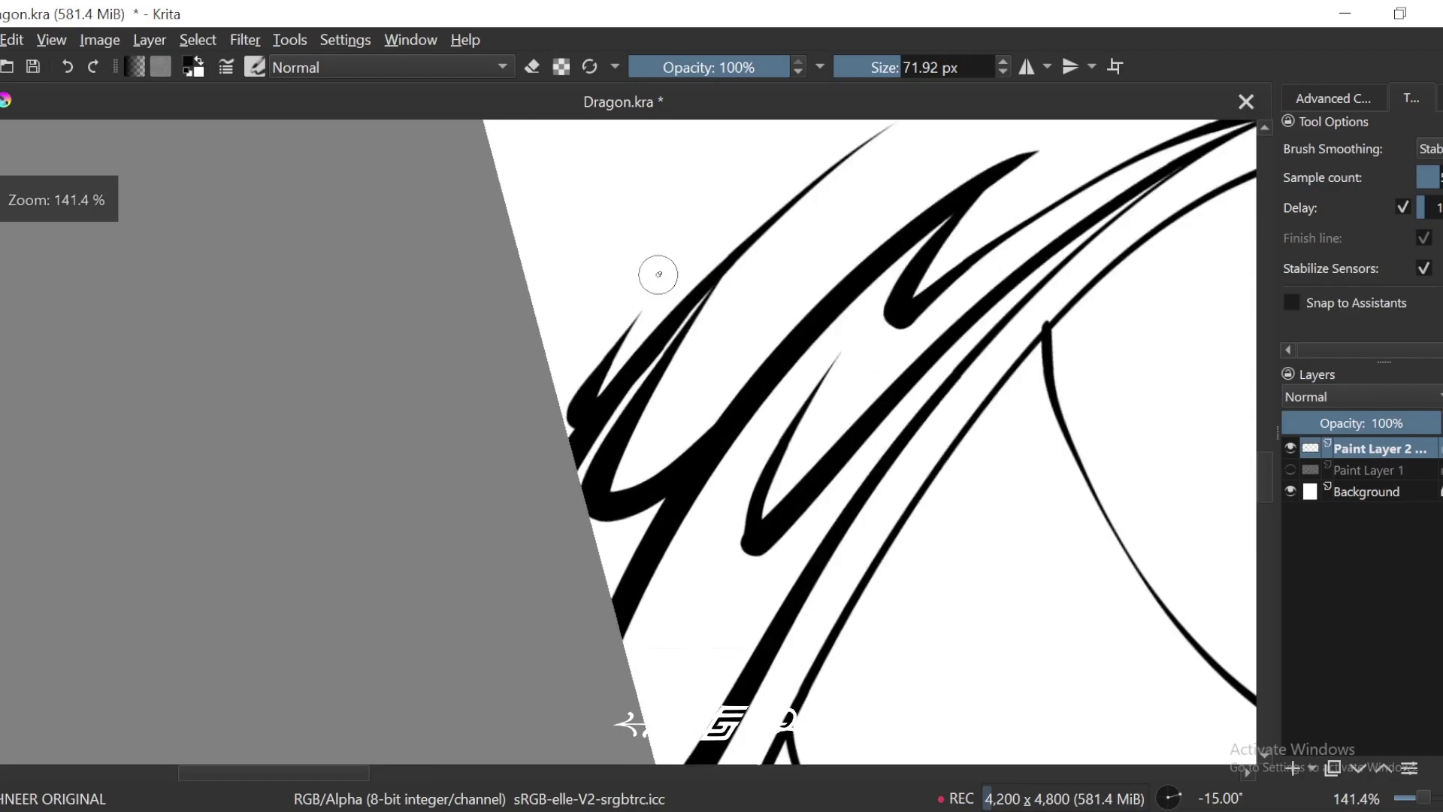
left_click_drag(647, 309, 560, 429)
scroll(610, 408, "down", 1)
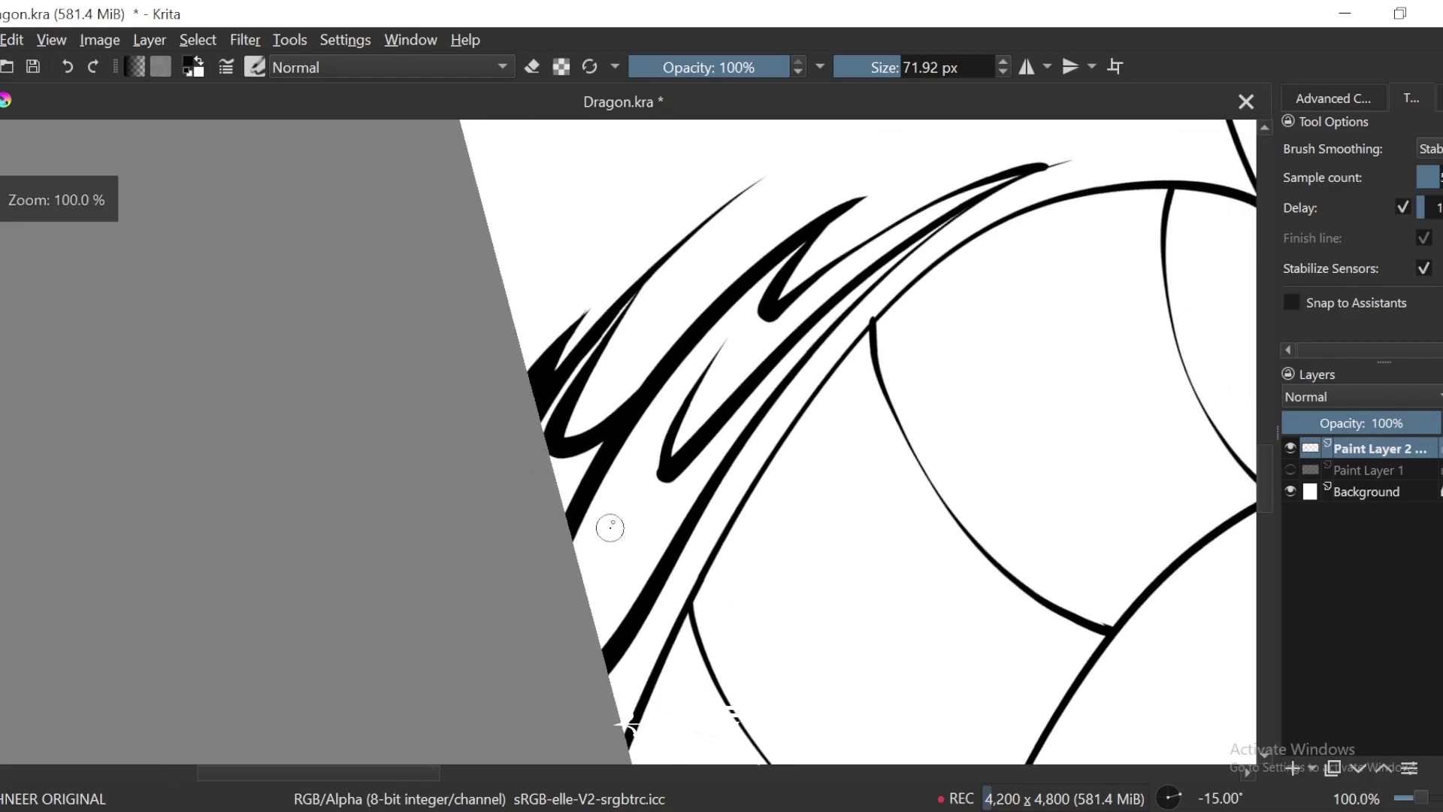
Step: Fill the spiked shadow beside the banded body with solid black and patch the white specks near its outer spike
key("f")
scroll(977, 290, "down", 6)
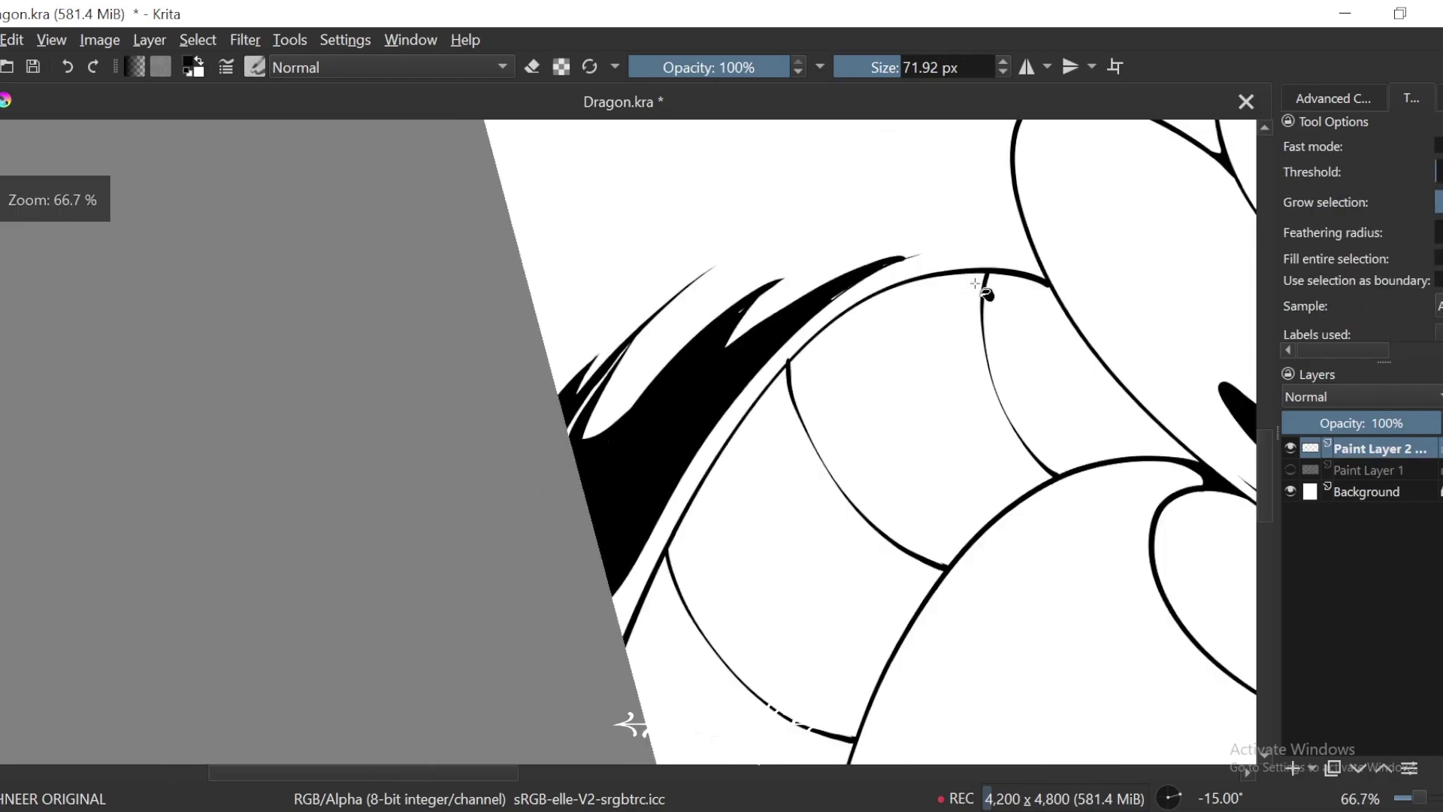
scroll(974, 283, "up", 1)
scroll(616, 436, "up", 7)
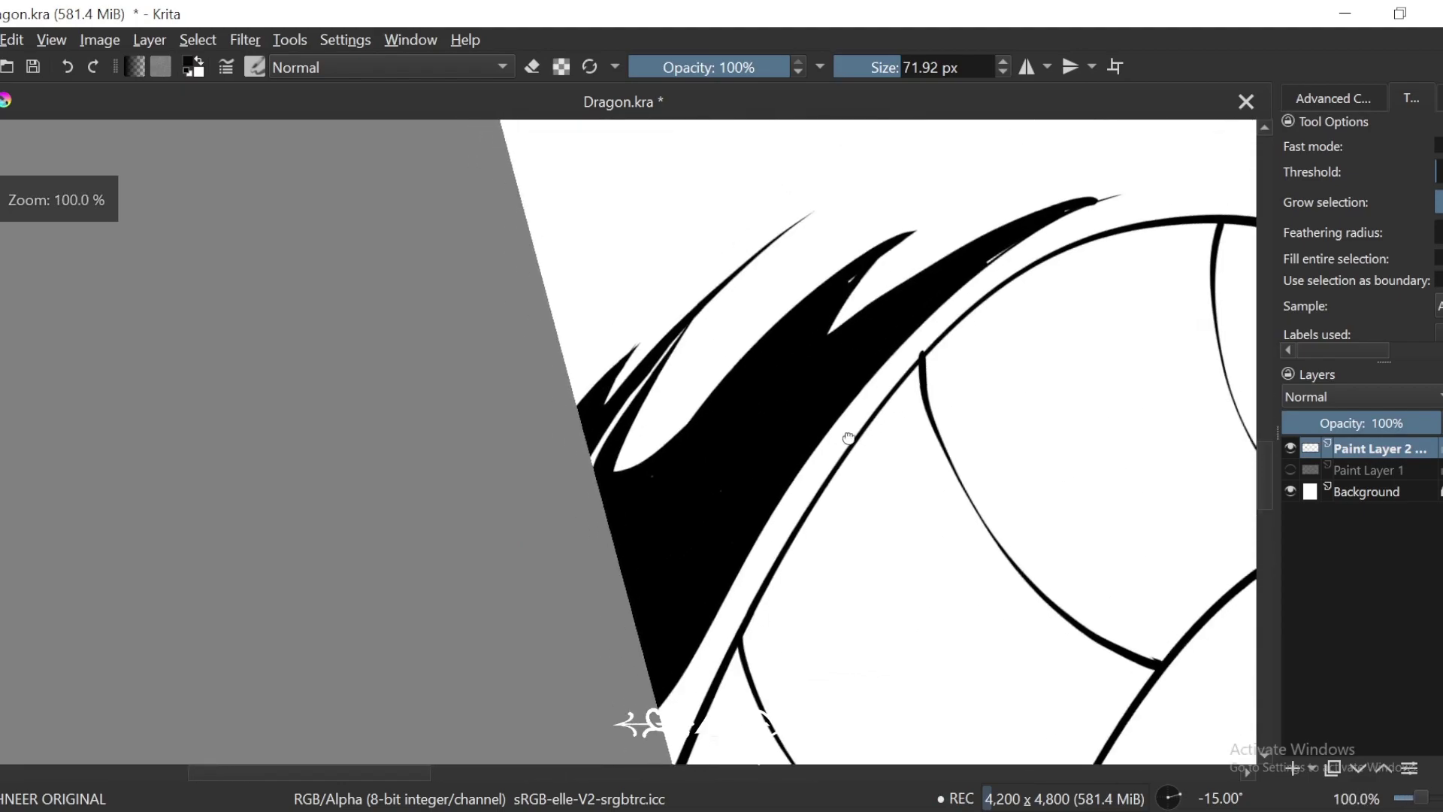
mouse_move(652, 438)
left_mouse_down()
mouse_move(724, 464)
mouse_move(712, 522)
left_mouse_up()
key("b")
left_click_drag(803, 270, 715, 380)
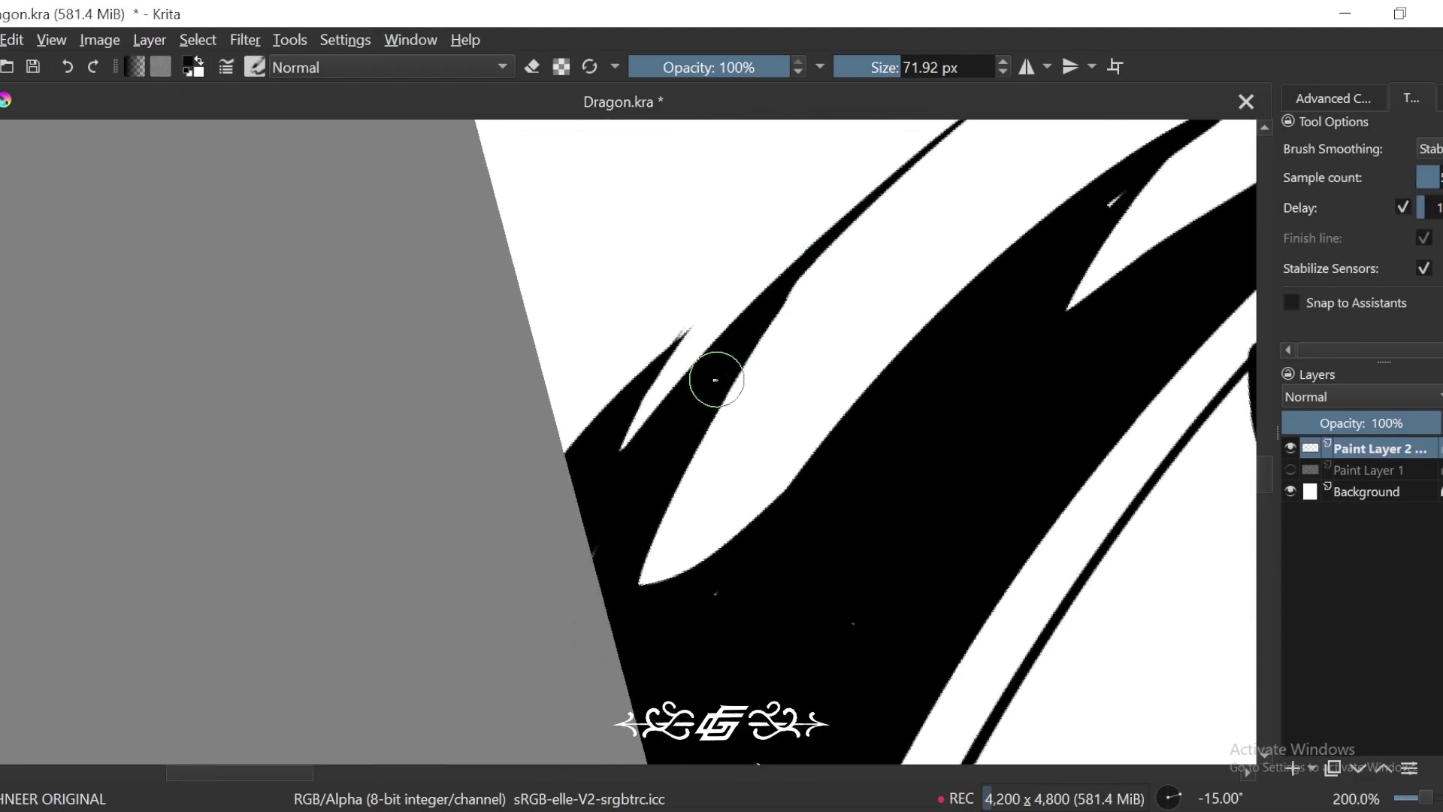
key("ctrl+minus")
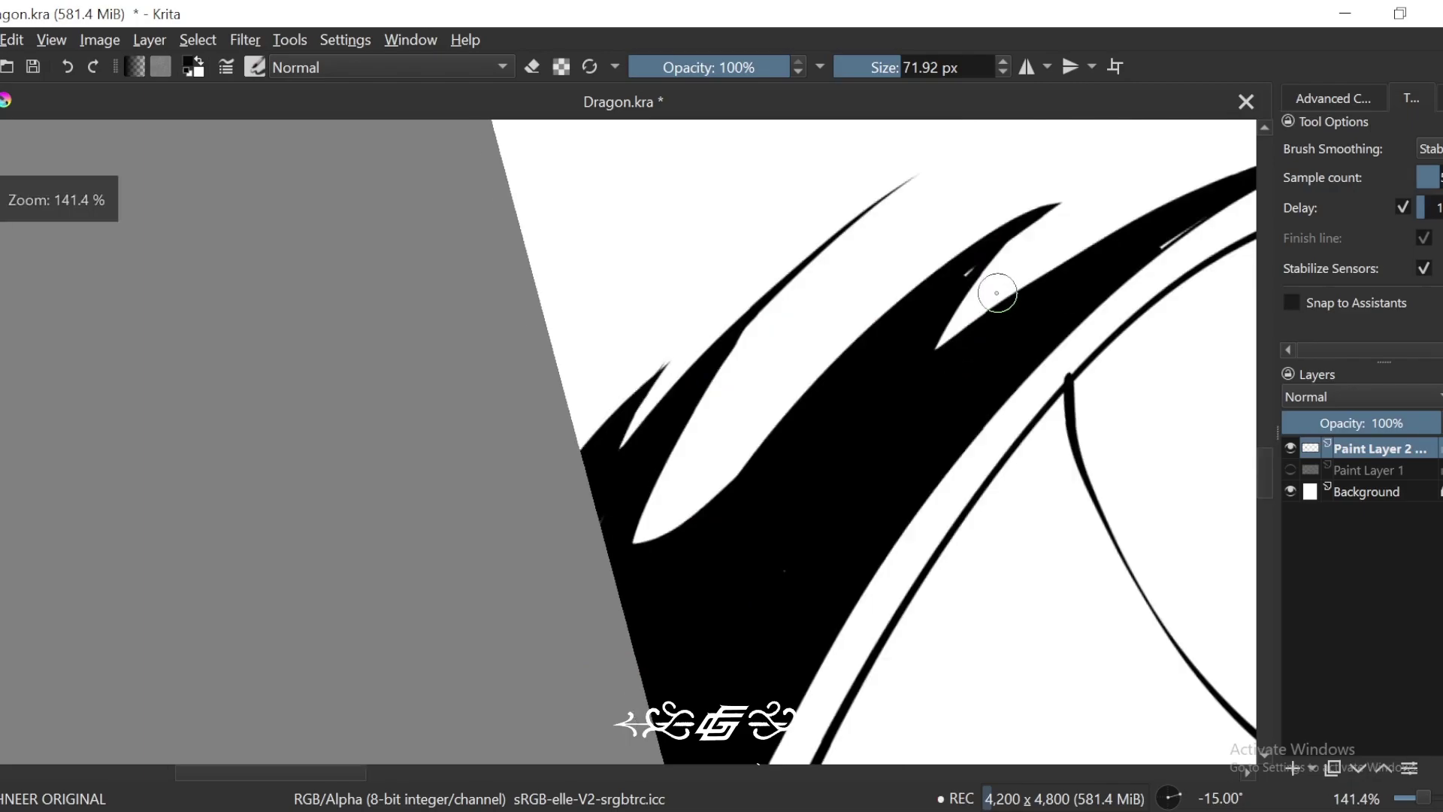
Step: Lengthen the middle spike of the body shadow into a fine tip and smooth the gap beneath it
left_click_drag(998, 293, 931, 363)
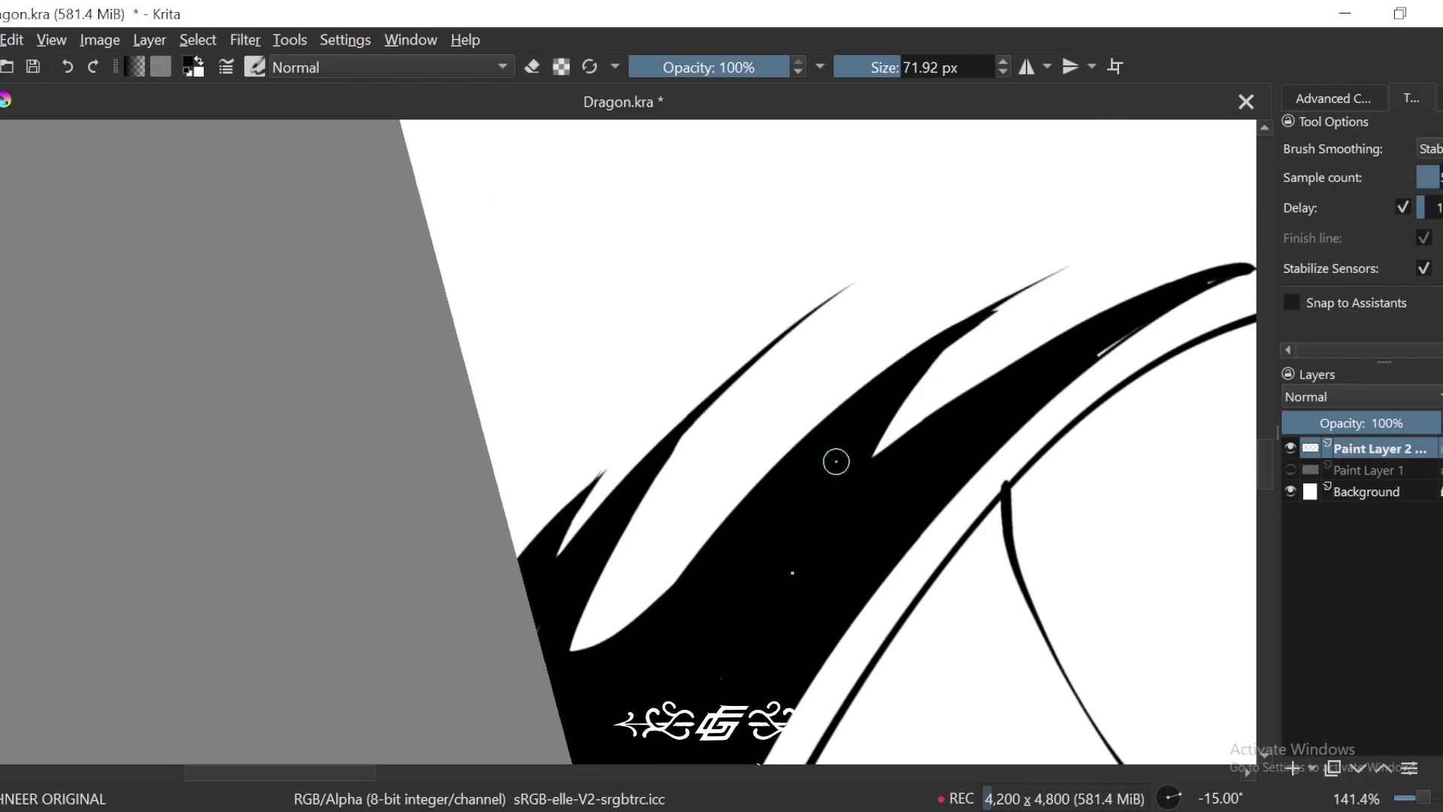
left_click_drag(1016, 297, 874, 455)
left_click_drag(1094, 326, 983, 375)
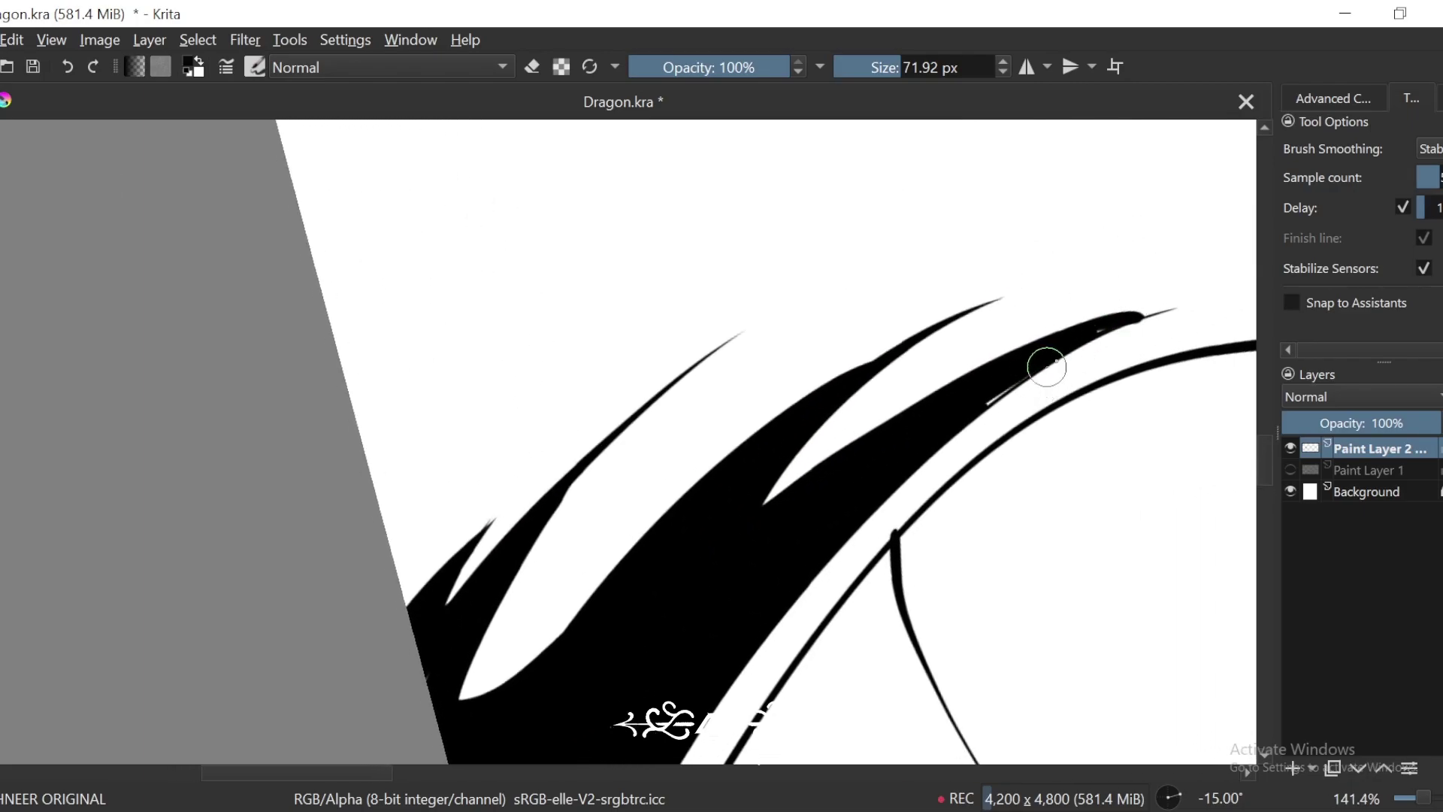
Step: Patch the white sliver in the body shadow's inner spike and extend it into a long, clean taper along the outline
left_click_drag(1102, 328, 938, 451)
key("4")
left_click_drag(1095, 280, 966, 373)
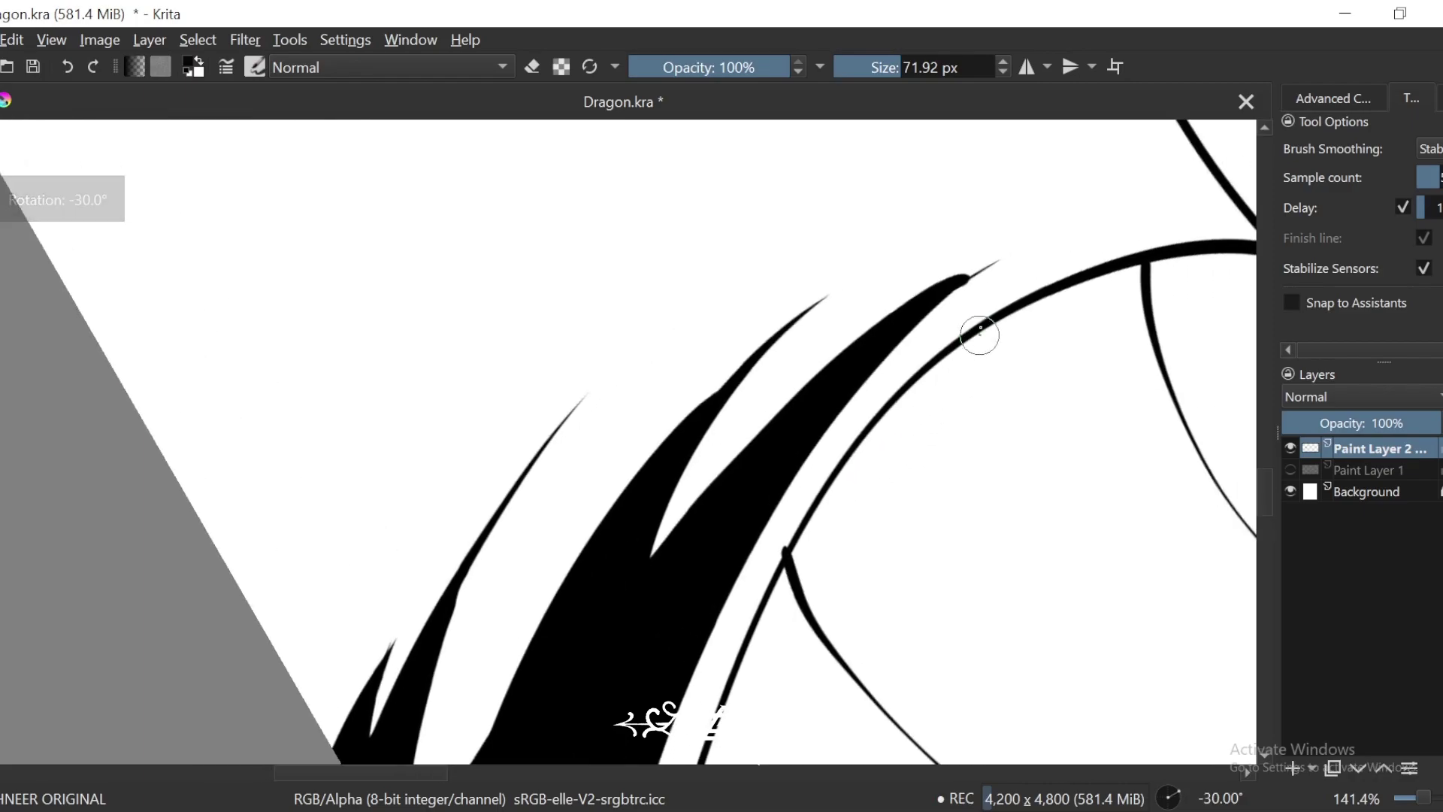
left_click_drag(1090, 222, 1066, 259)
left_click_drag(1167, 238, 955, 341)
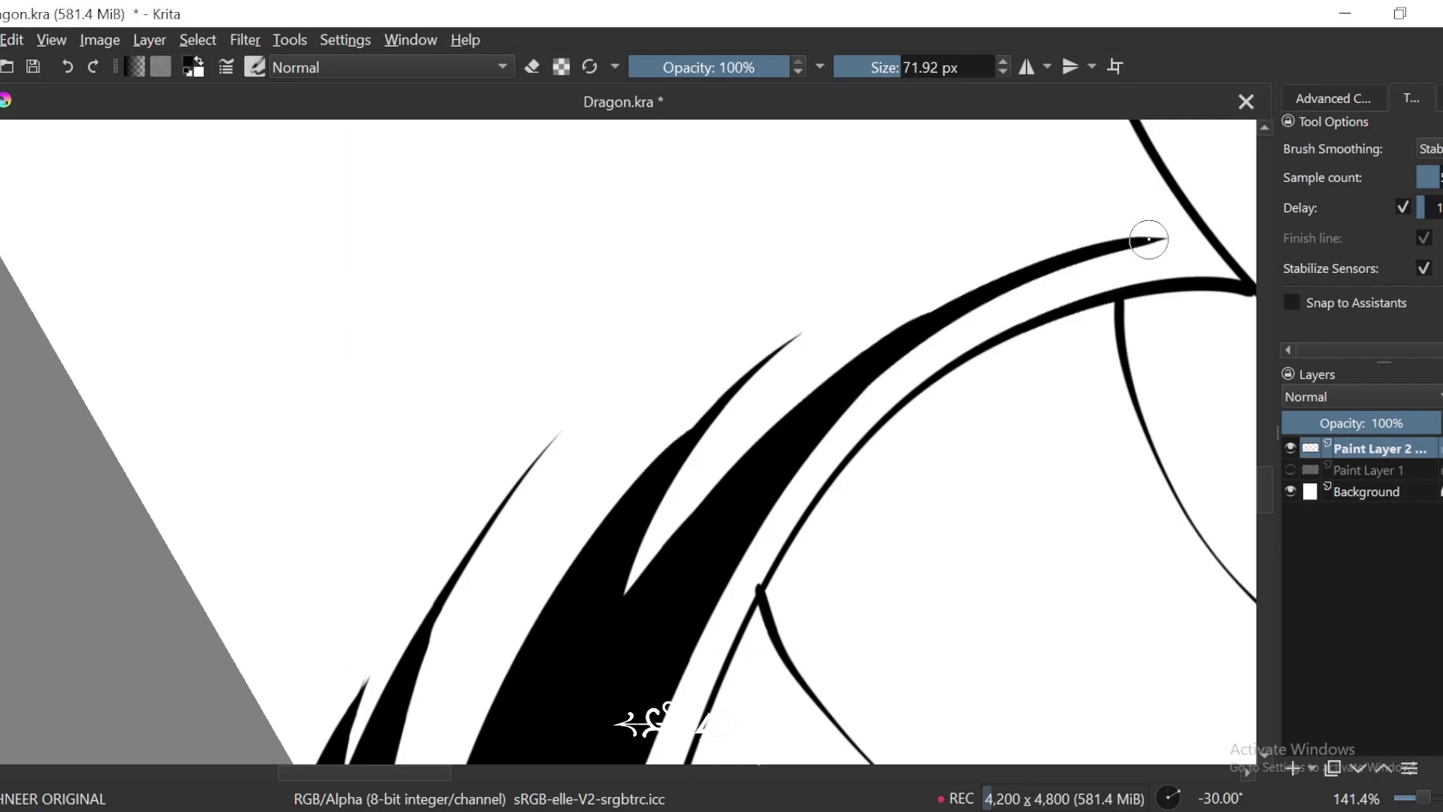
left_click_drag(1148, 239, 658, 557)
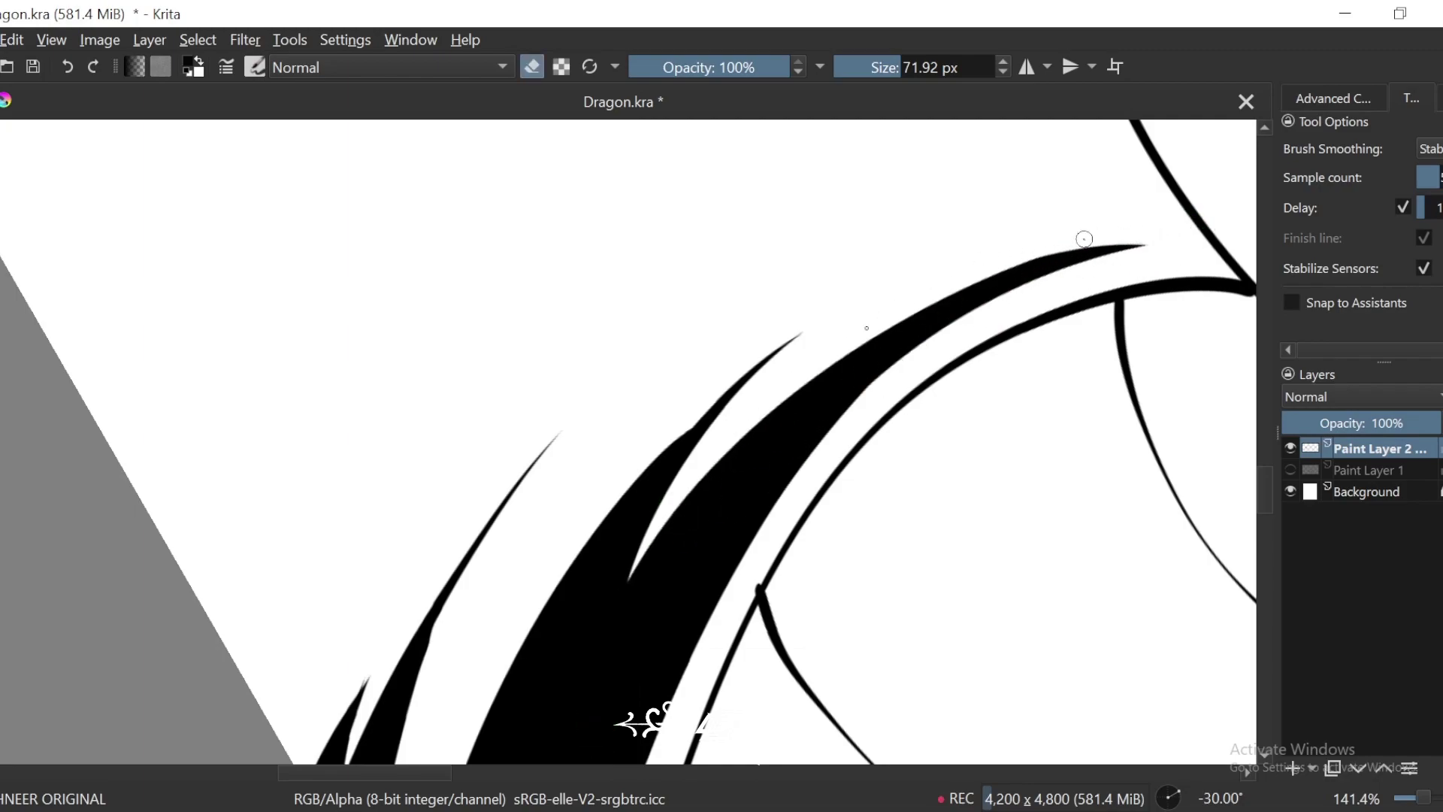
left_click_drag(948, 255, 623, 496)
Step: Extend the middle spike of the body shadow into a long, thin taper running alongside the inner spike
key("6")
left_click_drag(796, 422, 1128, 254)
left_click_drag(873, 384, 631, 590)
left_click_drag(852, 268, 703, 405)
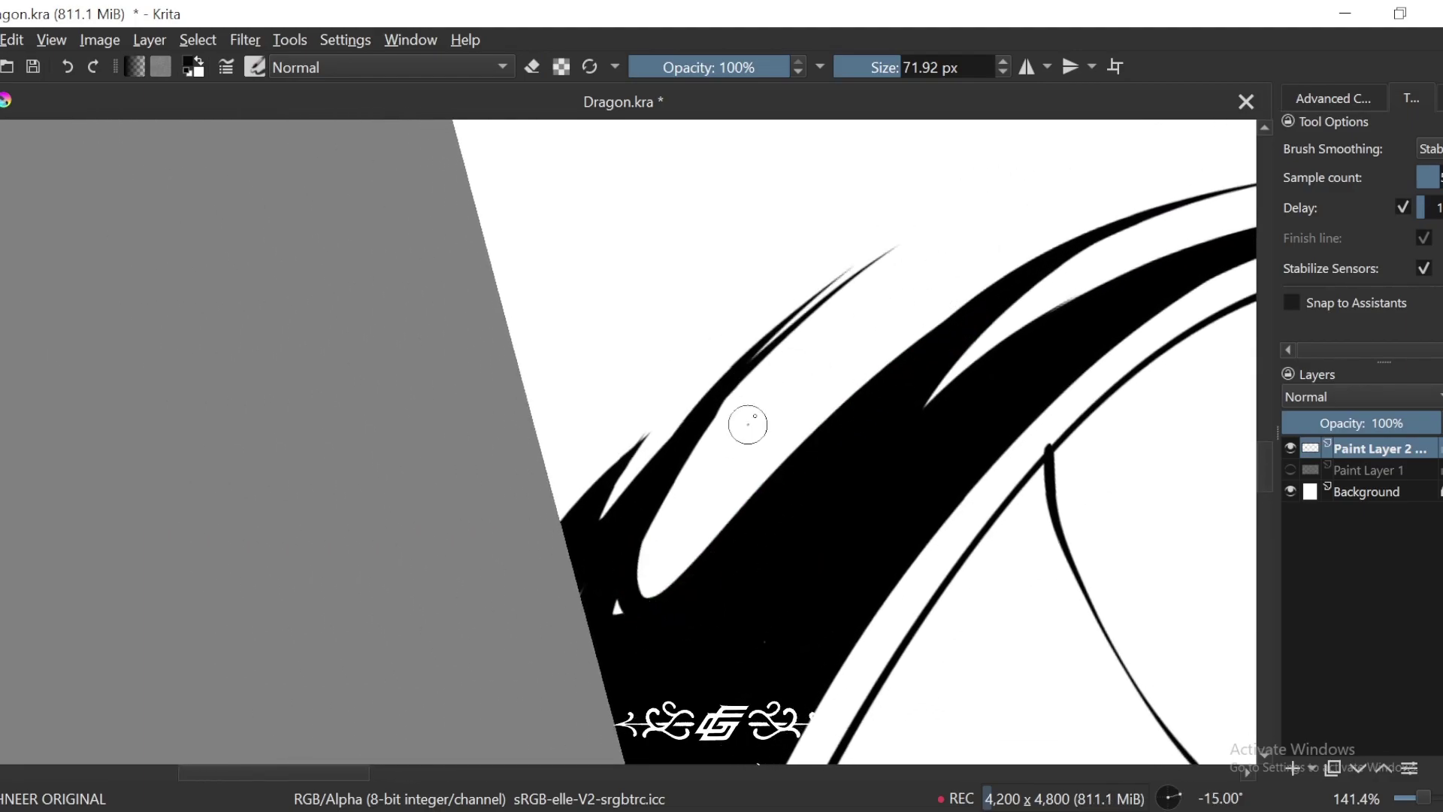
key("ctrl+z")
key("ctrl+z")
left_click_drag(1004, 179, 674, 501)
key("ctrl+z")
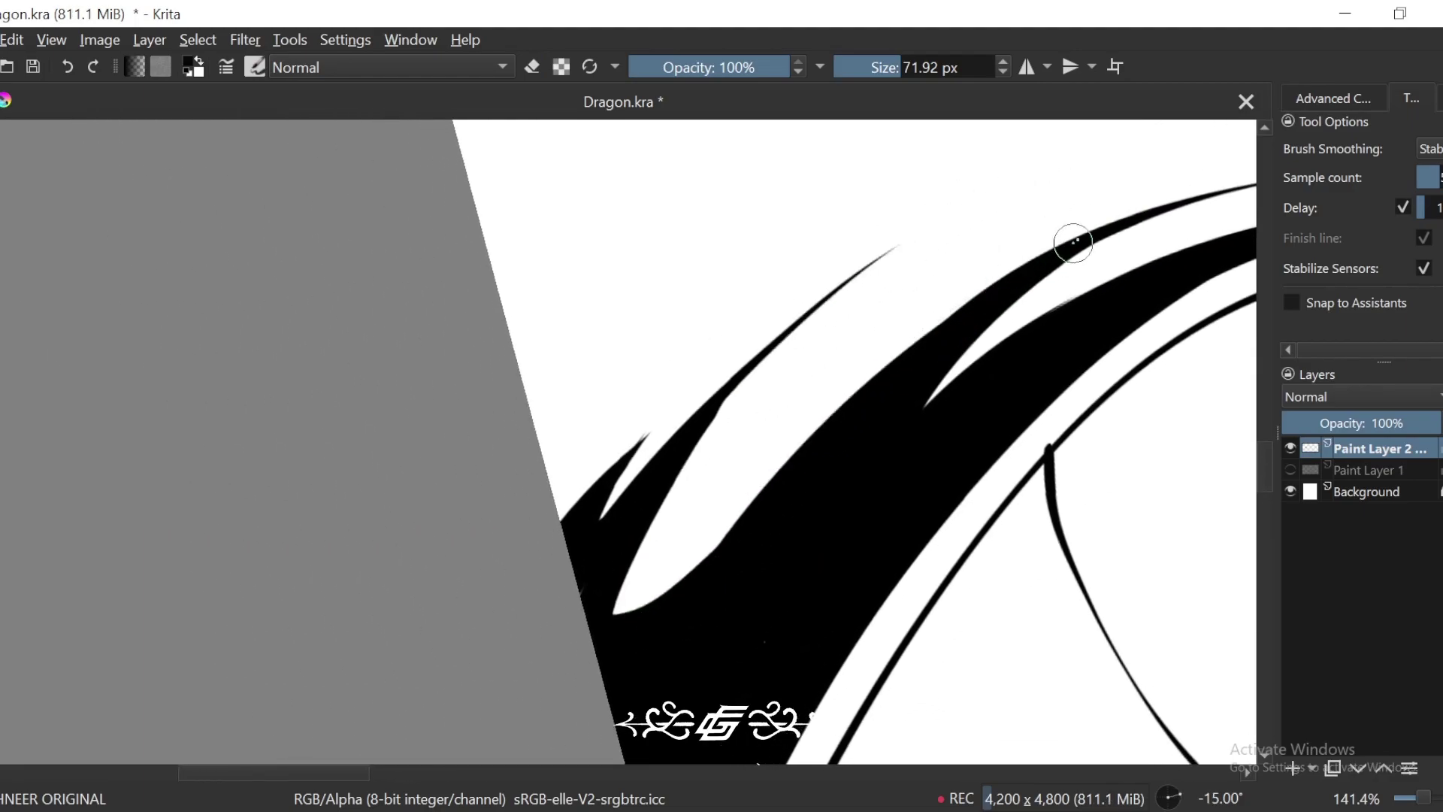
Step: Redraw the body shadow's outer spike with a wider, solid black base and refine its tip and inner gap with the eraser
mouse_move(1044, 256)
left_mouse_down()
mouse_move(799, 441)
mouse_move(1076, 177)
left_mouse_up()
left_click_drag(872, 269, 618, 618)
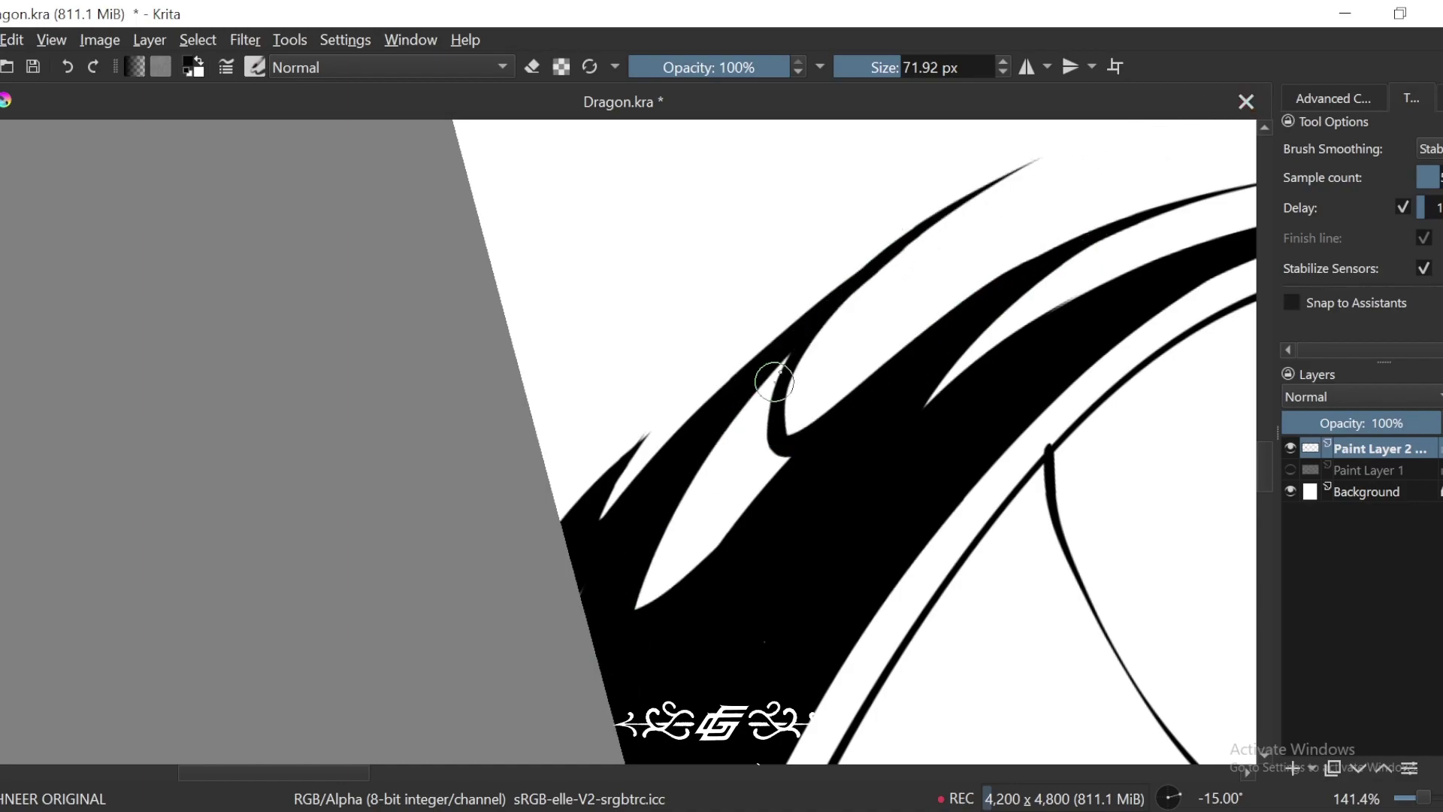
left_click_drag(773, 381, 629, 633)
left_click_drag(743, 427, 662, 594)
left_click_drag(661, 593, 751, 482)
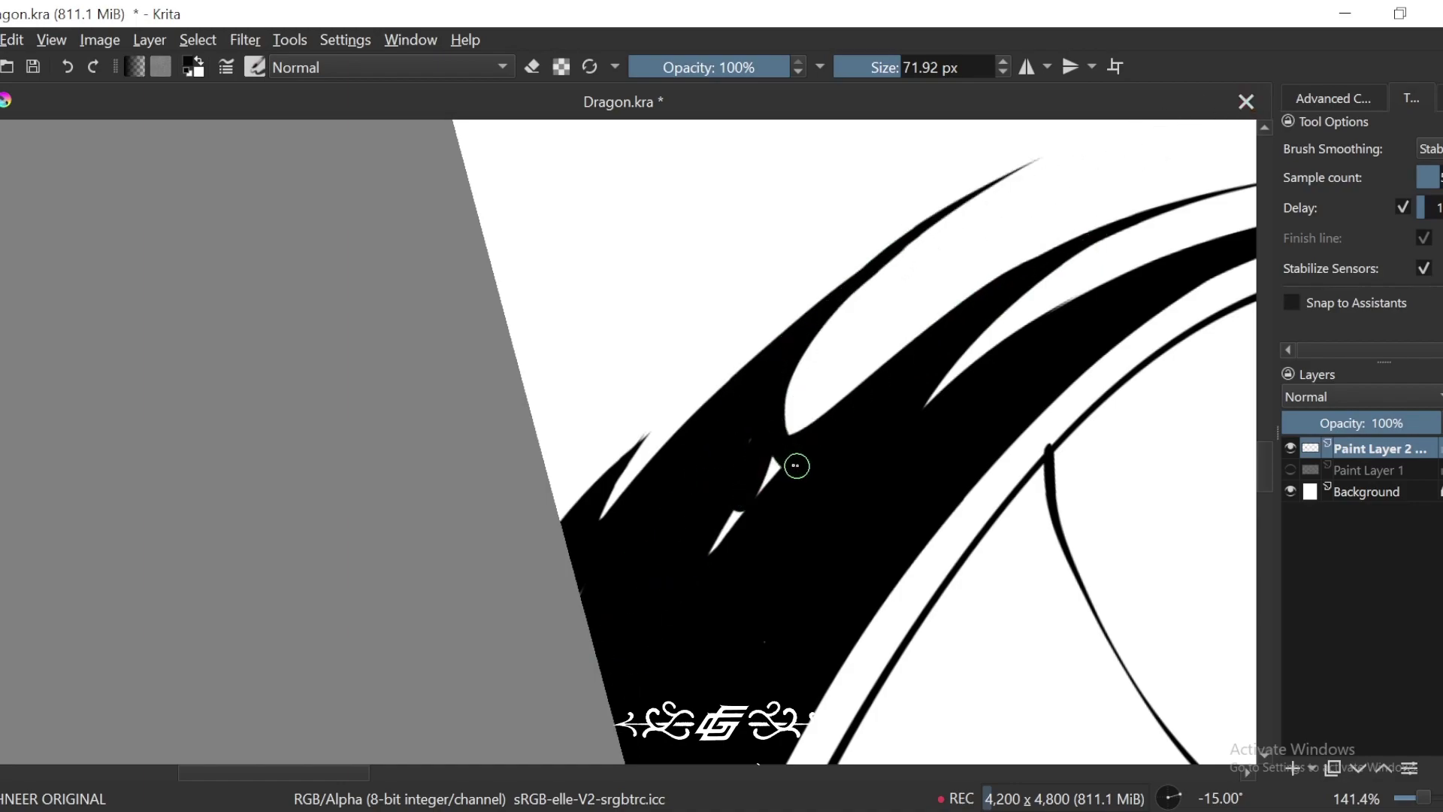
left_click_drag(952, 314, 920, 373)
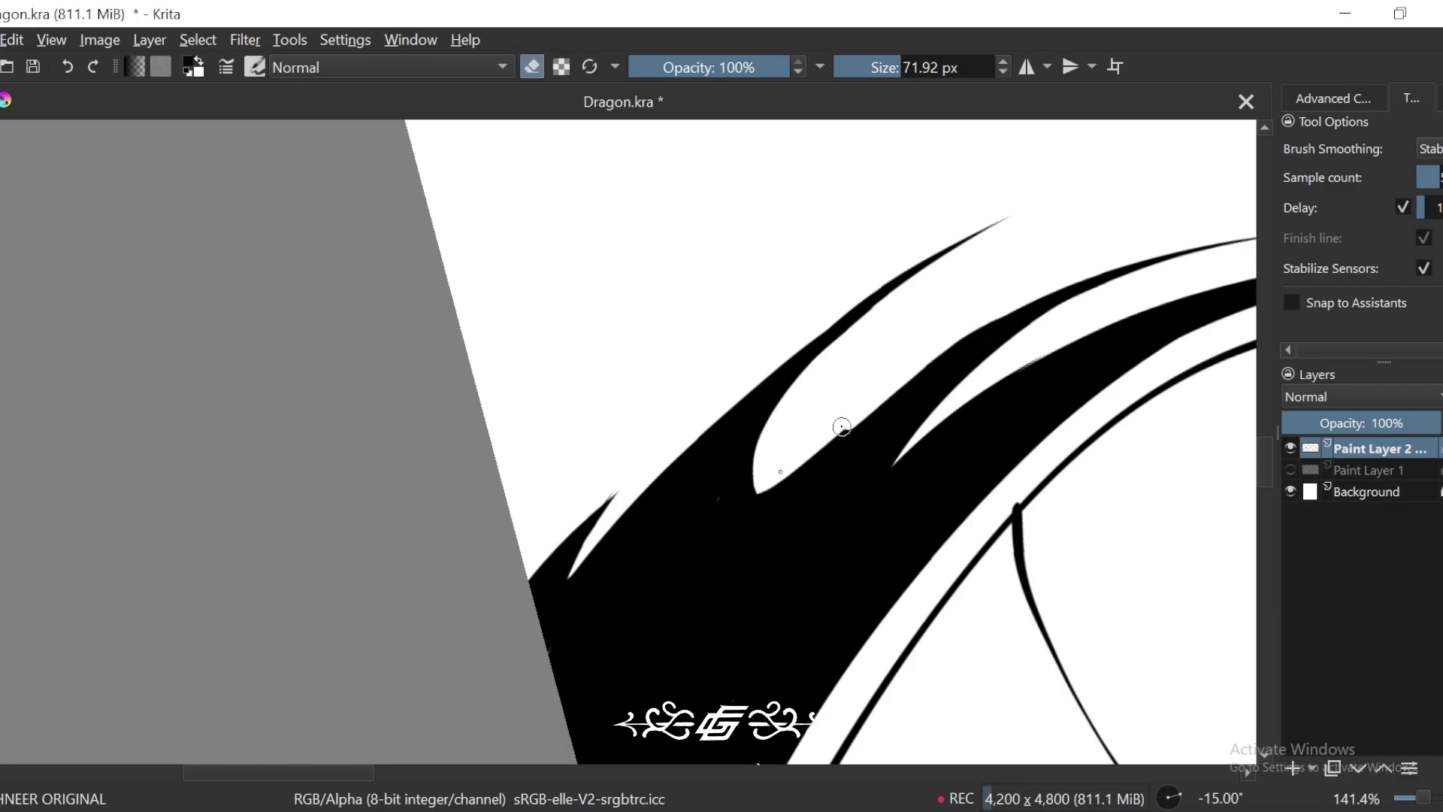
mouse_move(755, 481)
left_mouse_down()
mouse_move(991, 227)
mouse_move(726, 456)
left_mouse_up()
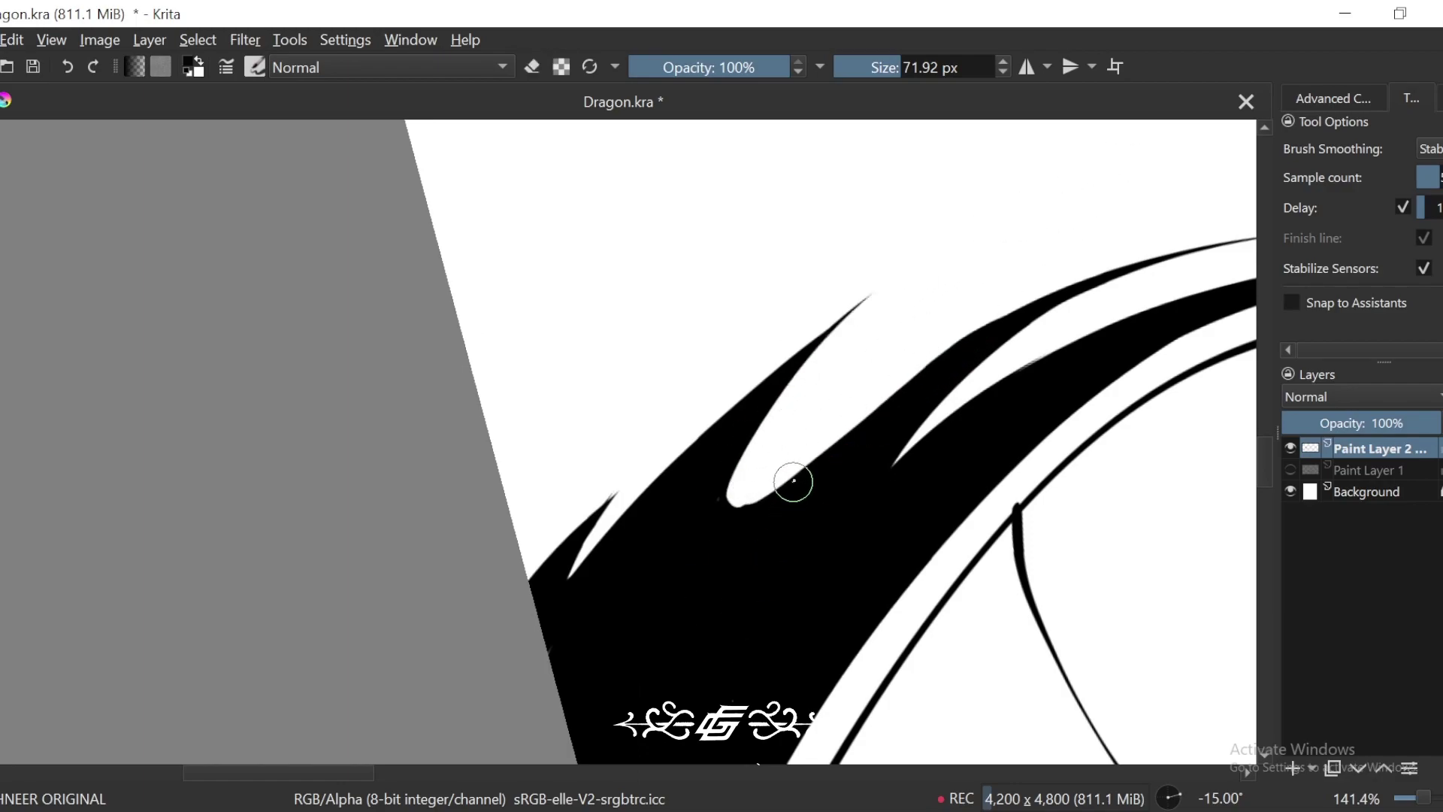
Step: Examine the new shadow behind the banded body within the whole upright drawing
scroll(789, 481, "down", 3)
scroll(817, 352, "down", 6)
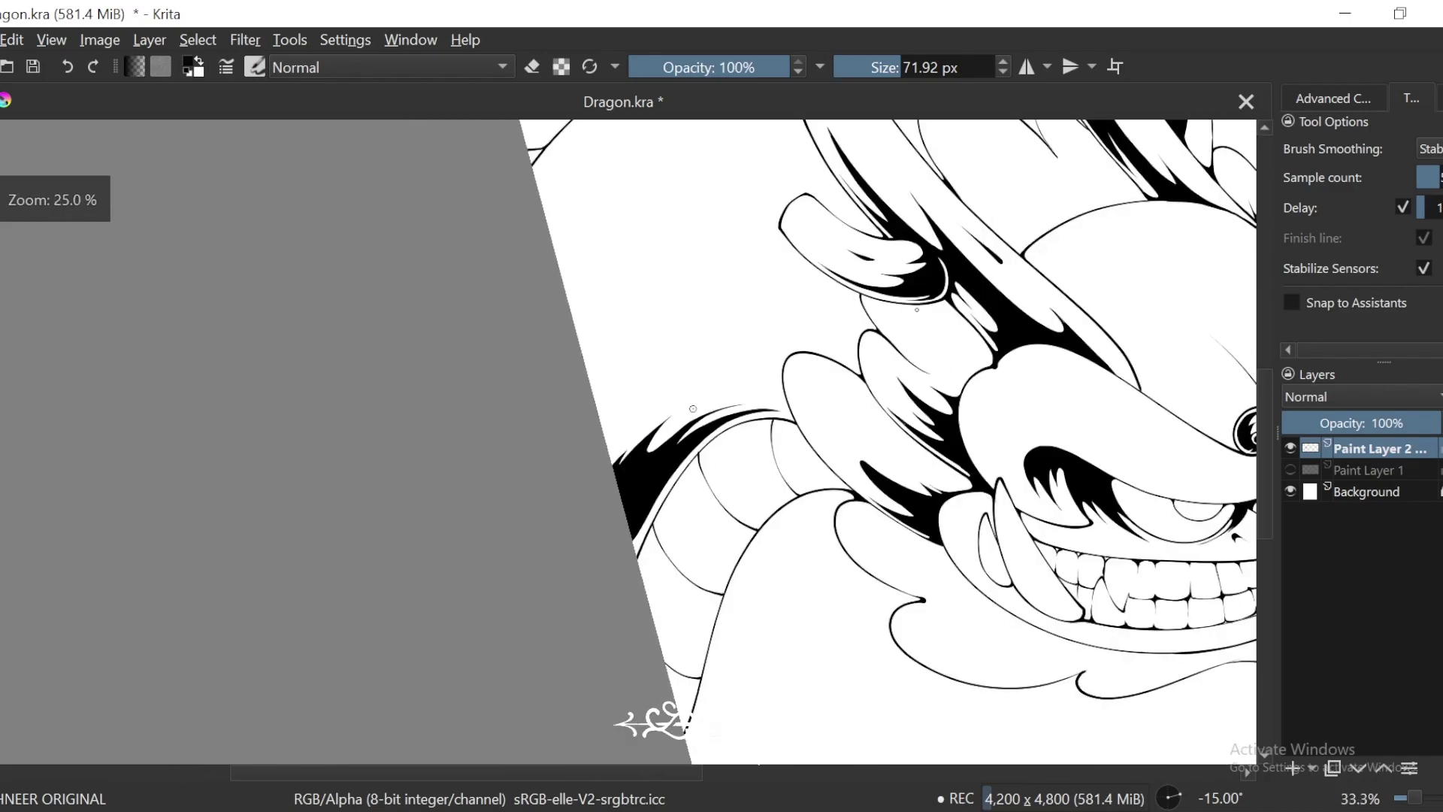
key("5")
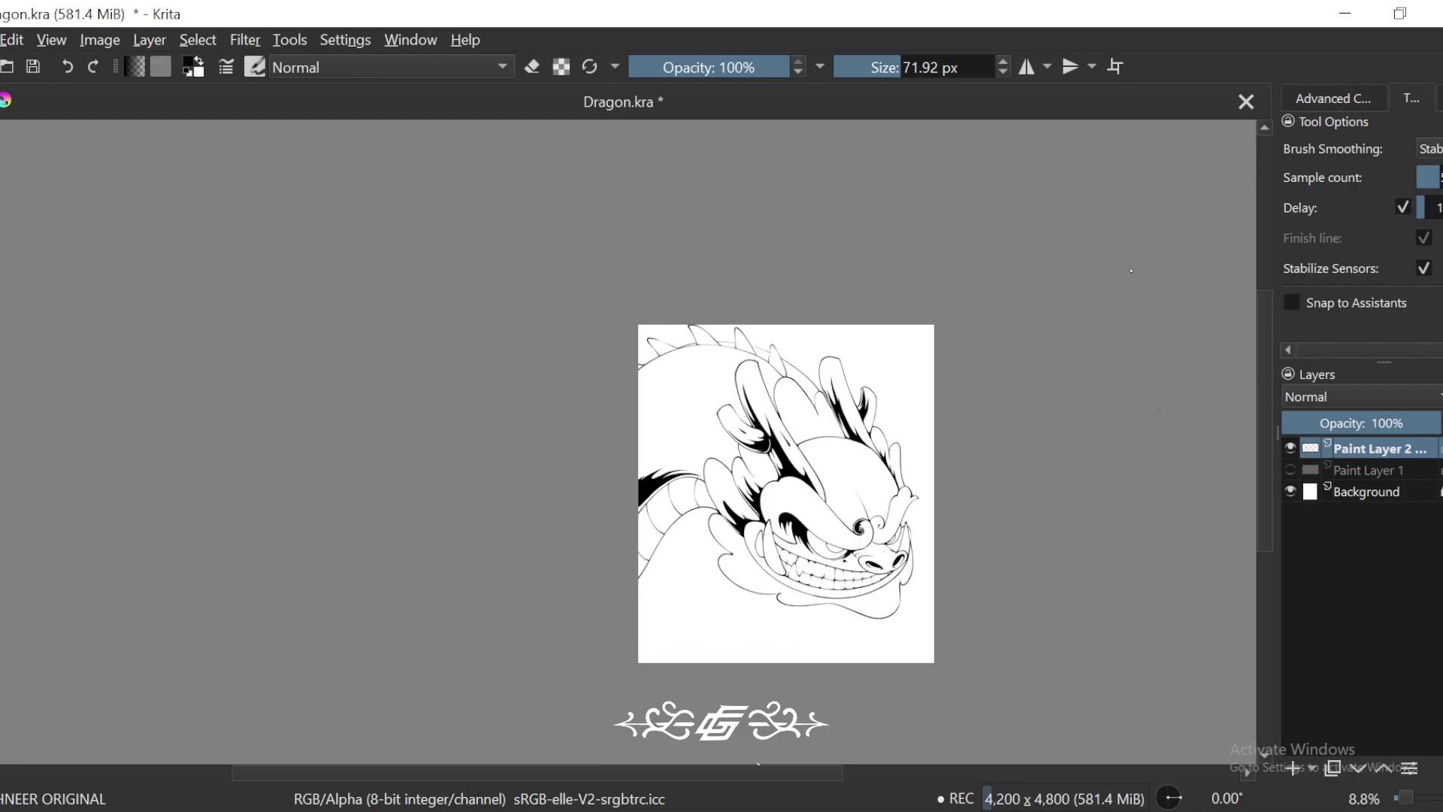
left_click_drag(1074, 373, 1035, 316)
left_click_drag(1121, 301, 1123, 325)
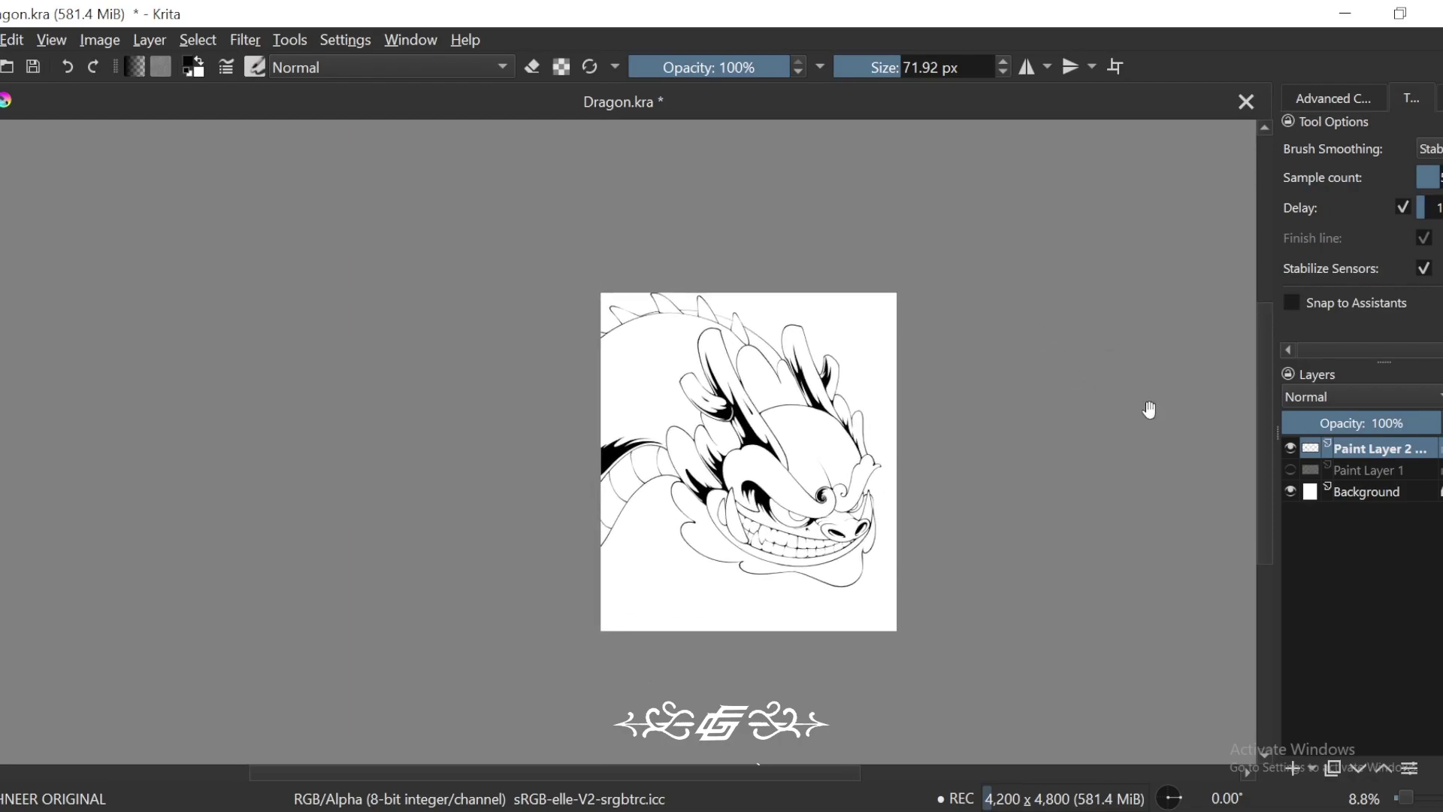
left_click_drag(1149, 409, 1059, 349)
key("ctrl+plus")
key("ctrl+plus")
left_click_drag(1153, 440, 1065, 378)
Step: Draw the inner edge of a shadow on the far brow, curving from the brow junction towards its outer tip
key("ctrl+plus")
key("ctrl+plus")
key("ctrl+plus")
left_click_drag(1154, 278, 897, 534)
key("ctrl+plus")
key("ctrl+plus")
key("ctrl+plus")
left_click_drag(571, 416, 671, 531)
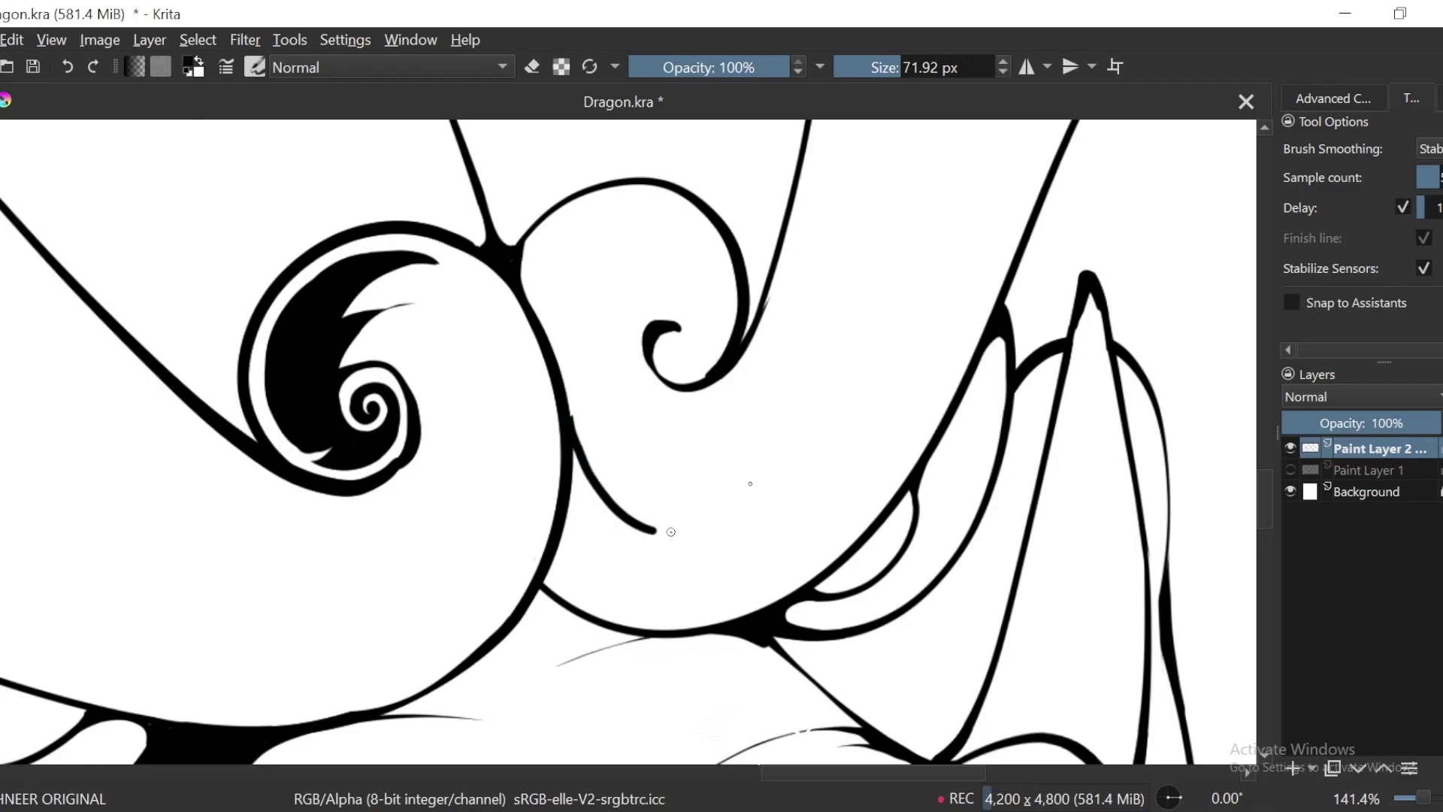
key("ctrl+z")
mouse_move(568, 427)
left_mouse_down()
mouse_move(943, 260)
mouse_move(789, 490)
left_mouse_up()
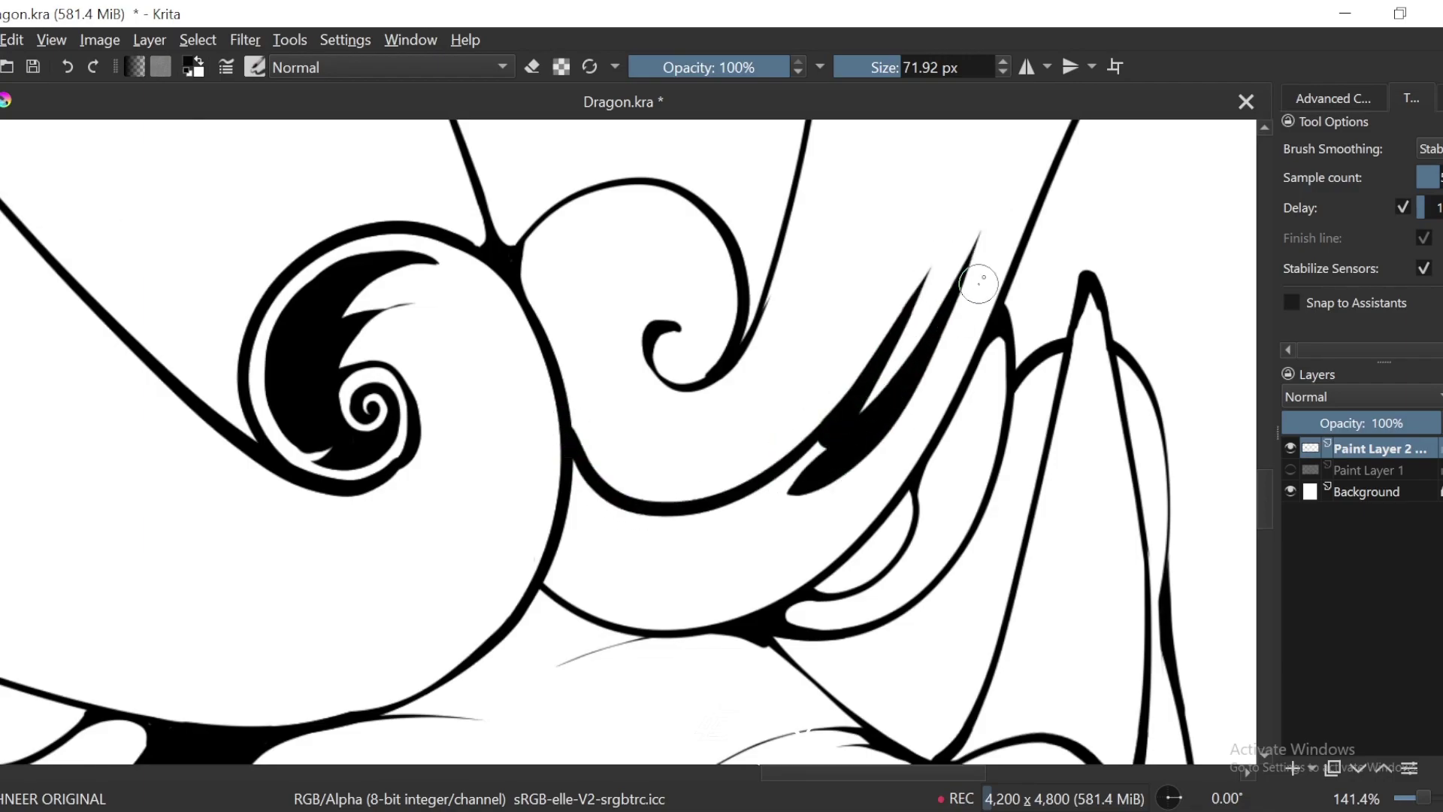
key("ctrl+z")
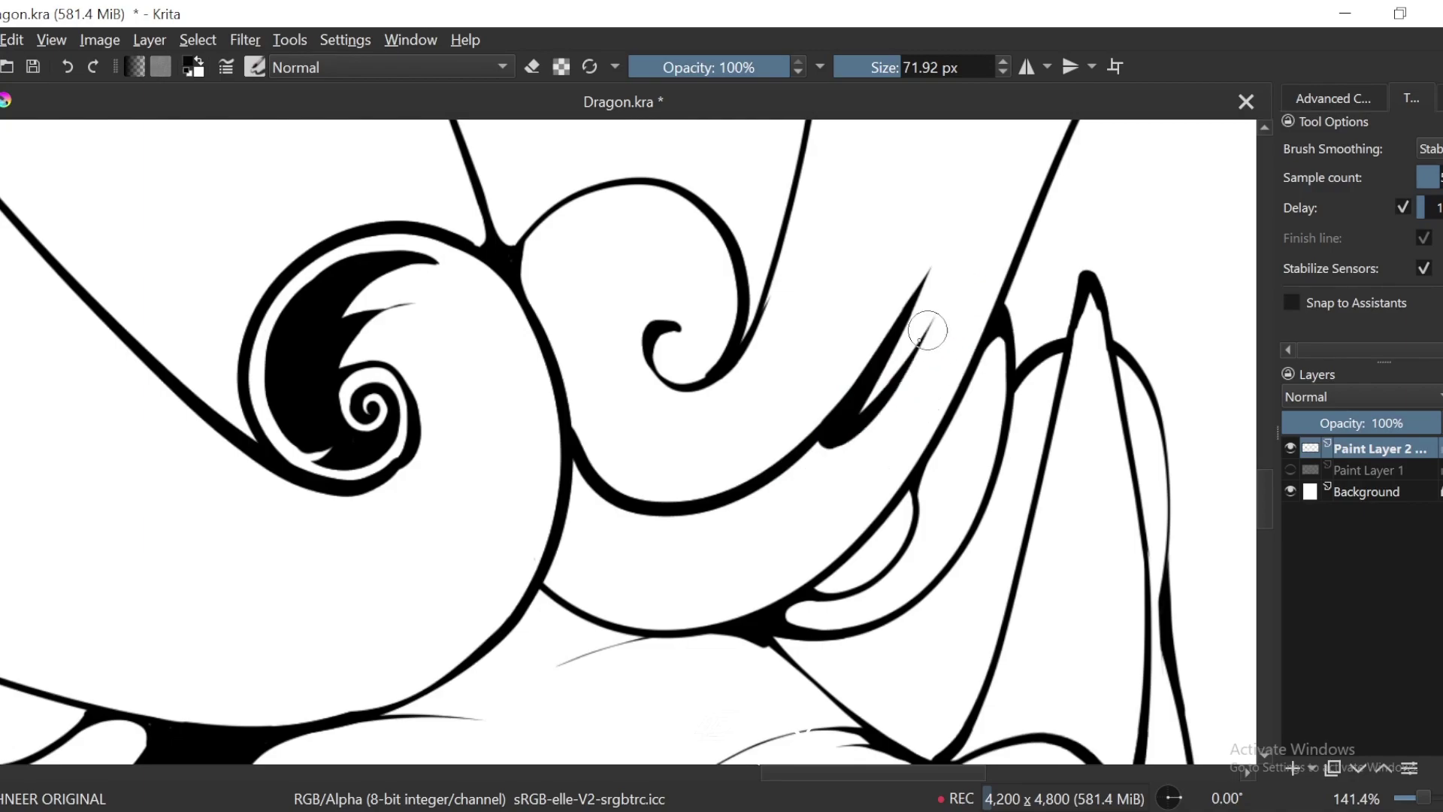
key("ctrl+z")
Step: Draw the far-brow shadow's pointed tips and its outer edge, leaving a thin white gap beside the brow's lower outline
left_click_drag(965, 313, 732, 548)
key("4")
key("4")
key("4")
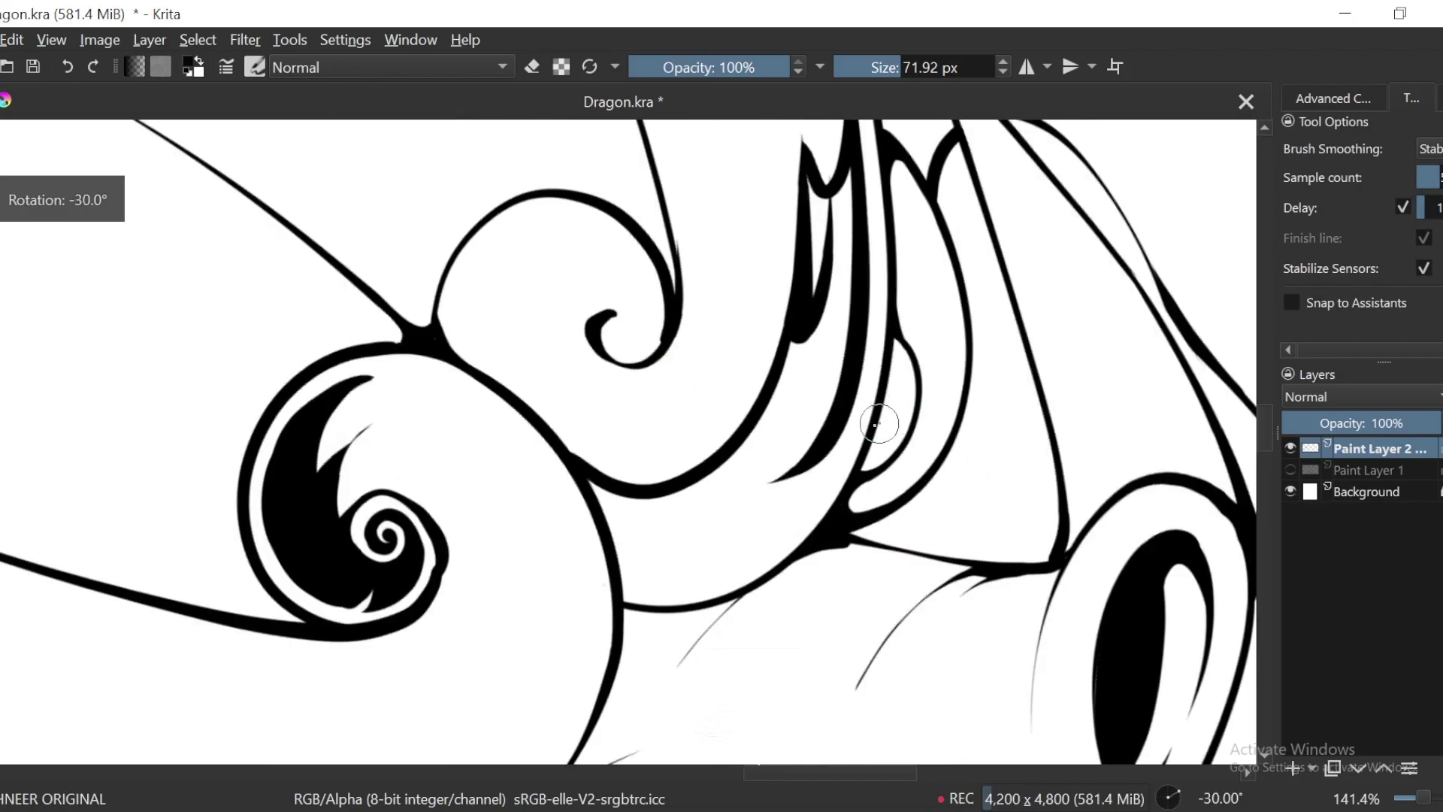
left_click_drag(762, 444, 816, 427)
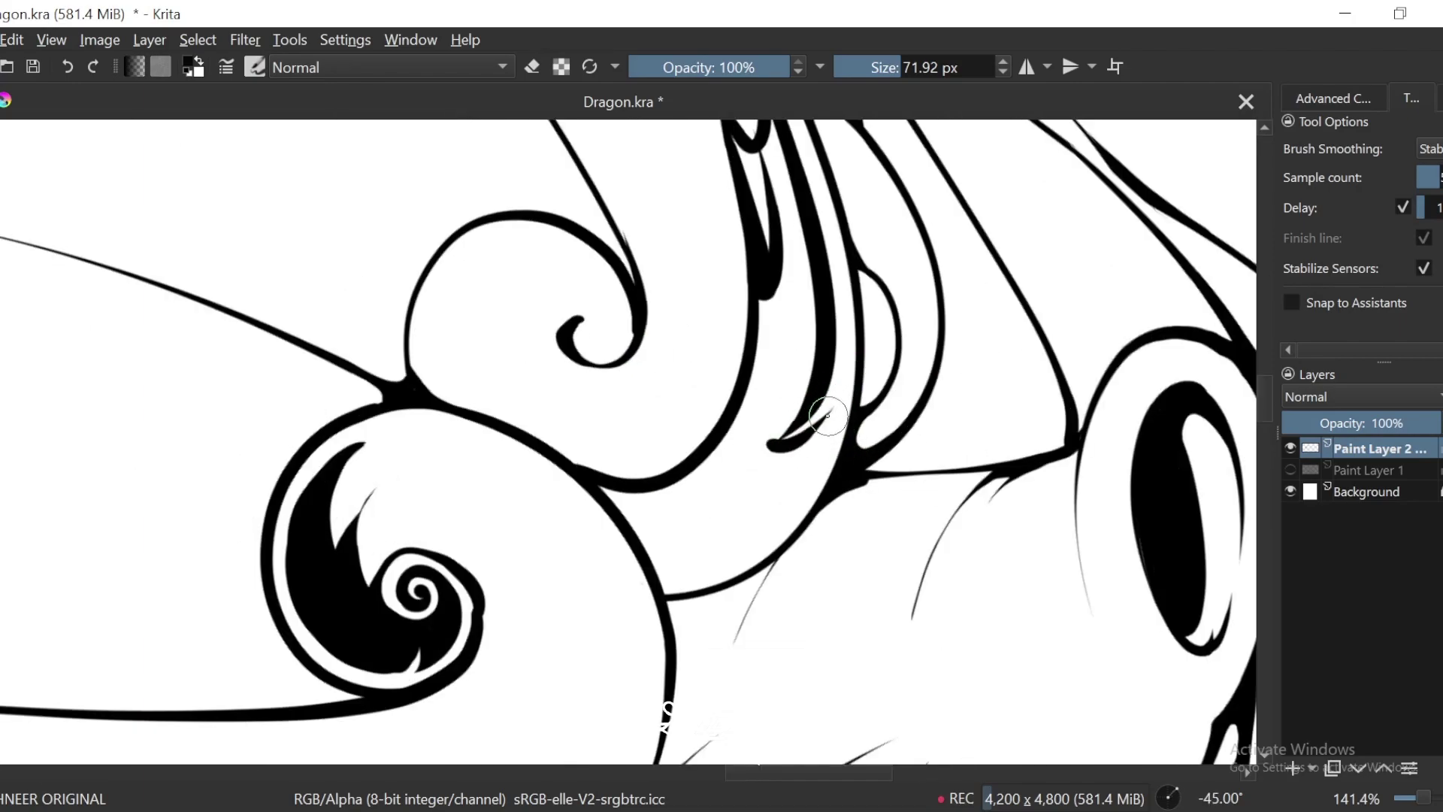
Step: Close the remaining edge of the far-brow shadow and fill the shape with solid black
key("6")
key("6")
key("6")
key("6")
key("6")
key("6")
key("6")
mouse_move(706, 566)
left_mouse_down()
mouse_move(662, 574)
mouse_move(736, 509)
left_mouse_up()
key("f")
left_click(681, 469)
key("minus")
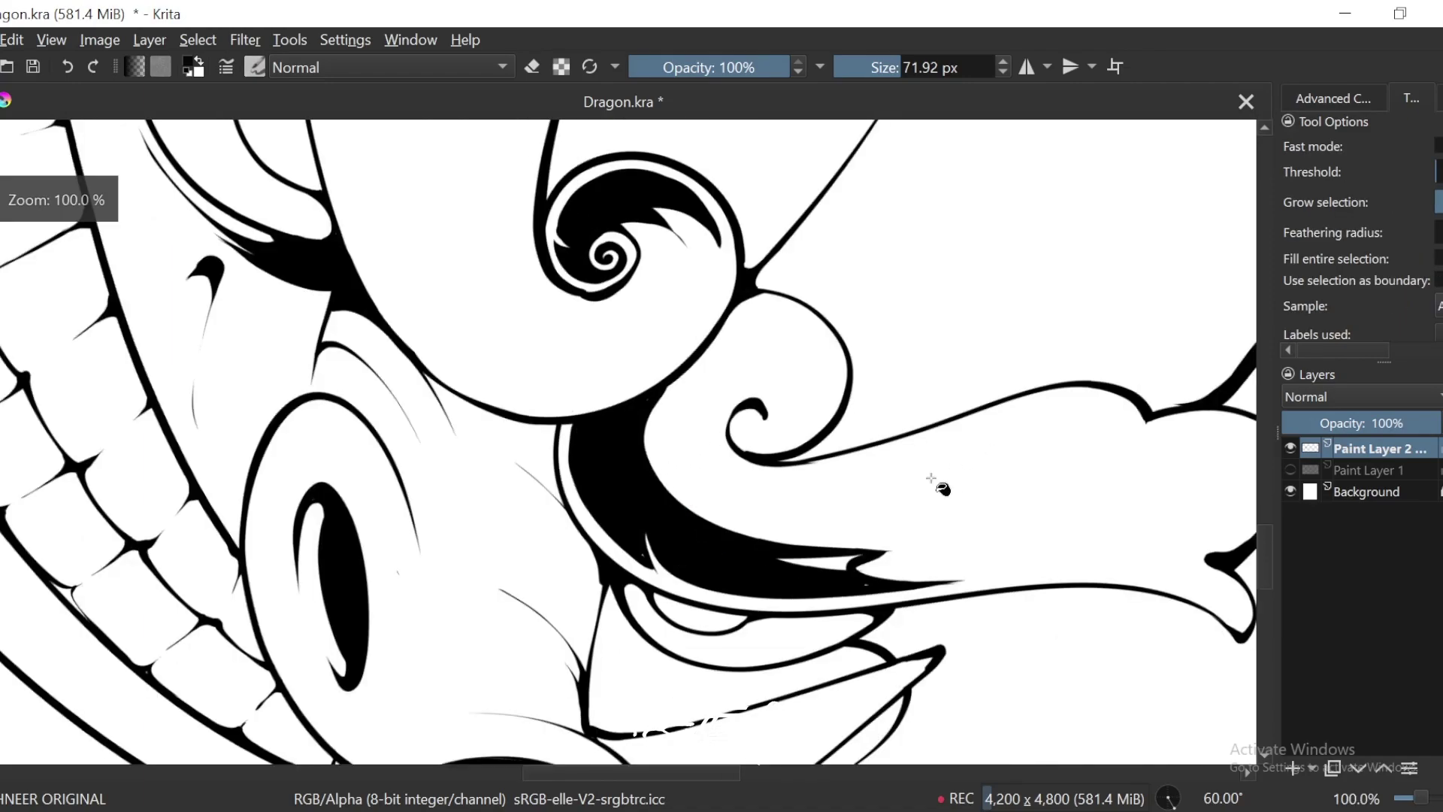
Step: Examine the filled far-brow shadow against the rest of the dragon's face
key("ctrl+[")
key("ctrl+[")
left_click(883, 425)
key("minus")
key("minus")
key("minus")
key("minus")
key("4")
key("4")
key("4")
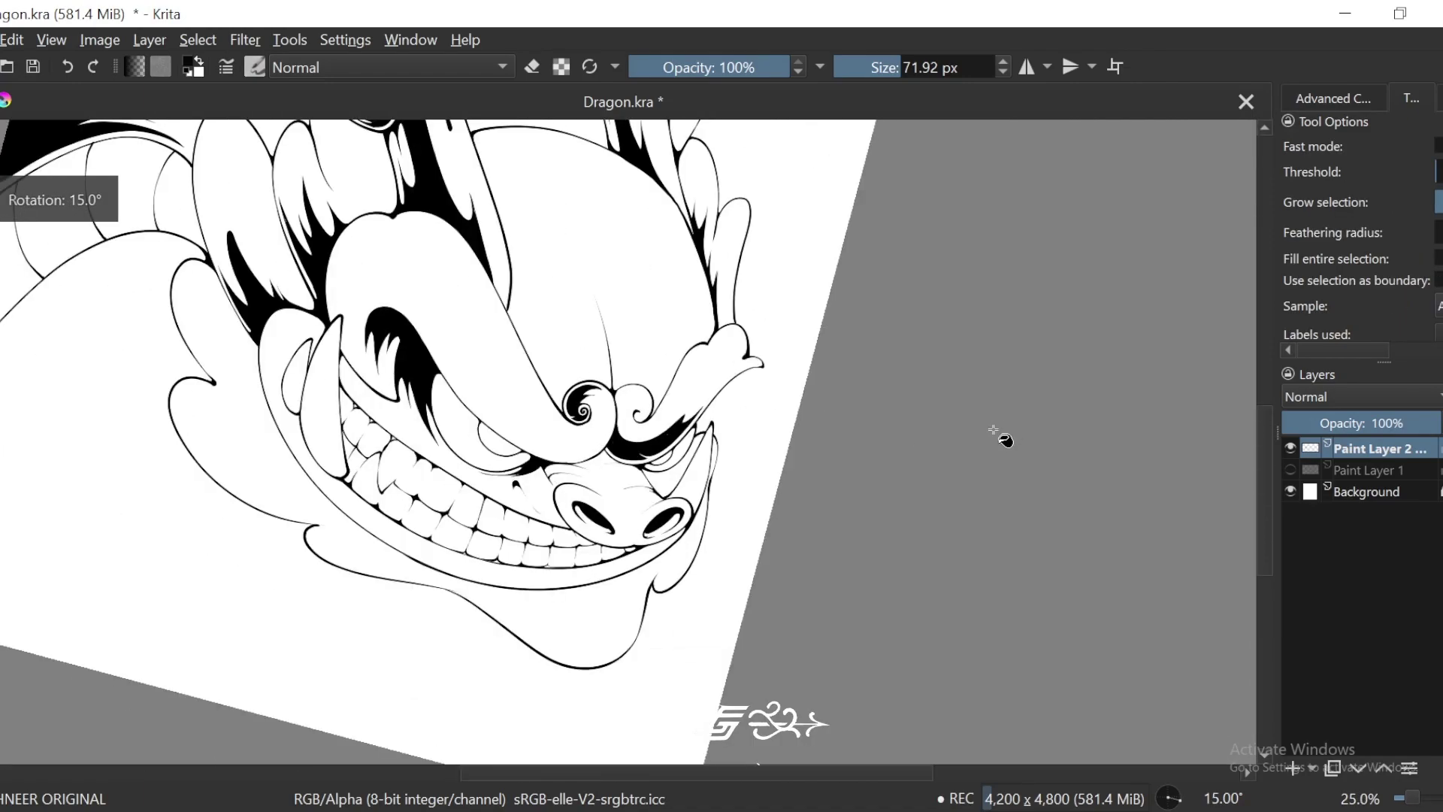
Step: Clean up the far-brow shadow's tip and add several thin, tapered spikes along its inner edge
key("plus")
key("plus")
left_click_drag(824, 429, 771, 523)
key("plus")
key("plus")
left_click_drag(751, 457, 778, 466)
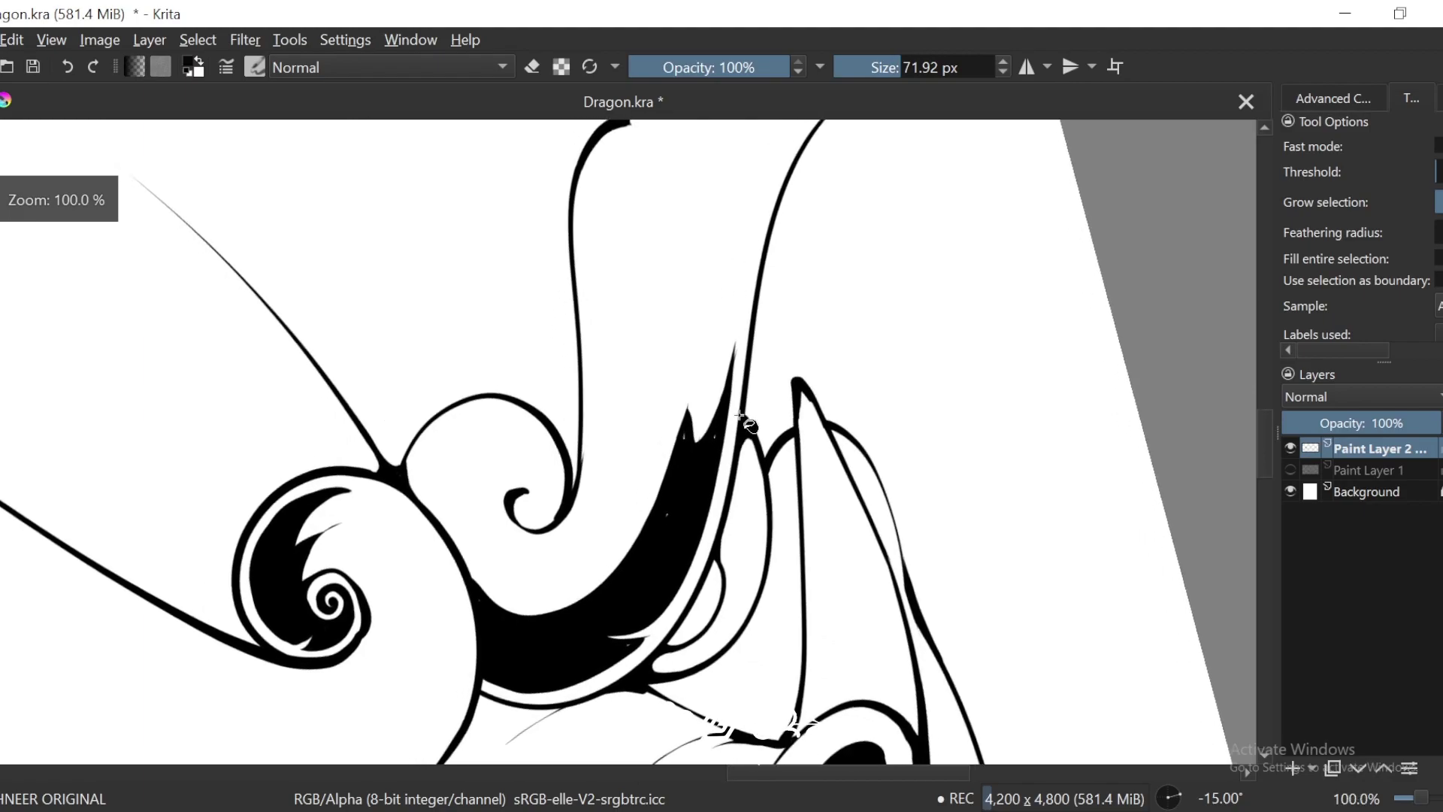
key("b")
key("4")
key("4")
key("4")
key("4")
key("4")
key("4")
key("4")
key("4")
key("4")
key("4")
key("4")
key("4")
key("4")
key("6")
left_click_drag(619, 449, 660, 383)
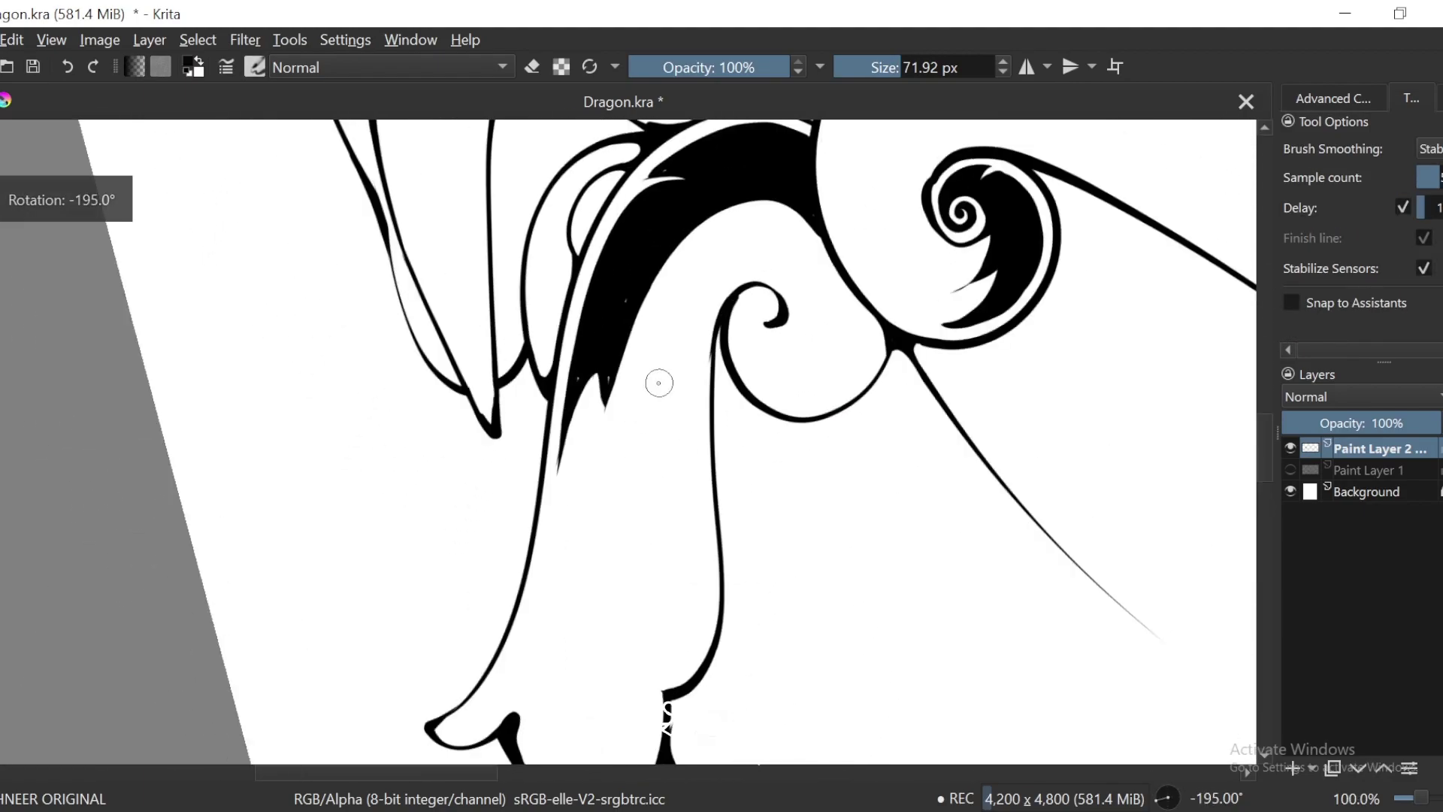
key("6")
key("plus")
key("plus")
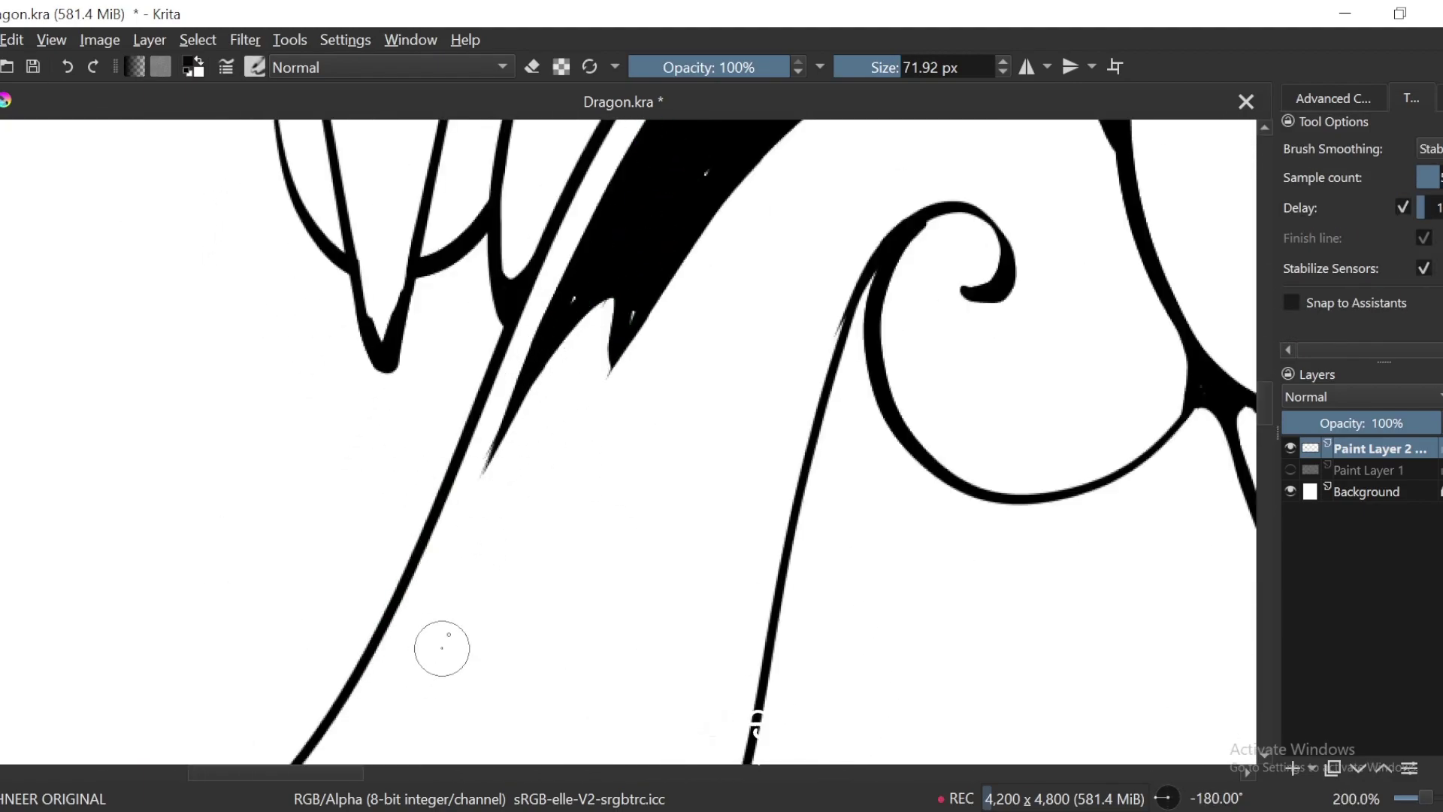
left_click_drag(657, 268, 645, 384)
key("e")
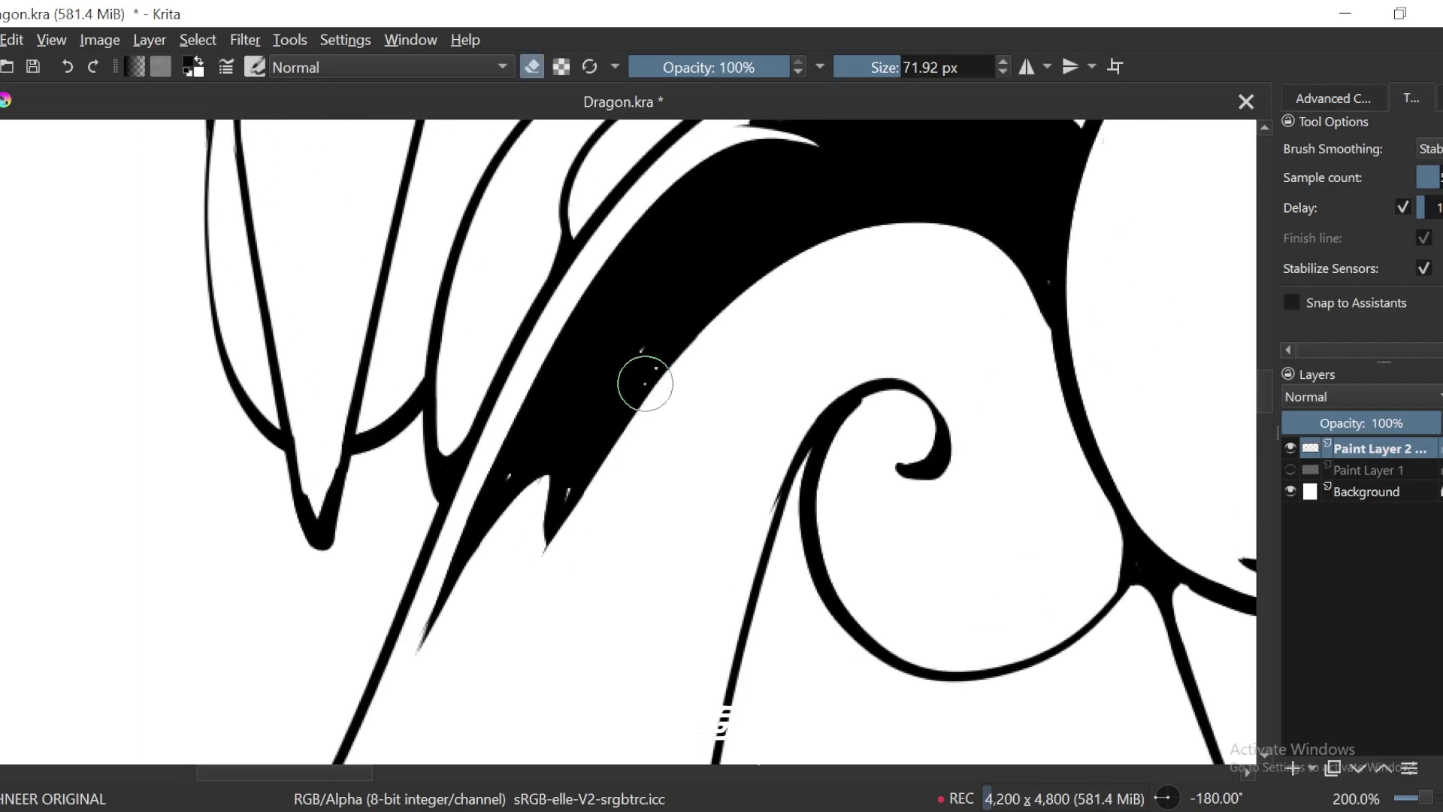
left_click_drag(729, 282, 706, 300)
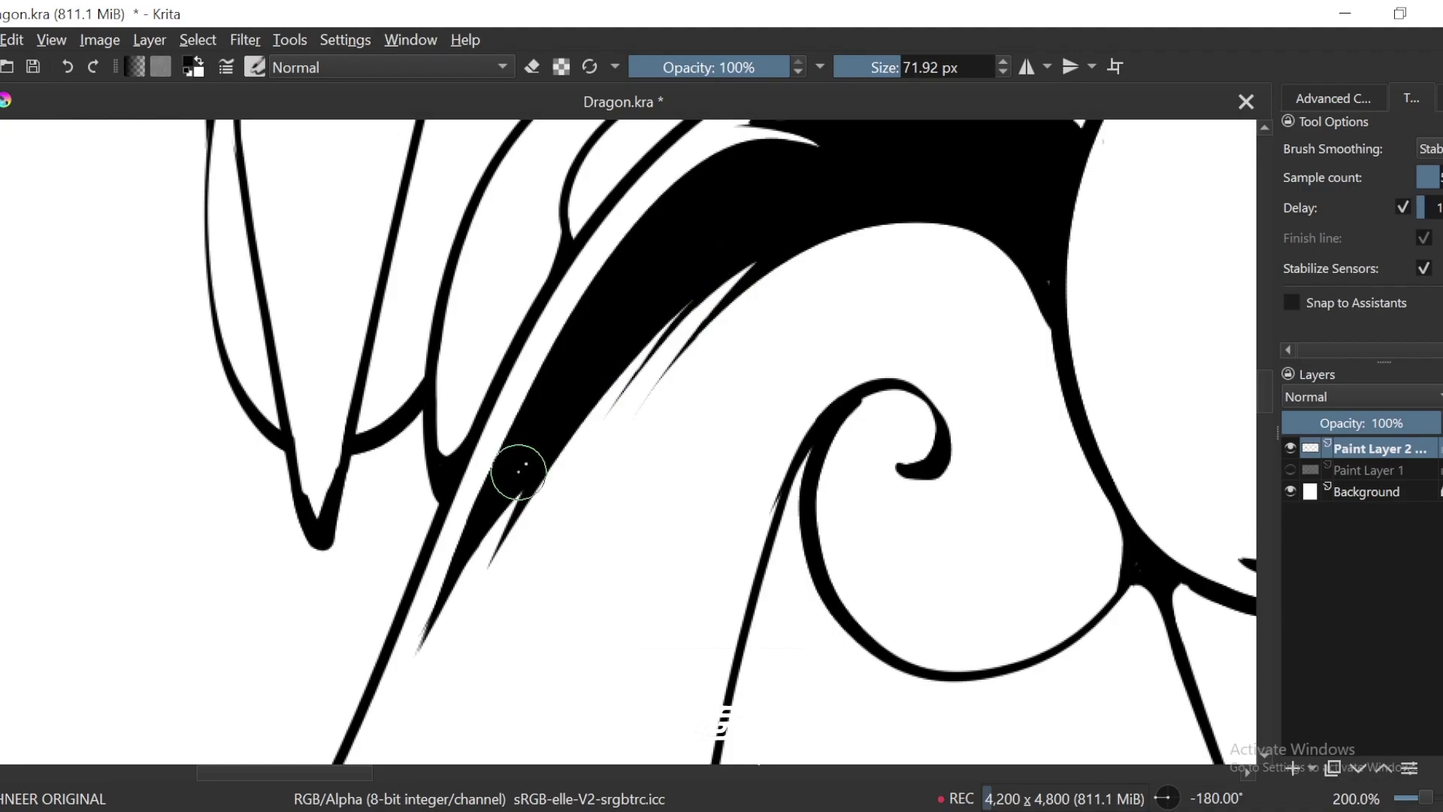
key("ctrl+z")
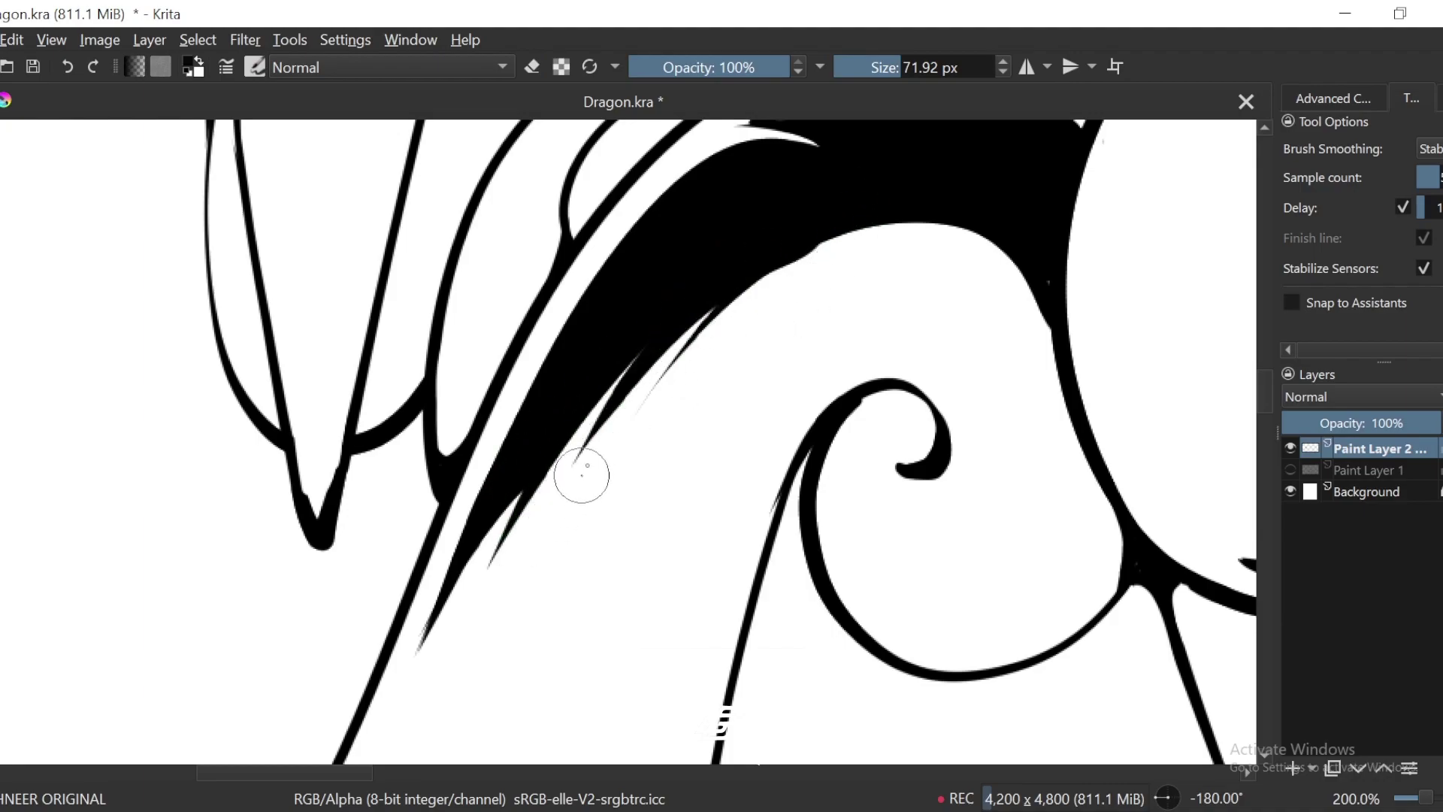
left_click_drag(937, 229, 937, 245)
Step: Examine the spiked far-brow shadow up close and within the face at several canvas rotations
key("ctrl+minus")
key("ctrl+minus")
key("ctrl+plus")
key("ctrl+plus")
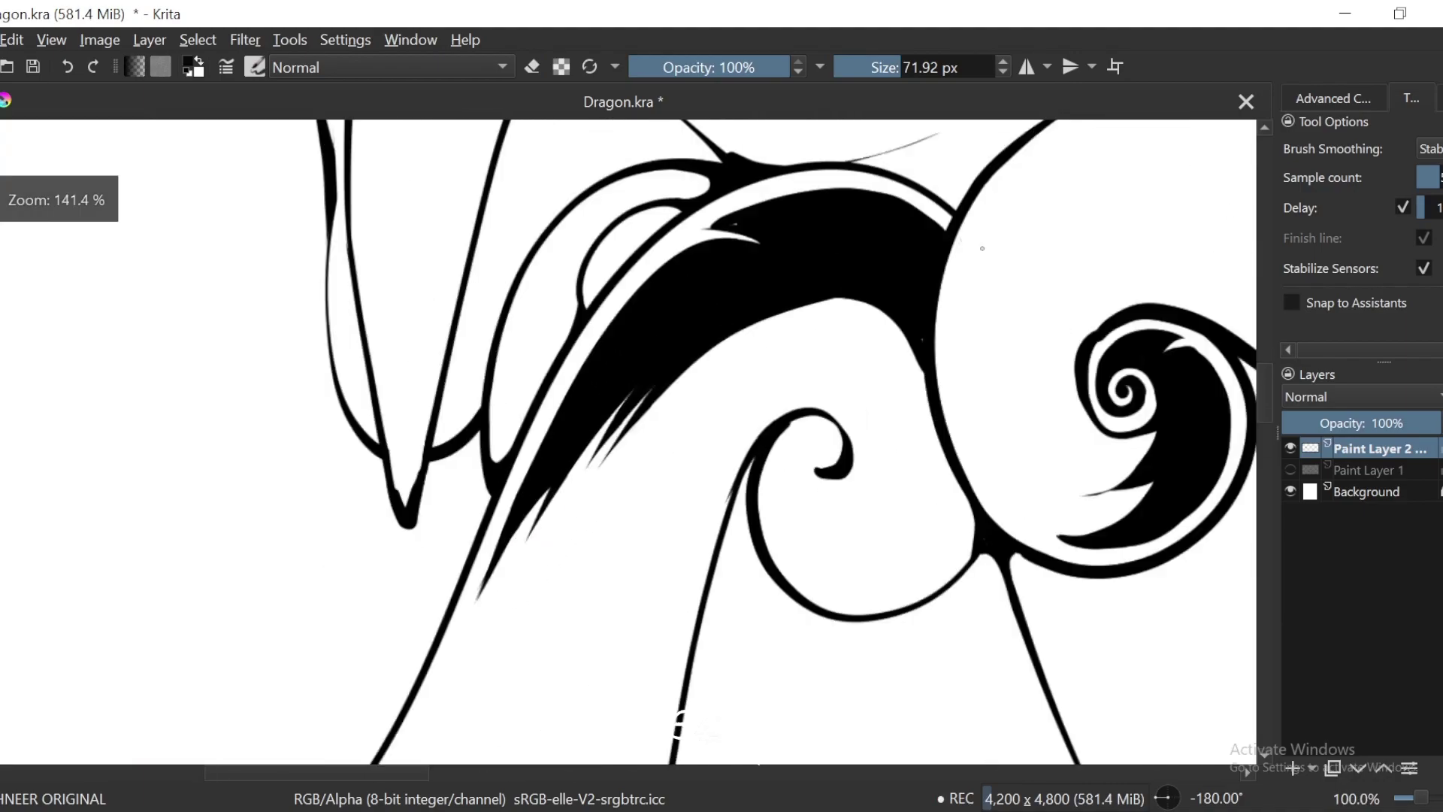
left_click_drag(794, 308, 760, 331)
key("ctrl+minus")
key("ctrl+minus")
key("ctrl+minus")
key("ctrl+minus")
key("ctrl+minus")
key("6")
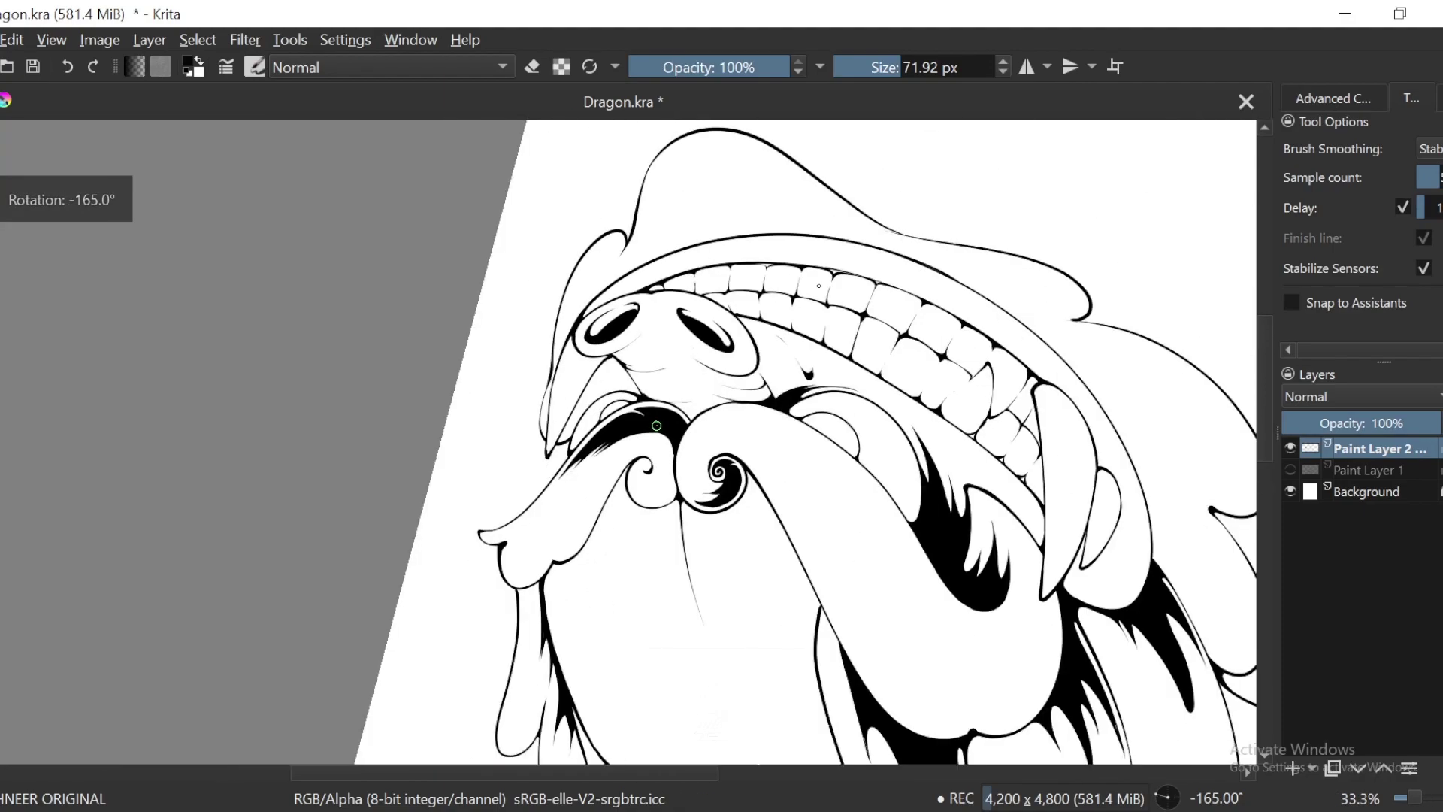
key("5")
key("minus")
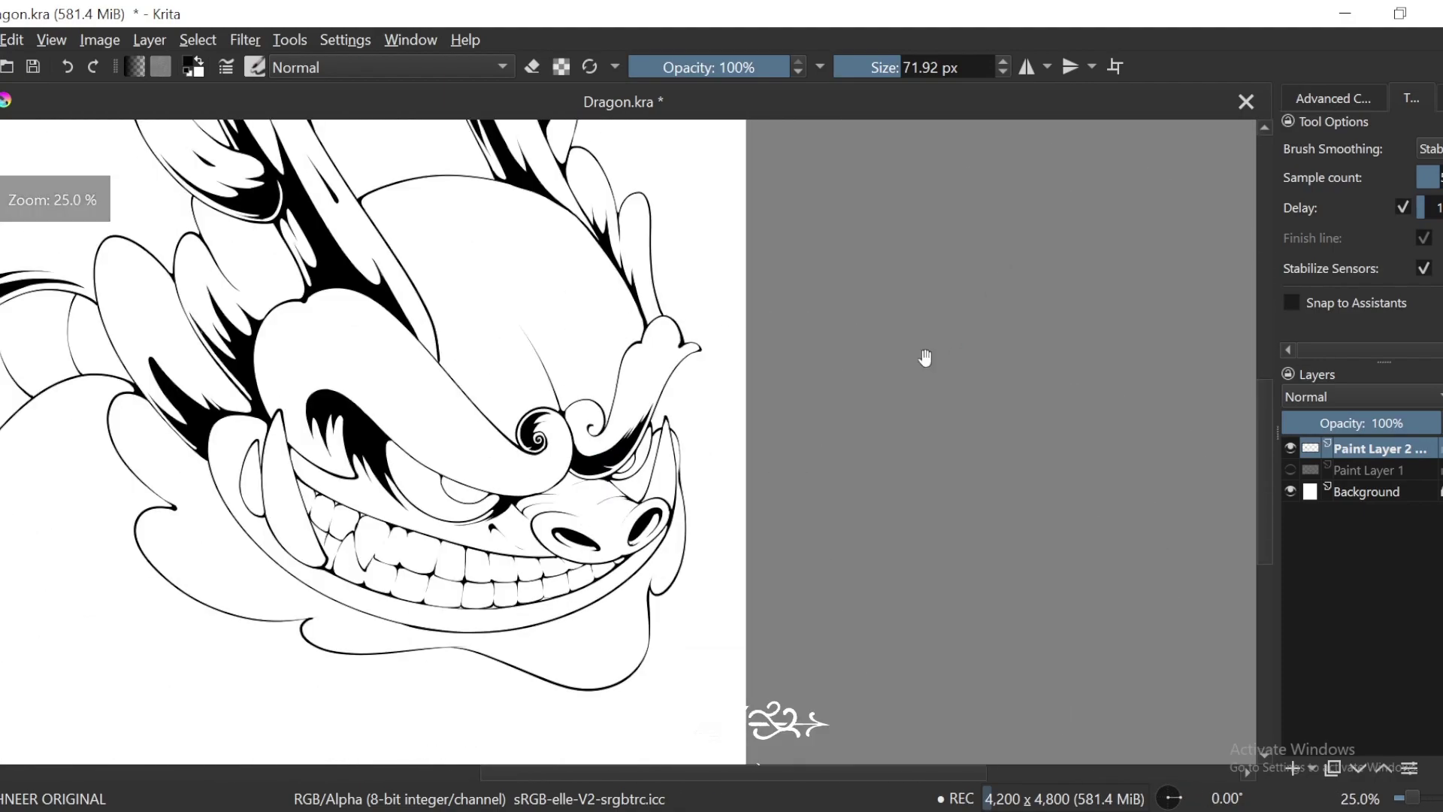
key("plus")
key("plus")
key("plus")
key("plus")
key("plus")
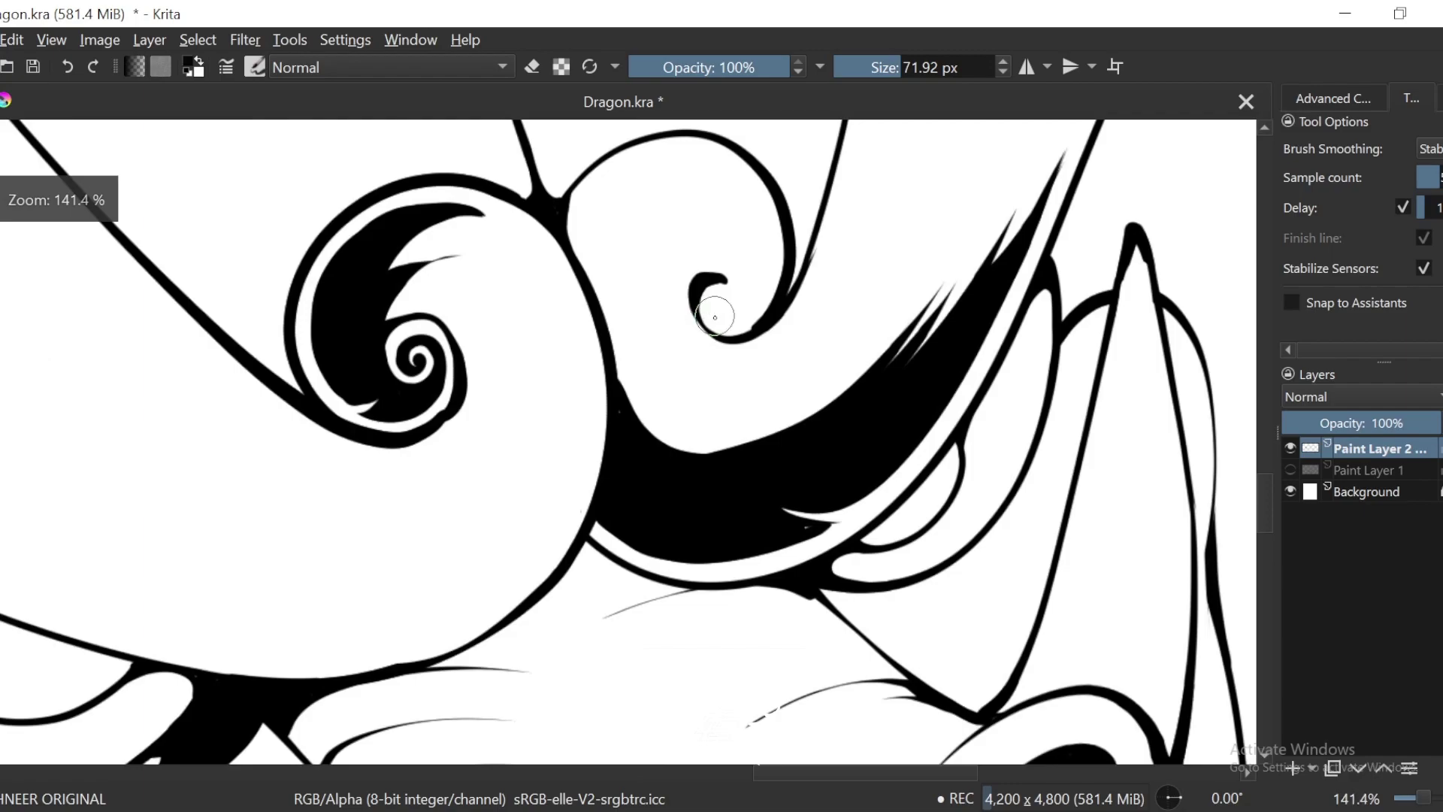
key("6")
key("6")
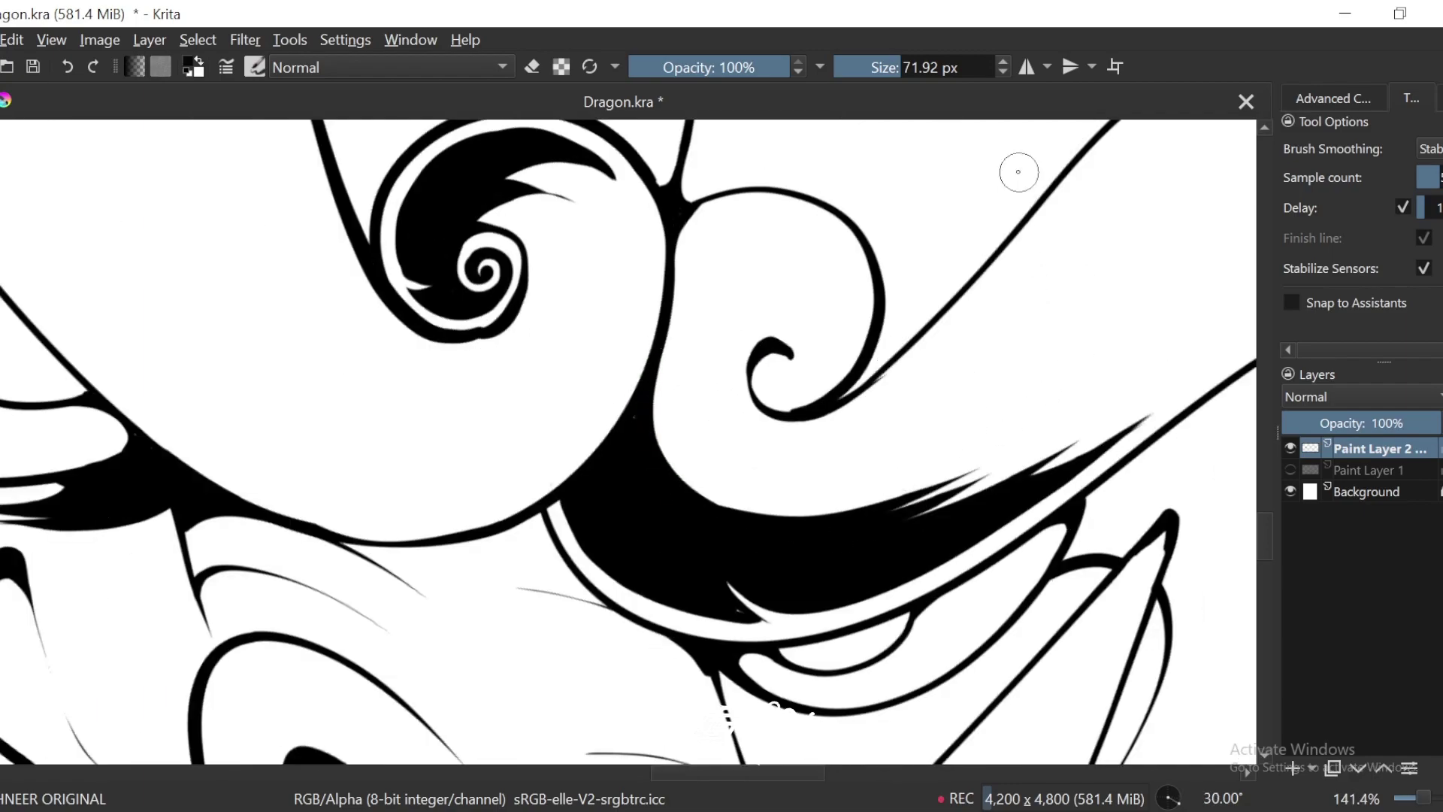
key("minus")
key("minus")
key("minus")
key("4")
key("minus")
key("minus")
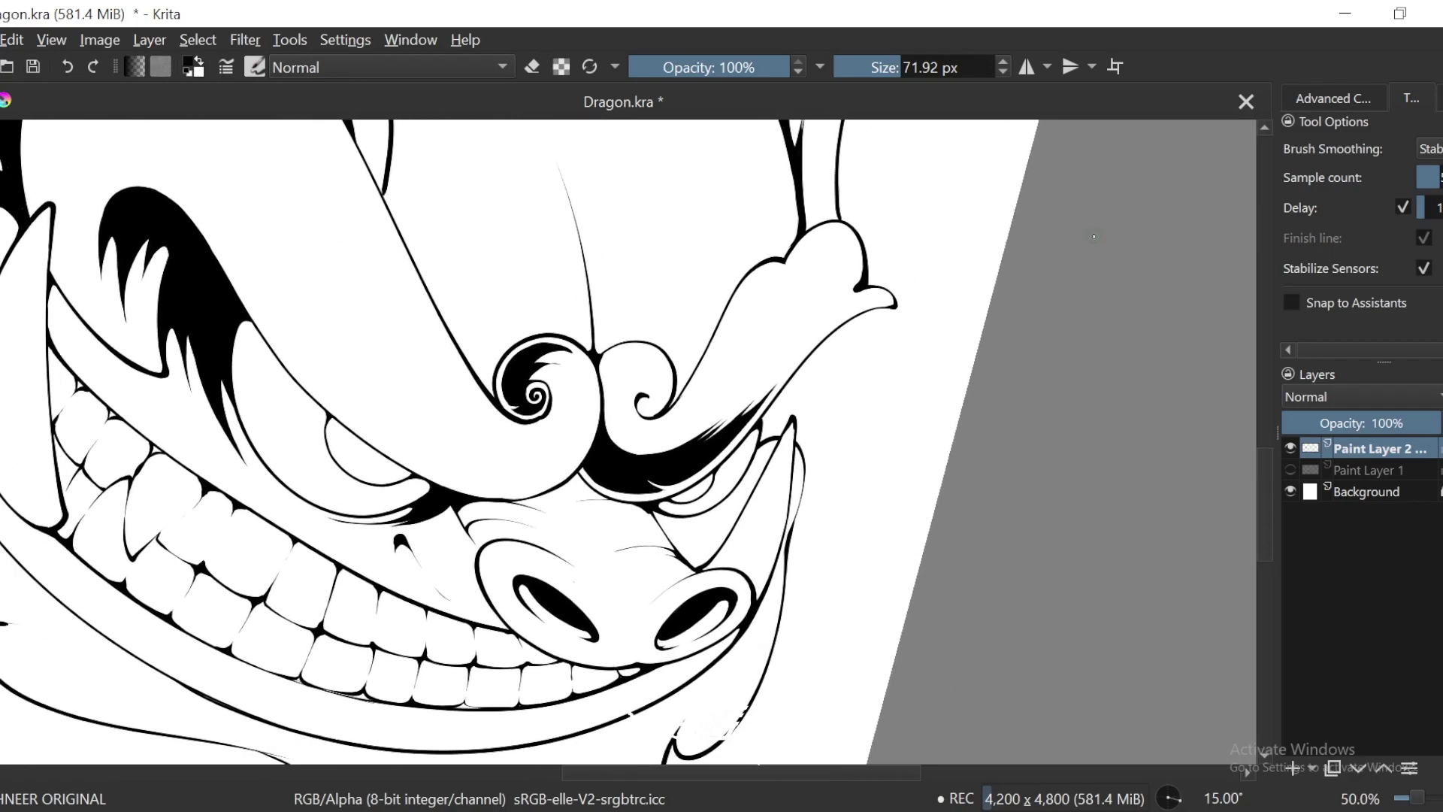
Step: Examine the balance of black shading across the horns, frill, brows and body in the whole drawing
left_click_drag(955, 339, 1002, 451)
left_click_drag(927, 411, 997, 473)
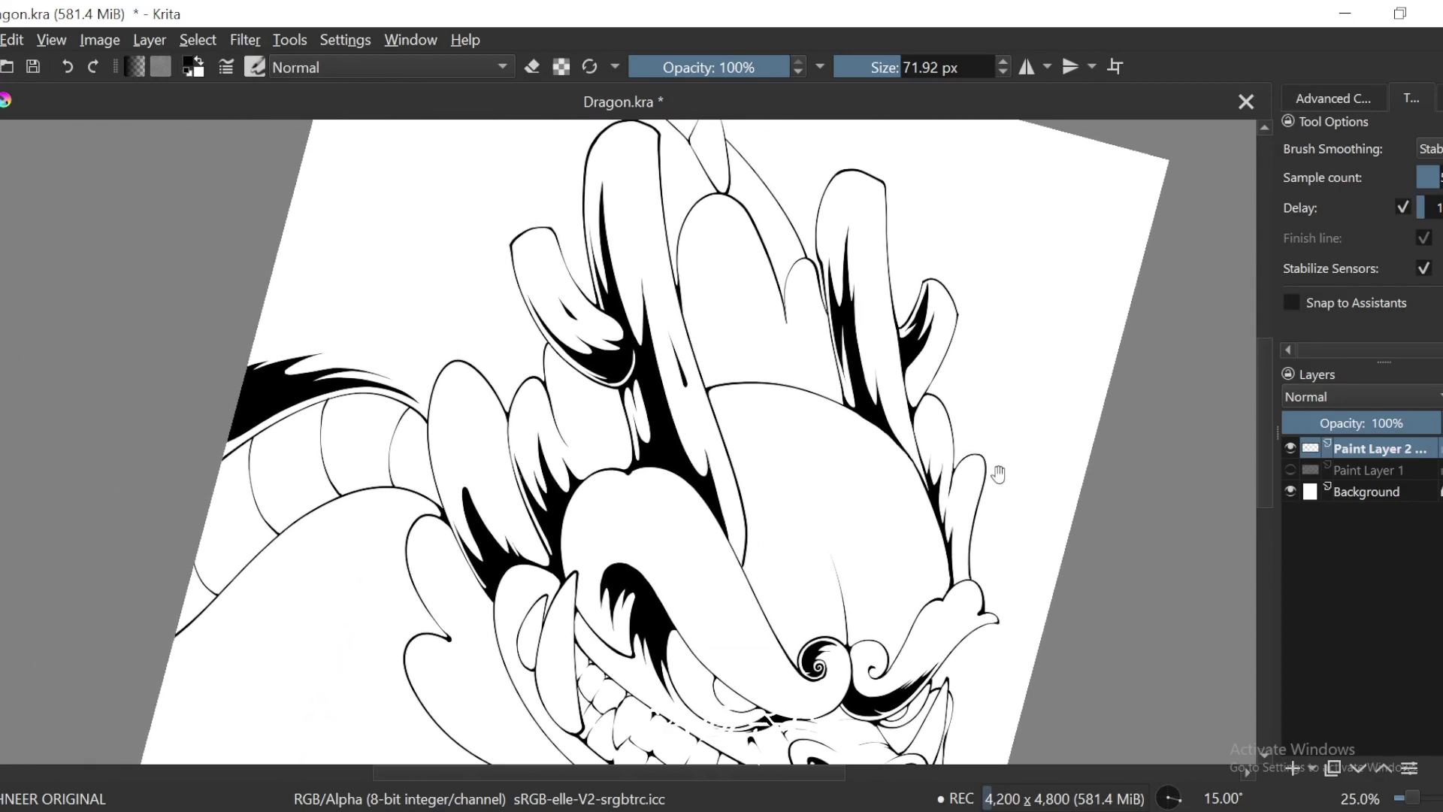
key("minus")
key("4")
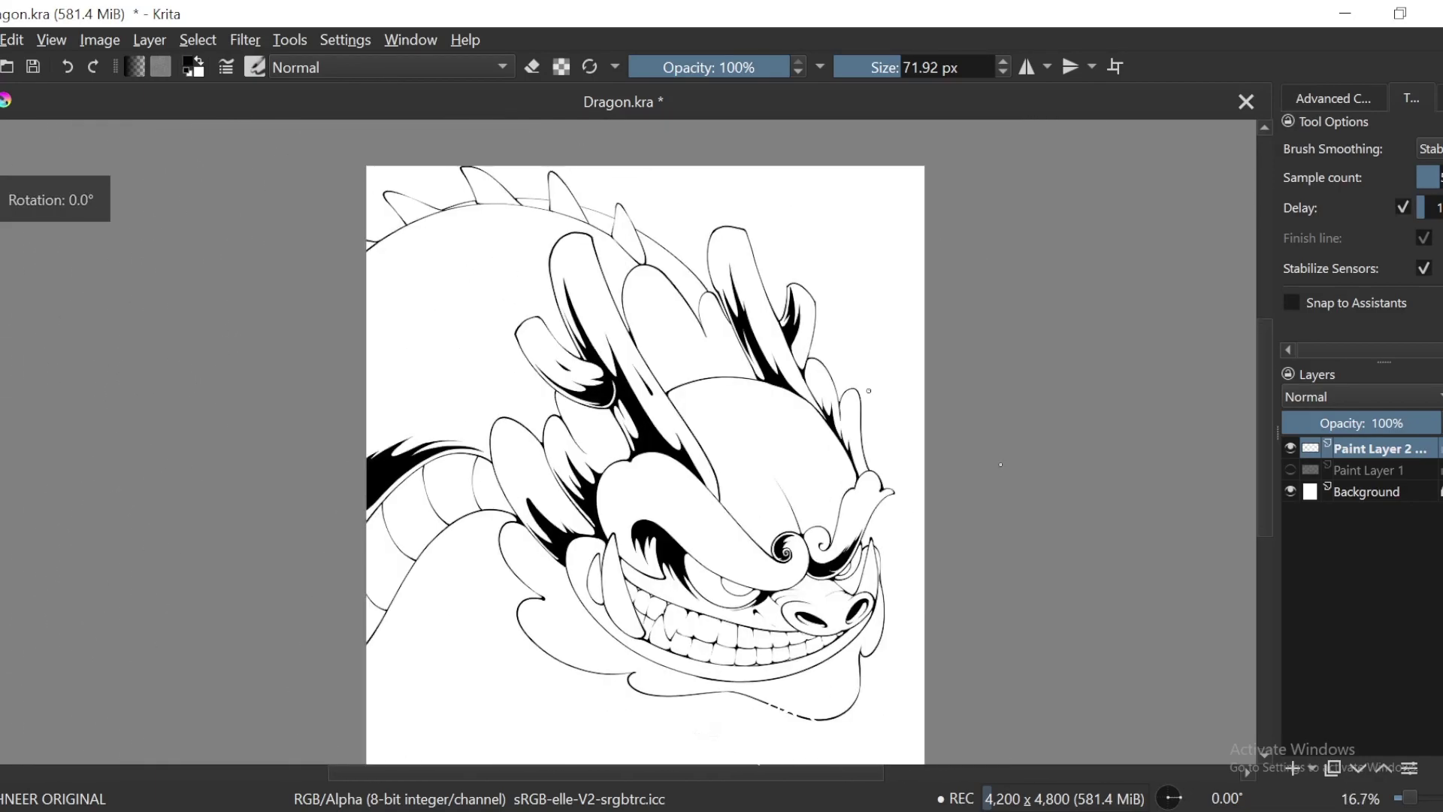
key("4")
left_click_drag(1023, 463, 972, 371)
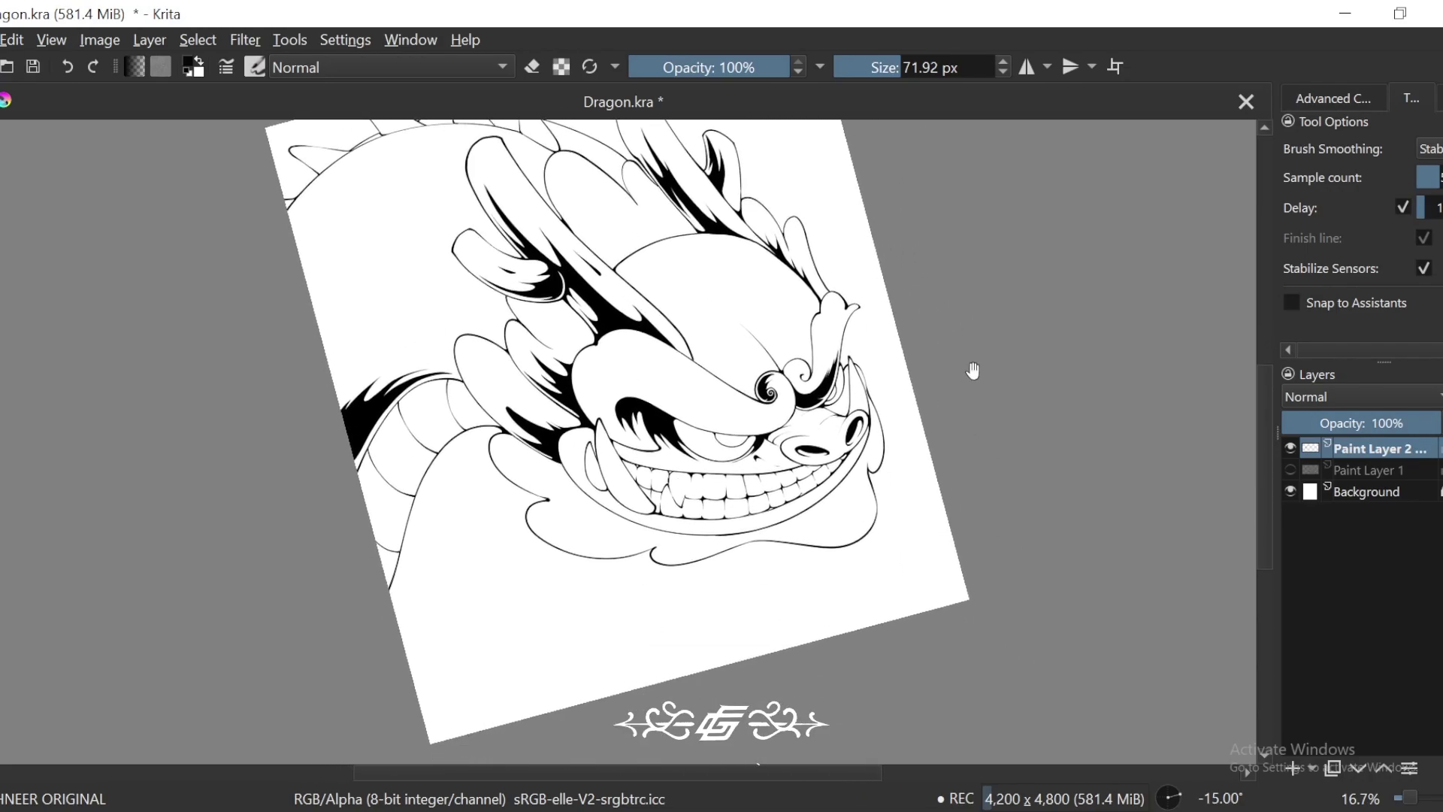
key("6")
mouse_move(973, 492)
left_mouse_down()
mouse_move(911, 476)
mouse_move(981, 488)
left_mouse_up()
Step: Paint a solid black shadow with tapered upward spikes along the outer side of the large tusk
key("6")
key("plus")
key("plus")
key("plus")
key("plus")
key("plus")
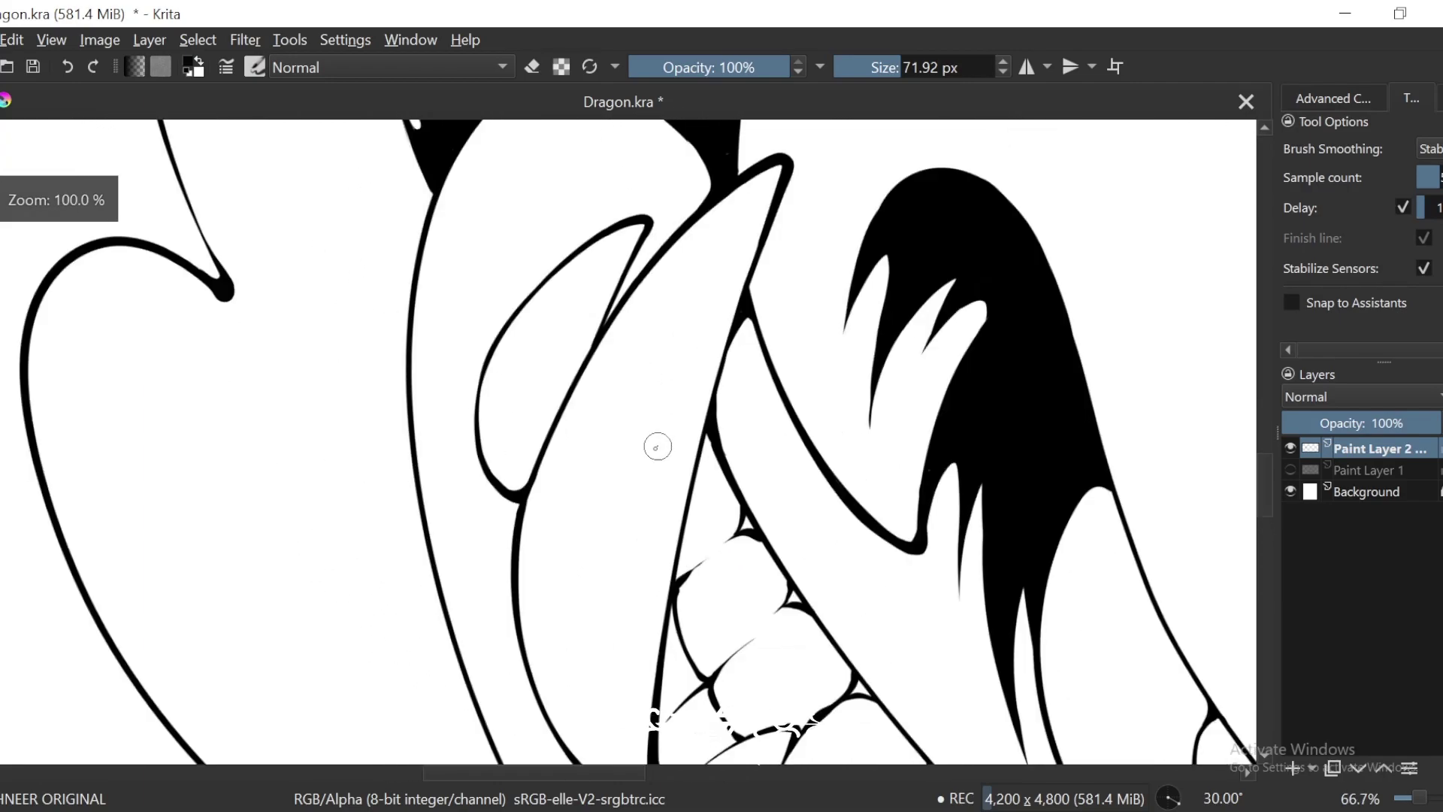
key("6")
key("6")
left_click_drag(665, 331, 519, 529)
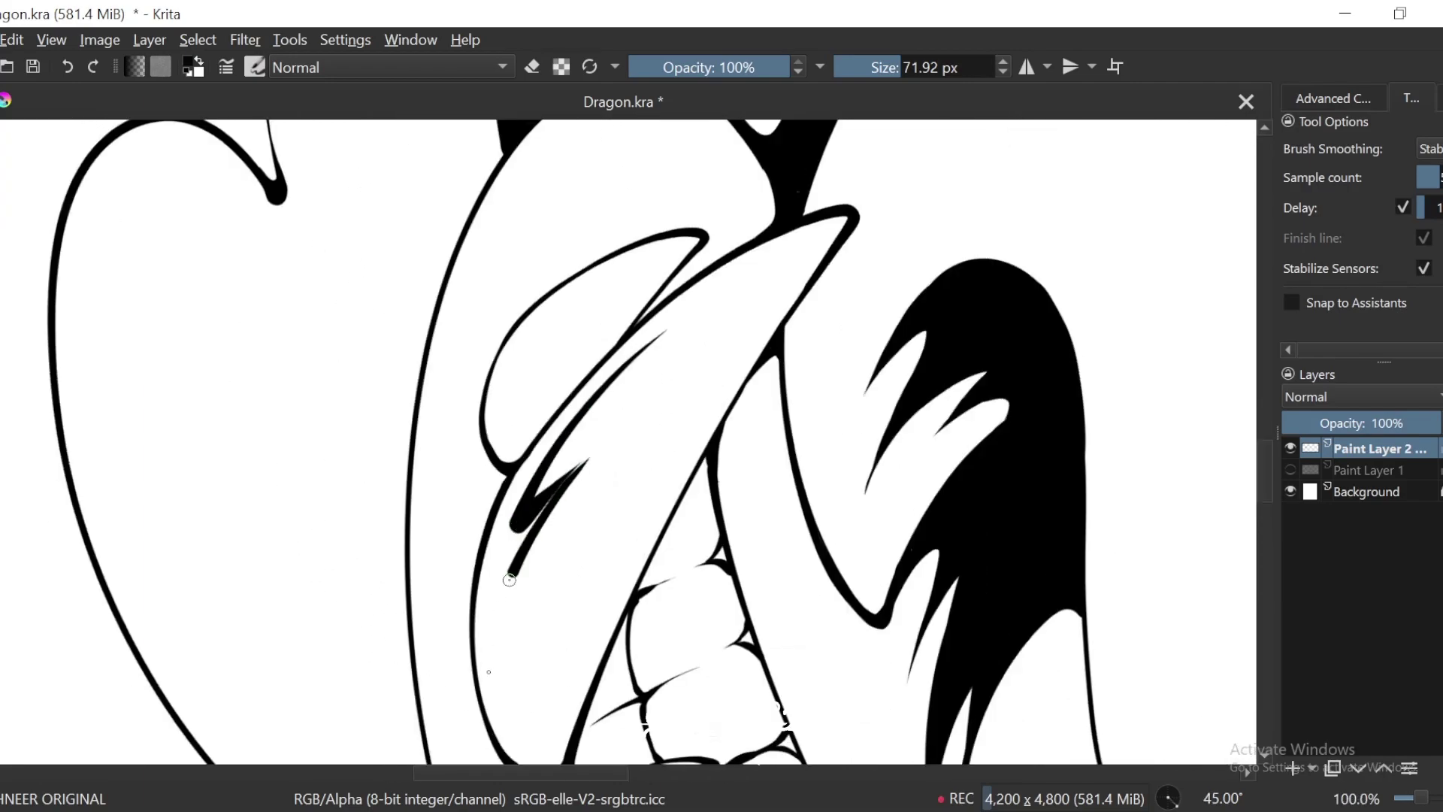
key("plus")
mouse_move(750, 220)
left_mouse_down()
mouse_move(586, 418)
mouse_move(541, 514)
left_mouse_up()
mouse_move(604, 465)
left_mouse_down()
mouse_move(668, 349)
mouse_move(538, 622)
left_mouse_up()
mouse_move(680, 337)
left_mouse_down()
mouse_move(607, 433)
mouse_move(536, 671)
left_mouse_up()
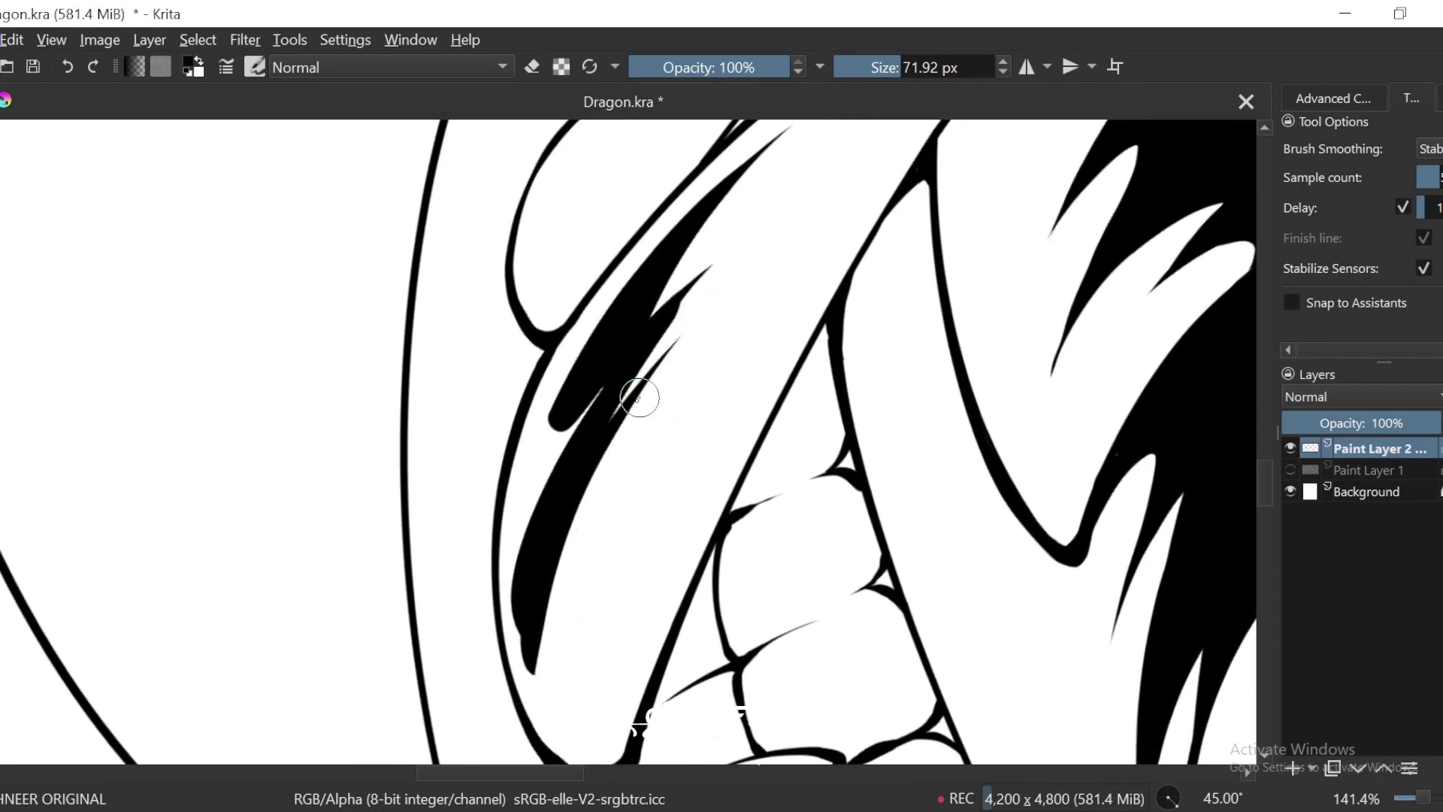
Step: Extend the tusk shadow down into the tusk's base and taper the blunt end of its upper part along the outline
left_click_drag(556, 549, 563, 748)
left_click_drag(595, 637, 587, 482)
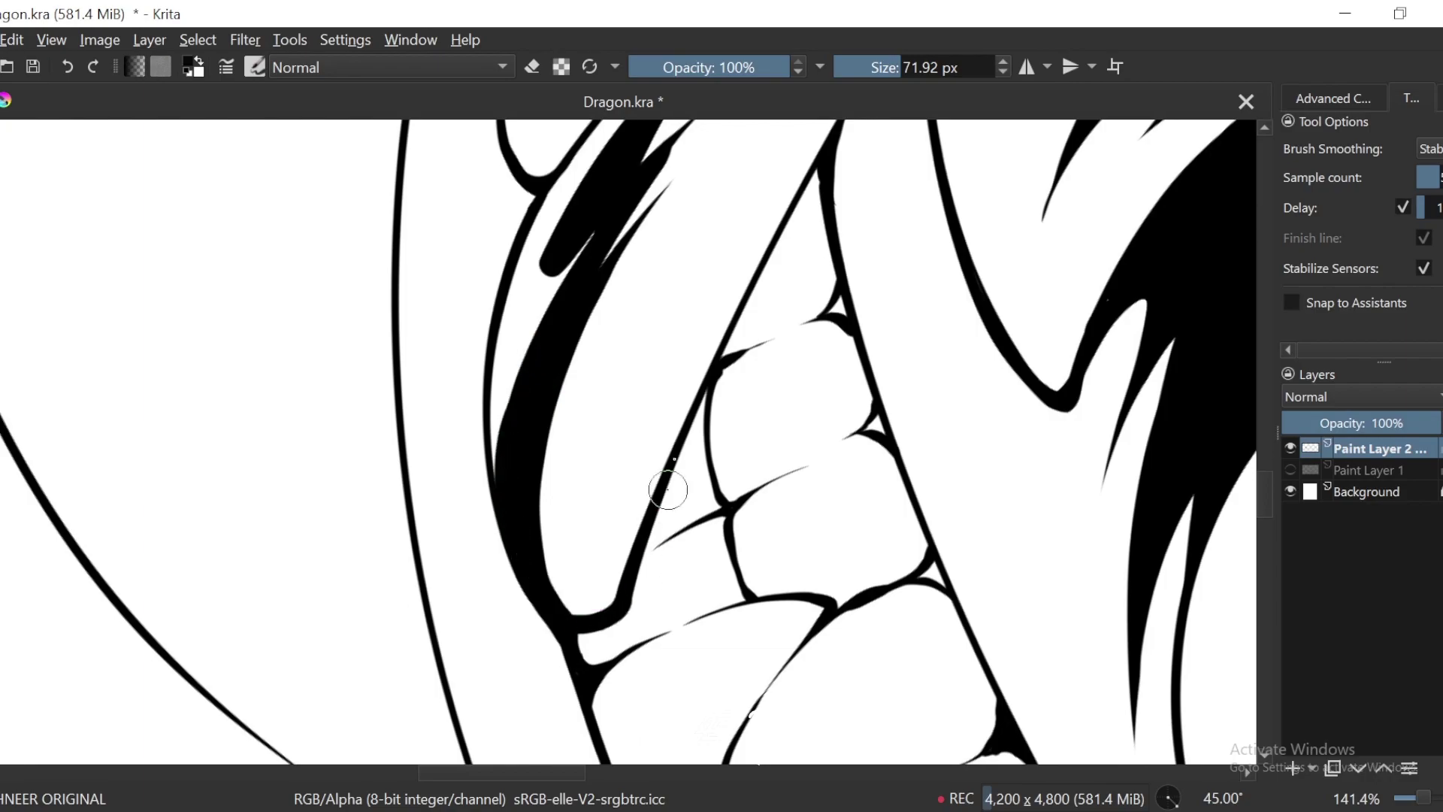
scroll(617, 384, "down", 3)
scroll(759, 283, "up", 4)
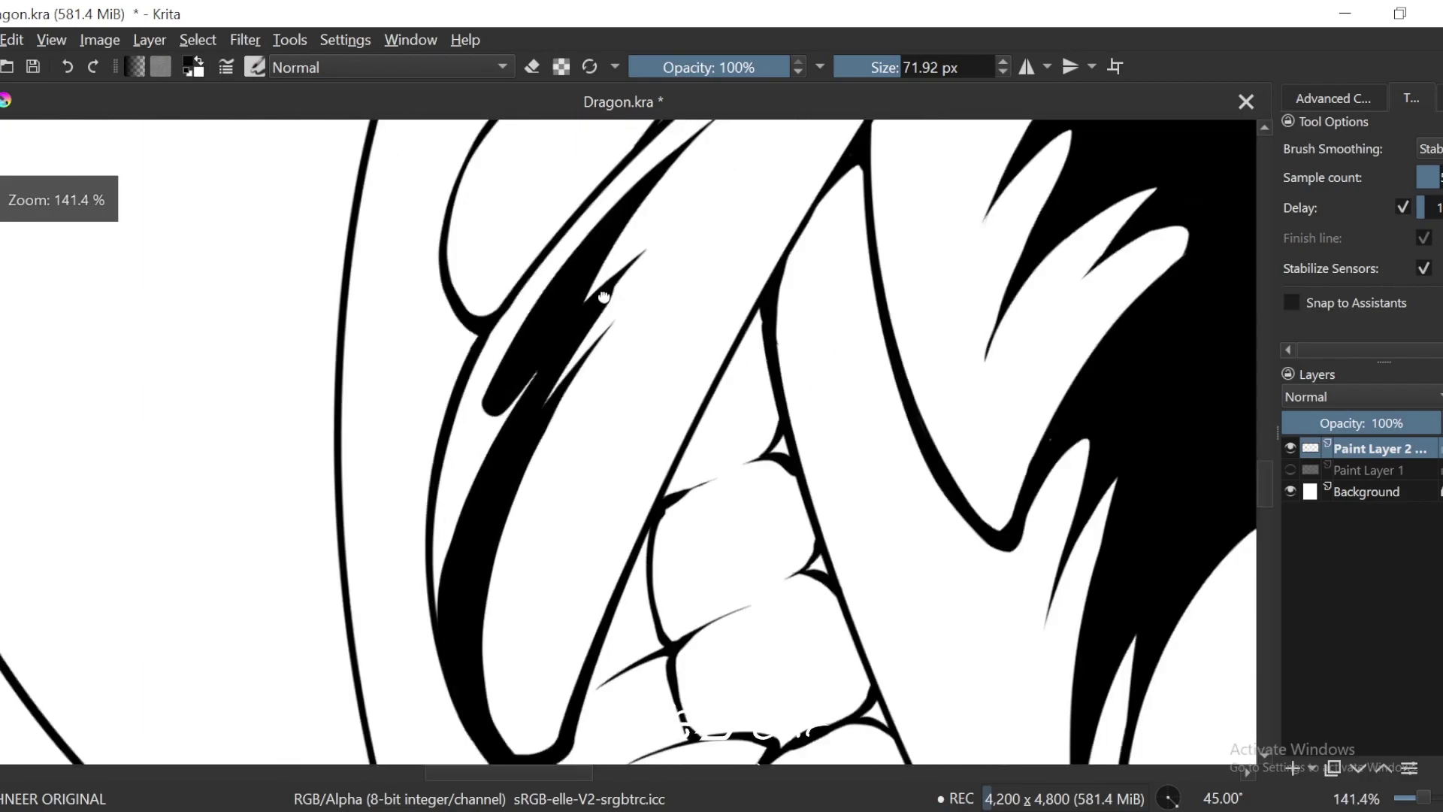
scroll(782, 271, "down", 4)
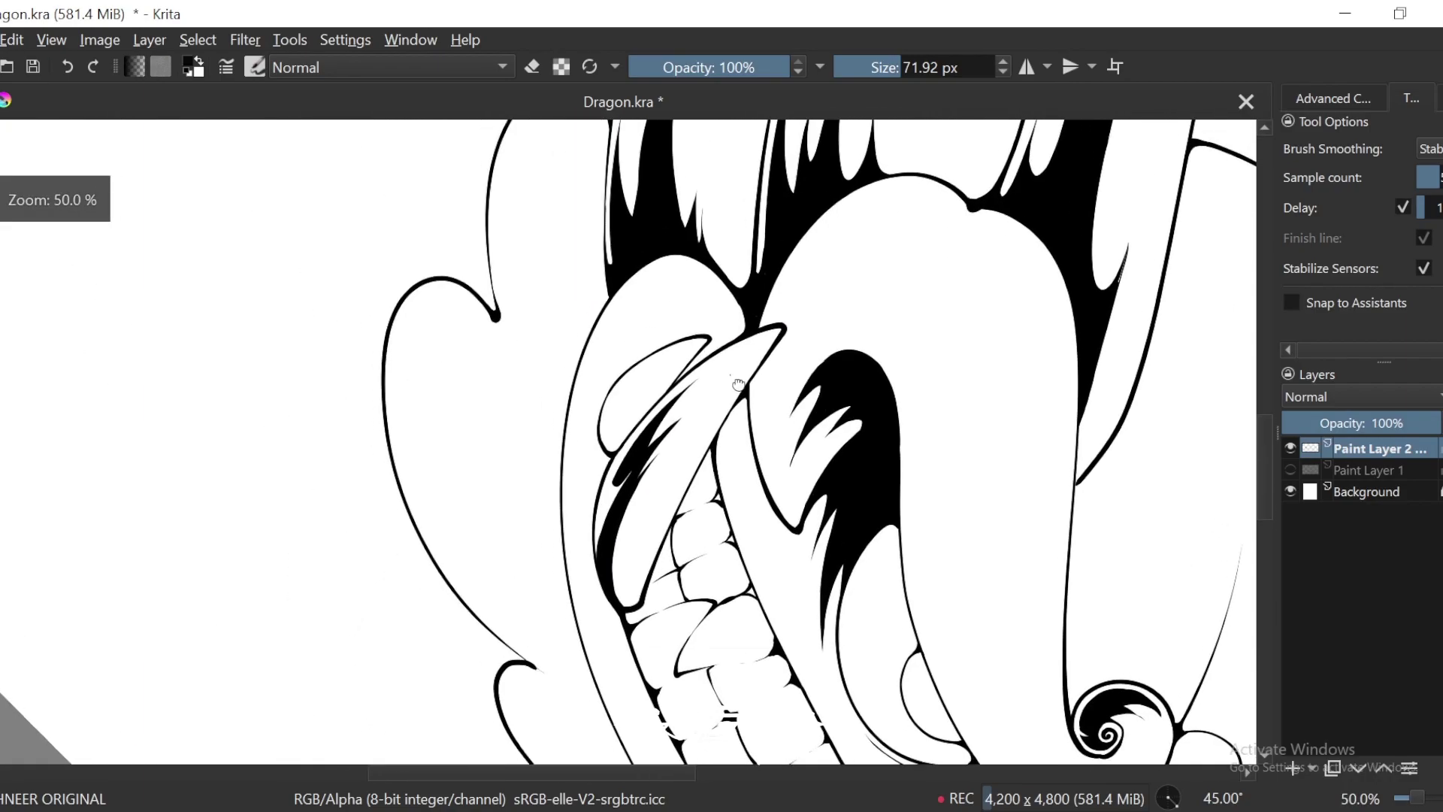
scroll(922, 237, "up", 2)
scroll(673, 505, "up", 2)
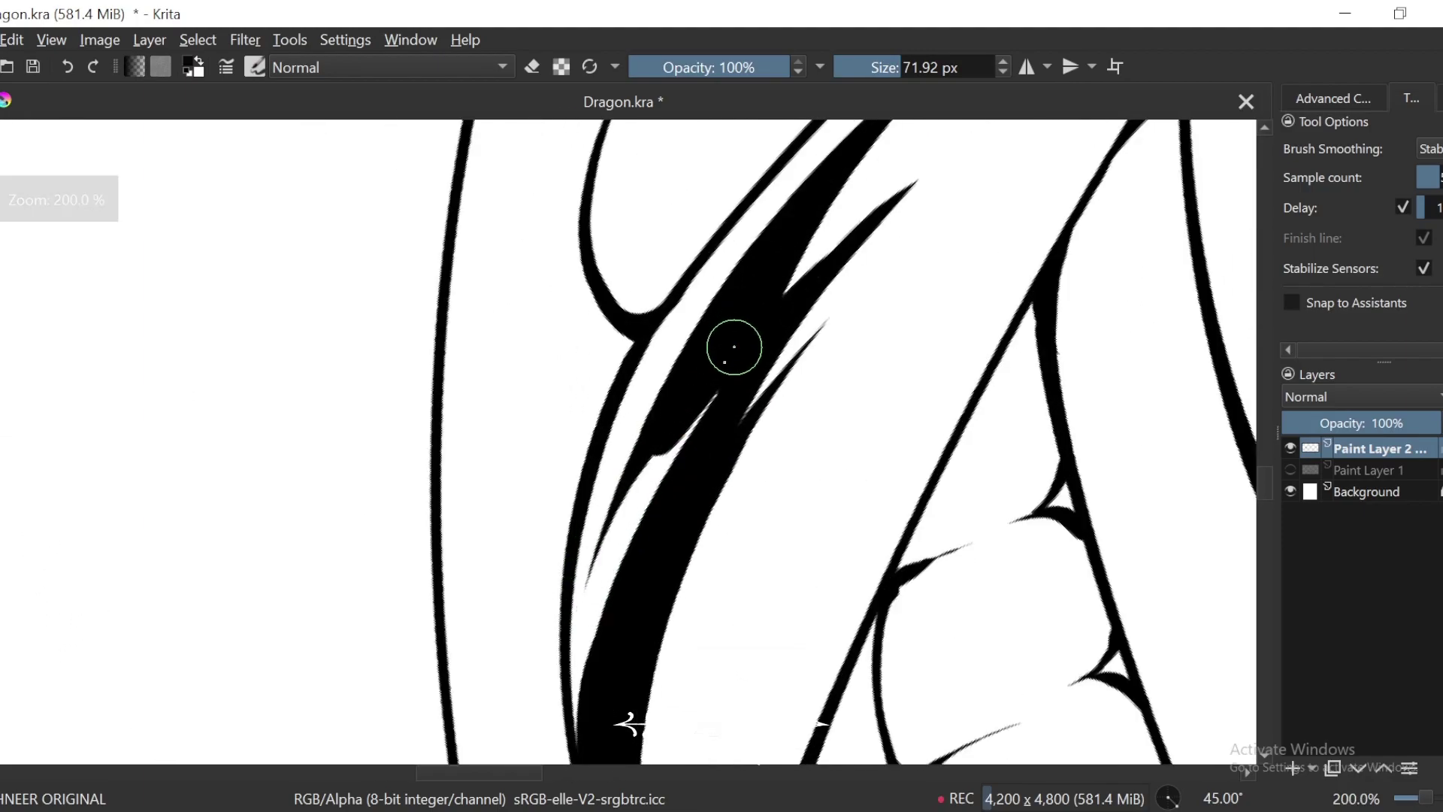
Step: Shade the small pointed shape behind the large tusk with solid black from its base, ending in tapered upward spikes
left_click_drag(760, 209, 763, 525)
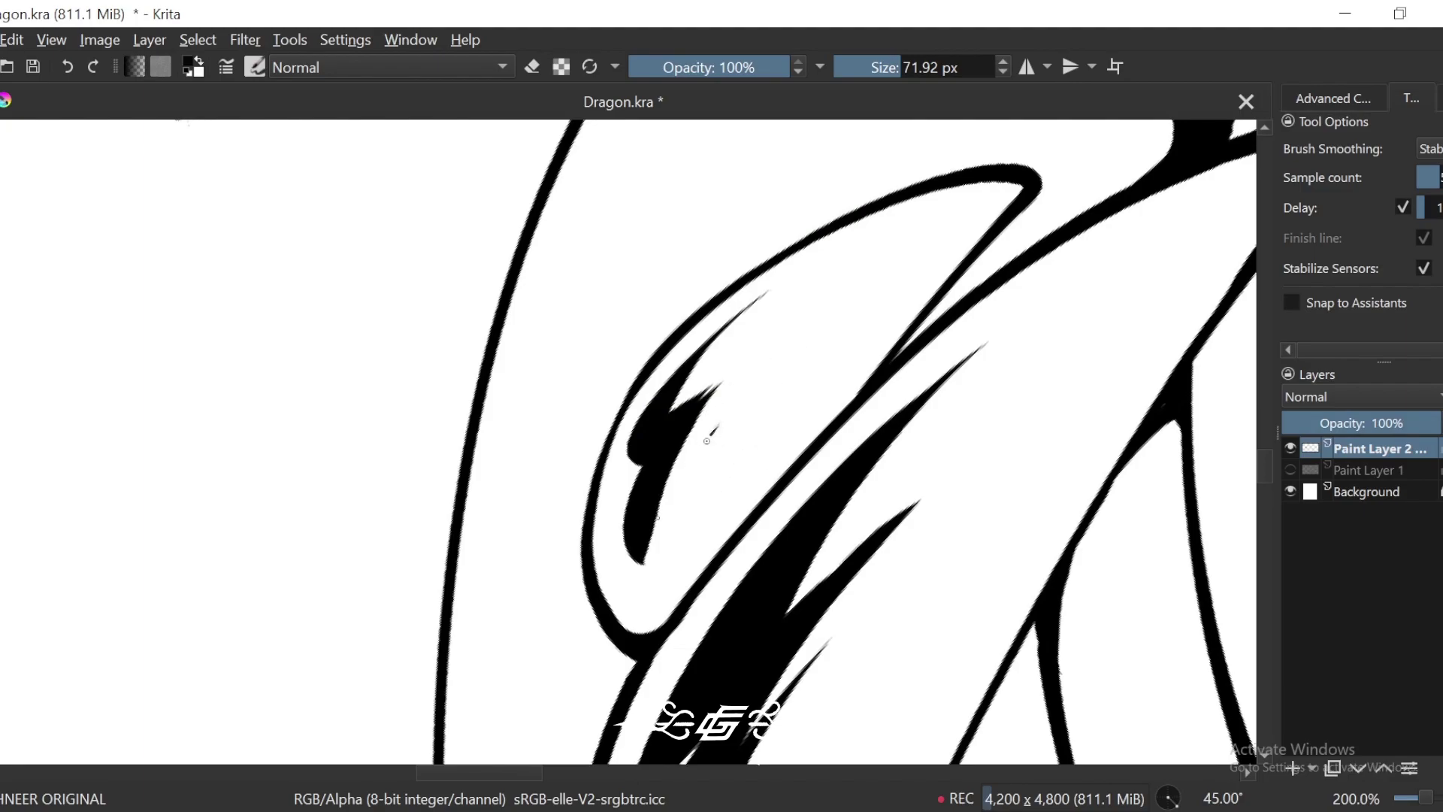
scroll(663, 488, "up", 1)
left_click_drag(639, 519, 676, 463)
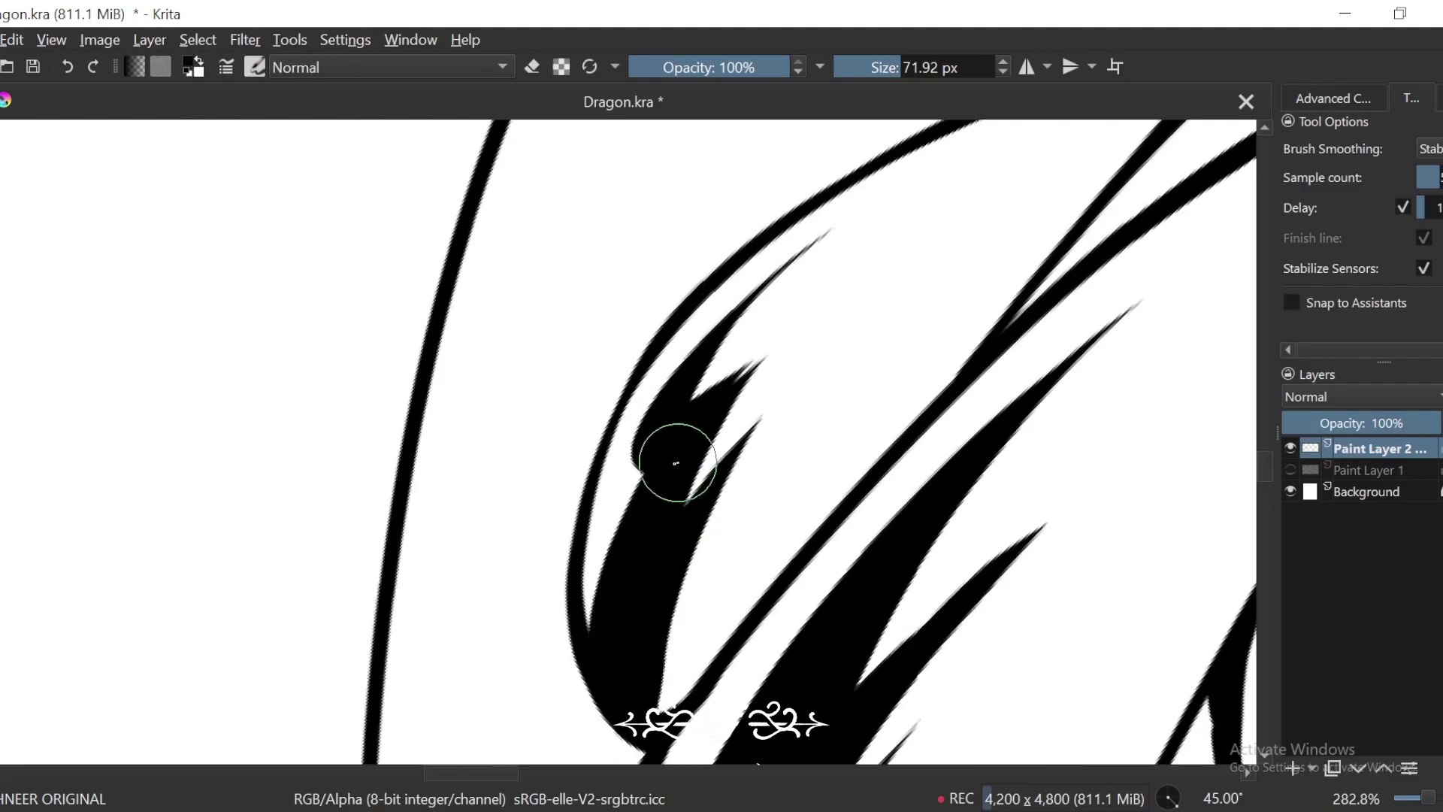
scroll(647, 637, "down", 7)
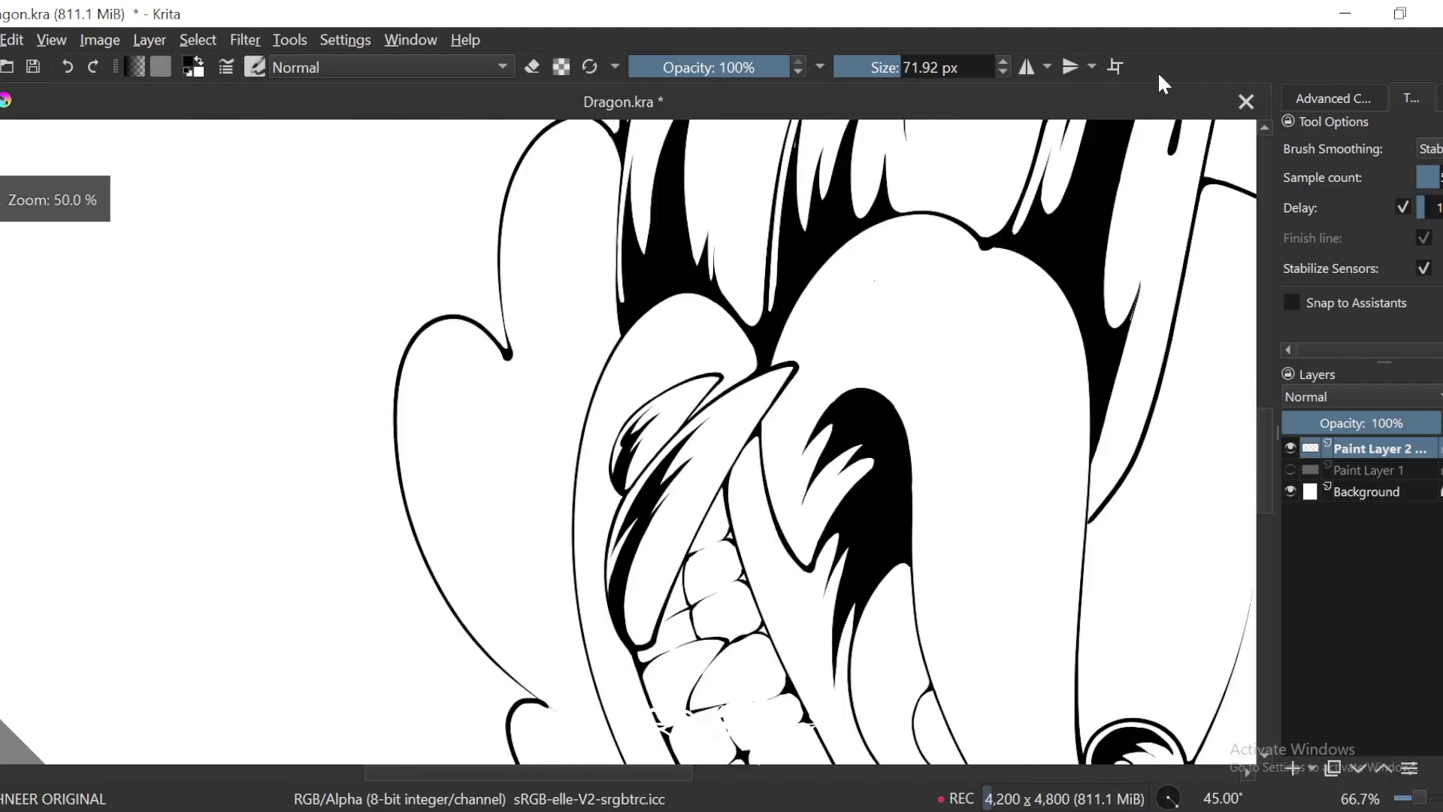
Step: Examine the new tusk shading in the whole upright drawing and the unshaded area beneath the banded body
scroll(1038, 362, "down", 3)
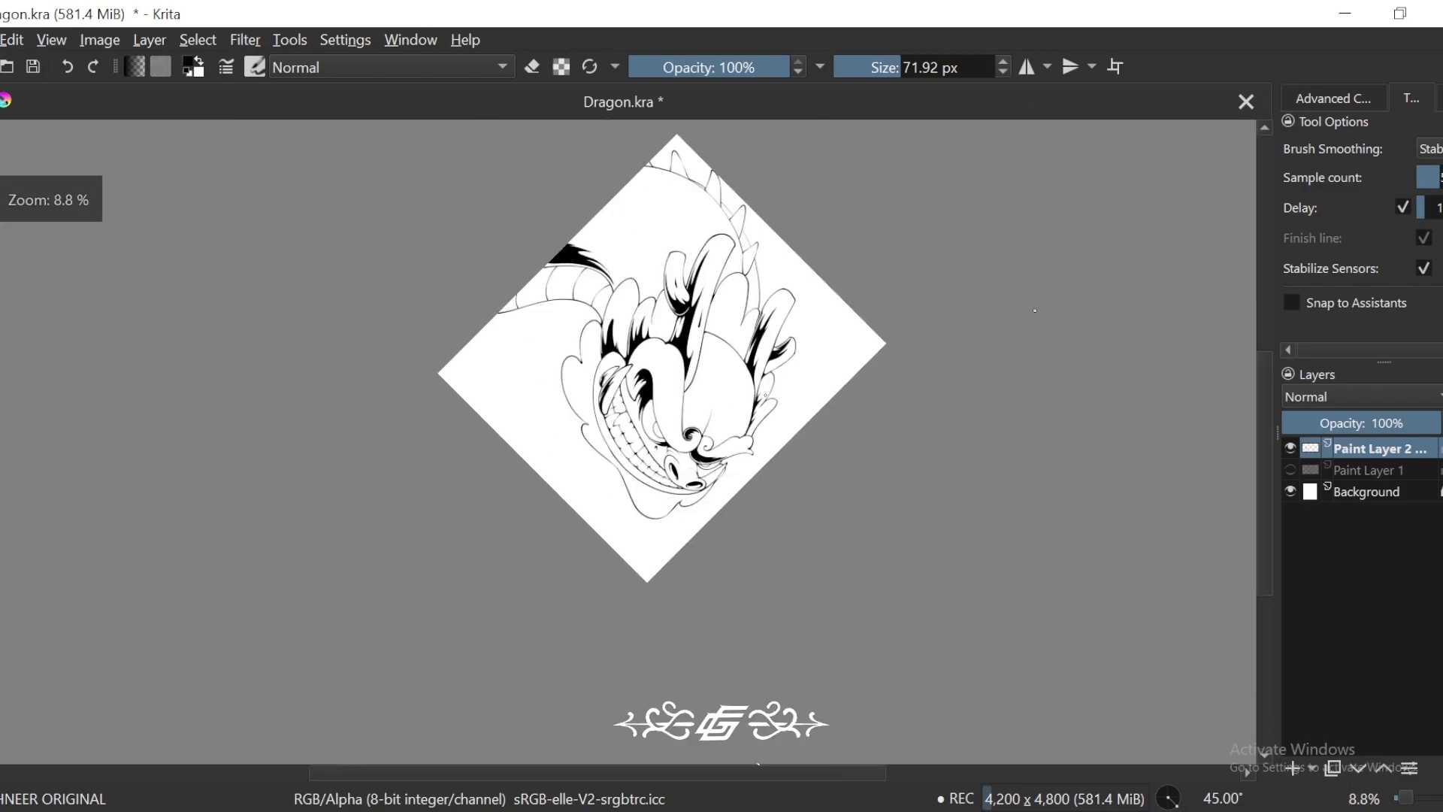
key("5")
left_click_drag(1068, 370, 1102, 326)
key("ctrl+plus")
key("ctrl+plus")
left_click_drag(1051, 276, 1146, 243)
key("ctrl+plus")
key("ctrl+plus")
key("ctrl+plus")
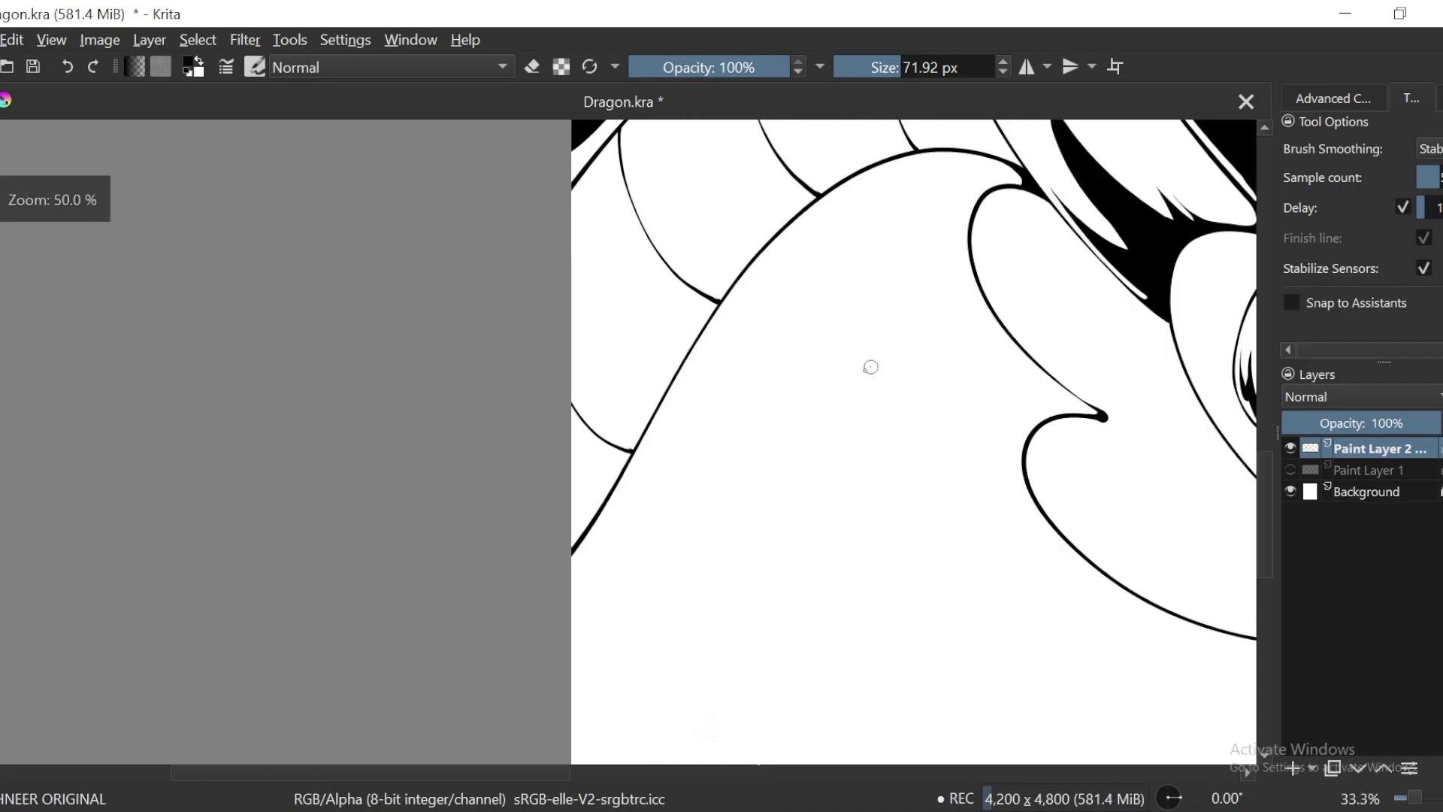
mouse_move(791, 355)
left_mouse_down()
mouse_move(827, 435)
mouse_move(821, 464)
mouse_move(800, 471)
mouse_move(839, 357)
left_mouse_up()
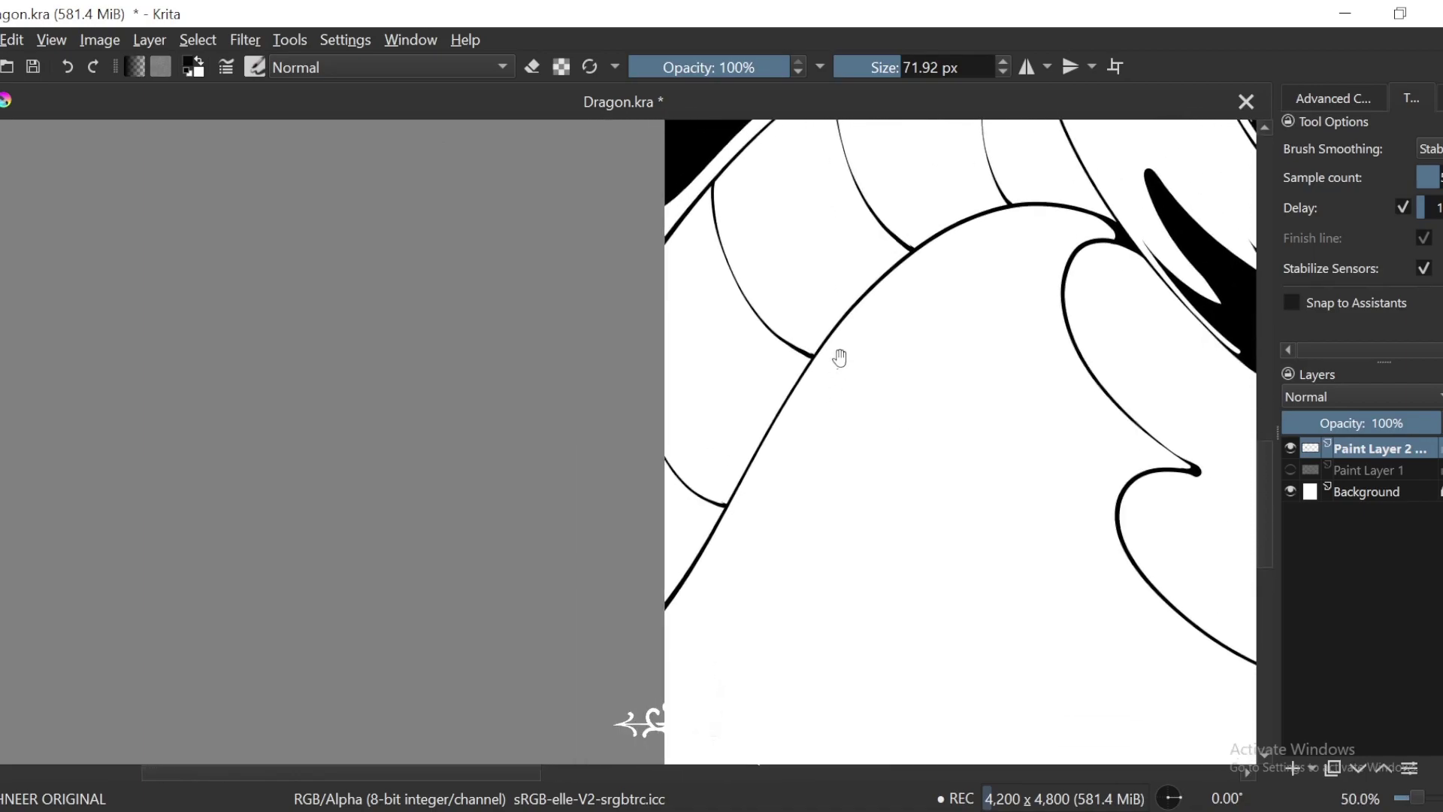
Step: Paint short tapered black spikes in the first body band, growing from the outline of the overlapping frill lobe
key("6")
key("ctrl+minus")
key("4")
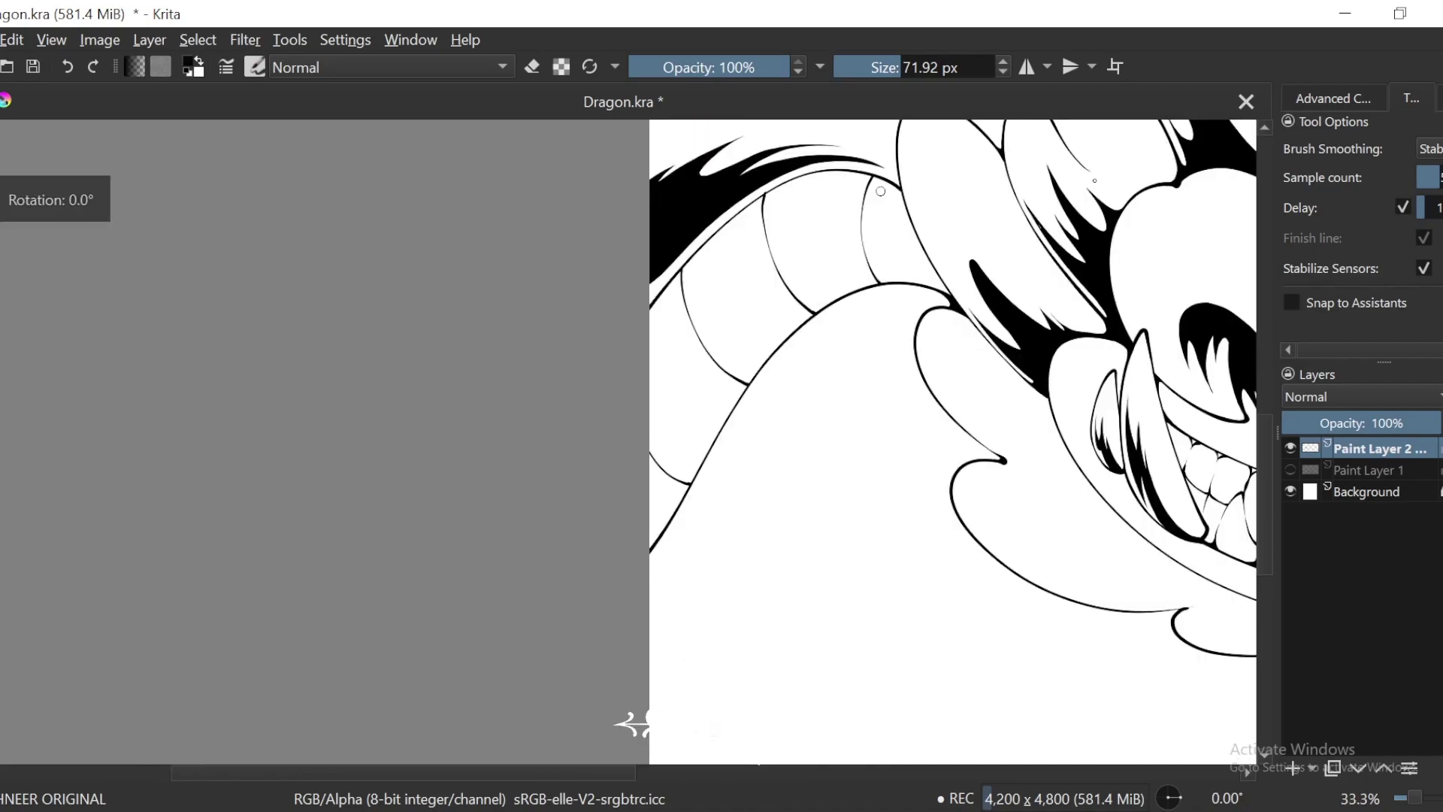
key("4")
key("4")
key("4")
key("4")
key("4")
key("4")
key("4")
key("4")
scroll(705, 511, "up", 3)
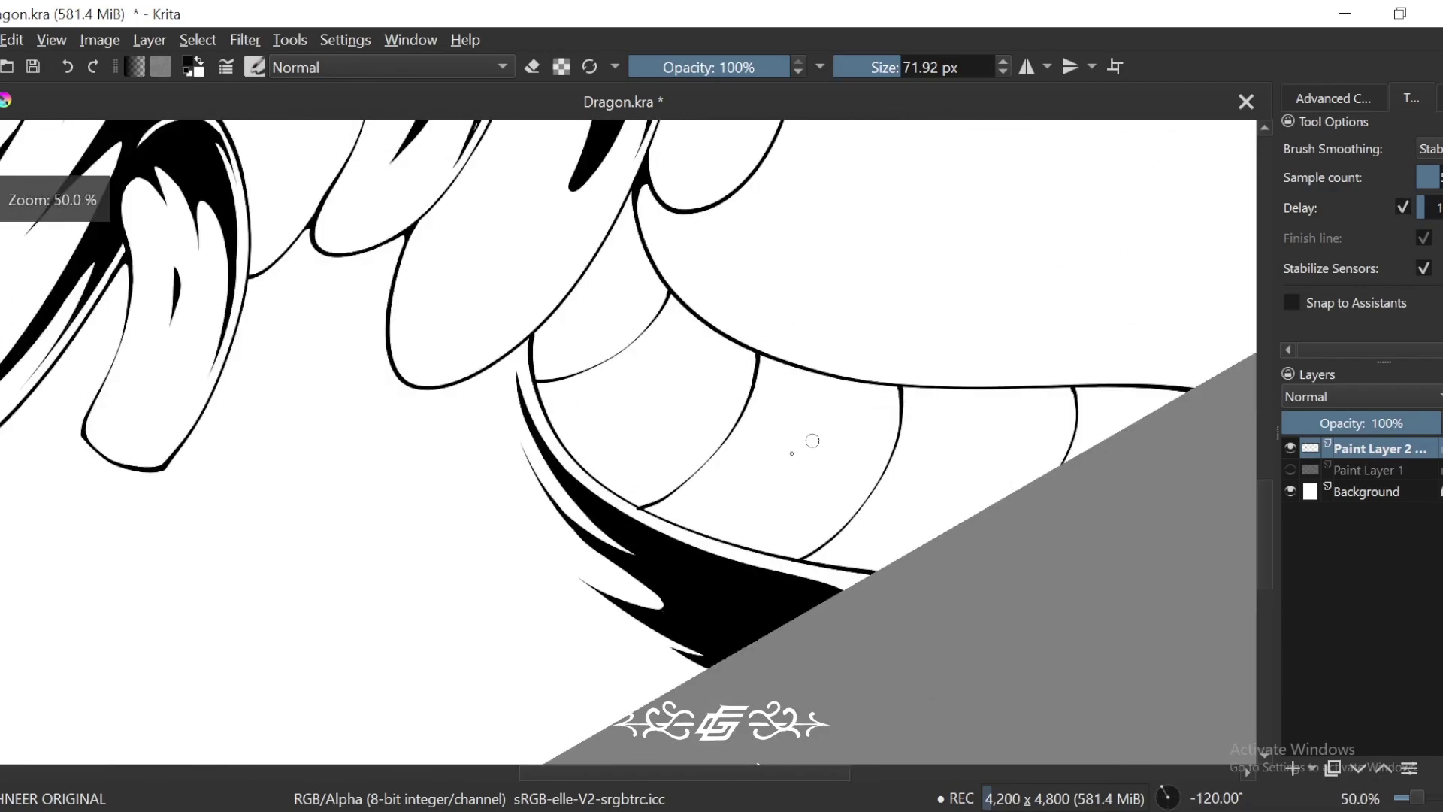
key("ctrl+plus")
left_click_drag(515, 698, 535, 567)
key("6")
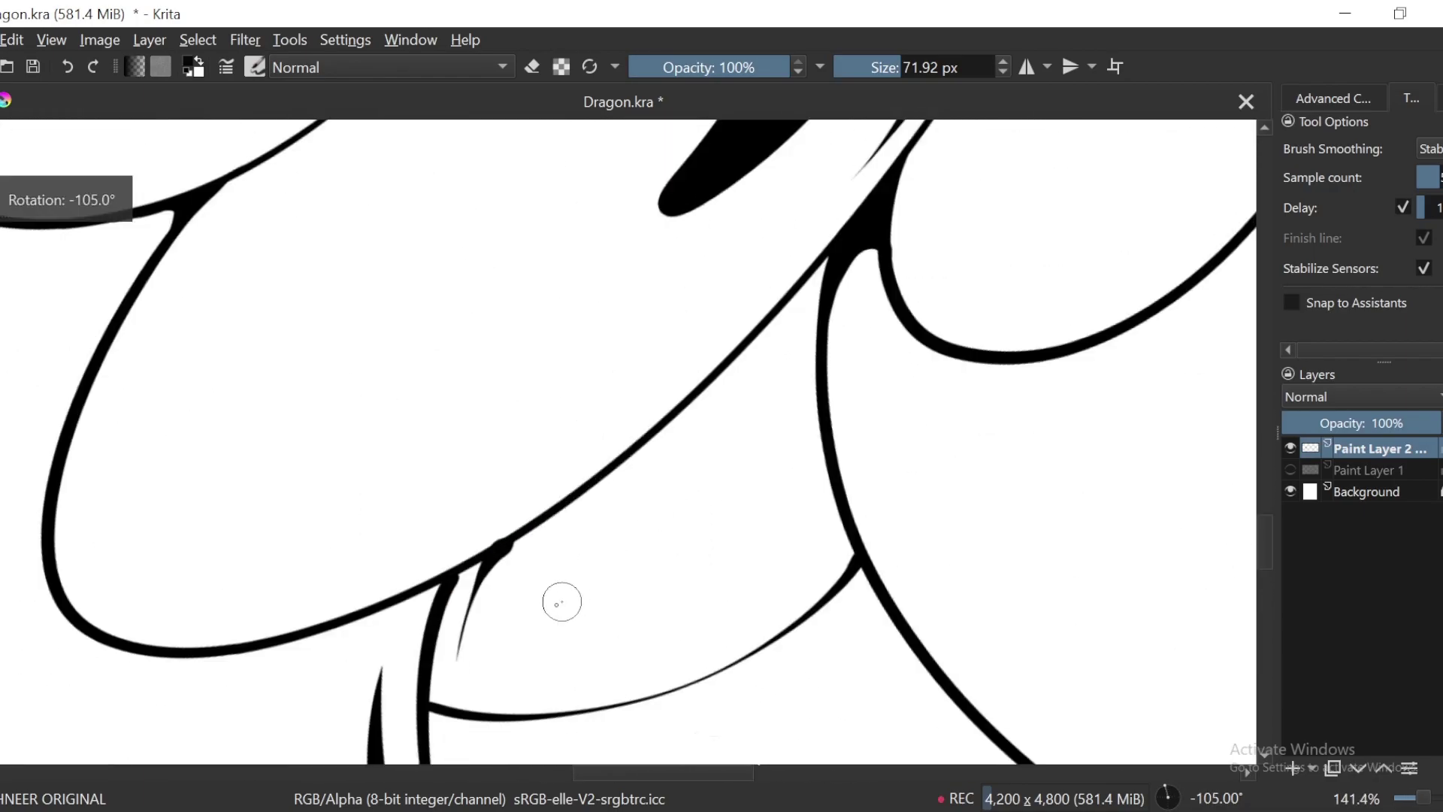
key("ctrl+plus")
mouse_move(459, 633)
left_mouse_down()
mouse_move(547, 541)
mouse_move(594, 457)
left_mouse_up()
key("ctrl+z")
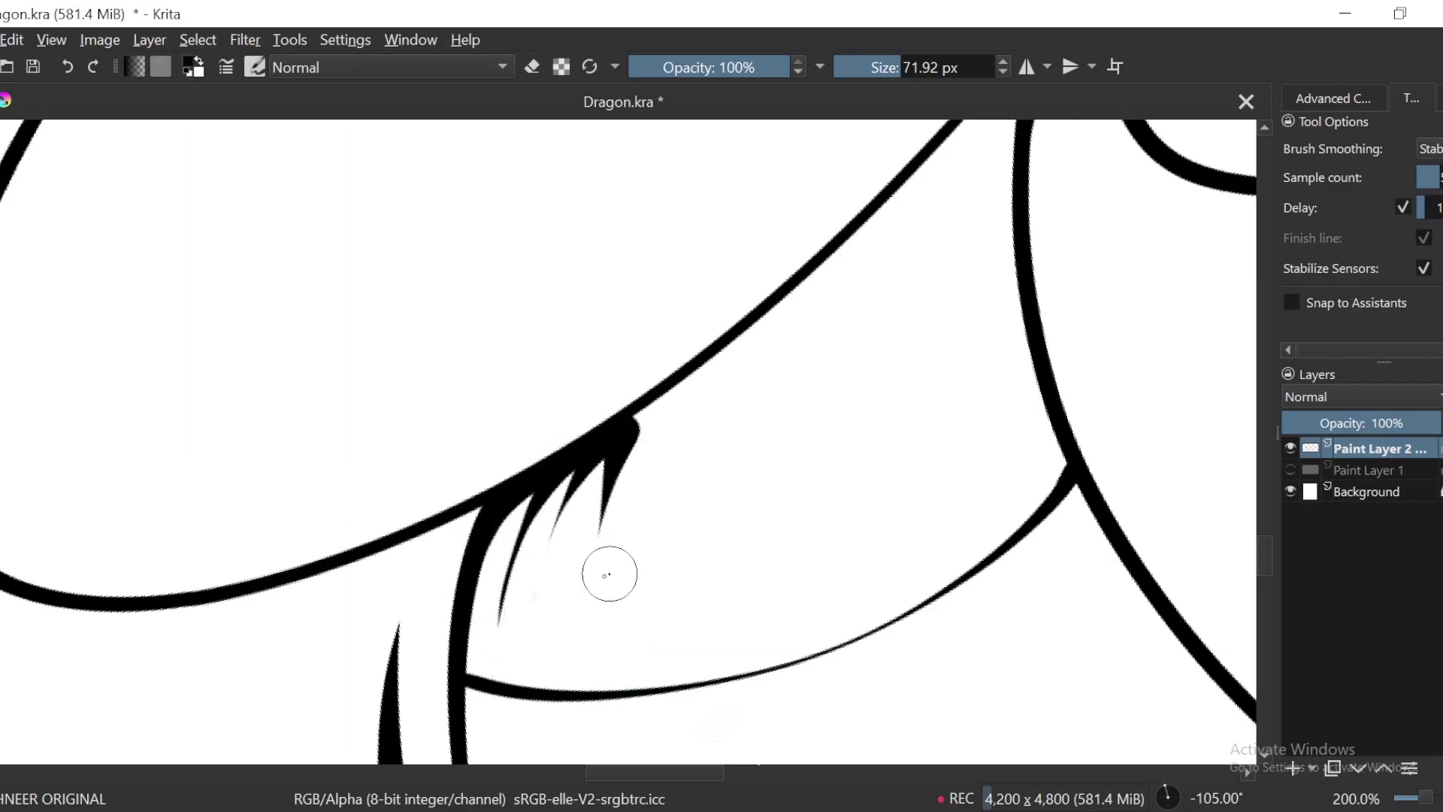
Step: Add a curved shadow edge along the frill outline inside the first body band and fill the enclosed gap with black
left_click_drag(726, 366, 1009, 213)
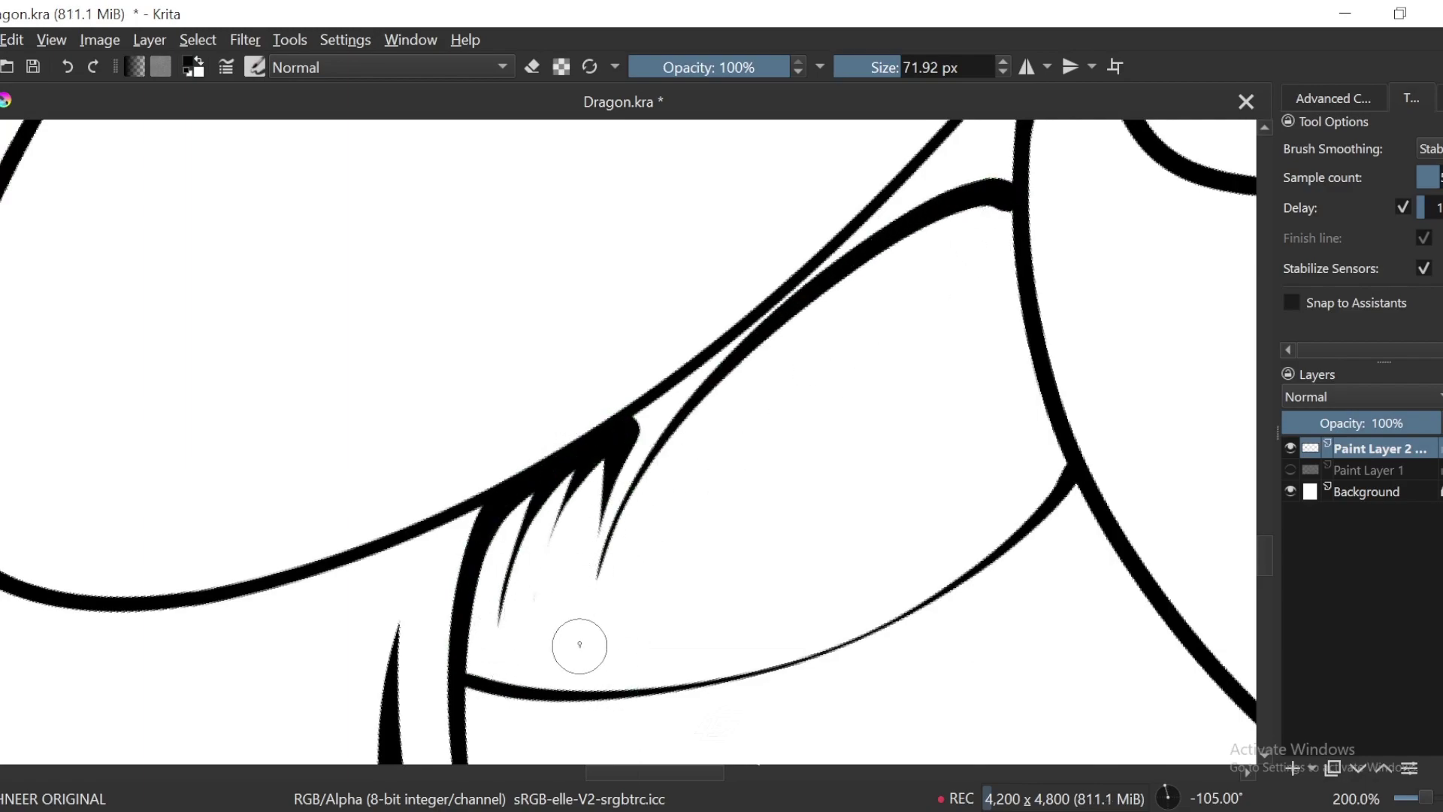
scroll(741, 377, "down", 2)
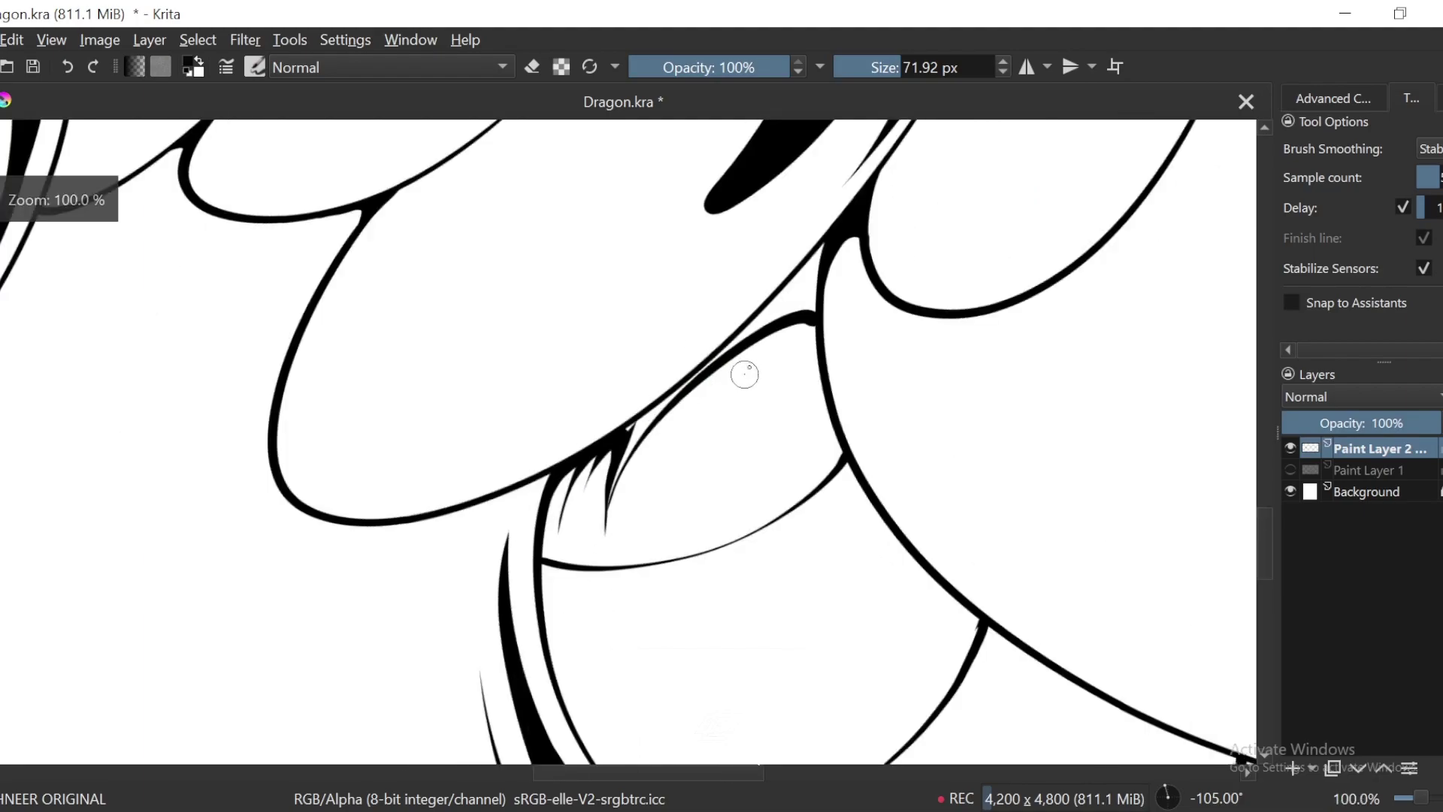
key("f")
key("ctrl+plus")
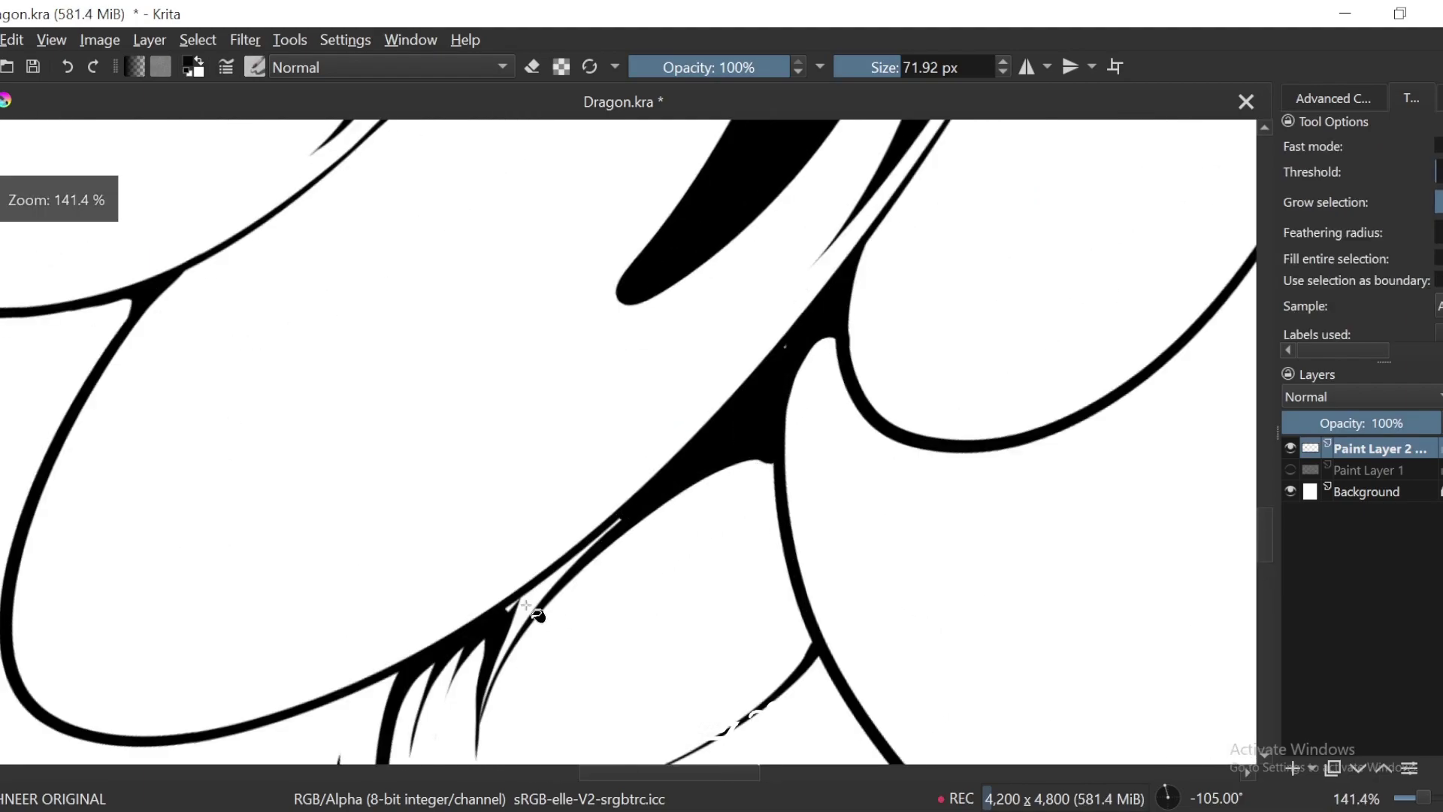
left_click(526, 602)
left_click_drag(618, 532, 754, 336)
Step: Trim the inner edge of the first band's shading and the area around its longest spike with the eraser
key("b")
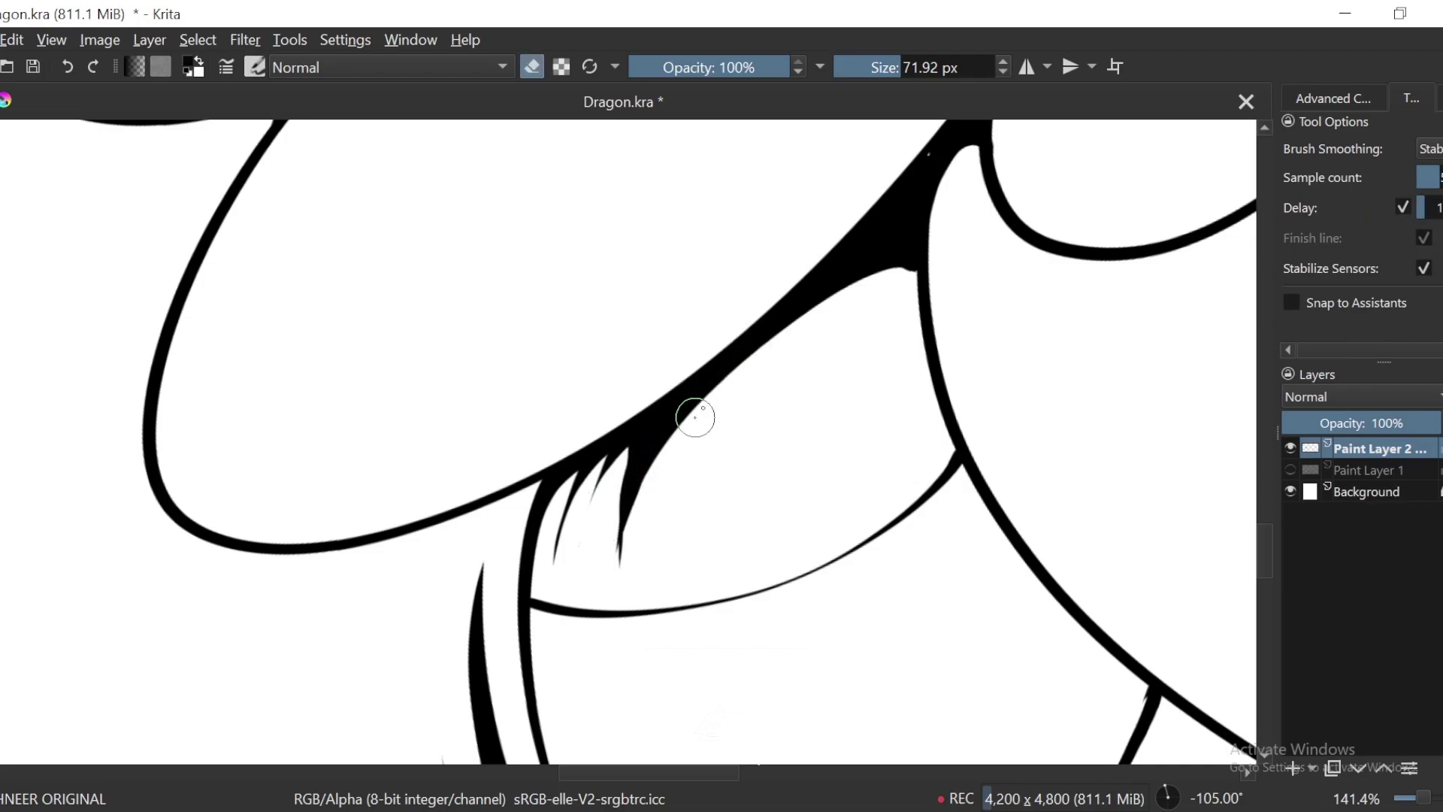
key("ctrl+minus")
key("ctrl+minus")
key("ctrl+minus")
key("ctrl+minus")
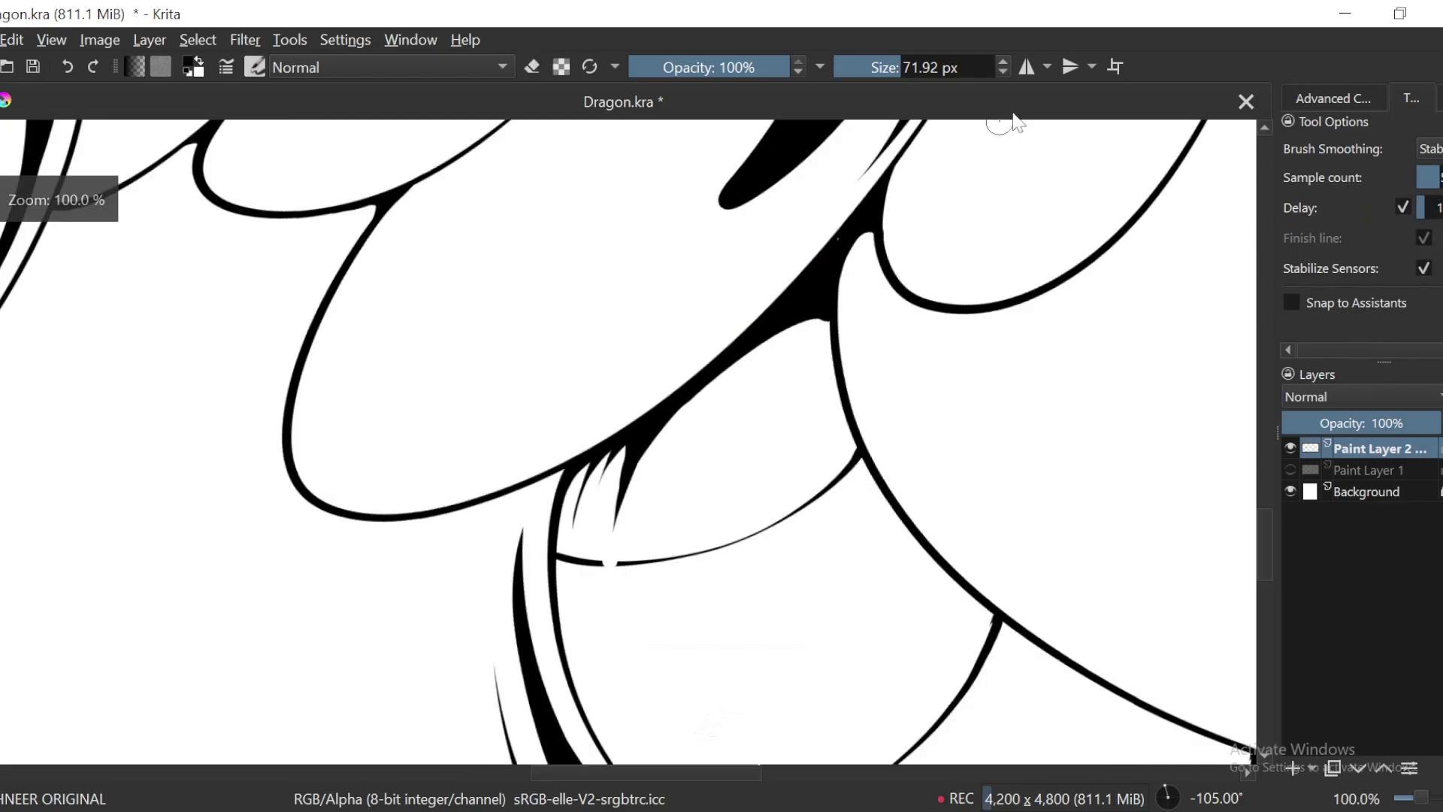
Step: Close the gap in the first band's dividing line and thicken the line toward the body outline
key("6")
key("6")
key("6")
key("6")
key("6")
key("6")
key("6")
key("6")
key("6")
key("6")
key("6")
scroll(872, 264, "up", 5)
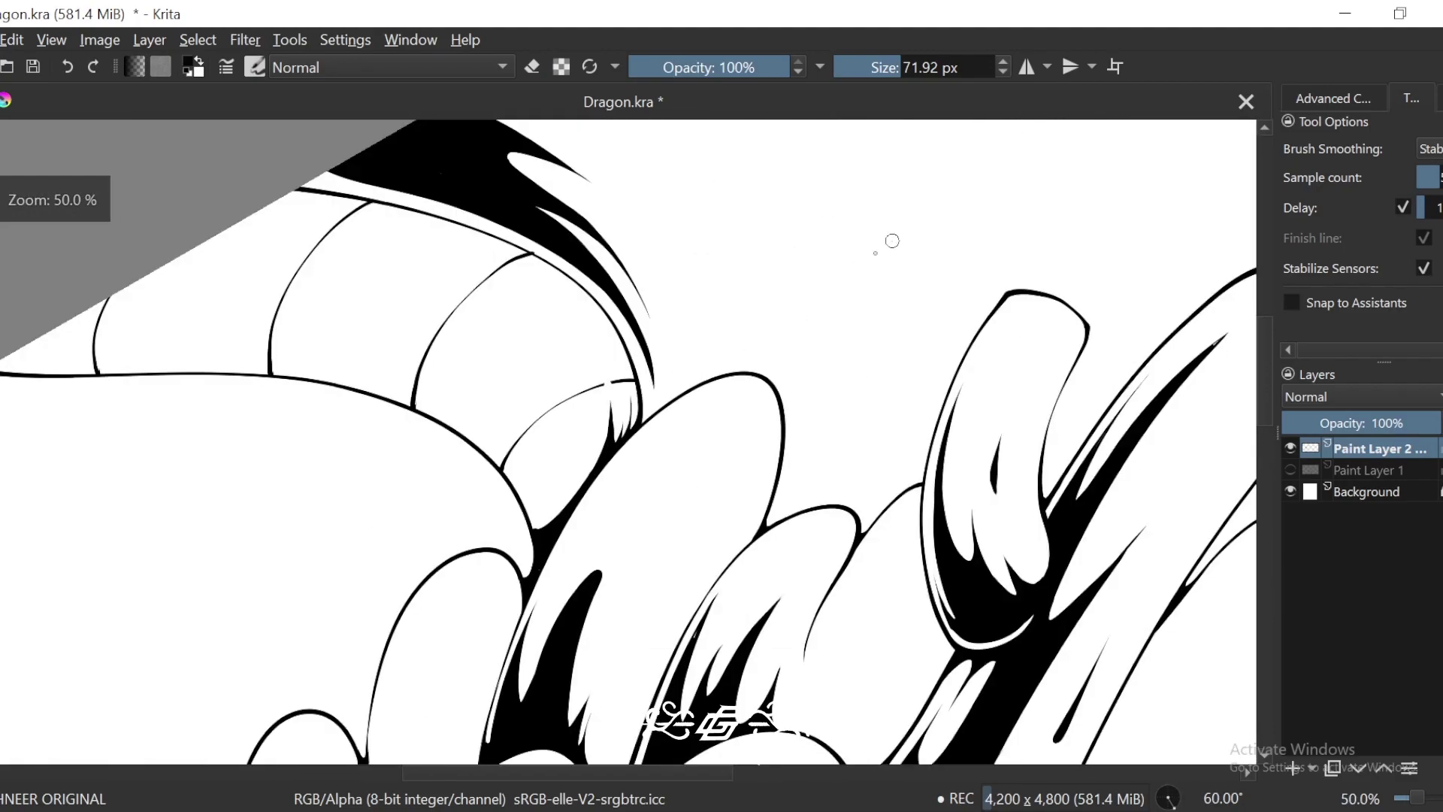
key("6")
key("6")
key("6")
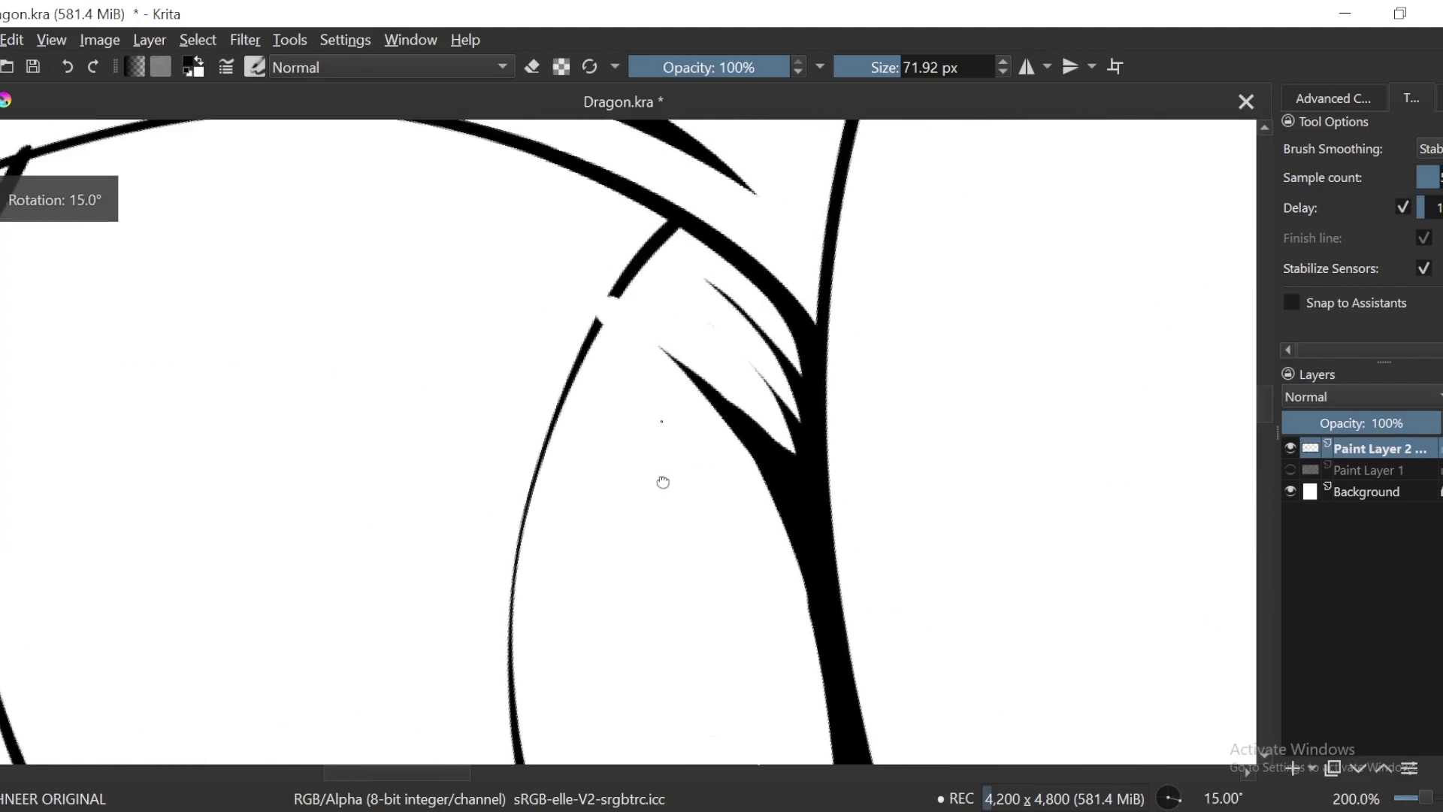
scroll(654, 489, "up", 1)
scroll(1008, 151, "down", 9)
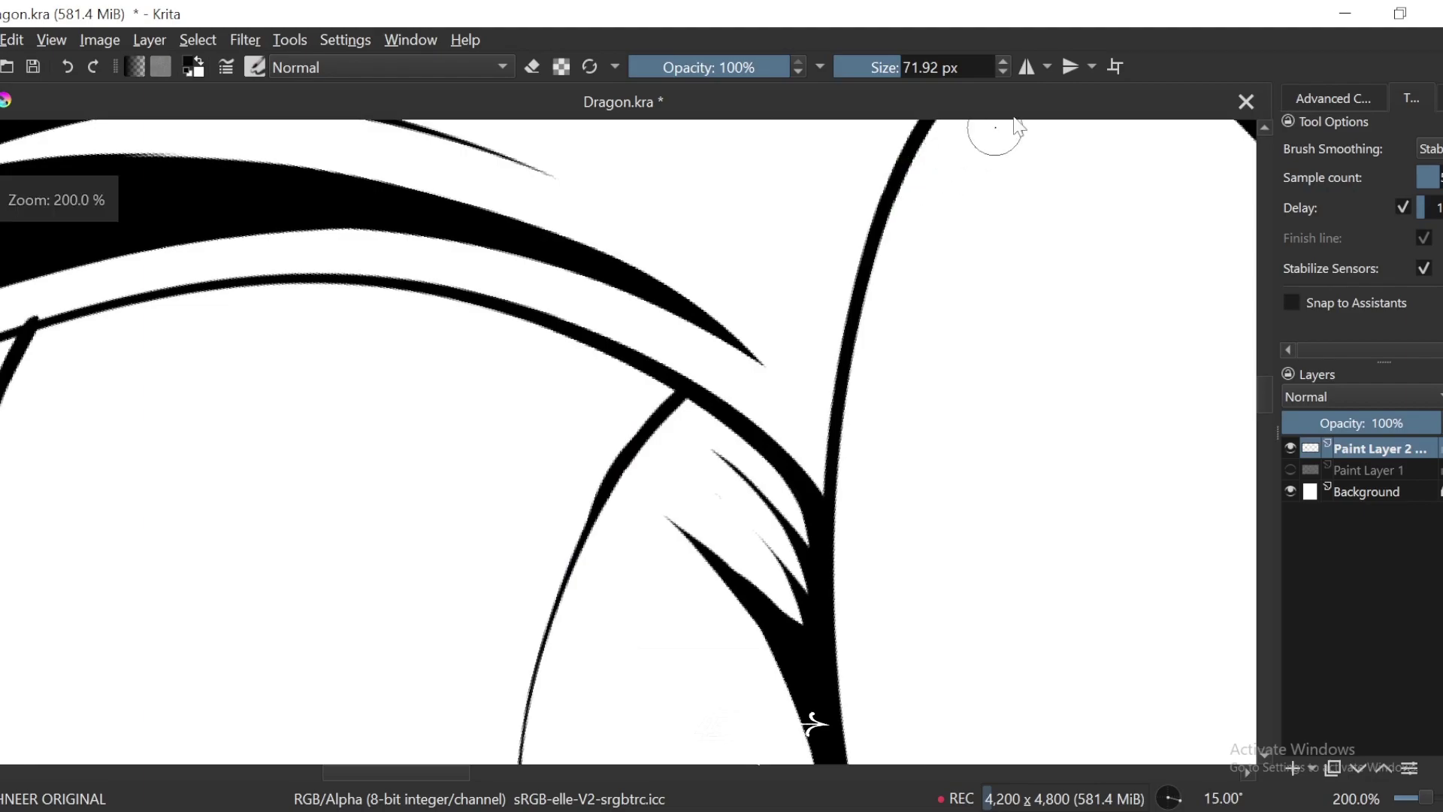
Step: Examine the band shading in the whole upright drawing and save the file
key("6")
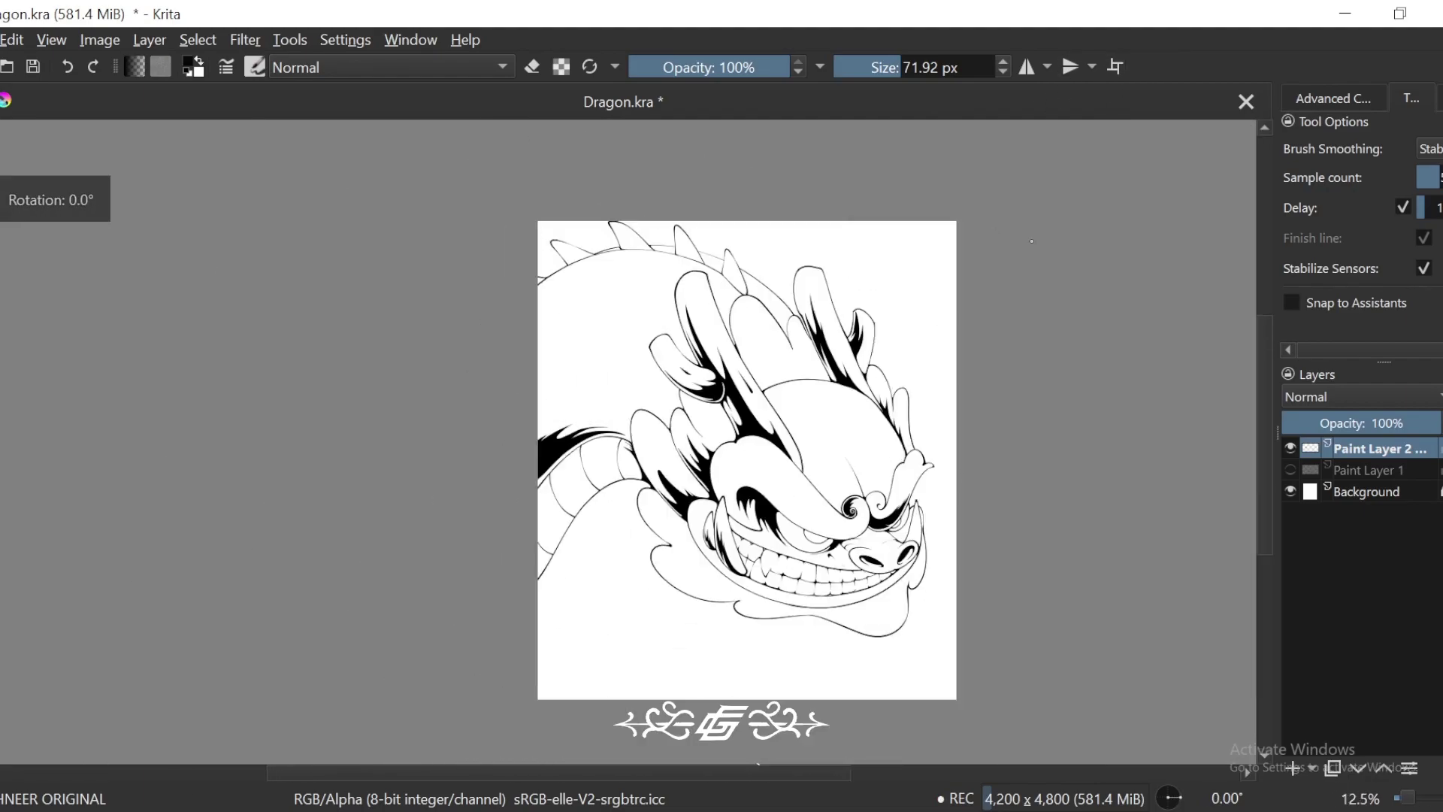
left_click_drag(1047, 255, 1023, 262)
left_click_drag(1046, 340, 1029, 315)
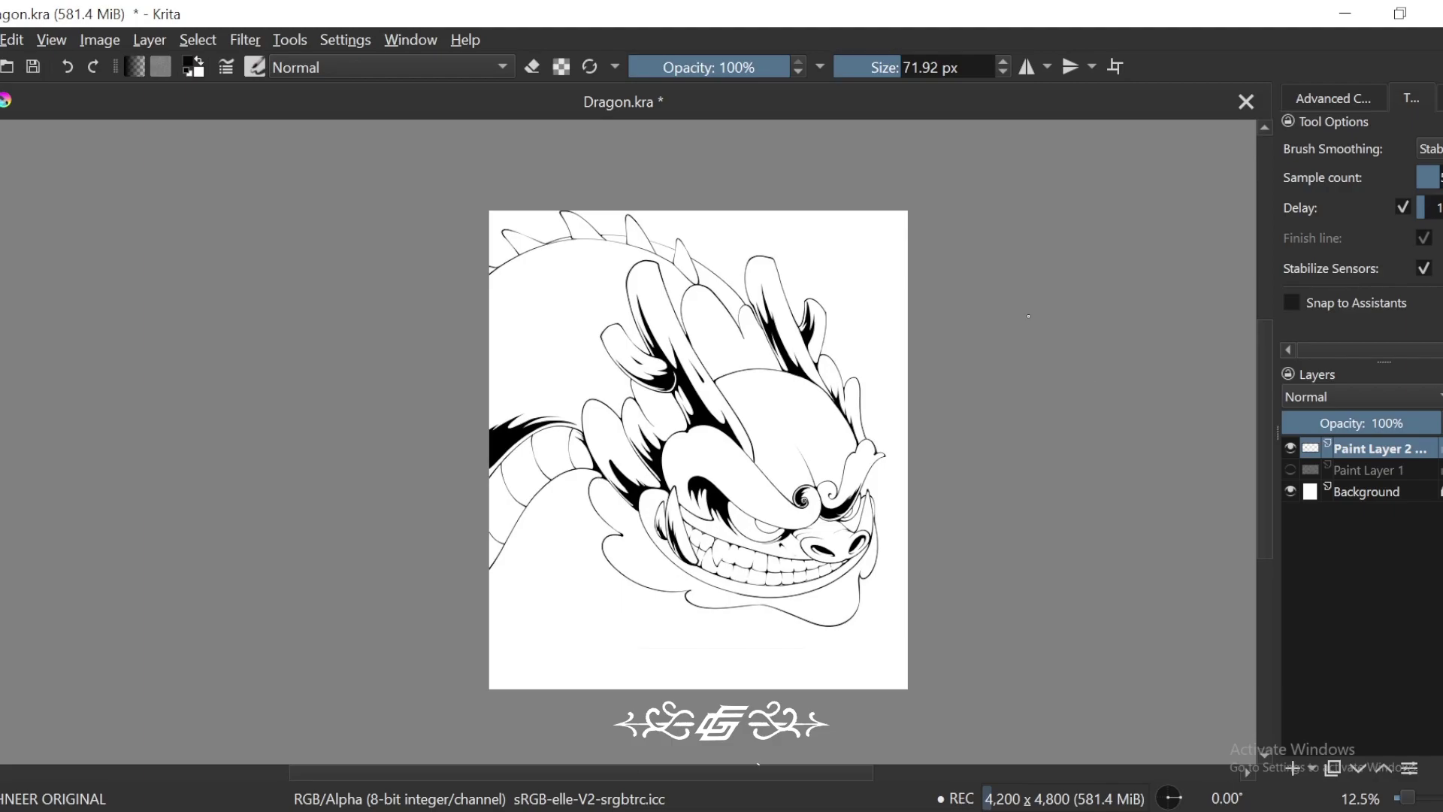
left_click_drag(930, 361, 1031, 319)
key("ctrl+plus")
key("ctrl+plus")
scroll(1020, 316, "up", 1)
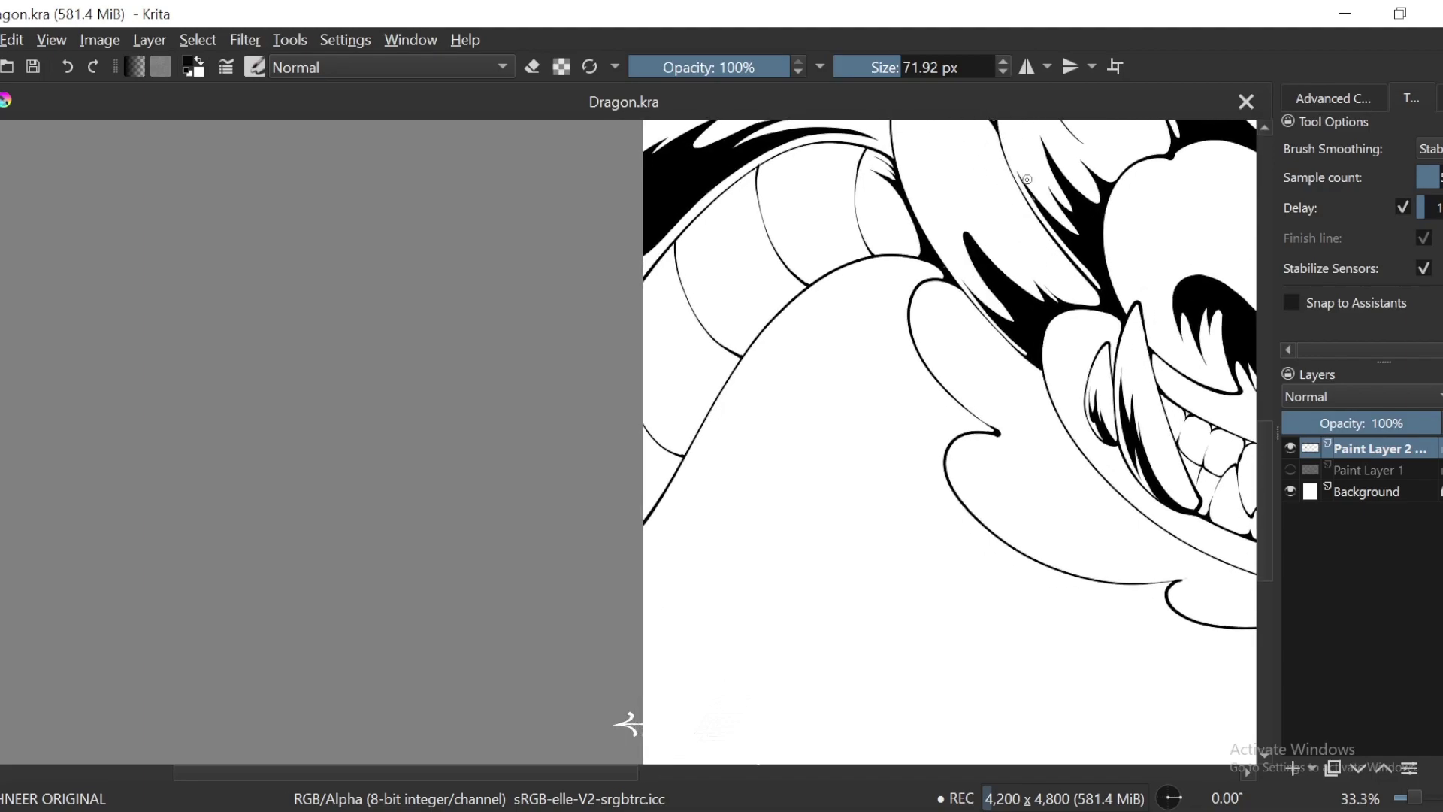
Step: Try to draw a curved shadow edge and a small spike across the outer corner of the second body band
key("4")
key("4")
key("4")
key("4")
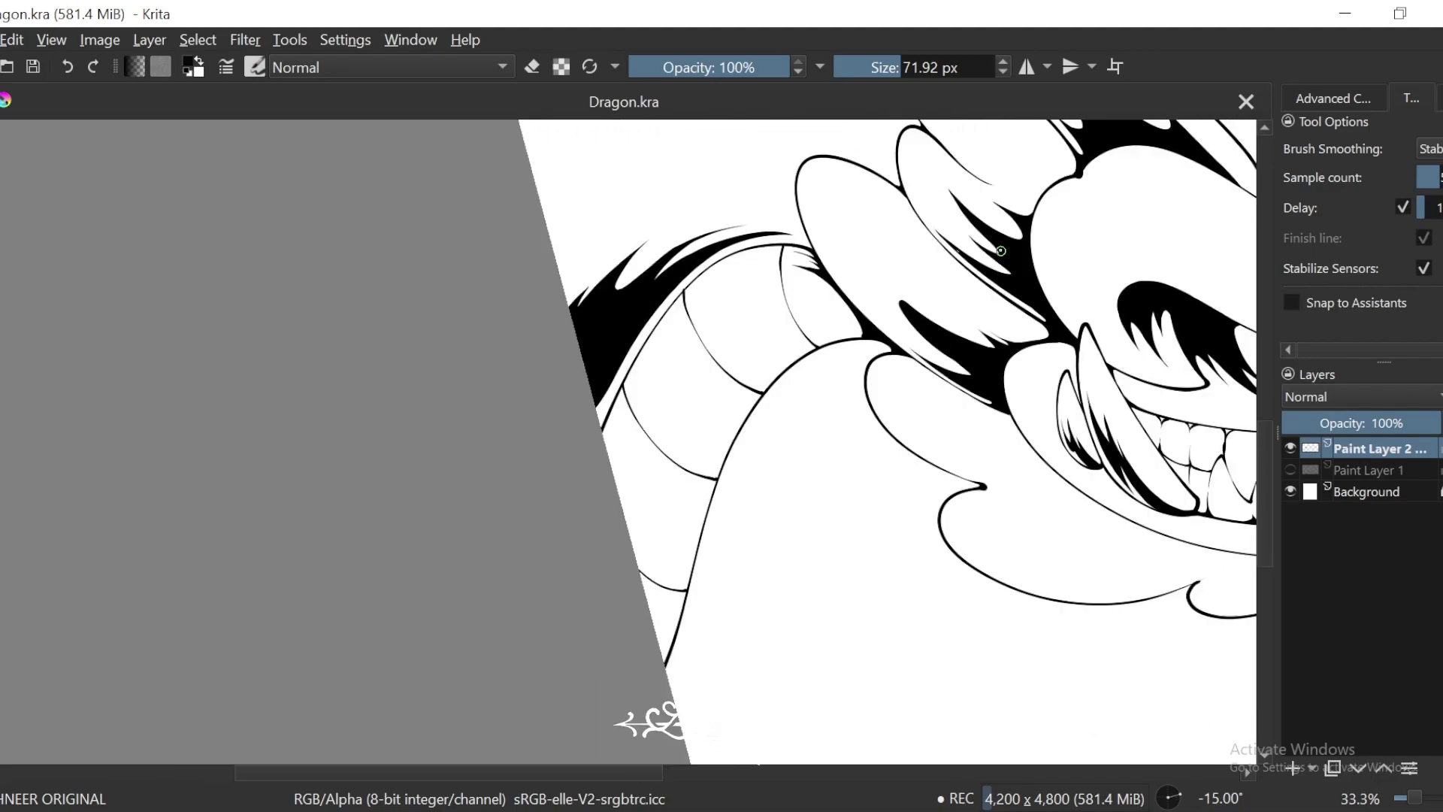
scroll(805, 274, "up", 4)
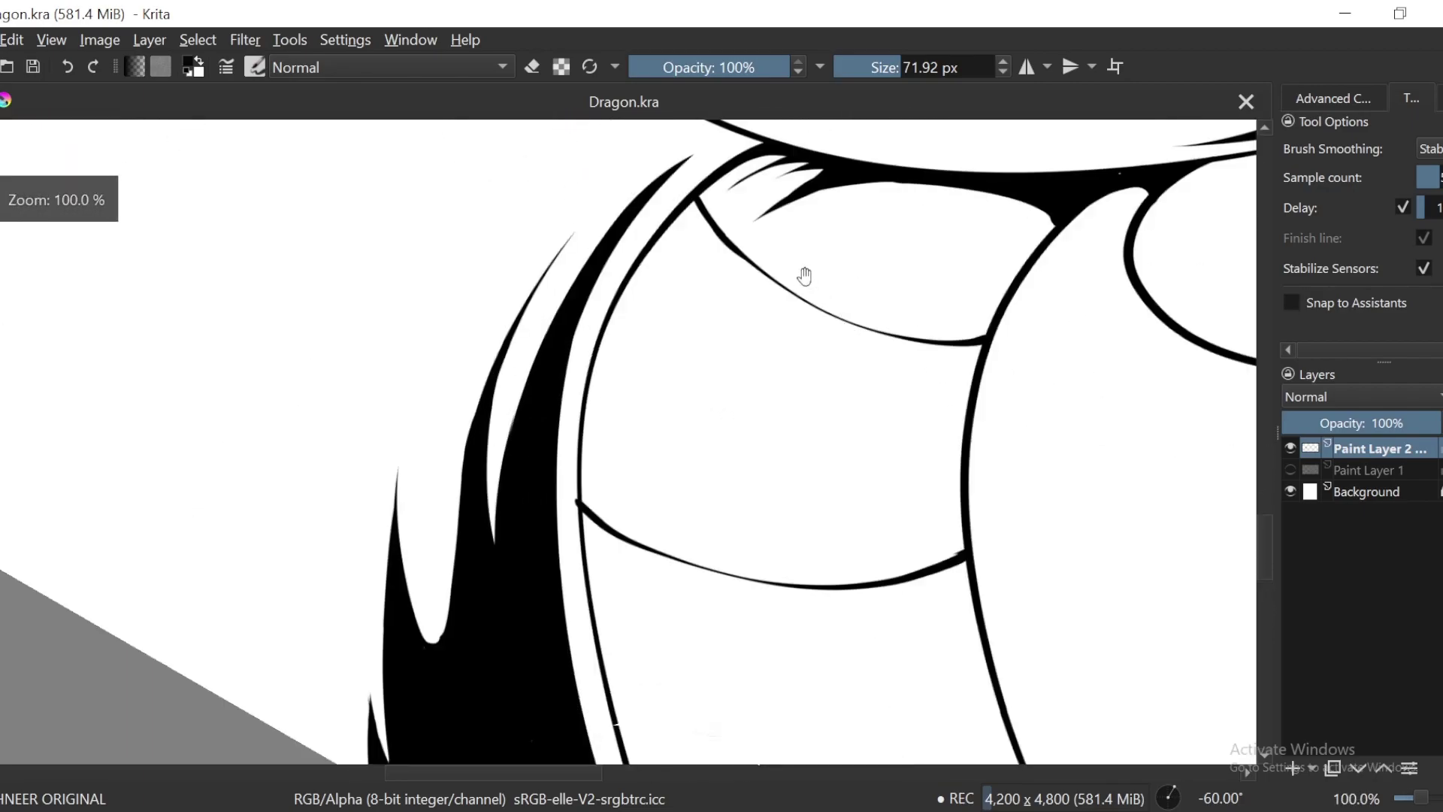
mouse_move(829, 331)
left_mouse_down()
mouse_move(721, 341)
mouse_move(666, 595)
left_mouse_up()
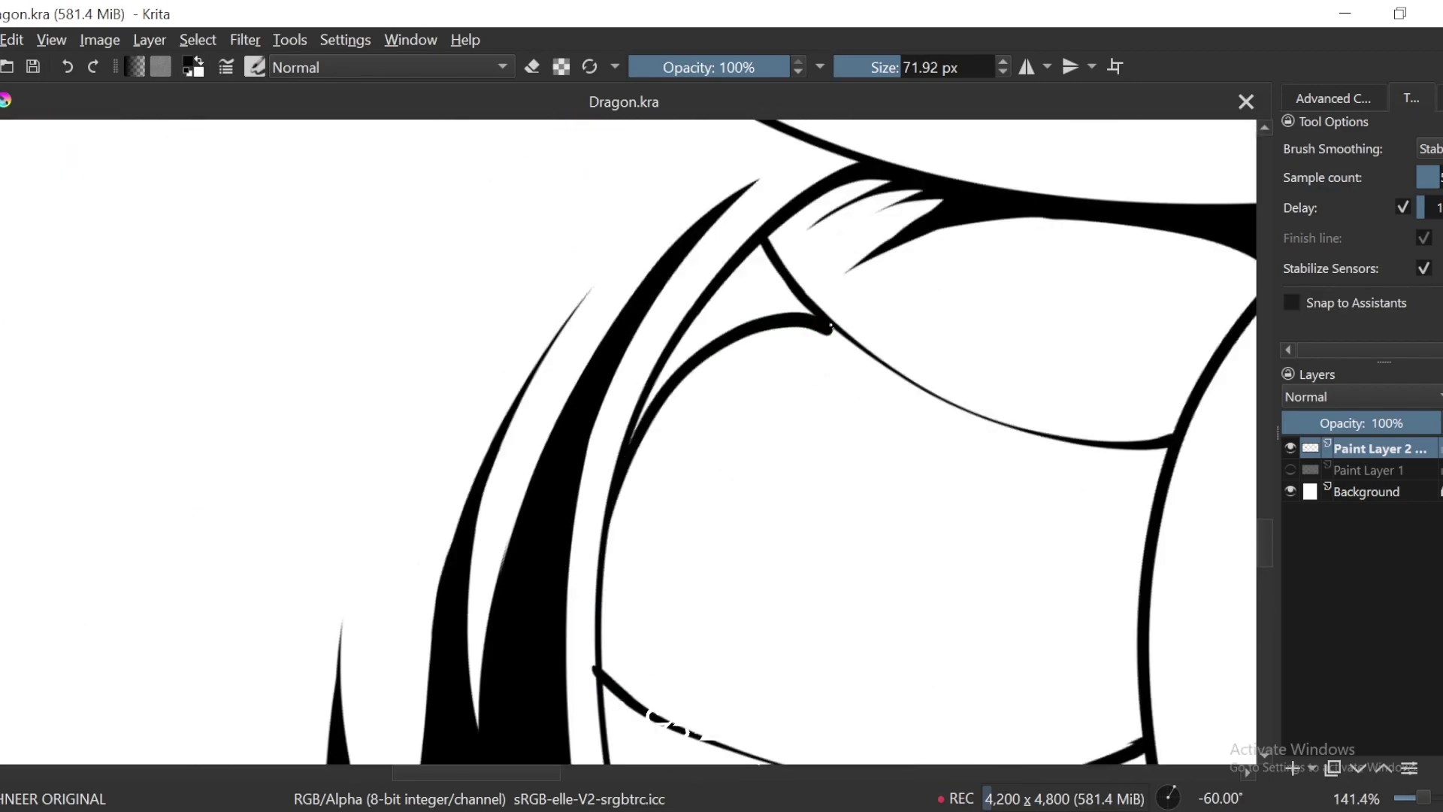
key("6")
key("6")
key("4")
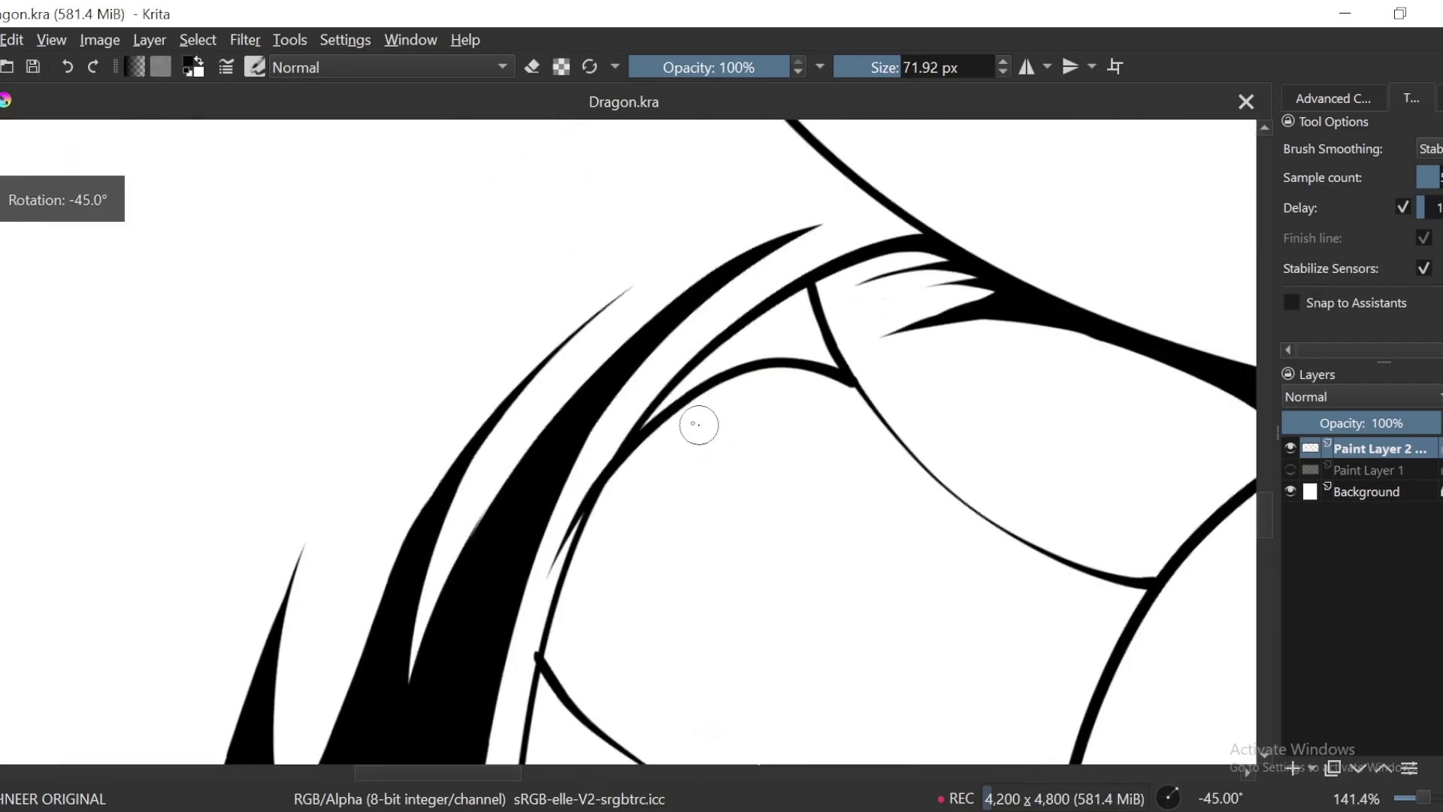
key("ctrl+plus")
key("ctrl+z")
mouse_move(563, 564)
left_mouse_down()
mouse_move(779, 332)
mouse_move(935, 300)
mouse_move(597, 652)
left_mouse_up()
key("4")
key("ctrl+z")
key("ctrl+z")
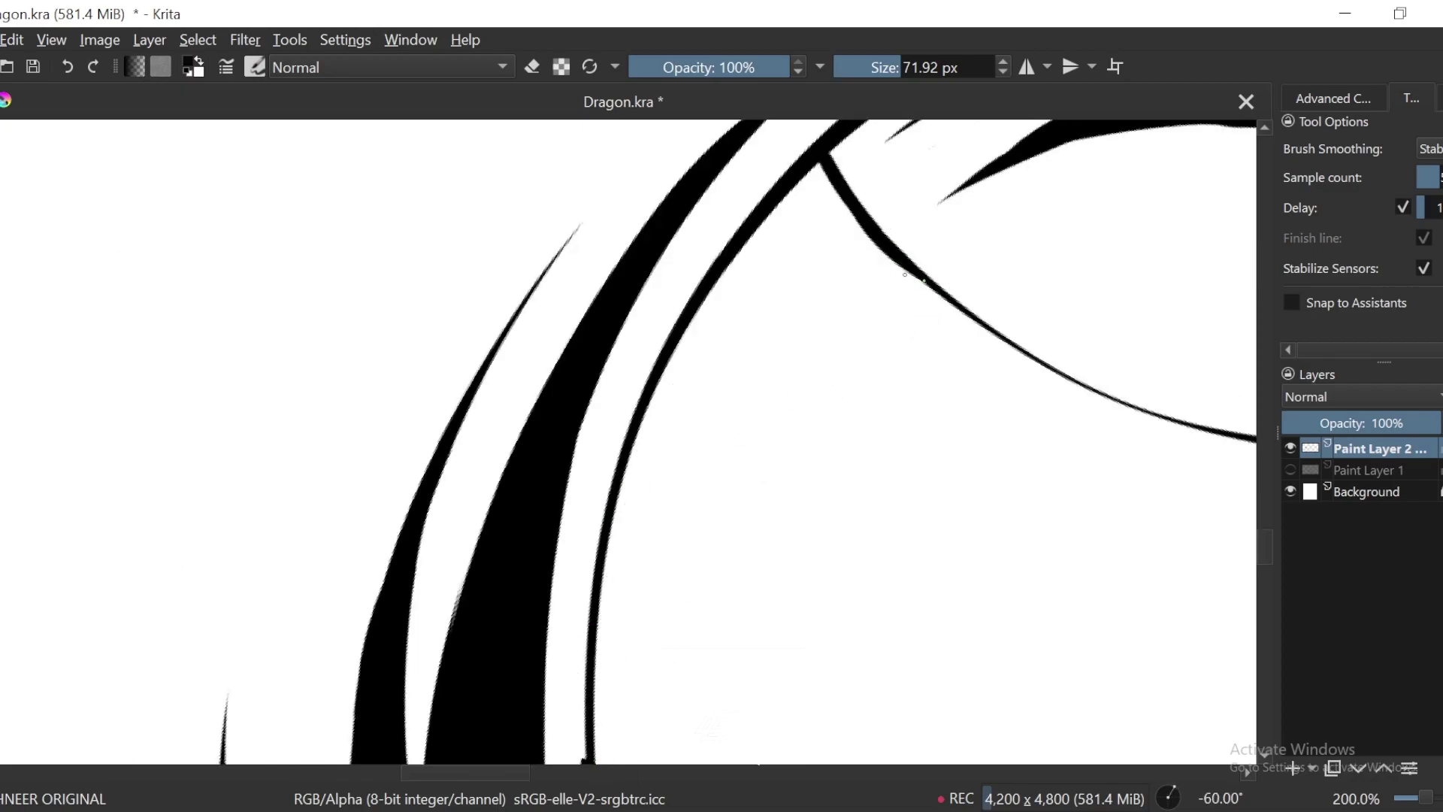
Step: Draw a tapered curved shadow edge across the second band's outer corner, from the first dividing line to the body outline
left_click_drag(919, 279, 590, 688)
key("6")
key("ctrl+minus")
left_click_drag(666, 654, 717, 360)
key("6")
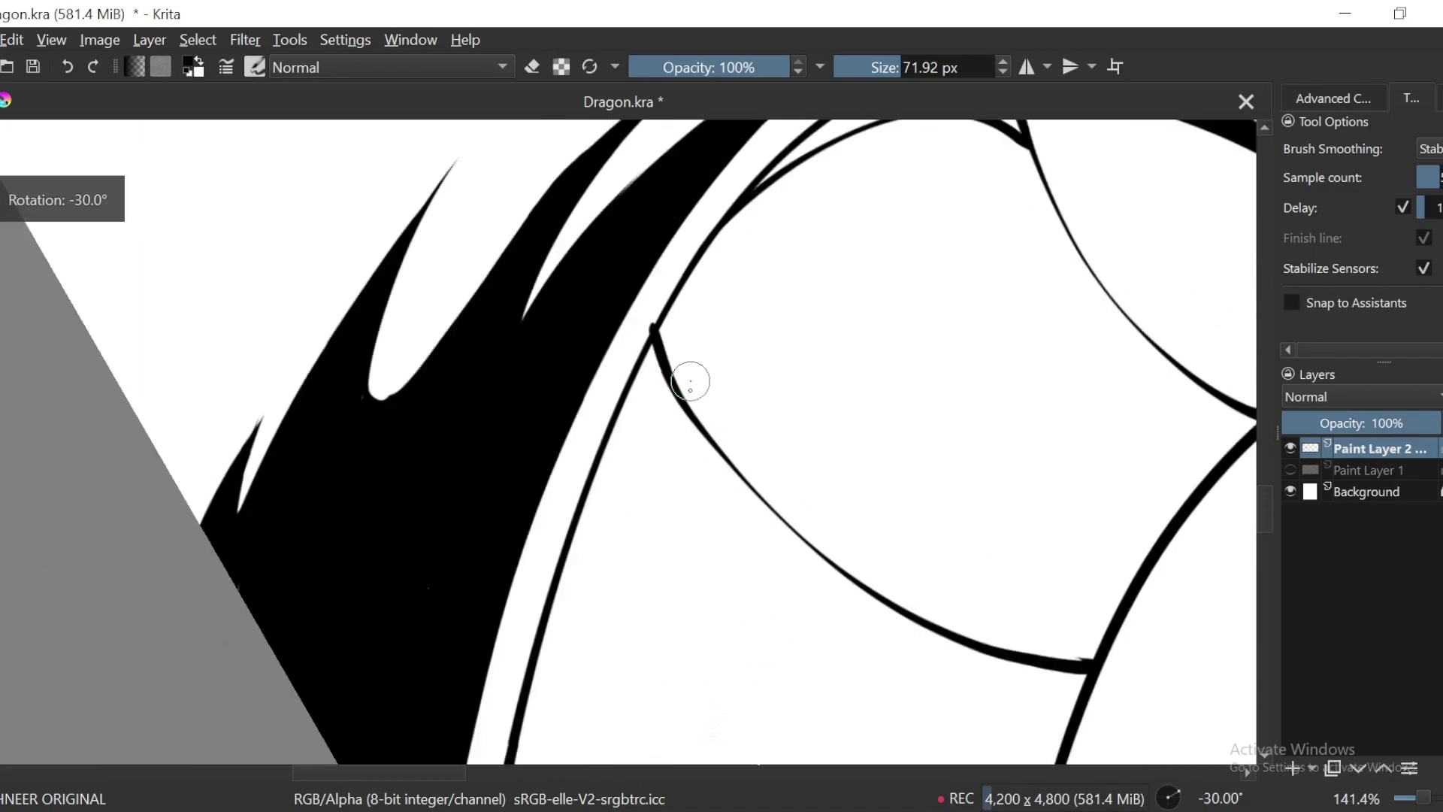
Step: Clean the overshooting outer end of the dividing line below the second band and refine the tapers of the dividing lines
key("e")
scroll(595, 442, "down", 3)
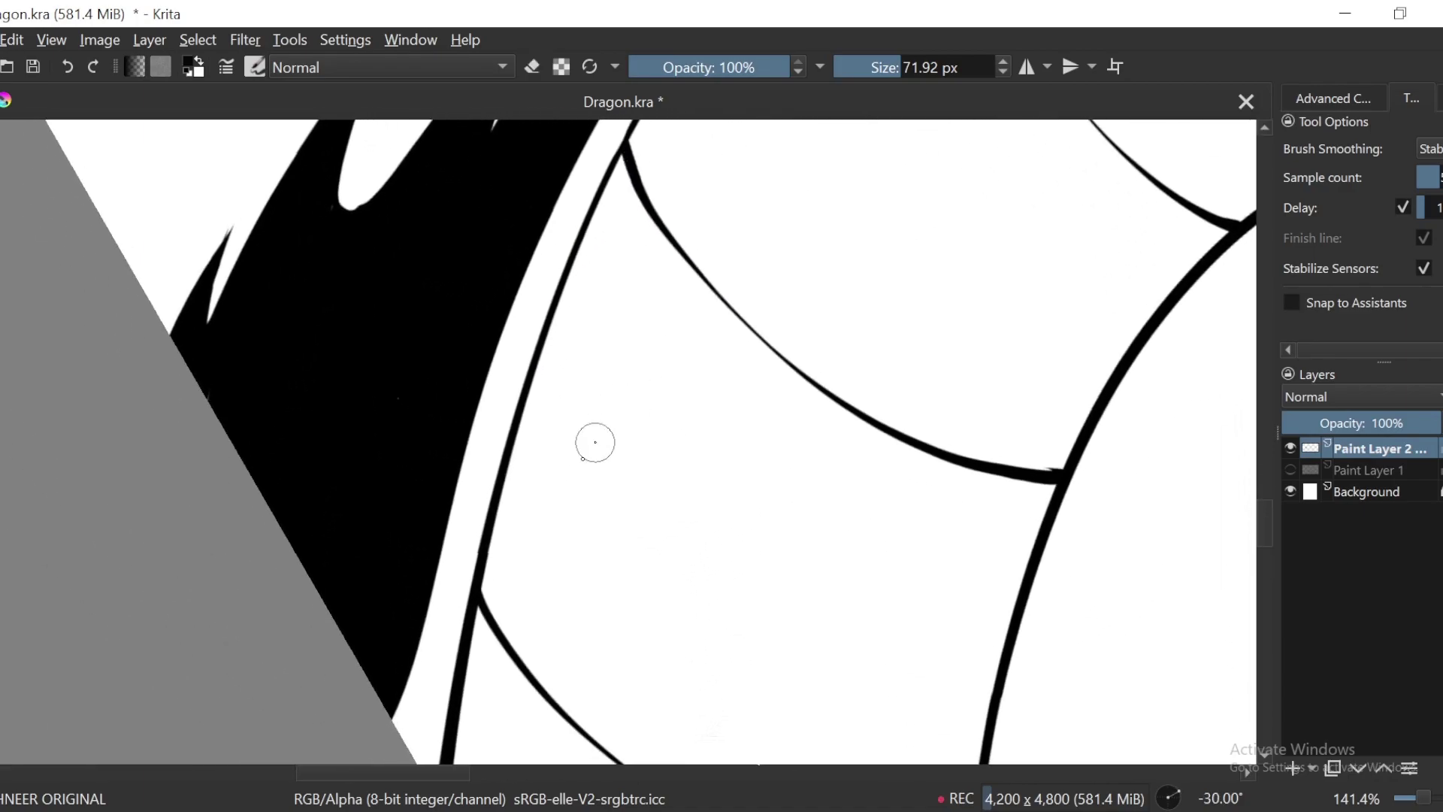
key("6")
key("ctrl+z")
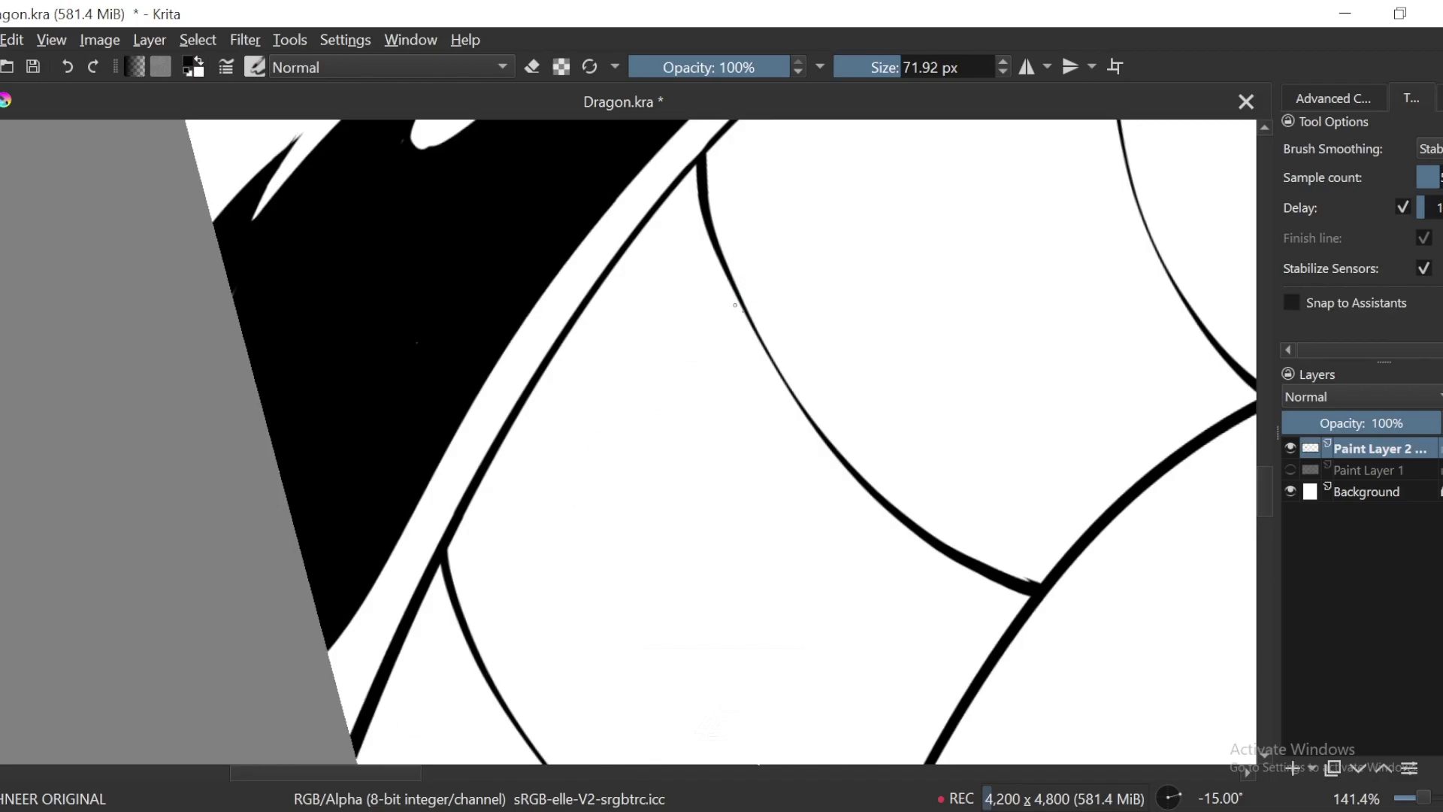
key("5")
key("1")
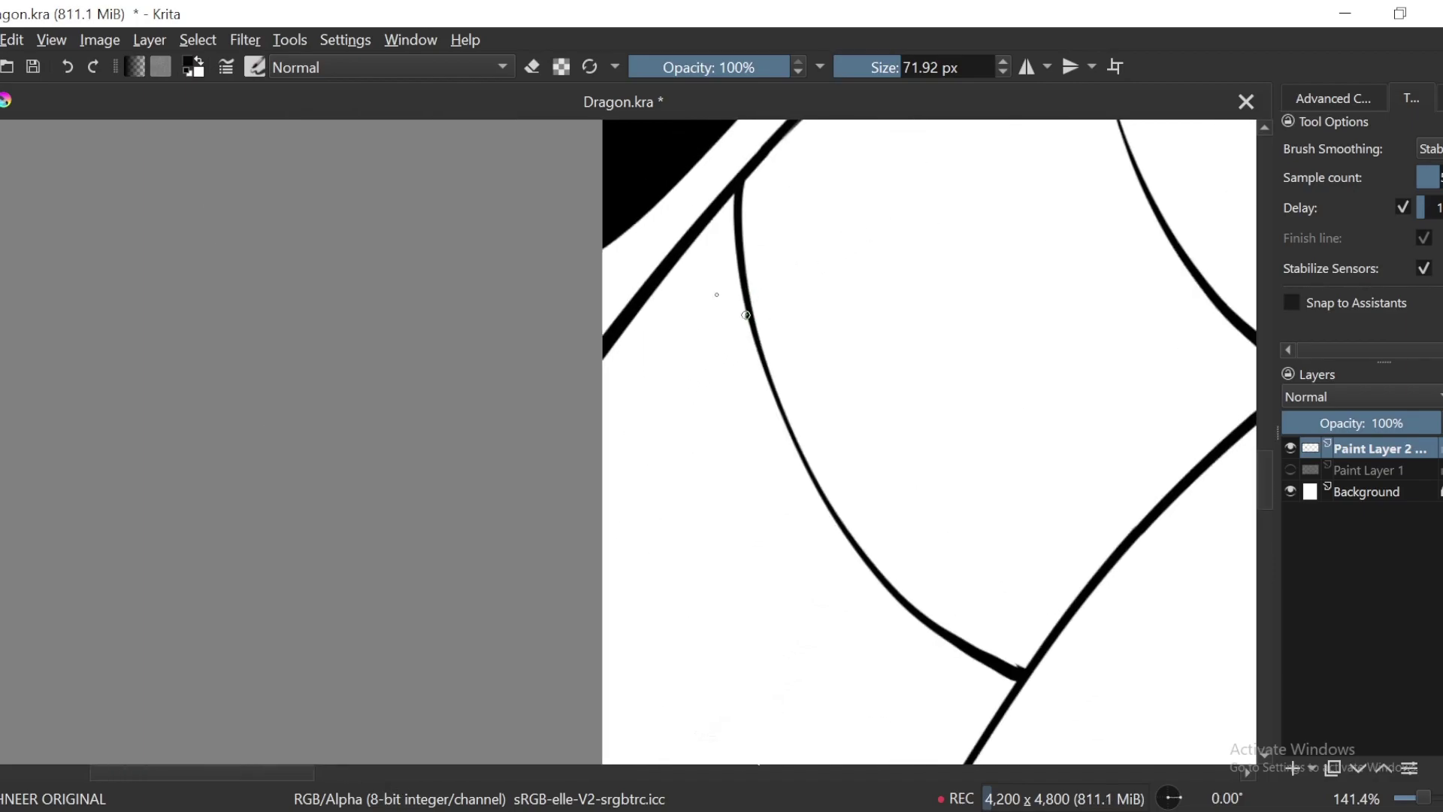
Step: Draw curved shadow edges across the outer corners of the third and fourth body bands
key("ctrl+minus")
key("ctrl+minus")
key("ctrl+minus")
left_click_drag(913, 273, 889, 300)
key("ctrl+plus")
key("ctrl+plus")
key("ctrl+plus")
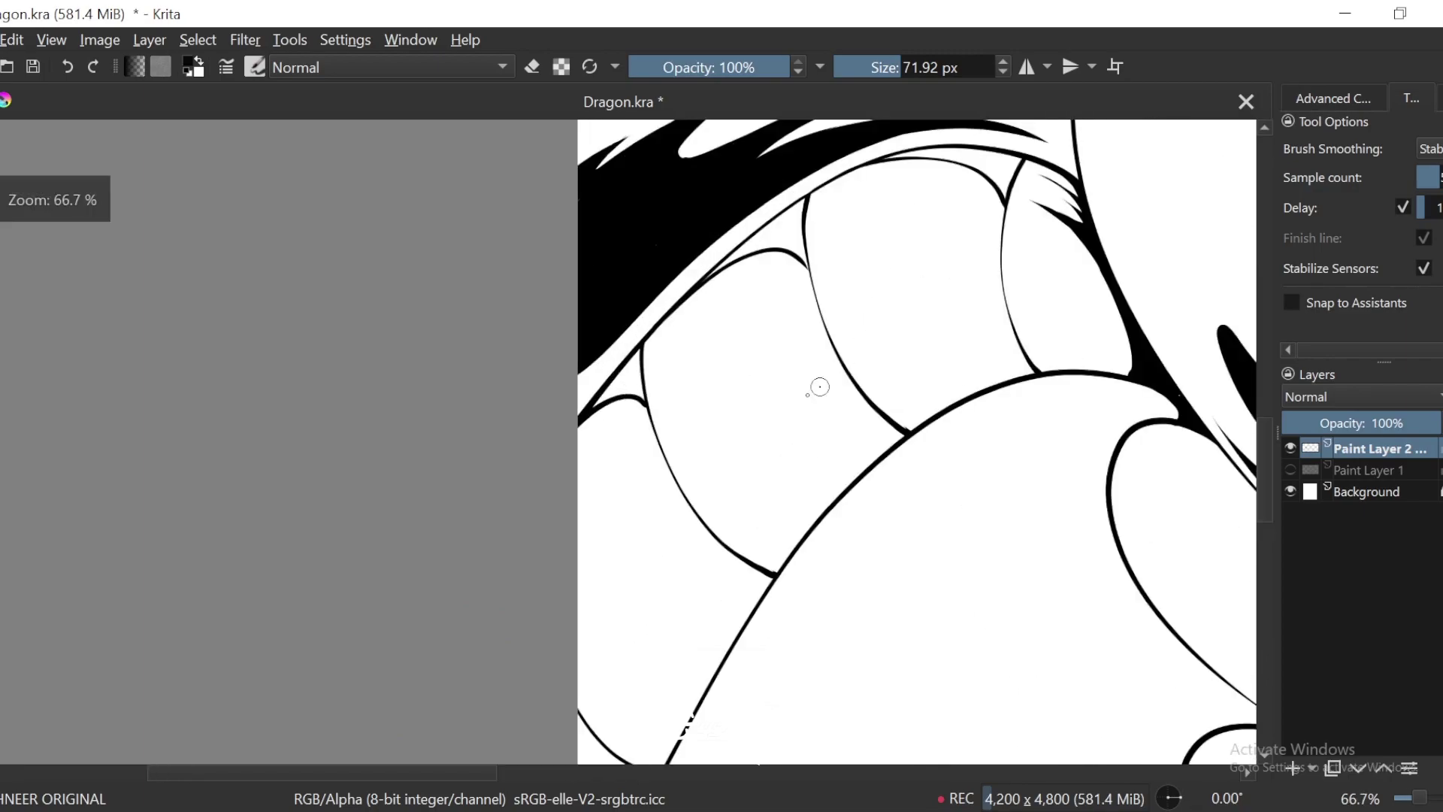
Step: Fill the enclosed outer corners of the body bands with solid black
left_click_drag(671, 345, 682, 479)
key("f")
left_click(668, 466)
left_click(883, 268)
left_click_drag(1089, 149, 848, 365)
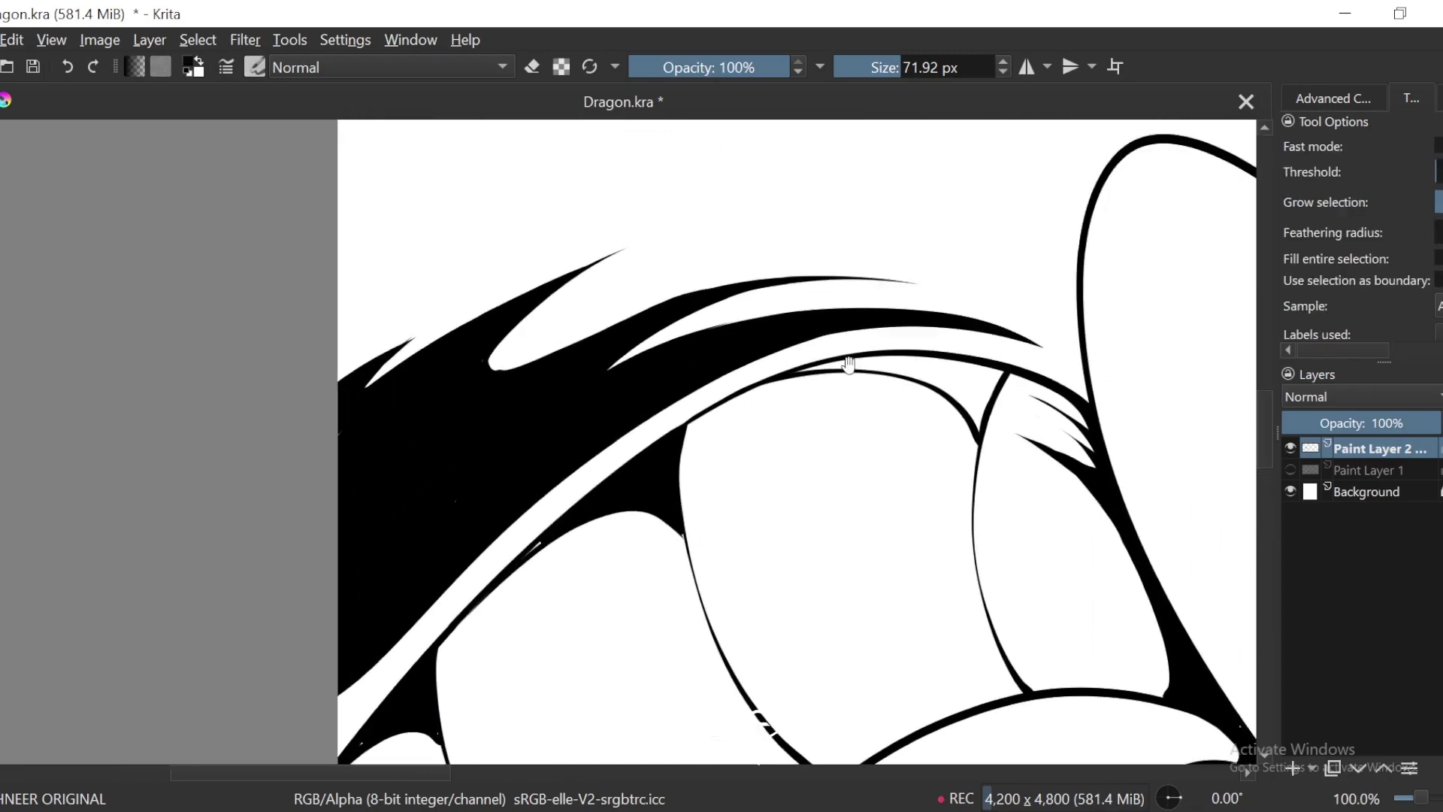
Step: Paint over the thin white slit left between the third band's corner shadow and the body outline
scroll(985, 380, "down", 8)
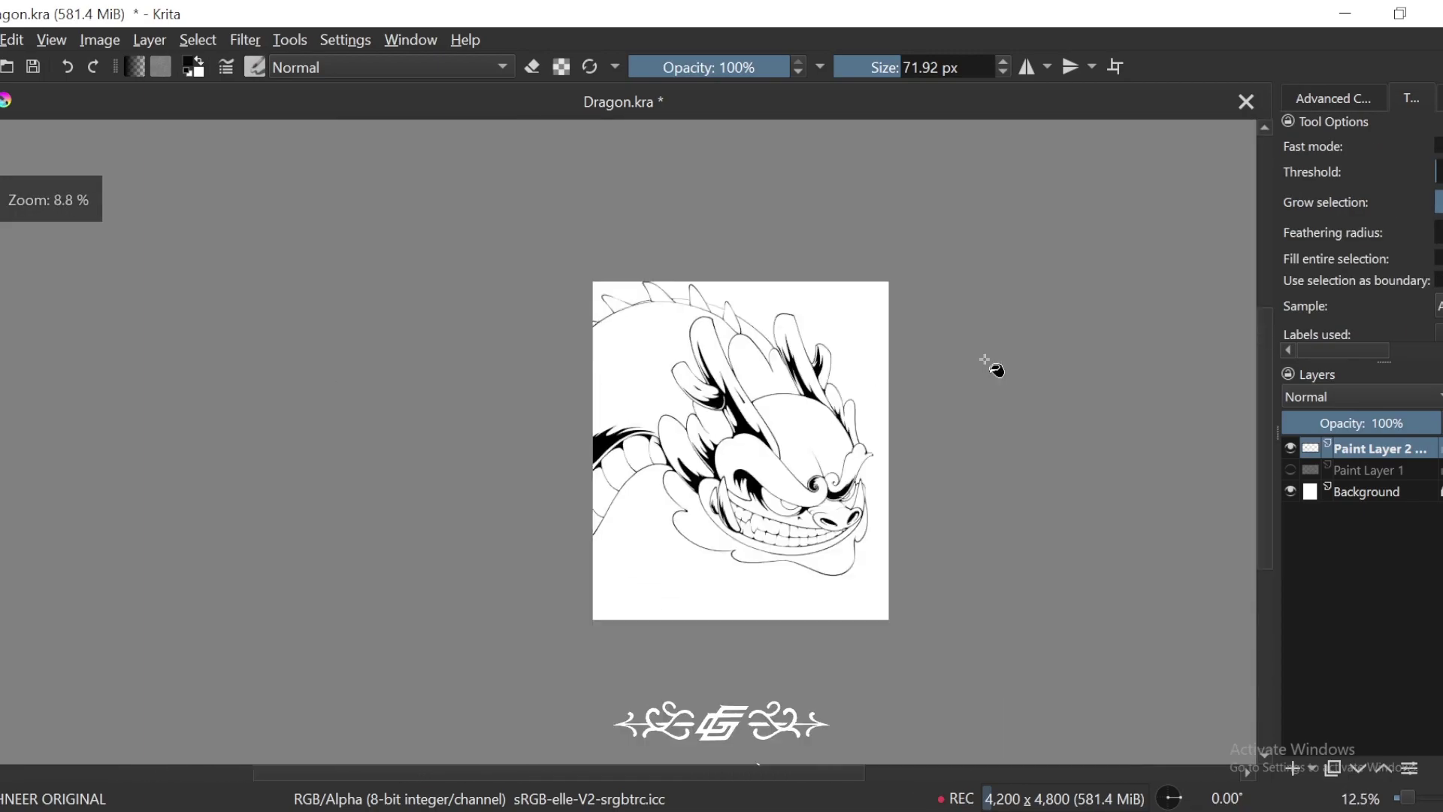
key("4")
key("4")
scroll(985, 361, "up", 6)
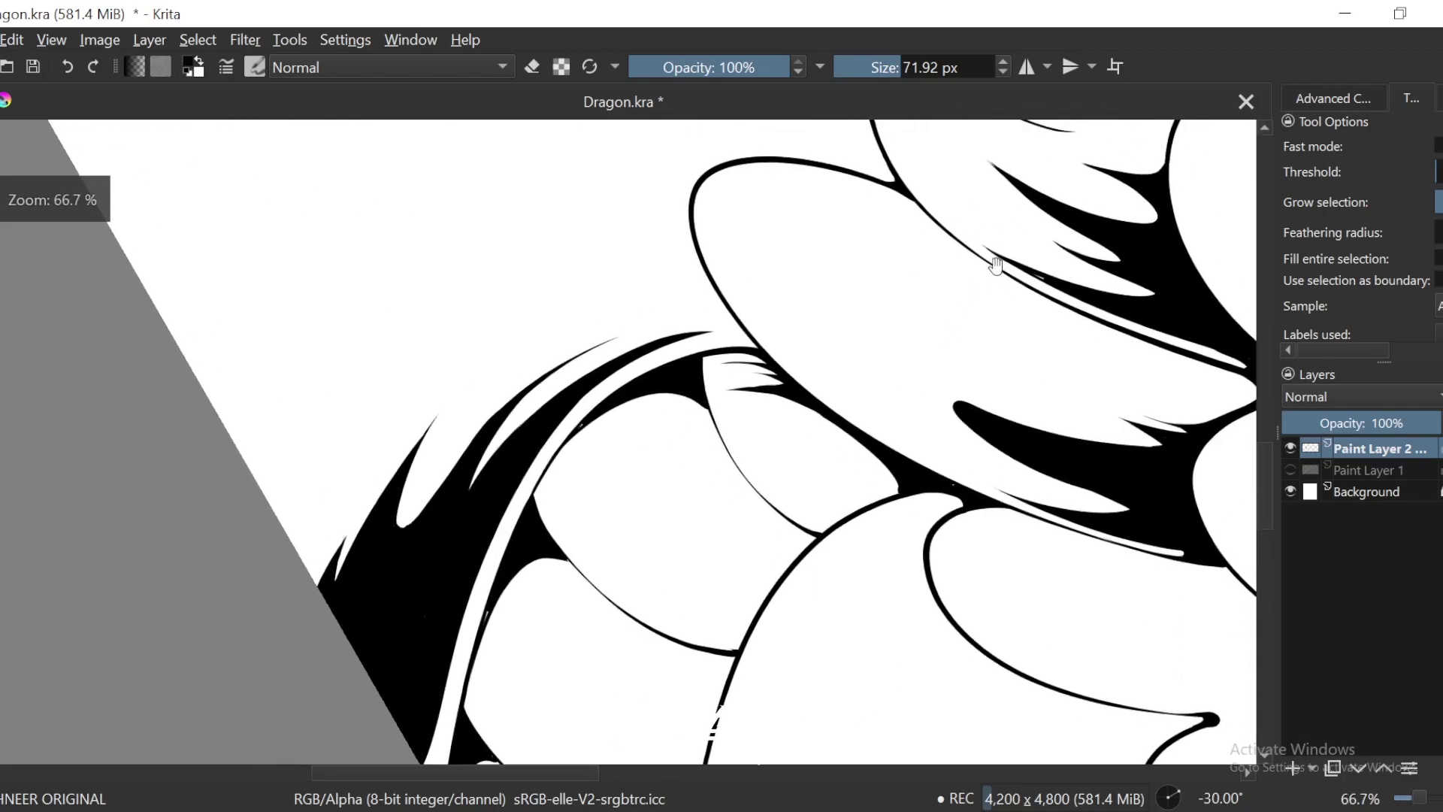
key("4")
key("b")
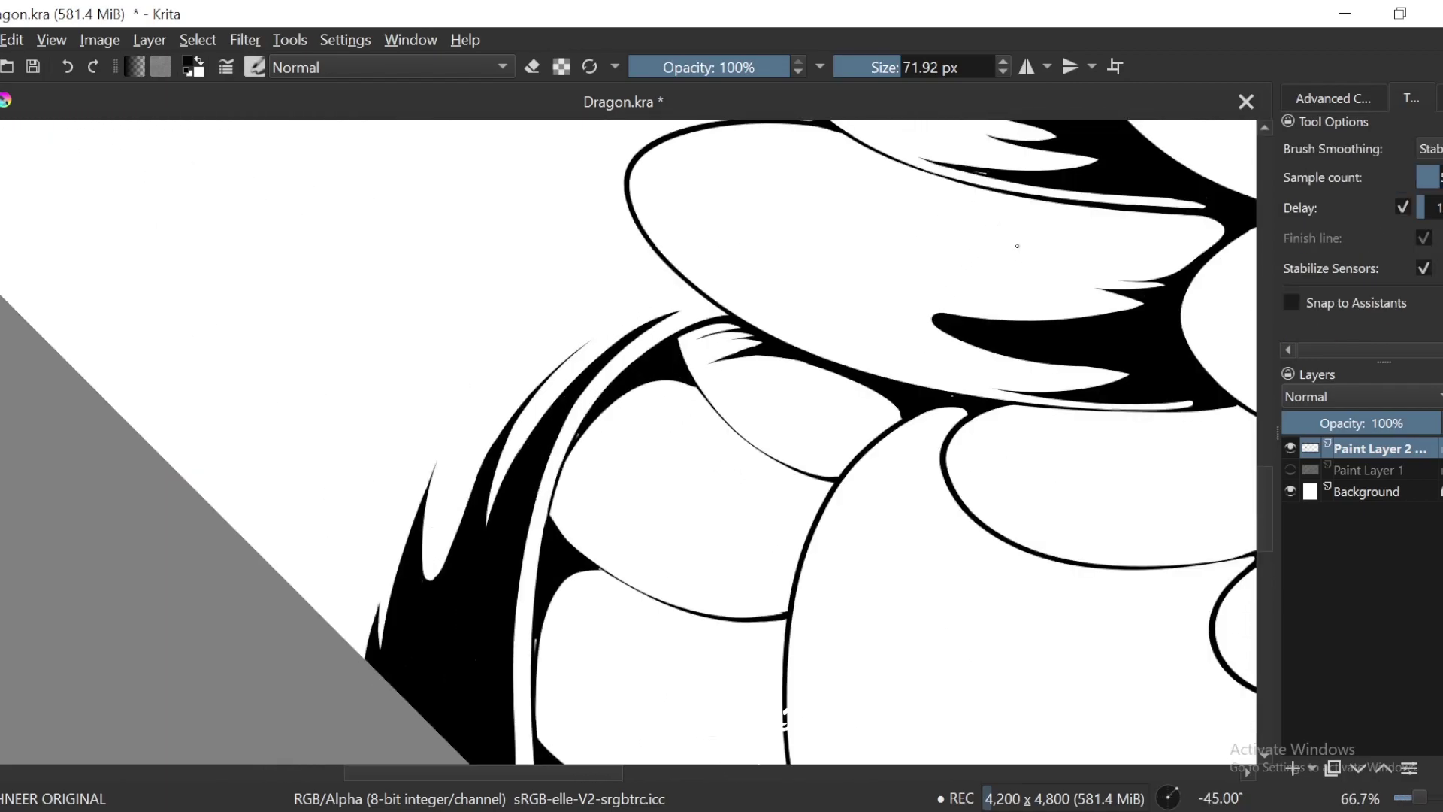
left_click_drag(866, 346, 894, 319)
scroll(751, 476, "up", 3)
key("6")
key("6")
scroll(617, 508, "up", 1)
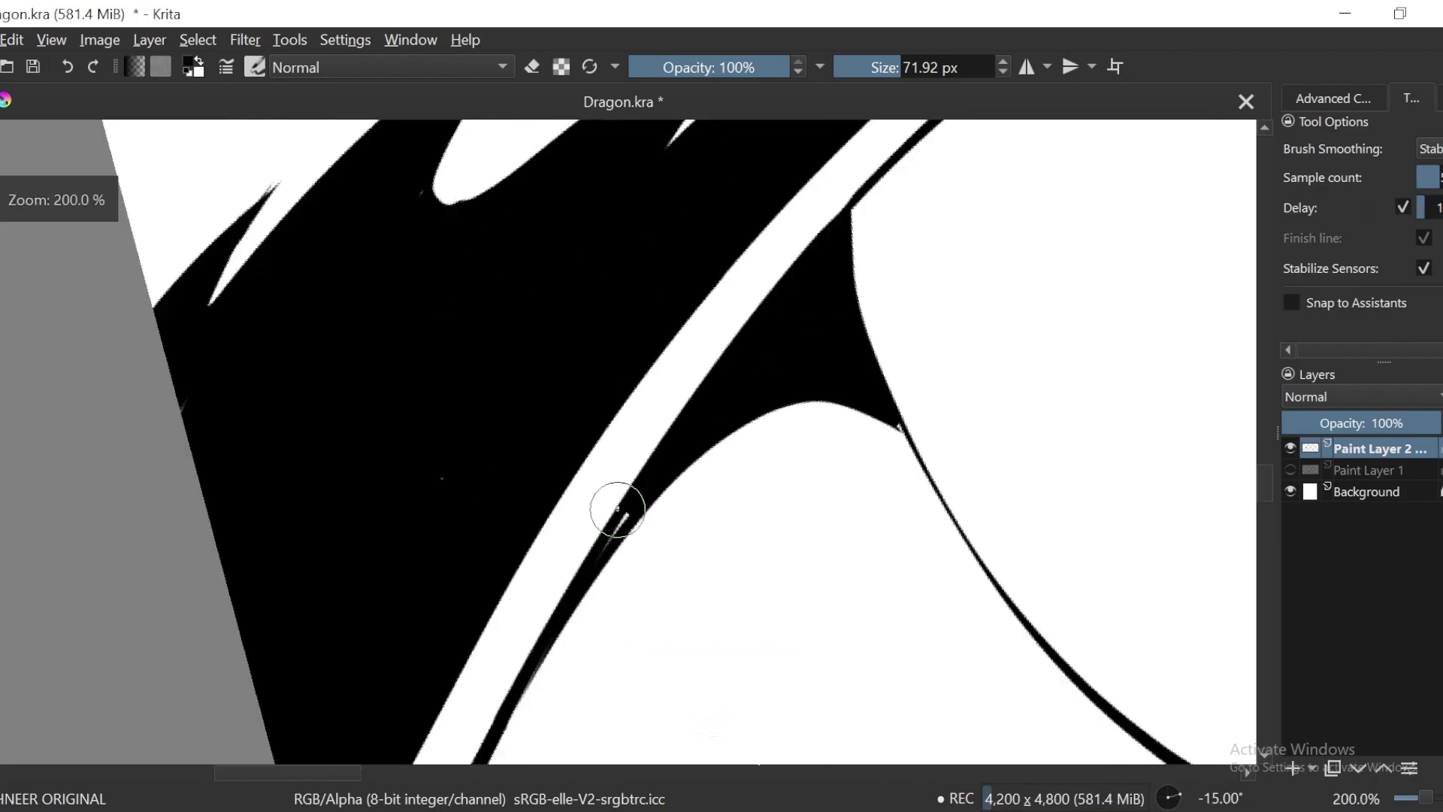
scroll(558, 620, "down", 2)
key("4")
key("4")
key("4")
key("4")
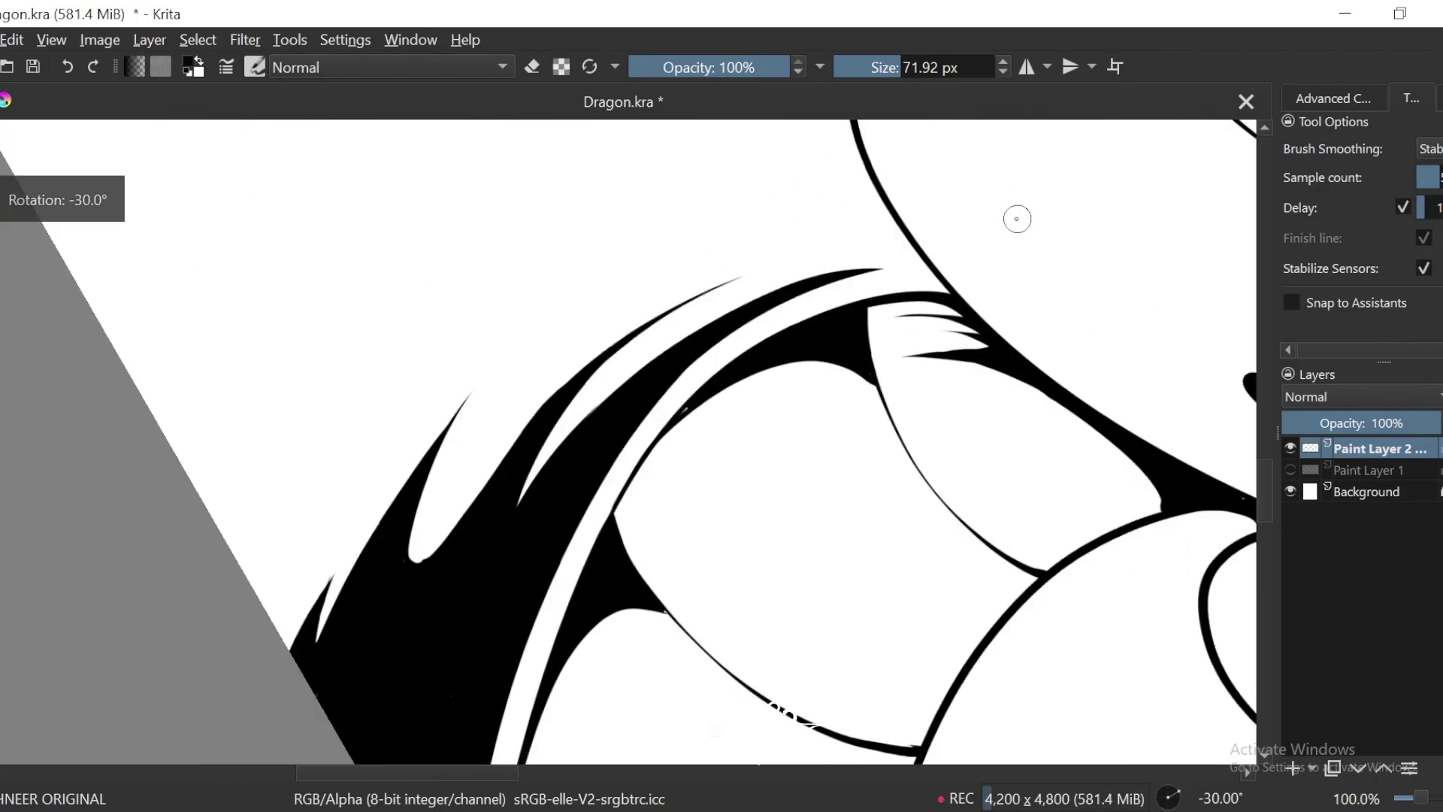
Step: Erase the spikes in the first band and replace them with a solid black curved shadow along its outer corner
left_click_drag(986, 246, 899, 481)
scroll(901, 274, "up", 1)
scroll(887, 288, "up", 1)
key("4")
key("4")
left_click_drag(664, 379, 789, 372)
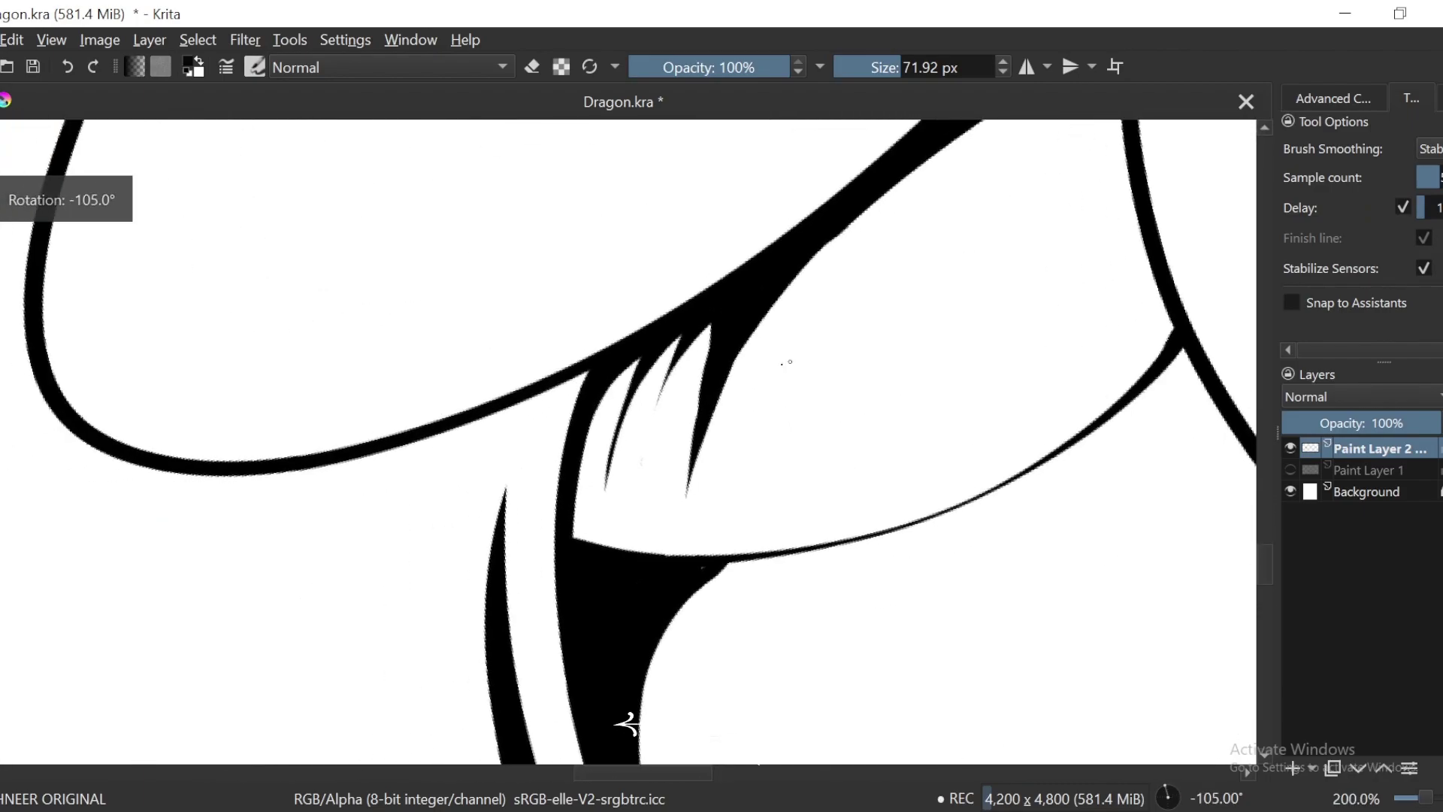
key("e")
mouse_move(857, 237)
left_mouse_down()
mouse_move(661, 482)
mouse_move(909, 189)
left_mouse_up()
key("ctrl+z")
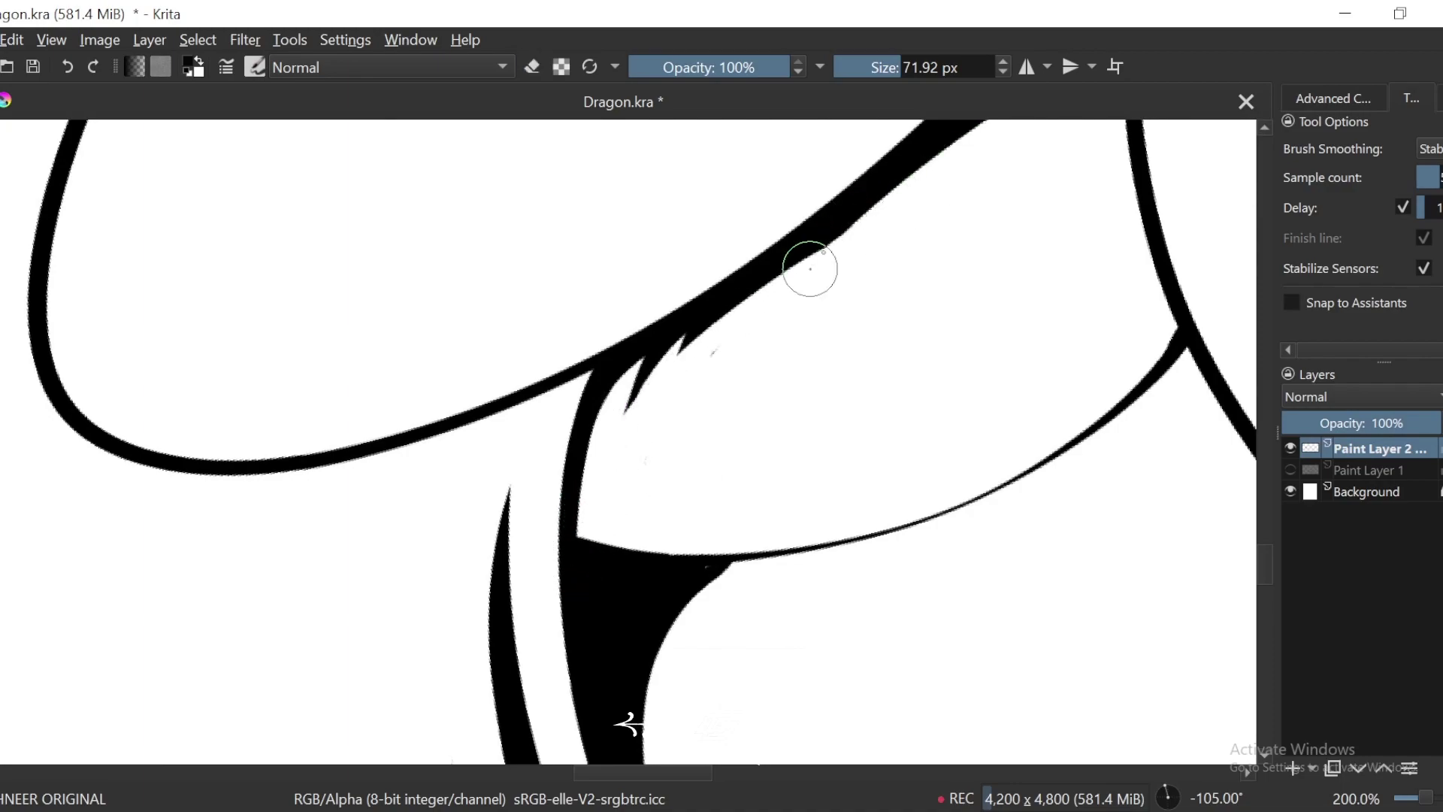
mouse_move(762, 292)
left_mouse_down()
mouse_move(587, 582)
mouse_move(590, 514)
mouse_move(822, 240)
left_mouse_up()
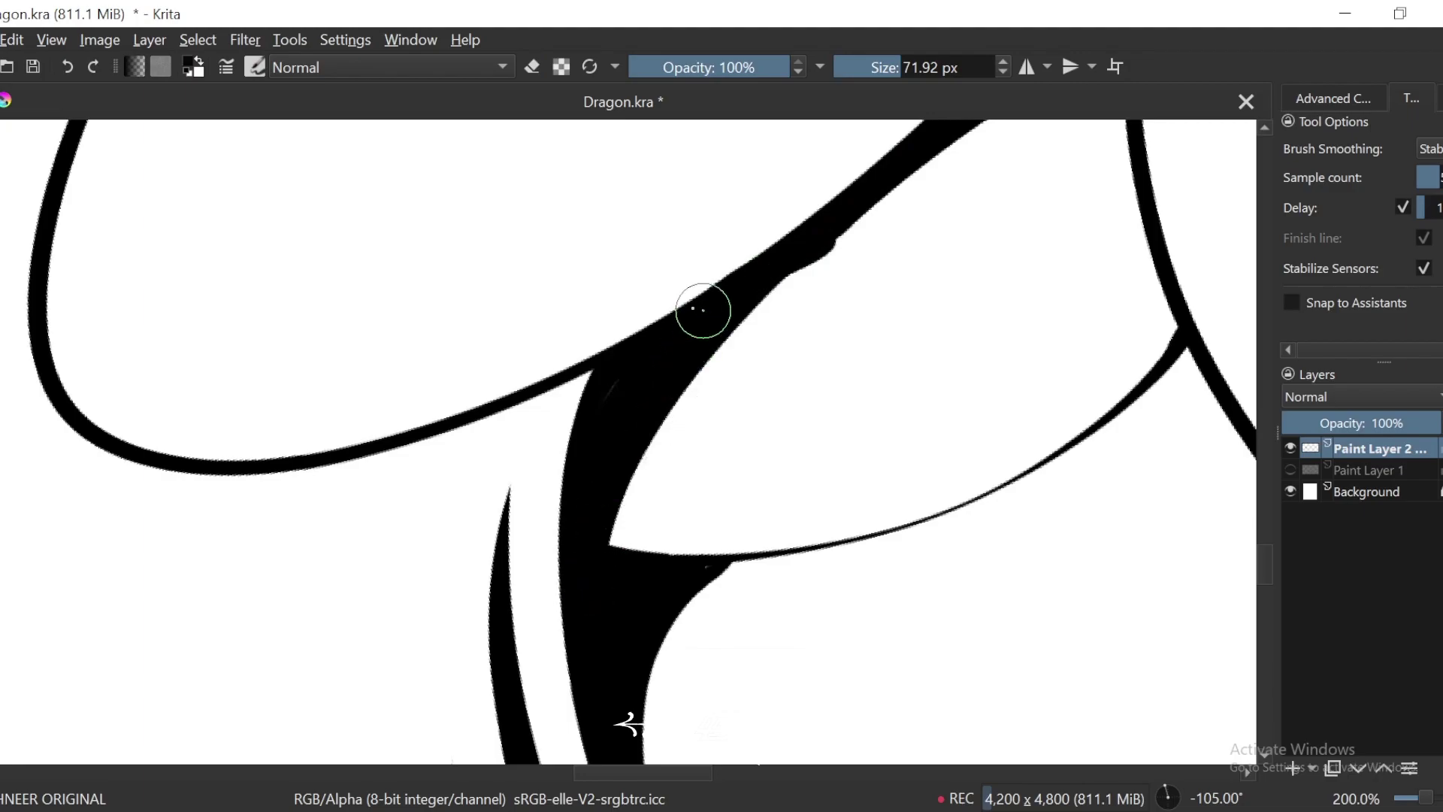
Step: Try to reshape the first body band's corner shadow with thin pointed strokes and a smoother edge along the outline
key("ctrl+minus")
key("ctrl+minus")
key("6")
key("ctrl+plus")
key("ctrl+plus")
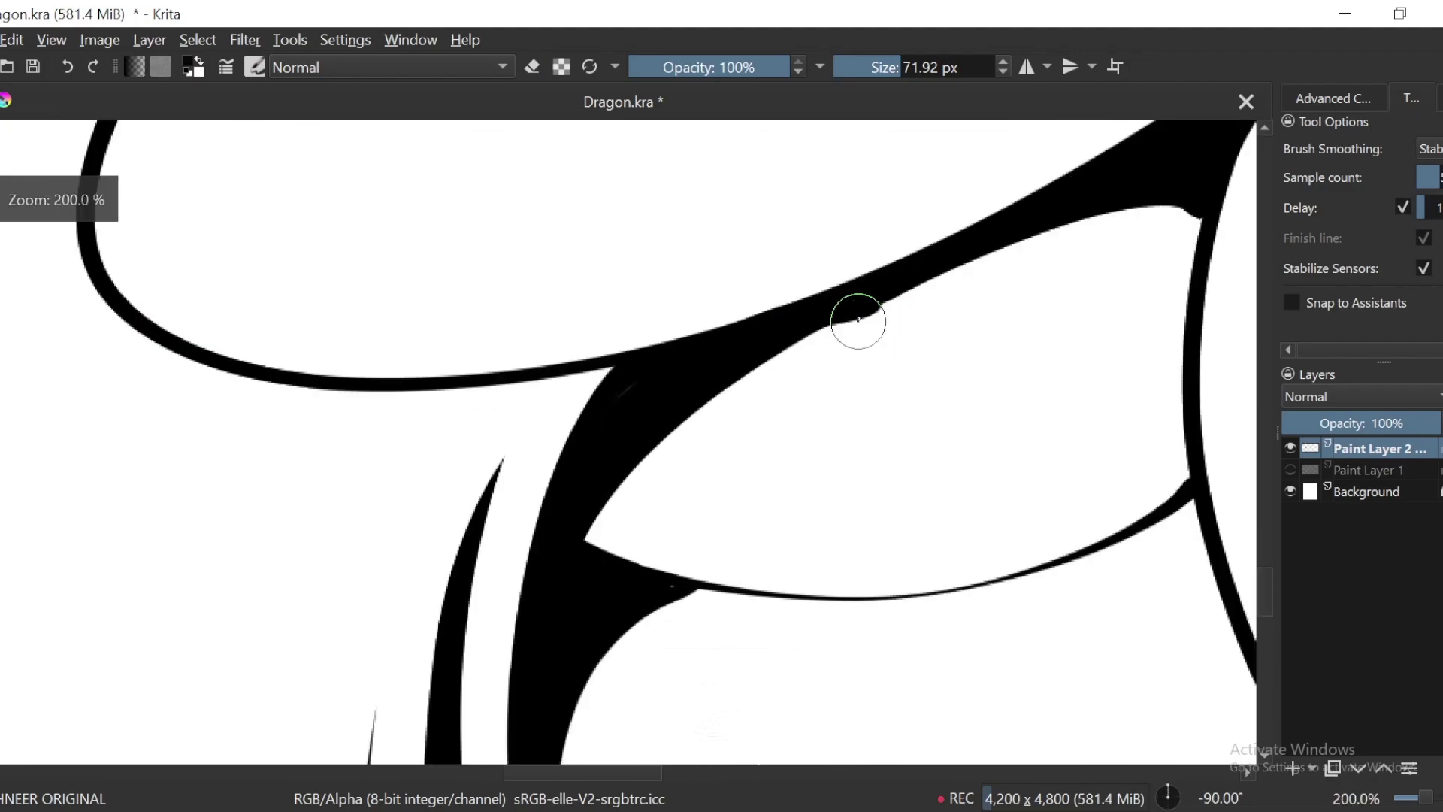
key("4")
left_click_drag(685, 439, 772, 288)
key("6")
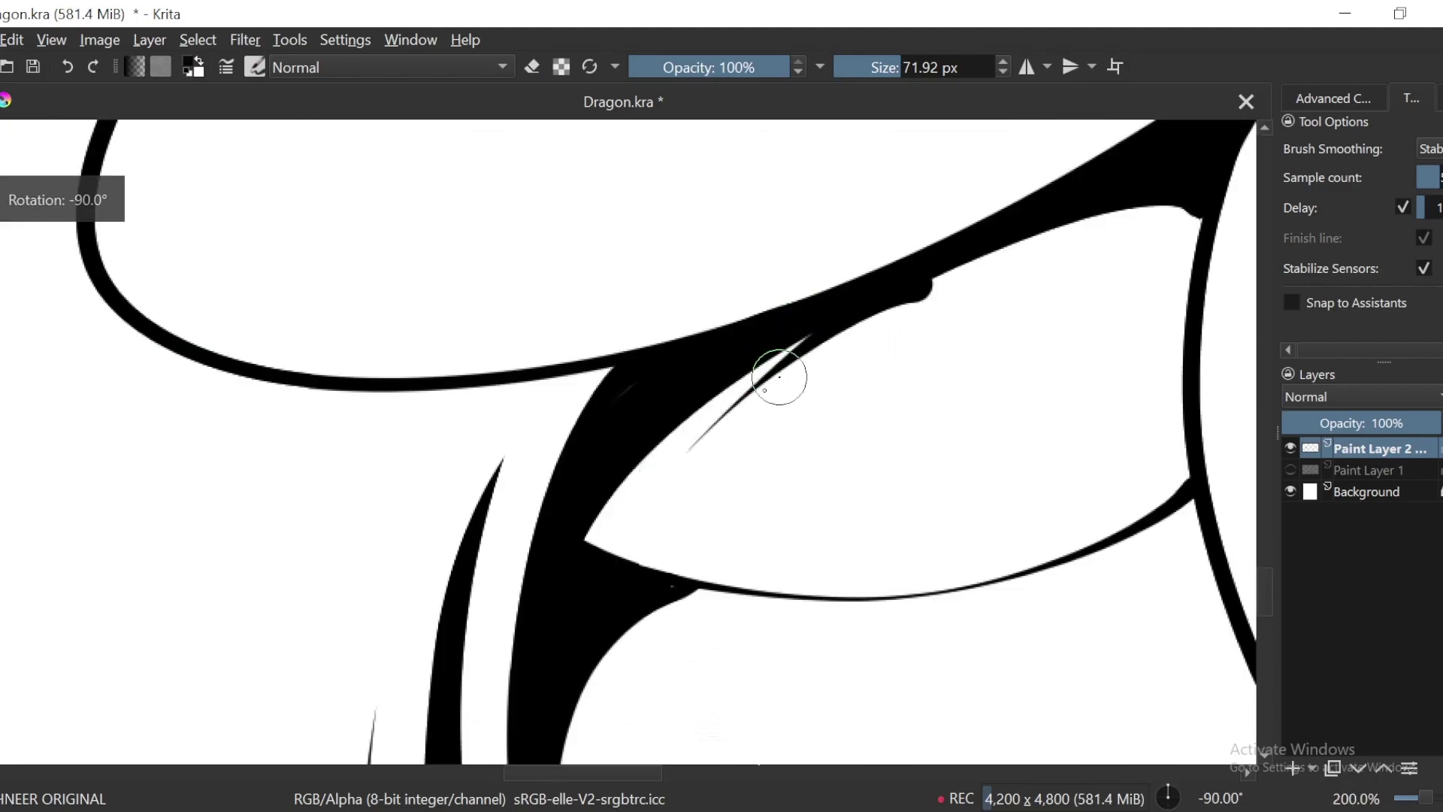
mouse_move(726, 443)
left_mouse_down()
mouse_move(859, 316)
mouse_move(1130, 209)
left_mouse_up()
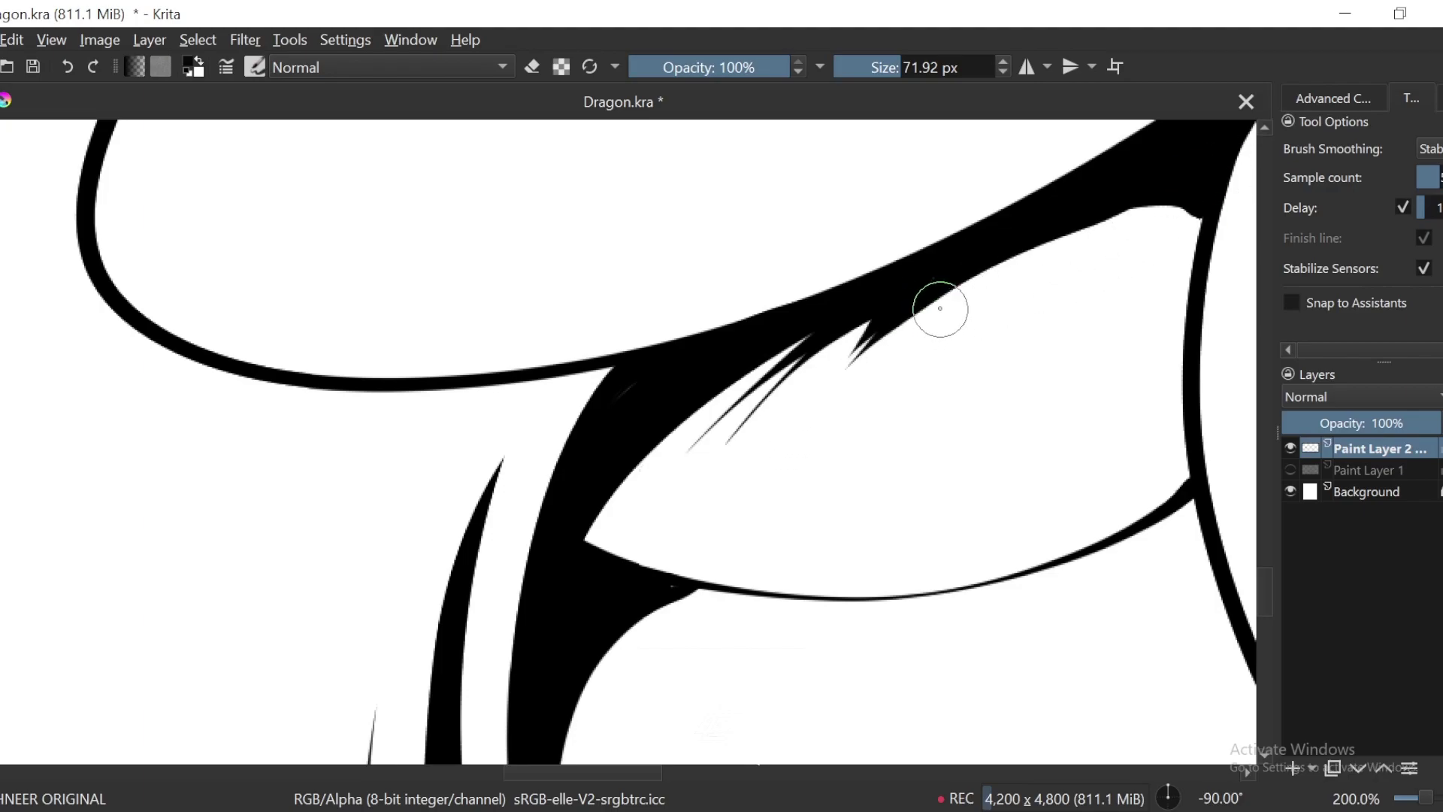
key("ctrl+minus")
key("ctrl+minus")
key("ctrl+plus")
key("ctrl+plus")
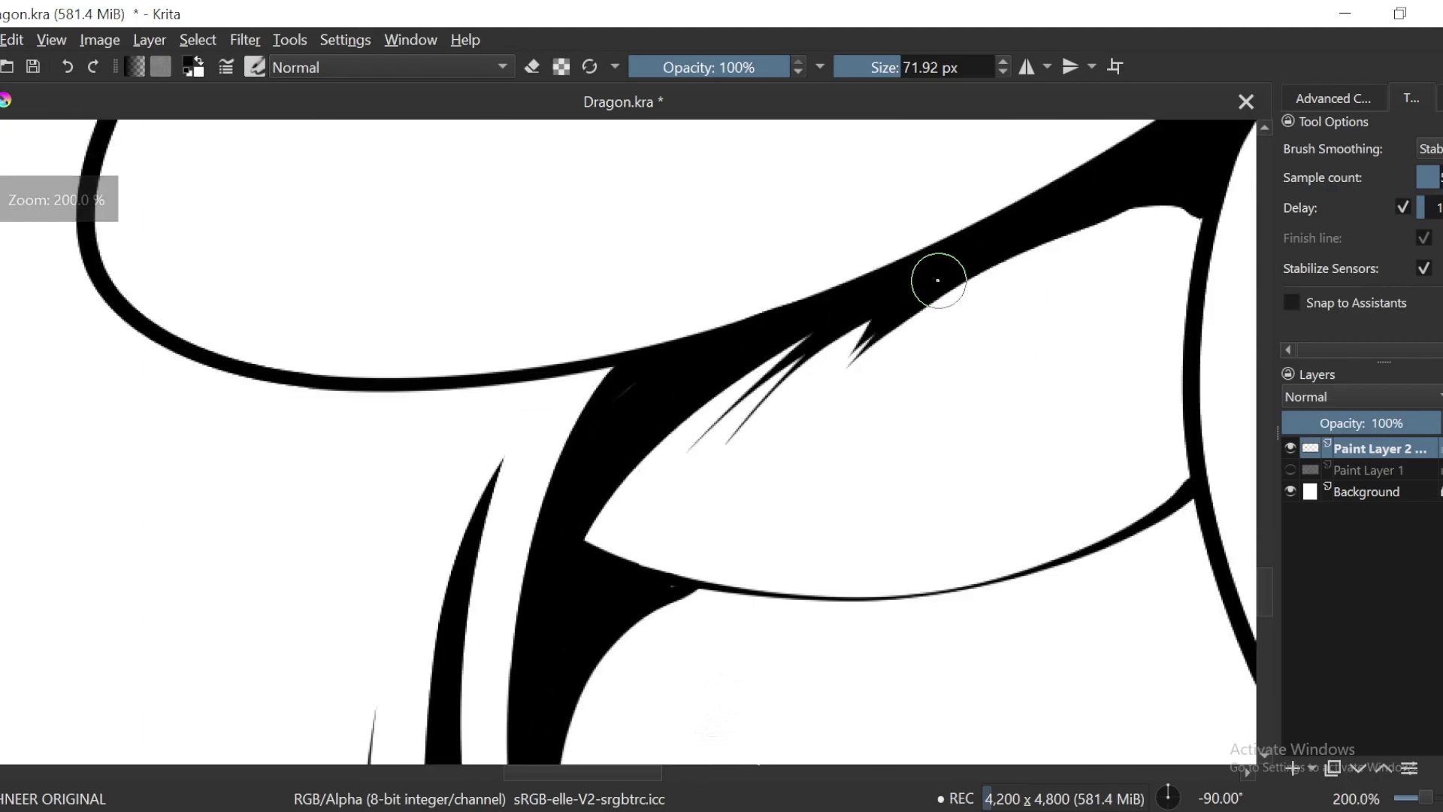
key("ctrl+z")
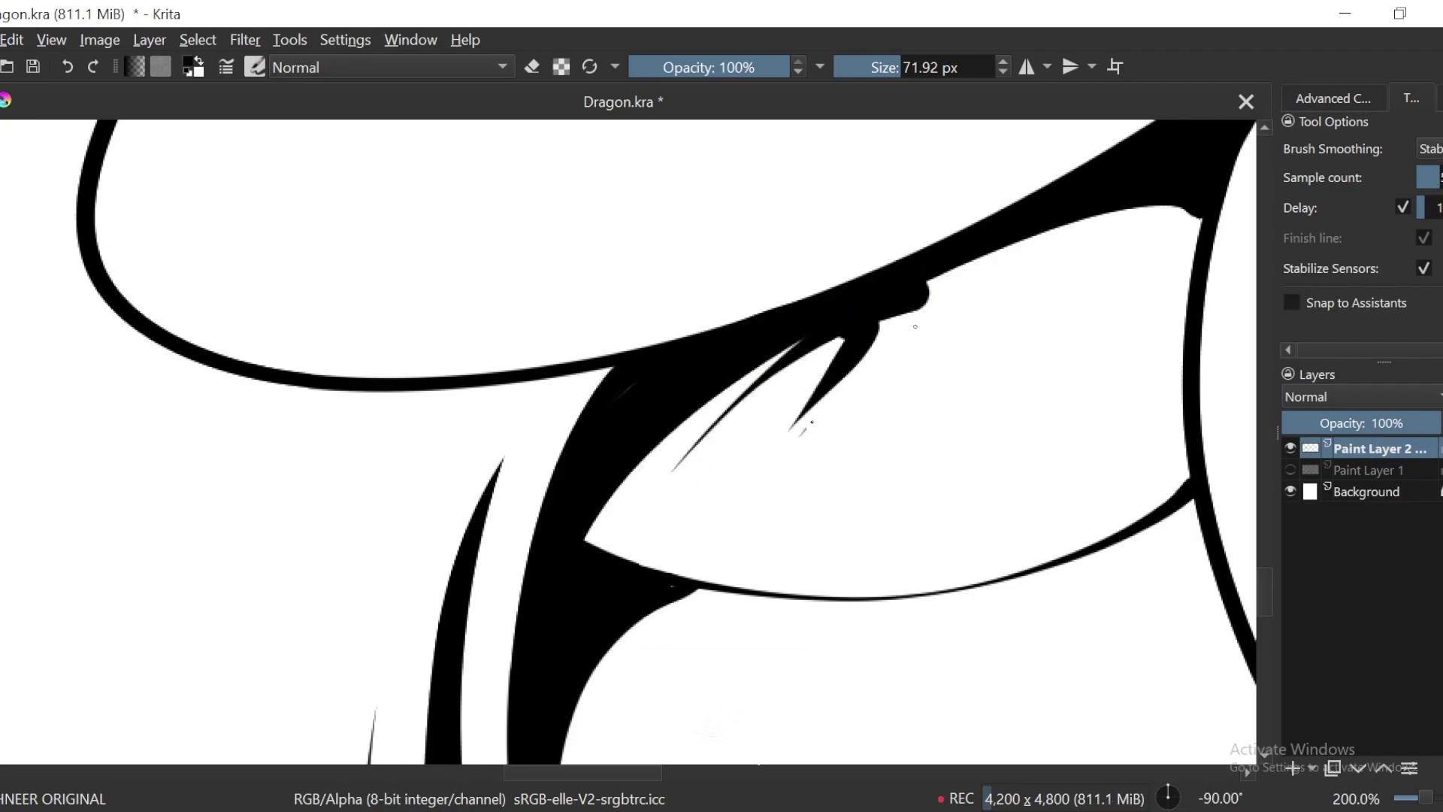
Step: Paint a solid, tapered shadow with pointed spikes along the first body band's outer edge, reaching its far corner
left_click_drag(915, 326, 1240, 193)
key("ctrl+z")
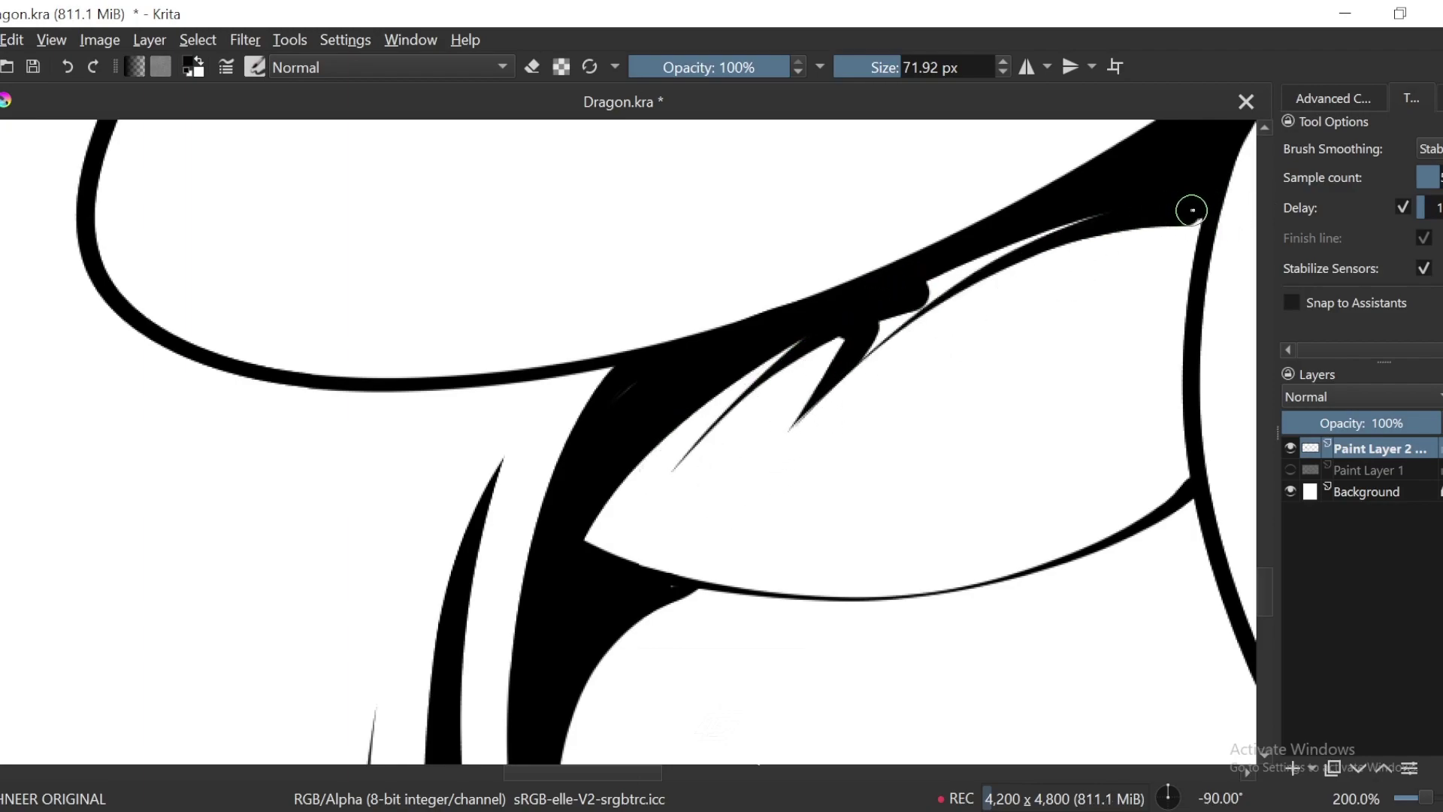
key("ctrl+minus")
key("ctrl+minus")
key("ctrl+minus")
key("ctrl+minus")
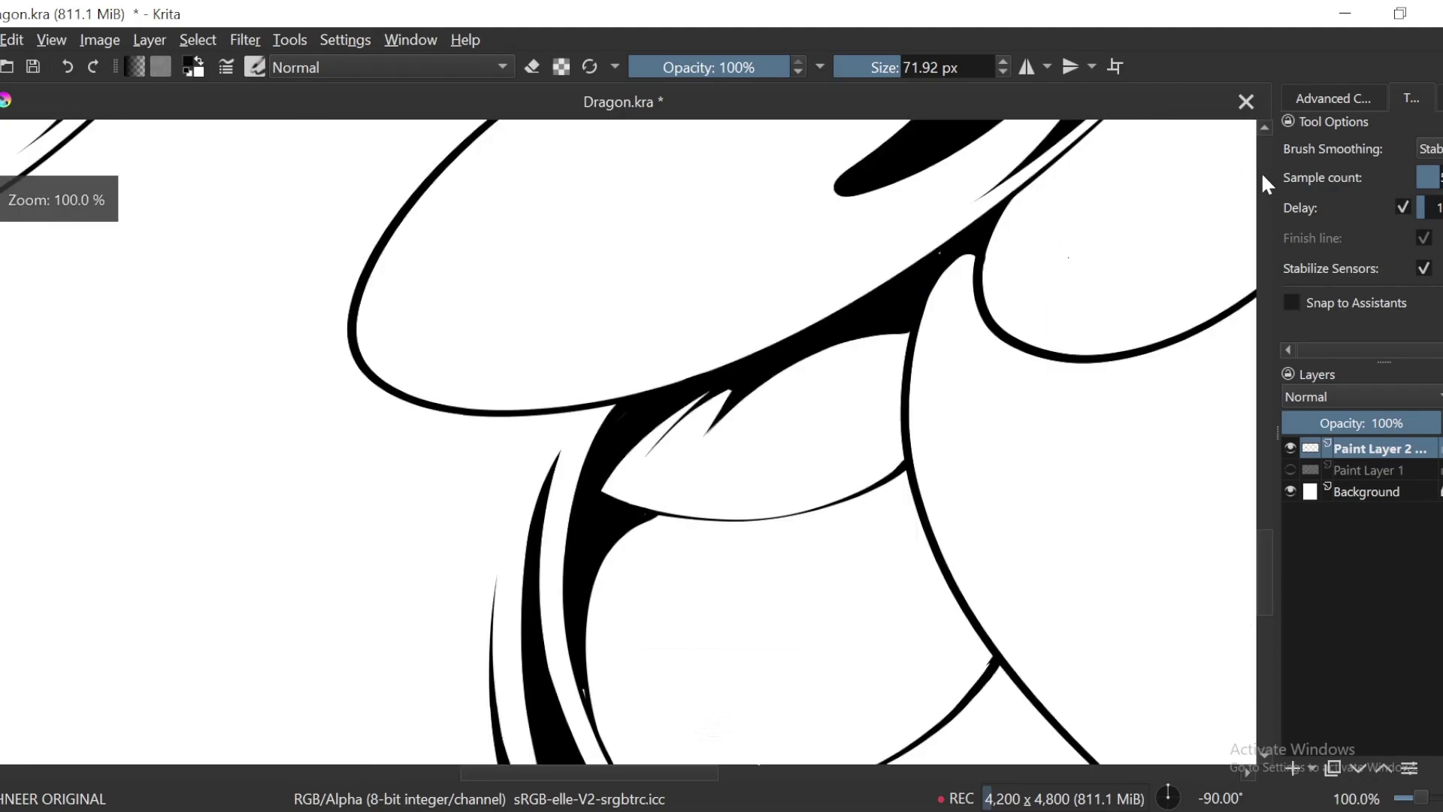
Step: Examine the whole upright dragon drawing and its head for areas that still lack black shading
key("6")
key("6")
key("6")
key("6")
key("6")
scroll(897, 414, "down", 4)
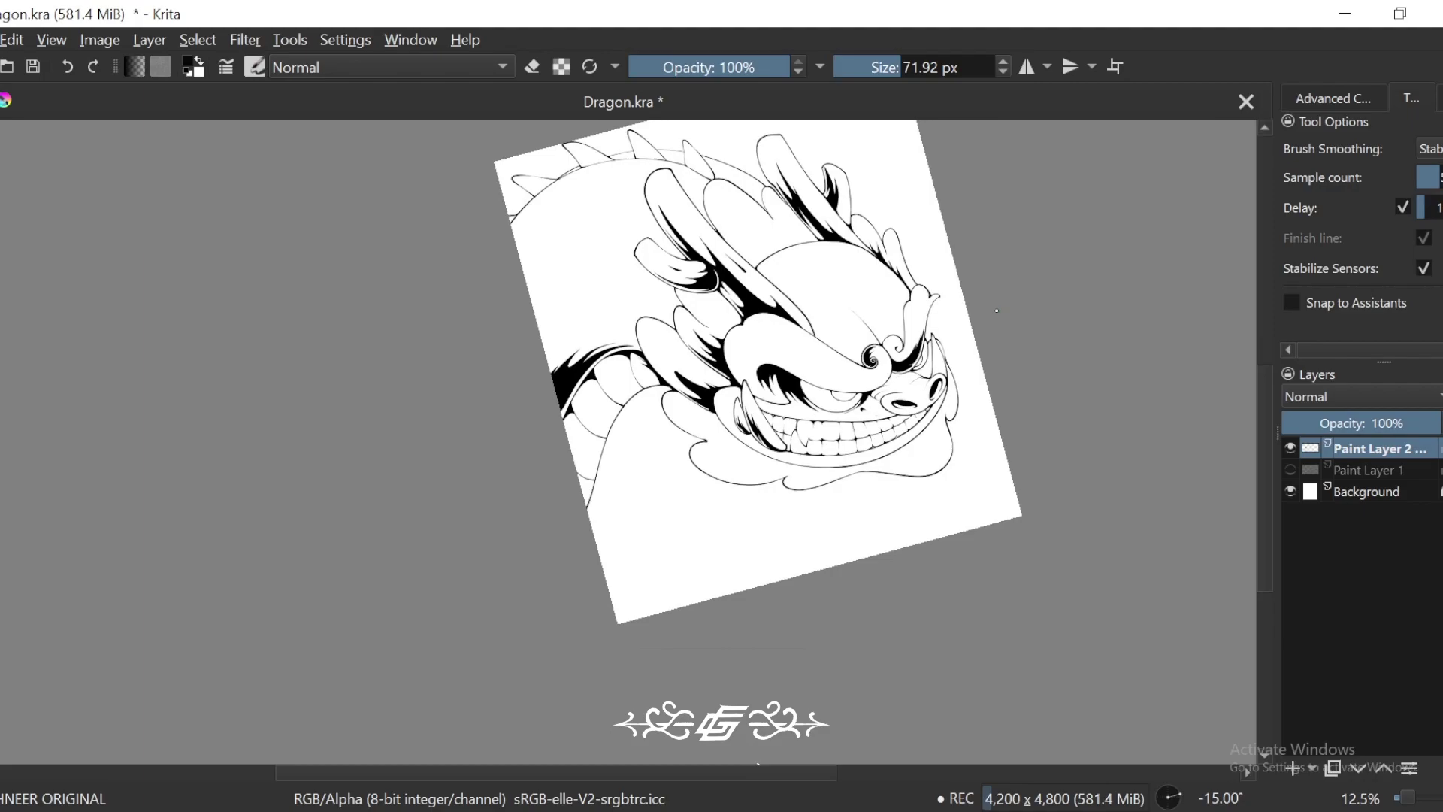
left_click_drag(997, 387, 944, 337)
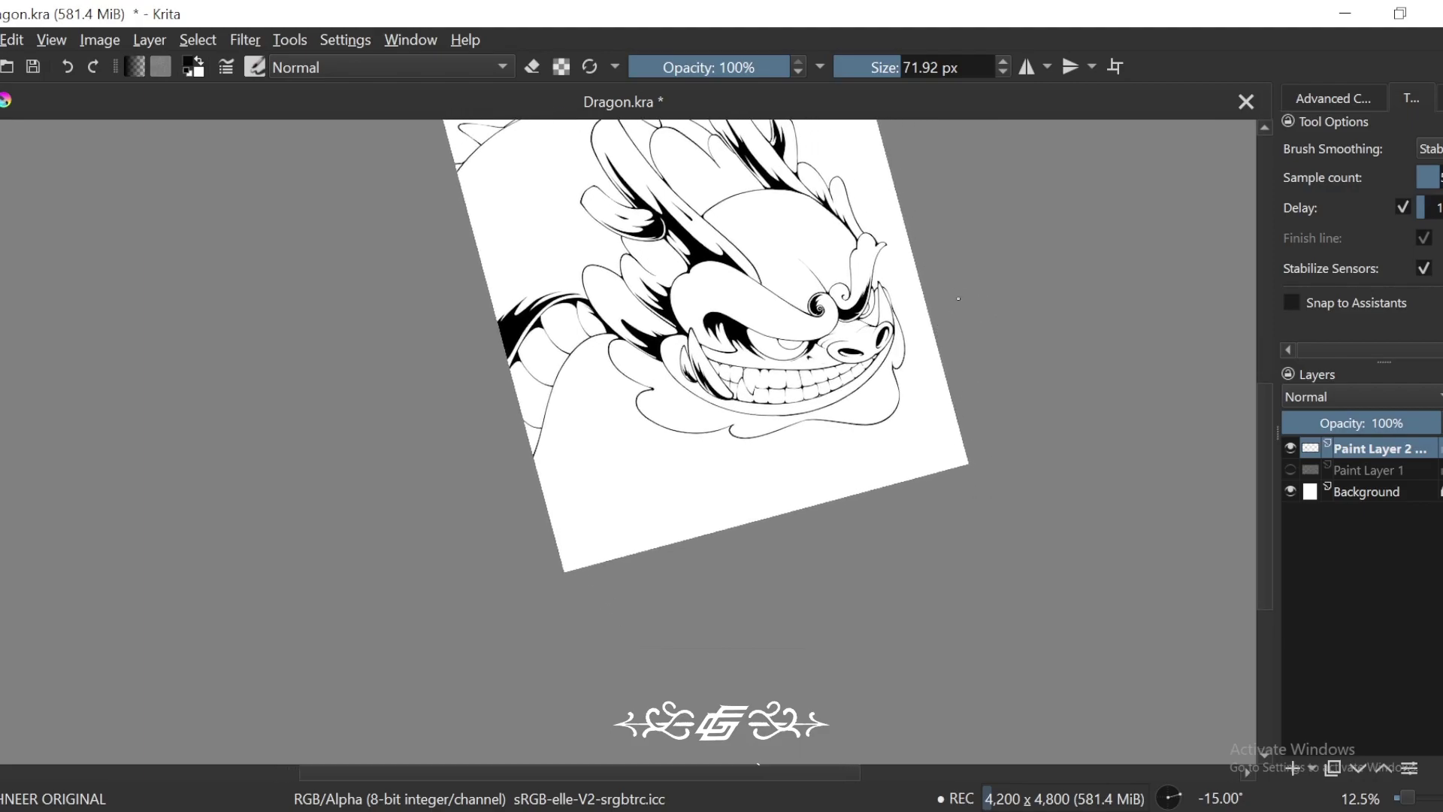
key("ctrl+minus")
key("6")
left_click_drag(1034, 380, 957, 348)
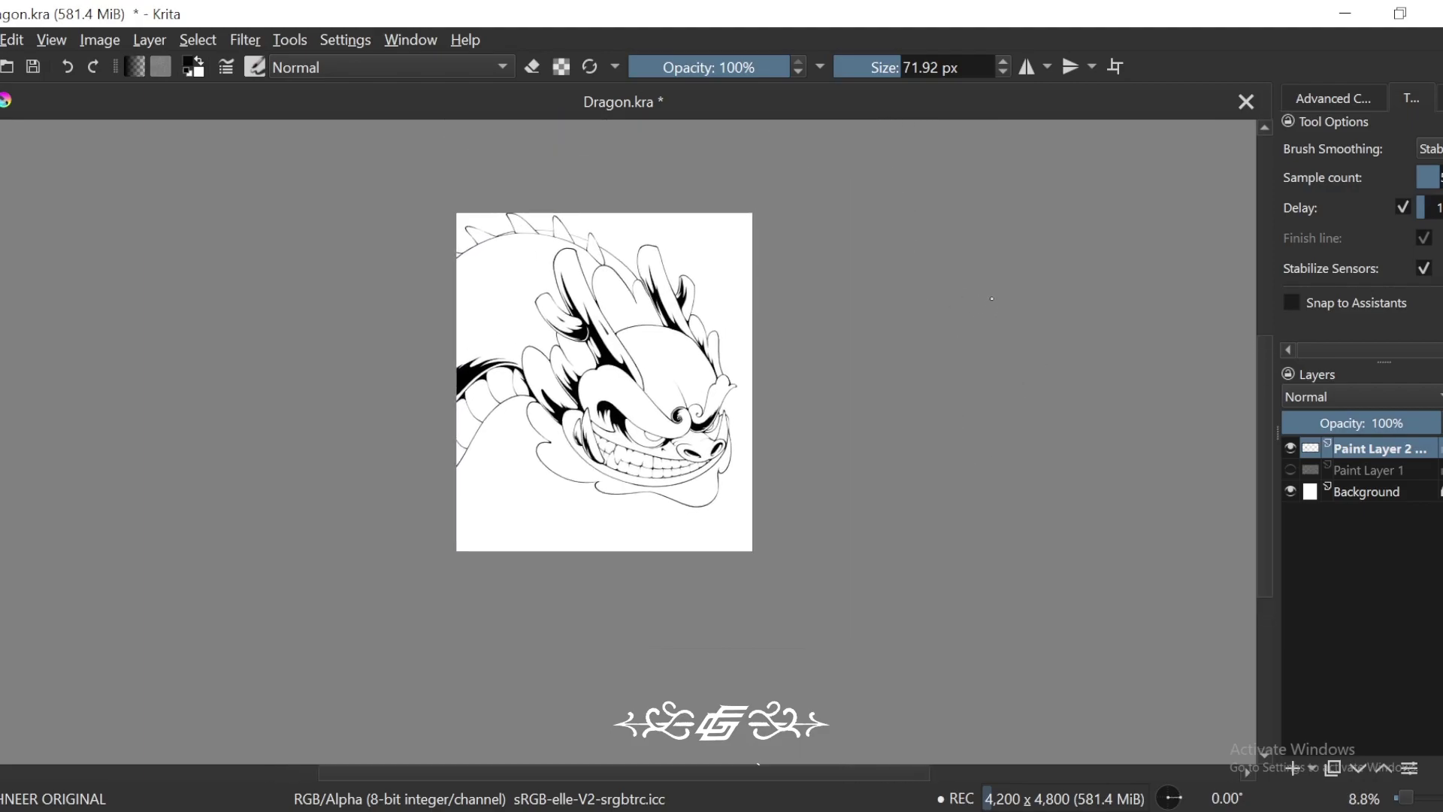
key("6")
key("ctrl+plus")
key("ctrl+plus")
left_click_drag(1014, 409, 961, 366)
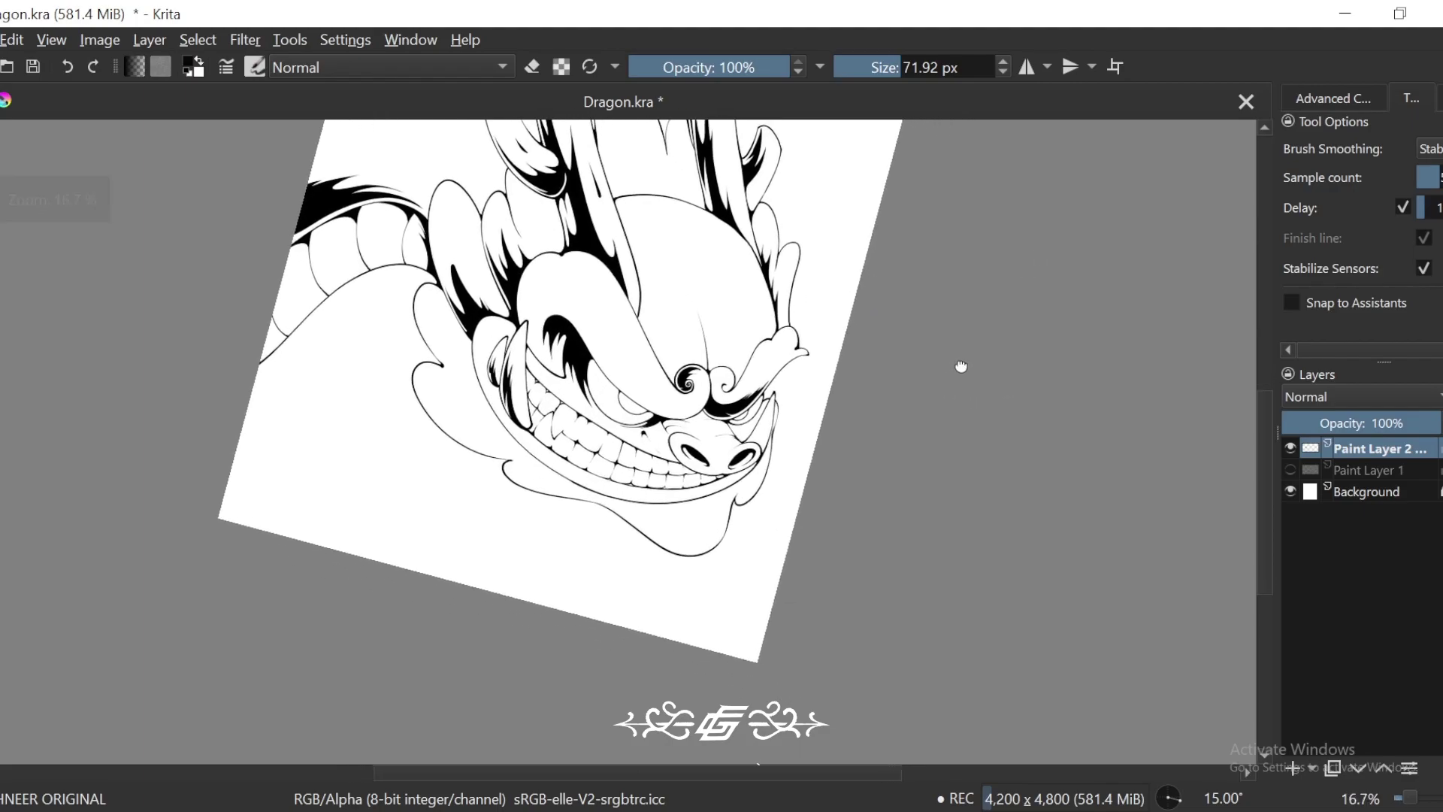
key("5")
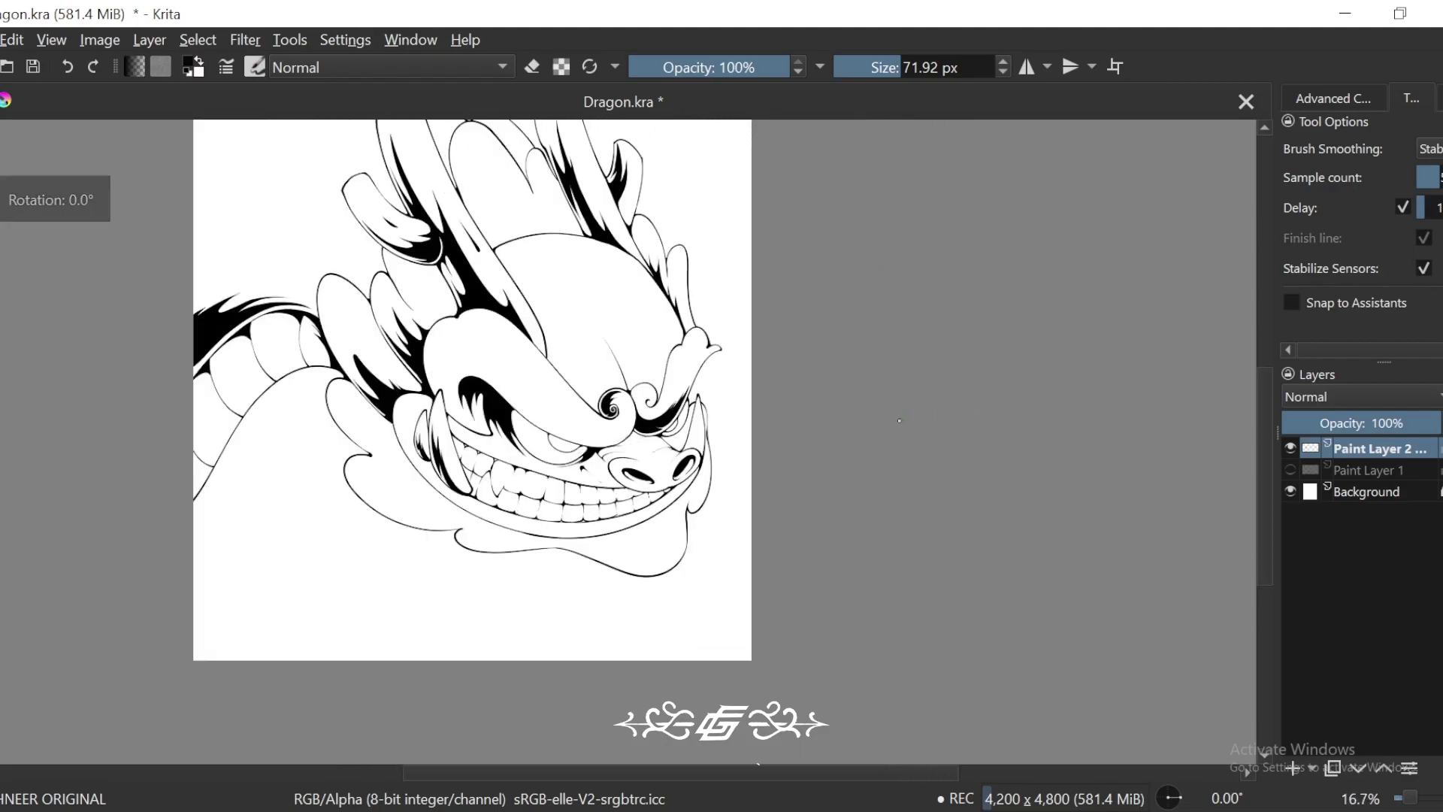
mouse_move(763, 503)
left_mouse_down()
mouse_move(809, 530)
mouse_move(907, 441)
mouse_move(865, 502)
left_mouse_up()
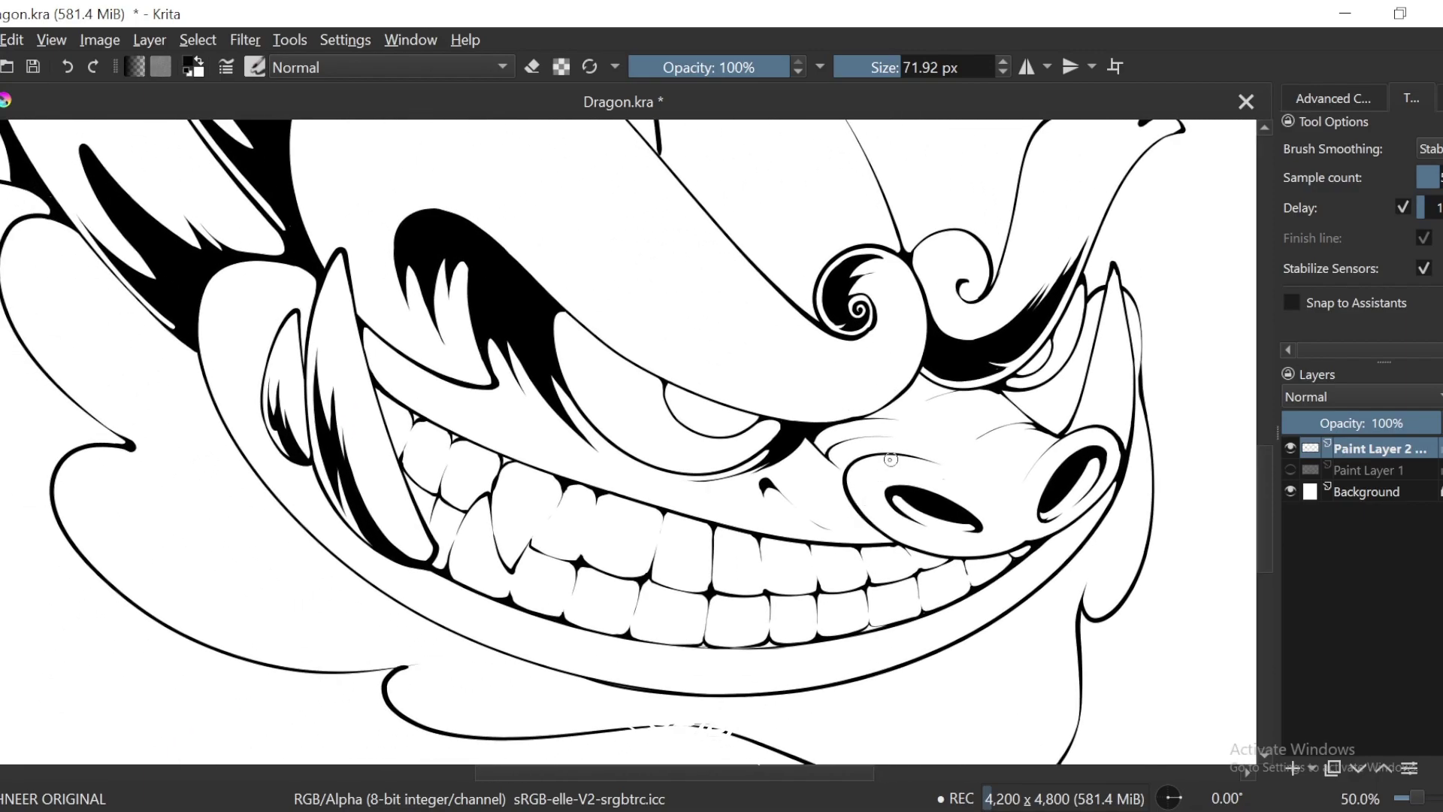
key("ctrl+minus")
left_click_drag(639, 481, 776, 444)
Step: Thicken the jaw frill's outline at the notch between two lobes into a solid, rounded, tapered joint
key("6")
key("6")
key("6")
key("6")
key("6")
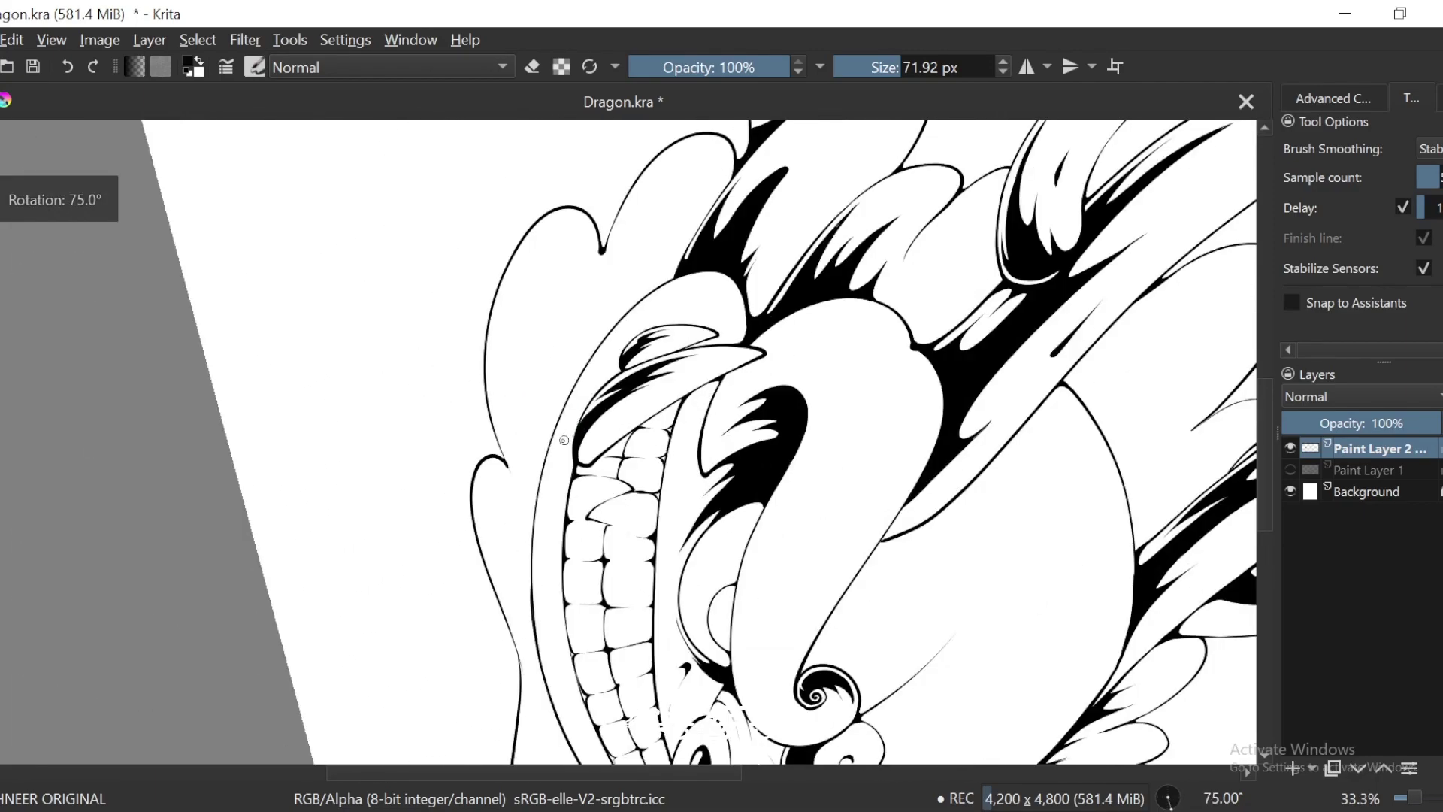
key("6")
key("ctrl+plus")
key("ctrl+plus")
left_click_drag(697, 134, 592, 428)
left_click_drag(493, 583, 772, 215)
key("ctrl+plus")
key("ctrl+plus")
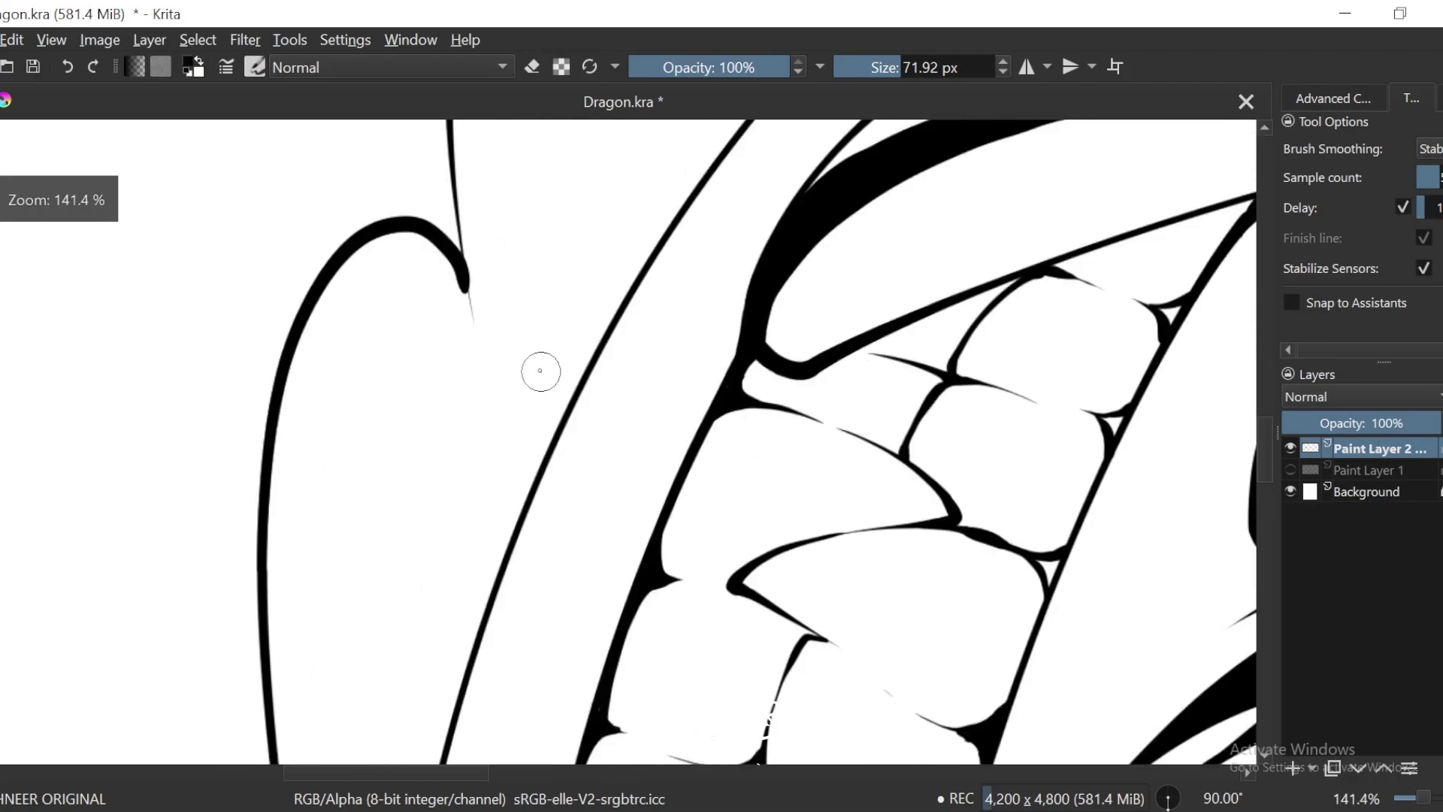
scroll(541, 371, "up", 1)
left_click_drag(562, 472, 558, 272)
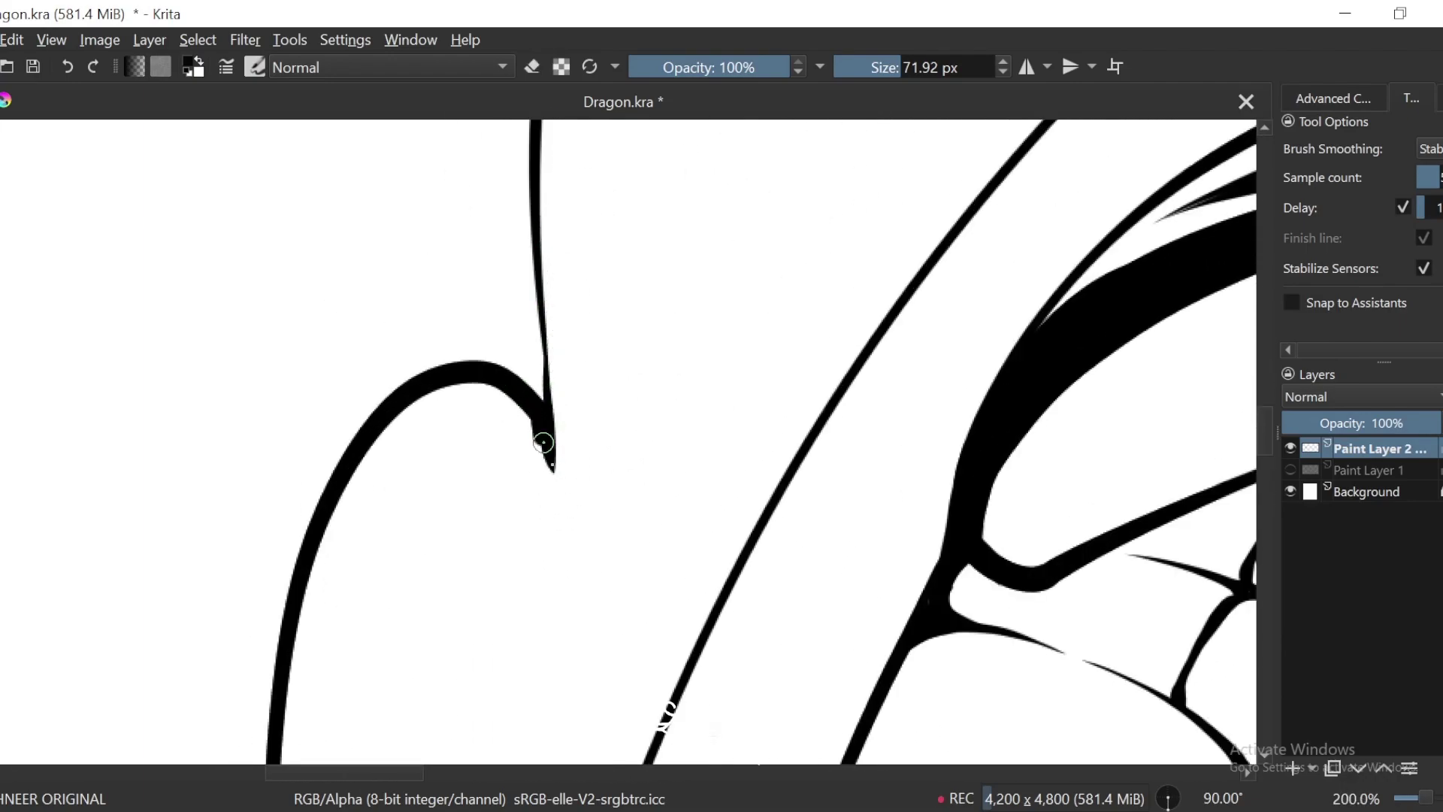
left_click_drag(543, 443, 558, 304)
key("6")
key("6")
key("ctrl+z")
left_click_drag(571, 362, 656, 213)
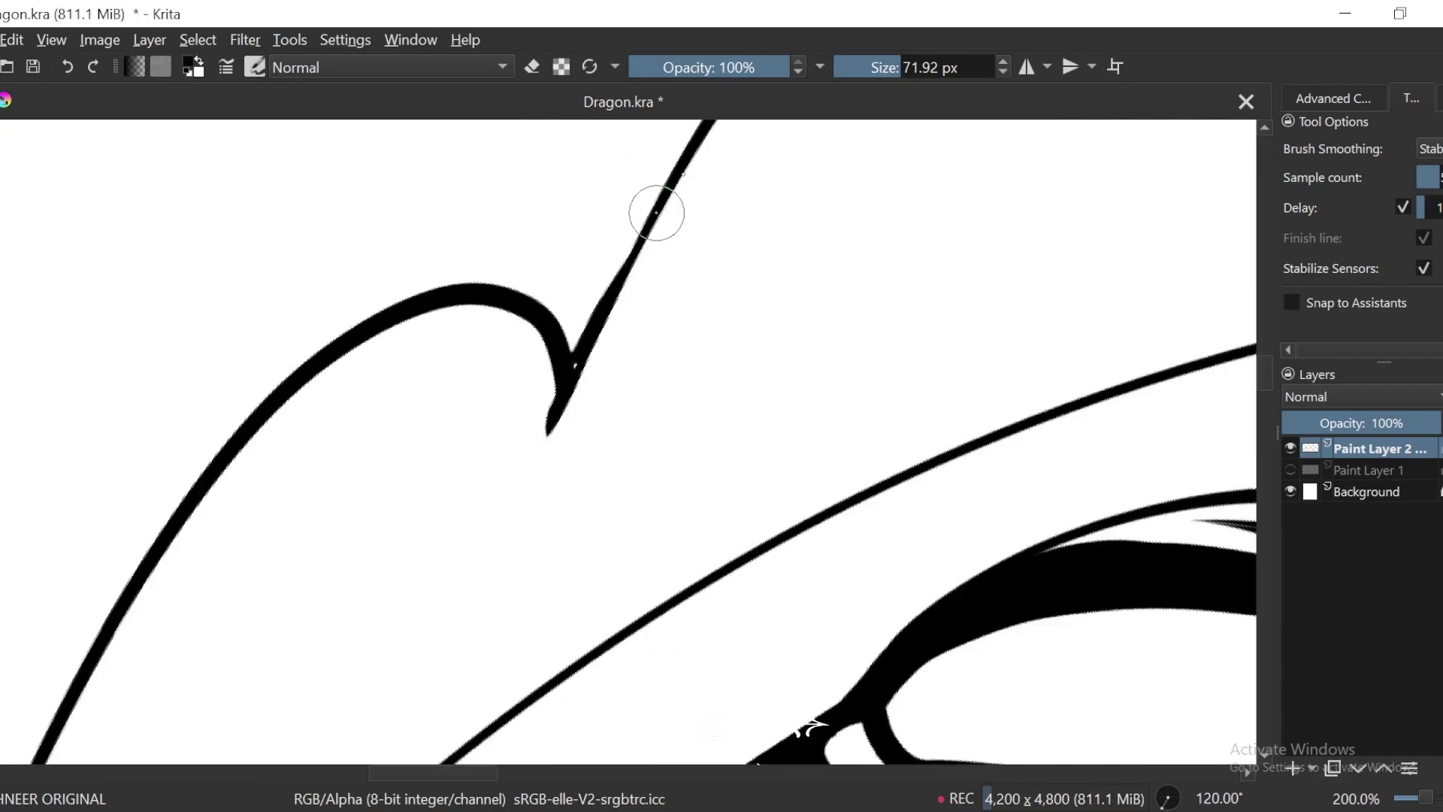
scroll(580, 289, "down", 5)
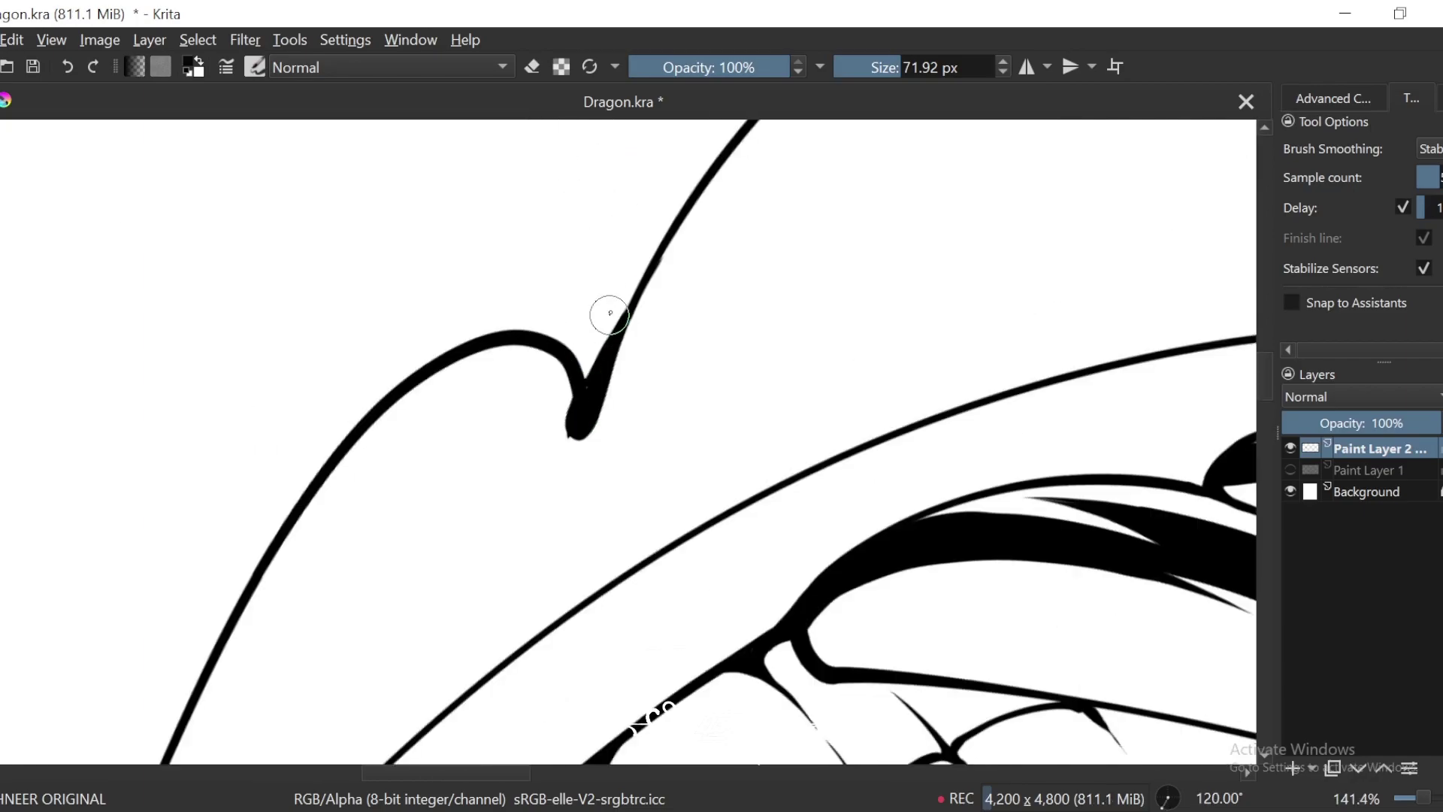
Step: Draw a tapered shadow outline with pointed spikes inside the frill lobe nearest the cheek, starting at the jaw line
key("ctrl+bracketleft")
key("ctrl+bracketleft")
scroll(847, 249, "up", 3)
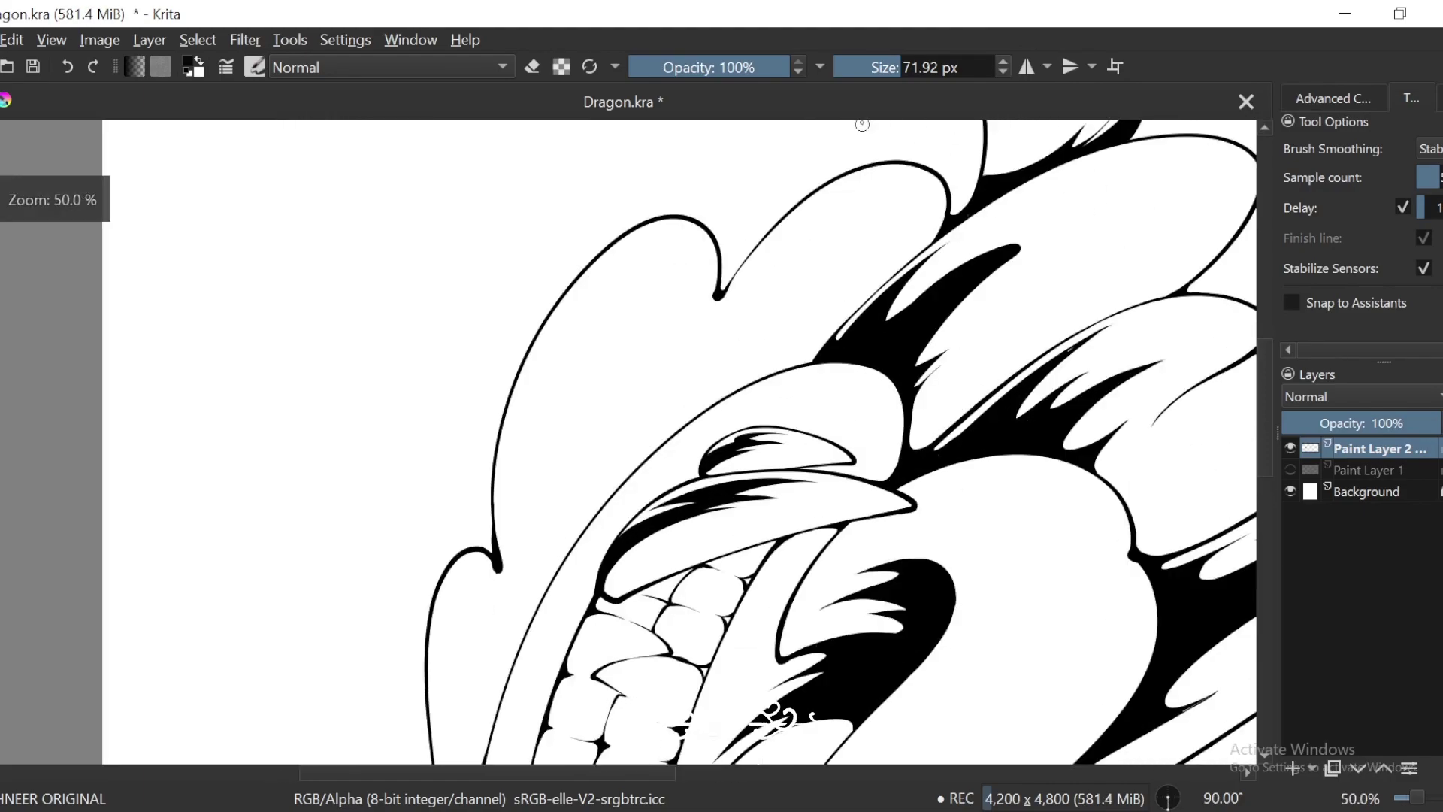
left_click_drag(801, 204, 668, 368)
key("ctrl+z")
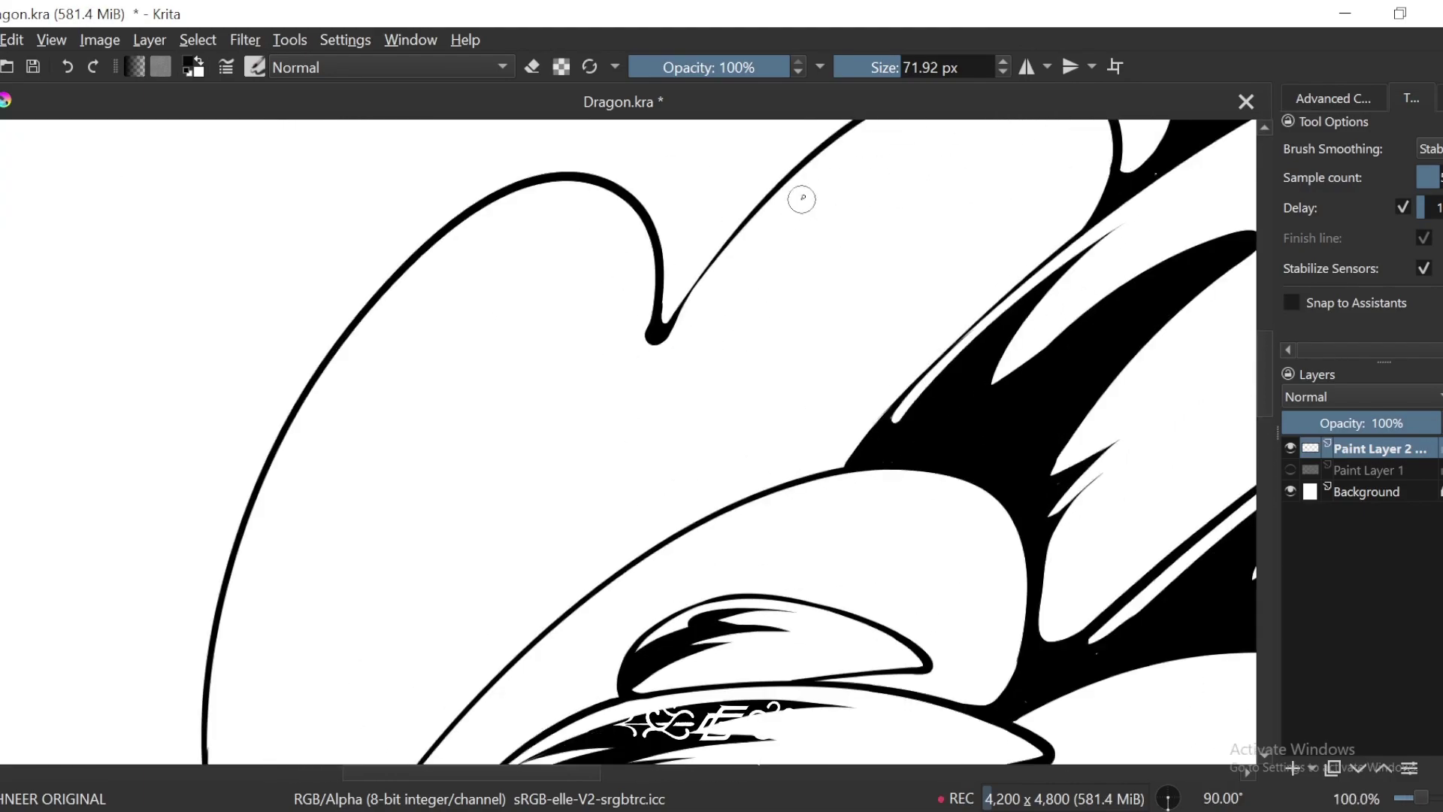
left_click_drag(659, 441, 596, 584)
left_click_drag(765, 303, 714, 344)
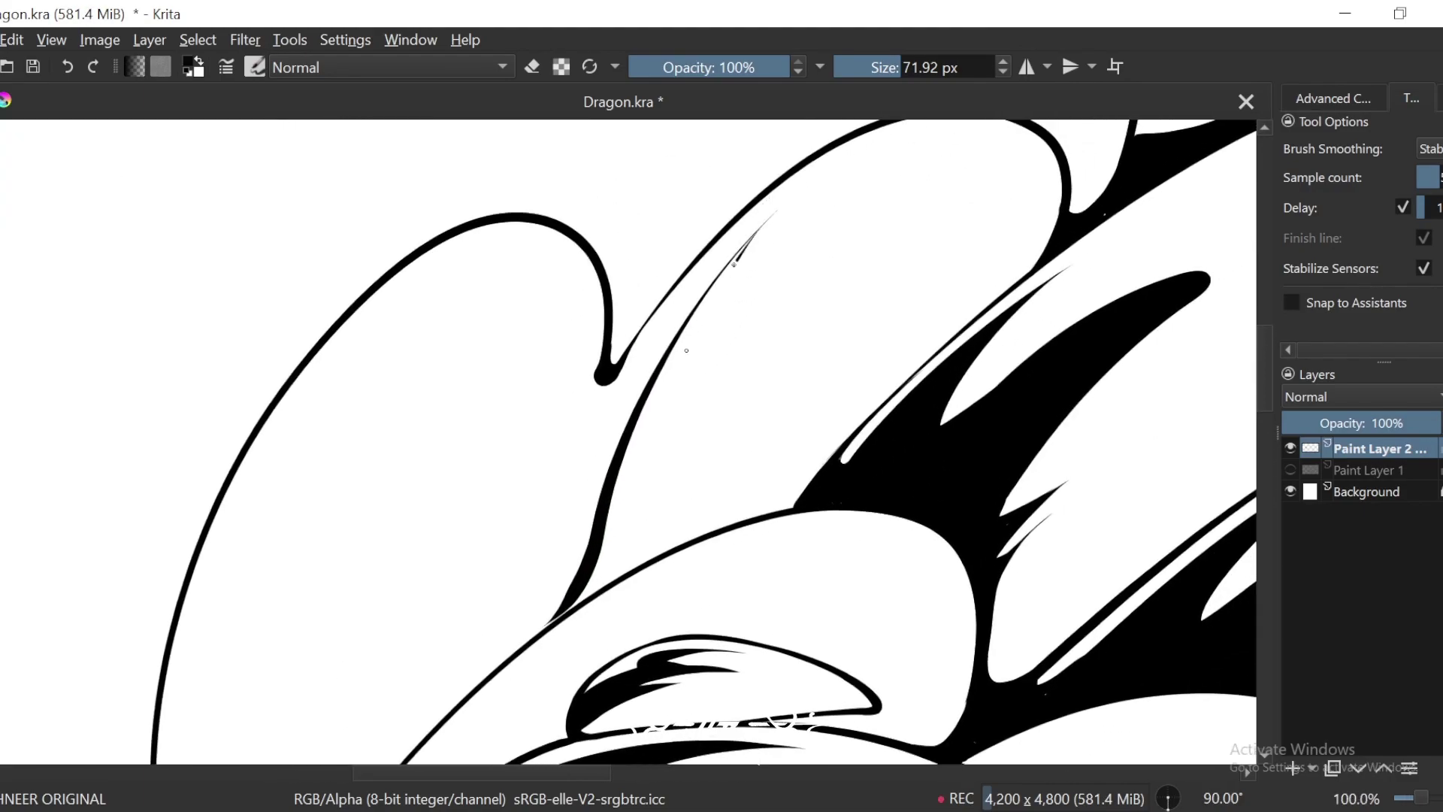
mouse_move(735, 263)
left_mouse_down()
mouse_move(710, 405)
mouse_move(689, 389)
mouse_move(646, 507)
left_mouse_up()
key("ctrl+plus")
left_click_drag(630, 570, 753, 402)
left_click_drag(669, 398, 551, 504)
Step: Draw a matching spiked shadow outline inside the middle frill lobe, from beside its outer edge to the jaw line
key("ctrl+minus")
key("ctrl+minus")
key("ctrl+minus")
key("6")
key("6")
left_click_drag(526, 449, 635, 431)
key("ctrl+plus")
key("ctrl+plus")
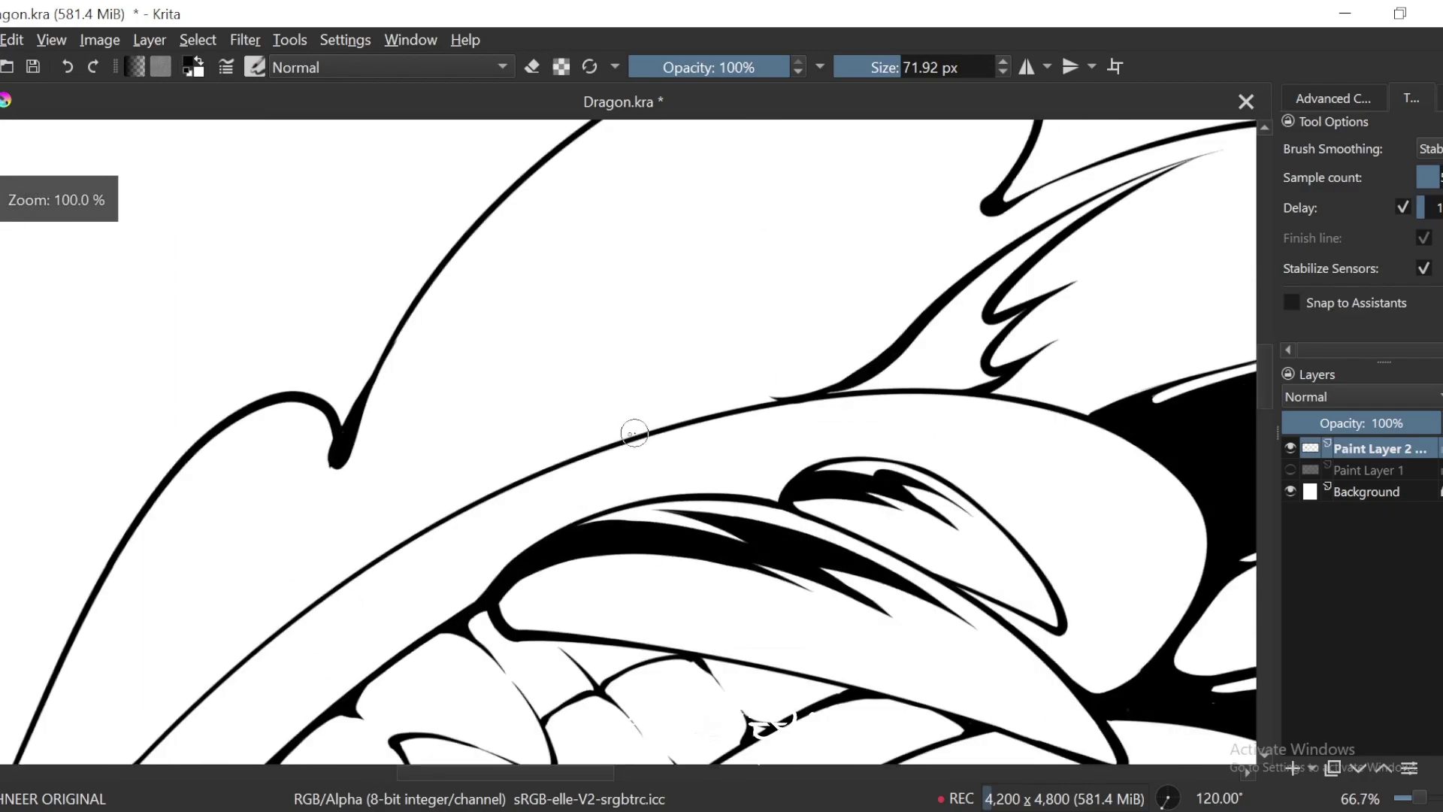
left_click_drag(473, 331, 673, 353)
mouse_move(830, 160)
left_mouse_down()
mouse_move(670, 309)
mouse_move(558, 563)
left_mouse_up()
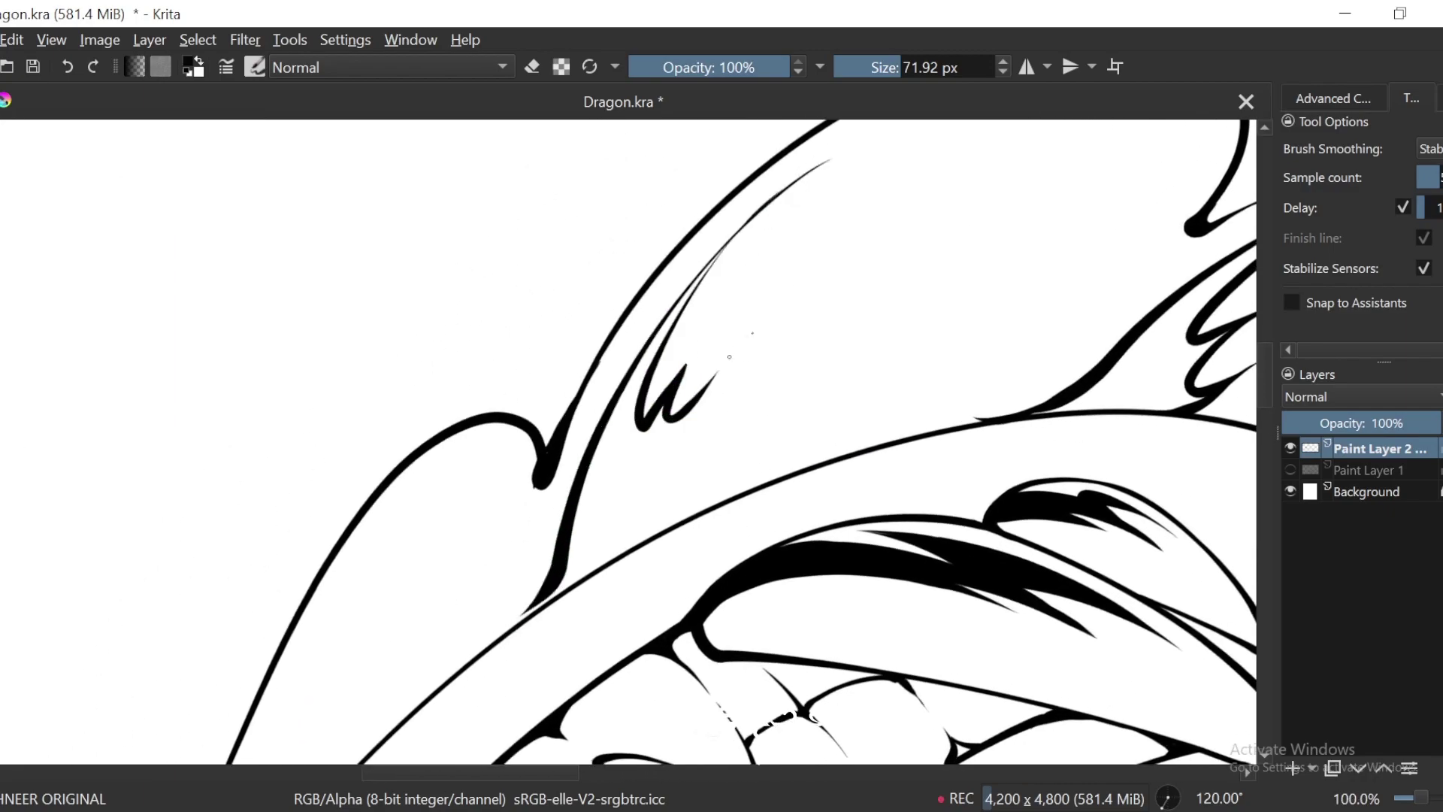
scroll(577, 574, "up", 1)
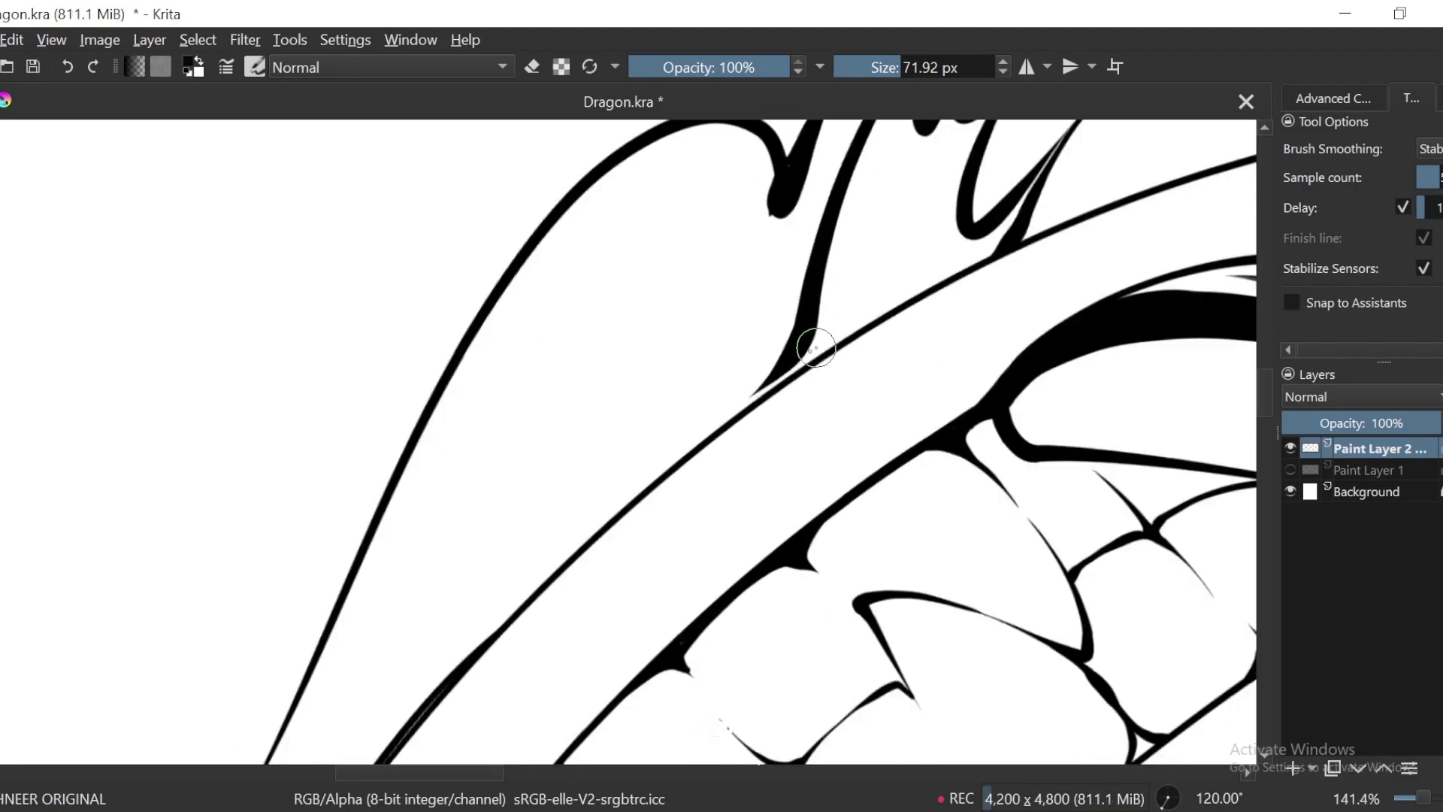
scroll(777, 354, "down", 2)
scroll(776, 353, "down", 1)
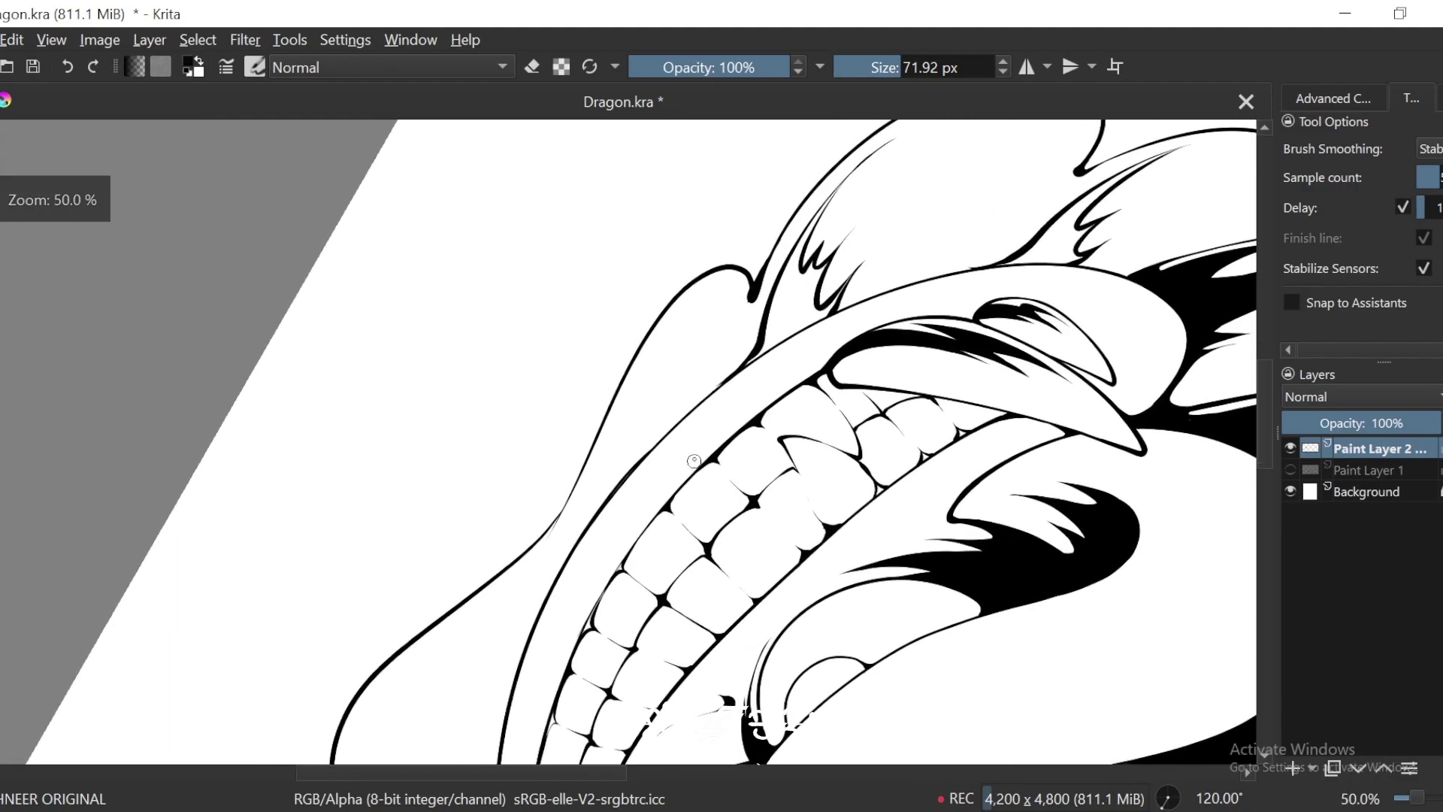
Step: Erase the stray hairline overshooting the frill outline where its two curves join beside the jaw
scroll(661, 305, "up", 2)
scroll(744, 399, "up", 1)
key("e")
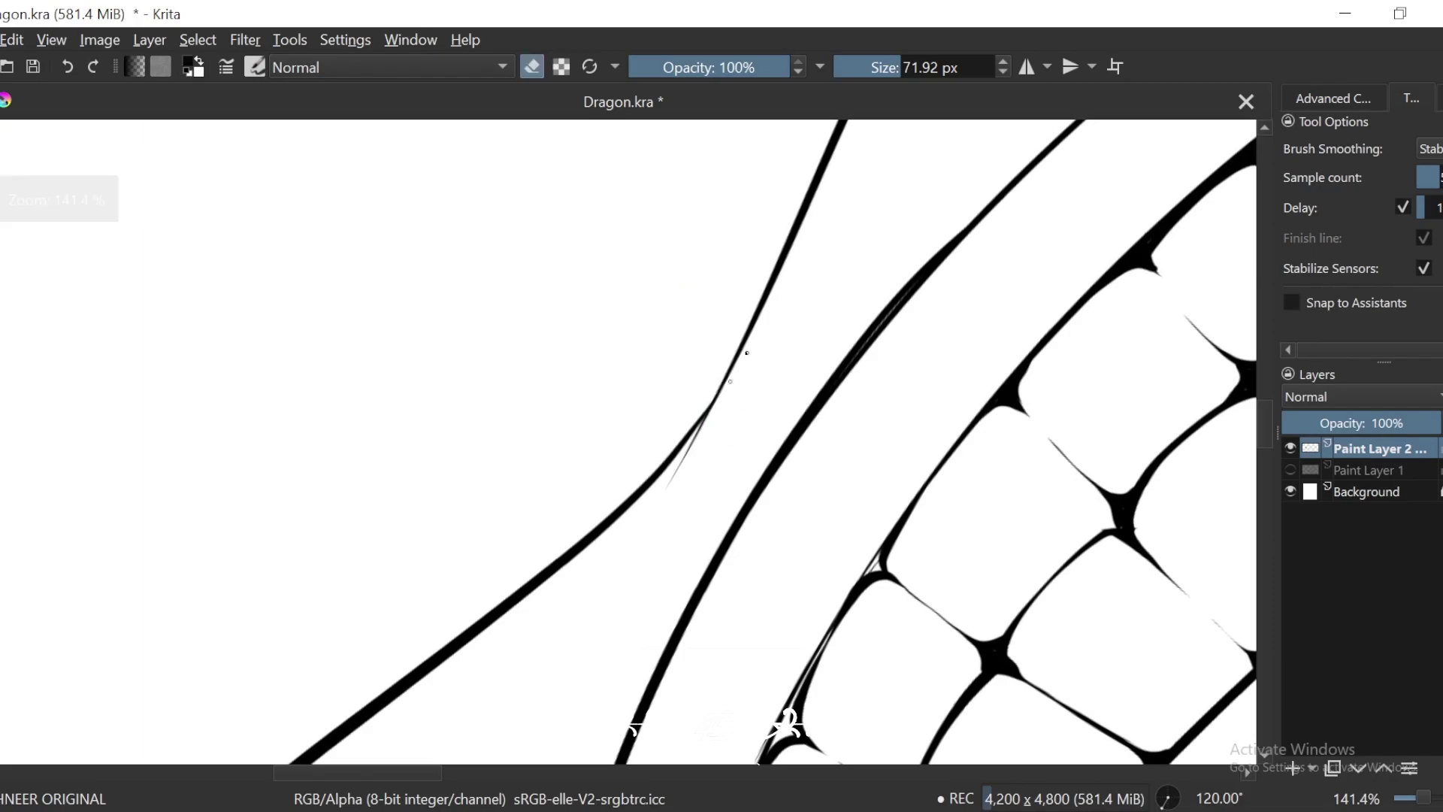
Step: Draw a tapered shadow outline with two pointed spikes inside the next frill lobe, ending at the jaw line
key("ctrl+minus")
key("6")
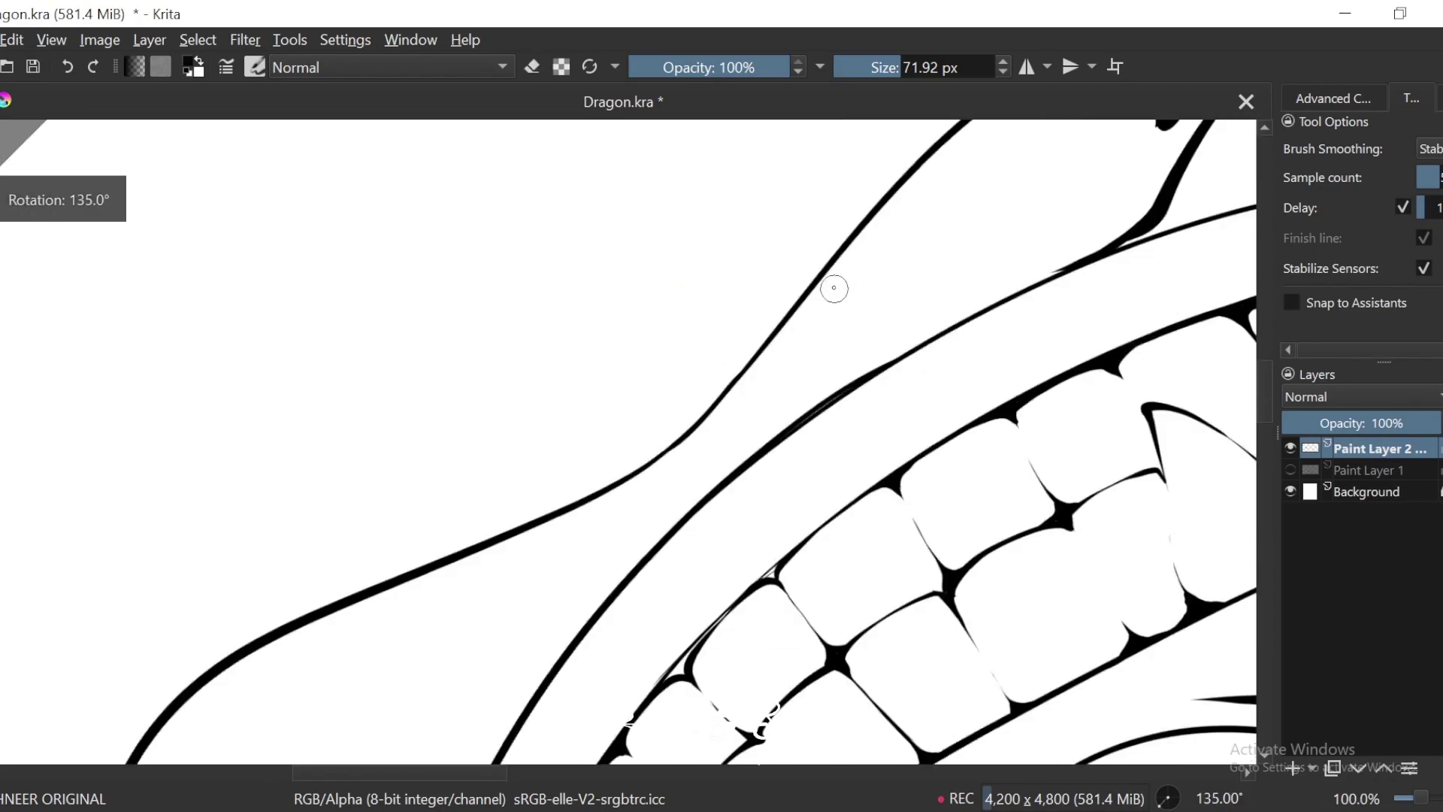
left_click_drag(887, 231, 657, 488)
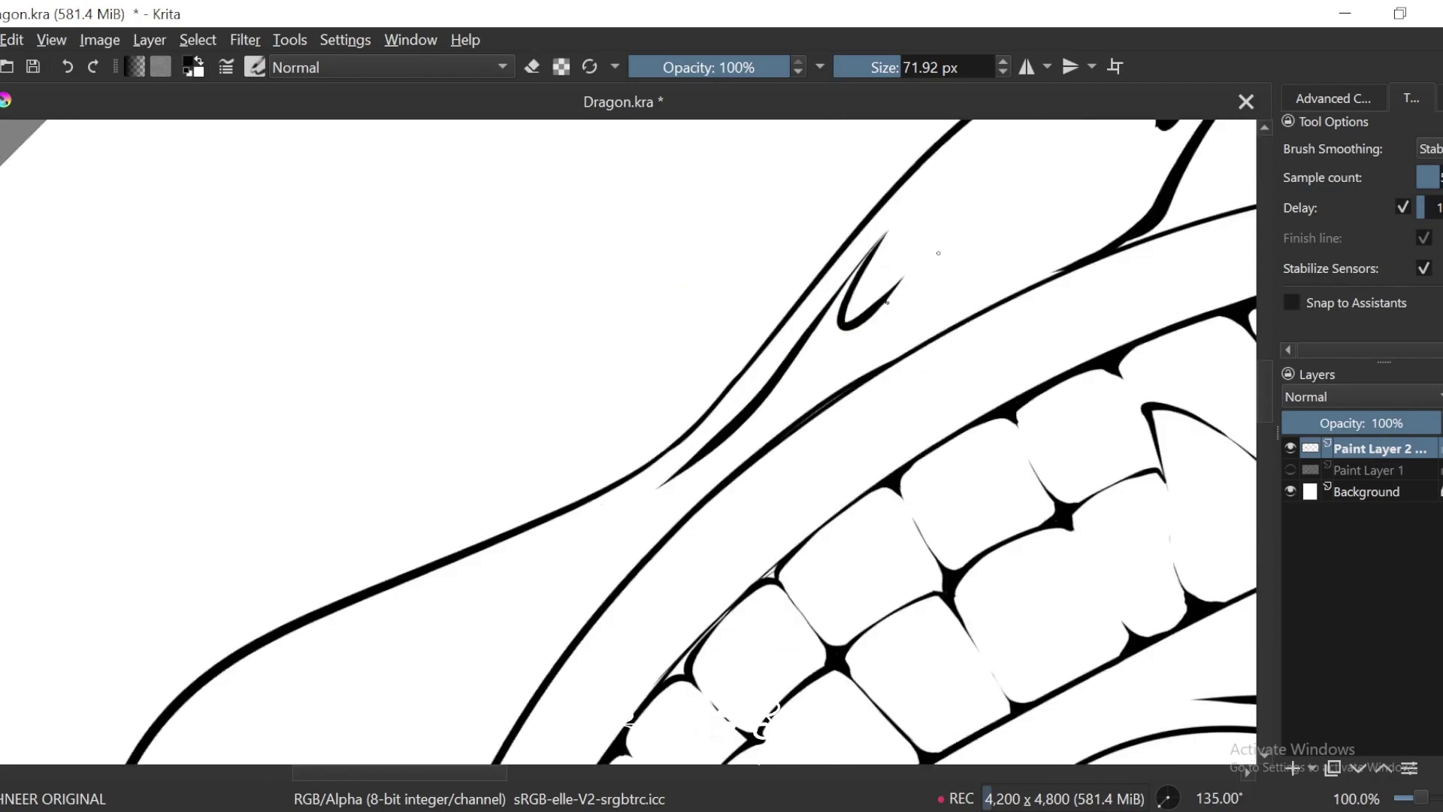
left_click_drag(998, 214, 773, 378)
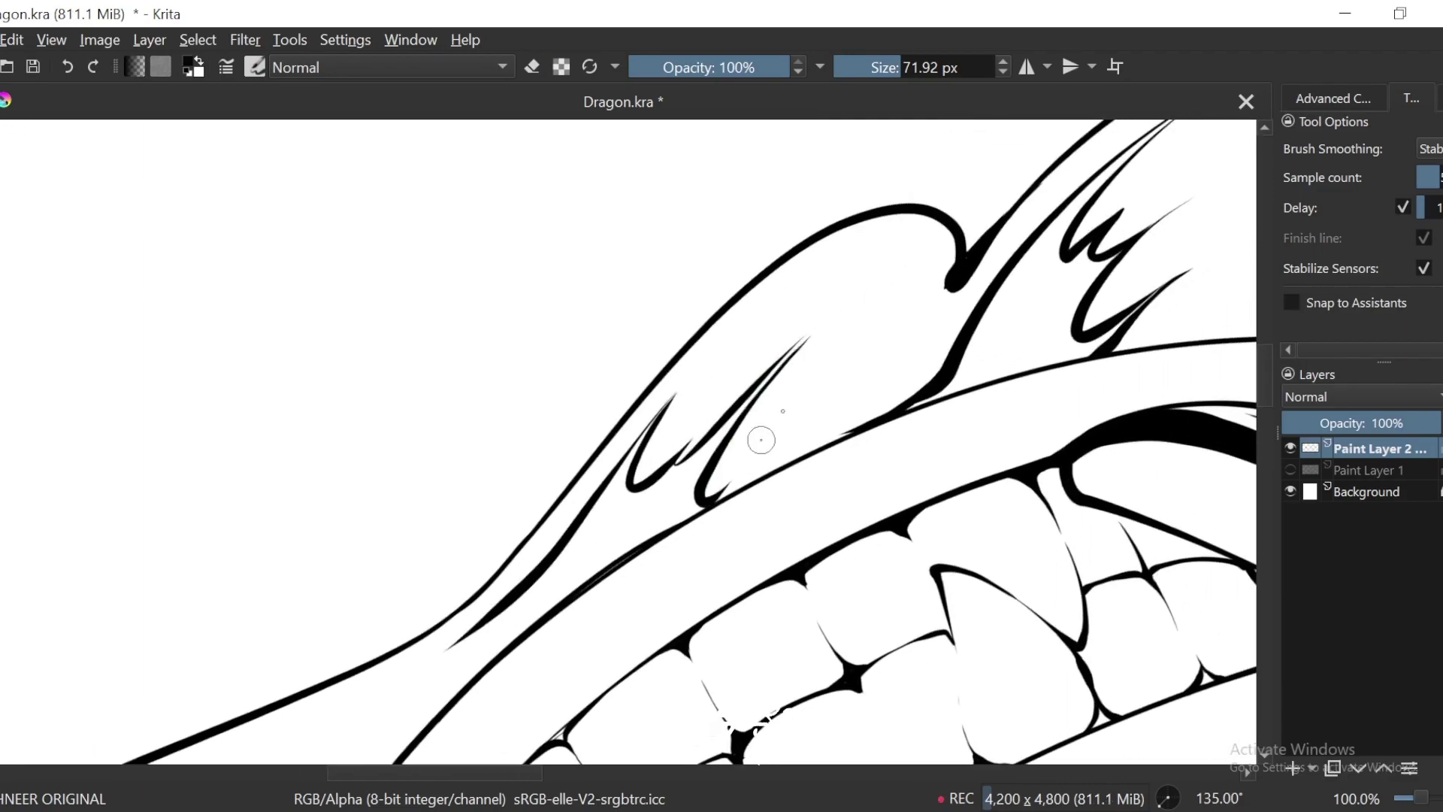
key("ctrl+plus")
key("ctrl+z")
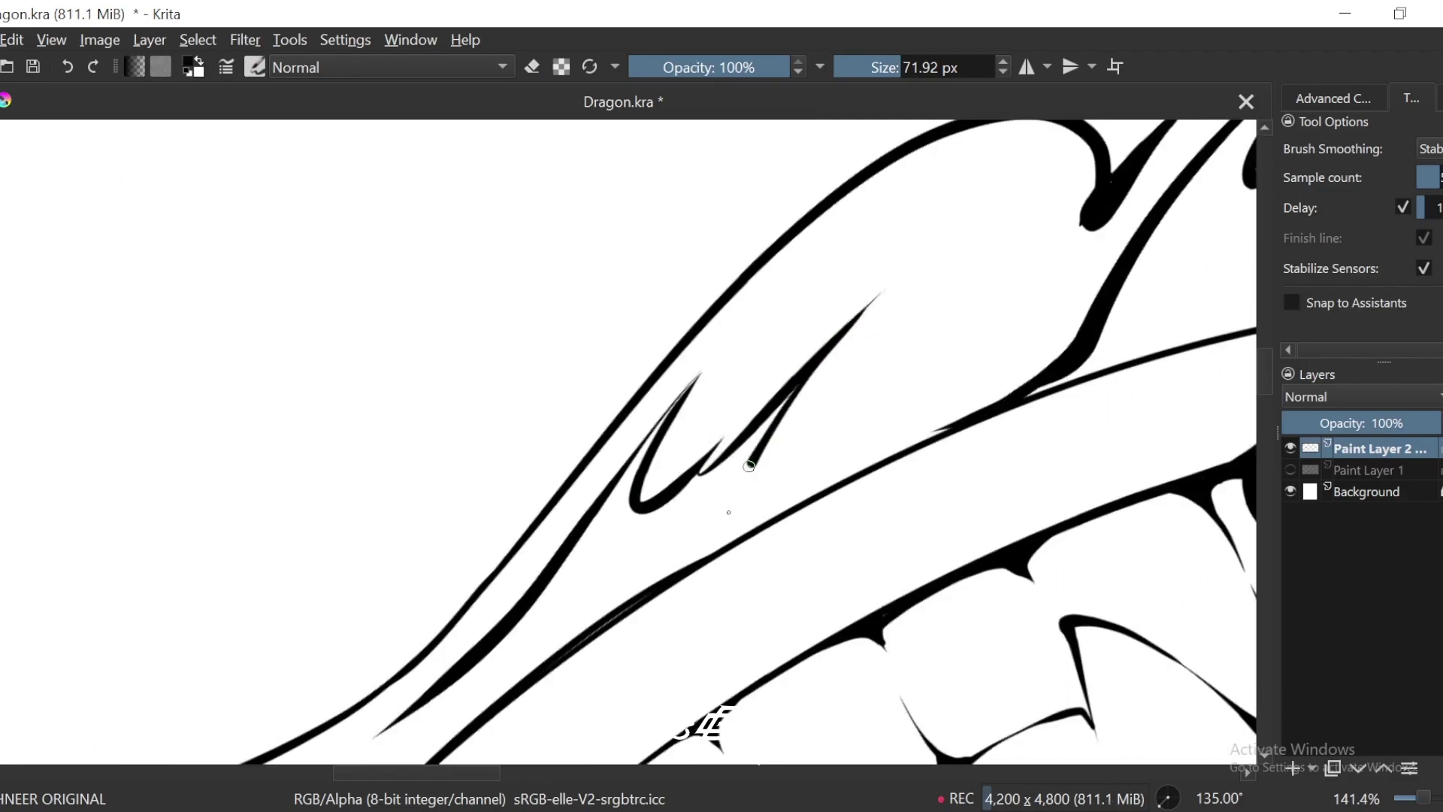
left_click_drag(1033, 375, 1030, 247)
key("ctrl+plus")
key("e")
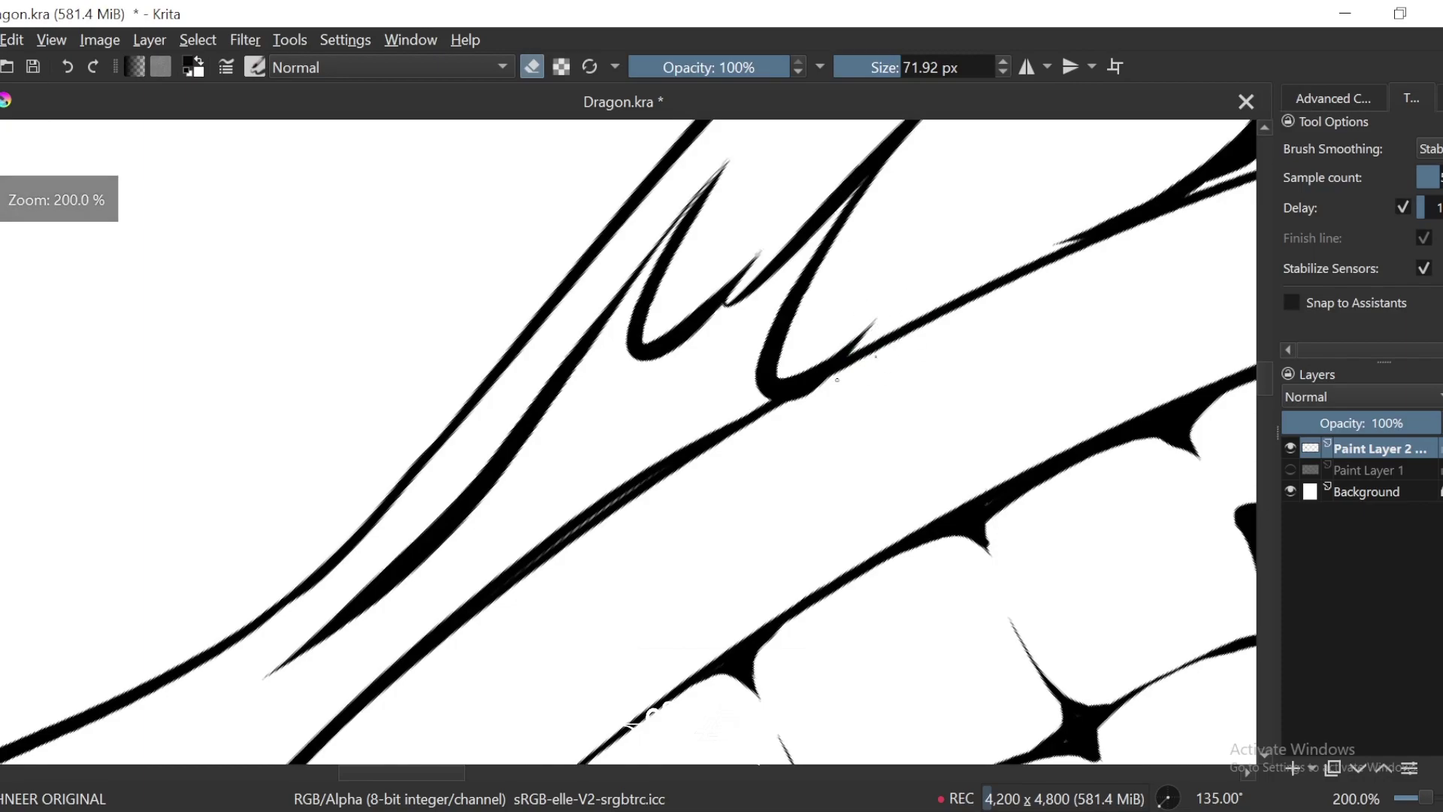
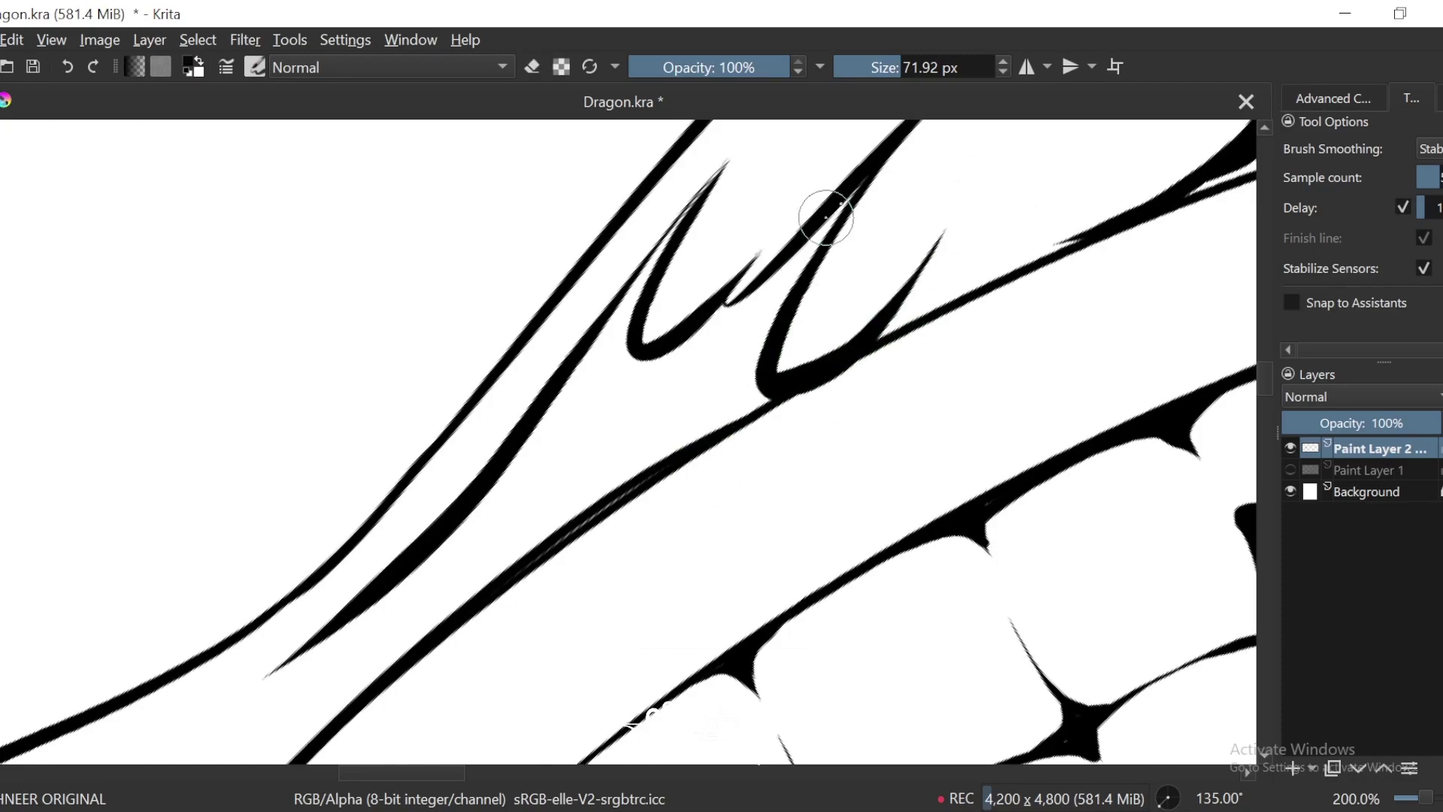
Step: Draw a tapered shadow line inside the chin lobe, running close alongside its outer edge
key("minus")
key("minus")
key("minus")
key("minus")
key("minus")
key("minus")
left_click_drag(977, 364, 1105, 296)
key("plus")
key("plus")
key("plus")
key("4")
key("plus")
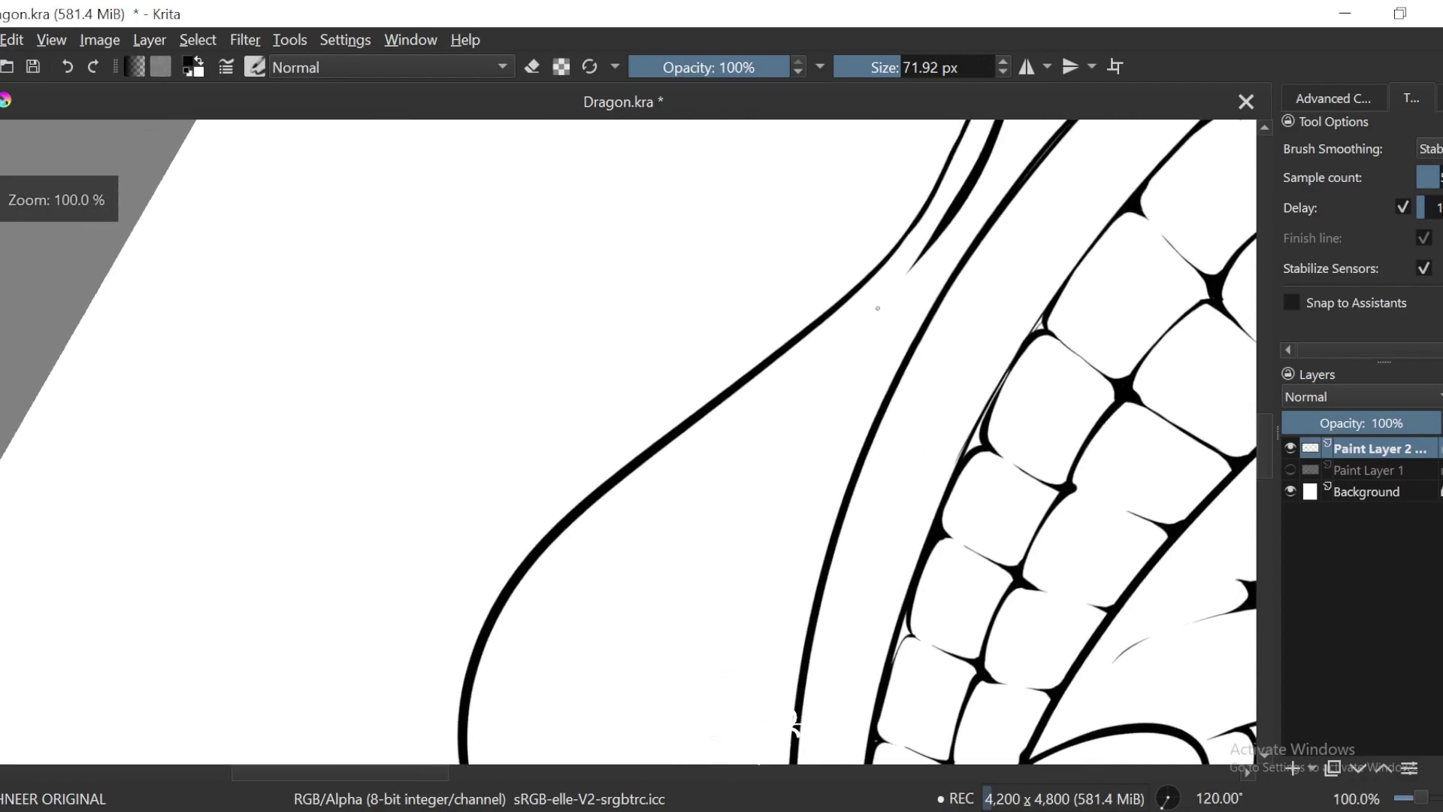
mouse_move(951, 199)
left_mouse_down()
mouse_move(870, 311)
mouse_move(554, 609)
left_mouse_up()
key("4")
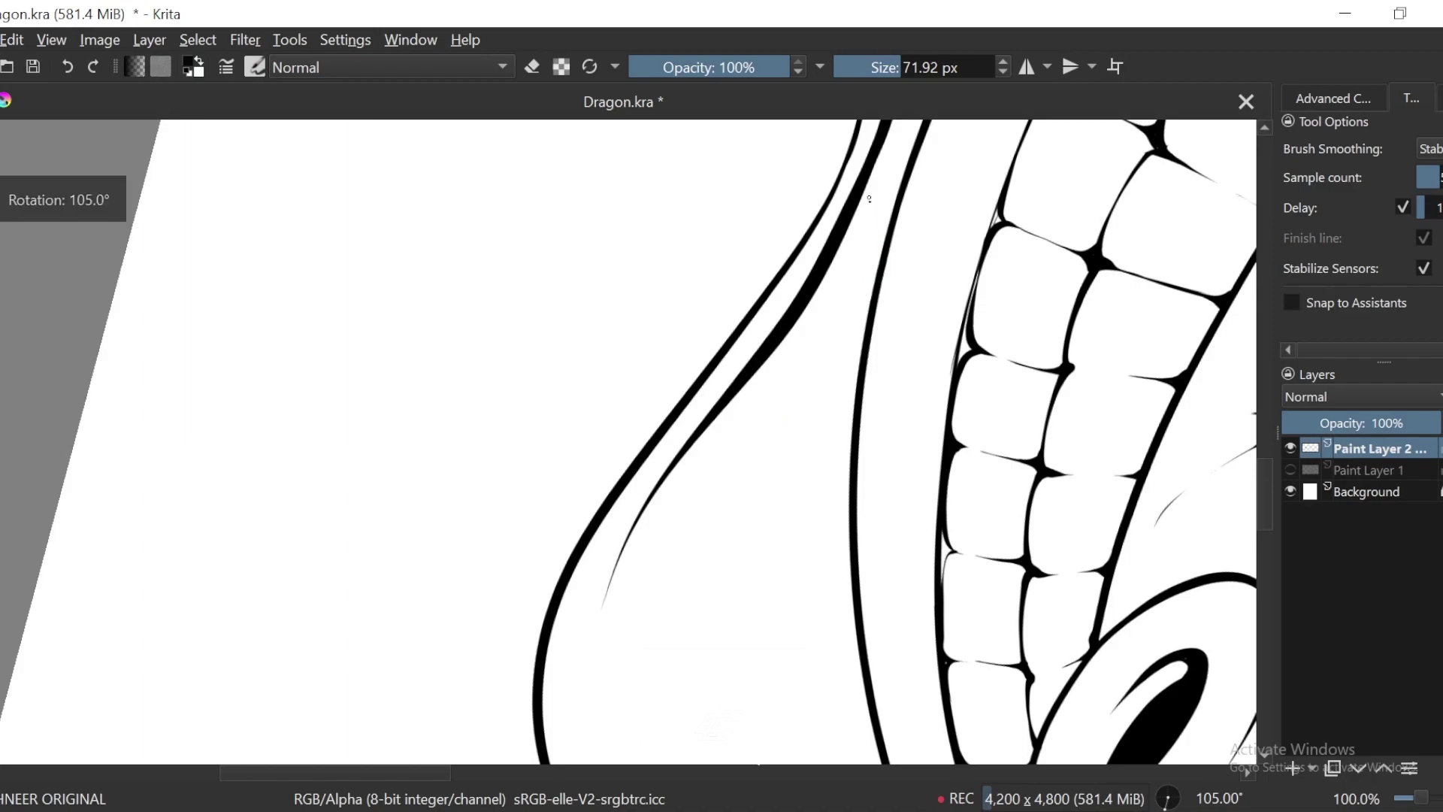
key("ctrl+z")
mouse_move(883, 131)
left_mouse_down()
mouse_move(818, 261)
mouse_move(619, 546)
left_mouse_up()
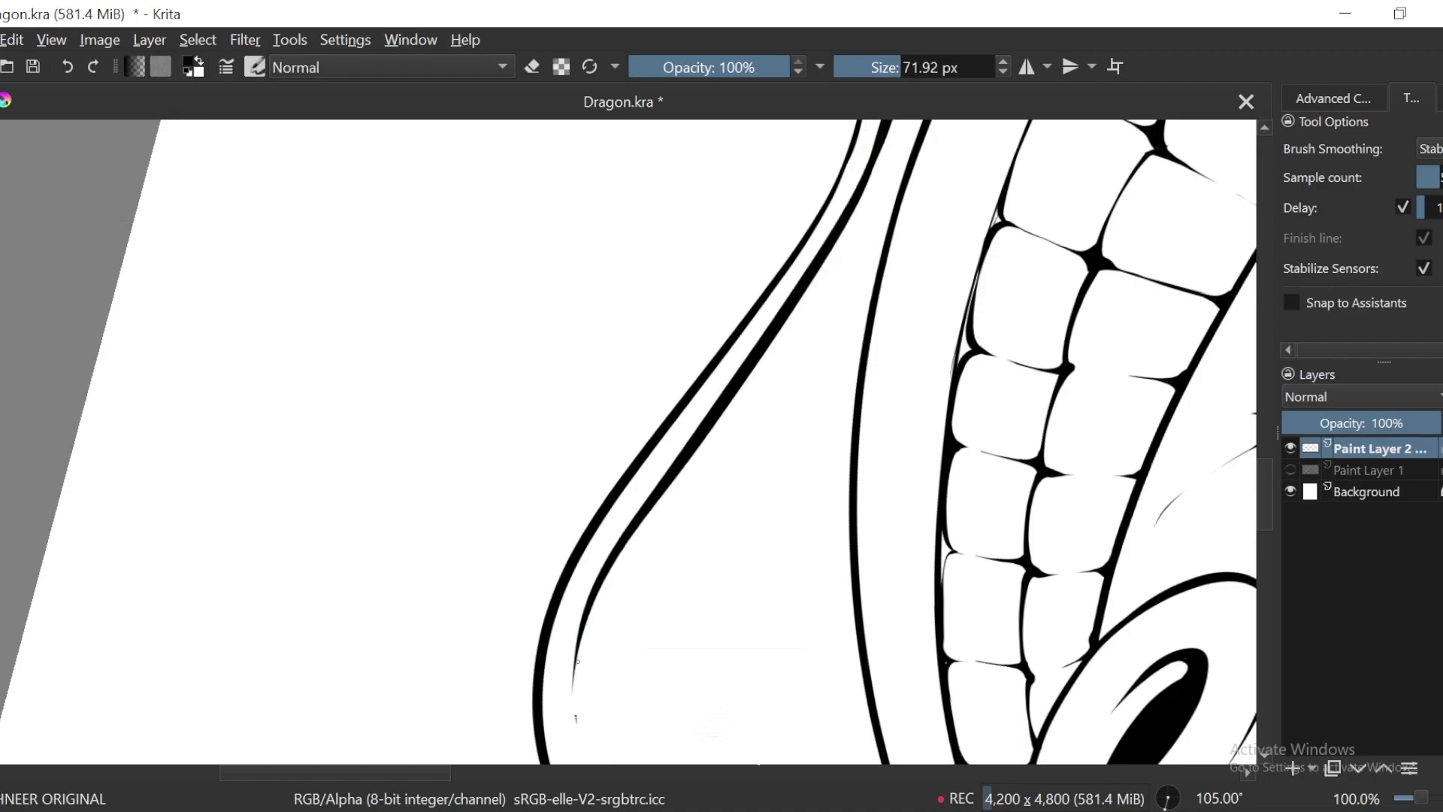
Step: Draw a spiked inner edge from the chin shadow line's tapered end to the jaw line and fill the enclosed area with black
left_click_drag(576, 717, 653, 716)
left_click_drag(795, 375, 681, 507)
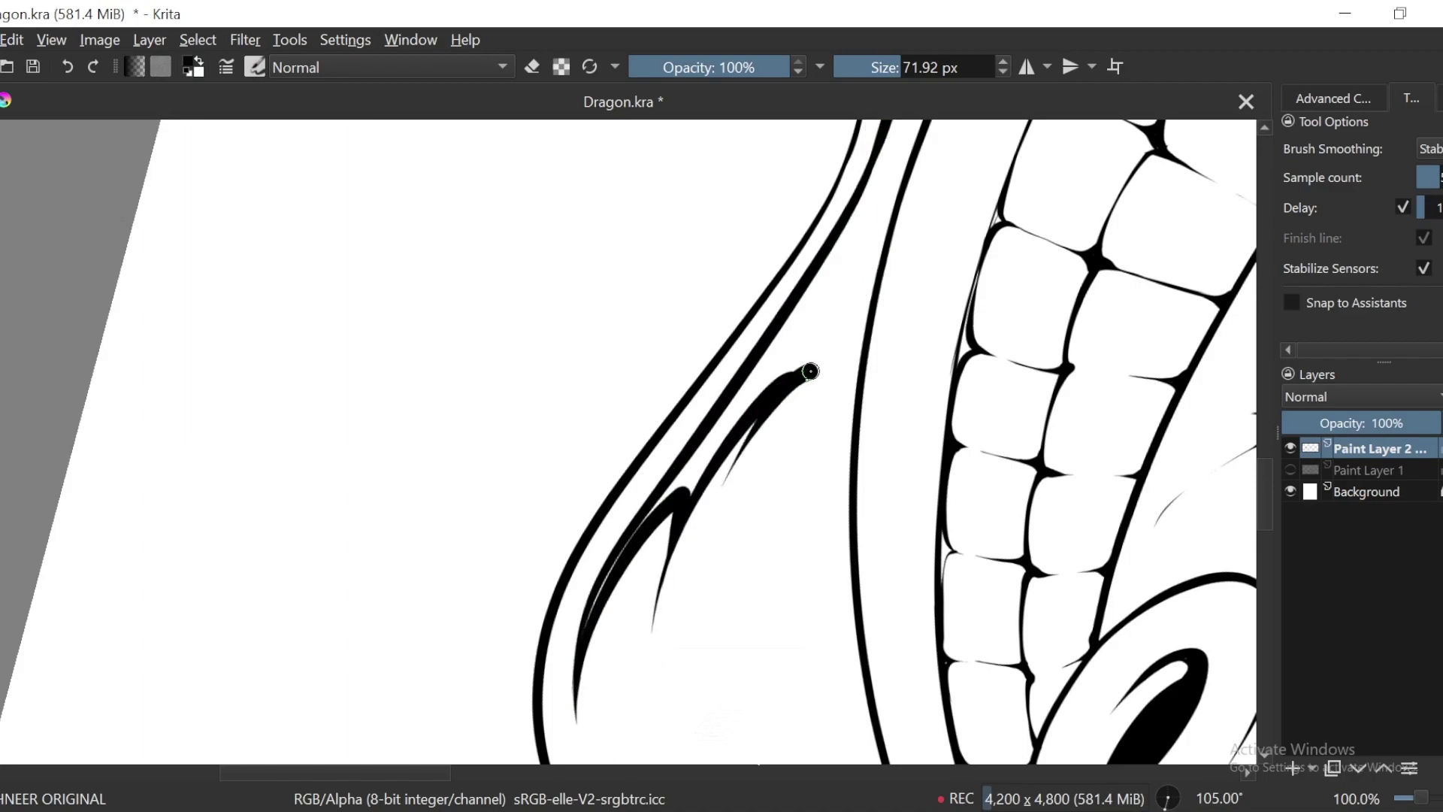
key("ctrl+plus")
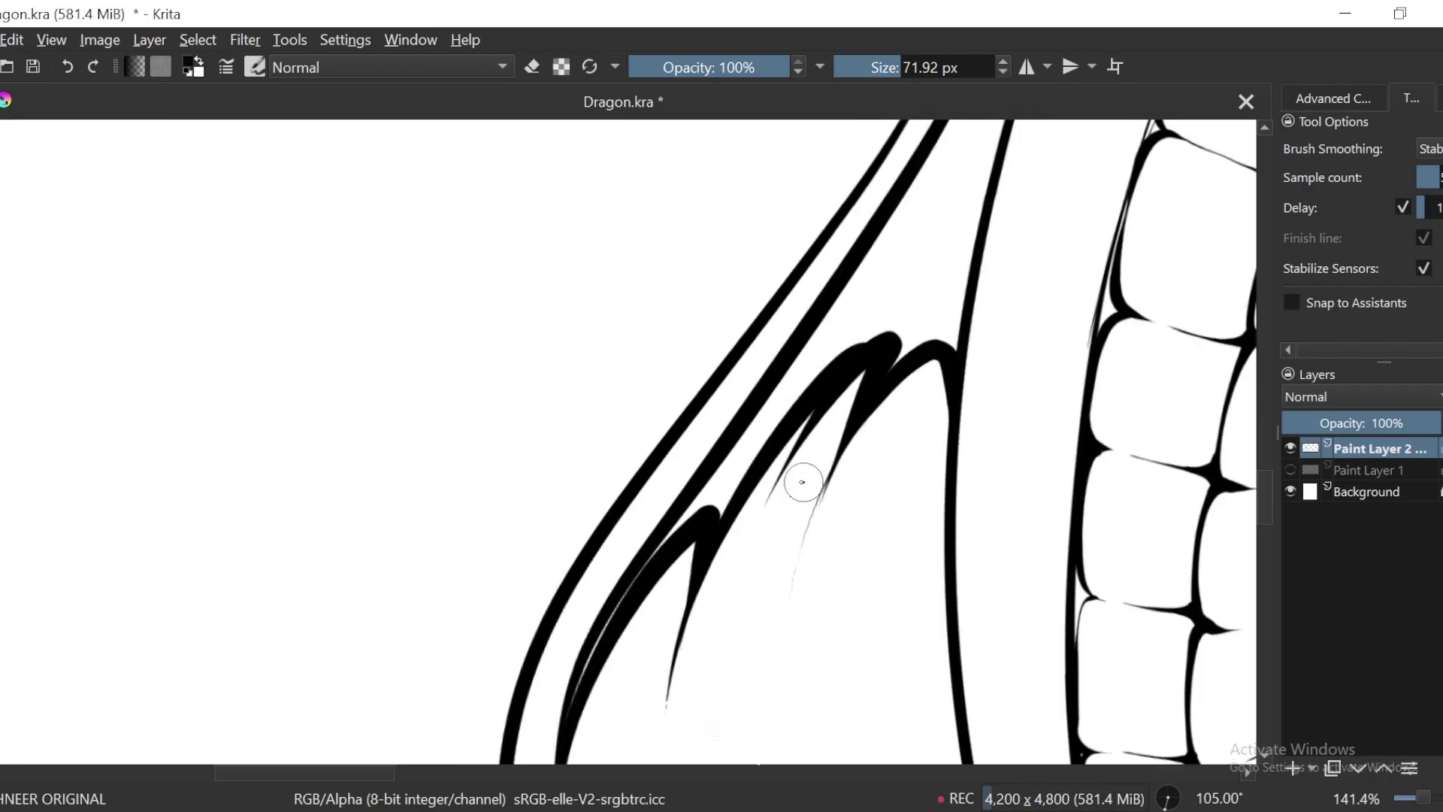
key("ctrl+z")
mouse_move(796, 588)
left_mouse_down()
mouse_move(914, 383)
mouse_move(949, 449)
left_mouse_up()
key("ctrl+minus")
key("ctrl+minus")
key("ctrl+minus")
key("ctrl+minus")
key("ctrl+minus")
key("ctrl+minus")
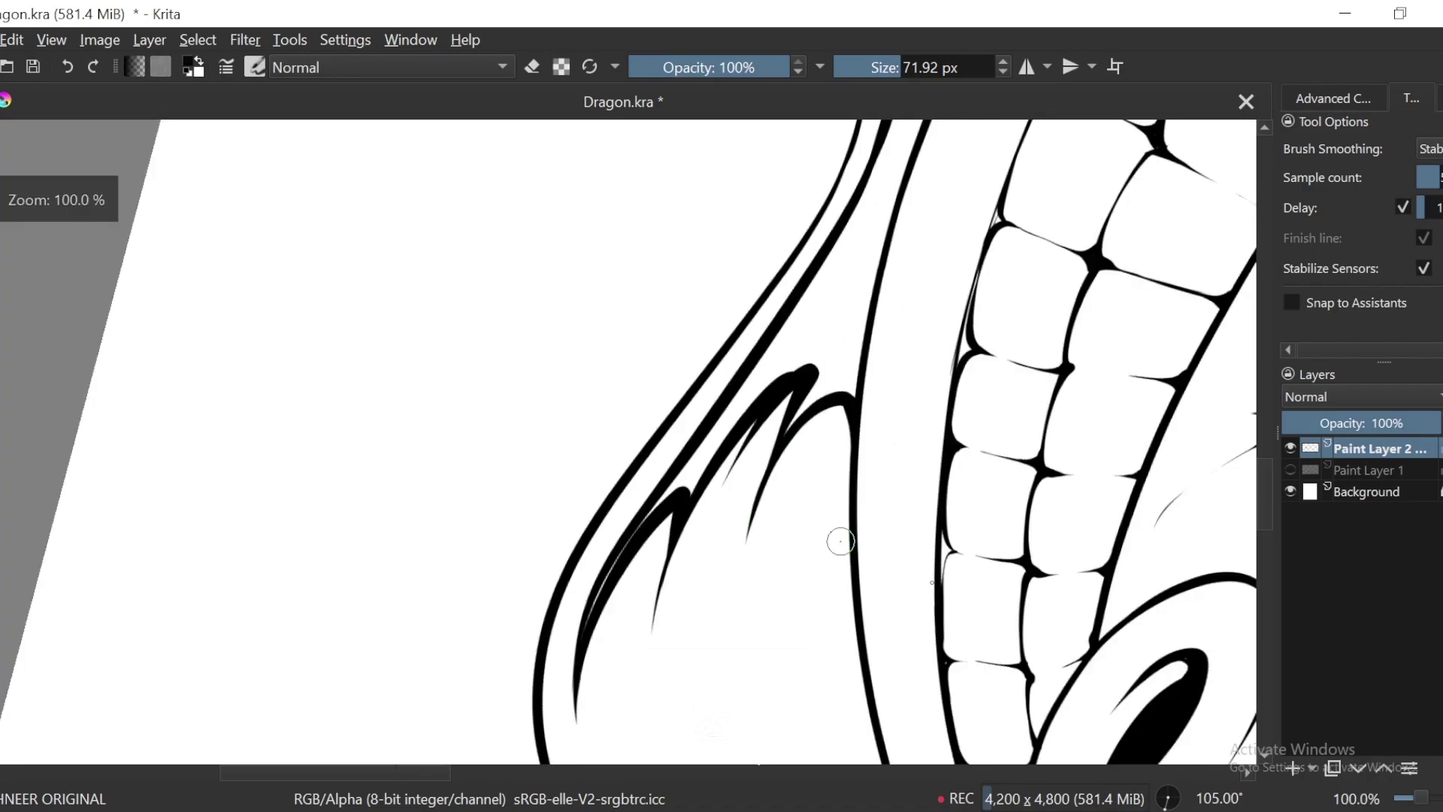
key("4")
key("4")
key("4")
key("4")
key("4")
key("4")
key("4")
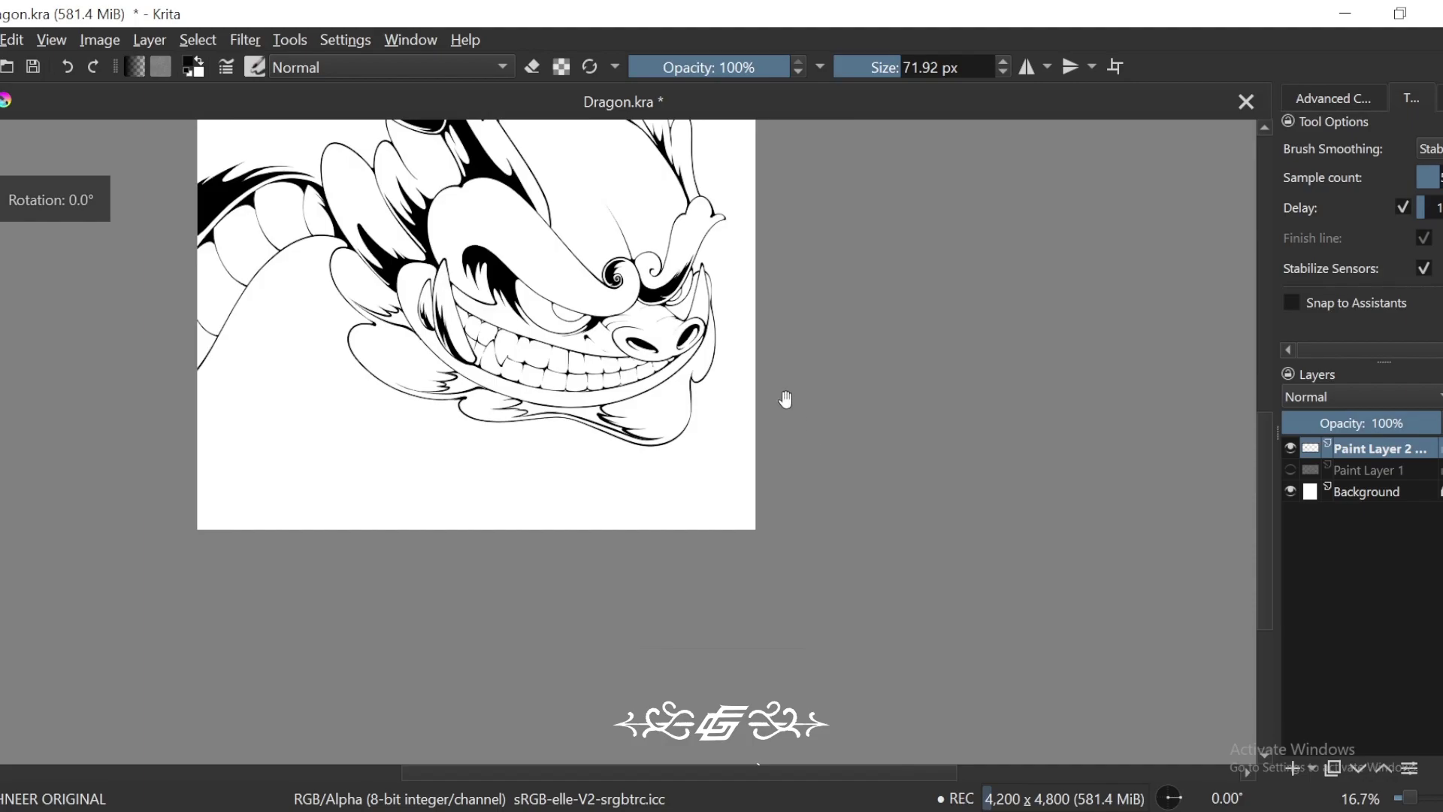
Step: Draw pointed shadow strokes inside the narrow lobe beside the nostril, starting near the mouth corner
left_click_drag(786, 399, 866, 475)
key("ctrl+plus")
key("ctrl+plus")
mouse_move(1024, 472)
left_mouse_down()
mouse_move(783, 468)
mouse_move(723, 517)
mouse_move(784, 497)
left_mouse_up()
key("6")
key("ctrl+plus")
key("ctrl+plus")
key("ctrl+plus")
key("ctrl+plus")
left_click_drag(647, 590, 781, 382)
left_click_drag(812, 525, 705, 509)
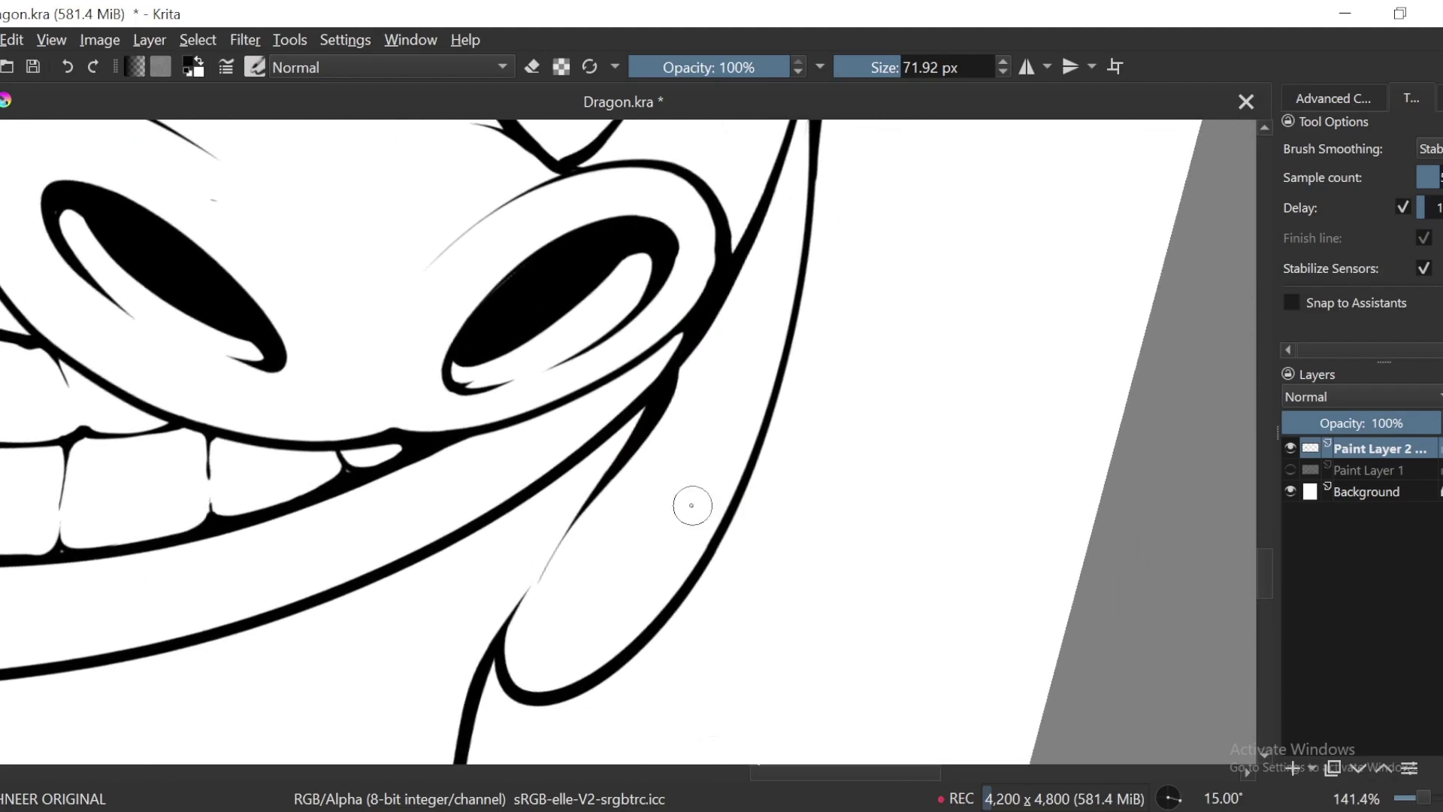
key("ctrl+plus")
mouse_move(607, 498)
left_mouse_down()
mouse_move(676, 428)
mouse_move(651, 513)
mouse_move(639, 451)
mouse_move(650, 517)
left_mouse_up()
key("ctrl+z")
left_click_drag(576, 616, 742, 366)
key("6")
left_click_drag(740, 418, 628, 602)
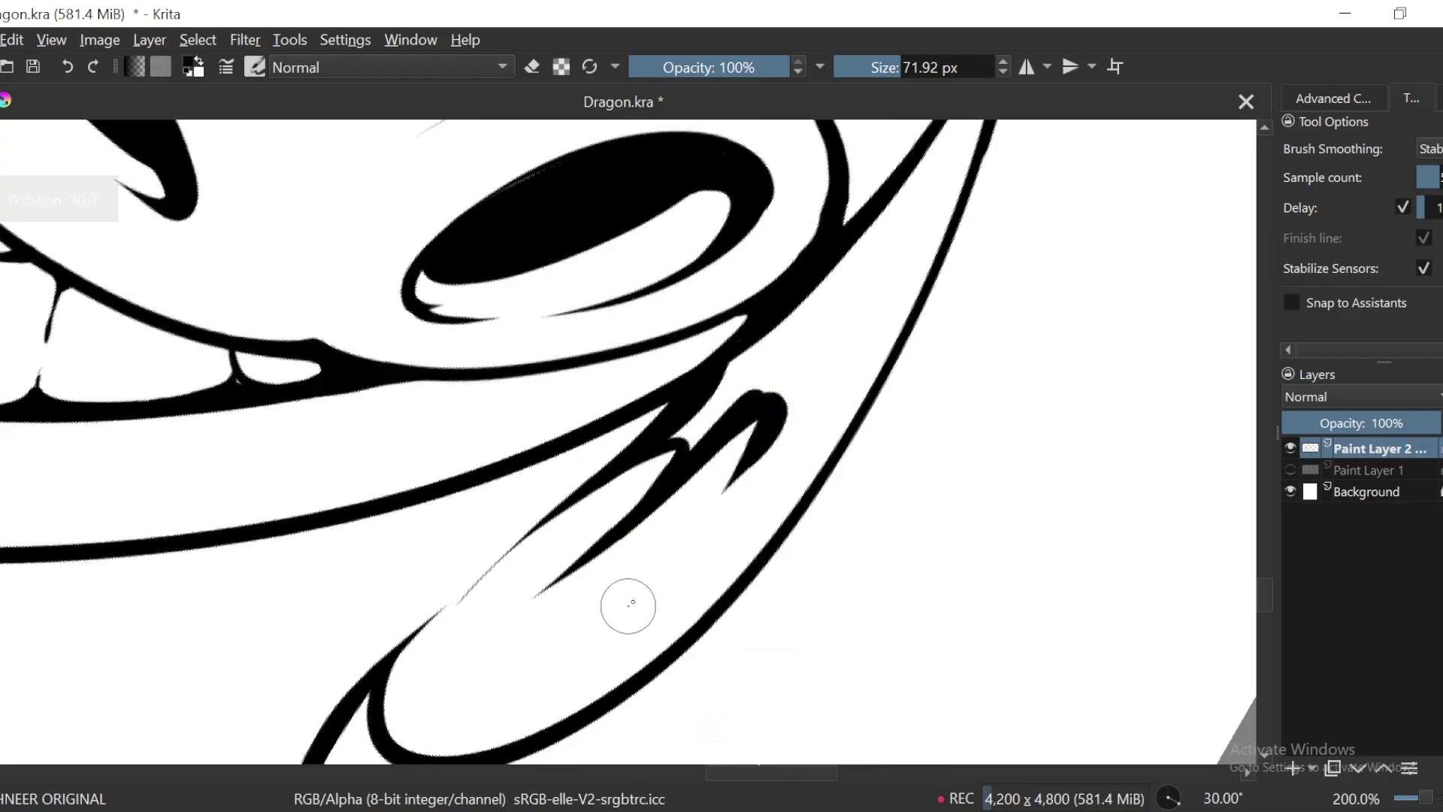
Step: Extend the shadow outline up along the narrow lobe's outer edge and fill the area beside the nostril with black
key("ctrl+minus")
mouse_move(785, 424)
left_mouse_down()
mouse_move(909, 235)
mouse_move(804, 394)
left_mouse_up()
key("ctrl+plus")
mouse_move(744, 526)
left_mouse_down()
mouse_move(845, 274)
mouse_move(741, 496)
mouse_move(611, 654)
left_mouse_up()
key("minus")
key("minus")
key("minus")
key("plus")
key("plus")
key("ctrl+z")
key("minus")
left_click_drag(585, 571, 712, 549)
key("f")
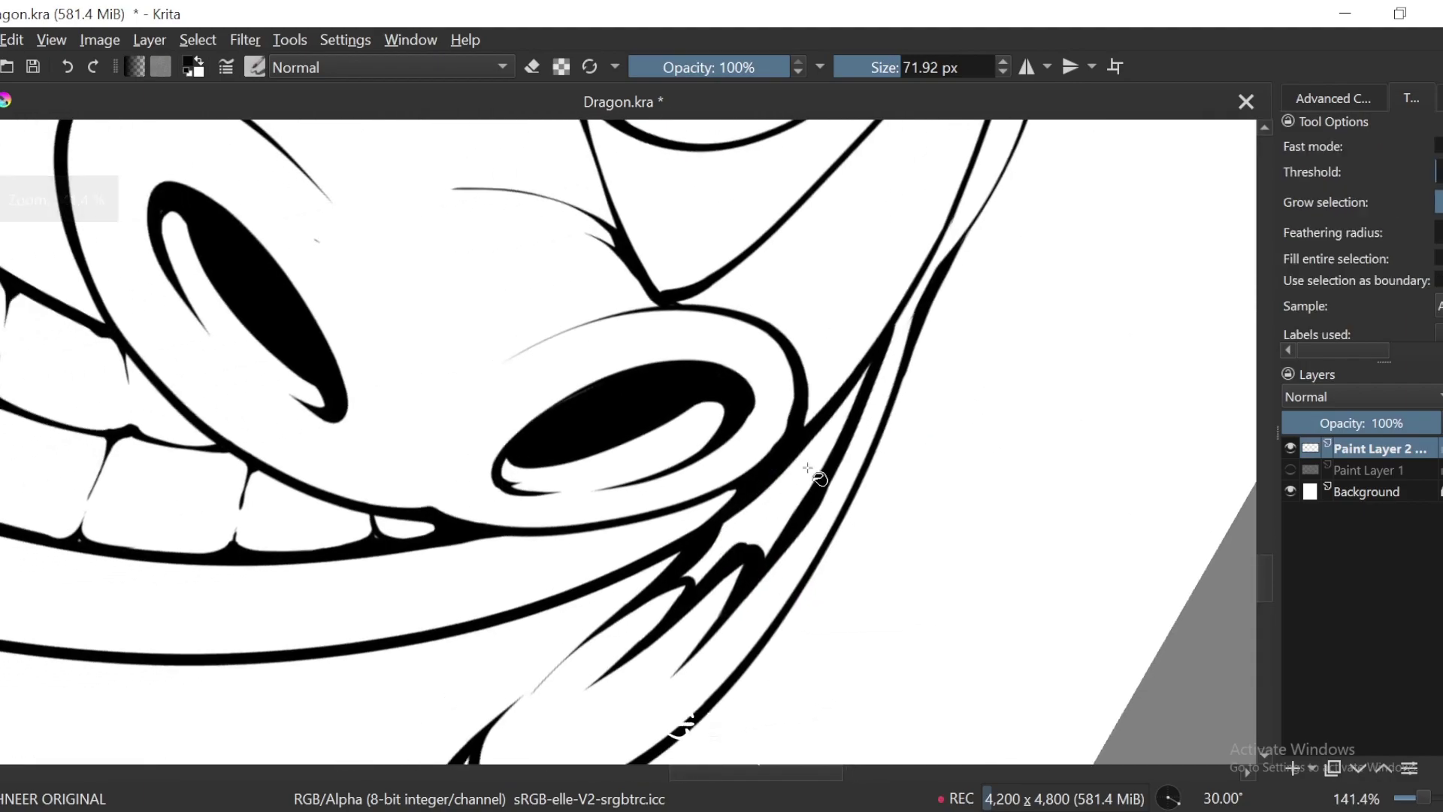
left_click(800, 466)
Step: Examine the shaded jaw and chin, and the whole dragon drawing in its upright orientation
key("minus")
key("minus")
left_click_drag(566, 583, 1064, 498)
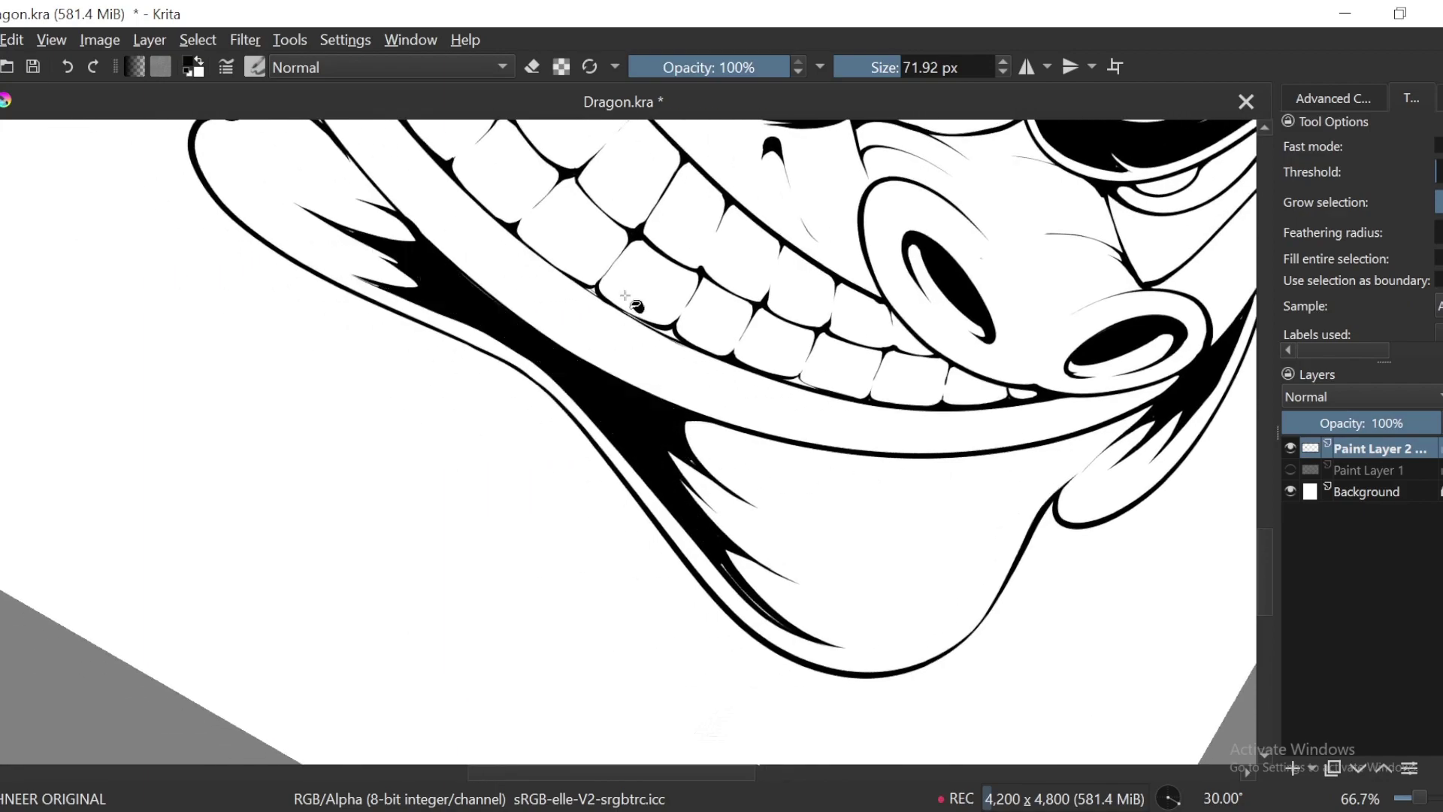
key("minus")
key("minus")
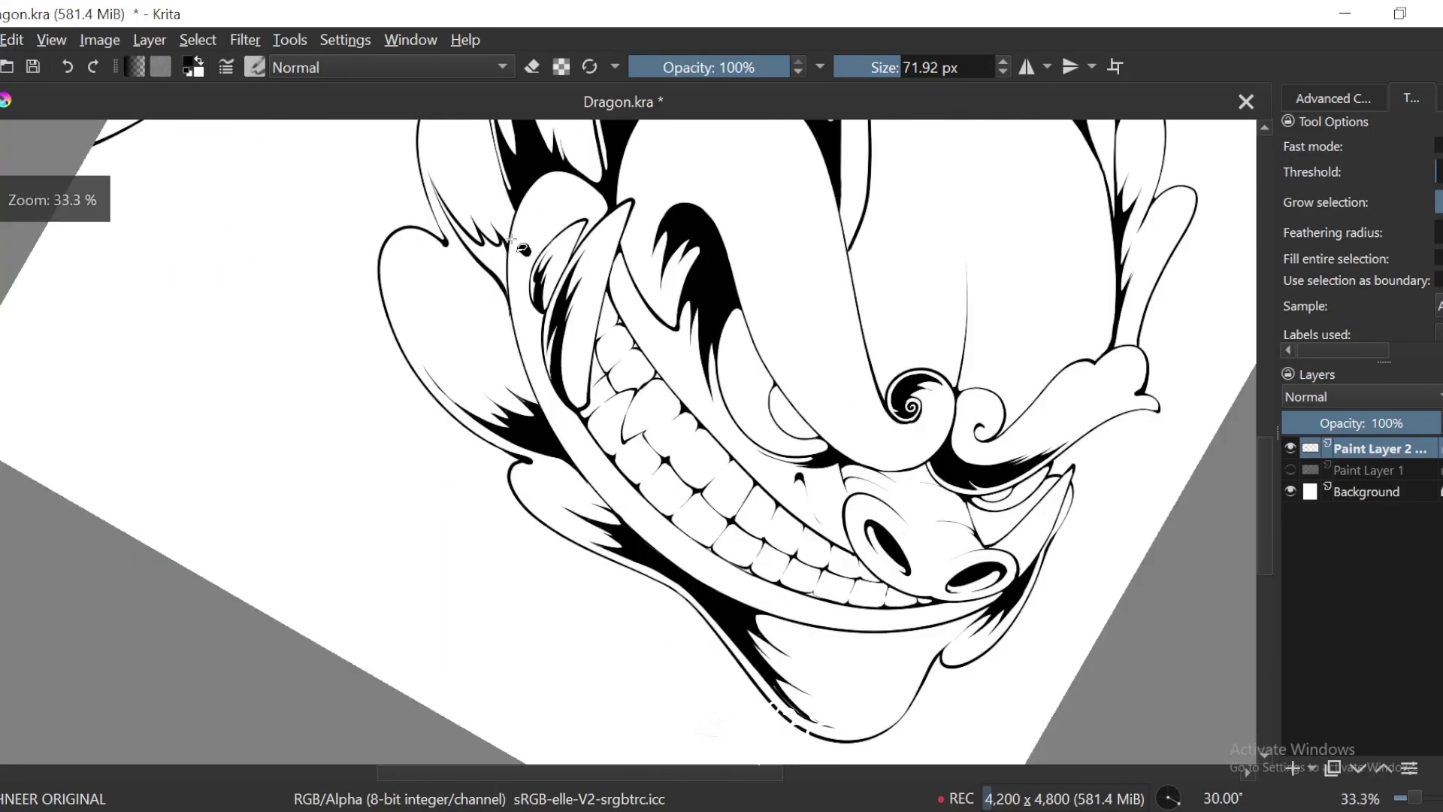
key("minus")
key("minus")
key("minus")
key("5")
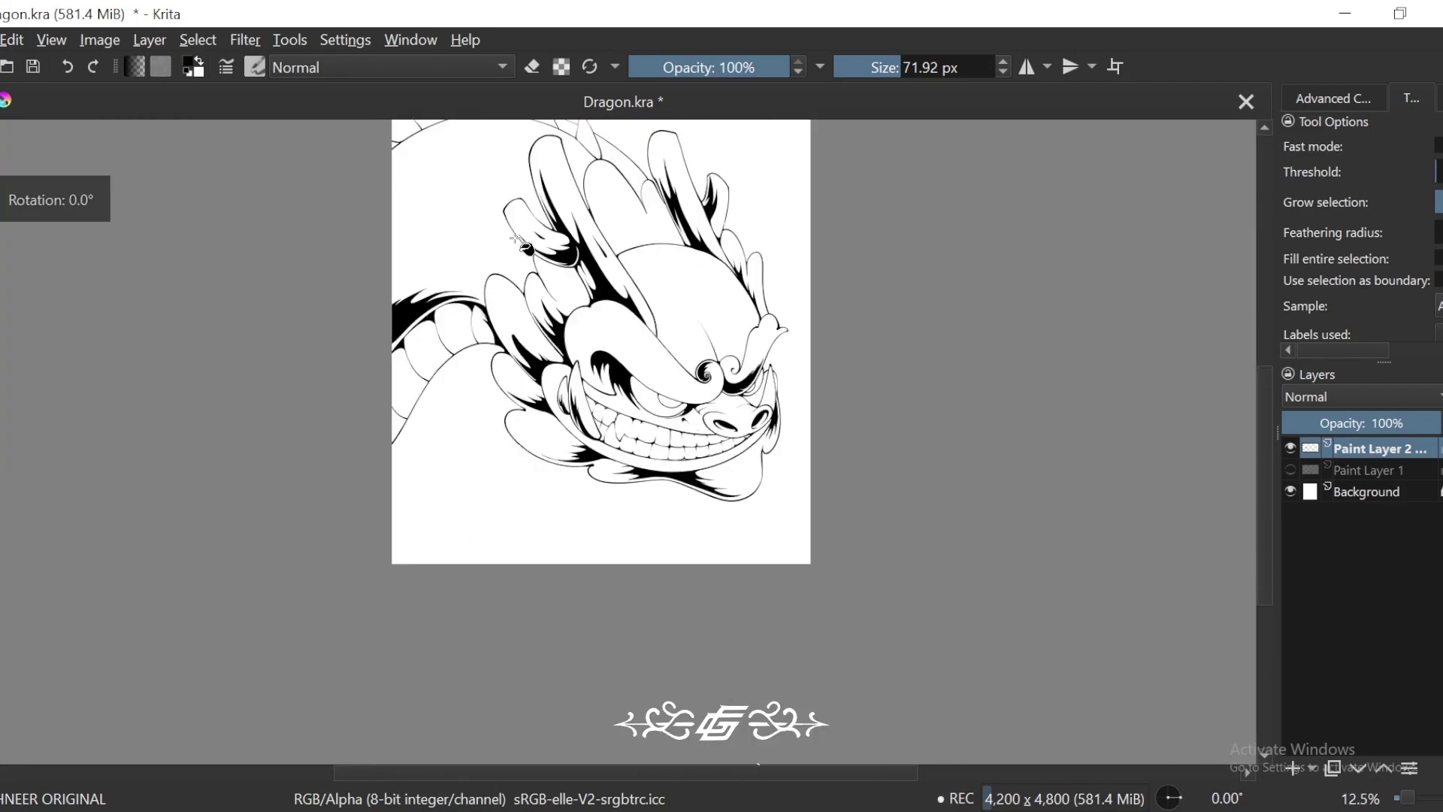
left_click_drag(514, 236, 490, 350)
mouse_move(857, 381)
left_mouse_down()
mouse_move(979, 457)
mouse_move(1004, 417)
left_mouse_up()
Step: Draw a spiked shadow edge in the narrow gap between the tall horn and the rounded crest lobe behind it
key("b")
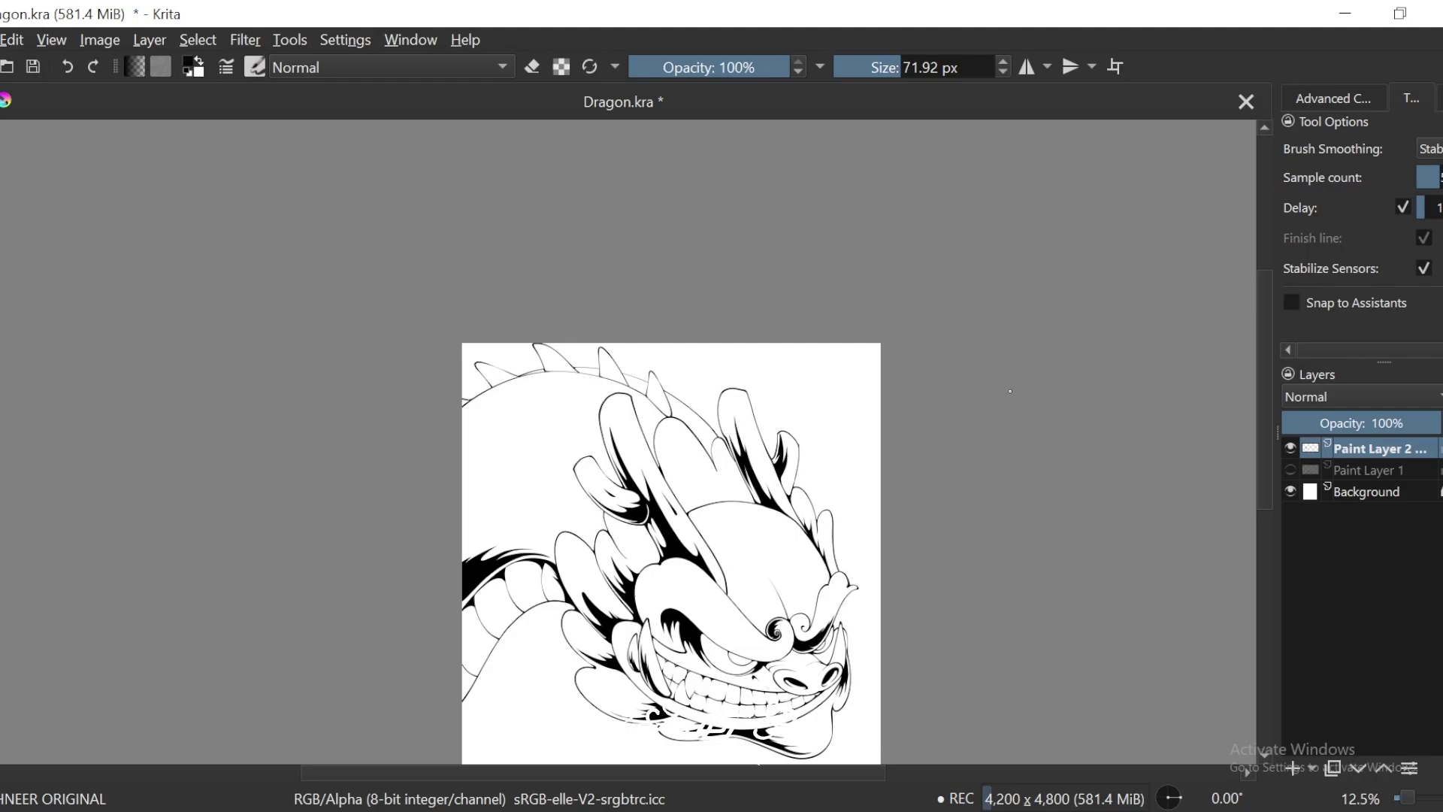
key("6")
key("6")
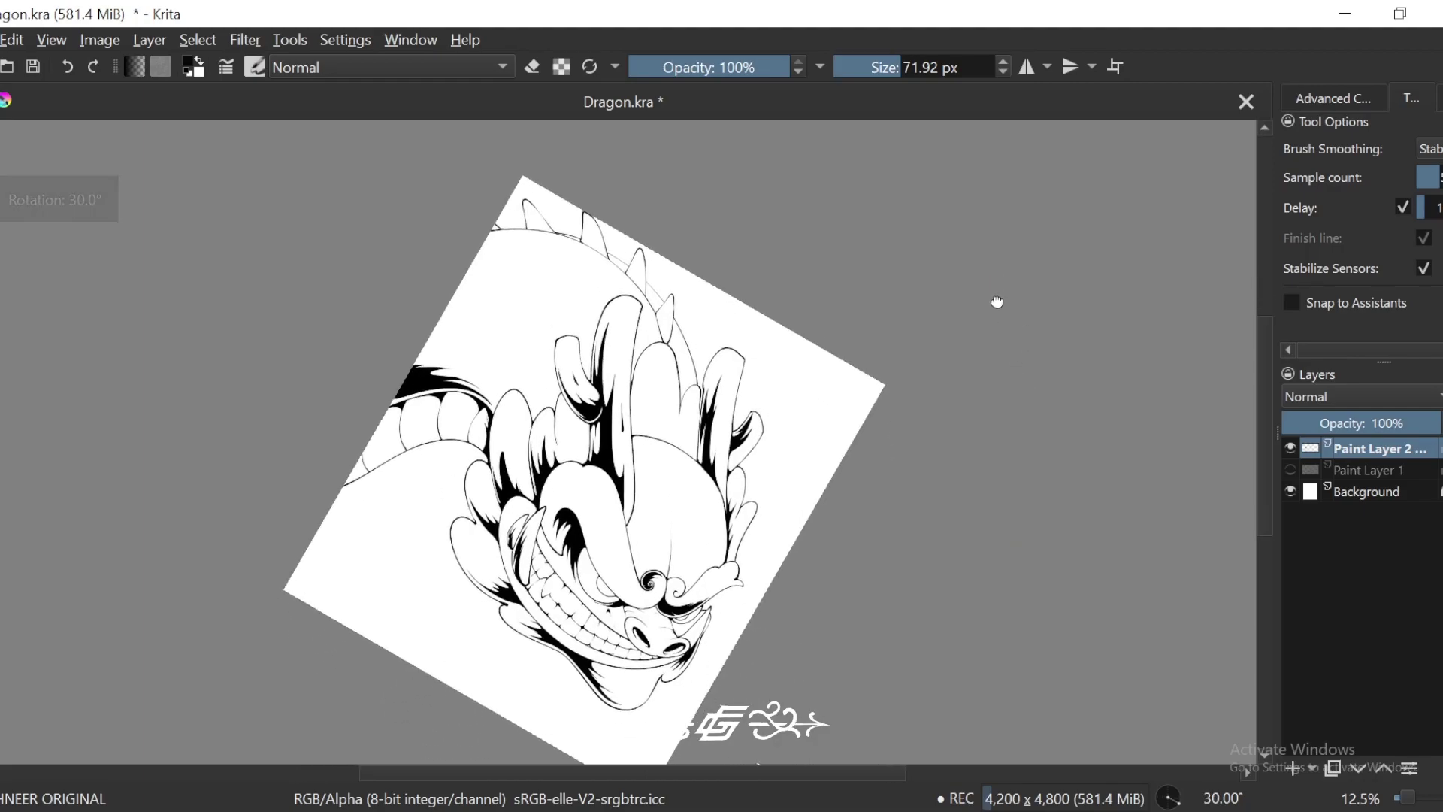
key("plus")
key("6")
key("6")
key("plus")
key("plus")
key("plus")
key("plus")
key("plus")
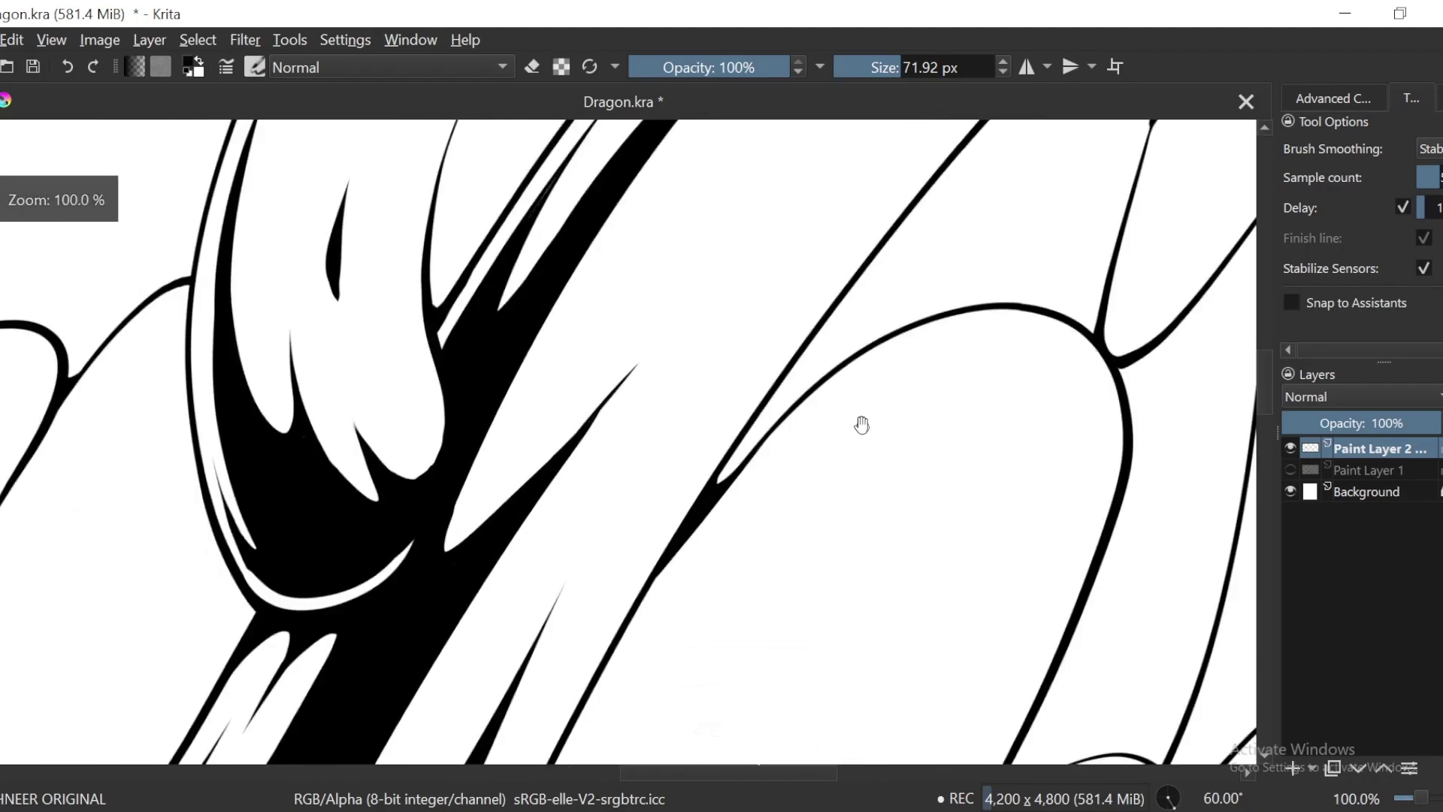
key("plus")
left_click_drag(1000, 332, 958, 266)
key("minus")
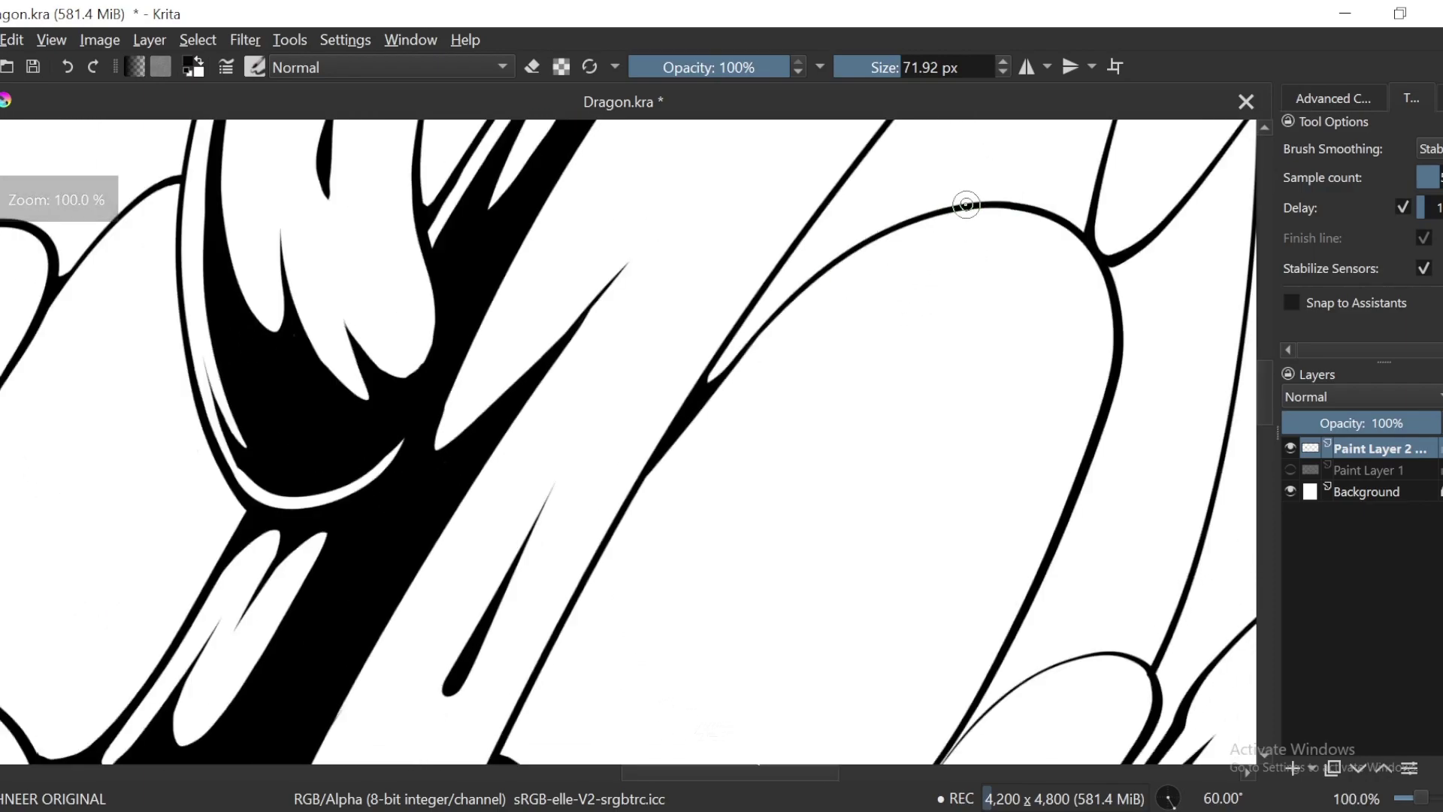
key("4")
key("4")
left_click_drag(815, 248, 756, 612)
key("plus")
mouse_move(798, 431)
left_mouse_down()
mouse_move(725, 493)
mouse_move(694, 430)
left_mouse_up()
key("6")
left_click_drag(742, 389, 563, 660)
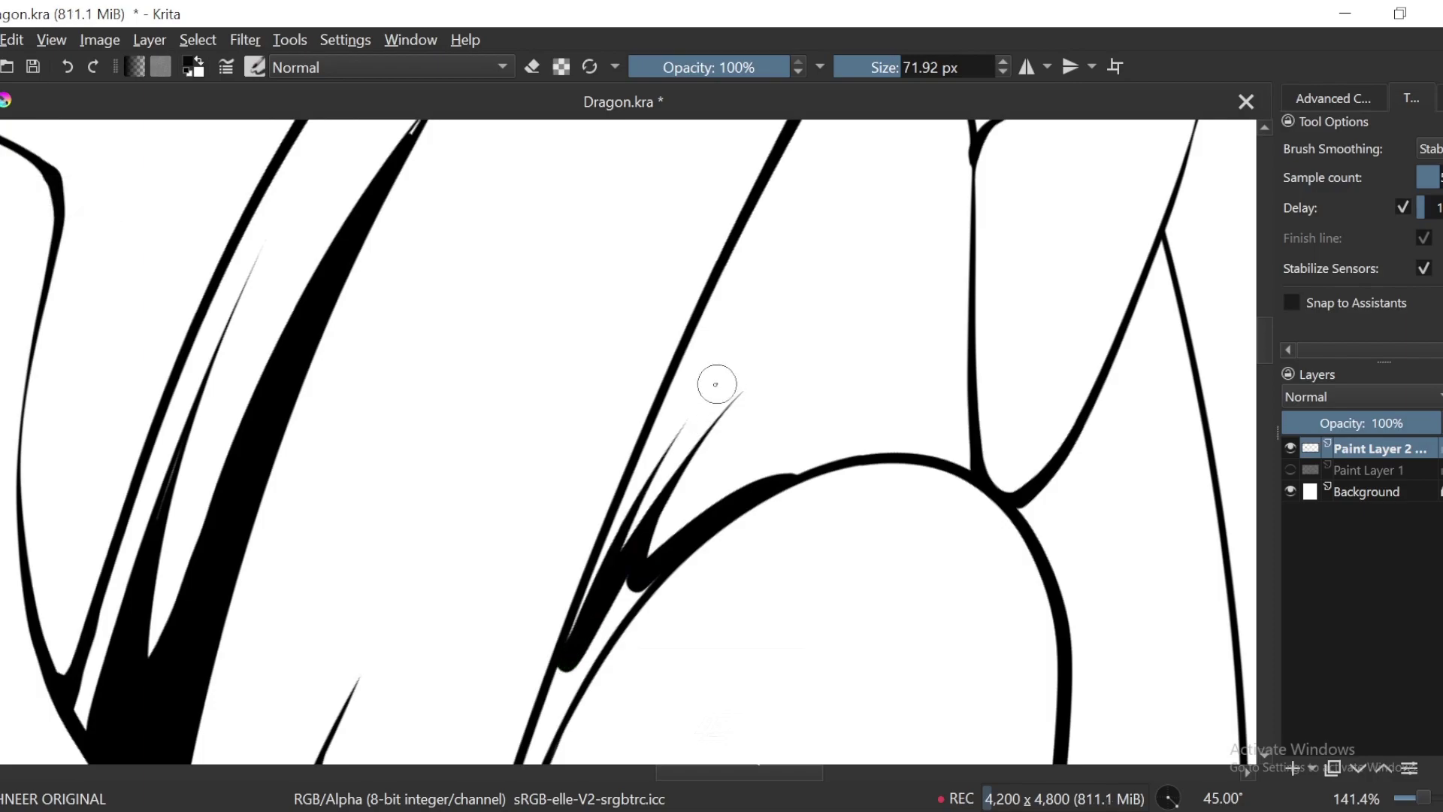
mouse_move(710, 389)
left_mouse_down()
mouse_move(659, 462)
mouse_move(559, 712)
left_mouse_up()
key("ctrl+z")
key("ctrl+z")
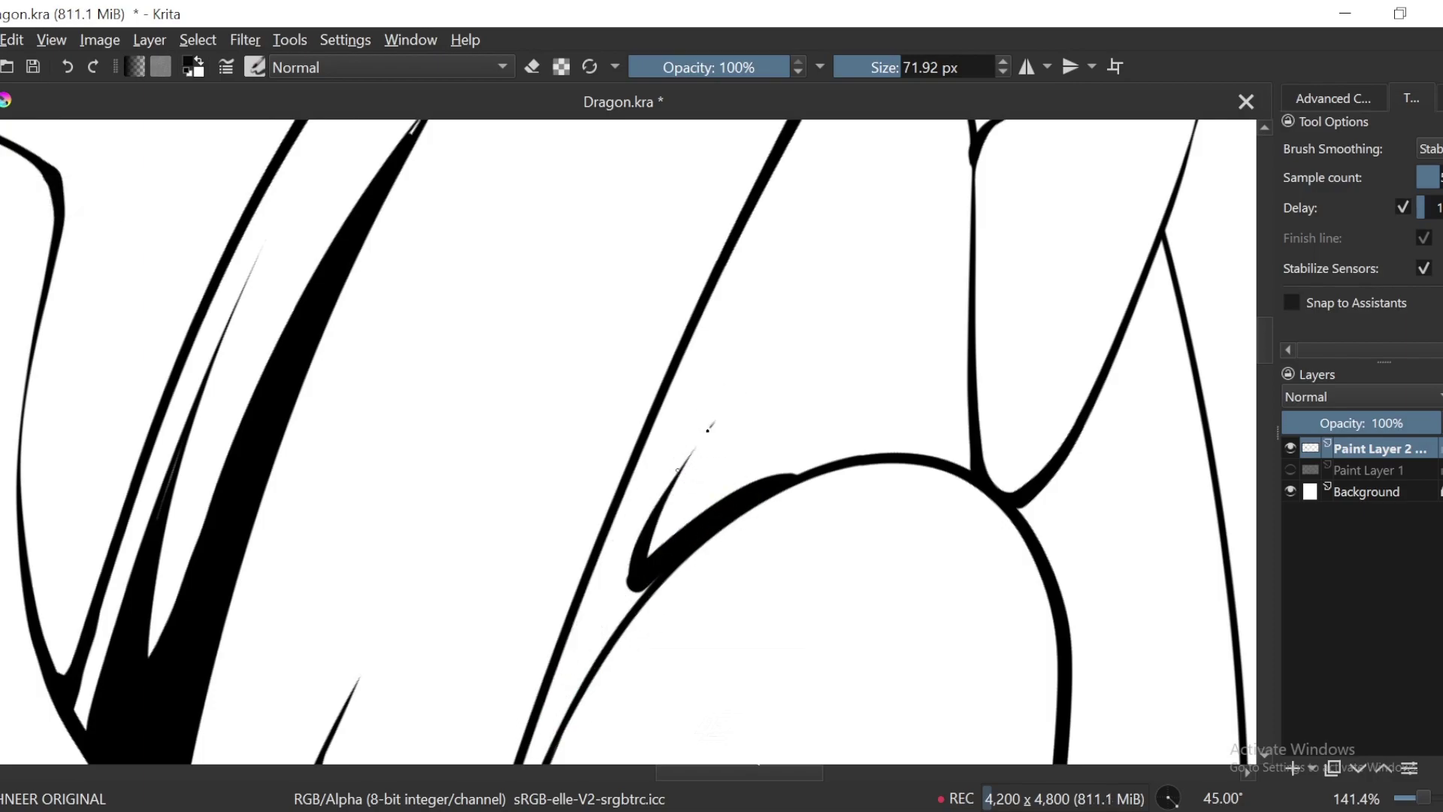
Step: Join the shadow spikes to the tall horn's outline and fill the enclosed gap beside the crest lobe with black
key("minus")
left_click_drag(633, 624, 675, 524)
key("f")
left_click(652, 467)
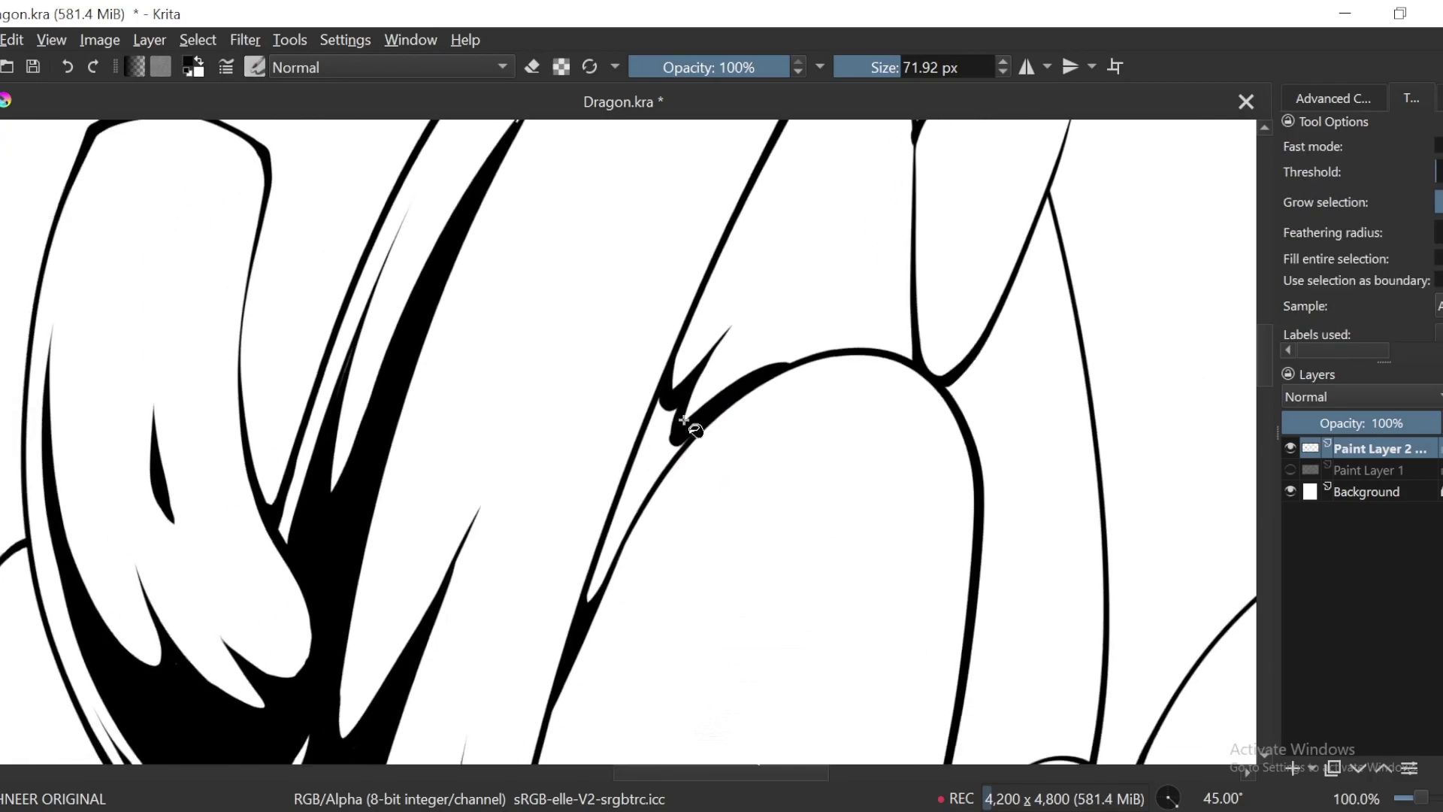
Step: Thicken and taper the large crest lobe's line where it meets the small lobe beside the second horn
key("minus")
key("minus")
key("minus")
key("minus")
left_click_drag(1026, 423, 987, 329)
key("plus")
key("plus")
key("plus")
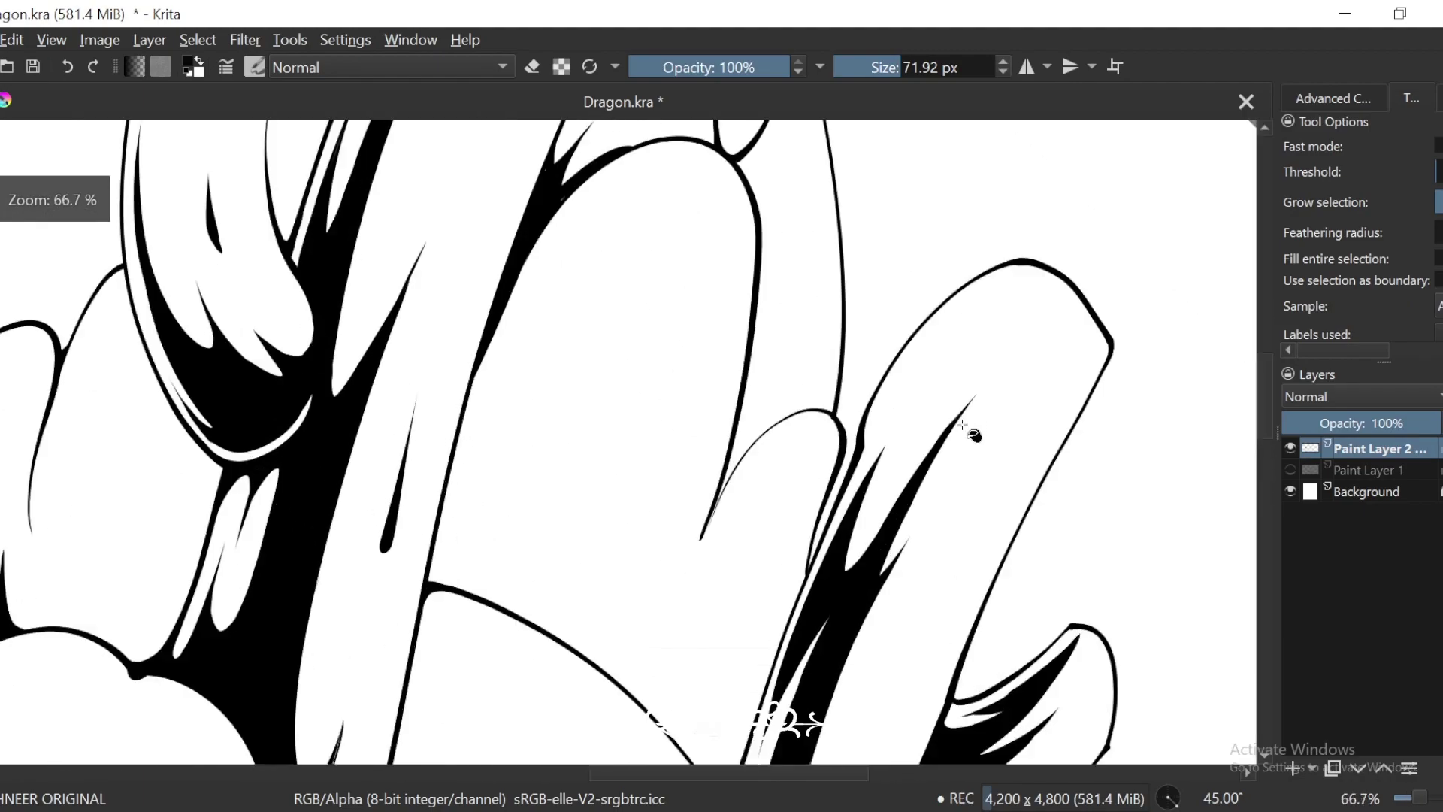
left_click_drag(947, 502, 922, 380)
key("6")
left_click_drag(879, 465, 902, 396)
key("b")
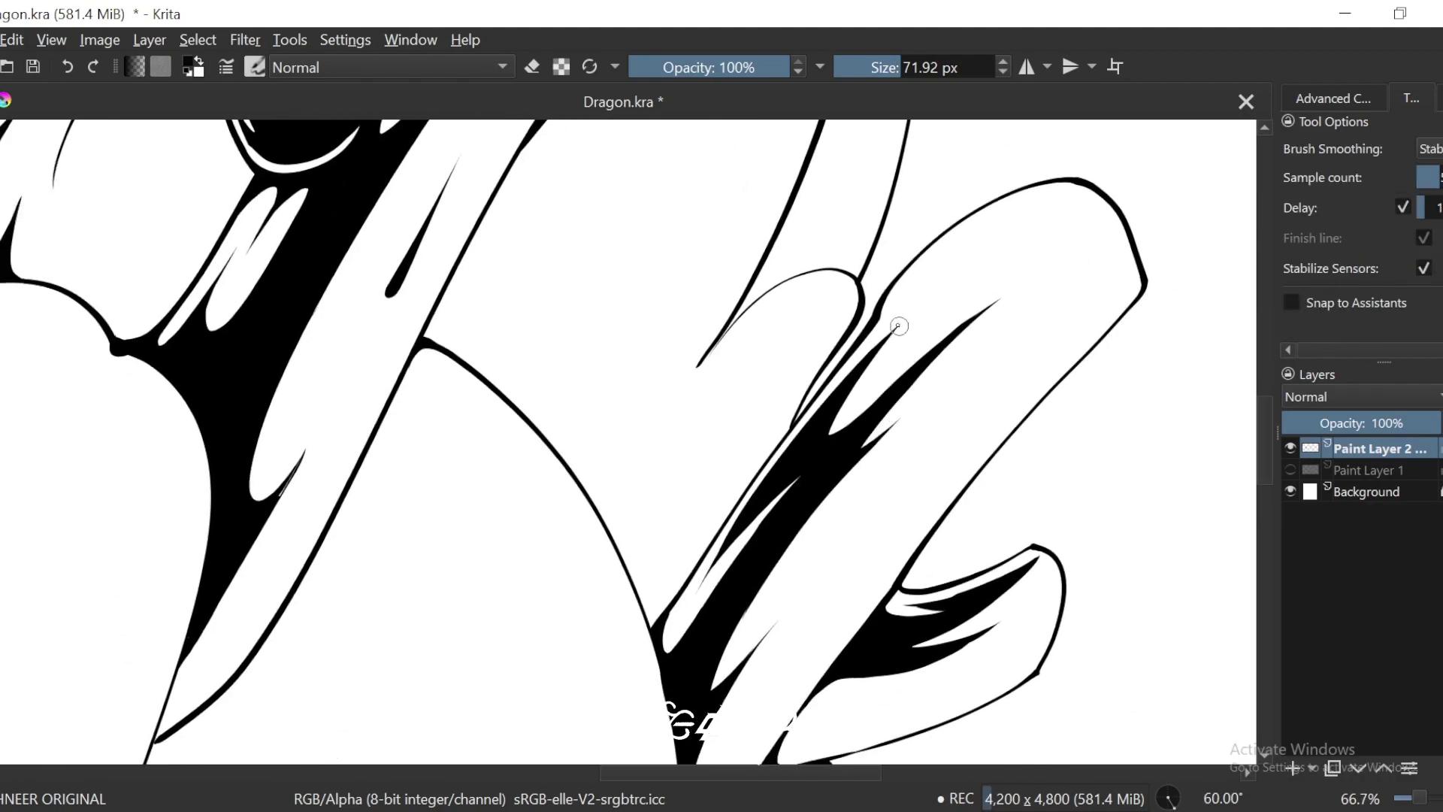
key("plus")
key("plus")
left_click_drag(906, 261, 864, 354)
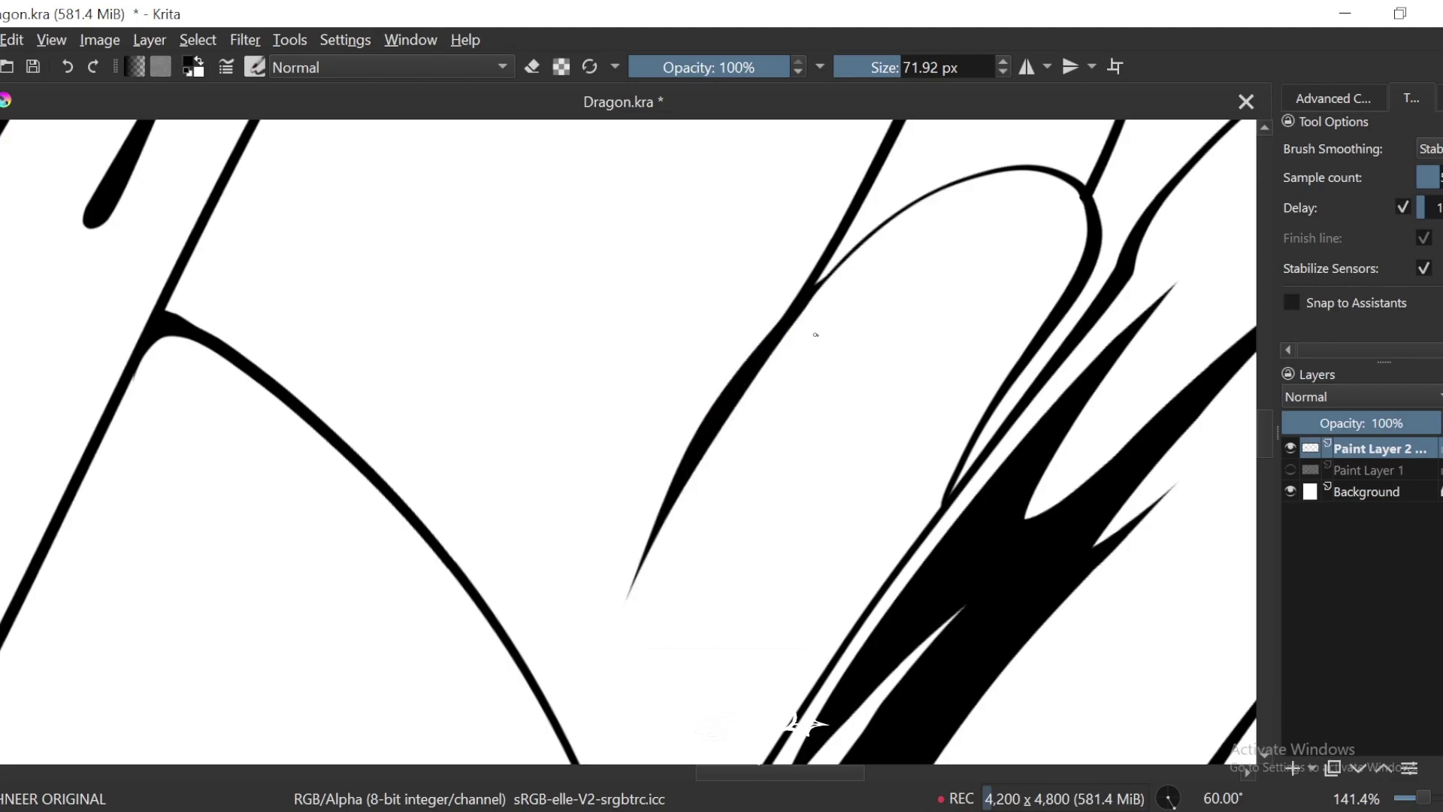
key("minus")
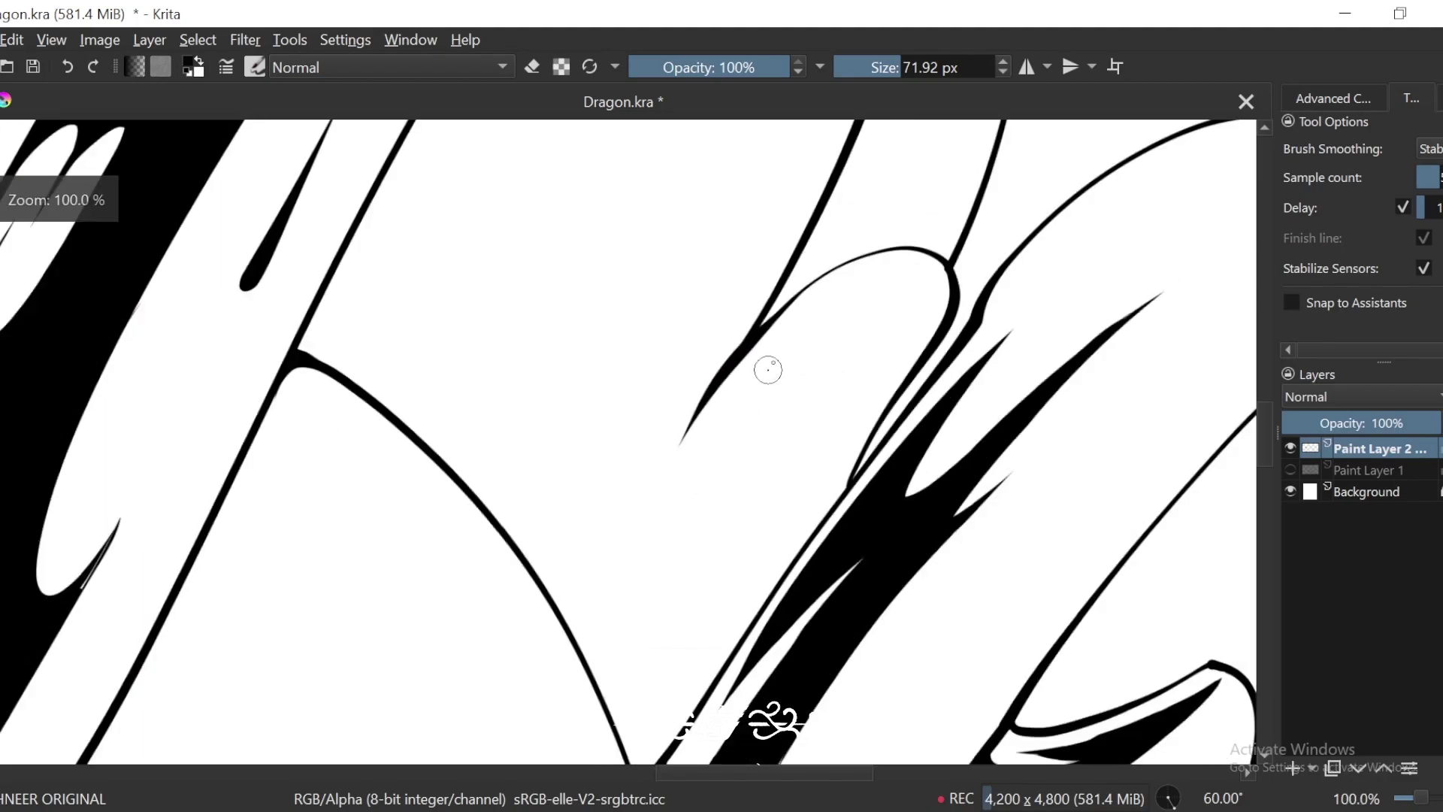
mouse_move(767, 369)
left_mouse_down()
mouse_move(712, 436)
mouse_move(614, 698)
mouse_move(649, 538)
mouse_move(768, 277)
left_mouse_up()
key("plus")
Step: Draw spiked shadow strokes through the small crest lobe, from its upper part down to the forehead outline
key("ctrl+z")
key("ctrl+z")
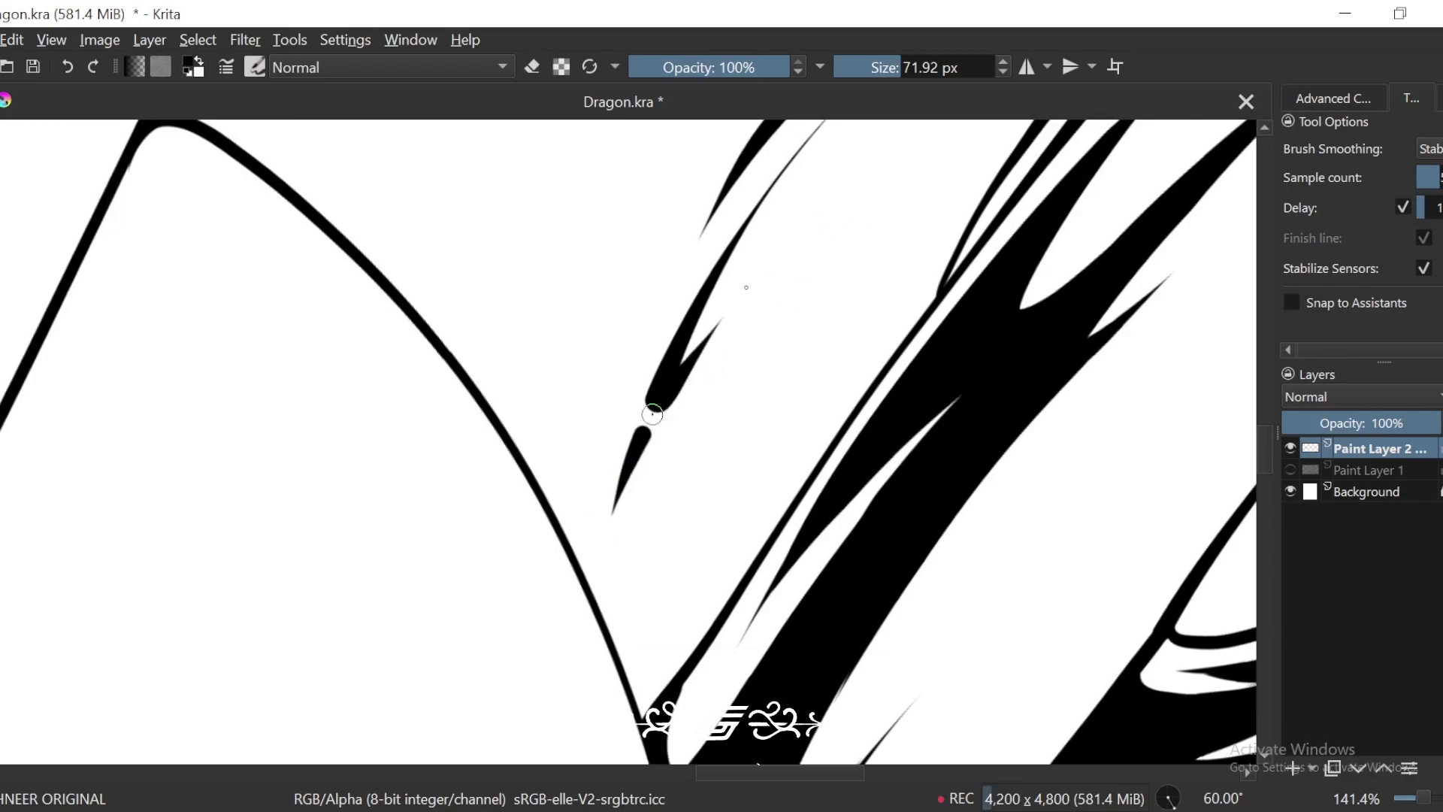
left_click_drag(653, 414, 837, 218)
mouse_move(764, 290)
left_mouse_down()
mouse_move(650, 542)
mouse_move(637, 702)
left_mouse_up()
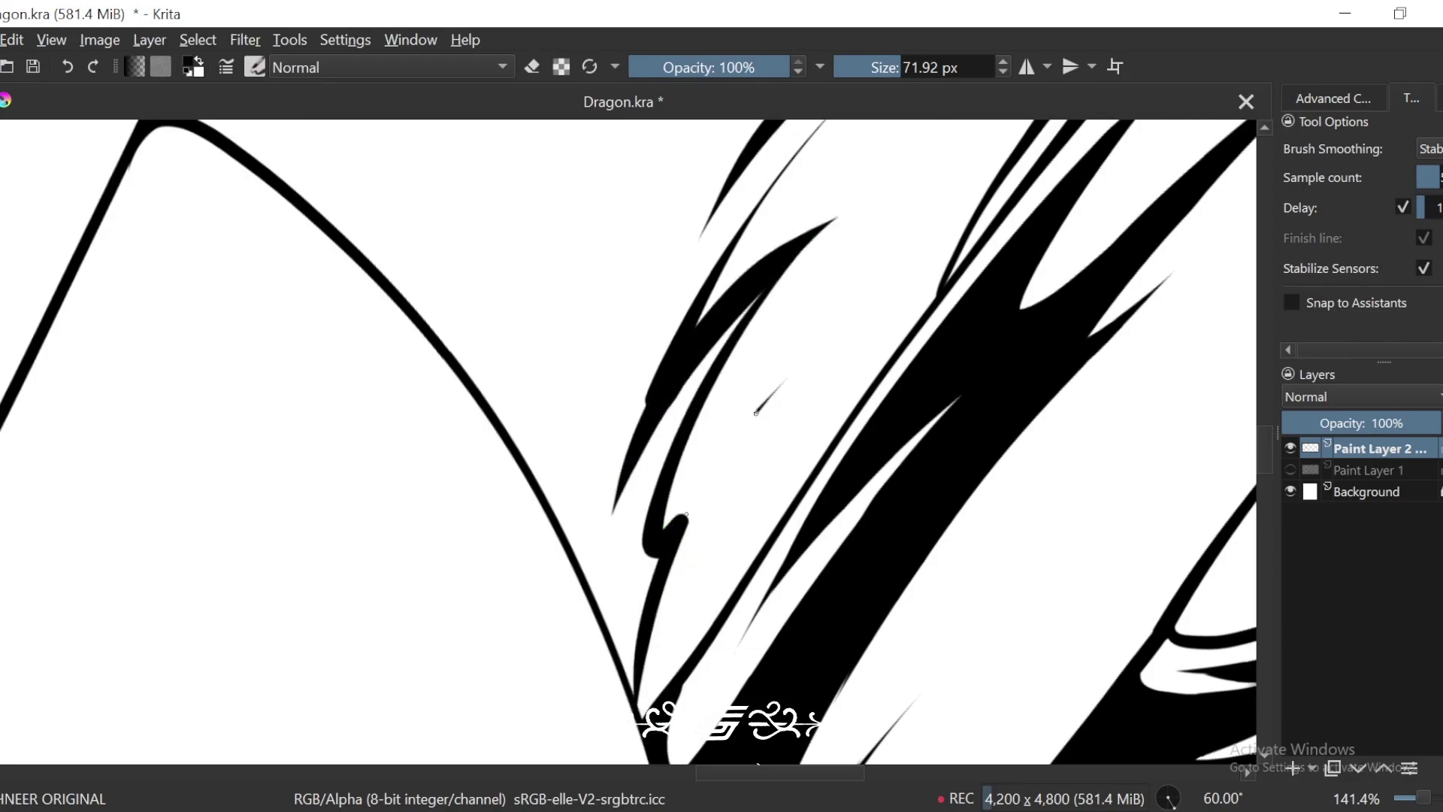
left_click_drag(686, 513, 651, 590)
left_click_drag(767, 427, 667, 551)
left_click_drag(743, 226, 745, 223)
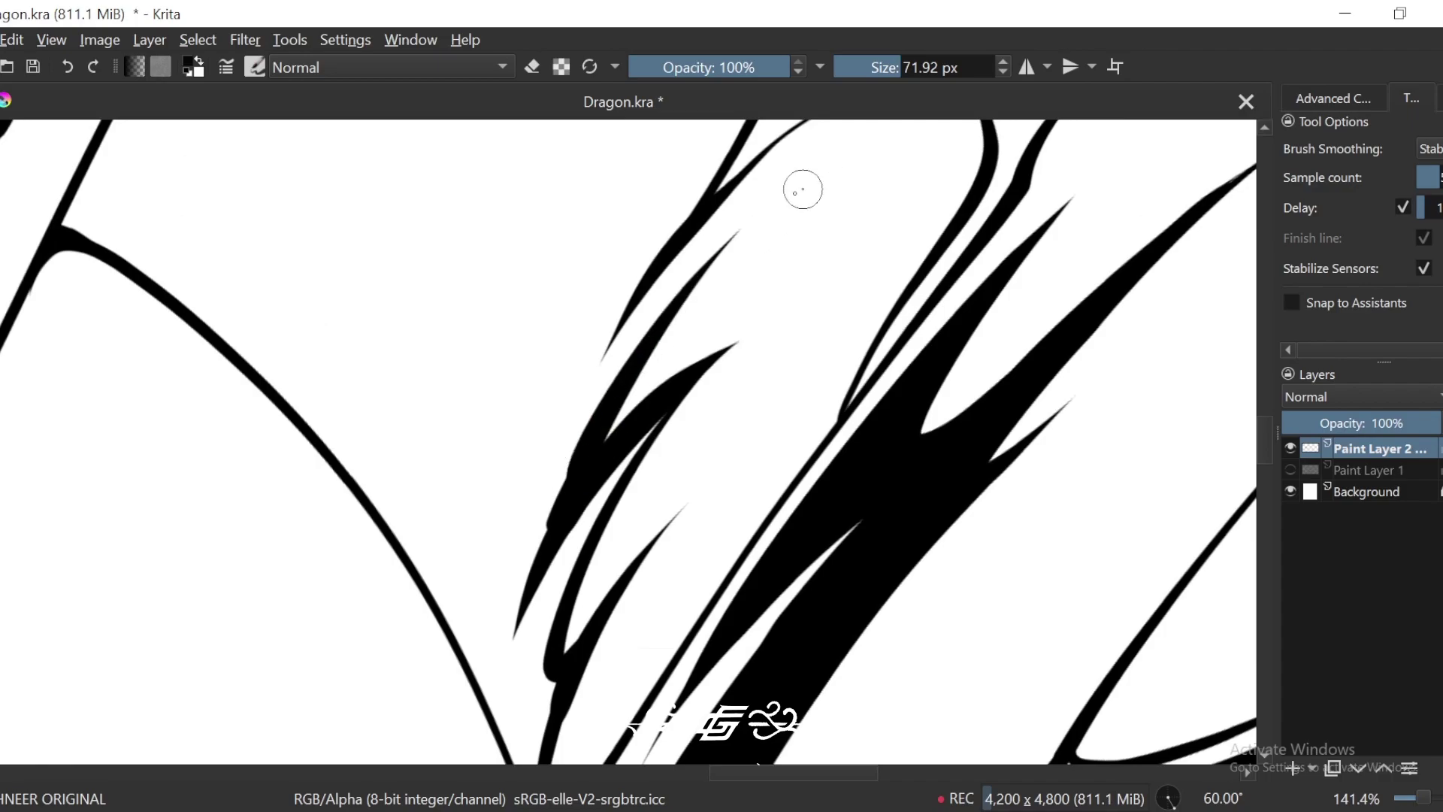
Step: Redraw the small crest lobe's upper spikes longer, following its curve, and thicken them into a solid black mass
key("ctrl+z")
left_click_drag(854, 144, 605, 443)
left_click_drag(768, 239, 711, 318)
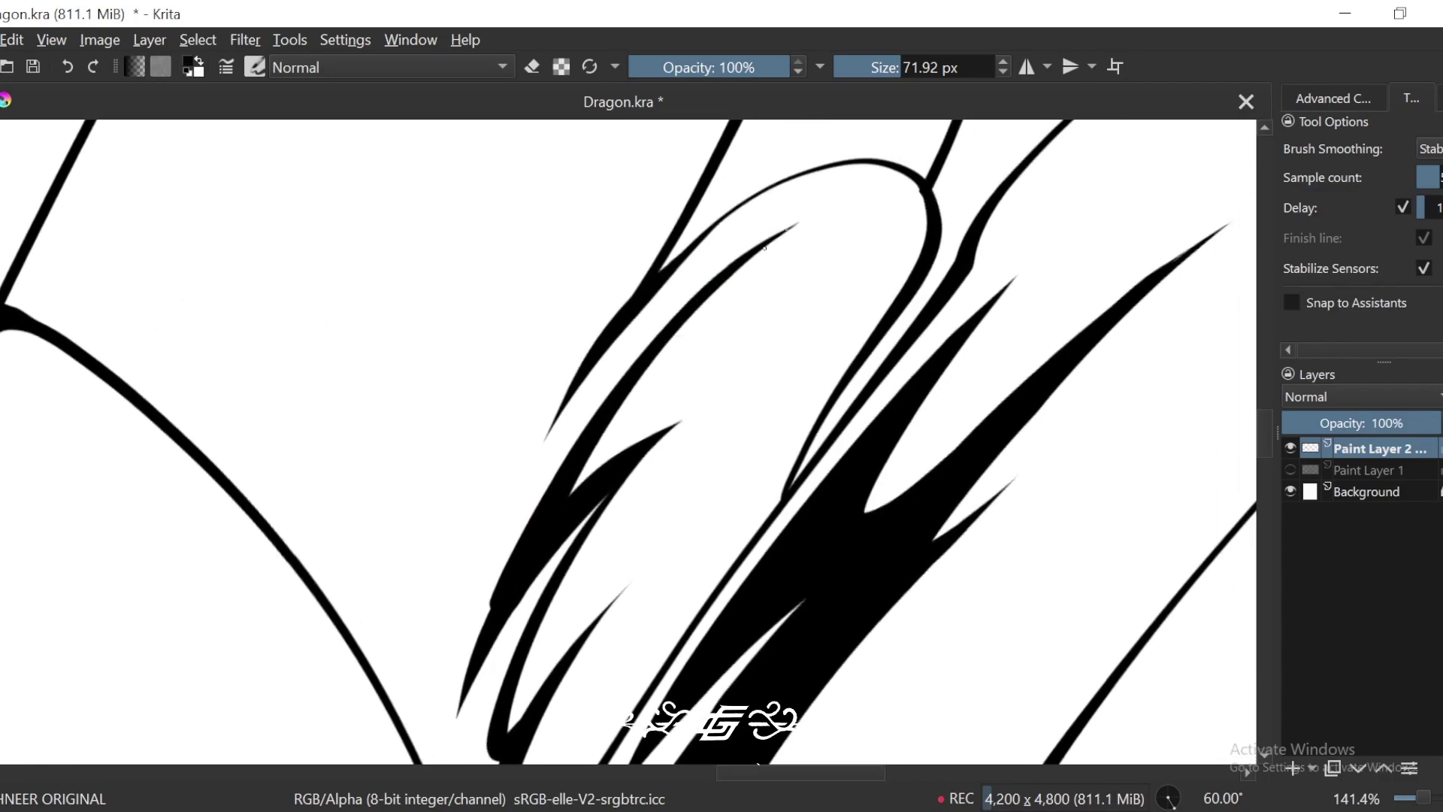
mouse_move(764, 247)
left_mouse_down()
mouse_move(795, 279)
mouse_move(640, 419)
left_mouse_up()
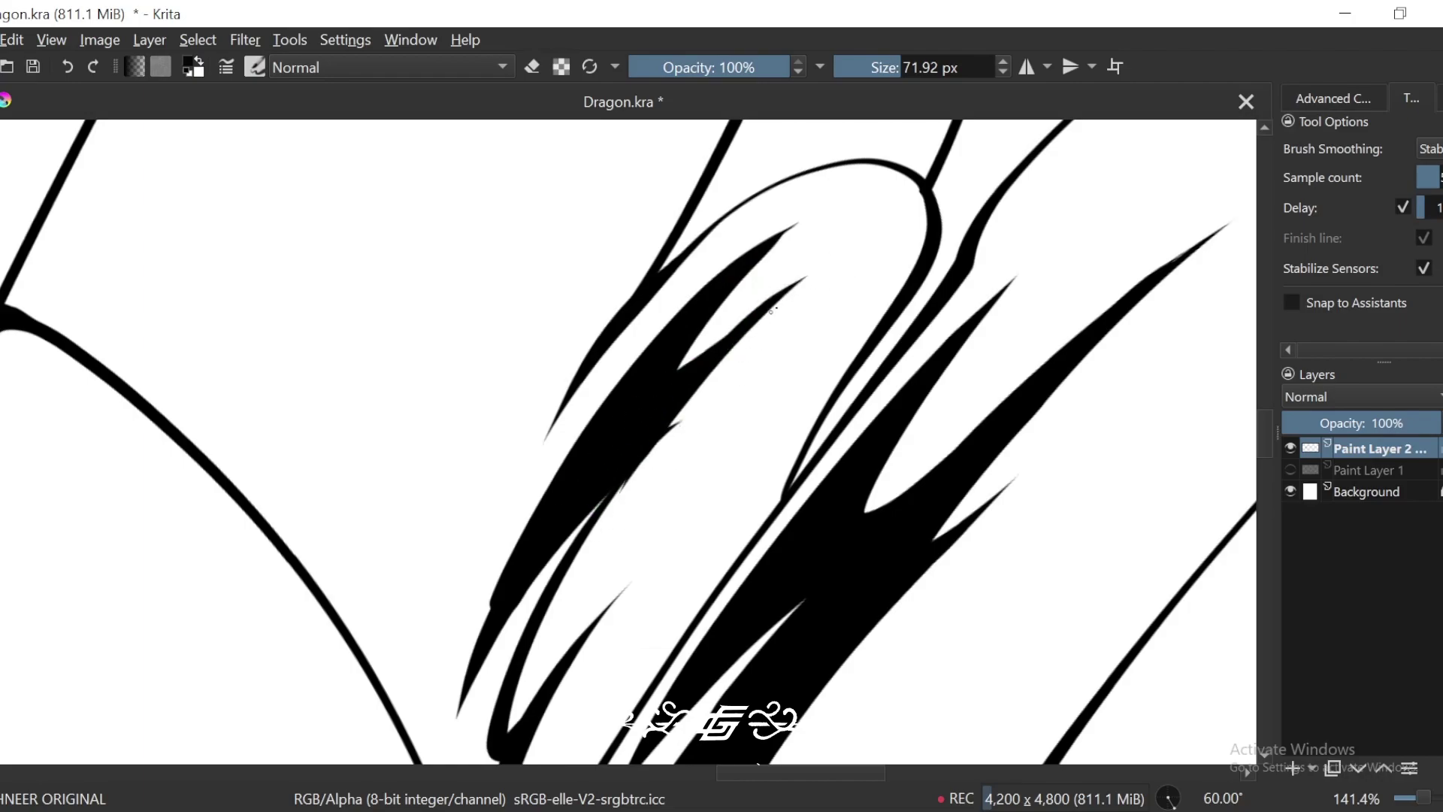
left_click_drag(772, 309, 552, 624)
scroll(623, 425, "down", 2)
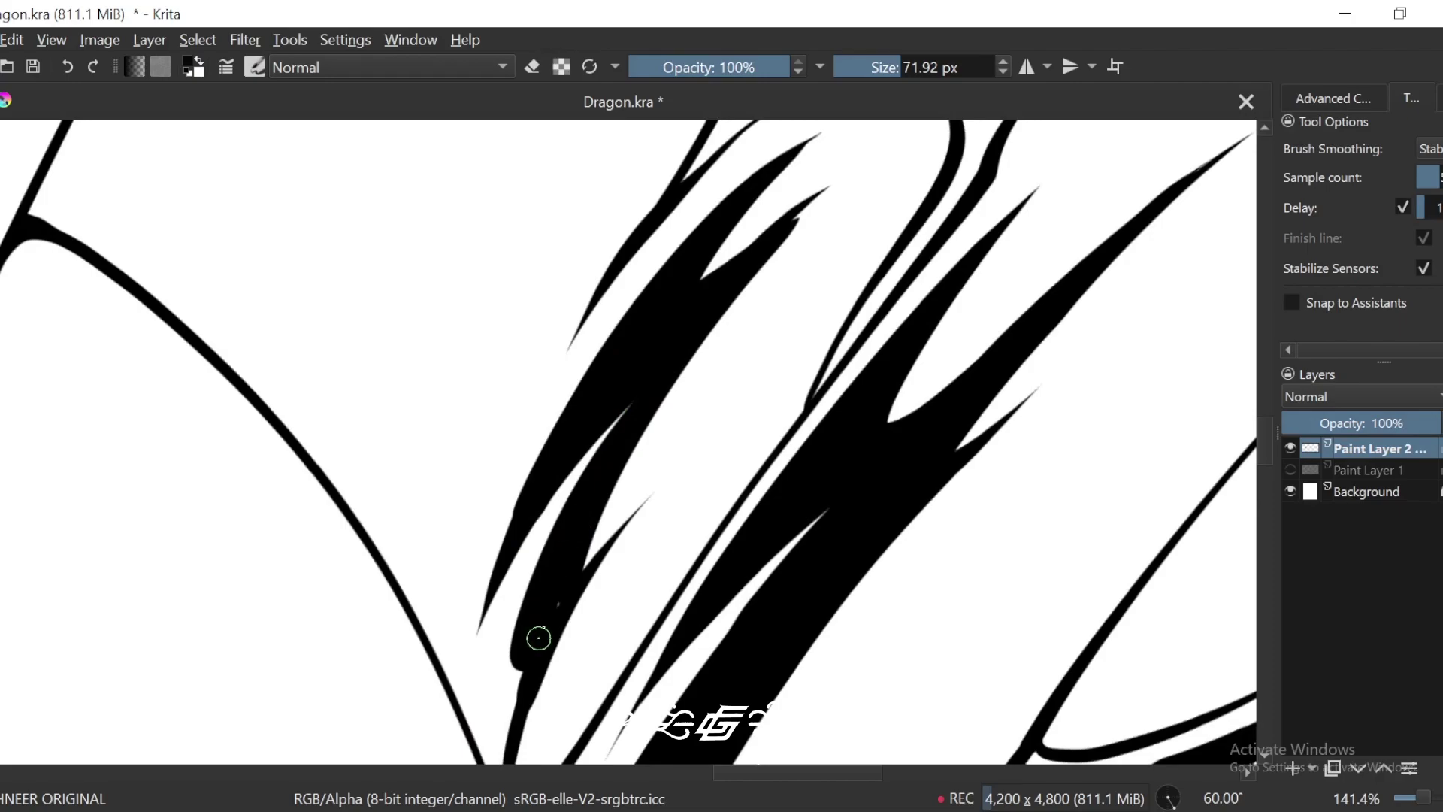
scroll(631, 447, "down", 1)
scroll(601, 684, "up", 1)
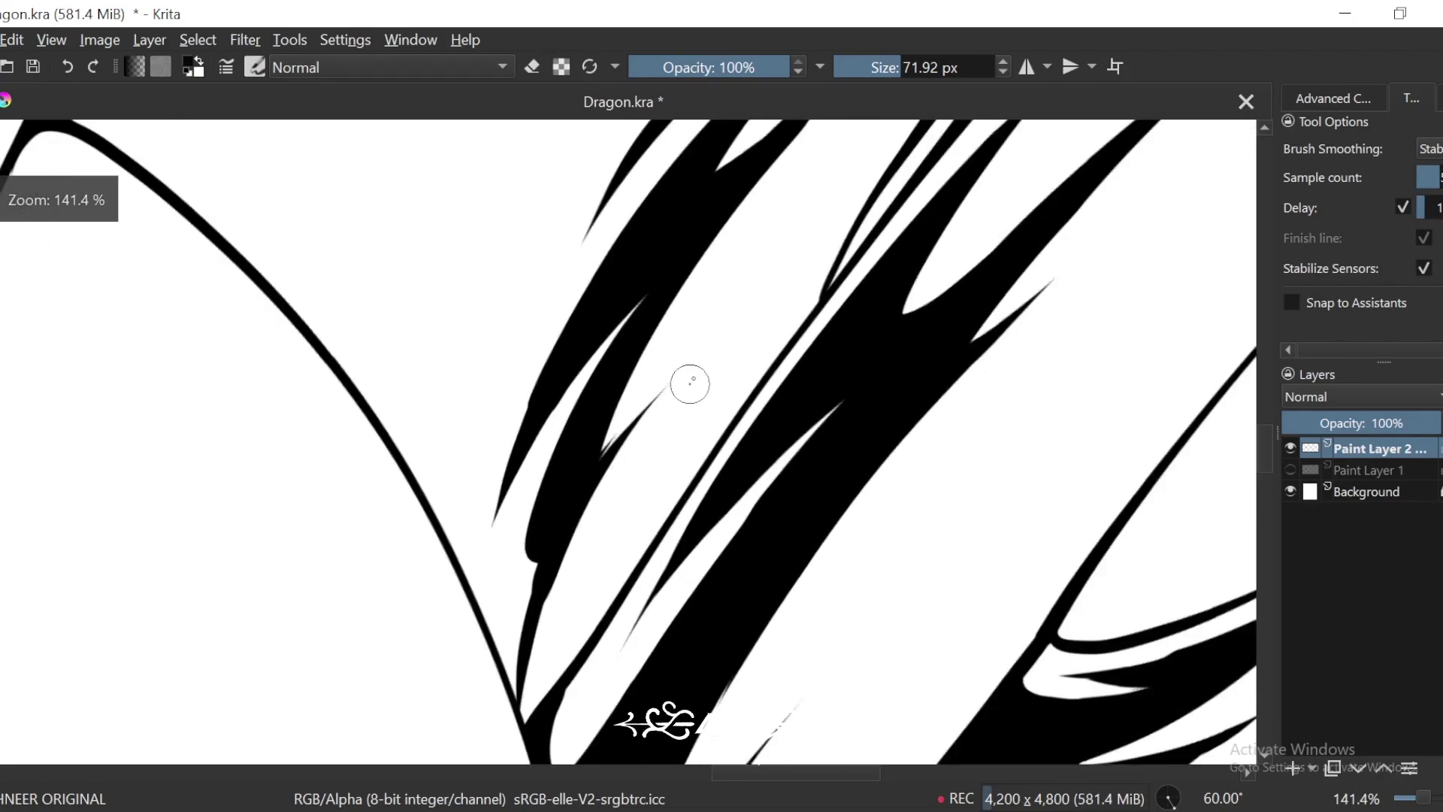
mouse_move(674, 403)
left_mouse_down()
mouse_move(543, 619)
mouse_move(526, 704)
mouse_move(540, 695)
left_mouse_up()
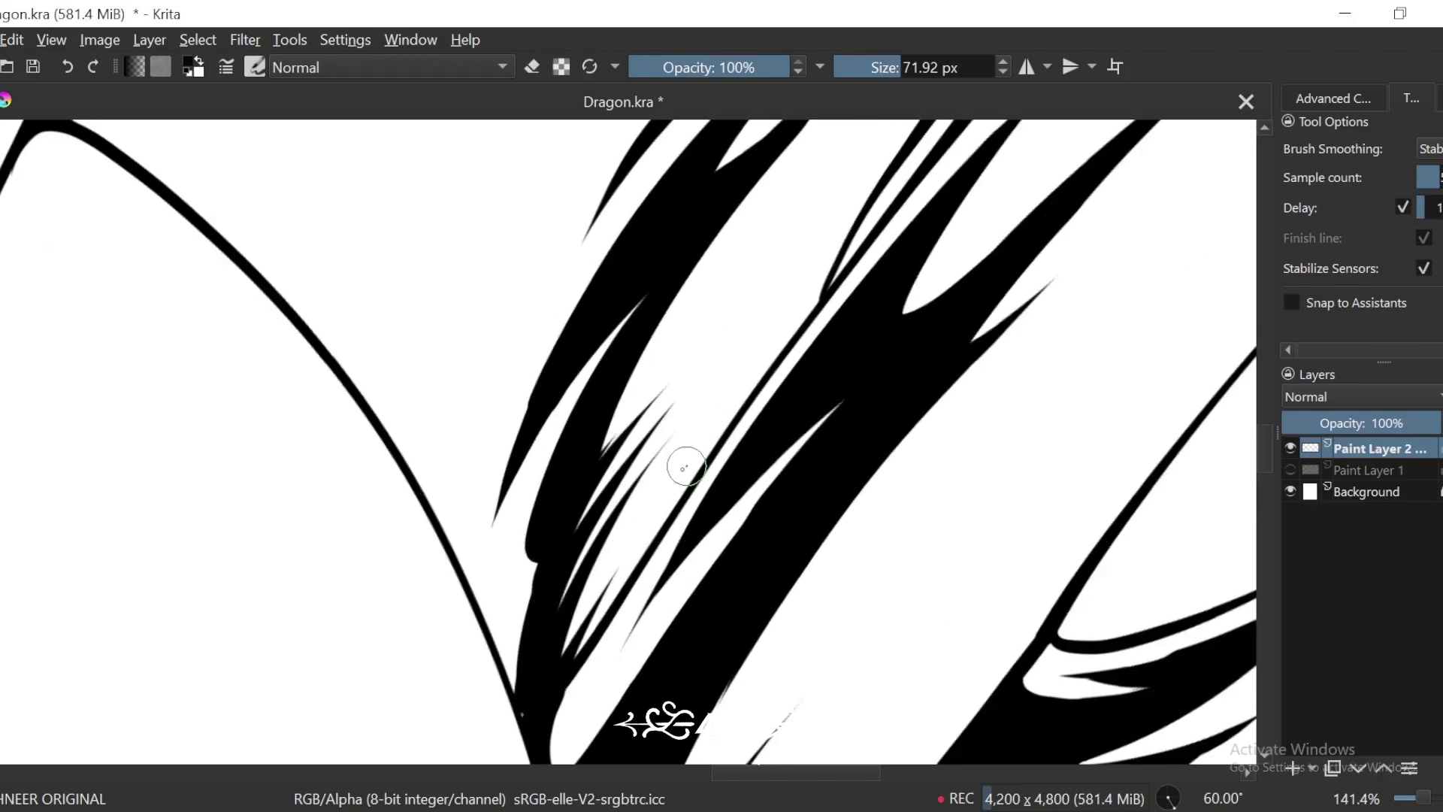
key("ctrl+z")
key("ctrl+z")
Step: Add two pointed spikes to the small lobe's lower shadow and paint it solid black down to the forehead outline
left_click_drag(672, 376, 565, 594)
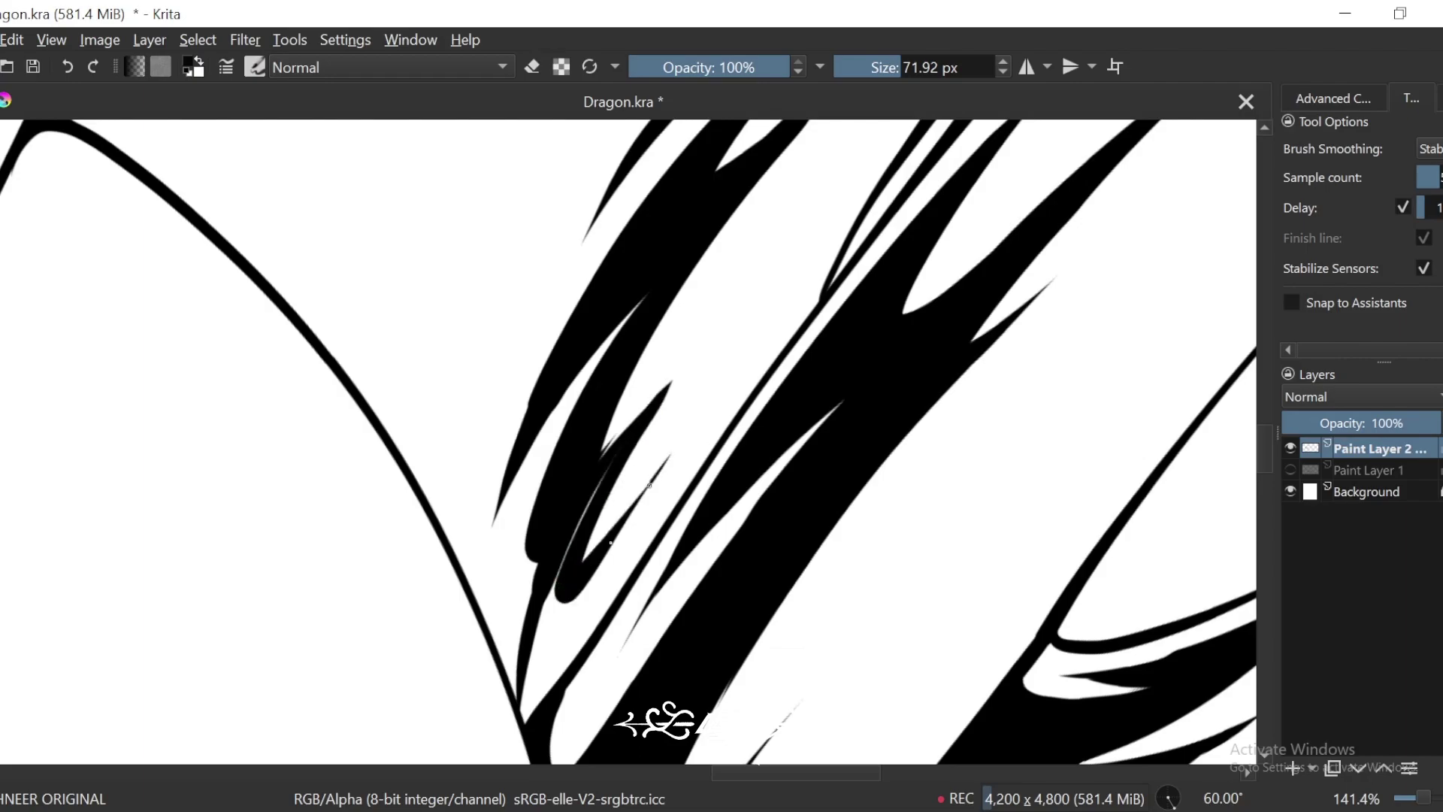
left_click_drag(610, 541, 532, 721)
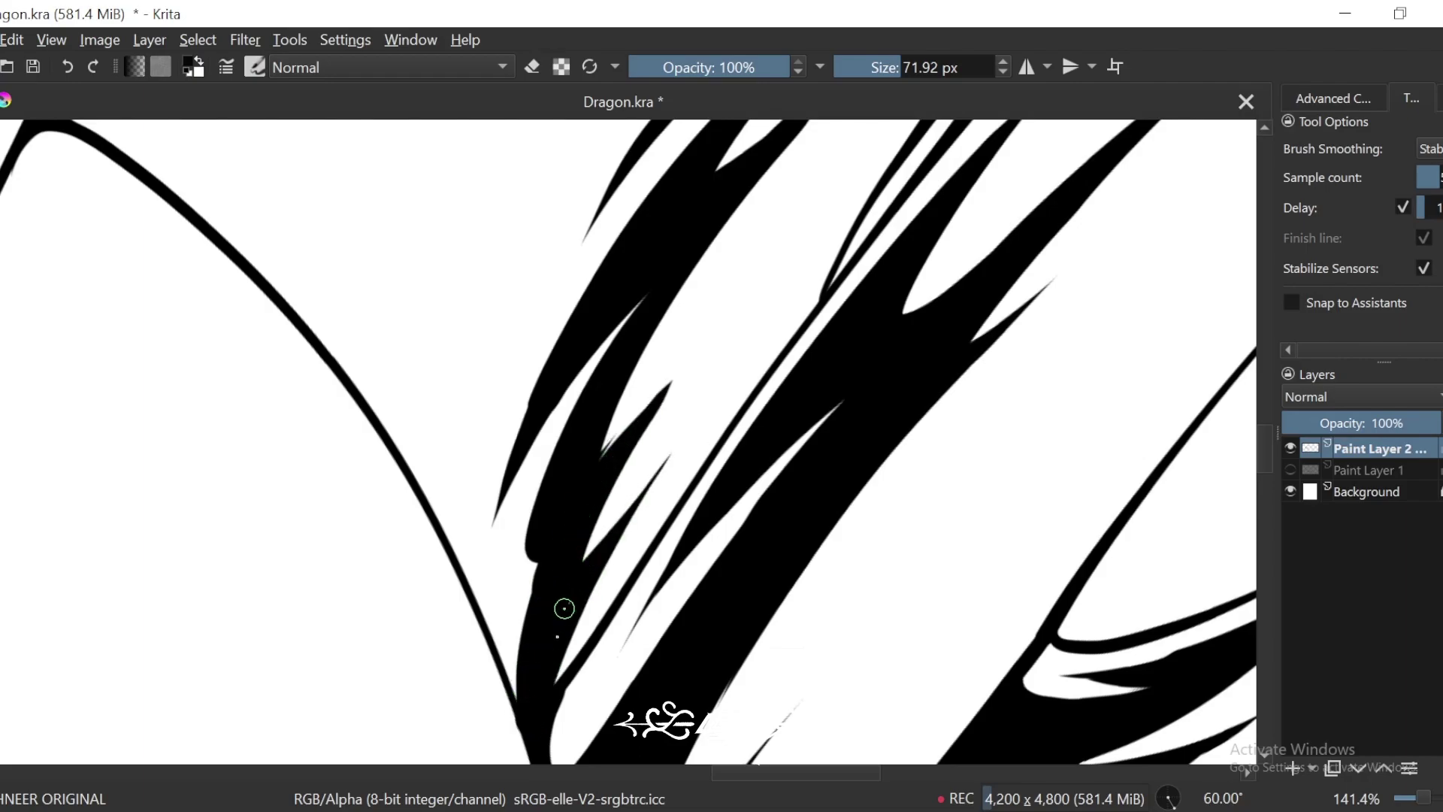
Step: Reshape the outer edge of the small crest lobe's shadow into a pointed spike just above the forehead outline
scroll(564, 608, "up", 1)
key("e")
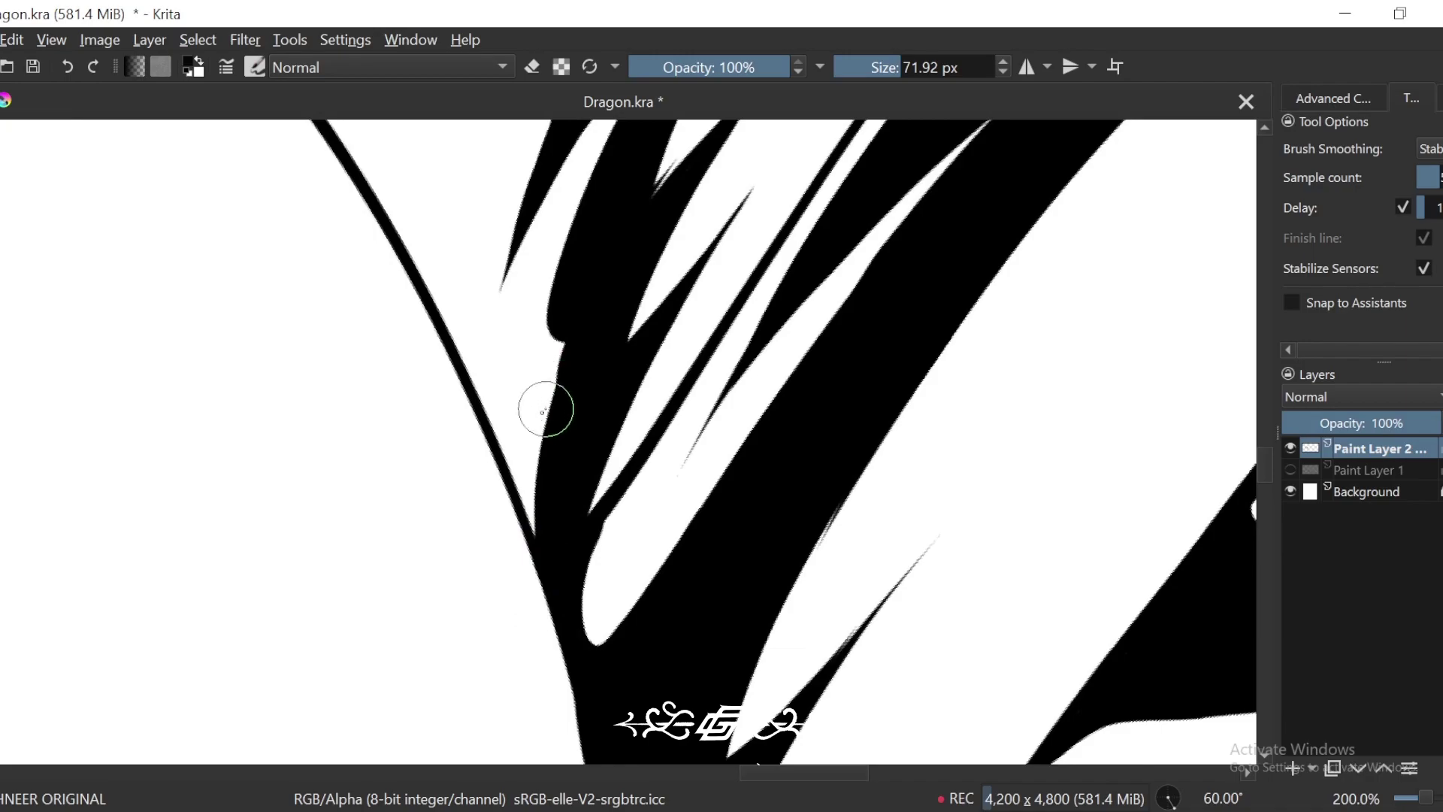
left_click_drag(565, 344, 516, 510)
key("ctrl+z")
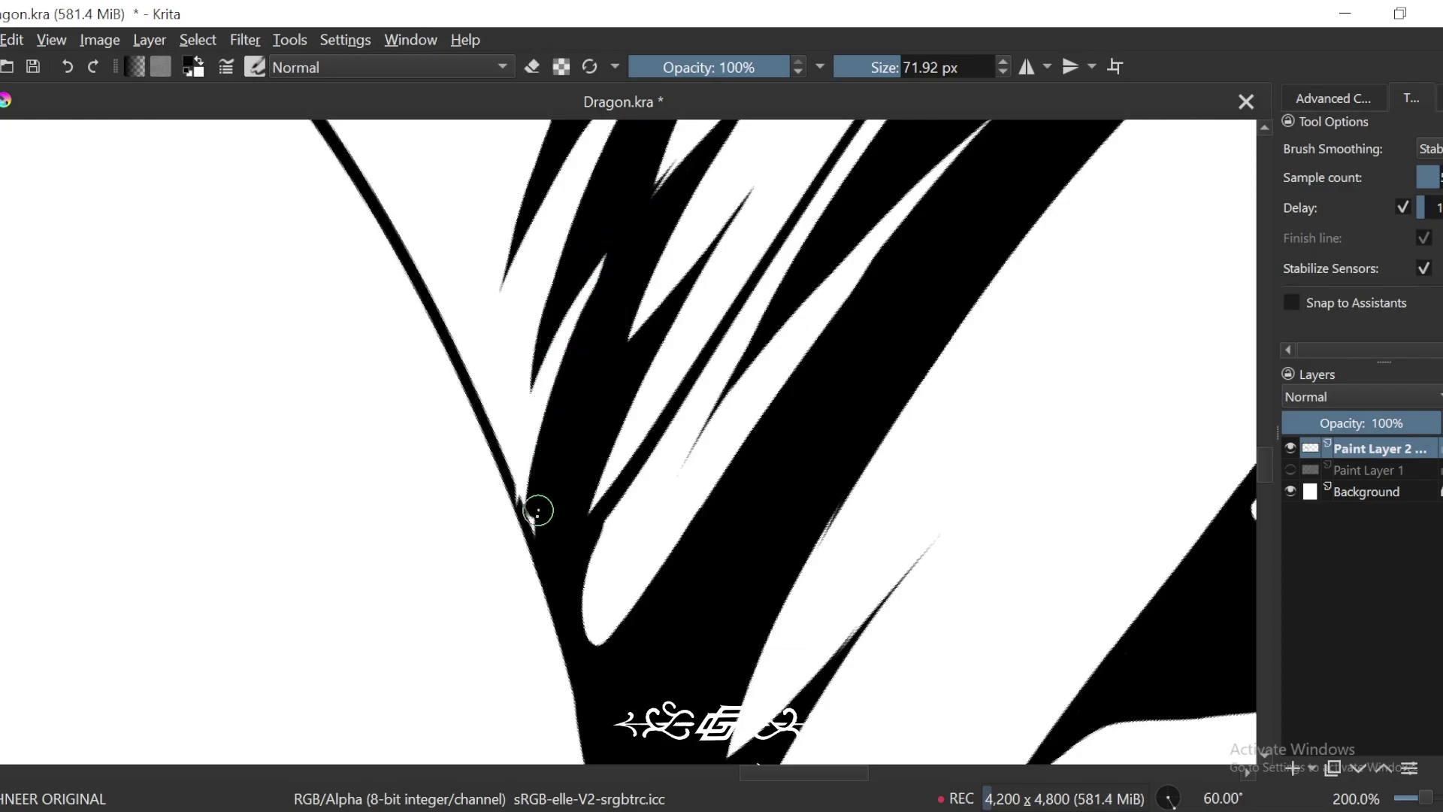
scroll(751, 146, "down", 8)
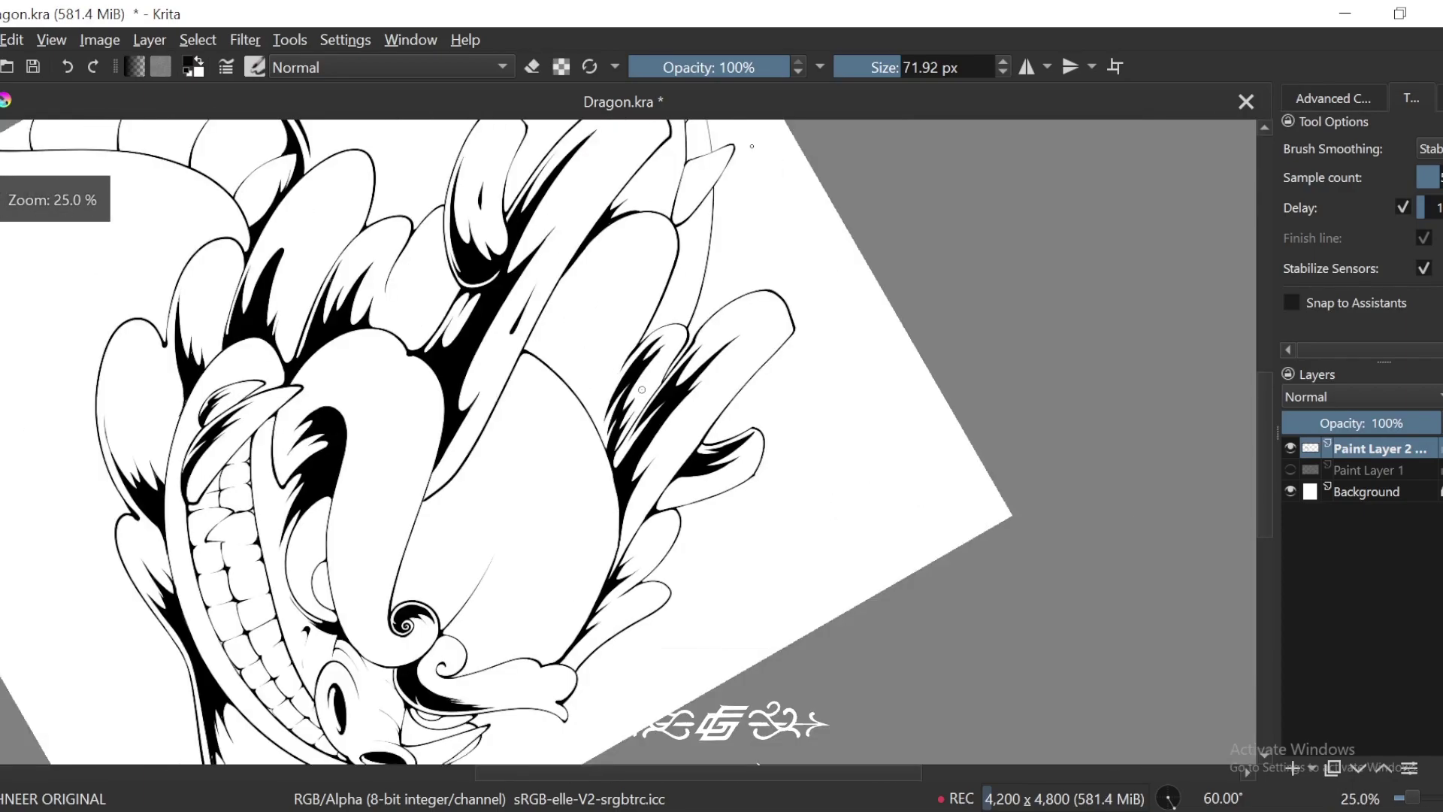
scroll(676, 330, "up", 7)
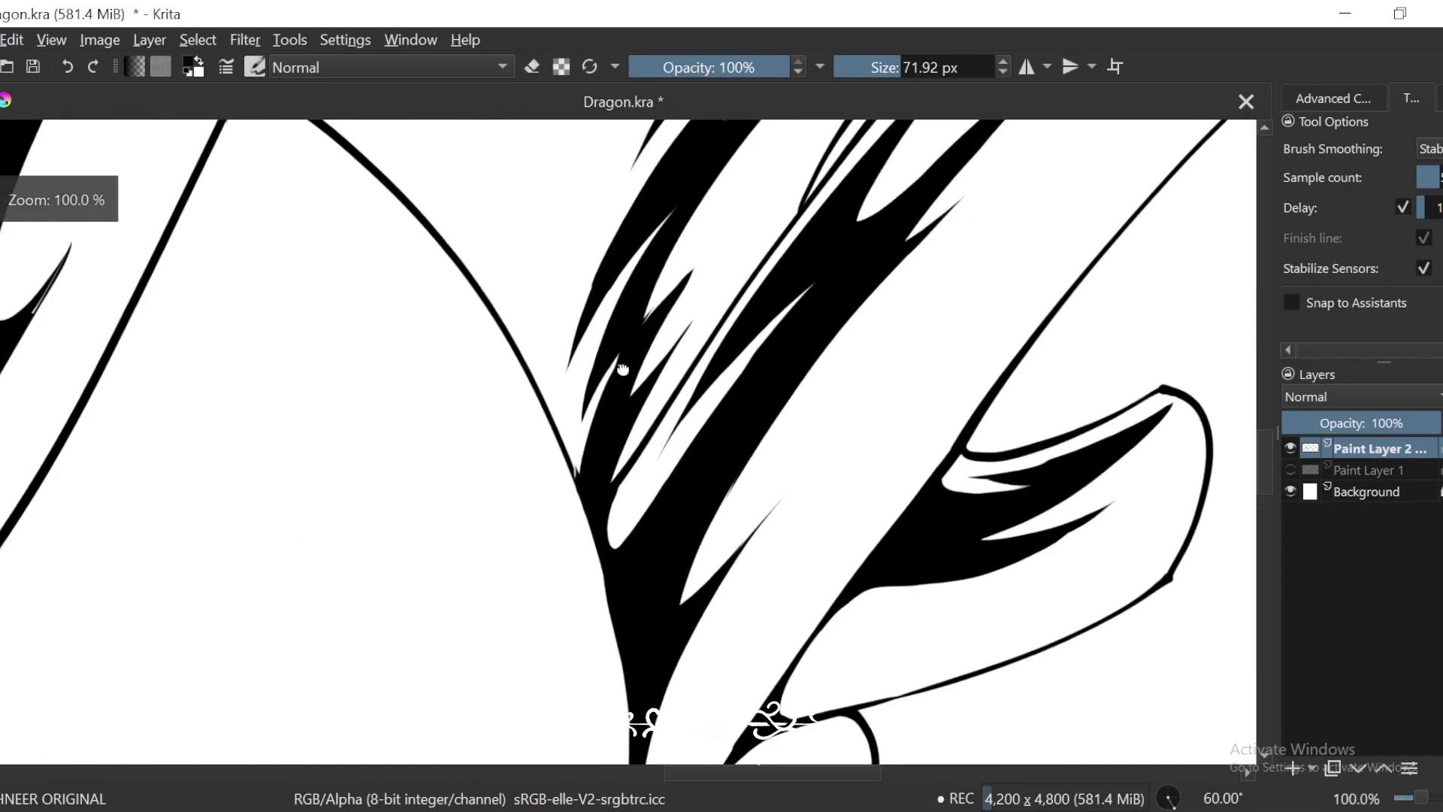
mouse_move(665, 353)
left_mouse_down()
mouse_move(612, 512)
mouse_move(616, 428)
left_mouse_up()
scroll(765, 157, "down", 4)
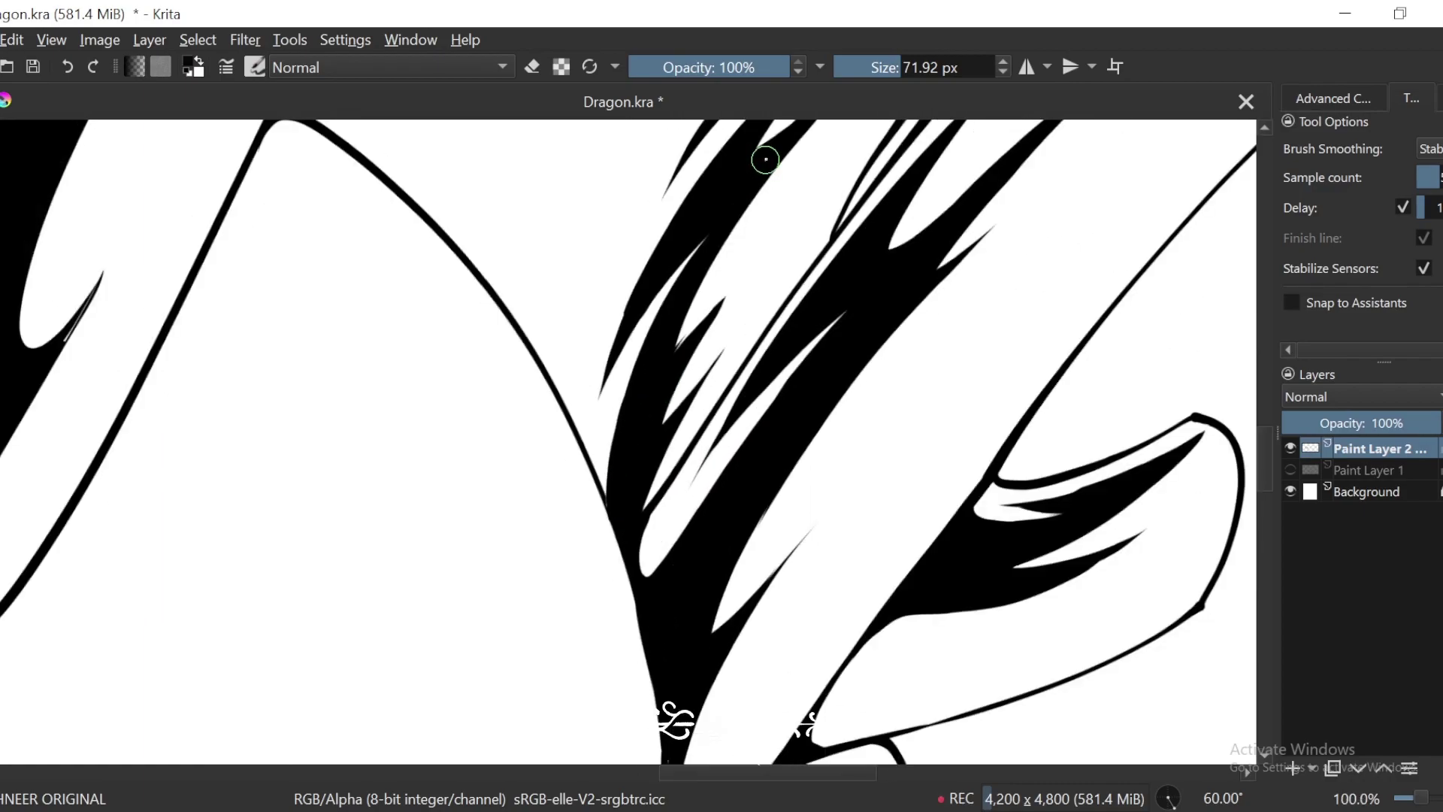
left_click_drag(719, 288, 732, 396)
Step: Draw tapered shadow strokes inside the back spike nearest the horns, starting from its junction with the body outline
key("ctrl+minus")
key("ctrl+minus")
key("ctrl+minus")
key("ctrl+minus")
key("4")
key("4")
key("4")
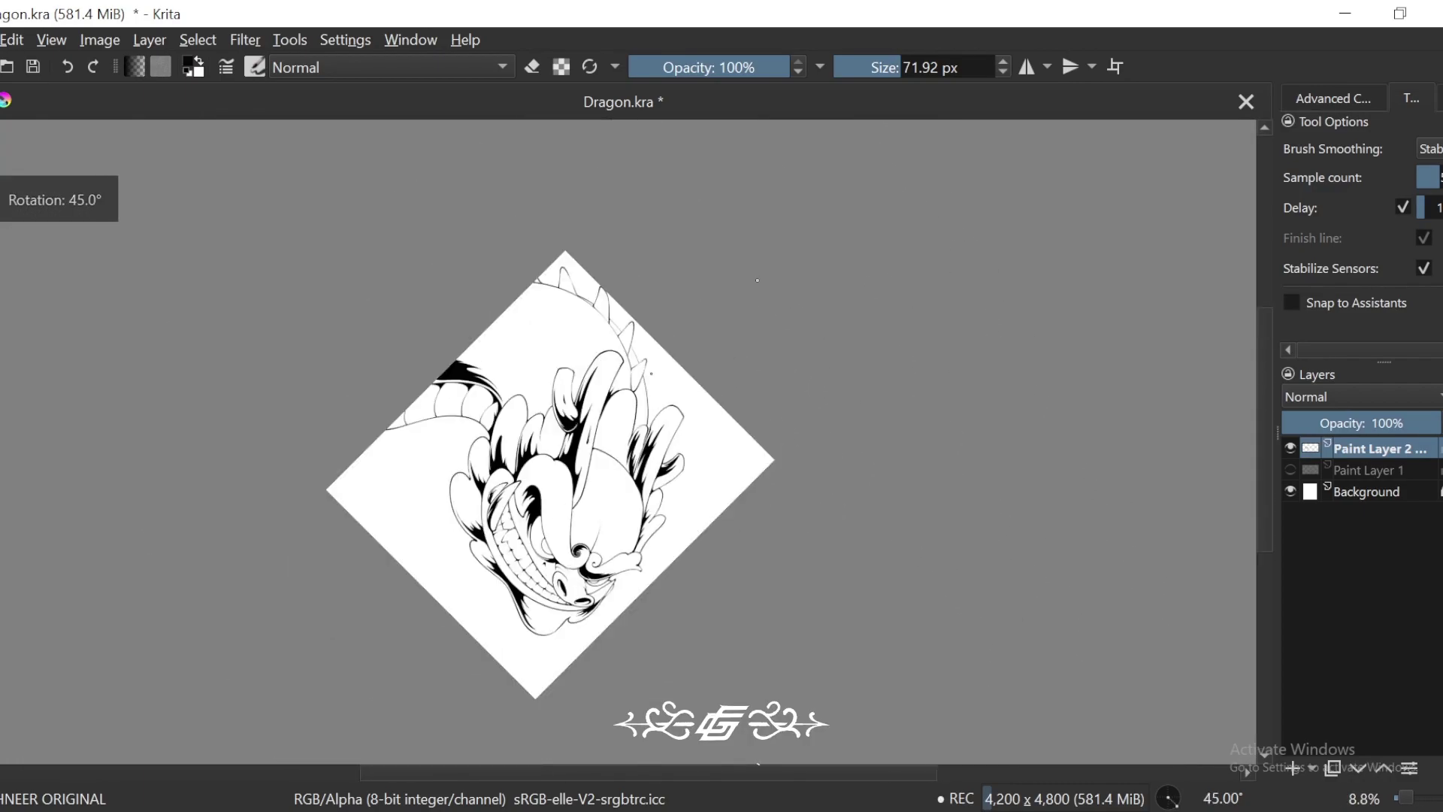
key("4")
key("4")
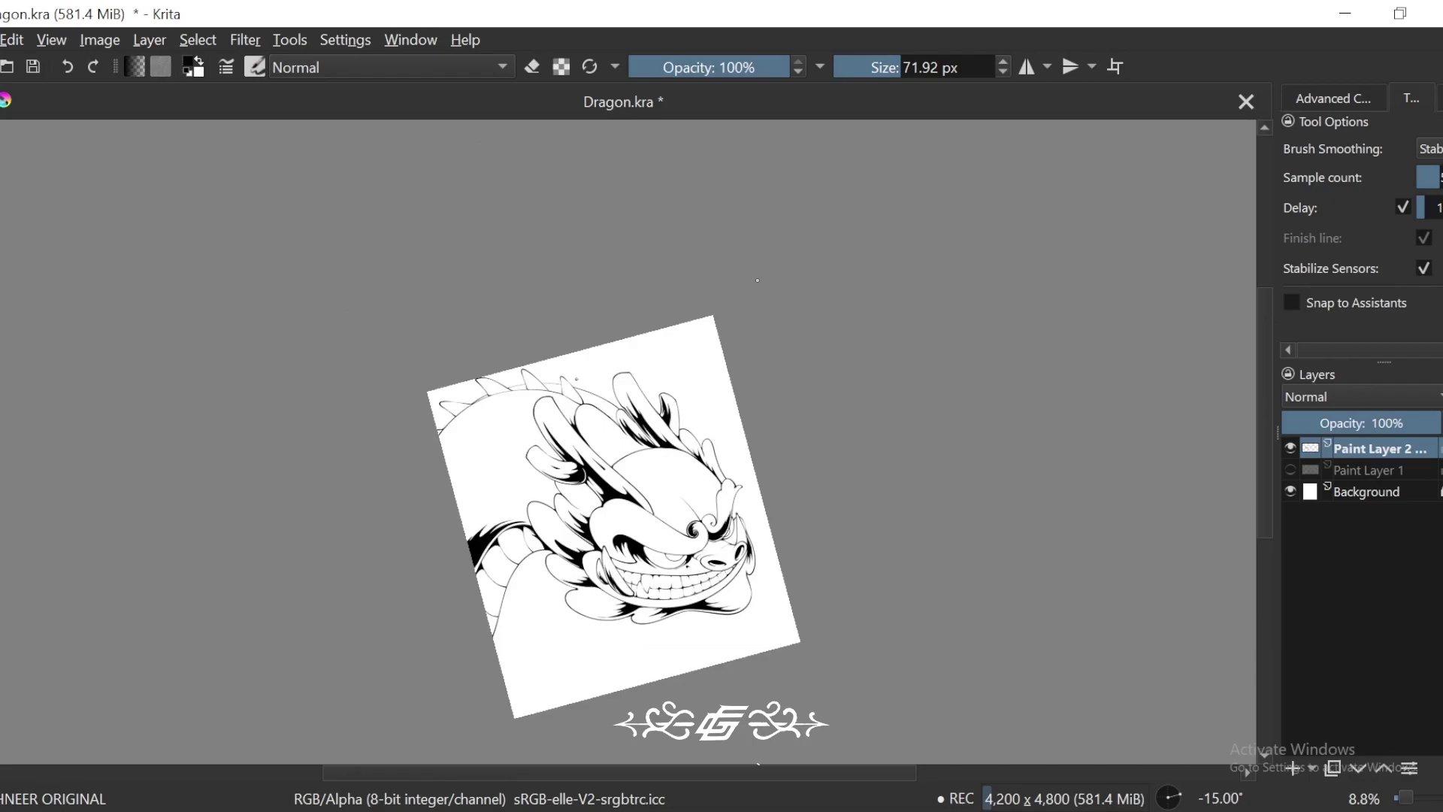
key("6")
key("6")
key("6")
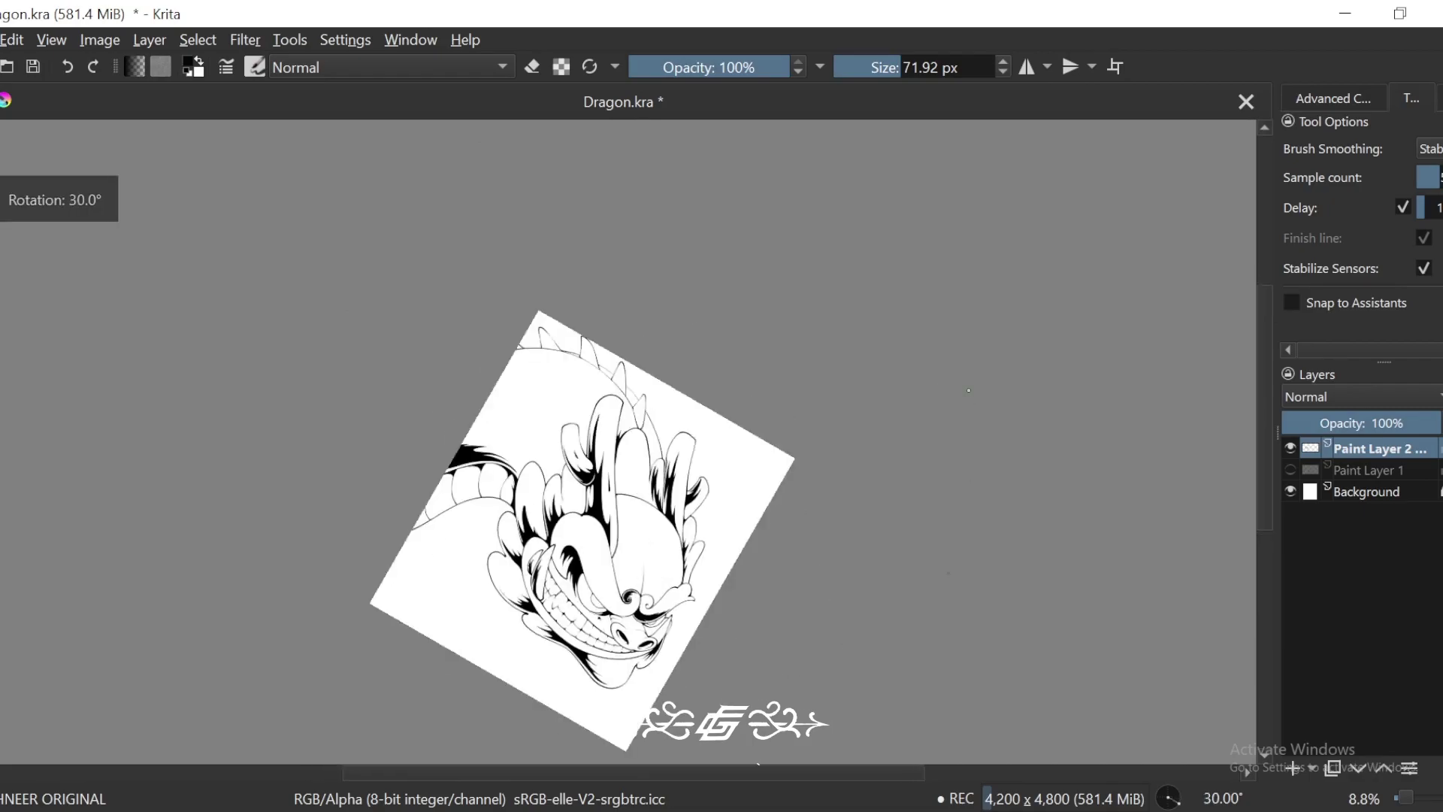
scroll(760, 297, "up", 4)
key("6")
scroll(763, 315, "up", 5)
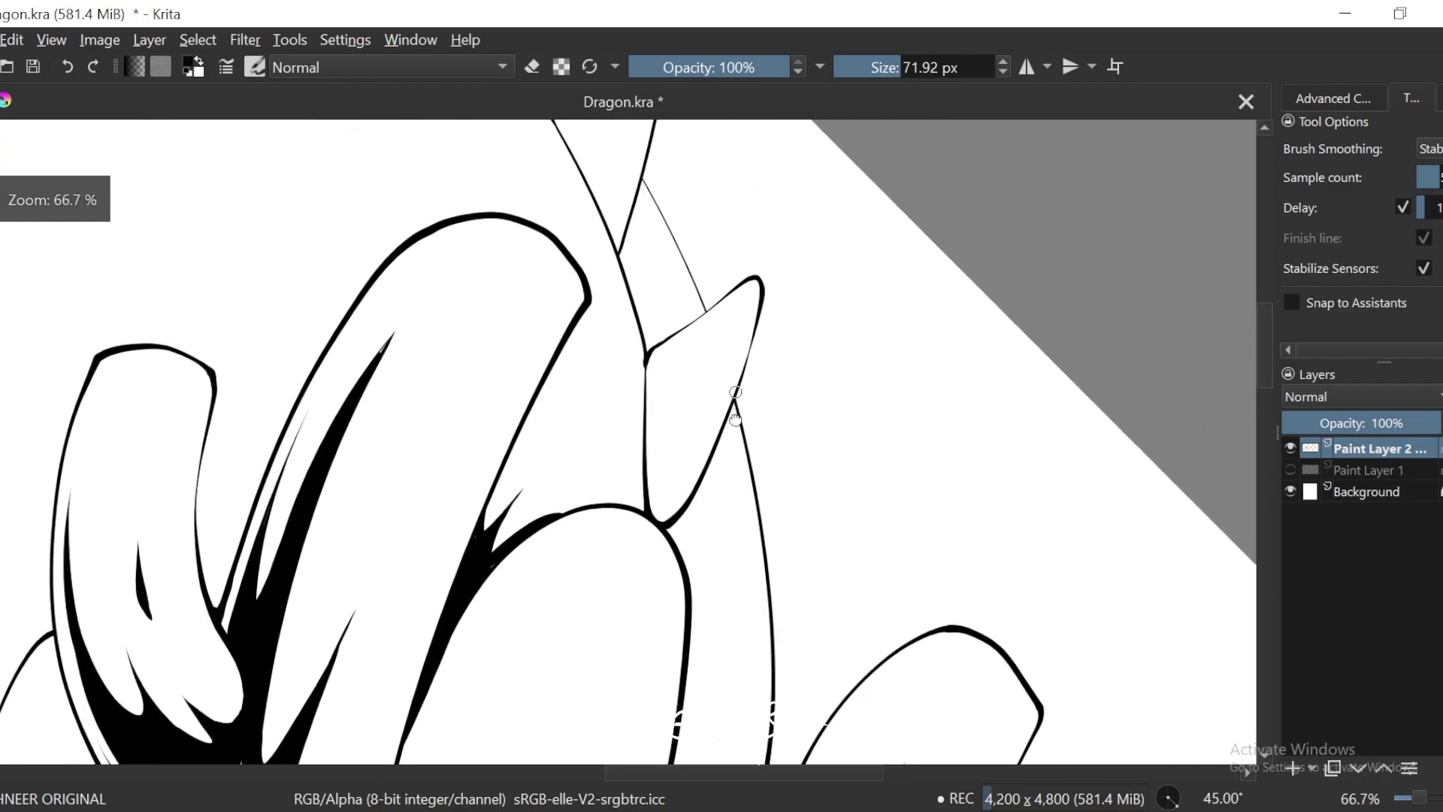
mouse_move(990, 192)
left_mouse_down()
mouse_move(758, 421)
mouse_move(739, 596)
left_mouse_up()
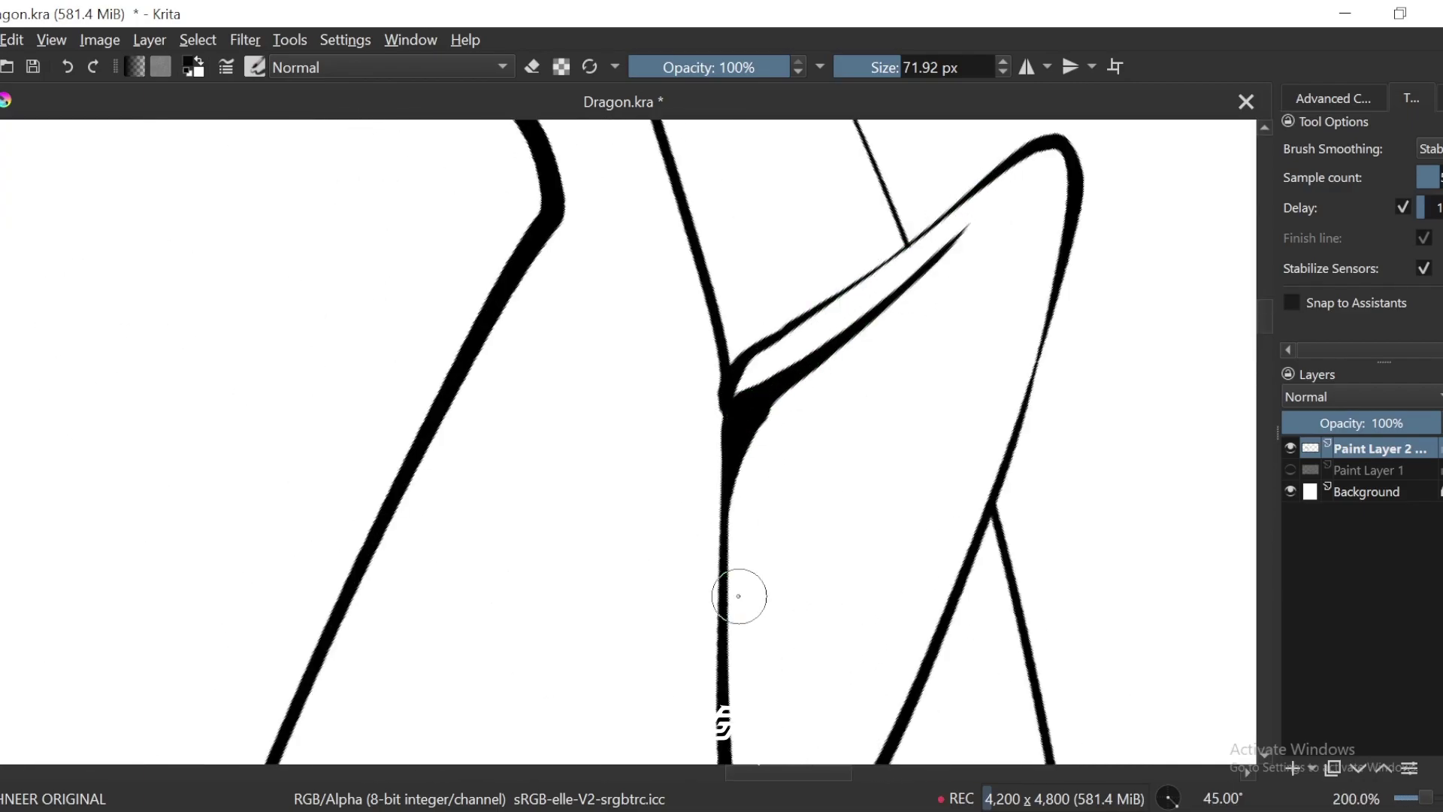
left_click_drag(860, 340, 819, 460)
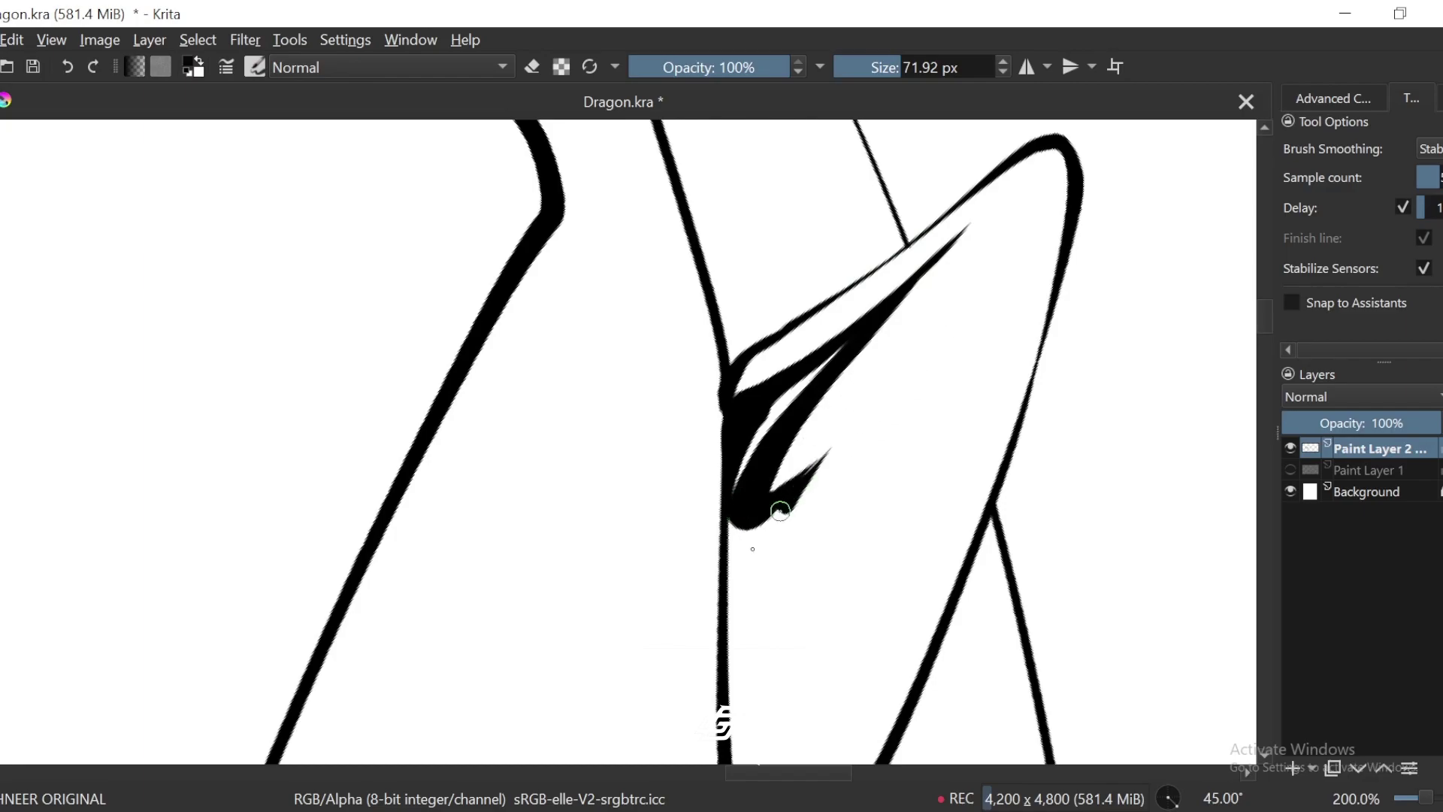
Step: Extend the shadow of the back spike nearest the horns along its base with short points and paint it solid black
left_click_drag(780, 511, 735, 676)
mouse_move(833, 358)
left_mouse_down()
mouse_move(740, 469)
mouse_move(750, 631)
mouse_move(755, 467)
mouse_move(748, 526)
left_mouse_up()
scroll(712, 328, "down", 4)
key("e")
key("ctrl+z")
key("ctrl+z")
key("minus")
key("minus")
Step: Paint a solid black shadow with tapered points inside the second back spike from the horns, along the body outline
left_click_drag(799, 173, 786, 416)
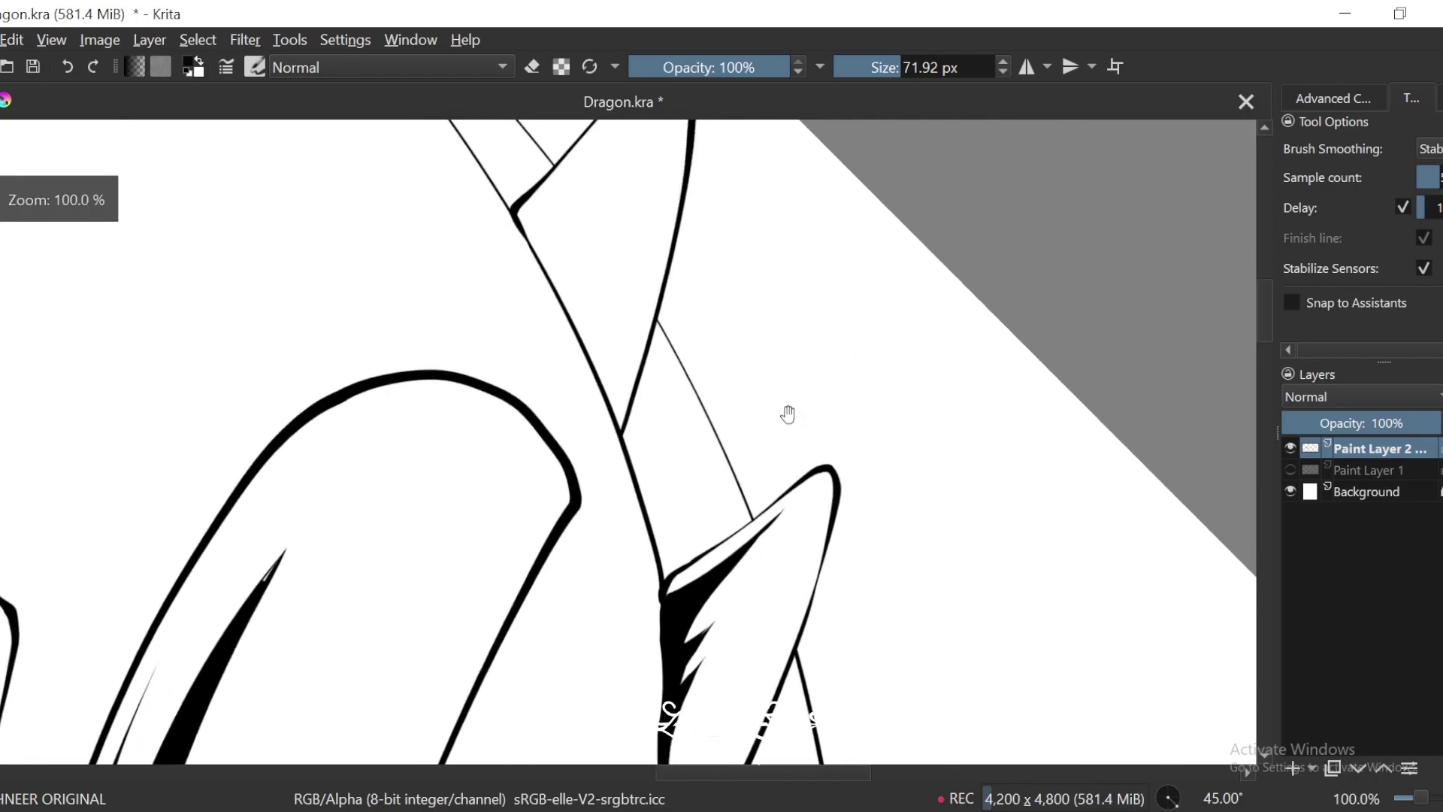
left_click_drag(644, 257, 677, 386)
key("plus")
key("plus")
left_click_drag(787, 255, 578, 534)
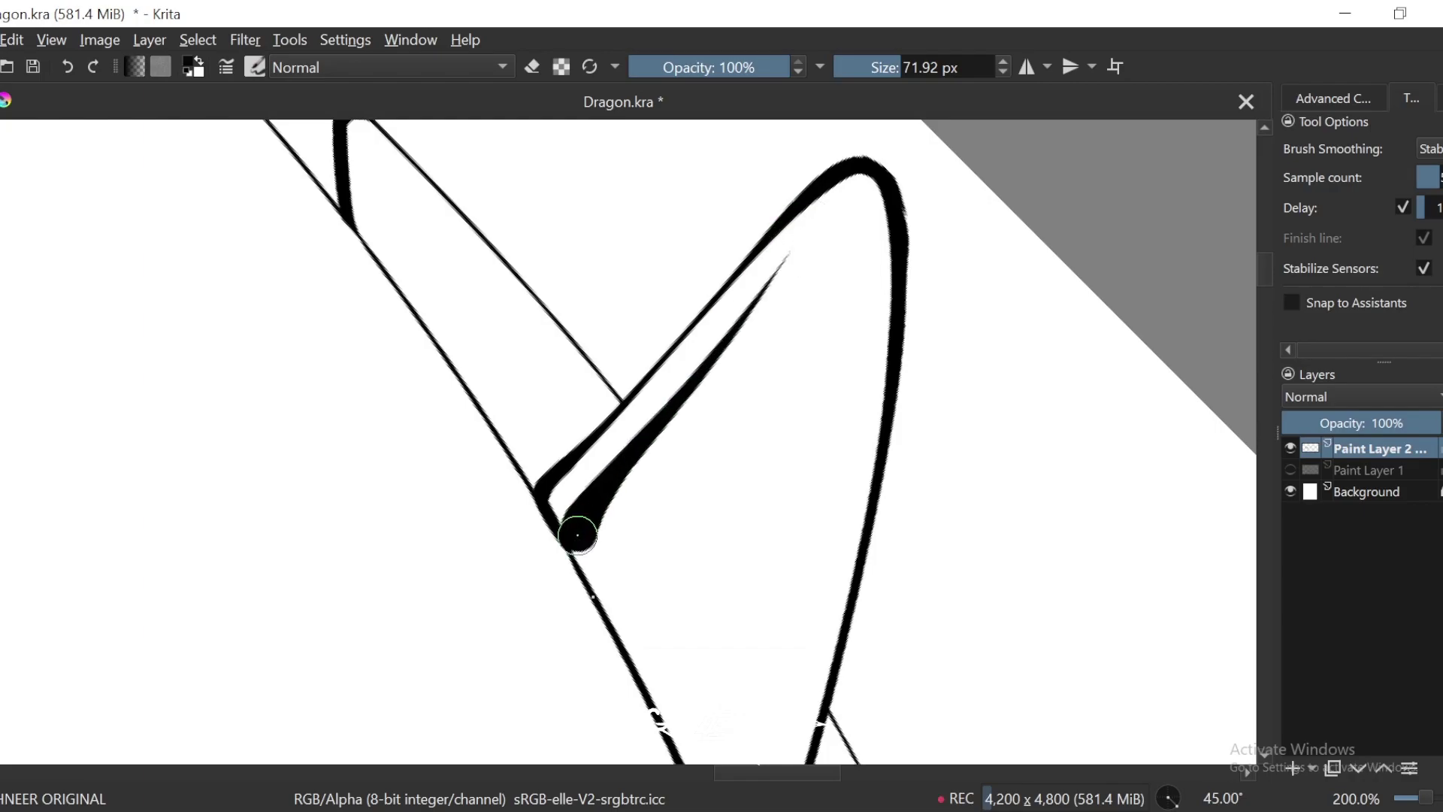
left_click_drag(674, 425, 601, 564)
mouse_move(684, 488)
left_mouse_down()
mouse_move(635, 631)
mouse_move(651, 458)
left_mouse_up()
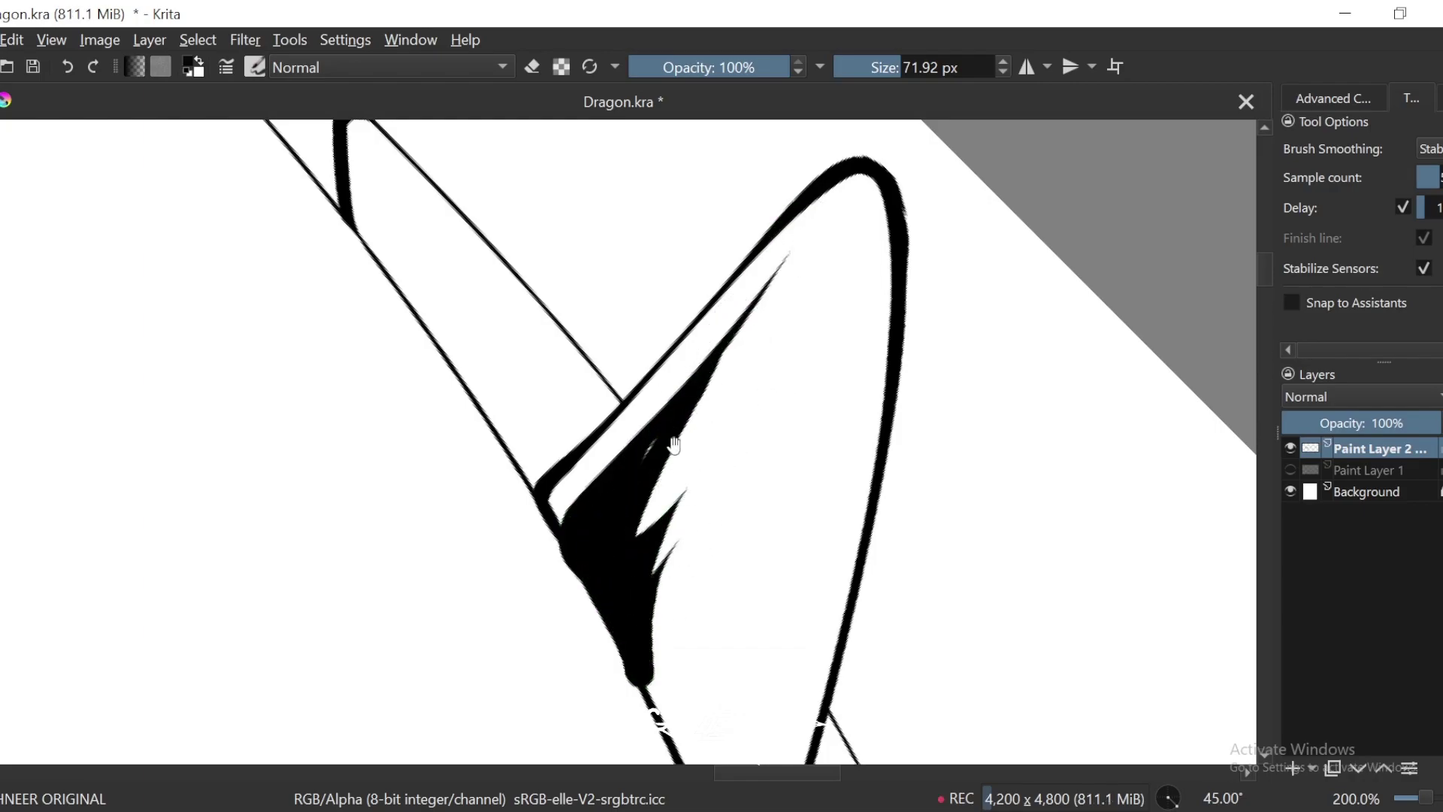
Step: Erase the excess black outside the body outline at the base of the second back spike
key("plus")
key("e")
left_click_drag(526, 376, 578, 535)
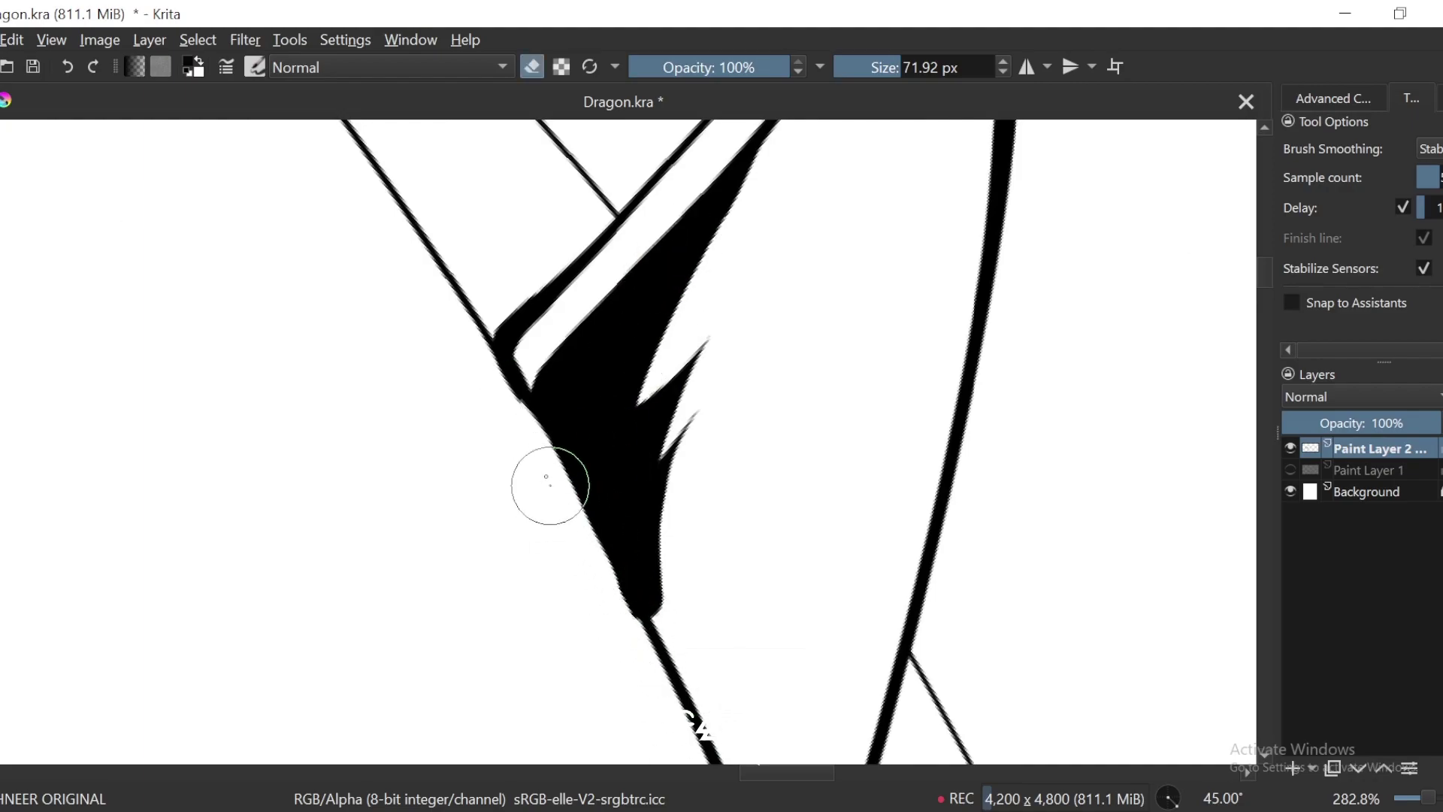
key("e")
Step: Draw long tapered shadow strokes inside the third back spike from the horns, fanning out from the body outline
key("minus")
key("minus")
key("minus")
key("minus")
key("minus")
key("minus")
key("minus")
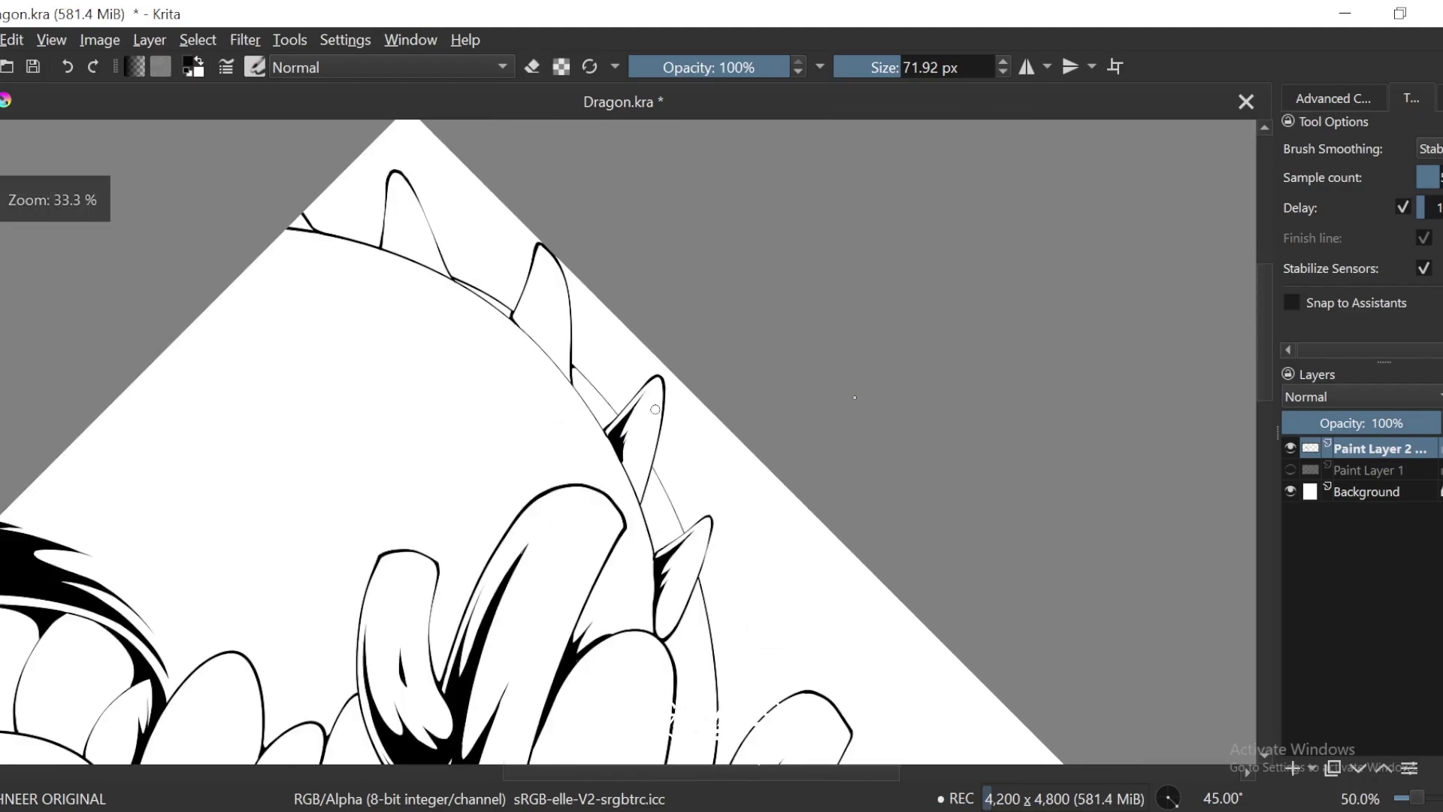
key("6")
key("6")
key("plus")
key("plus")
key("plus")
key("plus")
key("plus")
key("plus")
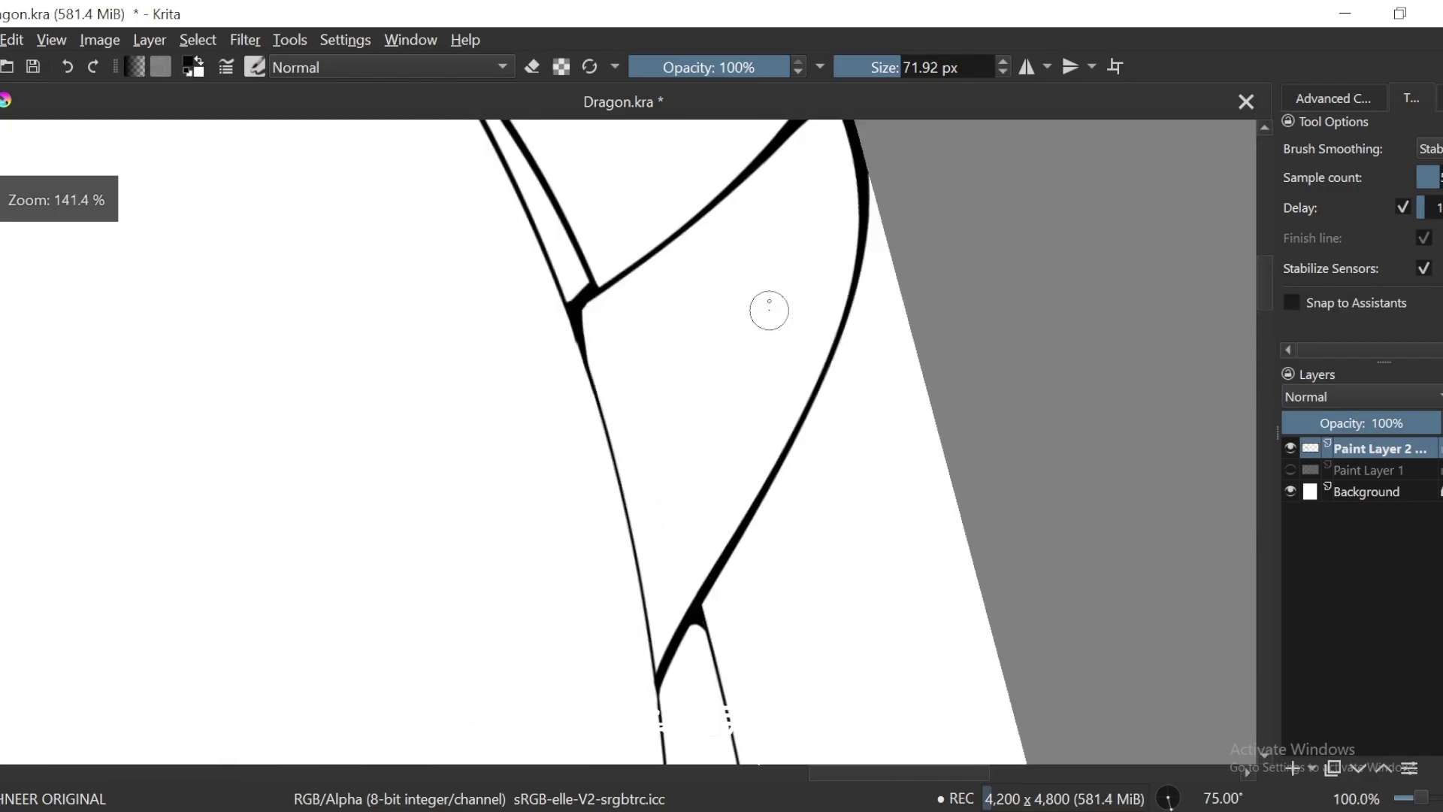
left_click_drag(838, 234, 581, 618)
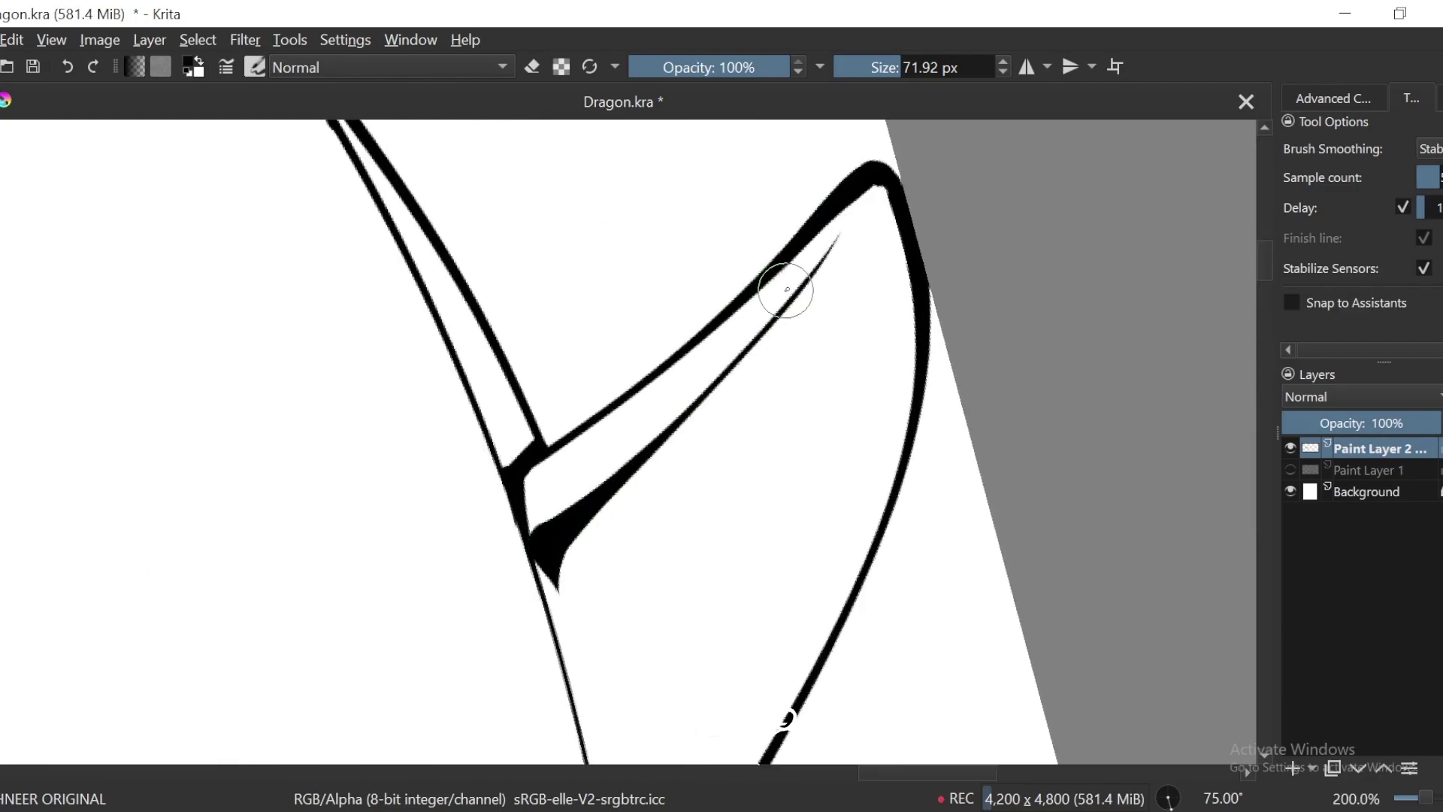
left_click_drag(786, 289, 582, 609)
left_click_drag(715, 526, 830, 299)
left_click_drag(864, 194, 752, 339)
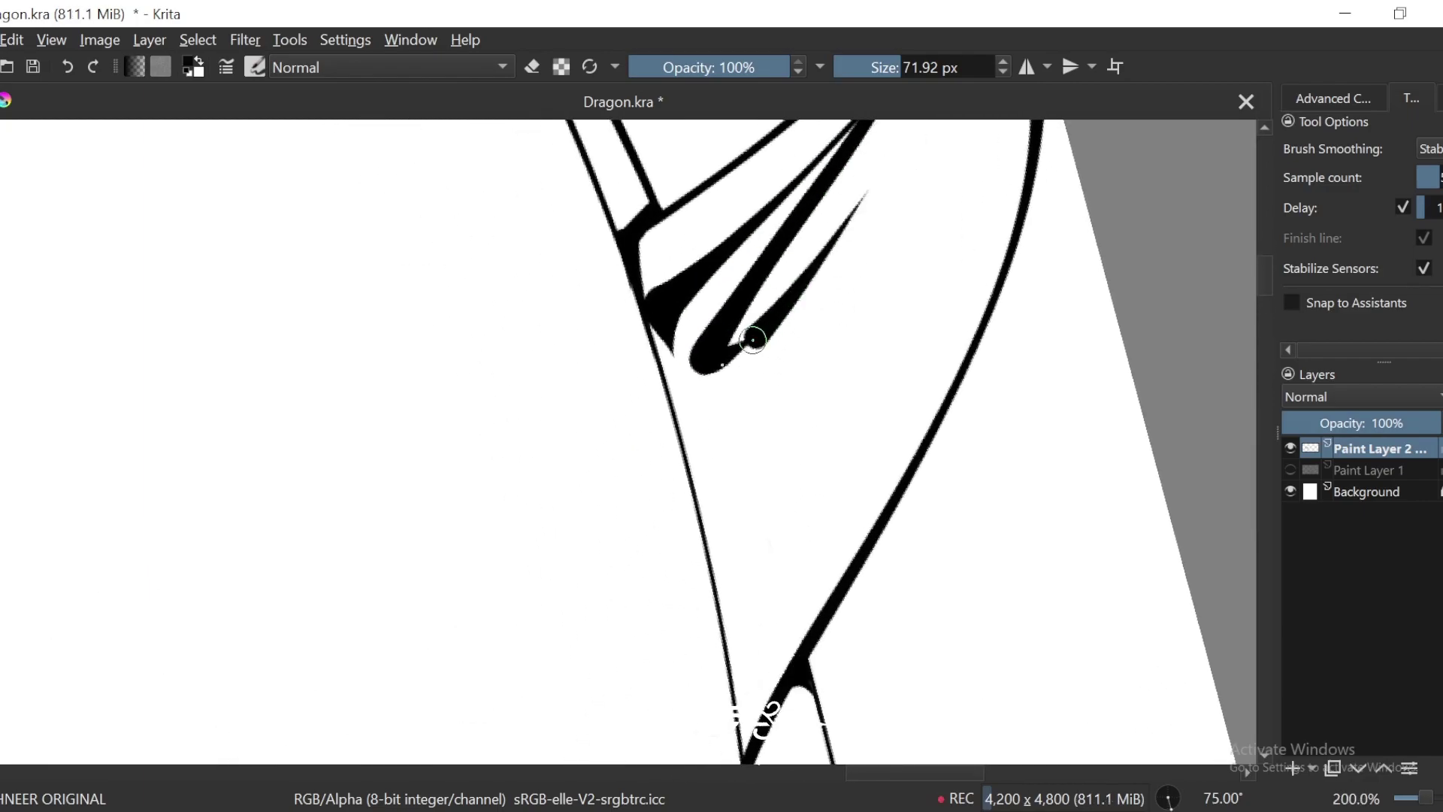
mouse_move(855, 214)
left_mouse_down()
mouse_move(734, 456)
mouse_move(705, 413)
left_mouse_up()
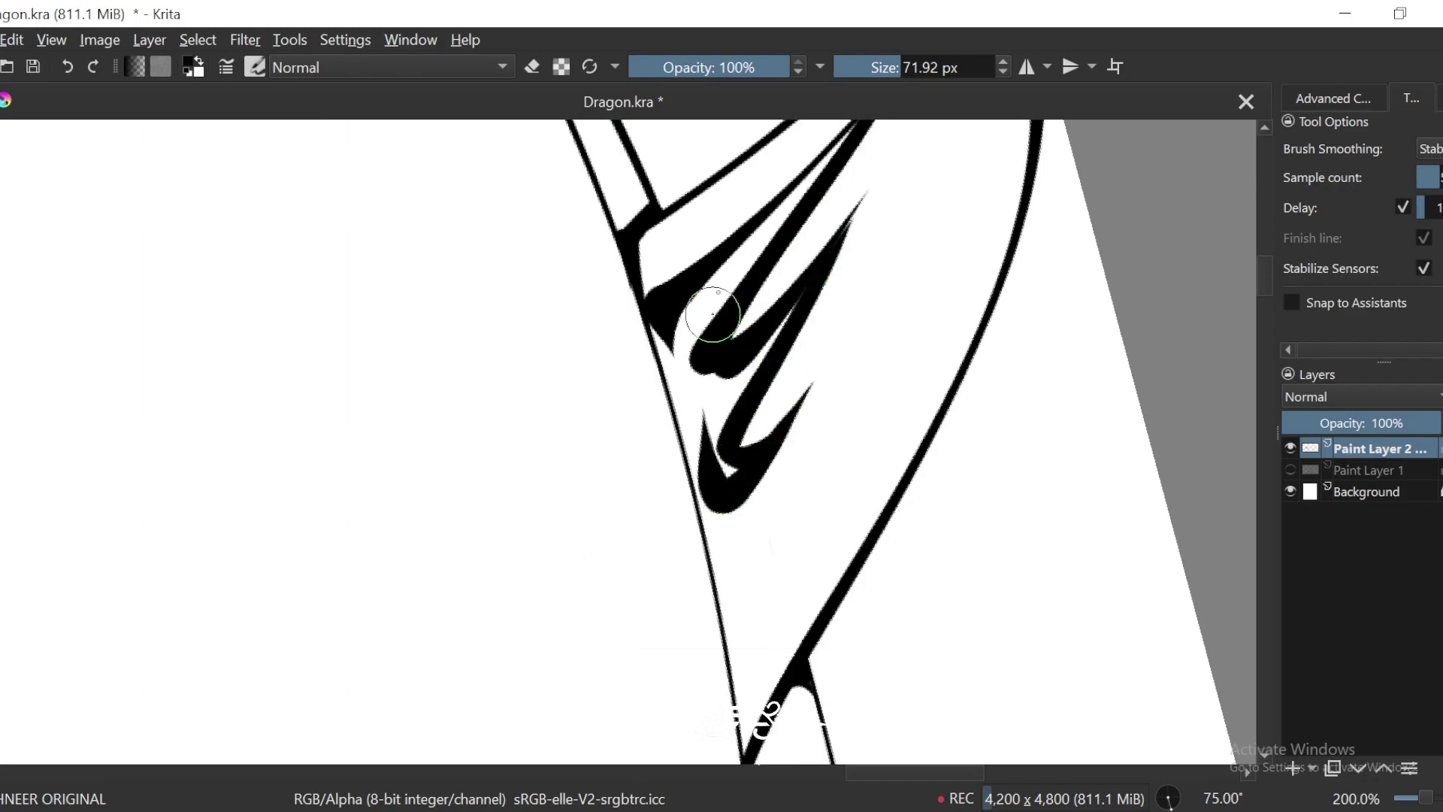
Step: Add a lower pointed shadow near the third back spike's base and fill the enclosed shadow area with black
scroll(748, 400, "down", 3)
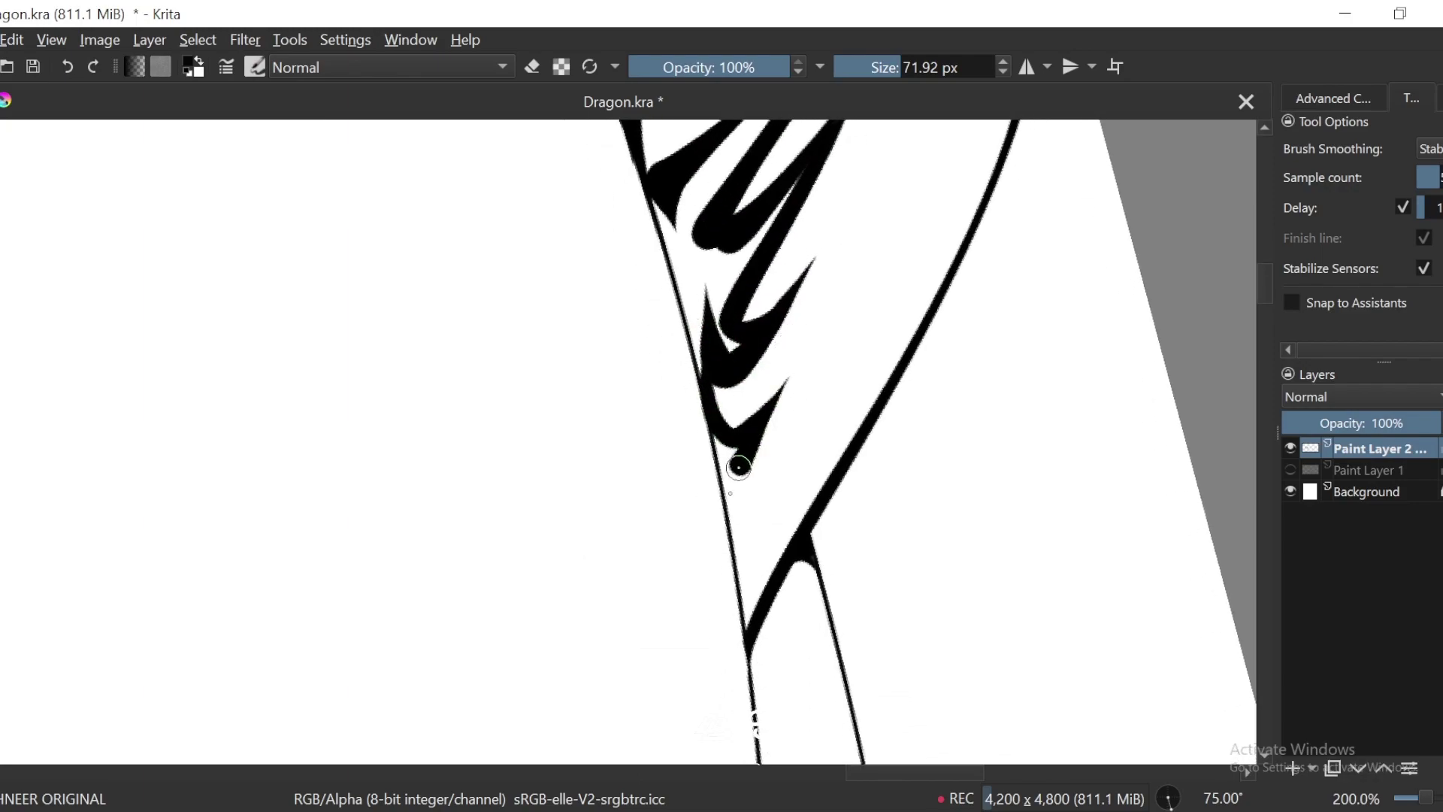
scroll(757, 432, "up", 3)
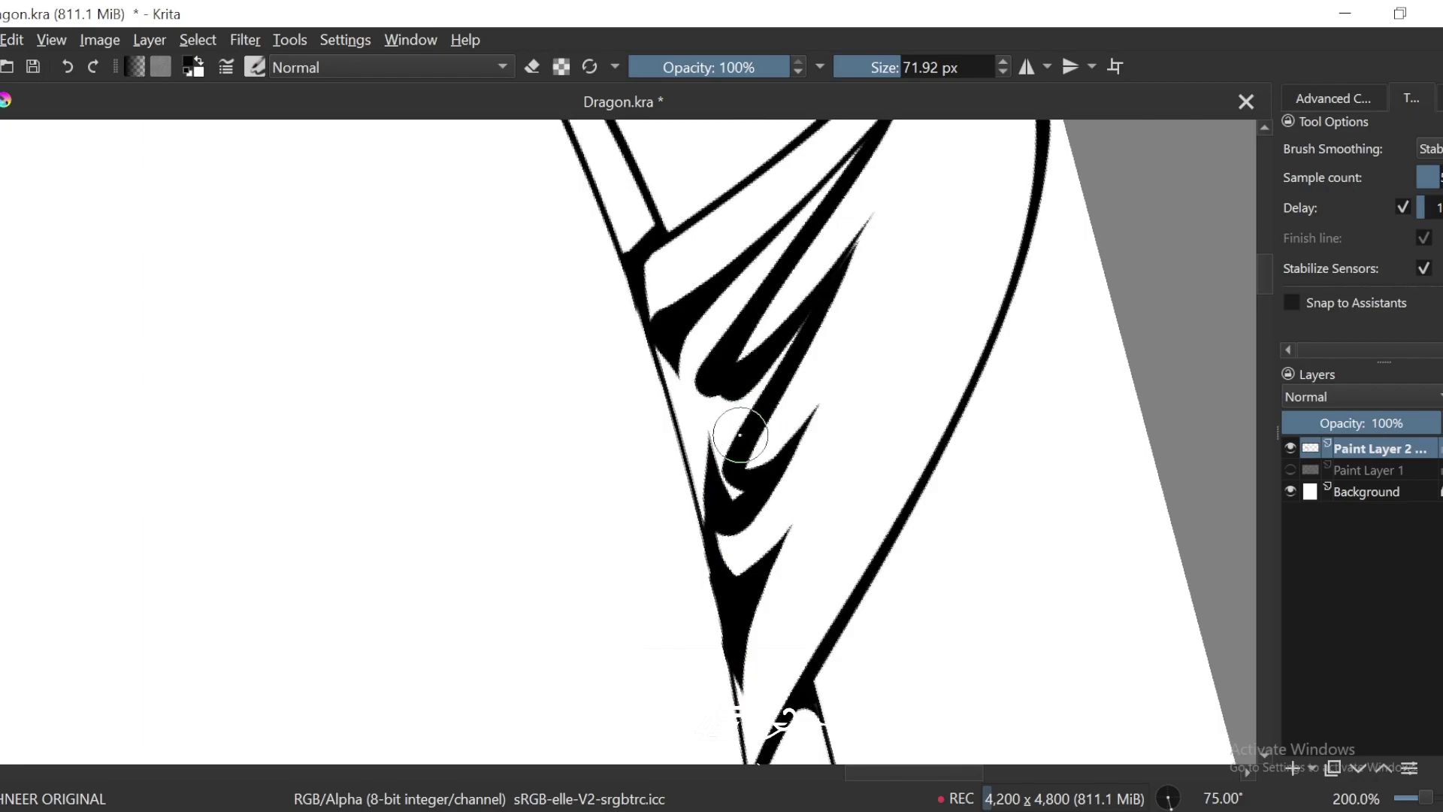
key("f")
left_click(713, 414)
key("ctrl+minus")
scroll(726, 383, "up", 4)
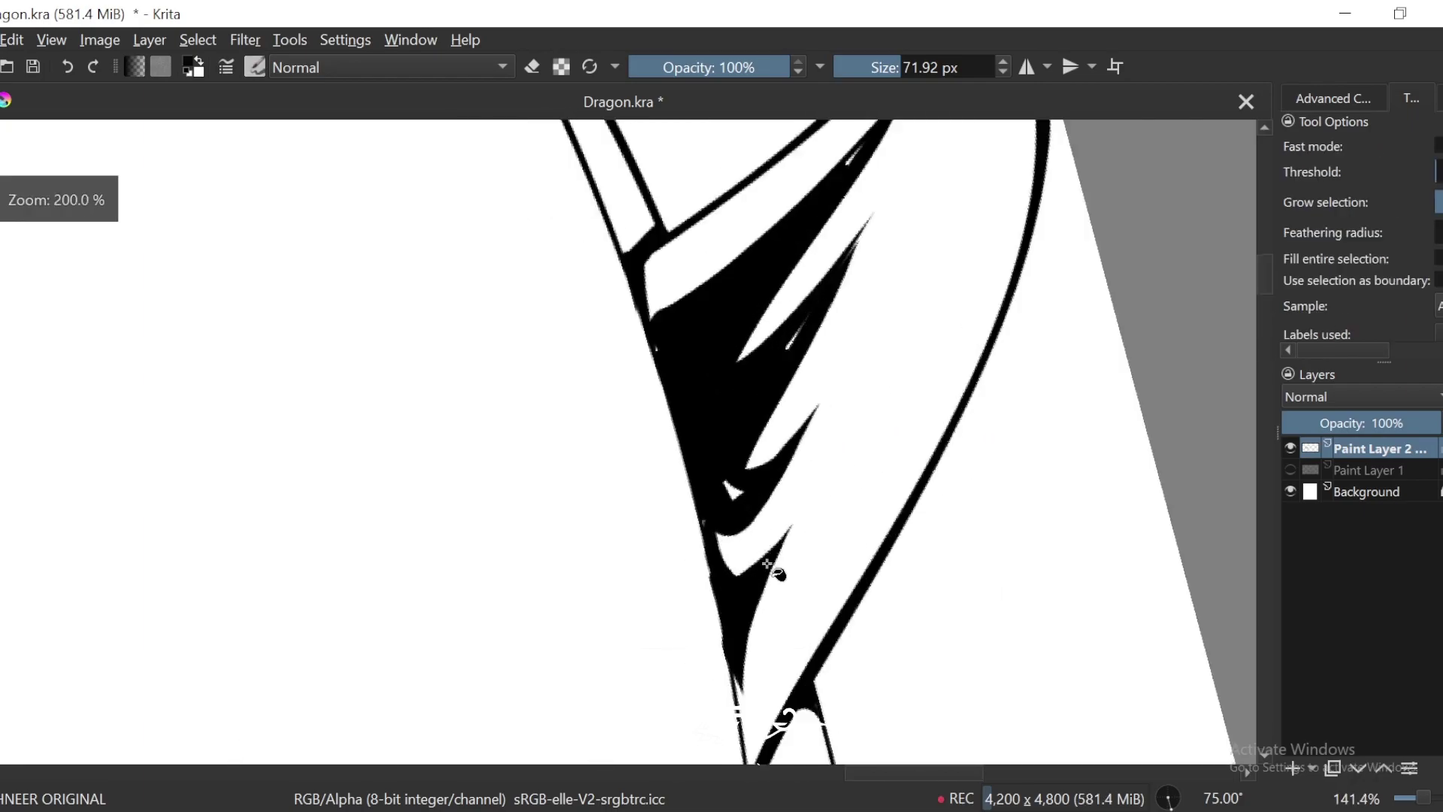
Step: Paint over the remaining white gaps in the third back spike's shadow and clean its edge along the body outline
key("b")
mouse_move(713, 213)
left_mouse_down()
mouse_move(694, 325)
mouse_move(649, 328)
left_mouse_up()
mouse_move(744, 134)
left_mouse_down()
mouse_move(744, 309)
mouse_move(776, 262)
left_mouse_up()
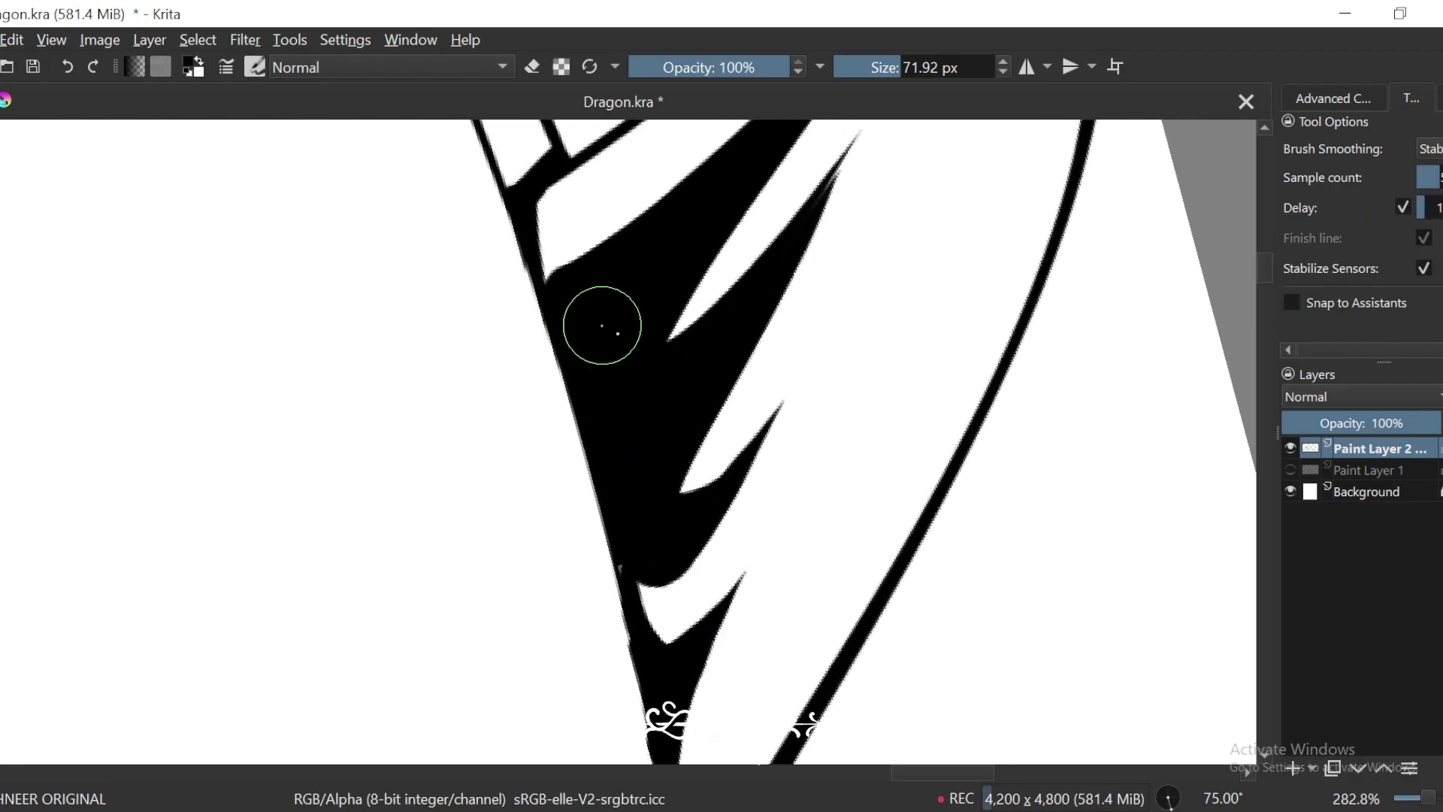
scroll(602, 323, "down", 3)
key("e")
key("e")
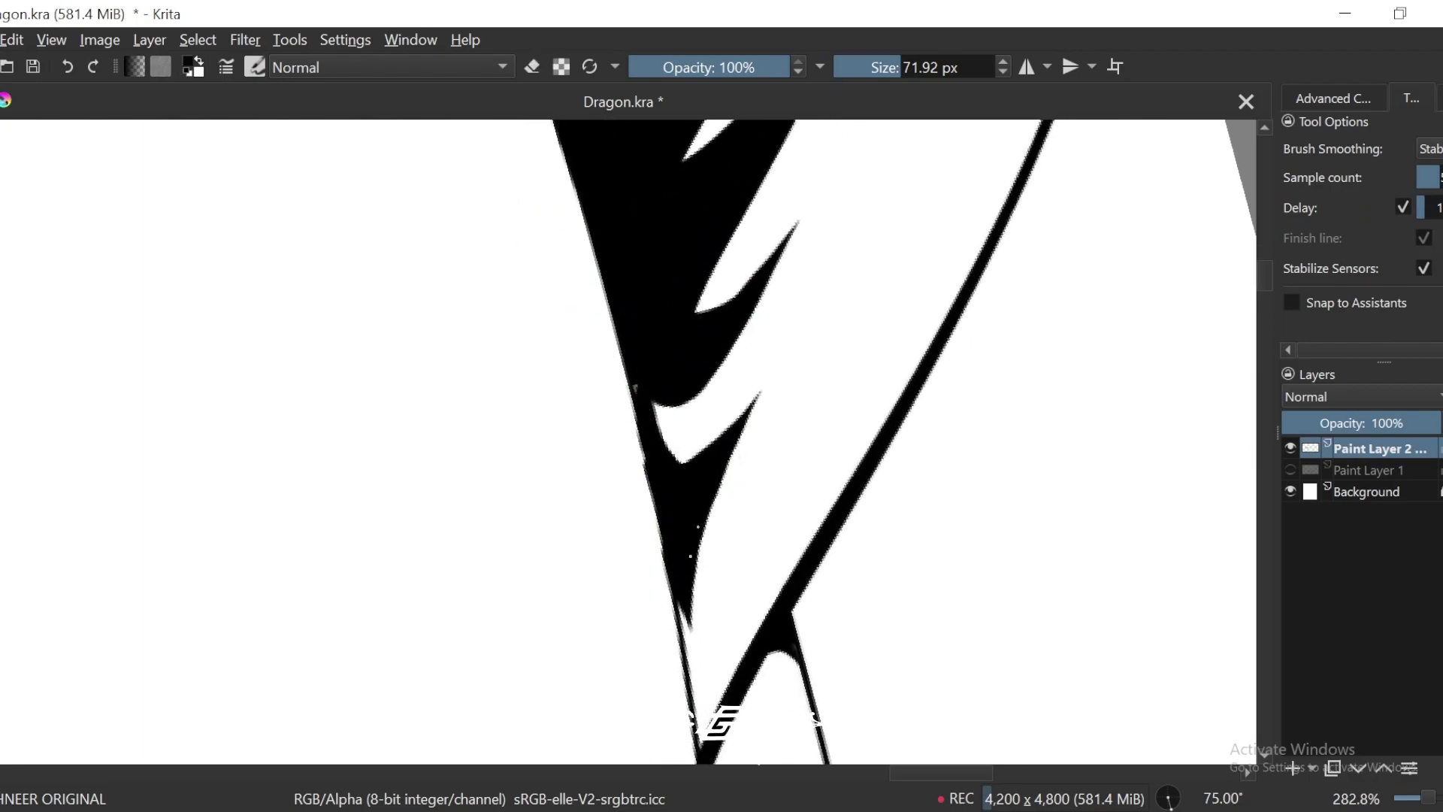
scroll(766, 389, "down", 2)
scroll(766, 388, "down", 7)
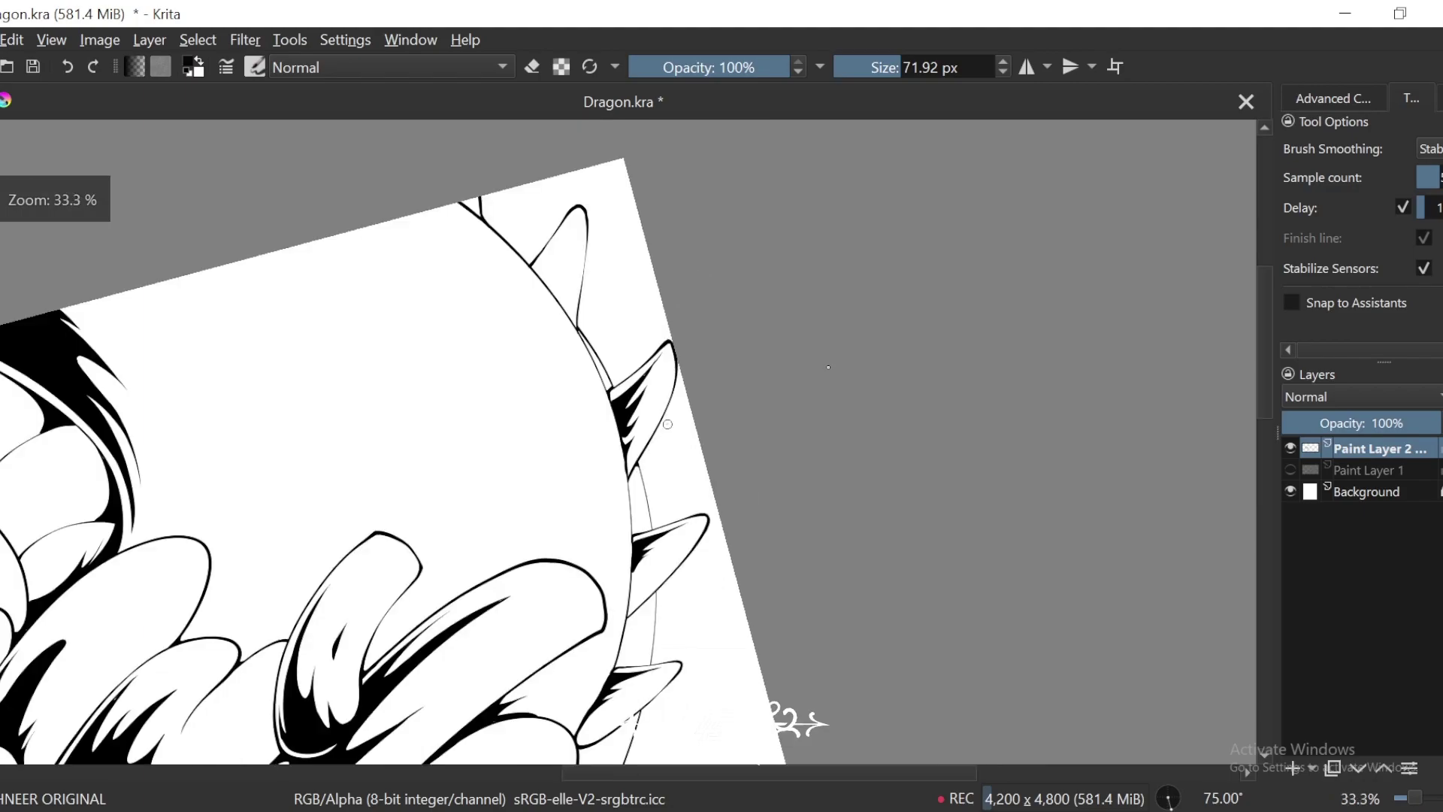
Step: Draw a tapered shadow stroke inside the fourth back spike, from near its tip down to the body outline
scroll(838, 408, "up", 3)
scroll(838, 408, "up", 5)
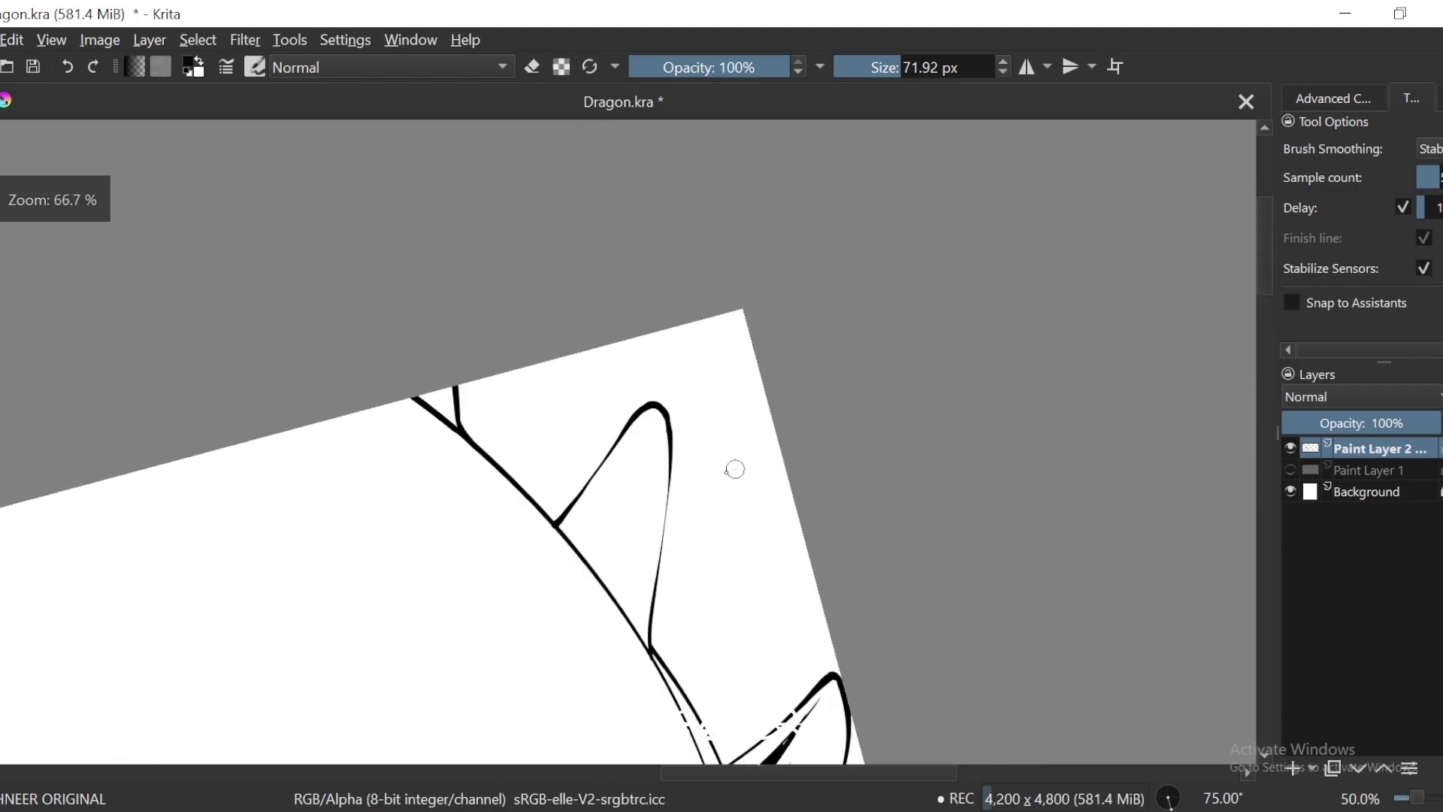
left_click_drag(656, 580, 733, 386)
mouse_move(738, 235)
left_mouse_down()
mouse_move(674, 371)
mouse_move(555, 549)
mouse_move(560, 472)
mouse_move(538, 518)
left_mouse_up()
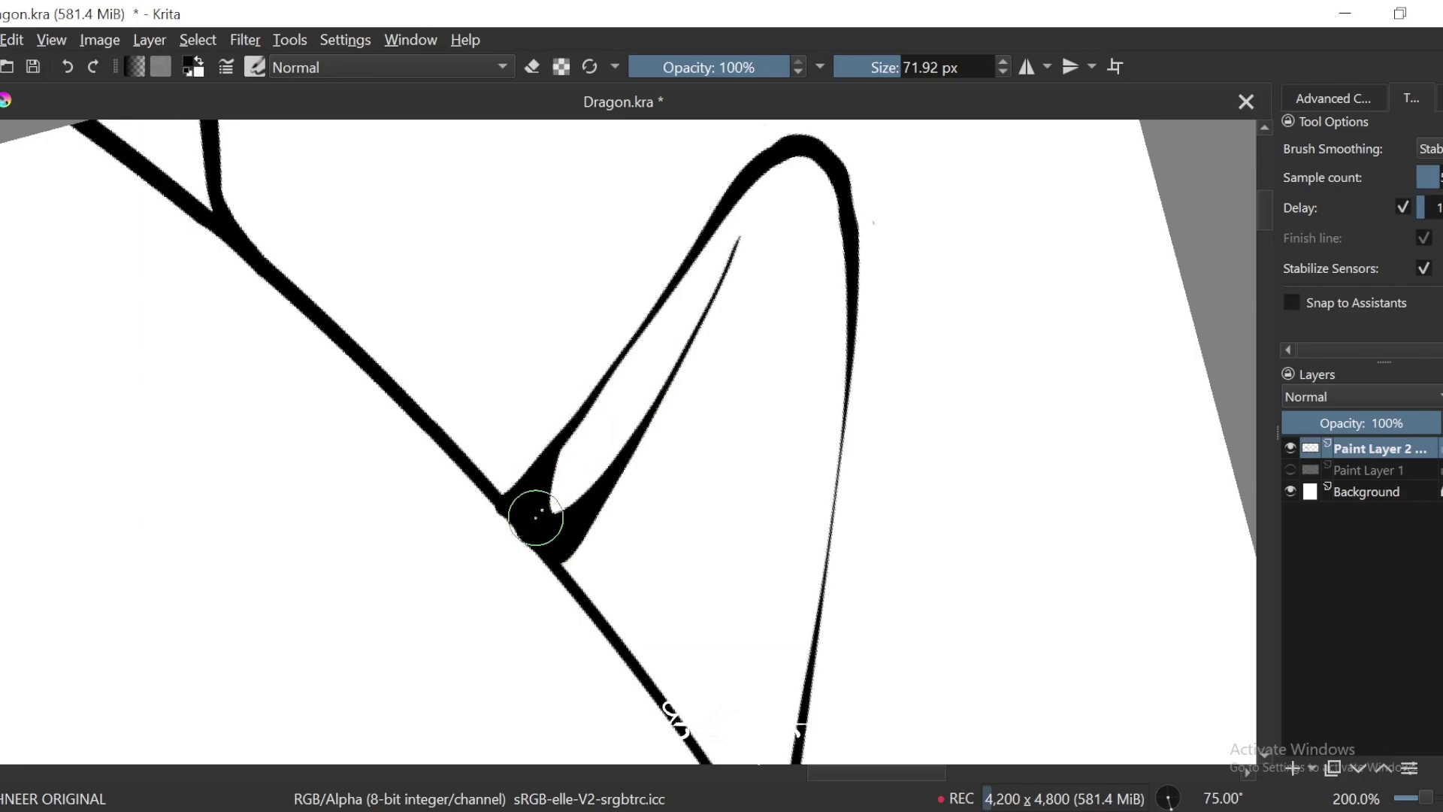
left_click_drag(701, 328, 704, 471)
Step: Add pointed shadow strokes down the fourth back spike's base and fill the area enclosed by them with black
key("6")
mouse_move(694, 524)
left_mouse_down()
mouse_move(728, 433)
mouse_move(635, 606)
mouse_move(637, 627)
left_mouse_up()
key("ctrl+z")
mouse_move(716, 409)
left_mouse_down()
mouse_move(667, 493)
mouse_move(643, 616)
left_mouse_up()
left_click_drag(690, 522, 647, 627)
left_click_drag(698, 536, 652, 651)
left_click_drag(704, 506, 715, 472)
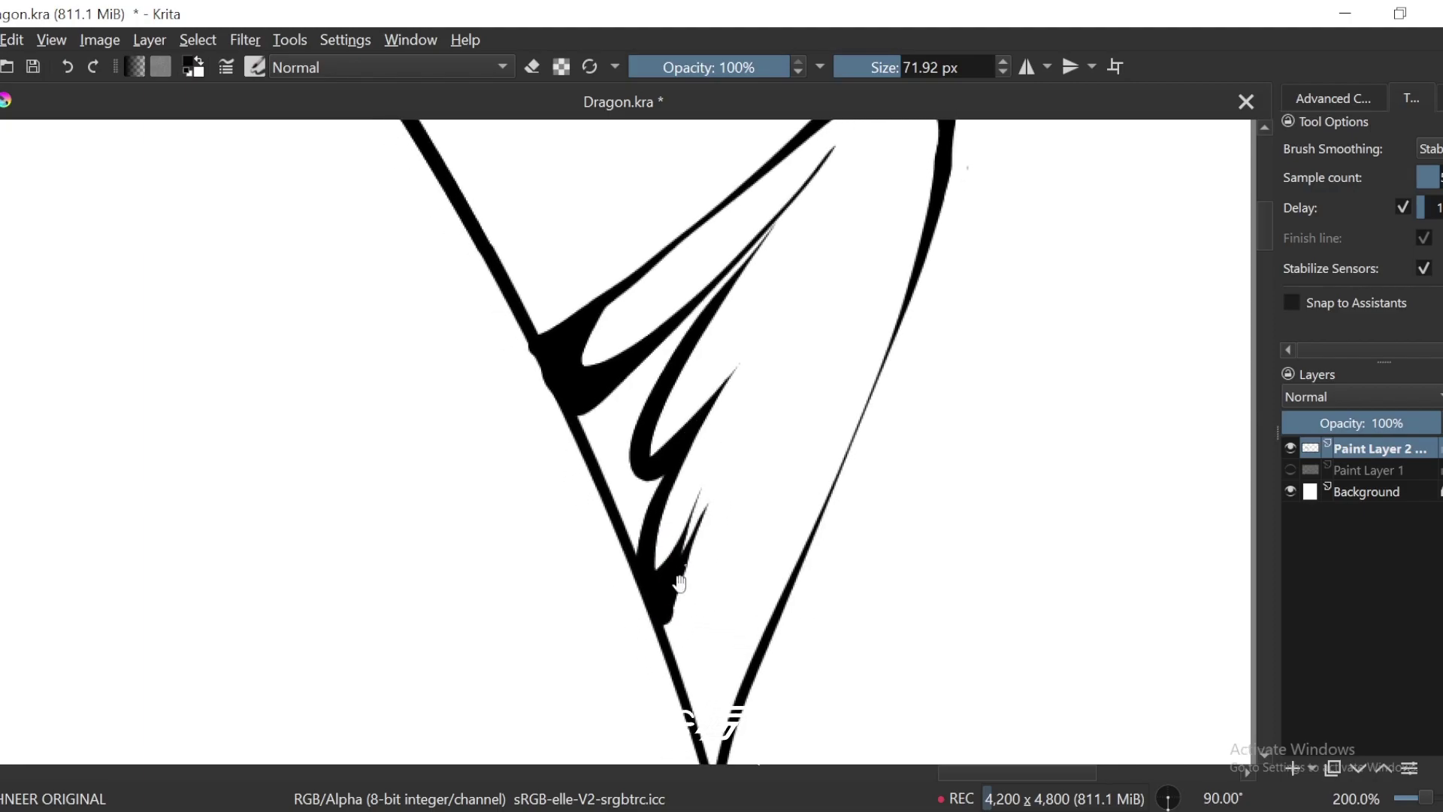
left_click_drag(680, 577, 680, 668)
key("f")
left_click(621, 483)
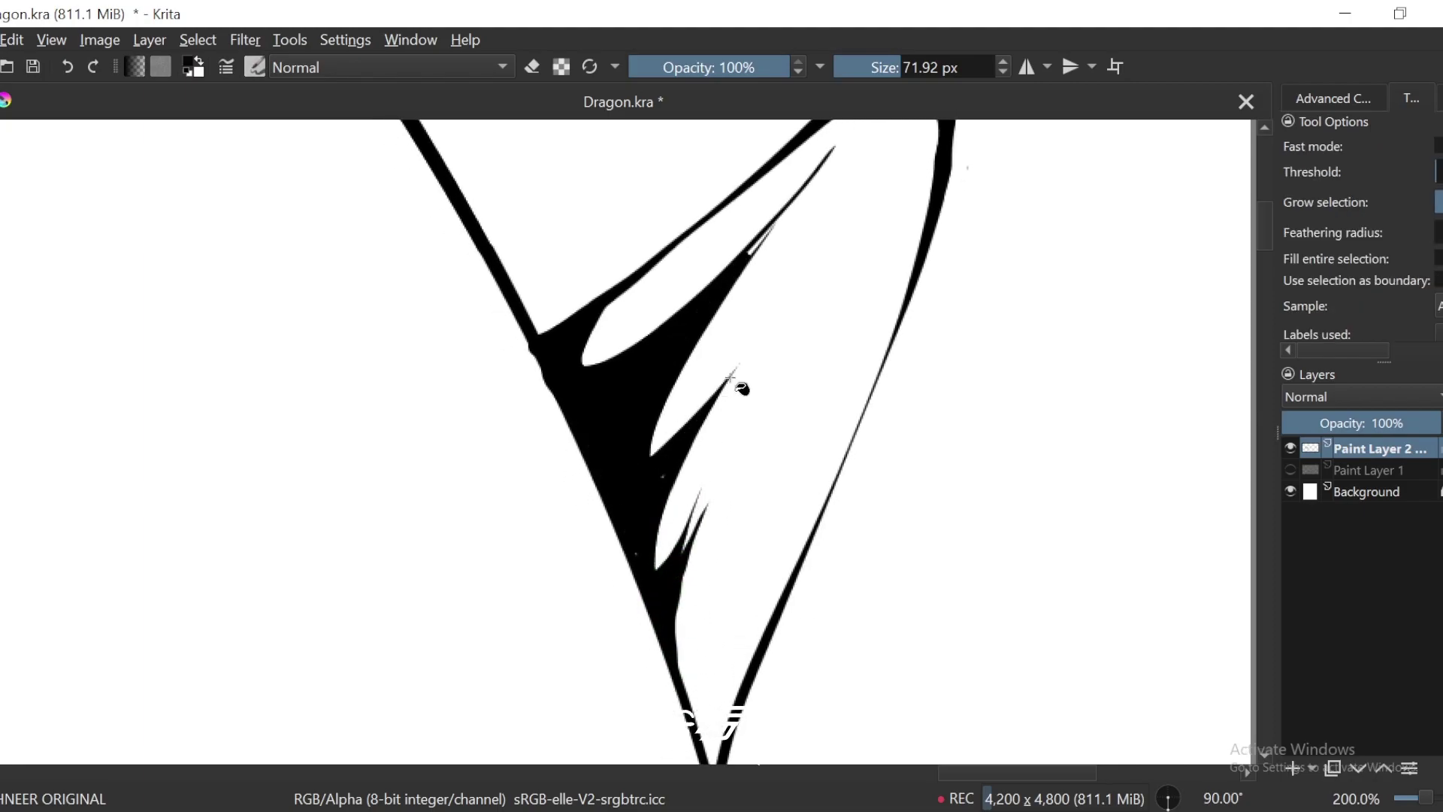
Step: Examine the whole dragon drawing in its upright, unrotated view
key("ctrl+minus")
key("ctrl+minus")
key("ctrl+minus")
key("ctrl+minus")
key("ctrl+minus")
key("ctrl+minus")
key("4")
scroll(826, 310, "down", 5)
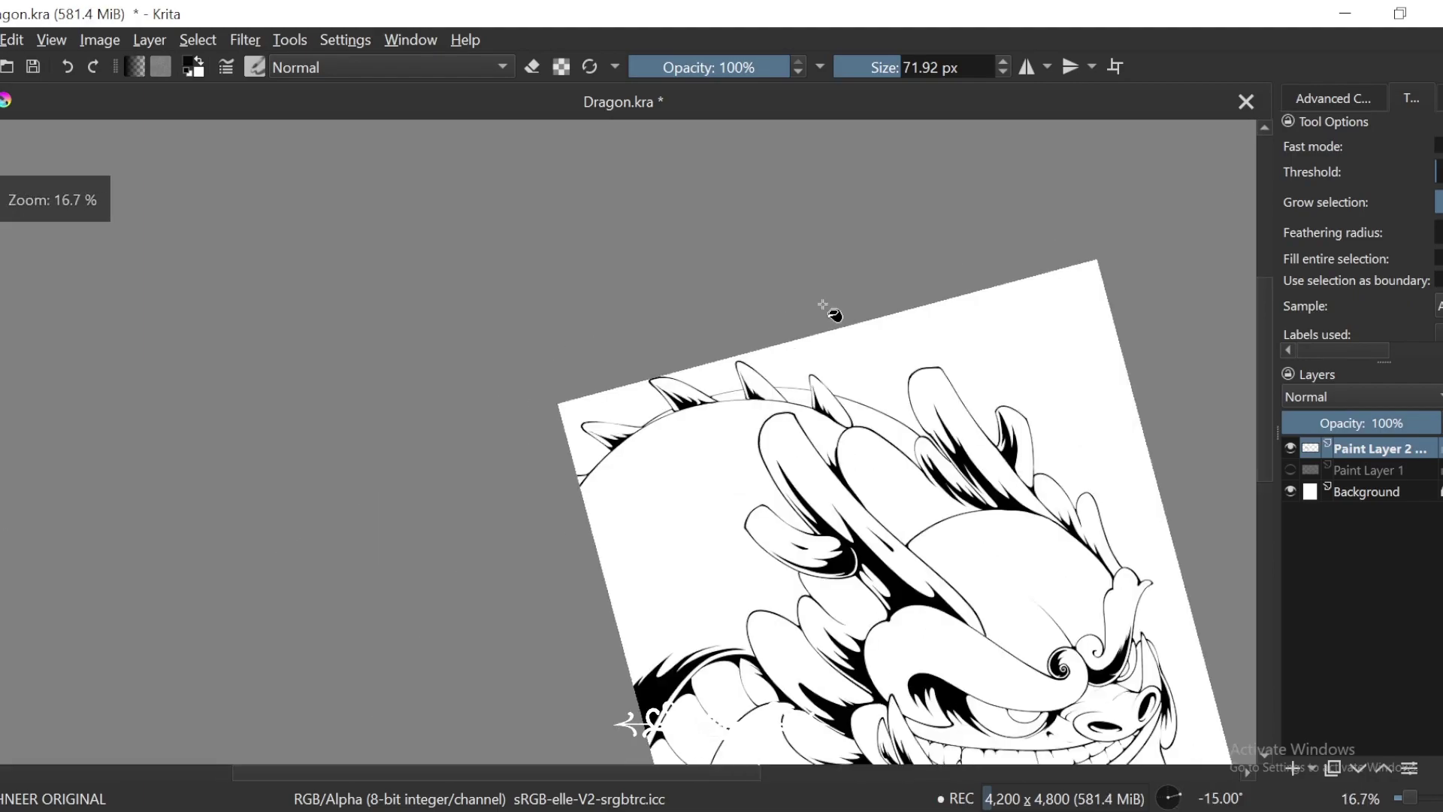
key("5")
key("b")
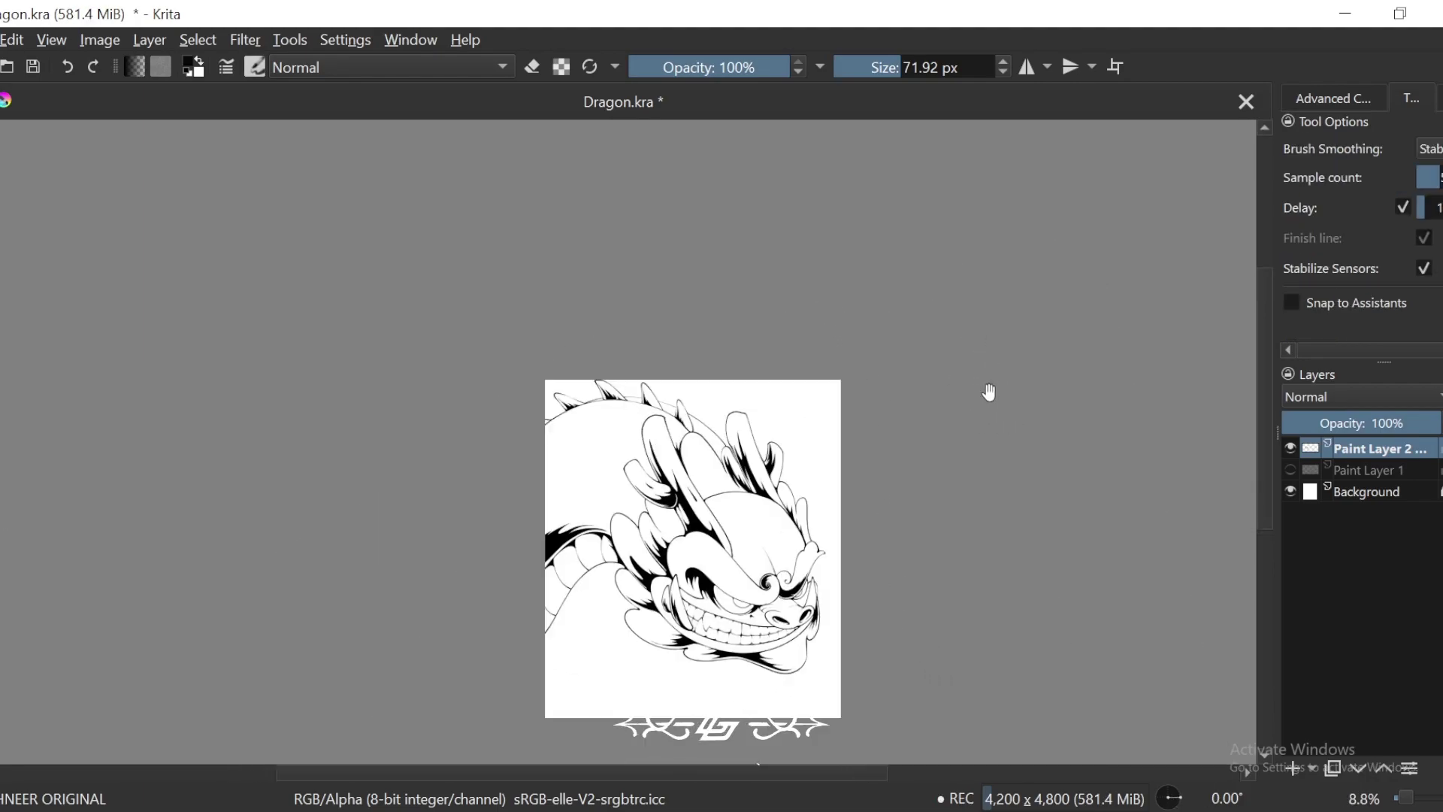
left_click_drag(989, 393, 960, 272)
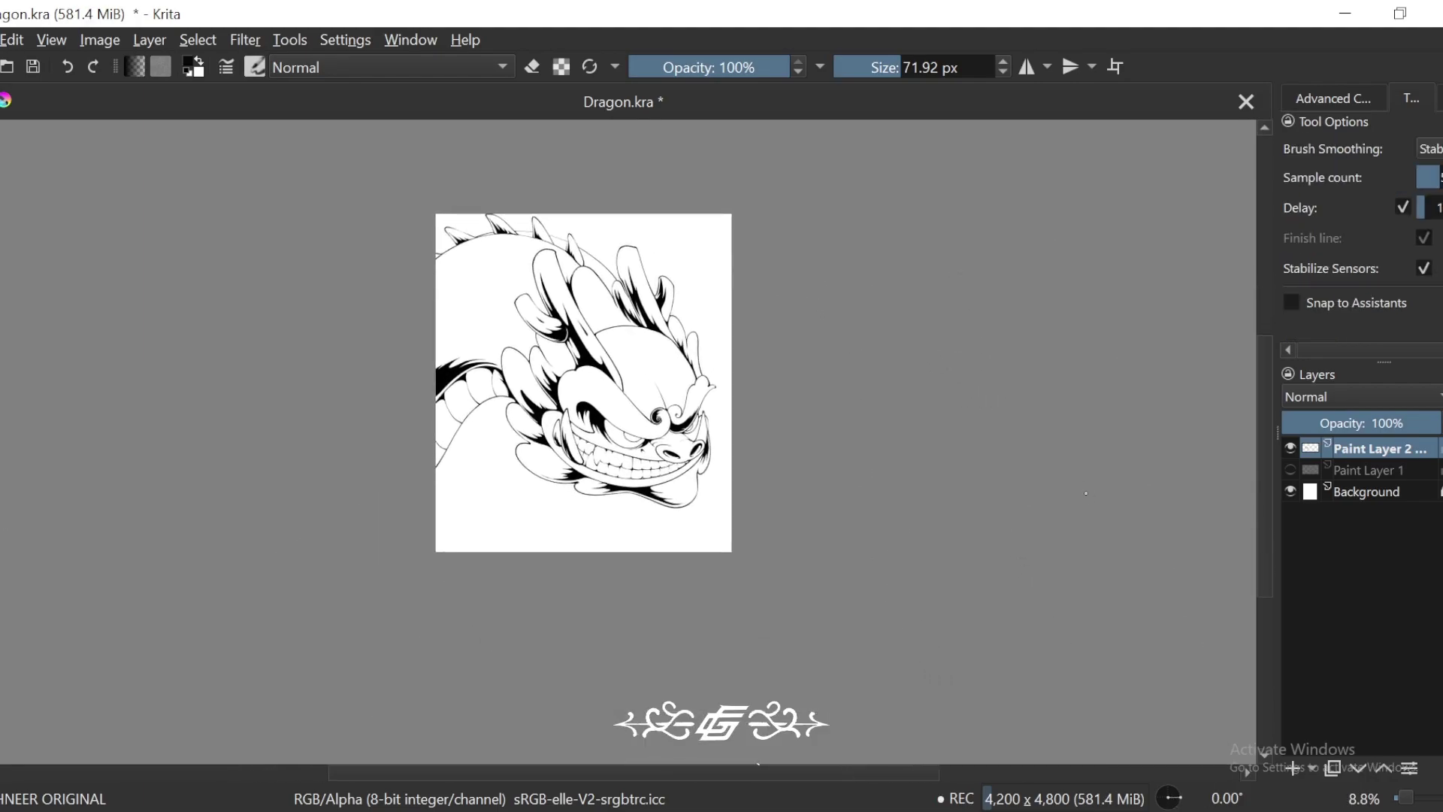
scroll(934, 596, "up", 2)
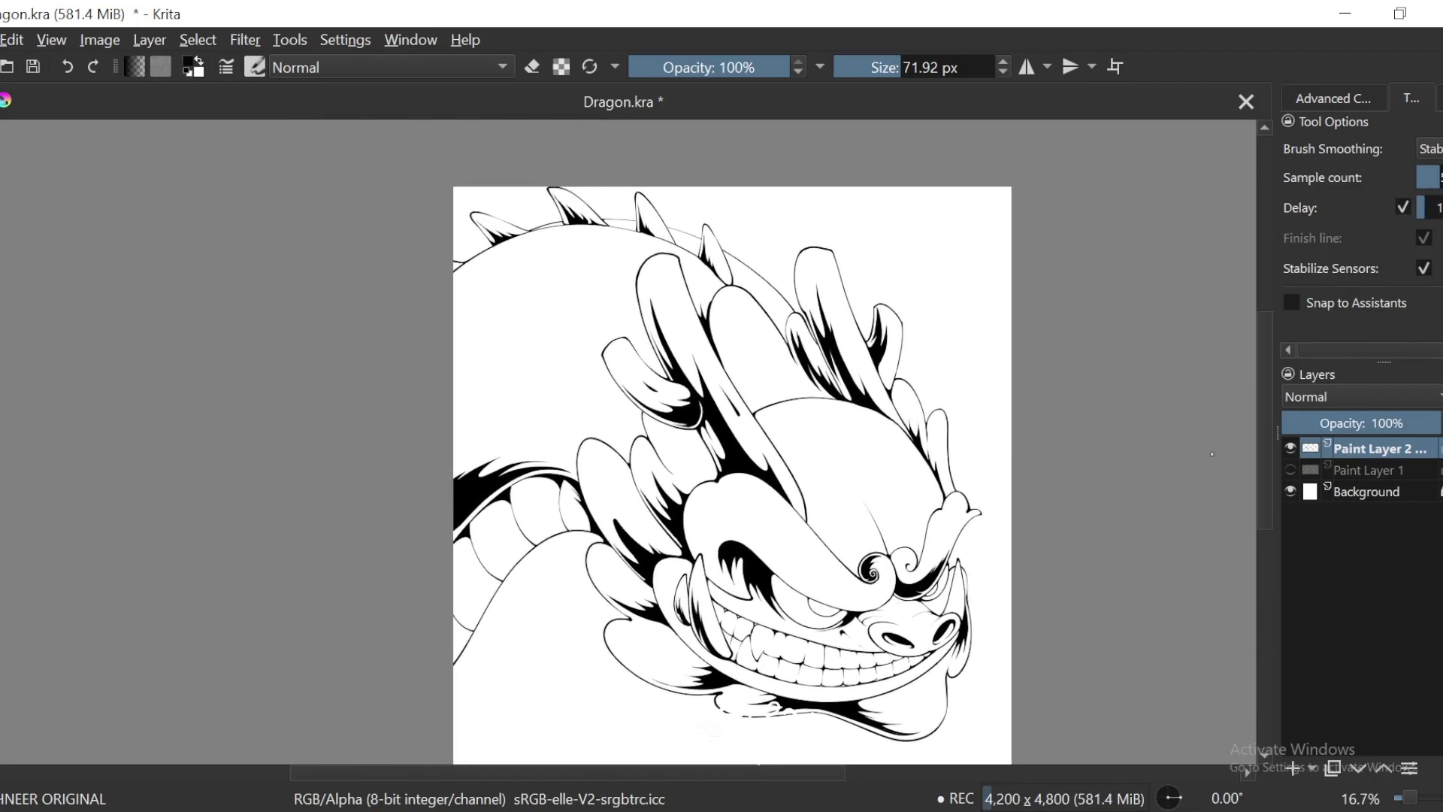
Step: Add a new paint layer beneath the merged line art layer and bring up the Advanced Color Selector
left_click(1292, 767)
left_click_drag(1414, 455, 1389, 481)
left_click(1343, 98)
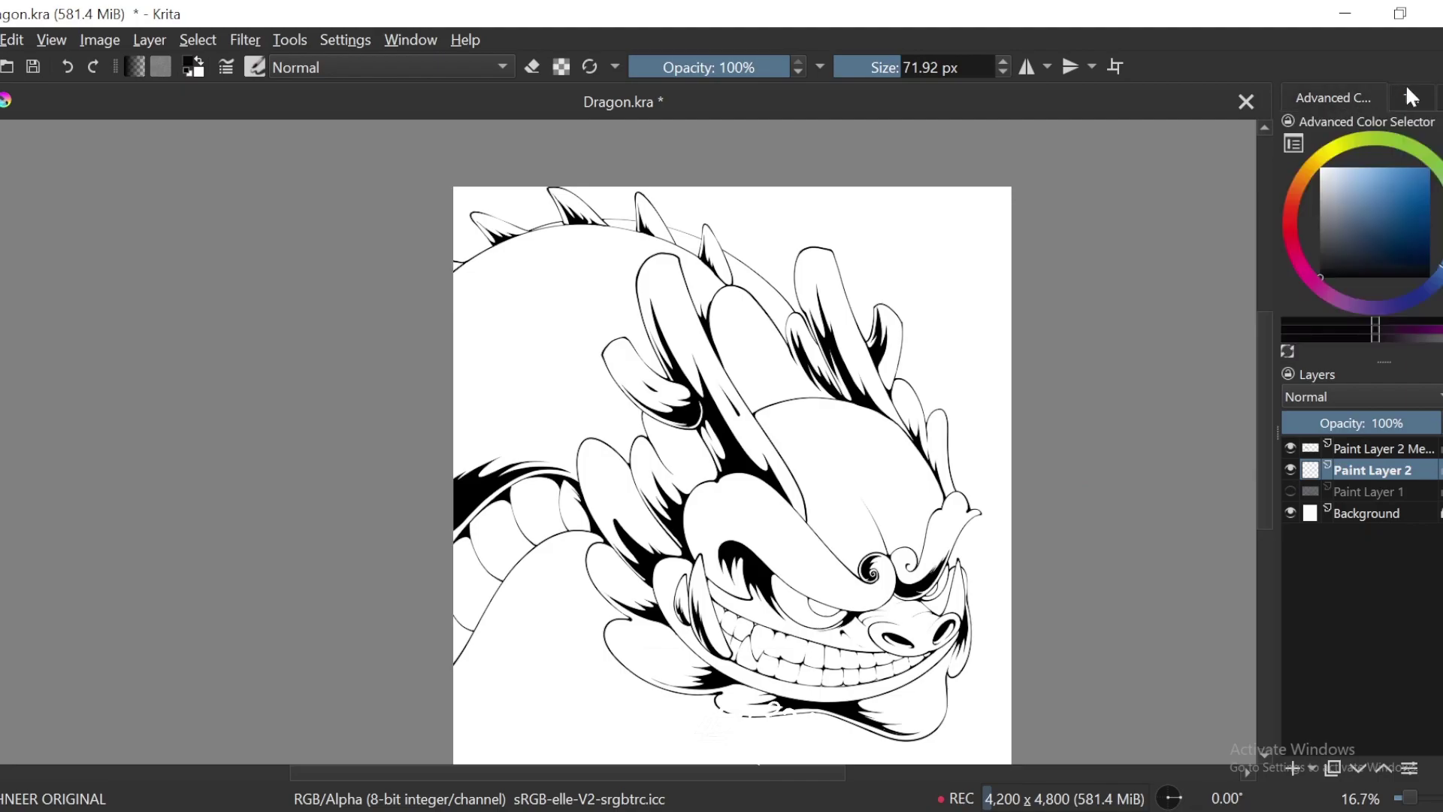
Step: Choose a fairly saturated mid-light green as the paint color
left_click(1396, 196)
left_click(1441, 187)
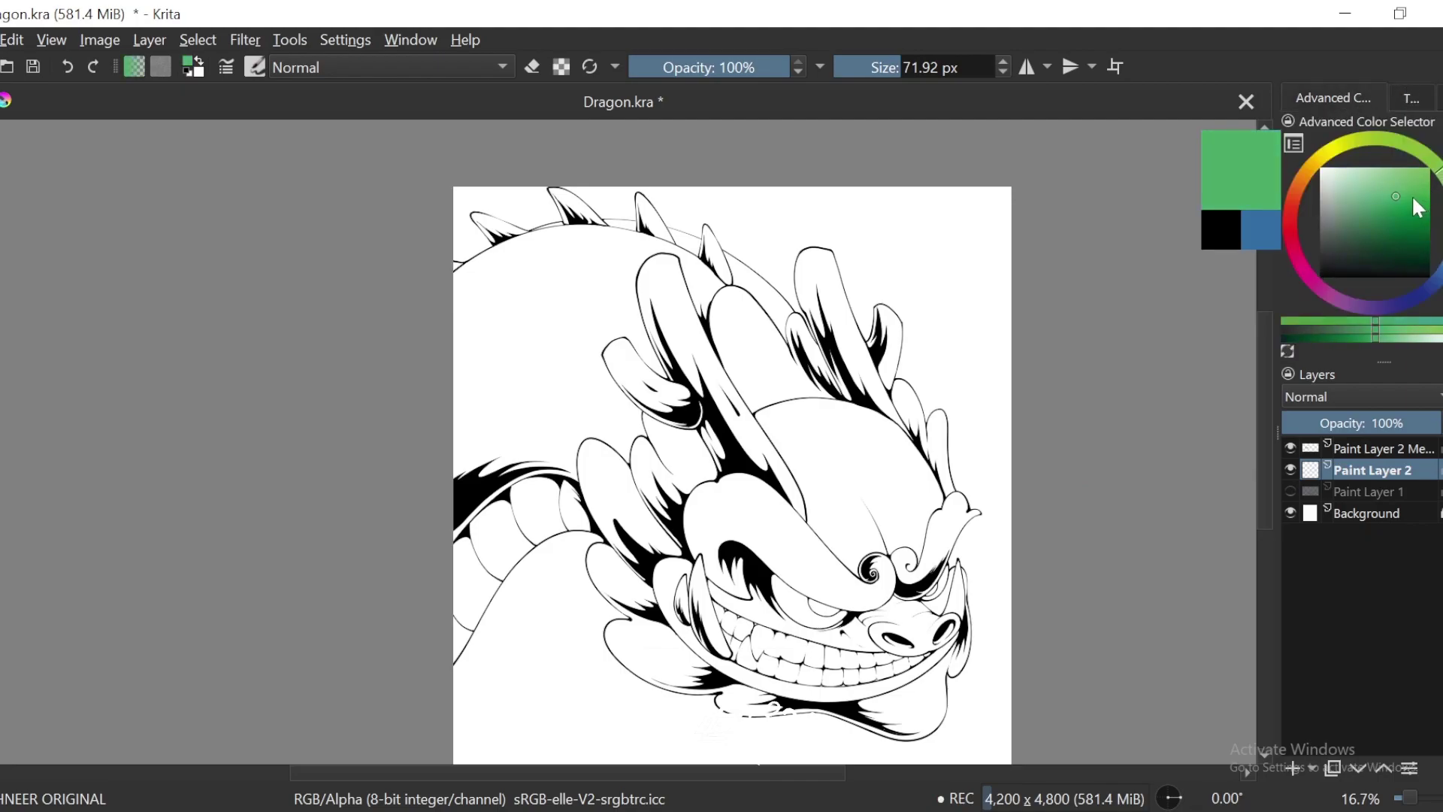
left_click_drag(1411, 196, 1405, 181)
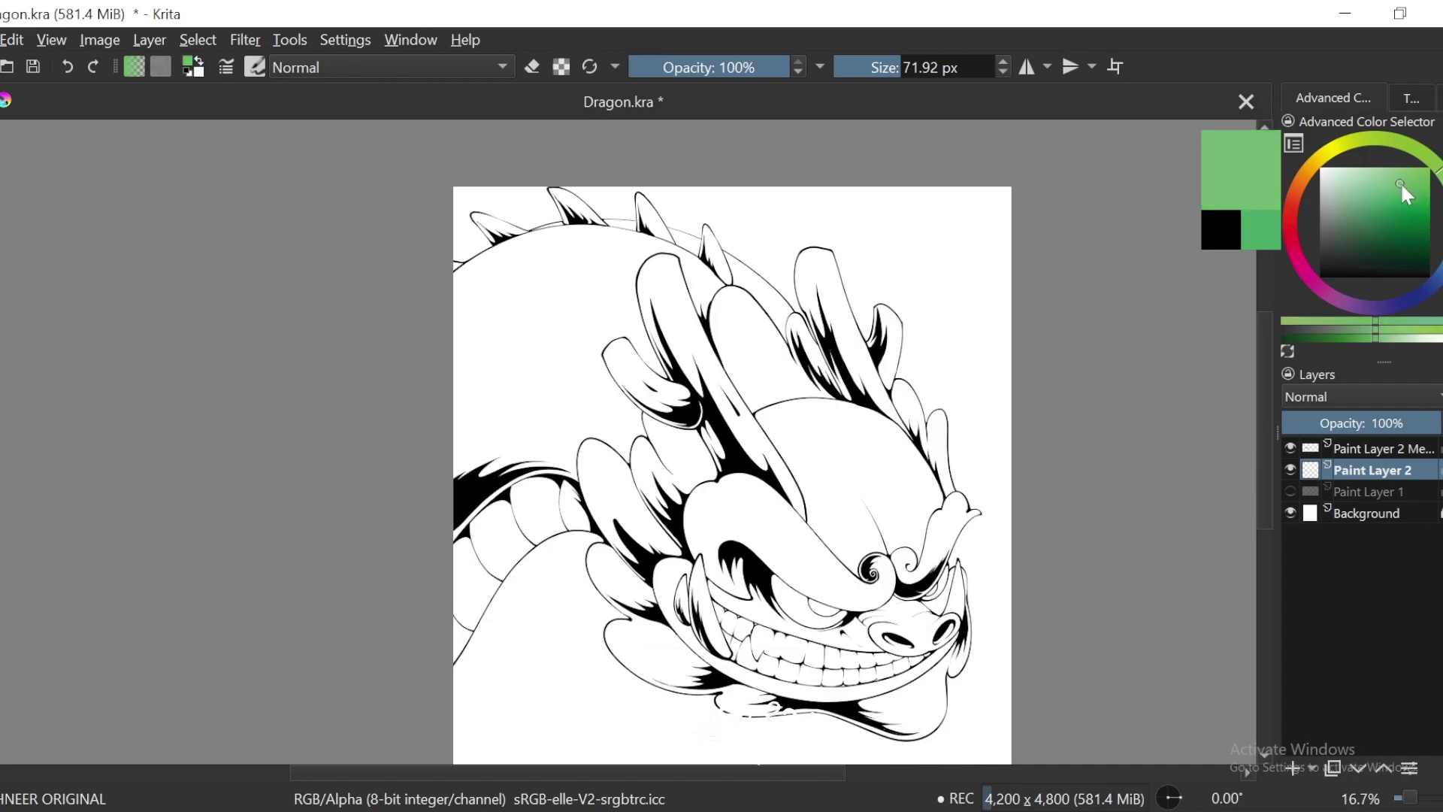
left_click(1434, 161)
left_click_drag(1419, 160, 1435, 171)
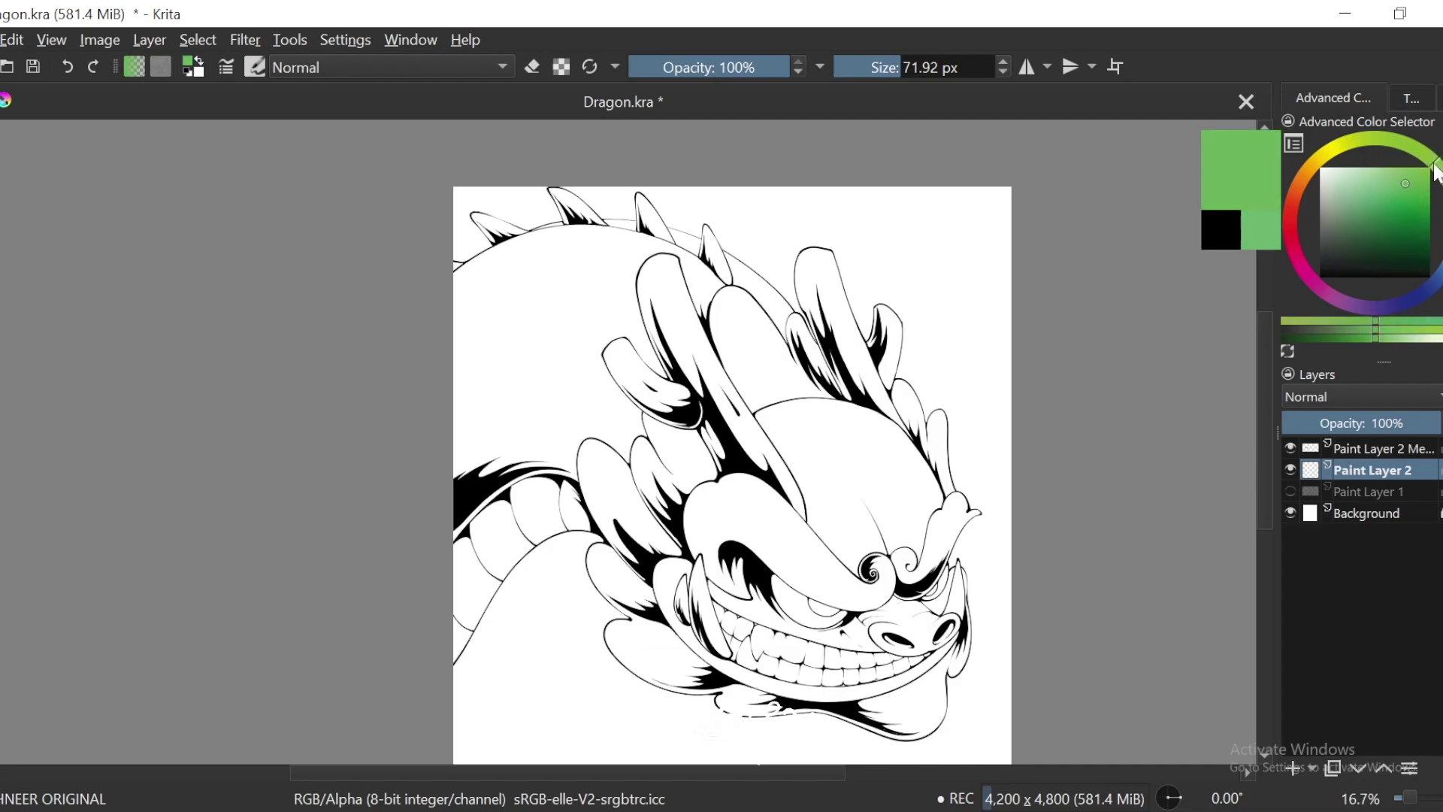
left_click_drag(1085, 408, 1112, 393)
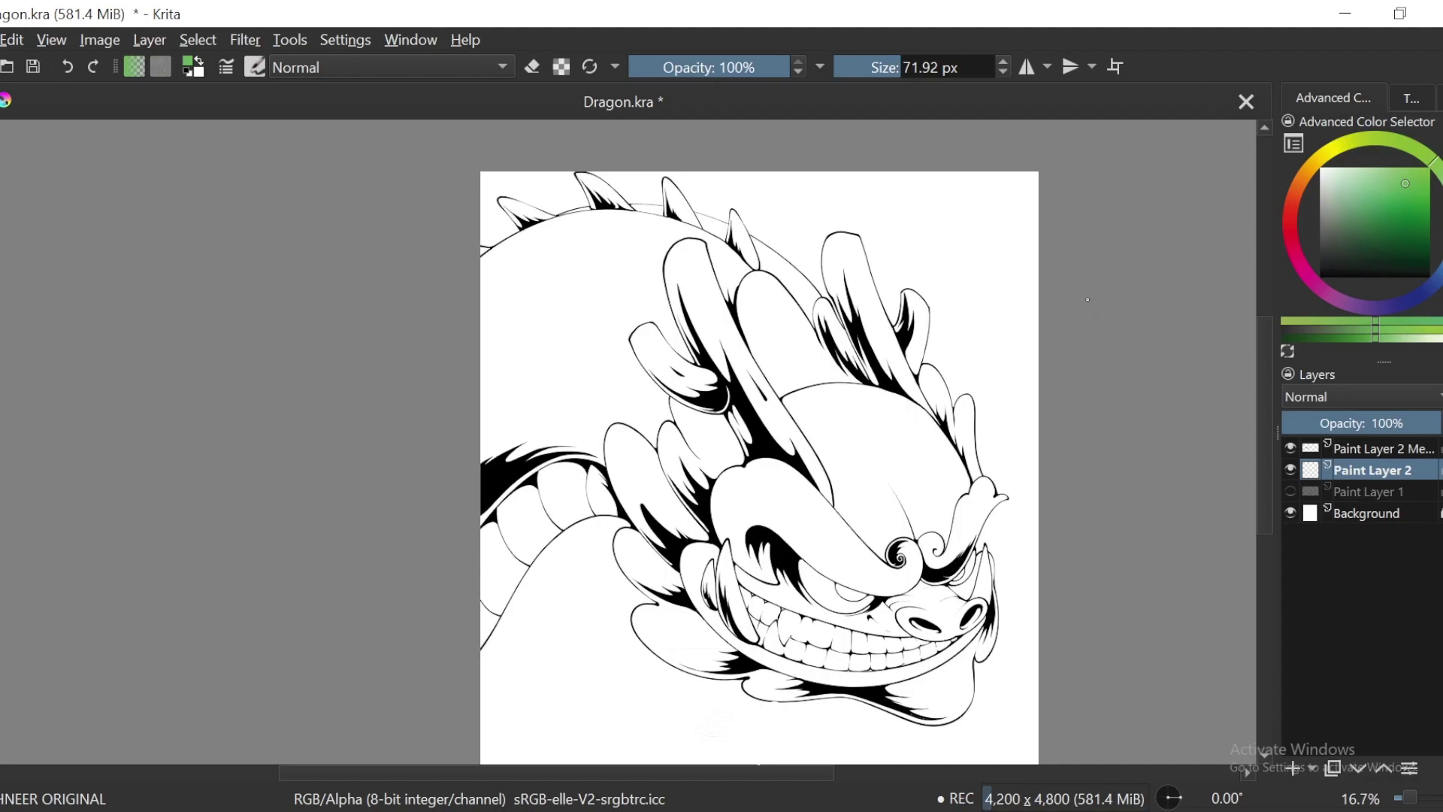
Step: Fill the dragon's forehead on Paint Layer 2 with the saturated green
key("f")
left_click(951, 447)
scroll(1067, 360, "down", 2)
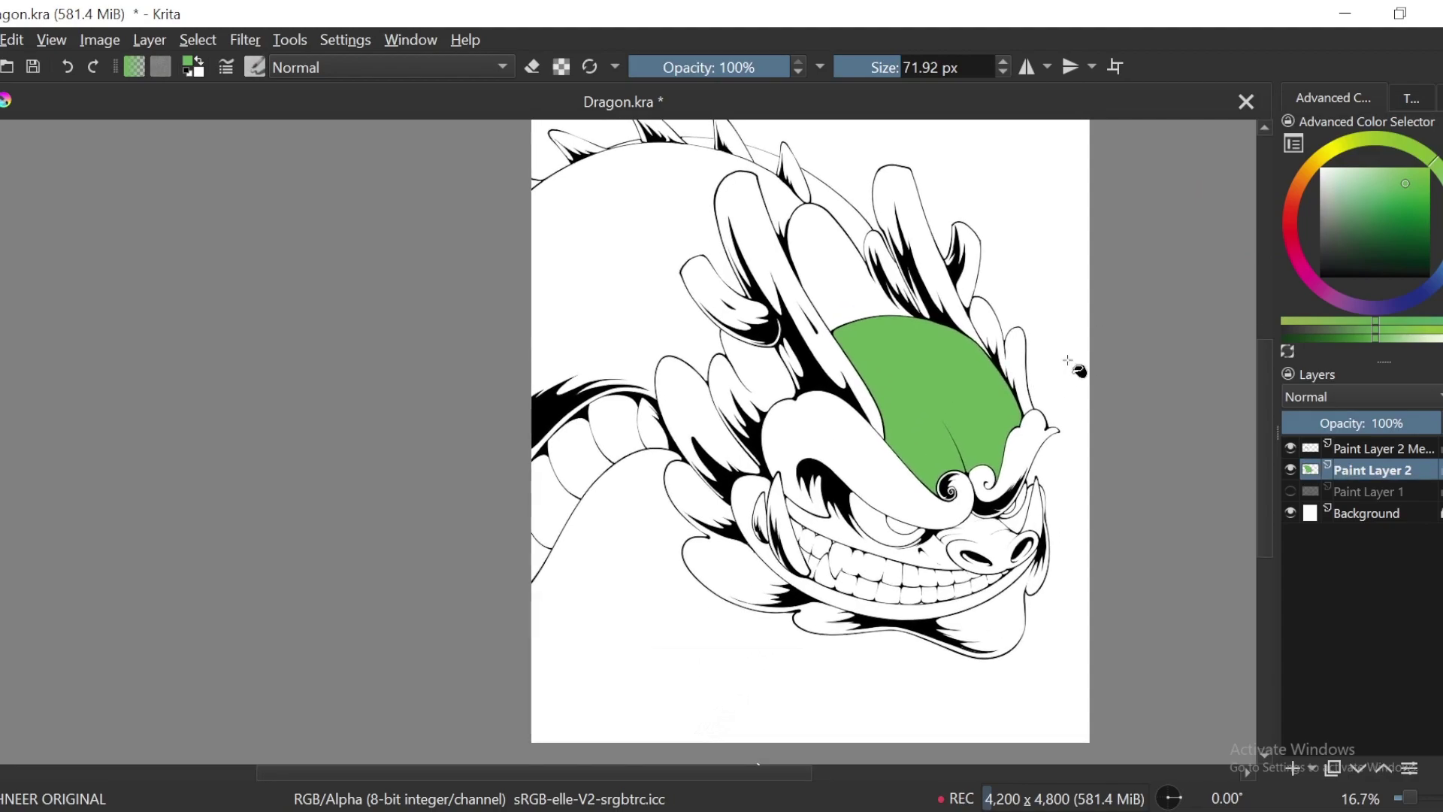
Step: Undo the forehead fill and refill the forehead with a softer, less saturated green
left_click(1385, 184)
key("ctrl+z")
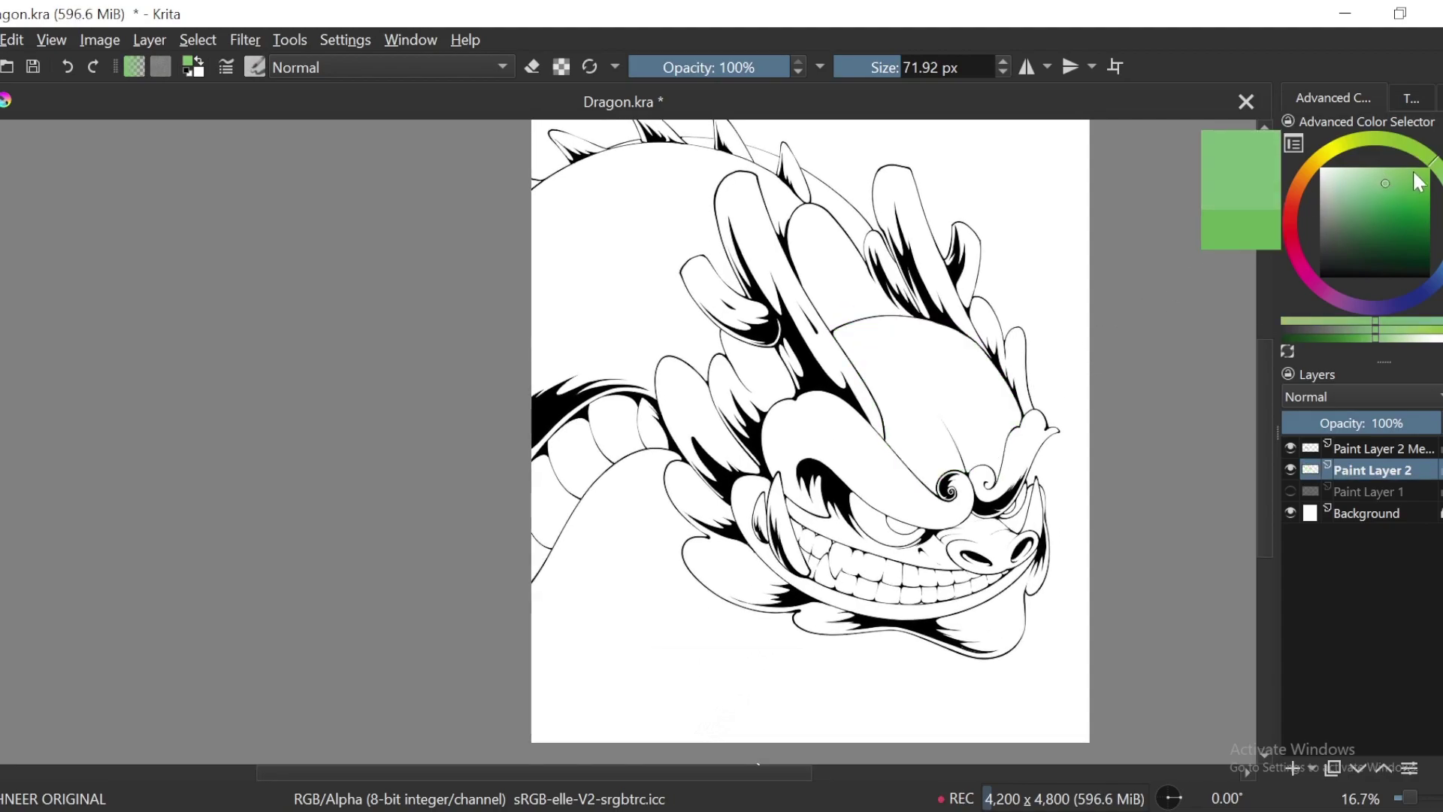
left_click(995, 412)
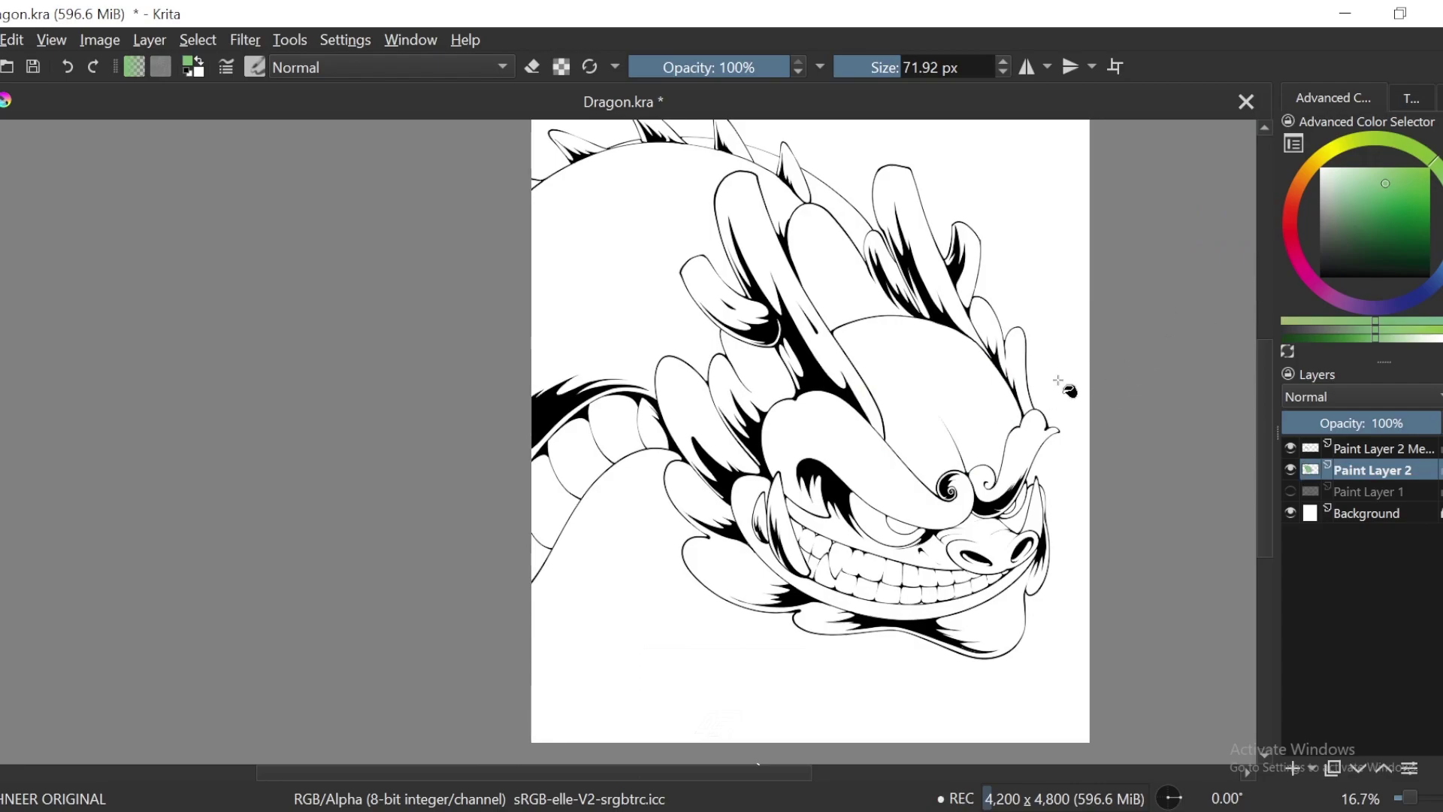
left_click_drag(1138, 324, 1073, 335)
Step: Fill the snout, the cheek strip above the teeth and the small area beside the far eye with the soft green
left_click(856, 560)
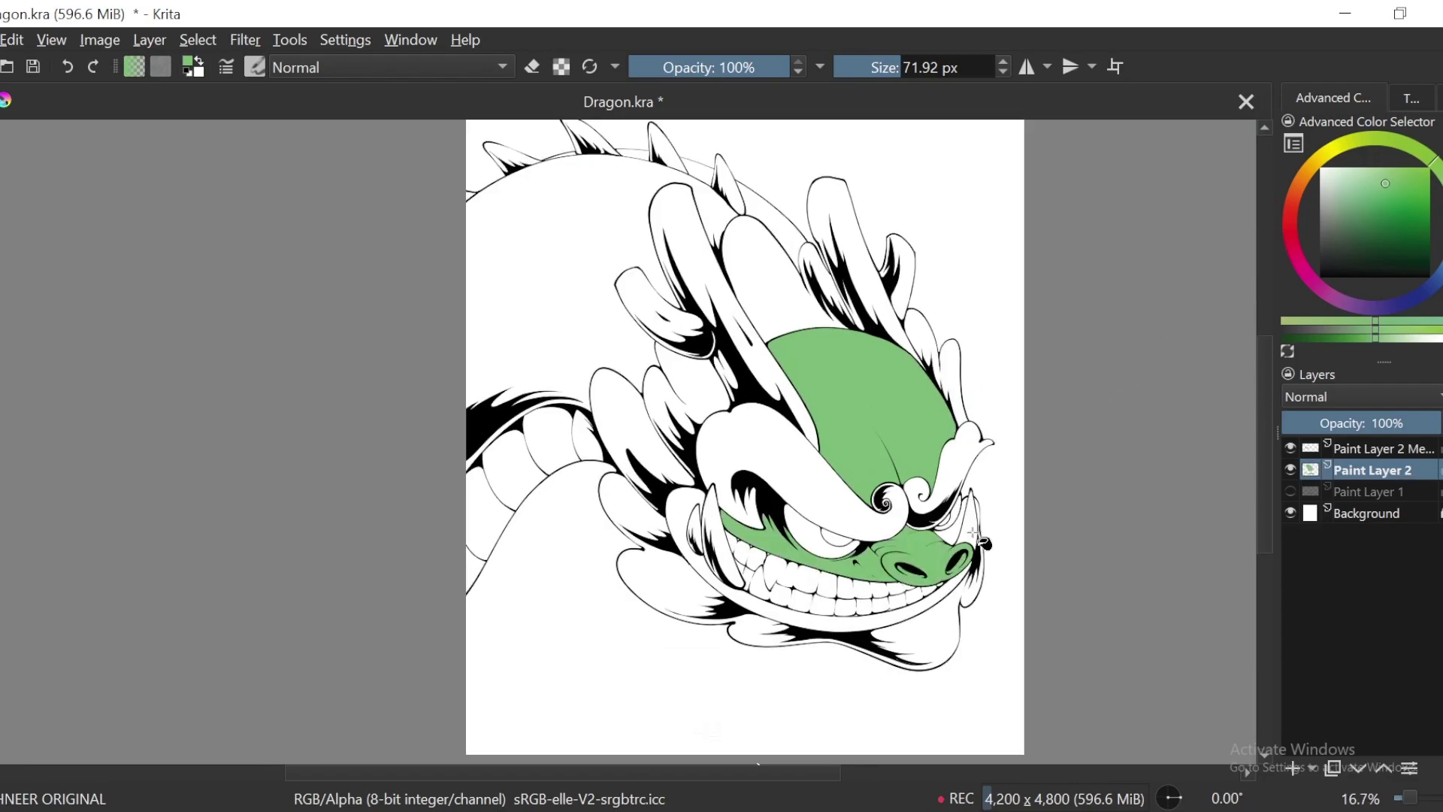
scroll(955, 502, "down", 1)
left_click(931, 496)
left_click_drag(922, 462, 944, 503)
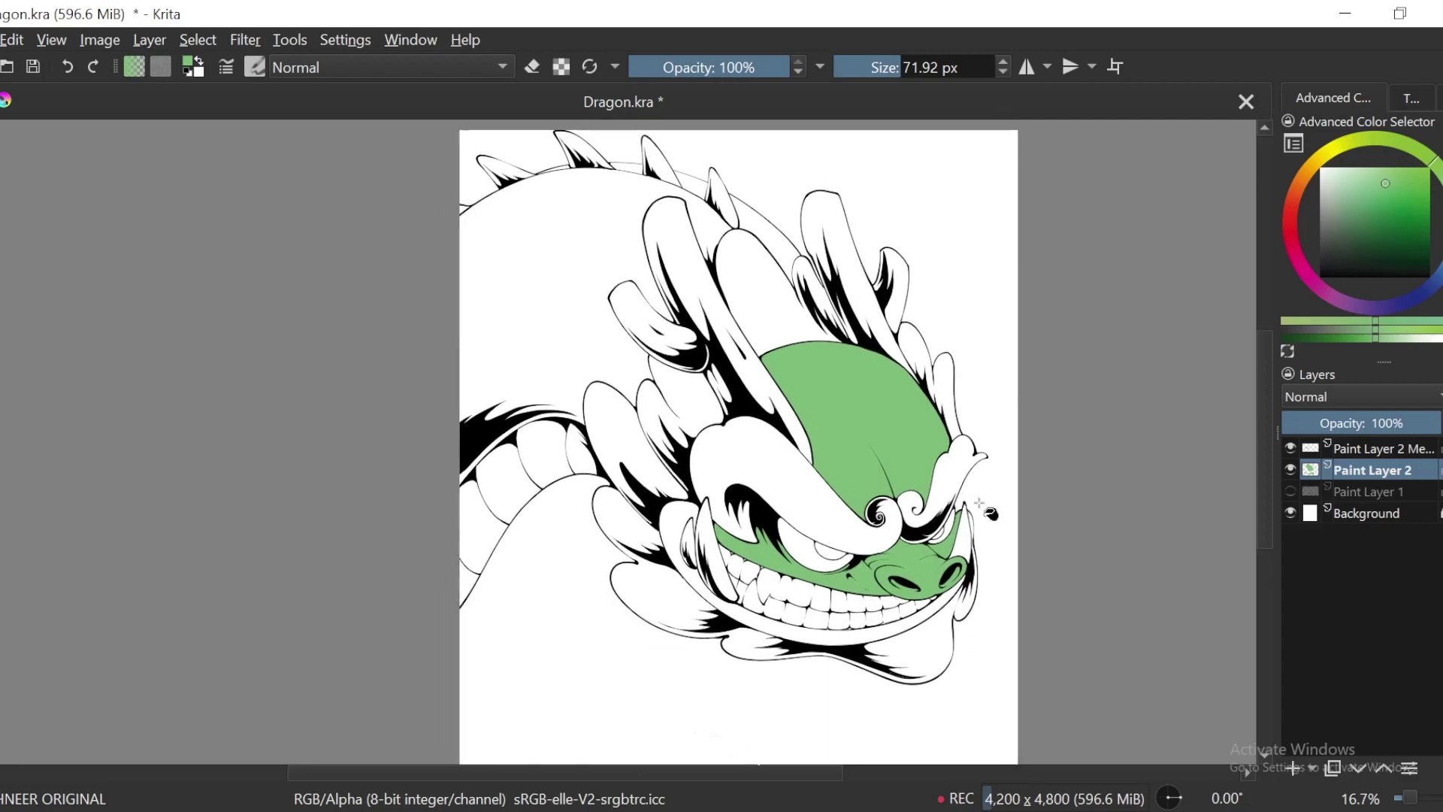
Step: Fill the dragon's large body area and the narrow back strips behind the spikes with the same soft green
key("ctrl+plus")
left_click_drag(1211, 566, 981, 484)
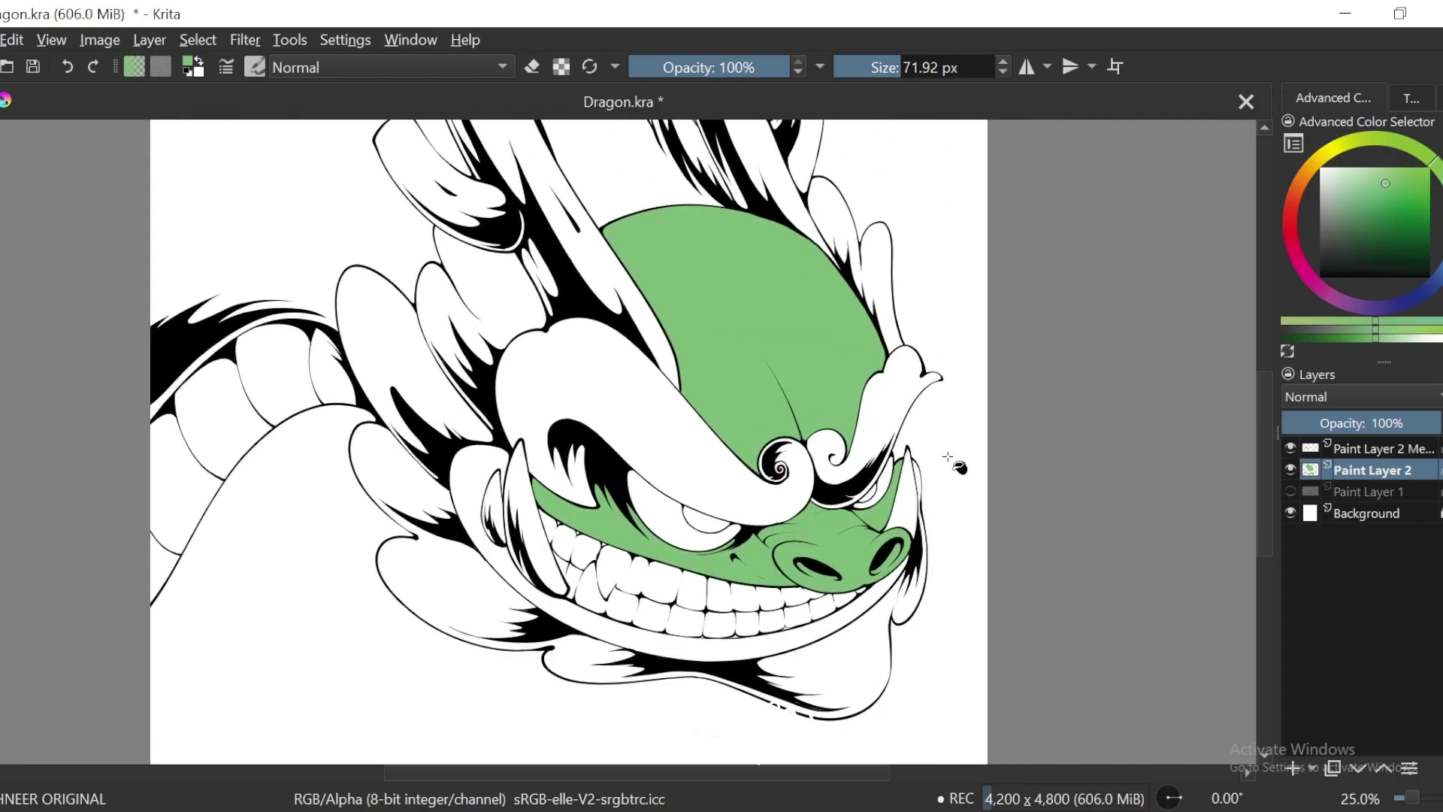
left_click_drag(957, 404, 980, 450)
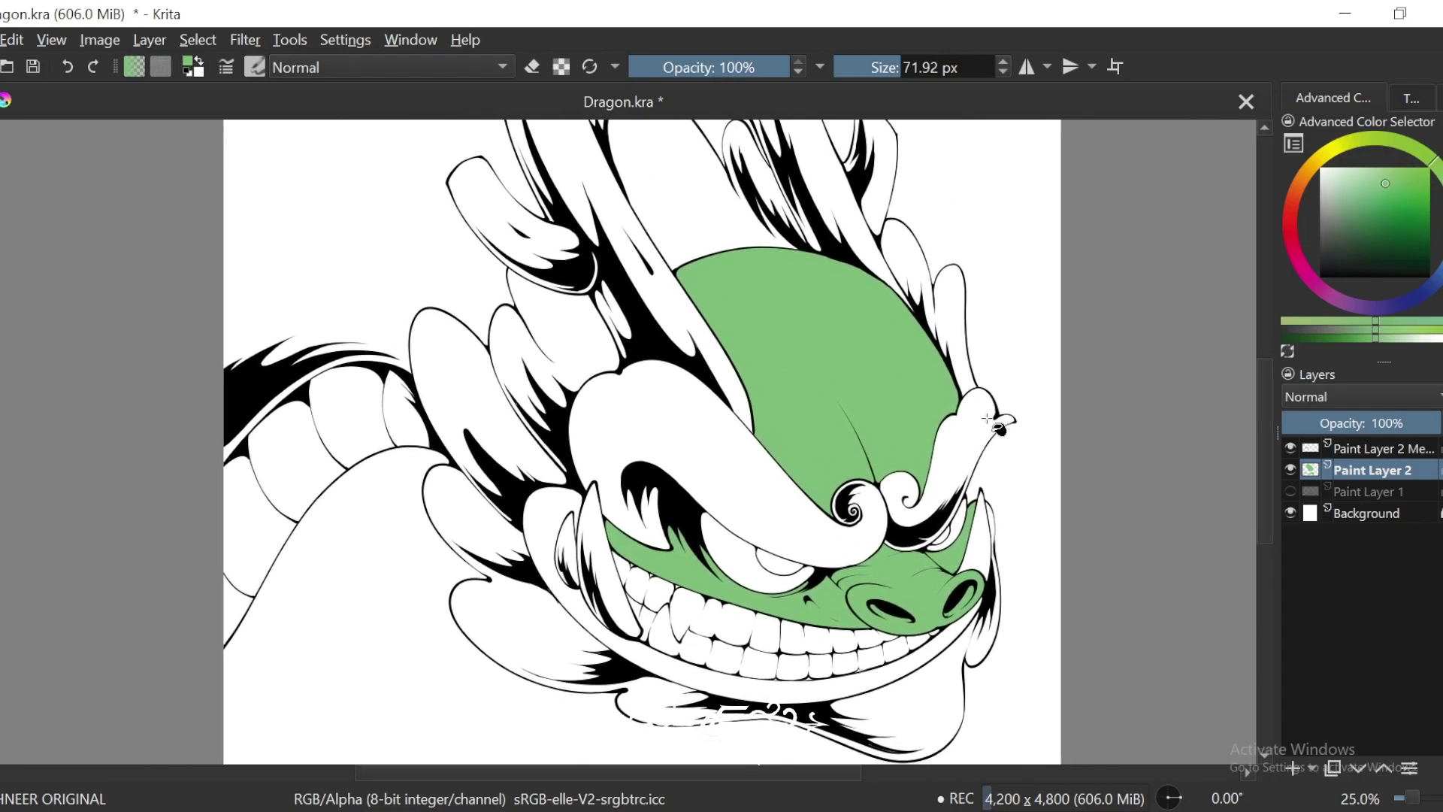
scroll(987, 418, "down", 1)
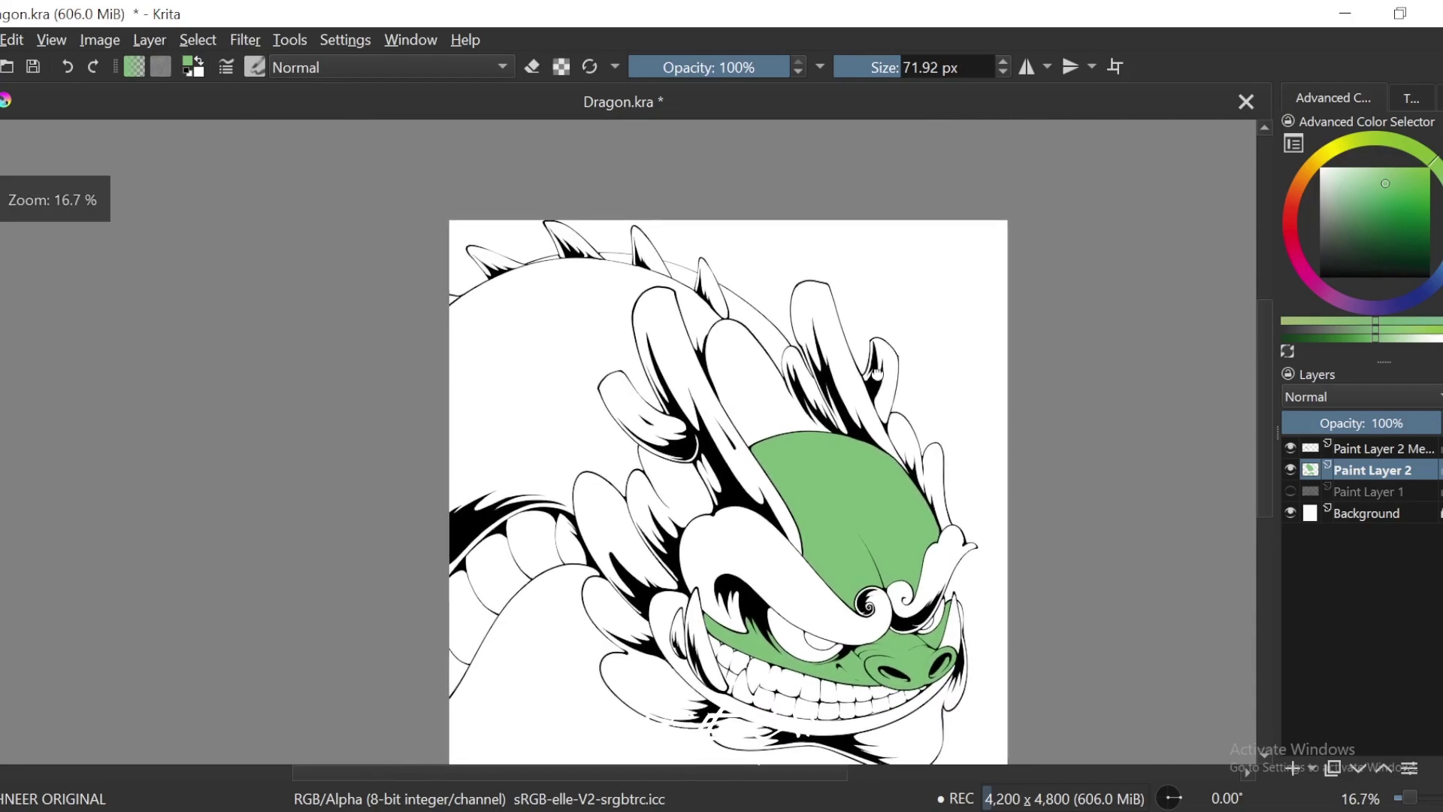
left_click(703, 279)
scroll(744, 242, "up", 1)
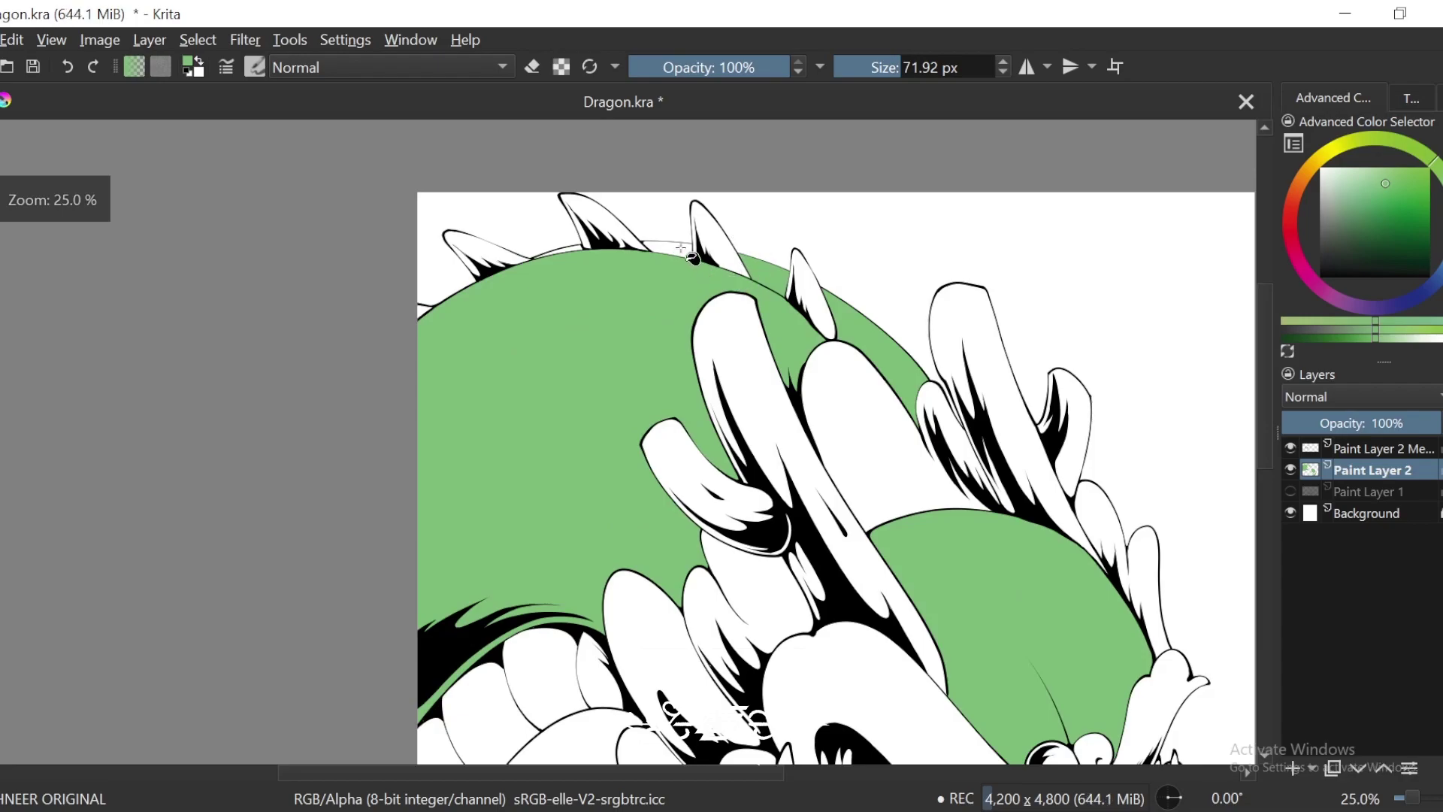
scroll(751, 252, "up", 2)
left_click(758, 268)
key("ctrl+minus")
key("ctrl+minus")
key("ctrl+minus")
key("ctrl+minus")
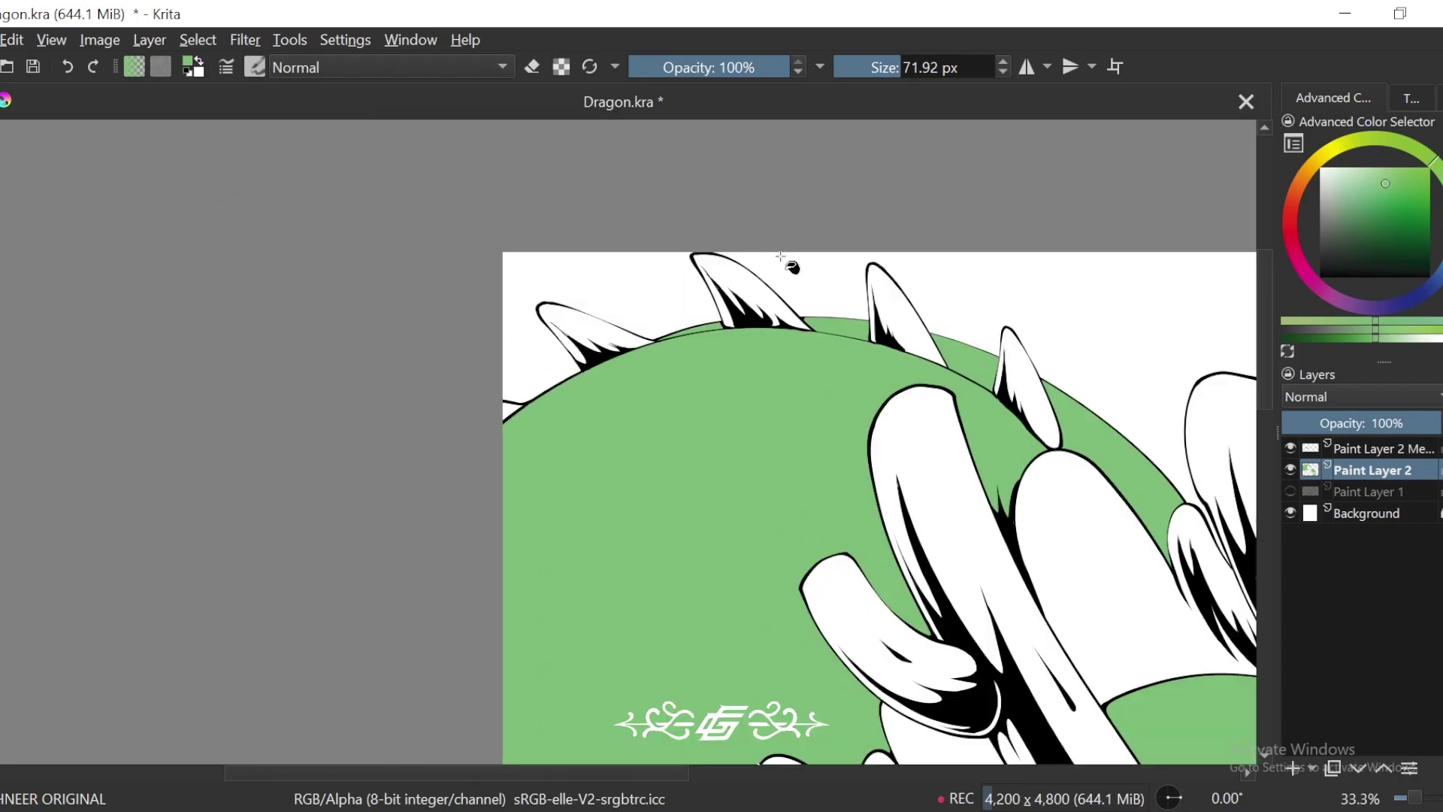
left_click_drag(798, 523, 766, 380)
left_click_drag(1005, 351, 865, 345)
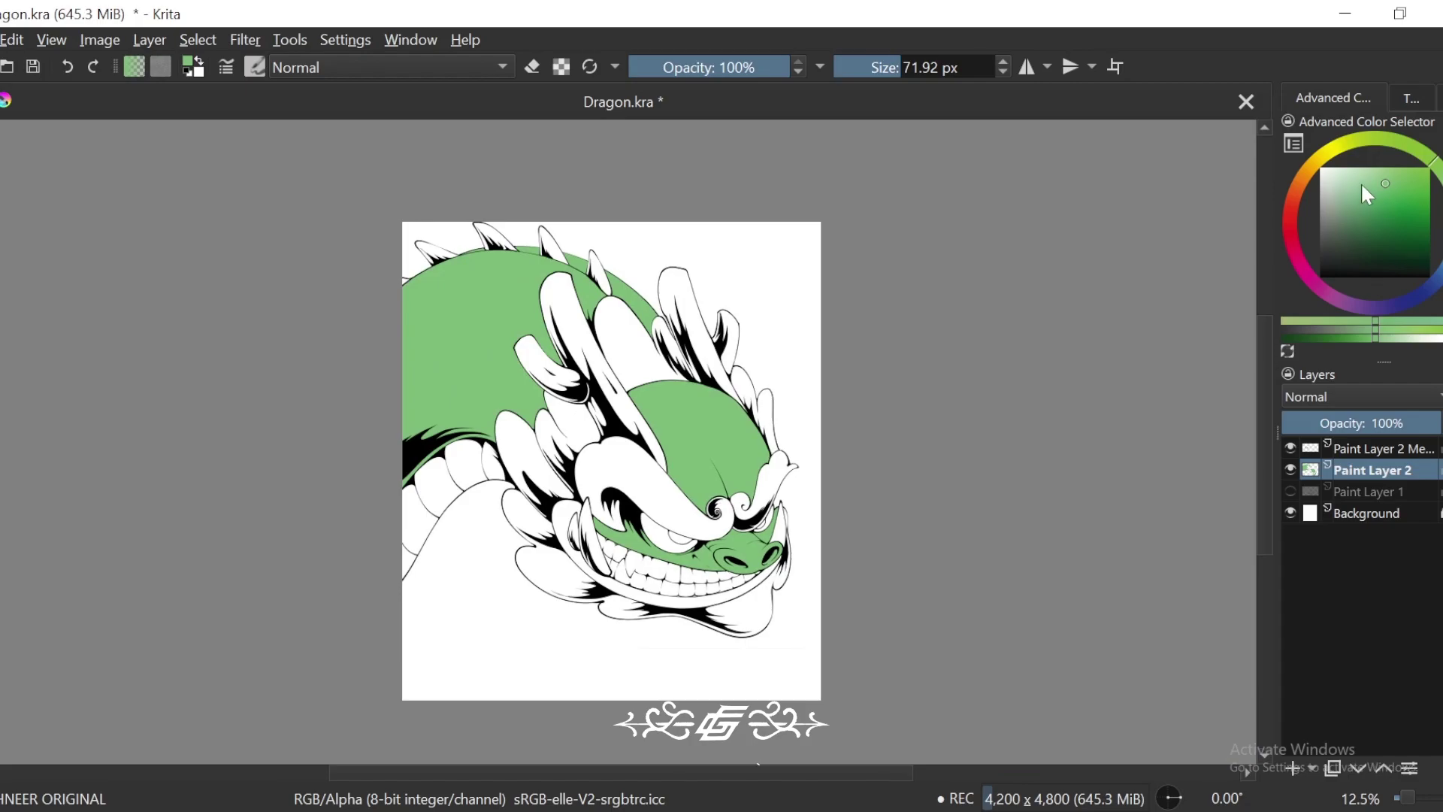
Step: Add a new paint layer directly above Paint Layer 2 and choose a muted reddish brown
left_click(1341, 172)
left_click_drag(1294, 215, 1294, 246)
left_click(1293, 768)
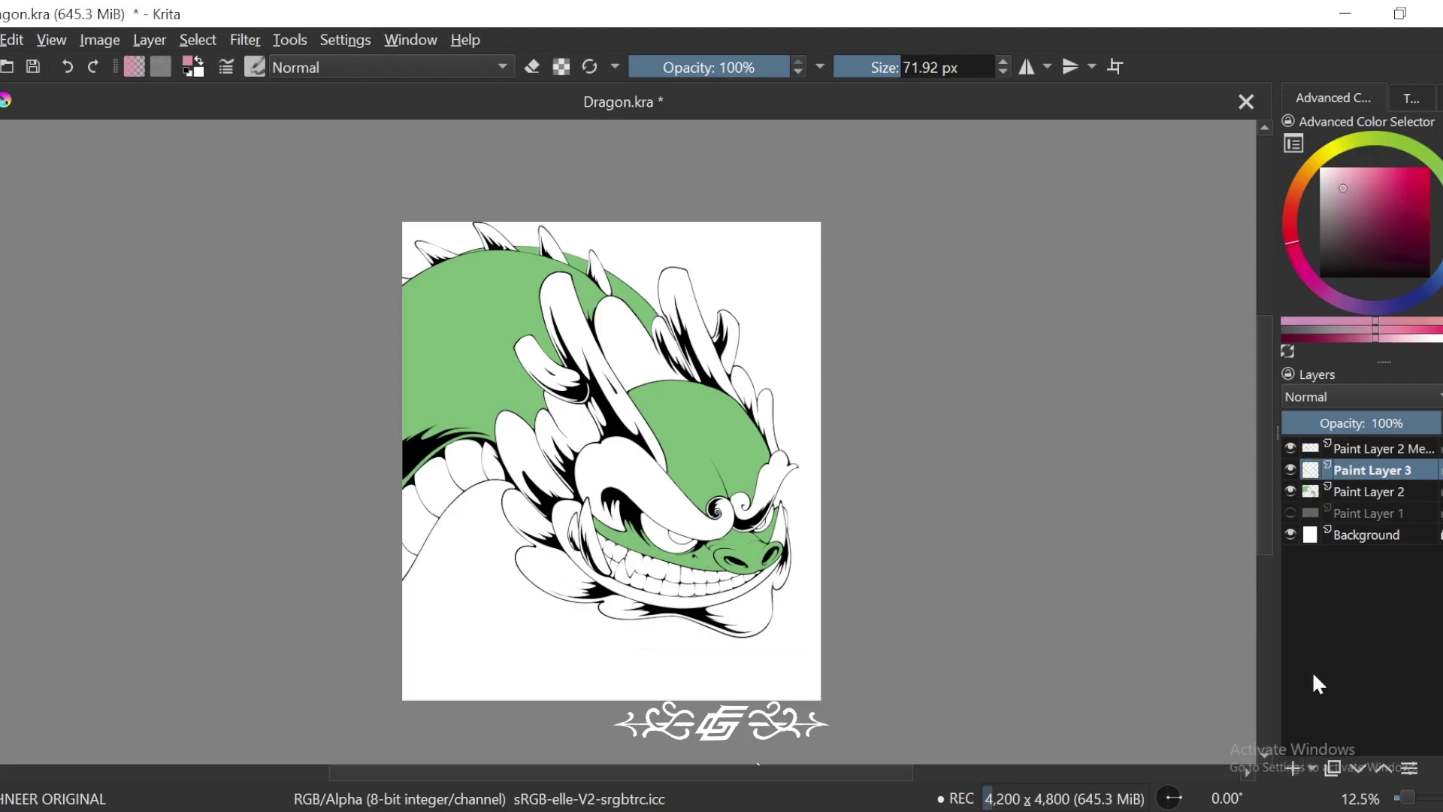
left_click_drag(1394, 200, 1382, 204)
mouse_move(1313, 267)
left_mouse_down()
mouse_move(1407, 213)
mouse_move(1357, 239)
mouse_move(1333, 227)
mouse_move(1333, 241)
mouse_move(1342, 197)
mouse_move(1349, 222)
mouse_move(1292, 210)
mouse_move(1290, 222)
left_mouse_up()
Step: Fill the near antler's main stem with the muted reddish brown
key("plus")
key("plus")
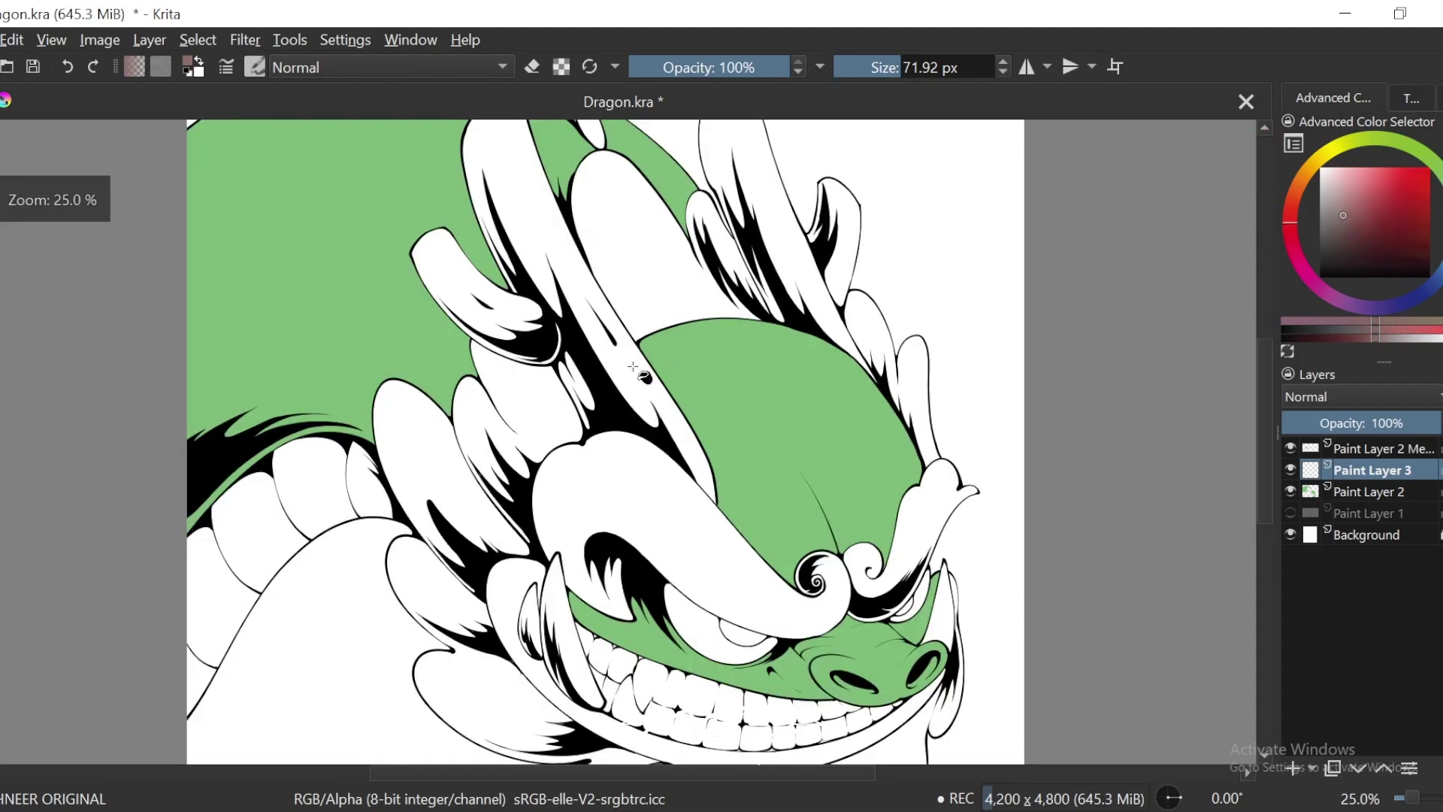
left_click(634, 367)
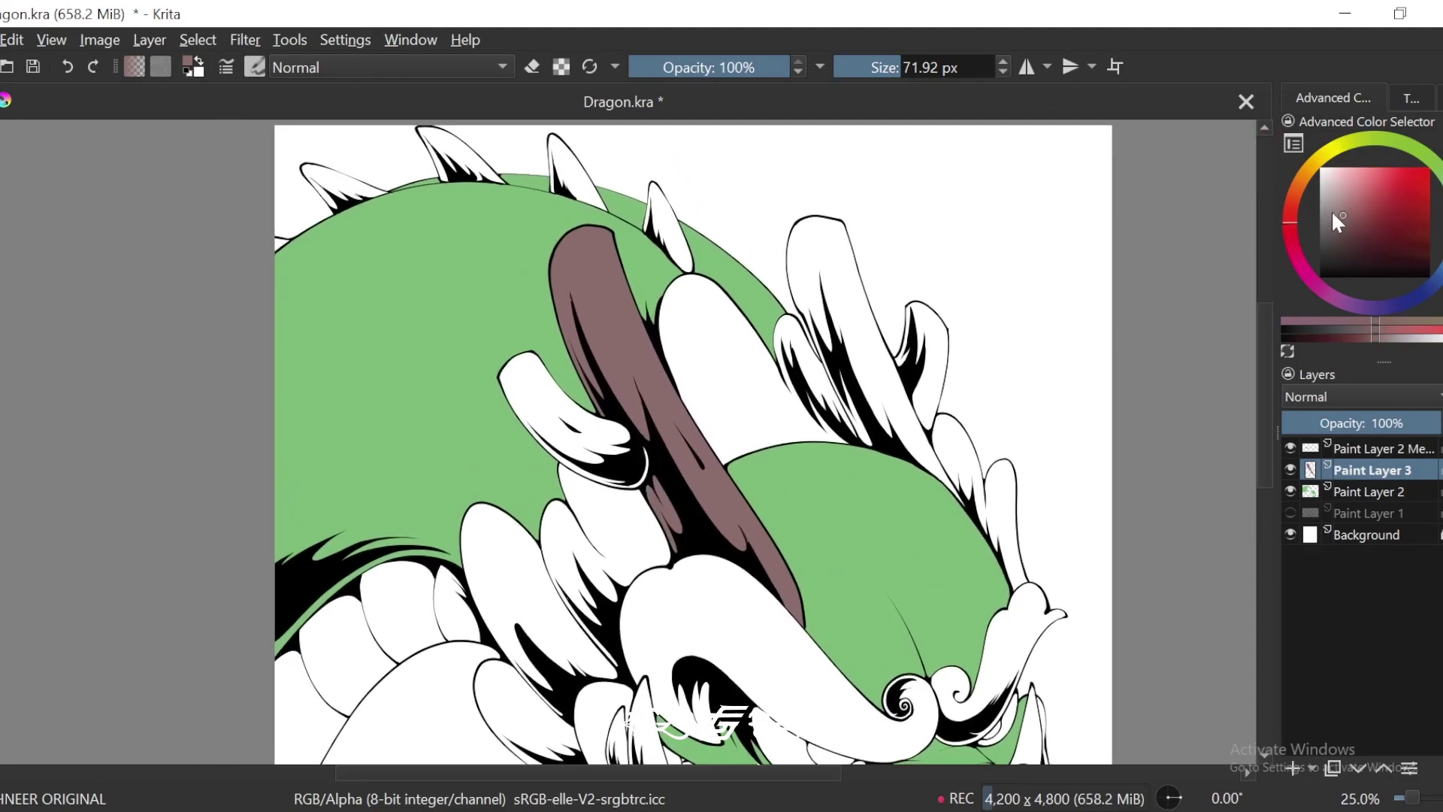
Step: Shift the paint color to a light grayish brown with an orange hue
left_click_drag(1333, 214, 1344, 211)
mouse_move(1308, 164)
left_mouse_down()
mouse_move(1291, 187)
mouse_move(1339, 209)
left_mouse_up()
left_click(1341, 213)
Step: Fill both antlers and their side branches with the light grayish brown and check them against the whole drawing
left_click(731, 502)
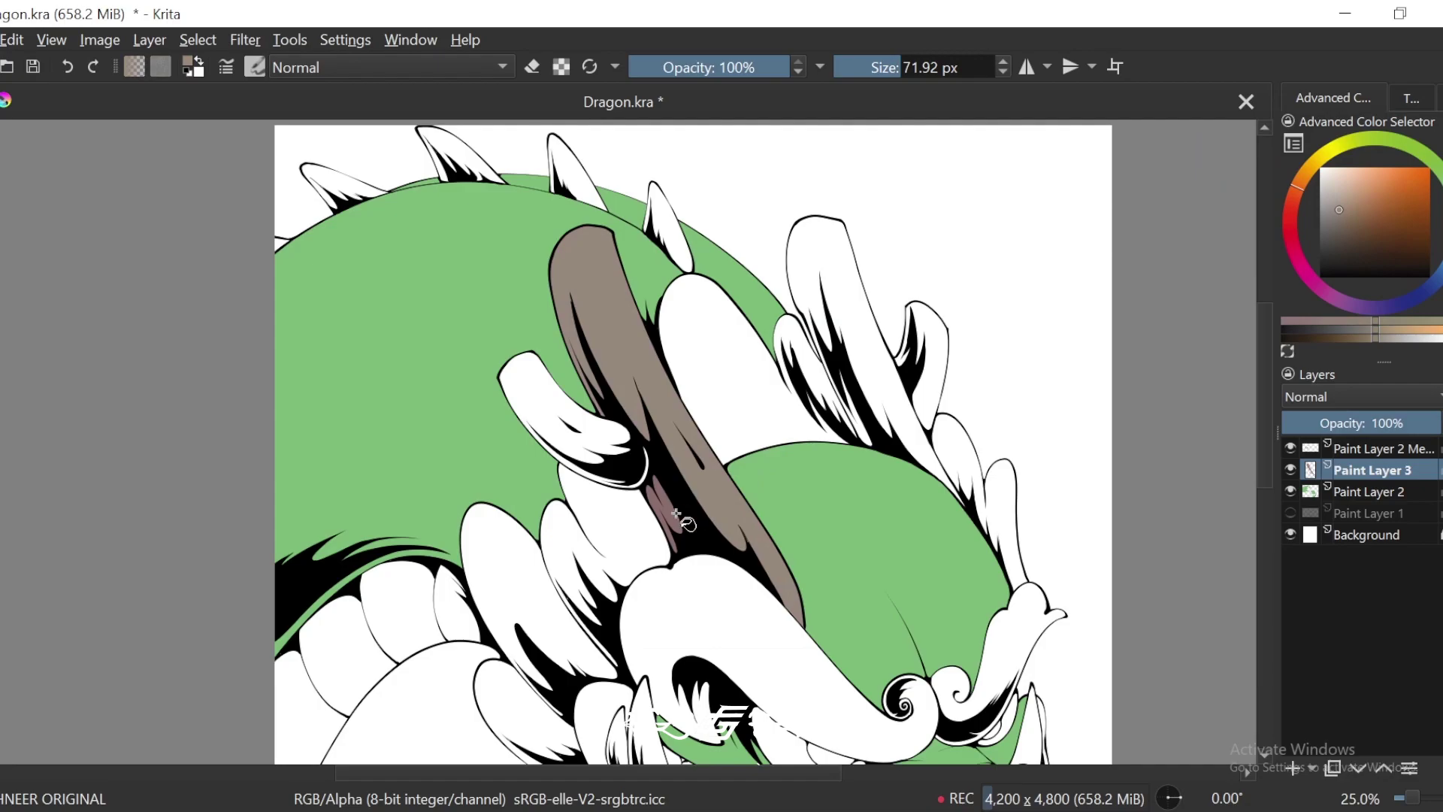
left_click(580, 421)
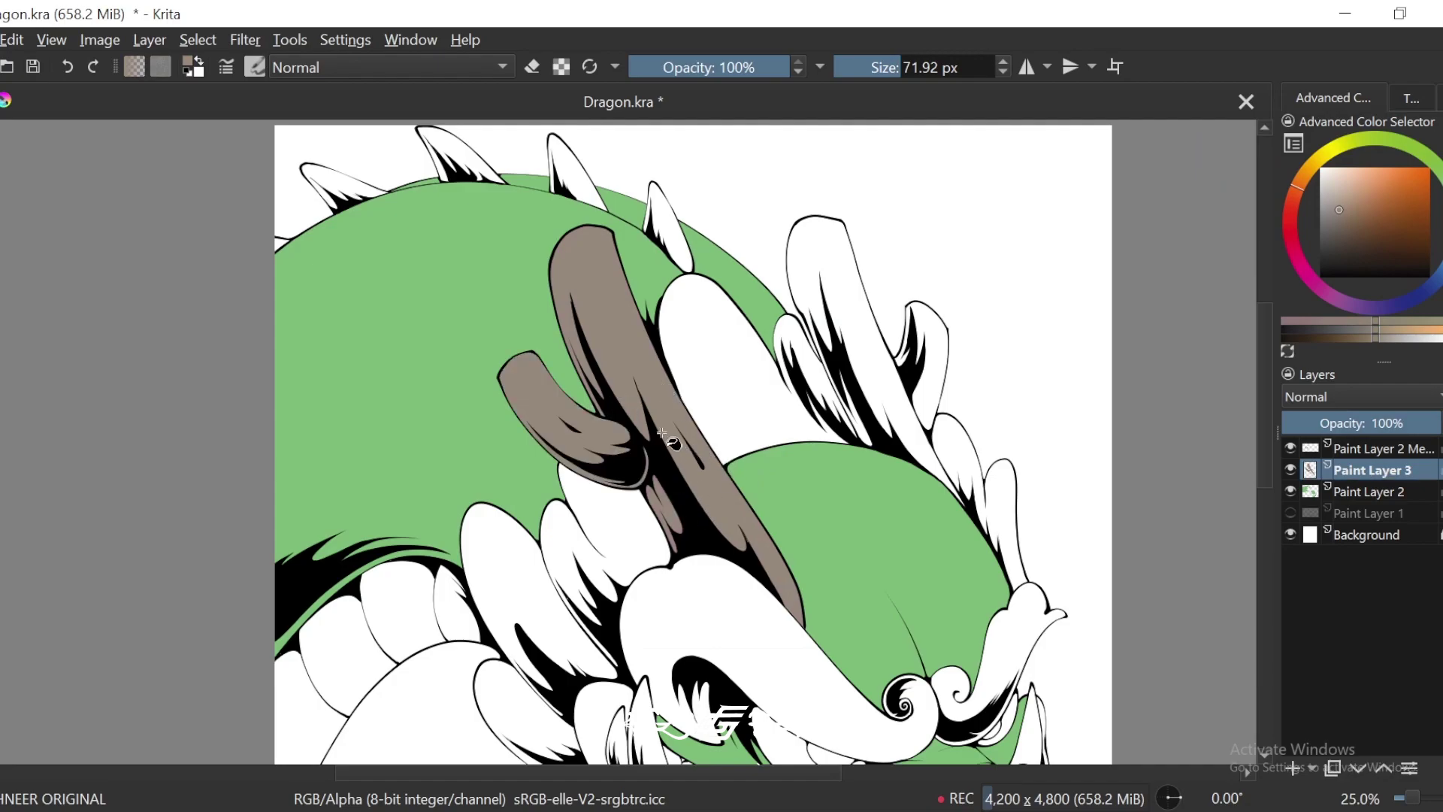
left_click(880, 350)
left_click(942, 392)
key("minus")
key("minus")
key("minus")
key("minus")
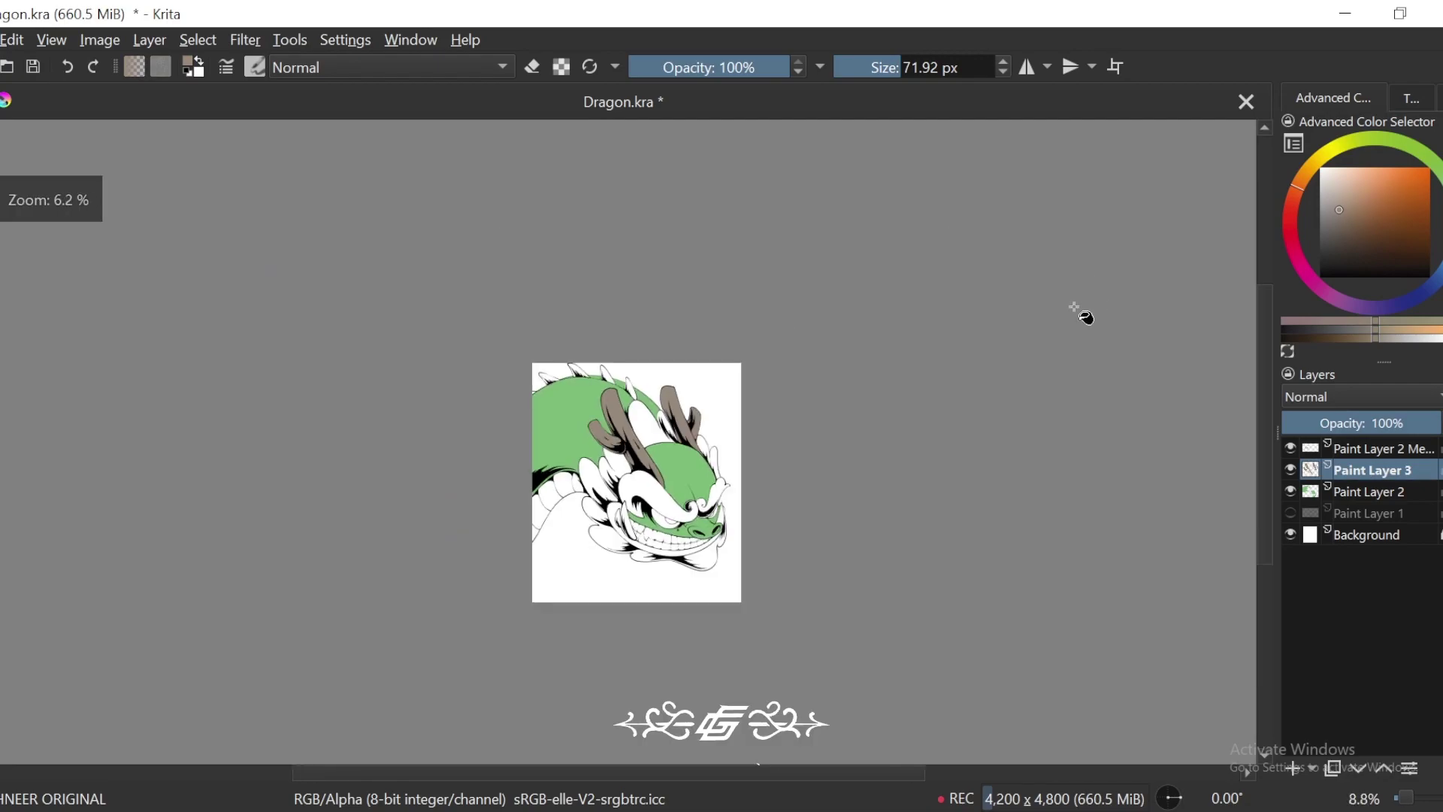
key("plus")
key("plus")
key("plus")
key("plus")
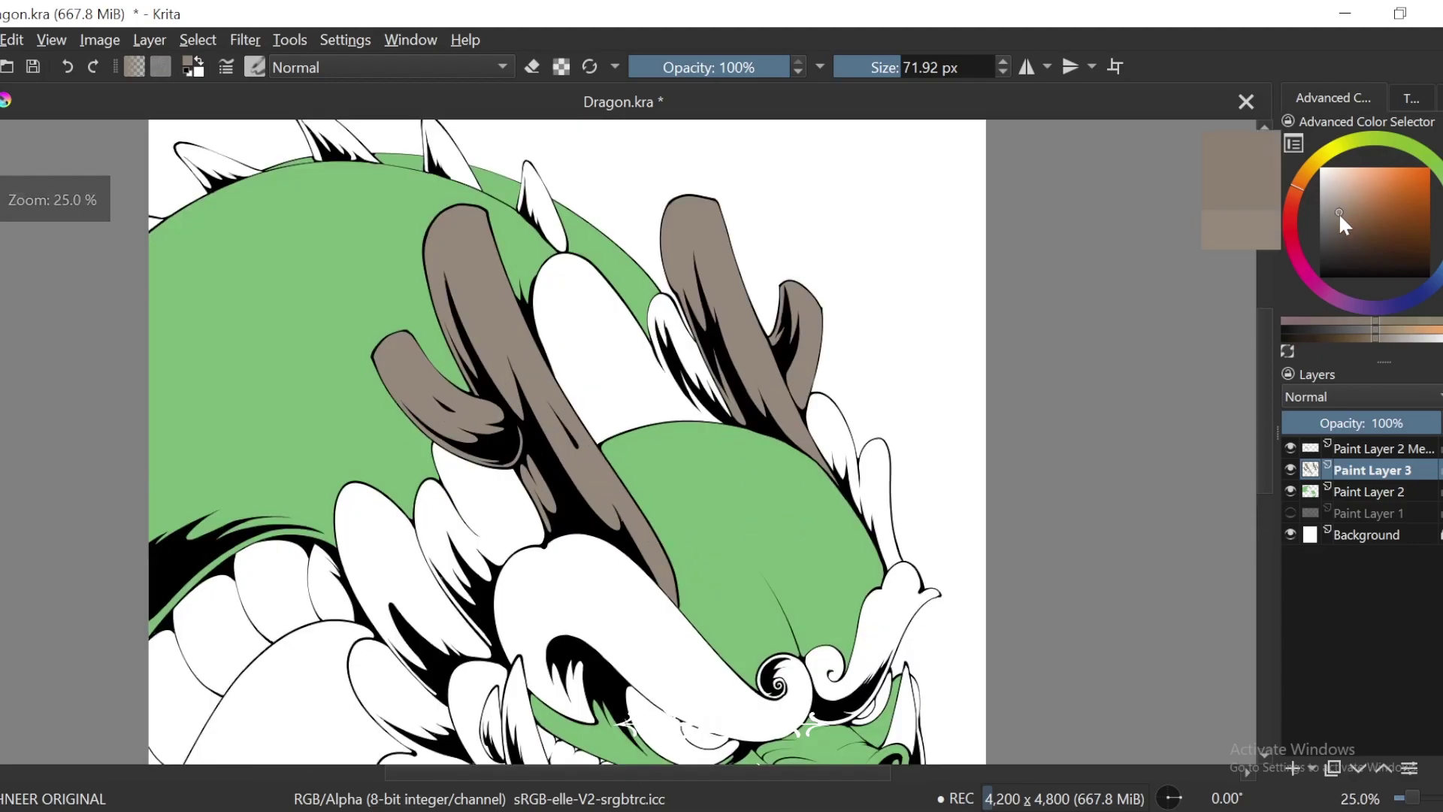
Step: Choose a darker shade of the grayish brown and undo the latest antler fills
left_click(1338, 219)
key("ctrl+z")
key("ctrl+z")
key("ctrl+z")
key("ctrl+z")
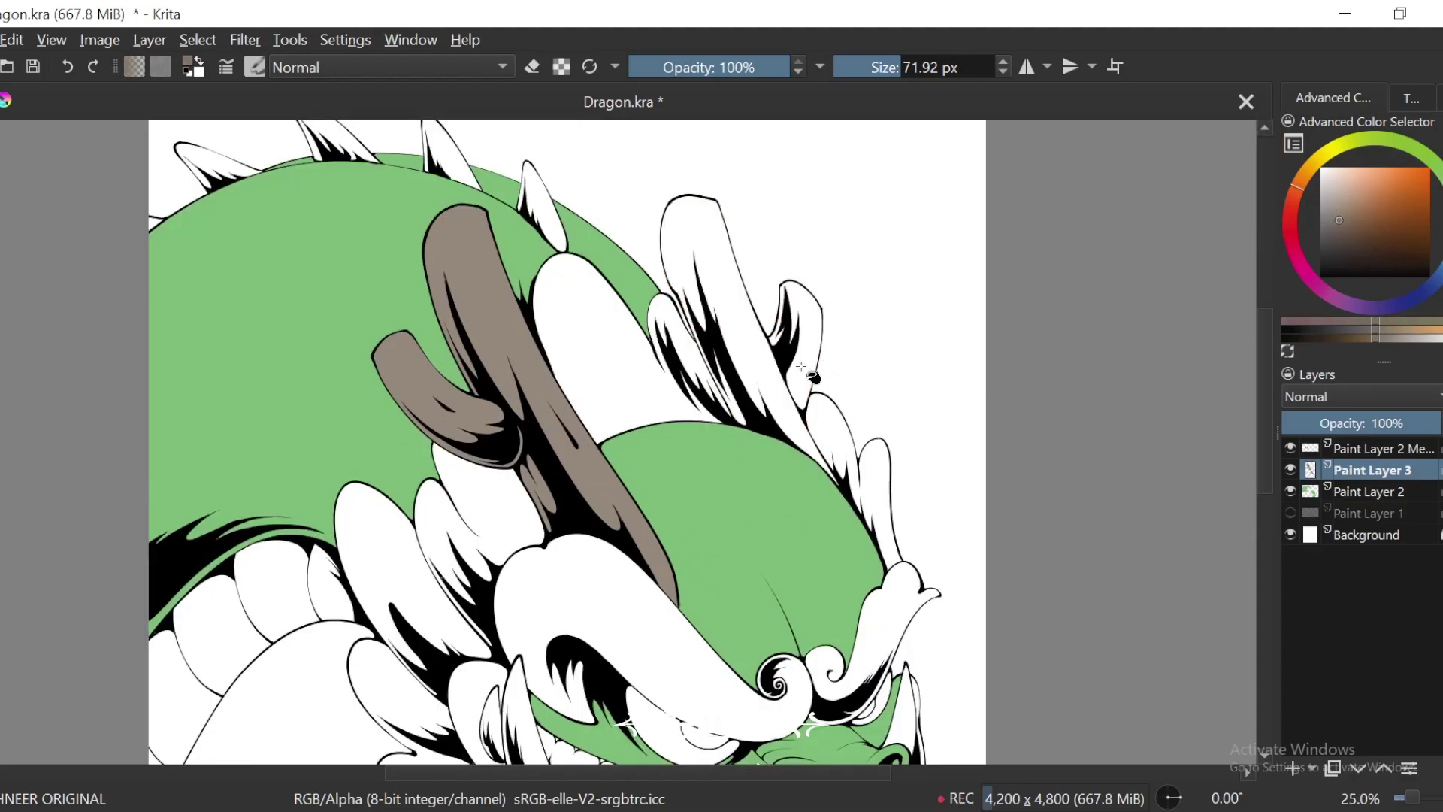
Step: Fill both antlers, including their side branches and the small base areas, with the darker grayish brown
left_click(798, 374)
left_click(755, 370)
left_click_drag(711, 396, 754, 440)
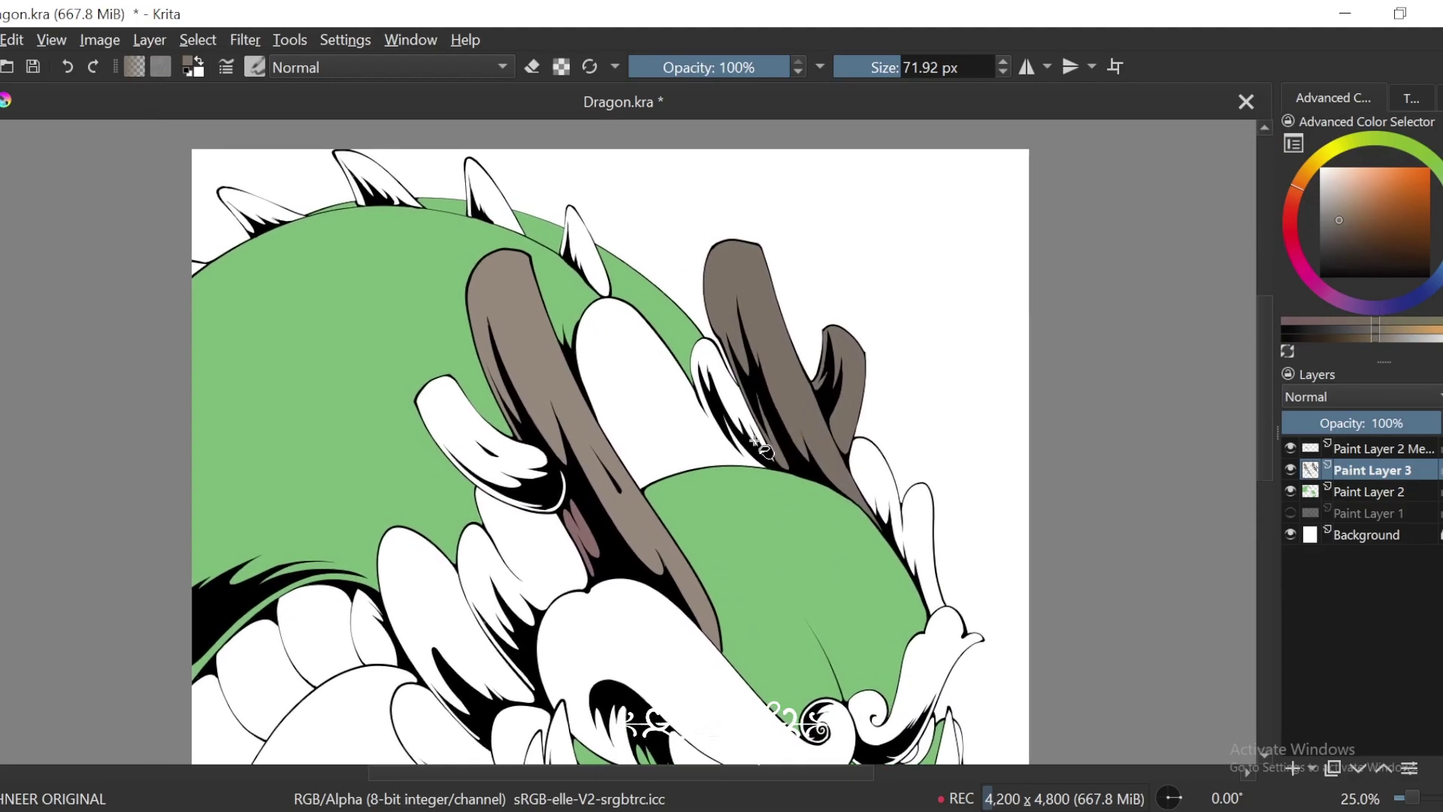
left_click(612, 514)
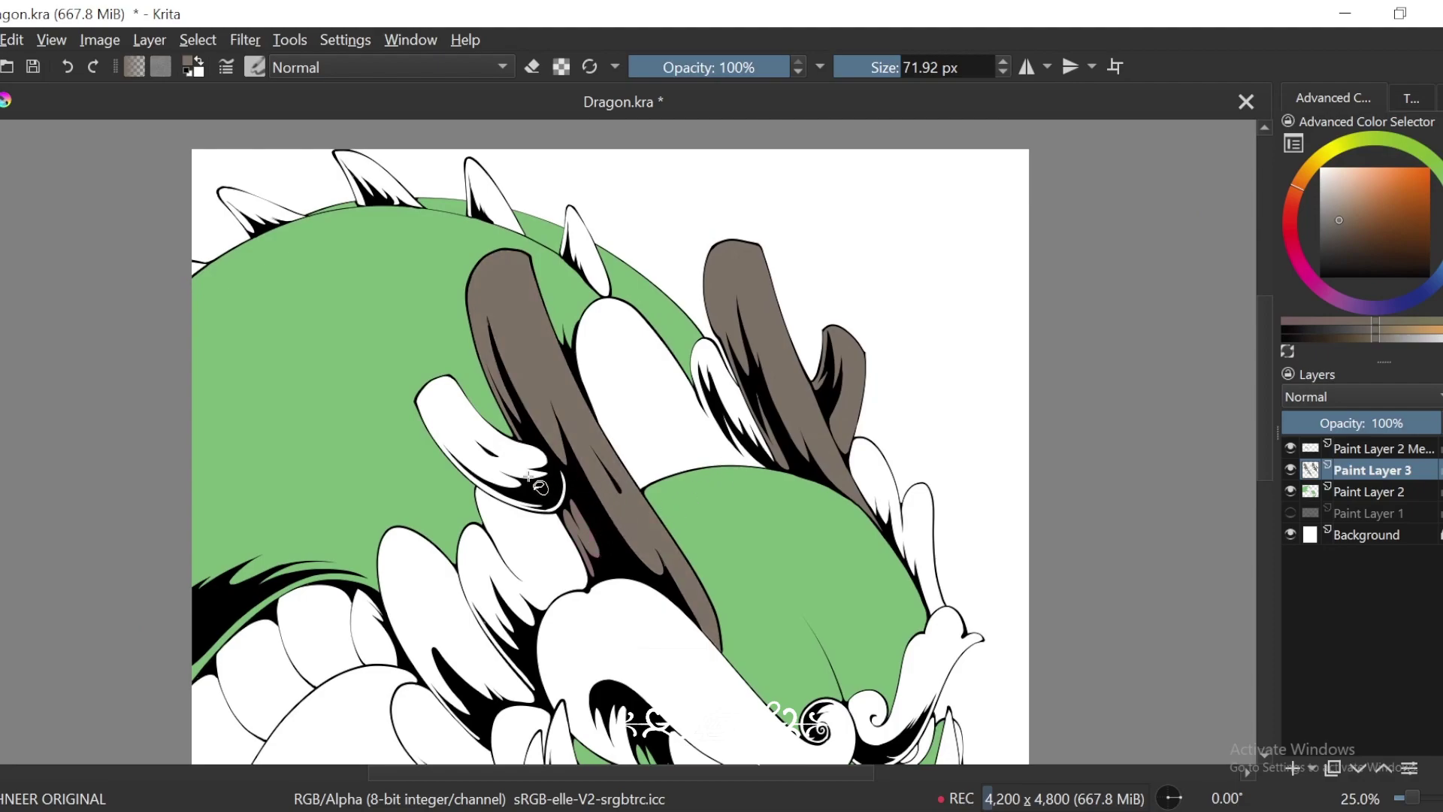
scroll(747, 300, "down", 4)
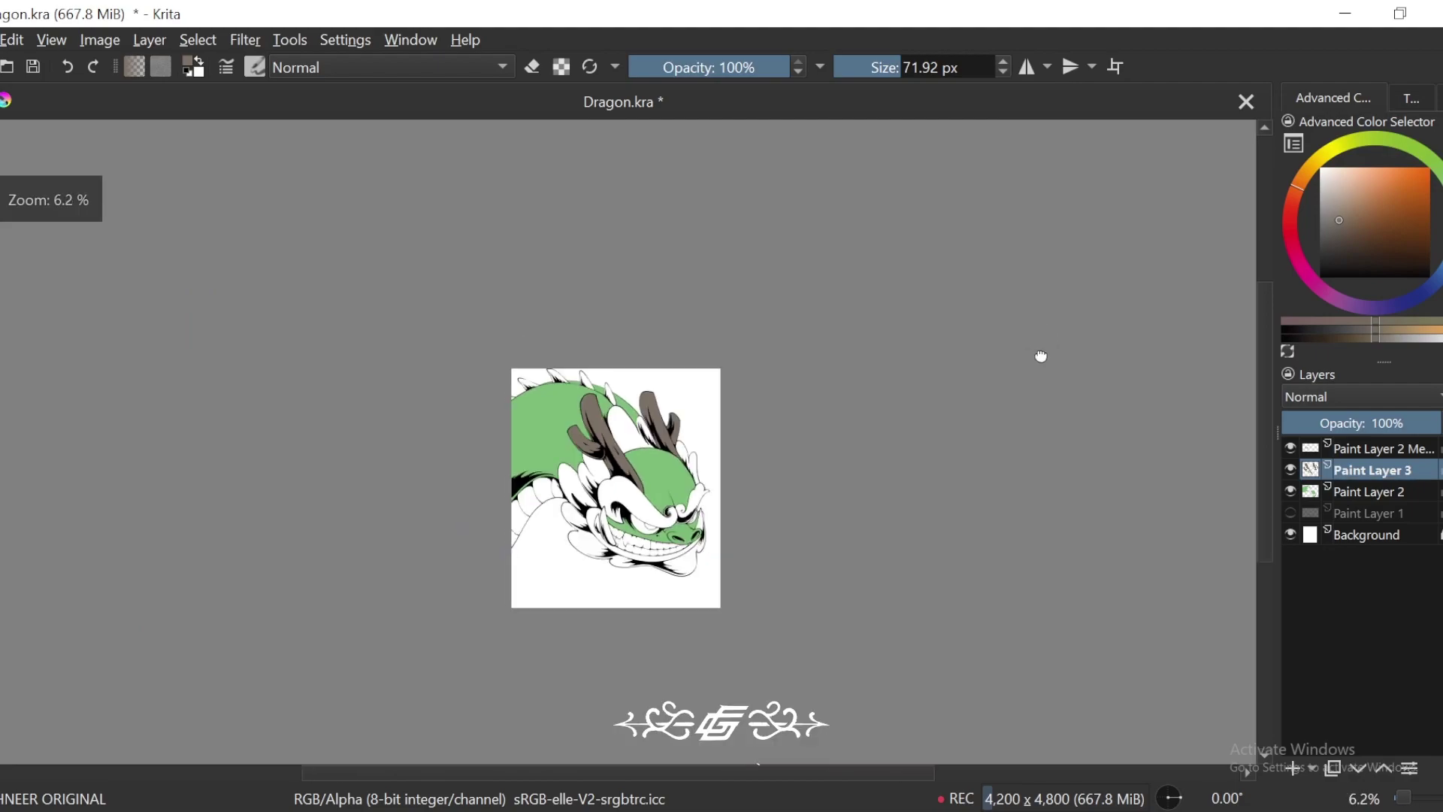
Step: Choose a light beige with a yellow-orange hue as the paint color
left_click_drag(1041, 356, 1011, 344)
key("ctrl+plus")
key("ctrl+plus")
left_click(1342, 189)
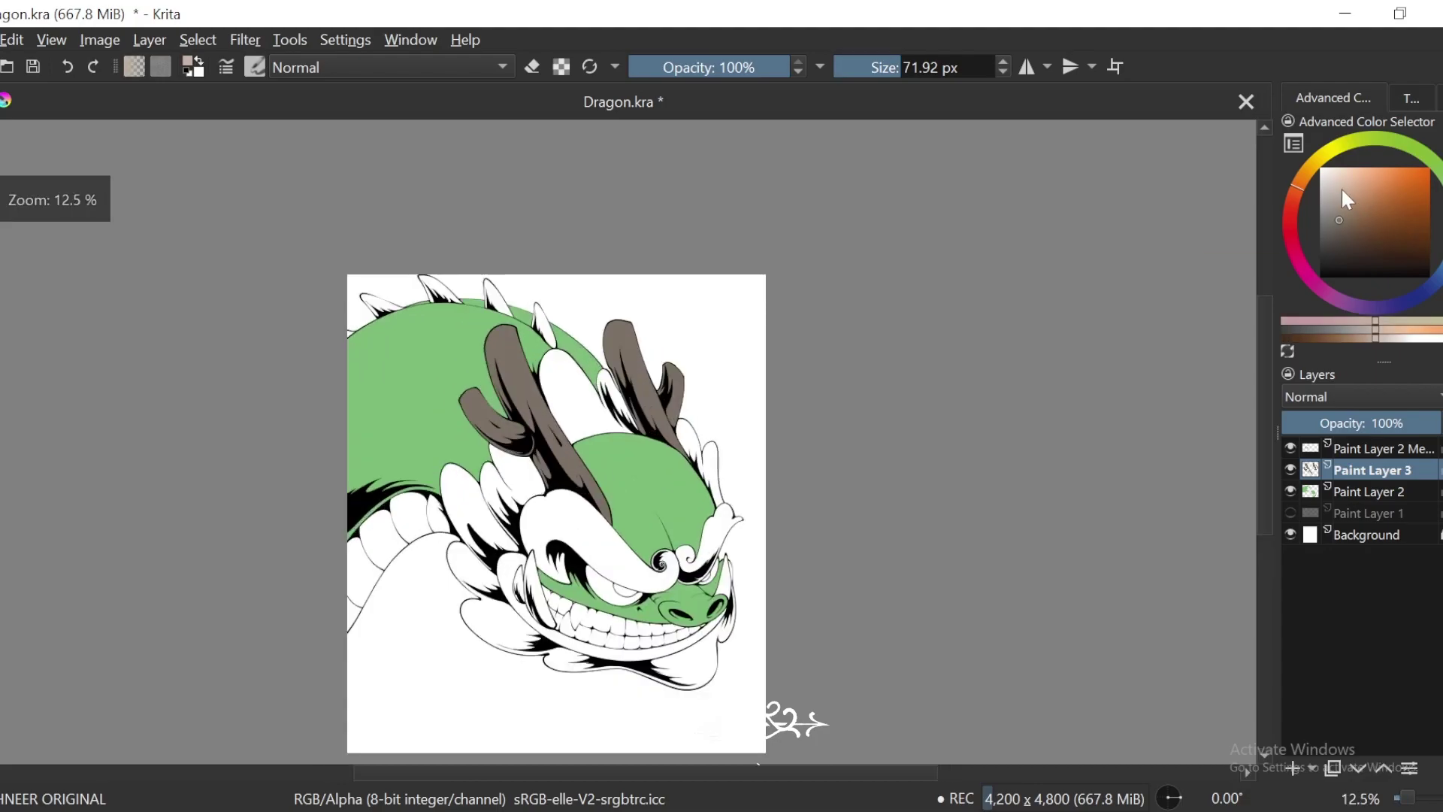
left_click(1342, 197)
left_click(1308, 169)
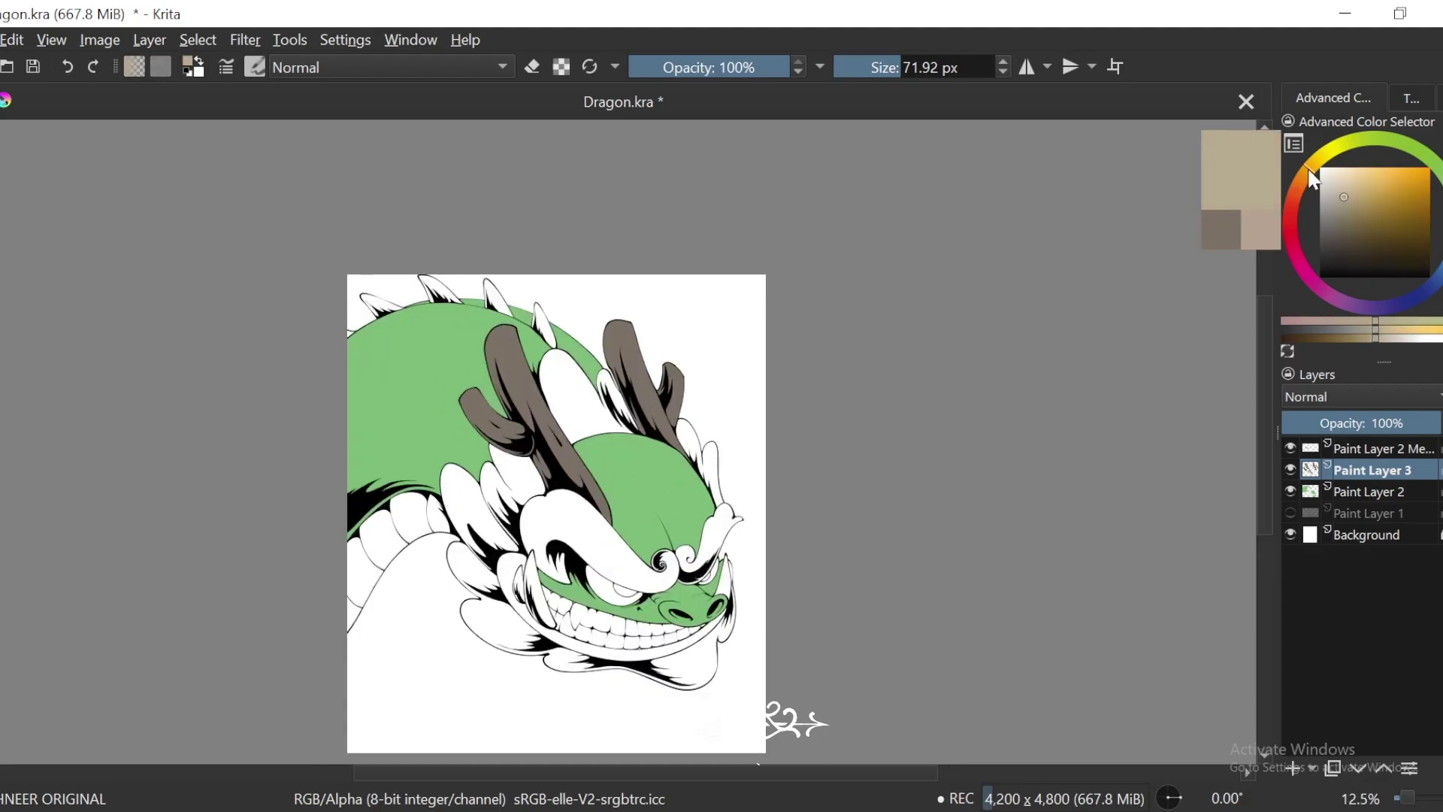
left_click_drag(1309, 170, 1308, 169)
left_click(1342, 188)
Step: Fill the lower jaw band around the dragon's teeth with light beige on Paint Layer 3
left_click_drag(867, 581, 1010, 391)
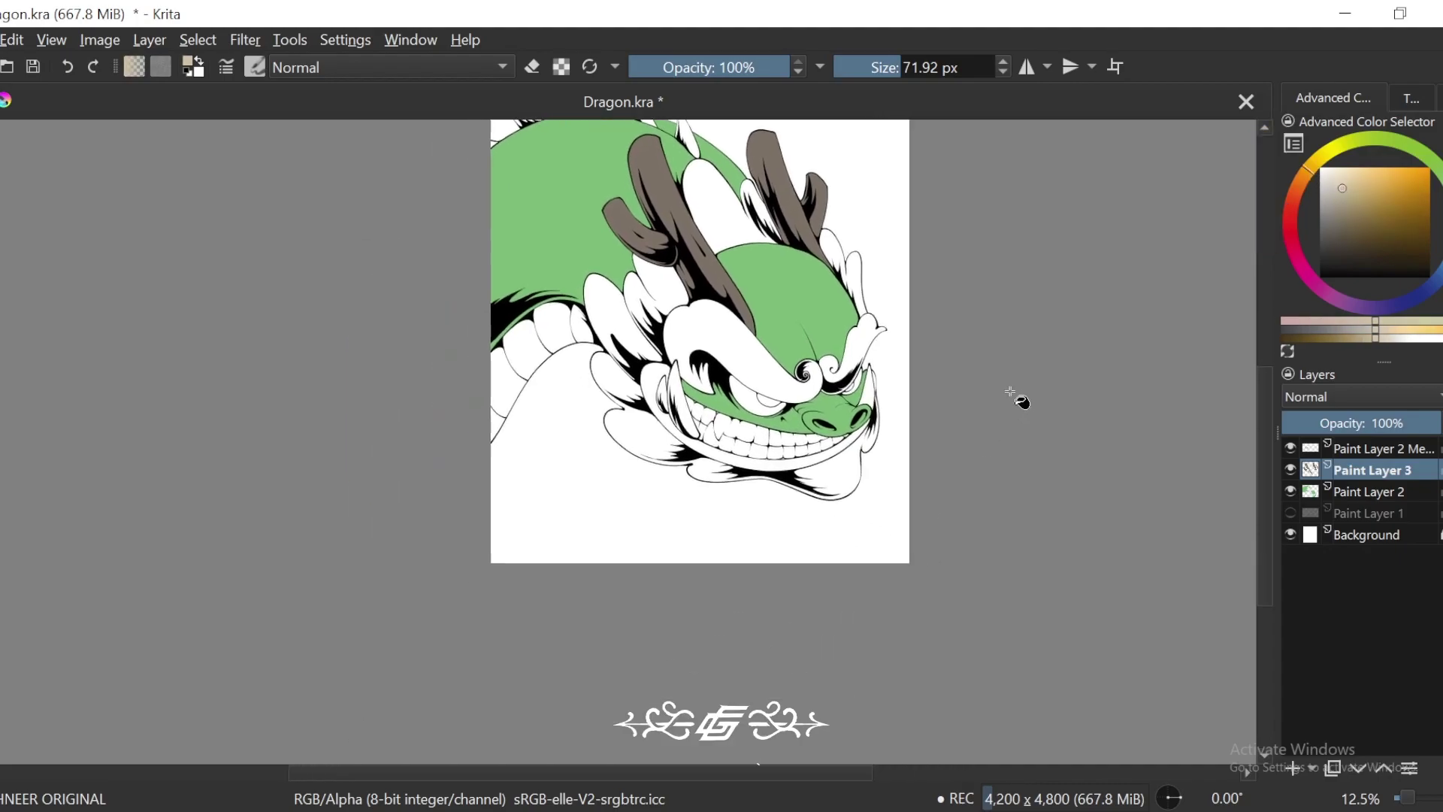
key("ctrl+plus")
key("ctrl+plus")
left_click(969, 478)
left_click_drag(1191, 334, 1099, 391)
key("ctrl+minus")
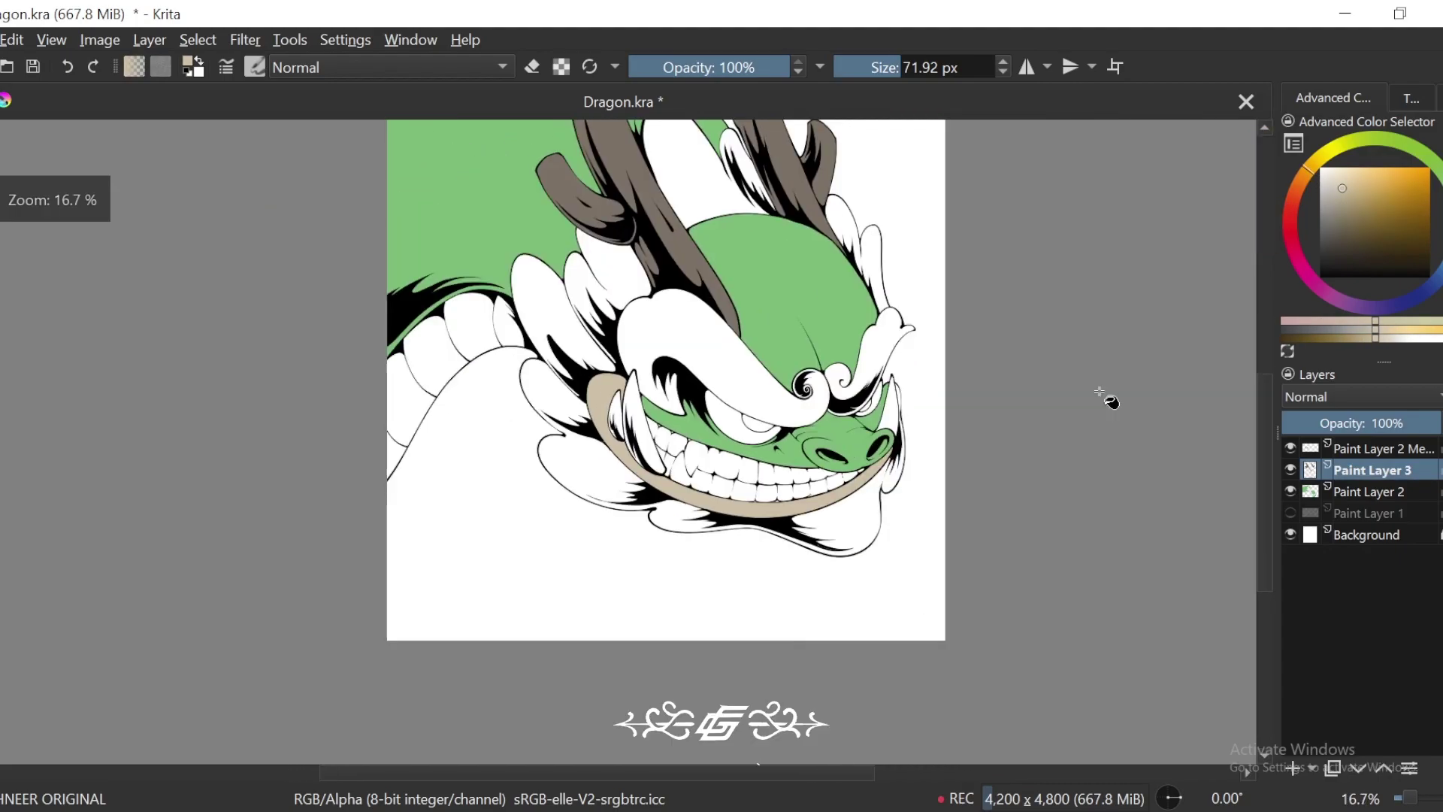
key("minus")
Step: Fill the belly segments along the dragon's neck with the same light beige
key("plus")
key("plus")
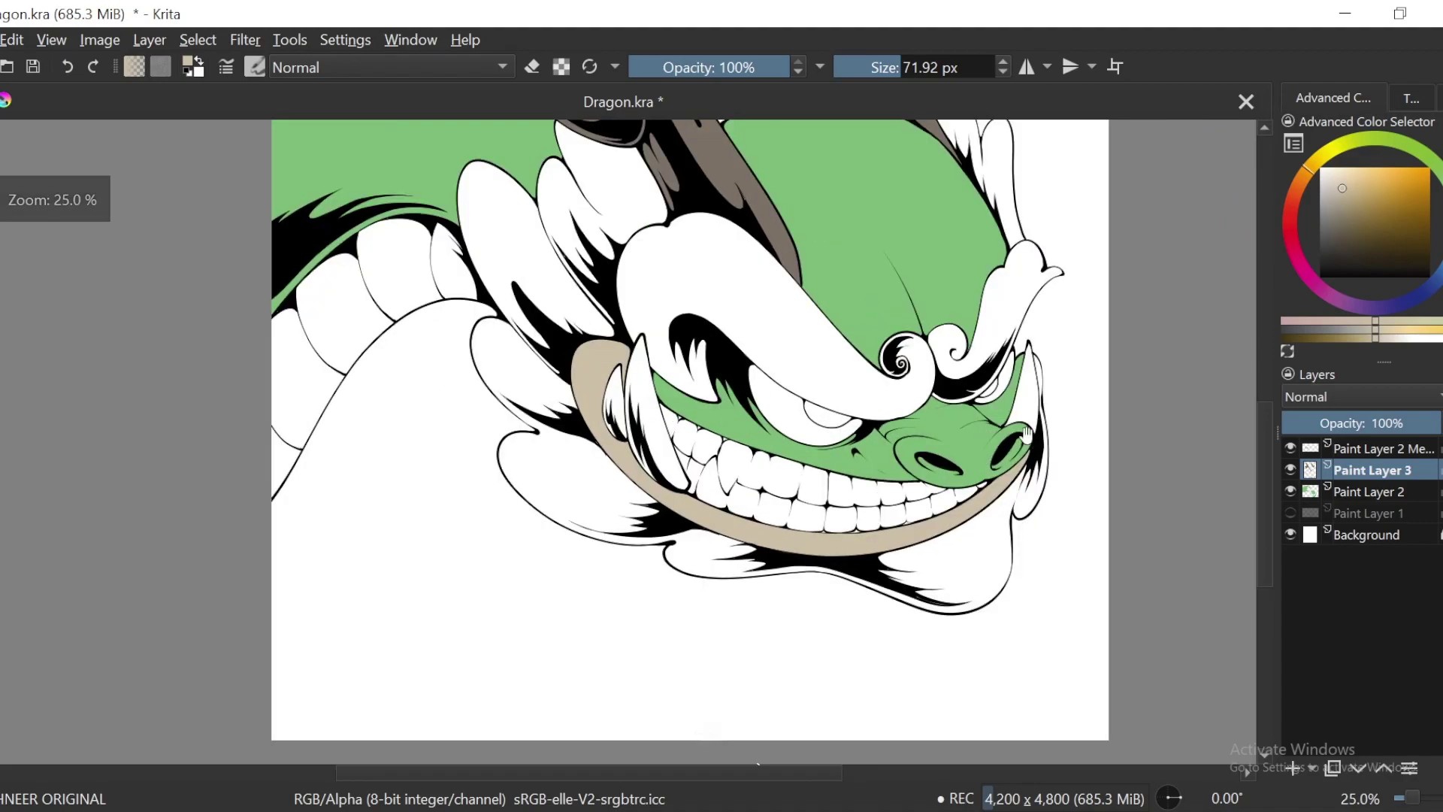
left_click_drag(1026, 433, 967, 411)
left_click_drag(1073, 496, 1226, 542)
mouse_move(540, 298)
left_mouse_down()
mouse_move(432, 339)
mouse_move(384, 426)
mouse_move(384, 481)
left_mouse_up()
key("minus")
key("minus")
key("minus")
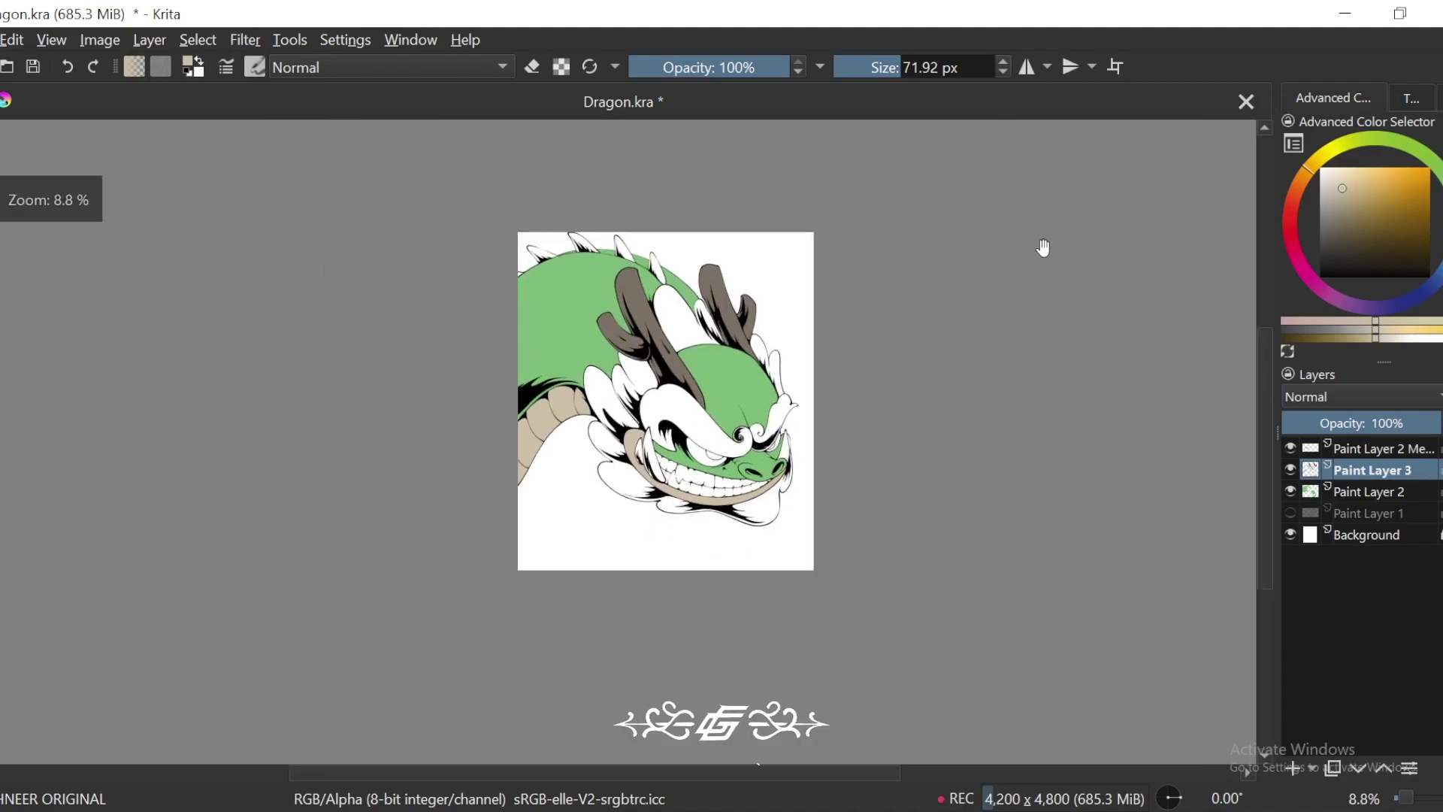
Step: Sample the head's green and change it to a darker green for the back spikes
key("plus")
left_click(802, 358, "ctrl")
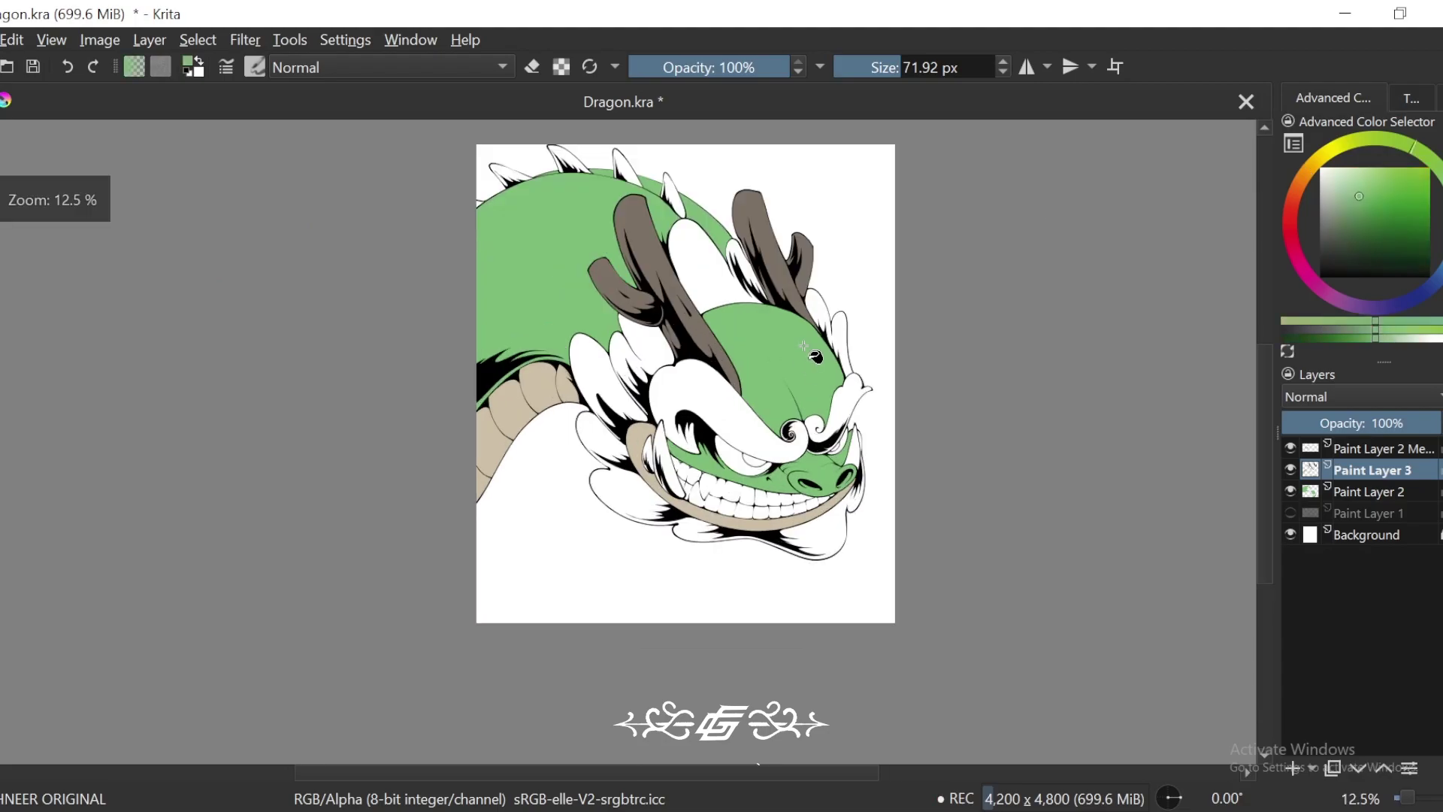
left_click(1359, 216)
left_click(1357, 223)
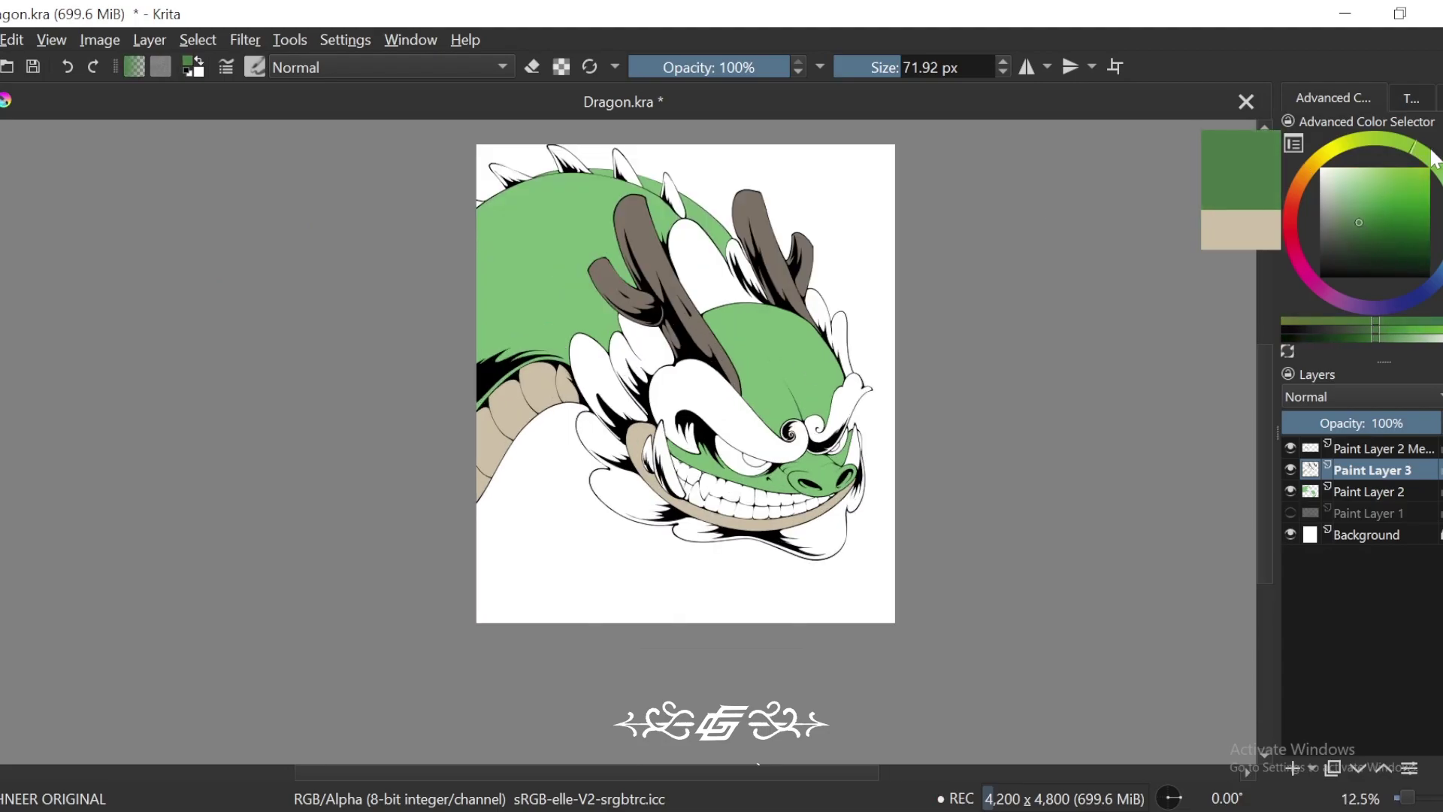
left_click(1429, 156)
left_click(1366, 226)
left_click_drag(1024, 320, 1054, 578)
key("plus")
key("plus")
key("plus")
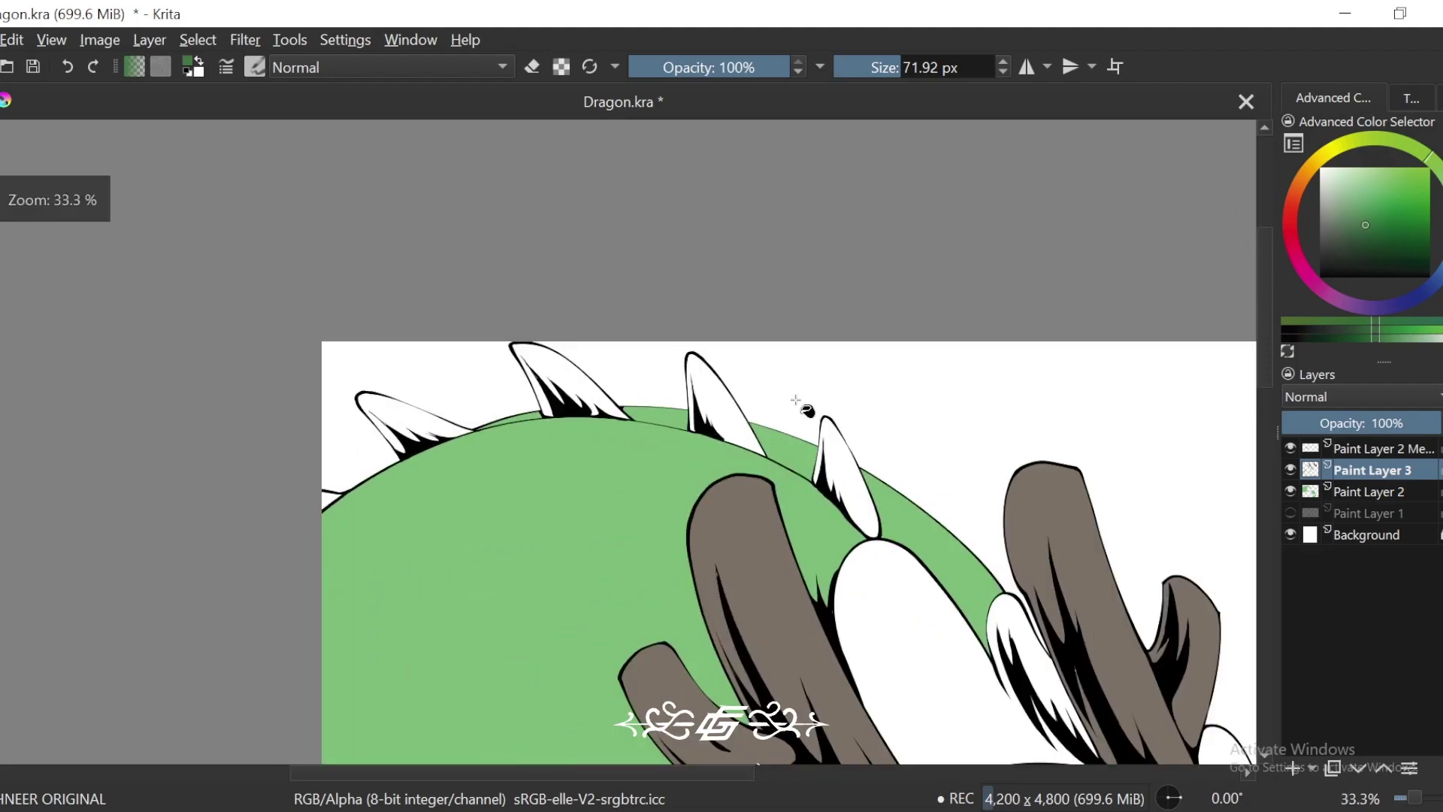
Step: Try filling the four back spikes with dark green on Paint Layer 3
left_click(846, 452)
left_click(721, 392)
left_click_drag(706, 348, 899, 386)
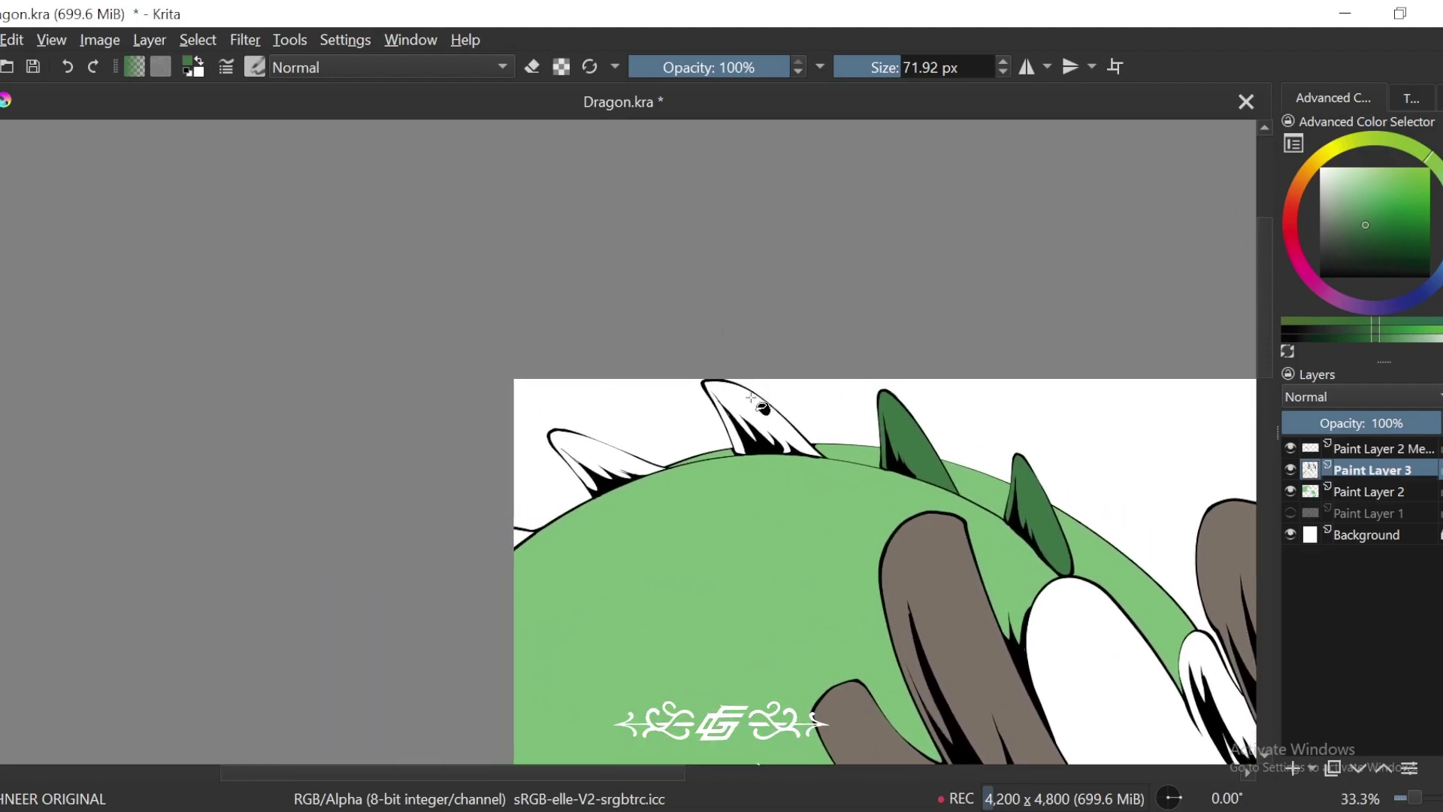
left_click(750, 396)
left_click(598, 452)
key("minus")
key("minus")
key("minus")
key("minus")
key("minus")
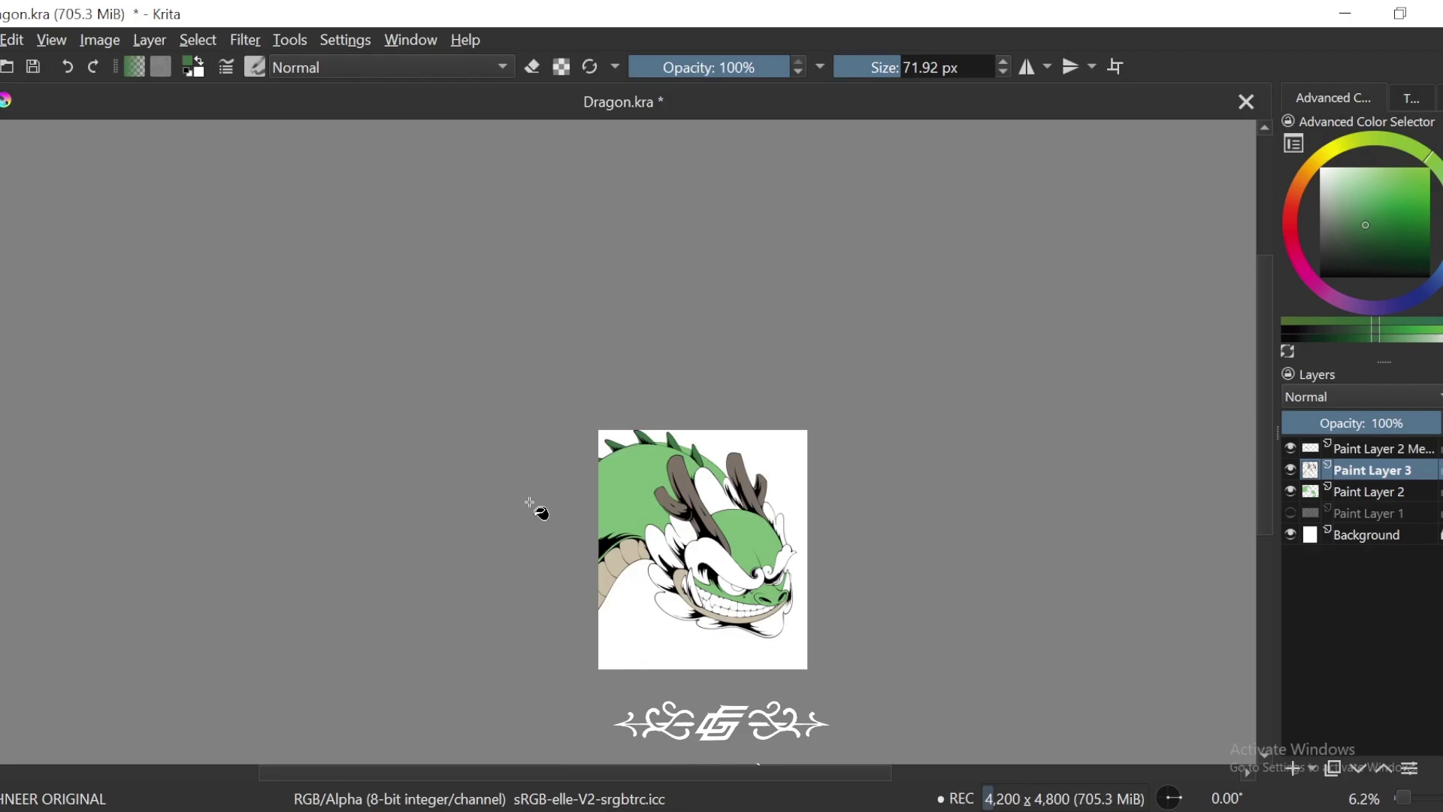
key("plus")
key("plus")
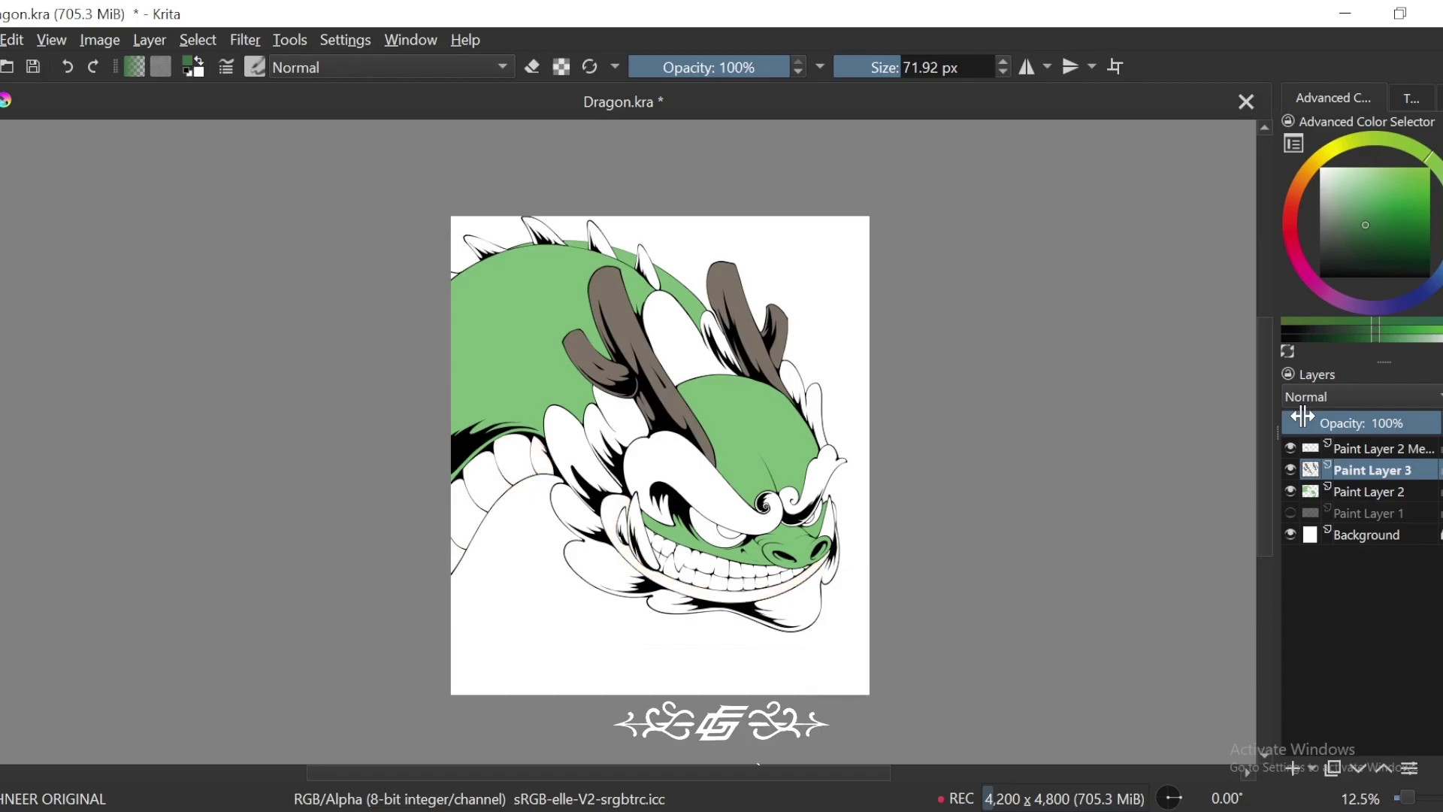
Step: Add a paint layer above Paint Layer 3 and fill the band along the lower jaw with pale beige
left_click(1294, 766)
key("plus")
left_click(1334, 189)
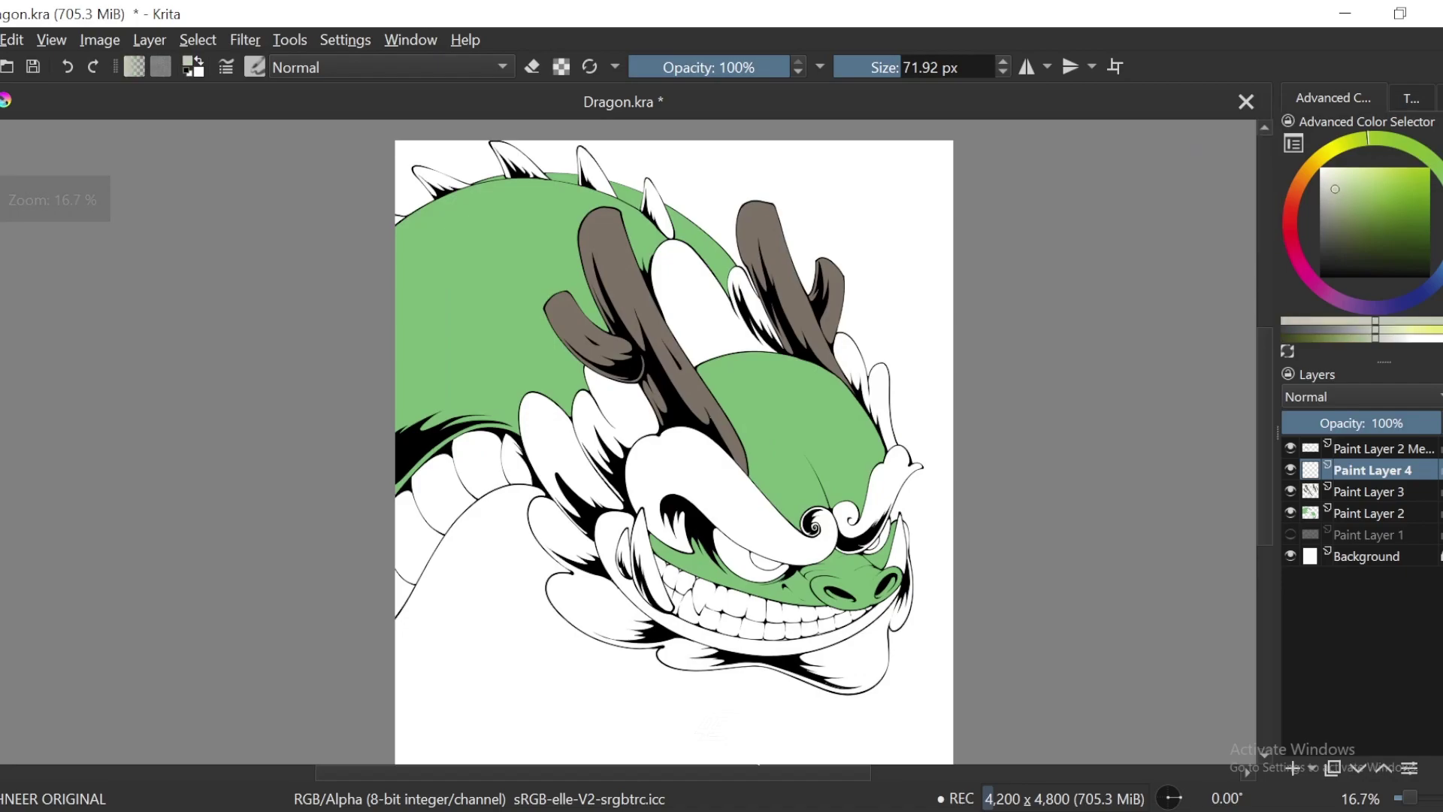
left_click(1439, 184)
left_click(831, 637)
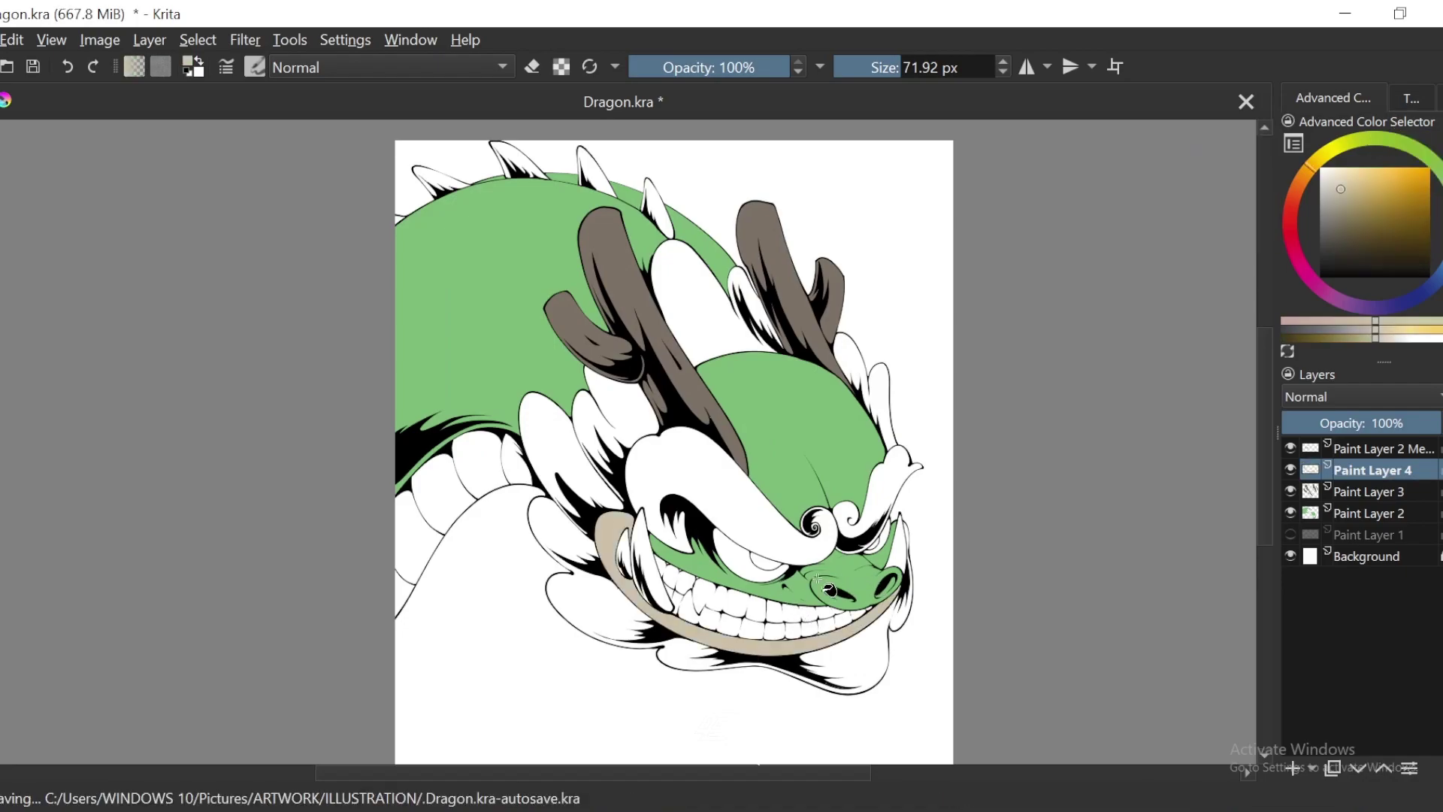
Step: Fill the segmented belly scales along the neck with the same pale beige on Paint Layer 4
key("plus")
left_click(464, 469)
left_click(409, 469)
left_click(355, 502)
left_click(306, 564)
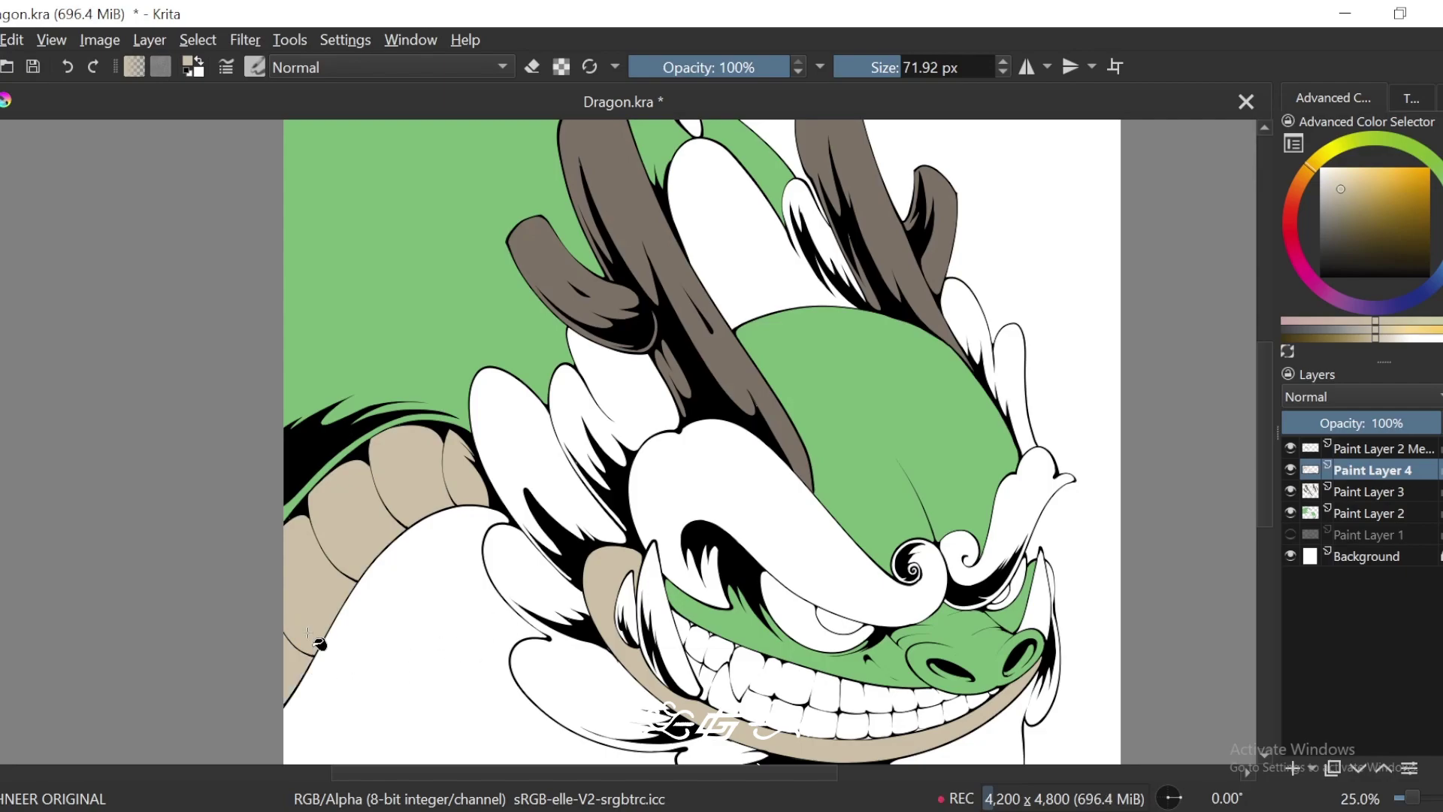
key("minus")
key("minus")
Step: Add another paint layer above Paint Layer 4 and fill the four back spikes with a darker shade of the body's green
left_click(830, 443, "ctrl")
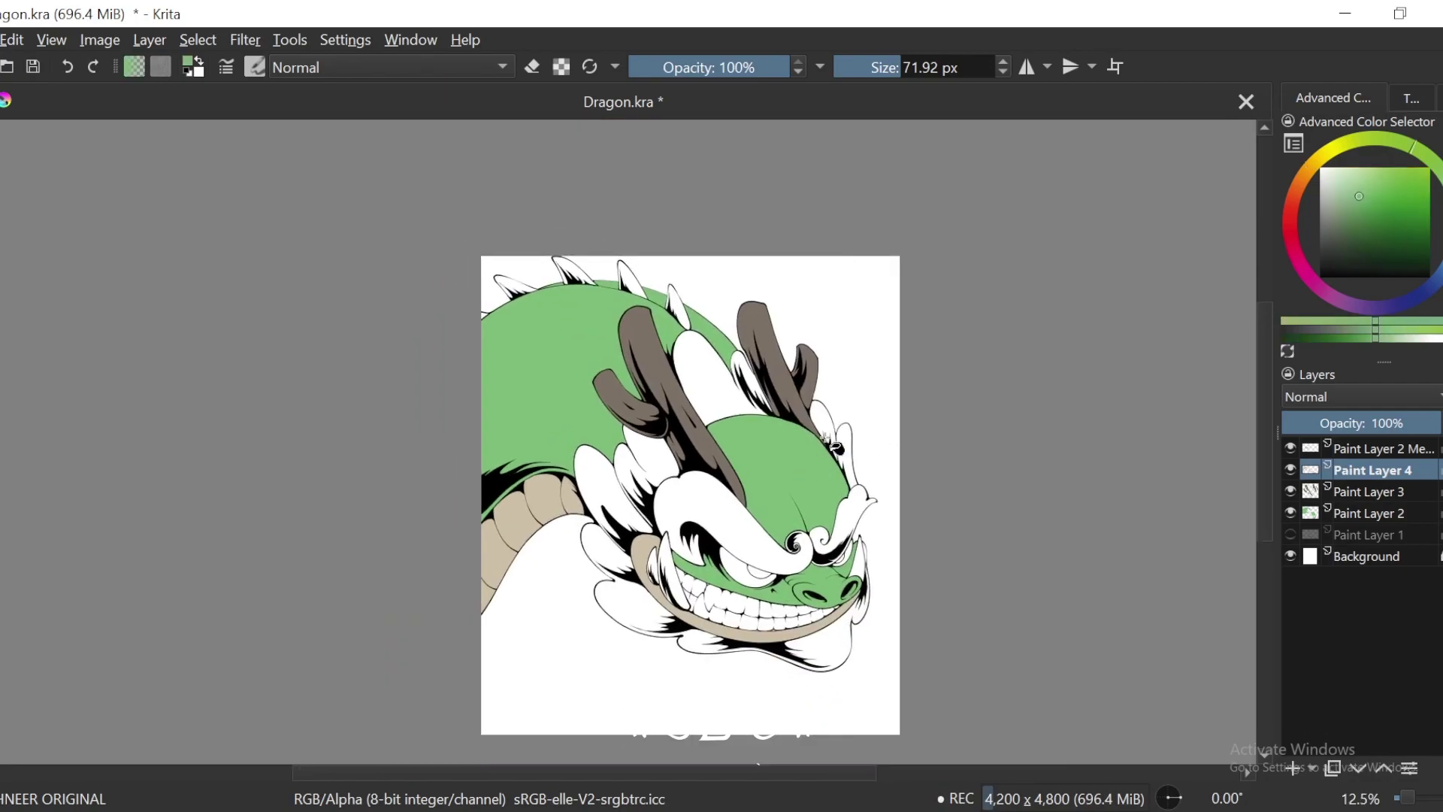
left_click(1373, 220)
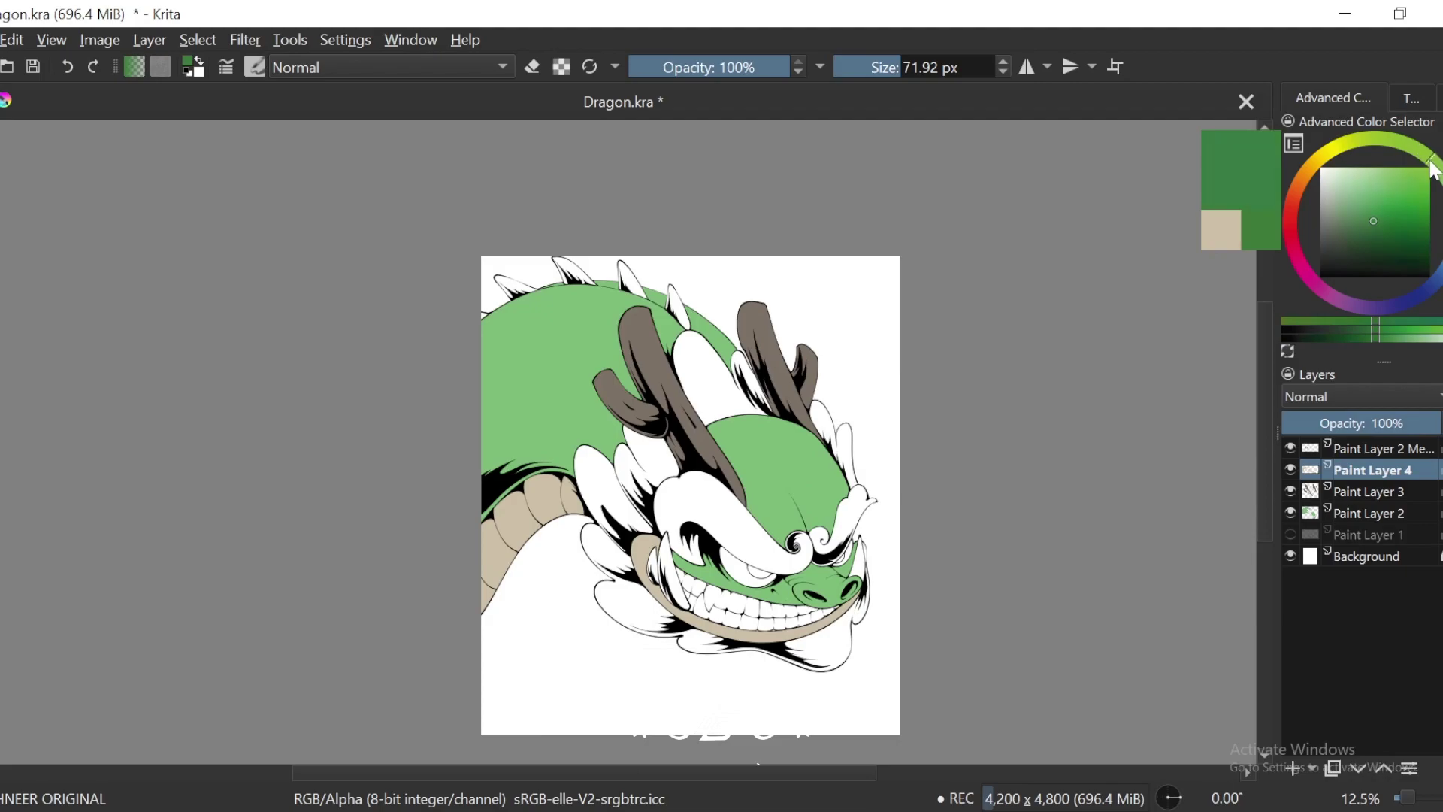
left_click(1290, 764)
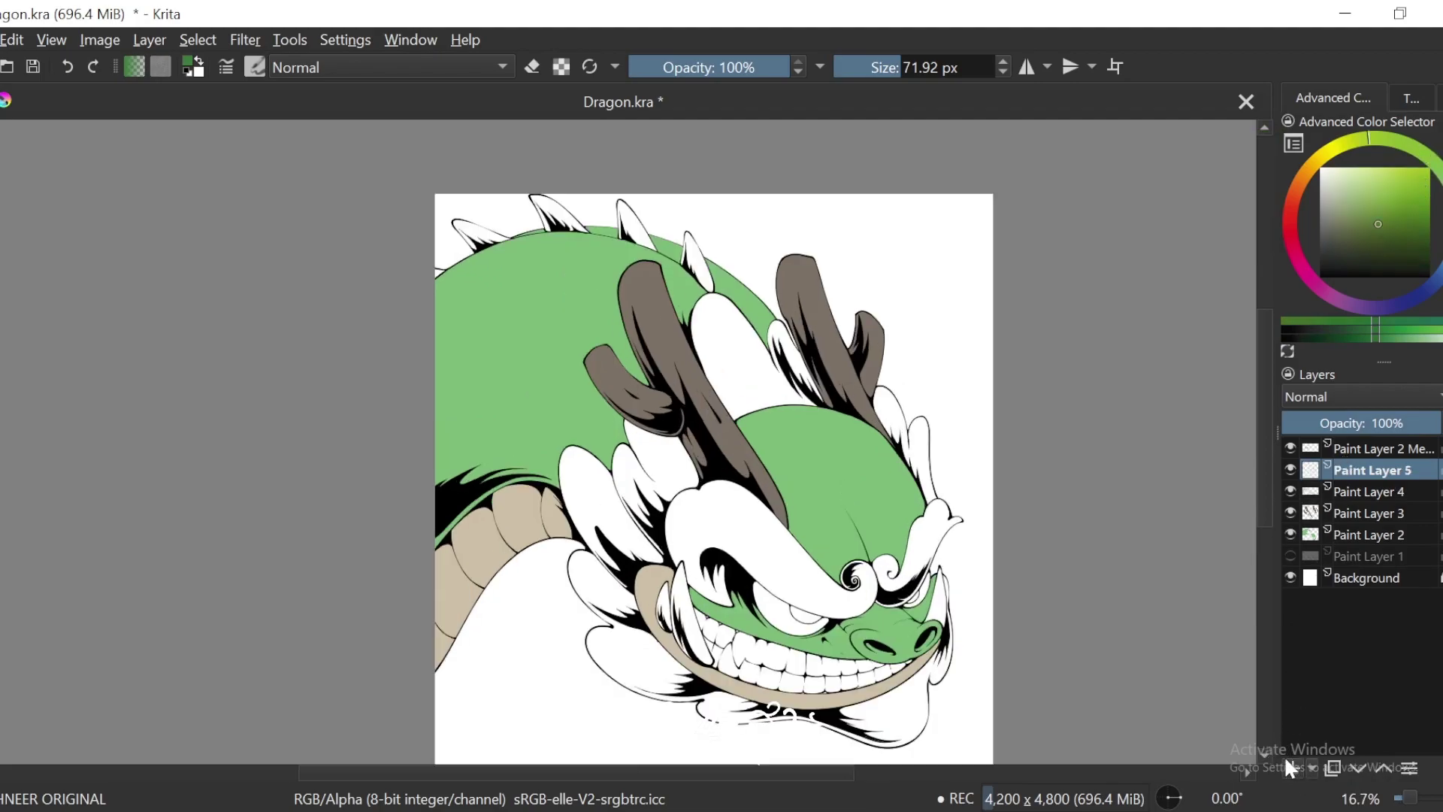
key("plus")
left_click(718, 342)
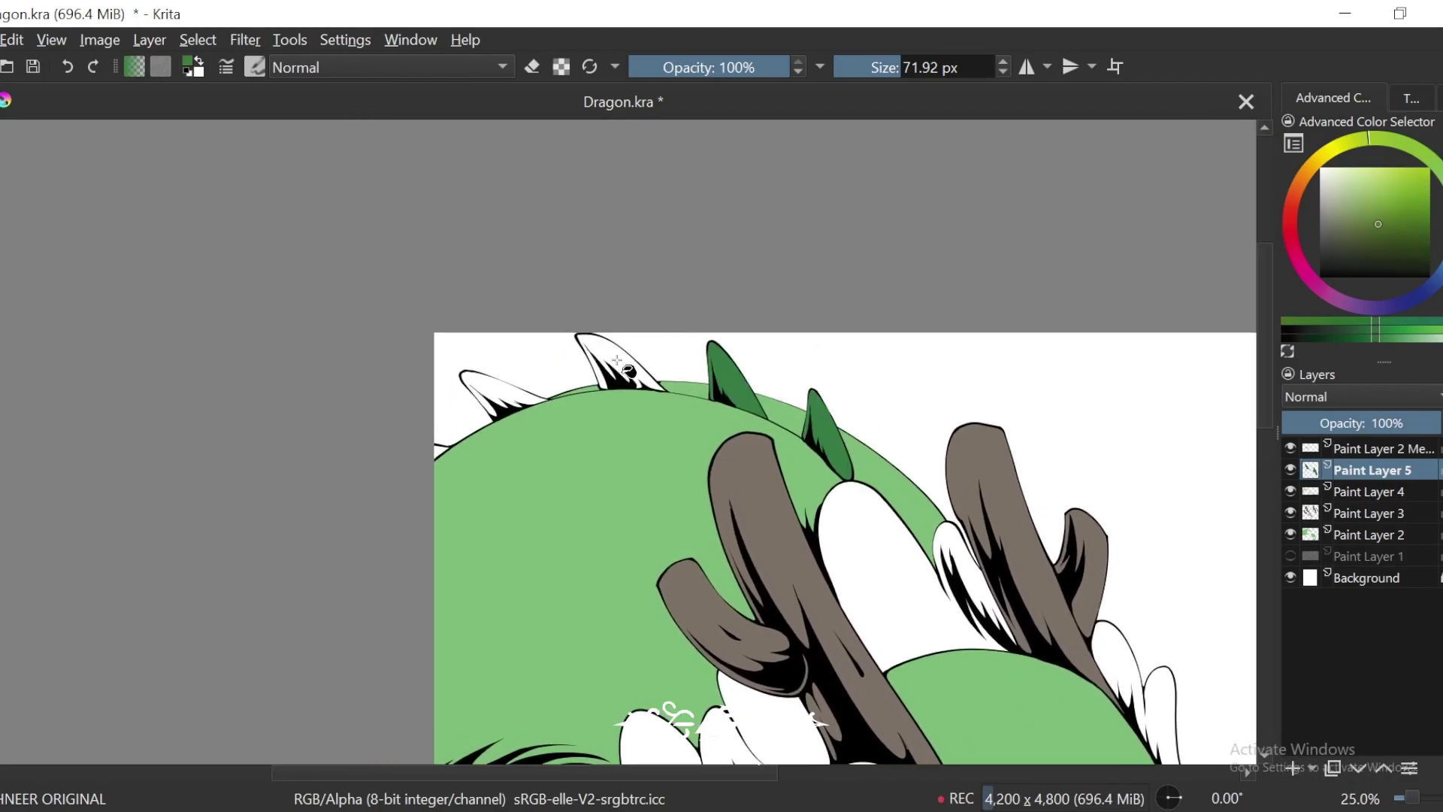
left_click(593, 368)
left_click(496, 387)
key("minus")
key("minus")
key("minus")
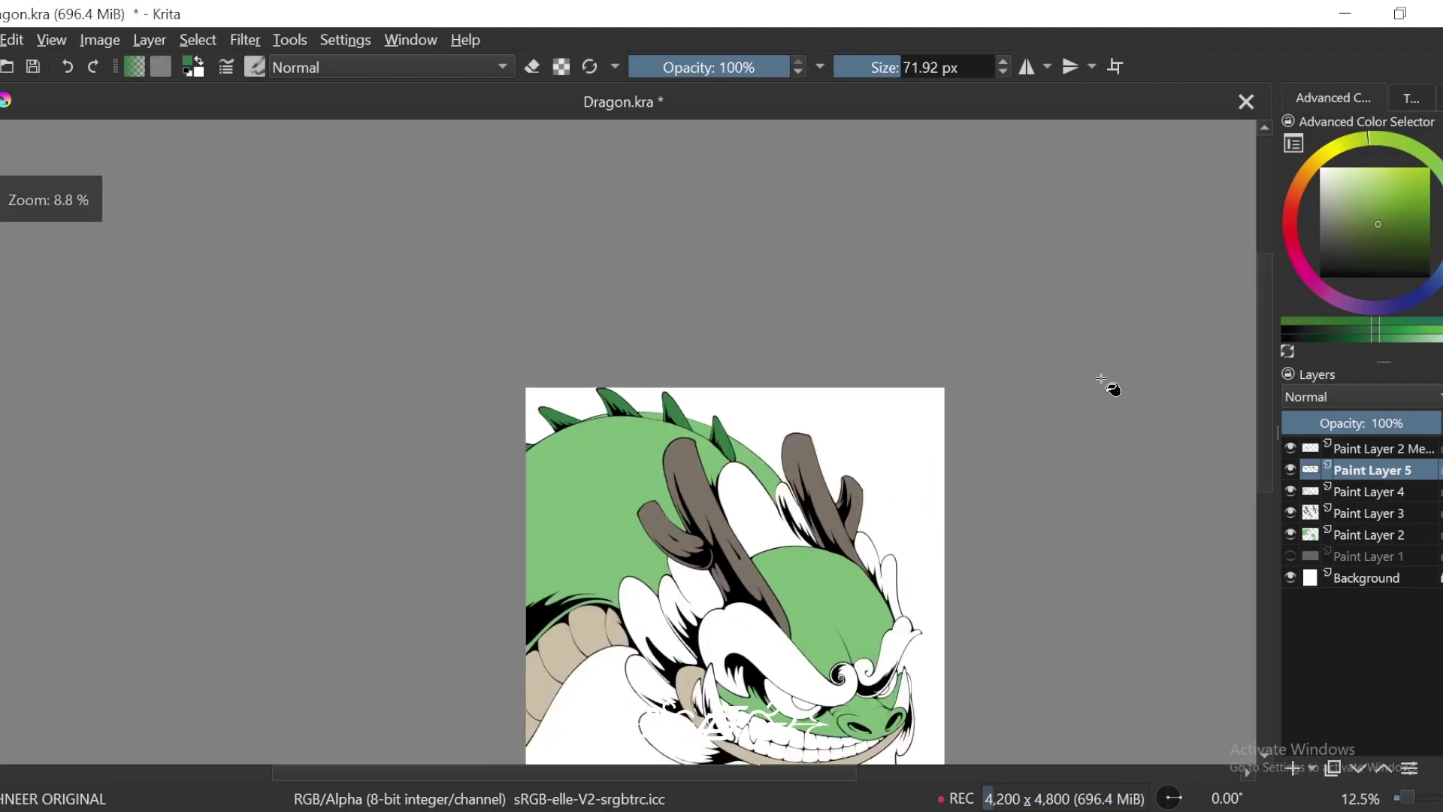
left_click_drag(1101, 420, 1067, 353)
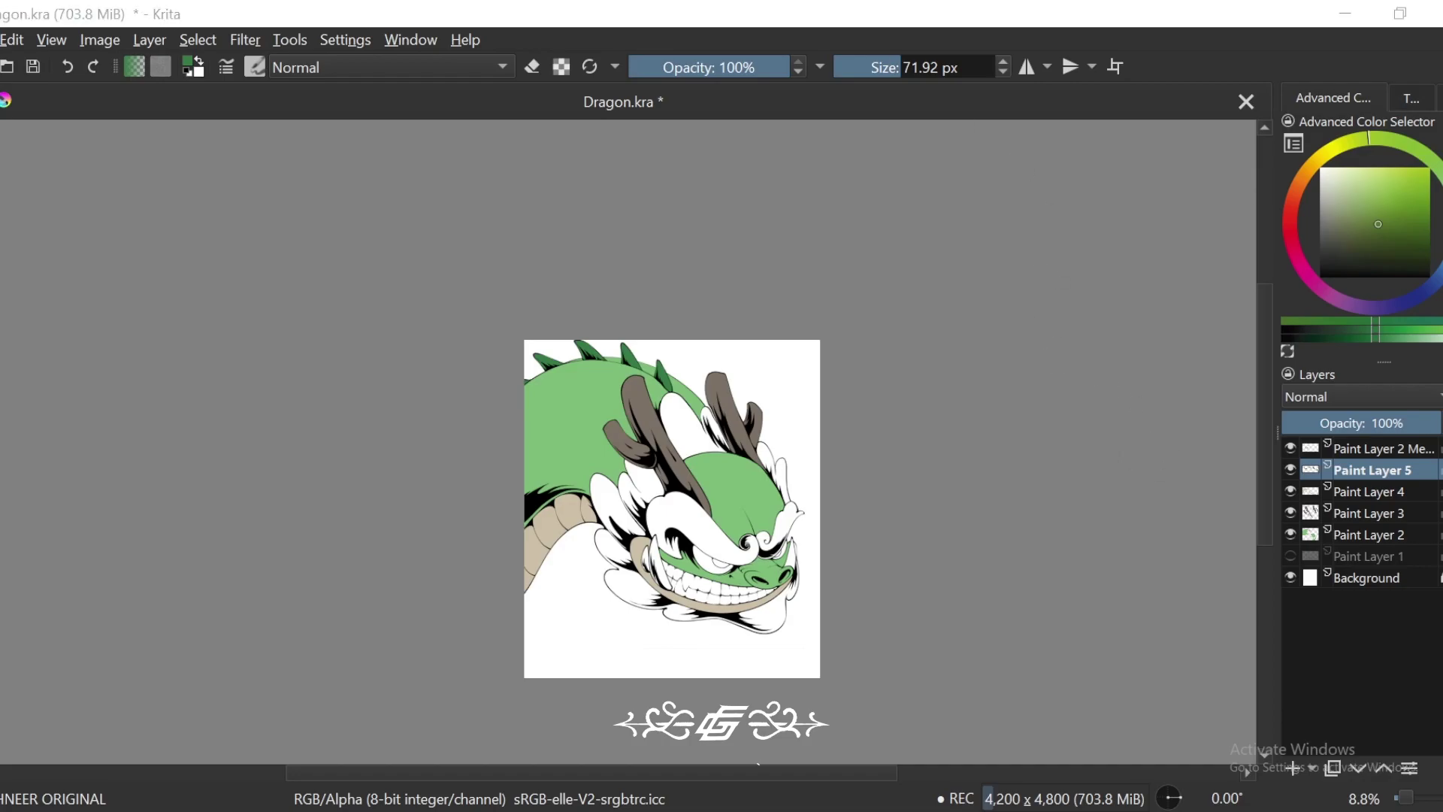
Step: Fill the frills around the lower jaw and chin with pale beige on Paint Layer 4
scroll(1052, 496, "up", 2)
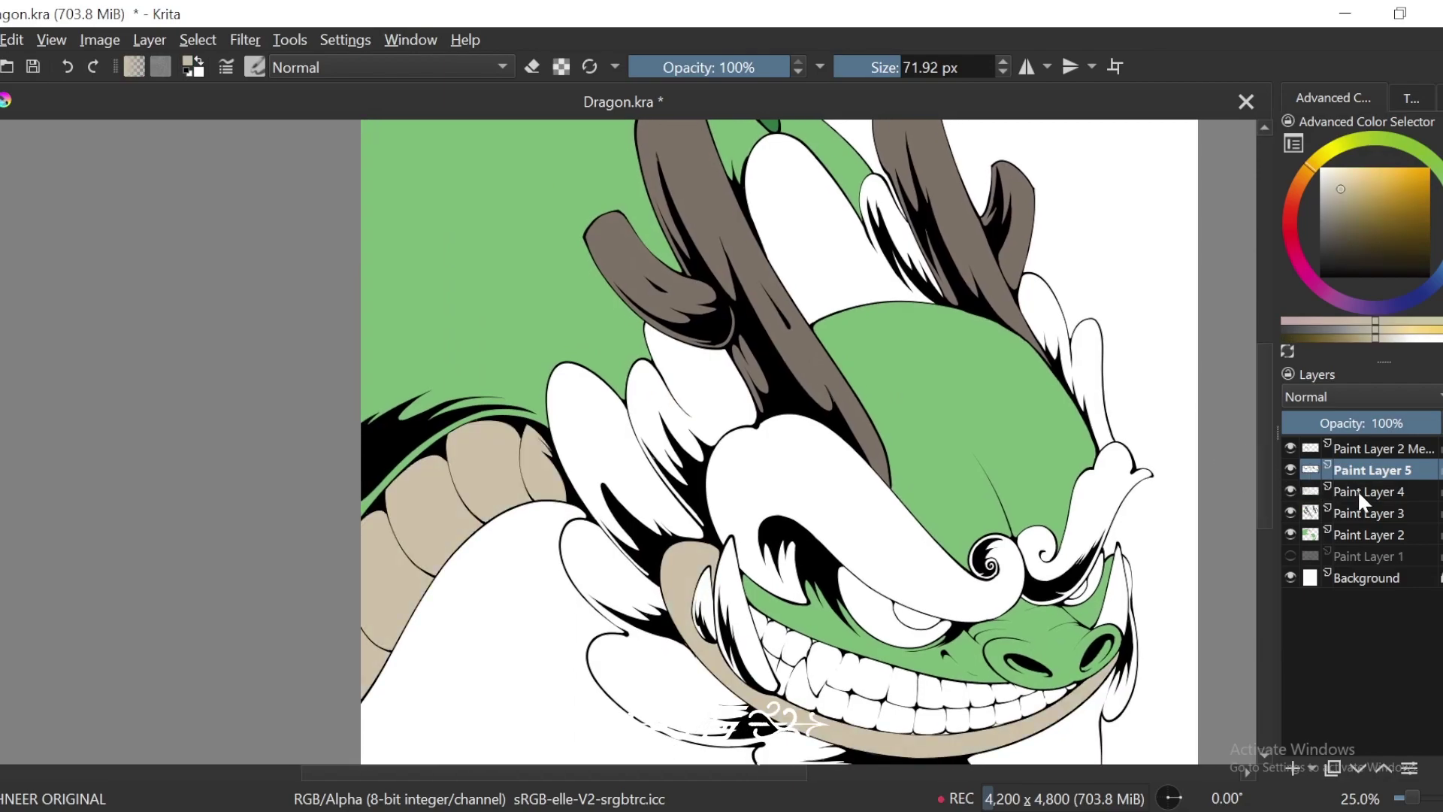
left_click(1357, 491)
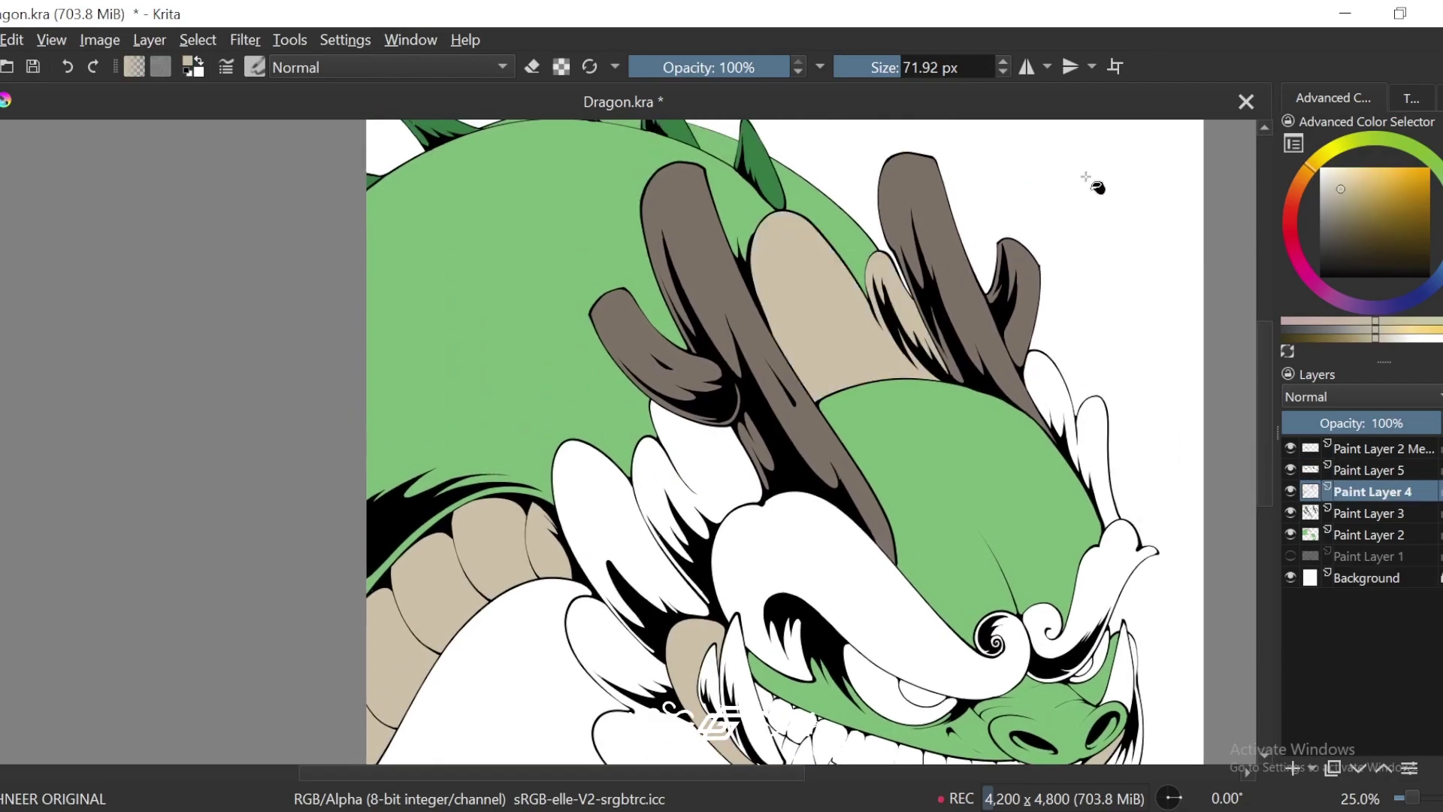
scroll(1096, 186, "down", 1)
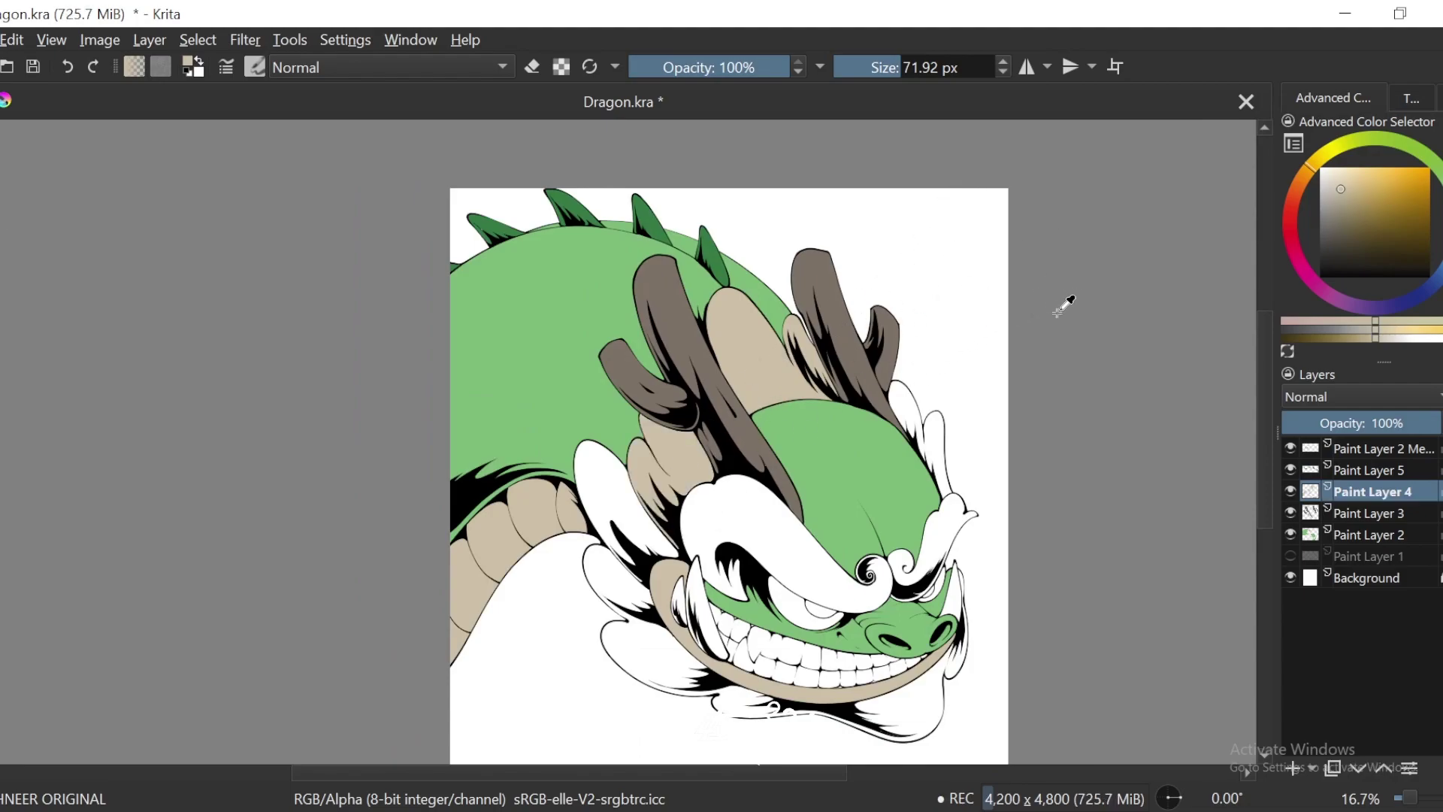
left_click_drag(1018, 605, 935, 467)
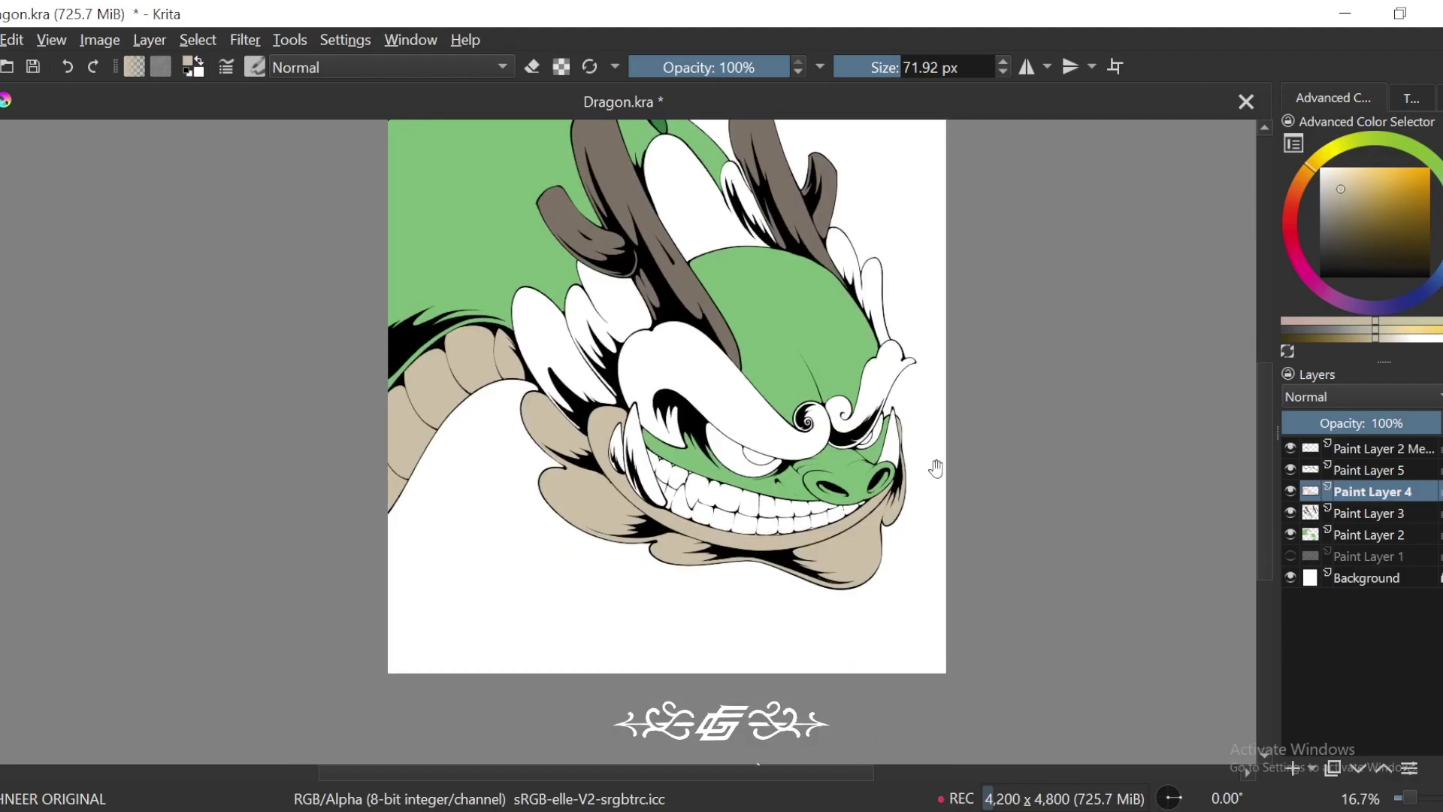
left_click_drag(982, 268, 937, 310)
key("ctrl+minus")
key("ctrl+minus")
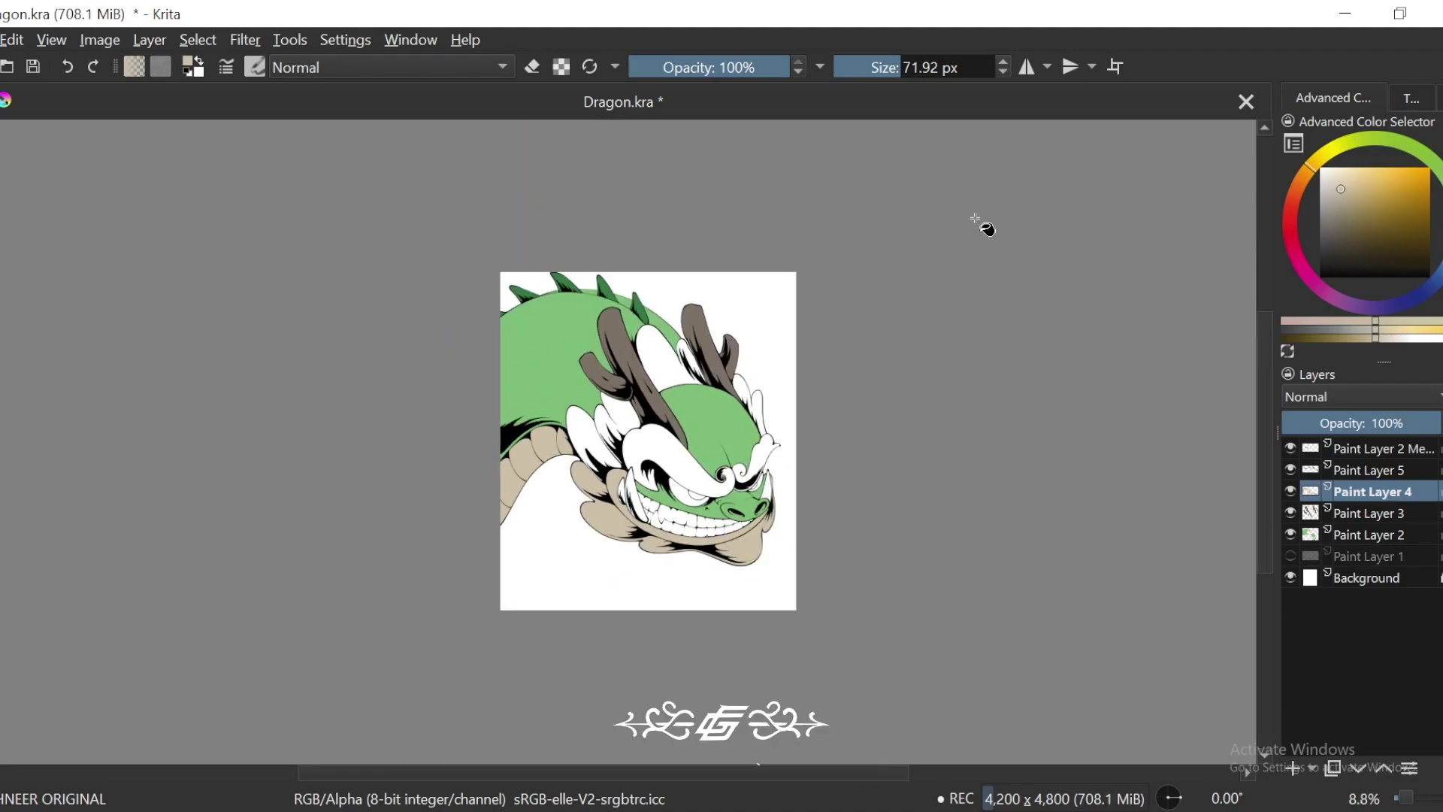
Step: Recolour both antlers, including their side branches, with muted orange on Paint Layer 3
key("plus")
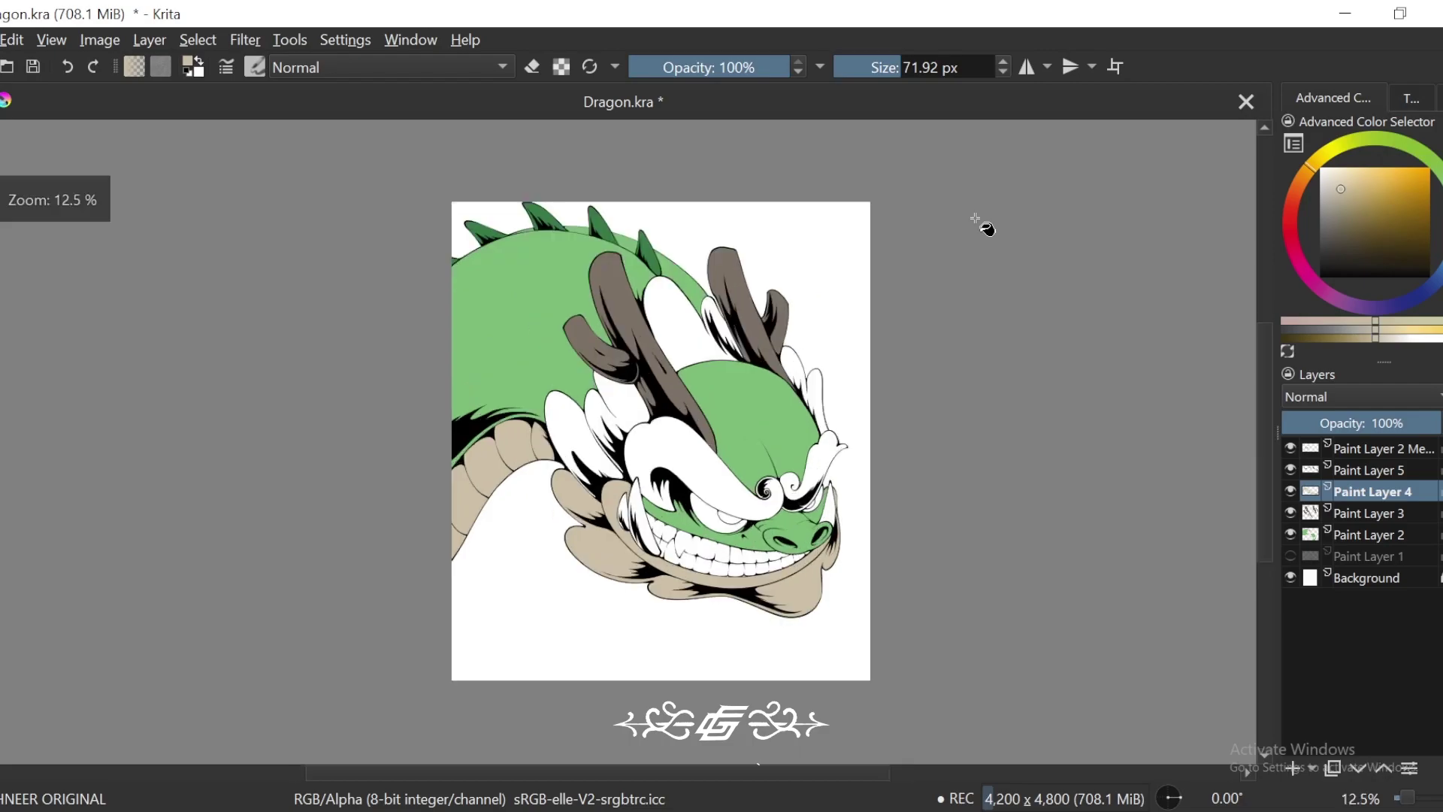
key("plus")
left_click(1382, 188)
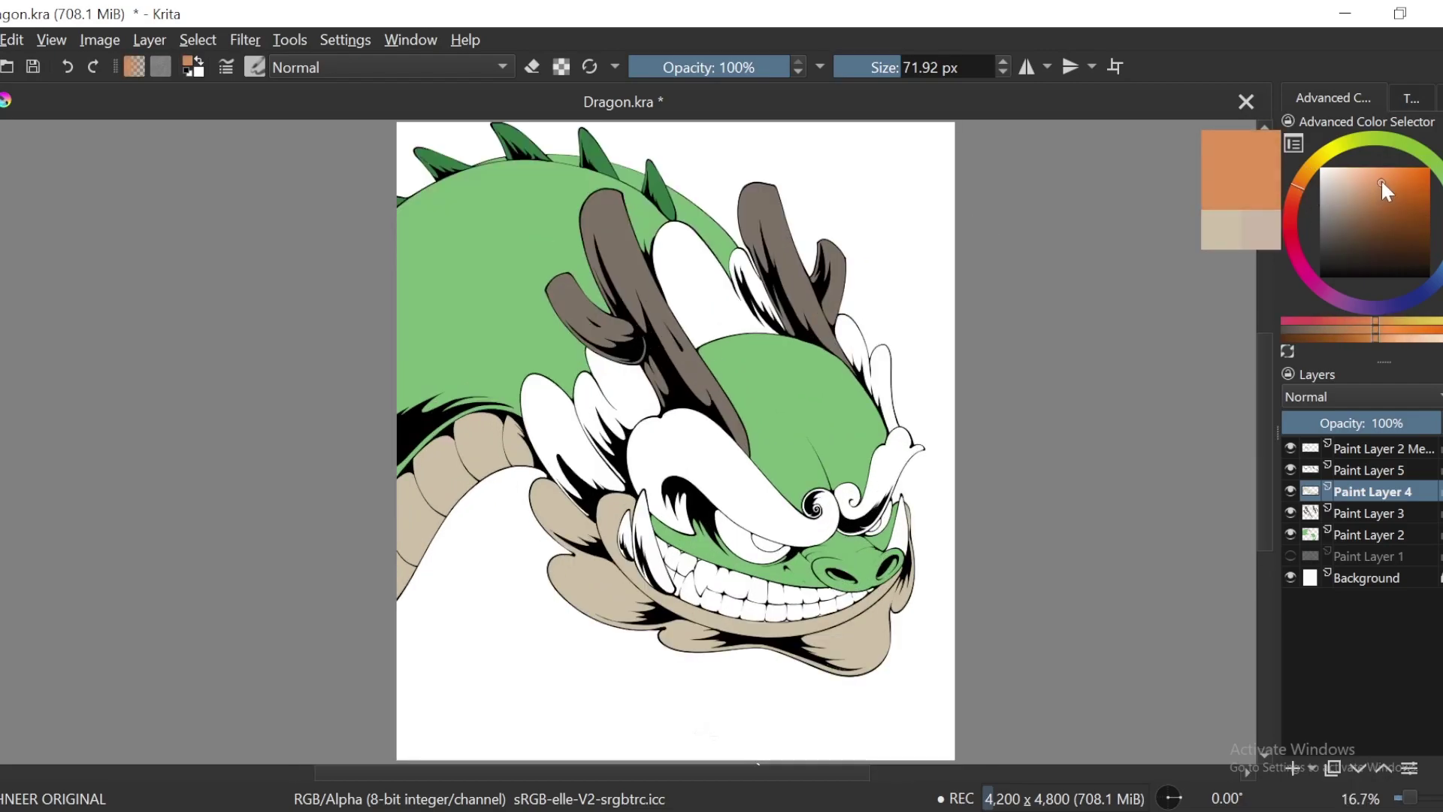
left_click(1384, 187)
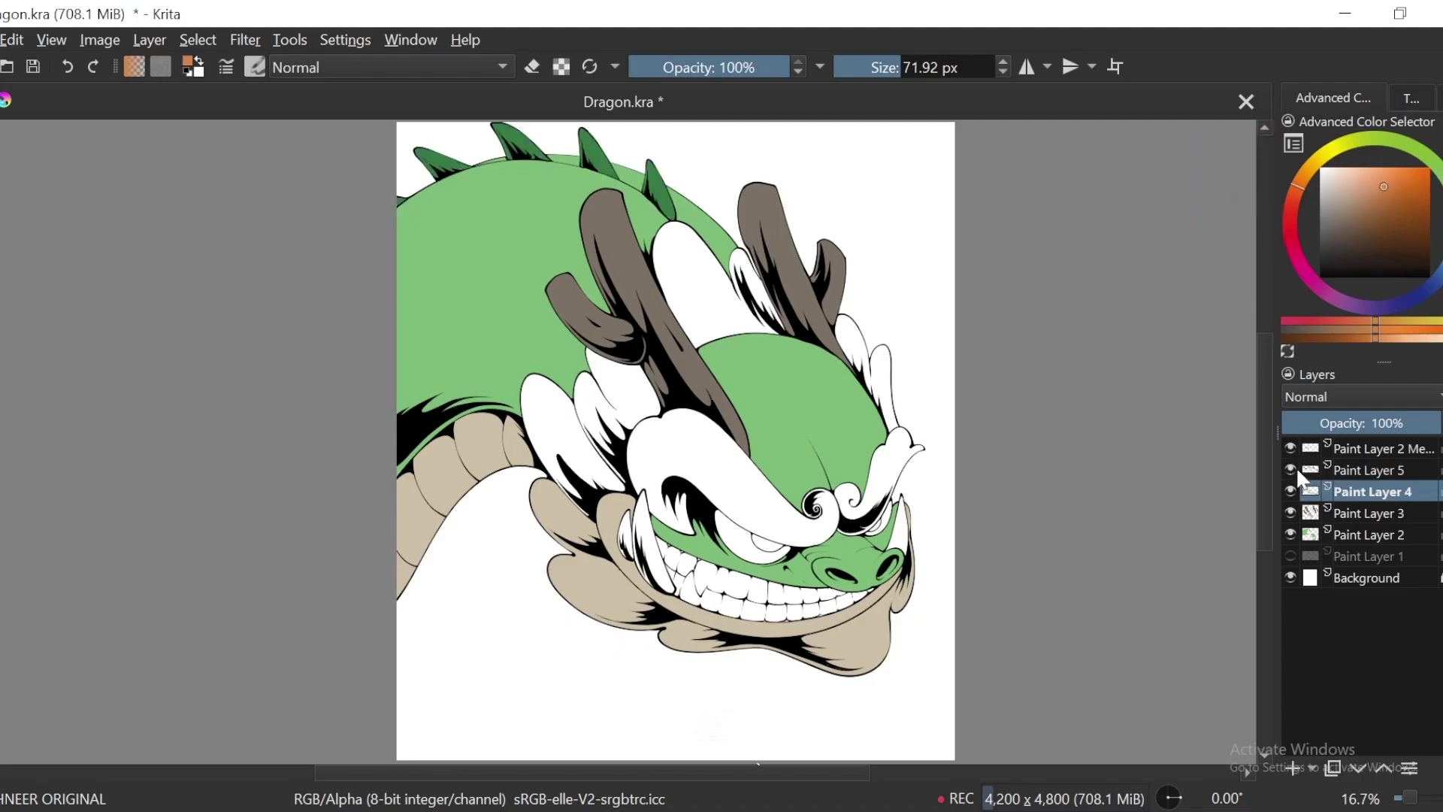
left_click(1322, 513)
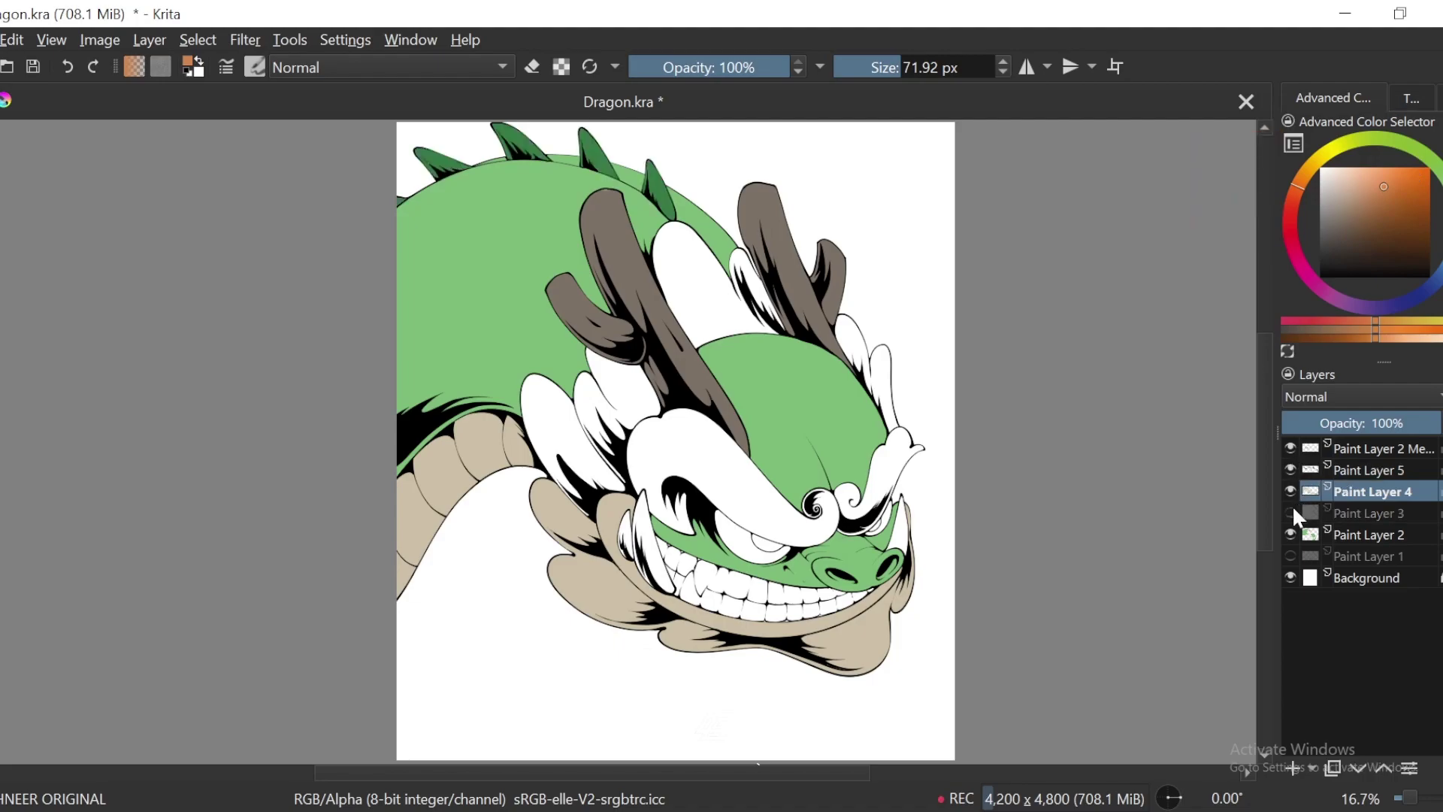
left_click(699, 360)
scroll(643, 258, "up", 1)
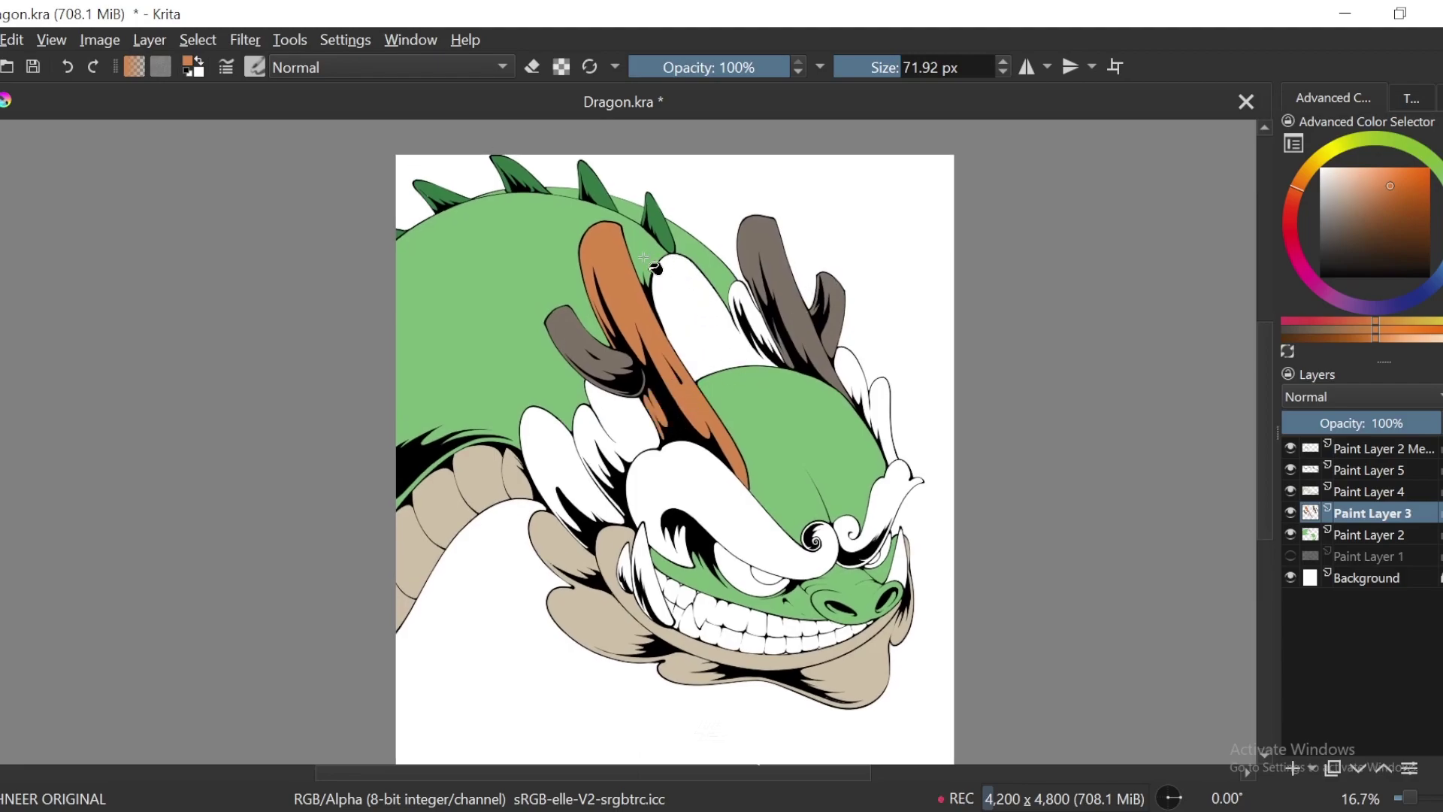
left_click(835, 316)
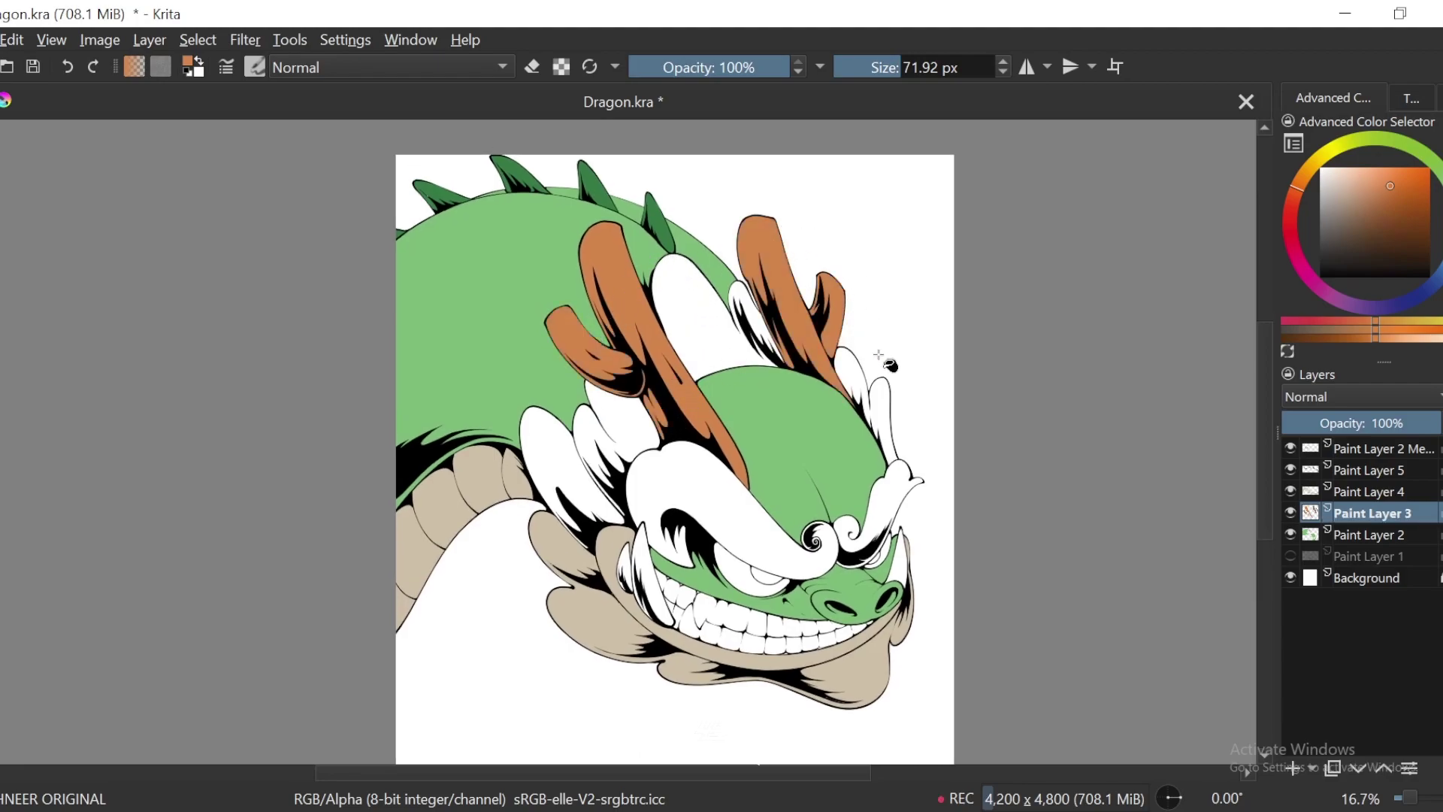
Step: Fill both curled eyebrows with the same muted orange as the antlers
left_click(890, 485)
left_click(755, 520)
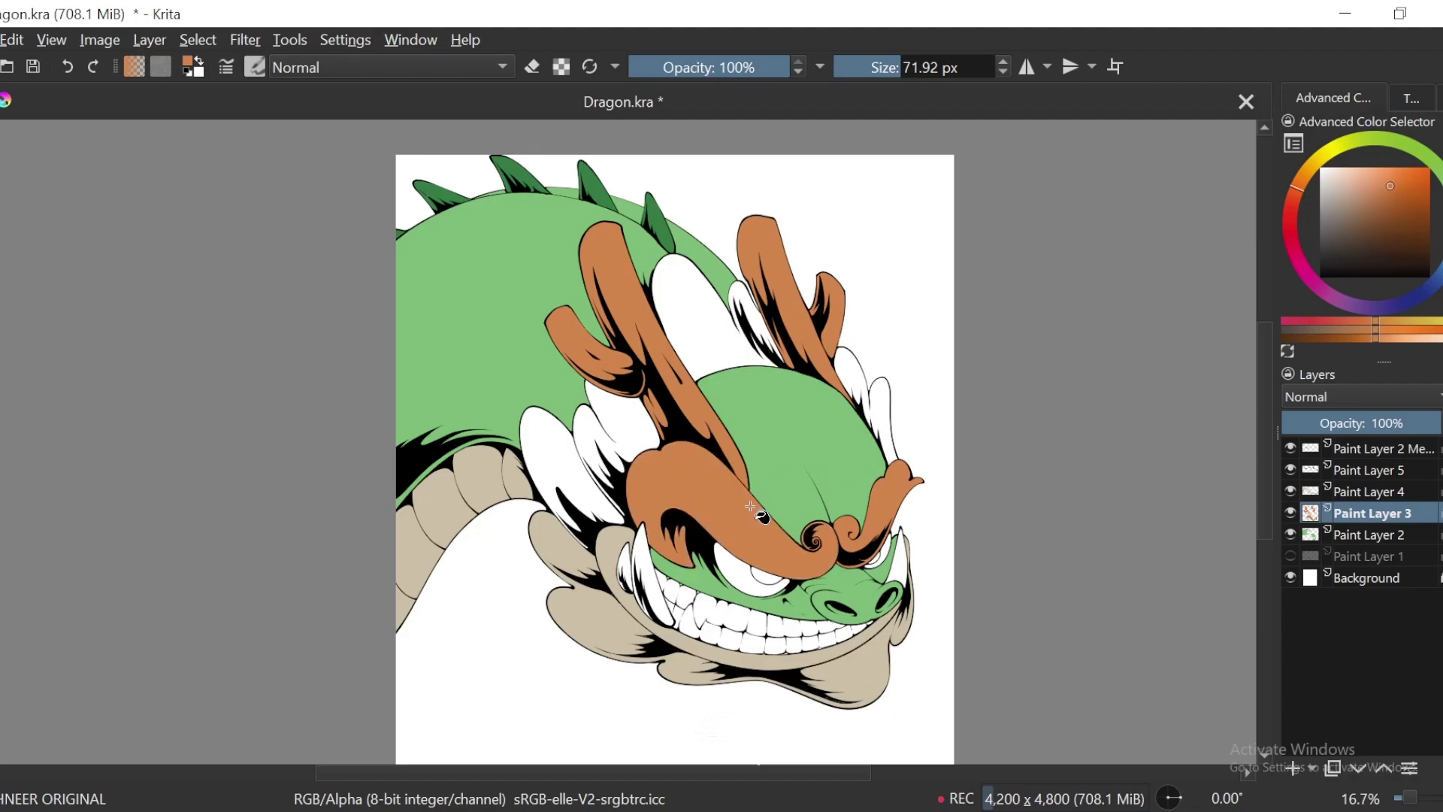
scroll(753, 511, "down", 2)
scroll(755, 516, "down", 1)
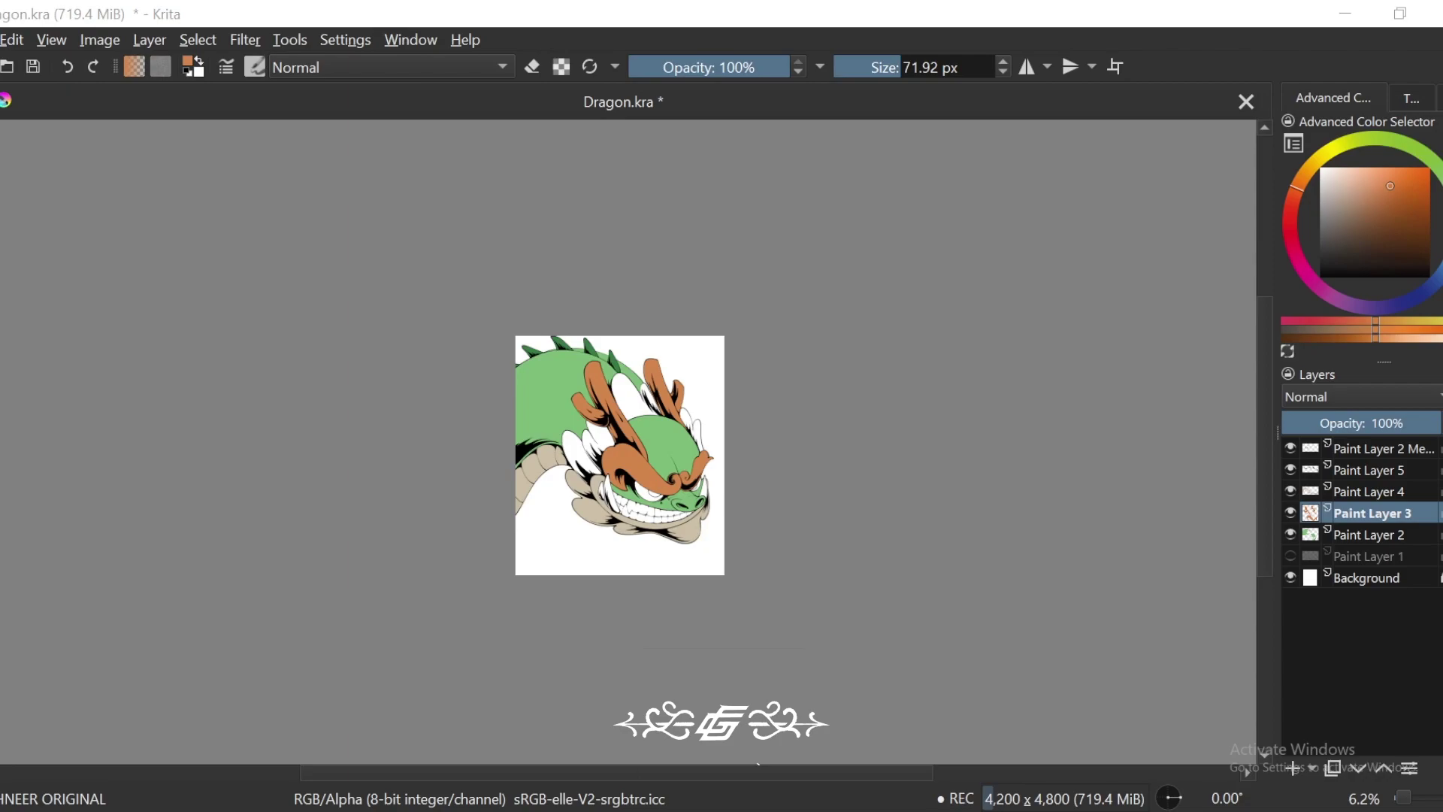
left_click_drag(970, 480, 1001, 495)
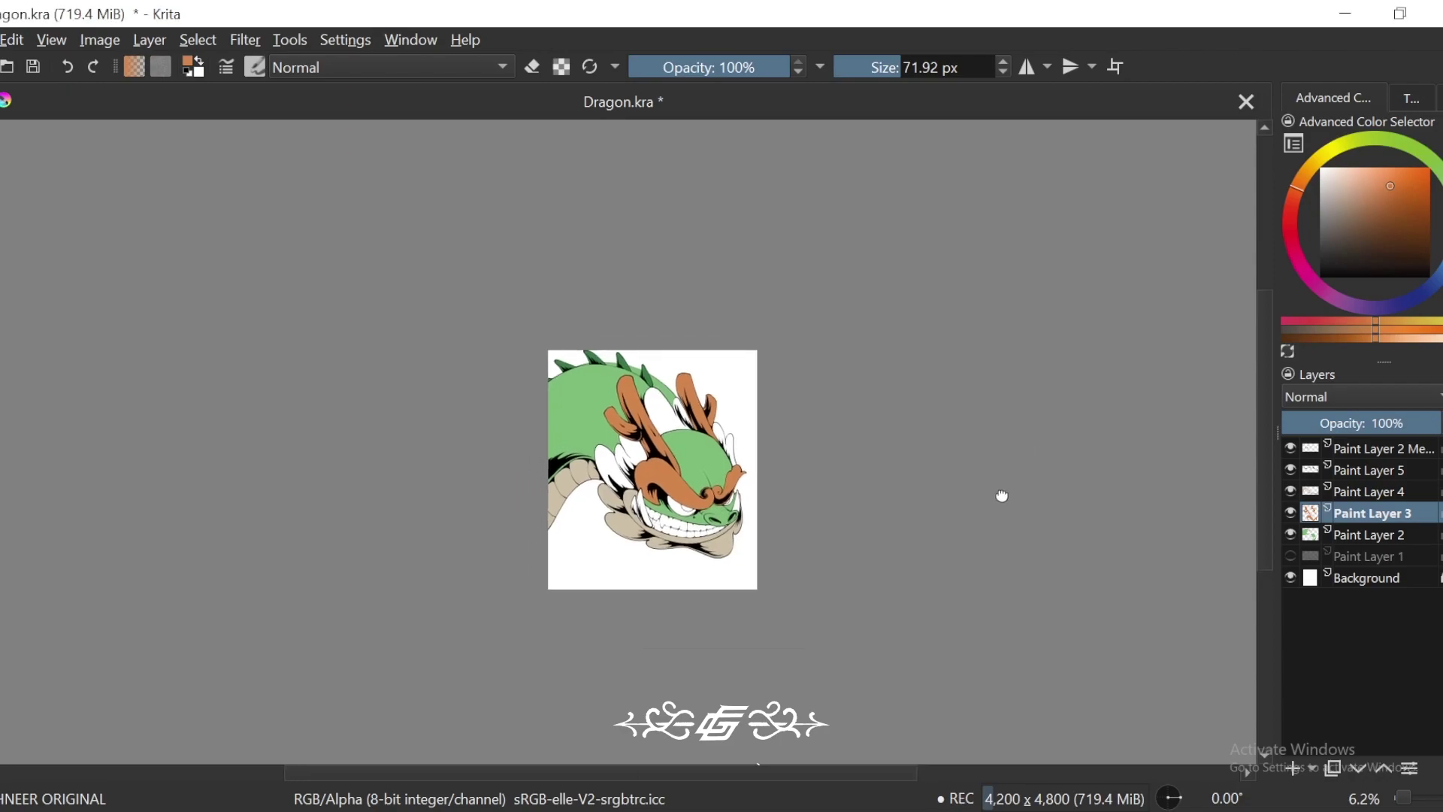
Step: Fill the frills between the two antlers with beige sampled from the chin, on Paint Layer 4
key("ctrl+plus")
key("ctrl+plus")
key("ctrl+plus")
left_click(909, 707, "ctrl")
left_click(1366, 470)
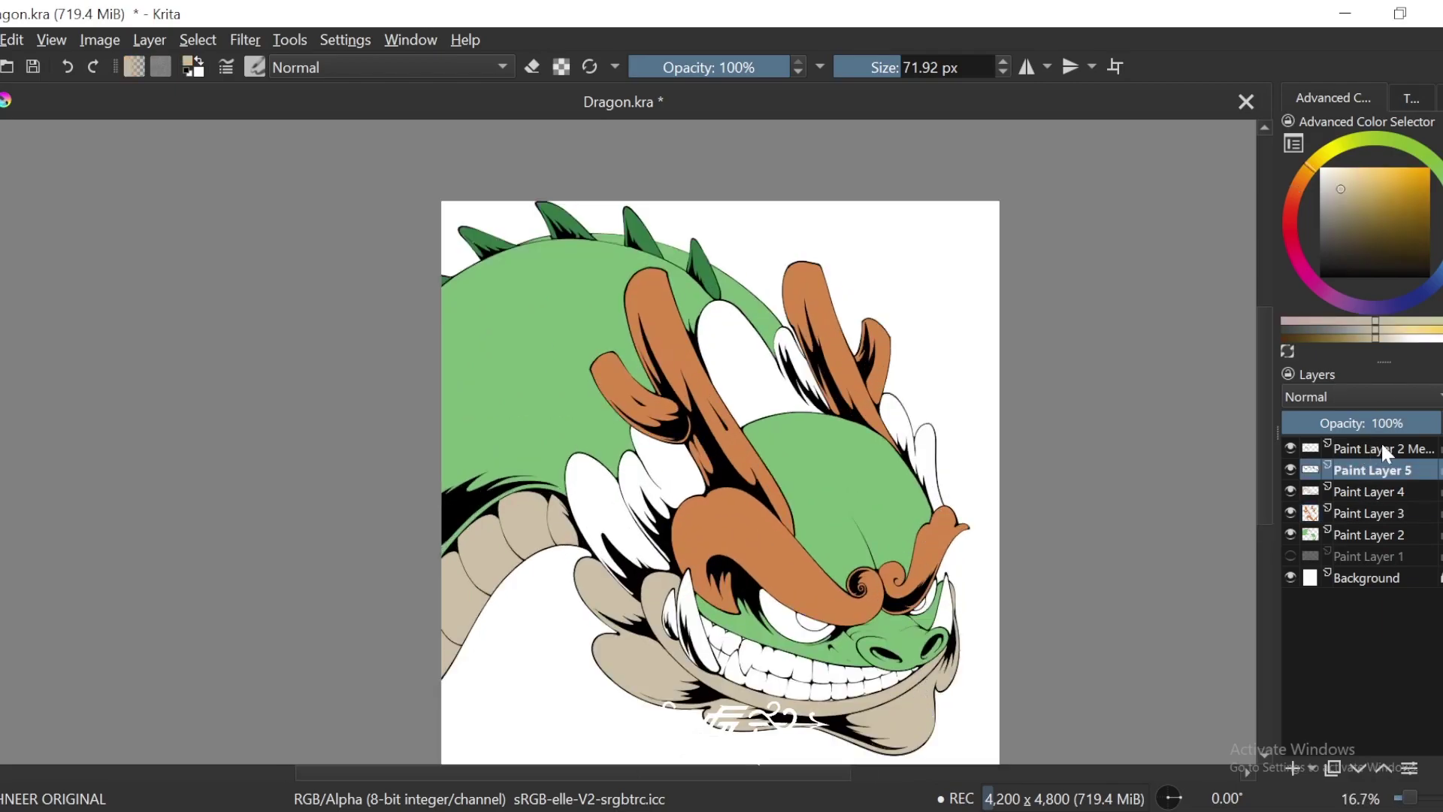
left_click(1361, 492)
left_click(1289, 513)
left_click(1290, 511)
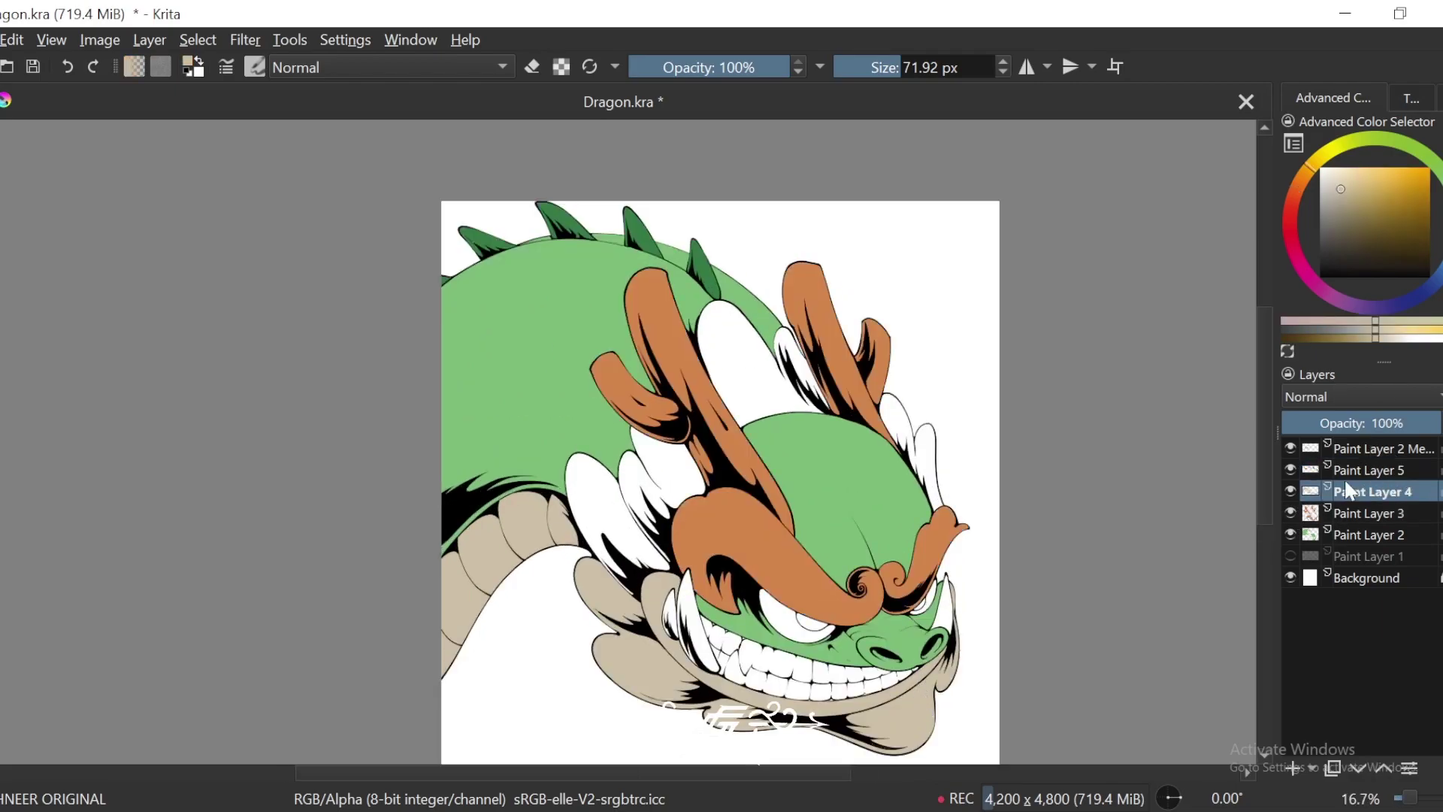
left_click_drag(937, 478, 1023, 493)
left_click(850, 417)
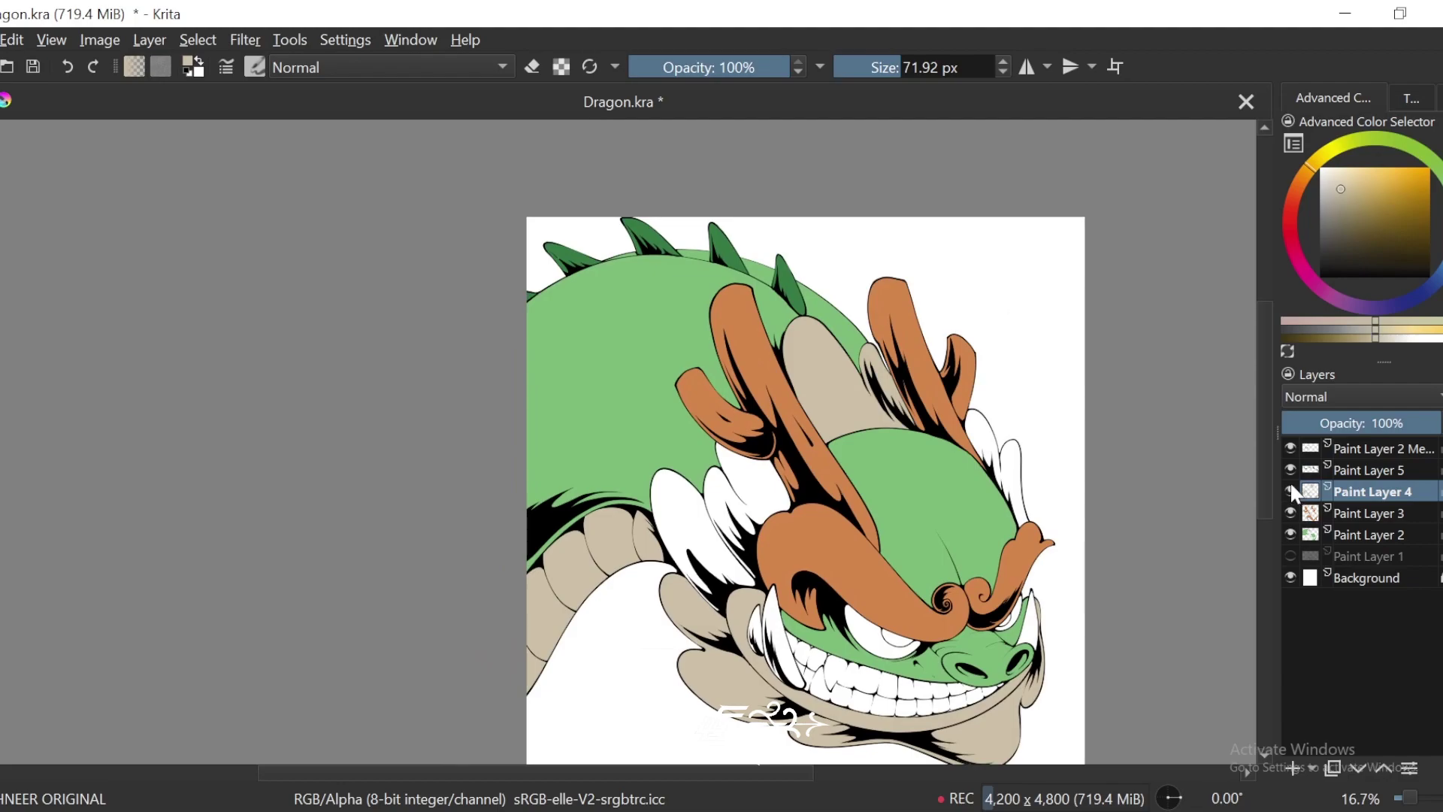
Step: Fill the remaining white frills on both sides of the head with the same beige
left_click(1006, 482)
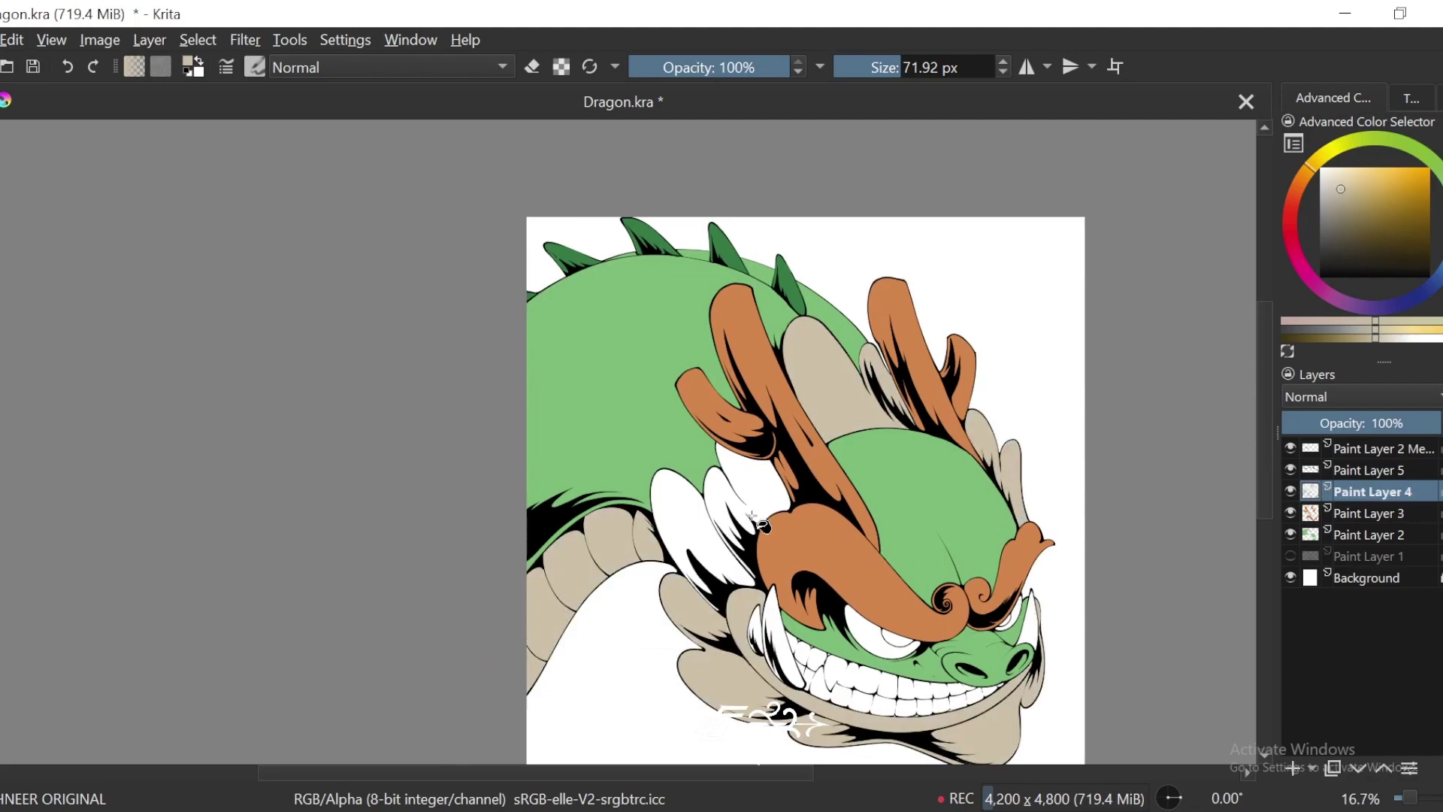
left_click(754, 475)
left_click(685, 499)
key("ctrl+minus")
key("ctrl+minus")
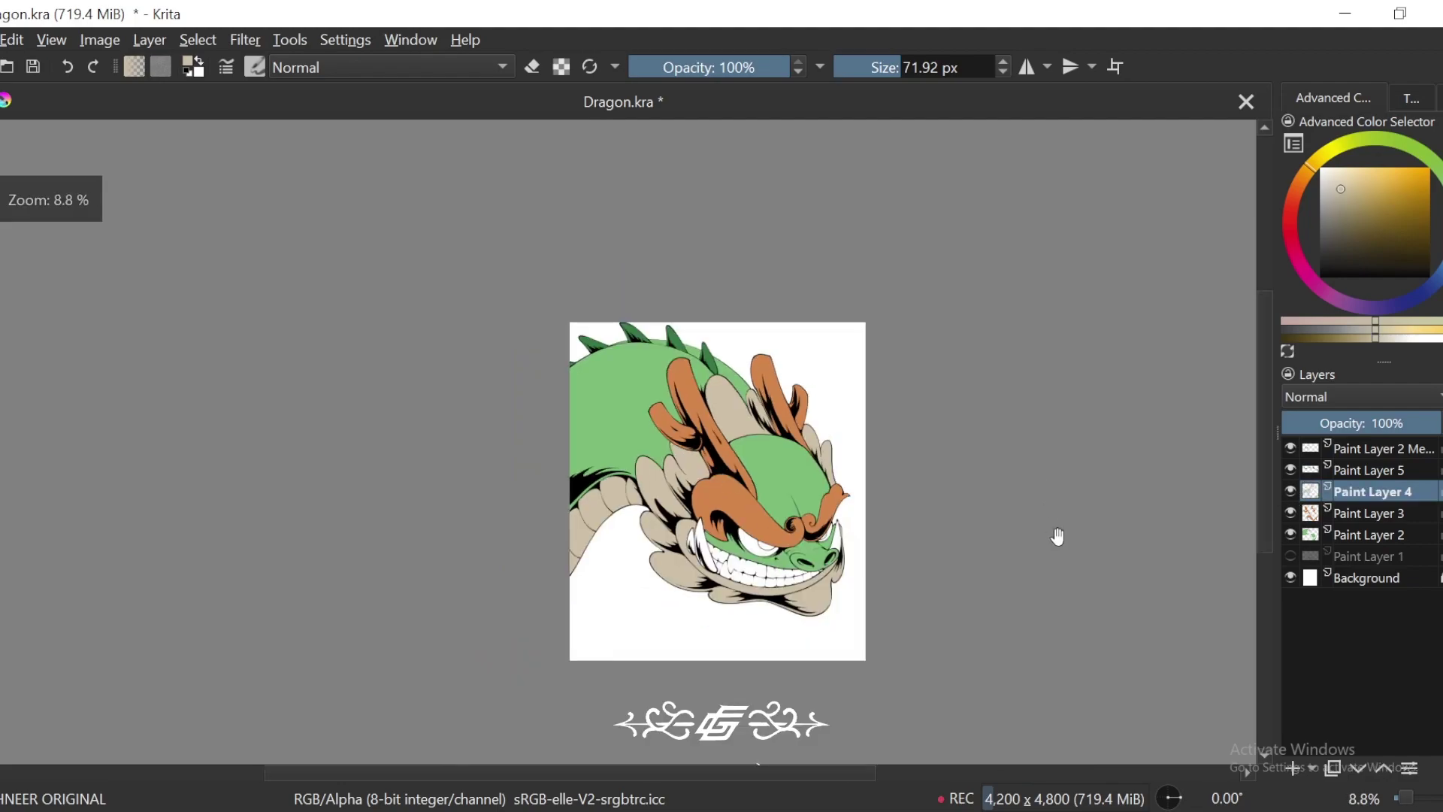
left_click_drag(1057, 536, 1051, 392)
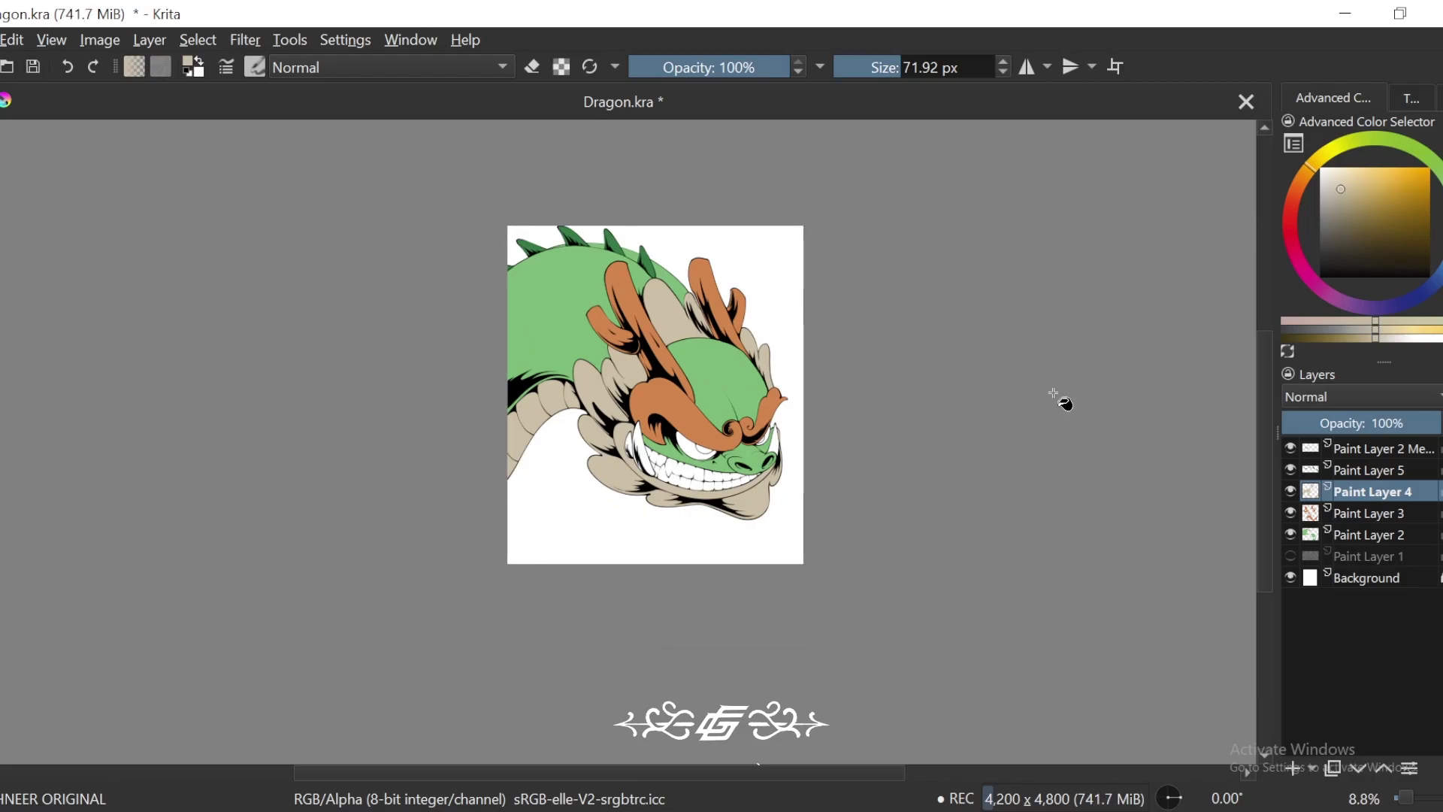
left_click_drag(1030, 548, 1019, 503)
Step: Choose a muted red and fill the lower lip with it on Paint Layer 4
key("plus")
key("plus")
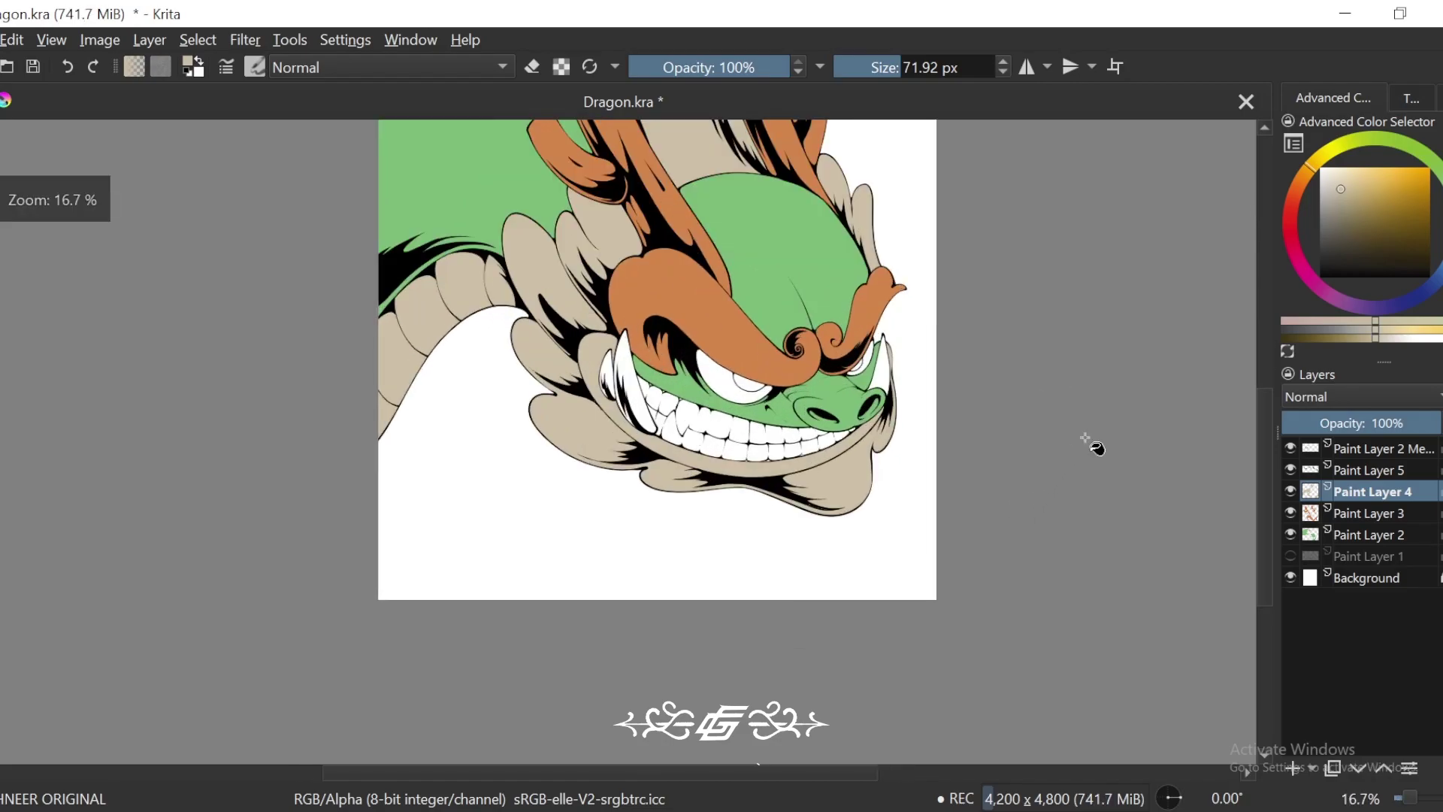
left_click(1301, 204)
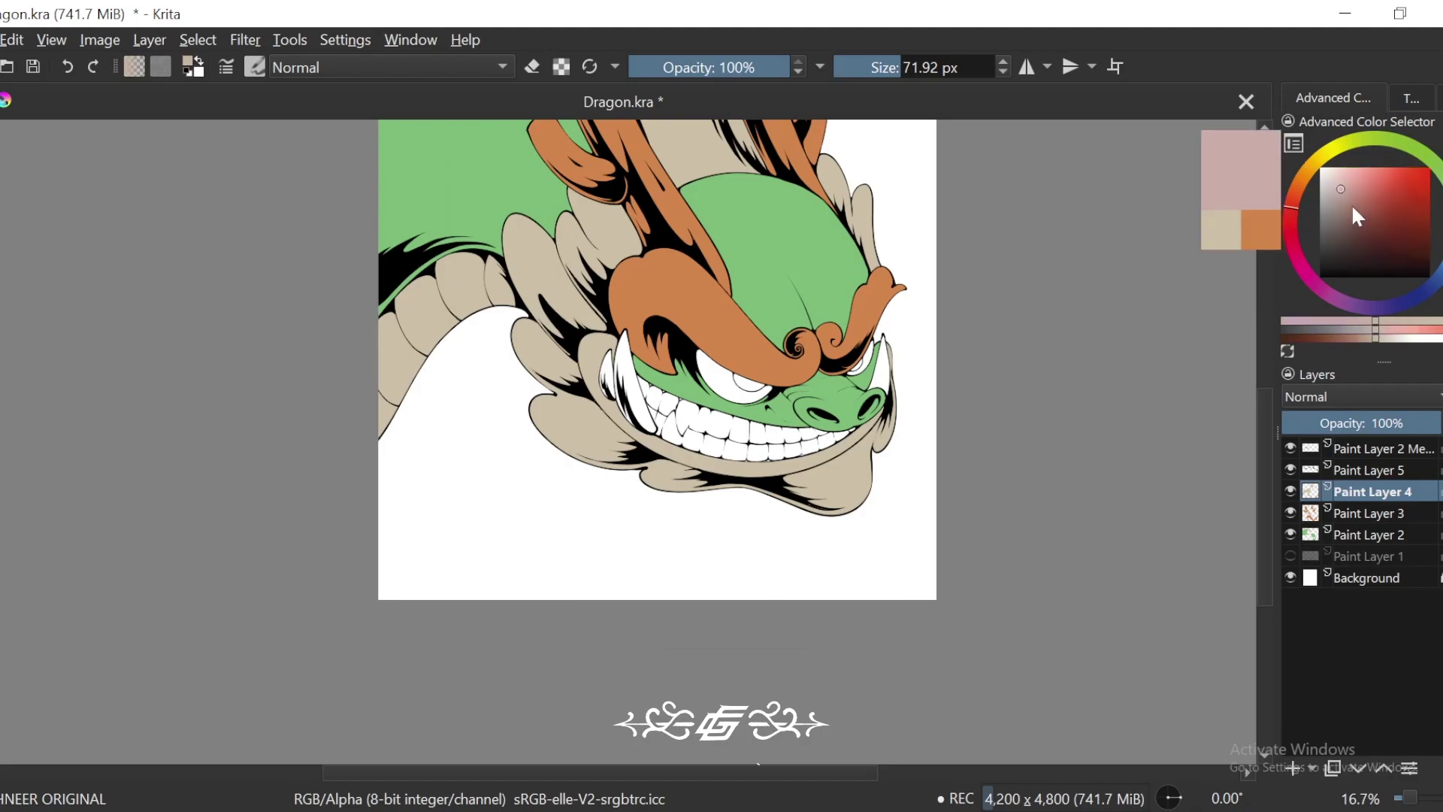
left_click_drag(1351, 205, 1381, 208)
left_click_drag(1066, 405, 1118, 409)
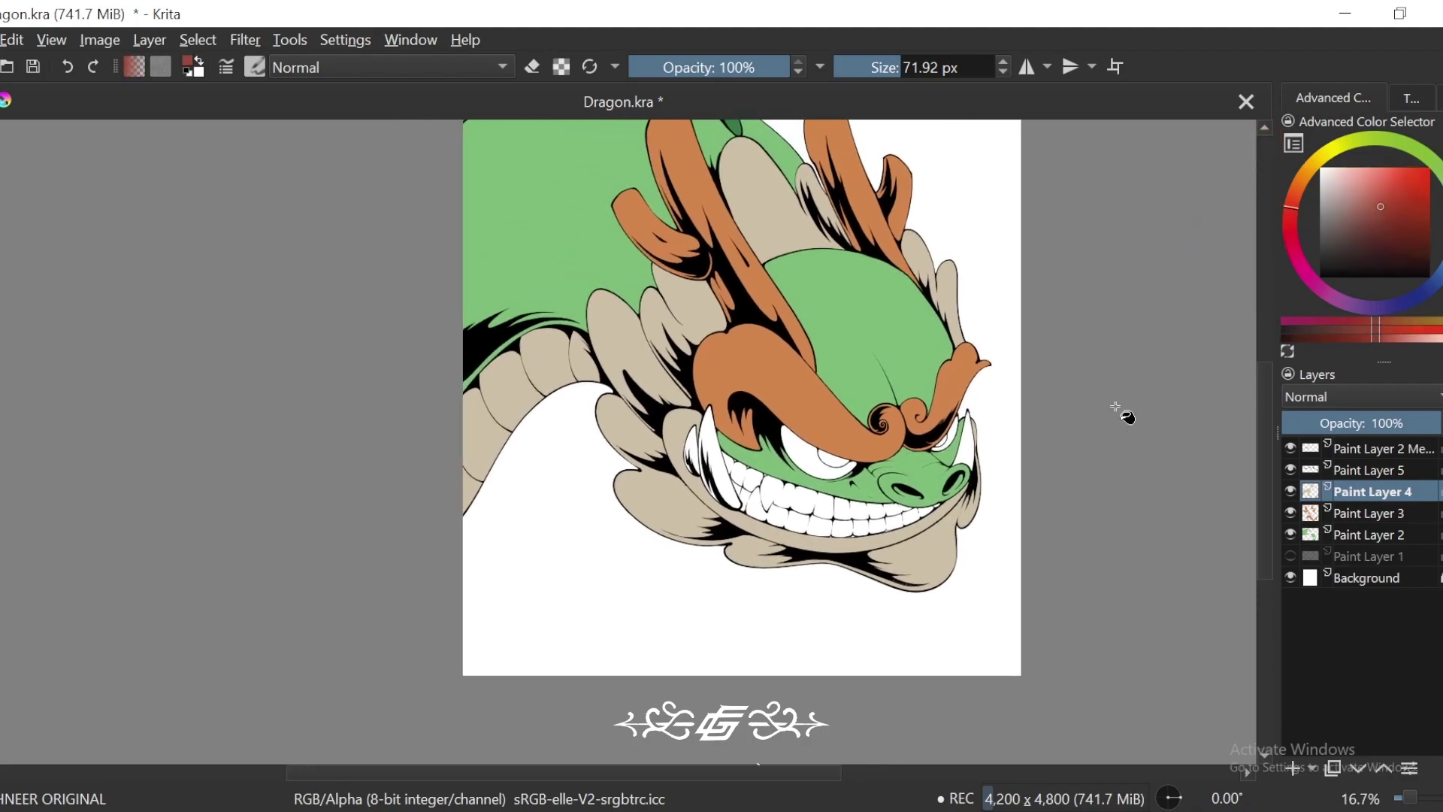
key("plus")
left_click(721, 414)
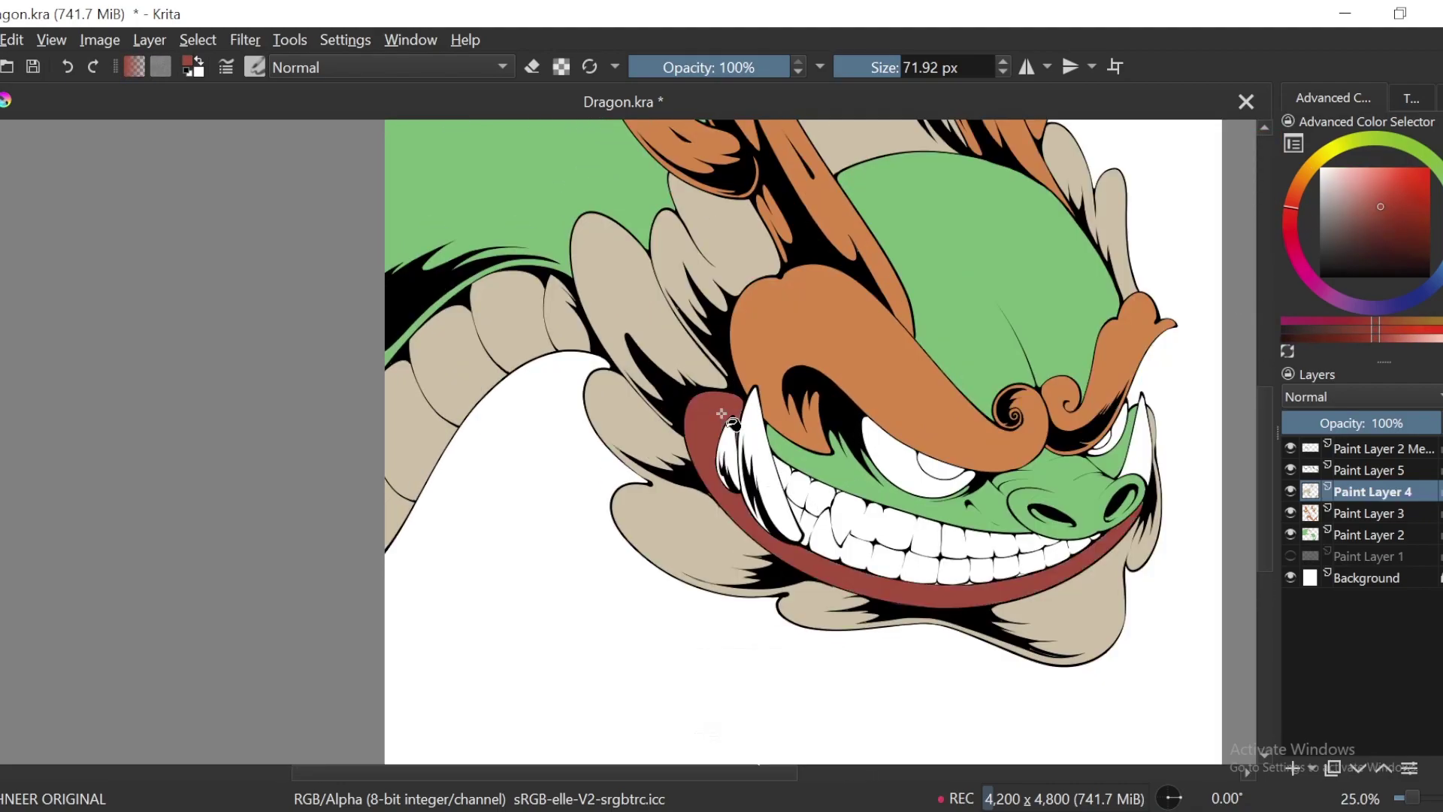
key("minus")
left_click_drag(1137, 309, 1117, 358)
key("minus")
key("minus")
key("minus")
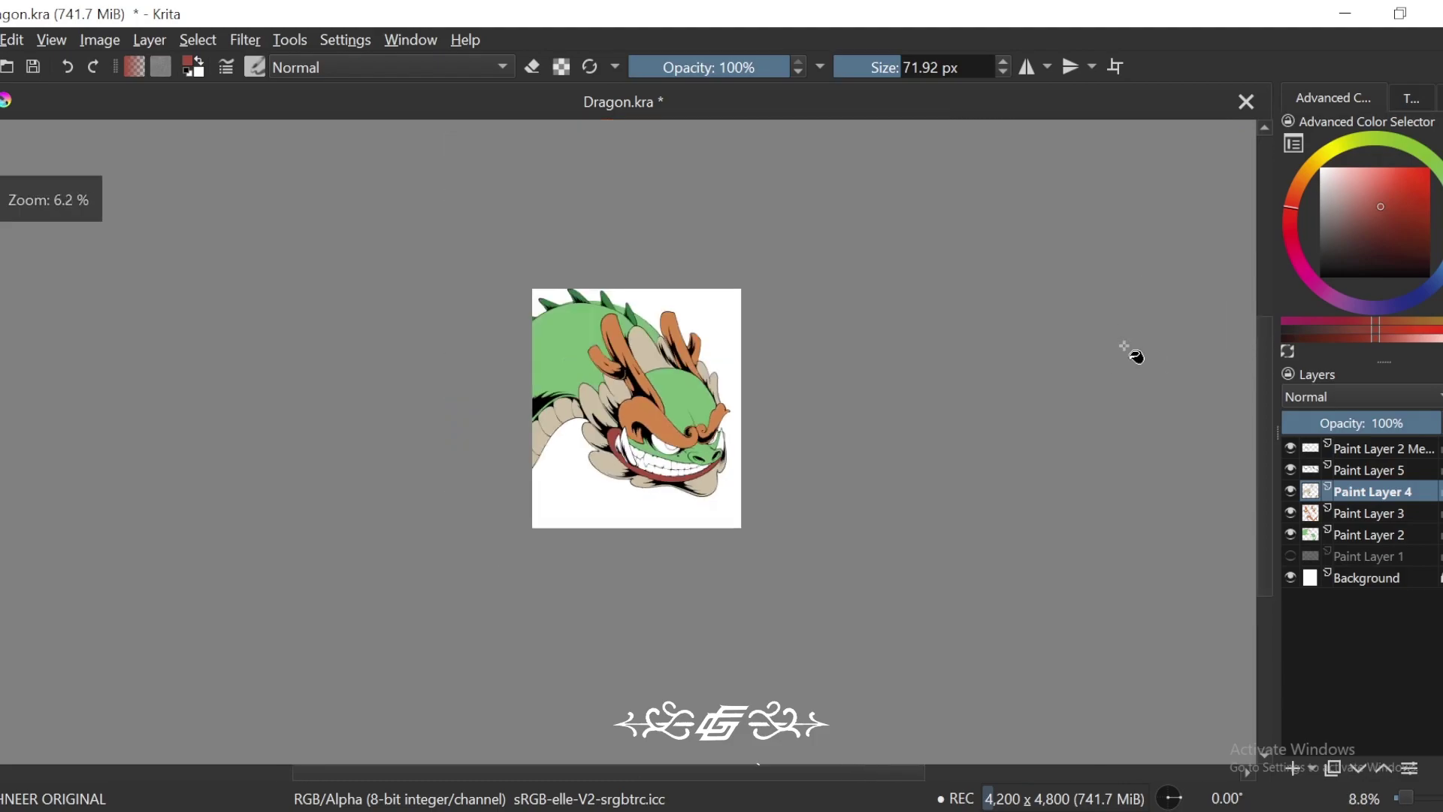
Step: Try a slightly lighter red on the lower lip
key("plus")
key("plus")
key("plus")
left_click_drag(1381, 197, 1378, 191)
left_click(757, 535)
left_click_drag(907, 410, 1018, 316)
key("minus")
key("minus")
key("minus")
key("4")
key("4")
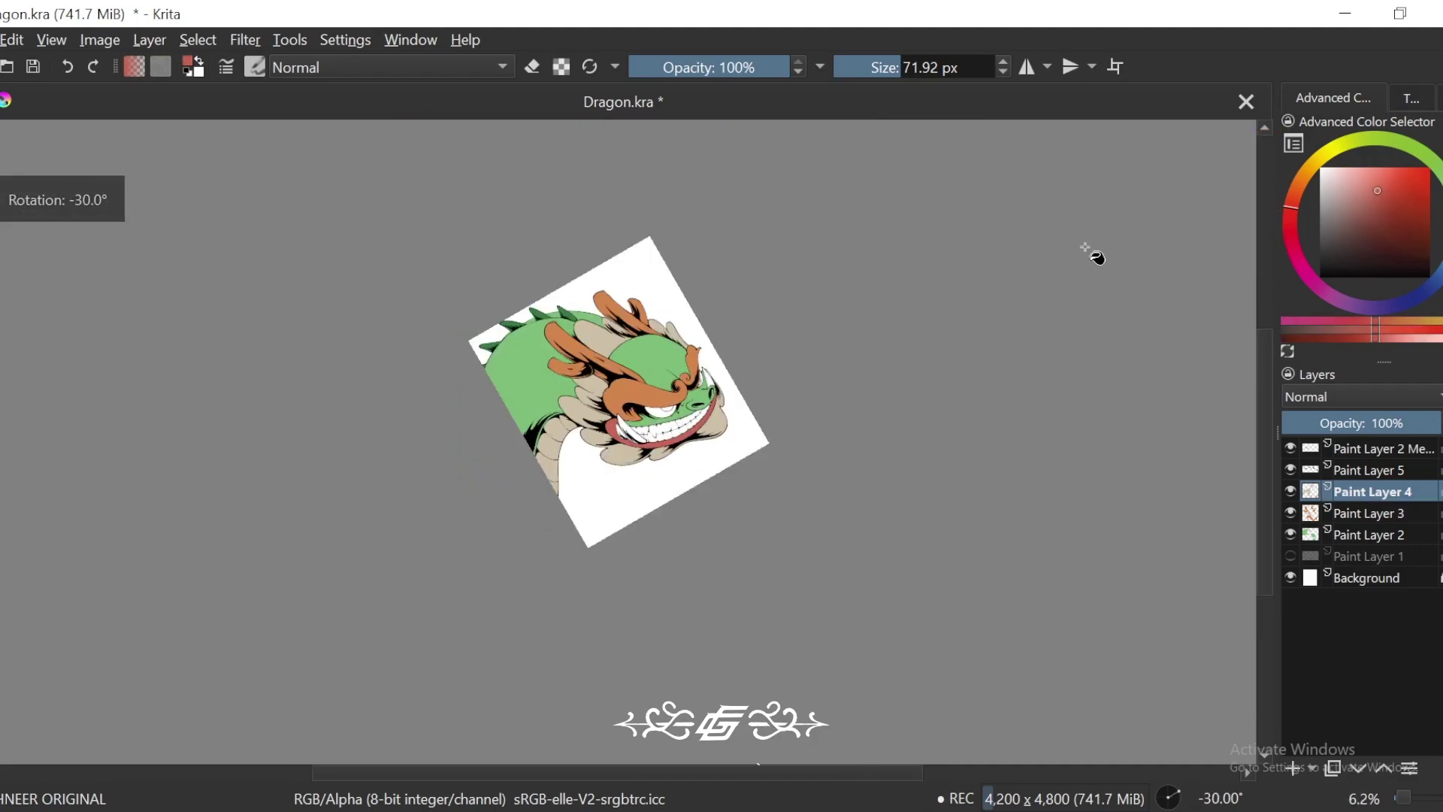
key("6")
left_click(1410, 193)
left_click_drag(1410, 193, 1382, 199)
key("plus")
key("plus")
key("plus")
key("plus")
key("plus")
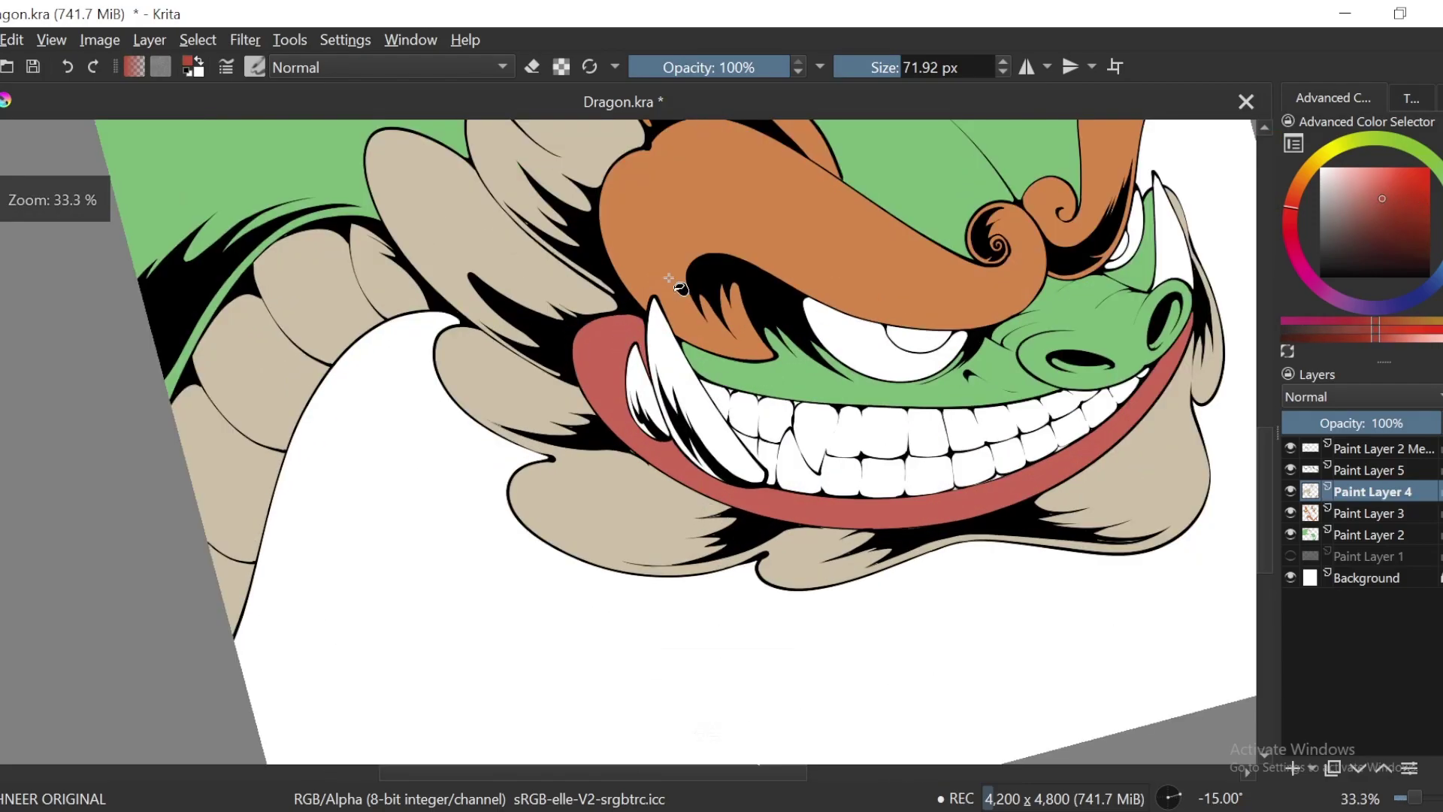
Step: Draw a red boundary line for the upper lip on Paint Layer 4, from the mouth corner to the nostril
key("minus")
key("6")
key("6")
key("6")
key("6")
key("6")
key("6")
key("6")
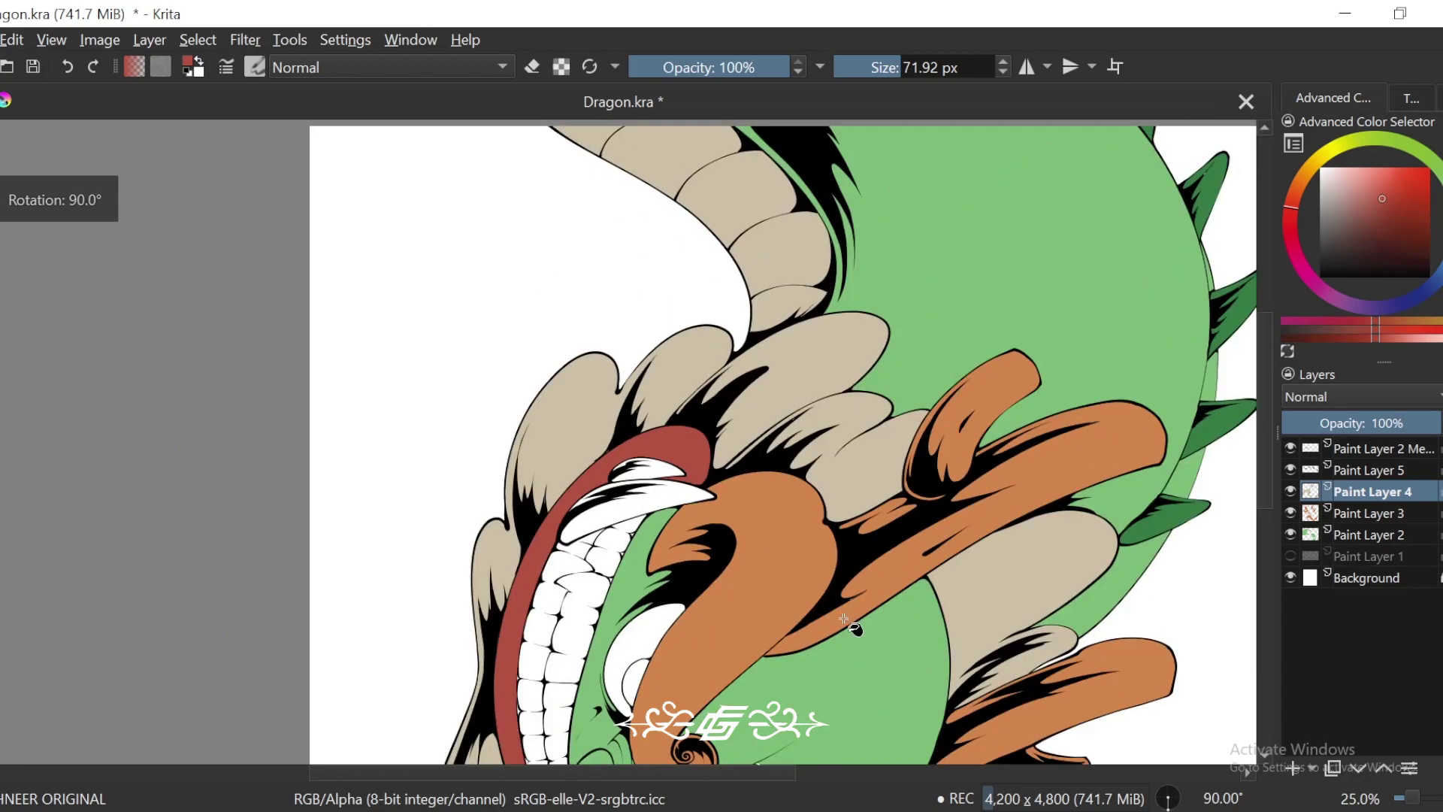
left_click_drag(783, 637, 824, 357)
key("plus")
key("plus")
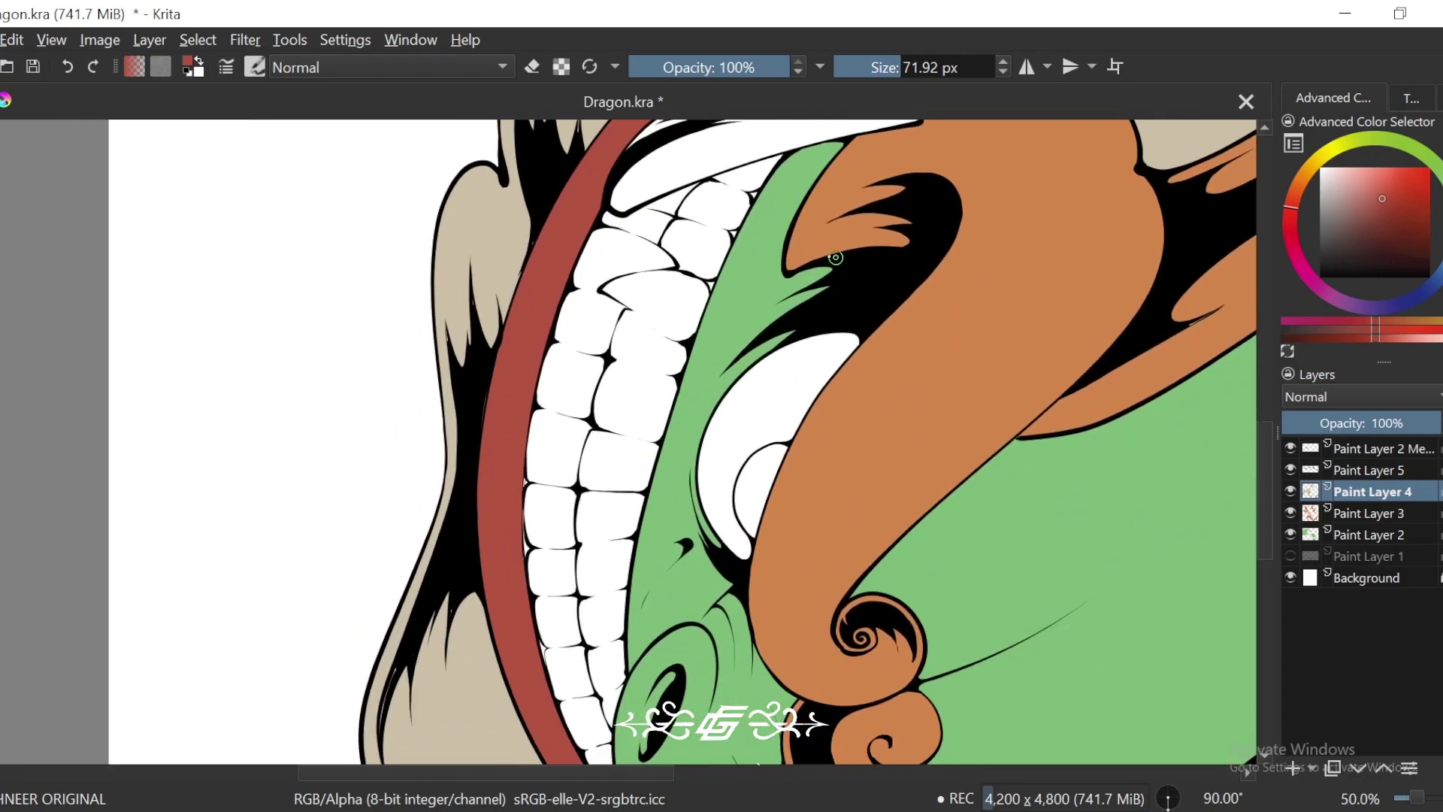
key("6")
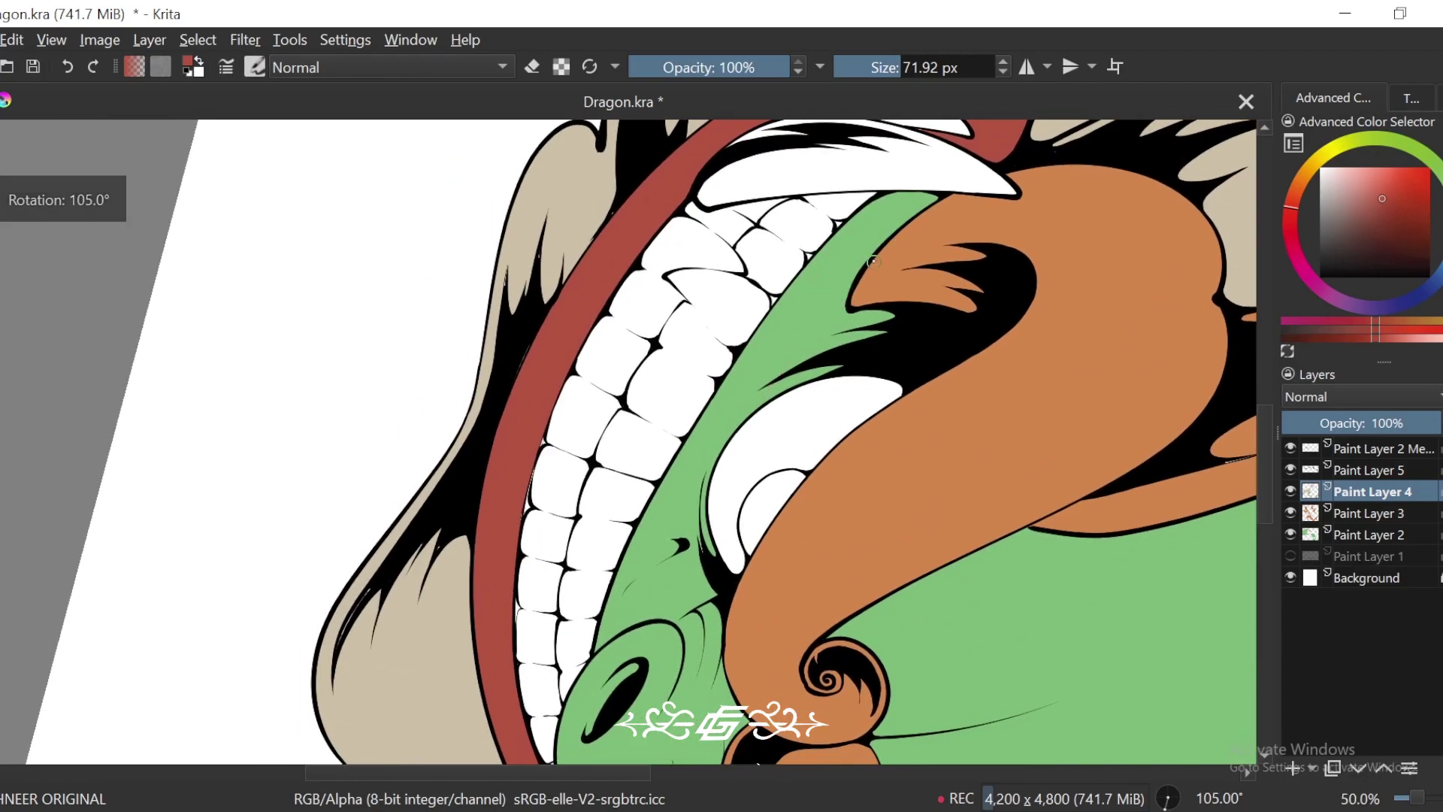
left_click_drag(865, 260, 658, 569)
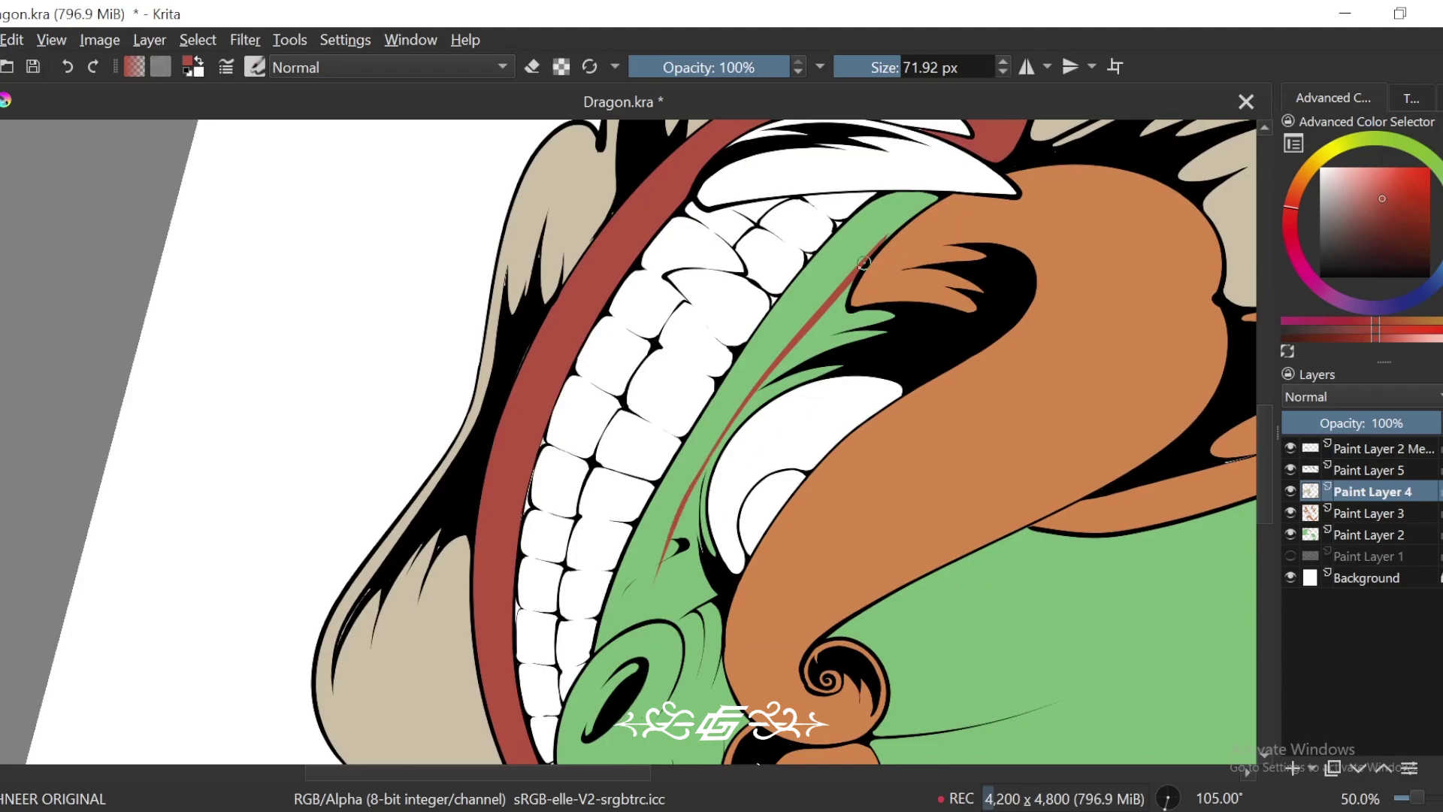
key("plus")
key("plus")
left_click_drag(814, 326, 771, 456)
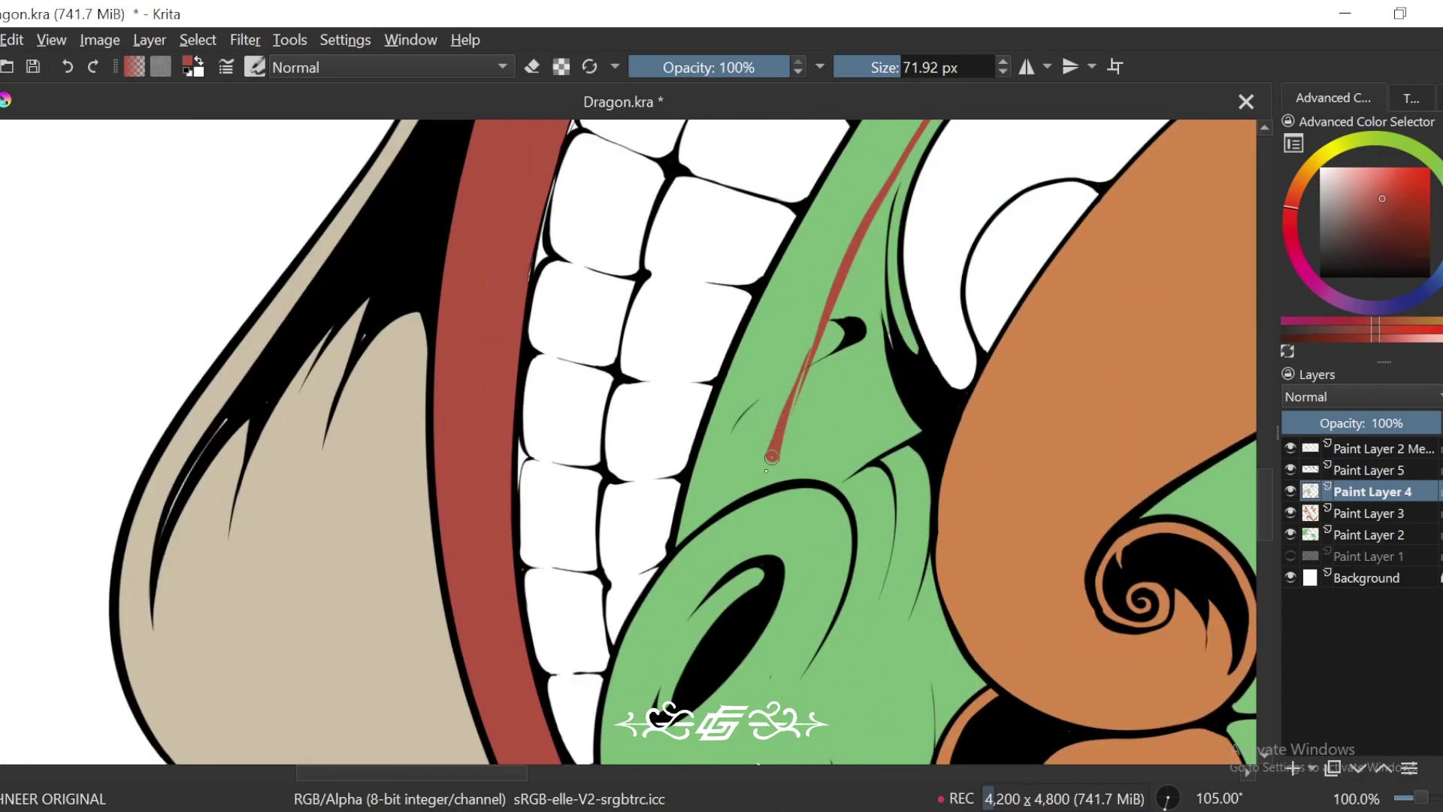
key("minus")
key("plus")
key("plus")
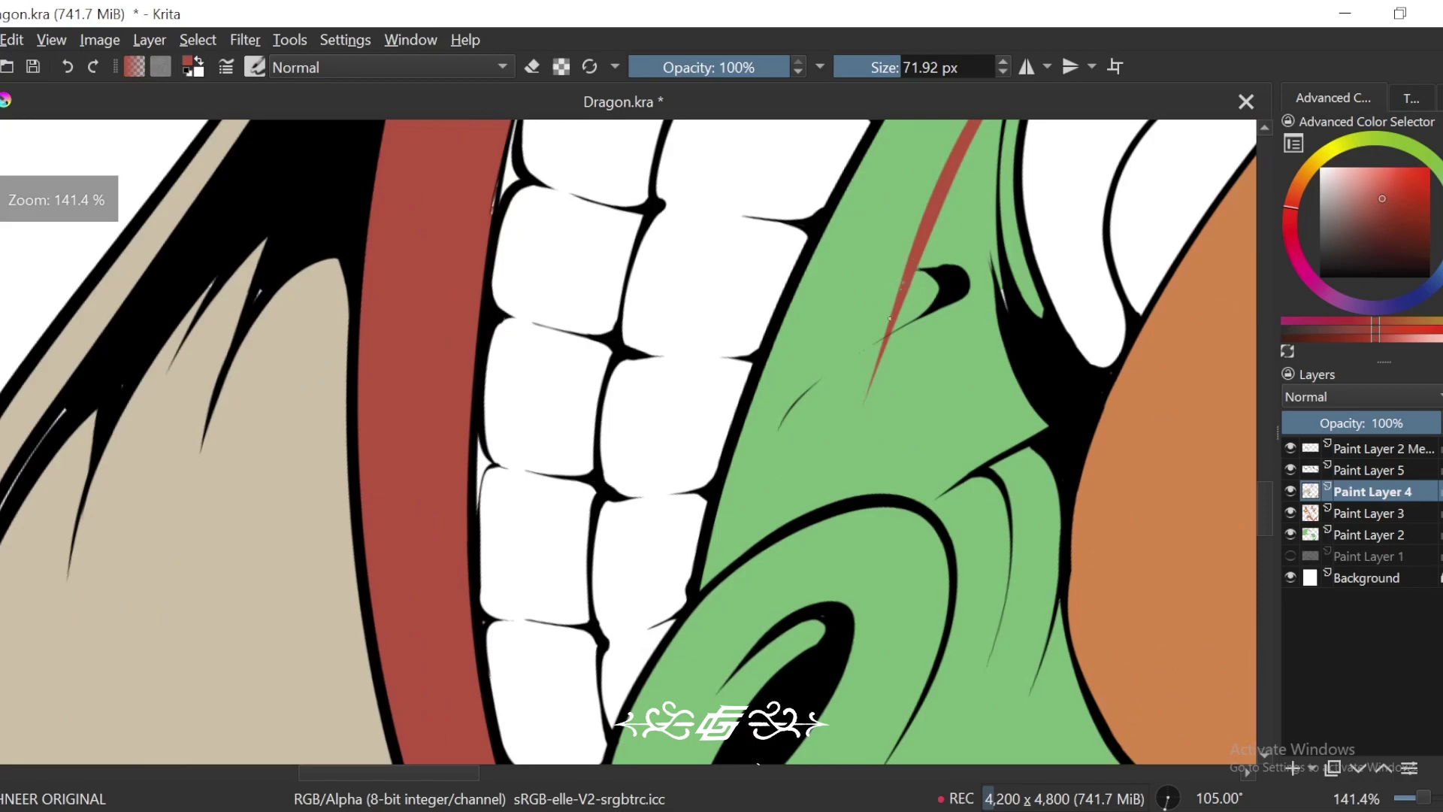
mouse_move(889, 318)
left_mouse_down()
mouse_move(834, 454)
mouse_move(771, 480)
left_mouse_up()
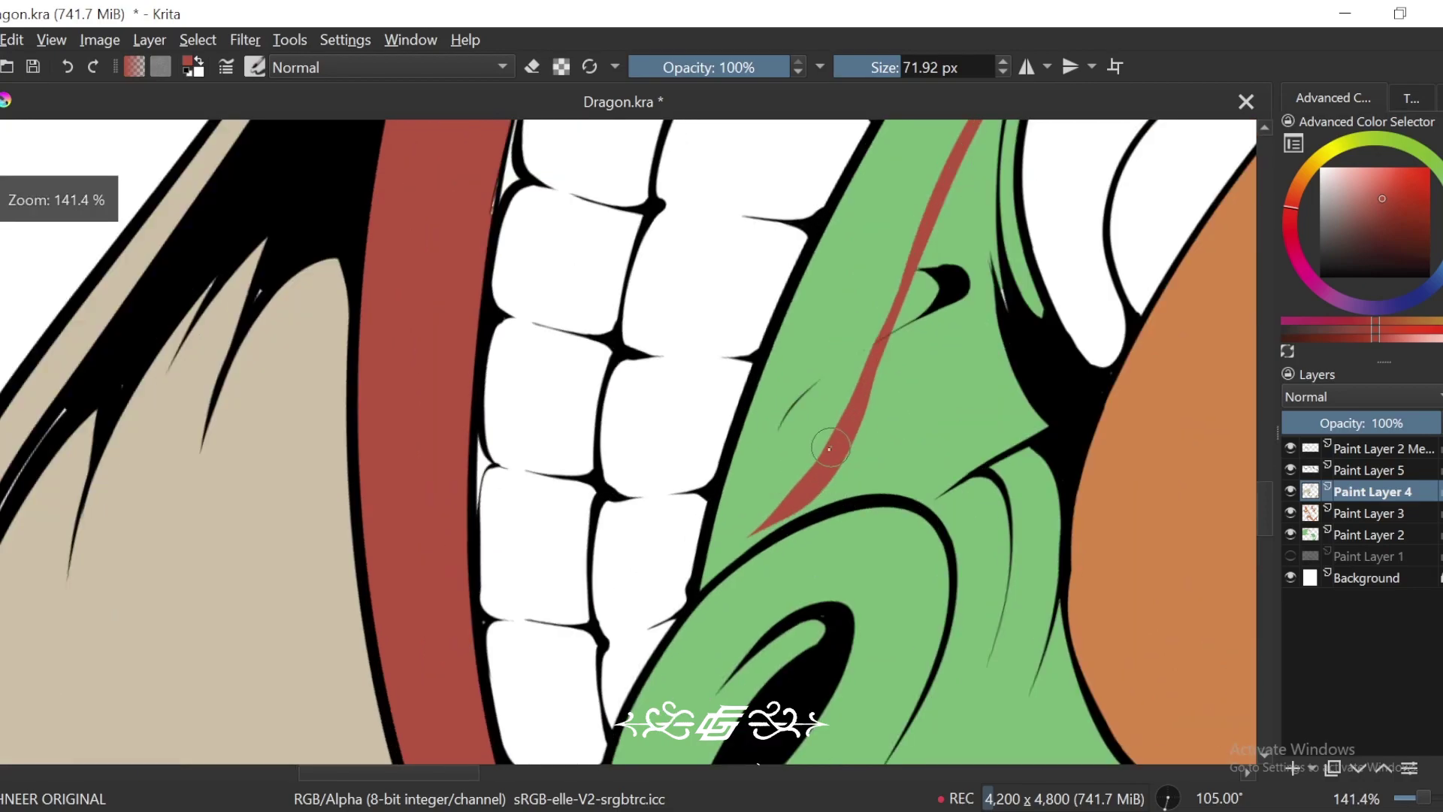
Step: Fill the strip between the upper teeth and the boundary line with the same red
key("minus")
key("minus")
key("minus")
key("minus")
key("4")
key("4")
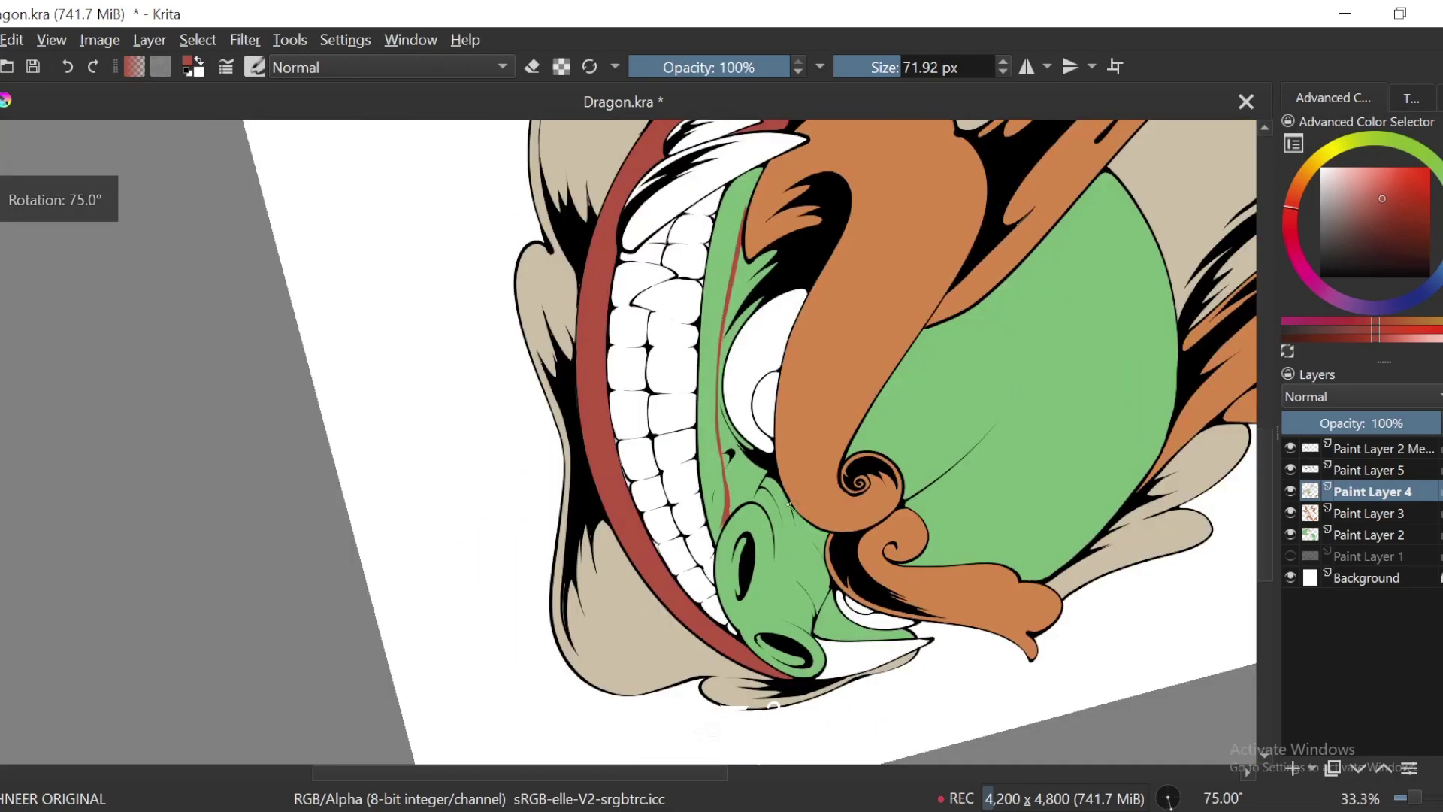
key("minus")
key("minus")
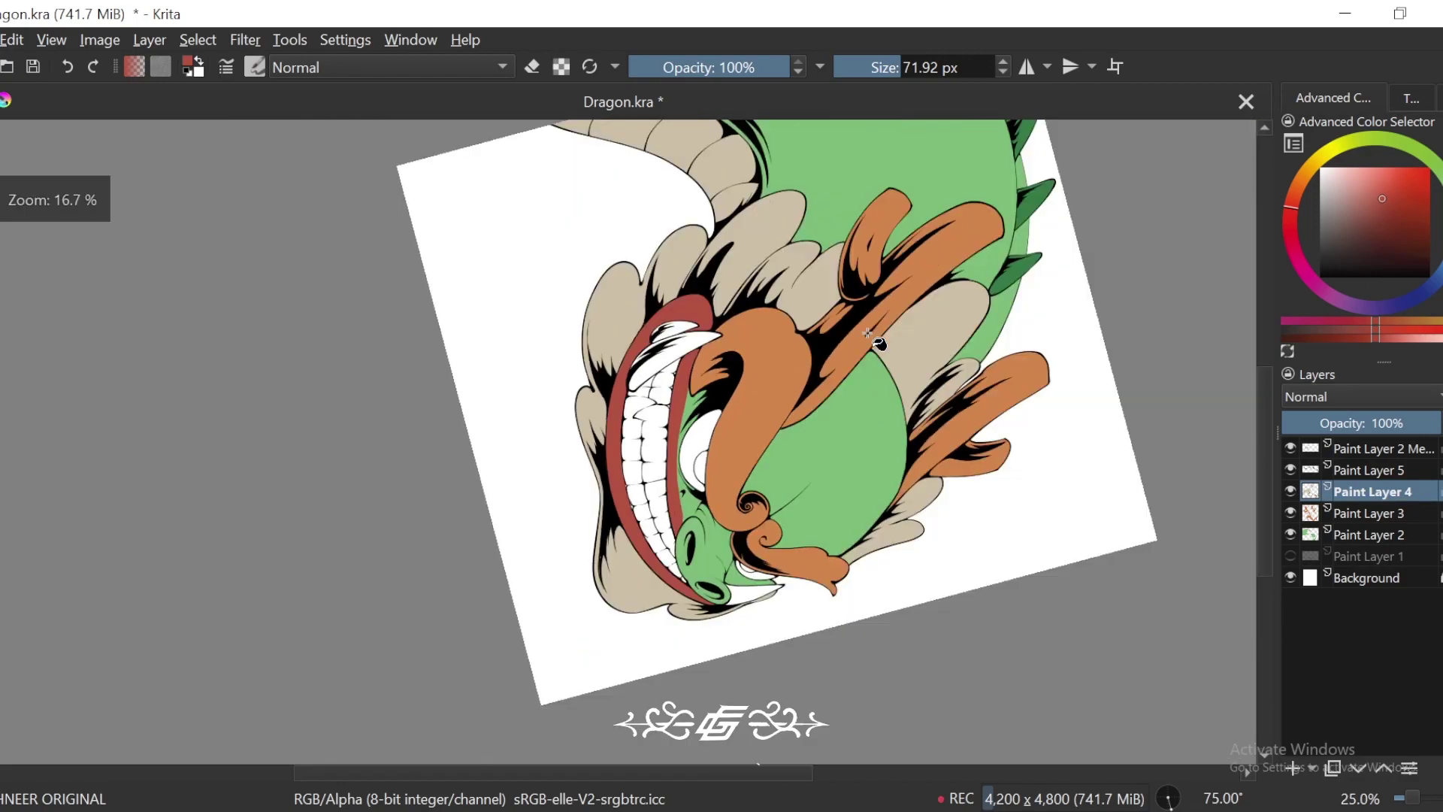
key("minus")
key("4")
key("4")
key("4")
key("4")
key("4")
key("4")
key("6")
key("6")
key("6")
key("6")
key("6")
key("6")
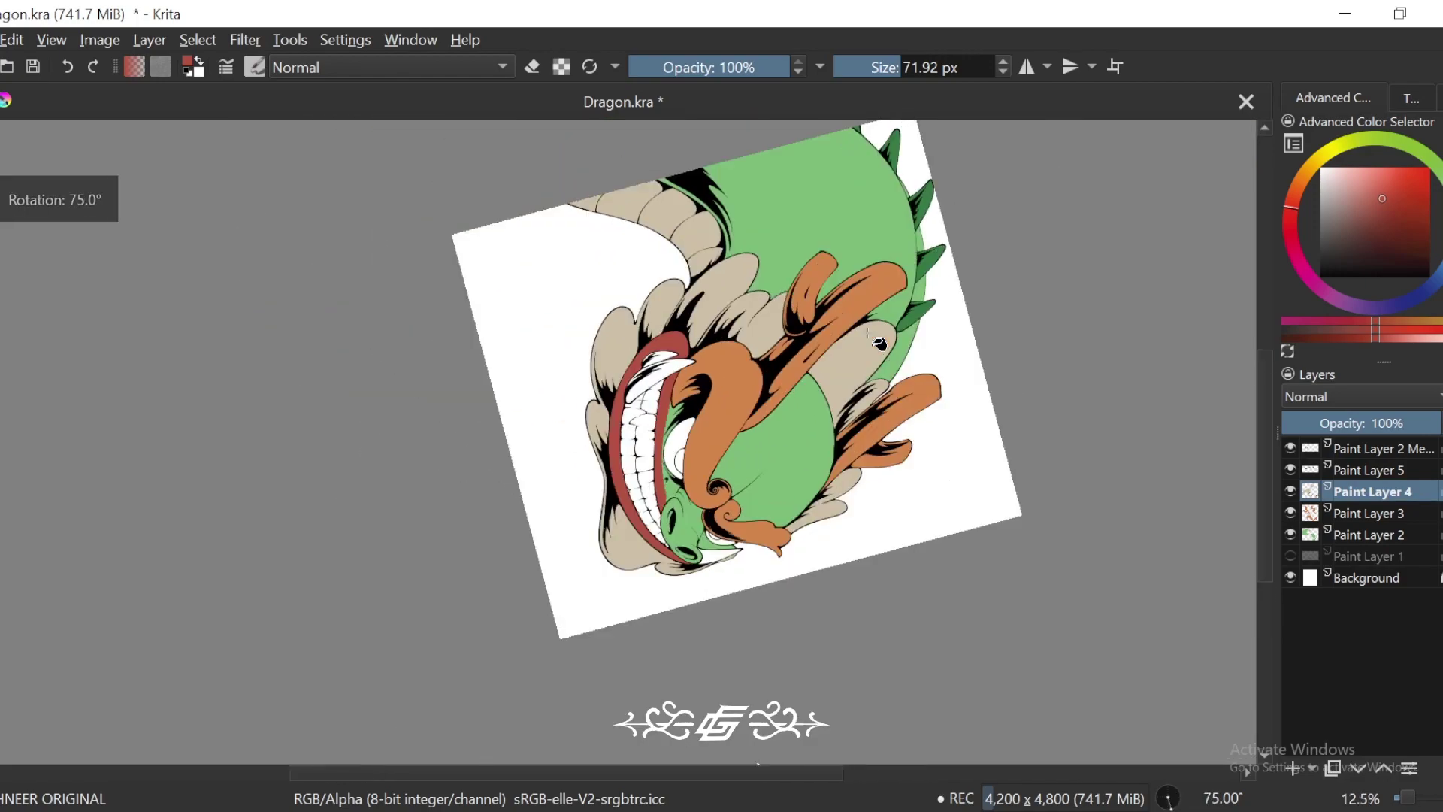
key("6")
key("6")
left_click_drag(786, 586, 773, 500)
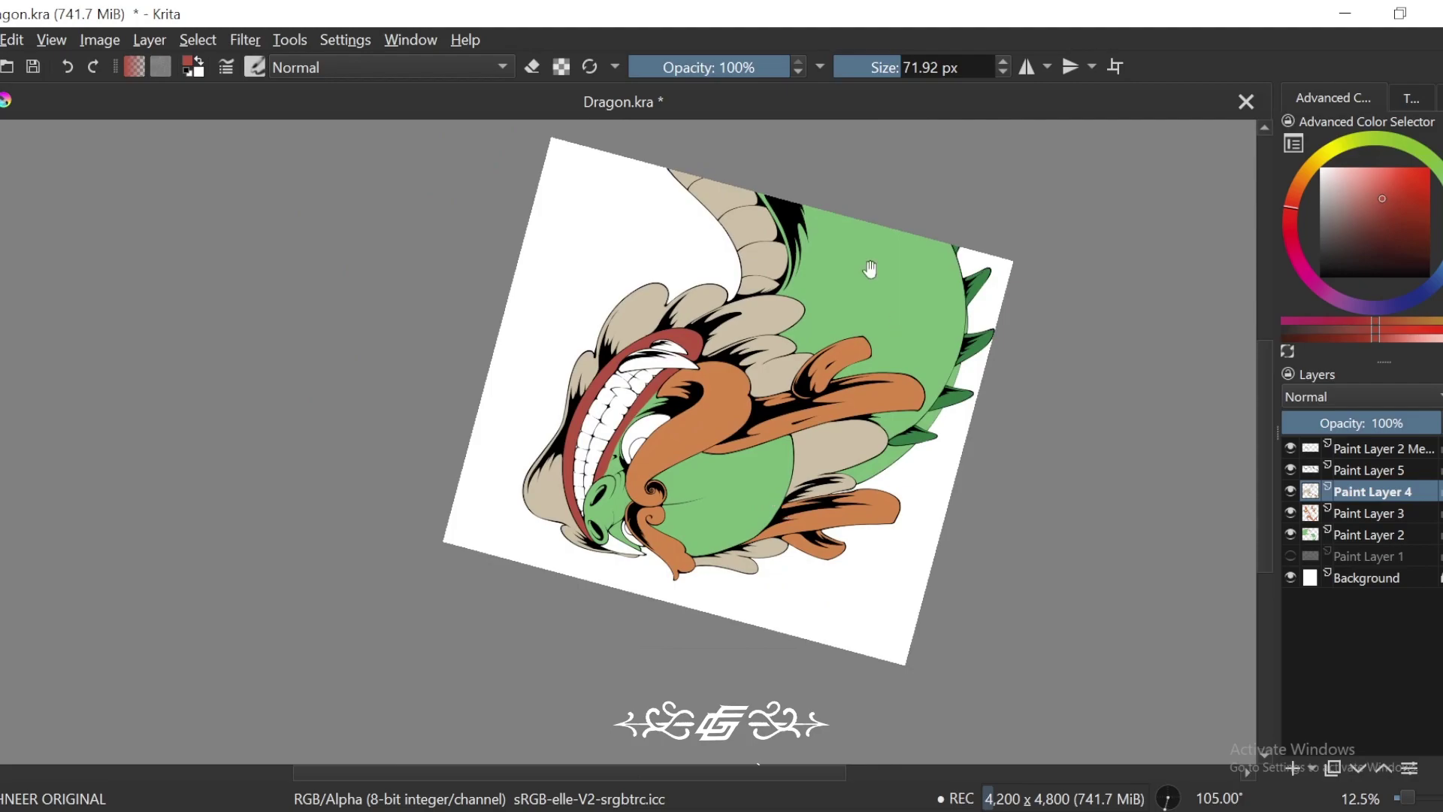
left_click_drag(870, 269, 900, 217)
key("6")
key("ctrl+plus")
key("ctrl+plus")
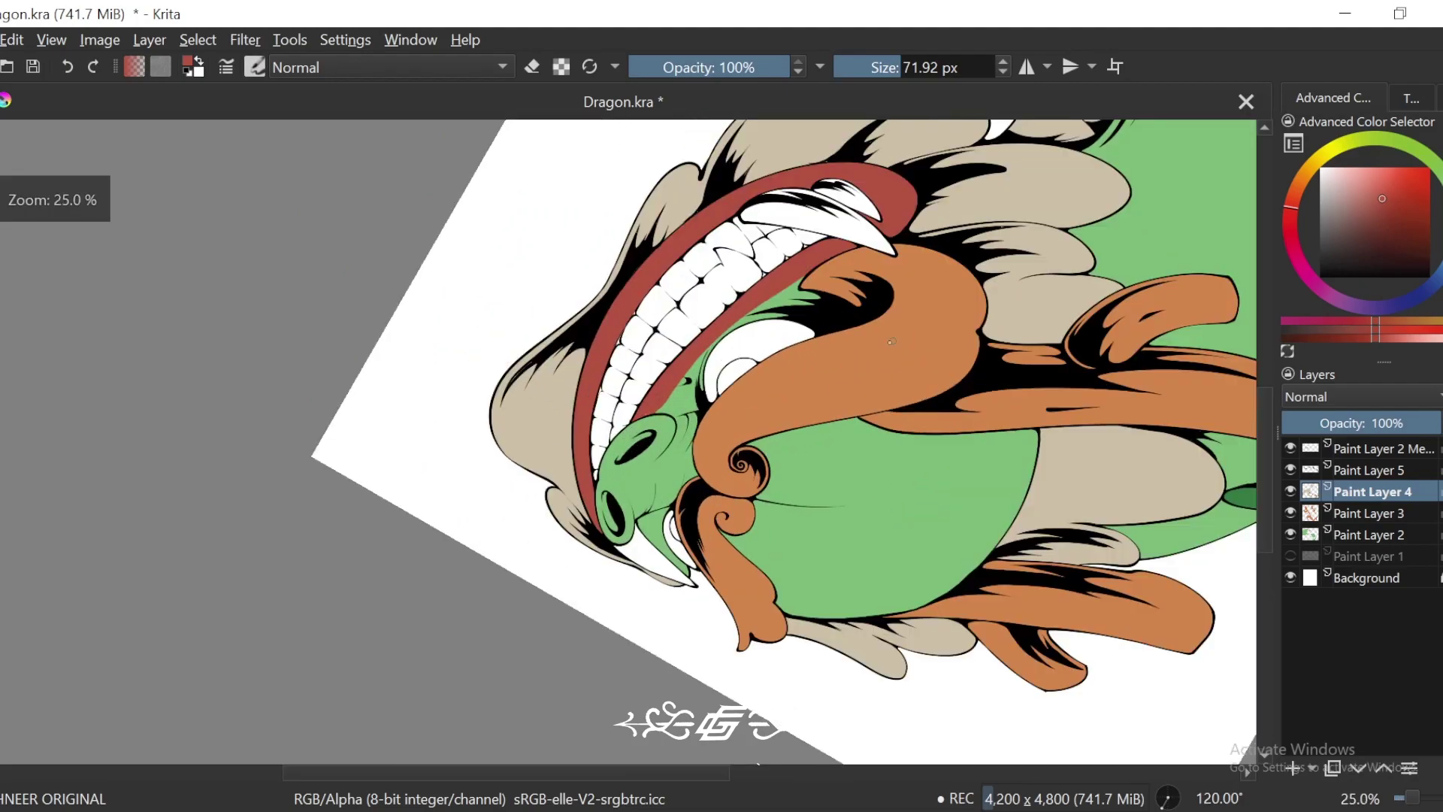
key("plus")
key("plus")
key("plus")
key("plus")
key("plus")
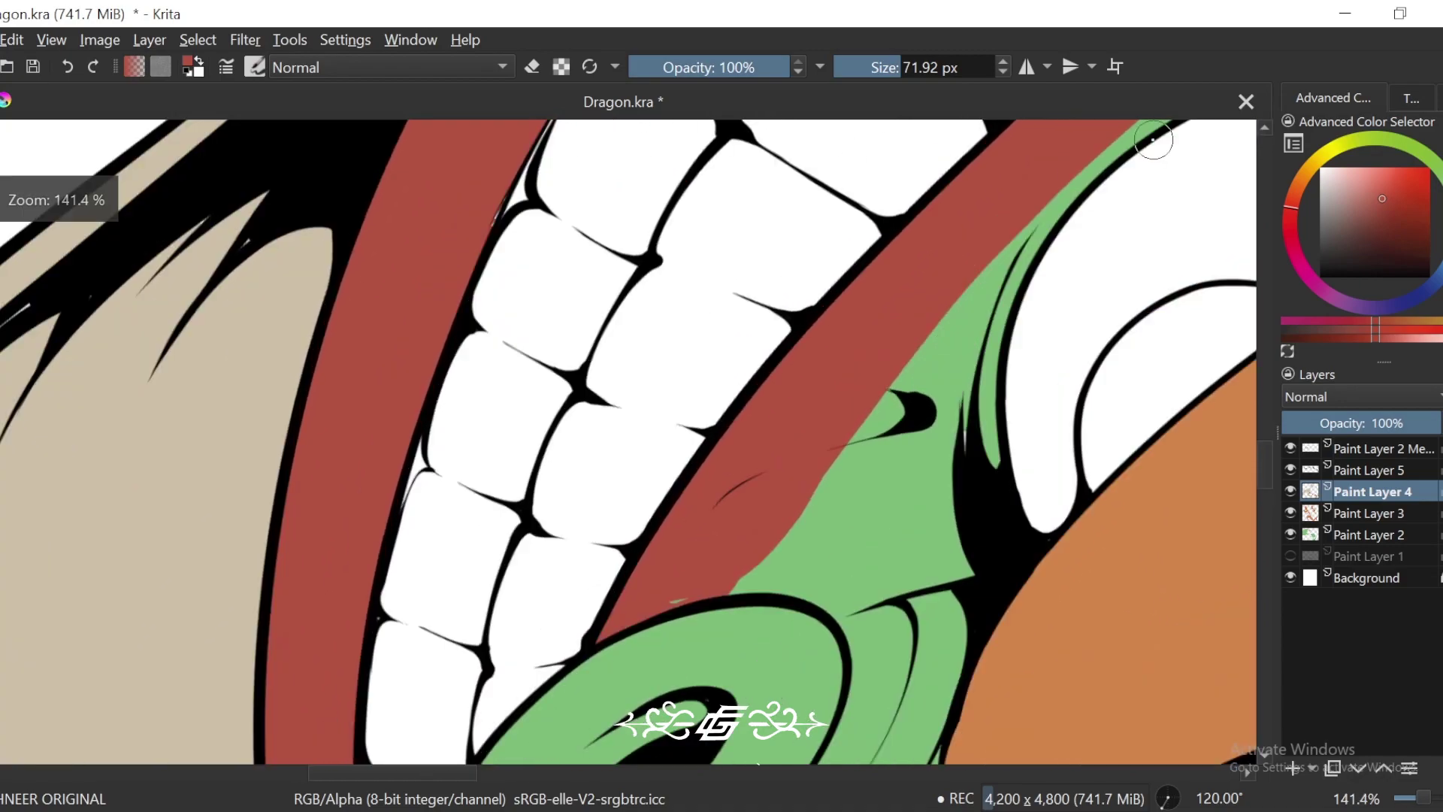
Step: Try erasing along the upper lip's edge, and undo the red upper lip painting
key("e")
left_click_drag(977, 280, 850, 416)
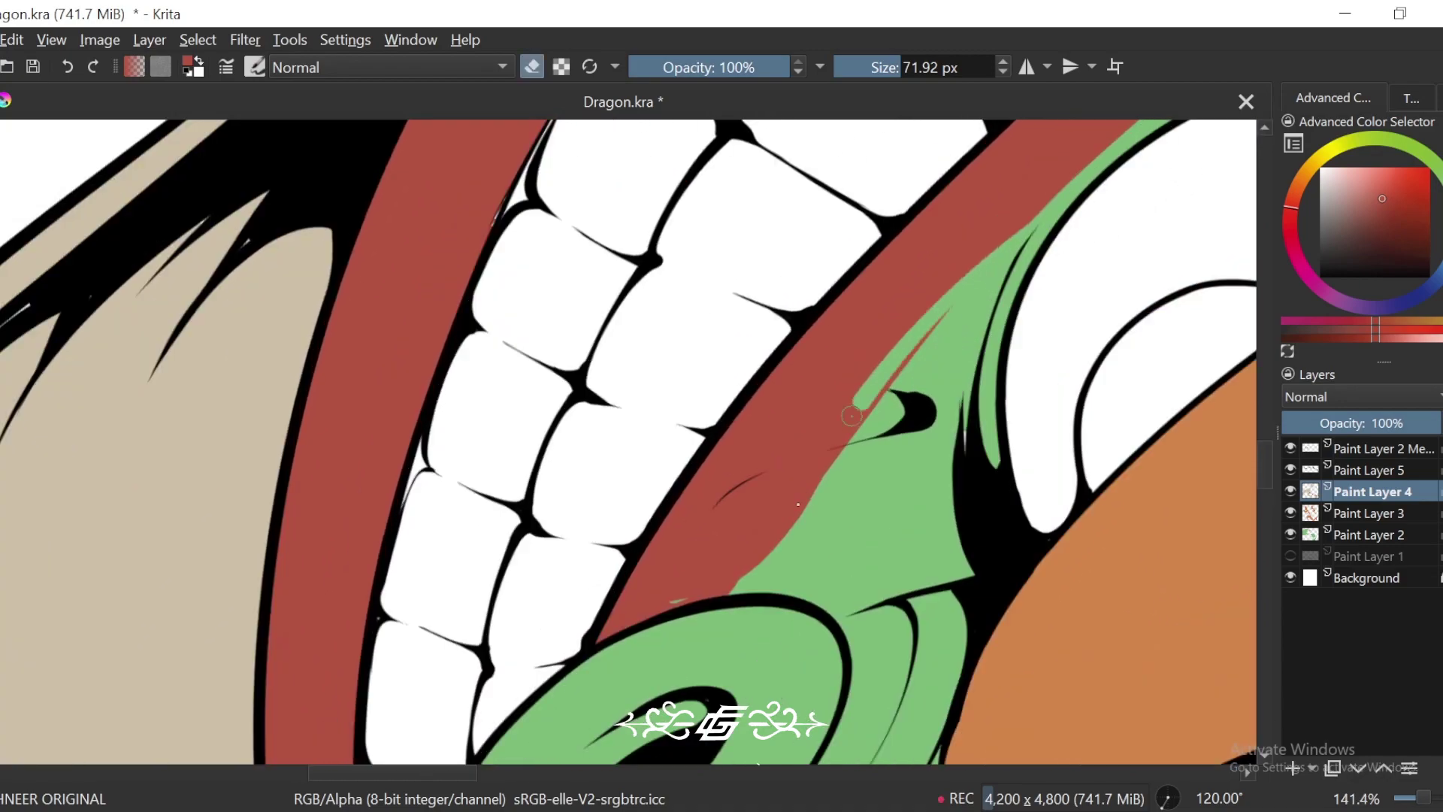
key("minus")
key("minus")
key("minus")
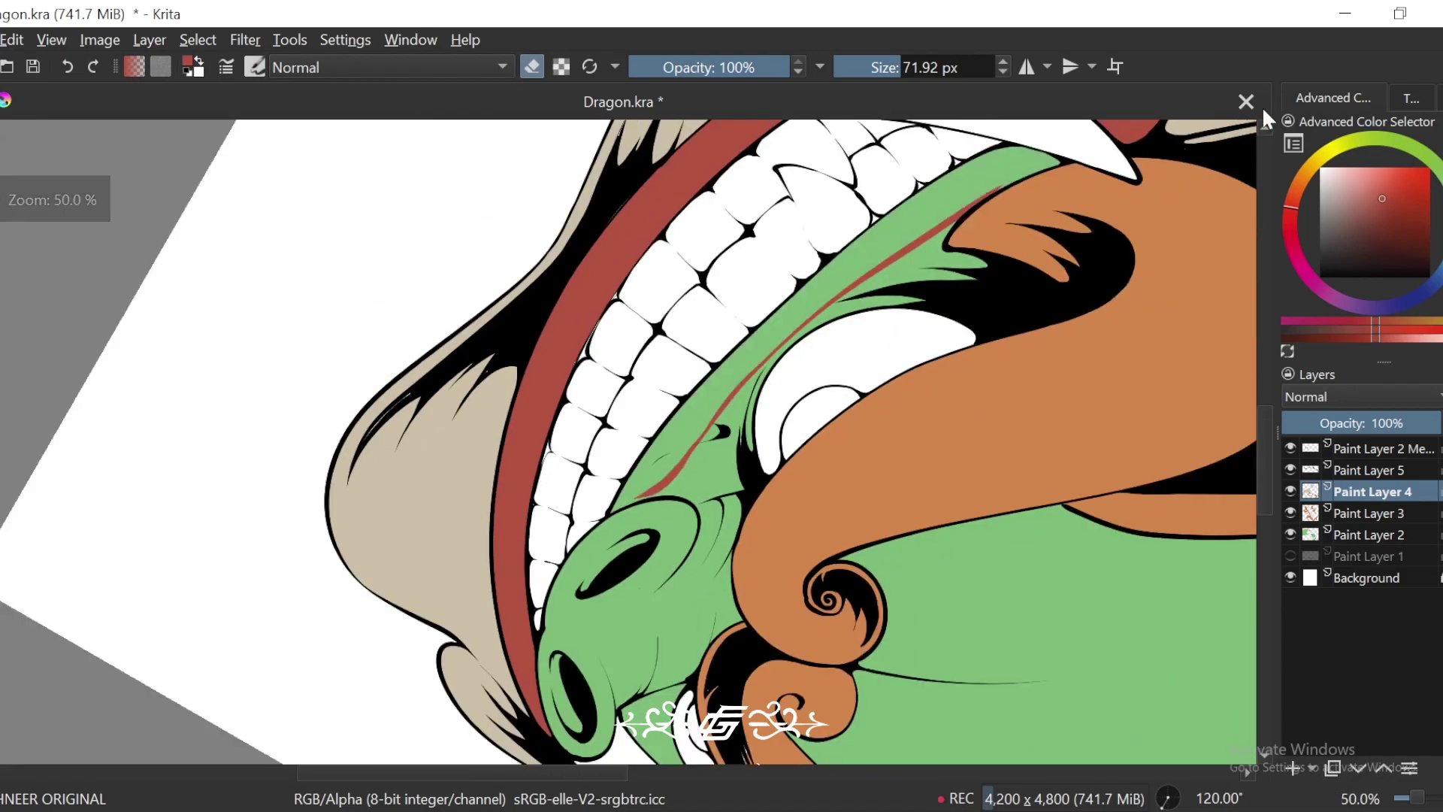
key("minus")
key("minus")
key("4")
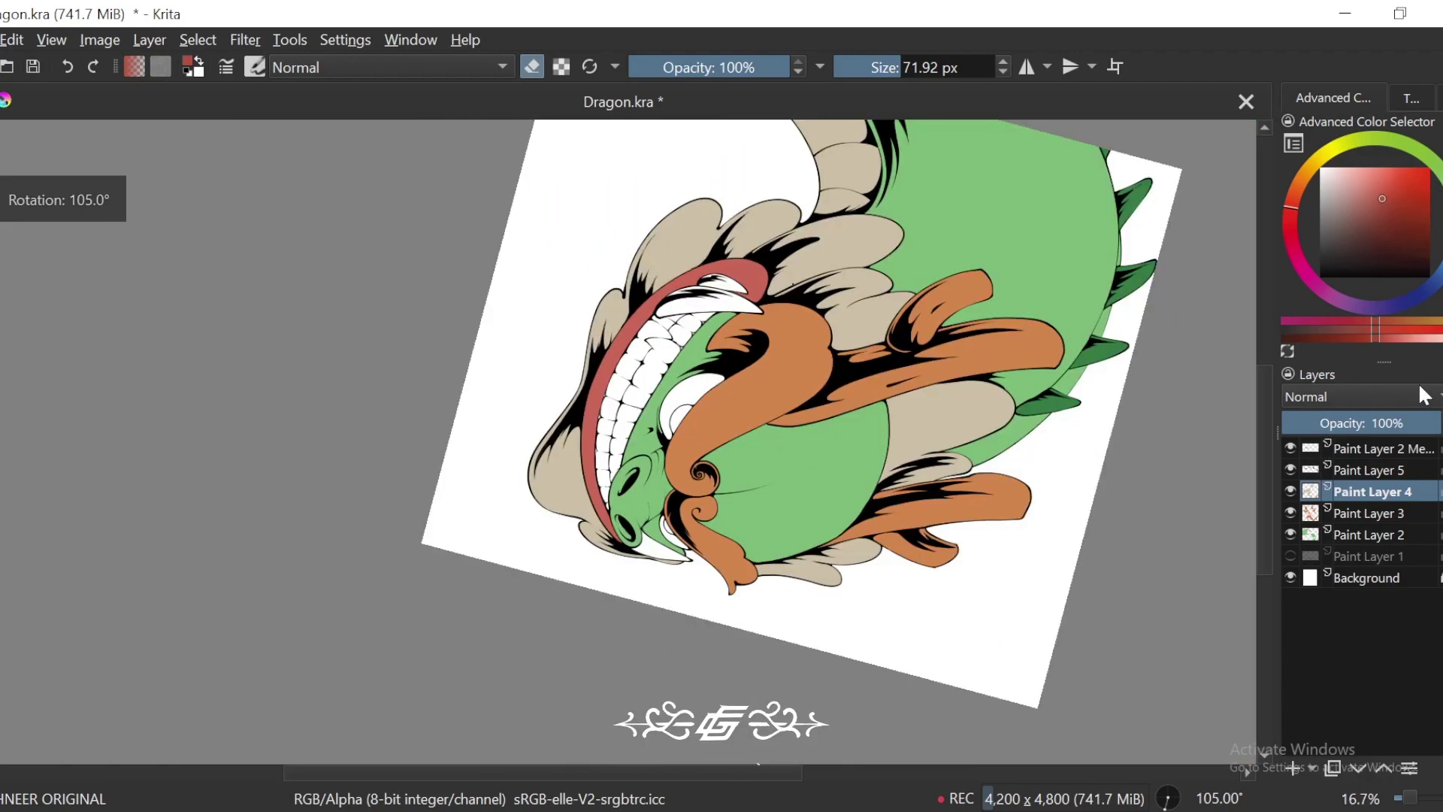
Step: Add a new paint layer above Paint Layer 4 and fill the lower lip with muted red on it
left_click(1292, 768)
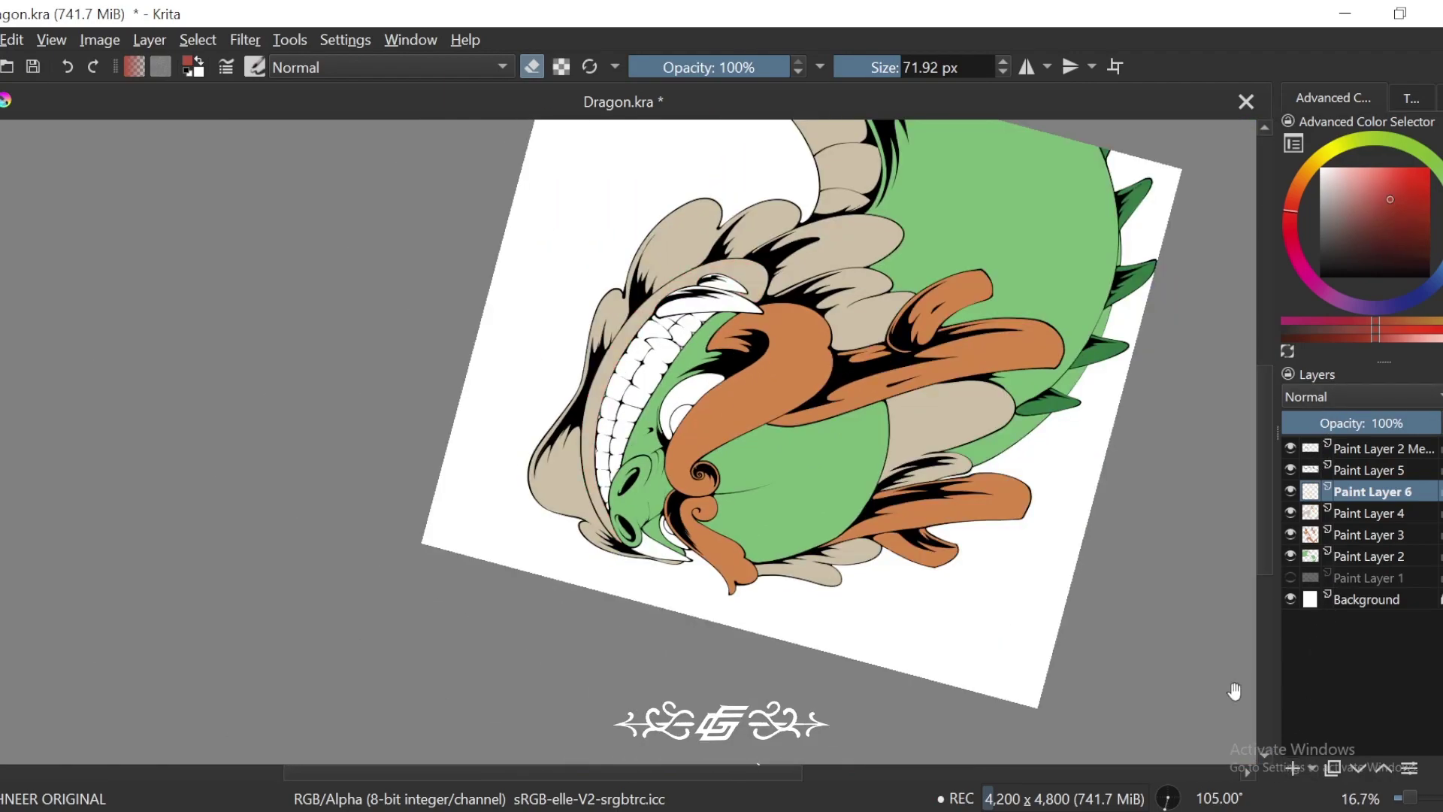
key("plus")
key("plus")
left_click(713, 374)
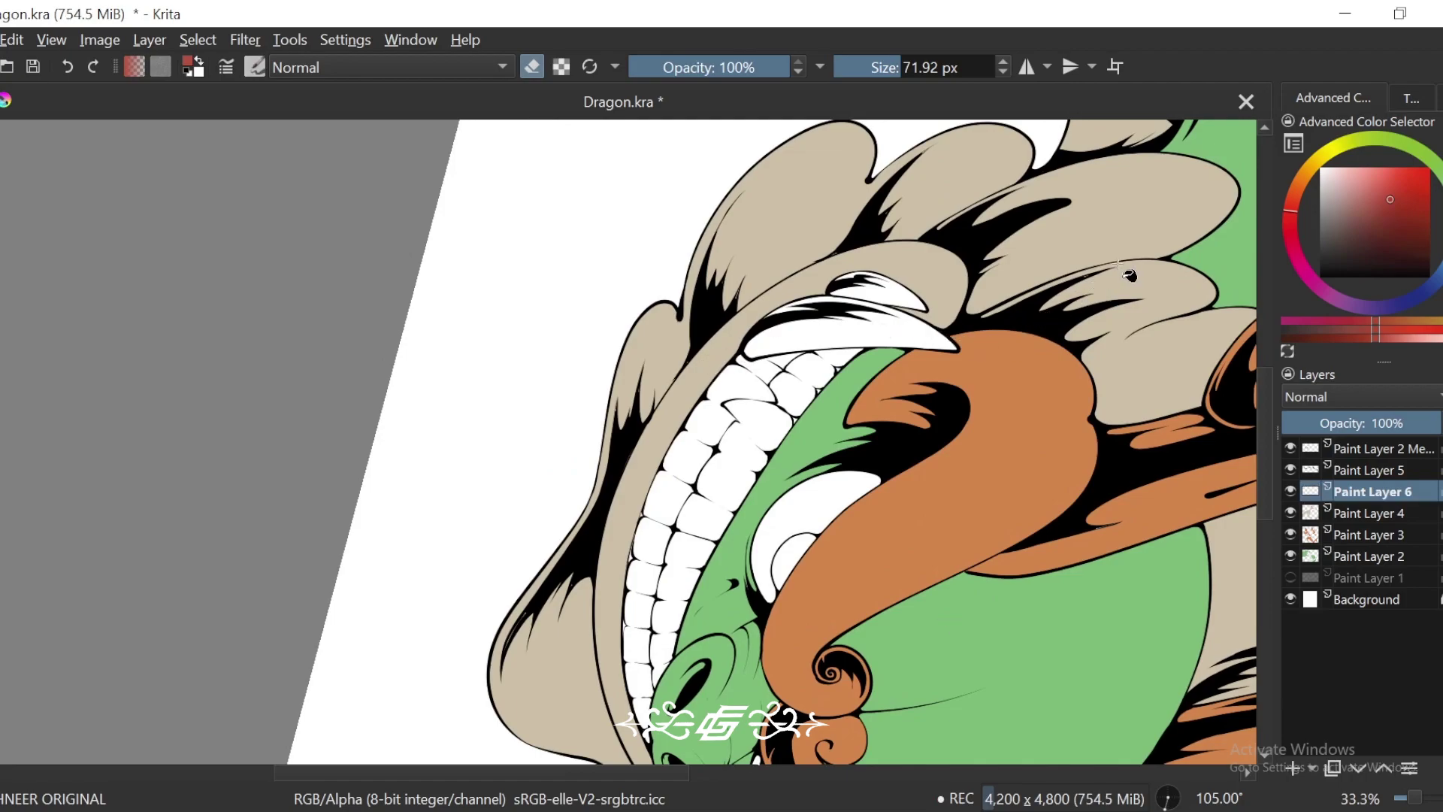
key("e")
left_click(945, 260)
Step: Try several red strokes for the upper lip's edge on Paint Layer 6, undoing the unwanted ones
left_click_drag(921, 476, 898, 384)
key("6")
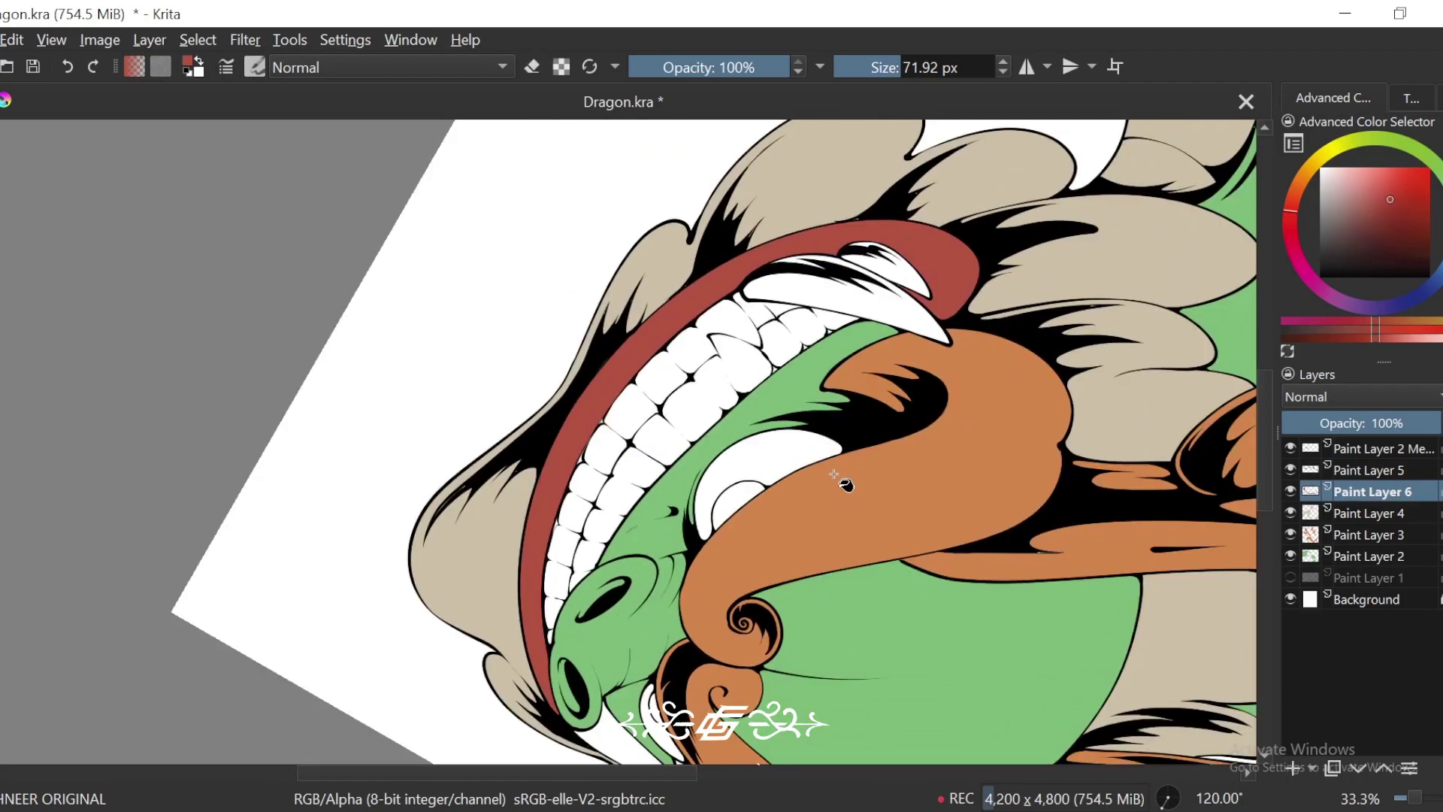
key("plus")
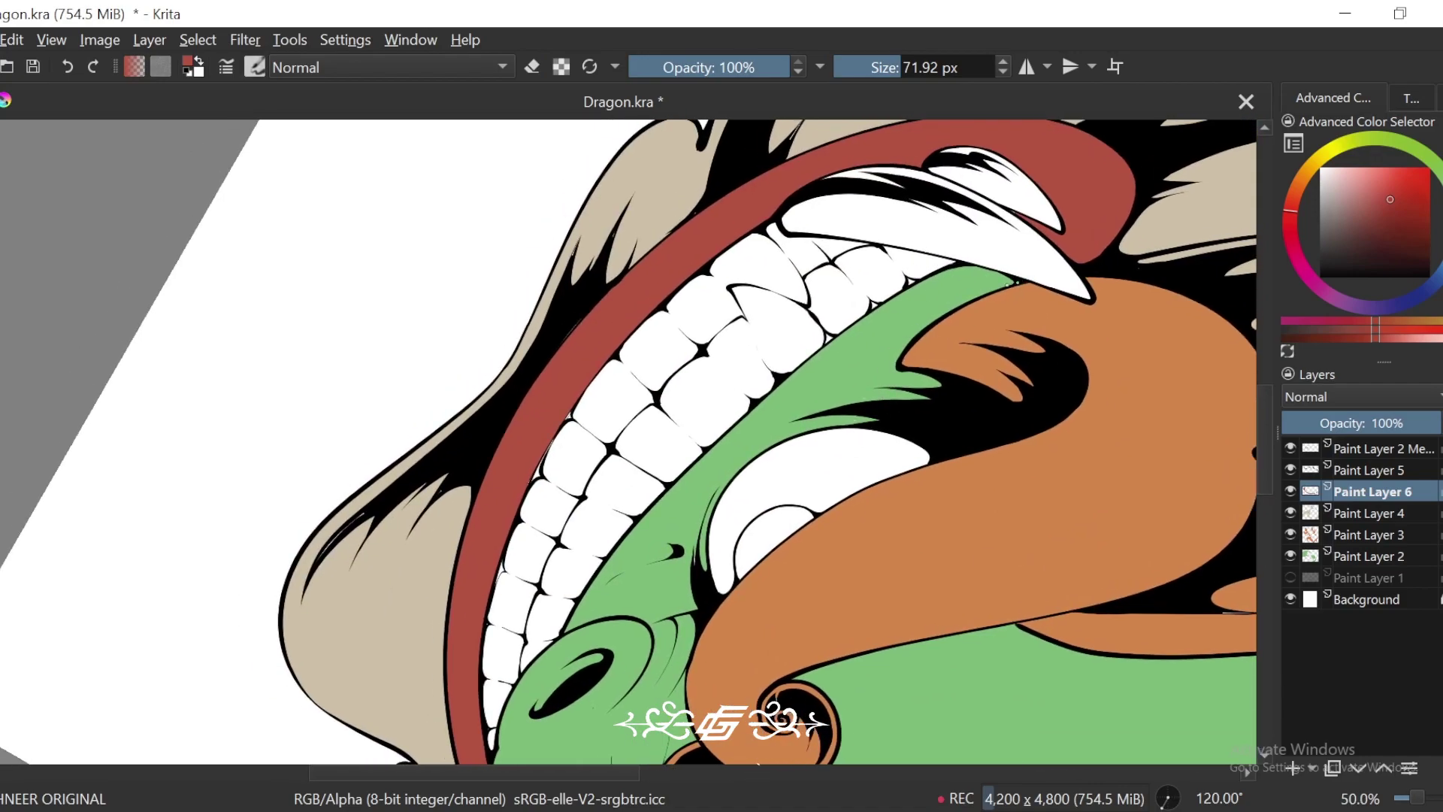
mouse_move(1015, 282)
left_mouse_down()
mouse_move(730, 462)
mouse_move(615, 612)
left_mouse_up()
key("minus")
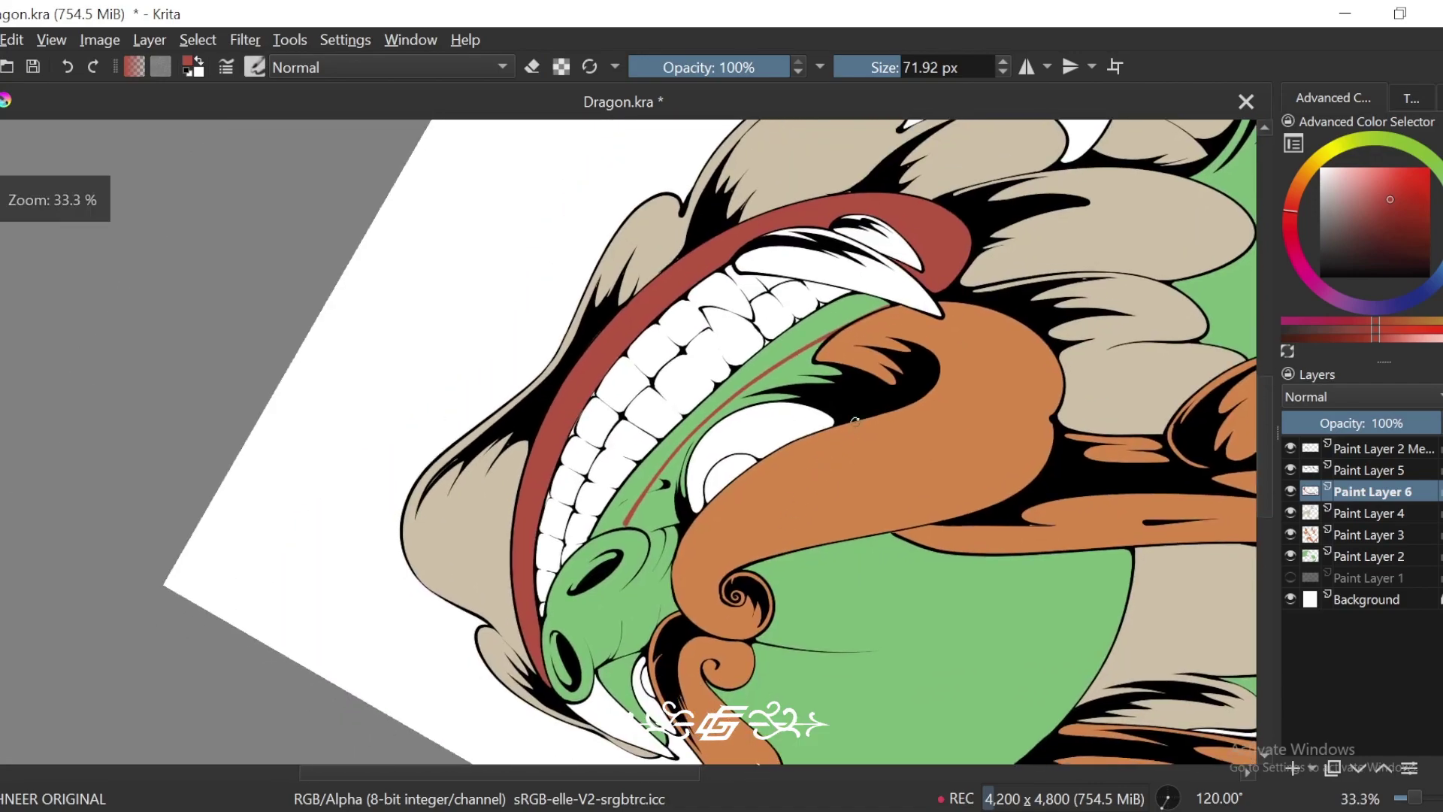
key("plus")
key("plus")
key("ctrl+bracketleft")
key("ctrl+z")
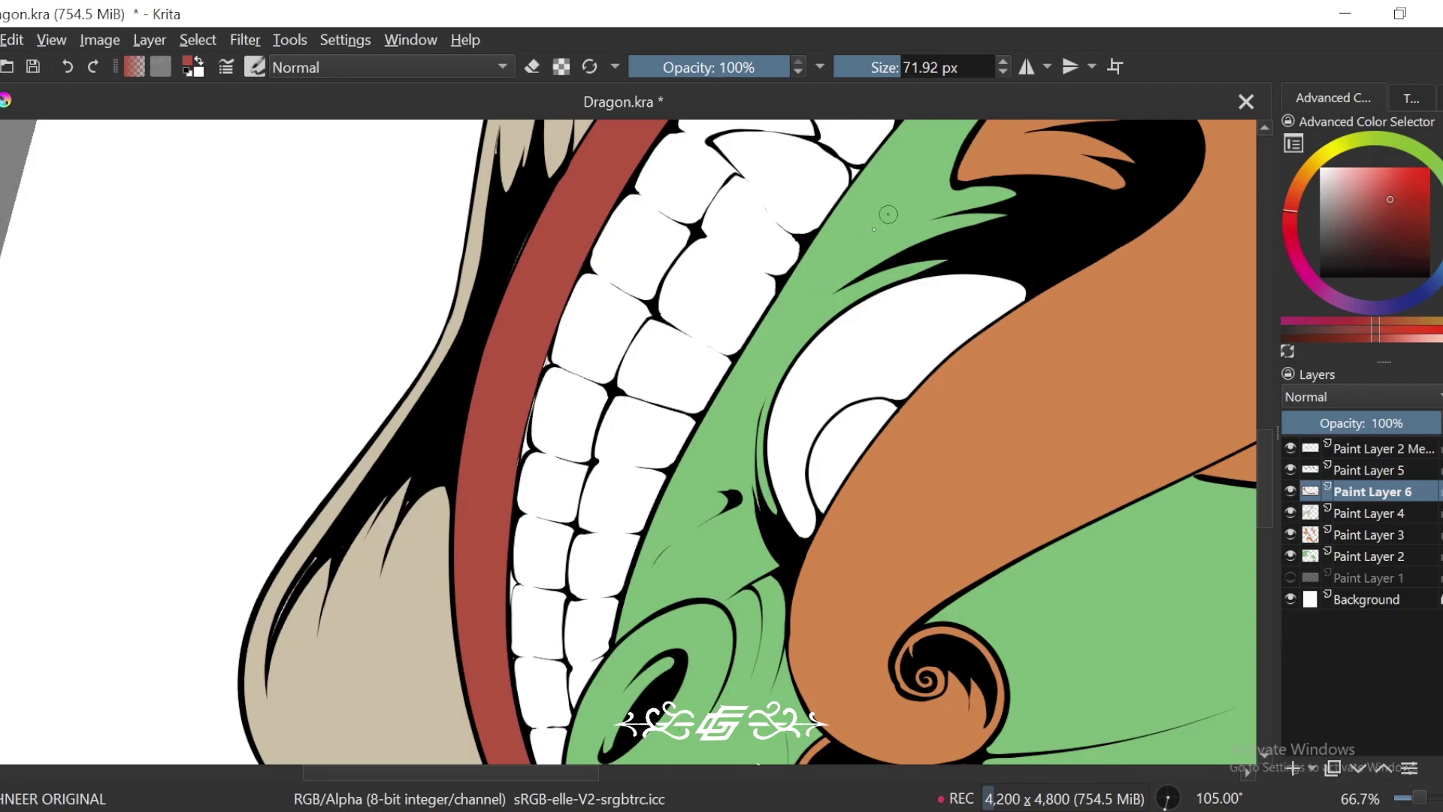
left_click_drag(865, 320, 819, 407)
mouse_move(996, 135)
left_mouse_down()
mouse_move(766, 399)
mouse_move(669, 643)
left_mouse_up()
key("ctrl+z")
mouse_move(1003, 132)
left_mouse_down()
mouse_move(680, 547)
mouse_move(639, 695)
left_mouse_up()
key("minus")
key("minus")
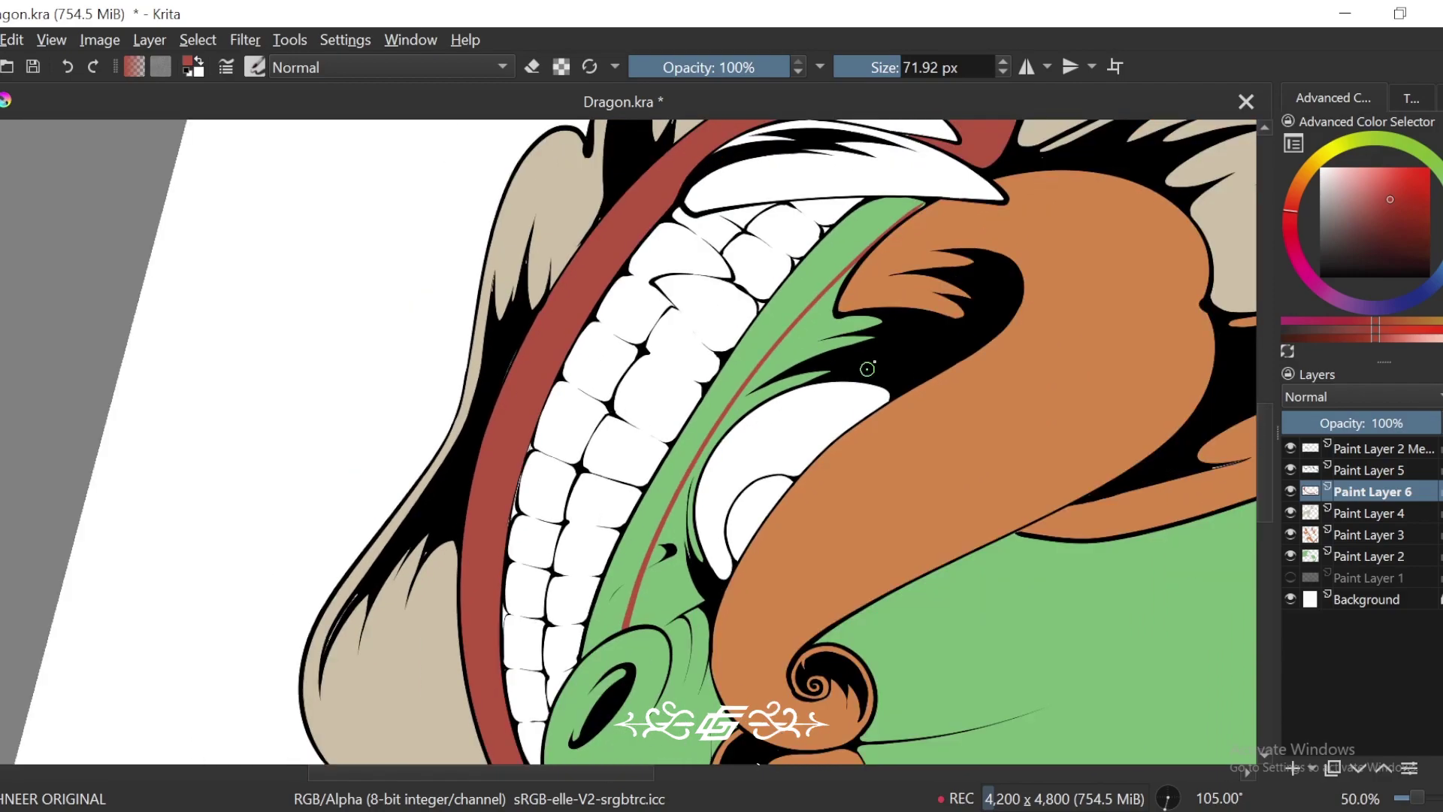
Step: Draw the upper lip's edge from the mouth corner to the nostril and fill the enclosed strip with muted red
key("plus")
key("plus")
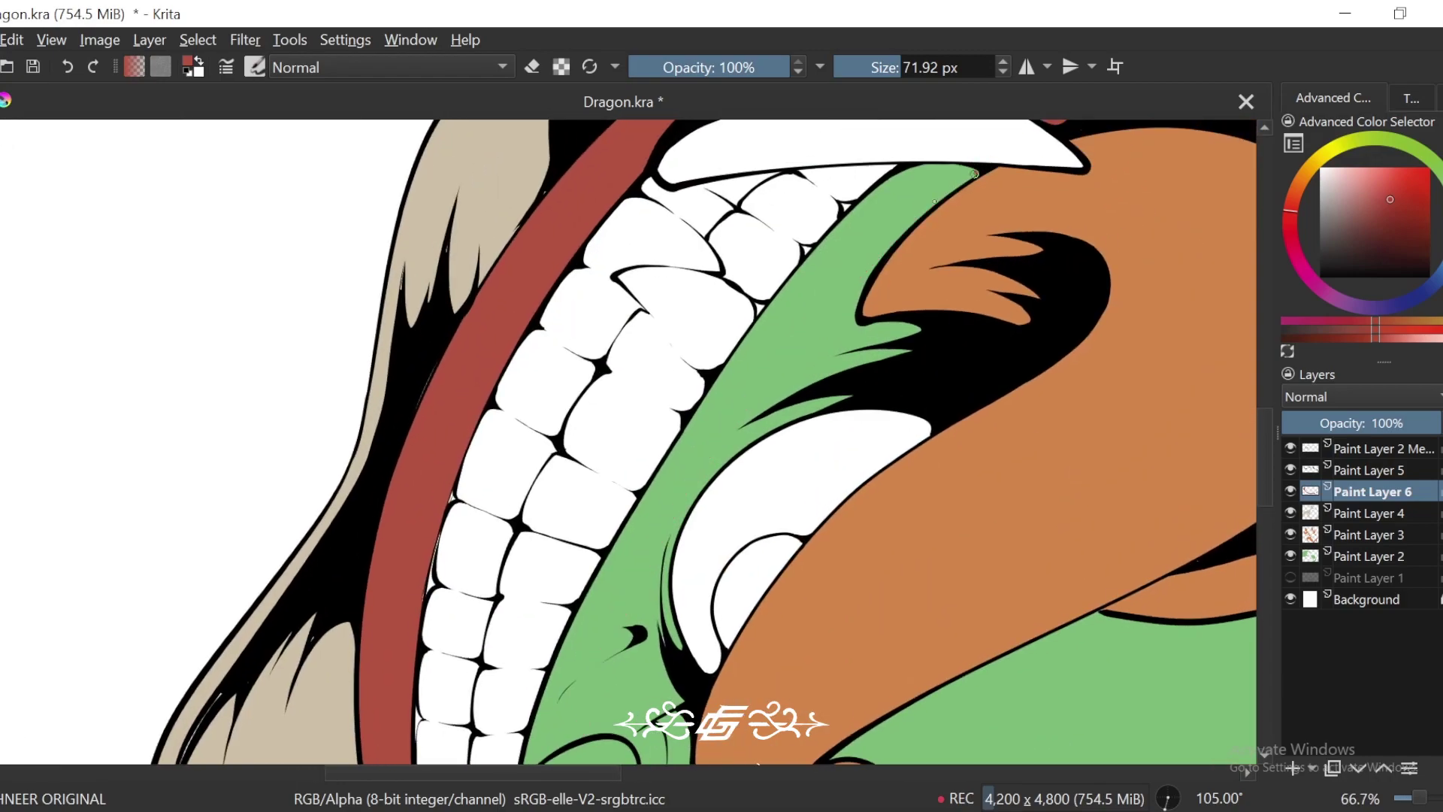
left_click_drag(631, 587, 576, 735)
left_click_drag(639, 594, 659, 558)
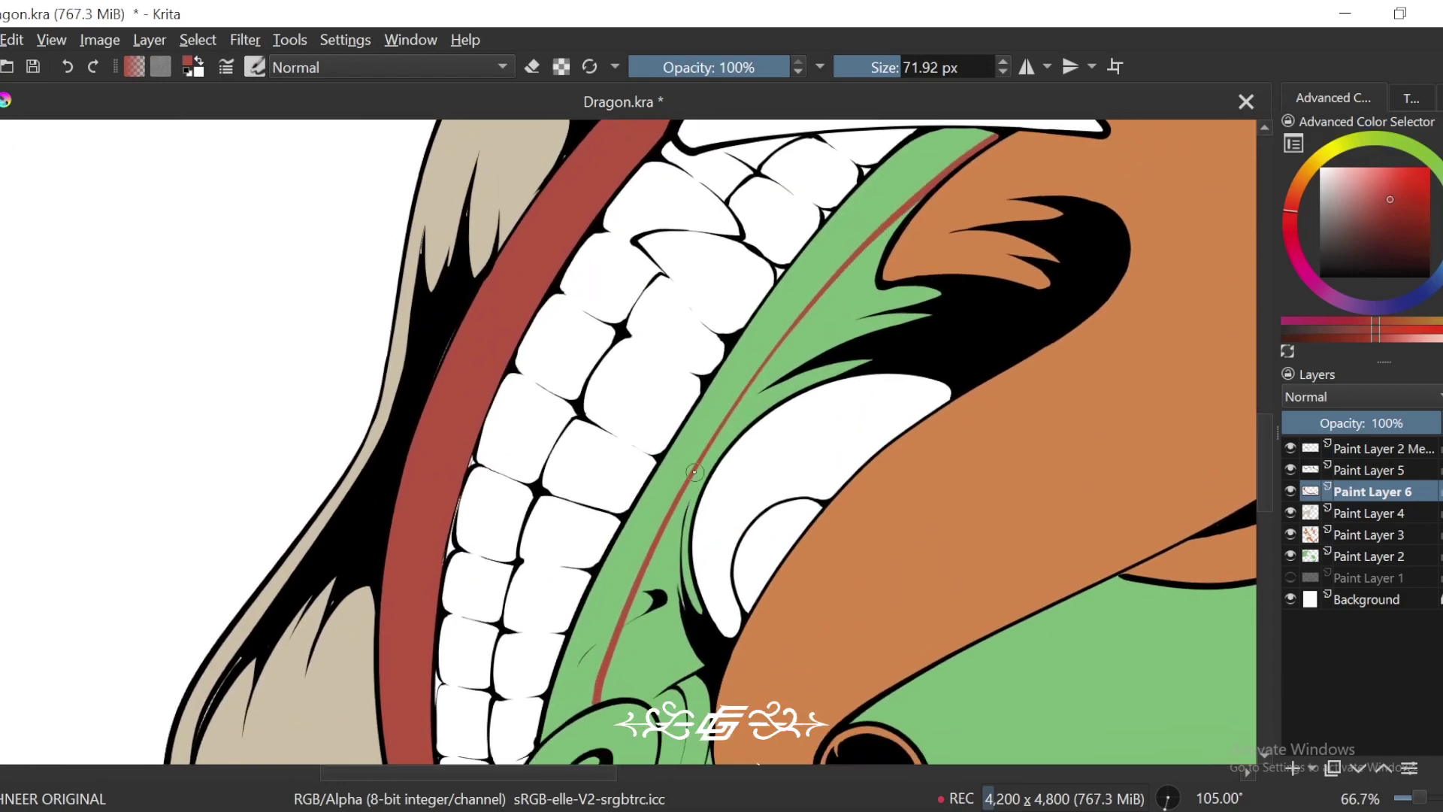
key("f")
left_click(718, 393)
key("minus")
key("minus")
key("minus")
key("minus")
key("4")
key("4")
key("4")
key("4")
key("4")
key("4")
key("4")
key("4")
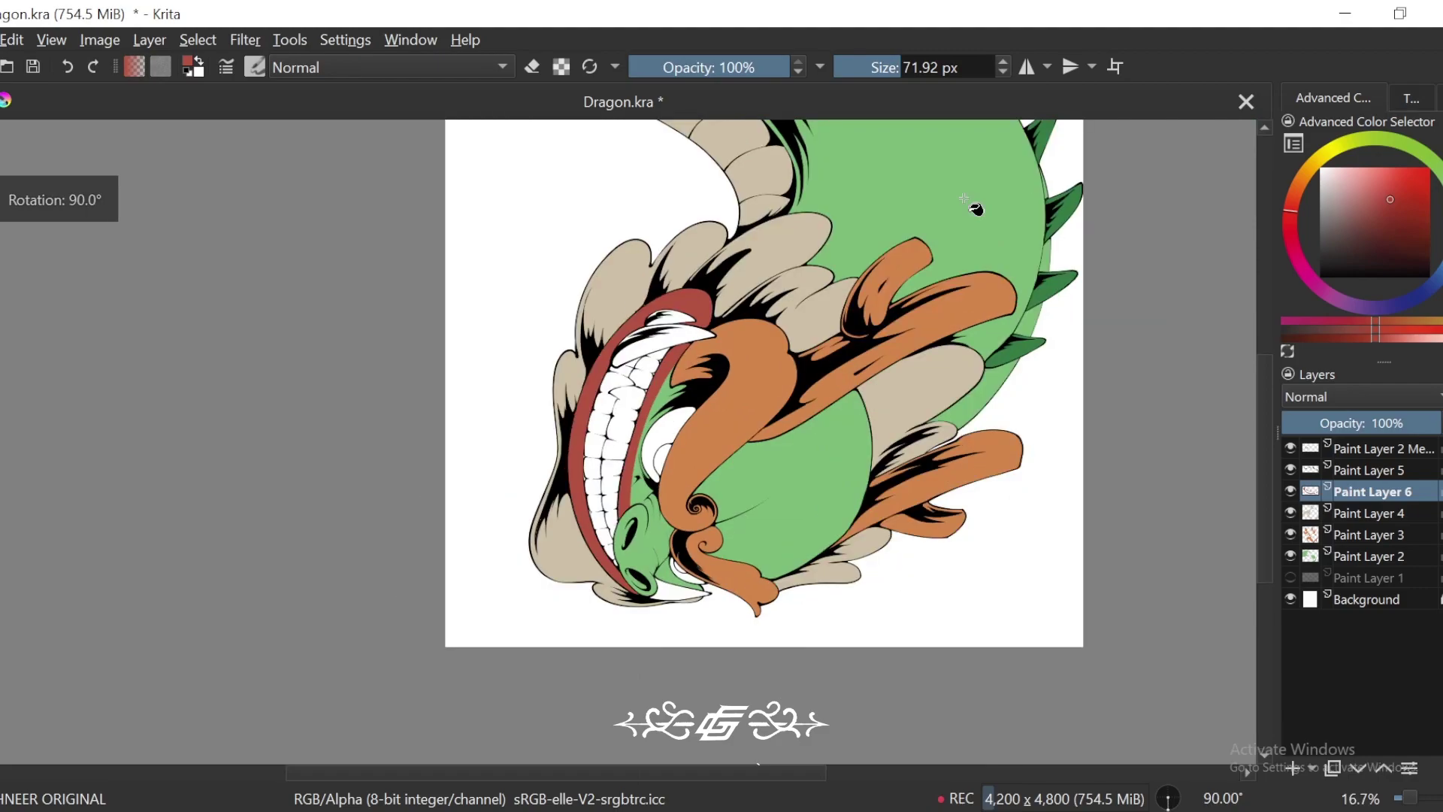
key("minus")
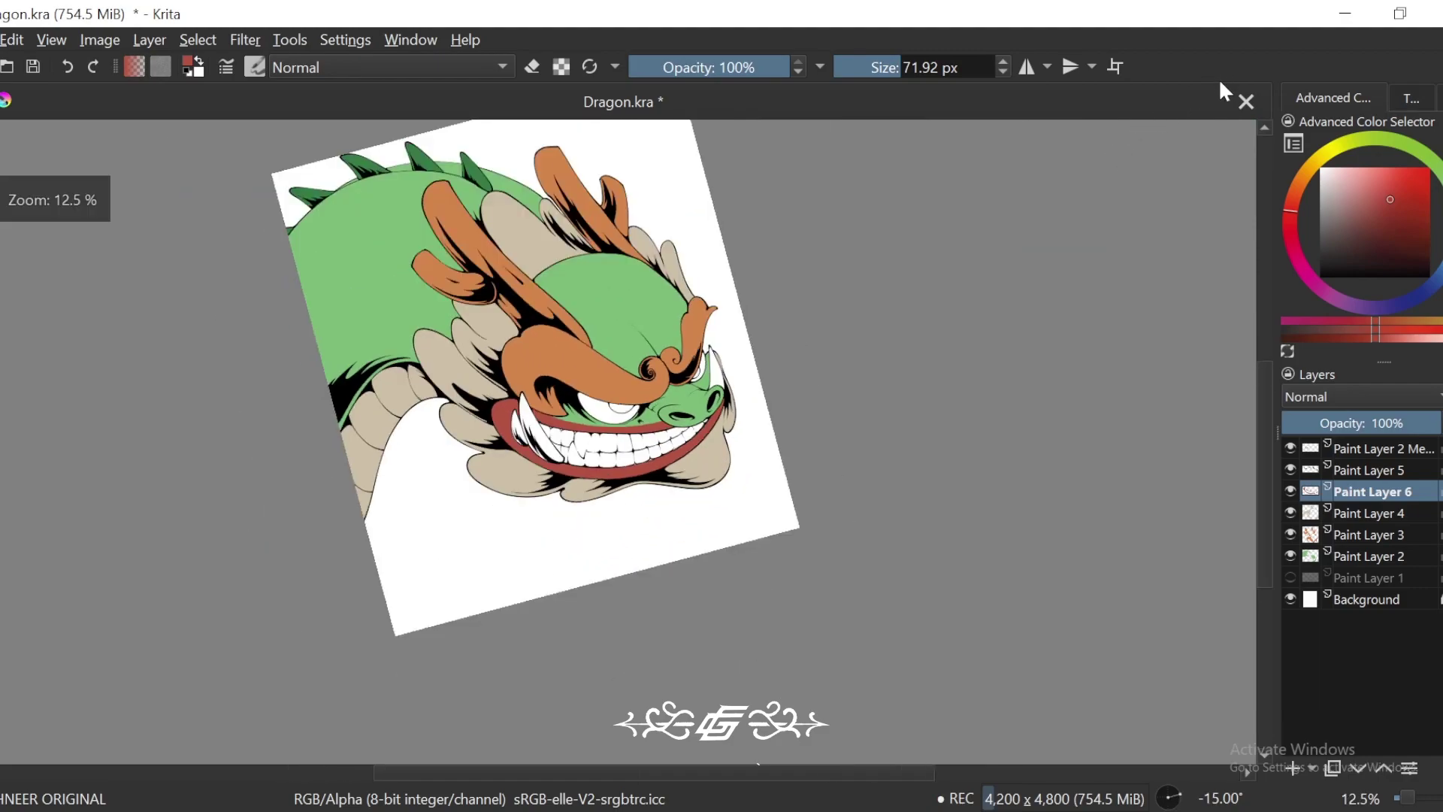
Step: Choose a pale cream colour and fill the far fang and the whites of both eyes on Paint Layer 6
left_click_drag(1087, 277, 1026, 286)
left_click_drag(924, 331, 1012, 340)
left_click(1335, 173)
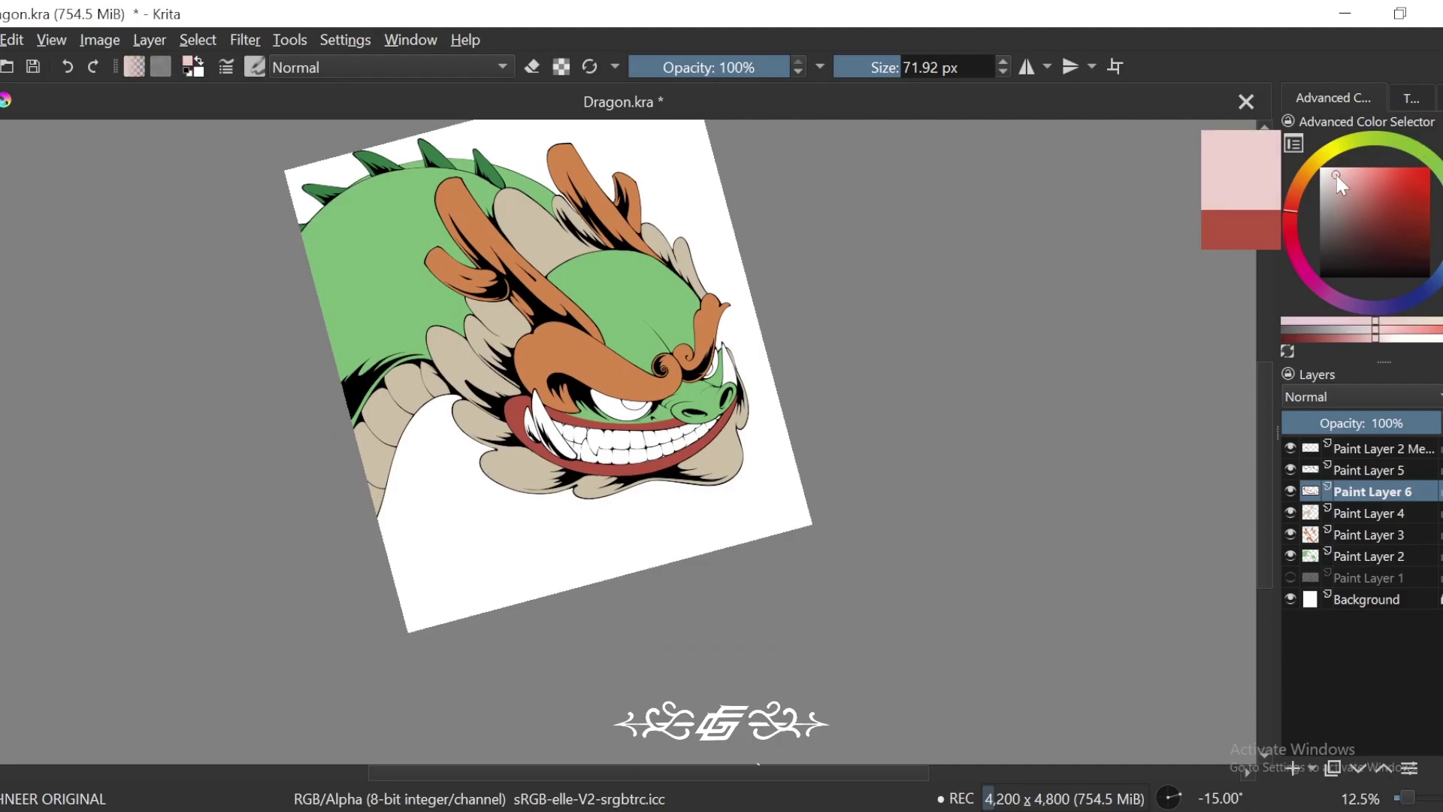
left_click(1328, 154)
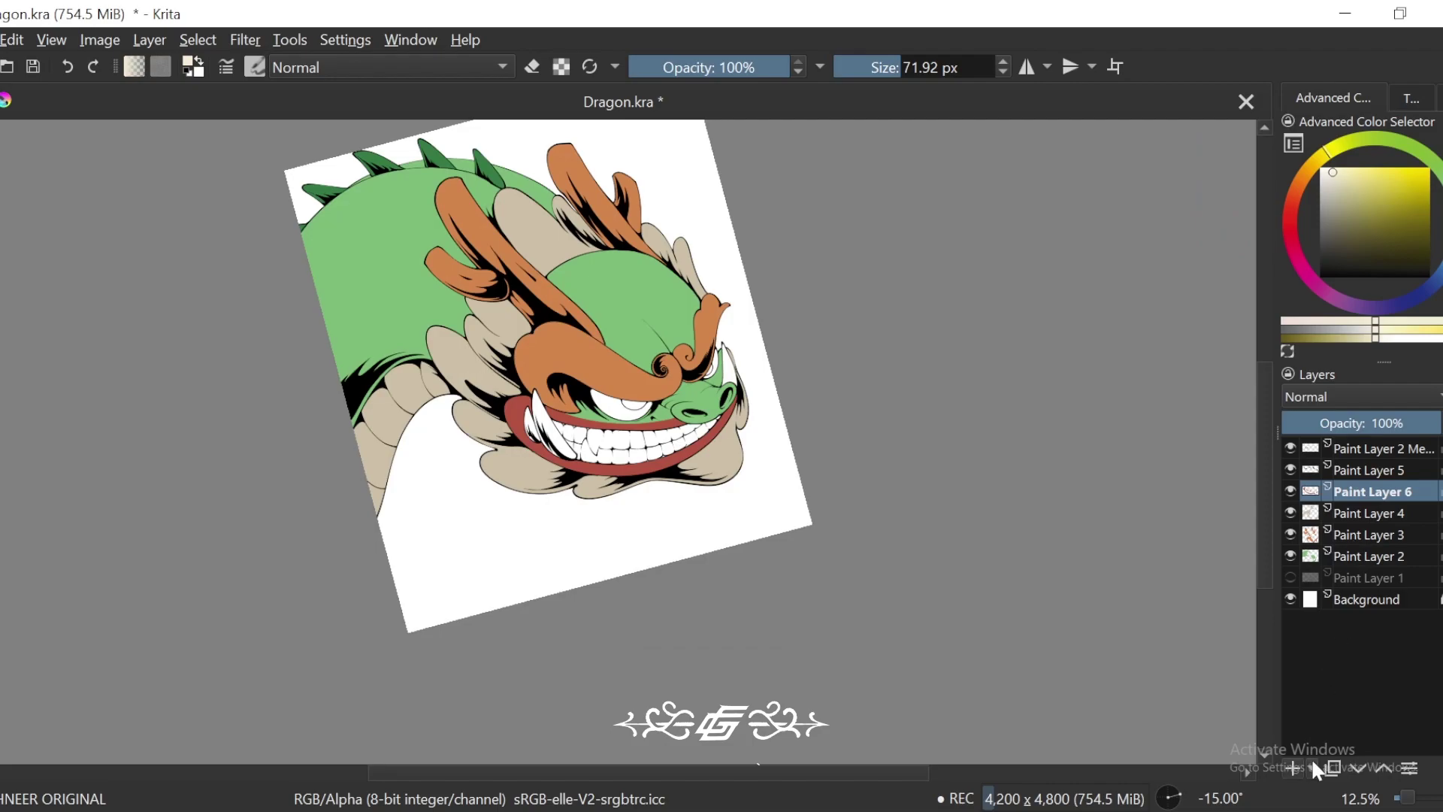
key("5")
key("ctrl+plus")
key("ctrl+plus")
key("ctrl+plus")
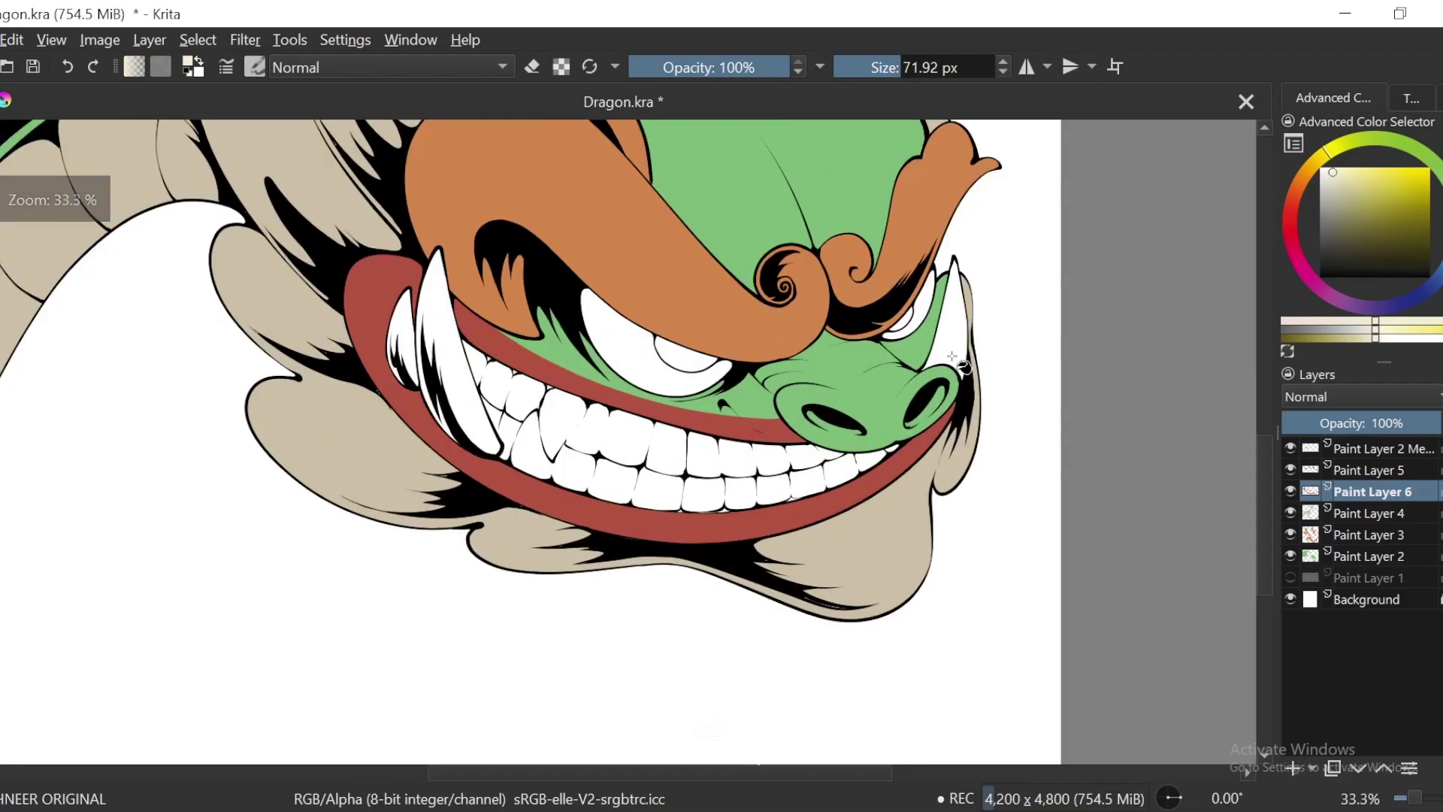
left_click(954, 353)
left_click_drag(989, 286, 1099, 397)
left_click(779, 500)
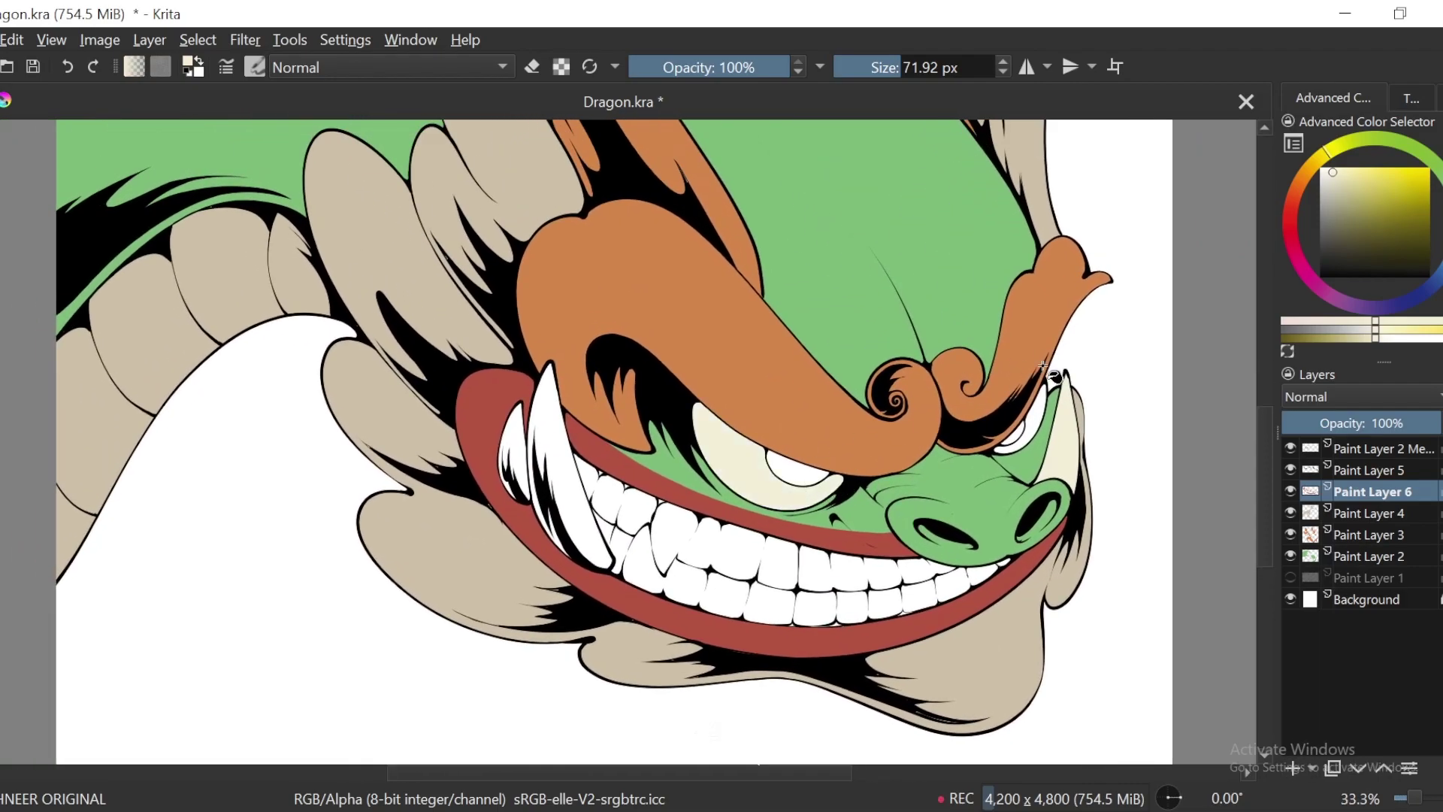
left_click(1034, 412)
key("4")
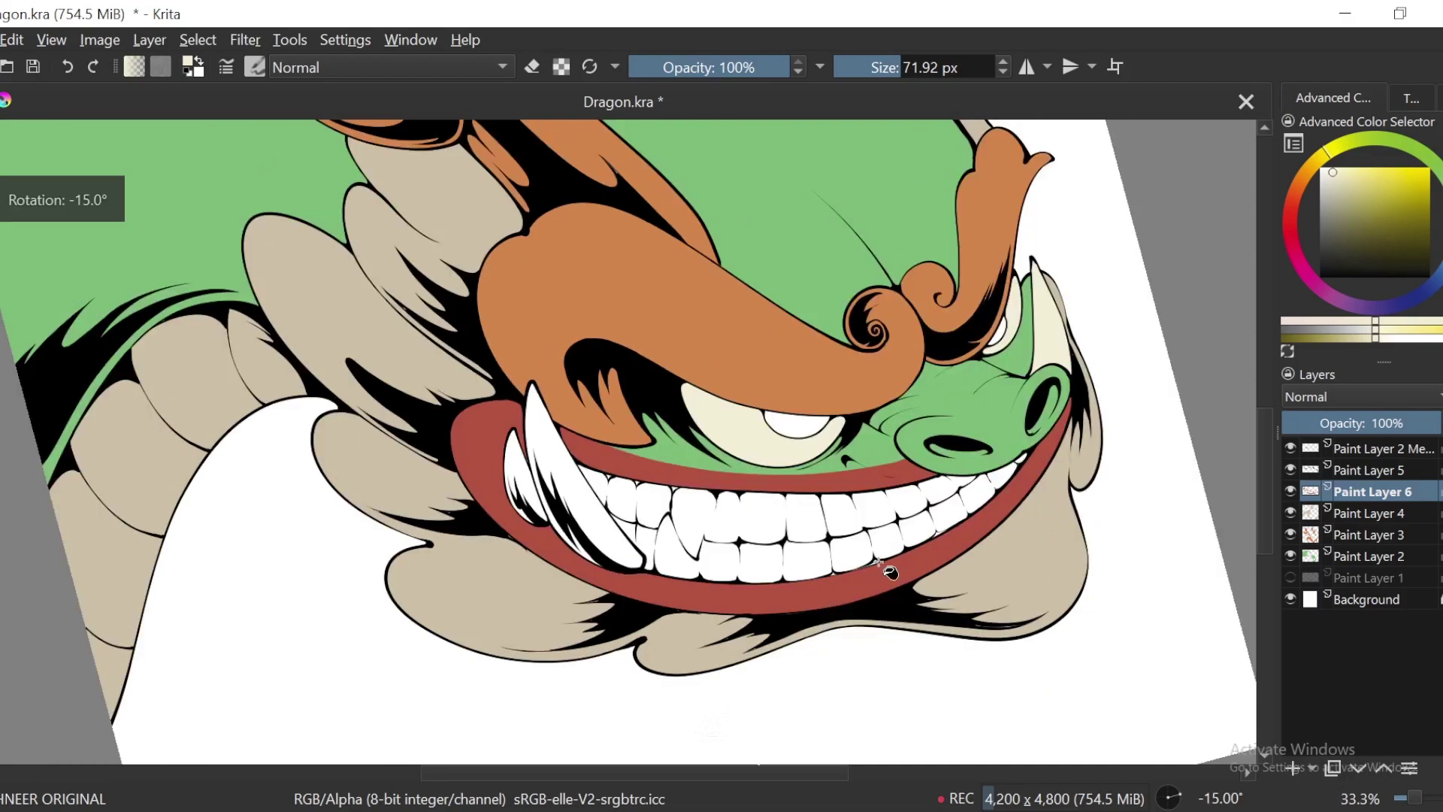
Step: Fill the two near fangs and the teeth beside them, up to the middle of the mouth, with pale cream
key("plus")
left_click(519, 443)
left_click(467, 469)
left_click(635, 511)
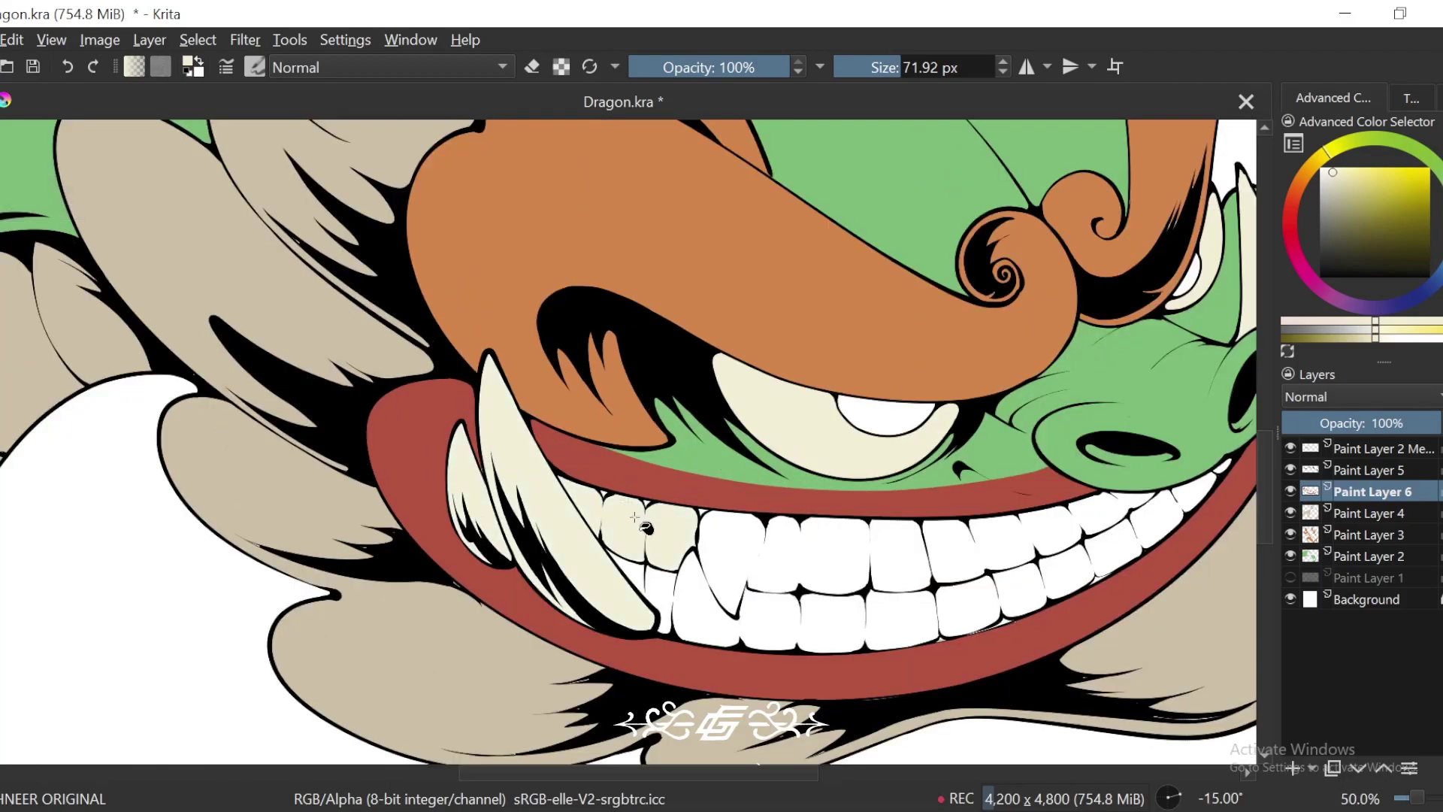
left_click(652, 580)
left_click(765, 512)
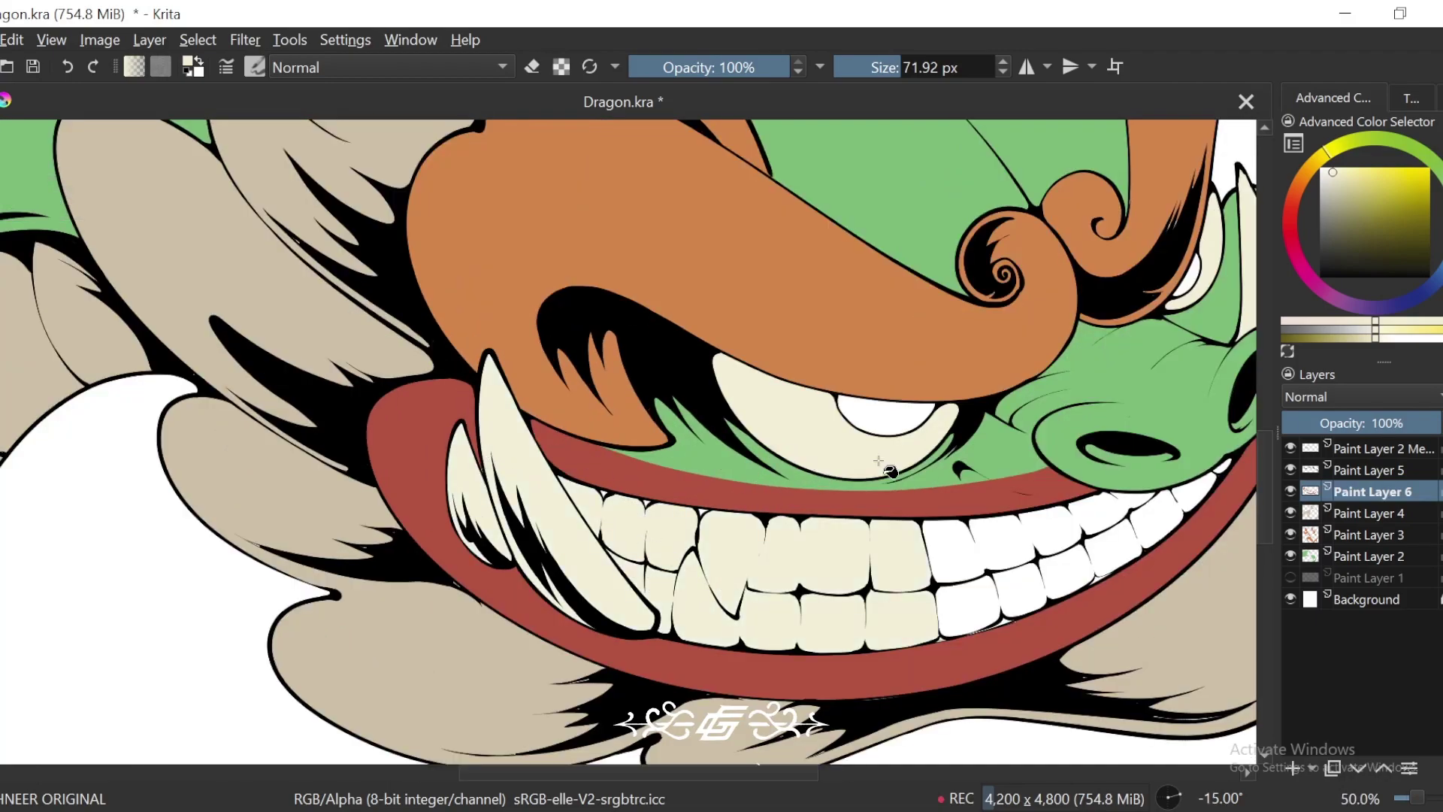
Step: Fill the remaining upper and lower teeth from the middle of the mouth to beneath the nostrils with pale cream
left_click(958, 563)
left_click(985, 612)
mouse_move(1210, 486)
left_mouse_down()
mouse_move(1107, 550)
mouse_move(1070, 496)
left_mouse_up()
left_click(1141, 516)
left_click_drag(949, 631, 927, 589)
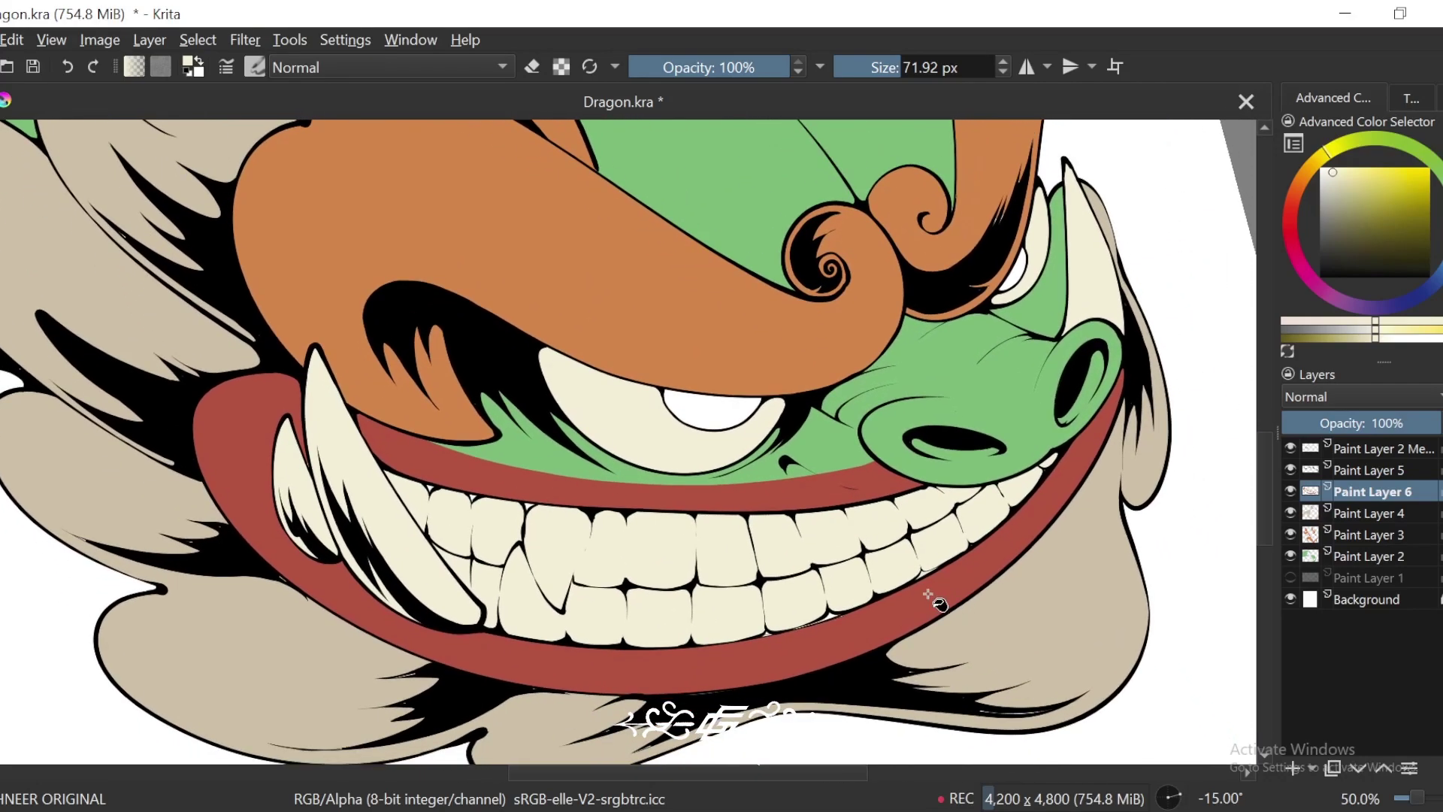
scroll(994, 565, "down", 2)
scroll(993, 566, "down", 1)
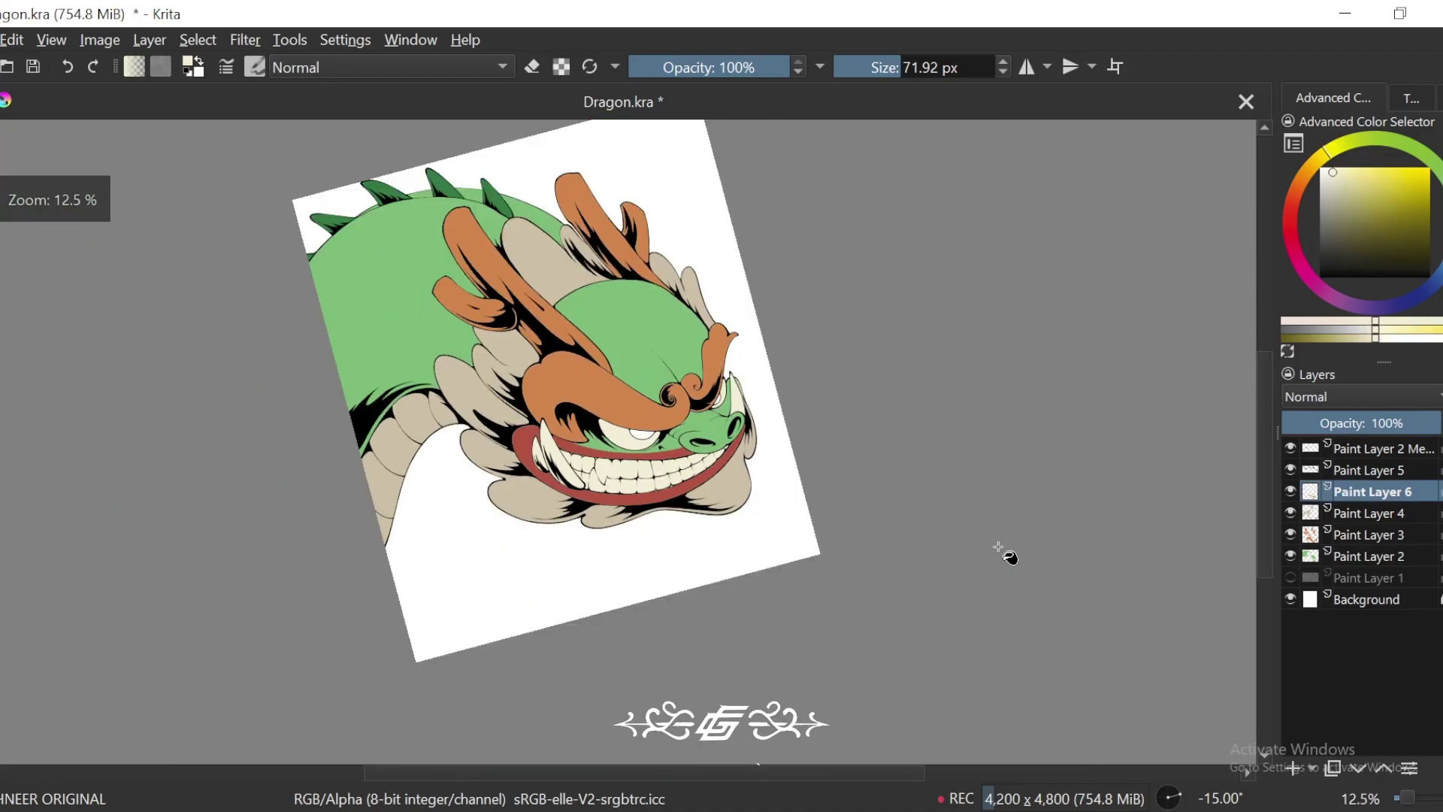
Step: Sample the muted red of the lips and fill both irises with it on Paint Layer 6
key("5")
left_click_drag(1082, 538, 1053, 538)
scroll(1067, 517, "up", 1)
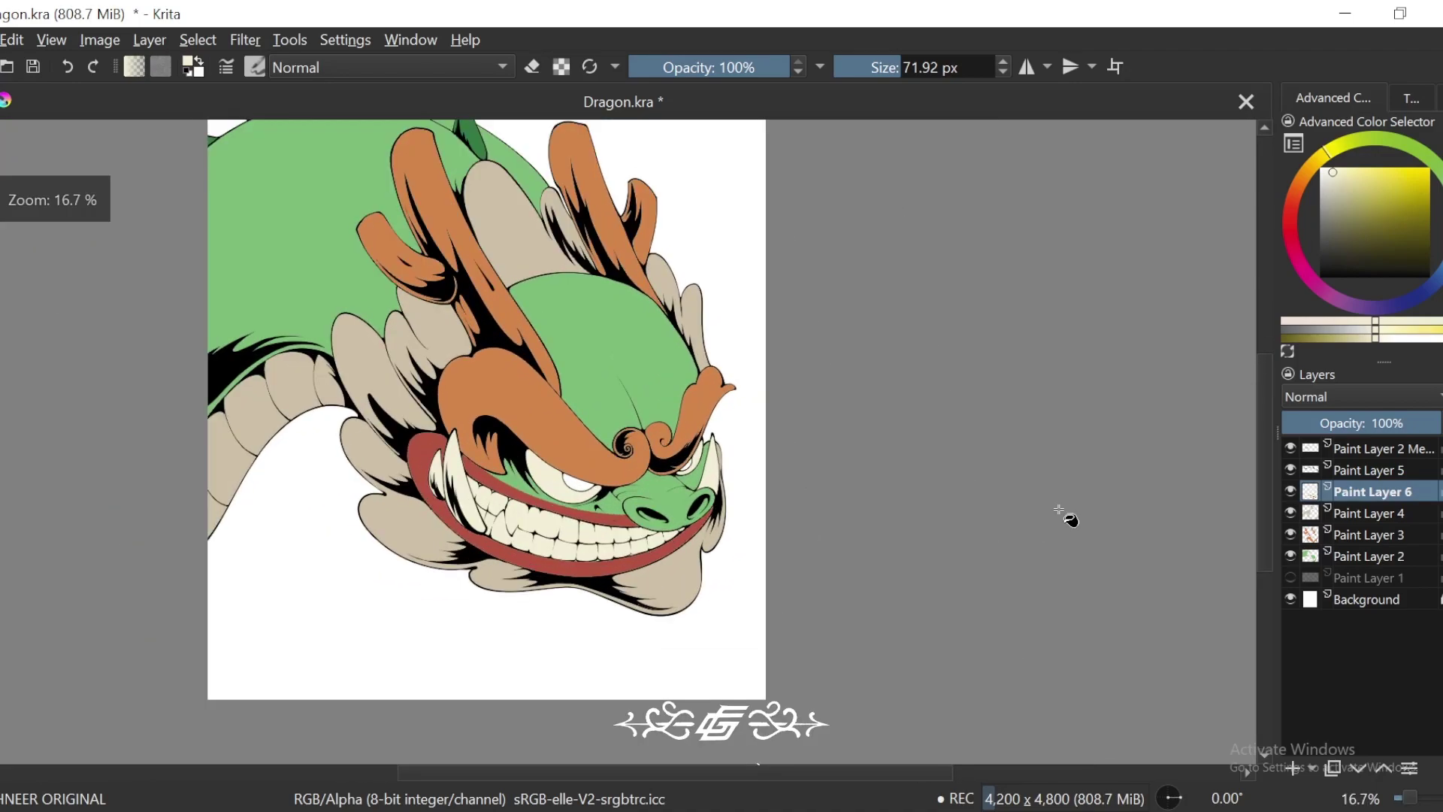
left_click(1364, 514)
left_click(1368, 489)
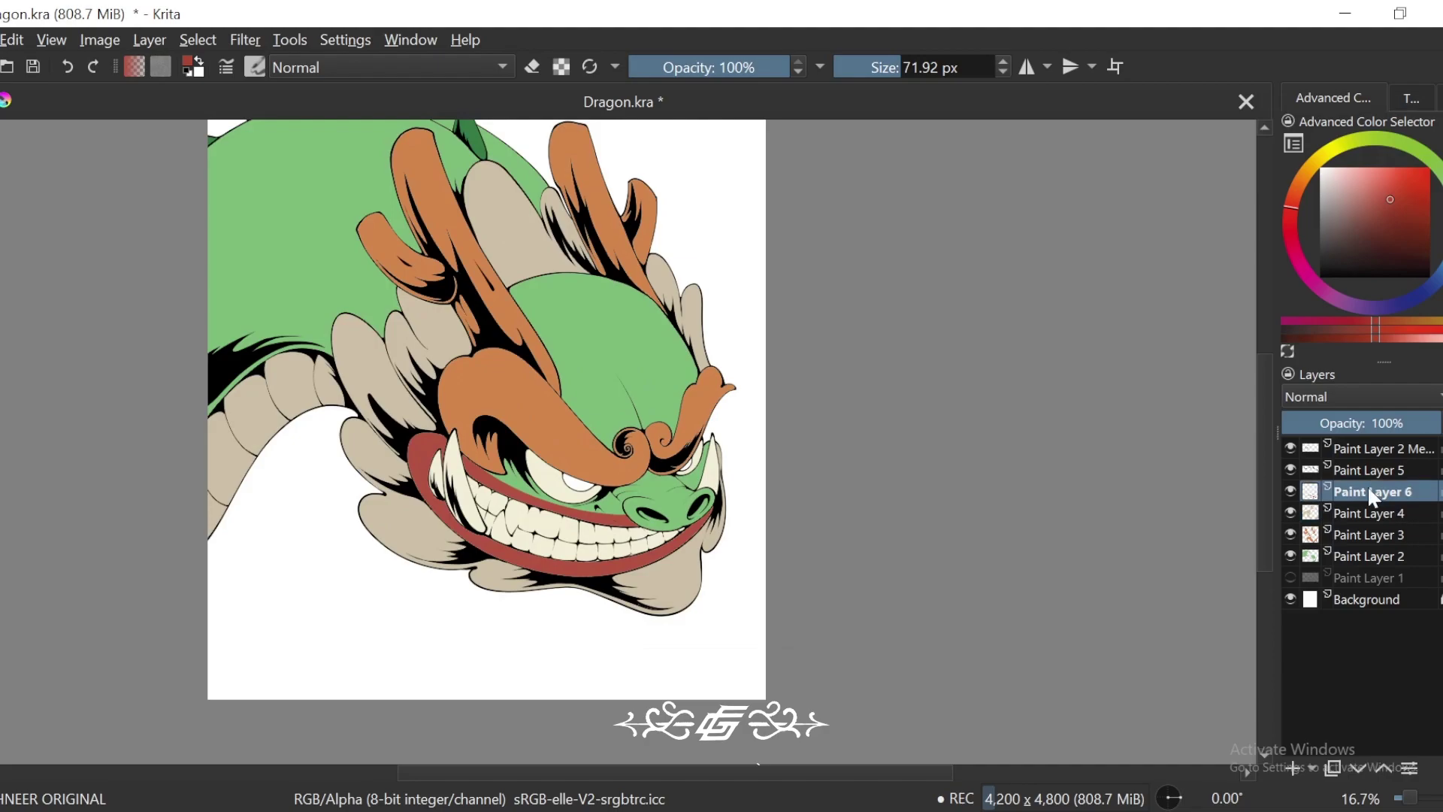
scroll(988, 612, "up", 4)
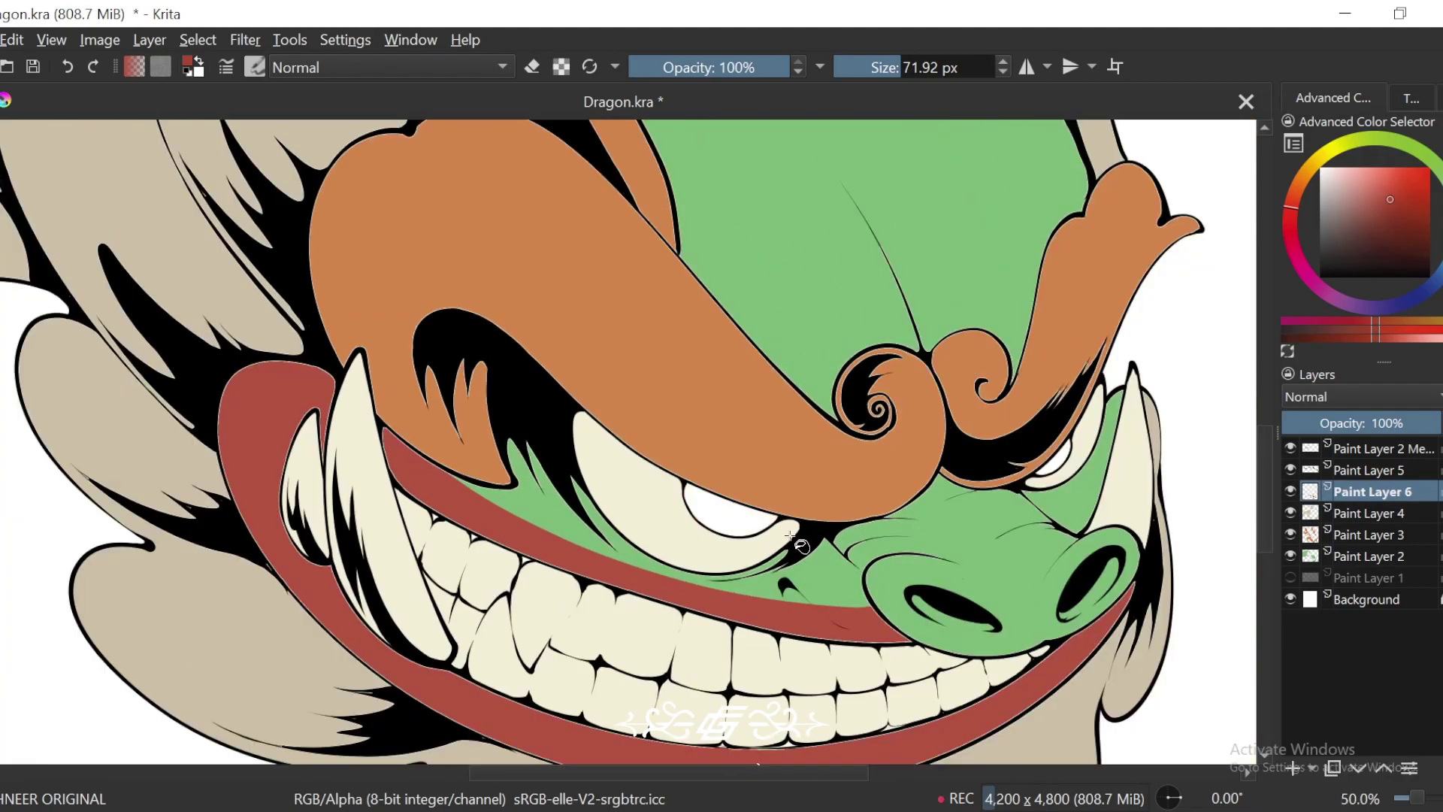
scroll(798, 542, "up", 1)
left_click_drag(1043, 547, 828, 525)
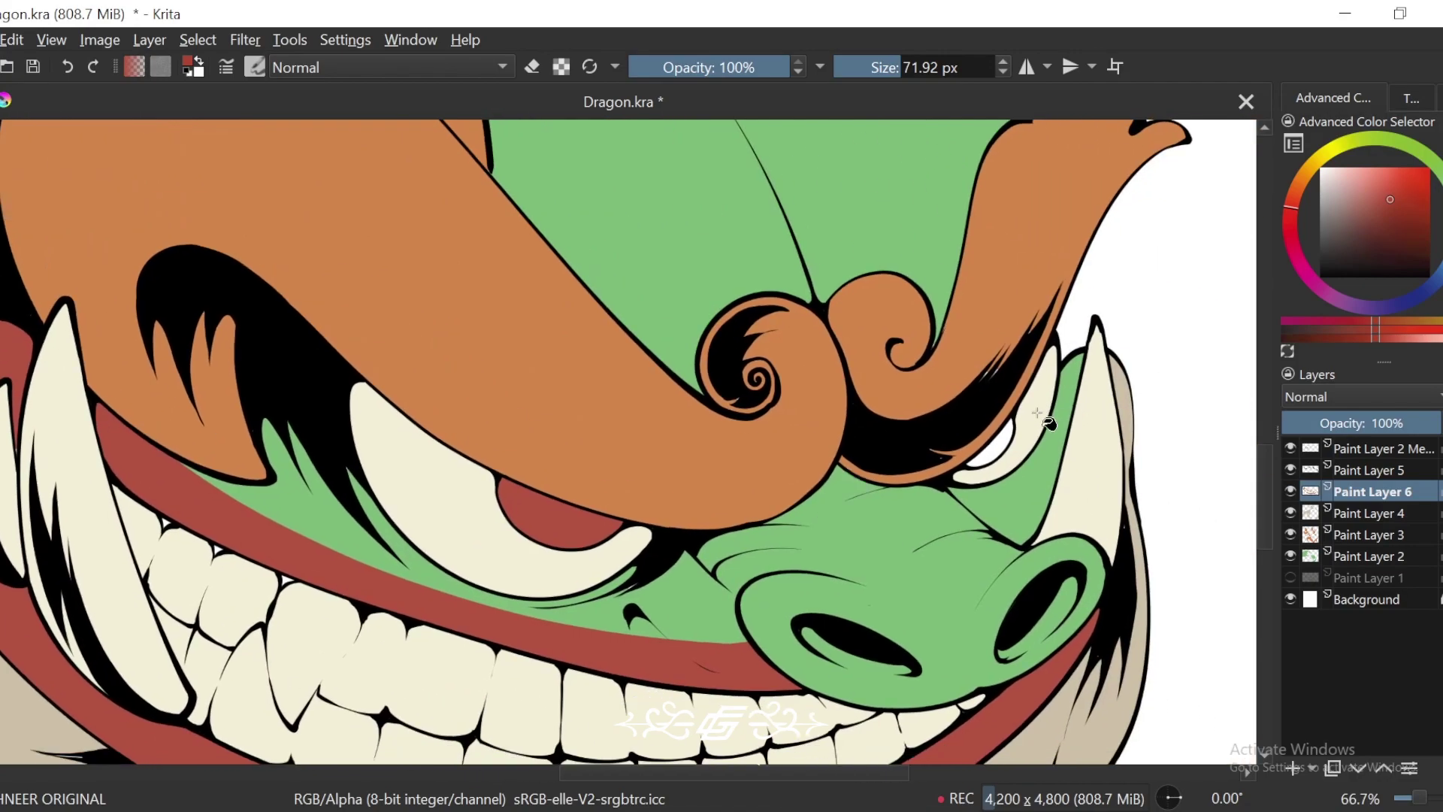
key("ctrl+minus")
key("ctrl+minus")
key("ctrl+minus")
key("ctrl+minus")
key("ctrl+minus")
scroll(1075, 338, "down", 2)
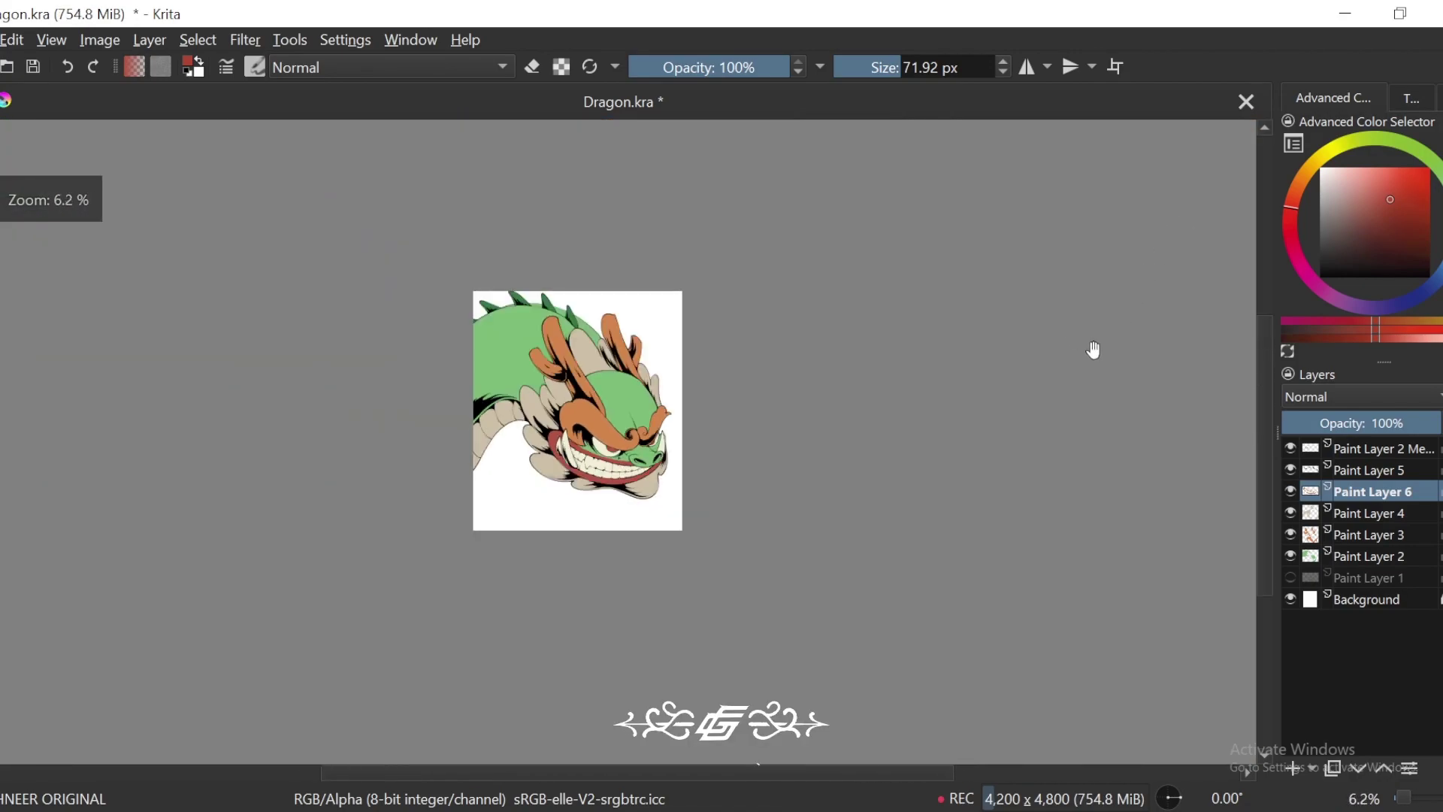
Step: Look over the whole coloured dragon and save the document
scroll(1252, 212, "up", 1)
scroll(1251, 212, "up", 2)
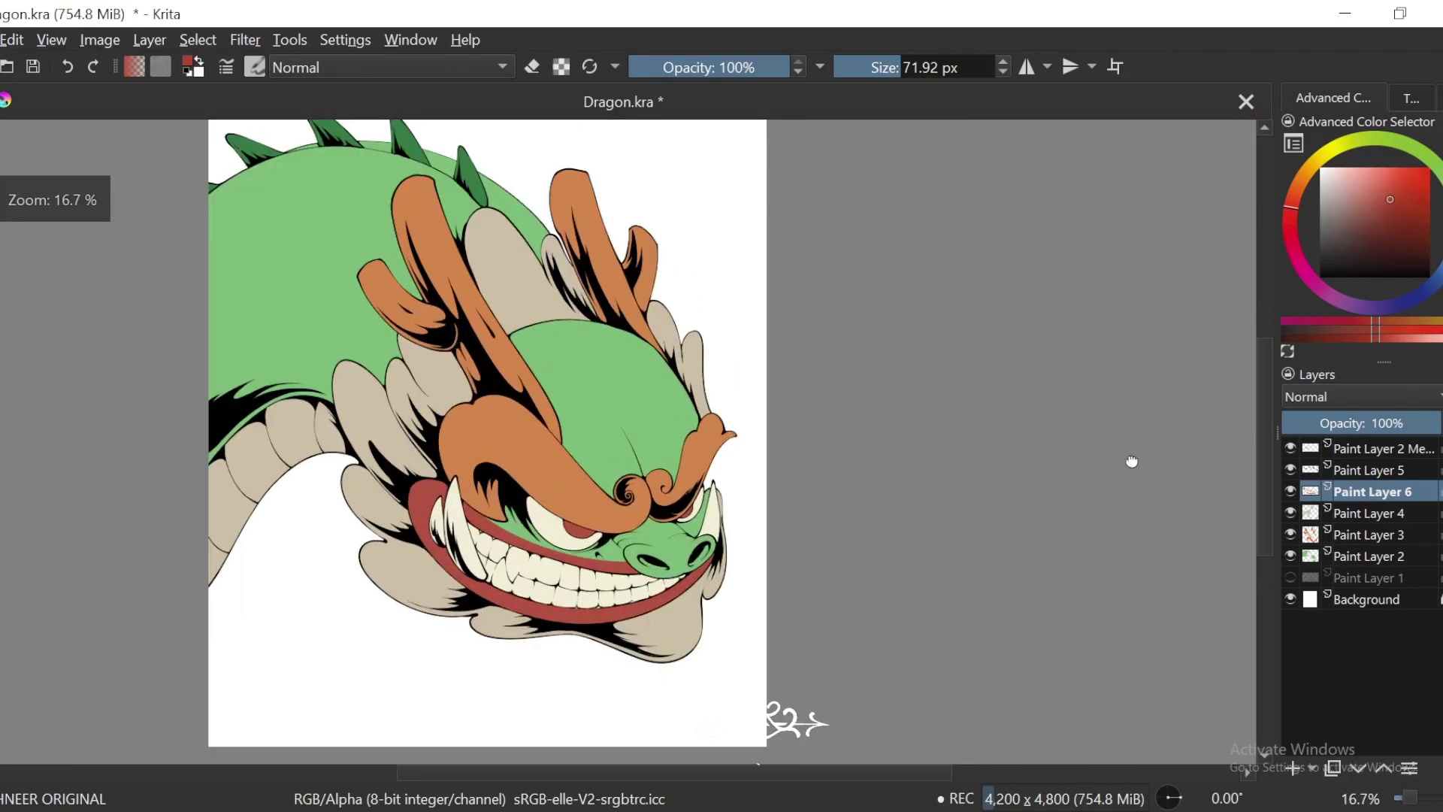
scroll(1070, 372, "down", 1)
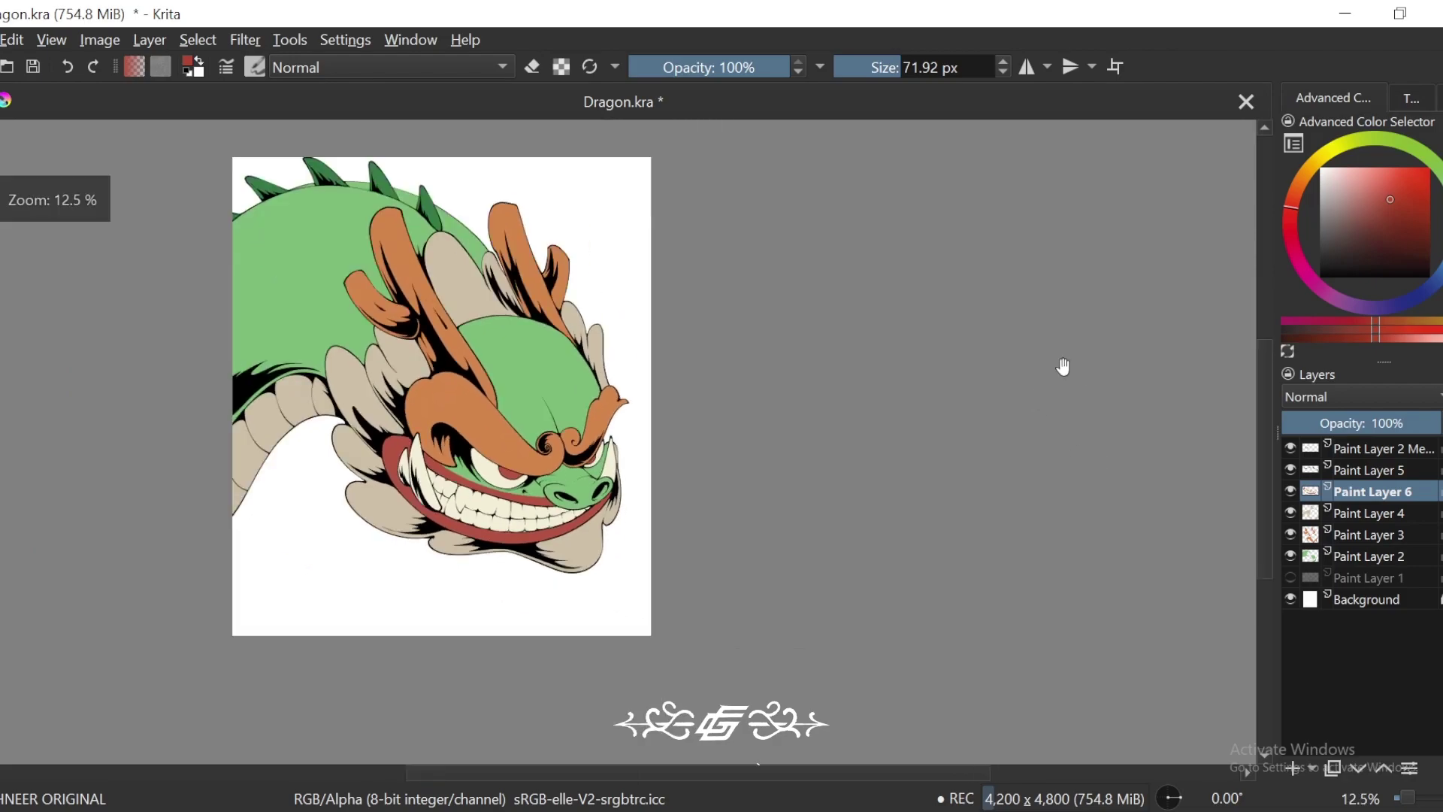
left_click_drag(1063, 367, 1086, 373)
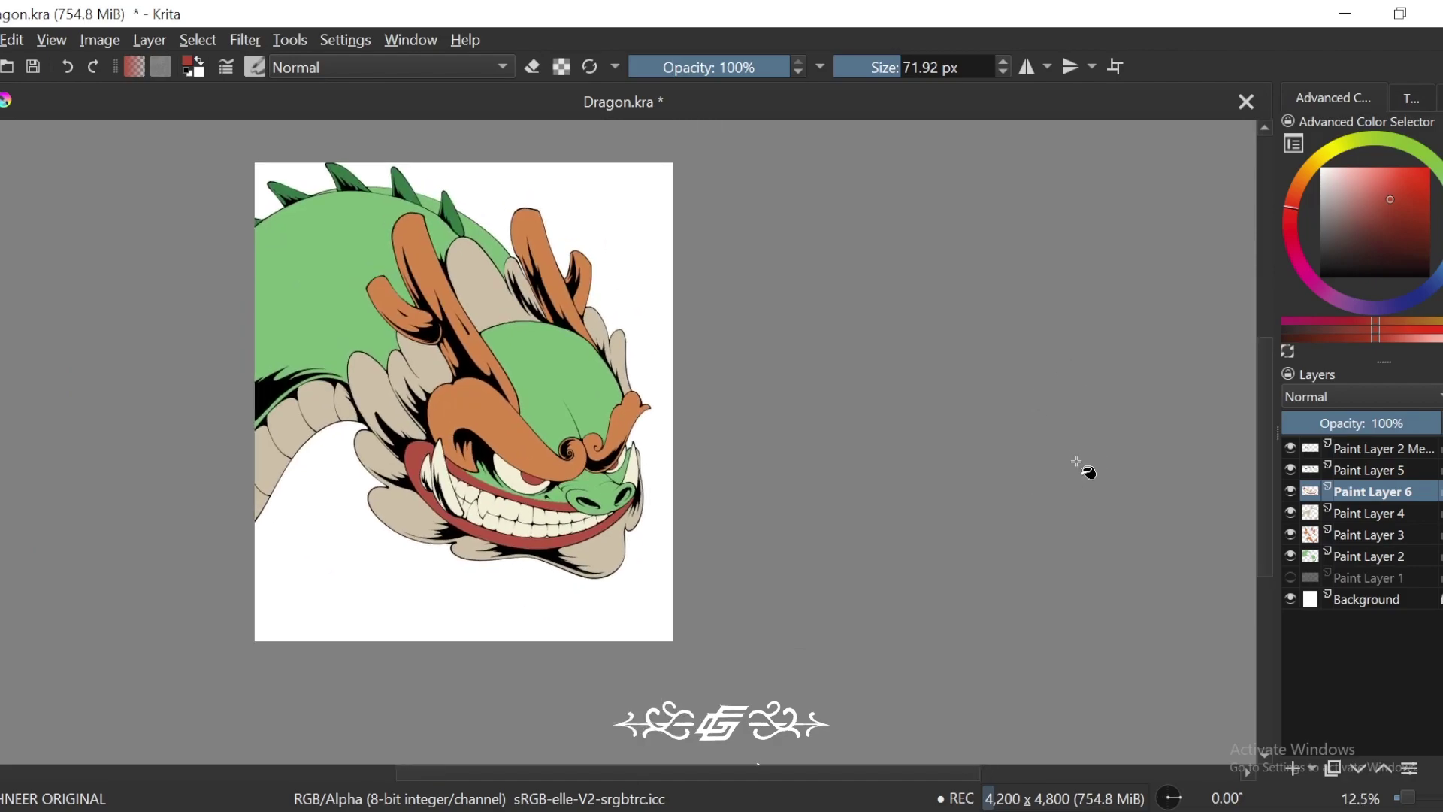
scroll(1124, 520, "down", 1)
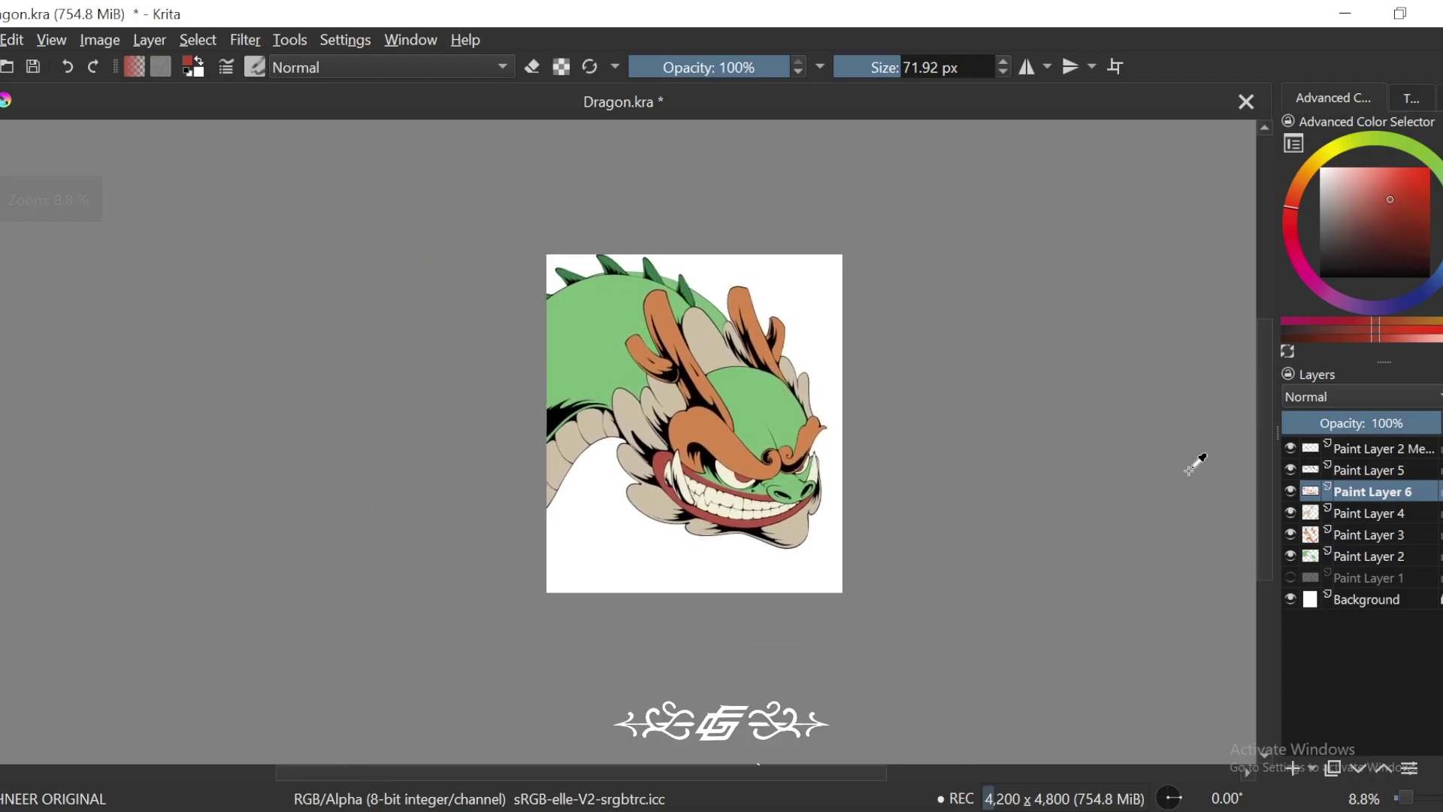
scroll(1157, 516, "up", 2)
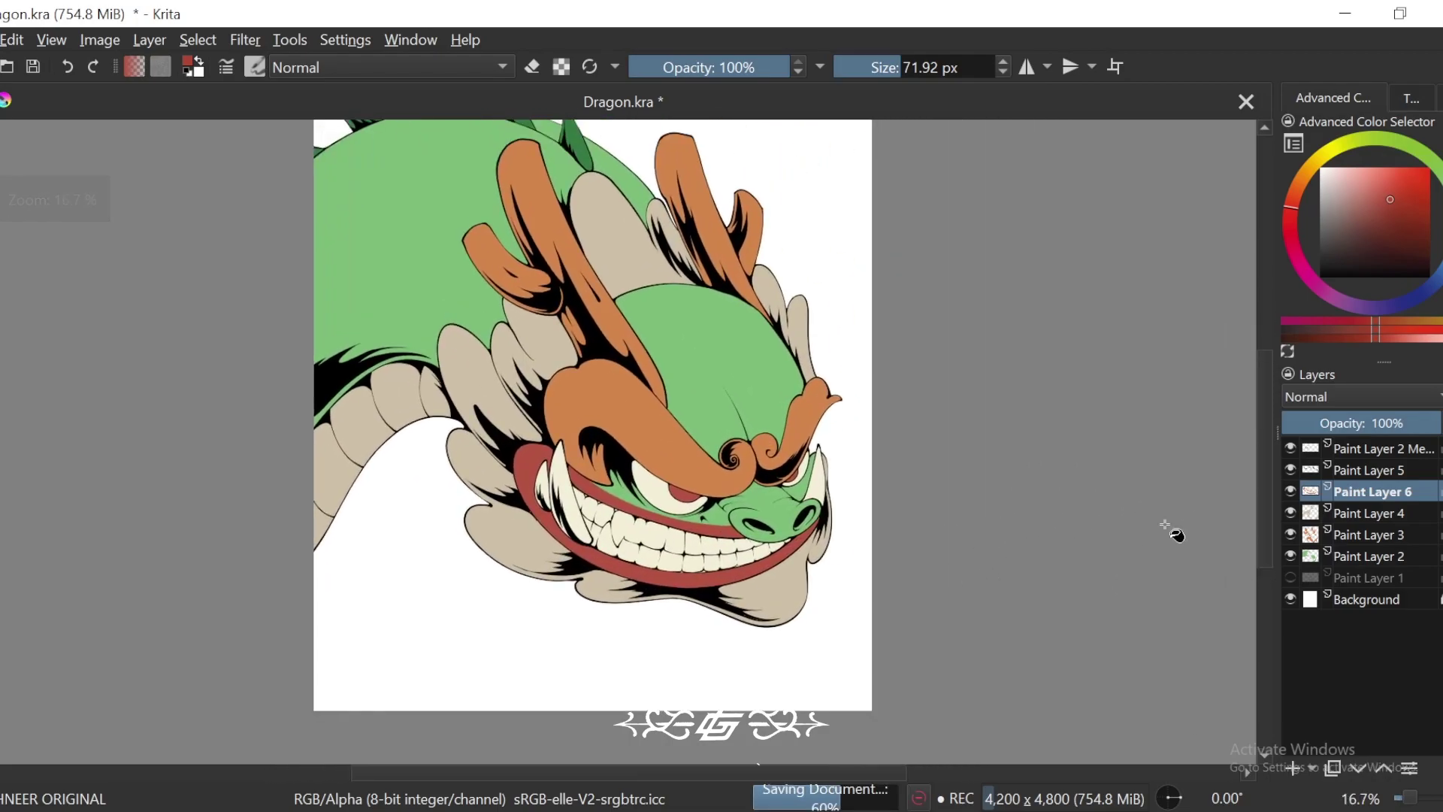
scroll(1172, 531, "down", 2)
Step: Hide and show Paint Layer 2 to check its painted areas, viewing the dragon at a rotated angle
left_click(1291, 556)
left_click(1291, 555)
key("ctrl+plus")
key("ctrl+plus")
mouse_move(1232, 606)
left_mouse_down()
mouse_move(1098, 574)
mouse_move(1160, 565)
mouse_move(1155, 580)
left_mouse_up()
key("4")
key("4")
key("4")
key("6")
Step: On the merged ink layer, close the white gap between lower teeth and lip in black with a 23.68 px brush
left_click(1363, 448)
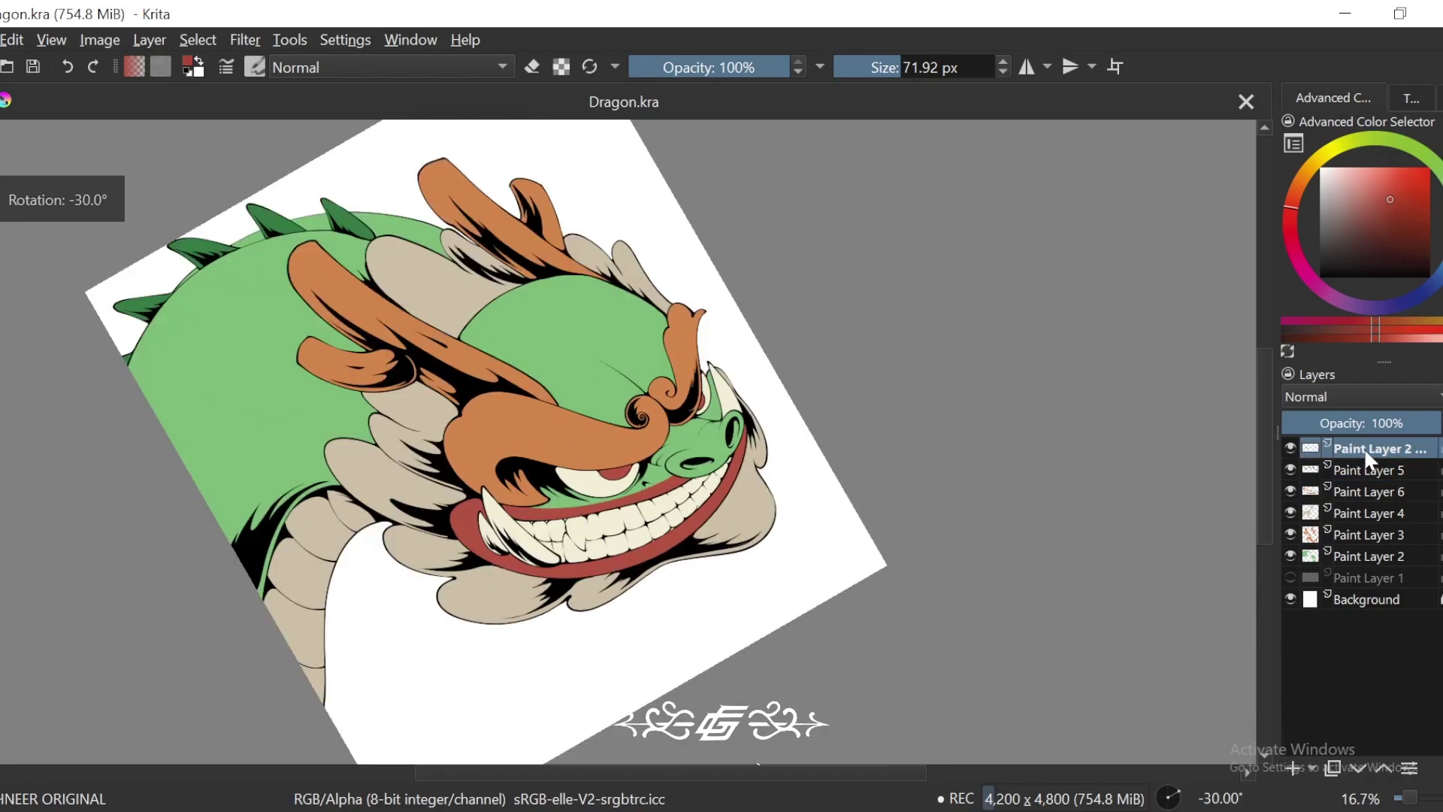
key("4")
left_click(1290, 448)
left_click(1290, 448)
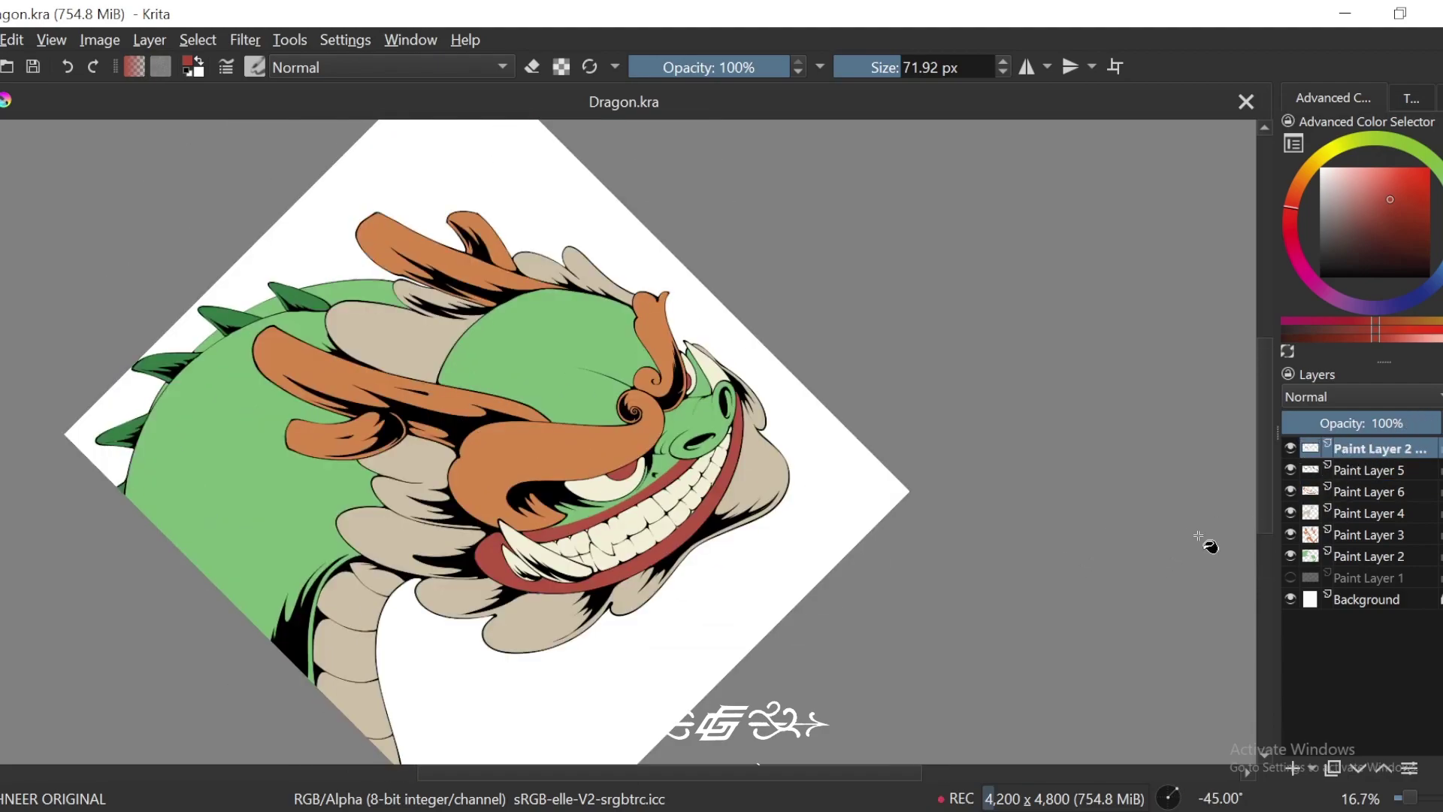
scroll(864, 488, "up", 1)
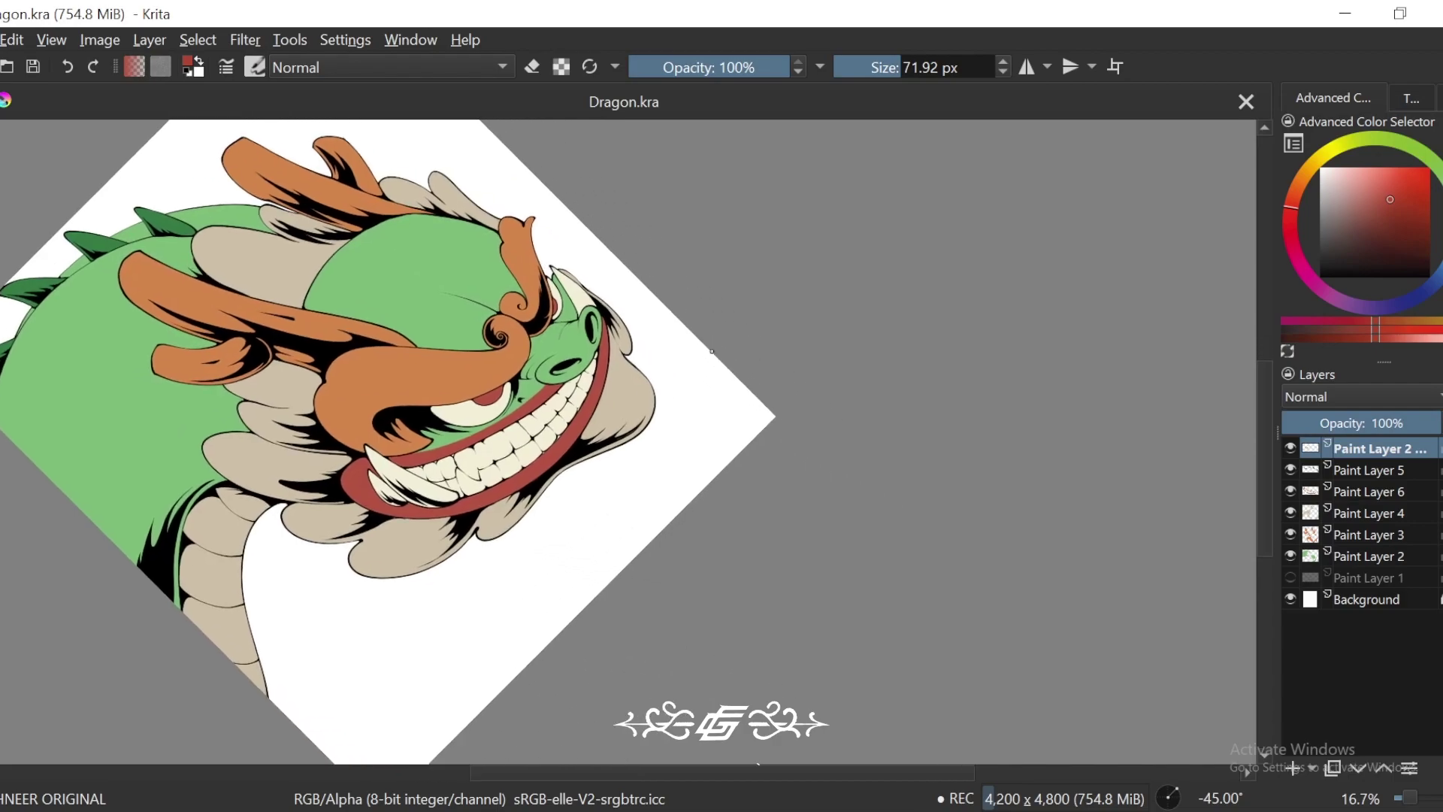
key("d")
scroll(948, 526, "up", 1)
scroll(946, 521, "up", 3)
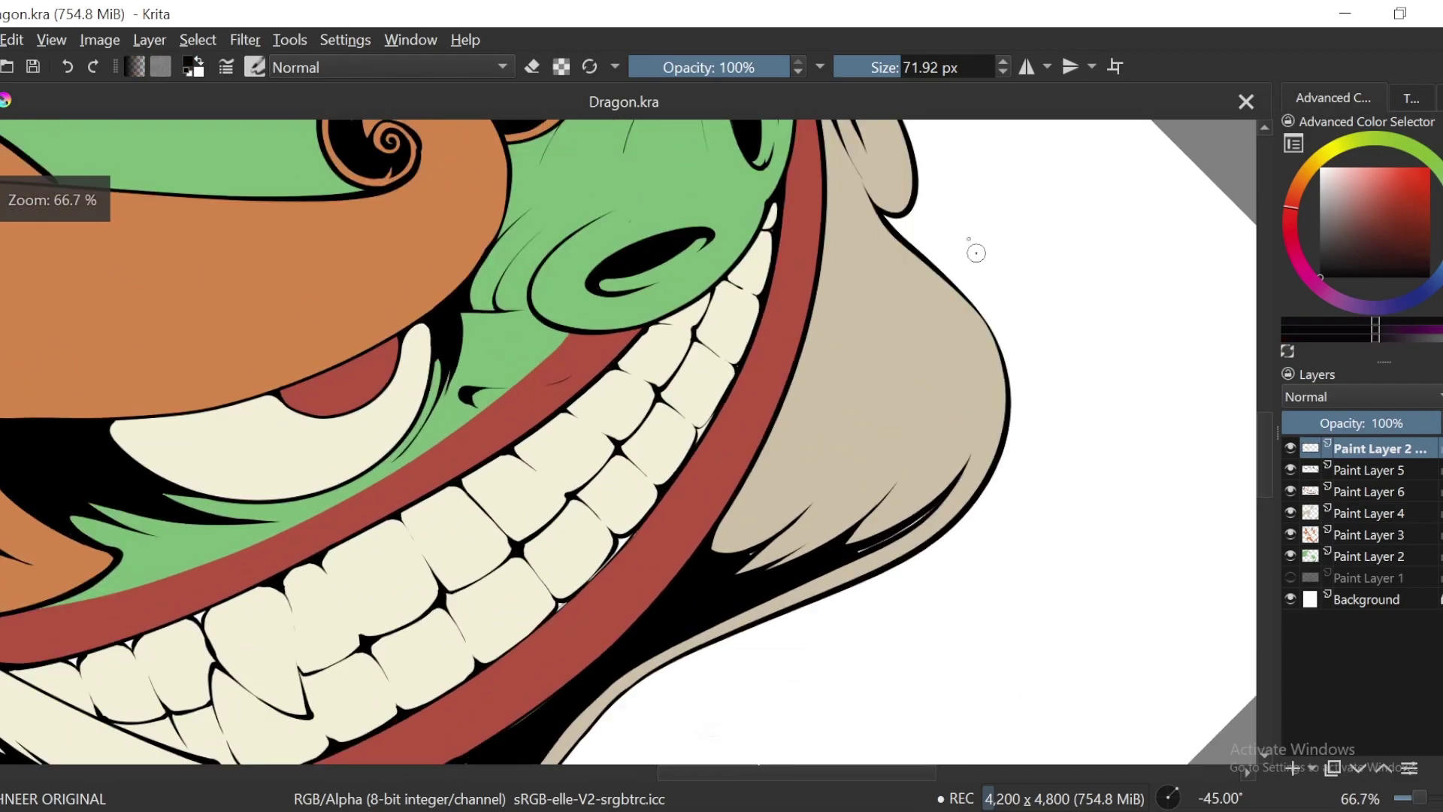
left_click_drag(887, 64, 864, 66)
scroll(798, 489, "up", 5)
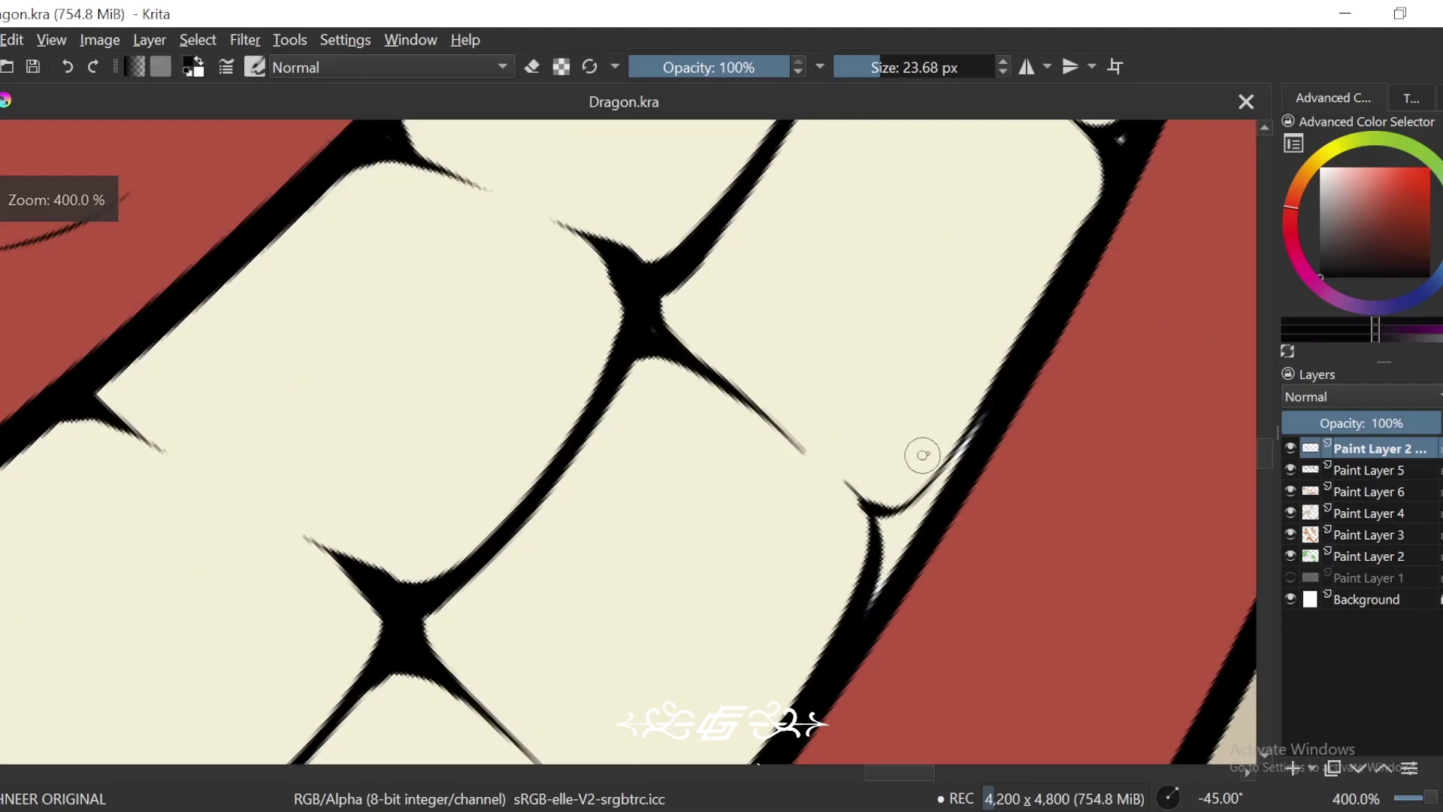
mouse_move(999, 386)
left_mouse_down()
mouse_move(915, 509)
mouse_move(876, 515)
mouse_move(907, 526)
left_mouse_up()
scroll(908, 526, "down", 4)
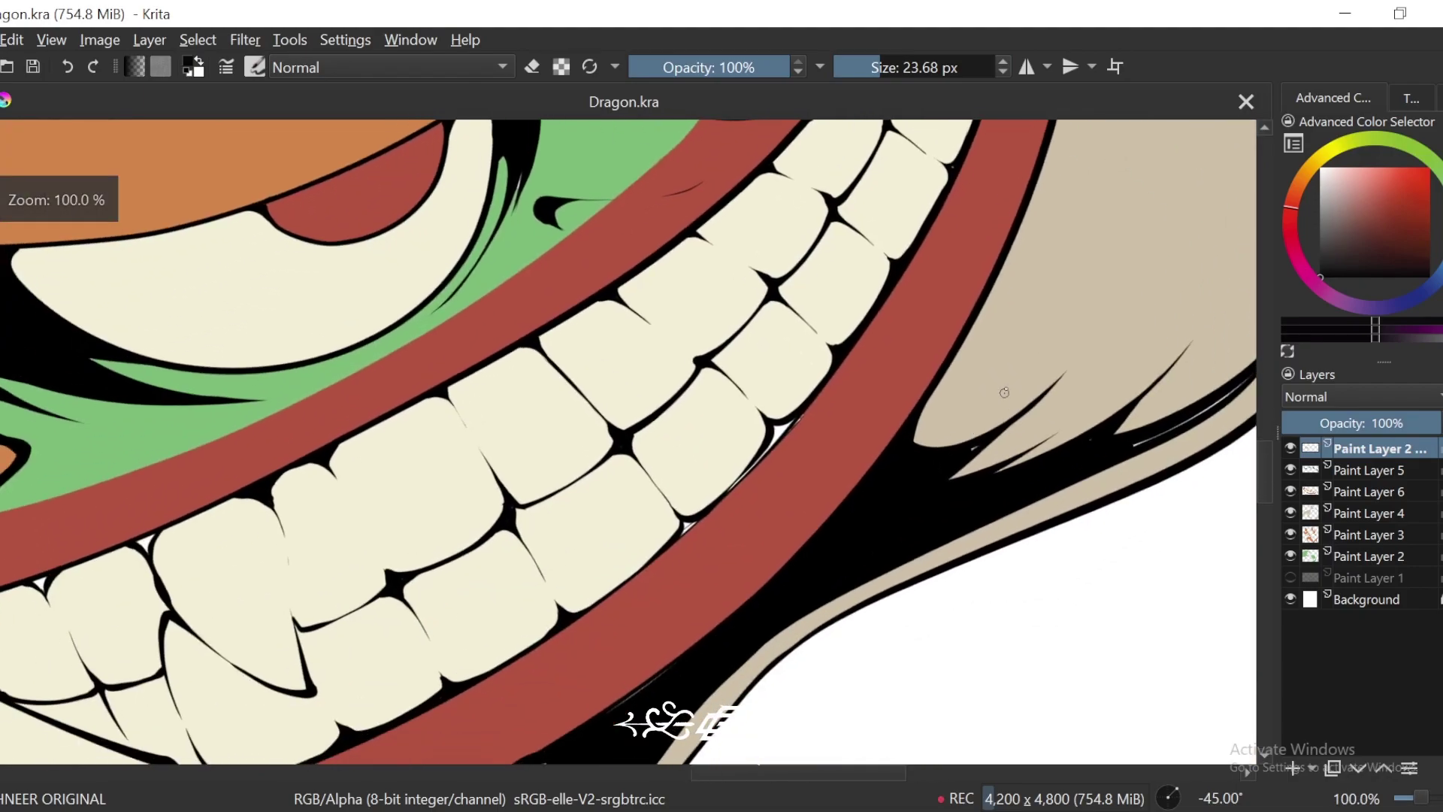
Step: Ink over the remaining white gaps along the lower teeth's outline in black, undoing and redrawing the first stroke
scroll(1004, 399, "up", 3)
mouse_move(1114, 382)
left_mouse_down()
mouse_move(1069, 402)
mouse_move(902, 588)
left_mouse_up()
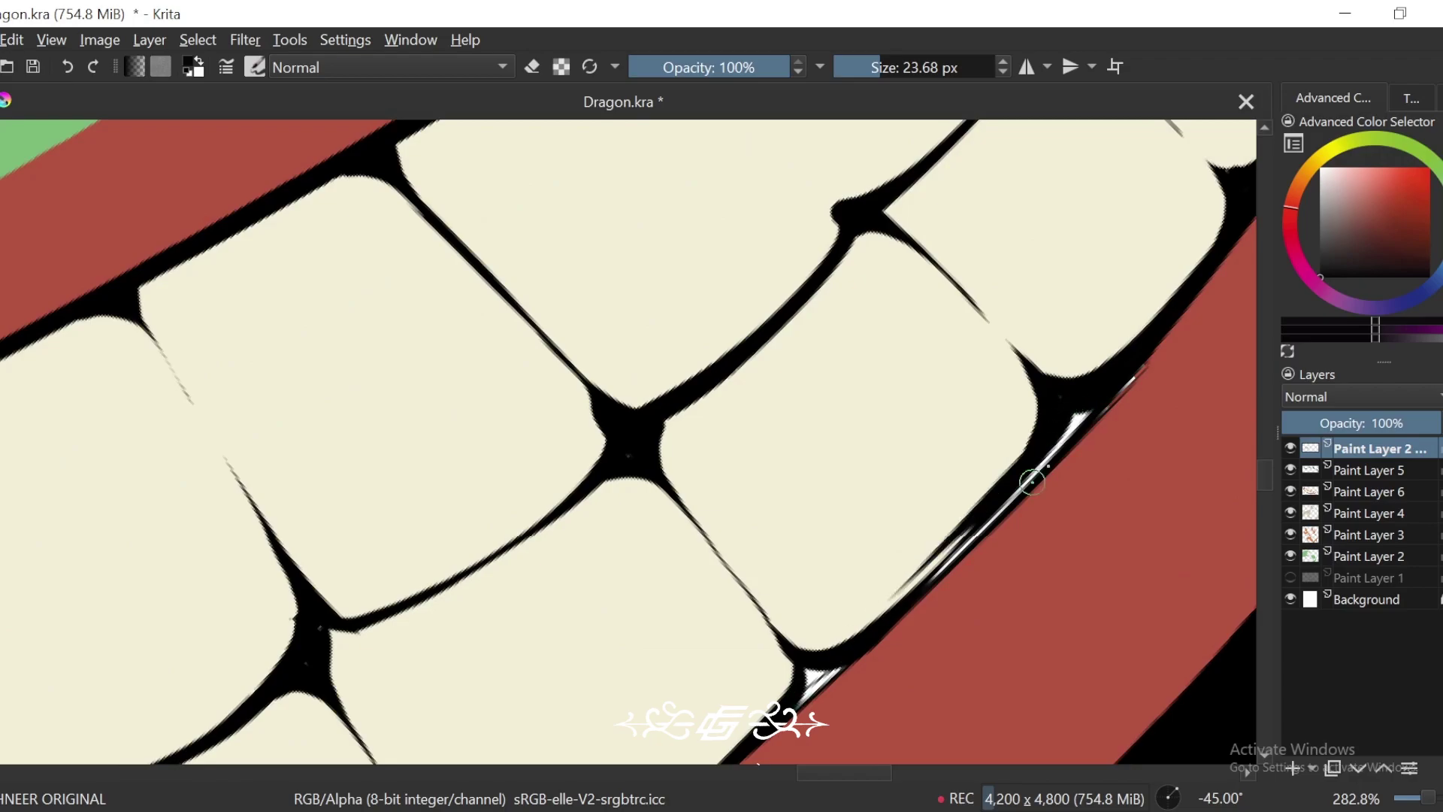
key("ctrl+z")
mouse_move(1143, 355)
left_mouse_down()
mouse_move(1063, 416)
mouse_move(907, 591)
mouse_move(1072, 418)
mouse_move(930, 583)
left_mouse_up()
mouse_move(835, 663)
left_mouse_down()
mouse_move(914, 600)
mouse_move(930, 535)
mouse_move(890, 580)
left_mouse_up()
key("ctrl+minus")
scroll(912, 555, "down", 8)
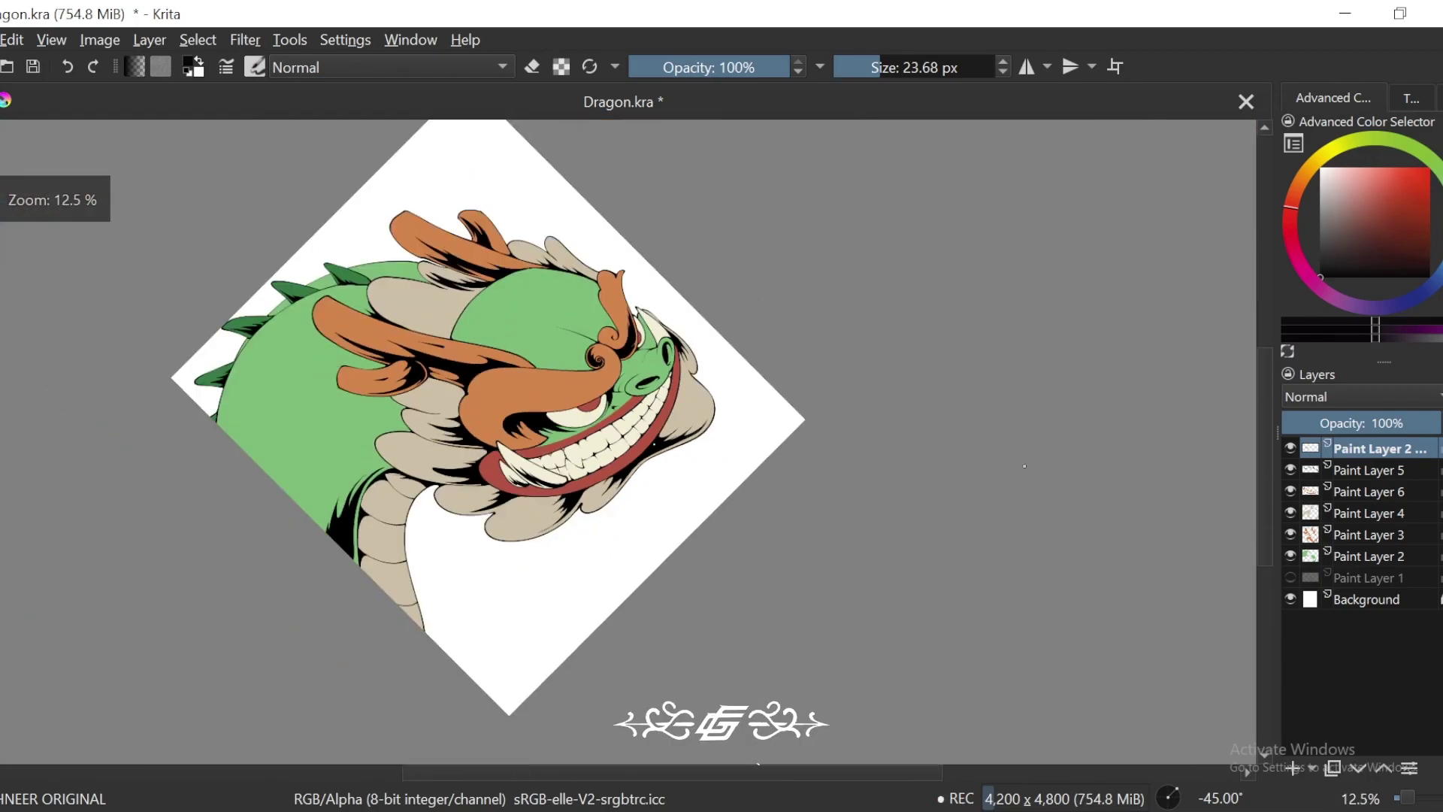
Step: Recolour the large frill beside the near mouth corner orange on Paint Layer 3, clearing its beige fill from Paint Layer 4
key("5")
left_click_drag(1055, 300, 1031, 441)
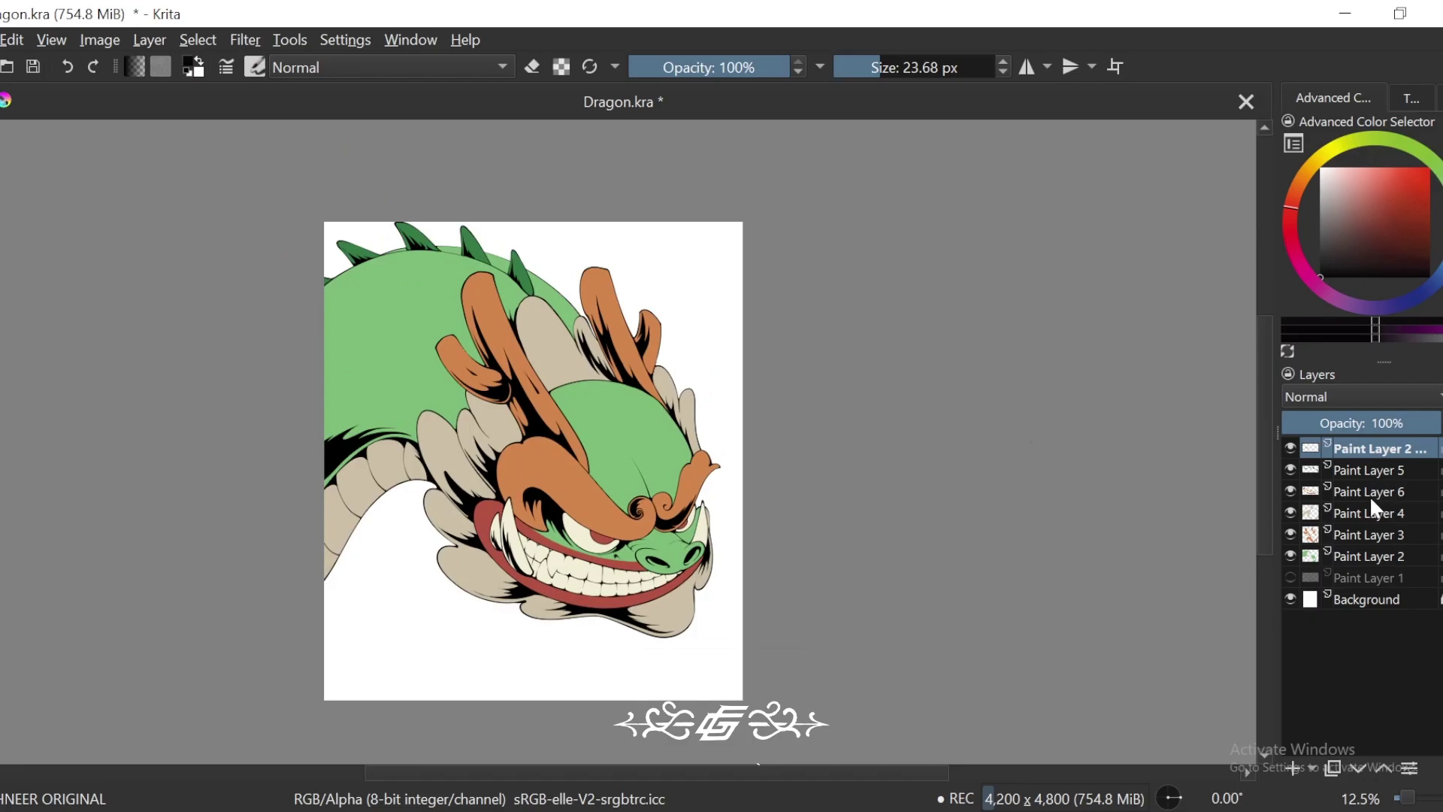
scroll(1180, 590, "up", 1)
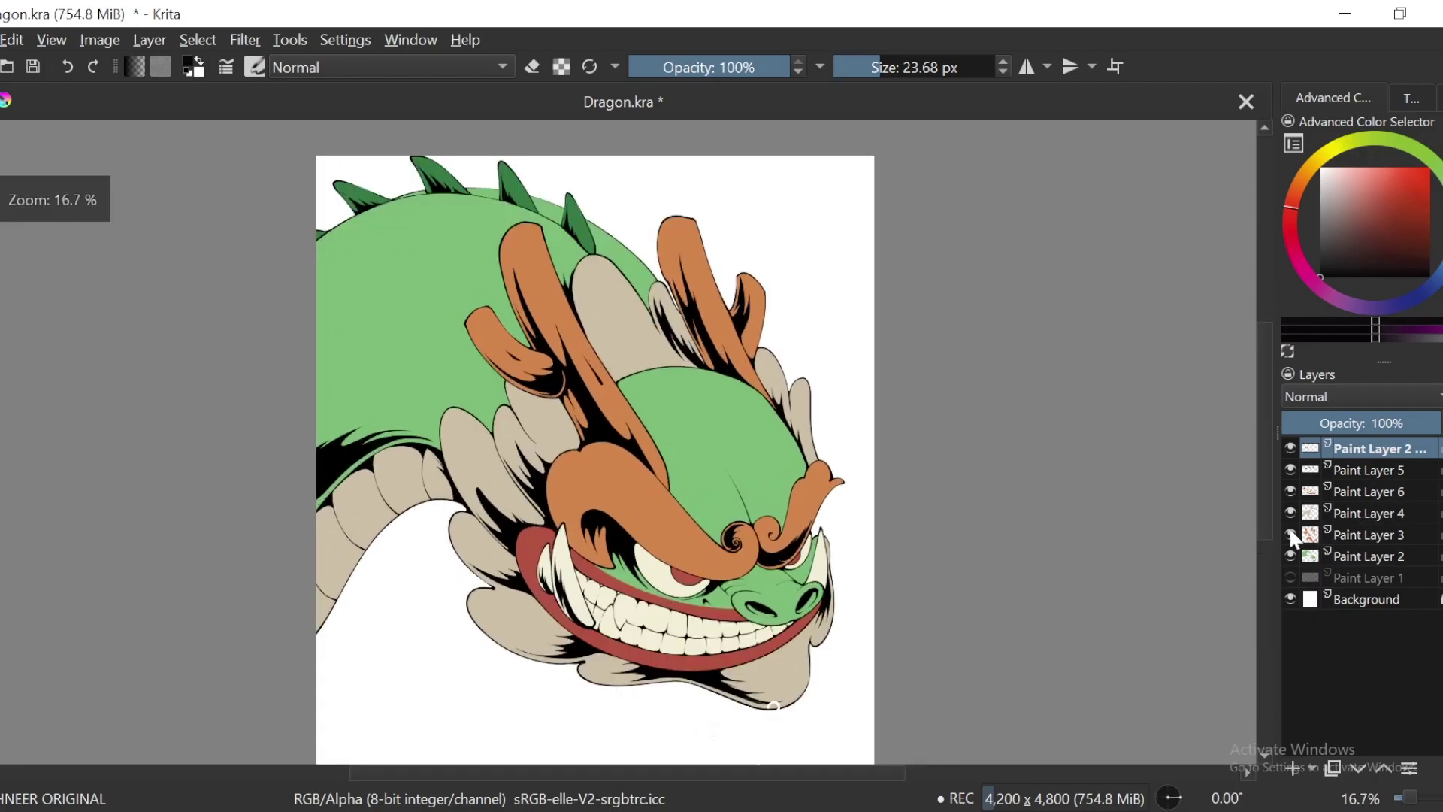
left_click(1360, 534)
left_click(654, 479, "ctrl")
scroll(657, 473, "up", 2)
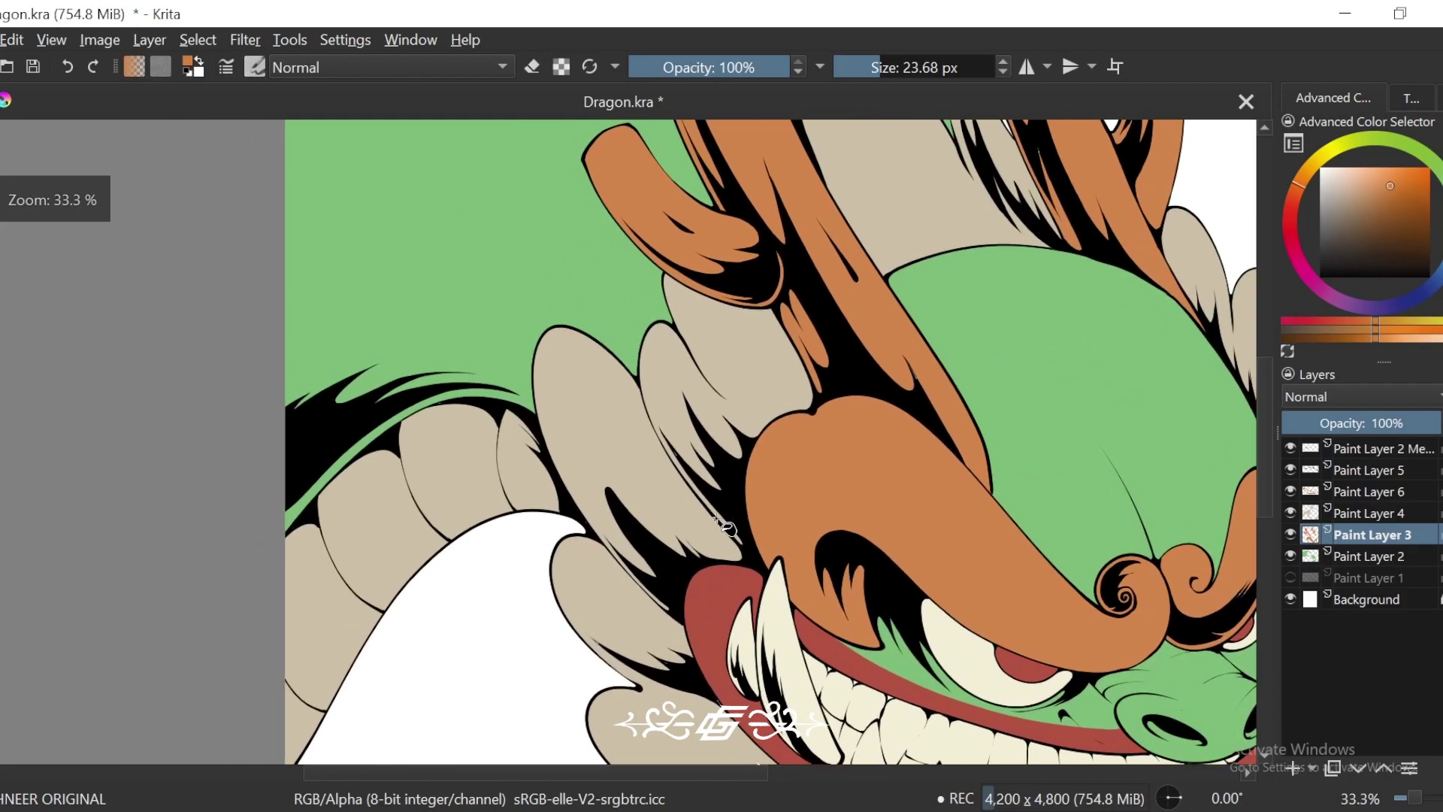
scroll(668, 449, "down", 2)
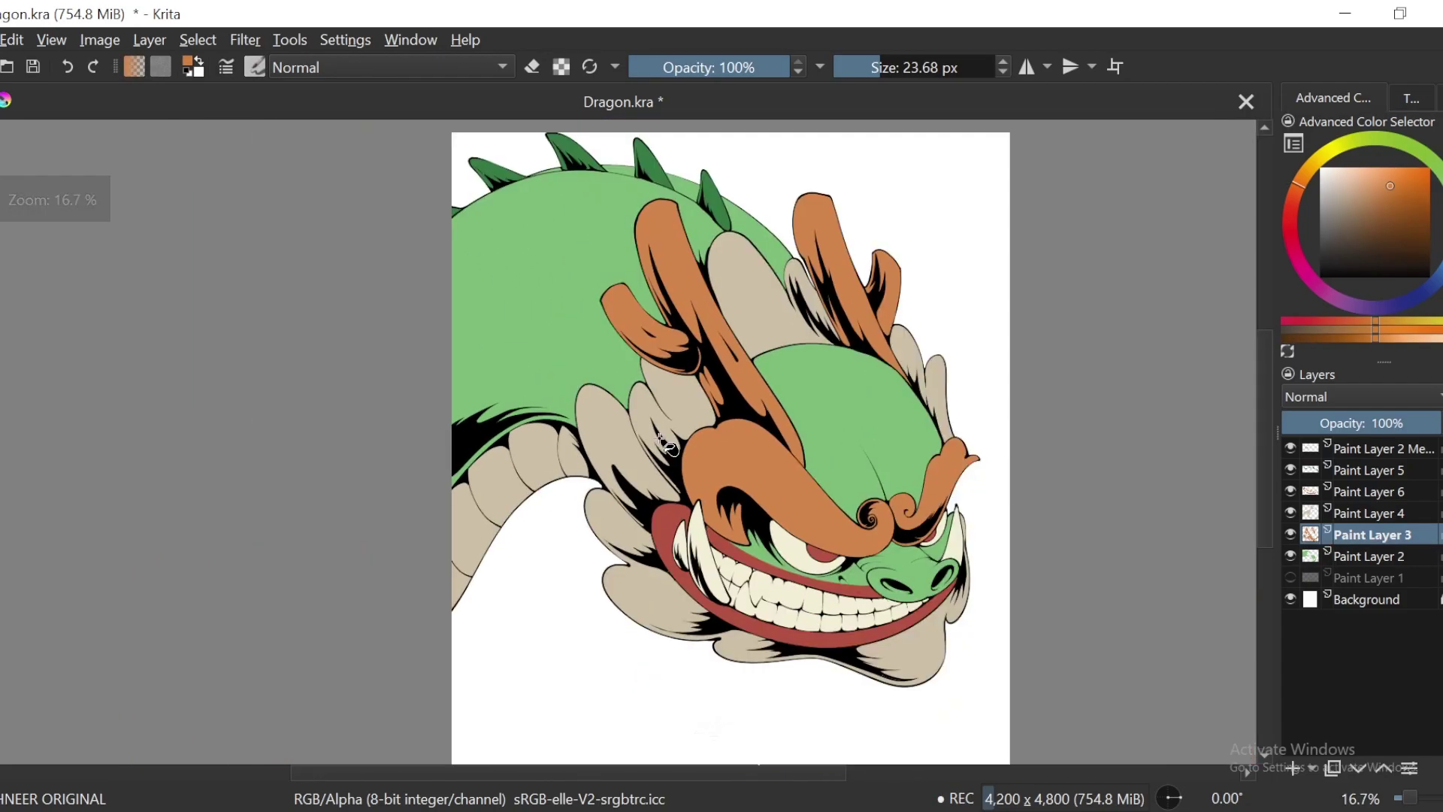
scroll(667, 448, "up", 2)
left_click(1345, 513)
key("e")
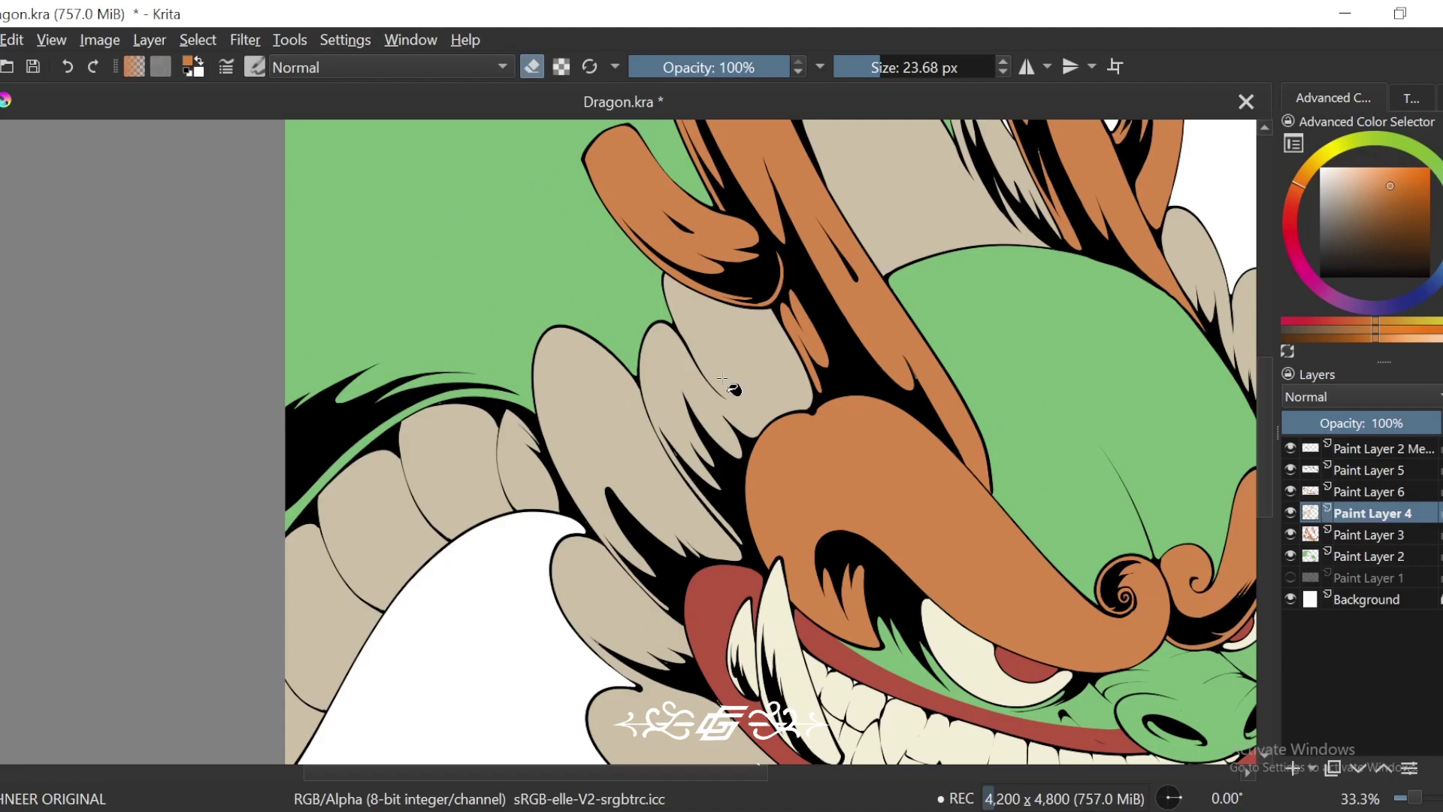
scroll(724, 381, "down", 5)
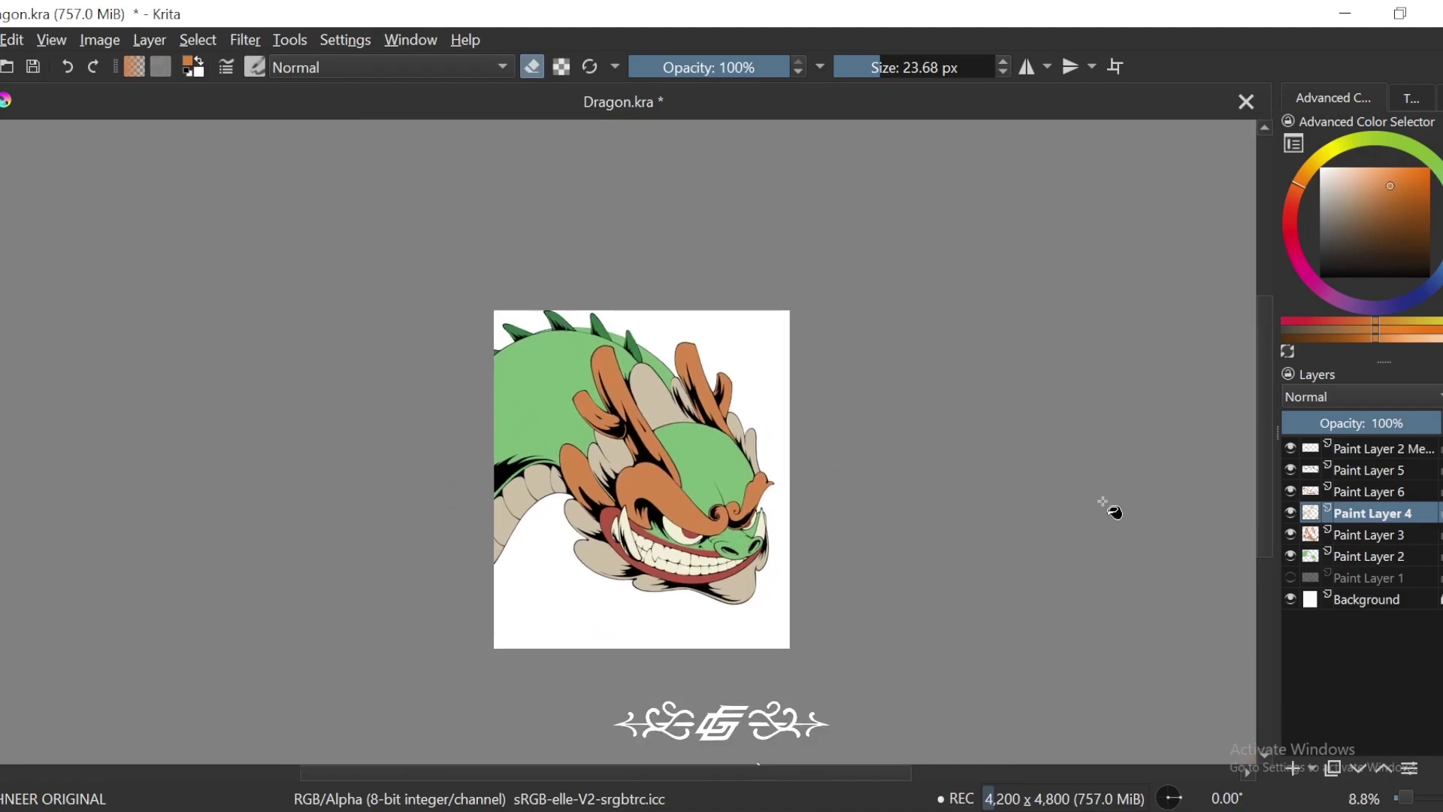
Step: Add a new paint layer directly above Paint Layer 1
left_click(1363, 580)
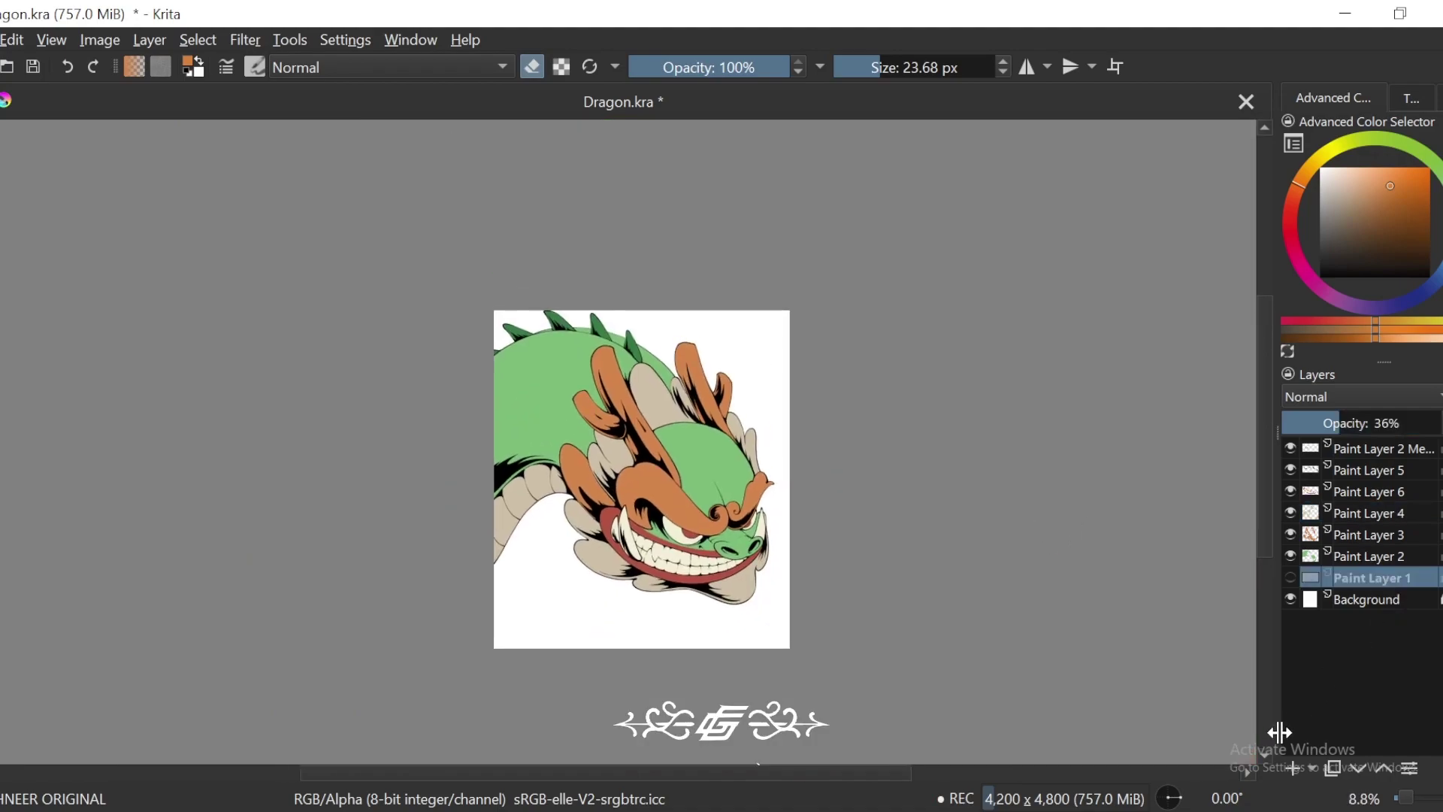
left_click(1294, 767)
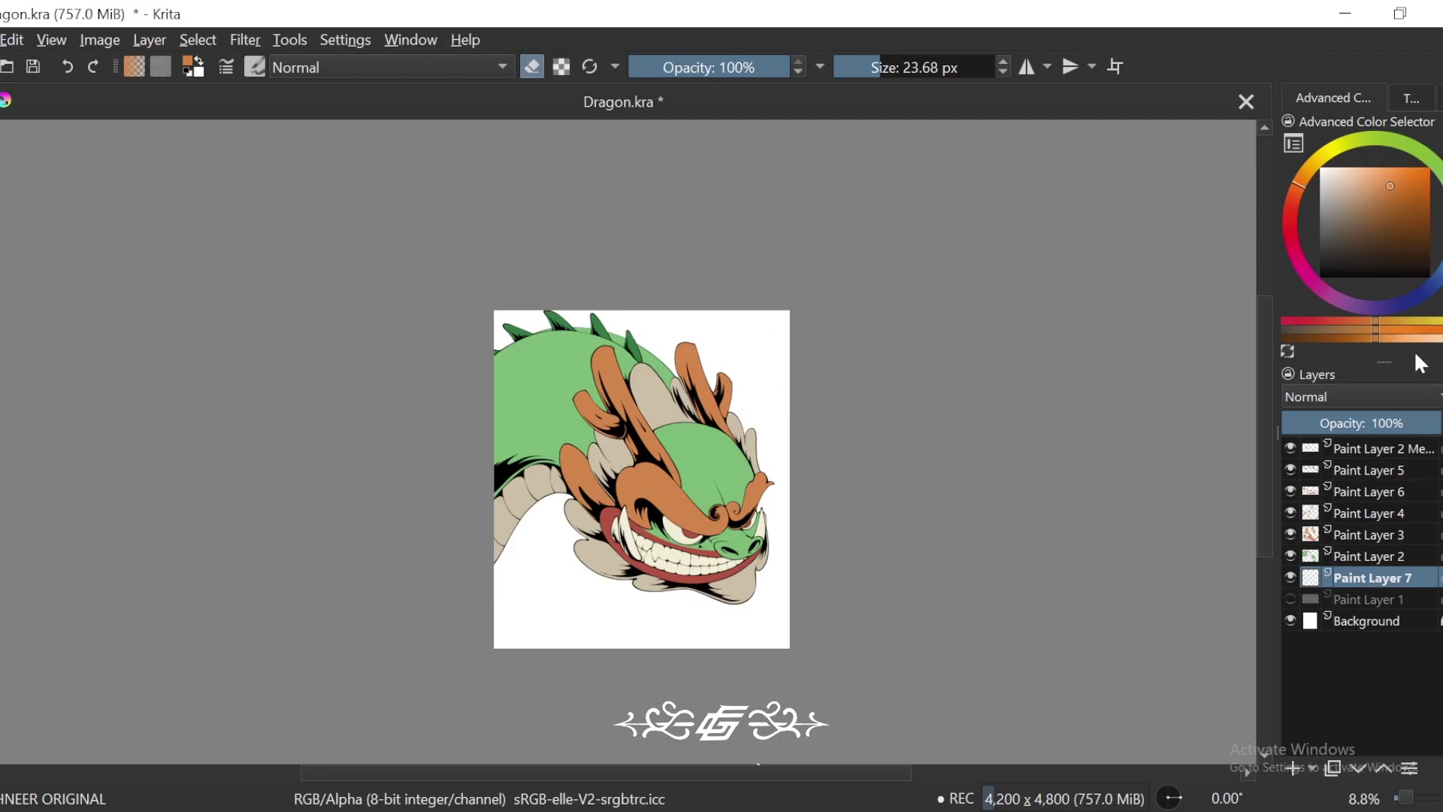
Step: Fill both background areas around the dragon with a muted blue on Paint Layer 7
key("e")
left_click(1428, 172)
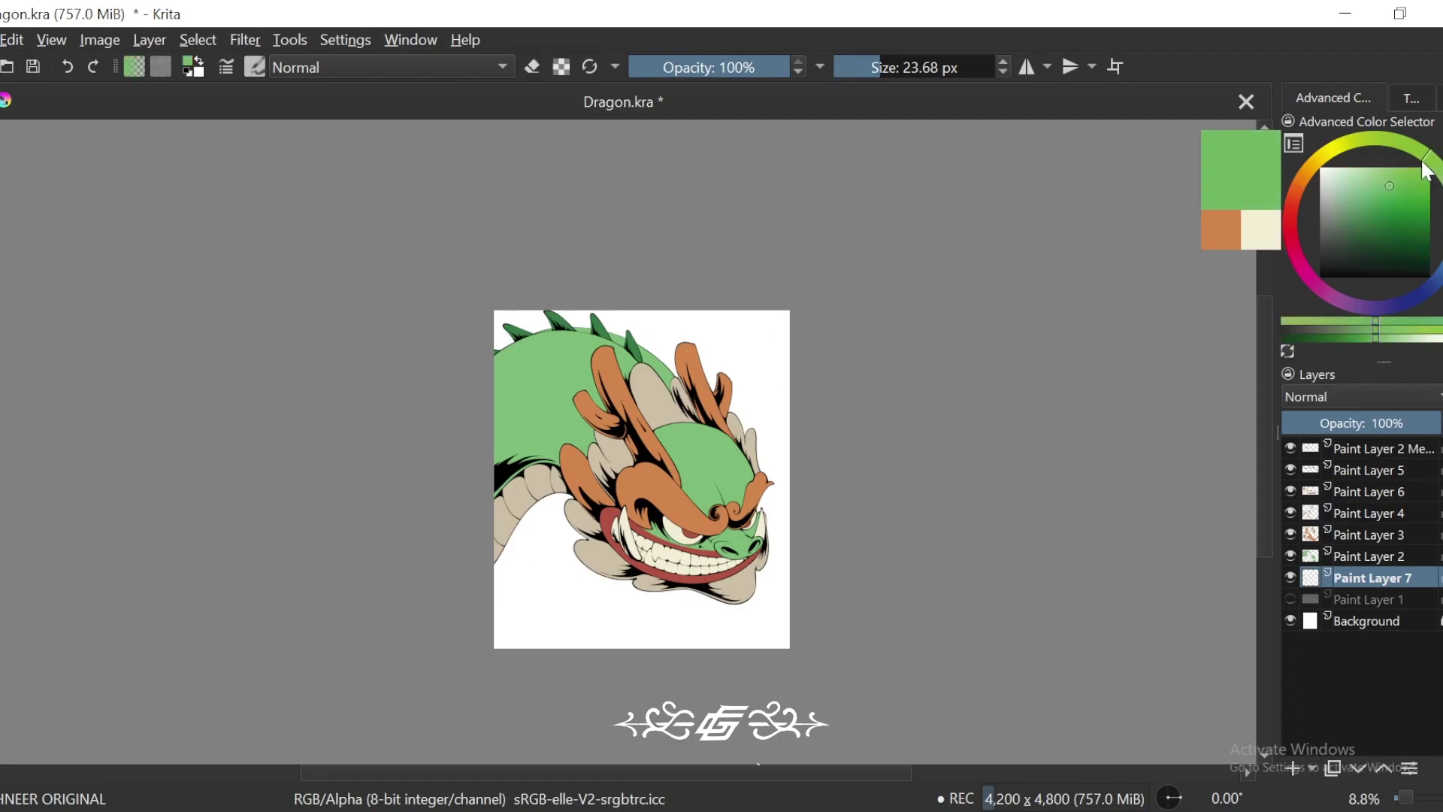
mouse_move(1412, 159)
left_mouse_down()
mouse_move(1326, 154)
mouse_move(1311, 194)
mouse_move(1352, 164)
mouse_move(1326, 169)
mouse_move(1364, 175)
mouse_move(1318, 191)
mouse_move(1437, 290)
left_mouse_up()
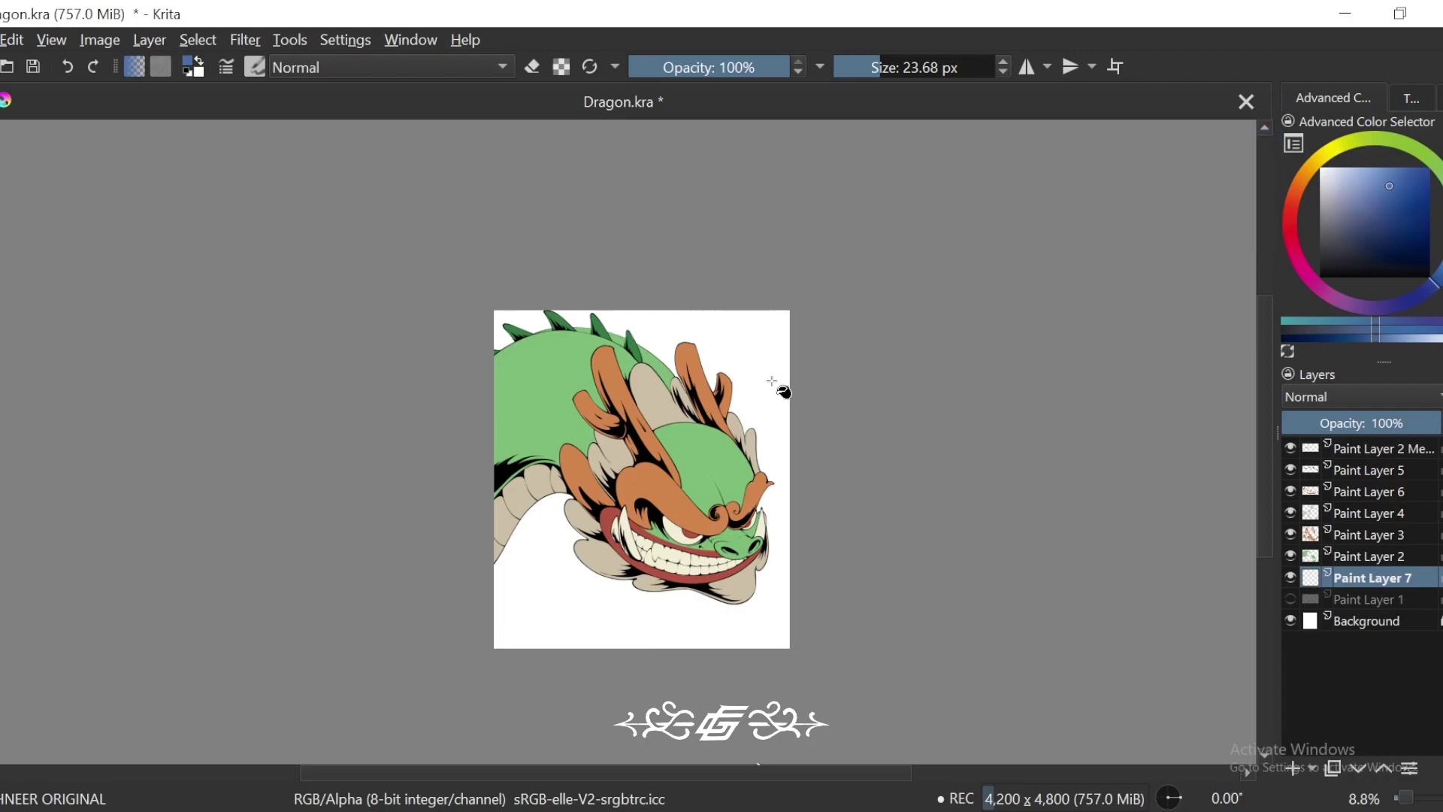
left_click(810, 374)
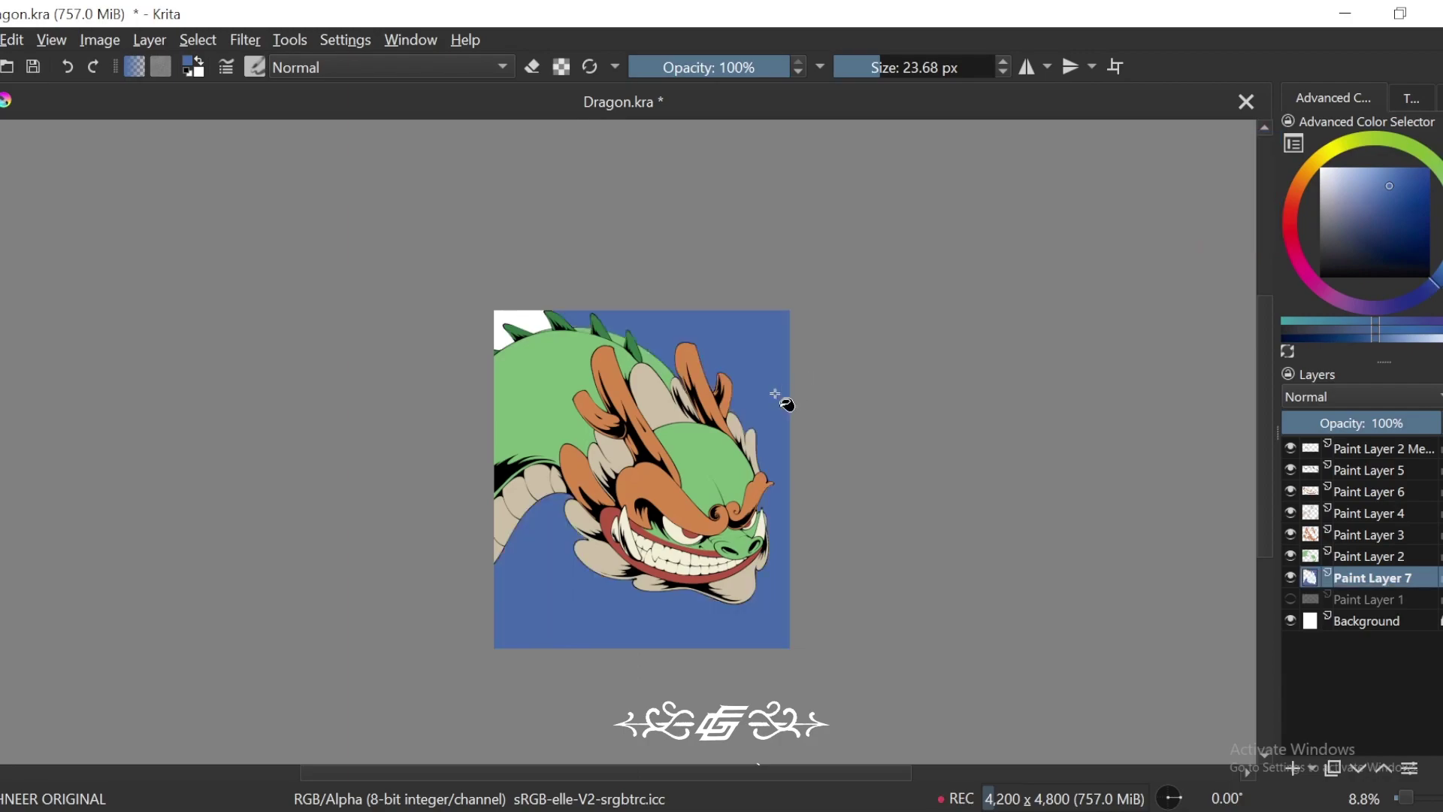
left_click(524, 314)
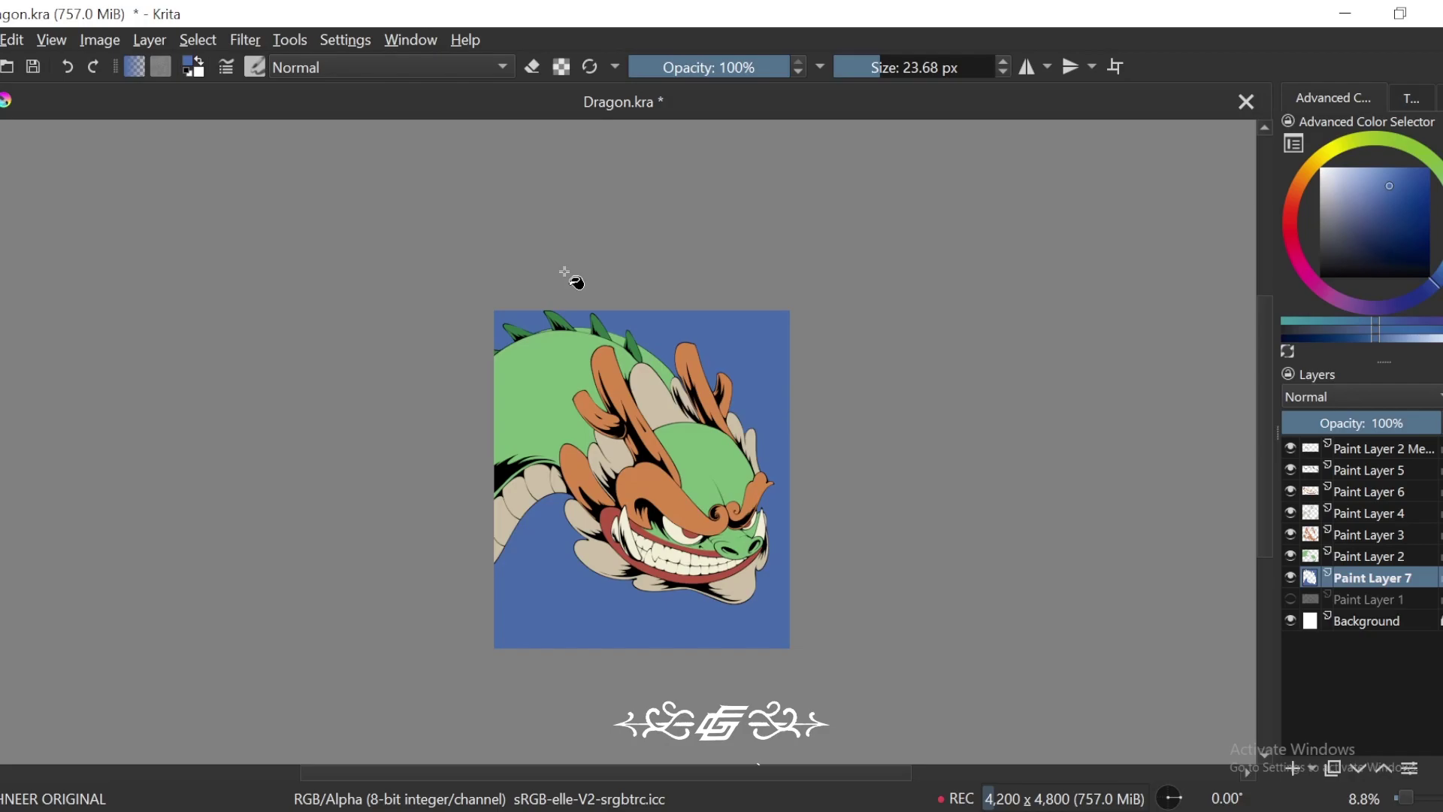
Step: Darken the blue background on Paint Layer 7 with an HSV adjustment, setting Lightness to about -29
left_click_drag(1070, 712, 1117, 652)
key("ctrl+plus")
key("ctrl+minus")
key("4")
key("6")
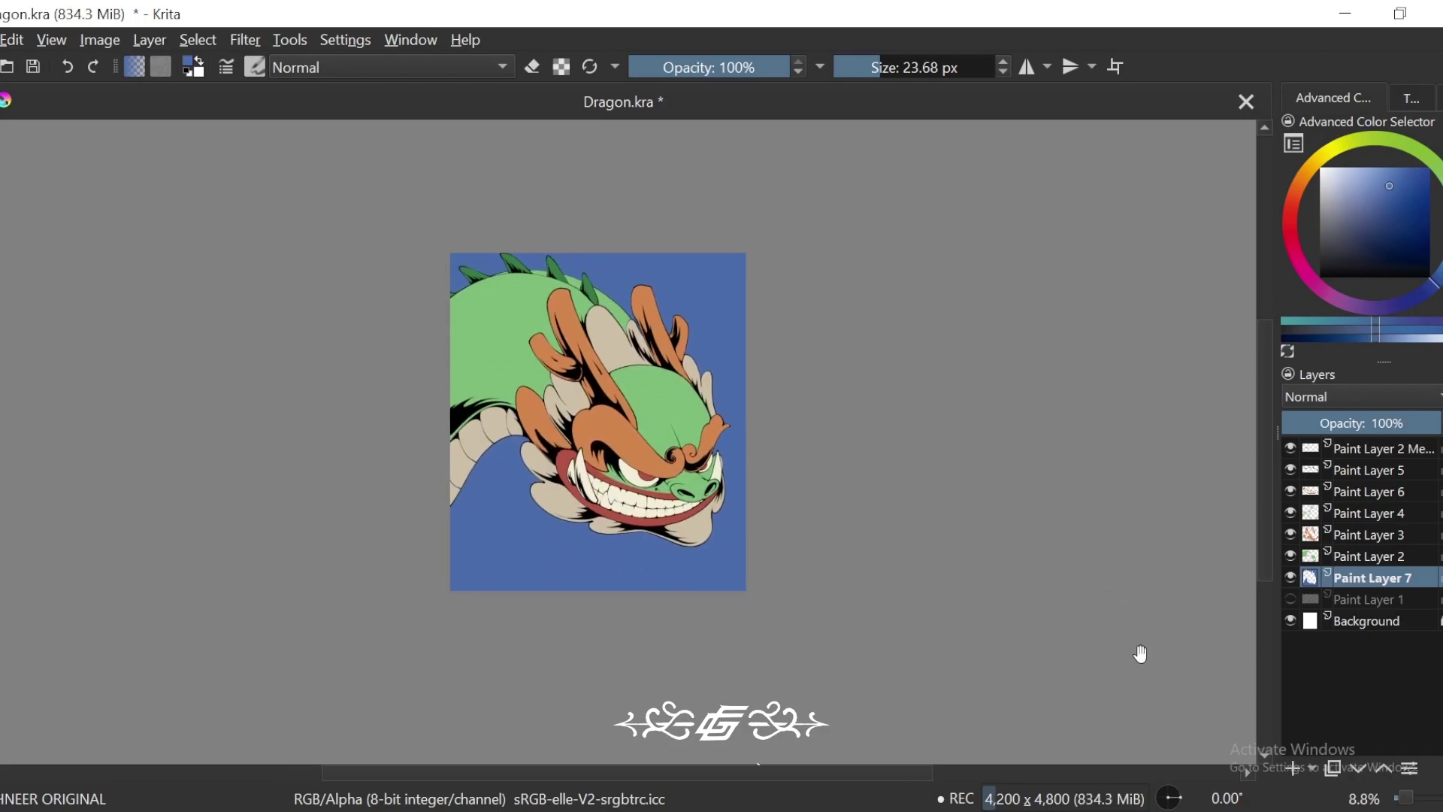
scroll(1166, 634, "up", 1)
left_click(242, 40)
mouse_move(294, 120)
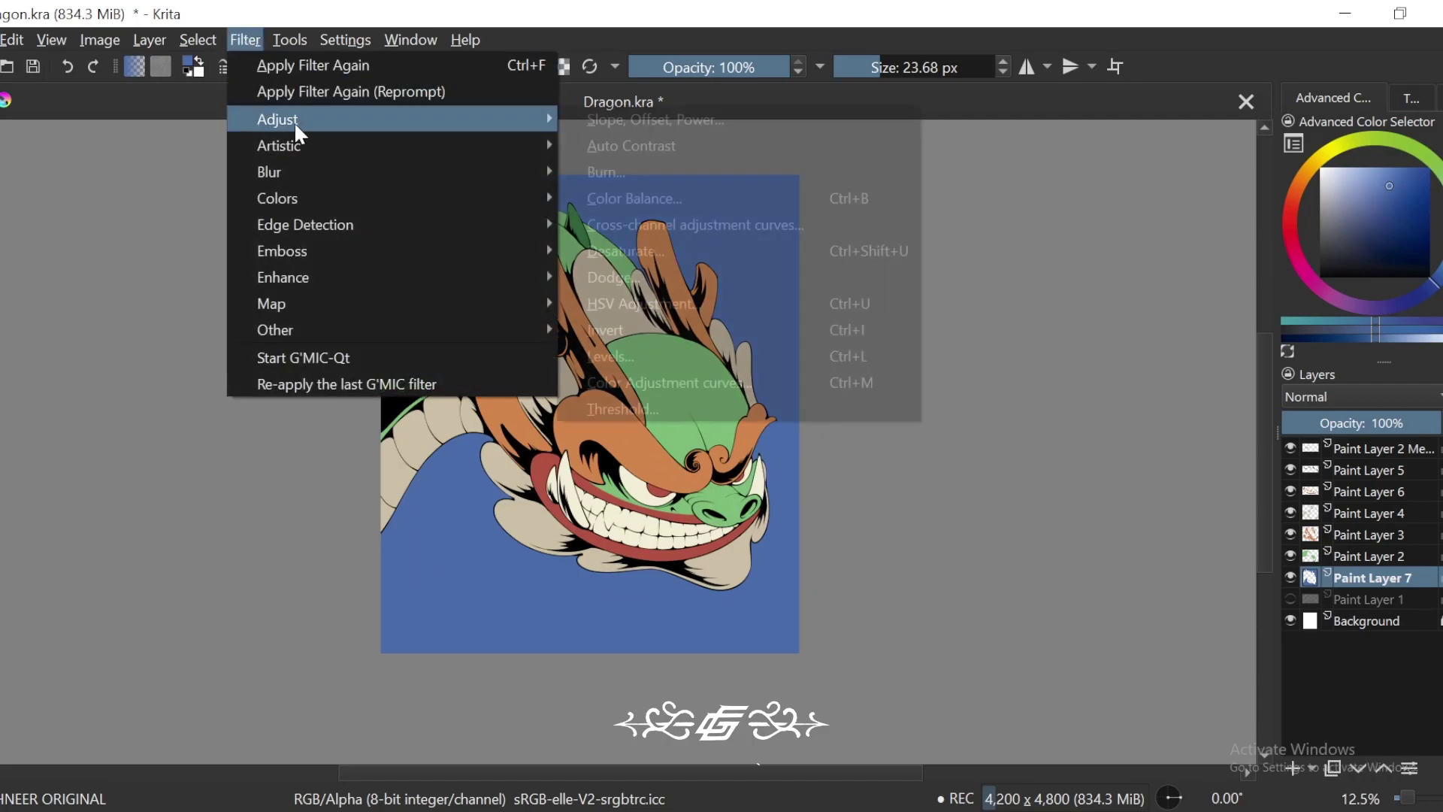
left_click(785, 303)
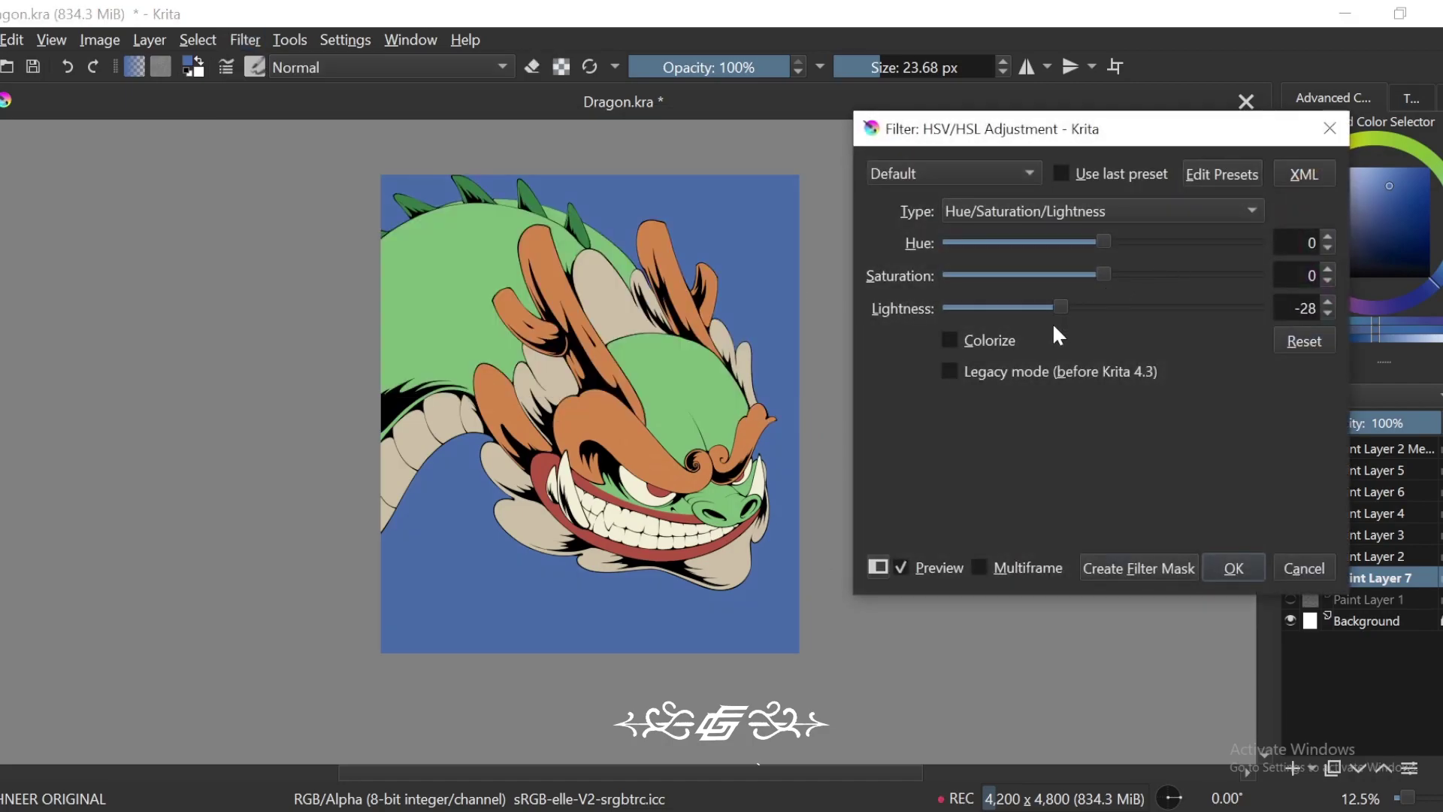
left_click(1233, 567)
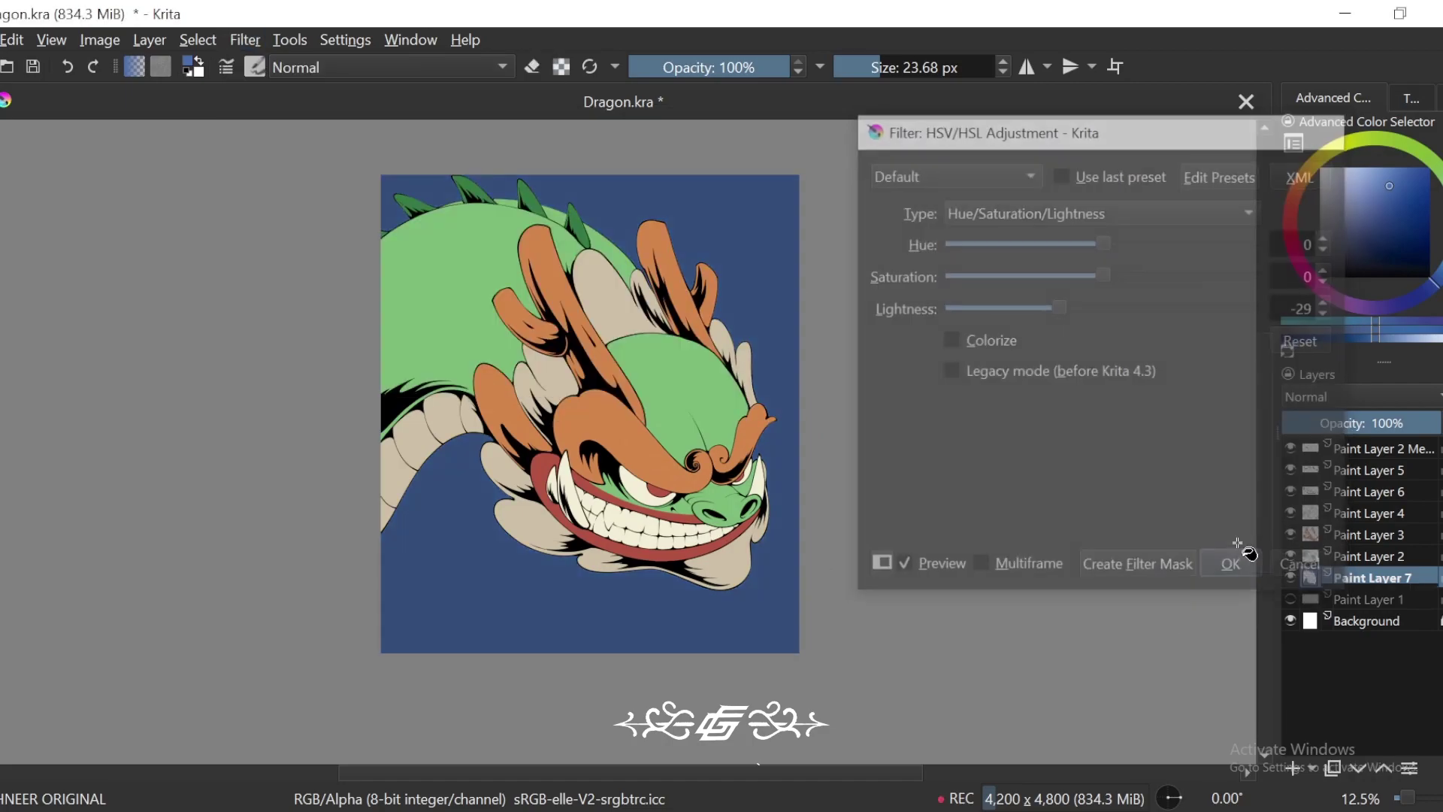
Step: Shift the green skin on Paint Layer 2 with an HSV adjustment of Hue 21, Saturation 19 and Lightness -4
left_click(1371, 558)
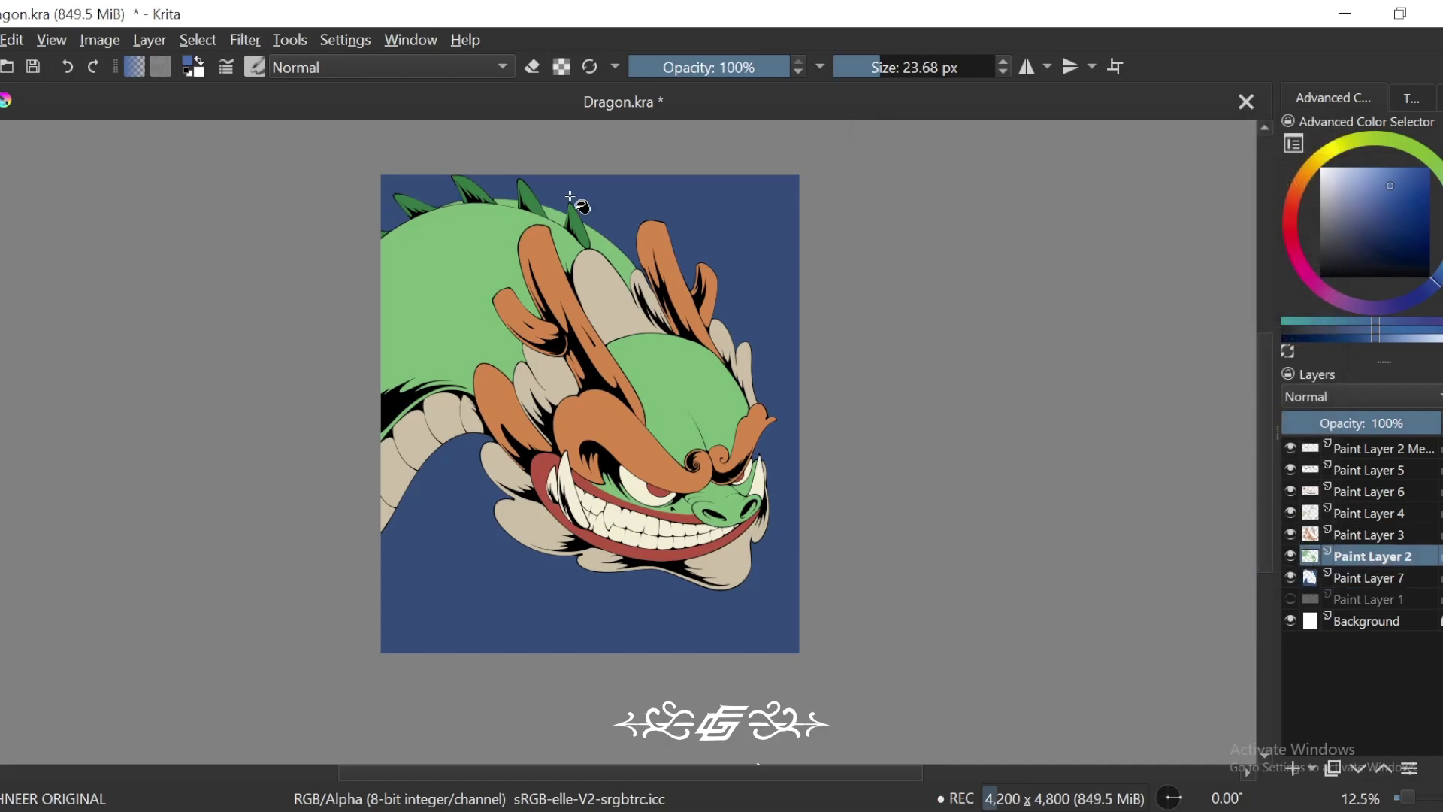
left_click(245, 40)
left_click(324, 84)
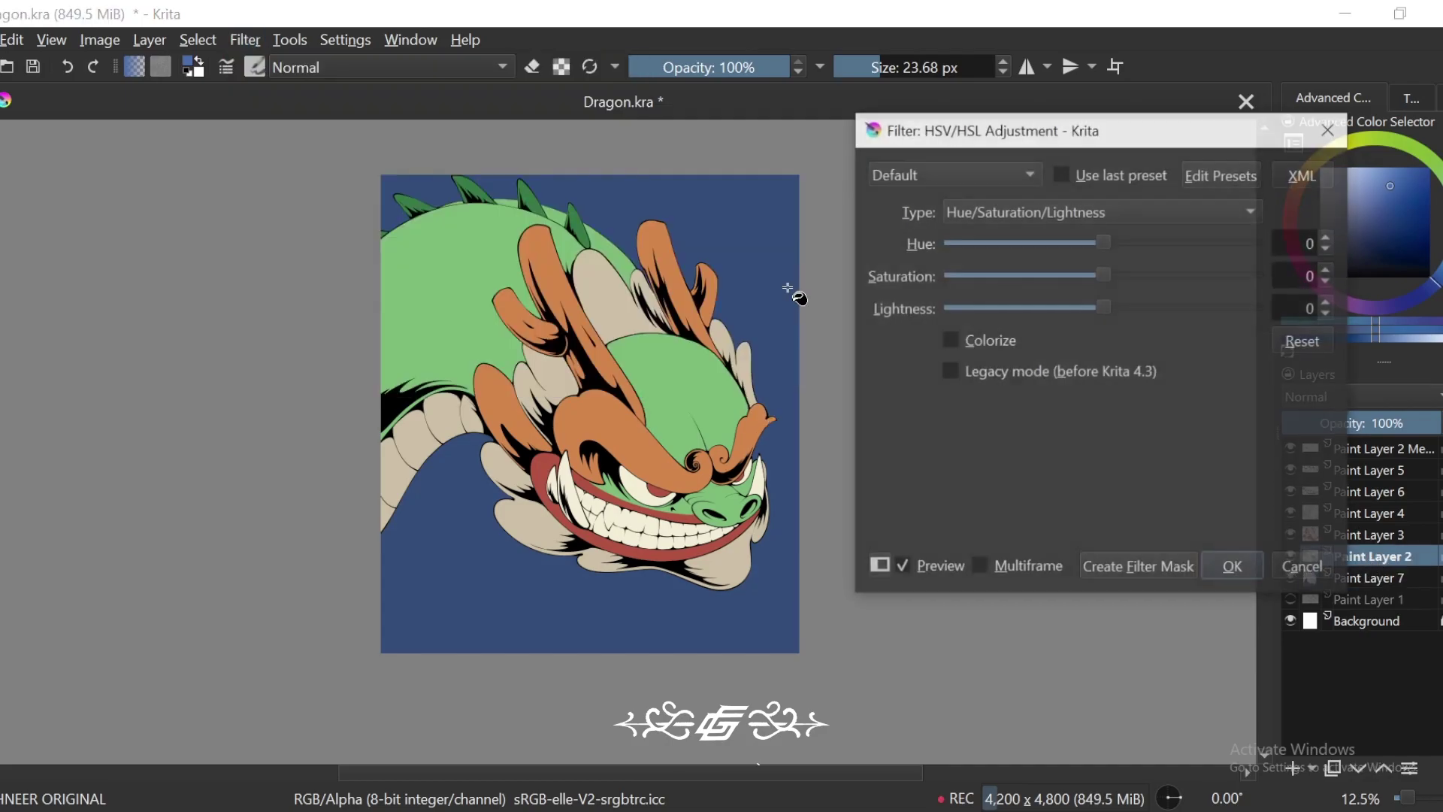
mouse_move(1129, 260)
left_mouse_down()
mouse_move(1080, 285)
mouse_move(1091, 304)
mouse_move(1145, 284)
mouse_move(1133, 276)
left_mouse_up()
left_click_drag(1094, 241, 1096, 323)
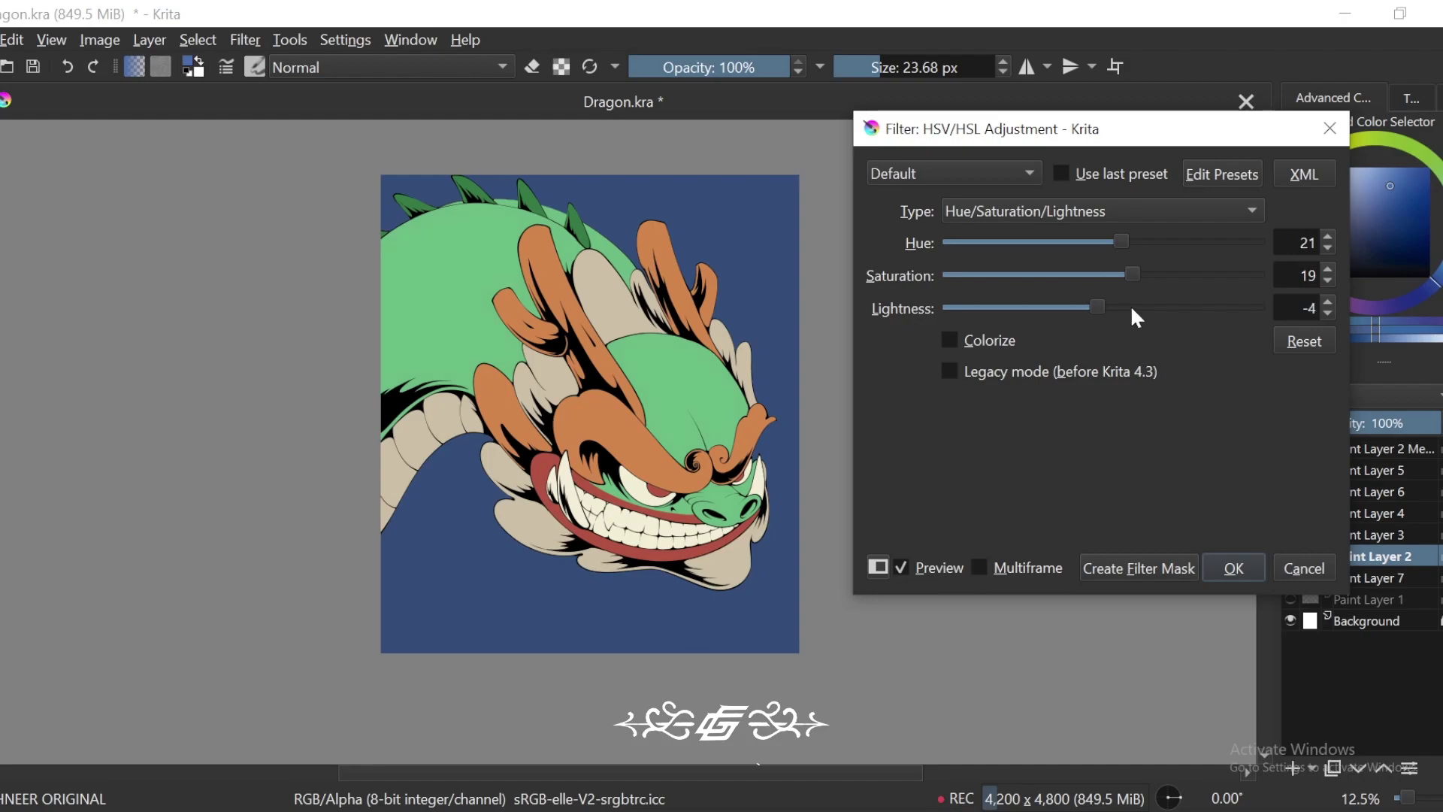
left_click(1252, 575)
Step: Redden the orange horns and brows on Paint Layer 3 with an HSV adjustment of Hue -5, Saturation 5 and Lightness -3
left_click(1366, 534)
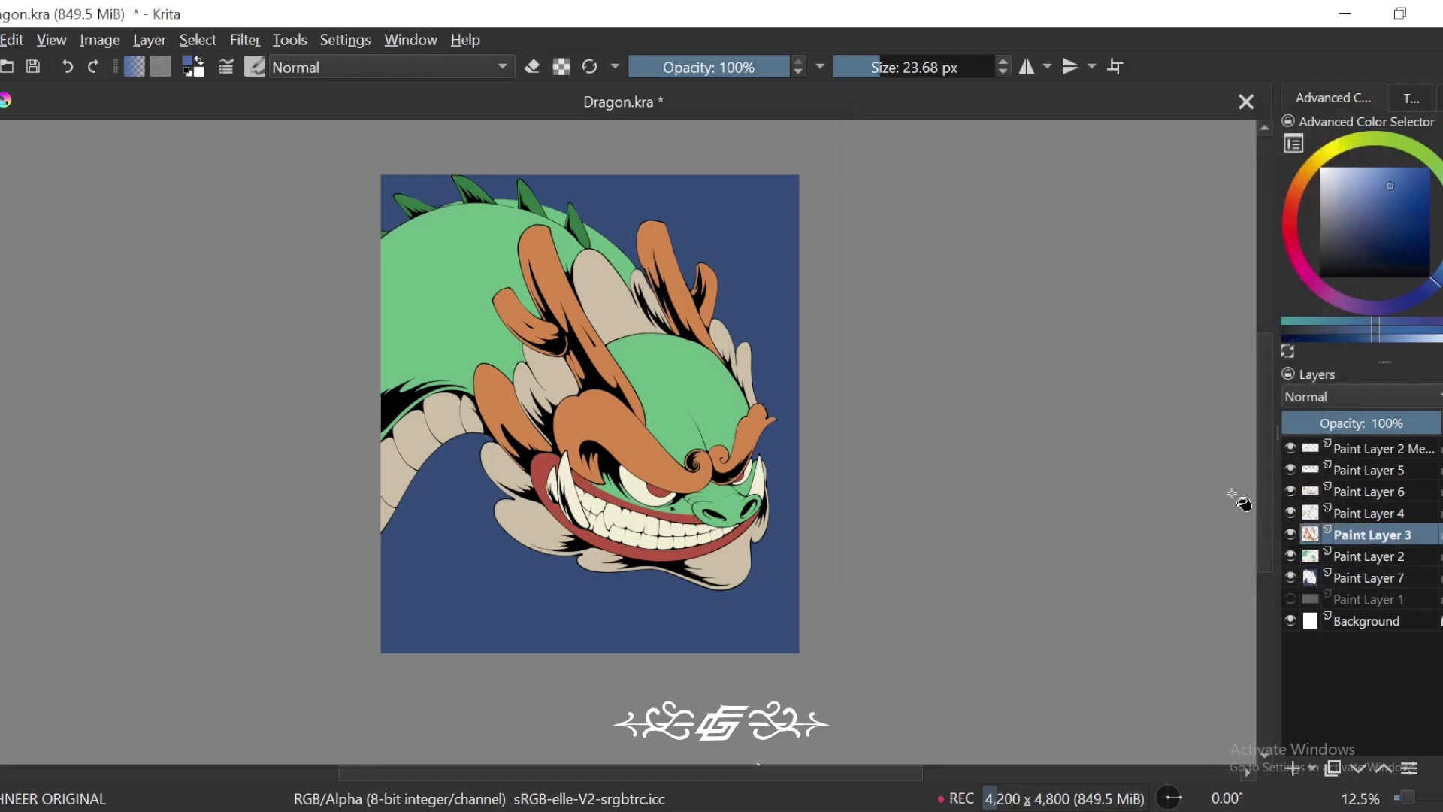
left_click(260, 43)
mouse_move(331, 120)
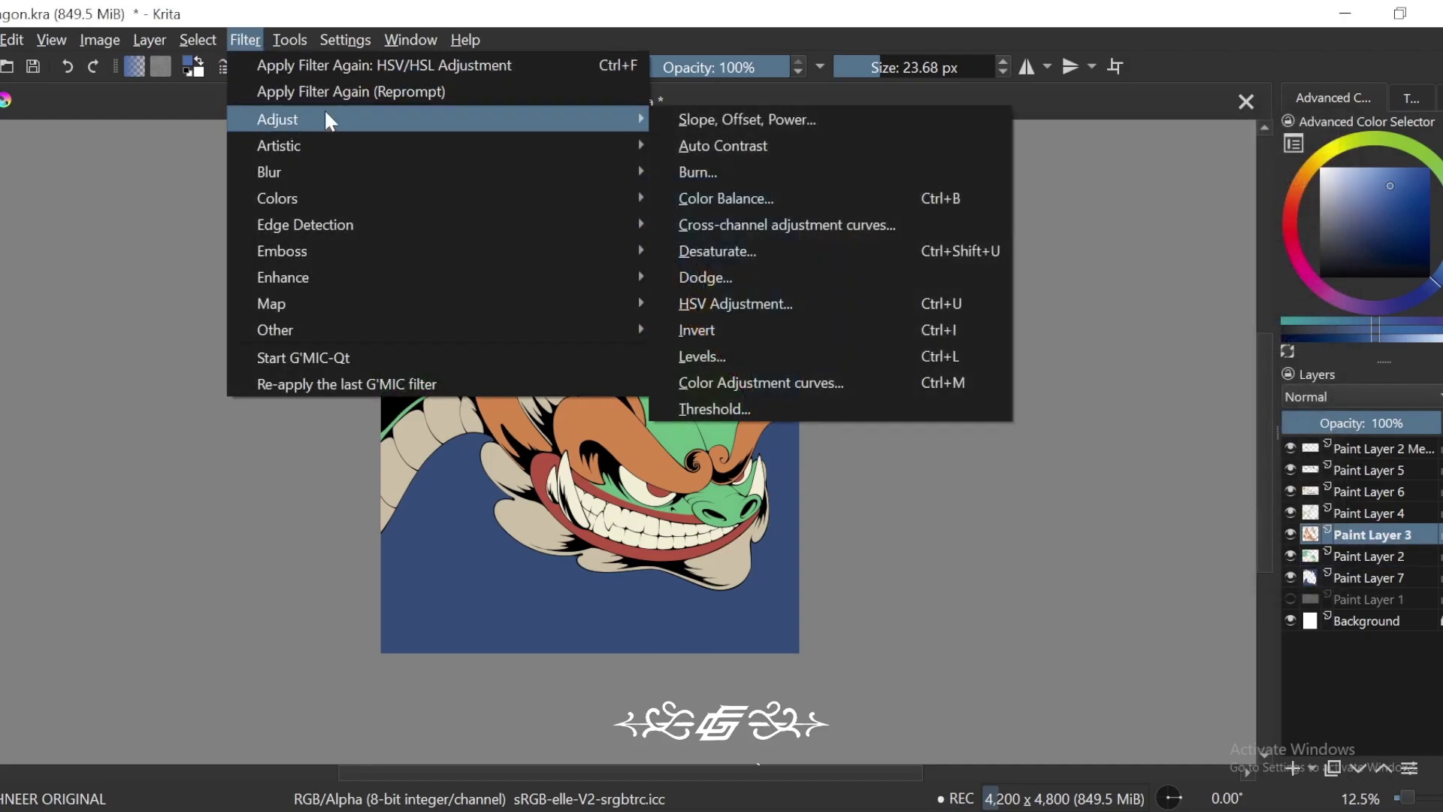
left_click(818, 302)
left_click_drag(1102, 242, 1089, 335)
left_click_drag(1112, 278, 1101, 309)
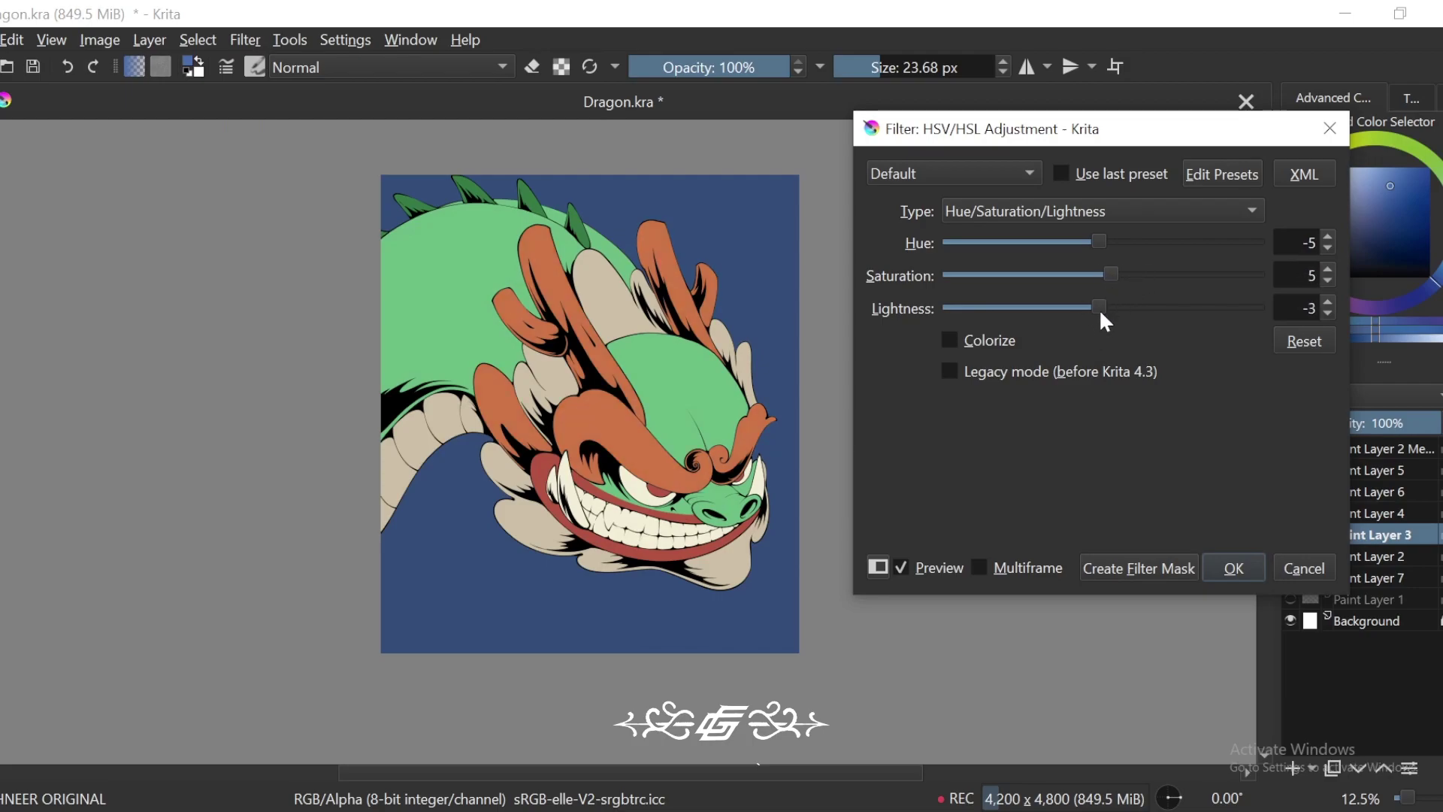
left_click(1288, 562)
Step: Brighten and saturate the beige frills and belly on Paint Layer 4 with an HSV adjustment, resetting the first trial values
left_click(1311, 514)
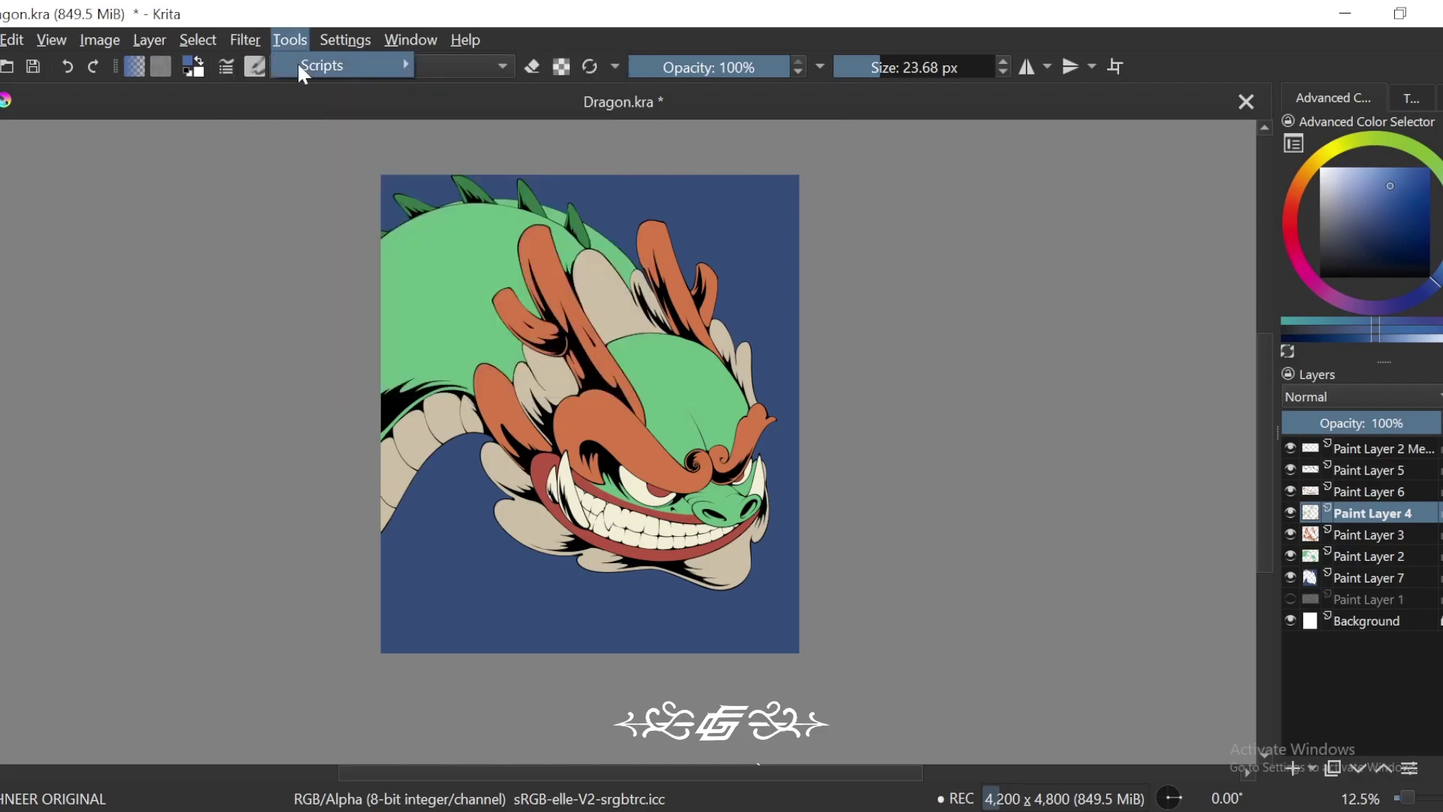
left_click(245, 38)
mouse_move(291, 126)
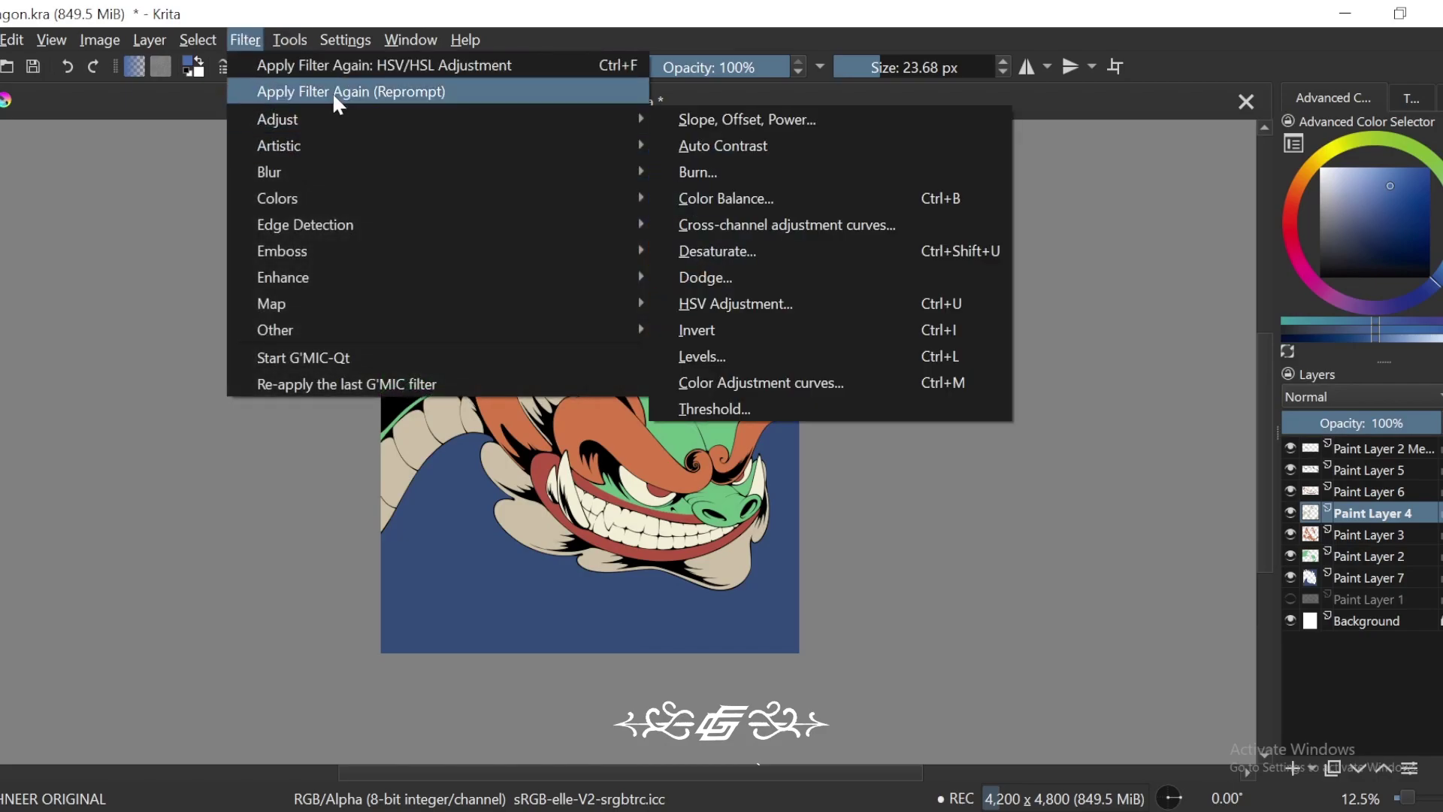
left_click(333, 92)
mouse_move(1150, 259)
left_mouse_down()
mouse_move(1071, 305)
mouse_move(1158, 275)
mouse_move(1161, 254)
left_mouse_up()
left_click_drag(1077, 241, 1302, 306)
left_click(1304, 340)
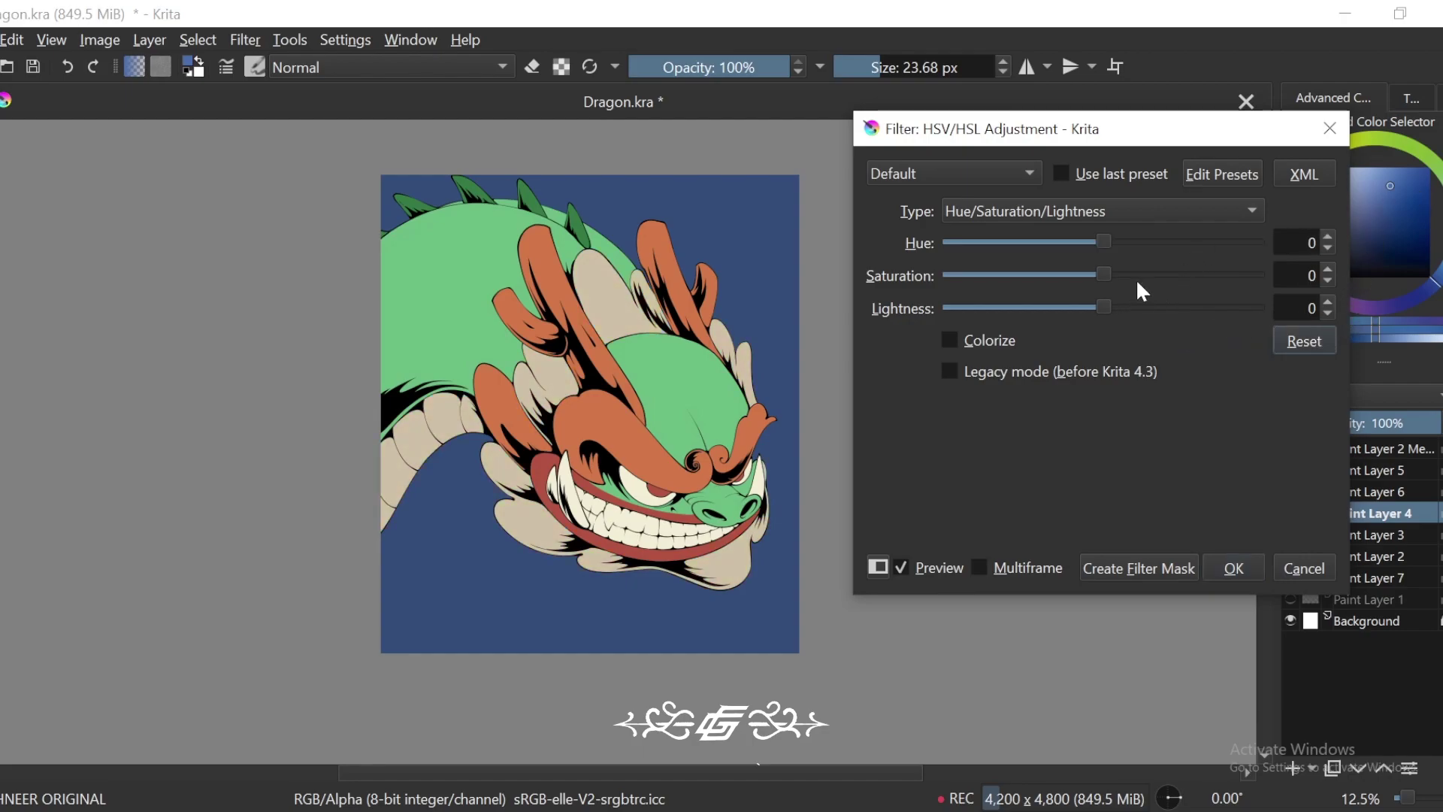
mouse_move(1103, 308)
left_mouse_down()
mouse_move(1151, 308)
mouse_move(1127, 309)
left_mouse_up()
left_click_drag(1203, 275, 1144, 280)
left_click(1247, 567)
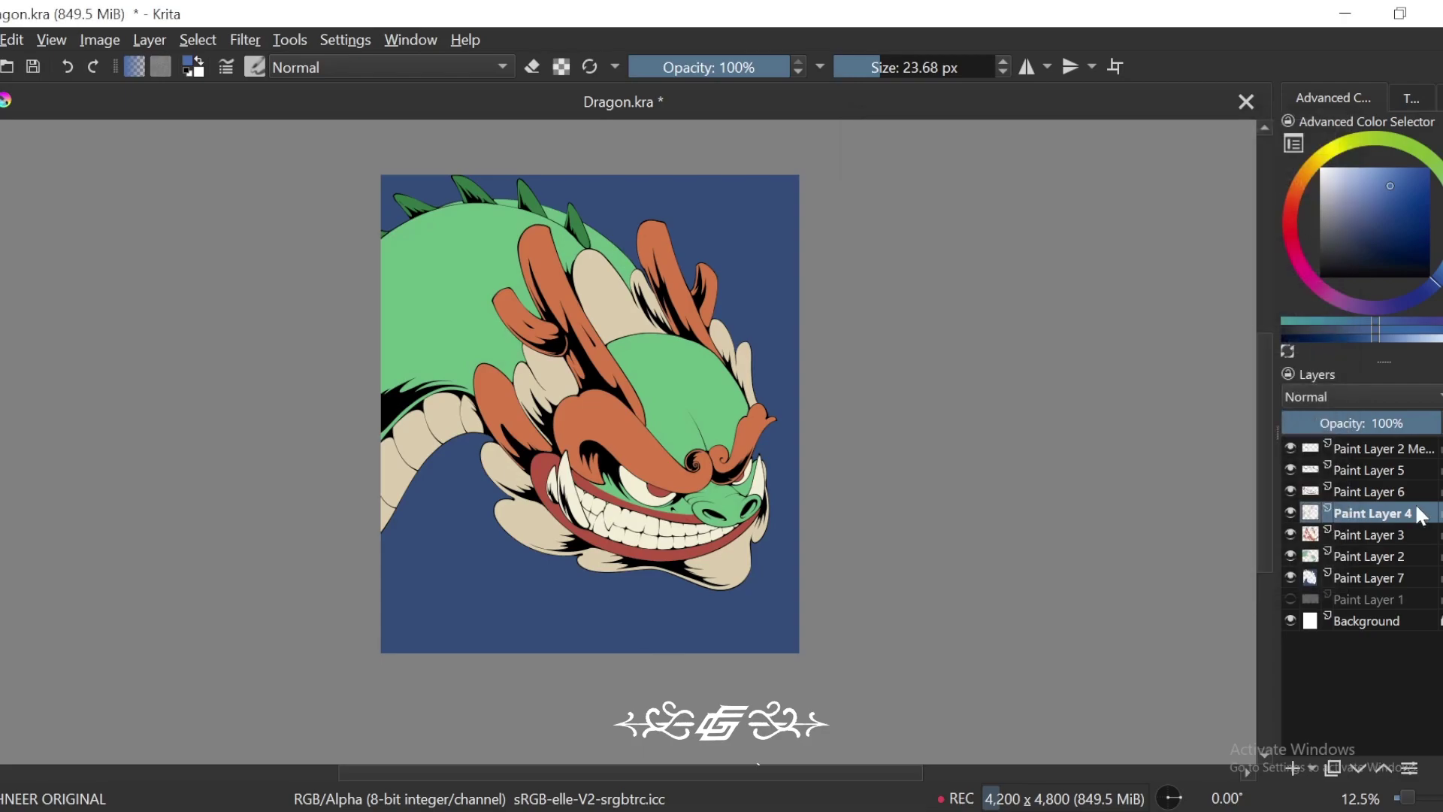
Step: Fine-tune the hue, saturation and lightness of the mouth and eye colours on Paint Layer 6 with an HSV adjustment
left_click(1308, 494)
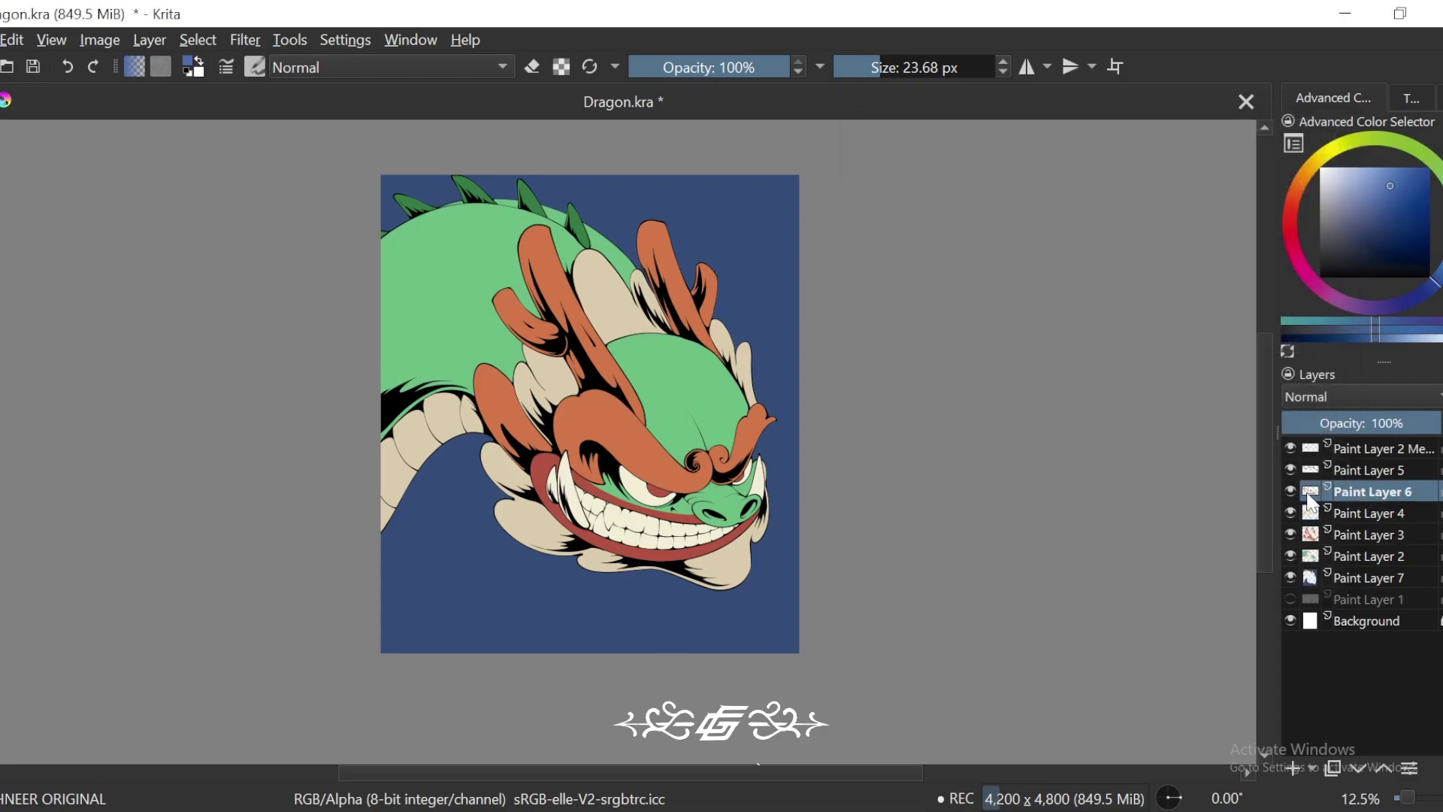
left_click(245, 40)
mouse_move(301, 115)
left_click(774, 301)
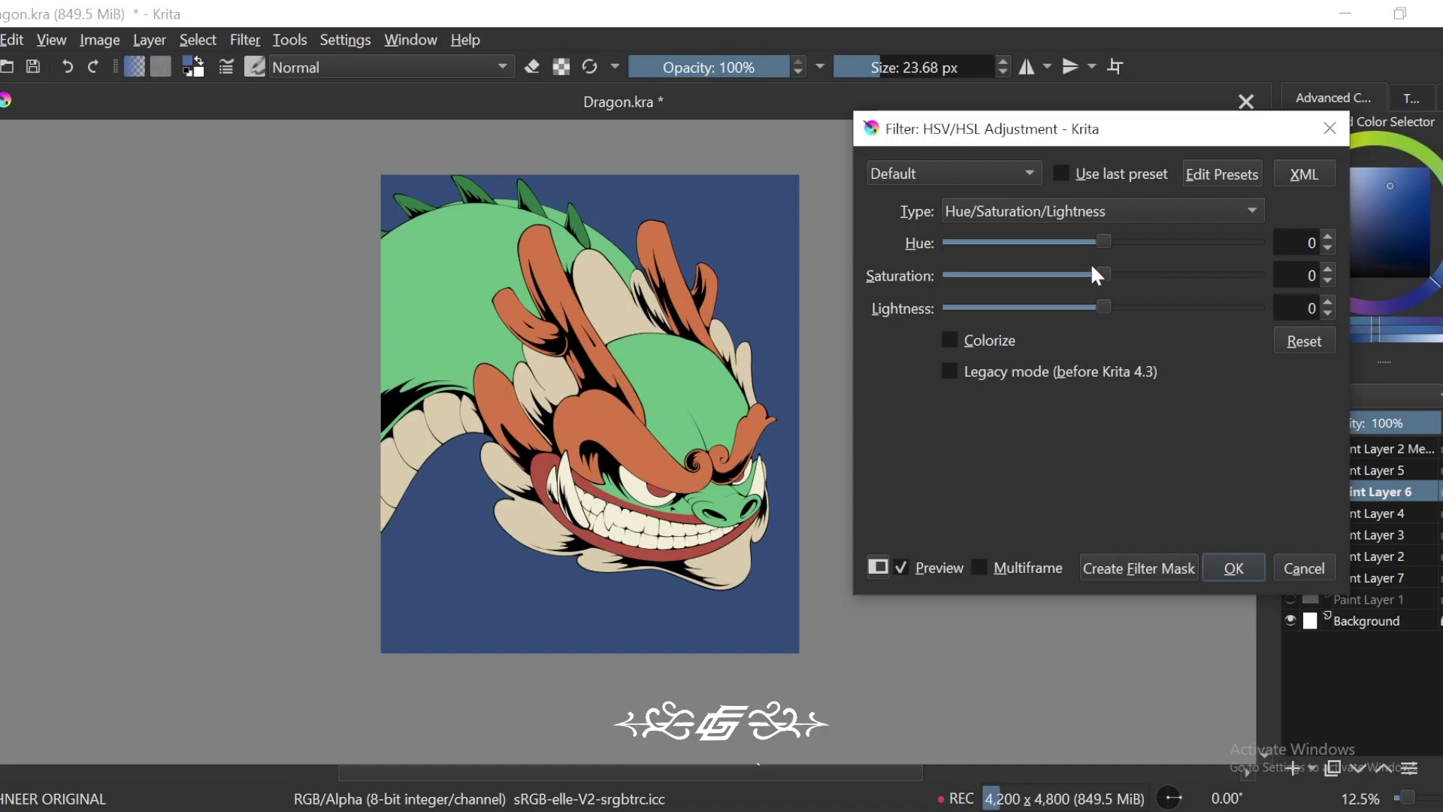
left_click_drag(1103, 241, 1119, 308)
mouse_move(1107, 306)
left_mouse_down()
mouse_move(1129, 306)
mouse_move(1115, 316)
left_mouse_up()
left_click_drag(1090, 242, 1094, 295)
key("Return")
Step: Turn the green back spines on Paint Layer 5 reddish brown with an HSV adjustment, using Saturation 53 and Lightness 14
left_click(1342, 469)
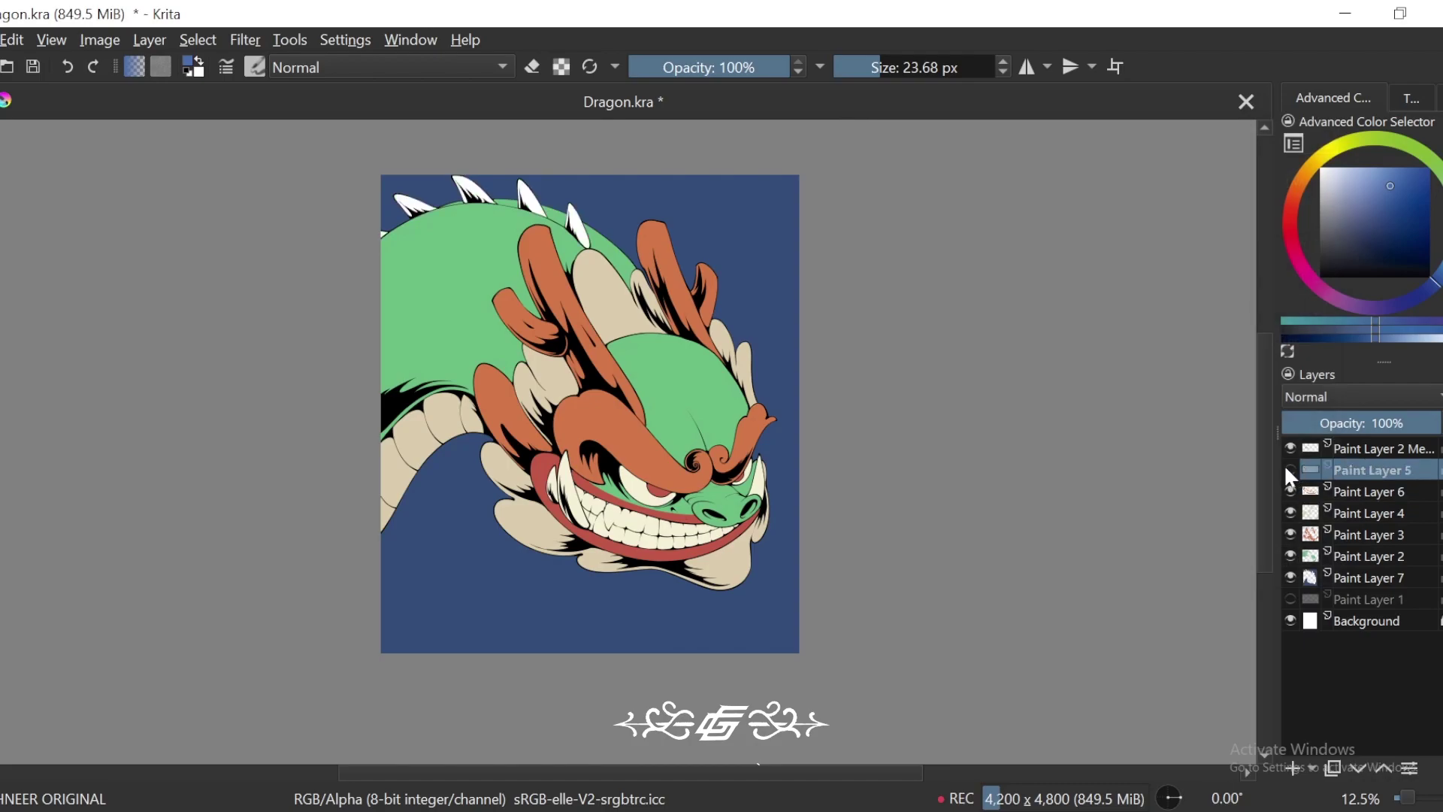
left_click(245, 40)
mouse_move(300, 119)
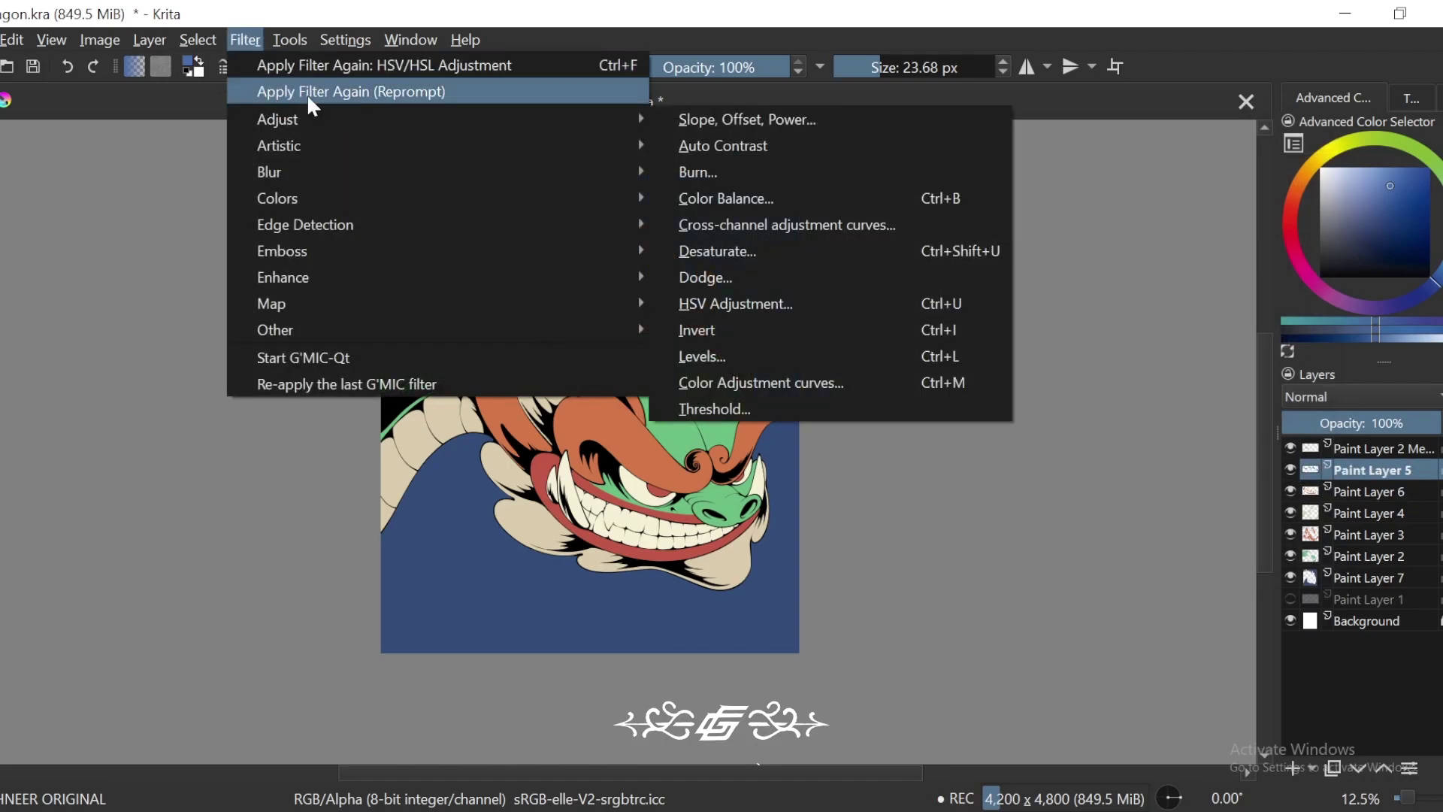
left_click(746, 305)
left_click_drag(1137, 246, 1003, 439)
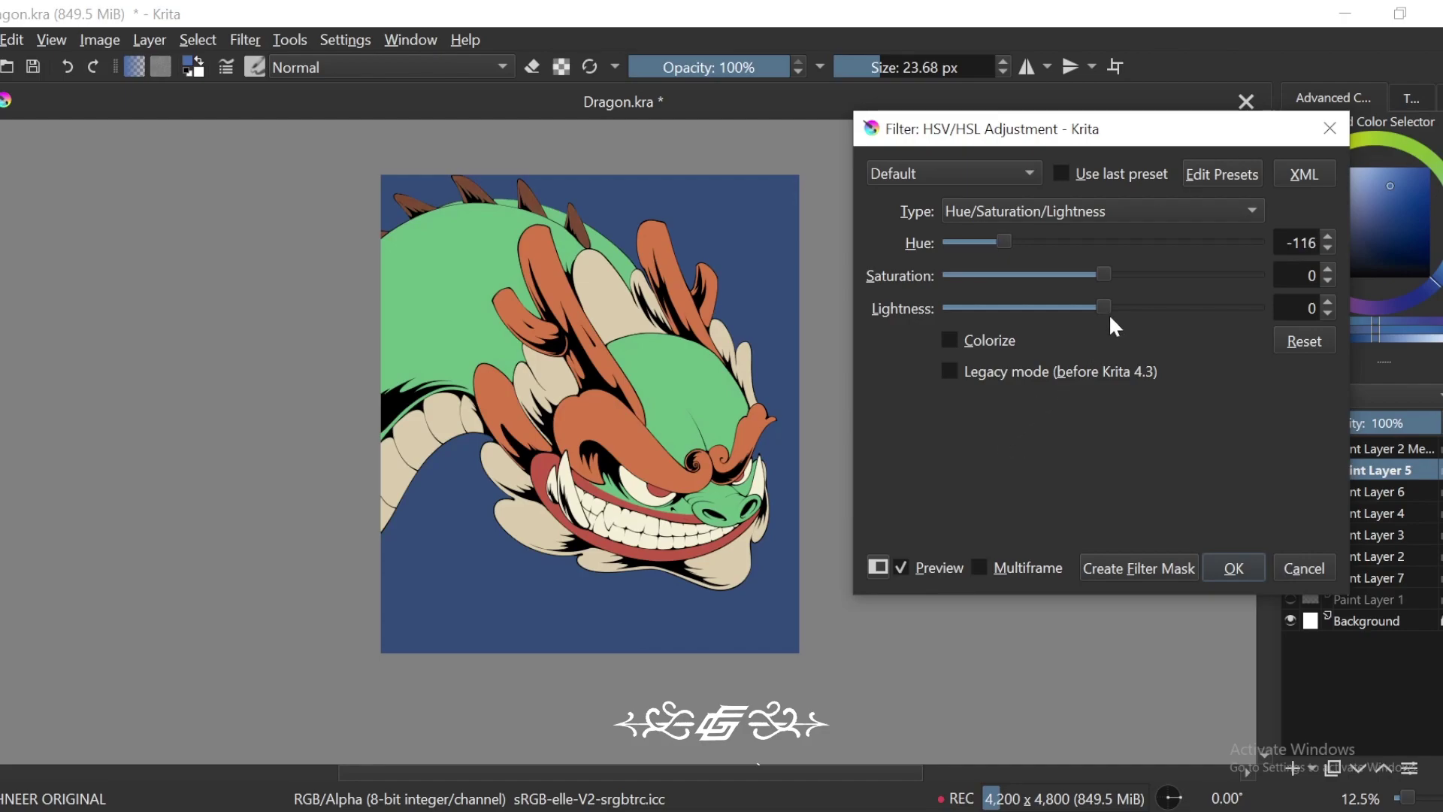
left_click_drag(1108, 314, 1186, 262)
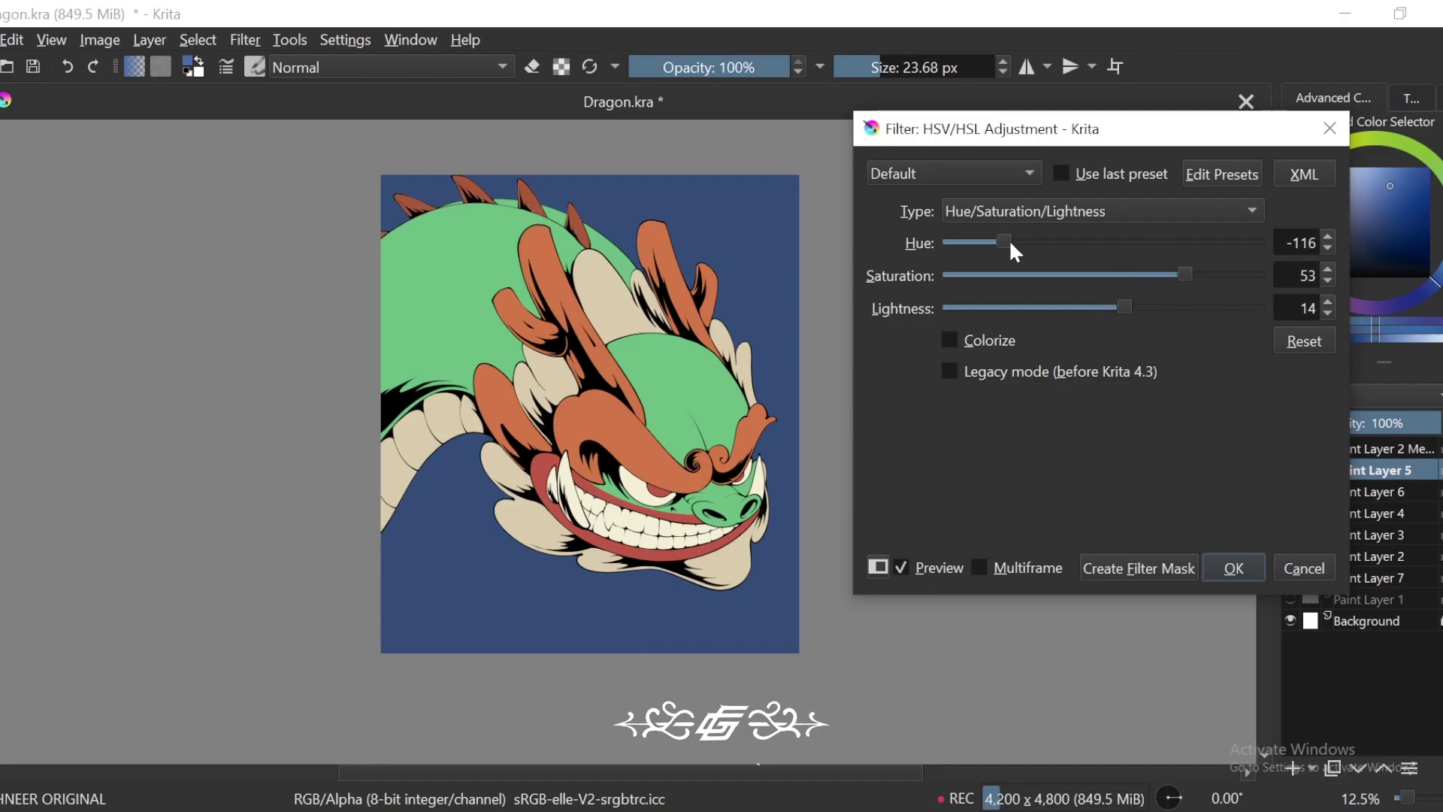
left_click_drag(1008, 239, 1014, 267)
left_click(1233, 565)
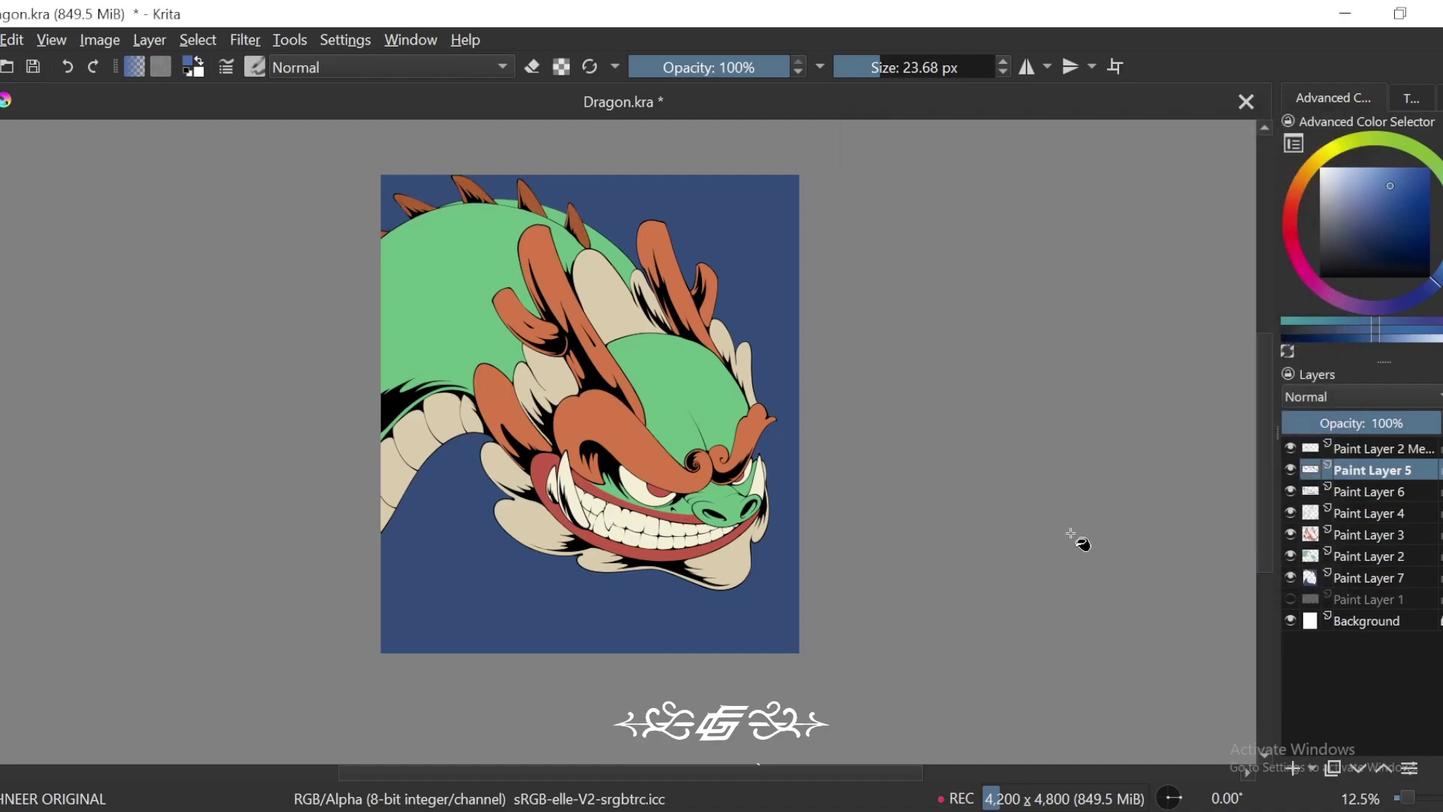
Step: Repaint the back spines on Paint Layer 5 in the orange sampled from the horns, using a 1000 px brush
key("4")
key("5")
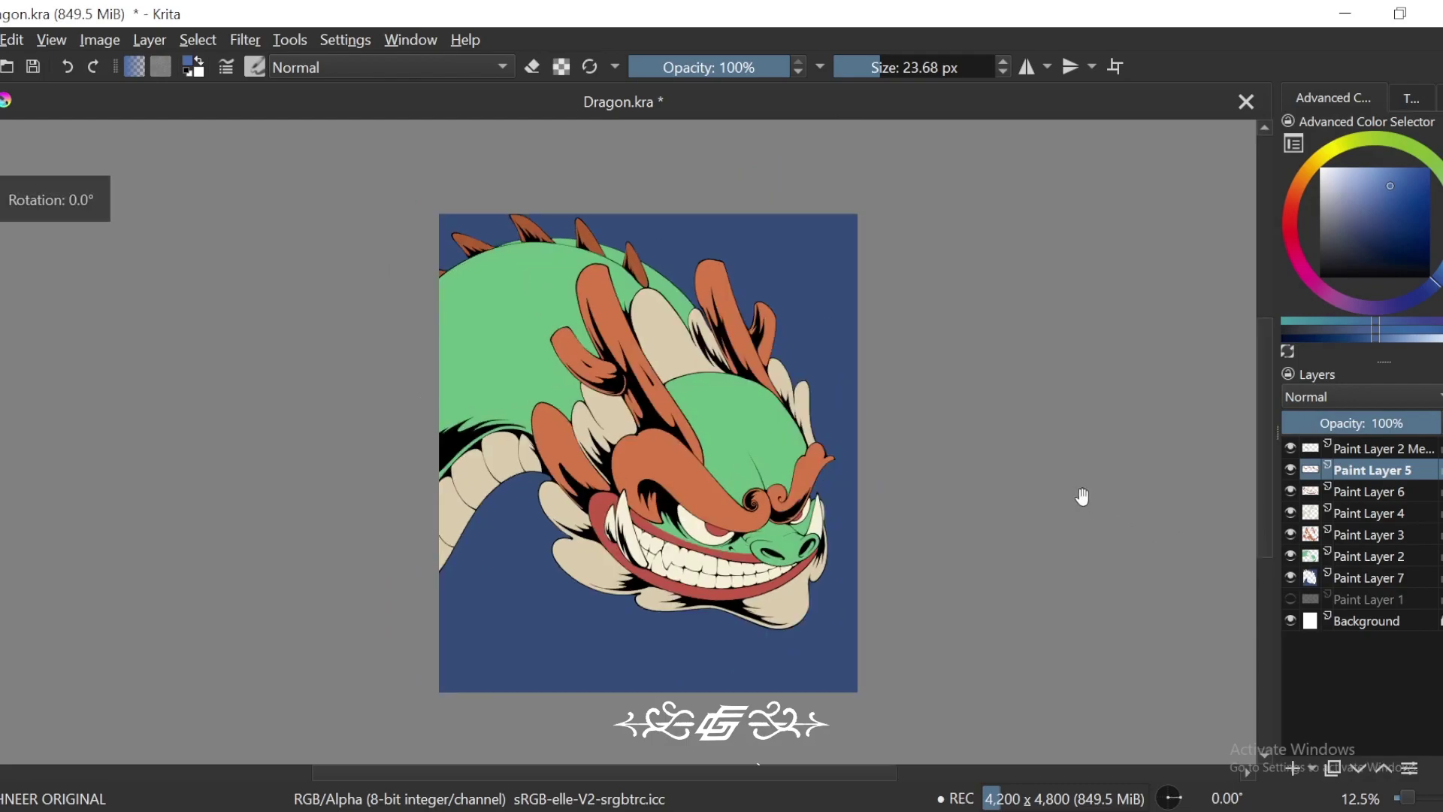
left_click_drag(1082, 496, 1127, 593)
key("ctrl+=")
key("ctrl+=")
left_click(934, 398, "ctrl")
key("4")
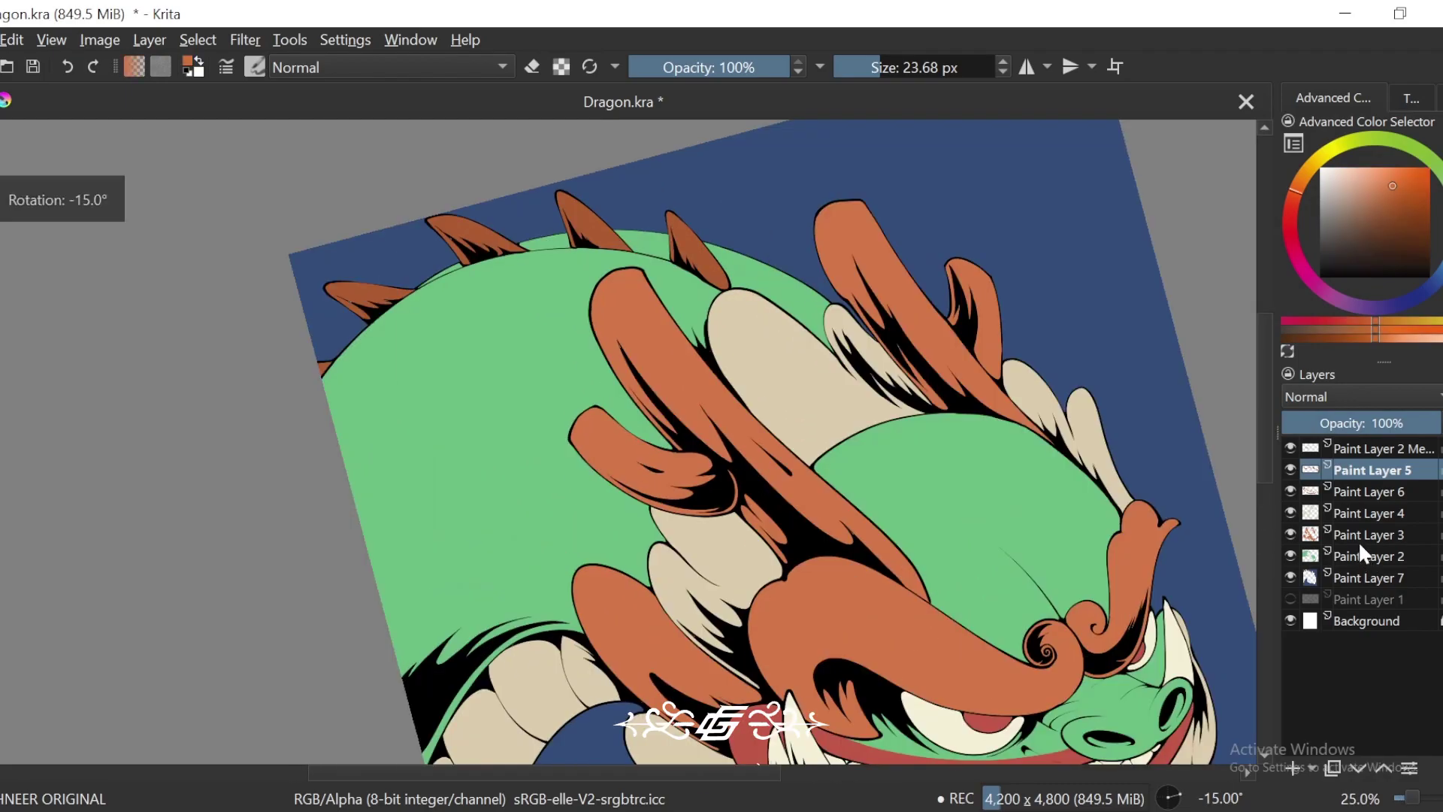
left_click_drag(1109, 498, 1211, 578)
left_click(991, 67)
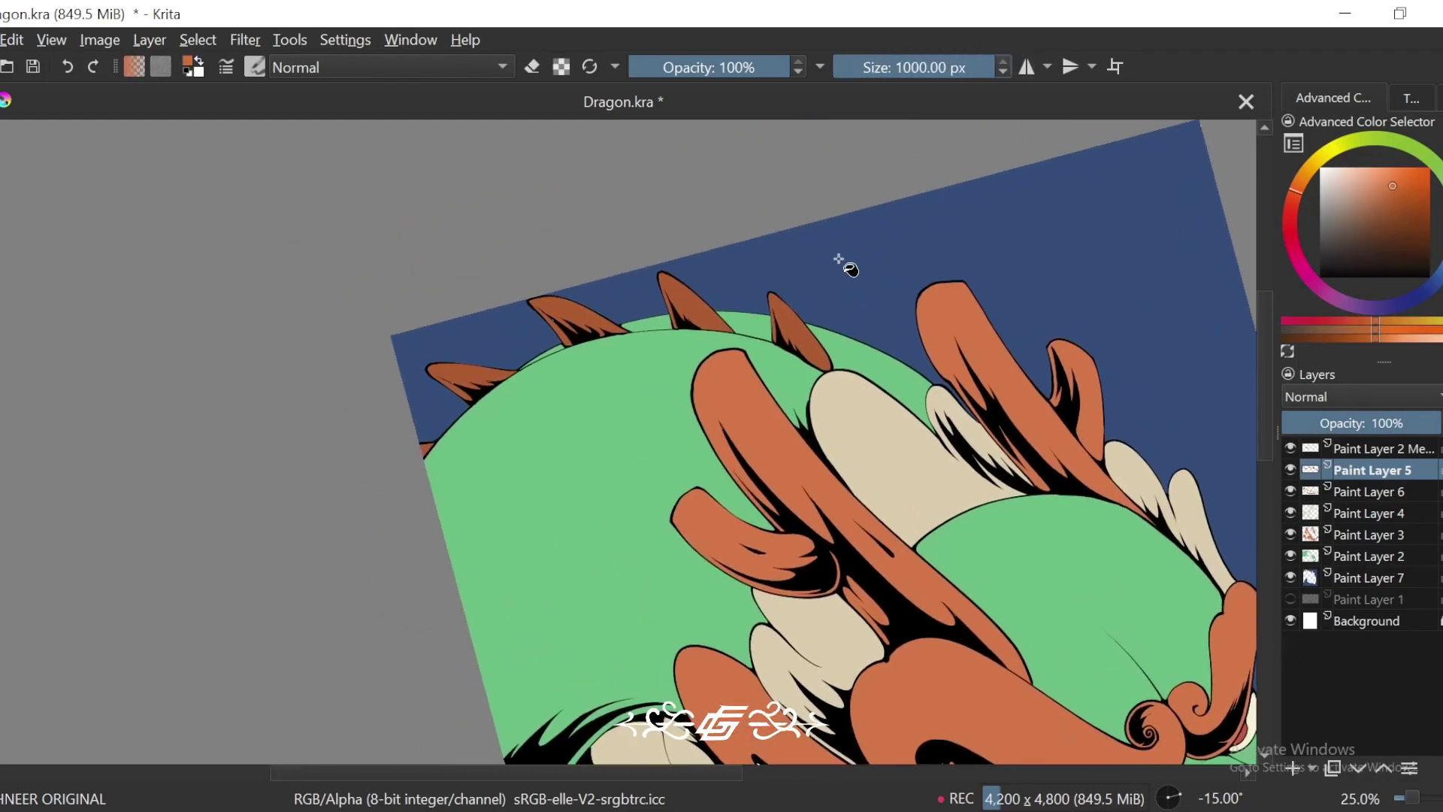
left_click_drag(829, 335, 860, 346)
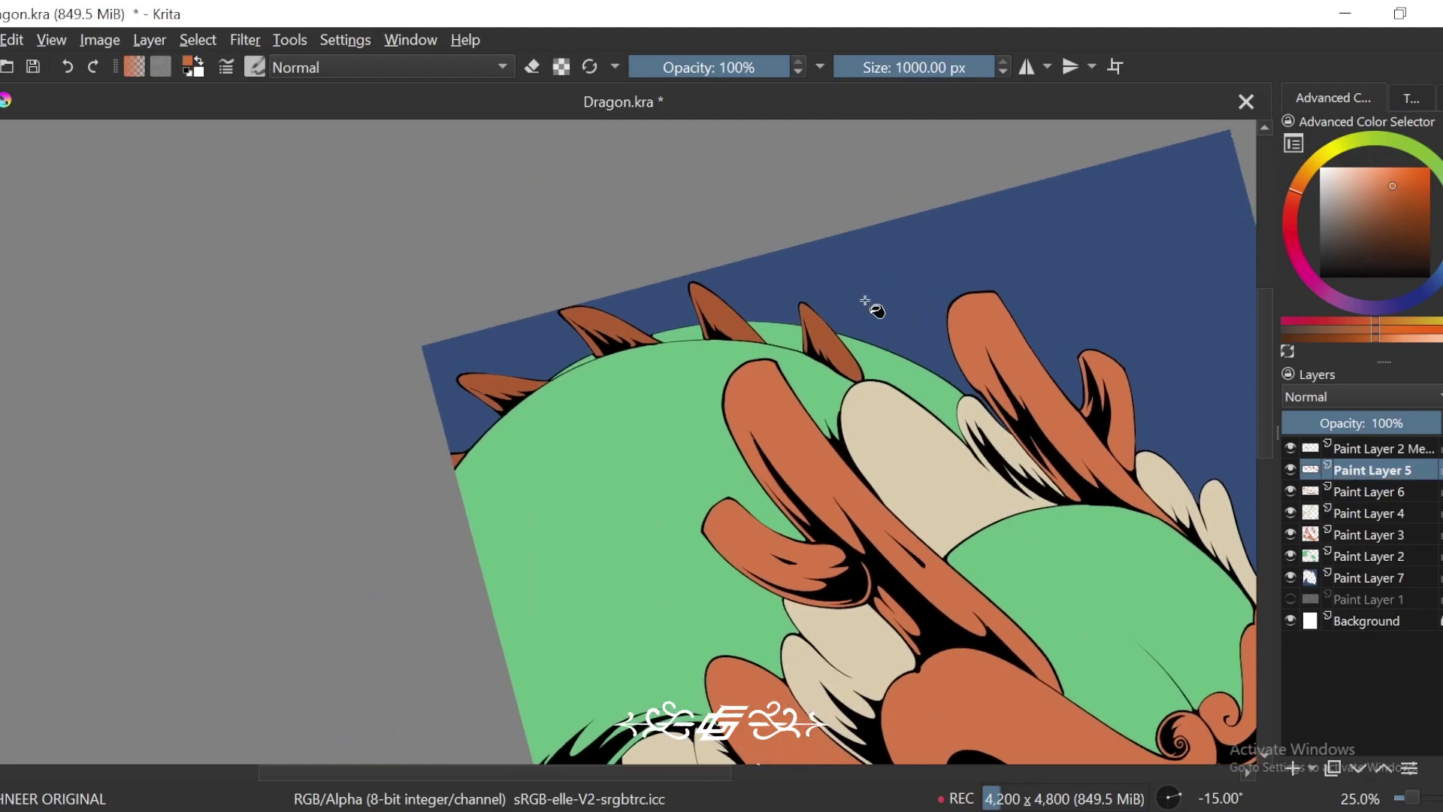
key("b")
key("5")
key("slash")
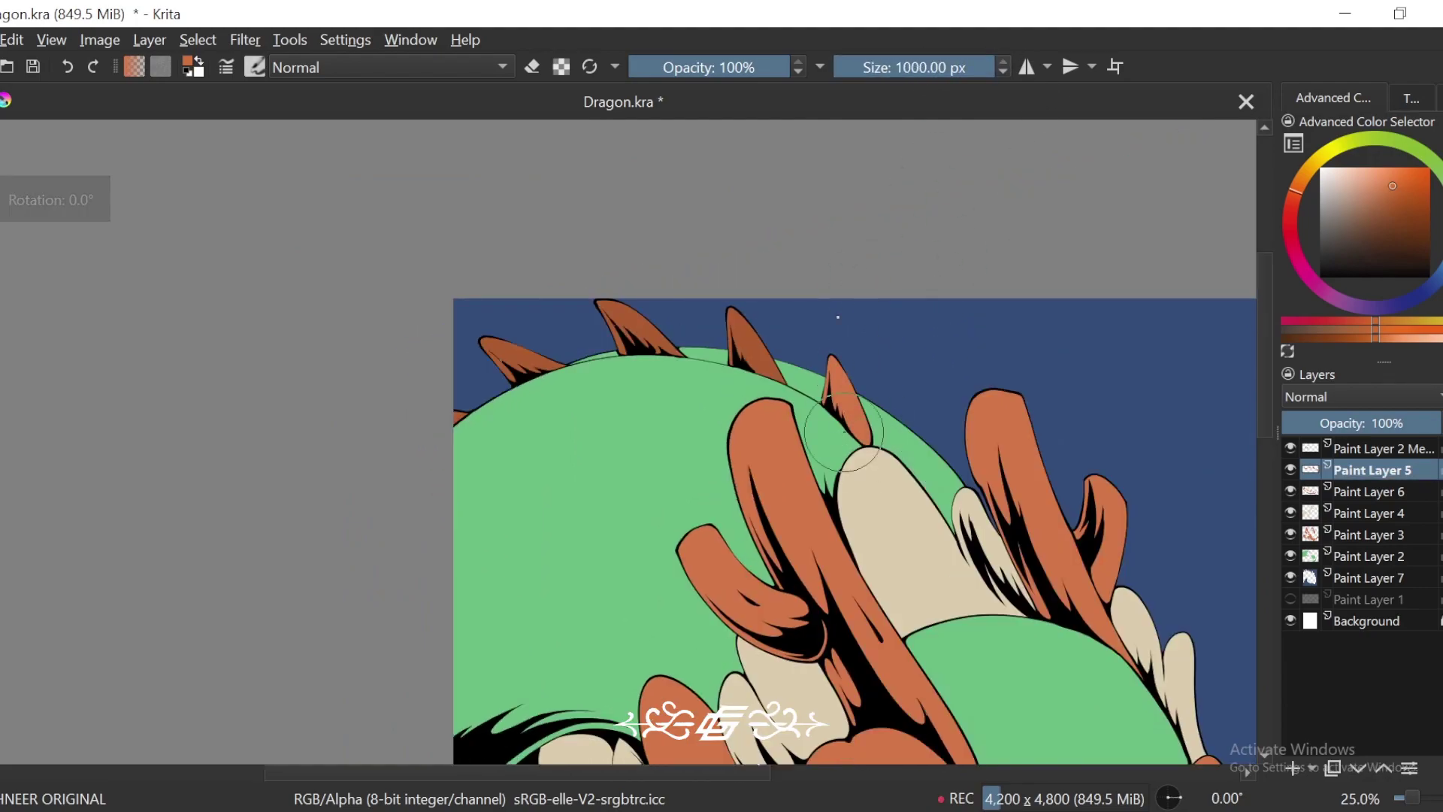
scroll(1025, 322, "down", 3)
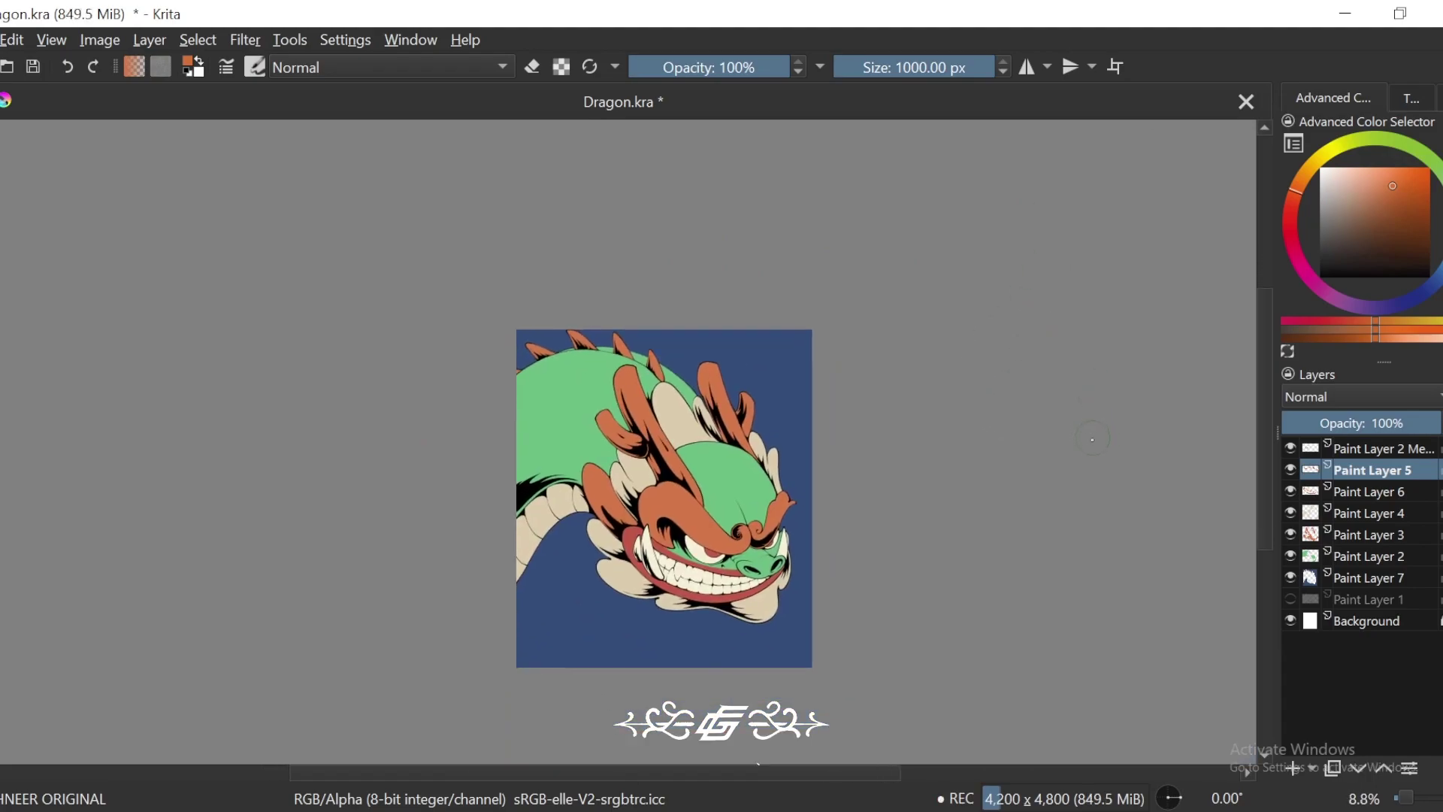
Step: Sample the beige of the large head frill and lighten it to a pale cream painting colour
key("ctrl+plus")
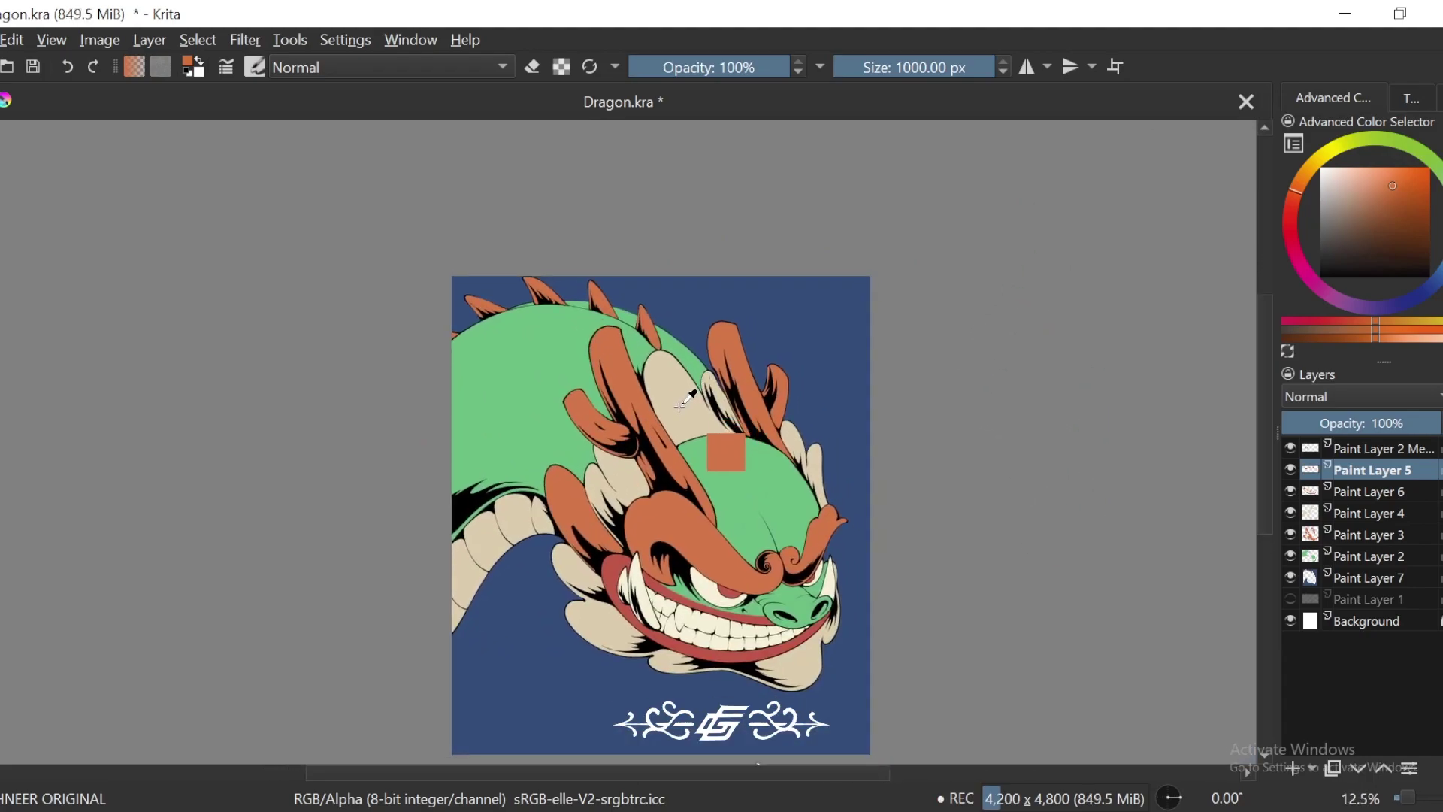
left_click(685, 394, "ctrl")
left_click(1330, 168)
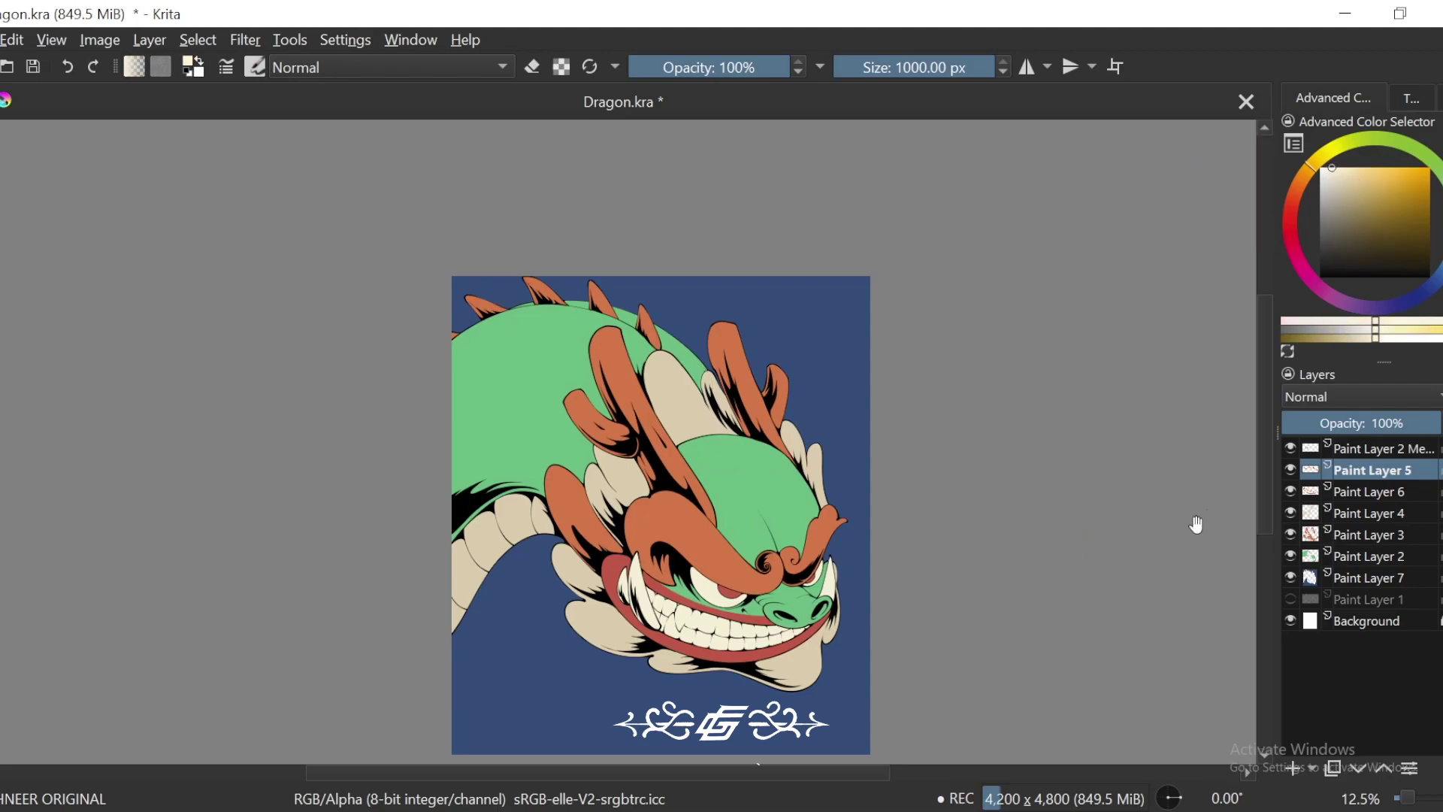
left_click_drag(1152, 632, 1120, 569)
Step: Check the contents of Paint Layers 6 and 4 by toggling their visibility, and make Paint Layer 6 active
left_click(1291, 490)
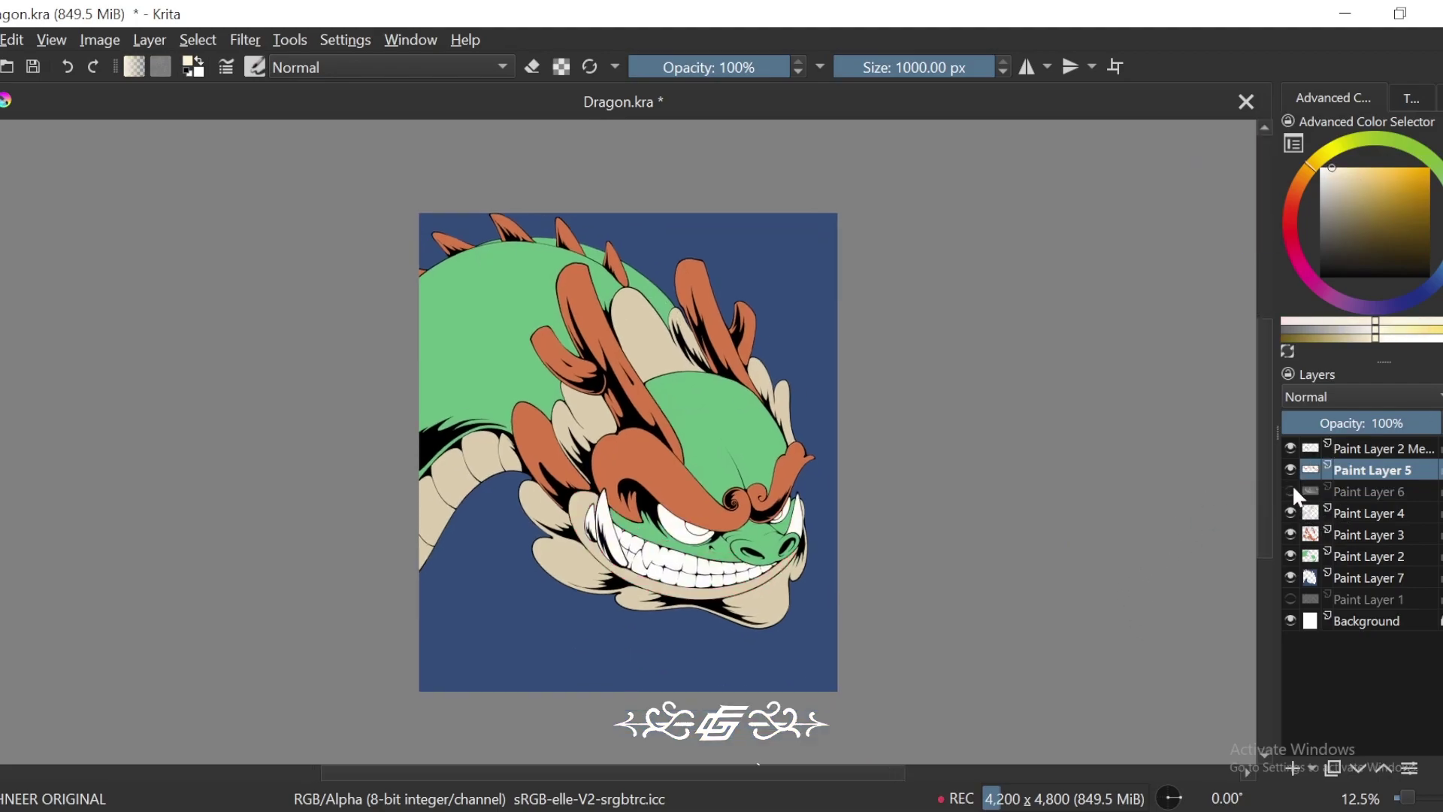
left_click(1291, 490)
left_click(1291, 511)
left_click(1291, 511)
left_click(1355, 496)
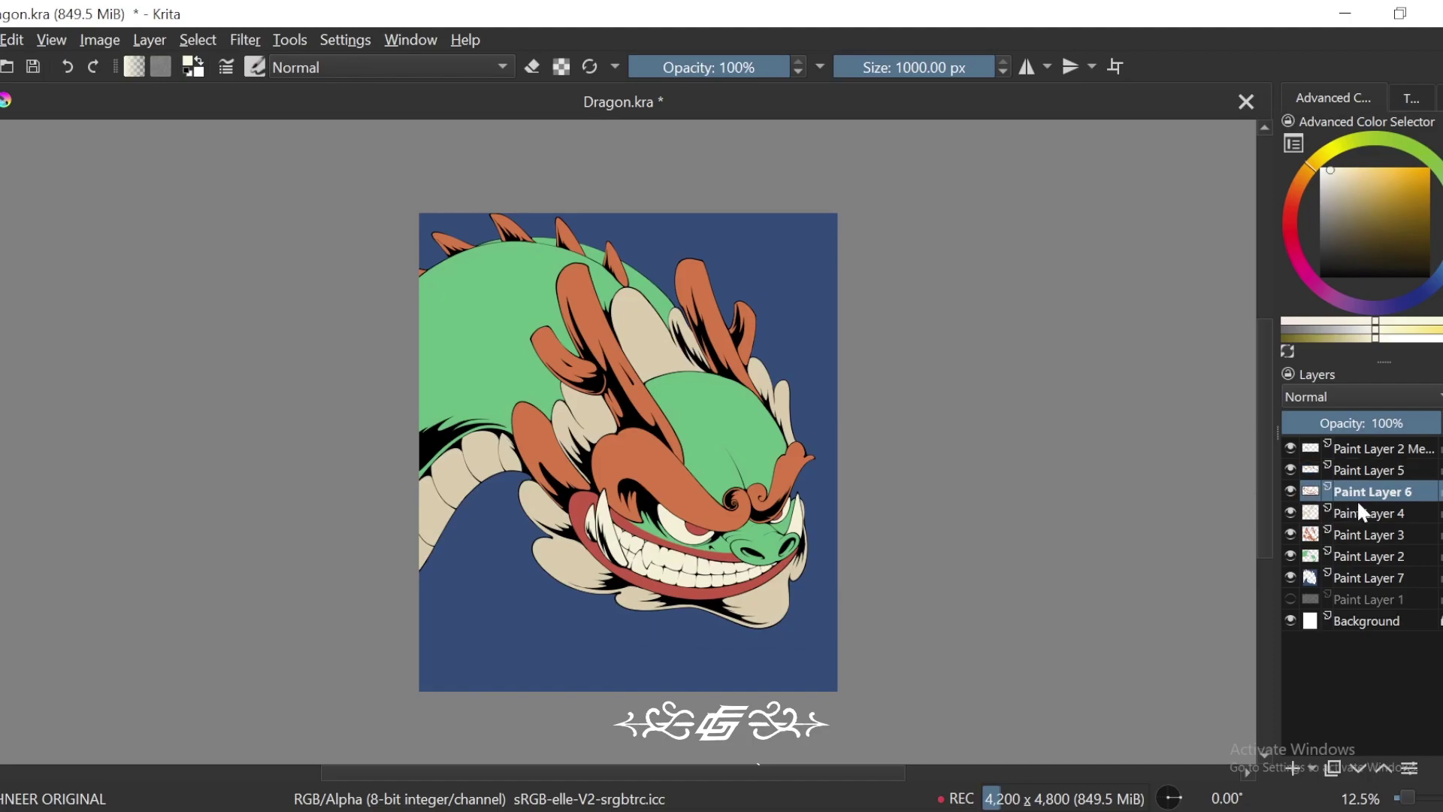
Step: Make Paint Layer 4, which holds the dragon's frill and beard tufts, the active layer
left_click(1350, 508)
key("ctrl+plus")
left_click_drag(940, 483, 967, 535)
key("plus")
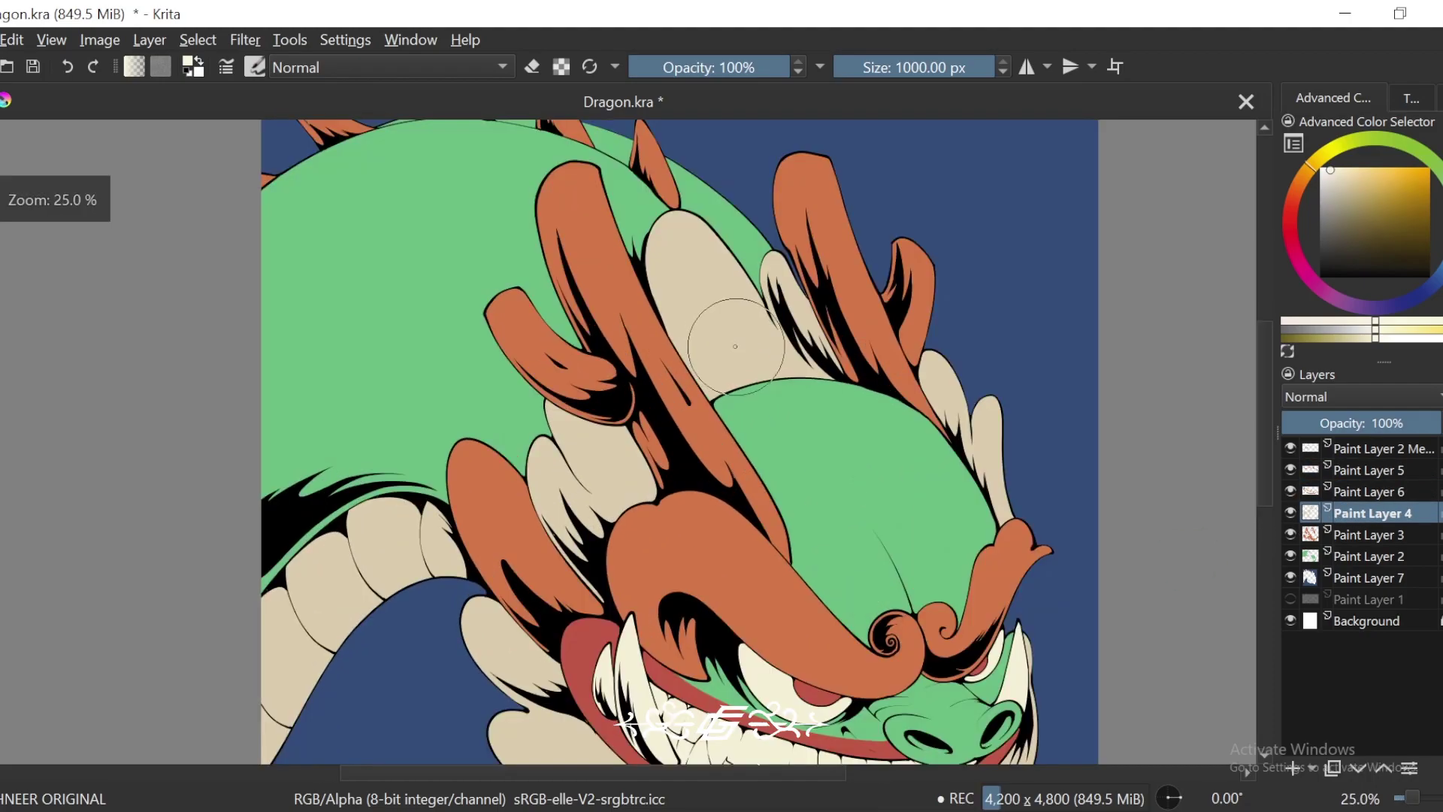
Step: Try repainting the beige head frills and the beard tufts around the jaw in pale cream
left_click(774, 314)
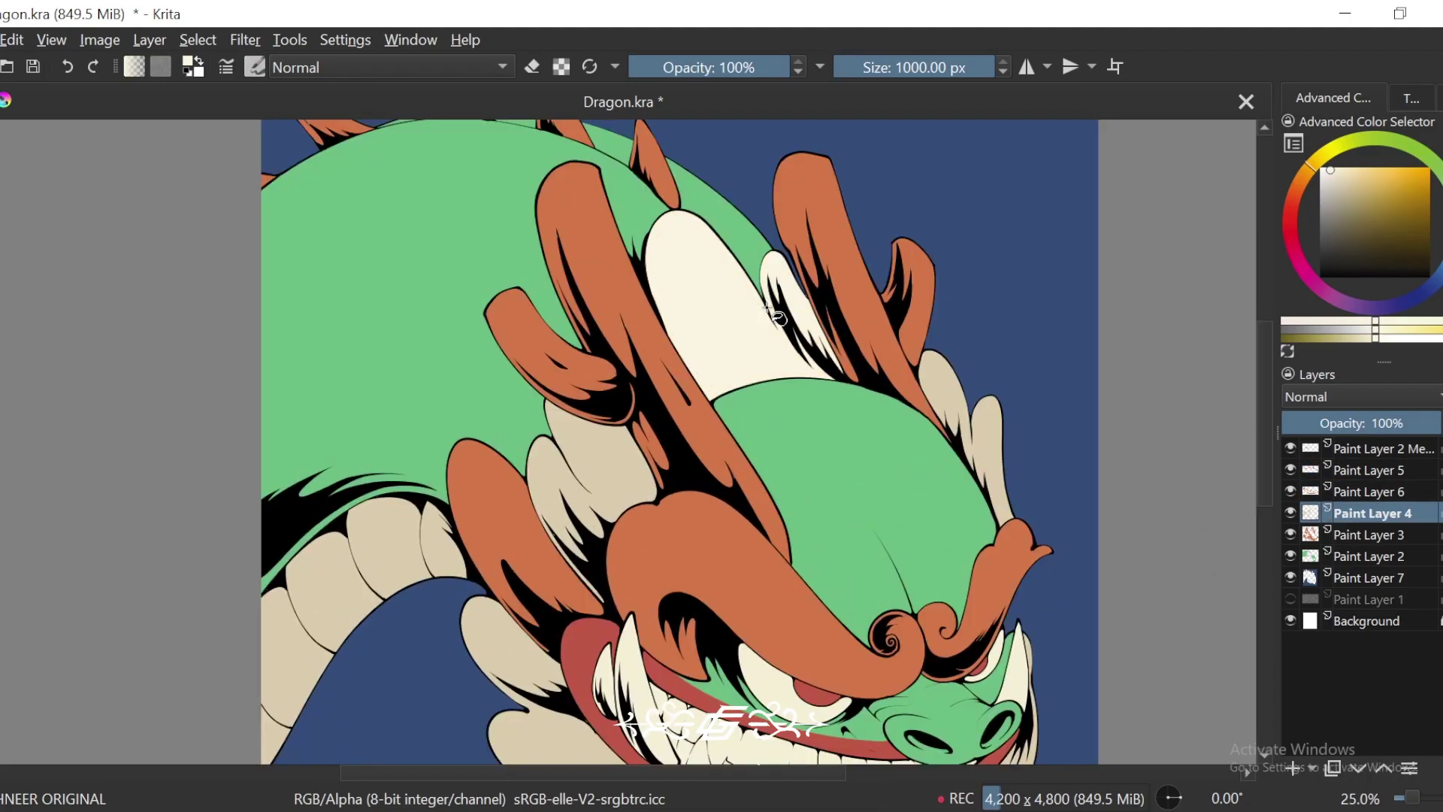
left_click(614, 466)
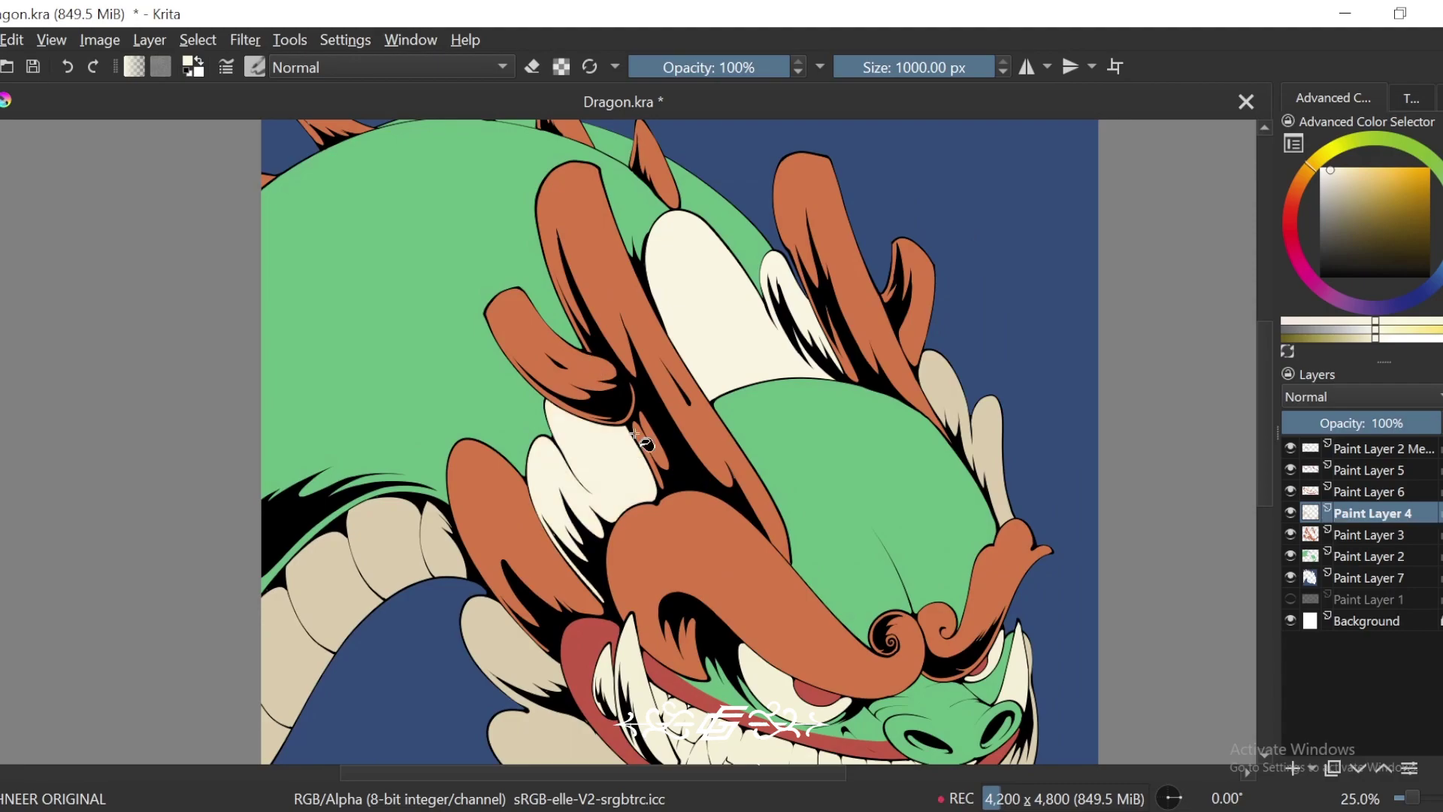
key("minus")
key("minus")
mouse_move(761, 494)
left_mouse_down()
mouse_move(770, 430)
mouse_move(725, 346)
left_mouse_up()
left_click(566, 450)
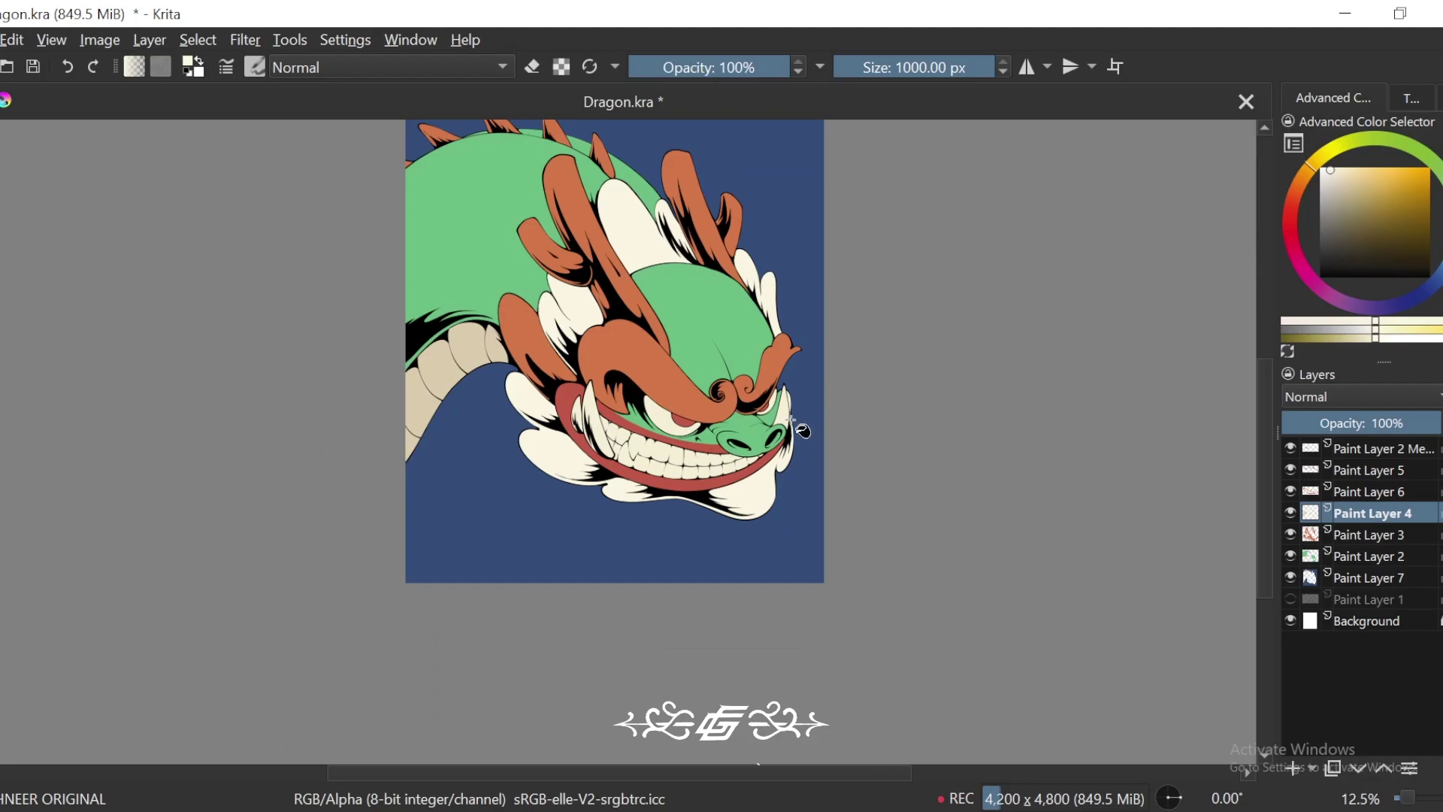
Step: Judge the cream version on the whole illustration at a small size and undo the cream strokes on Paint Layer 4
left_click_drag(849, 413, 677, 374)
key("plus")
key("plus")
key("plus")
scroll(644, 341, "down", 4)
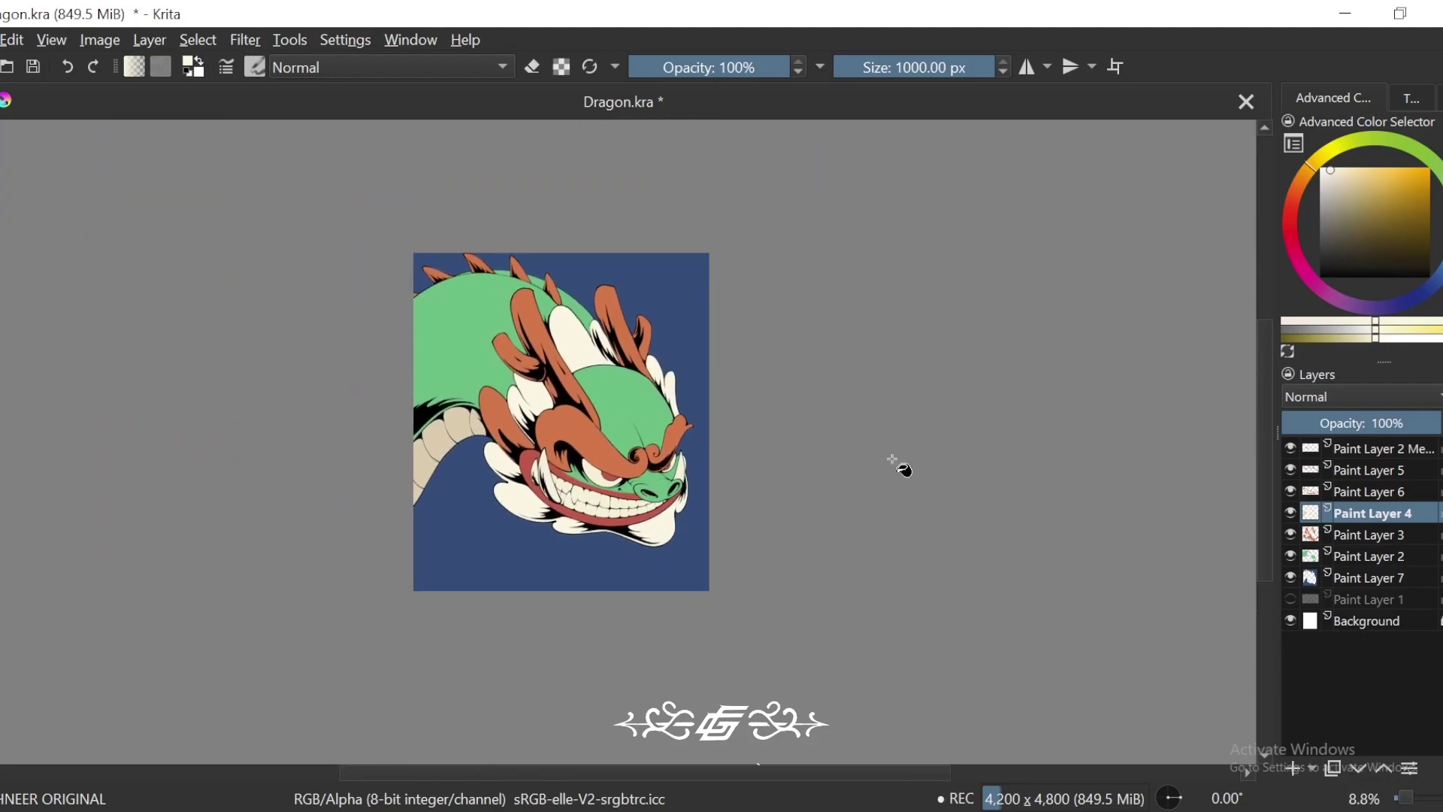
key("minus")
key("4")
key("5")
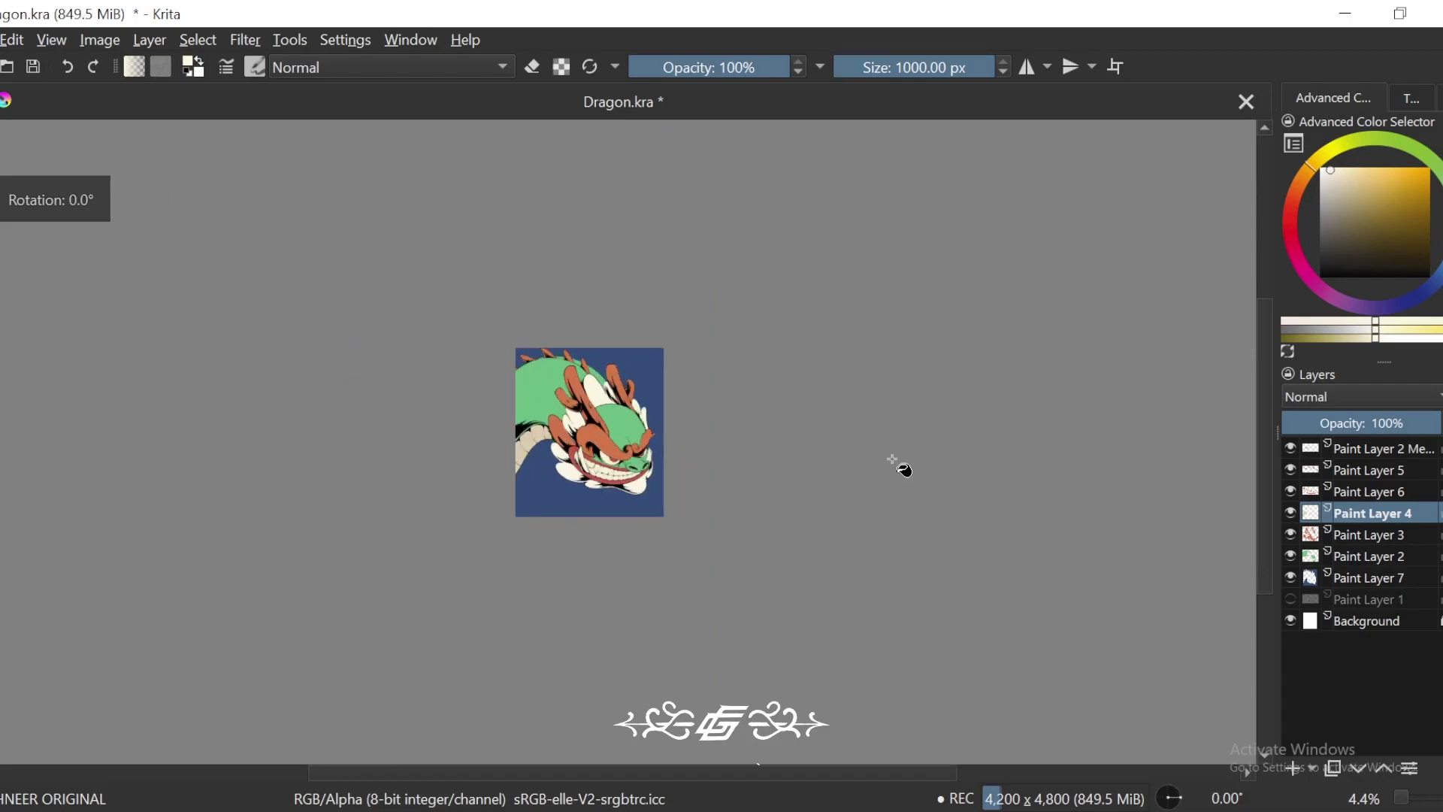
key("plus")
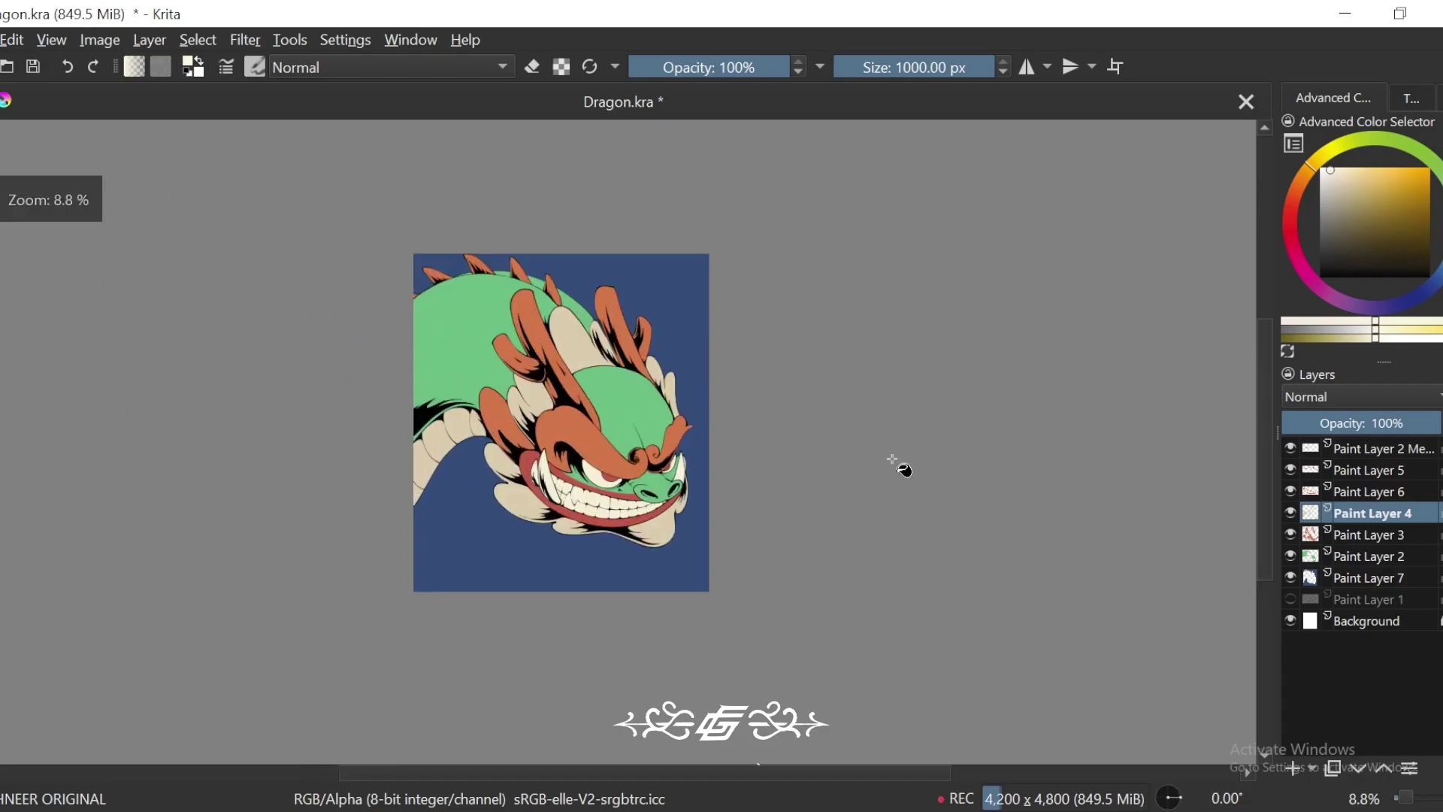
key("plus")
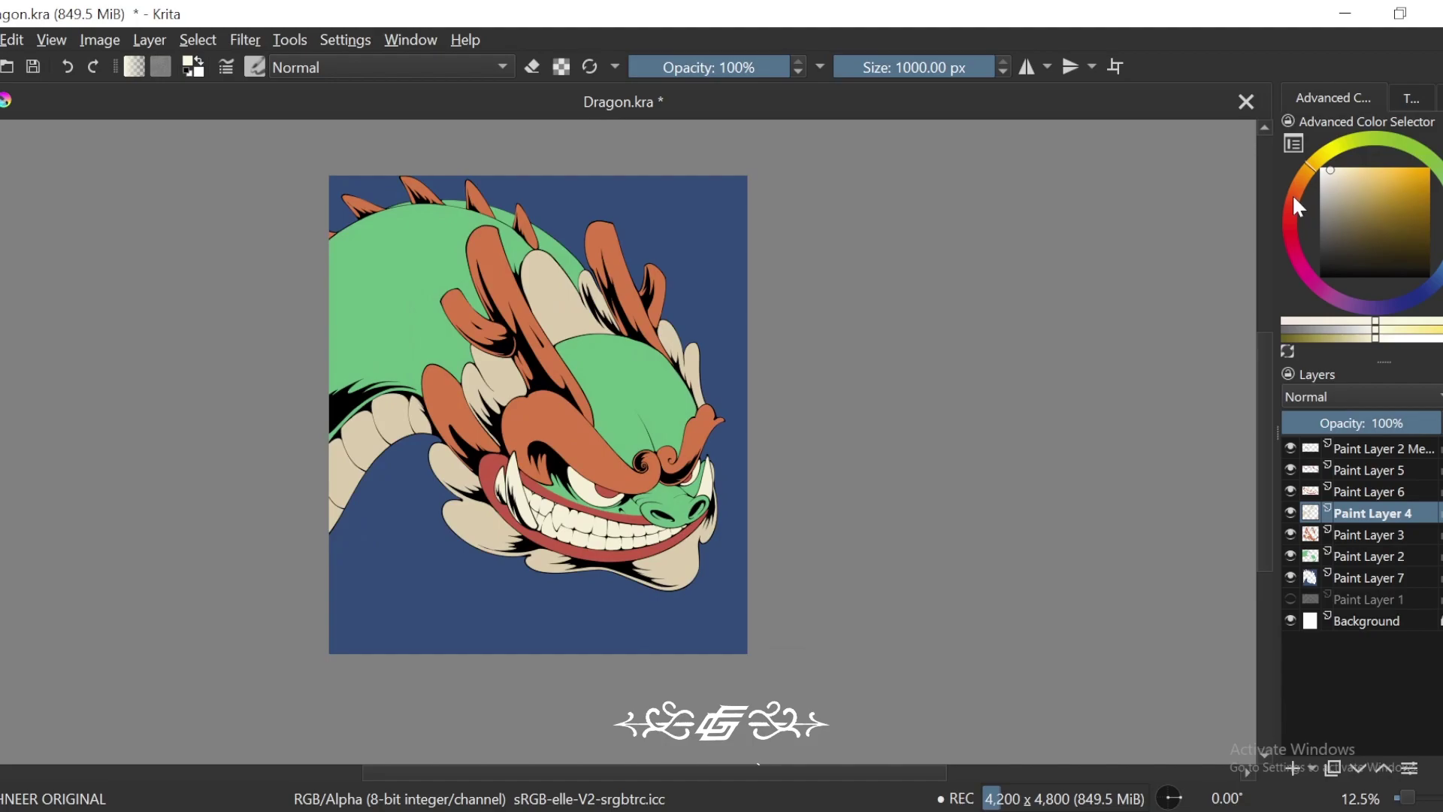
Step: Change the painting colour from cream to a crimson red
left_click_drag(1292, 196, 1298, 260)
left_click_drag(1381, 192, 1381, 177)
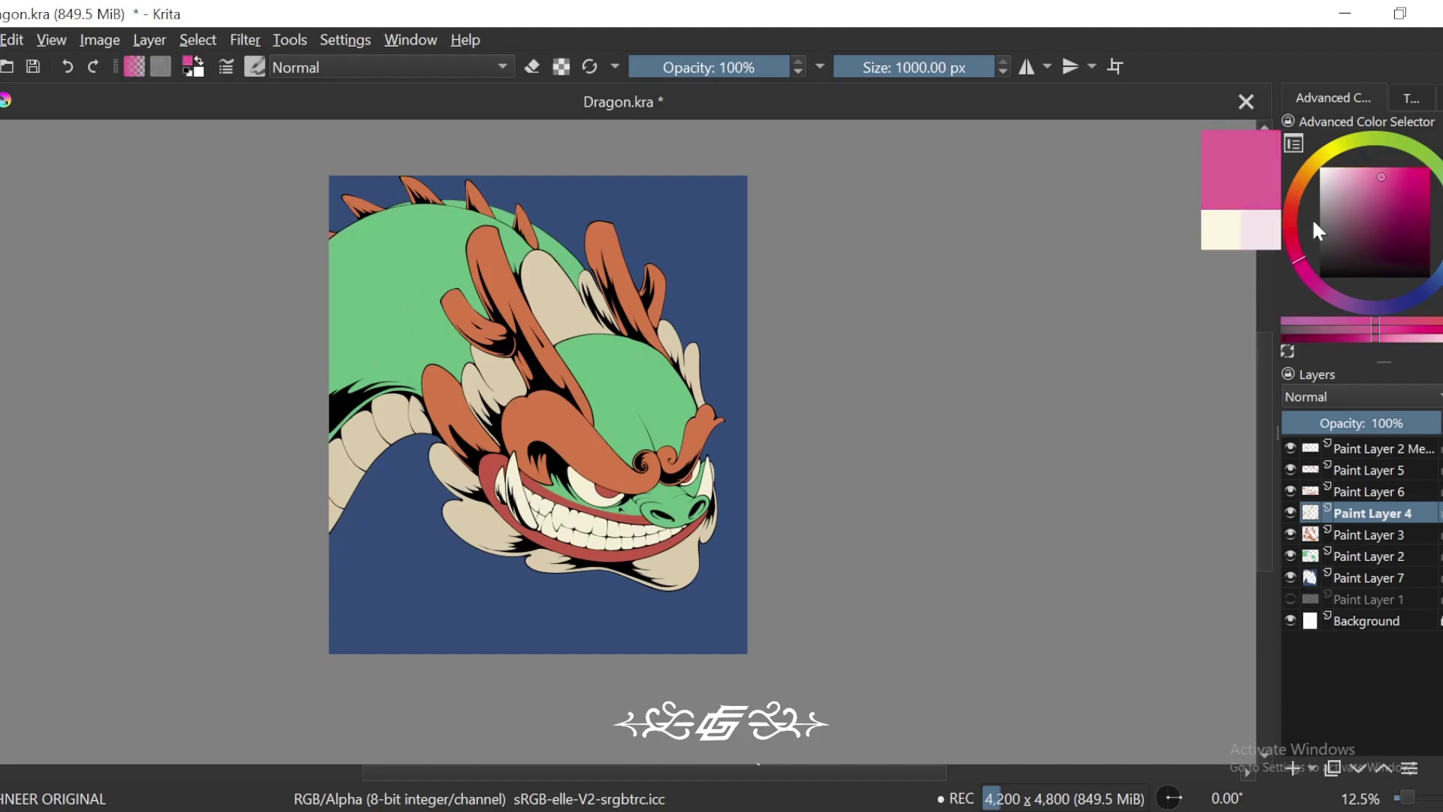
left_click(1293, 239)
left_click(1387, 178)
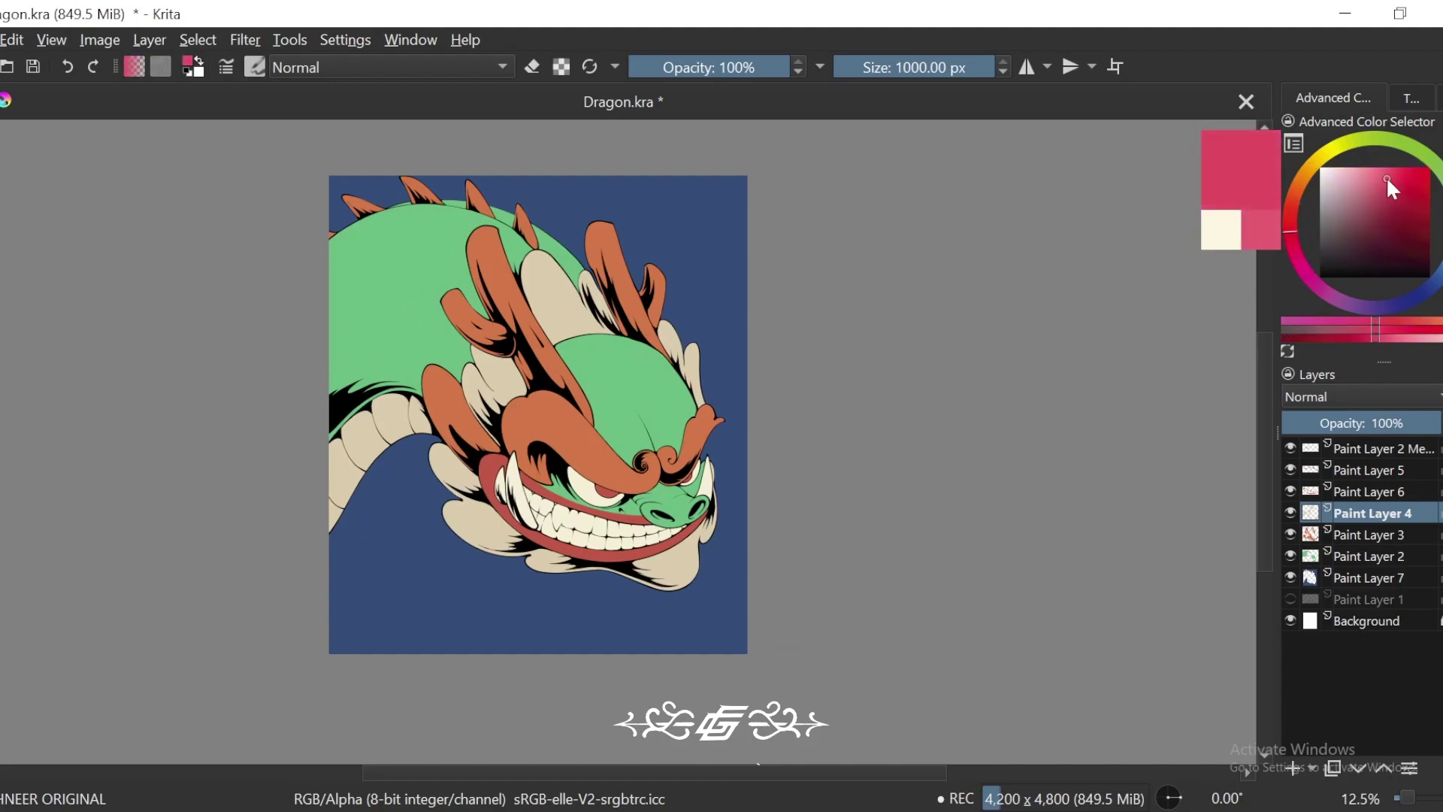
Step: Try repainting the beard tufts around the jaw in crimson on Paint Layer 4
key("plus")
key("plus")
left_click(759, 651)
left_click_drag(801, 601, 924, 520)
key("minus")
key("minus")
key("minus")
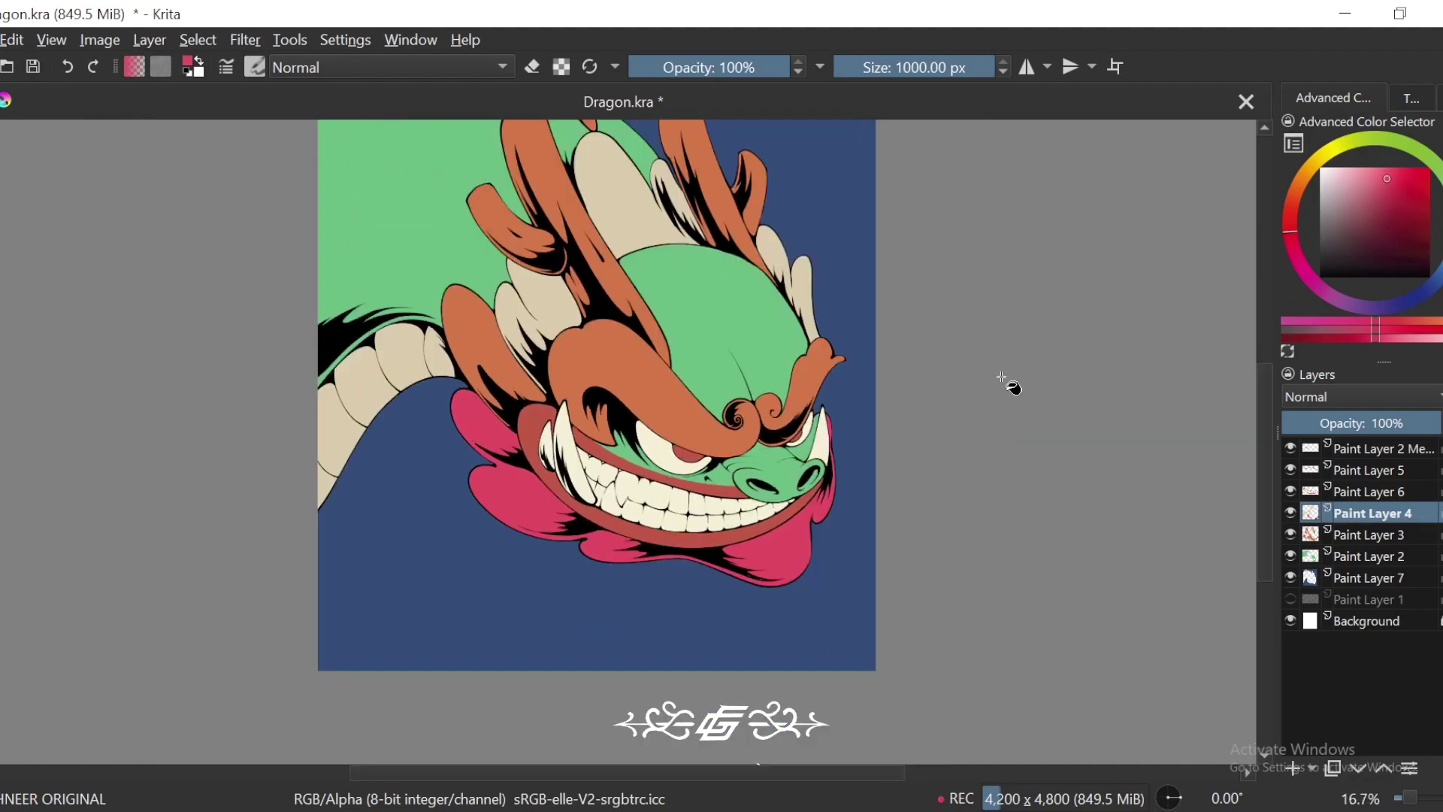
Step: Try repainting the frills behind the horns in the same crimson
left_click_drag(902, 400, 971, 447)
key("plus")
key("plus")
left_click_drag(905, 401, 926, 464)
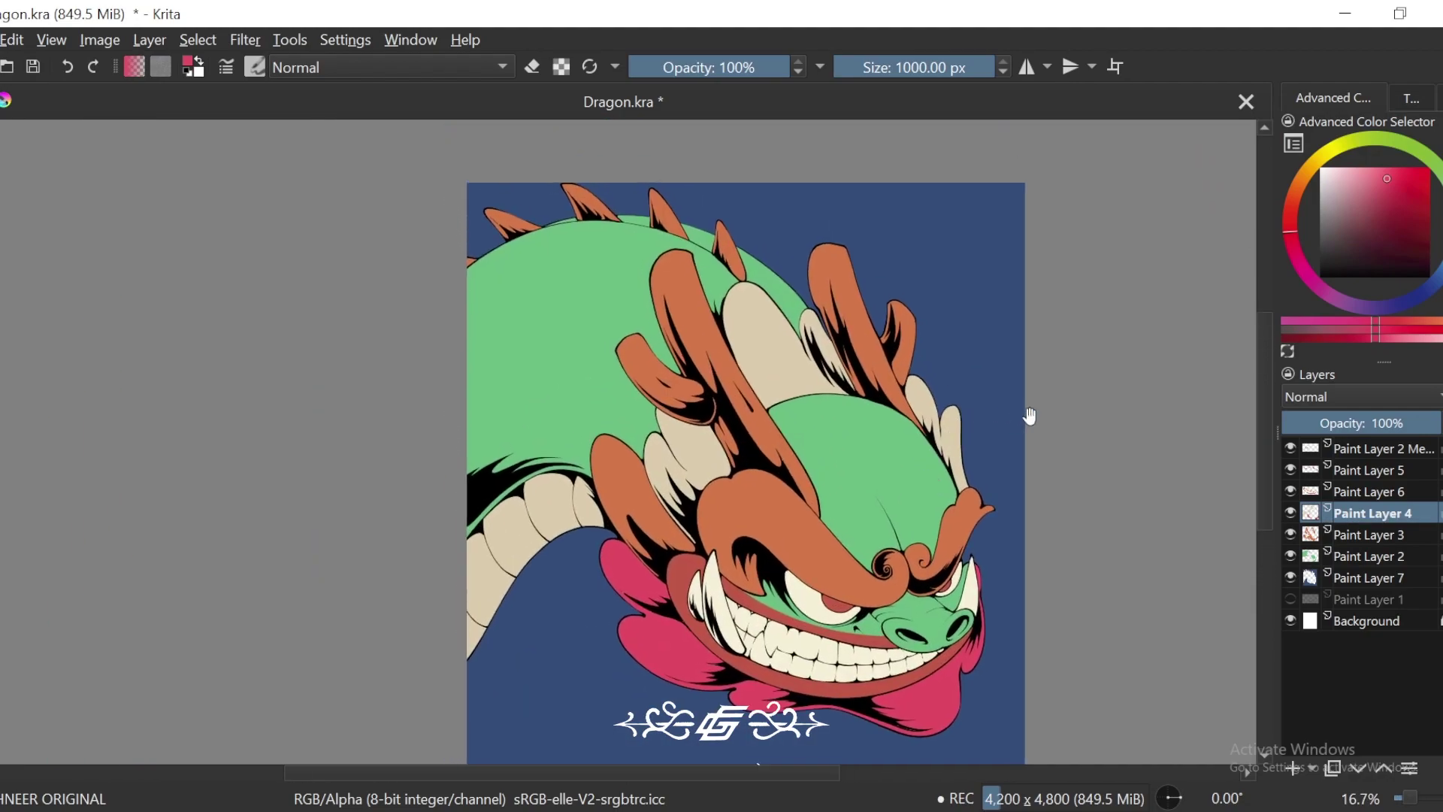
left_click_drag(1056, 430, 1040, 437)
left_click(687, 438)
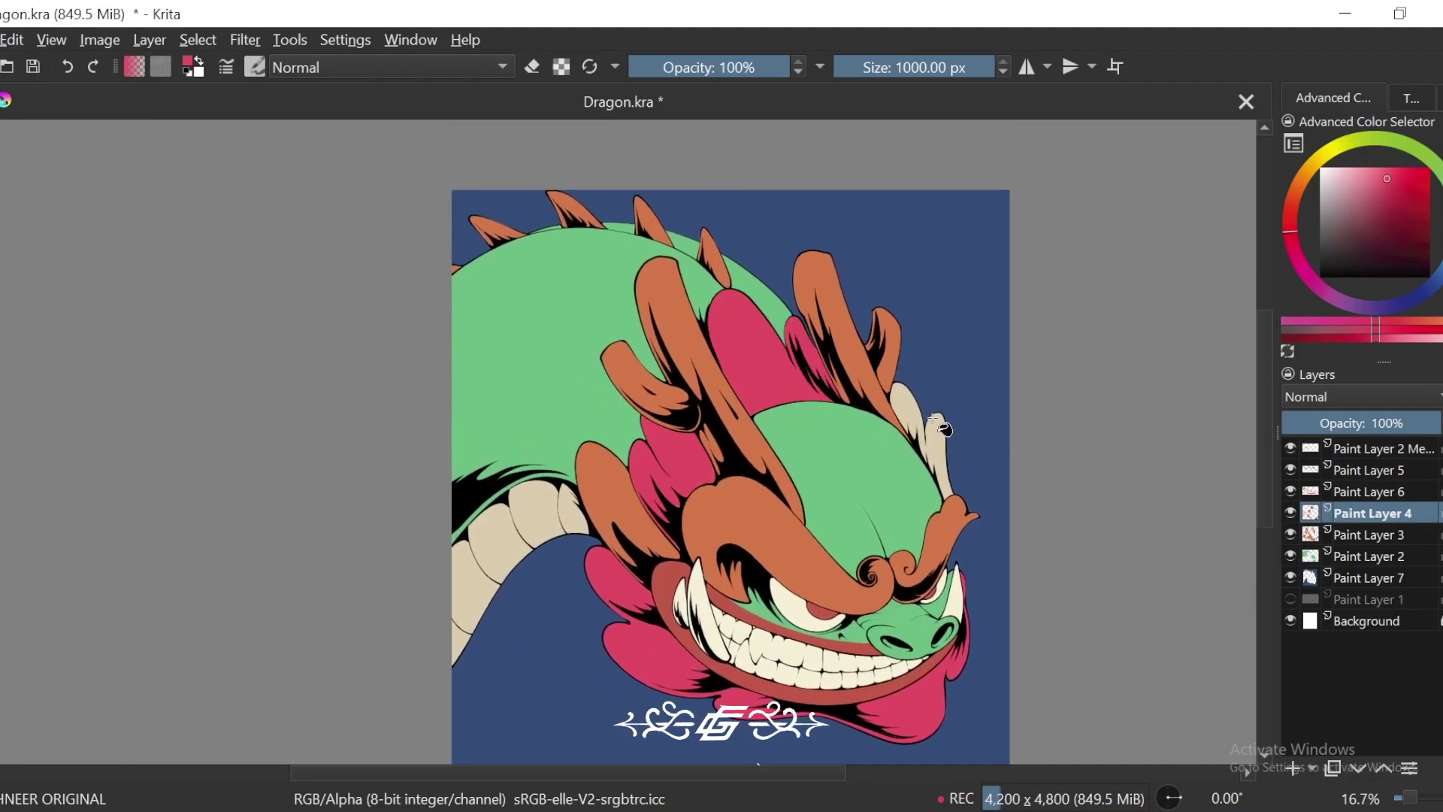
Step: Judge the crimson version on the whole illustration at a small size and undo all the crimson strokes
scroll(976, 390, "down", 4)
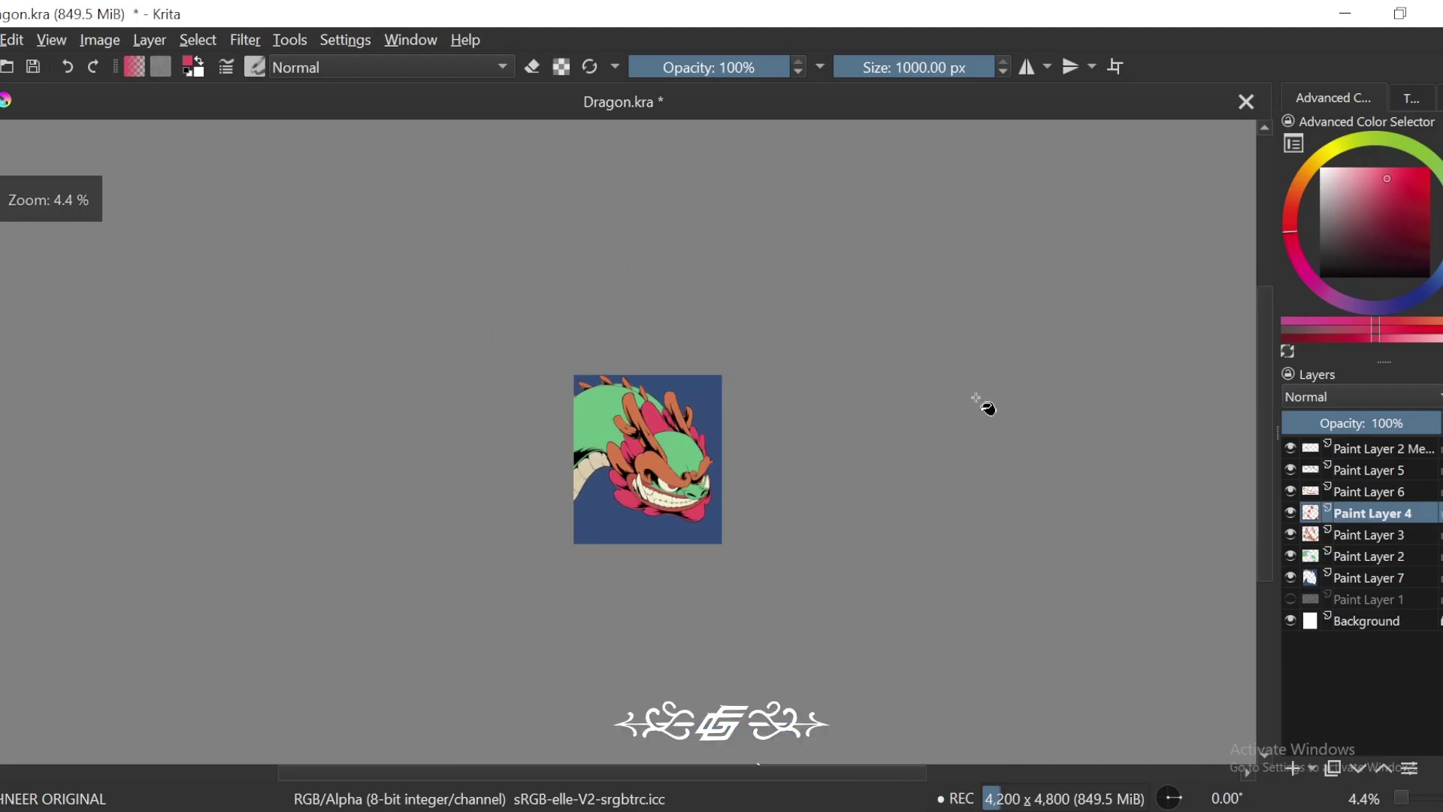
key("plus")
key("plus")
key("plus")
key("ctrl+z")
key("ctrl+z")
key("ctrl+z")
key("ctrl+z")
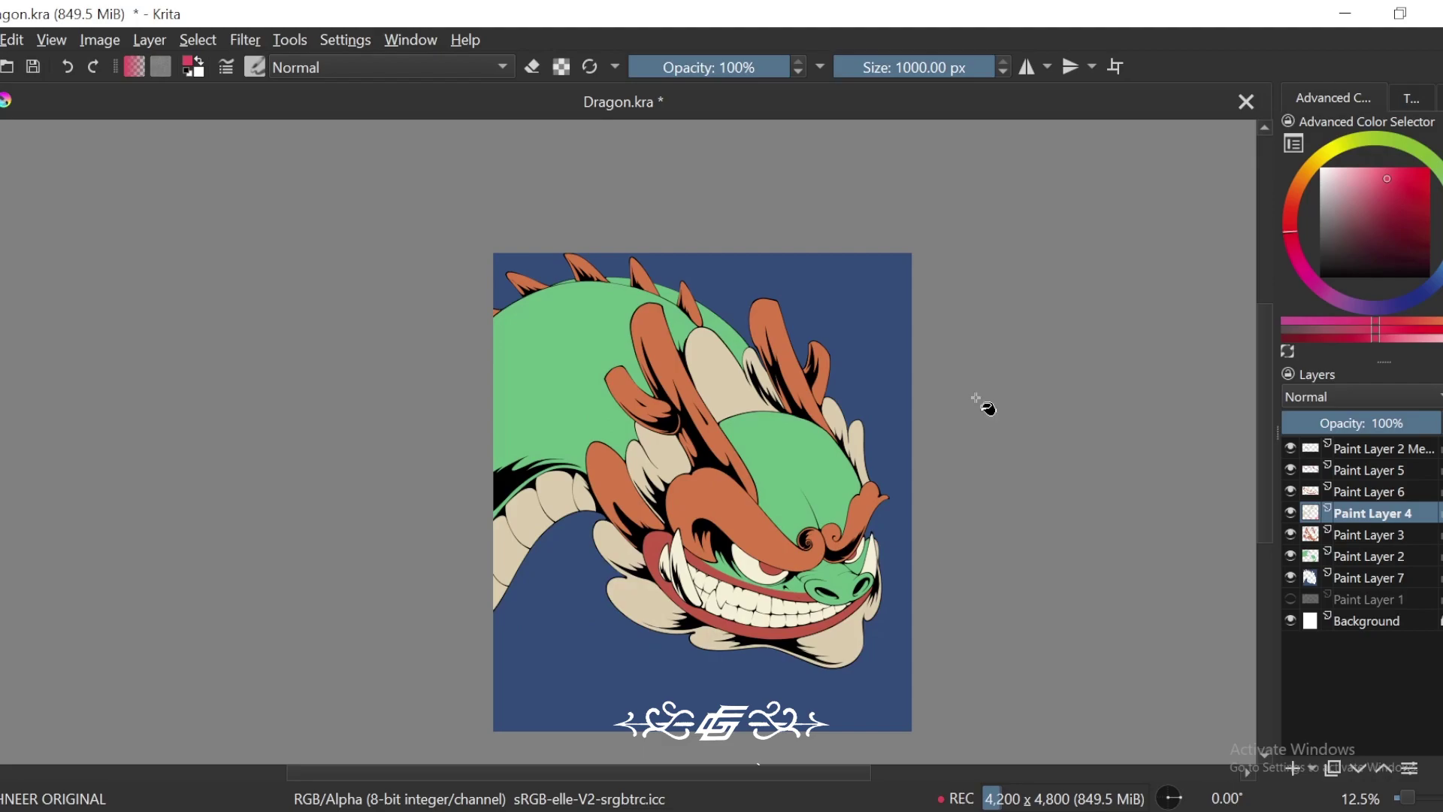
Step: Lighten the painting colour to a very pale pink and repaint the beard tufts around the jaw
left_click_drag(975, 398, 929, 378)
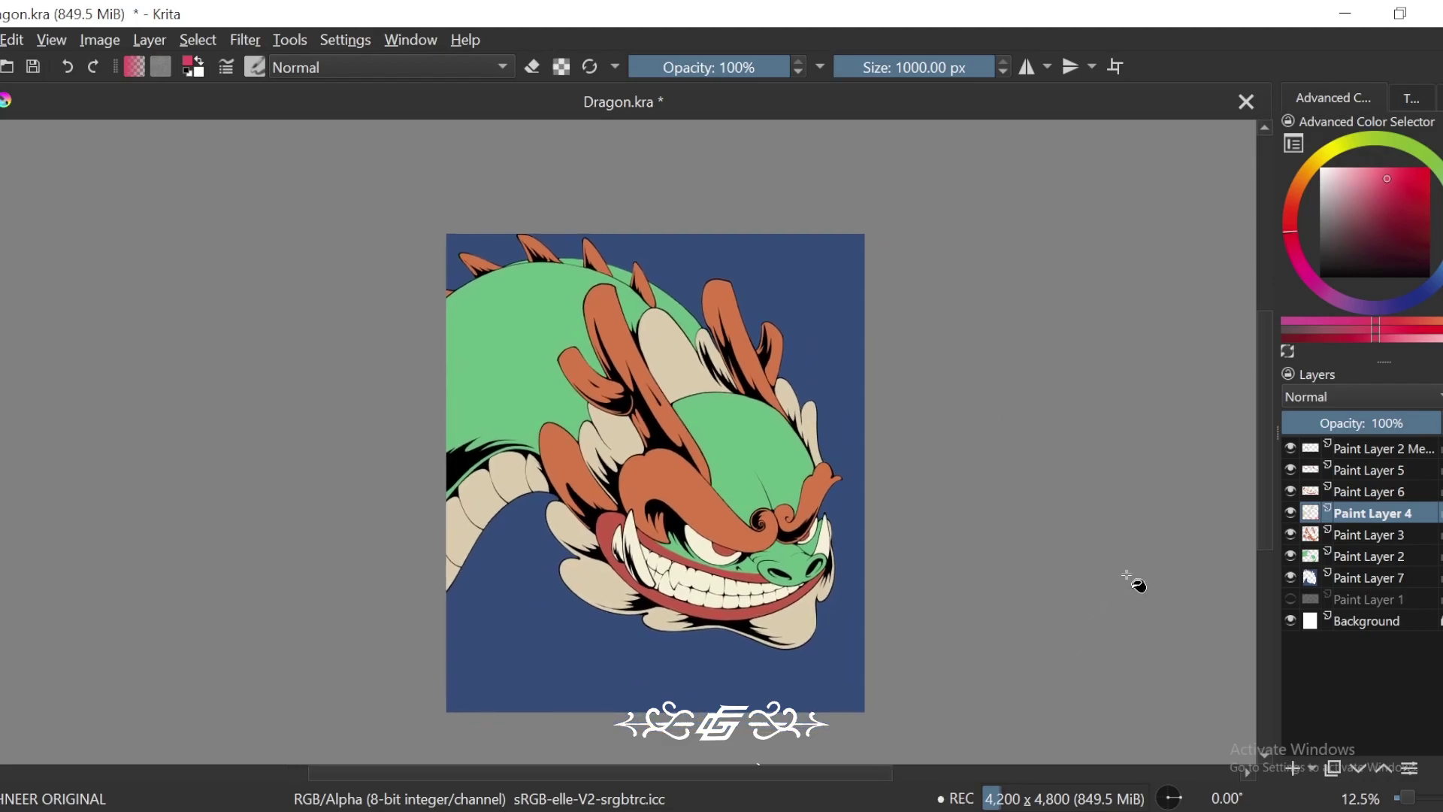
mouse_move(1336, 175)
left_mouse_down()
mouse_move(1300, 174)
mouse_move(1331, 167)
left_mouse_up()
left_click(803, 611)
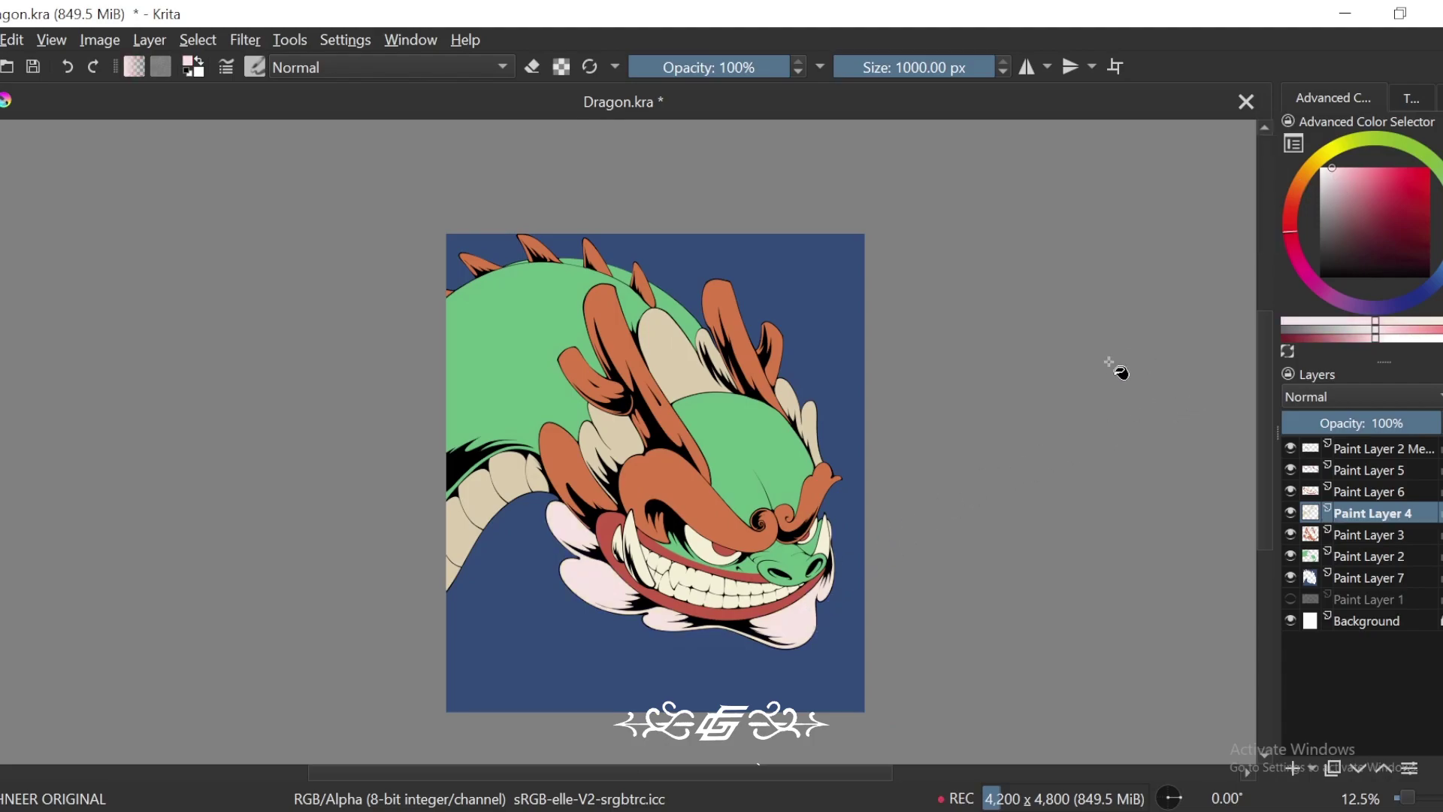
Step: Repaint the remaining beige frills around the horns and behind the head in the very pale pink
scroll(1052, 429, "up", 1)
scroll(1060, 434, "up", 1)
left_click(788, 397)
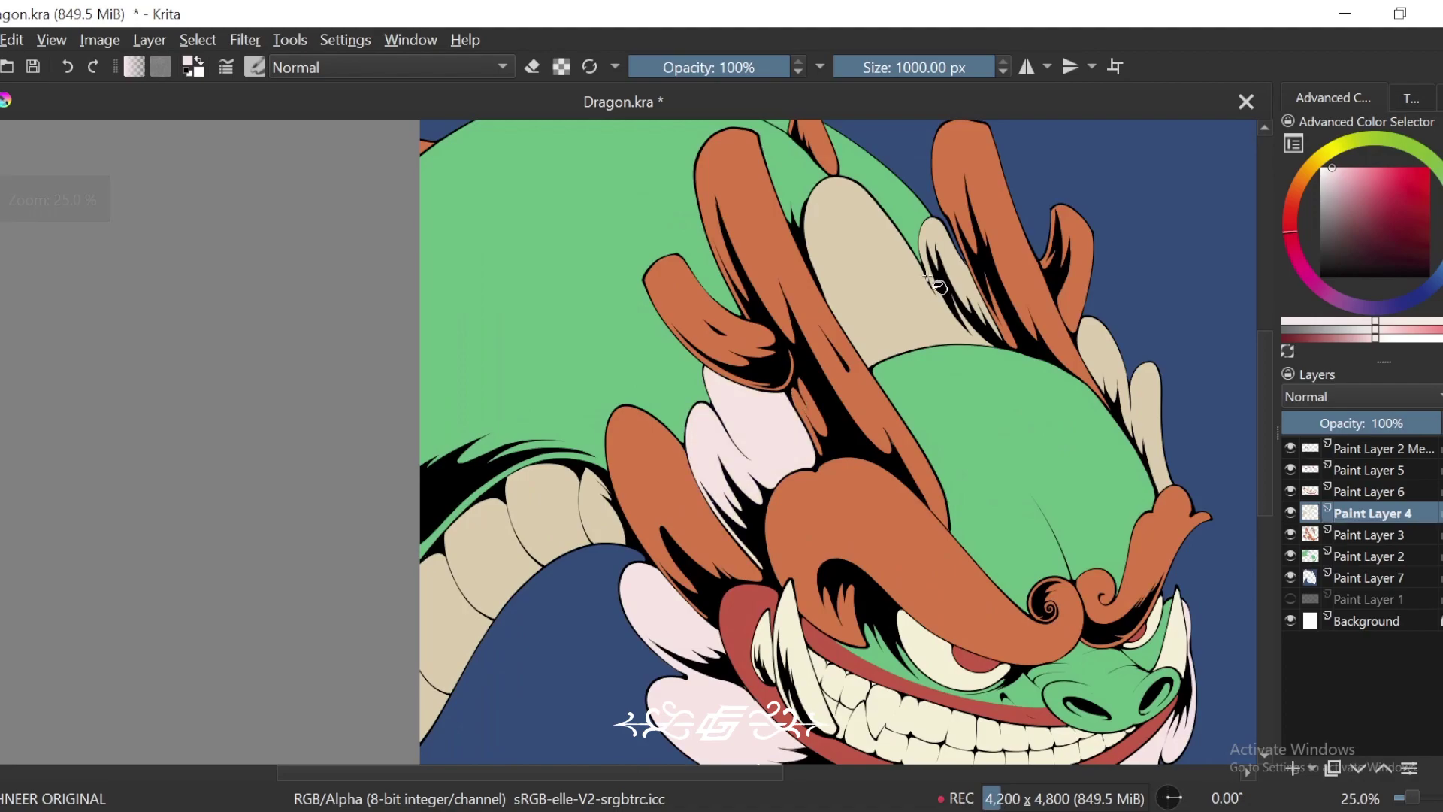
left_click(930, 278)
left_click(1103, 342)
scroll(1112, 375, "down", 2)
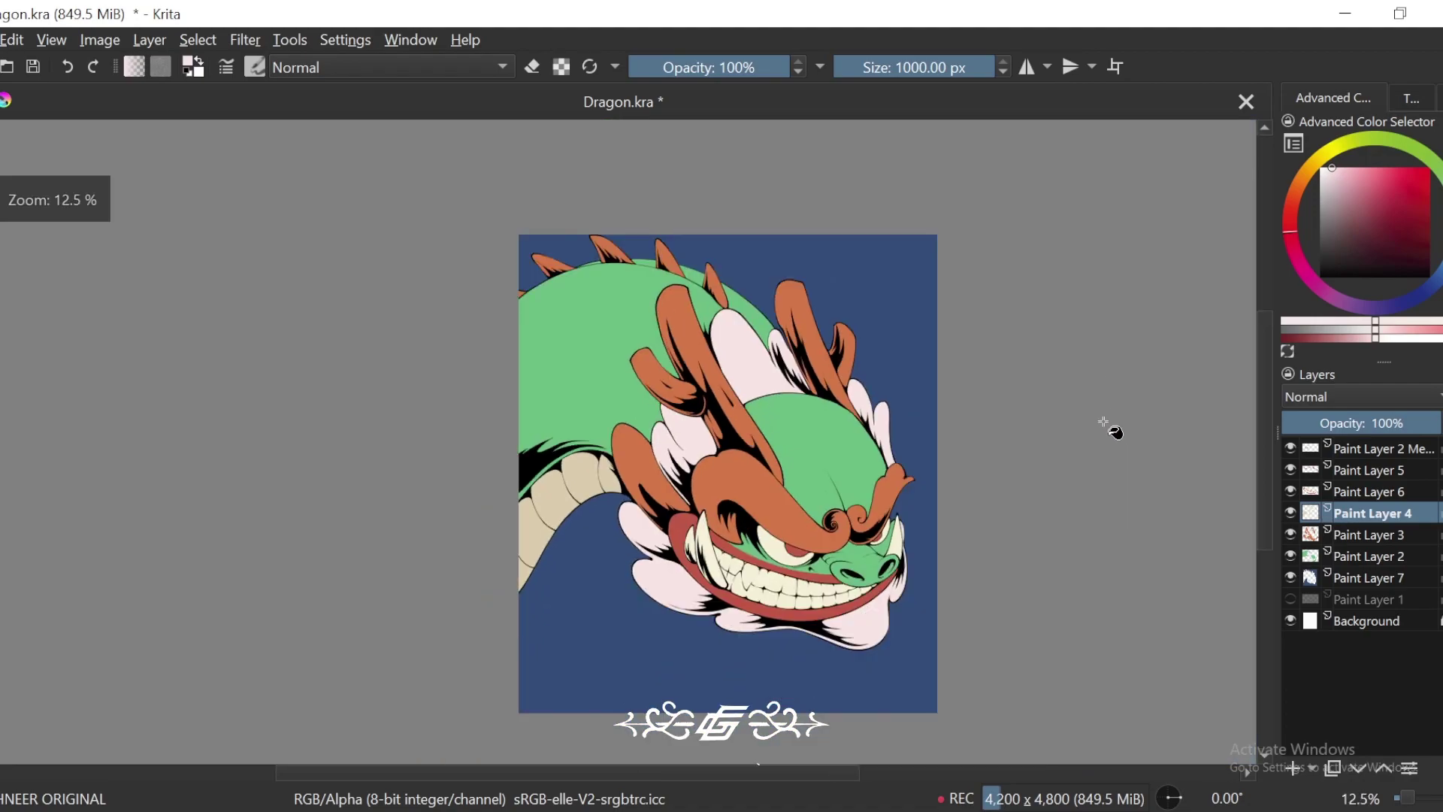
Step: Examine the overall colour balance of the illustration at a small size and with the canvas rotated
key("minus")
key("minus")
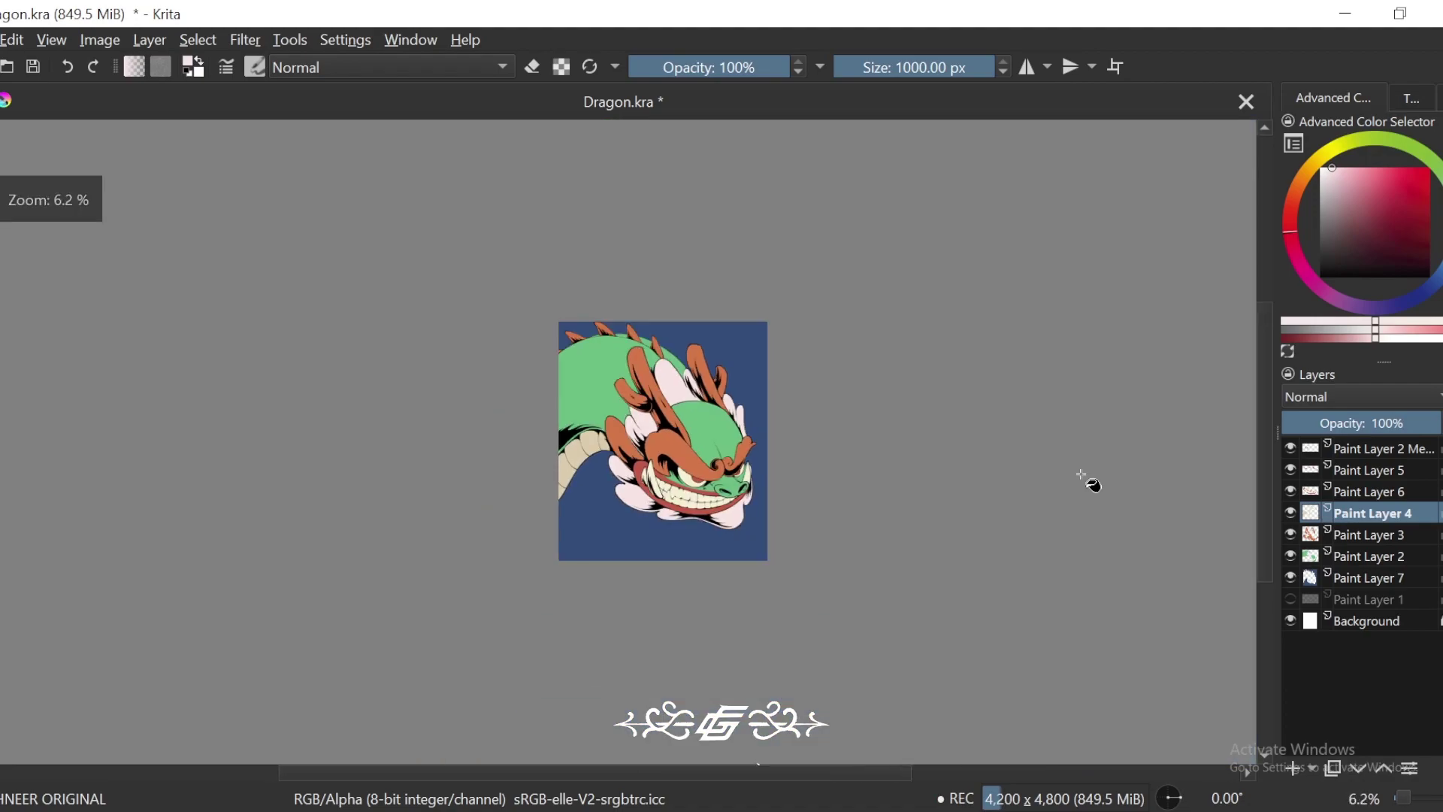
key("4")
key("4")
key("4")
key("6")
key("6")
key("5")
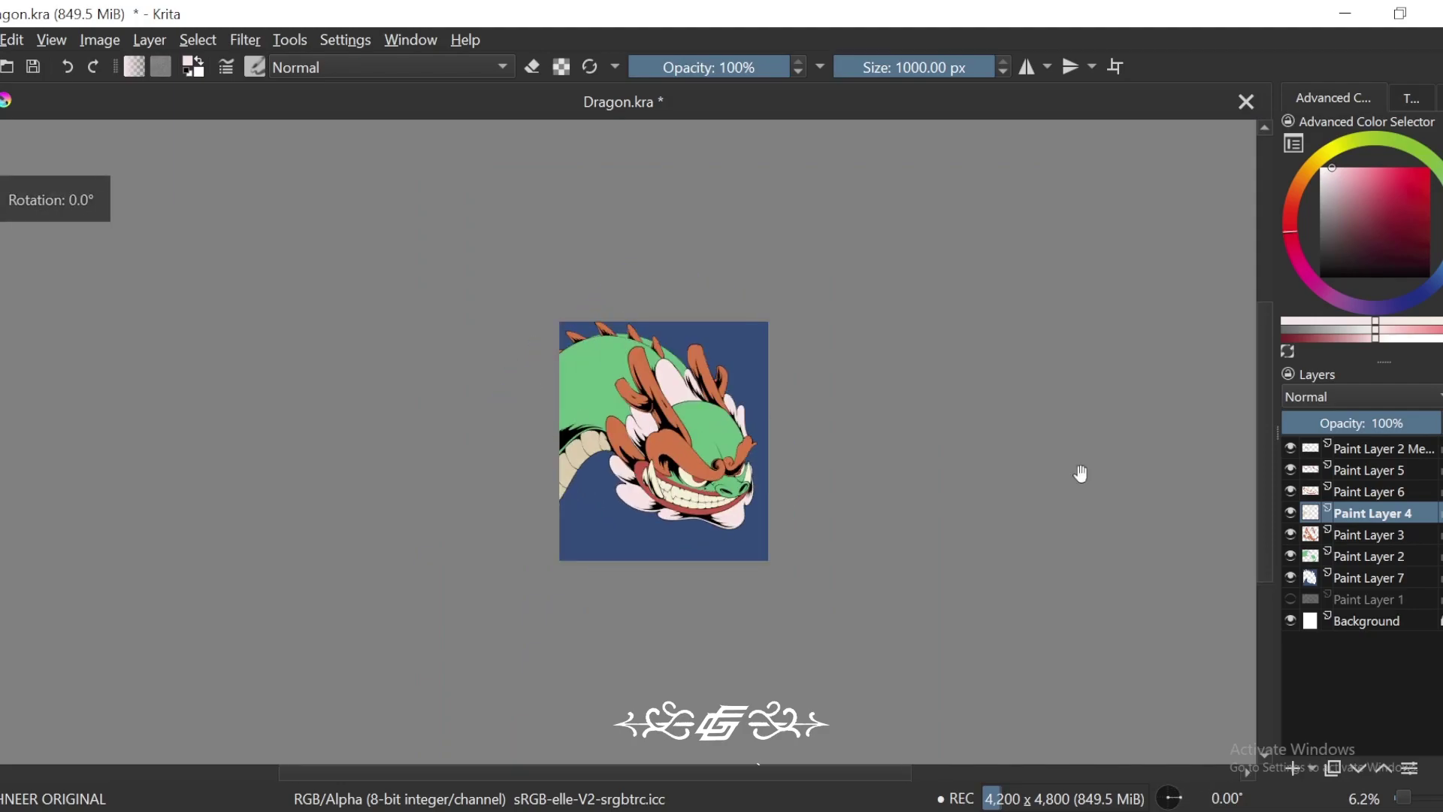
key("plus")
key("plus")
key("plus")
Step: Make the green body on Paint Layer 2 more vivid with an HSV adjustment, using Saturation 17 and Lightness -3
left_click(1402, 554)
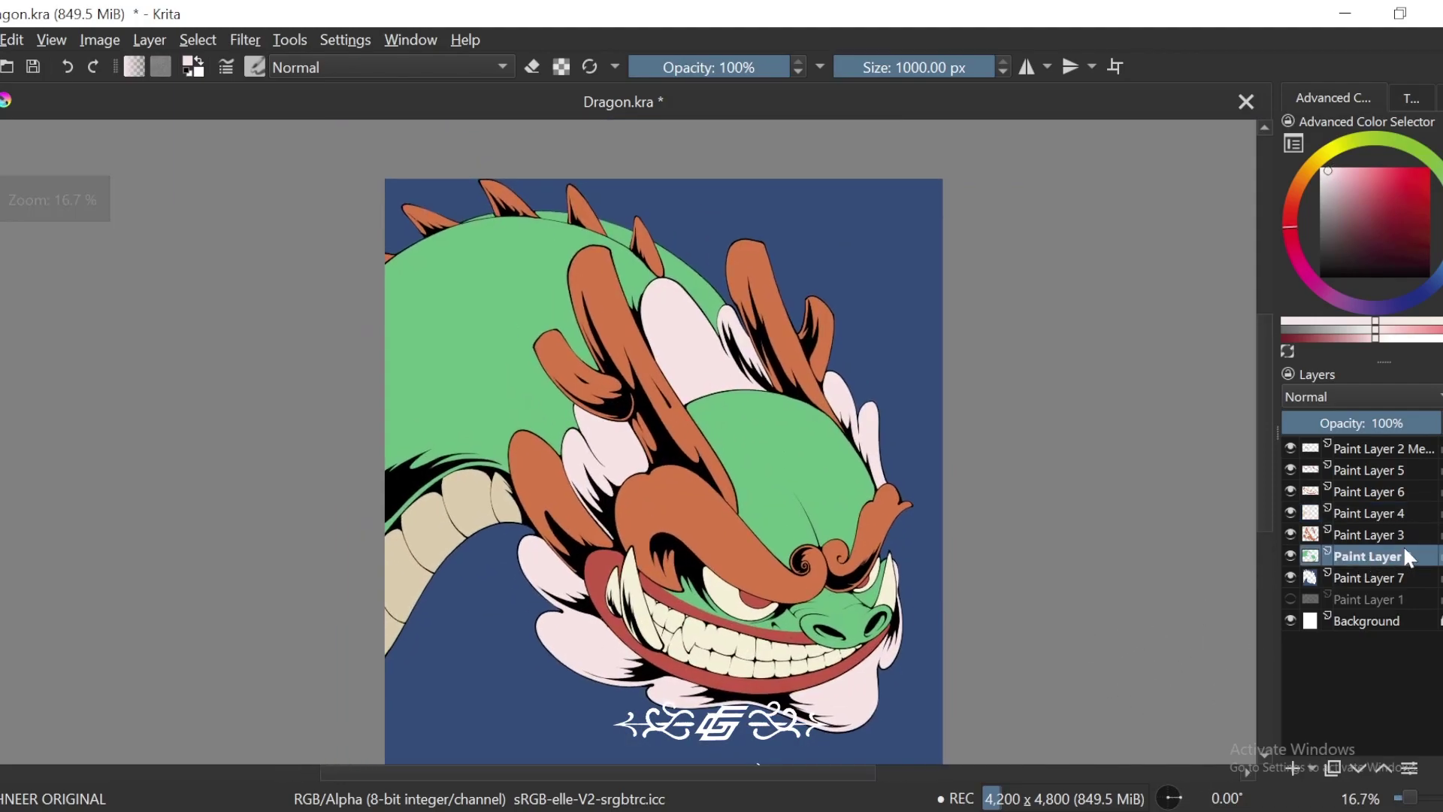
left_click(246, 39)
mouse_move(308, 114)
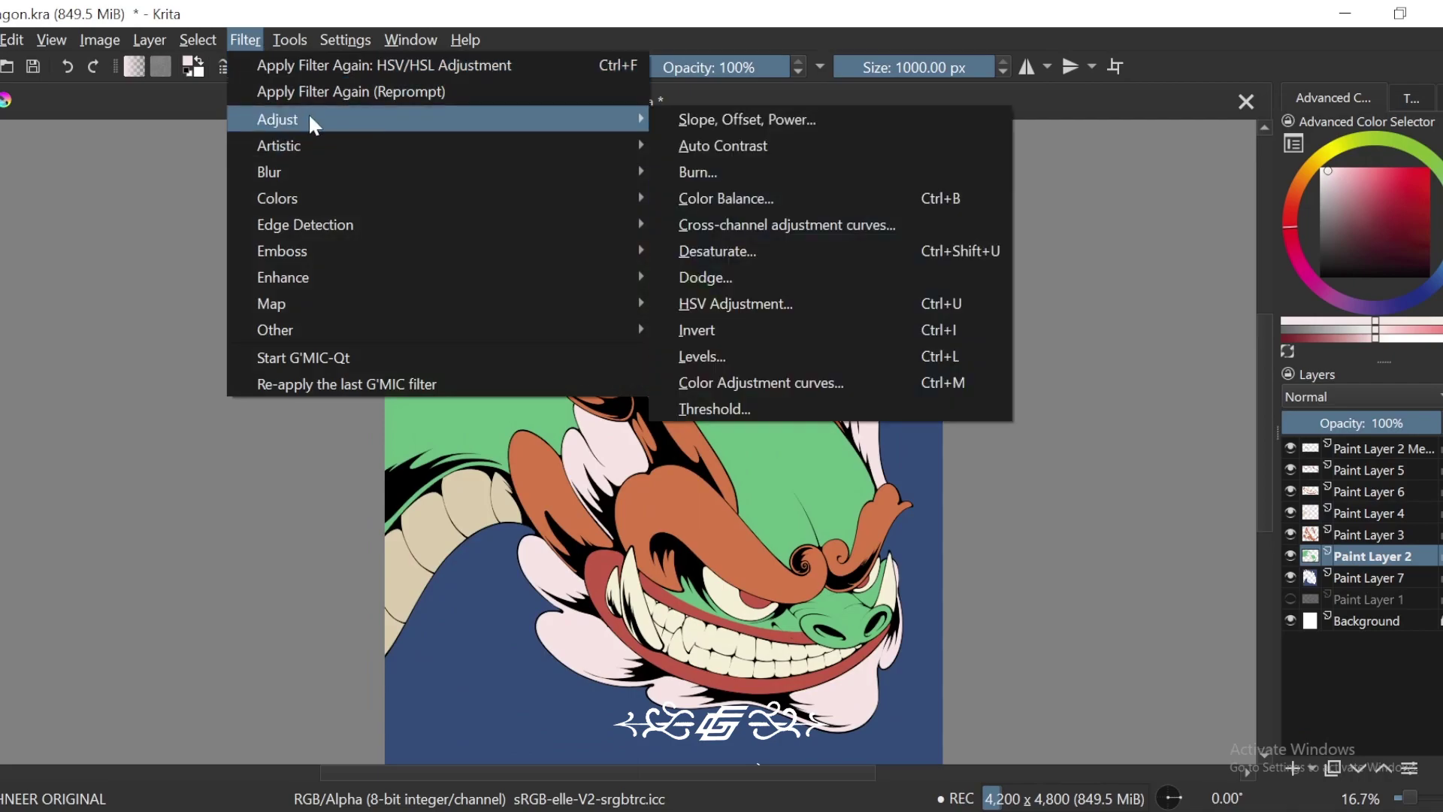
left_click(795, 304)
left_click_drag(1103, 308, 1106, 300)
left_click_drag(1103, 276, 1143, 287)
mouse_move(1107, 305)
left_mouse_down()
mouse_move(1085, 309)
mouse_move(1100, 309)
left_mouse_up()
left_click(1127, 272)
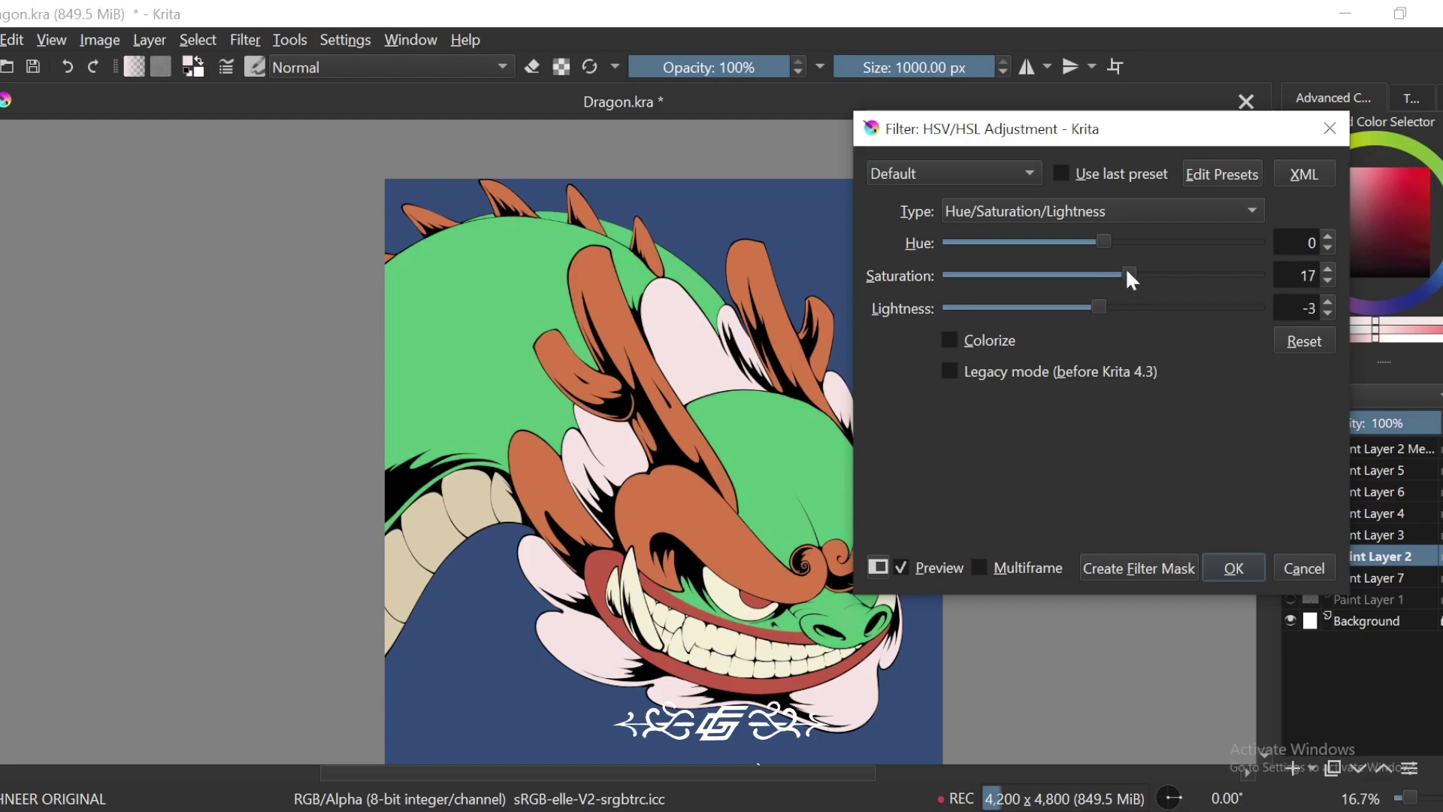
mouse_move(1103, 233)
left_mouse_down()
mouse_move(1121, 241)
mouse_move(1100, 268)
mouse_move(1099, 232)
mouse_move(1103, 248)
left_mouse_up()
left_click(1232, 568)
Step: Merge the colour layers from Paint Layer 5 down to Paint Layer 2 into a single layer
left_click(1310, 451)
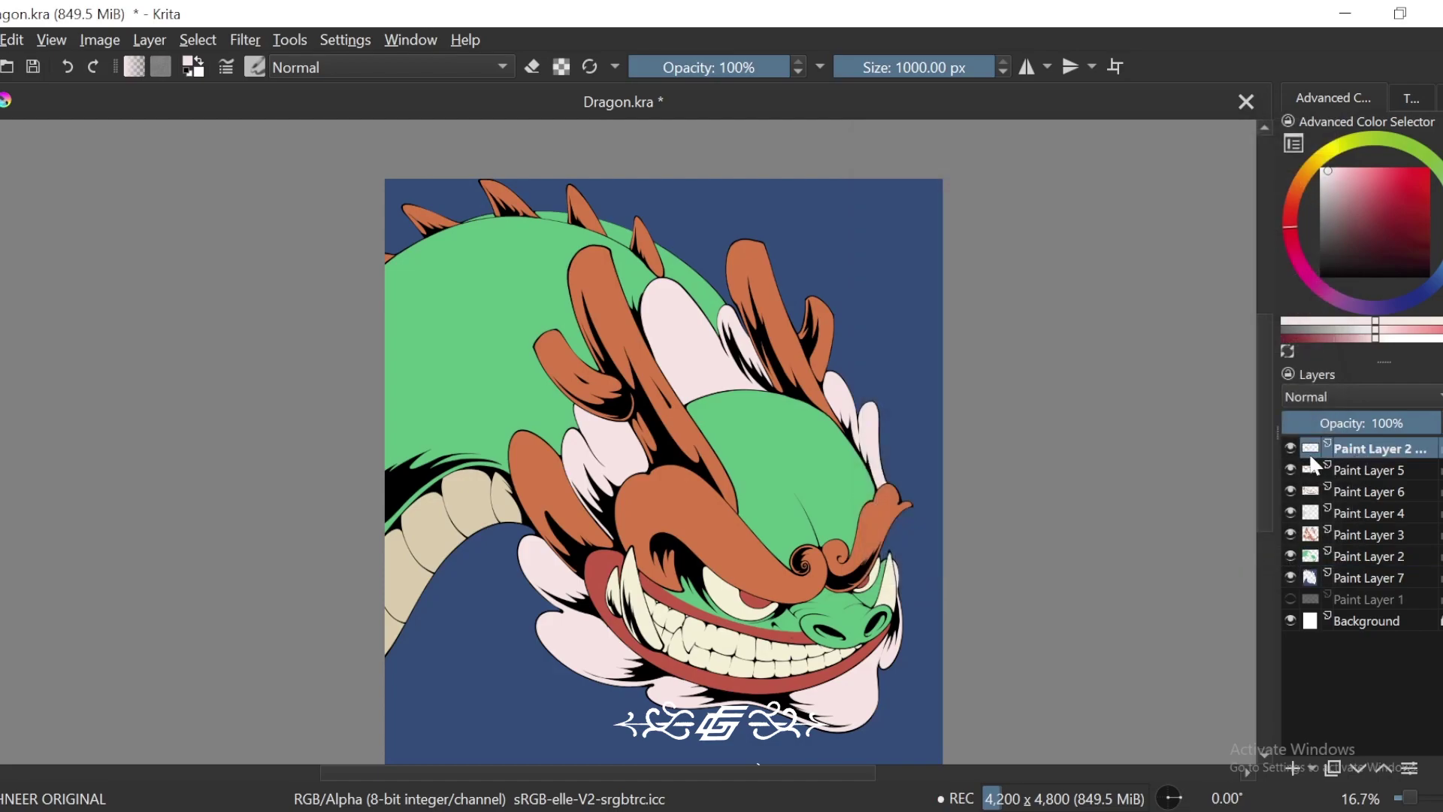
key("plus")
left_click(1350, 470)
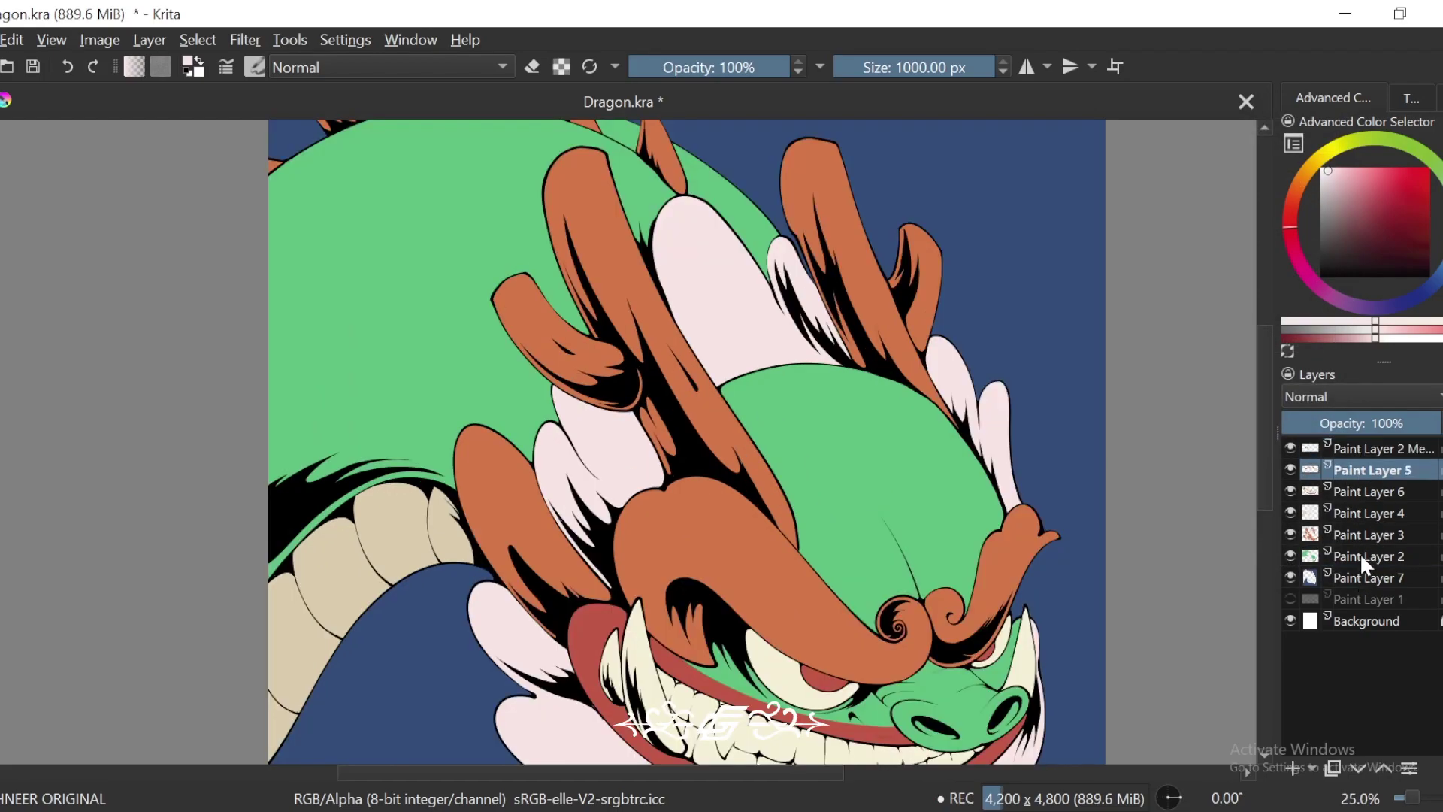
left_click(1364, 554, "shift")
key("ctrl+e")
key("minus")
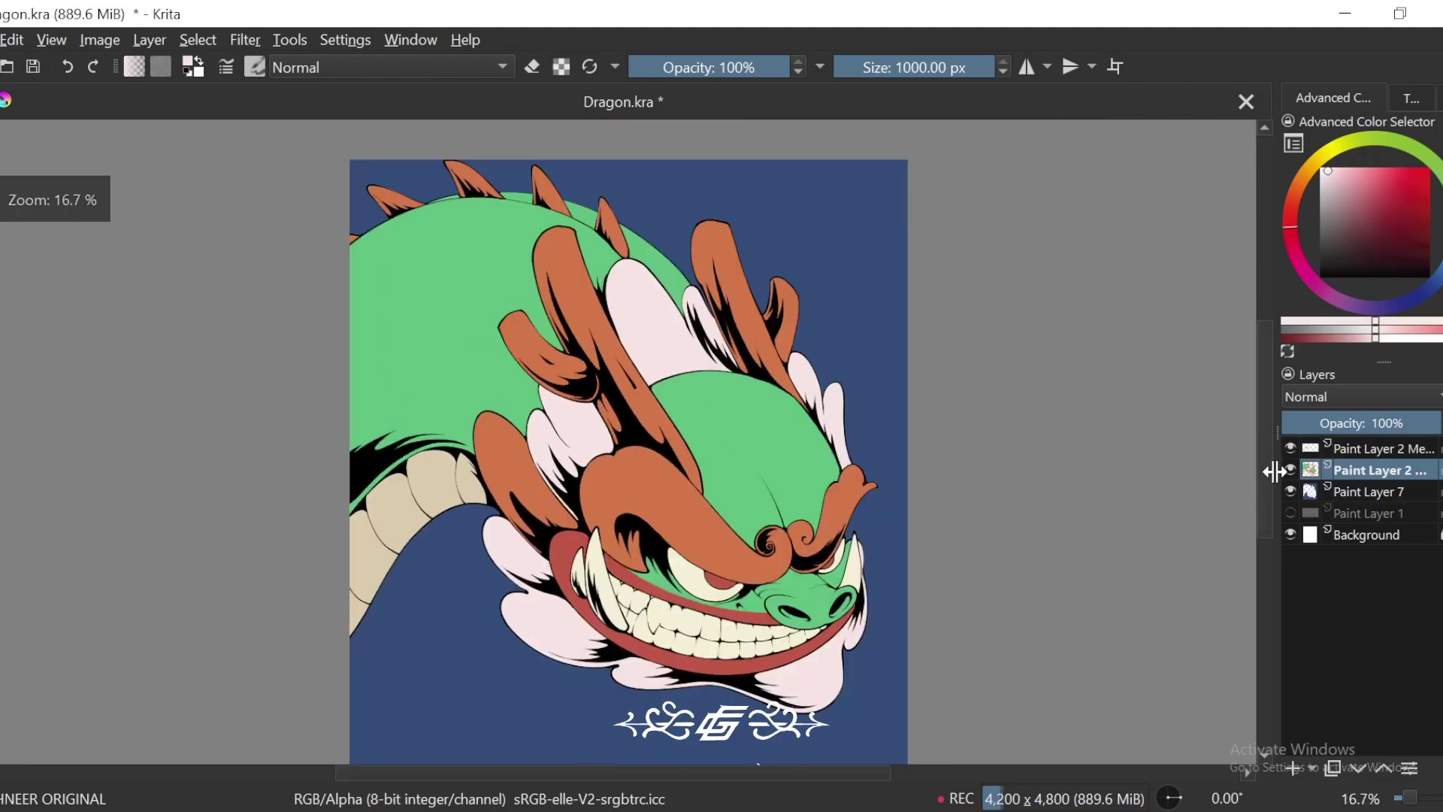
Step: Preview hue shifts up to 180 on the merged colour layer with an HSV adjustment and discard them
key("minus")
key("4")
key("5")
left_click(245, 40)
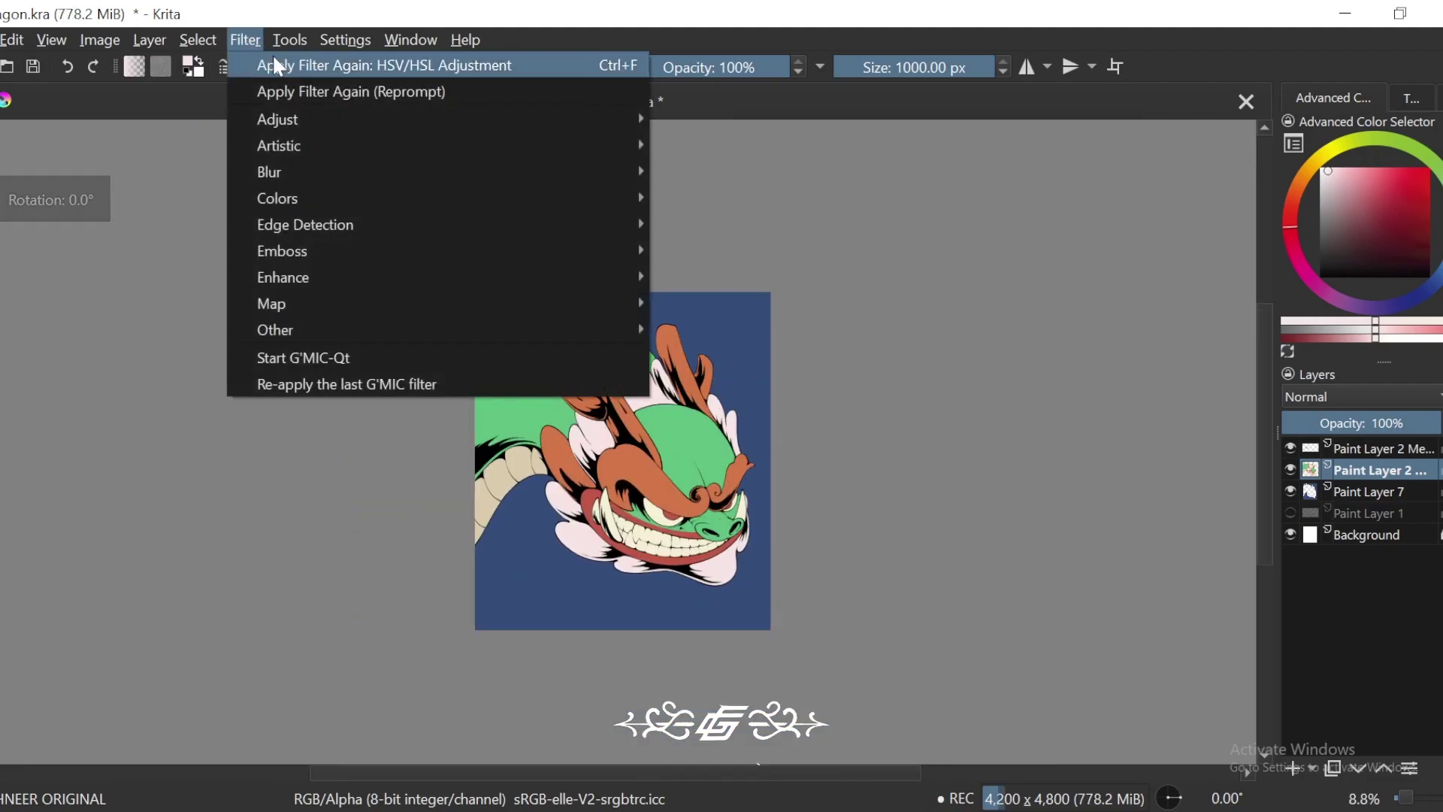
mouse_move(327, 113)
left_click(859, 303)
left_click_drag(1146, 241, 1305, 419)
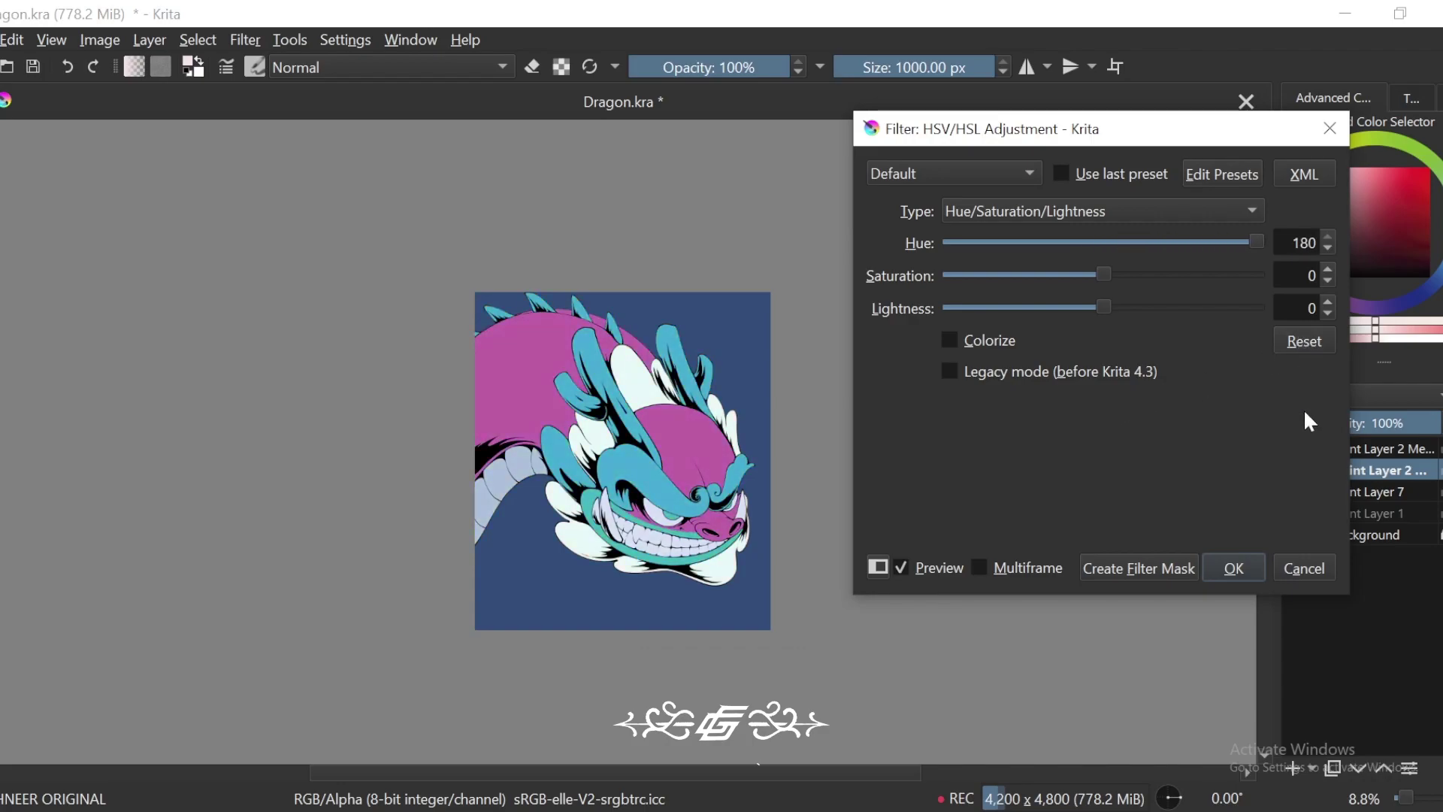
left_click(1306, 569)
Step: Try a Color Balance on the merged layer with Shadows Green 32 and Blue 39, Midtones Red 12, Green -2 and Blue 1, and Highlights Red 2
left_click(245, 39)
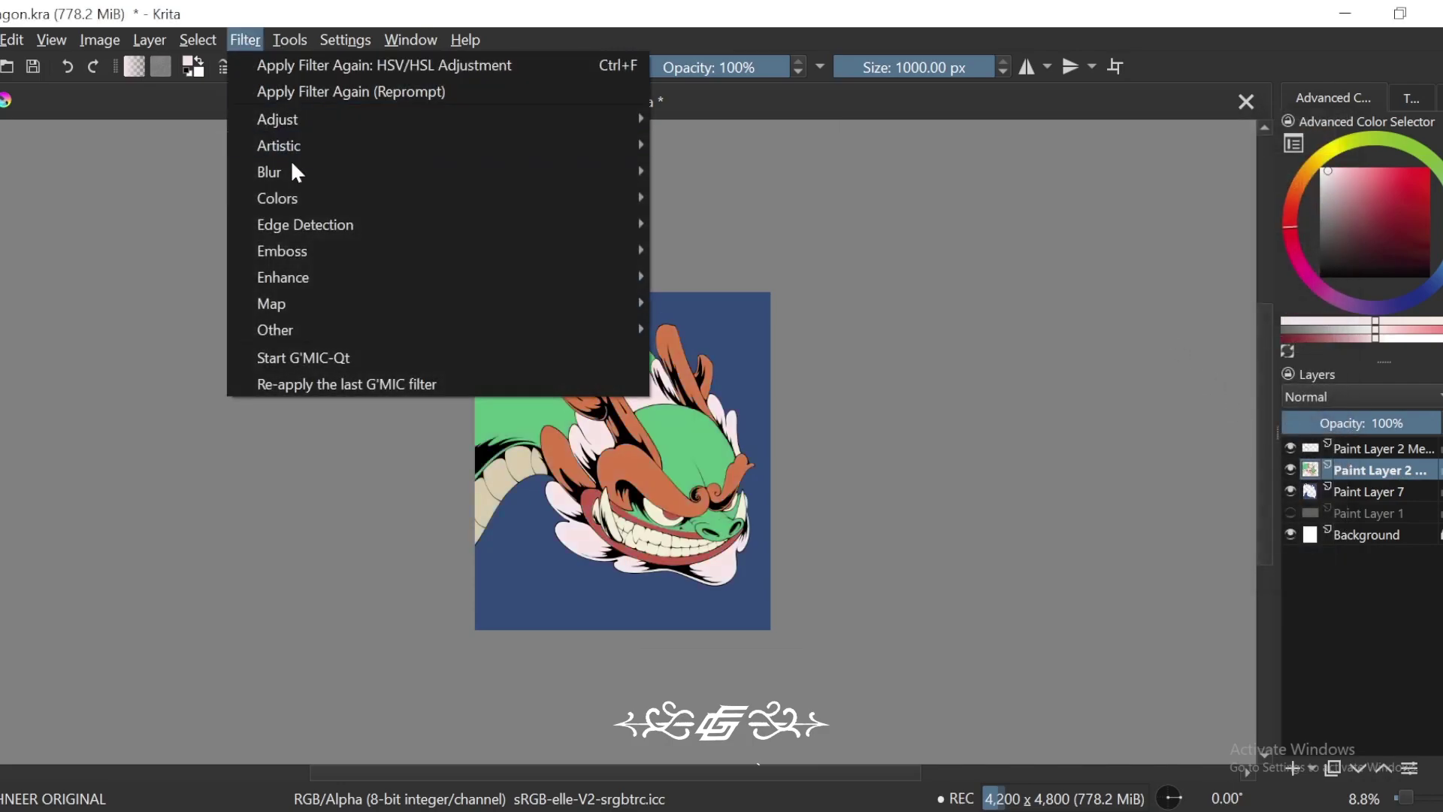
mouse_move(308, 120)
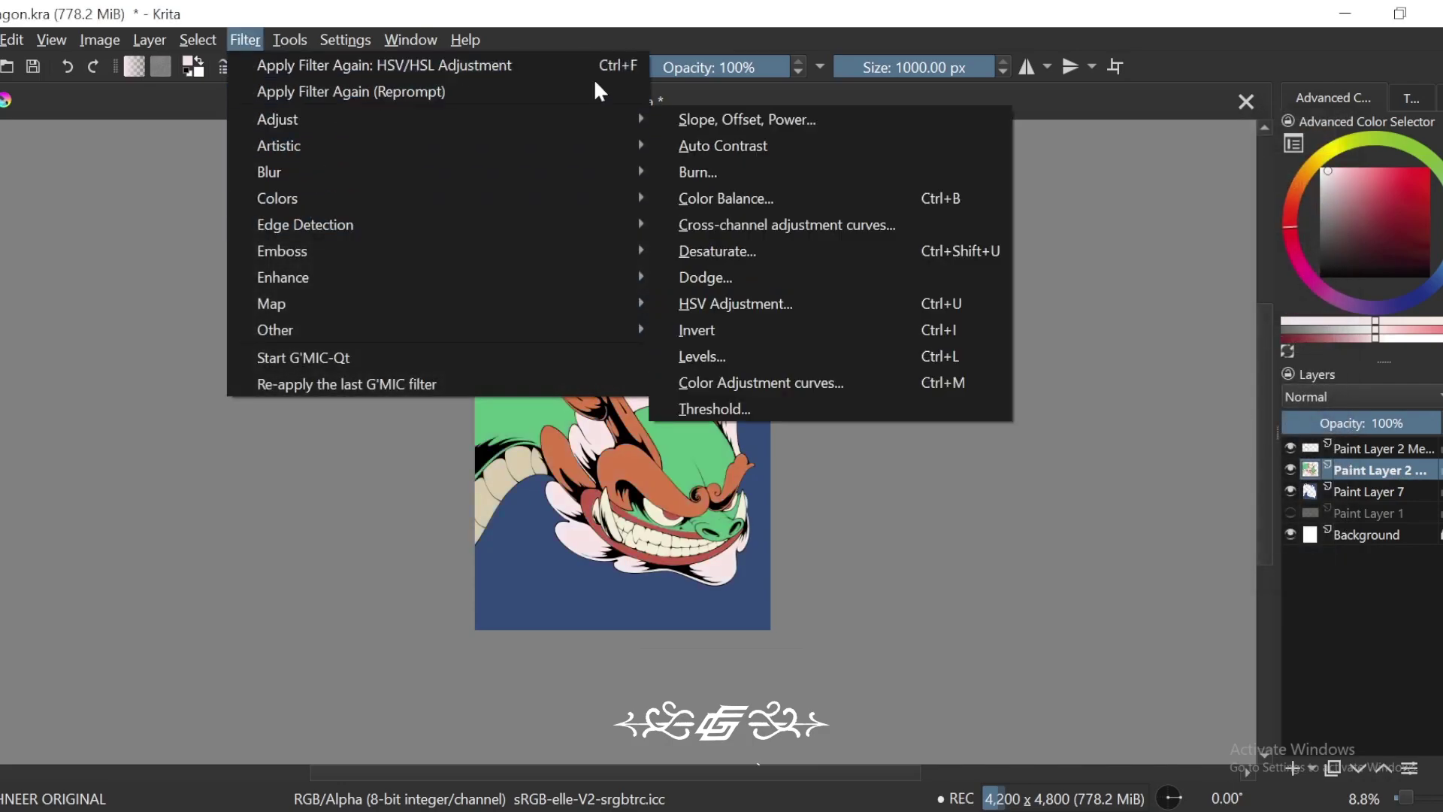
left_click(798, 198)
left_click_drag(1071, 241, 1126, 305)
left_click_drag(1070, 382, 1071, 544)
left_click_drag(1326, 354, 1332, 435)
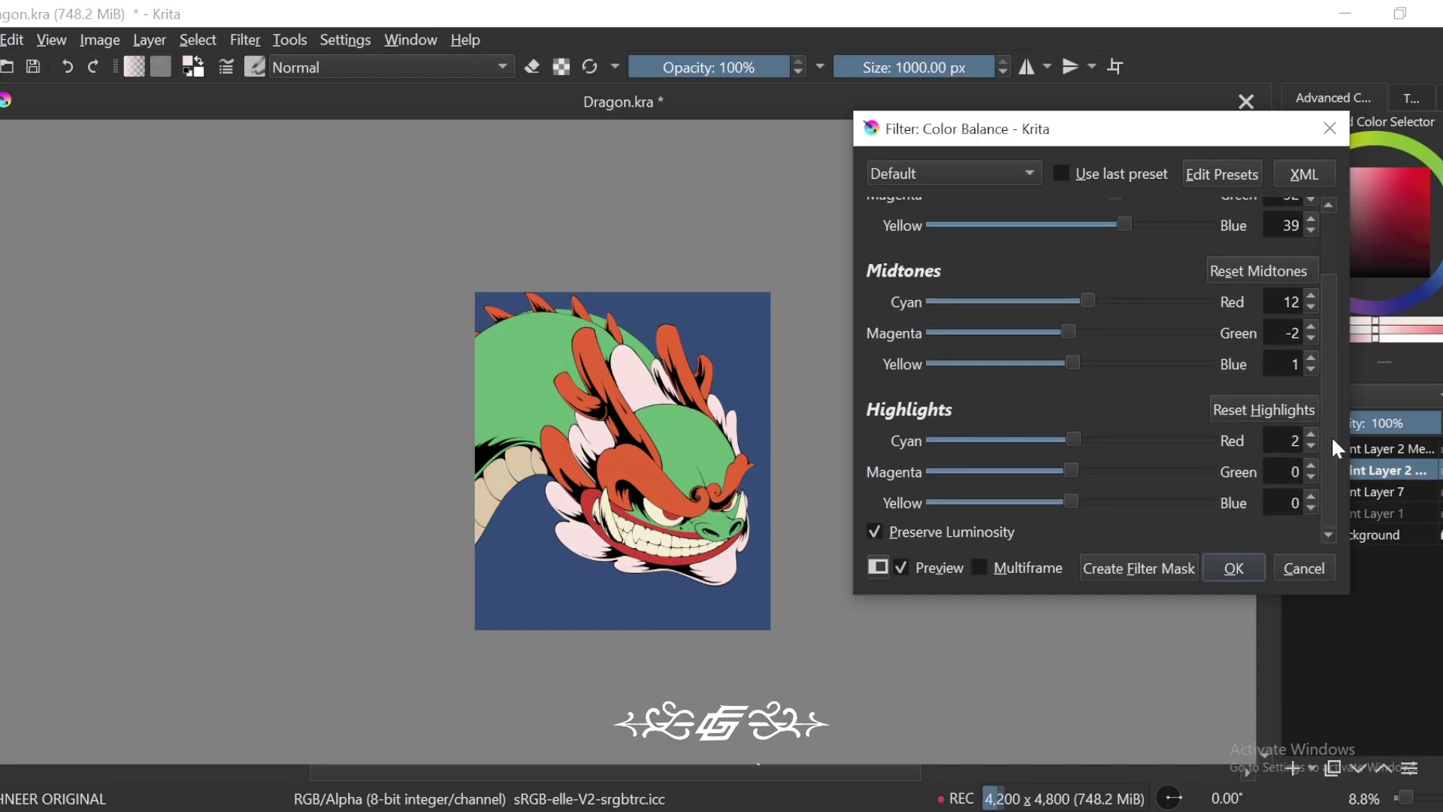
Step: Try Highlights Green 6 and Blue -10 with Midtones Green 9 and Blue 5, rework the shadows, and discard the Color Balance
left_click_drag(1073, 475, 1057, 522)
left_click_drag(1073, 364, 1076, 401)
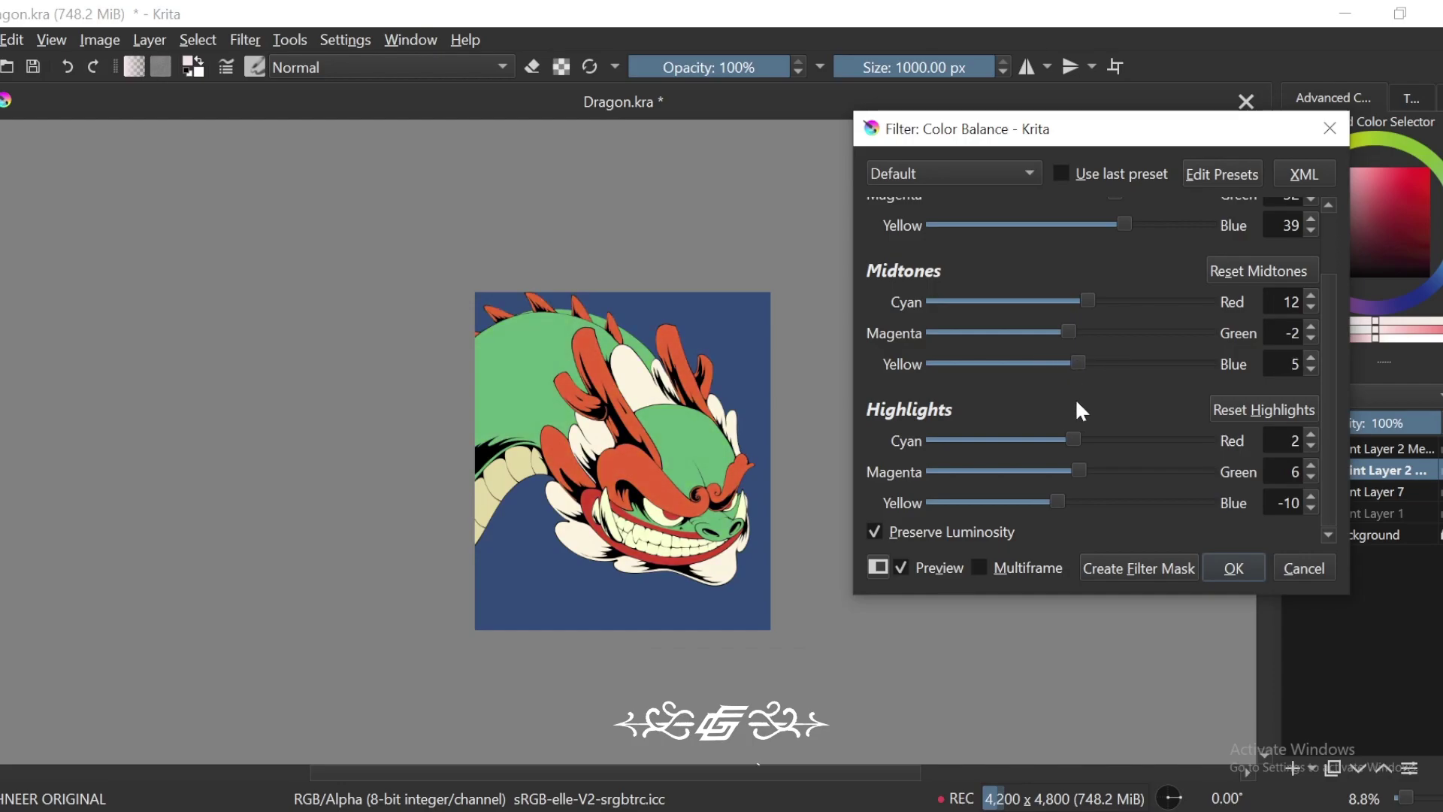
left_click_drag(1074, 336, 1097, 355)
scroll(1327, 316, "up", 2)
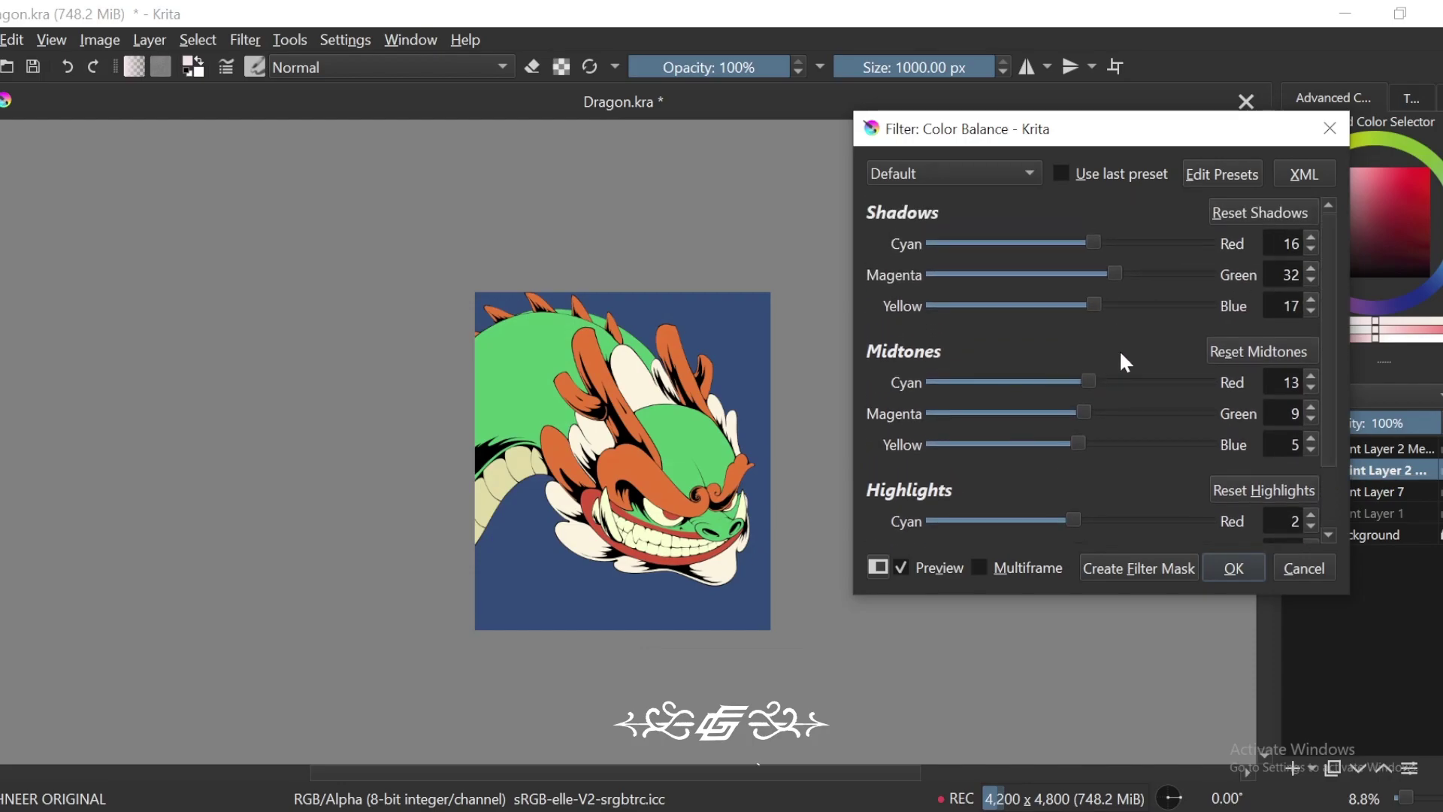
left_click_drag(1114, 273, 1186, 275)
left_click_drag(1089, 238, 1014, 293)
left_click(1234, 568)
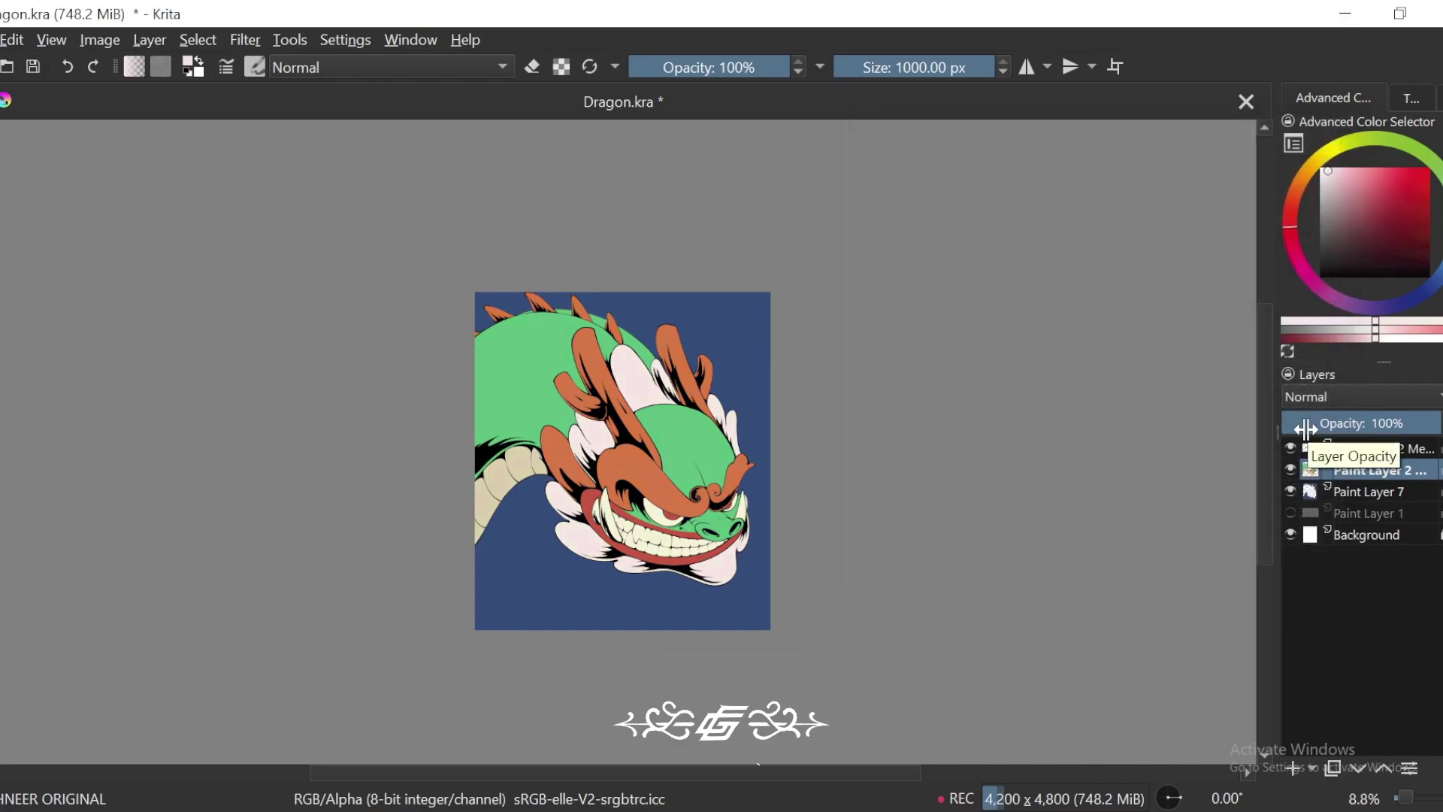
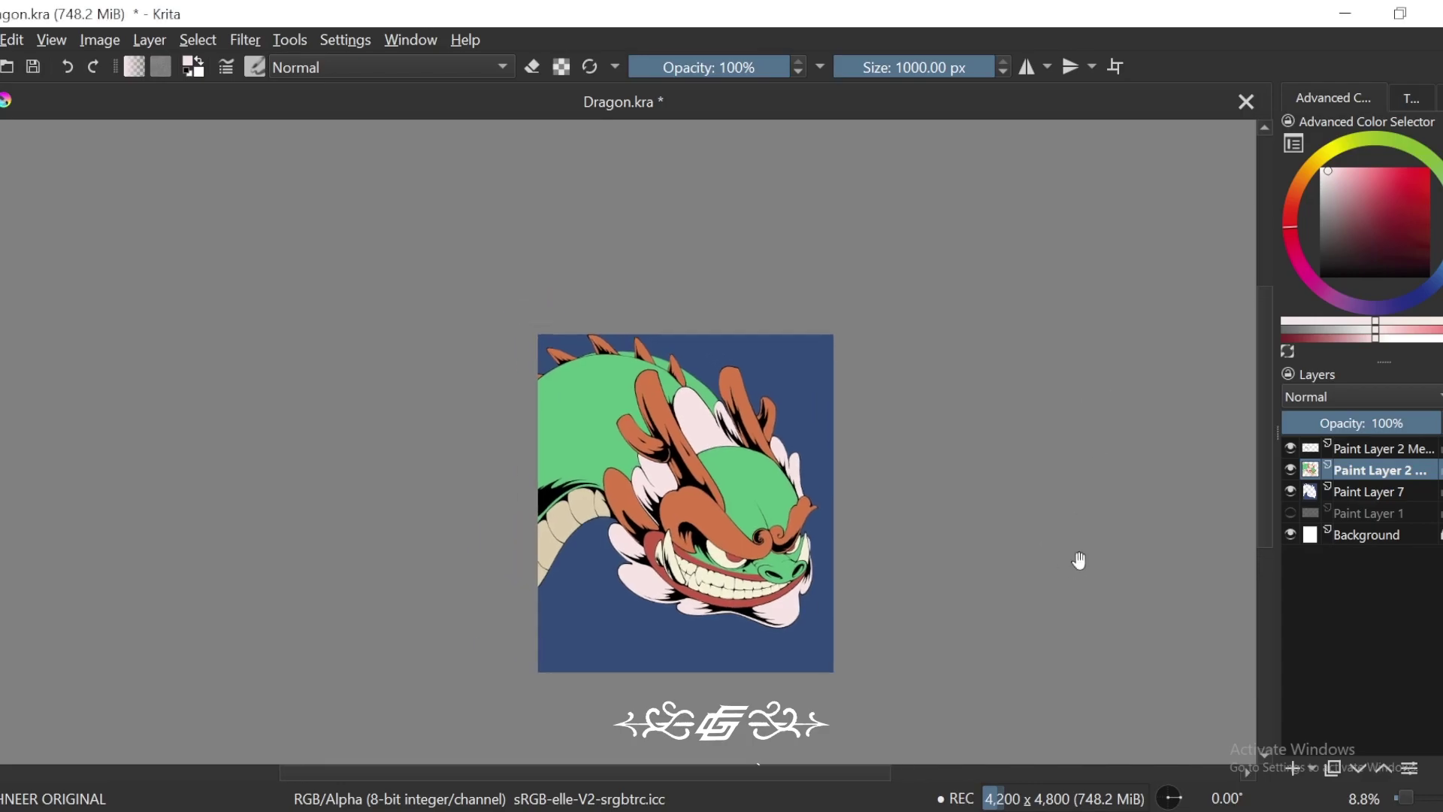
Step: Add a new paint layer above the merged colour layer and group the two layers together
key("4")
left_click(1364, 455)
left_click(1329, 470)
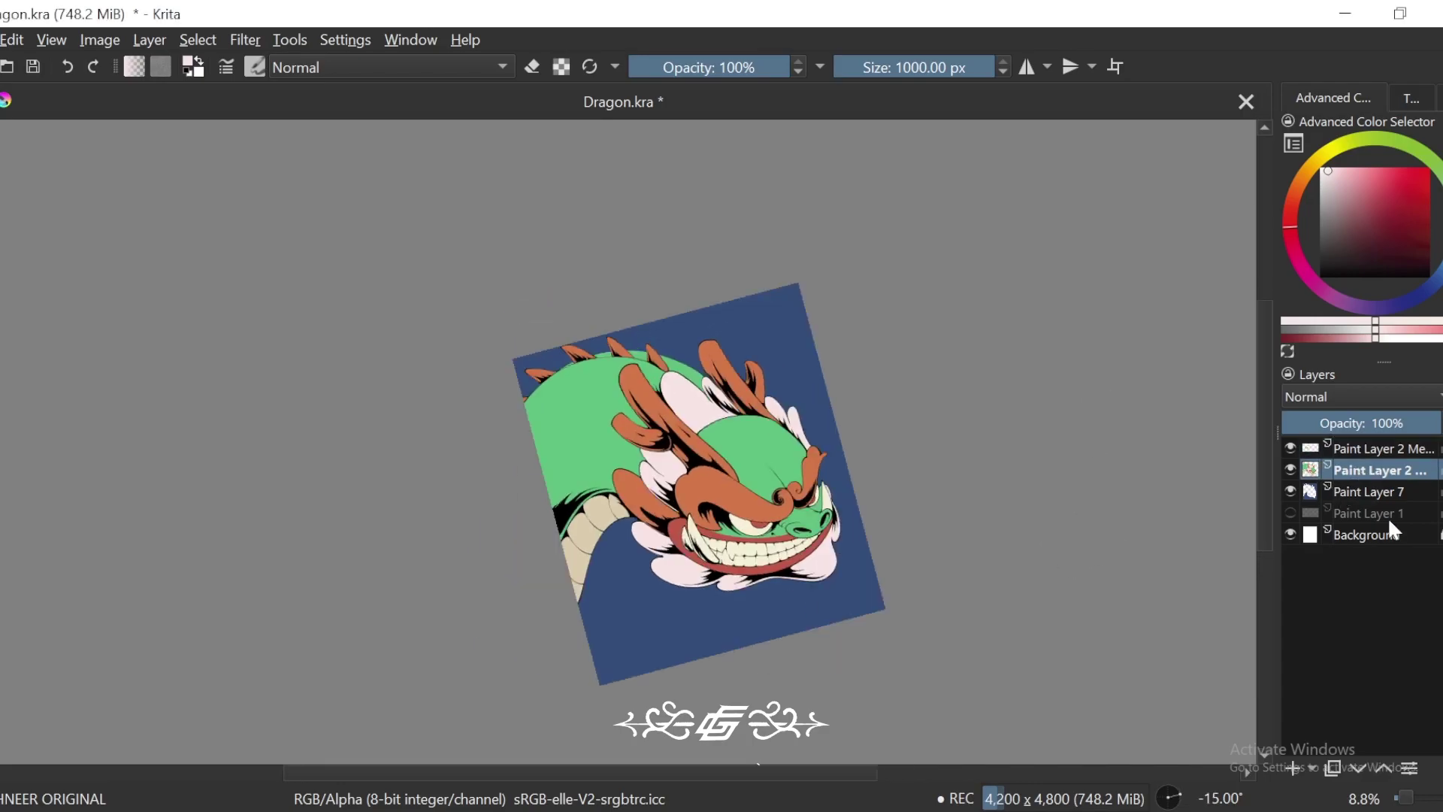
left_click(1292, 768)
left_click(1381, 487, "ctrl")
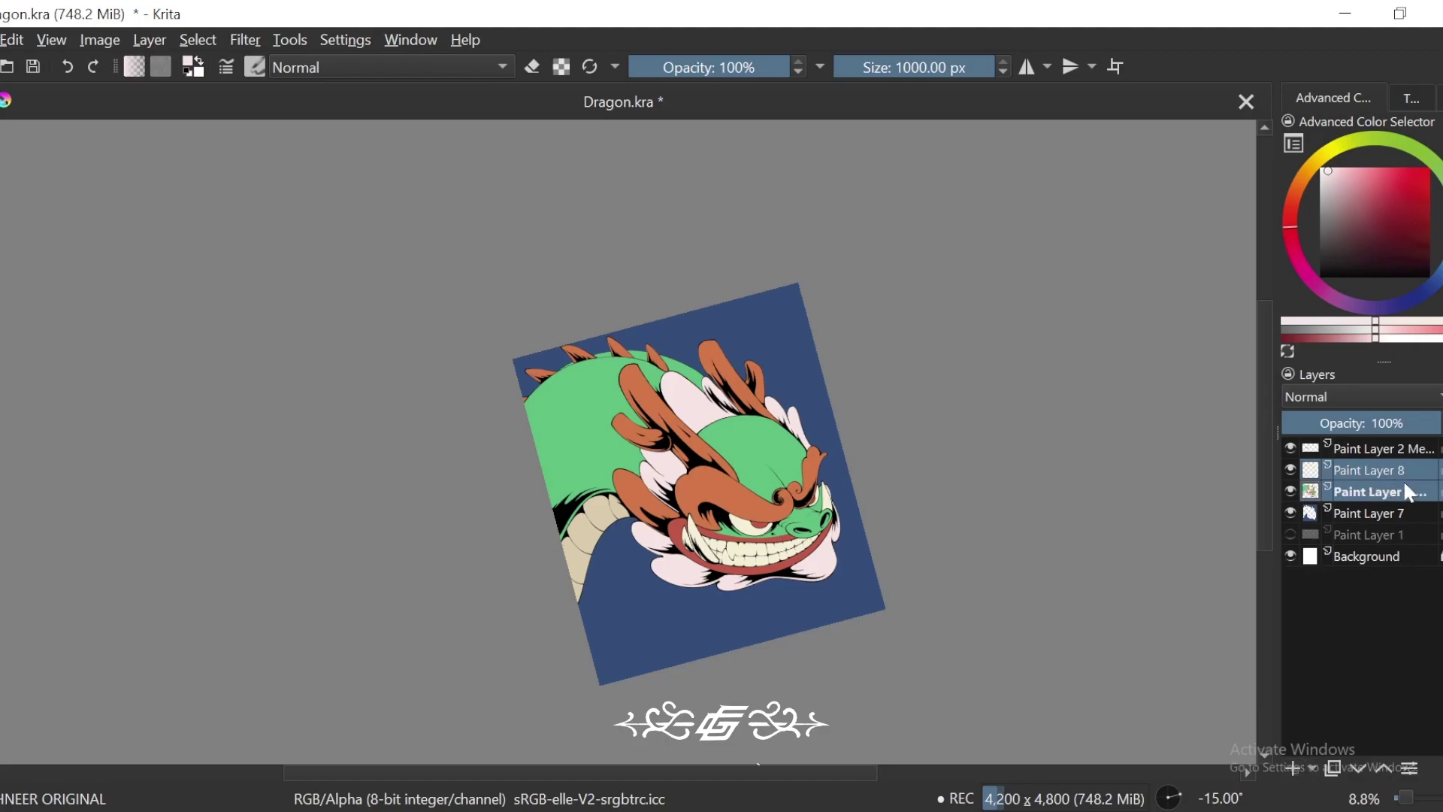
key("ctrl+g")
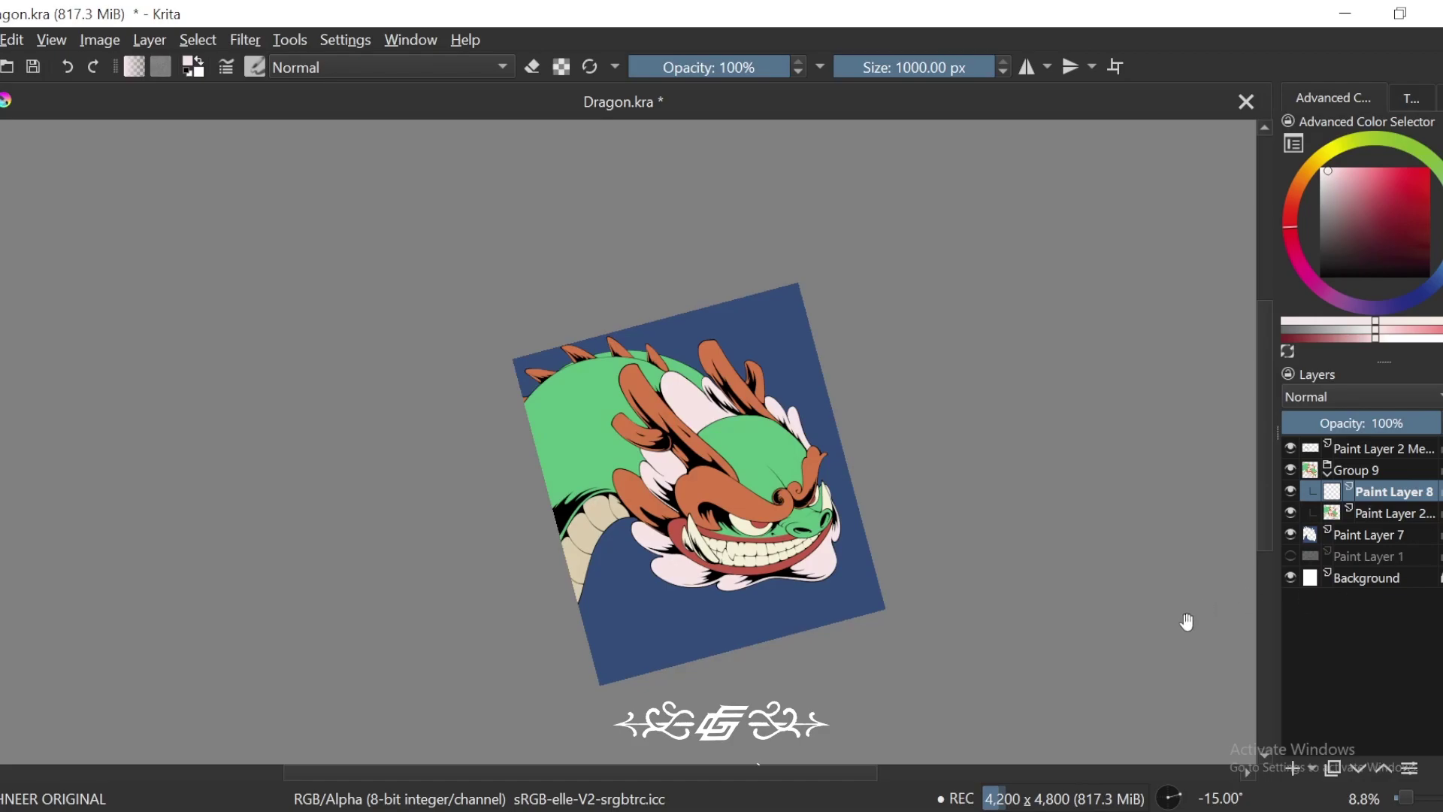
Step: Choose a pale greyish blue as the shadow colour and set the brush size to 74.52 px
key("ctrl+plus")
key("ctrl+plus")
left_click_drag(1159, 654, 1091, 627)
key("5")
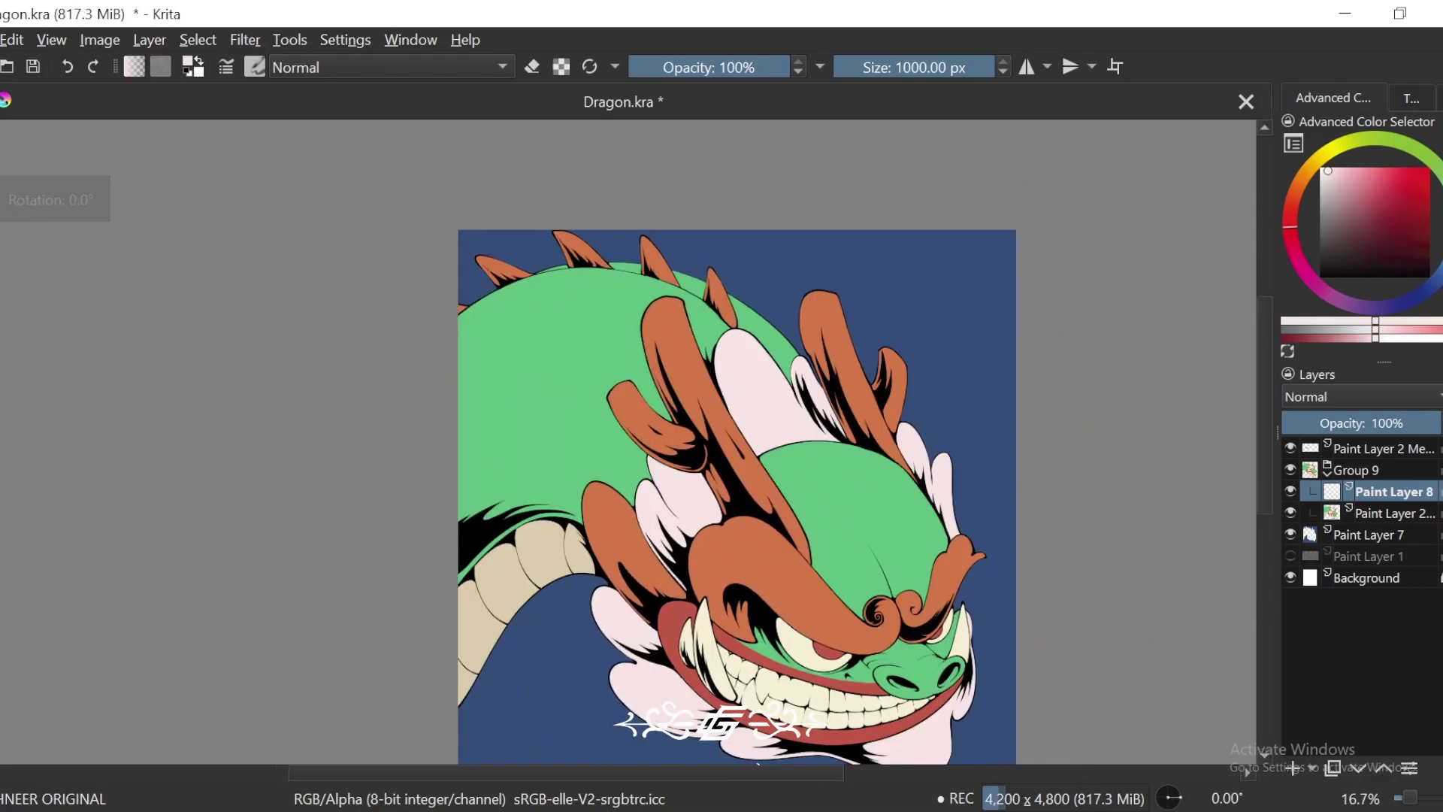
left_click(1437, 274)
left_click(1346, 193)
left_click(1344, 189)
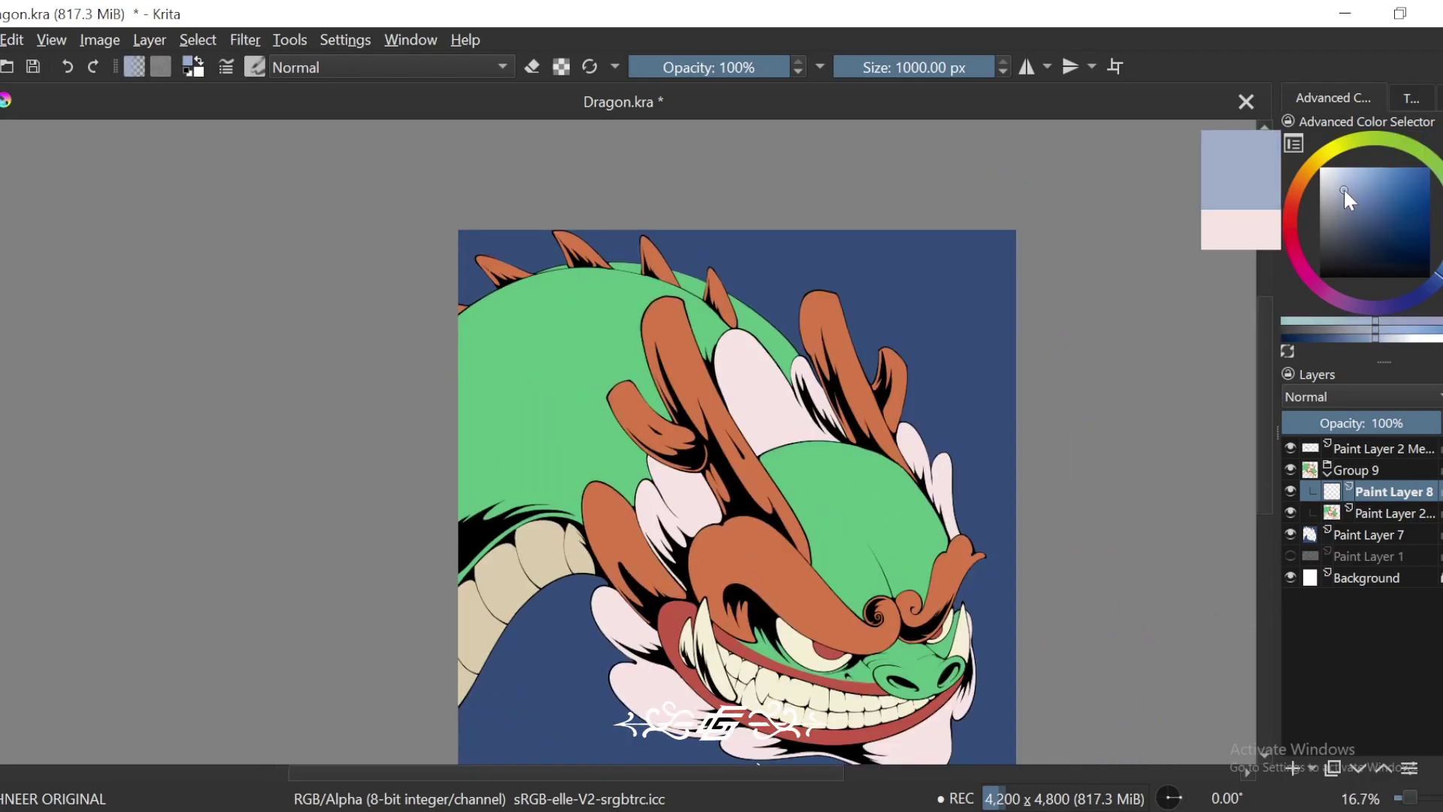
key("ctrl+plus")
key("ctrl+plus")
key("ctrl+plus")
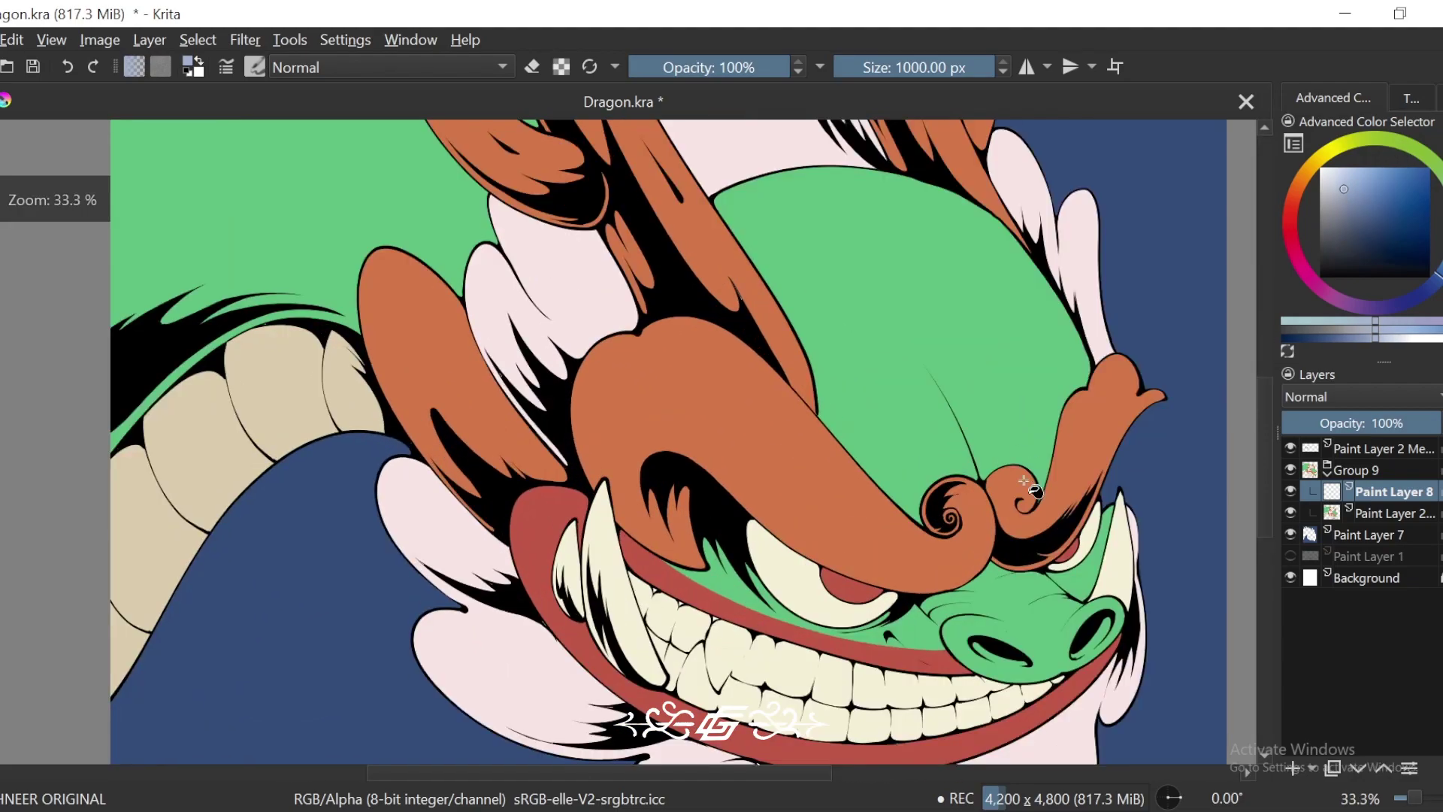
left_click_drag(1027, 524, 956, 480)
left_click_drag(834, 505, 895, 479)
key("ctrl+bracketright")
key("ctrl+bracketright")
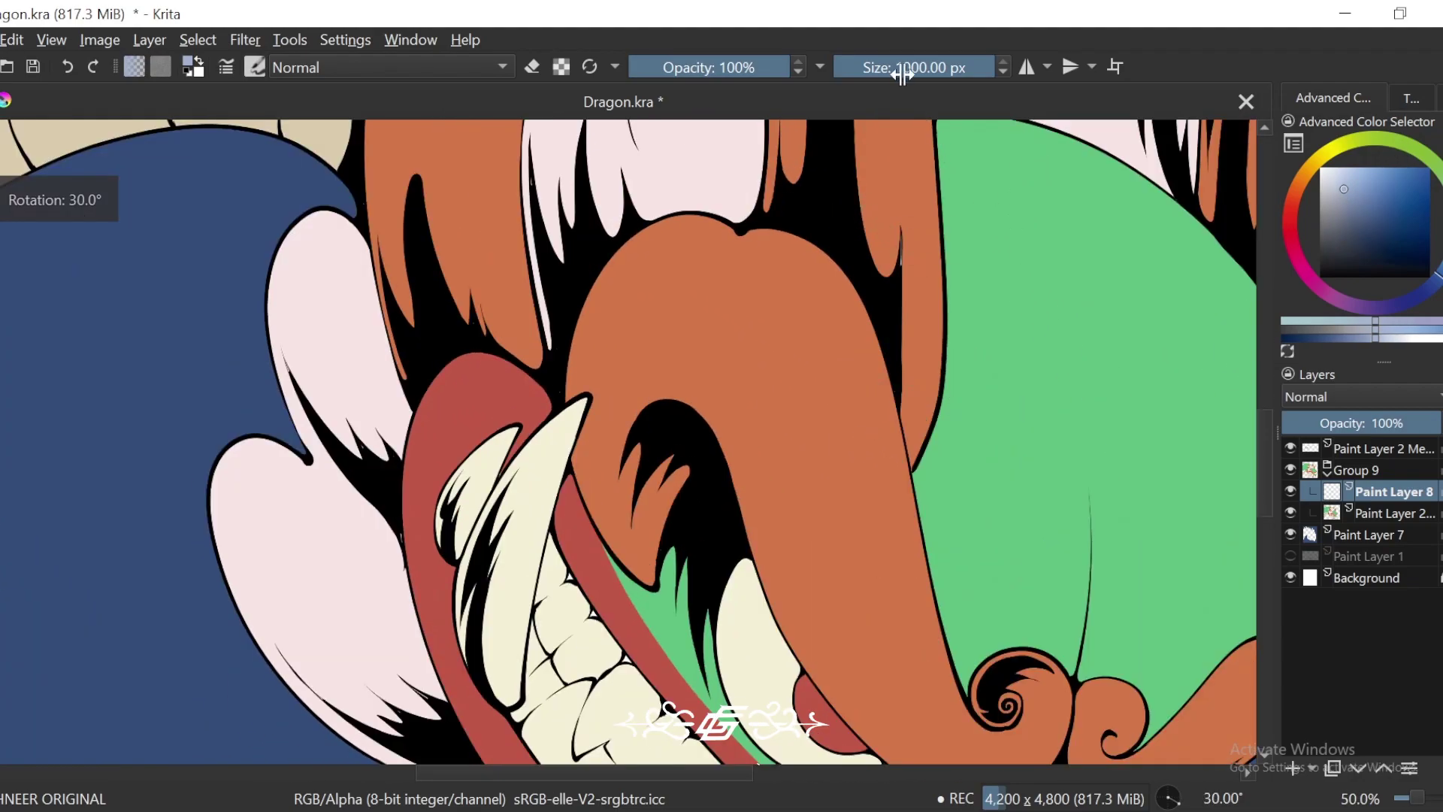
left_click(902, 73)
Step: Paint a first shadow stroke on the orange tuft under the brow and set Paint Layer 8's blending mode to Multiply
key("ctrl+plus")
key("ctrl+plus")
left_click_drag(663, 506, 718, 497)
key("ctrl+plus")
left_click_drag(678, 628, 734, 430)
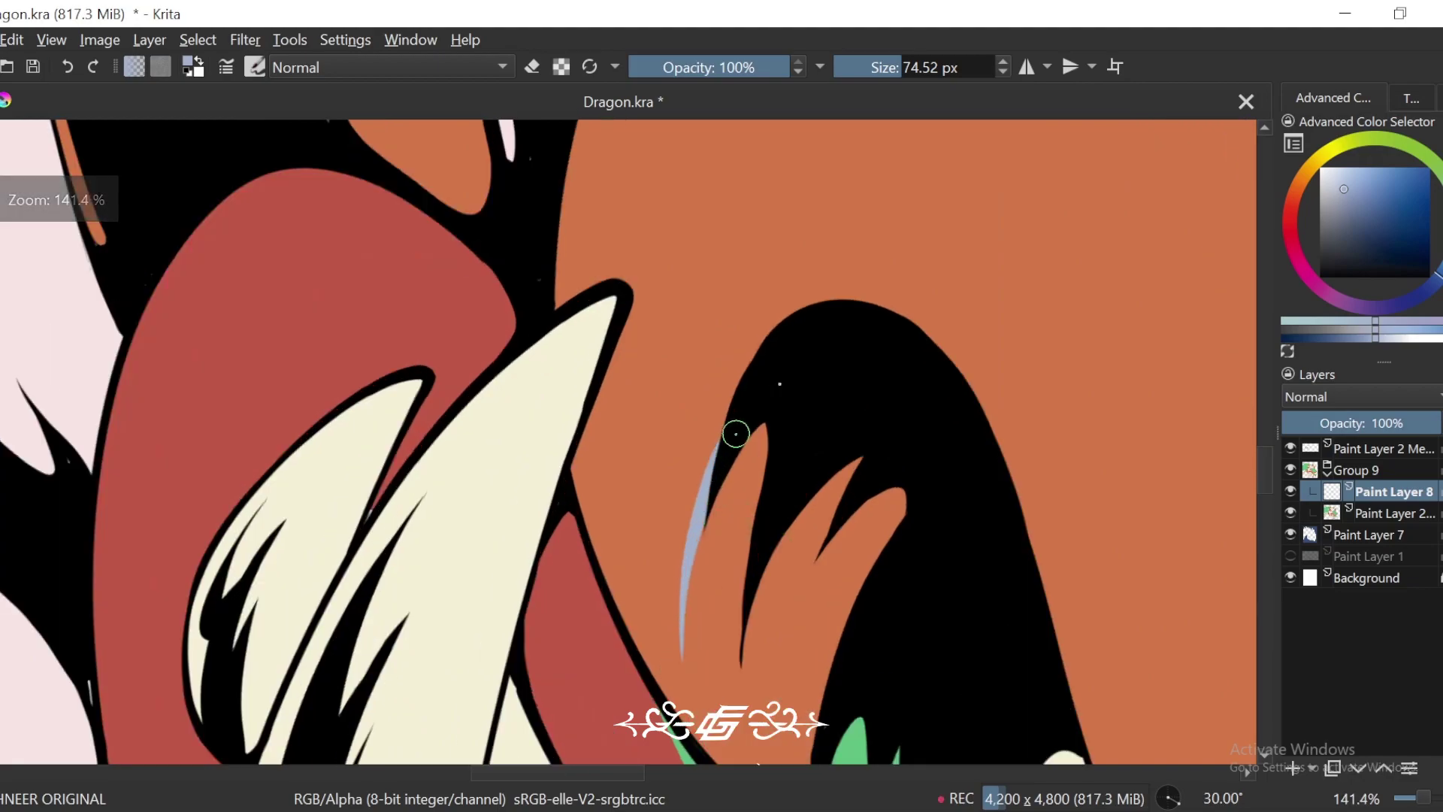
key("6")
mouse_move(1385, 422)
left_mouse_down()
mouse_move(1374, 416)
mouse_move(1403, 398)
left_mouse_up()
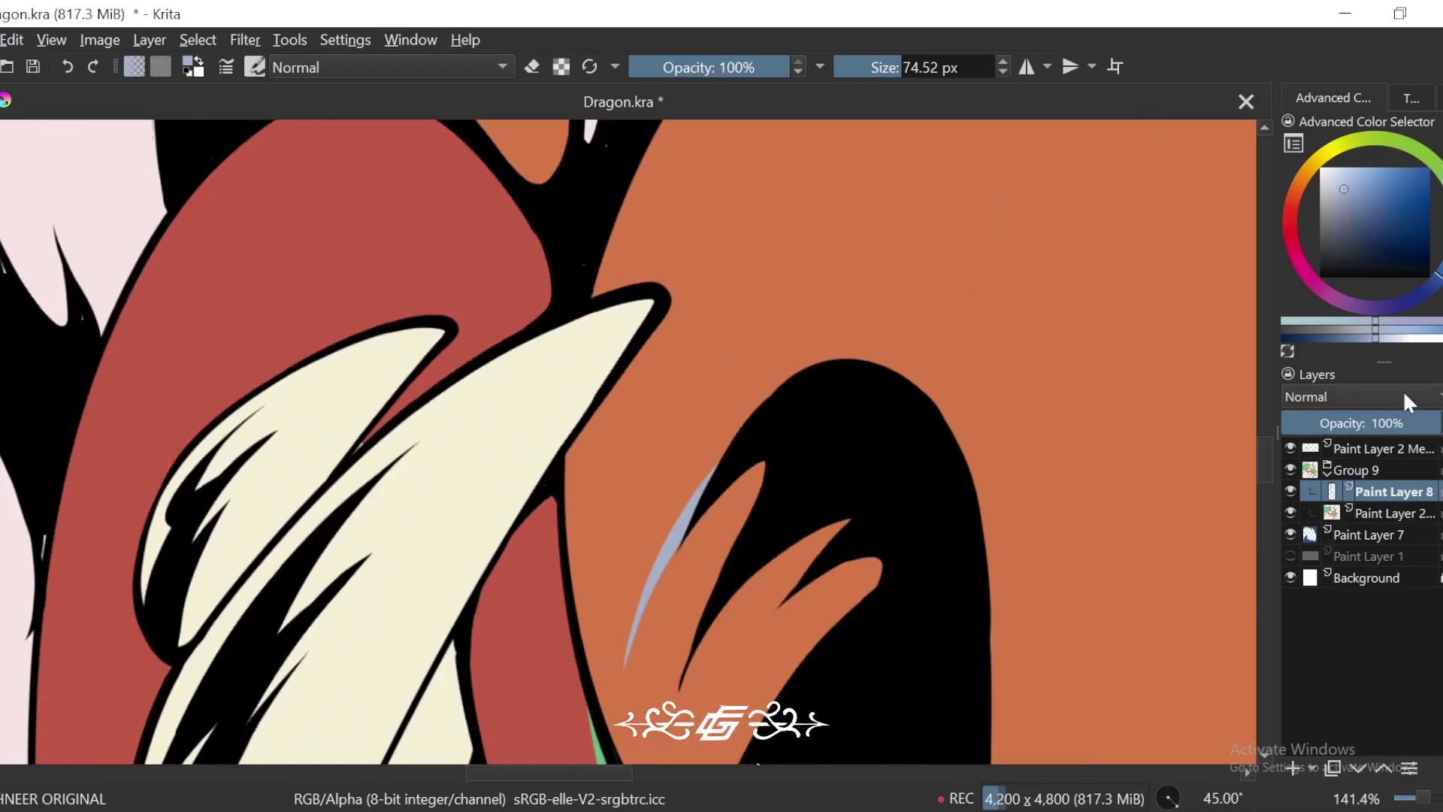
left_click(1404, 394)
left_click(1339, 368)
Step: Shade the outer edge of the tuft's first orange strand, redoing the stroke along the black shadow
key("ctrl+plus")
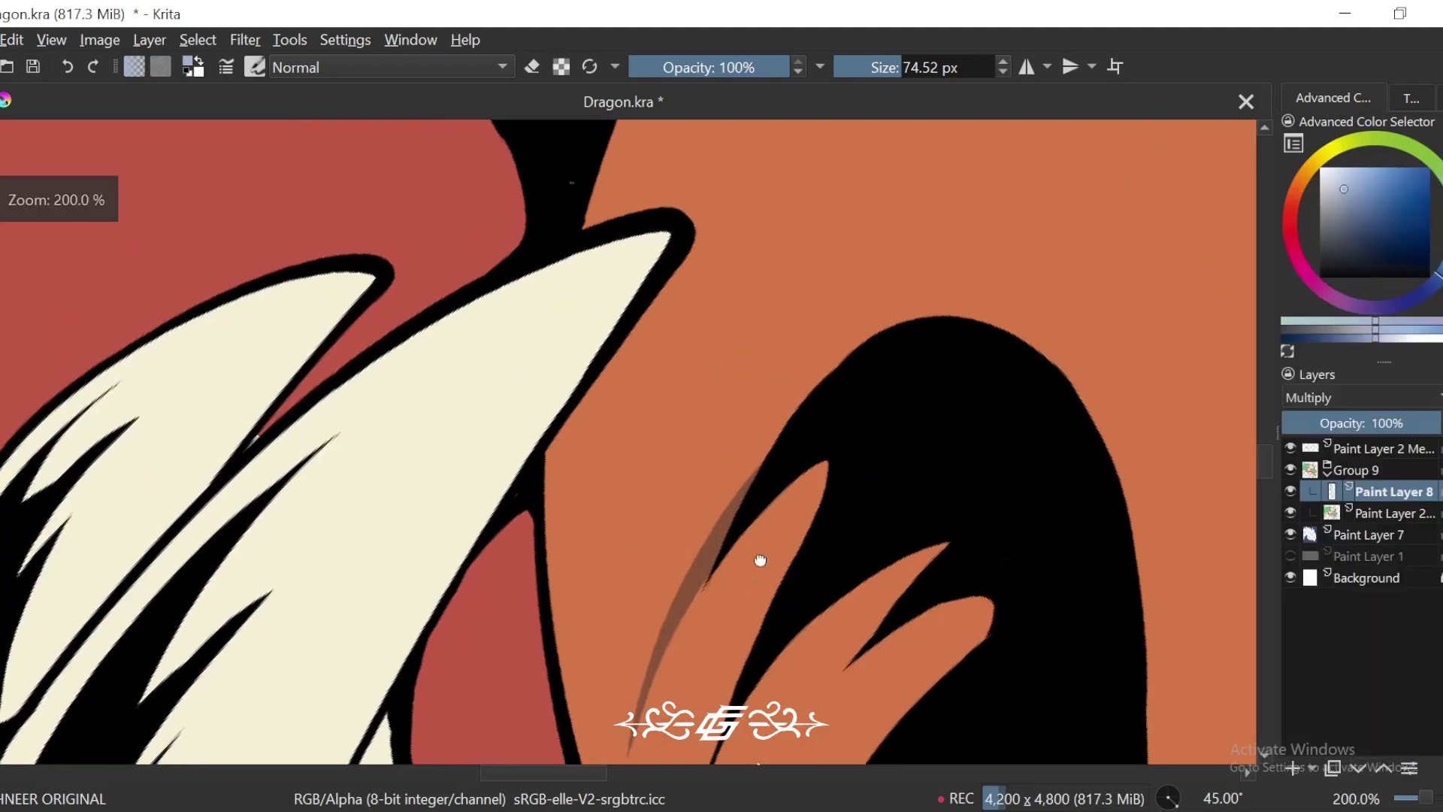
left_click_drag(760, 561, 785, 432)
mouse_move(645, 685)
left_mouse_down()
mouse_move(669, 569)
mouse_move(807, 293)
left_mouse_up()
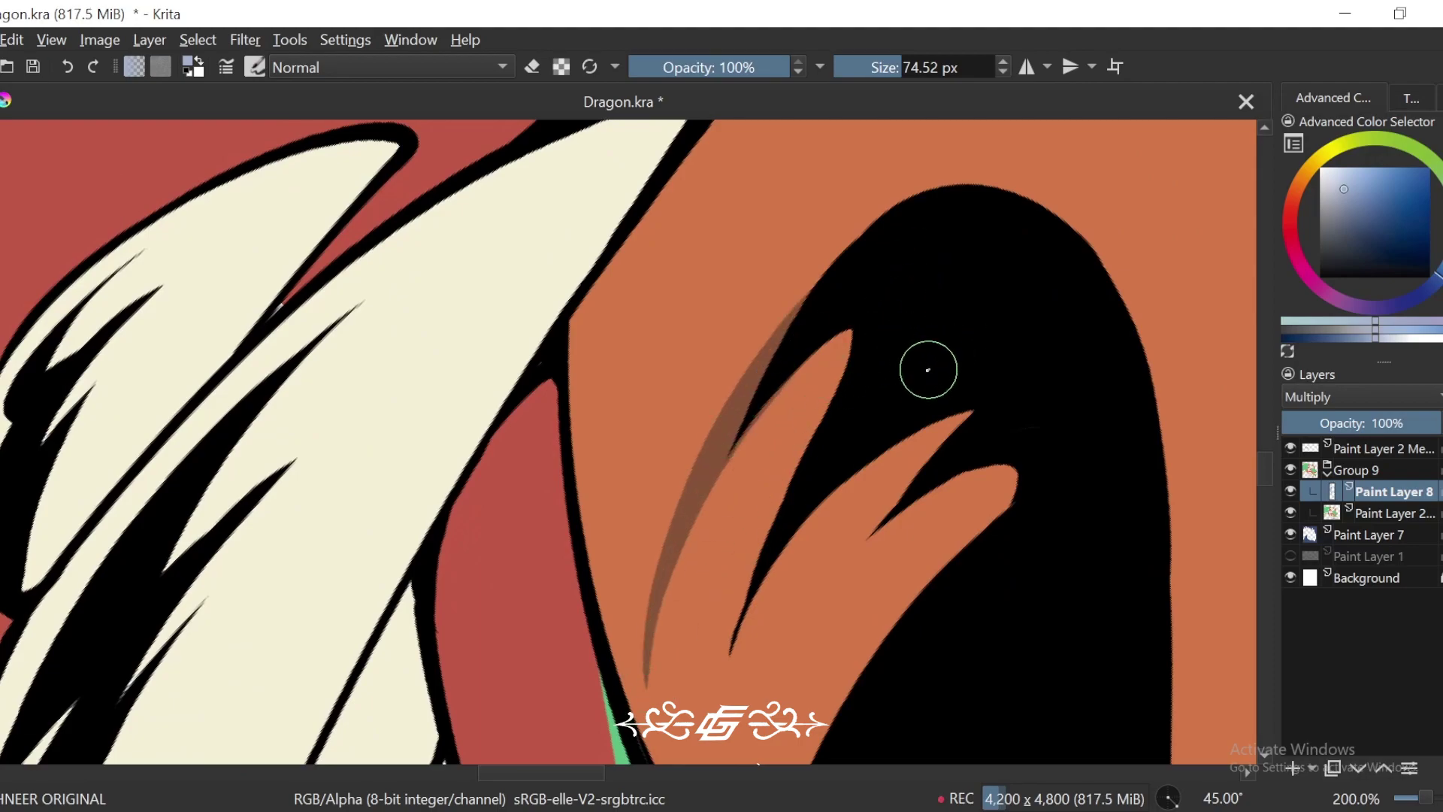
key("ctrl+z")
left_click_drag(708, 493, 887, 290)
key("6")
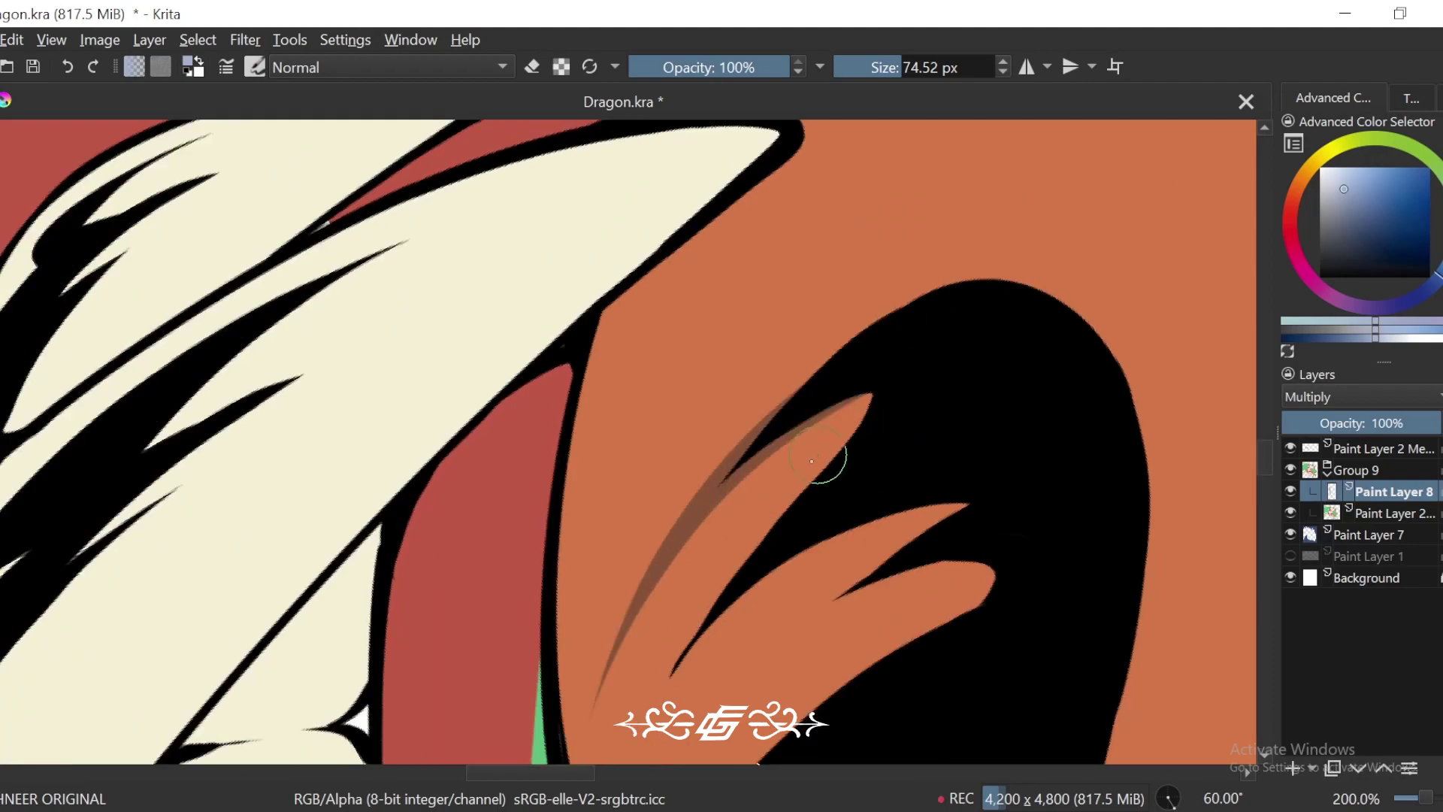
left_click_drag(831, 464, 875, 368)
Step: Paint a curved shadow linking the first strand to the second, ending in a tapered point lower in the tuft
left_click_drag(706, 472, 670, 648)
key("ctrl+z")
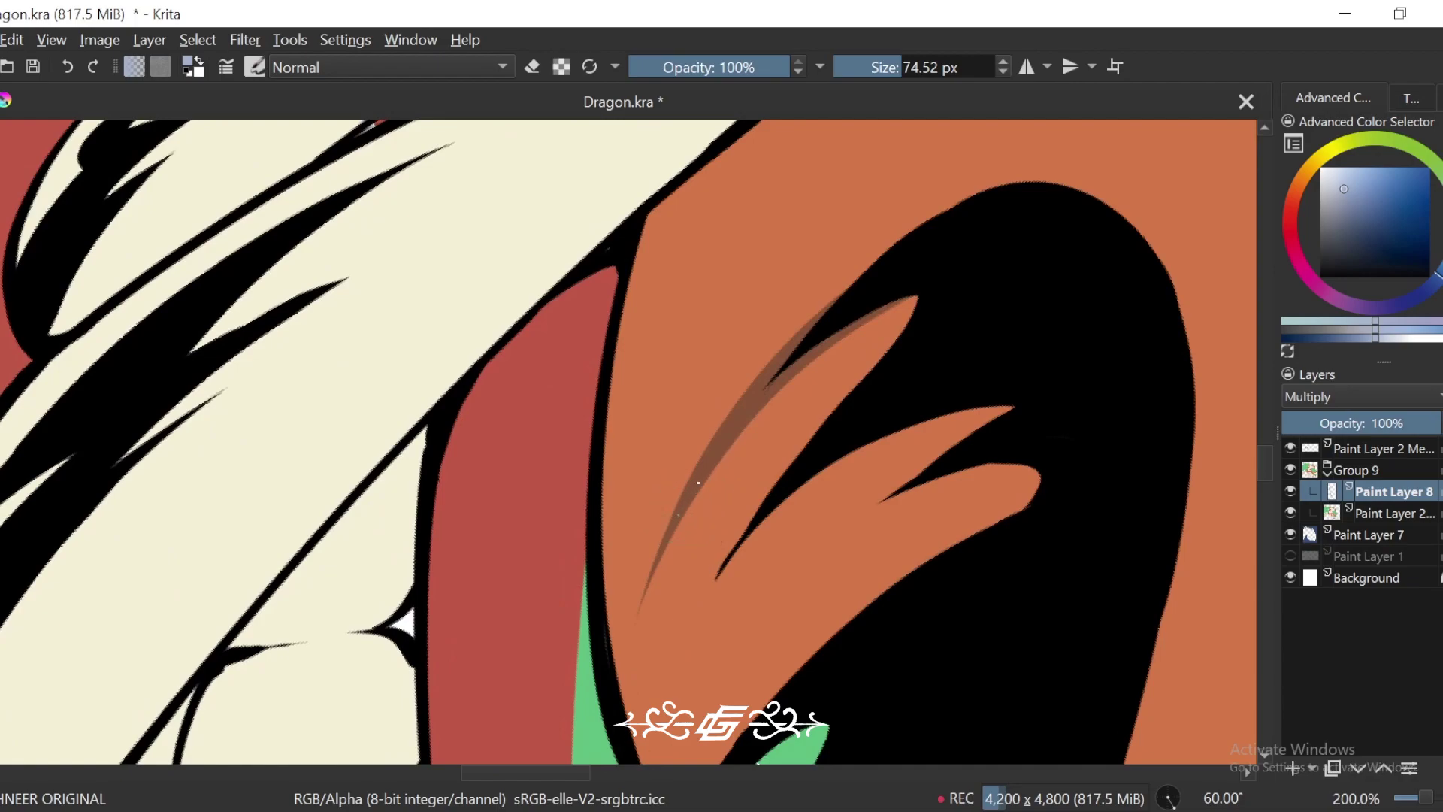
mouse_move(710, 449)
left_mouse_down()
mouse_move(690, 612)
mouse_move(828, 447)
left_mouse_up()
left_click_drag(968, 454, 990, 315)
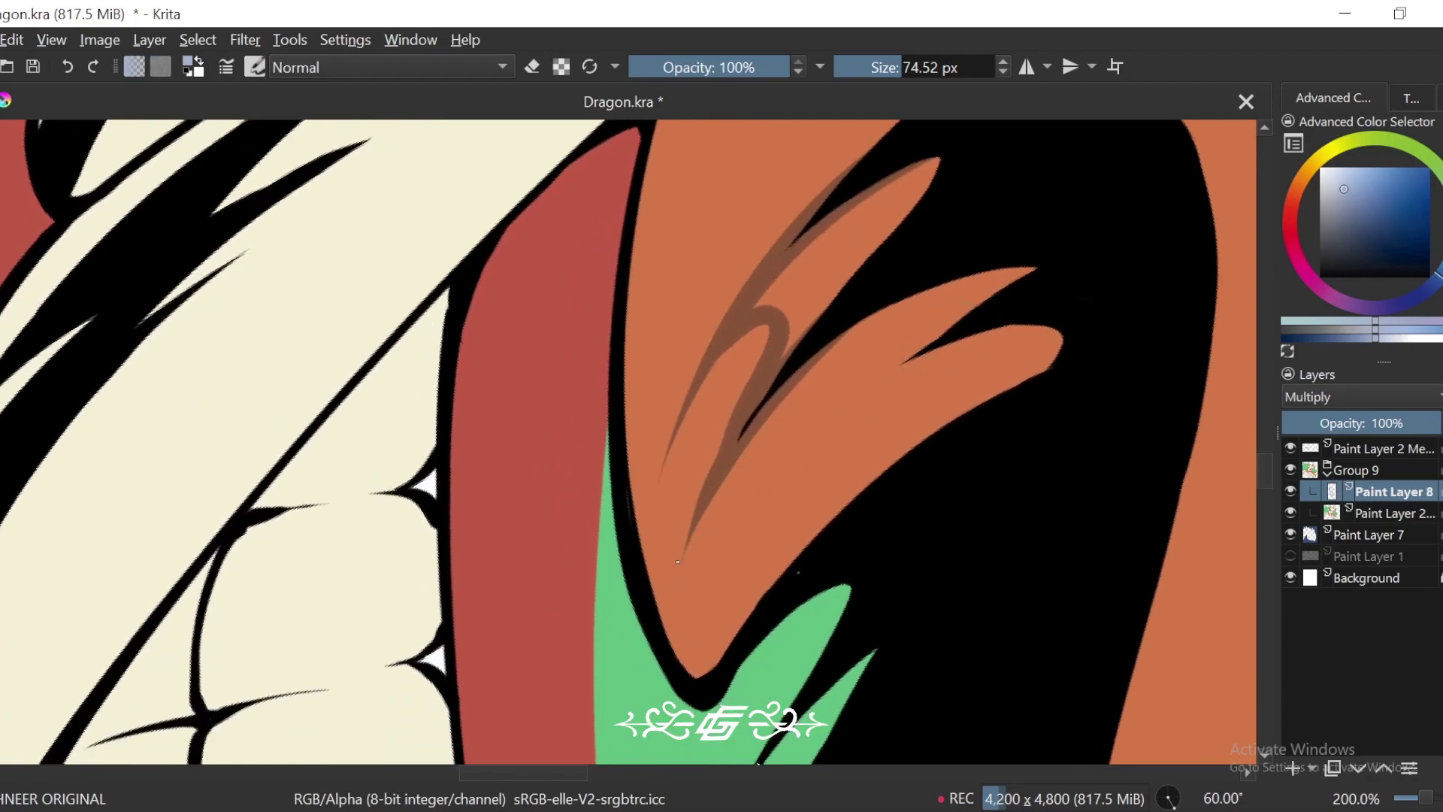
key("ctrl+z")
left_click_drag(676, 553, 891, 232)
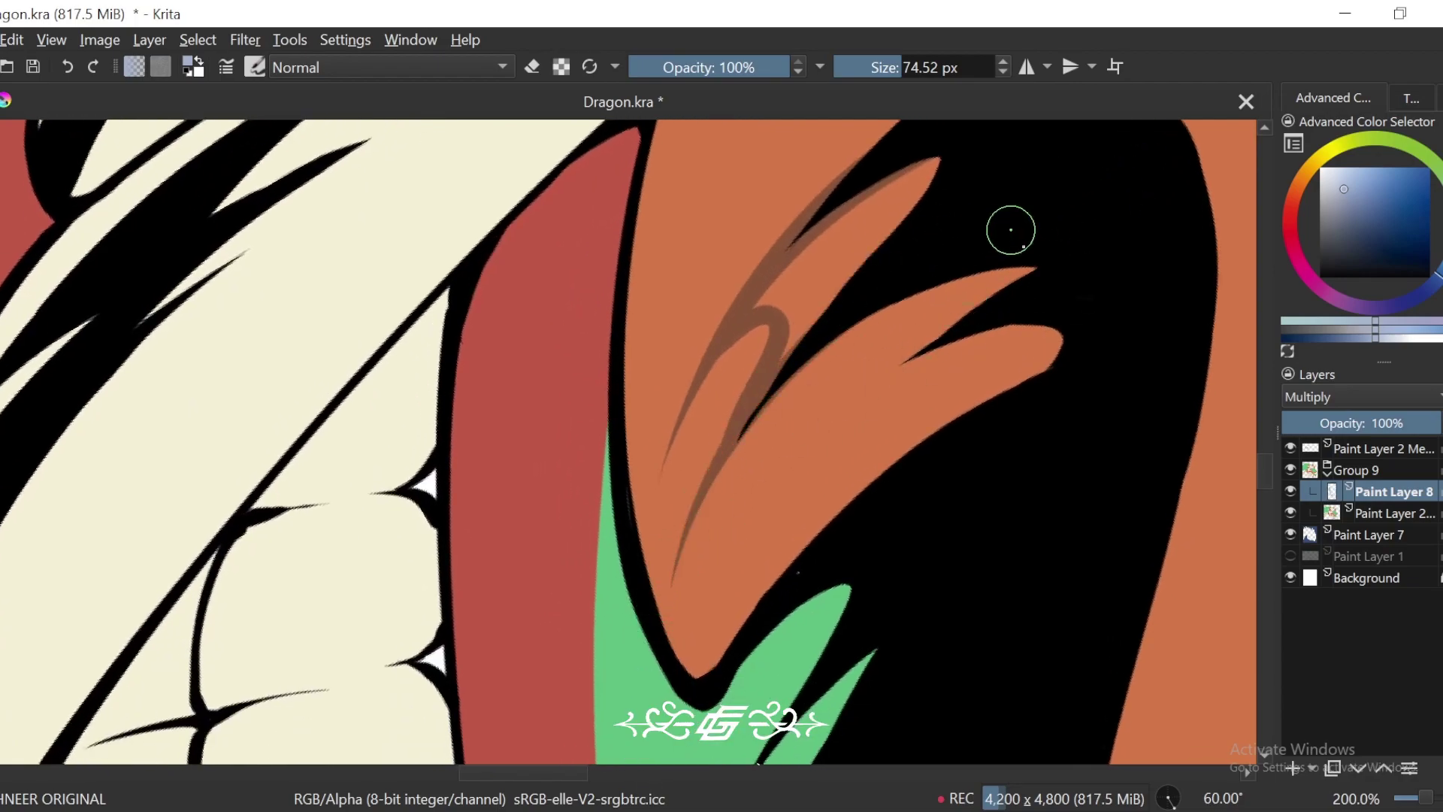
Step: Add tapered, hooked shadow strokes to the middle and last strands of the orange tuft
key("ctrl+plus")
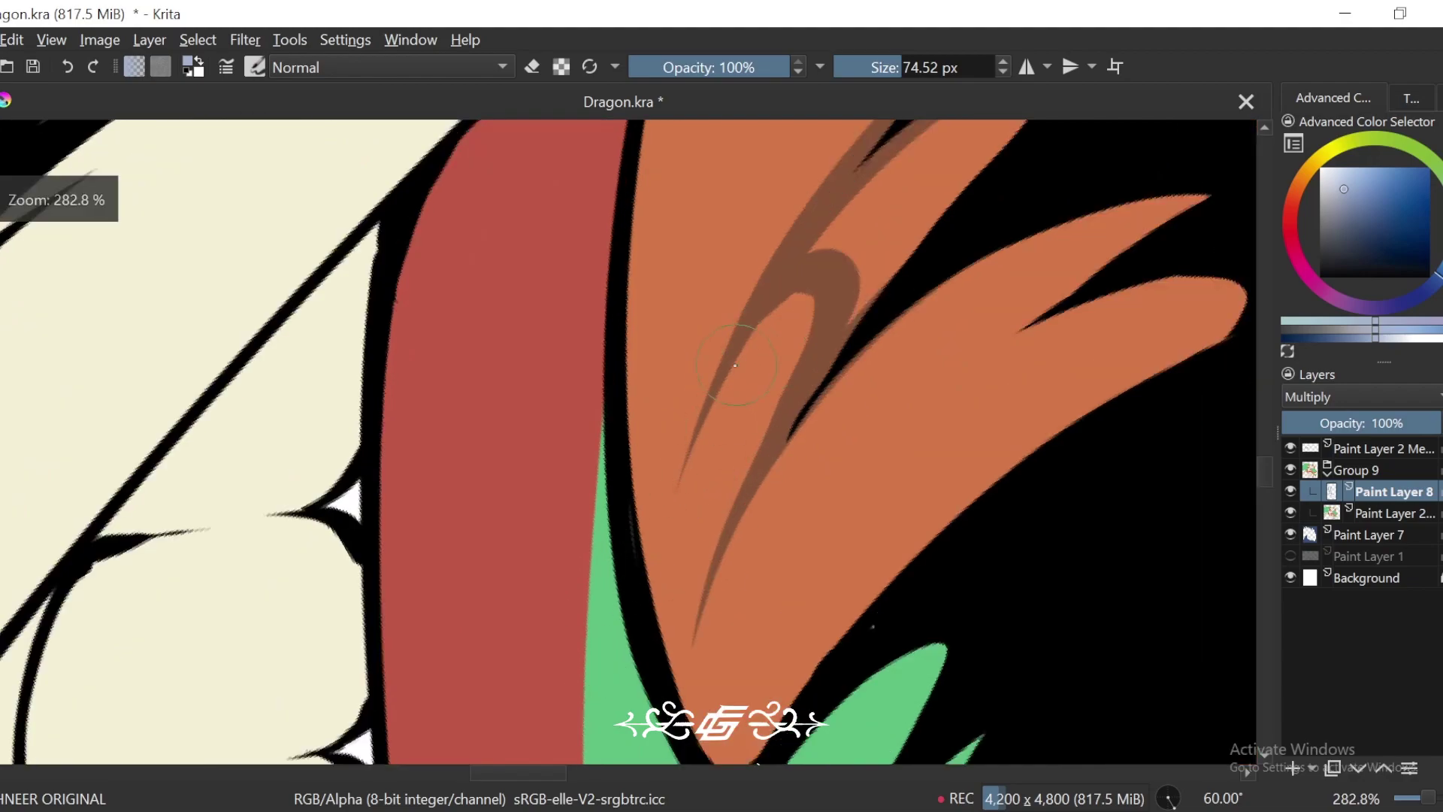
mouse_move(740, 361)
left_mouse_down()
mouse_move(765, 318)
mouse_move(806, 300)
mouse_move(720, 391)
left_mouse_up()
mouse_move(768, 547)
left_mouse_down()
mouse_move(740, 522)
mouse_move(931, 331)
mouse_move(801, 501)
left_mouse_up()
key("4")
left_click_drag(712, 662, 1052, 299)
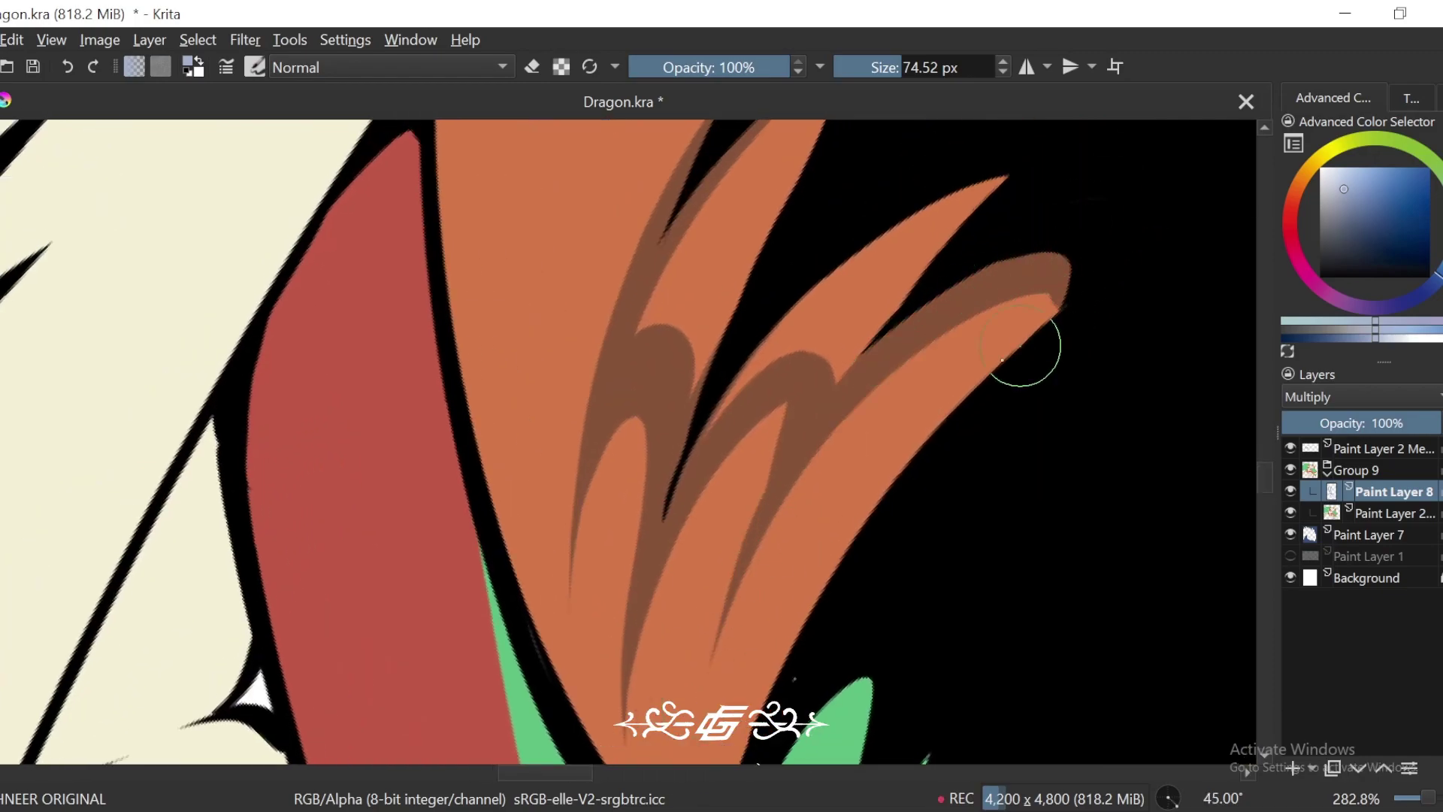
key("ctrl+z")
left_click_drag(840, 421, 855, 525)
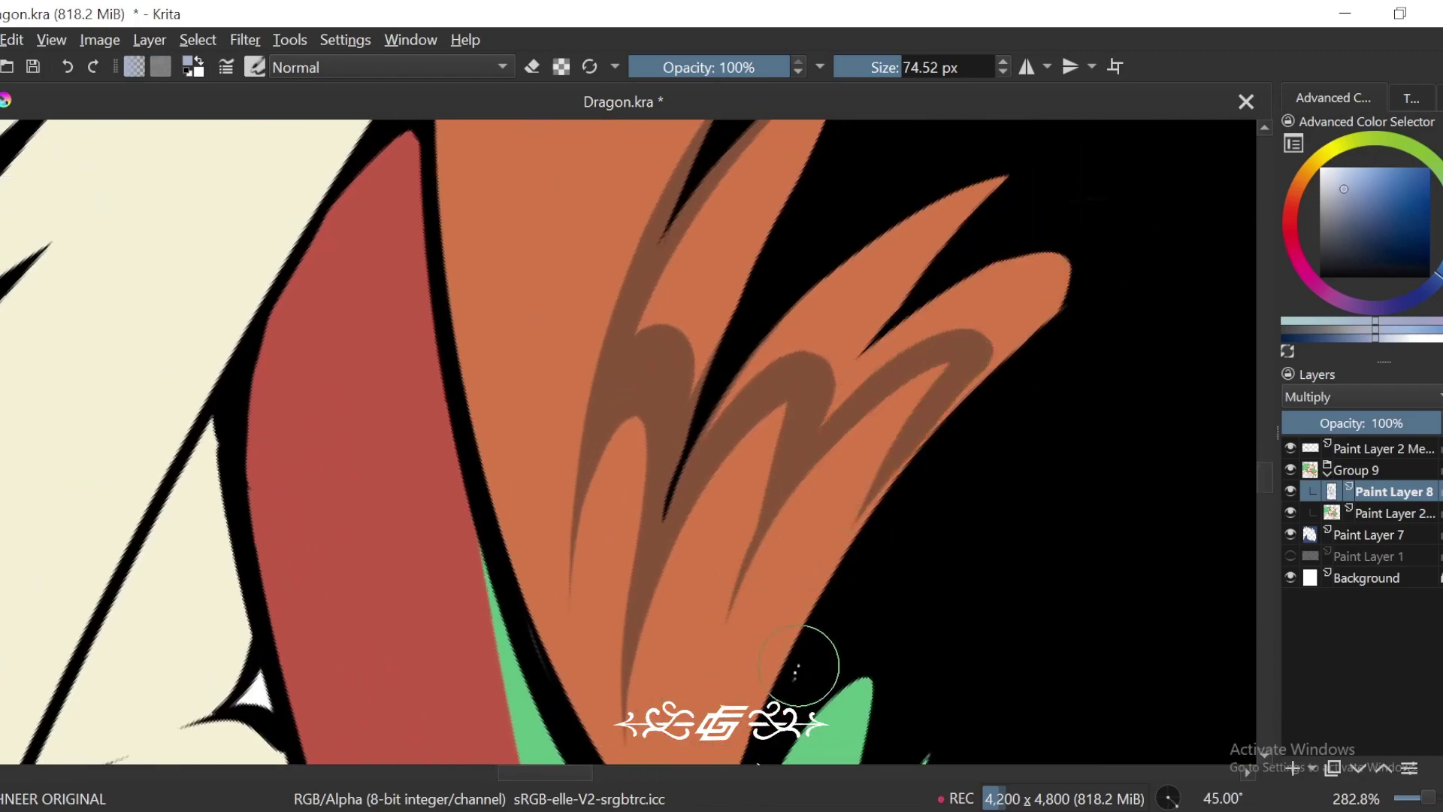
Step: Fill the upper ends of the tuft's strands with shadow and trim its inner edge with the eraser
mouse_move(797, 667)
left_mouse_down()
mouse_move(1100, 252)
mouse_move(981, 302)
mouse_move(996, 306)
mouse_move(891, 419)
mouse_move(834, 440)
mouse_move(859, 414)
mouse_move(833, 567)
mouse_move(948, 369)
mouse_move(912, 393)
left_mouse_up()
key("e")
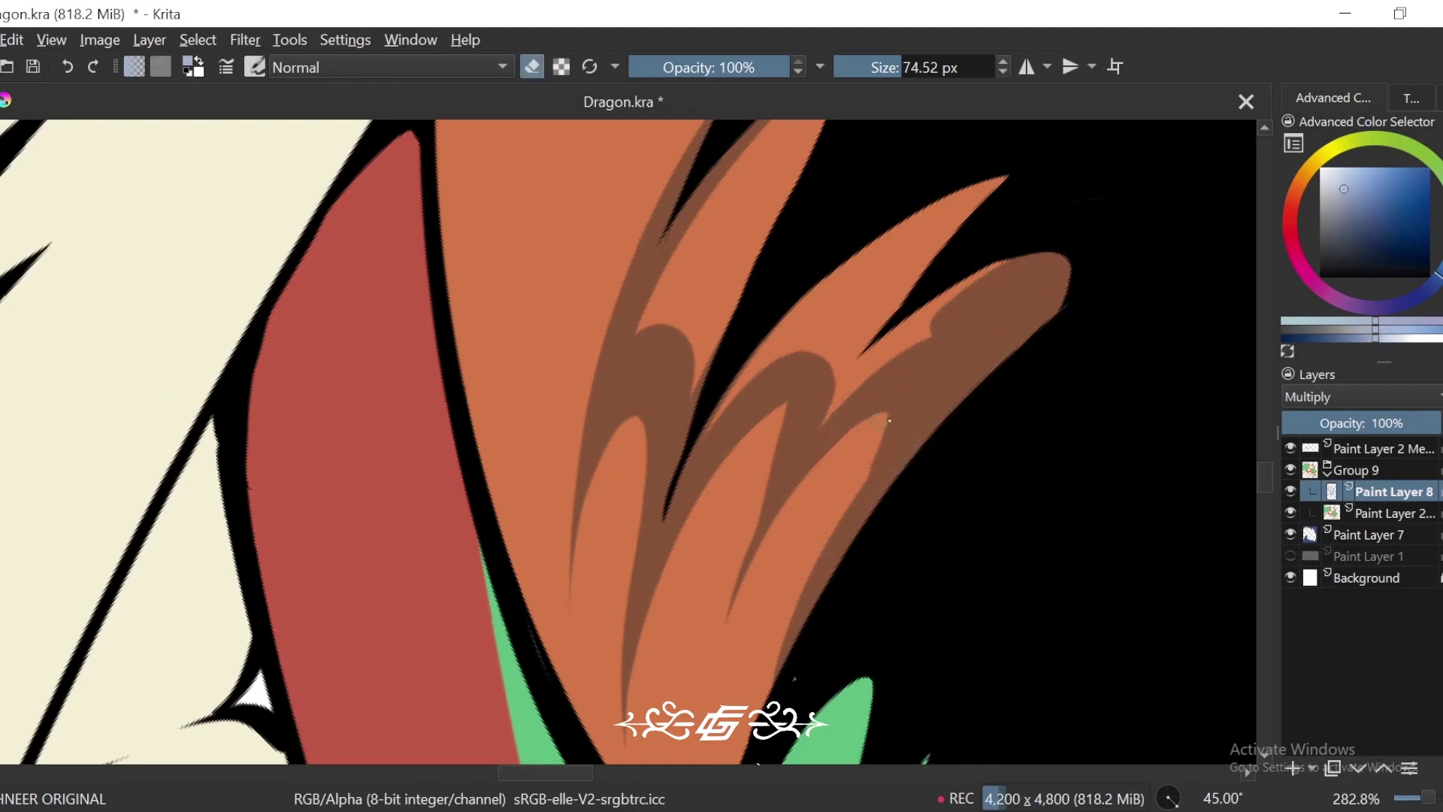
key("e")
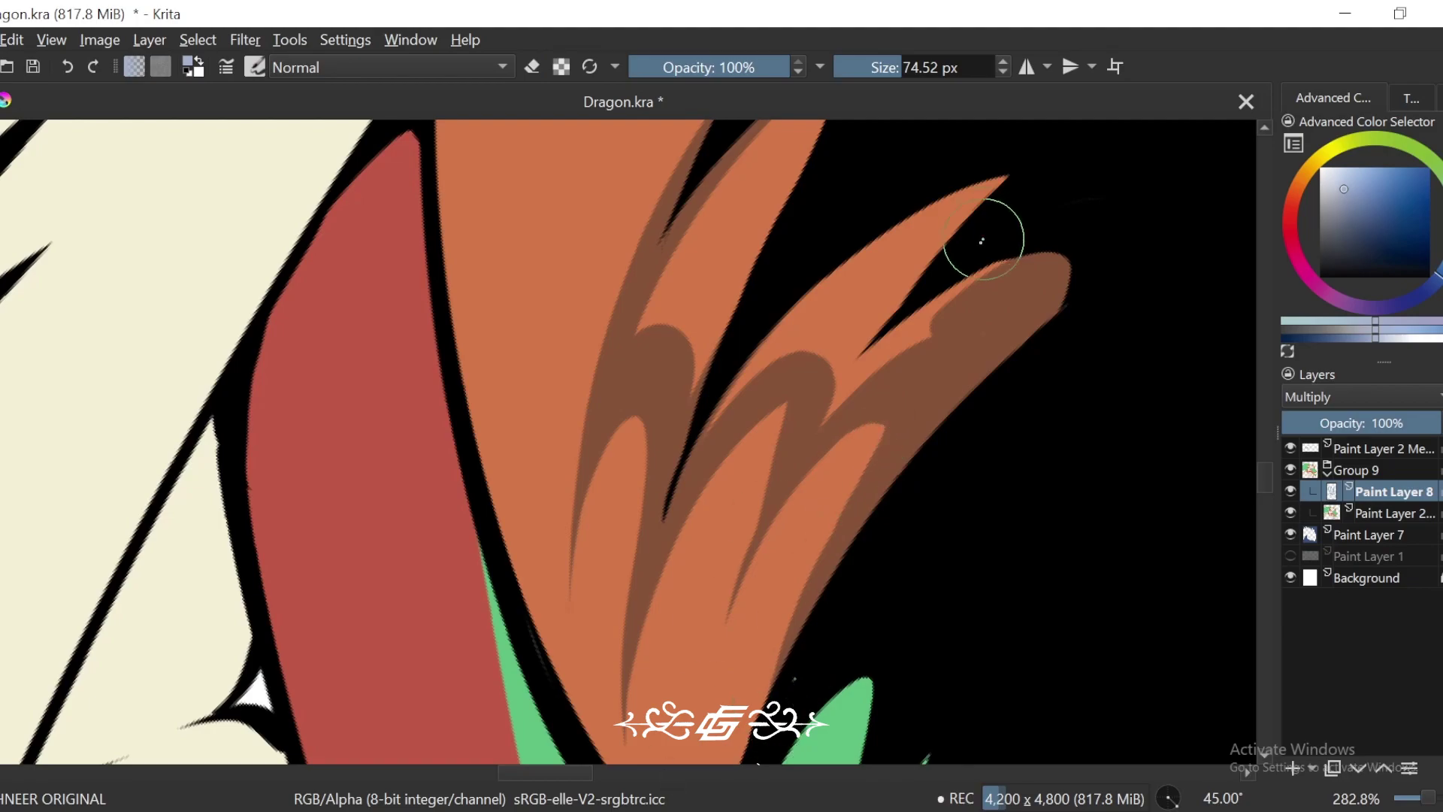
mouse_move(982, 240)
left_mouse_down()
mouse_move(921, 335)
mouse_move(840, 405)
mouse_move(994, 270)
mouse_move(943, 290)
mouse_move(946, 275)
mouse_move(853, 345)
mouse_move(1015, 173)
mouse_move(819, 303)
mouse_move(710, 424)
mouse_move(912, 283)
left_mouse_up()
scroll(802, 439, "down", 2)
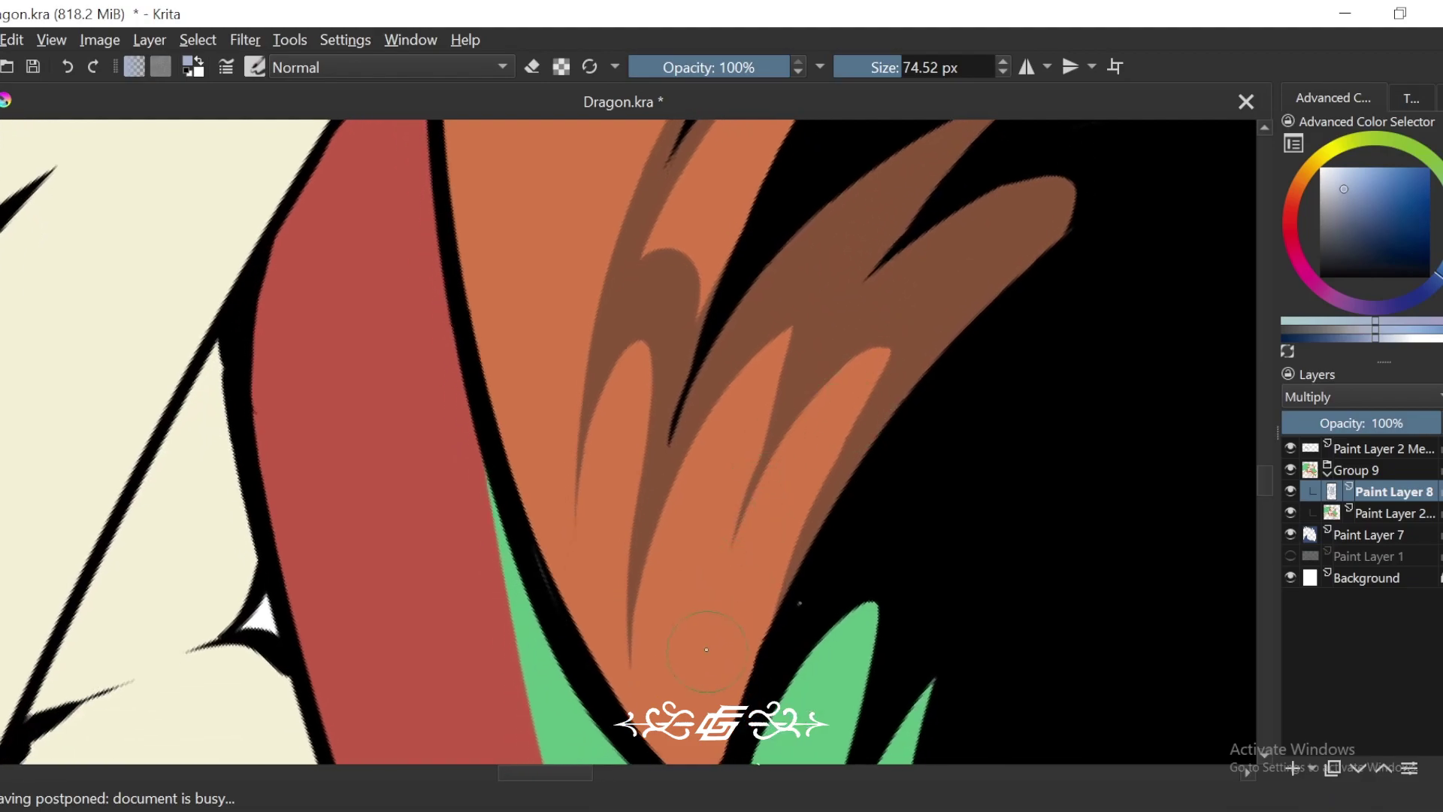
scroll(862, 406, "down", 4)
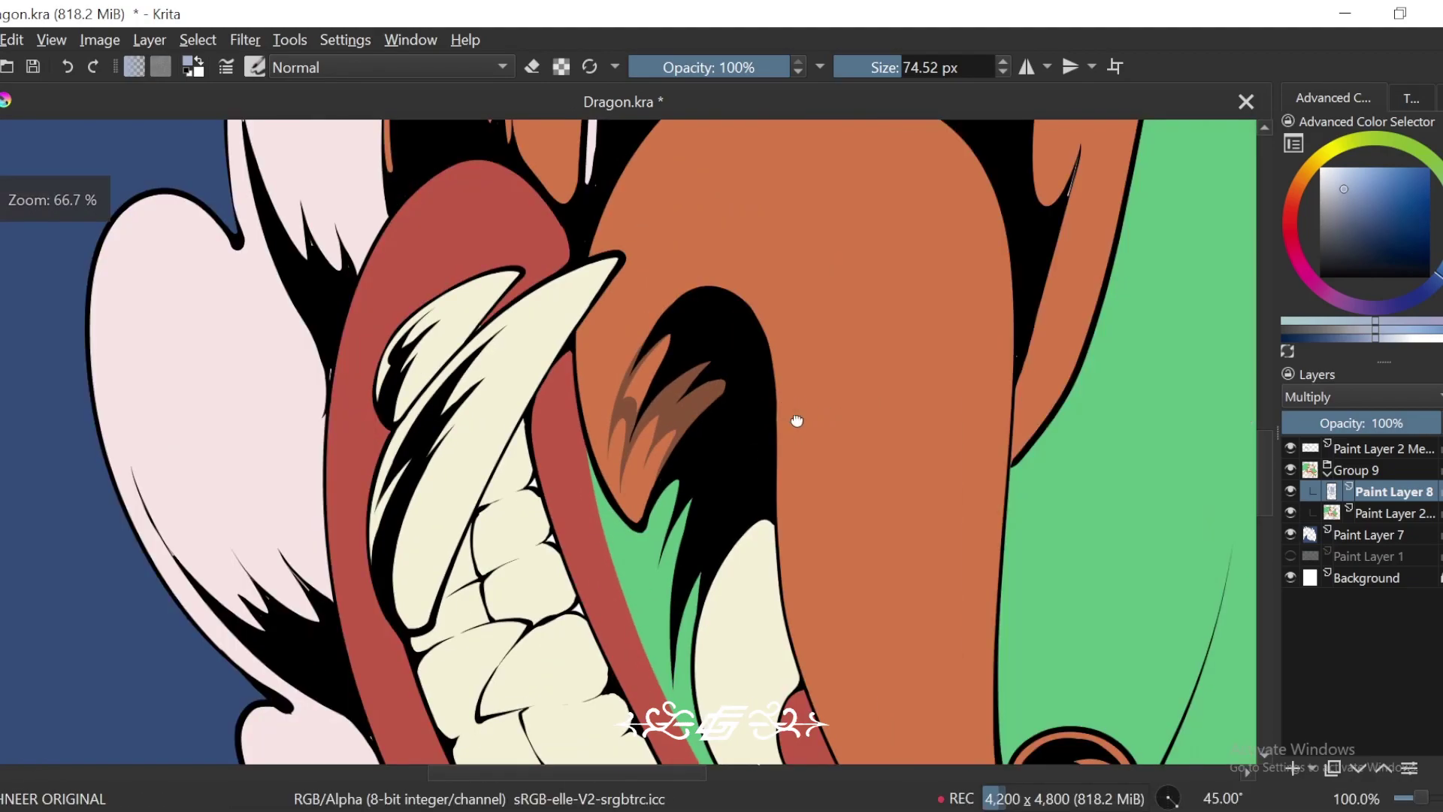
Step: Shade the two small orange strands at the base of the horn, leaving a thin lit edge
left_click_drag(796, 421, 813, 511)
scroll(777, 463, "up", 2)
mouse_move(733, 472)
left_mouse_down()
mouse_move(710, 547)
mouse_move(676, 534)
left_mouse_up()
scroll(711, 403, "down", 1)
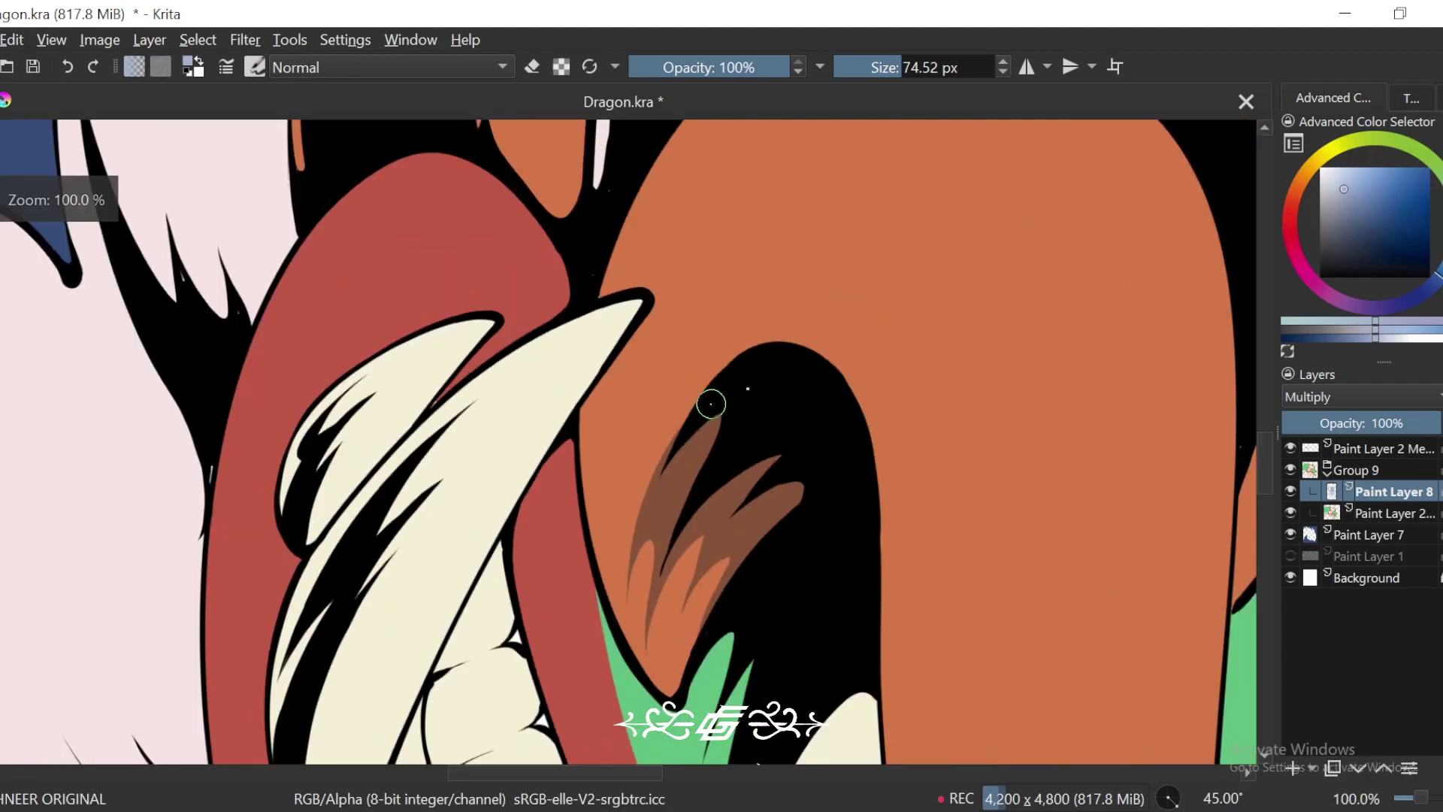
scroll(710, 404, "down", 4)
scroll(885, 414, "up", 2)
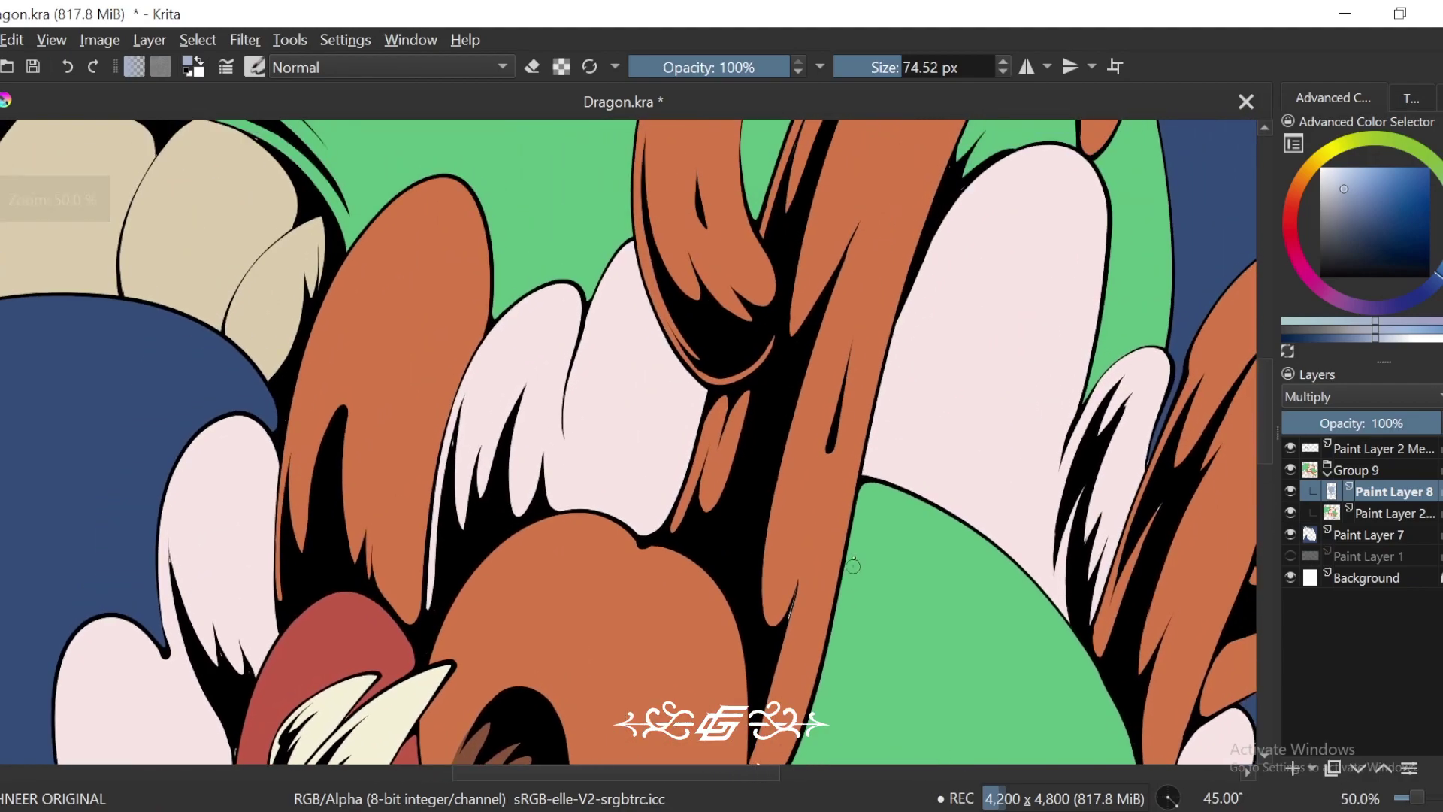
scroll(837, 450, "up", 2)
left_click_drag(887, 417, 763, 612)
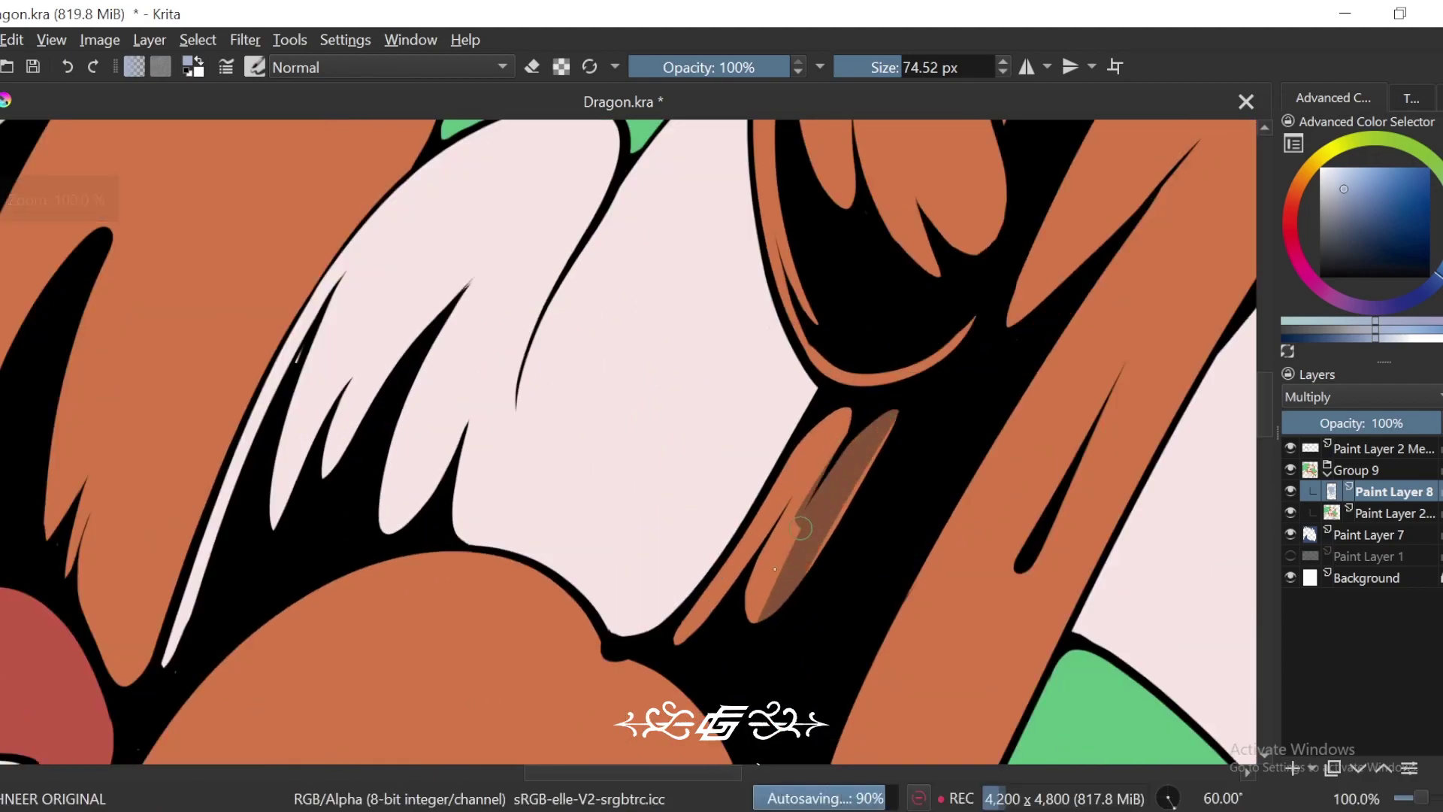
mouse_move(801, 528)
left_mouse_down()
mouse_move(835, 420)
mouse_move(792, 496)
mouse_move(844, 408)
mouse_move(677, 643)
left_mouse_up()
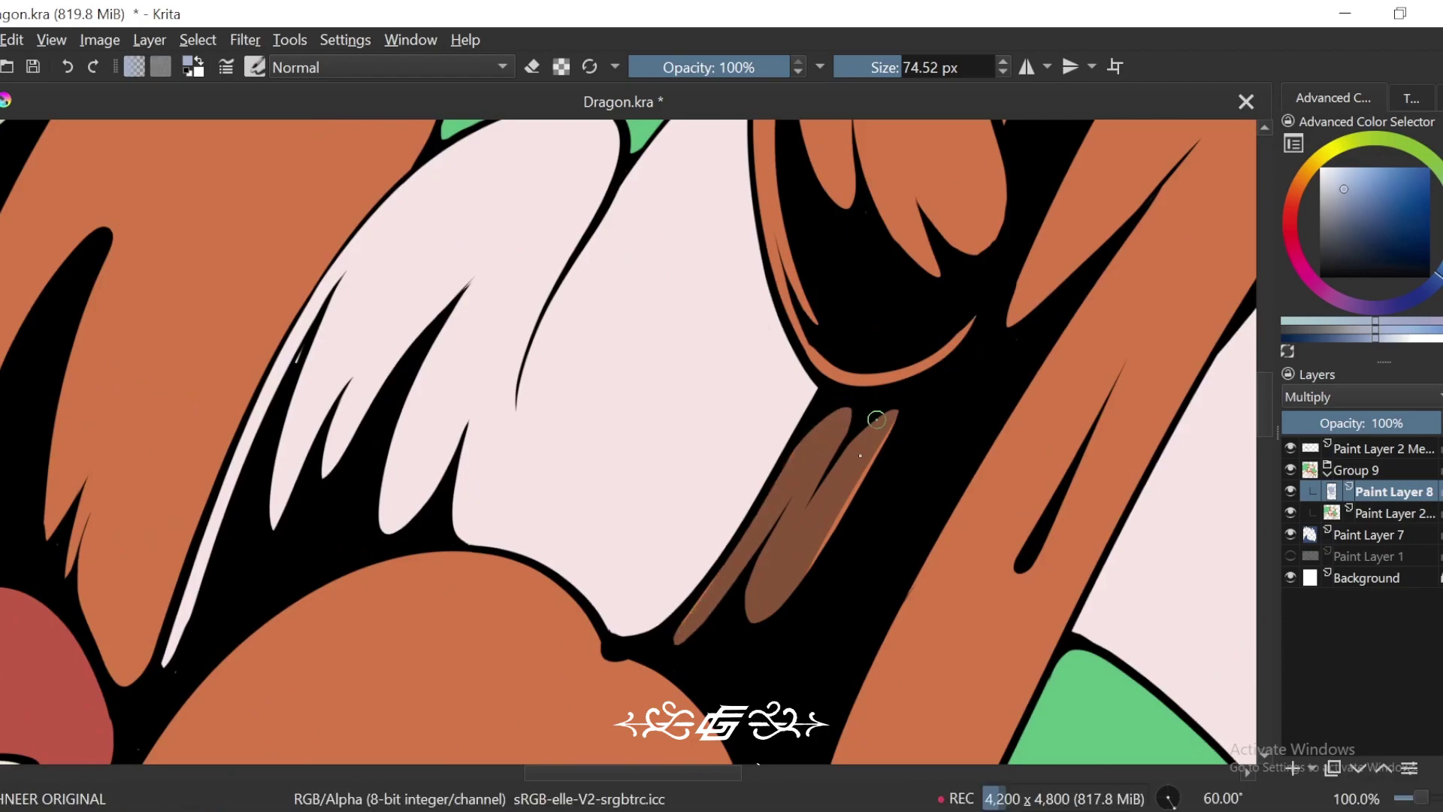
left_click_drag(761, 631, 920, 411)
Step: Extend the pointed tip of the horn's long black ink stroke in black on the line-art layer
key("ctrl+minus")
key("ctrl+minus")
left_click_drag(992, 380, 830, 653)
key("ctrl+plus")
key("ctrl+plus")
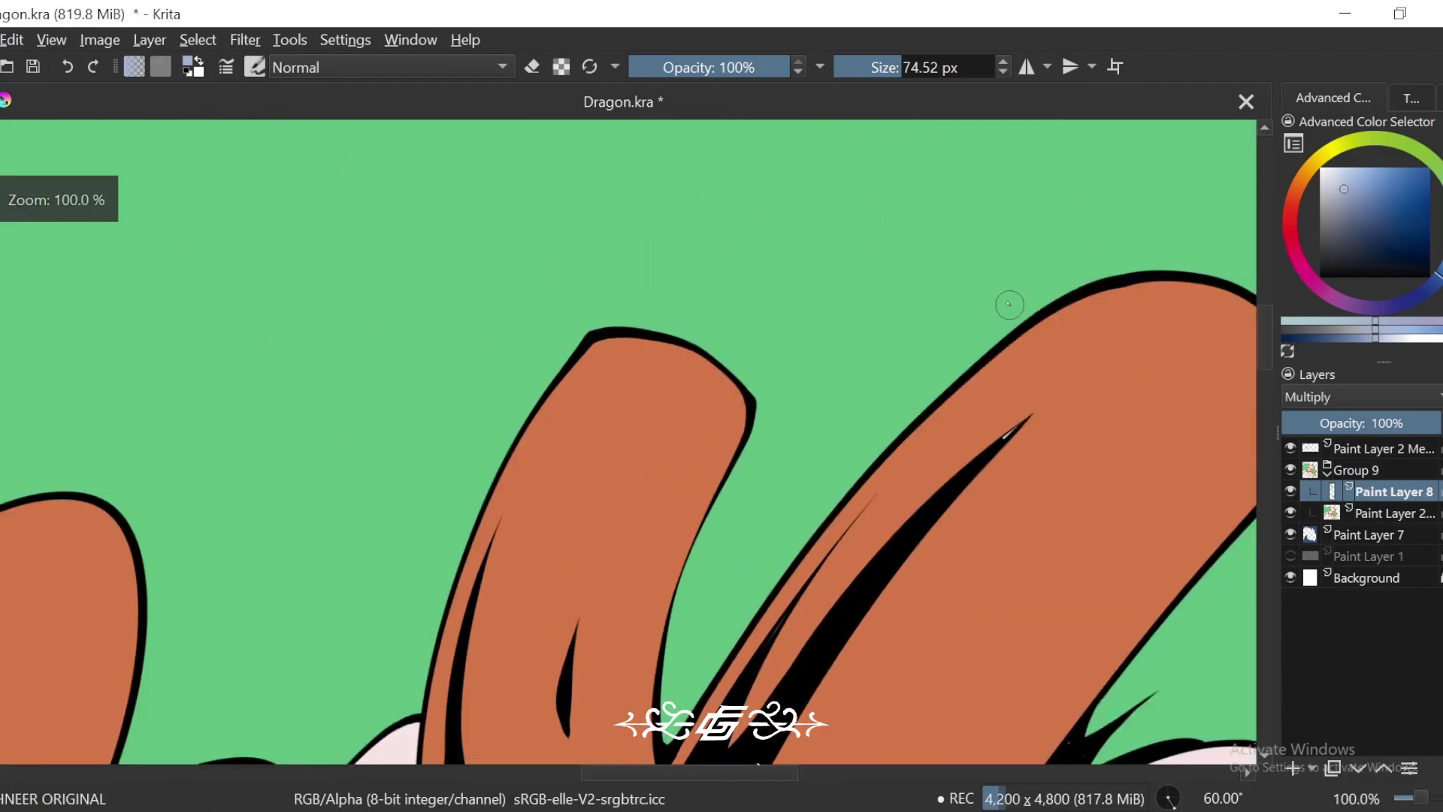
left_click(1391, 448)
left_click(939, 496, "ctrl")
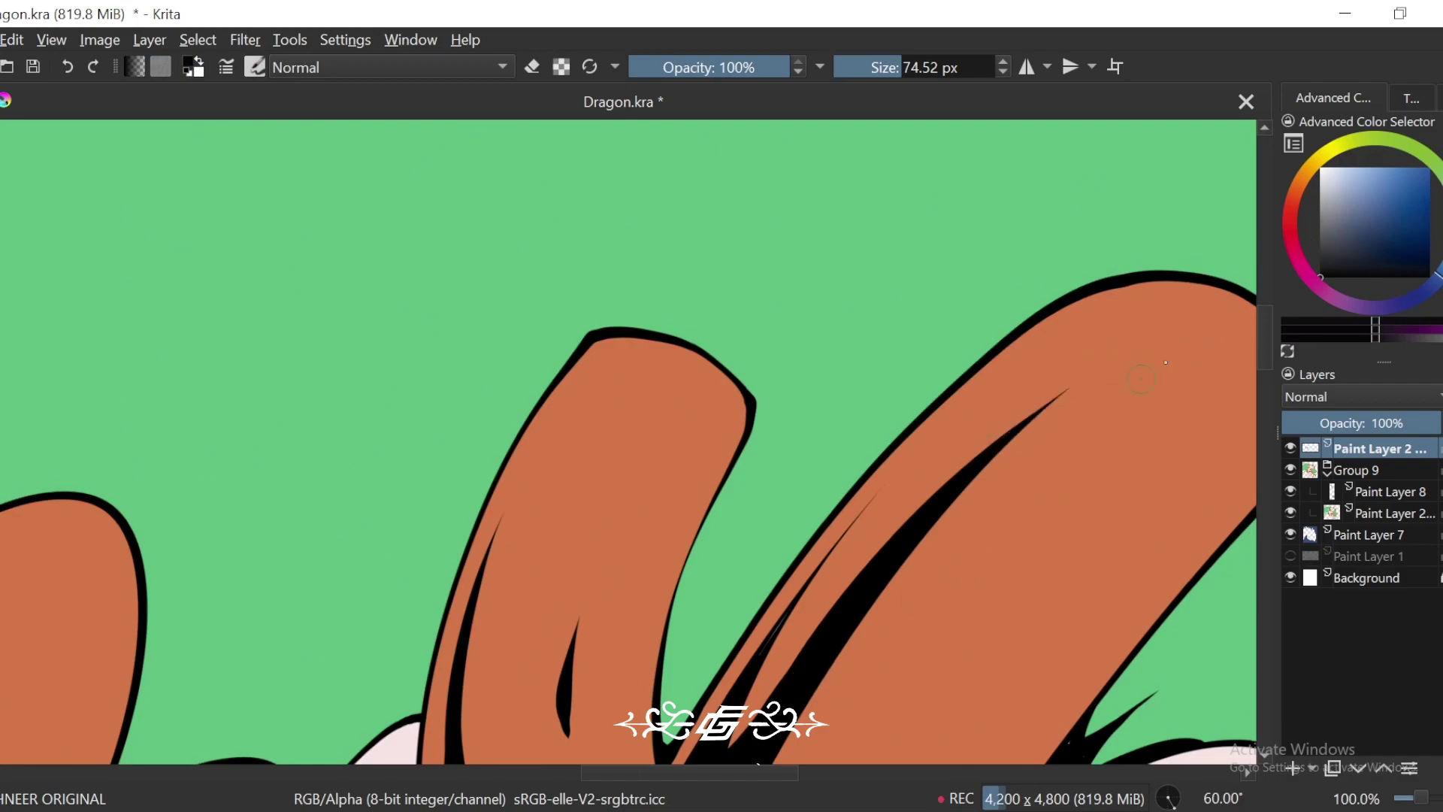
Step: Return to Paint Layer 8 with the pale blue and paint a thin hooked shadow beside the horn's small ink stroke
left_click(1342, 189)
left_click(1376, 492)
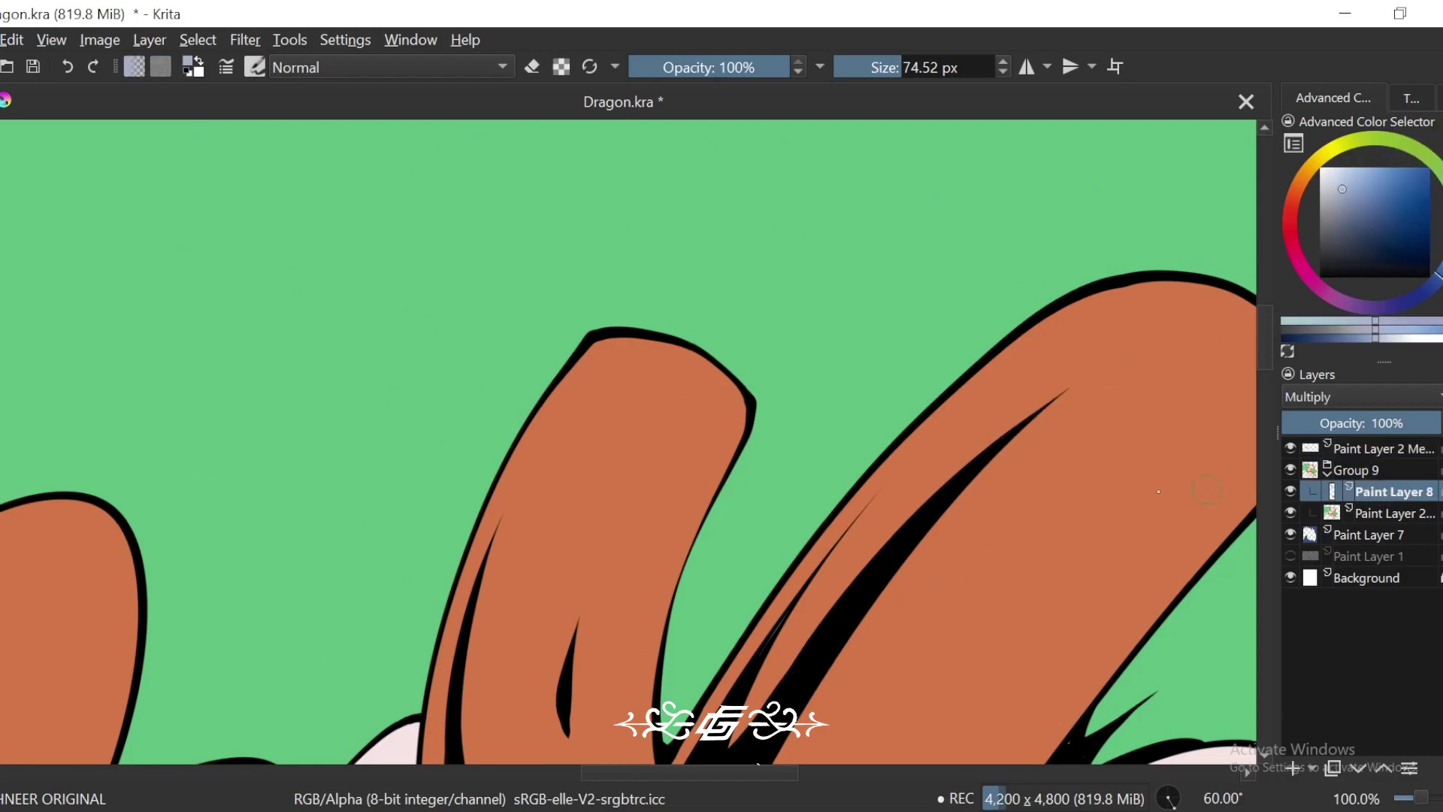
left_click_drag(1058, 342, 748, 702)
key("ctrl+minus")
left_click_drag(653, 502, 628, 442)
key("ctrl+plus")
key("ctrl+z")
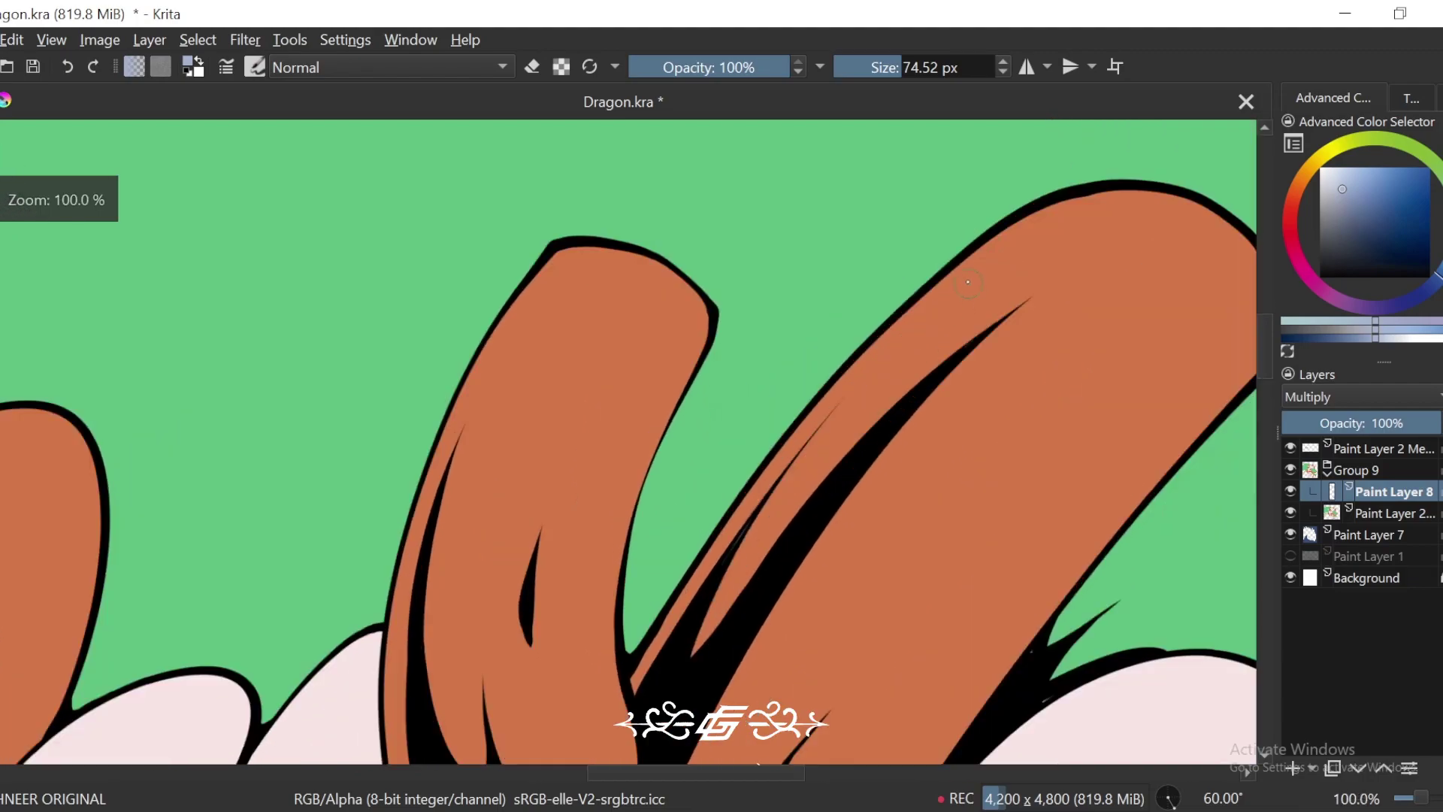
mouse_move(961, 289)
left_mouse_down()
mouse_move(774, 499)
mouse_move(693, 655)
left_mouse_up()
key("ctrl+z")
left_click_drag(969, 279, 696, 654)
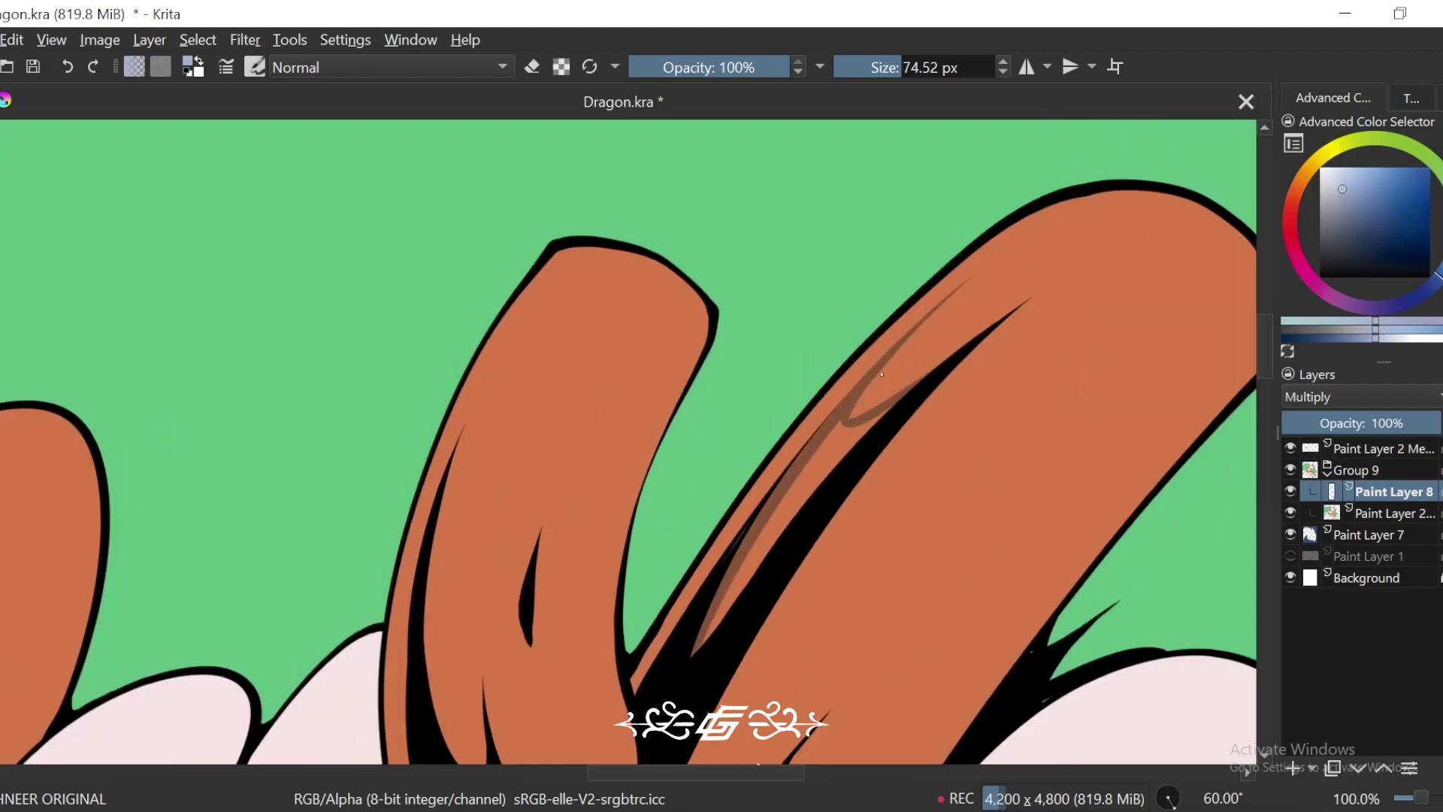
Step: Outline a tapered shadow around the horn's long black ink stroke, extending it beyond the stroke's pointed tip
mouse_move(869, 379)
left_mouse_down()
mouse_move(1106, 247)
mouse_move(776, 605)
left_mouse_up()
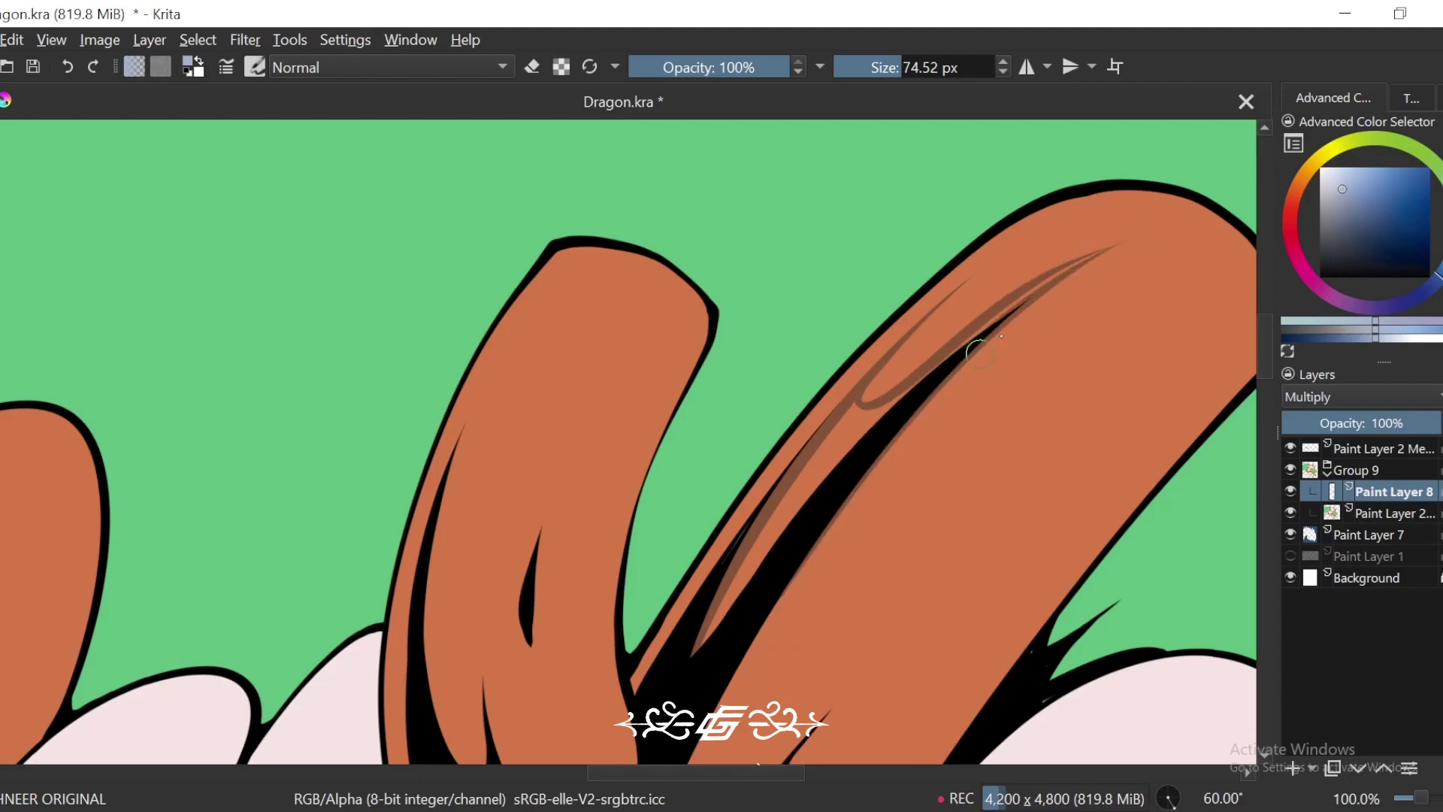
key("ctrl+z")
mouse_move(1151, 220)
left_mouse_down()
mouse_move(908, 407)
mouse_move(715, 709)
left_mouse_up()
key("ctrl+z")
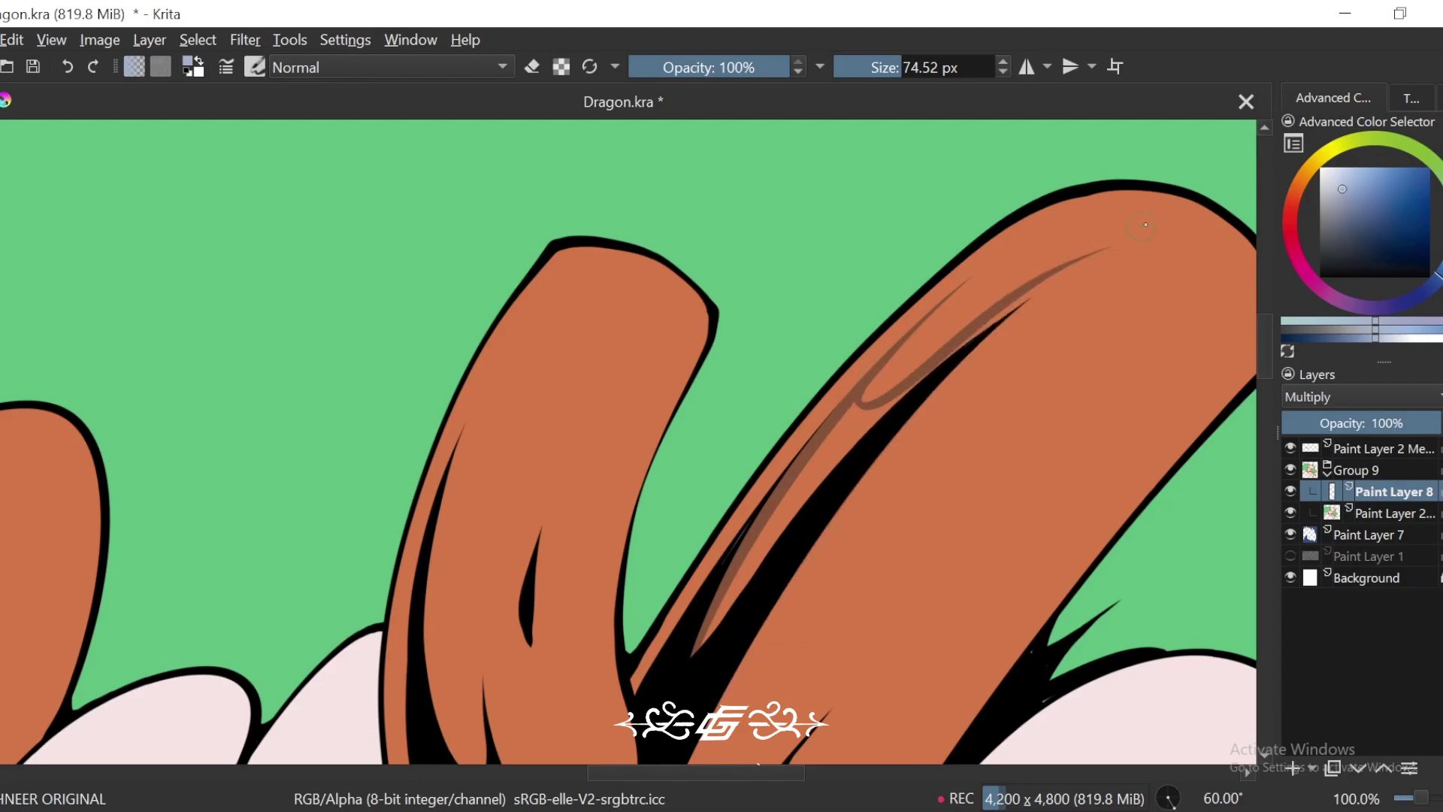
mouse_move(1169, 214)
left_mouse_down()
mouse_move(870, 454)
mouse_move(721, 702)
left_mouse_up()
left_click_drag(1162, 242, 918, 418)
Step: Fill the area between the hooked shadow and the horn's long black ink stroke with shadow
key("ctrl+plus")
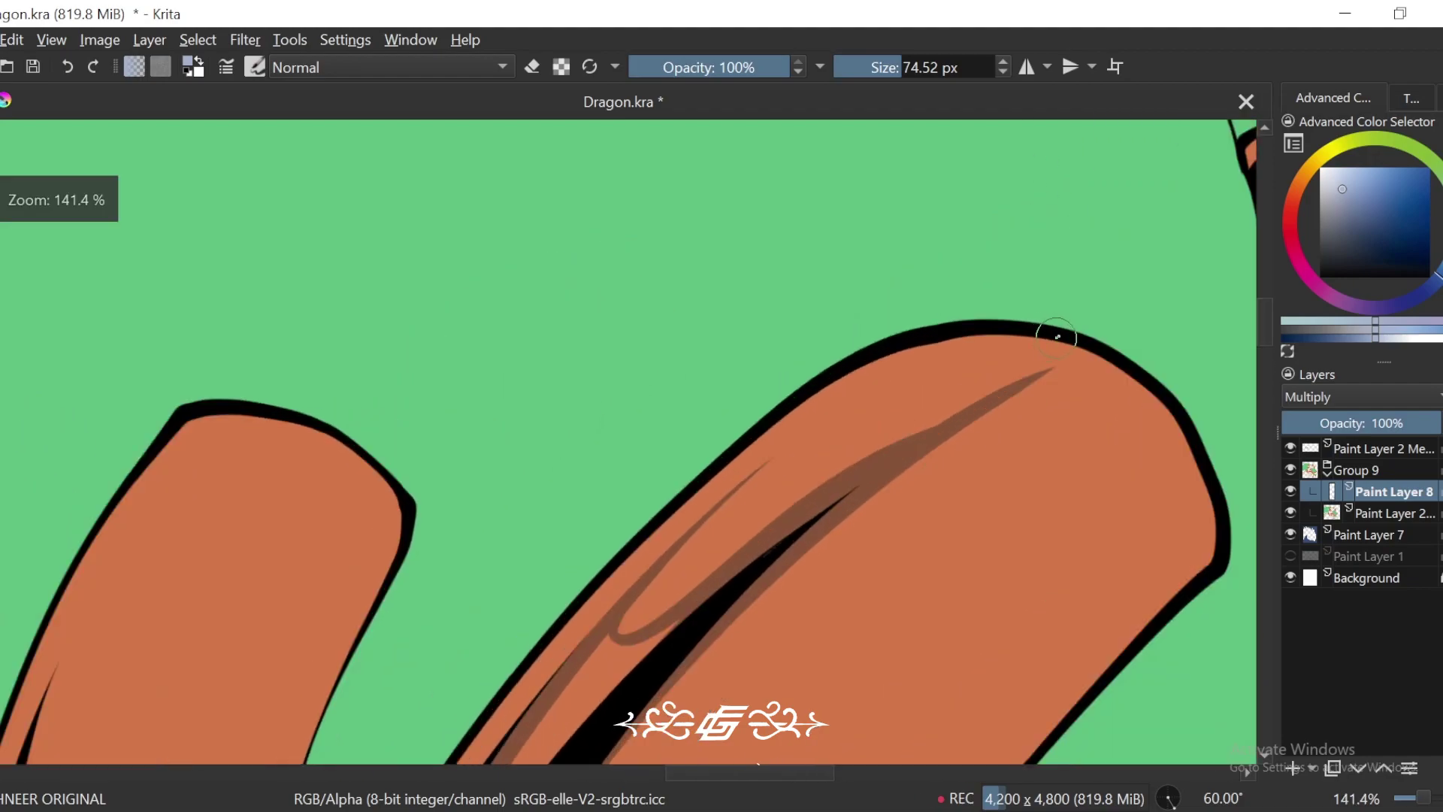
key("4")
mouse_move(1016, 257)
left_mouse_down()
mouse_move(815, 443)
mouse_move(654, 722)
left_mouse_up()
key("ctrl+minus")
key("6")
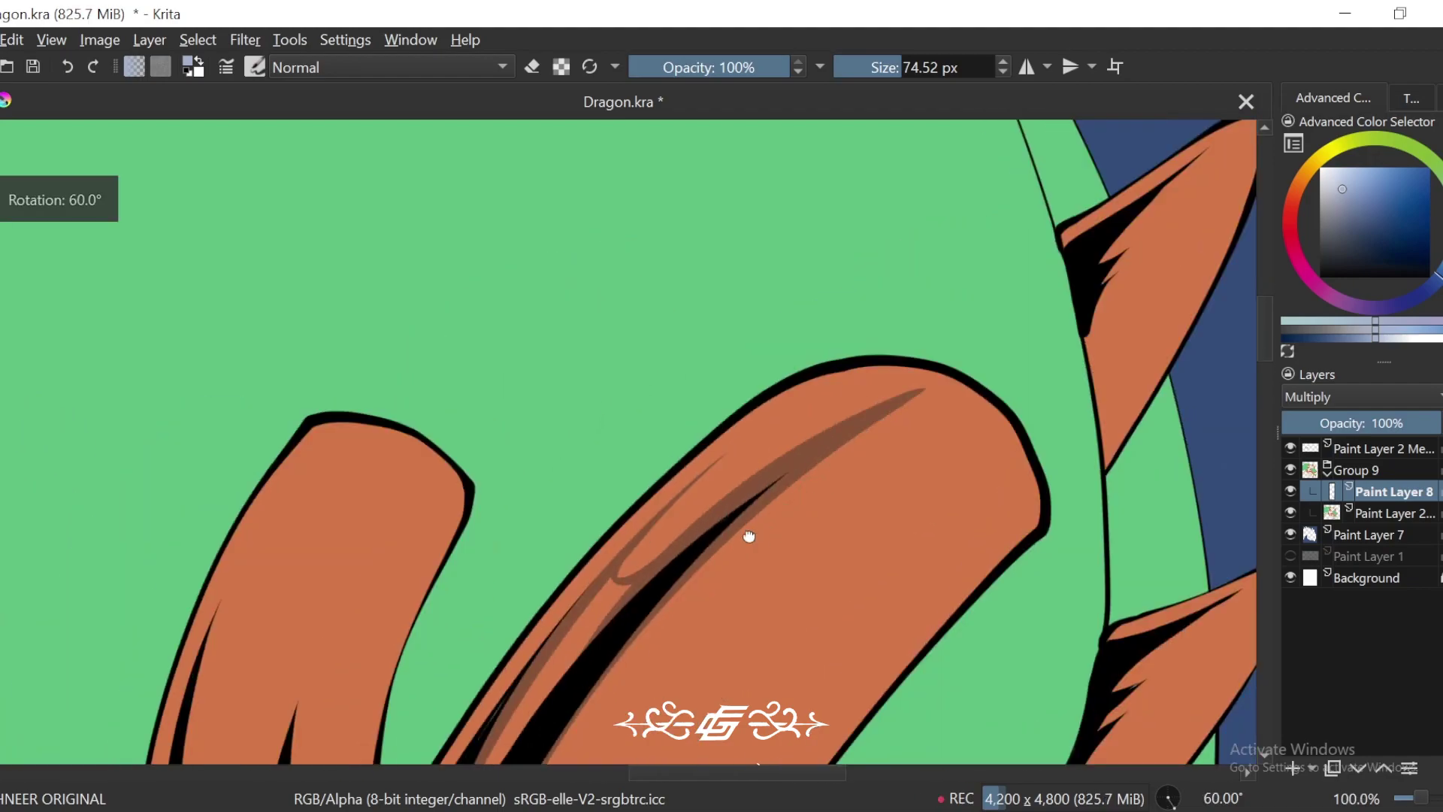
mouse_move(888, 351)
left_mouse_down()
mouse_move(819, 421)
mouse_move(780, 493)
left_mouse_up()
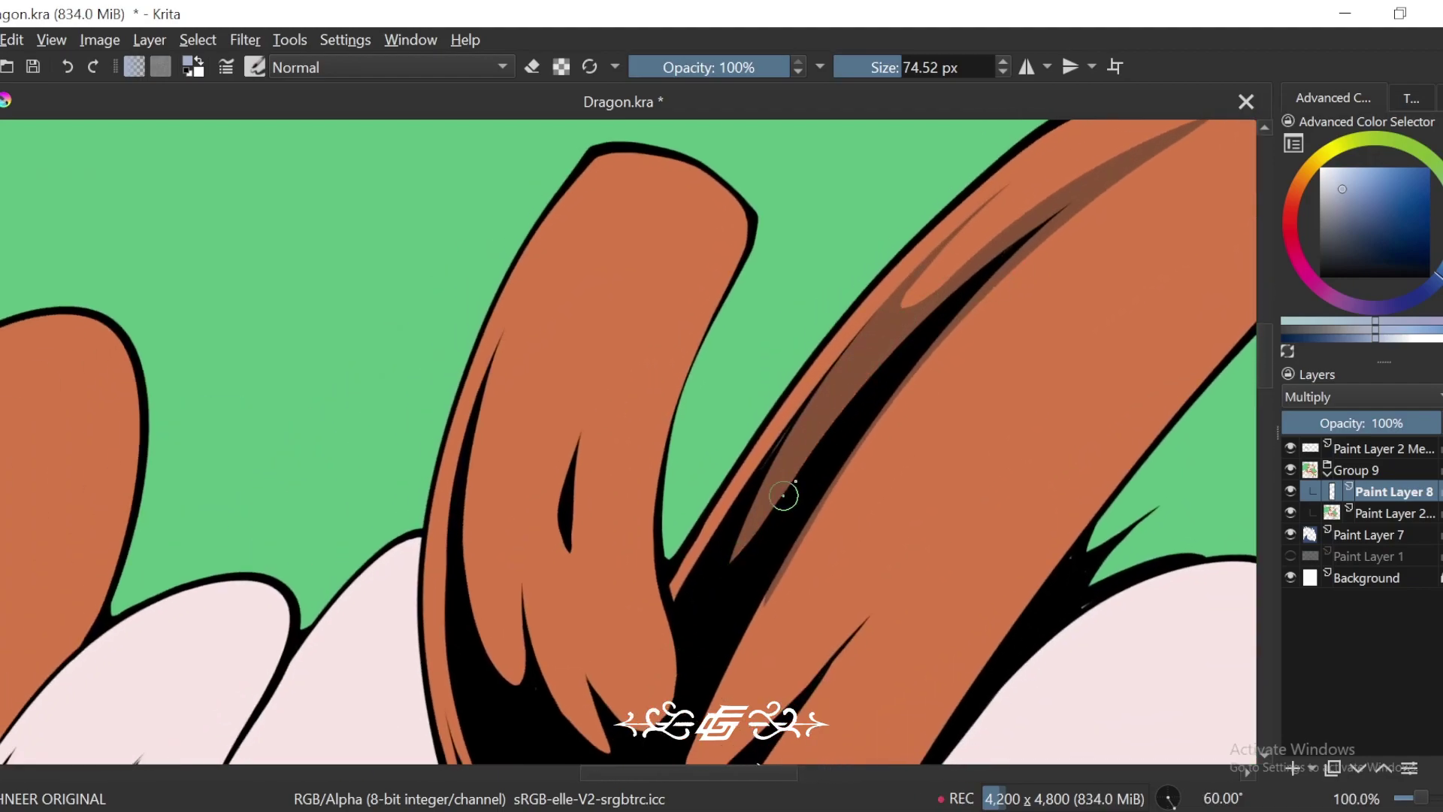
Step: Paint a forked, jagged shadow on the middle of the horn below the long black ink stroke and fill it
scroll(780, 493, "down", 1)
mouse_move(823, 364)
left_mouse_down()
mouse_move(692, 571)
mouse_move(1110, 253)
mouse_move(1011, 286)
mouse_move(967, 389)
left_mouse_up()
scroll(1110, 252, "up", 1)
key("ctrl+z")
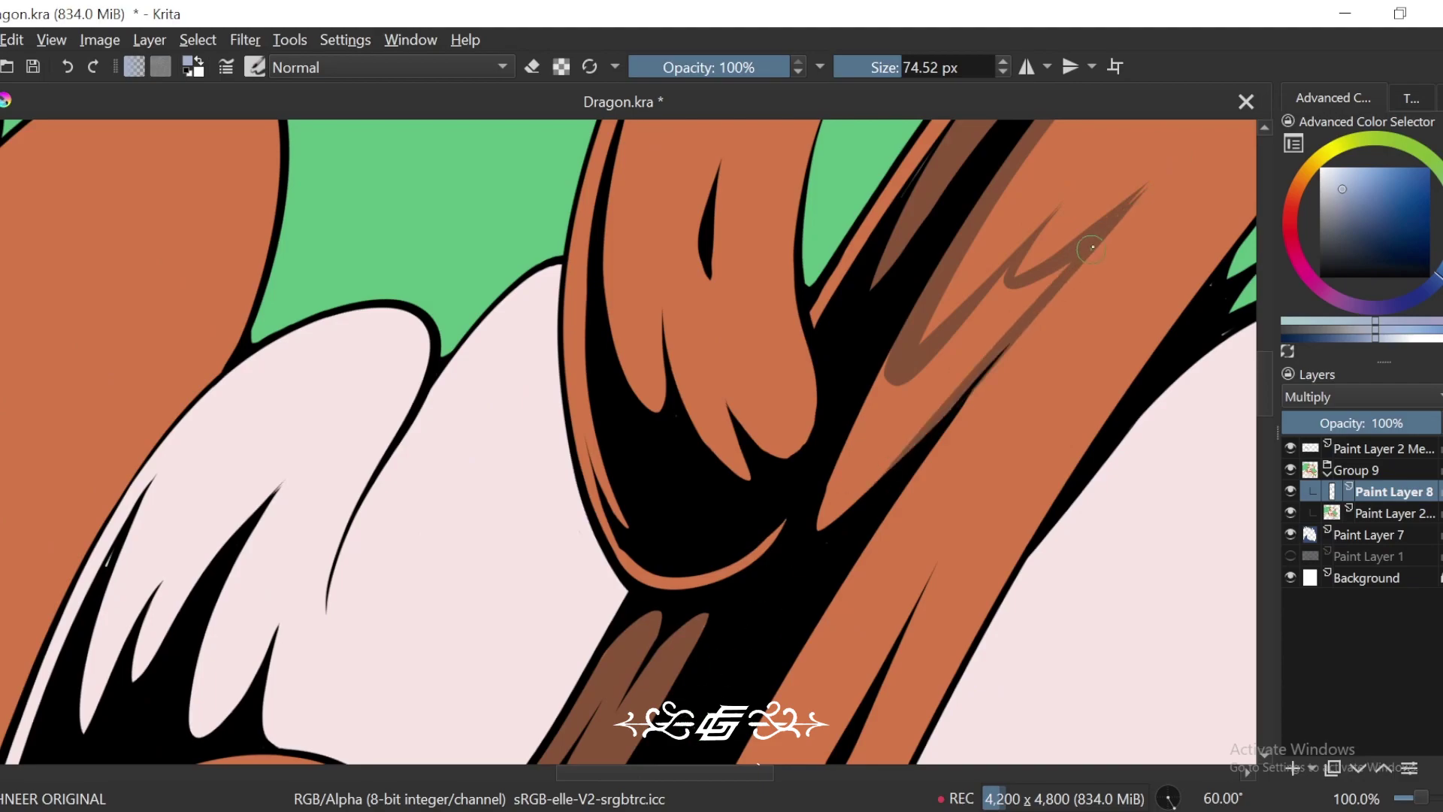
key("ctrl+z")
left_click_drag(1124, 208, 876, 505)
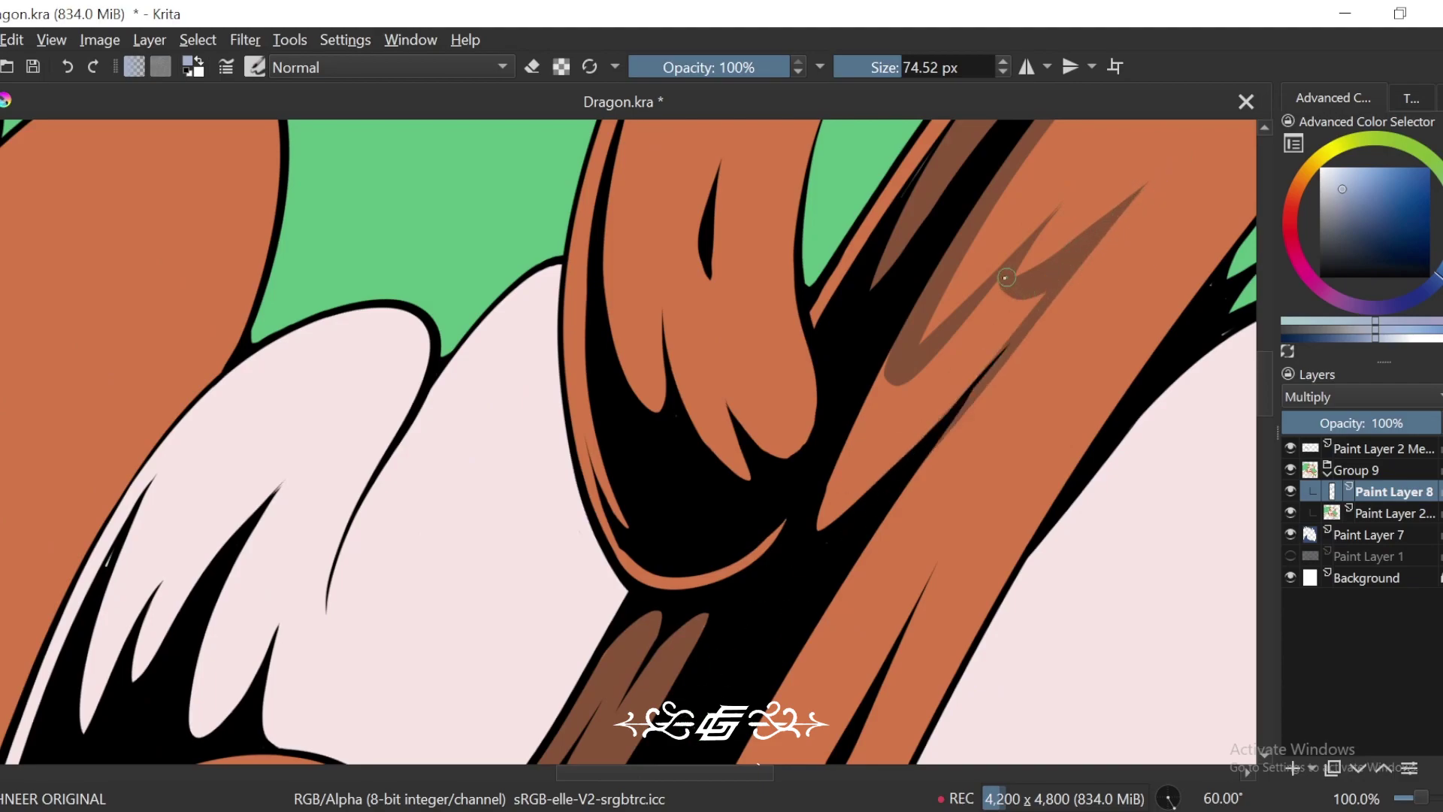
mouse_move(1006, 278)
left_mouse_down()
mouse_move(879, 396)
mouse_move(815, 538)
mouse_move(943, 415)
left_mouse_up()
key("ctrl+minus")
key("ctrl+z")
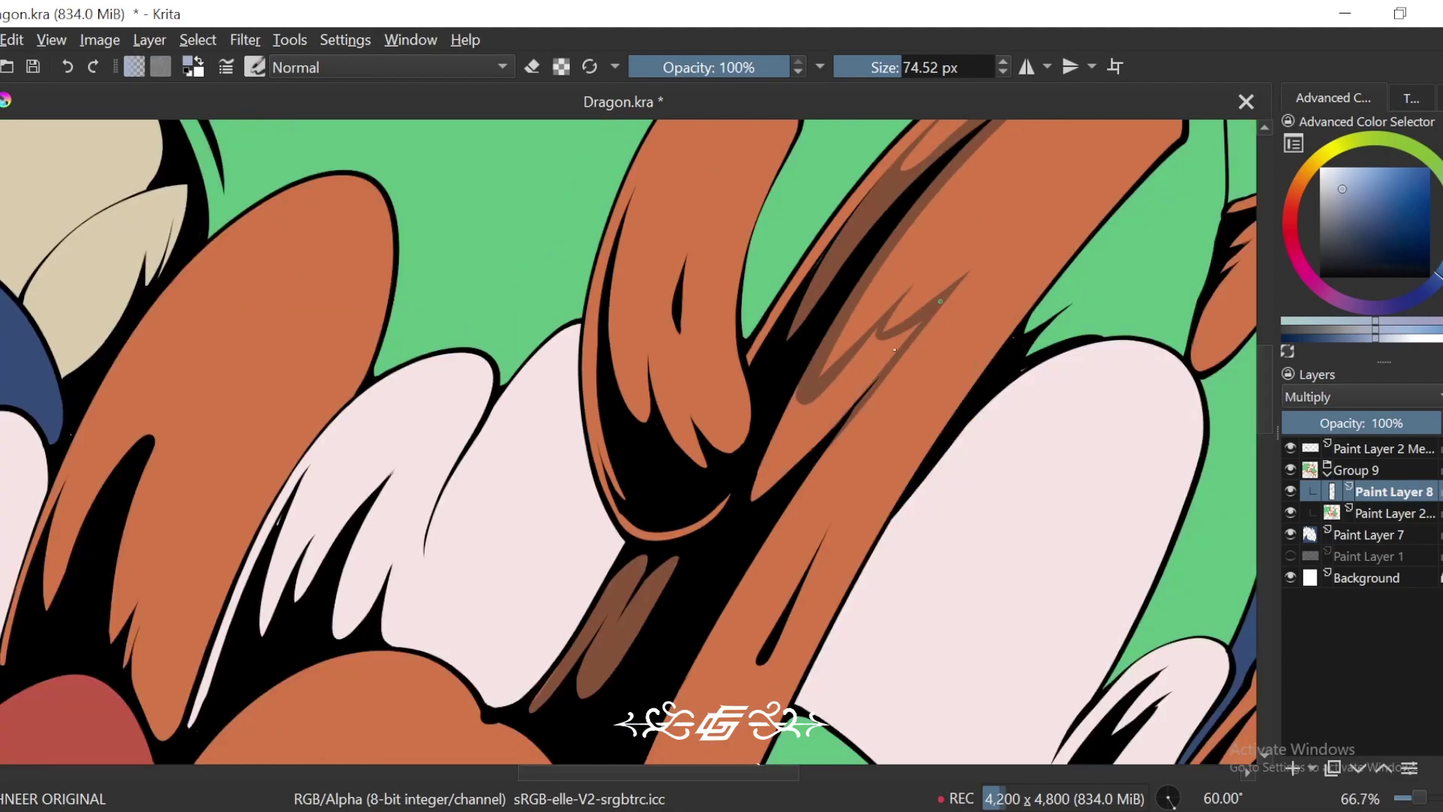
mouse_move(894, 349)
left_mouse_down()
mouse_move(779, 478)
mouse_move(847, 406)
mouse_move(842, 378)
mouse_move(915, 383)
left_mouse_up()
key("ctrl+]")
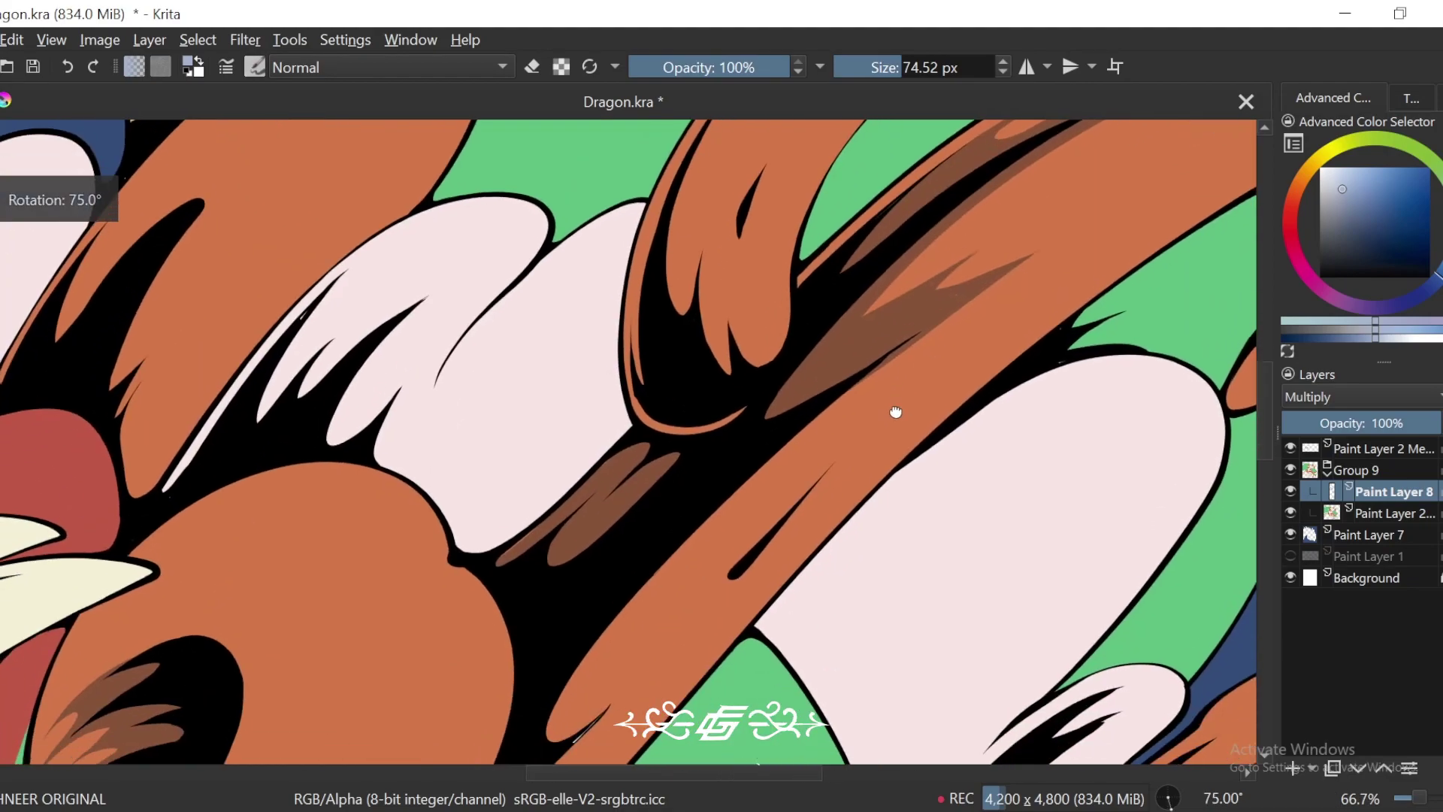
Step: Outline a long hooked shadow around the small ink stroke on the lower half of the horn
left_click_drag(932, 331, 684, 594)
key("ctrl+[")
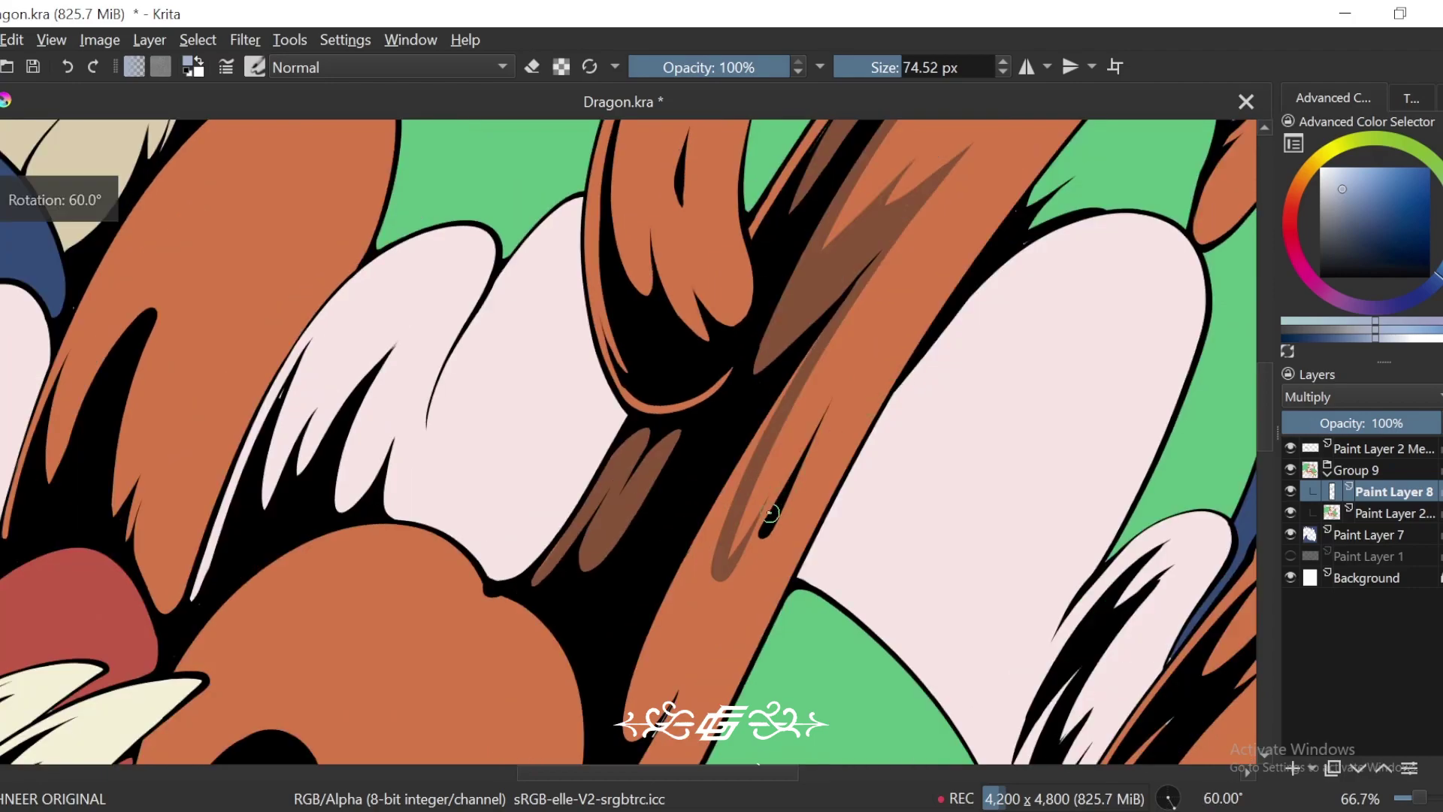
left_click_drag(748, 496, 877, 321)
key("ctrl+]")
left_click_drag(862, 374, 936, 248)
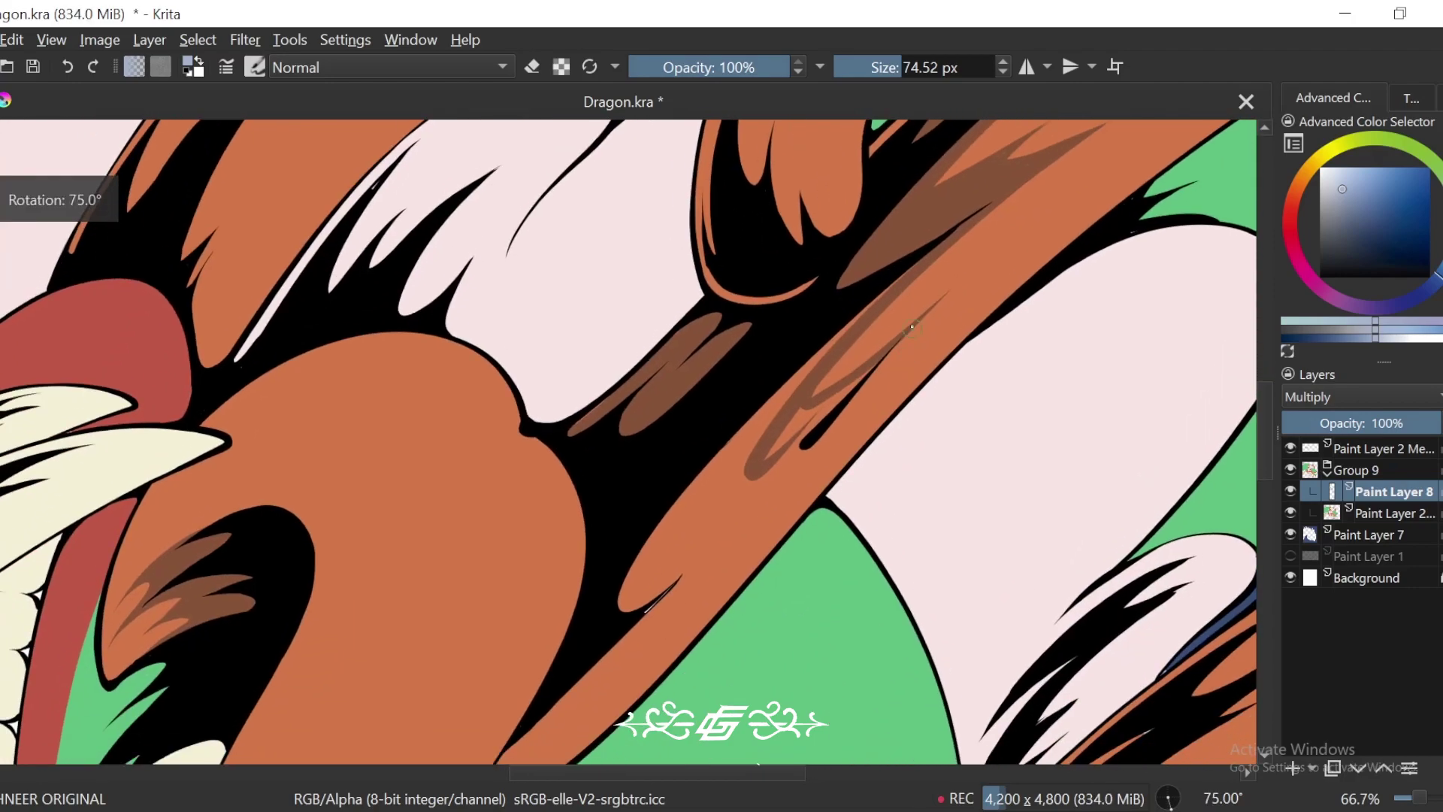
left_click_drag(908, 334, 591, 691)
left_click_drag(743, 553, 946, 312)
key("ctrl+[")
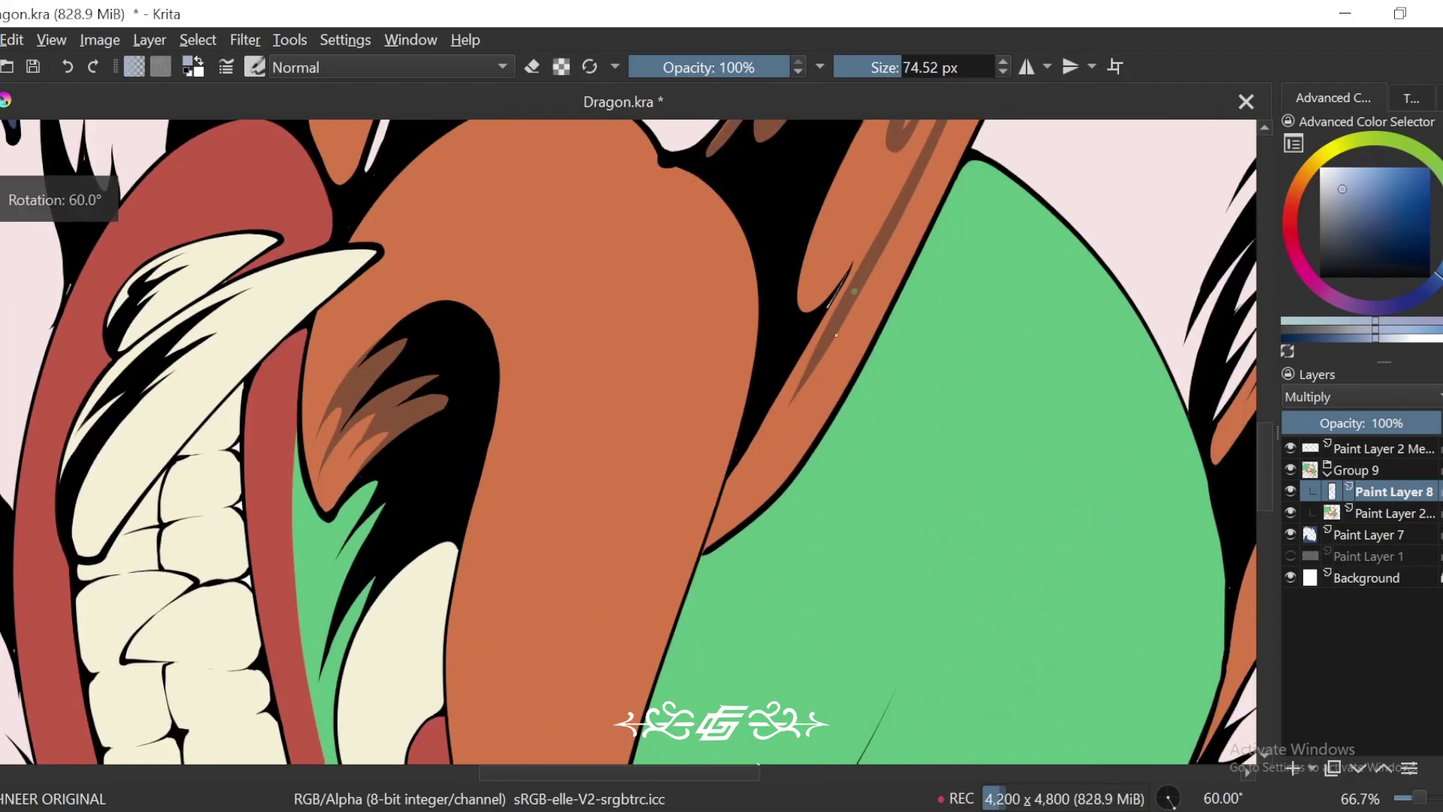
Step: Continue the shadow outline with pointed strokes down to the base of the horn
left_click_drag(854, 289, 901, 274)
left_click_drag(953, 194, 866, 315)
key("ctrl+plus")
left_click_drag(873, 413, 993, 227)
key("ctrl+minus")
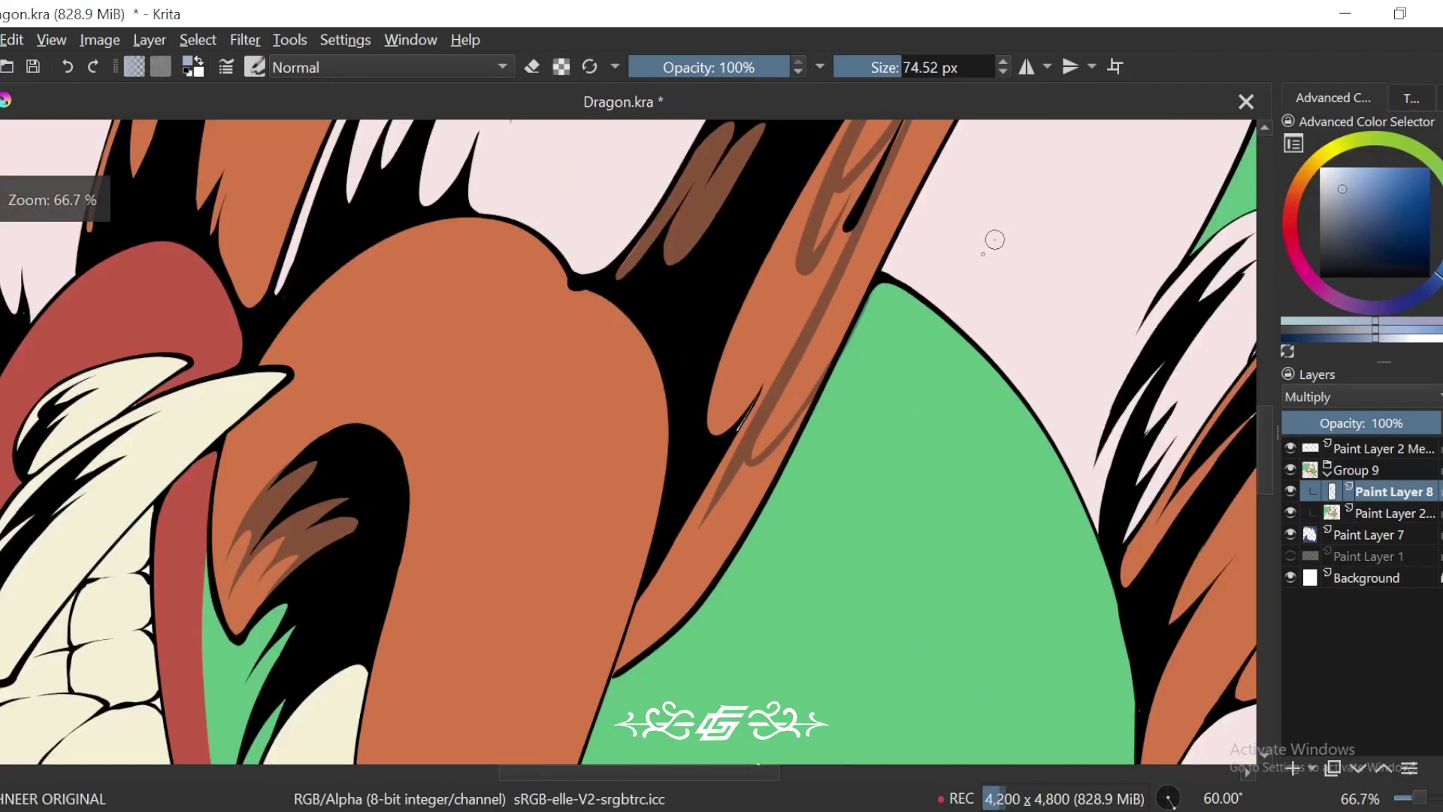
Step: Fill the outlined shadow areas on the lower part of the horn with the Fill tool
left_click_drag(783, 422, 792, 460)
key("f")
left_click(771, 514)
left_click_drag(869, 380, 810, 495)
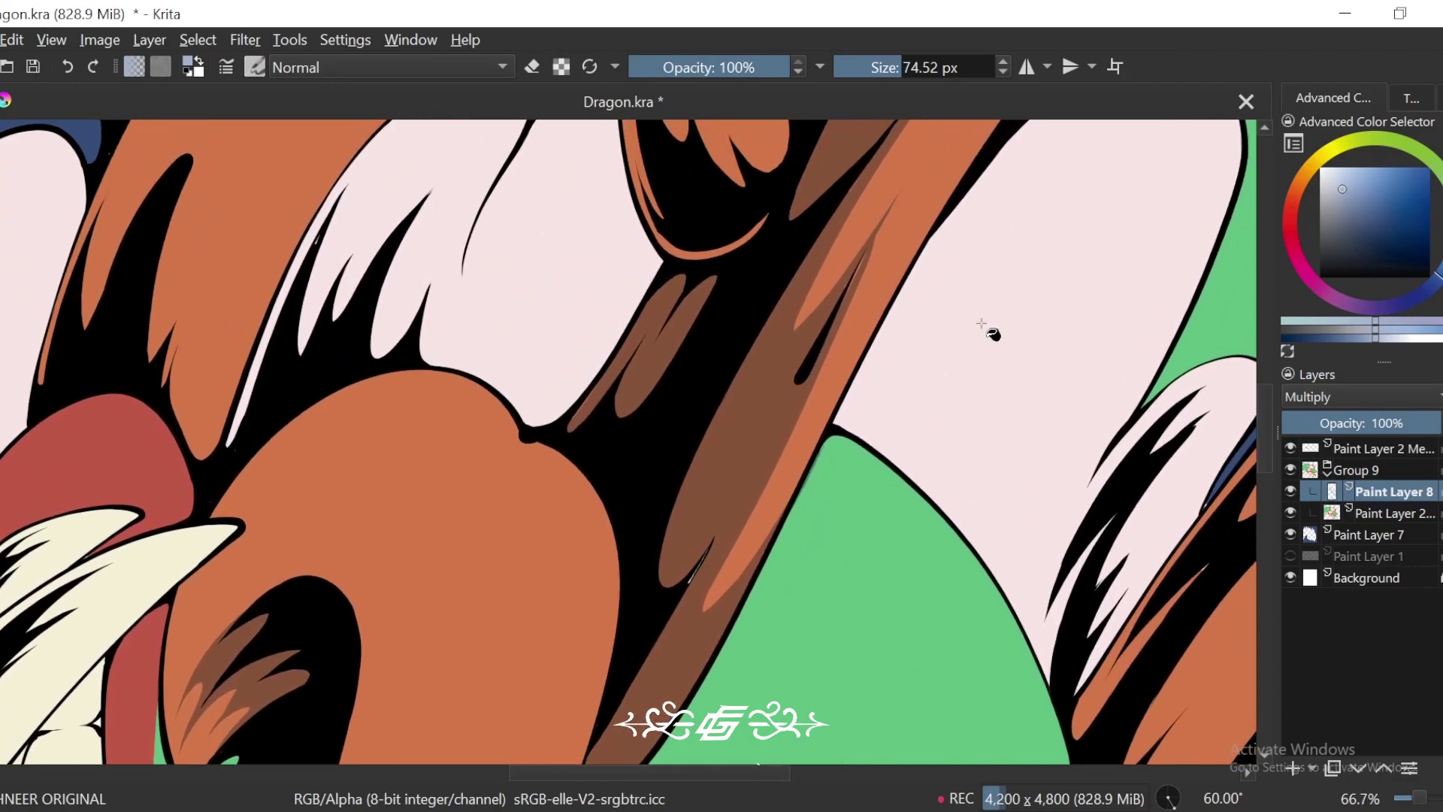
Step: Lengthen the small black ink wedge near the horn's base in black on the line-art layer
left_click(1380, 449)
key("ctrl+plus")
mouse_move(864, 534)
left_mouse_down()
mouse_move(831, 354)
mouse_move(669, 519)
left_mouse_up()
key("b")
left_click(653, 508, "ctrl")
left_click_drag(775, 386, 647, 539)
key("ctrl+minus")
key("ctrl+minus")
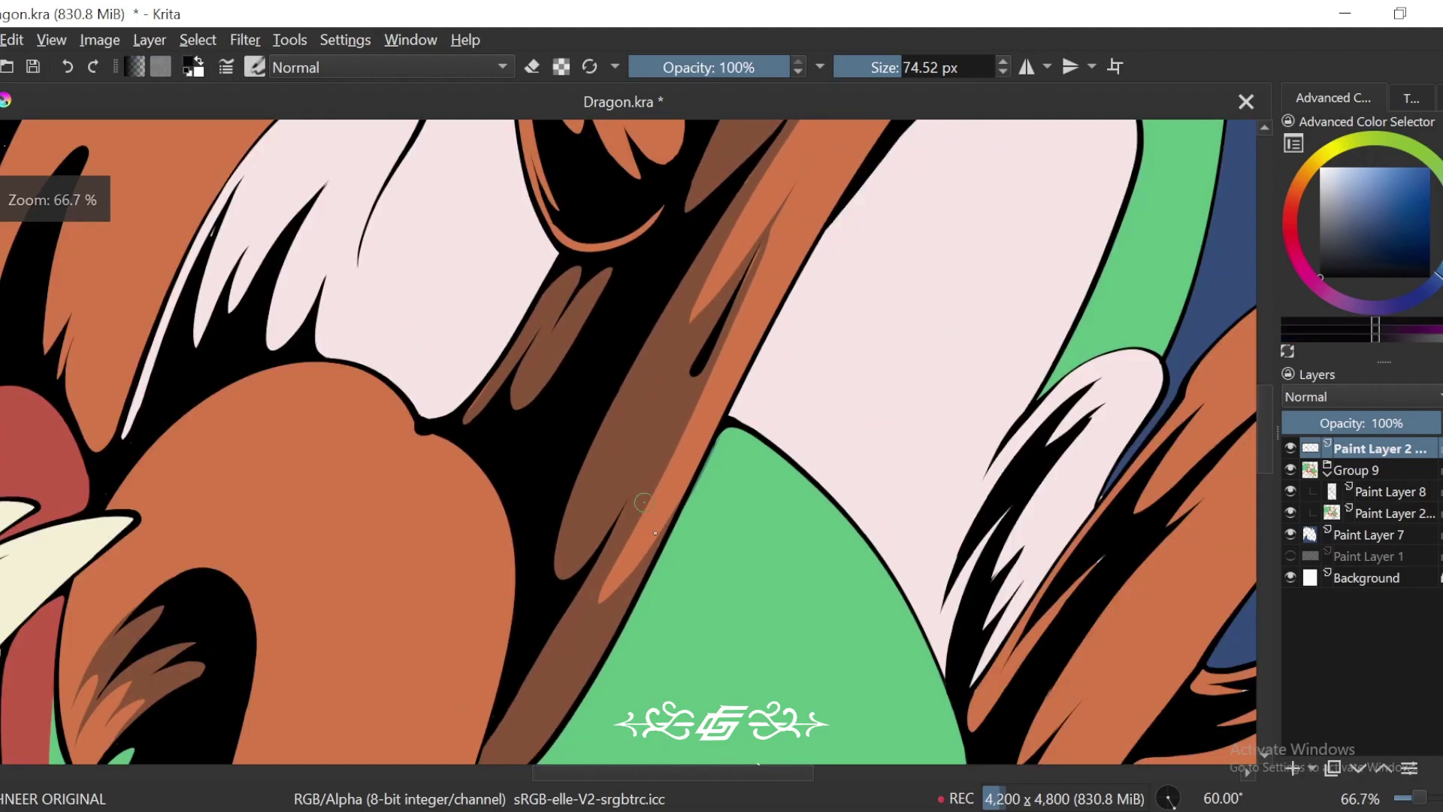
Step: Return to Paint Layer 8 and extend the shadow in a point above the tip of the lower small ink stroke
left_click(1389, 492)
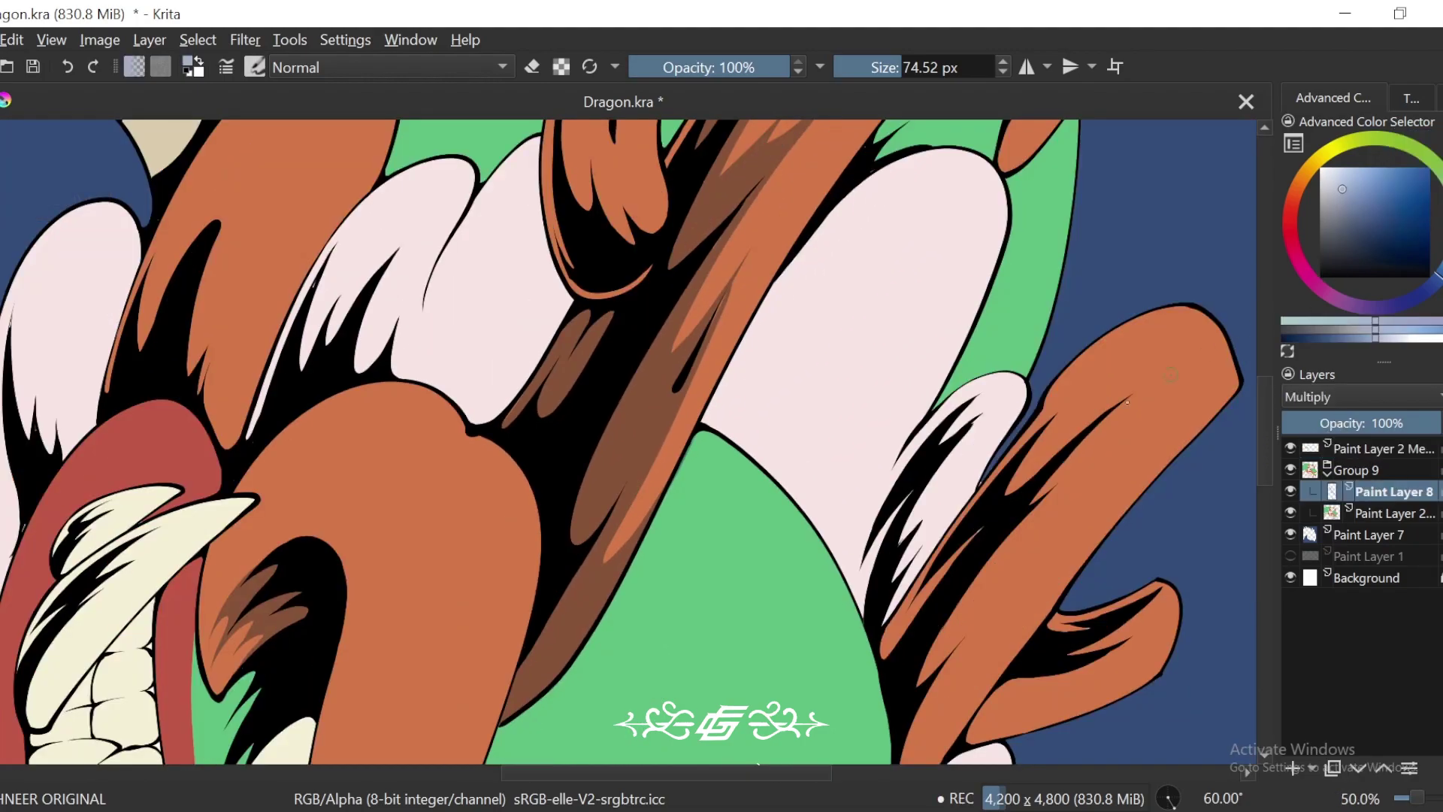
scroll(798, 241, "up", 3)
left_click_drag(887, 272, 707, 585)
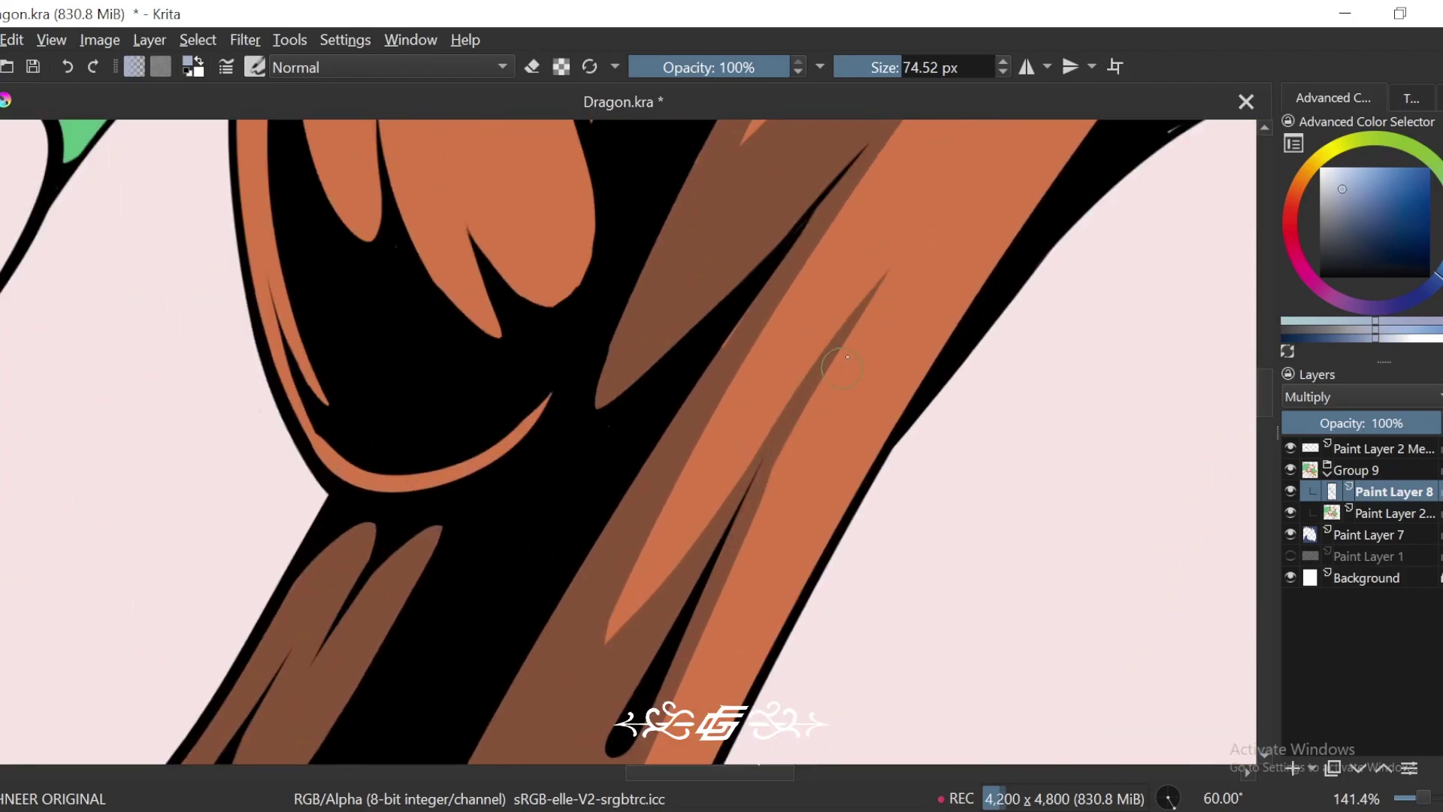
key("ctrl+z")
left_click_drag(876, 272, 753, 494)
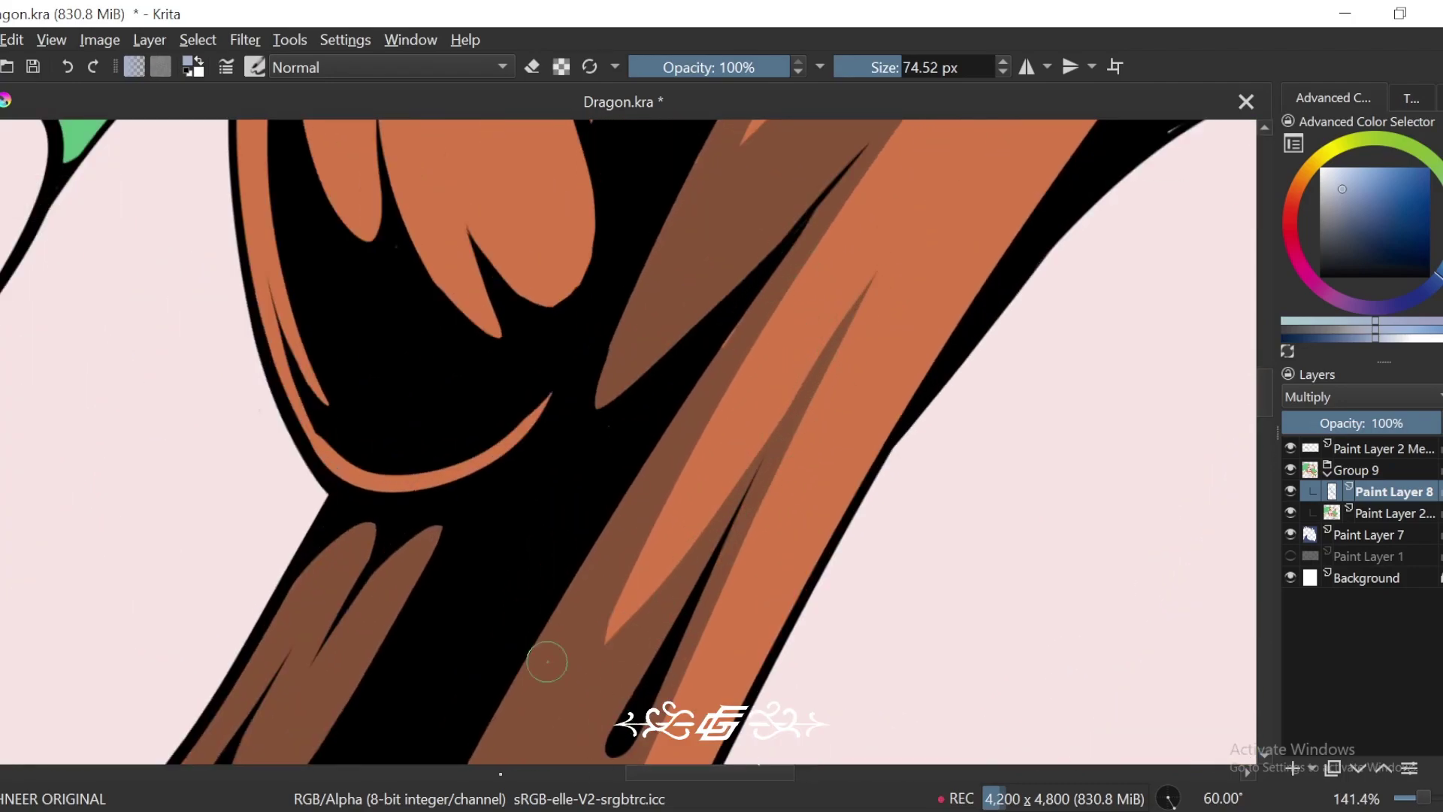
Step: Examine the shaded horn within the whole upright illustration
key("ctrl+minus")
key("ctrl+minus")
key("ctrl+minus")
key("ctrl+minus")
key("ctrl+minus")
key("ctrl+minus")
key("ctrl+minus")
key("4")
key("4")
key("4")
key("4")
key("4")
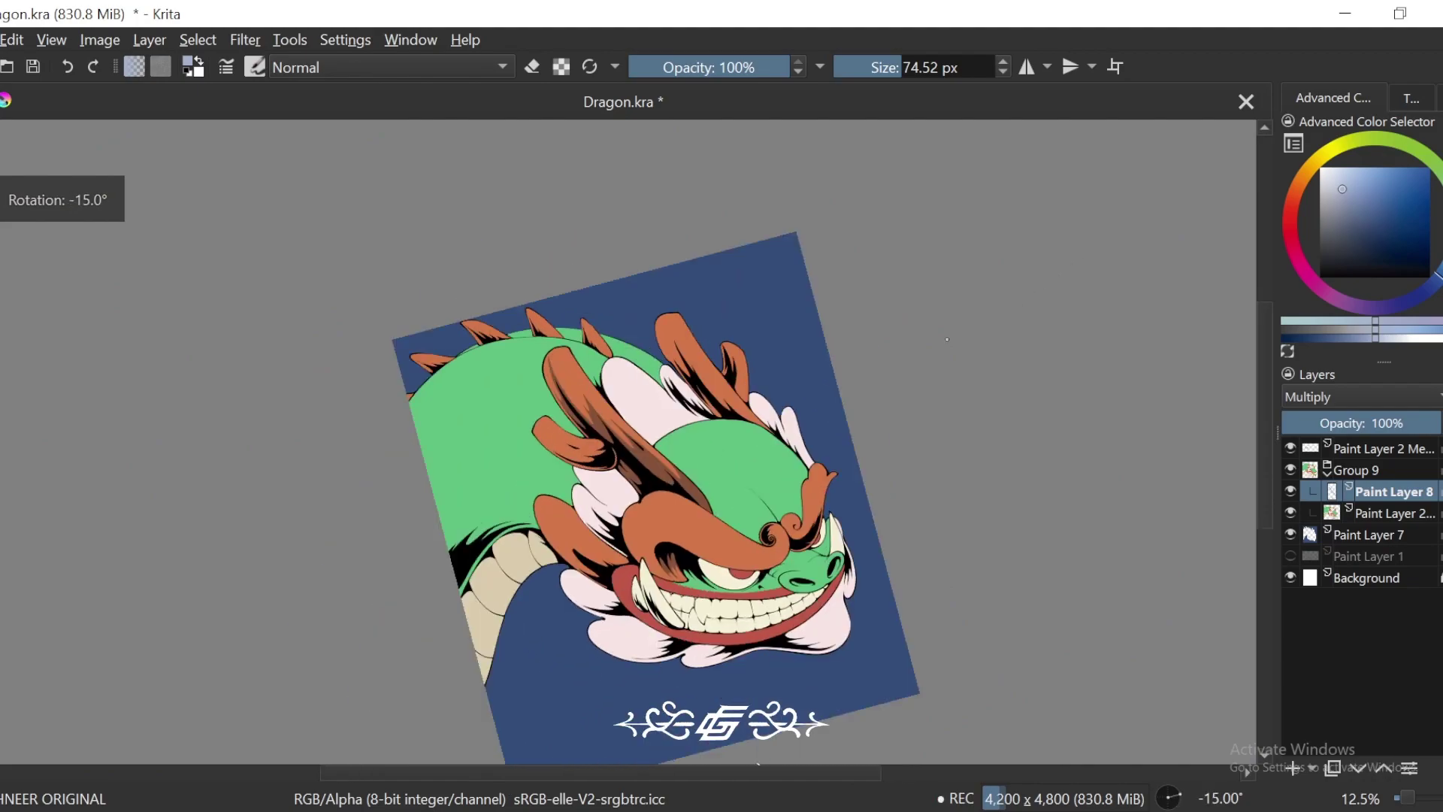
key("5")
Step: Apply an HSV adjustment to the shadows on Paint Layer 8 with the hue set to 41
left_click(245, 40)
mouse_move(286, 119)
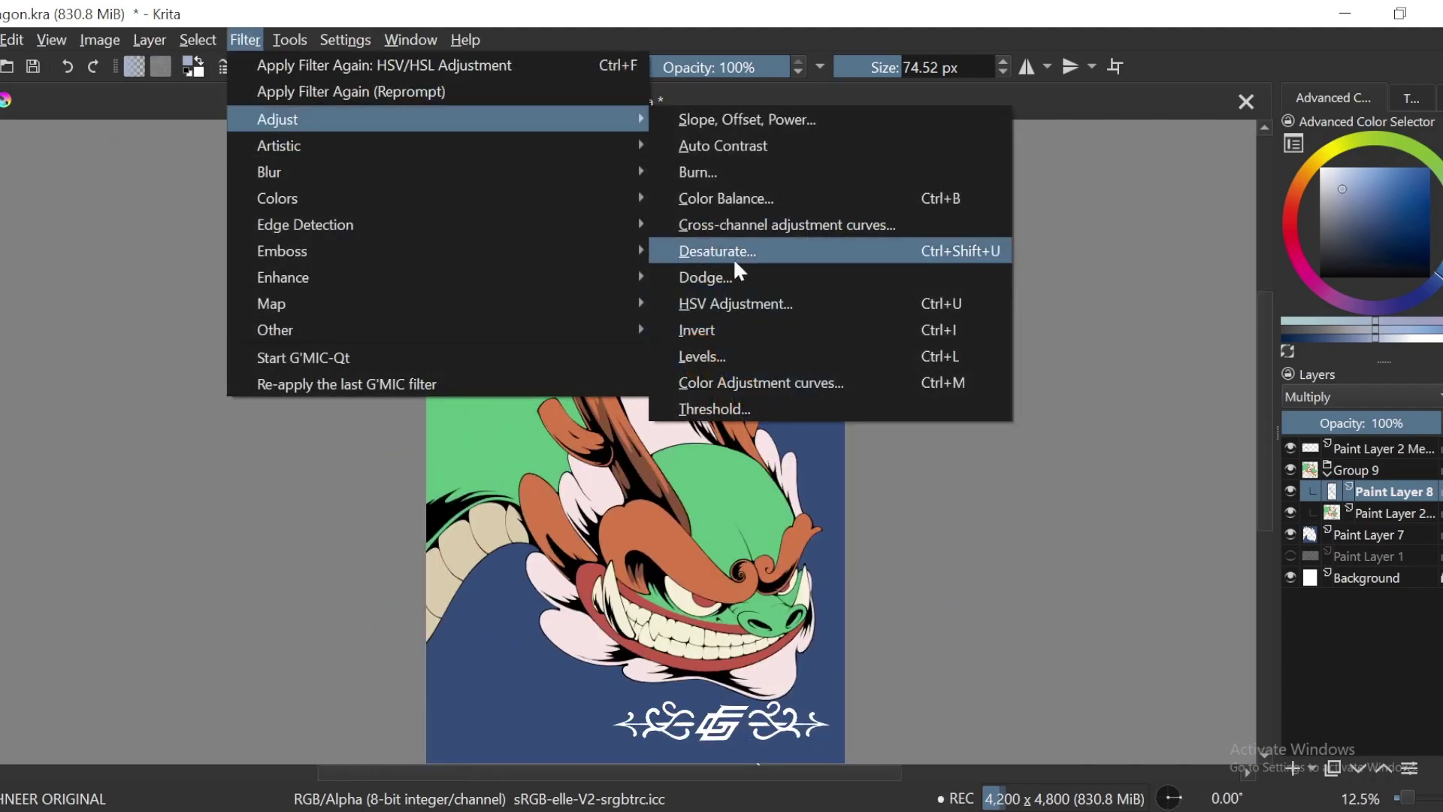
left_click(751, 302)
left_click_drag(1103, 307, 1160, 245)
left_click(1299, 339)
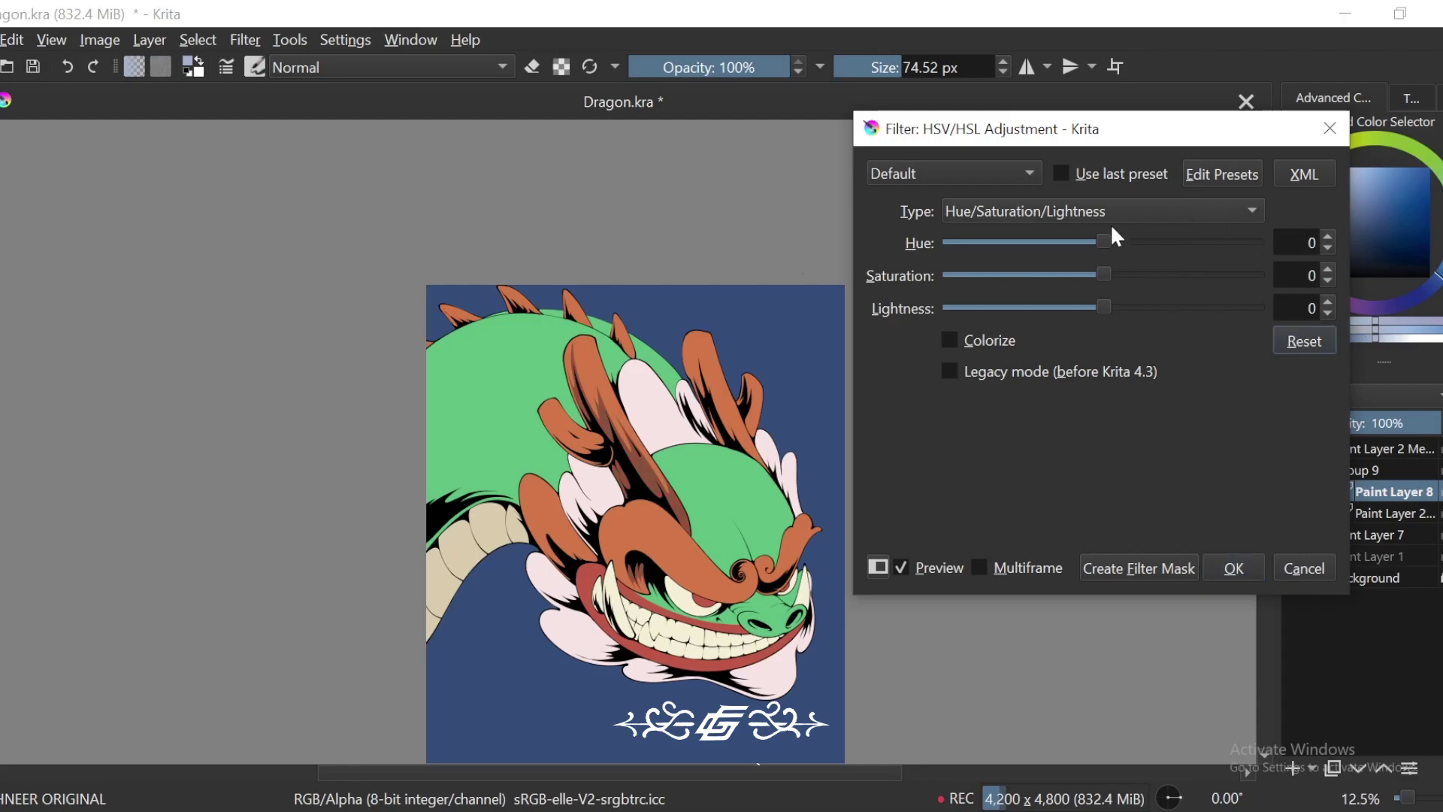
left_click_drag(1103, 241, 904, 345)
left_click_drag(1058, 347, 1159, 381)
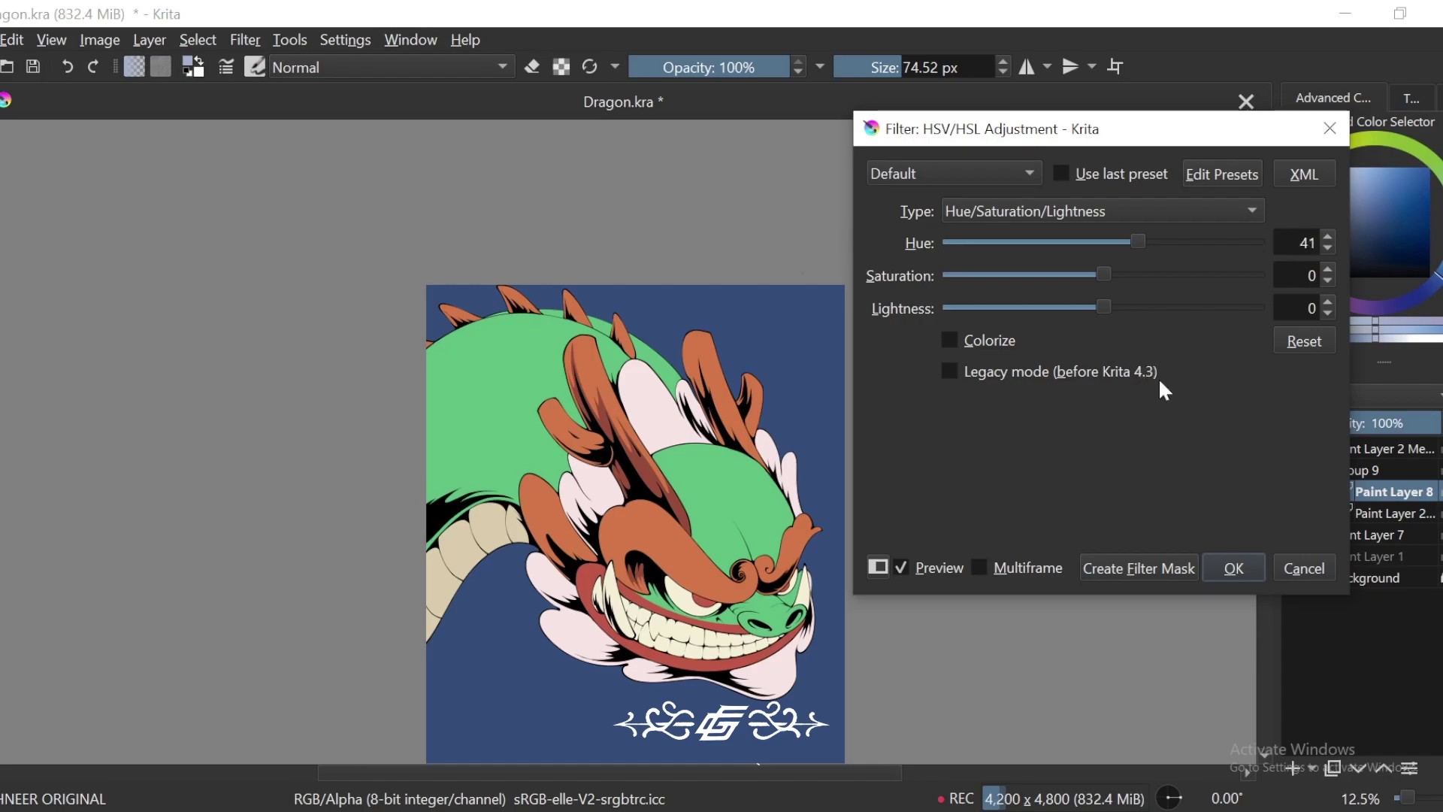
left_click(1233, 569)
Step: Switch Paint Layer 8 to Normal blending, pick its lavender shadow as the brush colour and restore Multiply
scroll(1052, 538, "up", 3)
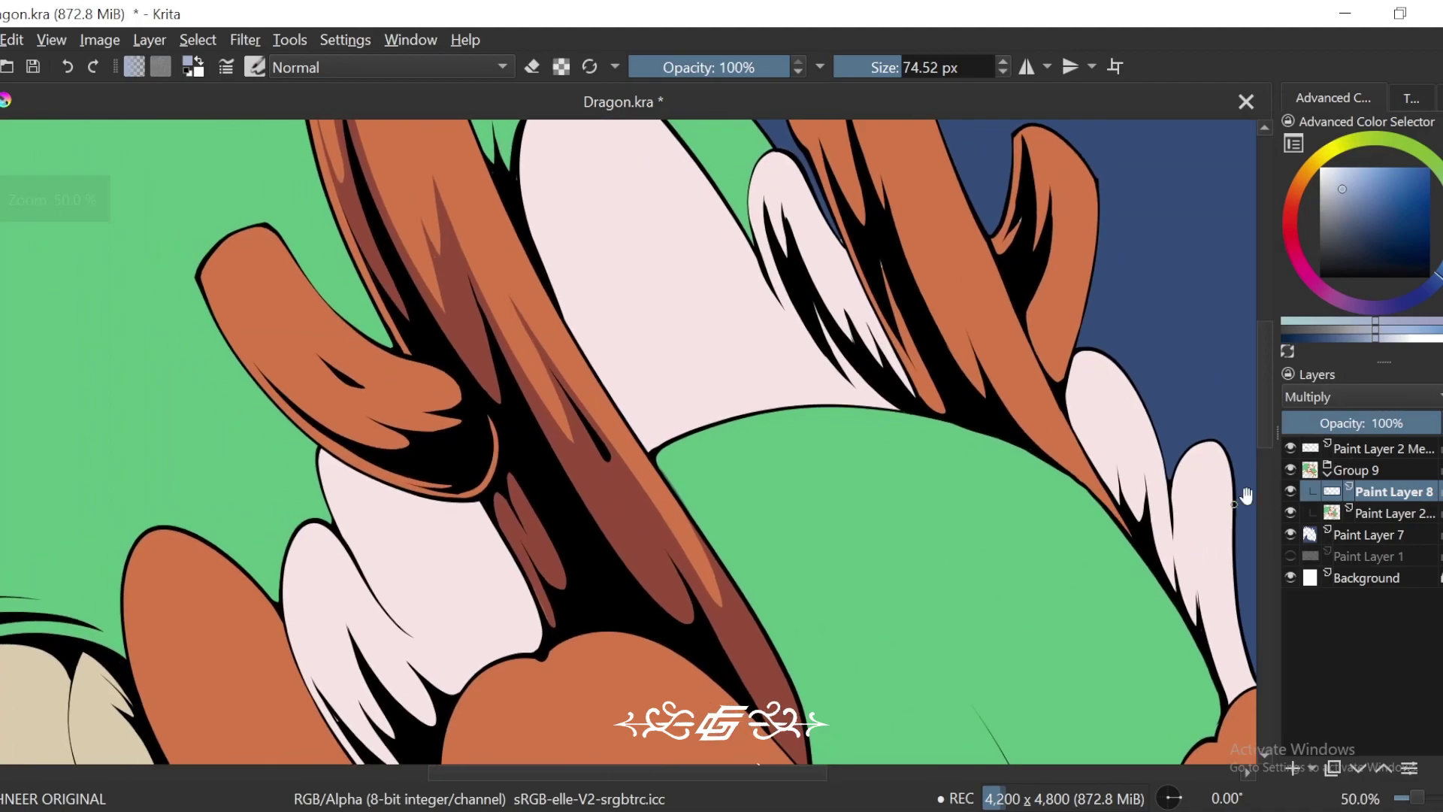
left_click(1378, 396)
left_click(1319, 414)
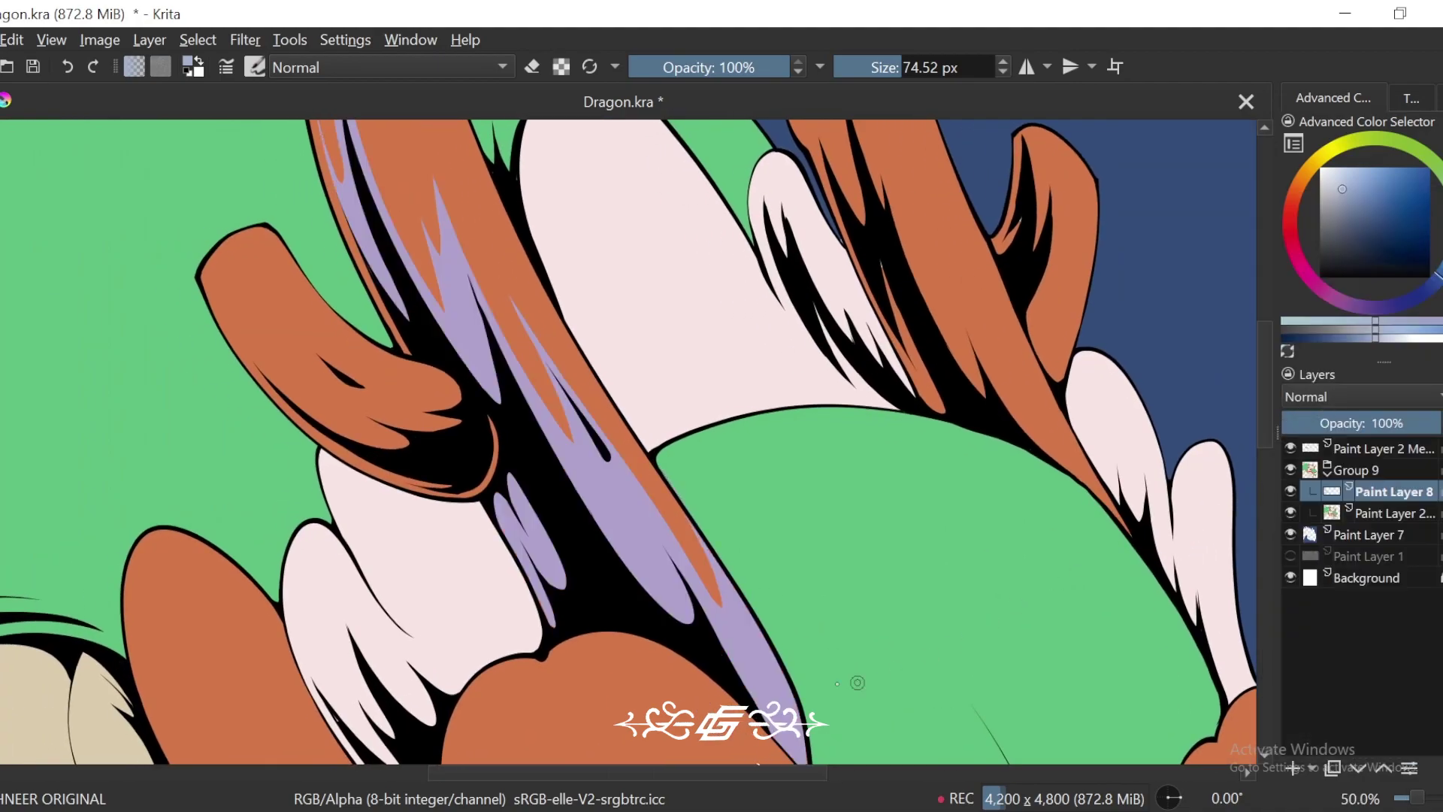
key("ctrl+z")
Step: Outline pointed lavender shadows along the black ink strokes on the short horn branch
key("6")
key("6")
key("6")
key("6")
key("6")
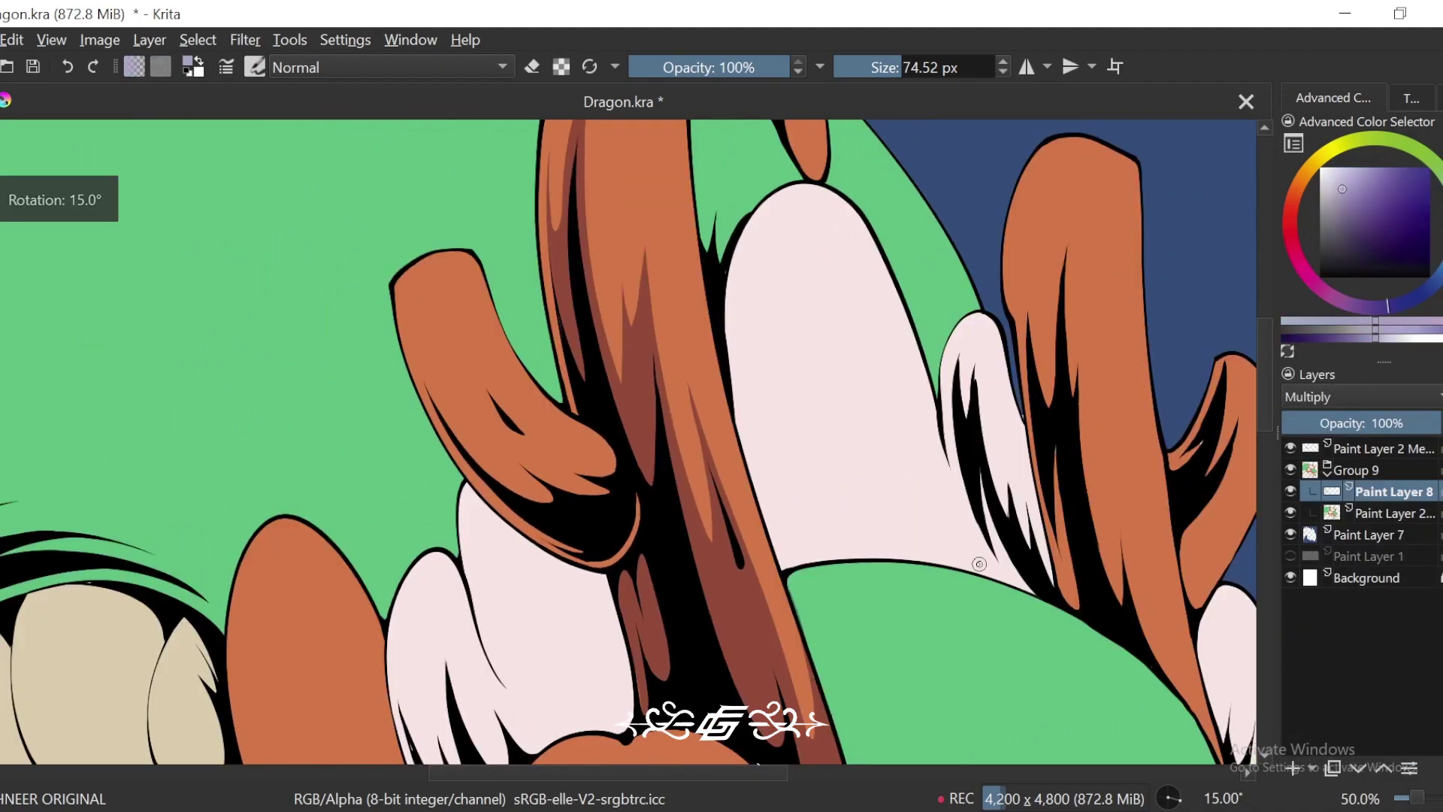
key("1")
key("6")
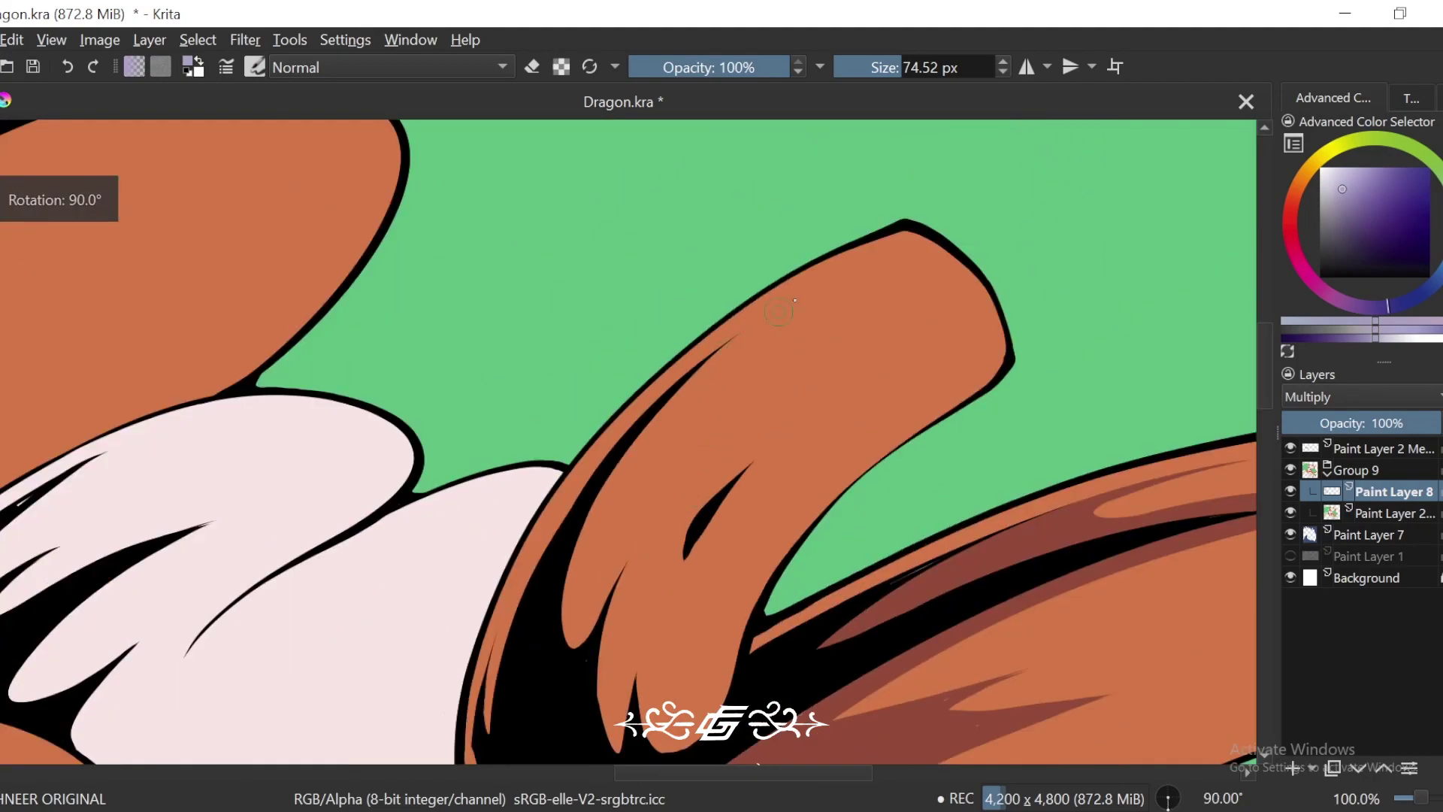
mouse_move(814, 293)
left_mouse_down()
mouse_move(659, 450)
mouse_move(605, 577)
left_mouse_up()
mouse_move(612, 572)
left_mouse_down()
mouse_move(788, 338)
mouse_move(703, 526)
mouse_move(839, 317)
left_mouse_up()
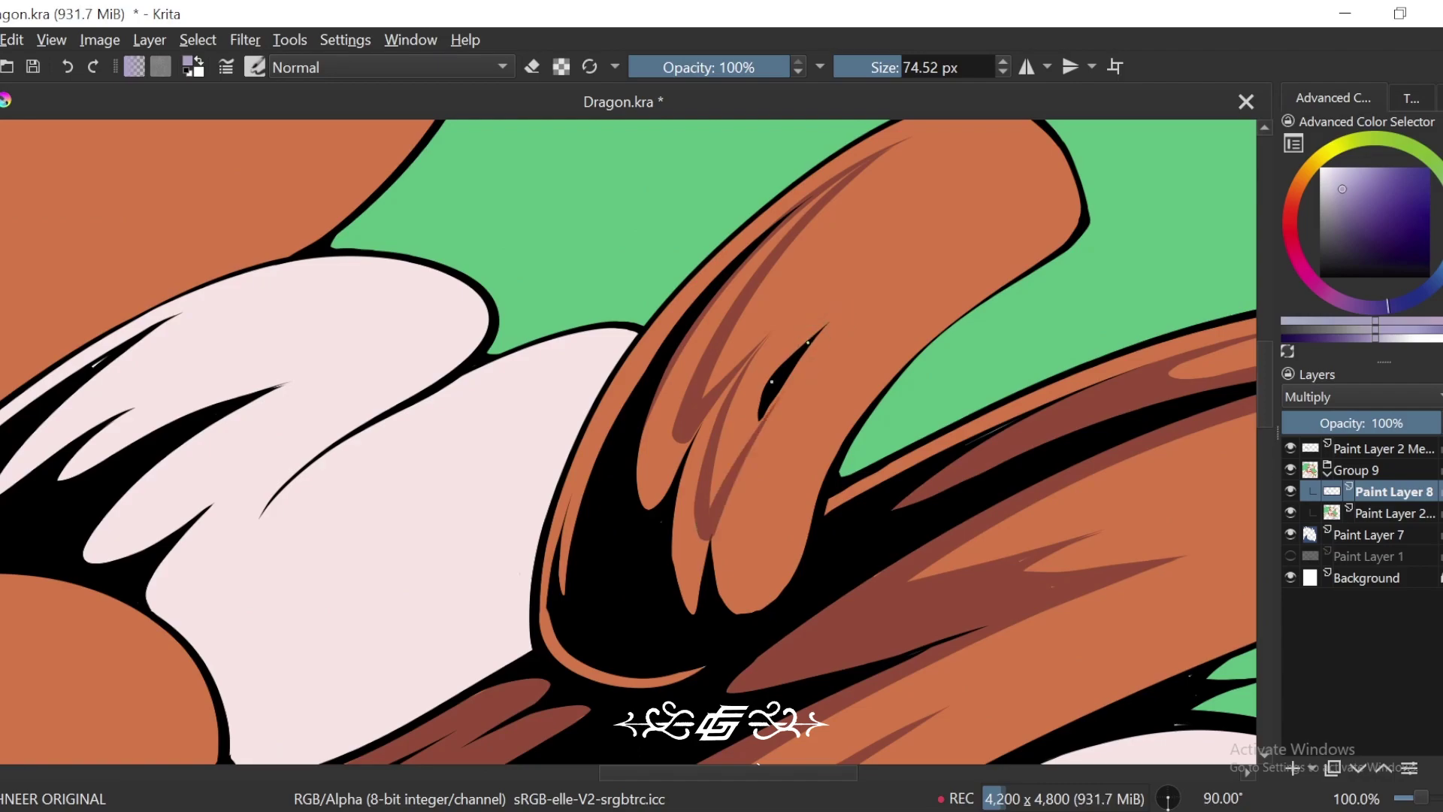
left_click_drag(771, 381, 714, 502)
mouse_move(757, 437)
left_mouse_down()
mouse_move(748, 574)
mouse_move(766, 607)
left_mouse_up()
left_click_drag(768, 504, 776, 511)
Step: Fill the outlined shadows on the short horn branch and add a thin shadow inside its outer rim
key("f")
left_click(680, 445)
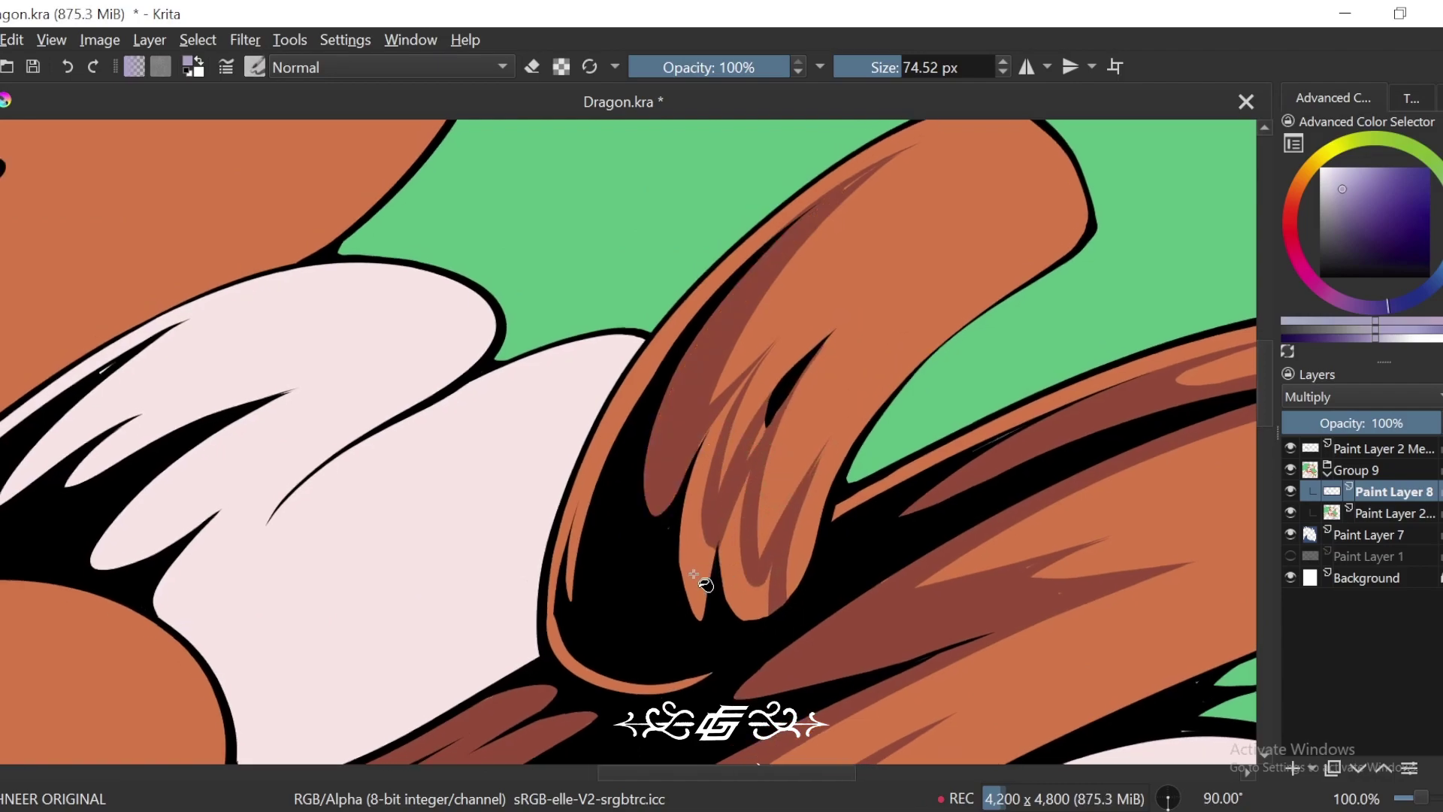
left_click(693, 573)
left_click(736, 571)
left_click_drag(811, 395, 786, 421)
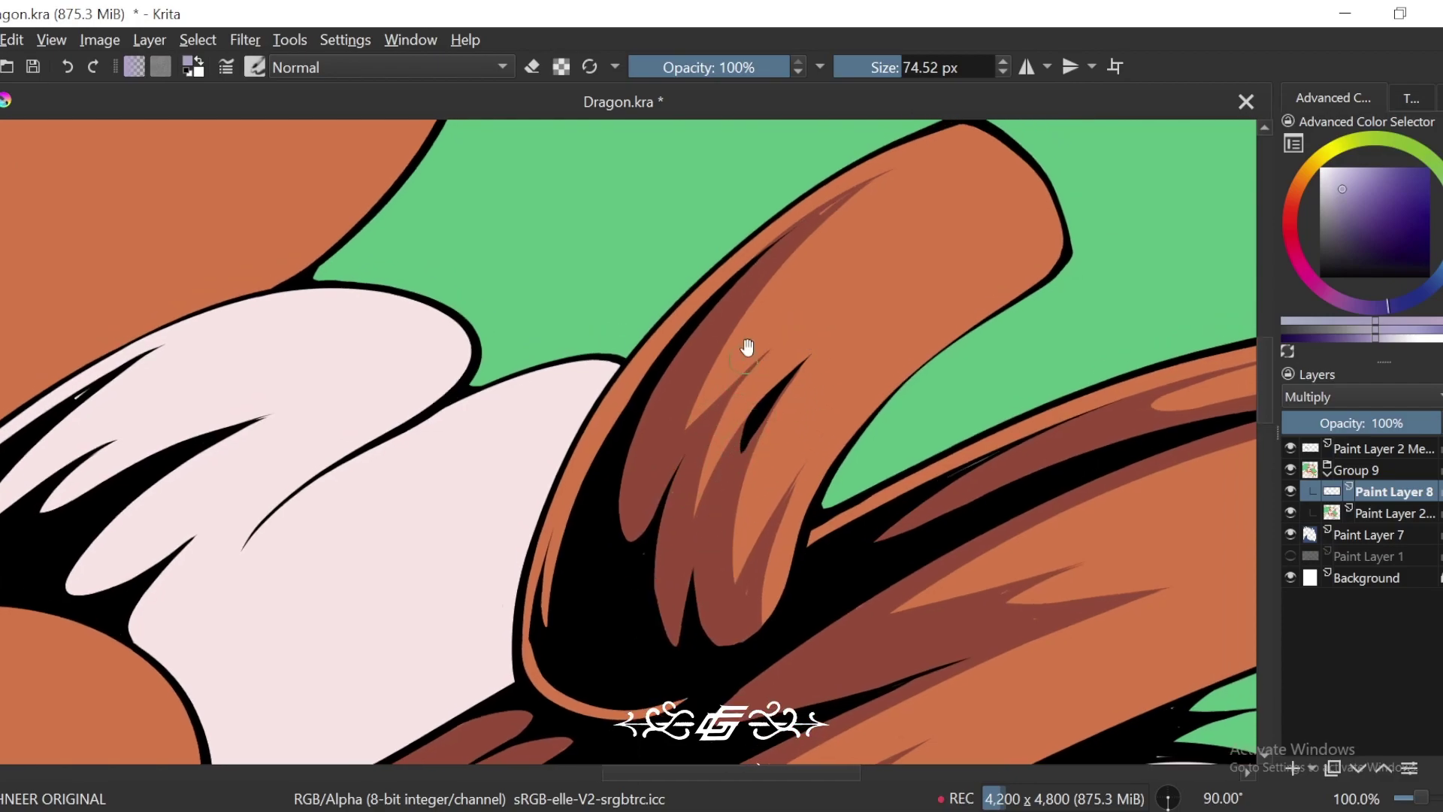
left_click_drag(747, 347, 544, 664)
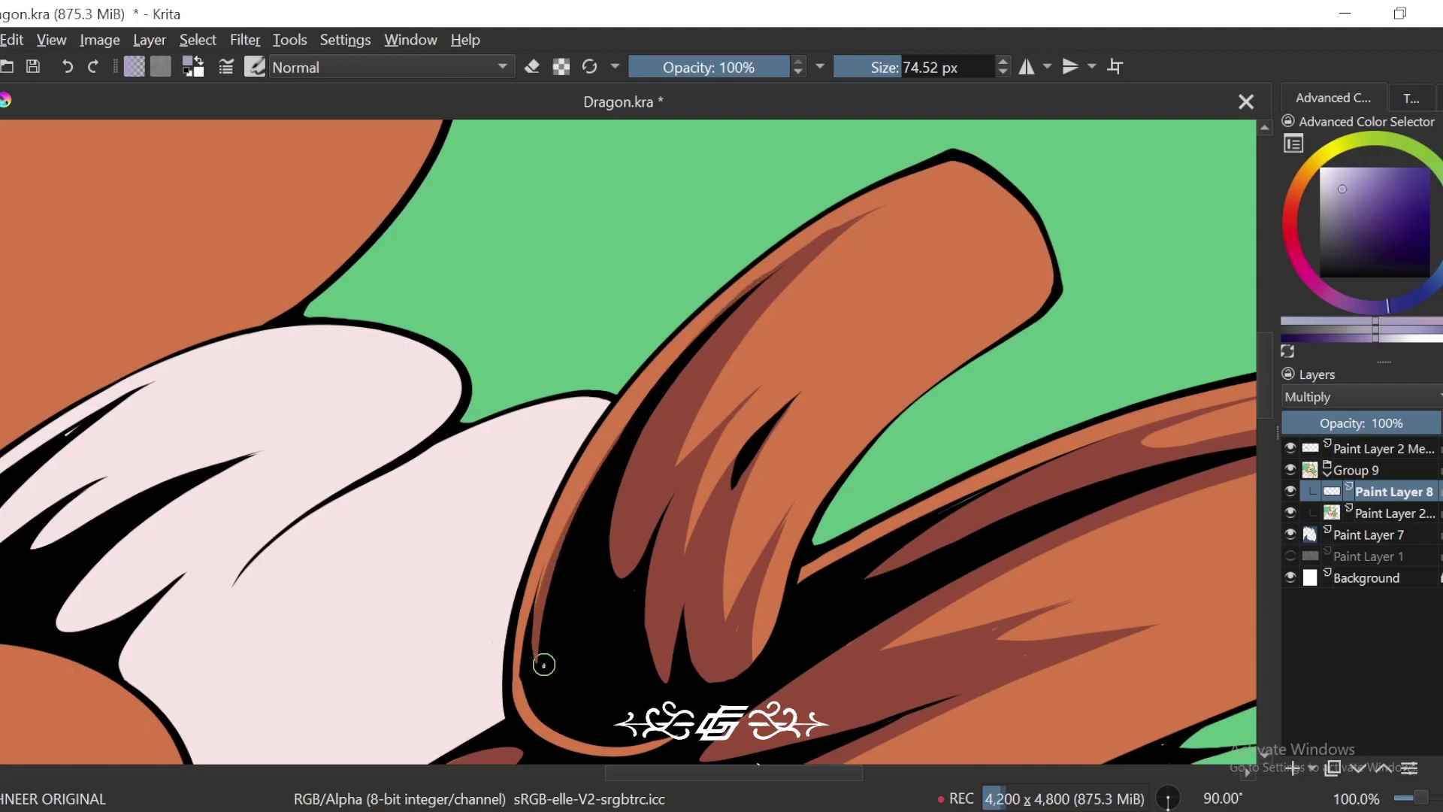
Step: Examine the shading of both horn branches within the whole illustration from several rotations
key("minus")
key("minus")
key("minus")
key("minus")
key("minus")
key("minus")
key("4")
key("4")
key("4")
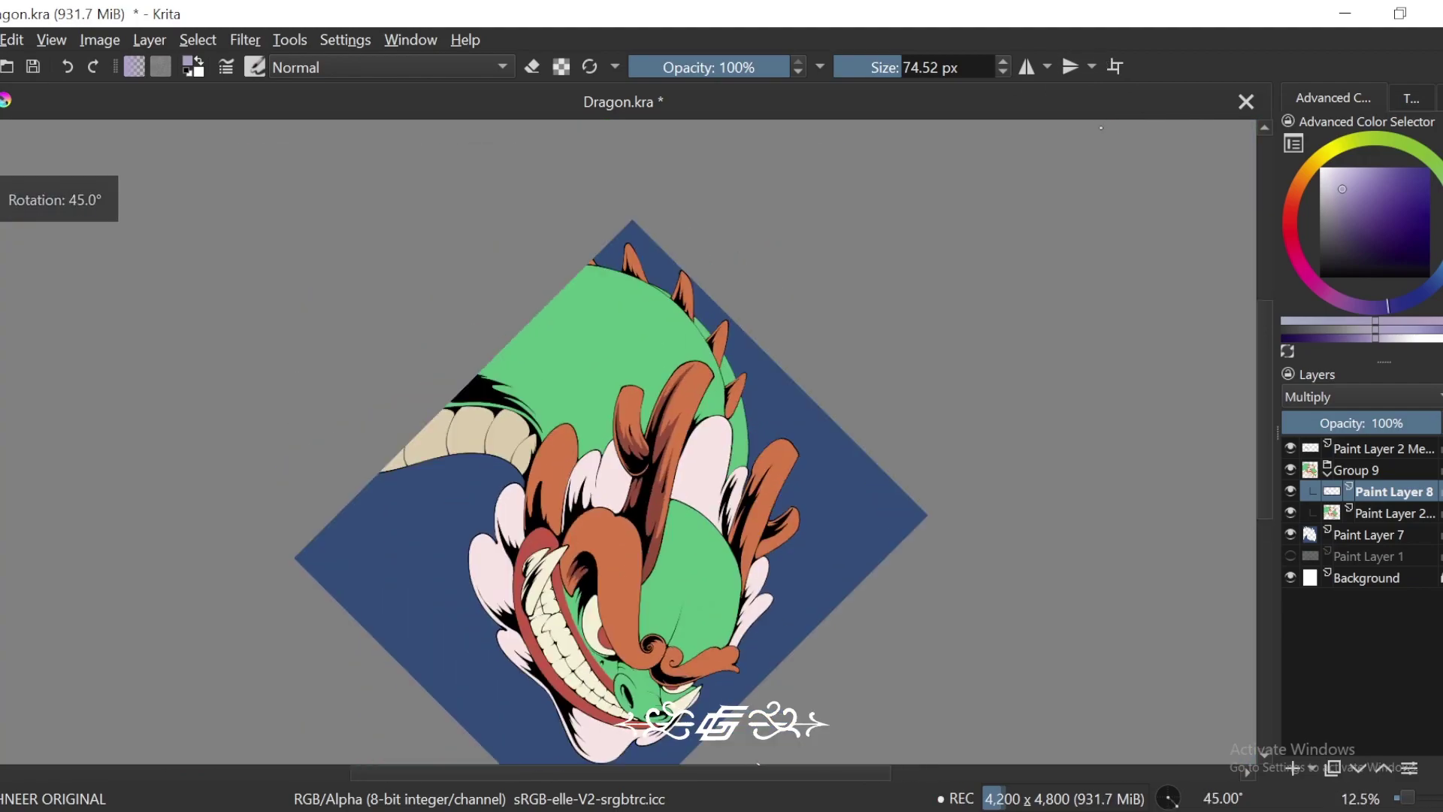
key("4")
key("4")
key("4")
key("6")
key("6")
key("6")
Step: Paint a forked shadow between the upper black ink strokes of the far horn, extending past their tips
key("plus")
key("plus")
key("plus")
key("plus")
key("plus")
key("plus")
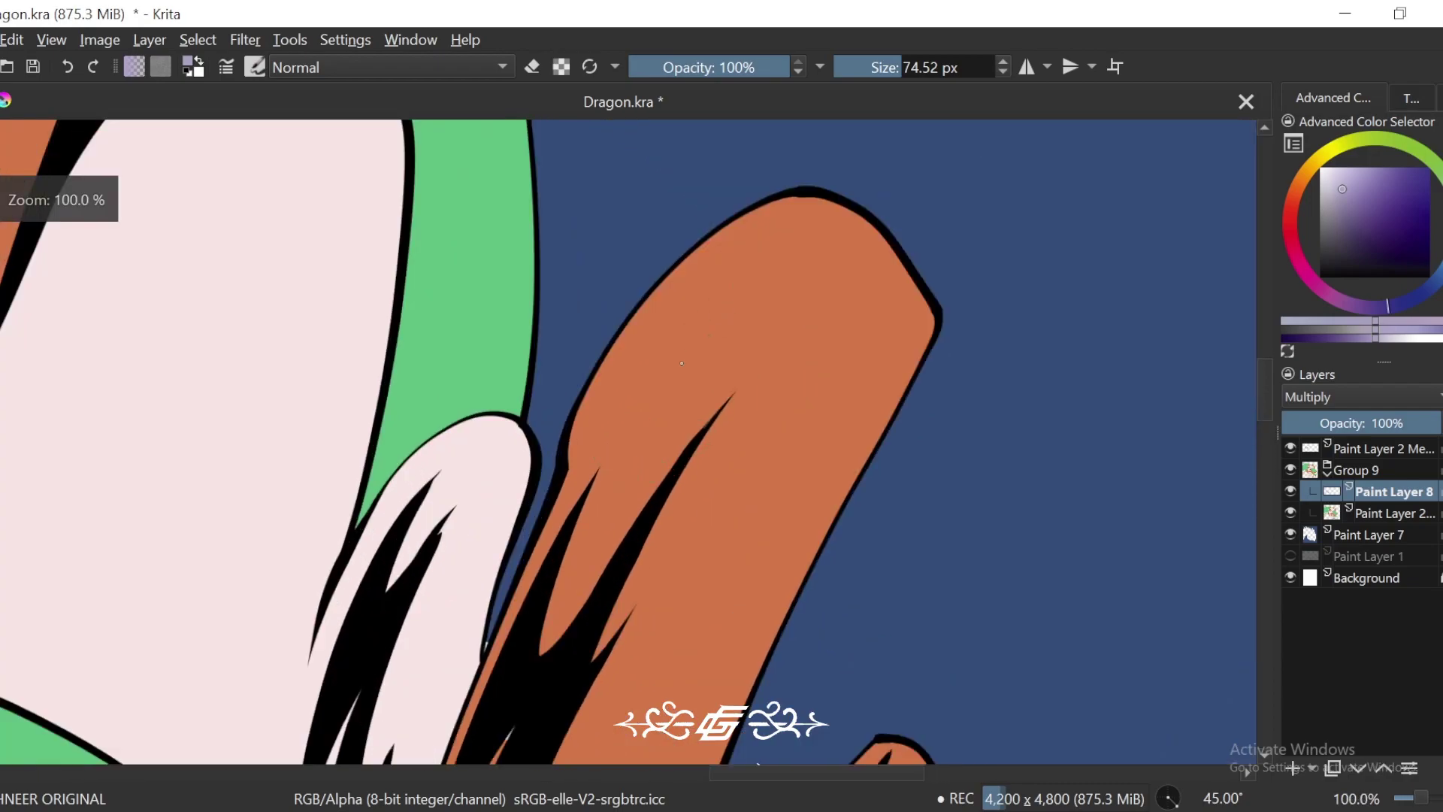
left_click_drag(681, 363, 550, 598)
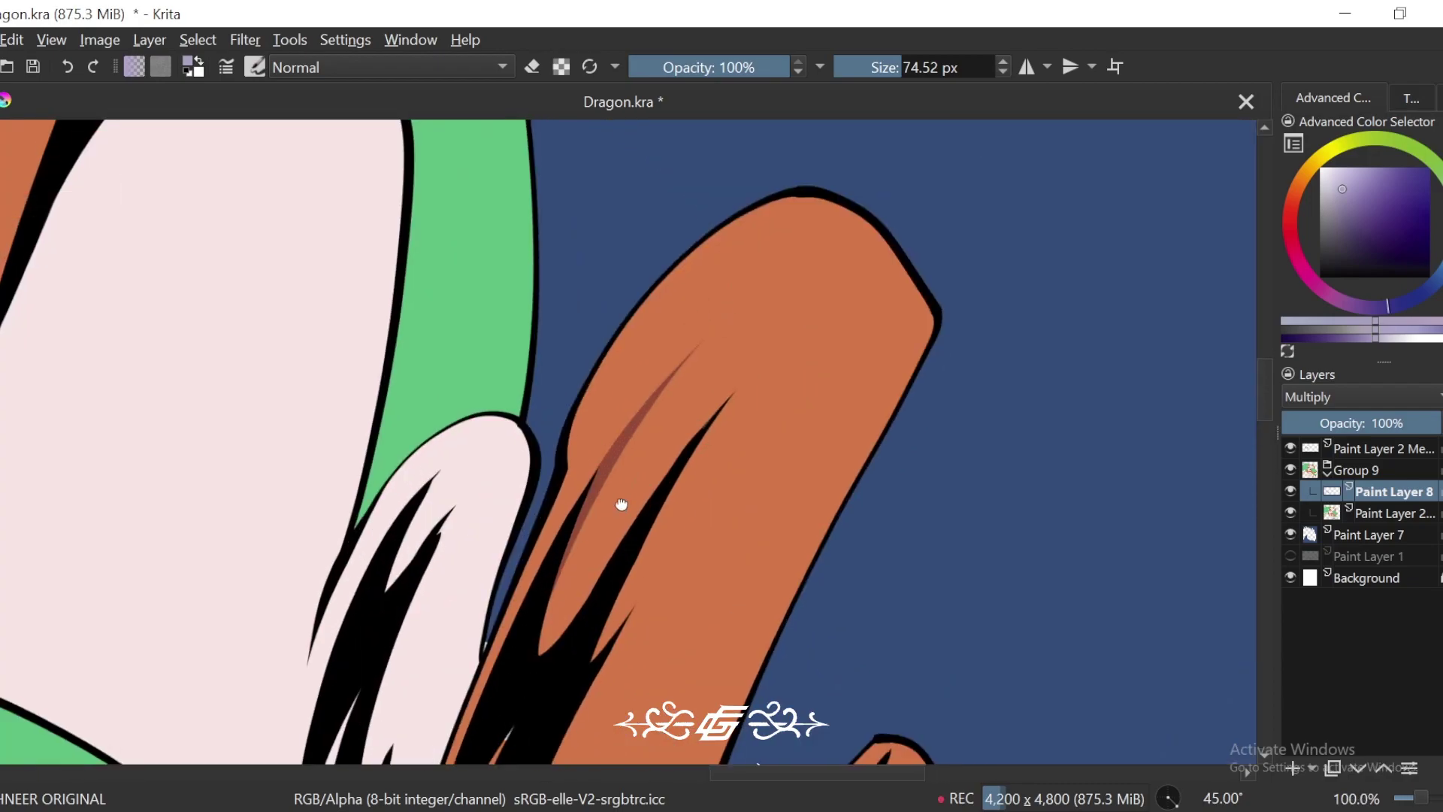
mouse_move(621, 506)
left_mouse_down()
mouse_move(656, 430)
mouse_move(772, 272)
left_mouse_up()
key("ctrl+z")
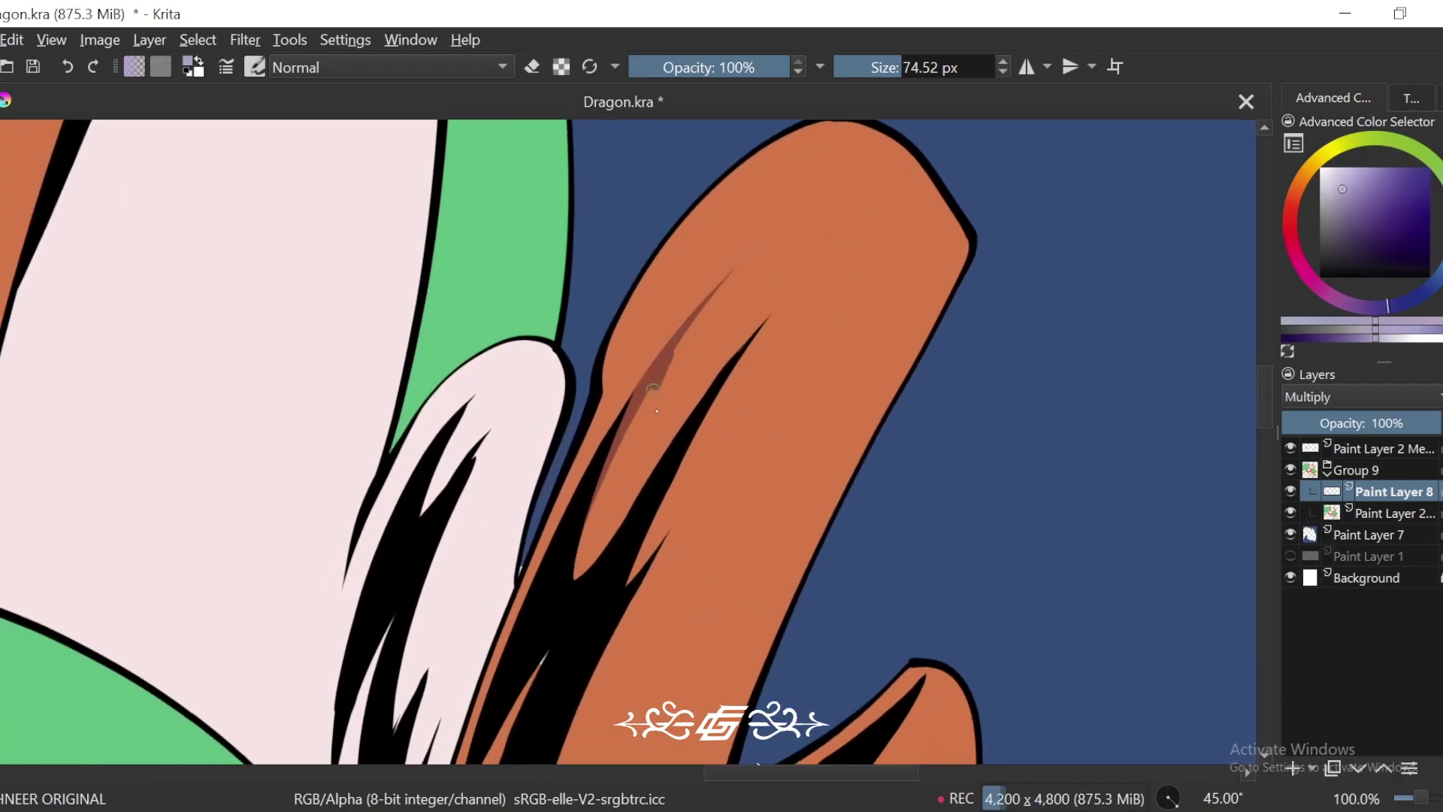
mouse_move(651, 410)
left_mouse_down()
mouse_move(832, 239)
mouse_move(712, 390)
left_mouse_up()
mouse_move(814, 260)
left_mouse_down()
mouse_move(579, 579)
mouse_move(698, 382)
left_mouse_up()
left_click_drag(591, 550, 556, 633)
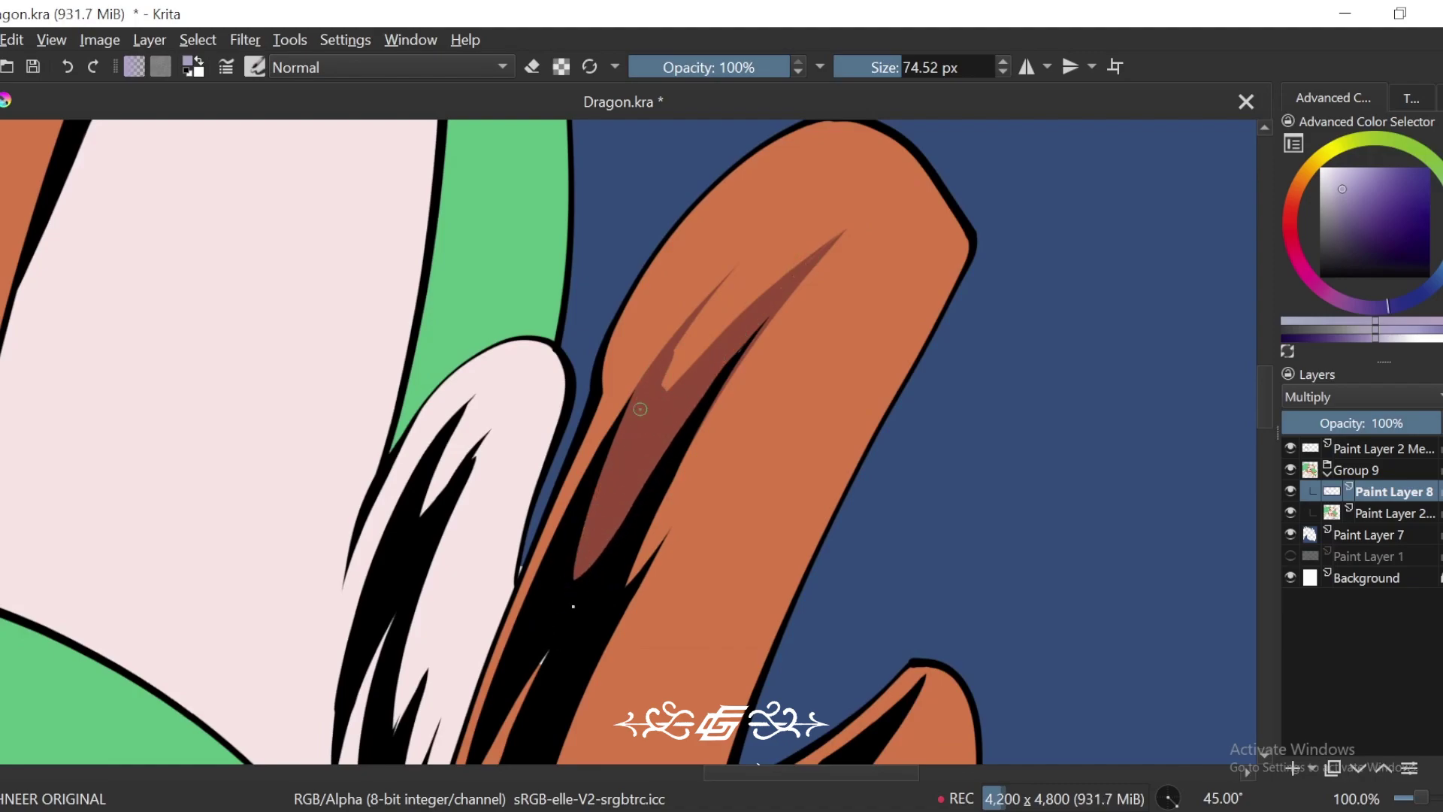
Step: Sample the background blue and patch the white gap between the pale mane tuft and the far horn on Paint Layer 7
key("plus")
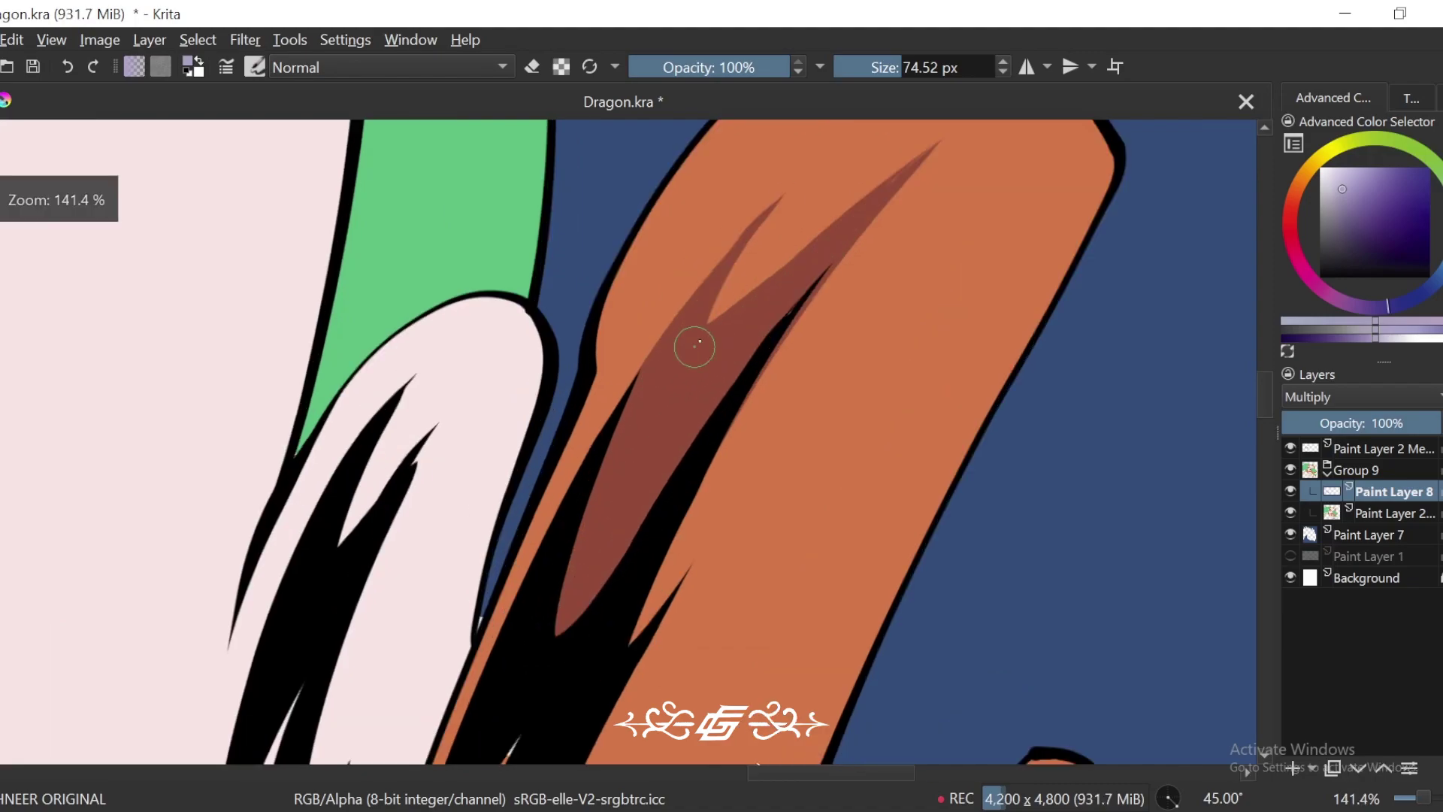
key("minus")
key("minus")
left_click_drag(605, 560, 644, 457)
key("plus")
key("plus")
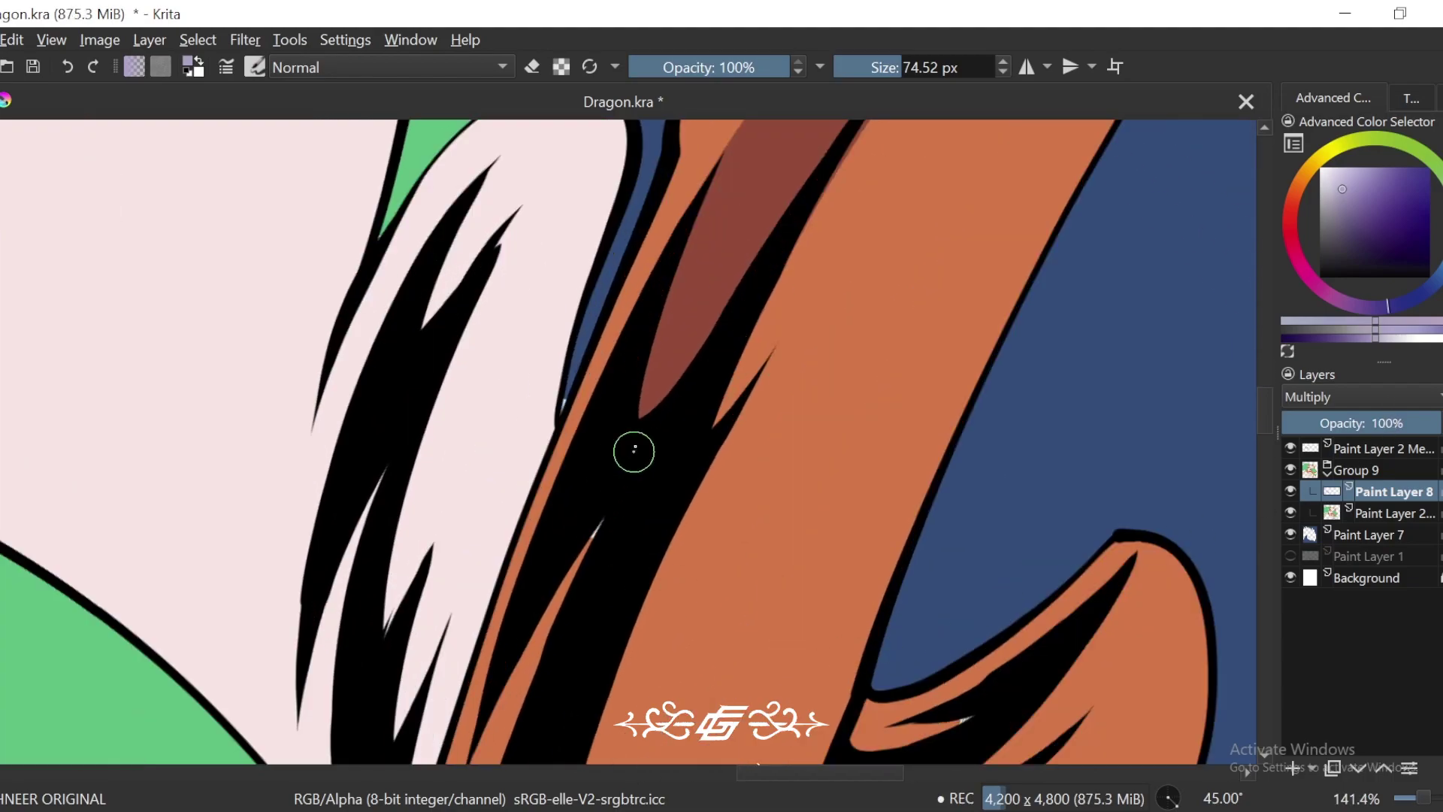
left_click(1375, 513)
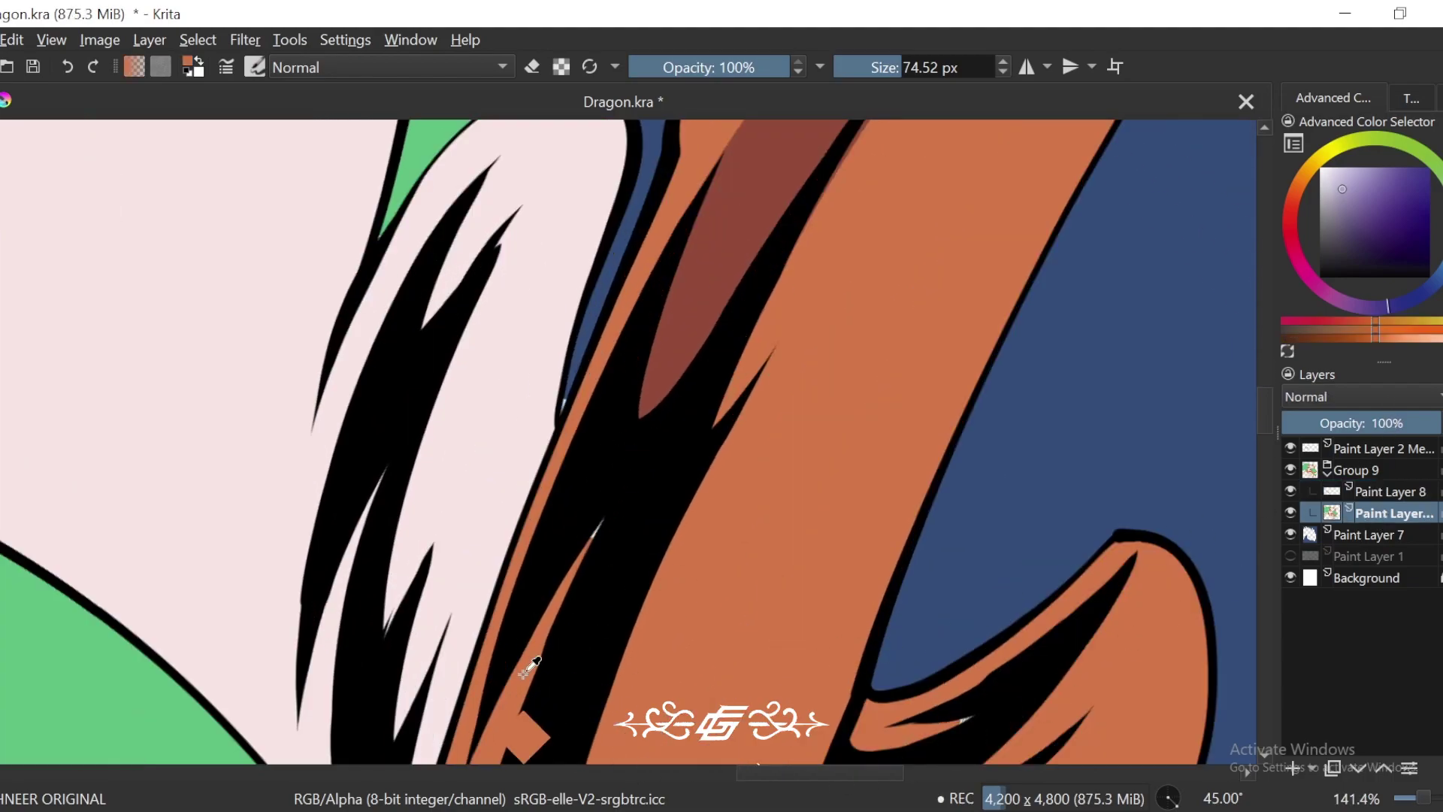
left_click(528, 736, "ctrl")
left_click(590, 313, "ctrl")
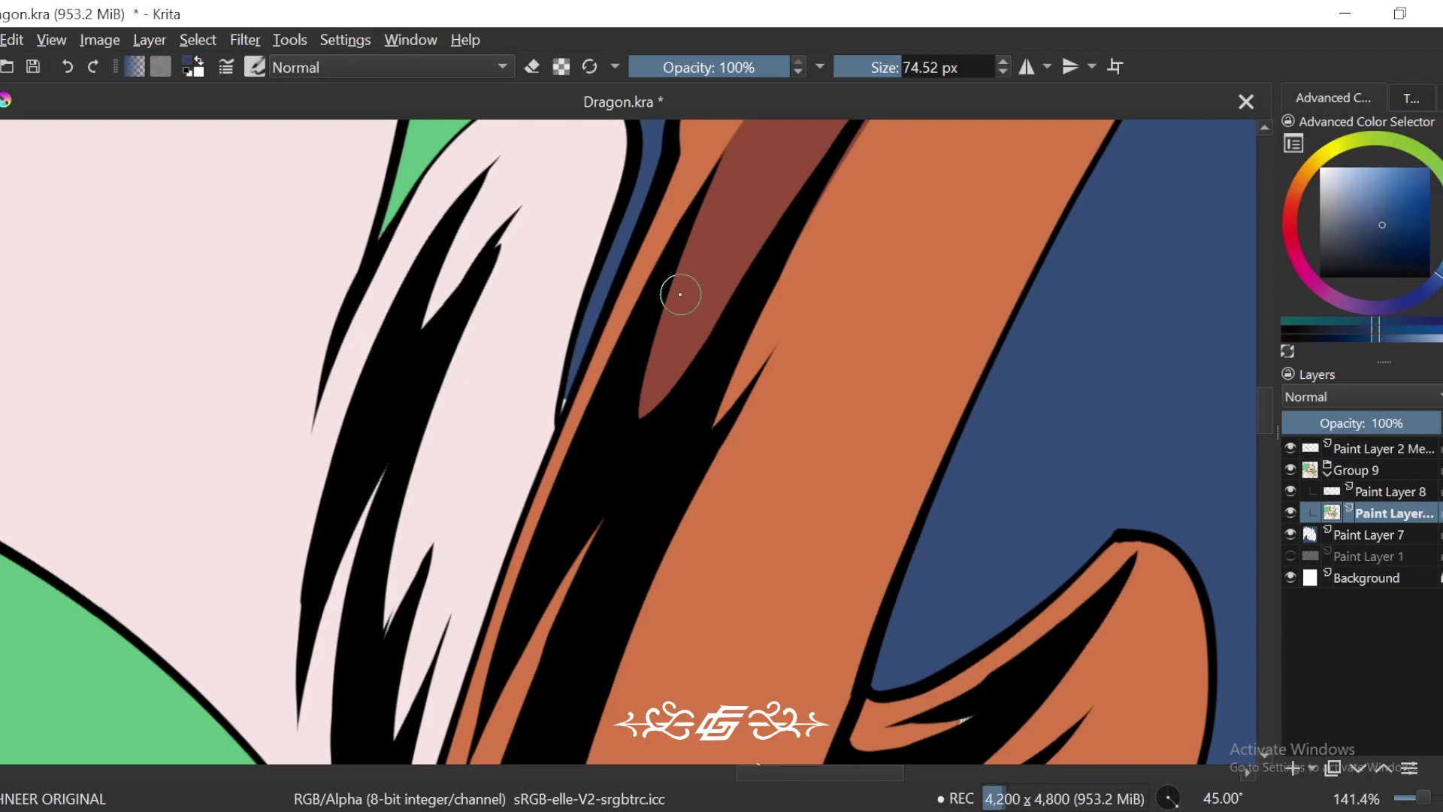
left_click_drag(679, 294, 746, 394)
key("plus")
left_click(1375, 534)
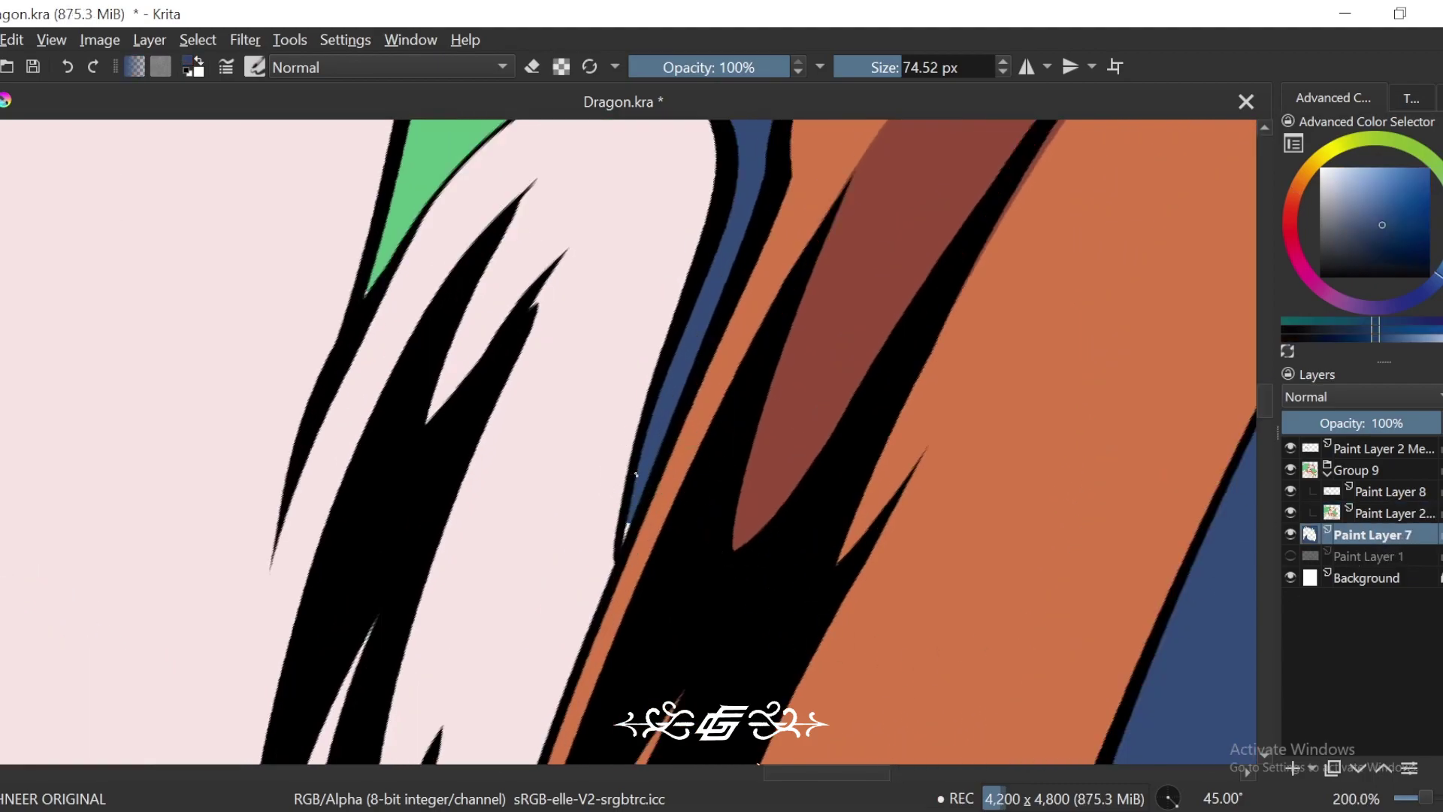
key("ctrl+minus")
key("ctrl+minus")
key("ctrl+minus")
key("ctrl+minus")
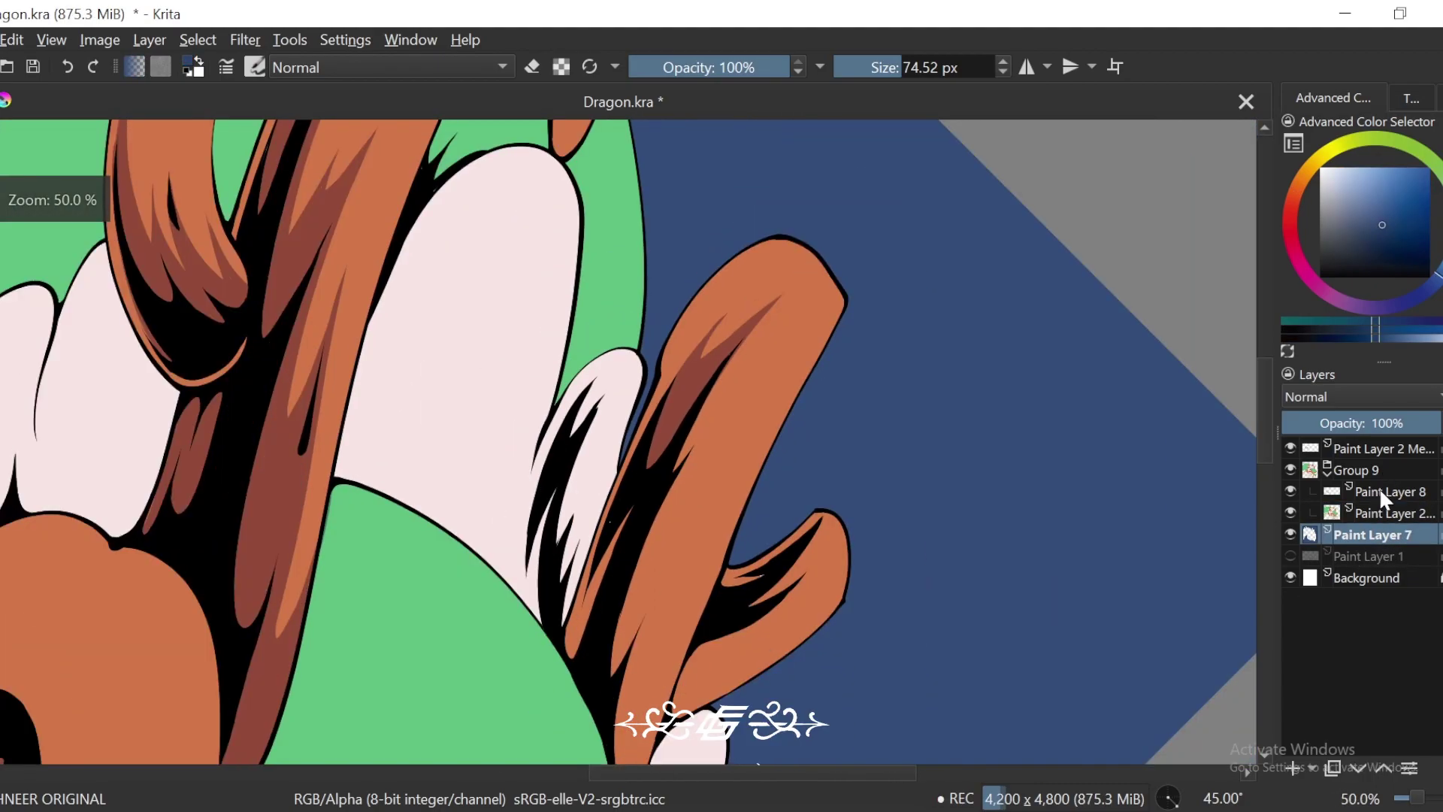
Step: On Paint Layer 8, paint pointed lavender shadows along the far horn's lower ink strokes down to its base
left_click(1378, 491)
key("ctrl+plus")
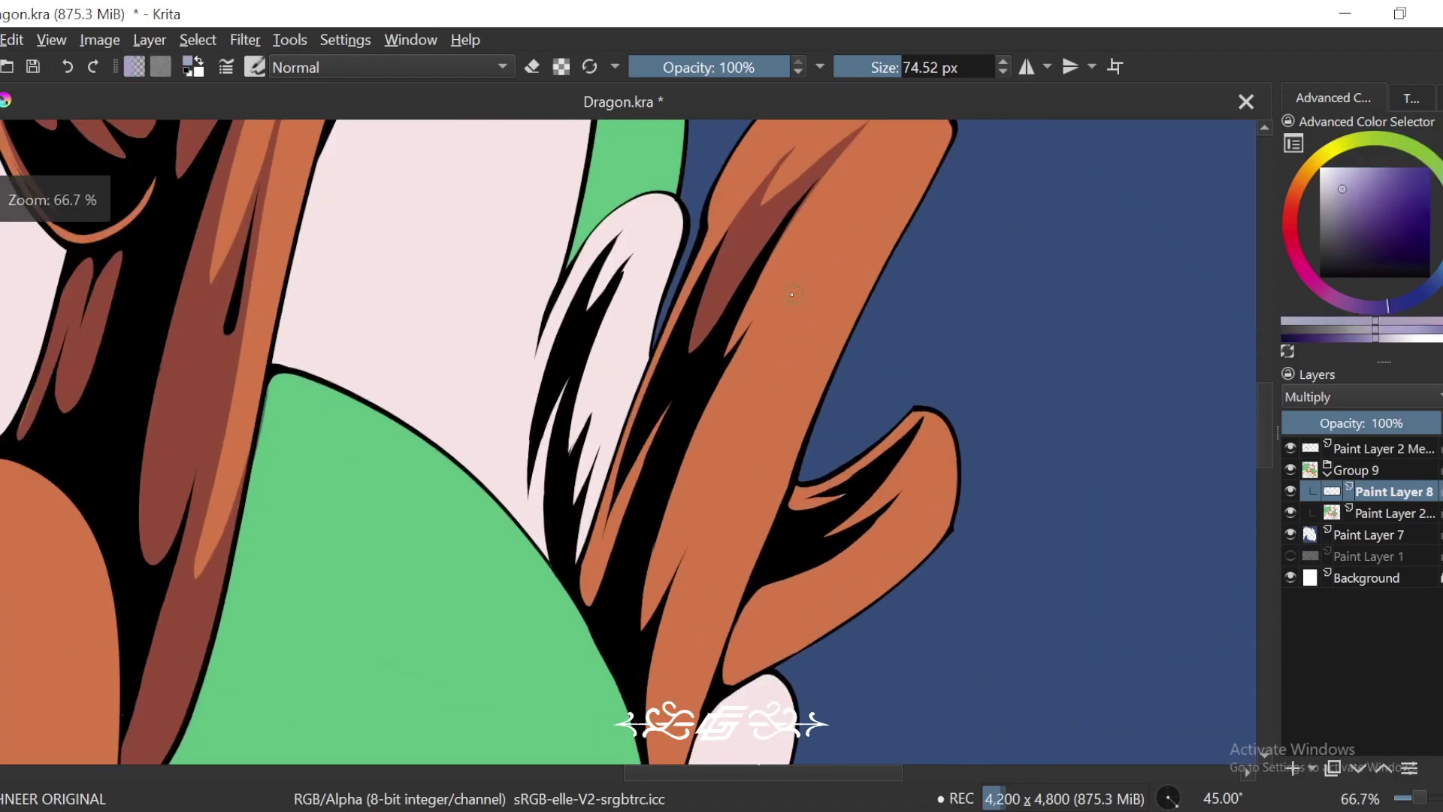
mouse_move(726, 353)
left_mouse_down()
mouse_move(798, 250)
mouse_move(641, 630)
left_mouse_up()
key("6")
key("ctrl+z")
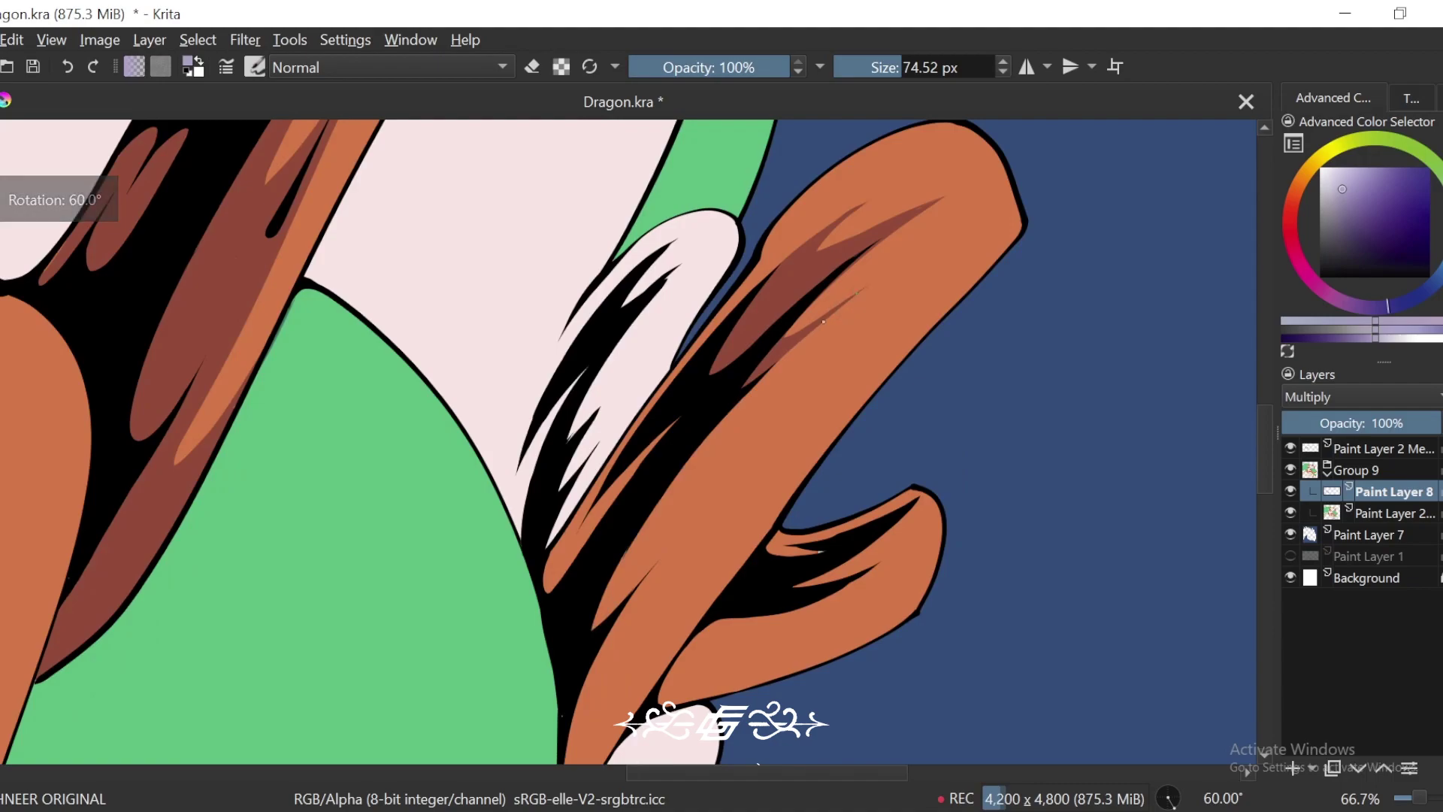
left_click_drag(849, 301, 590, 631)
mouse_move(767, 461)
left_mouse_down()
mouse_move(829, 327)
mouse_move(656, 492)
left_mouse_up()
mouse_move(774, 368)
left_mouse_down()
mouse_move(637, 573)
mouse_move(759, 453)
left_mouse_up()
mouse_move(726, 558)
left_mouse_down()
mouse_move(772, 433)
mouse_move(635, 626)
left_mouse_up()
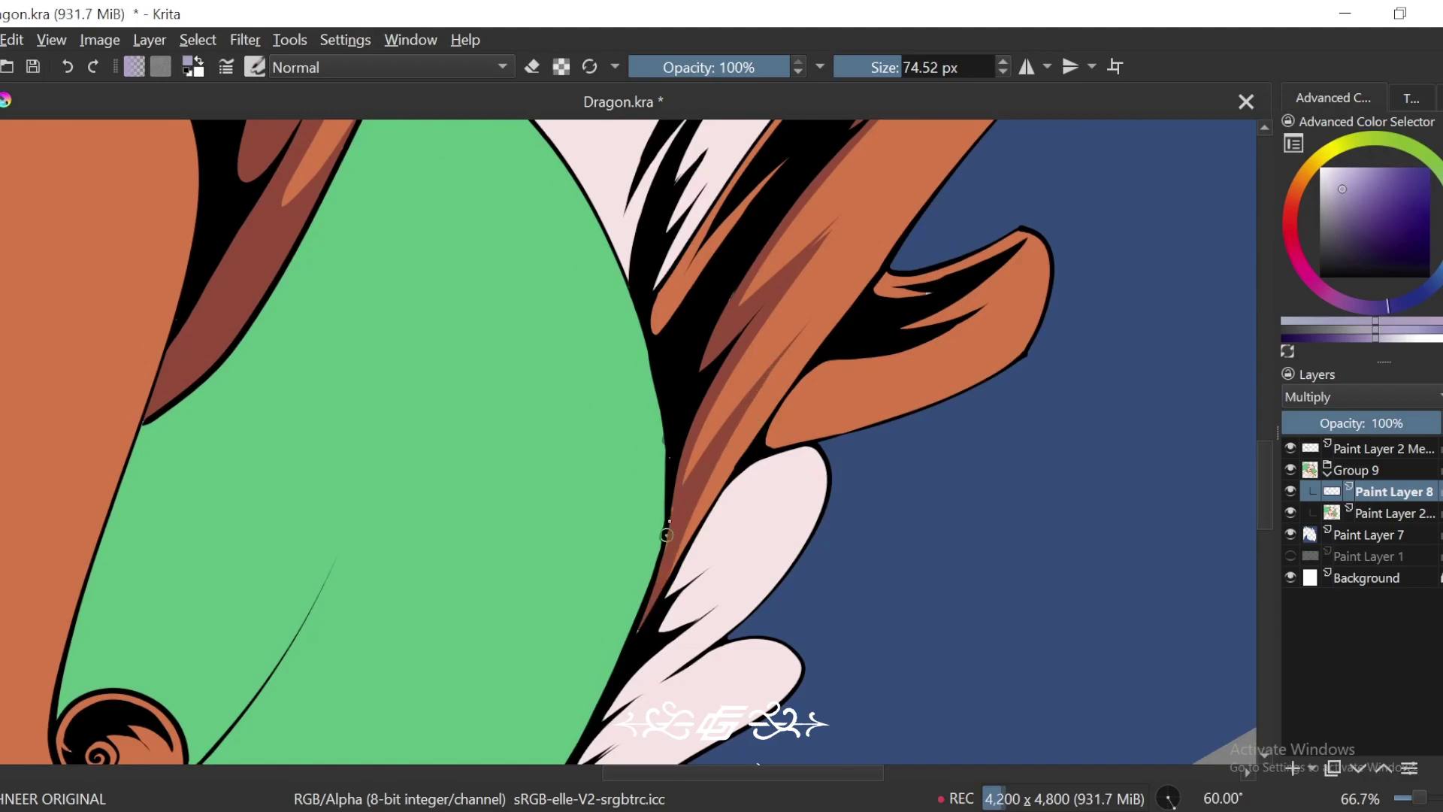
Step: Shade the narrow orange strip along the far horn's inner edge and erase the shadow spill on the green head near its base
scroll(667, 535, "down", 3)
scroll(649, 473, "up", 1)
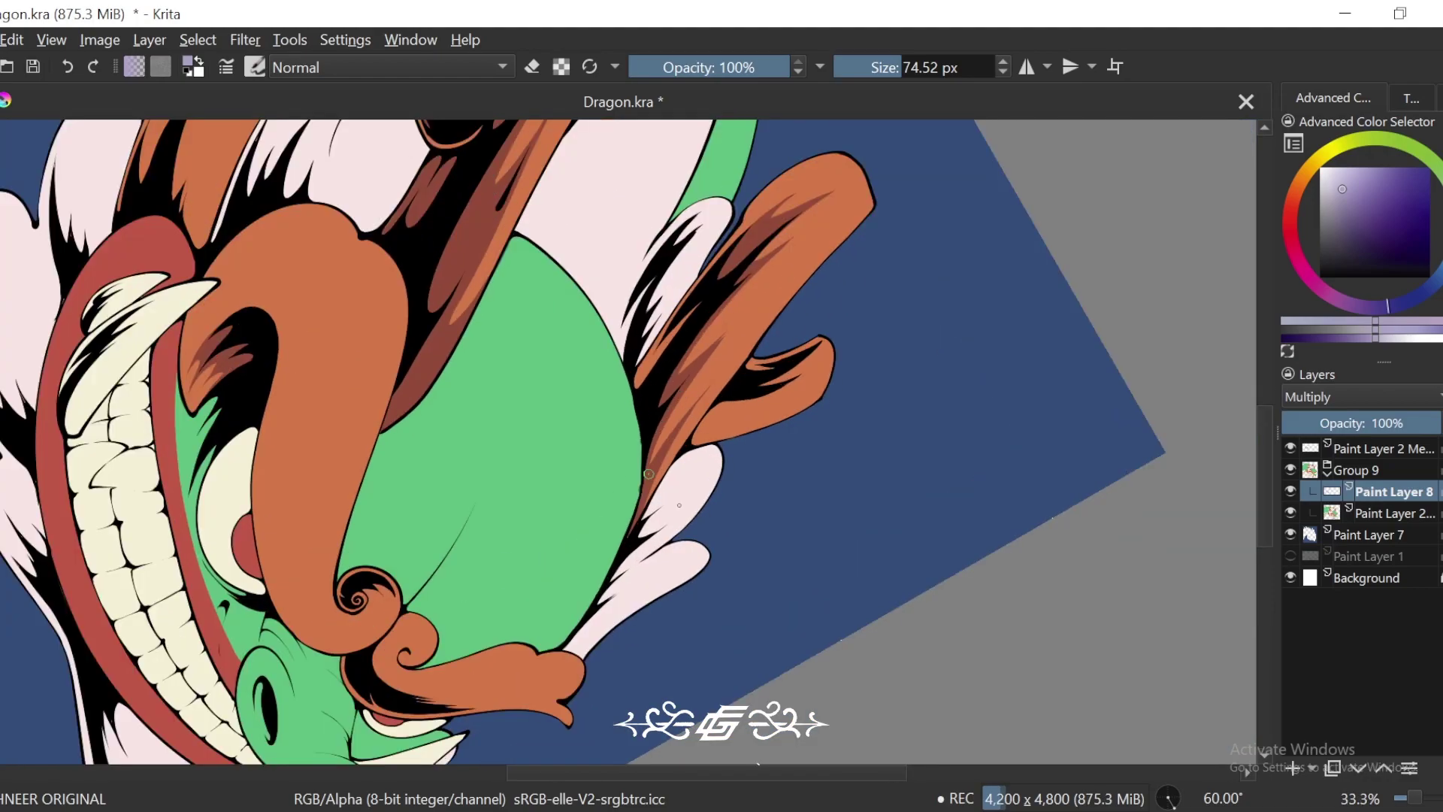
scroll(648, 473, "up", 2)
mouse_move(774, 192)
left_mouse_down()
mouse_move(805, 218)
mouse_move(822, 360)
left_mouse_up()
scroll(823, 361, "up", 1)
left_click_drag(805, 284, 632, 504)
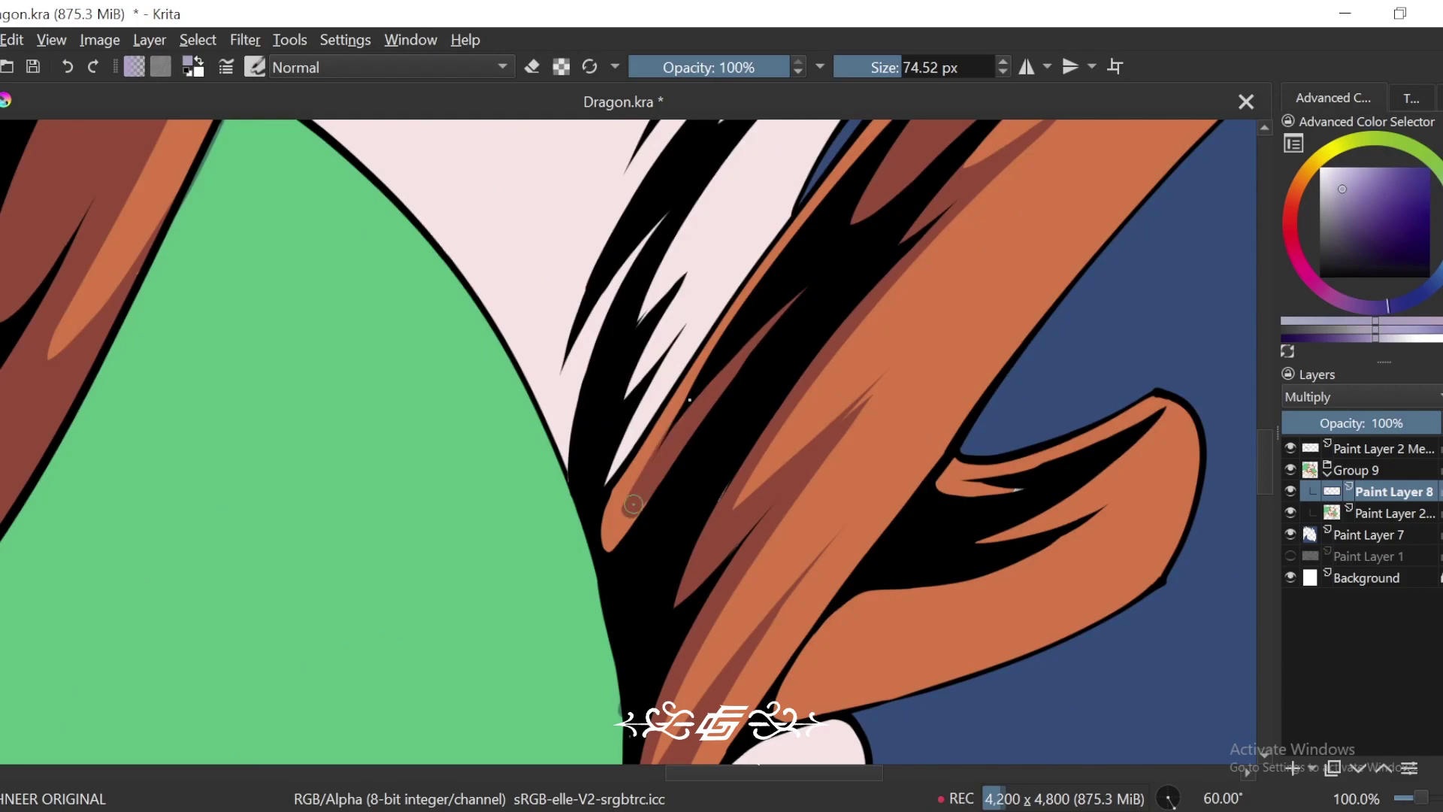
scroll(628, 521, "down", 1)
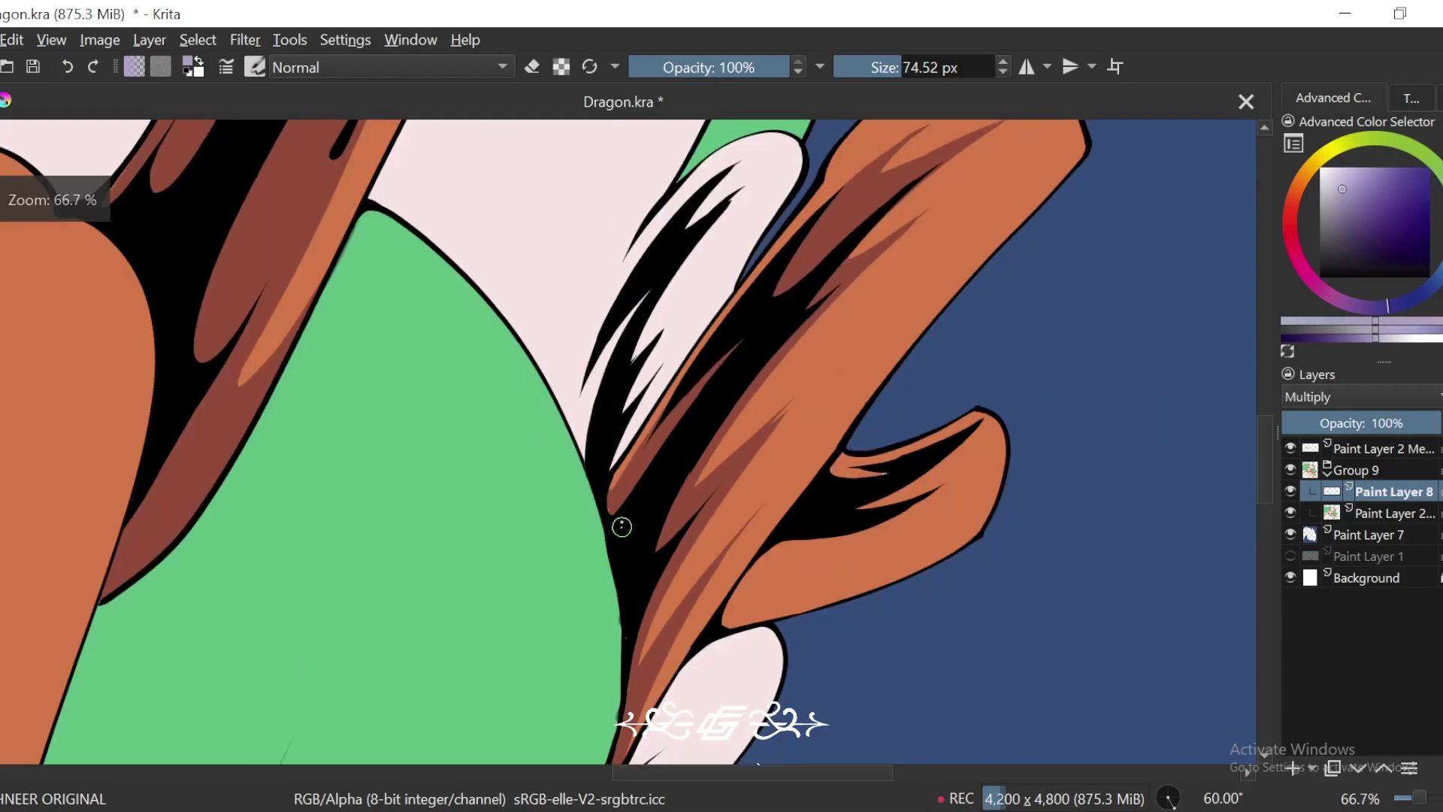
scroll(708, 481, "up", 1)
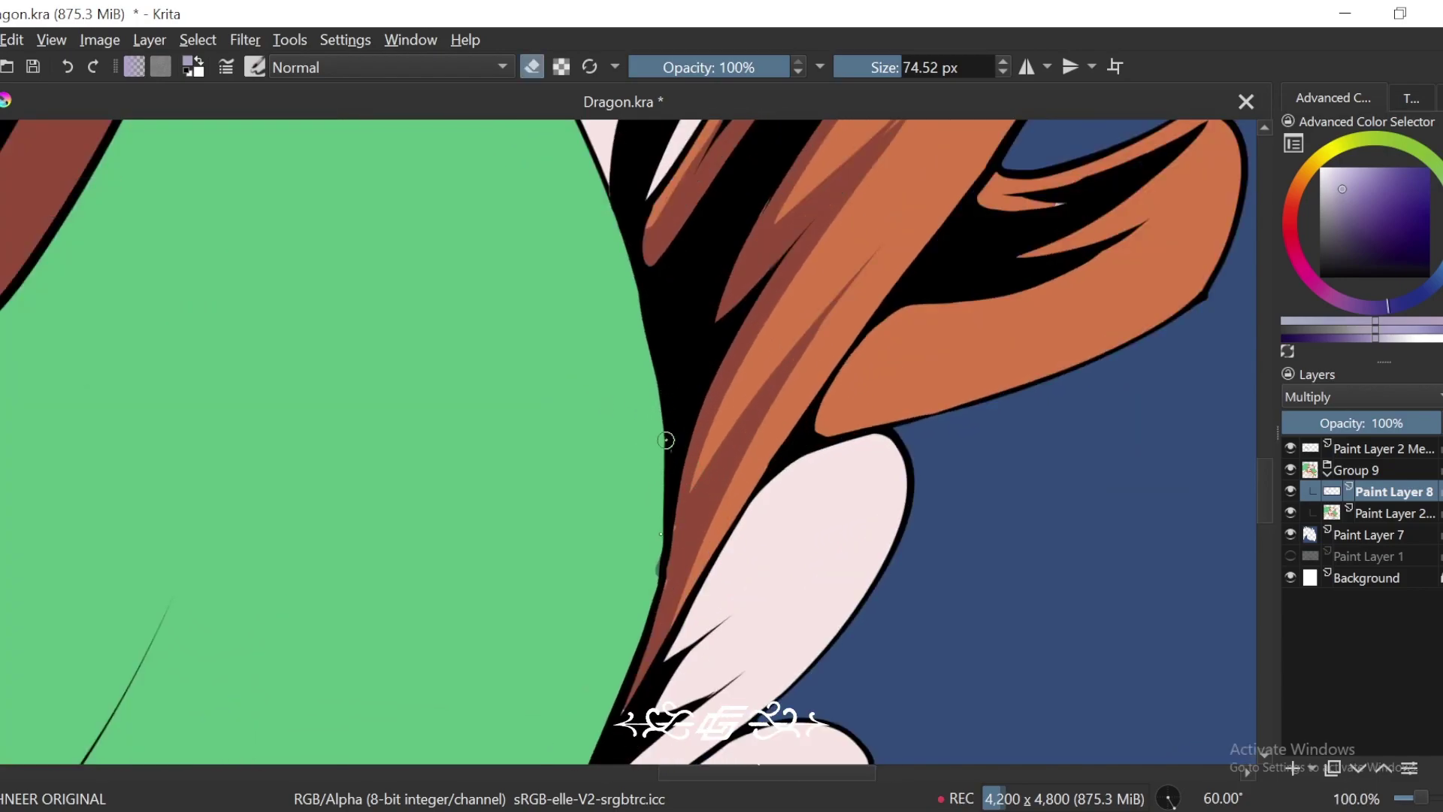
Step: Examine the far horn's shading within the whole illustration at several zoom levels and rotations
key("minus")
key("minus")
key("minus")
key("4")
key("4")
key("4")
key("4")
key("4")
key("4")
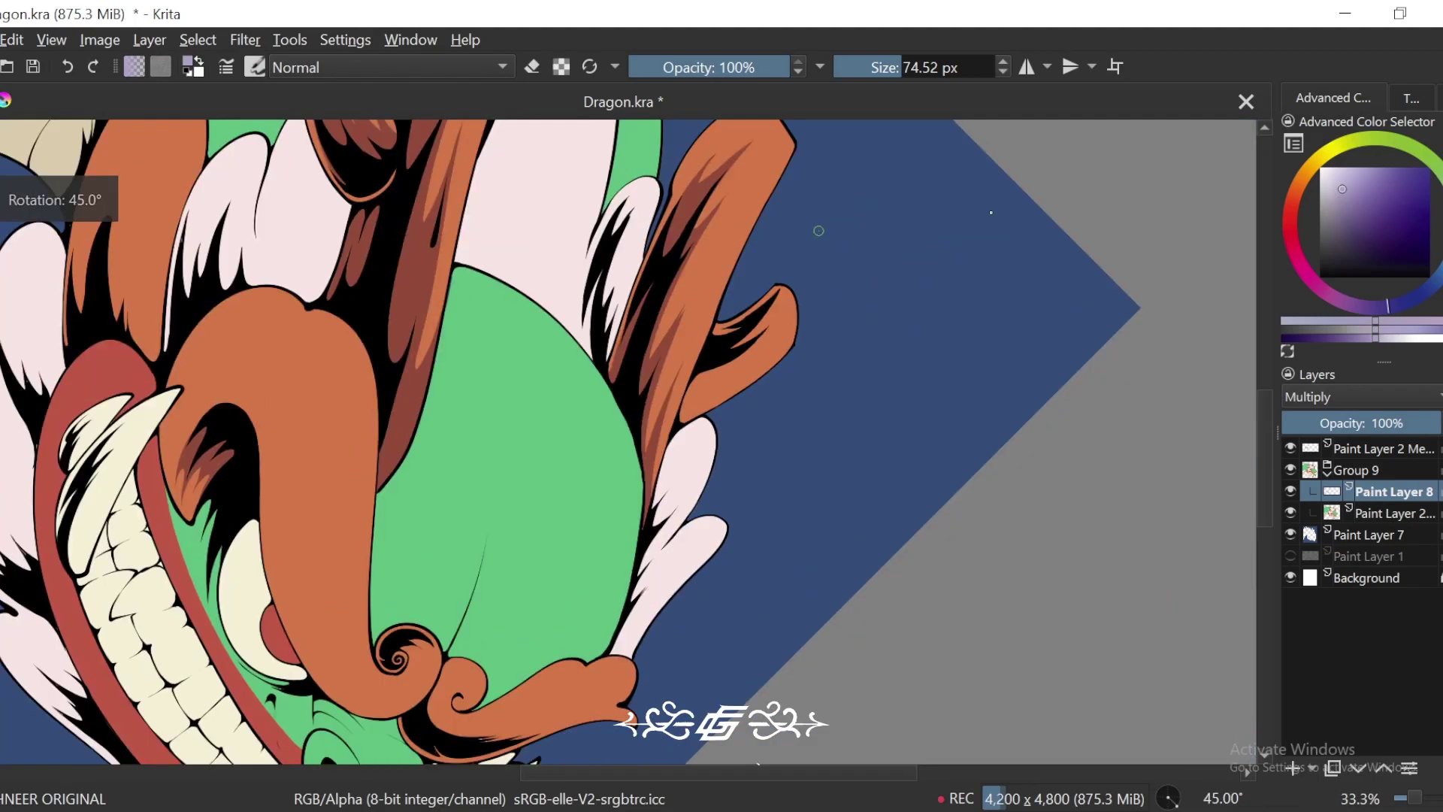
key("minus")
key("minus")
key("minus")
key("minus")
key("6")
key("6")
key("6")
key("6")
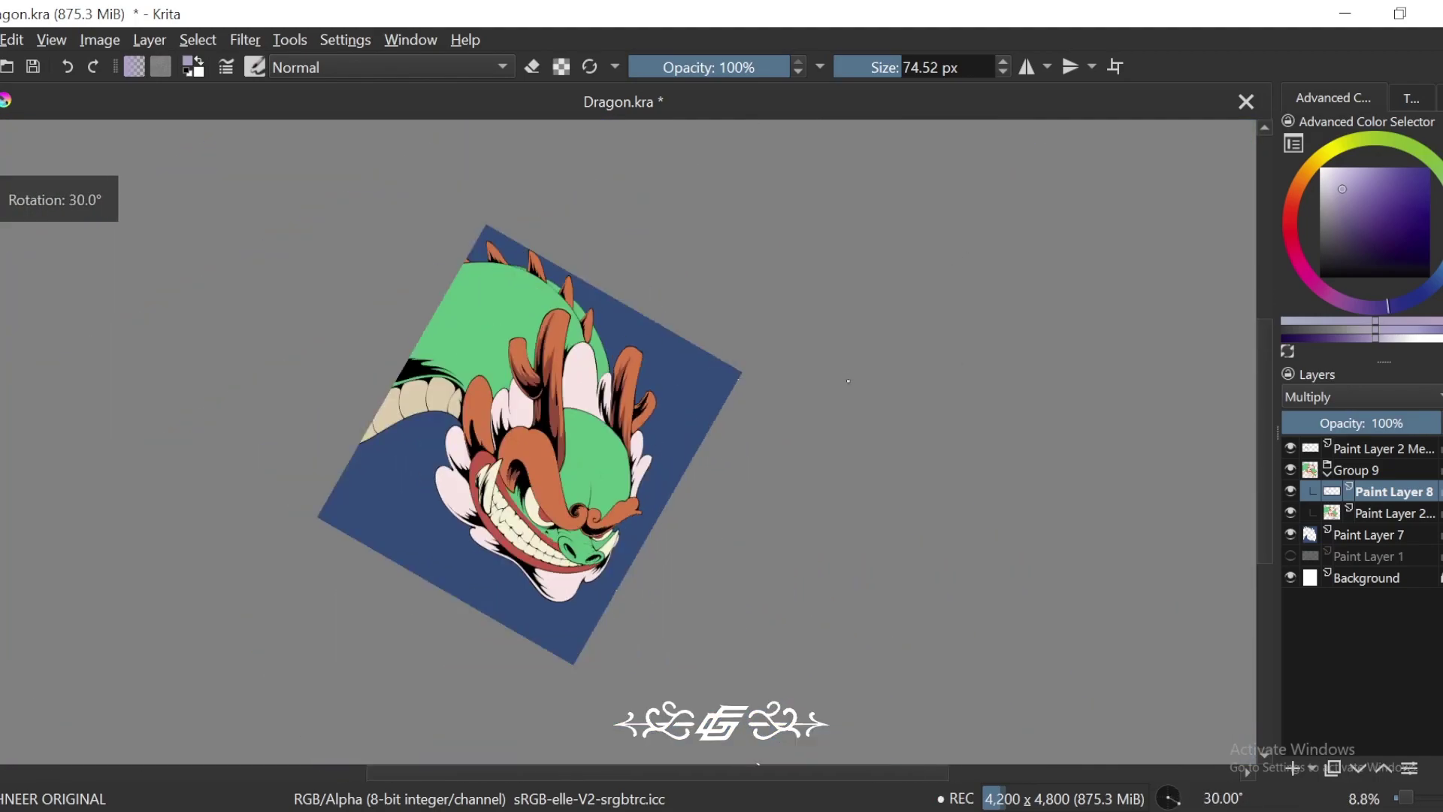
left_click_drag(843, 391, 855, 462)
Step: Sample the horn's orange and touch up the colour beside the ink strokes on the far horn's short branch, on the merged flat colour layer
key("plus")
key("plus")
key("plus")
key("plus")
key("plus")
key("plus")
key("plus")
key("plus")
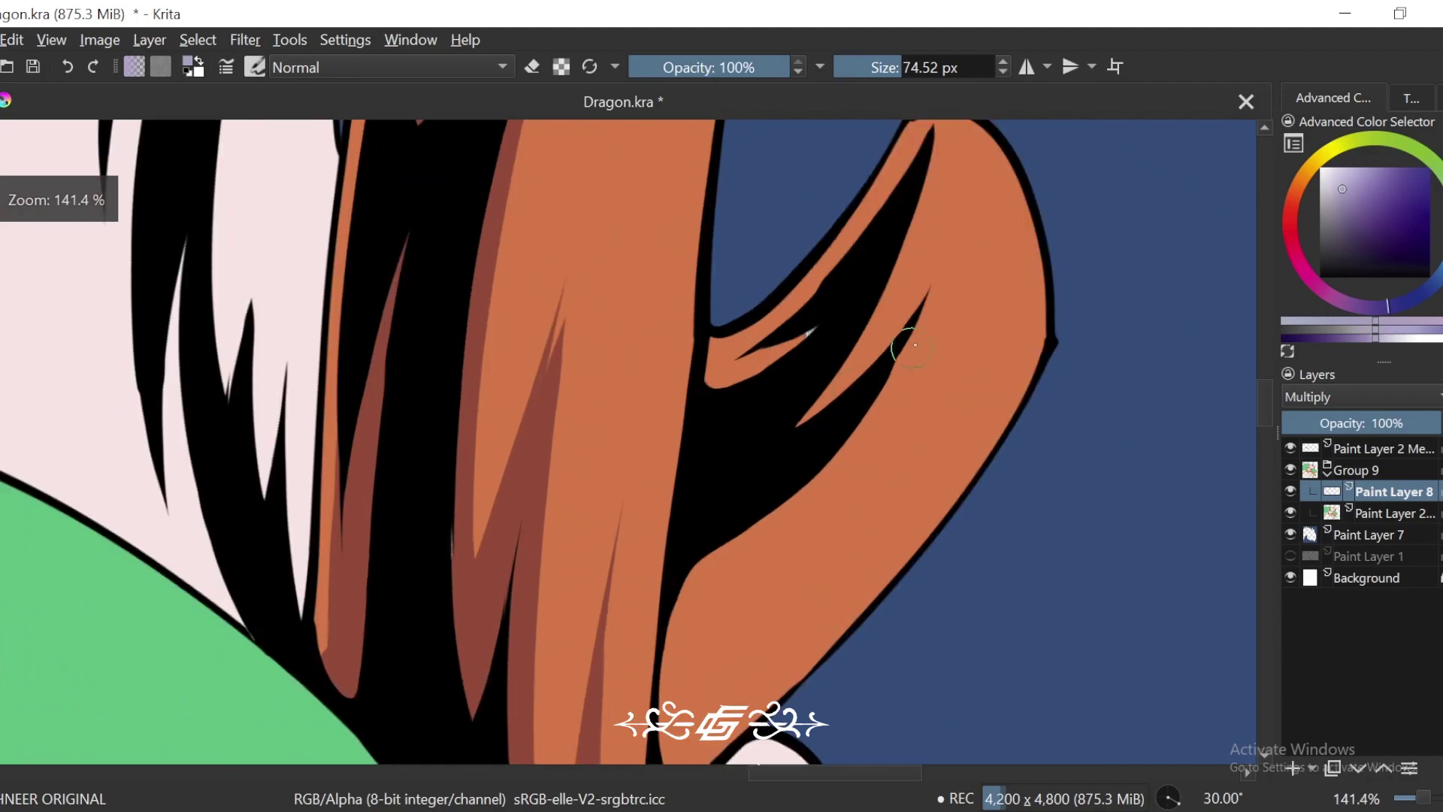
left_click(1380, 513)
left_click(872, 303, "ctrl")
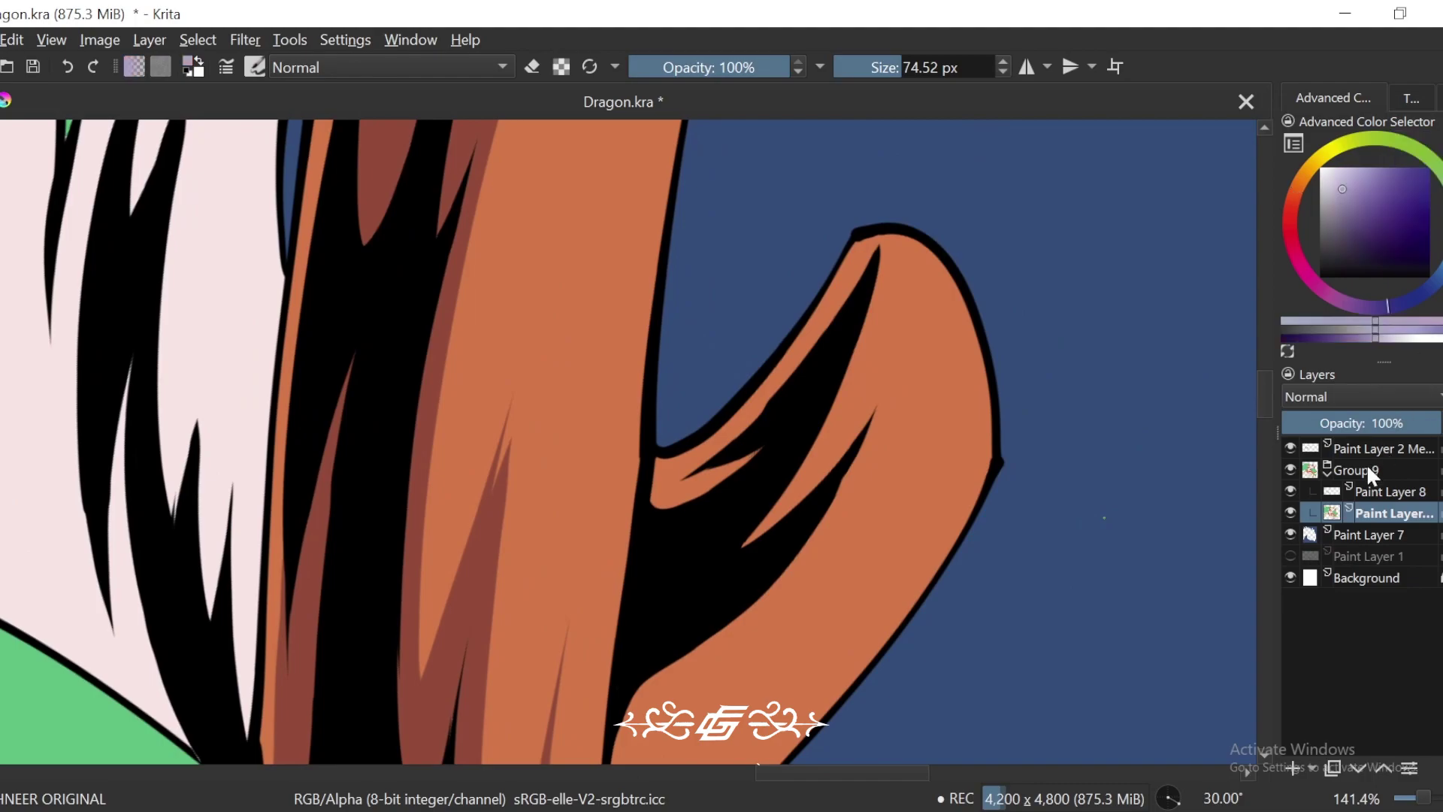
Step: On Paint Layer 8, shade the short branch's small inner lobe and paint thin shadows along both sides of its upper ink stroke
key("plus")
mouse_move(945, 255)
left_mouse_down()
mouse_move(939, 308)
mouse_move(767, 493)
mouse_move(656, 571)
left_mouse_up()
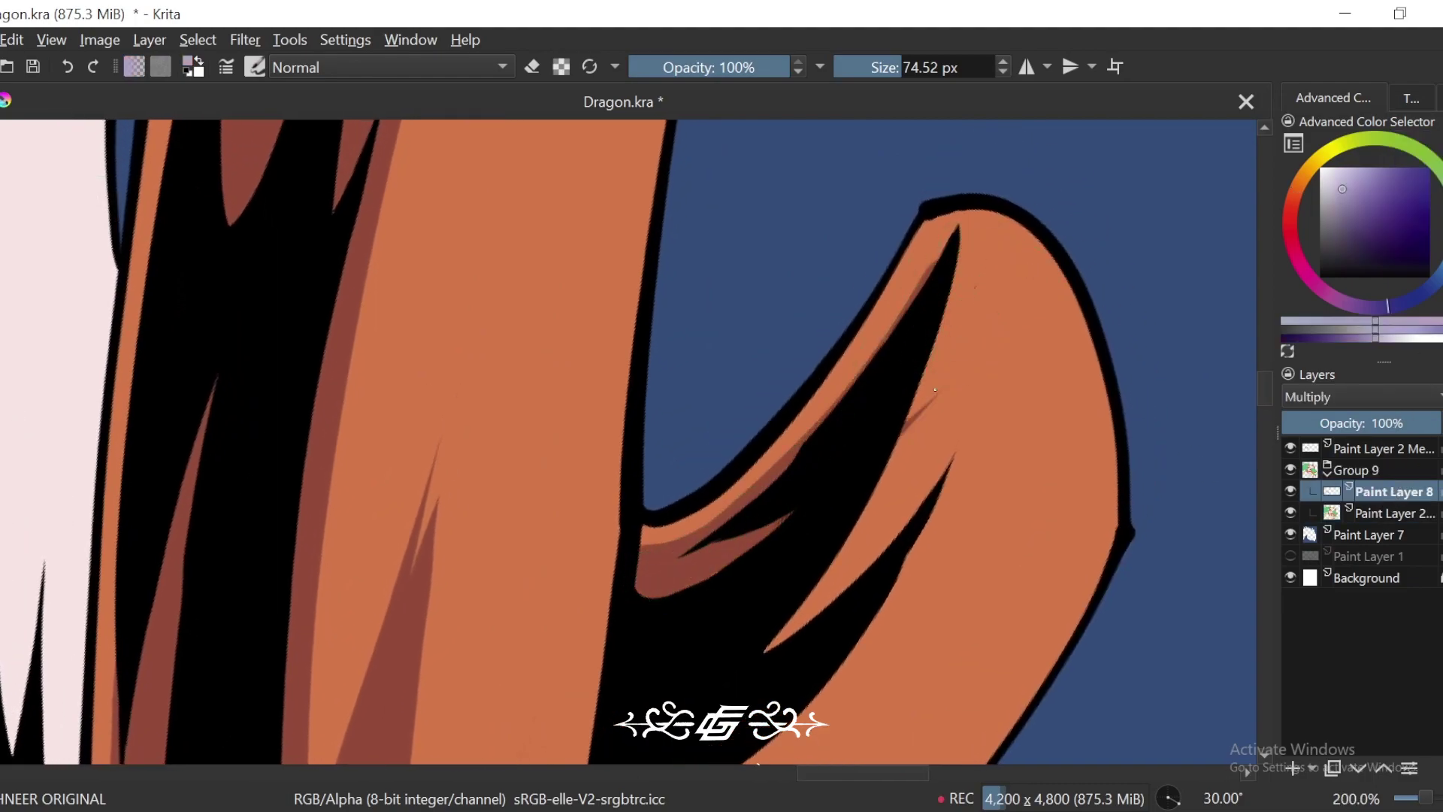
left_click_drag(946, 297, 774, 639)
key("ctrl+z")
mouse_move(955, 230)
left_mouse_down()
mouse_move(841, 547)
mouse_move(771, 646)
left_mouse_up()
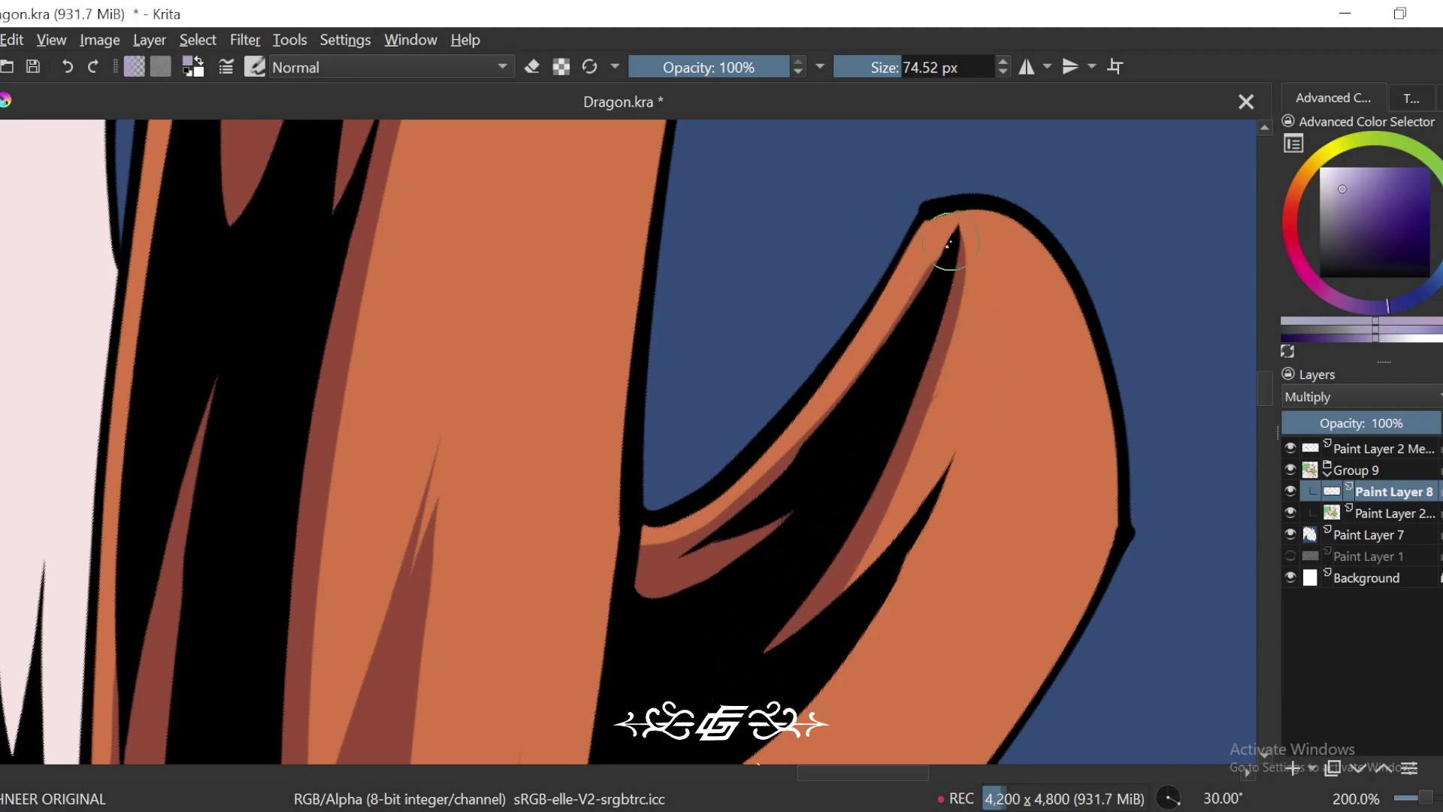
left_click_drag(934, 260, 889, 386)
Step: Extend the short branch's shadow around the ink tip and add a pointed shadow between its two ink strokes
mouse_move(956, 201)
left_mouse_down()
mouse_move(810, 428)
mouse_move(908, 418)
mouse_move(843, 590)
left_mouse_up()
left_click_drag(937, 509, 889, 462)
left_click_drag(925, 357, 838, 502)
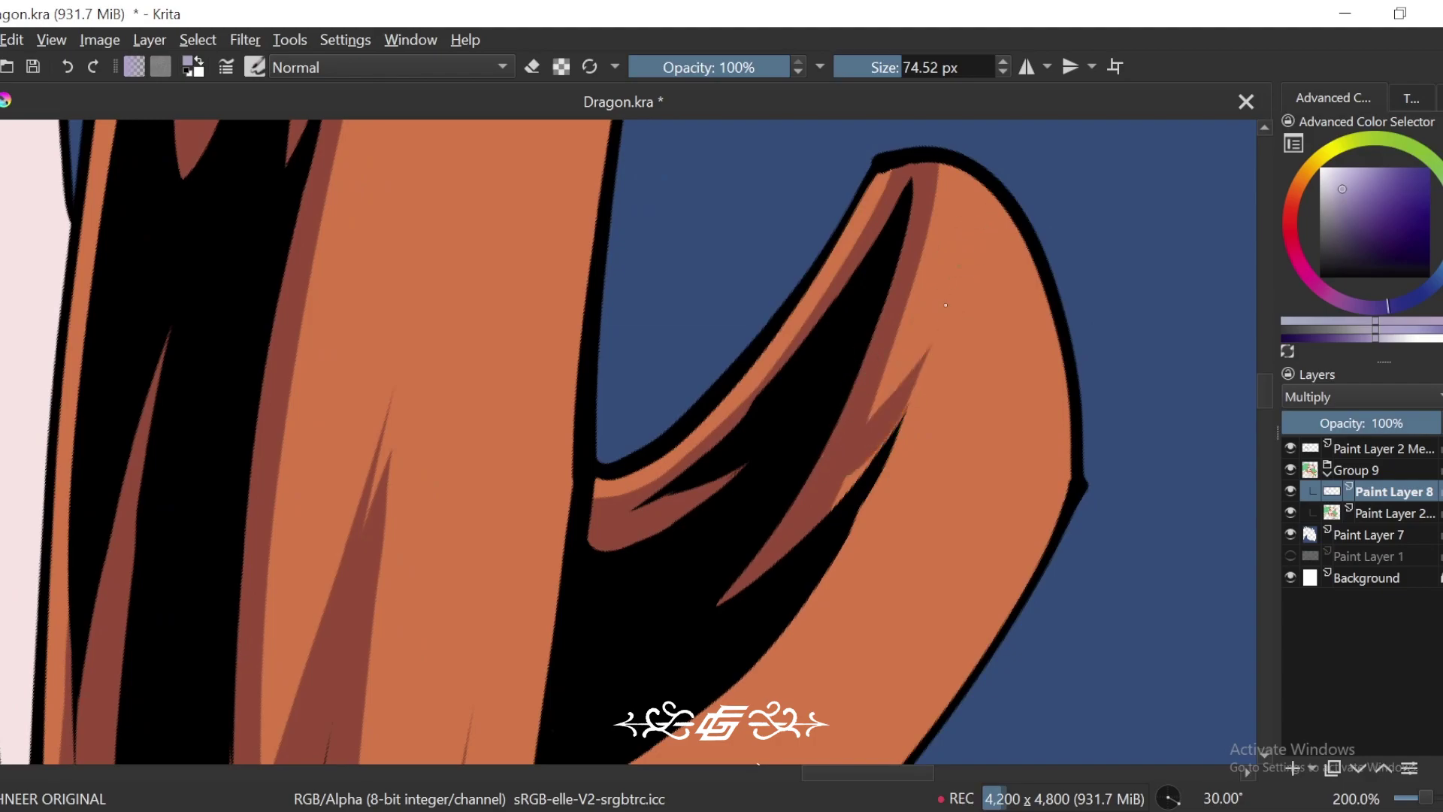
left_click_drag(953, 279, 813, 590)
Step: Paint spiked shadows along the lower ink edge of the short branch down to where it joins the far horn
key("ctrl+minus")
left_click_drag(774, 511, 837, 382)
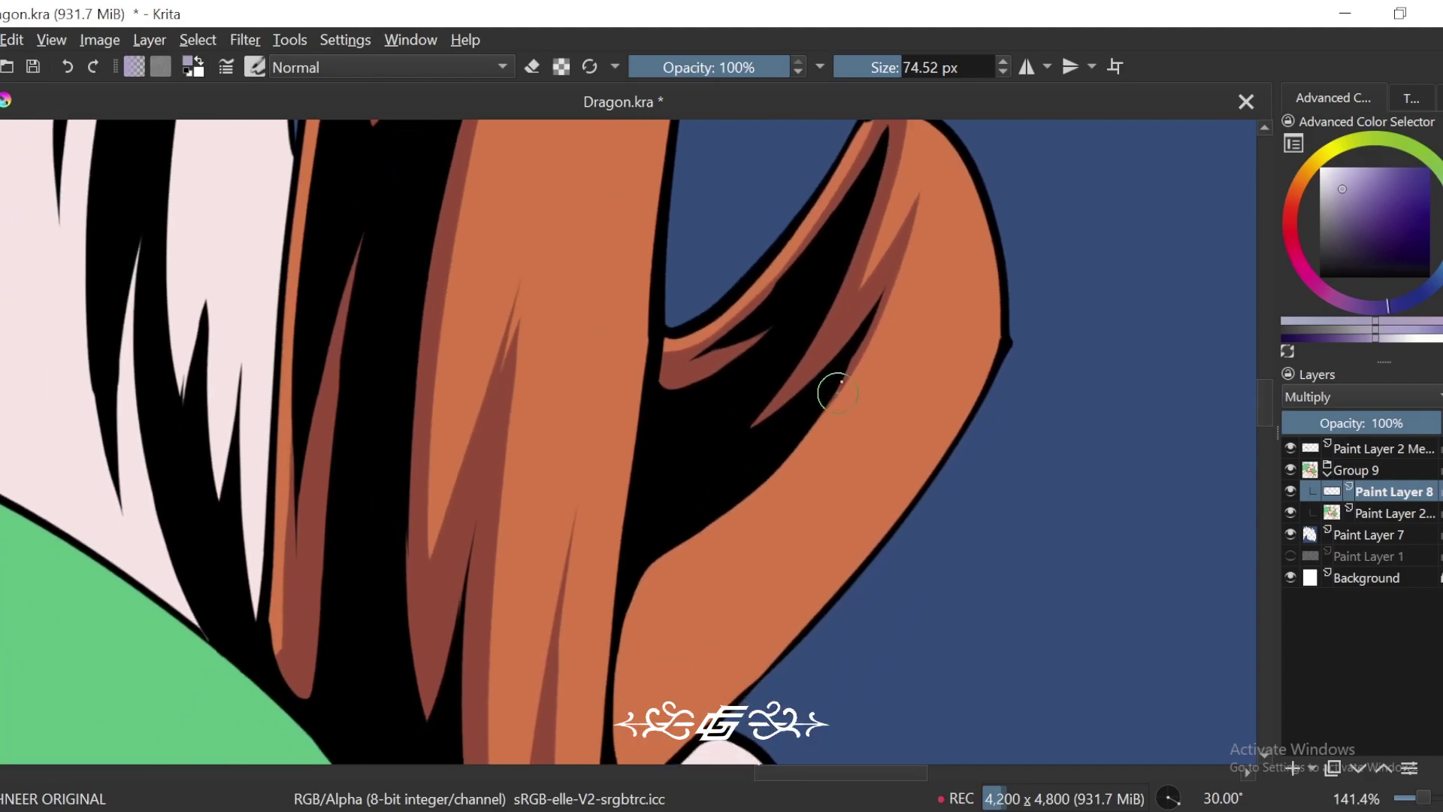
mouse_move(769, 480)
left_mouse_down()
mouse_move(887, 367)
mouse_move(702, 597)
mouse_move(813, 531)
mouse_move(703, 756)
left_mouse_up()
key("4")
mouse_move(774, 564)
left_mouse_down()
mouse_move(780, 472)
mouse_move(729, 719)
left_mouse_up()
mouse_move(759, 498)
left_mouse_down()
mouse_move(725, 507)
mouse_move(813, 326)
mouse_move(742, 390)
mouse_move(683, 501)
mouse_move(703, 624)
left_mouse_up()
left_click_drag(701, 505, 717, 472)
Step: Examine the shaded short branch together with the other horns across the whole dragon from several rotations
key("minus")
key("minus")
key("minus")
key("minus")
key("minus")
key("minus")
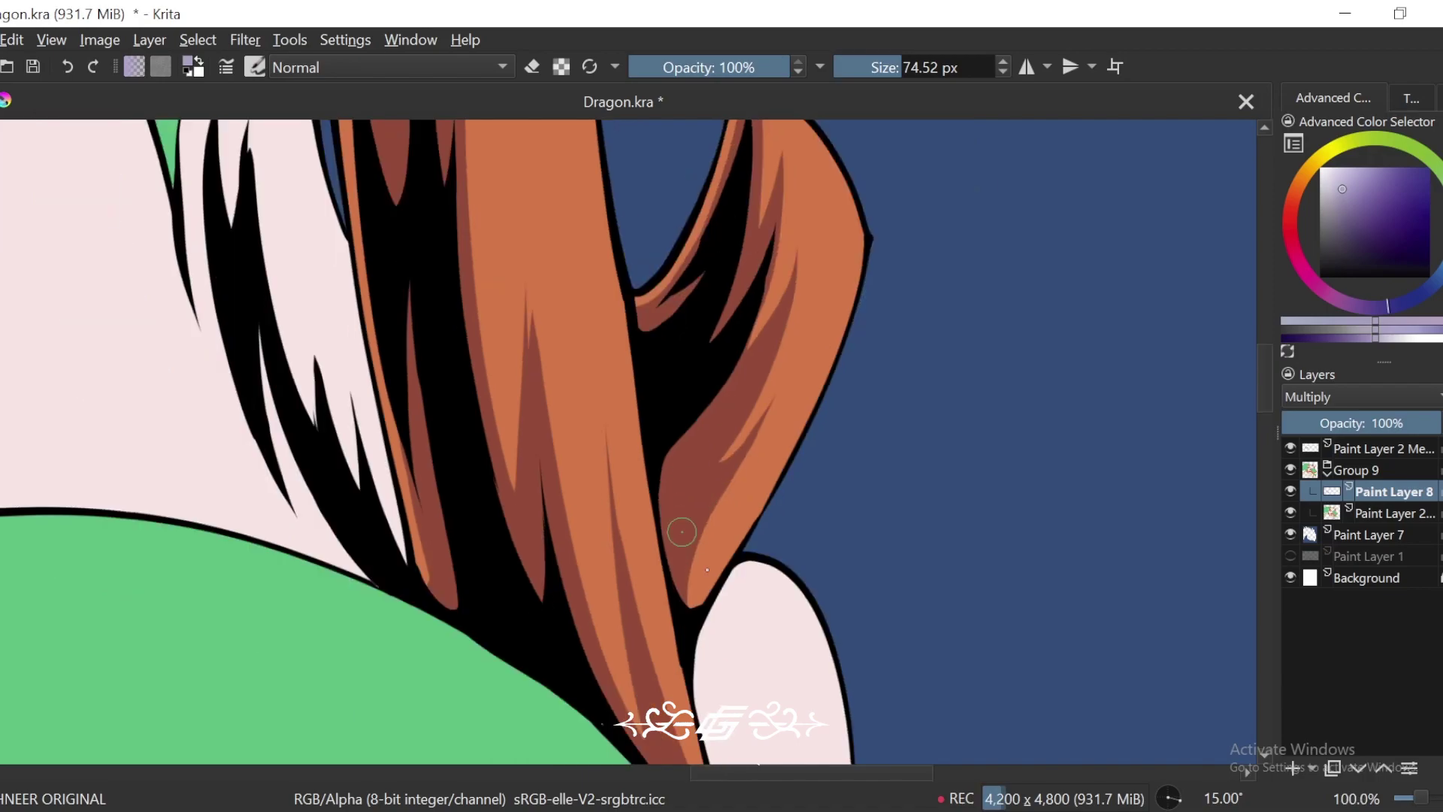
key("6")
key("6")
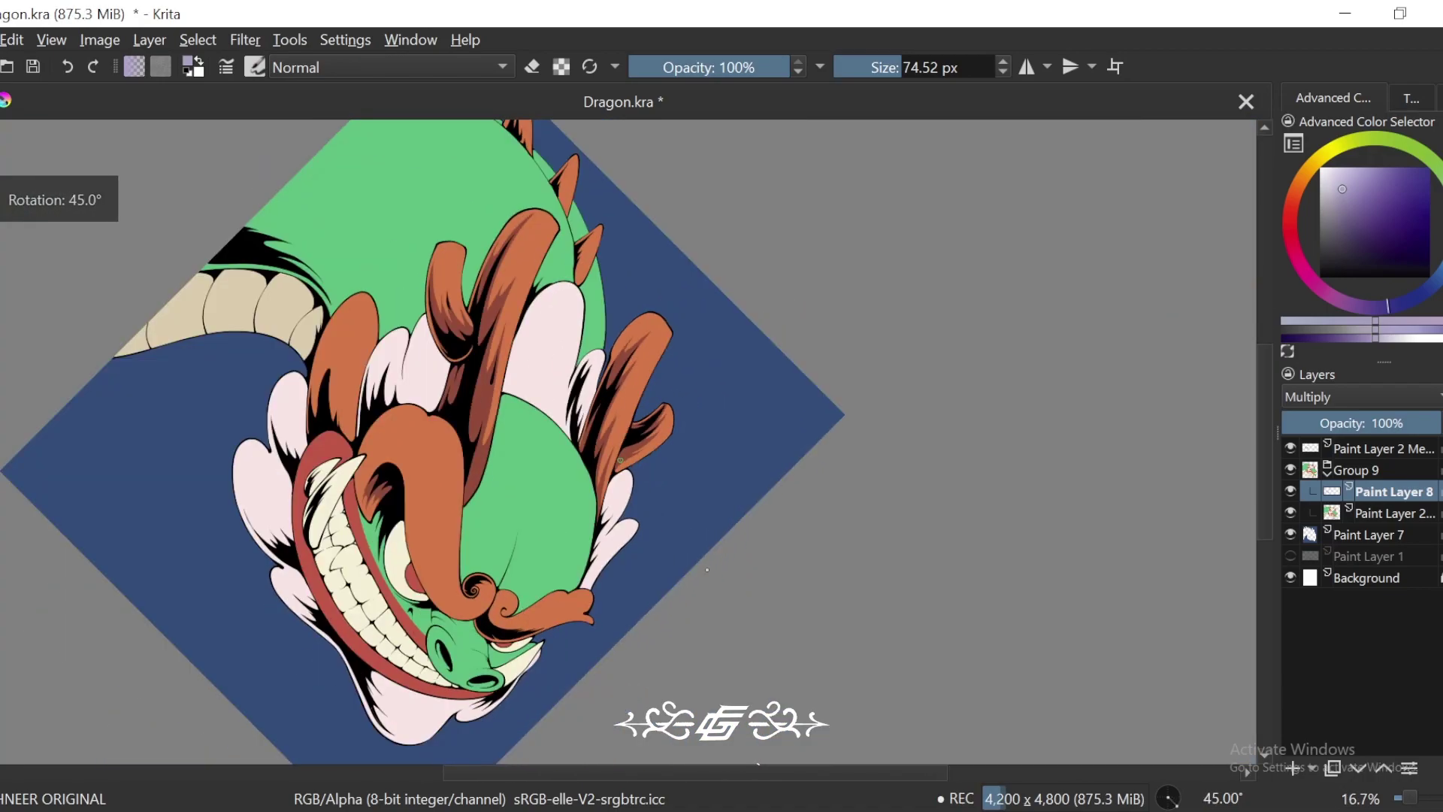
key("minus")
key("4")
key("4")
key("4")
key("4")
key("4")
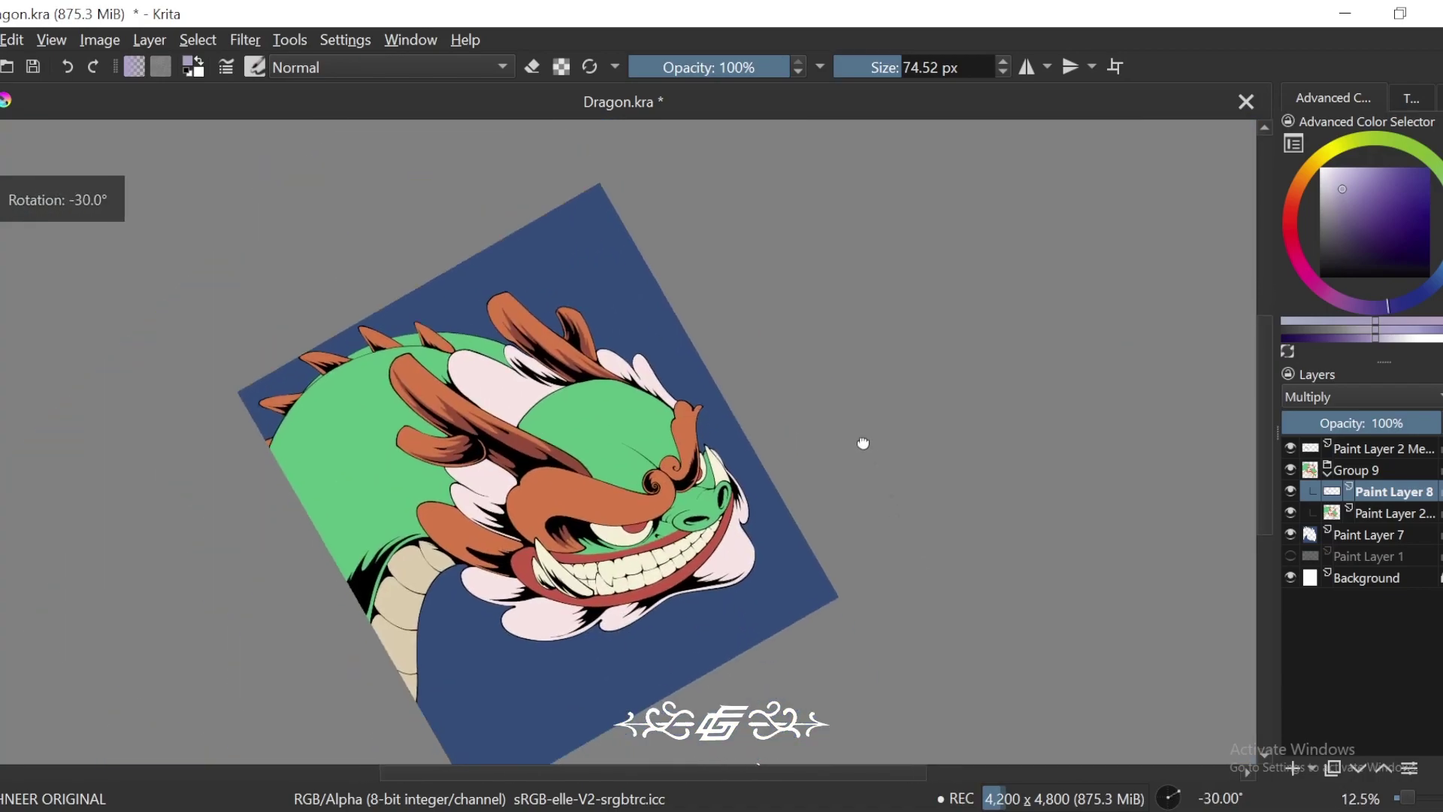
Step: Touch up the flat colour beside the black ink under the far eyebrow's curl on the merged flat colour layer
key("plus")
key("plus")
key("6")
key("6")
key("plus")
key("plus")
key("plus")
key("plus")
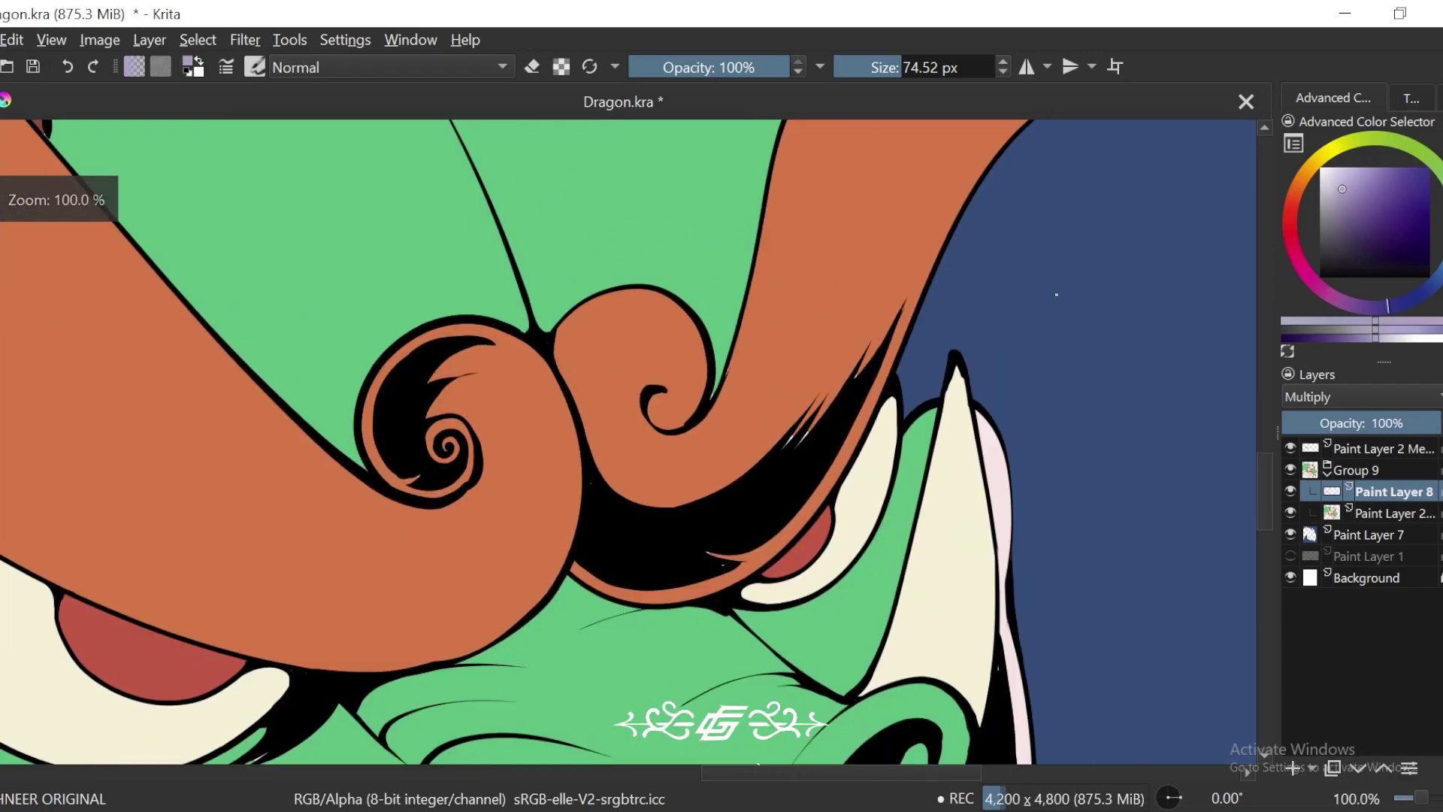
left_click(1390, 512)
left_click(851, 304, "ctrl")
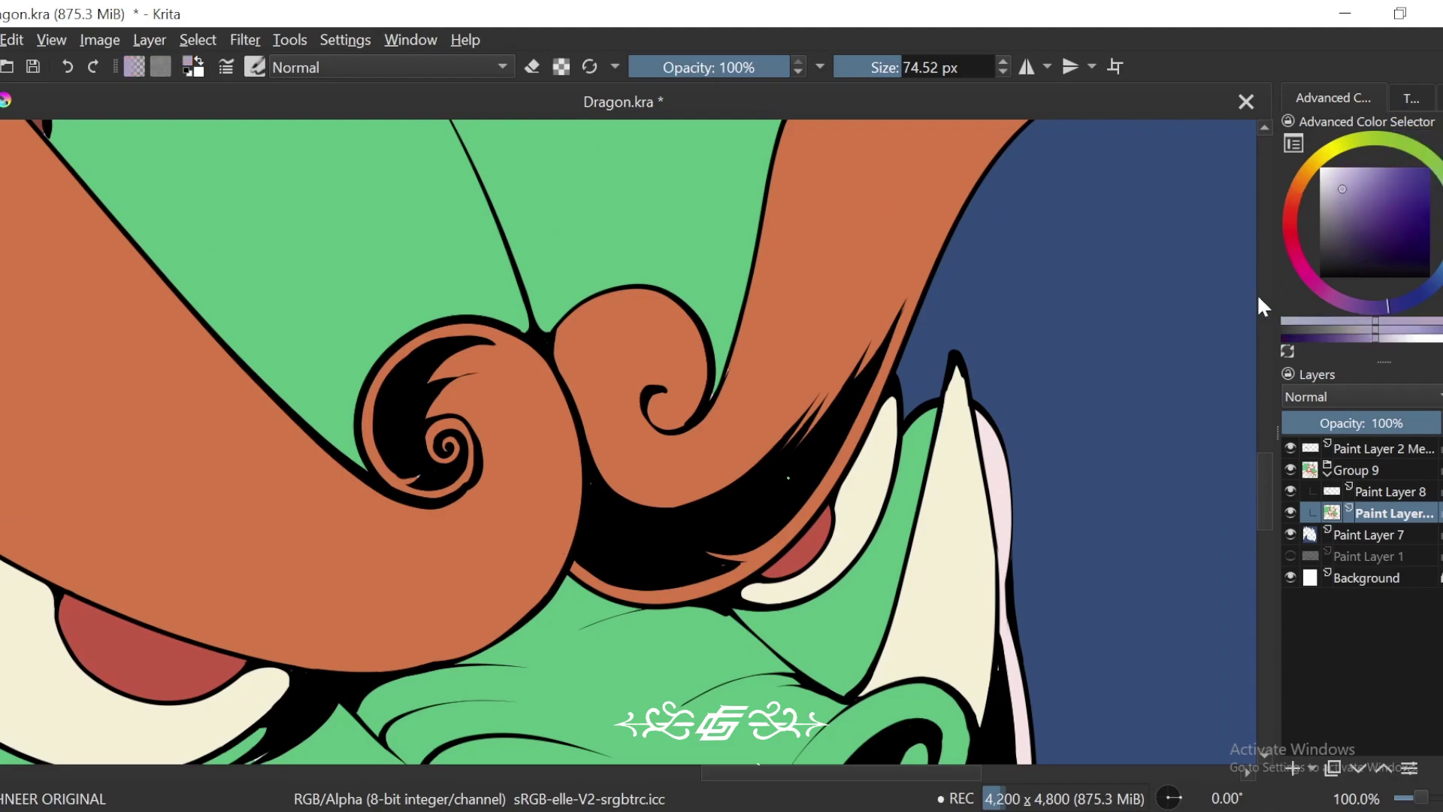
Step: On Paint Layer 8, paint a curved shadow through the far eyebrow's spiral, tapering up along the brow above the black ink
key("plus")
key("Page_Up")
left_click_drag(1203, 471, 1189, 548)
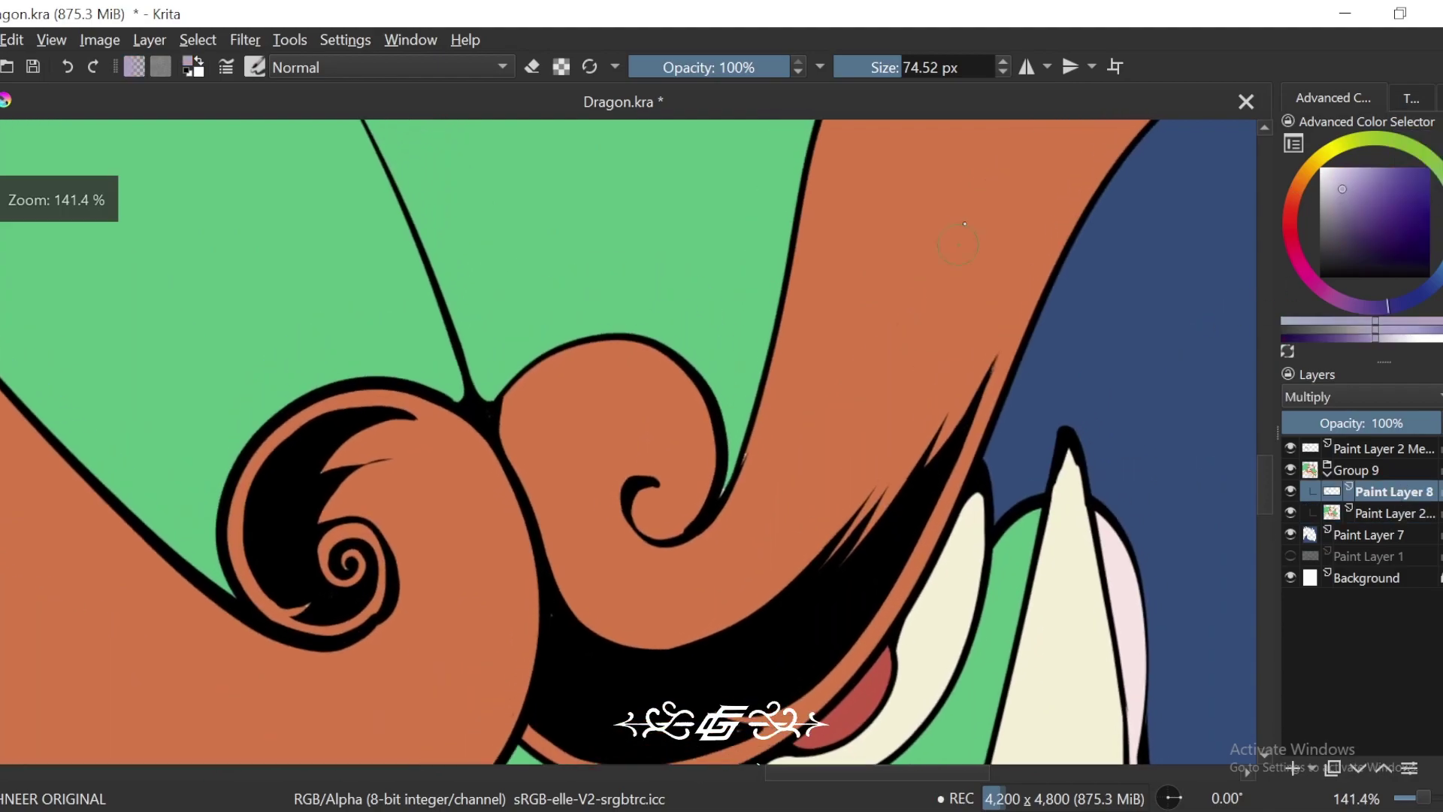
mouse_move(958, 263)
left_mouse_down()
mouse_move(820, 518)
mouse_move(691, 635)
left_mouse_up()
key("ctrl+z")
mouse_move(949, 255)
left_mouse_down()
mouse_move(597, 601)
mouse_move(636, 449)
mouse_move(695, 459)
mouse_move(571, 548)
mouse_move(669, 648)
left_mouse_up()
mouse_move(667, 438)
left_mouse_down()
mouse_move(590, 481)
mouse_move(639, 645)
left_mouse_up()
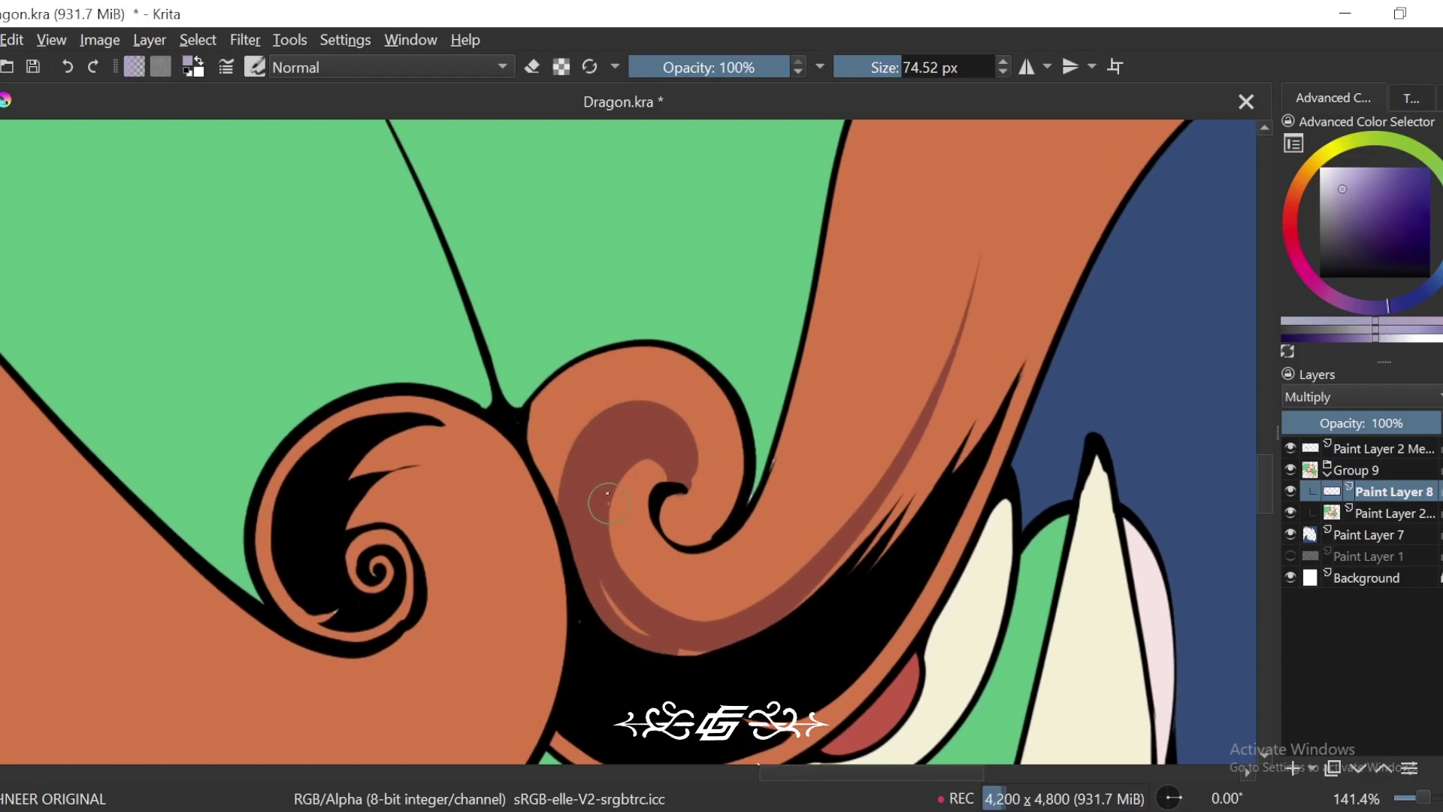
Step: Add a pointed shadow inside the bend of the far eyebrow's curl and thicken the shadow rising from it
mouse_move(637, 542)
left_mouse_down()
mouse_move(684, 598)
mouse_move(937, 384)
left_mouse_up()
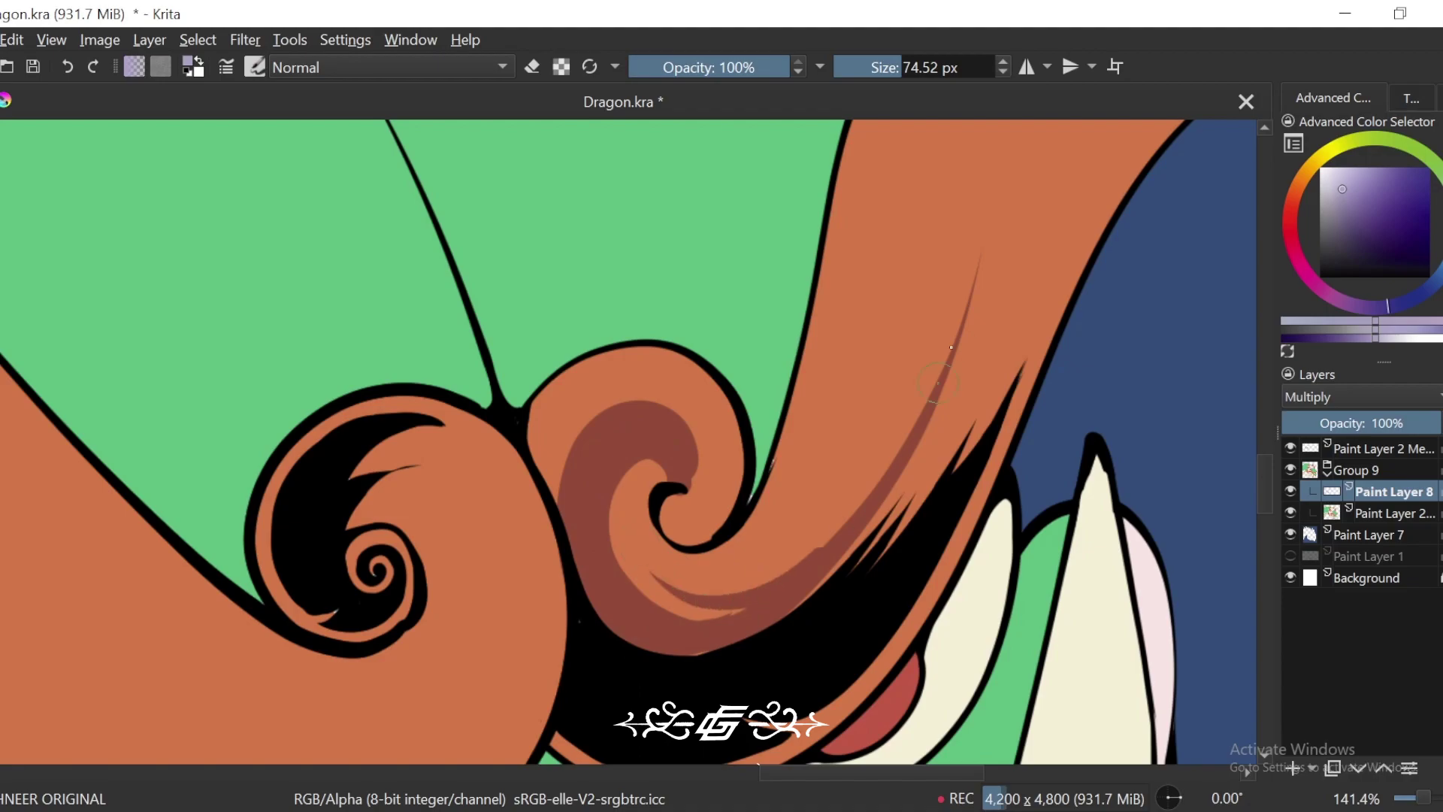
key("ctrl+z")
left_click_drag(654, 577, 887, 463)
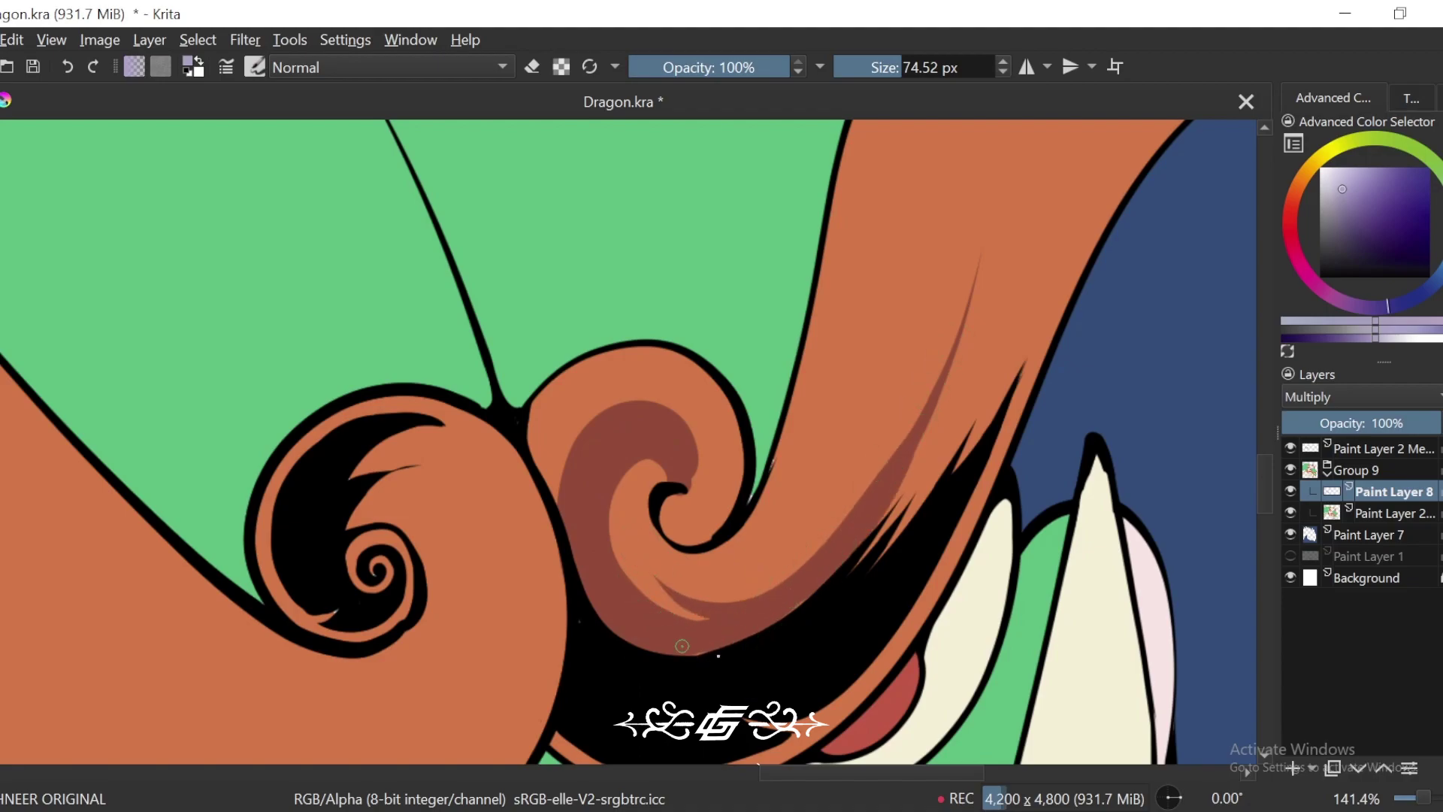
Step: Add forked shadow strokes up the far eyebrow from the ink spikes and along its lower edge towards the outer tip
key("6")
key("ctrl+minus")
left_click_drag(983, 315, 739, 550)
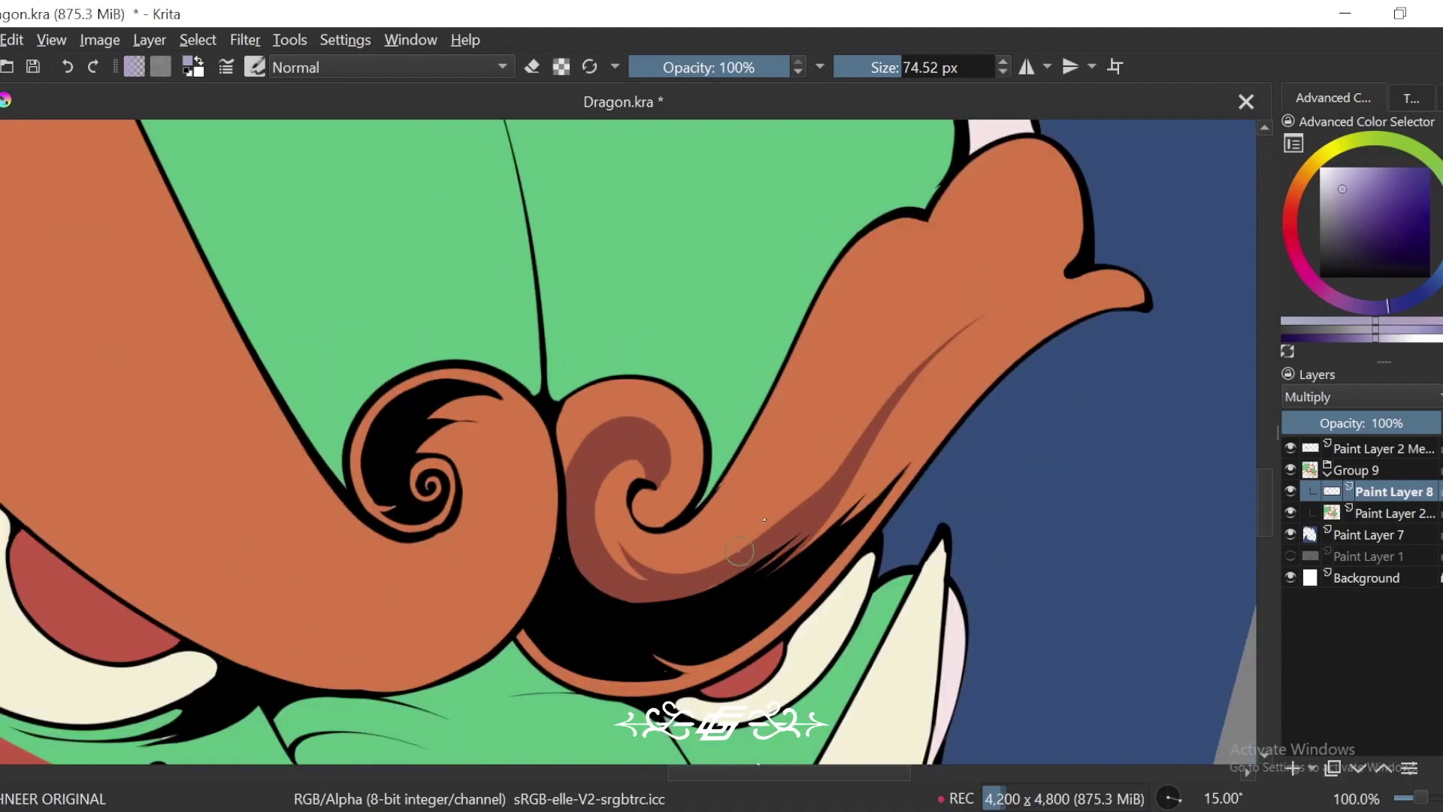
key("ctrl+plus")
mouse_move(1010, 414)
left_mouse_down()
mouse_move(1033, 393)
mouse_move(972, 405)
left_mouse_up()
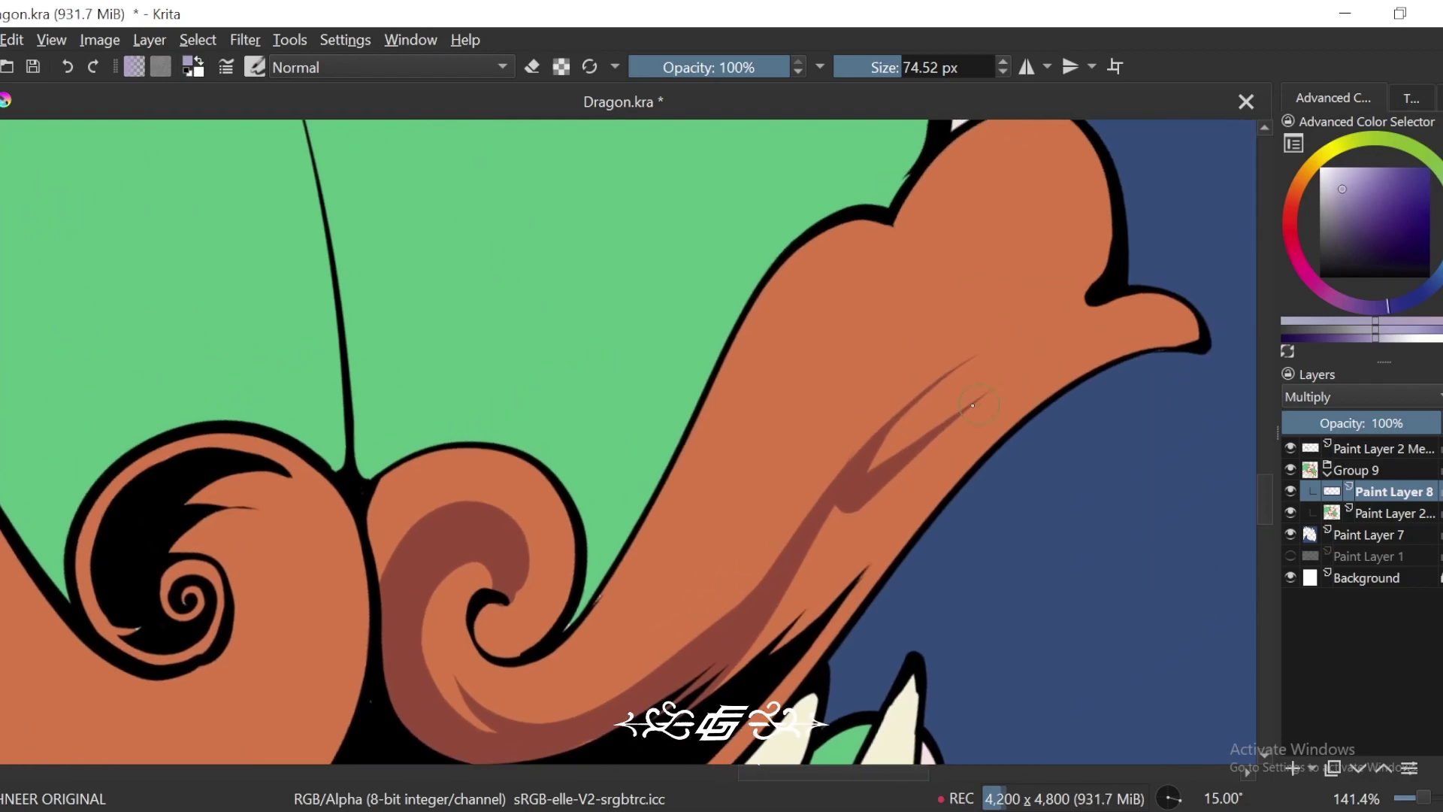
mouse_move(834, 538)
left_mouse_down()
mouse_move(1097, 347)
mouse_move(786, 642)
left_mouse_up()
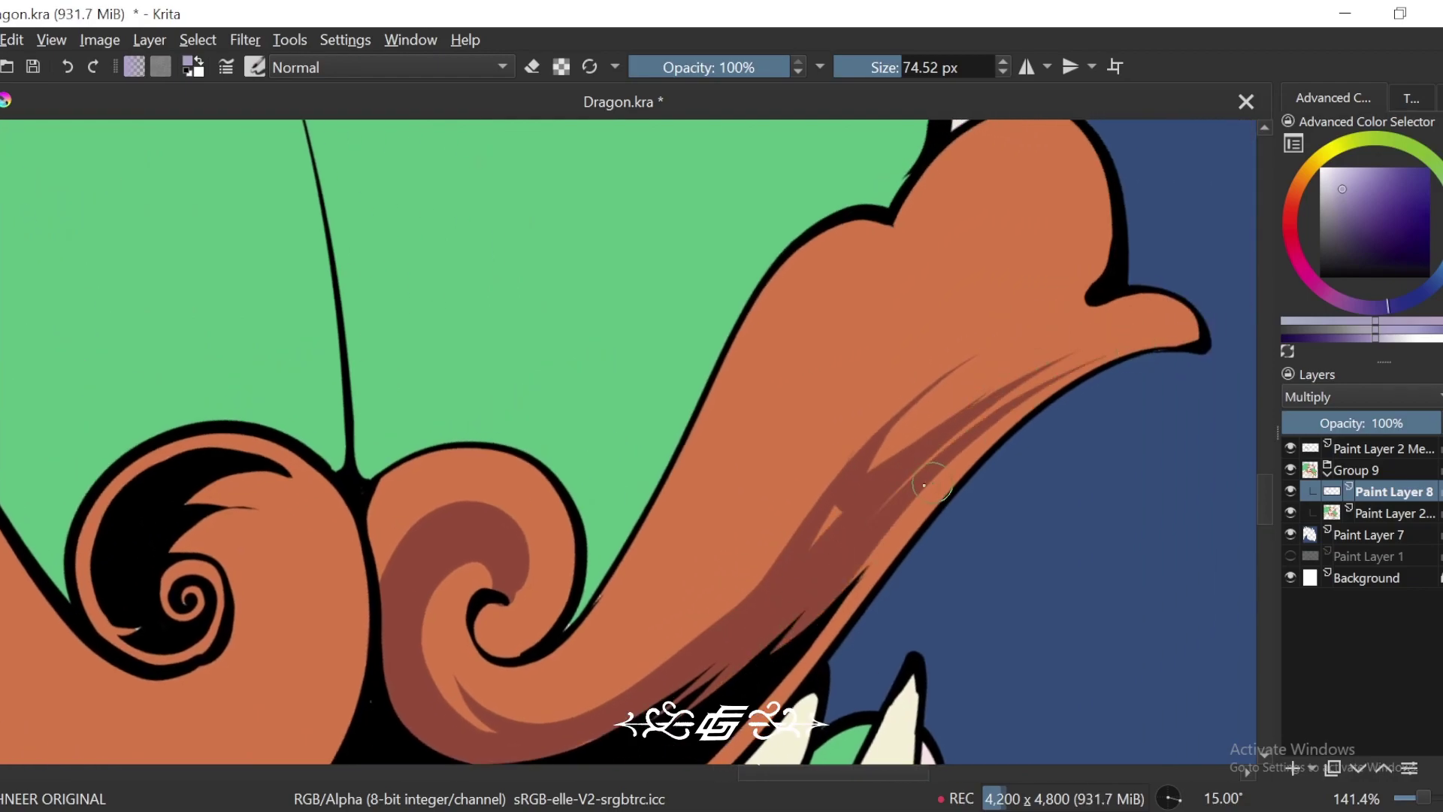
Step: Undo the last two shadow strokes and repaint the tapering shadow along the far eyebrow's lower edge
key("ctrl+minus")
key("ctrl+plus")
key("ctrl+z")
key("ctrl+z")
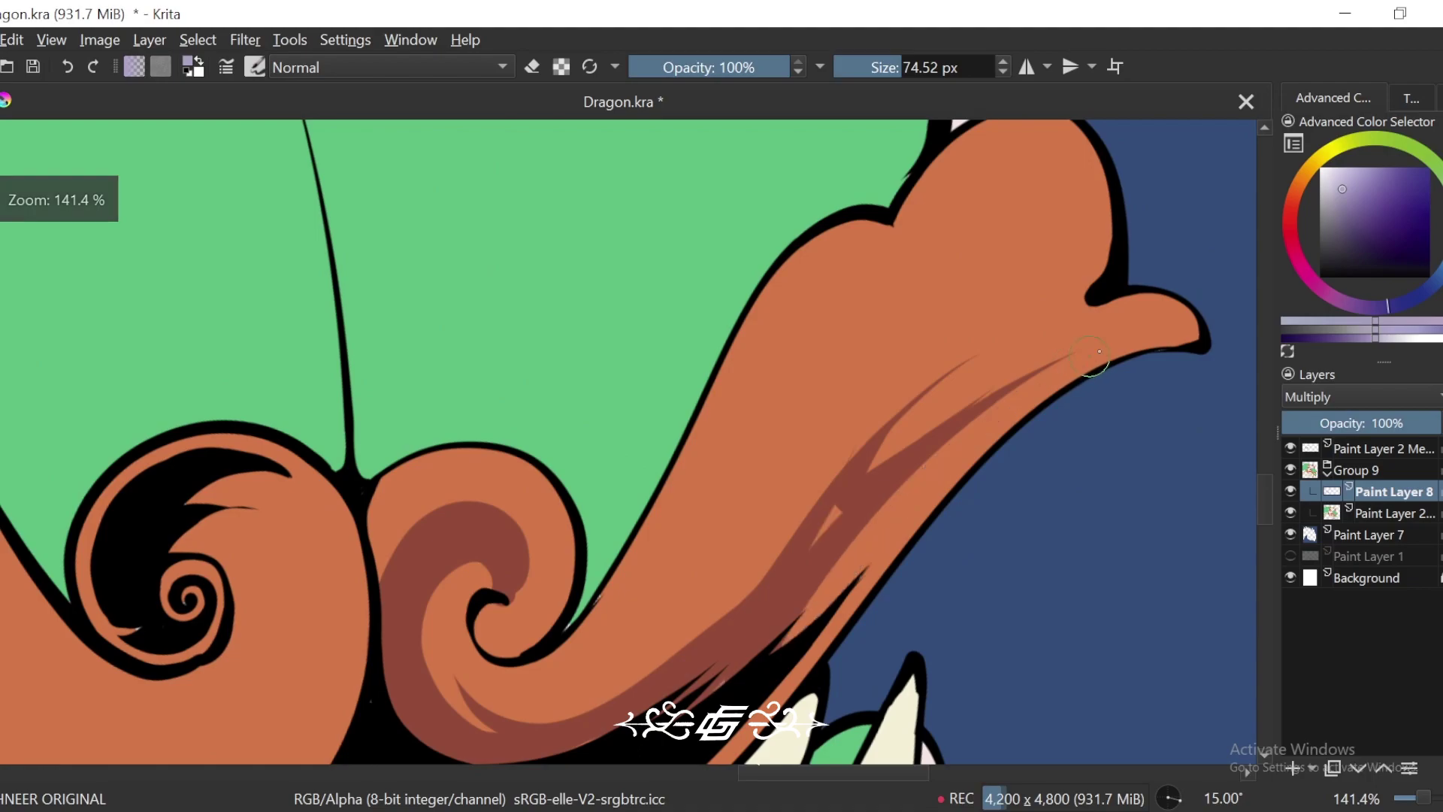
left_click_drag(1089, 365, 786, 643)
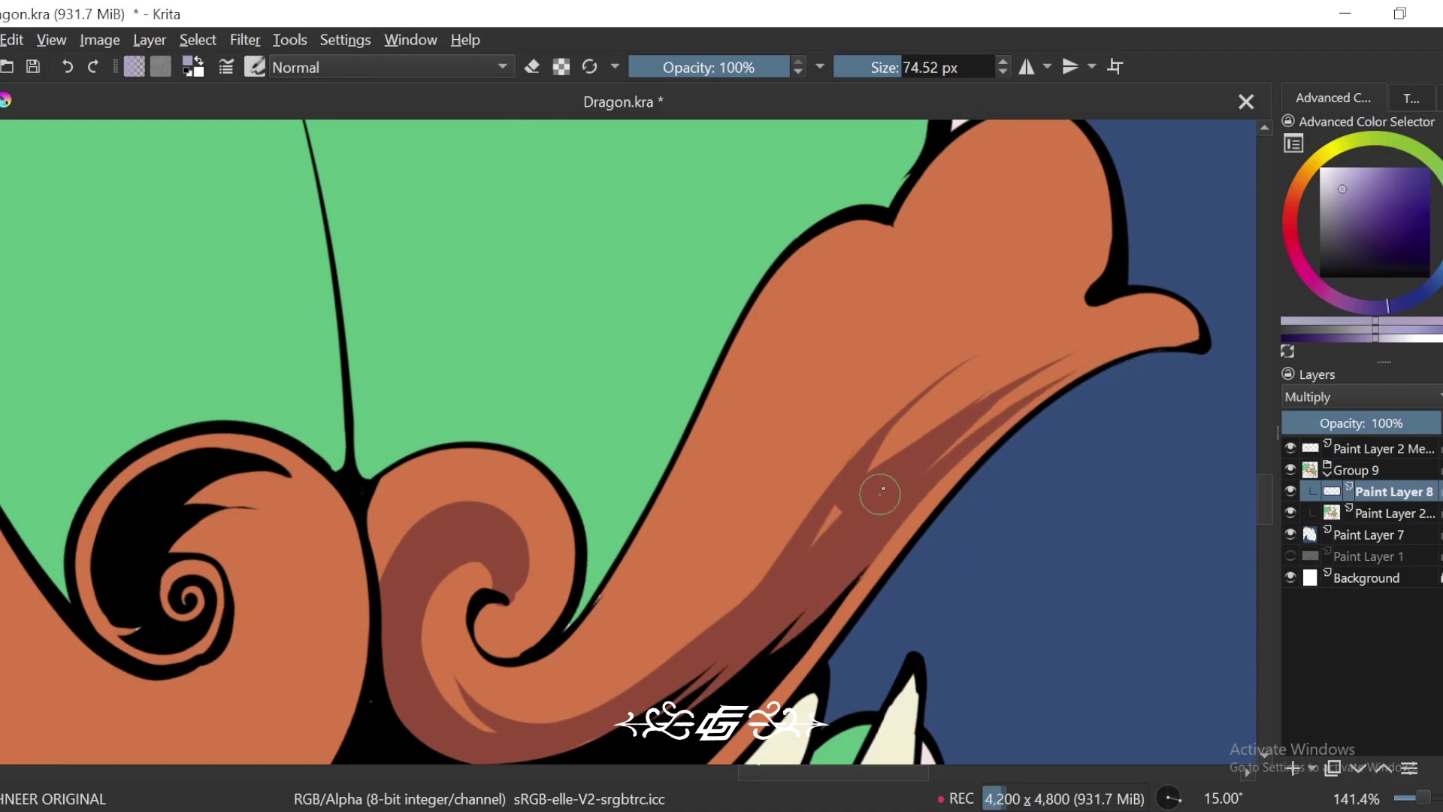
Step: Fill the gaps between the forked strokes on the far eyebrow, joining them into one tapering shadow above the black ink
left_click_drag(1019, 335, 646, 672)
key("minus")
key("minus")
key("minus")
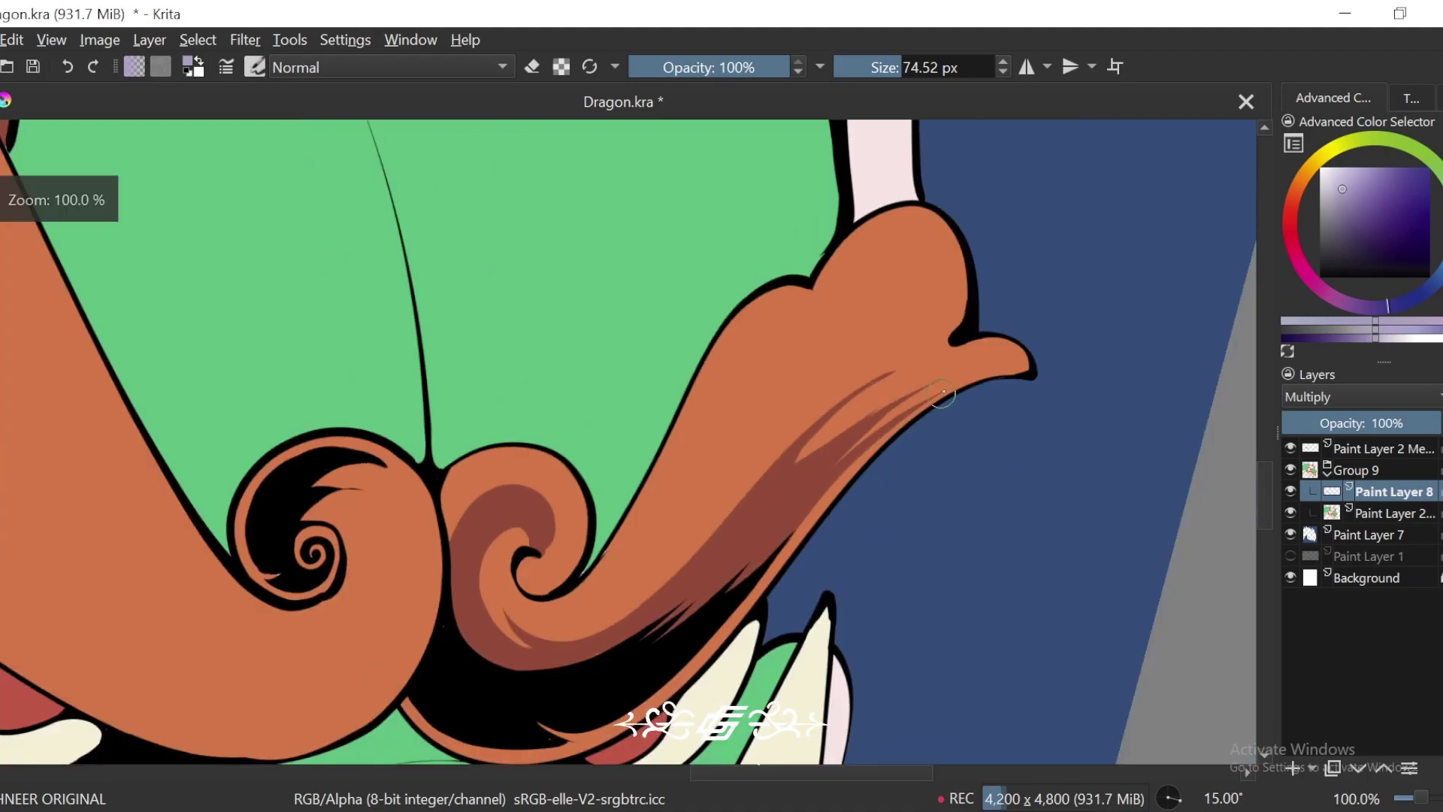
key("ctrl+bracketright")
key("ctrl+bracketright")
key("ctrl+bracketright")
key("ctrl+bracketright")
key("ctrl+bracketright")
key("plus")
key("plus")
key("plus")
key("plus")
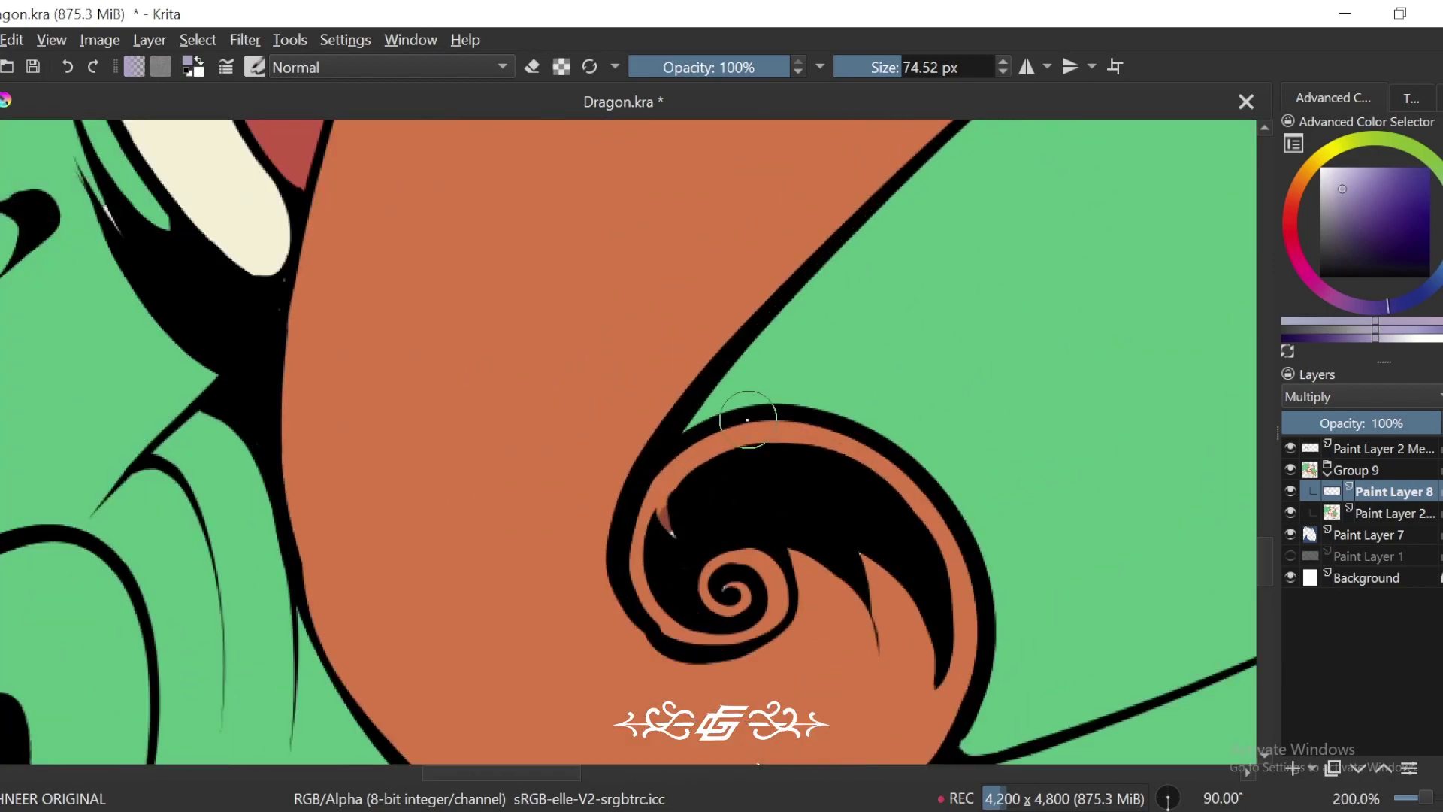
left_click(1391, 514)
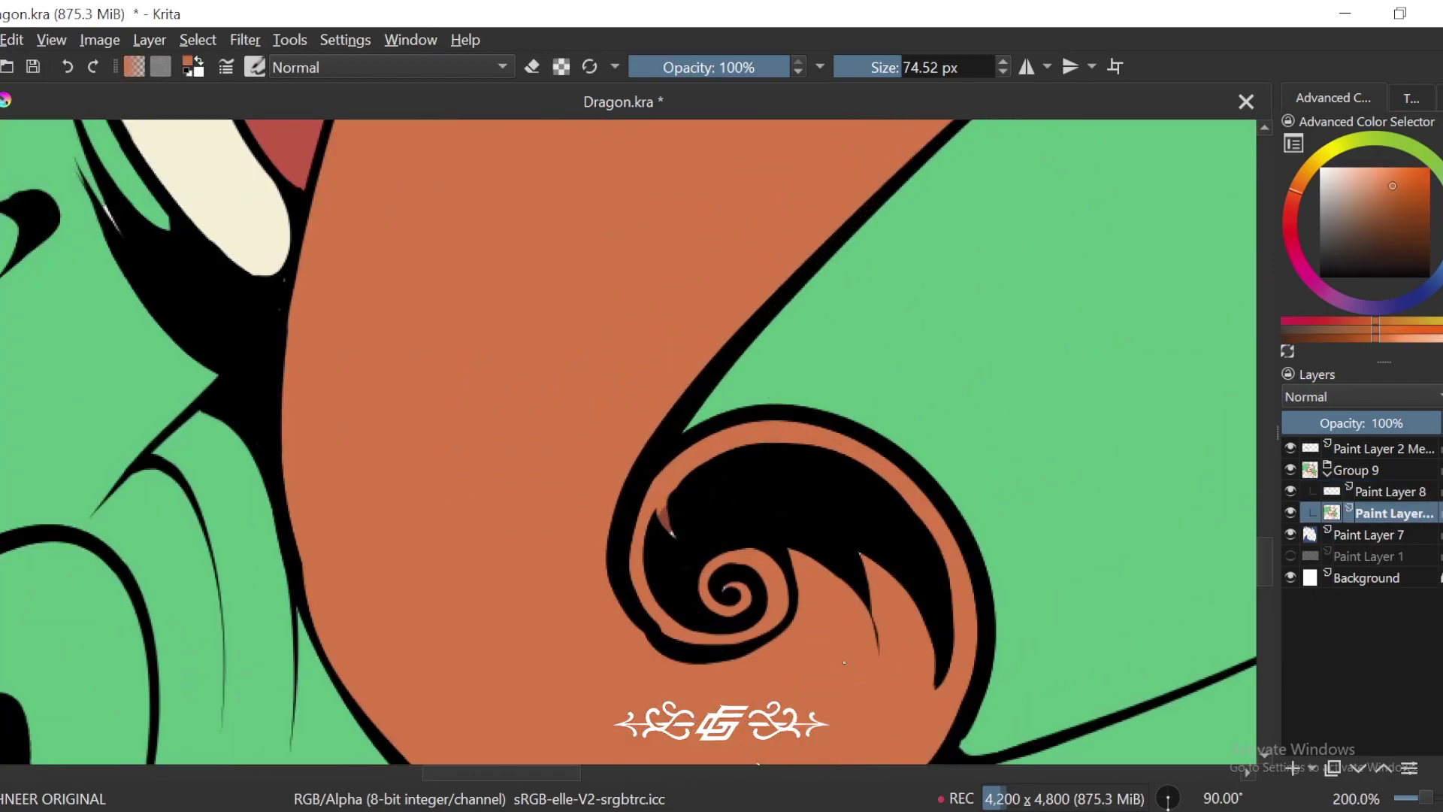
left_click(1379, 487)
left_click(769, 483, "ctrl+alt")
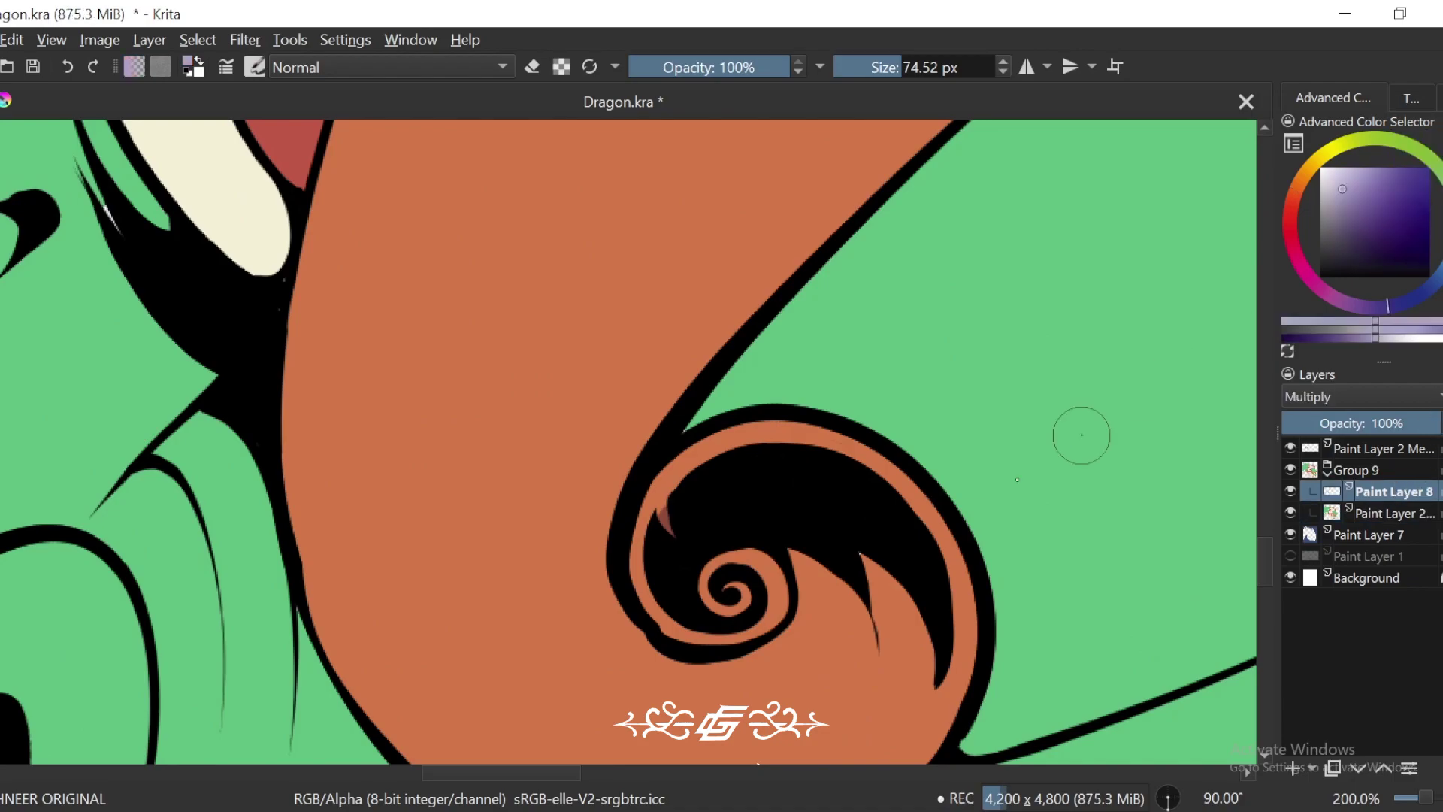
left_click_drag(900, 581, 945, 449)
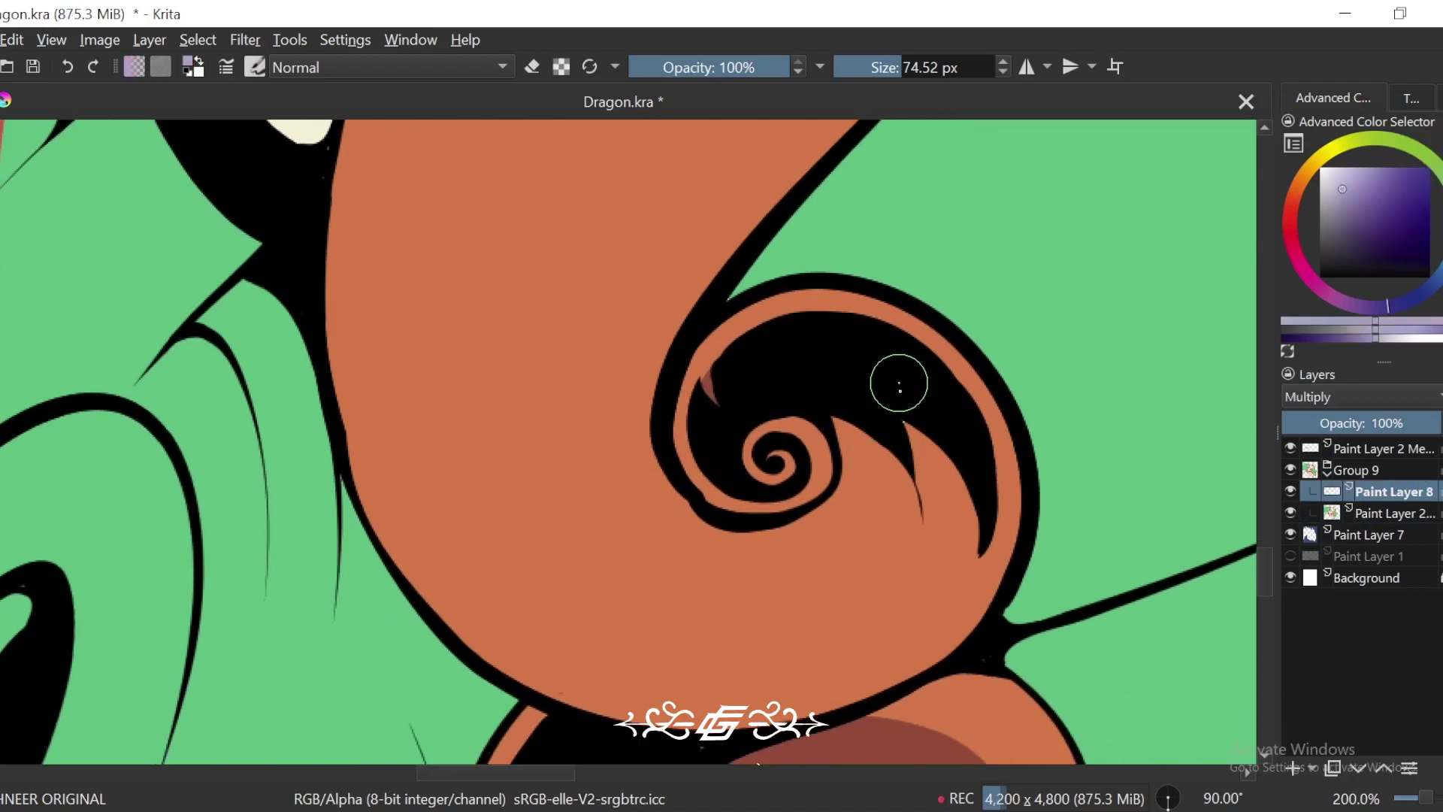
mouse_move(614, 390)
left_mouse_down()
mouse_move(780, 590)
mouse_move(871, 416)
left_mouse_up()
key("ctrl+z")
mouse_move(613, 468)
left_mouse_down()
mouse_move(837, 444)
mouse_move(850, 485)
mouse_move(643, 242)
left_mouse_up()
key("ctrl+z")
Step: On Paint Layer 8, paint a curved shadow around the near eyebrow's spiral and thin tapering shadow lines running up the brow
key("ctrl+minus")
mouse_move(634, 322)
left_mouse_down()
mouse_move(651, 389)
mouse_move(593, 517)
mouse_move(617, 179)
left_mouse_up()
key("ctrl+minus")
key("6")
key("minus")
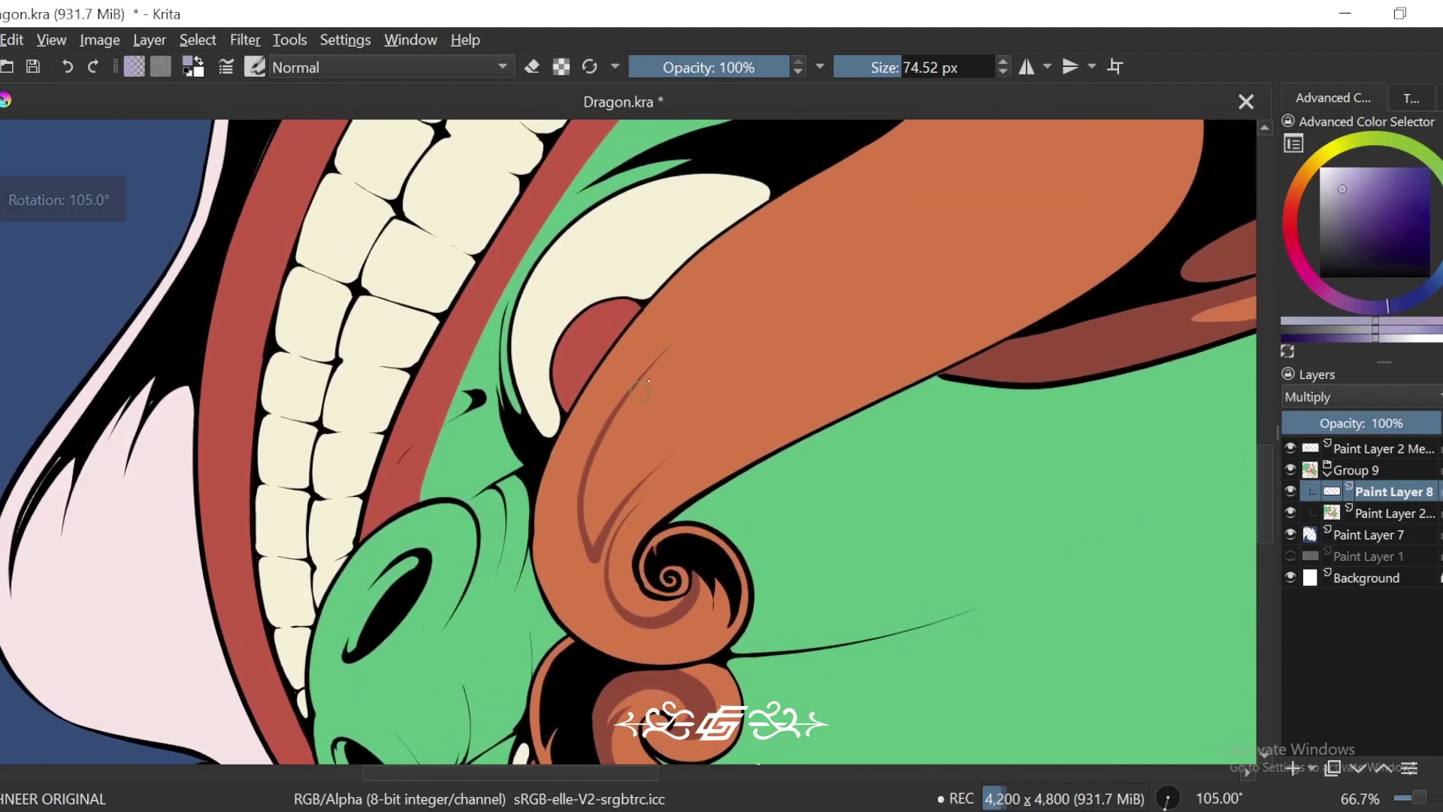
key("4")
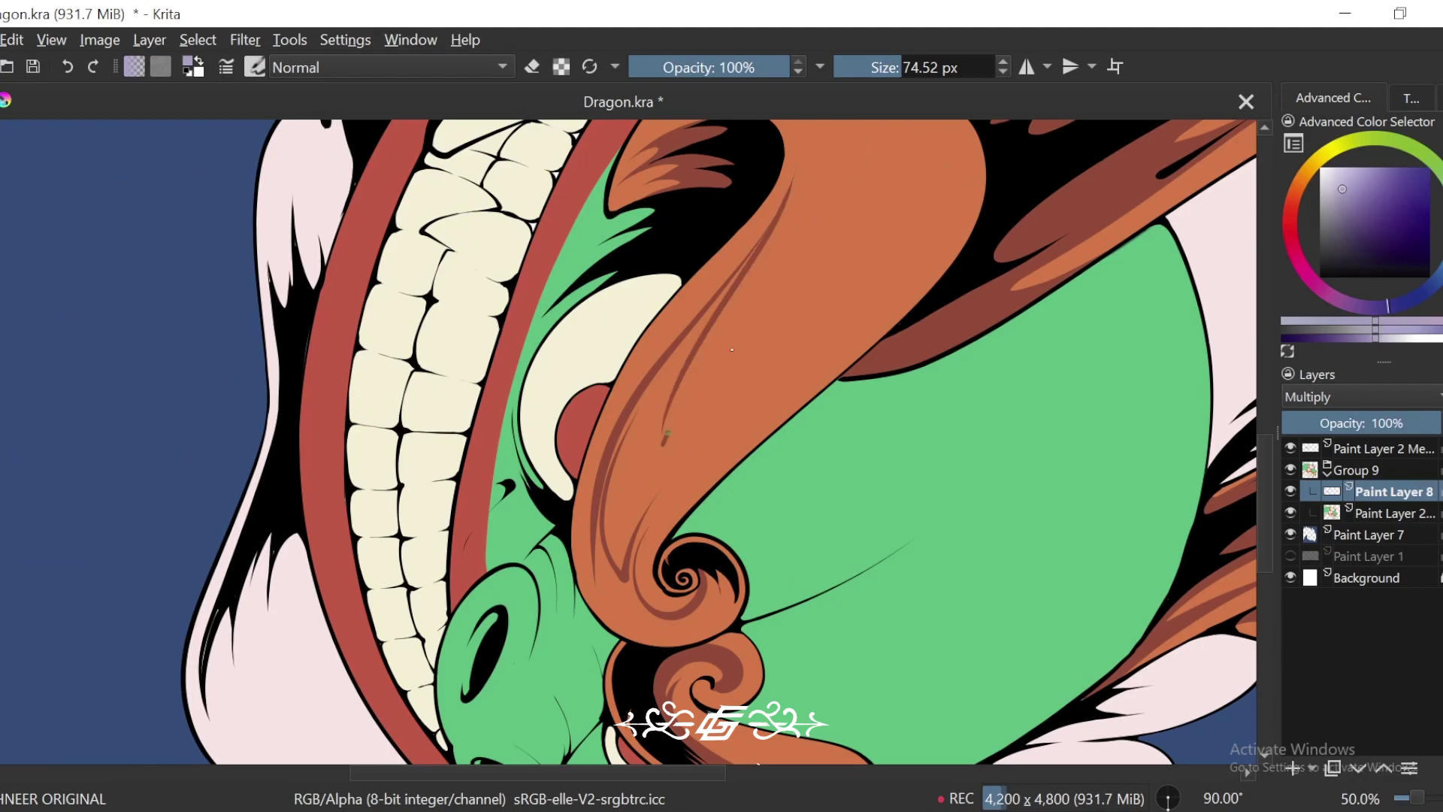
Step: Add forked, pointed shadow strokes along the middle of the near eyebrow above the eye, linking them to the long lines
key("6")
key("6")
key("6")
key("6")
key("6")
key("6")
key("6")
key("6")
key("6")
key("6")
key("6")
key("6")
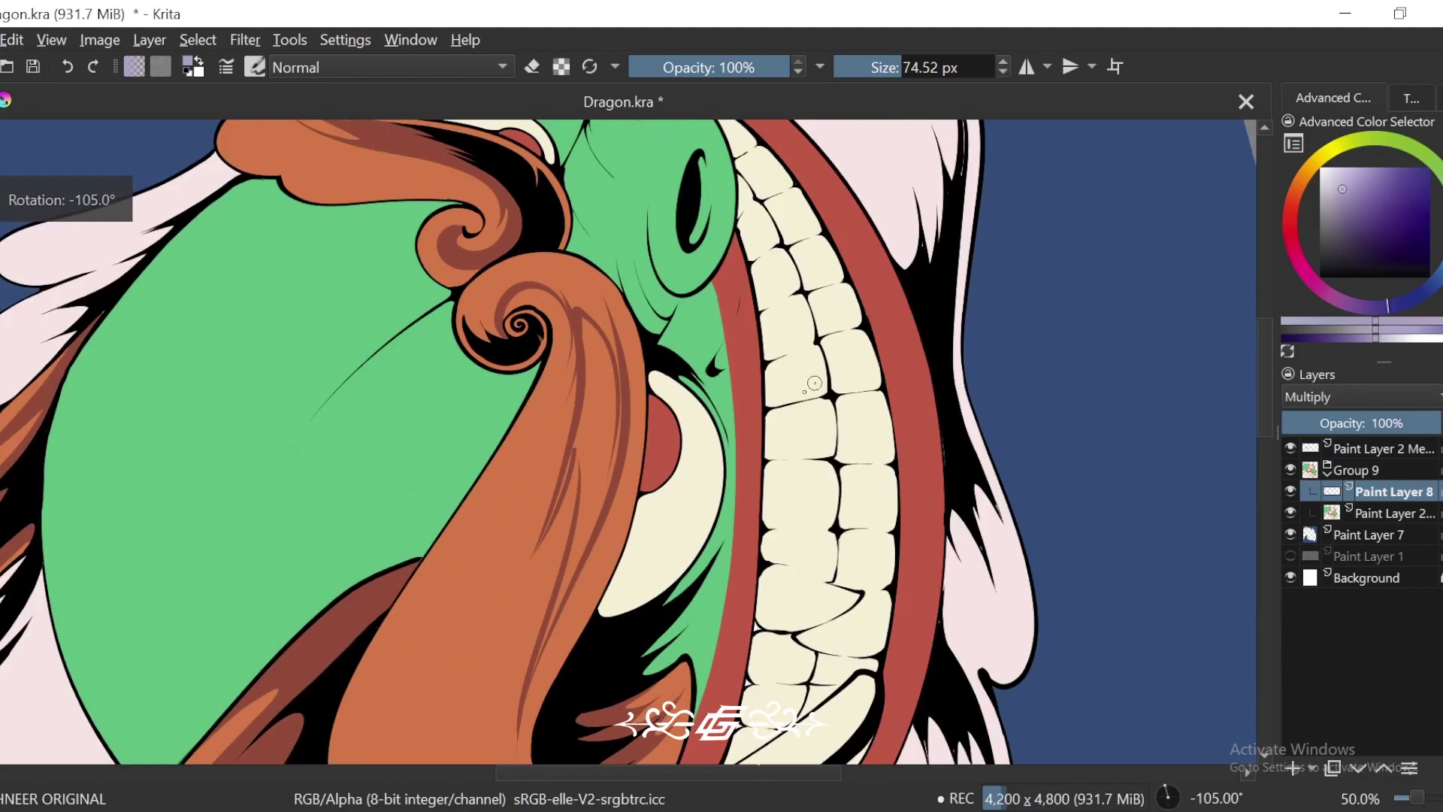
key("plus")
key("plus")
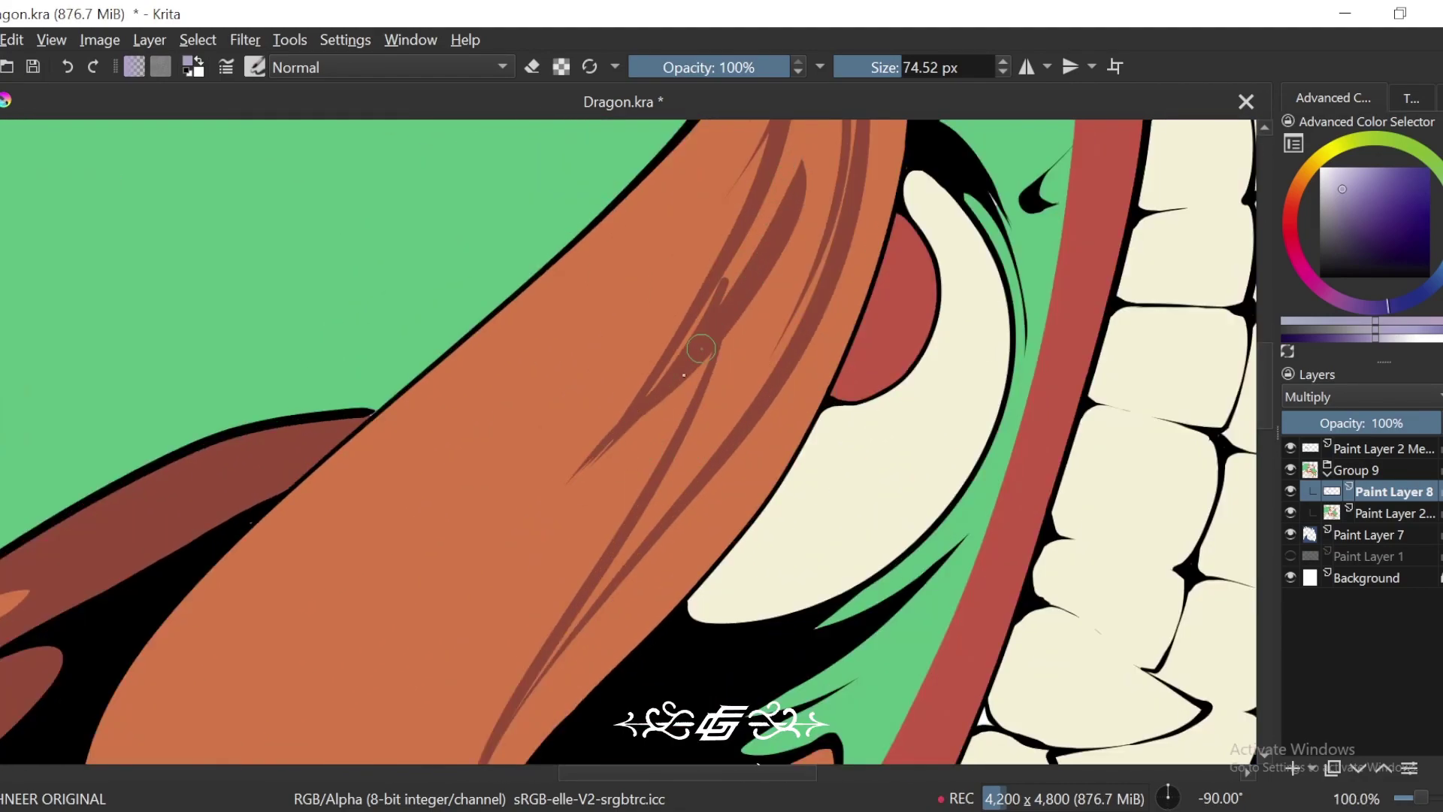
key("minus")
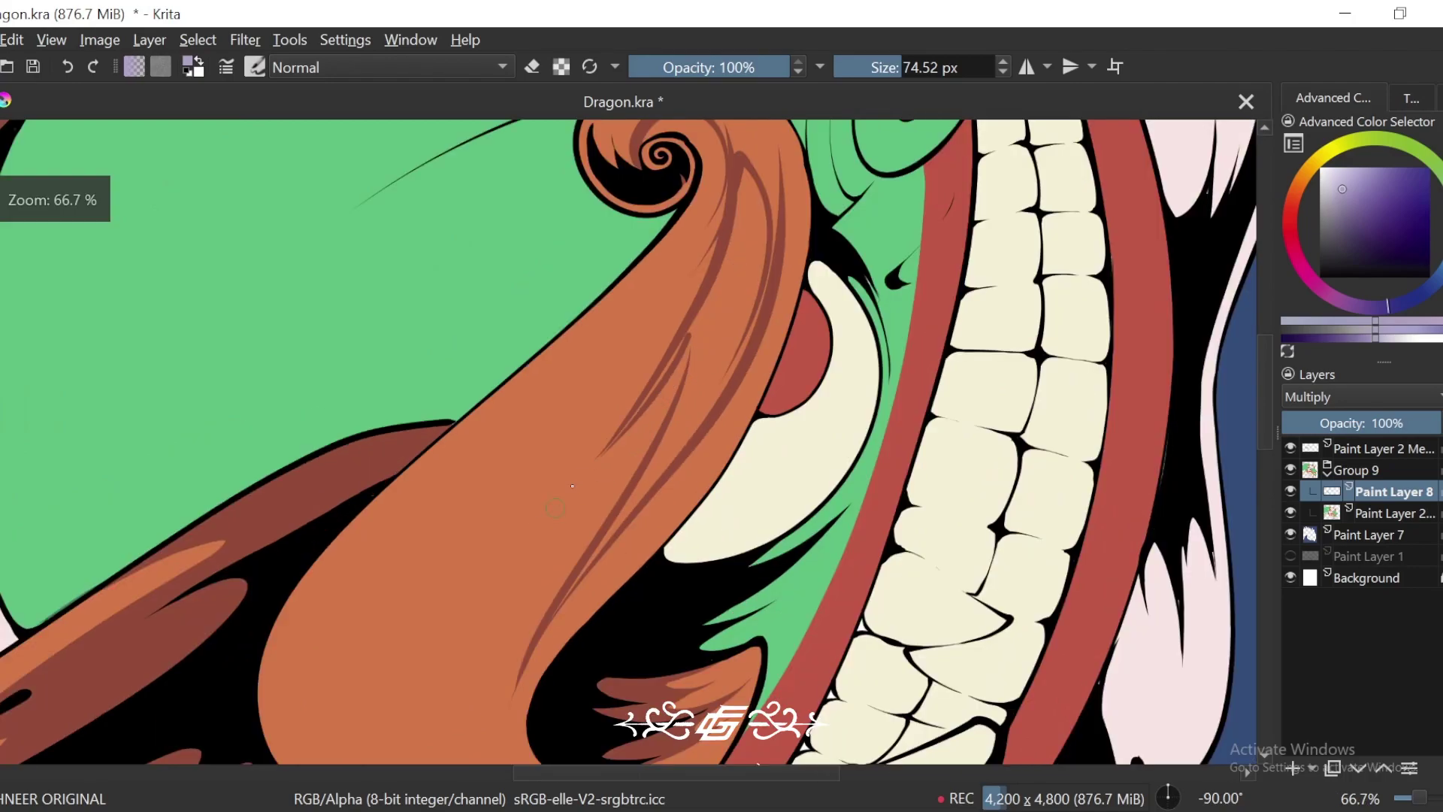
key("plus")
left_click_drag(655, 394, 638, 498)
key("minus")
key("minus")
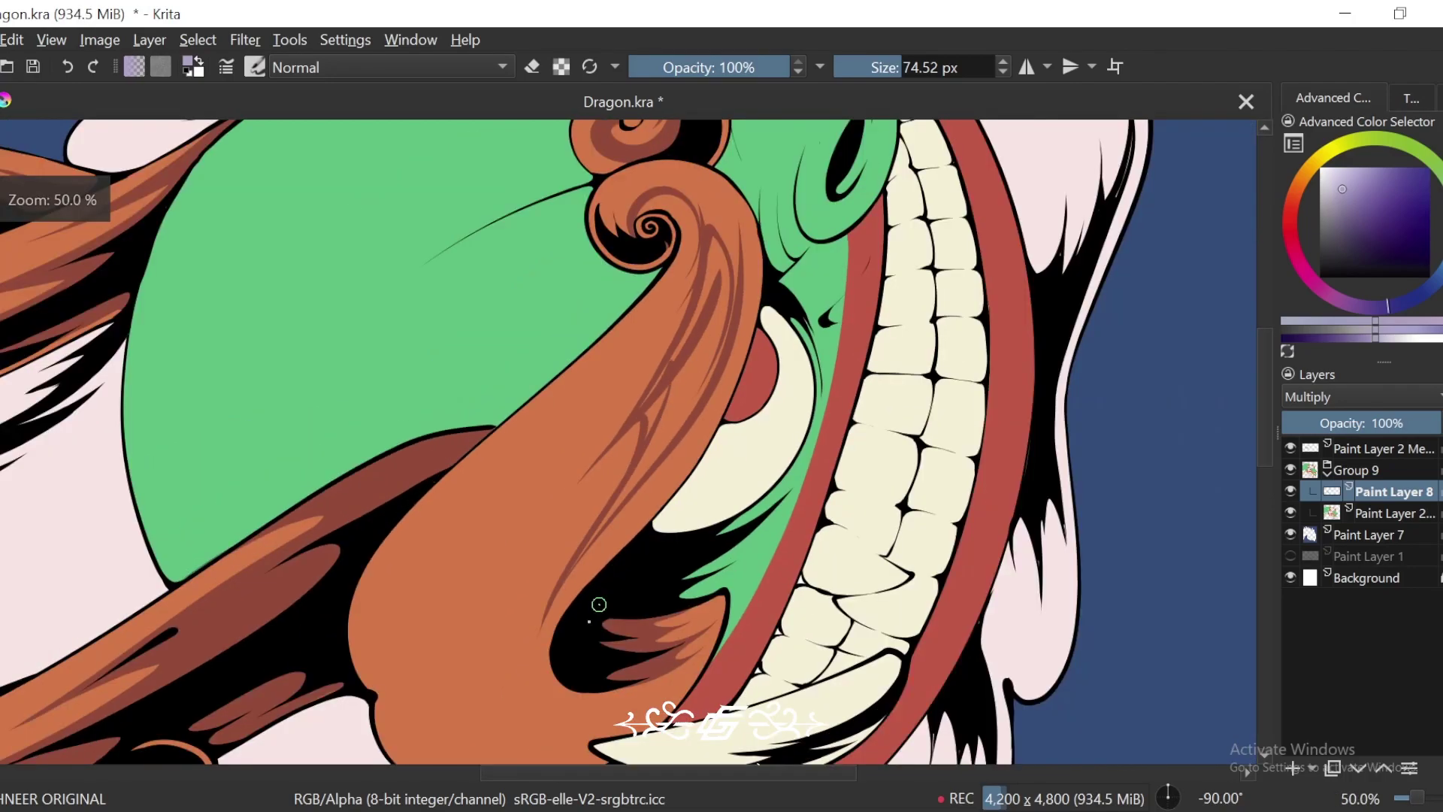
Step: Extend the near eyebrow's long shadow around the bend beside the black ink, tapering it to a point
left_click_drag(599, 606, 615, 535)
key("plus")
key("plus")
key("minus")
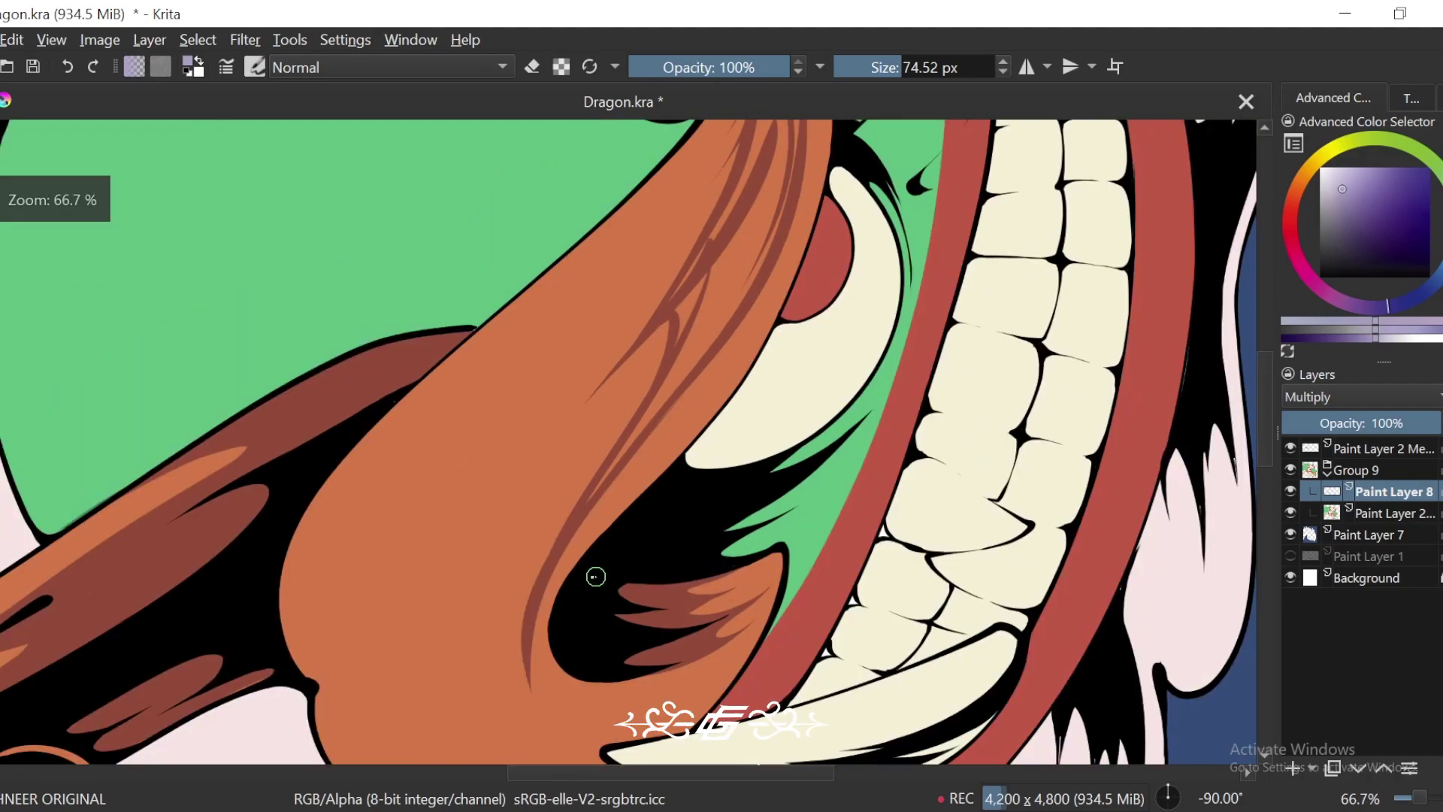
key("plus")
mouse_move(522, 702)
left_mouse_down()
mouse_move(522, 555)
mouse_move(795, 266)
mouse_move(793, 230)
left_mouse_up()
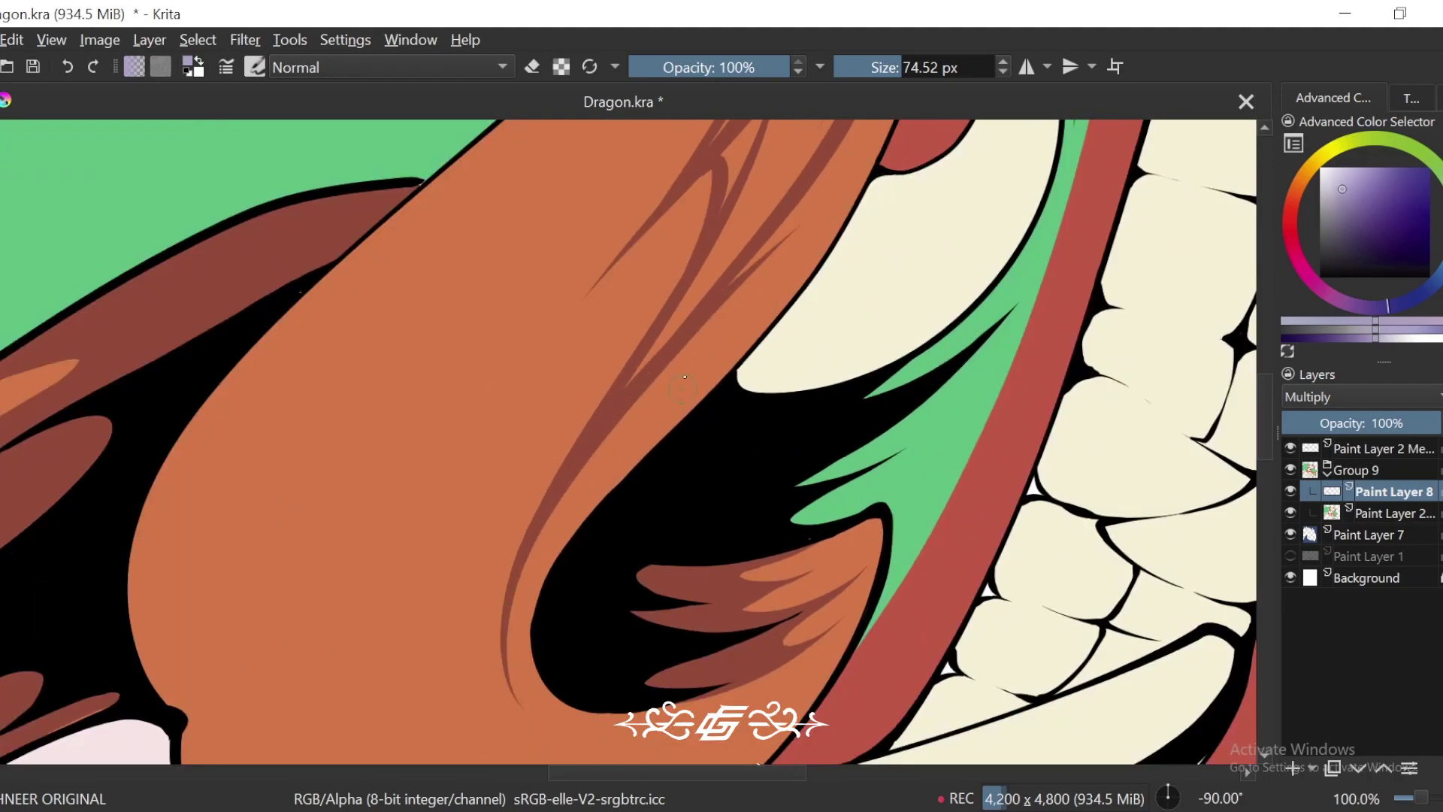
Step: Thicken the near eyebrow's shadow beside the eye corner by filling the gaps where the long lines converge
left_click_drag(753, 286, 696, 429)
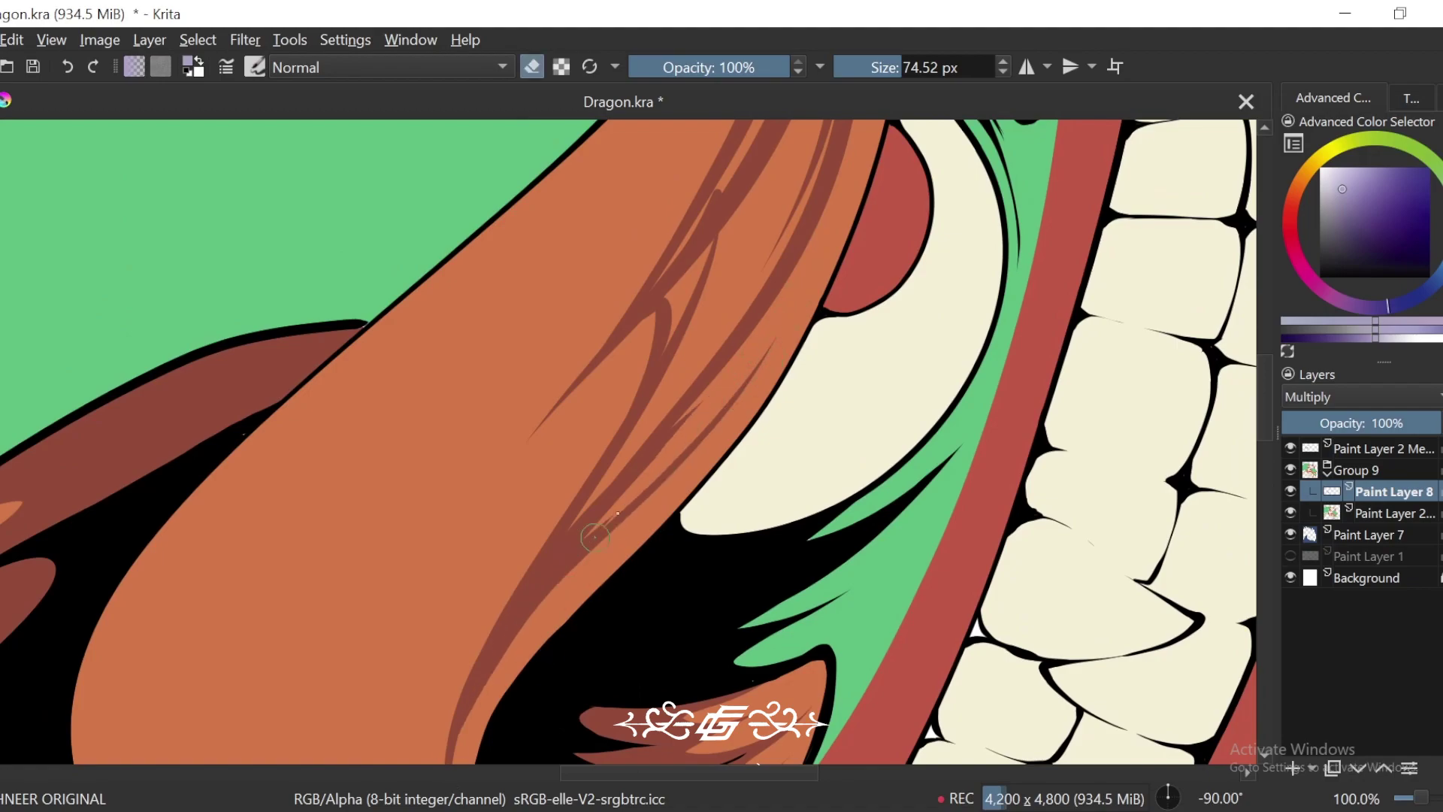
mouse_move(775, 339)
left_mouse_down()
mouse_move(718, 379)
mouse_move(717, 454)
mouse_move(803, 350)
left_mouse_up()
key("ctrl+z")
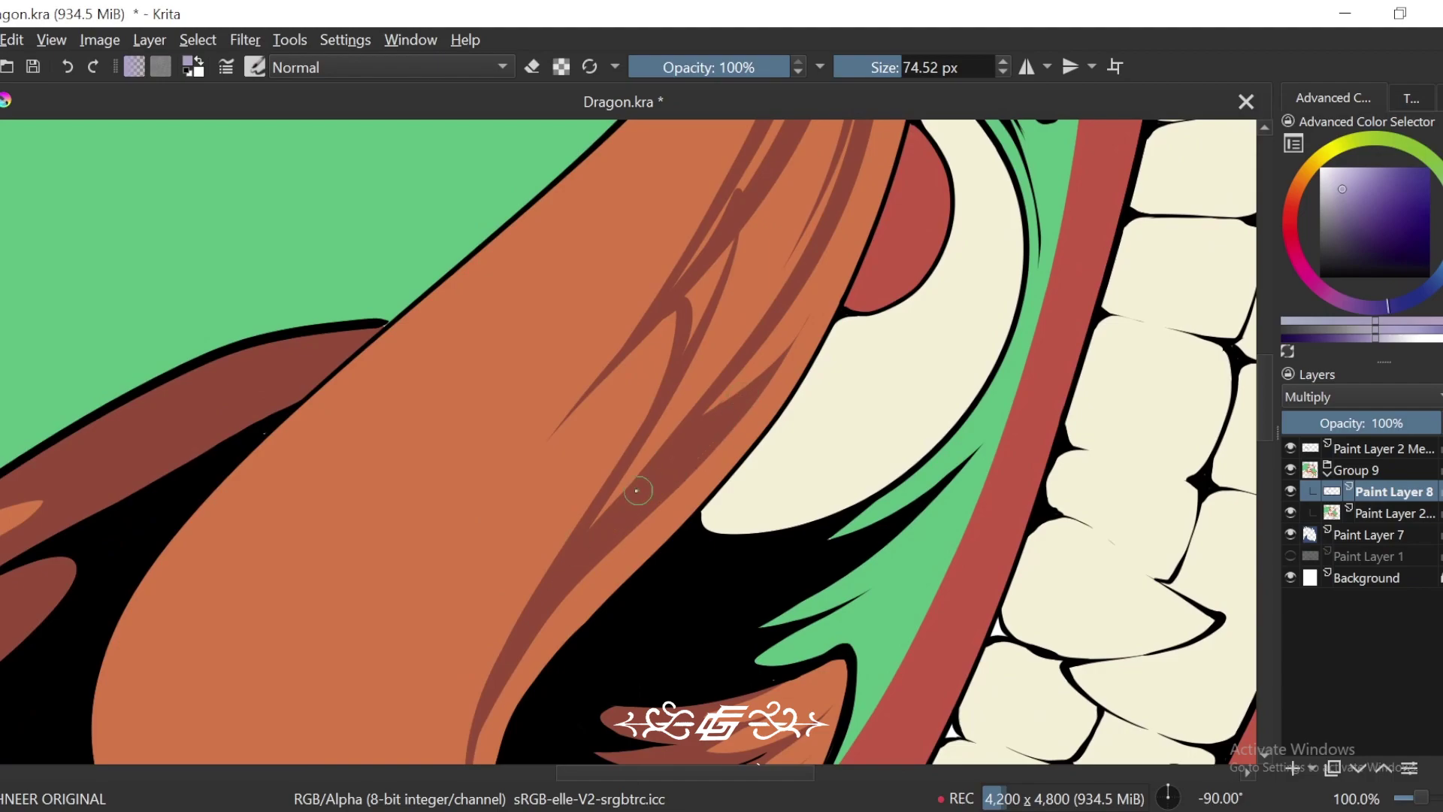
key("minus")
key("minus")
left_click_drag(721, 316, 638, 461)
Step: Paint curved shadows inside the near eyebrow's curl and sweep tapering strokes from it along the brow's outer edge
key("6")
key("plus")
key("6")
key("6")
key("plus")
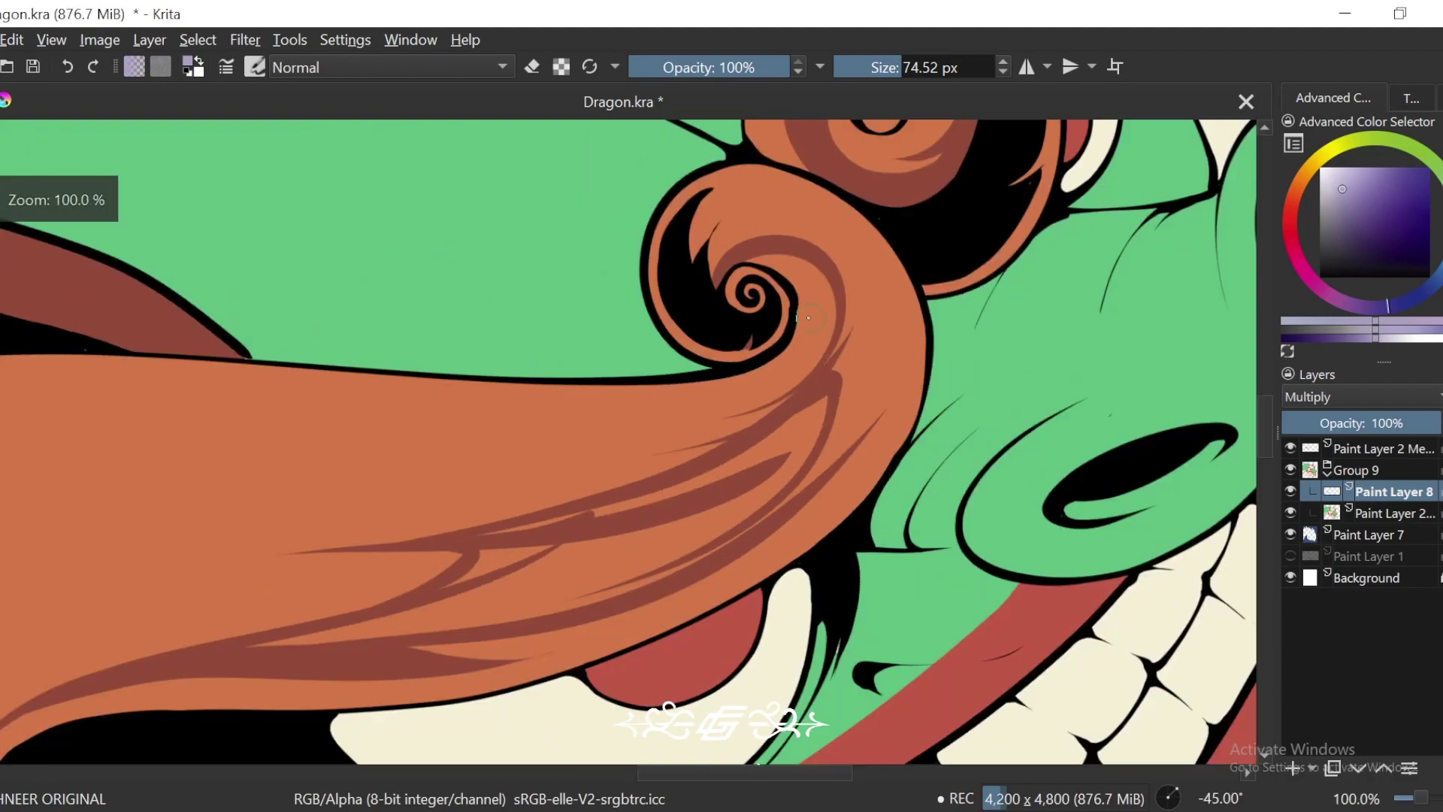
mouse_move(681, 239)
left_mouse_down()
mouse_move(718, 188)
mouse_move(825, 242)
left_mouse_up()
key("6")
key("6")
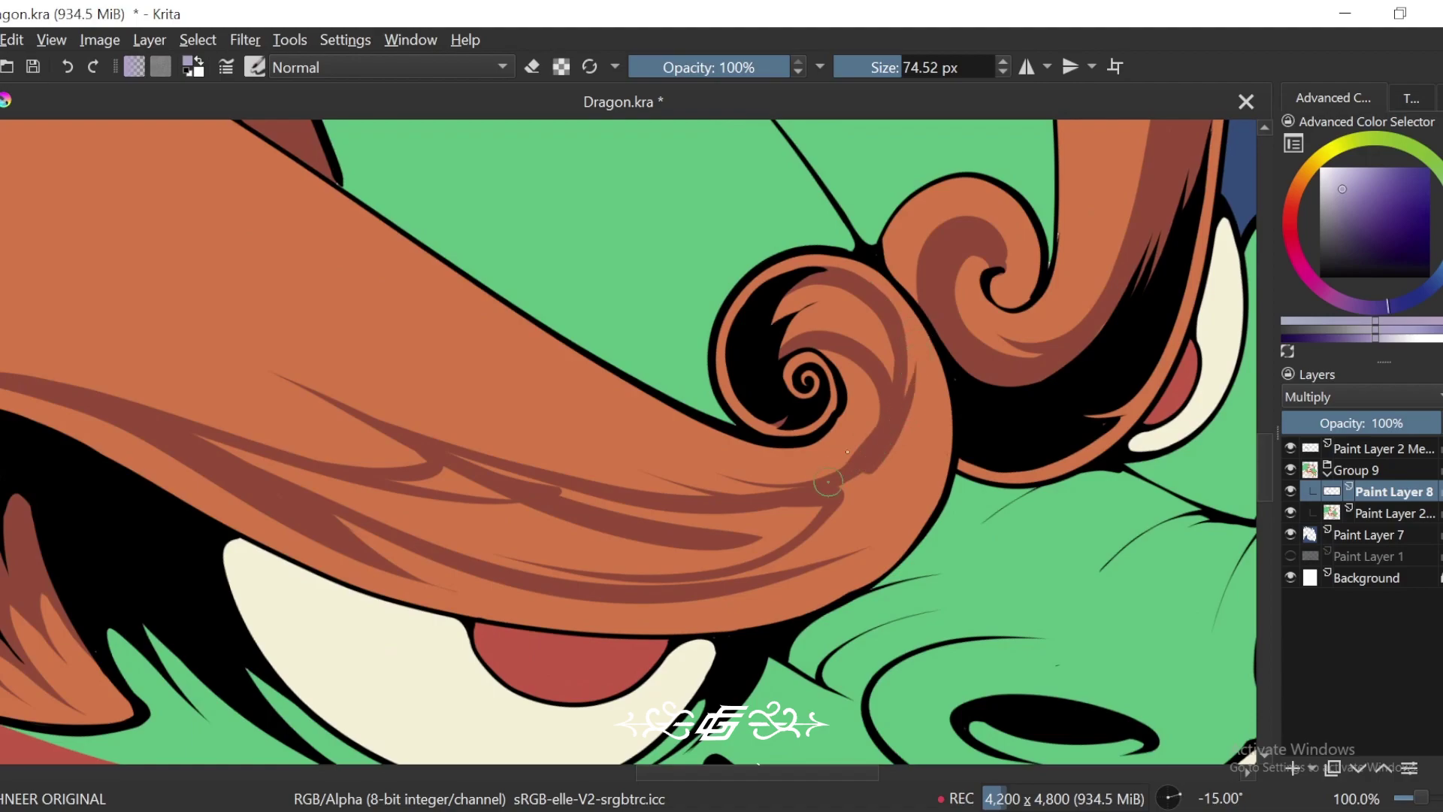
left_click_drag(919, 404, 903, 311)
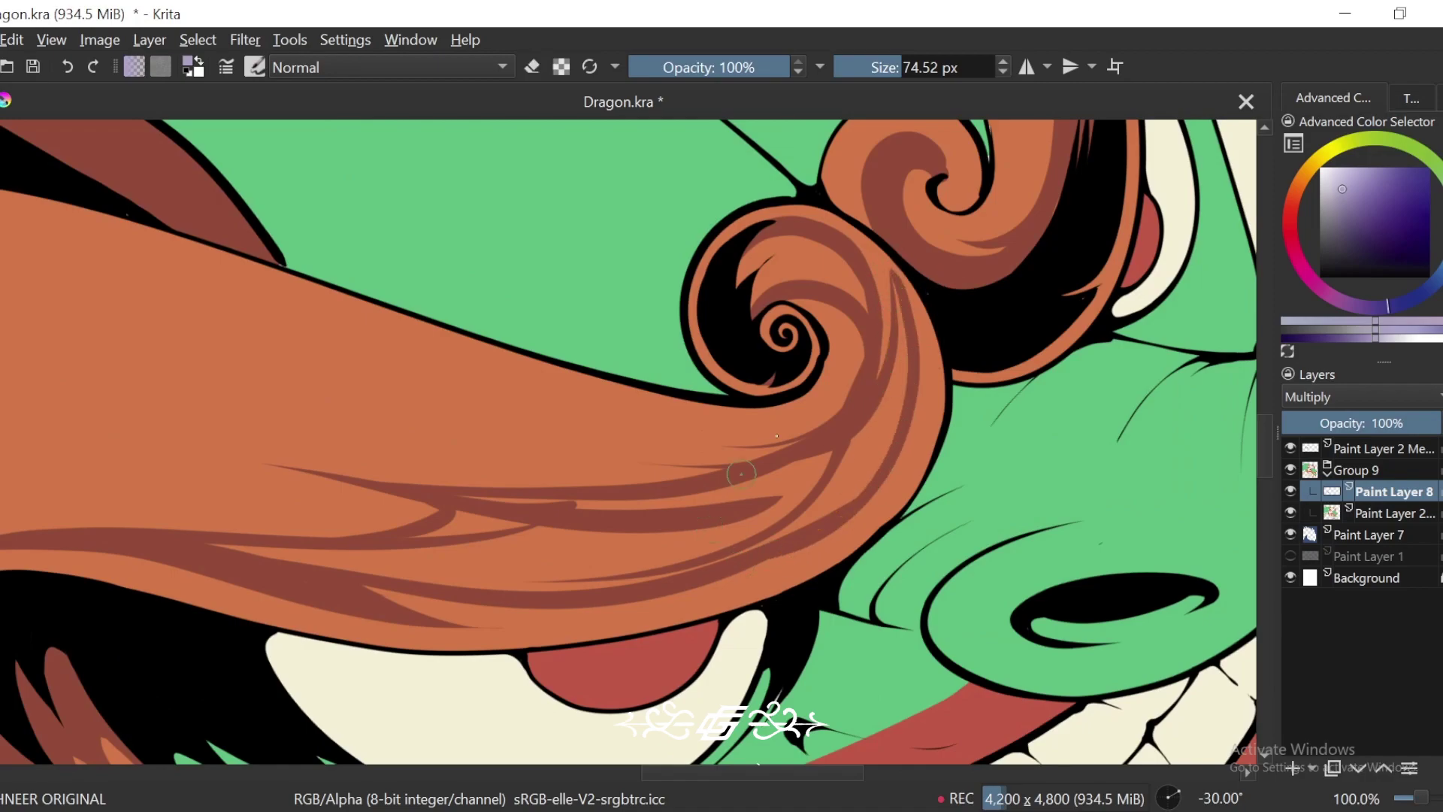
Step: Extend the thin shadow along the curl's outer edge, tapering it towards the point where the two eyebrows meet
key("4")
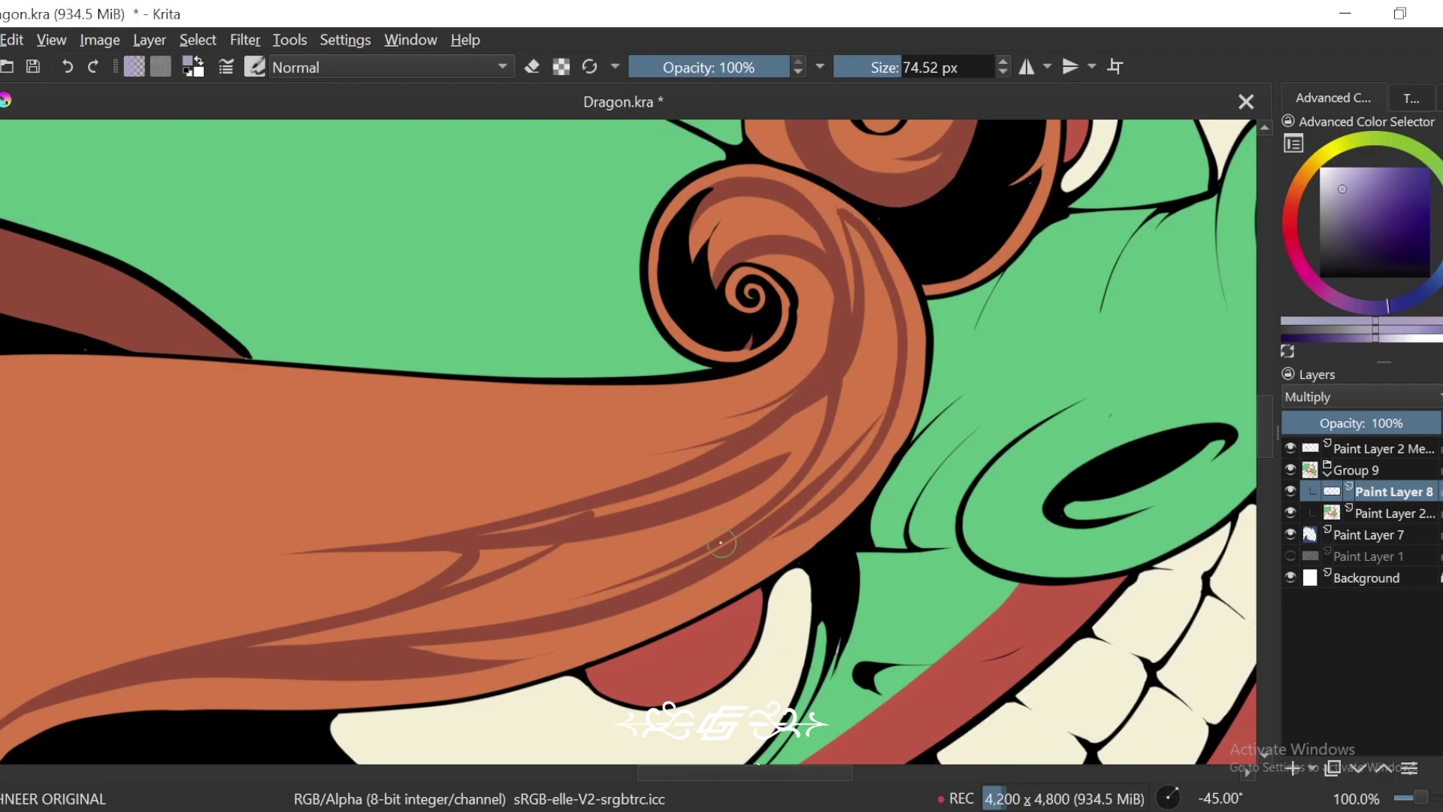
key("4")
key("4")
key("4")
key("4")
key("4")
key("4")
key("4")
key("4")
key("4")
key("4")
key("4")
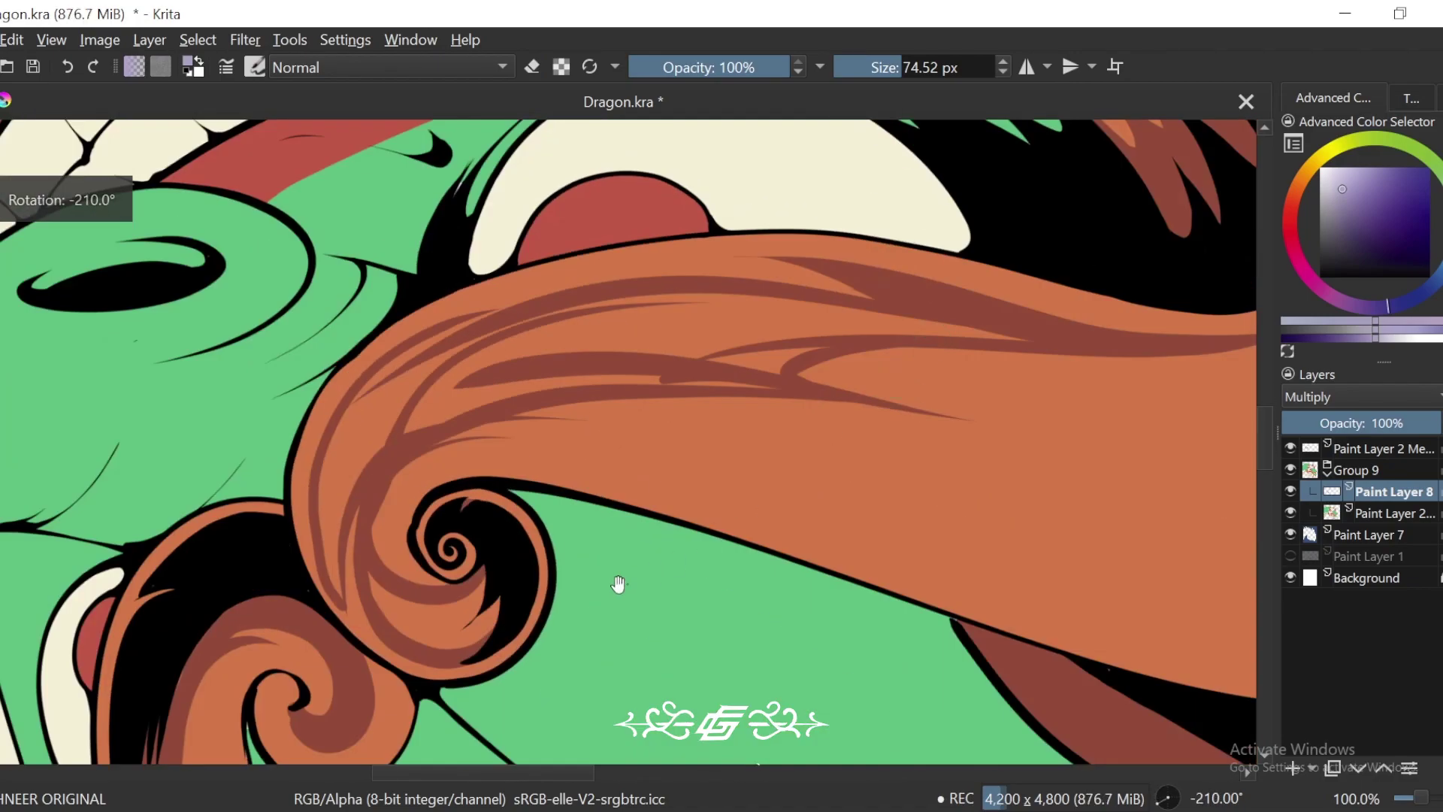
left_click_drag(618, 584, 964, 471)
key("ctrl+plus")
key("ctrl+plus")
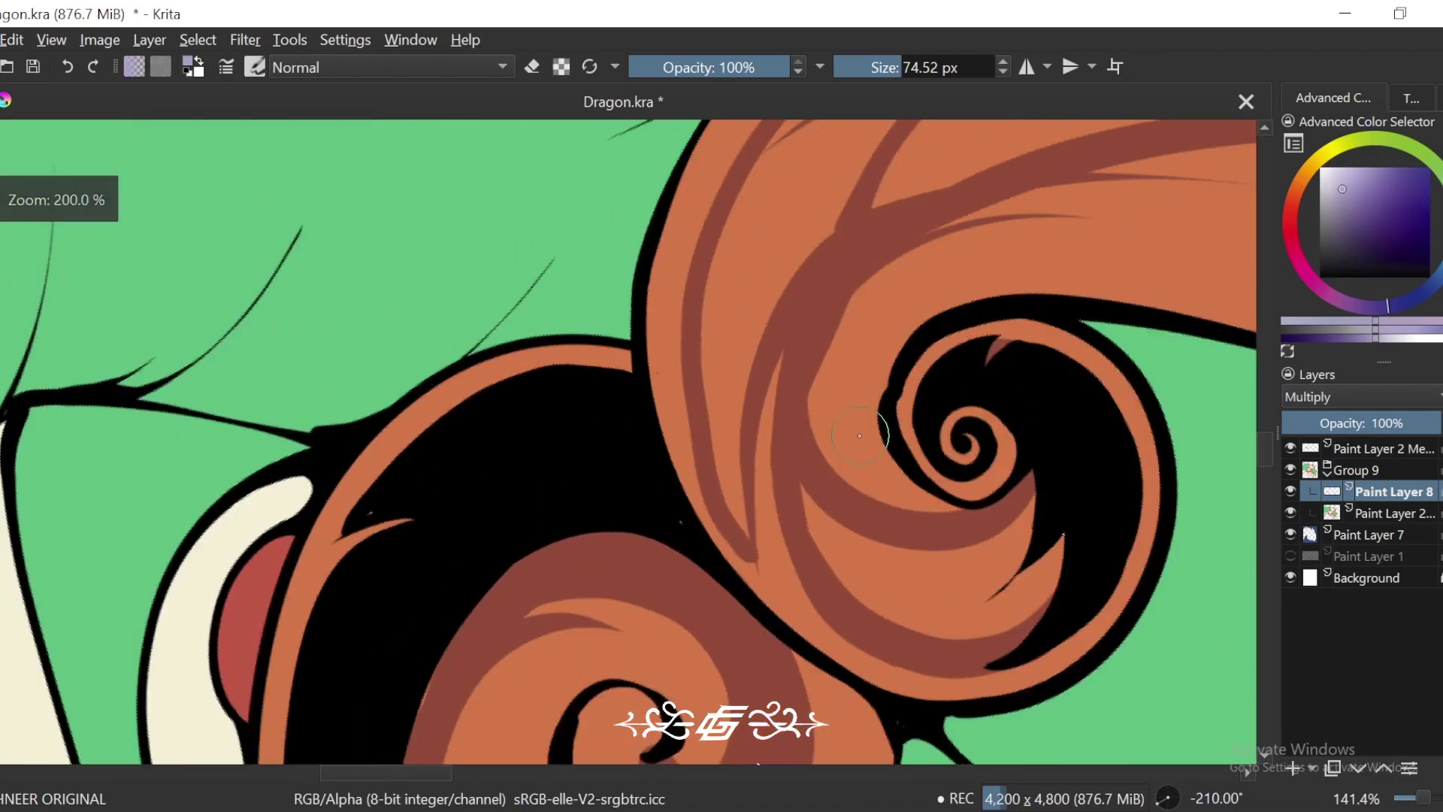
key("6")
key("6")
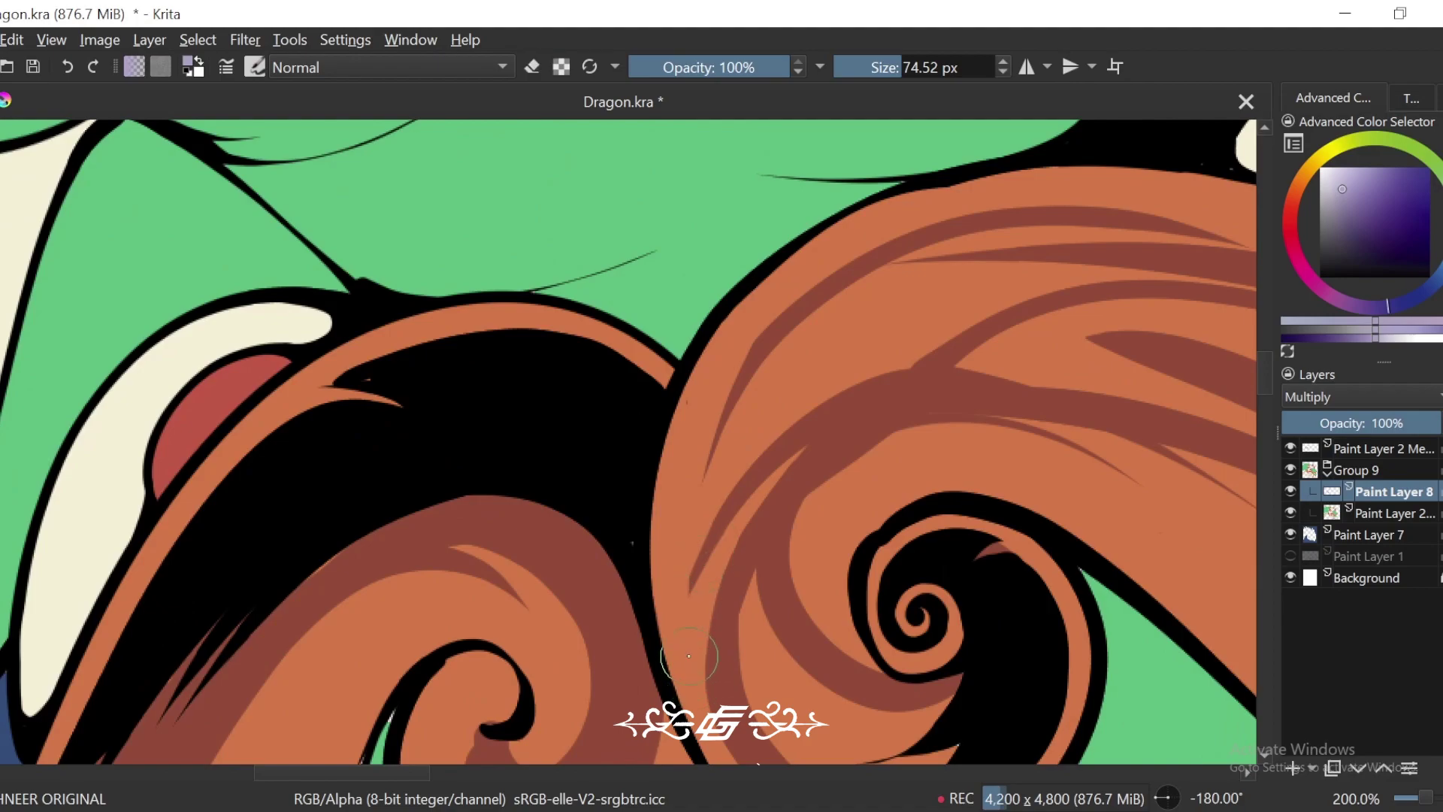
mouse_move(688, 655)
left_mouse_down()
mouse_move(679, 530)
mouse_move(965, 238)
left_mouse_up()
key("4")
key("4")
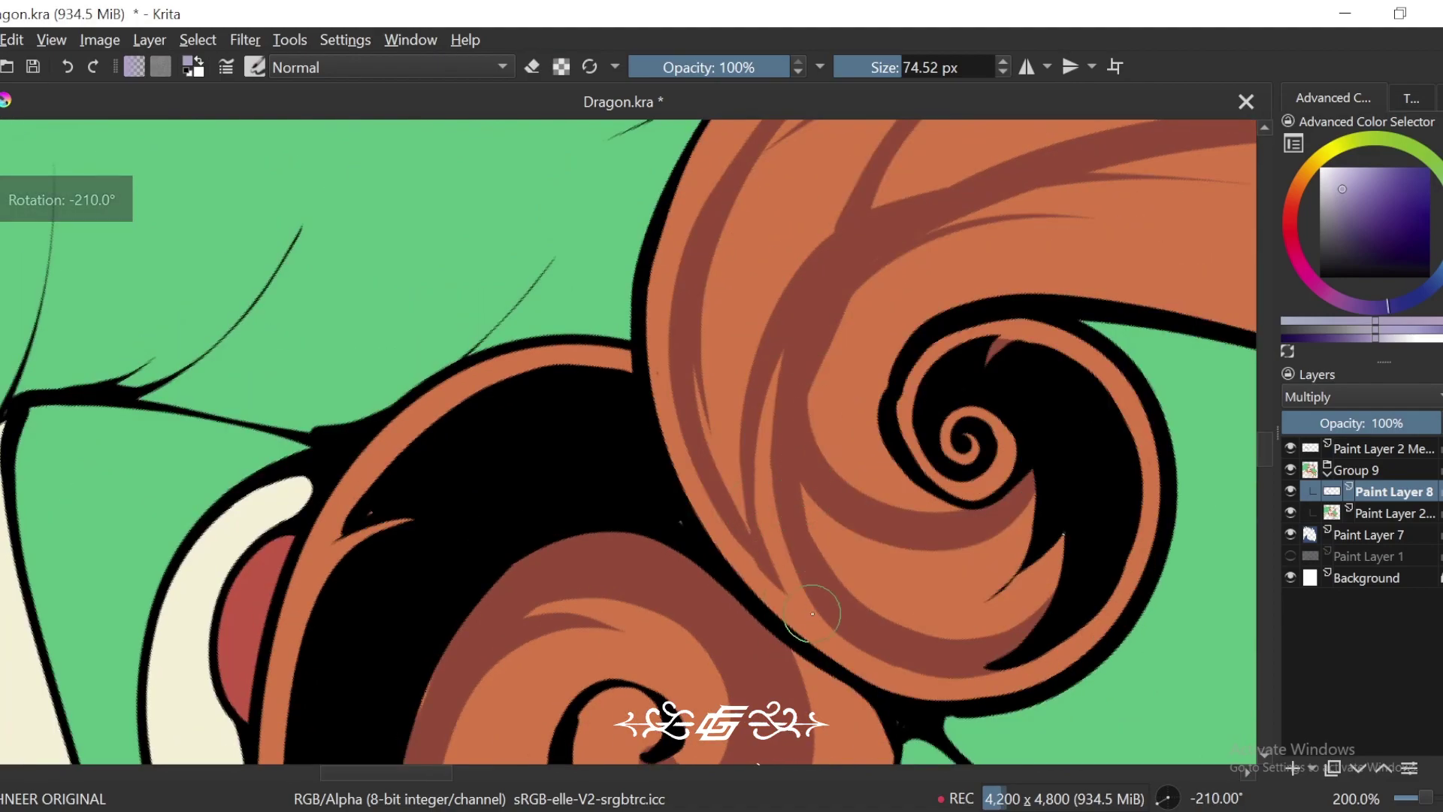
Step: Thicken the long shadow along the near eyebrow's edge beside the red iris and soften its ends with tapering strokes
key("minus")
key("4")
key("4")
left_click_drag(812, 264, 786, 382)
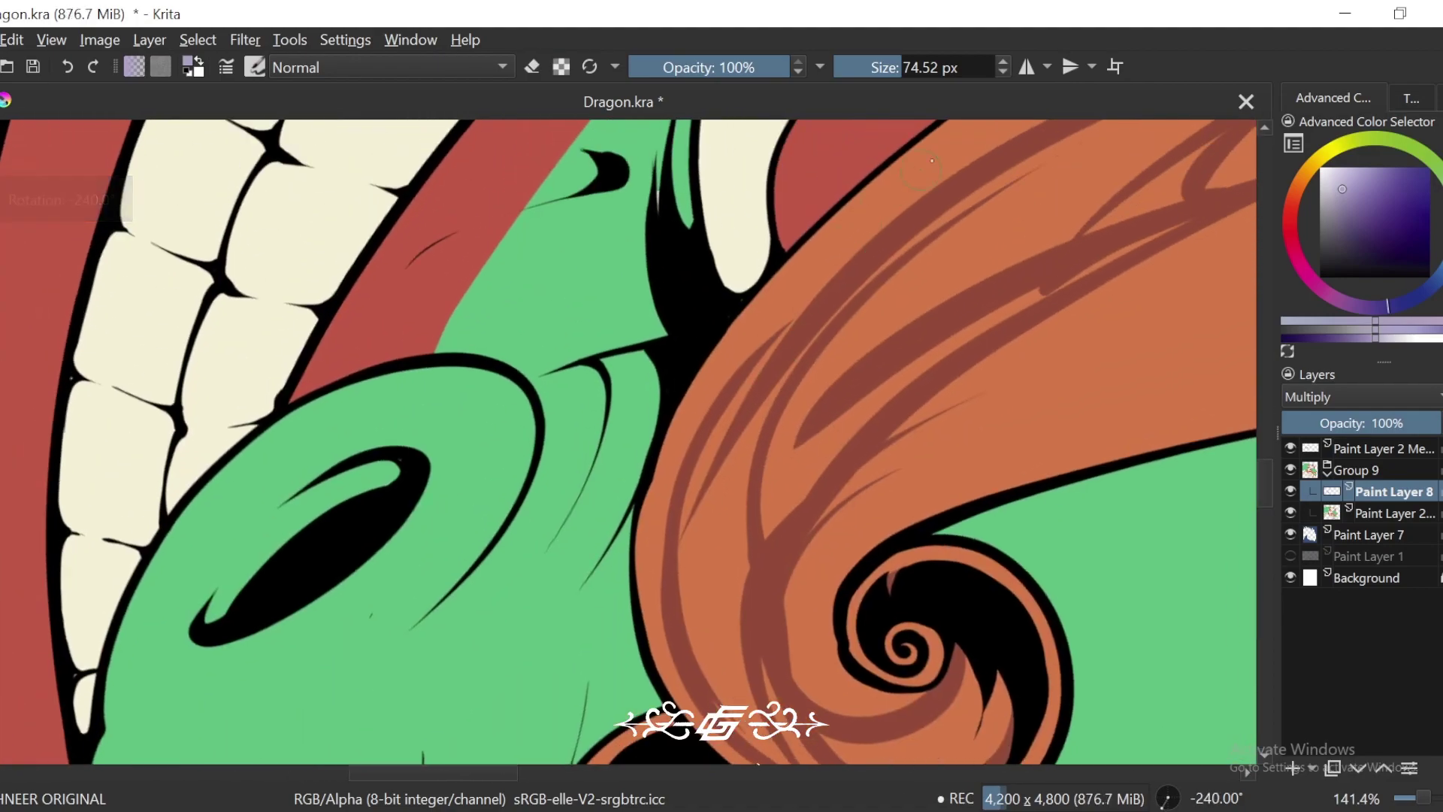
key("minus")
key("plus")
key("minus")
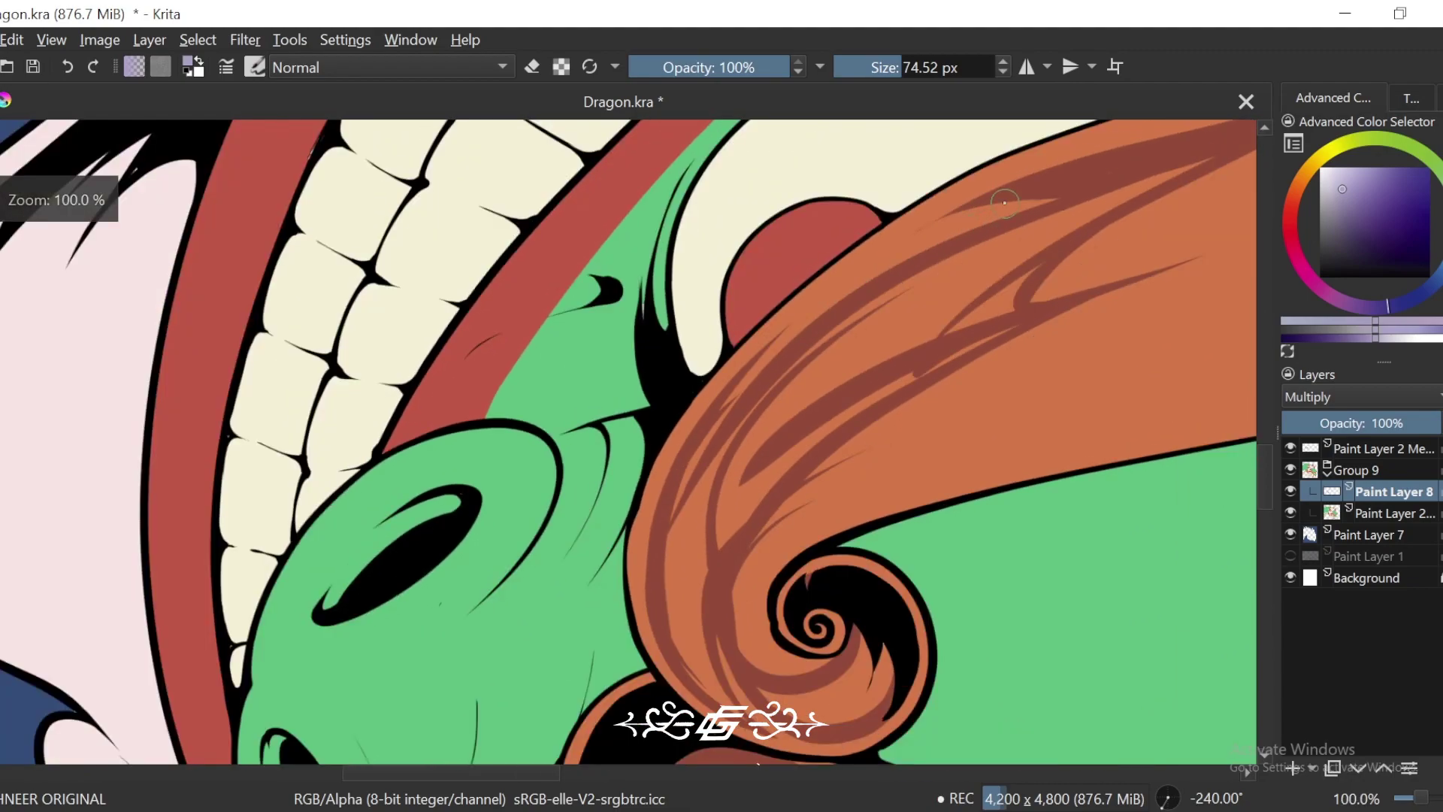
left_click_drag(865, 292, 845, 405)
mouse_move(695, 504)
left_mouse_down()
mouse_move(858, 348)
mouse_move(1102, 248)
left_mouse_up()
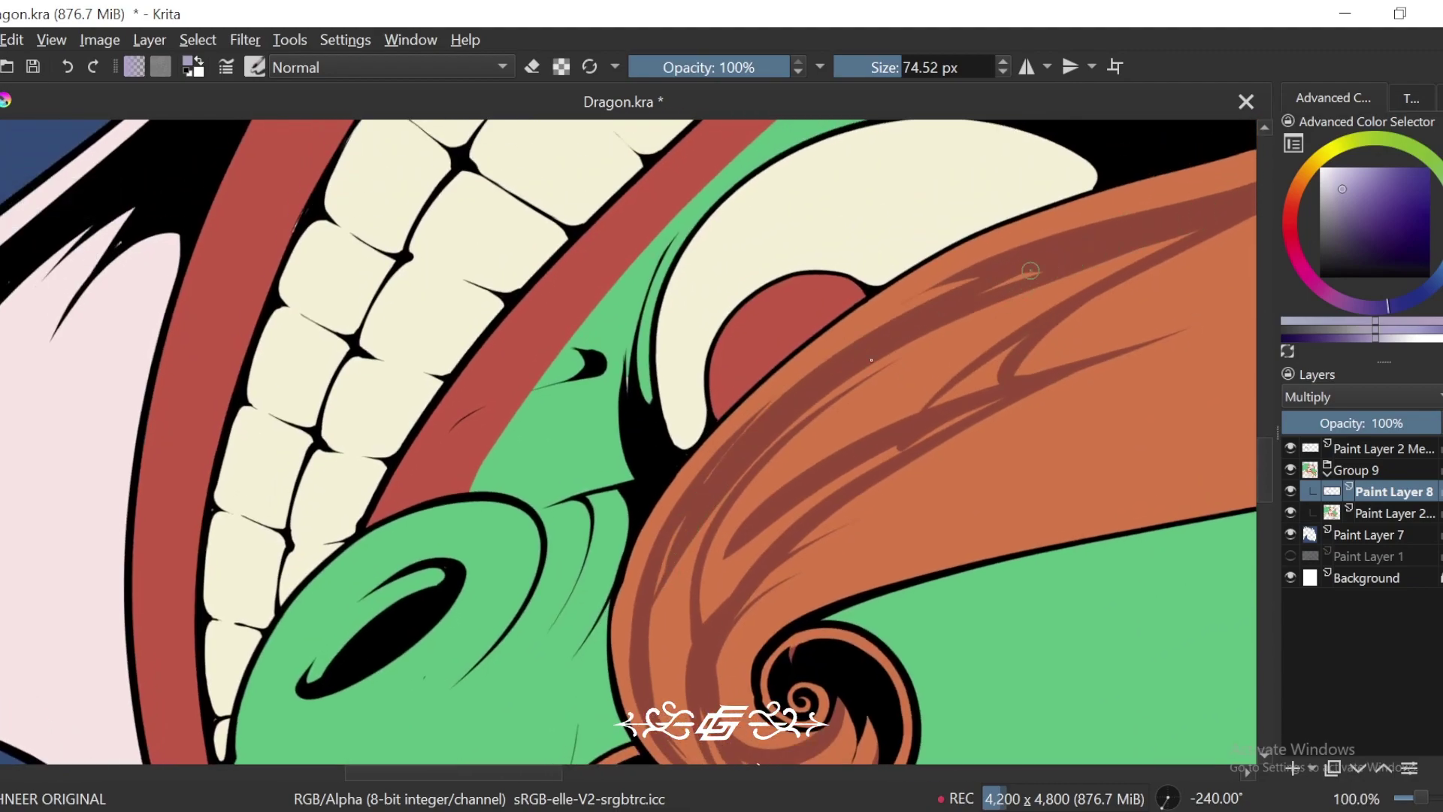
Step: Fill the spaces between the near eyebrow's shadow strokes to form one broad shadow from the bend to the curl
key("minus")
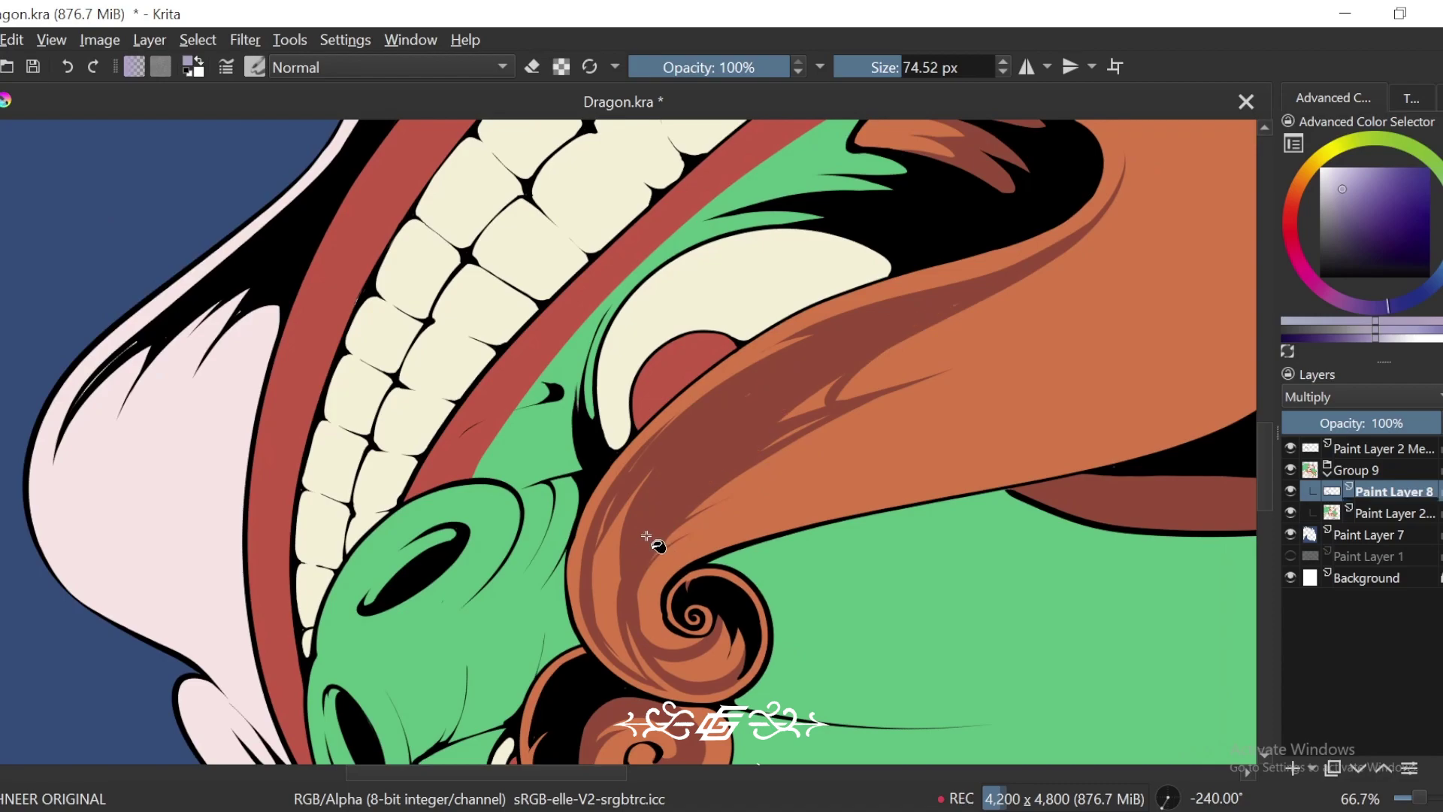
key("ctrl+bracketleft")
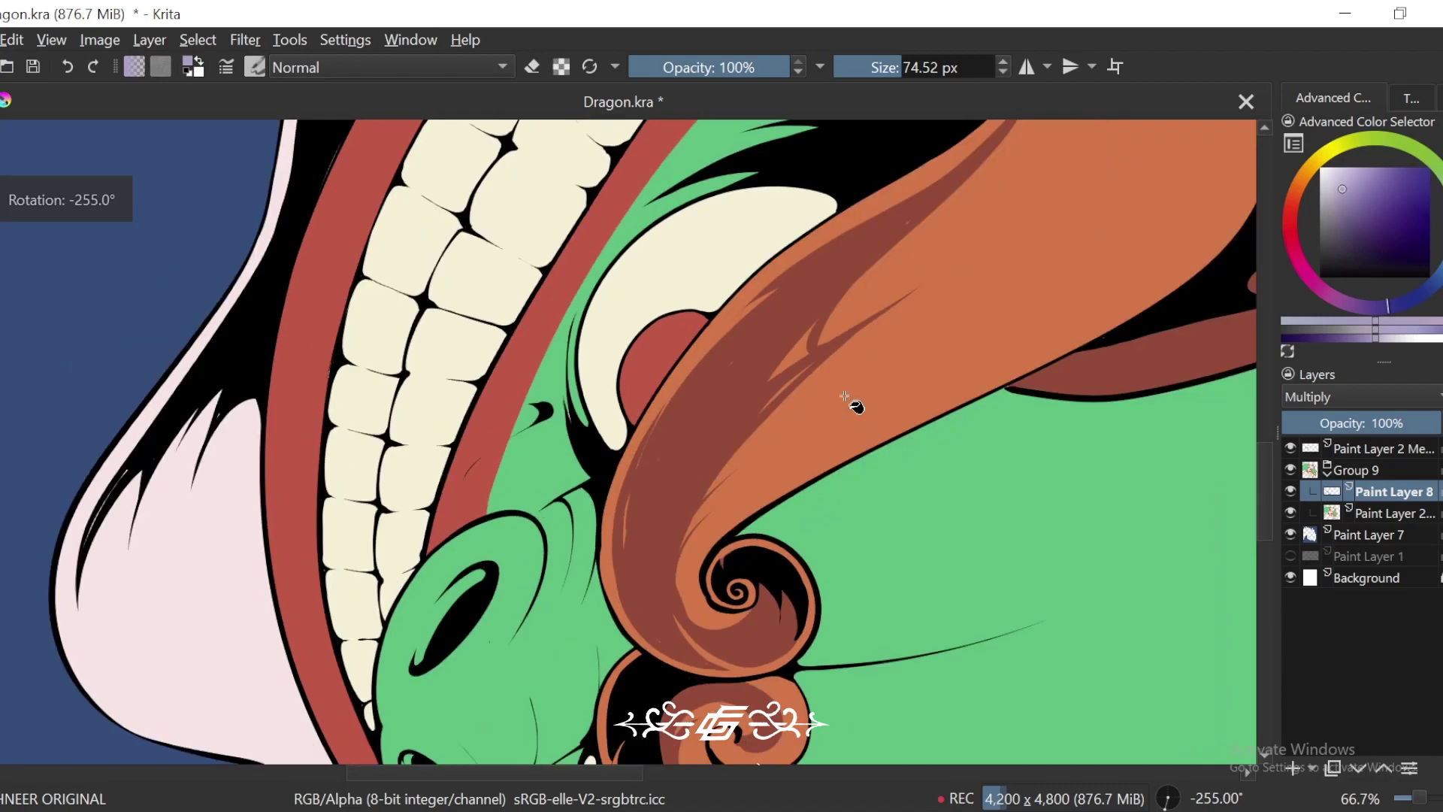
left_click_drag(855, 321, 792, 361)
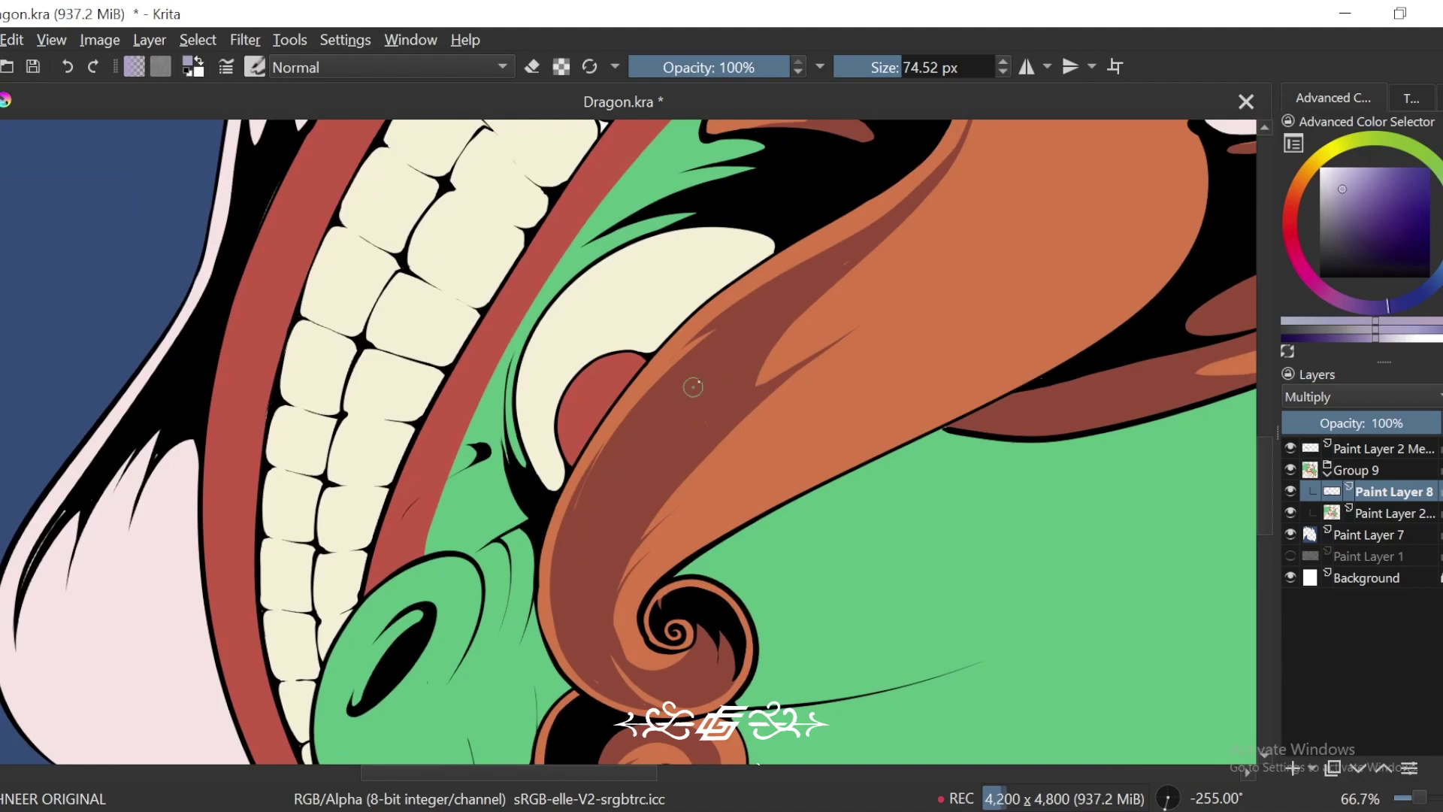
Step: Fill the broad shadow around the near eyebrow's curl and clean up its edges, leaving a thin orange sliver
key("plus")
key("ctrl+bracketright")
key("plus")
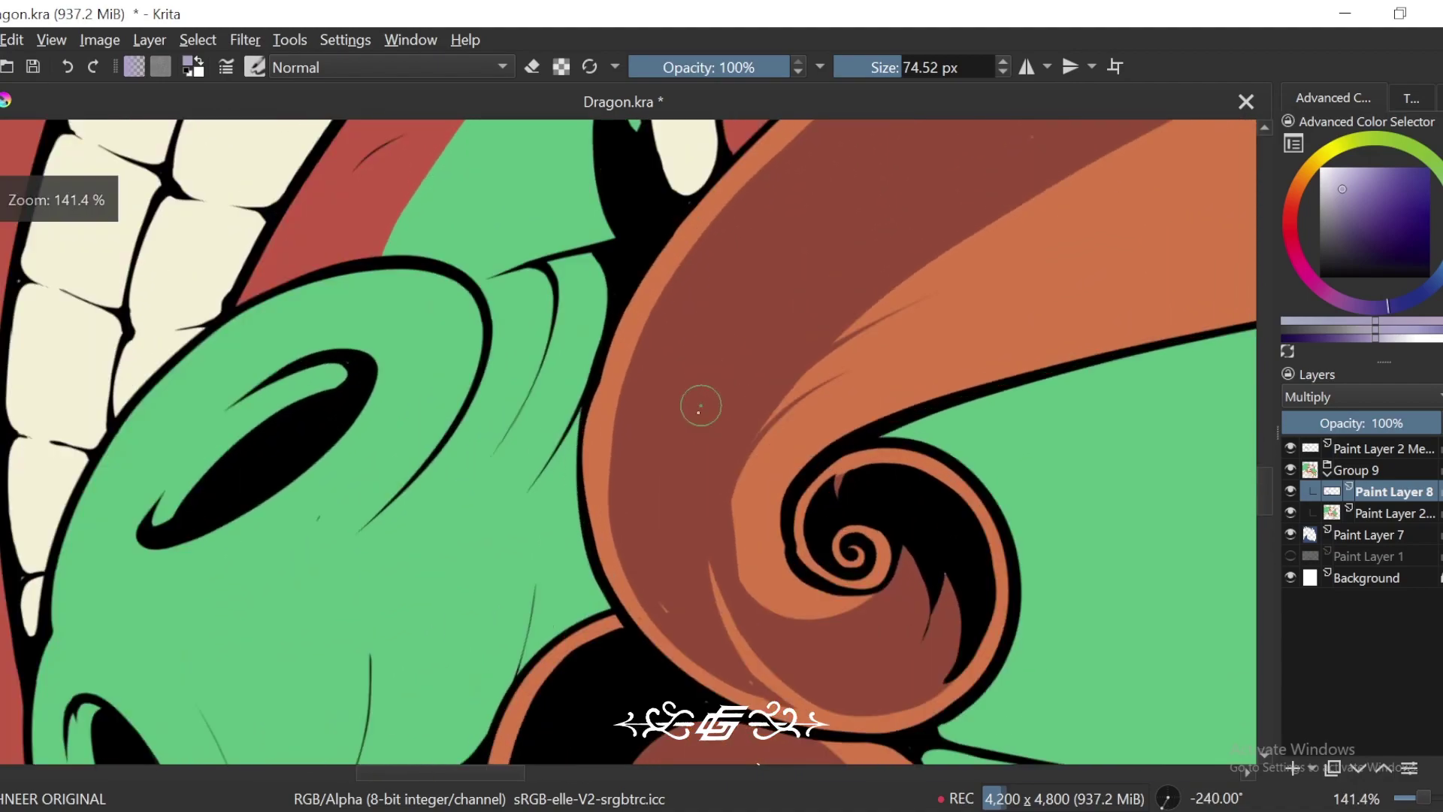
key("ctrl+bracketright")
key("ctrl+bracketright")
key("ctrl+bracketright")
key("plus")
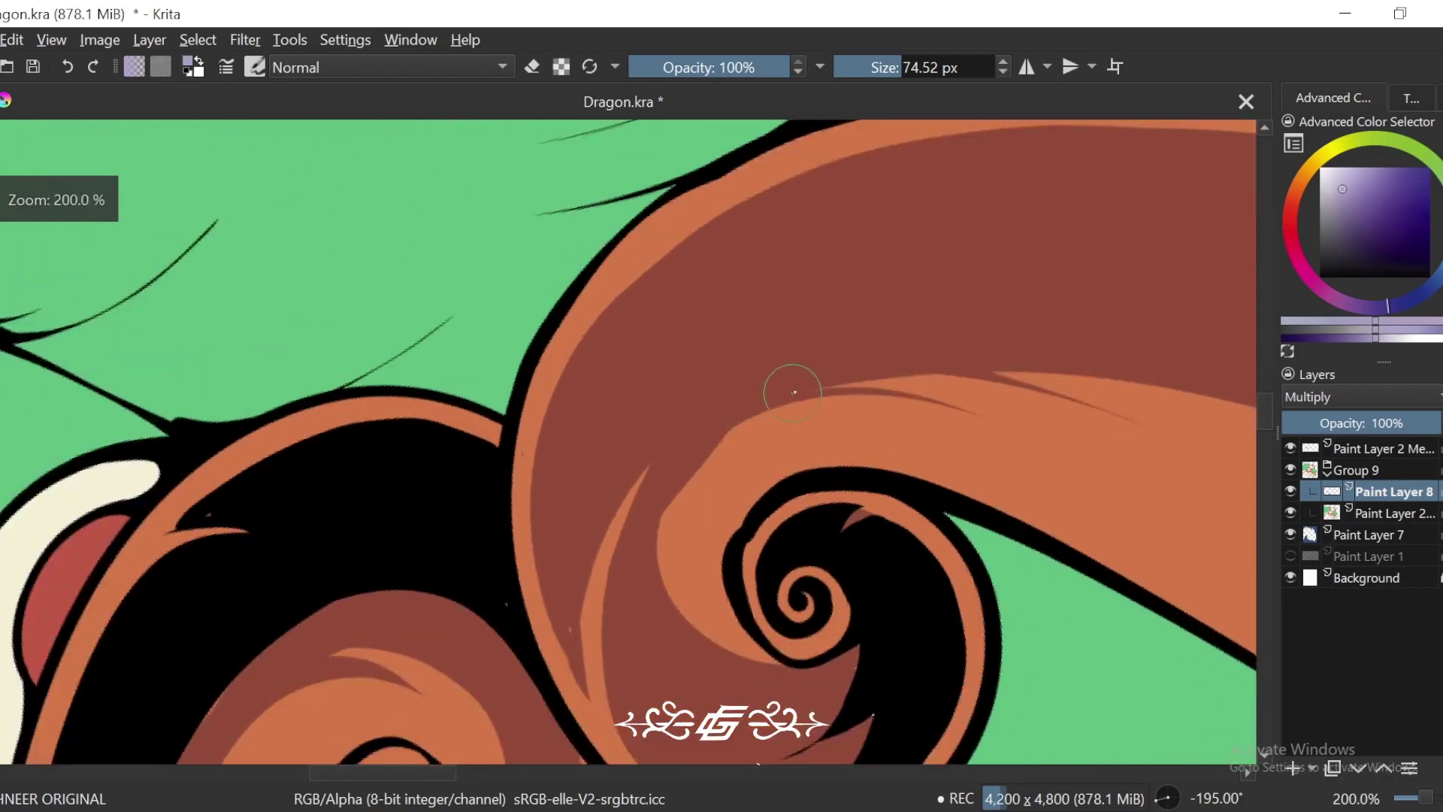
left_click_drag(780, 401, 771, 678)
key("minus")
key("minus")
key("minus")
key("minus")
key("minus")
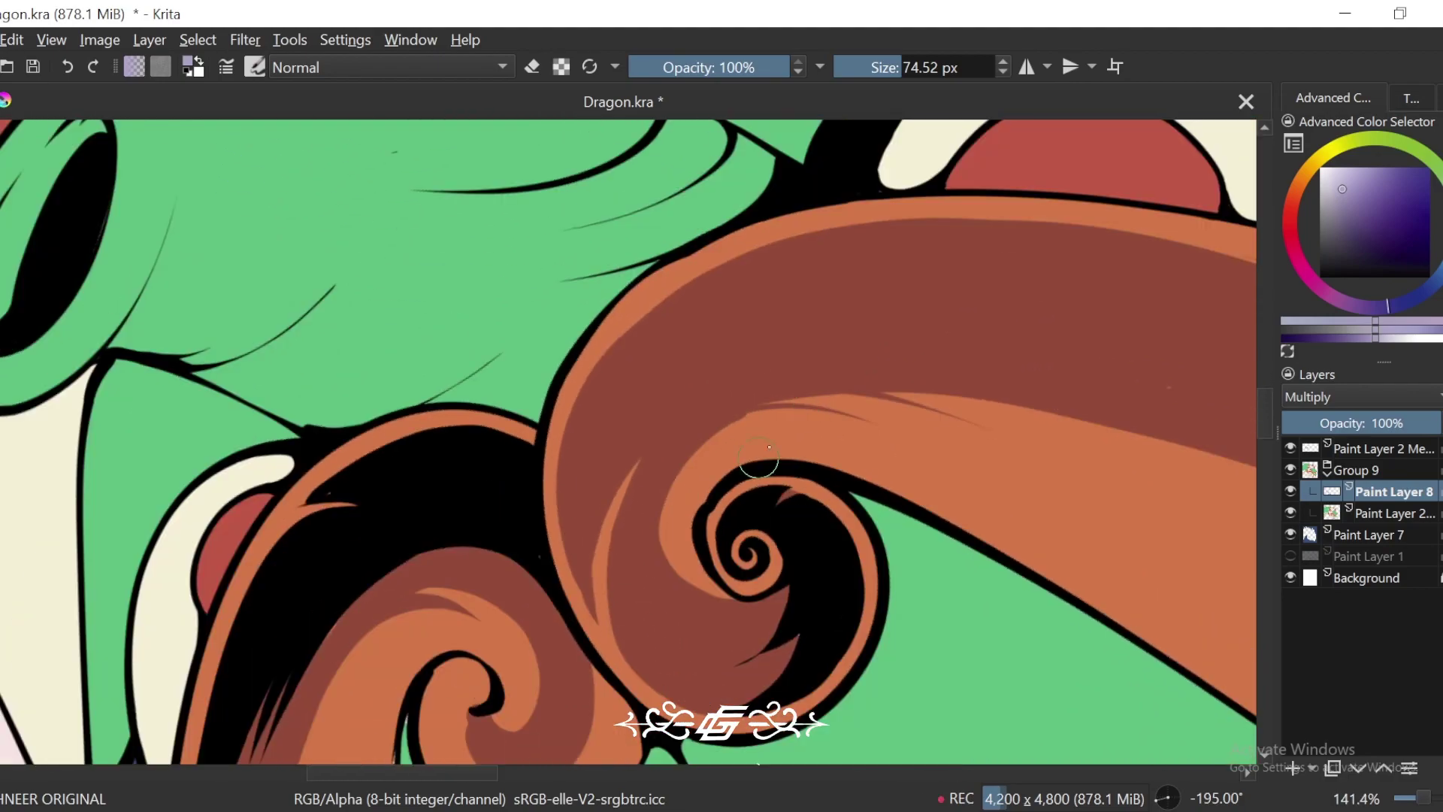
Step: Smooth the broad shadow's inner edge beside the spiral and refine the tapering strokes above it using the brush and eraser
key("ctrl+bracketleft")
key("ctrl+bracketleft")
key("ctrl+bracketleft")
key("plus")
key("plus")
key("plus")
key("plus")
key("plus")
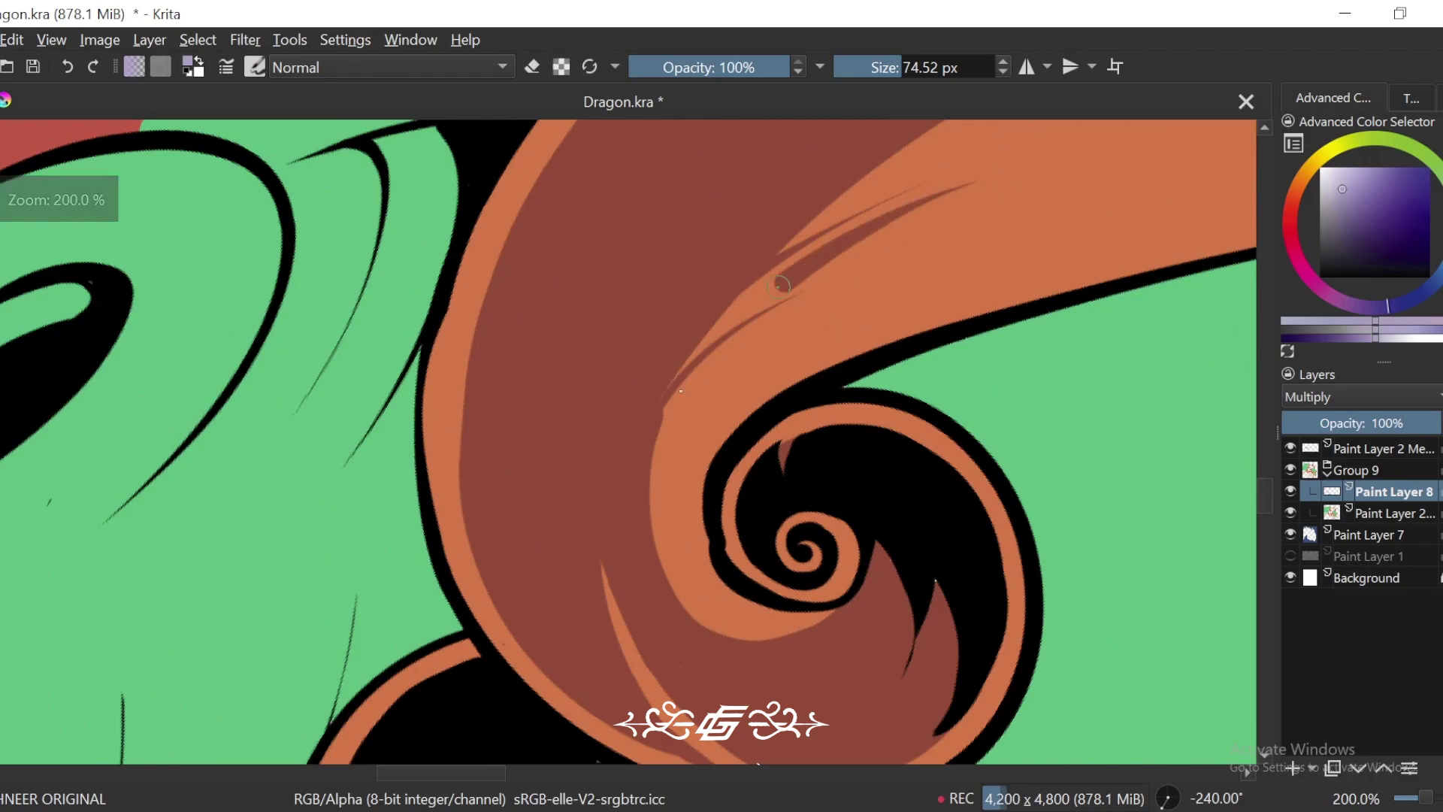
left_click_drag(778, 286, 654, 613)
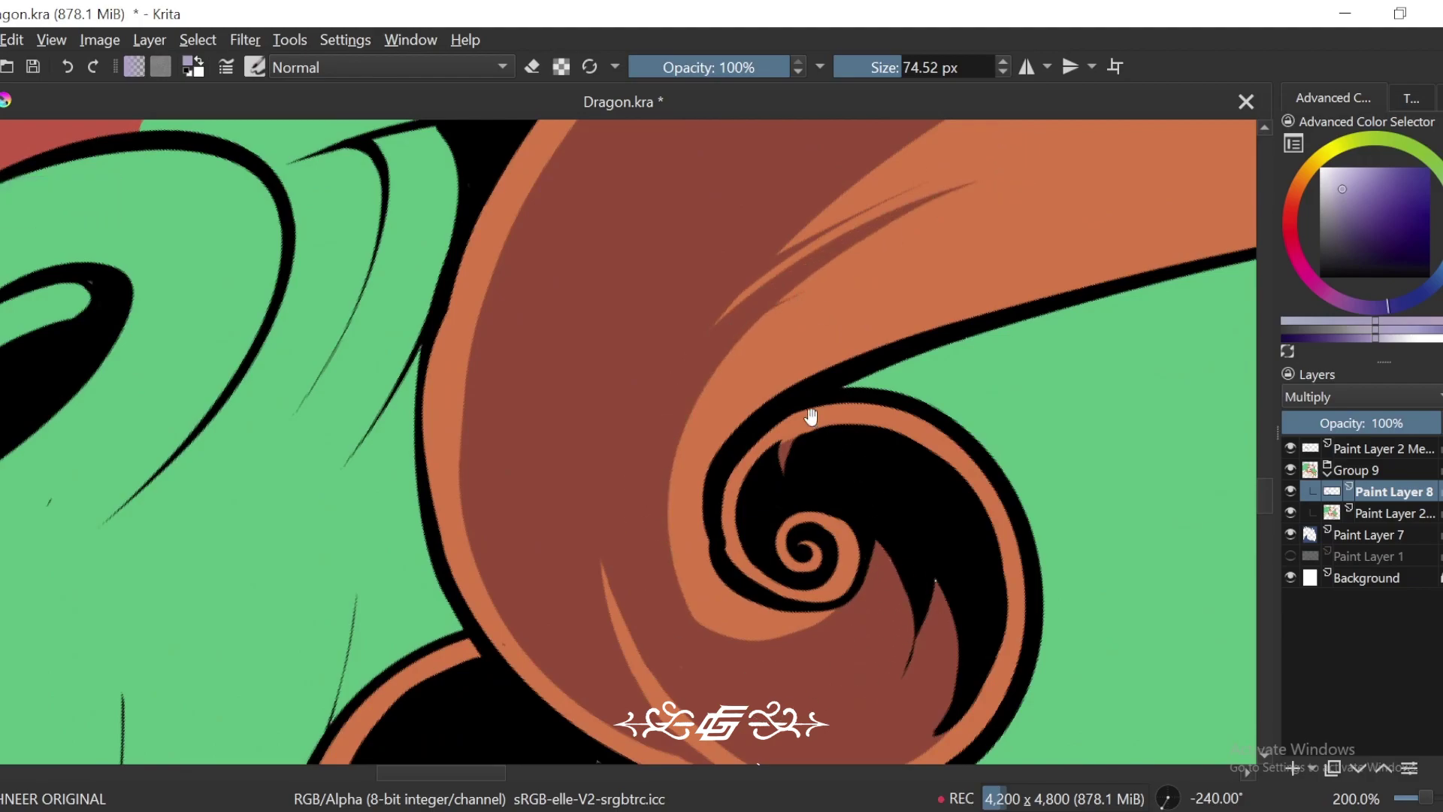
key("ctrl+bracketleft")
key("e")
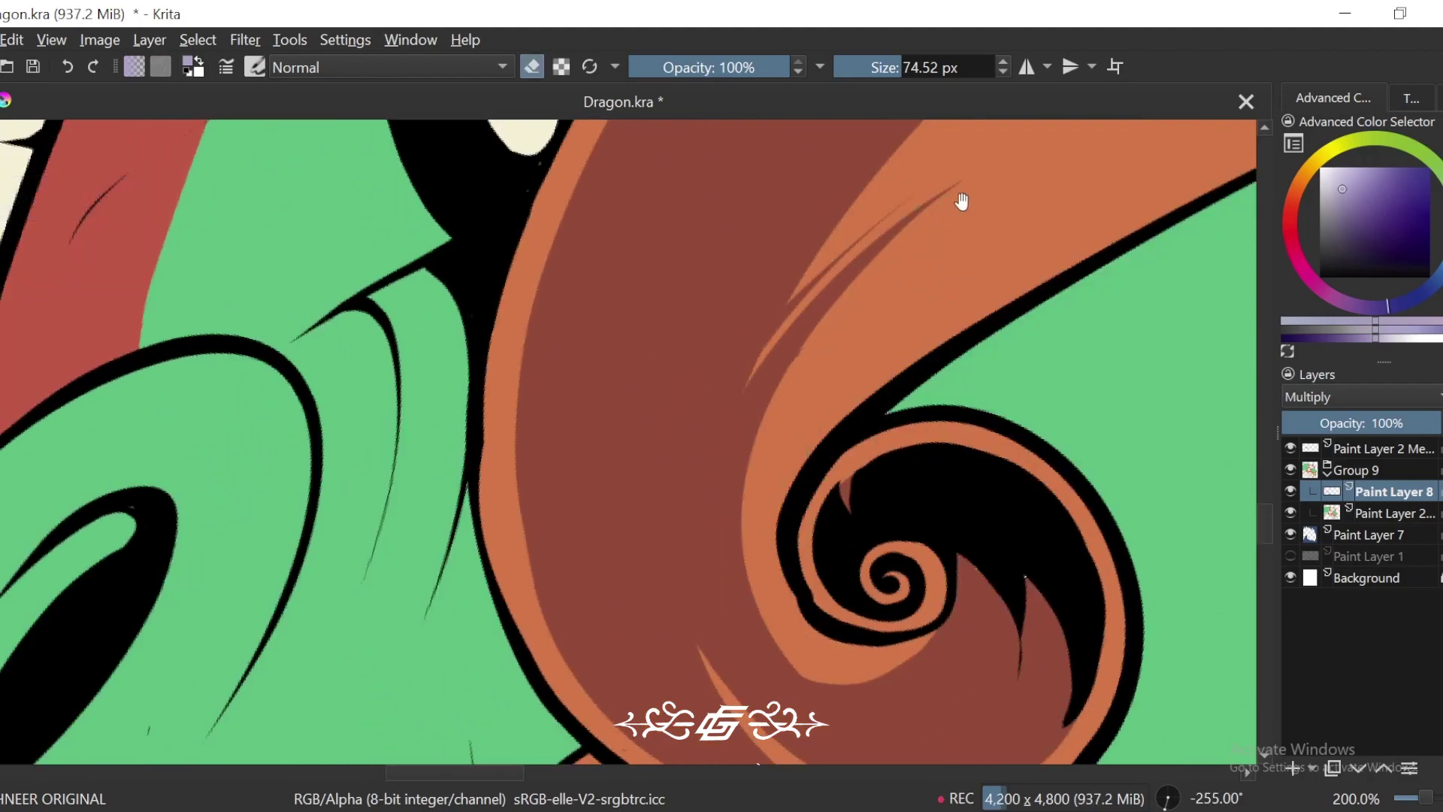
Step: Reshape the tapering strokes along the near eyebrow's broad shadow above the spiral, erasing and repainting them into one clean pointed end
key("e")
mouse_move(959, 199)
left_mouse_down()
mouse_move(860, 348)
mouse_move(633, 474)
left_mouse_up()
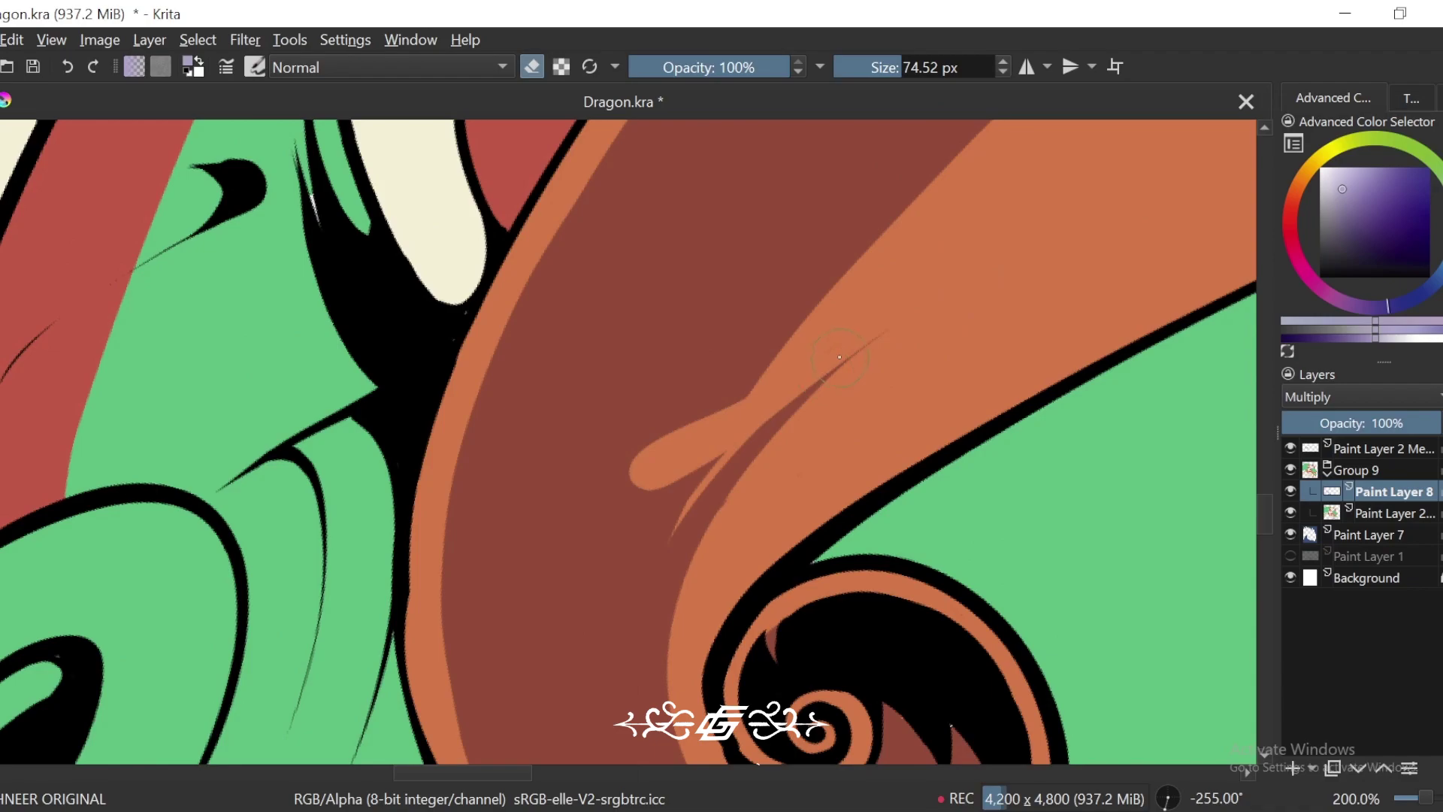
mouse_move(926, 293)
left_mouse_down()
mouse_move(869, 341)
mouse_move(704, 348)
mouse_move(801, 341)
mouse_move(609, 554)
left_mouse_up()
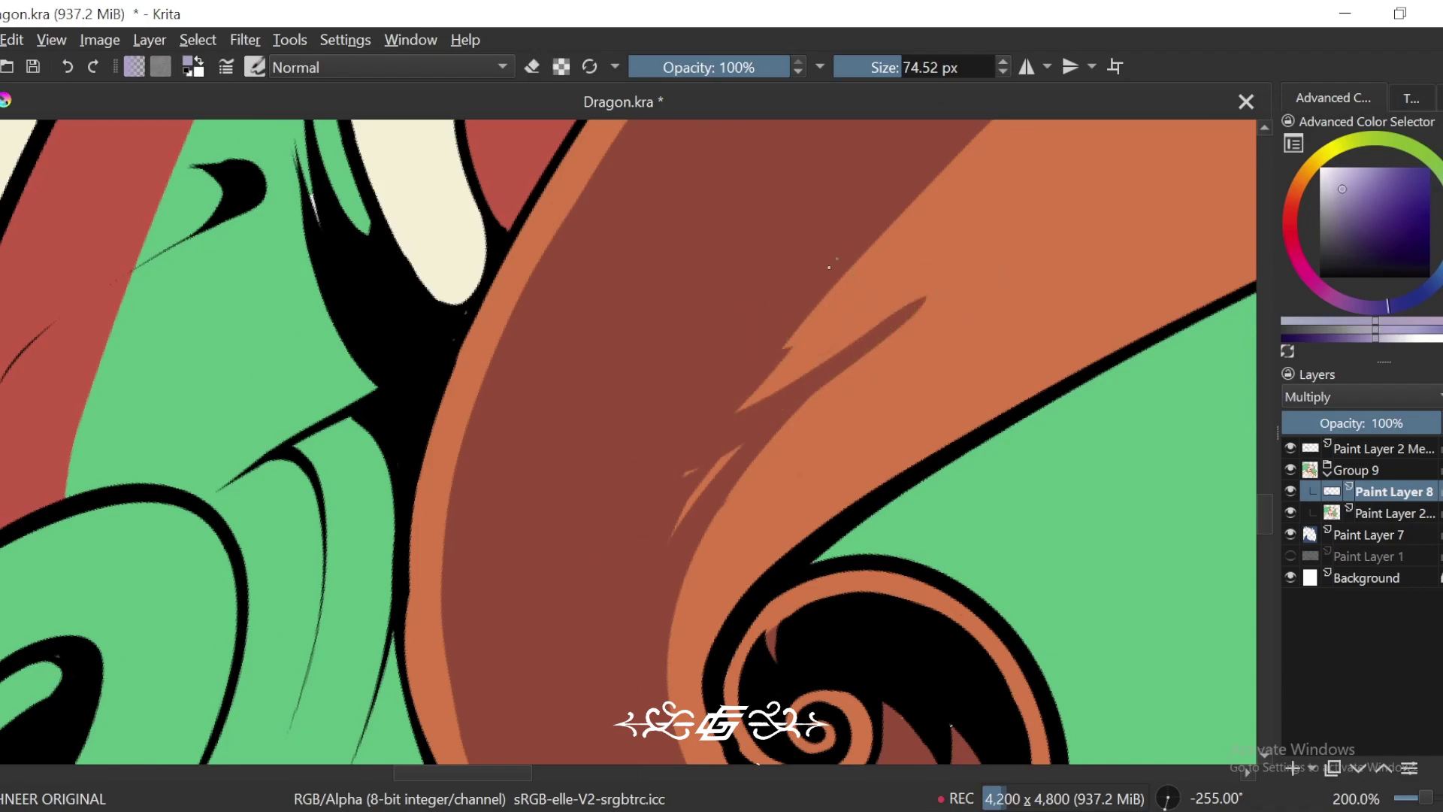
key("minus")
left_click_drag(831, 342, 756, 393)
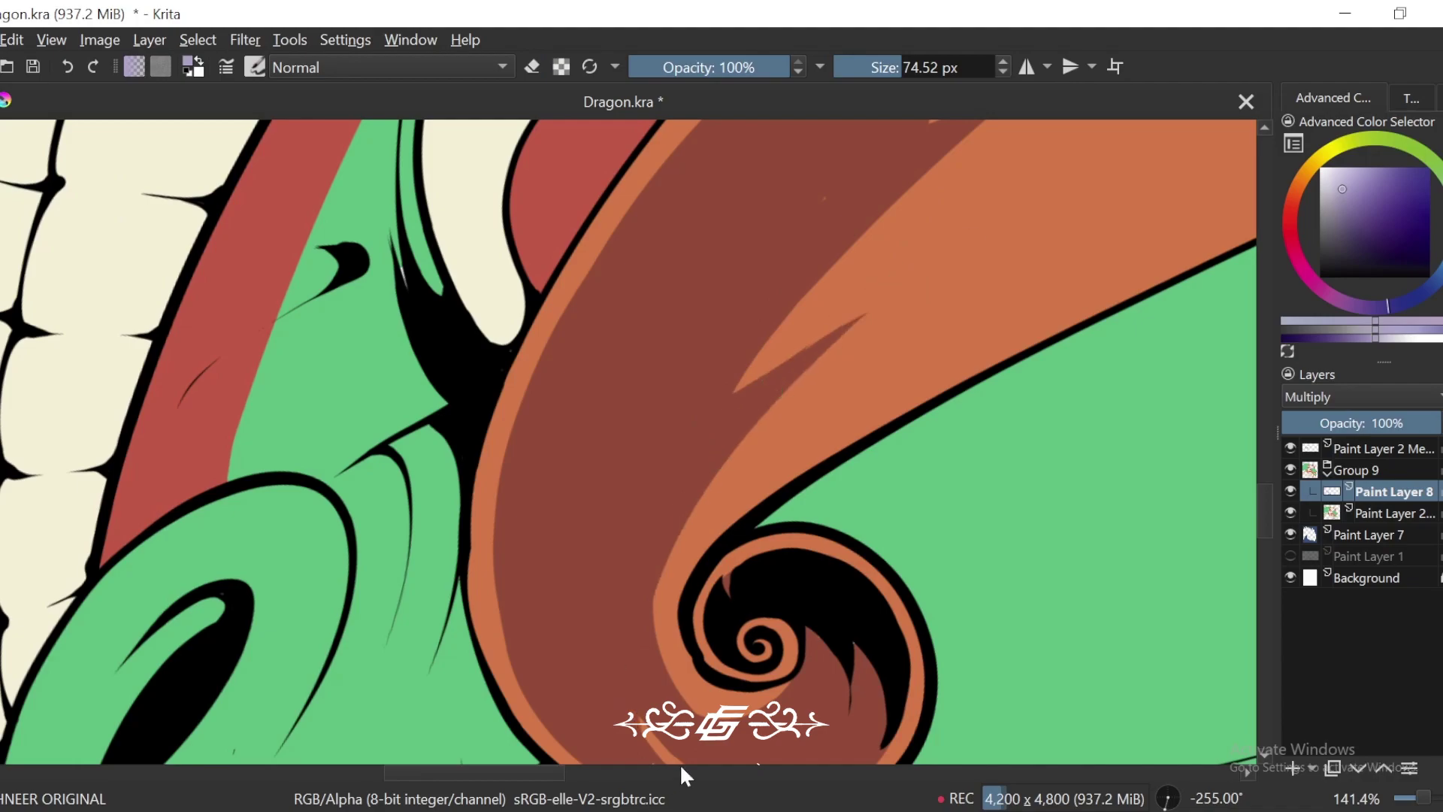
Step: Review the shaded horns and eyebrows on the whole illustration in its upright orientation
key("minus")
key("minus")
key("minus")
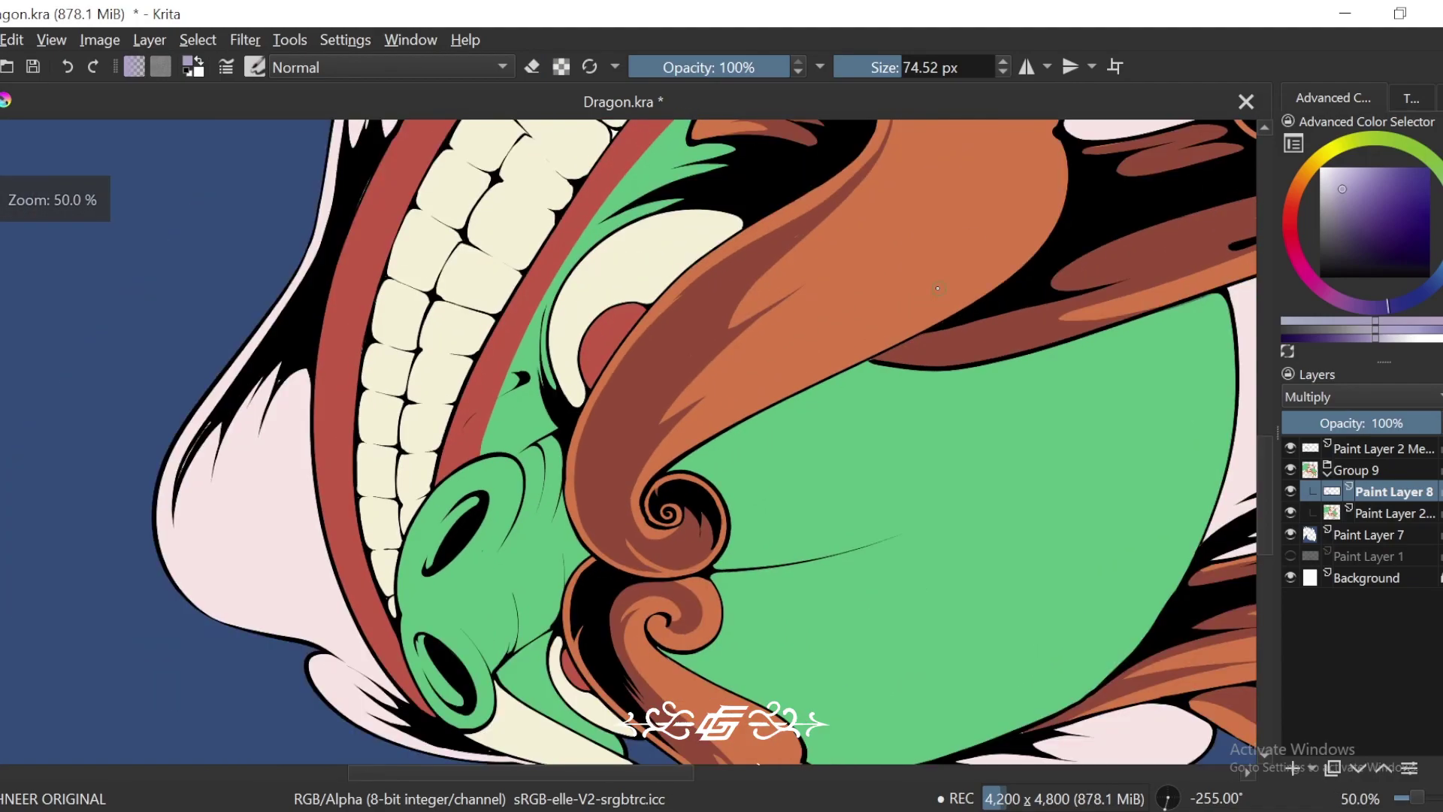
key("minus")
key("minus")
key("minus")
key("4")
key("5")
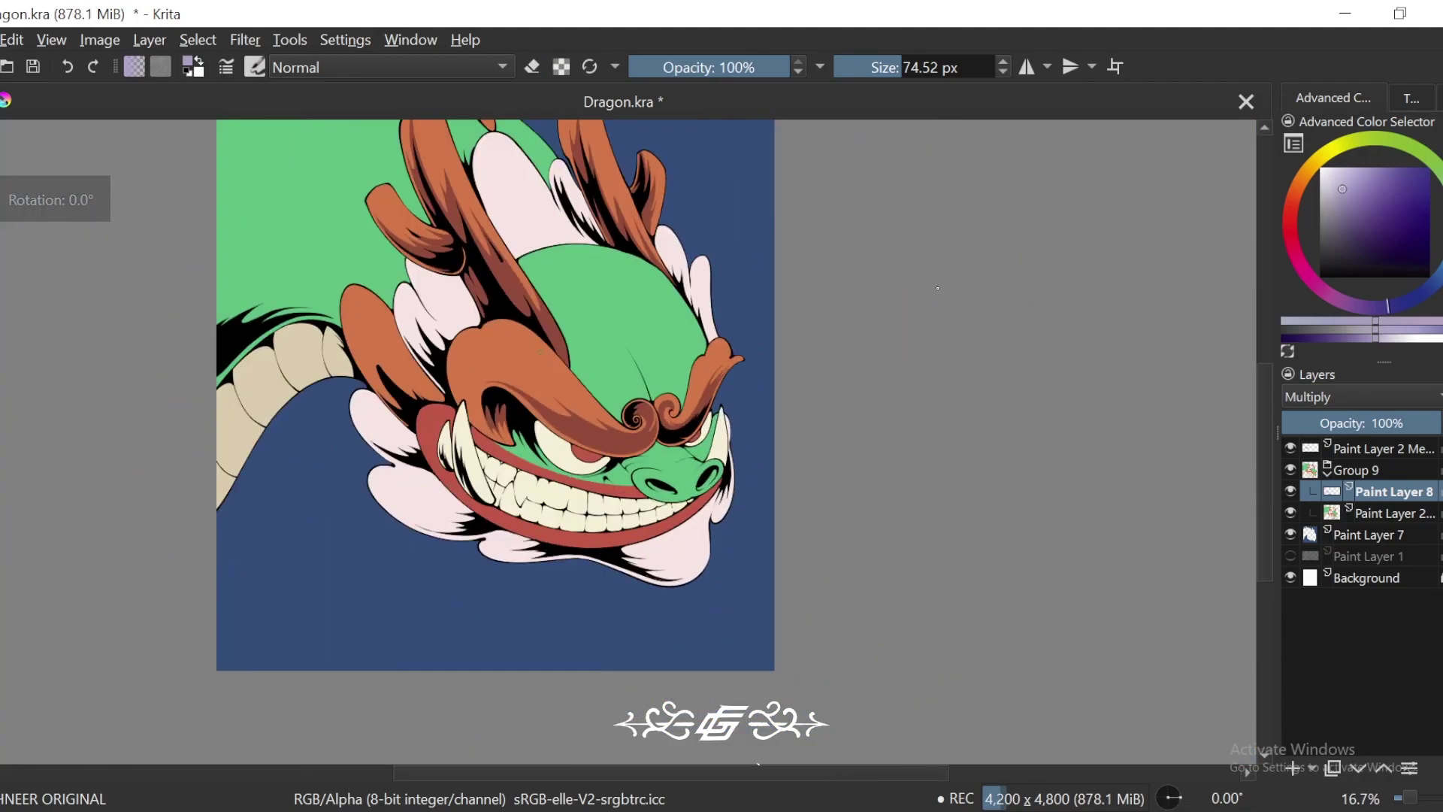
key("minus")
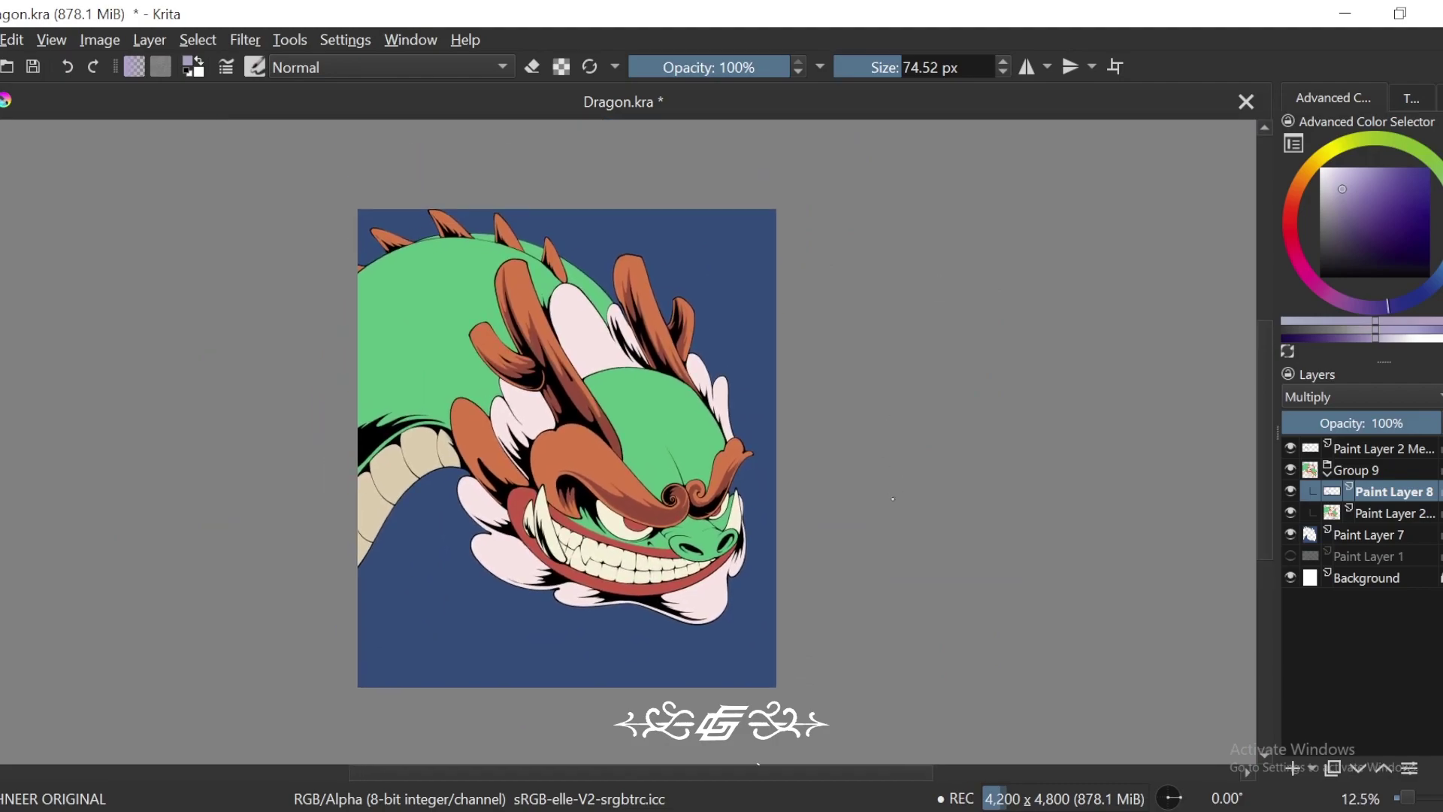
Step: Sketch the shadow outline on the orange ear beside the neck, running along its edge and around the black marking
key("6")
key("6")
key("6")
key("6")
key("plus")
key("plus")
key("plus")
key("plus")
key("plus")
key("plus")
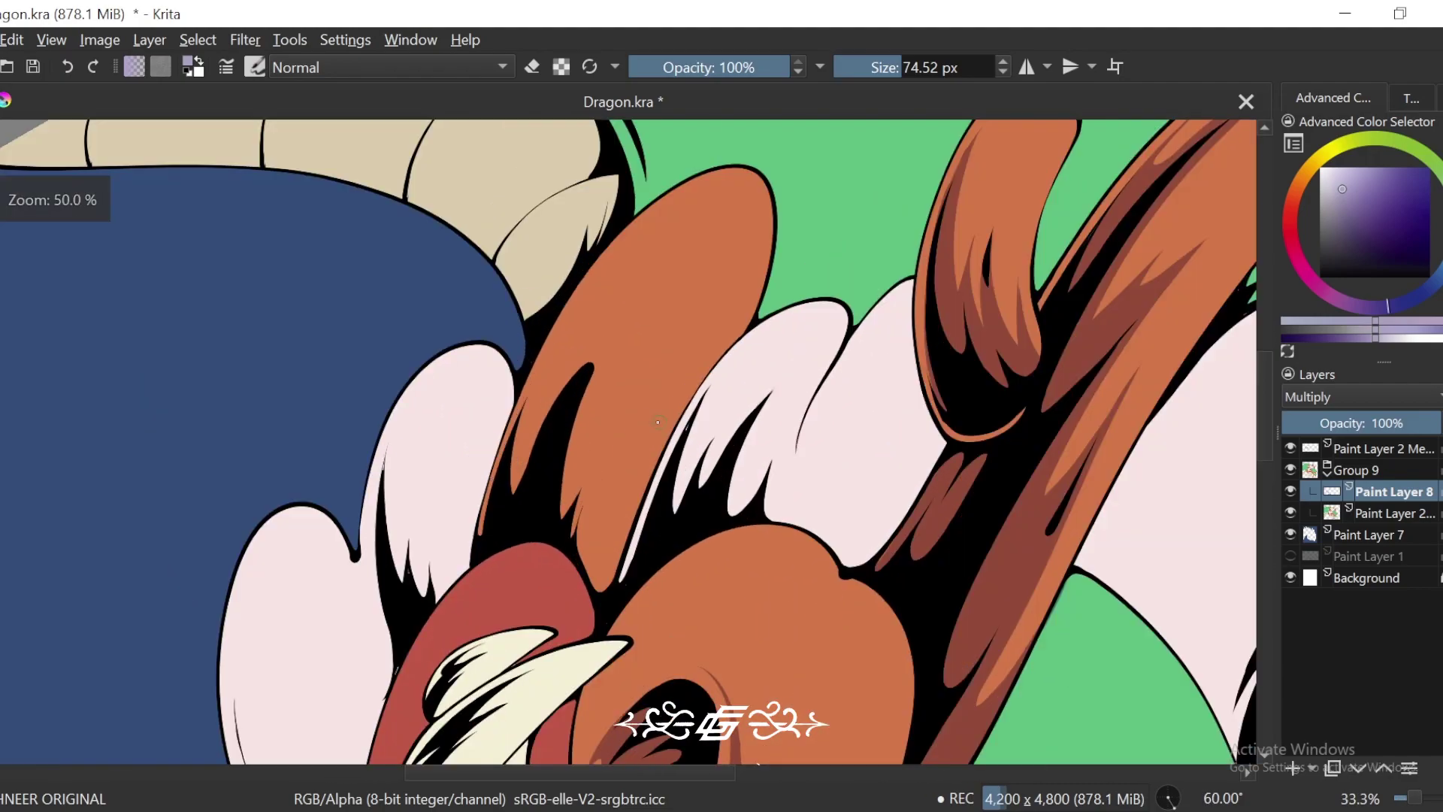
key("6")
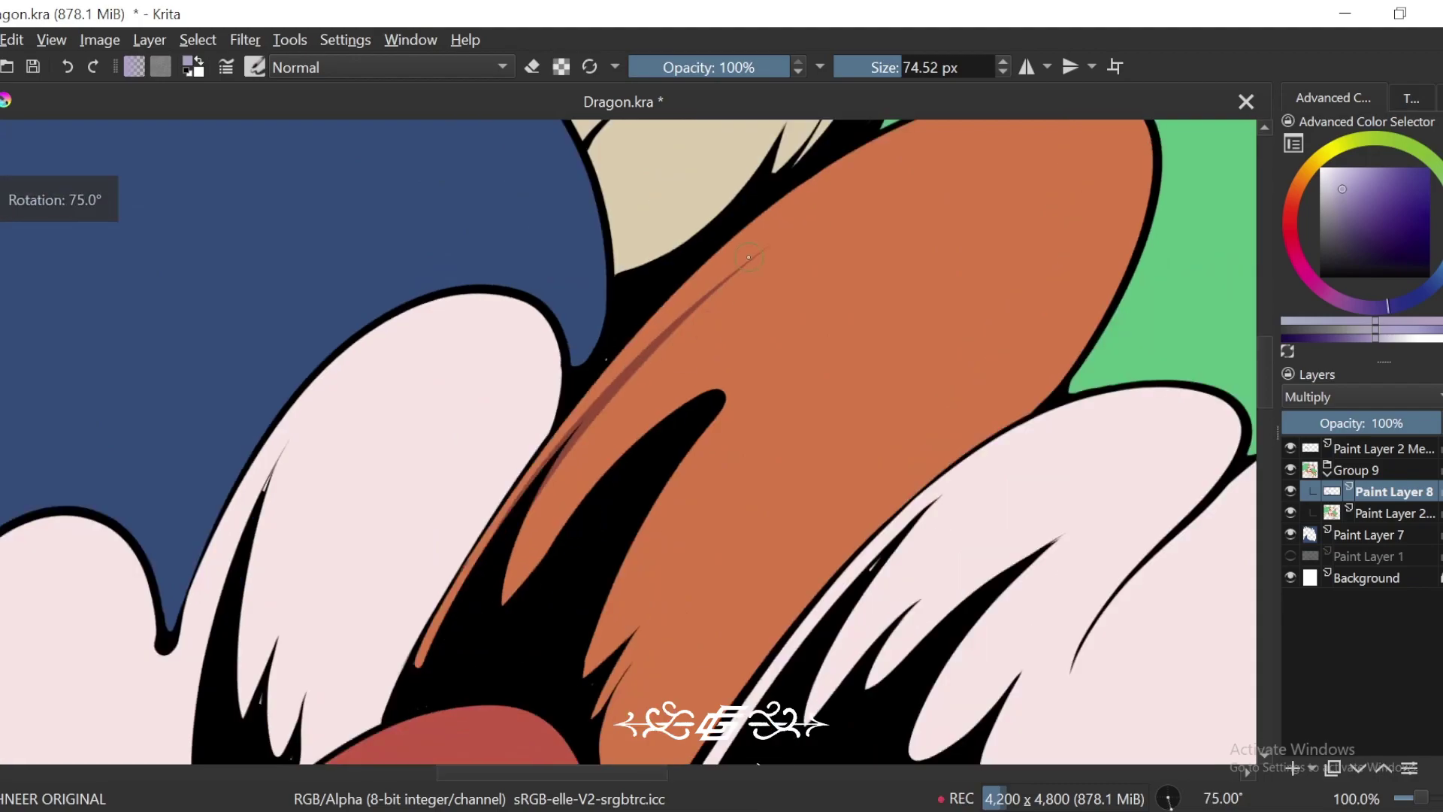
mouse_move(755, 252)
left_mouse_down()
mouse_move(635, 410)
mouse_move(928, 216)
mouse_move(654, 638)
mouse_move(689, 434)
left_mouse_up()
key("minus")
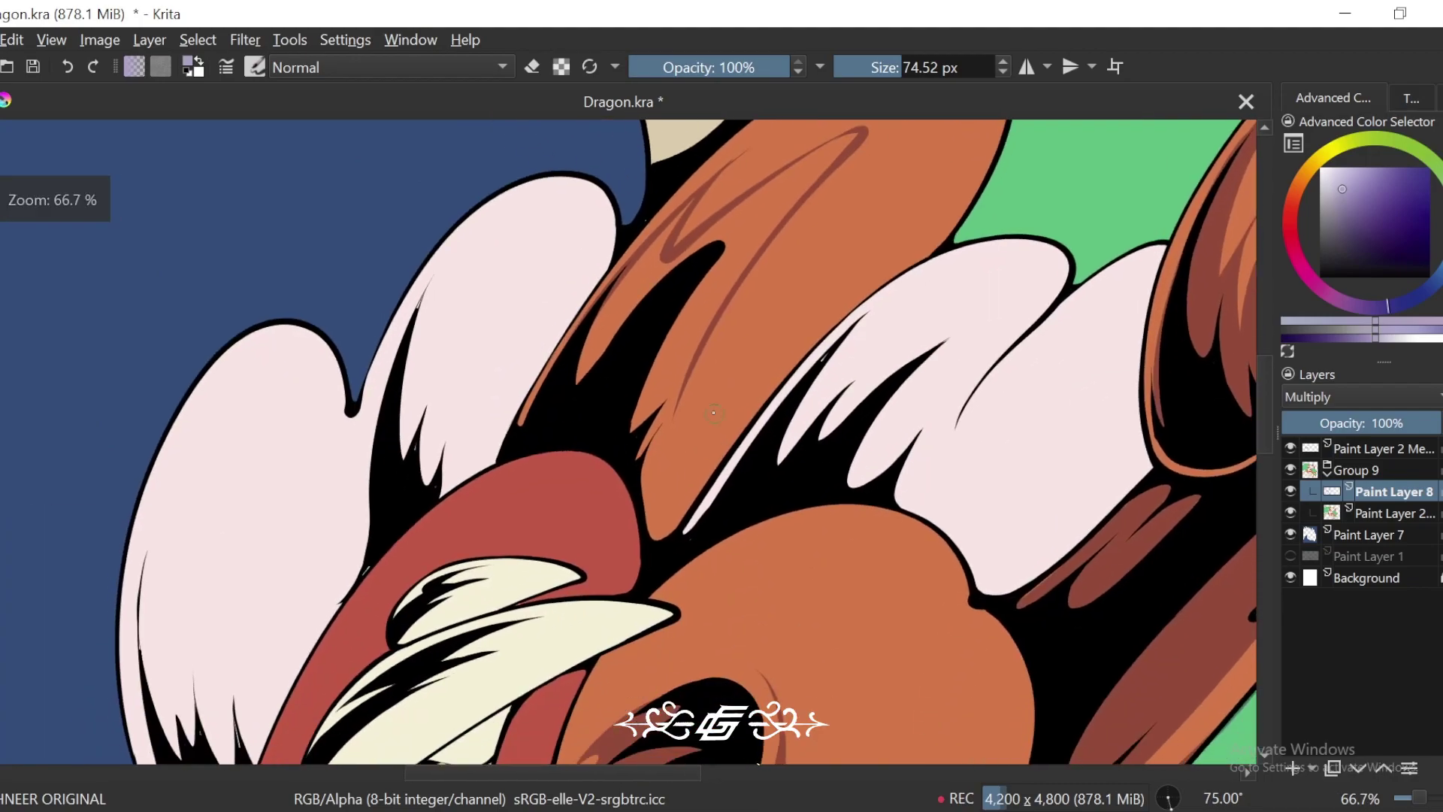
Step: Extend the orange ear's shadow down to its base with tapering strokes and fill the outlined area
key("plus")
mouse_move(718, 353)
left_mouse_down()
mouse_move(782, 316)
mouse_move(719, 397)
mouse_move(669, 517)
left_mouse_up()
mouse_move(776, 372)
left_mouse_down()
mouse_move(739, 413)
mouse_move(673, 594)
left_mouse_up()
left_click_drag(732, 422, 693, 572)
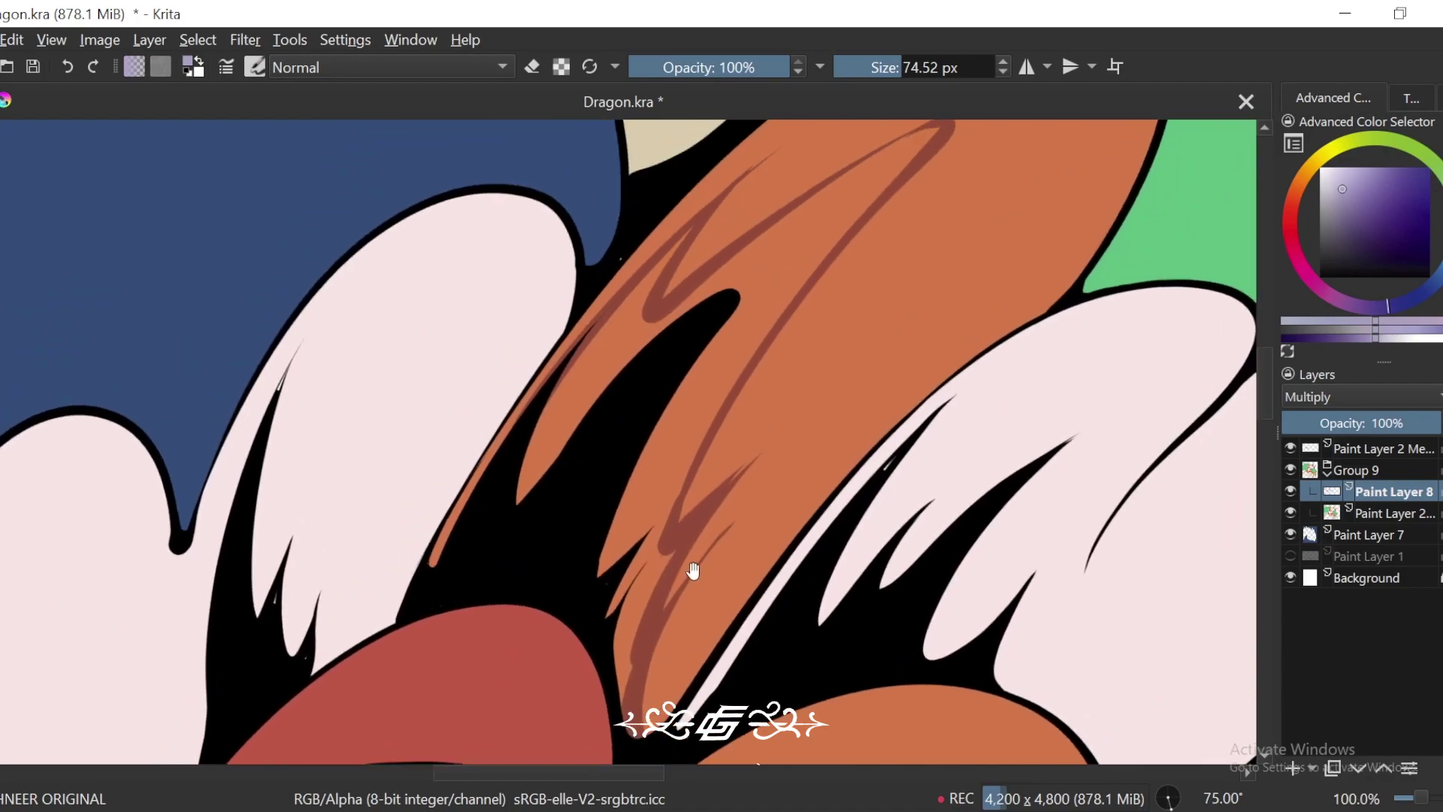
left_click(756, 349)
Step: Check the shaded ear on the whole upright illustration and save the file
key("minus")
key("minus")
key("minus")
key("minus")
key("minus")
key("minus")
key("minus")
key("4")
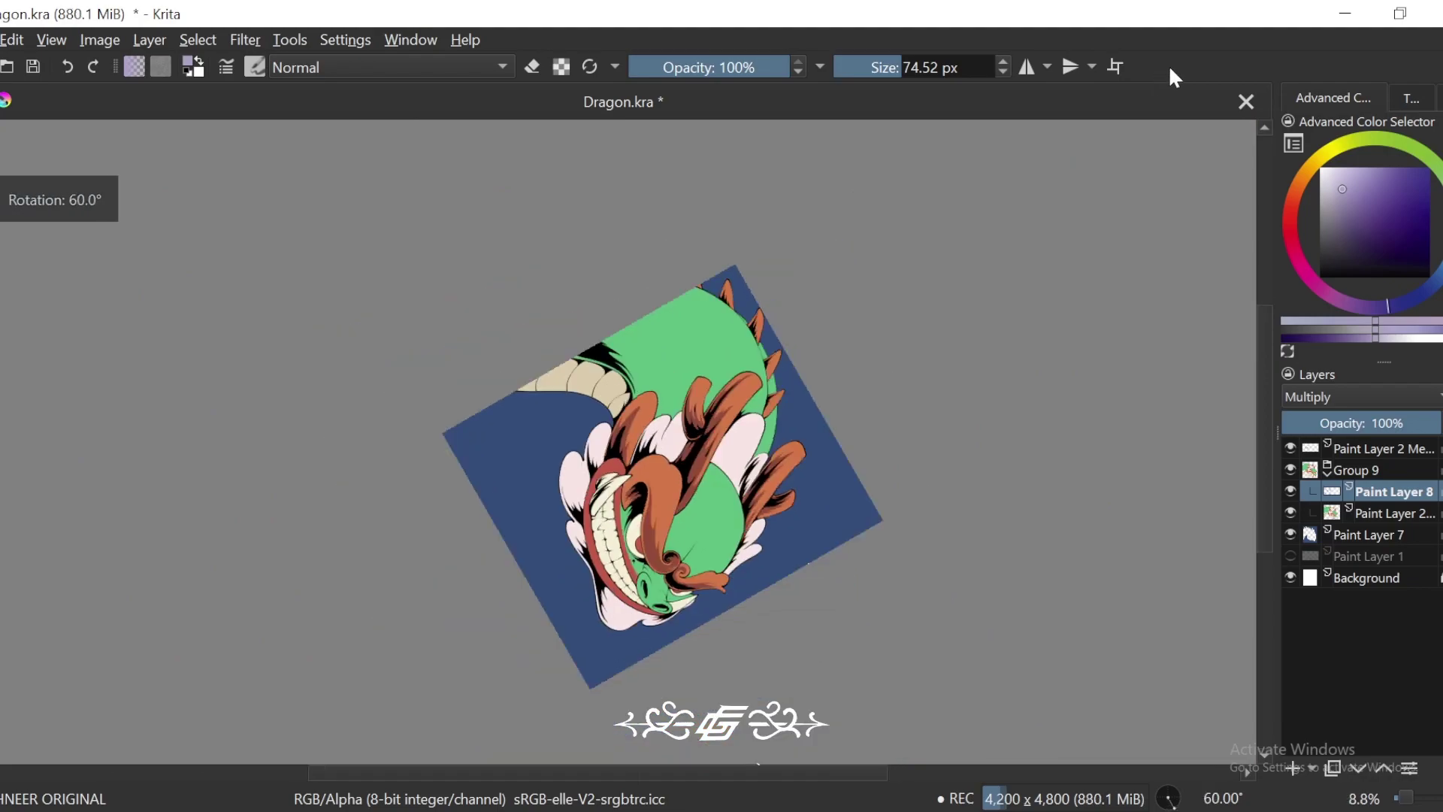
key("5")
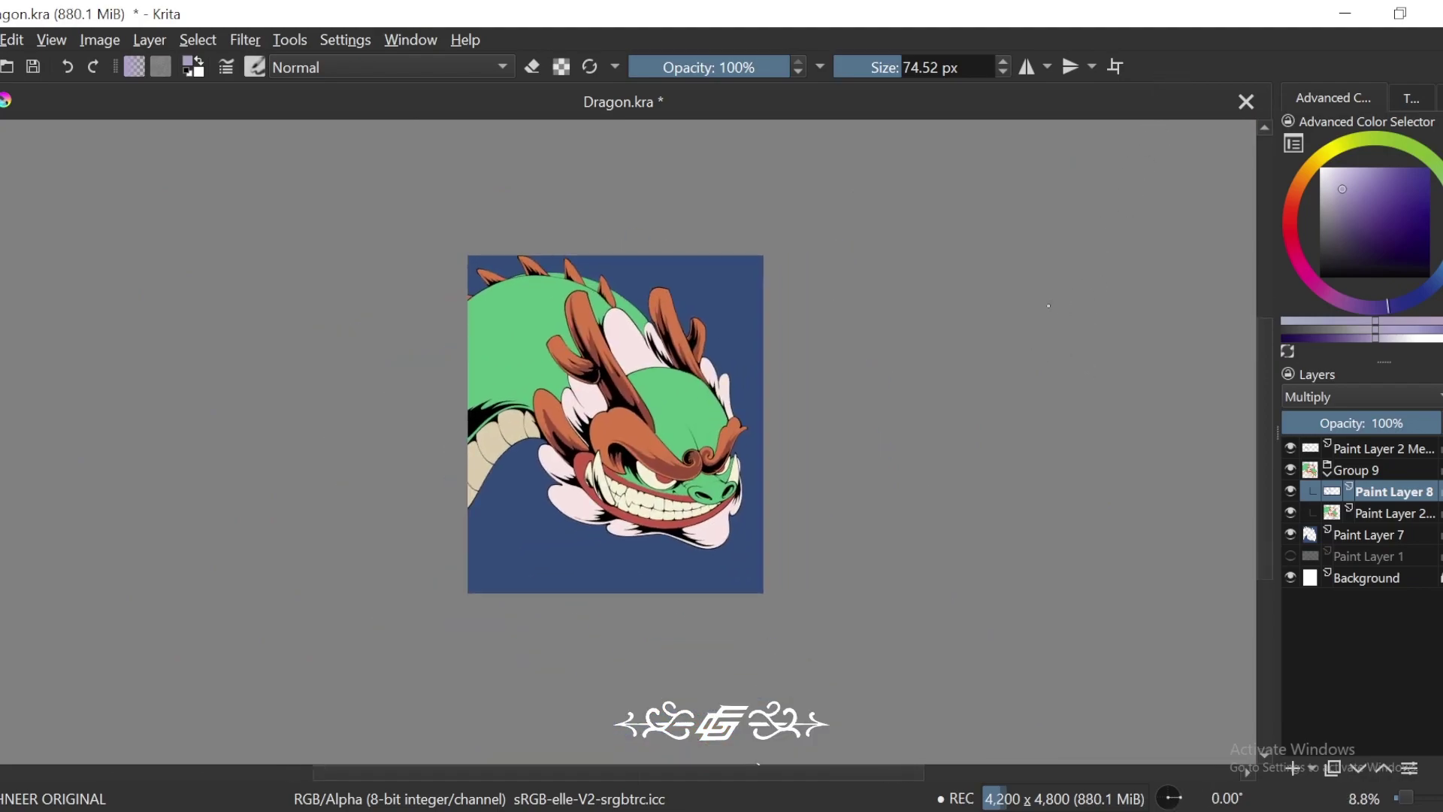
left_click_drag(1020, 323, 1071, 308)
left_click_drag(1087, 448, 1050, 508)
key("plus")
key("plus")
key("ctrl+s")
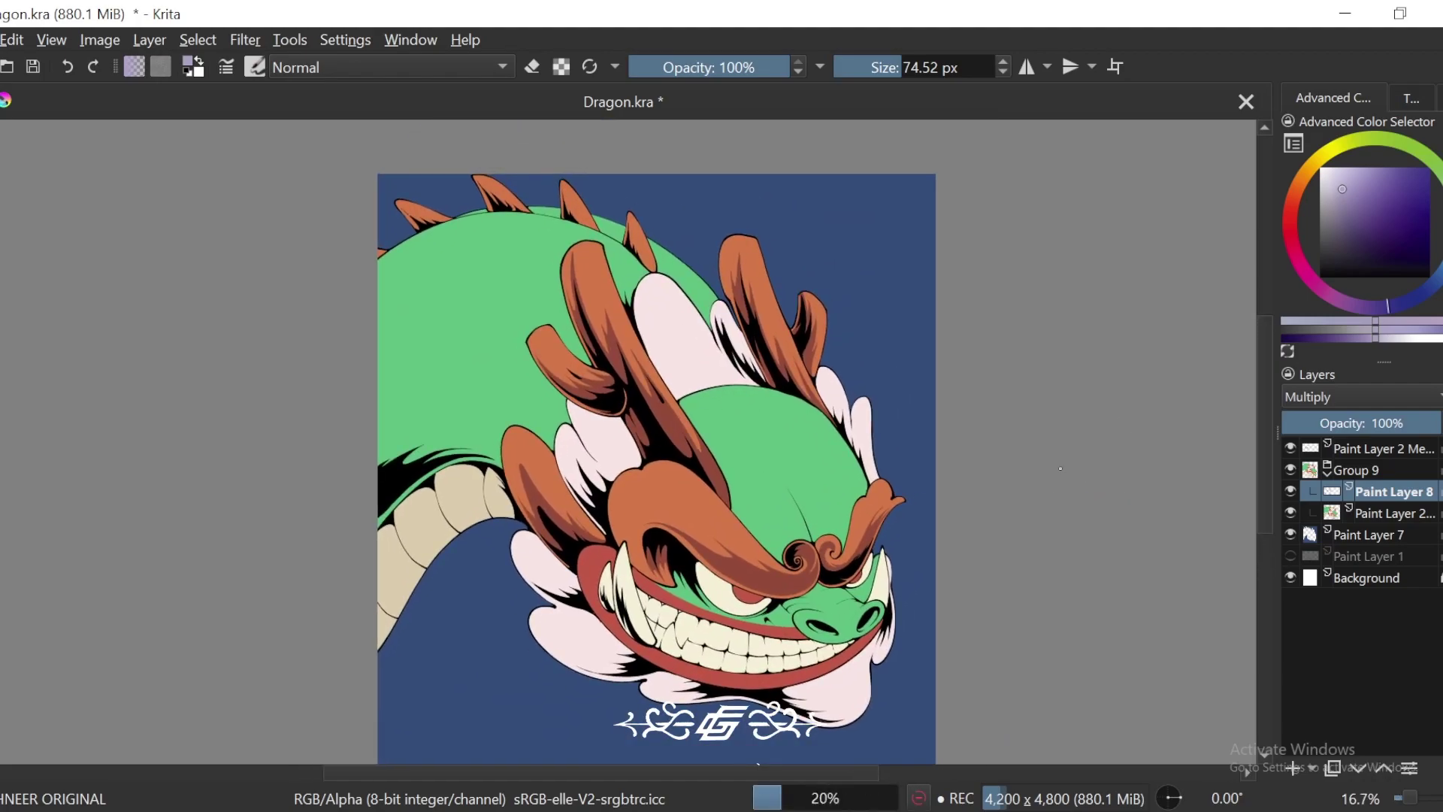
Step: Identify the merged flat colour layer in Group 9 by toggling its visibility, and make it the active layer
key("minus")
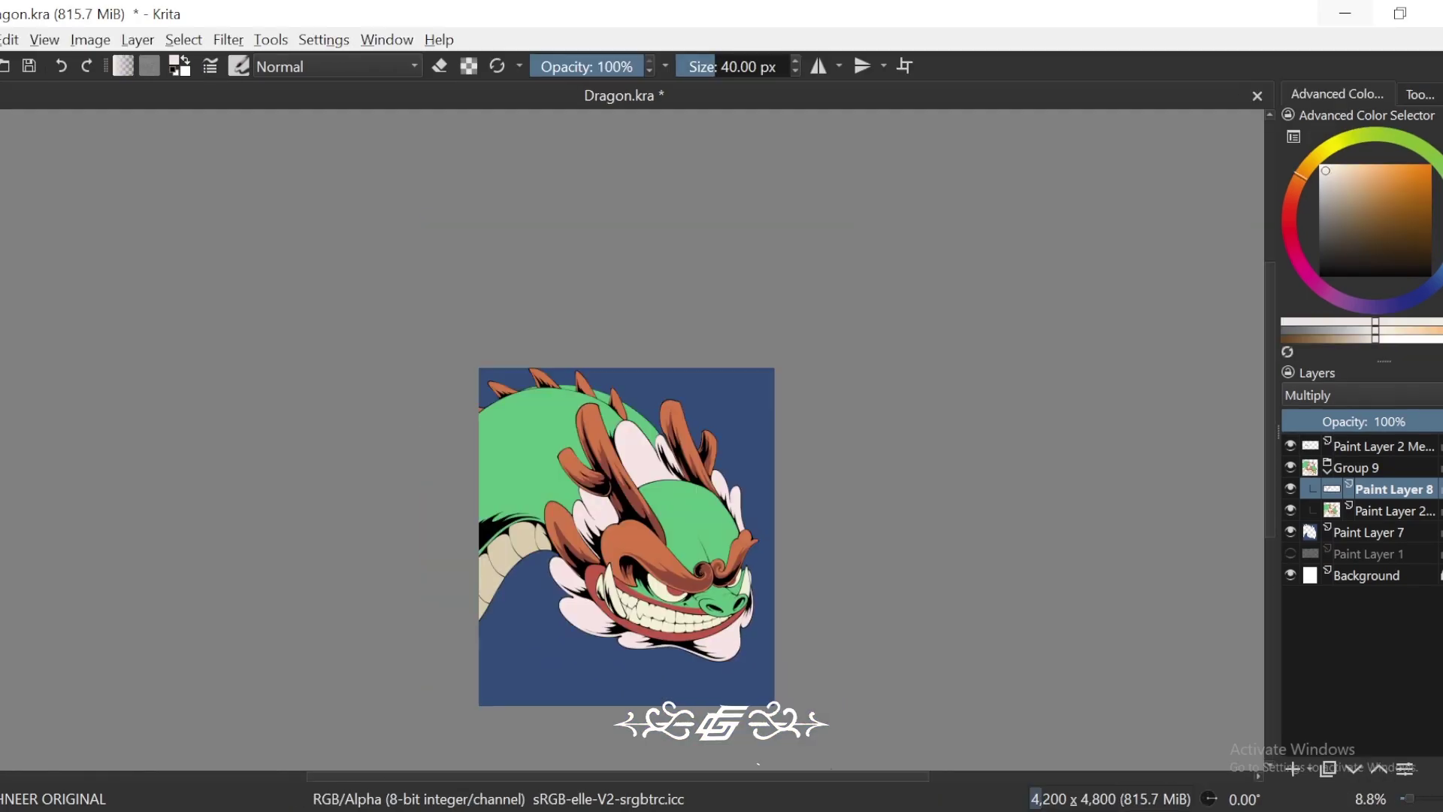
left_click(1291, 509)
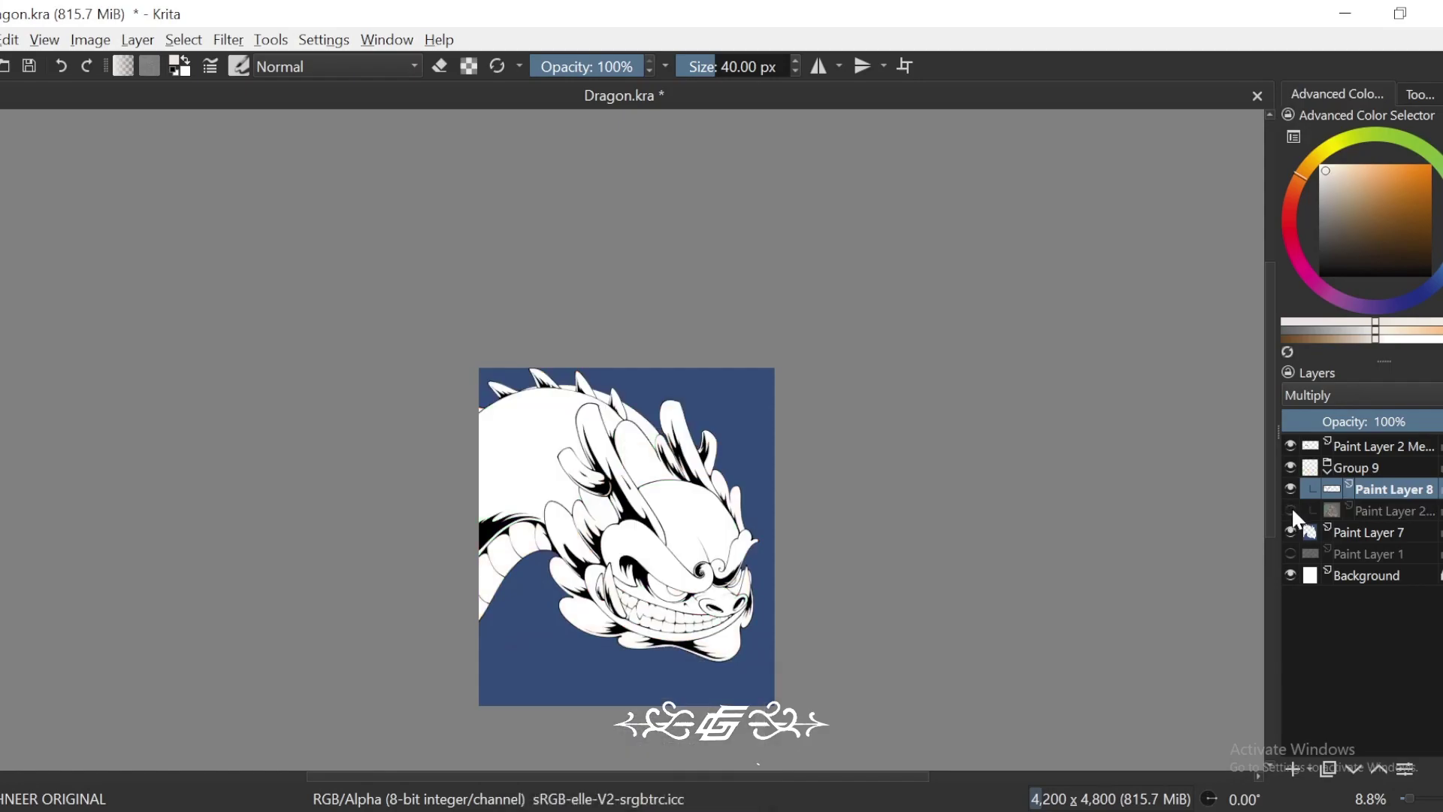
left_click(1291, 509)
left_click(1378, 512)
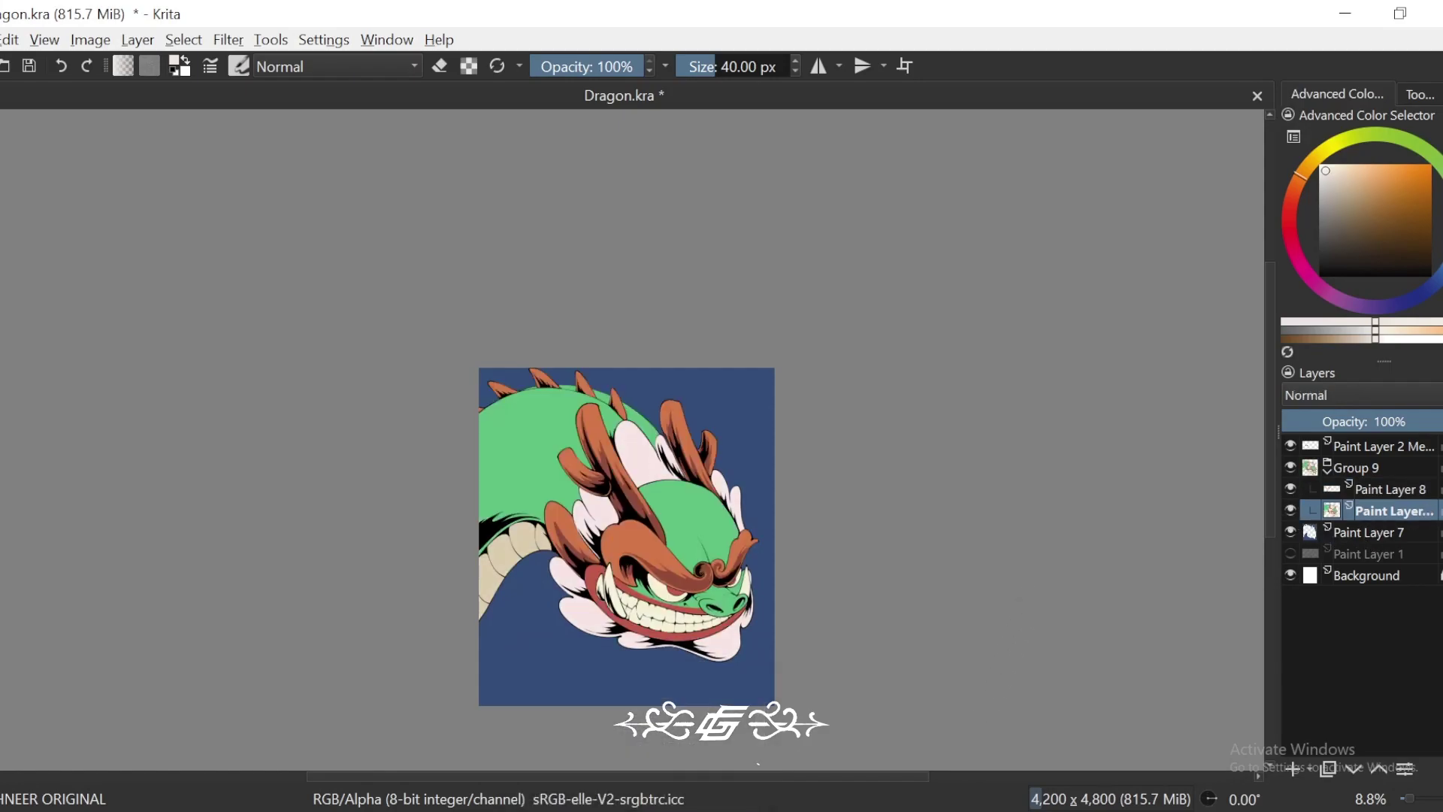
left_click_drag(1048, 628, 1083, 596)
key("plus")
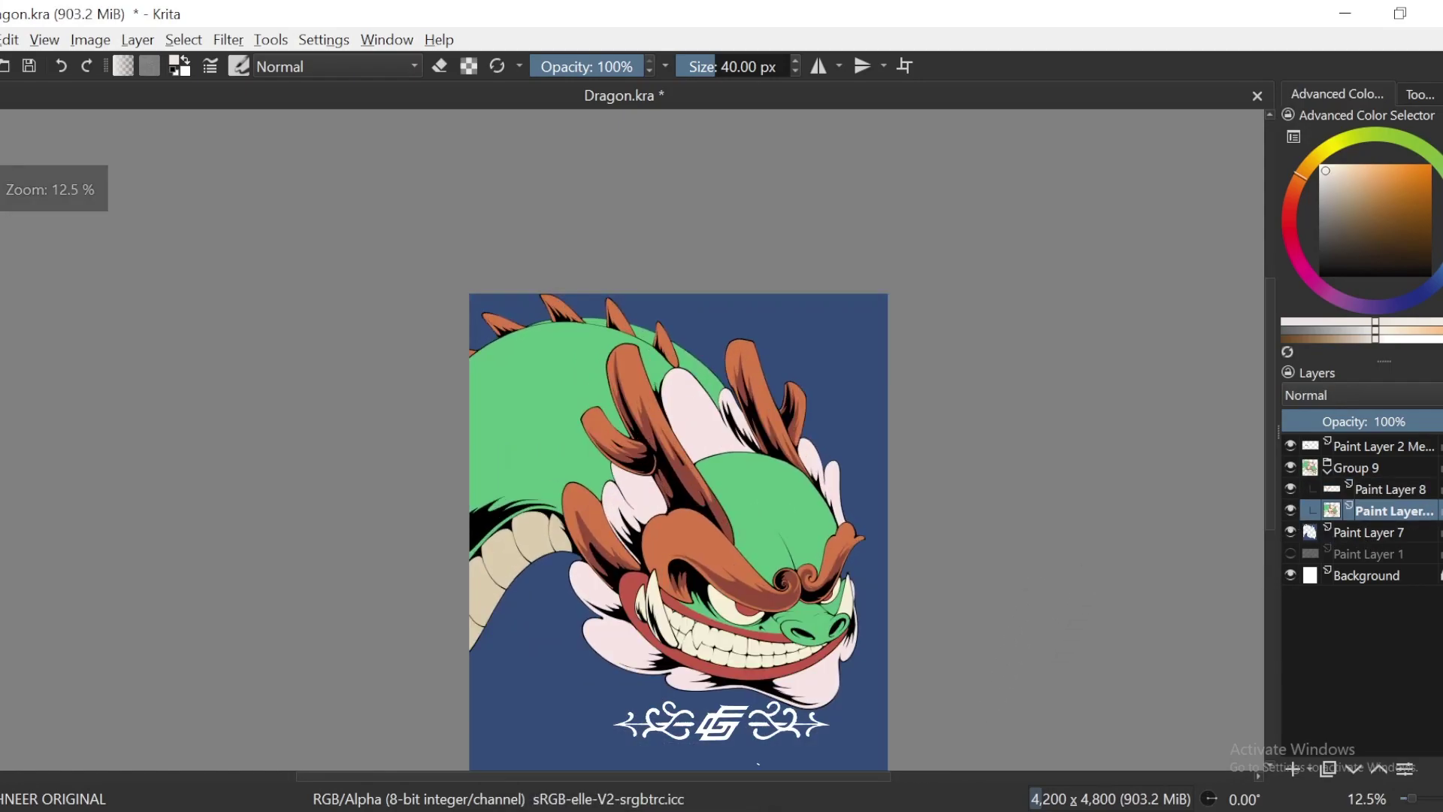
left_click_drag(1082, 673, 1029, 591)
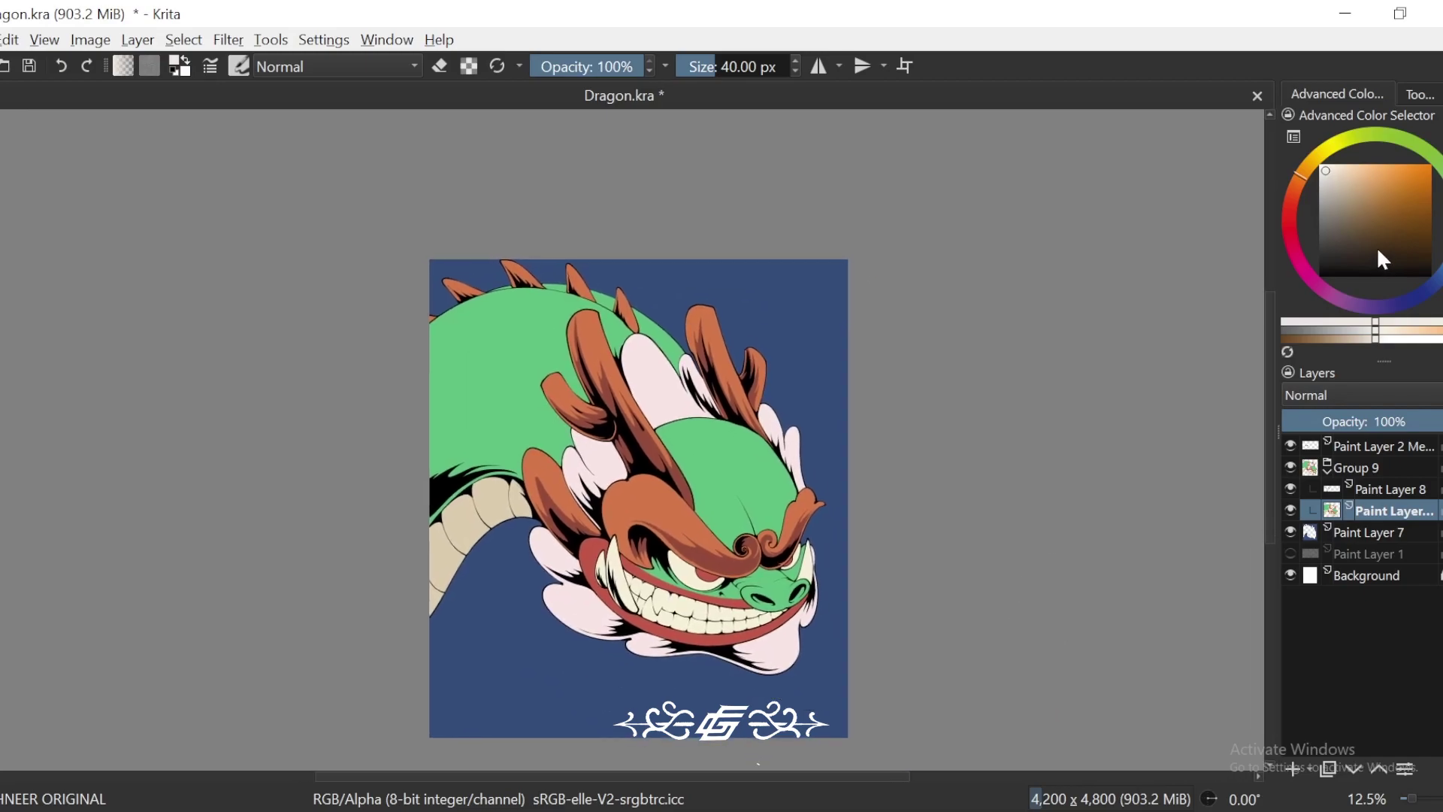
Step: Set the foreground colour to a muted slate blue as a replacement for the dragon's green skin
left_click(1341, 212)
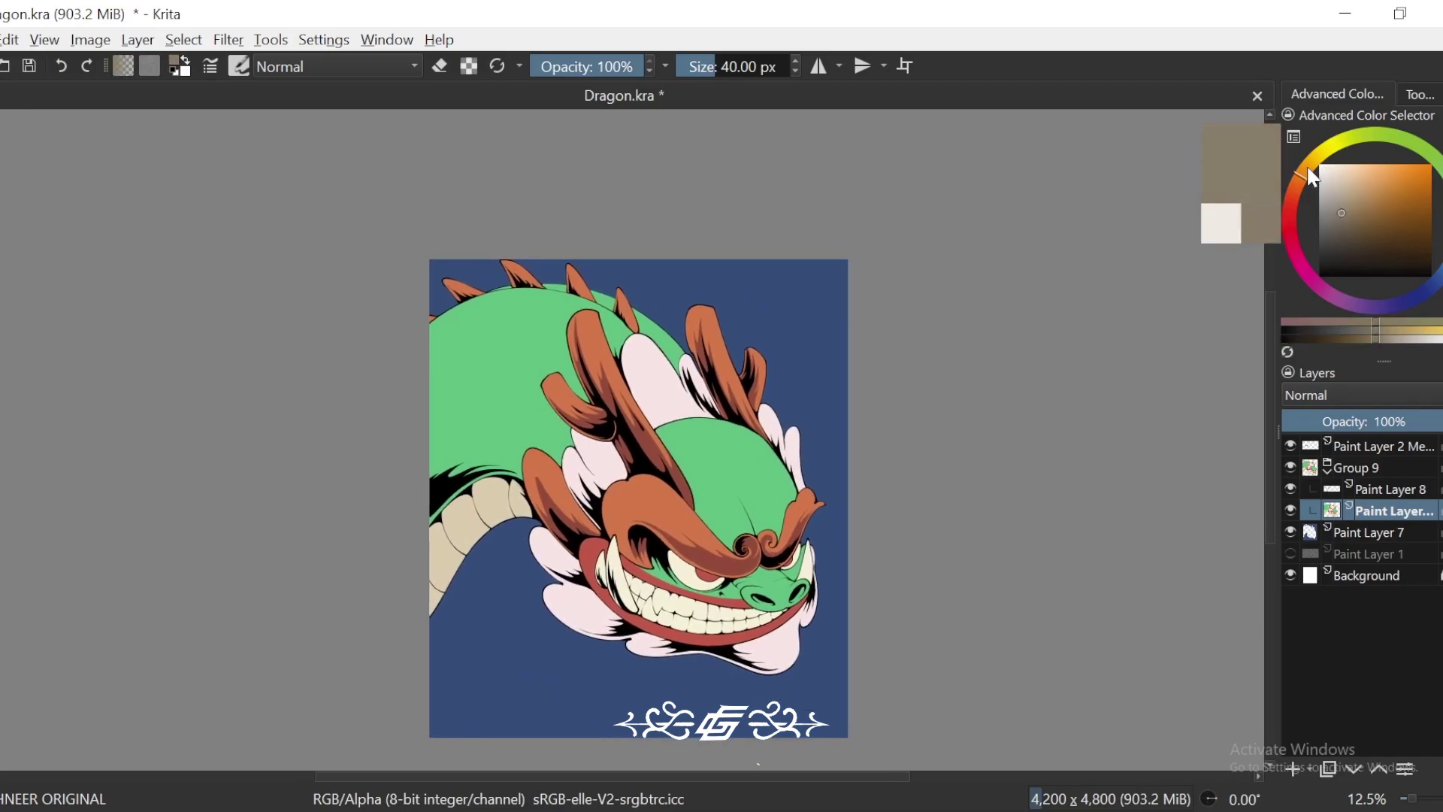
left_click(1299, 191)
left_click_drag(1297, 190, 1312, 157)
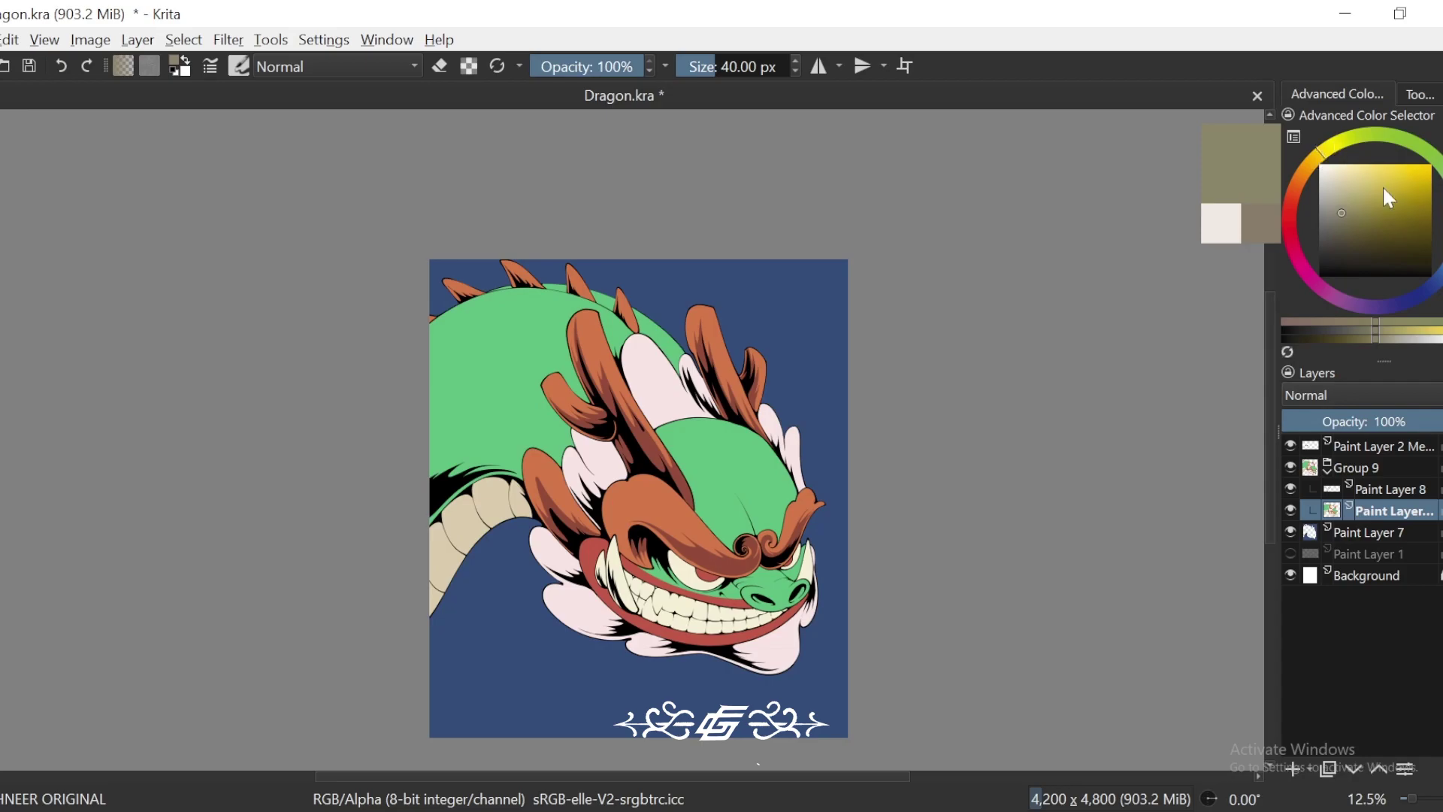
left_click(1349, 209)
mouse_move(1421, 294)
left_mouse_down()
mouse_move(1441, 269)
mouse_move(1442, 218)
mouse_move(1436, 277)
left_mouse_up()
scroll(1057, 442, "up", 1)
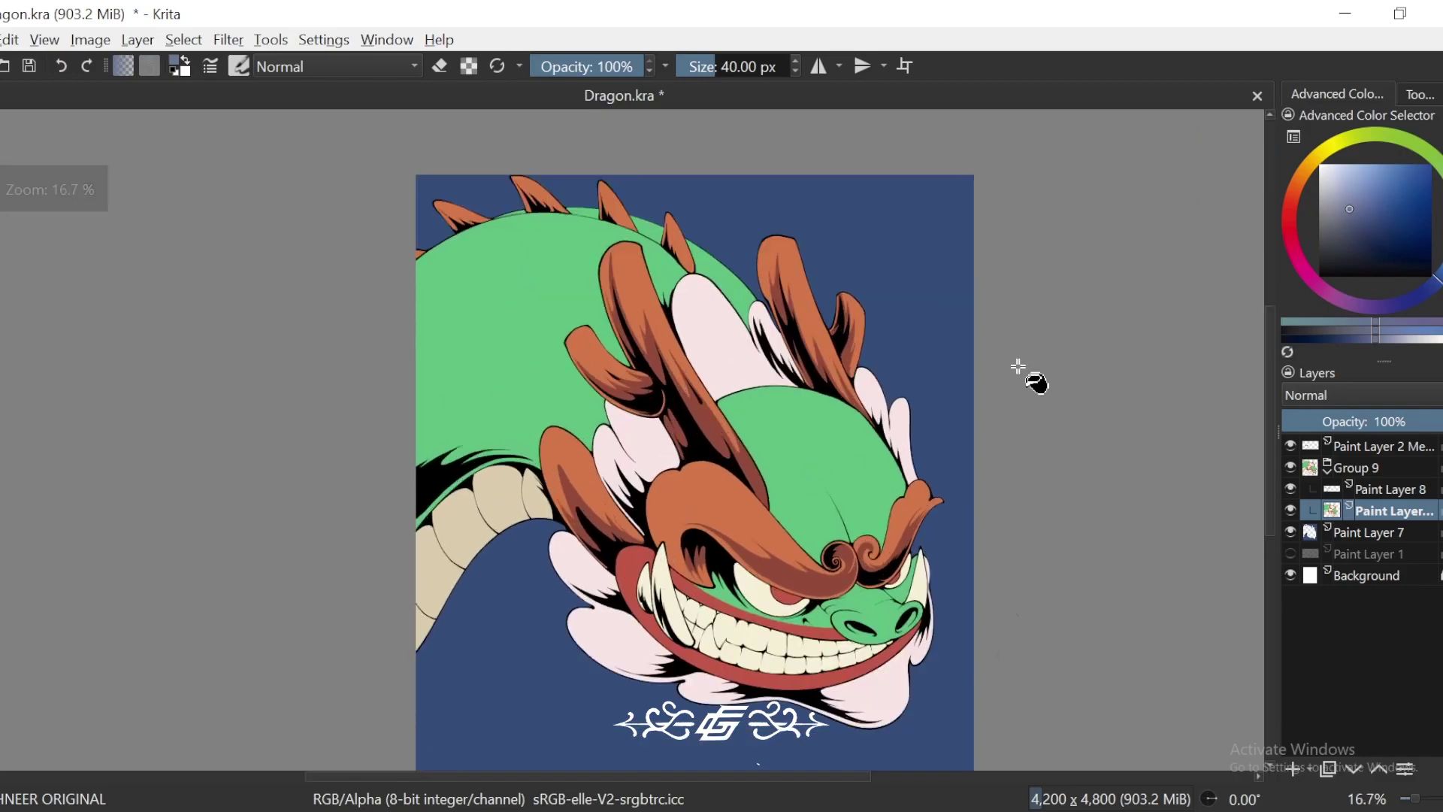
Step: Try filling the green snout with the slate blue on the flat colour layer, and undo the fills
left_click_drag(941, 562, 899, 526)
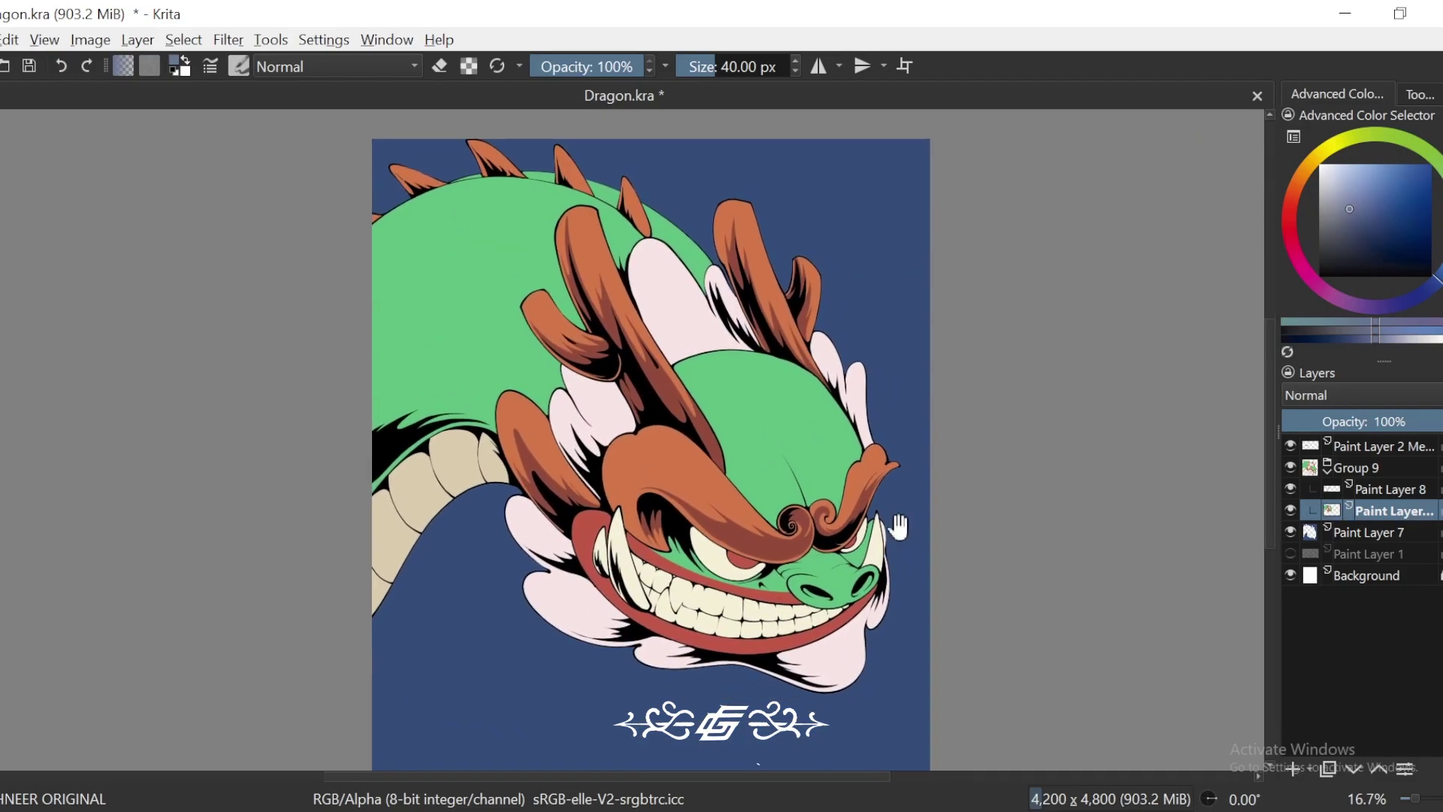
key("ctrl+plus")
left_click(918, 617)
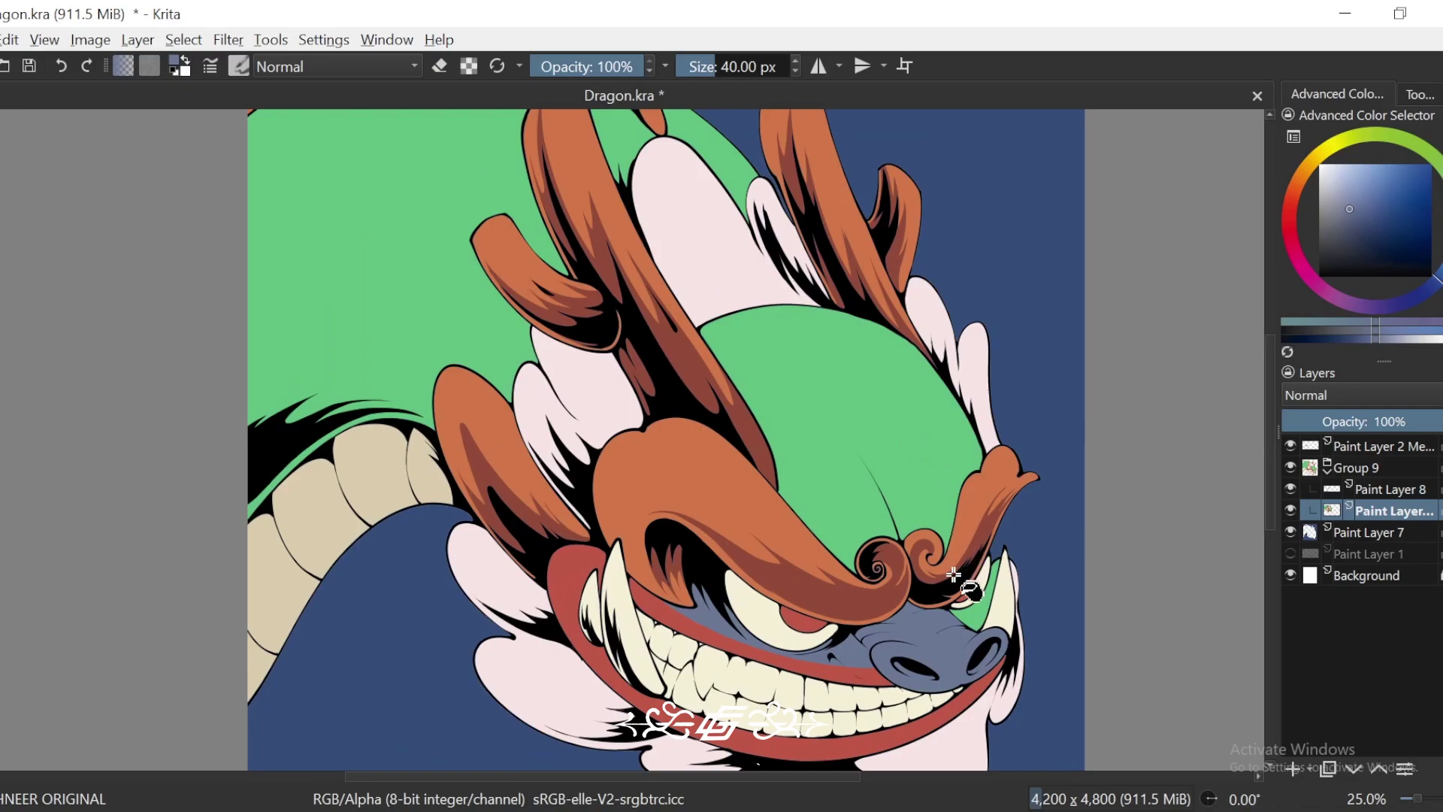
left_click_drag(967, 563, 921, 545)
key("ctrl+z")
left_click(960, 677)
left_click_drag(1006, 565, 922, 513)
key("ctrl+plus")
key("ctrl+z")
scroll(1232, 594, "down", 1)
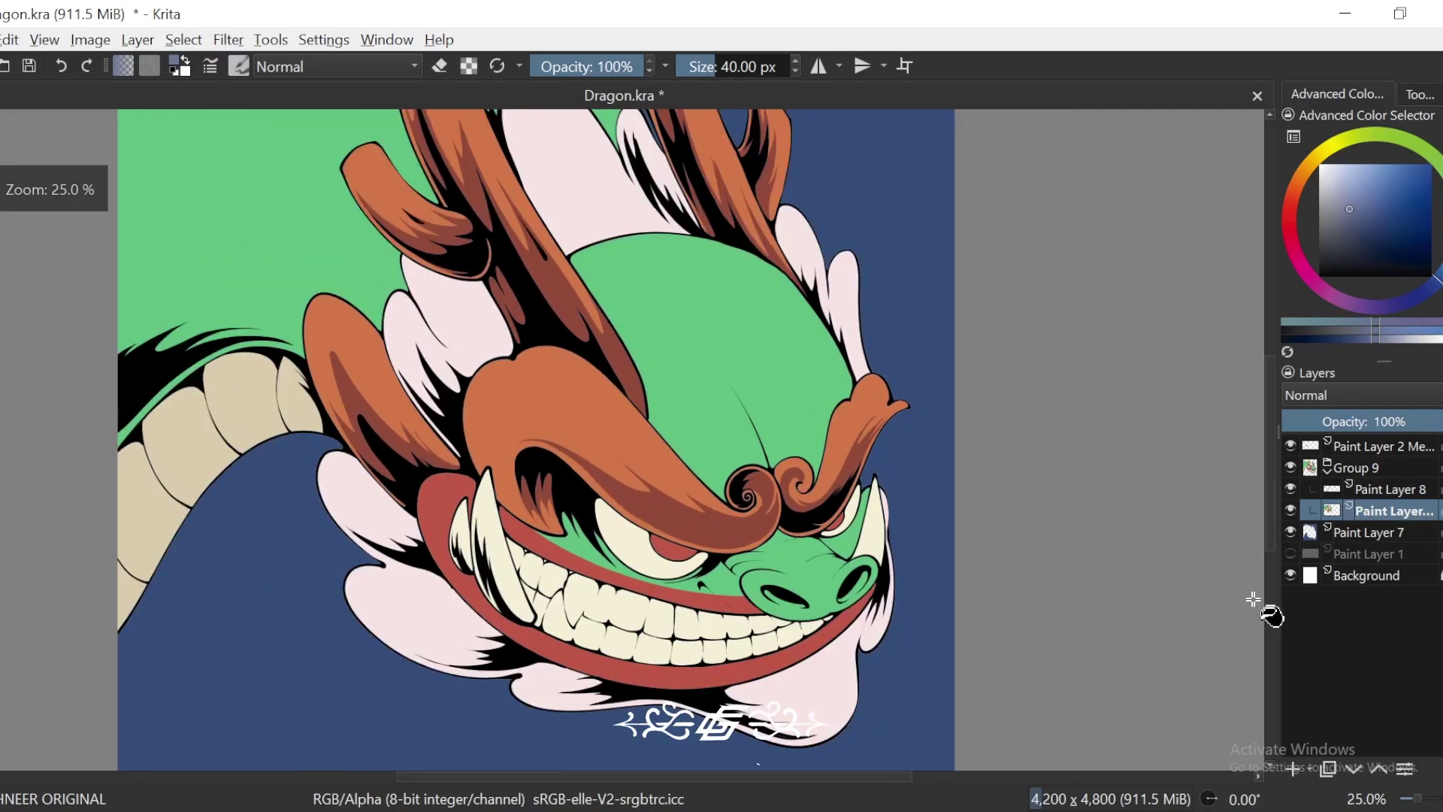
Step: Hide Paint Layer 7 with the dark blue background to view the dragon's flat colours against white
scroll(1277, 582, "up", 1)
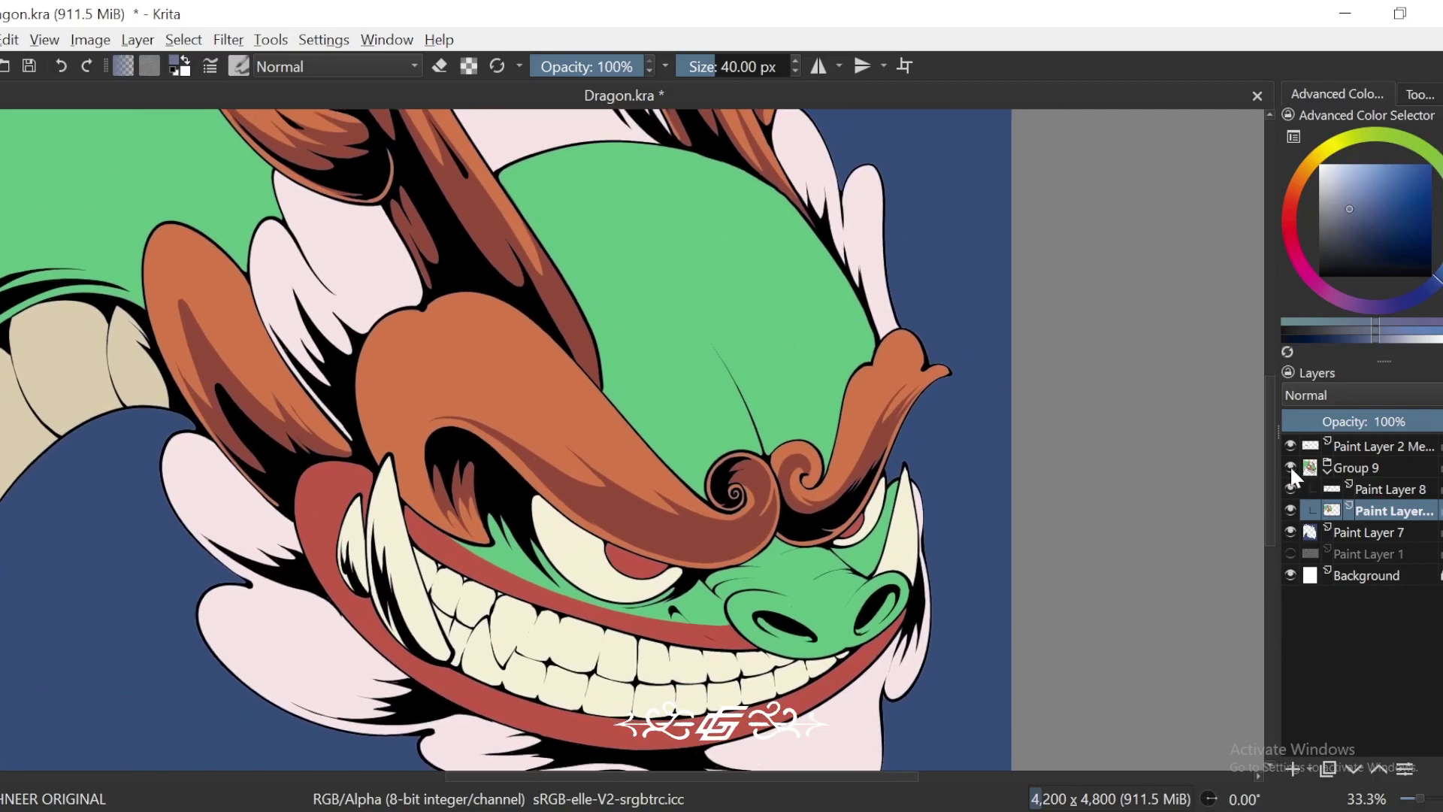
key("minus")
key("minus")
left_click(1327, 472)
left_click(1327, 471)
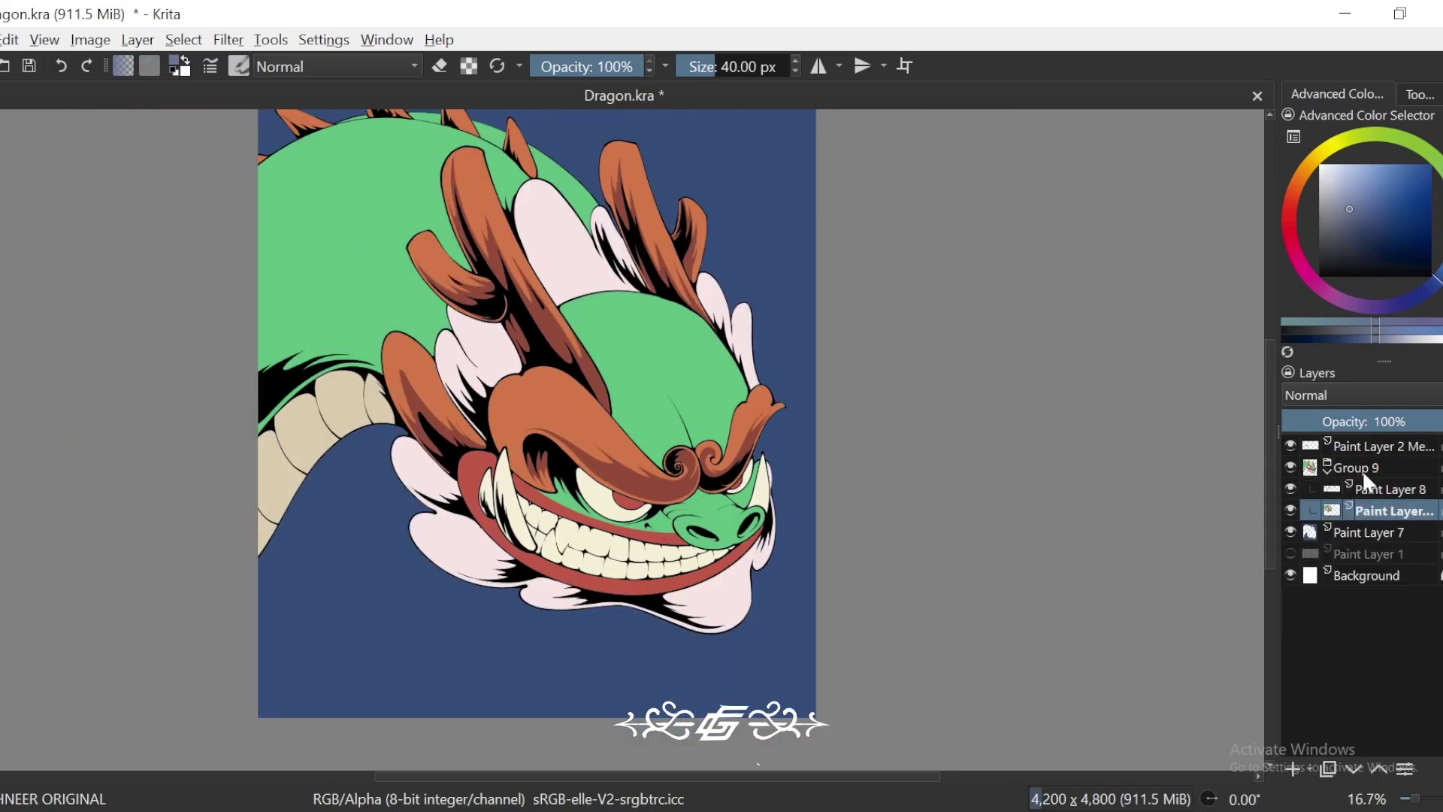
left_click(1291, 509)
left_click(1291, 509)
left_click(1290, 531)
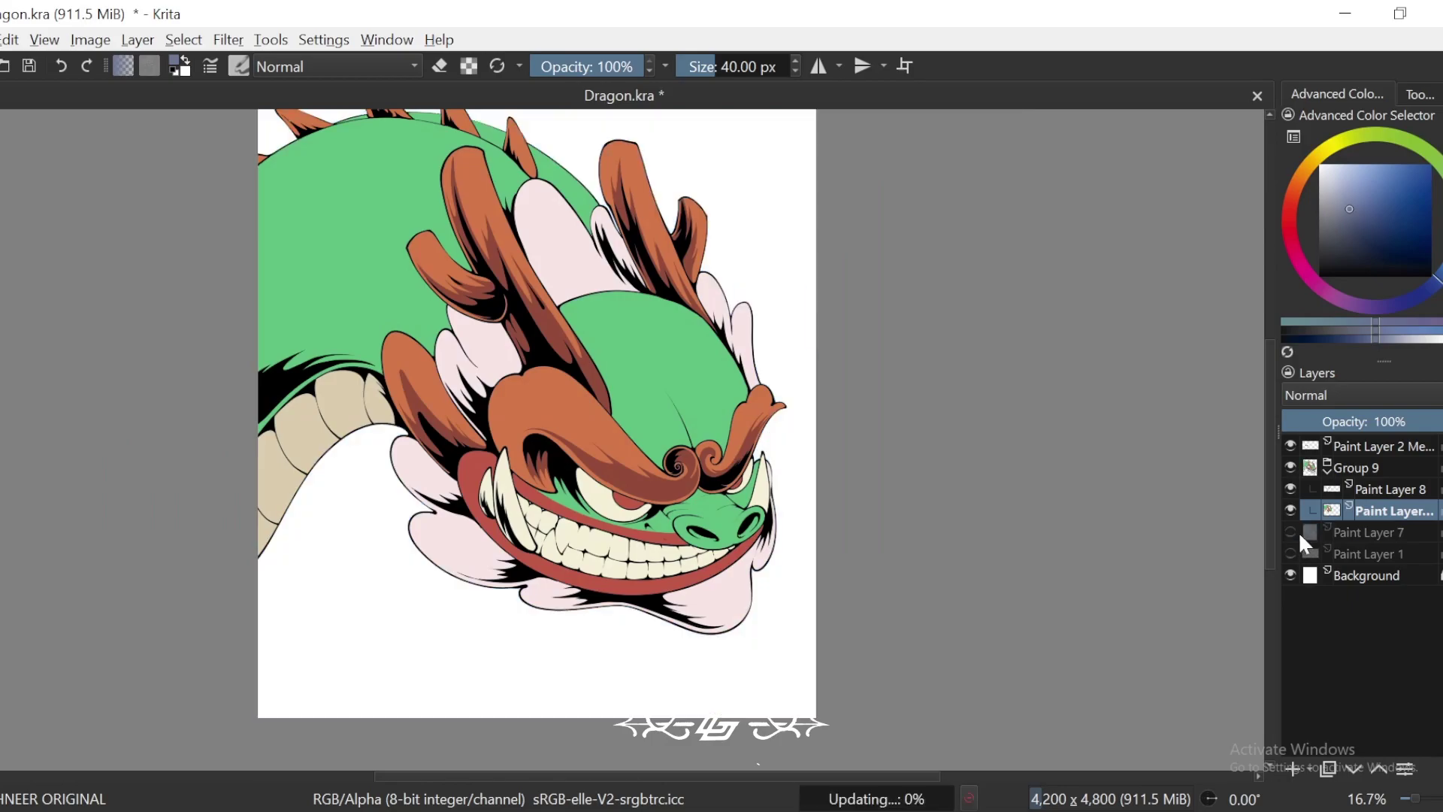
key("plus")
key("plus")
left_click_drag(885, 696, 1055, 663)
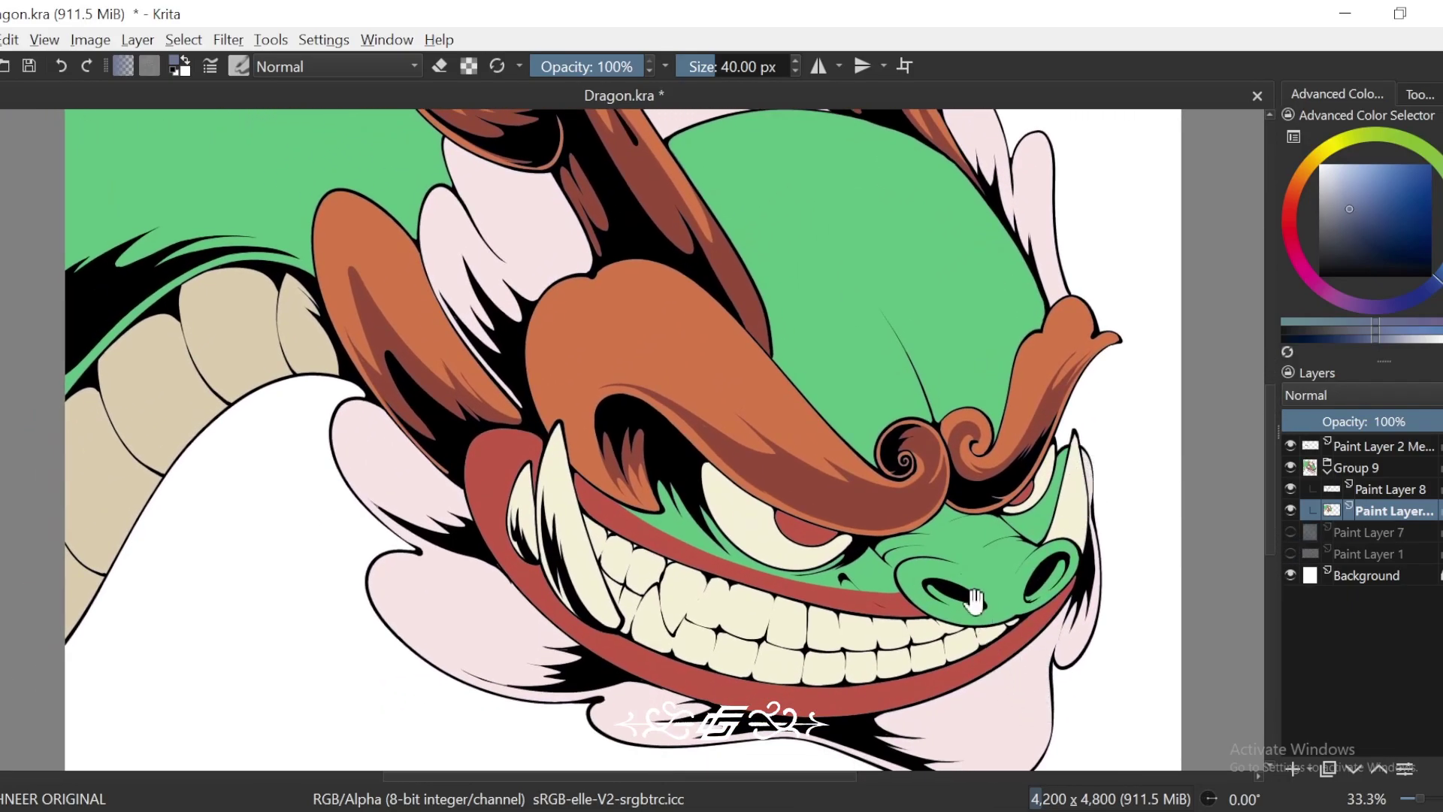
key("minus")
key("minus")
left_click_drag(1005, 271, 974, 319)
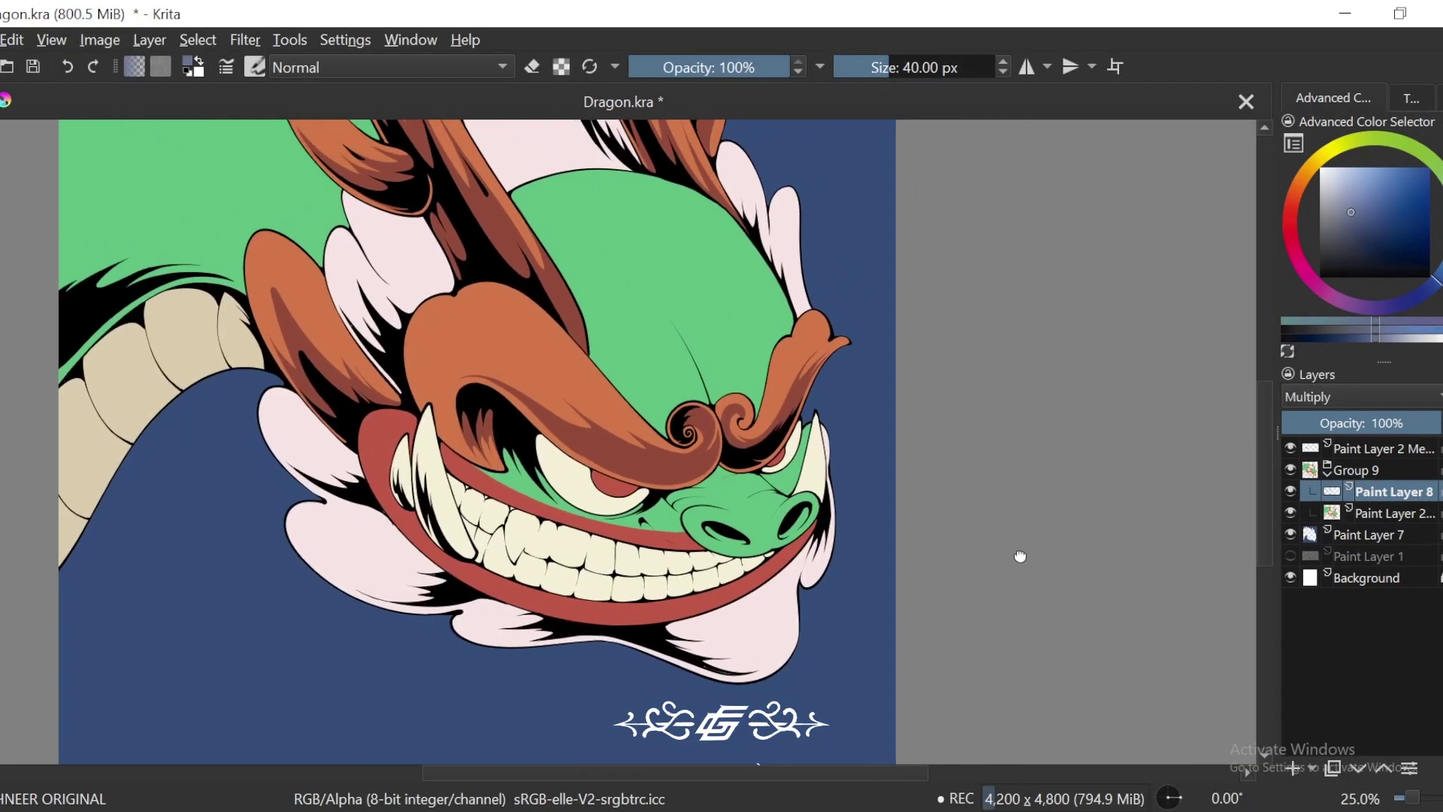
Step: Hide the Multiply shadow layer, Paint Layer 8, so only the flat colours show
key("plus")
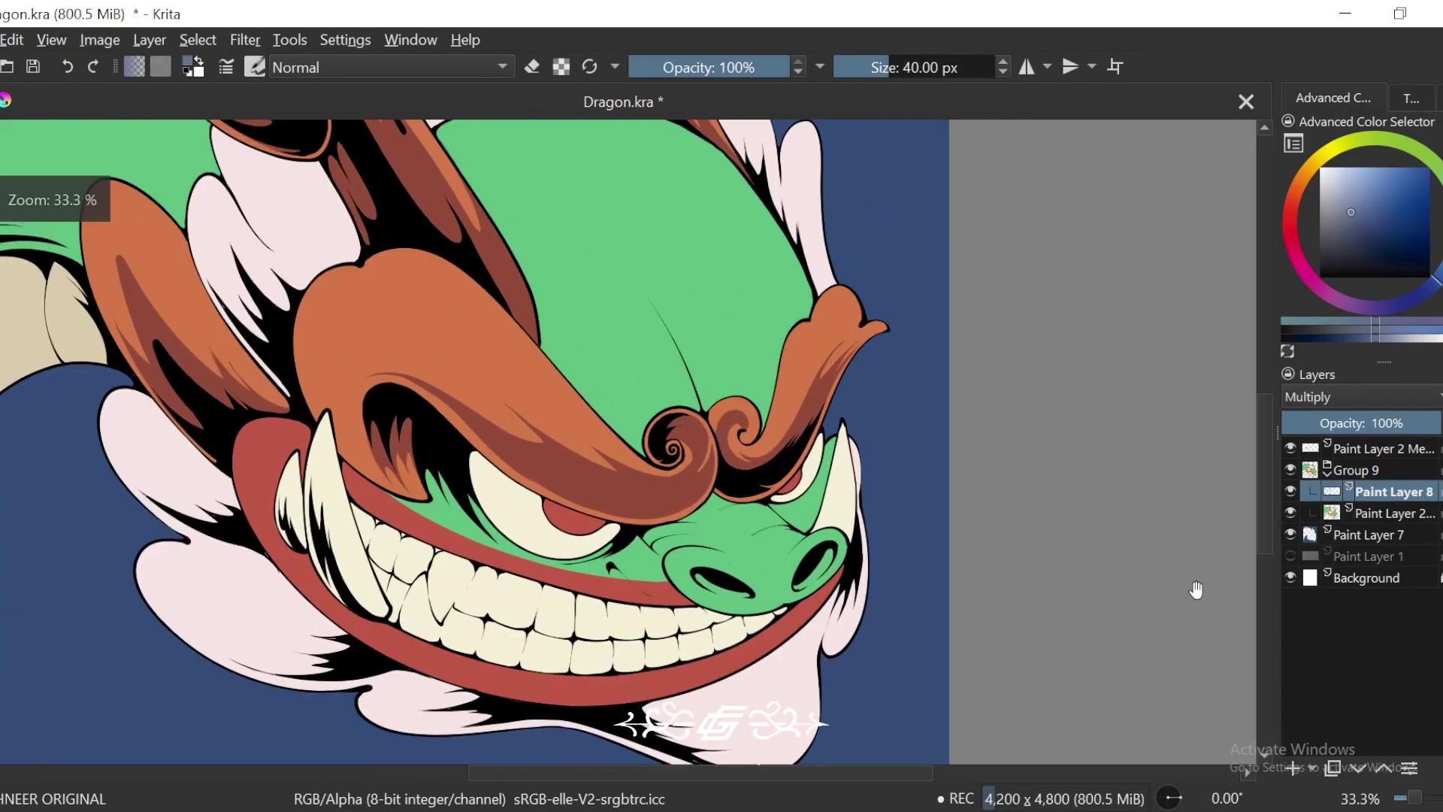
left_click_drag(1195, 589, 1161, 599)
key("4")
left_click(1289, 491)
key("6")
left_click_drag(1065, 658, 1116, 621)
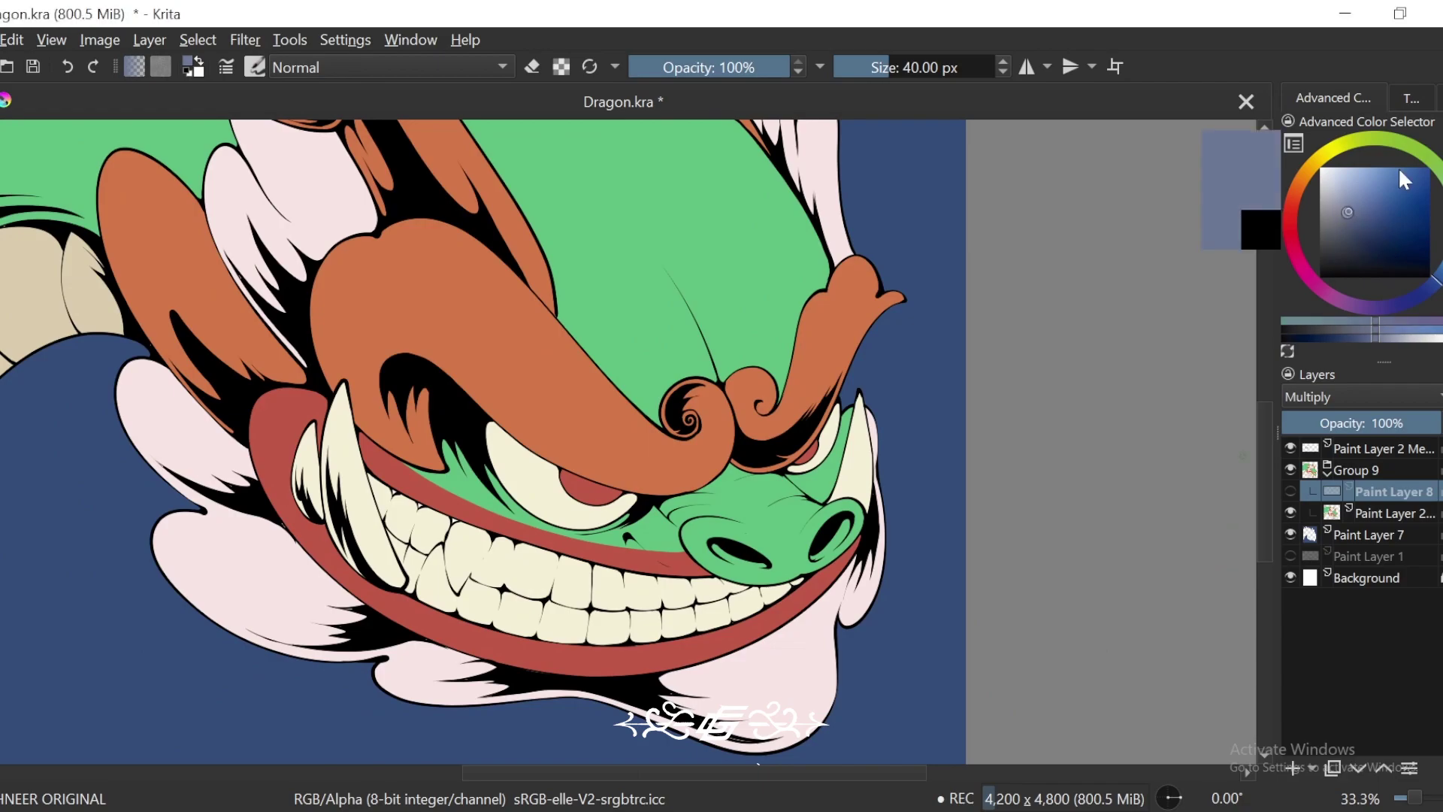
Step: Activate the merged flat colour layer and fill the dragon's green forehead with the slate blue
left_click_drag(943, 502, 985, 562)
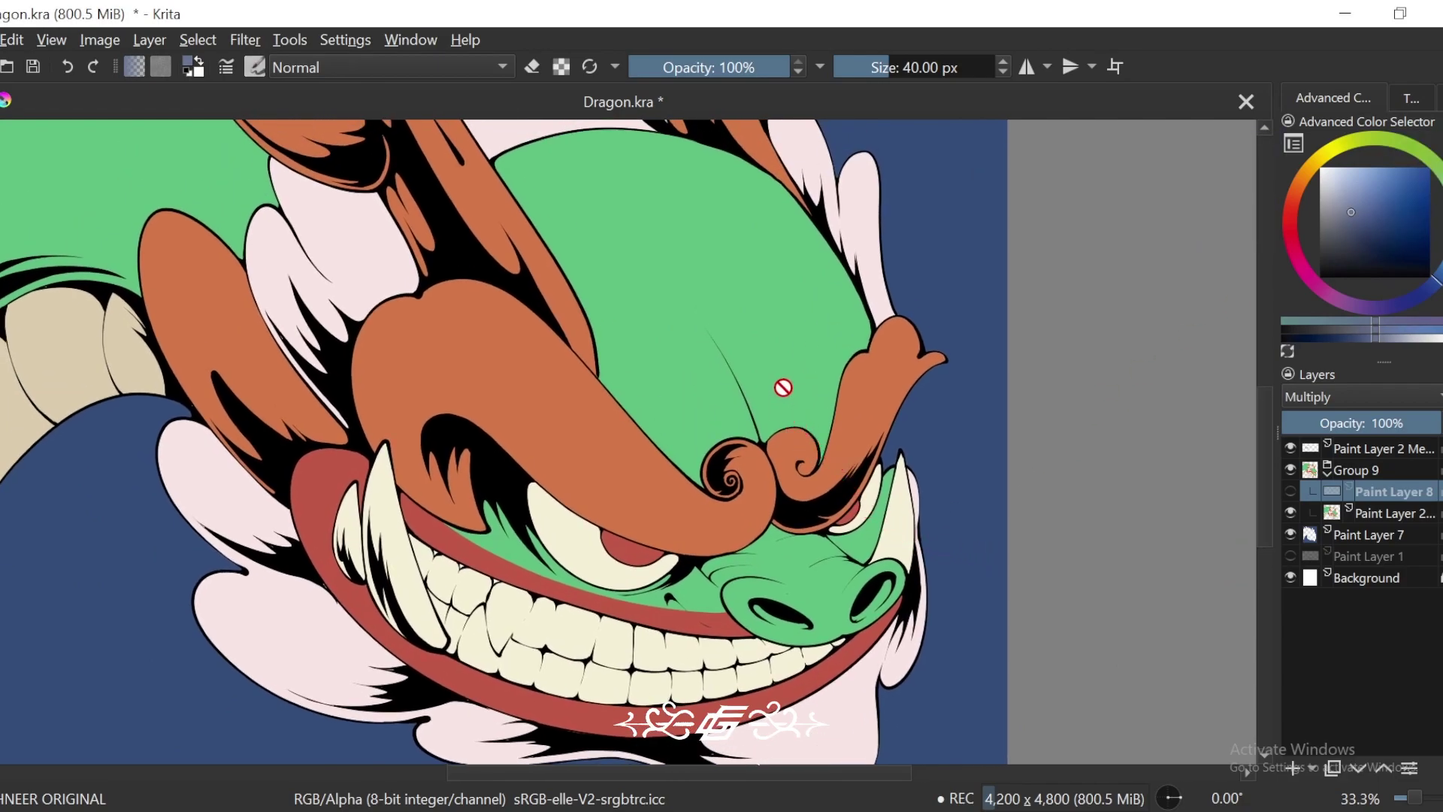
key("Page_Down")
left_click(804, 358)
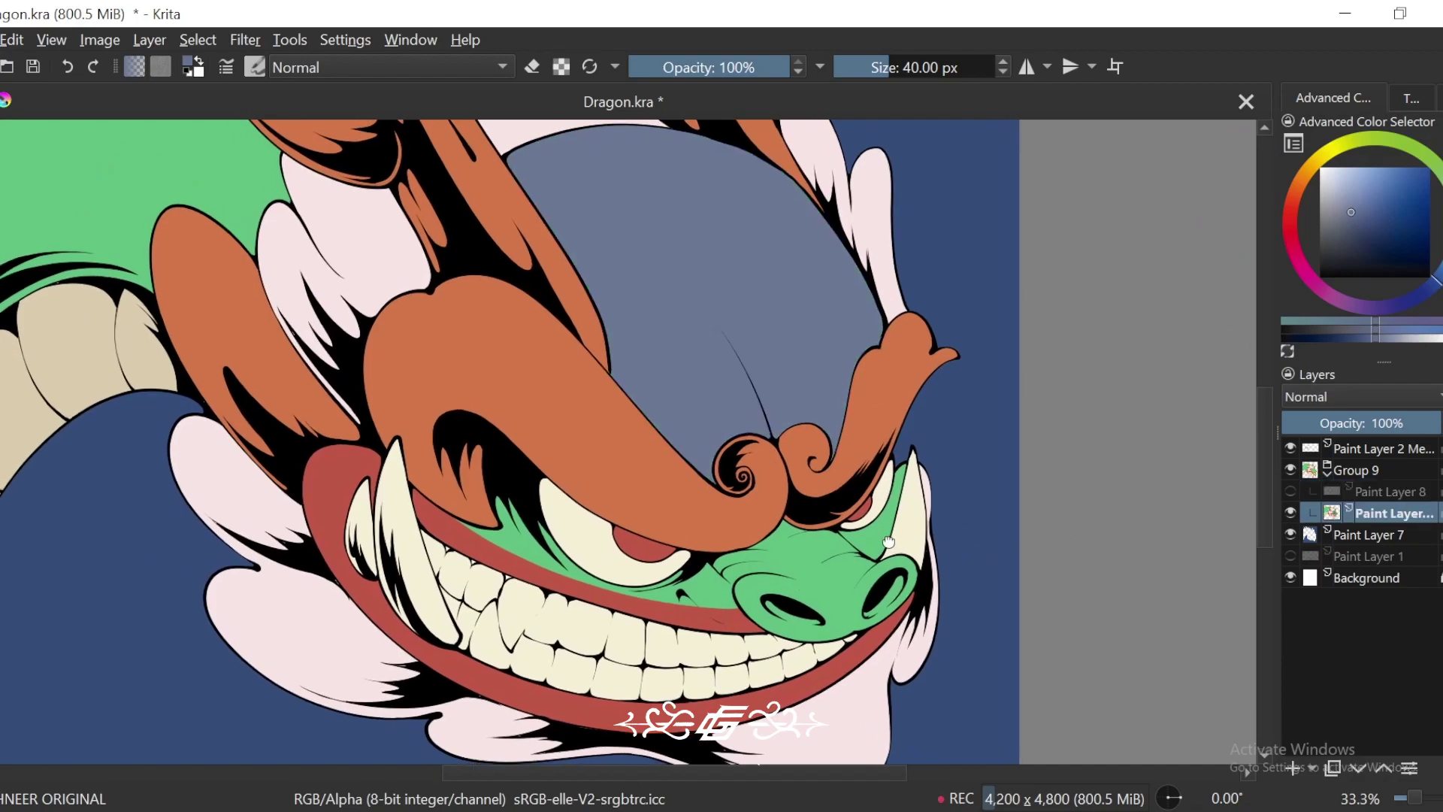
Step: Hide the dark blue background on Paint Layer 7 and fill the green snout areas with the slate blue
key("minus")
left_click(1289, 534)
key("plus")
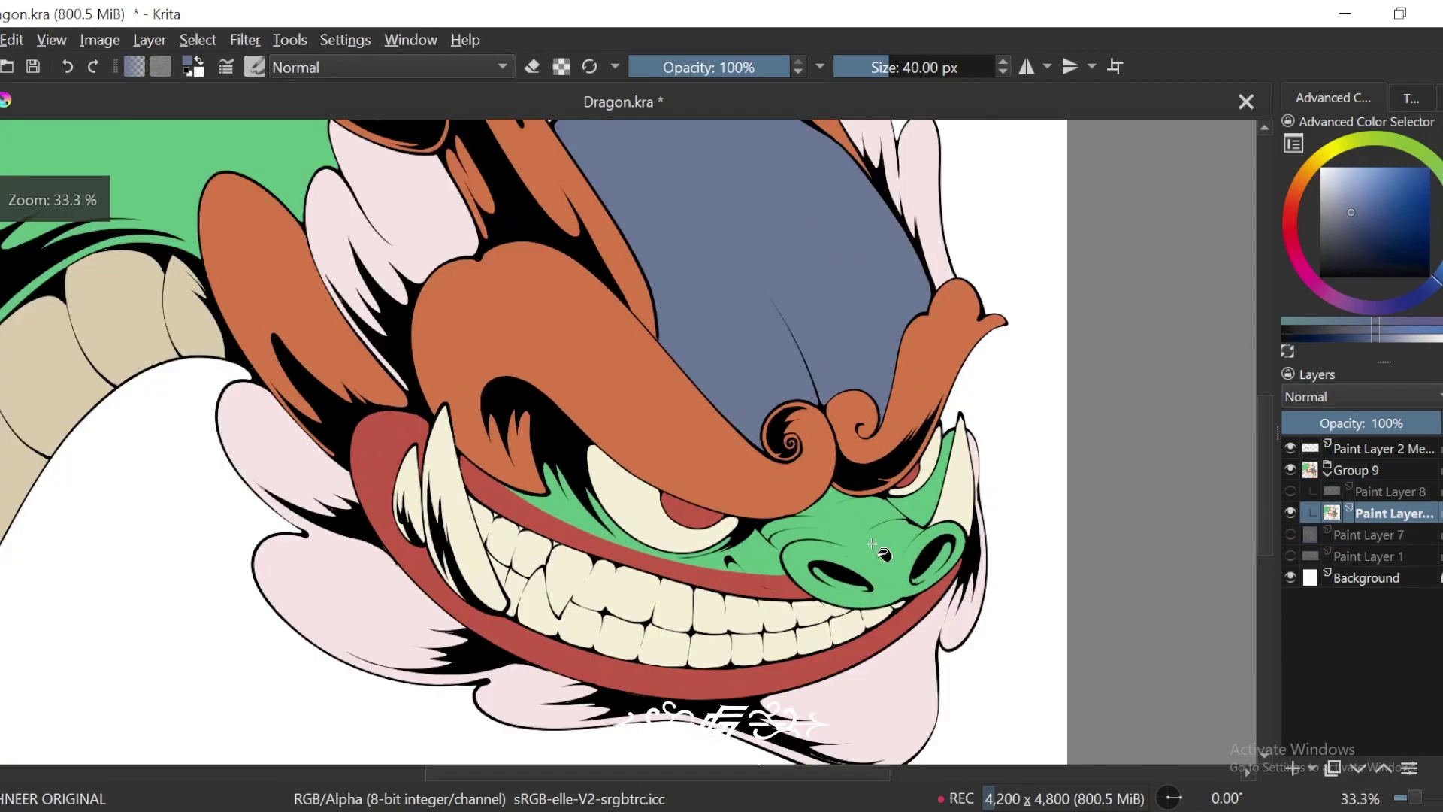
left_click(881, 547)
left_click_drag(933, 489, 913, 546)
left_click(913, 546)
Step: Fill the large green area of the dragon's body with the slate blue
key("minus")
key("minus")
left_click_drag(753, 435, 900, 555)
left_click(691, 327)
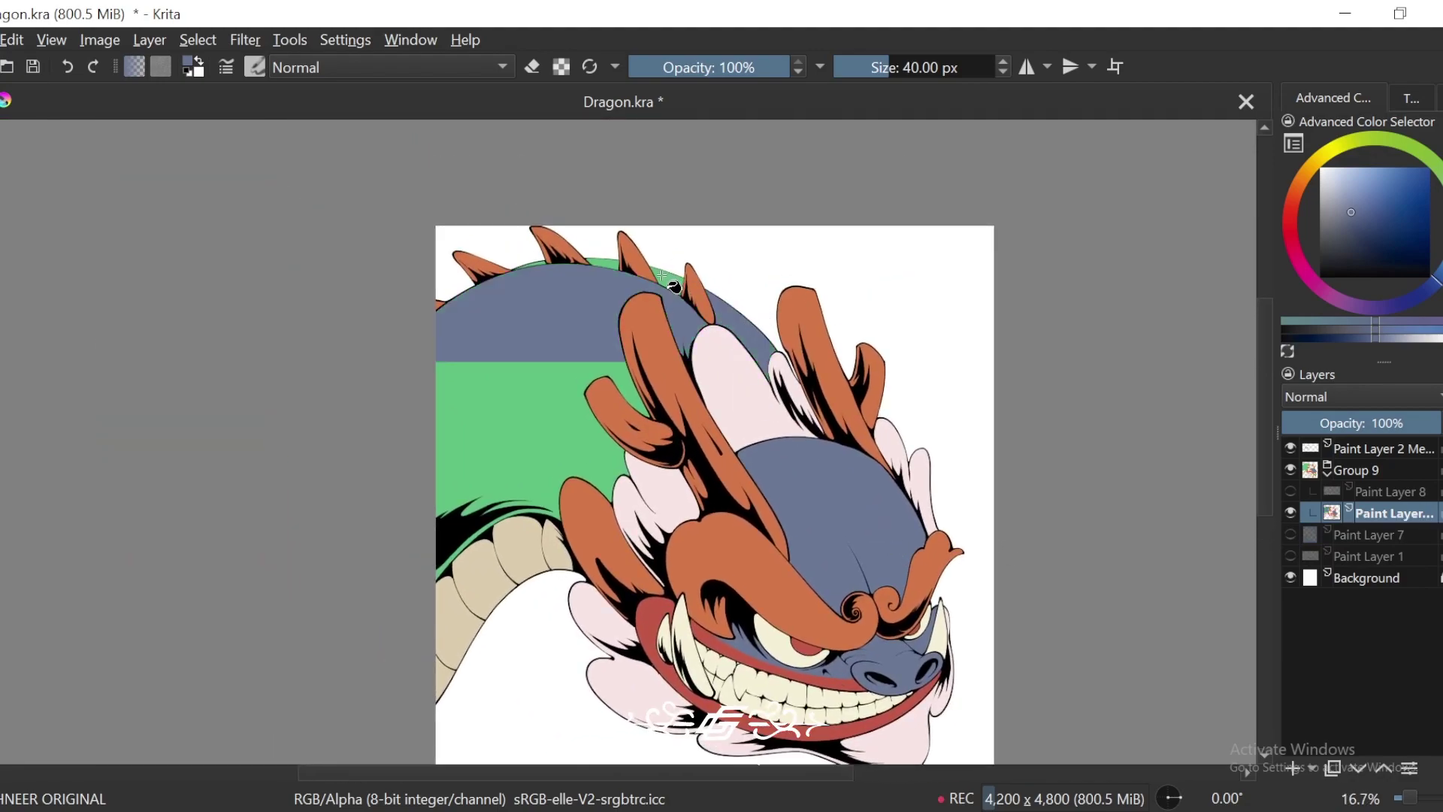
Step: Fill the remaining green slivers along the dragon's back, between the spines, with the slate blue
key("plus")
key("plus")
left_click_drag(516, 200, 661, 476)
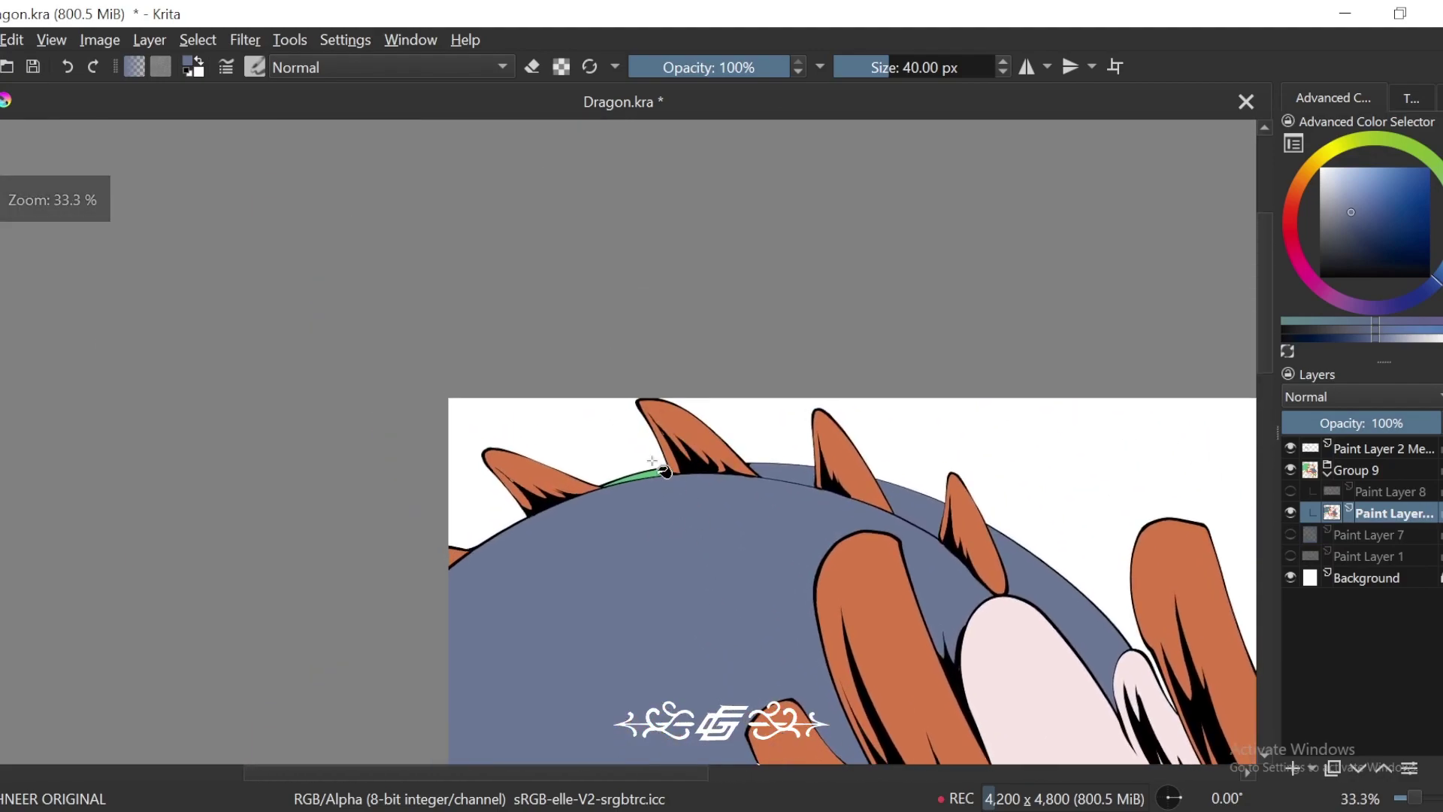
key("minus")
key("minus")
key("minus")
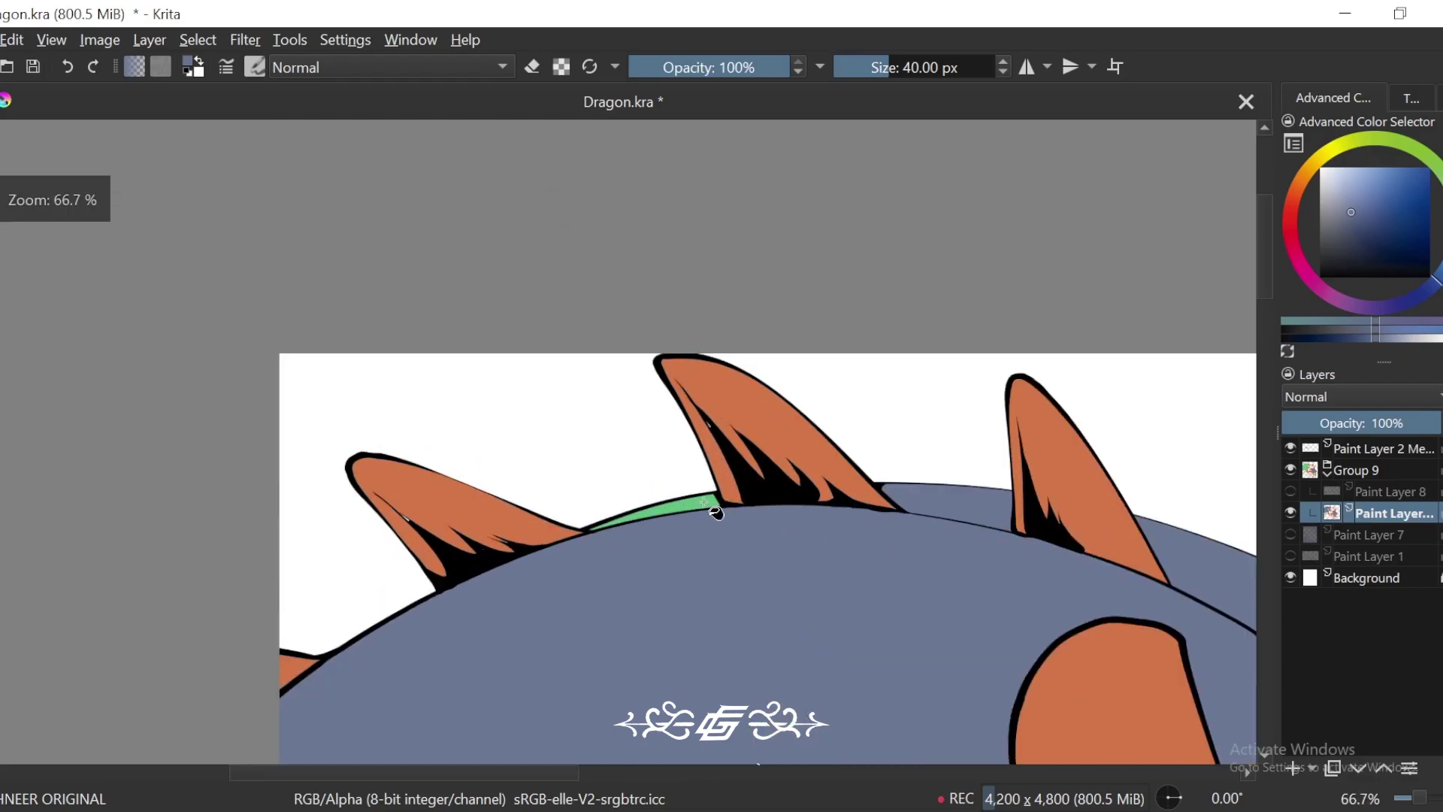
key("minus")
left_click_drag(956, 621, 988, 525)
key("plus")
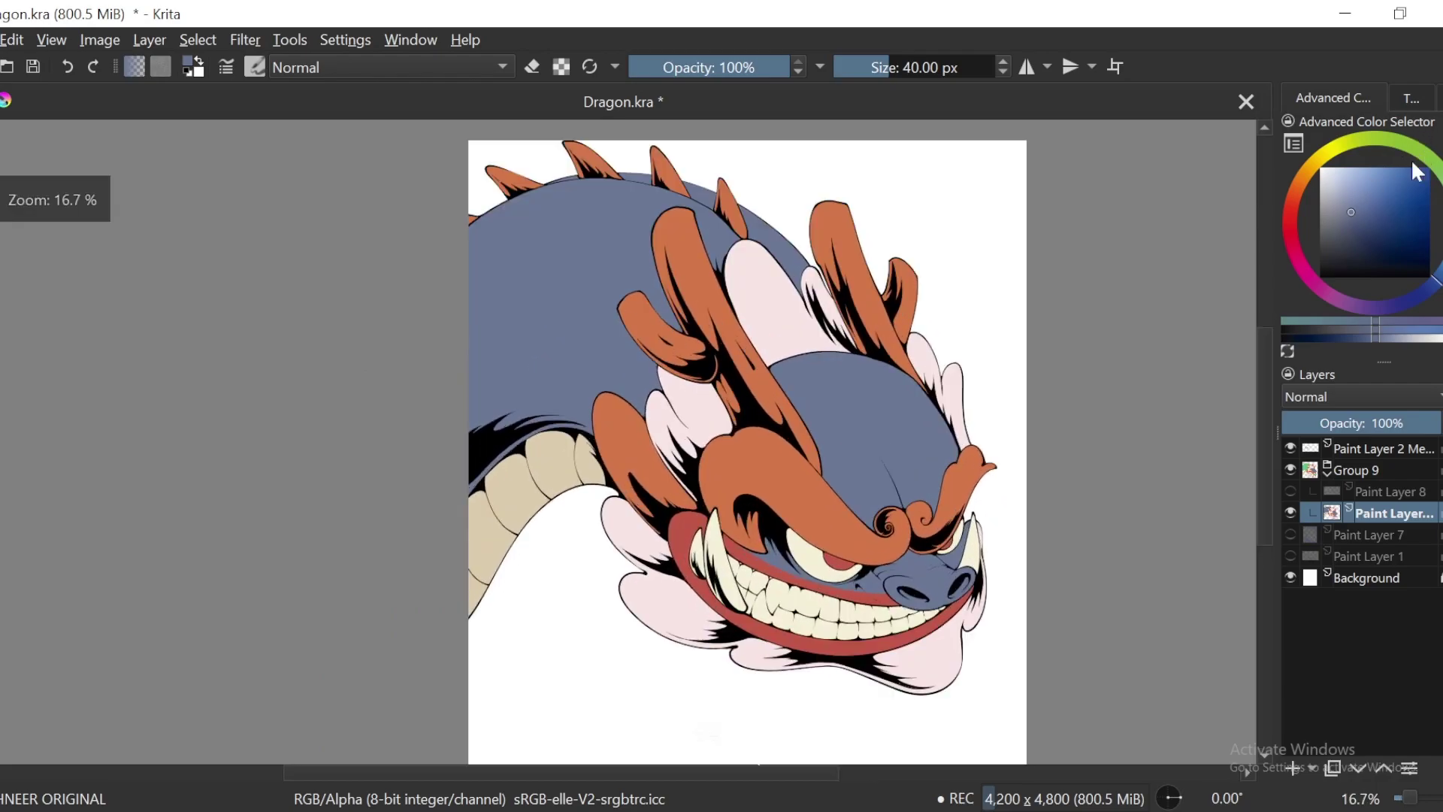
Step: Change the painting colour from slate blue to a deep magenta
left_click(1293, 197)
mouse_move(1382, 182)
left_mouse_down()
mouse_move(1354, 187)
mouse_move(1399, 179)
mouse_move(1365, 205)
mouse_move(1401, 182)
mouse_move(1395, 200)
mouse_move(1392, 178)
left_mouse_up()
left_click(1294, 208)
left_click(1370, 180)
left_click(1293, 215)
left_click(1291, 241)
key("plus")
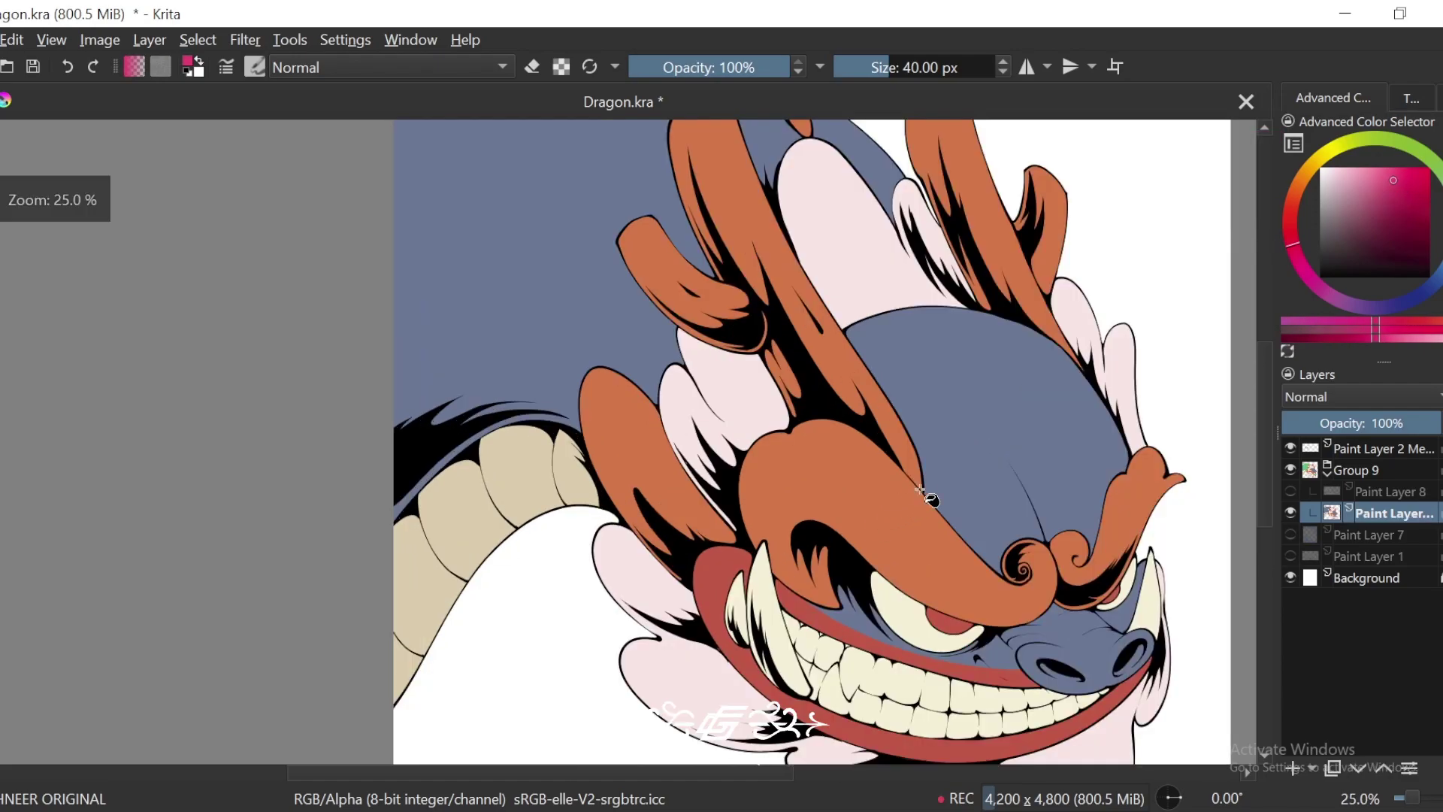
Step: Fill both of the dragon's orange eyebrows with the deep magenta
left_click(919, 489)
left_click(1129, 505)
left_click_drag(1131, 558, 967, 496)
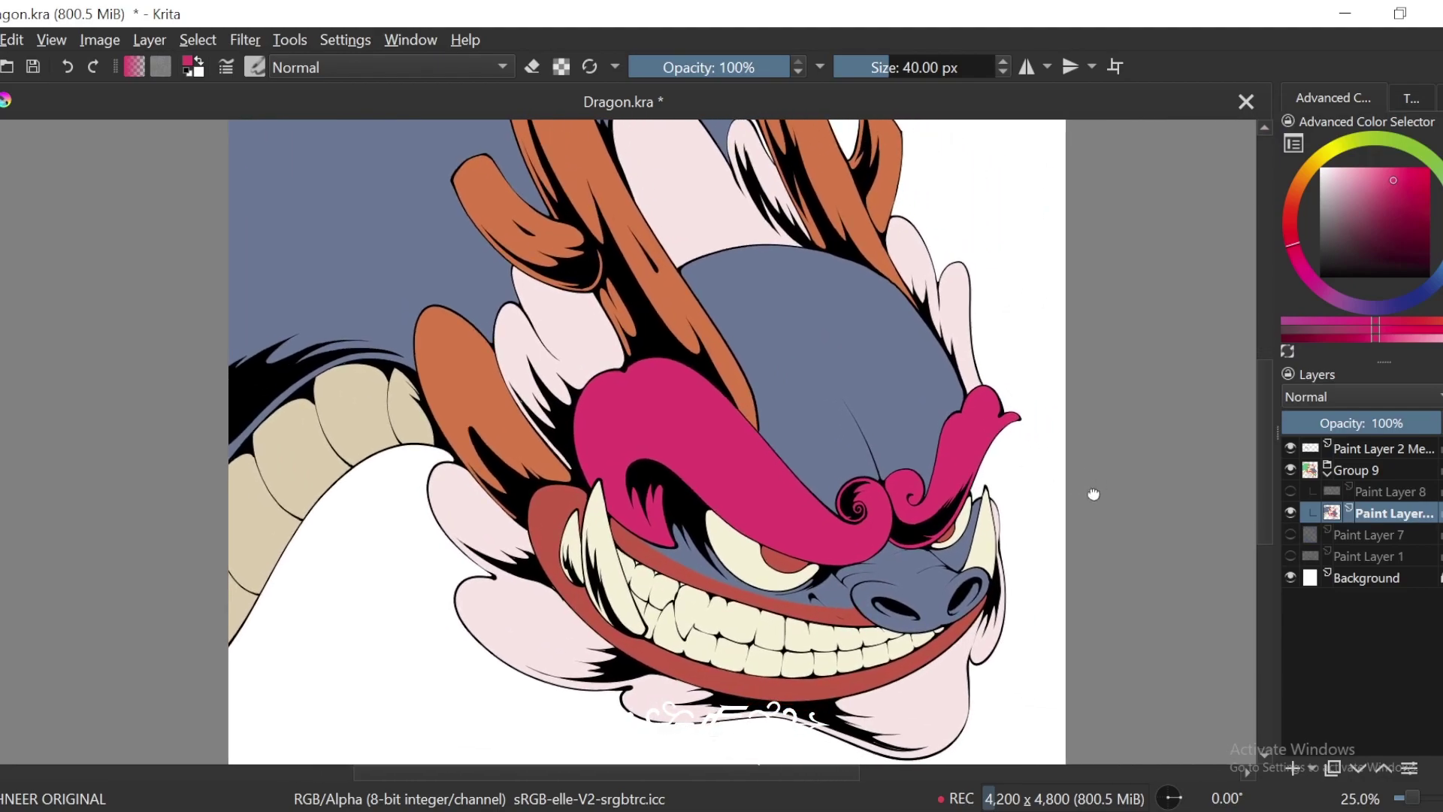
left_click_drag(1093, 494, 1069, 476)
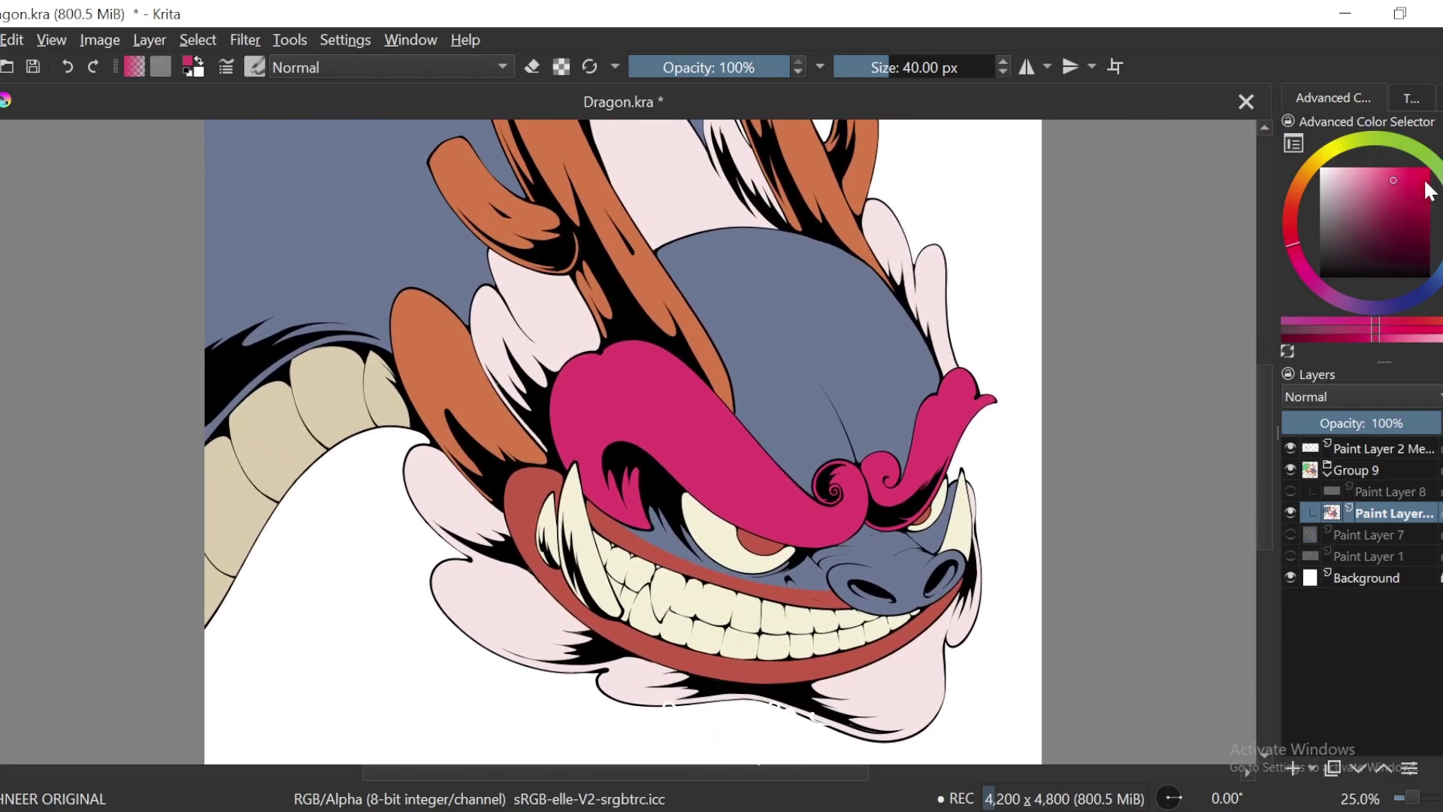
Step: Lighten the magenta slightly to a brighter pink and refill both eyebrows with it
left_click_drag(1396, 179, 1387, 174)
left_click(918, 483)
left_click(855, 507)
key("minus")
left_click(848, 441)
key("plus")
left_click(777, 477)
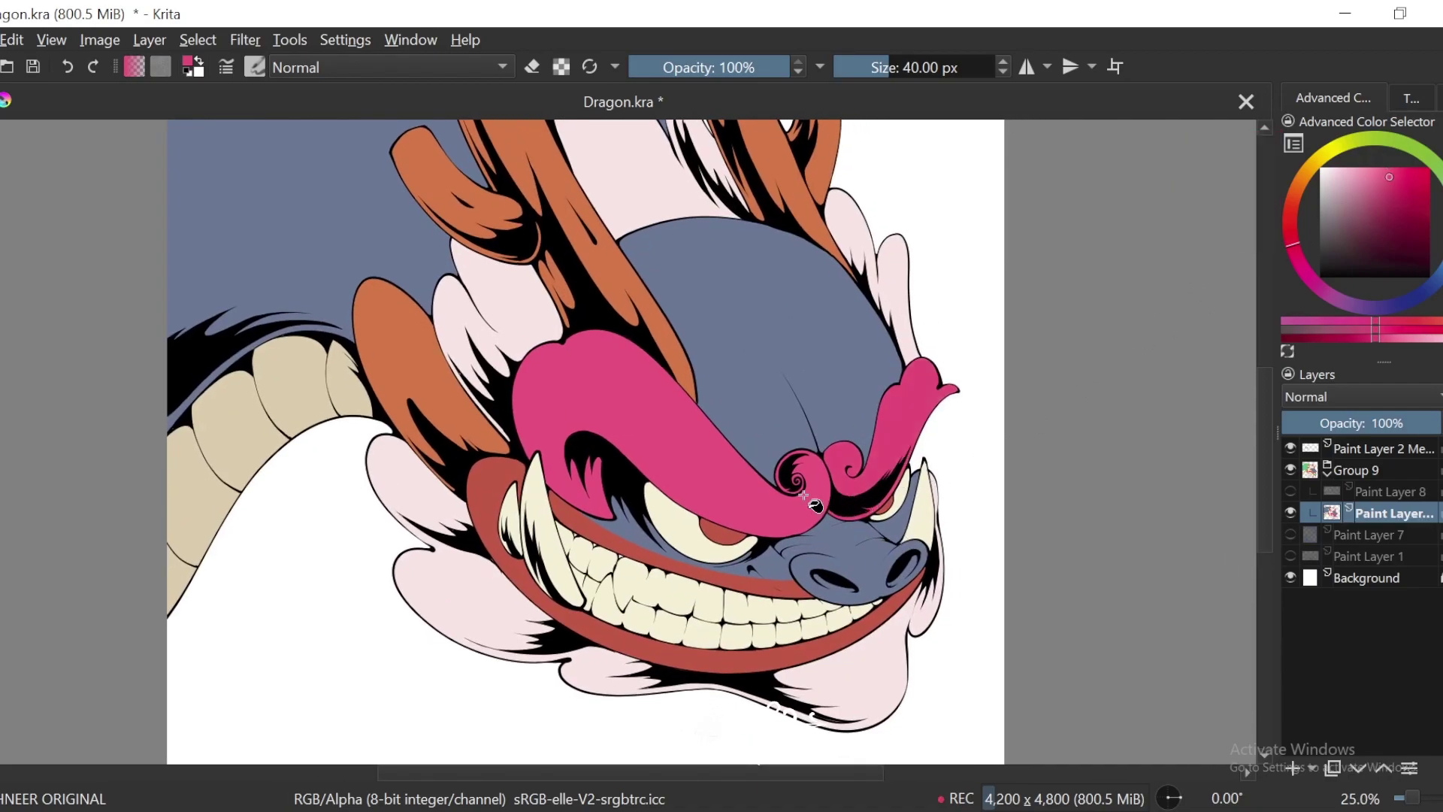
Step: Fill both orange horns with their side branches, and the orange ear, with the brighter magenta pink
left_click_drag(799, 511, 886, 654)
left_click(704, 417)
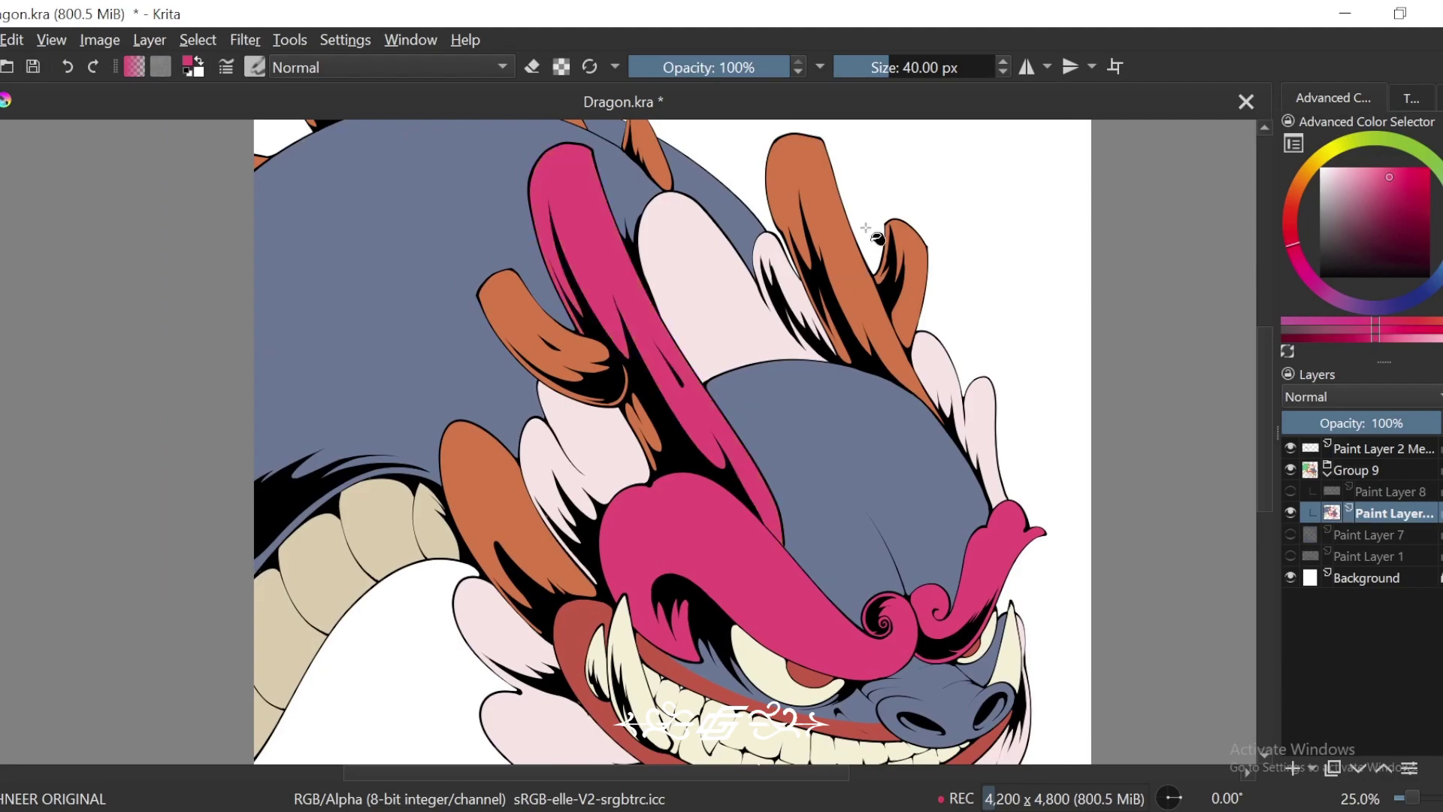
left_click(840, 234)
left_click(924, 267)
left_click_drag(559, 368, 654, 473)
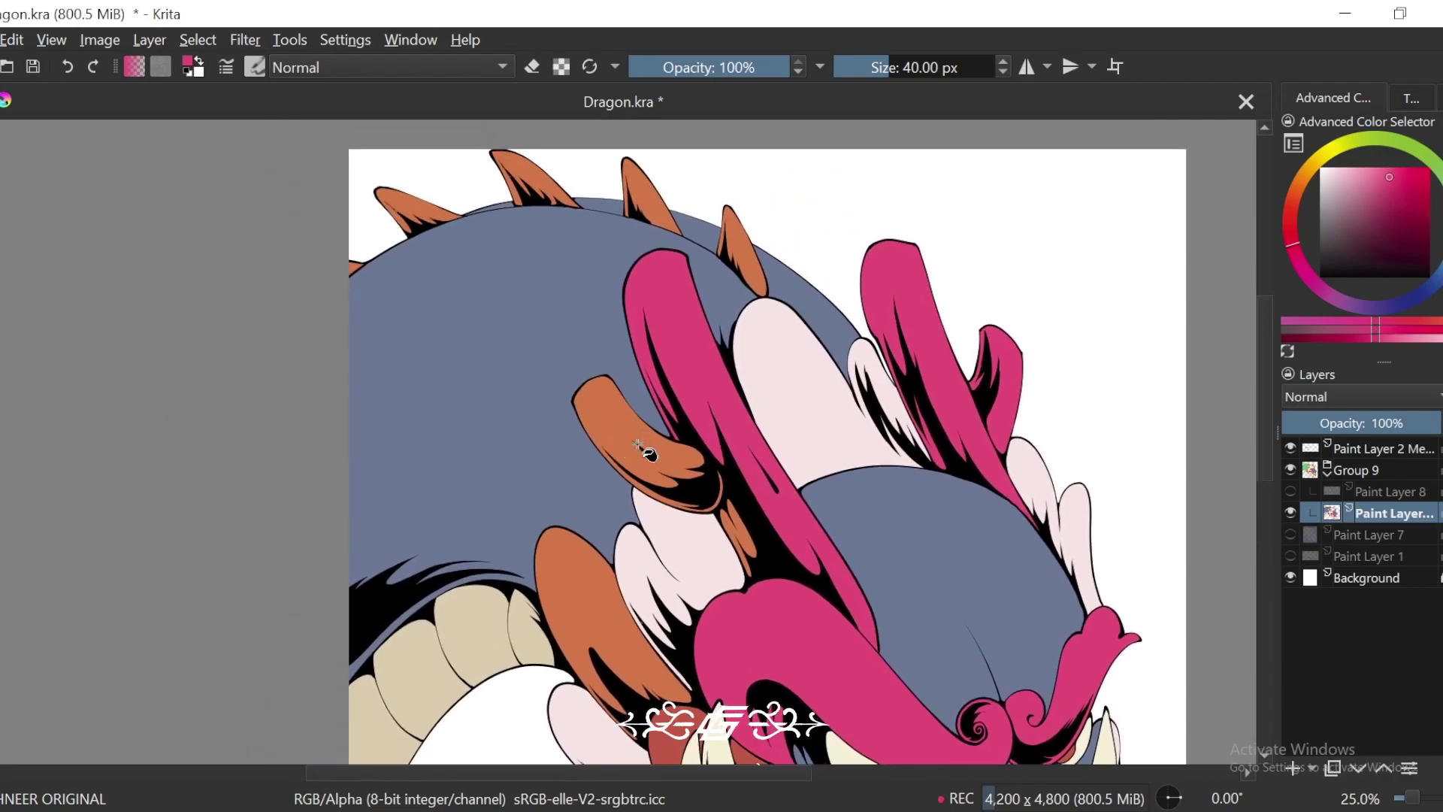
left_click(638, 444)
left_click_drag(769, 554, 817, 511)
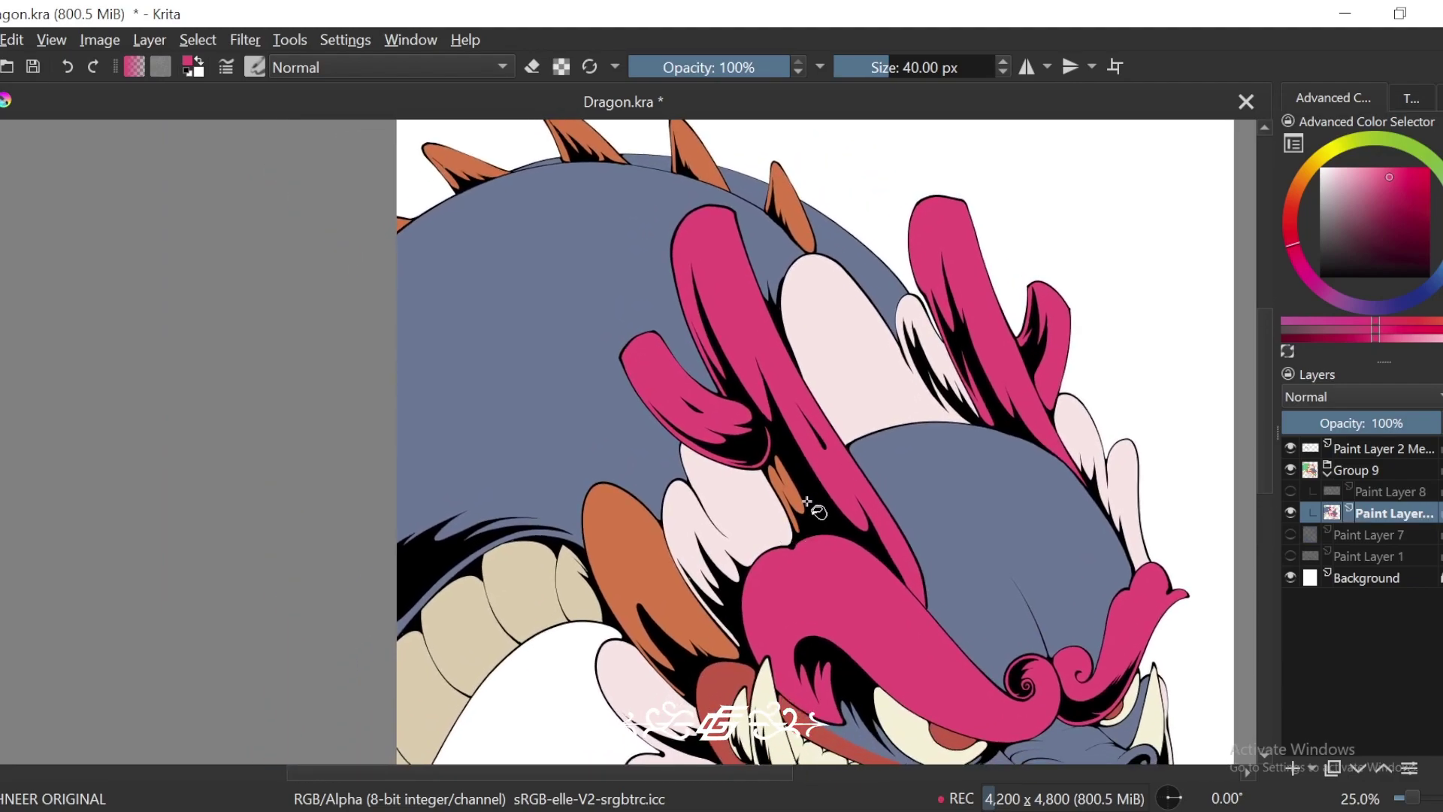
left_click(799, 502)
left_click(631, 555)
Step: Fill the orange spines along the dragon's back with the same magenta pink
left_click_drag(752, 619, 760, 716)
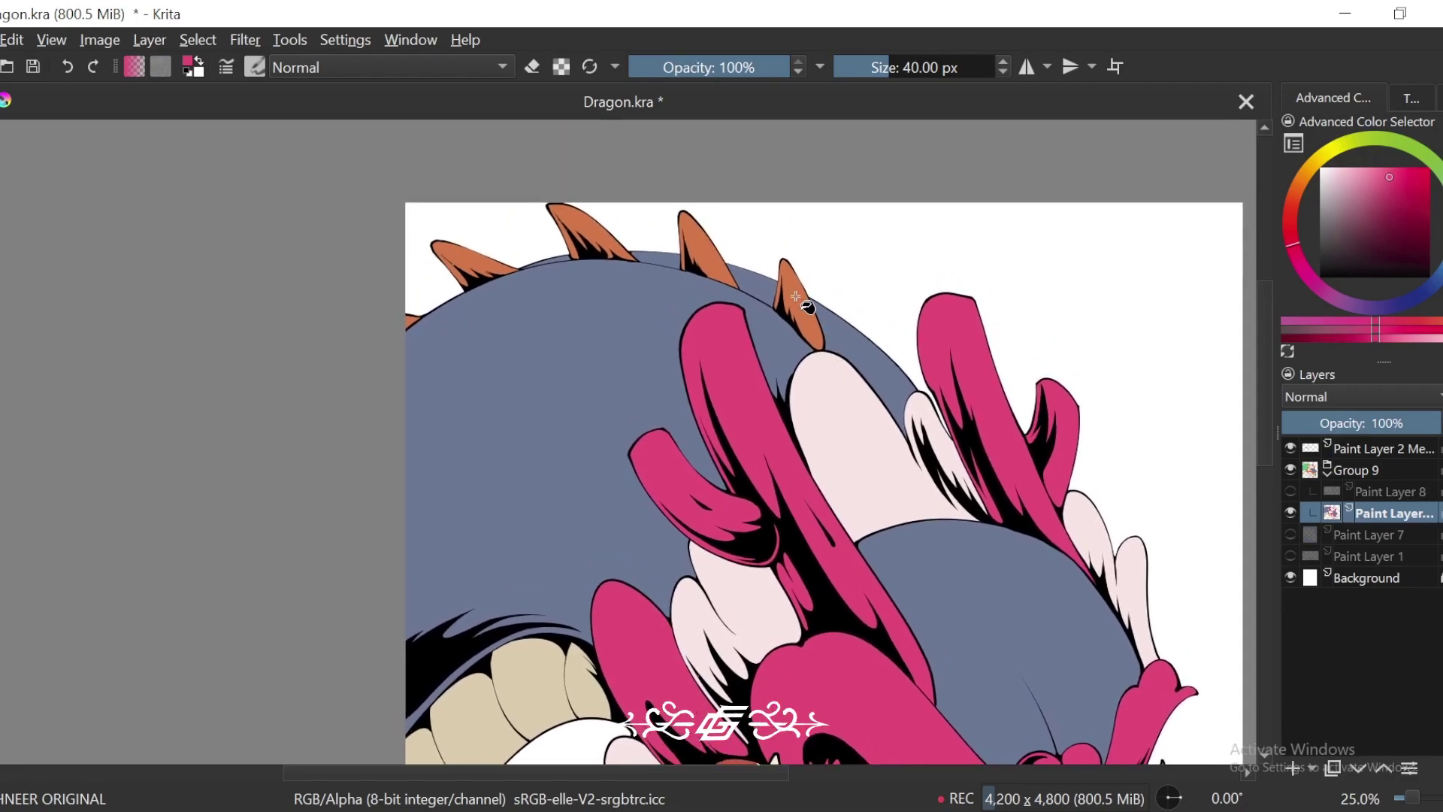
left_click(796, 296)
left_click(704, 238)
left_click(589, 229)
left_click(470, 256)
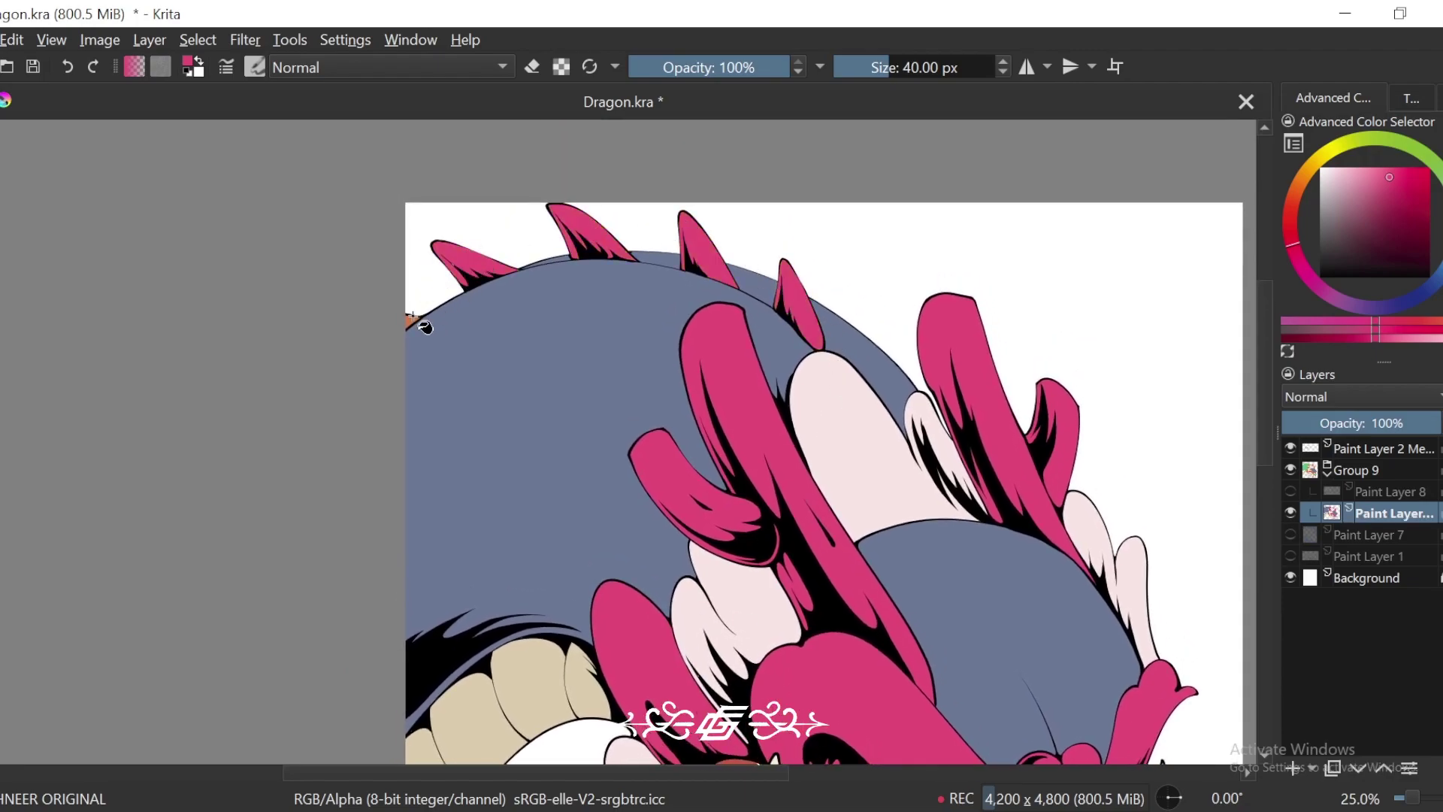
key("minus")
key("minus")
key("minus")
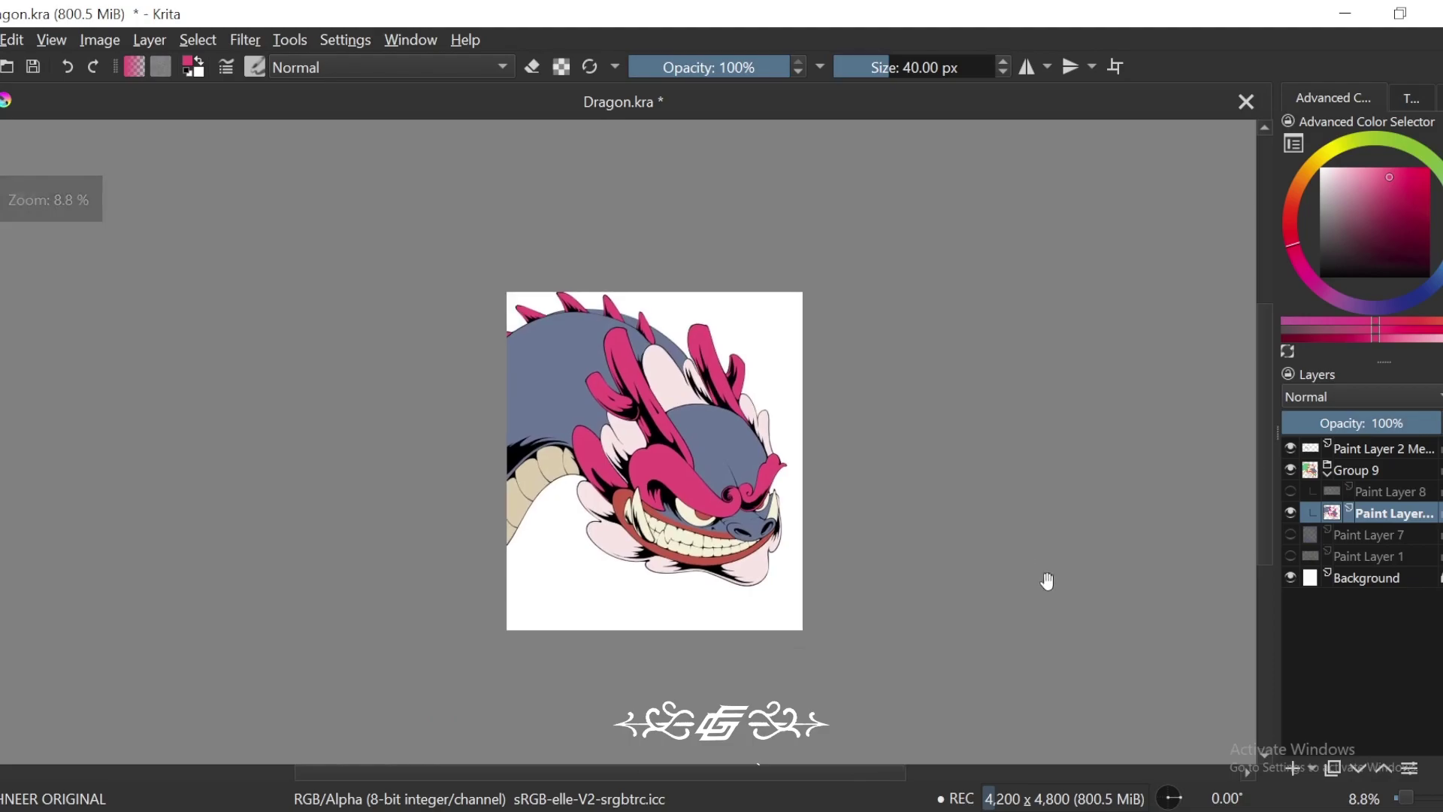
Step: Choose a pale mint green and fill both eyes, the far tusk and the upper front teeth with it
key("plus")
key("plus")
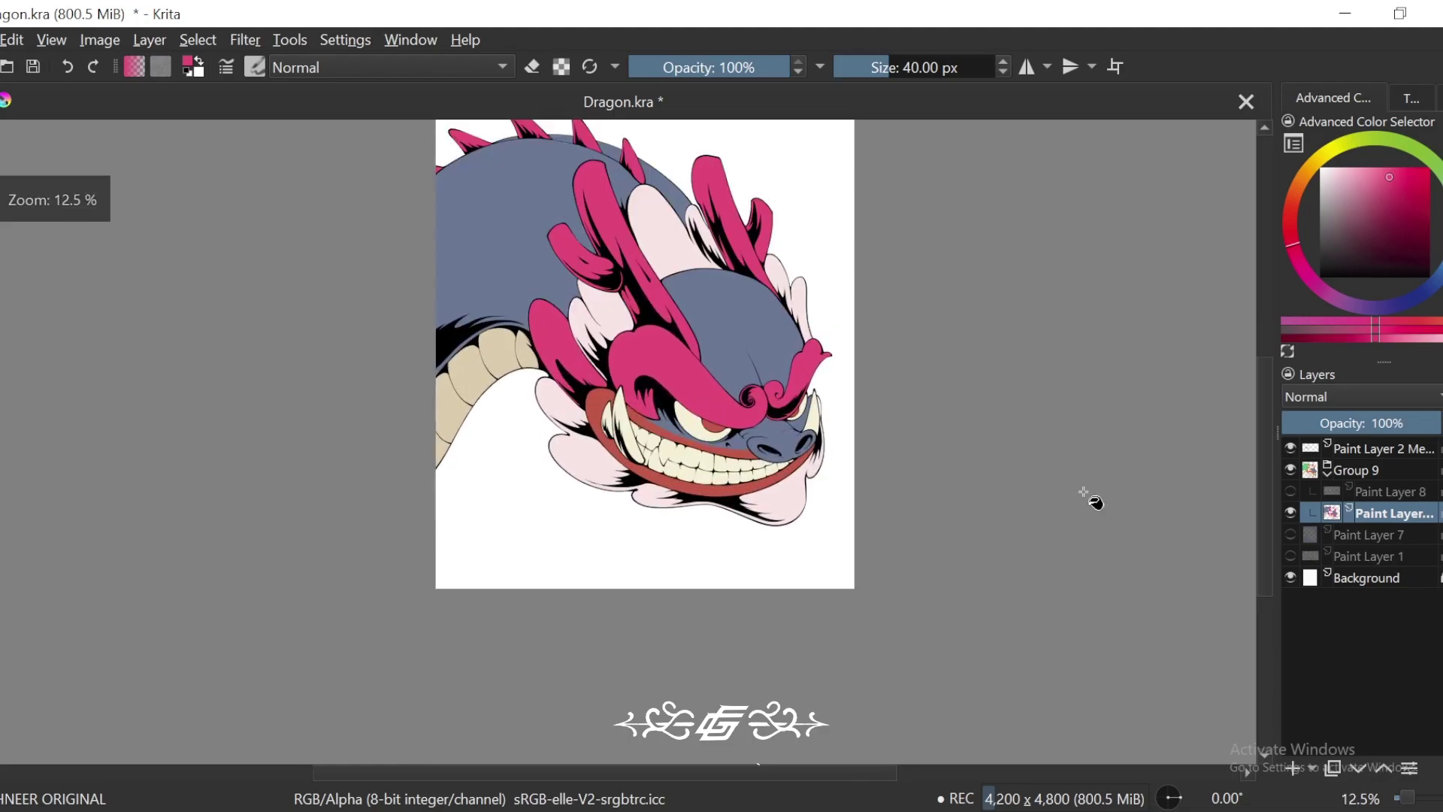
left_click(1391, 138)
left_click(1363, 173)
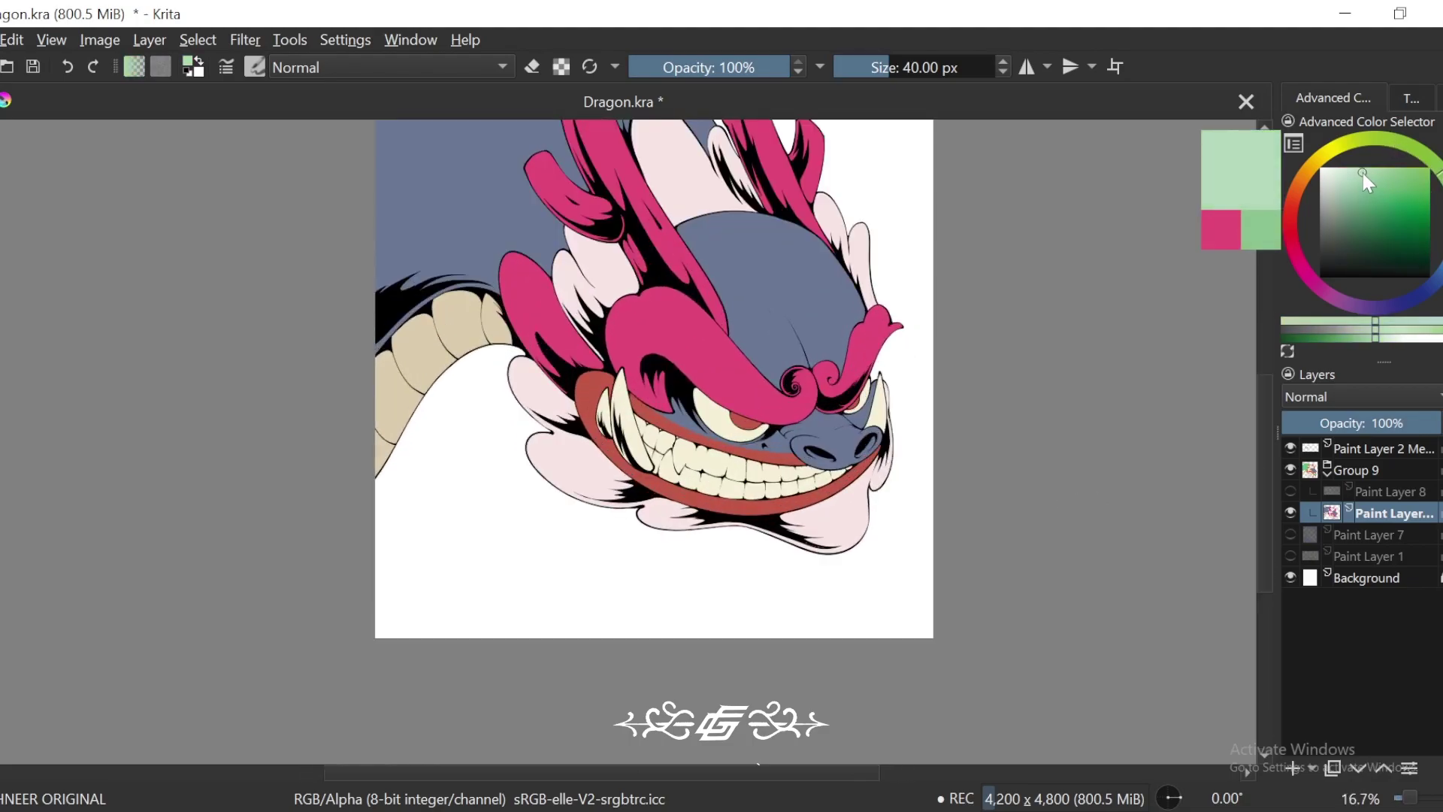
key("plus")
key("plus")
mouse_move(752, 462)
left_mouse_down()
mouse_move(864, 484)
mouse_move(855, 503)
mouse_move(969, 432)
left_mouse_up()
key("4")
left_click_drag(1055, 328, 959, 443)
left_click(1010, 345)
left_click(975, 328)
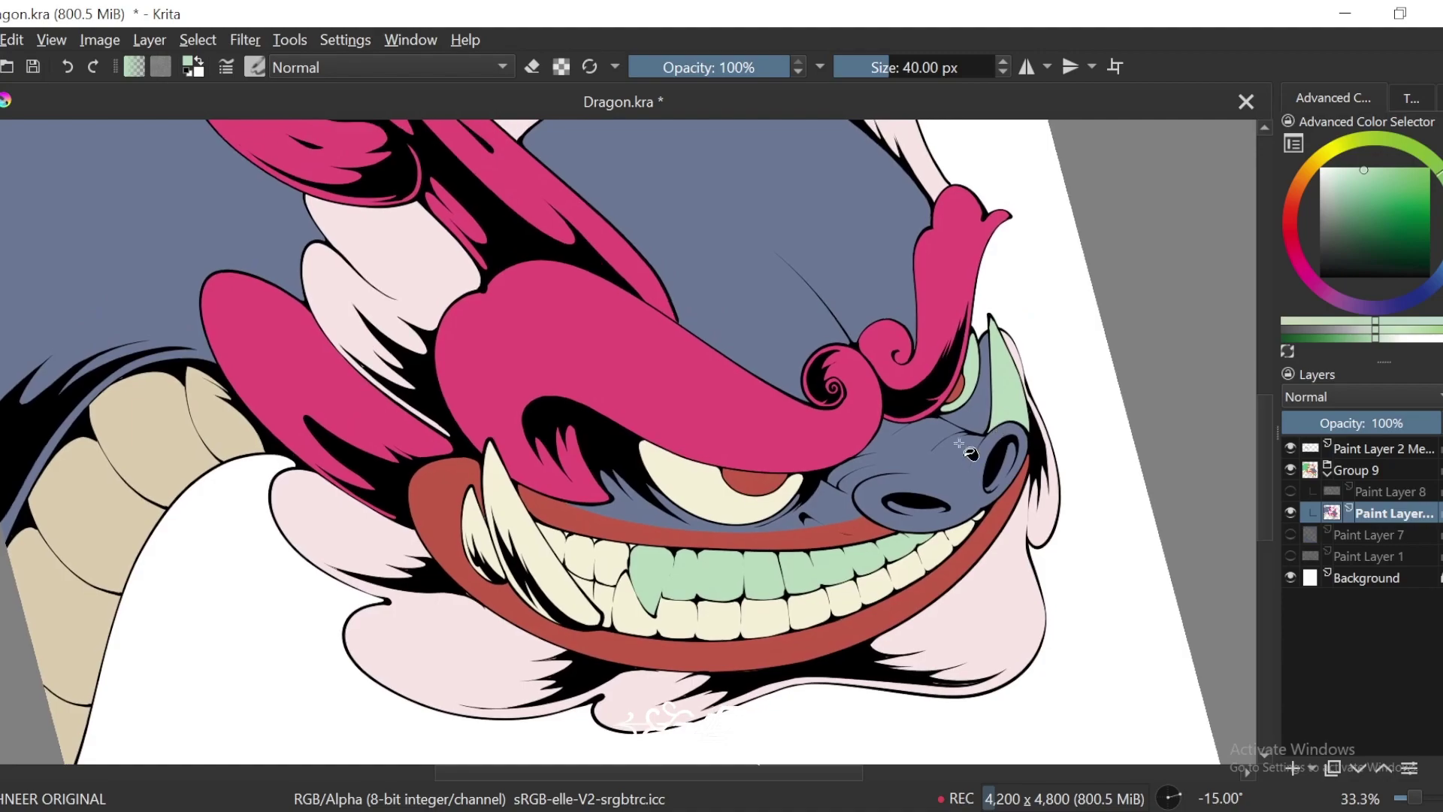
left_click(768, 492)
Step: Fill the remaining cream teeth and the two near tusks with the pale mint green
key("ctrl+minus")
key("ctrl+minus")
key("ctrl+minus")
key("5")
left_click_drag(876, 595, 898, 562)
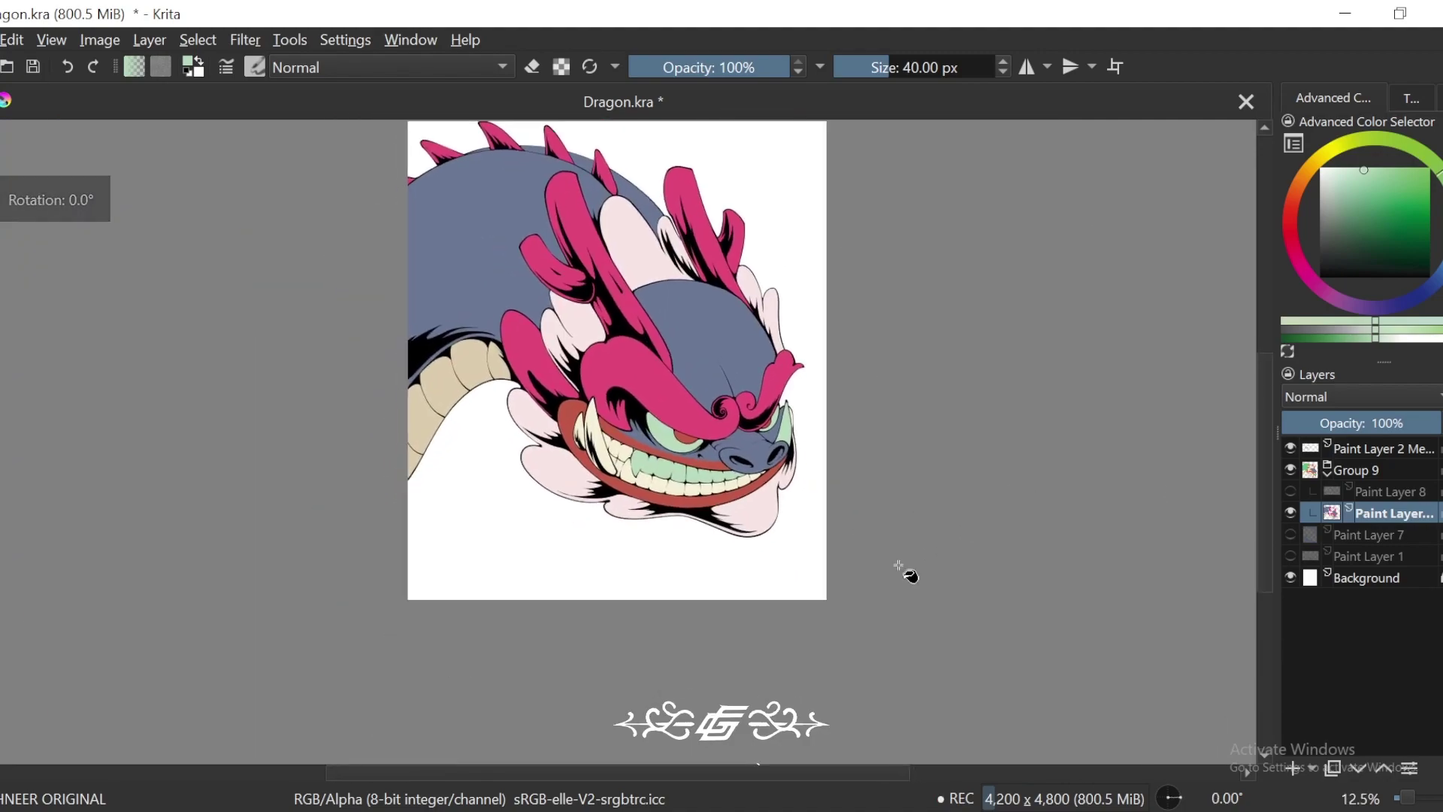
key("ctrl+plus")
key("ctrl+plus")
key("ctrl+plus")
key("ctrl+plus")
left_click(656, 487)
left_click(629, 525)
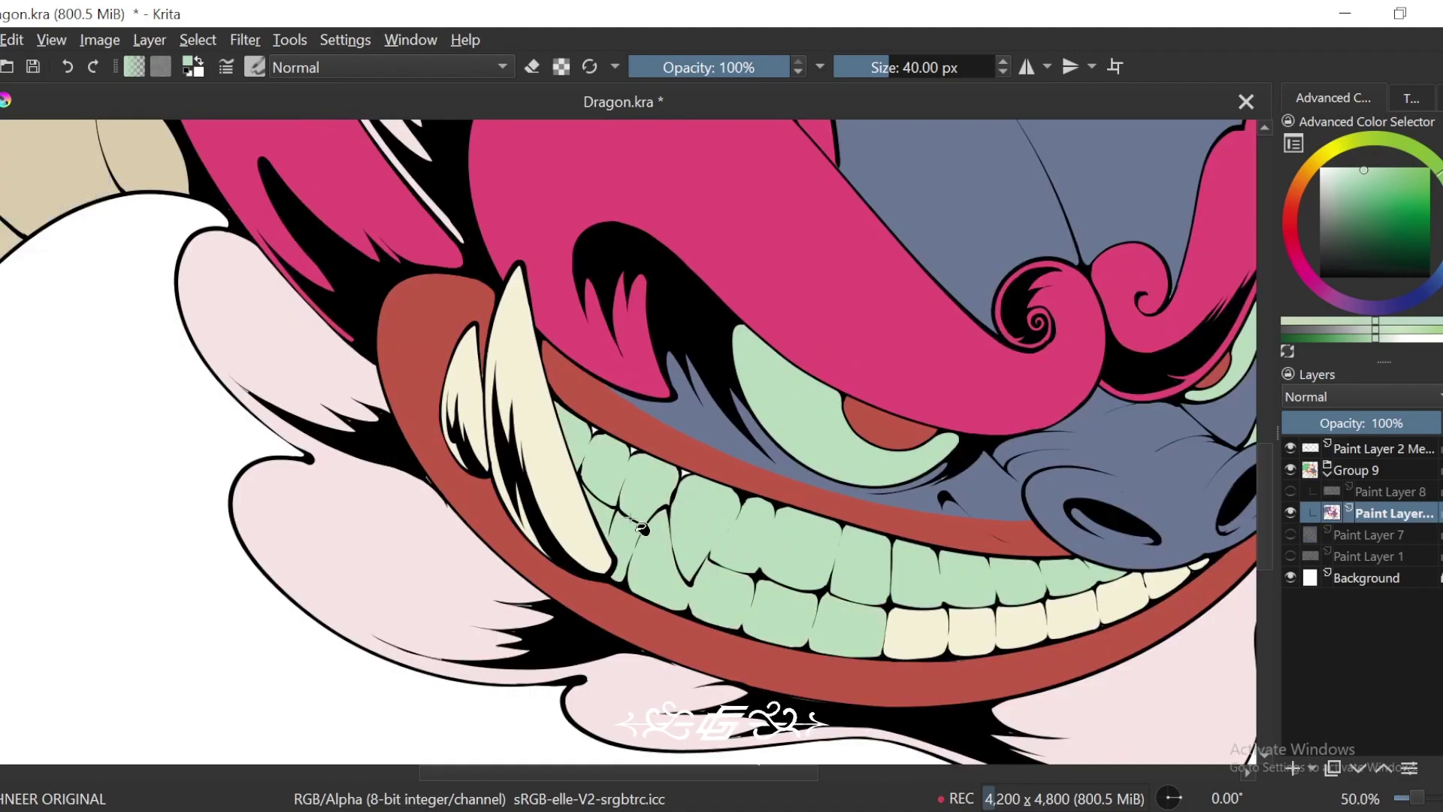
left_click(587, 525)
left_click(926, 645)
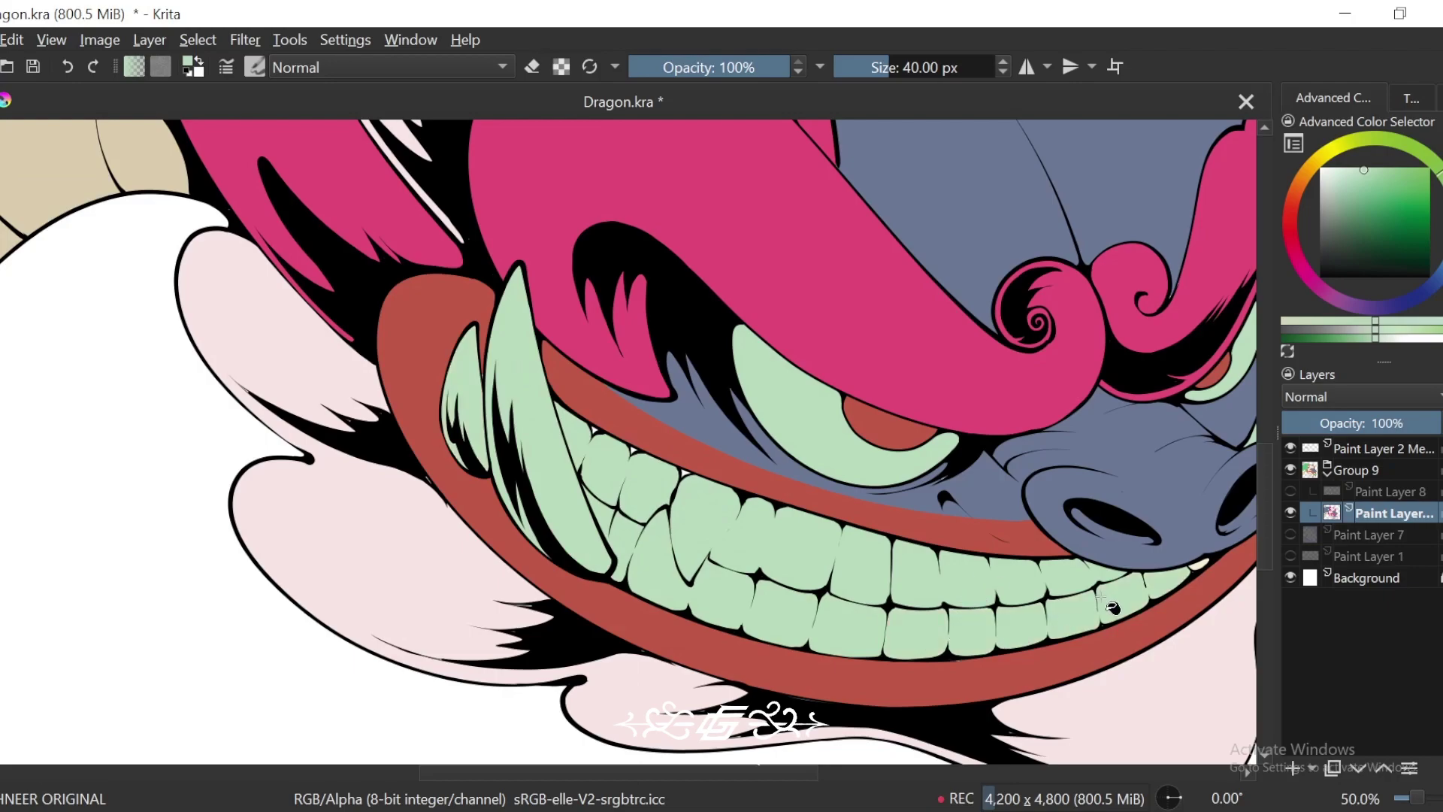
Step: Change the painting colour to a soft light pink in the magenta hue of the horns
key("minus")
key("minus")
key("minus")
key("minus")
key("minus")
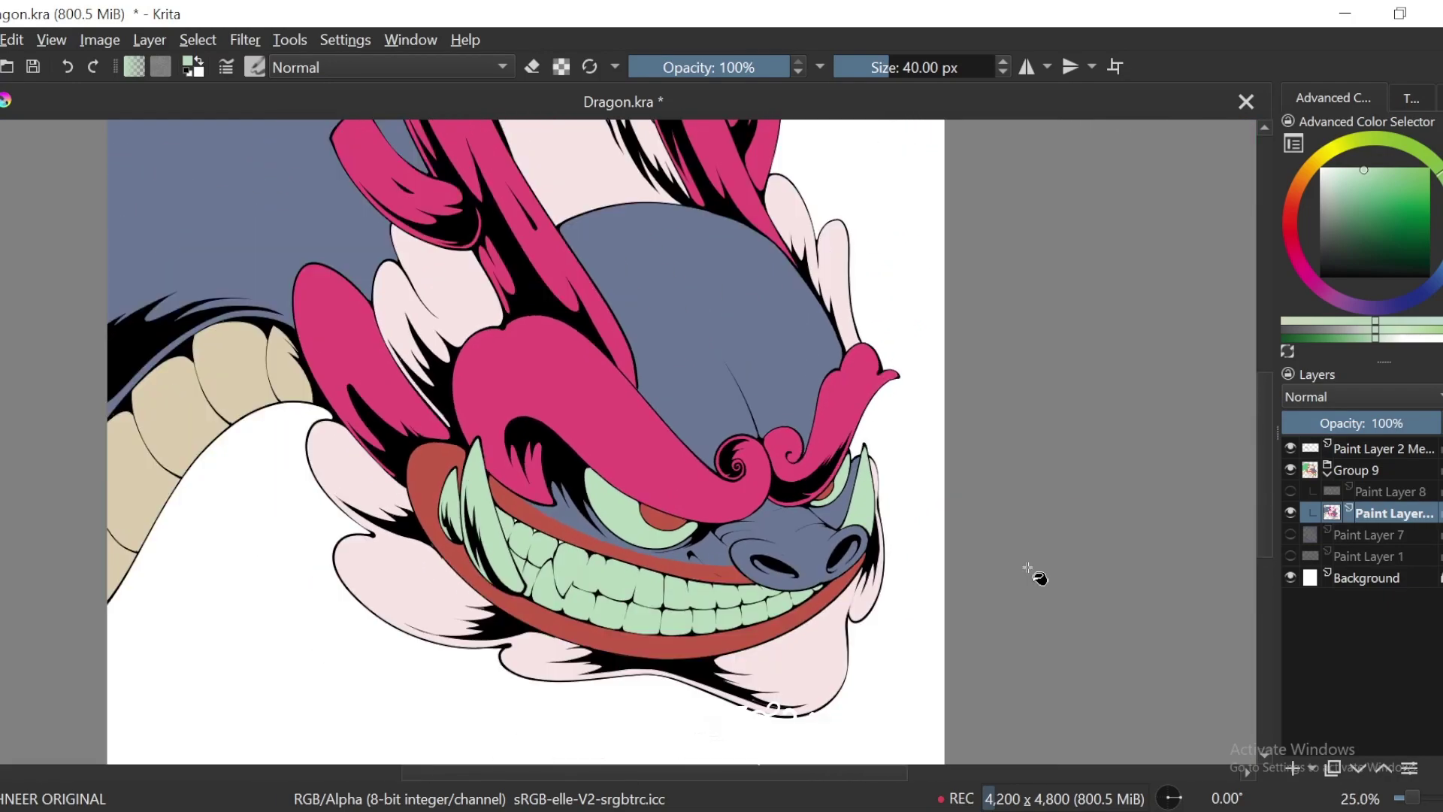
key("plus")
key("plus")
key("plus")
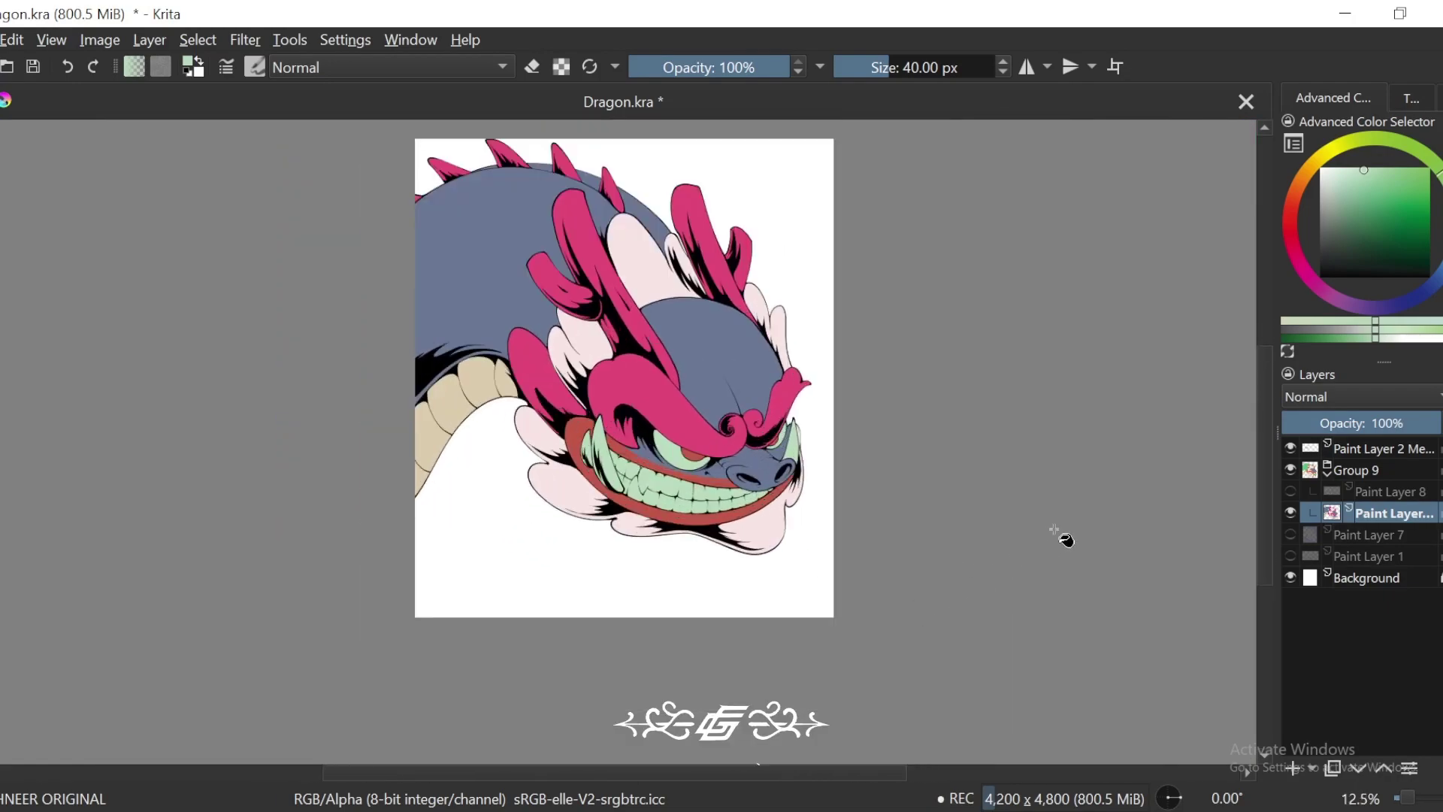
left_click(934, 348, "ctrl")
left_click_drag(1364, 169, 1351, 170)
Step: Fill the pale fur tufts behind the horns, beside the ear and under the jaw with the light pink
left_click_drag(1088, 267, 1099, 400)
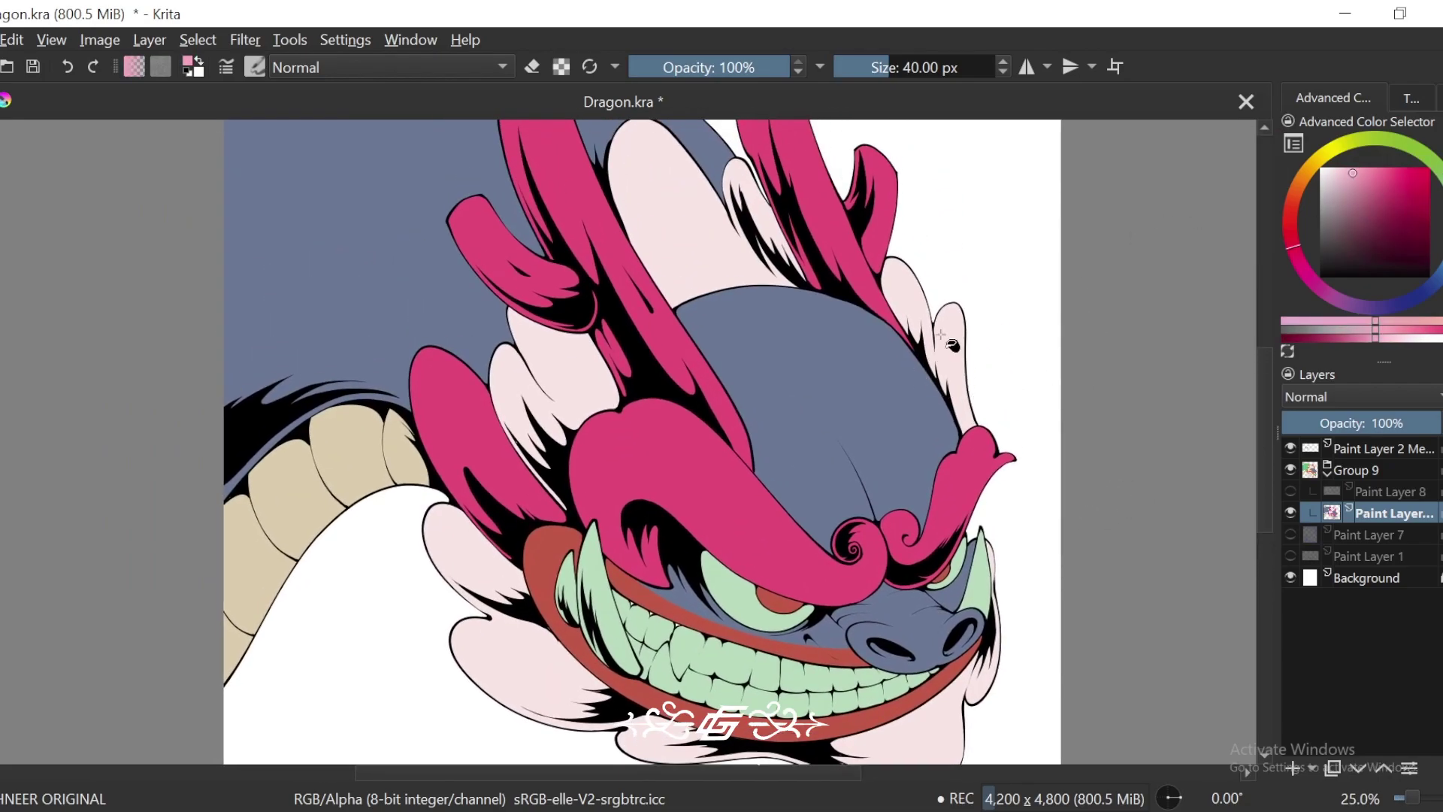
left_click(941, 335)
left_click_drag(995, 283, 1069, 412)
left_click(849, 359)
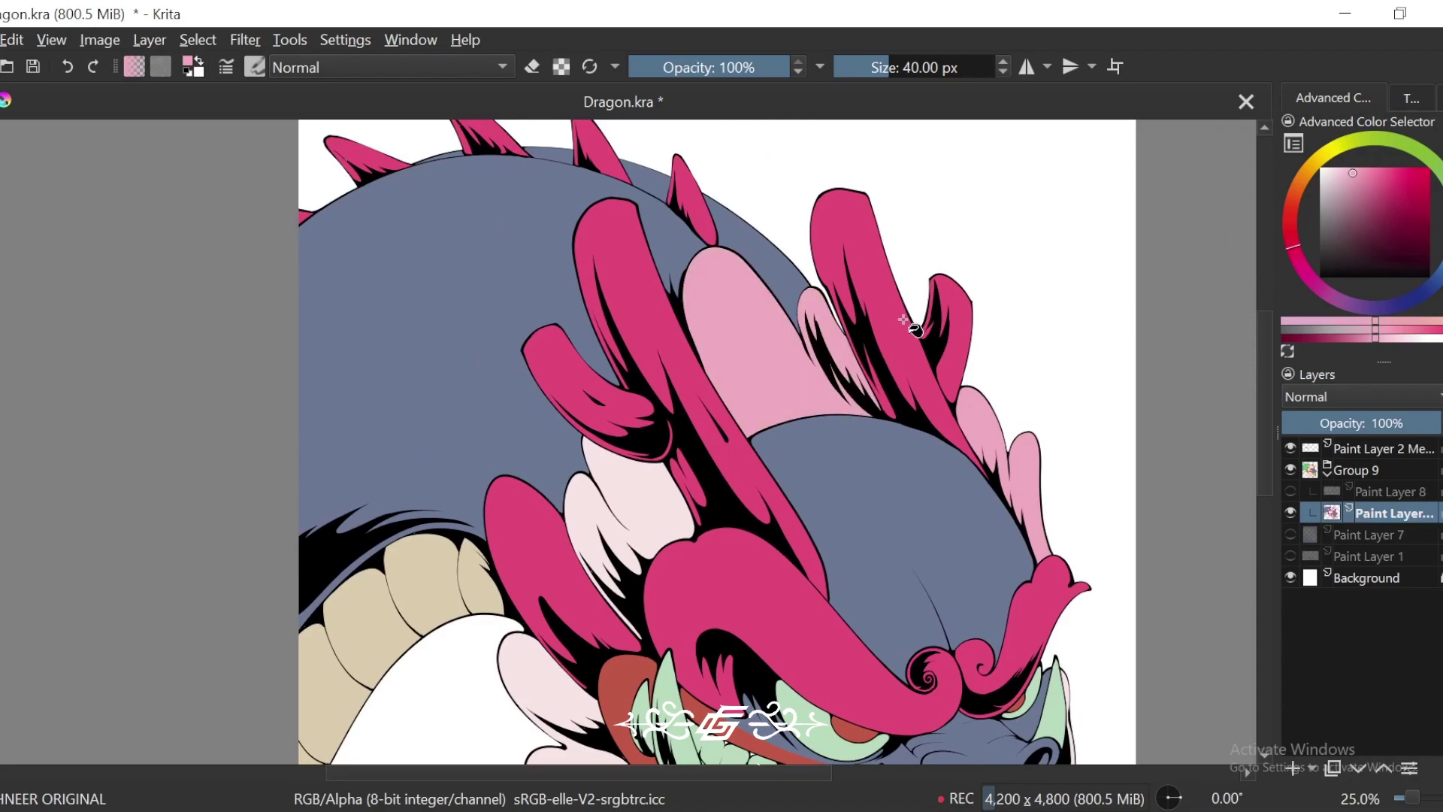
left_click(636, 514)
scroll(988, 461, "down", 5)
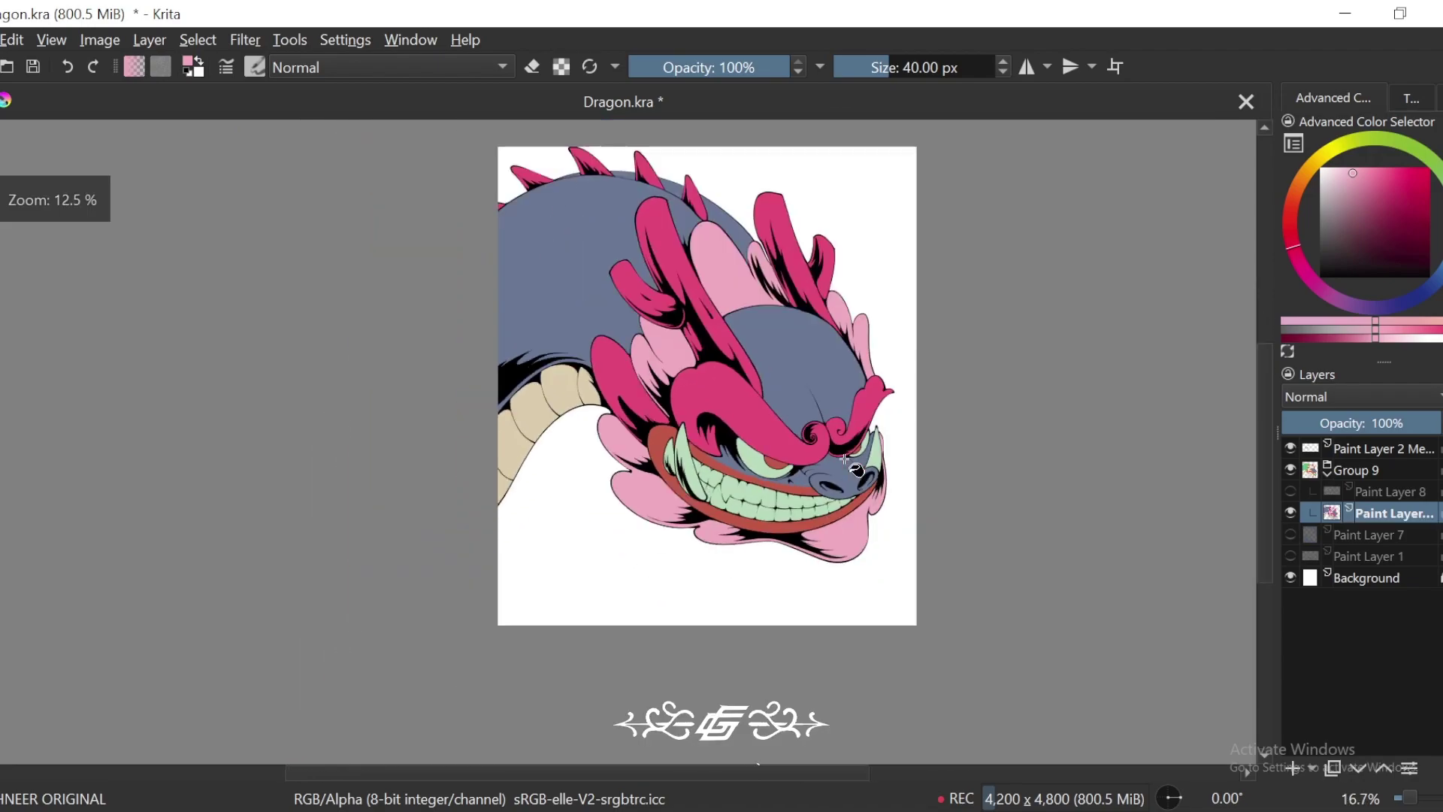
Step: Change the painting colour to a very pale, almost white green
scroll(1075, 439, "up", 2)
key("ctrl+plus")
key("ctrl+plus")
left_click(931, 557, "ctrl")
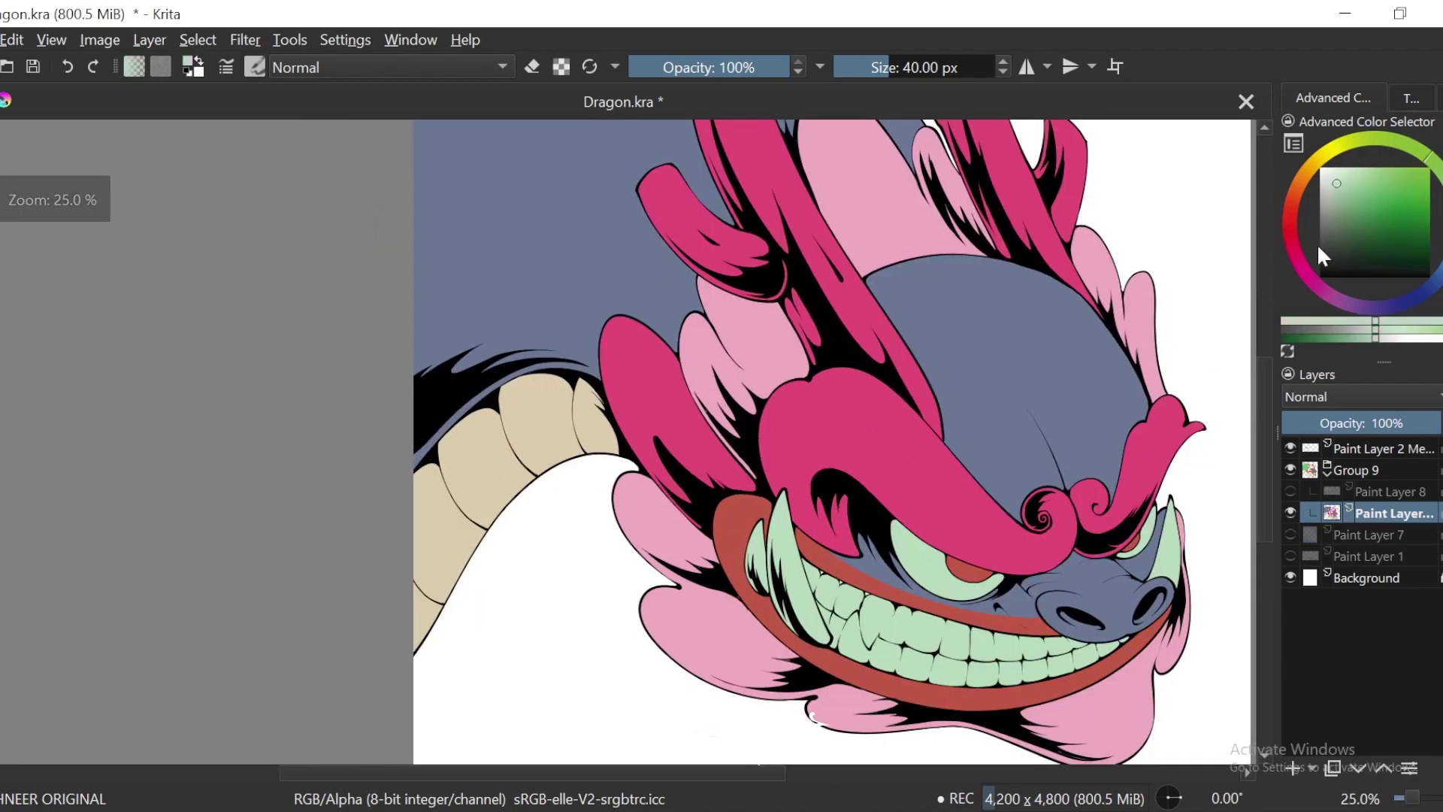
left_click_drag(1336, 173, 1332, 169)
scroll(988, 751, "up", 1)
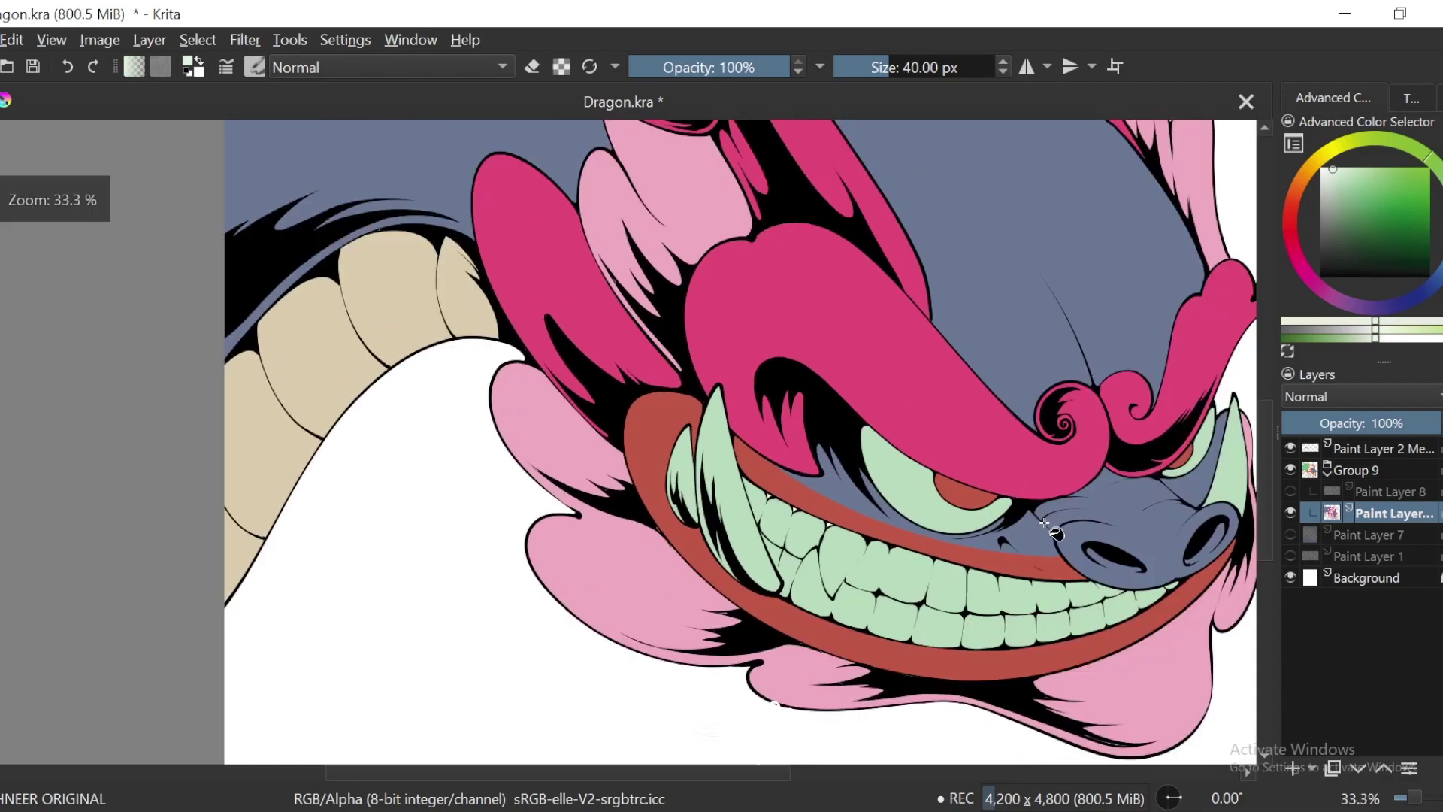
Step: Refill the mint eyes, far tusk, teeth and large near tusk with the very pale green
left_click(1245, 475)
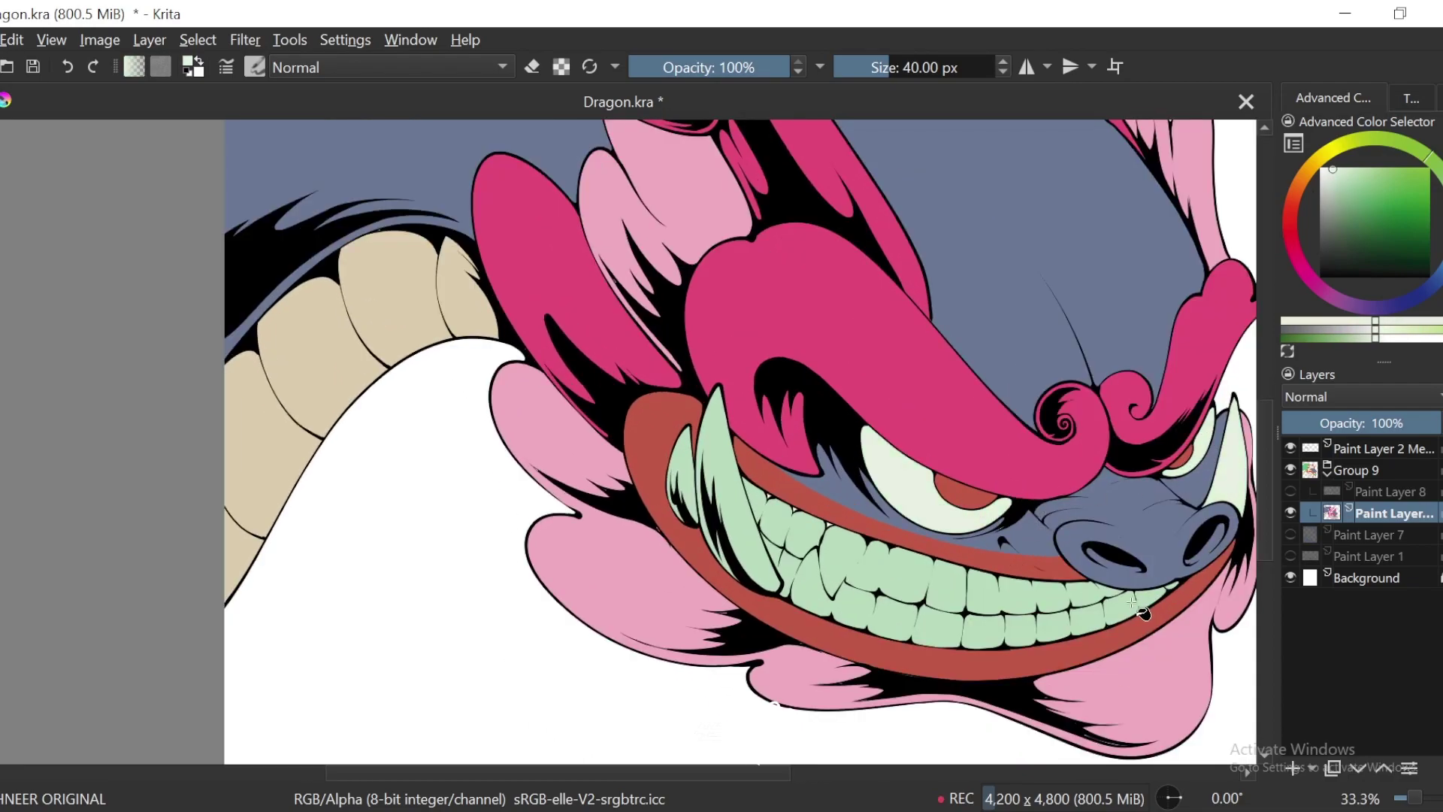
left_click(1142, 599)
left_click(1169, 590)
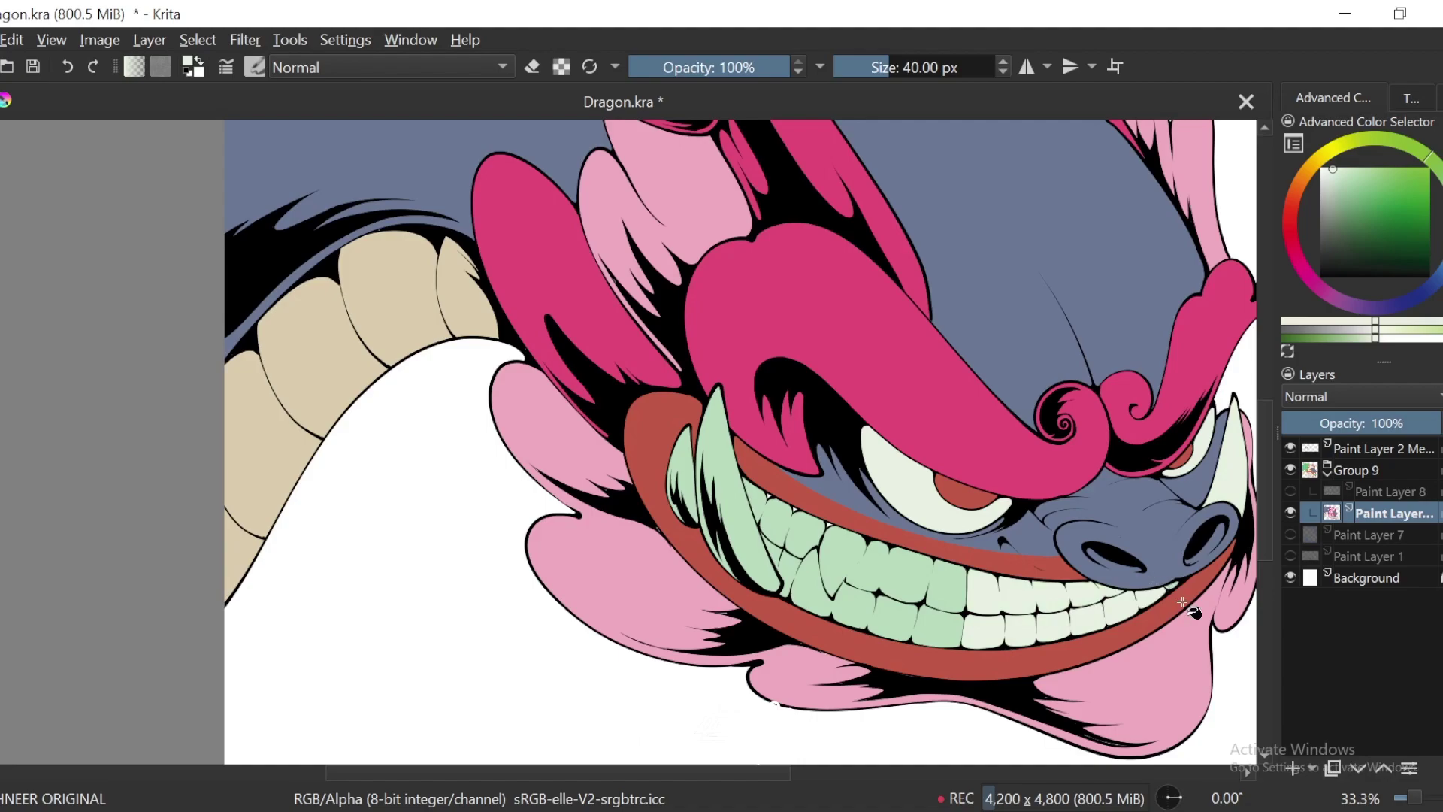
left_click(951, 584)
left_click(926, 601)
left_click(825, 526)
left_click(740, 526)
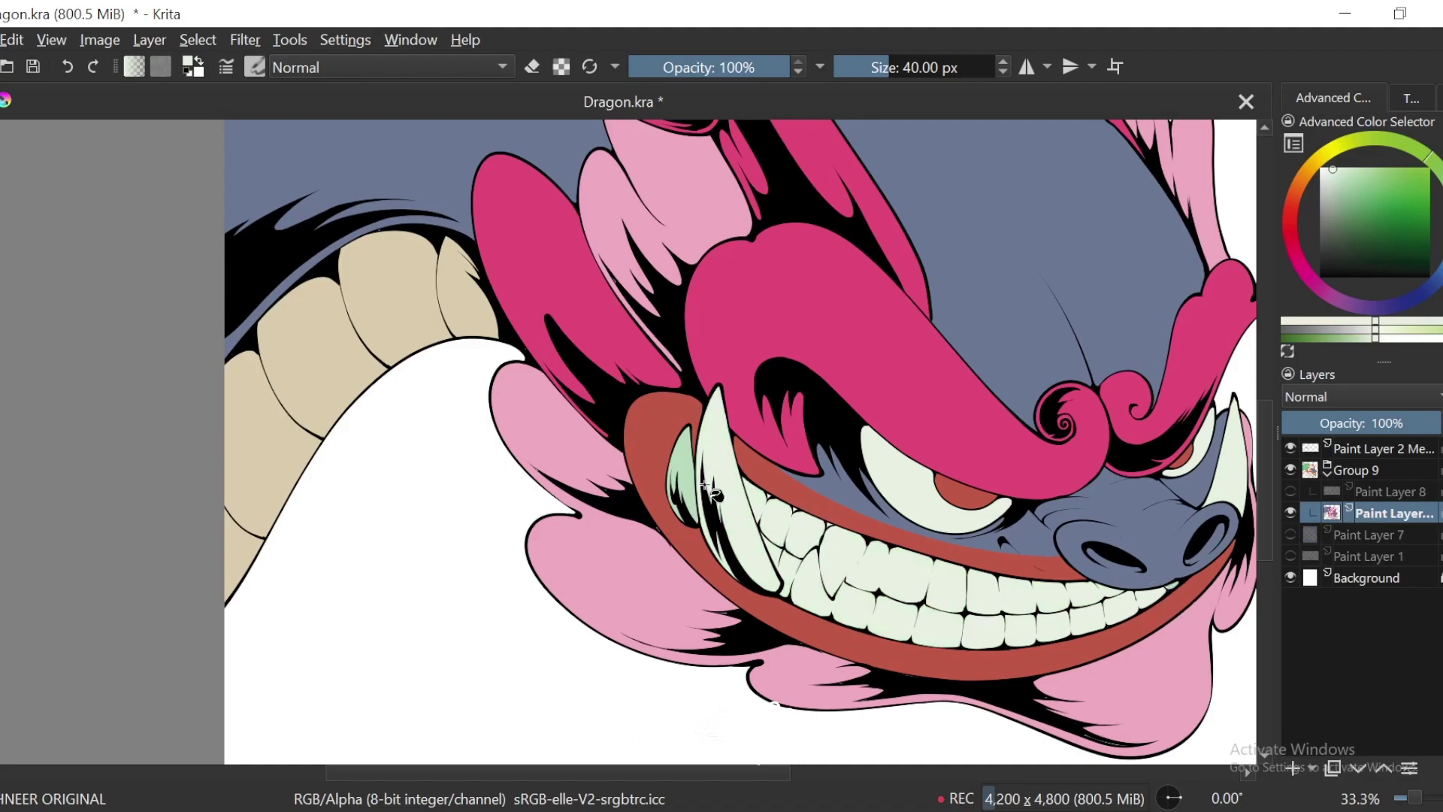
Step: Fill the green-tinted fang behind the large front fang with the same pale off-white as the teeth
left_click(682, 464)
key("ctrl+minus")
key("ctrl+minus")
key("ctrl+minus")
mouse_move(1044, 482)
left_mouse_down()
mouse_move(1055, 526)
mouse_move(1085, 507)
left_mouse_up()
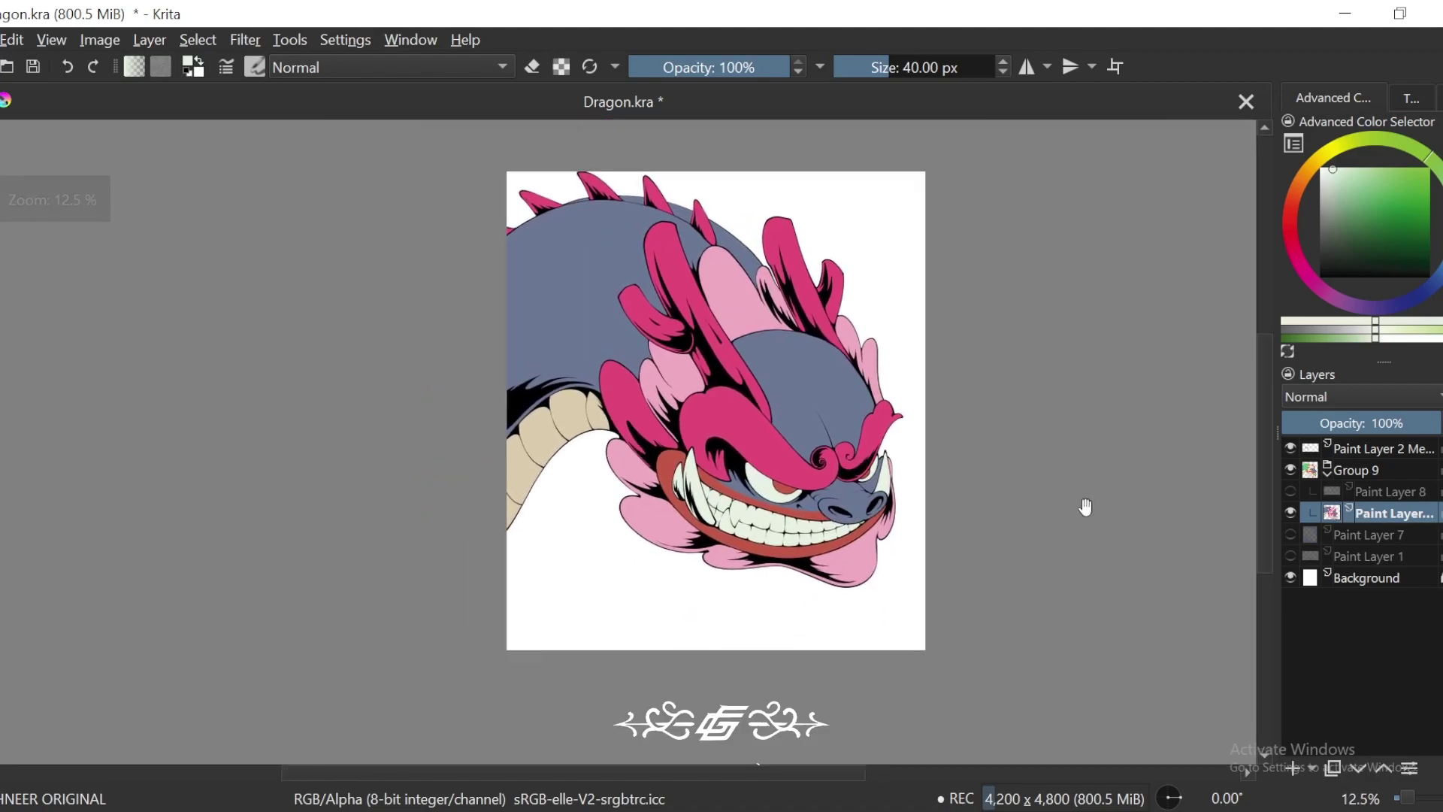
key("minus")
key("minus")
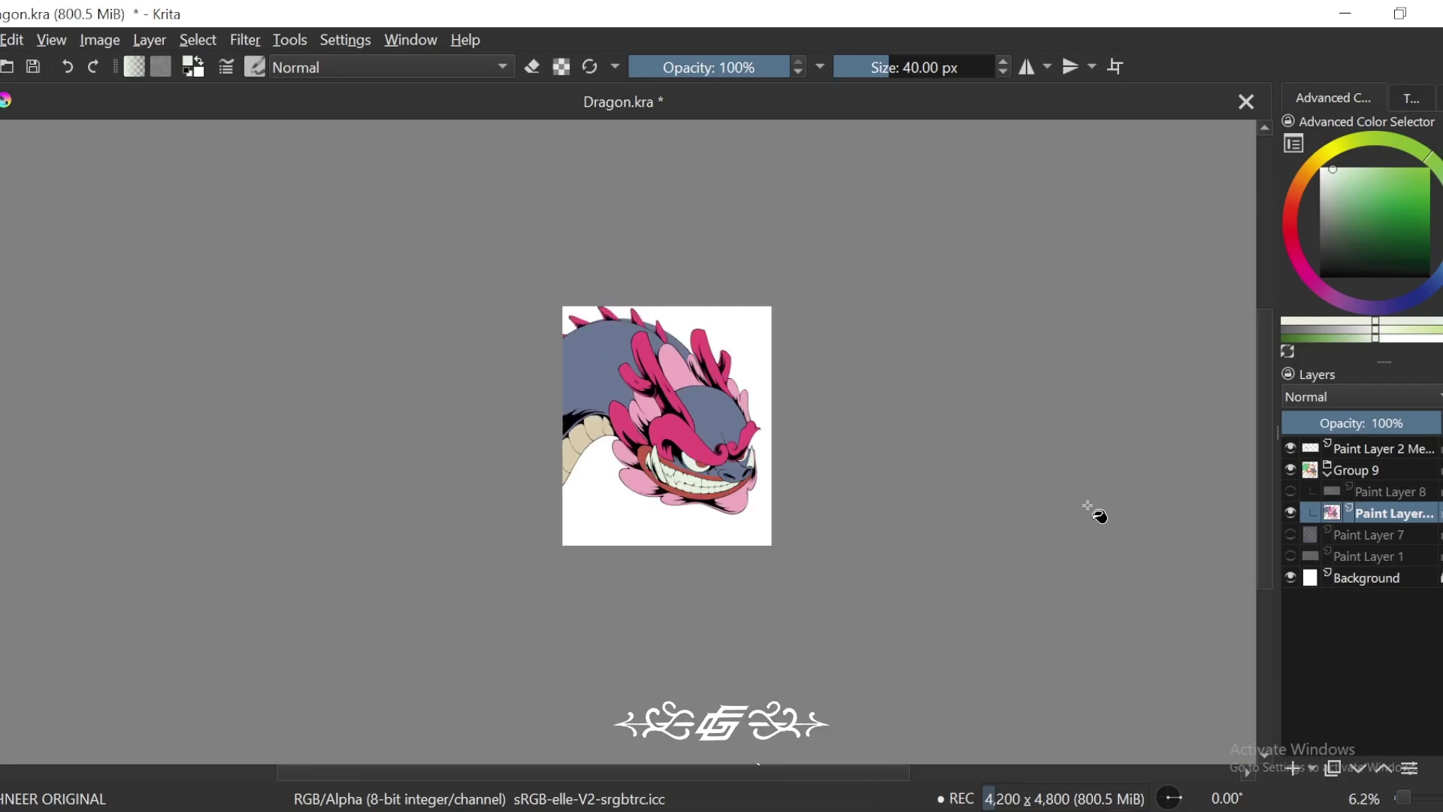
Step: Sample the beige of the neck's belly scales, make it a more saturated yellow, and fill the scales with it
key("ctrl+plus")
key("ctrl+plus")
key("ctrl+plus")
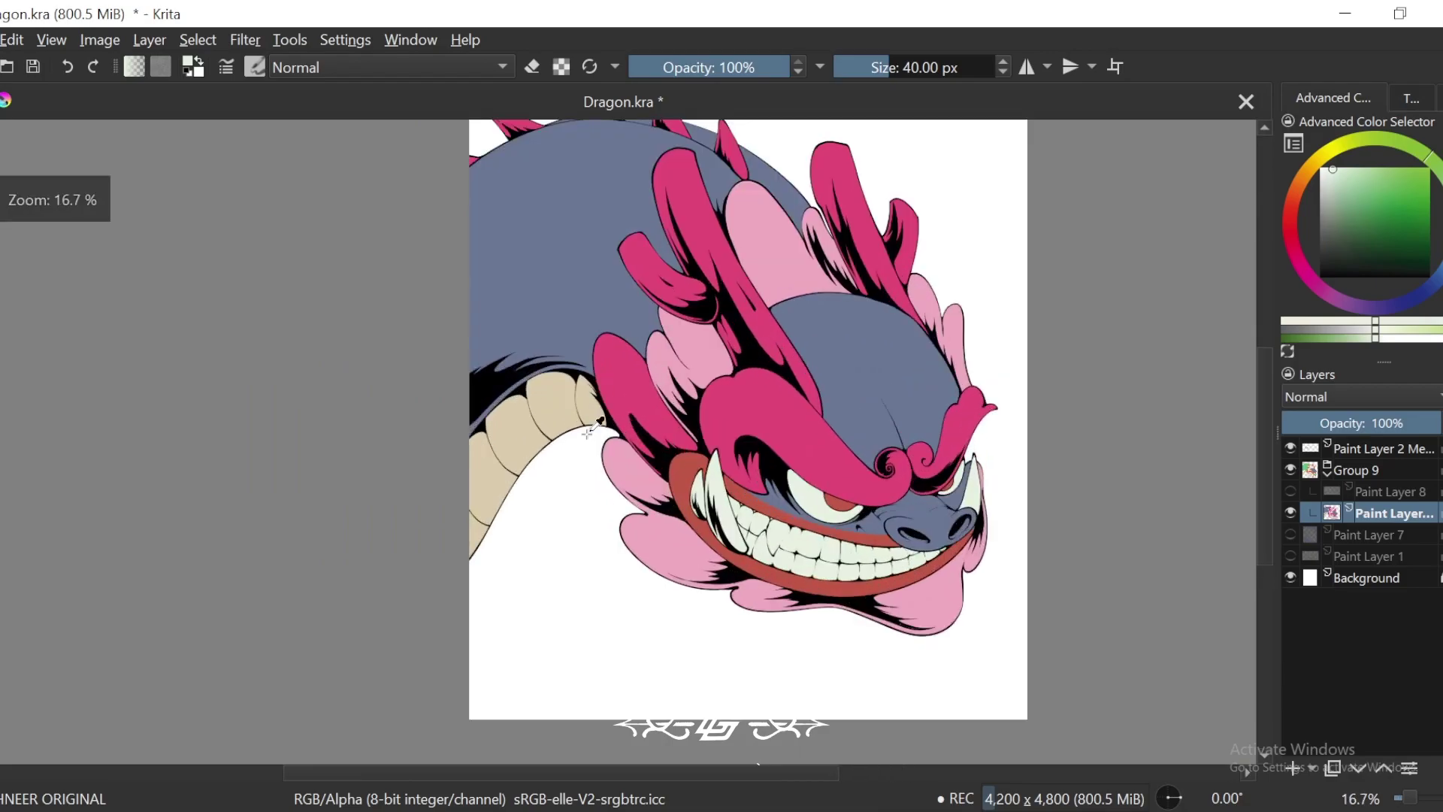
left_click(565, 407, "ctrl")
key("ctrl+plus")
left_click(1359, 176)
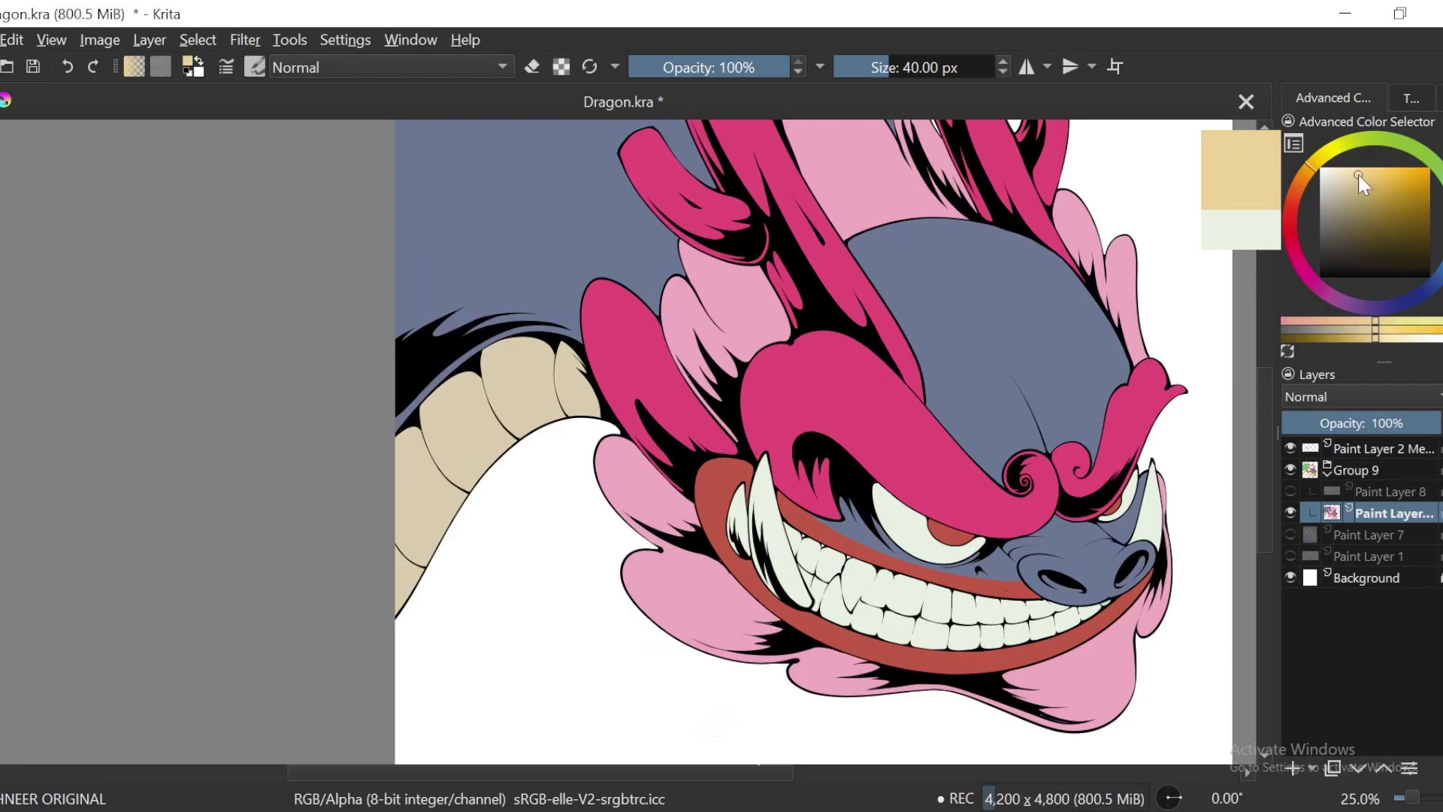
left_click_drag(586, 421, 687, 419)
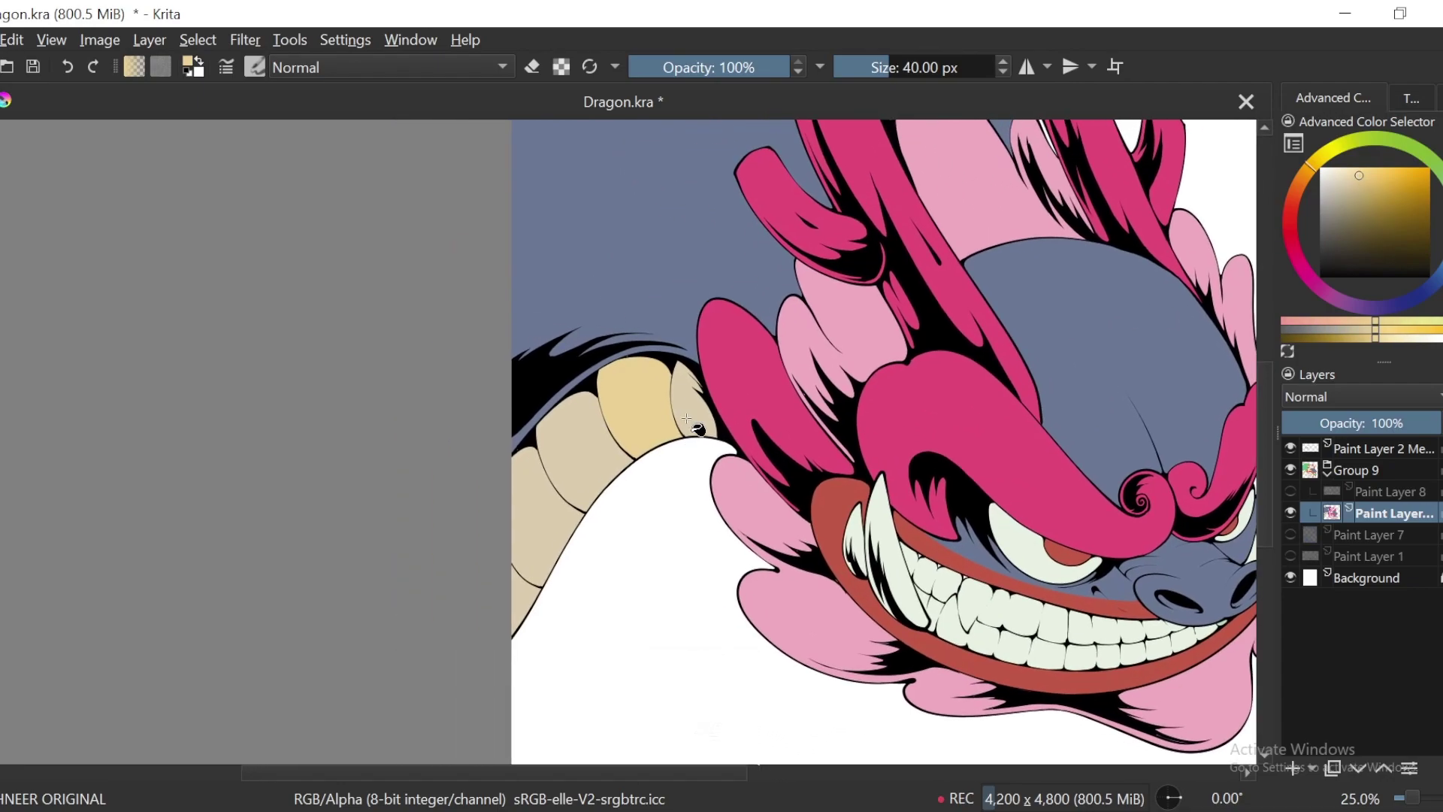
key("minus")
key("minus")
key("minus")
key("minus")
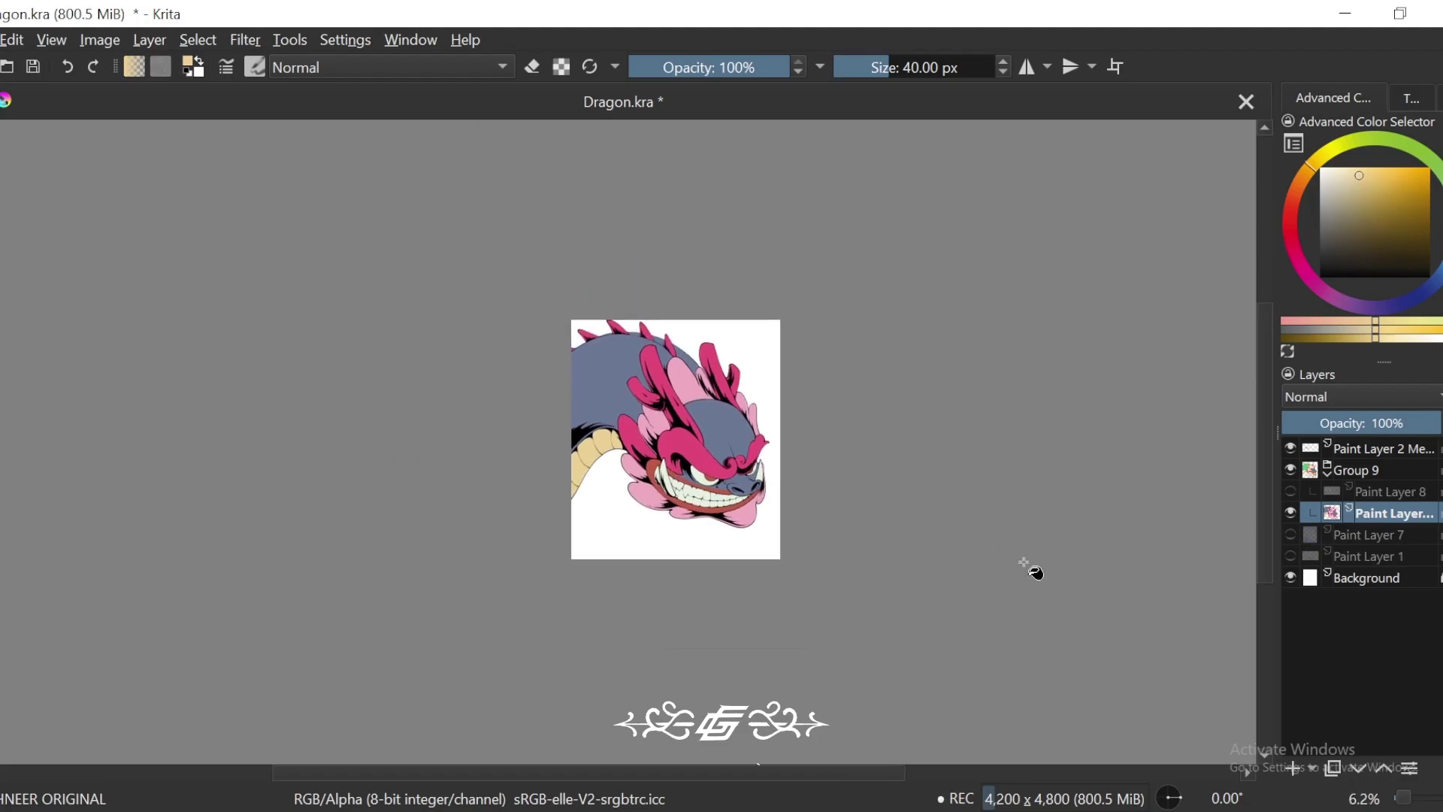
Step: Sample the brow's magenta, soften it to a muted pink, and fill the dragon's red lips with it
key("plus")
key("plus")
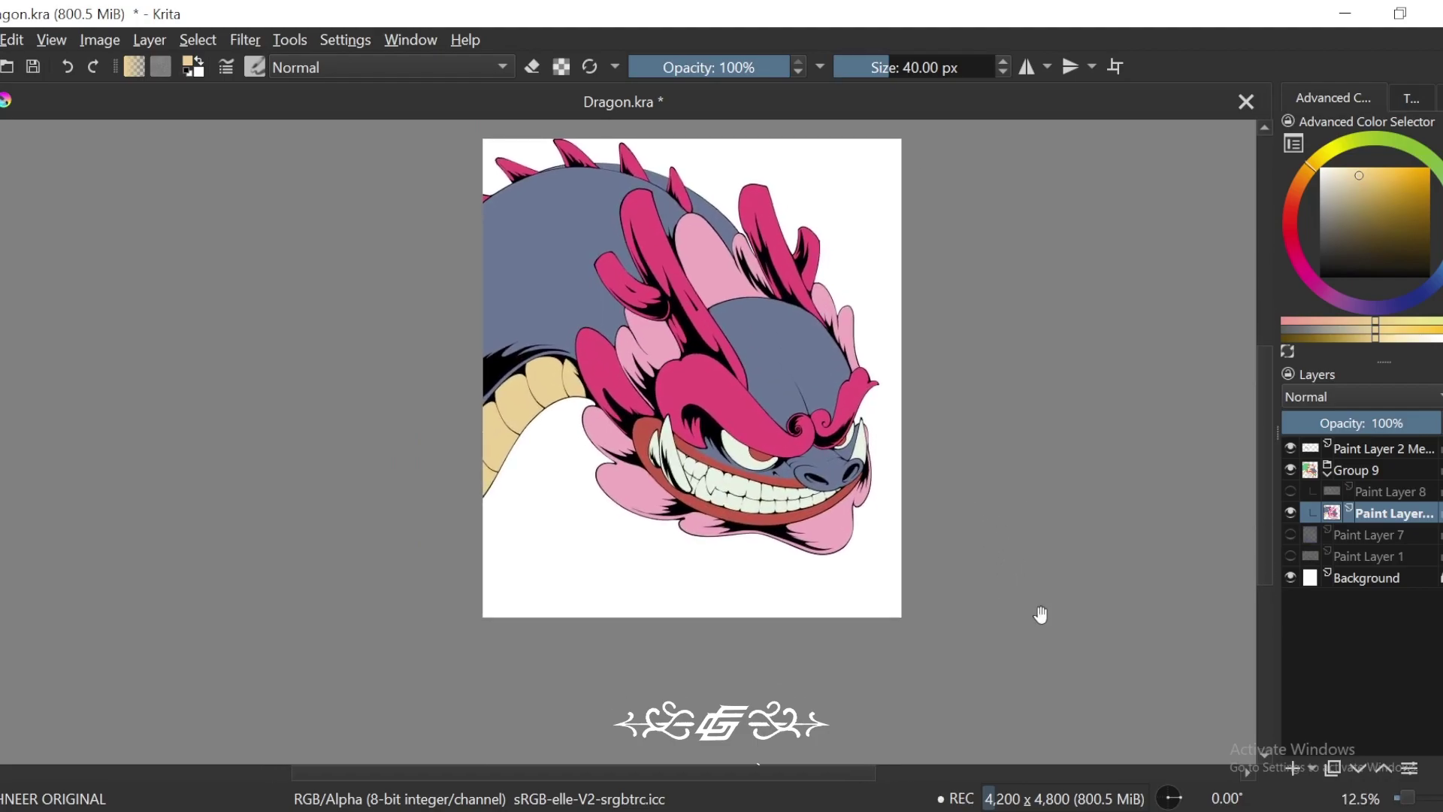
key("plus")
key("plus")
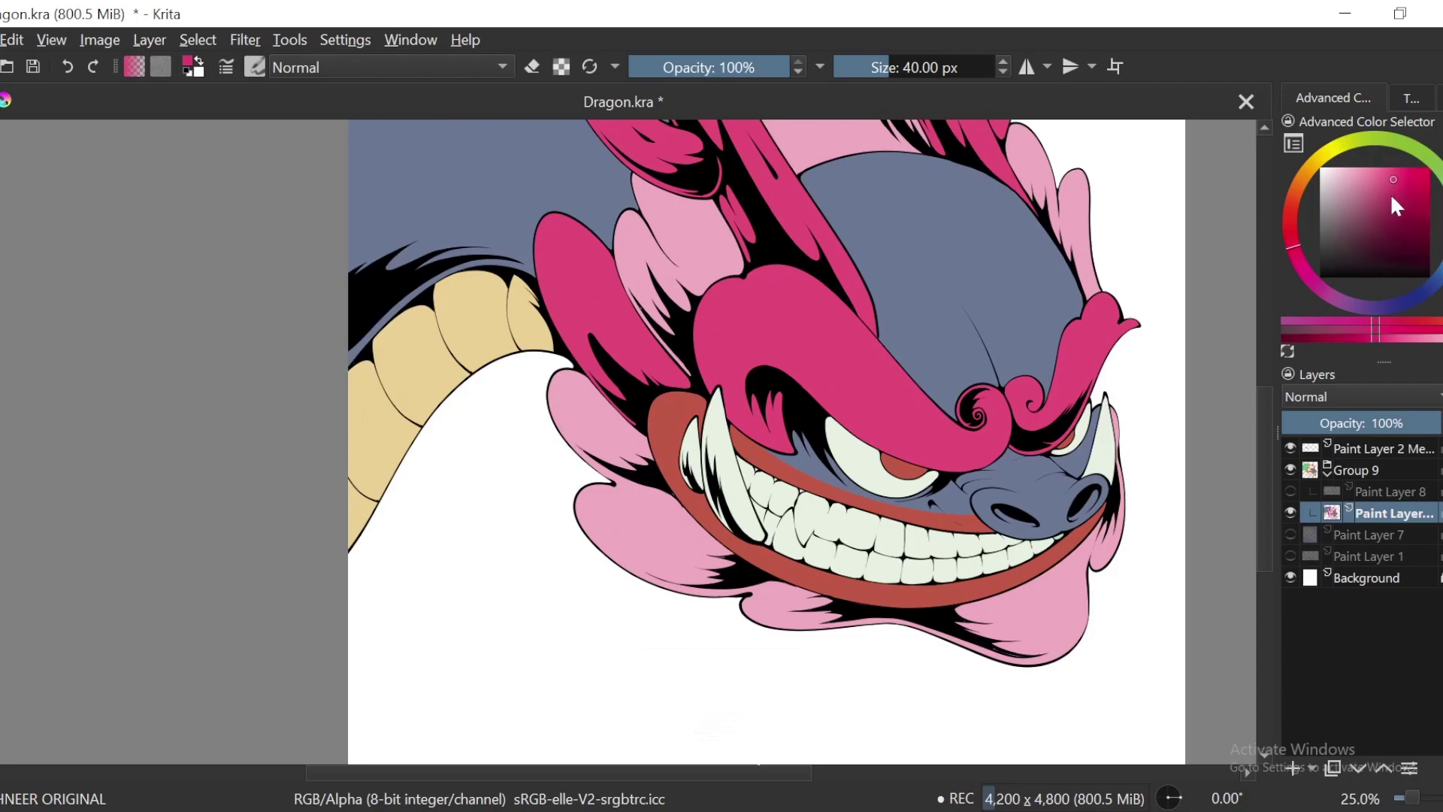
left_click_drag(1391, 189, 1364, 187)
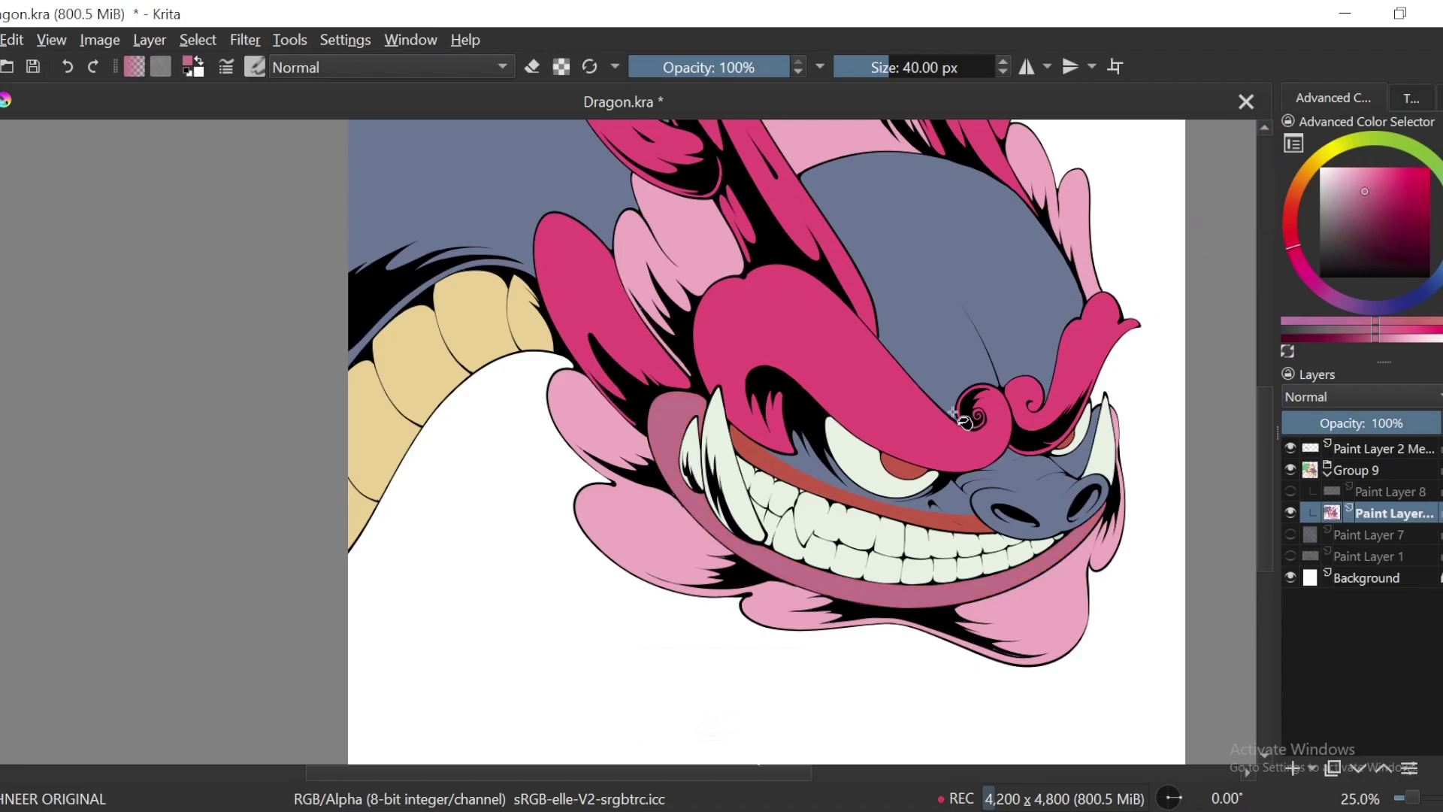
mouse_move(984, 496)
left_mouse_down()
mouse_move(912, 482)
mouse_move(998, 510)
left_mouse_up()
key("ctrl+minus")
key("ctrl+minus")
key("ctrl+minus")
key("ctrl+minus")
key("4")
key("4")
key("5")
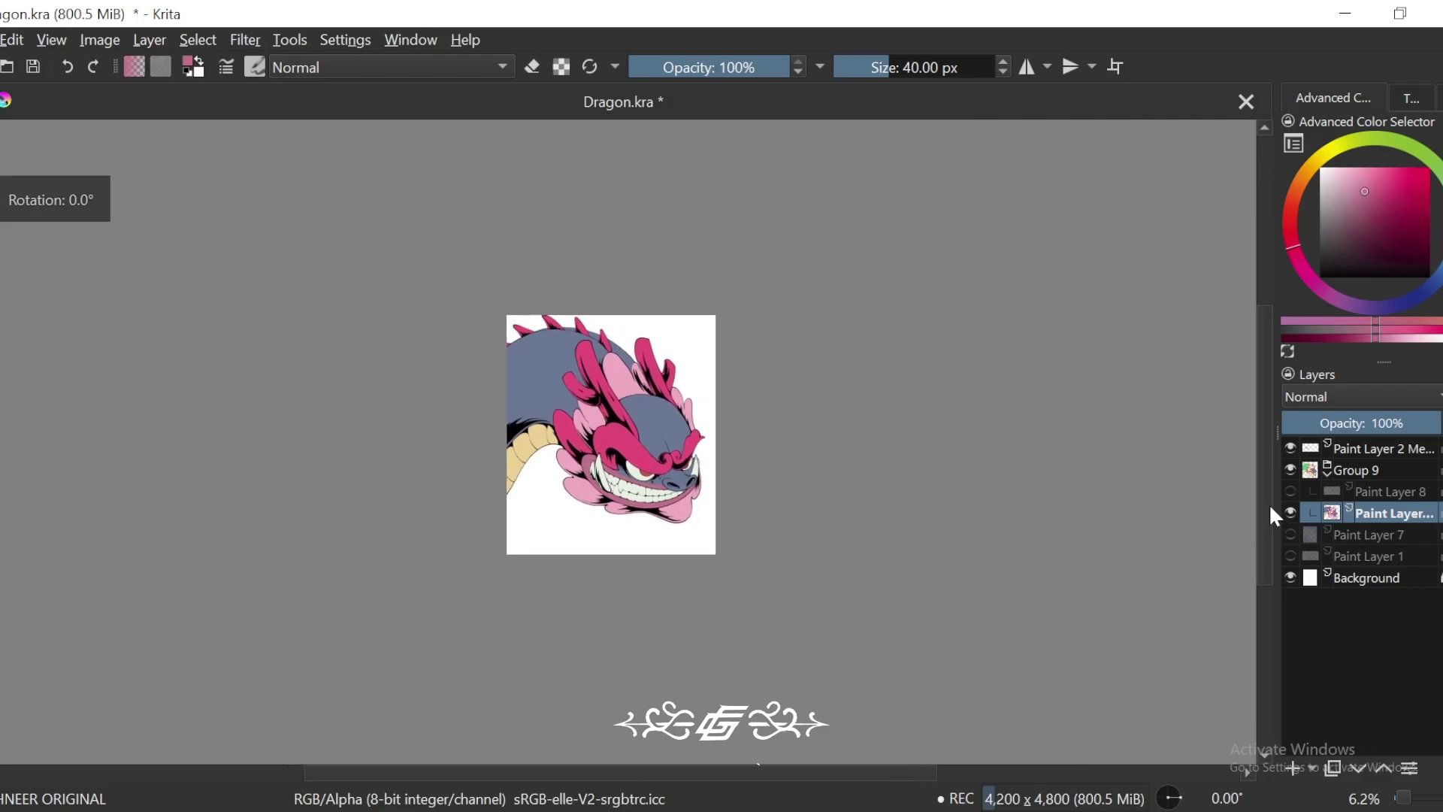
Step: Show the Multiply shadow layer Paint Layer 8 and make it the active layer
left_click(1291, 491)
key("plus")
key("plus")
key("plus")
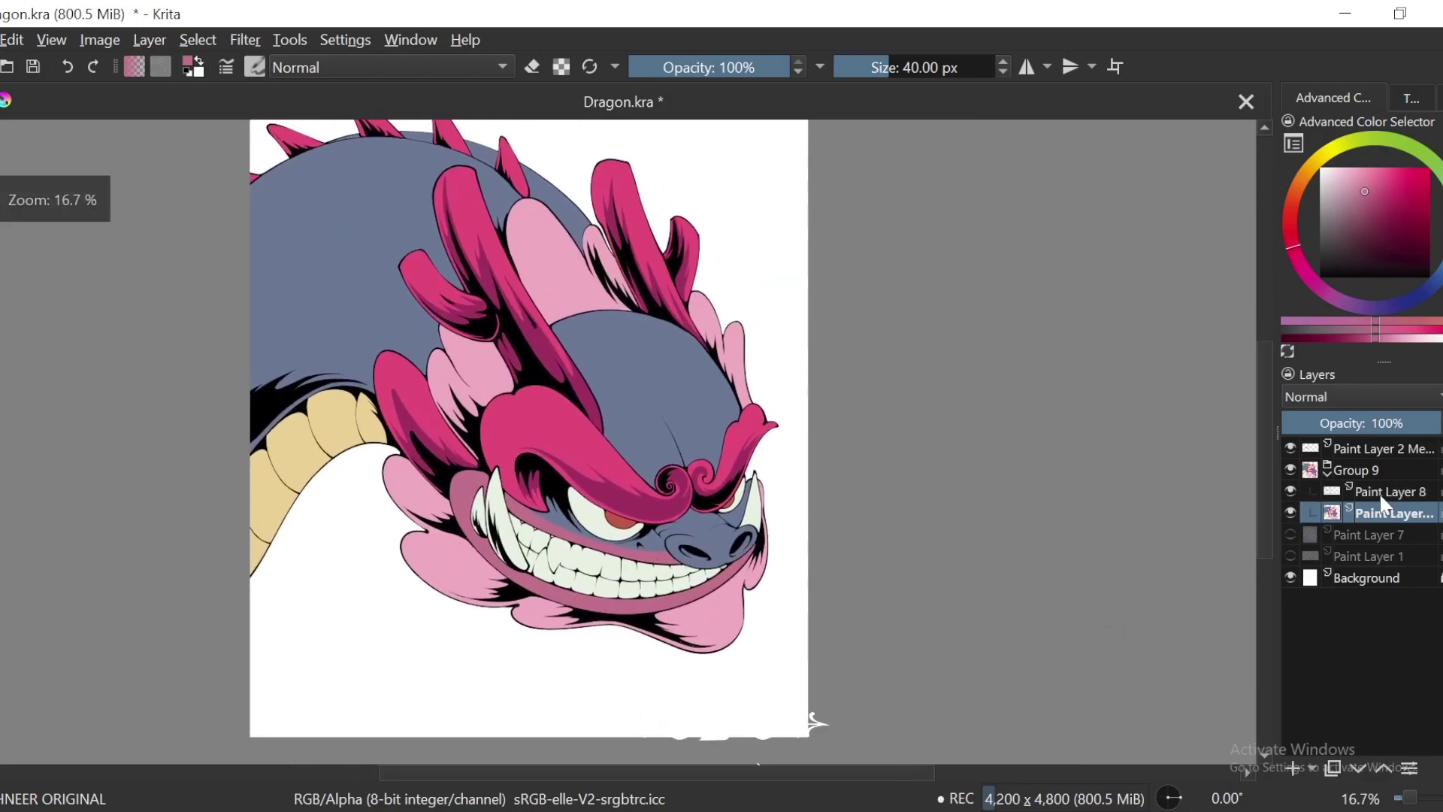
key("4")
left_click(1378, 492)
key("5")
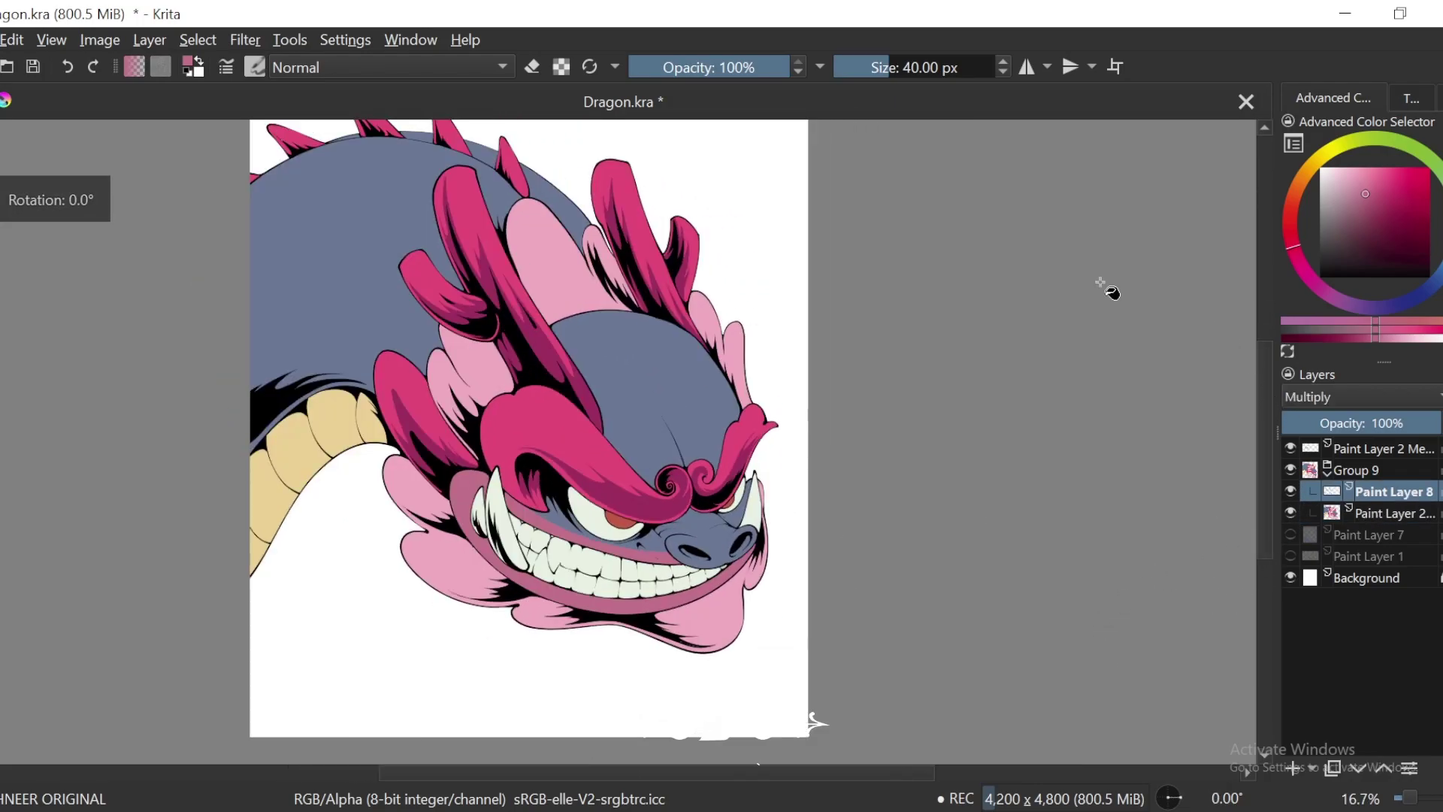
Step: Choose the palette's dusty pink #bf9fac as the foreground colour for the shadows
left_click(193, 67)
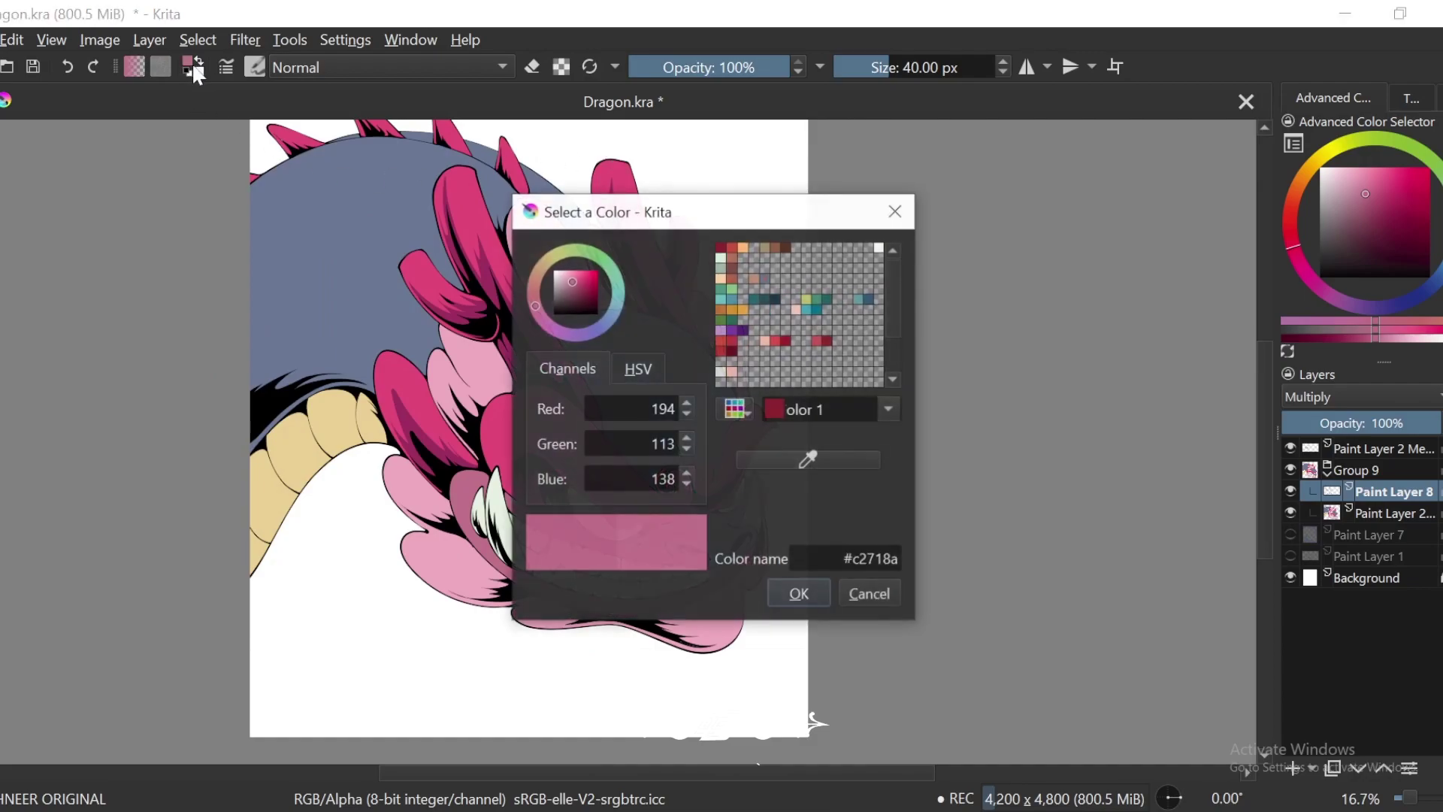
left_click_drag(892, 327, 892, 340)
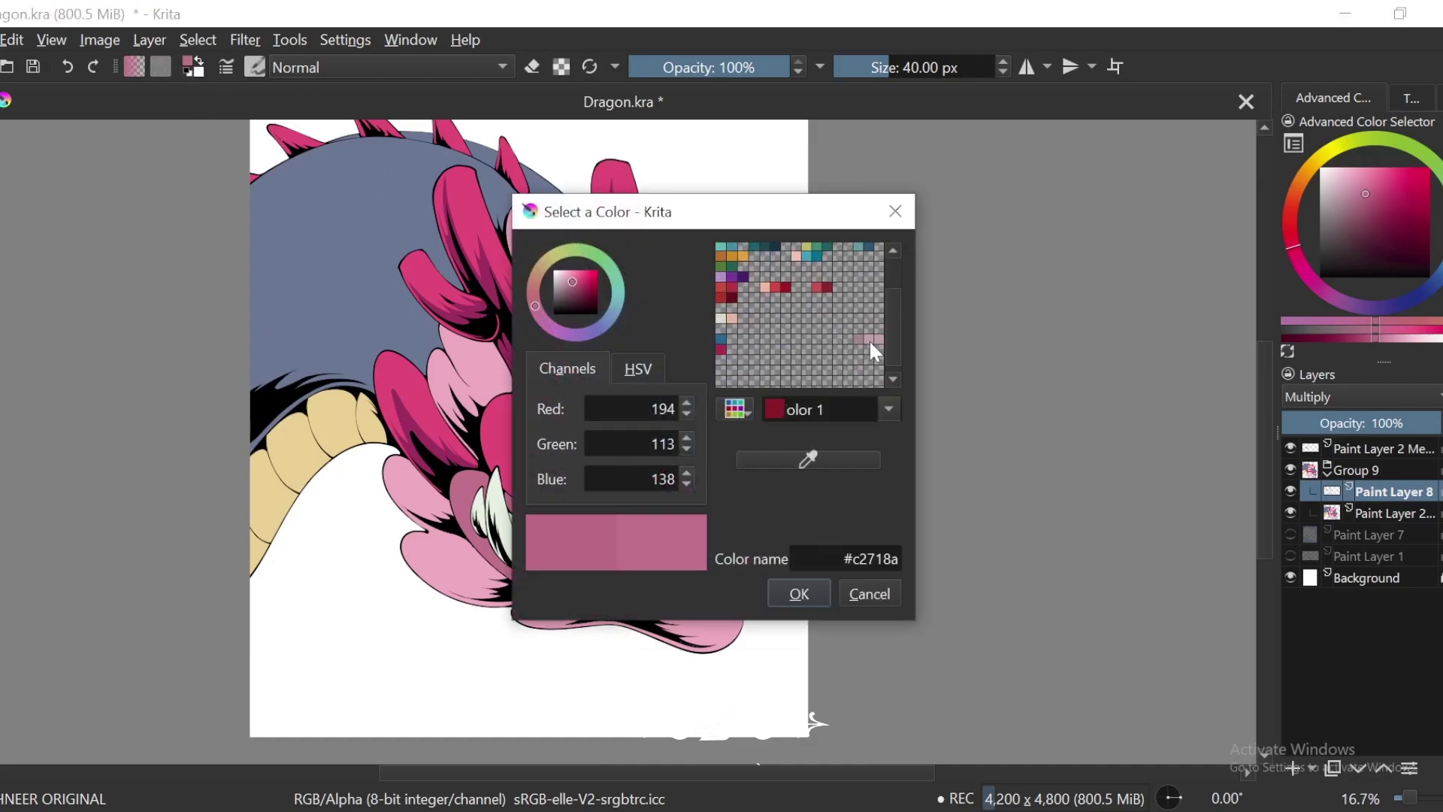
left_click(869, 339)
left_click(857, 341)
left_click(869, 340)
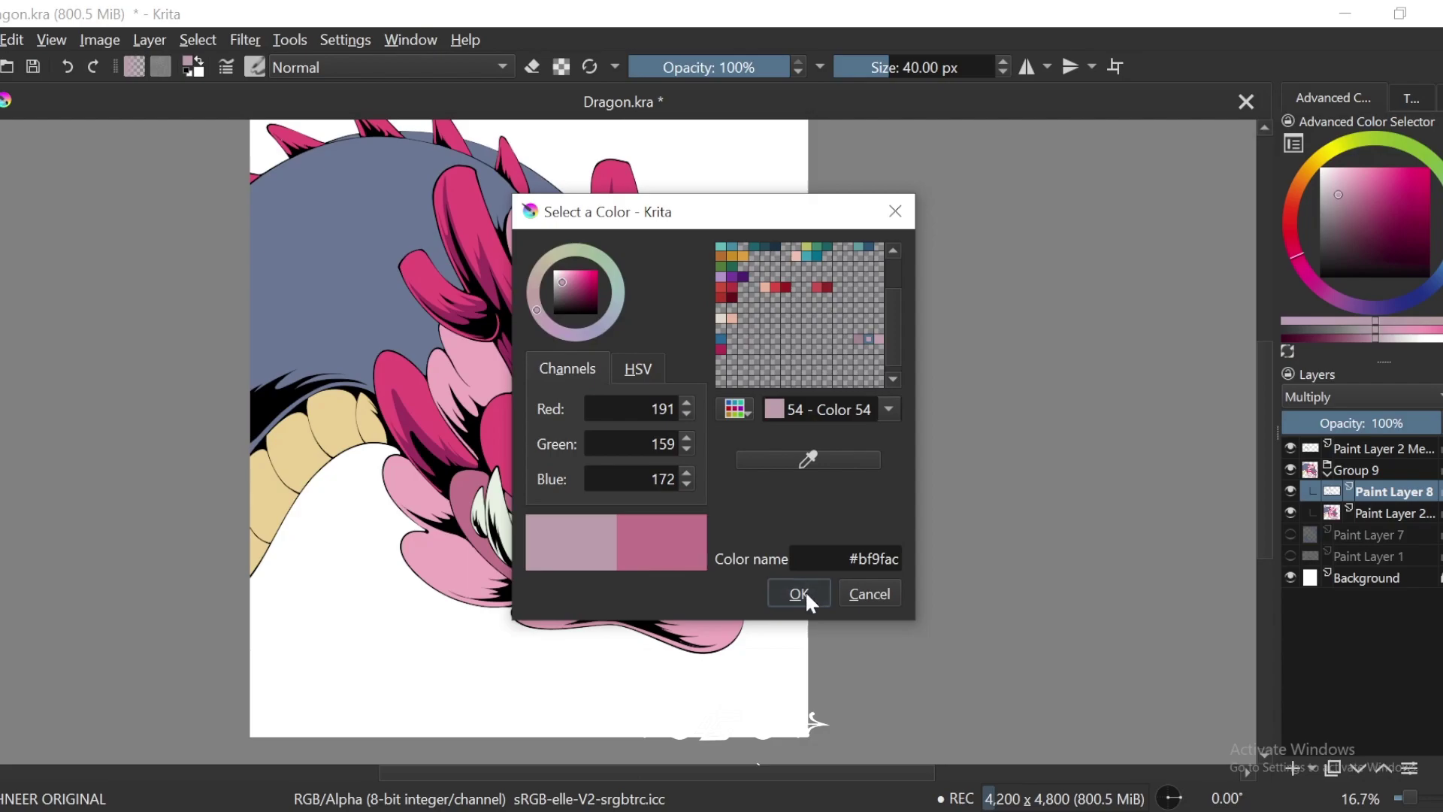
left_click(803, 592)
Step: Recolour the shadow on the dragon's large curled brow with the chosen dusty pink on Paint Layer 8
left_click_drag(969, 516, 956, 436)
key("ctrl+plus")
key("ctrl+plus")
key("ctrl+plus")
key("4")
key("4")
key("4")
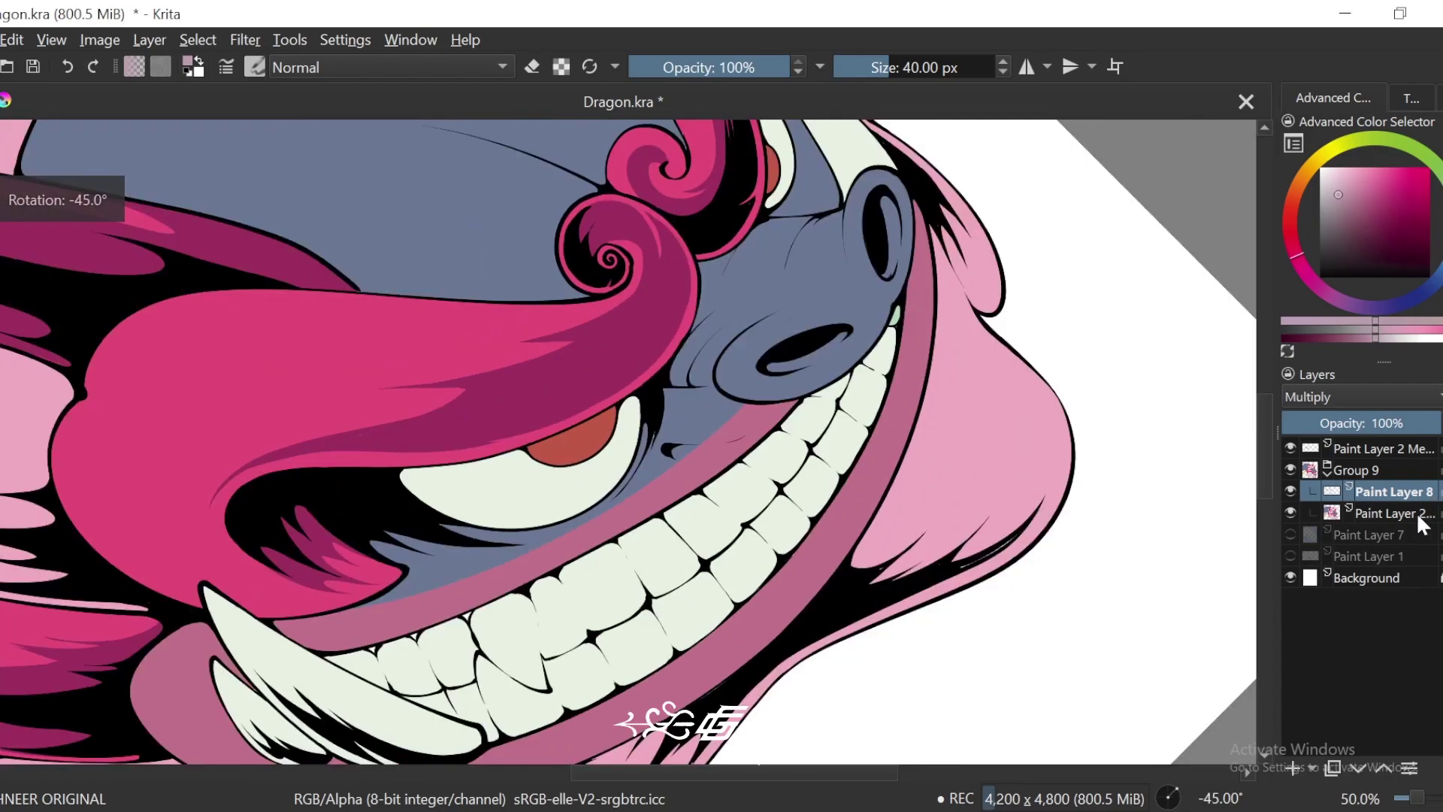
scroll(984, 417, "up", 1)
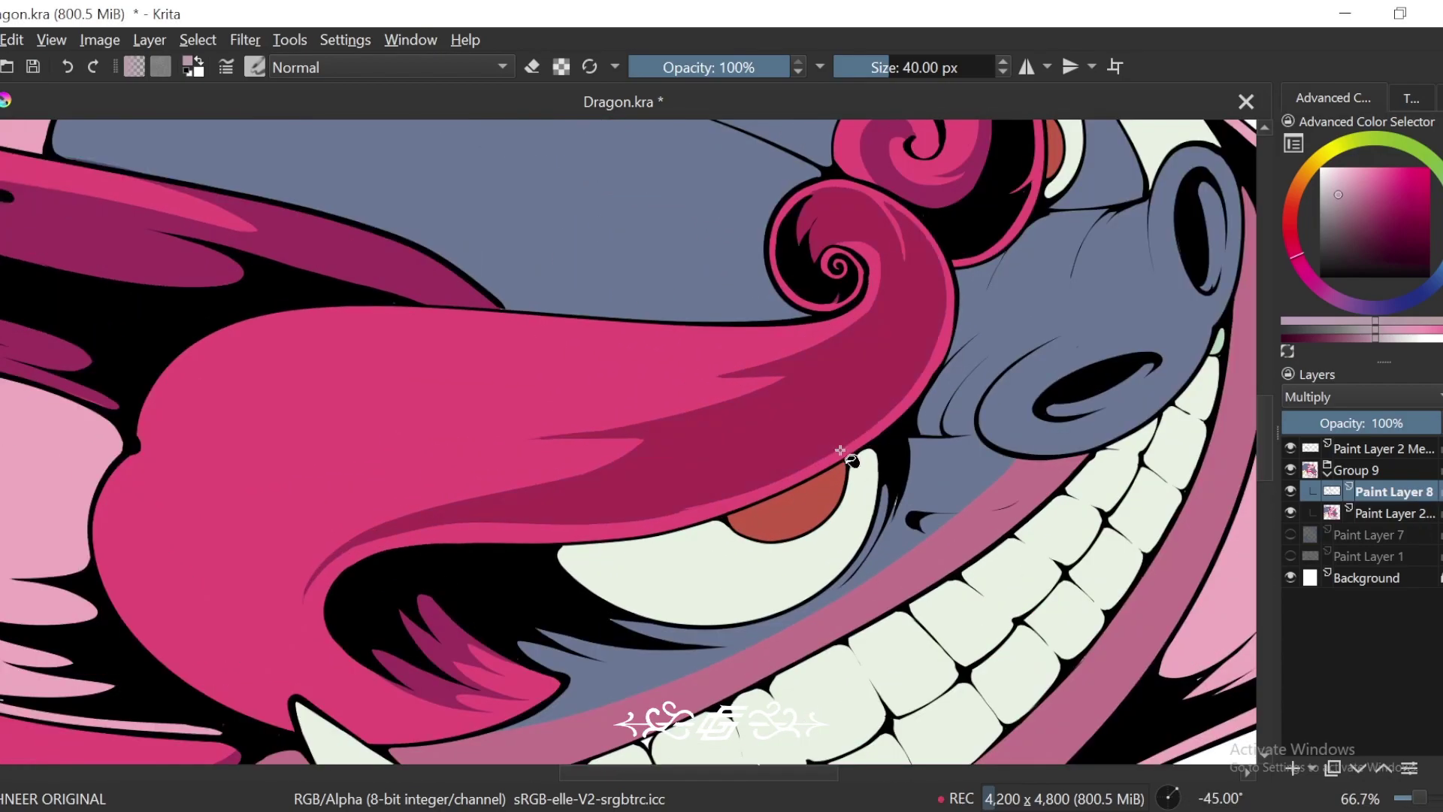
Step: Set the brush size to 1000 px and paint over the shadows on Paint Layer 8 with the dusty pink
key("b")
left_click_drag(956, 436, 914, 473)
key("ctrl+minus")
key("ctrl+minus")
key("ctrl+minus")
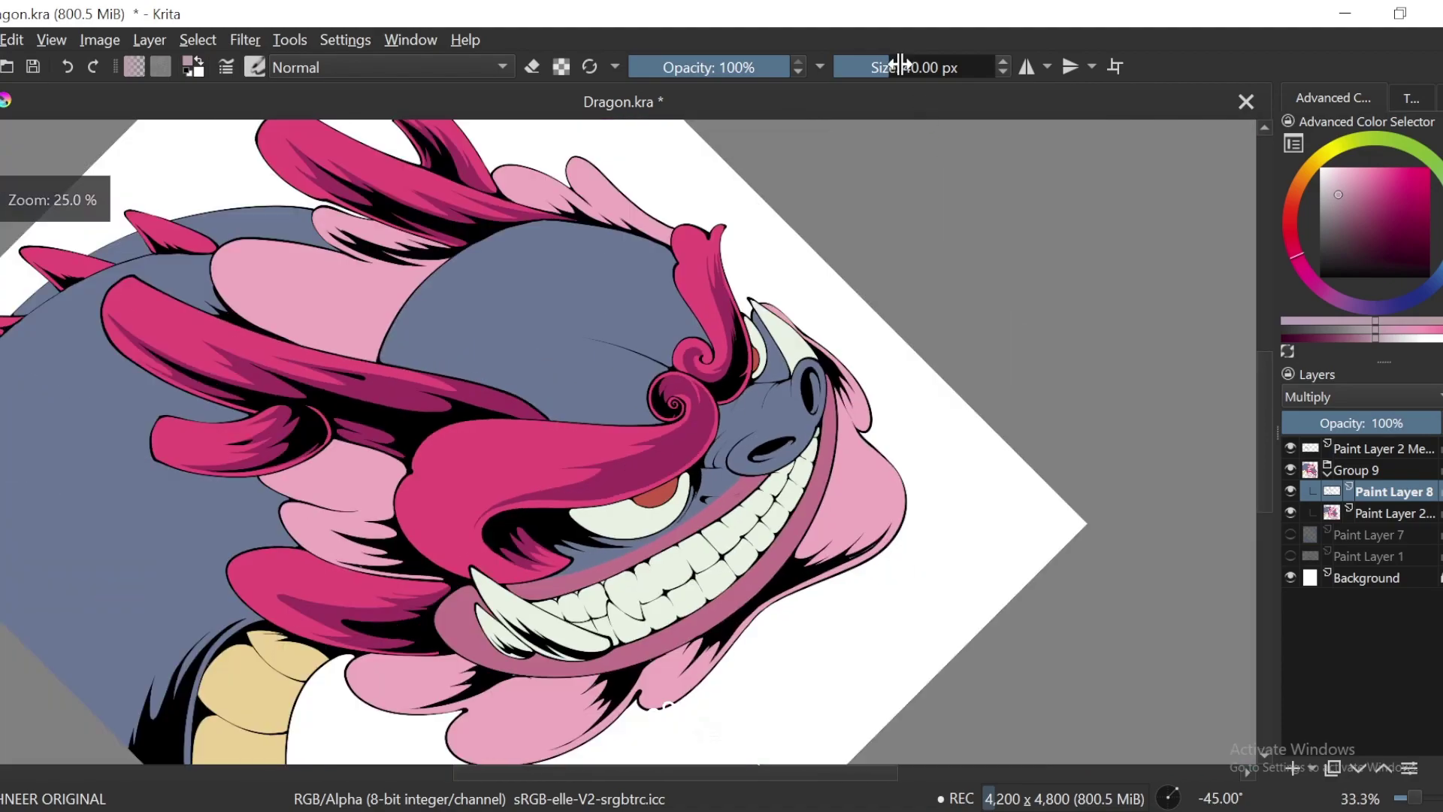
left_click_drag(898, 66, 1030, 66)
left_click_drag(796, 281, 872, 266)
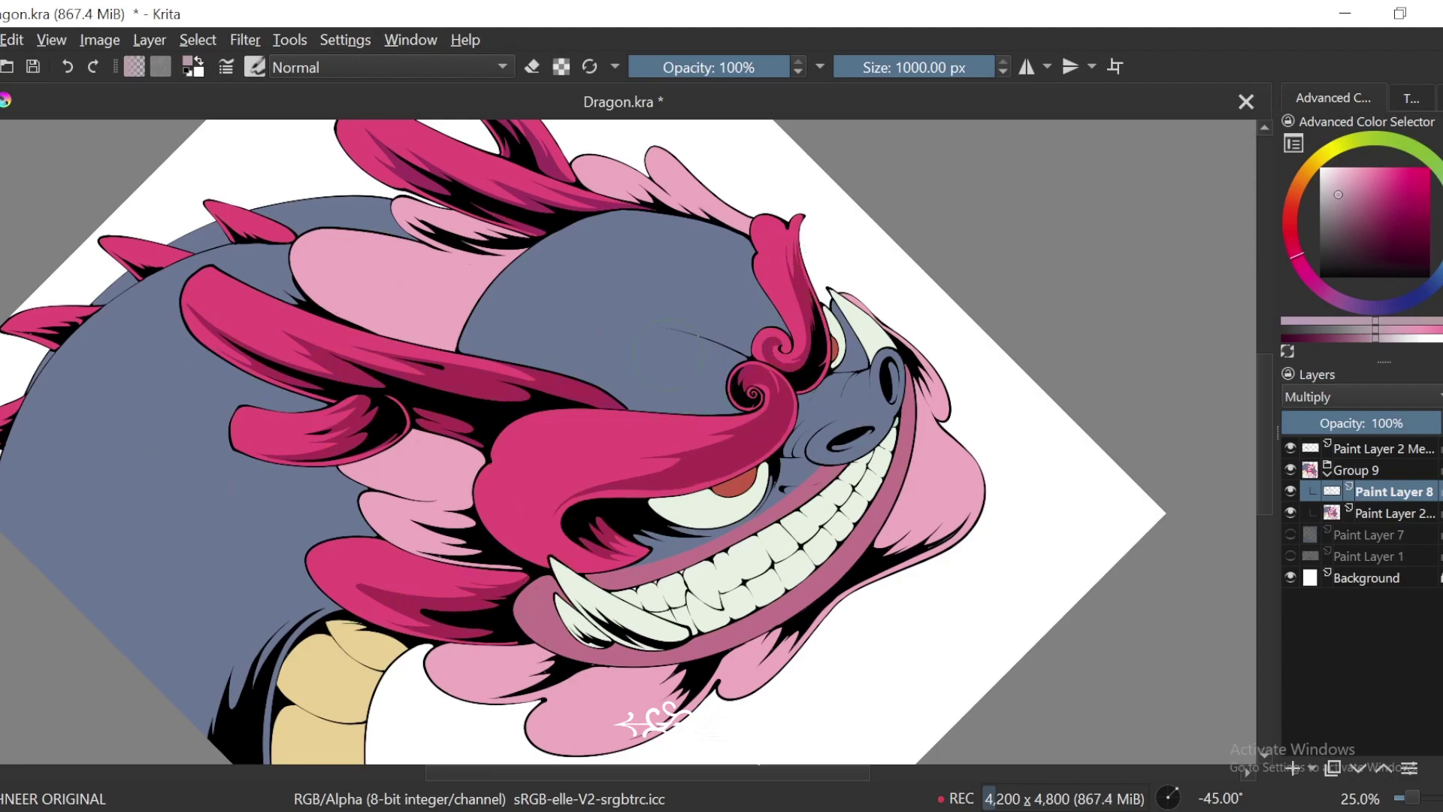
key("ctrl+minus")
key("6")
key("6")
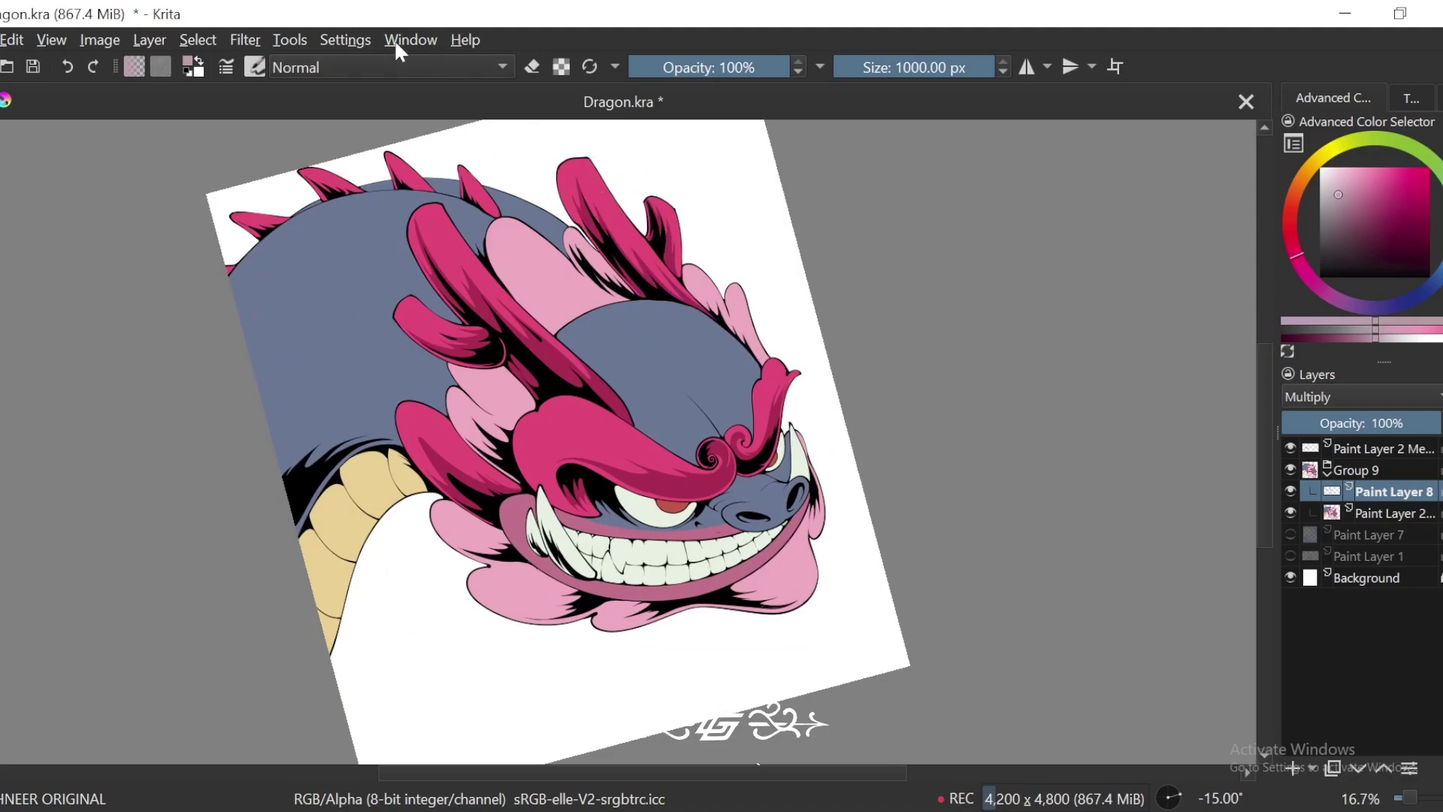
Step: Change the foreground colour to the darker palette pink #9f848f and repaint the shadows on Paint Layer 8
left_click(187, 63)
left_click(860, 340)
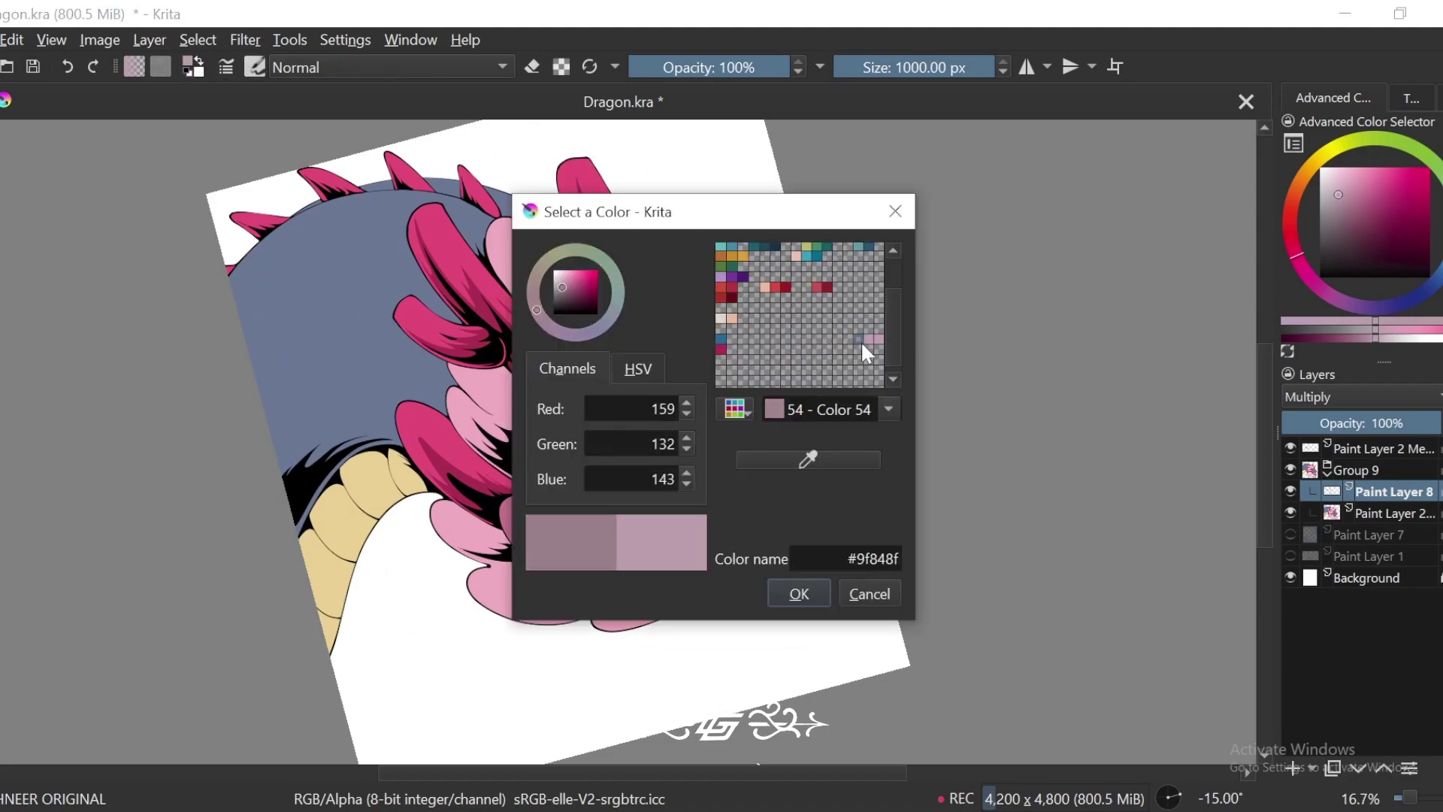
left_click(821, 597)
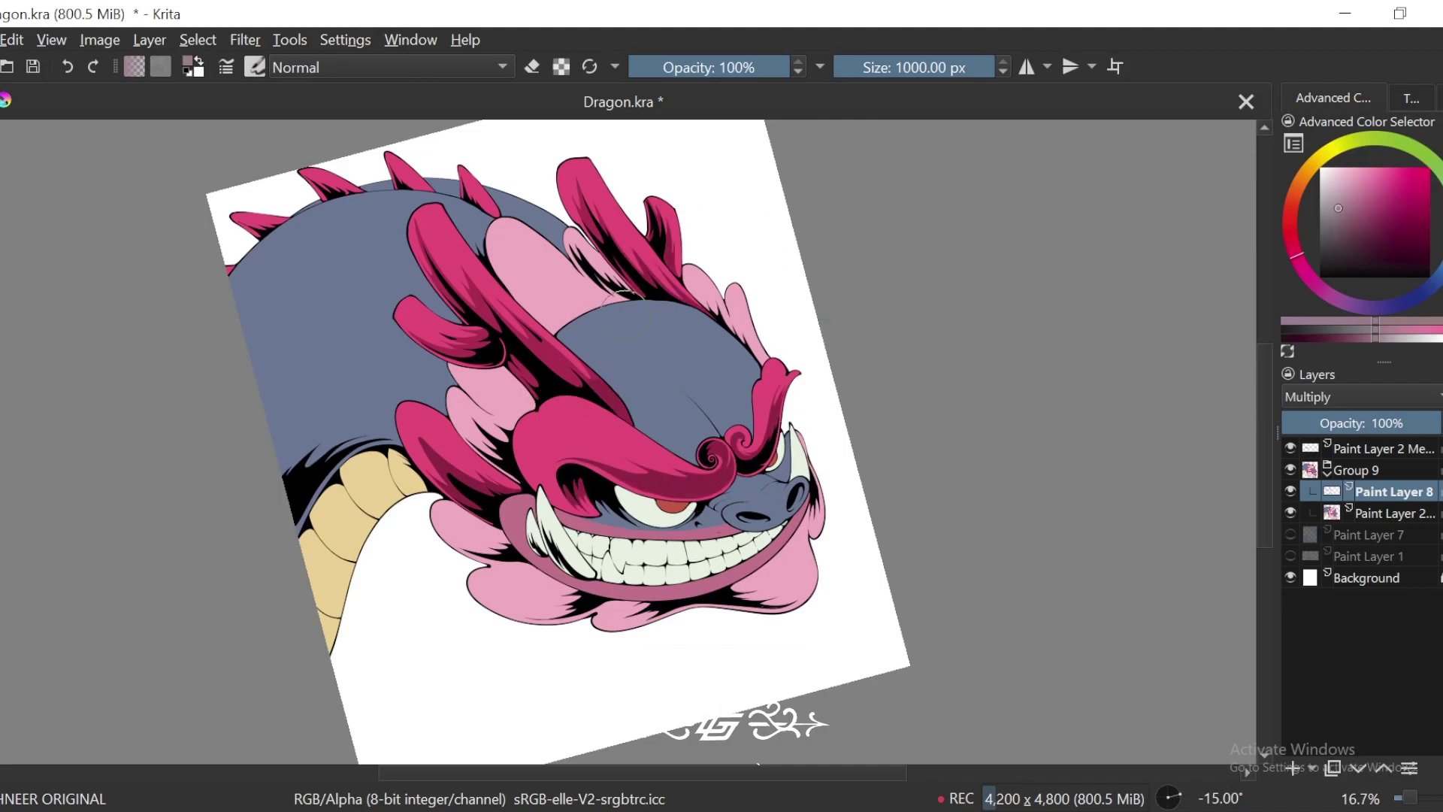
mouse_move(571, 396)
left_mouse_down()
mouse_move(504, 329)
mouse_move(474, 341)
left_mouse_up()
key("ctrl+minus")
key("ctrl+minus")
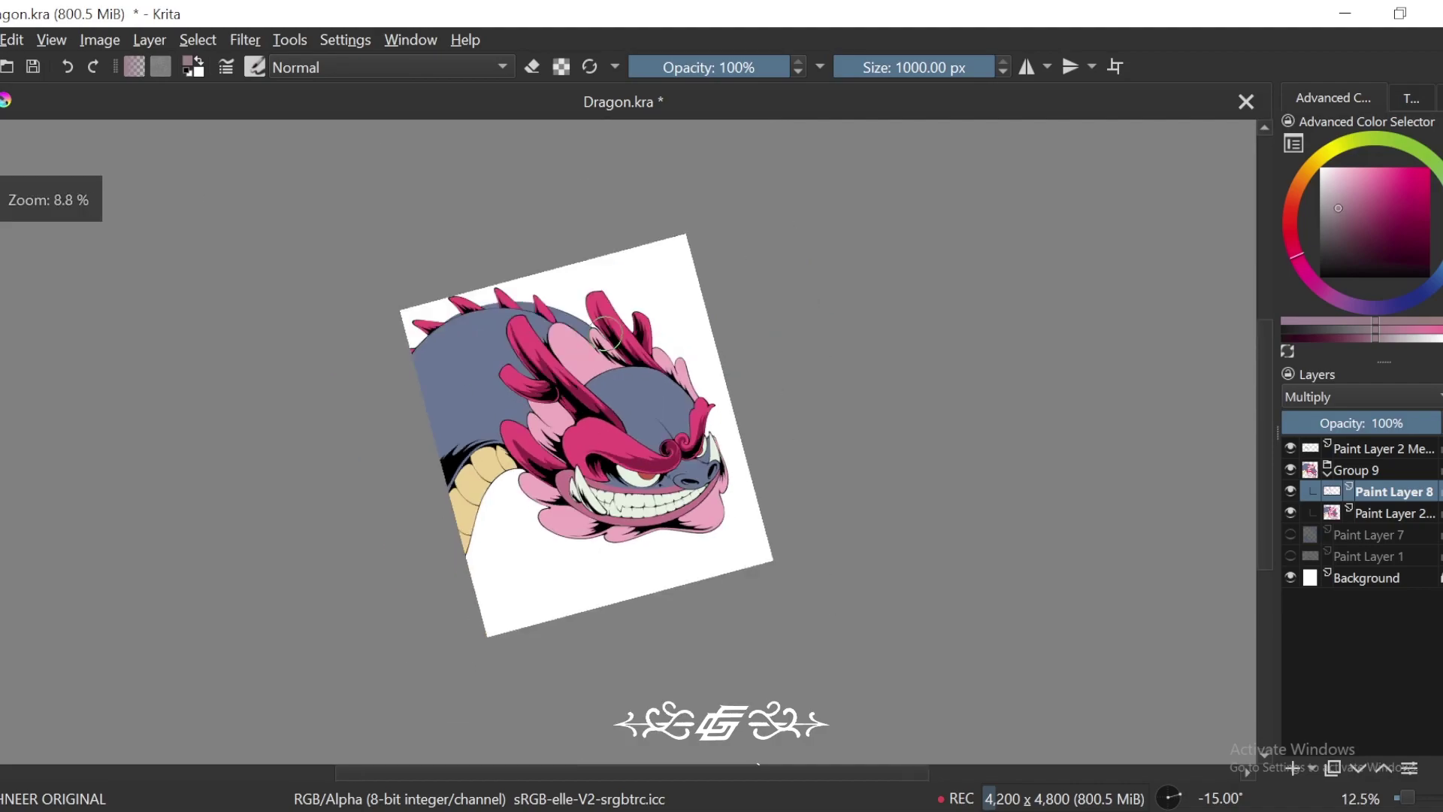
key("5")
left_click_drag(592, 236, 567, 248)
key("ctrl+plus")
key("ctrl+plus")
left_click_drag(848, 576, 903, 565)
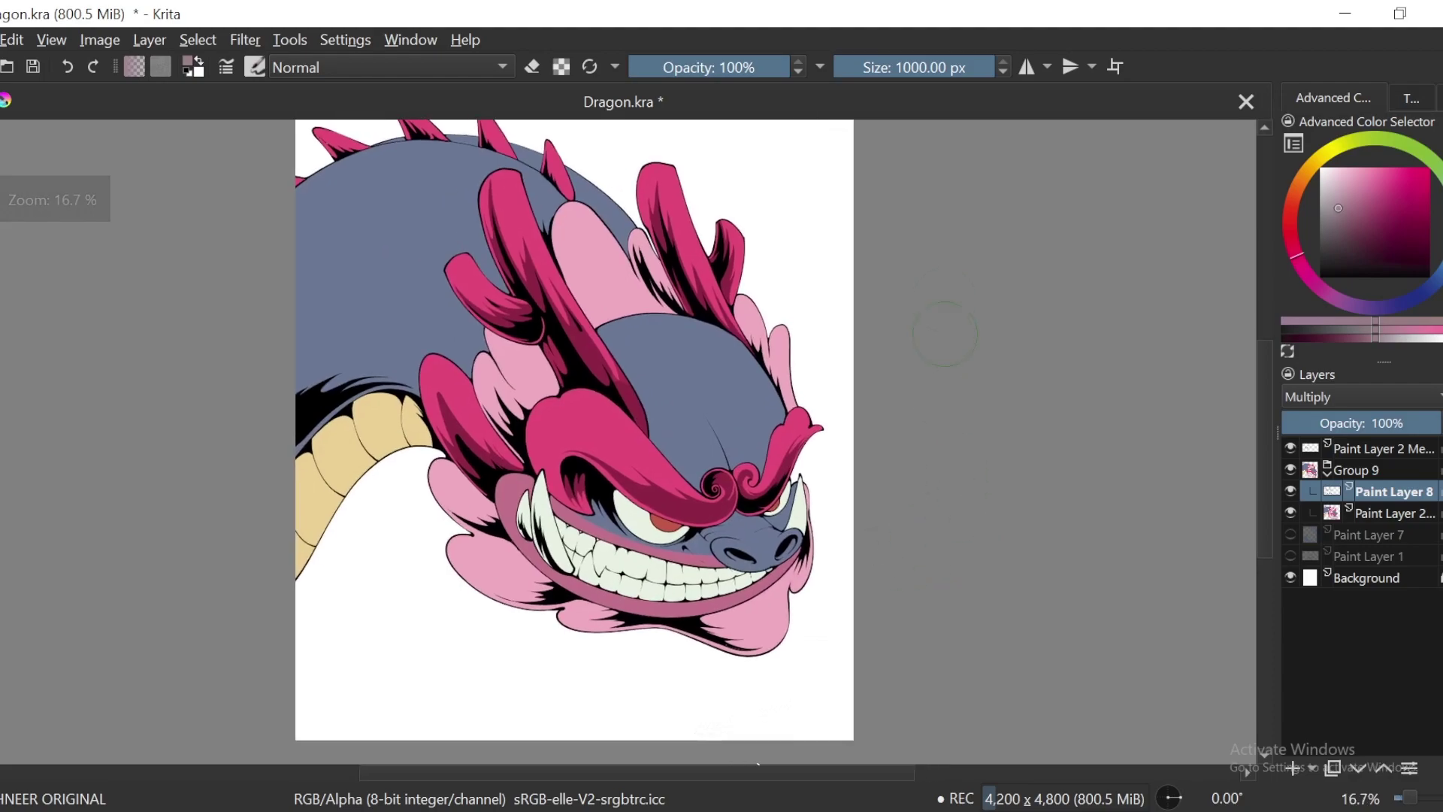
Step: Set the brush size to 50 px
left_click(904, 65)
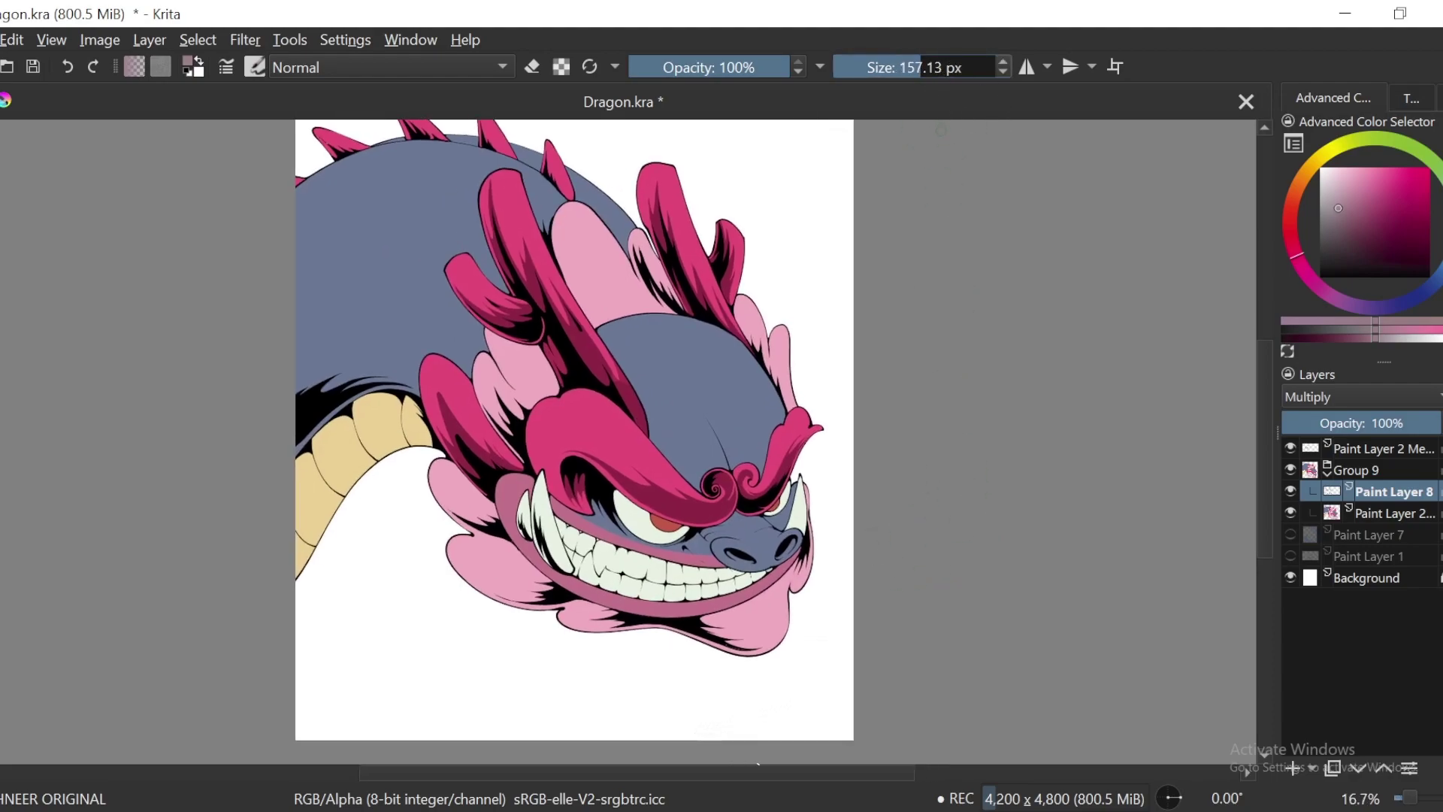
right_click(940, 67)
type("5")
key("Return")
Step: Set the brush smoothing to Stabilizer for detail strokes on the small pink fin beside the rear horn
left_click_drag(1018, 577, 988, 619)
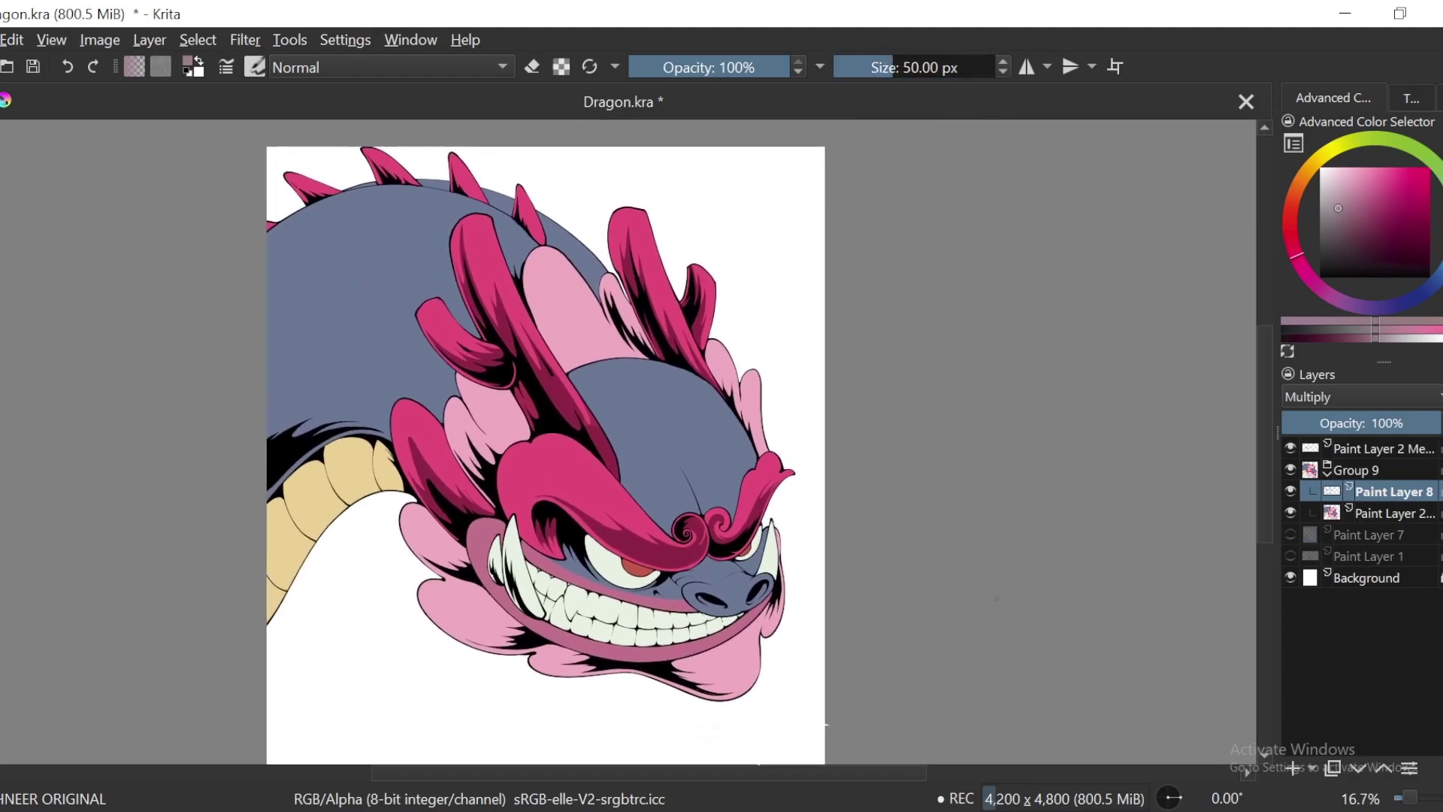
key("6")
key("6")
key("6")
key("6")
left_click_drag(763, 393, 738, 470)
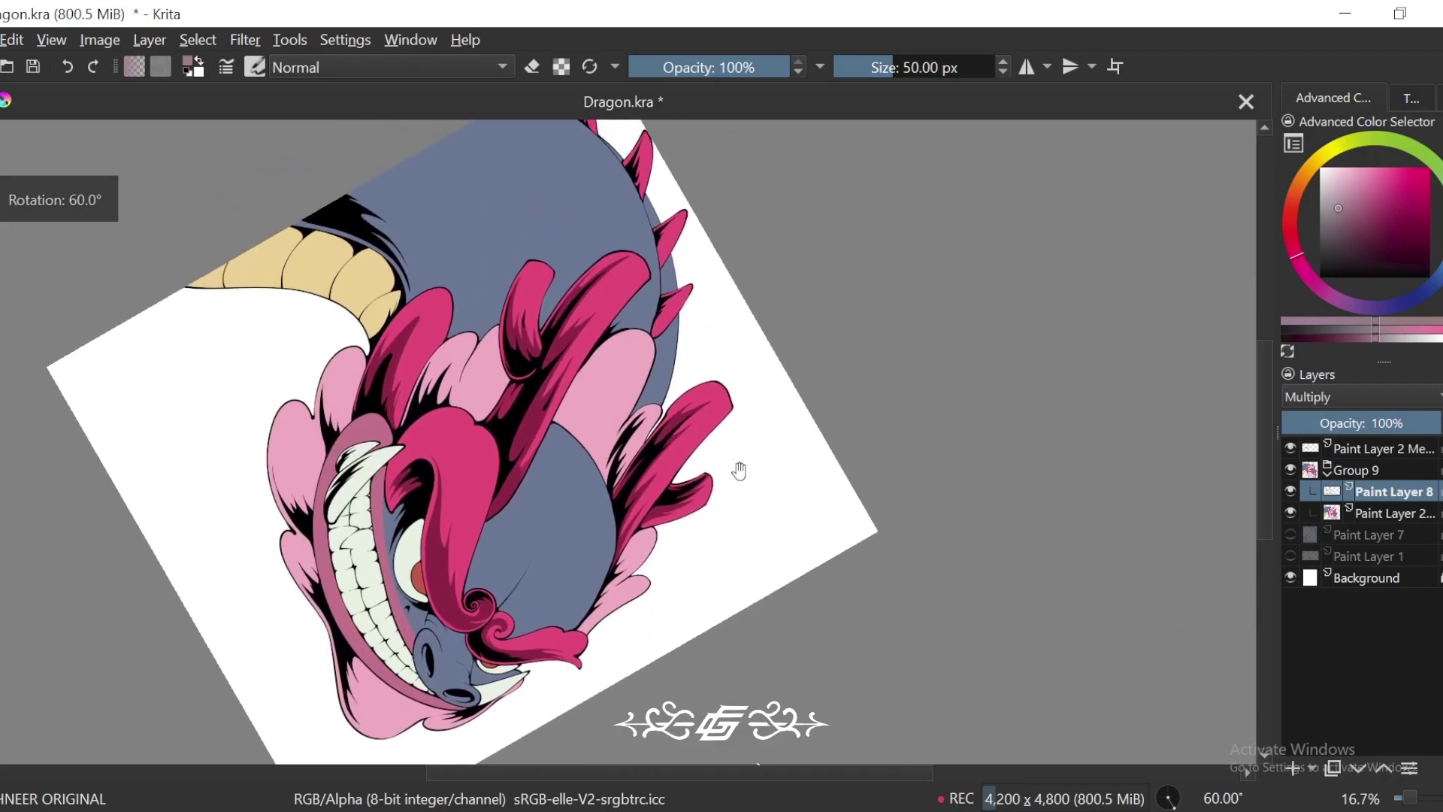
key("ctrl+plus")
key("ctrl+plus")
key("ctrl+plus")
key("ctrl+plus")
key("ctrl+plus")
key("plus")
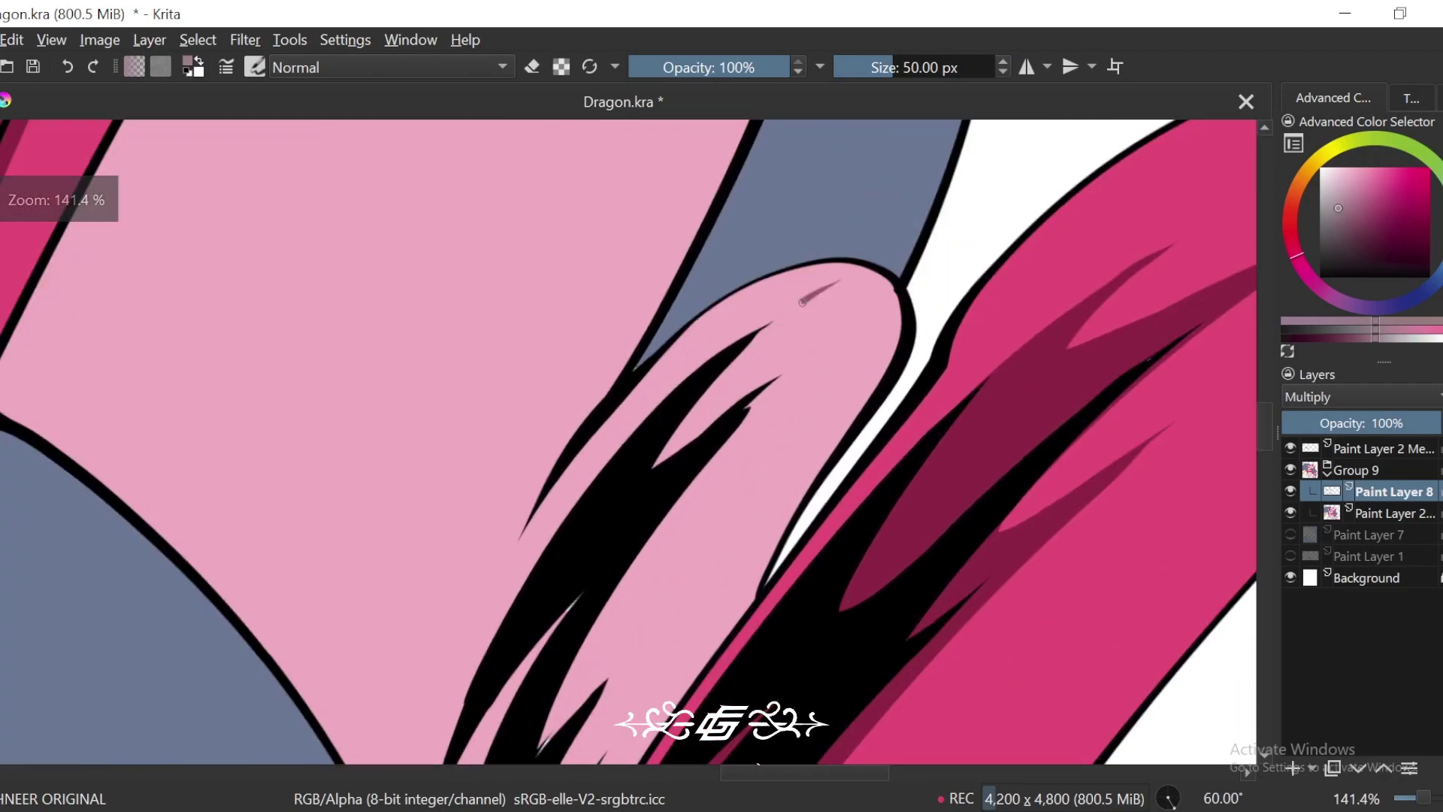
left_click(1411, 99)
left_click(1428, 148)
left_click(1424, 216)
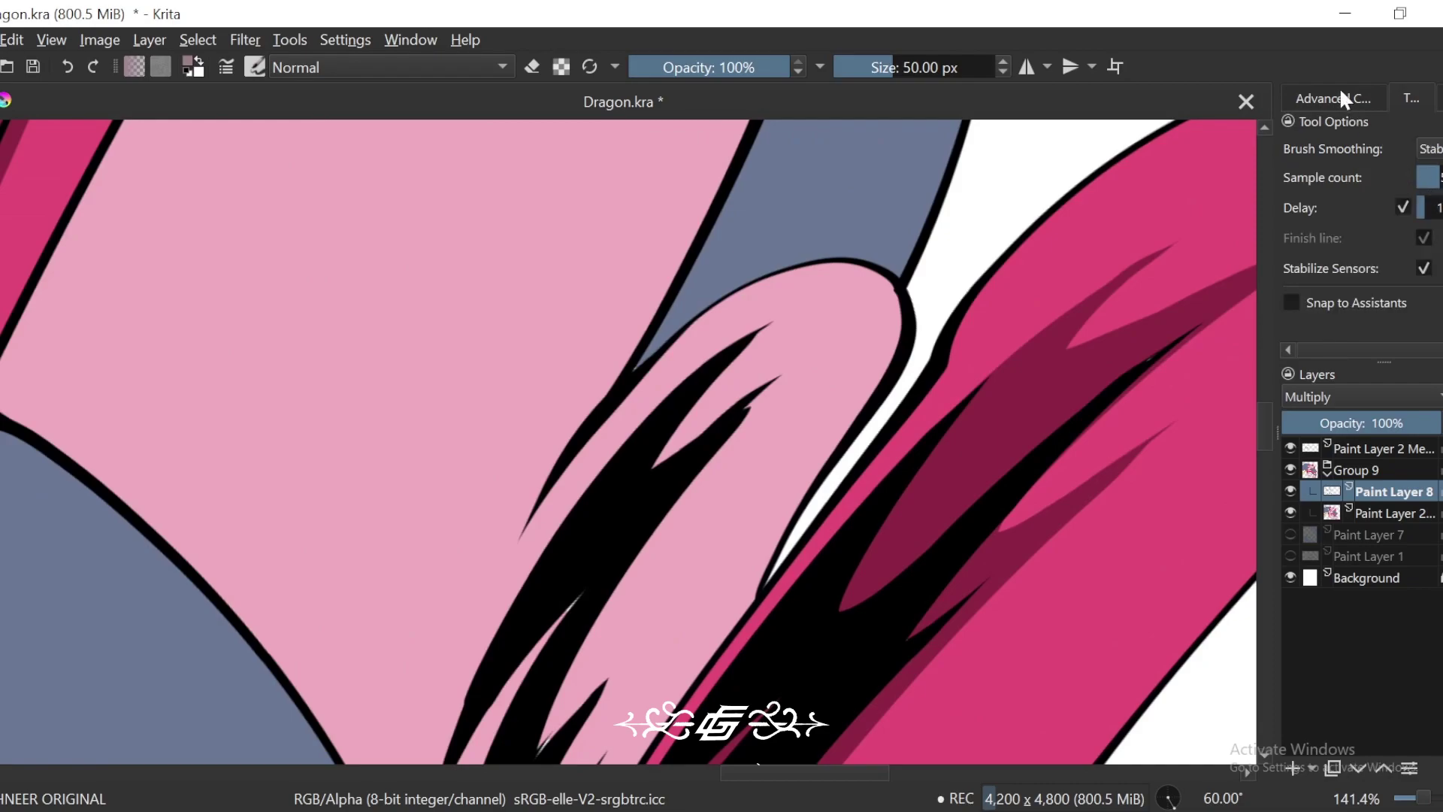
left_click(1340, 99)
Step: On the top ink layer, redraw the lower black spike inside the small pink fin with longer, smoother edges
key("plus")
left_click_drag(1138, 574, 1107, 649)
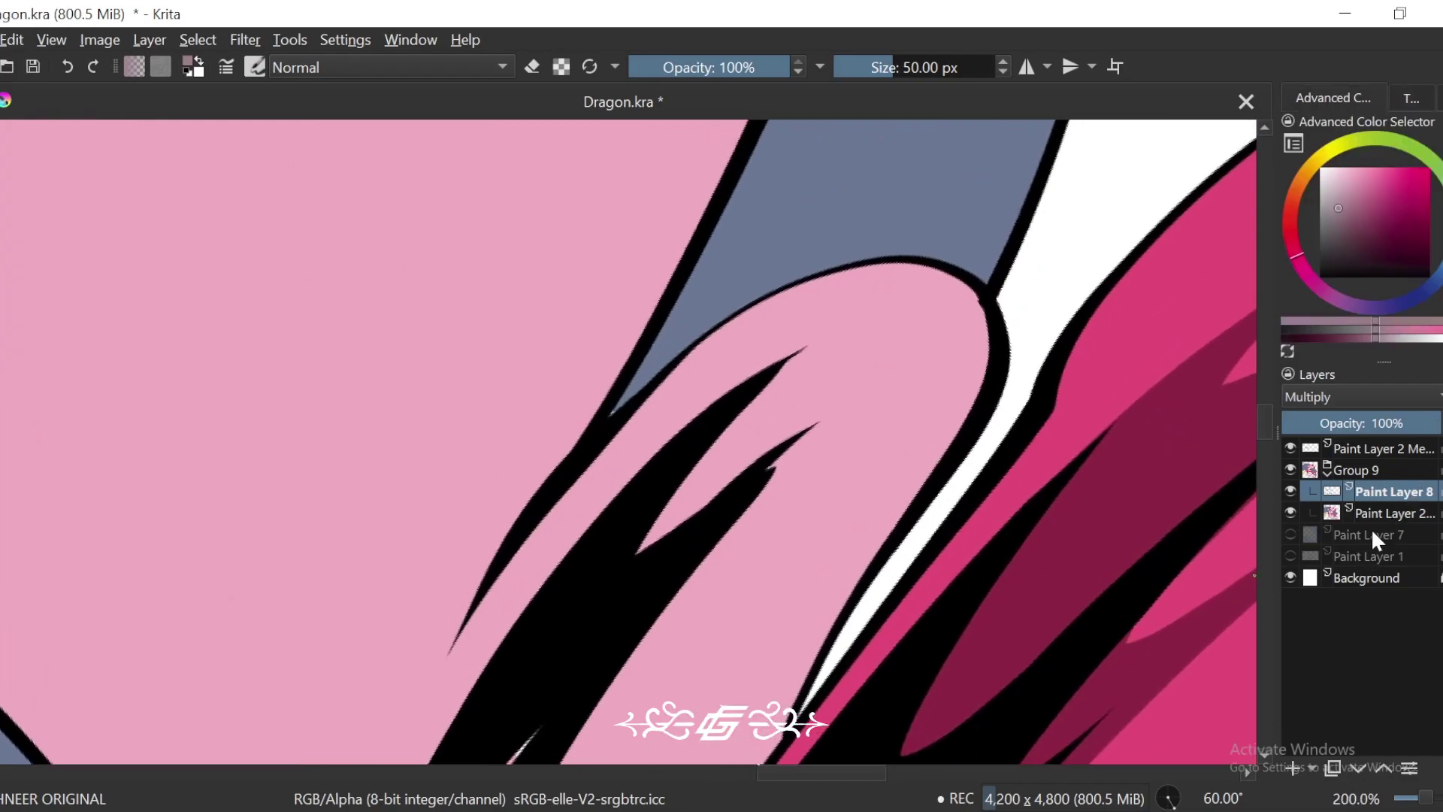
left_click(1360, 449)
key("plus")
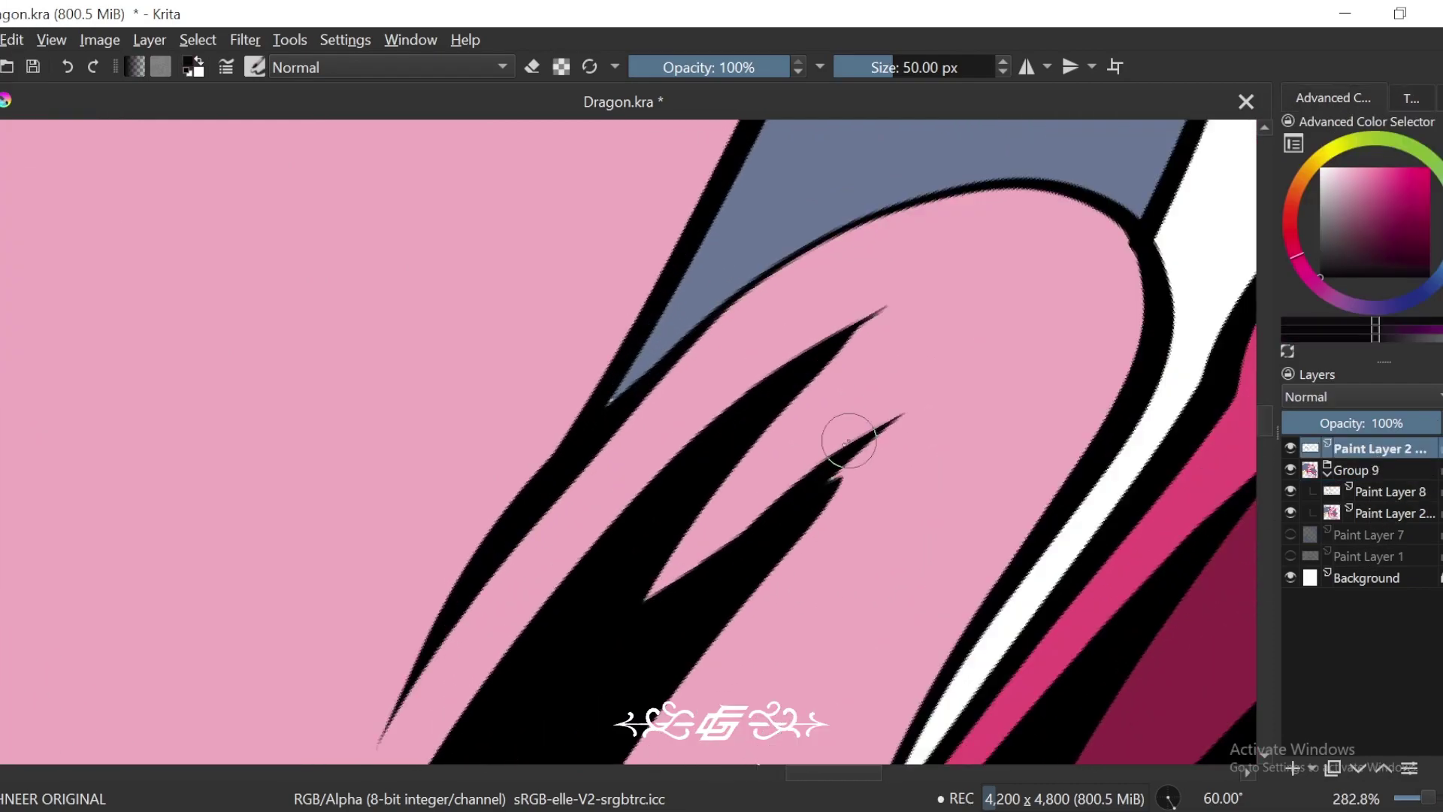
left_click_drag(997, 365, 864, 480)
key("ctrl+z")
left_click_drag(964, 382, 719, 597)
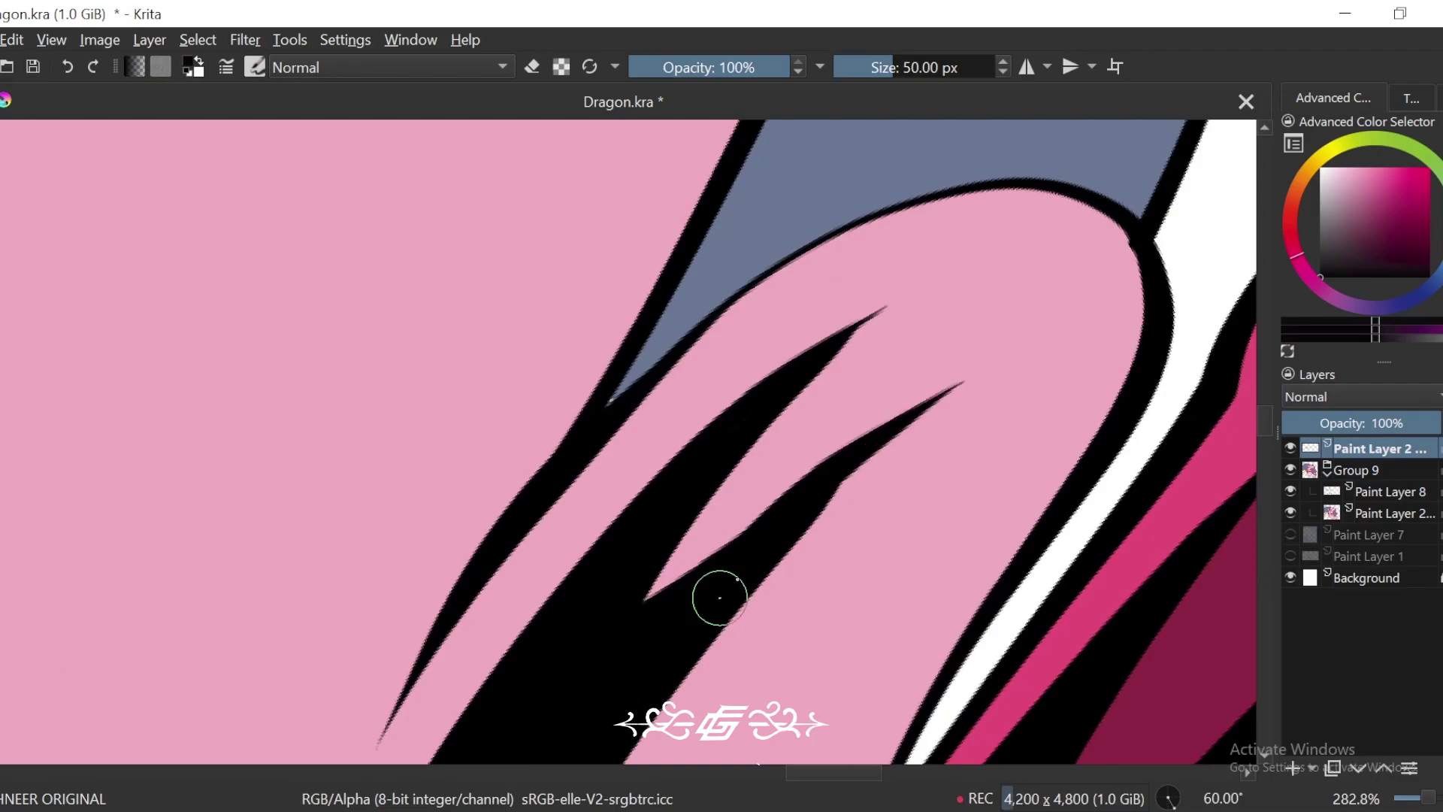
left_click_drag(961, 386, 652, 589)
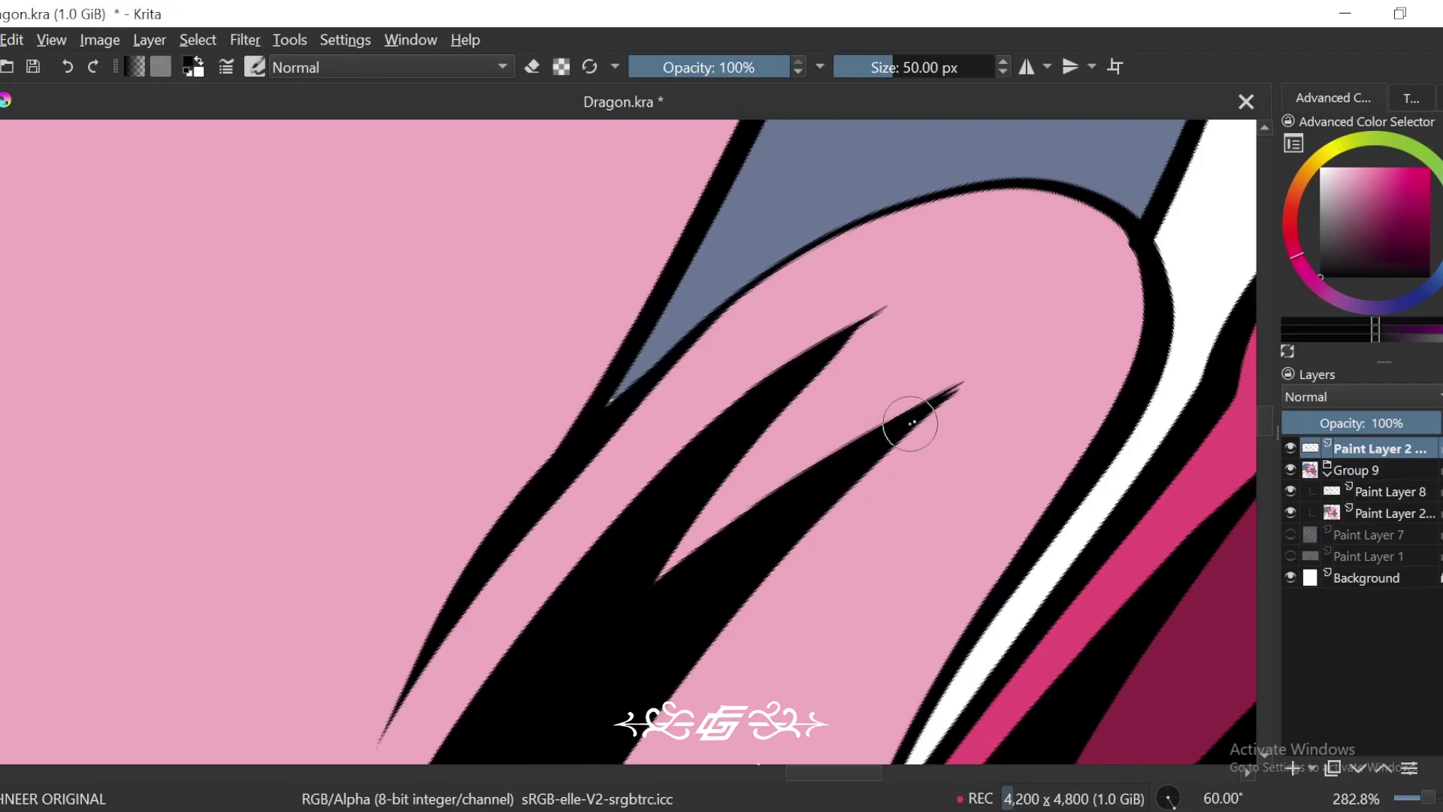
Step: Extend the lower black spike's tip toward the fin's rounded end in a thin taper, undoing the strokes that overshoot
left_click_drag(1029, 345, 711, 647)
key("ctrl+z")
left_click_drag(993, 364, 910, 414)
left_click_drag(820, 487, 1016, 345)
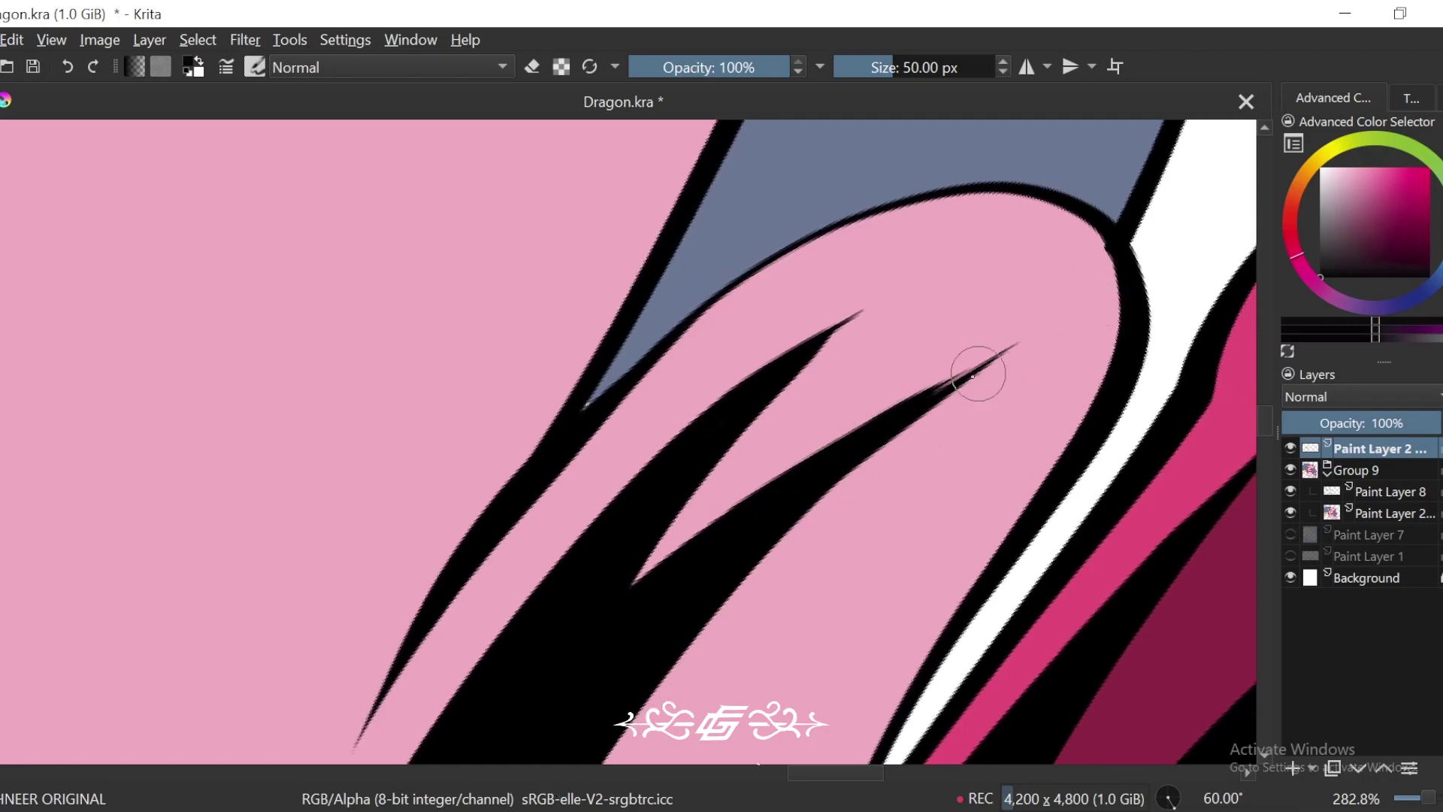
left_click_drag(828, 476, 1088, 313)
key("ctrl+z")
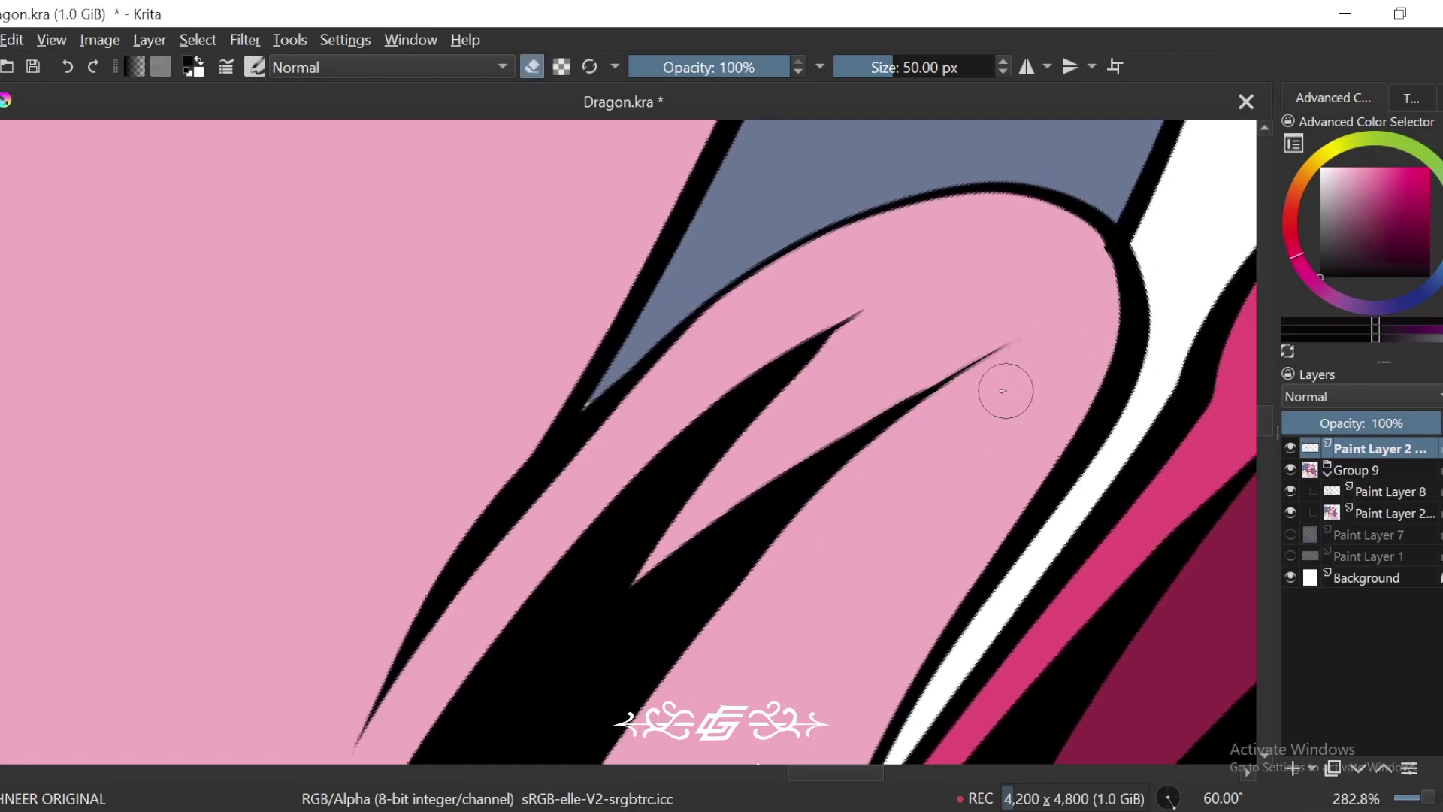
Step: Blunt the sharp blue tip between the large and small pink fins with black ink, undoing strays
left_click_drag(626, 391, 656, 442)
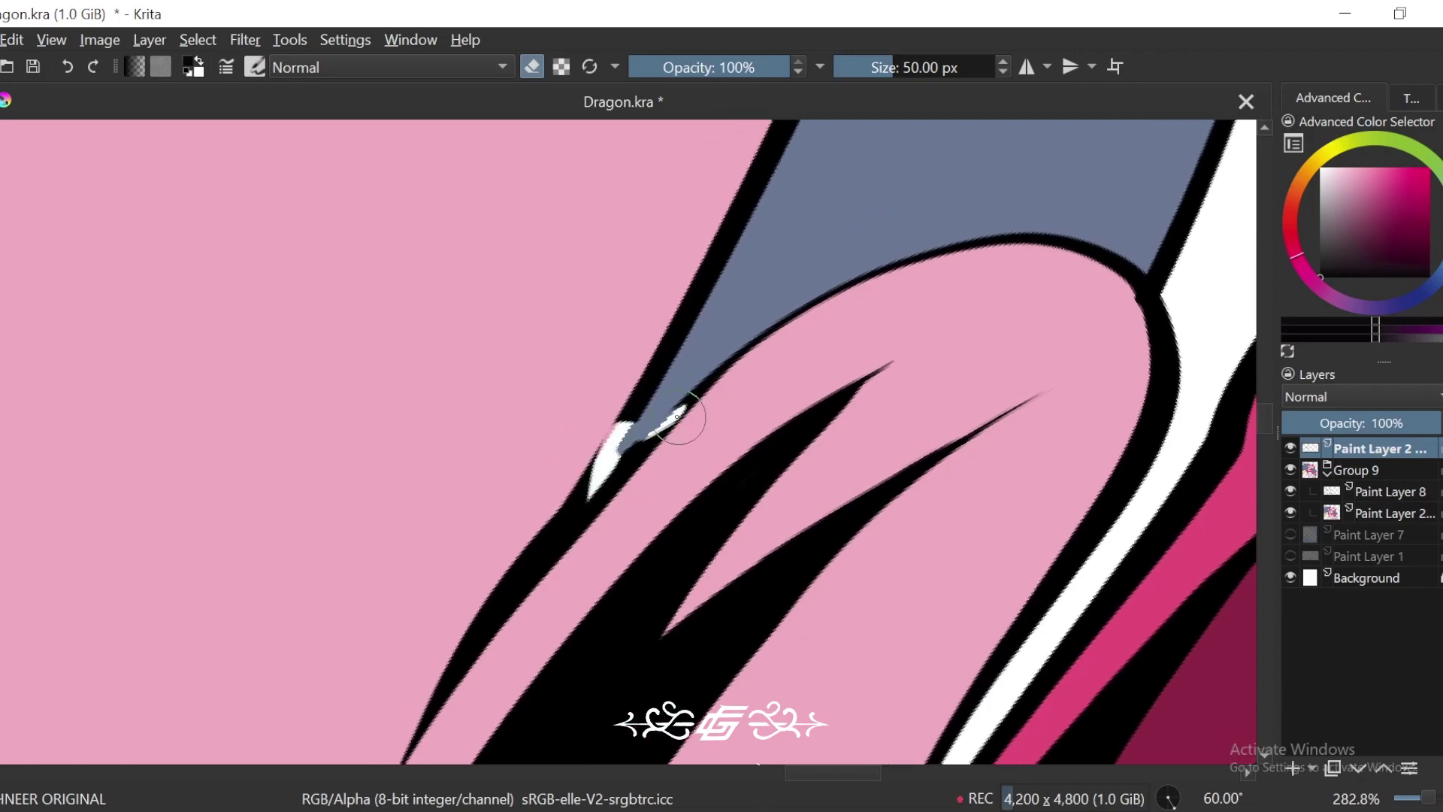
key("ctrl+z")
key("e")
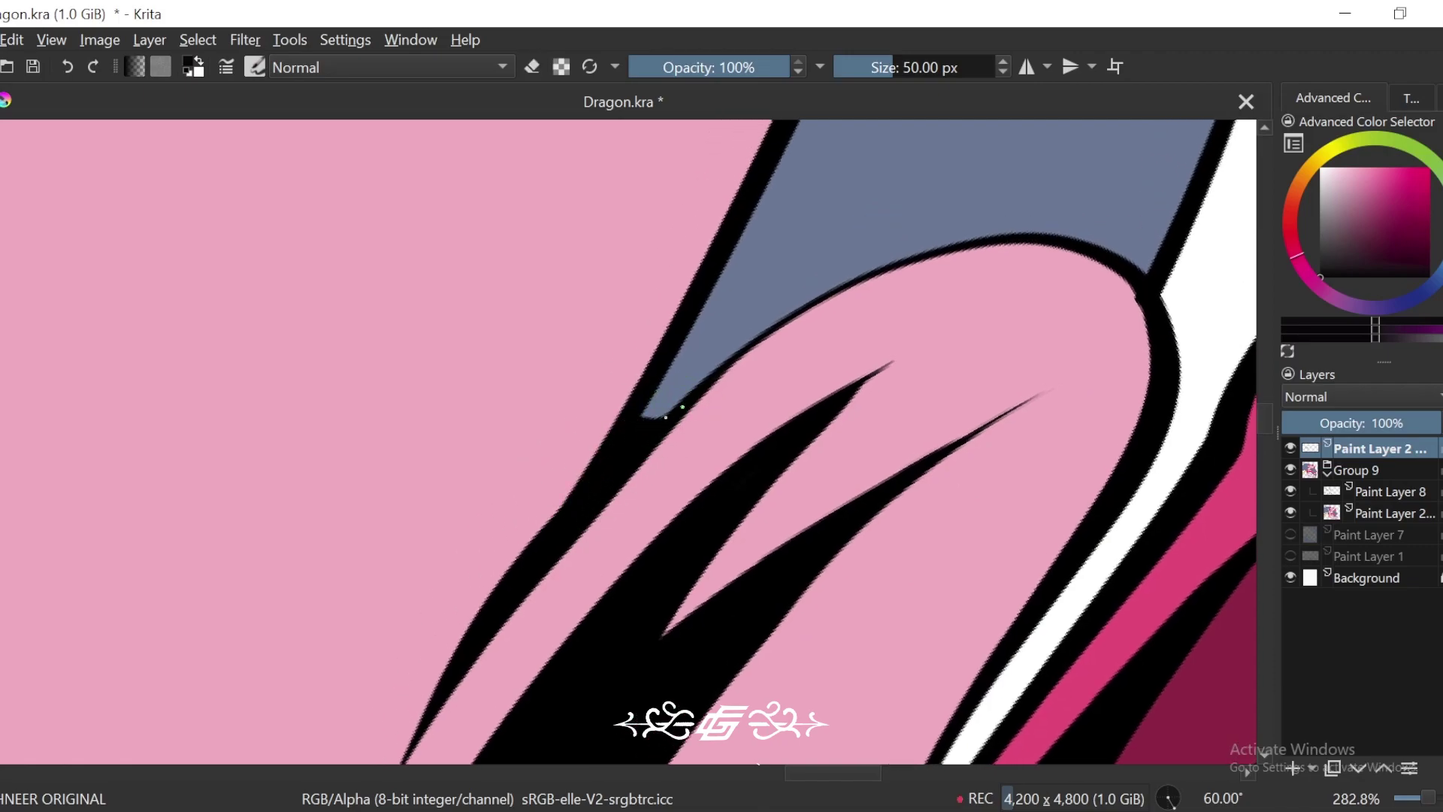
left_click_drag(665, 418, 643, 408)
key("ctrl+minus")
key("ctrl+plus")
key("ctrl+plus")
key("ctrl+z")
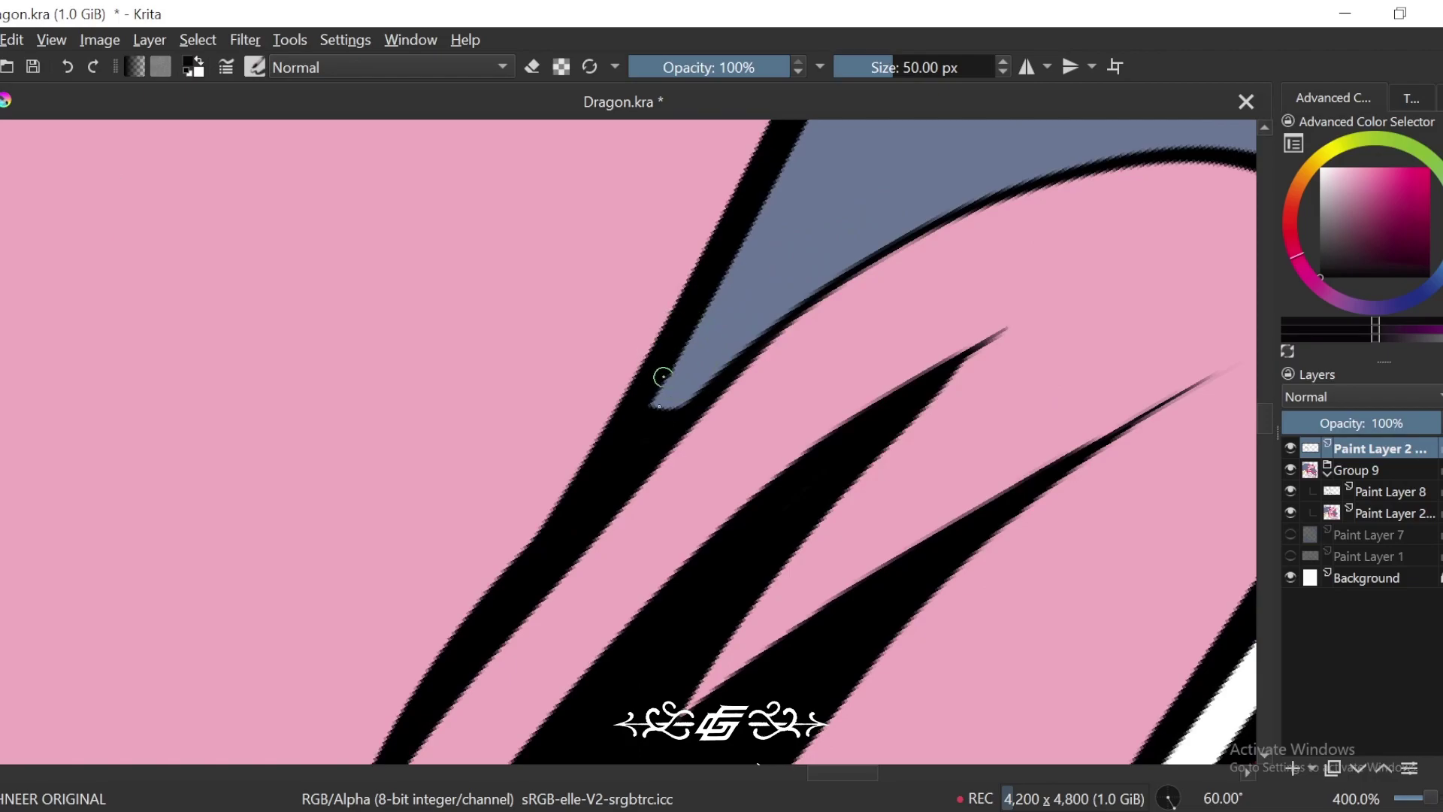
Step: Make Paint Layer 8 active and pick the muted mauve shadow colour for shading the small pink fin
key("ctrl+minus")
key("ctrl+minus")
key("ctrl+minus")
key("ctrl+minus")
key("ctrl+minus")
key("4")
key("4")
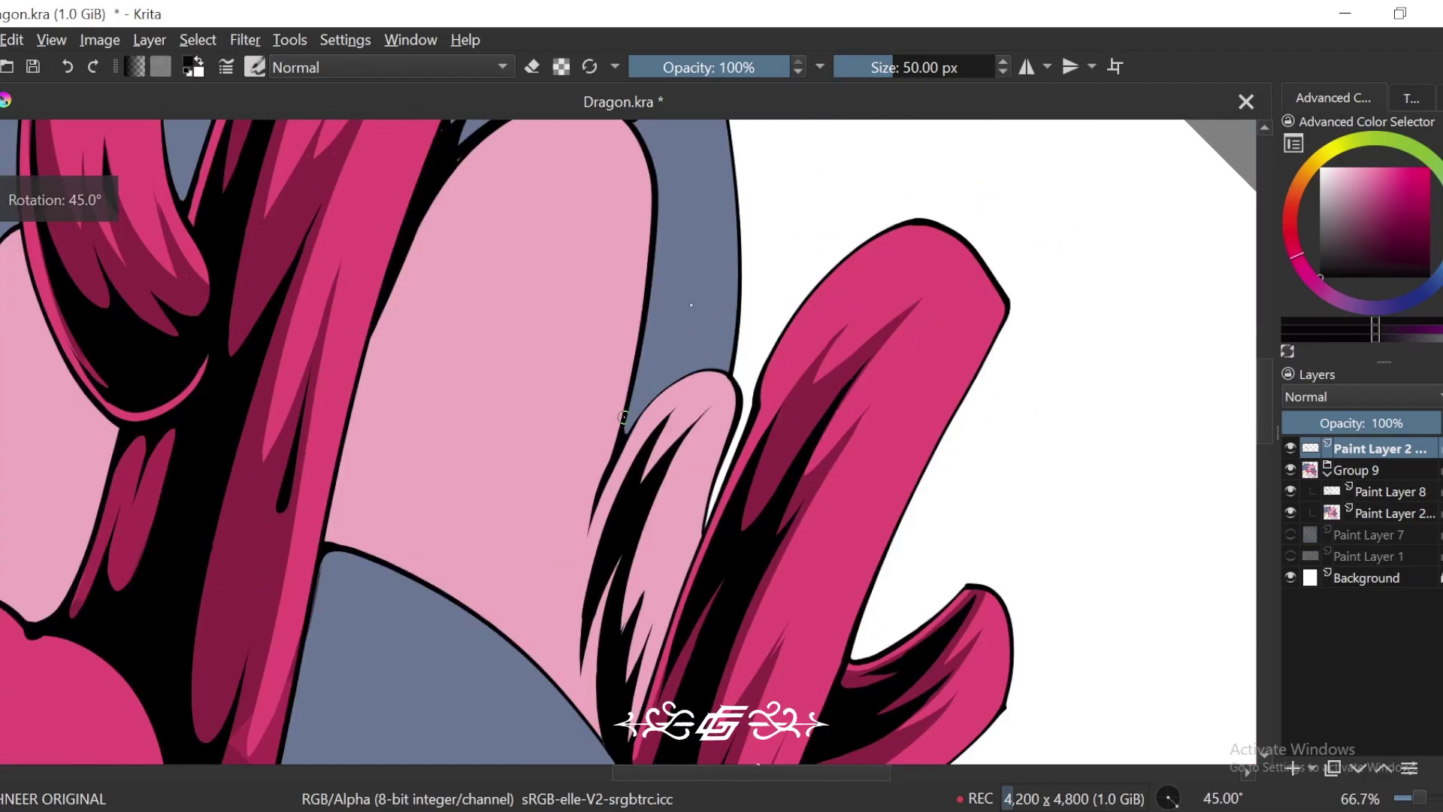
key("6")
key("6")
left_click(1382, 492)
key("6")
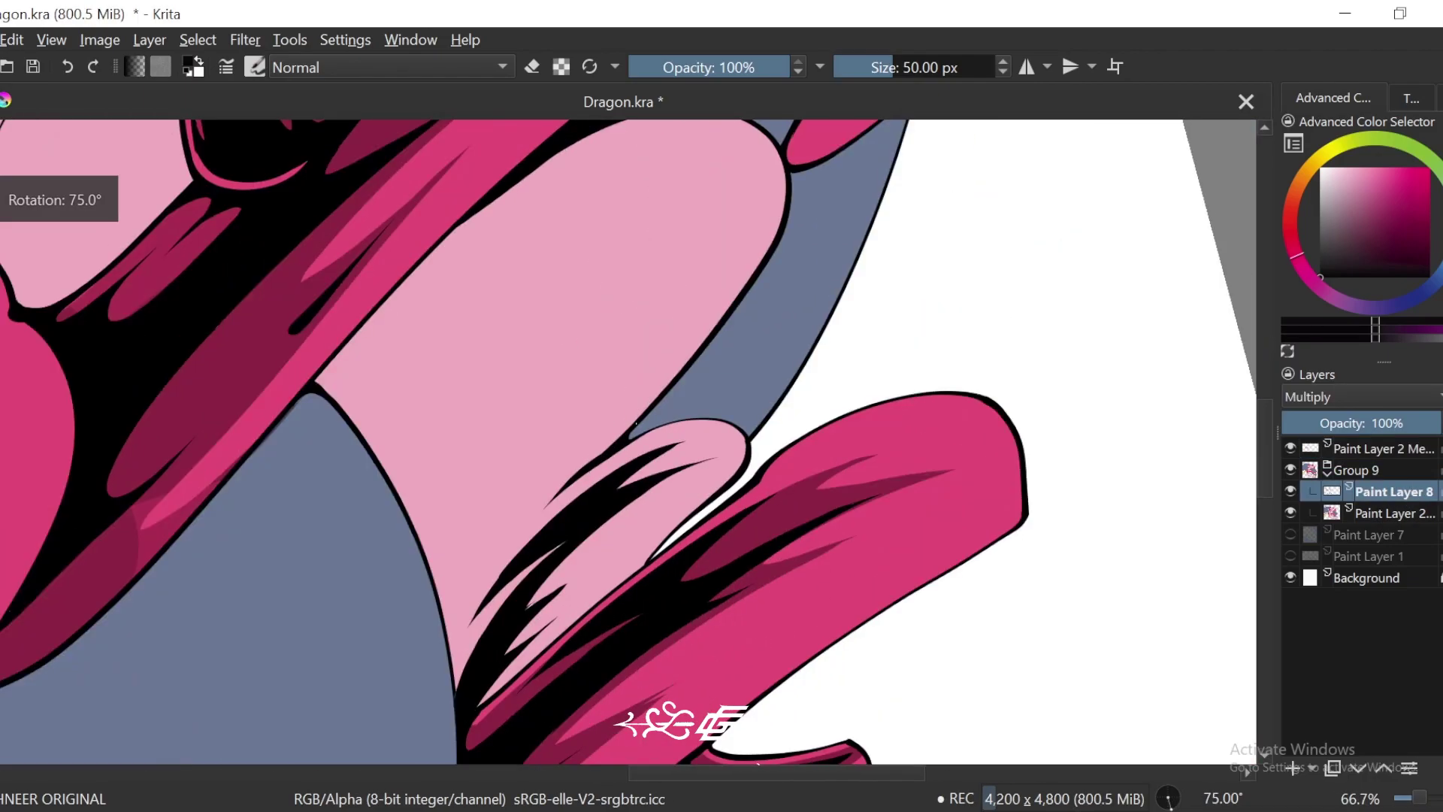
left_click_drag(955, 541, 1019, 487)
key("ctrl+plus")
key("ctrl+plus")
left_click_drag(856, 339, 868, 376)
left_click_drag(978, 334, 801, 396)
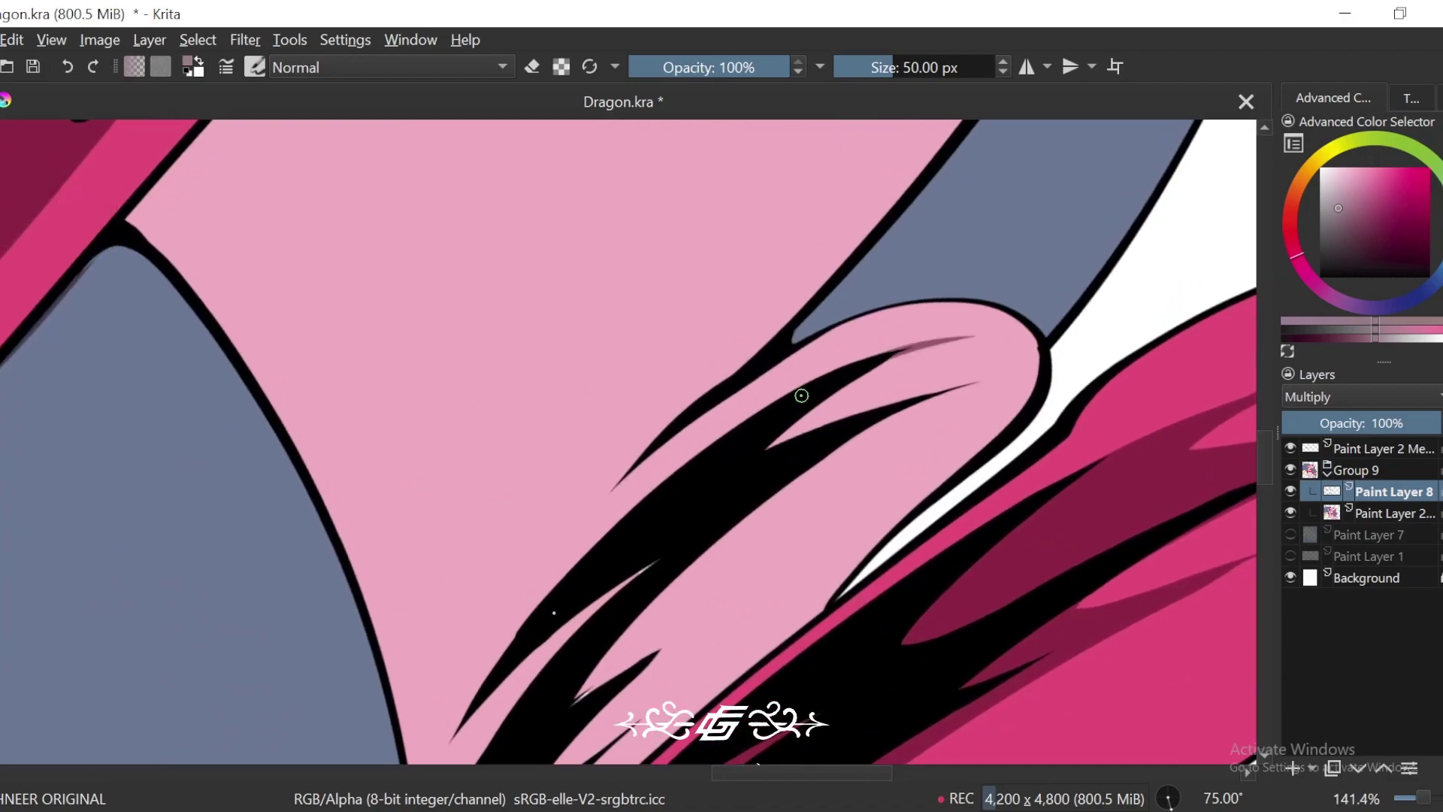
key("4")
left_click_drag(908, 309, 838, 384)
key("ctrl+z")
left_click(908, 67)
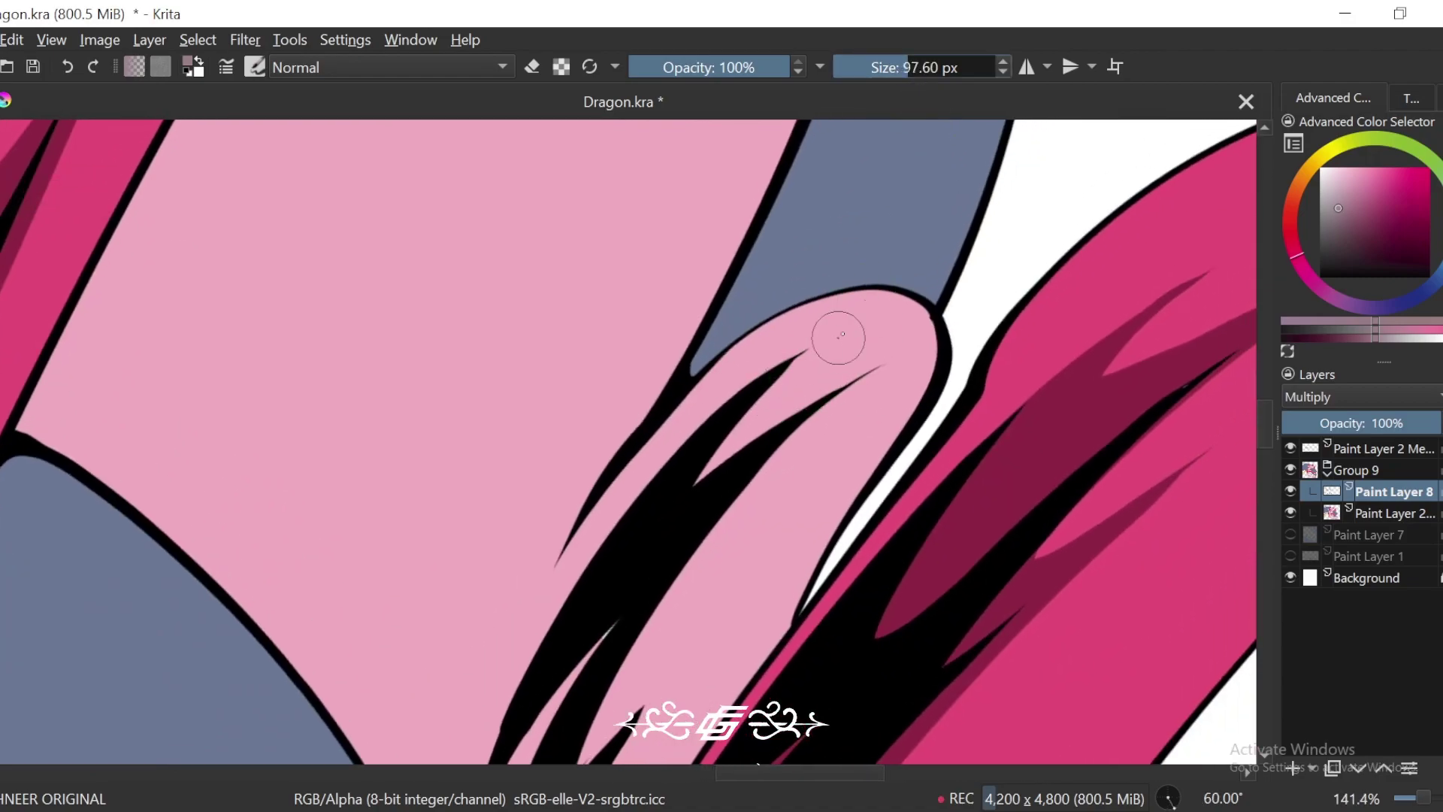
left_click_drag(866, 326, 636, 560)
key("ctrl+z")
left_click_drag(843, 331, 770, 384)
key("ctrl+plus")
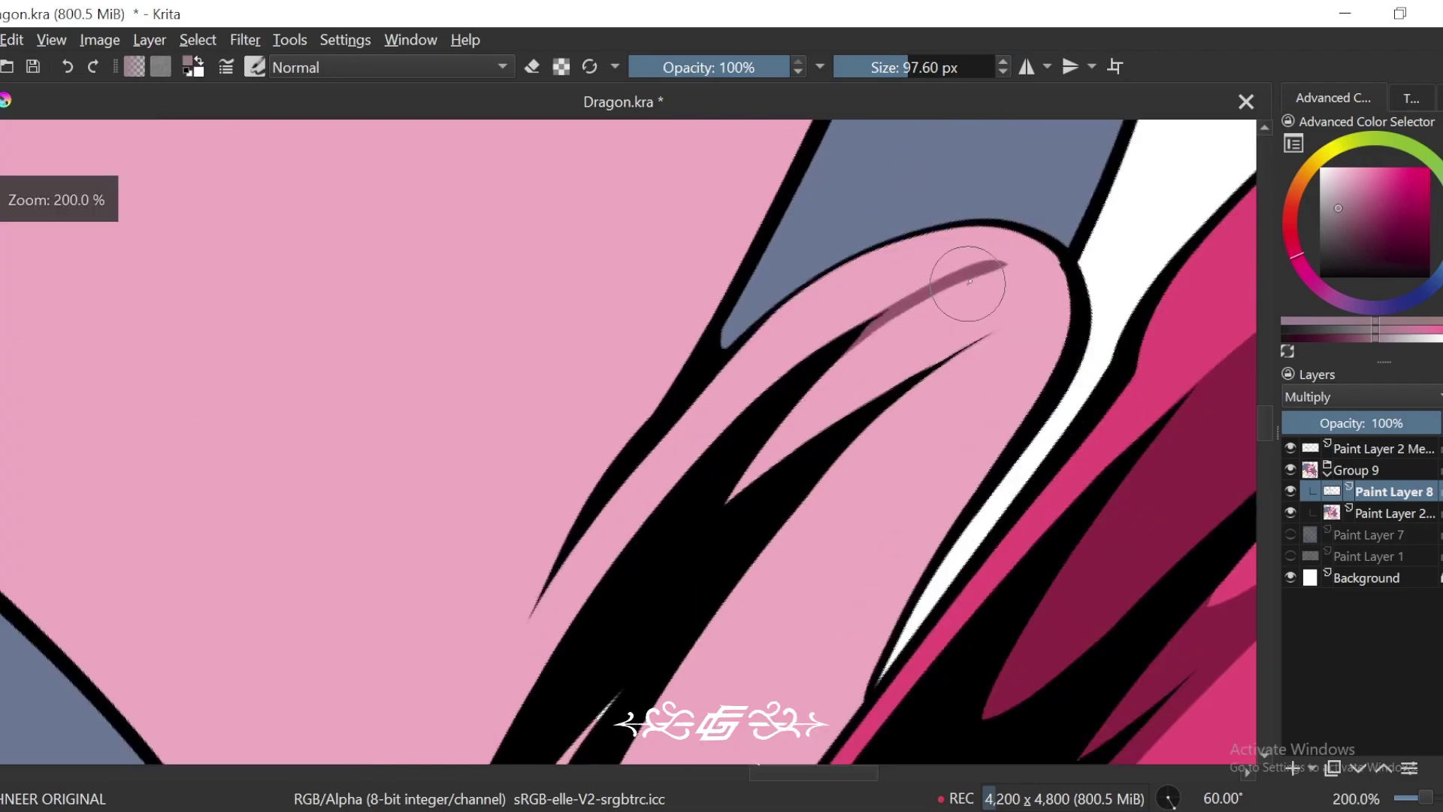
key("ctrl+z")
left_click_drag(992, 260, 593, 592)
key("ctrl+z")
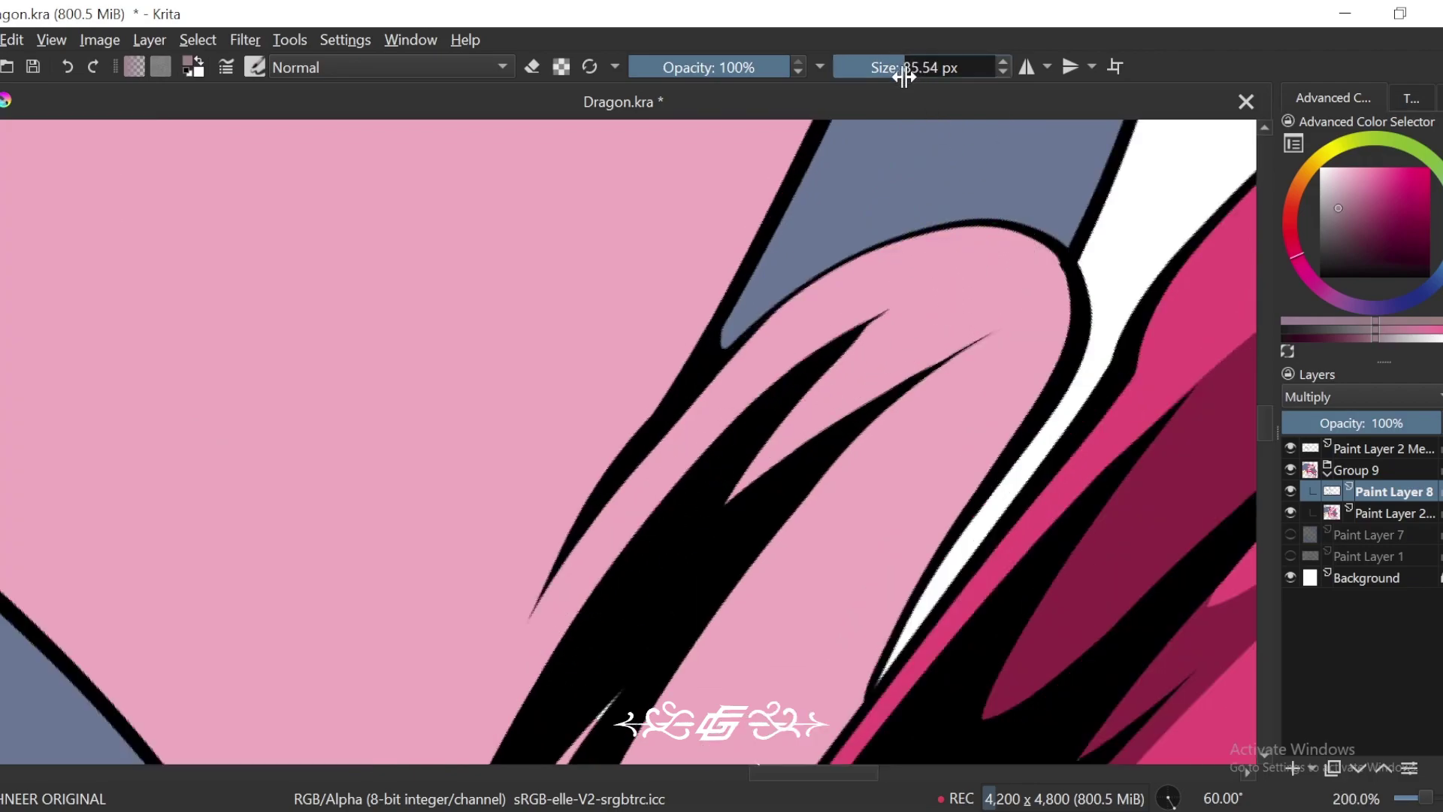
Step: With a 77.18 px brush, paint tapered mauve shadows extending both upper black spikes toward the small fin's rounded end
left_click_drag(957, 278, 668, 492)
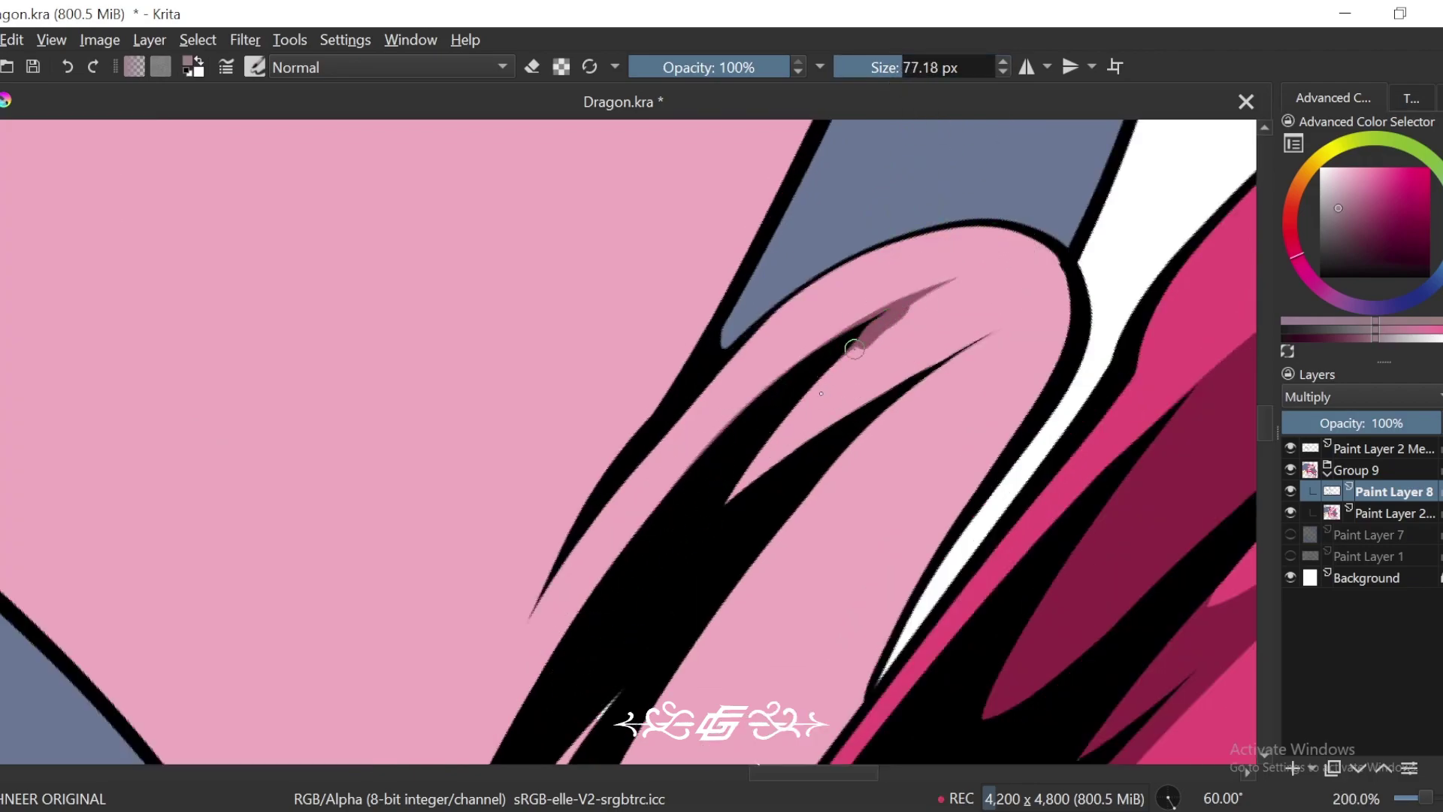
left_click_drag(855, 349, 977, 344)
key("ctrl+z")
left_click_drag(1055, 308, 725, 503)
key("ctrl+plus")
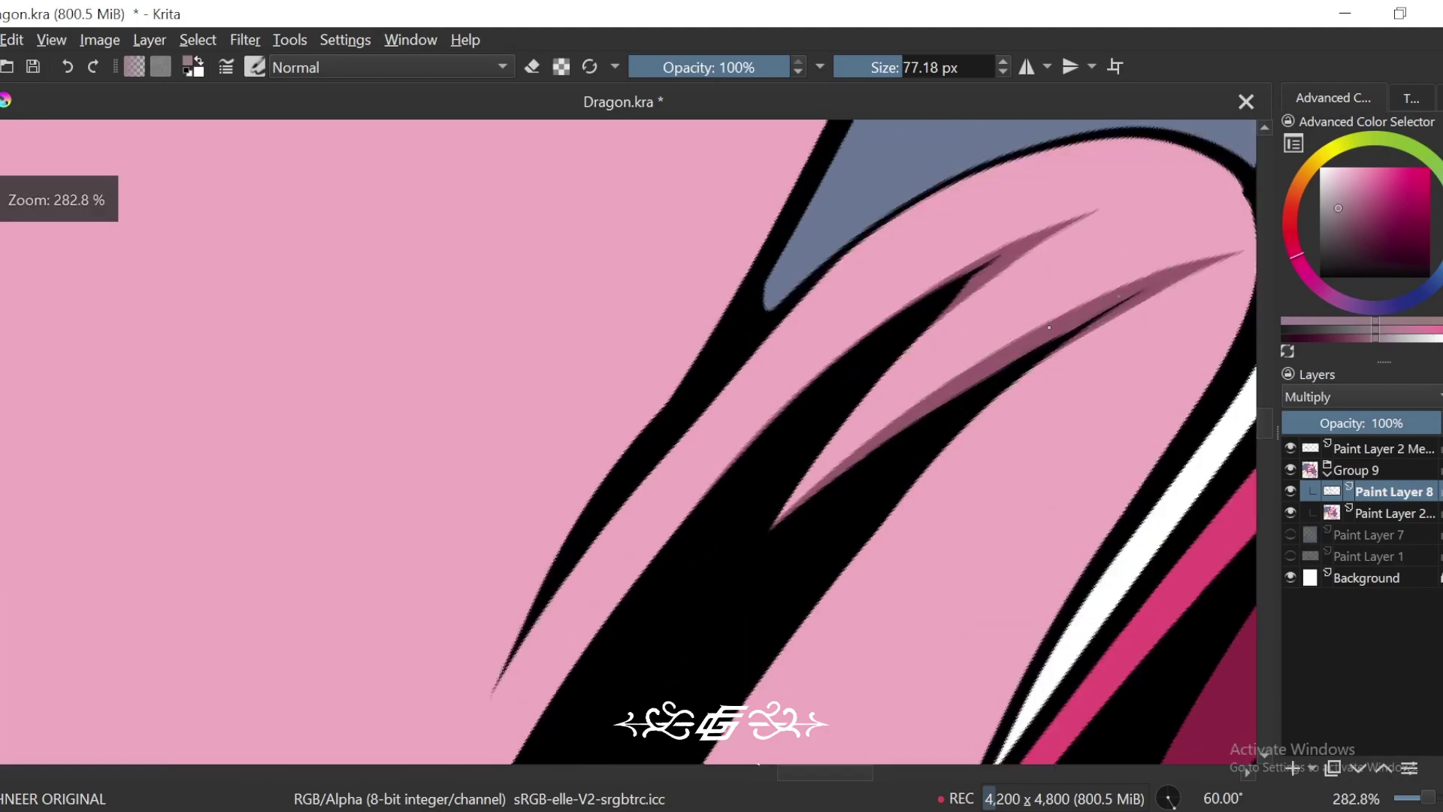
Step: Fill the notch between the two upper black spikes with shadow, leaving a pointed pink highlight between the shadow tips
left_click_drag(1049, 326, 980, 282)
left_click_drag(885, 366, 781, 517)
left_click_drag(913, 353, 826, 473)
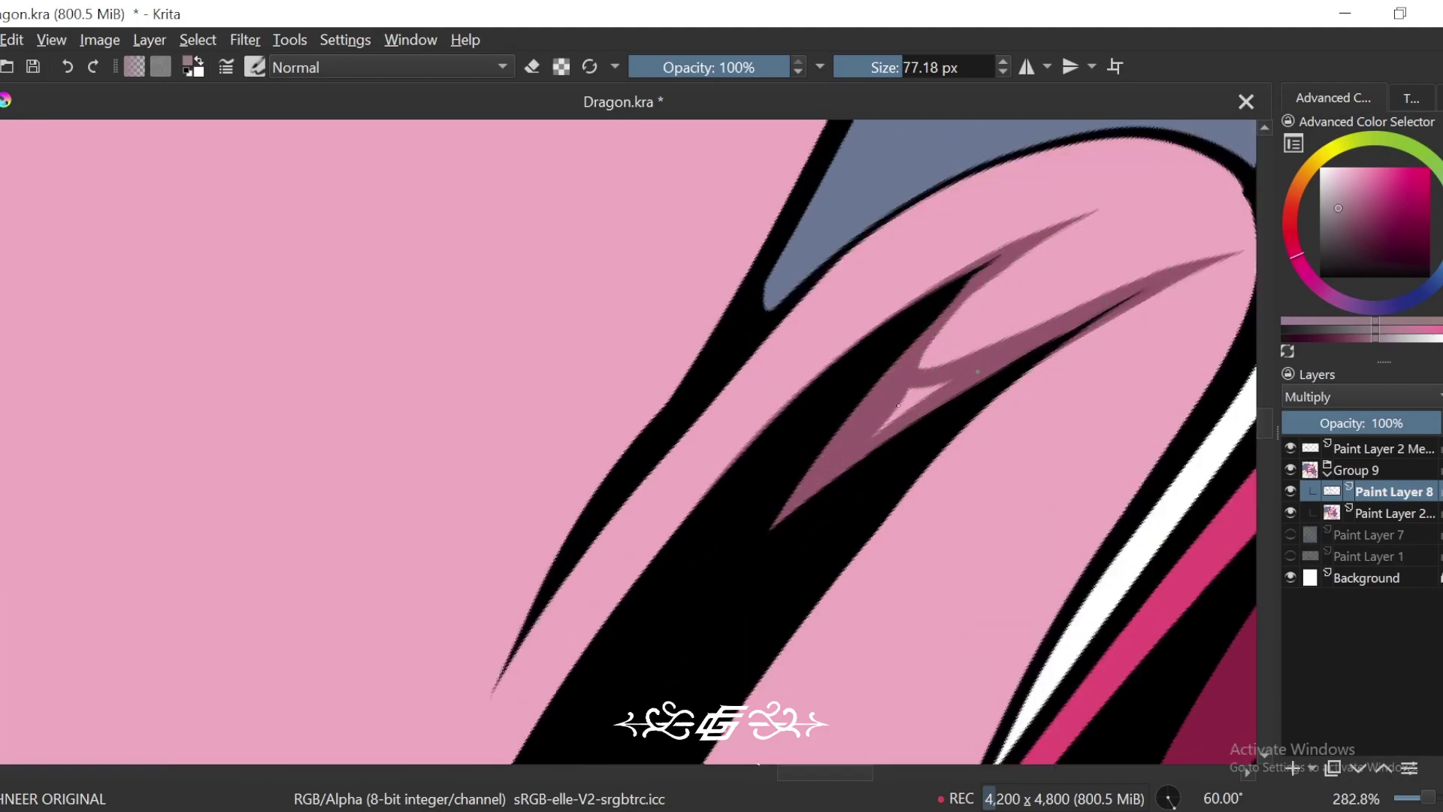
key("ctrl+minus")
key("ctrl+plus")
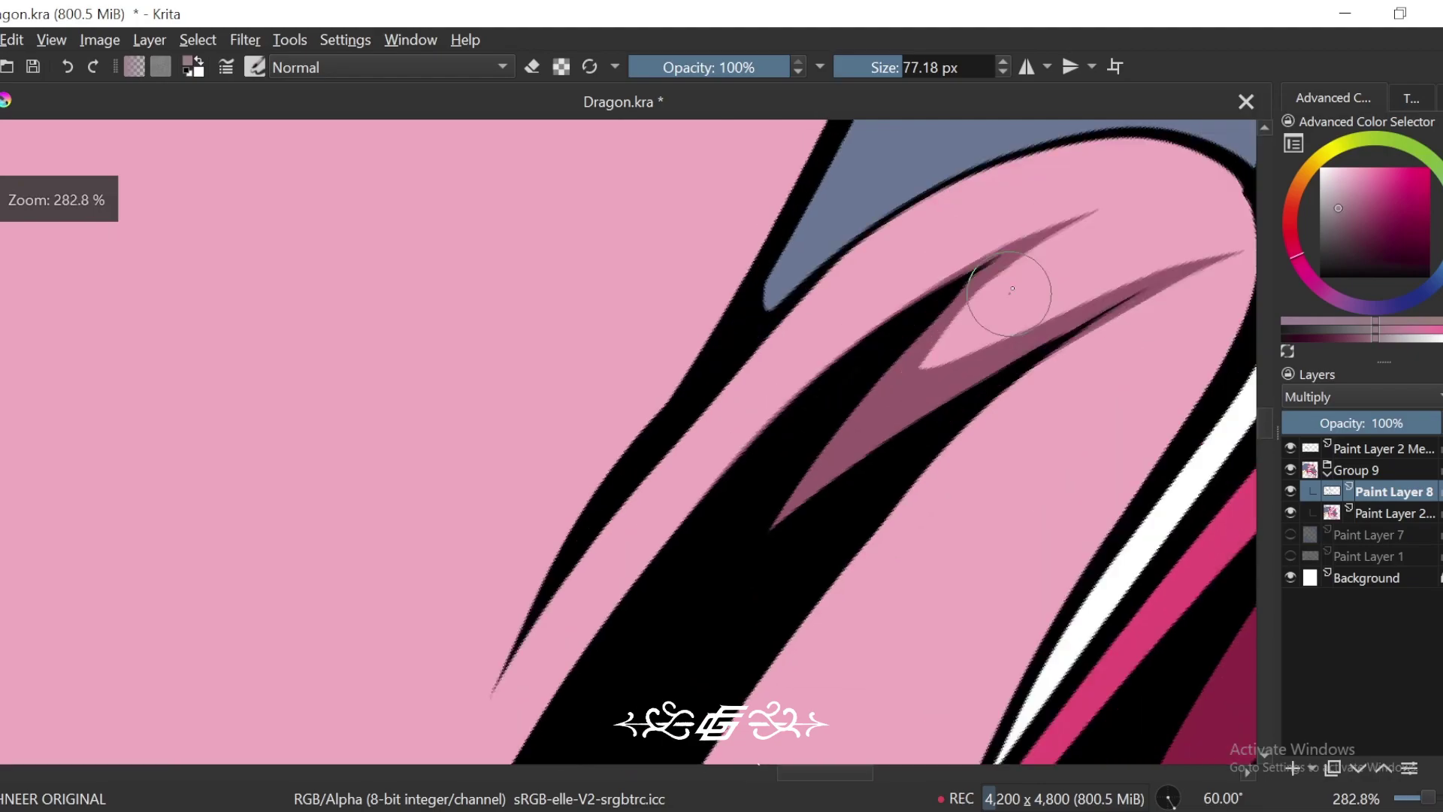
left_click_drag(1134, 196, 925, 364)
left_click_drag(1060, 278, 963, 332)
key("ctrl+z")
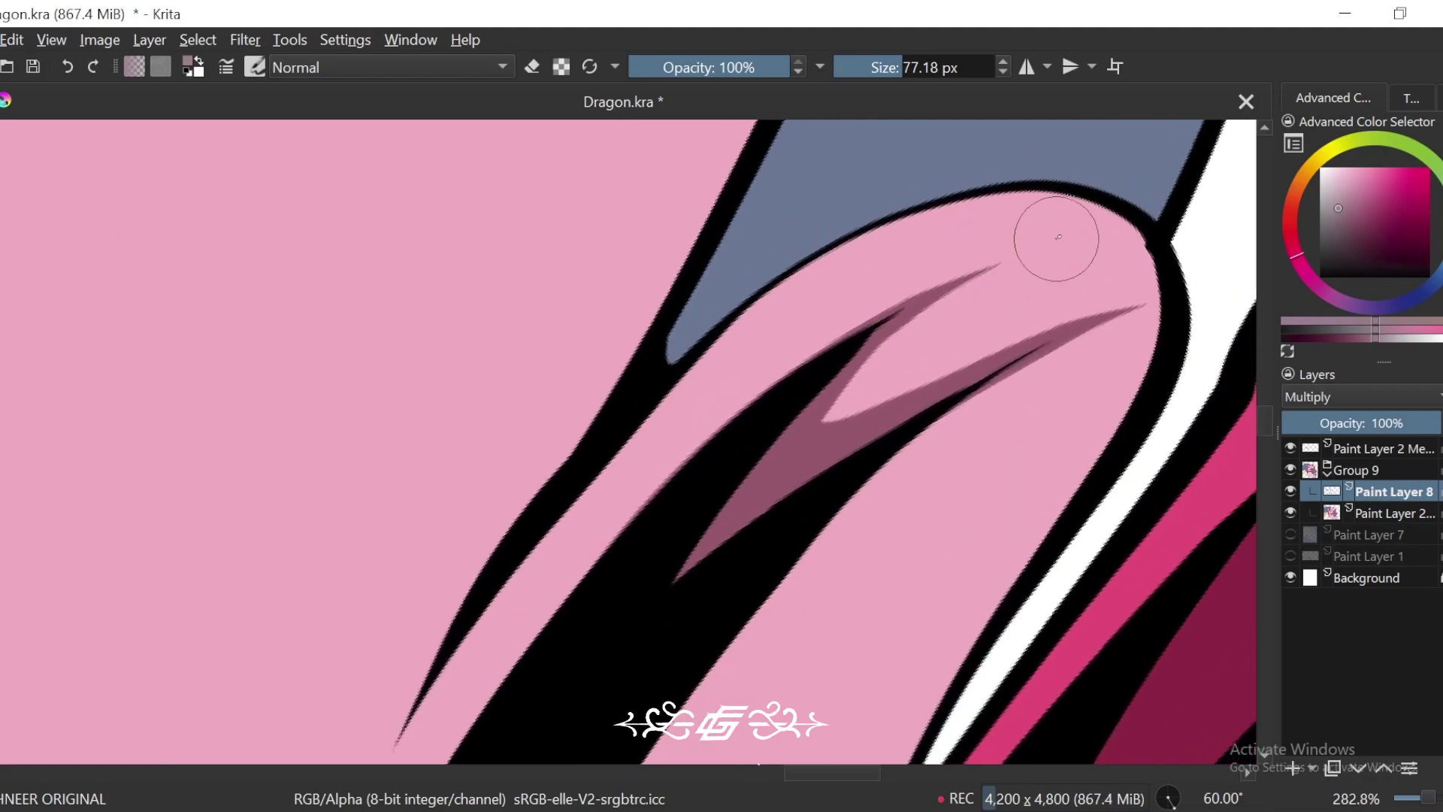
mouse_move(1050, 240)
left_mouse_down()
mouse_move(966, 280)
mouse_move(820, 411)
left_mouse_up()
Step: Paint a thin mauve shadow along the outer edge of the lower black spike, from its tip toward the fin's base
key("minus")
key("minus")
key("6")
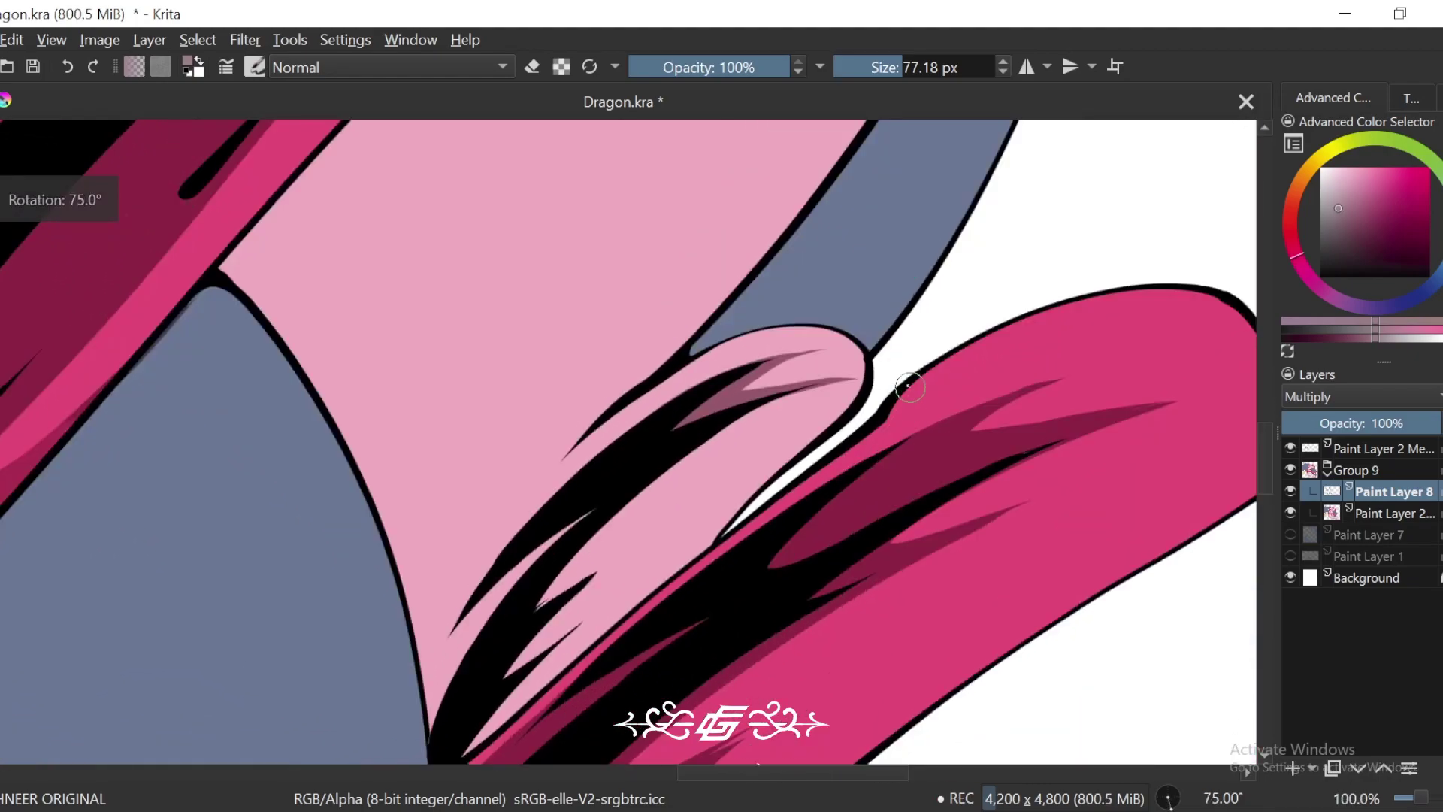
key("plus")
mouse_move(1047, 330)
left_mouse_down()
mouse_move(1087, 301)
mouse_move(577, 688)
left_mouse_up()
left_click_drag(804, 496, 852, 451)
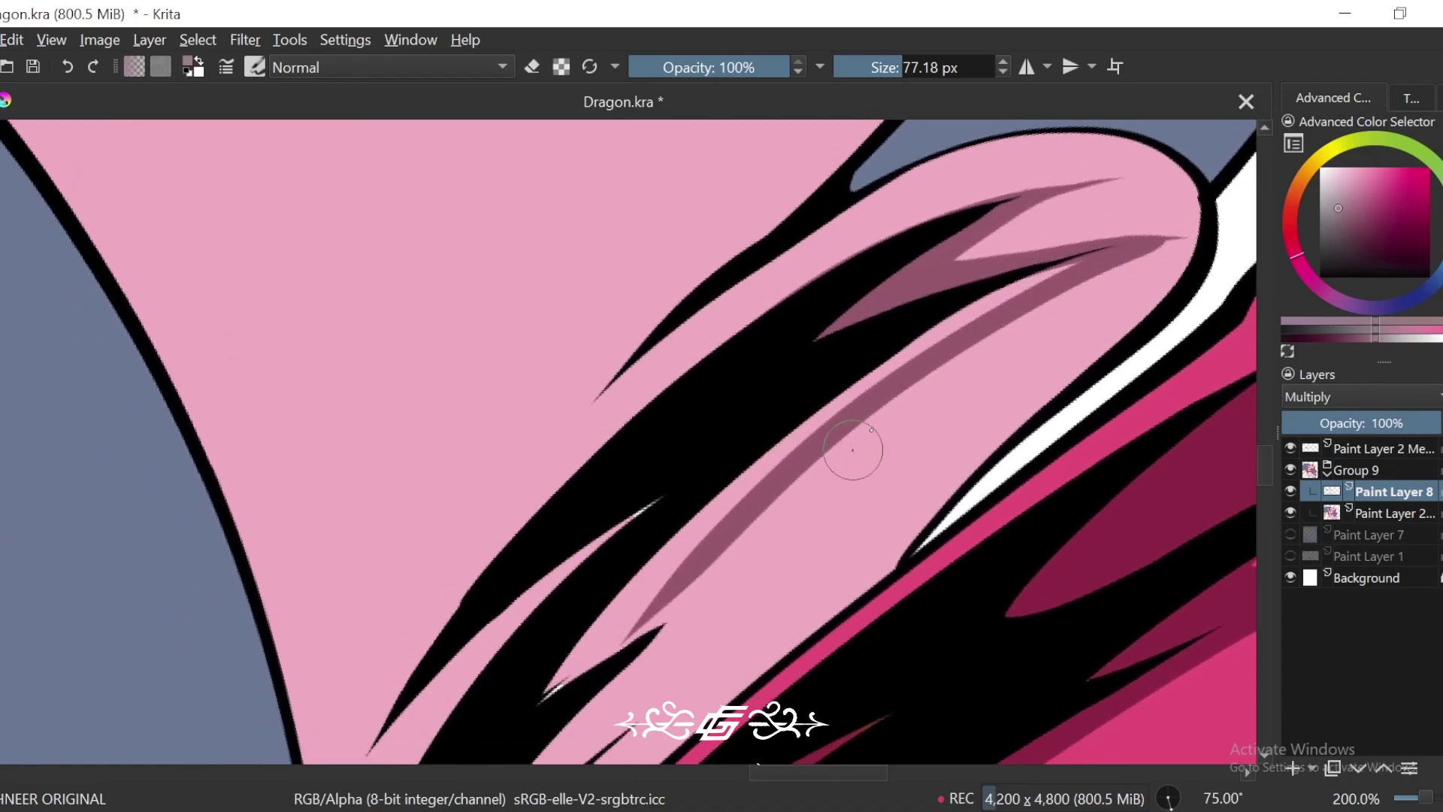
key("ctrl+z")
left_click_drag(1150, 252, 582, 625)
left_click_drag(1050, 283, 582, 644)
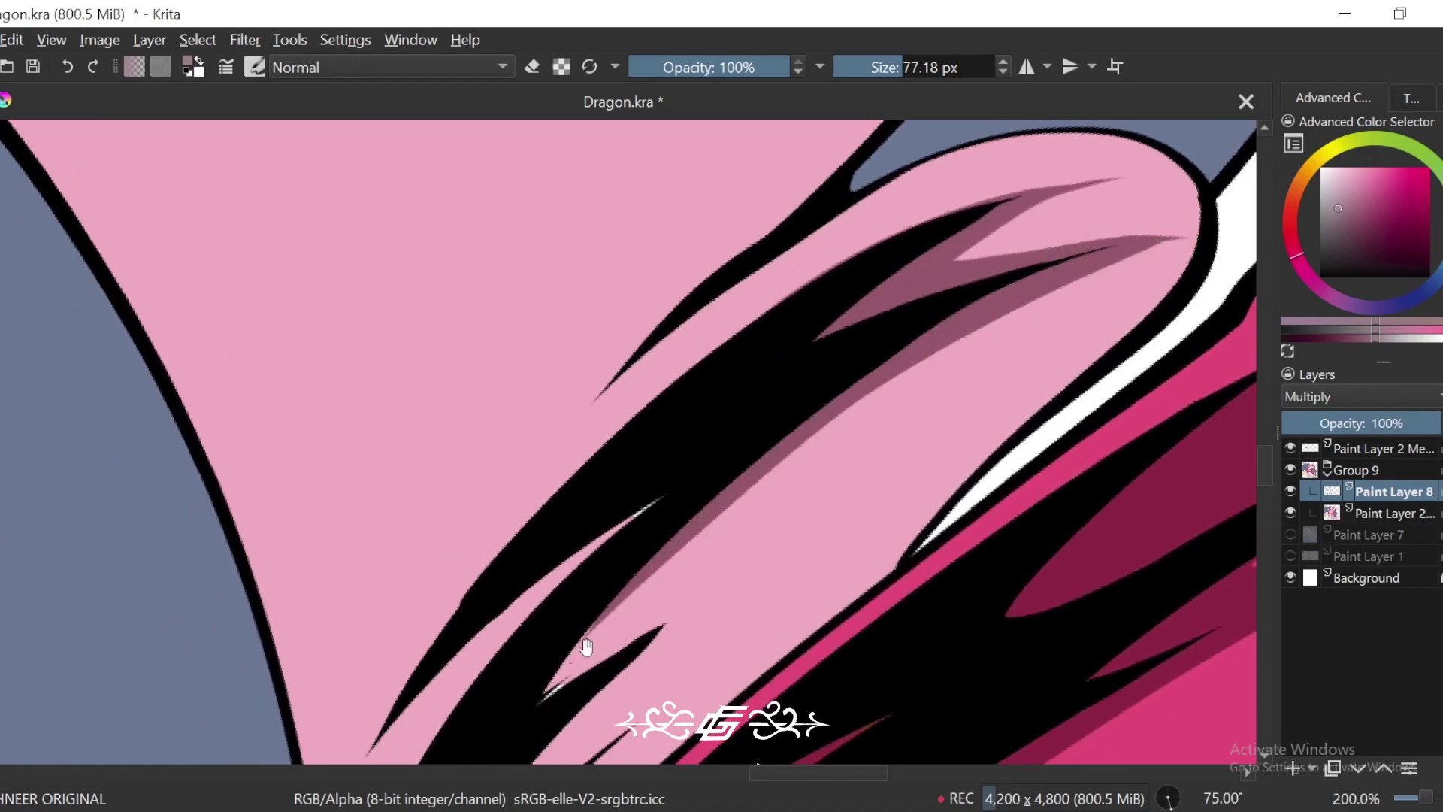
Step: Add a long pointed shadow from the lower black notch across the middle of the small pink fin
left_click_drag(777, 510, 846, 413)
mouse_move(759, 447)
left_mouse_down()
mouse_move(664, 531)
mouse_move(782, 473)
left_mouse_up()
left_click_drag(854, 443, 937, 386)
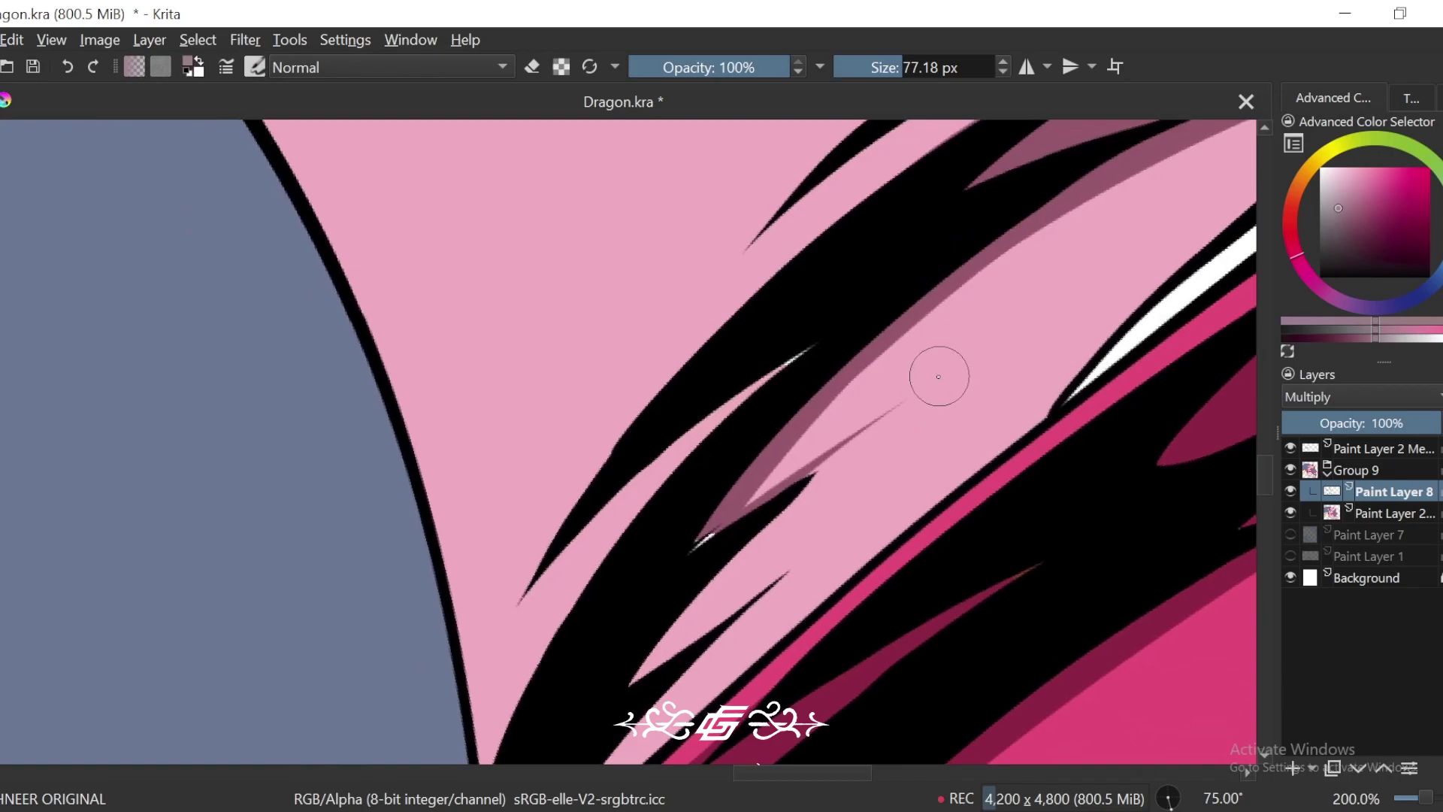
key("ctrl+z")
left_click_drag(1077, 316, 703, 524)
left_click_drag(986, 268, 723, 502)
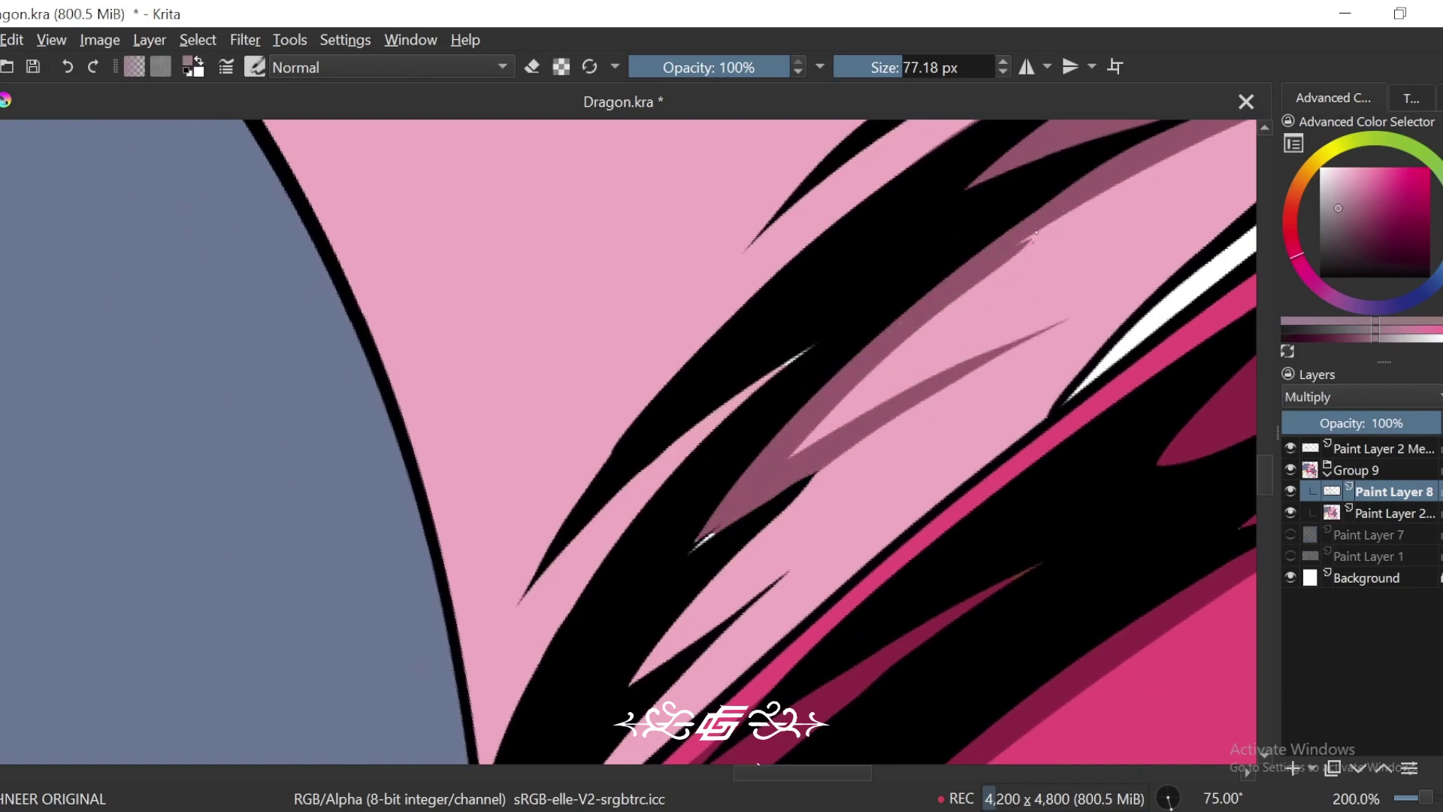
Step: Widen the shadow beside the central black shape and carry it down to the next black notch, undoing uneven strokes
key("ctrl+z")
left_click_drag(1045, 224, 729, 496)
left_click_drag(1013, 299, 901, 390)
key("ctrl+z")
mouse_move(1048, 254)
left_mouse_down()
mouse_move(631, 575)
mouse_move(805, 456)
left_mouse_up()
left_click_drag(977, 327, 605, 663)
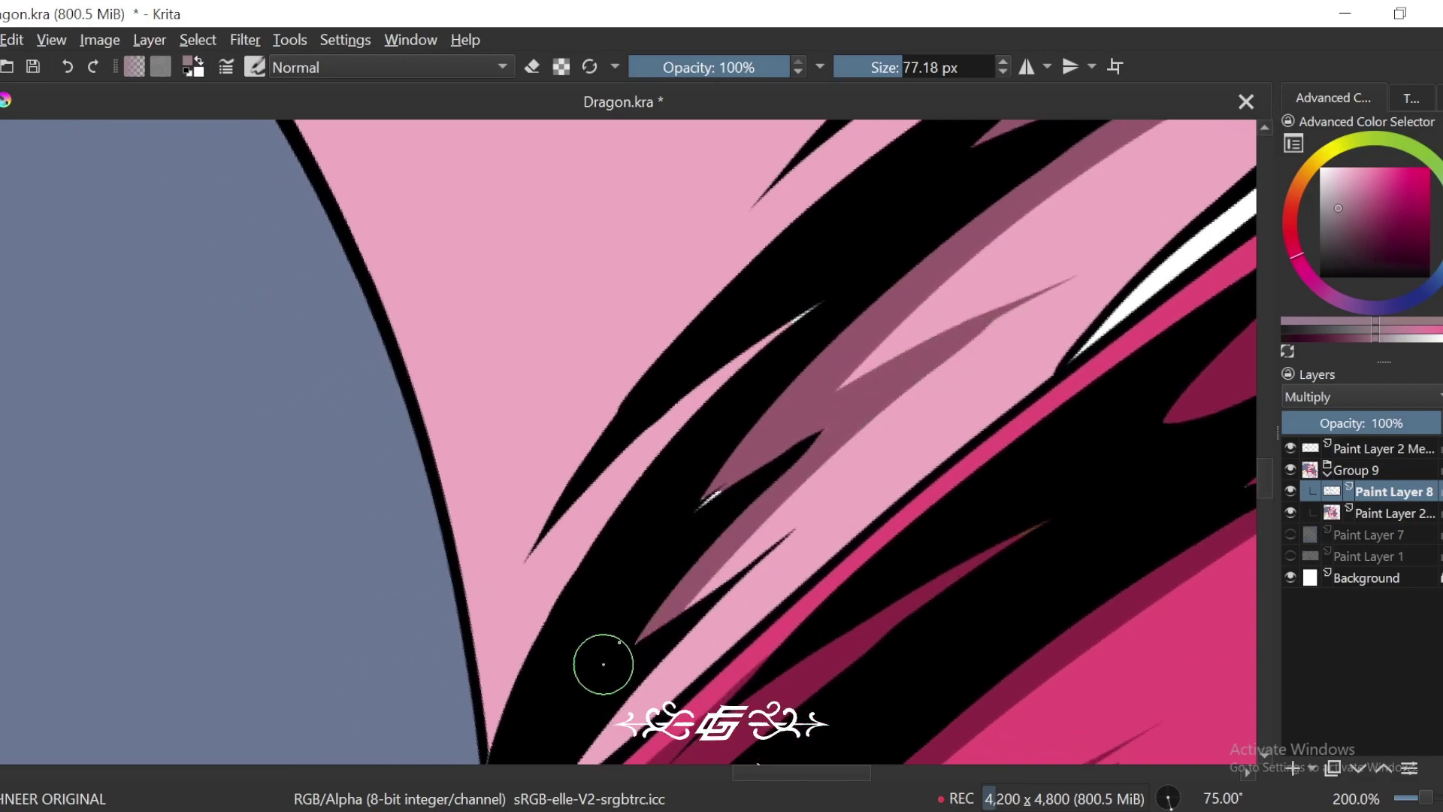
Step: Lengthen the pointed shadow in the middle of the small fin and thicken the shading along the black shape
key("ctrl+minus")
key("ctrl+minus")
key("ctrl+minus")
scroll(792, 382, "up", 2)
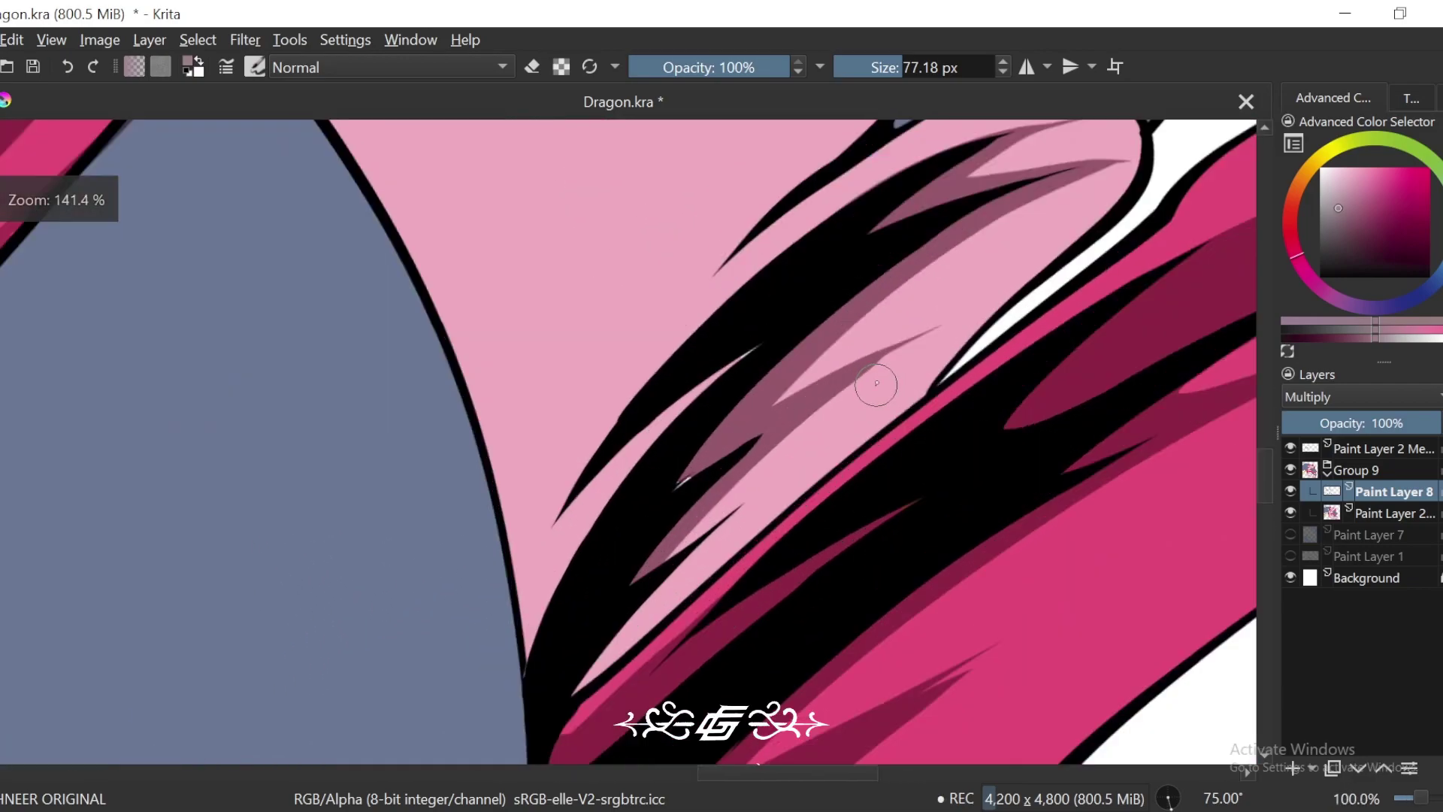
left_click_drag(989, 283, 615, 620)
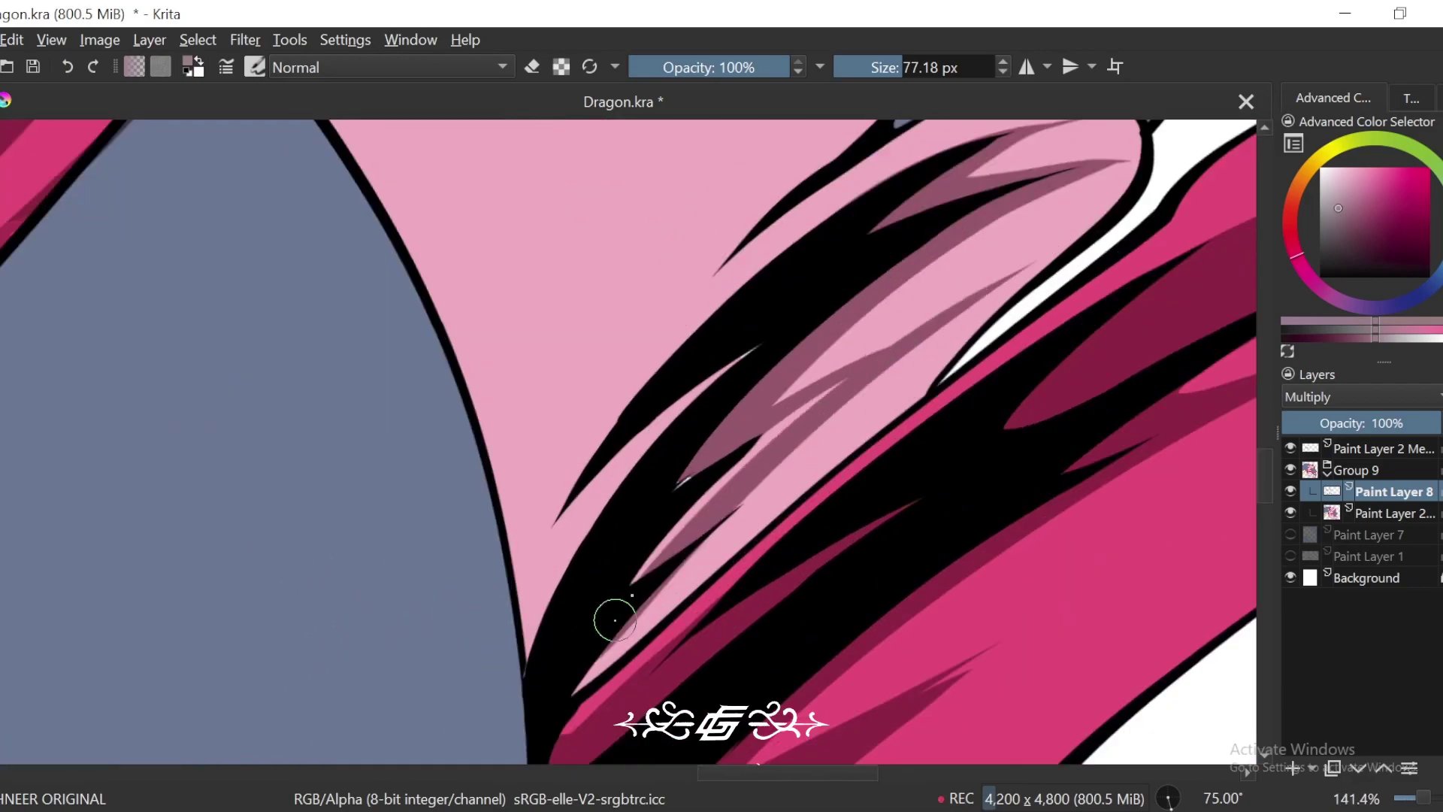
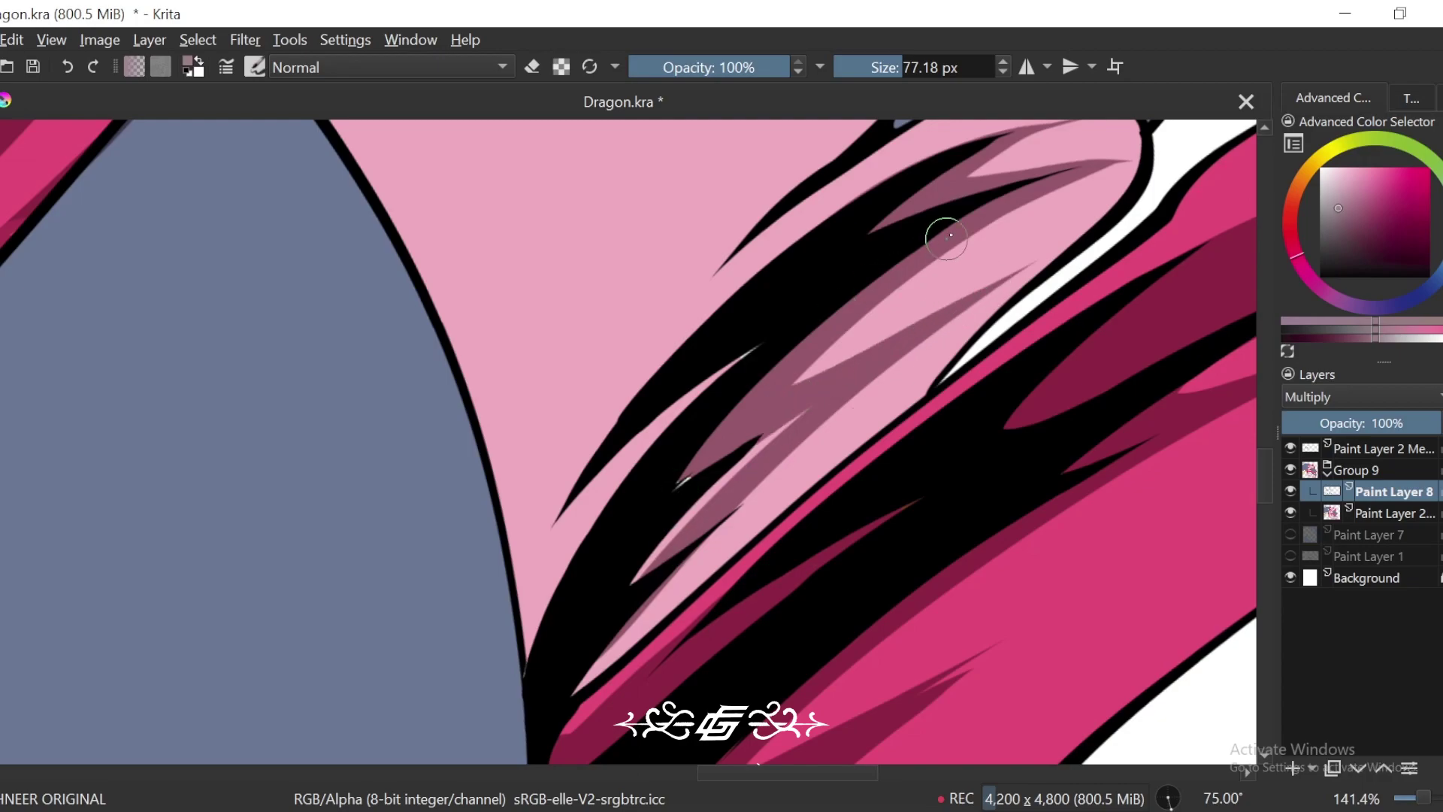
key("ctrl+plus")
left_click_drag(1024, 213, 849, 336)
left_click_drag(964, 257, 733, 458)
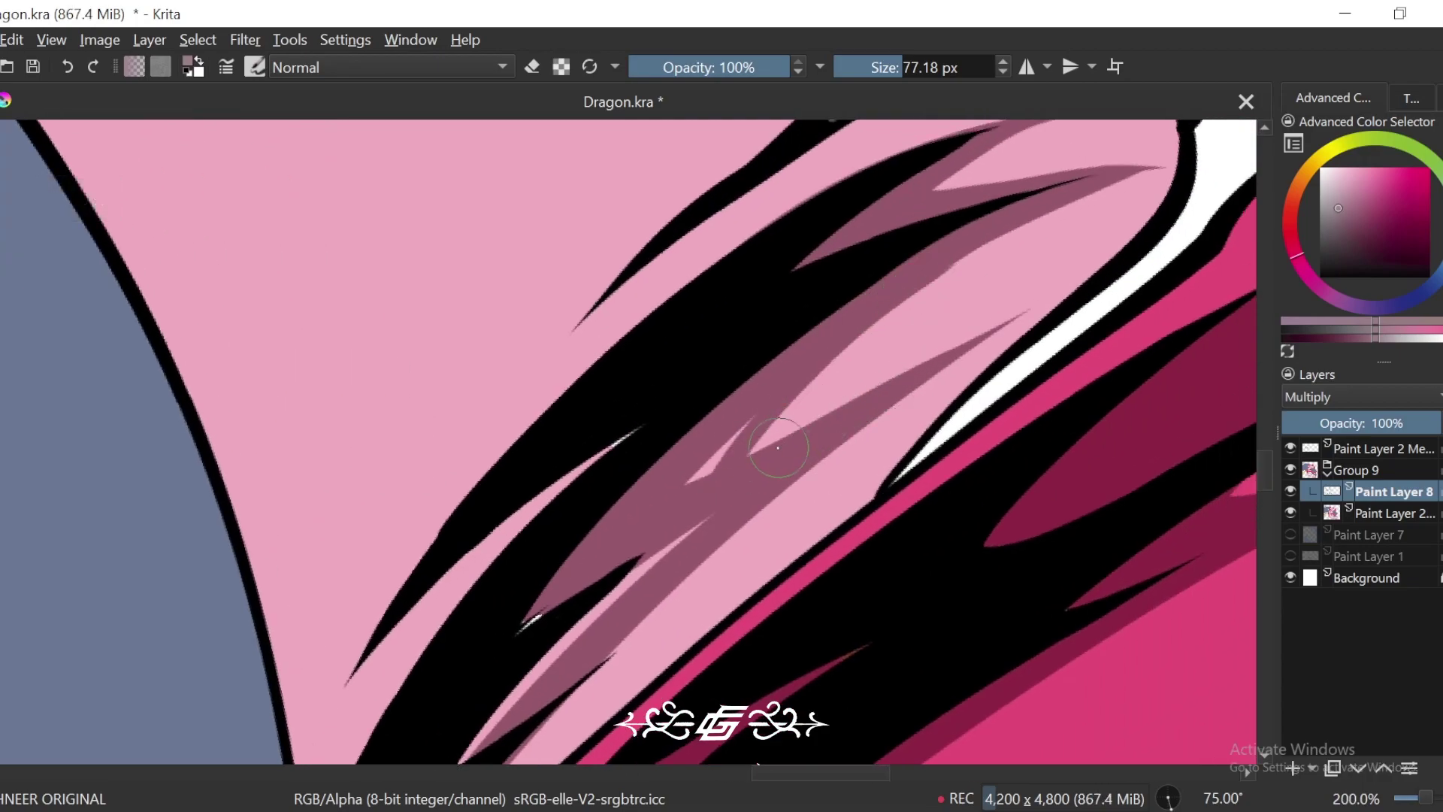
Step: Extend the shadow over the narrow base of the small pink fin, down to its lower outline
scroll(774, 391, "down", 2)
scroll(775, 391, "up", 1)
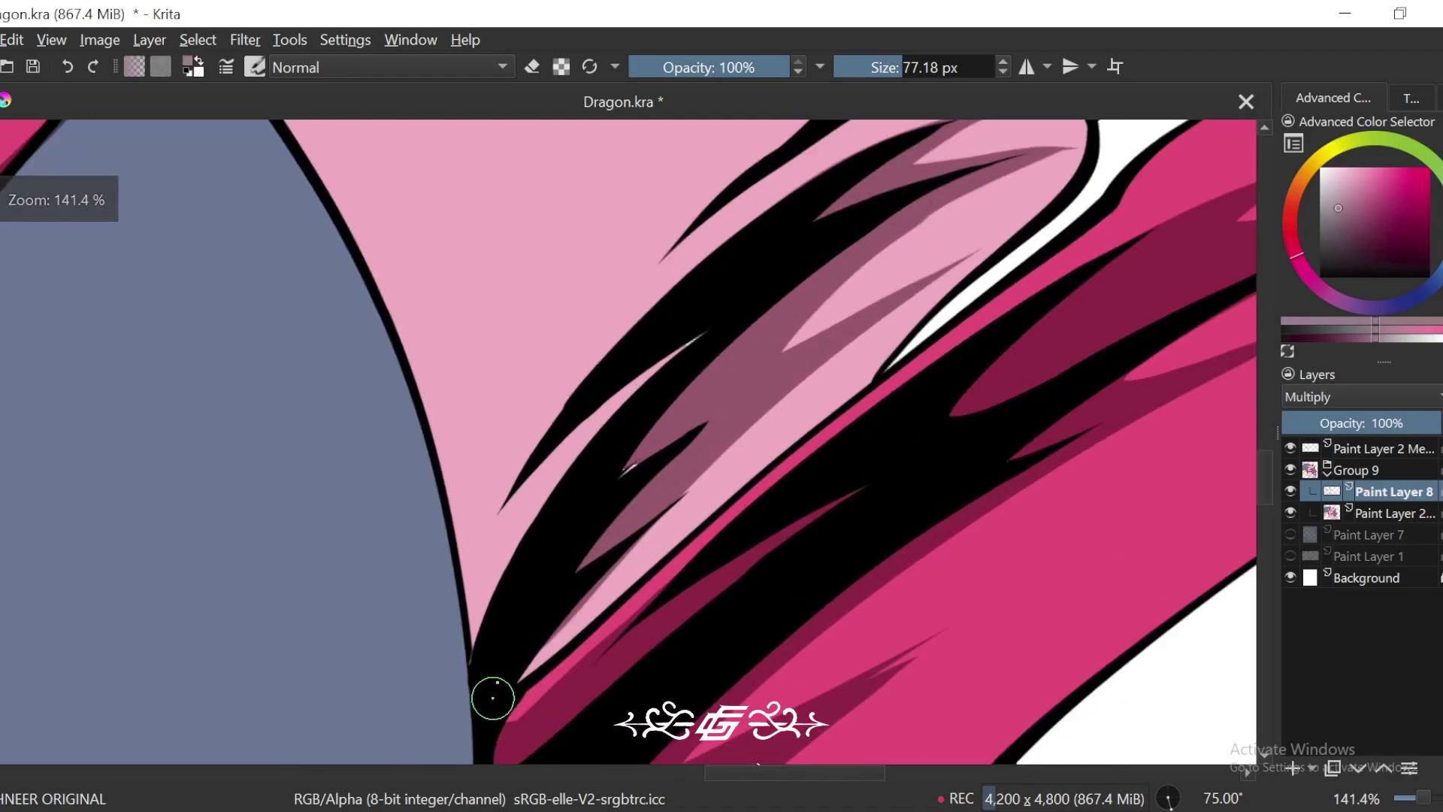
mouse_move(758, 492)
left_mouse_down()
mouse_move(821, 441)
mouse_move(713, 499)
left_mouse_up()
left_click_drag(758, 434, 765, 456)
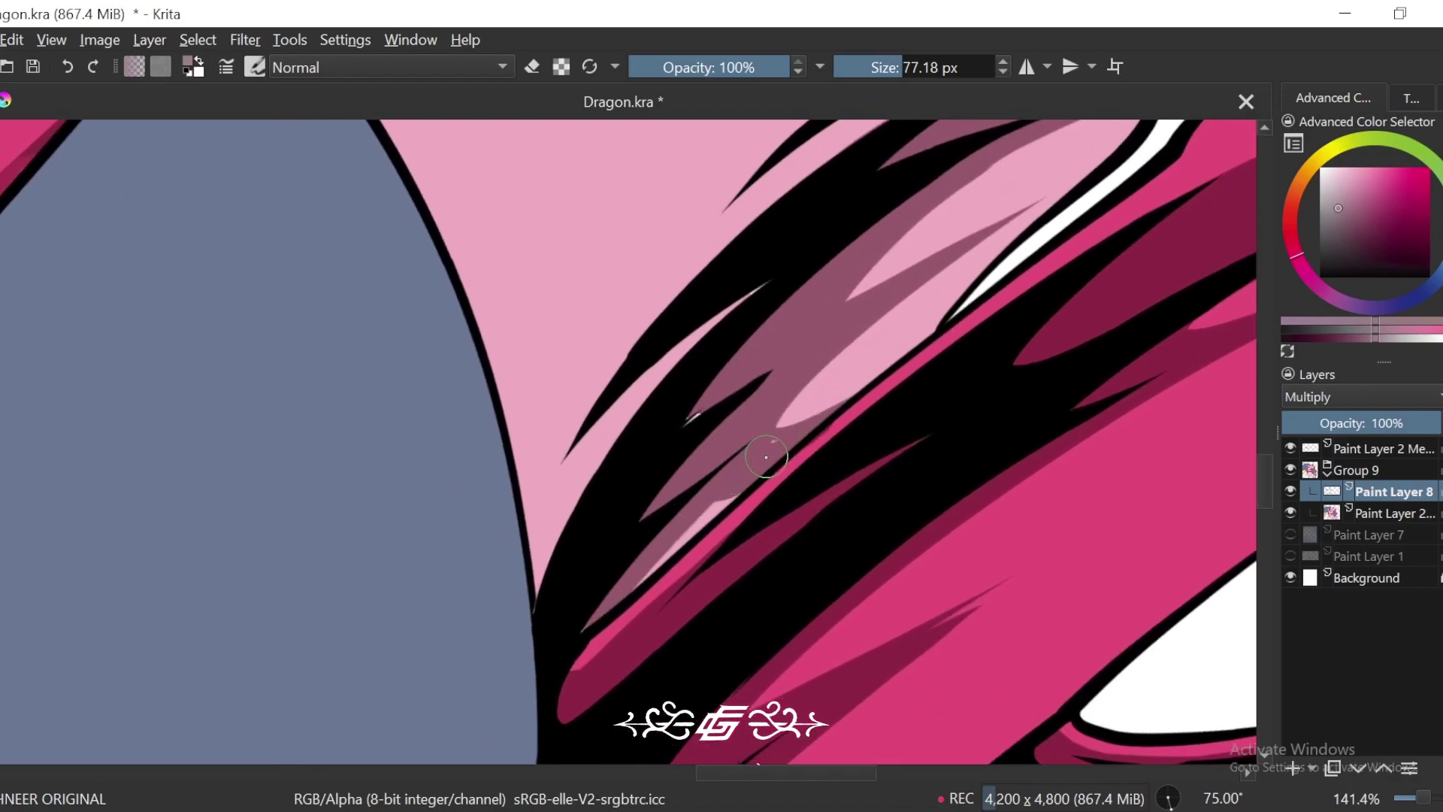
Step: Examine the shading across the whole dragon illustration from several rotations
key("ctrl+minus")
key("ctrl+minus")
key("ctrl+minus")
key("ctrl+minus")
key("ctrl+minus")
key("ctrl+minus")
key("4")
key("4")
key("4")
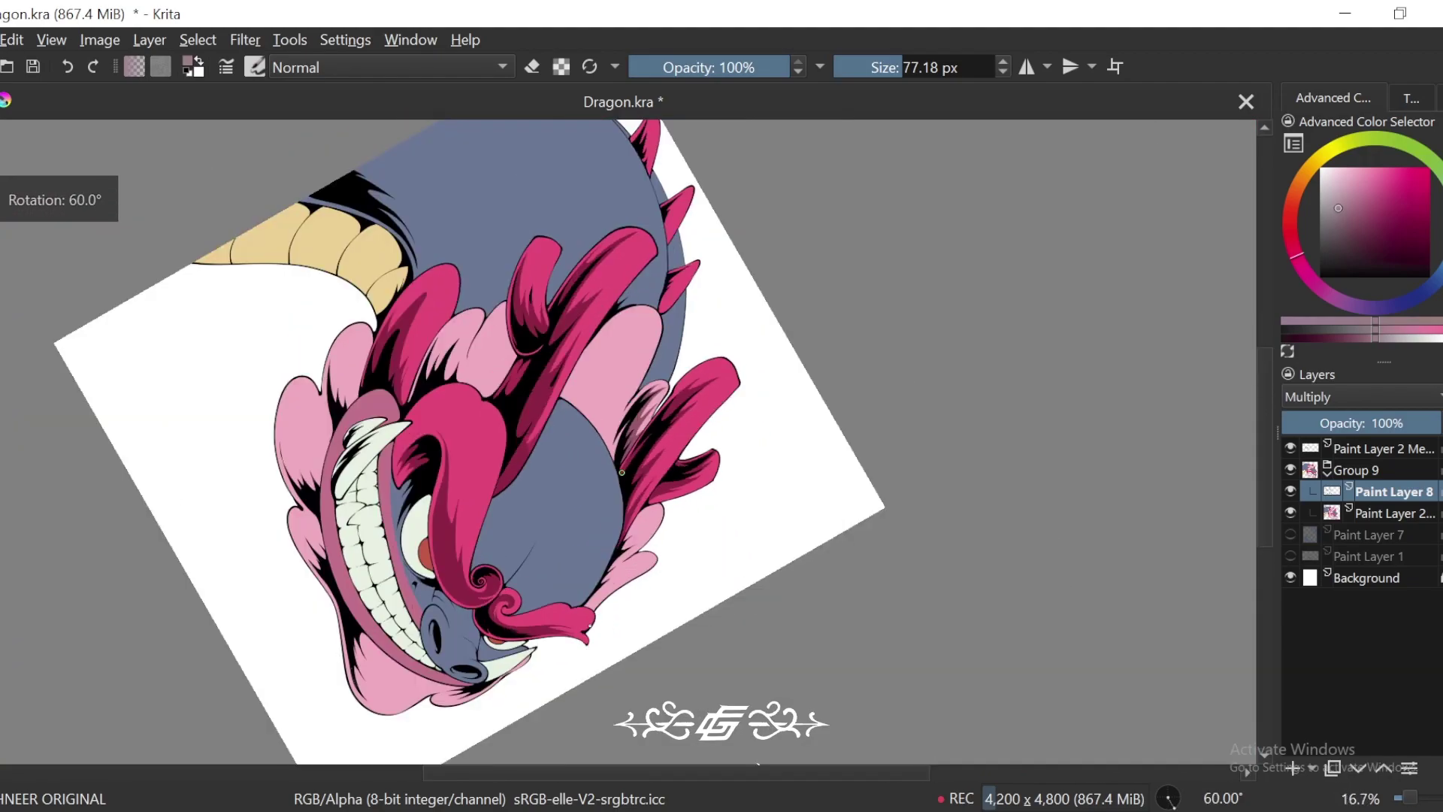
key("4")
key("4")
key("6")
key("6")
key("6")
key("6")
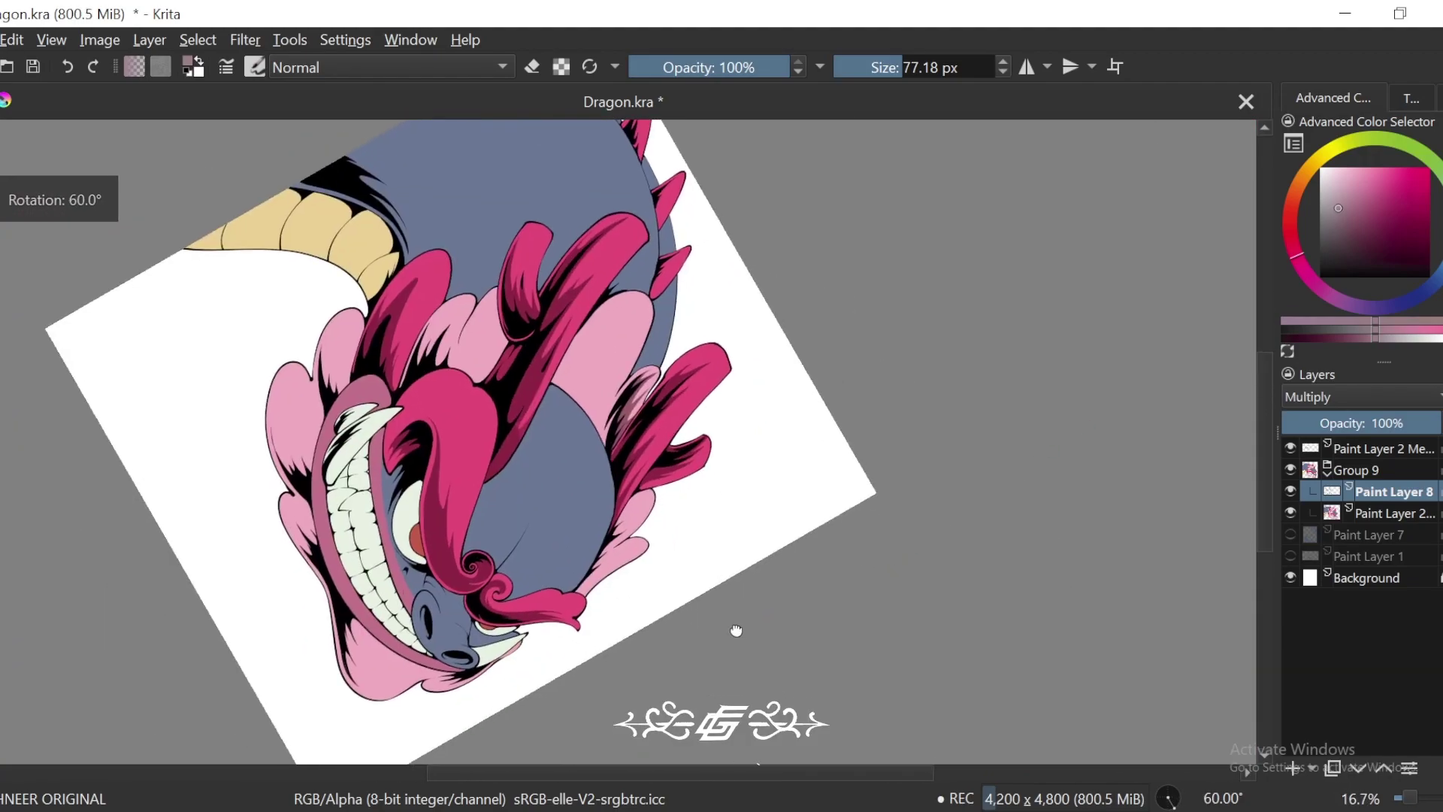
Step: Outline a curved, pointed shadow above the upper black spike of the pink fin below the forked horn
key("ctrl+plus")
key("ctrl+plus")
key("ctrl+plus")
scroll(758, 487, "up", 3)
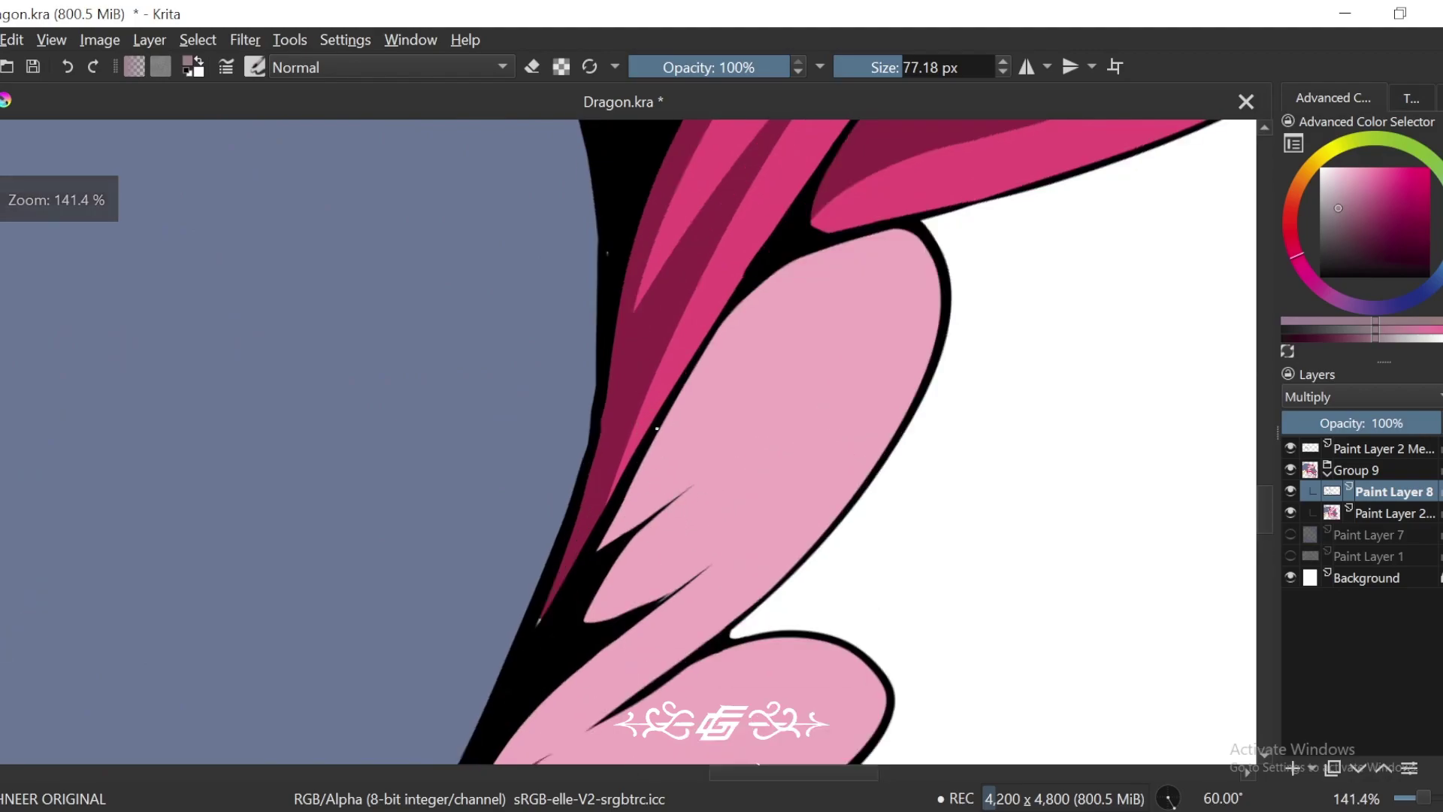
mouse_move(650, 454)
left_mouse_down()
mouse_move(766, 398)
mouse_move(601, 547)
left_mouse_up()
key("ctrl+z")
key("ctrl+plus")
key("ctrl+z")
left_click_drag(857, 390, 601, 586)
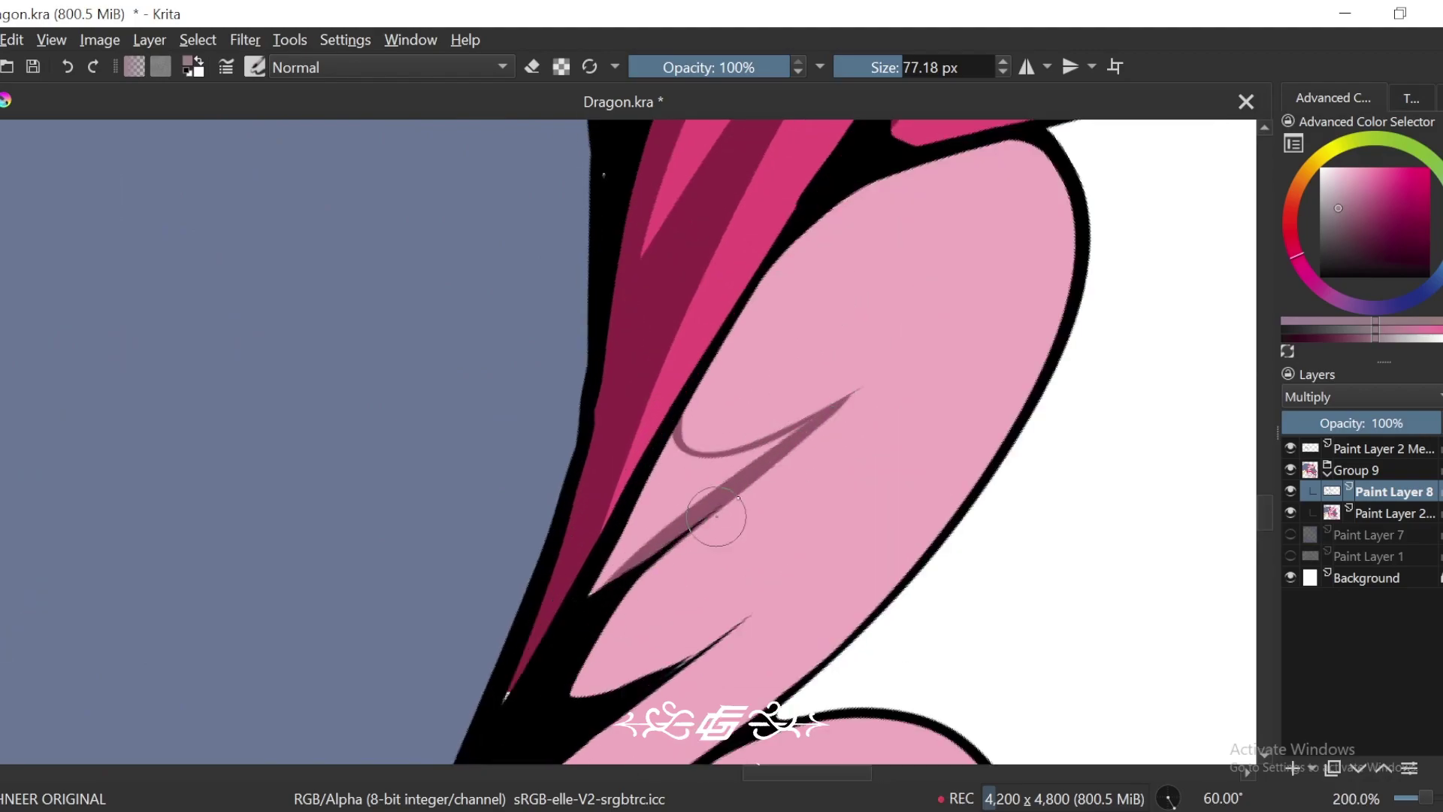
Step: Outline a second shadow with two pointed tips above the lower black spike of the same pink fin
left_click_drag(742, 484, 821, 502)
mouse_move(829, 528)
left_mouse_down()
mouse_move(870, 464)
mouse_move(967, 399)
mouse_move(680, 612)
left_mouse_up()
left_click_drag(827, 526, 887, 424)
key("ctrl+z")
left_click_drag(1023, 307, 740, 518)
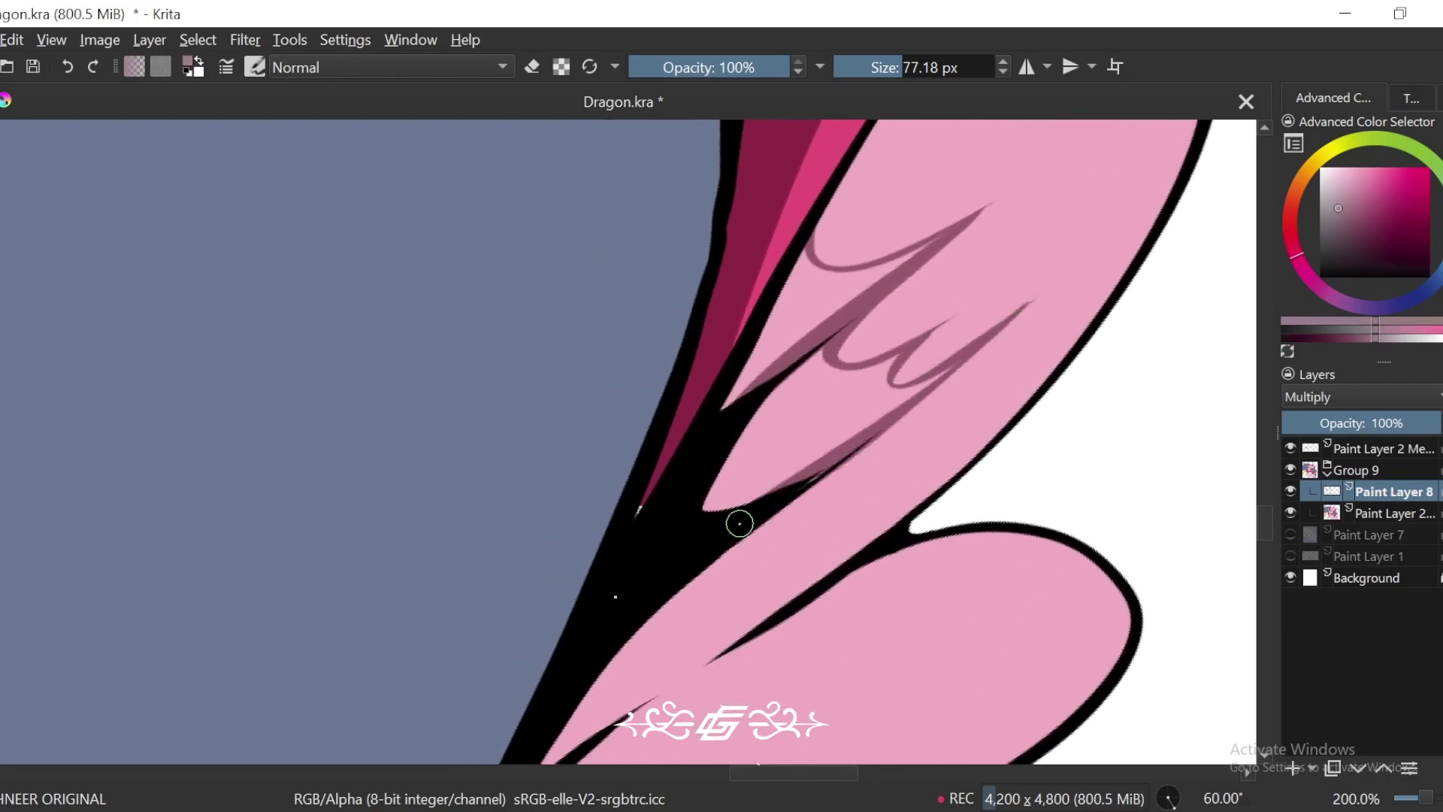
Step: Paint a forked mauve shadow along the black edge near the base of the same pink fin
left_click_drag(817, 474, 872, 379)
left_click_drag(864, 437, 597, 653)
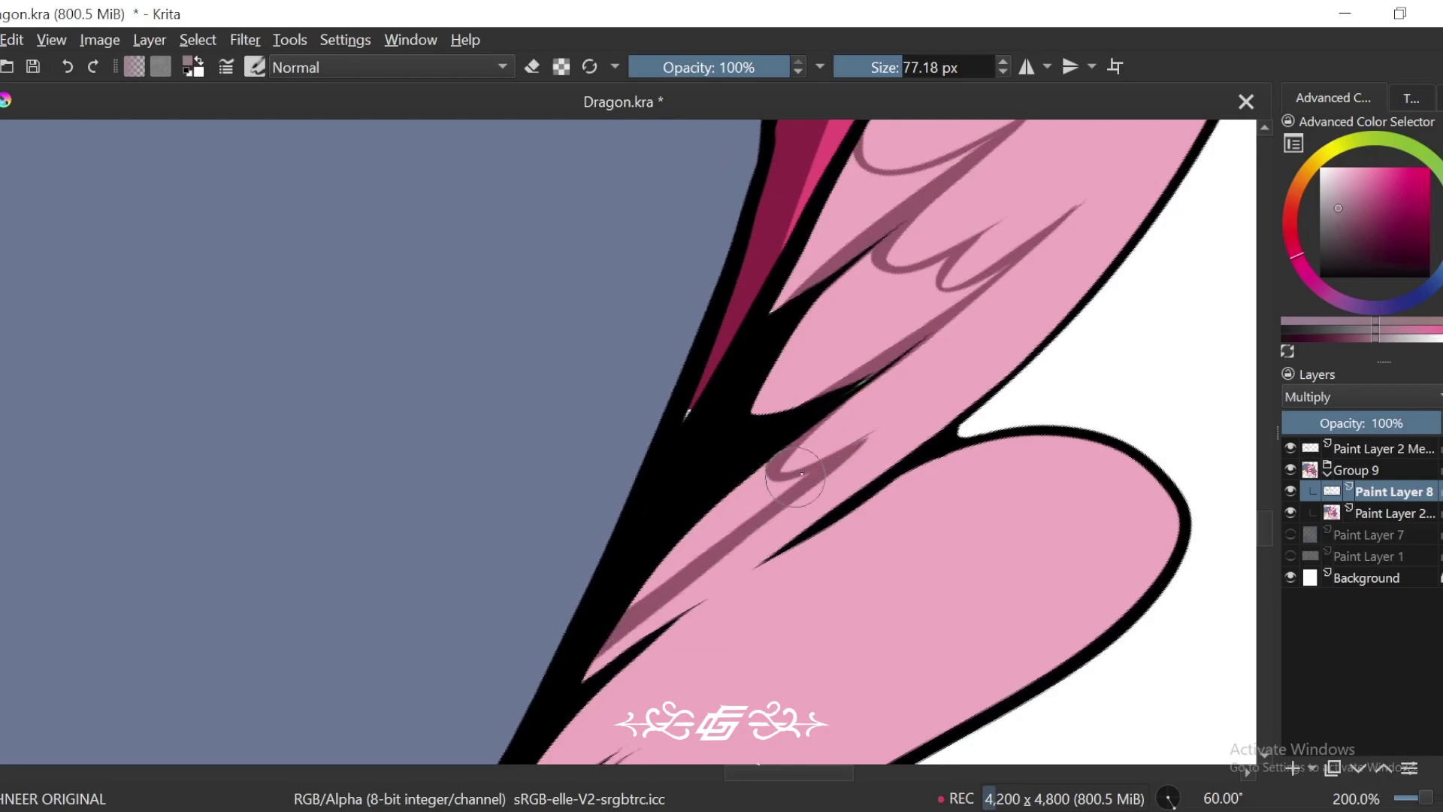
left_click_drag(801, 479, 660, 560)
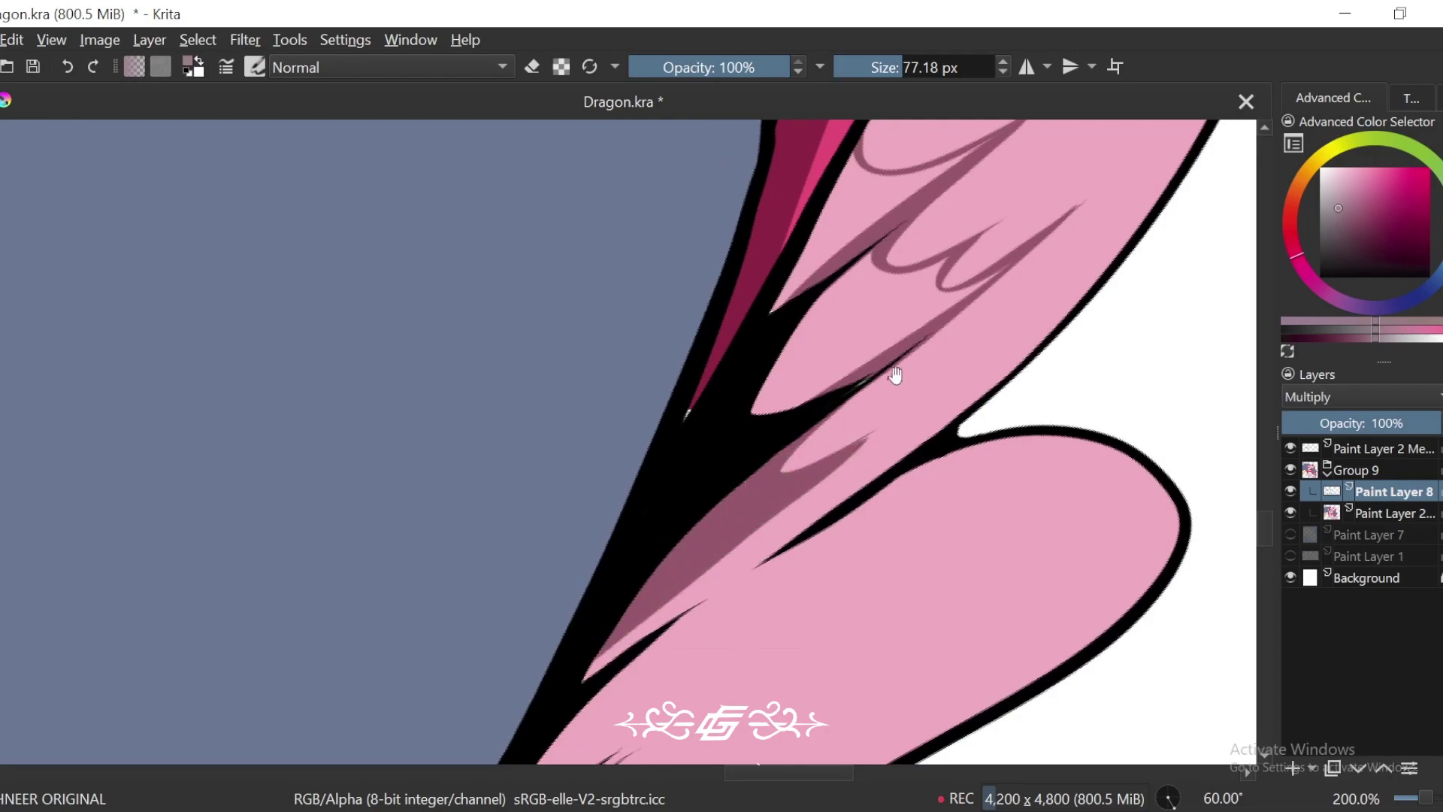
Step: Fill the two outlined shadow shapes on the pink fin with the mauve shadow colour
left_click_drag(895, 374, 808, 480)
left_click(766, 438)
left_click(778, 325)
left_click_drag(764, 399, 804, 417)
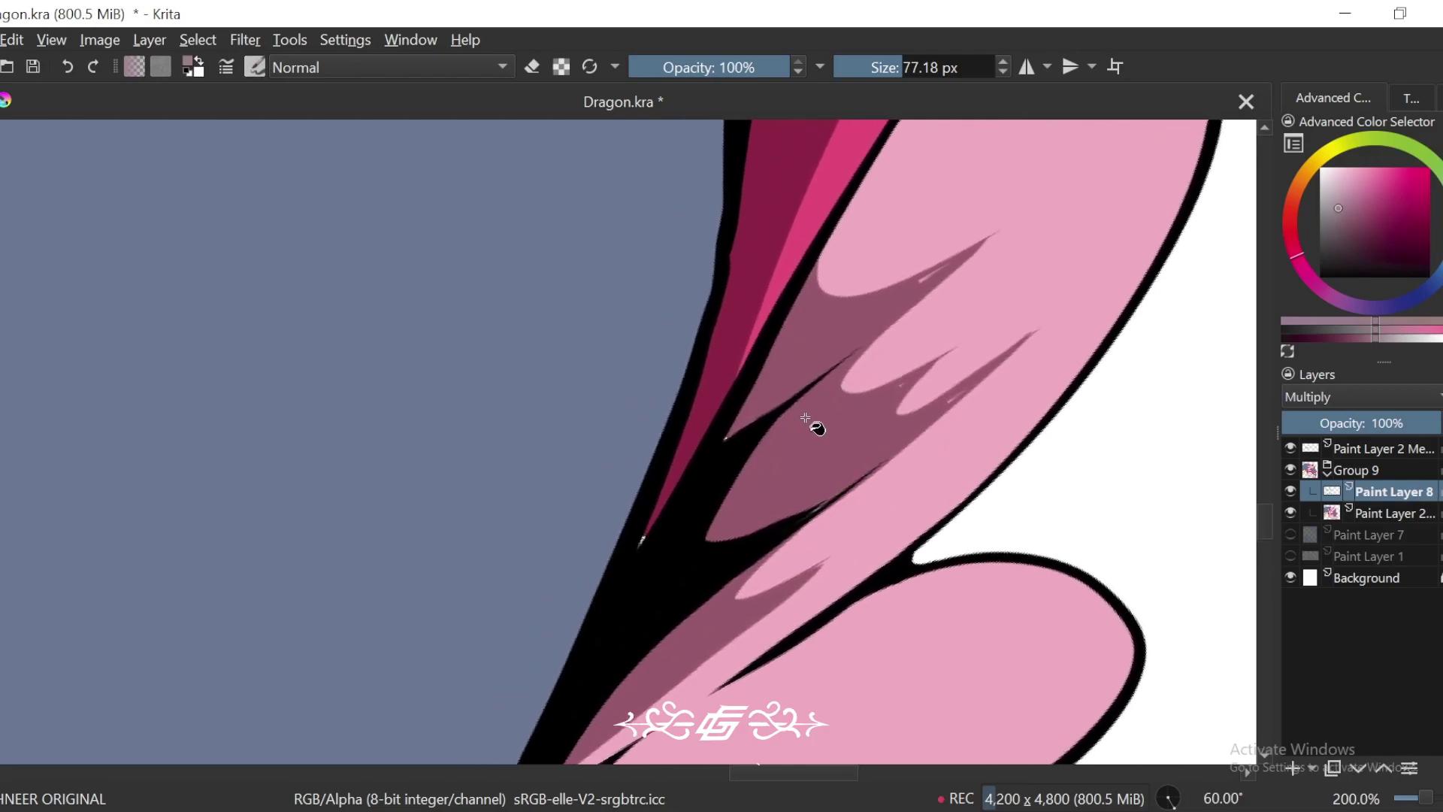
left_click_drag(1007, 237, 949, 305)
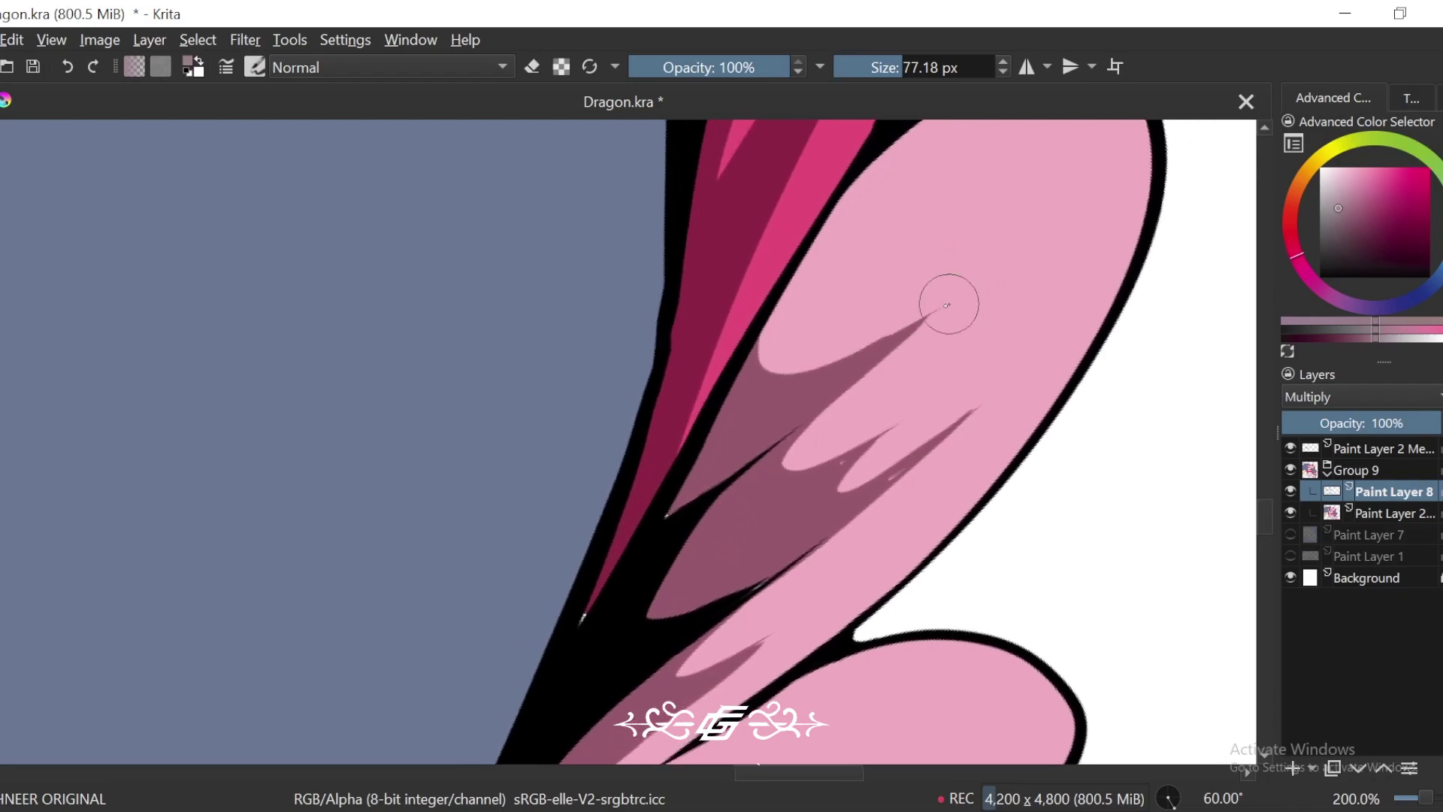
Step: Undo the last stroke and redraw the upper shadow's tip longer and sharply pointed on the pink fin below the forked horn
key("ctrl+z")
left_click_drag(1005, 246, 728, 418)
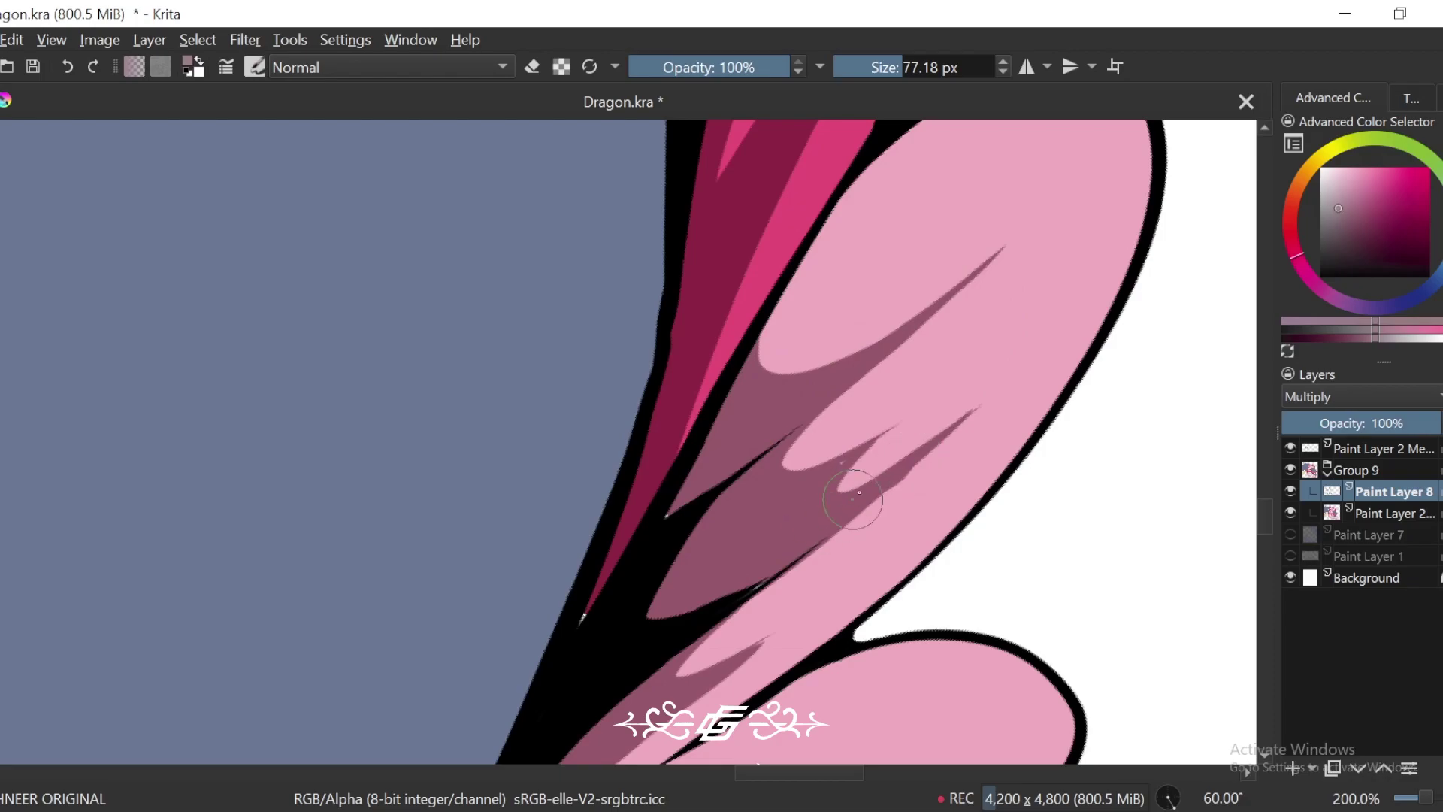
Step: Examine the shading of the pink fin with the whole dragon head in view
key("ctrl+minus")
key("ctrl+minus")
key("ctrl+minus")
key("ctrl+minus")
key("ctrl+minus")
key("ctrl+minus")
key("ctrl+minus")
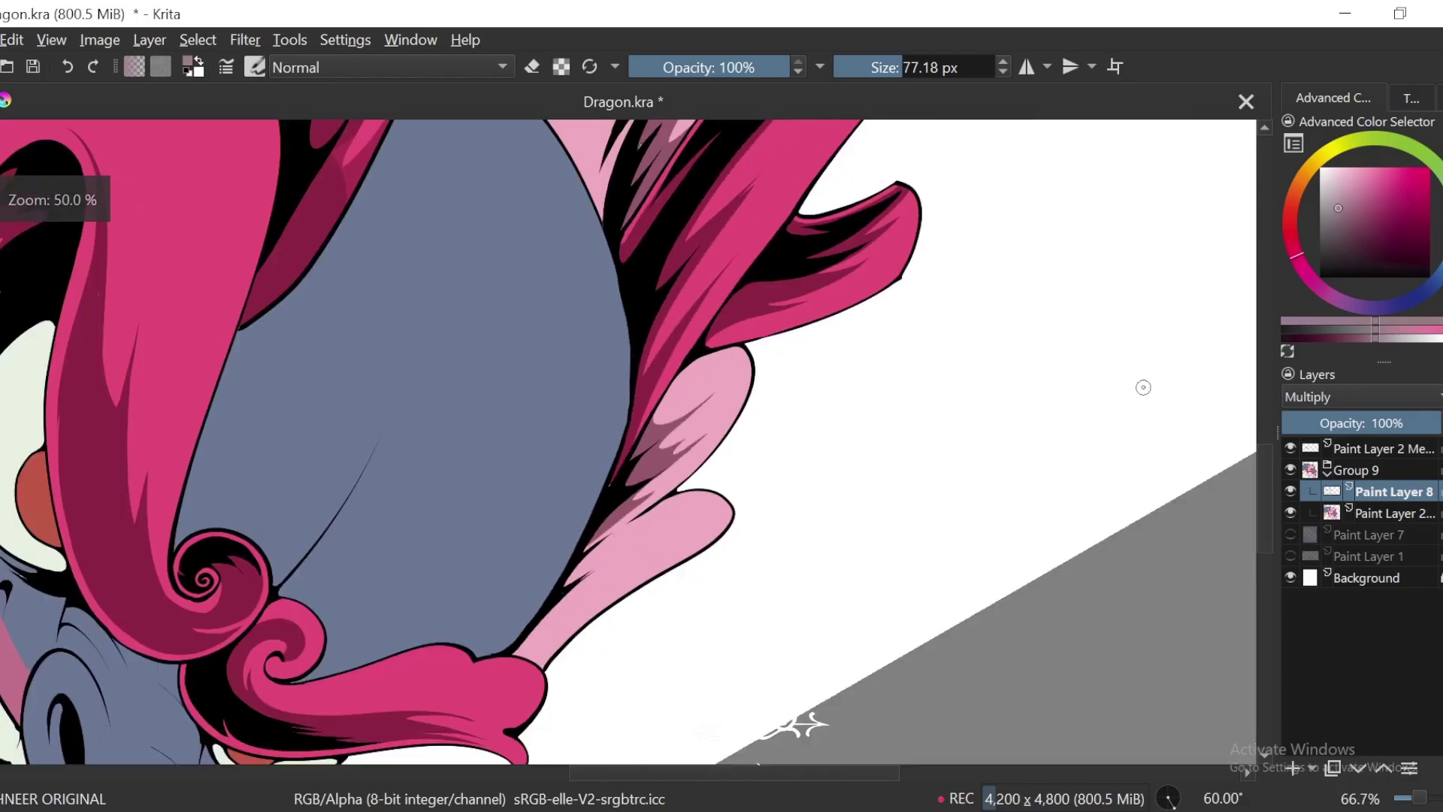
key("4")
key("4")
key("4")
key("4")
key("4")
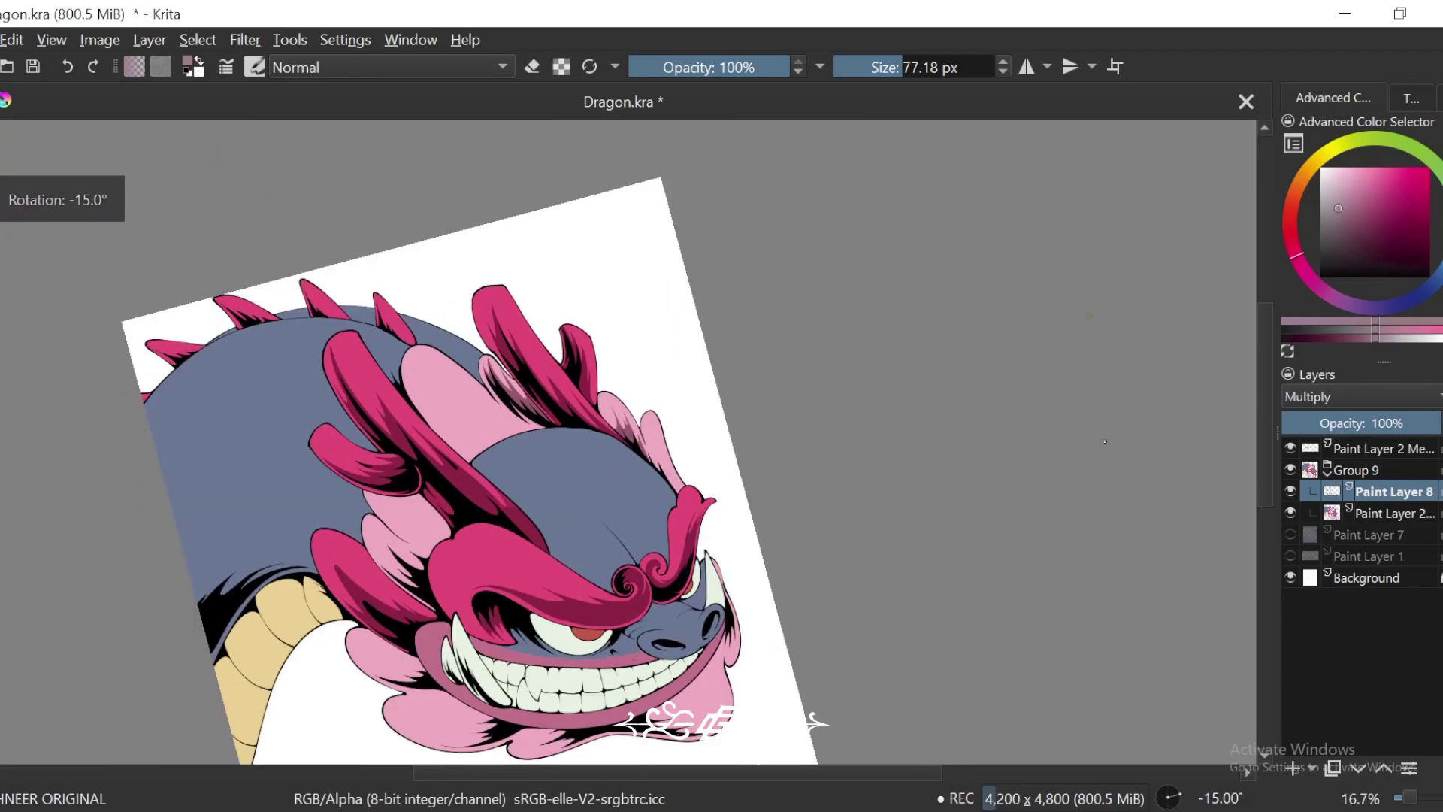
Step: Paint mauve shadows with pointed tips along the upper edge and around the black spikes of the lowest pink fin above the curled brow
key("6")
key("6")
key("6")
left_click_drag(870, 612, 839, 566)
scroll(840, 565, "down", 1)
key("6")
key("6")
scroll(744, 522, "up", 5)
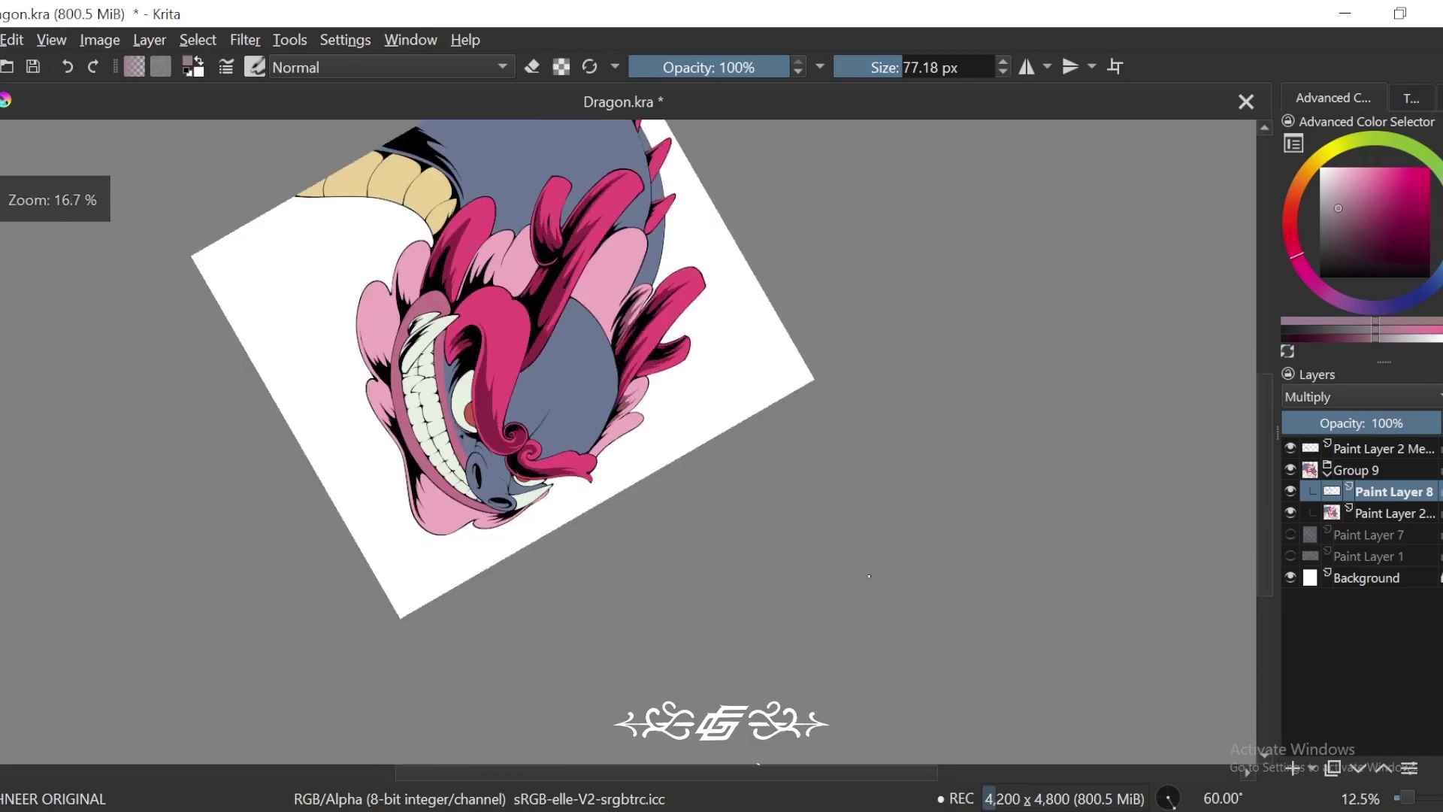
scroll(861, 470, "up", 2)
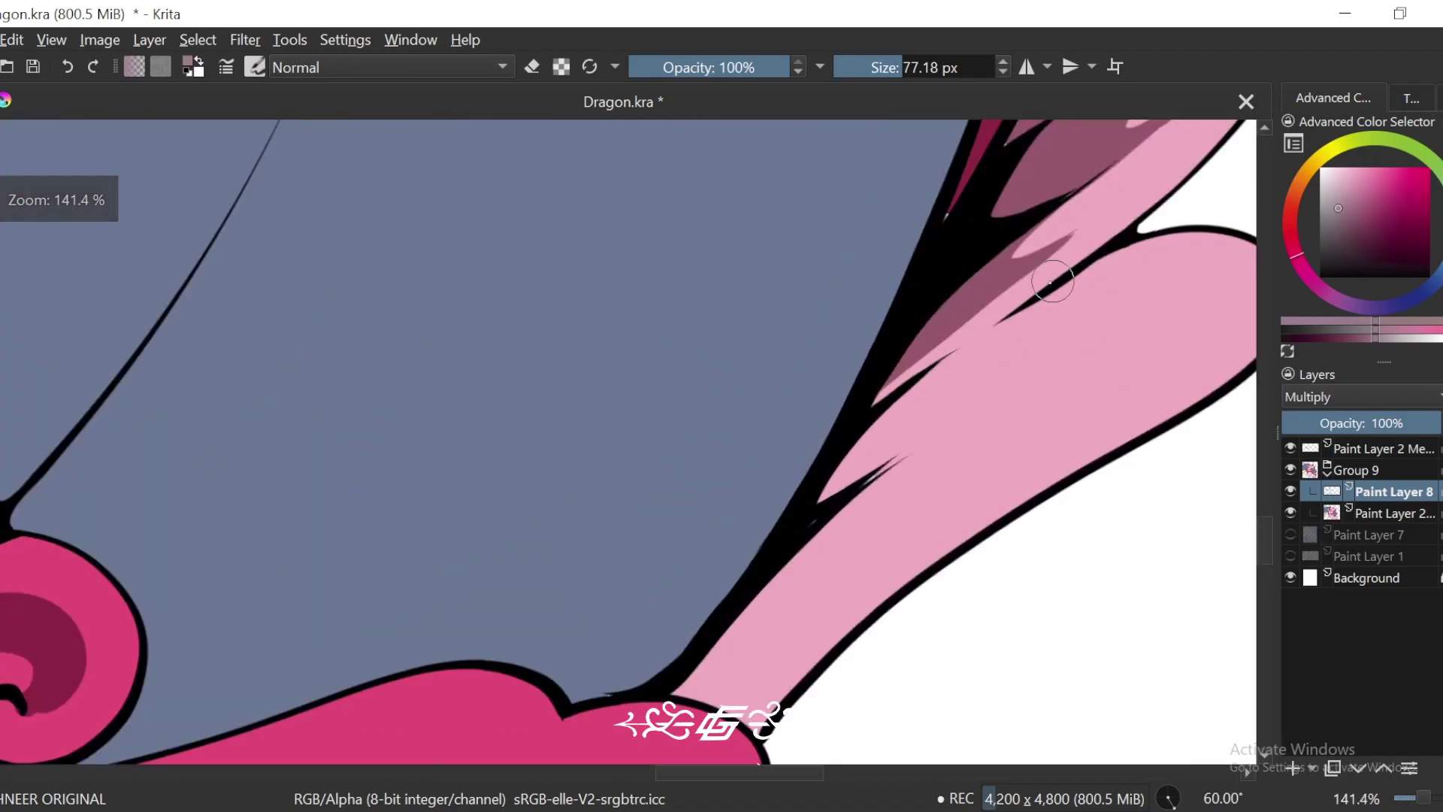
left_click_drag(955, 349, 863, 414)
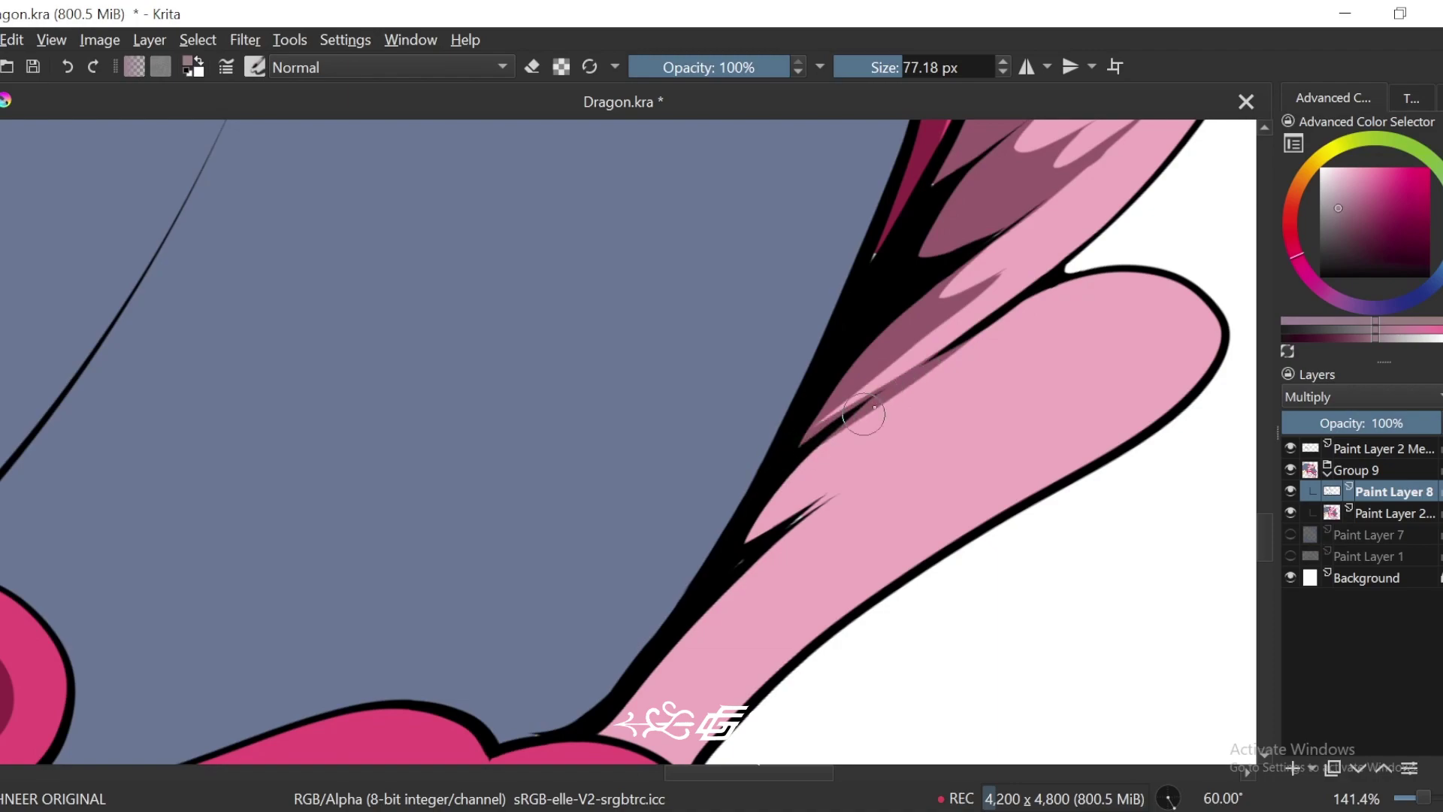
mouse_move(804, 465)
left_mouse_down()
mouse_move(899, 415)
mouse_move(781, 526)
left_mouse_up()
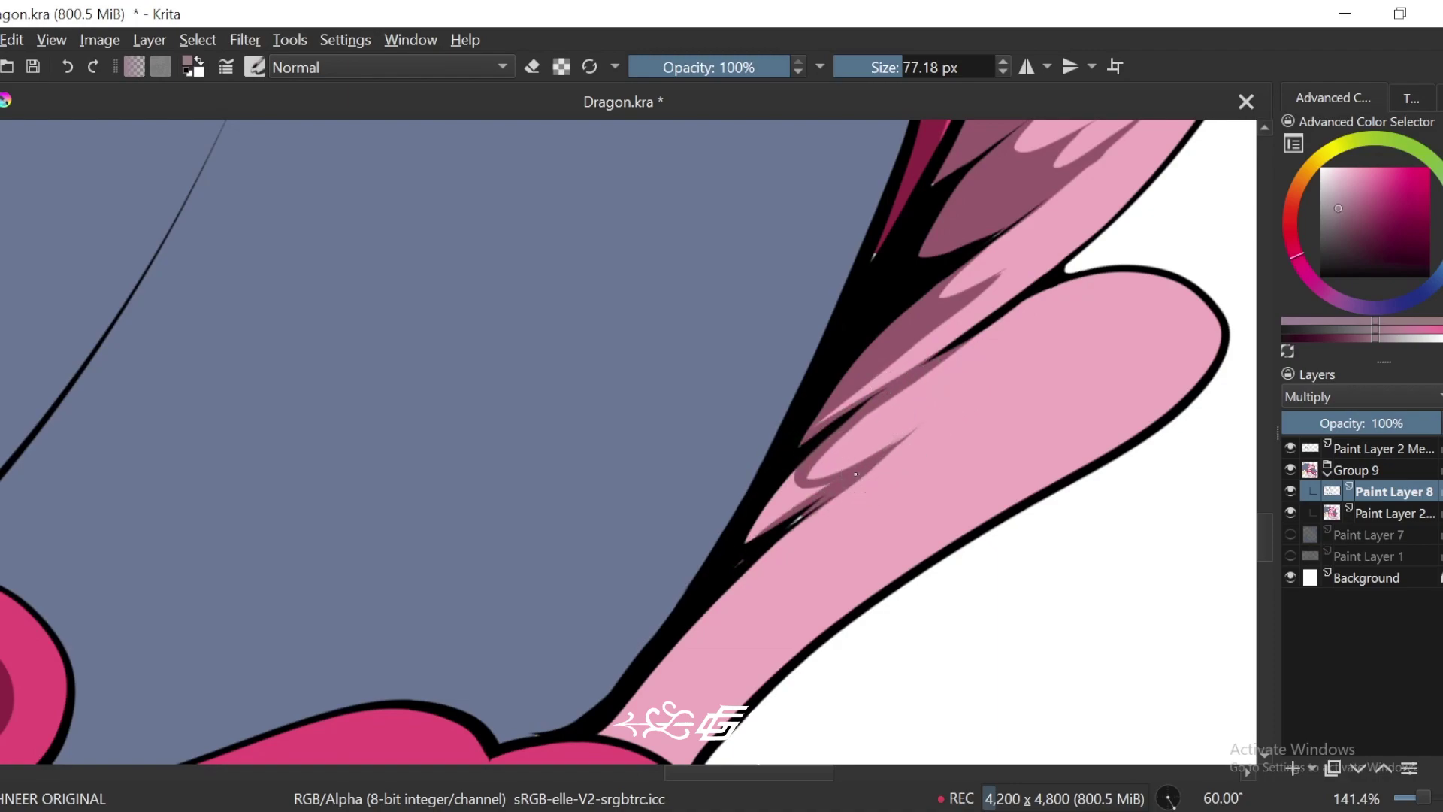
mouse_move(899, 471)
left_mouse_down()
mouse_move(700, 618)
mouse_move(767, 546)
left_mouse_up()
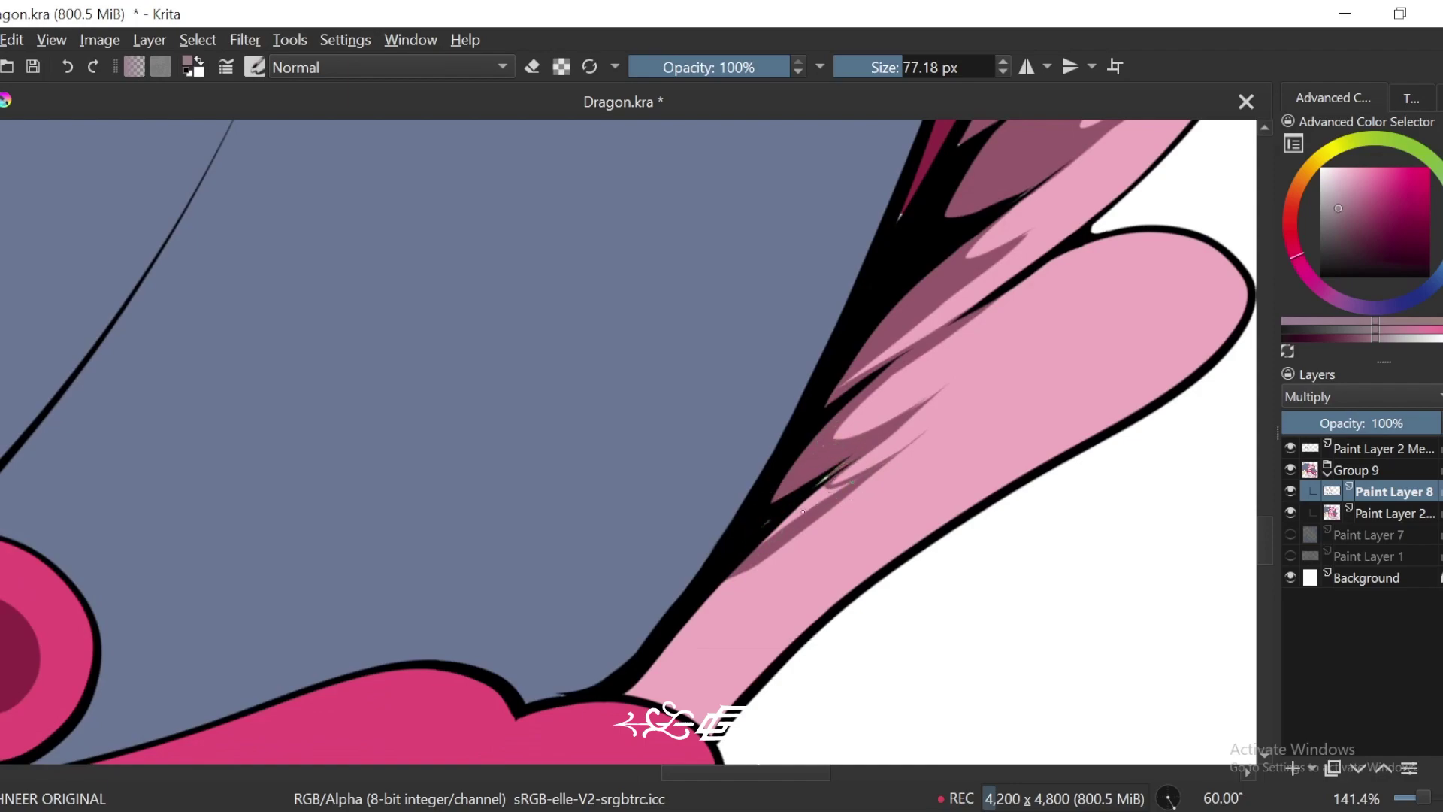
Step: Outline and fill a curved, pointed mauve shadow across the base of the same lowest fin, reaching along its outer edge
mouse_move(780, 546)
left_mouse_down()
mouse_move(788, 477)
mouse_move(813, 524)
mouse_move(958, 434)
left_mouse_up()
mouse_move(932, 461)
left_mouse_down()
mouse_move(954, 436)
mouse_move(714, 635)
left_mouse_up()
scroll(714, 635, "up", 1)
key("e")
key("e")
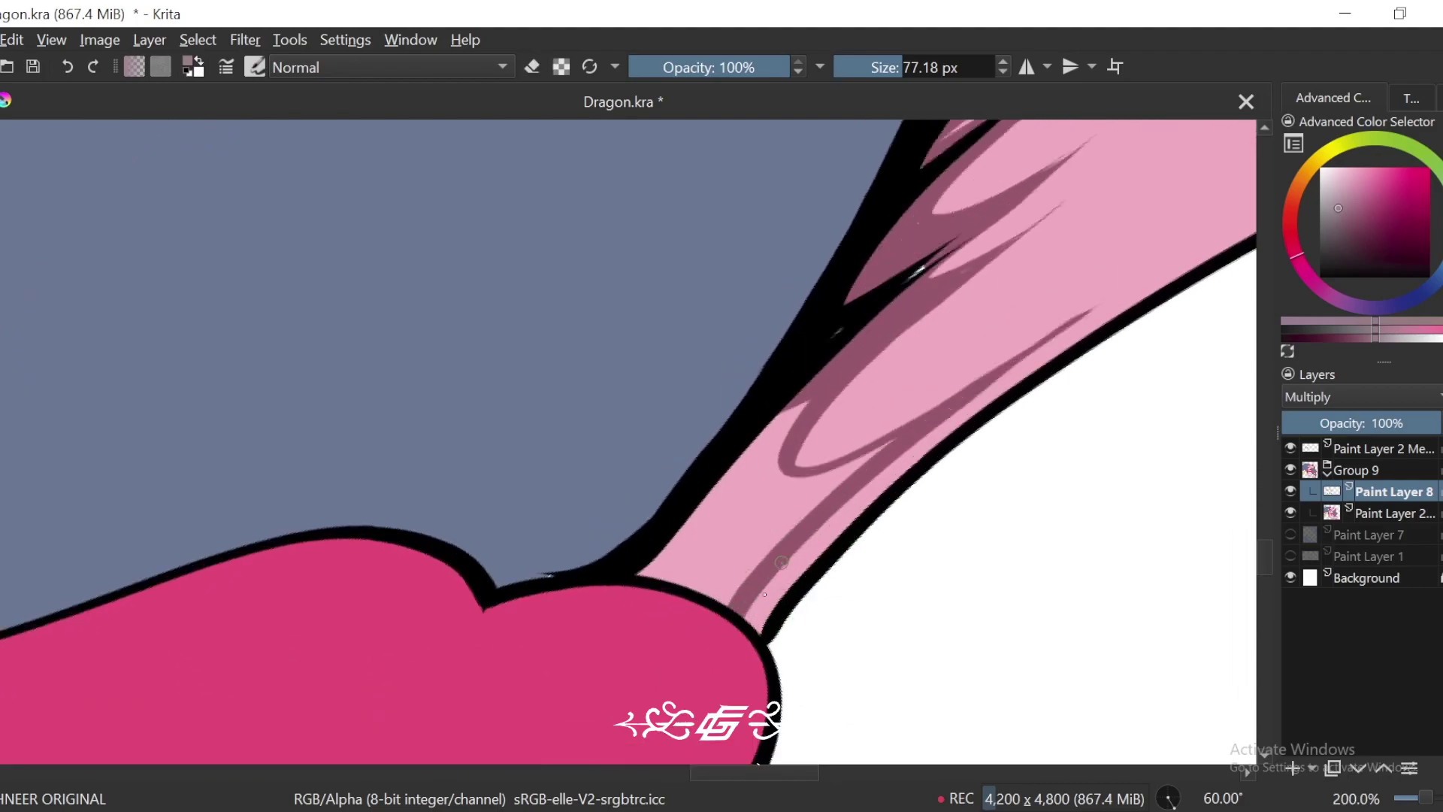
left_click_drag(811, 597, 761, 586)
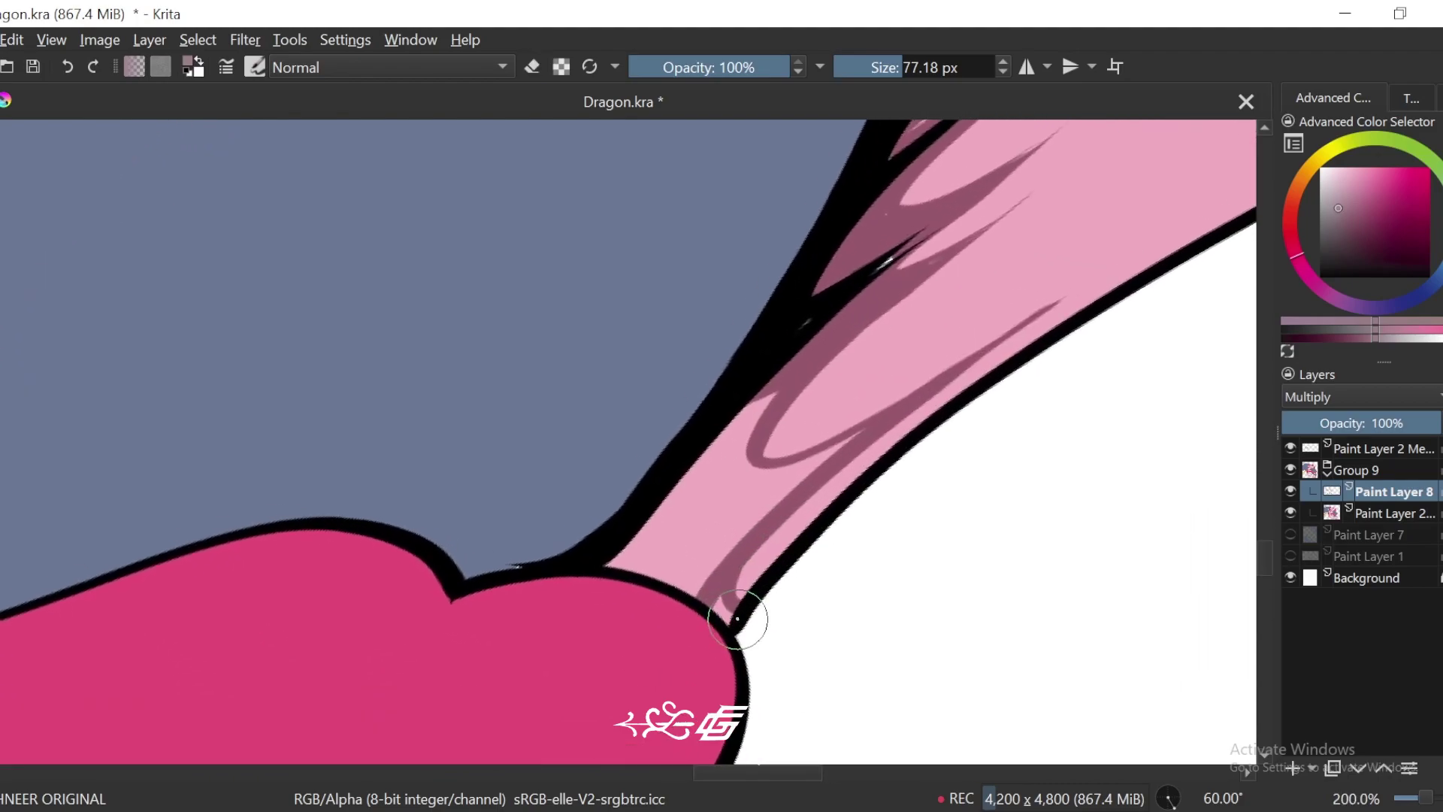
left_click(758, 509)
left_click_drag(802, 440, 787, 494)
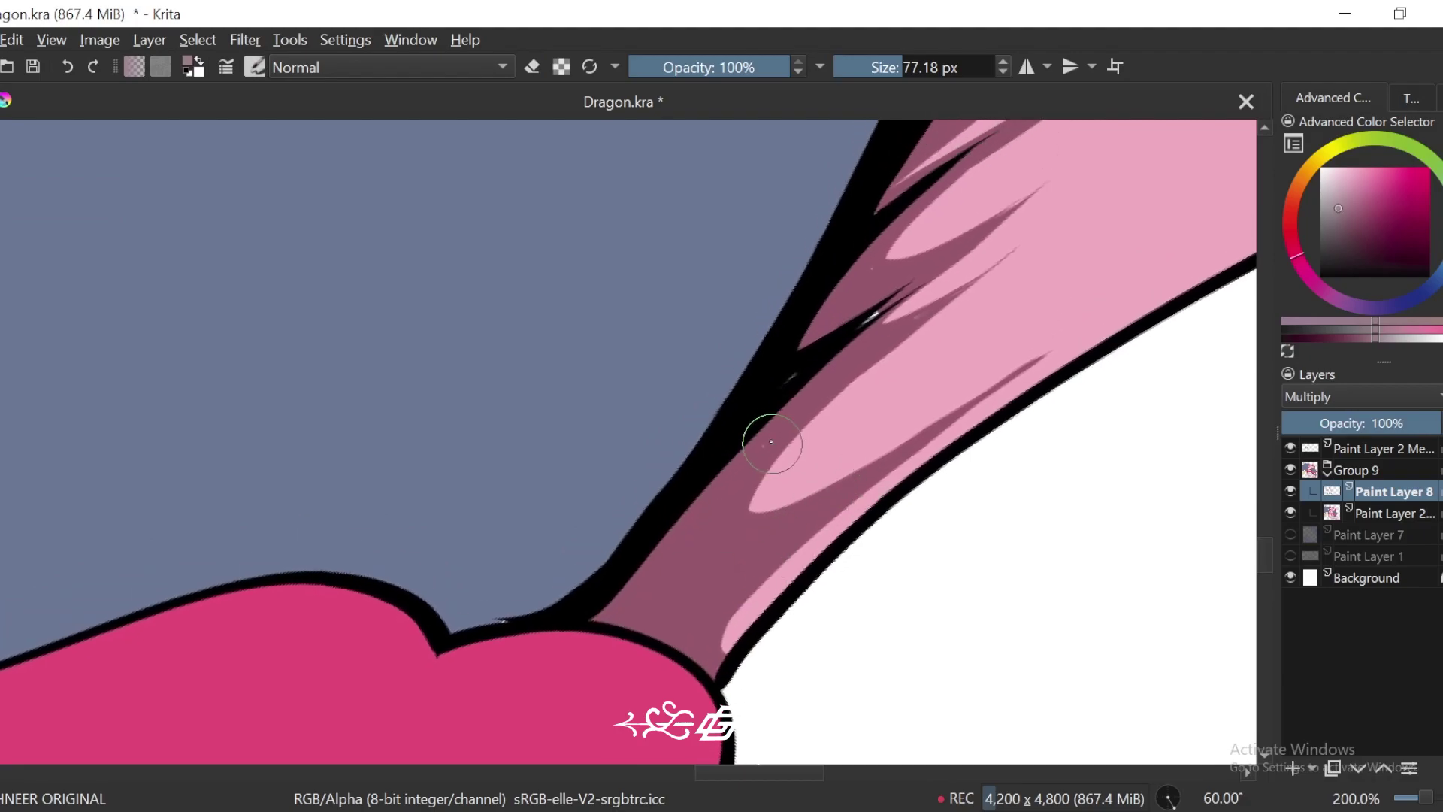
Step: Examine the shaded base of the lowest fin up close and against the whole dragon head
key("ctrl+minus")
key("ctrl+minus")
key("ctrl+plus")
key("ctrl+plus")
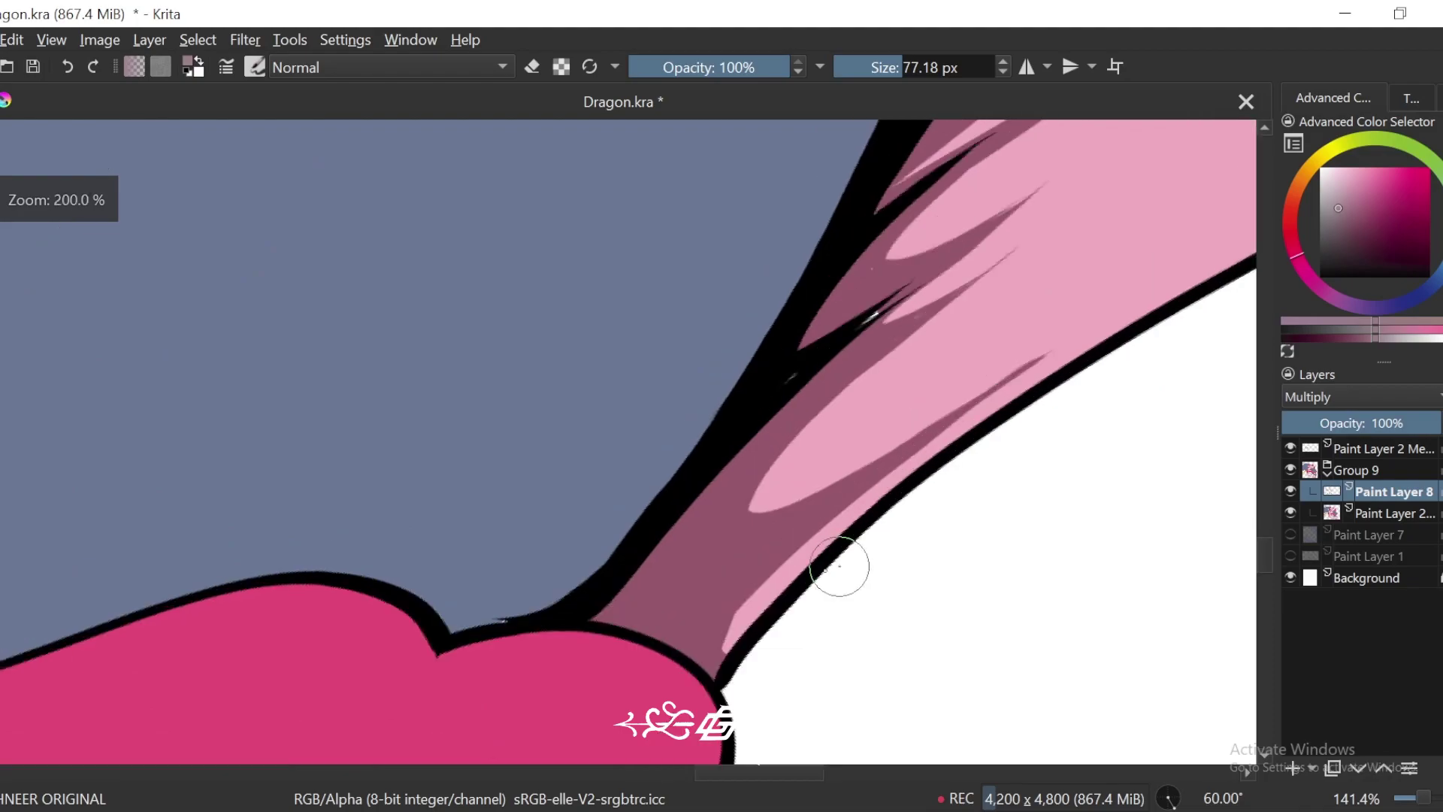
key("ctrl+minus")
key("ctrl+minus")
key("ctrl+minus")
key("ctrl+minus")
key("ctrl+minus")
key("ctrl+minus")
key("ctrl+minus")
key("4")
key("4")
key("4")
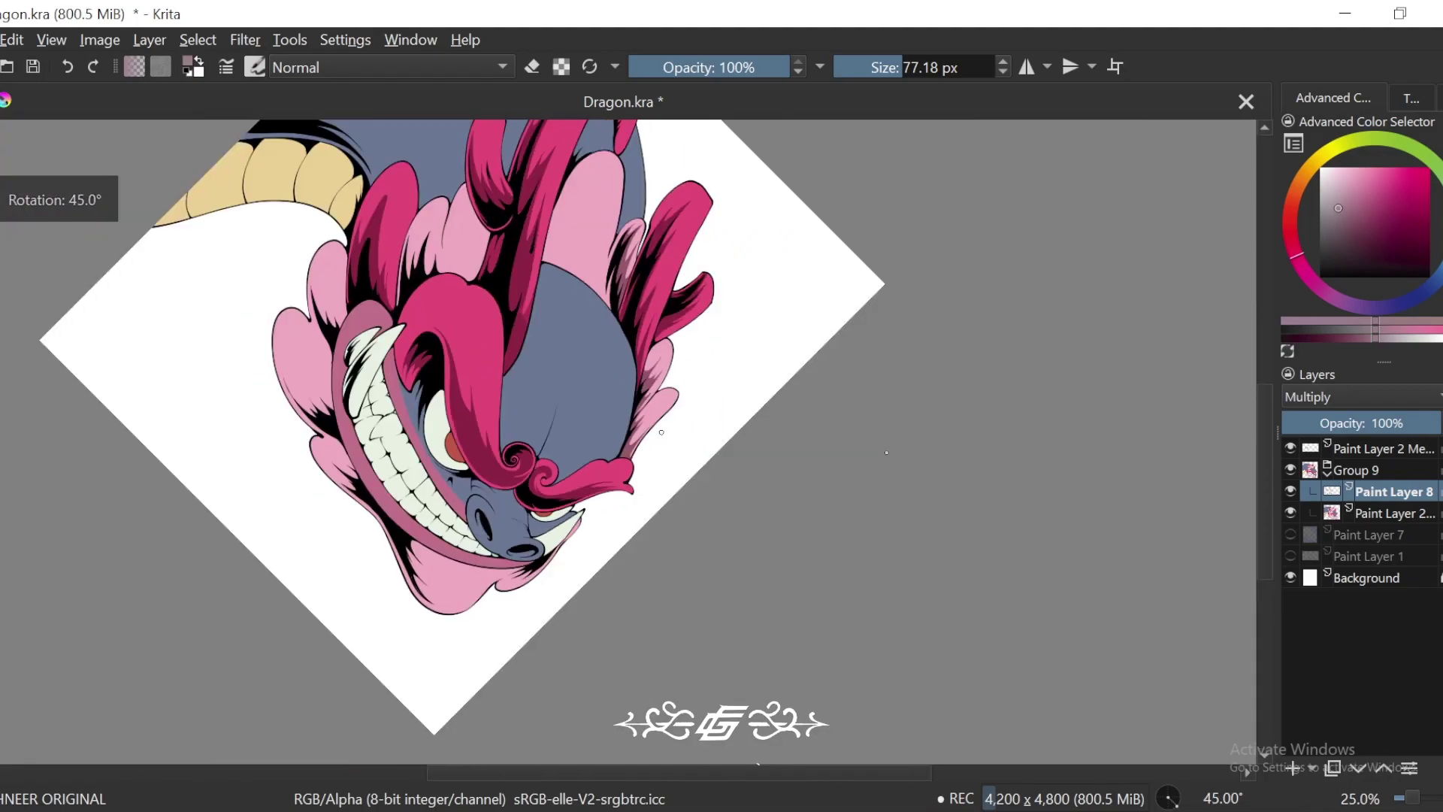
Step: Paint a tapering mauve shadow along the rounded upper edge of the lowest pink fin, where it meets the fin above
key("6")
key("6")
key("6")
key("plus")
key("plus")
key("plus")
key("plus")
key("plus")
key("plus")
key("plus")
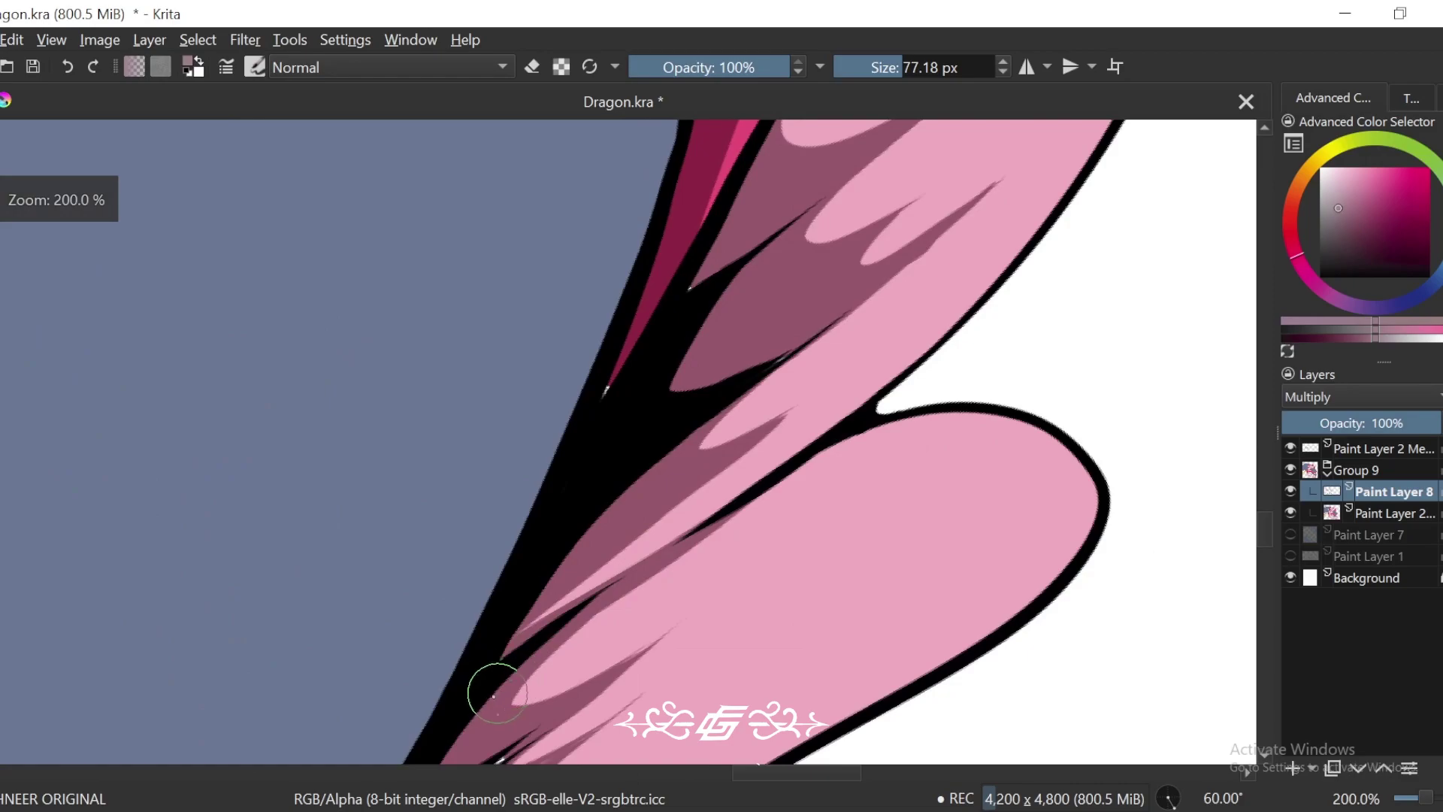
mouse_move(752, 502)
left_mouse_down()
mouse_move(876, 419)
mouse_move(992, 424)
left_mouse_up()
mouse_move(1020, 438)
left_mouse_down()
mouse_move(1062, 378)
mouse_move(843, 474)
left_mouse_up()
key("ctrl+z")
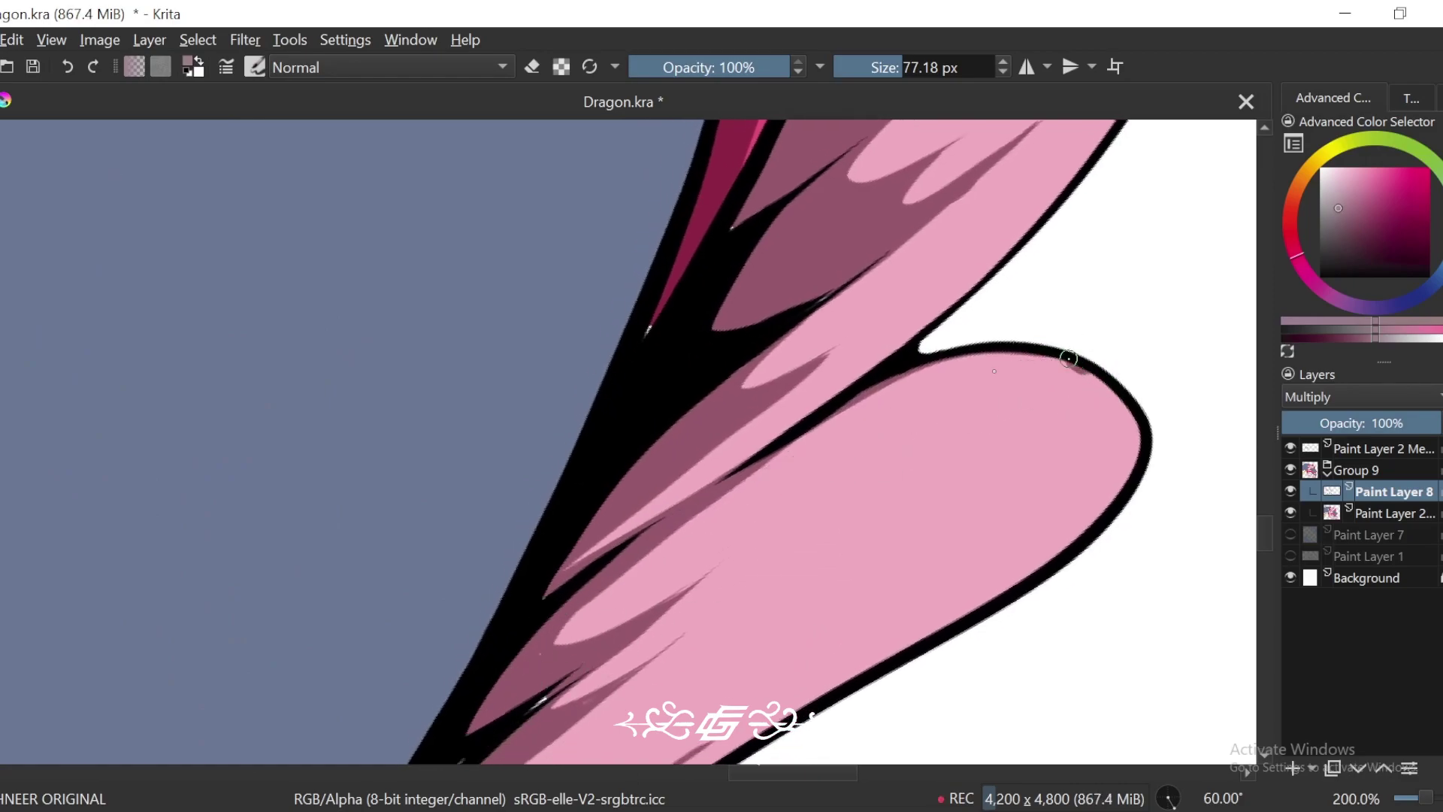
left_click_drag(1082, 369, 560, 640)
left_click_drag(1040, 352, 677, 544)
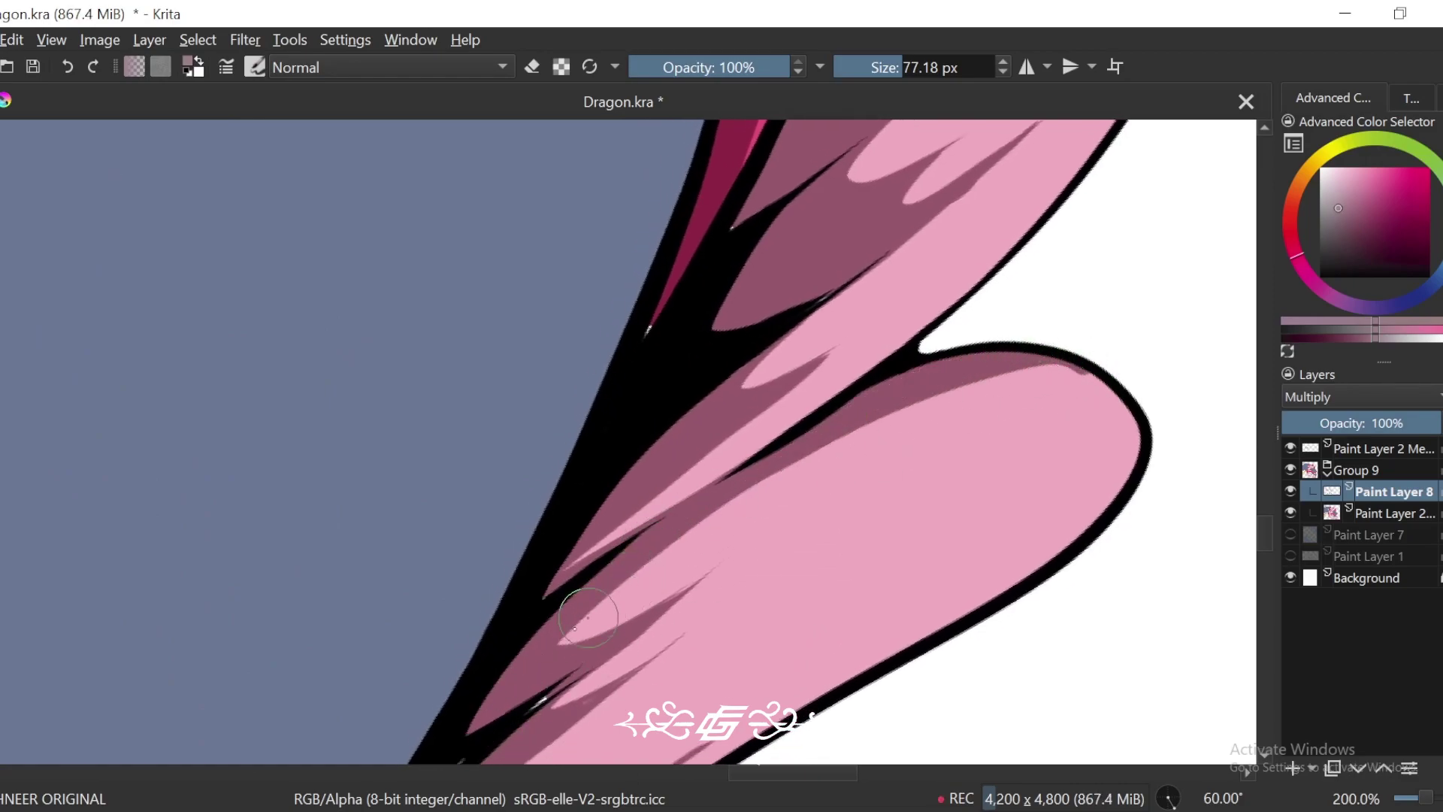
Step: Examine the finished fin shadows with the full dragon illustration upright in view
key("minus")
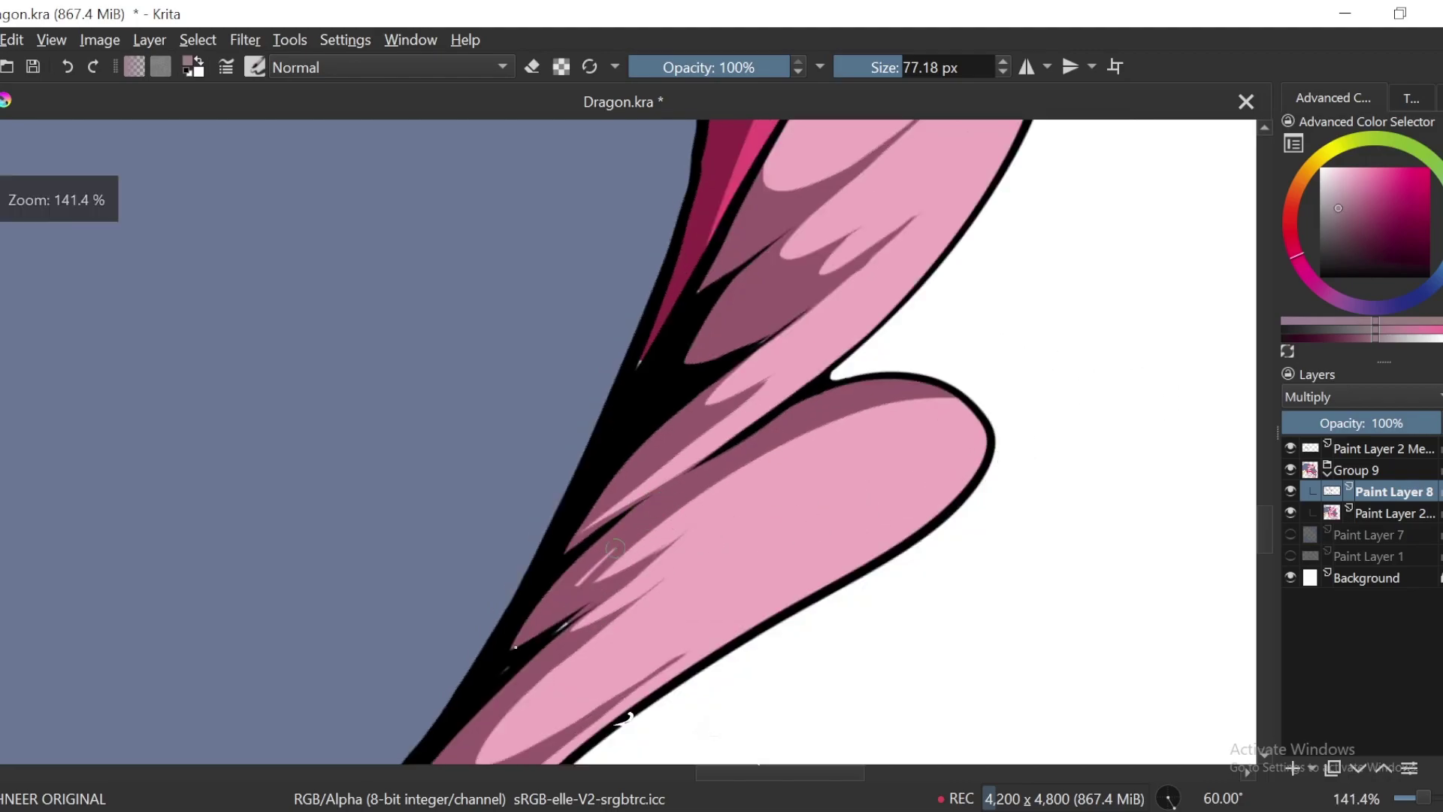
key("minus")
key("minus")
key("minus")
key("minus")
key("minus")
key("4")
key("4")
key("4")
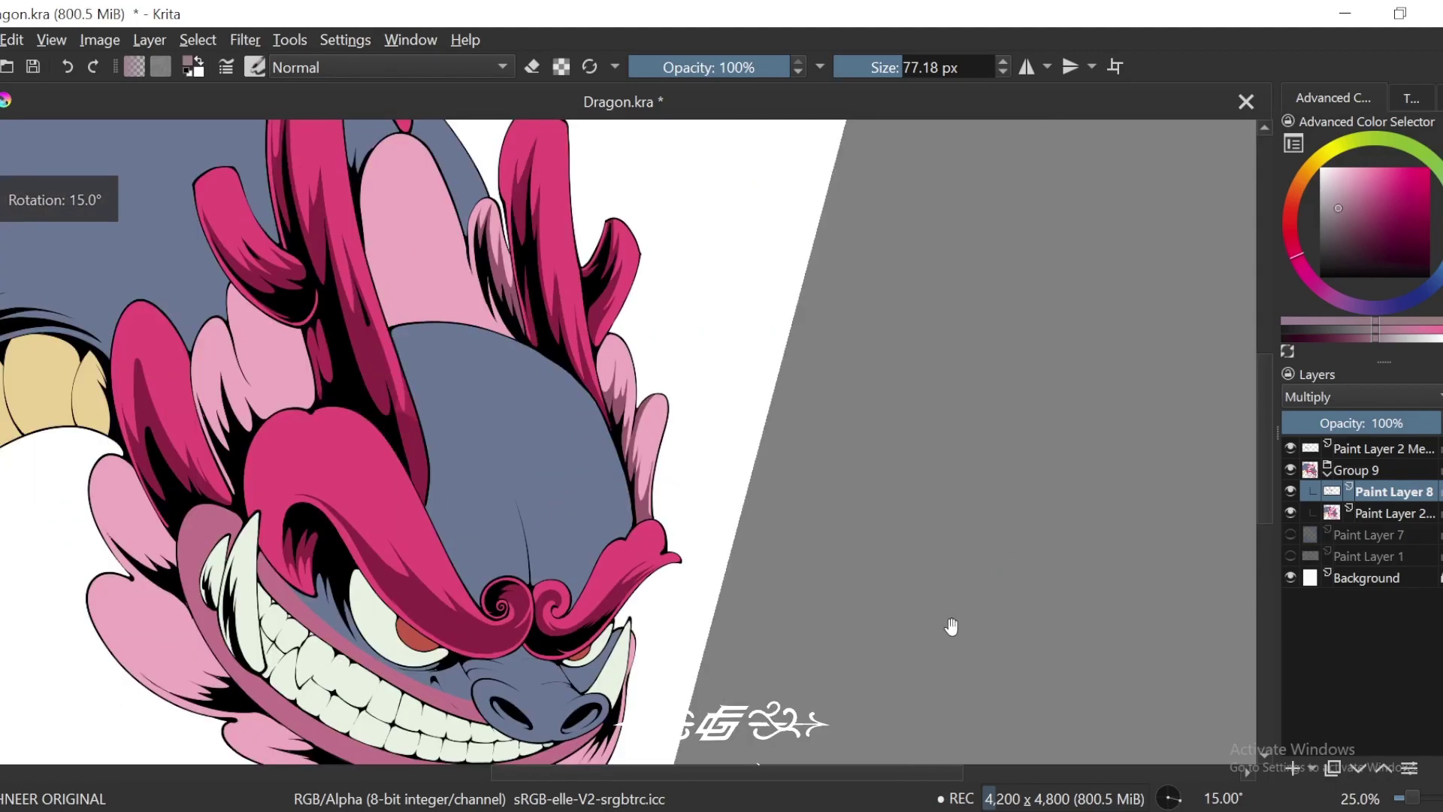
scroll(951, 631, "down", 2)
key("4")
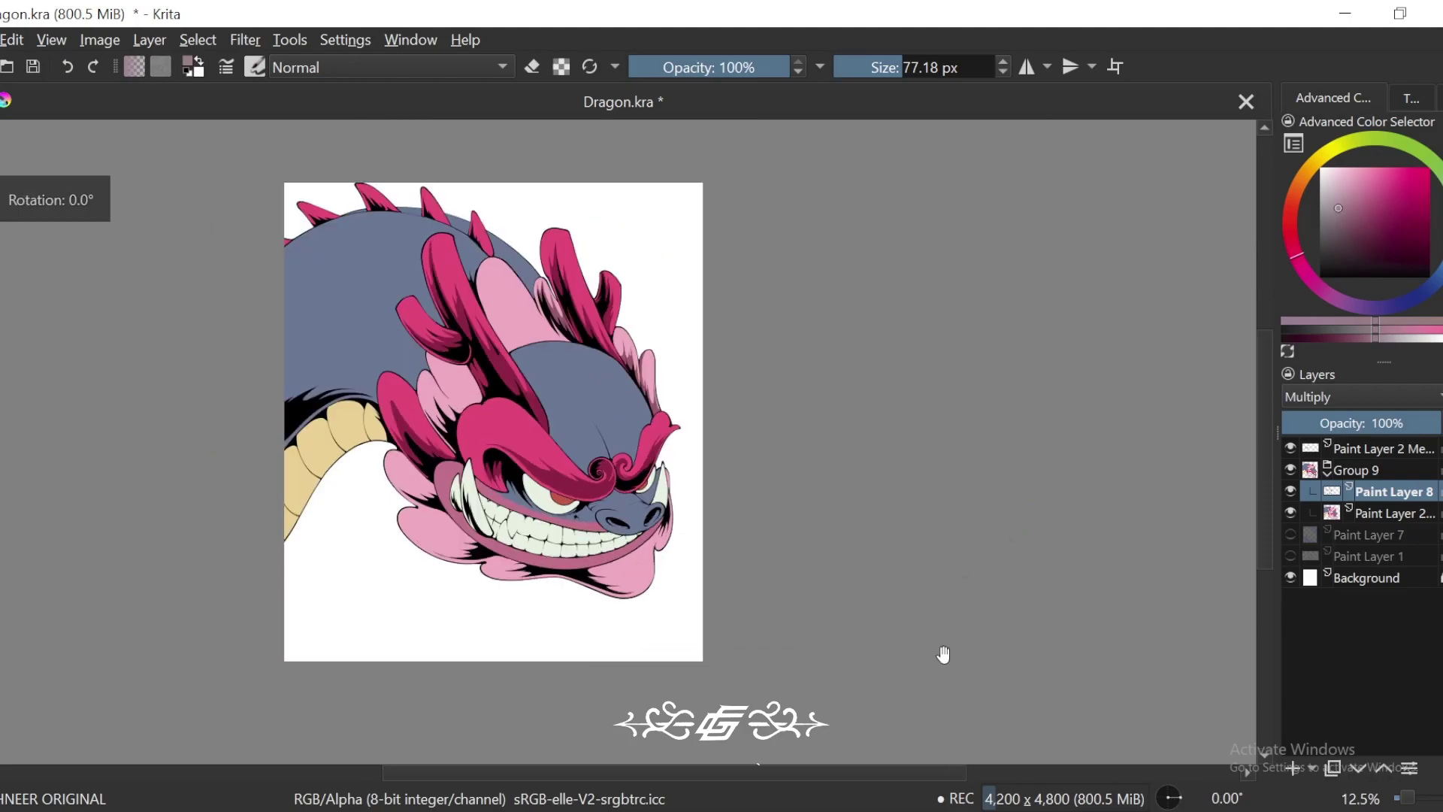
left_click_drag(944, 654, 976, 595)
left_click_drag(985, 522, 999, 602)
Step: Outline a zigzag mauve shadow with pointed tips on the upper part of the small pink fin beside the large crimson spike
key("6")
key("6")
key("4")
key("ctrl+plus")
key("ctrl+plus")
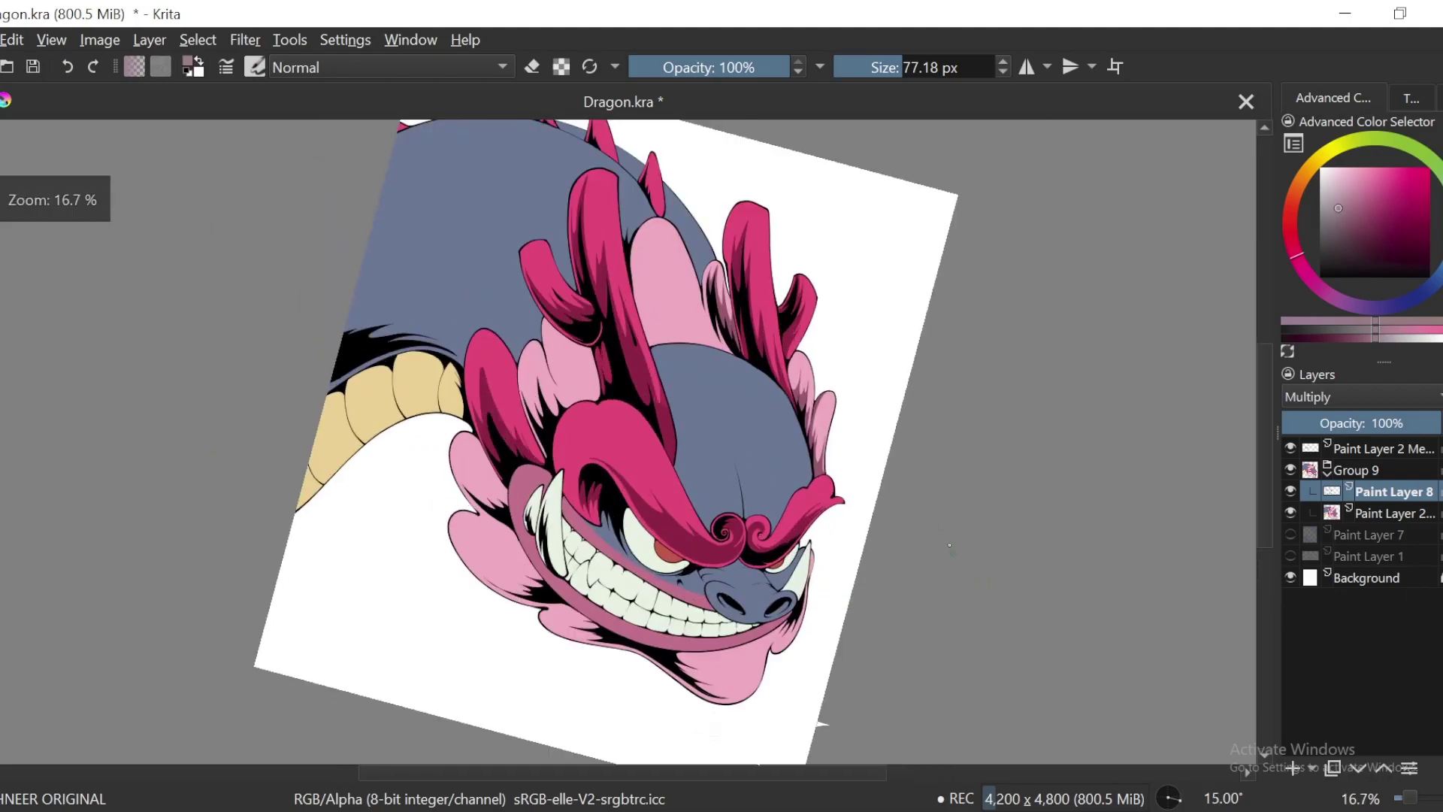
key("6")
key("6")
key("6")
left_click_drag(592, 251, 590, 329)
scroll(590, 330, "up", 4)
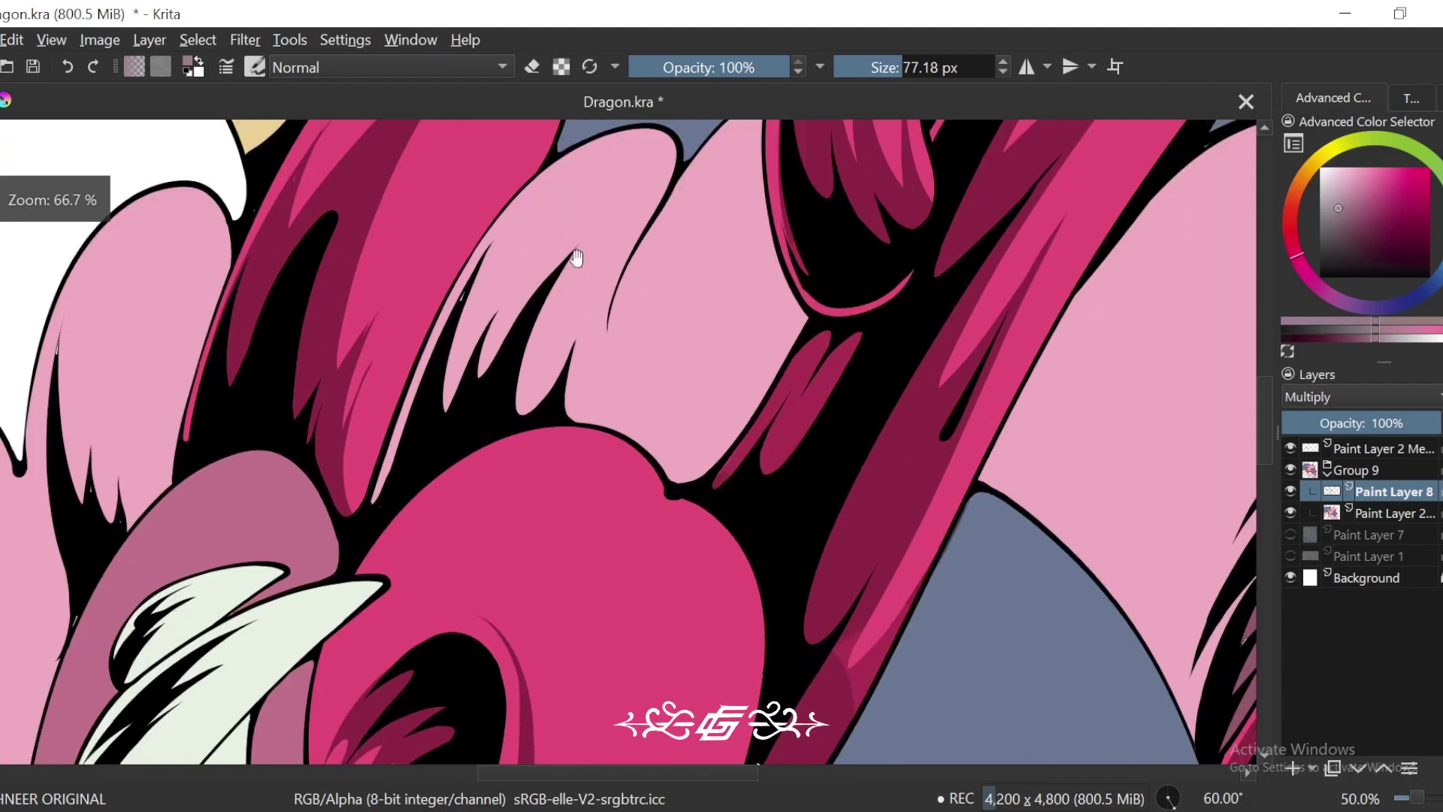
left_click_drag(510, 360, 608, 230)
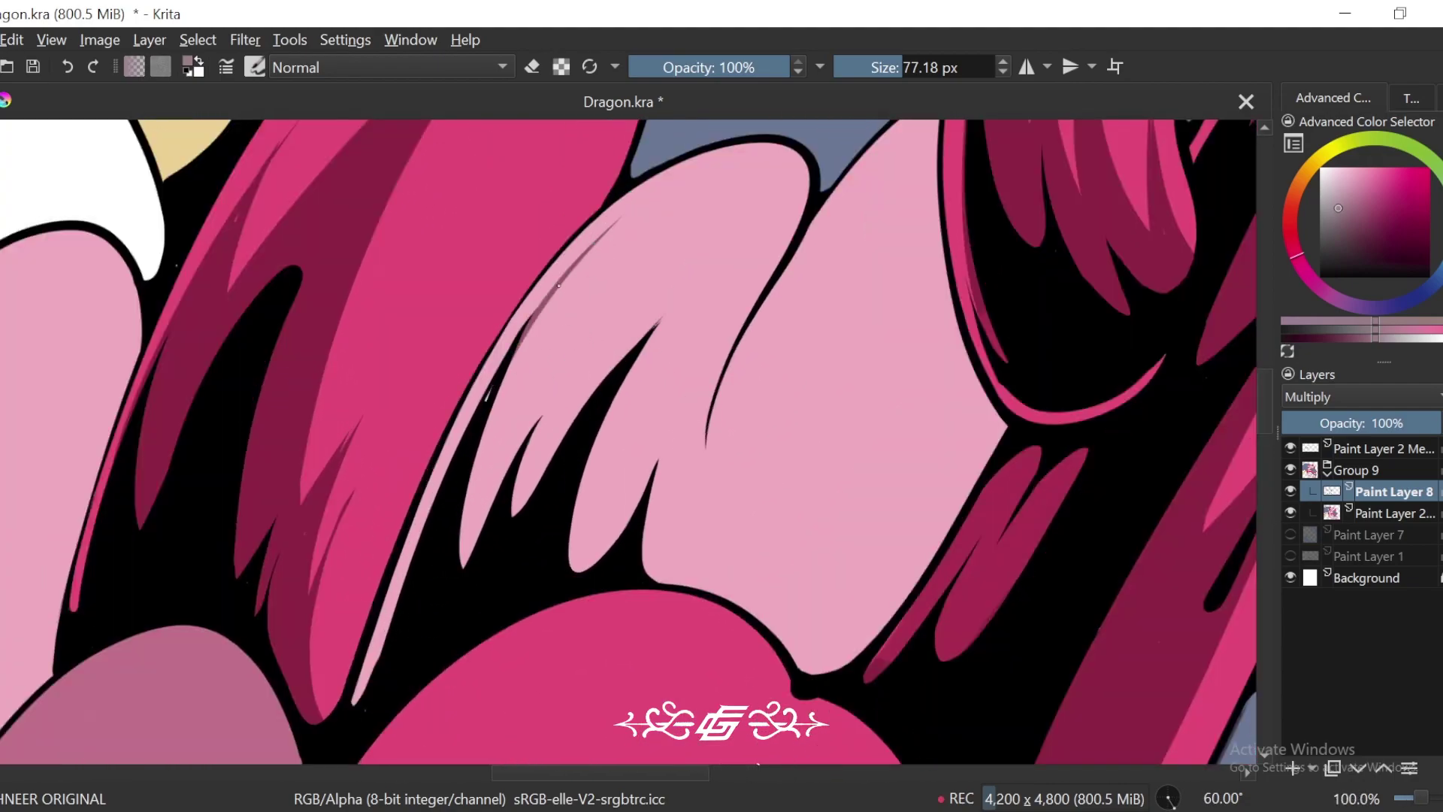
left_click_drag(558, 286, 492, 426)
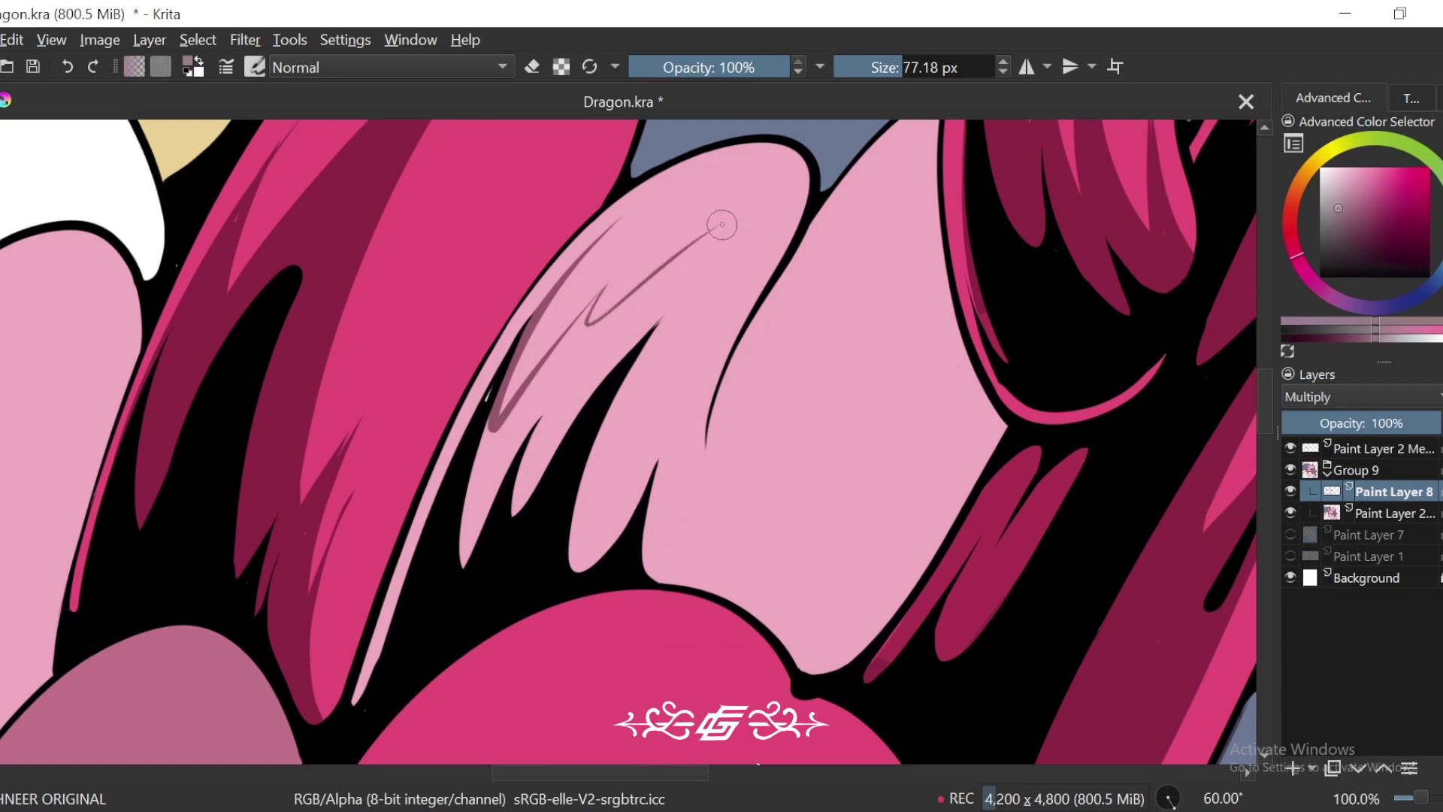
scroll(652, 366, "up", 1)
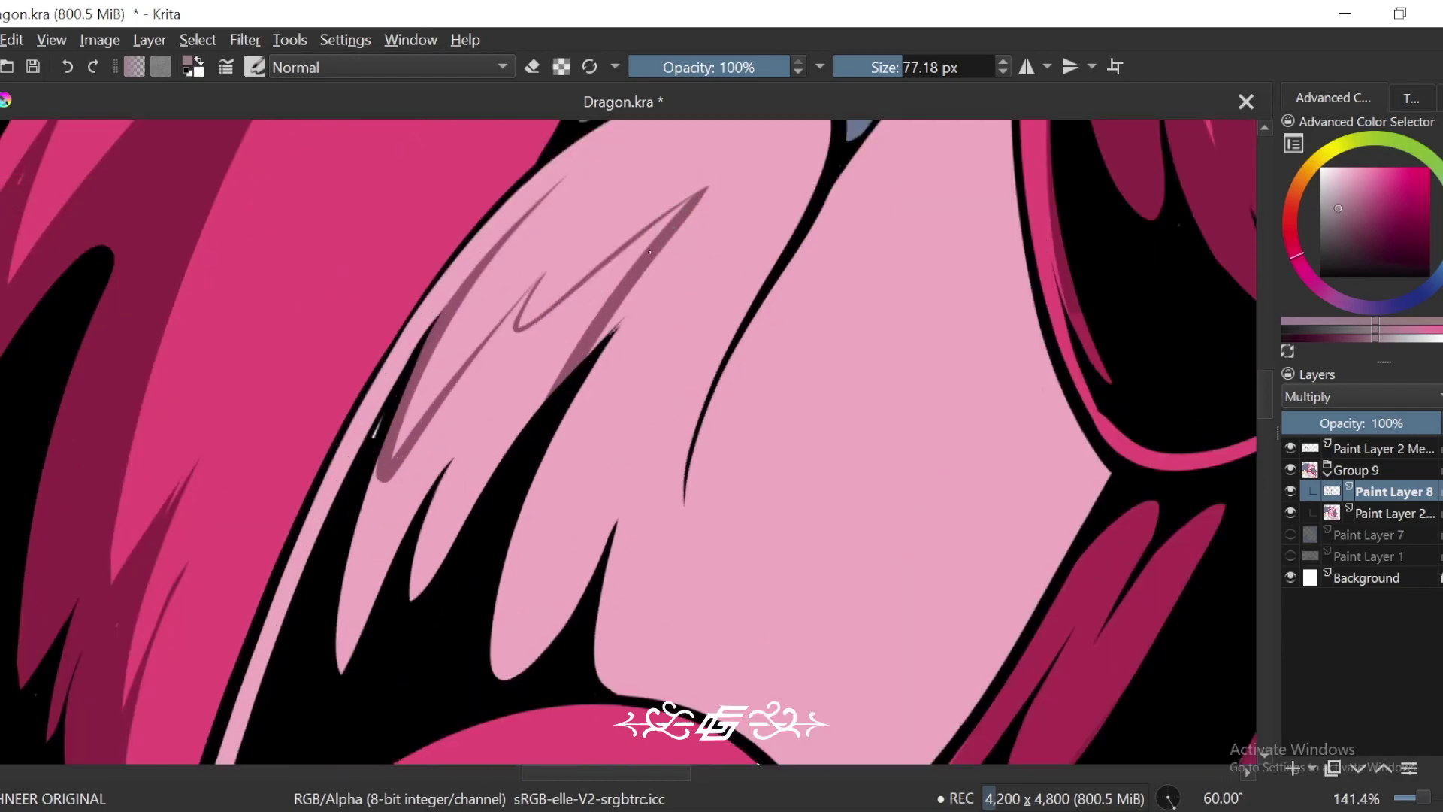
Step: Outline forked and curved mauve shadows around the black spikes in the middle of the same small fin
left_click_drag(614, 322, 590, 353)
mouse_move(628, 361)
left_mouse_down()
mouse_move(587, 335)
mouse_move(493, 569)
mouse_move(549, 554)
left_mouse_up()
key("6")
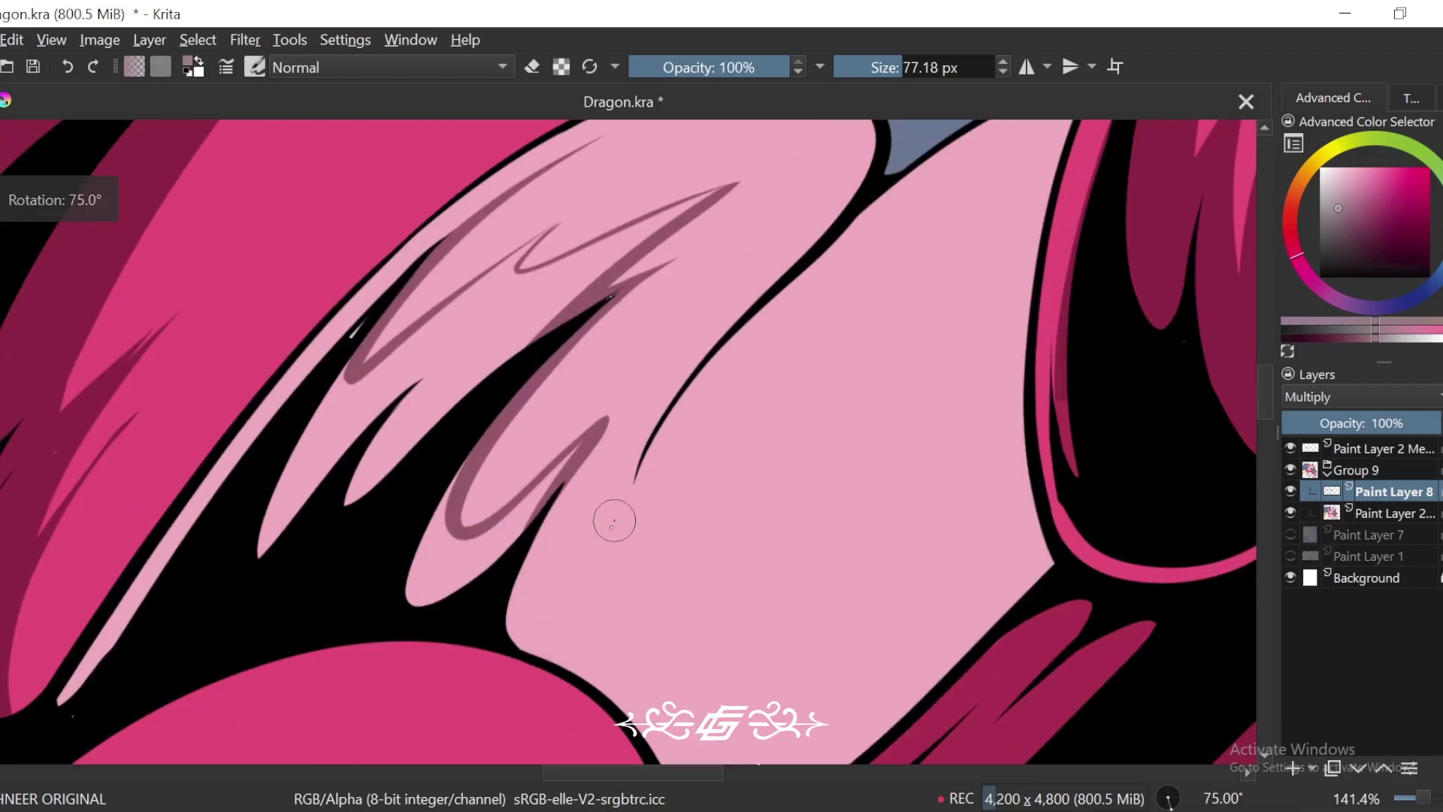
left_click_drag(565, 483, 571, 387)
left_click_drag(658, 272, 518, 447)
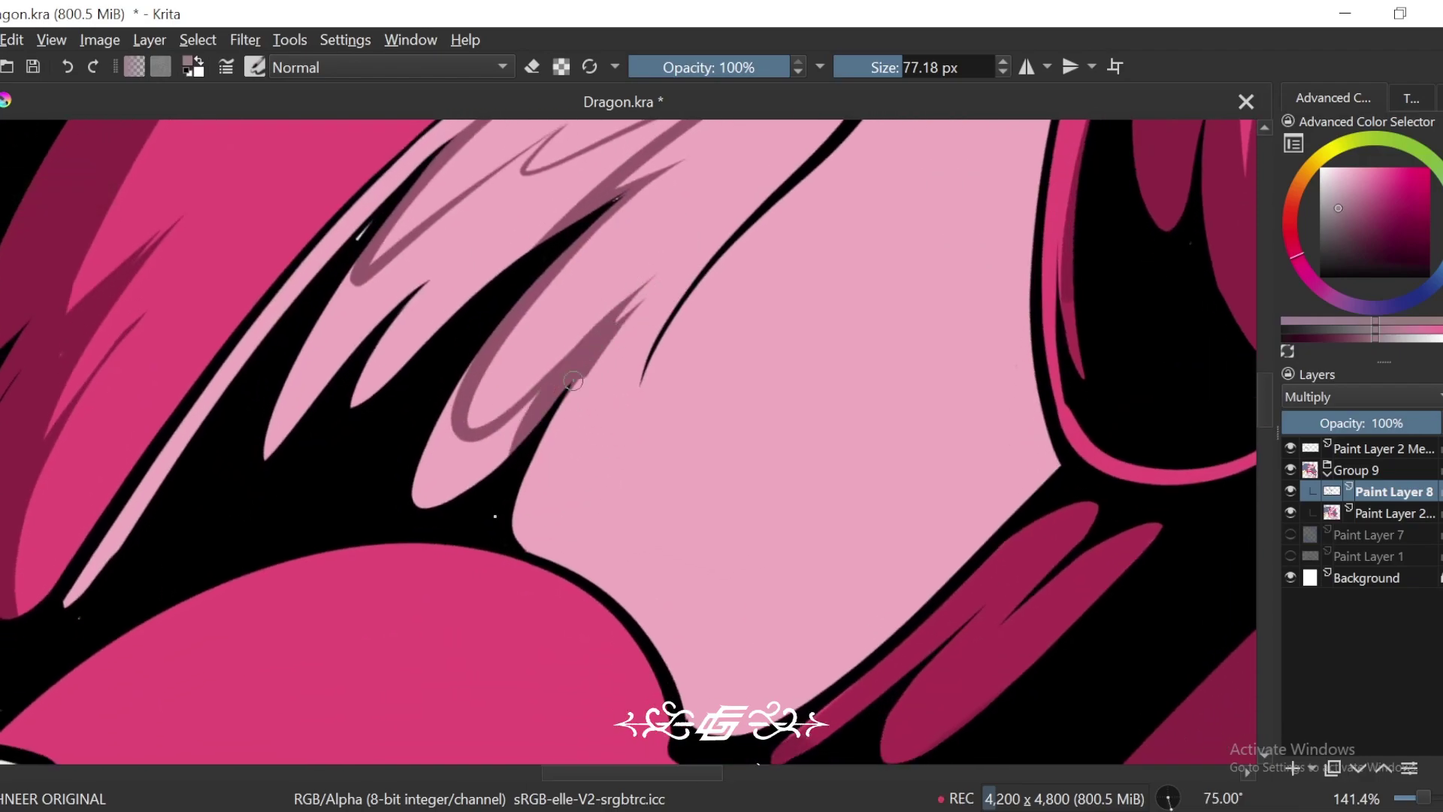
Step: Outline a narrow pointed shadow at the small fin's root and a curved shadow line at the neighbouring larger fin's inner base
key("ctrl+plus")
mouse_move(563, 345)
left_mouse_down()
mouse_move(529, 406)
mouse_move(661, 305)
left_mouse_up()
key("ctrl+minus")
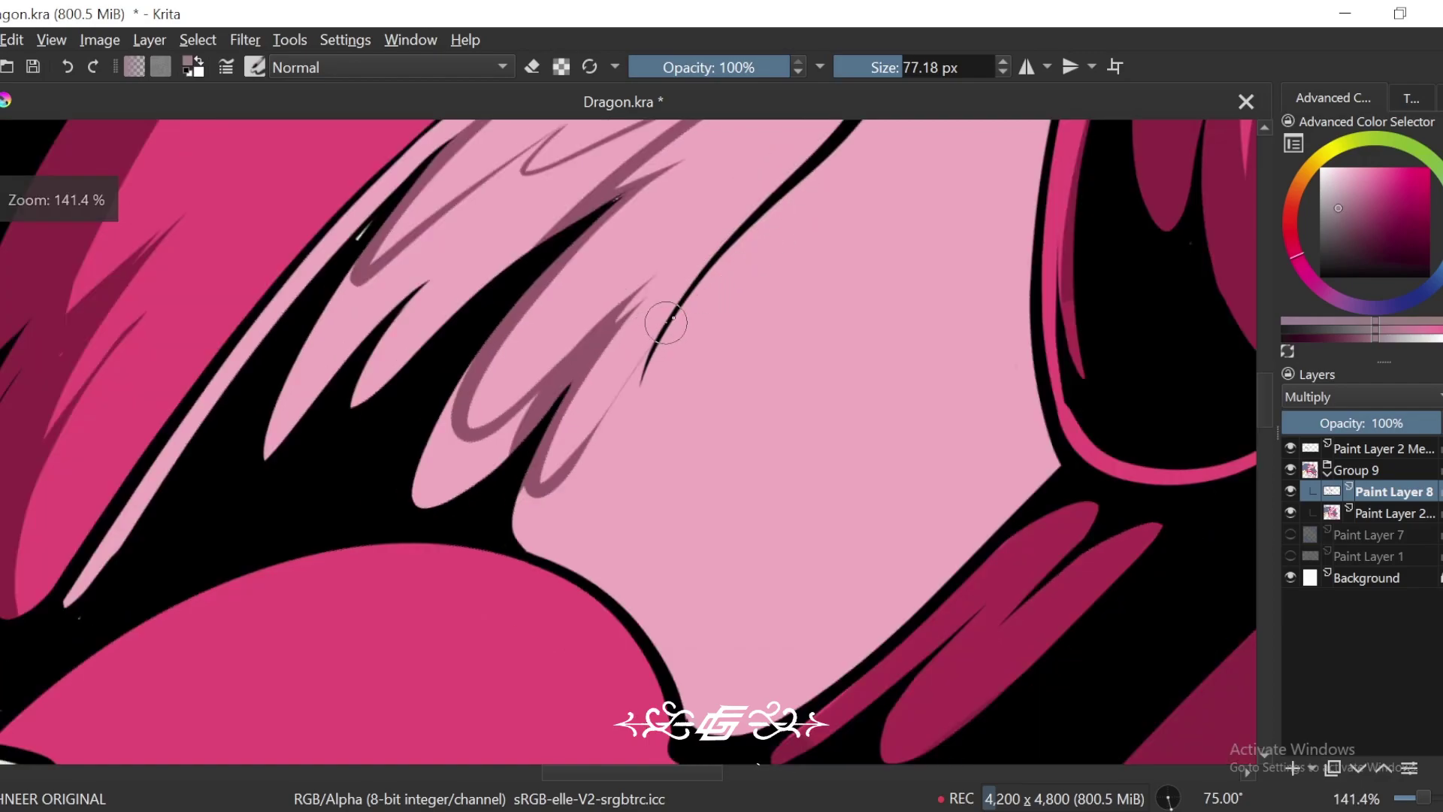
key("ctrl+plus")
left_click_drag(706, 253, 599, 646)
Step: Outline a long, angled shadow edge down the larger pink fin, beside the forked horn's base
key("ctrl+minus")
key("ctrl+minus")
key("ctrl+minus")
key("ctrl+minus")
key("ctrl+minus")
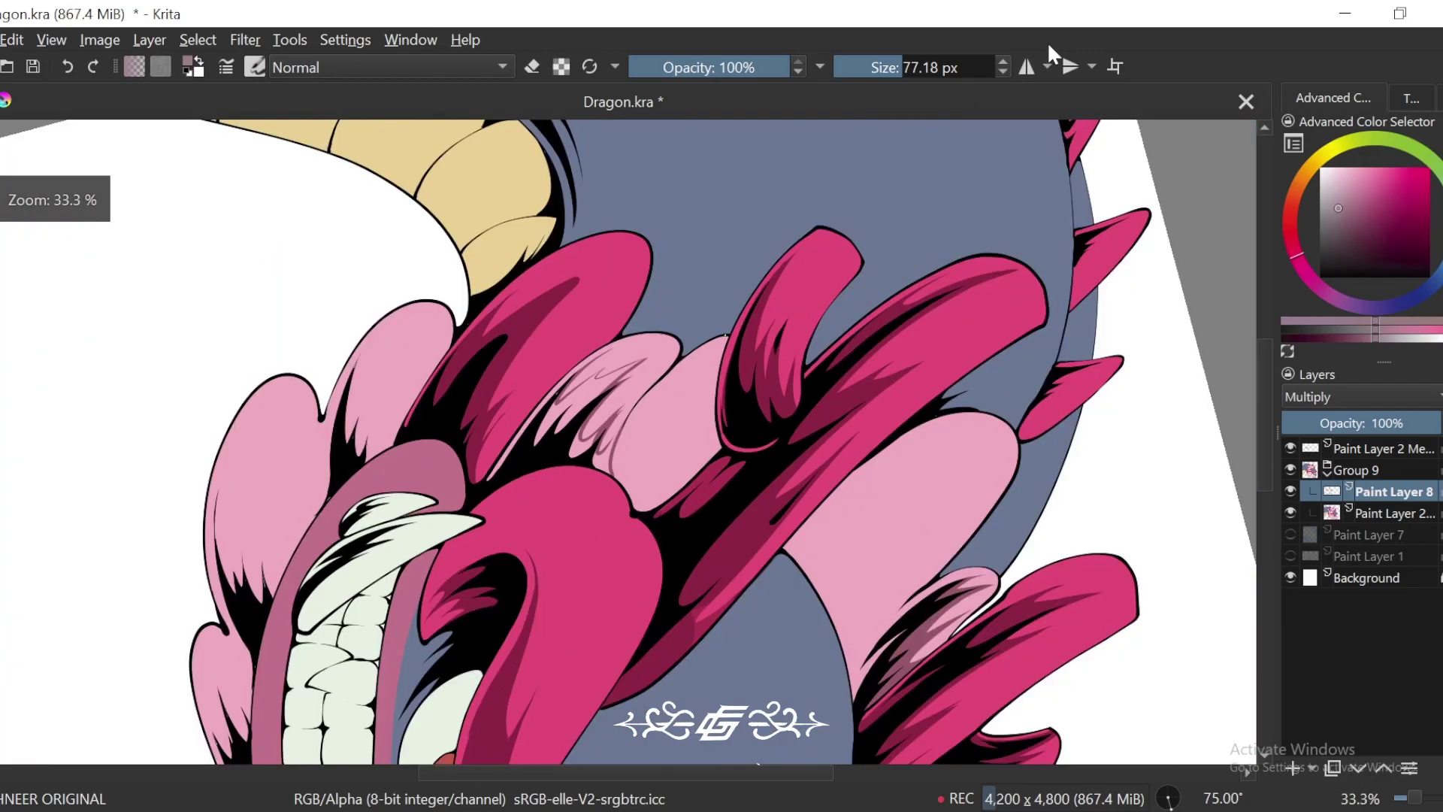
key("1")
mouse_move(796, 156)
left_mouse_down()
mouse_move(689, 468)
mouse_move(526, 624)
left_mouse_up()
Step: Examine the new shadow outlines on the two pink fins against the whole dragon
key("ctrl+minus")
key("ctrl+minus")
key("ctrl+minus")
key("ctrl+minus")
key("ctrl+minus")
key("4")
key("4")
key("4")
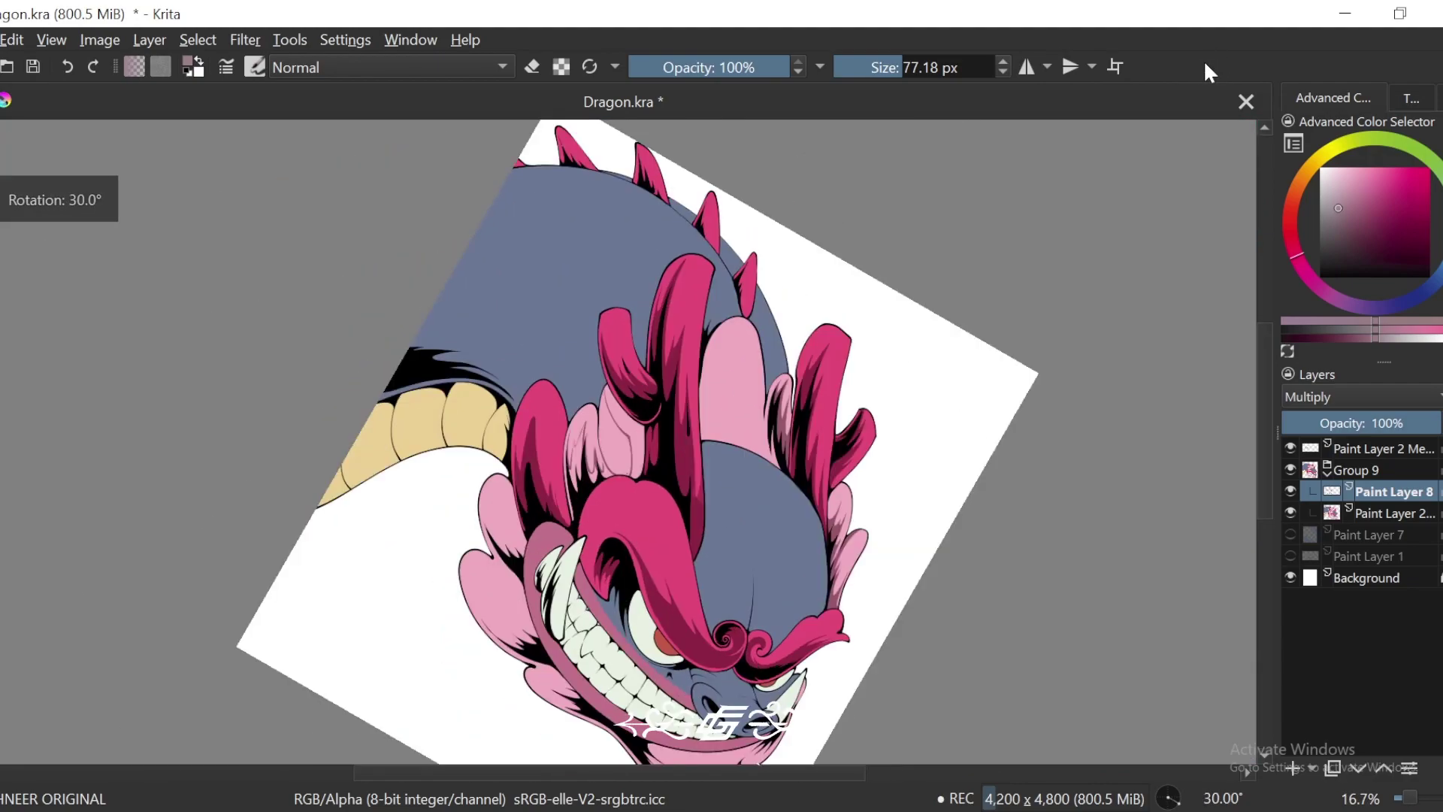
Step: Add a curved, pointed shadow outline at the base of the larger pink fin, joining its angled shadow edge
key("6")
key("6")
key("plus")
key("plus")
key("plus")
key("plus")
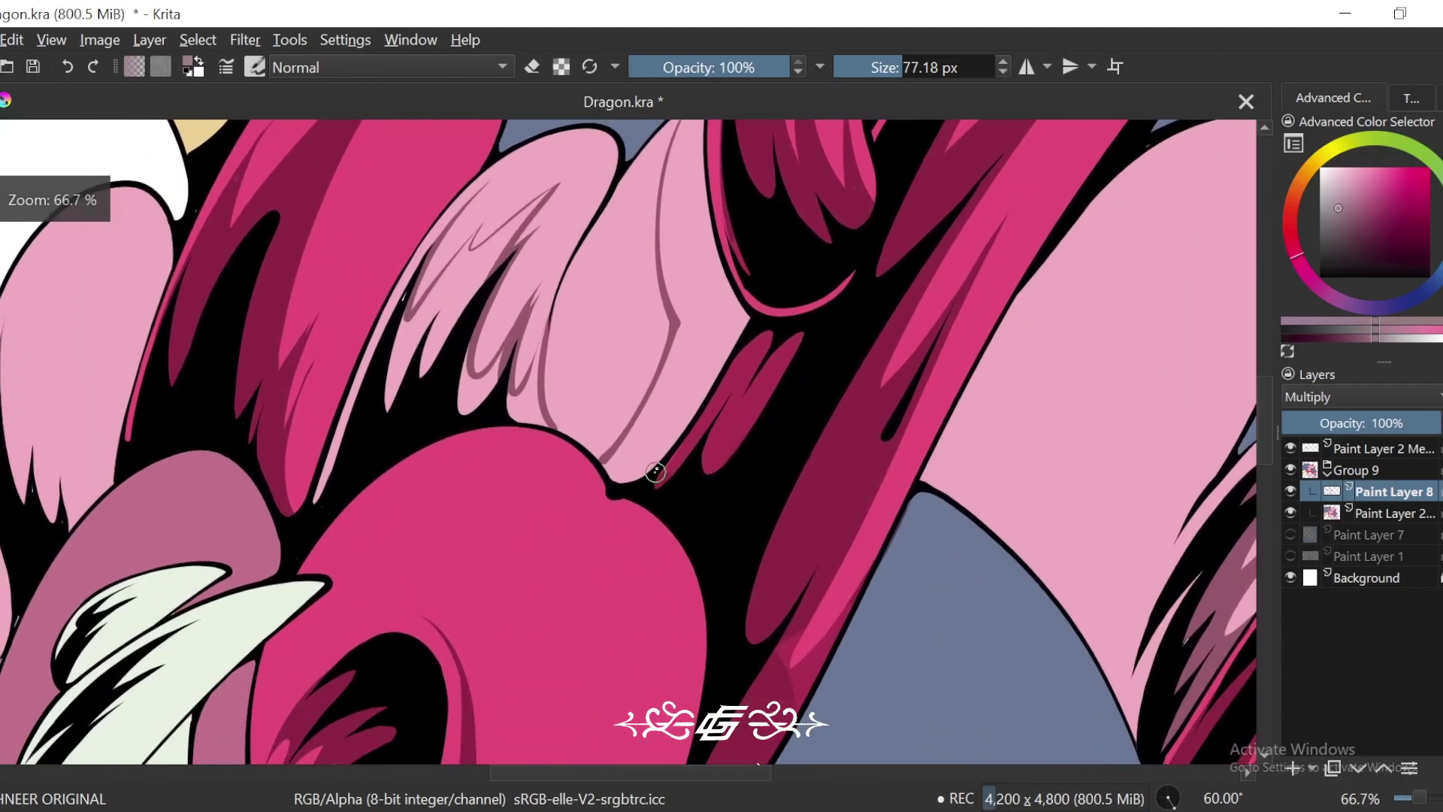
key("plus")
key("plus")
left_click_drag(481, 232, 499, 360)
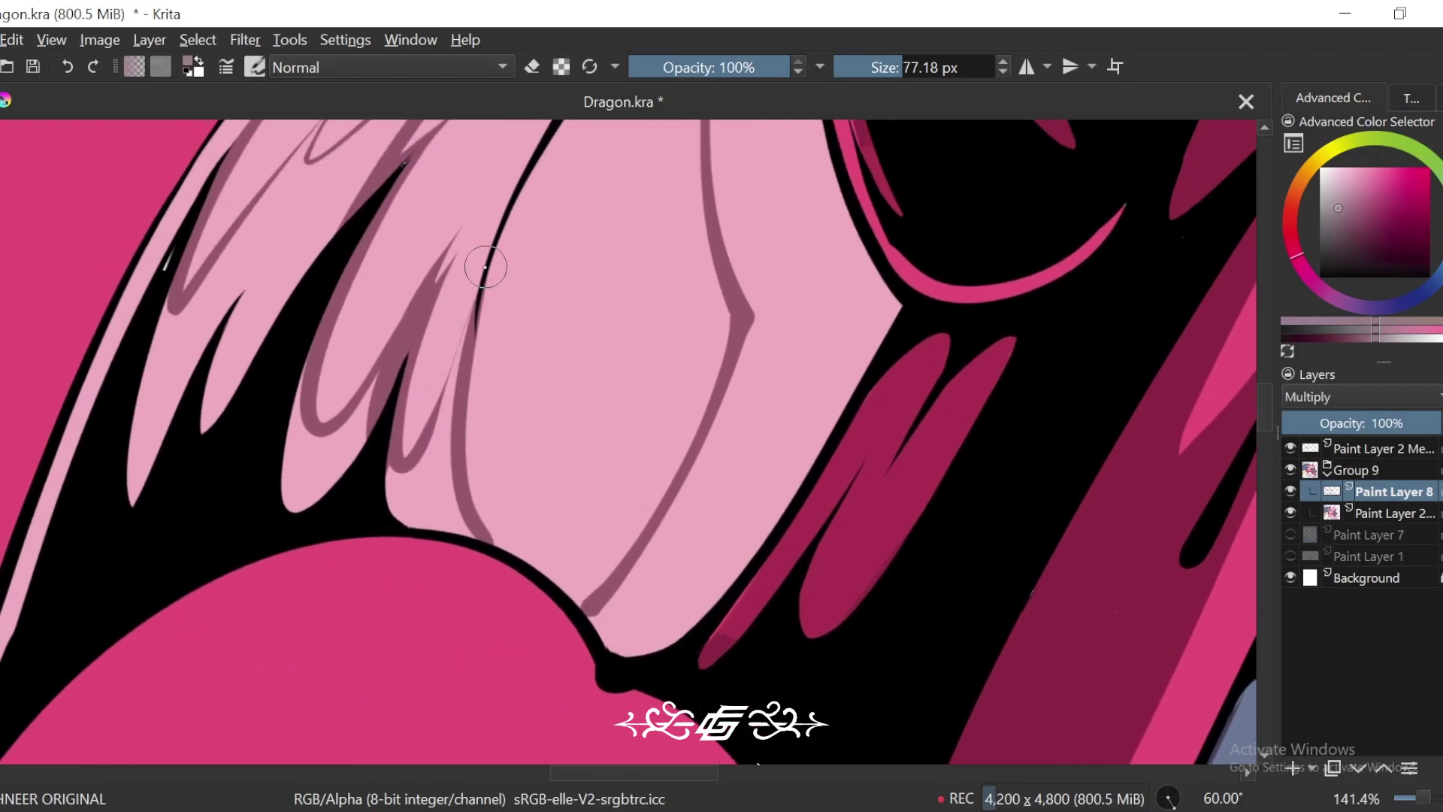
key("6")
left_click_drag(556, 541, 615, 379)
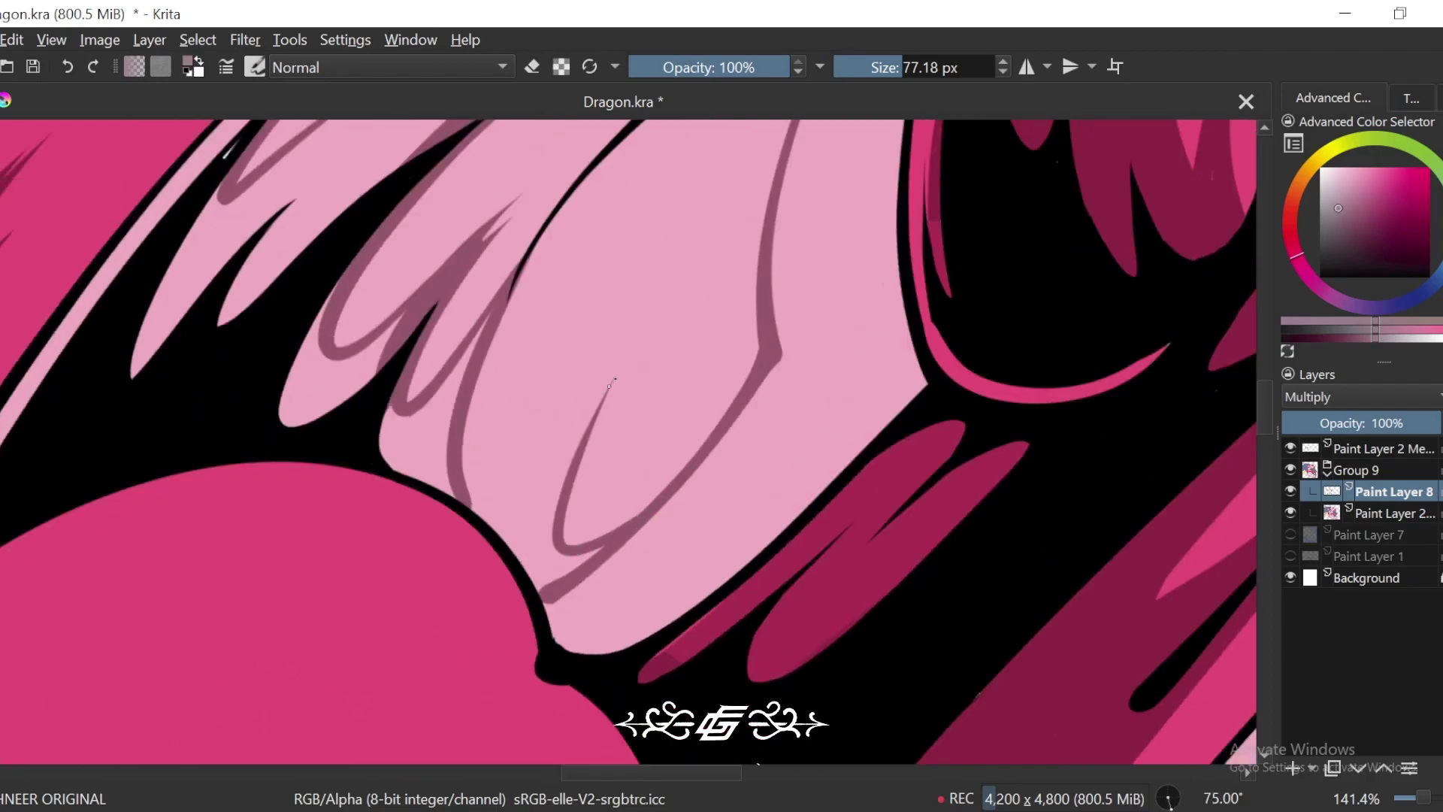
Step: Fill the outlined shadow areas of the larger pink fin beside the forked horn with mauve
key("minus")
key("minus")
key("minus")
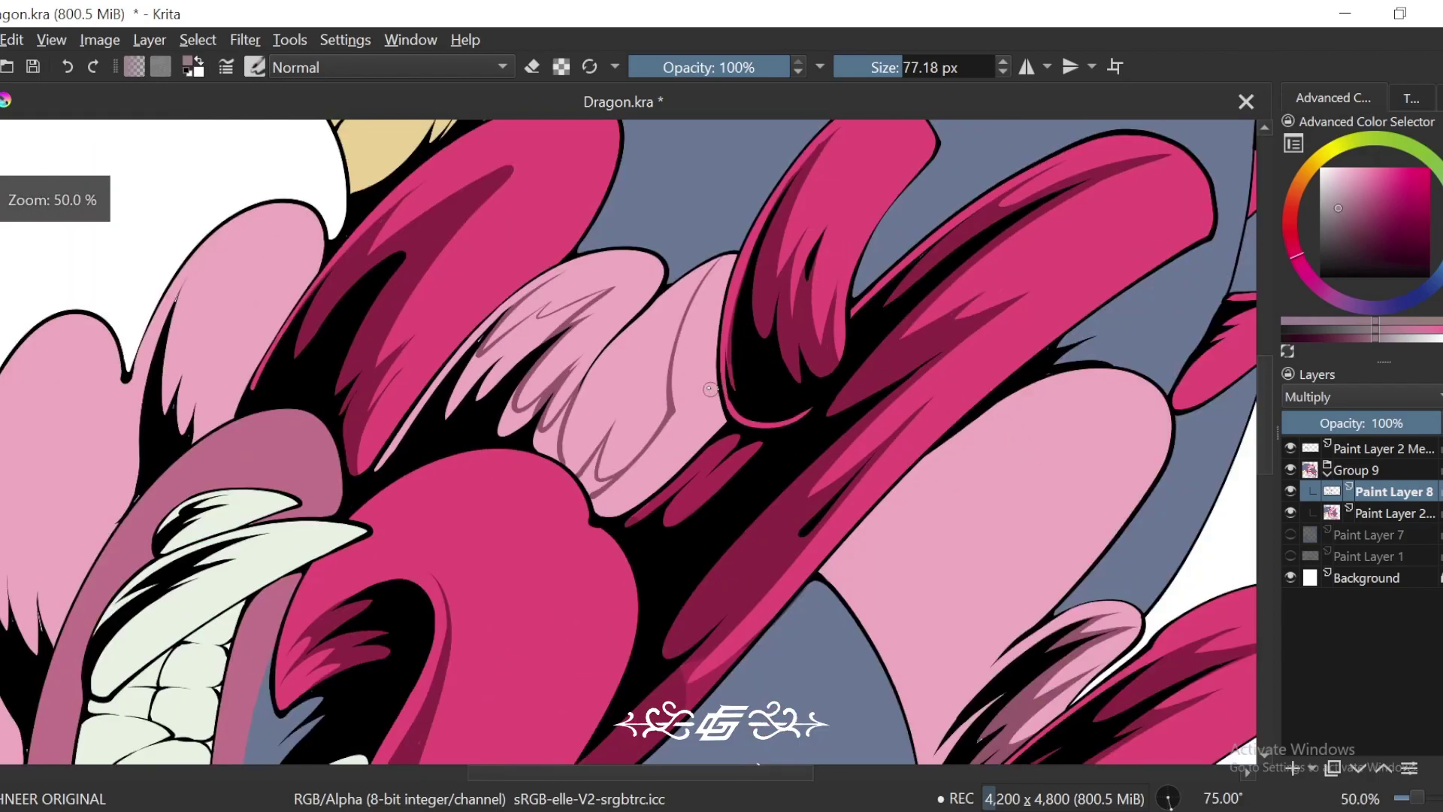
key("f")
left_click(687, 425)
left_click(590, 481)
Step: Fill the outlined shadow shapes on the small pink fin beside the crimson spike with mauve
key("plus")
left_click(527, 426)
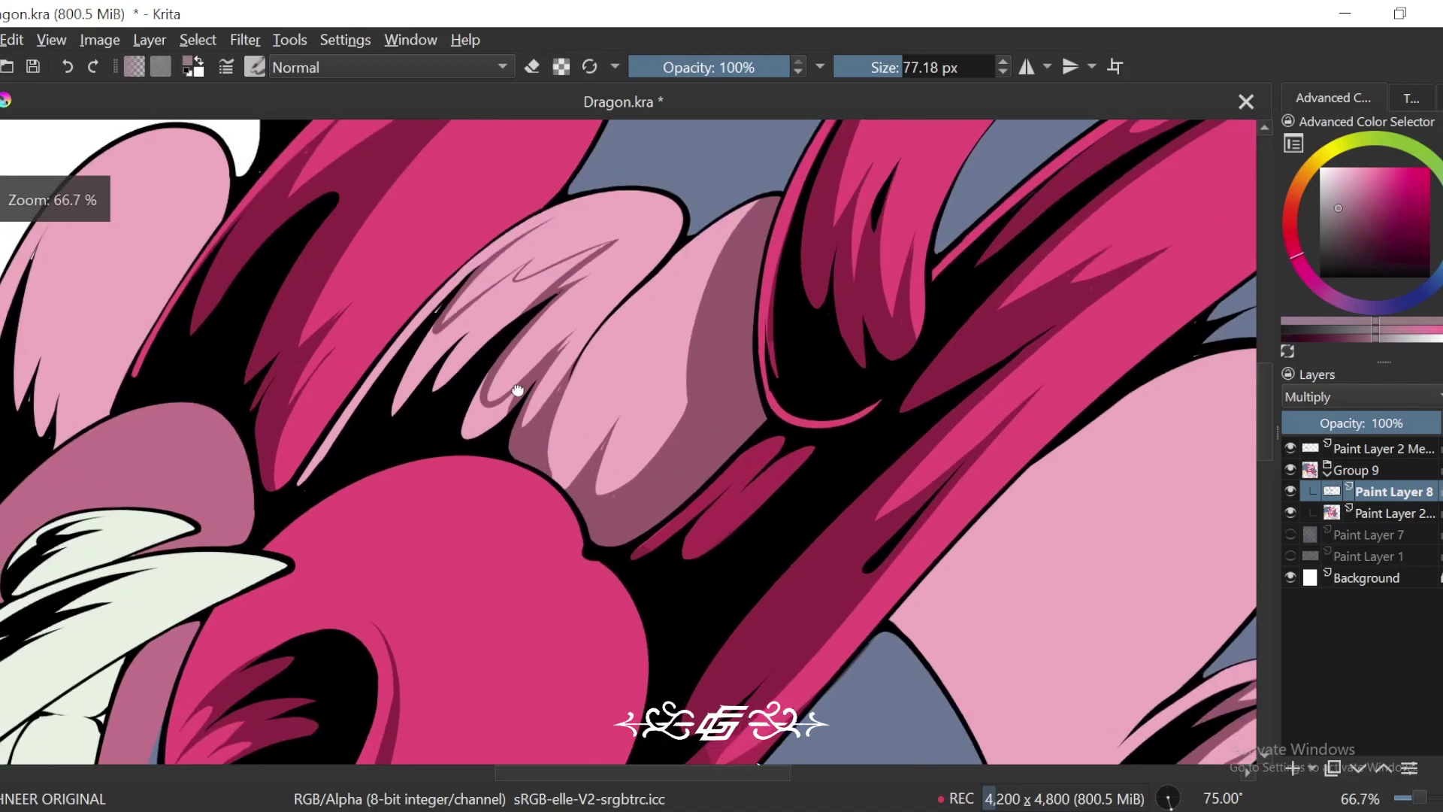
left_click_drag(515, 390, 549, 435)
left_click(519, 450)
left_click(542, 344)
left_click_drag(542, 345, 637, 354)
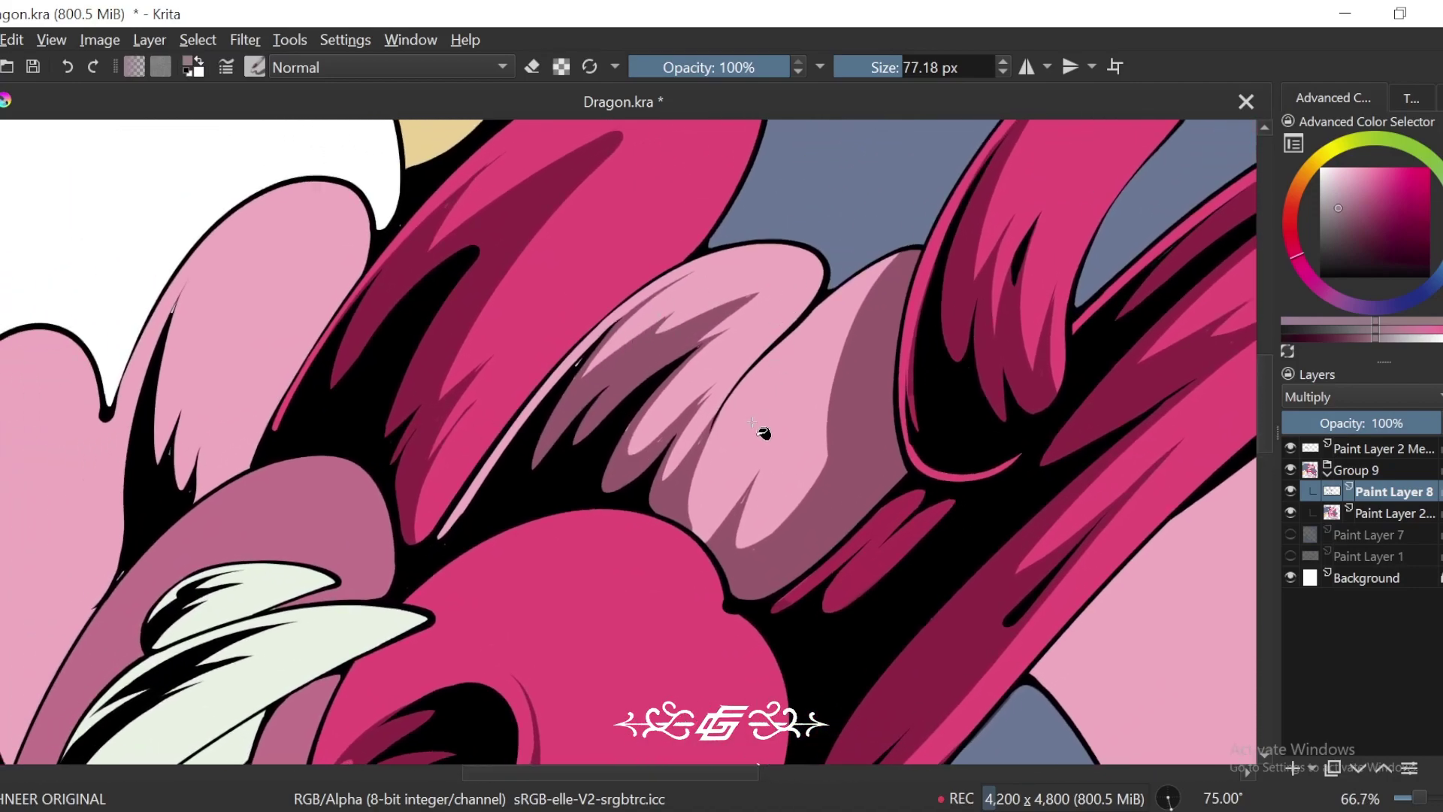
Step: Round off the mauve shadow edge at the lower base of the larger pink fin, just above the crimson brow
key("plus")
key("plus")
key("plus")
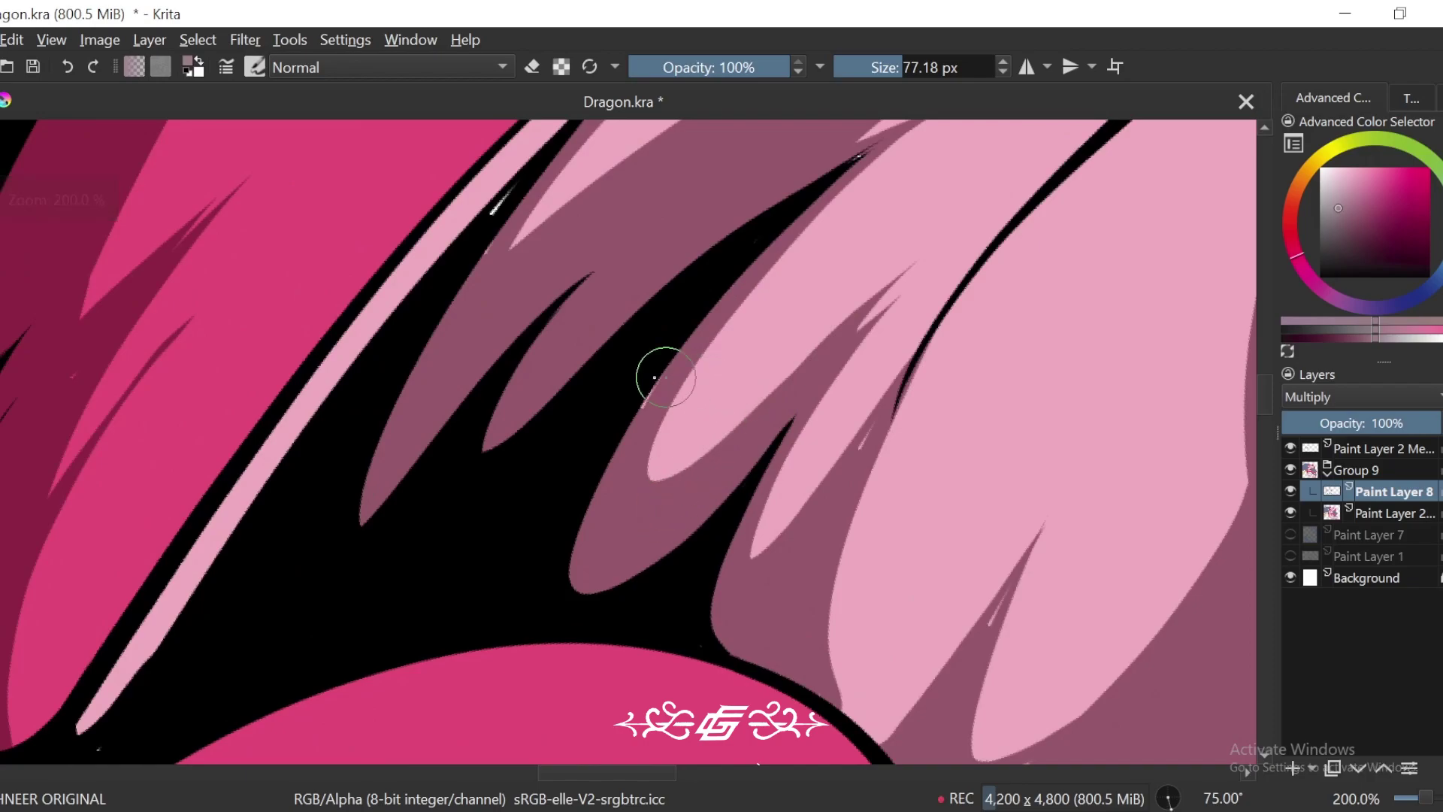
left_click_drag(728, 450, 655, 412)
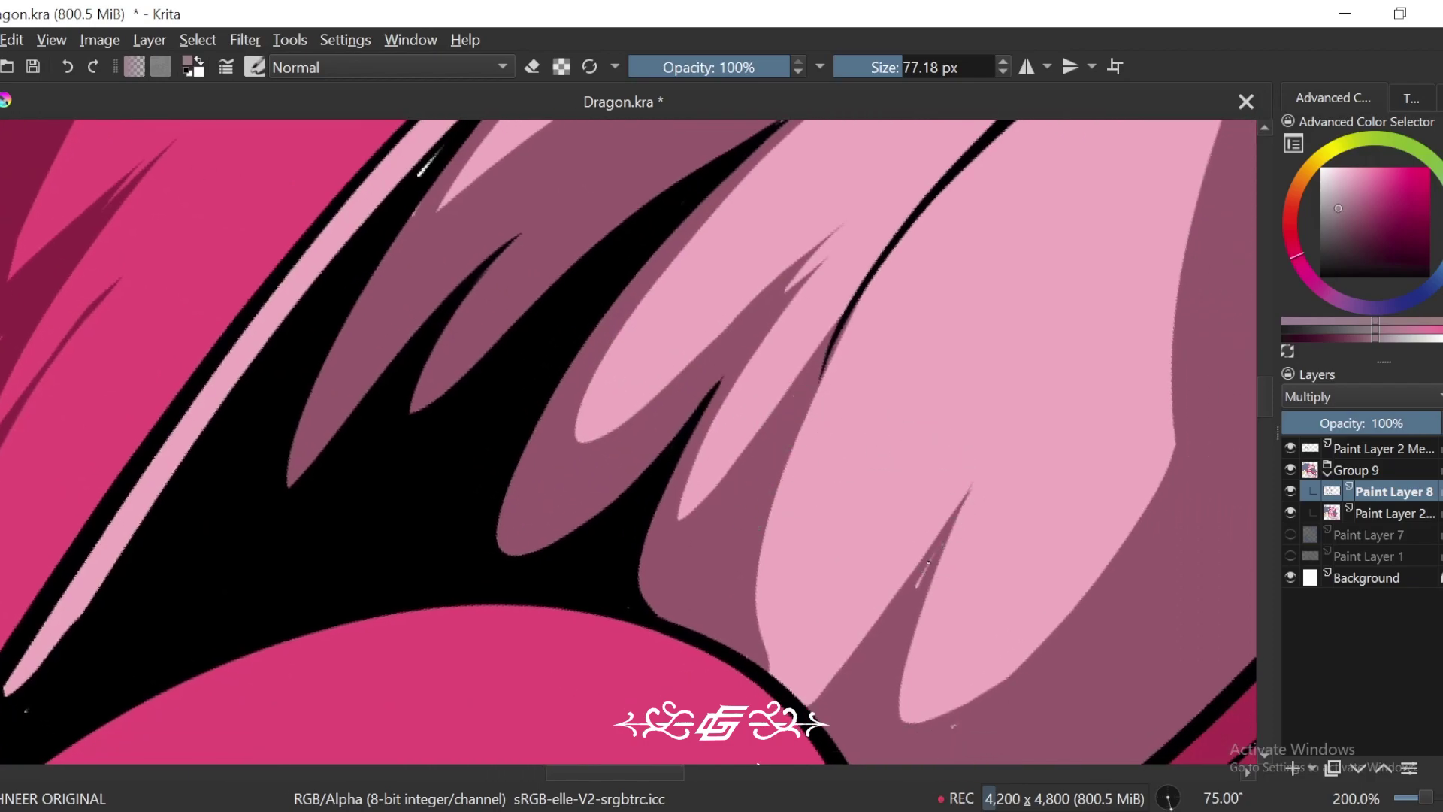
scroll(987, 534, "down", 3)
key("minus")
key("plus")
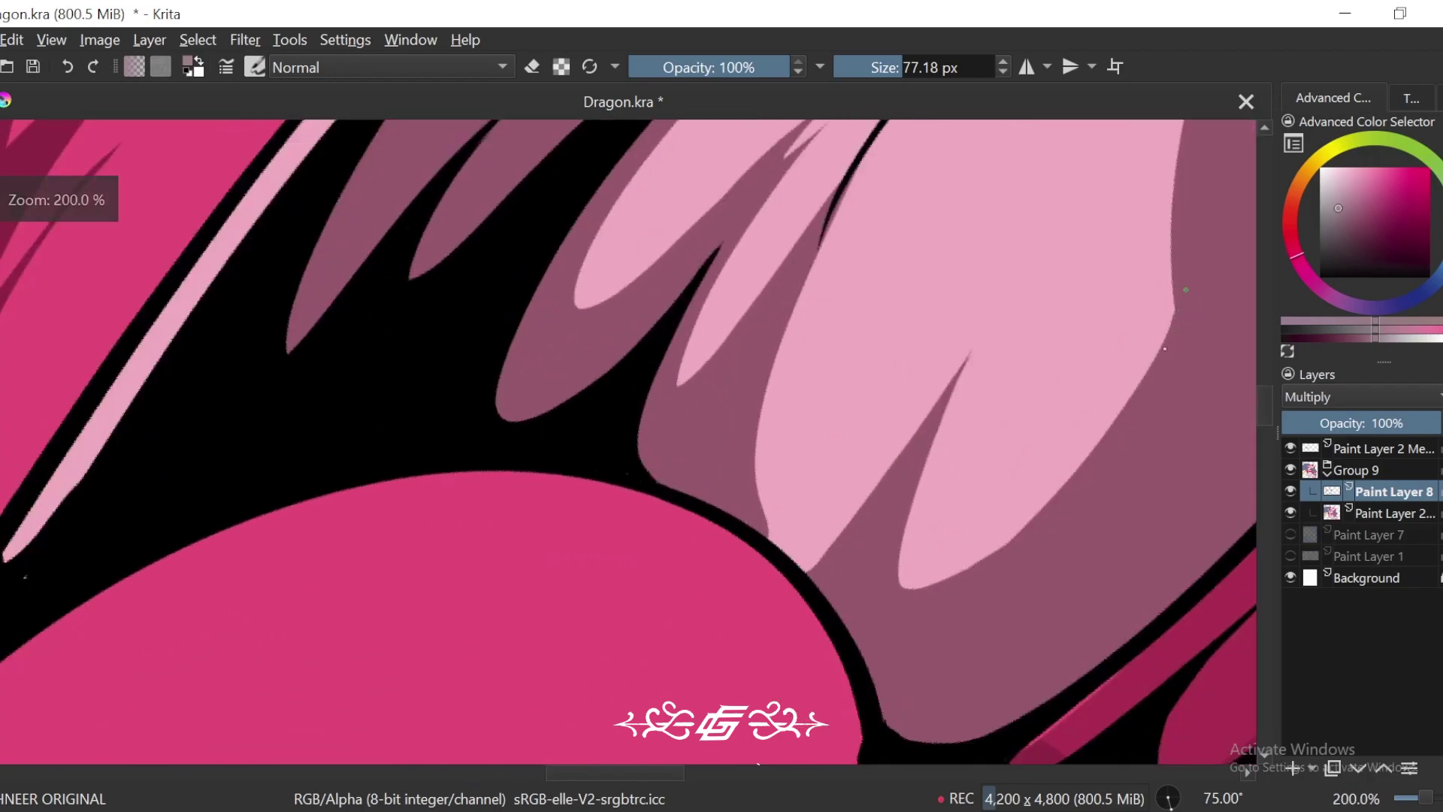
left_click_drag(929, 440, 925, 446)
mouse_move(851, 532)
left_mouse_down()
mouse_move(737, 458)
mouse_move(829, 563)
left_mouse_up()
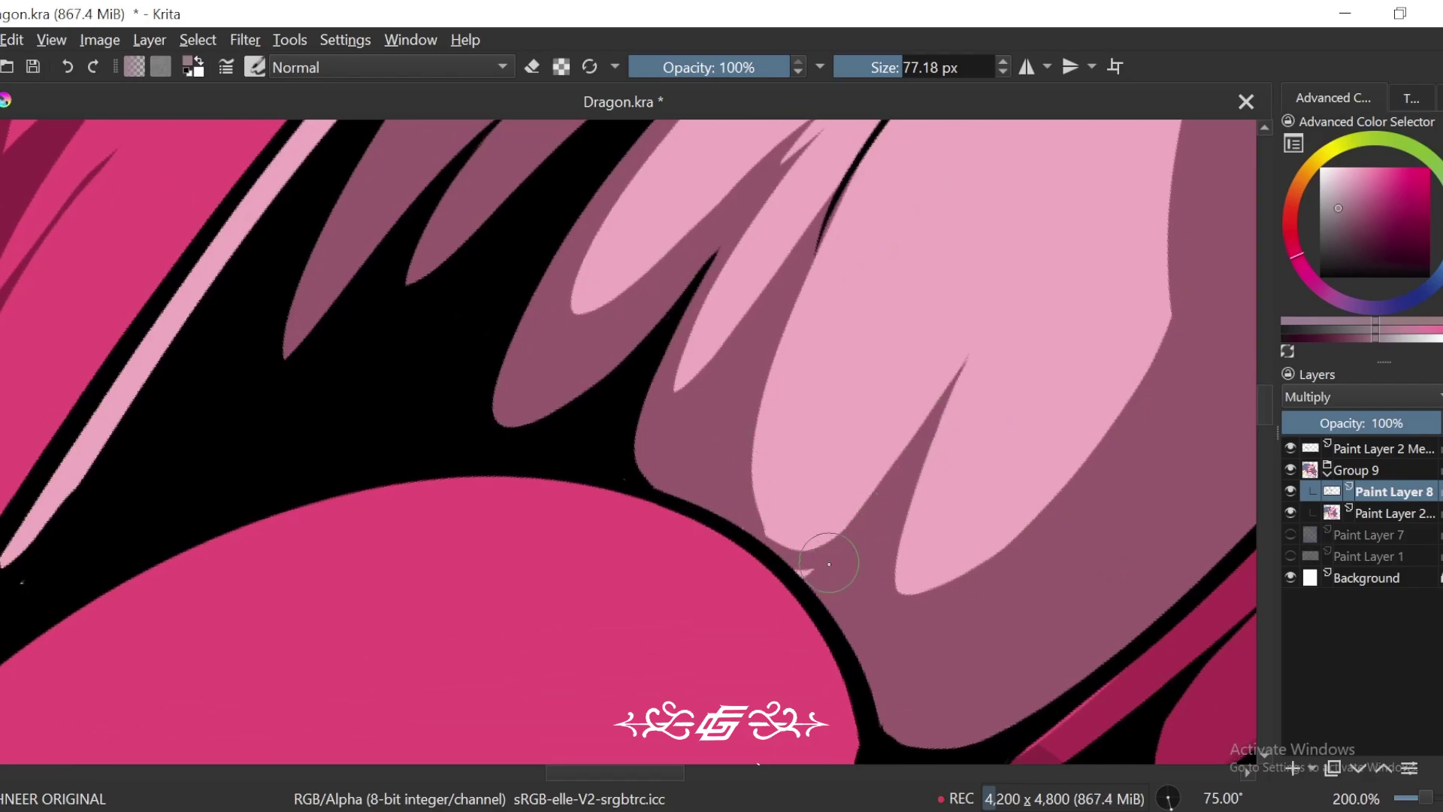
left_click_drag(758, 523, 816, 545)
Step: Examine the reworked fin shadows against the whole dragon
key("minus")
key("minus")
key("minus")
key("minus")
key("minus")
key("minus")
key("minus")
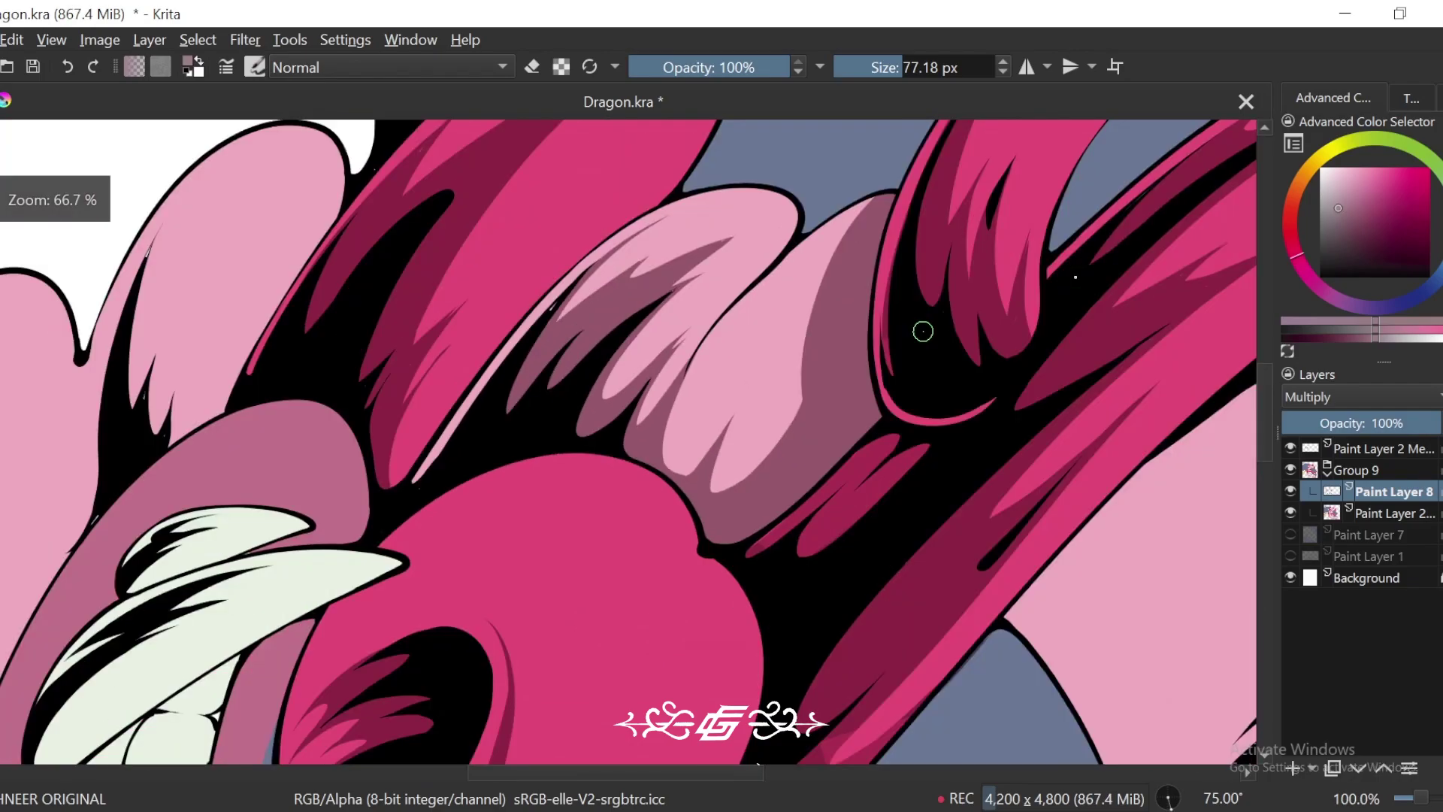
key("4")
key("4")
key("4")
key("minus")
key("minus")
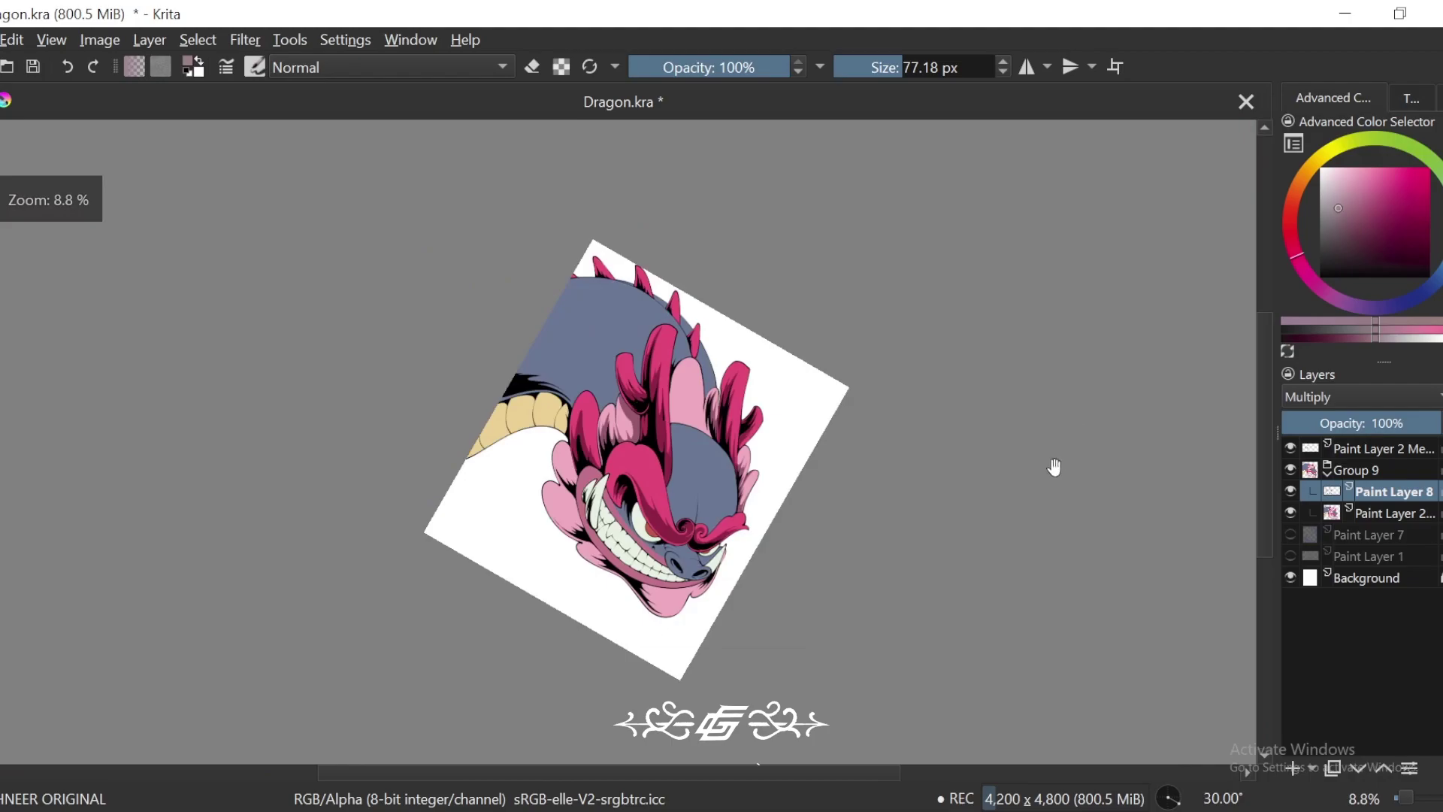
left_click_drag(1053, 467, 980, 499)
Step: Paint a pointed mauve shadow at the base of the narrow pink strand on the small fin beside the far horn
key("6")
key("6")
key("plus")
key("plus")
key("plus")
key("plus")
key("plus")
key("plus")
key("plus")
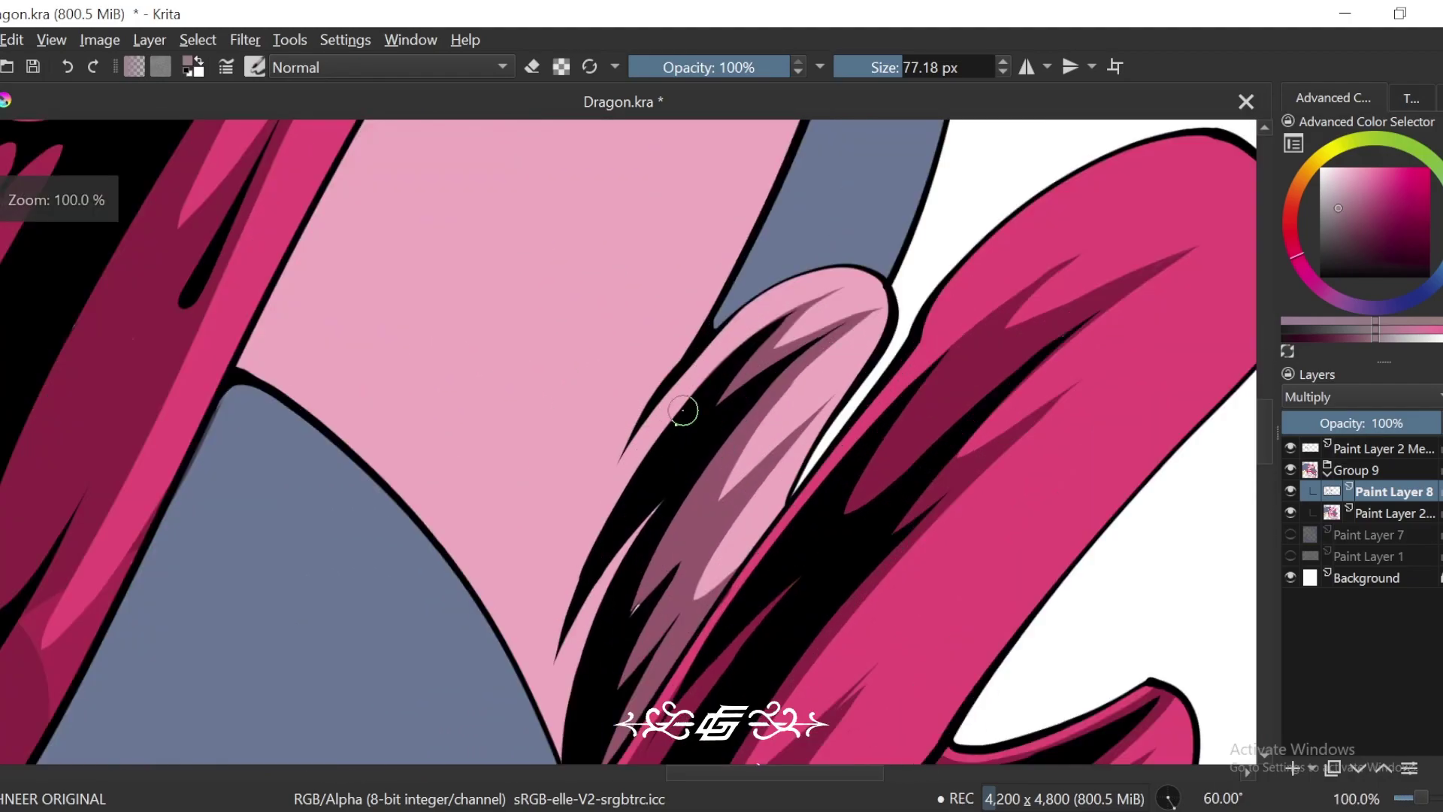
left_click_drag(682, 410, 695, 351)
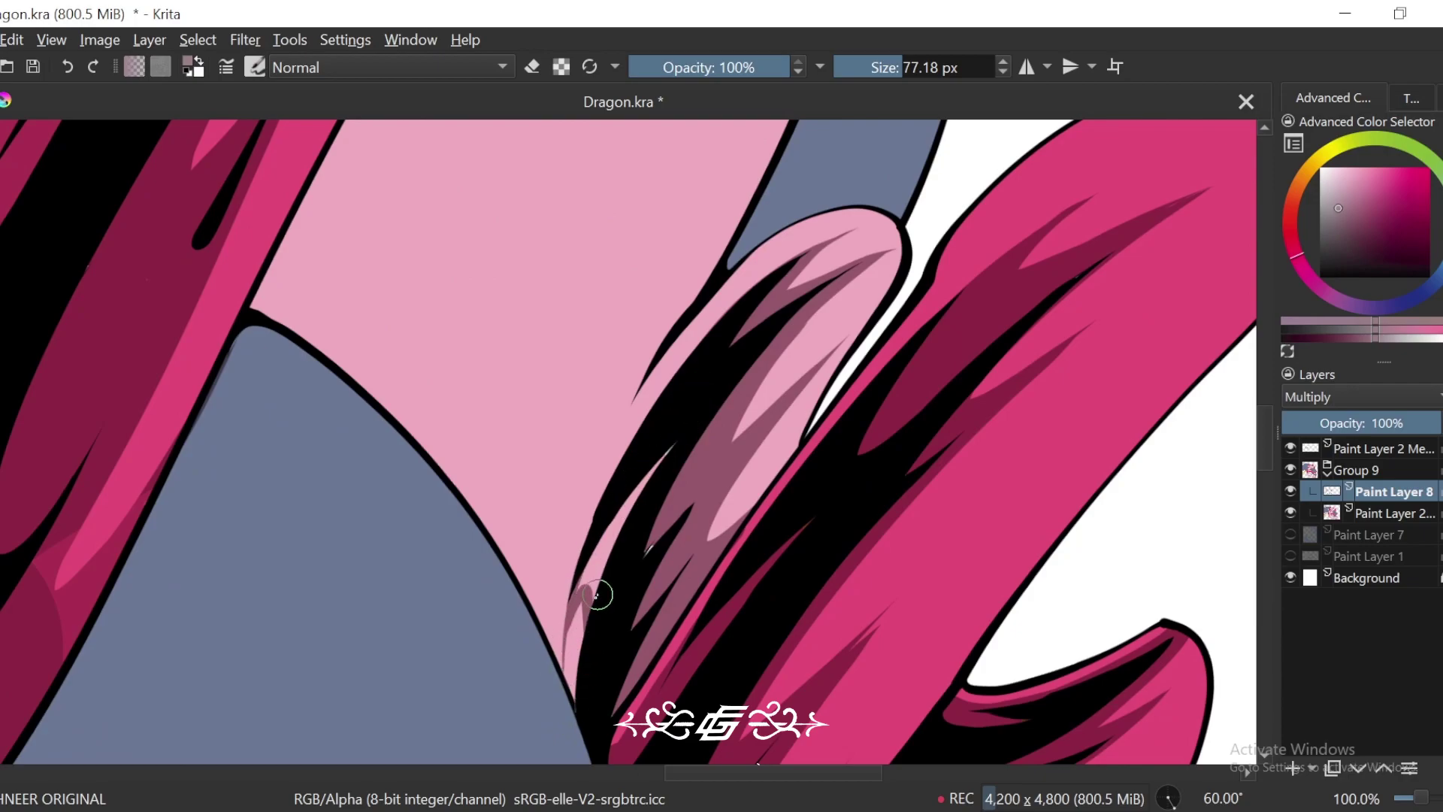
Step: Paint a thin curved mauve shadow along the inner edge of the small pink fin beside the far horn
key("minus")
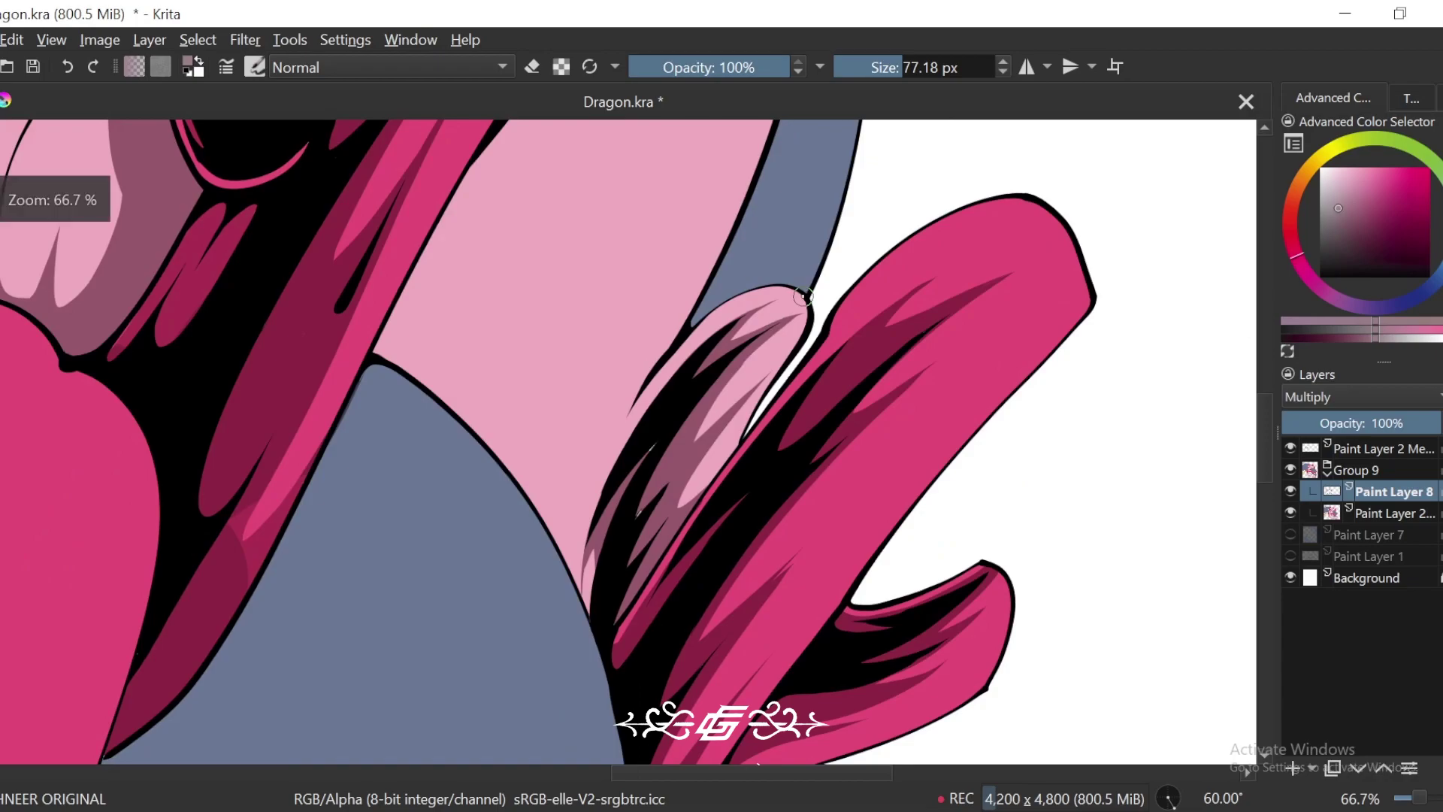
key("6")
key("plus")
key("plus")
left_click_drag(863, 218, 610, 474)
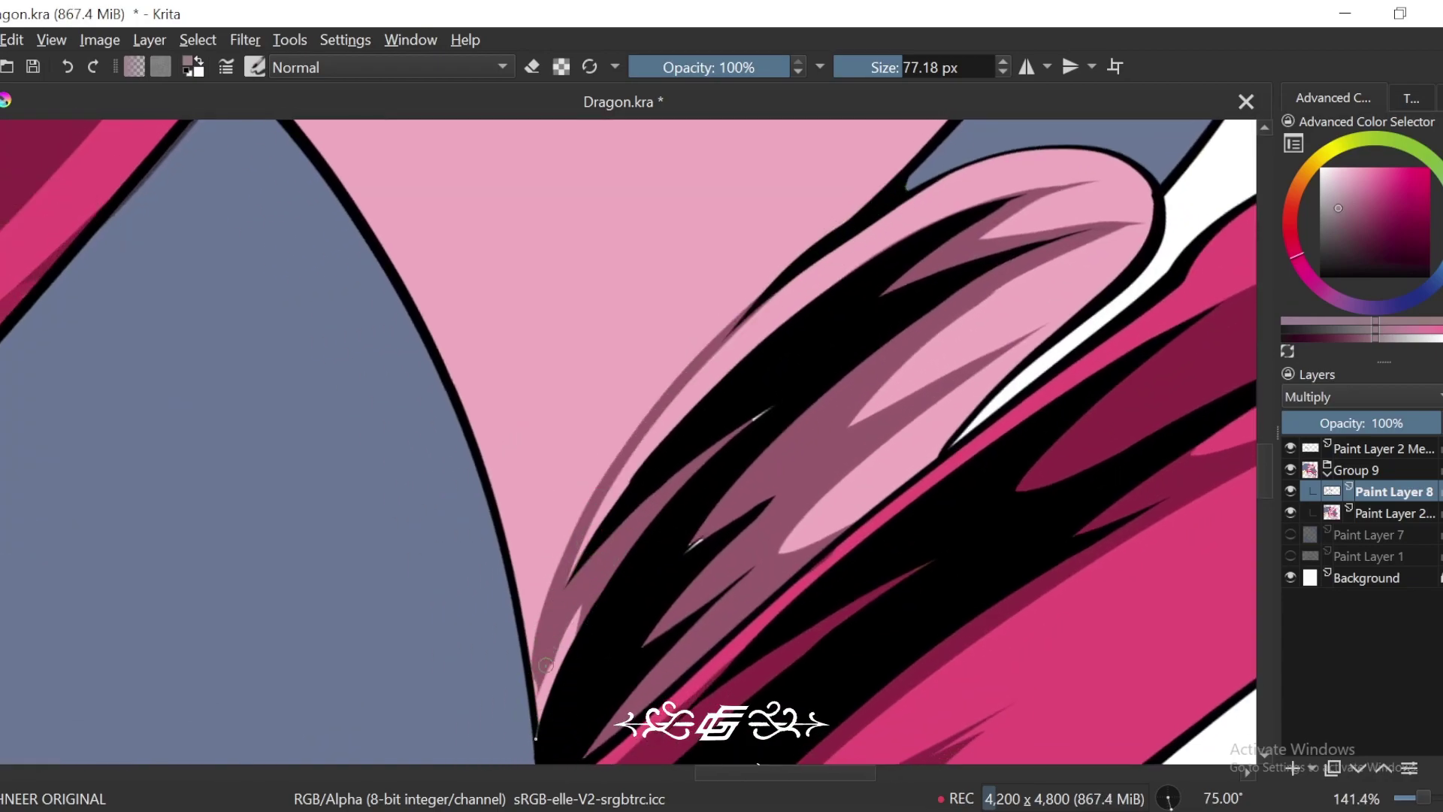
Step: Outline a jagged mauve shadow with curved, pointed tips down the tall pink fin between the two horns
key("minus")
key("minus")
key("minus")
key("minus")
key("1")
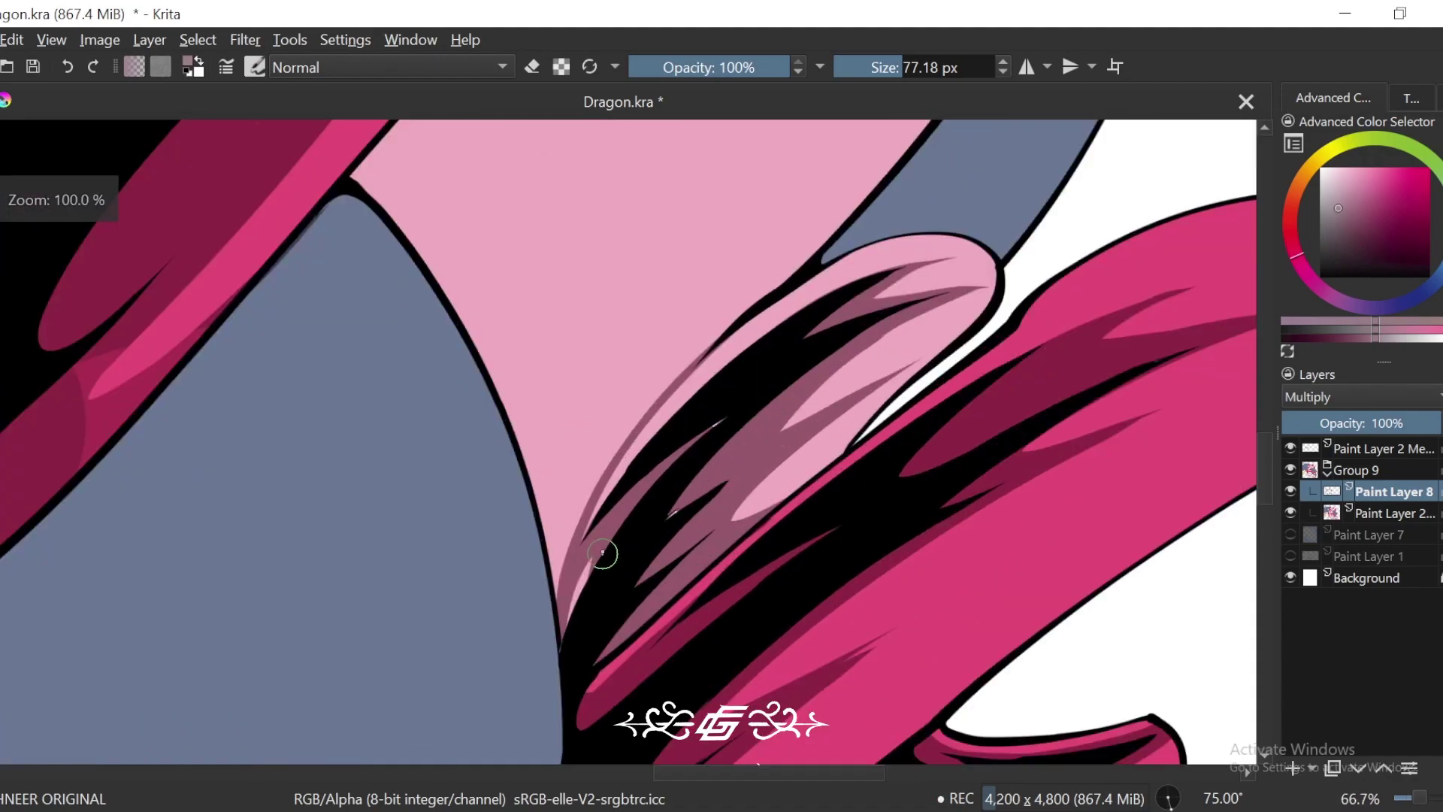
scroll(738, 393, "up", 4)
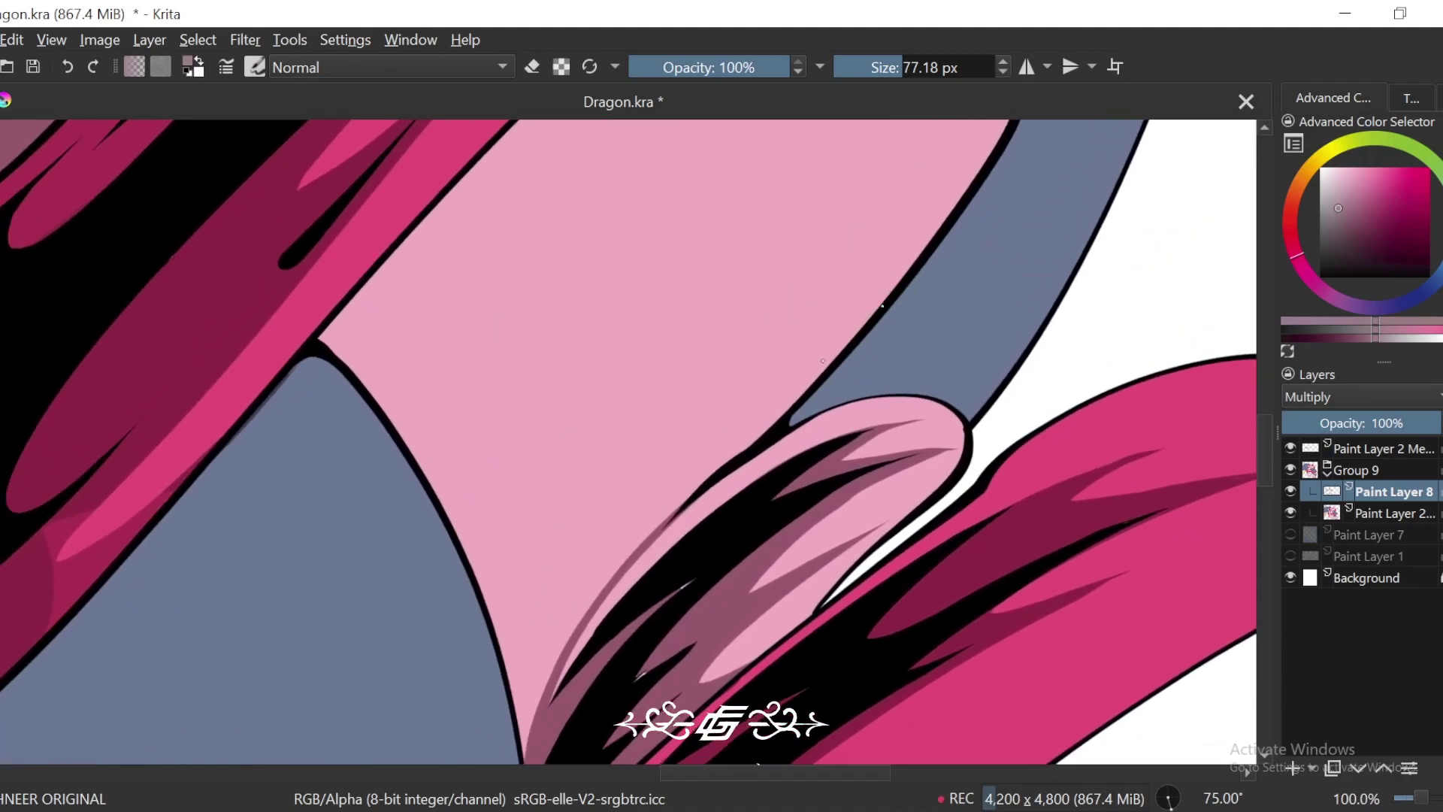
key("minus")
key("minus")
key("plus")
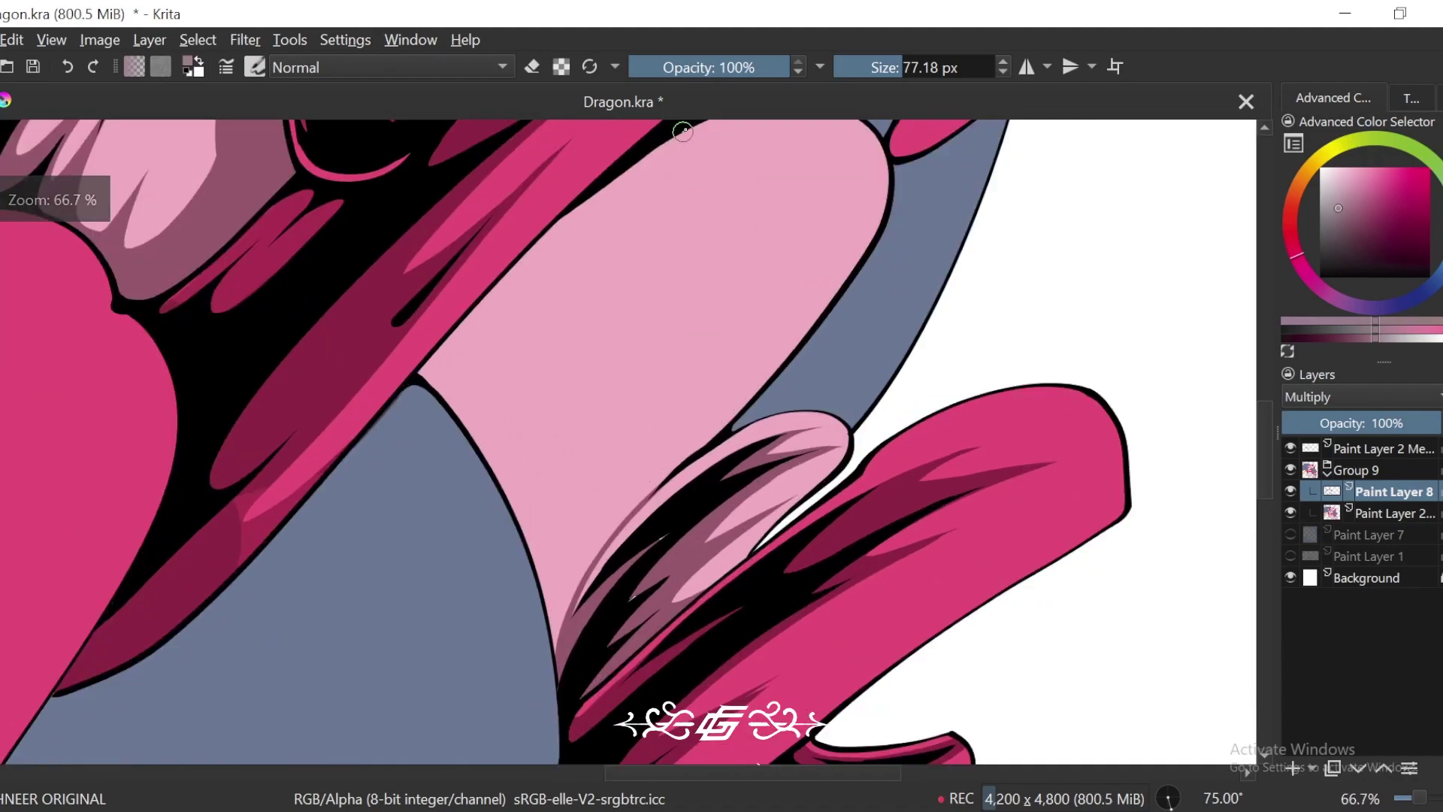
left_click_drag(682, 131, 628, 223)
scroll(634, 269, "up", 2)
left_click_drag(593, 299, 512, 442)
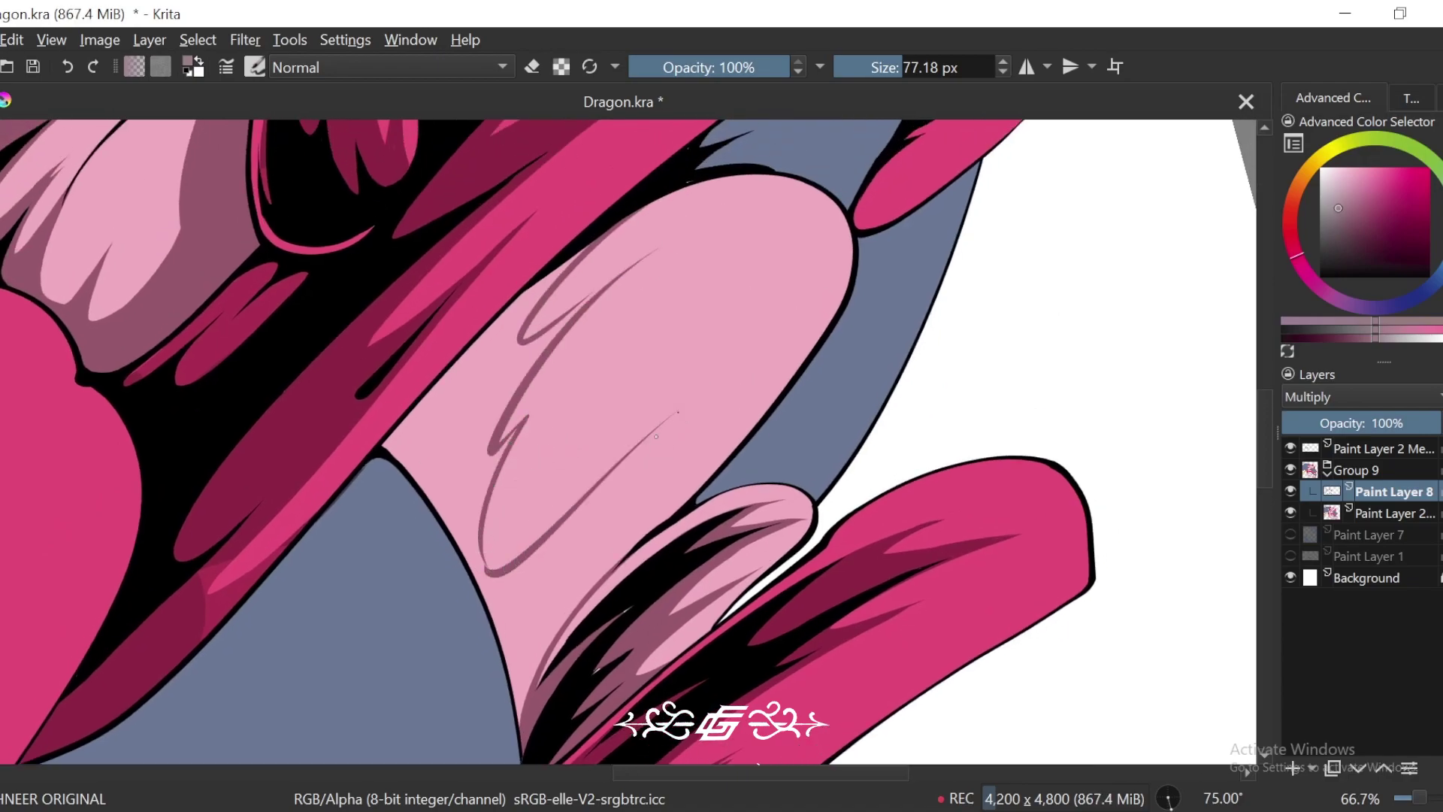
mouse_move(656, 436)
left_mouse_down()
mouse_move(584, 533)
mouse_move(591, 634)
left_mouse_up()
Step: Examine the tall pink fin's shadow outline against the whole dragon
key("minus")
key("minus")
key("minus")
key("minus")
key("minus")
key("4")
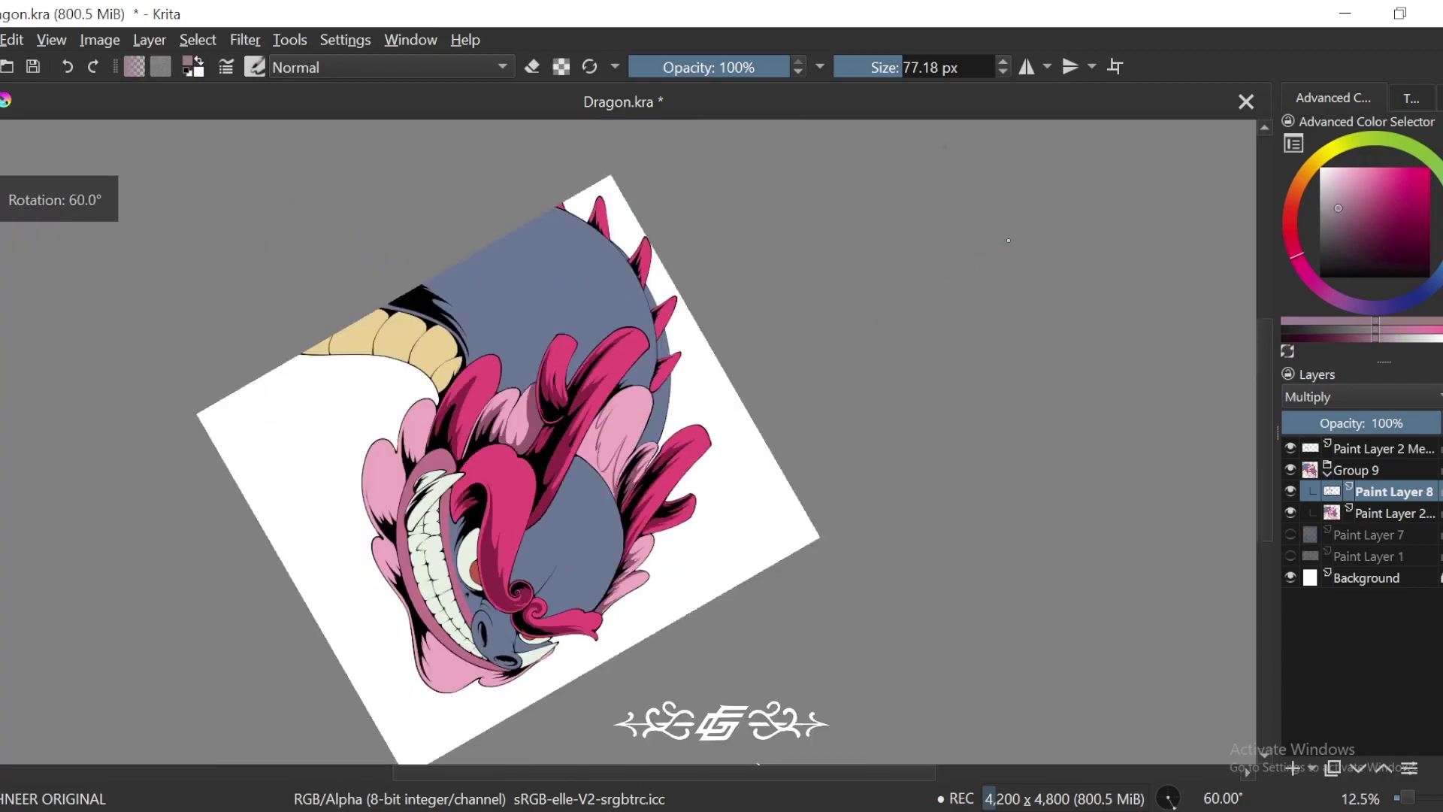
key("5")
key("6")
key("6")
key("6")
key("6")
key("6")
Step: Lengthen the long pointed tip of the shadow outline at the base of the tall pink fin
key("plus")
key("plus")
key("plus")
key("plus")
key("plus")
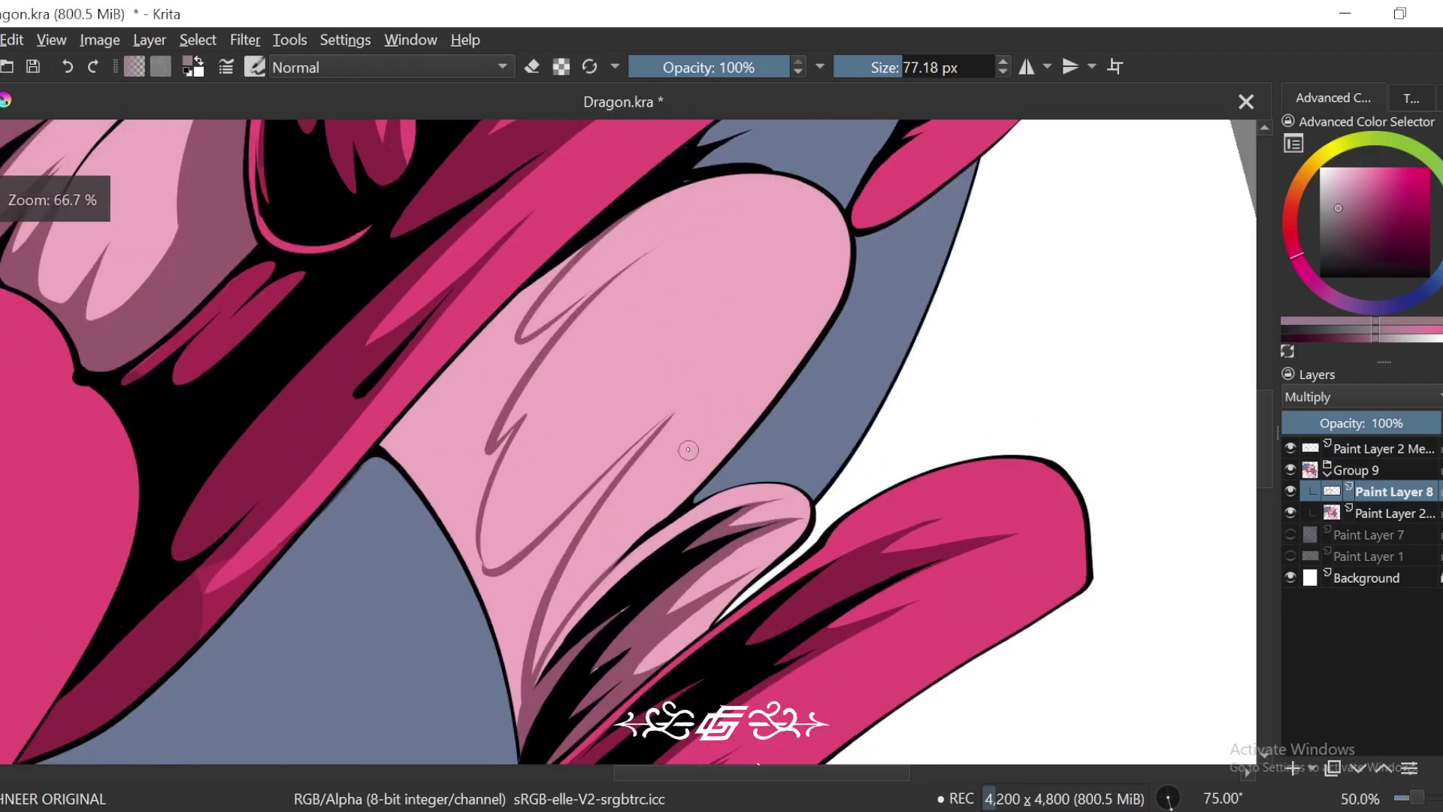
key("plus")
key("plus")
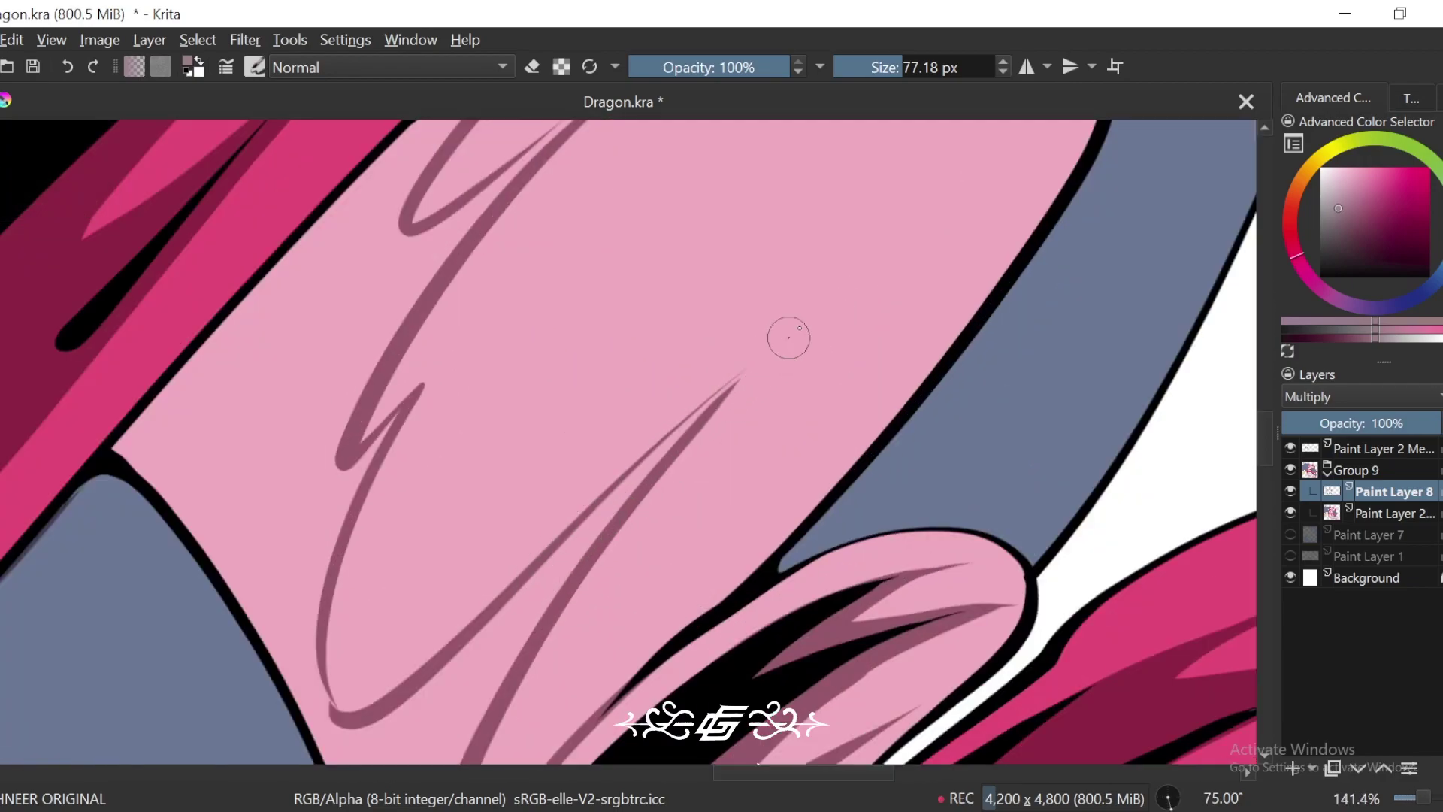
left_click_drag(778, 347, 493, 638)
left_click_drag(655, 466, 704, 421)
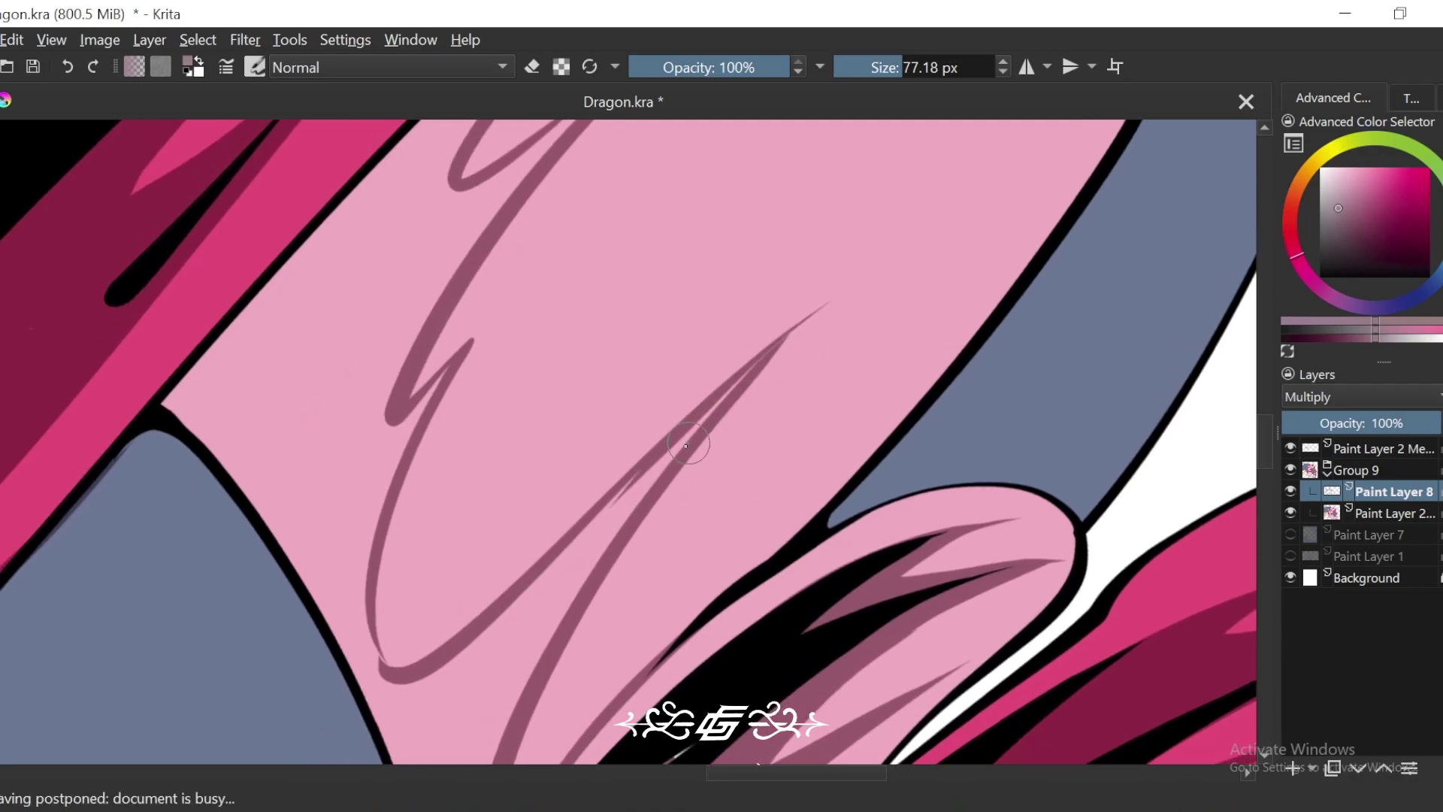
left_click(584, 556)
key("minus")
key("minus")
key("ctrl+z")
Step: Refine the shadow outline's pointed tips on the tall pink fin and fill the outlined area with mauve
key("plus")
key("plus")
left_click_drag(501, 540, 597, 480)
scroll(580, 554, "up", 5)
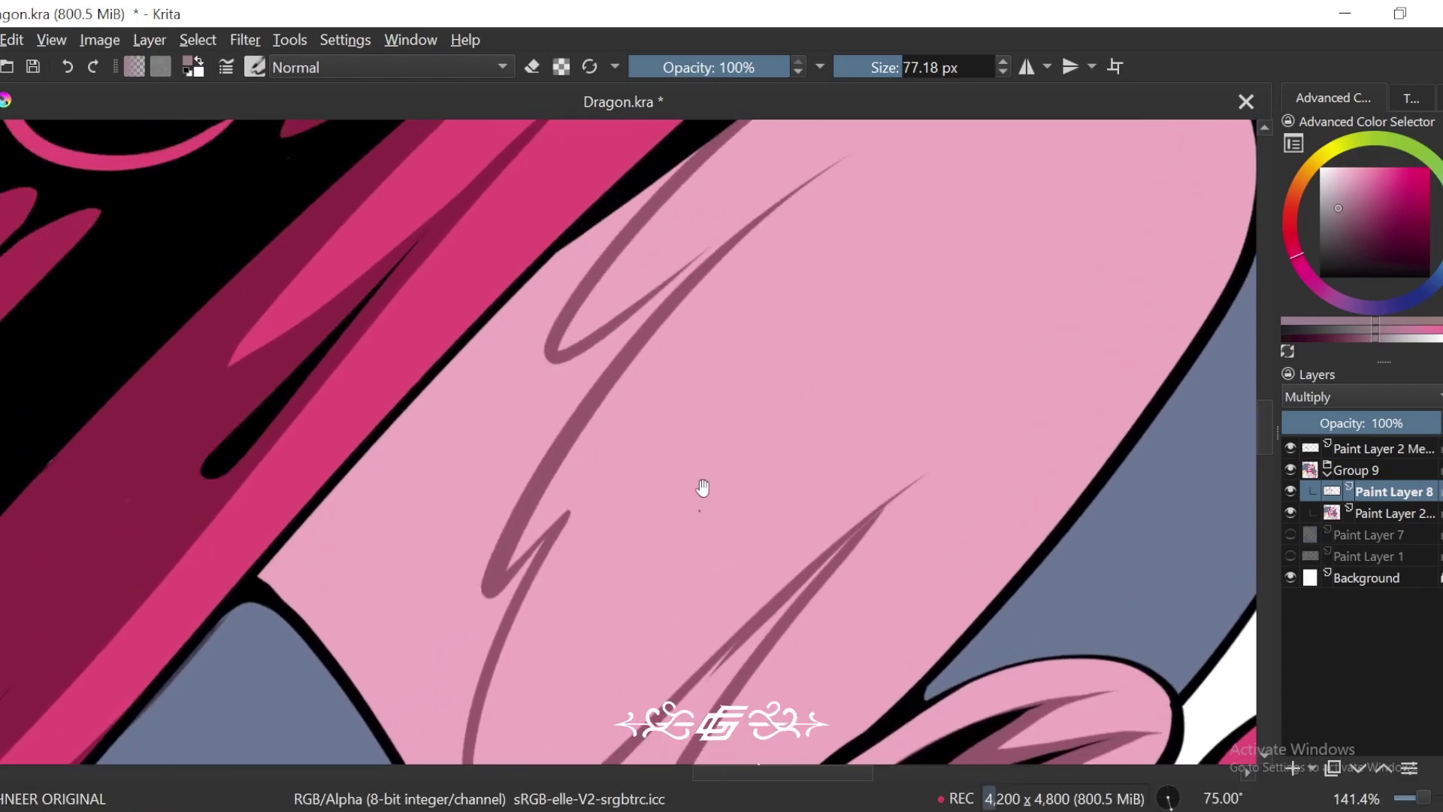
left_click_drag(648, 376, 785, 277)
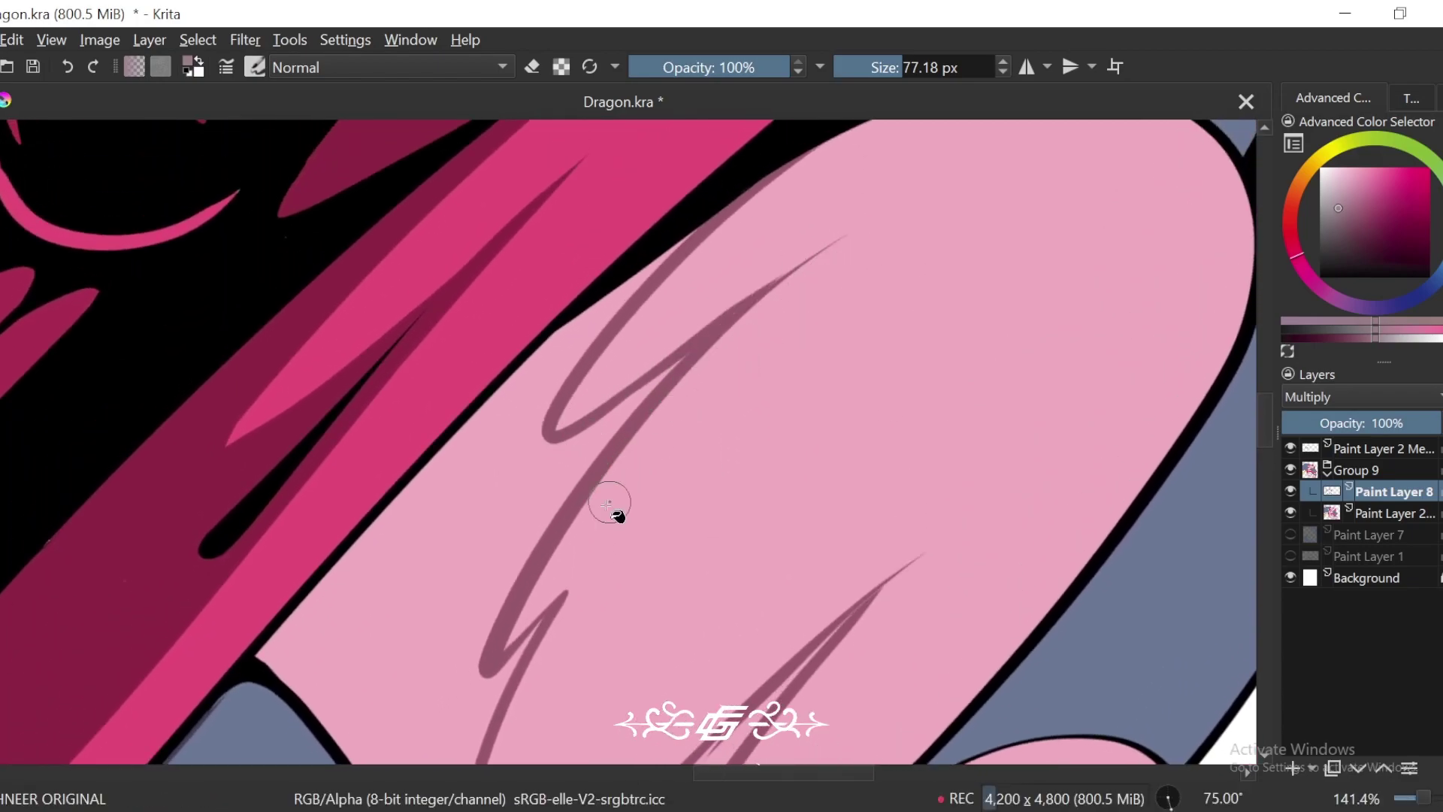
left_click(519, 481)
Step: Clean up and reshape the long pointed tip of the mauve shadow on the tall pink fin with eraser and brush
key("ctrl+minus")
key("ctrl+minus")
key("ctrl+minus")
key("ctrl+minus")
key("b")
key("ctrl+plus")
key("ctrl+plus")
key("ctrl+plus")
left_click_drag(660, 641, 669, 532)
key("plus")
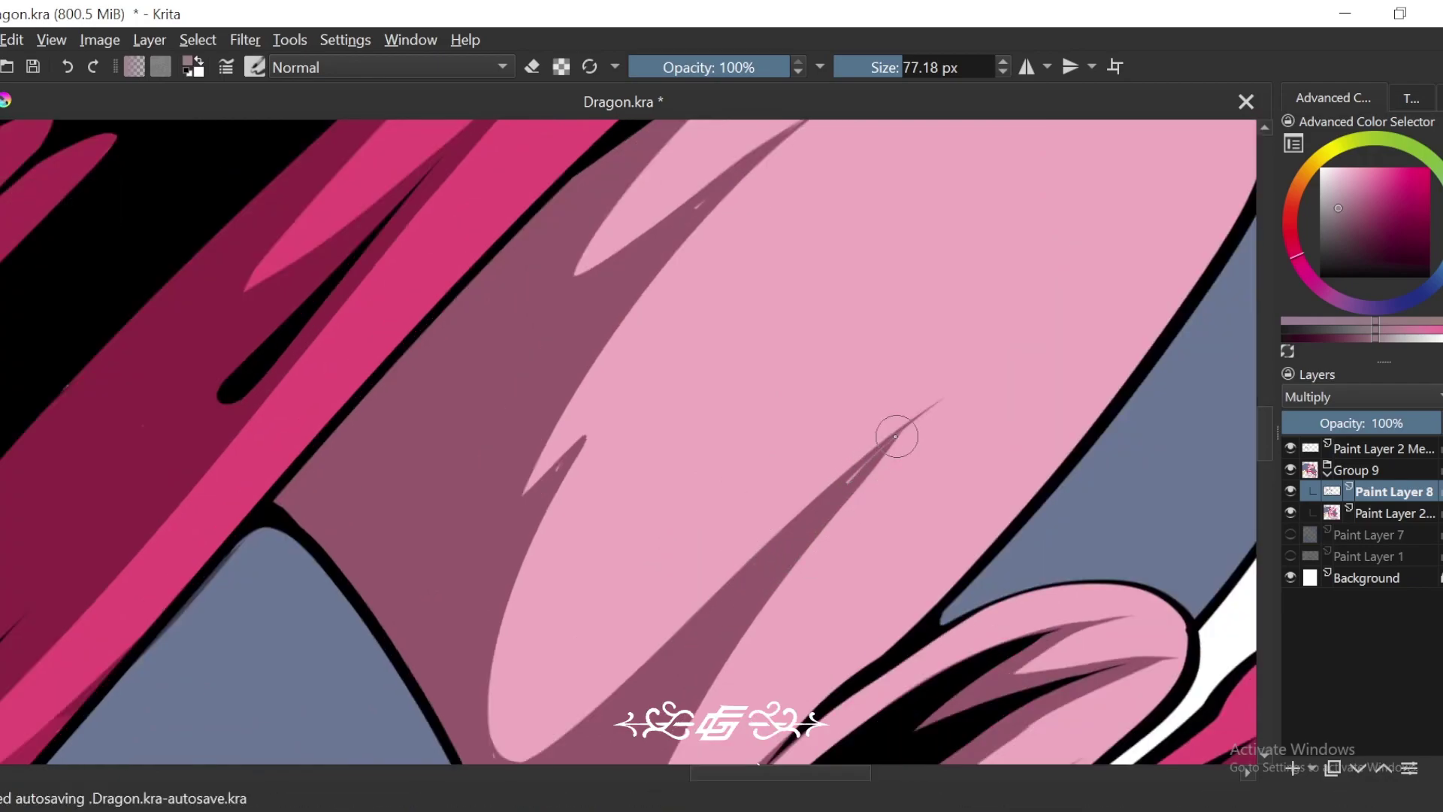
key("e")
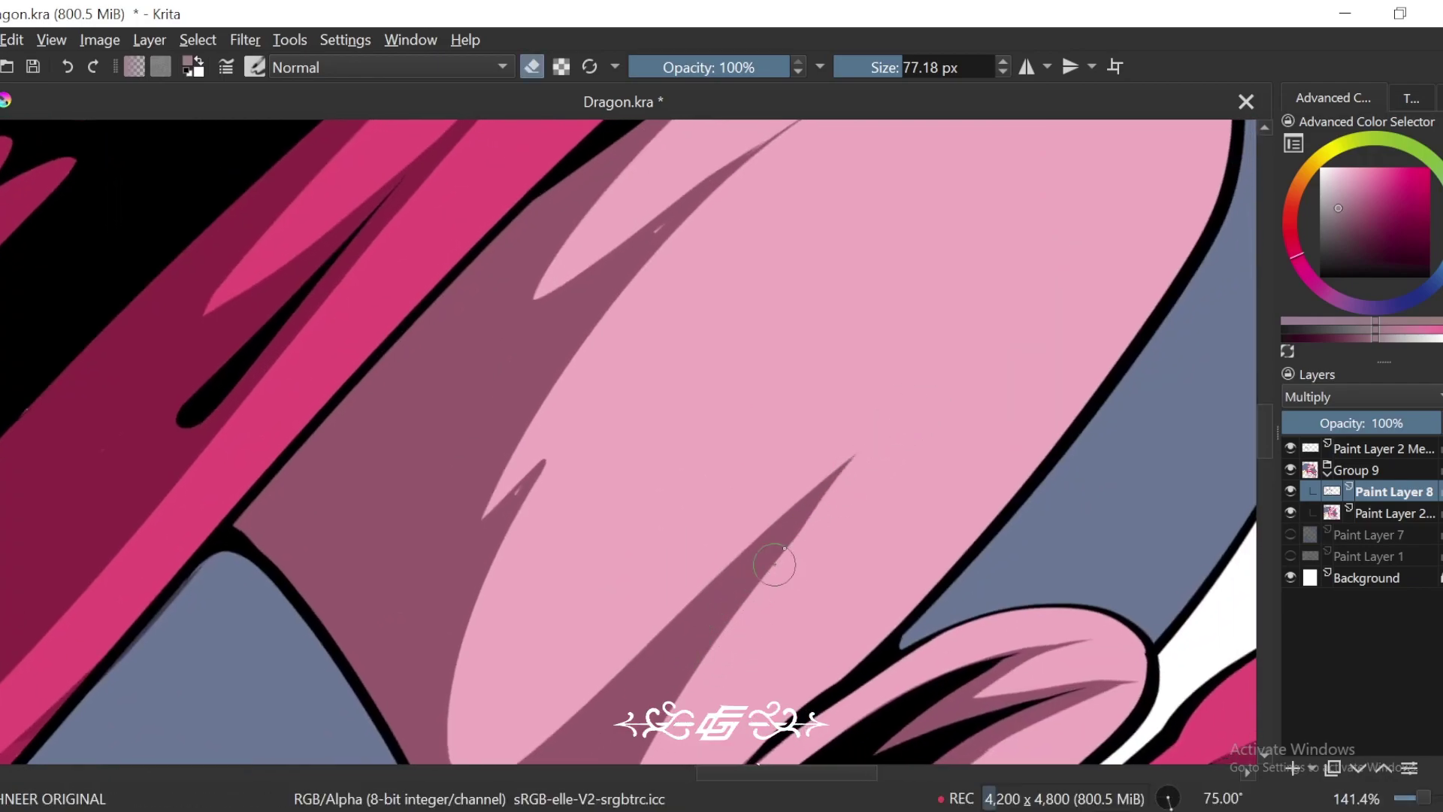
left_click_drag(863, 450, 813, 512)
left_click_drag(851, 499, 853, 441)
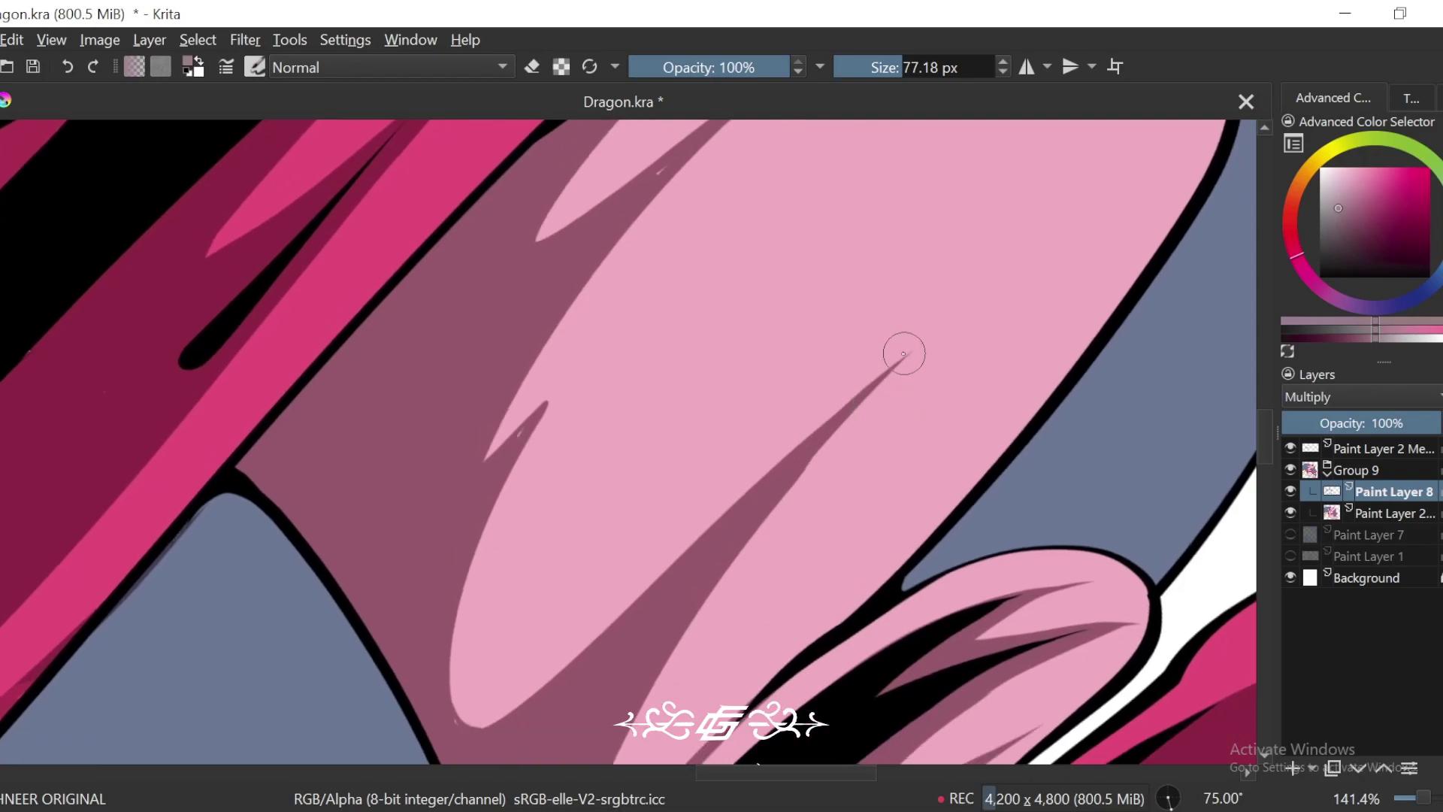
Step: Examine the shaded tall pink fin against the whole dragon from several rotated views
key("minus")
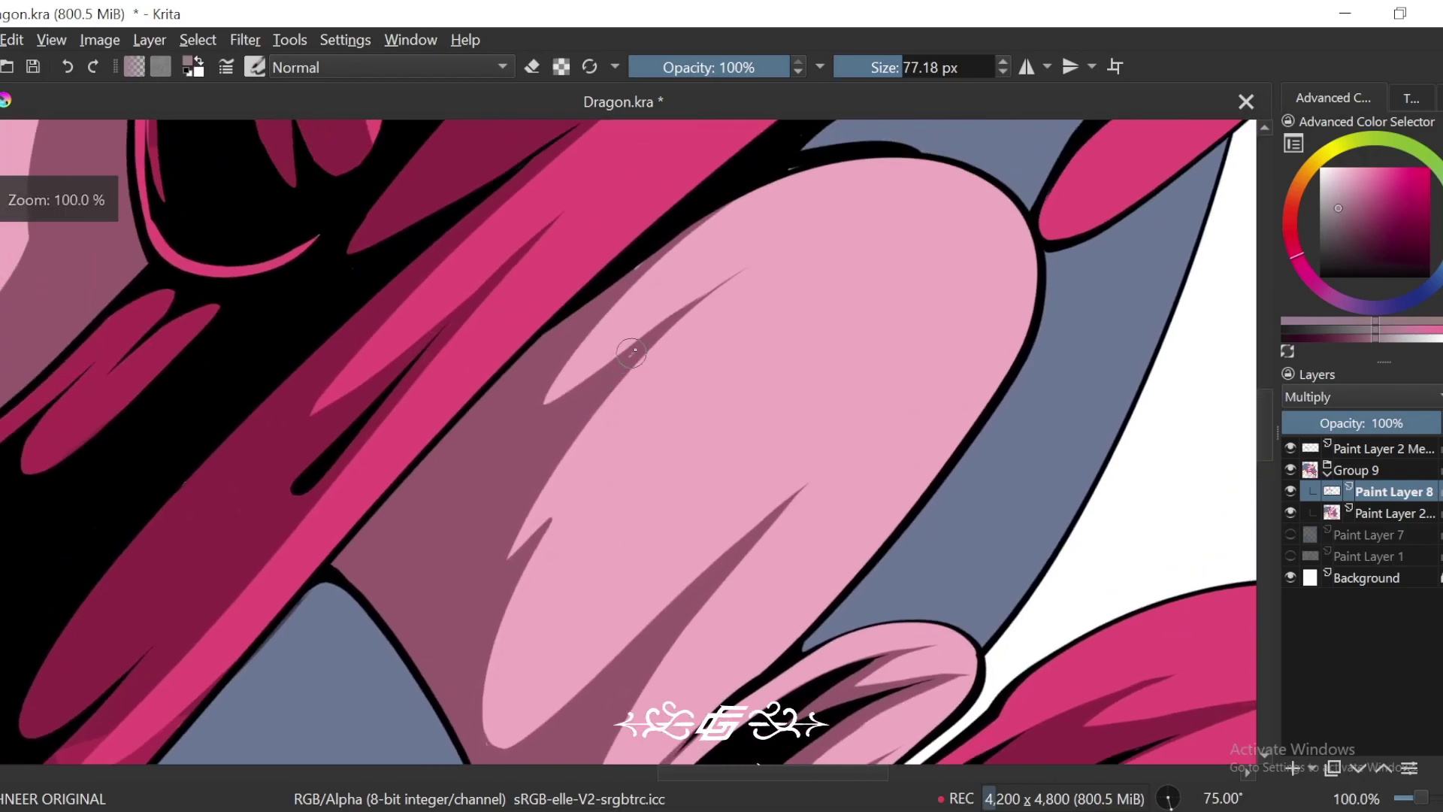
key("minus")
key("minus")
key("minus")
key("minus")
key("minus")
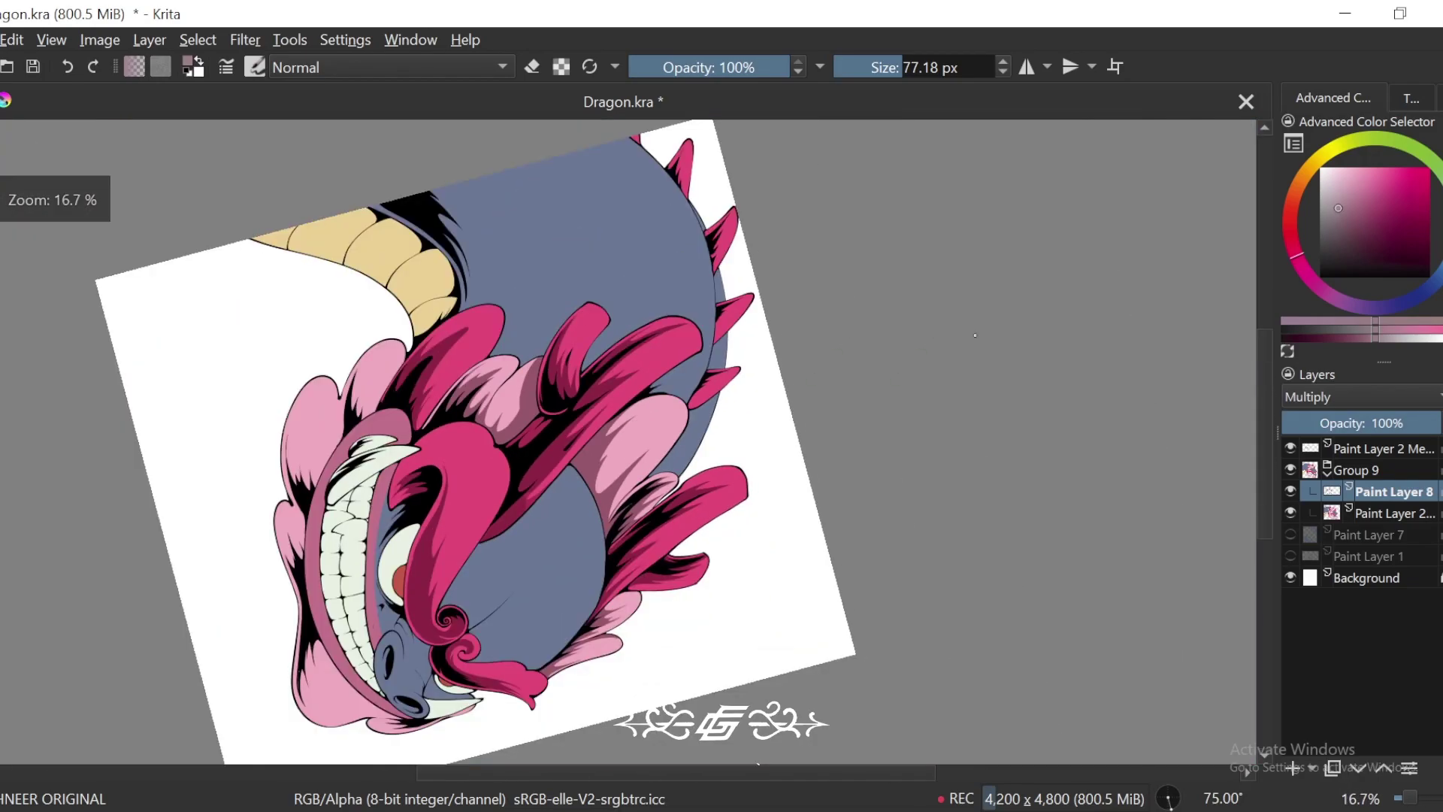
key("4")
key("4")
key("4")
key("4")
key("minus")
key("minus")
key("minus")
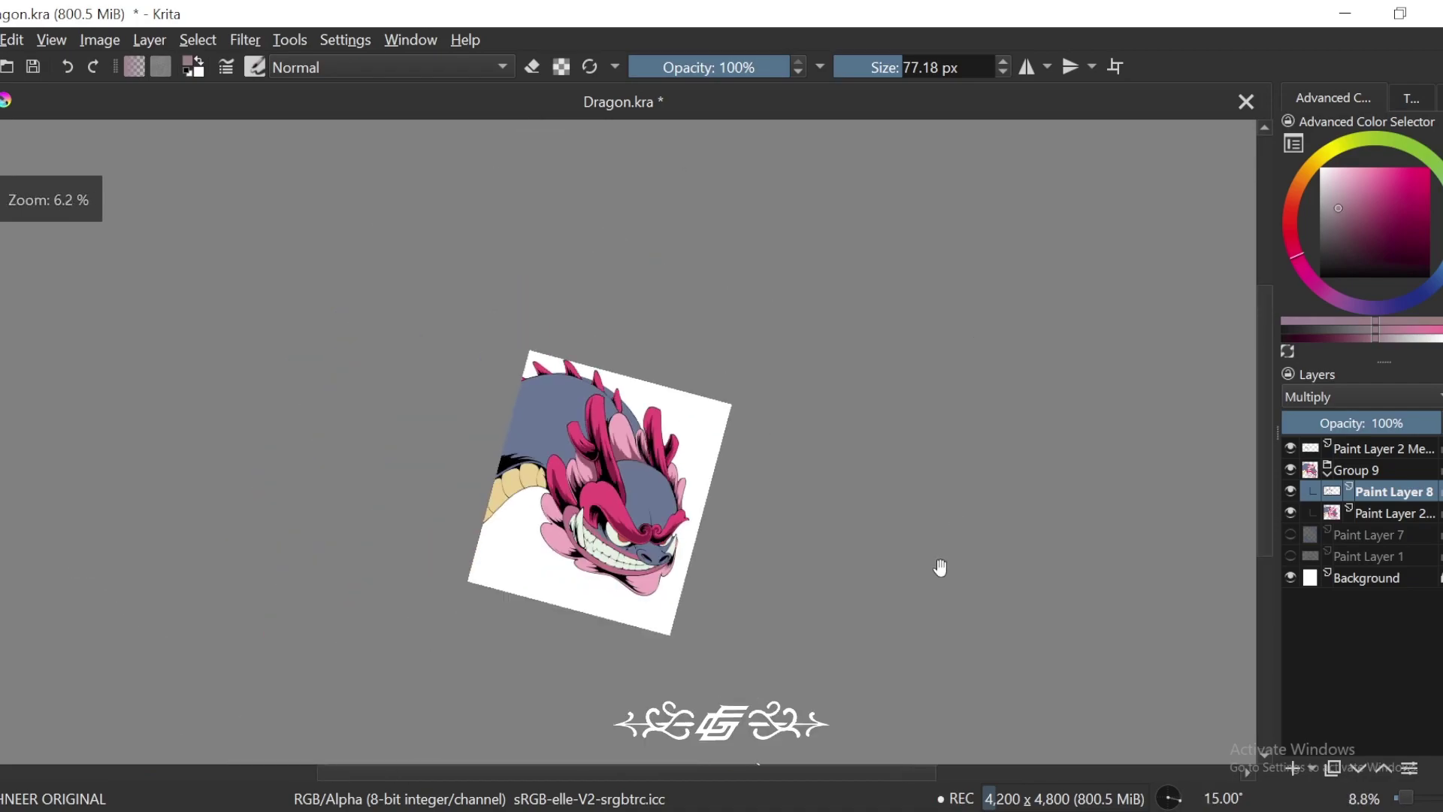
key("4")
key("4")
key("plus")
key("plus")
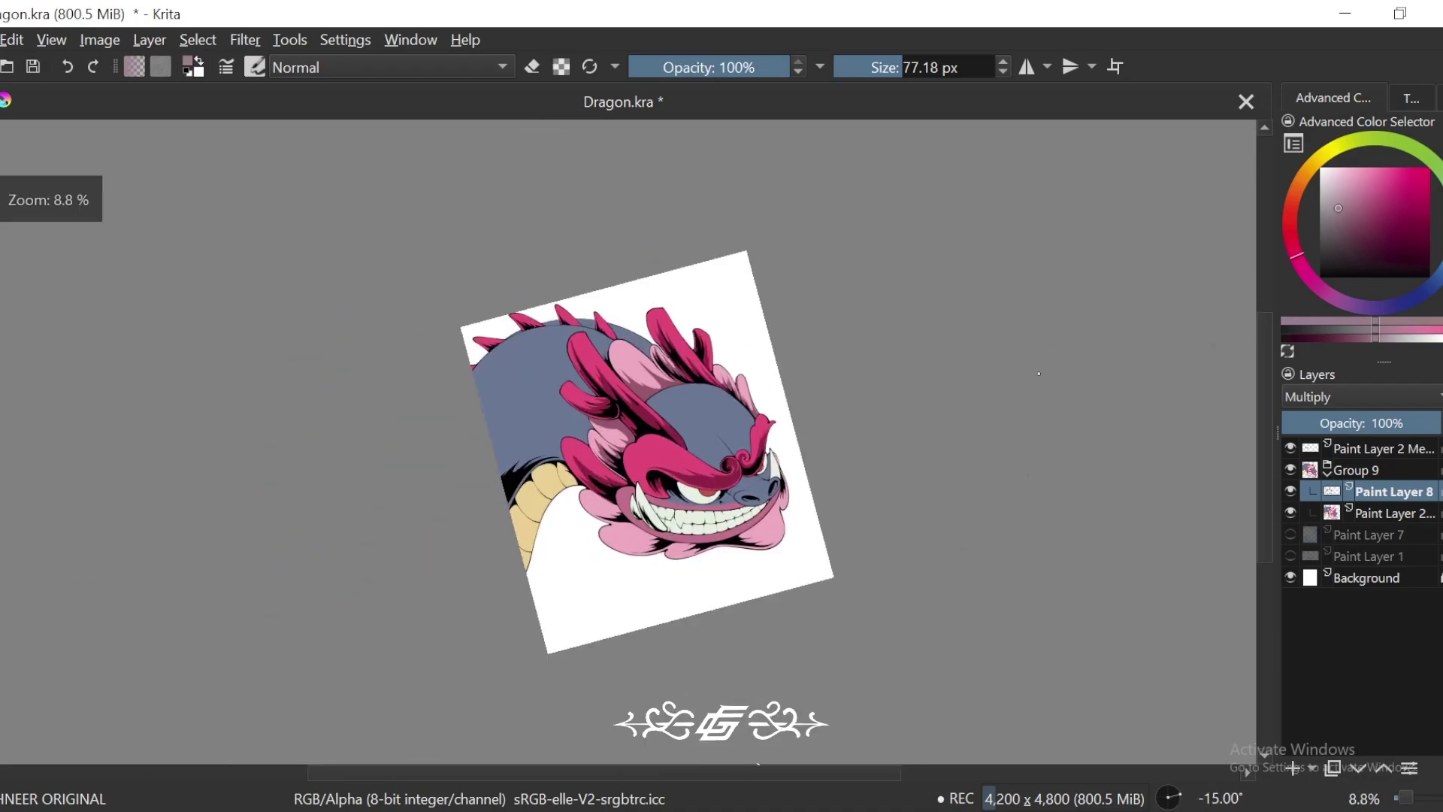
key("6")
key("6")
key("6")
key("6")
key("6")
key("6")
key("6")
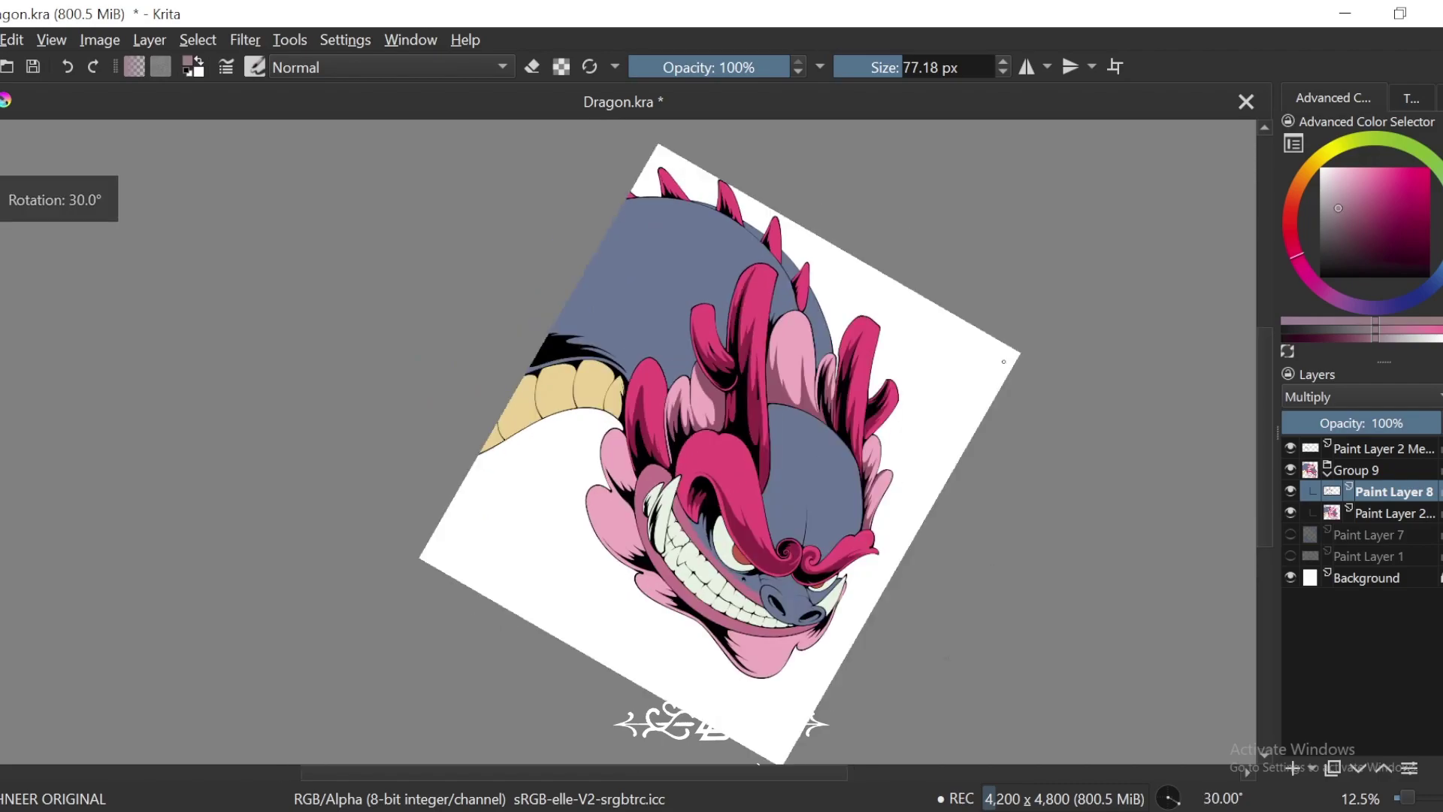
Step: Paint a curved mauve shadow with pointed tips along the black crease of the pink fin below the beige neck
key("plus")
key("plus")
key("plus")
key("plus")
key("plus")
key("plus")
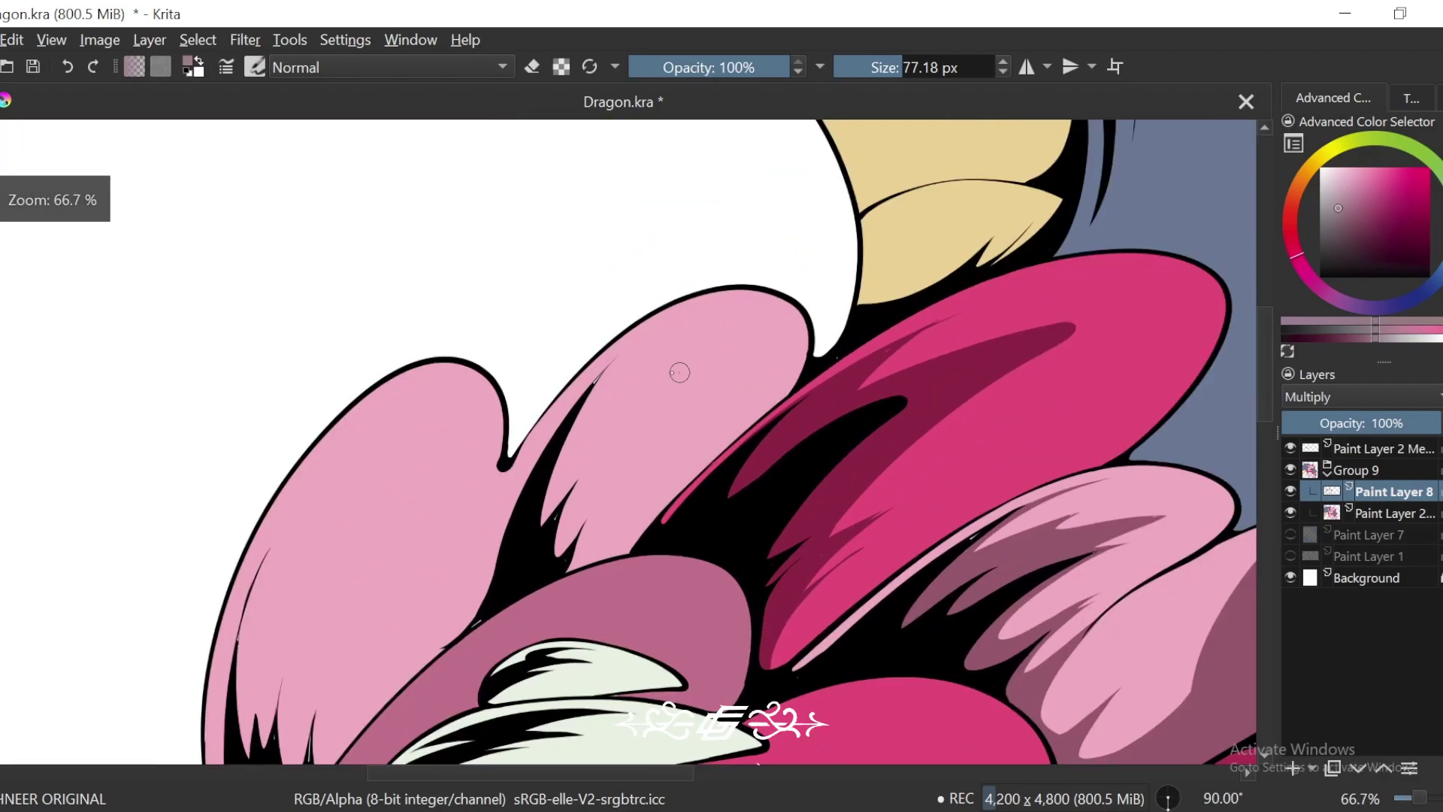
key("6")
key("plus")
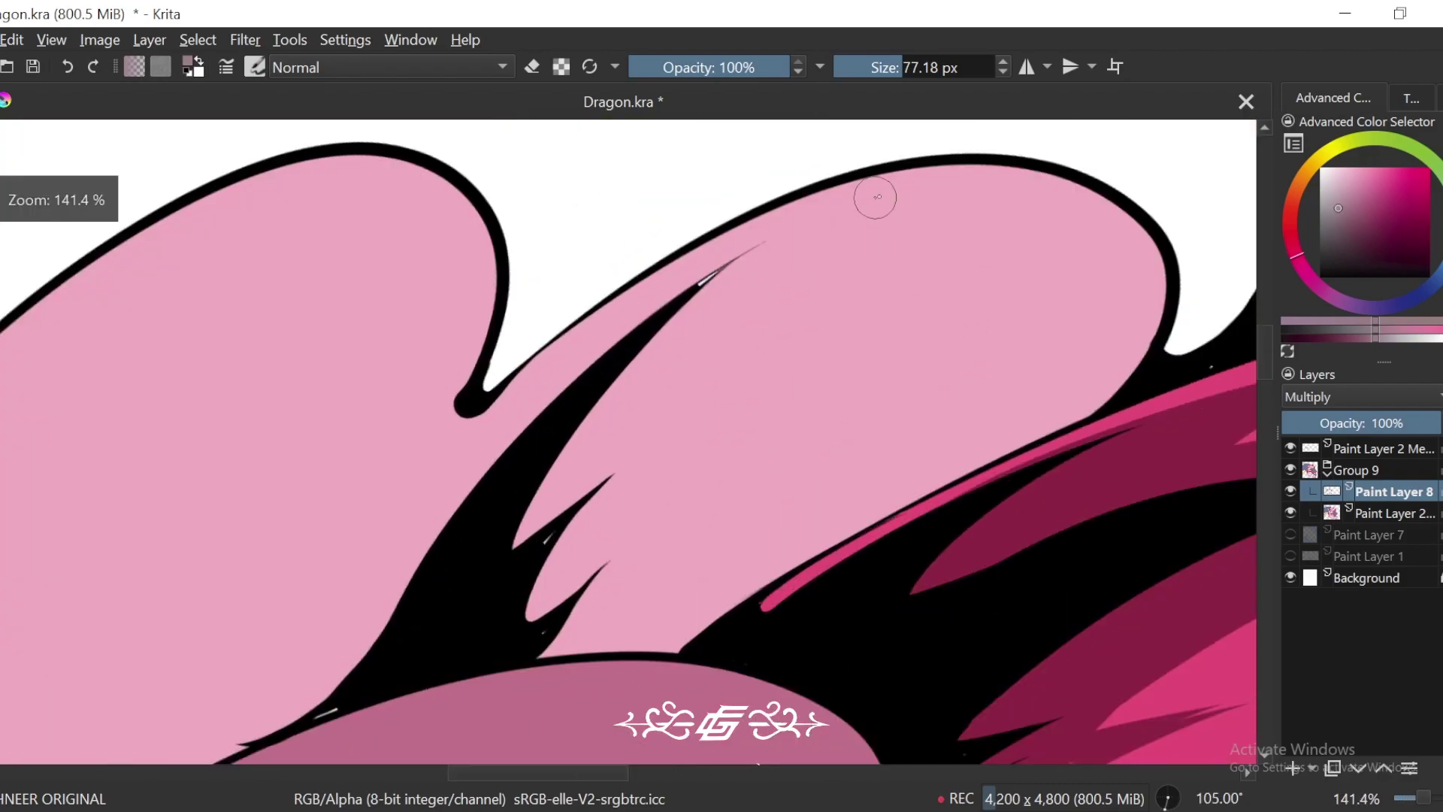
mouse_move(894, 197)
left_mouse_down()
mouse_move(697, 284)
mouse_move(695, 409)
left_mouse_up()
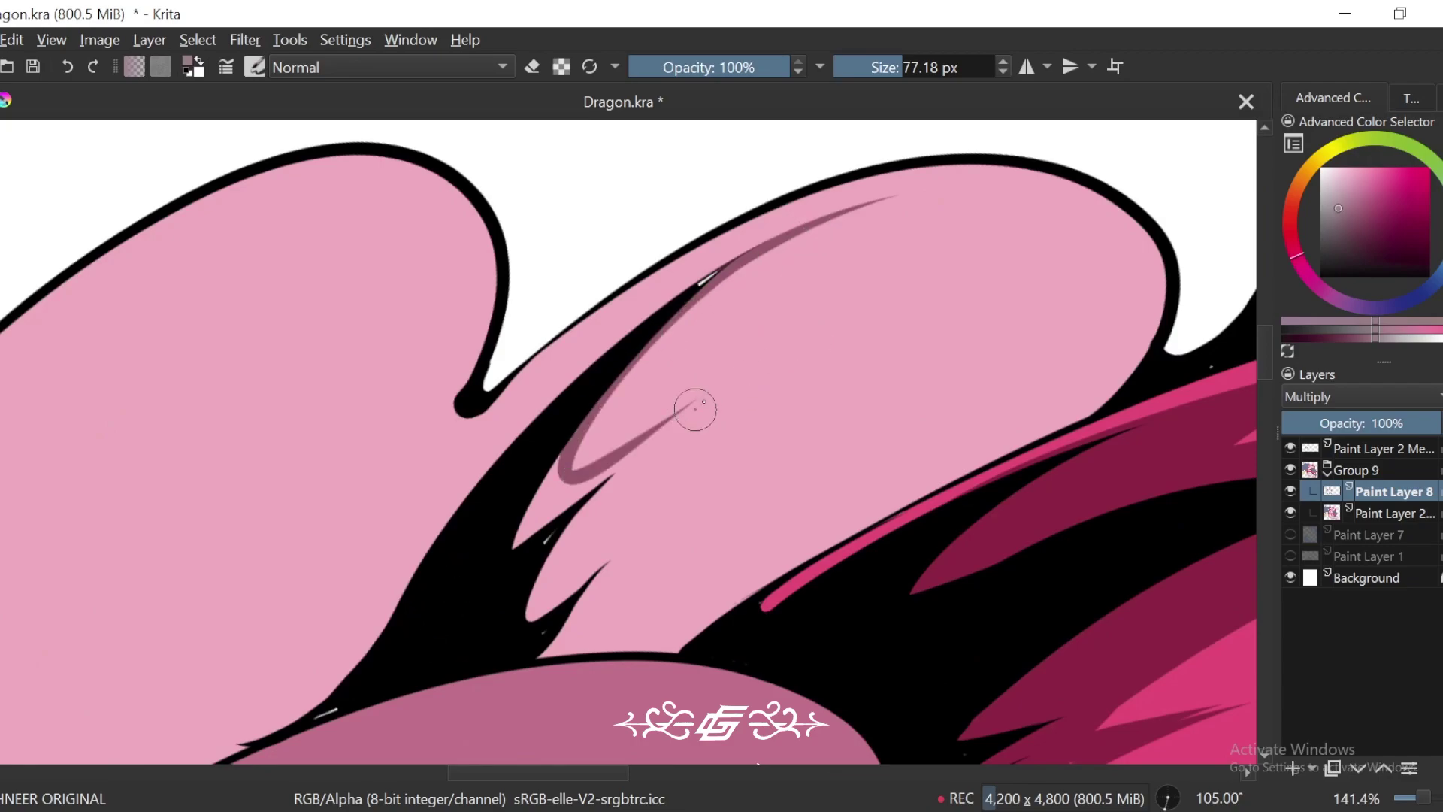
mouse_move(892, 197)
left_mouse_down()
mouse_move(790, 243)
mouse_move(567, 471)
mouse_move(704, 386)
left_mouse_up()
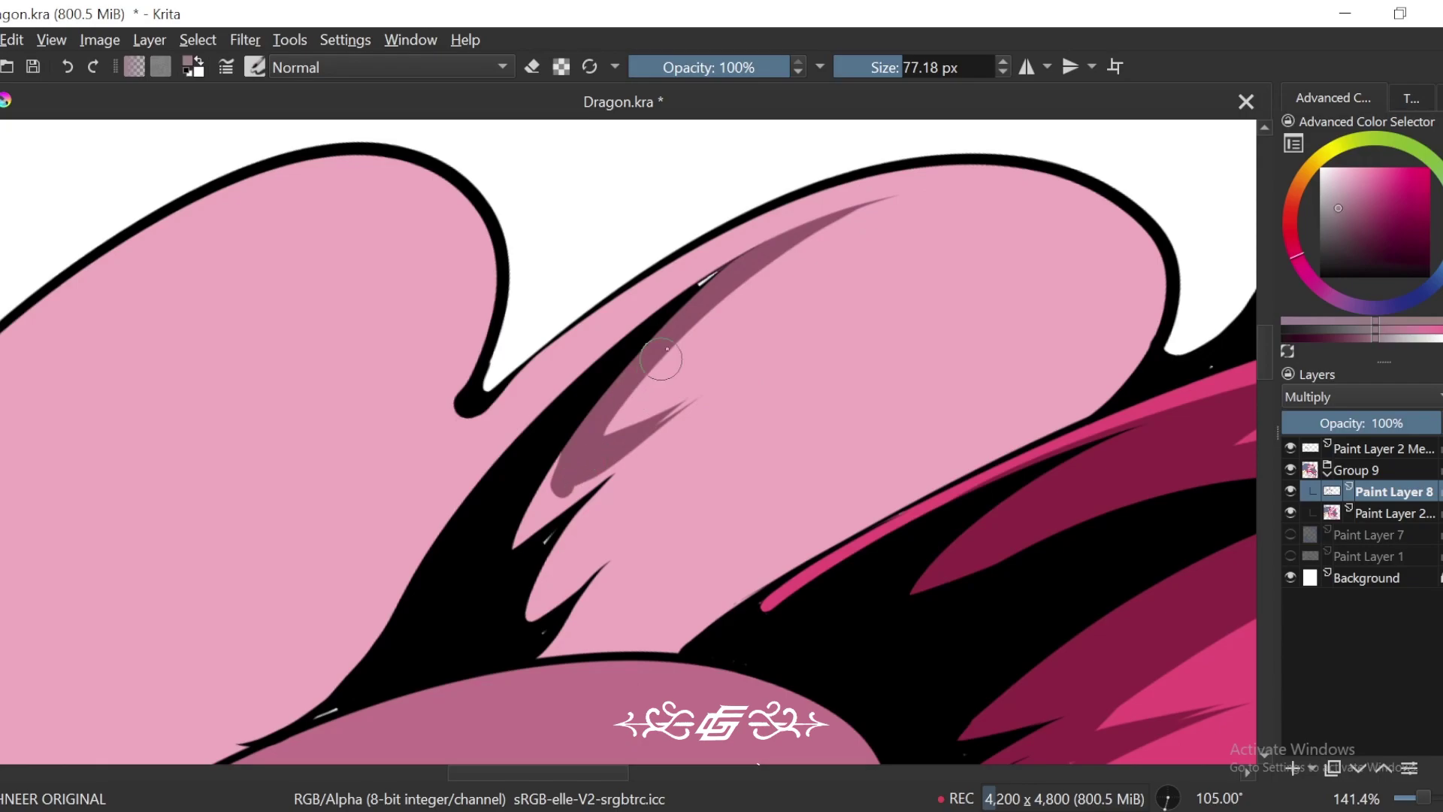
left_click_drag(617, 405, 739, 376)
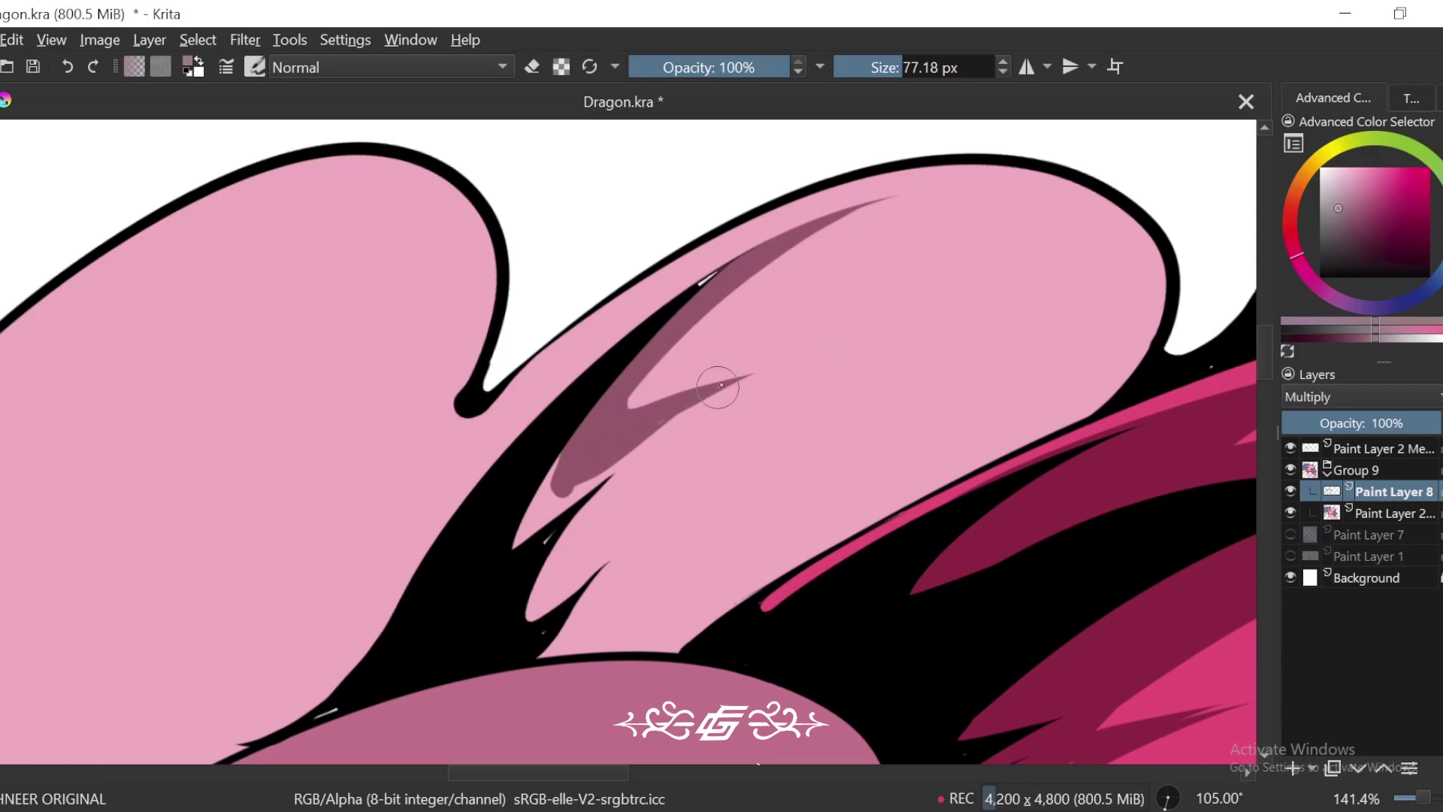
Step: Extend the mauve shadow down the black crease of the pink fin below the neck, adding several thin pointed tips
left_click_drag(577, 482, 538, 520)
left_click_drag(577, 430, 563, 414)
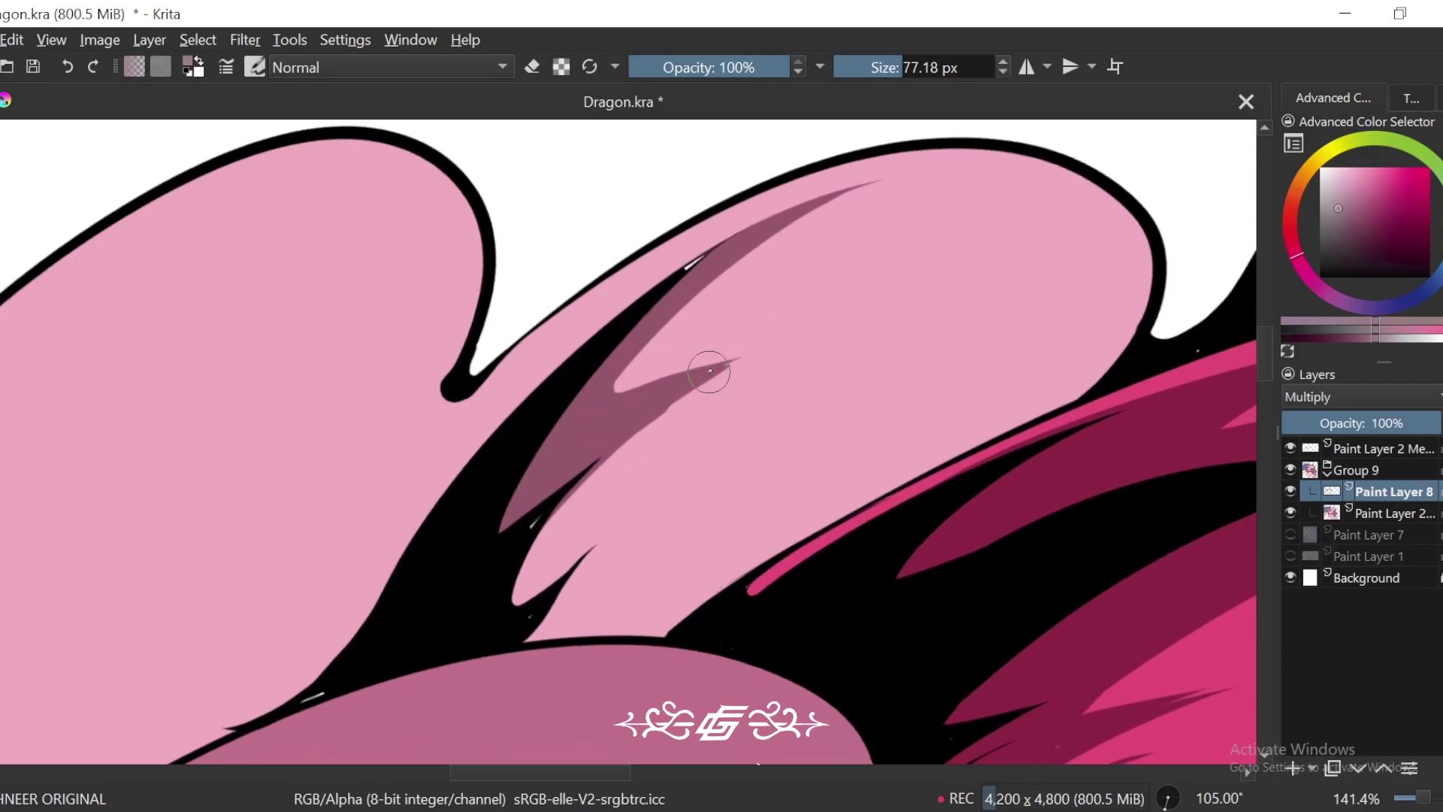
left_click_drag(709, 372, 543, 570)
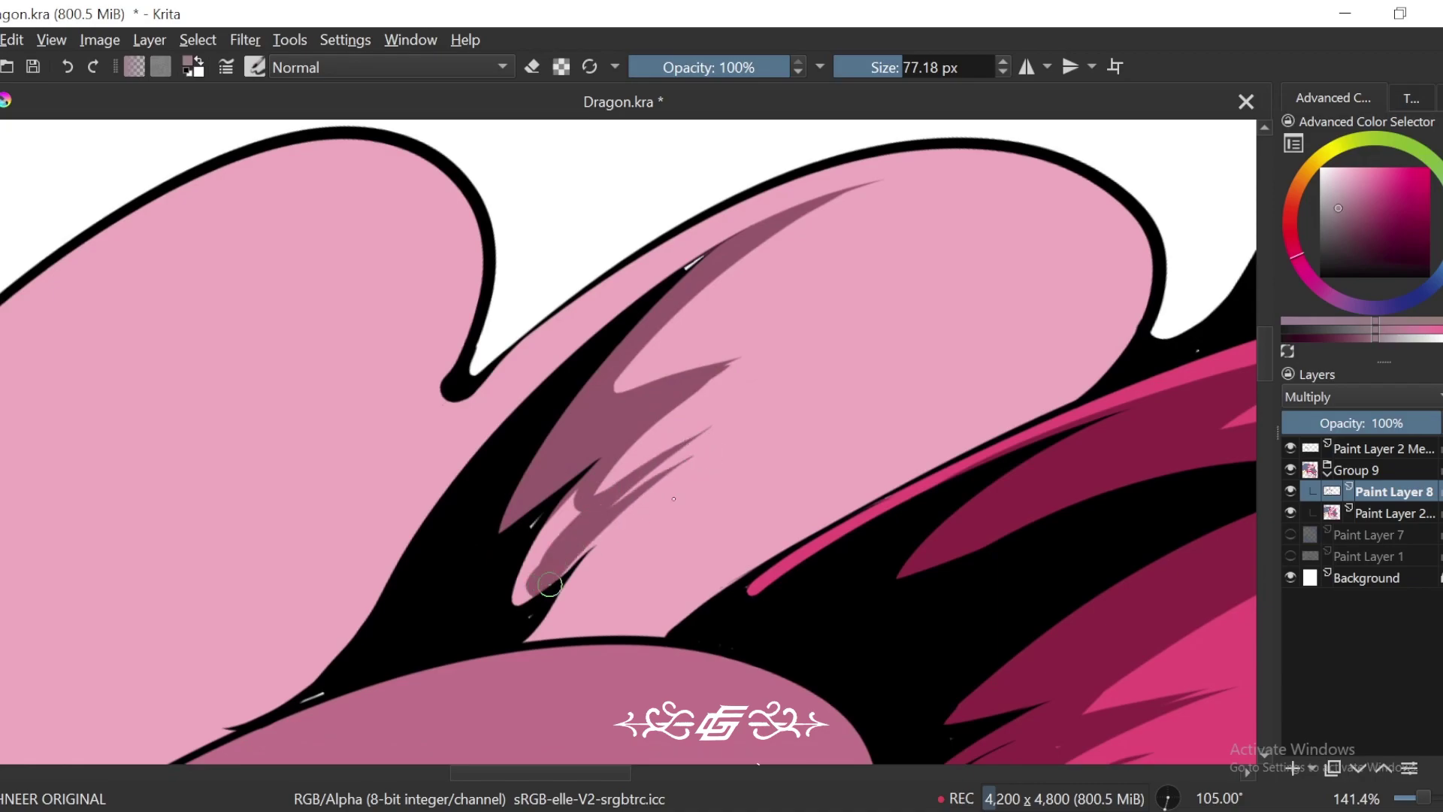
Step: Paint a mauve curve from the lowest tip along that fin's bottom edge and fill the base beneath it
scroll(680, 515, "down", 3)
mouse_move(690, 421)
left_mouse_down()
mouse_move(680, 481)
mouse_move(834, 444)
left_mouse_up()
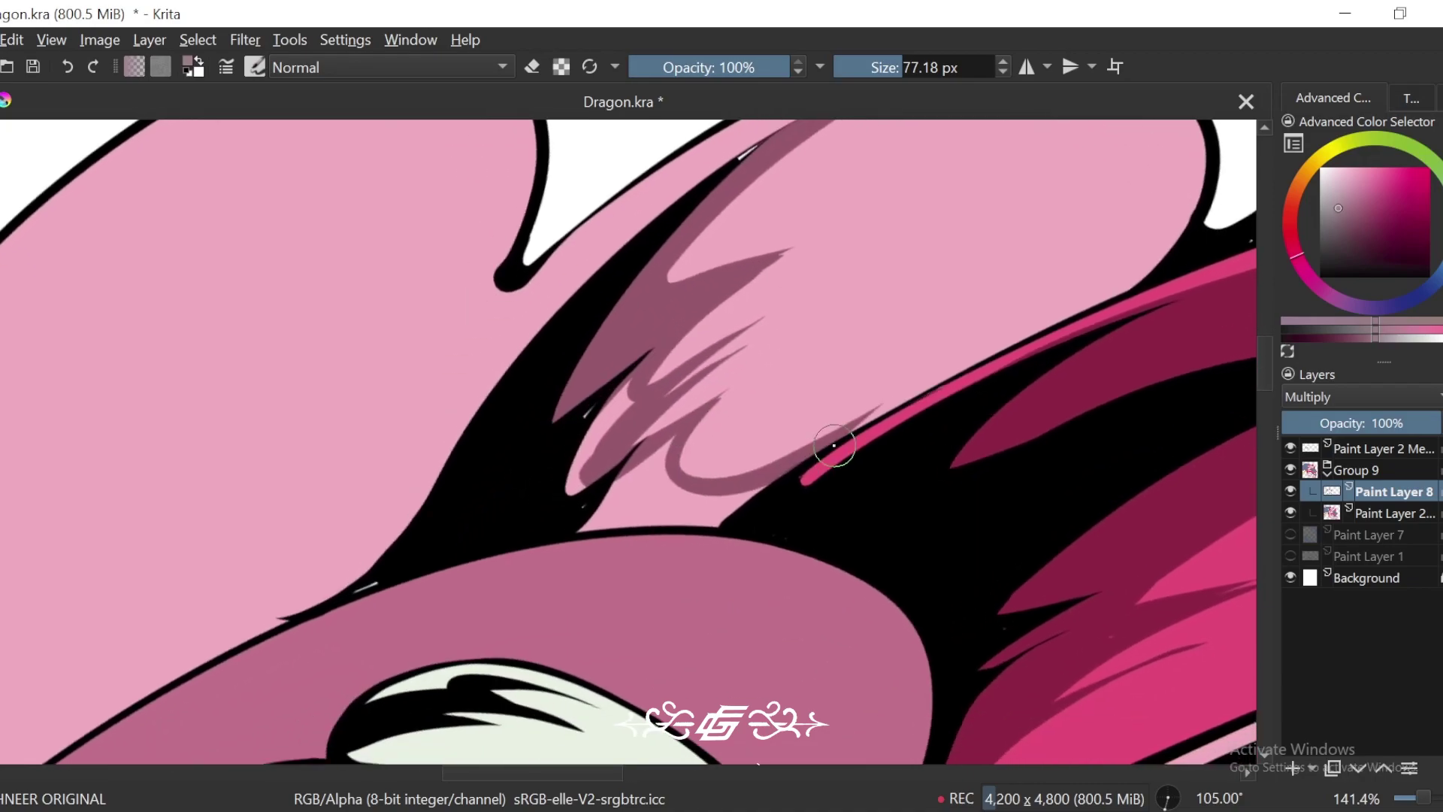
key("ctrl+z")
left_click_drag(697, 479, 905, 402)
key("ctrl+minus")
key("ctrl+minus")
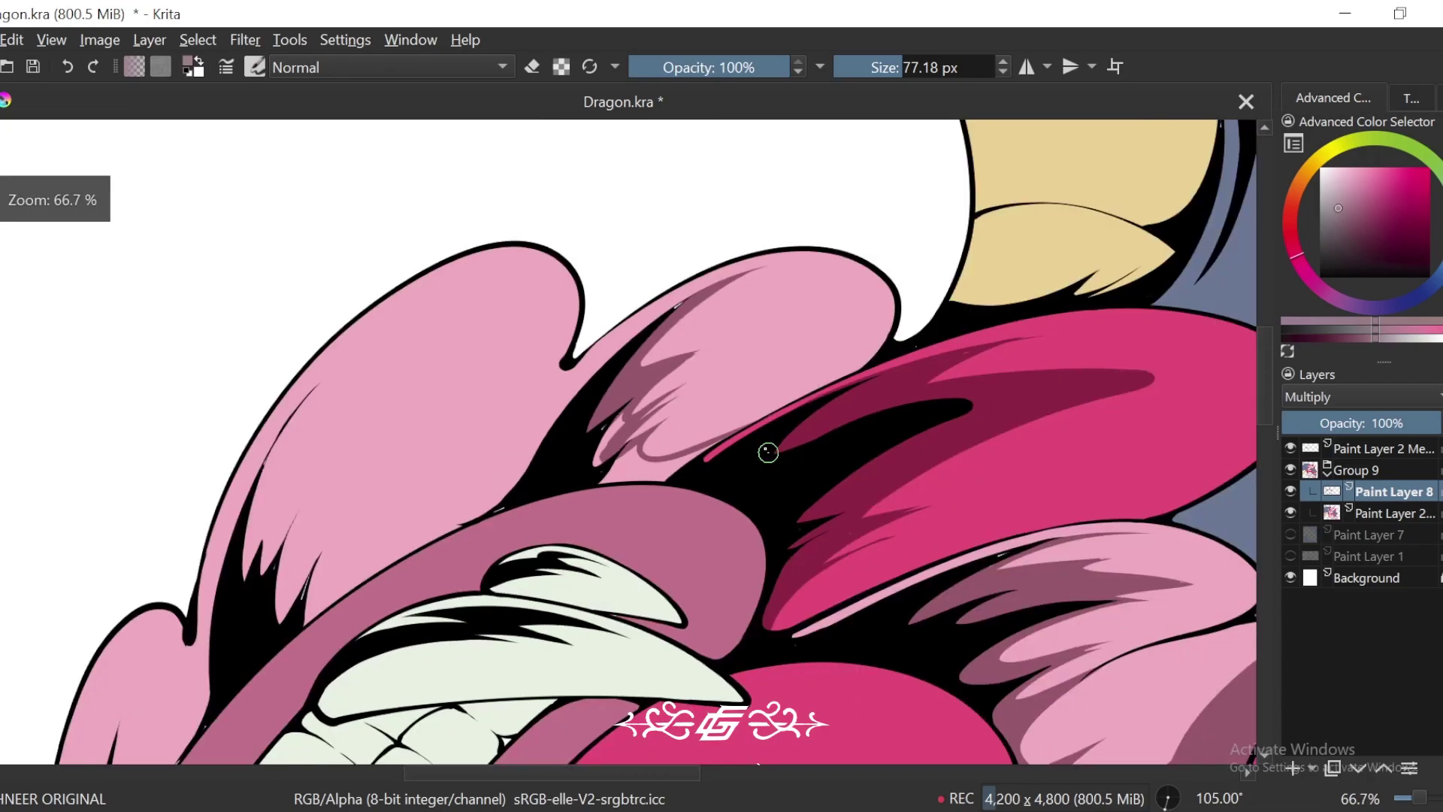
key("ctrl+plus")
key("ctrl+plus")
left_click_drag(572, 489, 632, 396)
key("4")
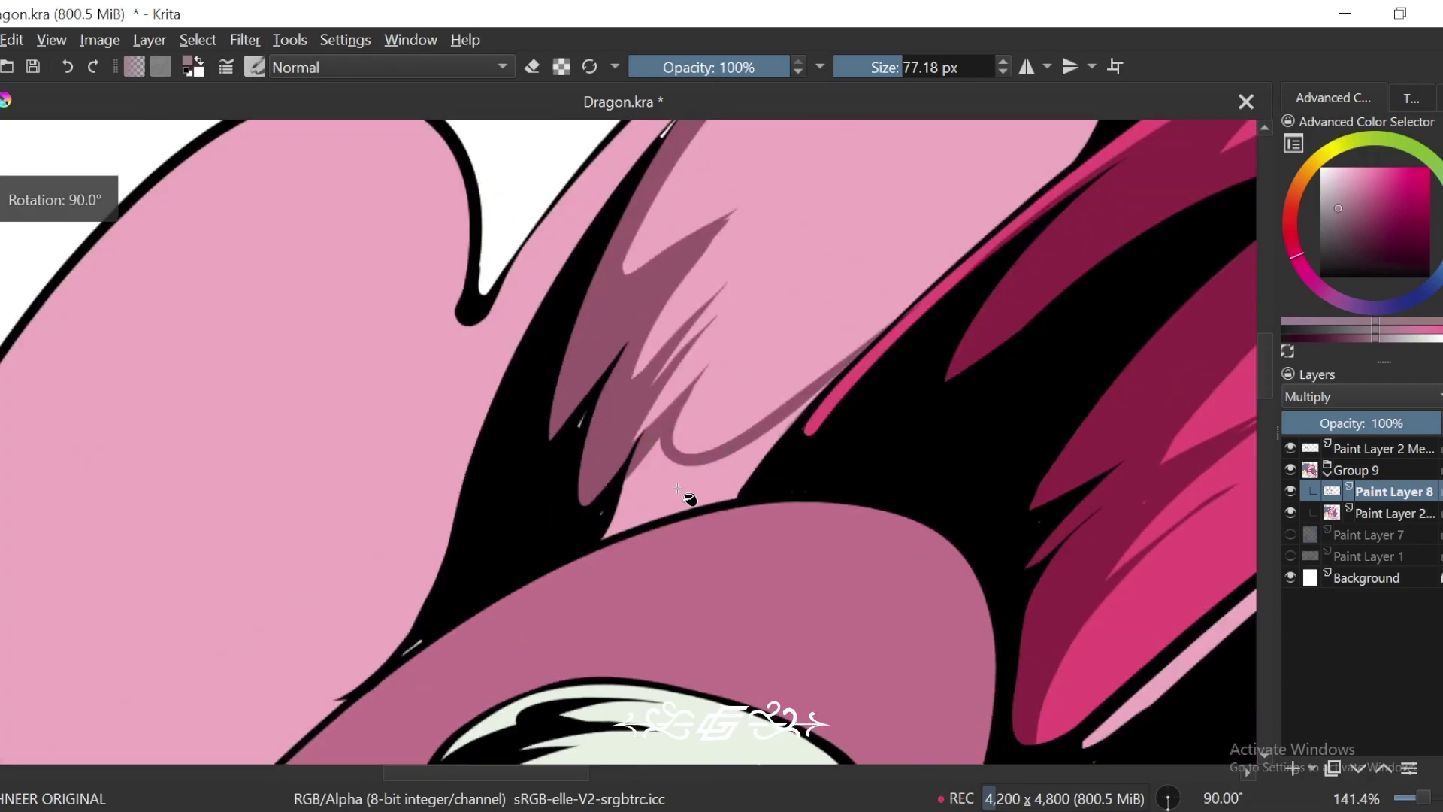
scroll(721, 477, "up", 1)
key("6")
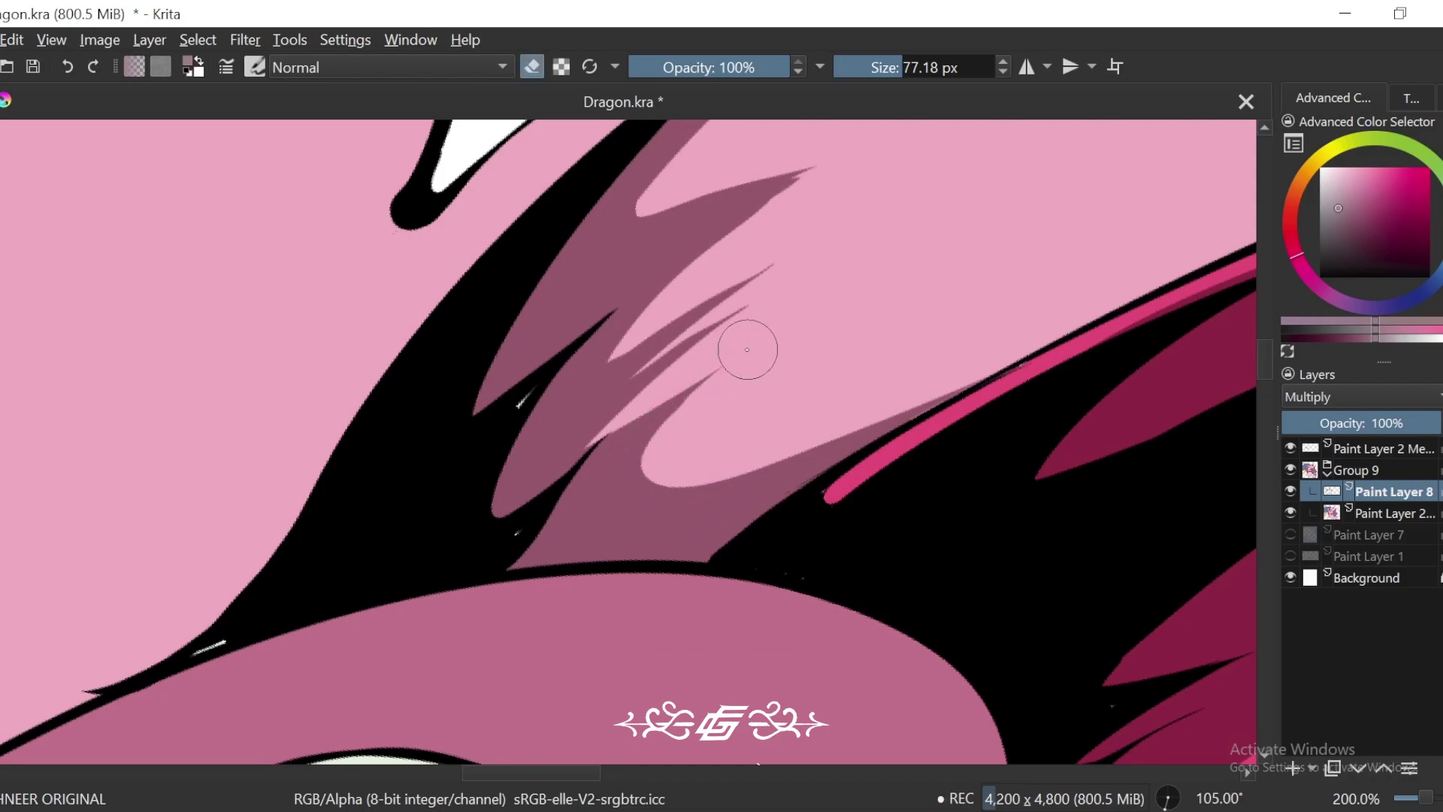
Step: Sharpen the shadow's lowest tip and thicken its inner curve at the fin's base with mauve strokes
left_click_drag(740, 348, 576, 498)
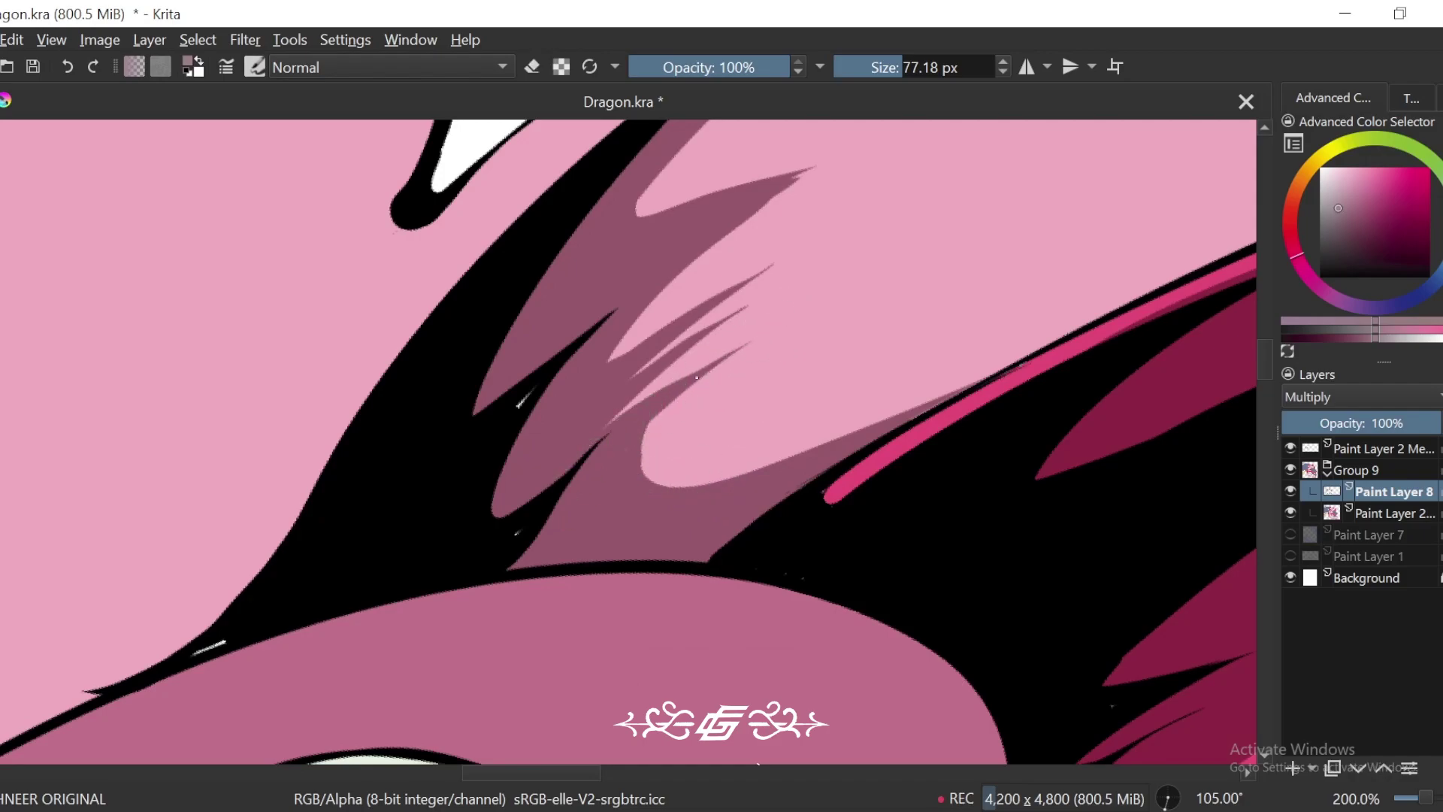
left_click_drag(697, 377, 944, 353)
key("ctrl+z")
left_click_drag(654, 481, 876, 417)
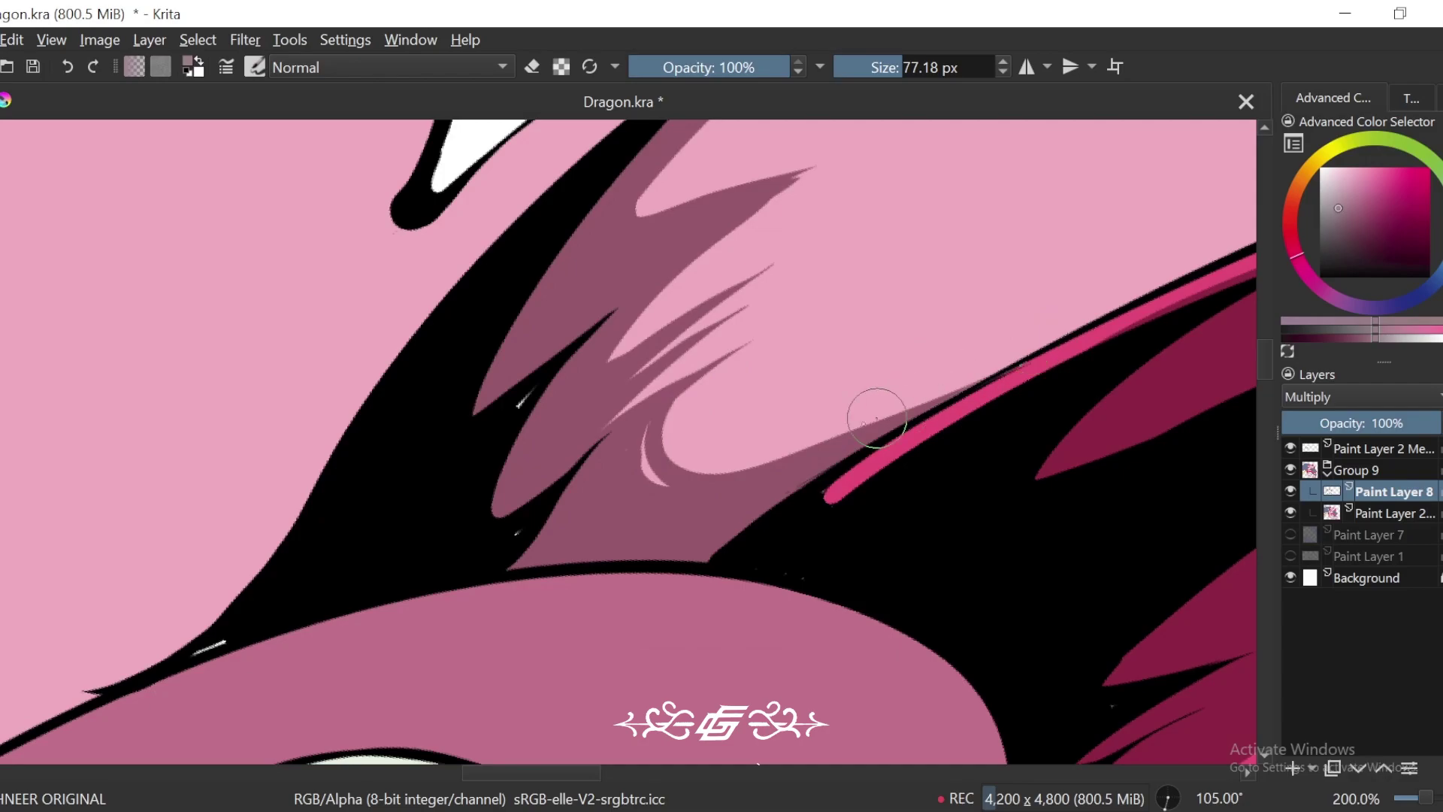
left_click_drag(633, 451, 643, 462)
key("minus")
key("minus")
key("minus")
key("minus")
key("minus")
key("minus")
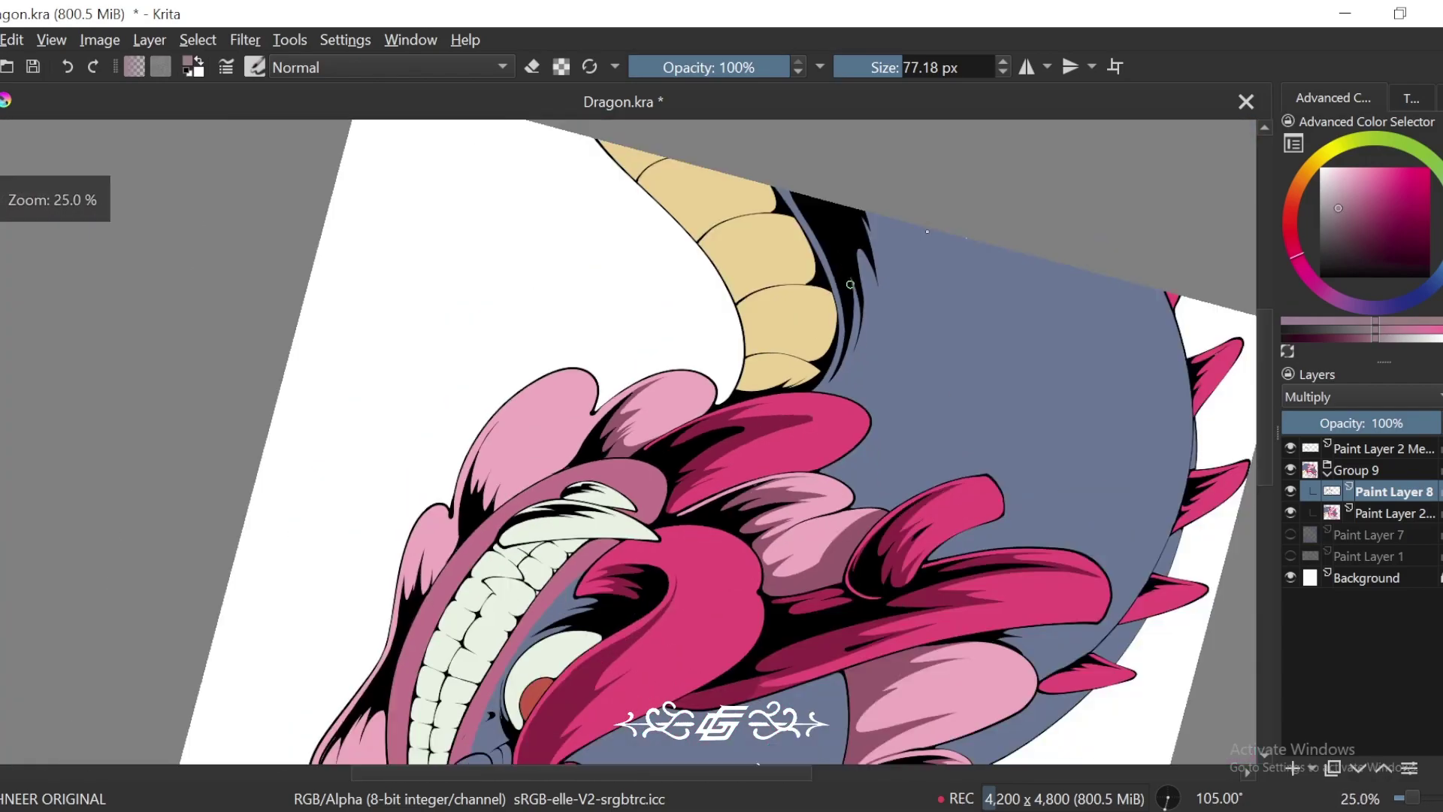
Step: Paint a long curved mauve shadow stroke along the upper black crease of the neighbouring large pink fin
key("4")
key("6")
key("6")
key("plus")
key("plus")
key("plus")
key("plus")
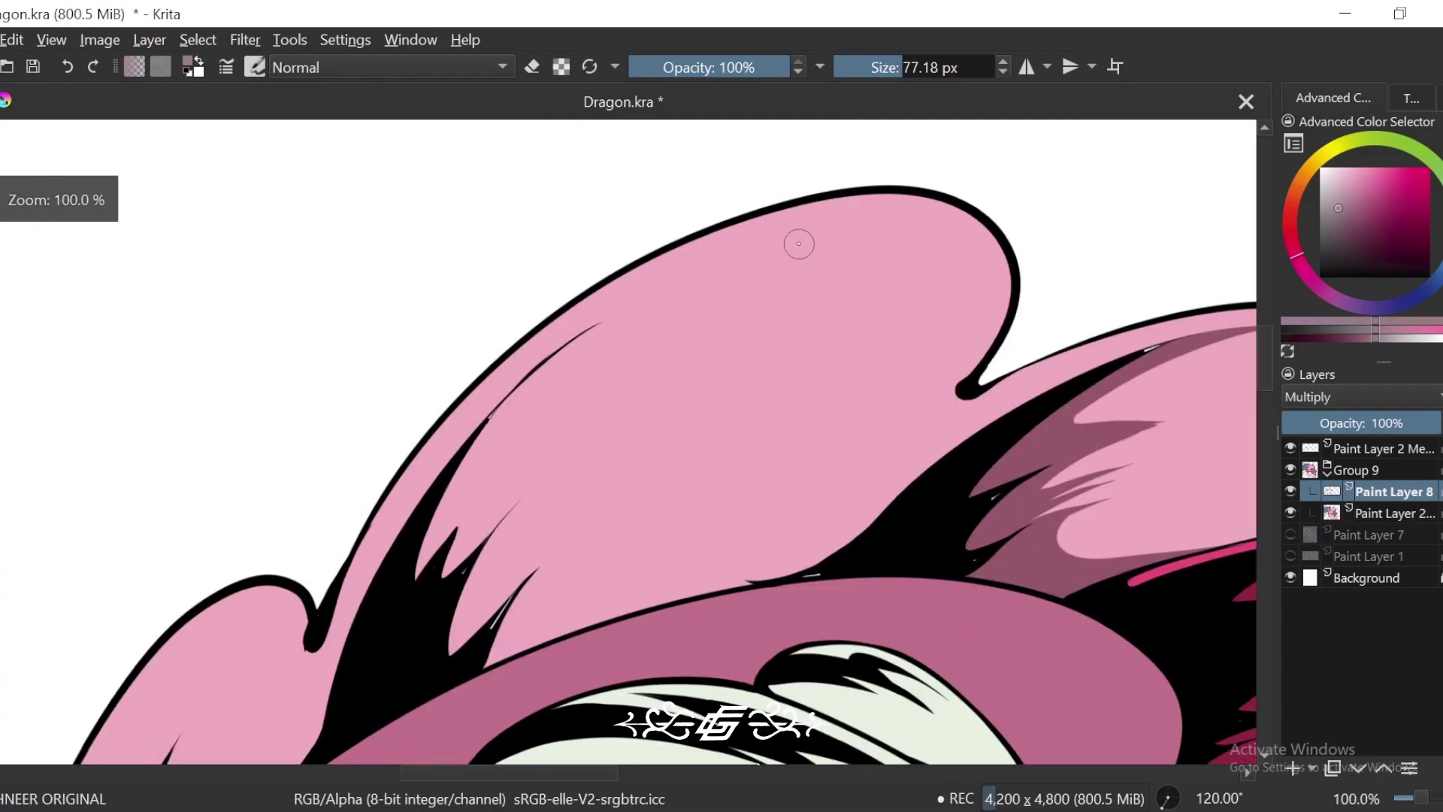
key("ctrl+z")
left_click_drag(824, 231, 413, 529)
key("ctrl+z")
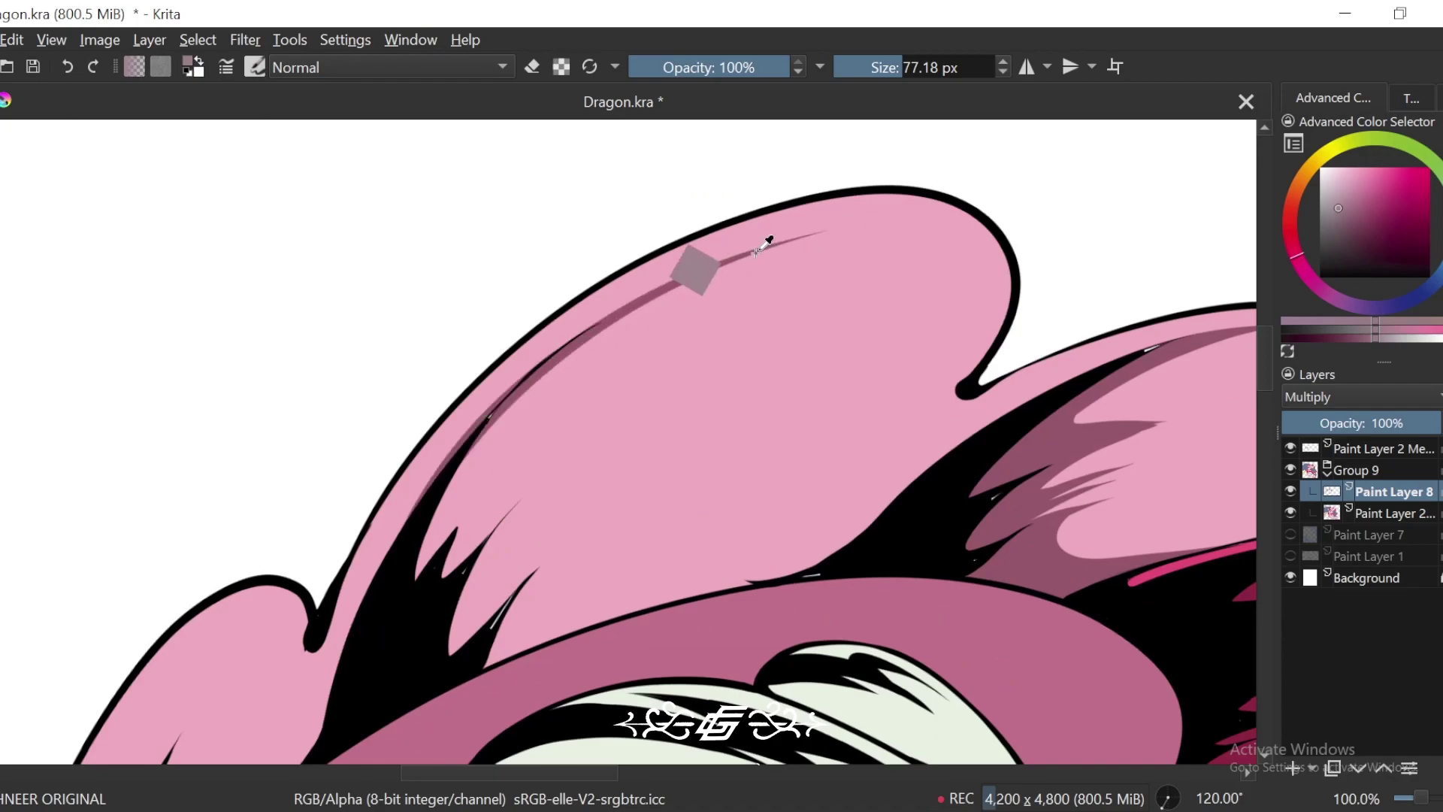
mouse_move(846, 222)
left_mouse_down()
mouse_move(671, 278)
mouse_move(370, 688)
left_mouse_up()
mouse_move(753, 249)
left_mouse_down()
mouse_move(627, 308)
mouse_move(499, 444)
left_mouse_up()
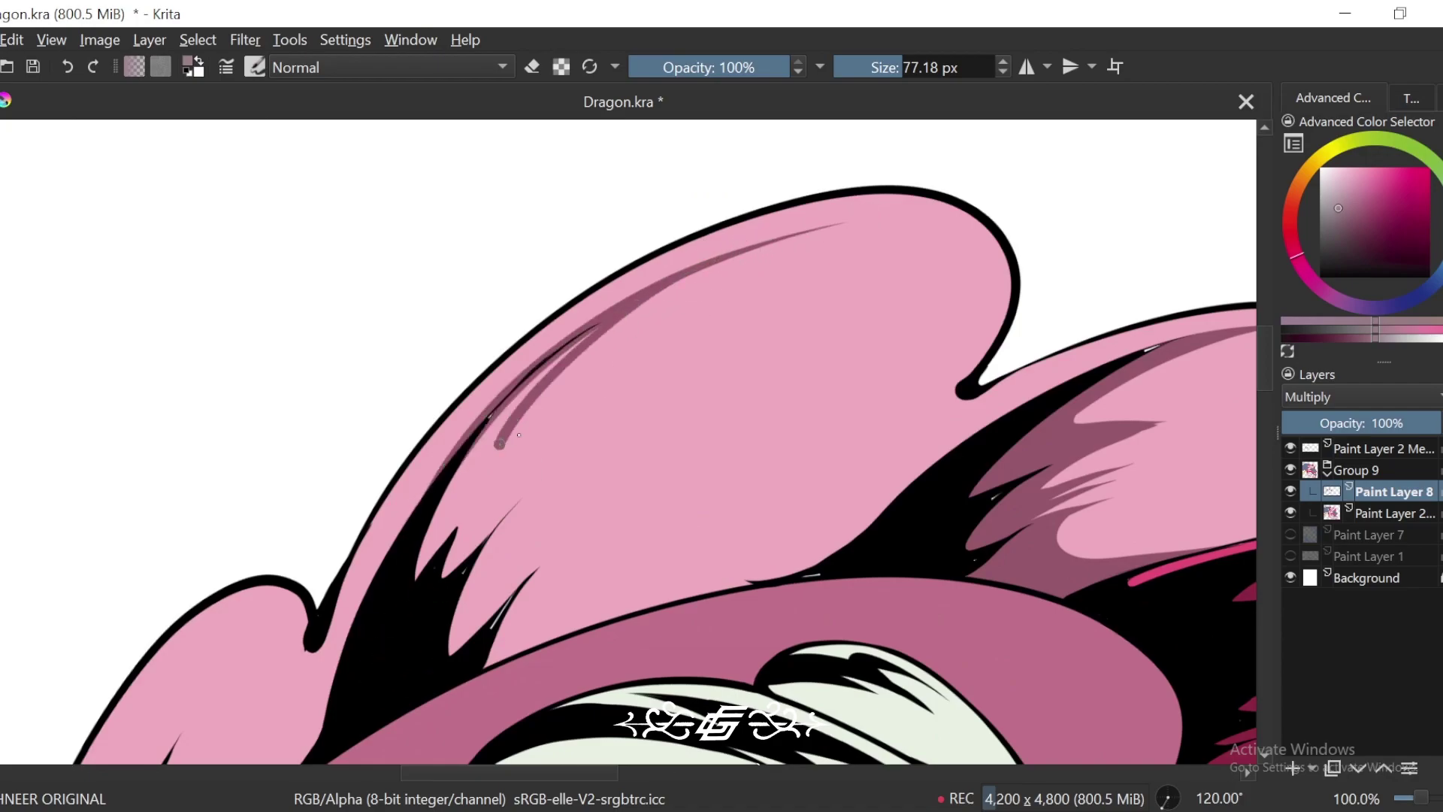
Step: Add a row of pointed mauve tips down the black spikes of the large pink fin
mouse_move(632, 362)
left_mouse_down()
mouse_move(466, 519)
mouse_move(444, 575)
mouse_move(499, 497)
left_mouse_up()
key("plus")
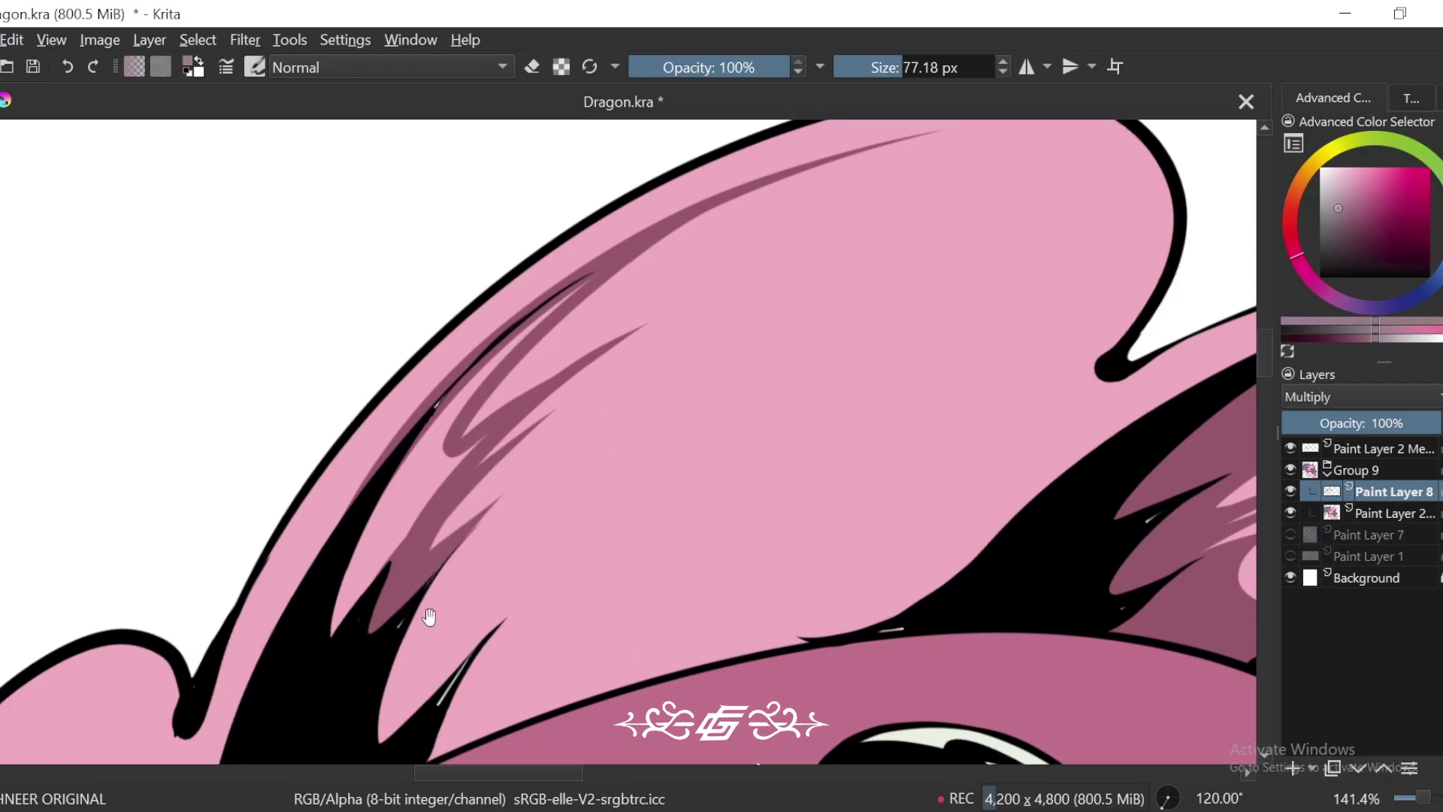
left_click_drag(429, 616, 433, 533)
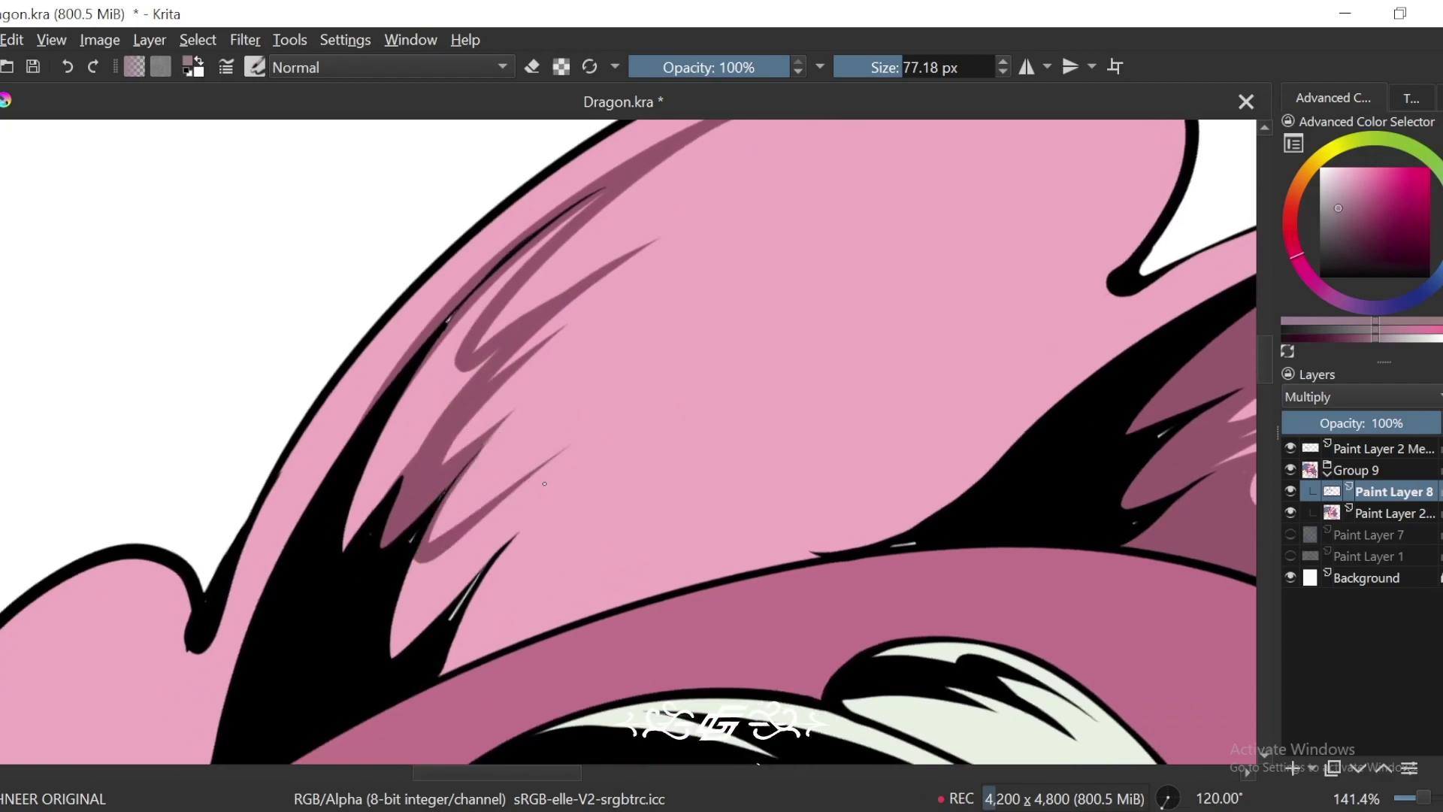
key("ctrl+z")
left_click_drag(461, 471, 633, 446)
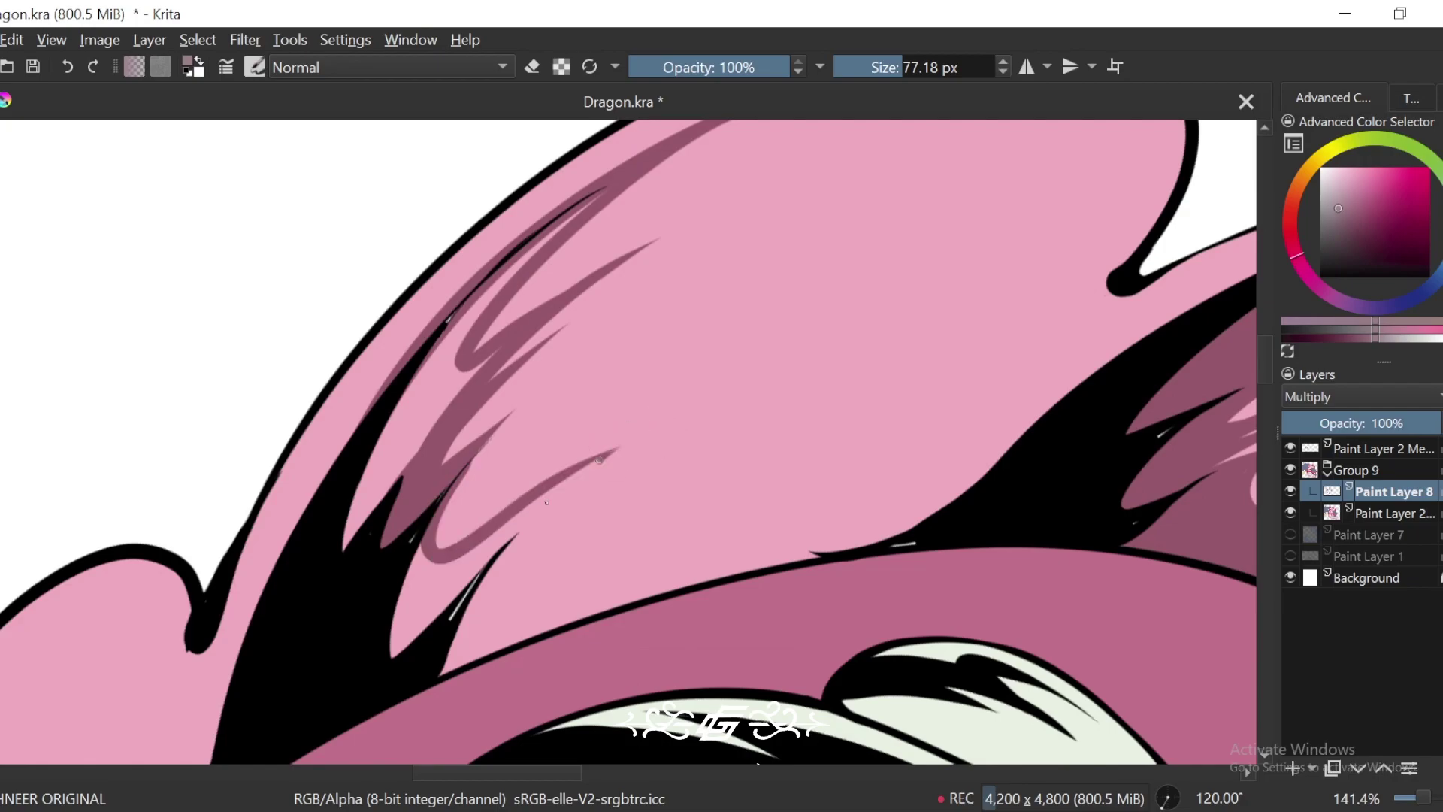
mouse_move(552, 558)
left_mouse_down()
mouse_move(580, 479)
mouse_move(736, 490)
left_mouse_up()
key("4")
key("ctrl+z")
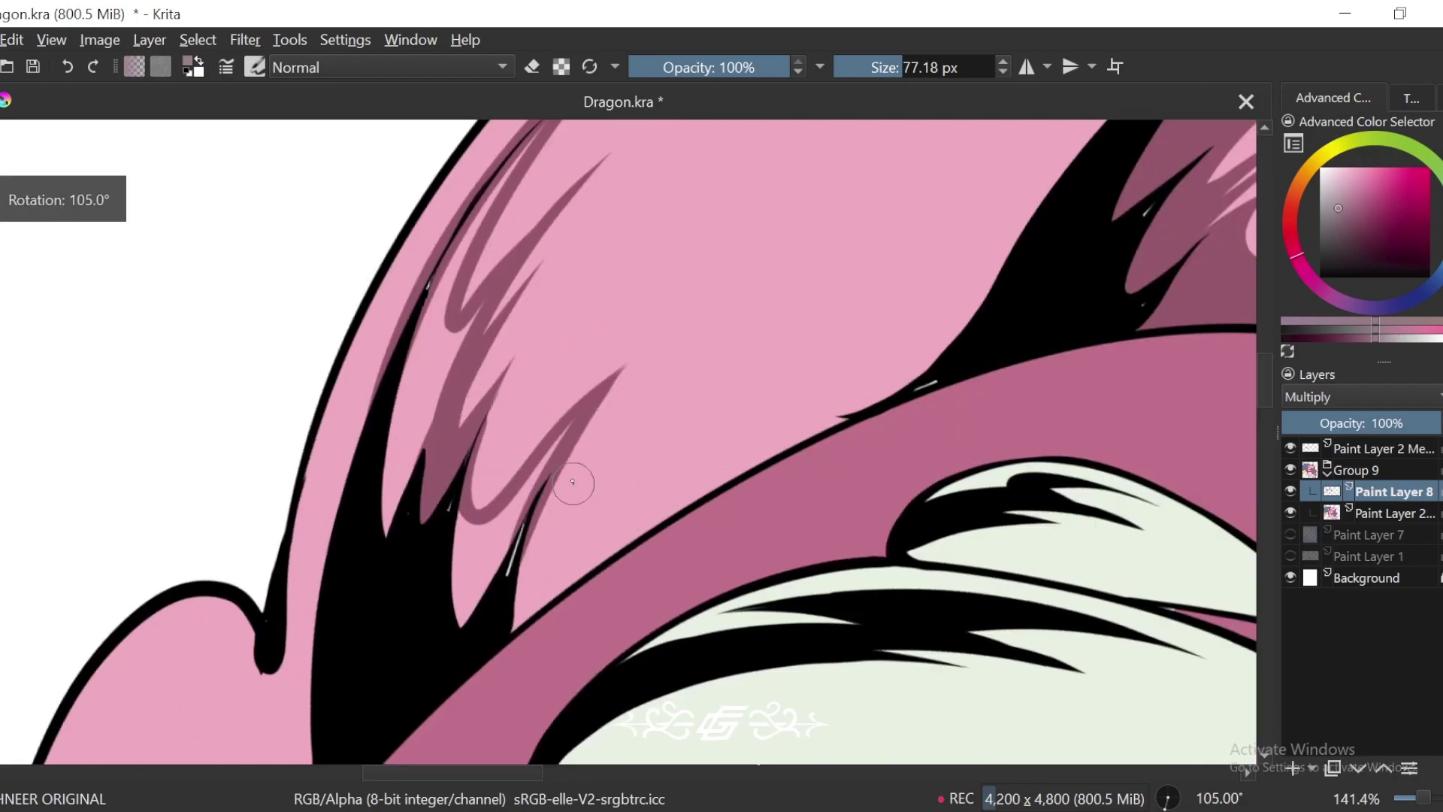
Step: Paint a mauve shadow along the large fin's lower edge from the far crease and fill the outlined tips
mouse_move(599, 413)
left_mouse_down()
mouse_move(560, 474)
mouse_move(962, 328)
left_mouse_up()
key("ctrl+z")
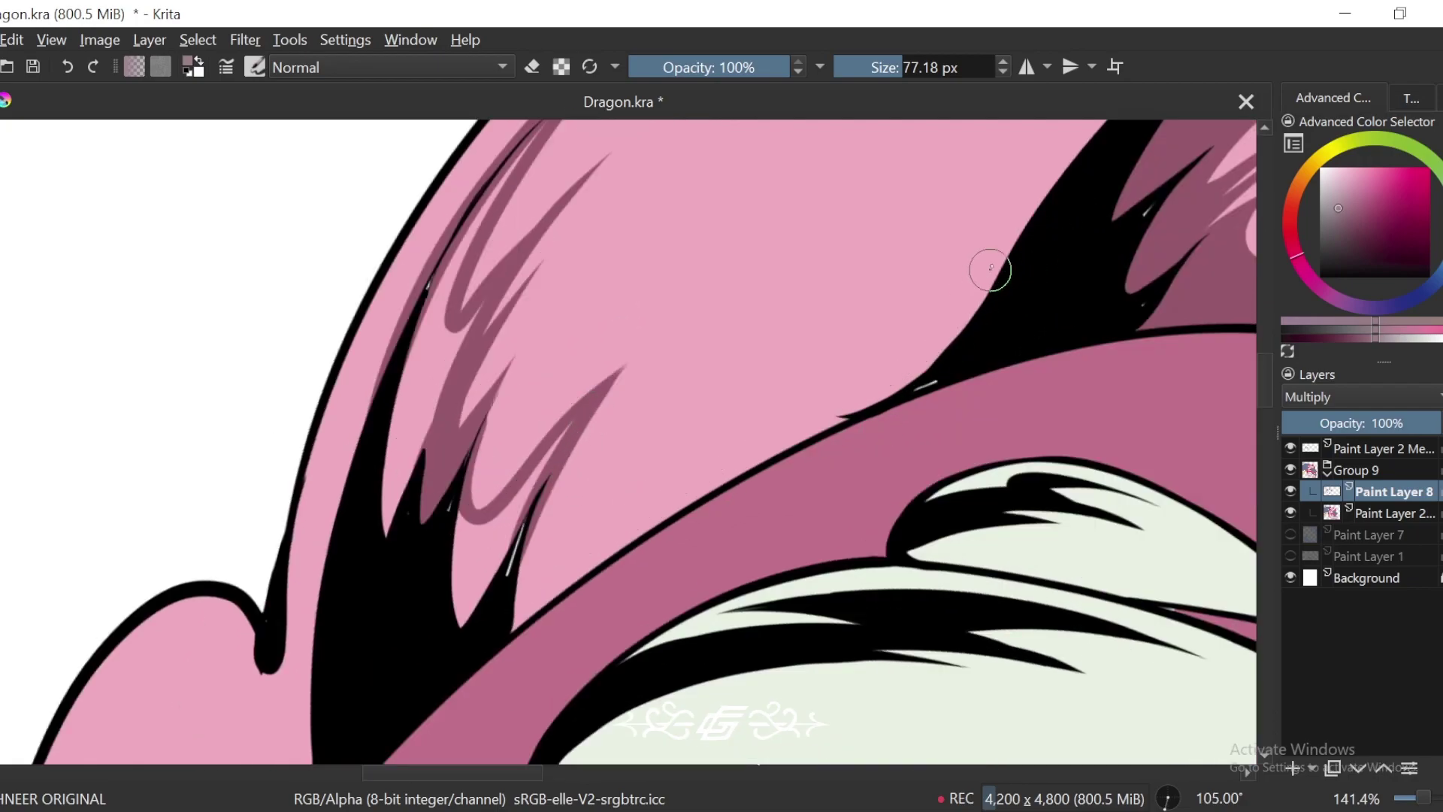
left_click_drag(1007, 248, 545, 530)
scroll(656, 504, "down", 3)
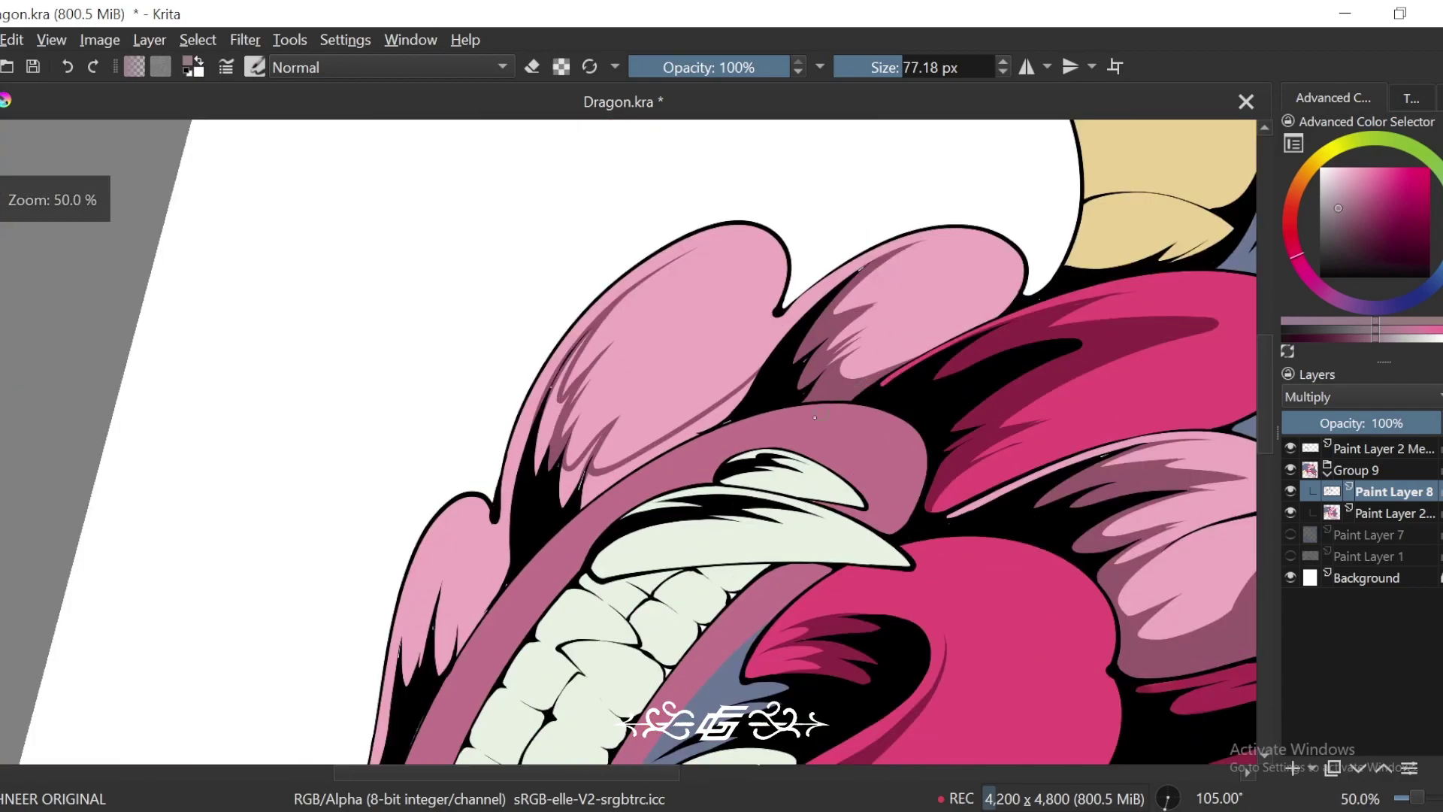
scroll(656, 504, "up", 1)
scroll(623, 526, "up", 1)
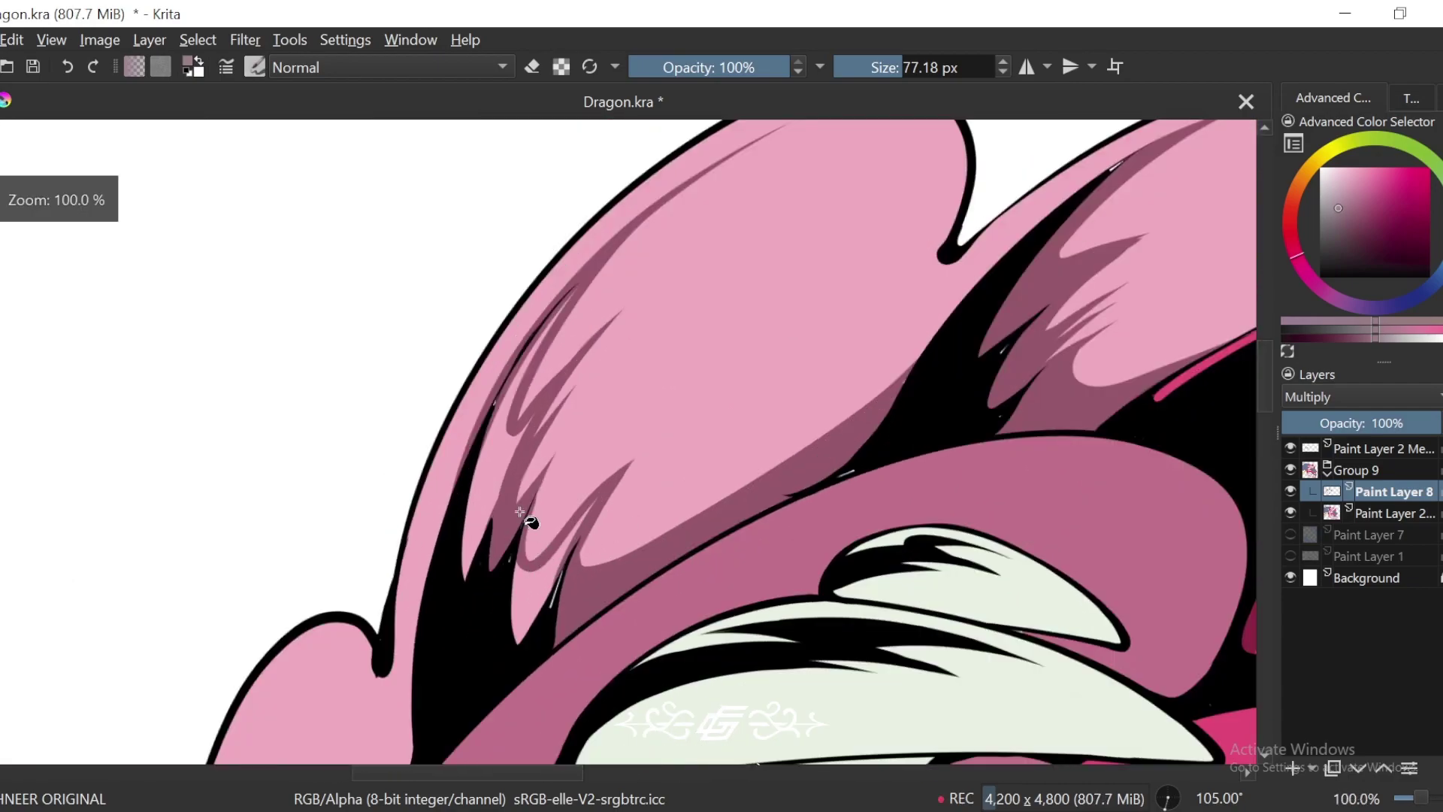
key("ctrl+]")
Step: Paint a long curved mauve stroke along the outer side of the next smaller pink fin, down to its first black spike
scroll(663, 503, "down", 5)
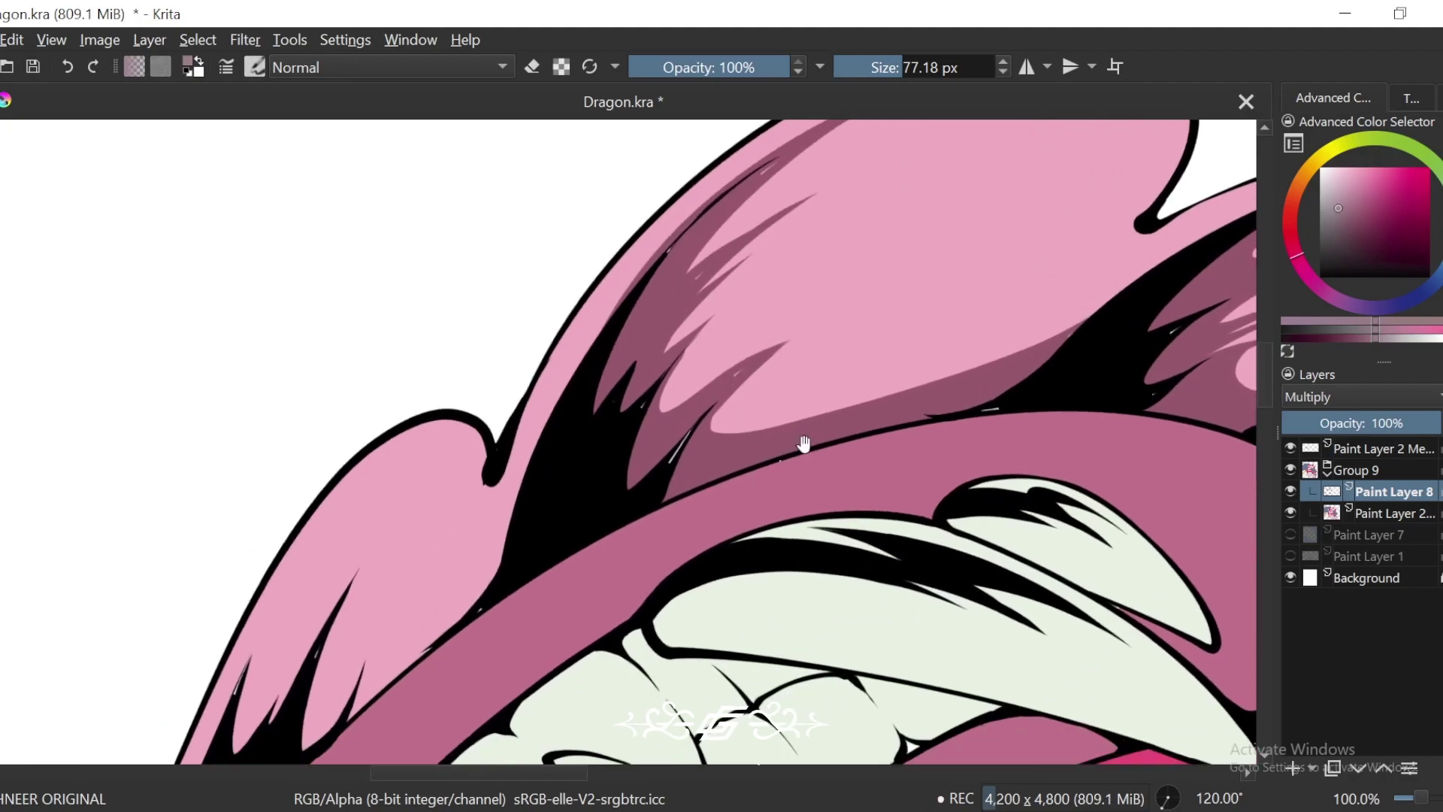
scroll(777, 413, "up", 2)
scroll(777, 413, "up", 4)
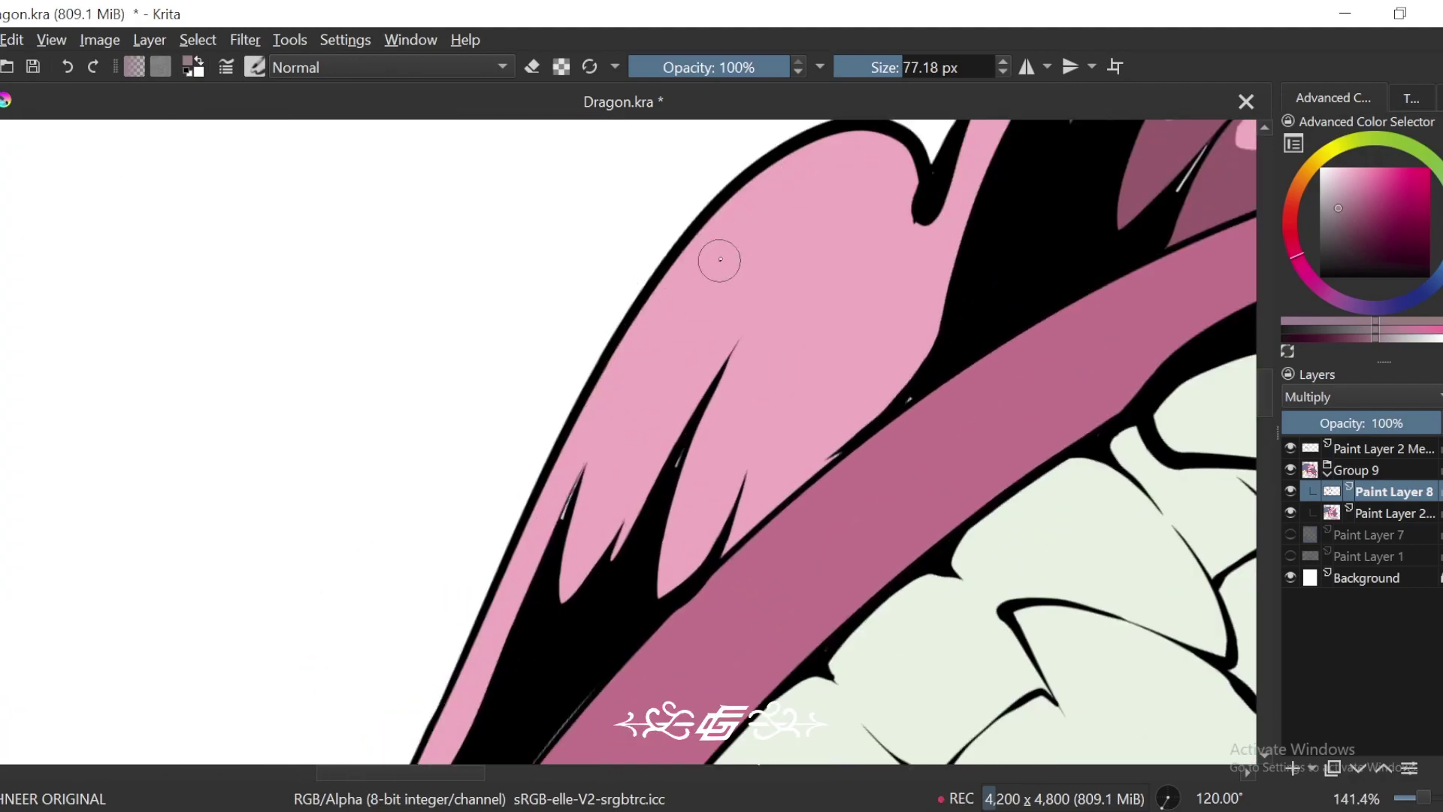
left_click_drag(715, 266, 558, 575)
left_click_drag(626, 423, 735, 352)
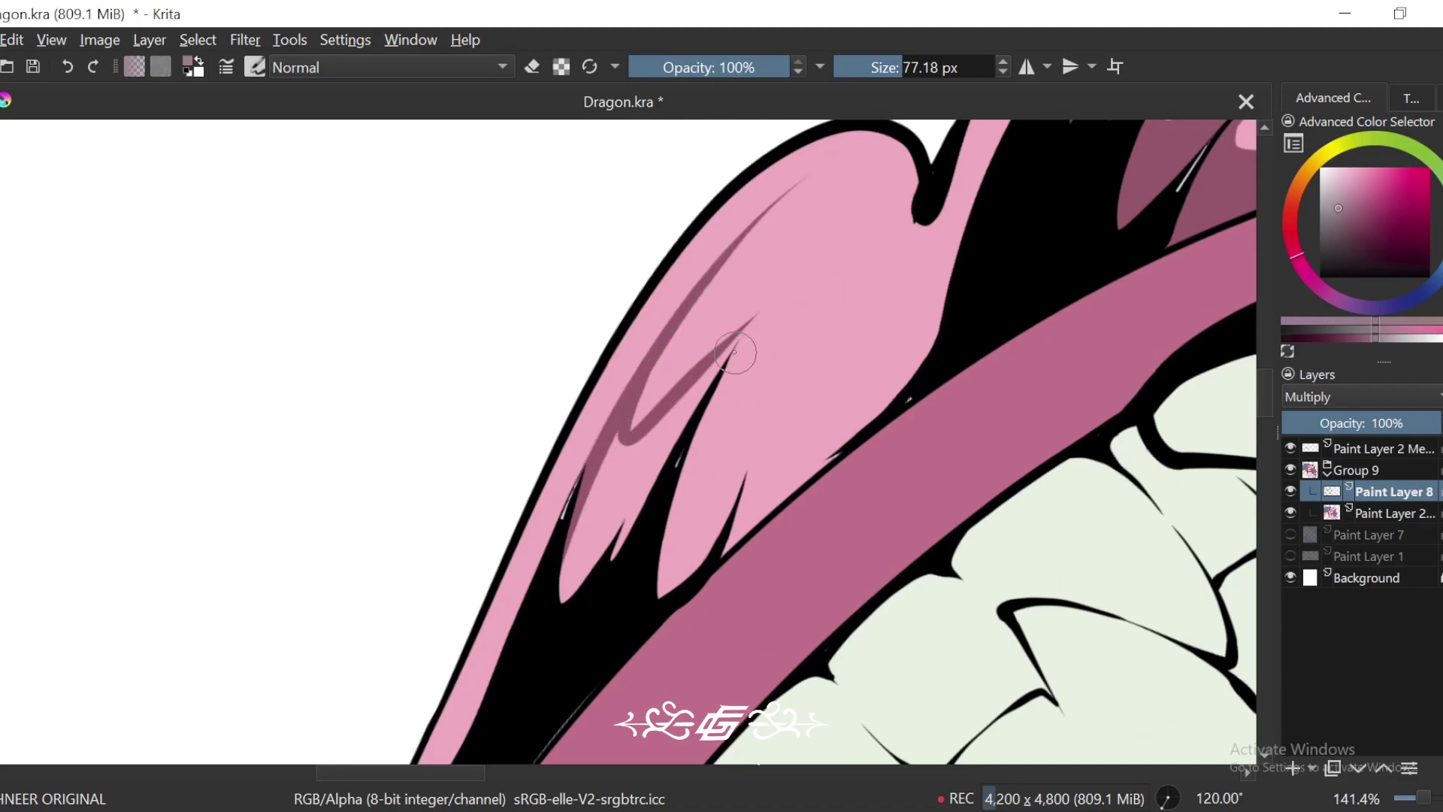
key("ctrl+z")
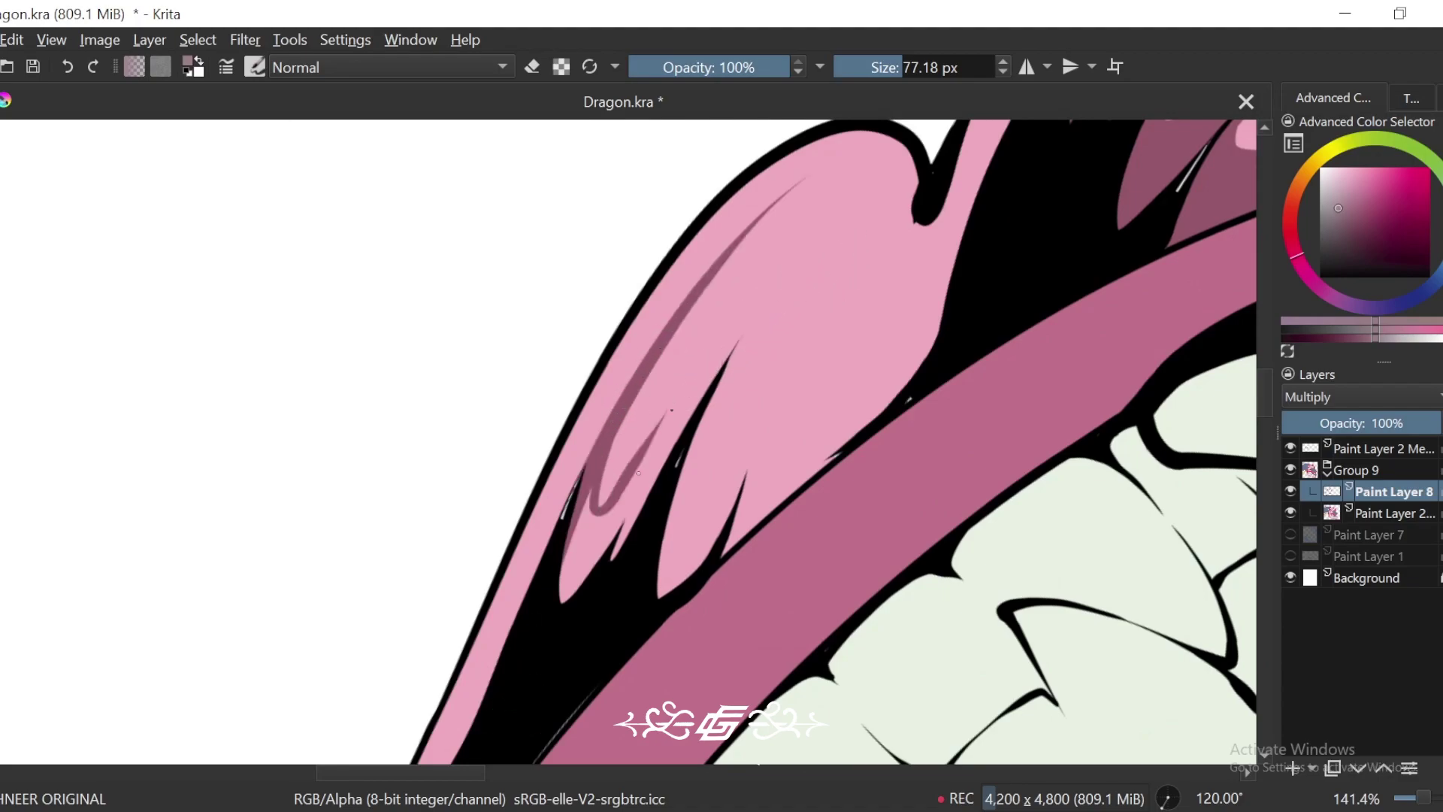
Step: Paint a short hooked mauve shadow with pointed tips between the first and central black spikes of the small fin
left_click_drag(669, 411, 591, 574)
key("ctrl+bracketright")
left_click_drag(676, 496, 690, 448)
key("ctrl+plus")
key("ctrl+z")
key("ctrl+z")
left_click_drag(651, 332, 718, 360)
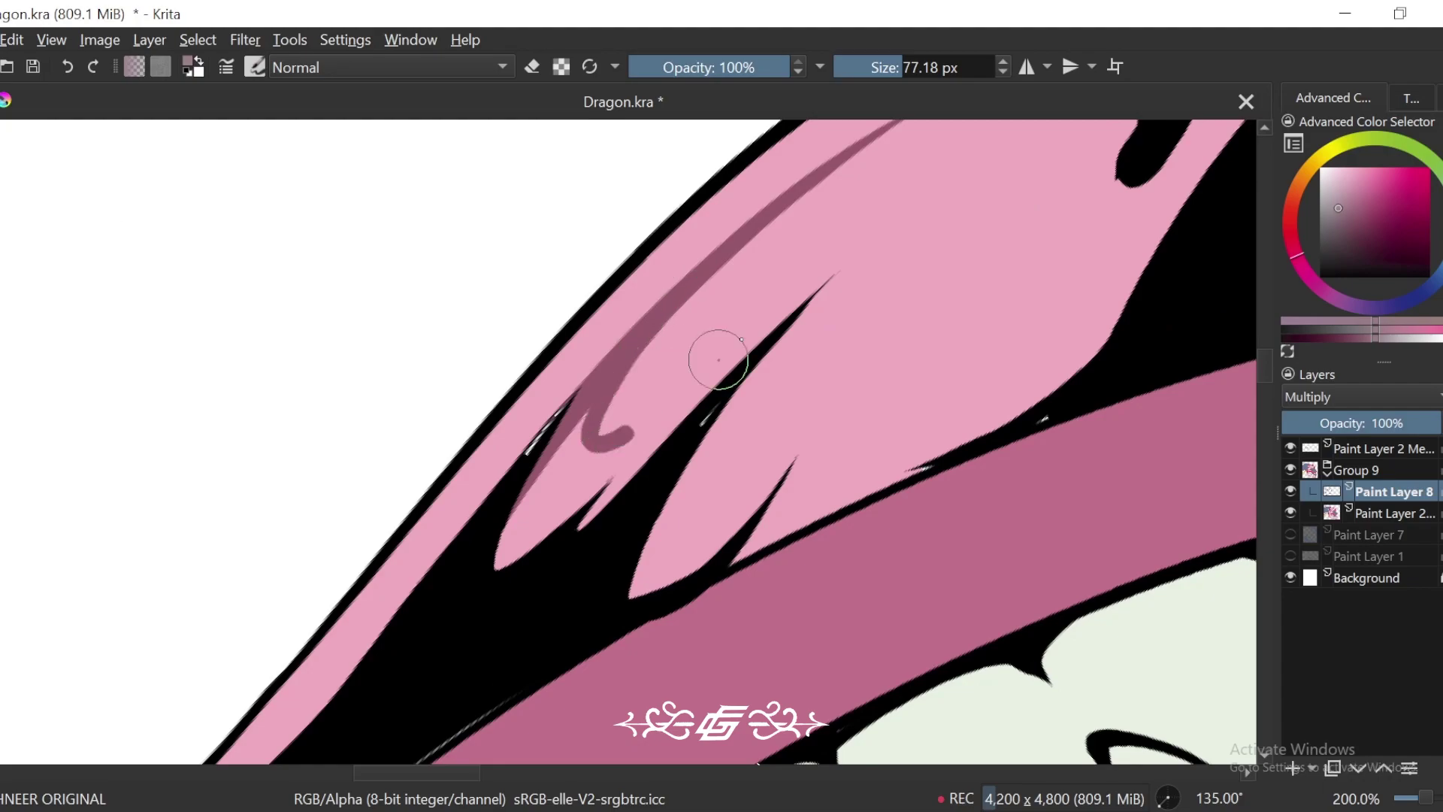
left_click_drag(571, 515, 691, 392)
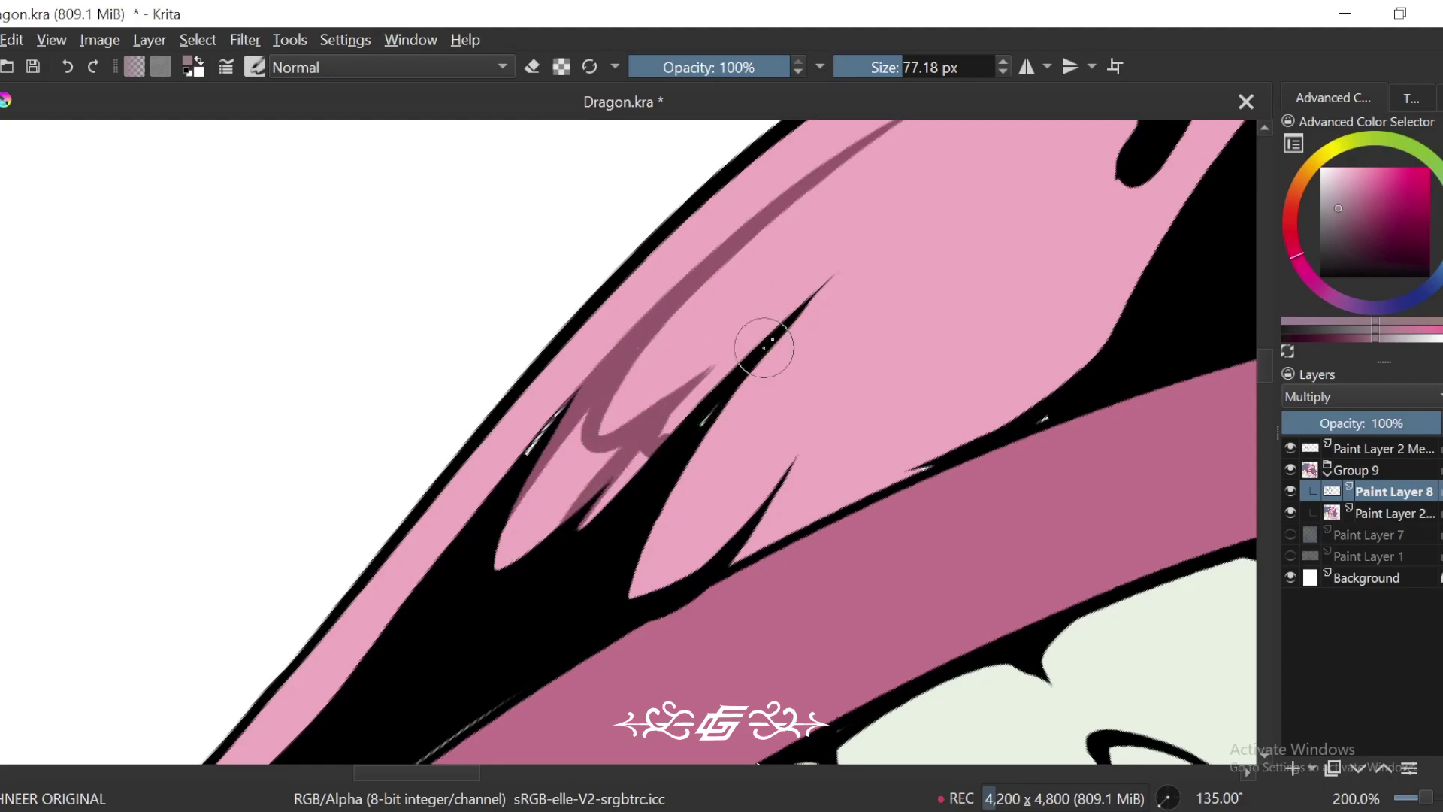
mouse_move(673, 395)
left_mouse_down()
mouse_move(956, 187)
mouse_move(733, 378)
left_mouse_up()
Step: Extend a long tapered mauve tip past the end of the small fin's central black spike
mouse_move(837, 284)
left_mouse_down()
mouse_move(811, 322)
mouse_move(967, 187)
left_mouse_up()
key("ctrl+plus")
key("ctrl+z")
key("ctrl+minus")
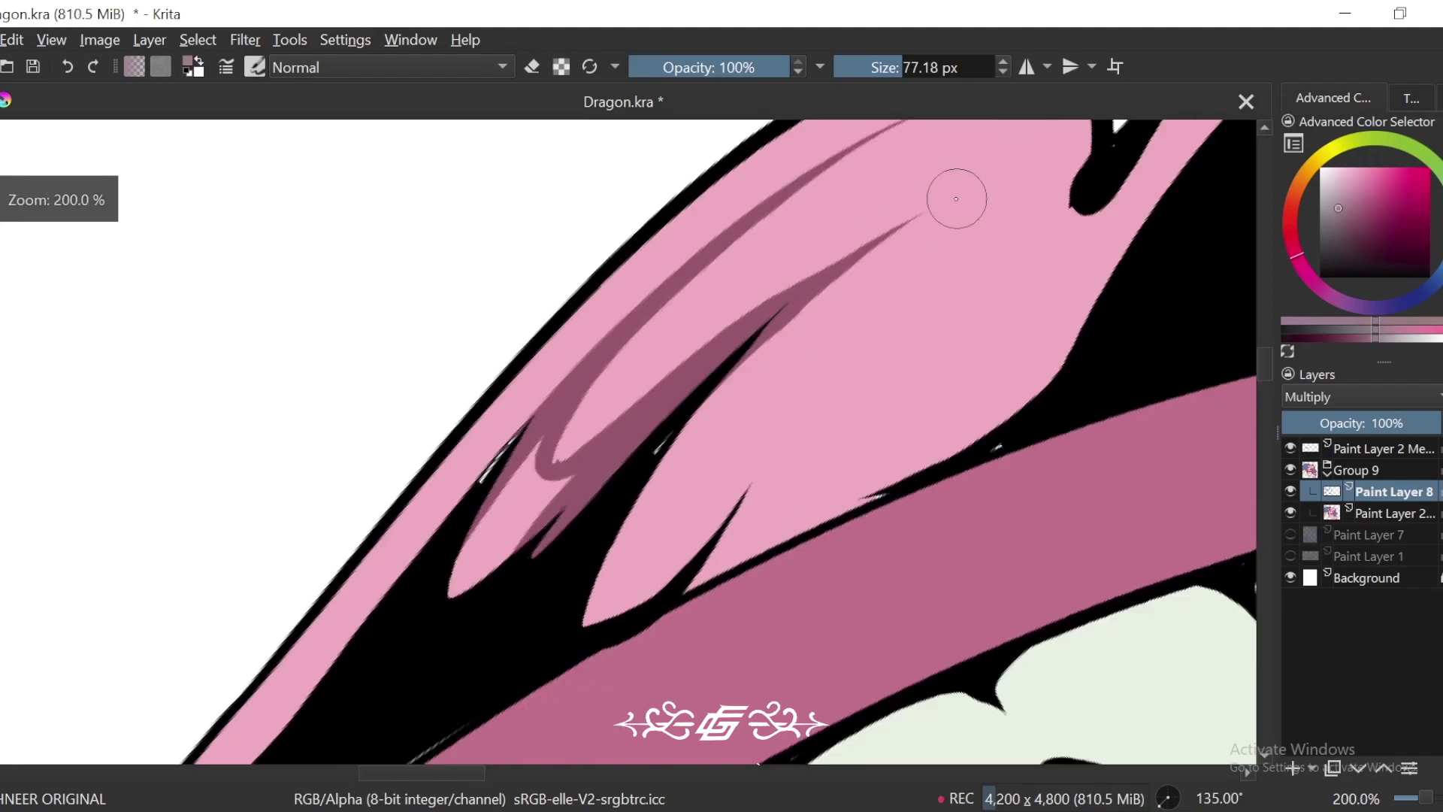
left_click_drag(905, 227, 765, 352)
left_click_drag(985, 171, 782, 312)
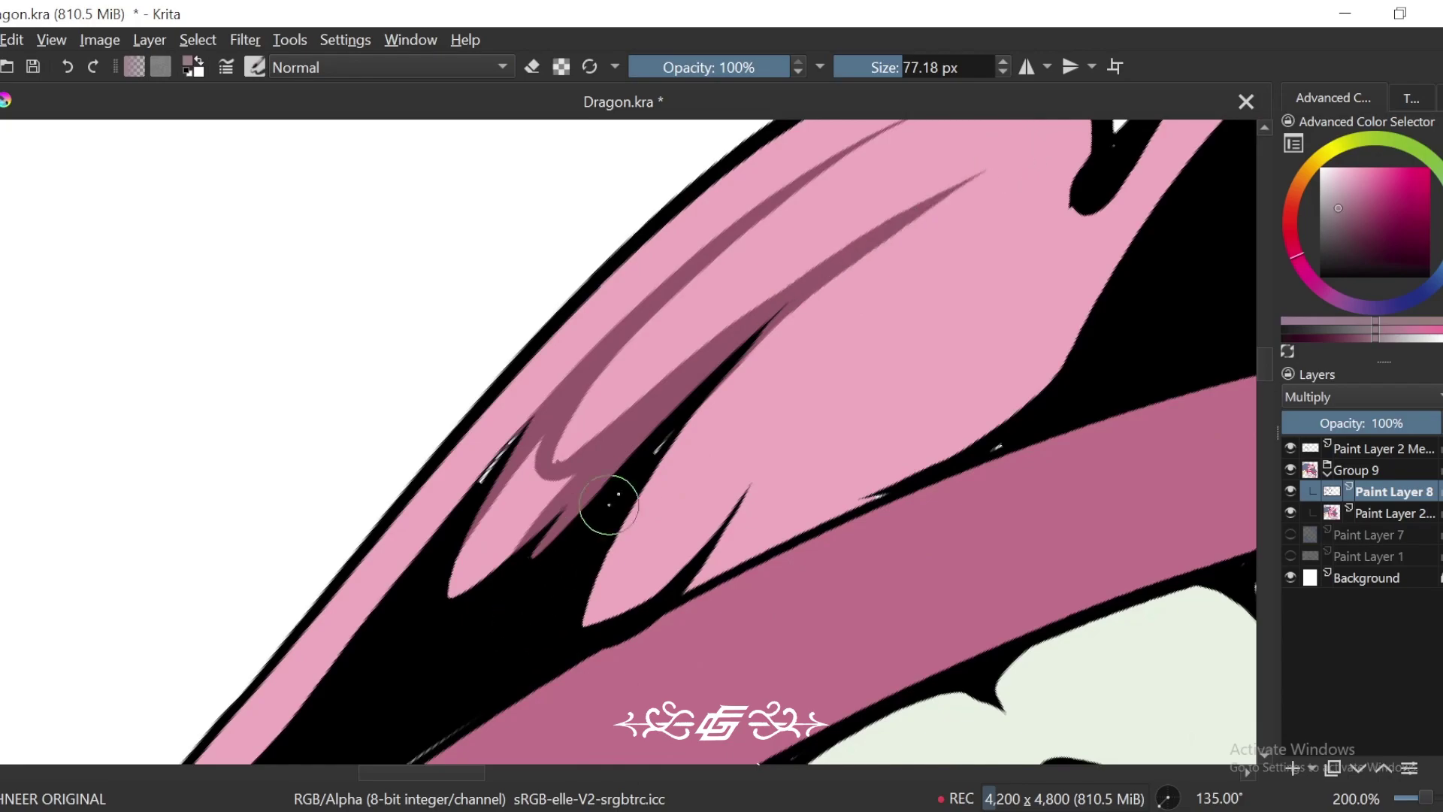
left_click_drag(846, 269, 804, 249)
key("ctrl+z")
left_click_drag(955, 147, 695, 302)
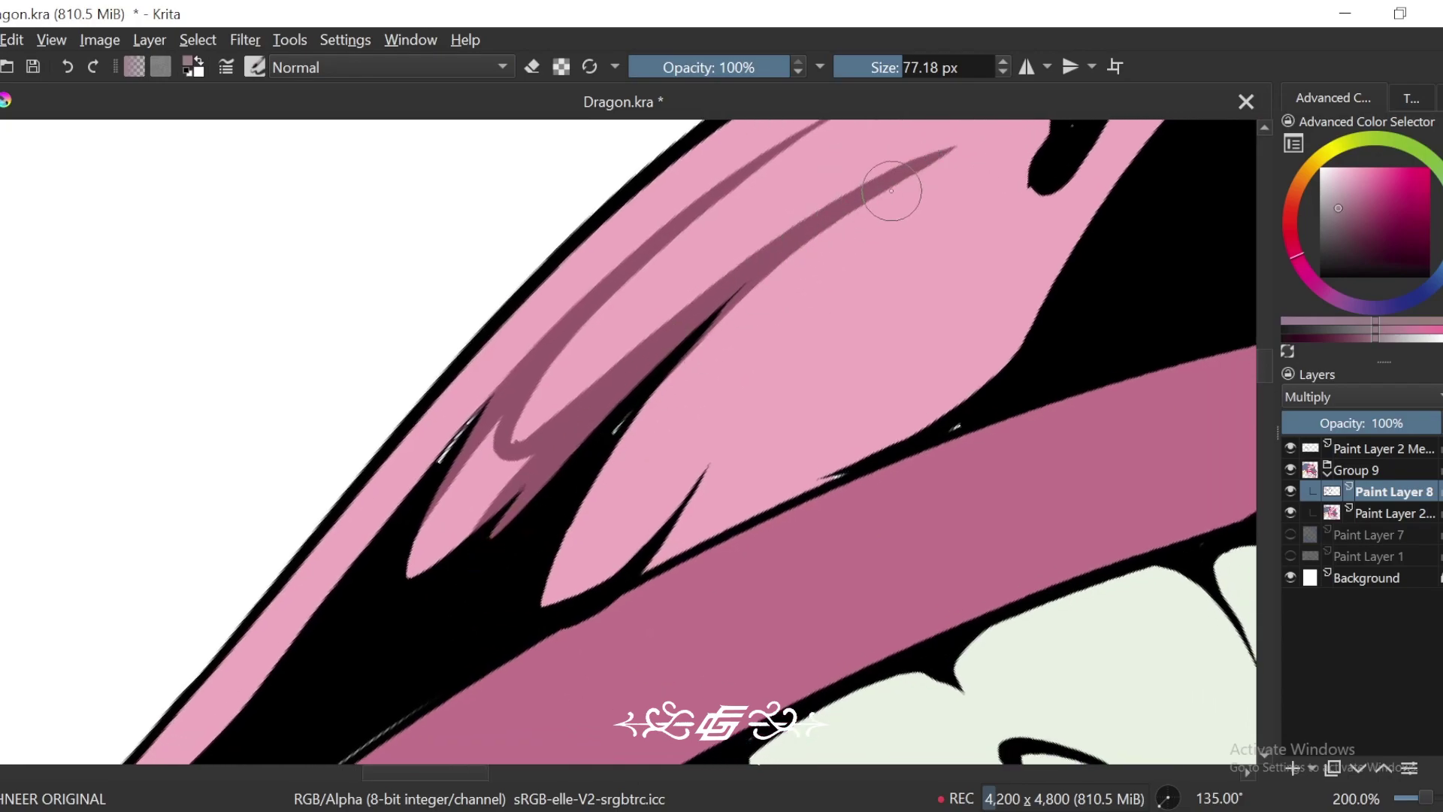
left_click_drag(984, 138, 620, 456)
left_click_drag(928, 162, 541, 586)
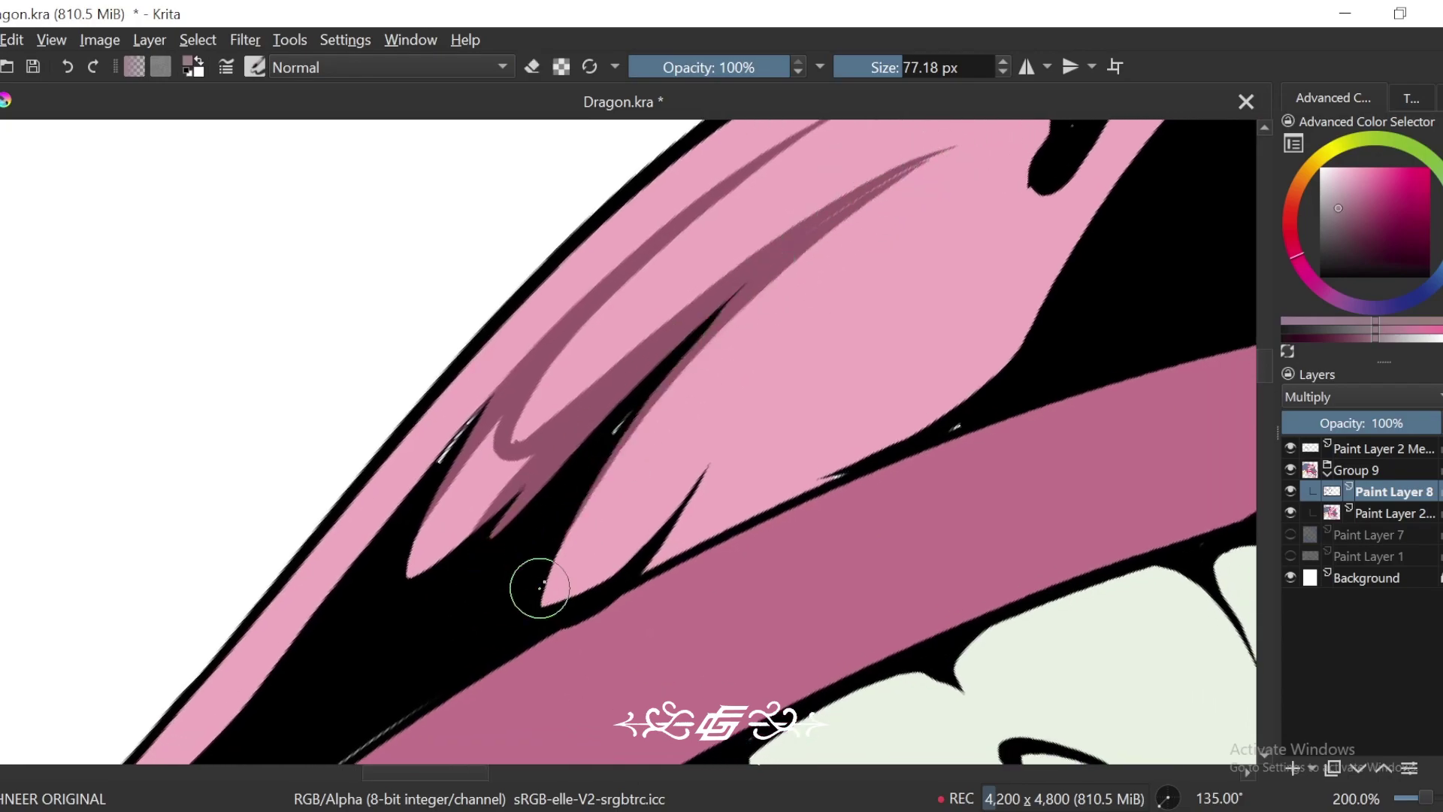
key("ctrl+z")
mouse_move(918, 164)
left_mouse_down()
mouse_move(624, 490)
mouse_move(798, 350)
mouse_move(669, 538)
left_mouse_up()
left_click_drag(779, 369, 741, 348)
key("ctrl+z")
key("ctrl+z")
key("ctrl+z")
key("ctrl+z")
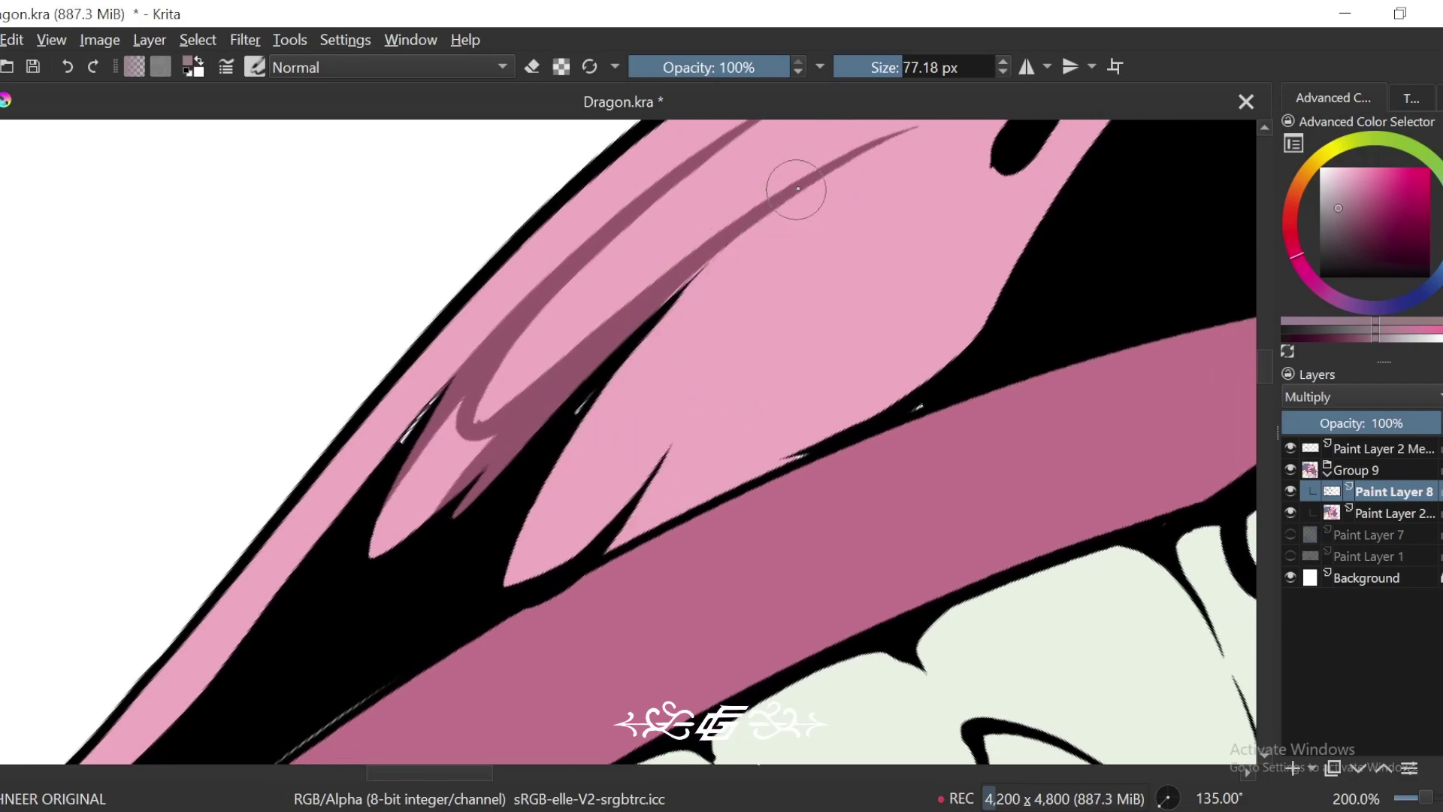
Step: Outline the mauve shadow along the inner side of the central black spike and the small fin's lower edge
mouse_move(824, 177)
left_mouse_down()
mouse_move(638, 338)
mouse_move(730, 381)
mouse_move(641, 496)
mouse_move(626, 539)
left_mouse_up()
mouse_move(701, 478)
left_mouse_down()
mouse_move(674, 485)
mouse_move(982, 286)
left_mouse_up()
key("ctrl+minus")
key("ctrl+minus")
key("ctrl+minus")
key("ctrl+minus")
key("4")
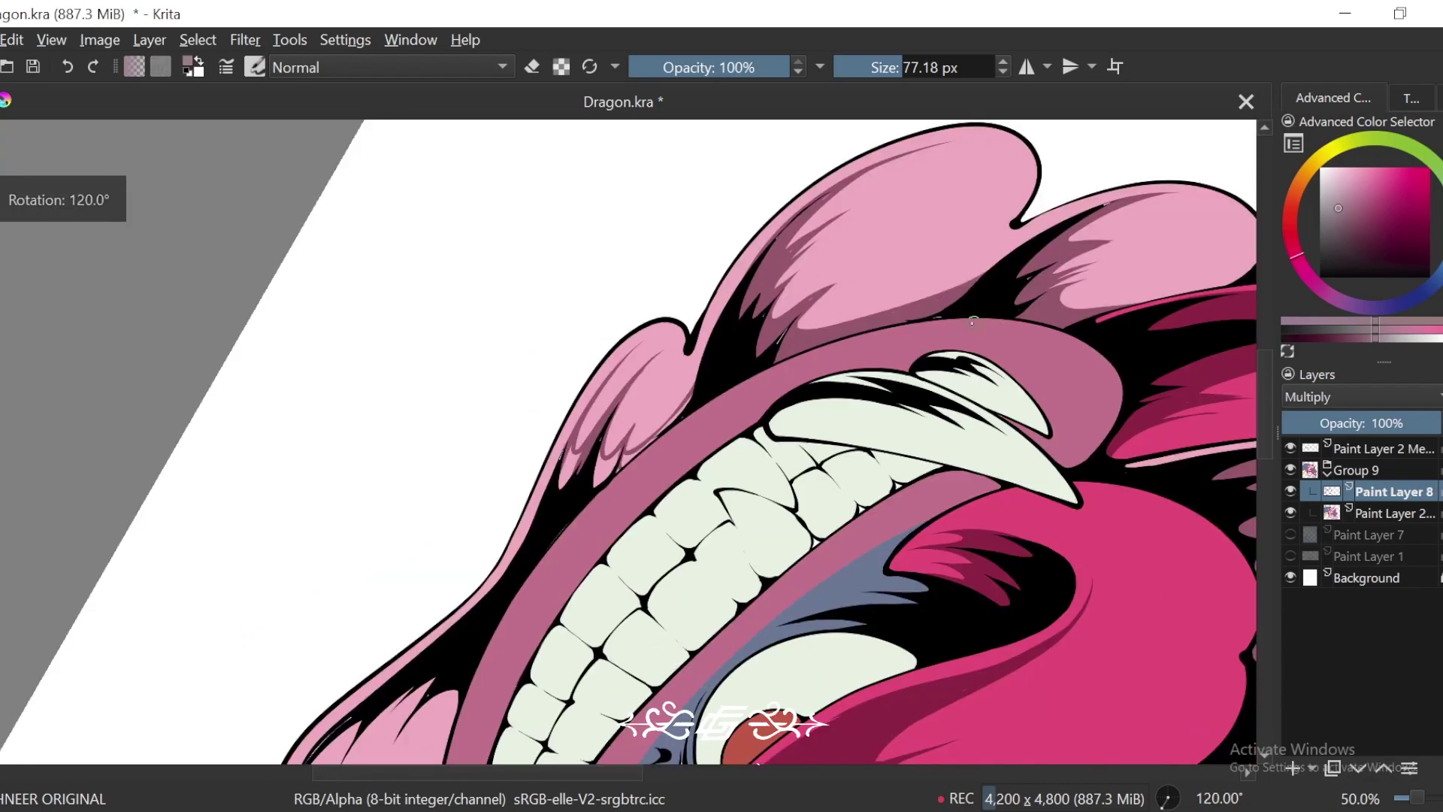
Step: Fill the outlined lower shadow areas of the small fin with mauve and clean up the tips between its spikes
key("ctrl+plus")
key("ctrl+plus")
scroll(733, 428, "up", 2)
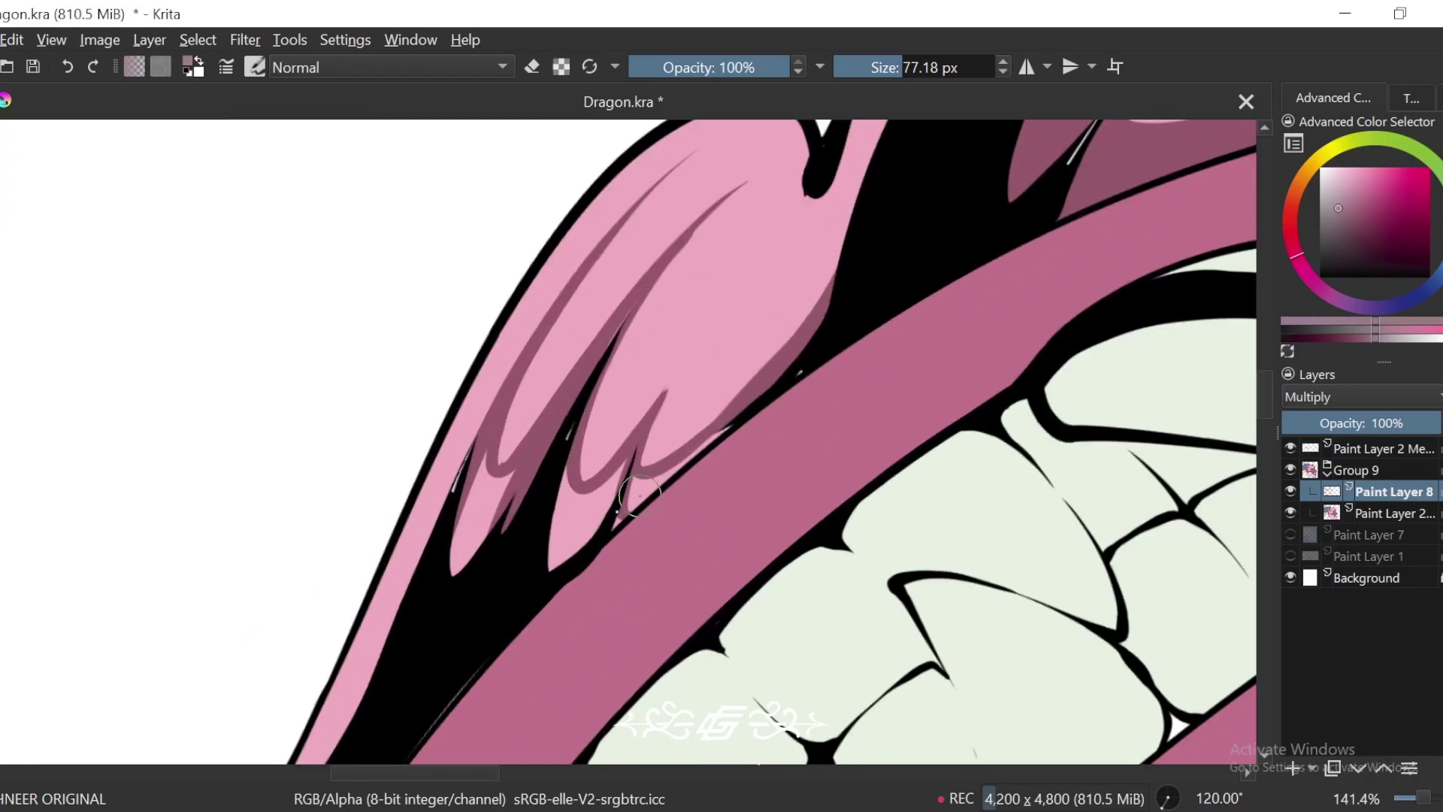
scroll(759, 398, "up", 1)
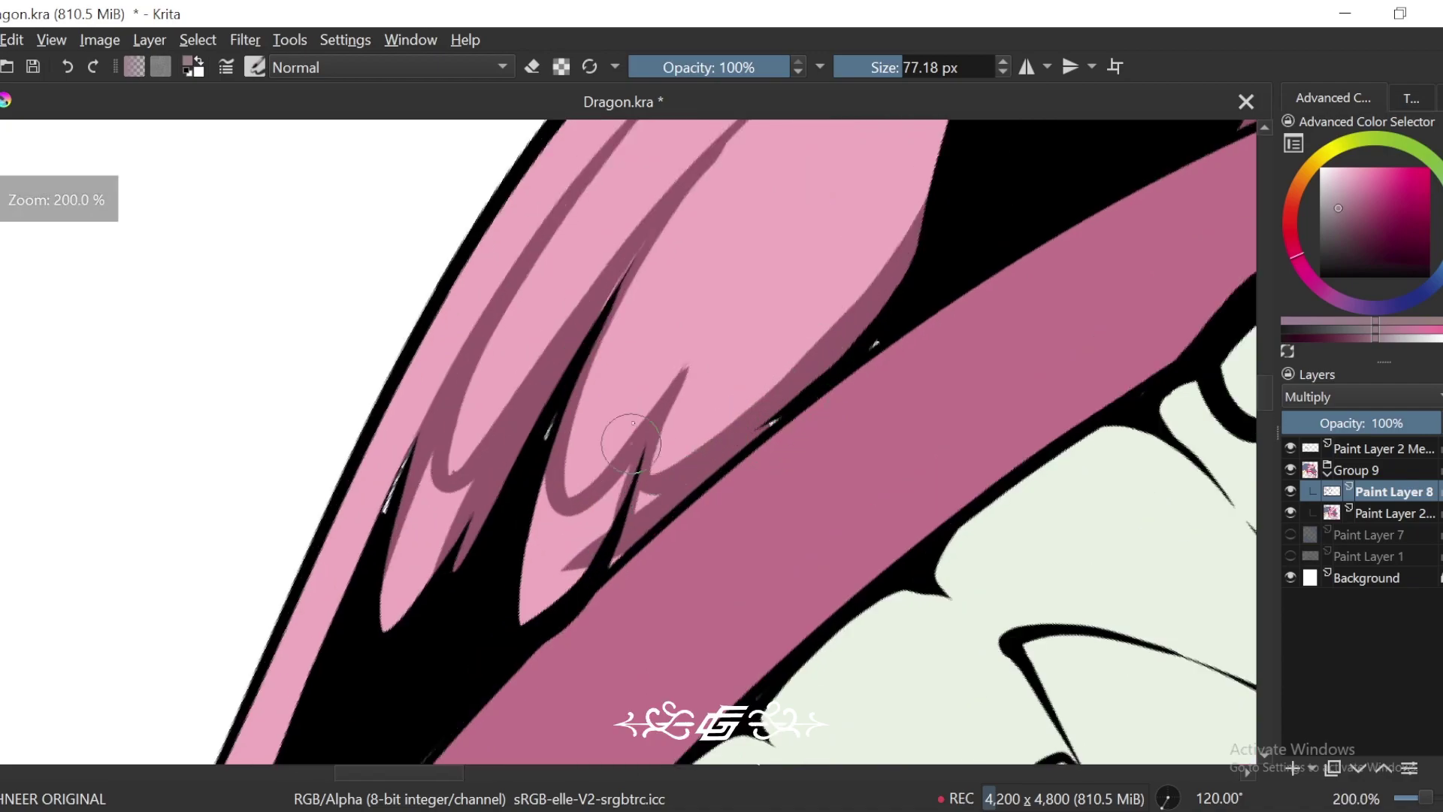
mouse_move(632, 472)
left_mouse_down()
mouse_move(582, 573)
mouse_move(603, 503)
mouse_move(519, 568)
mouse_move(552, 520)
left_mouse_up()
key("ctrl+]")
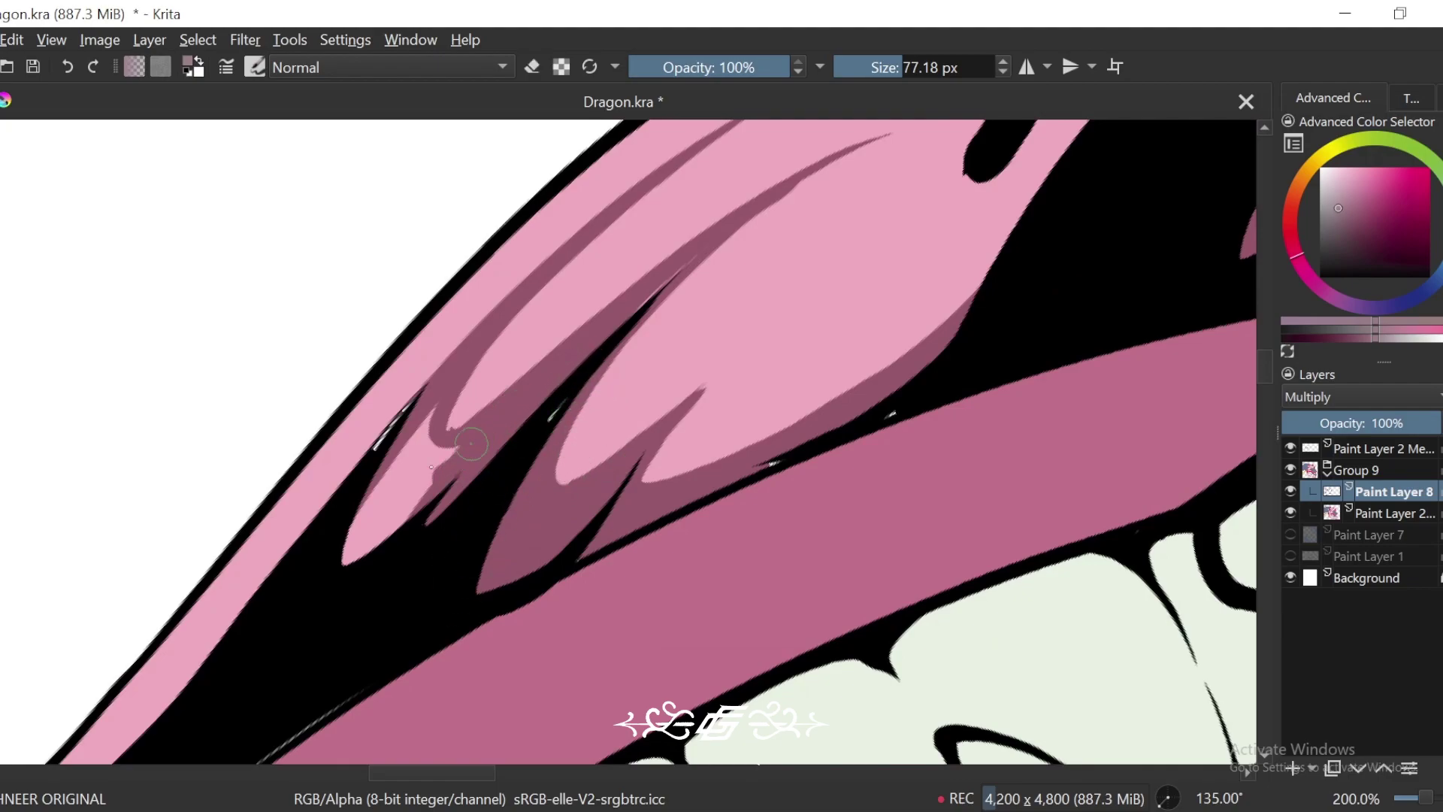
mouse_move(471, 443)
left_mouse_down()
mouse_move(378, 489)
mouse_move(425, 497)
left_mouse_up()
key("ctrl+minus")
key("ctrl+minus")
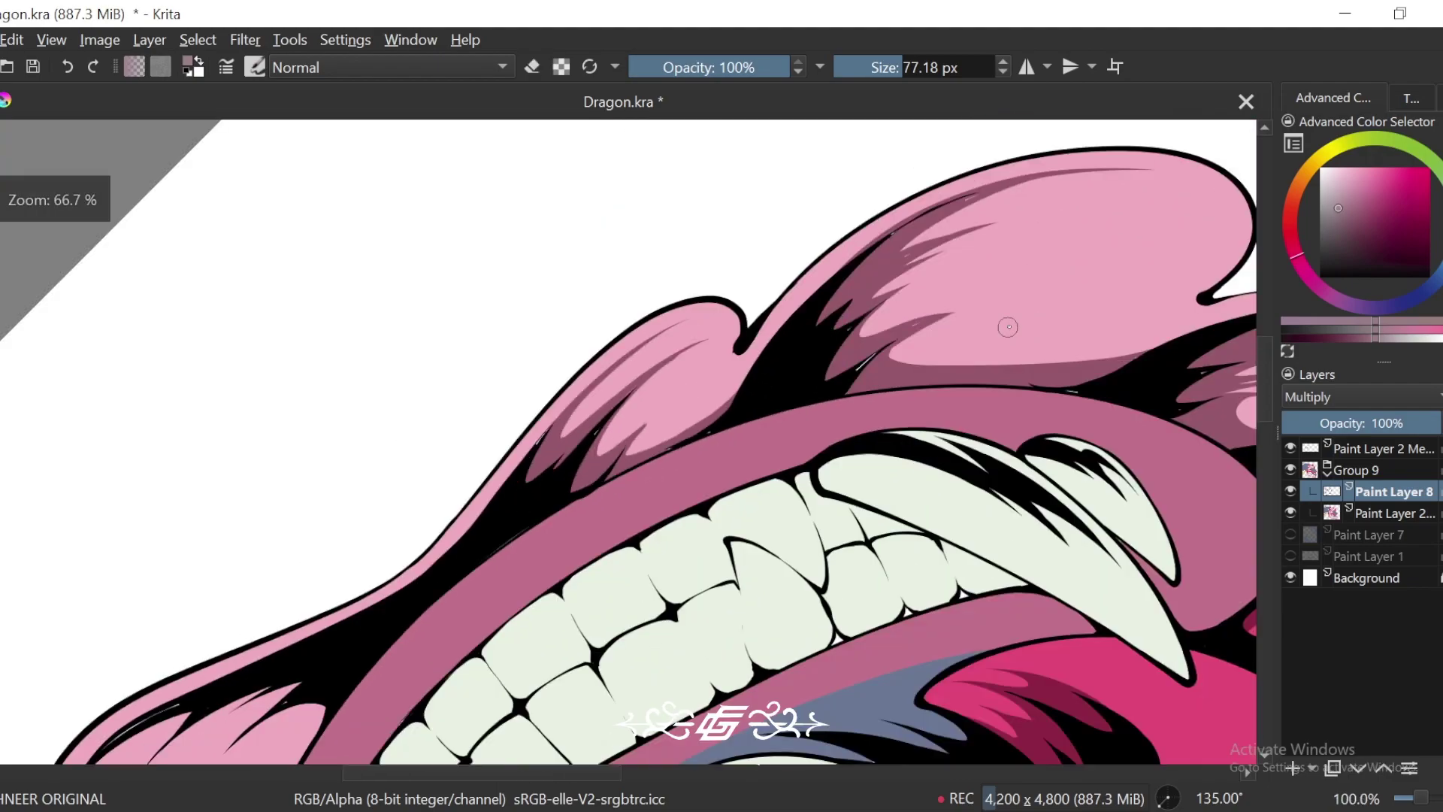
Step: Paint a long tapered mauve shadow tip extending past the outermost black spike of the chin fin
scroll(1008, 327, "down", 3)
key("ctrl+[")
key("ctrl+[")
key("ctrl+[")
key("ctrl+[")
key("ctrl+[")
key("ctrl+[")
key("ctrl+[")
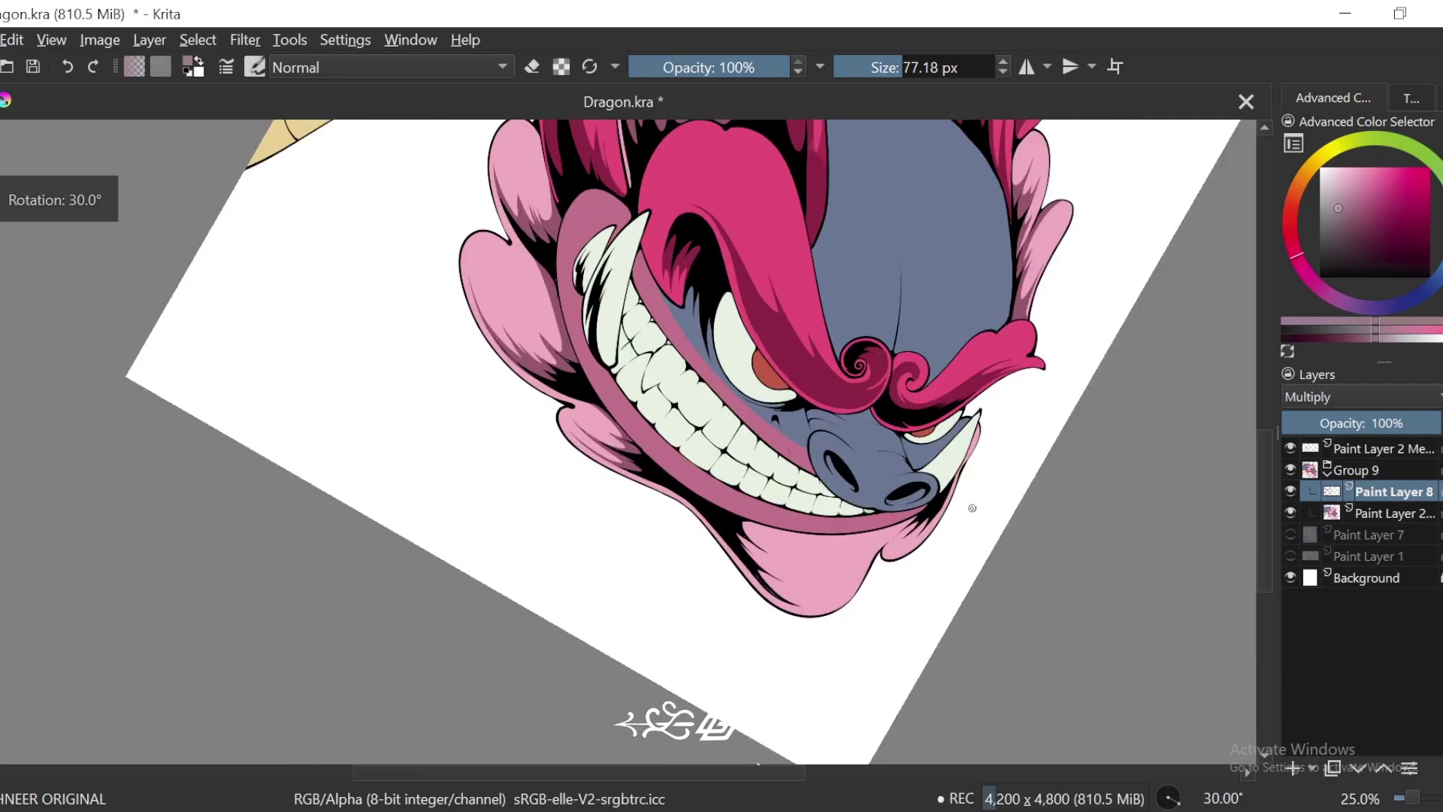
key("ctrl+]")
key("ctrl+]")
key("ctrl+]")
key("ctrl+]")
key("ctrl+]")
key("ctrl+]")
scroll(589, 329, "up", 2)
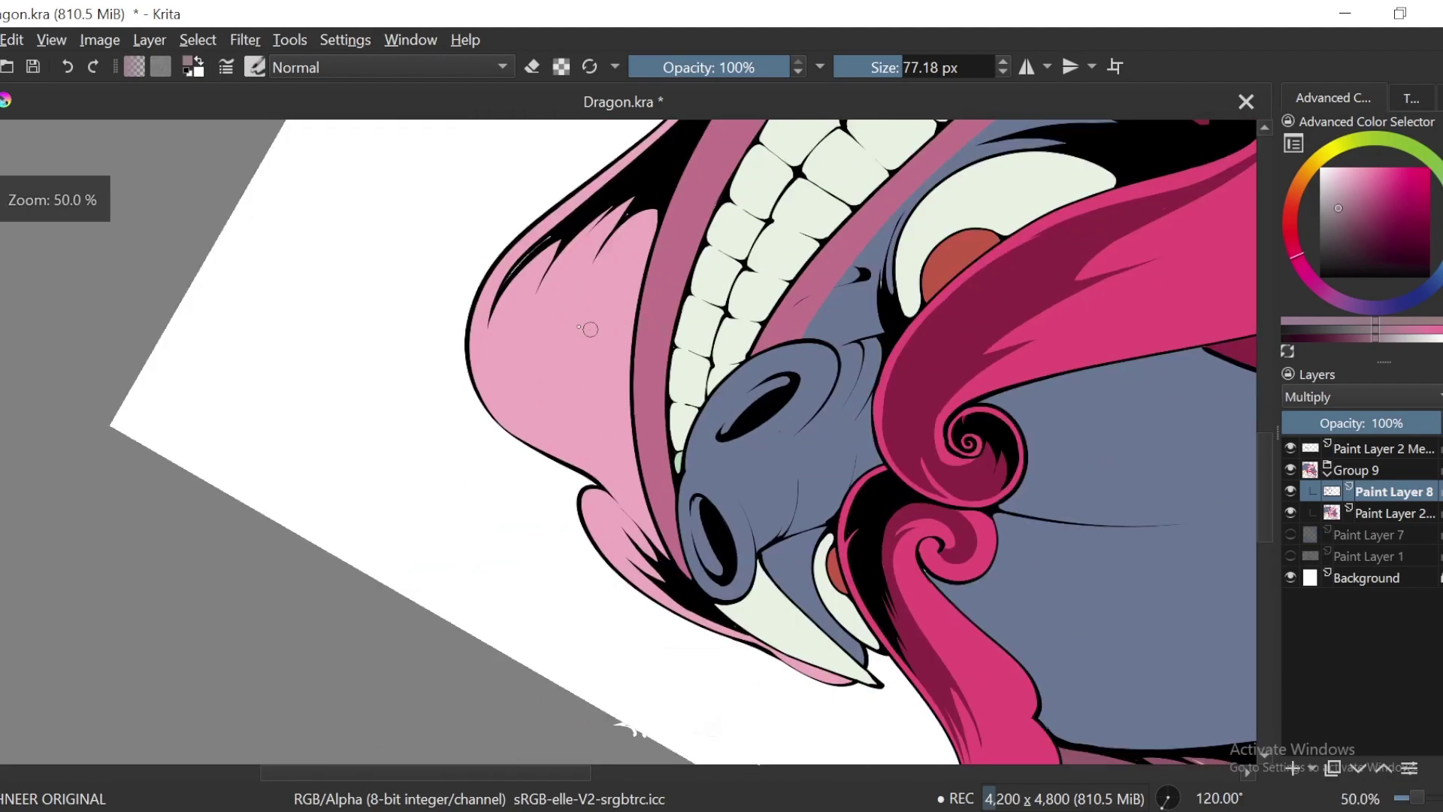
scroll(590, 329, "up", 2)
scroll(643, 344, "up", 1)
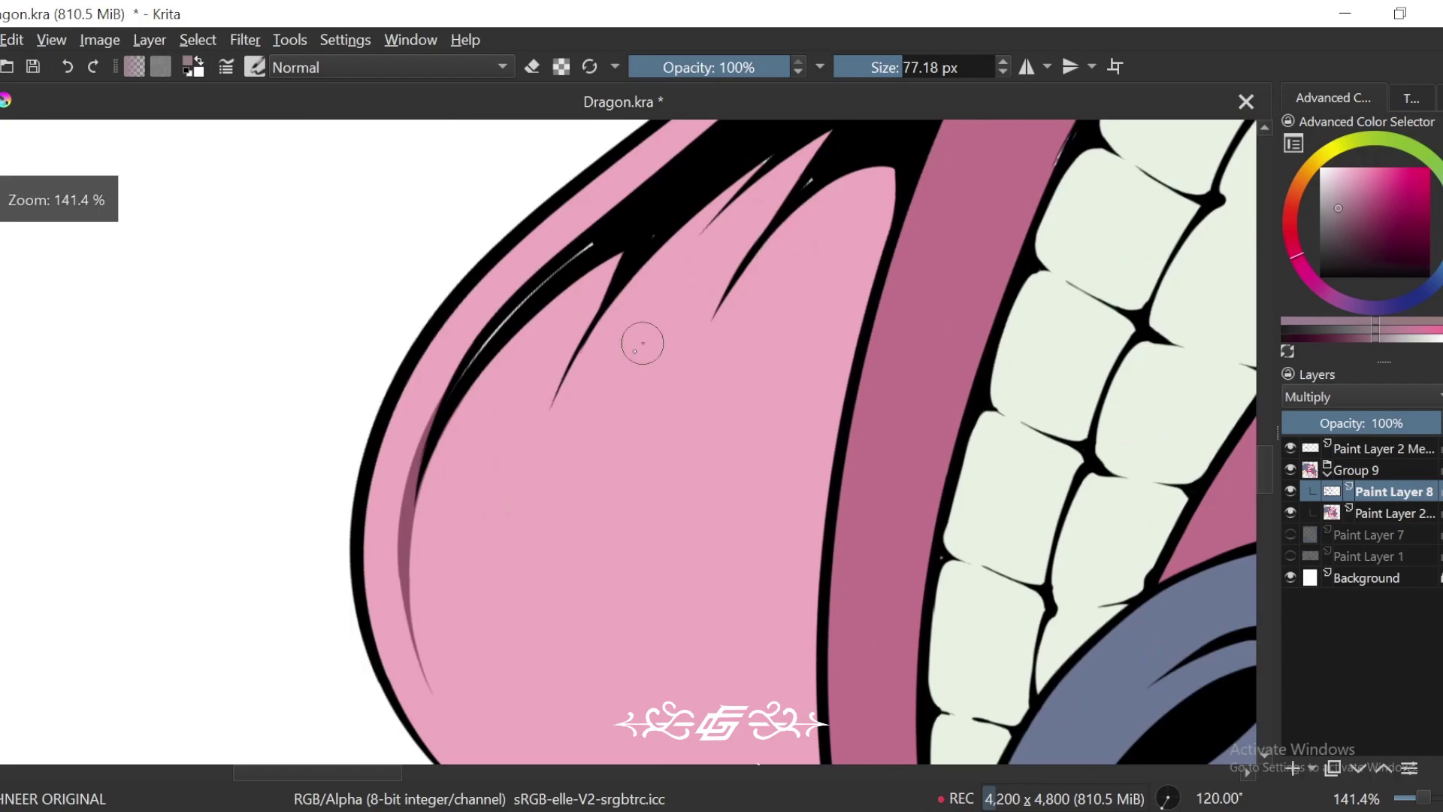
key("ctrl+]")
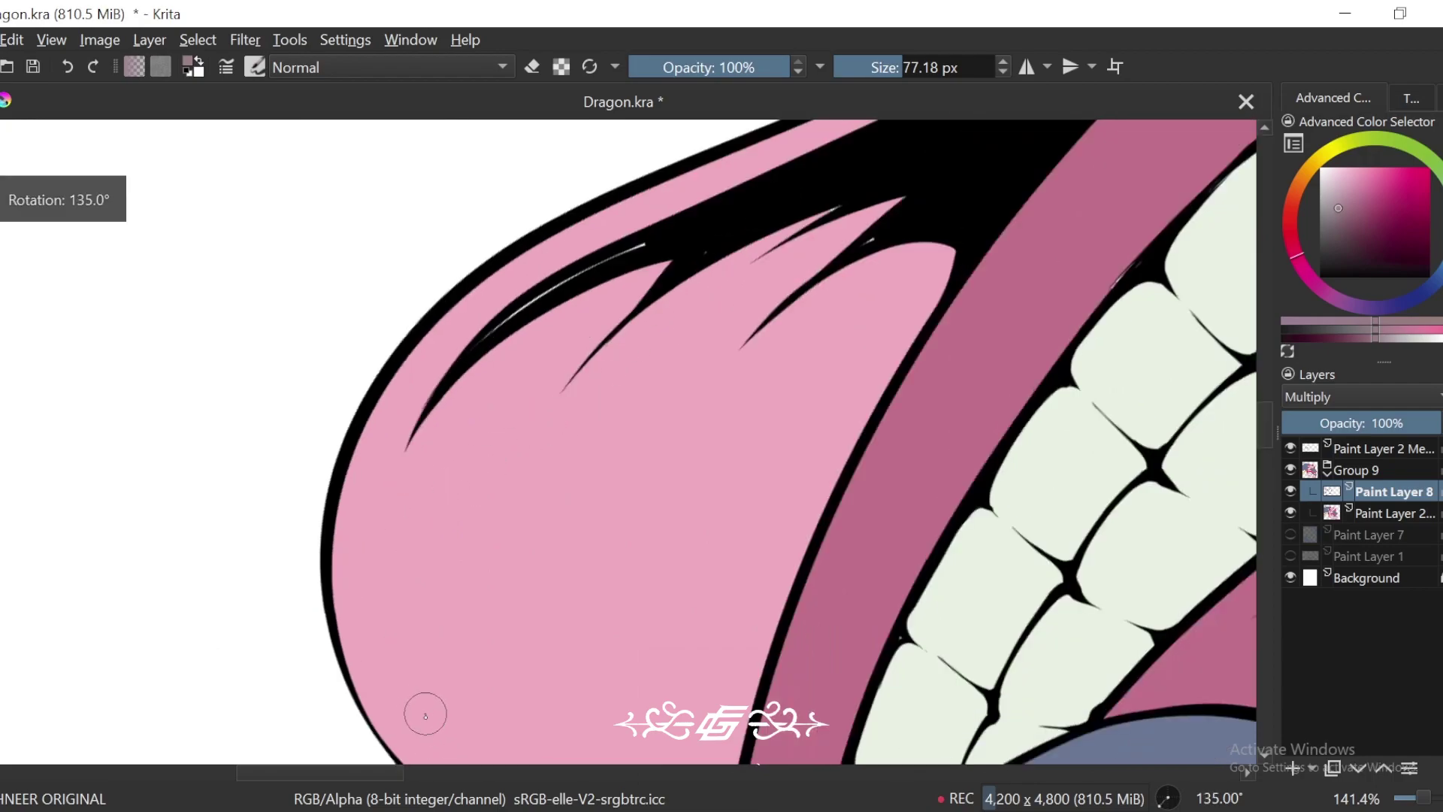
mouse_move(398, 693)
left_mouse_down()
mouse_move(375, 466)
mouse_move(450, 366)
left_mouse_up()
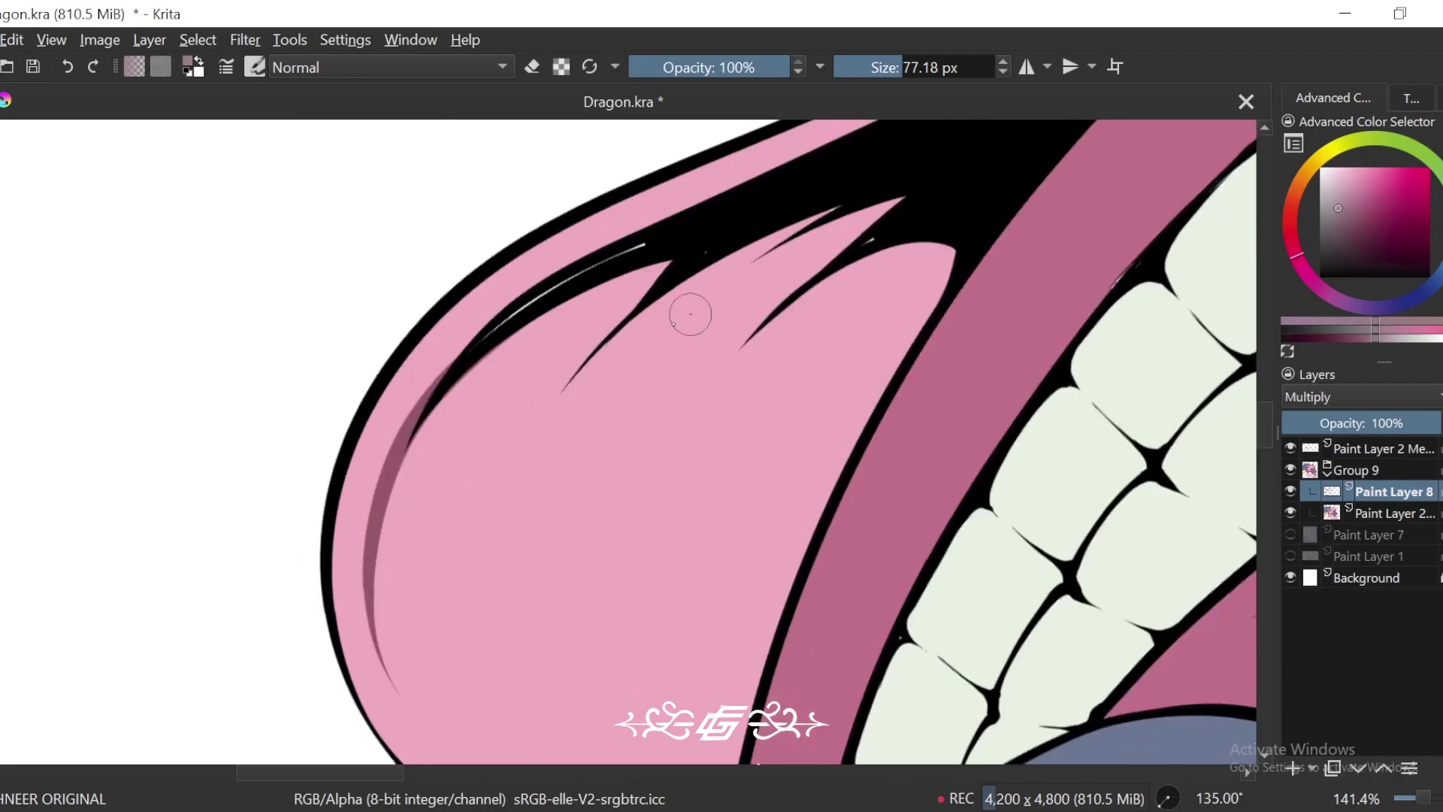
Step: Outline a hooked mauve shadow tip between the chin fin's first and second black spikes and extend the second spike
mouse_move(384, 516)
left_mouse_down()
mouse_move(448, 601)
mouse_move(793, 247)
left_mouse_up()
left_click_drag(773, 348, 762, 346)
key("ctrl+z")
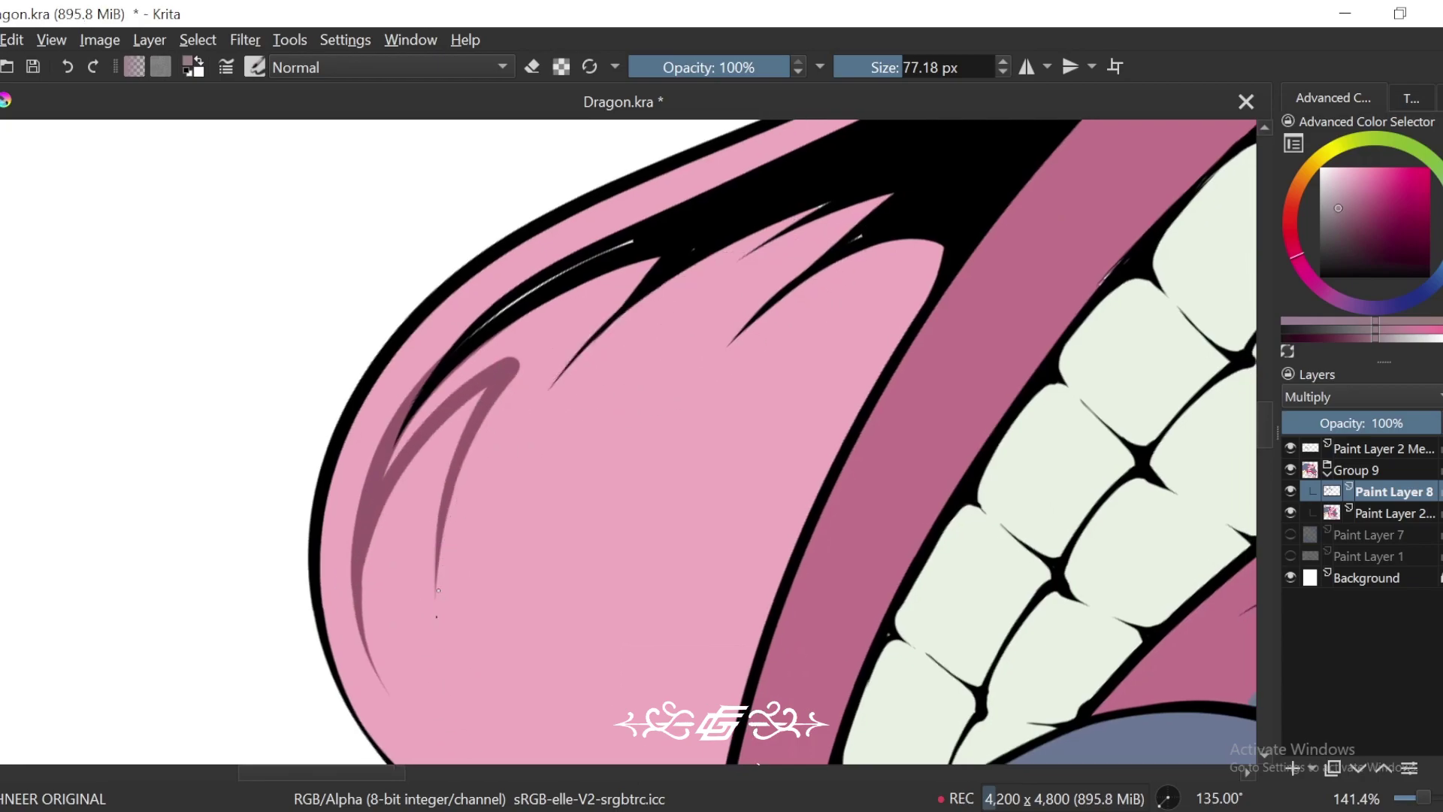
left_click_drag(437, 614, 660, 257)
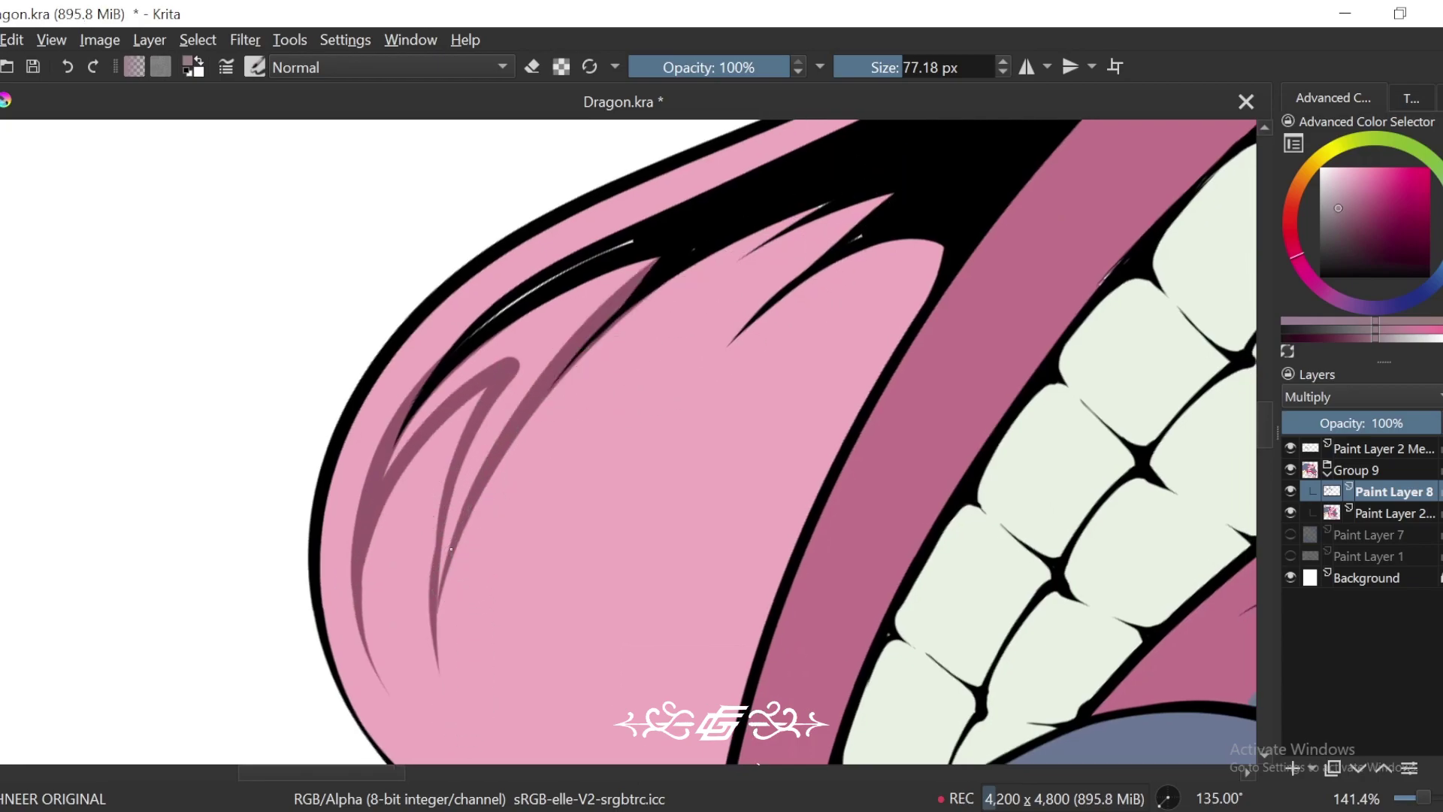
Step: Outline a short hooked mauve tip beside the chin fin's second spike and run its edge up towards the third
mouse_move(526, 419)
left_mouse_down()
mouse_move(577, 444)
mouse_move(556, 499)
left_mouse_up()
left_click_drag(567, 477, 876, 206)
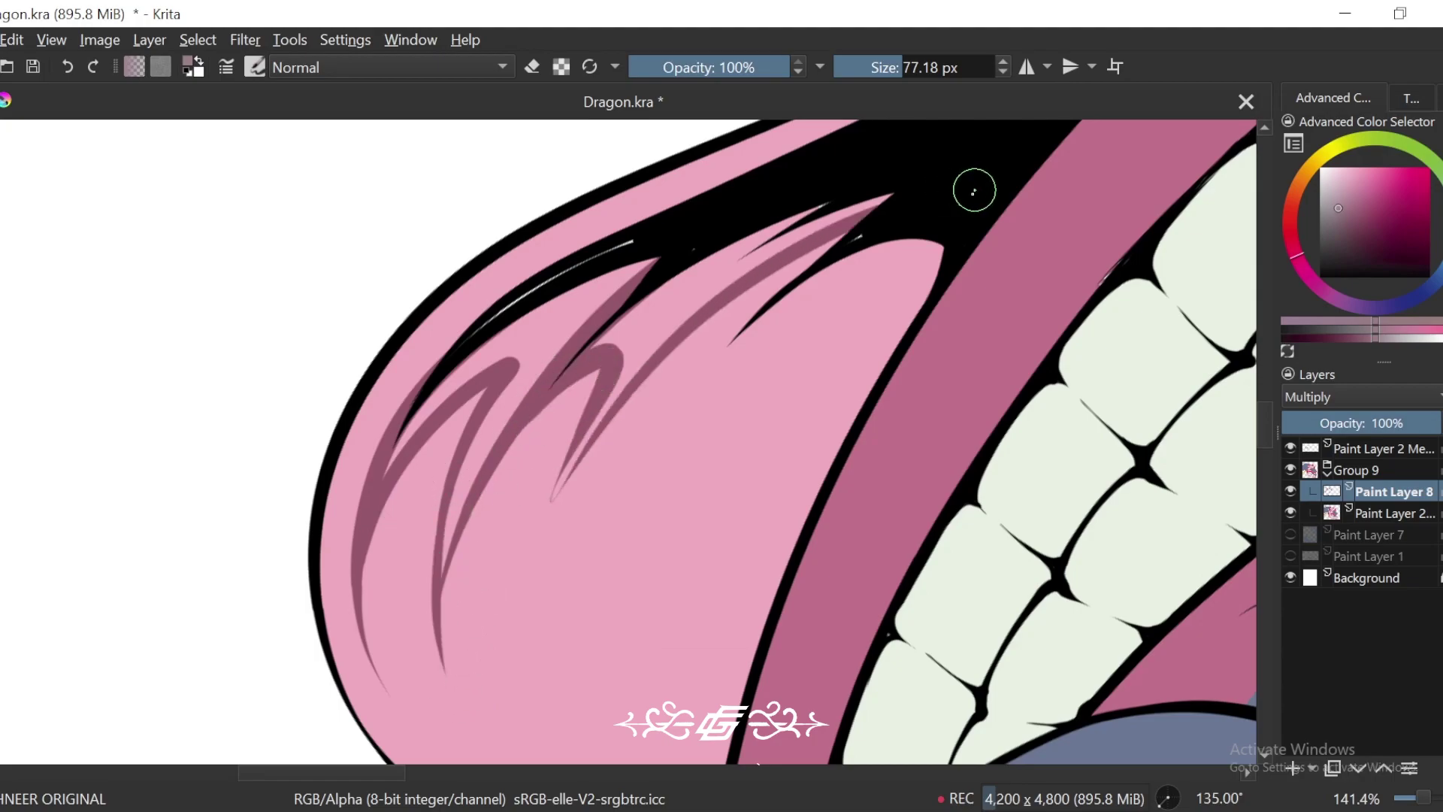
left_click_drag(741, 350, 715, 366)
key("ctrl+z")
key("ctrl+z")
left_click_drag(510, 472, 865, 213)
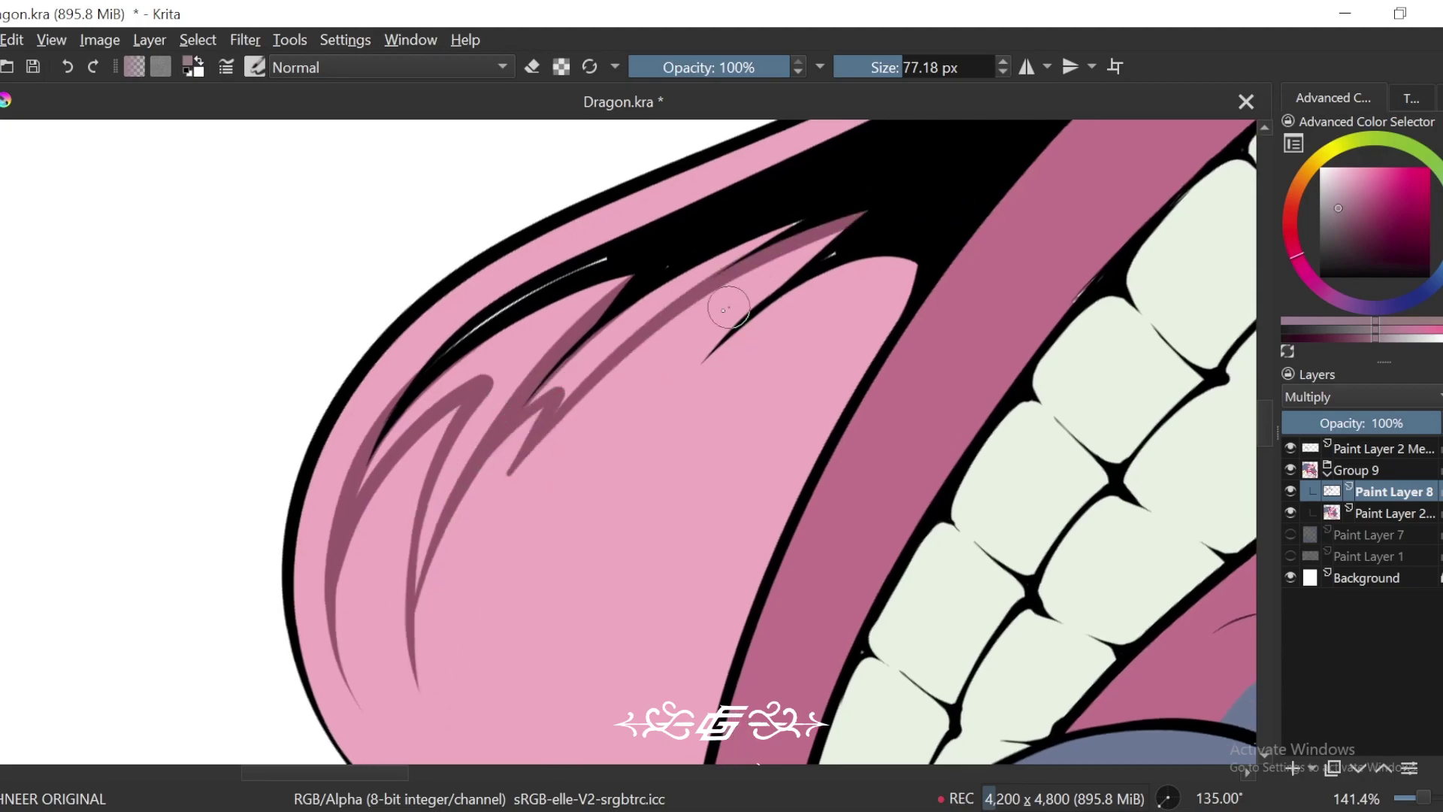
Step: Outline the mauve tip around the chin fin's third spike and a long curved shadow edge following the jaw
mouse_move(645, 335)
left_mouse_down()
mouse_move(633, 425)
mouse_move(735, 331)
mouse_move(882, 257)
left_mouse_up()
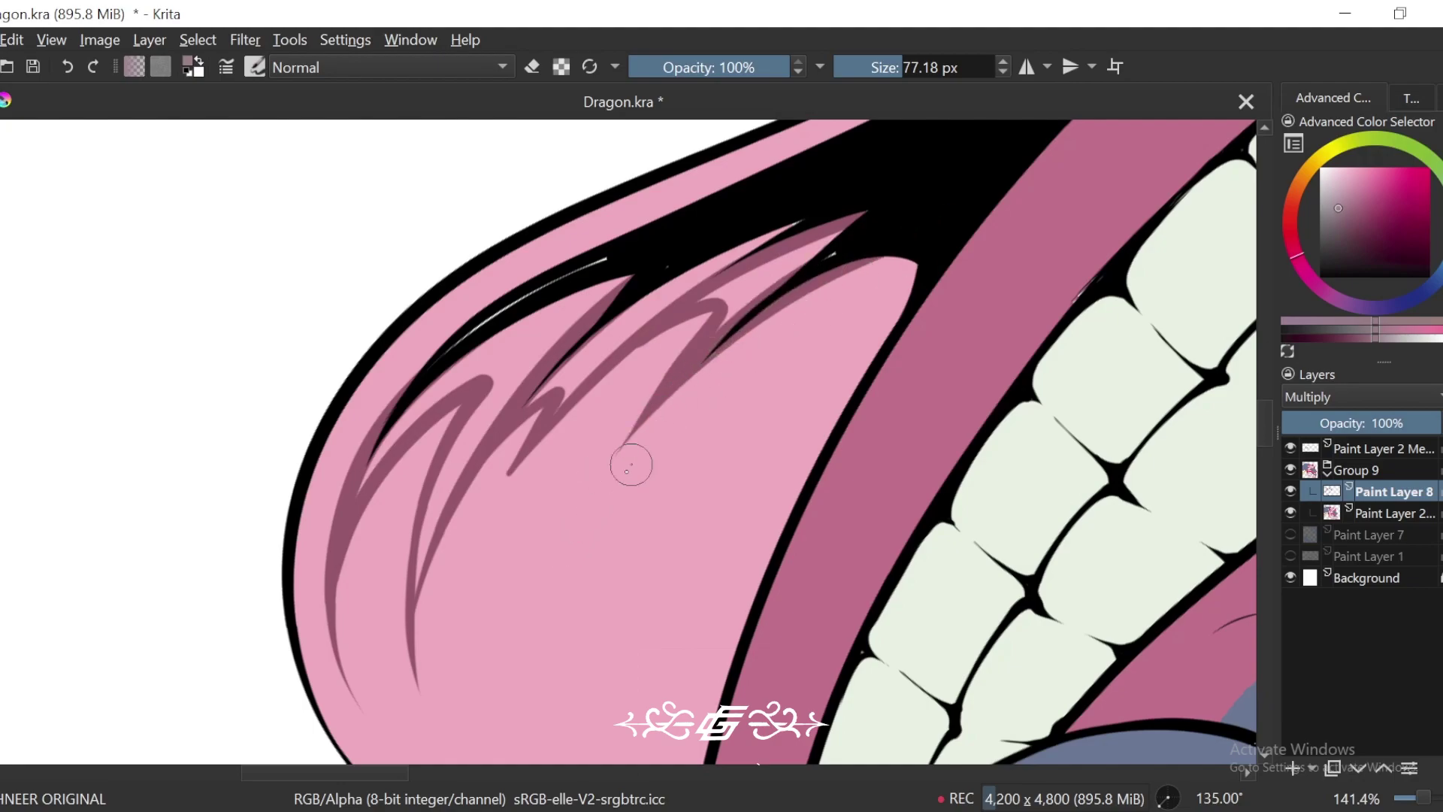
left_click_drag(729, 357, 926, 263)
key("ctrl+]")
left_click_drag(824, 432, 868, 301)
left_click_drag(836, 244, 571, 761)
Step: Fill the outlined jaw-side shadow and the areas between the spikes of the chin fin with mauve
key("minus")
key("ctrl+]")
scroll(717, 440, "down", 3)
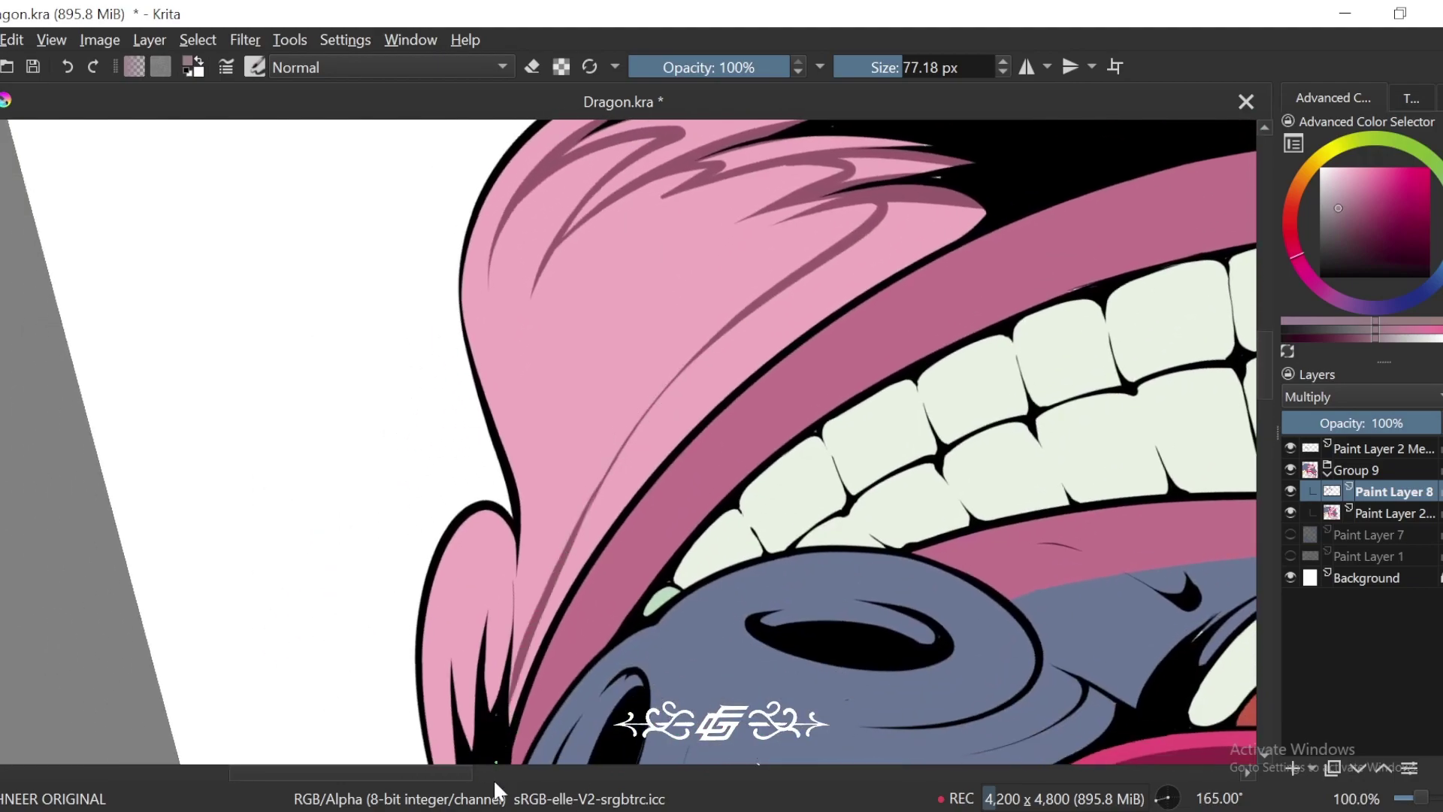
left_click(714, 385)
left_click_drag(872, 224, 775, 460)
key("ctrl+[")
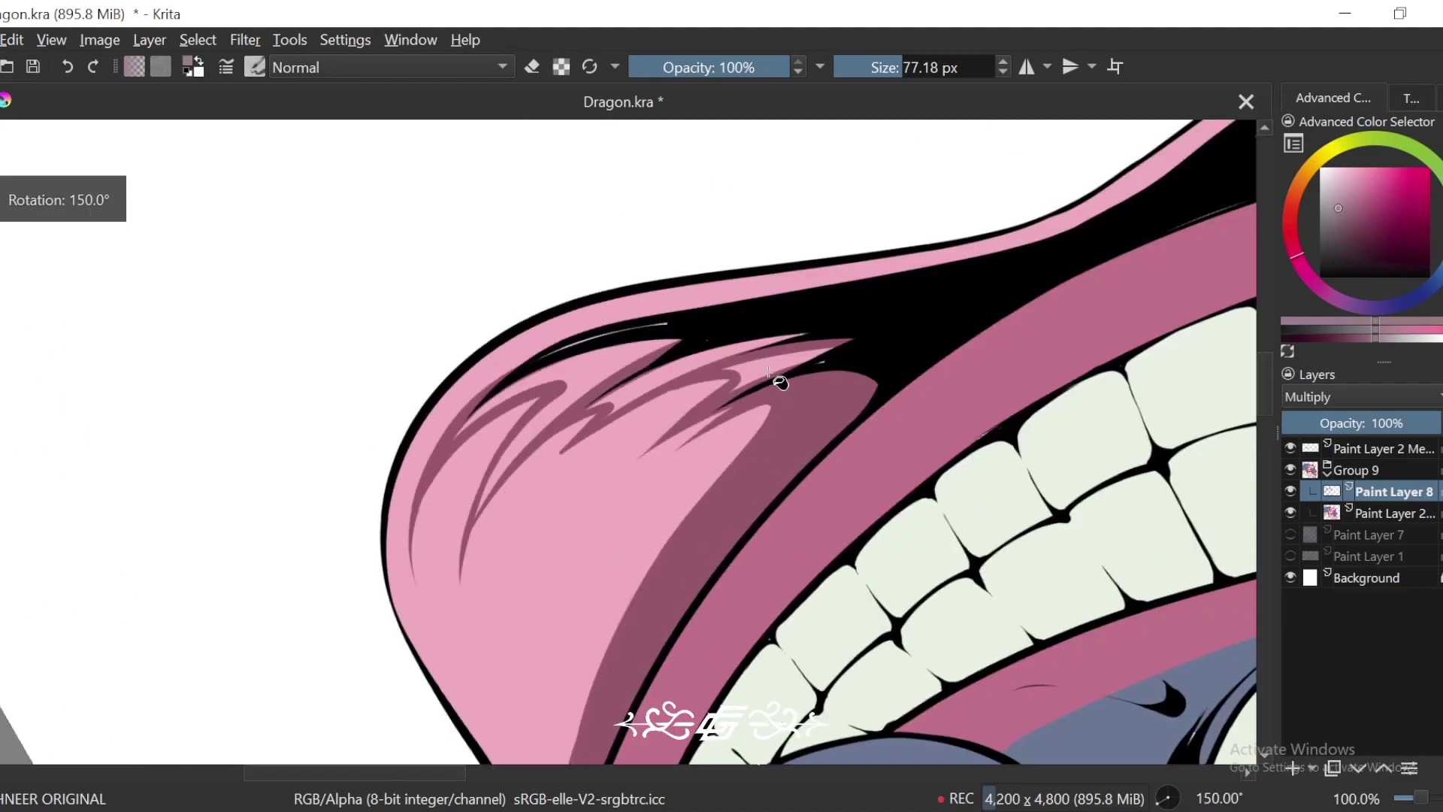
left_click(696, 362)
left_click(666, 342)
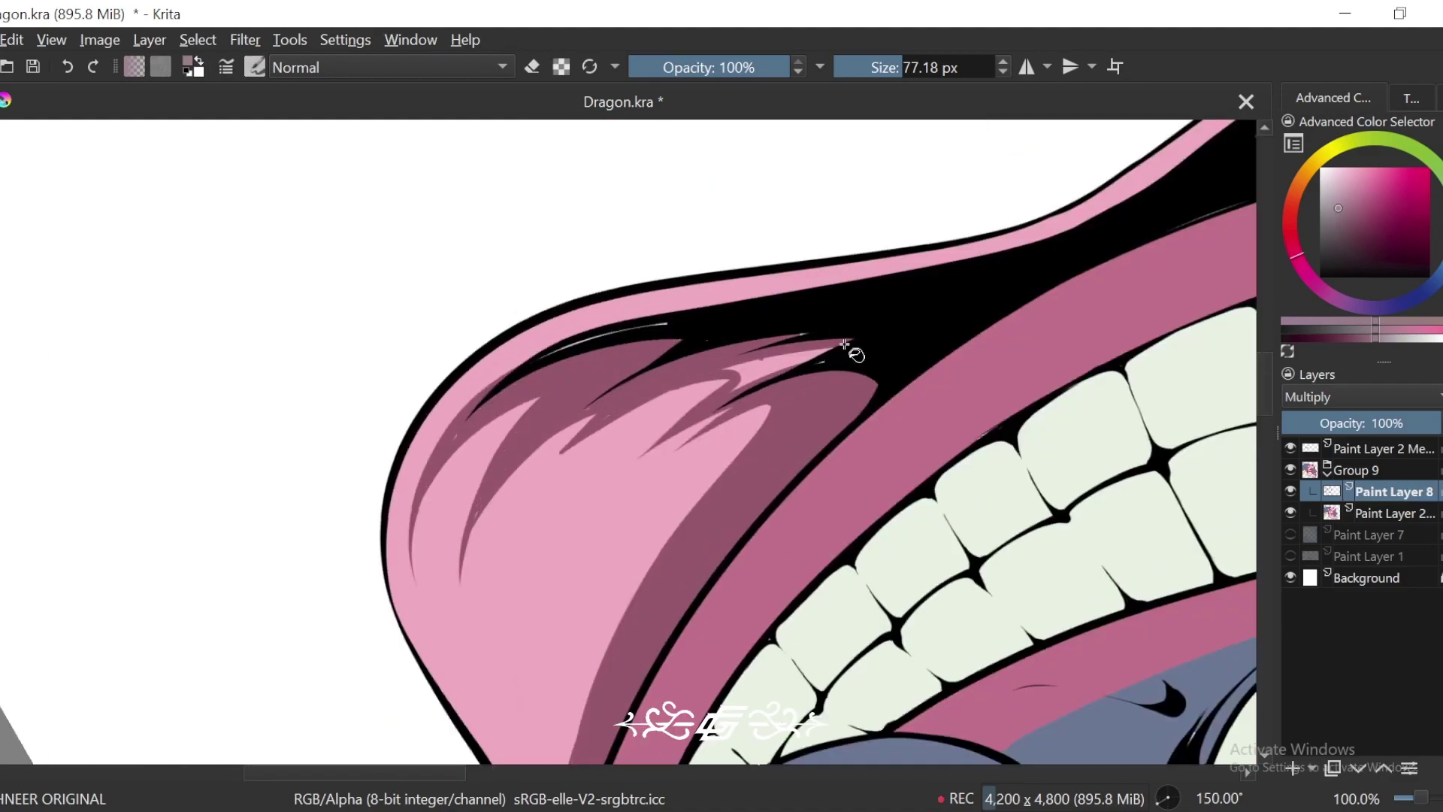
Step: Extend the chin fin's shadow into the corner below the nostril and shade the inner edge of the adjoining small fin
key("ctrl+minus")
key("ctrl+minus")
key("ctrl+minus")
key("ctrl+minus")
key("ctrl+[")
key("ctrl+[")
key("ctrl+[")
key("ctrl+[")
key("ctrl+[")
key("ctrl+[")
key("ctrl+[")
key("ctrl+[")
key("ctrl+[")
key("ctrl+[")
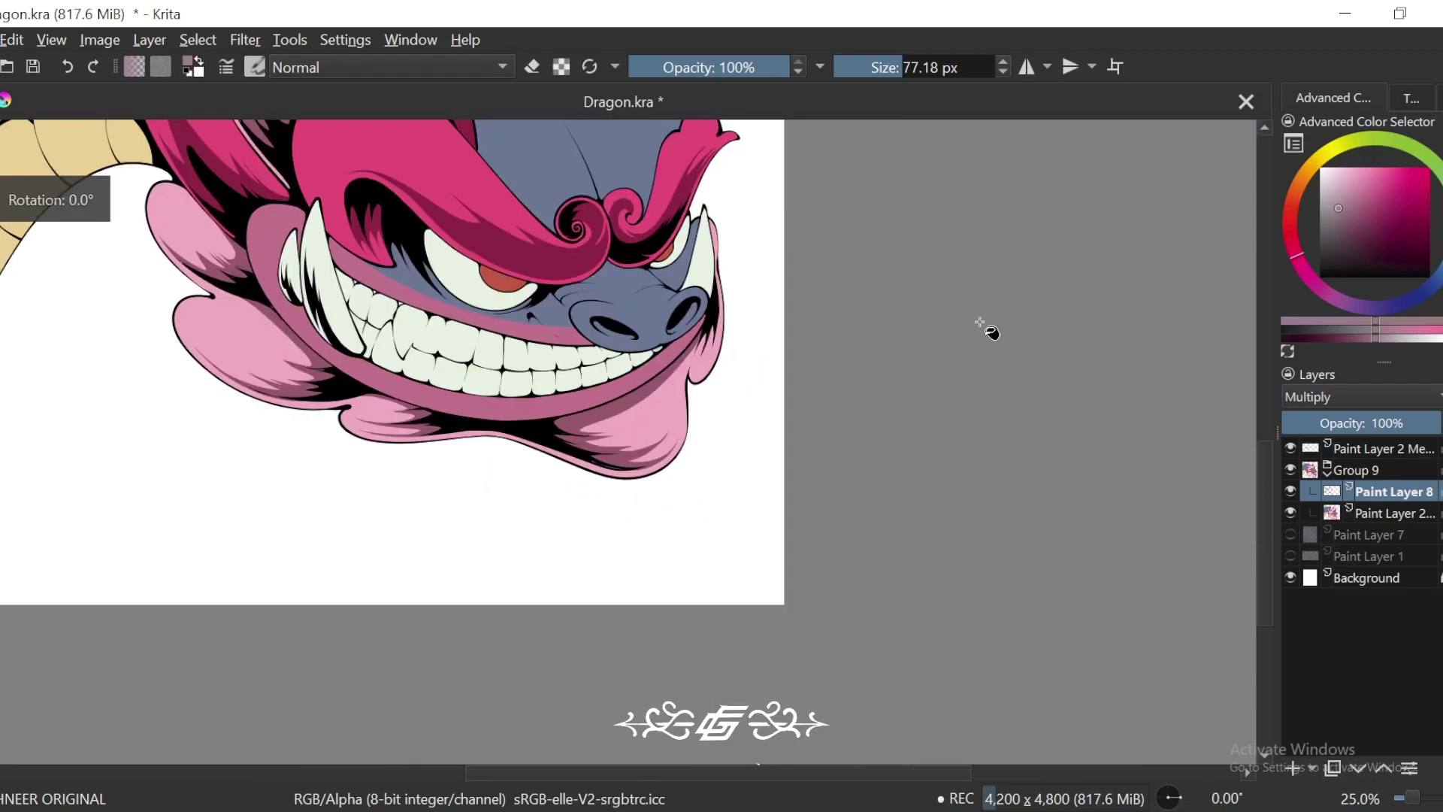
key("4")
scroll(819, 466, "up", 2)
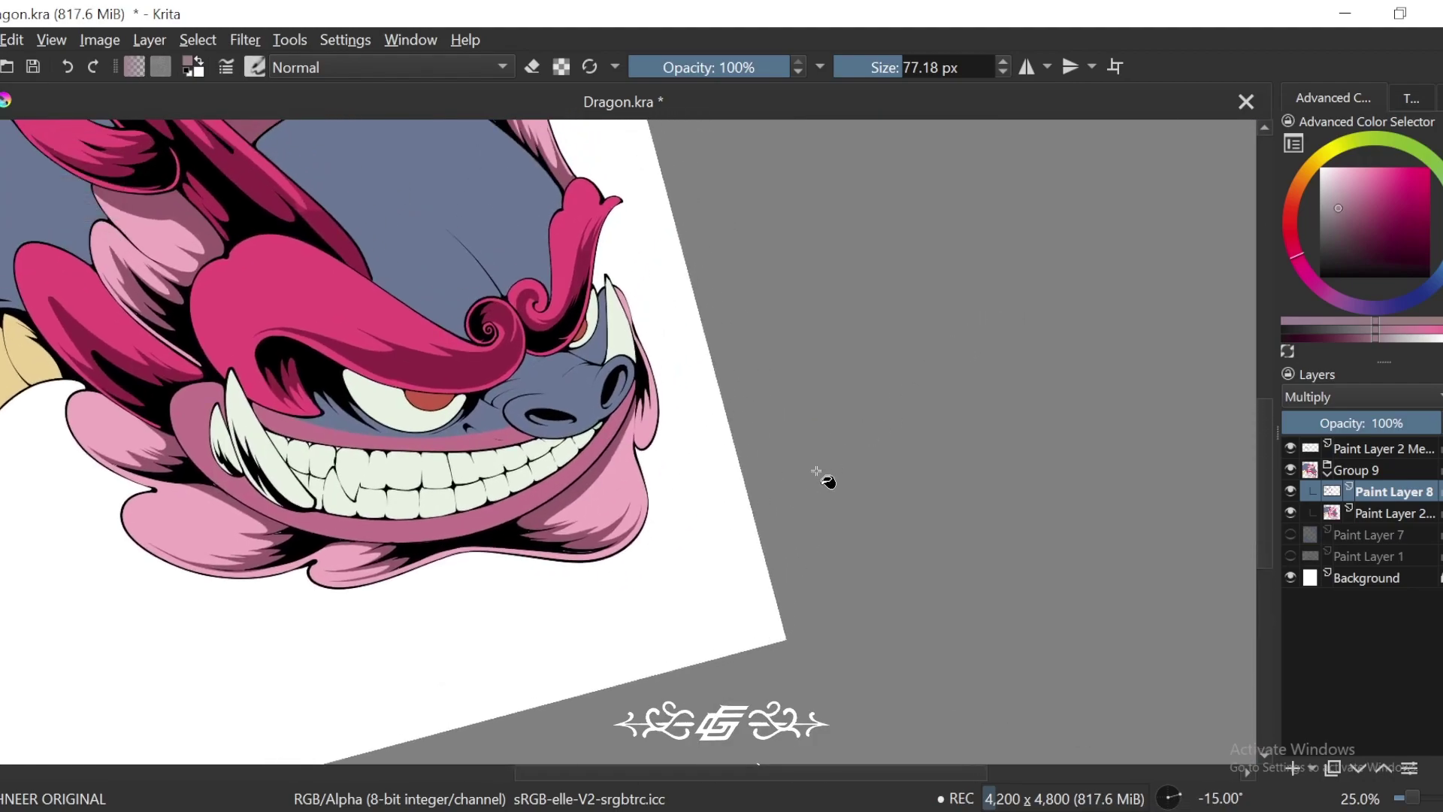
key("plus")
key("plus")
key("plus")
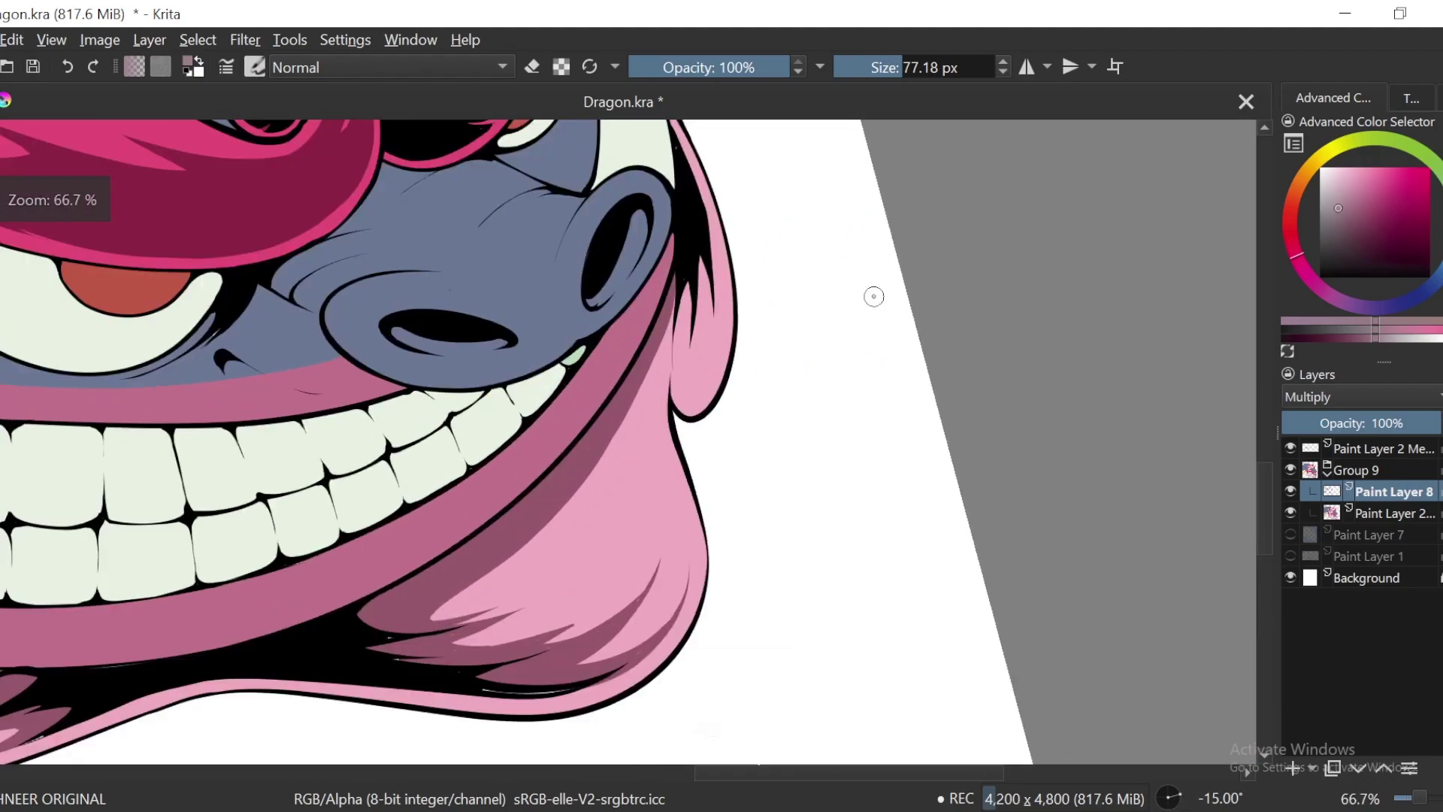
key("6")
key("6")
key("plus")
key("plus")
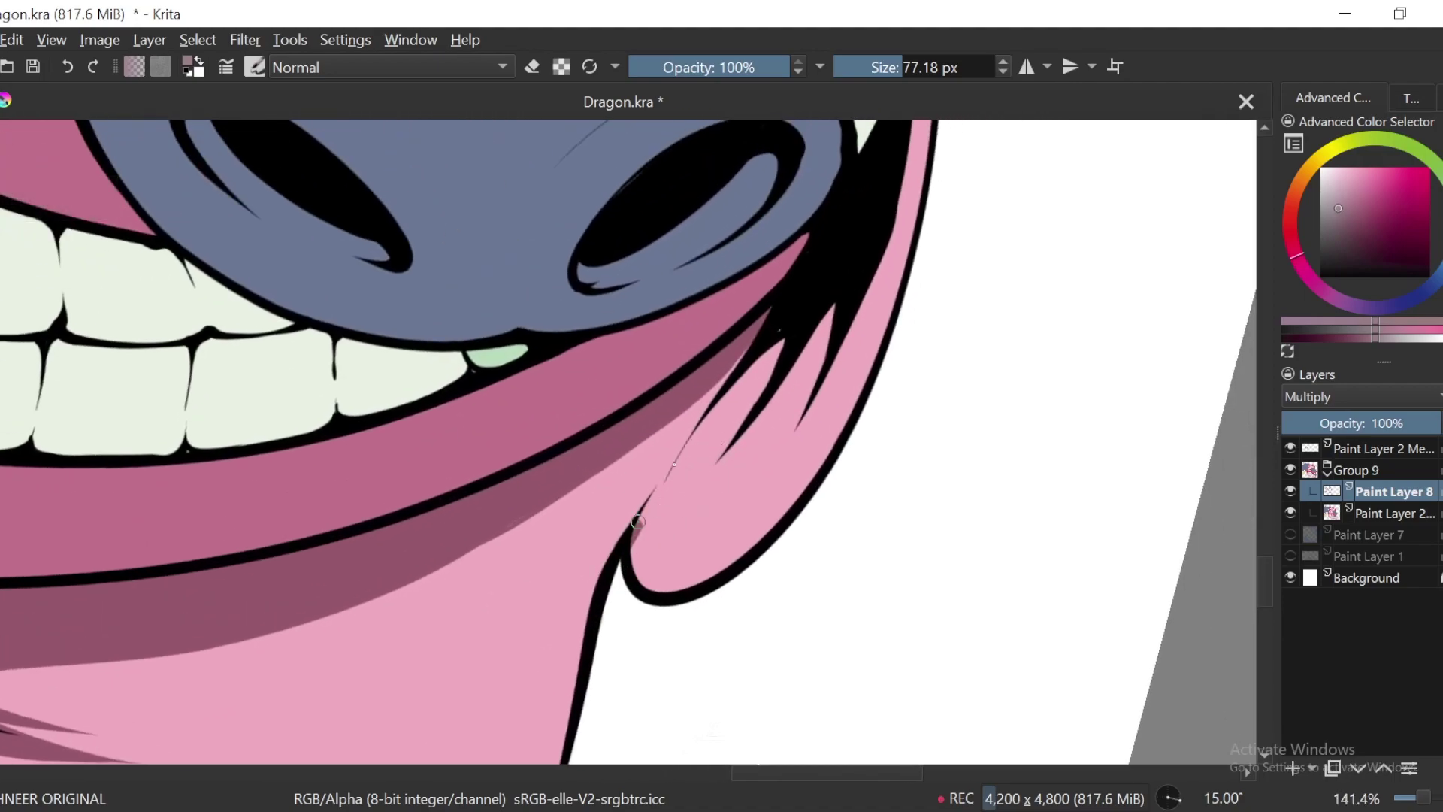
key("6")
key("plus")
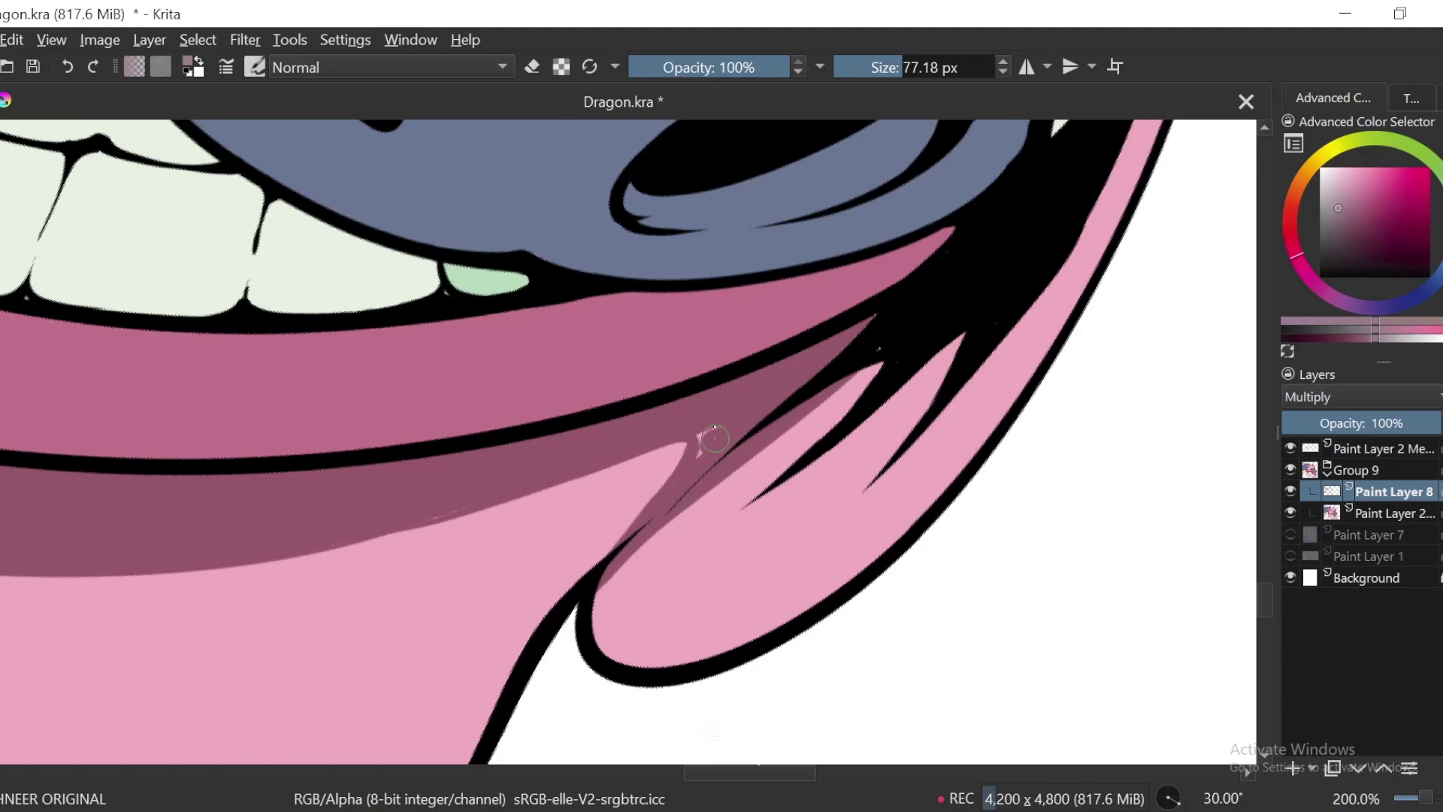
Step: Paint pointed mauve shadow tips around the black spikes of the small fin beside the nostril and along its outer strip
mouse_move(644, 542)
left_mouse_down()
mouse_move(625, 602)
mouse_move(715, 536)
mouse_move(892, 352)
left_mouse_up()
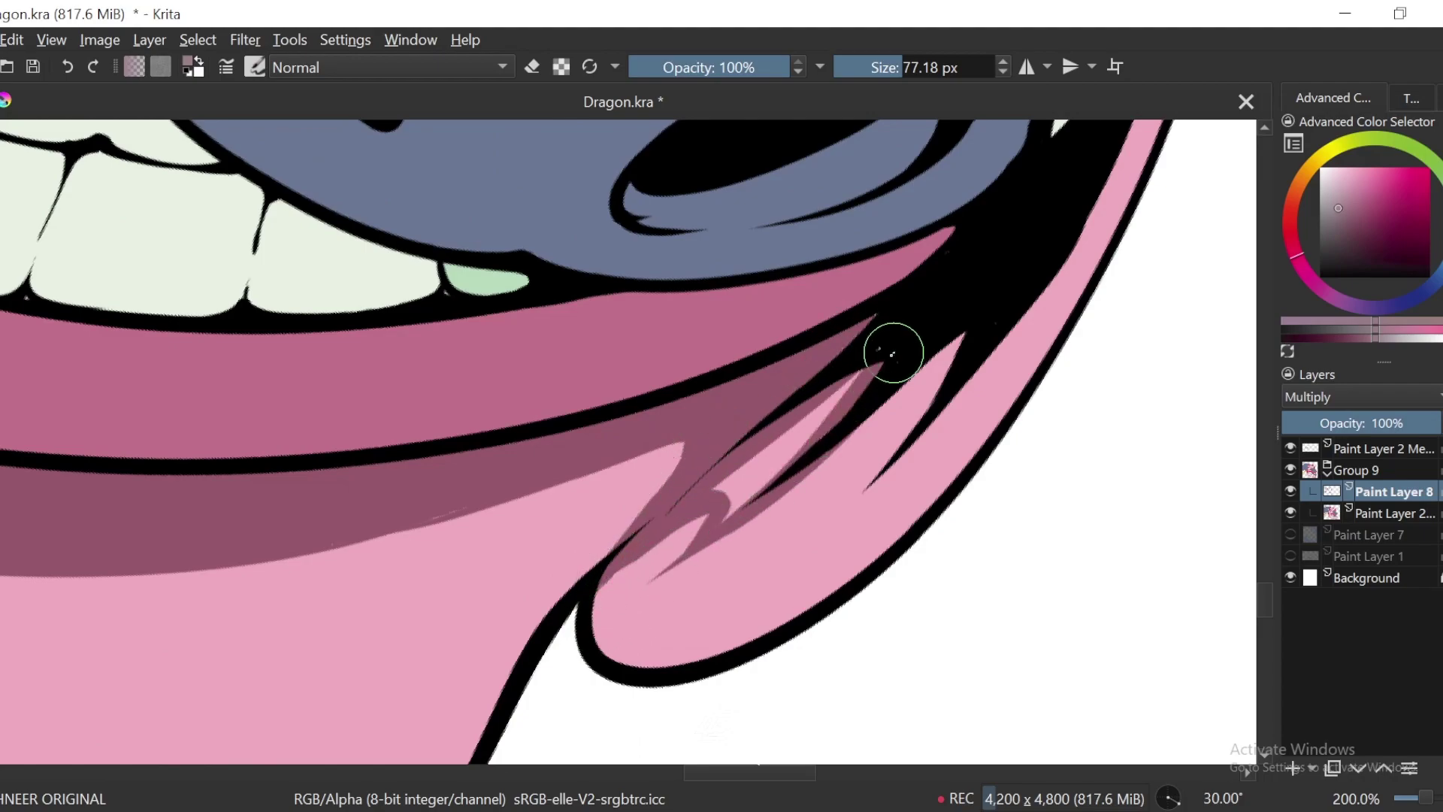
mouse_move(814, 429)
left_mouse_down()
mouse_move(673, 523)
mouse_move(669, 604)
mouse_move(854, 431)
left_mouse_up()
mouse_move(712, 604)
left_mouse_down()
mouse_move(976, 303)
mouse_move(1040, 194)
left_mouse_up()
key("6")
mouse_move(893, 450)
left_mouse_down()
mouse_move(750, 528)
mouse_move(708, 572)
left_mouse_up()
mouse_move(794, 490)
left_mouse_down()
mouse_move(723, 526)
mouse_move(864, 450)
left_mouse_up()
Step: Cover the narrow pink area behind the far tusk with mauve shadow
mouse_move(1019, 365)
left_mouse_down()
mouse_move(871, 427)
mouse_move(1060, 286)
mouse_move(870, 433)
left_mouse_up()
key("ctrl+minus")
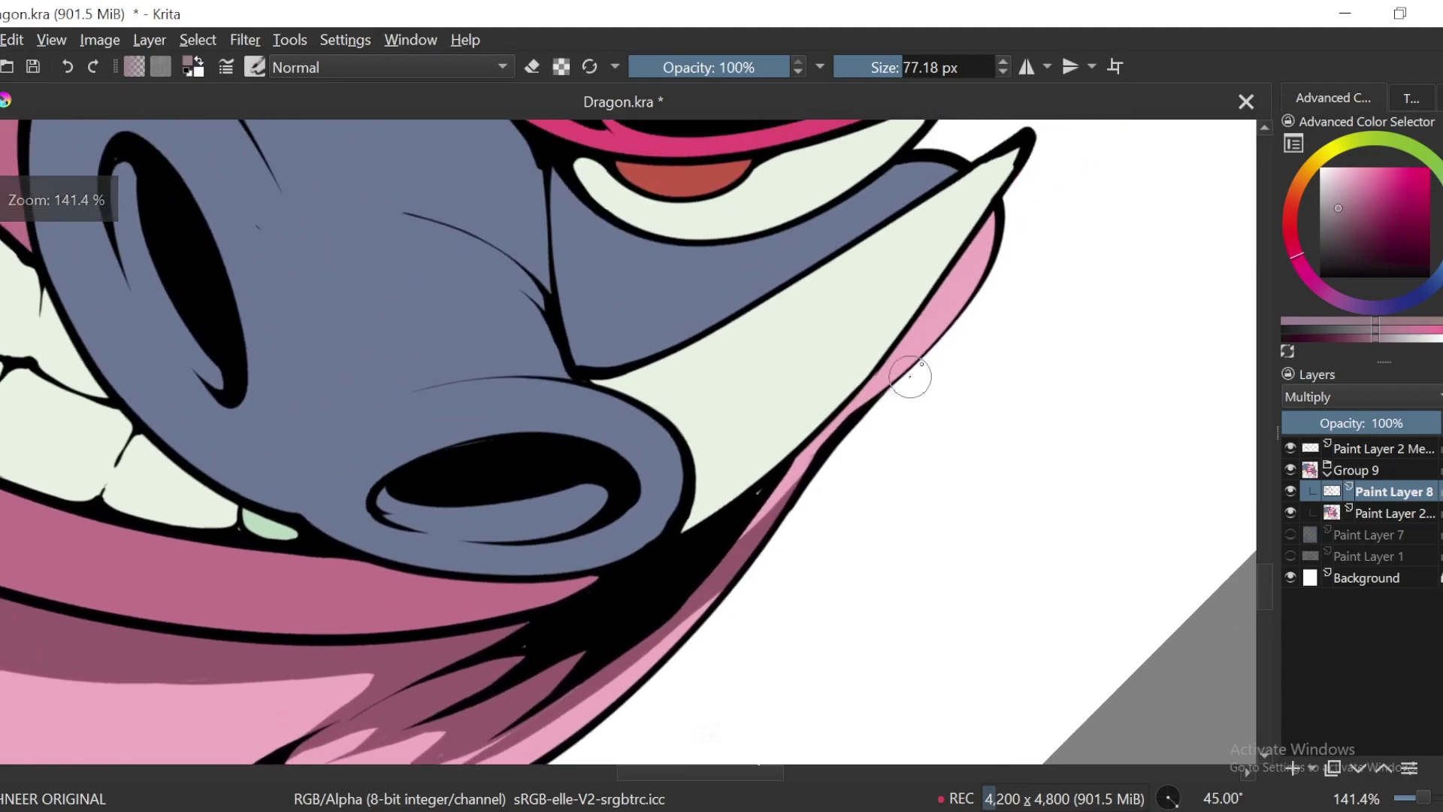
left_click_drag(1003, 206, 815, 453)
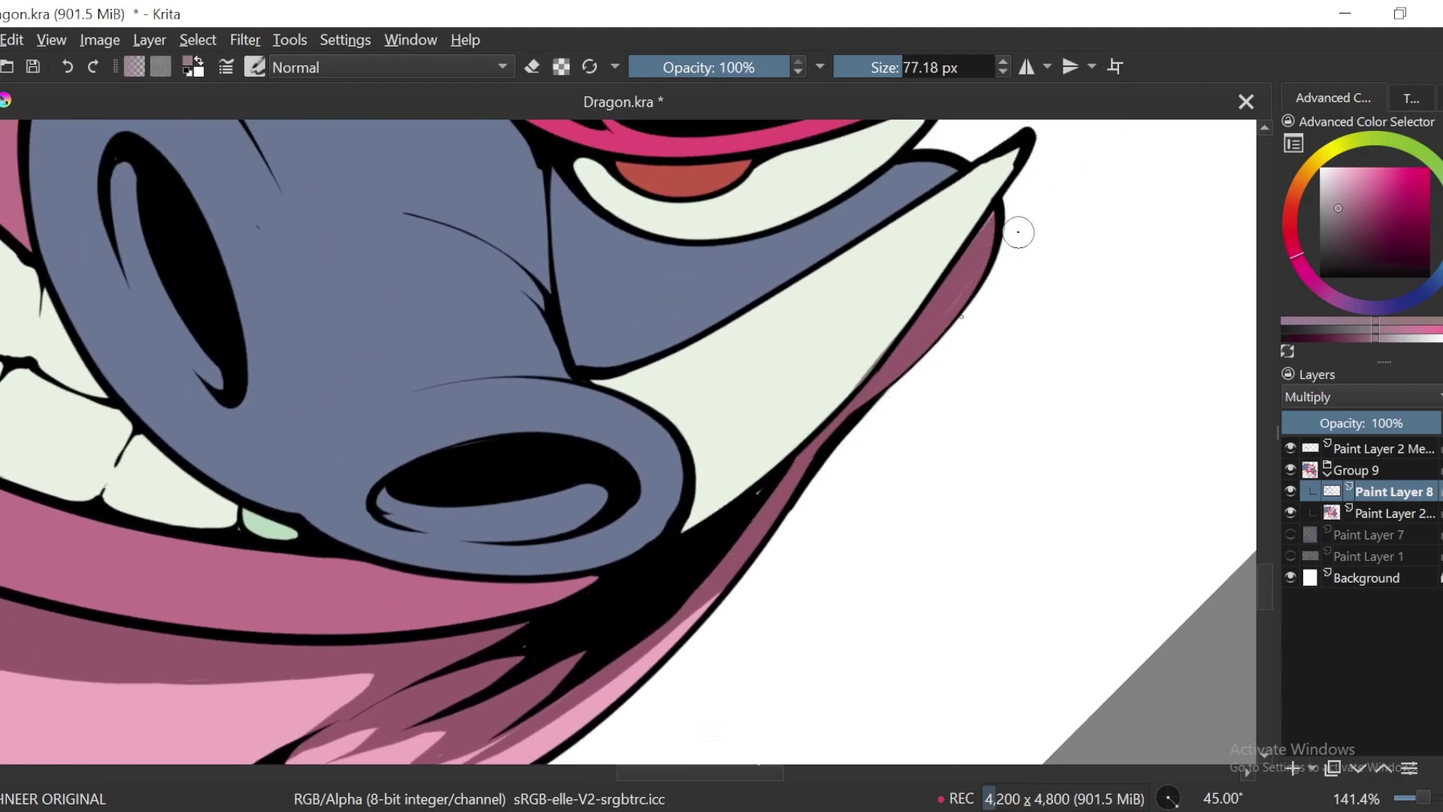
Step: Sample the face's blue-grey and repaint the pink area behind the far tusk on the base colour layer
key("ctrl+minus")
key("ctrl+minus")
key("ctrl+minus")
key("ctrl+minus")
key("ctrl+minus")
key("ctrl+minus")
key("4")
key("4")
key("4")
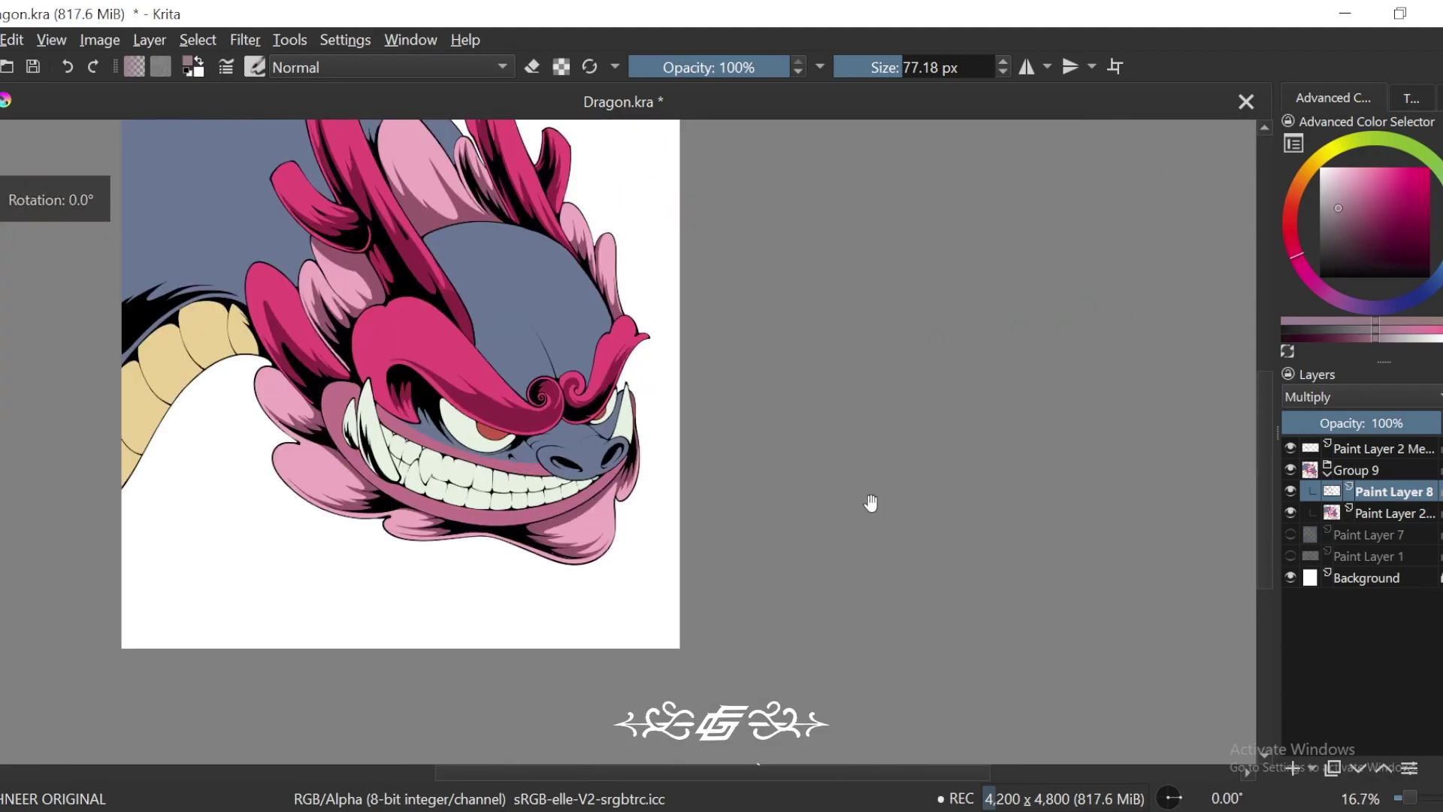
left_click_drag(871, 503, 846, 516)
key("ctrl+]")
key("plus")
key("plus")
key("plus")
key("plus")
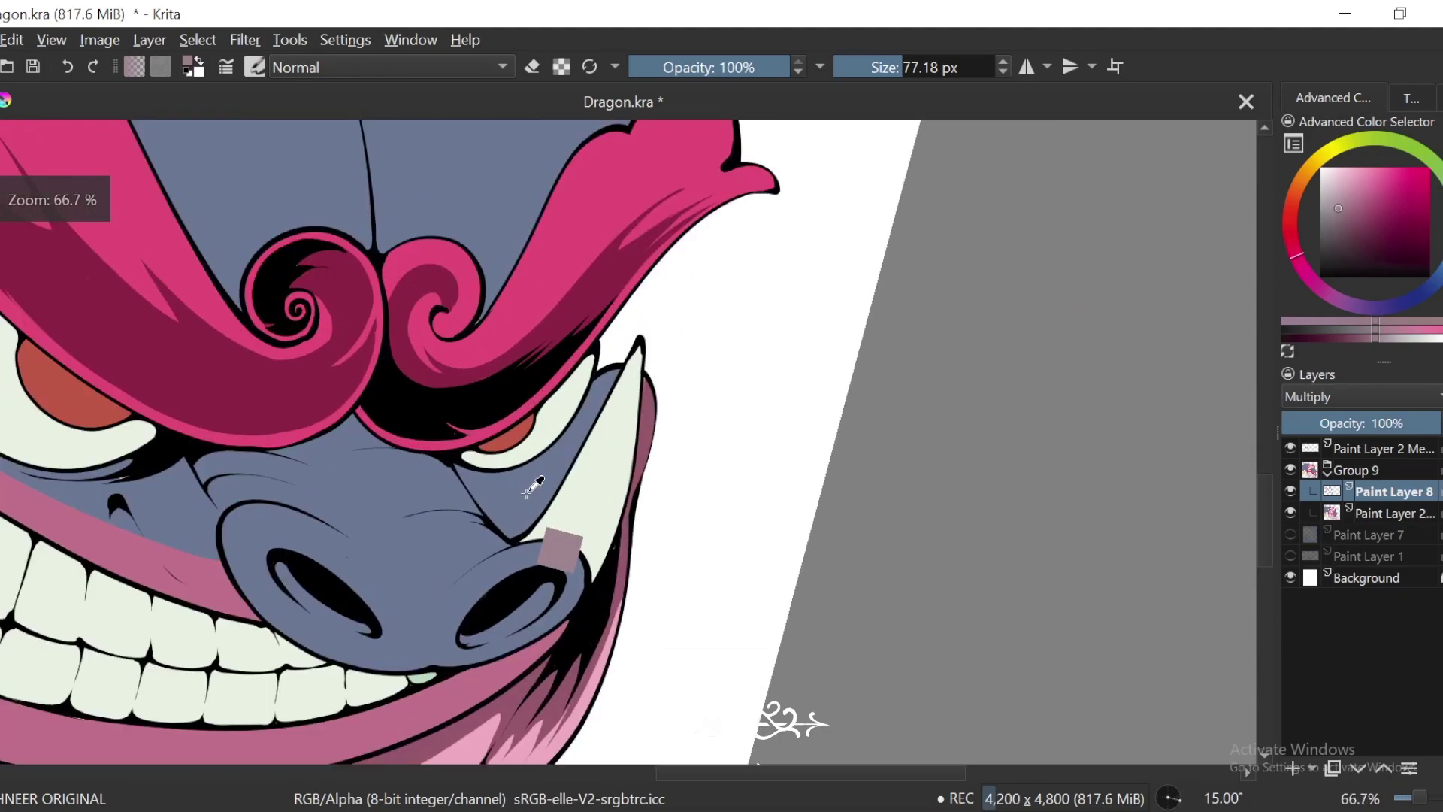
left_click(527, 493, "ctrl")
key("plus")
key("plus")
key("plus")
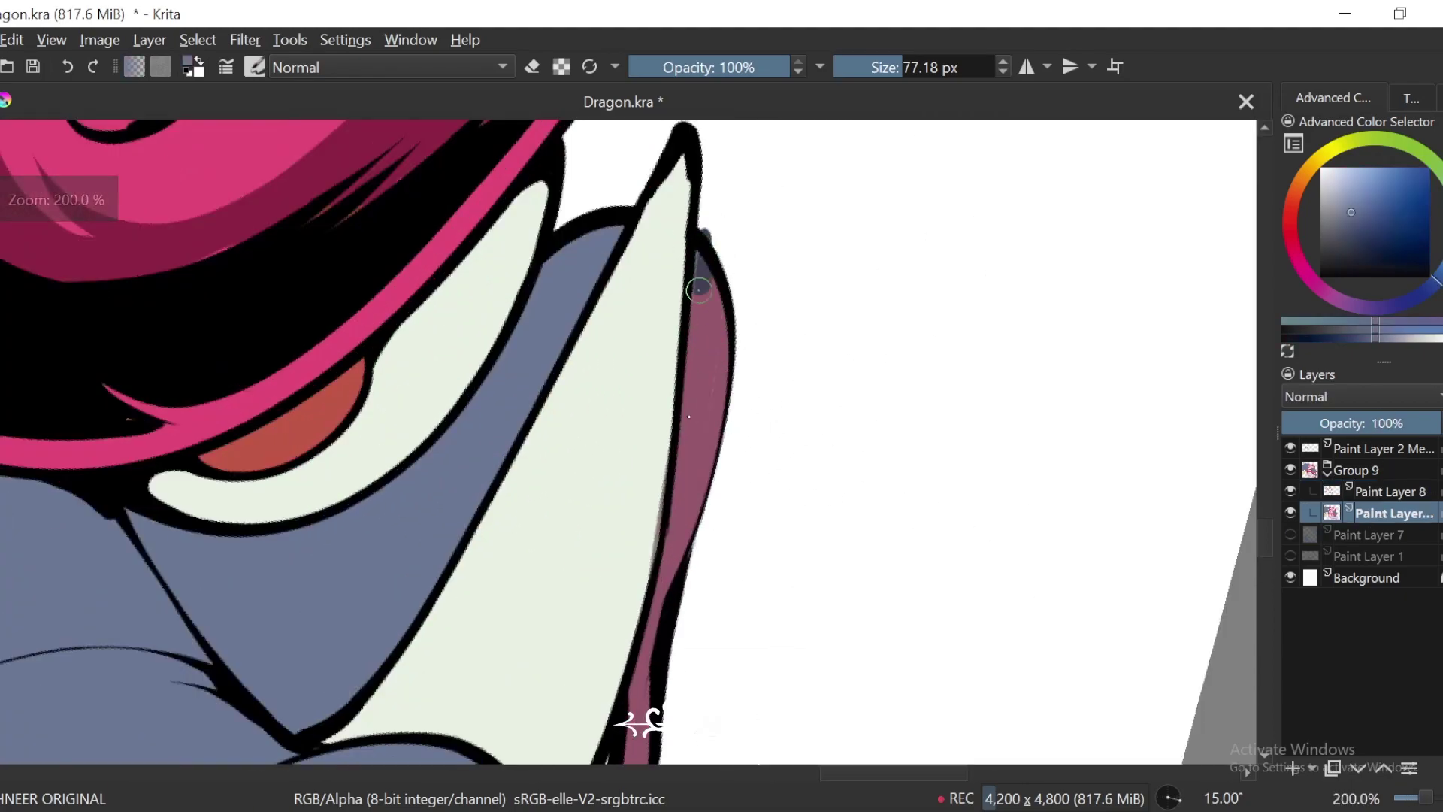
key("ctrl+]")
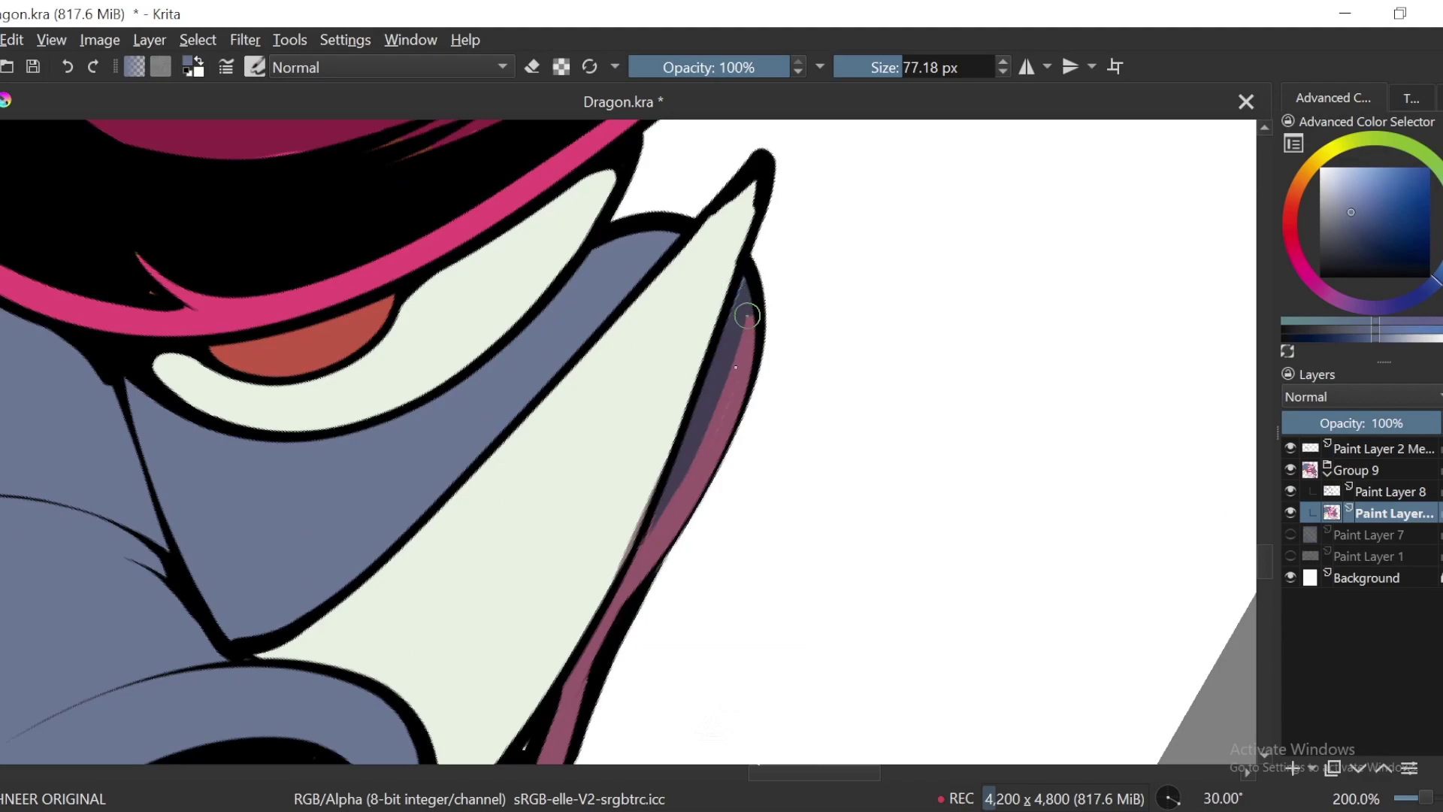
left_click_drag(747, 315, 704, 445)
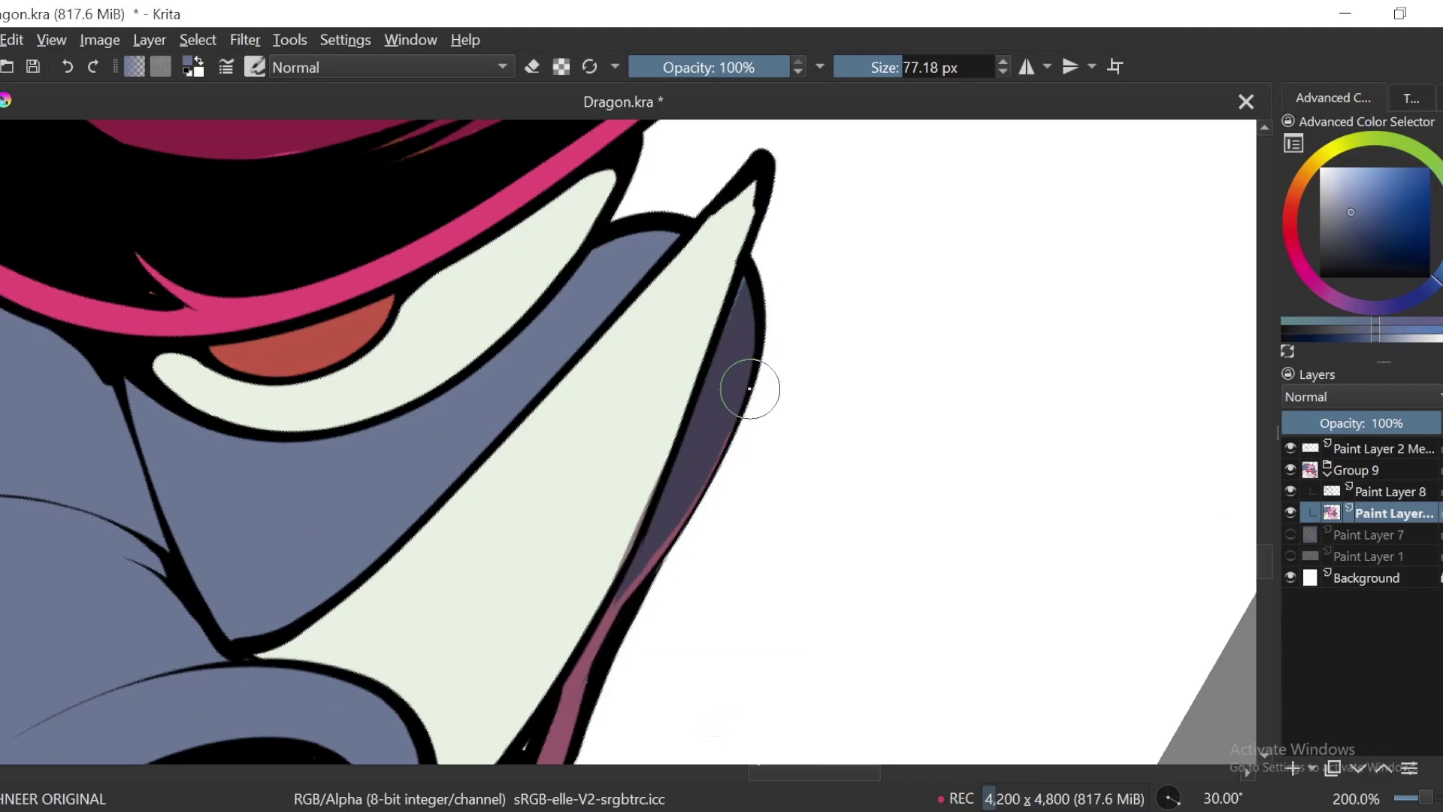
Step: Return to the shadow layer Paint Layer 8 and sample the mauve shadow colour behind the tusk
left_click(1390, 491)
left_click_drag(980, 610, 1148, 584)
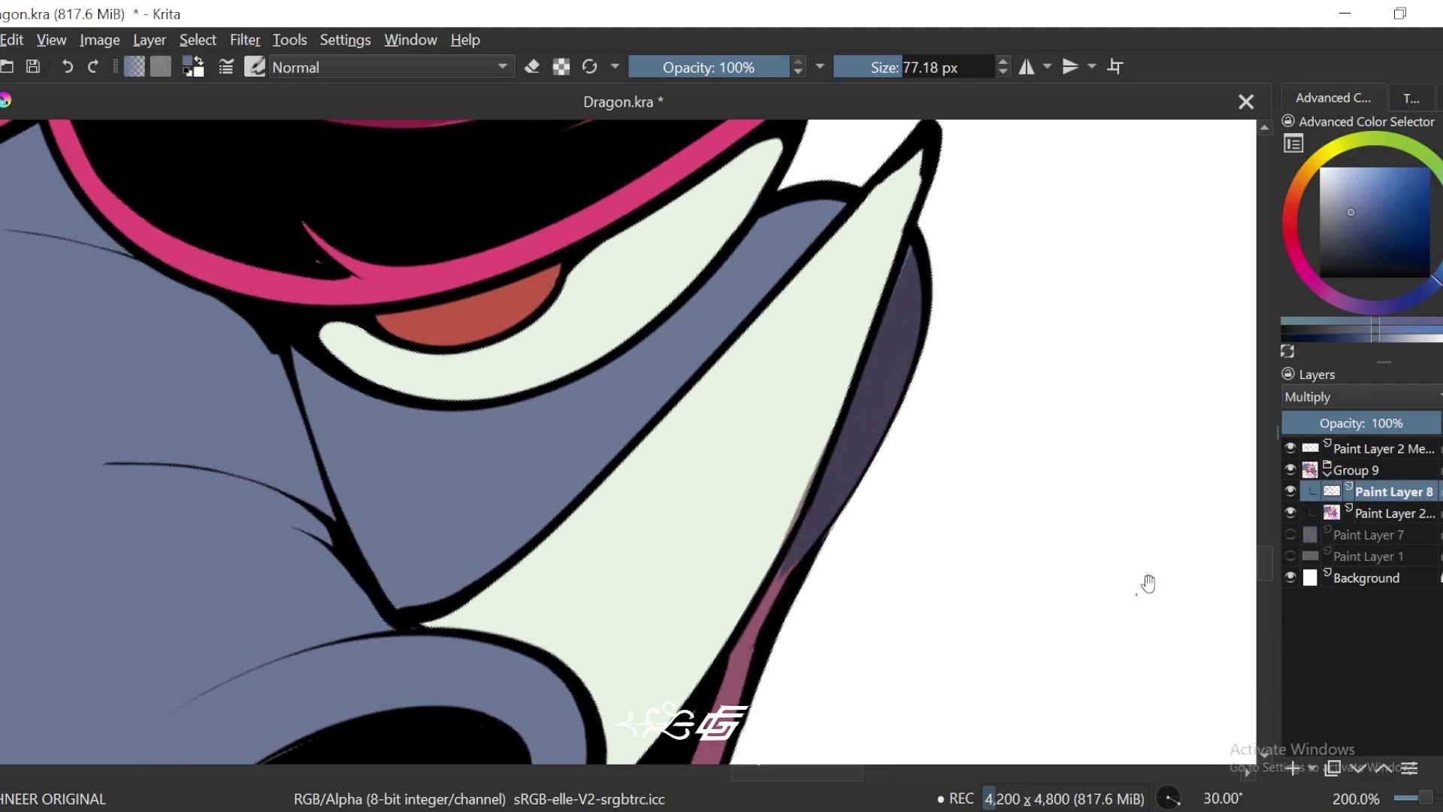
left_click(912, 384, "ctrl")
left_click_drag(912, 381, 977, 436)
left_click_drag(573, 425, 651, 516)
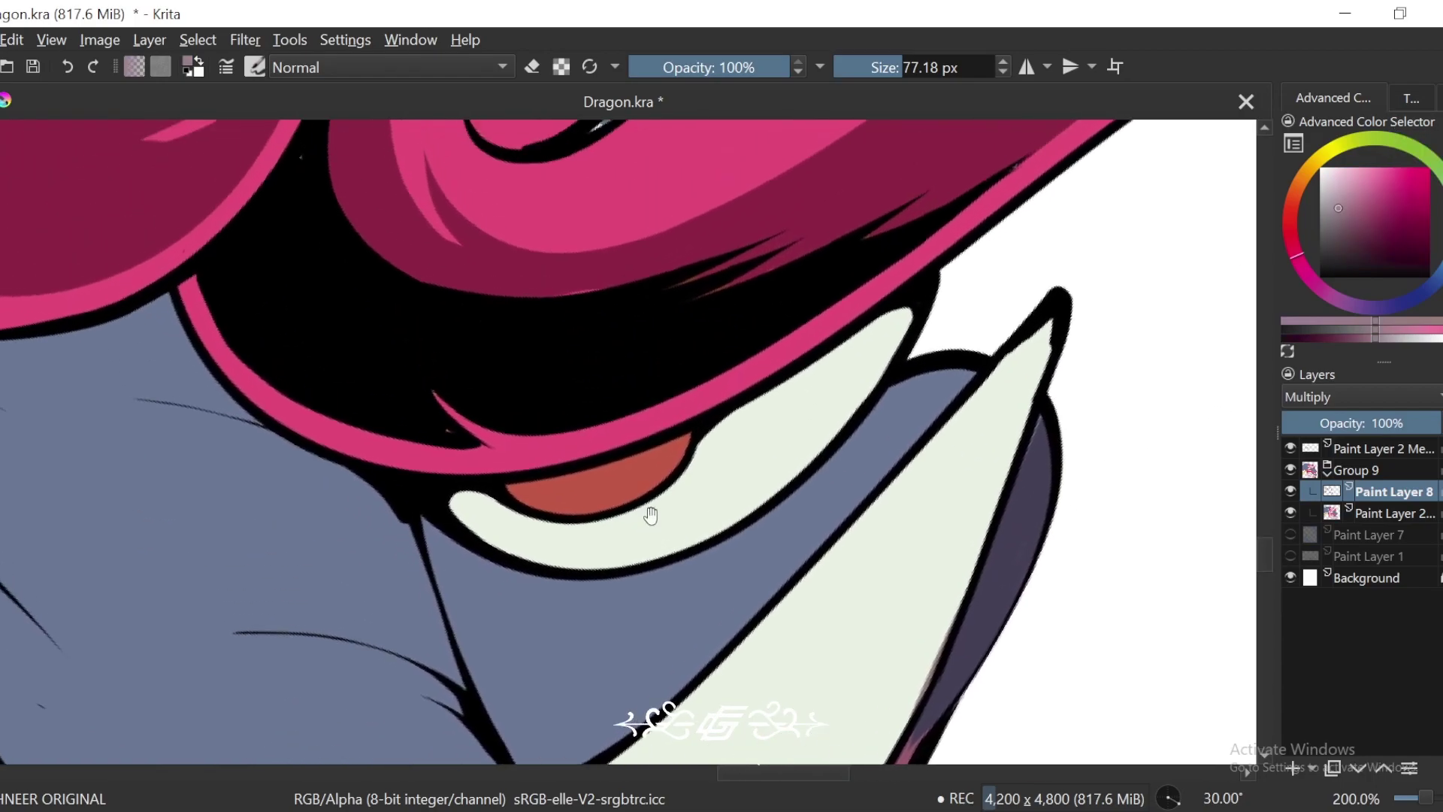
Step: Sample the eyebrow's bright pink and fill both irises with it on the base colour layer
key("ctrl+[")
left_click_drag(704, 413, 689, 428)
key("ctrl+minus")
key("ctrl+minus")
key("ctrl+minus")
key("ctrl+minus")
key("ctrl+minus")
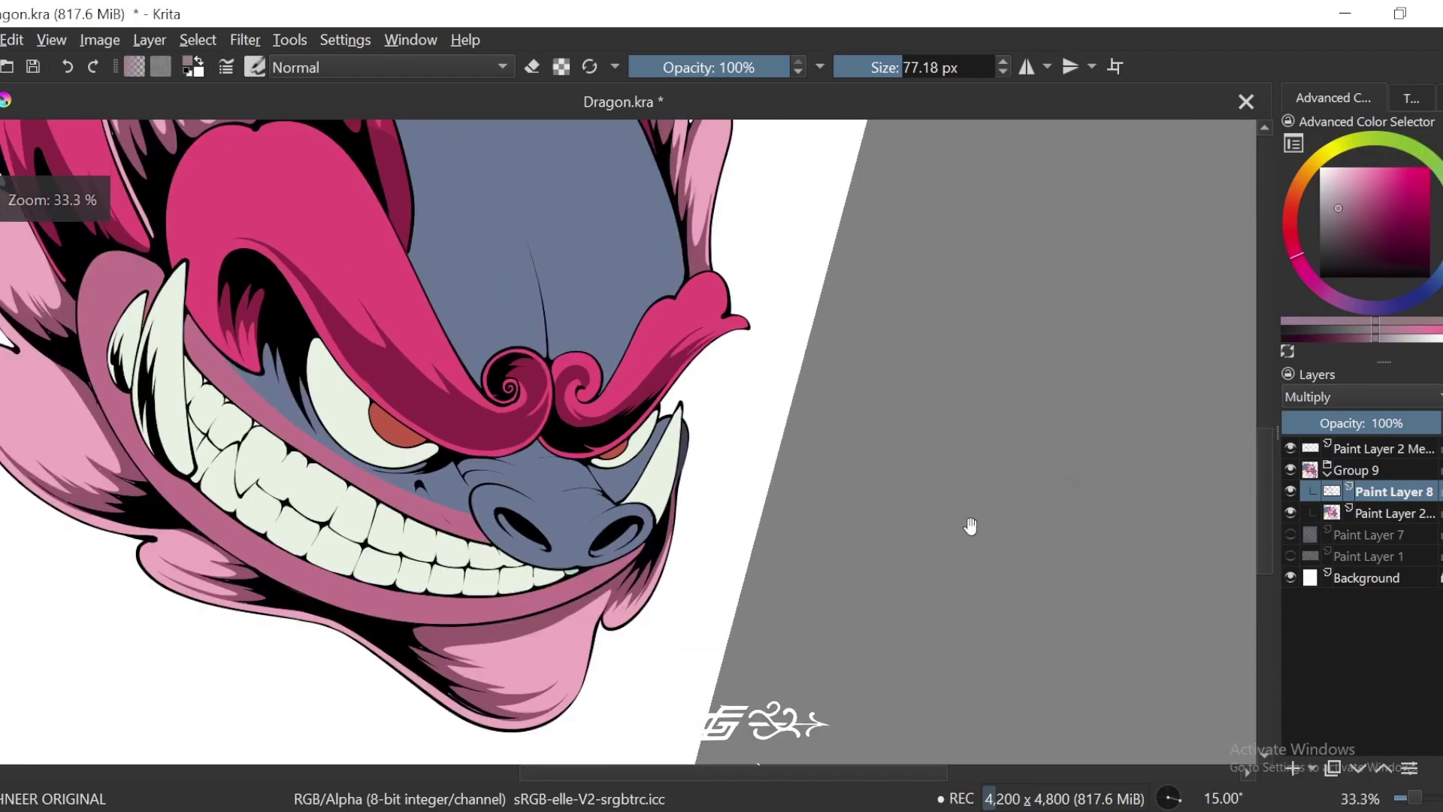
left_click_drag(884, 568, 960, 578)
key("ctrl+[")
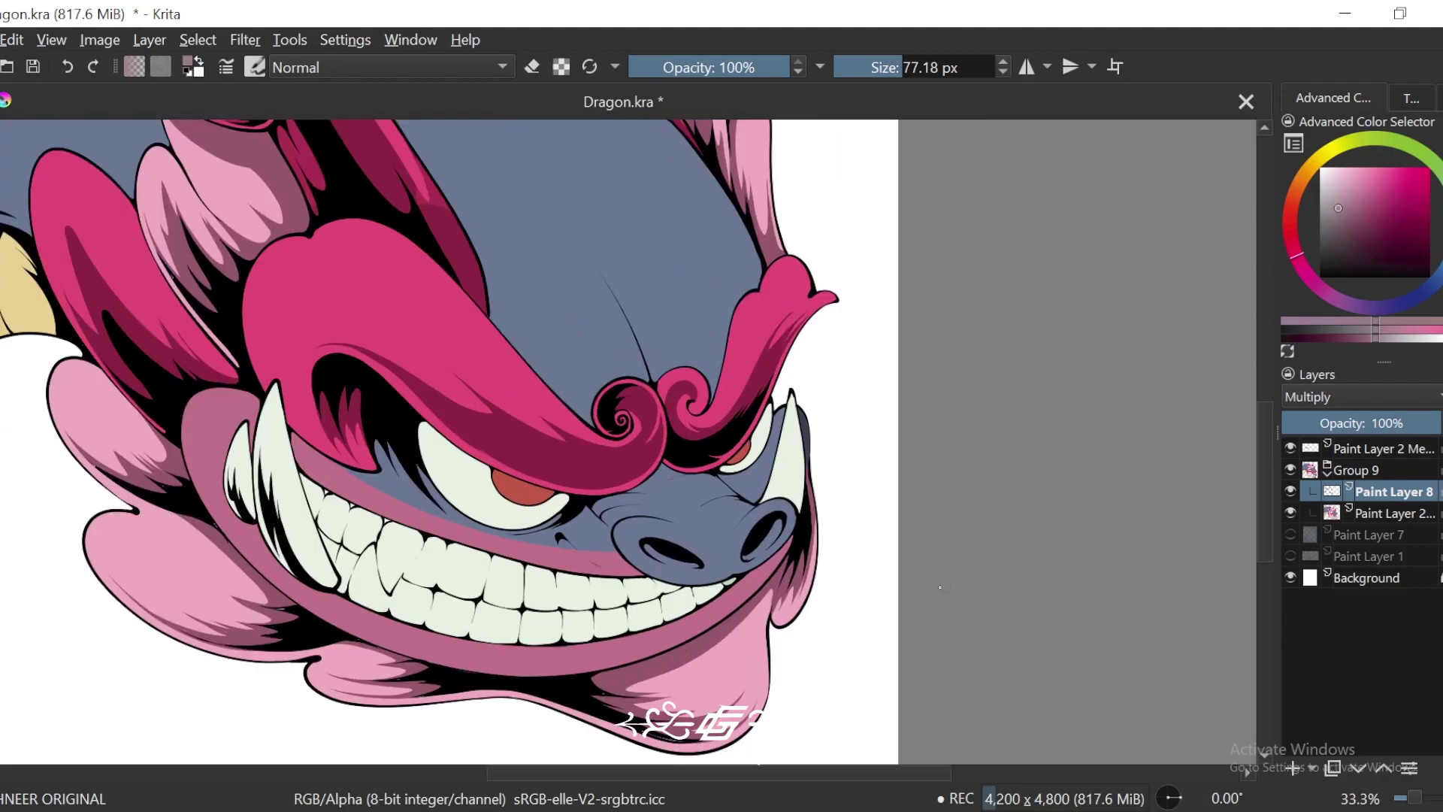
left_click(526, 392, "ctrl")
left_click(1388, 512)
left_click_drag(726, 576, 747, 601)
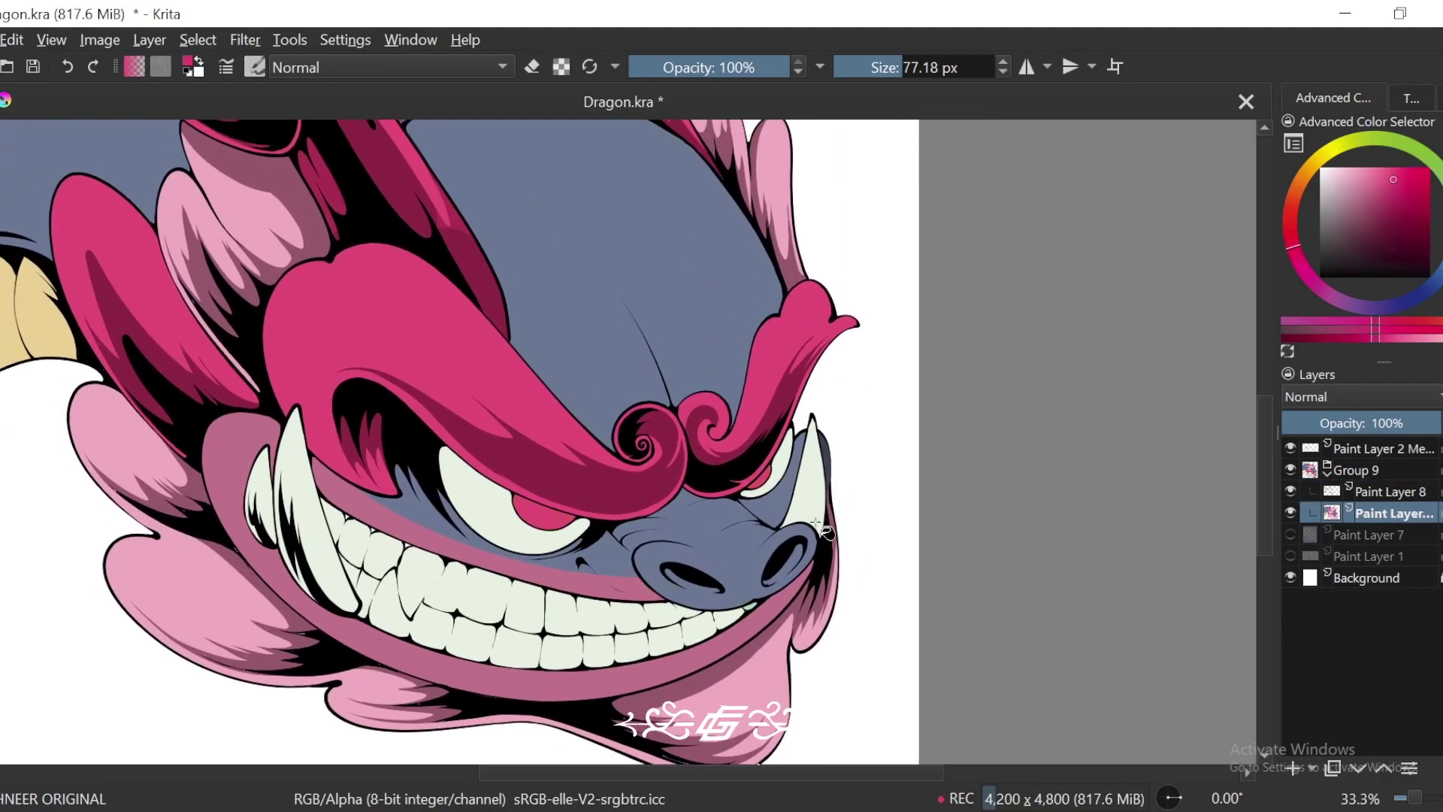
Step: Recolour both irises with the dusty rose sampled from the lip, and check the whole illustration
left_click(744, 630, "ctrl")
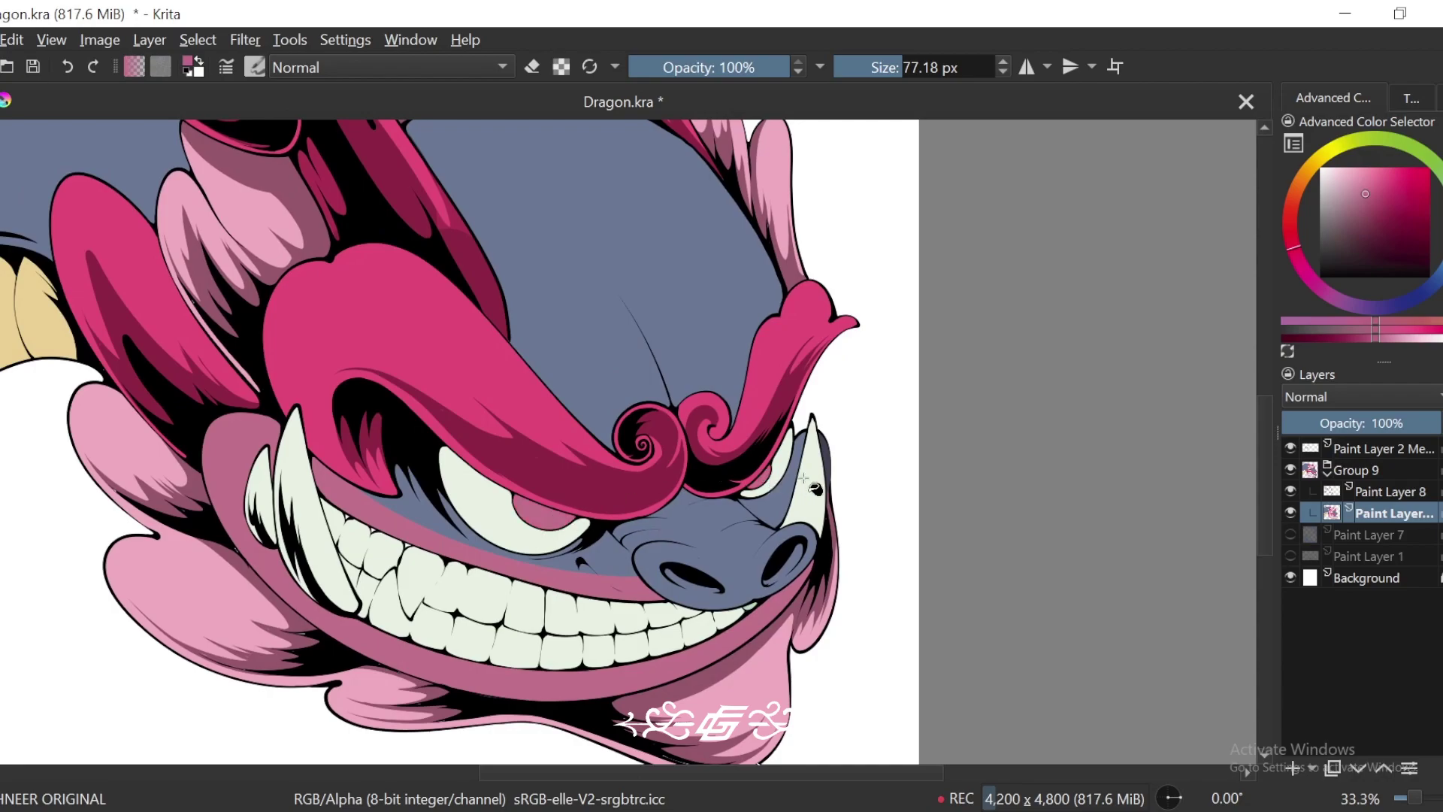
key("ctrl+minus")
key("ctrl+minus")
key("ctrl+minus")
key("ctrl+minus")
key("ctrl+minus")
key("ctrl+plus")
key("ctrl+plus")
mouse_move(831, 538)
left_mouse_down()
mouse_move(789, 524)
mouse_move(766, 550)
mouse_move(806, 581)
left_mouse_up()
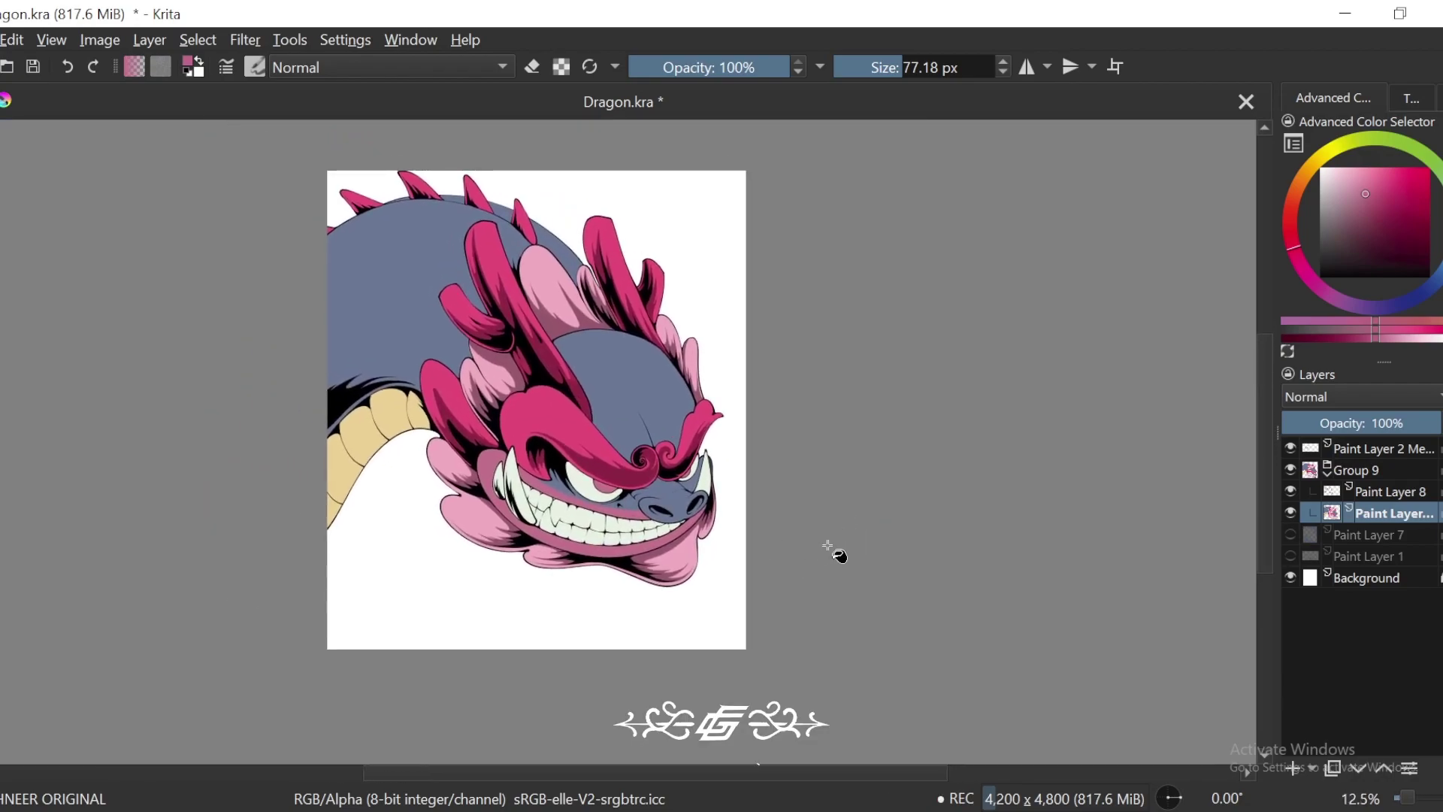
Step: Recolour both irises with a darker rose sampled from the lower jaw
left_click(674, 541, "ctrl")
key("ctrl+plus")
key("ctrl+plus")
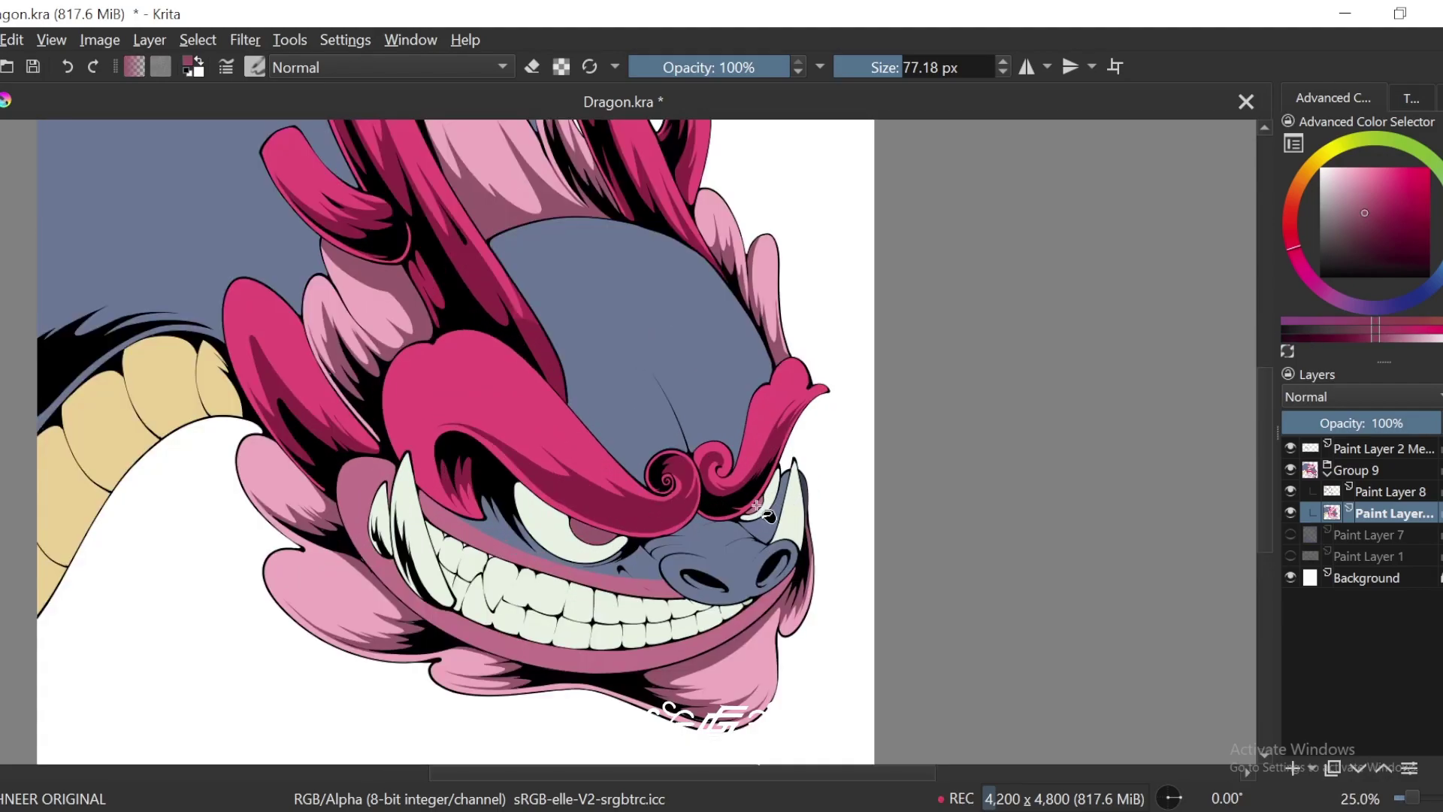
left_click_drag(932, 494, 872, 469)
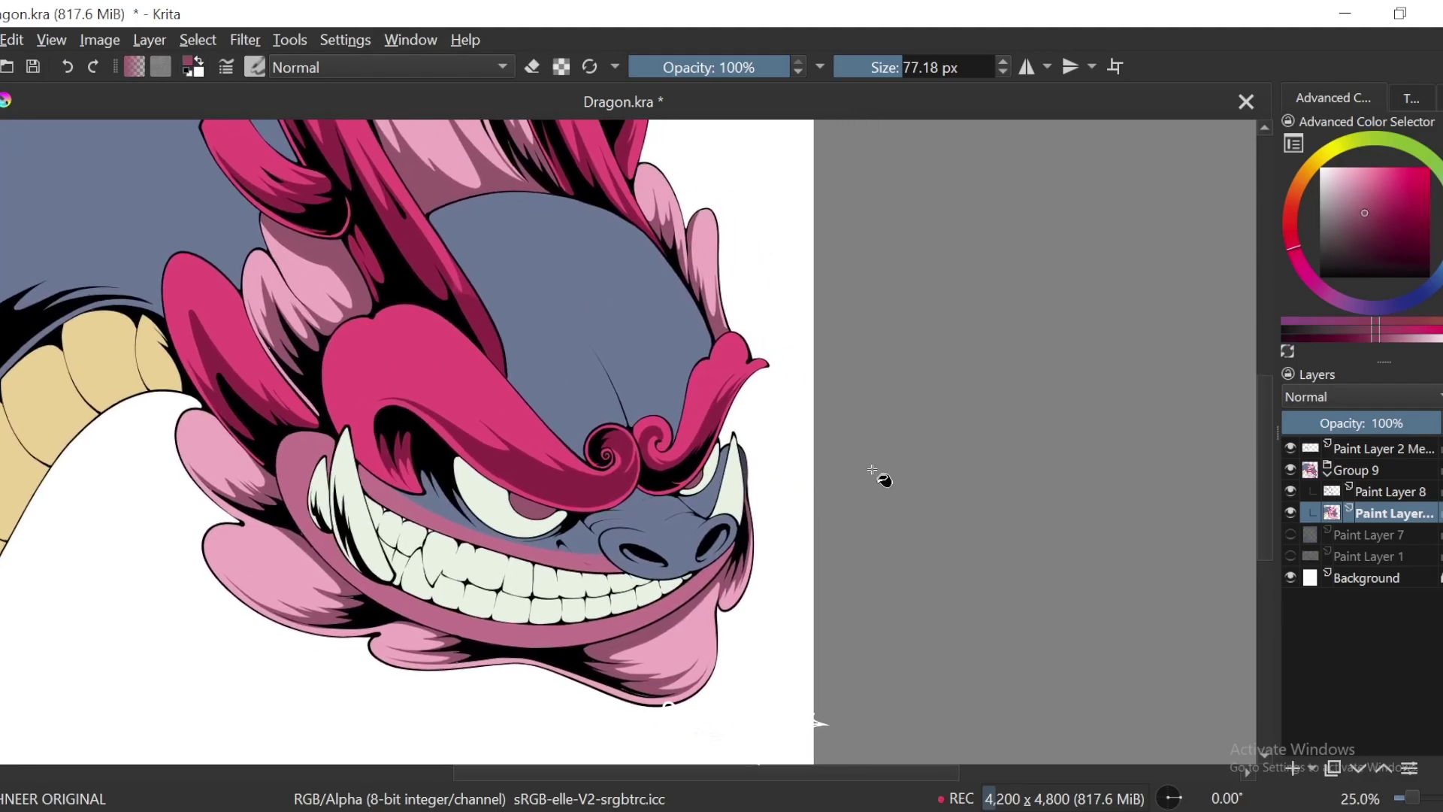
Step: On Paint Layer 8, choose a pale mauve and paint shadow strands on the narrow blue fold along the large eye's outer lower rim
left_click(1386, 491)
key("ctrl+plus")
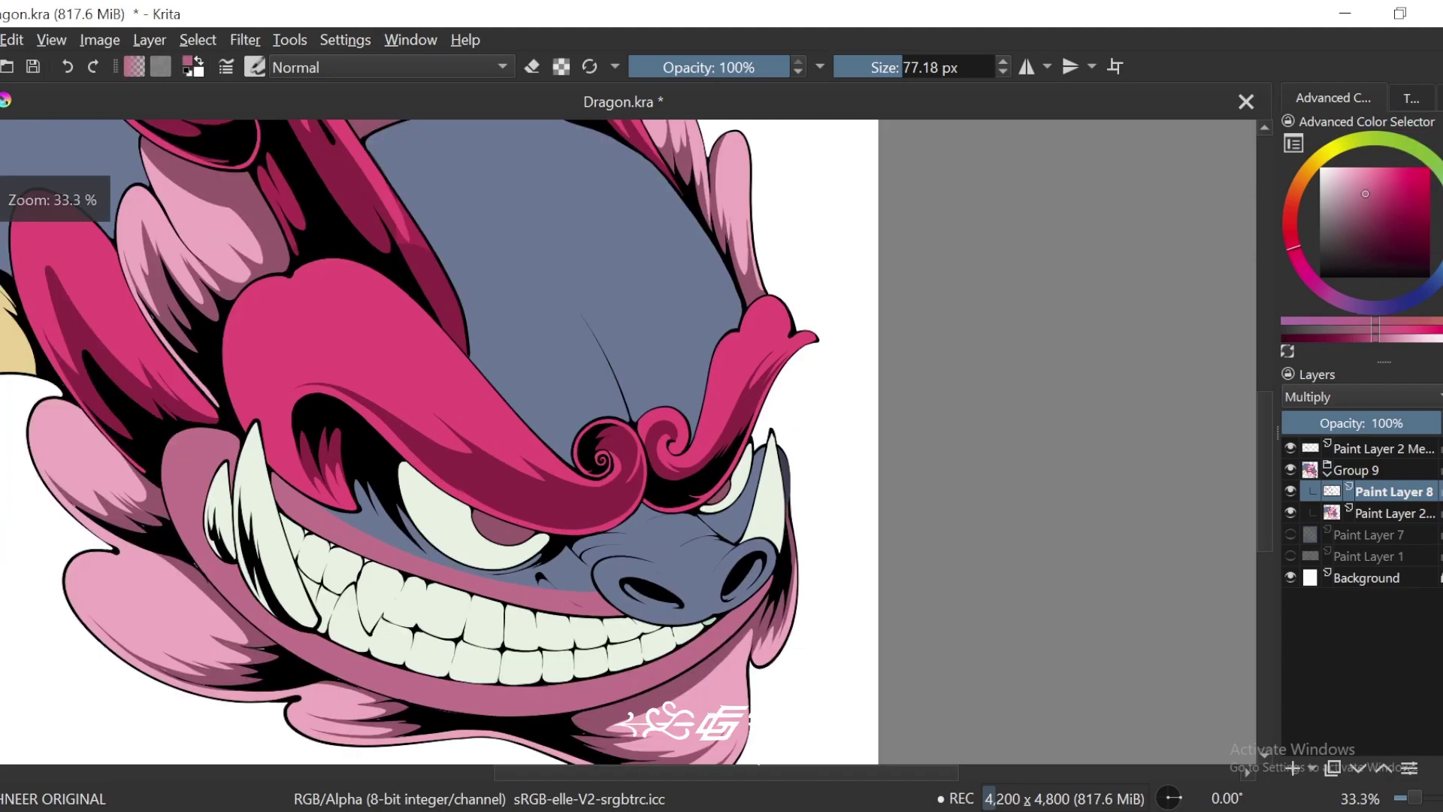
left_click(1338, 195)
key("ctrl+plus")
key("ctrl+plus")
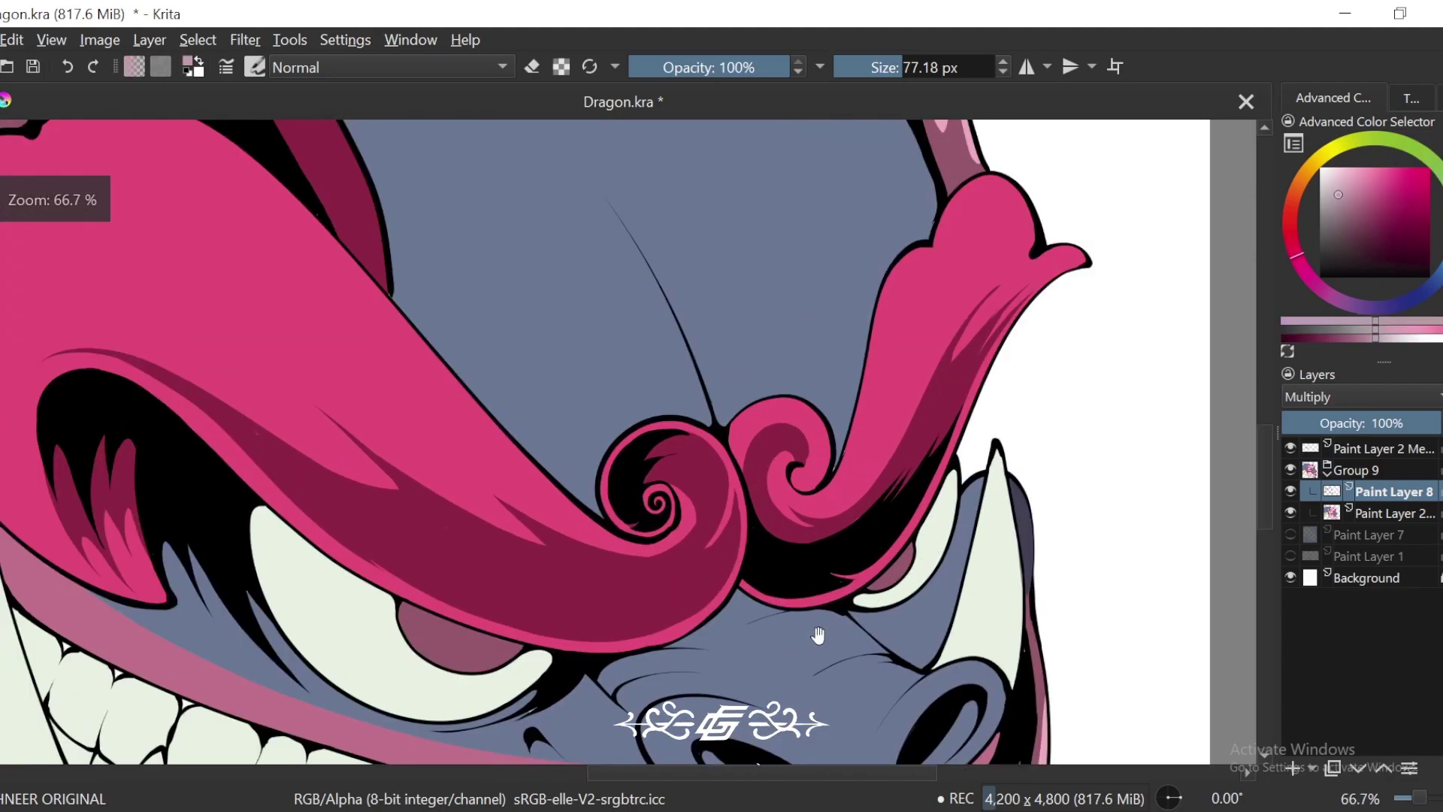
left_click_drag(818, 634, 1133, 489)
key("6")
key("6")
key("6")
key("6")
key("ctrl+plus")
key("6")
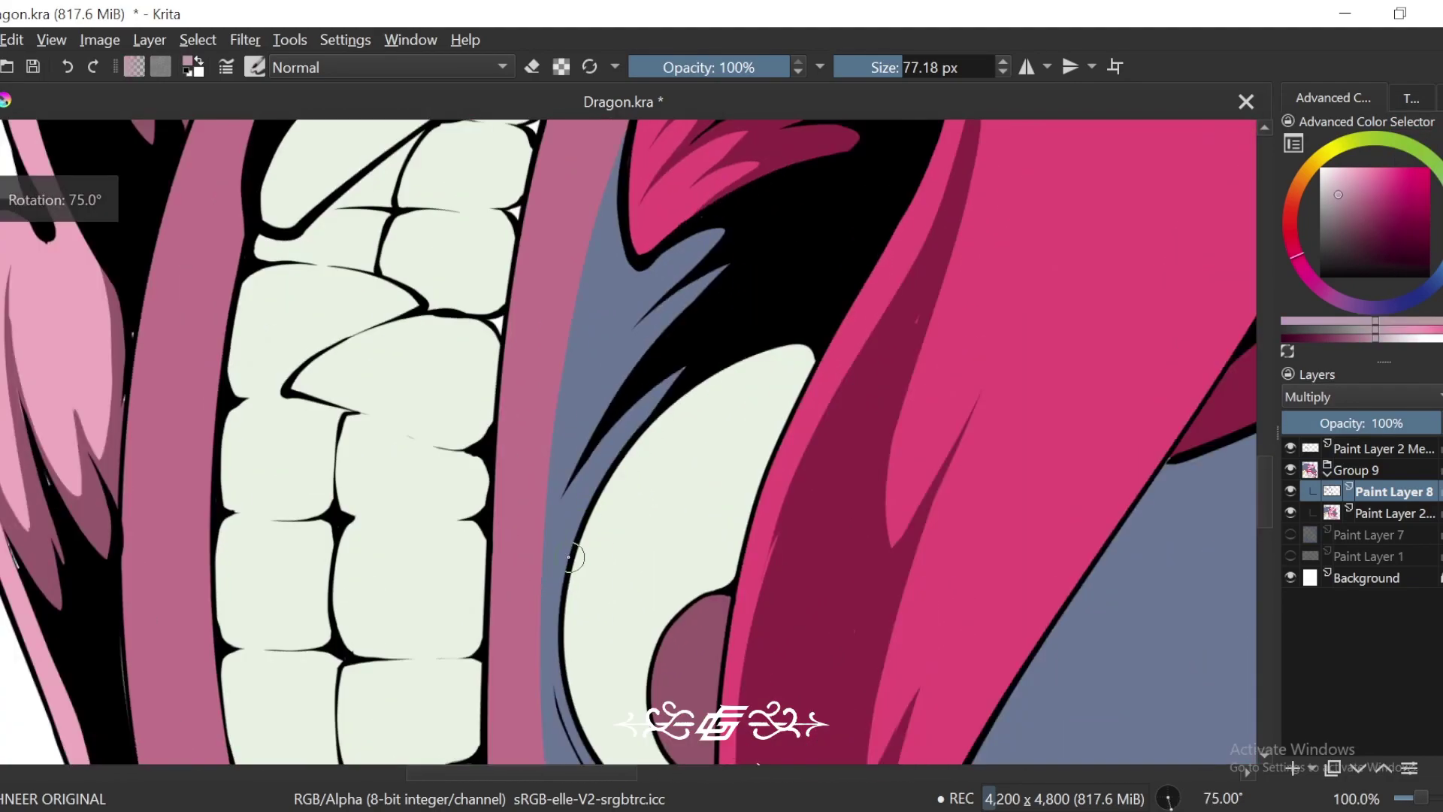
key("ctrl+plus")
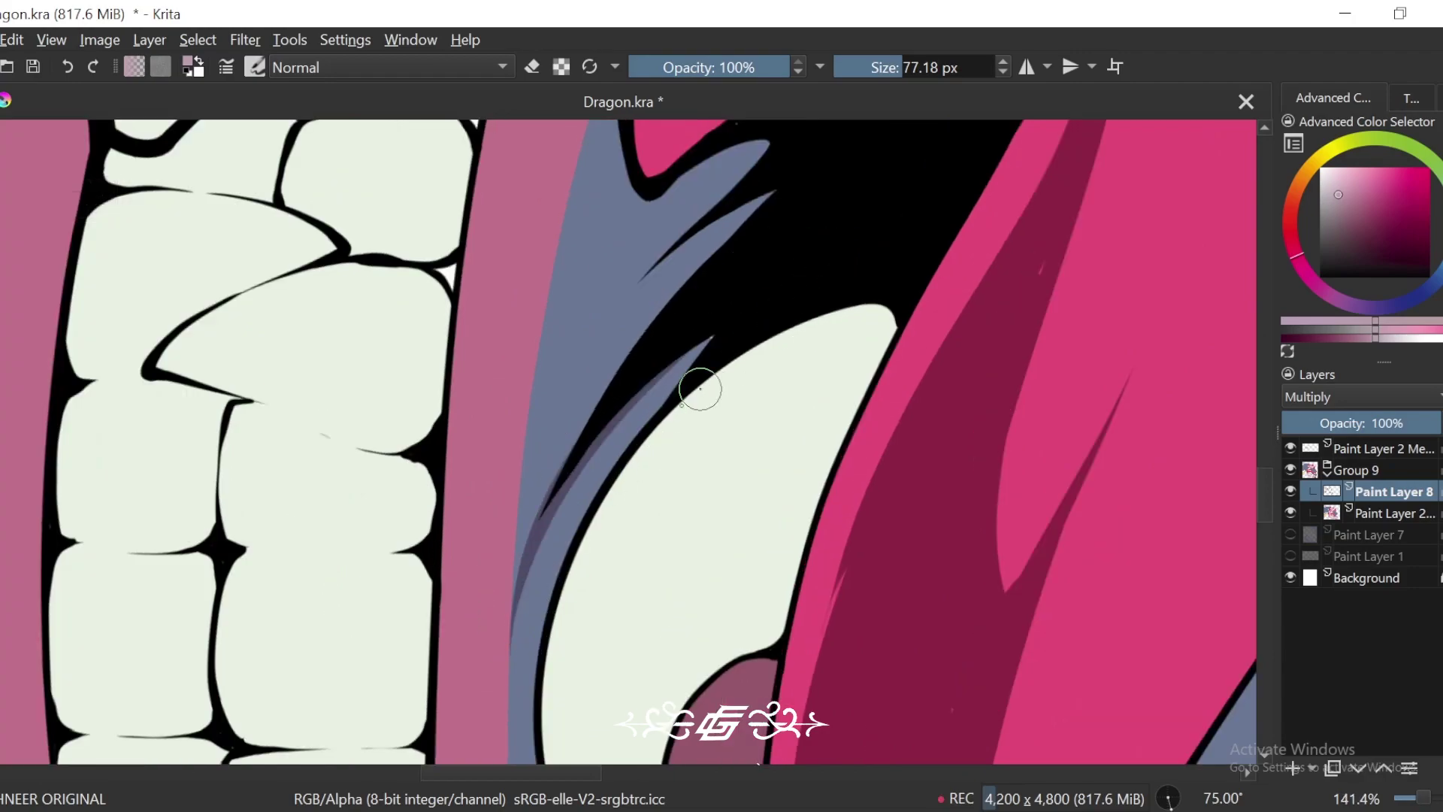
mouse_move(549, 597)
left_mouse_down()
mouse_move(575, 526)
mouse_move(709, 383)
left_mouse_up()
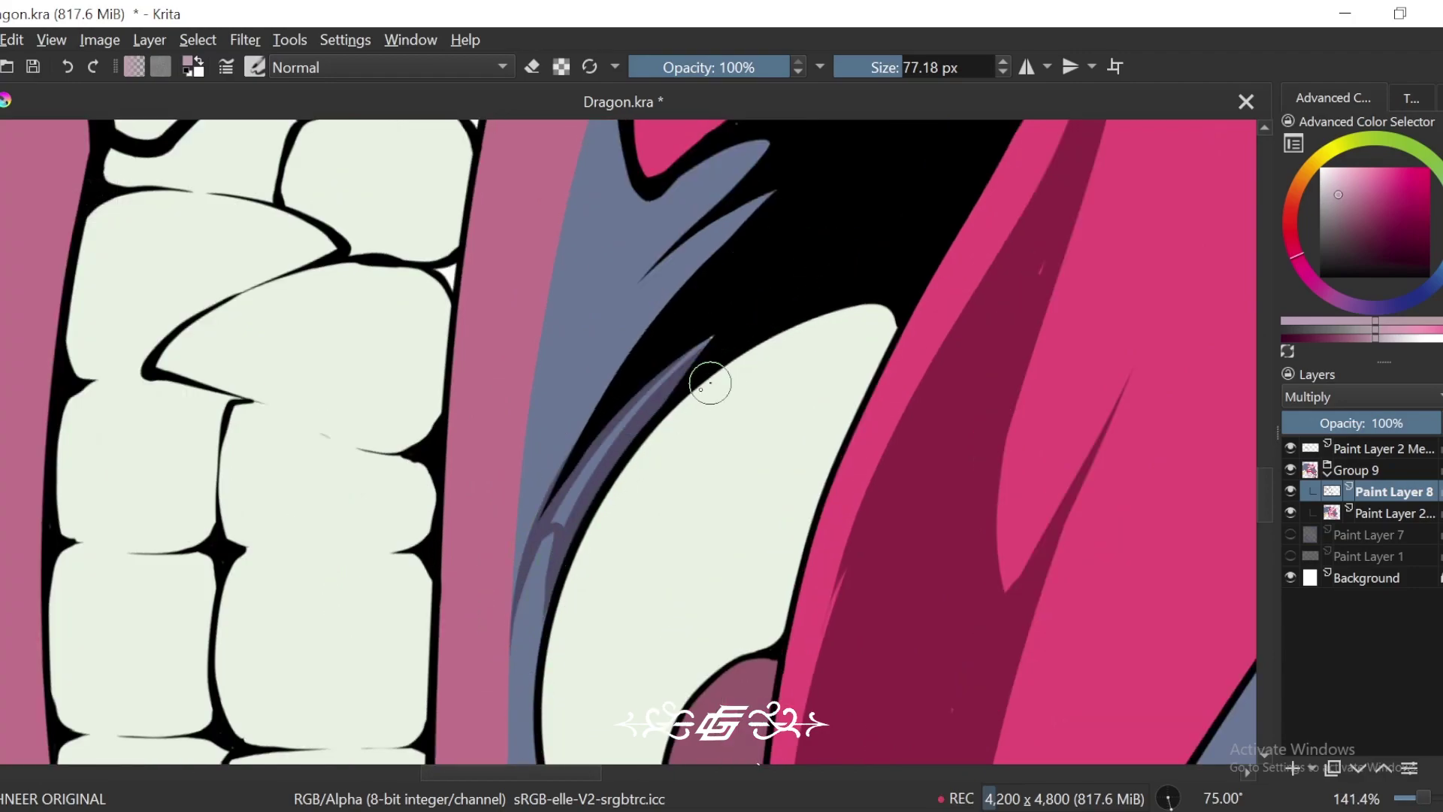
key("6")
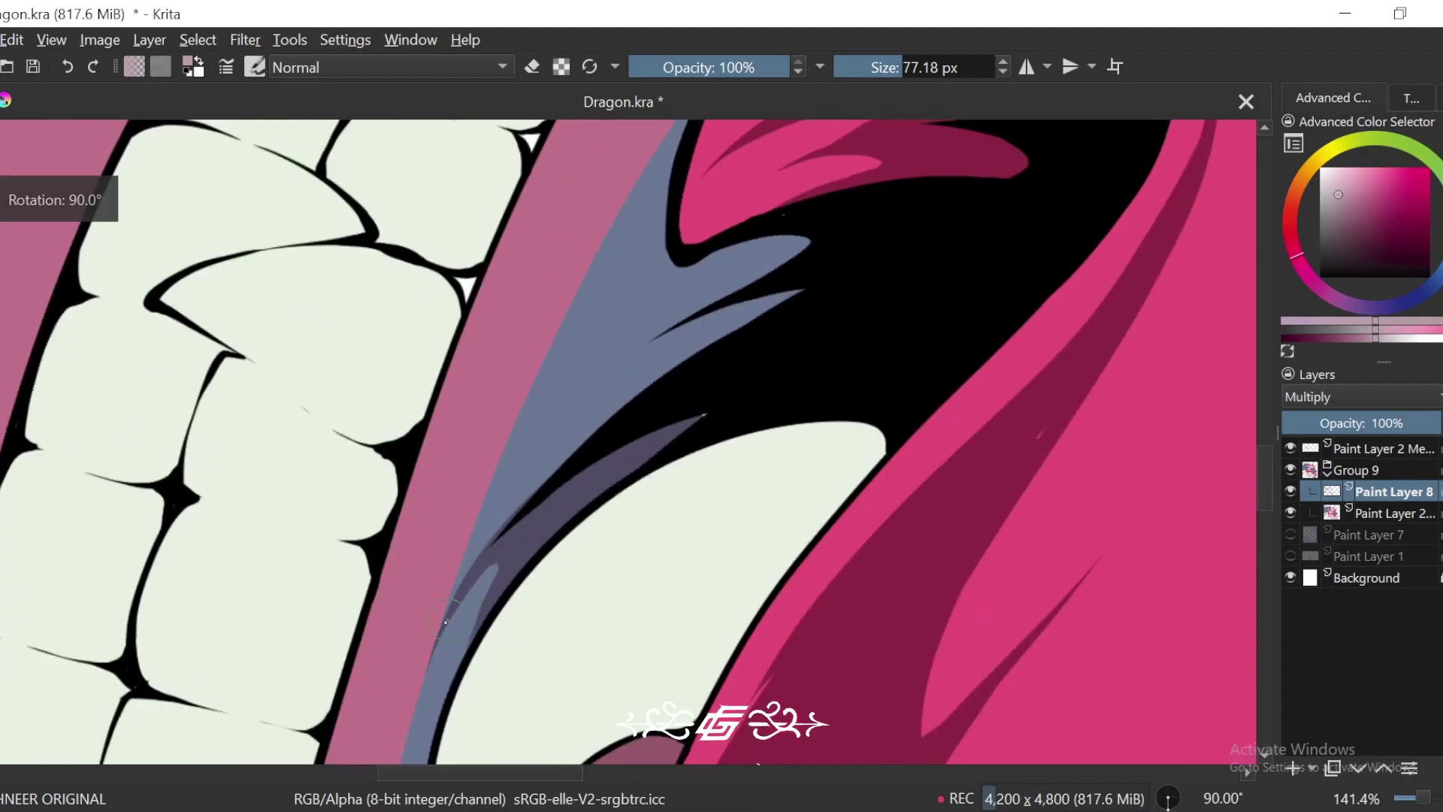
Step: Shade the pointed blue skin folds outside the large eye, including the tip beneath the pink tuft, with the mauve
mouse_move(500, 532)
left_mouse_down()
mouse_move(672, 368)
mouse_move(801, 291)
left_mouse_up()
key("ctrl+plus")
mouse_move(709, 349)
left_mouse_down()
mouse_move(555, 435)
mouse_move(856, 267)
left_mouse_up()
left_click_drag(959, 219, 929, 274)
key("4")
key("ctrl+z")
mouse_move(517, 550)
left_mouse_down()
mouse_move(637, 389)
mouse_move(808, 285)
left_mouse_up()
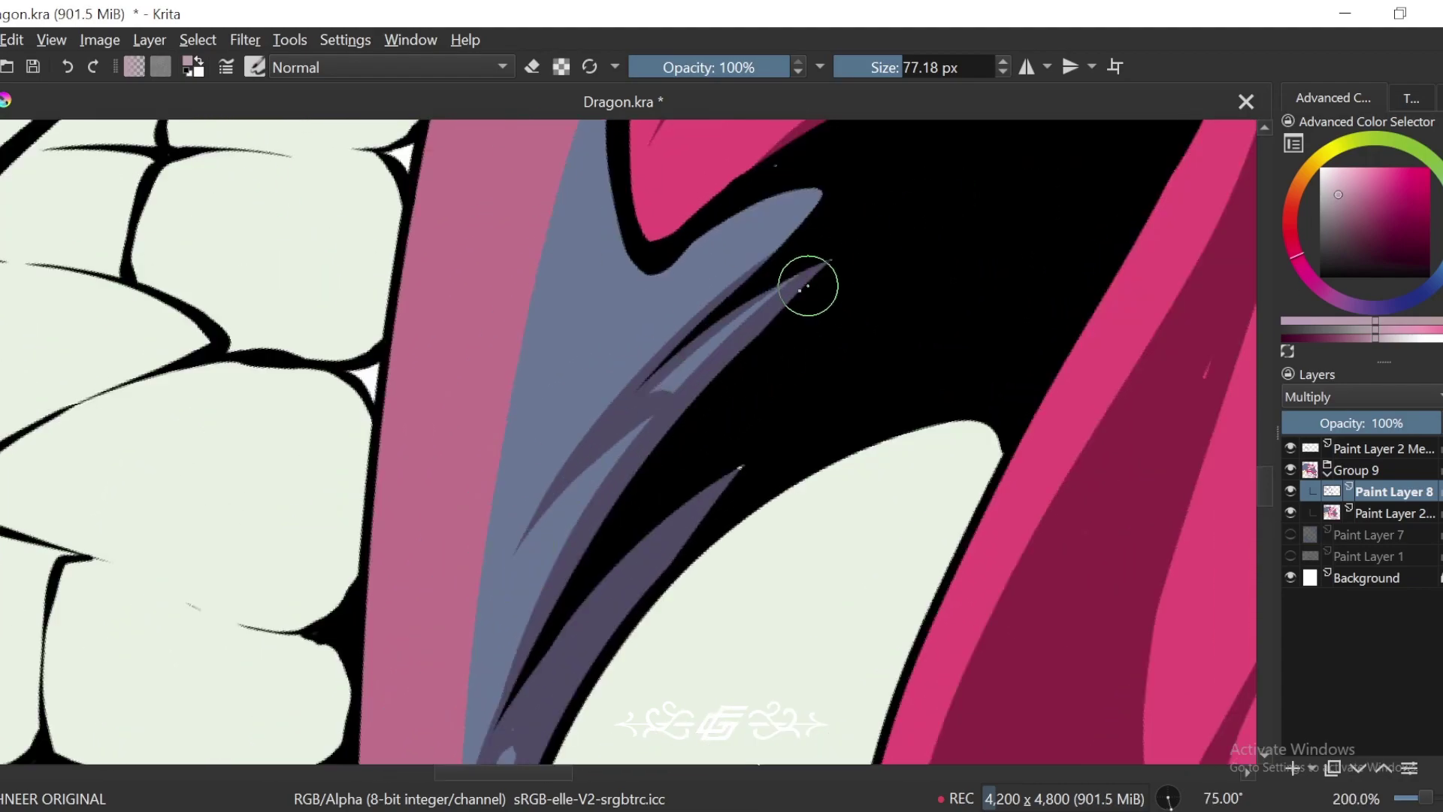
mouse_move(735, 345)
left_mouse_down()
mouse_move(718, 363)
mouse_move(720, 429)
left_mouse_up()
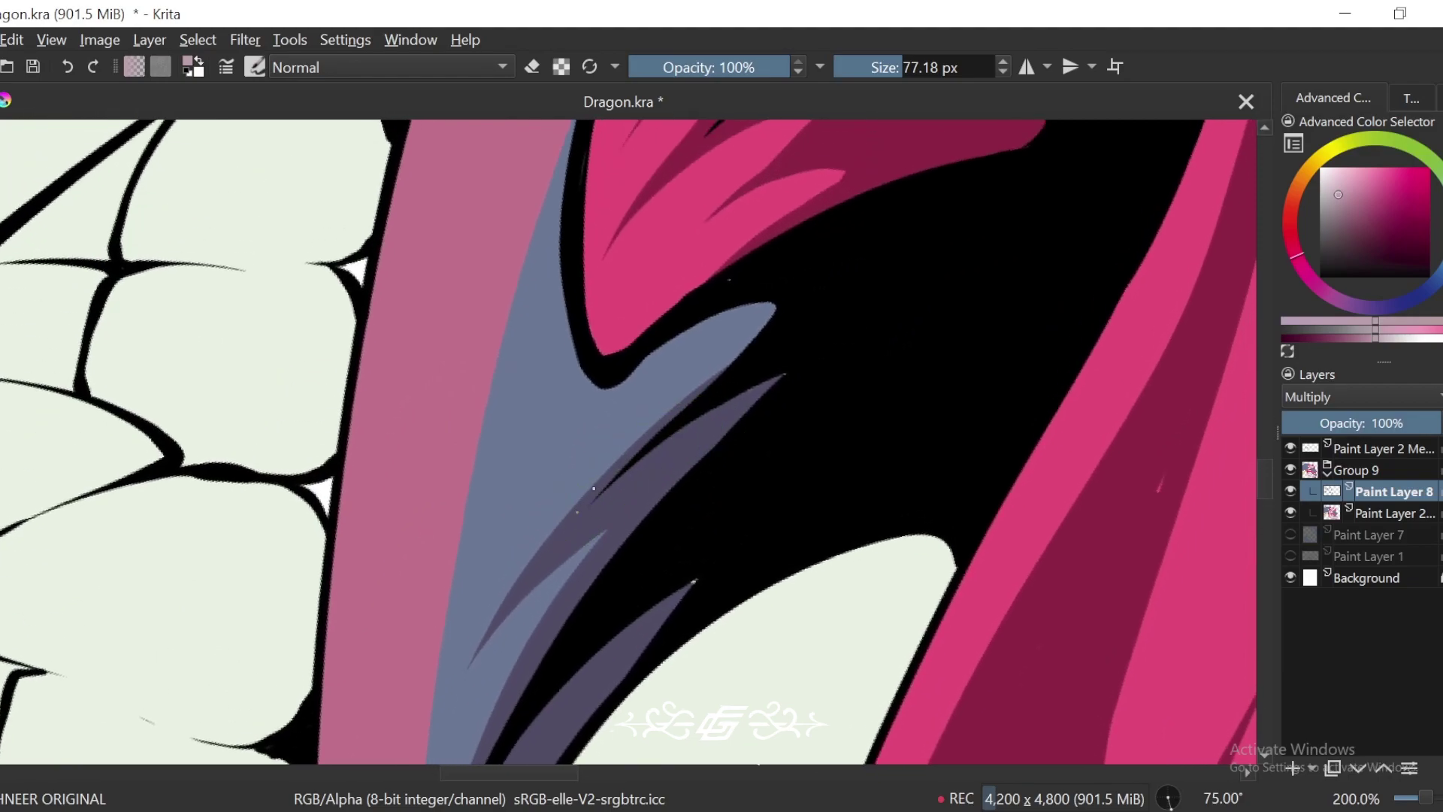
left_click_drag(594, 485, 591, 384)
left_click_drag(659, 417, 683, 344)
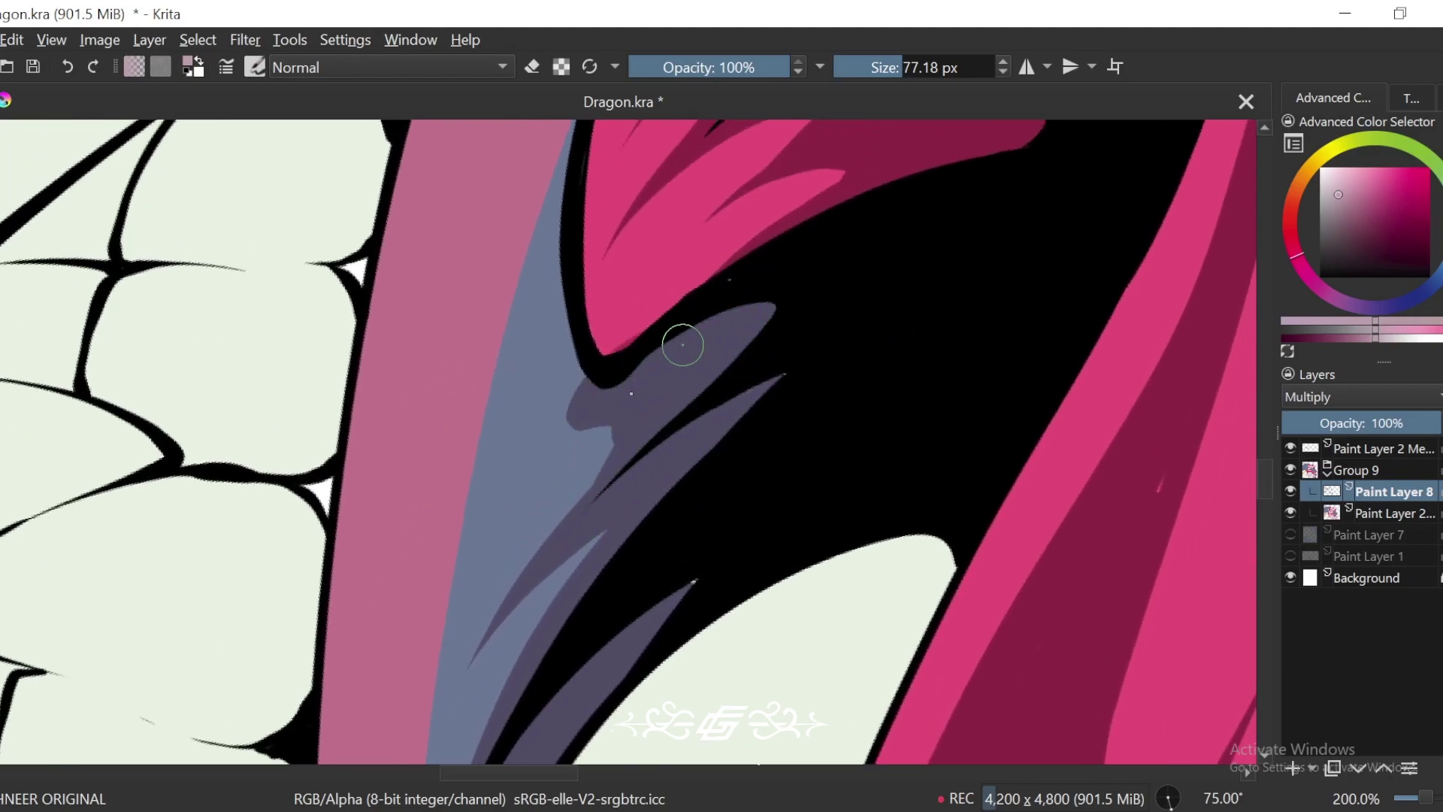
Step: Check the shaded skin folds around the large eye against the whole face
key("minus")
key("minus")
key("minus")
key("minus")
key("minus")
key("minus")
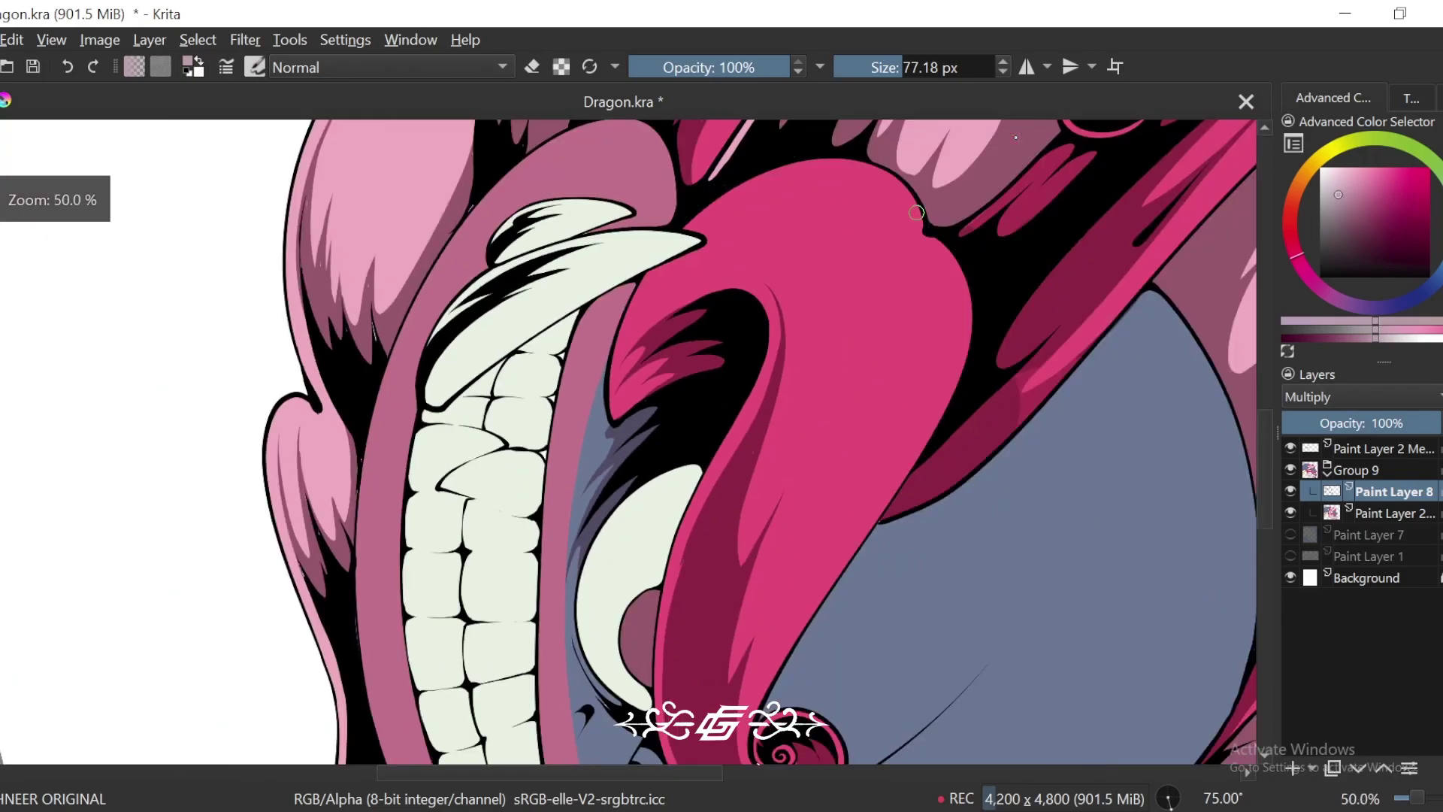
key("4")
key("4")
key("4")
key("4")
key("4")
key("4")
key("plus")
key("plus")
key("plus")
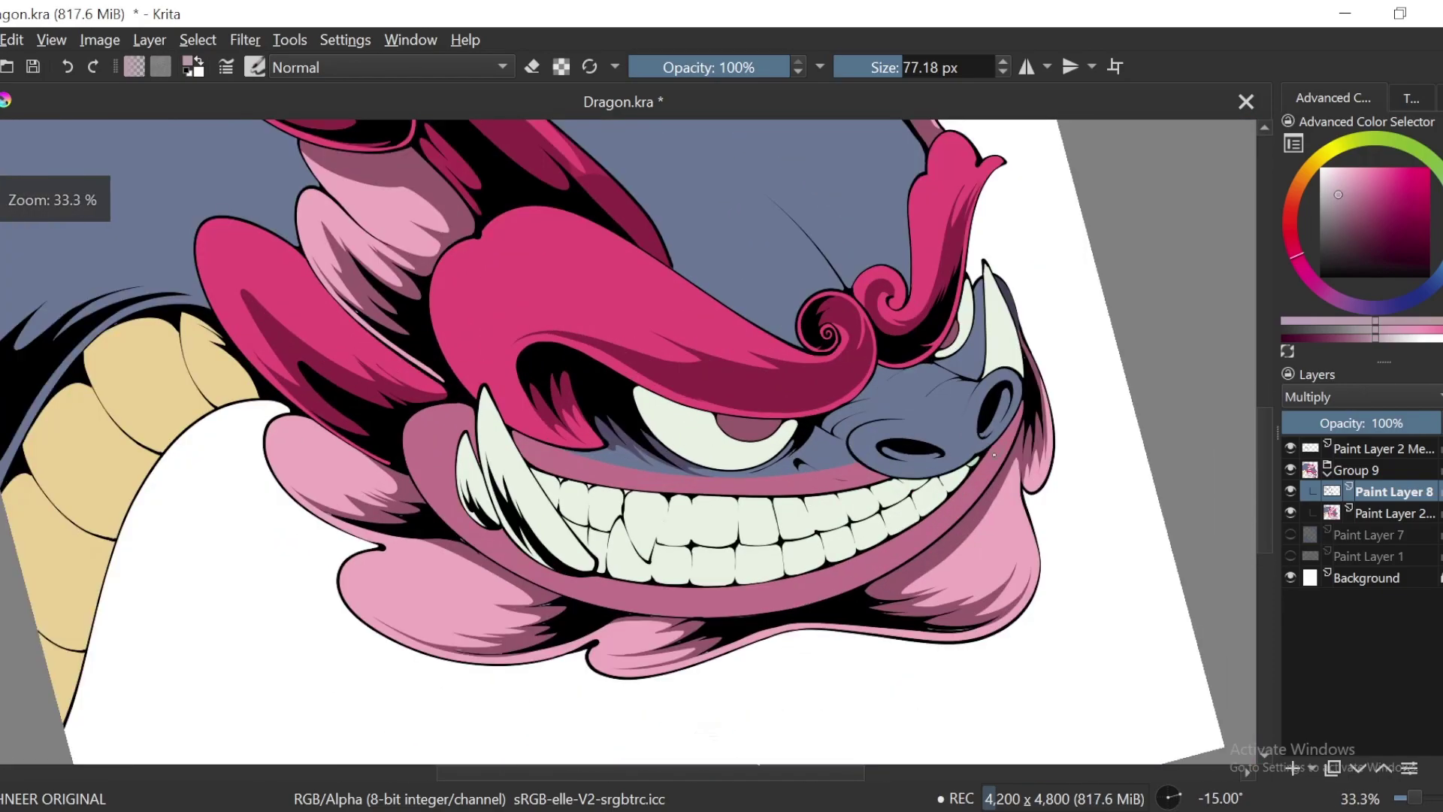
Step: Outline a mauve shadow band inside the outer corner of the large eye's white
left_click_drag(963, 481, 889, 460)
key("6")
key("6")
key("6")
key("6")
key("6")
key("6")
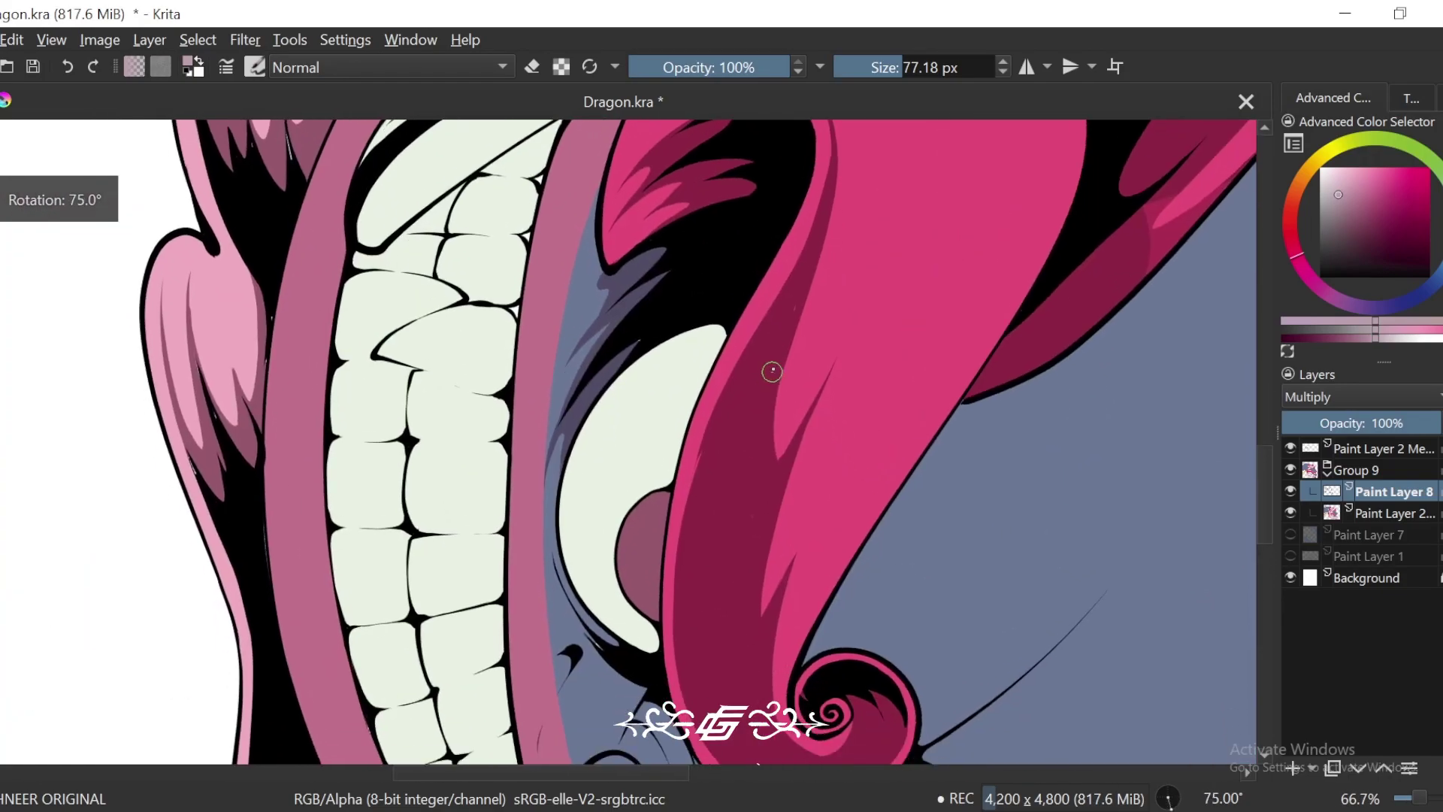
key("plus")
key("plus")
left_click_drag(680, 268, 755, 259)
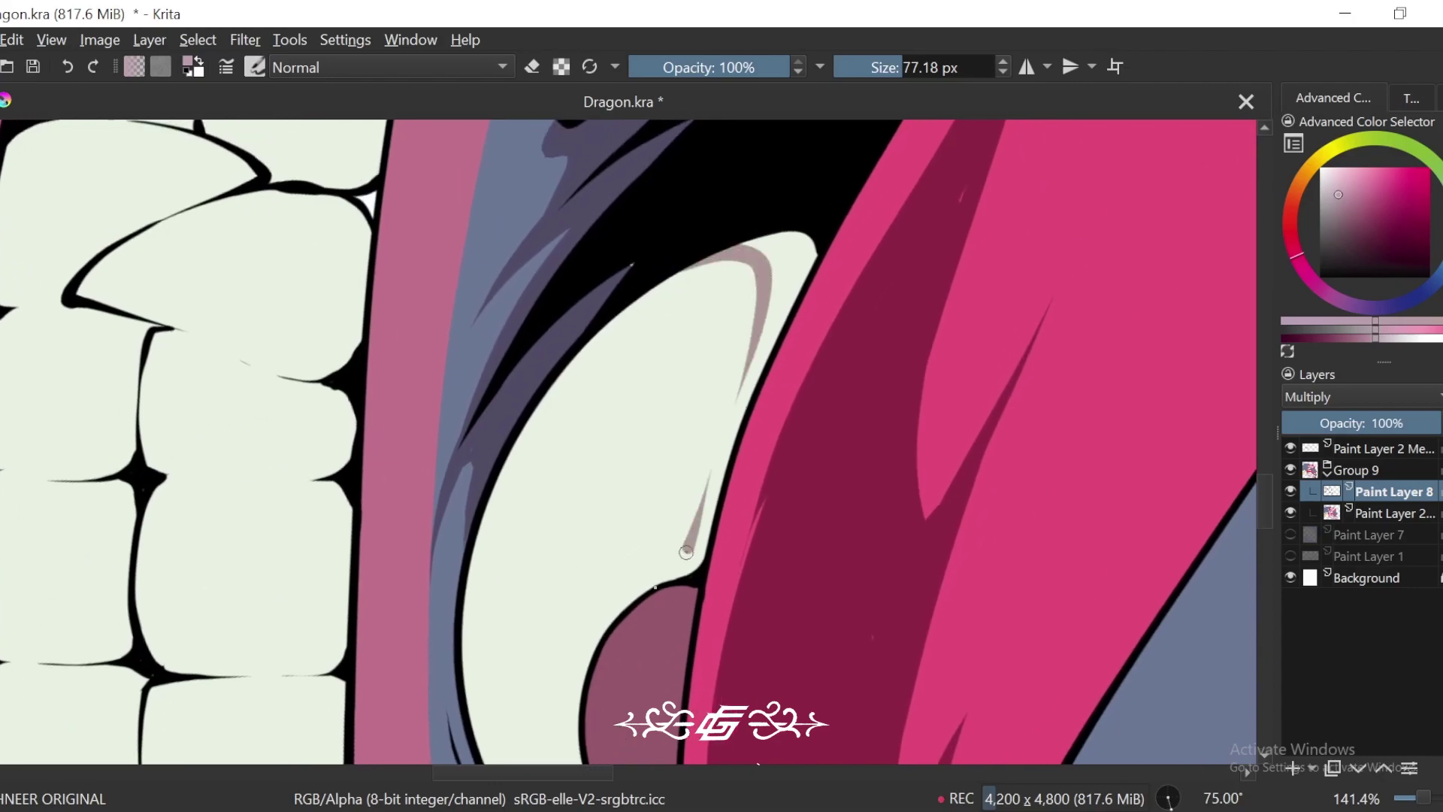
Step: Extend the eye-white shadow along the brow to the iris and fill it up to the outline
key("6")
key("6")
key("plus")
left_click_drag(731, 374, 495, 586)
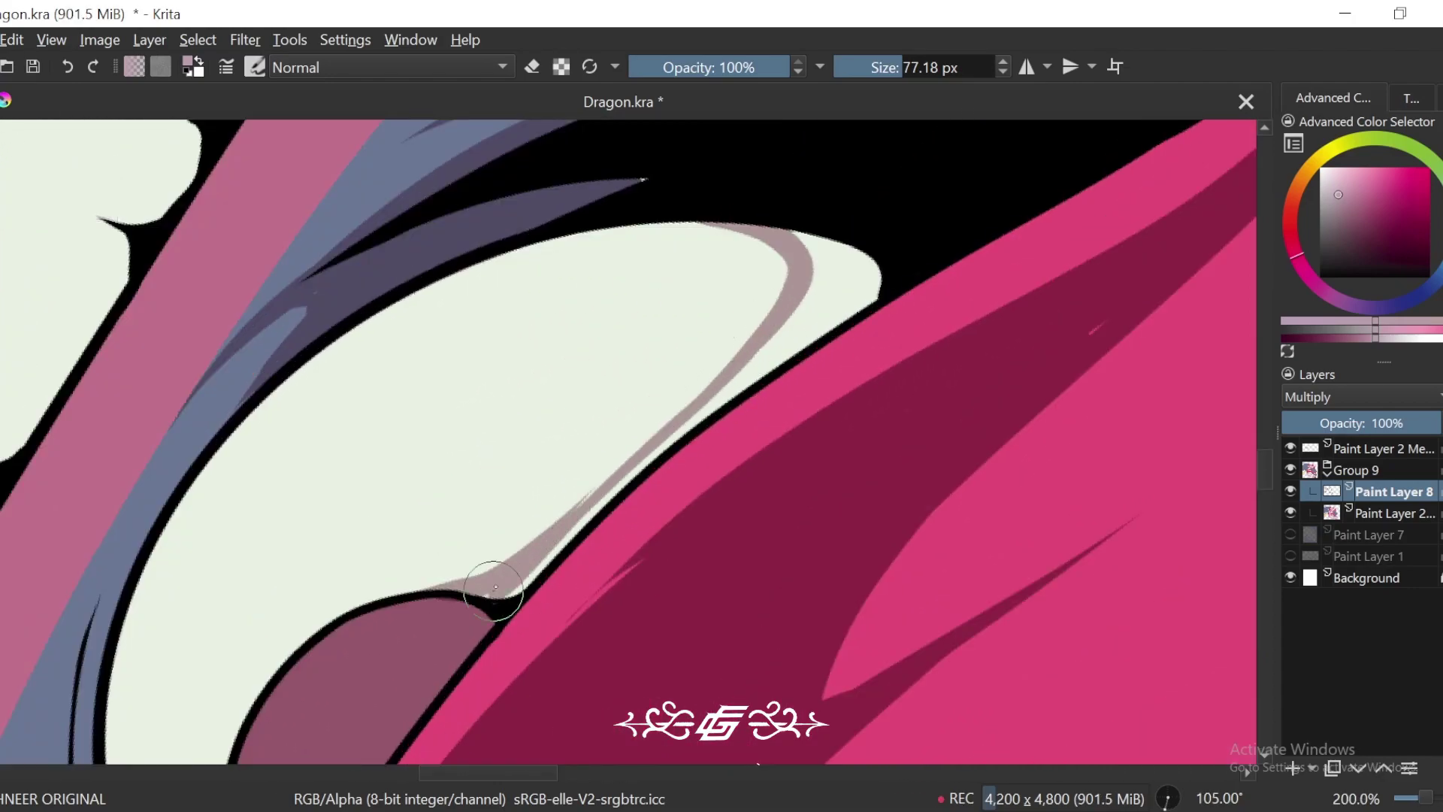
left_click_drag(557, 540, 844, 298)
left_click_drag(816, 308, 714, 419)
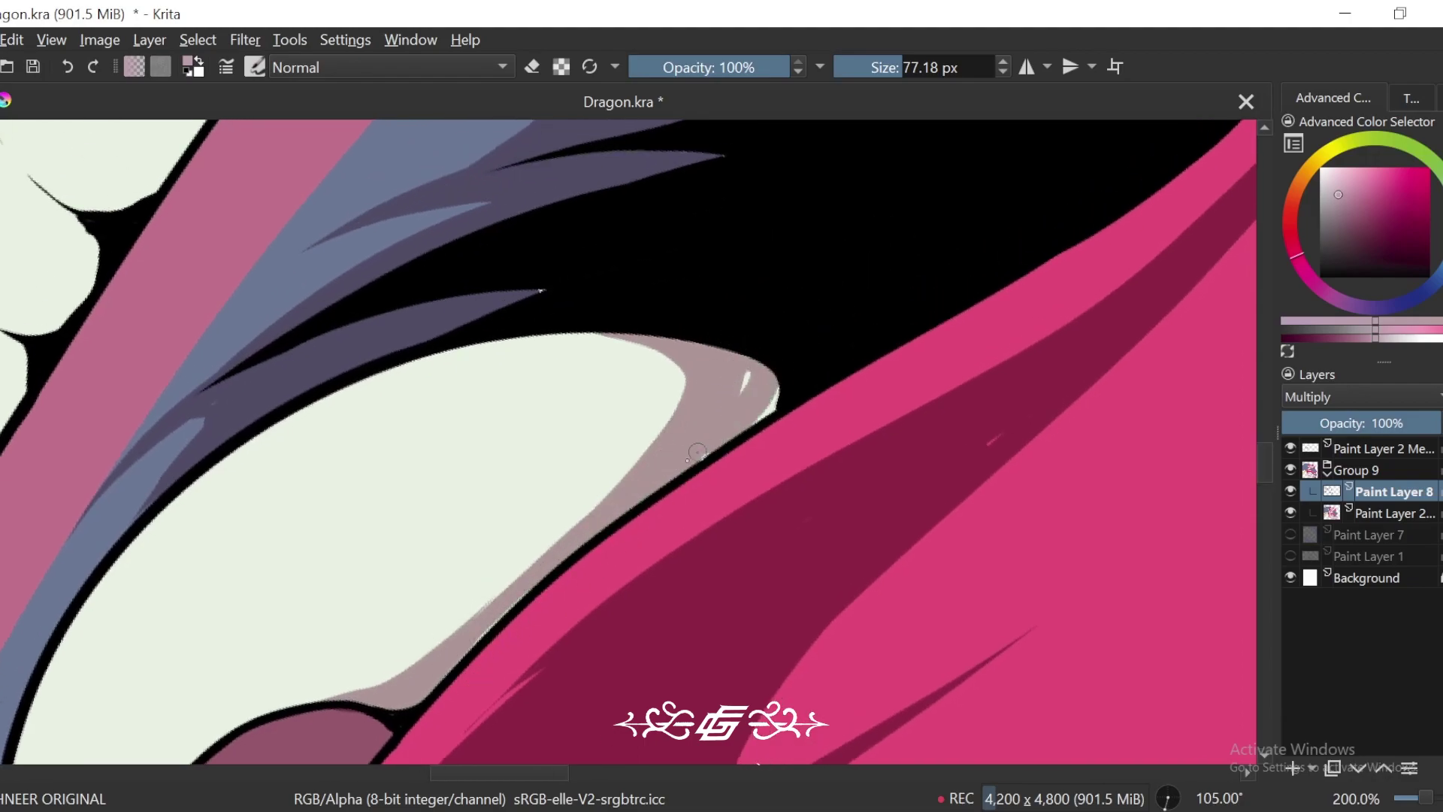
Step: Paint a matching mauve shadow on the inner corner of the large eye's white, beside the iris
key("minus")
key("minus")
key("4")
key("4")
key("4")
key("4")
key("4")
key("4")
key("4")
key("4")
key("4")
key("4")
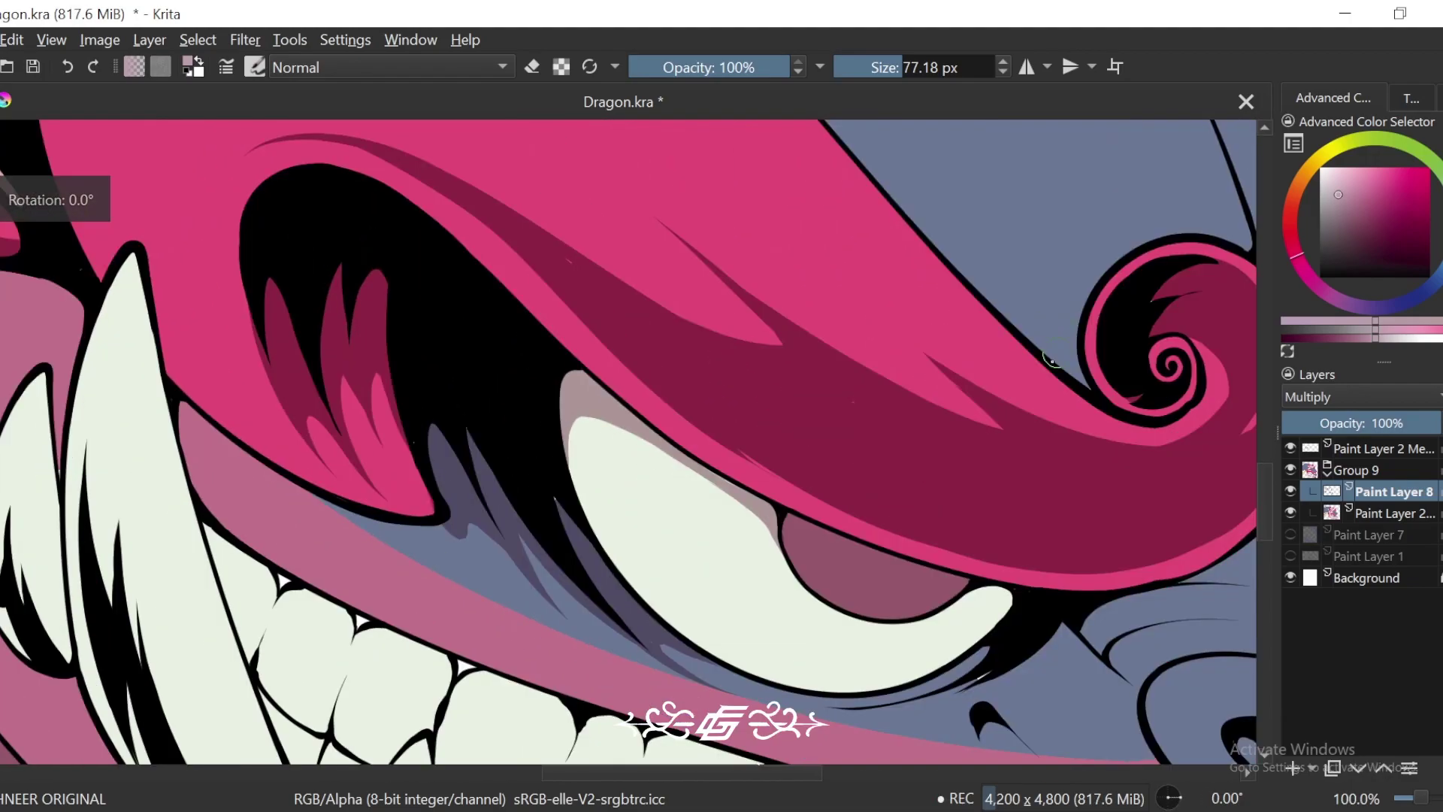
key("4")
key("equal")
key("equal")
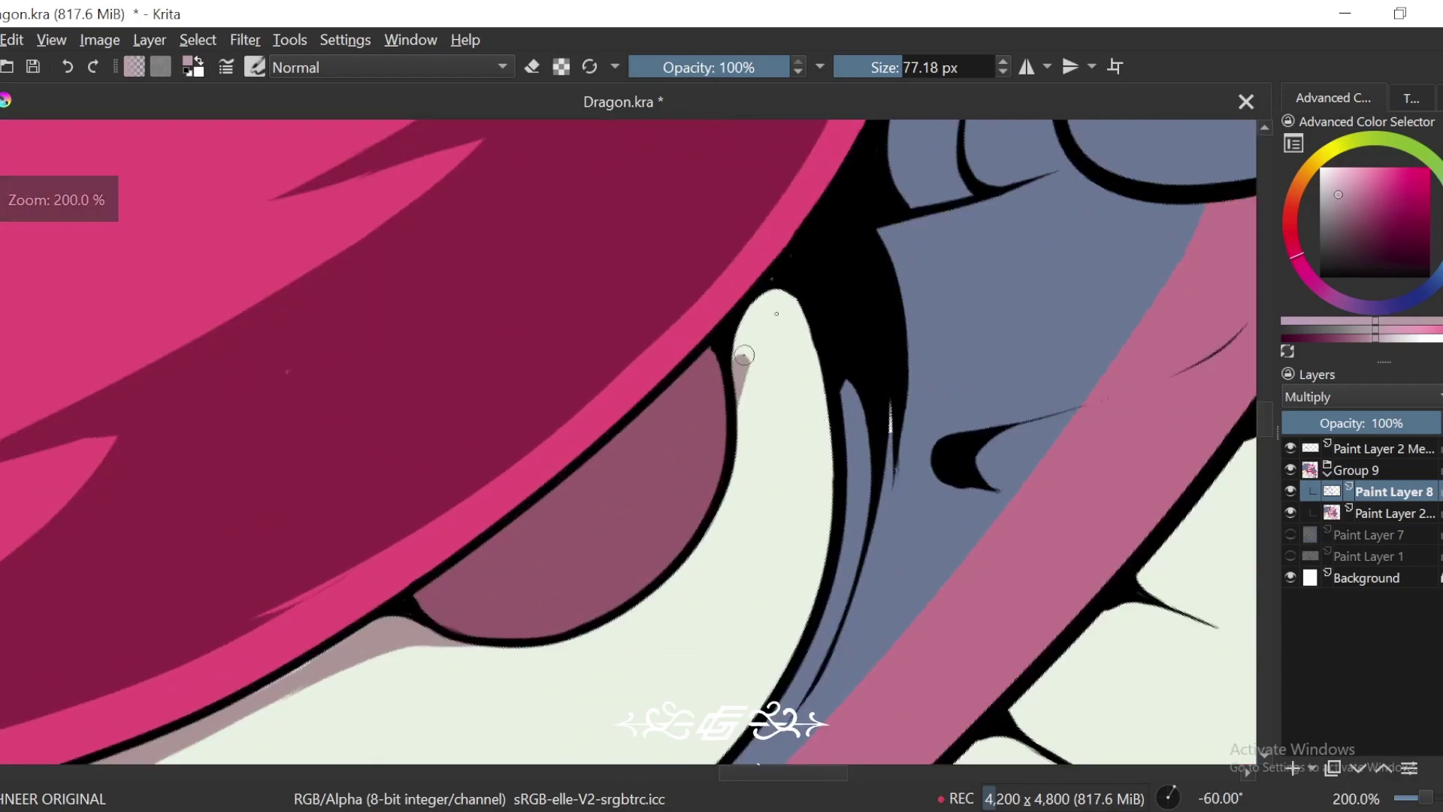
key("minus")
key("minus")
key("minus")
key("6")
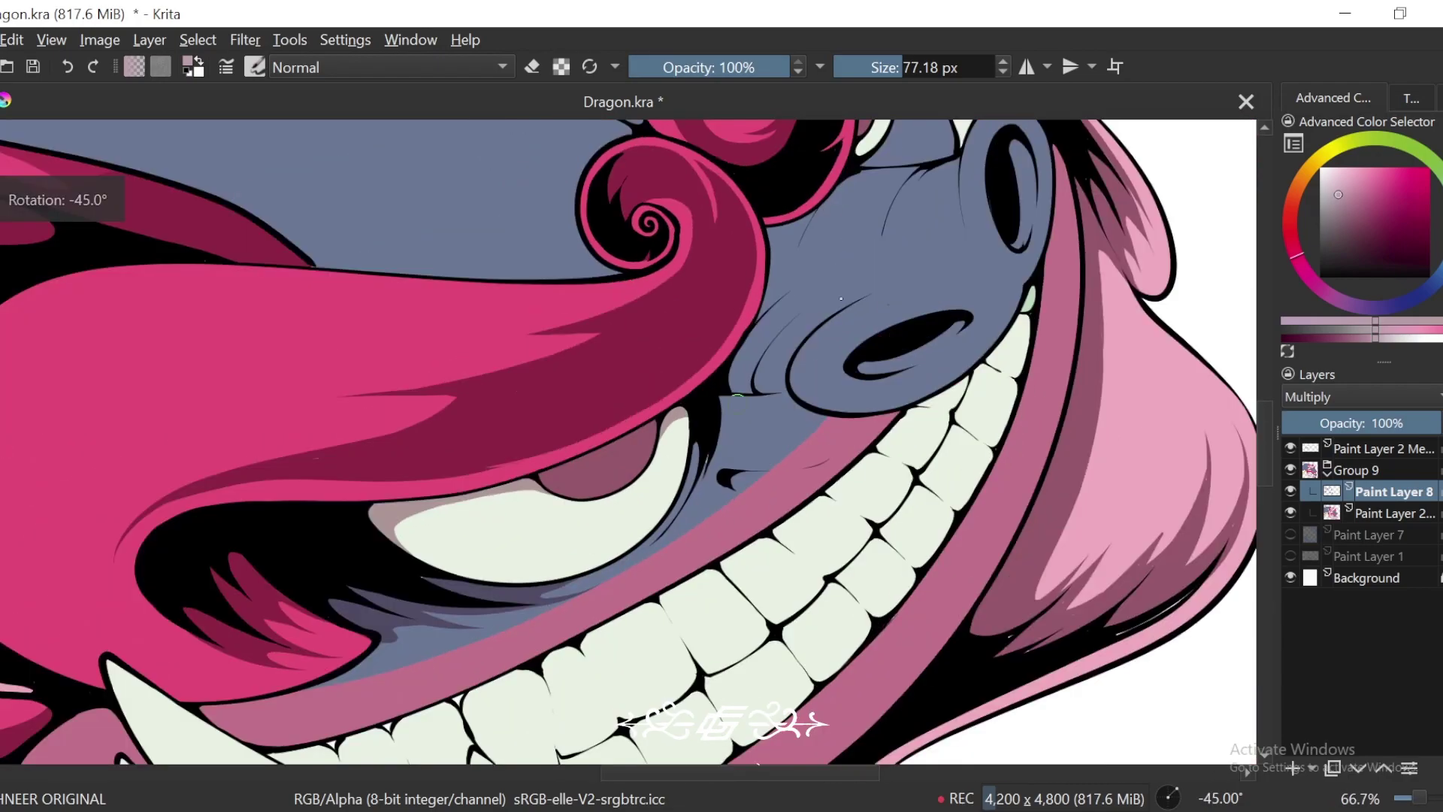
key("6")
key("minus")
key("minus")
Step: Try a narrow slit pupil in the large iris and compare it with the whole face
key("equal")
key("equal")
key("equal")
key("equal")
key("equal")
key("equal")
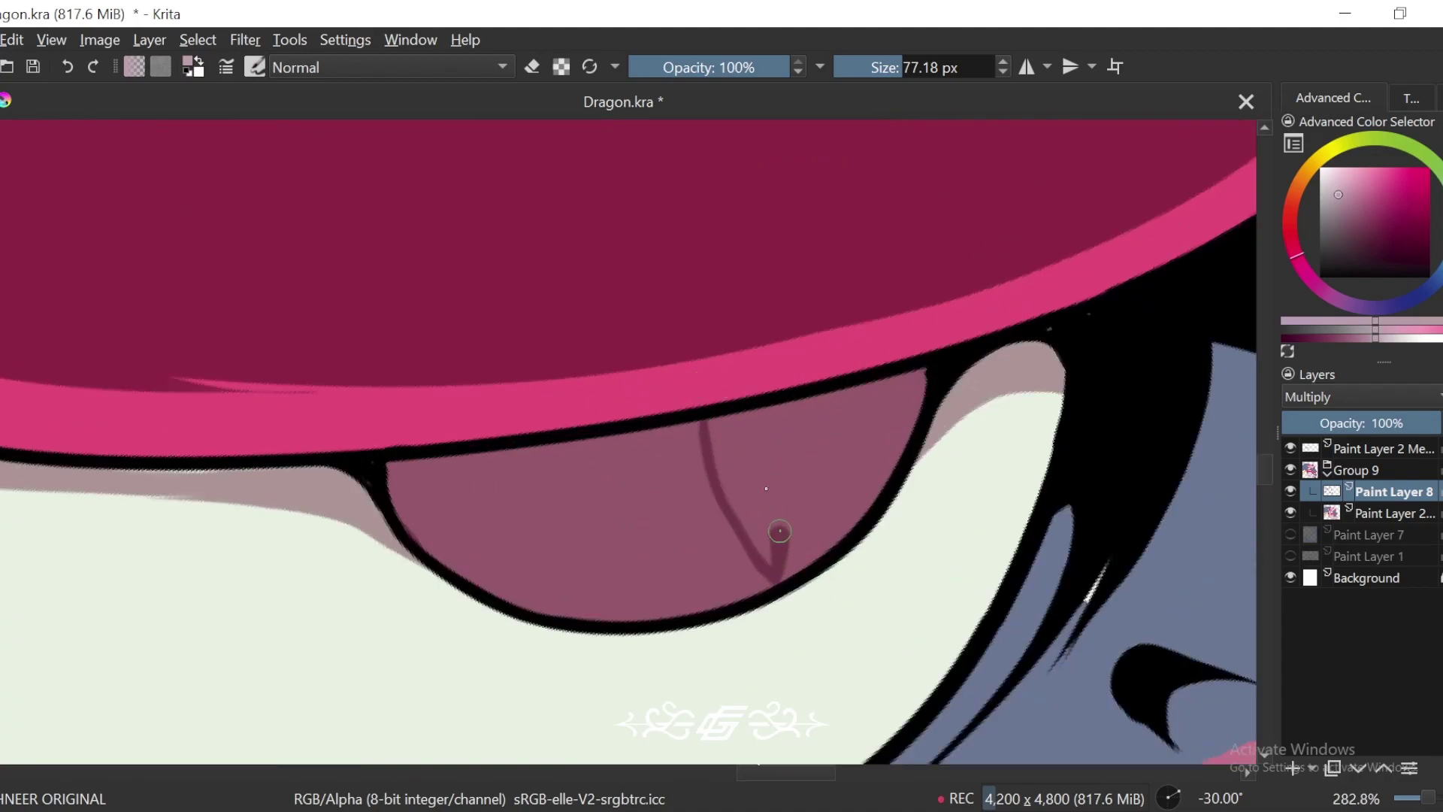
key("minus")
key("minus")
key("minus")
key("minus")
key("minus")
key("minus")
key("minus")
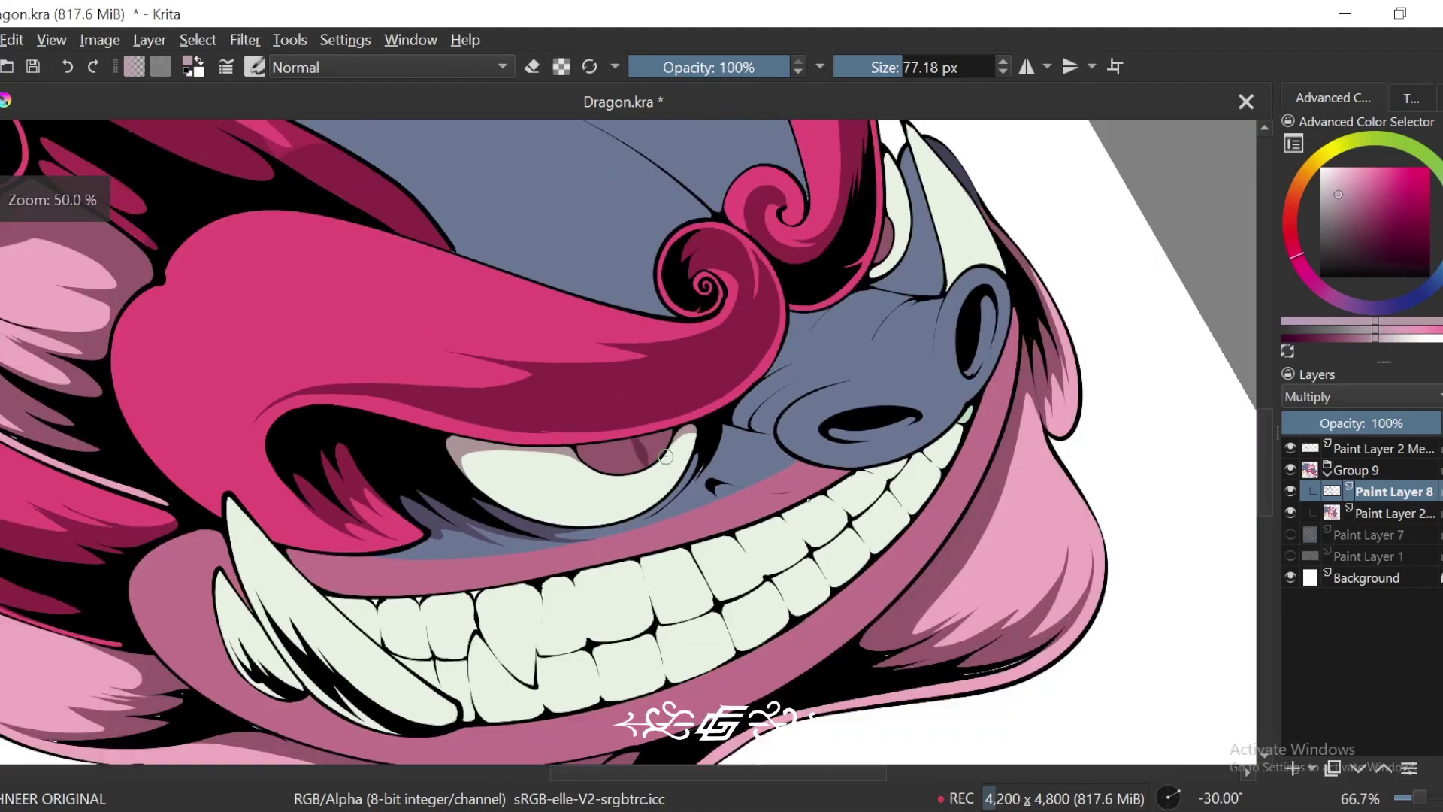
key("6")
key("6")
key("equal")
key("equal")
key("equal")
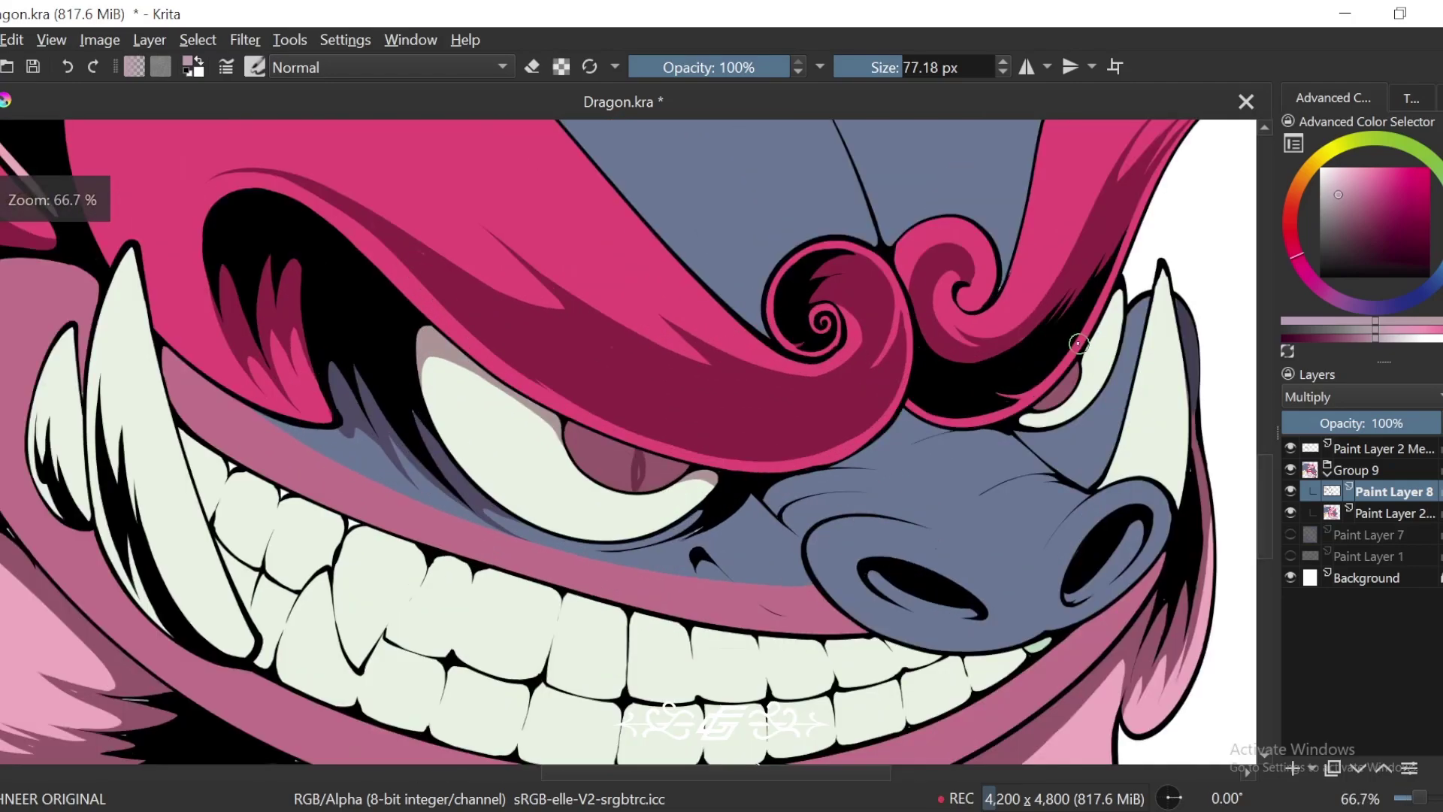
Step: Try a ring-shaped pupil in the large iris in place of the slit
key("4")
key("4")
key("4")
key("equal")
key("equal")
key("equal")
key("equal")
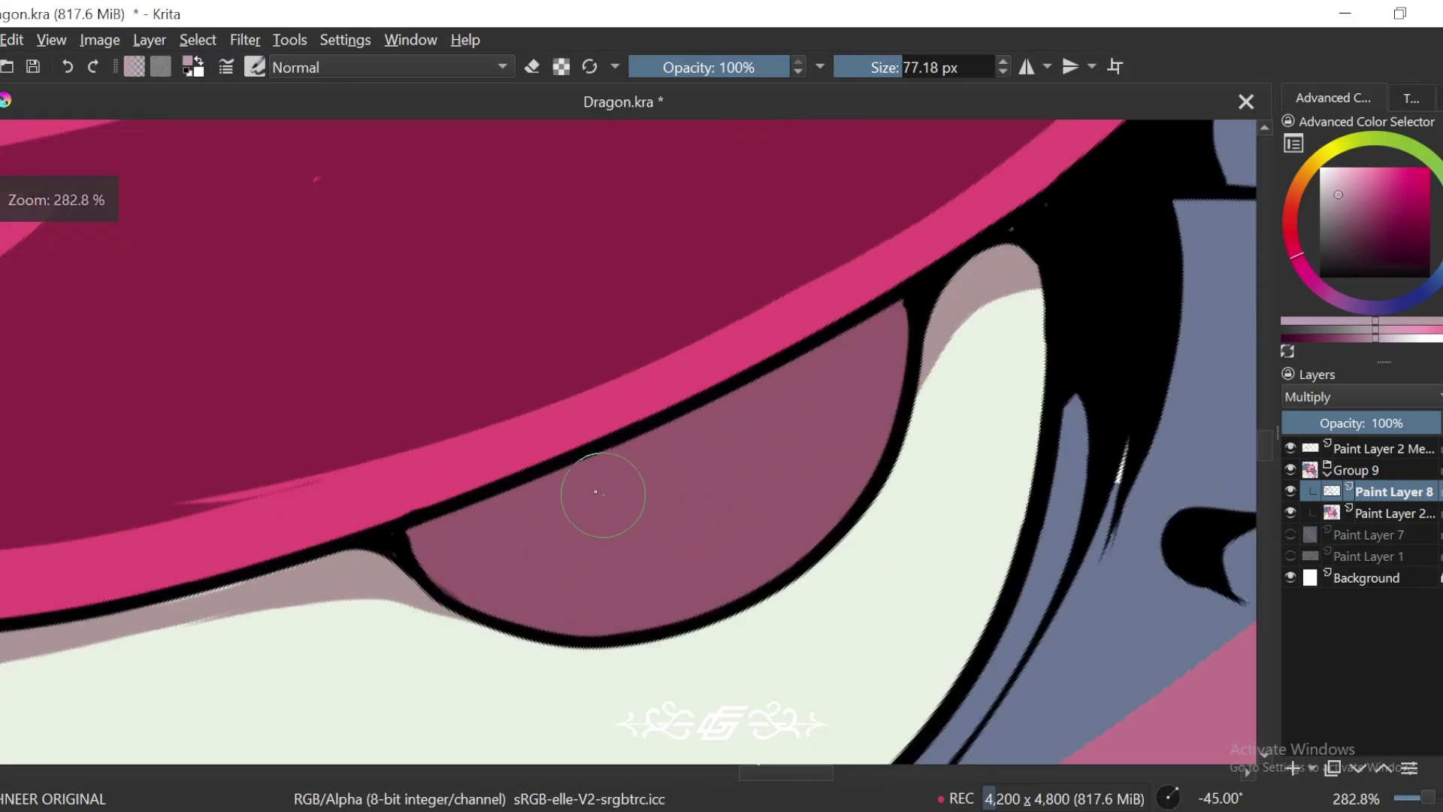
mouse_move(551, 478)
left_mouse_down()
mouse_move(620, 542)
mouse_move(788, 464)
mouse_move(800, 347)
left_mouse_up()
key("minus")
key("minus")
key("minus")
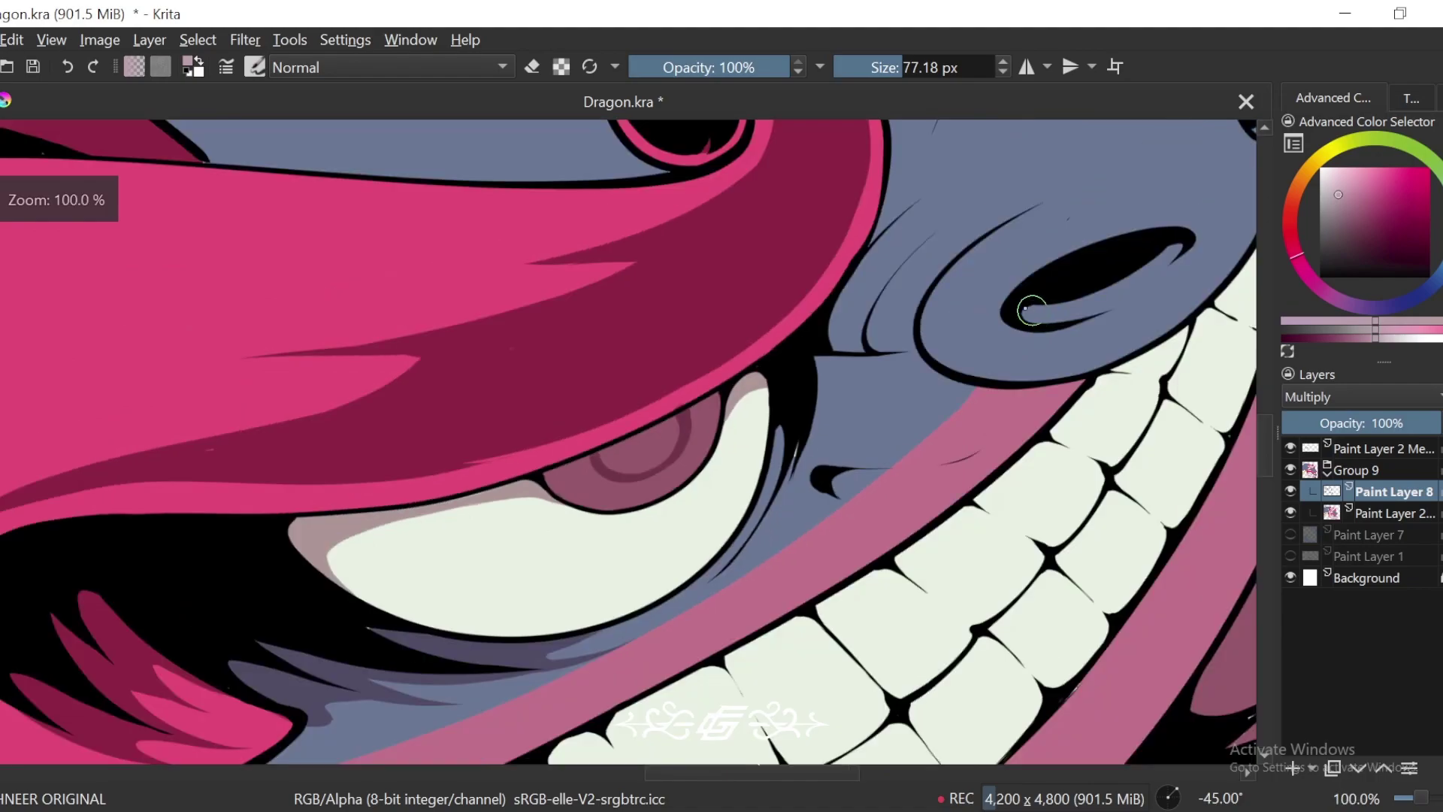
key("equal")
key("equal")
key("equal")
key("ctrl+z")
key("minus")
key("minus")
key("minus")
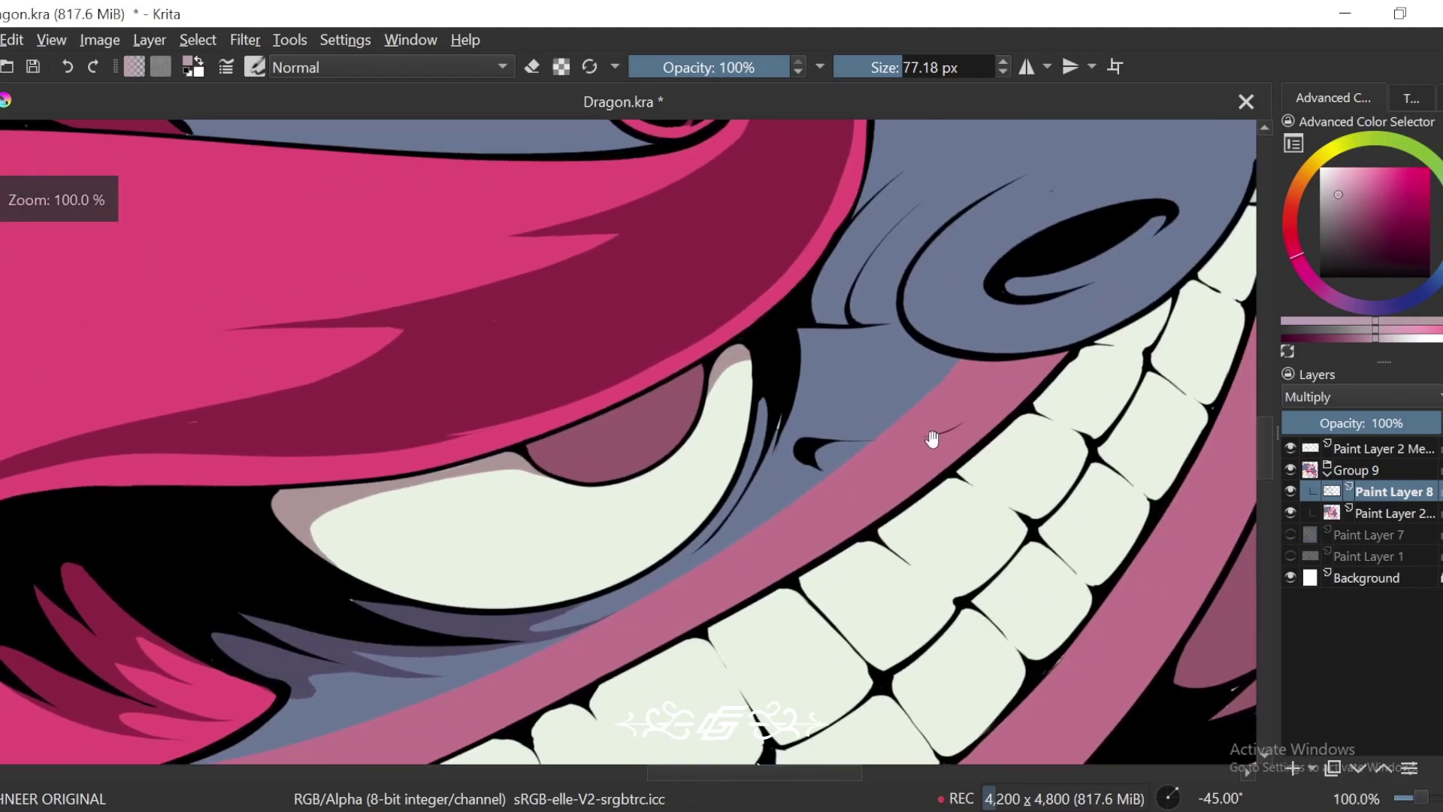
Step: Shade the thin blue folds beneath the large eye's inner corner, following the lower eyelid's curve
key("6")
key("equal")
key("equal")
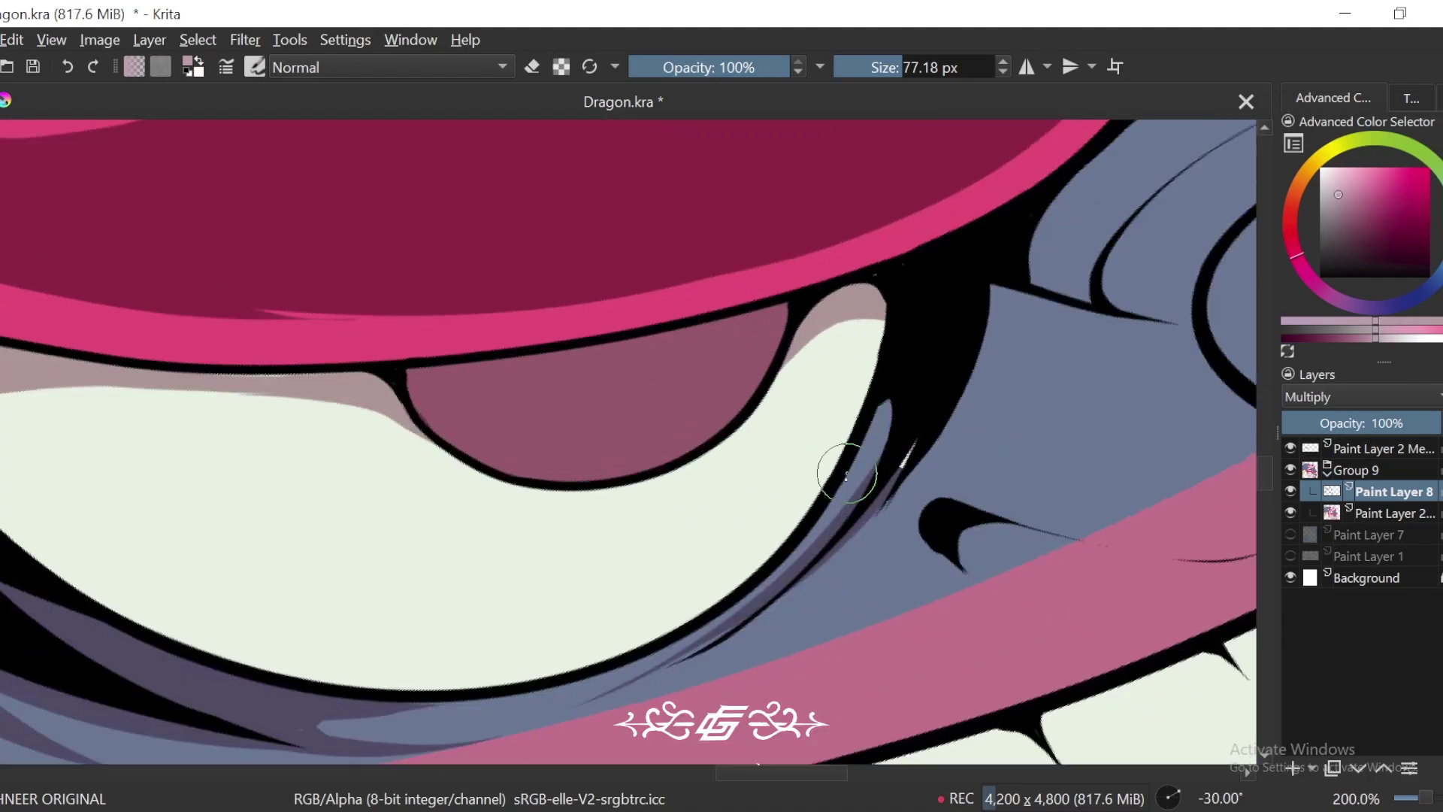
key("6")
key("6")
key("6")
key("6")
key("6")
key("6")
key("6")
key("6")
key("6")
key("6")
key("6")
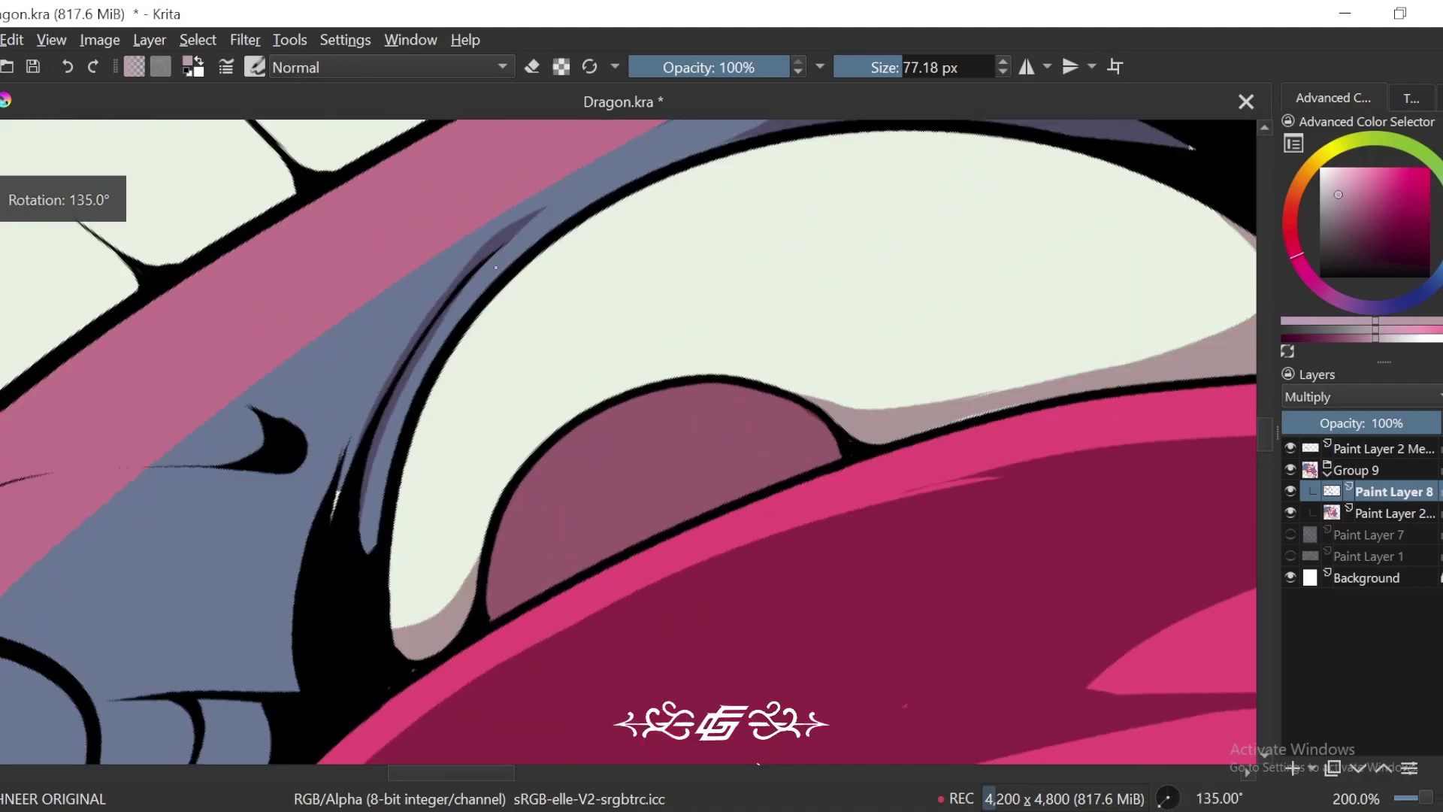
key("ctrl+z")
left_click_drag(613, 172, 364, 496)
mouse_move(443, 397)
left_mouse_down()
mouse_move(436, 482)
mouse_move(367, 535)
mouse_move(363, 624)
left_mouse_up()
left_click_drag(399, 451, 464, 456)
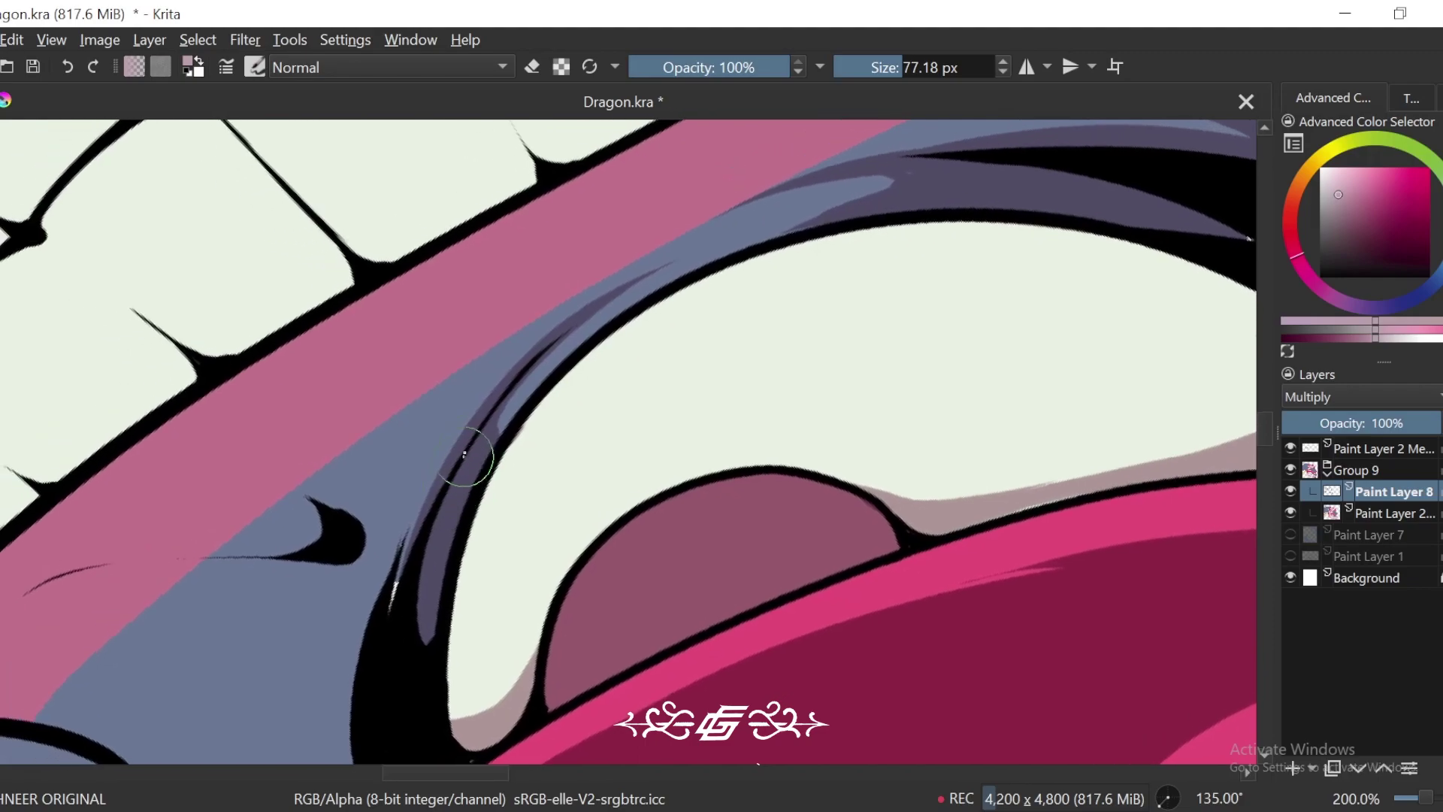
Step: Paint mauve shadow on the blue skin beside the black inner eye corner, reaching down to the snout's crease line
key("6")
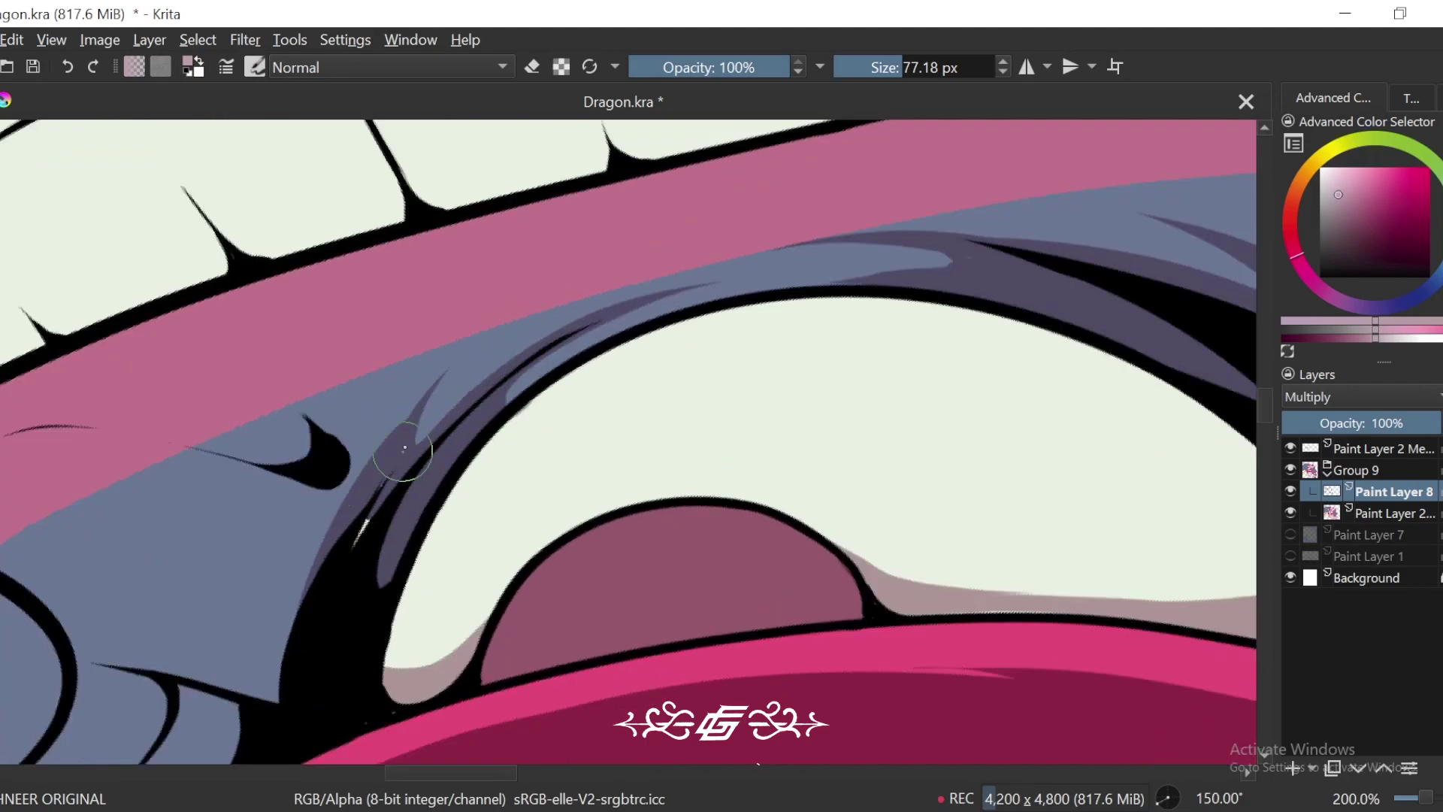
left_click_drag(302, 648, 513, 461)
key("4")
key("4")
key("4")
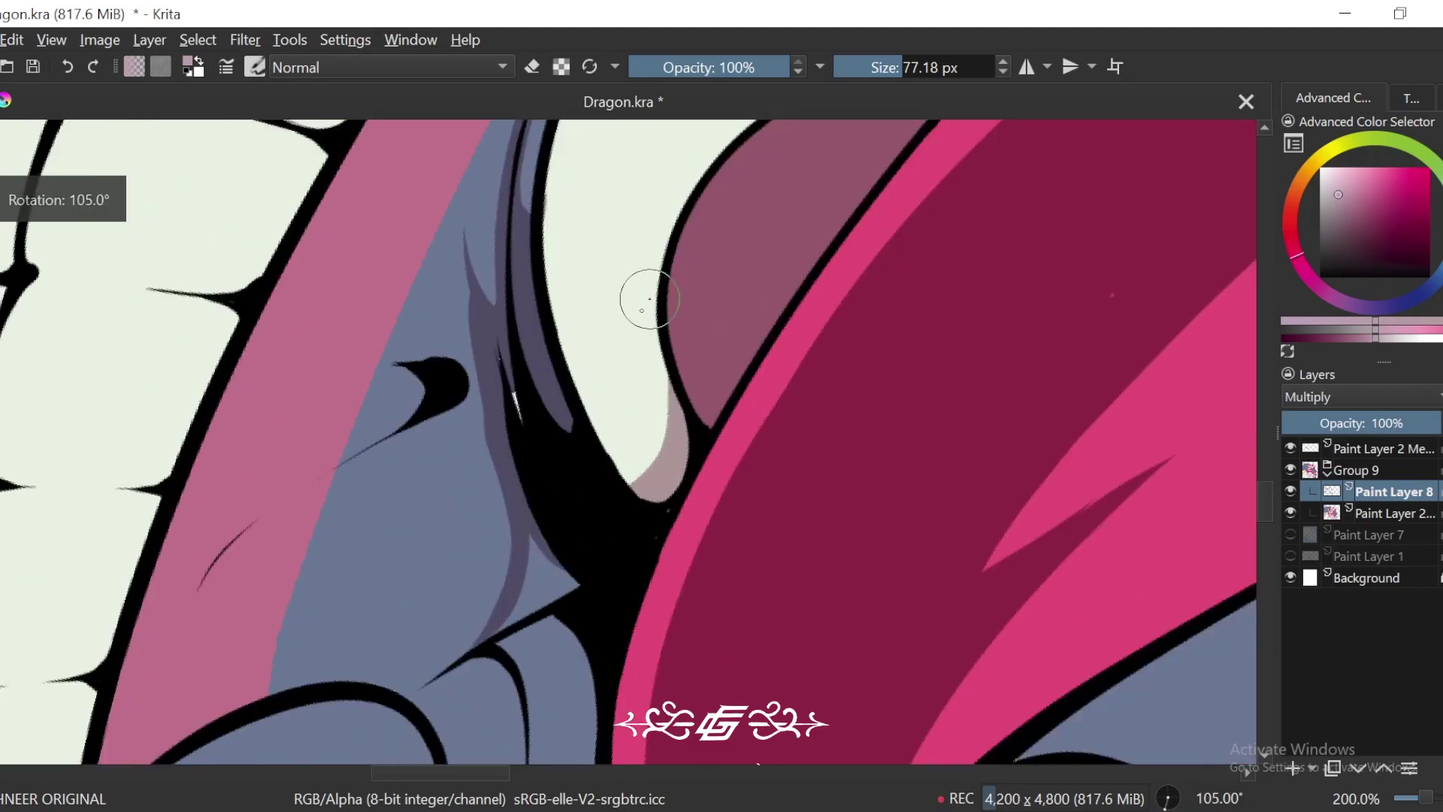
mouse_move(545, 611)
left_mouse_down()
mouse_move(539, 524)
mouse_move(686, 423)
mouse_move(651, 479)
left_mouse_up()
key("ctrl+minus")
key("ctrl+minus")
key("ctrl+minus")
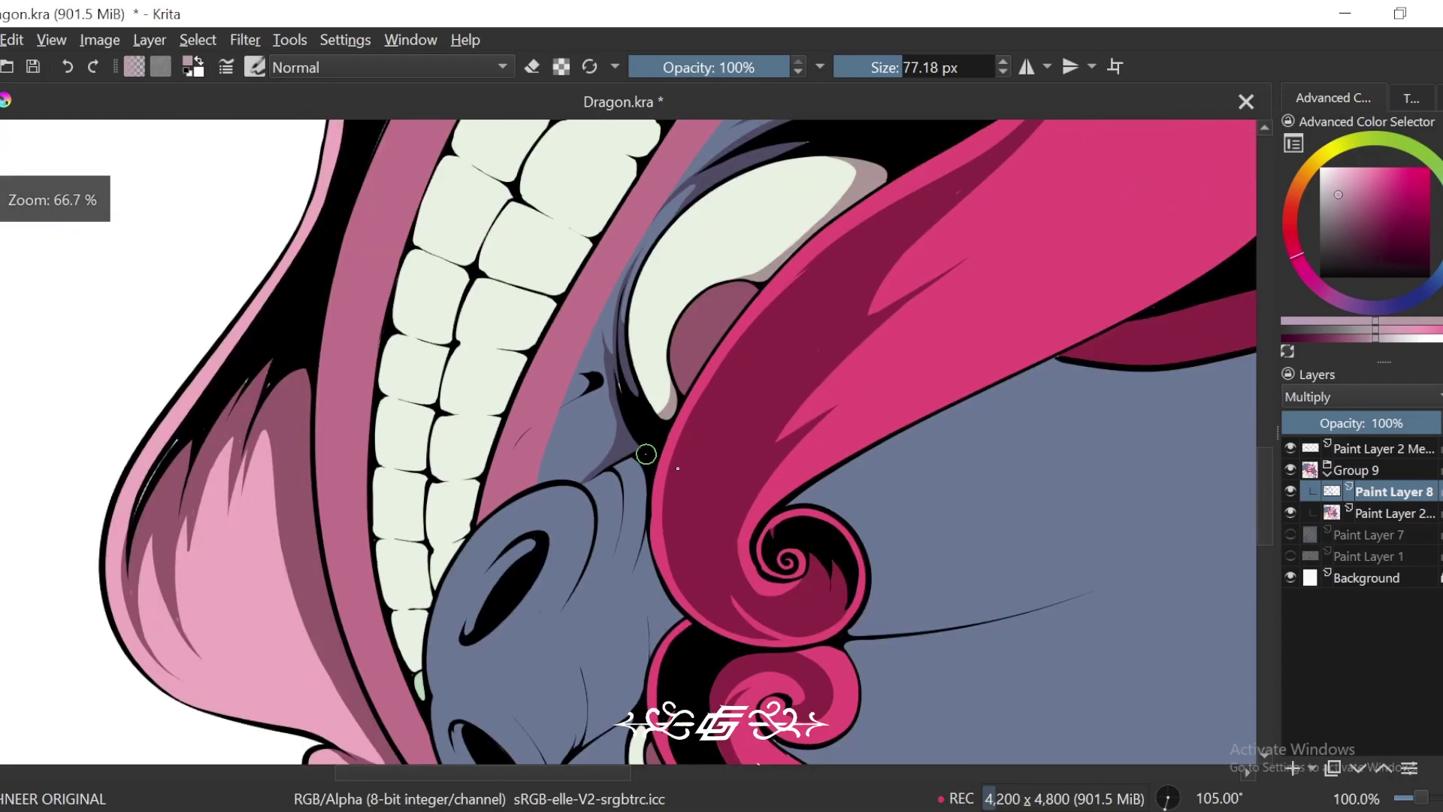
Step: Extend and smooth the shadow from the inner eye corner along the crease toward the nostril
key("4")
key("4")
key("4")
key("4")
key("4")
key("4")
key("4")
key("4")
key("4")
key("ctrl+plus")
key("ctrl+plus")
key("plus")
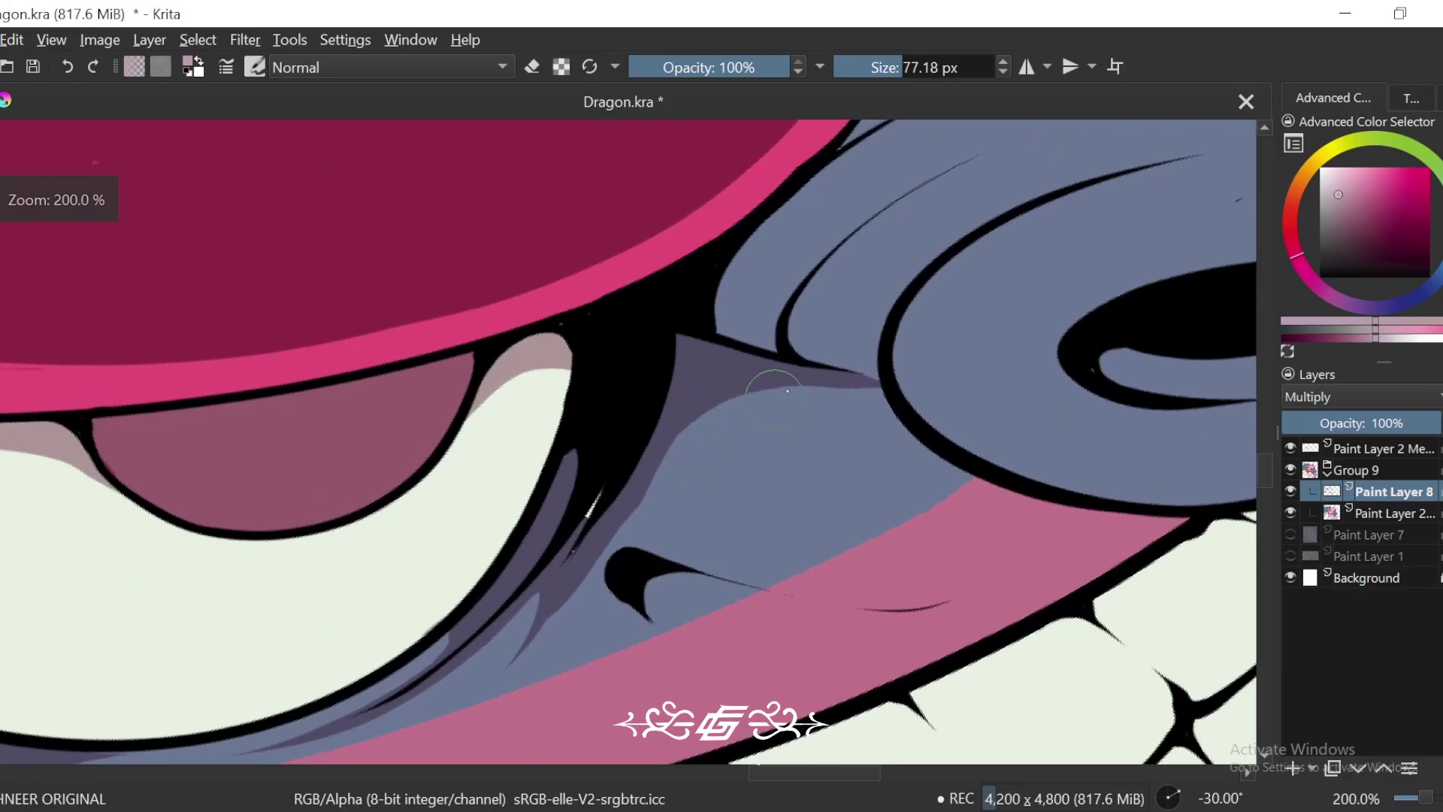
left_click_drag(504, 635, 526, 599)
key("ctrl+z")
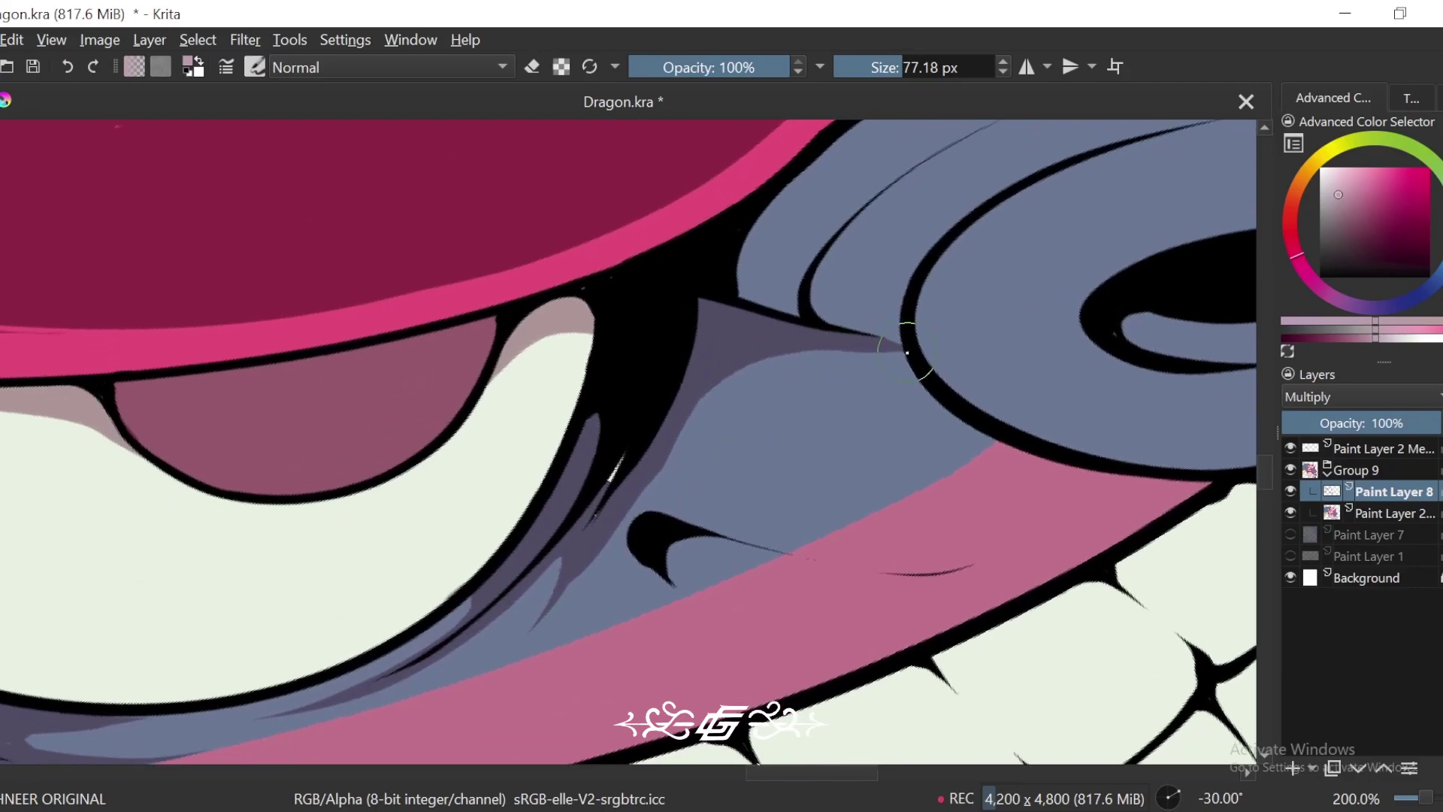
left_click_drag(766, 363, 436, 698)
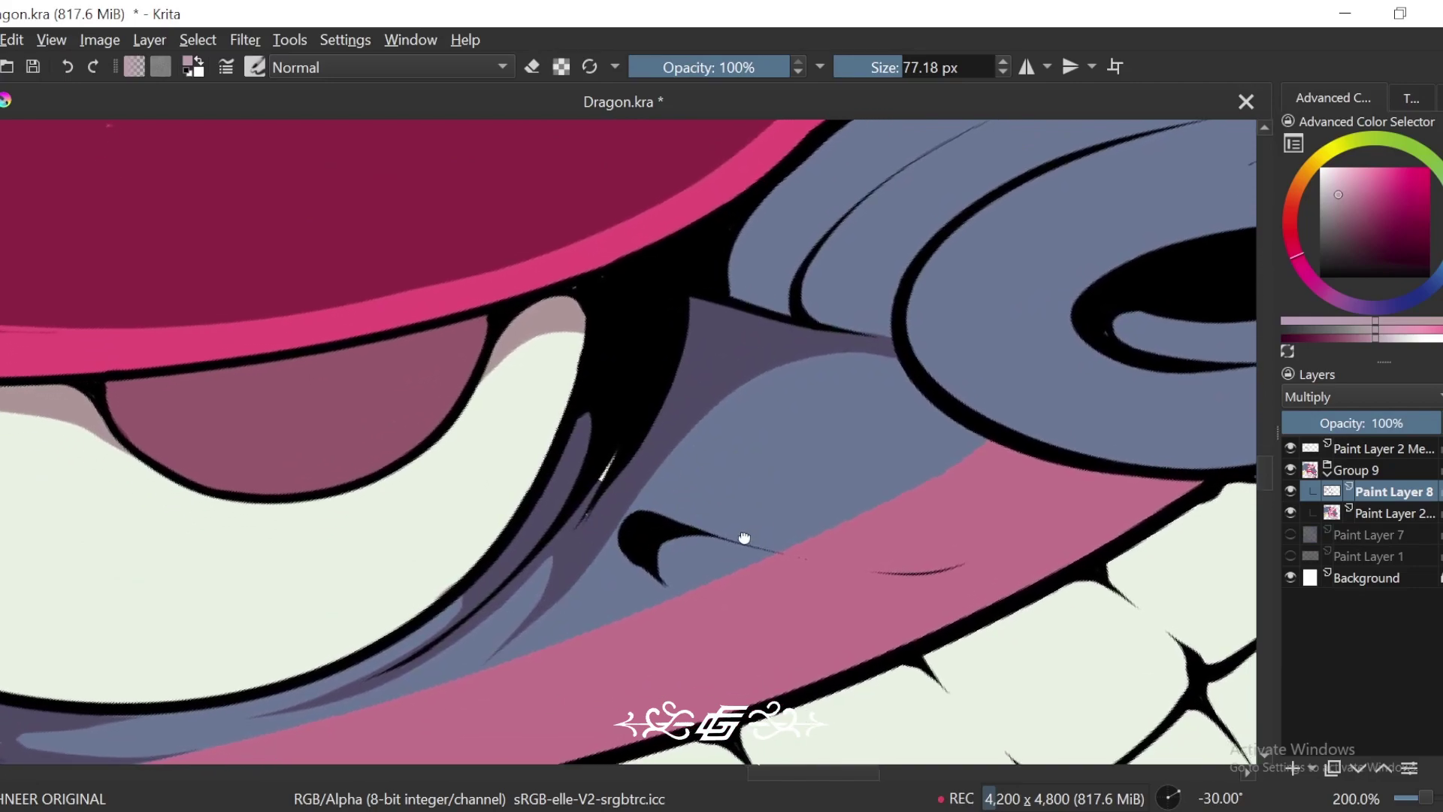
Step: Paint a tapering mauve shadow along the crease that runs from the black fold mark on the blue cheek across the pink lip
key("plus")
key("4")
key("4")
key("4")
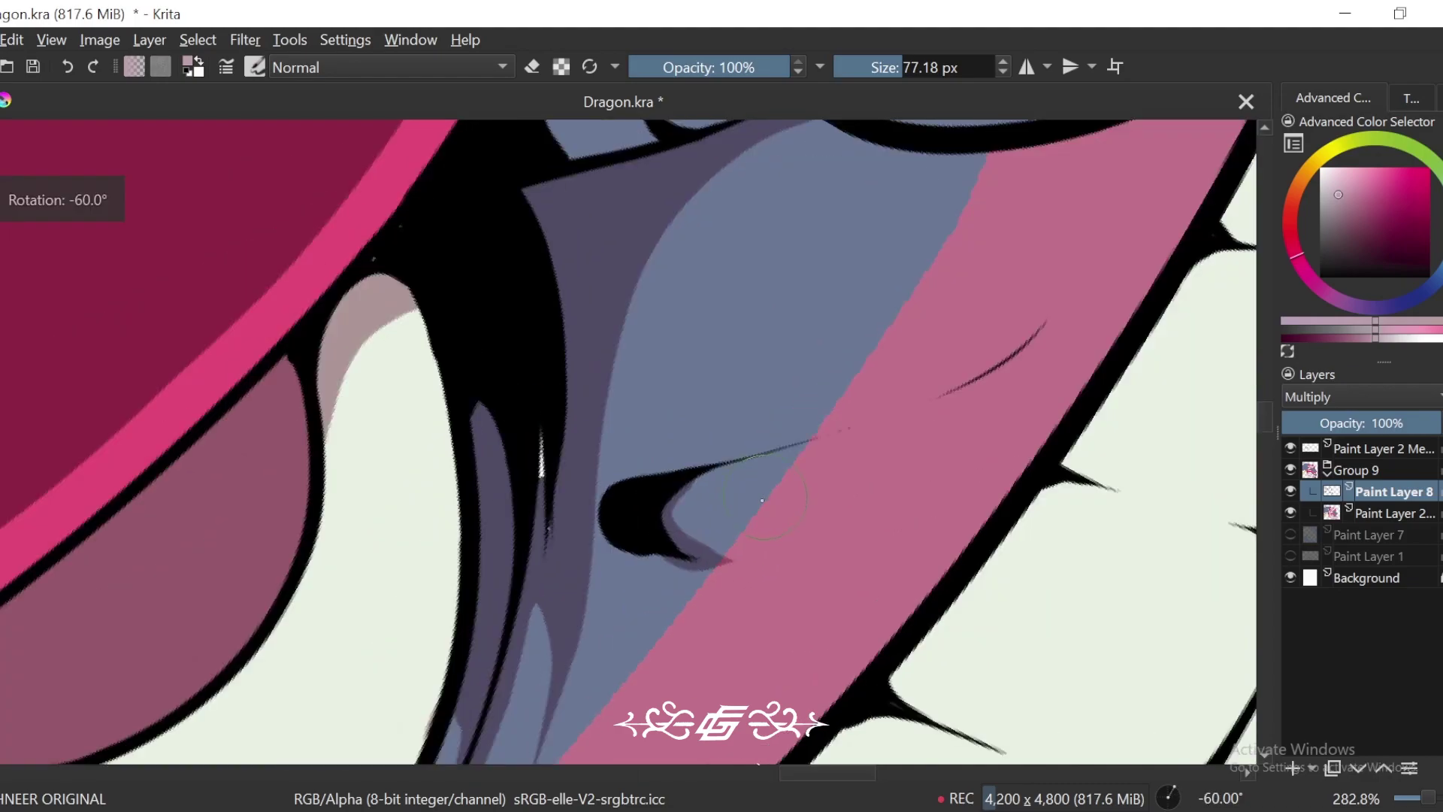
mouse_move(714, 526)
left_mouse_down()
mouse_move(712, 468)
mouse_move(930, 325)
left_mouse_up()
mouse_move(985, 208)
left_mouse_down()
mouse_move(632, 505)
mouse_move(936, 317)
left_mouse_up()
key("ctrl+z")
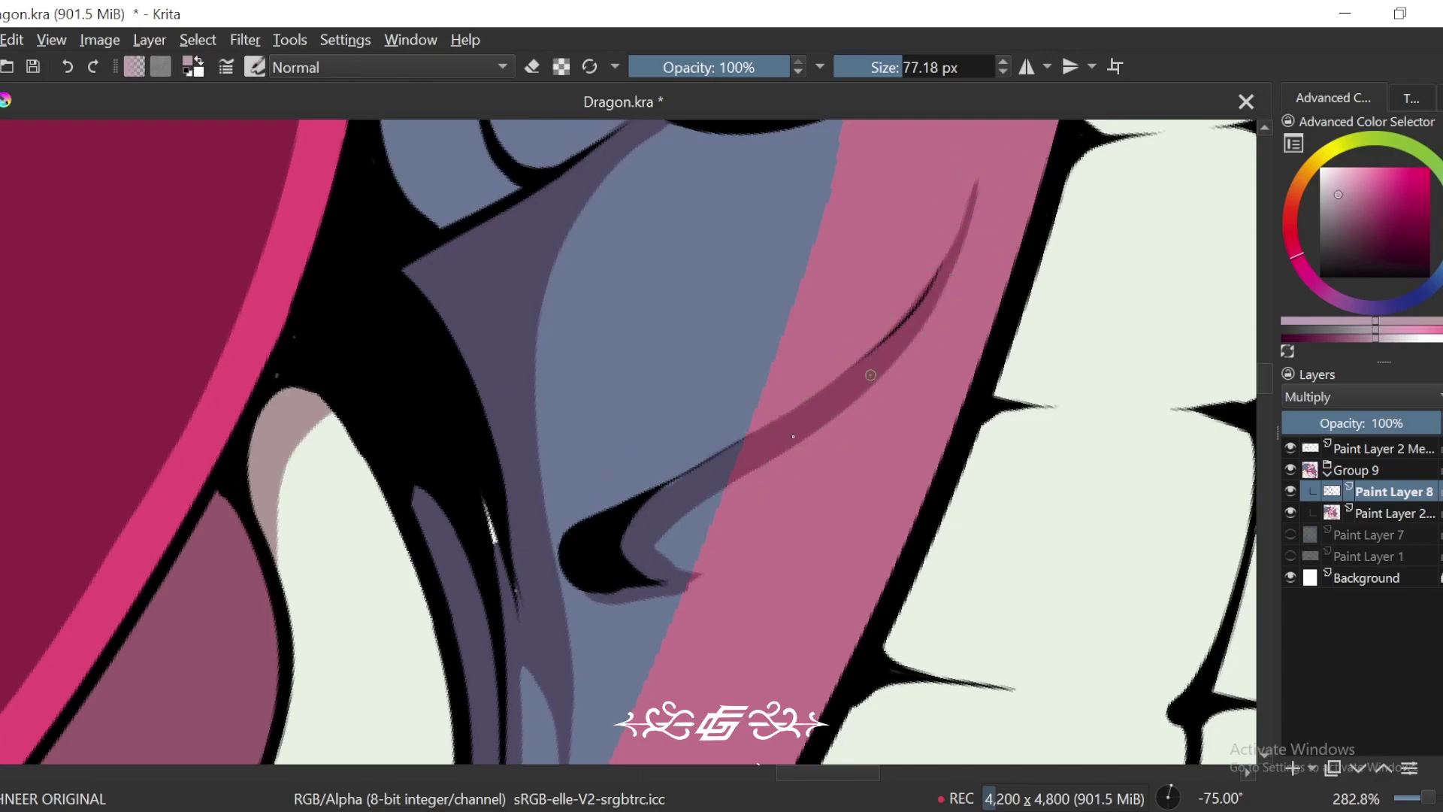
Step: Review the new facial shadows against the dragon's whole head
key("ctrl+minus")
key("ctrl+minus")
key("ctrl+minus")
key("ctrl+minus")
key("ctrl+minus")
key("ctrl+bracketright")
key("ctrl+bracketright")
key("ctrl+bracketright")
key("ctrl+bracketright")
key("ctrl+bracketright")
key("ctrl+bracketright")
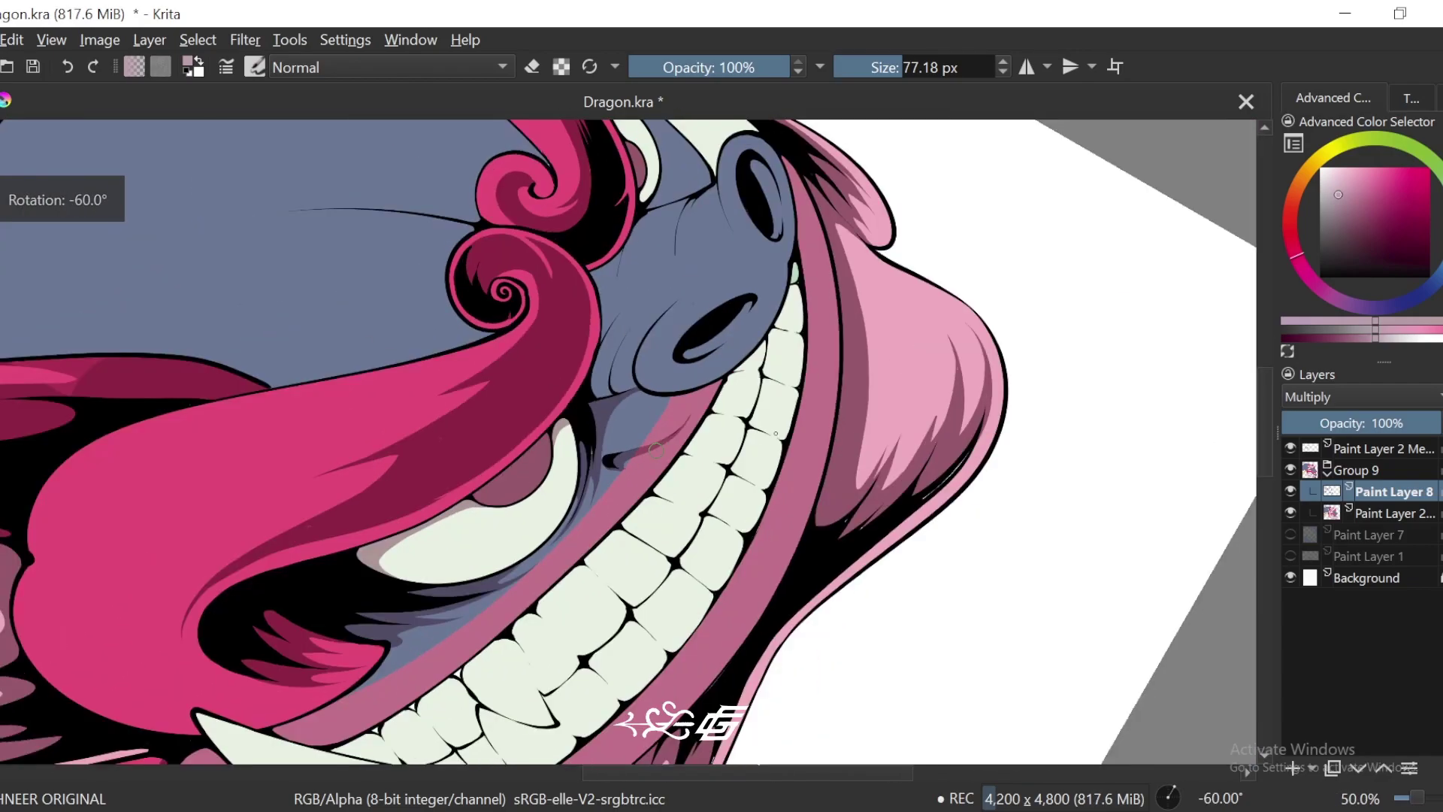
key("minus")
key("minus")
left_click_drag(1085, 497, 1034, 497)
key("plus")
key("plus")
key("plus")
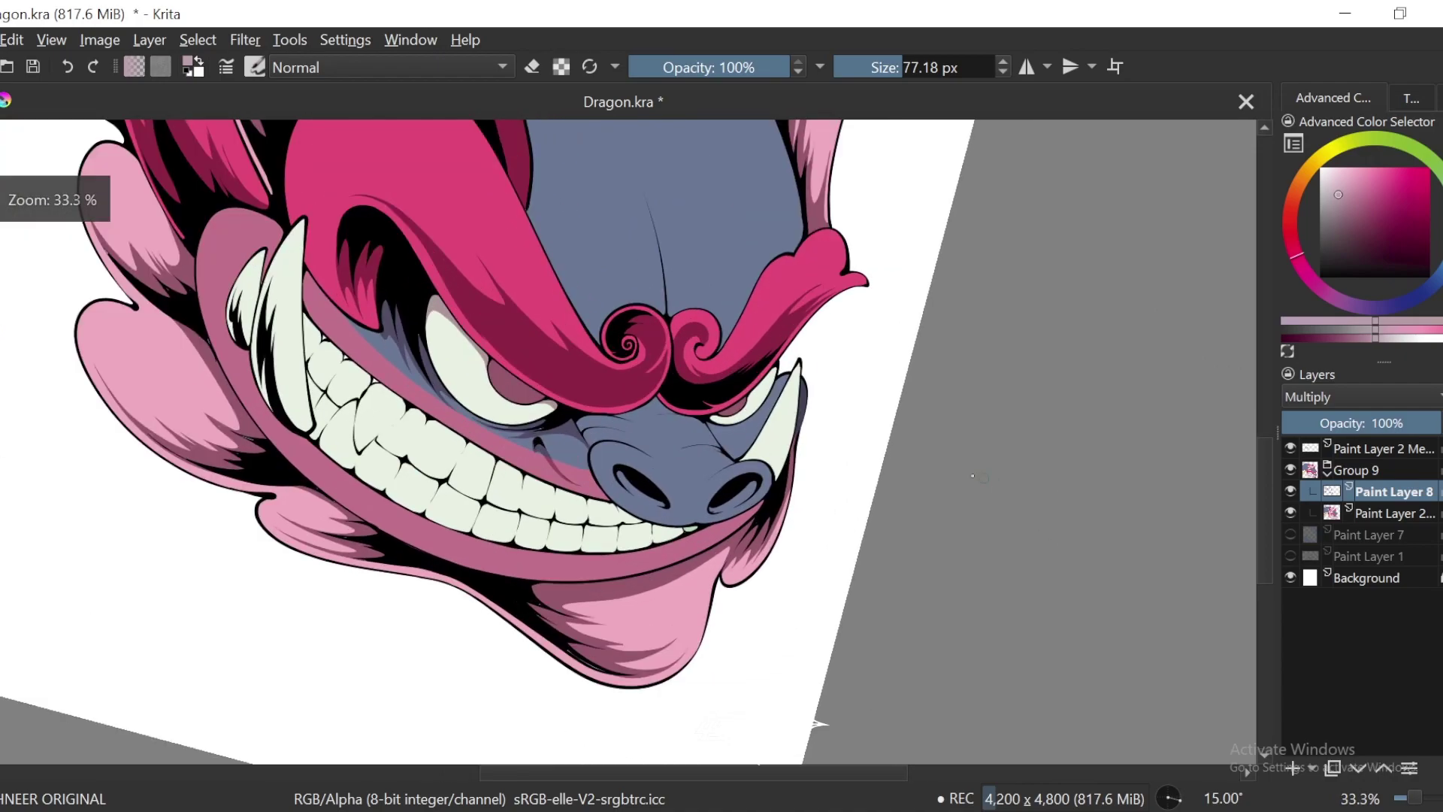
Step: Paint curved mauve shadows along the two snout folds between the large brow's edge and the large nostril
key("ctrl+bracketleft")
key("ctrl+bracketleft")
key("plus")
key("plus")
key("4")
key("4")
key("plus")
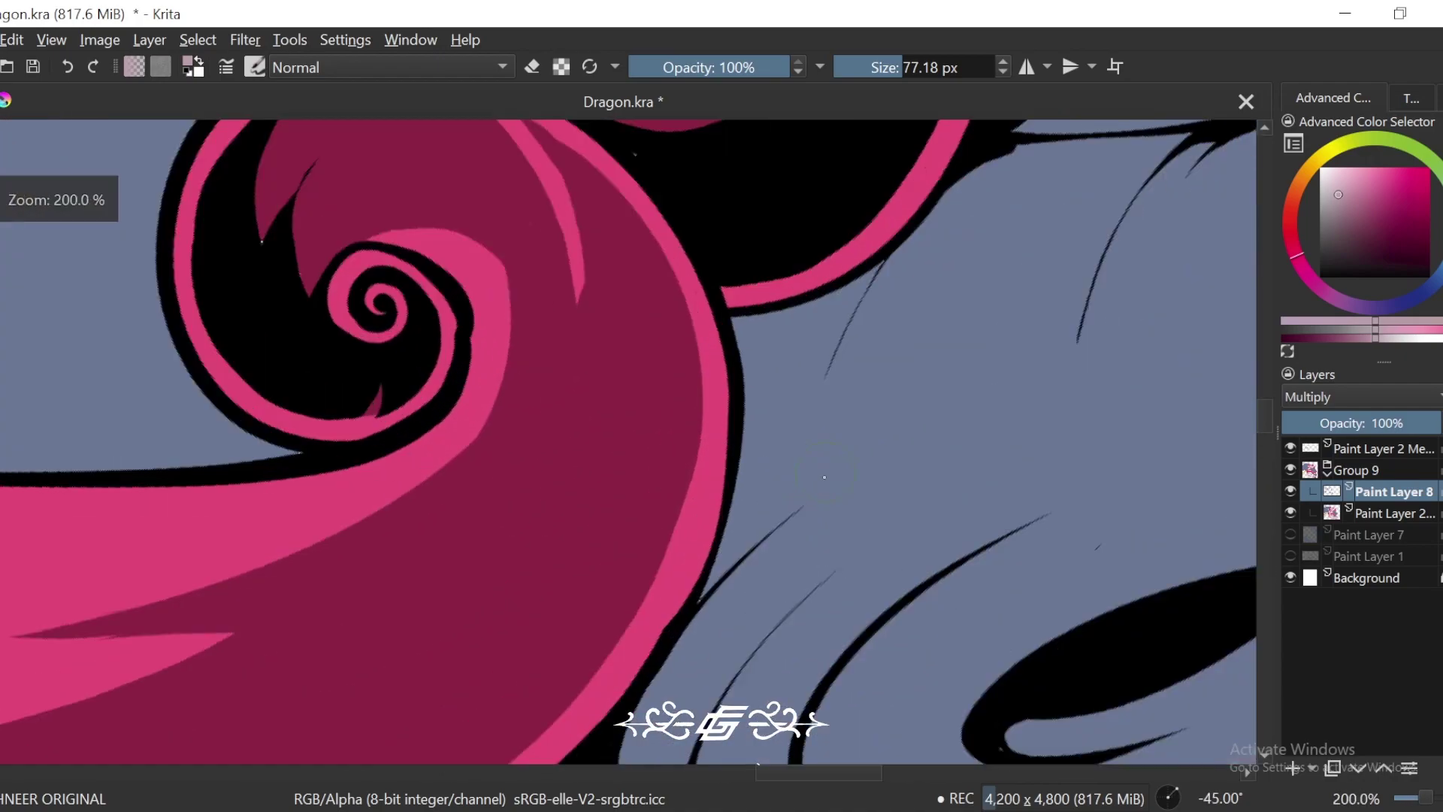
key("6")
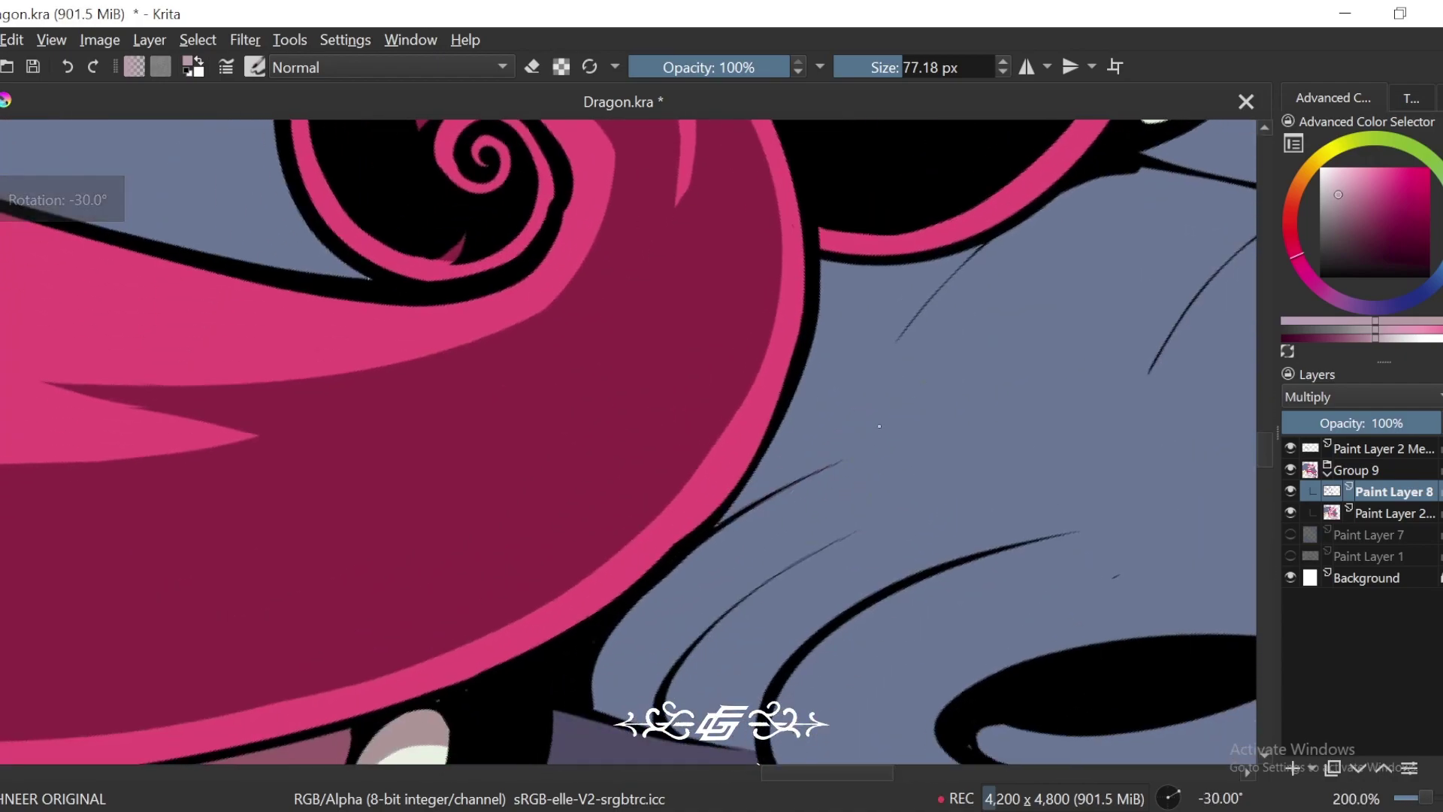
left_click_drag(718, 531, 919, 387)
key("plus")
left_click_drag(873, 501, 873, 424)
key("ctrl+z")
mouse_move(1046, 299)
left_mouse_down()
mouse_move(985, 355)
mouse_move(740, 492)
left_mouse_up()
mouse_move(802, 456)
left_mouse_down()
mouse_move(686, 683)
mouse_move(799, 511)
left_mouse_up()
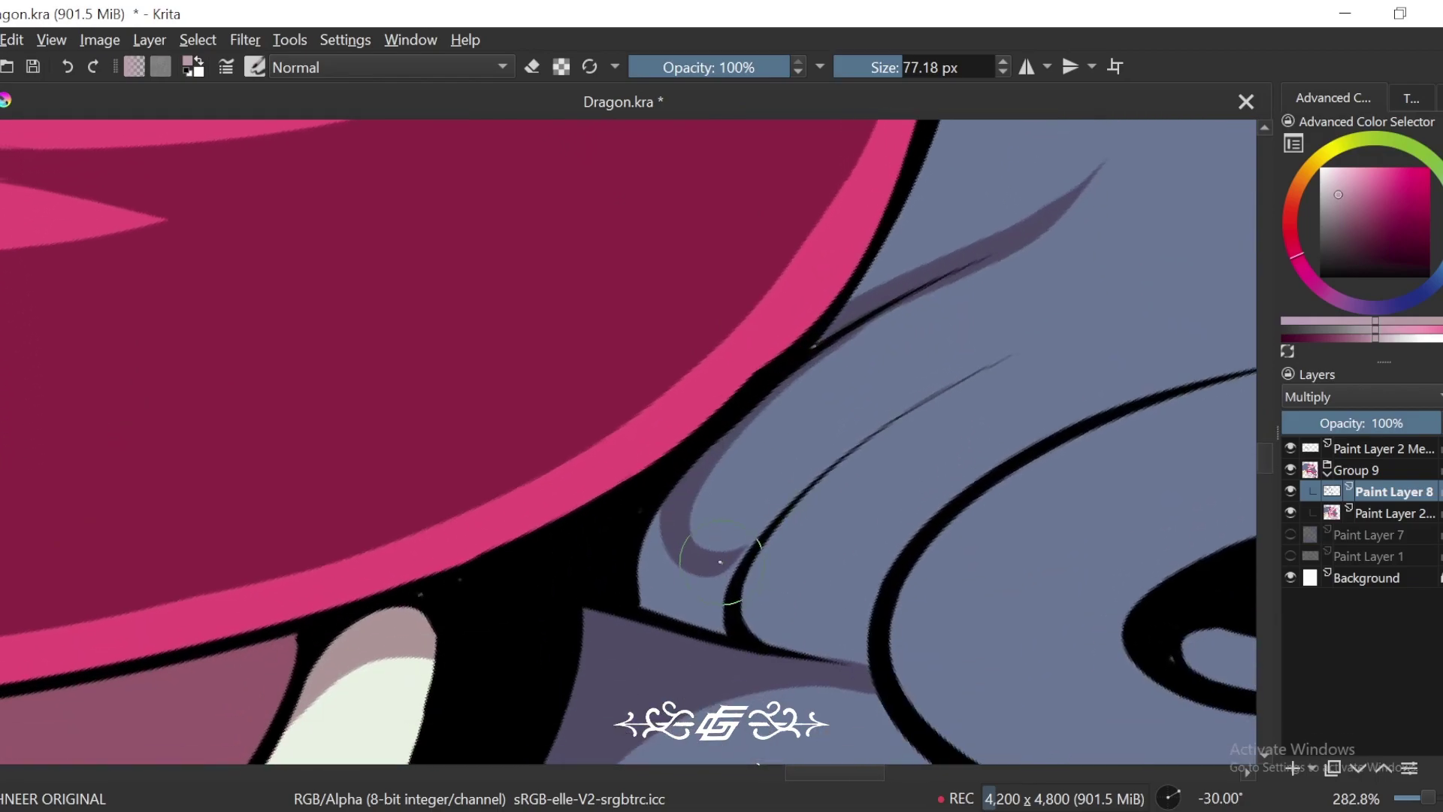
mouse_move(1001, 359)
left_mouse_down()
mouse_move(854, 563)
mouse_move(905, 543)
left_mouse_up()
mouse_move(1112, 488)
left_mouse_down()
mouse_move(909, 383)
mouse_move(841, 391)
left_mouse_up()
Step: Paint a wedge-shaped mauve shadow on the nose bridge, between the small brow's lower edge and the short crease line
key("minus")
key("minus")
key("minus")
key("6")
mouse_move(919, 218)
left_mouse_down()
mouse_move(824, 383)
mouse_move(650, 507)
left_mouse_up()
key("plus")
key("plus")
key("plus")
key("ctrl+z")
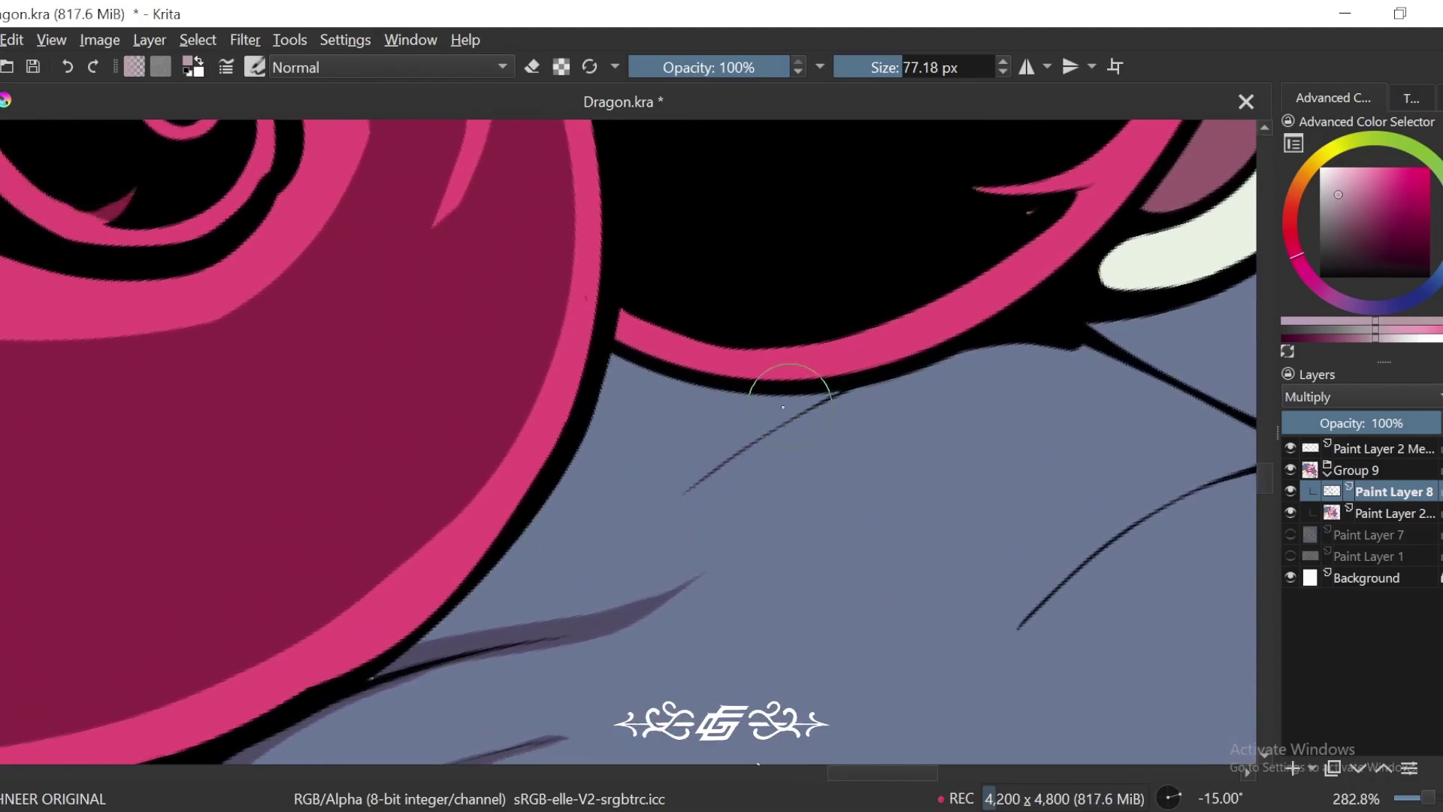
key("ctrl+z")
left_click_drag(702, 387, 648, 502)
left_click_drag(800, 420, 844, 391)
key("ctrl+z")
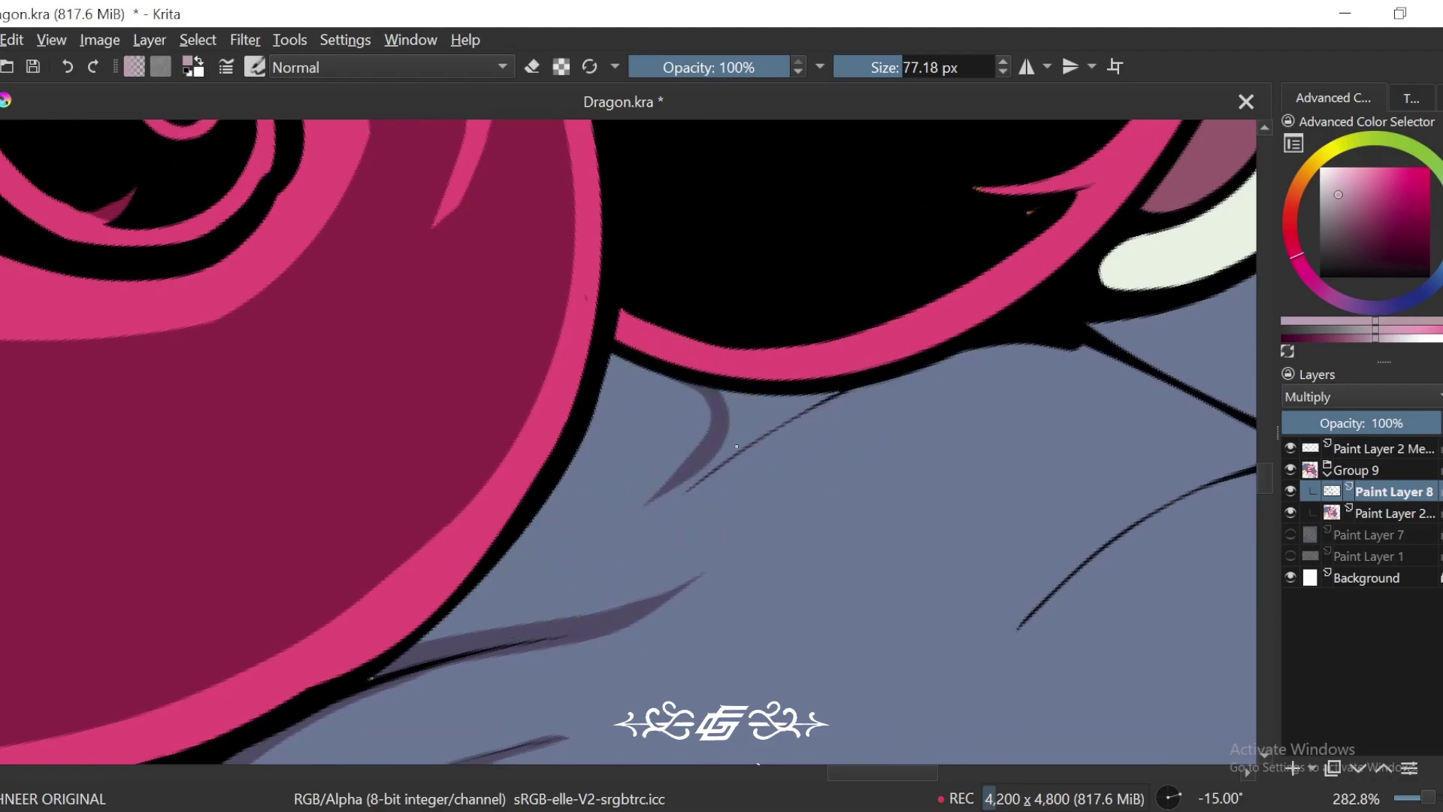
left_click_drag(648, 505, 840, 390)
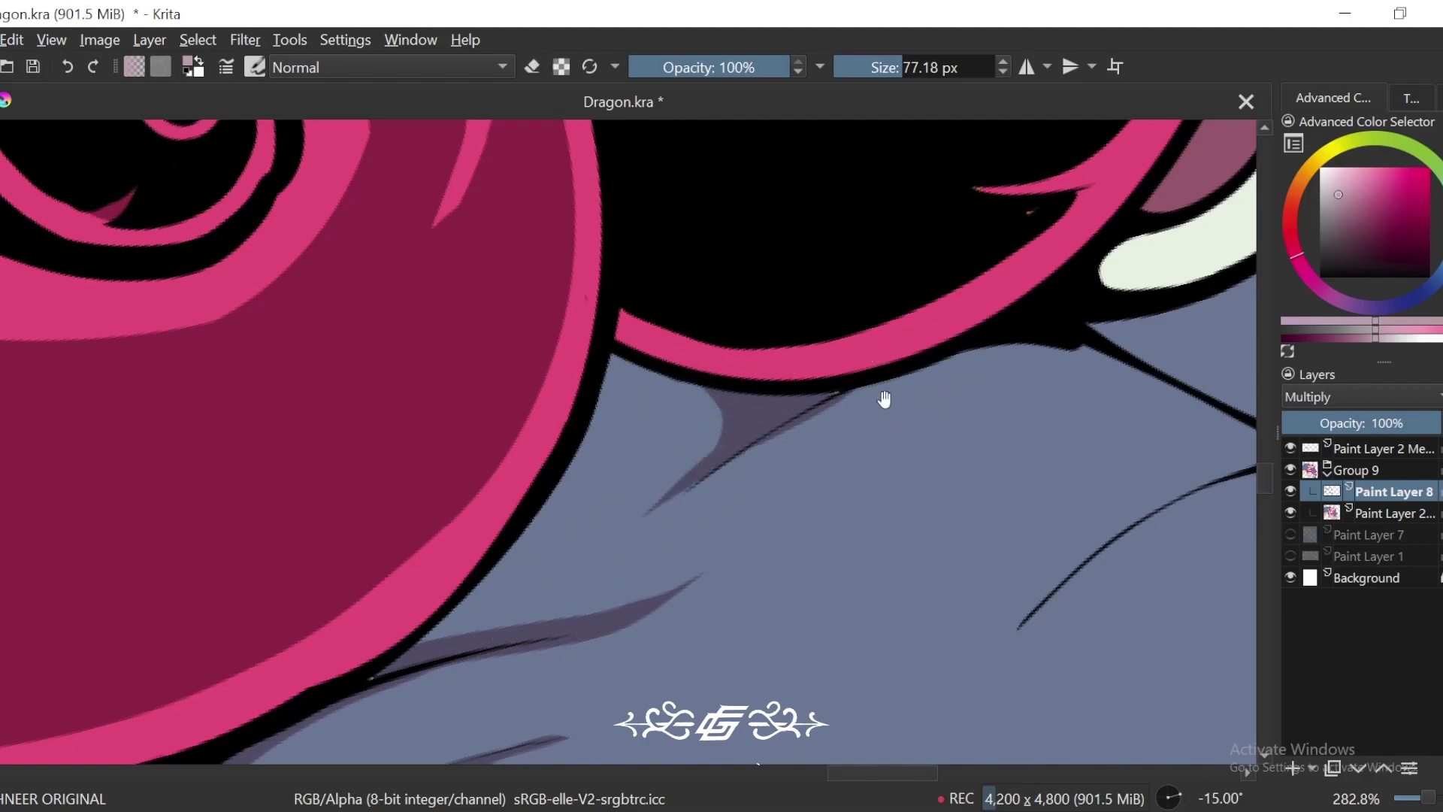
Step: Shade along the curved wrinkle above the small nostril and carry the shadow round to the nostril's outer outline
mouse_move(884, 399)
left_mouse_down()
mouse_move(616, 567)
mouse_move(690, 484)
left_mouse_up()
left_click_drag(1160, 521, 926, 378)
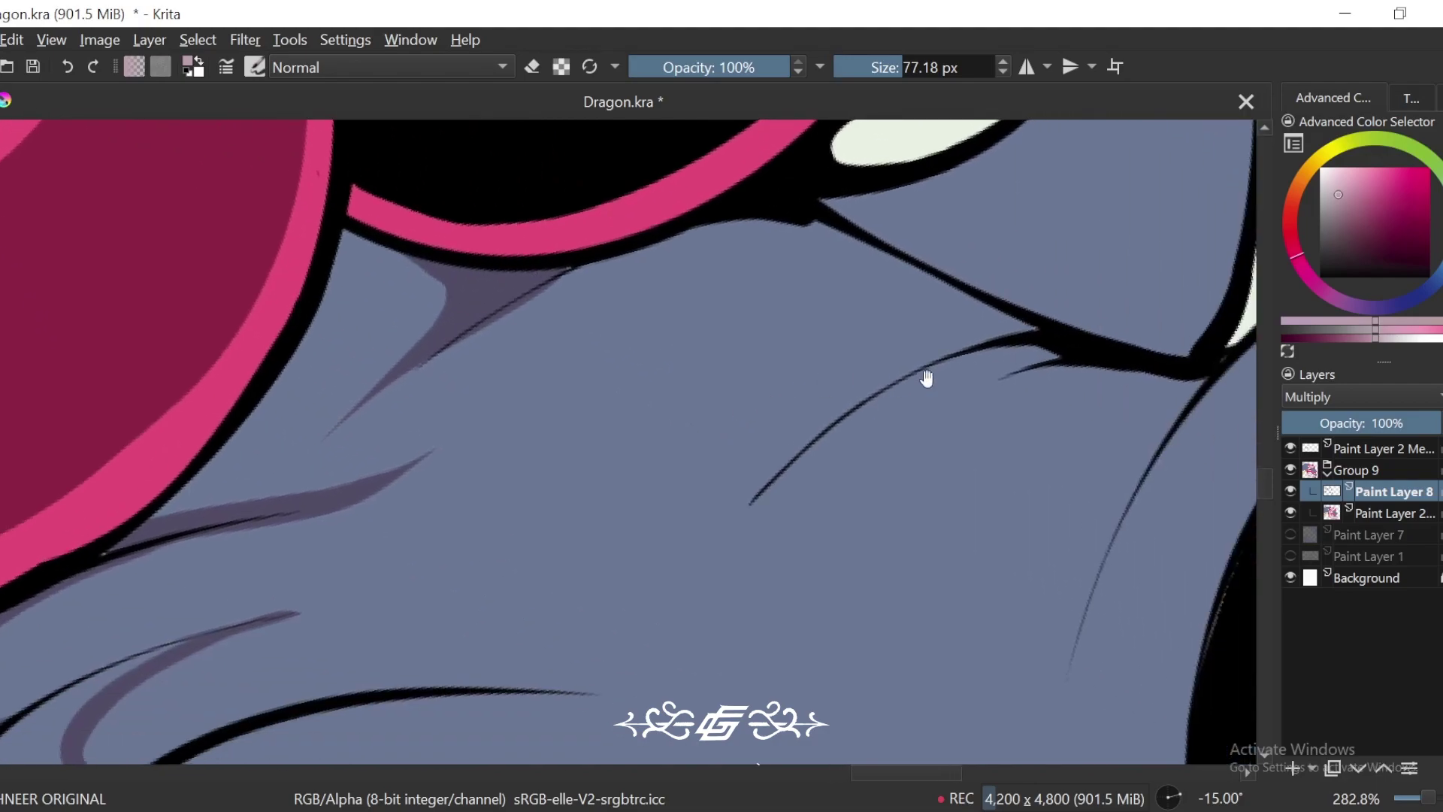
left_click_drag(635, 612, 1051, 353)
key("ctrl+z")
mouse_move(688, 601)
left_mouse_down()
mouse_move(803, 446)
mouse_move(1032, 352)
mouse_move(890, 425)
left_mouse_up()
left_click_drag(817, 496, 1120, 375)
left_click_drag(1090, 397, 956, 454)
key("4")
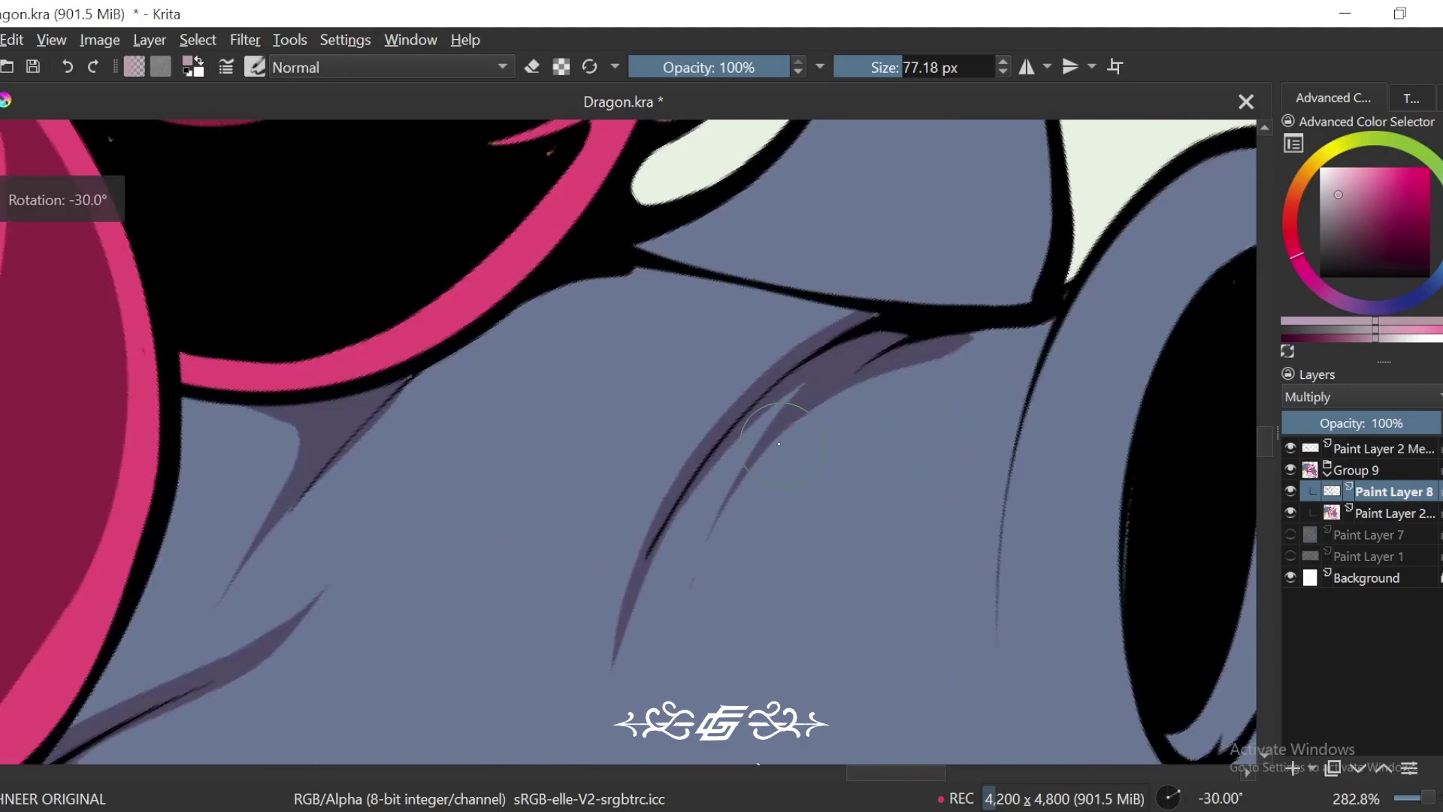
left_click_drag(952, 345, 974, 342)
key("ctrl+bracketright")
key("e")
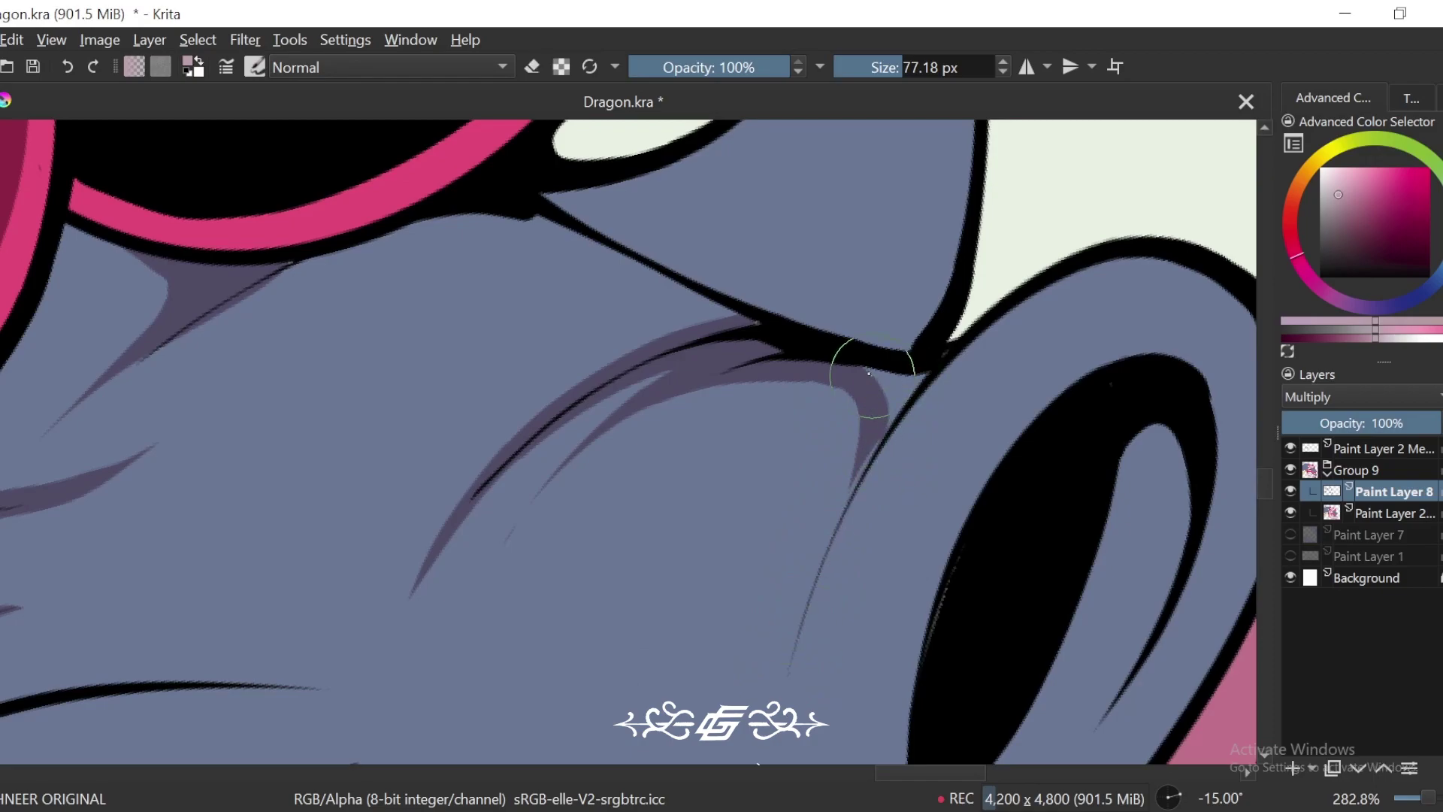
Step: Try a narrow shadow contour curving inside the large nostril's outer rim
key("minus")
key("minus")
key("minus")
key("minus")
key("minus")
key("minus")
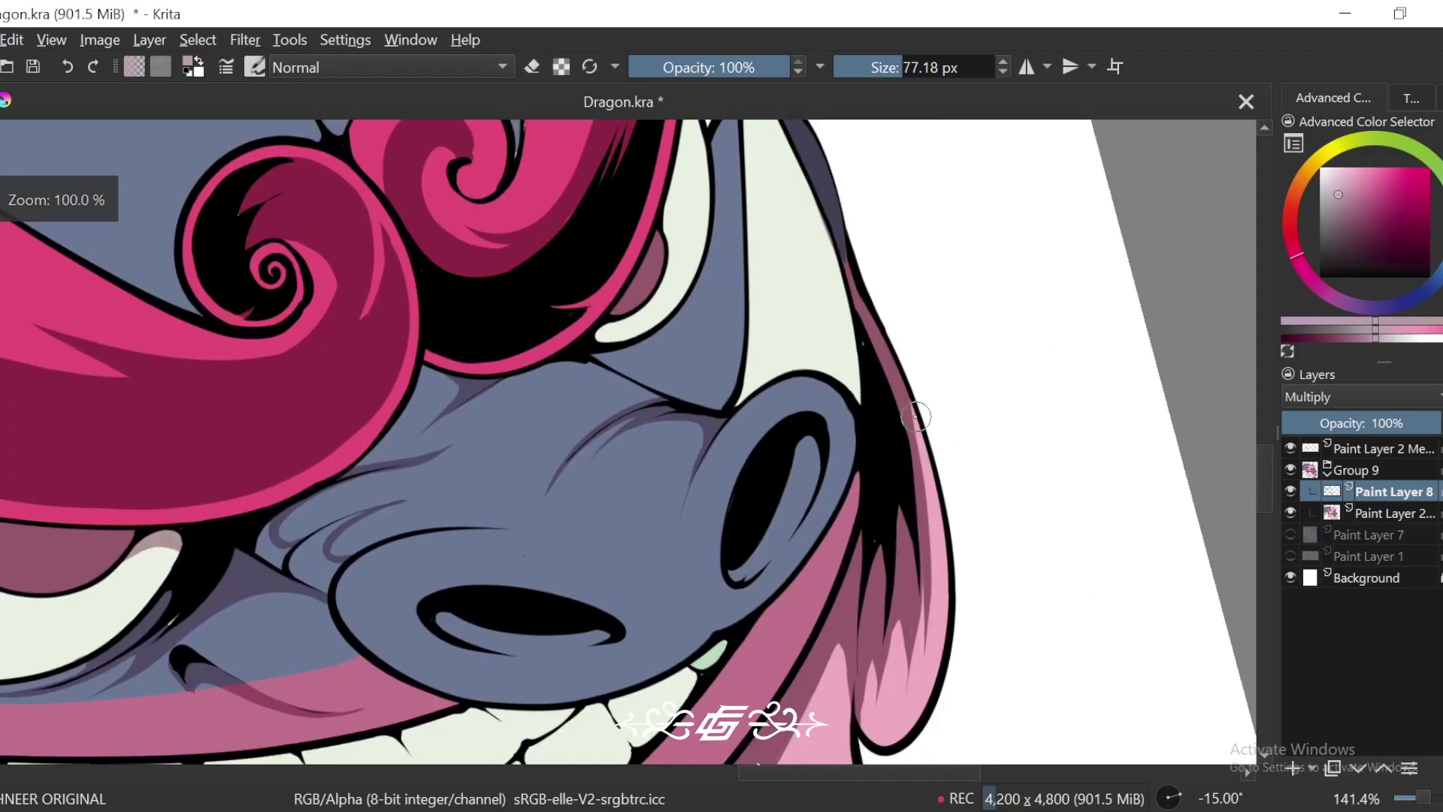
key("ctrl+bracketleft")
key("plus")
key("plus")
key("plus")
key("plus")
key("plus")
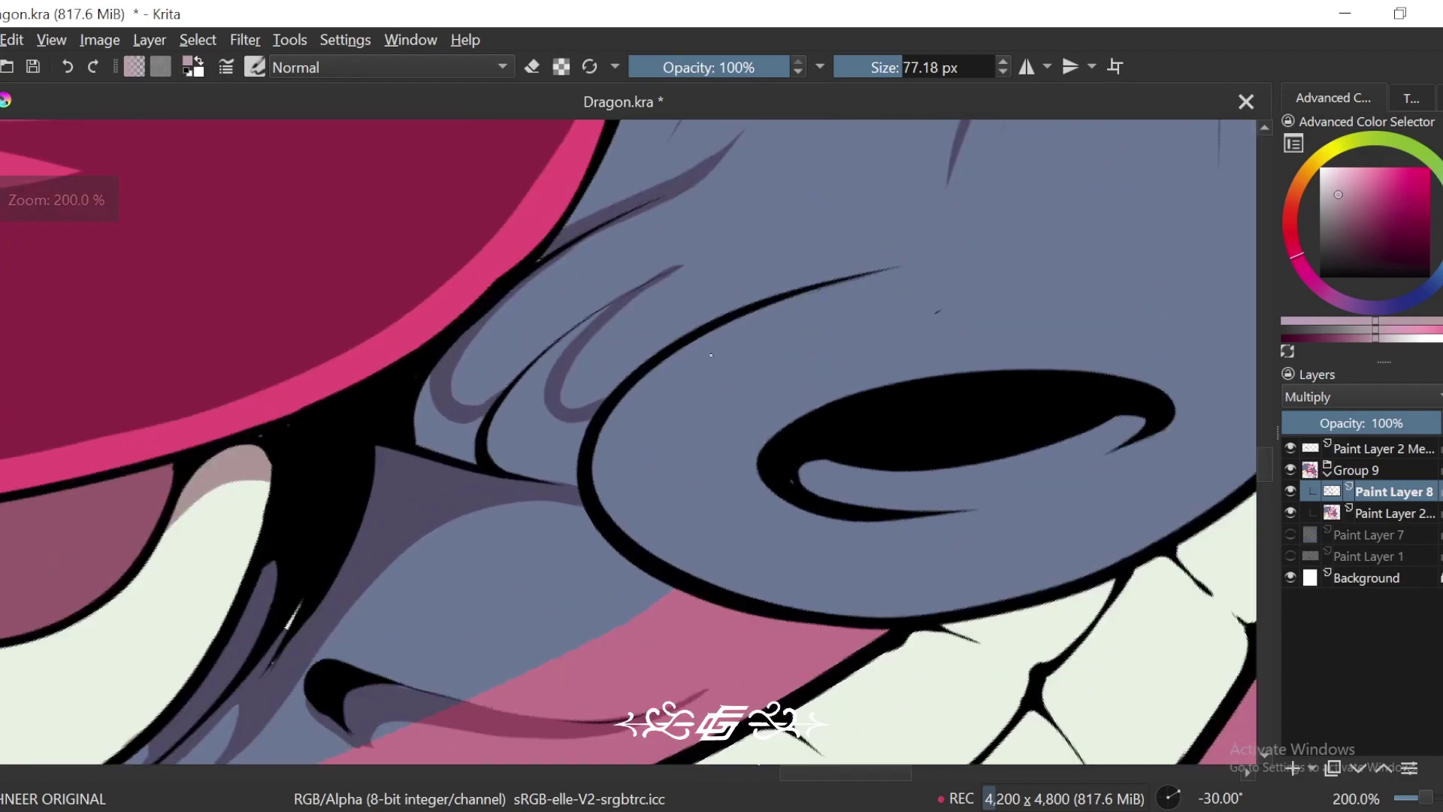
left_click_drag(784, 308, 951, 590)
key("ctrl+bracketleft")
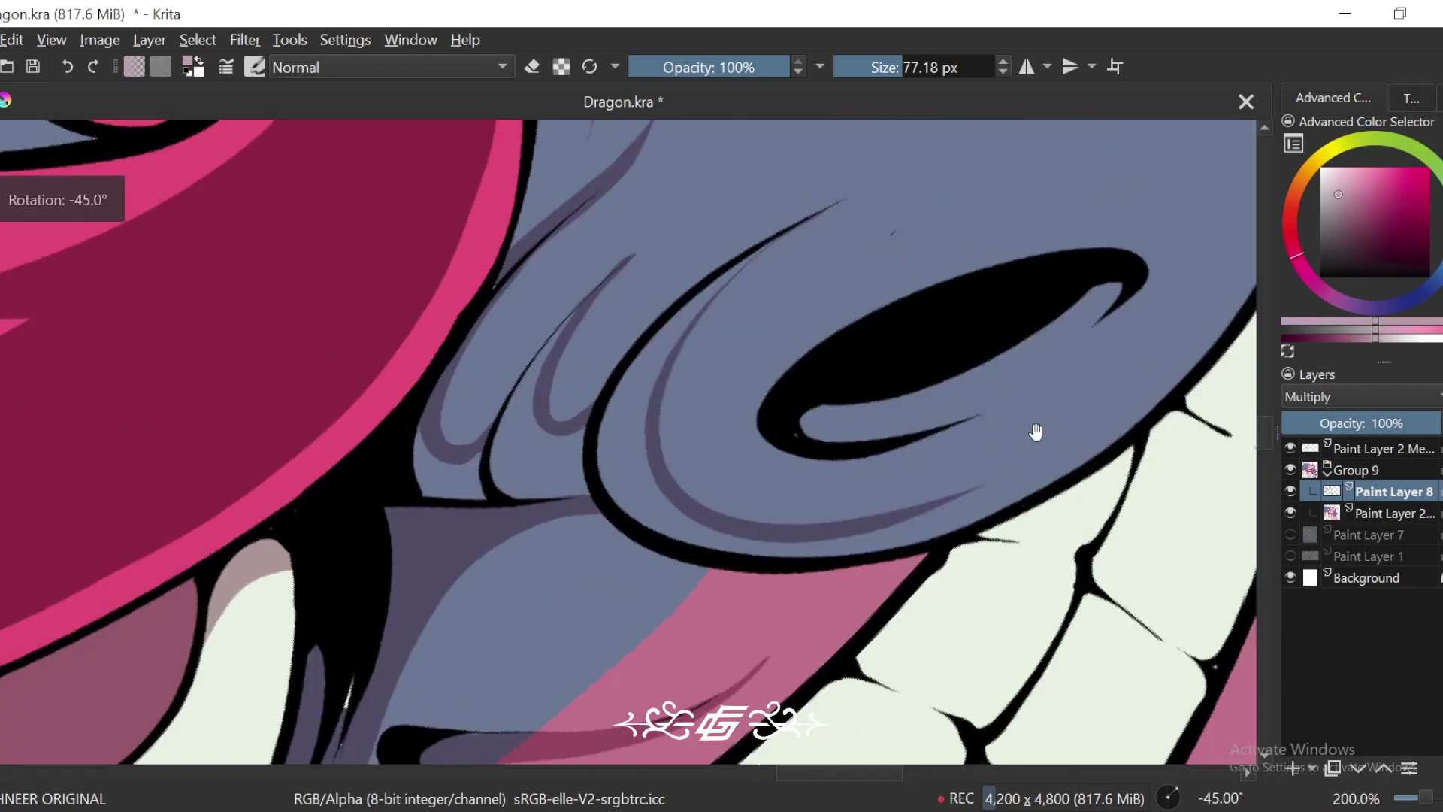
left_click_drag(1034, 433, 954, 493)
key("ctrl+z")
mouse_move(740, 282)
left_mouse_down()
mouse_move(758, 548)
mouse_move(771, 539)
left_mouse_up()
key("ctrl+z")
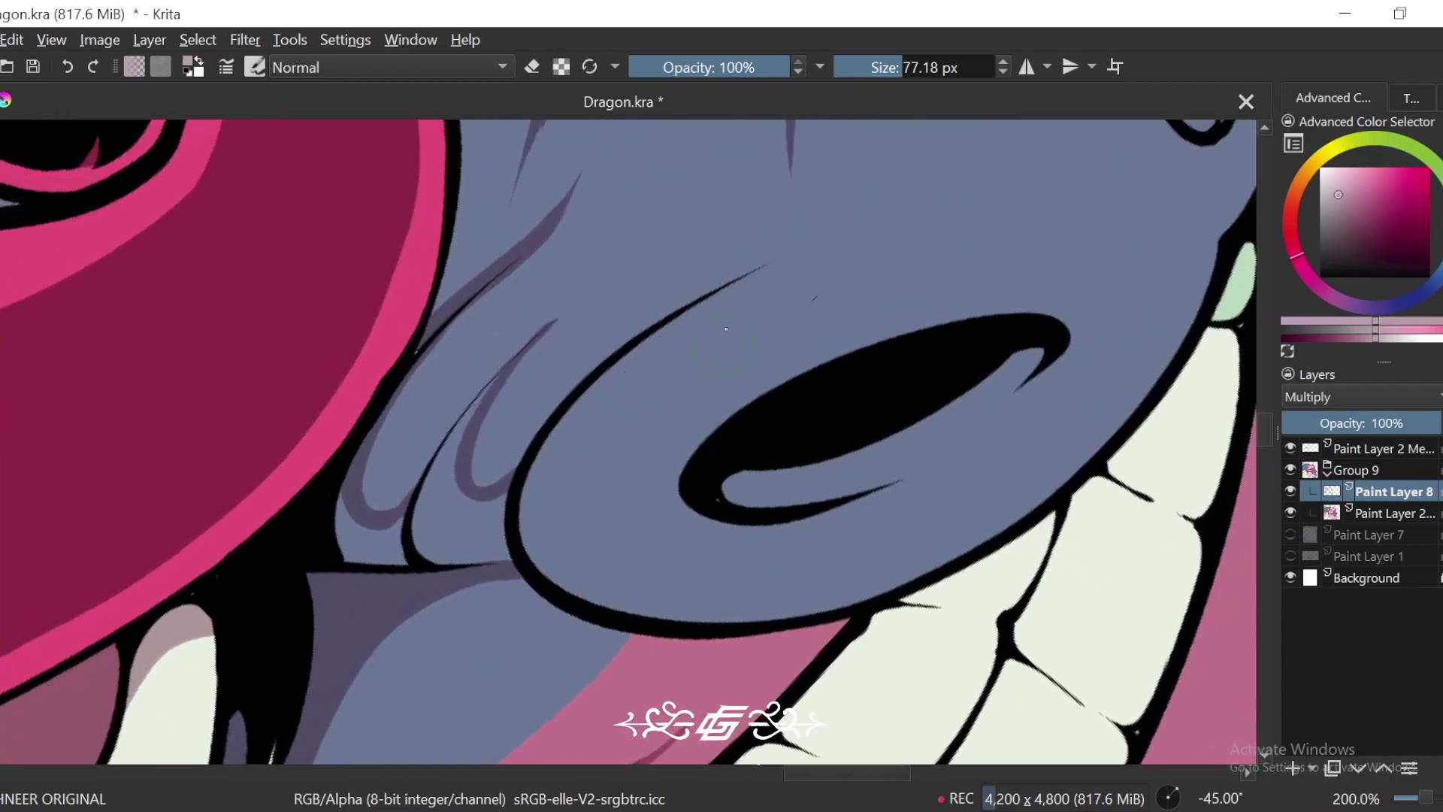
Step: Outline the shadow area on the large nostril, from the upper rim round to the underside of the opening
left_click_drag(731, 282, 833, 512)
left_click_drag(954, 433, 860, 492)
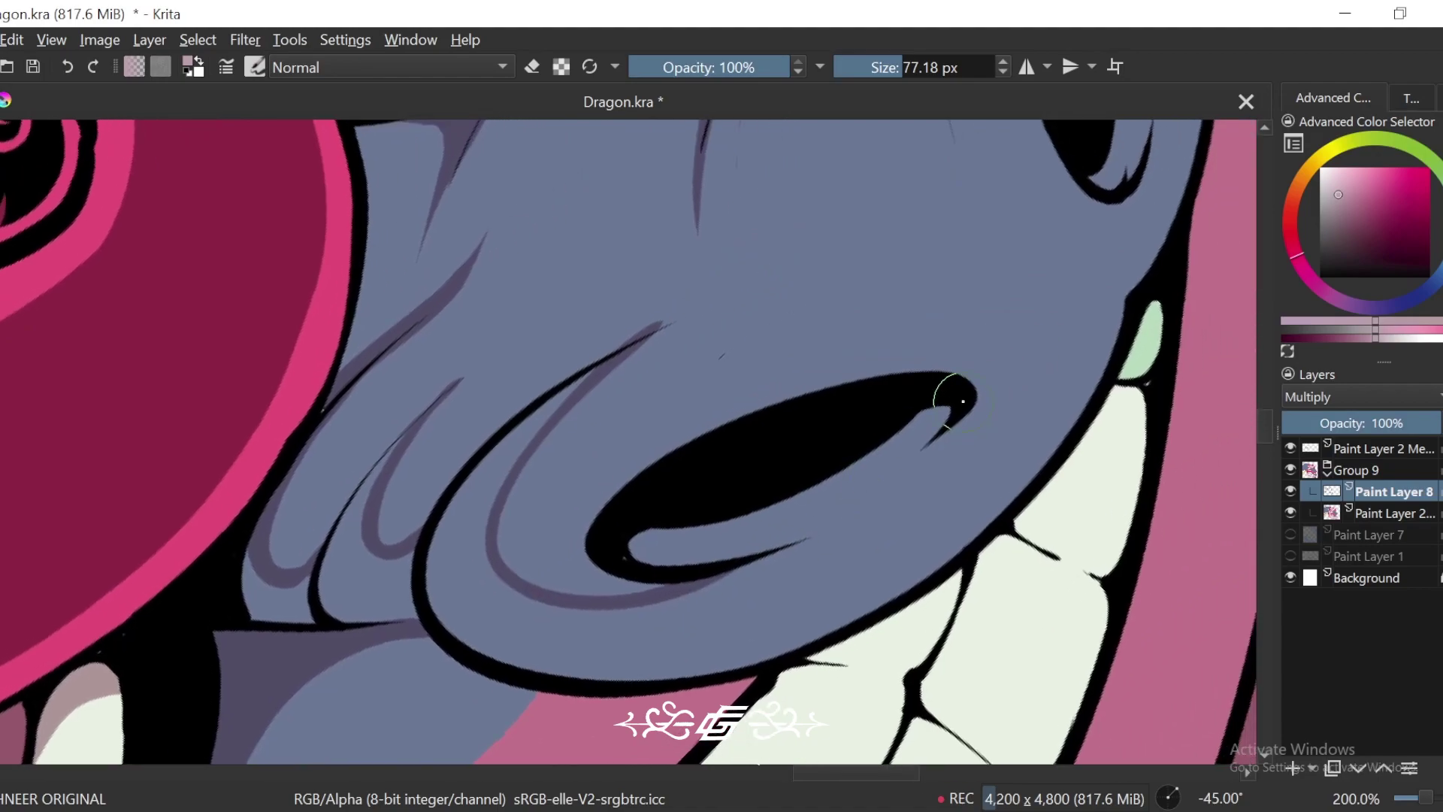
left_click_drag(1019, 475, 1104, 360)
Step: Draw the mauve shadow boundaries on the small nostril, crossing its outer rim and the skin below its opening
key("ctrl+bracketright")
key("ctrl+minus")
key("ctrl+minus")
key("ctrl+minus")
key("ctrl+bracketright")
key("ctrl+bracketright")
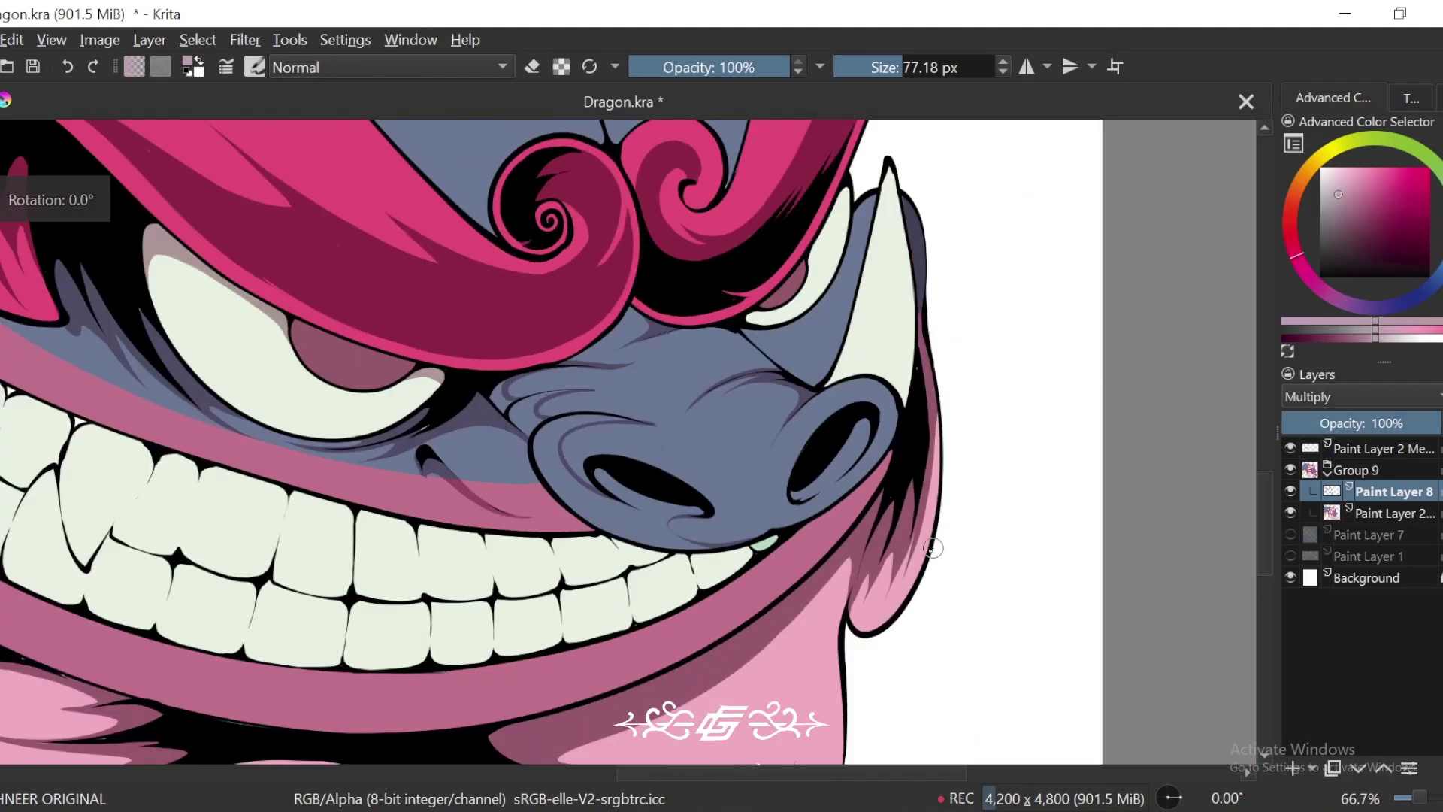
key("ctrl+bracketright")
left_click_drag(976, 576, 863, 530)
key("equal")
key("equal")
key("equal")
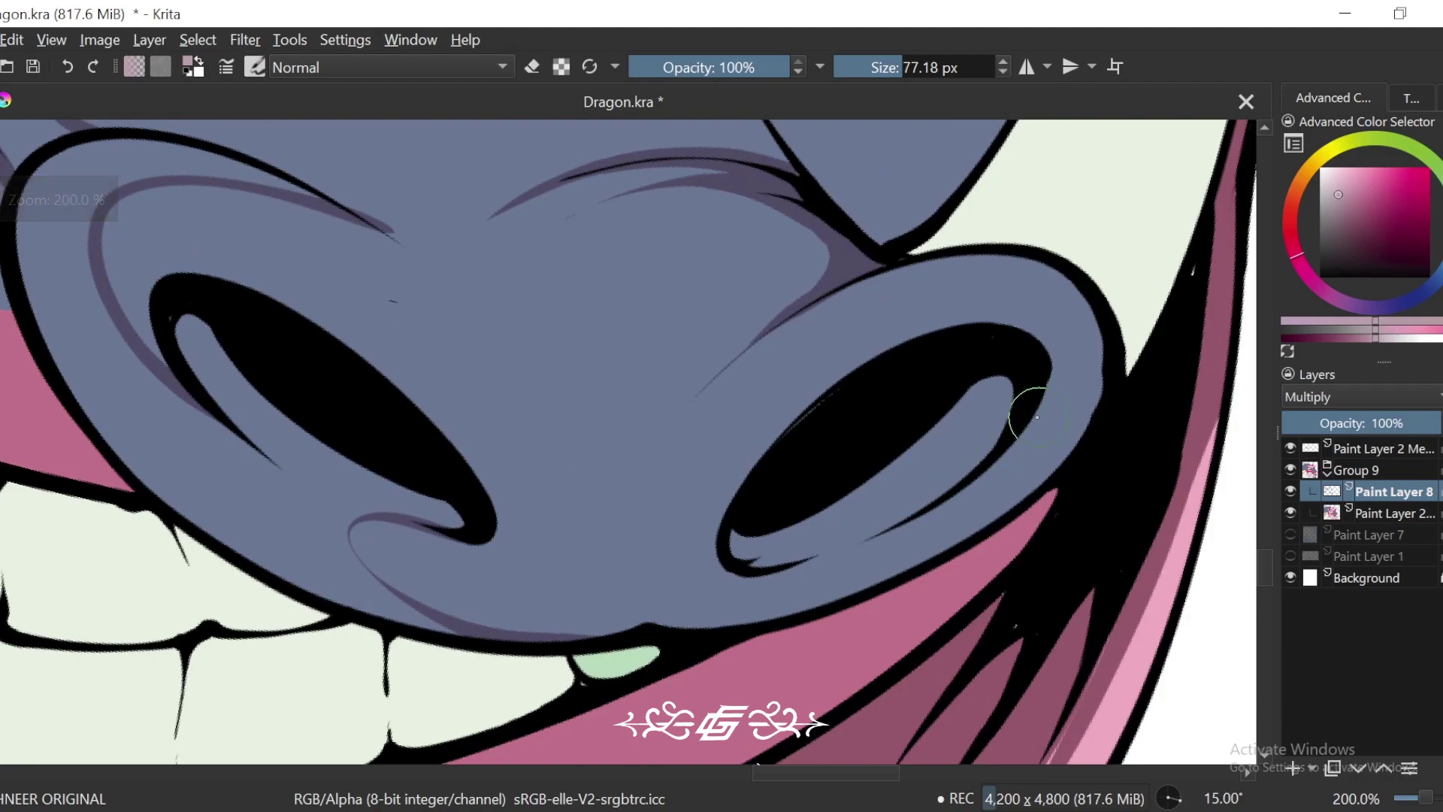
left_click_drag(823, 397, 887, 388)
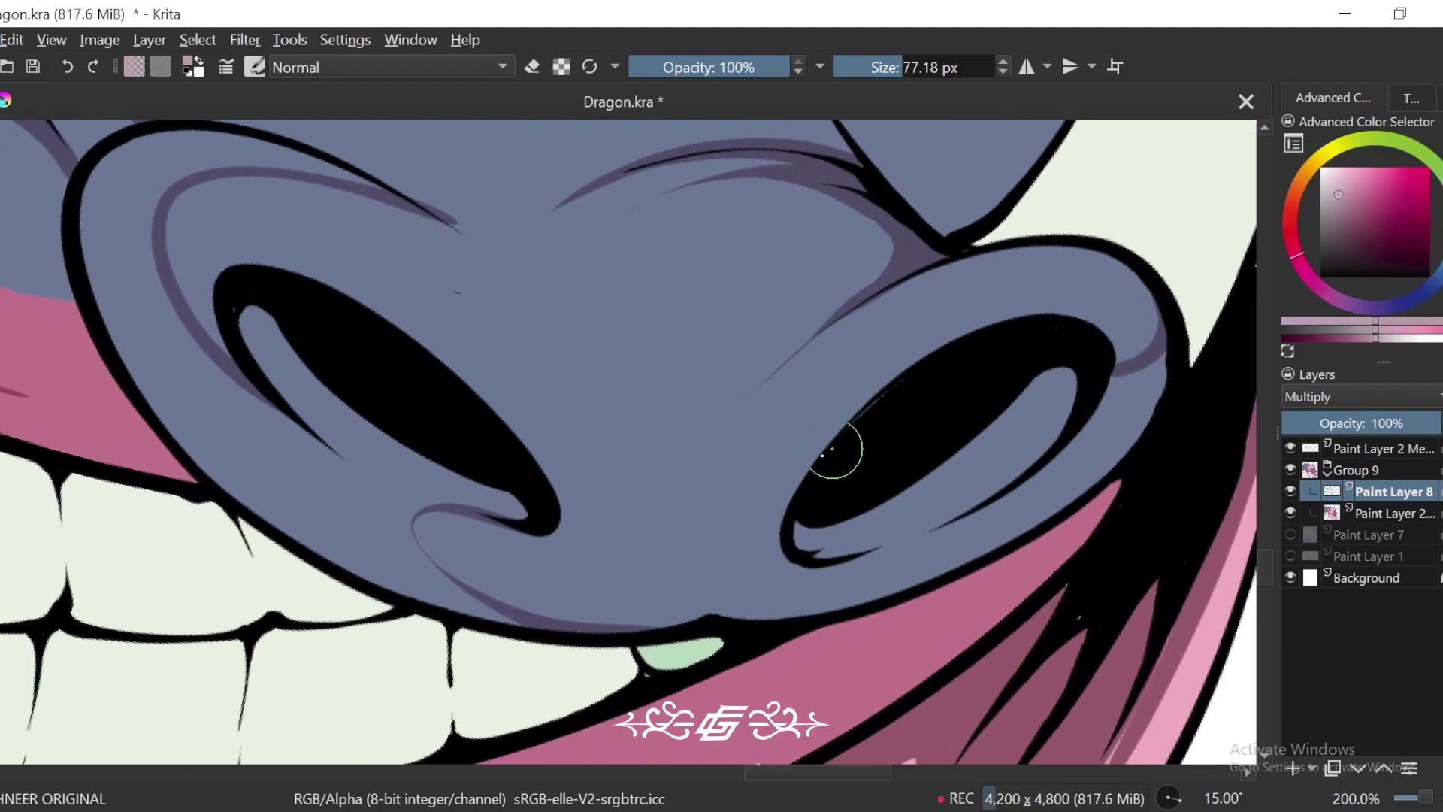
scroll(858, 544, "left", 1)
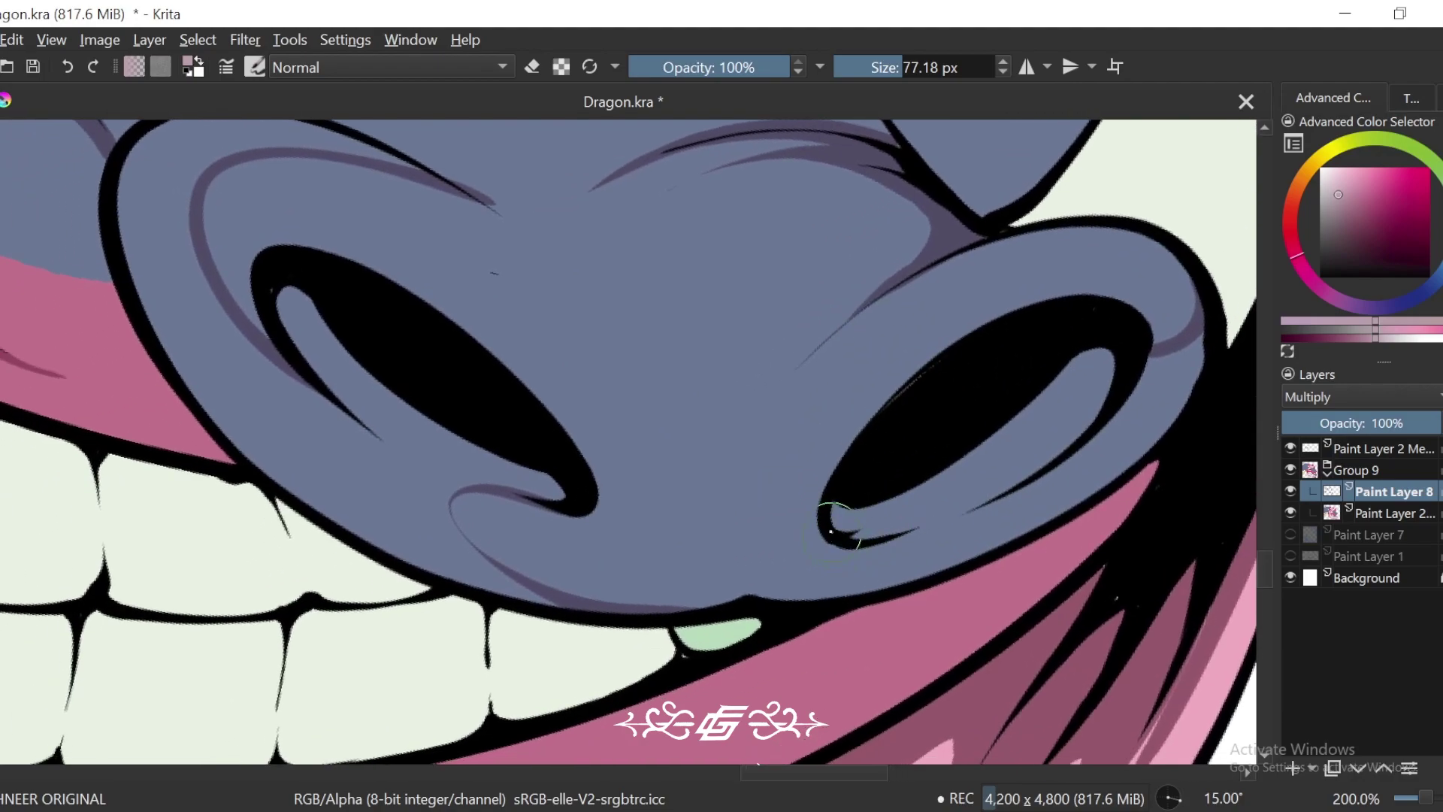
key("minus")
key("minus")
left_click_drag(867, 539, 931, 569)
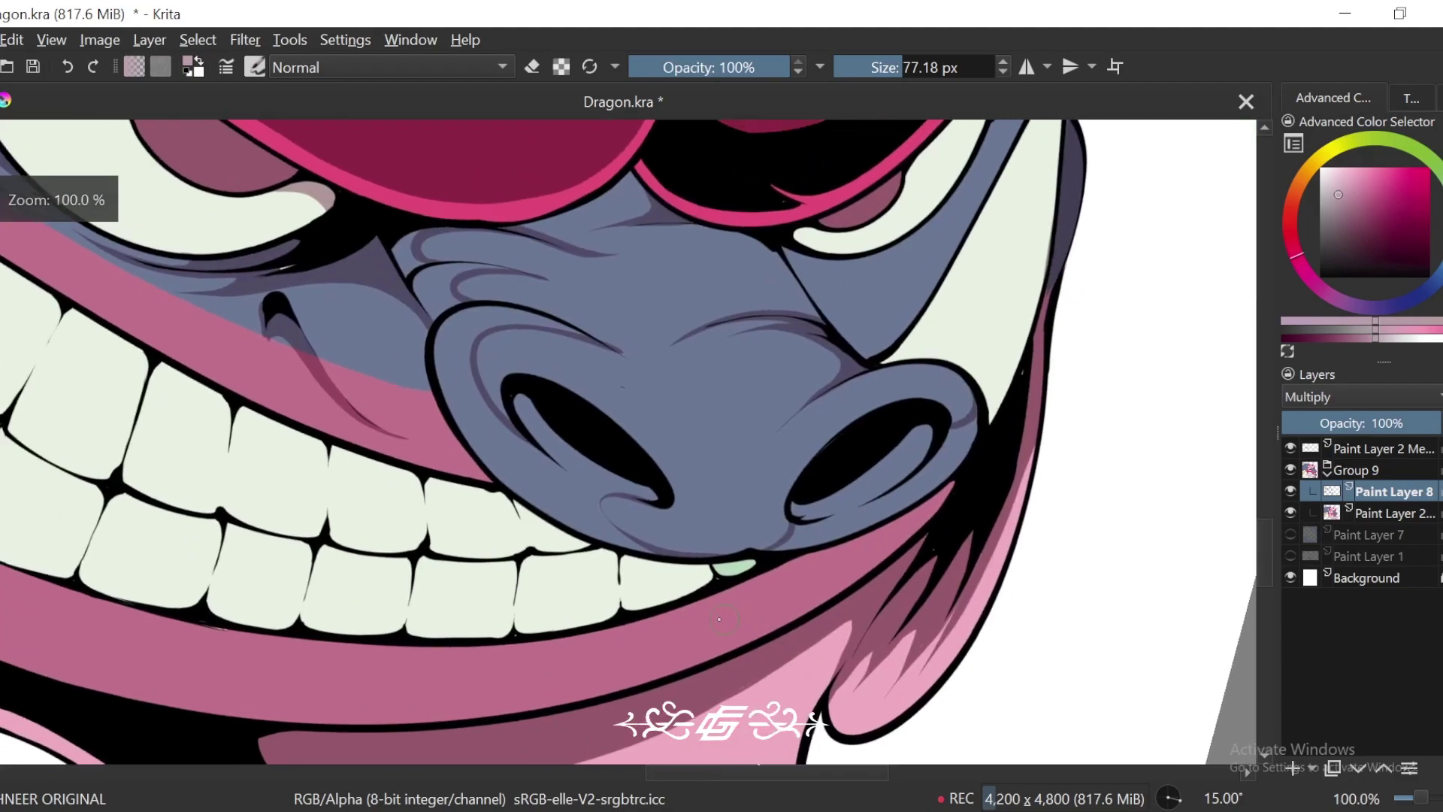
Step: Fill the outlined shadow area around the large nostril with mauve
key("f")
left_click(550, 485)
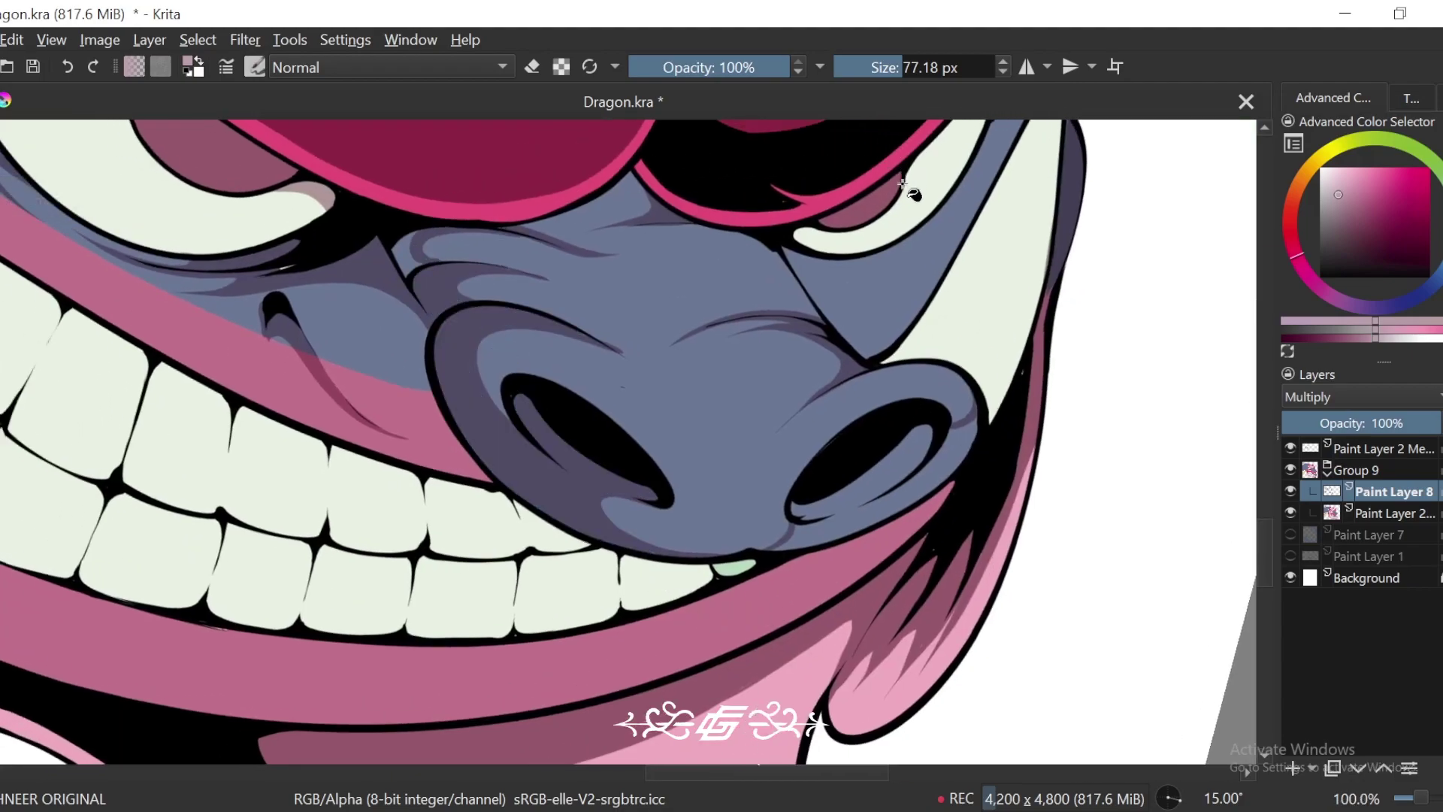
key("5")
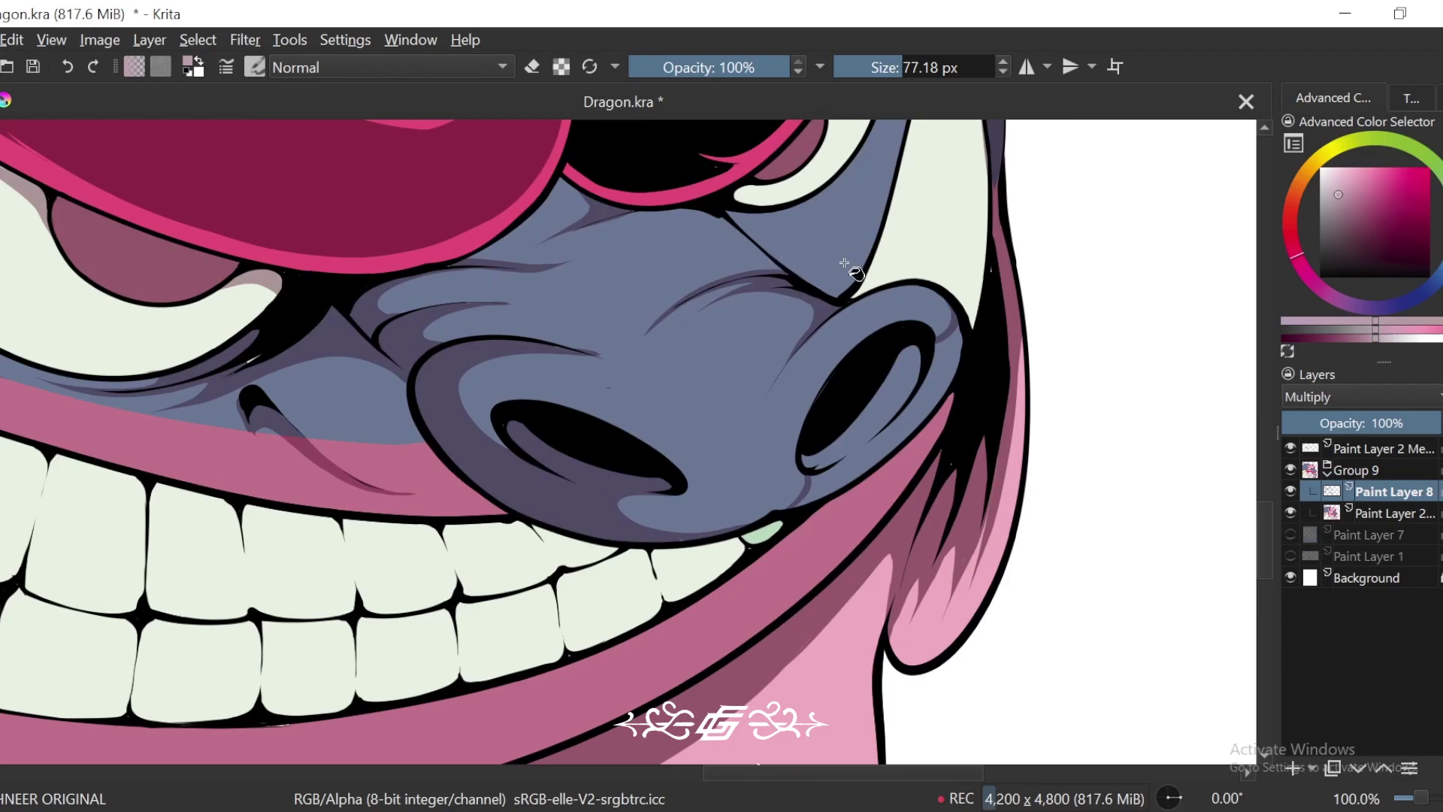
Step: Review the shaded snout within the whole dragon illustration
key("minus")
key("minus")
key("minus")
key("minus")
key("minus")
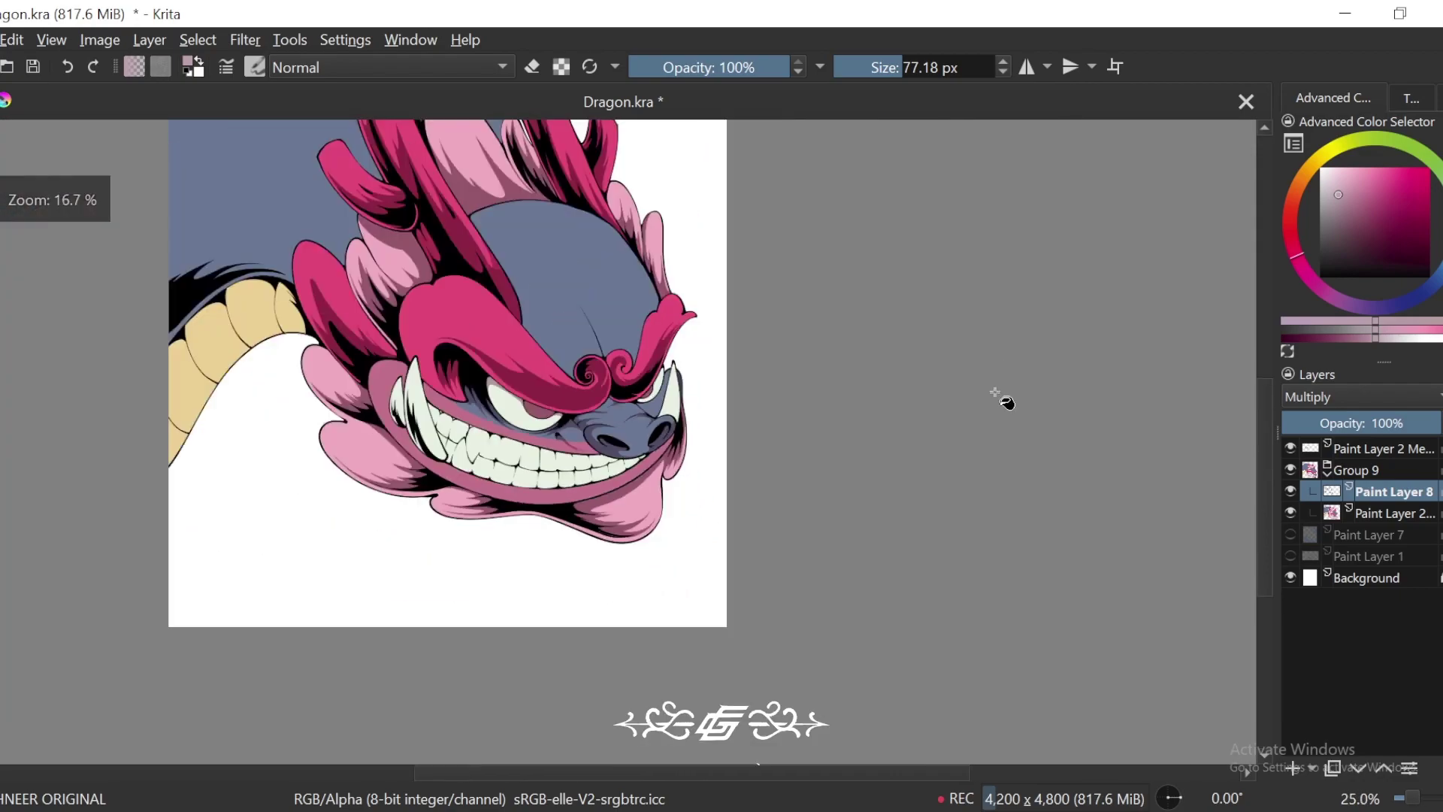
key("4")
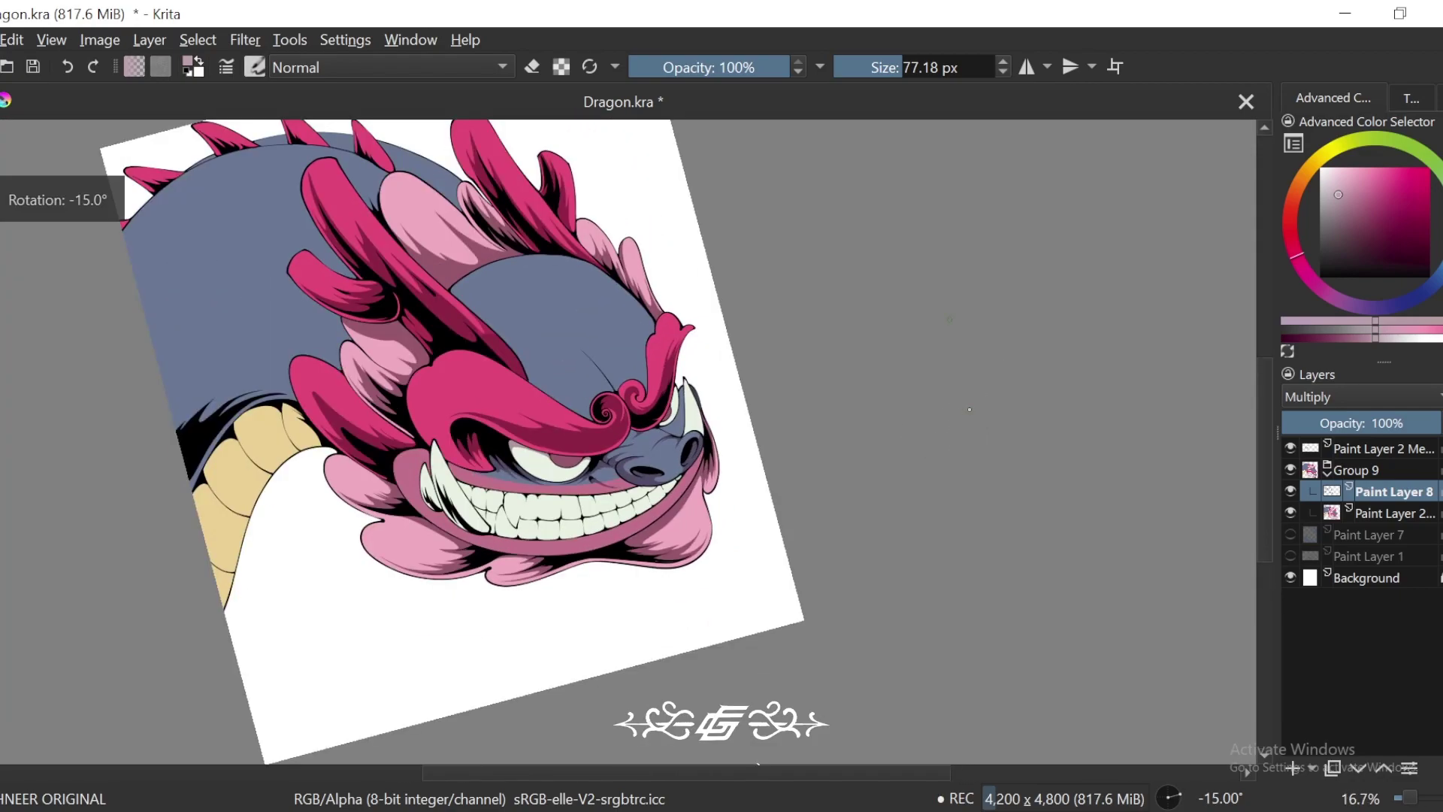
key("minus")
key("minus")
Step: Extend the mauve shadow on the snout along the large brow's edge, between the nose bridge wedge and the upper fold
key("plus")
key("plus")
key("plus")
scroll(974, 541, "up", 5)
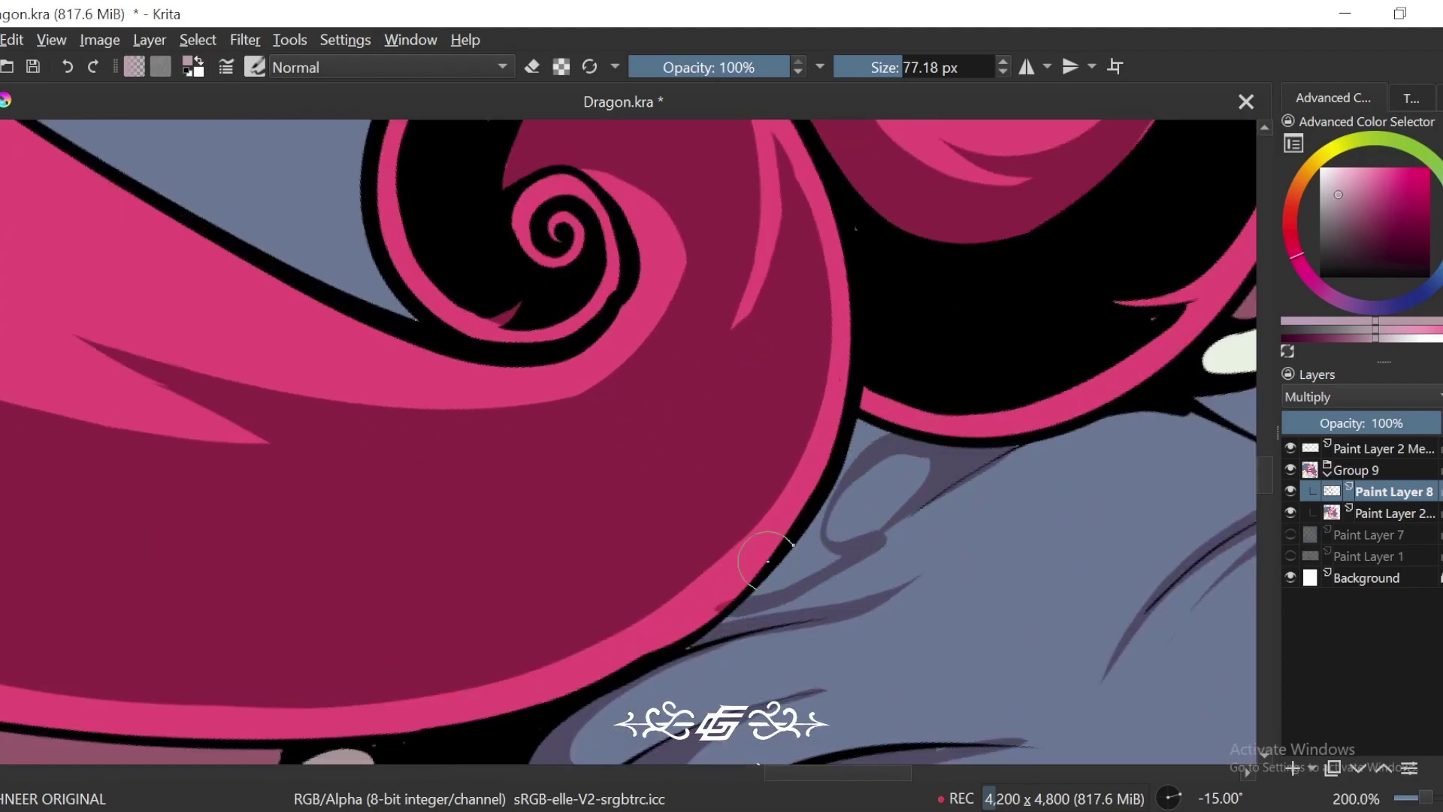
key("ctrl+z")
mouse_move(850, 556)
left_mouse_down()
mouse_move(932, 466)
mouse_move(918, 441)
mouse_move(849, 473)
mouse_move(768, 588)
mouse_move(892, 505)
mouse_move(903, 463)
mouse_move(862, 445)
left_mouse_up()
Step: Paint mauve shadow on the white of the small eye, on both sides of the iris beneath the brow
key("ctrl+minus")
key("ctrl+minus")
key("ctrl+minus")
key("ctrl+minus")
key("ctrl+minus")
key("ctrl+minus")
key("6")
key("6")
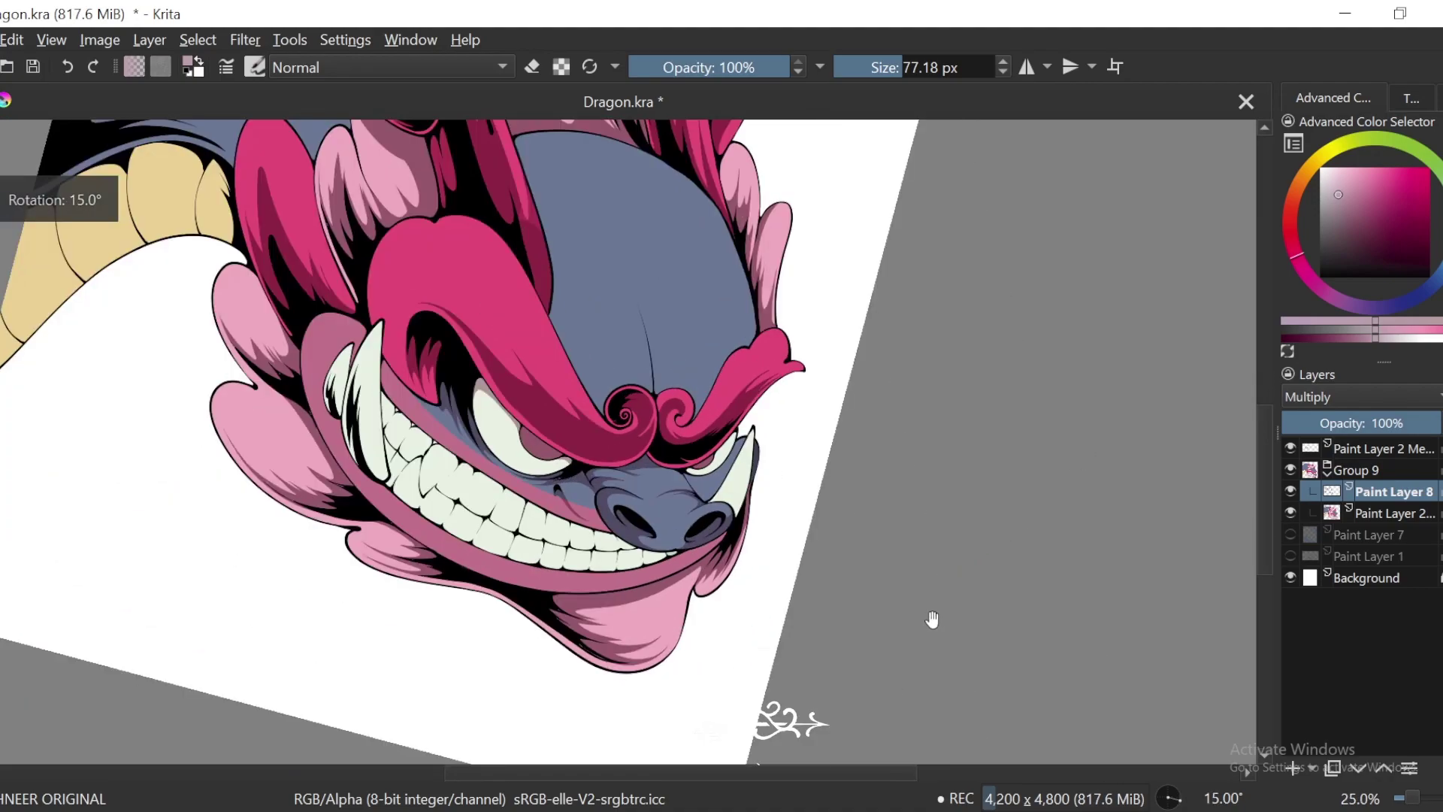
scroll(876, 525, "up", 7)
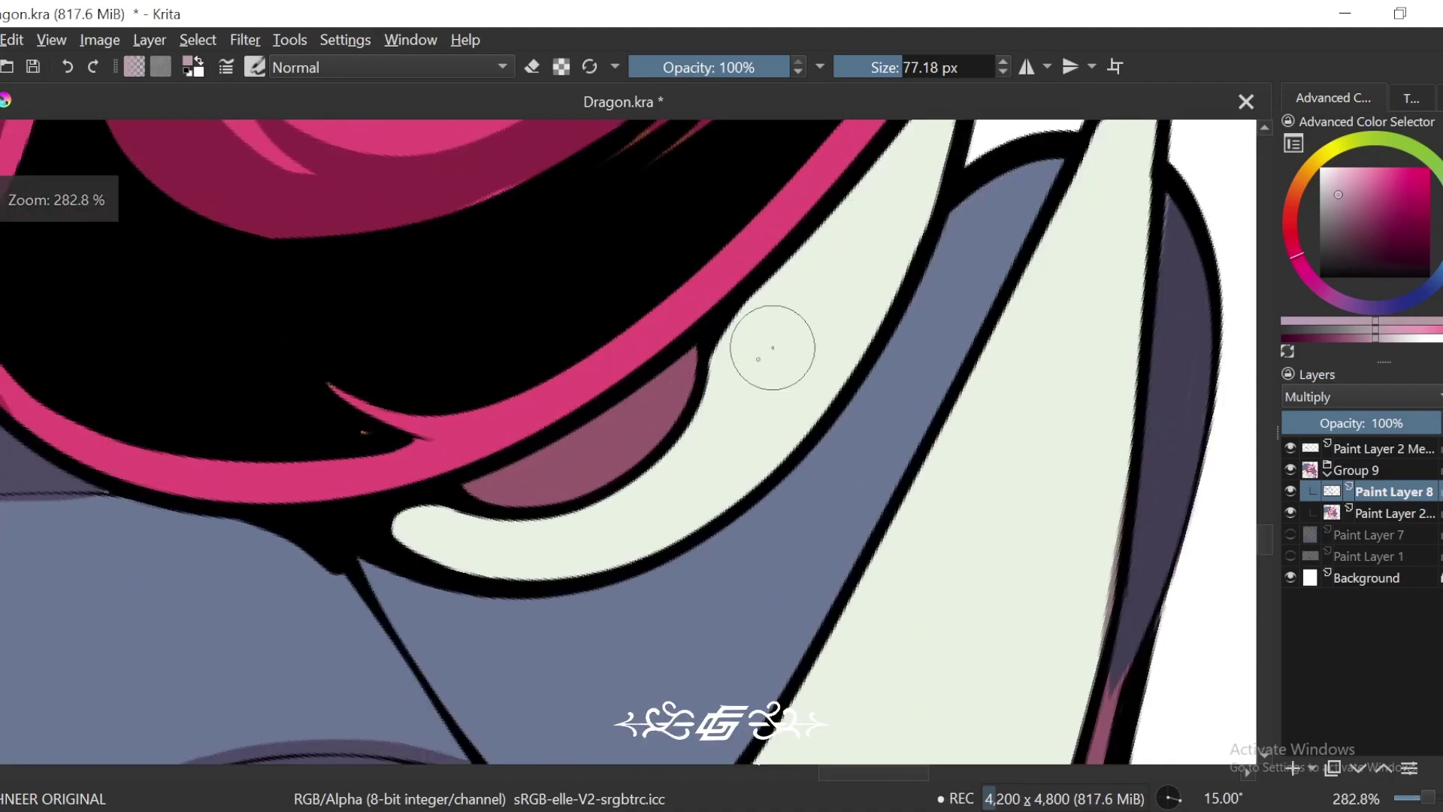
mouse_move(690, 423)
left_mouse_down()
mouse_move(869, 306)
mouse_move(808, 428)
left_mouse_up()
mouse_move(808, 428)
left_mouse_down()
mouse_move(734, 527)
mouse_move(610, 546)
left_mouse_up()
key("ctrl+z")
left_click_drag(787, 397, 754, 461)
left_click(738, 438)
left_click_drag(653, 550, 851, 421)
mouse_move(615, 560)
left_mouse_down()
mouse_move(528, 553)
mouse_move(511, 535)
left_mouse_up()
Step: Refine the small eye's shadow beside the iris and toward the outer corner
key("ctrl+minus")
key("ctrl+minus")
key("ctrl+minus")
left_click_drag(876, 438, 850, 441)
key("ctrl+plus")
key("ctrl+plus")
key("ctrl+bracketright")
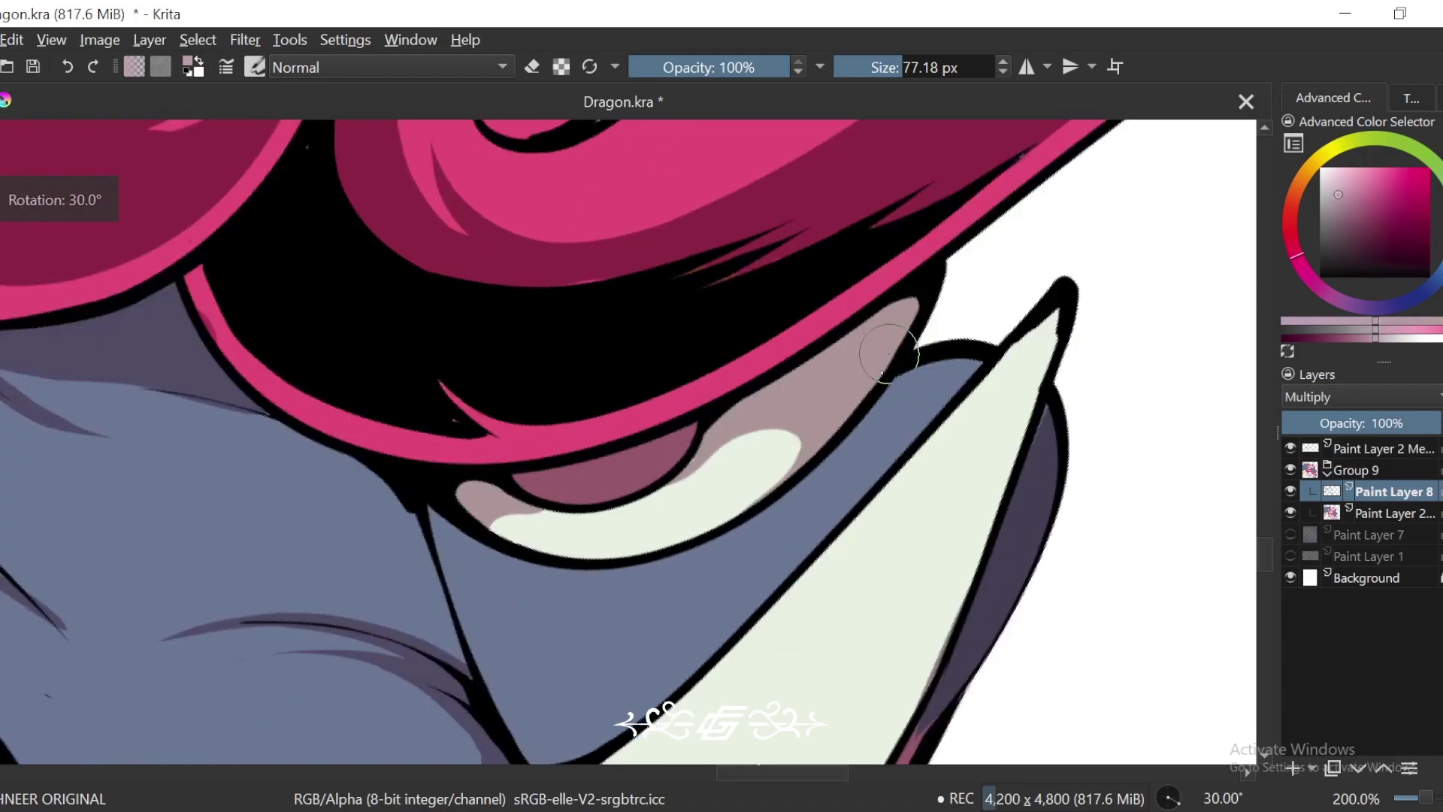
left_click_drag(660, 514, 744, 423)
Step: Shade the snout's edge by the small eye's inner corner and the blue skin between that eye and the tusk
key("ctrl+bracketright")
key("ctrl+bracketright")
key("ctrl+bracketright")
key("6")
key("6")
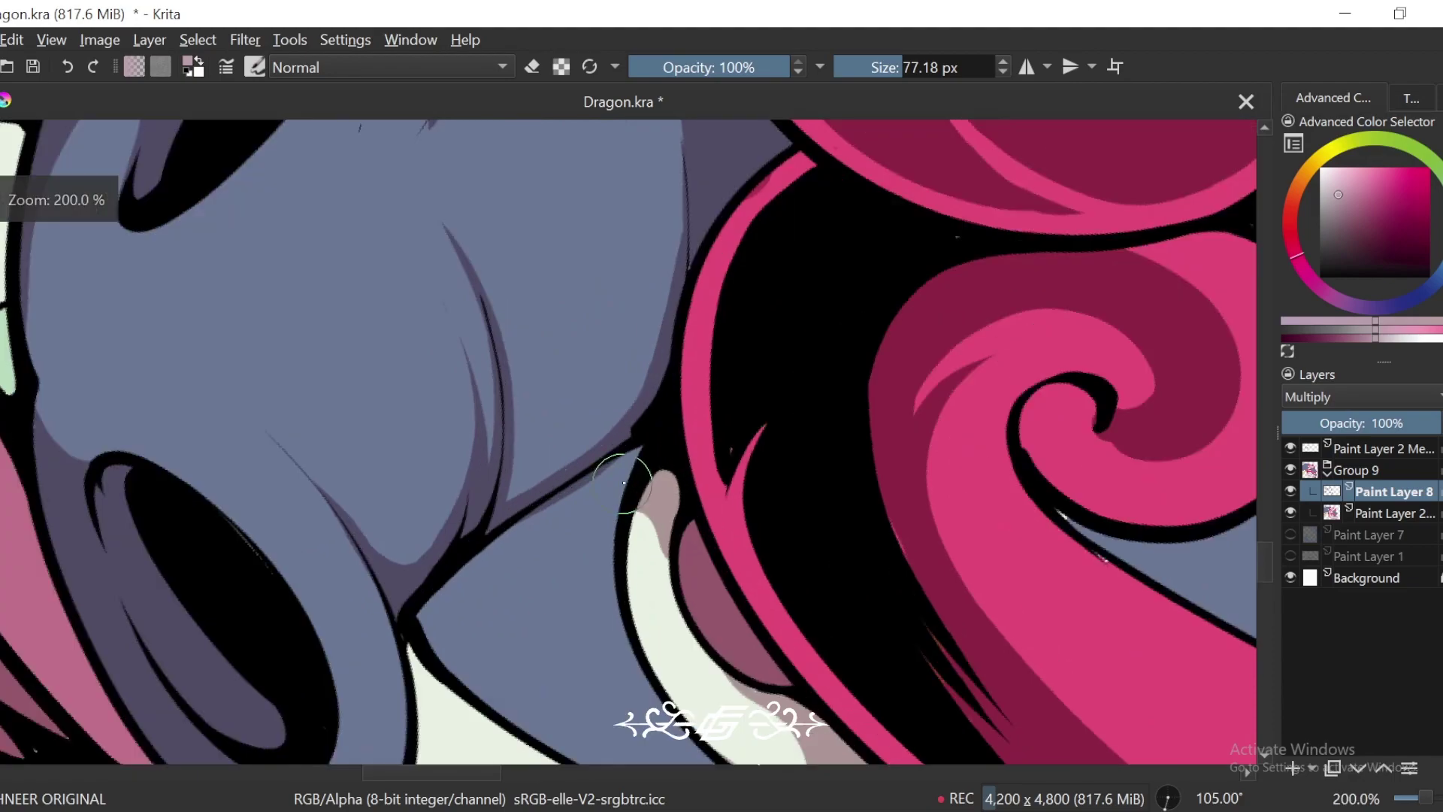
key("6")
key("6")
key("6")
mouse_move(629, 398)
left_mouse_down()
mouse_move(580, 410)
mouse_move(517, 478)
mouse_move(546, 517)
mouse_move(722, 416)
left_mouse_up()
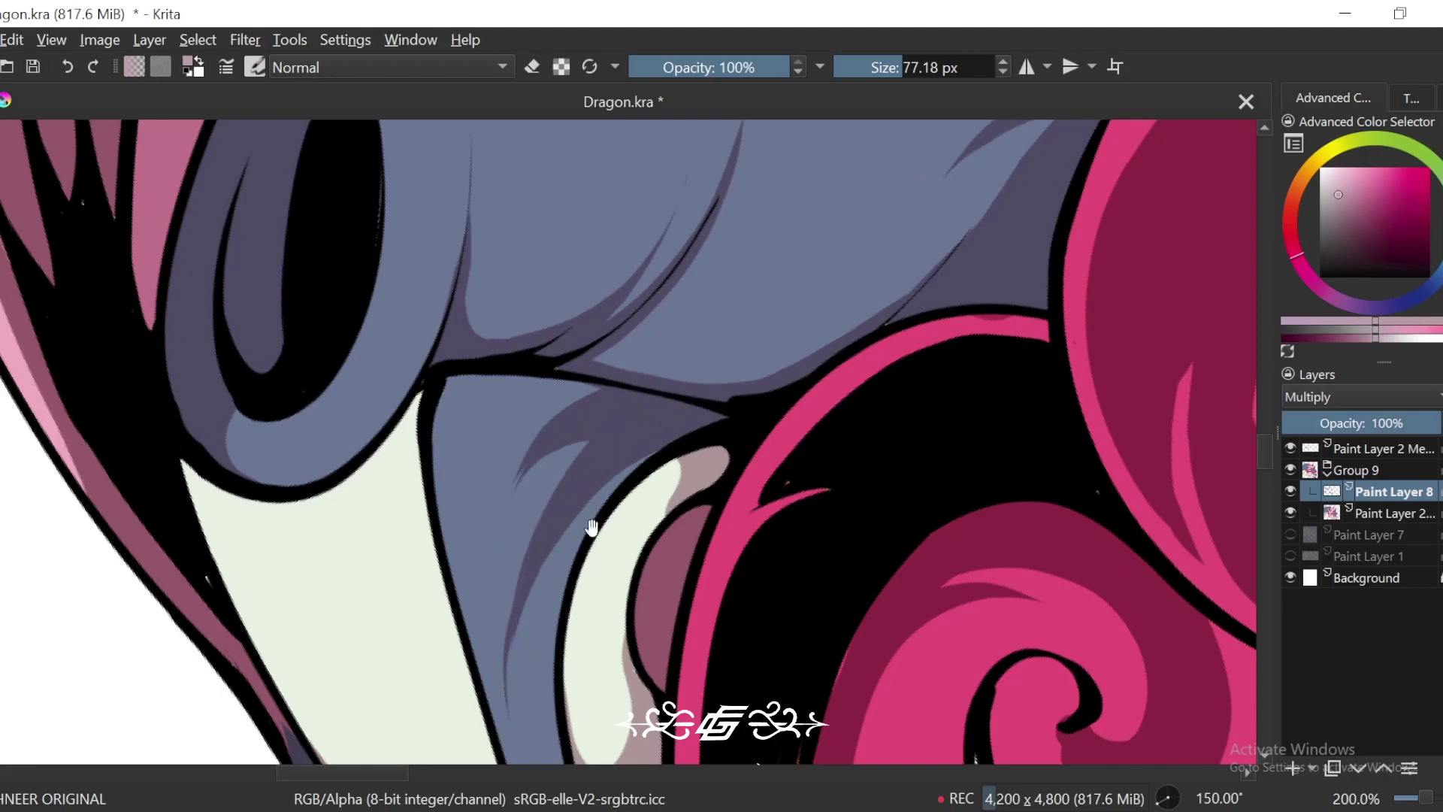
Step: Extend and reshape the mauve shadow on the blue skin between the small eye and the tusk
key("e")
mouse_move(592, 528)
left_mouse_down()
mouse_move(633, 431)
mouse_move(563, 698)
left_mouse_up()
key("6")
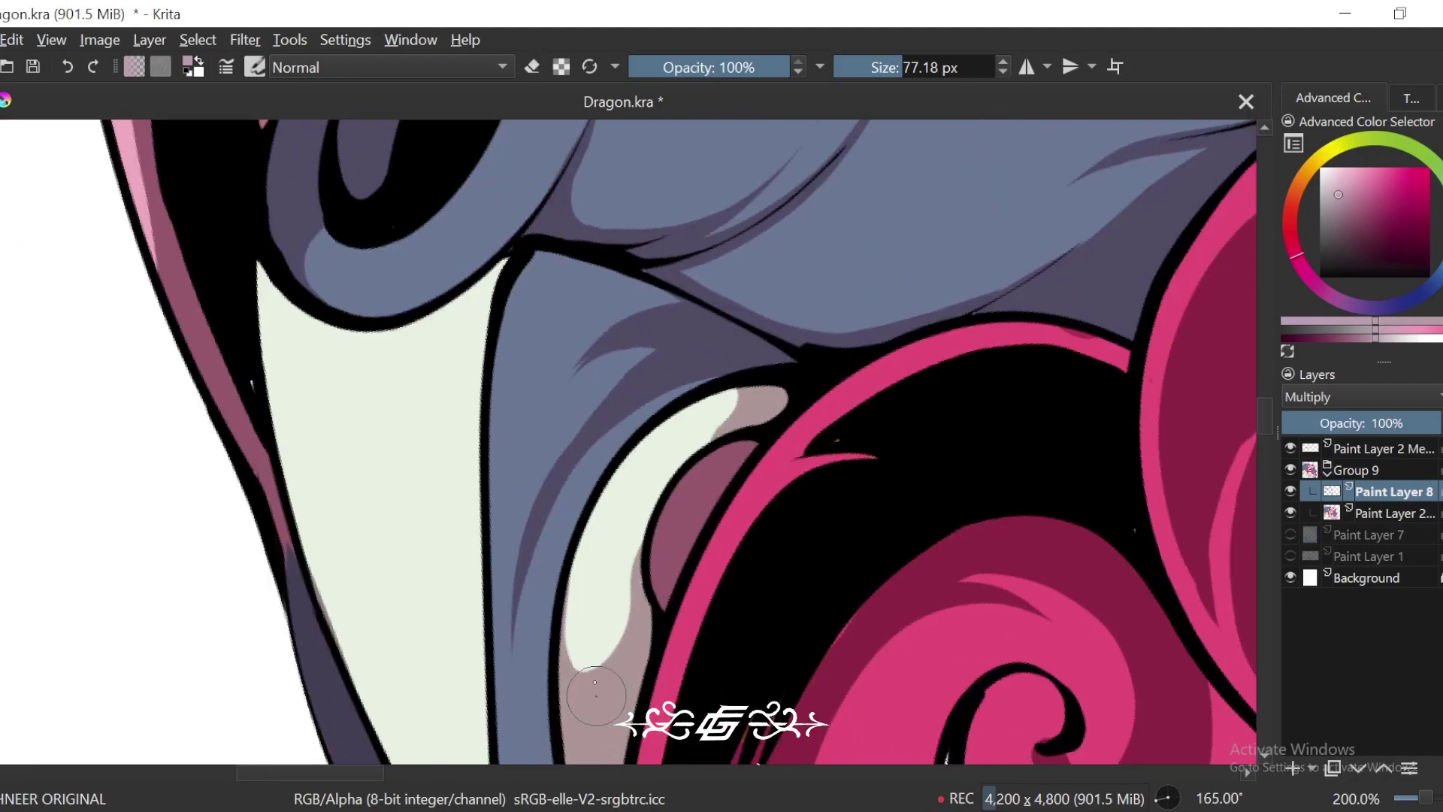
key("6")
key("ctrl+z")
left_click_drag(453, 710, 649, 415)
left_click_drag(631, 499, 698, 455)
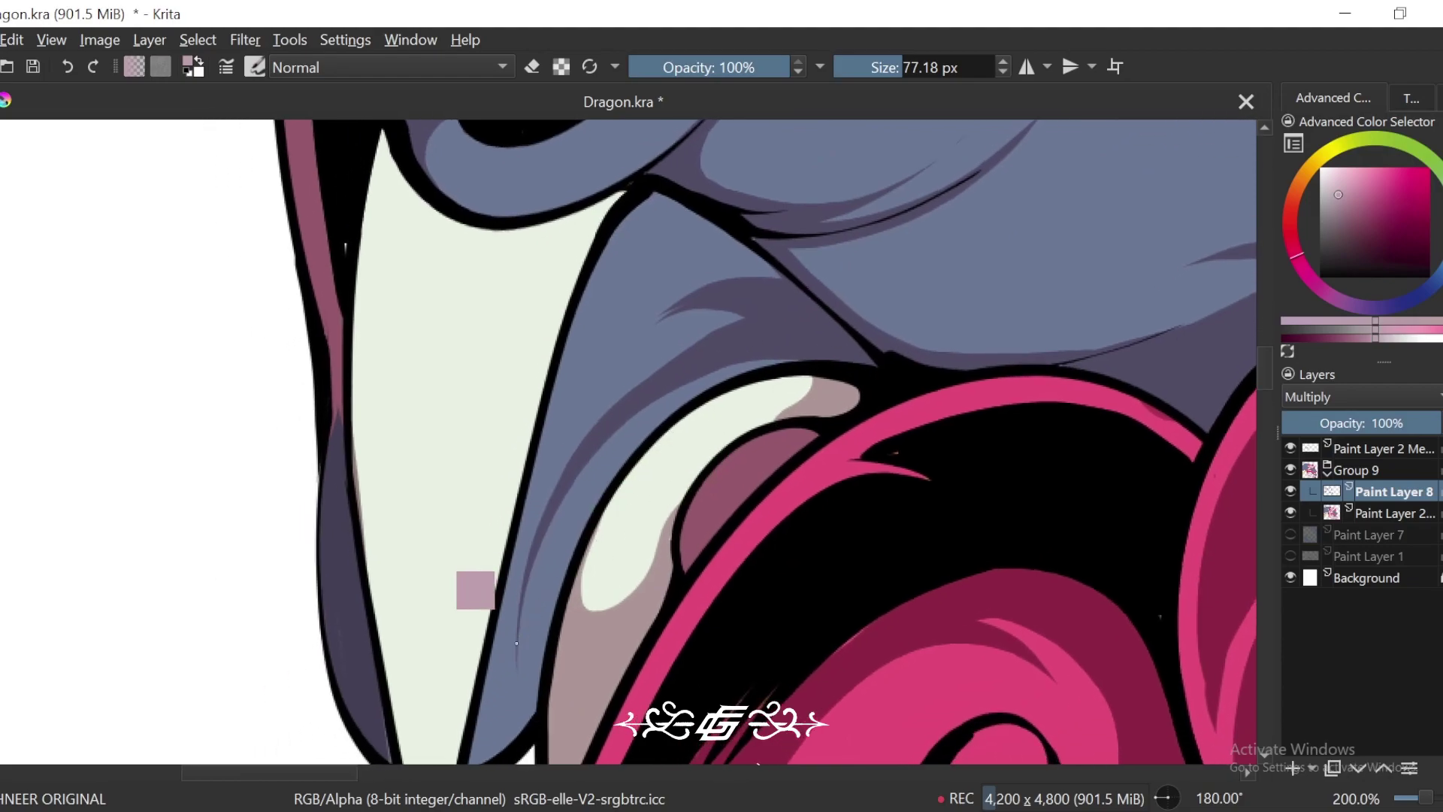
scroll(699, 449, "up", 2)
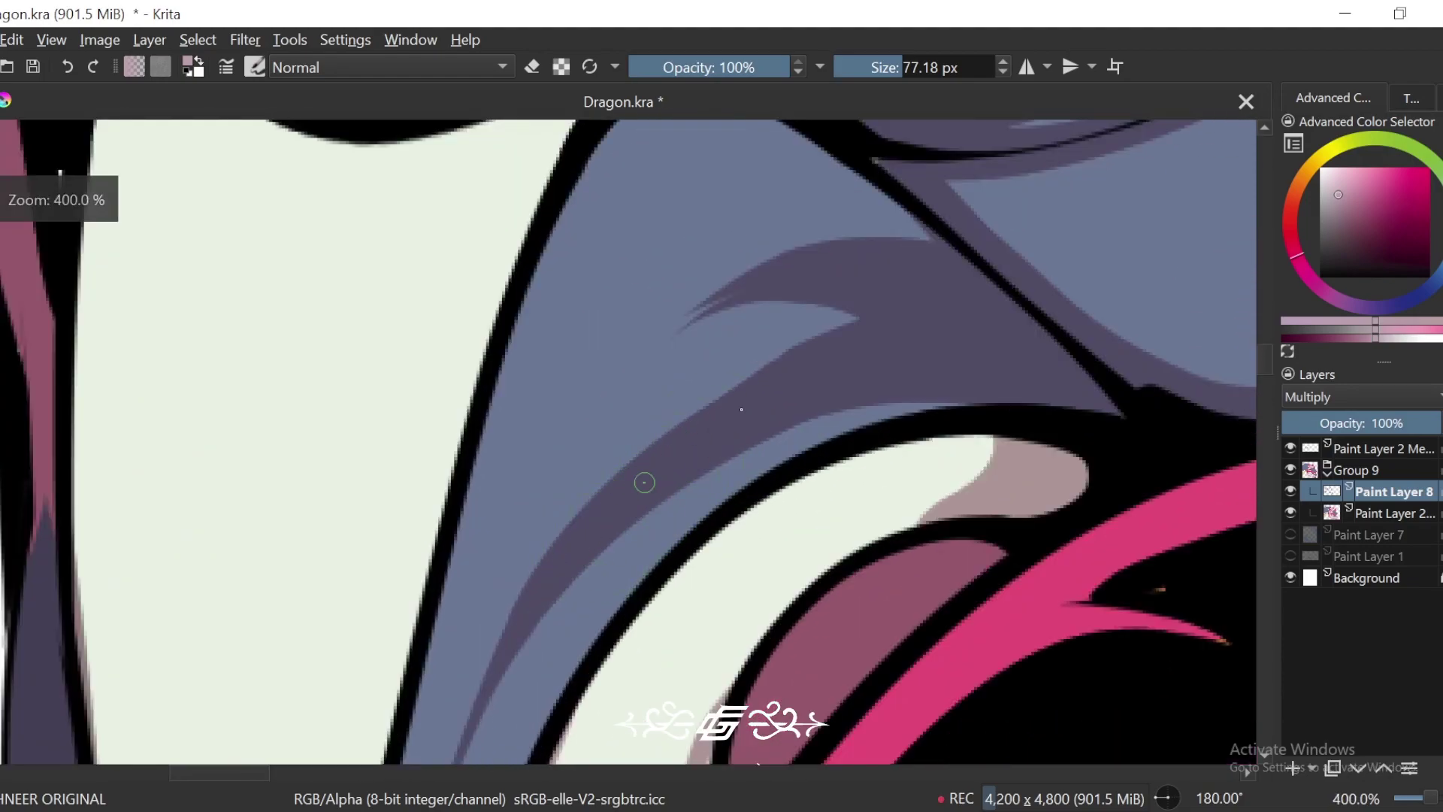
mouse_move(852, 331)
left_mouse_down()
mouse_move(652, 353)
mouse_move(631, 490)
left_mouse_up()
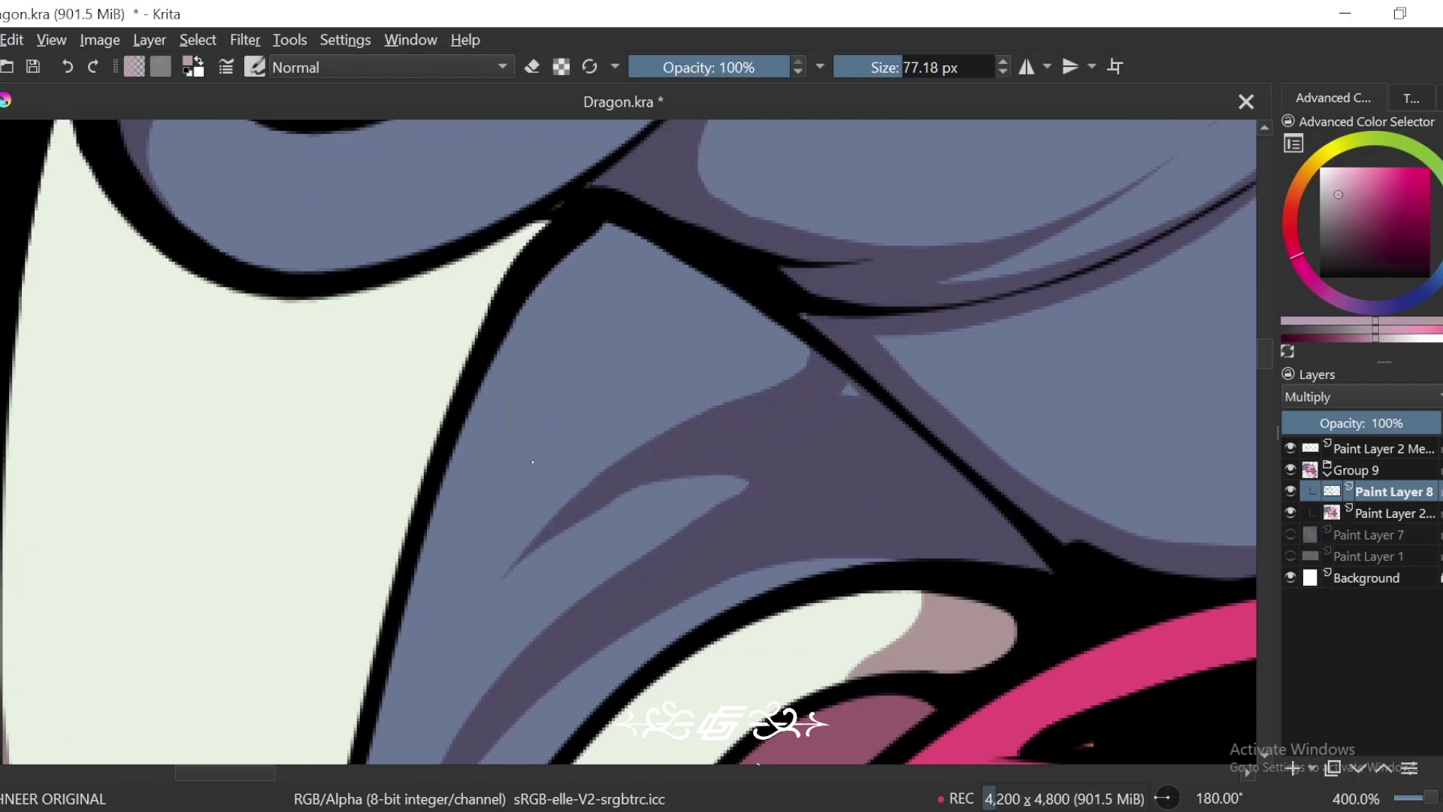
Step: Paint a curved mauve shadow streak on that blue skin, from the snout's fold down beside the tusk's outline
key("4")
key("4")
left_click_drag(747, 258, 483, 451)
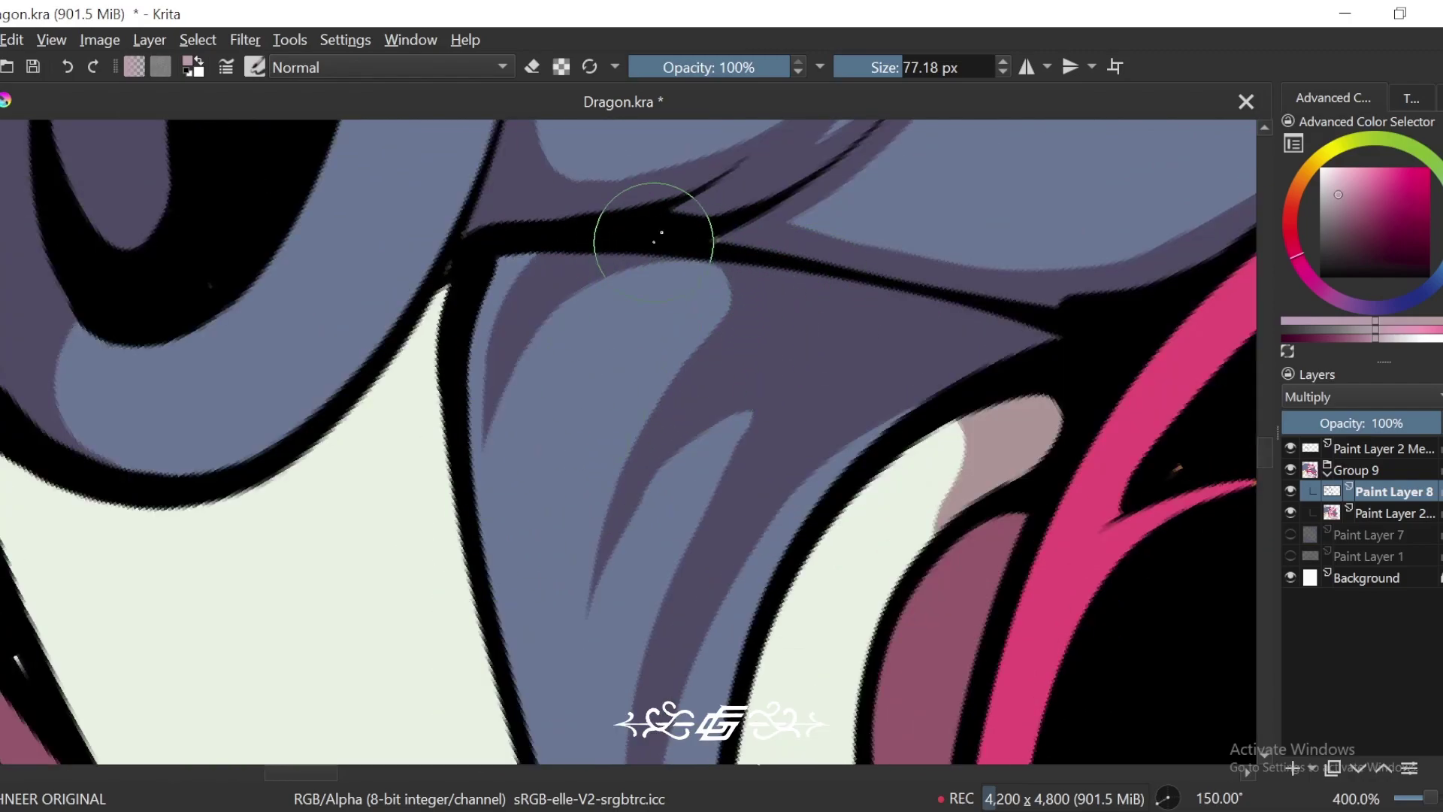
key("ctrl+z")
mouse_move(732, 324)
left_mouse_down()
mouse_move(593, 264)
mouse_move(487, 557)
left_mouse_up()
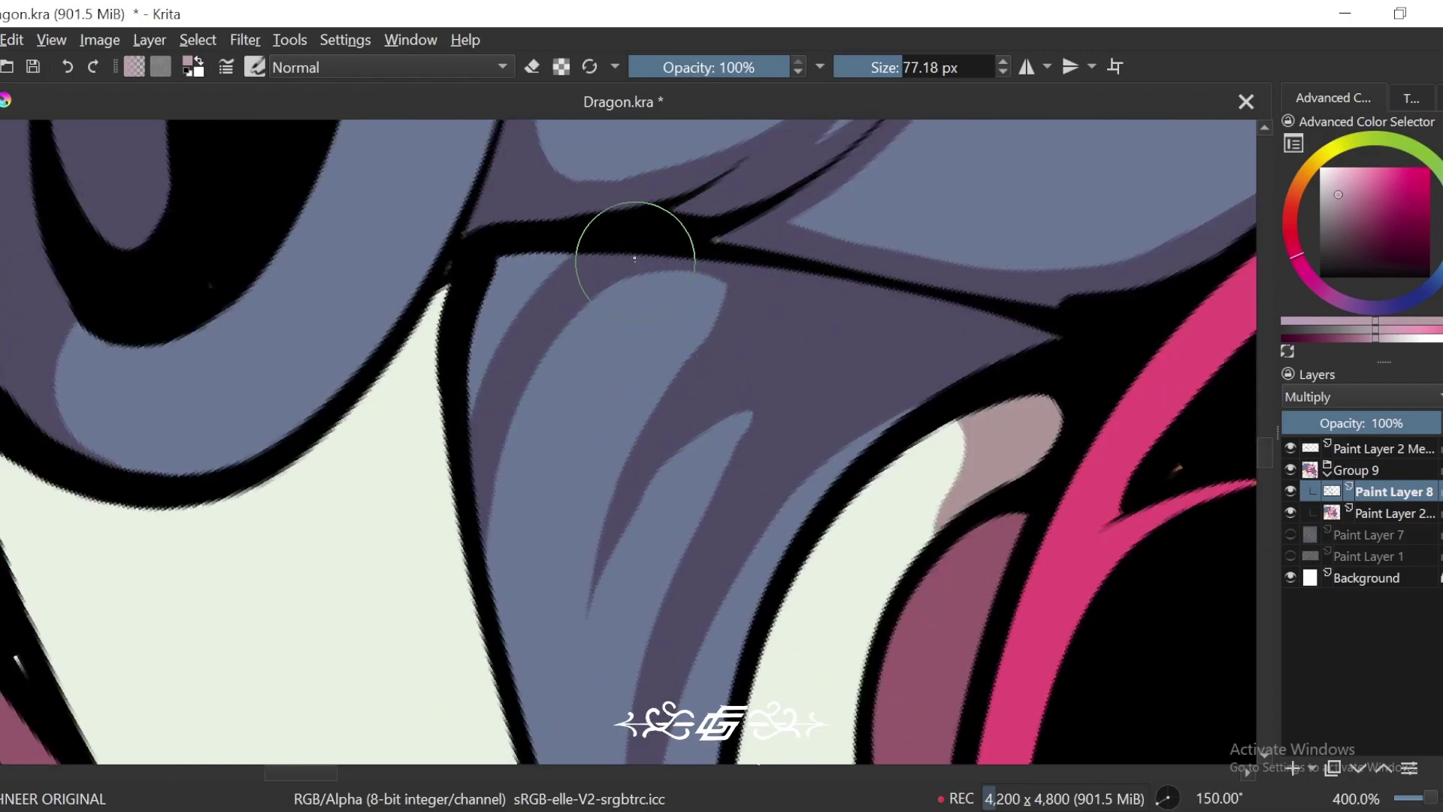
left_click_drag(556, 263, 497, 435)
Step: Examine the face shading on the whole dragon illustration with the canvas upright
key("ctrl+minus")
key("ctrl+minus")
key("ctrl+minus")
key("ctrl+minus")
key("ctrl+minus")
key("ctrl+minus")
key("ctrl+minus")
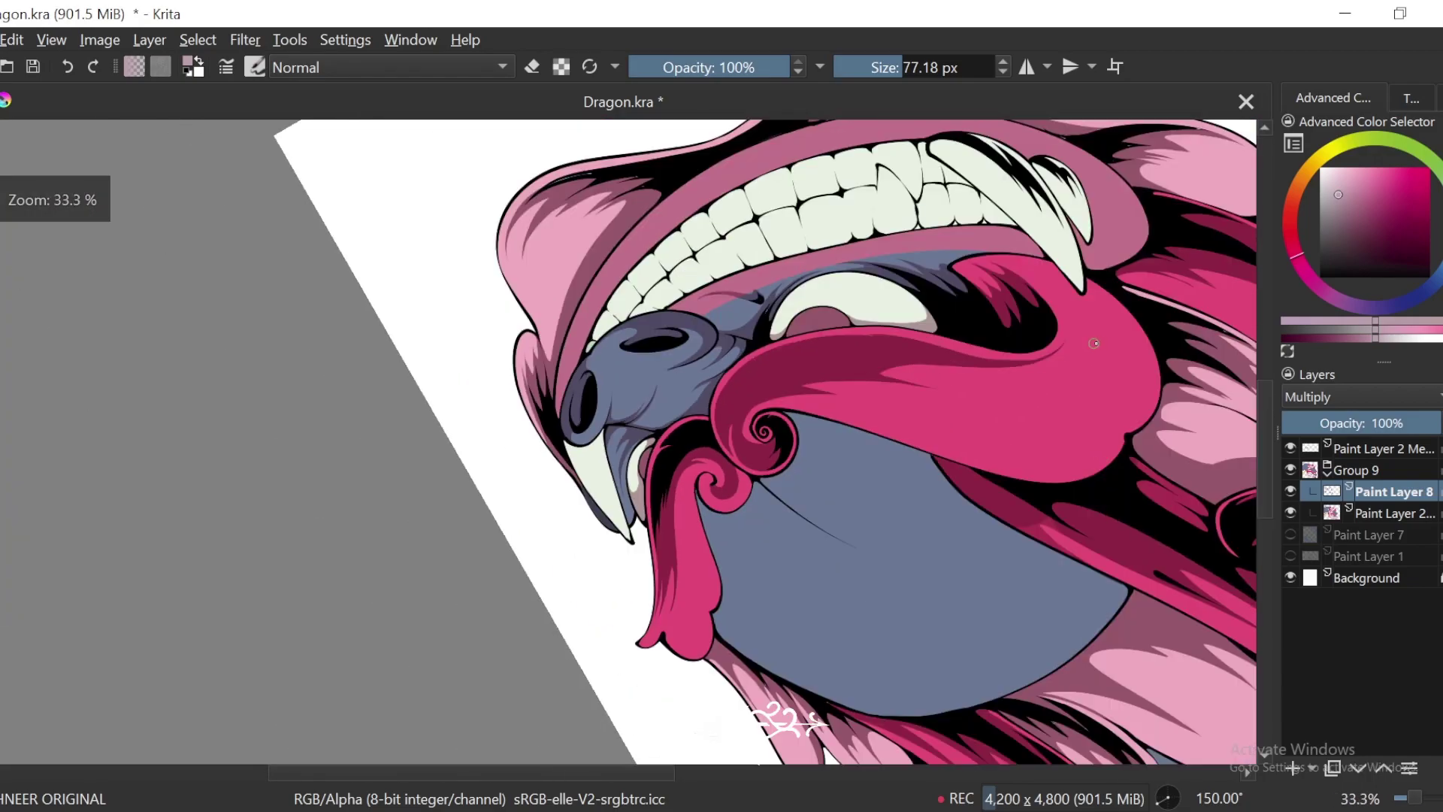
key("4")
key("4")
key("4")
key("4")
key("4")
key("4")
key("4")
key("4")
key("4")
key("4")
key("ctrl+minus")
key("ctrl+minus")
left_click_drag(880, 542, 946, 518)
key("minus")
key("minus")
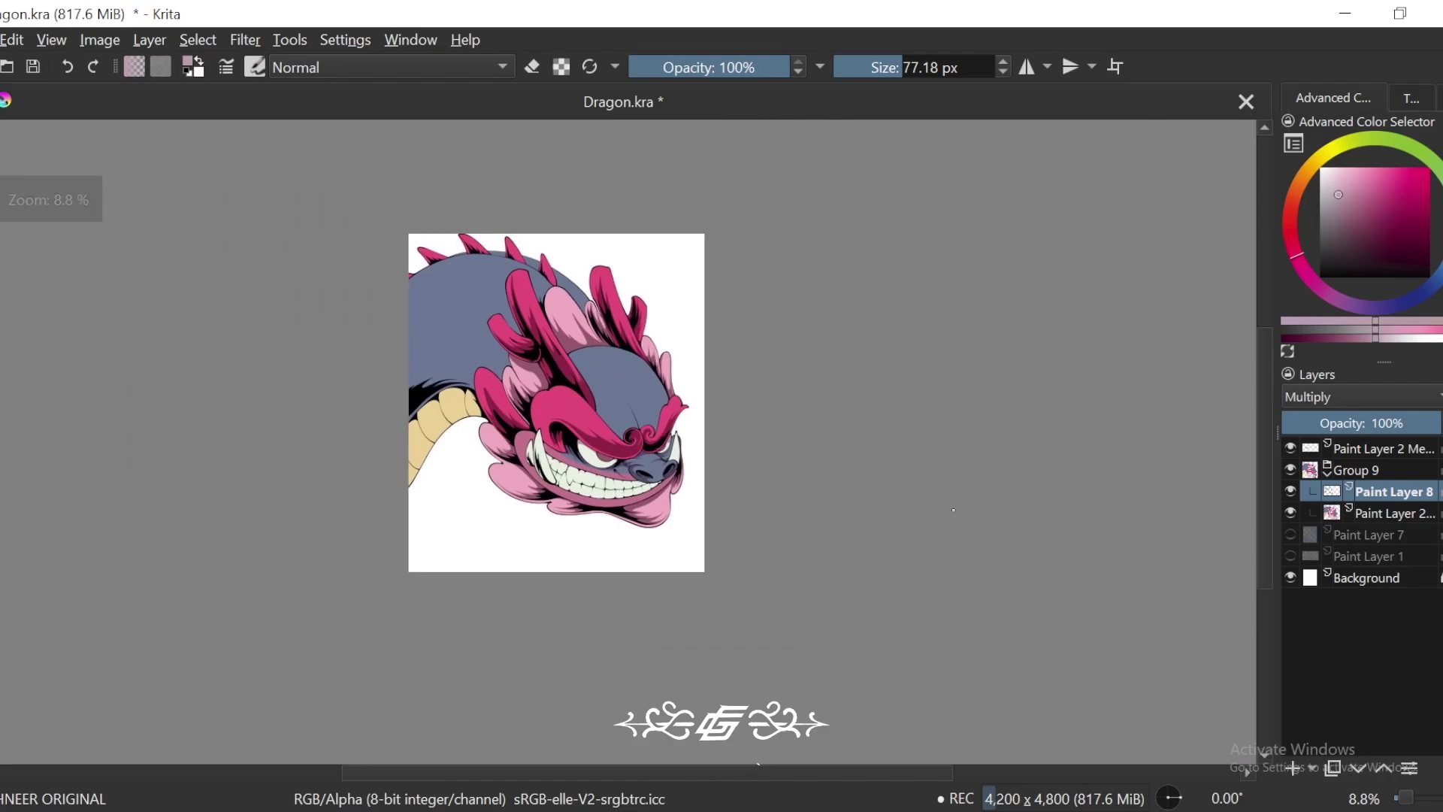
Step: Paint tapering mauve shadow streaks on the upper half of the short rear tusk, extending from its black shading
key("6")
key("plus")
key("plus")
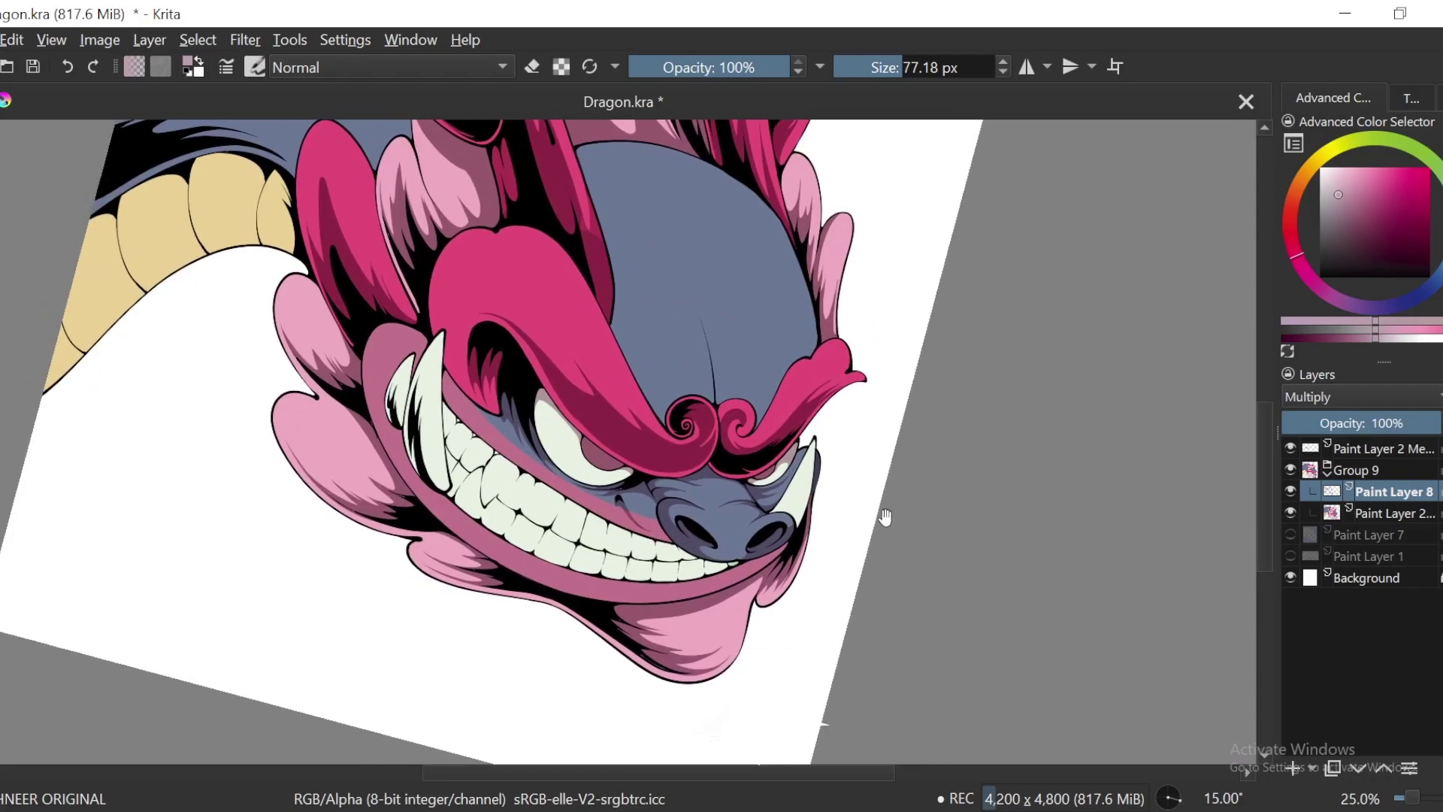
key("6")
key("6")
key("6")
key("plus")
key("plus")
key("plus")
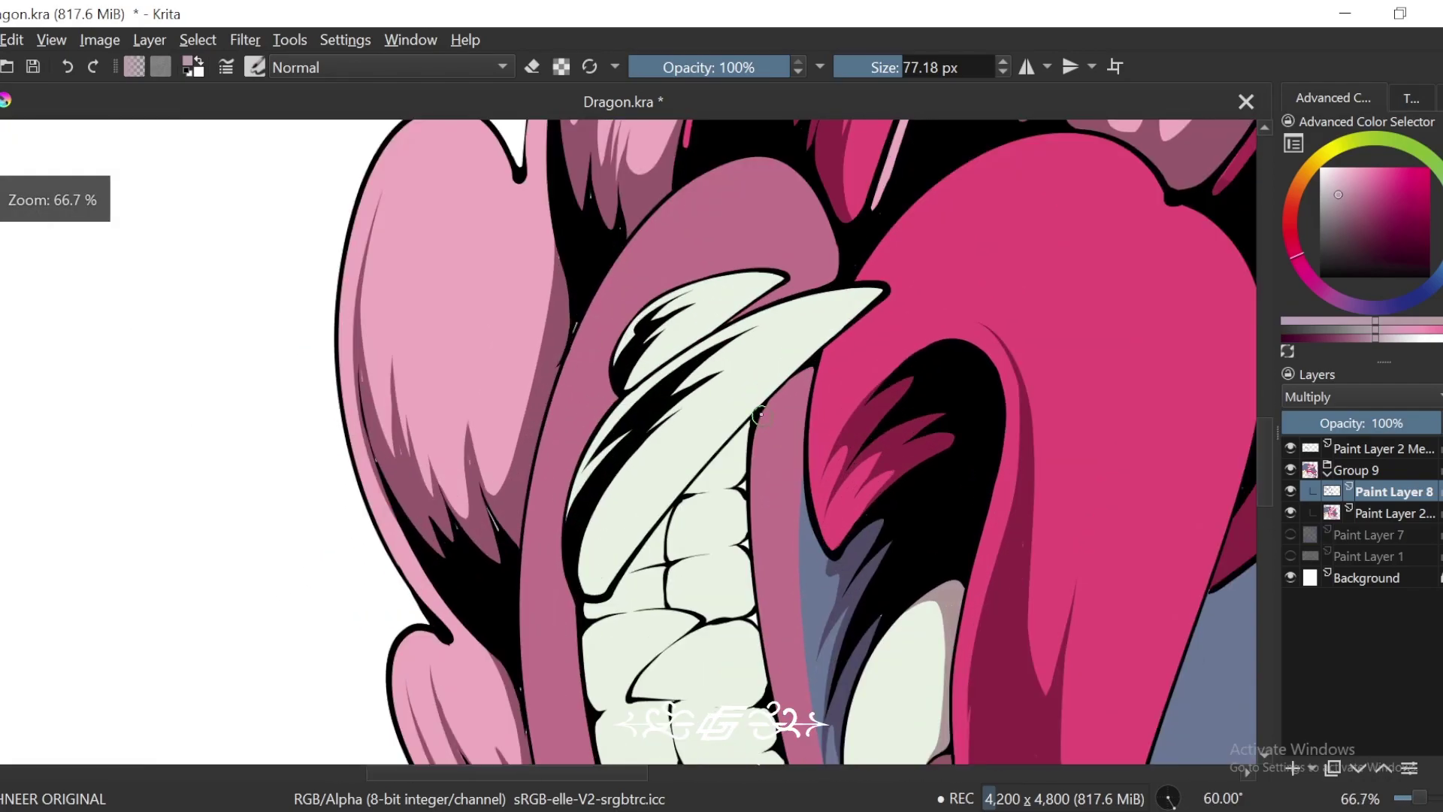
key("plus")
key("plus")
left_click_drag(744, 338, 757, 396)
mouse_move(962, 287)
left_mouse_down()
mouse_move(780, 318)
mouse_move(640, 415)
left_mouse_up()
left_click_drag(840, 335, 714, 371)
left_click_drag(831, 339, 710, 372)
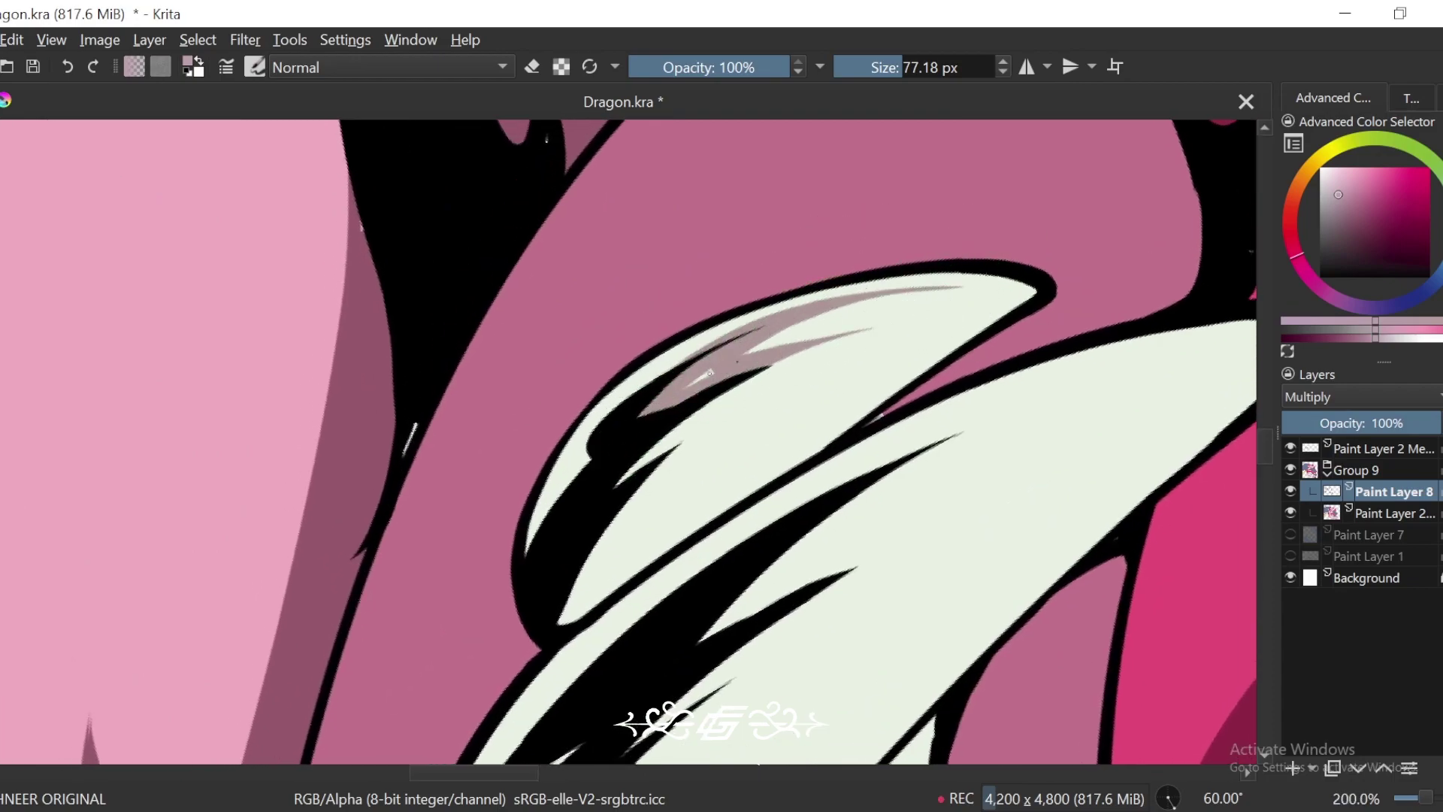
Step: Add a middle shadow streak to the short rear tusk and fill its base with mauve shadow
left_click_drag(938, 318, 830, 353)
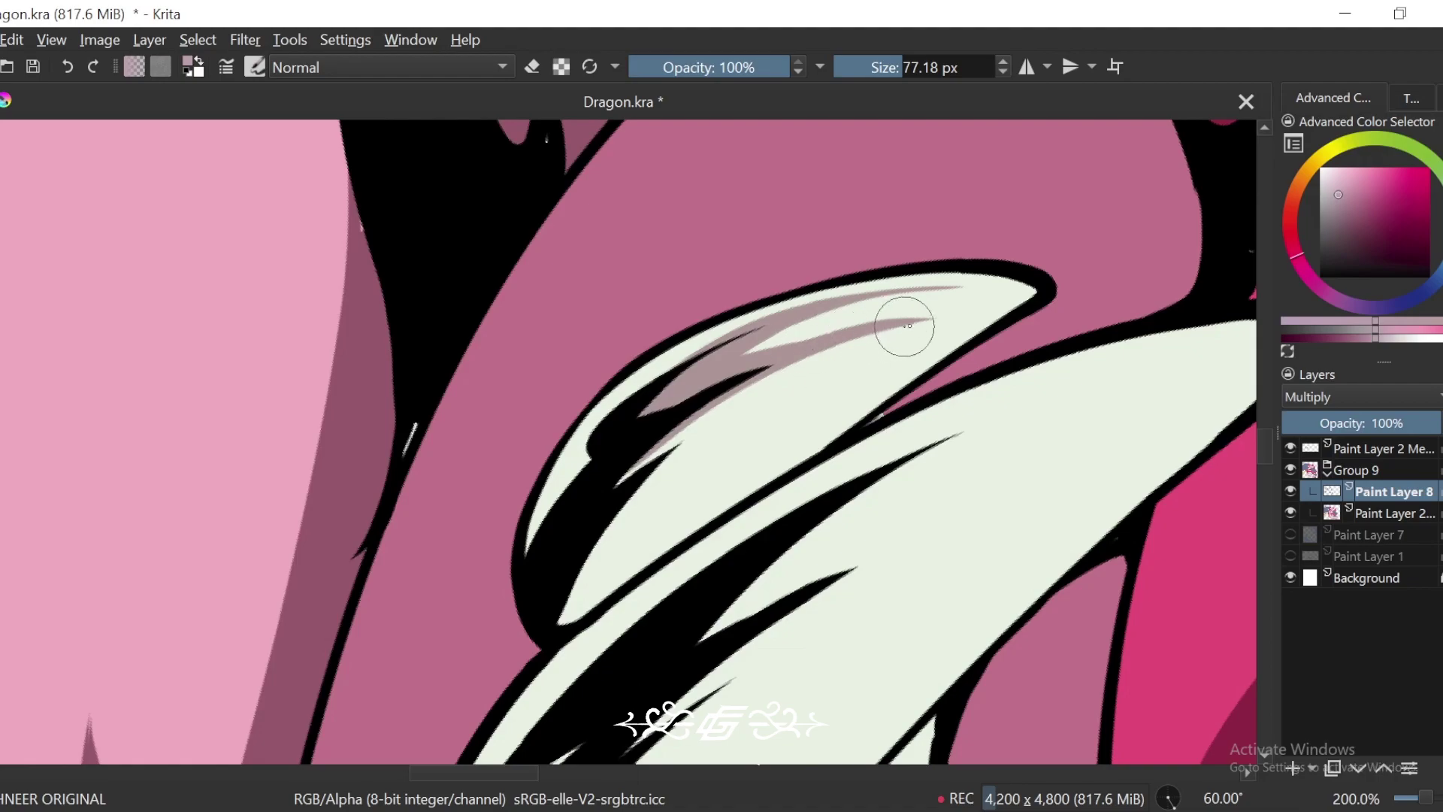
left_click_drag(917, 321, 747, 353)
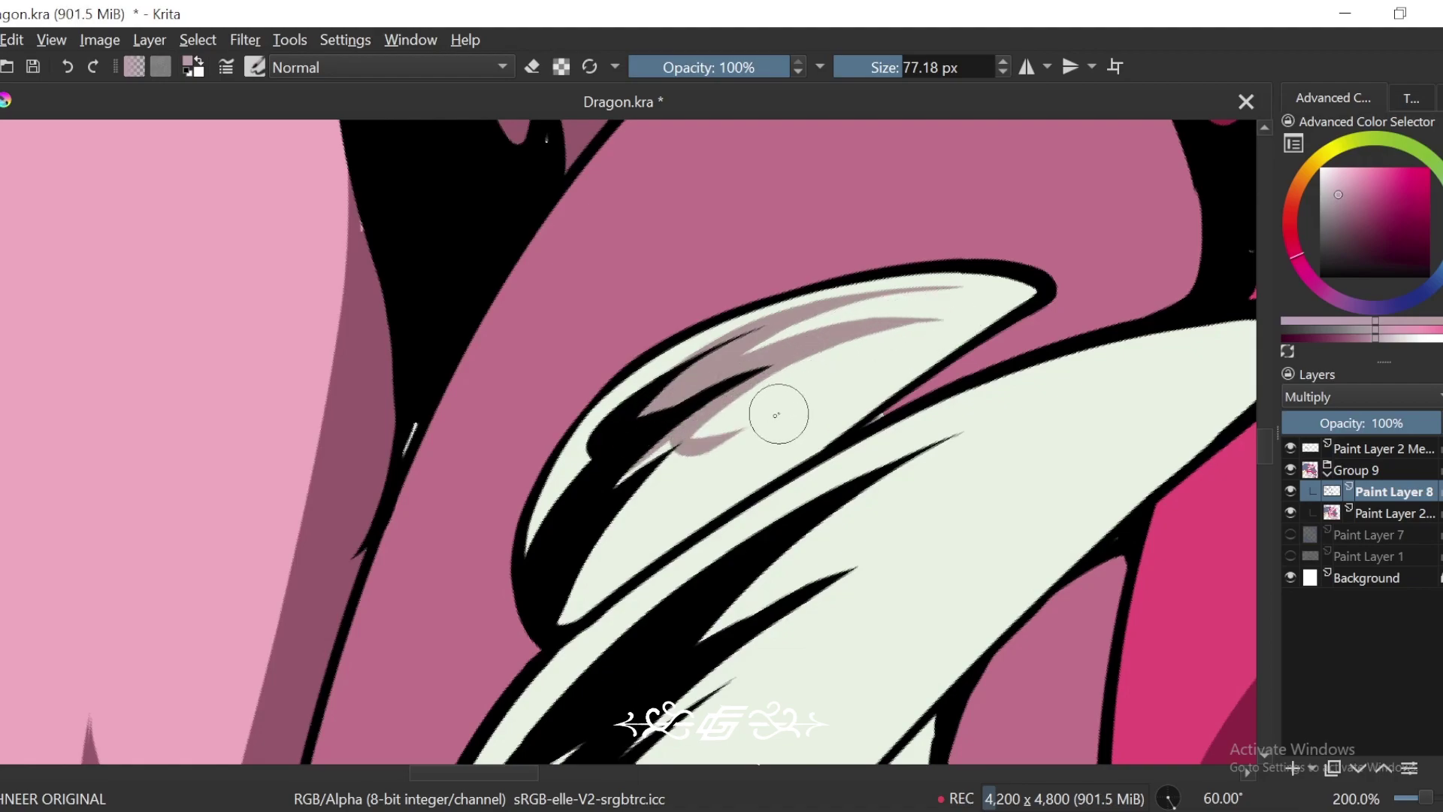
left_click_drag(741, 431, 565, 622)
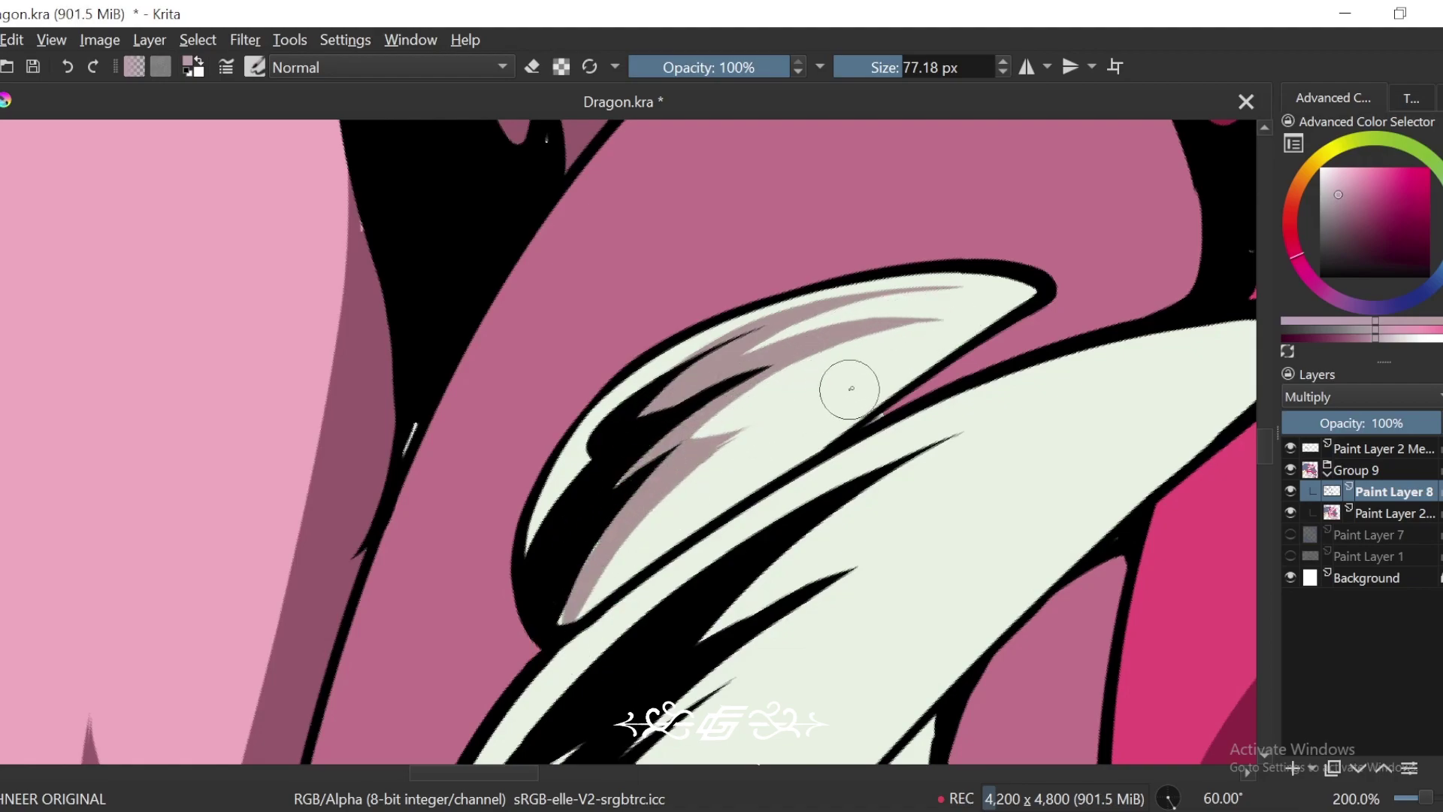
mouse_move(679, 474)
left_mouse_down()
mouse_move(705, 526)
mouse_move(590, 605)
left_mouse_up()
left_click_drag(662, 520, 629, 550)
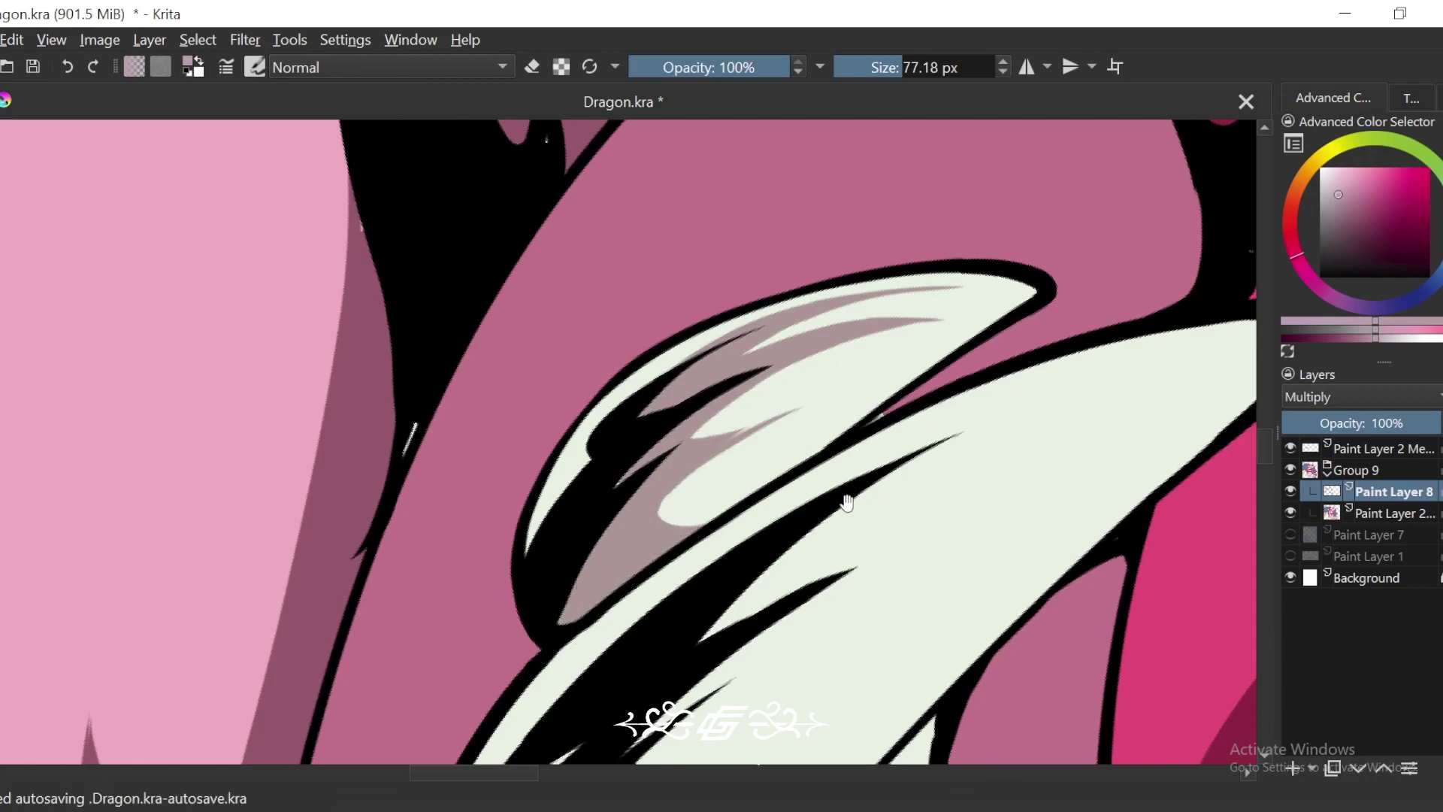
Step: Paint a long mauve shadow streak toward the large tusk's tip and fill the area beside its black shading
left_click_drag(847, 502, 898, 284)
left_click_drag(1157, 182, 638, 494)
left_click_drag(890, 354, 768, 436)
key("ctrl+z")
left_click_drag(1147, 235, 624, 492)
left_click_drag(768, 381, 922, 380)
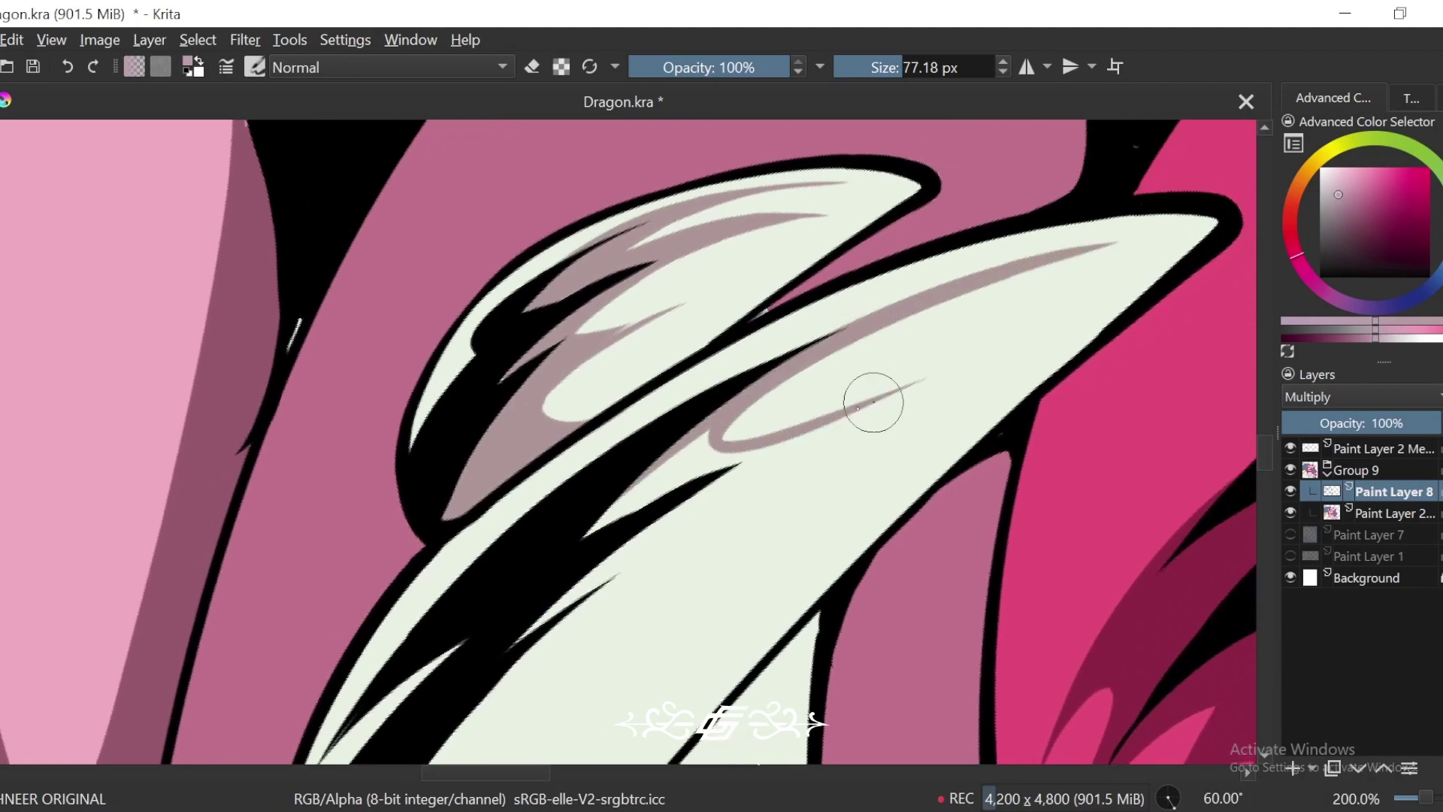
left_click_drag(813, 440, 871, 403)
mouse_move(774, 397)
left_mouse_down()
mouse_move(643, 504)
mouse_move(699, 468)
left_mouse_up()
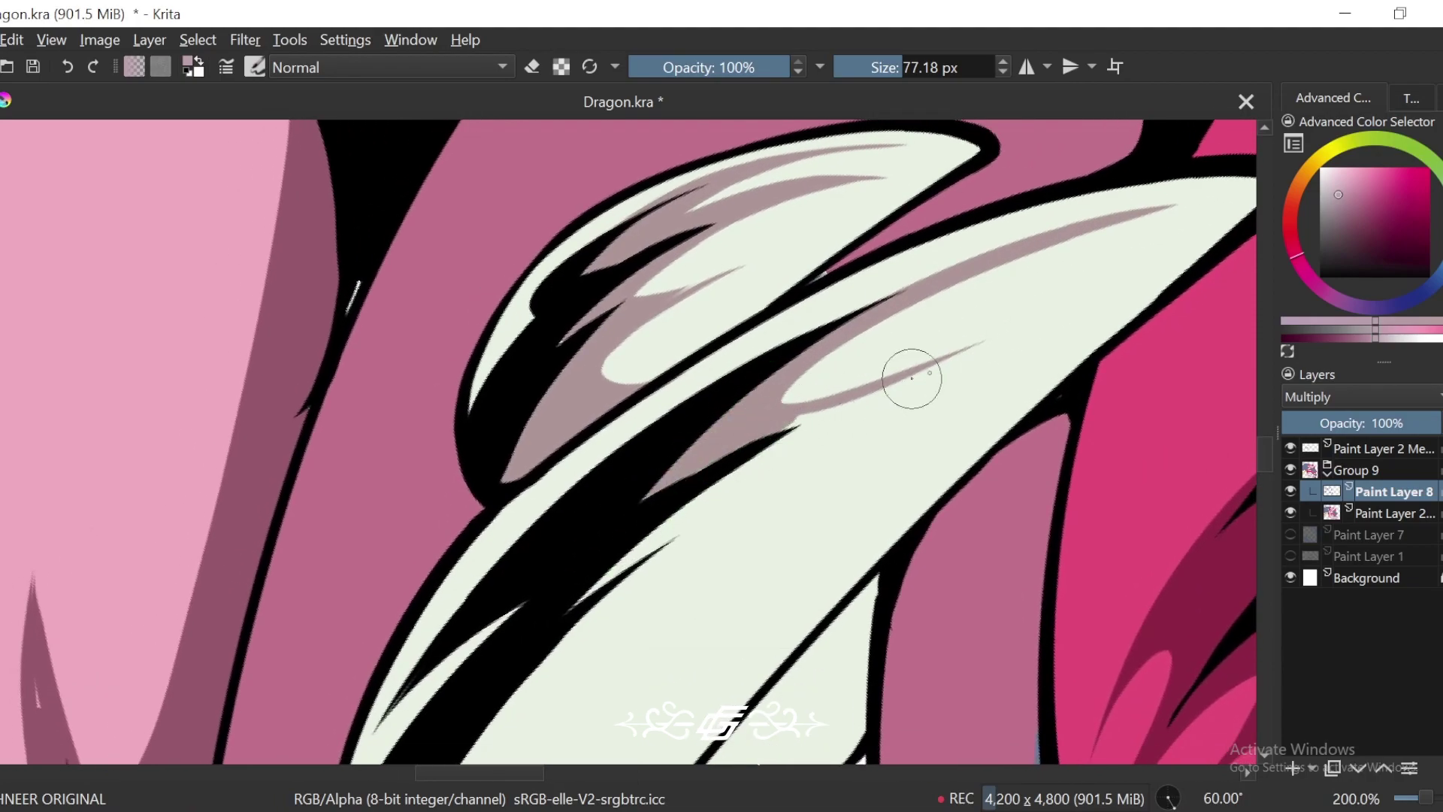
Step: Refine the large tusk's middle shadow streak and continue the mauve shadow along the lower black shading
mouse_move(980, 340)
left_mouse_down()
mouse_move(832, 409)
mouse_move(624, 548)
left_mouse_up()
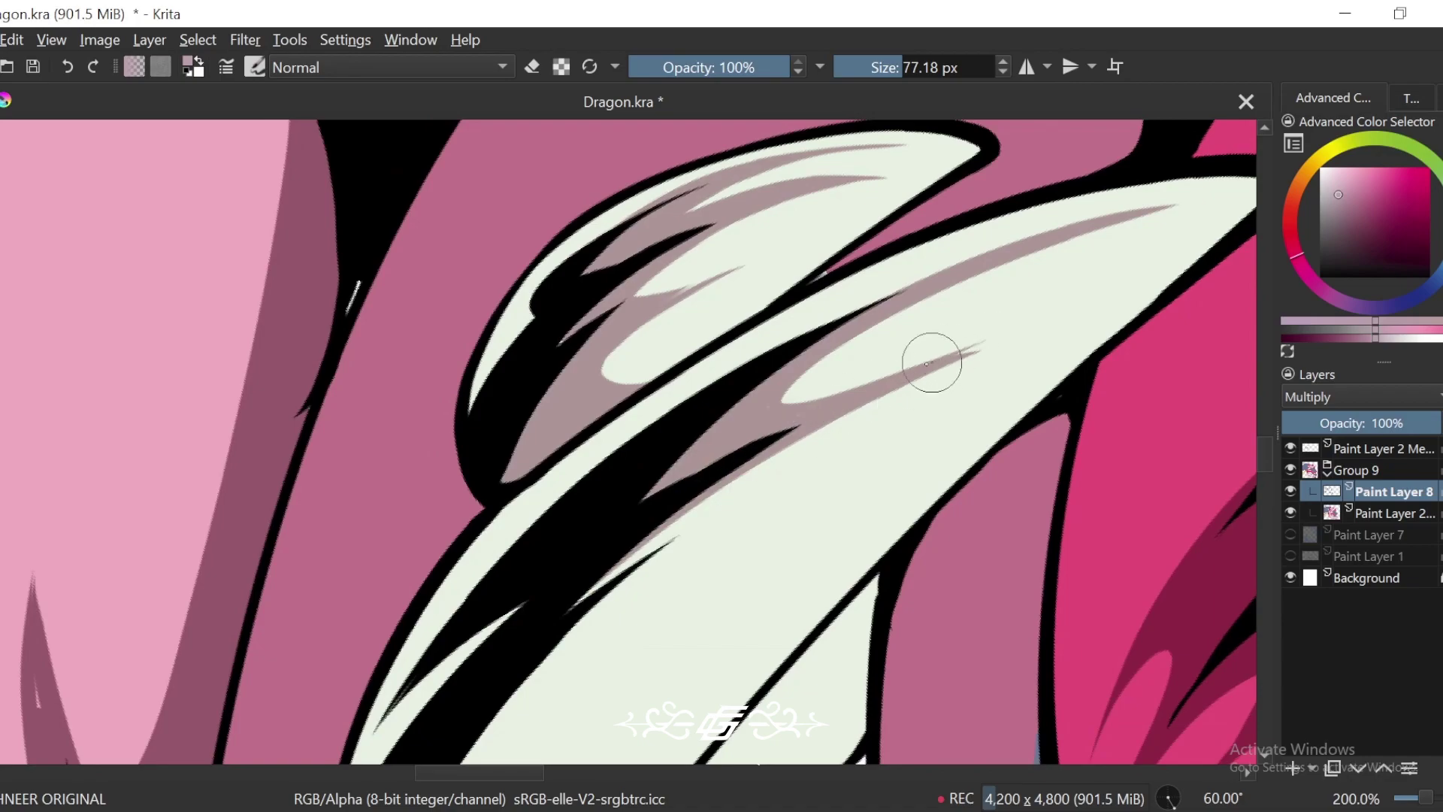
left_click_drag(888, 369, 999, 336)
key("e")
left_click_drag(911, 412, 911, 345)
mouse_move(1051, 253)
left_mouse_down()
mouse_move(894, 321)
mouse_move(714, 431)
left_mouse_up()
mouse_move(945, 308)
left_mouse_down()
mouse_move(674, 497)
mouse_move(744, 374)
mouse_move(502, 693)
left_mouse_up()
Step: Shade the large tusk's base in mauve, with a pointed streak running back along its lower edge
key("minus")
key("6")
left_click_drag(644, 515, 752, 407)
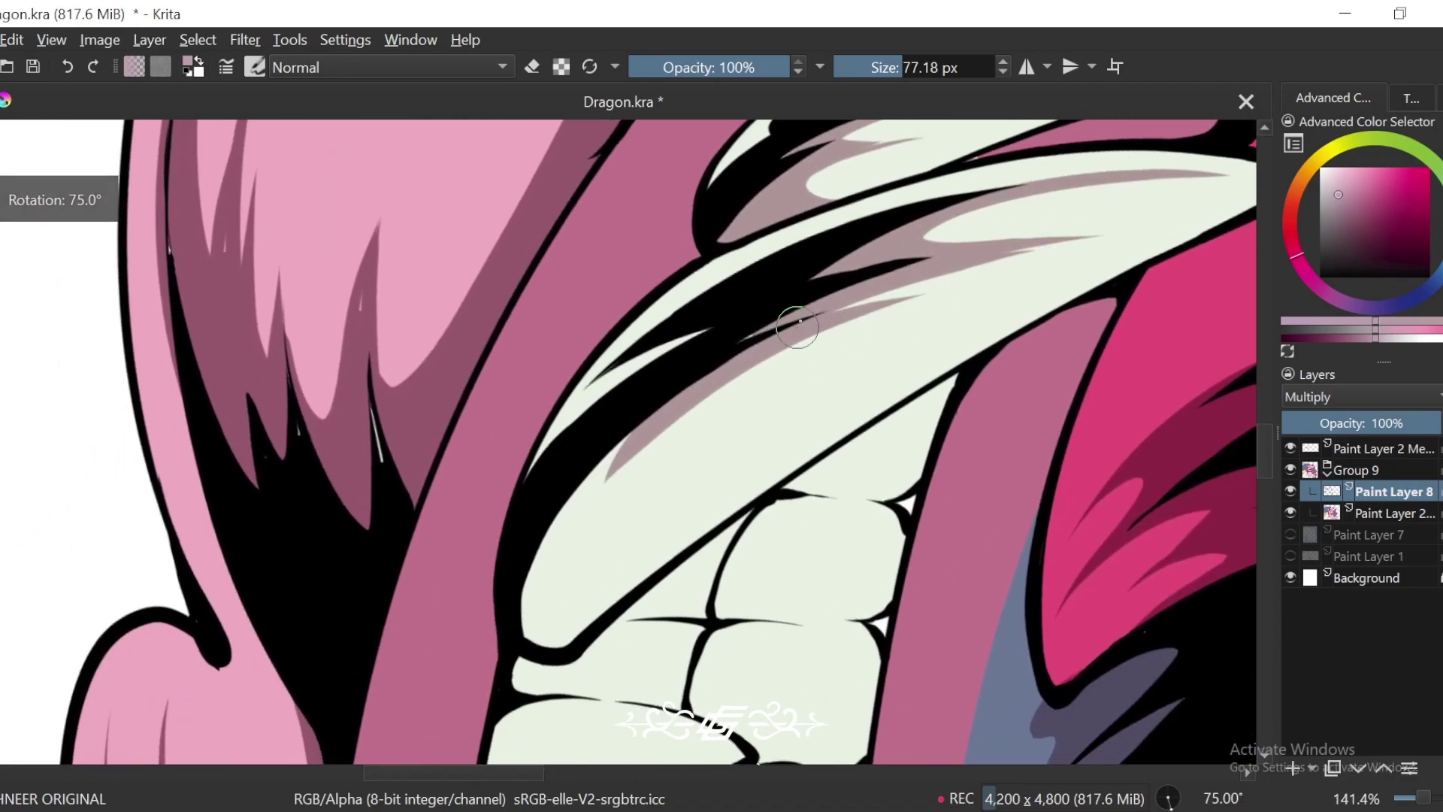
mouse_move(631, 450)
left_mouse_down()
mouse_move(811, 431)
mouse_move(618, 557)
mouse_move(526, 647)
left_mouse_up()
left_click_drag(710, 481, 579, 560)
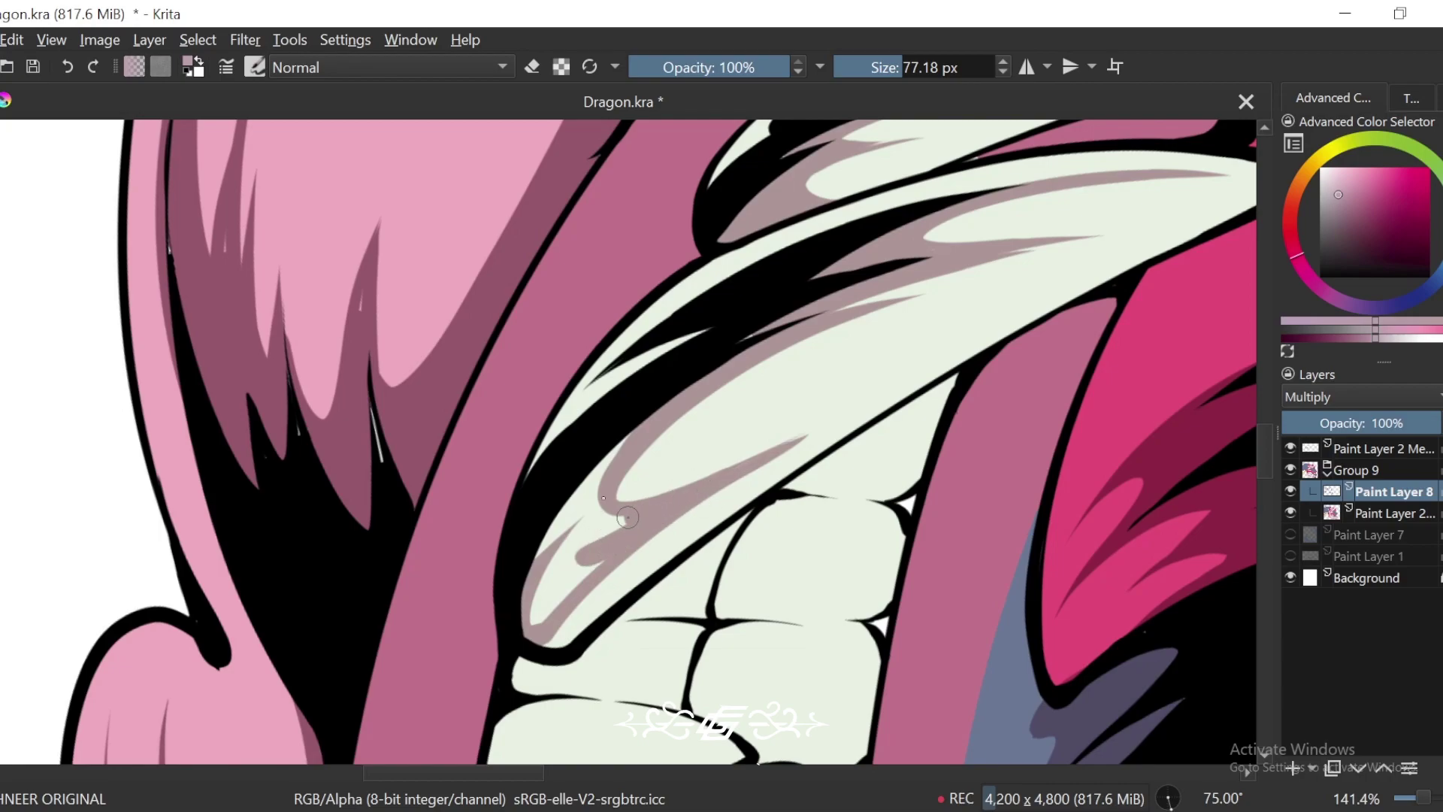
left_click_drag(628, 517, 617, 442)
mouse_move(526, 583)
left_mouse_down()
mouse_move(551, 611)
mouse_move(613, 530)
left_mouse_up()
left_click_drag(645, 457, 658, 539)
left_click_drag(713, 413, 554, 608)
Step: Examine the new tusk shadows against the whole dragon head with the canvas upright
key("ctrl+minus")
key("ctrl+minus")
key("ctrl+minus")
key("ctrl+minus")
key("ctrl+minus")
key("ctrl+minus")
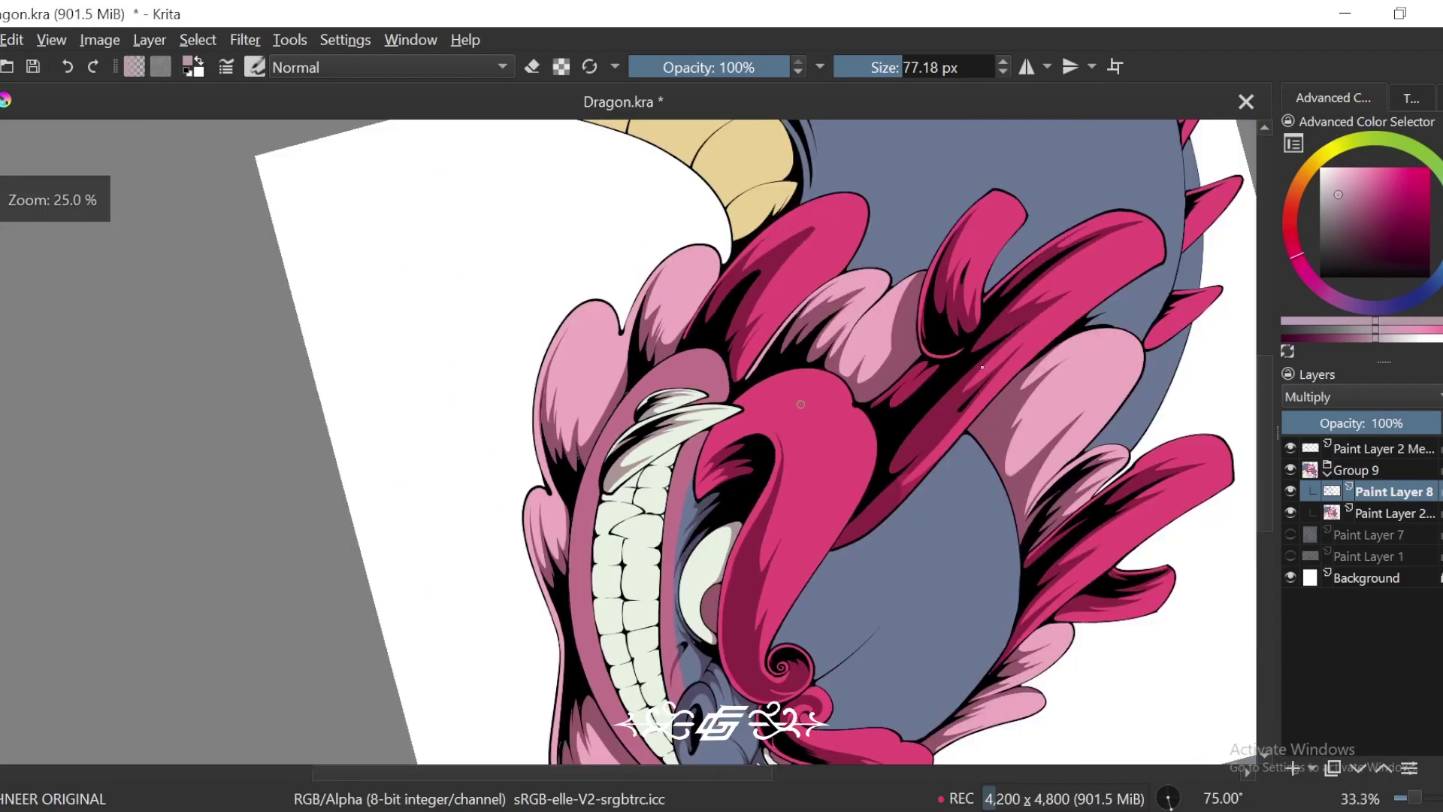
key("4")
key("4")
key("4")
key("4")
key("6")
key("6")
left_click_drag(976, 491, 756, 620)
key("4")
key("4")
key("4")
key("4")
key("6")
key("6")
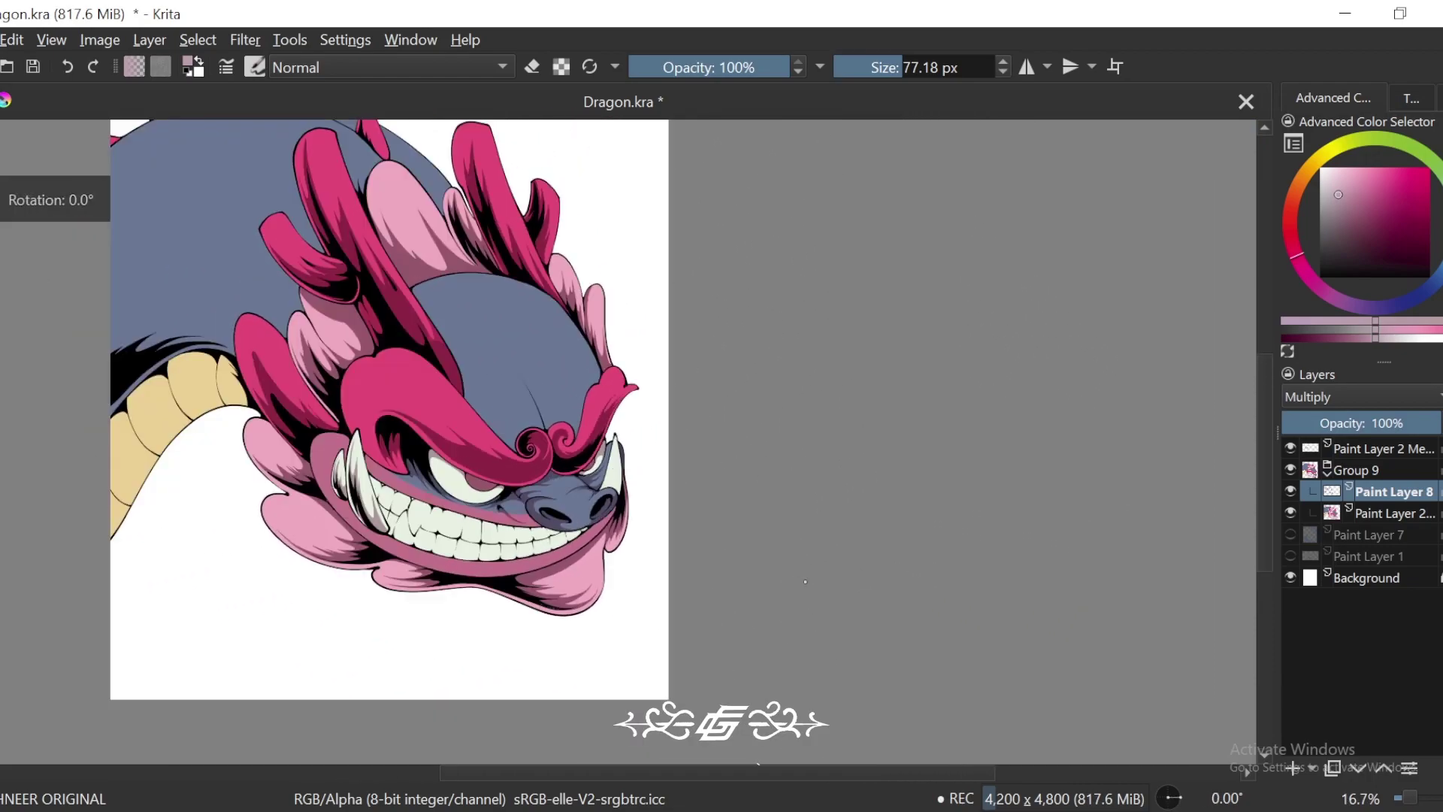
Step: Paint branching mauve shadow streaks on the far tusk, starting at its base beside the nostril
key("4")
key("4")
key("4")
key("4")
key("4")
key("4")
key("4")
key("4")
key("4")
key("4")
key("4")
scroll(552, 312, "up", 6)
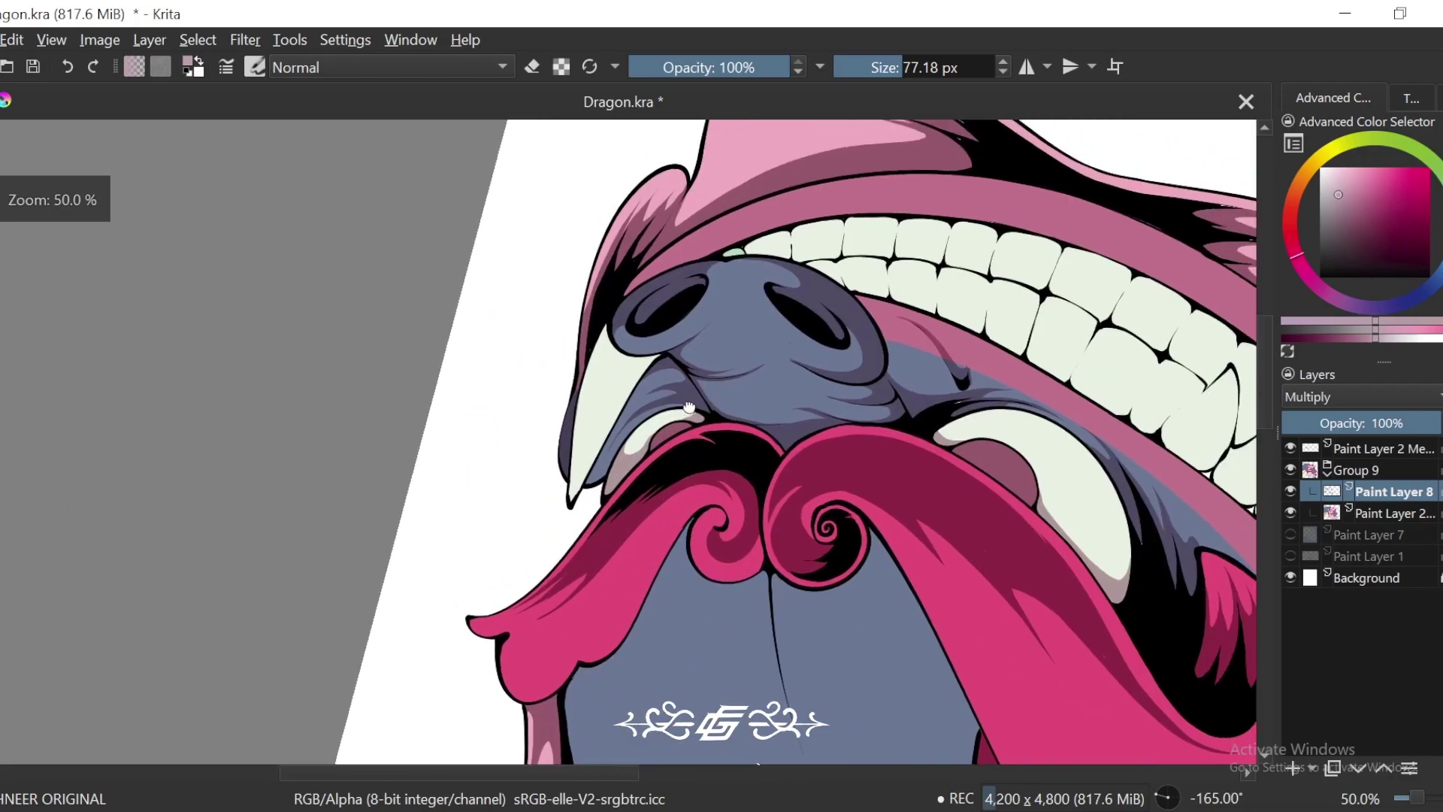
scroll(552, 313, "up", 1)
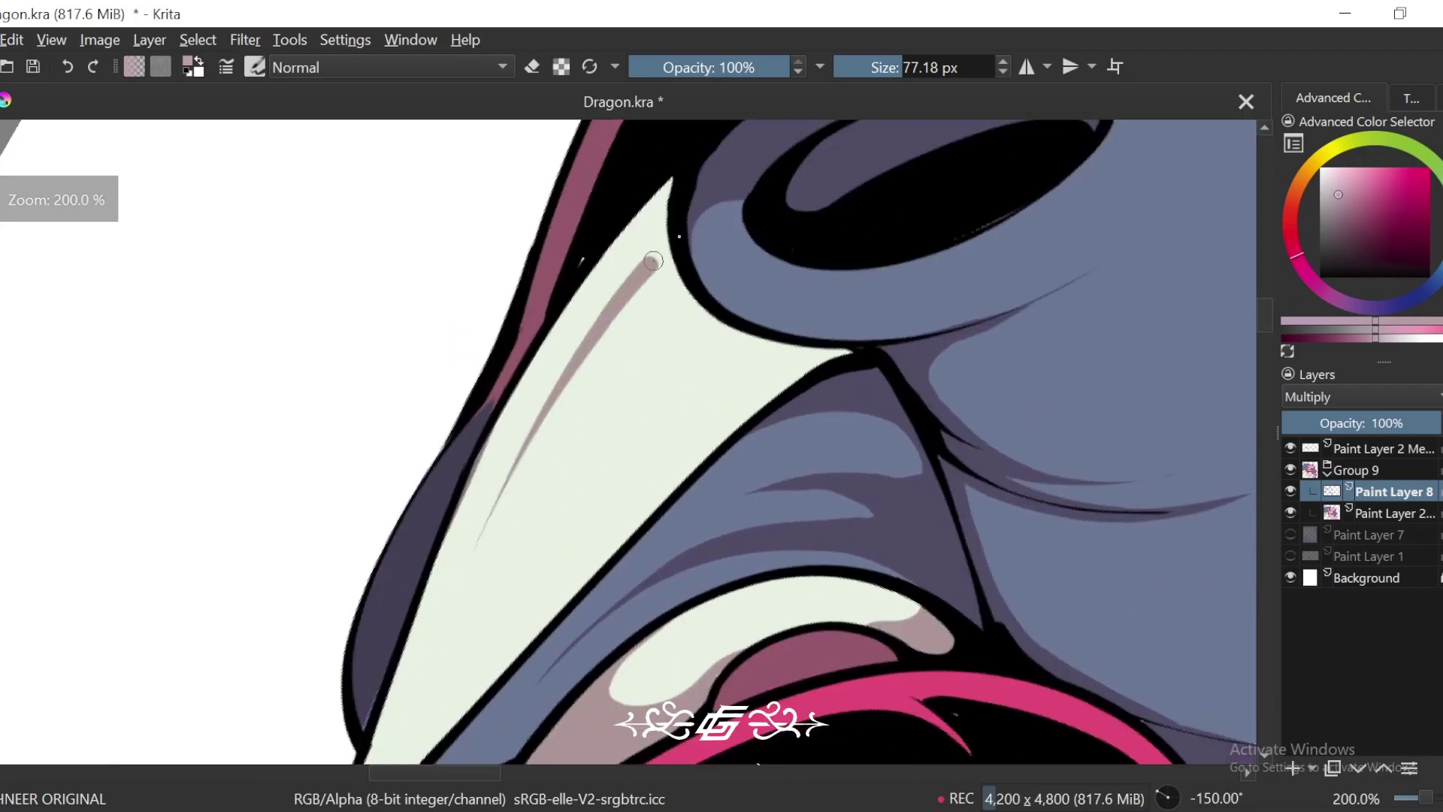
key("e")
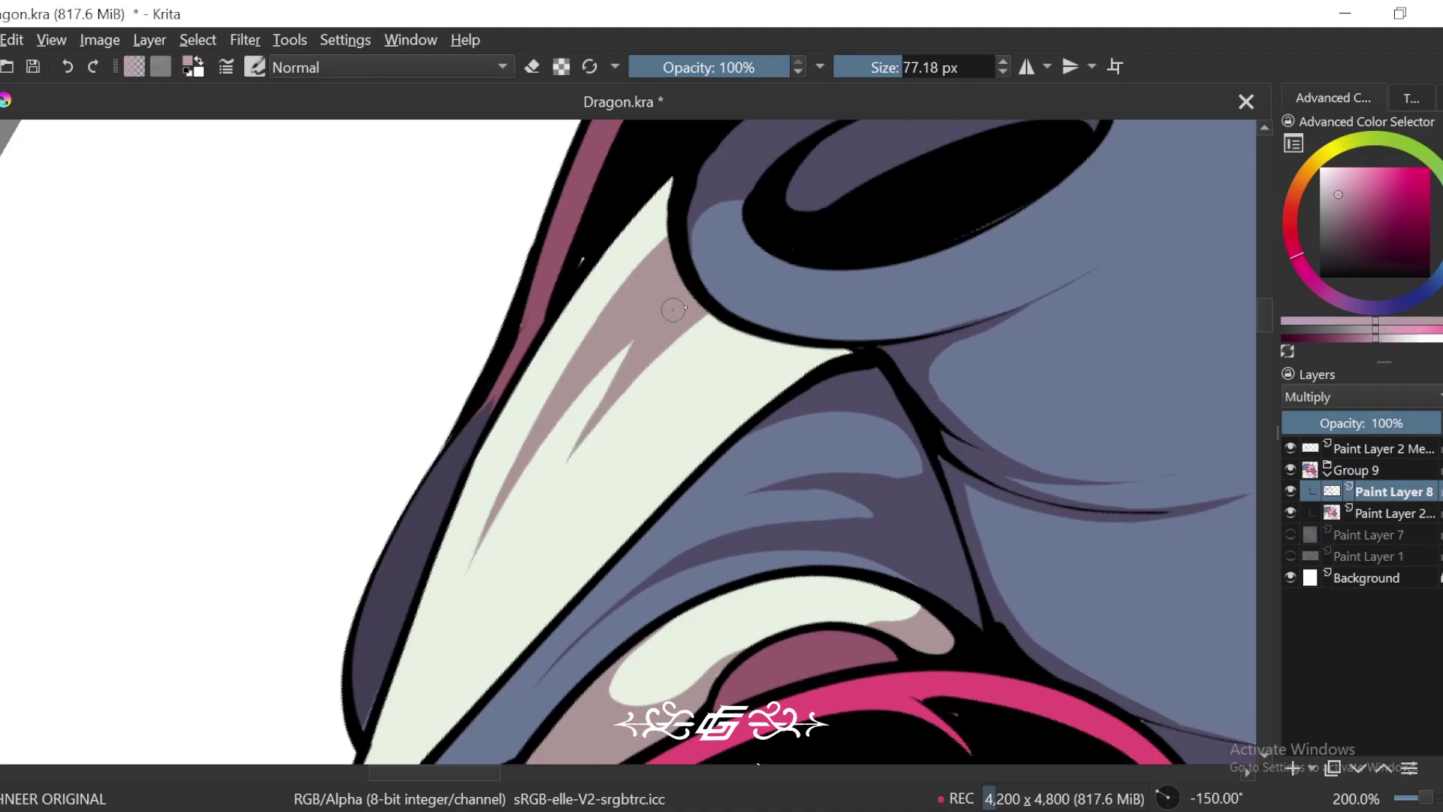
Step: Examine the shaded tusks and face across the whole dragon for areas still lacking shadow
scroll(673, 309, "down", 2)
scroll(672, 309, "down", 3)
key("6")
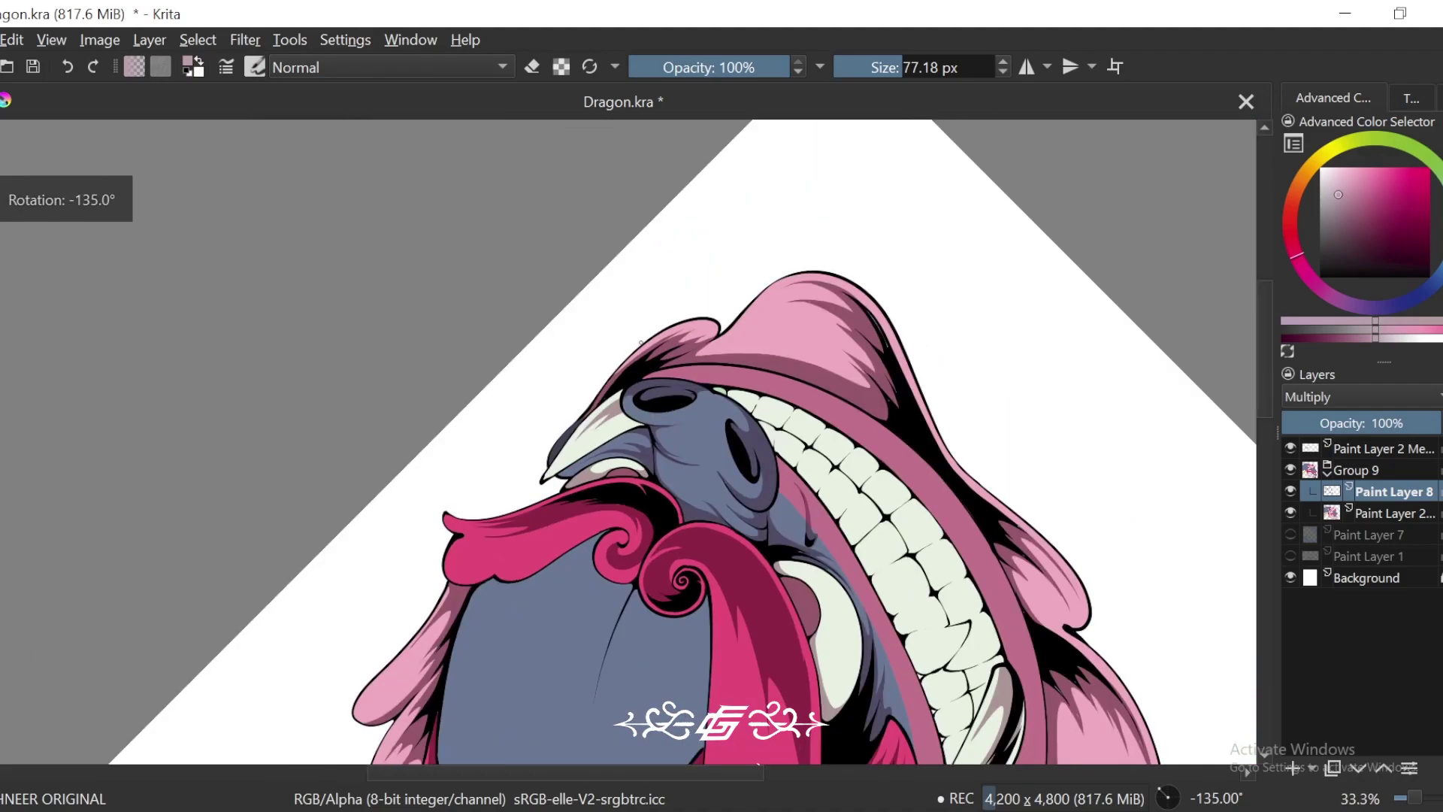
key("6")
key("6")
key("6")
key("6")
key("6")
key("6")
key("6")
key("6")
key("6")
key("6")
key("6")
left_click_drag(690, 461, 741, 509)
left_click_drag(719, 338, 774, 421)
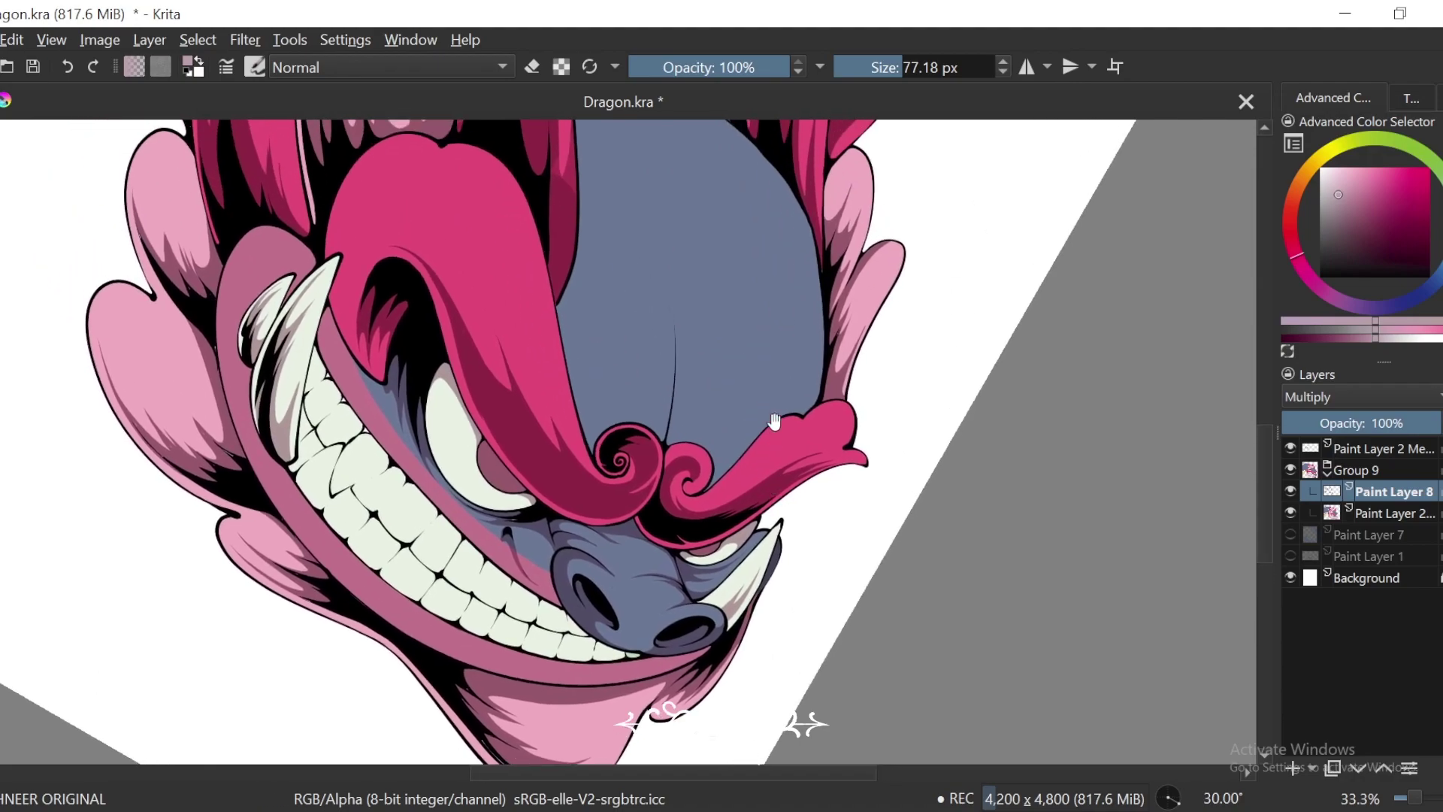
key("minus")
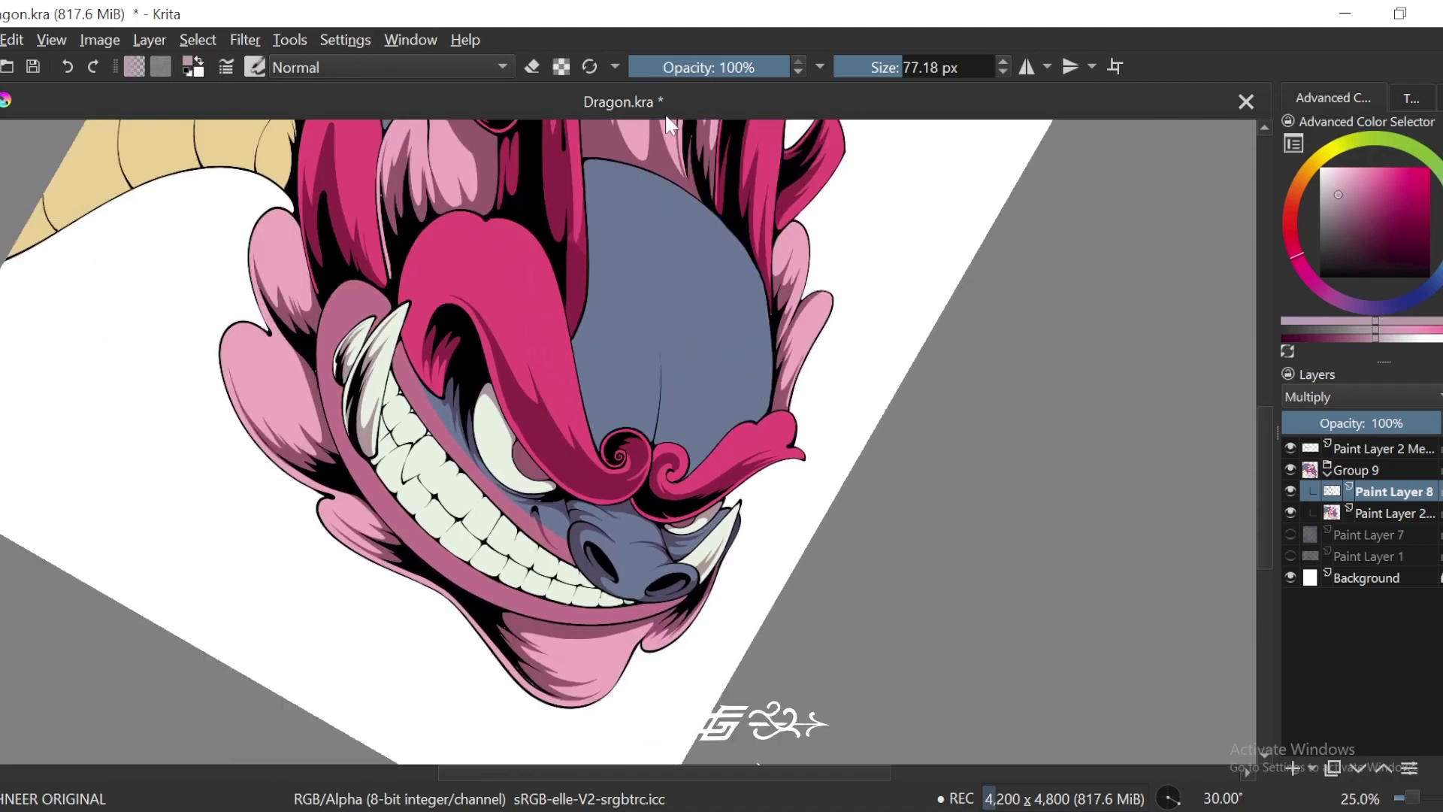
key("minus")
key("5")
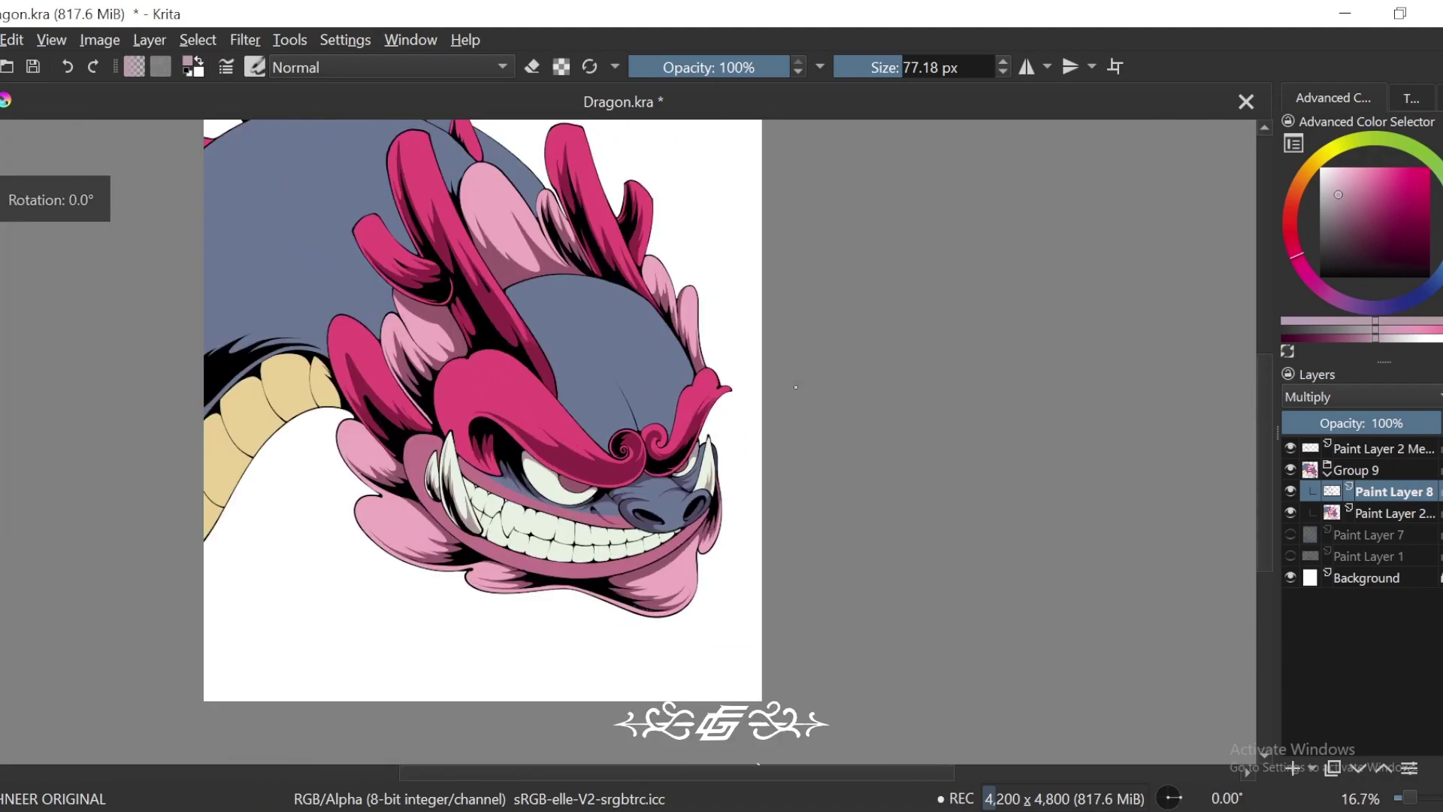
left_click_drag(714, 450, 977, 485)
Step: Paint a thin mauve shadow edge in the neck's blue gap by the magenta fin and try an arc above it
key("plus")
key("plus")
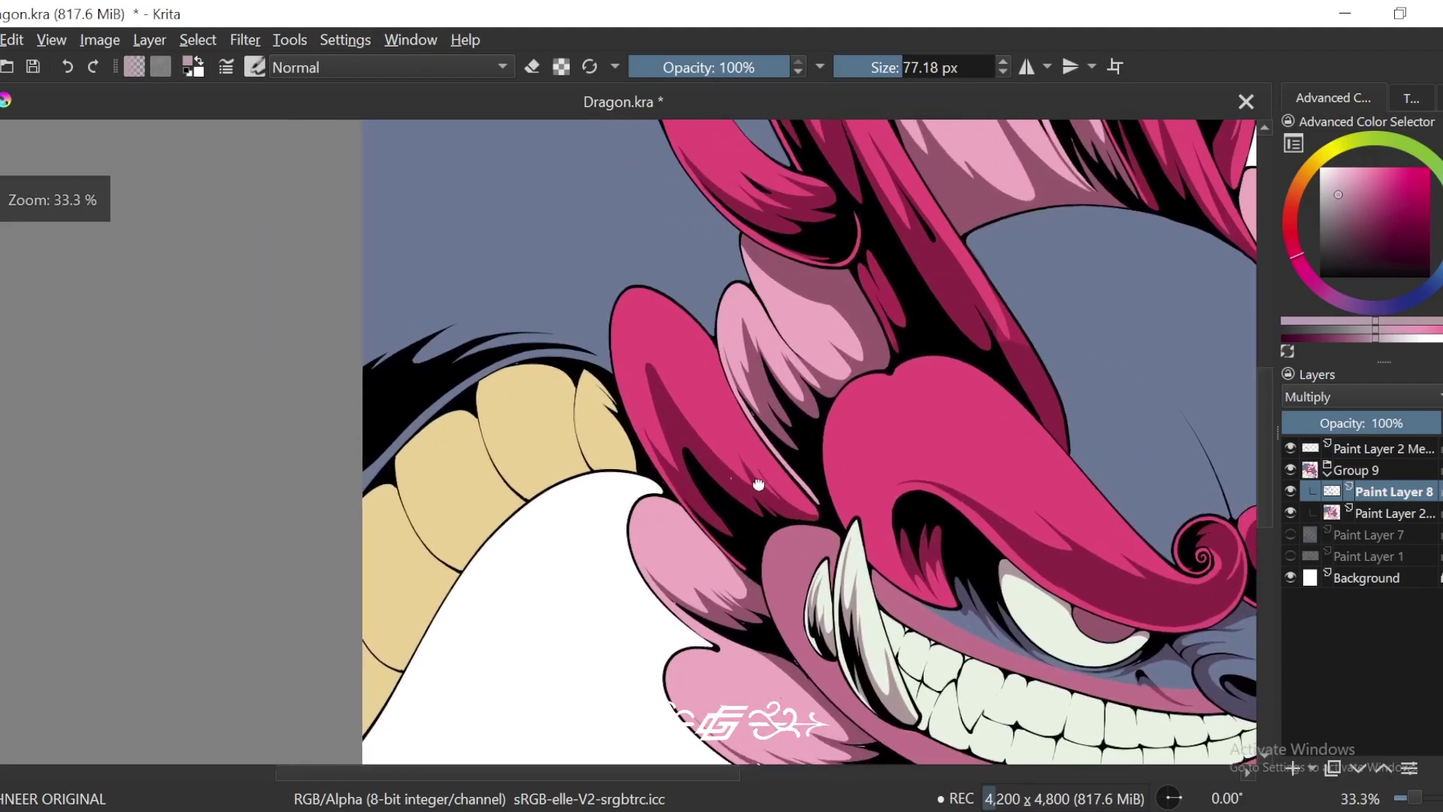
key("4")
key("6")
key("6")
key("4")
key("4")
key("4")
left_click_drag(698, 469, 832, 507)
key("plus")
key("plus")
key("plus")
mouse_move(1063, 345)
left_mouse_down()
mouse_move(989, 337)
mouse_move(550, 721)
left_mouse_up()
key("ctrl+z")
mouse_move(1009, 254)
left_mouse_down()
mouse_move(759, 329)
mouse_move(492, 624)
left_mouse_up()
key("minus")
key("minus")
key("6")
key("minus")
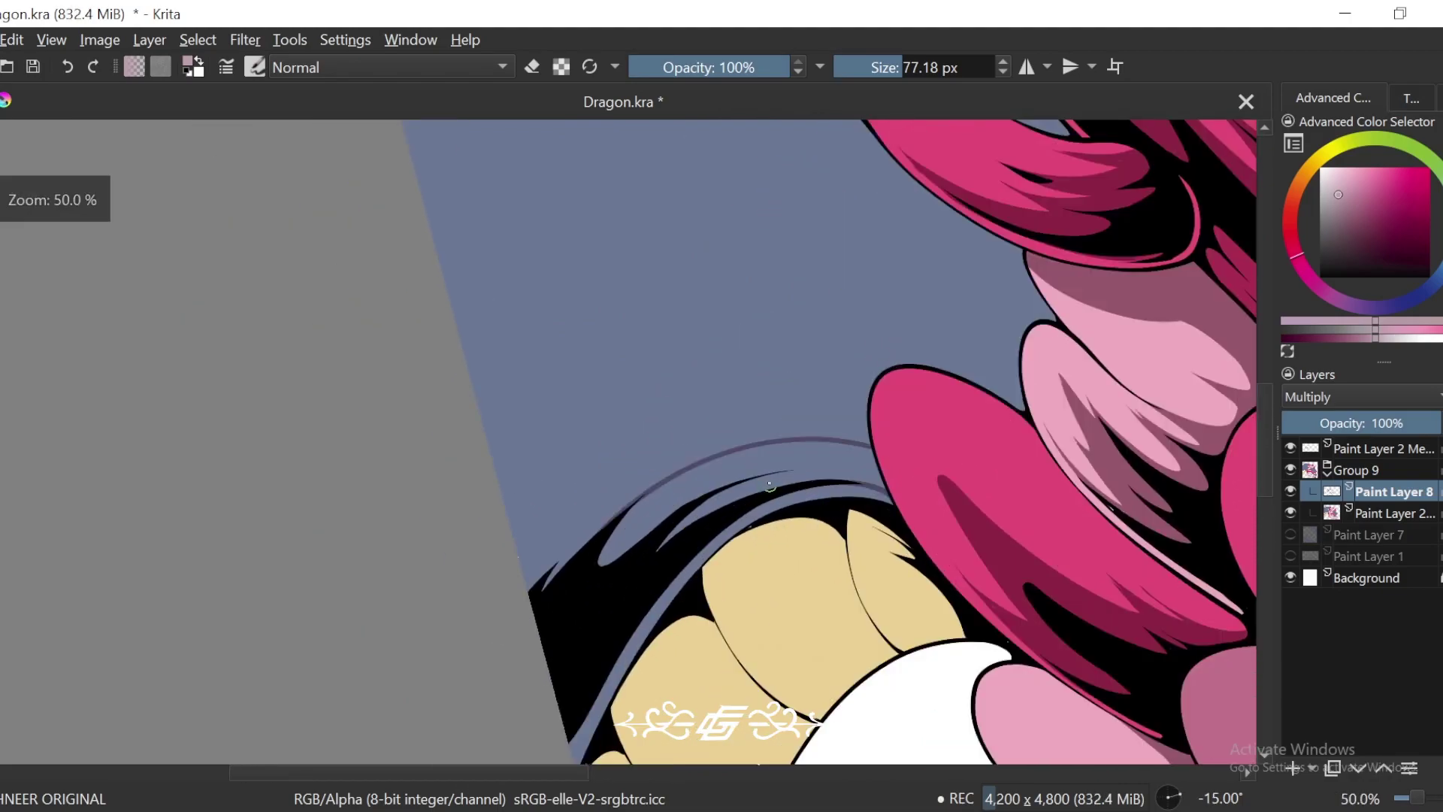
Step: Outline a mauve shadow band on the blue neck above the black shading, from the magenta fin to the canvas edge, with tapered strokes
key("plus")
key("plus")
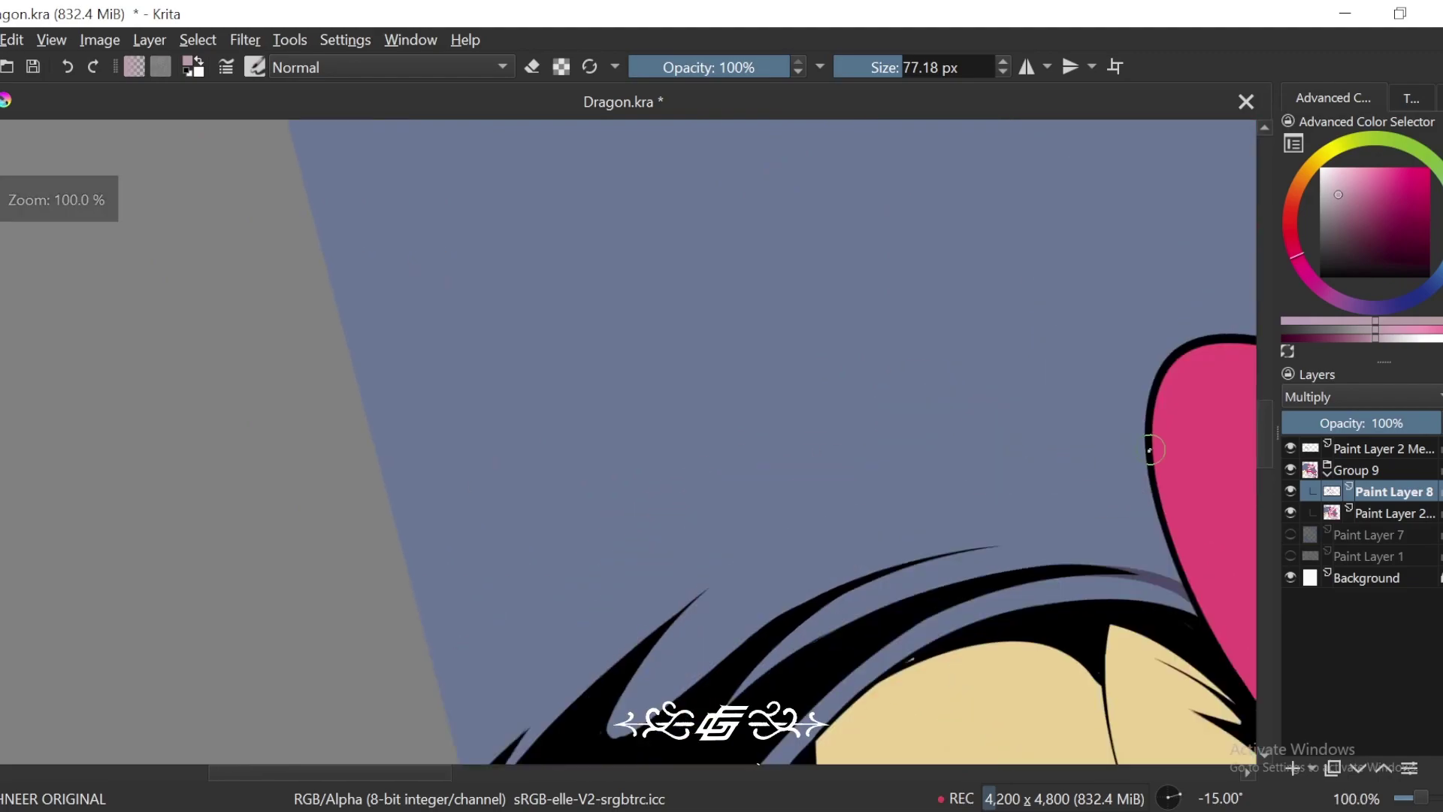
left_click_drag(792, 546, 813, 517)
key("ctrl+z")
left_click_drag(1169, 443, 673, 568)
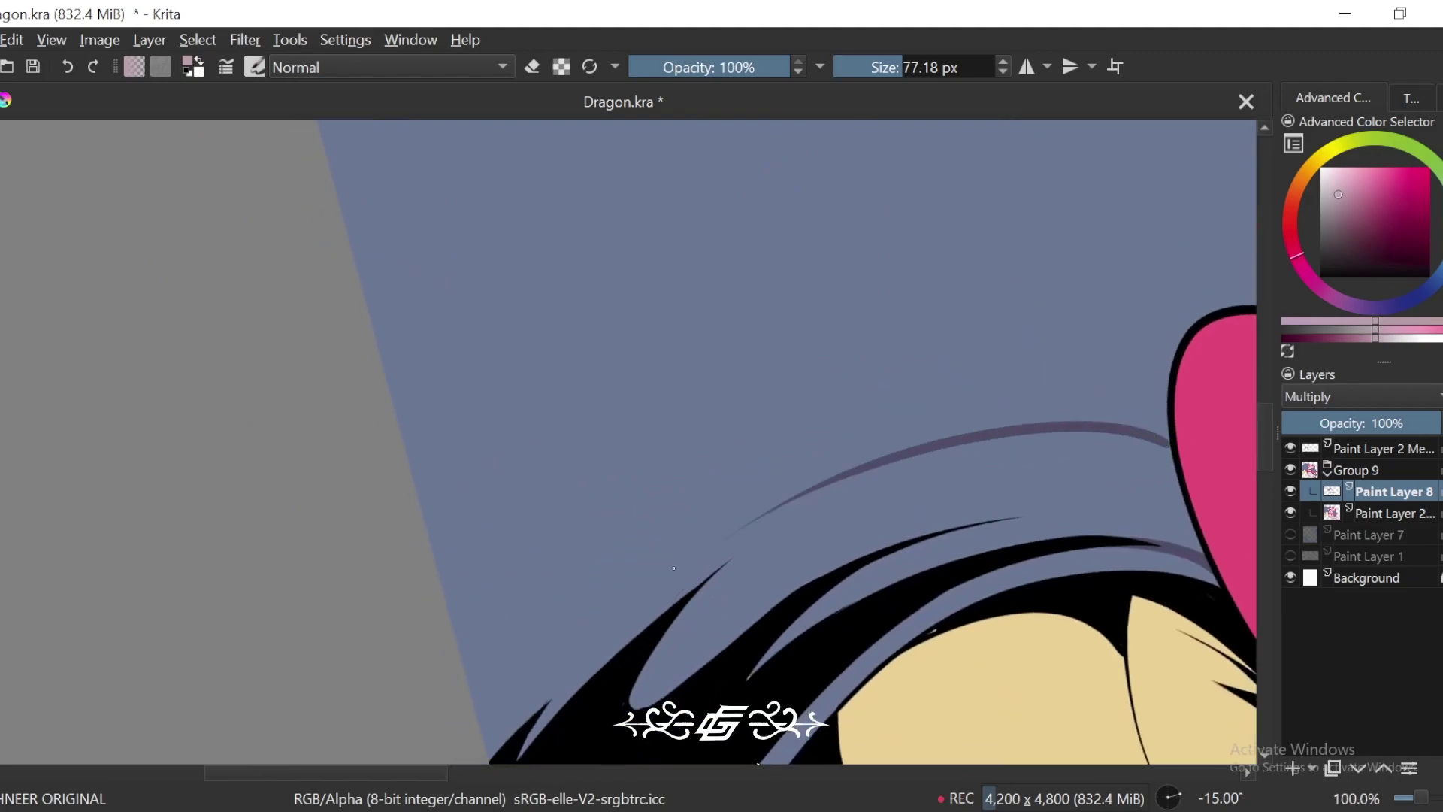
mouse_move(889, 430)
left_mouse_down()
mouse_move(646, 558)
mouse_move(504, 728)
left_mouse_up()
left_click_drag(848, 467, 907, 402)
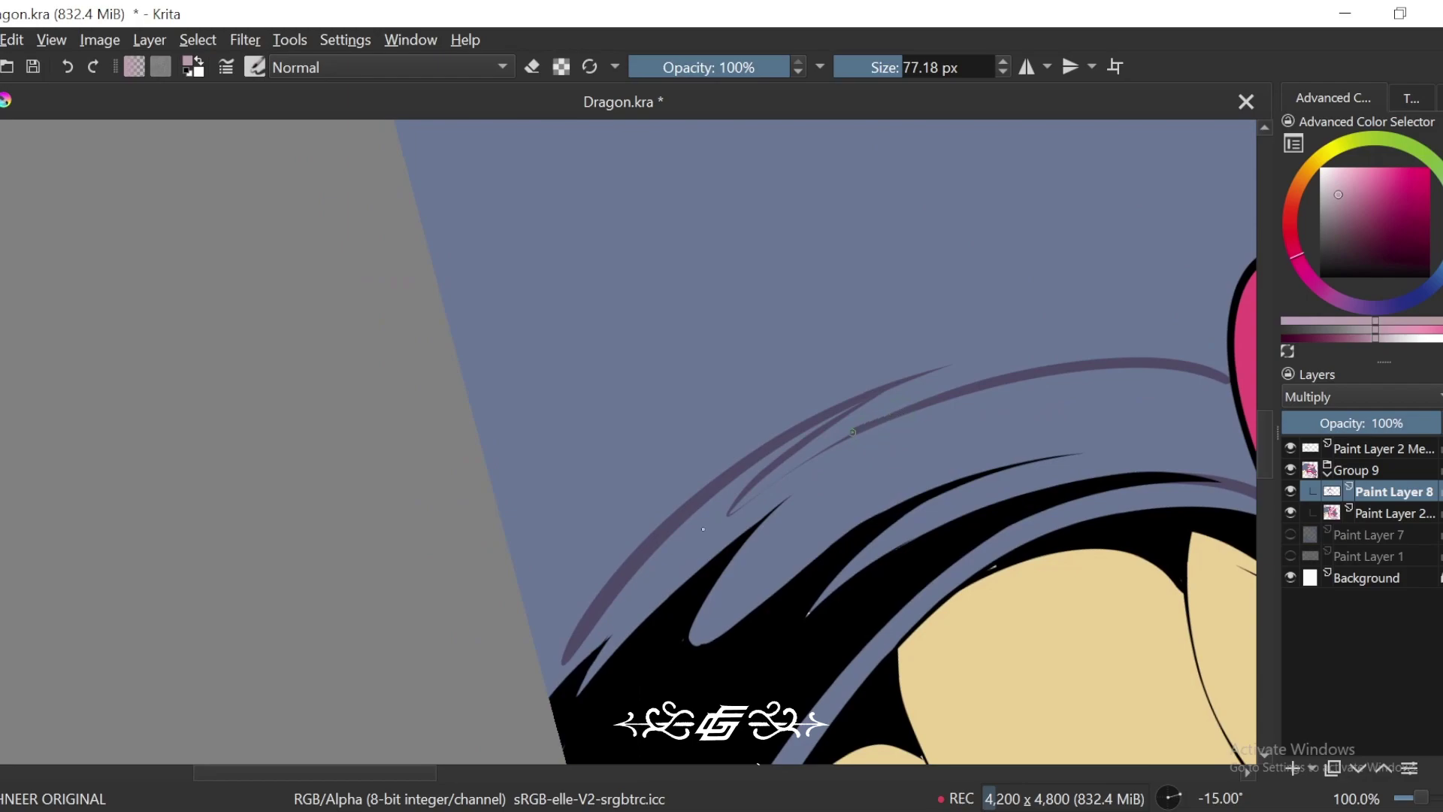
left_click_drag(703, 529, 680, 551)
key("ctrl+z")
left_click_drag(785, 436, 538, 657)
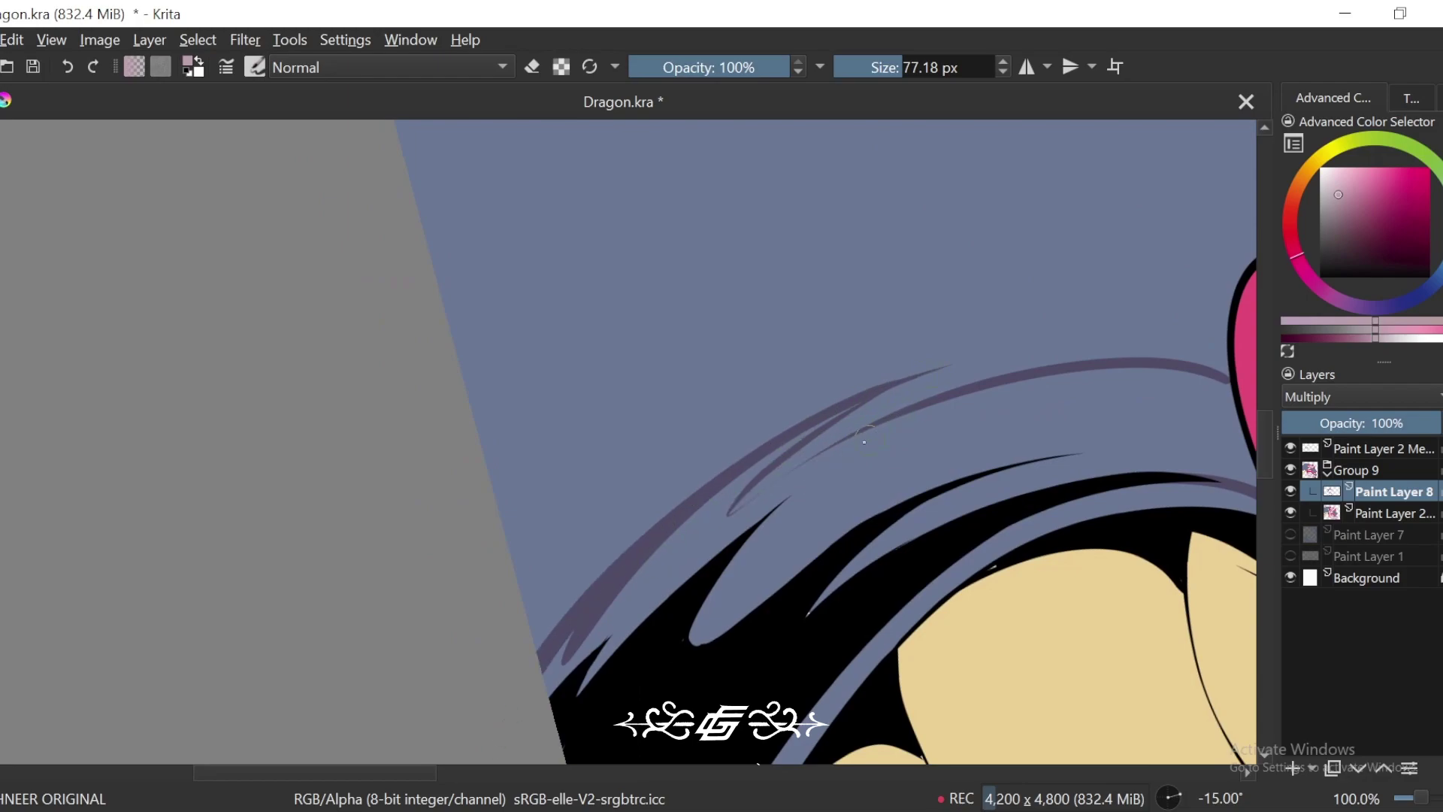
Step: Add branching streaks to the neck shadow's outline near the canvas edge and fill the enclosed band with mauve
left_click_drag(906, 411, 654, 586)
left_click_drag(655, 548, 696, 511)
left_click_drag(621, 547, 735, 418)
left_click_drag(581, 523, 736, 413)
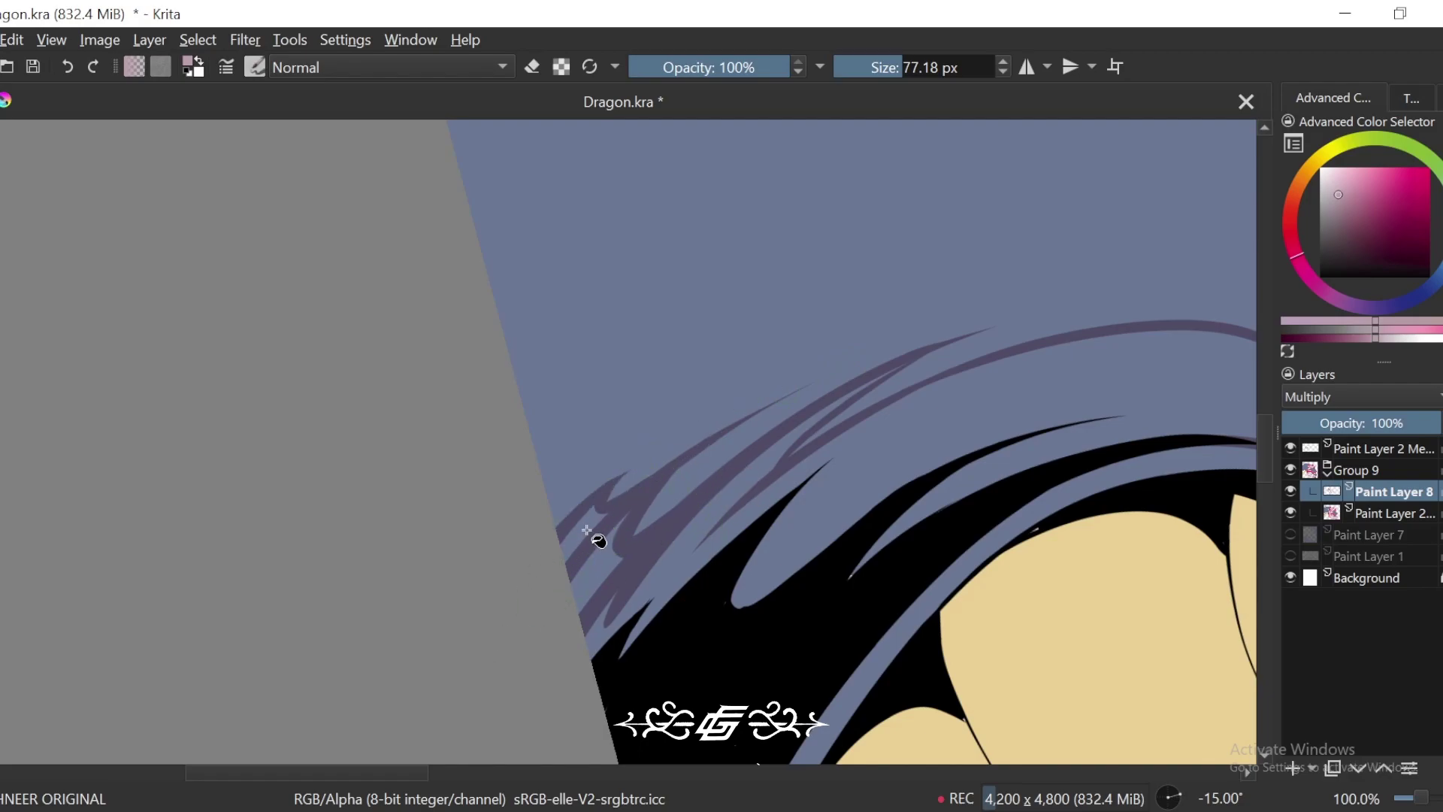
scroll(1047, 420, "down", 6)
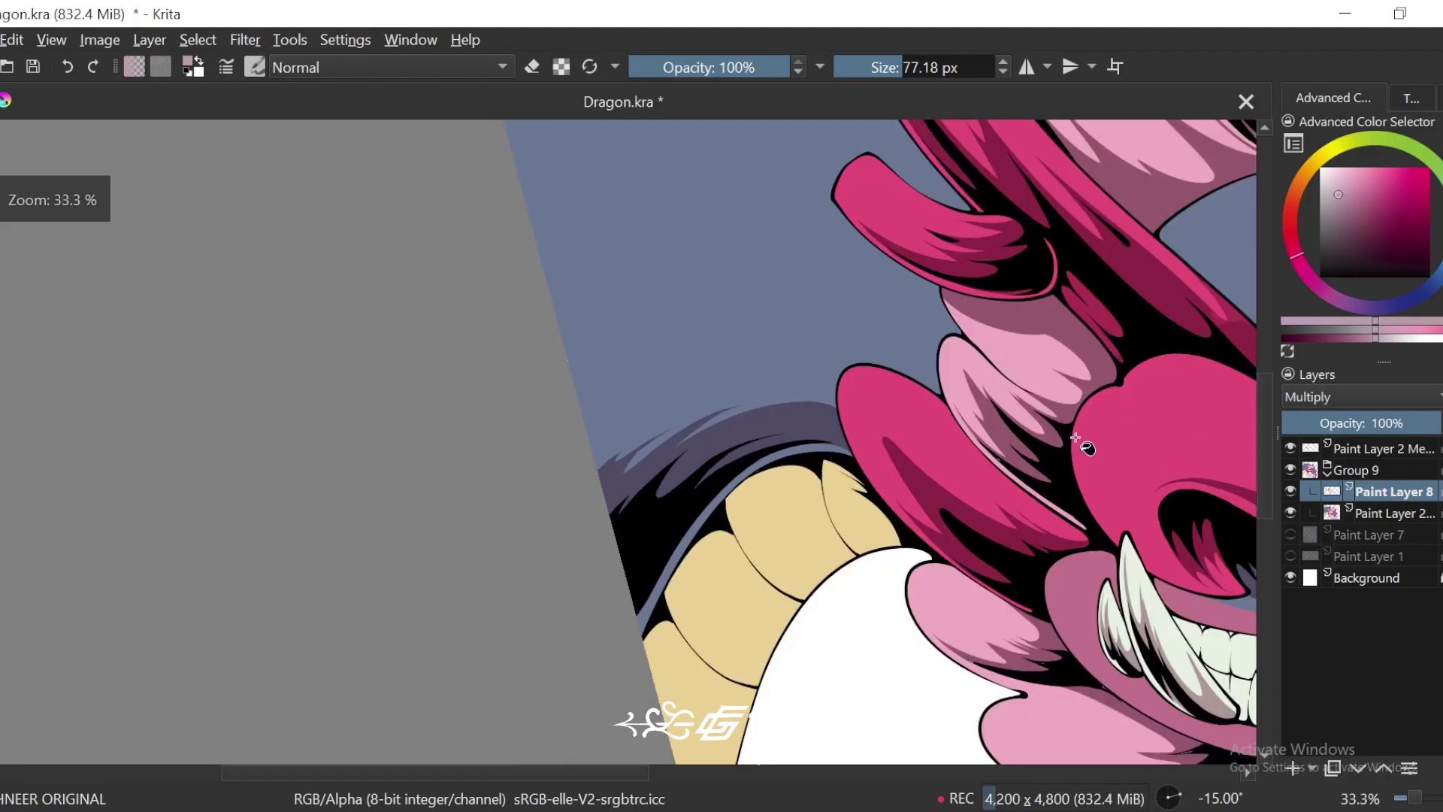
scroll(619, 448, "up", 5)
left_click_drag(773, 589, 742, 529)
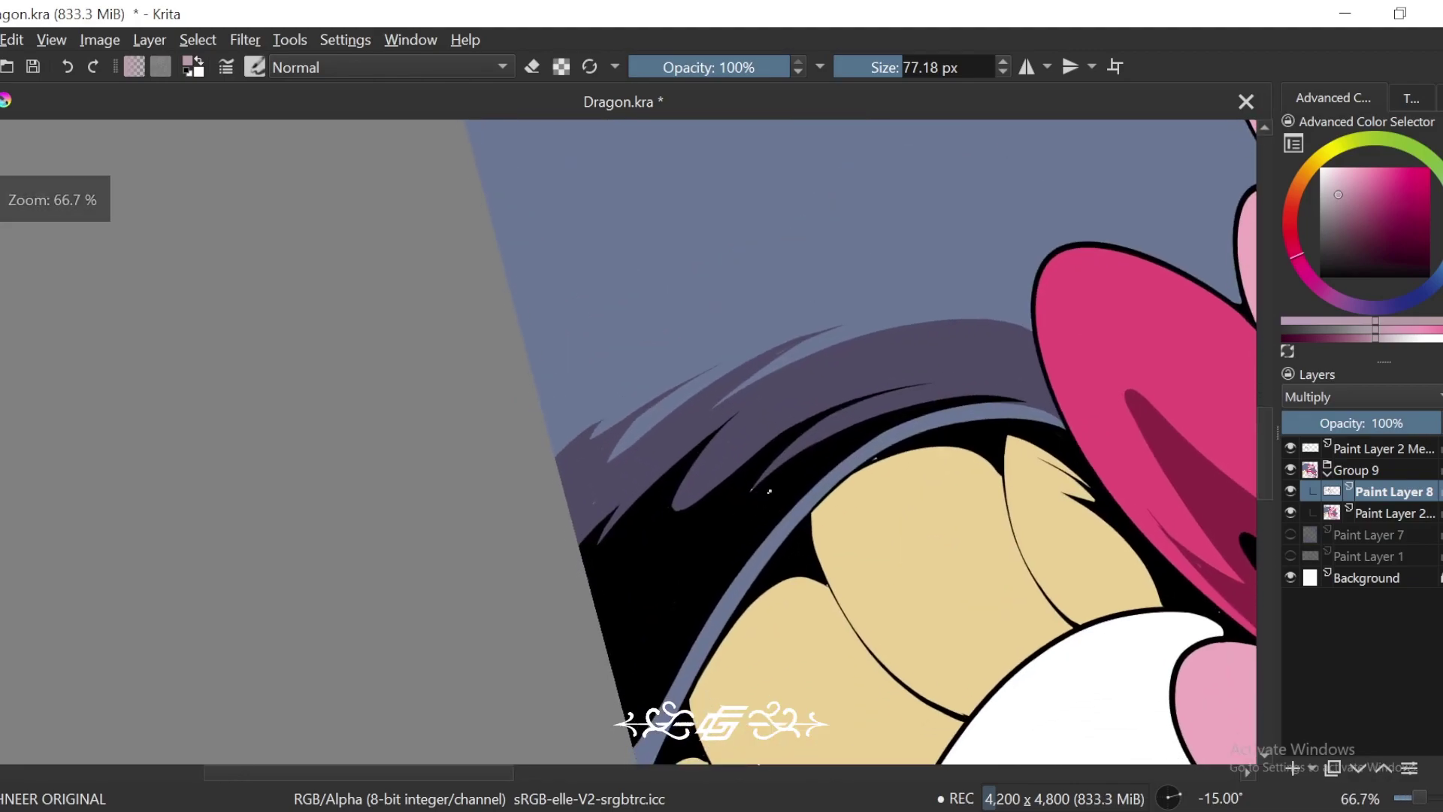
Step: Refine the neck shadow's outer edge with smoother contours and longer tapered mauve tips towards the canvas edge
left_click_drag(853, 385, 802, 450)
scroll(802, 451, "up", 1)
key("4")
left_click_drag(822, 524, 788, 561)
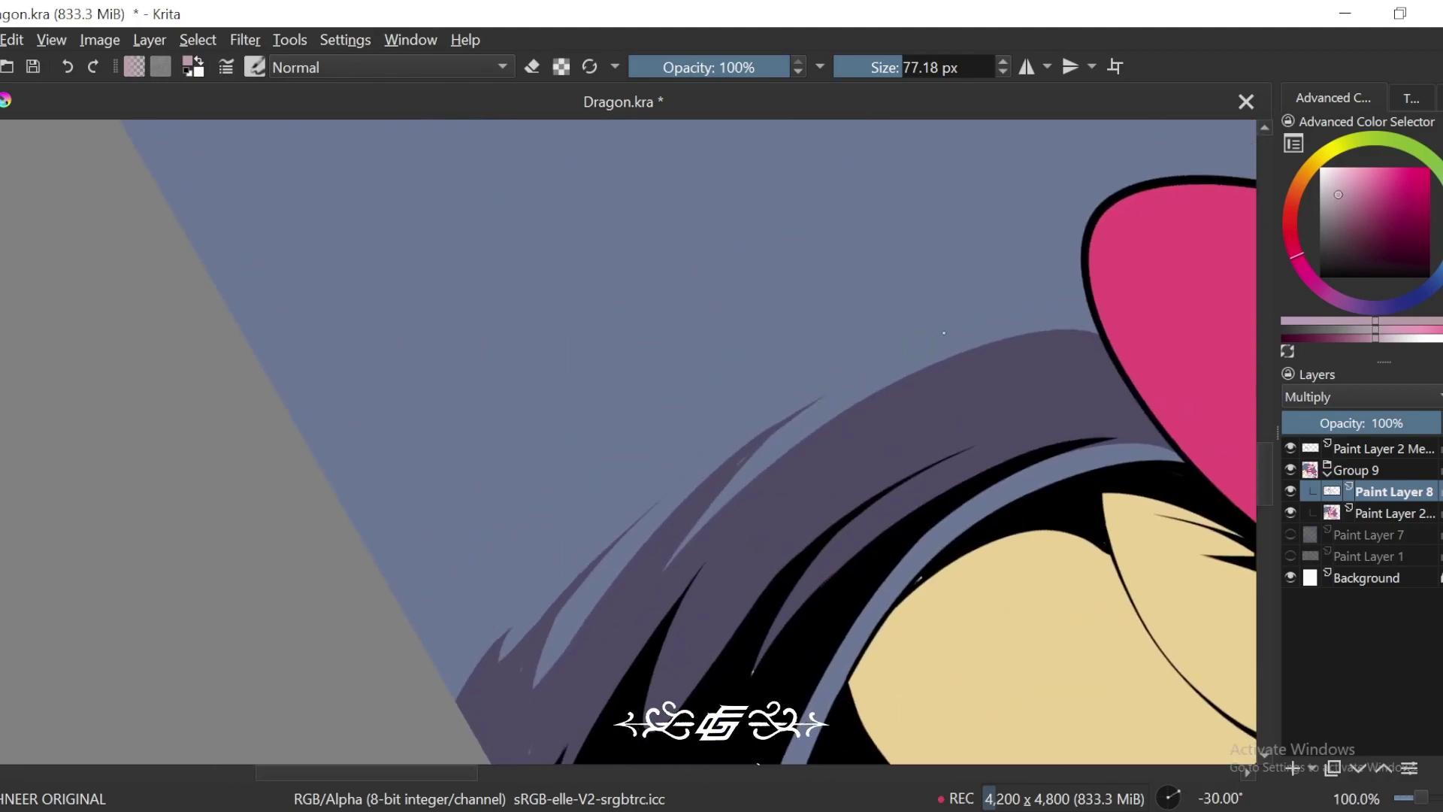
left_click_drag(749, 451, 716, 488)
scroll(804, 424, "up", 1)
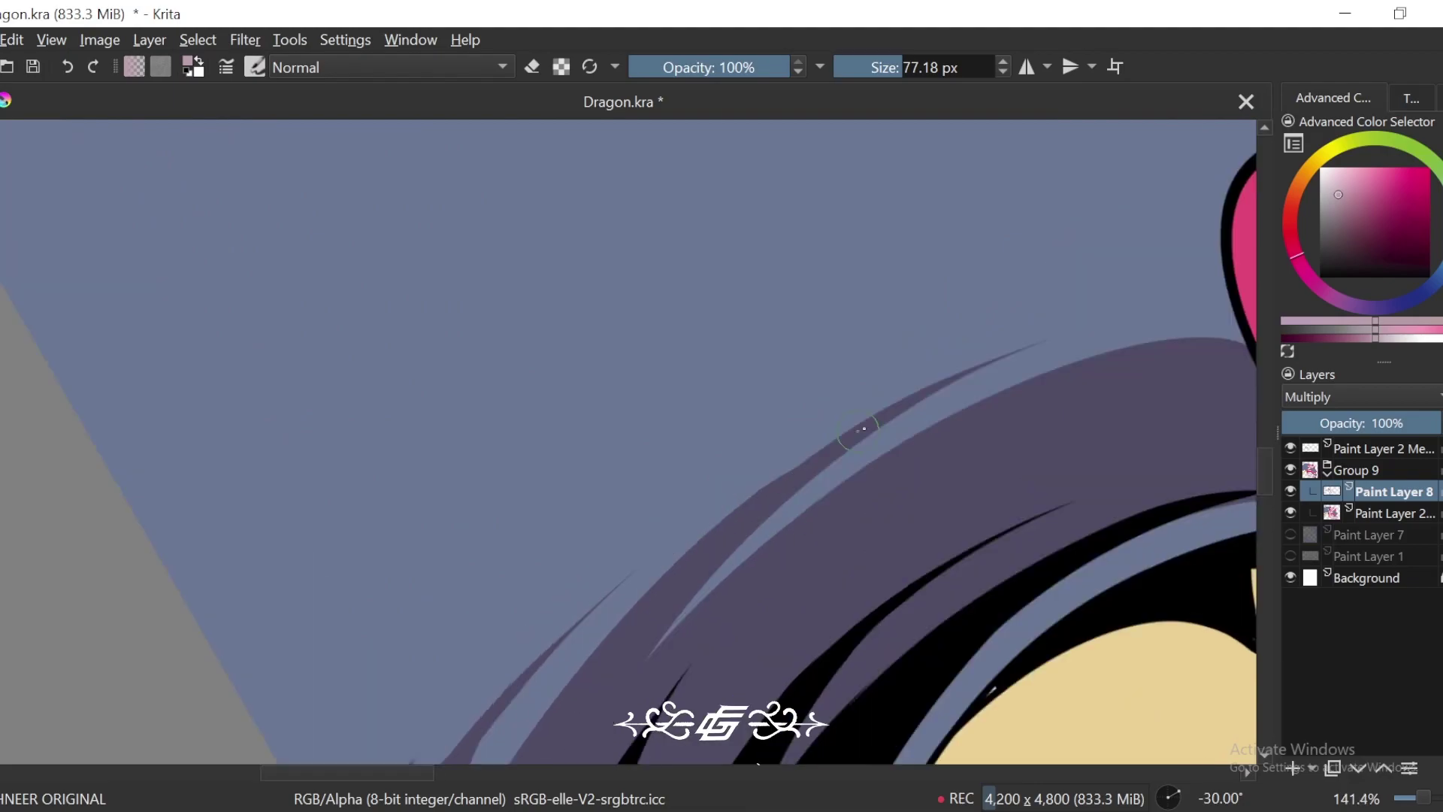
left_click_drag(525, 755, 596, 654)
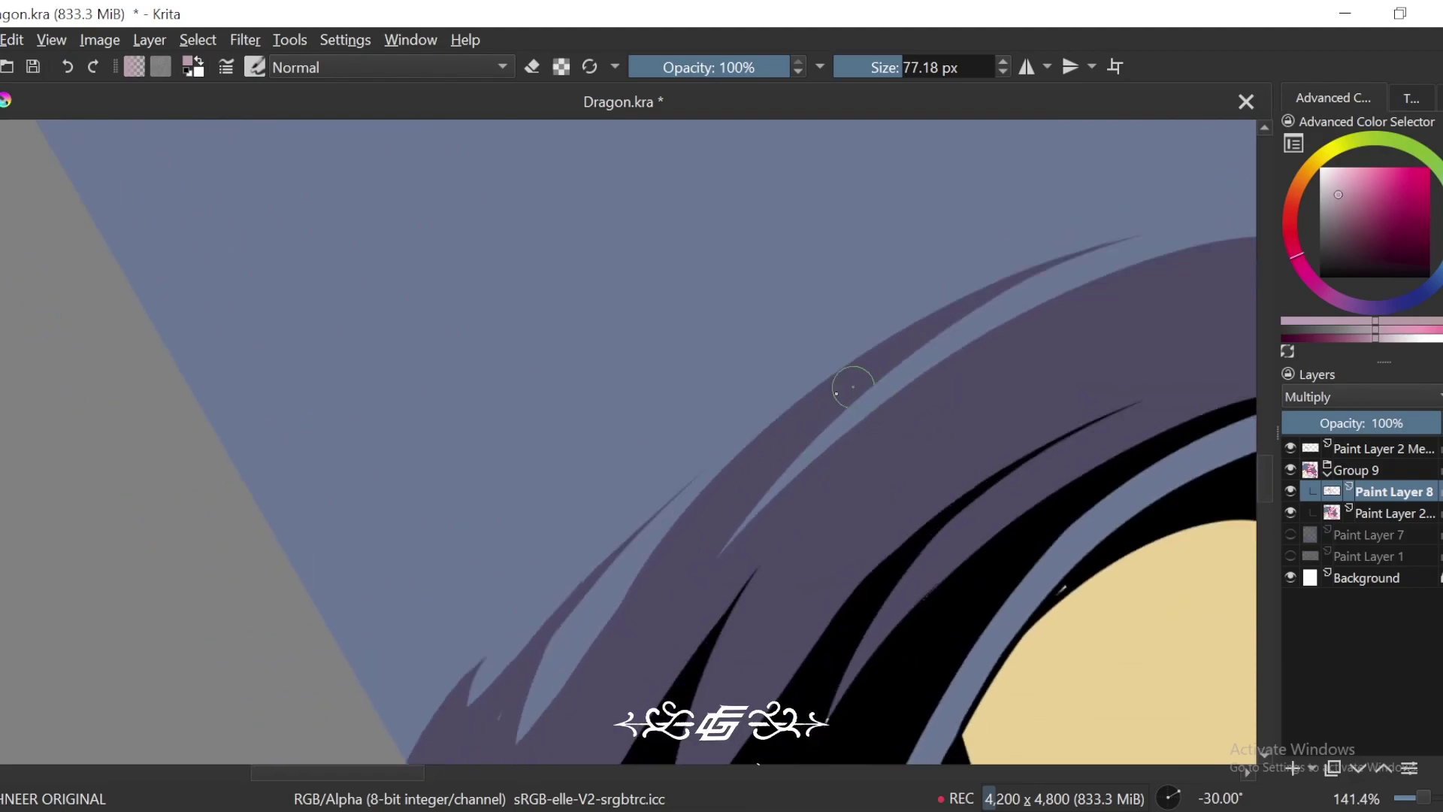
left_click_drag(664, 550, 698, 481)
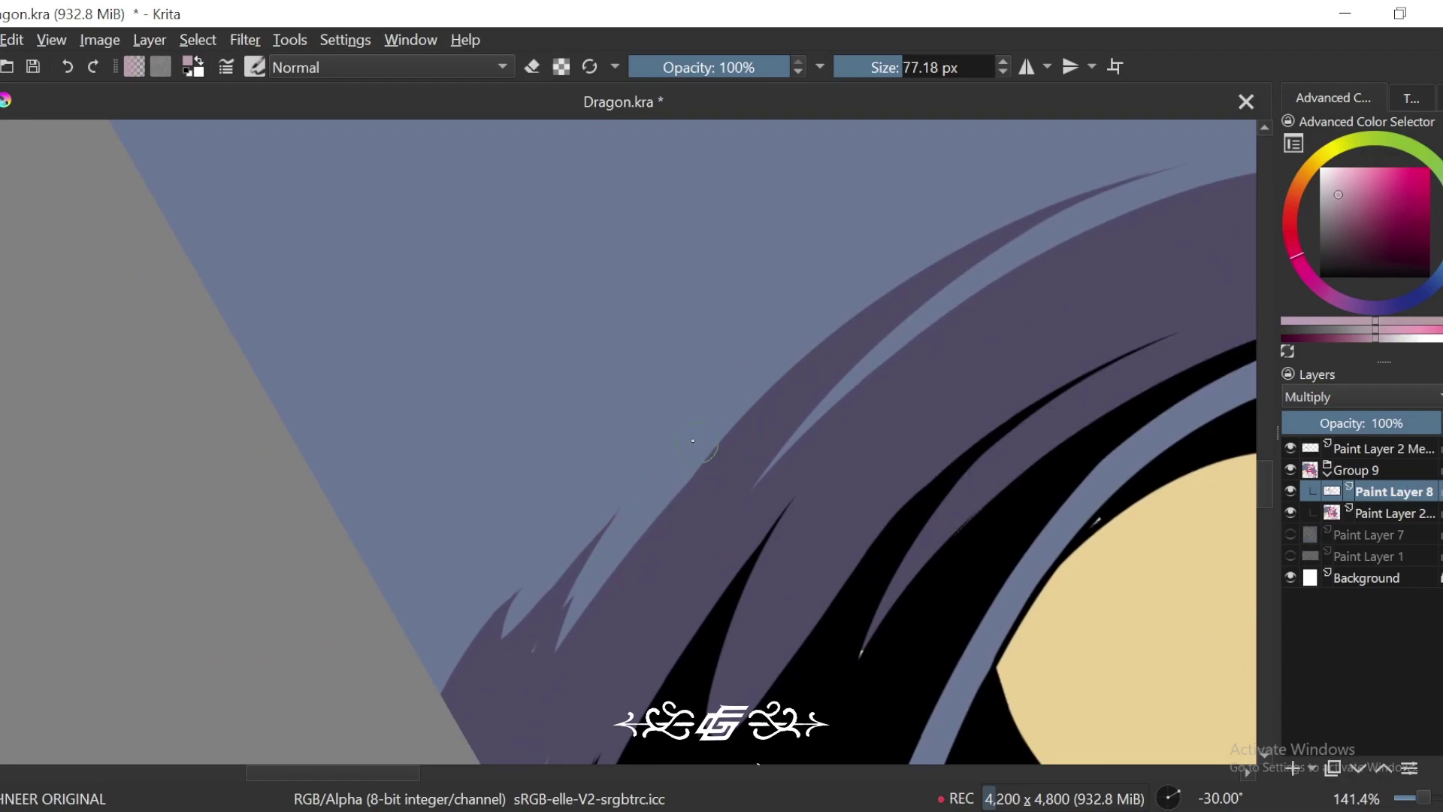
left_click_drag(609, 524, 650, 488)
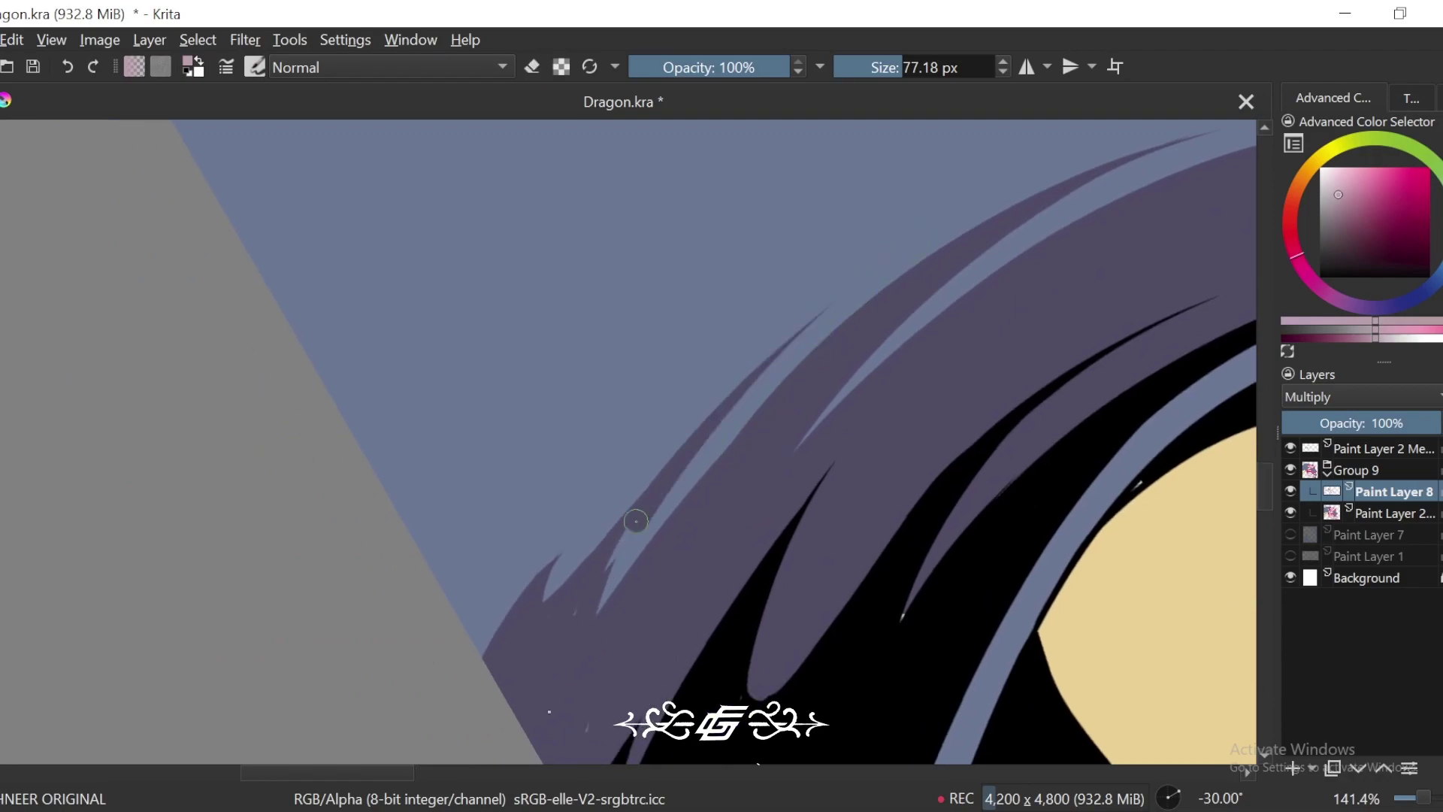
mouse_move(608, 562)
left_mouse_down()
mouse_move(641, 544)
mouse_move(685, 413)
left_mouse_up()
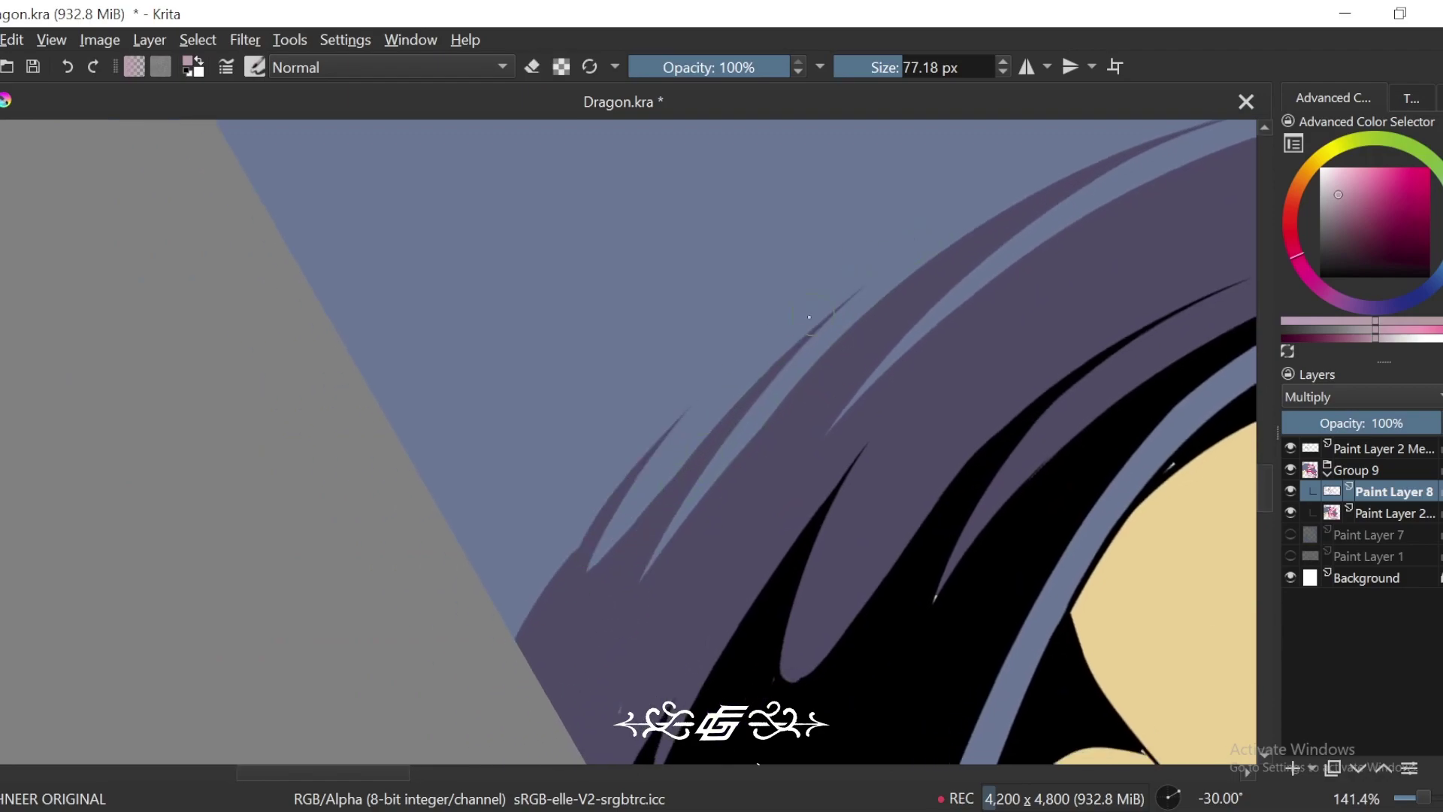
Step: Examine the new neck shadow against the whole dragon with the canvas upright
scroll(638, 583, "down", 6)
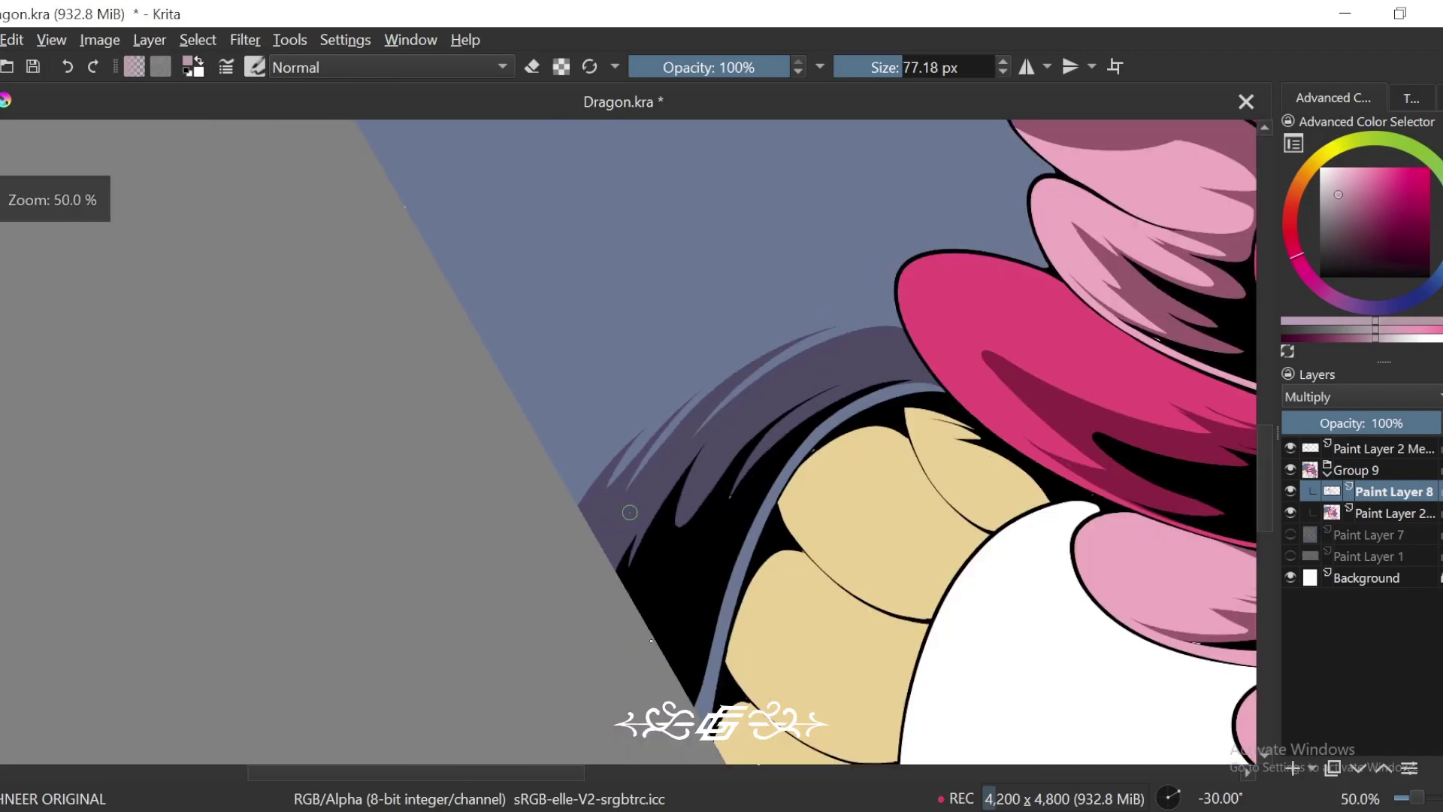
key("6")
key("6")
key("6")
left_click_drag(1117, 560, 1018, 482)
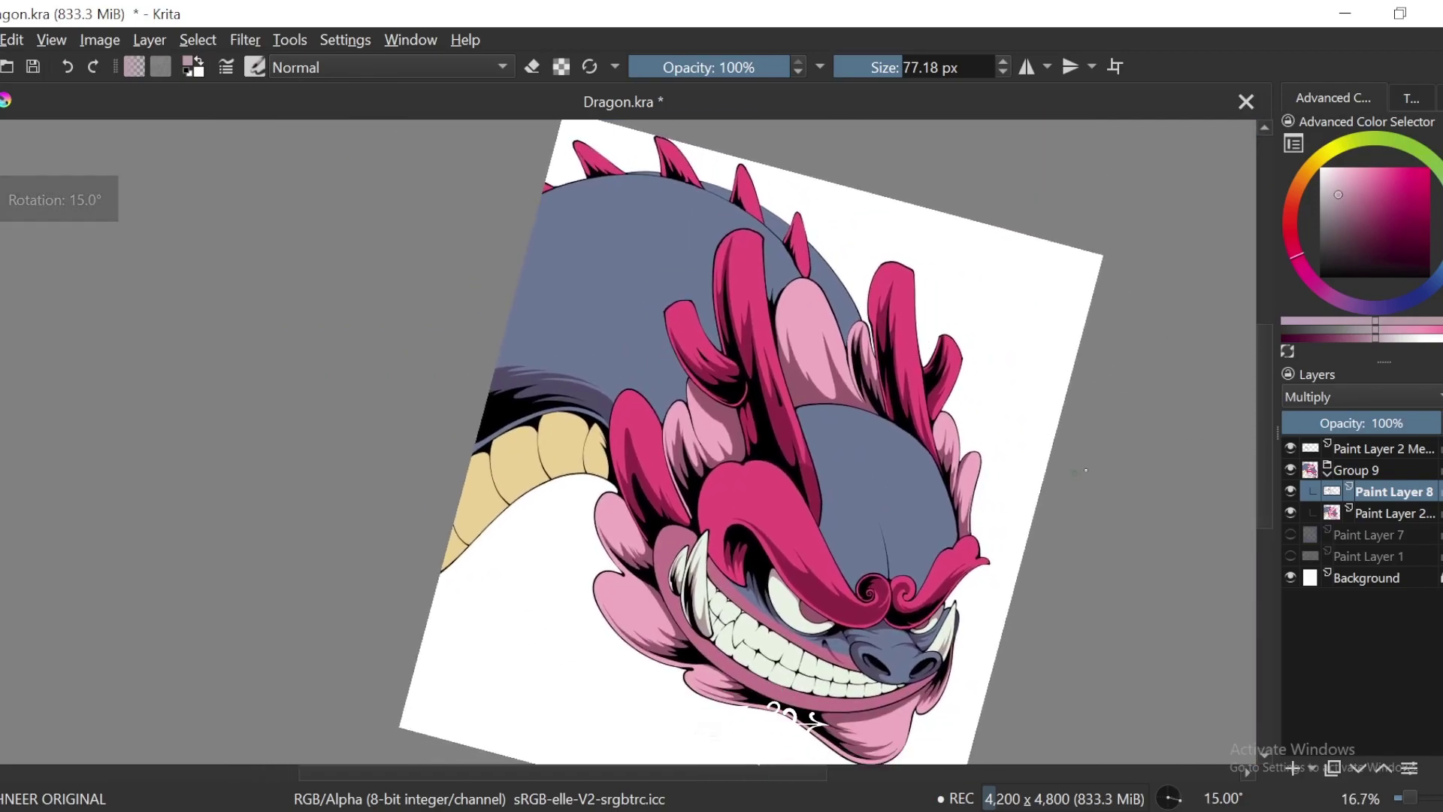
key("ctrl+minus")
key("ctrl+minus")
key("4")
key("4")
key("5")
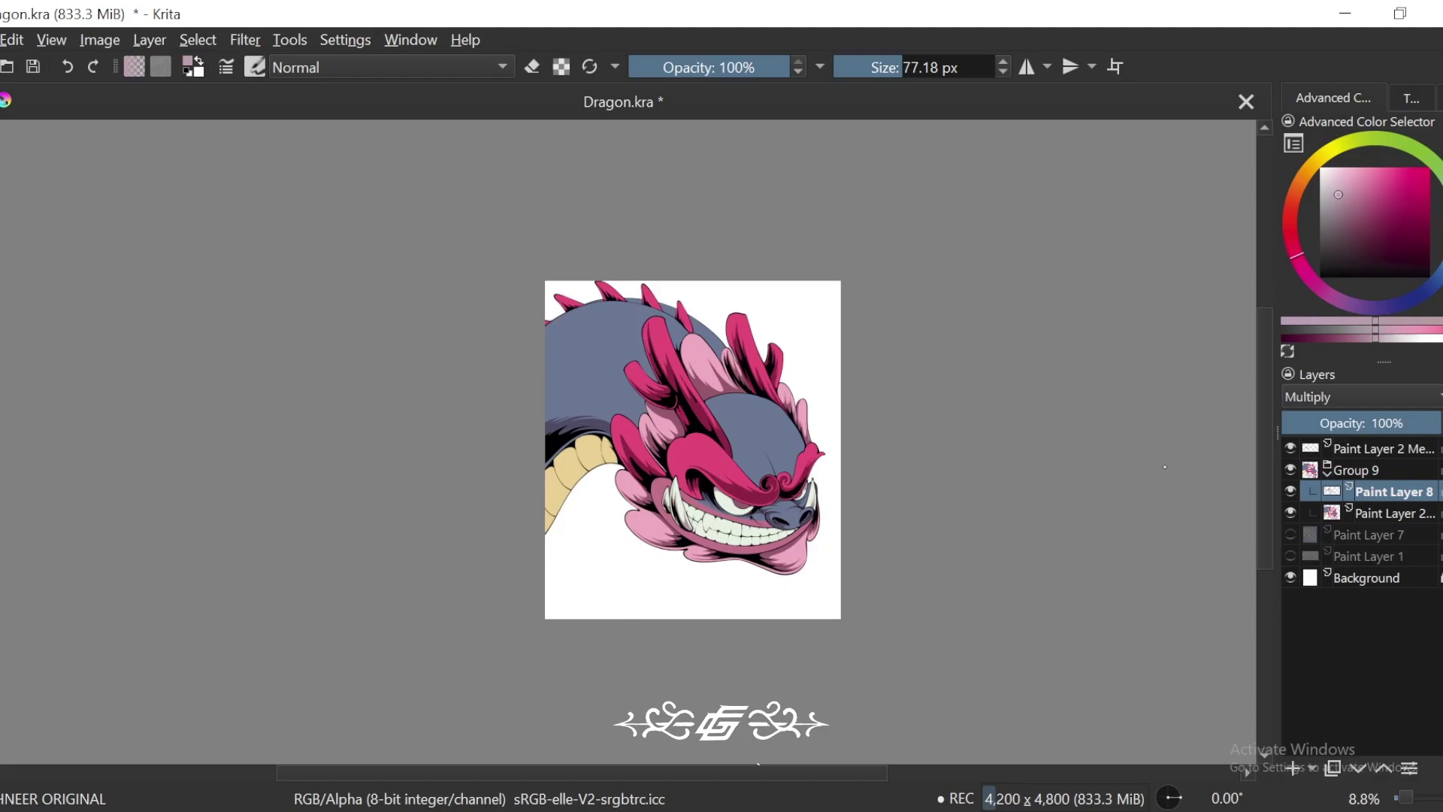
left_click_drag(968, 471, 981, 449)
key("ctrl+minus")
mouse_move(1002, 554)
left_mouse_down()
mouse_move(1001, 476)
mouse_move(1032, 482)
mouse_move(986, 528)
left_mouse_up()
key("ctrl+plus")
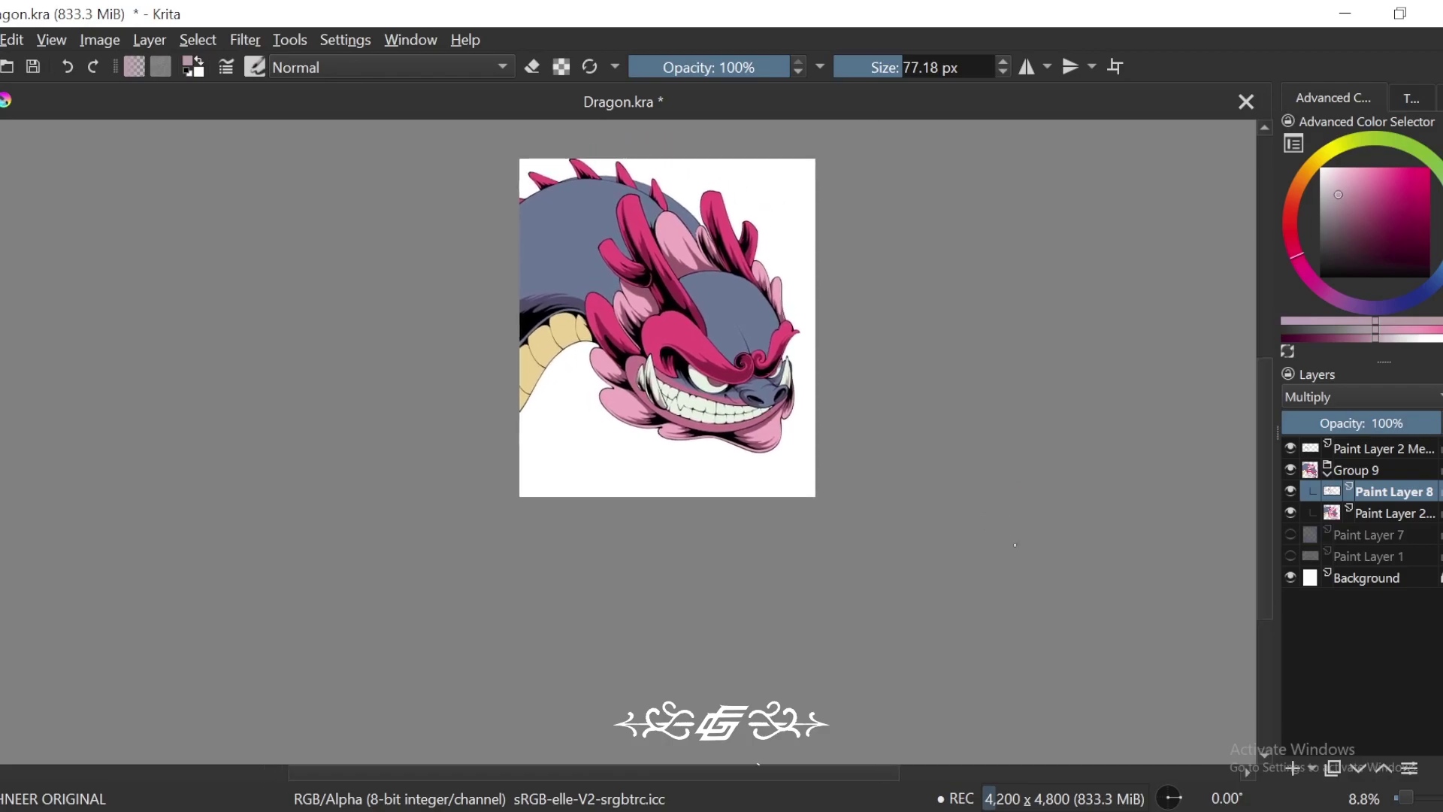
Step: Examine the dragon's face and neck at closer range for areas still lacking shadow
key("plus")
key("plus")
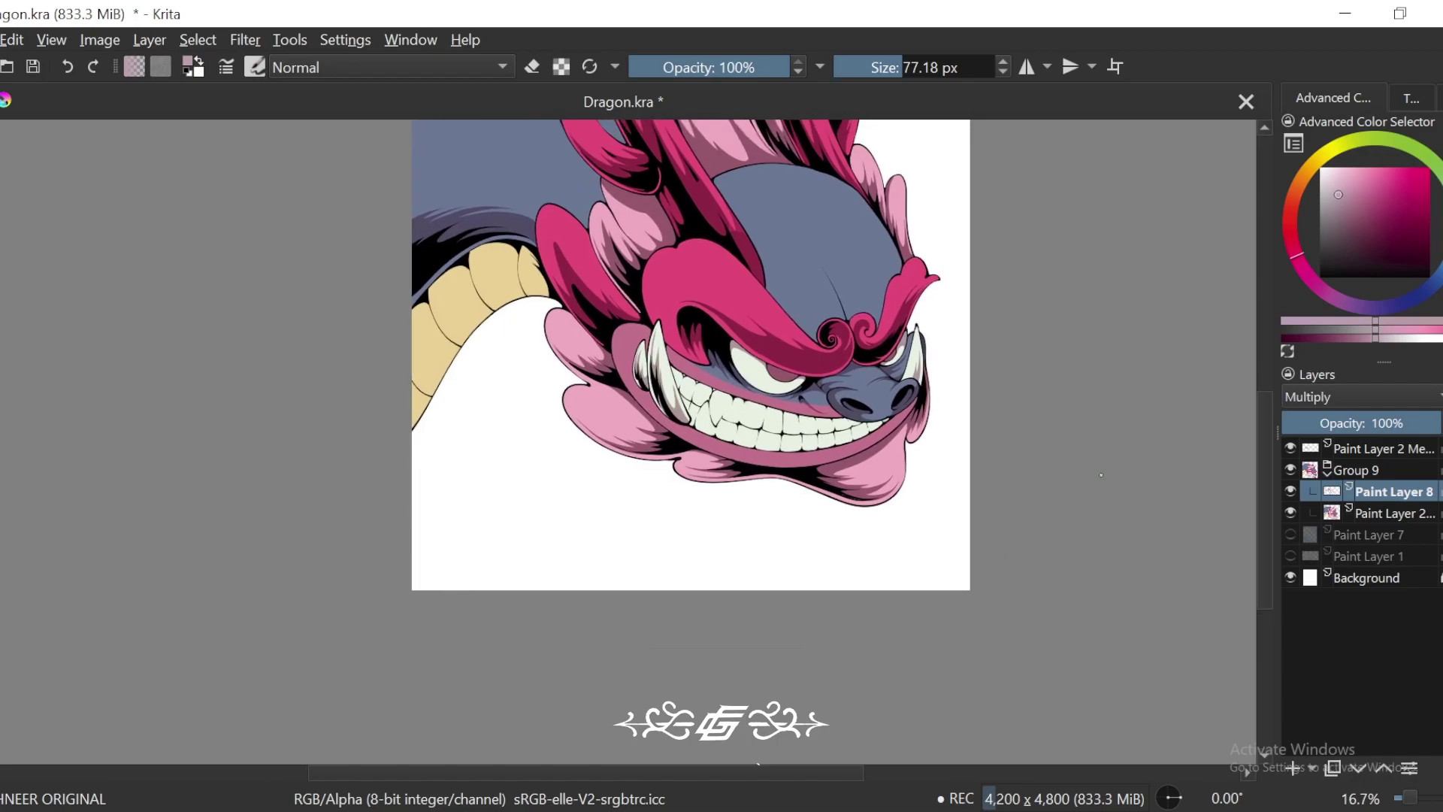
left_click_drag(1130, 381, 1030, 418)
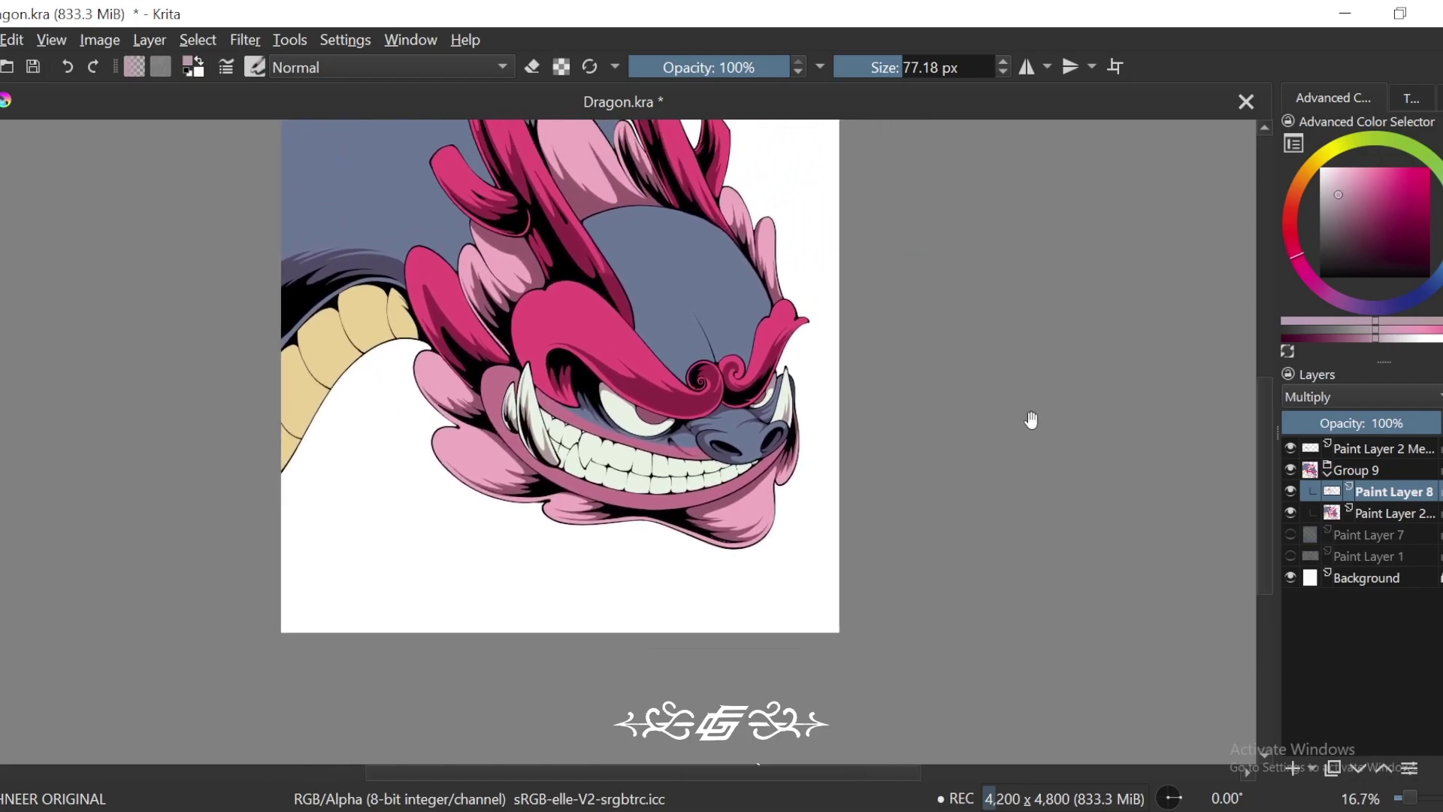
key("plus")
key("plus")
left_click_drag(1025, 516, 1018, 545)
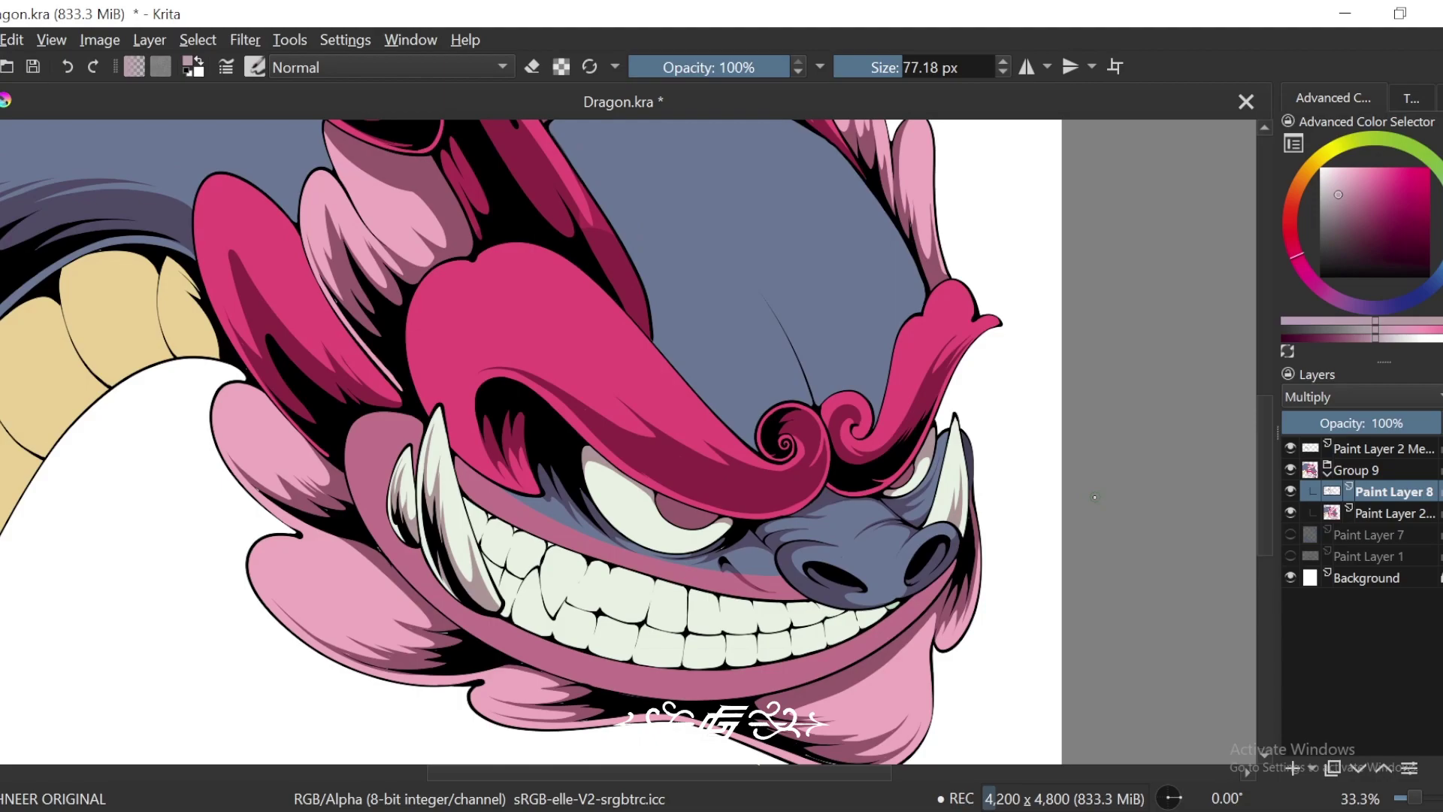
mouse_move(1065, 568)
left_mouse_down()
mouse_move(1011, 528)
mouse_move(1085, 628)
left_mouse_up()
mouse_move(819, 550)
left_mouse_down()
mouse_move(1065, 541)
mouse_move(1202, 571)
left_mouse_up()
mouse_move(985, 535)
left_mouse_down()
mouse_move(1017, 576)
mouse_move(976, 535)
left_mouse_up()
key("ctrl+minus")
key("ctrl+minus")
left_click_drag(786, 561, 803, 501)
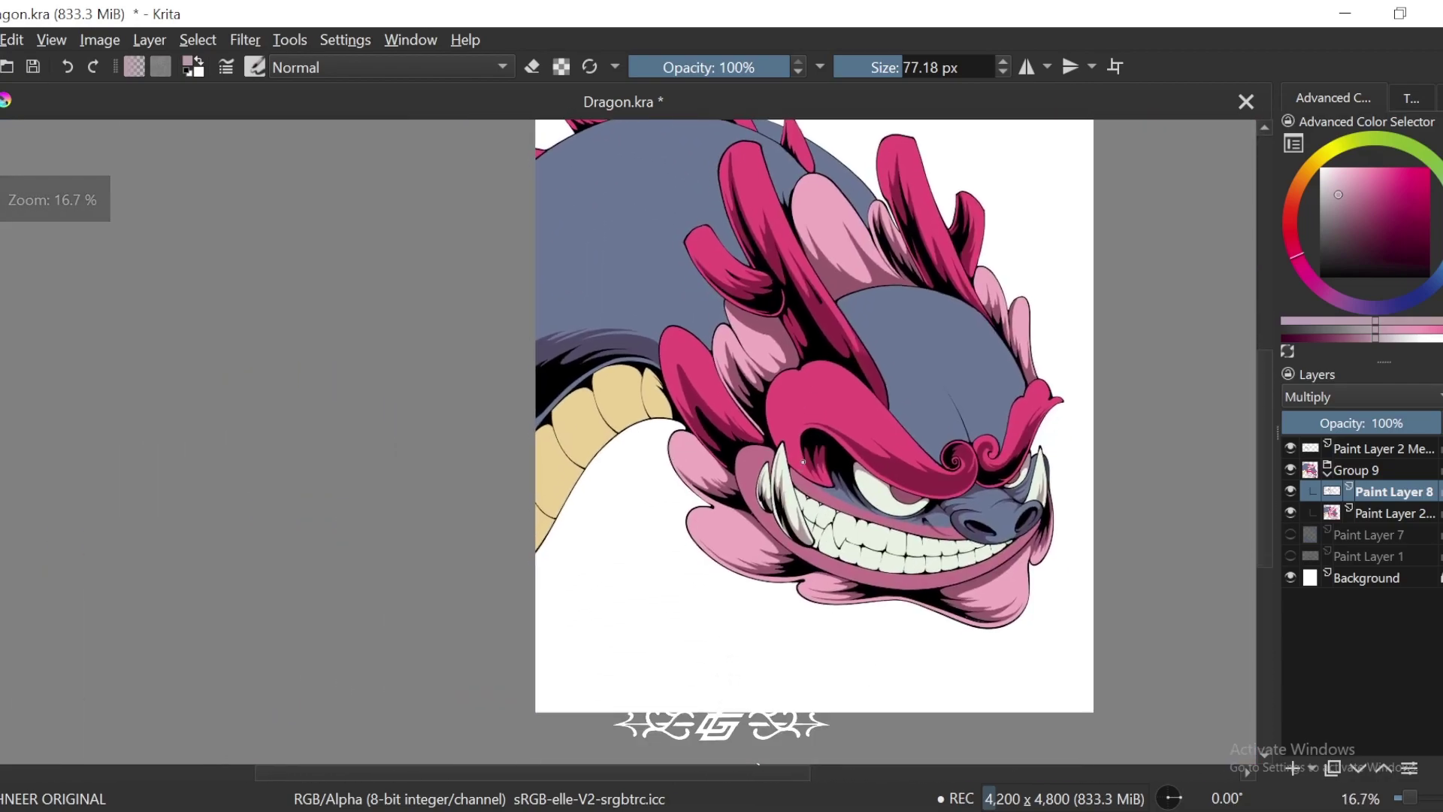
Step: Paint a mauve shadow on the pointed tip of the yellow belly plate beside the magenta fin, following its black notches
scroll(872, 455, "up", 3)
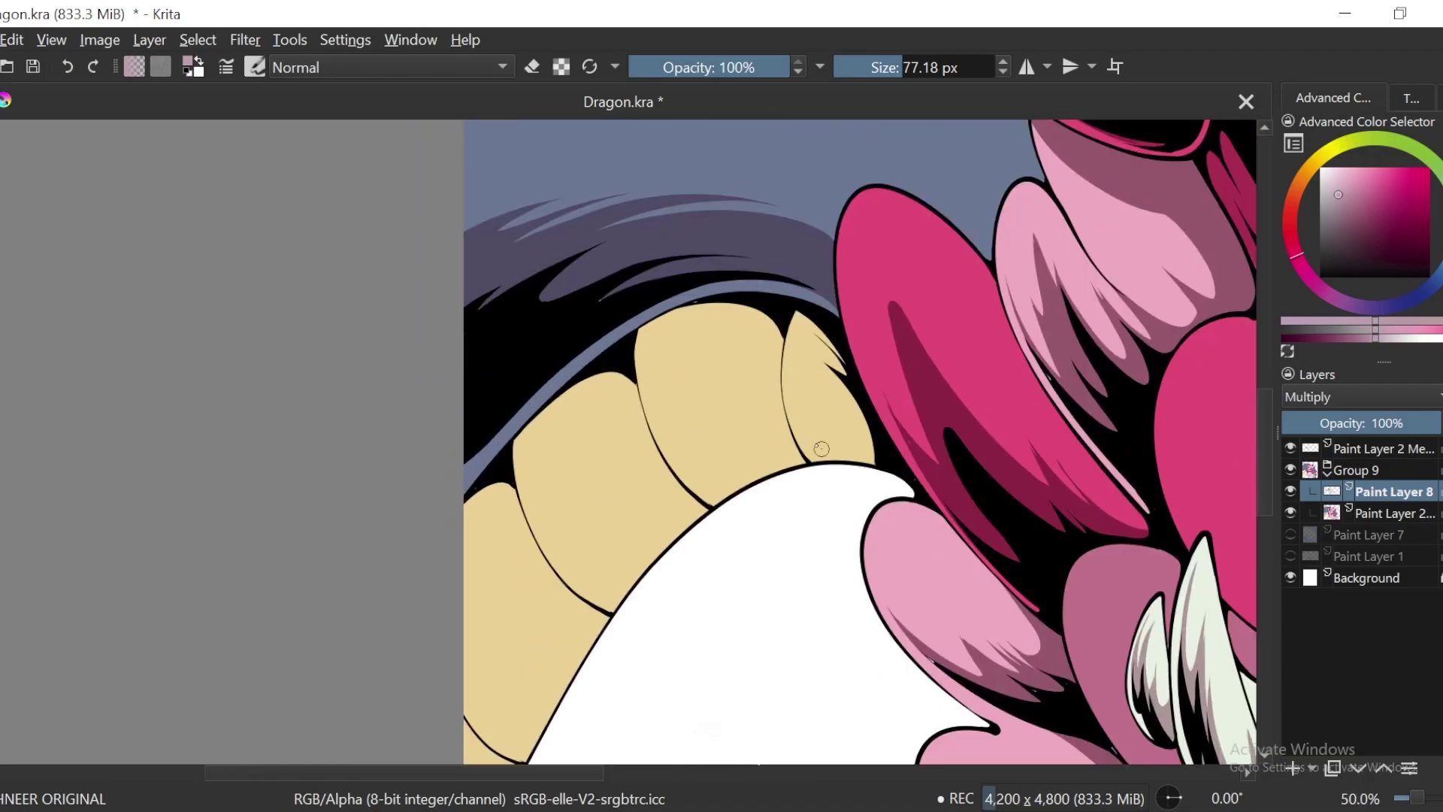
left_click_drag(821, 449, 860, 419)
key("6")
key("6")
key("6")
key("6")
key("6")
key("6")
left_click_drag(833, 625, 774, 466)
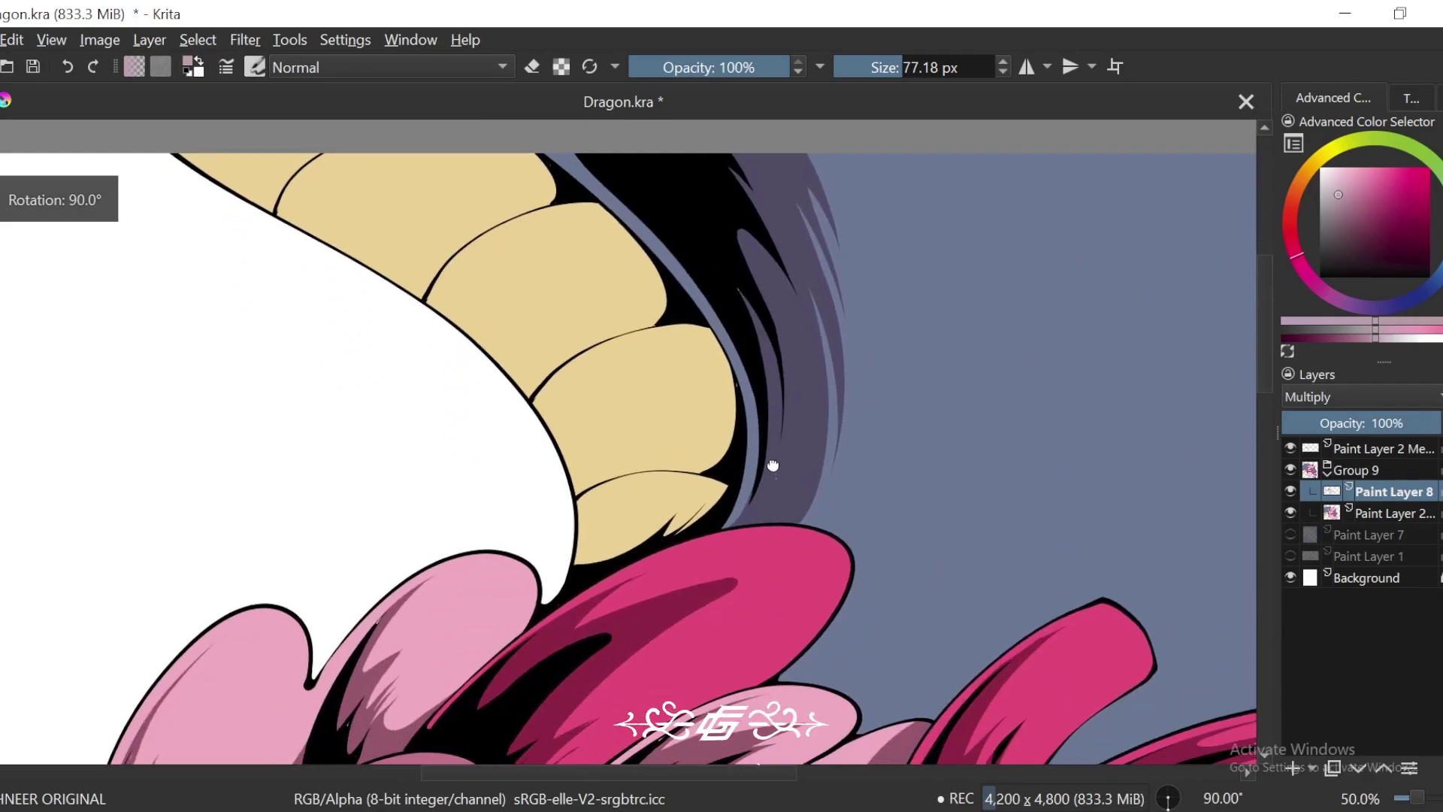
scroll(772, 465, "up", 4)
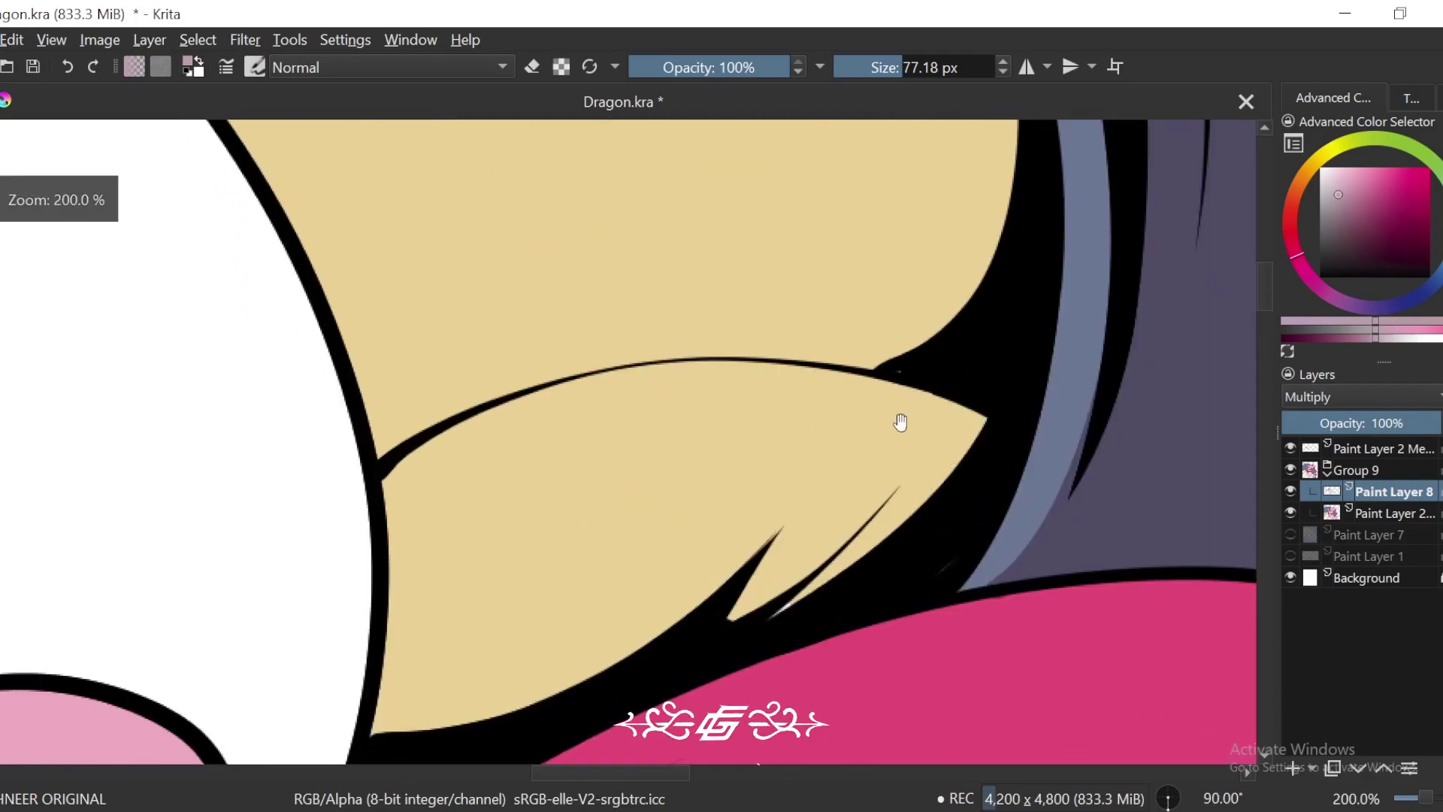
mouse_move(900, 421)
left_mouse_down()
mouse_move(930, 417)
mouse_move(682, 633)
left_mouse_up()
left_click_drag(840, 523, 782, 506)
key("ctrl+z")
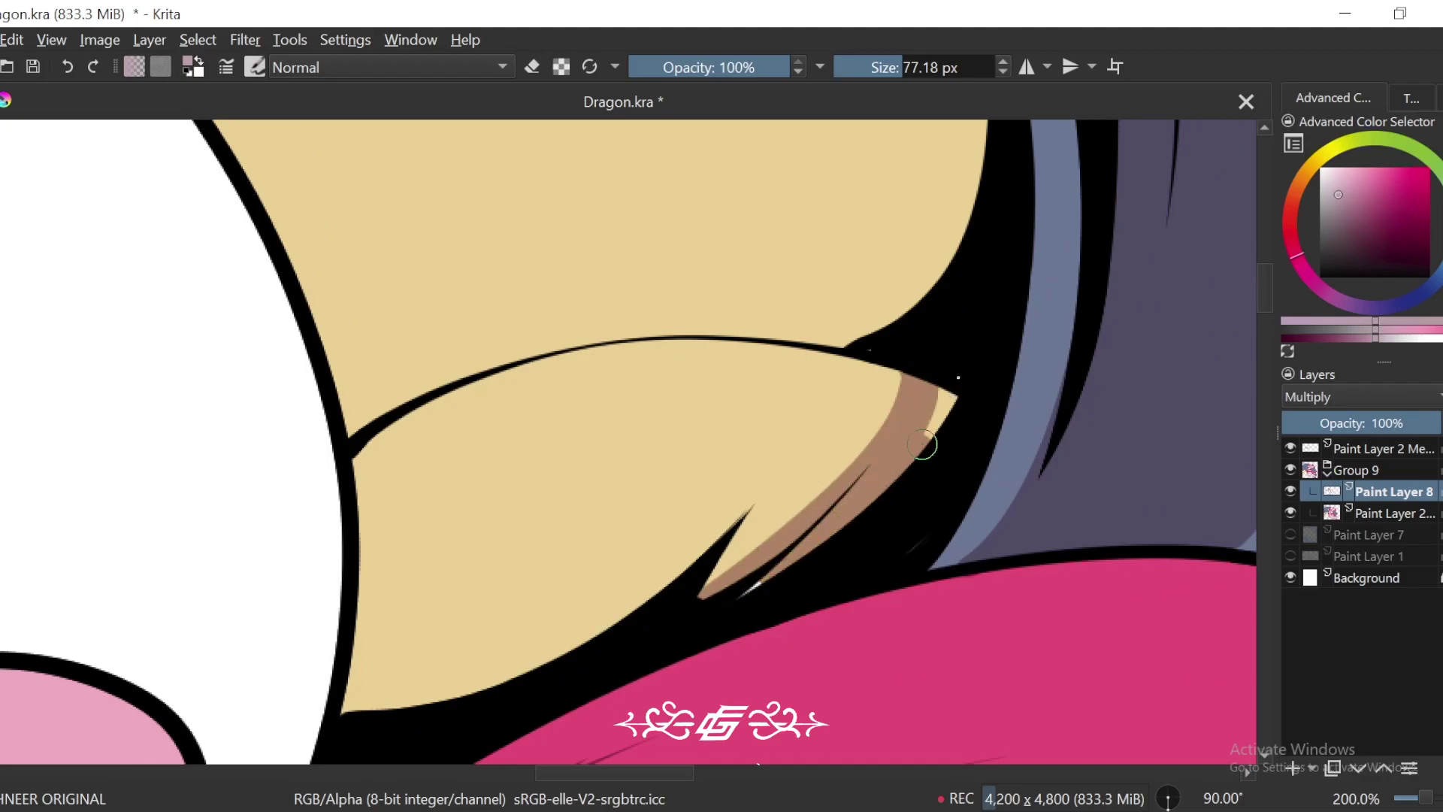
left_click_drag(921, 444, 945, 399)
left_click_drag(890, 457, 975, 439)
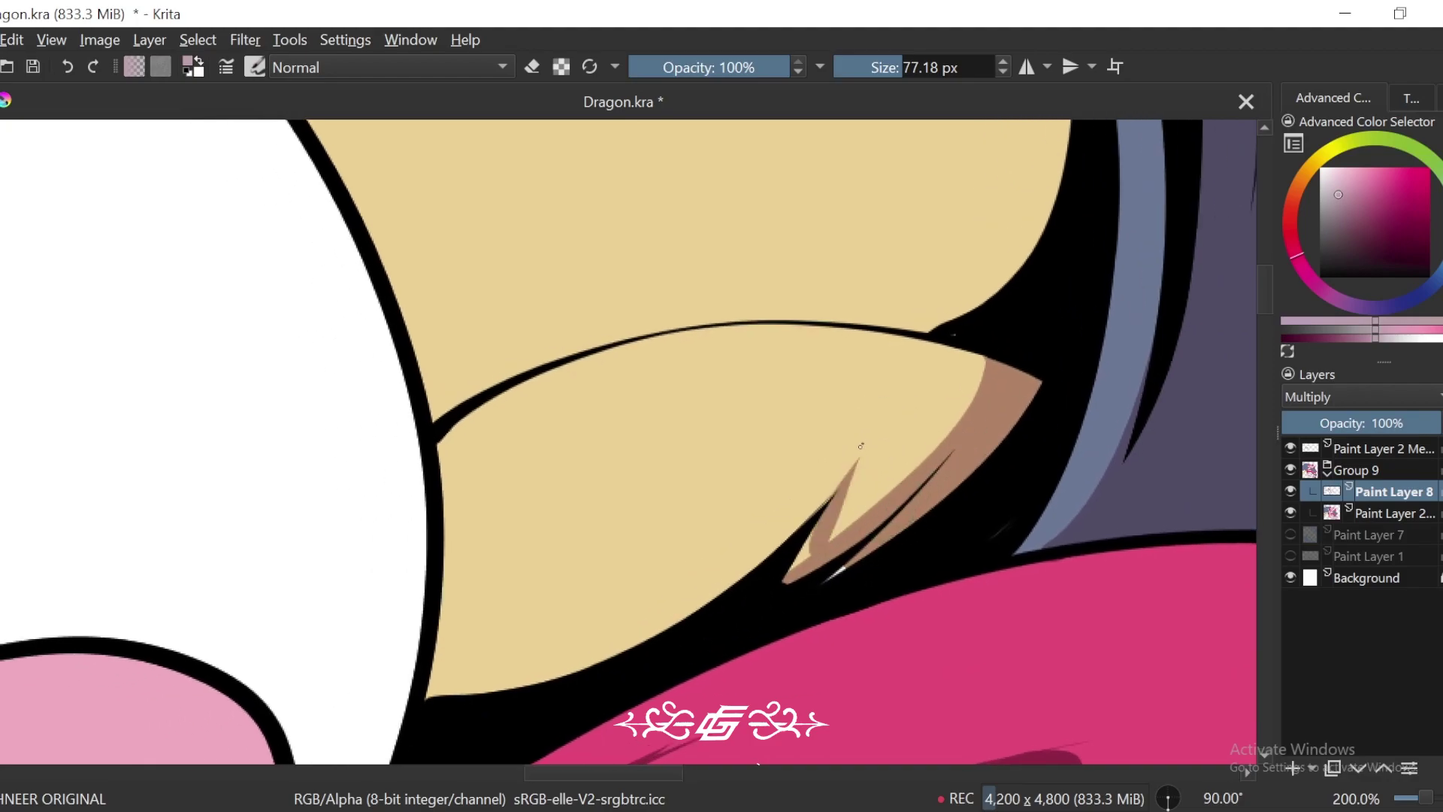
Step: Extend that belly plate's shadow with a pointed spike and a widened band along the edge facing the magenta fin
left_click_drag(781, 564, 768, 577)
left_click_drag(754, 592, 871, 531)
mouse_move(970, 389)
left_mouse_down()
mouse_move(833, 532)
mouse_move(551, 648)
left_mouse_up()
left_click_drag(943, 478, 963, 436)
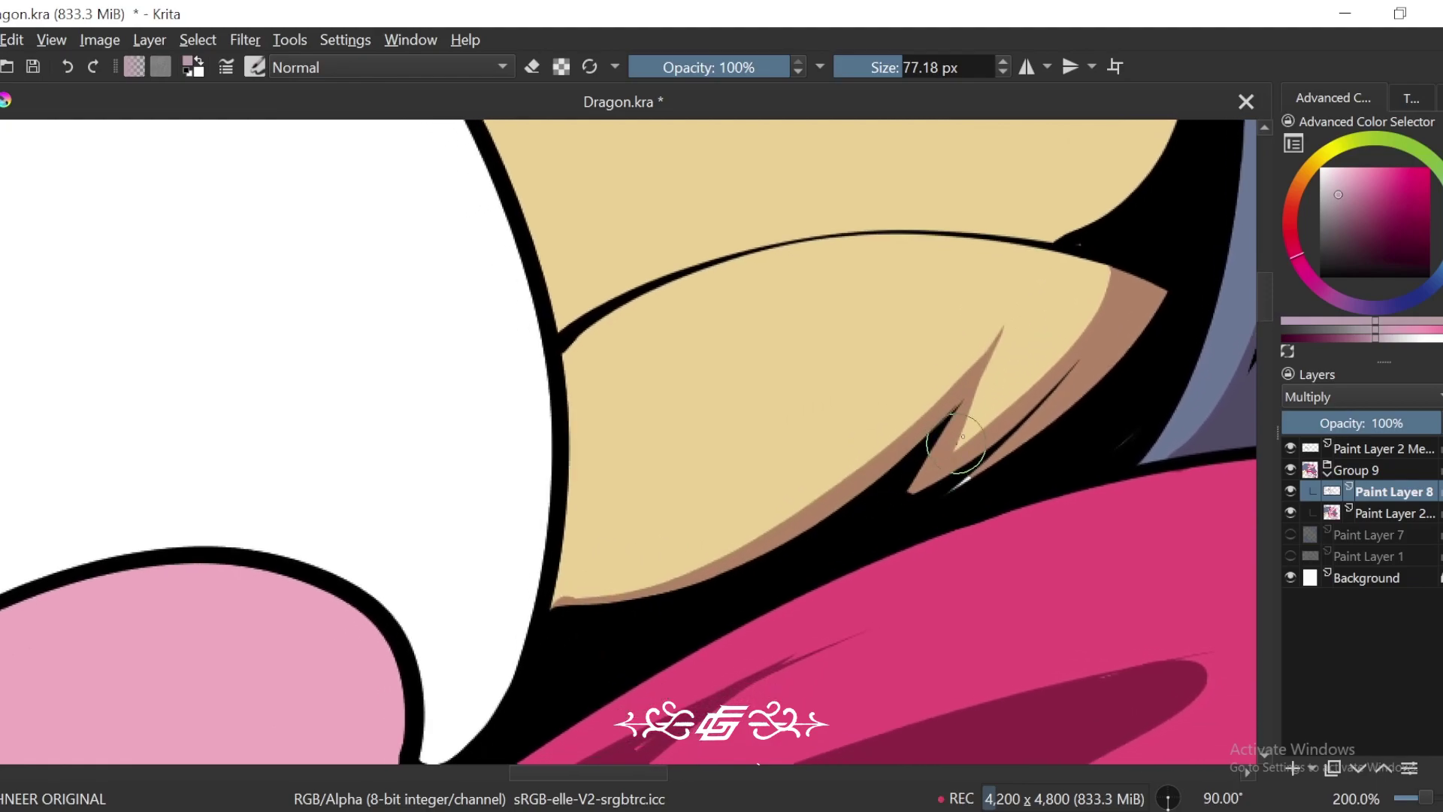
mouse_move(978, 370)
left_mouse_down()
mouse_move(847, 480)
mouse_move(707, 561)
mouse_move(548, 589)
left_mouse_up()
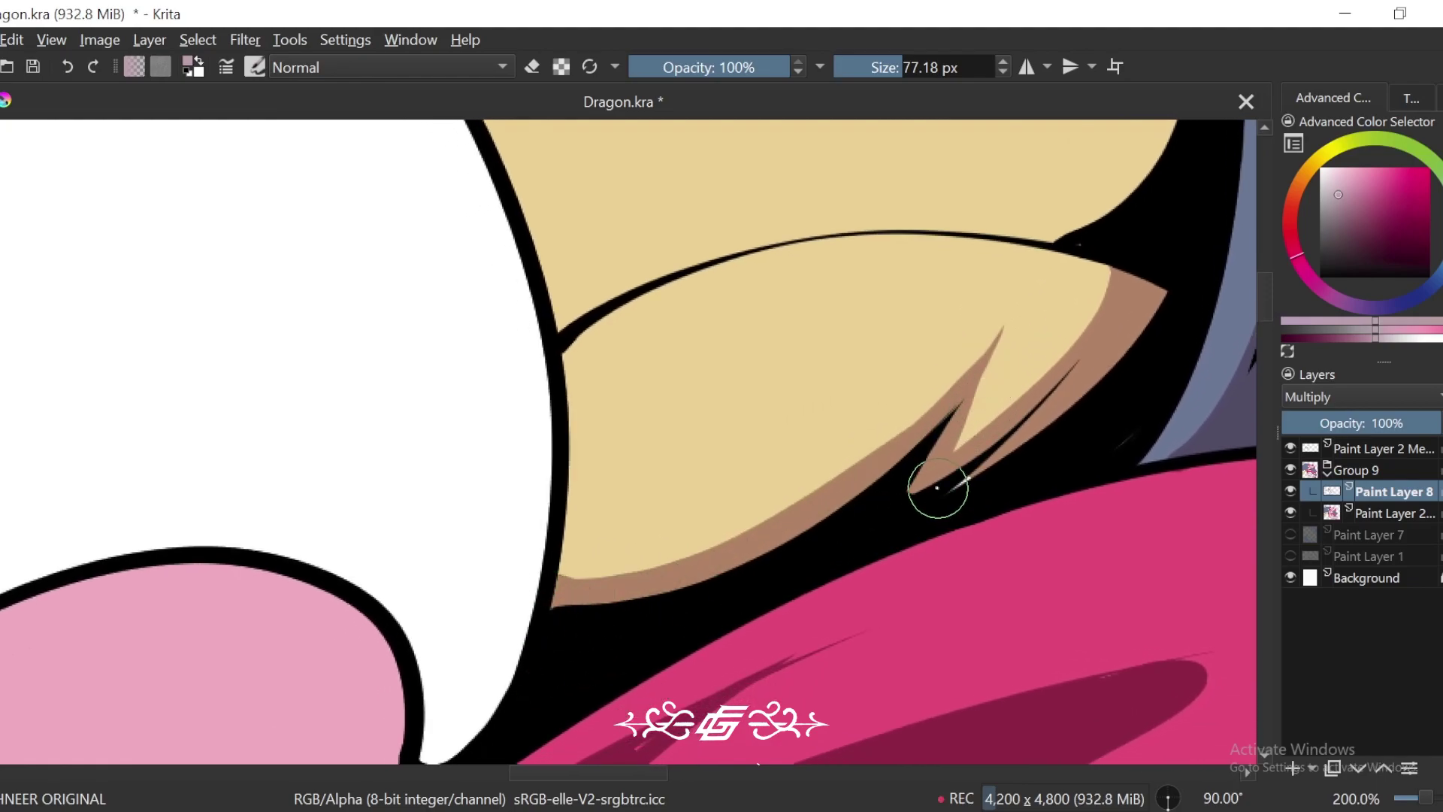
Step: Paint a curved mauve shadow boundary across the second yellow belly plate, from its dividing line to the black neck shading
key("minus")
key("minus")
key("minus")
key("4")
key("4")
key("4")
key("4")
key("4")
key("4")
key("4")
key("4")
key("4")
key("4")
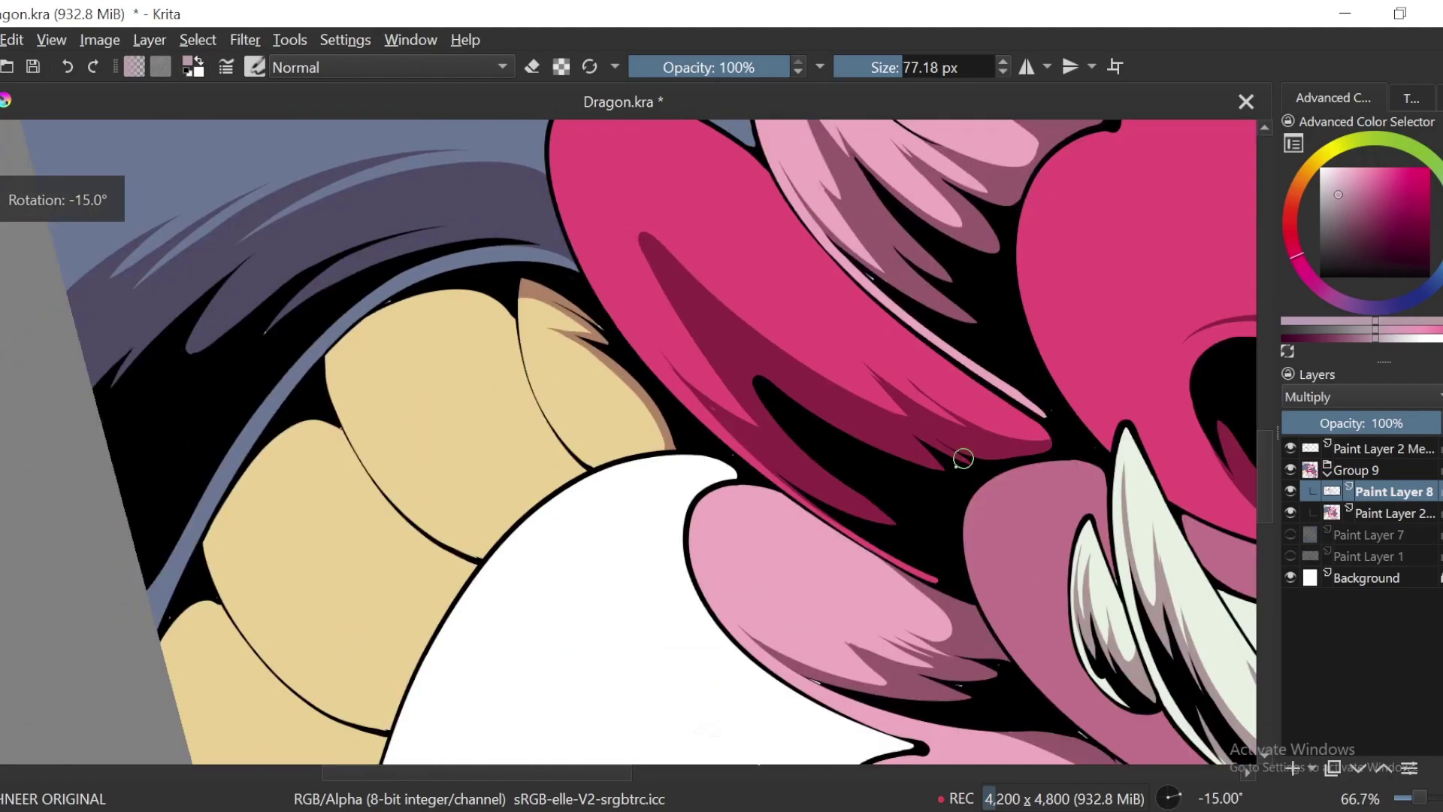
key("plus")
key("plus")
key("plus")
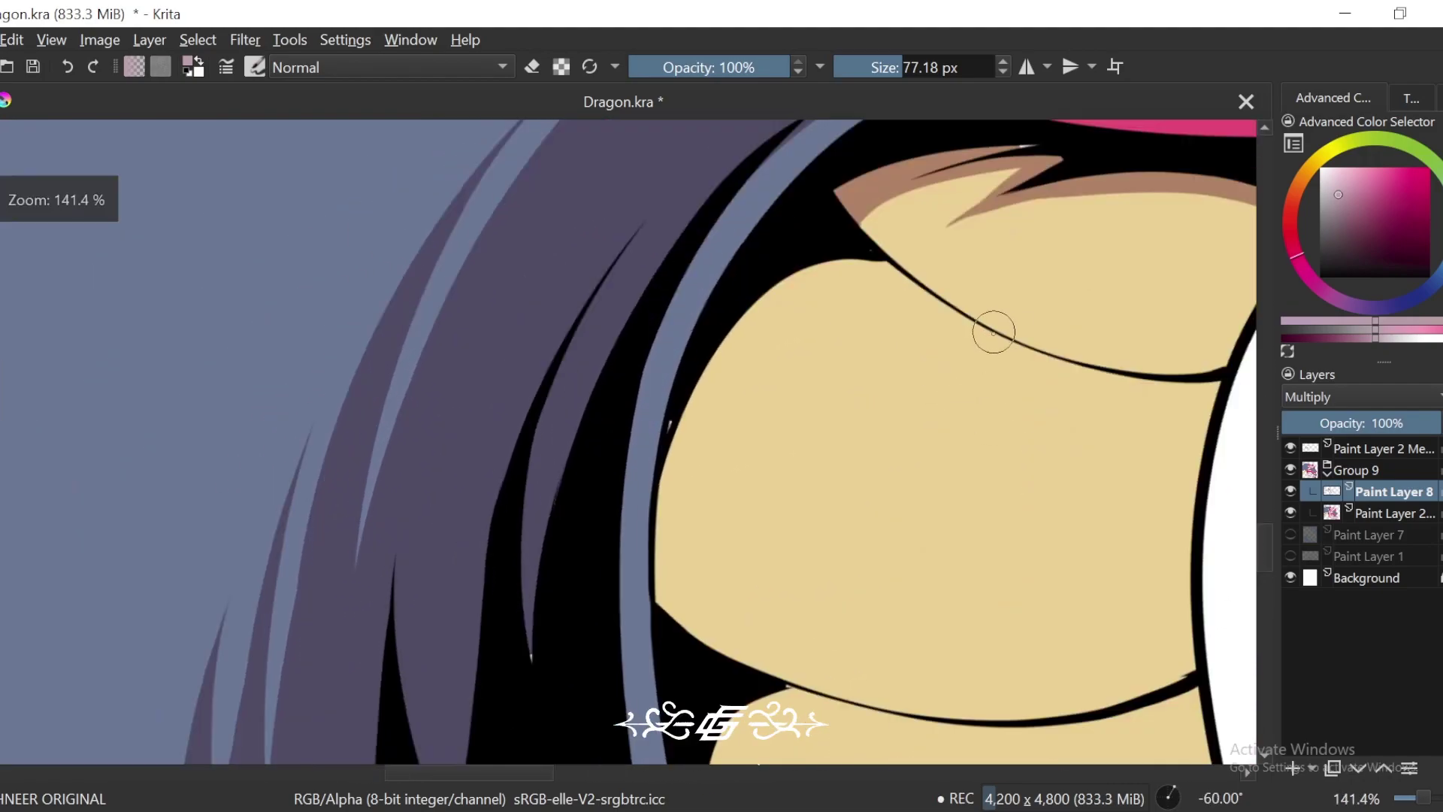
key("6")
key("minus")
key("minus")
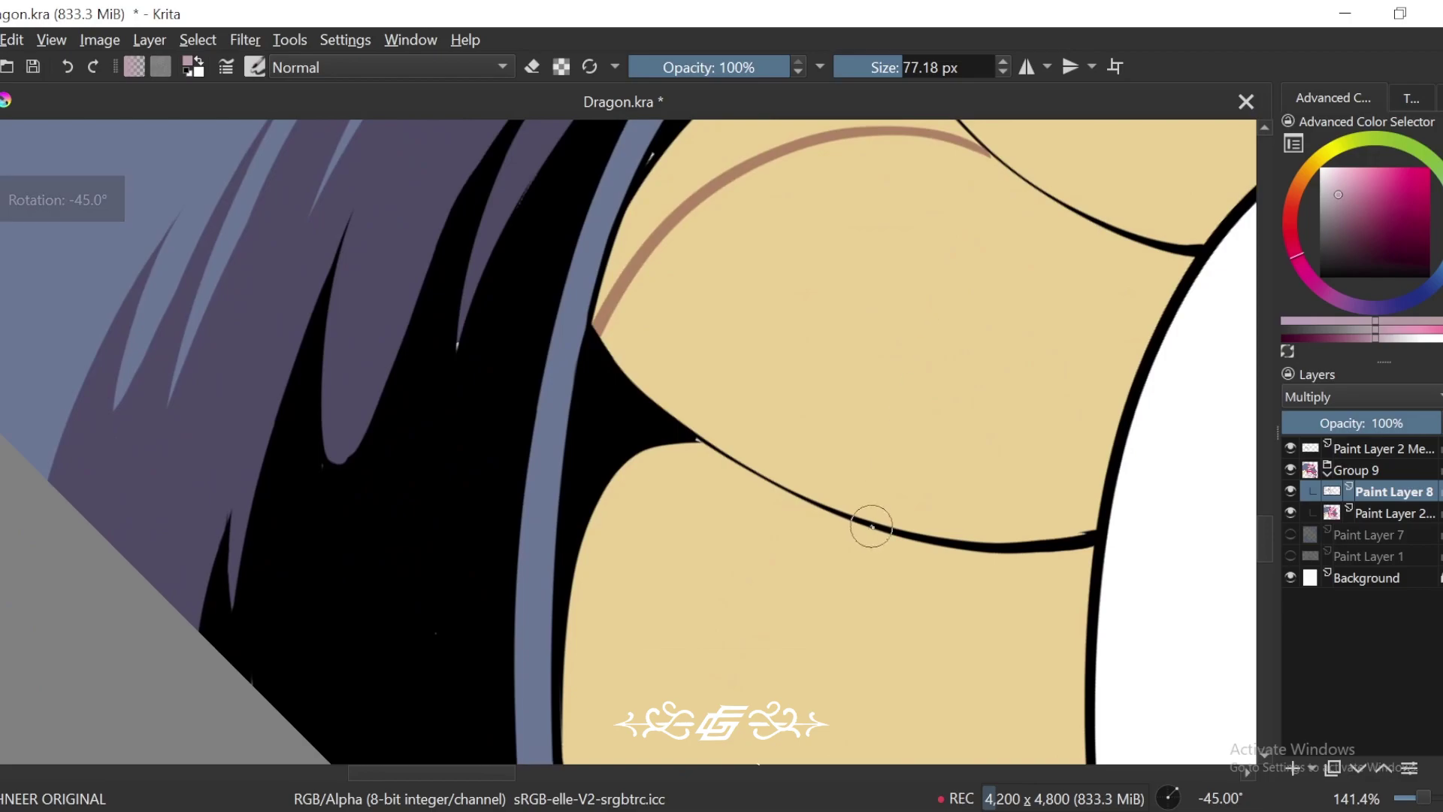
key("6")
key("plus")
key("6")
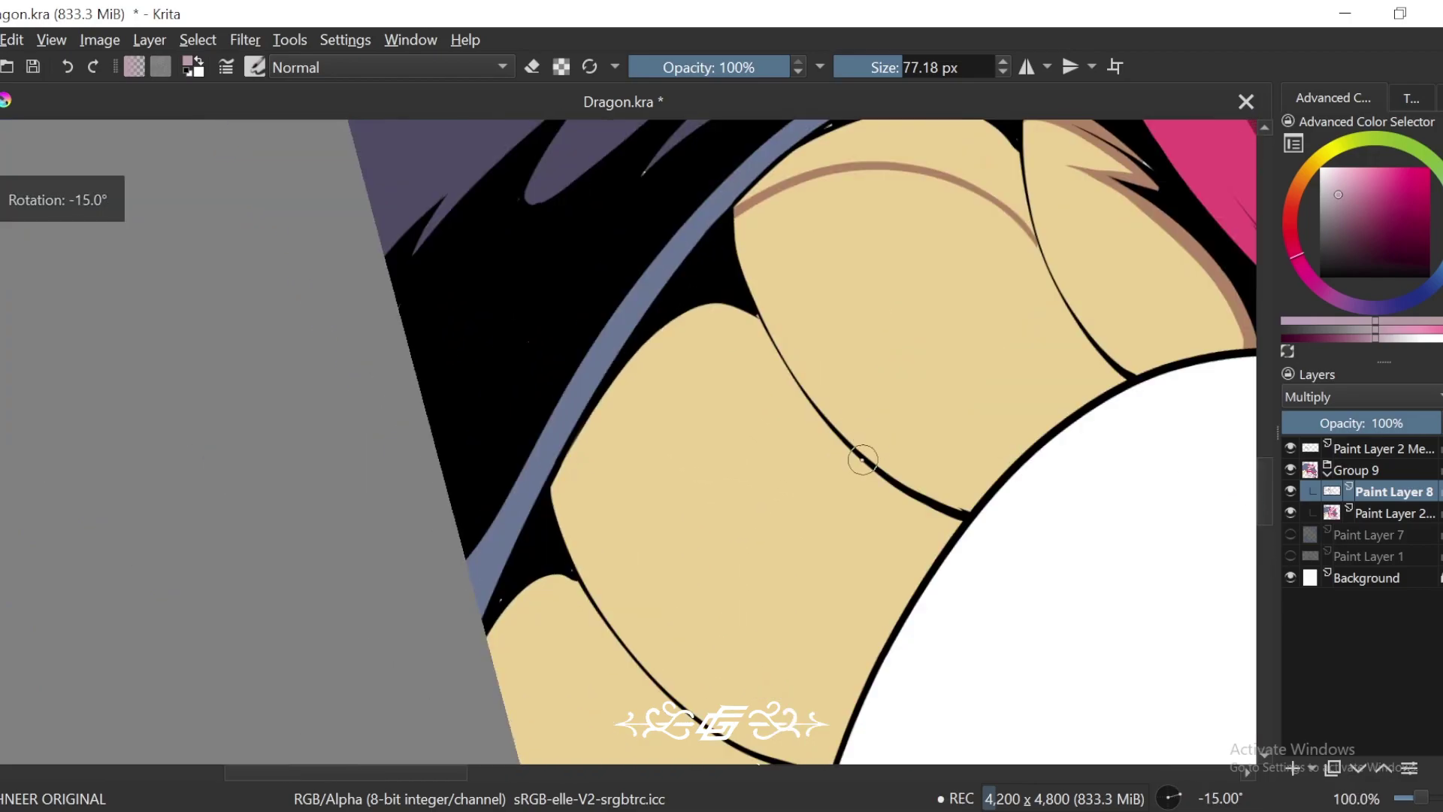
Step: Paint a curved mauve shadow boundary across the third belly plate, replacing the first attempt at the stroke
left_click_drag(856, 454, 795, 458)
key("ctrl+z")
scroll(826, 450, "down", 2)
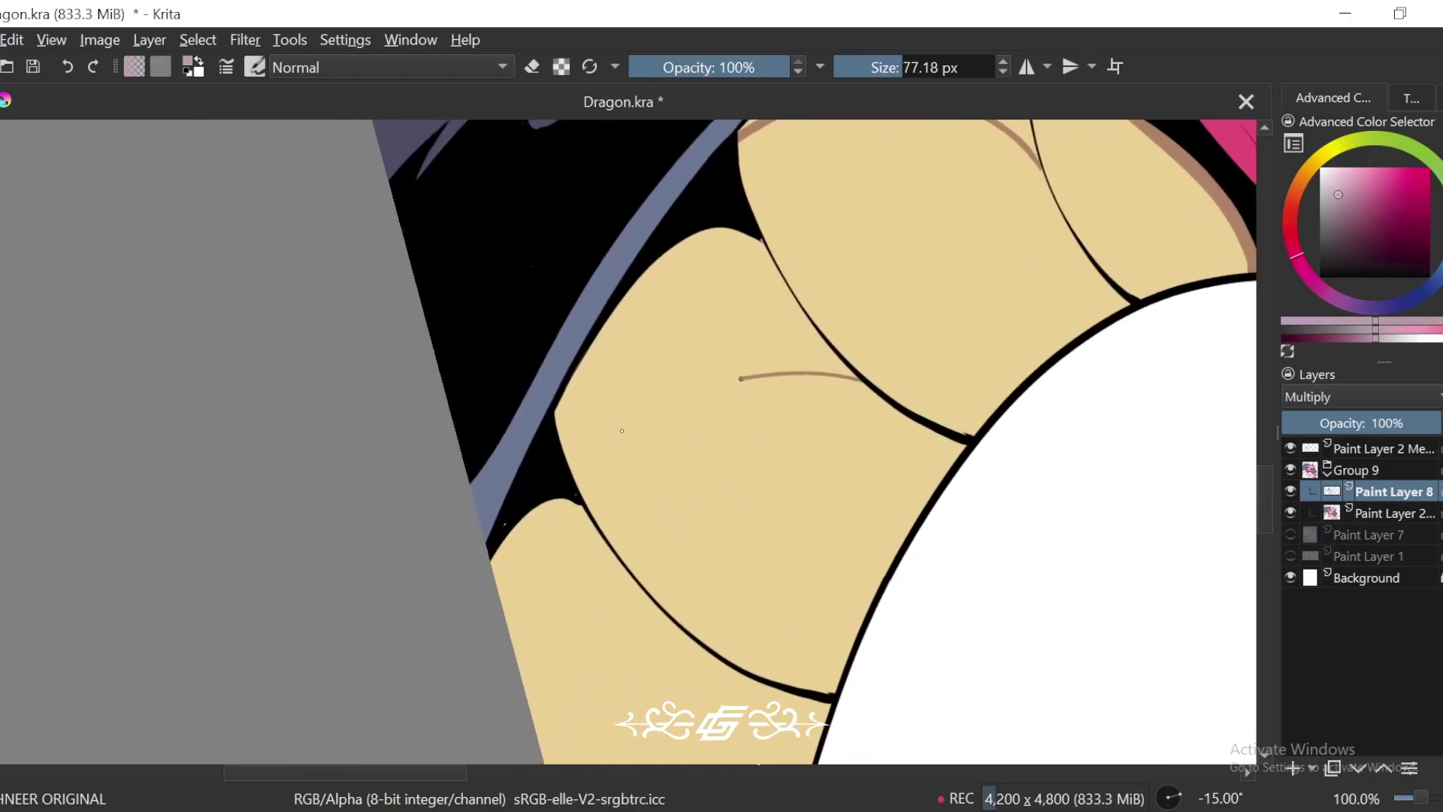
left_click_drag(622, 430, 571, 480)
left_click_drag(787, 470, 911, 393)
key("minus")
left_click_drag(802, 575, 788, 458)
Step: Draw a curved shadow boundary on the fourth belly plate at the canvas edge and fill the area above it with mauve
key("plus")
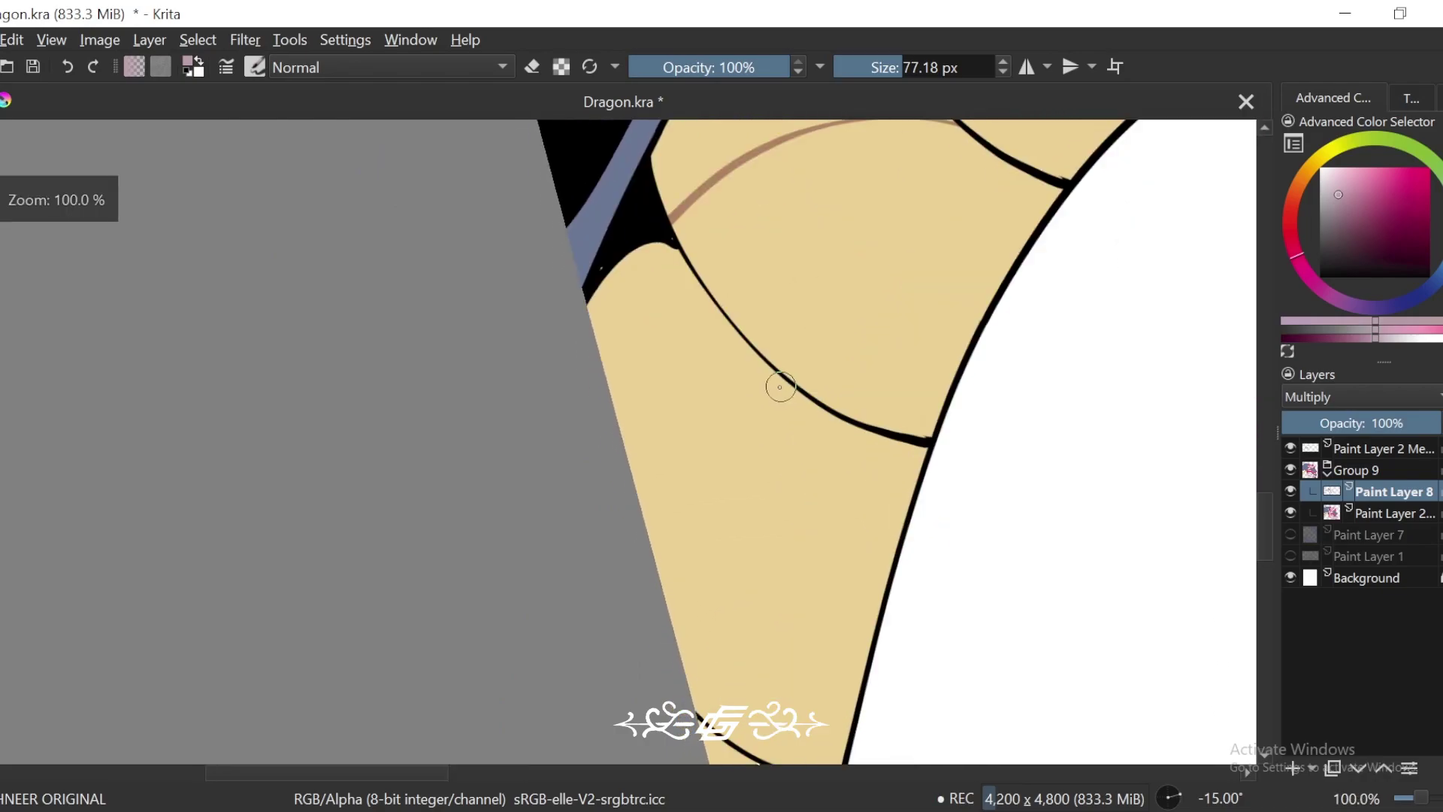
mouse_move(773, 373)
left_mouse_down()
mouse_move(622, 443)
mouse_move(811, 426)
mouse_move(659, 490)
left_mouse_up()
key("ctrl+z")
left_click_drag(764, 439, 753, 472)
scroll(773, 407, "up", 1)
left_click(733, 484)
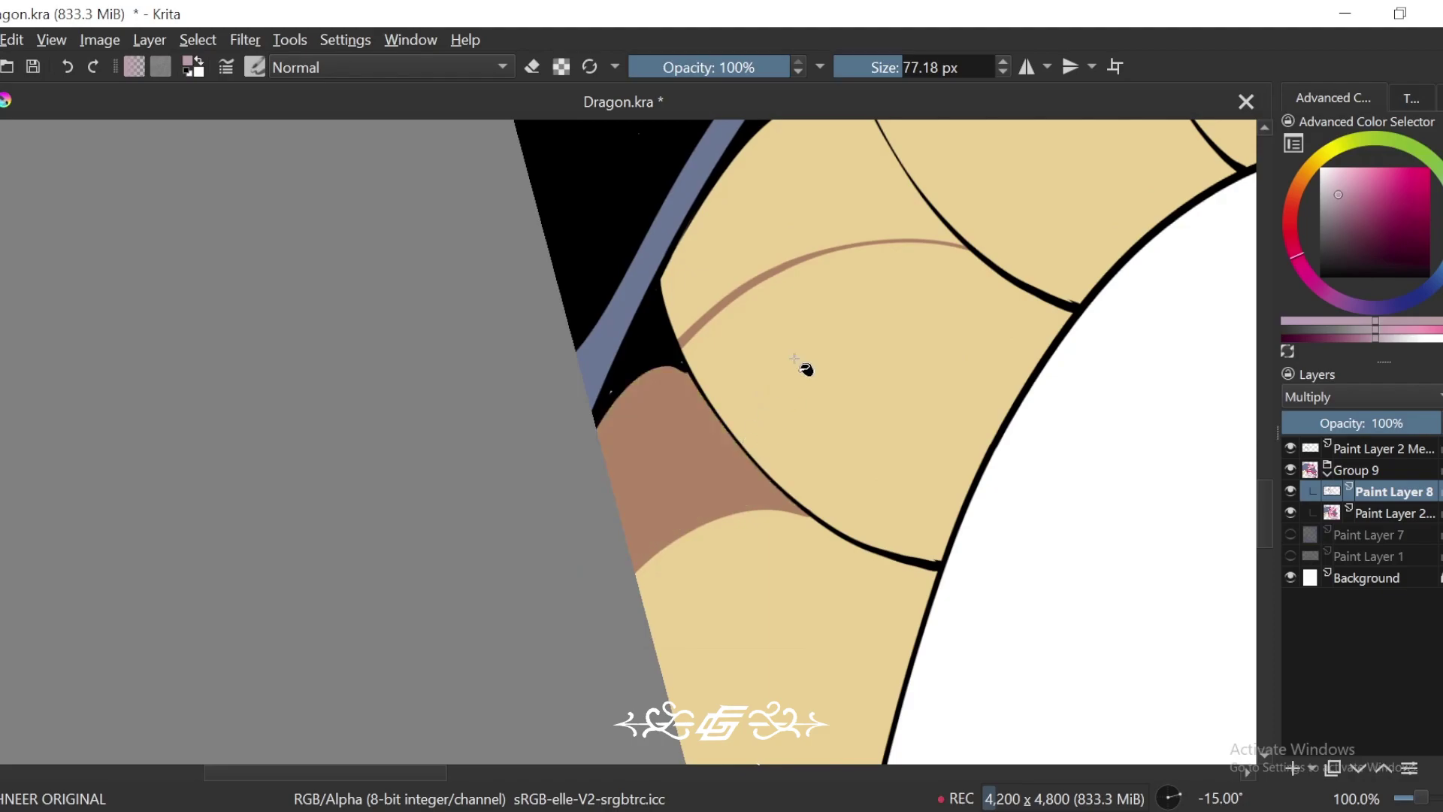
Step: Fill the area above the third yellow belly plate's curved boundary with mauve shadow
left_click_drag(965, 173, 789, 492)
scroll(956, 357, "down", 2)
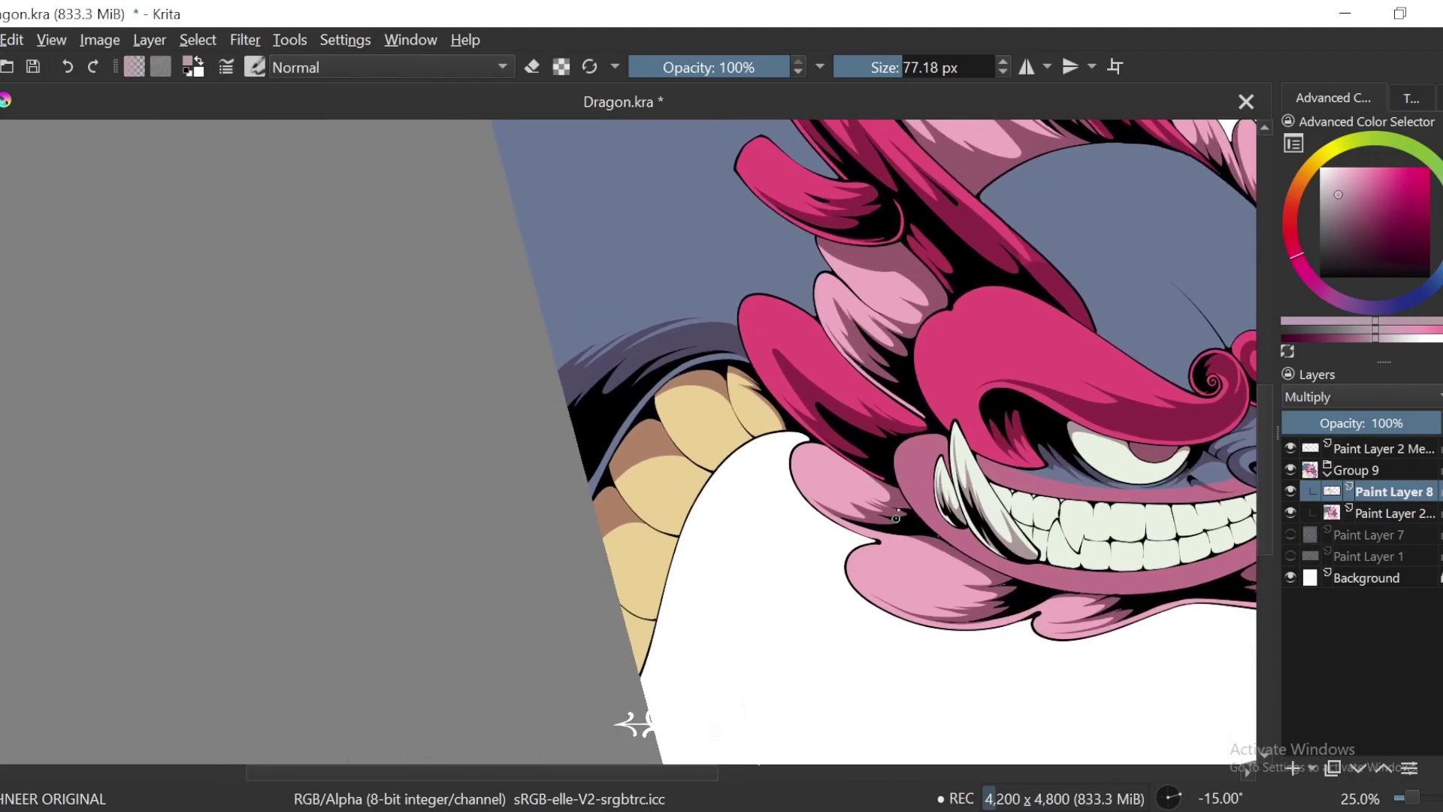
Step: Widen the second belly plate's mauve shadow with a lower curved boundary, redoing the stroke until it runs cleanly from dividing line to black neck shading
left_click_drag(912, 451, 900, 503)
key("4")
key("4")
key("ctrl+plus")
key("ctrl+plus")
key("ctrl+plus")
left_click_drag(877, 406, 875, 487)
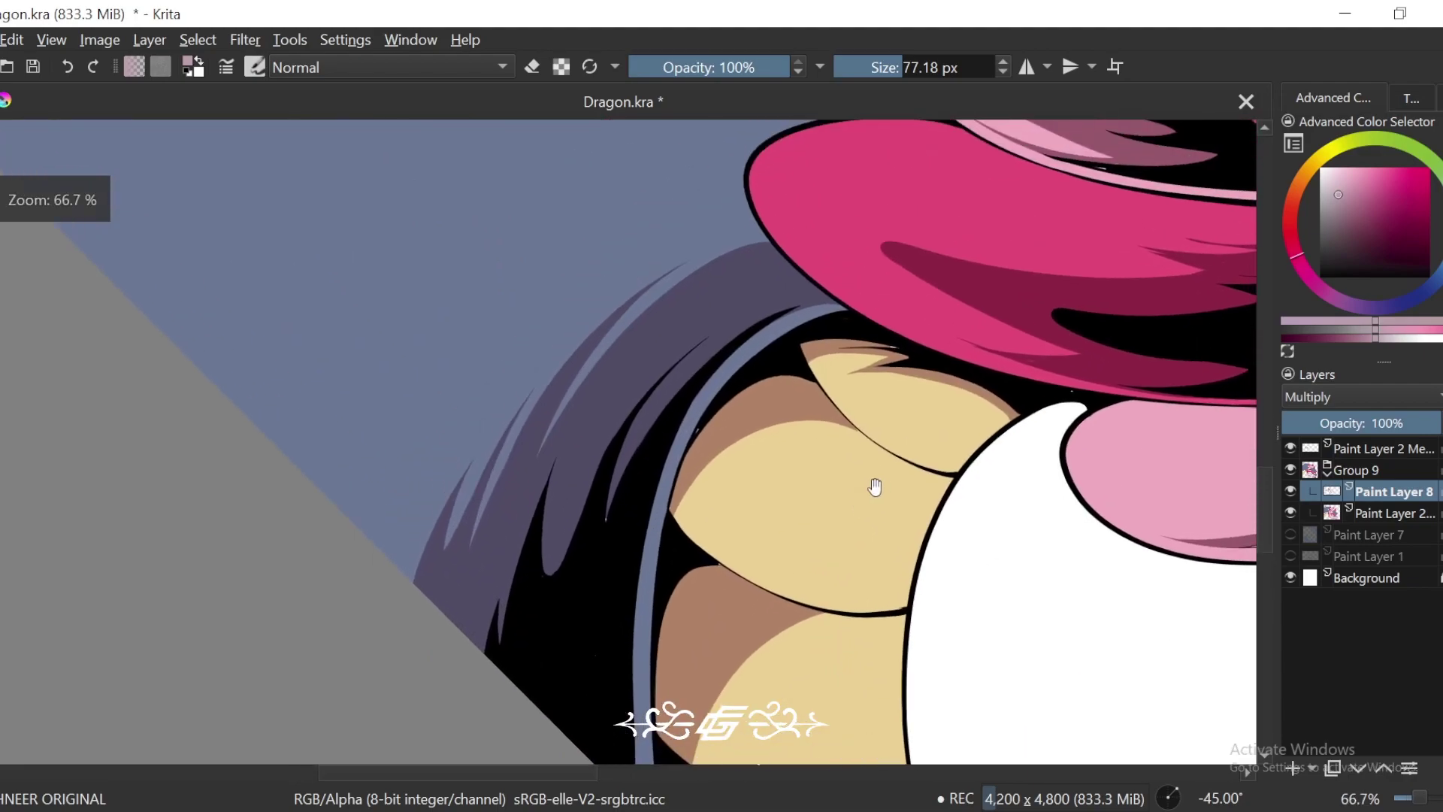
scroll(875, 487, "up", 2)
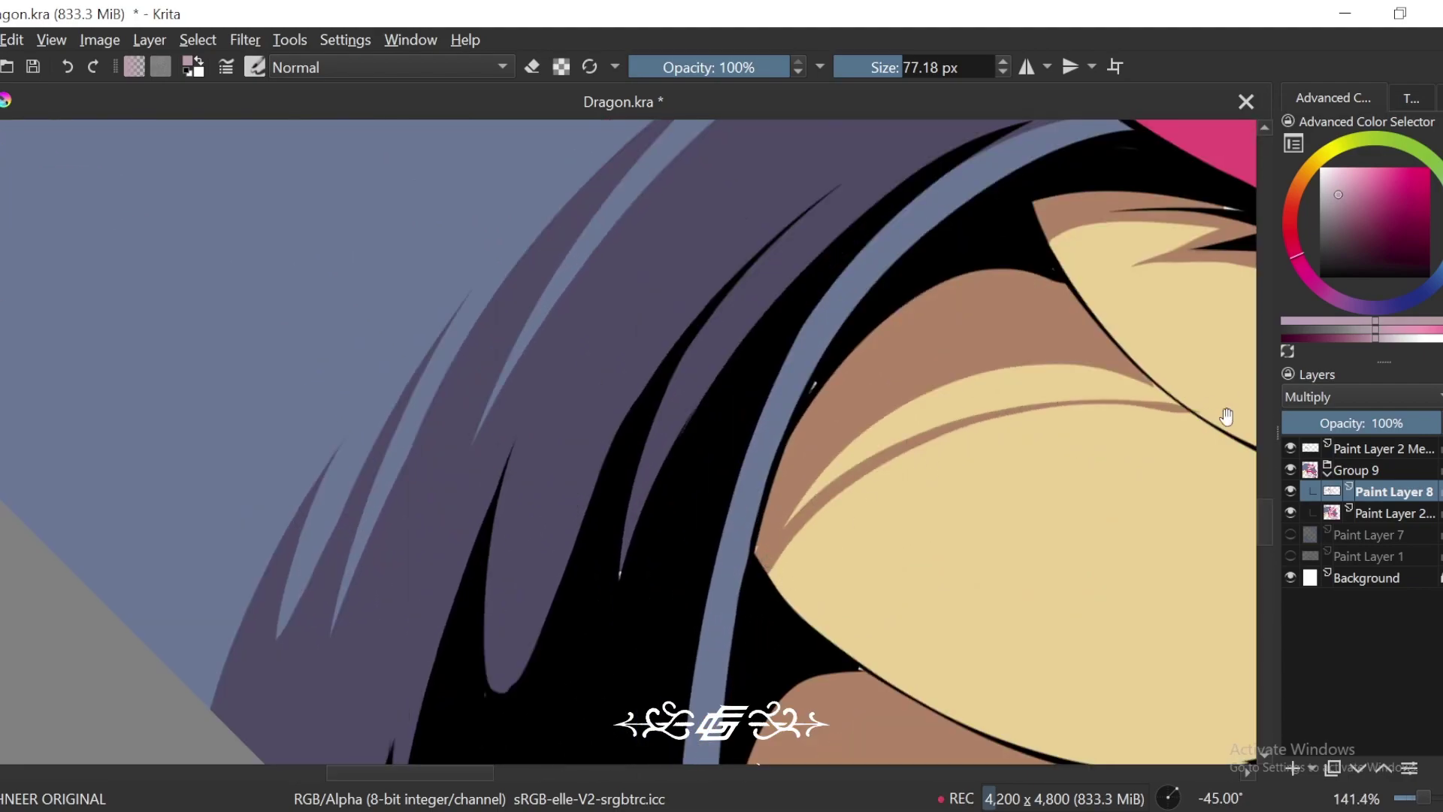
mouse_move(1226, 416)
left_mouse_down()
mouse_move(744, 560)
mouse_move(681, 610)
left_mouse_up()
key("ctrl+z")
left_click_drag(997, 486, 977, 470)
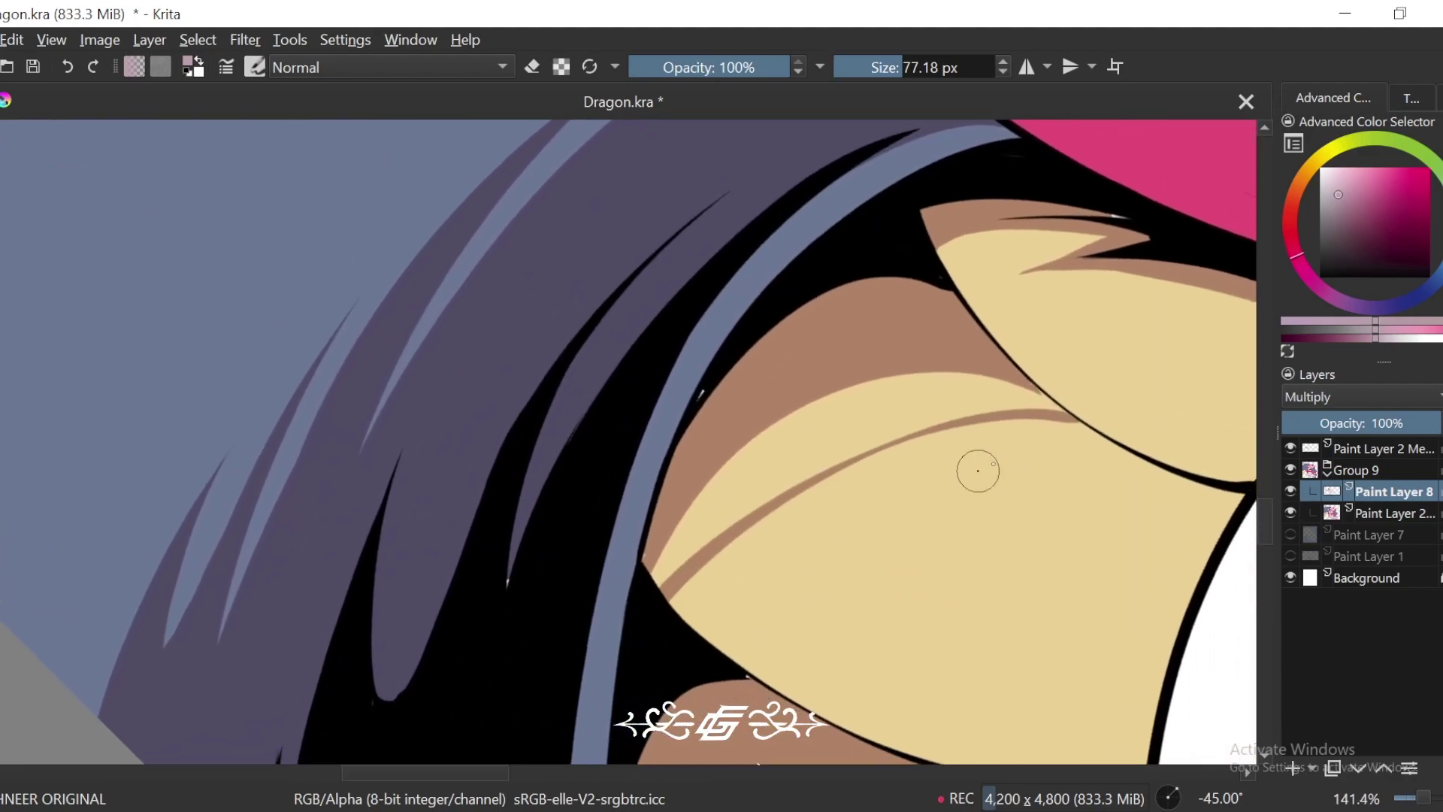
key("ctrl+z")
mouse_move(1096, 433)
left_mouse_down()
mouse_move(877, 429)
mouse_move(655, 582)
left_mouse_up()
left_click_drag(1019, 475, 1004, 468)
key("ctrl+z")
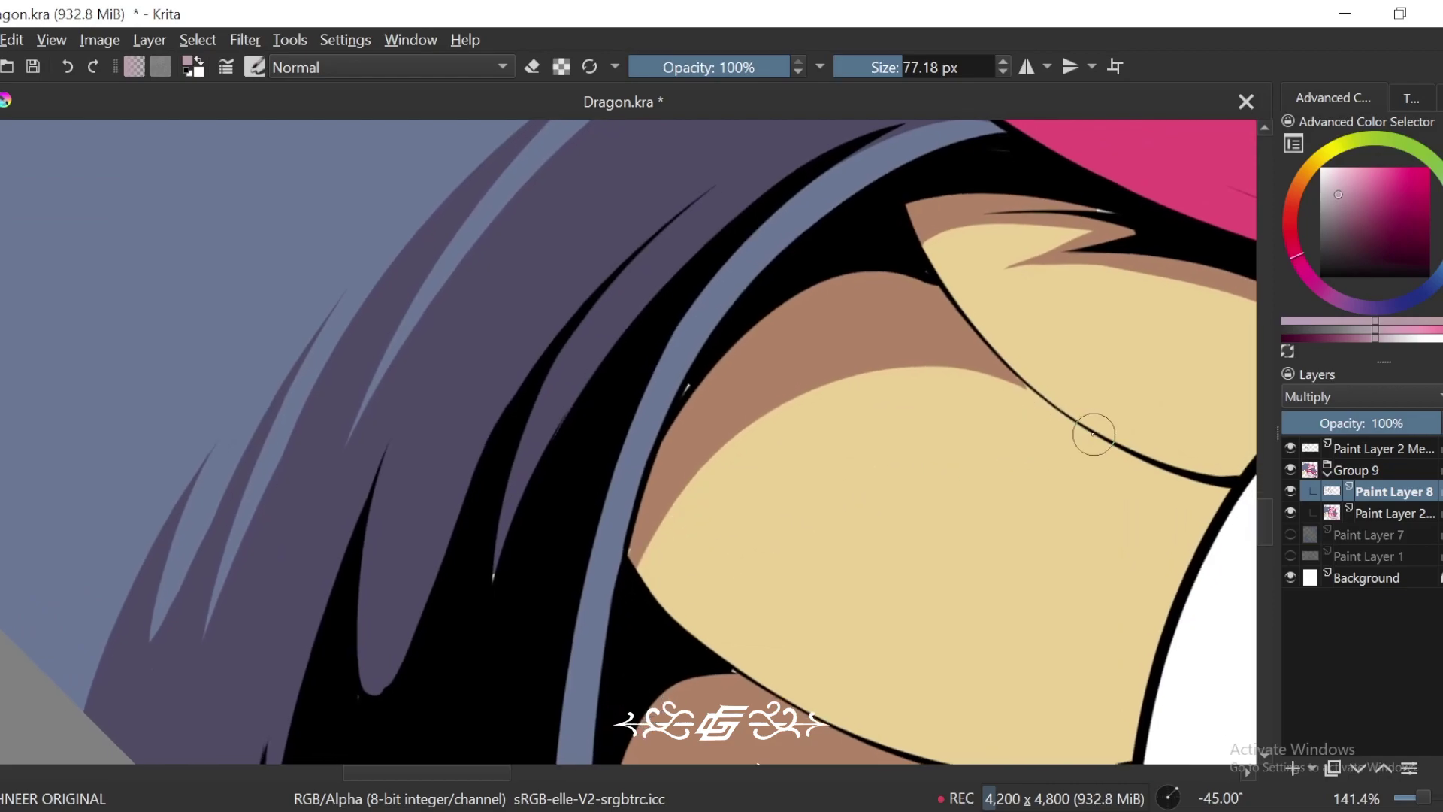
left_click_drag(949, 411, 635, 571)
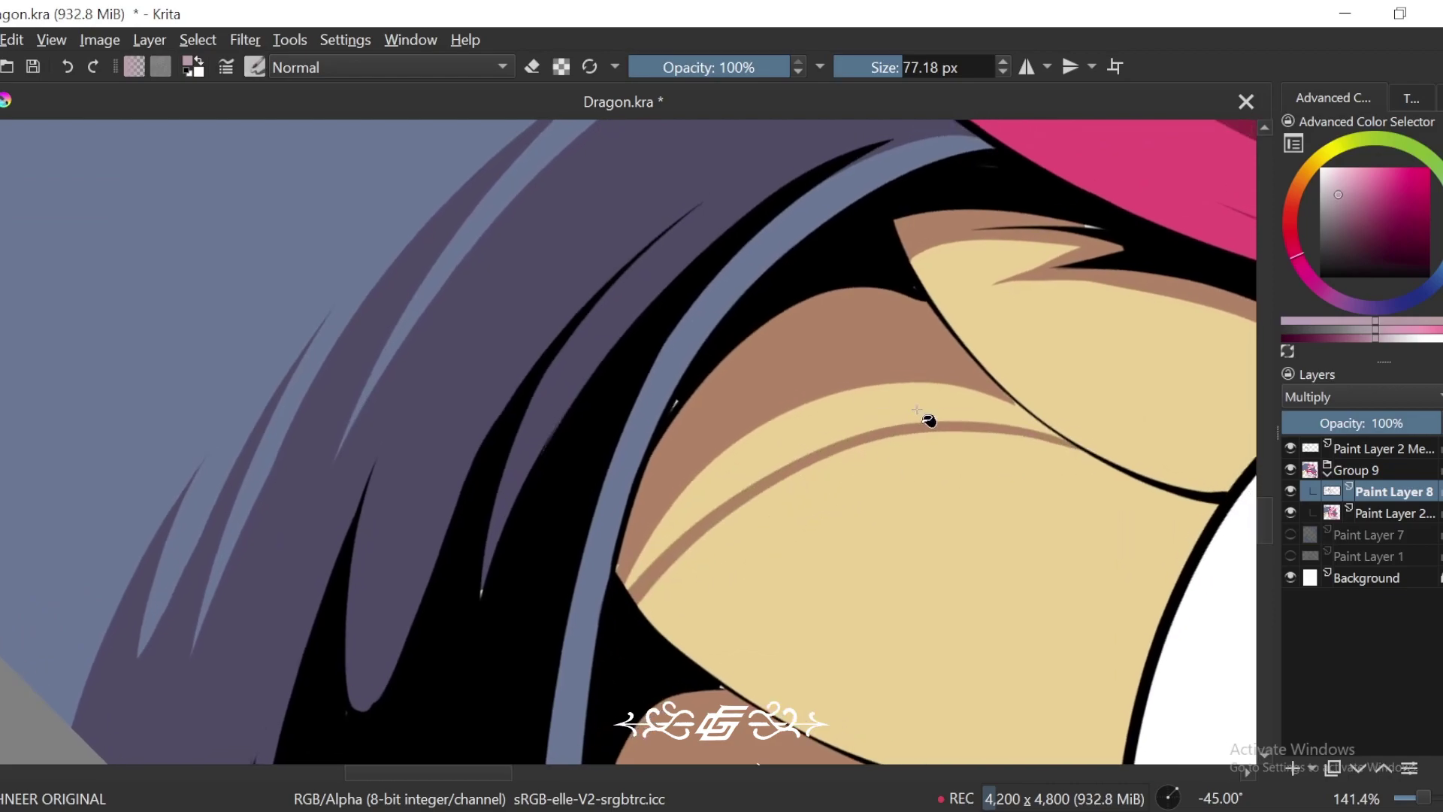
Step: Paint a mauve shadow beneath the black shading of the magenta back spike nearest the head, tapering toward its tip with a hooked inner edge
key("minus")
key("minus")
key("minus")
key("minus")
key("minus")
key("minus")
key("minus")
key("6")
key("6")
key("6")
key("6")
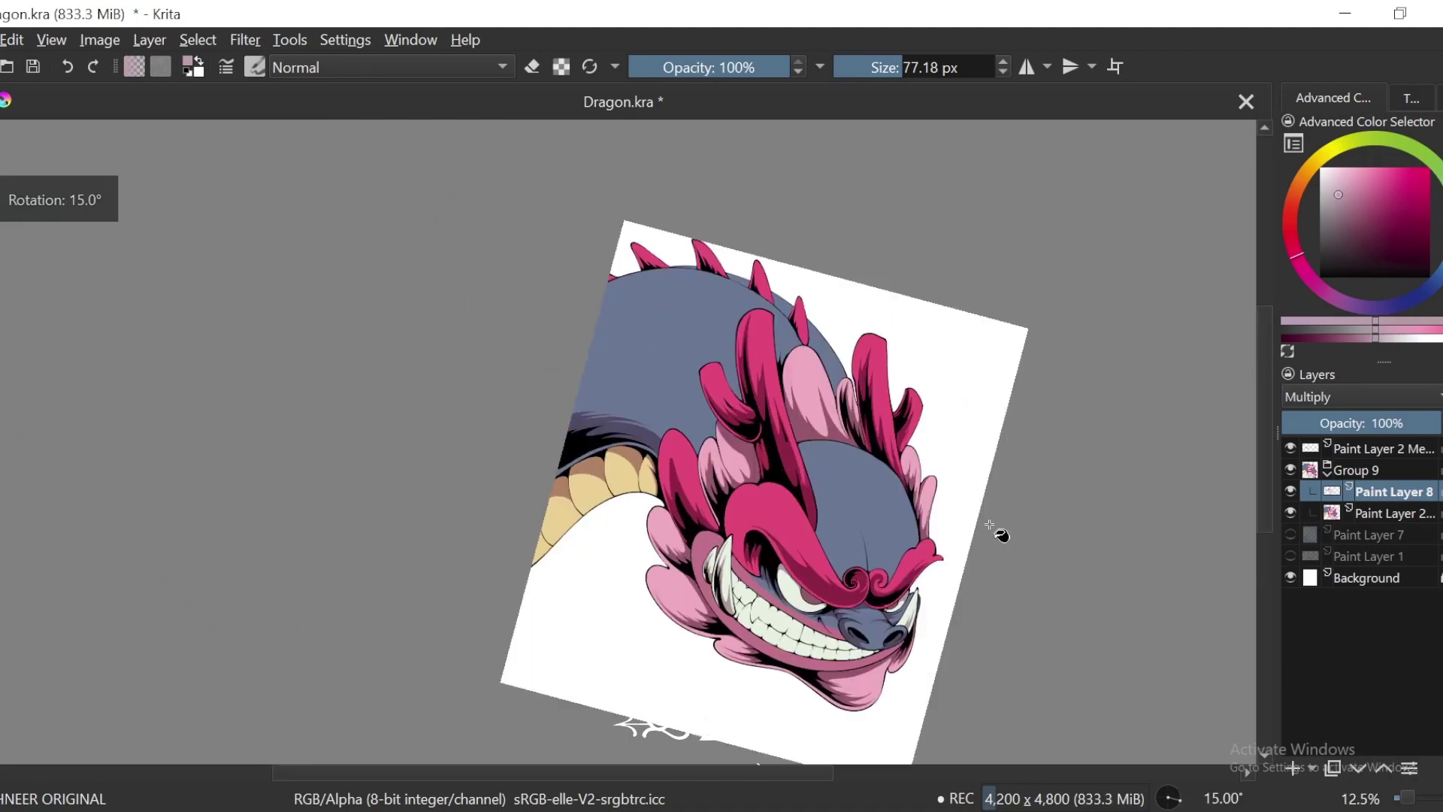
left_click_drag(915, 601, 953, 518)
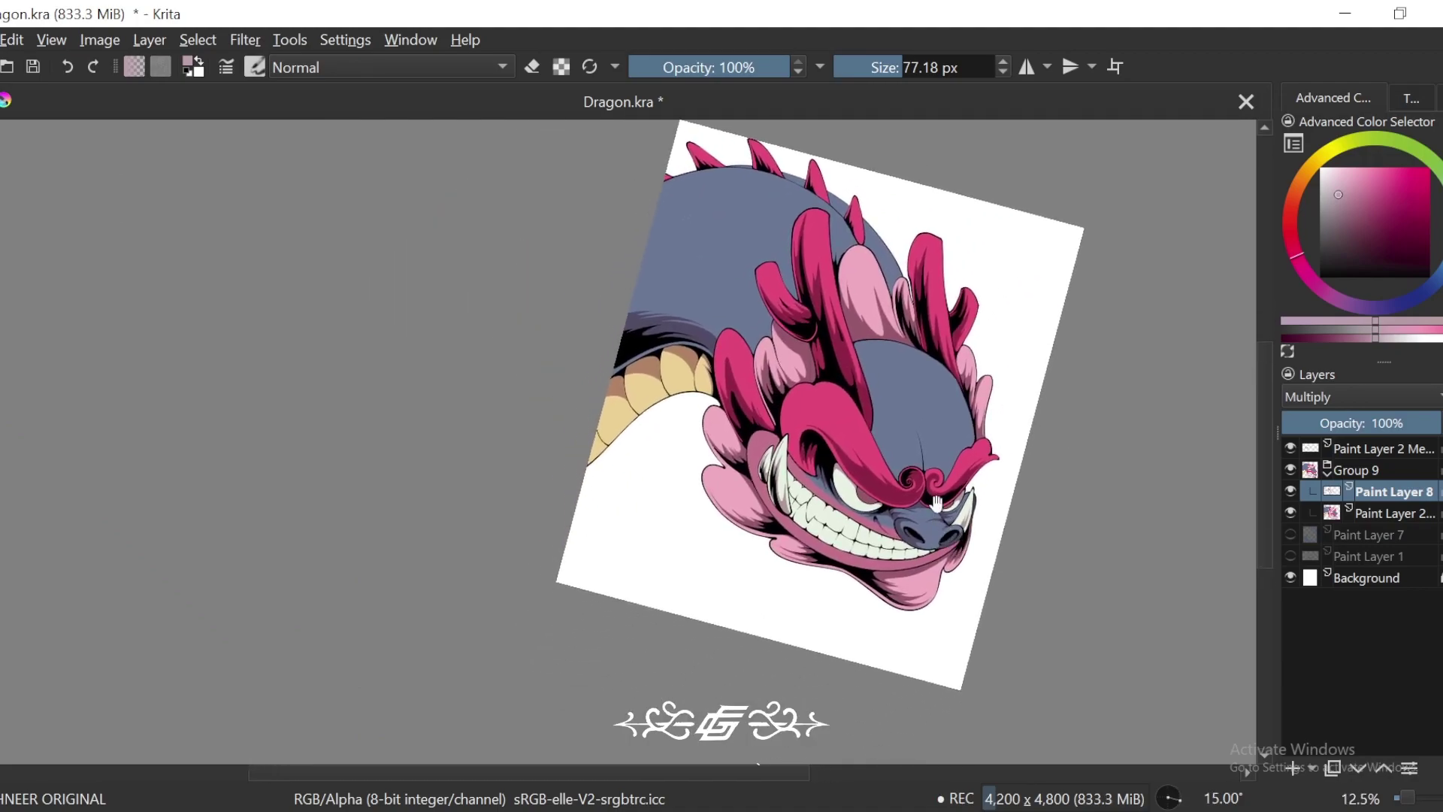
scroll(1040, 481, "up", 3)
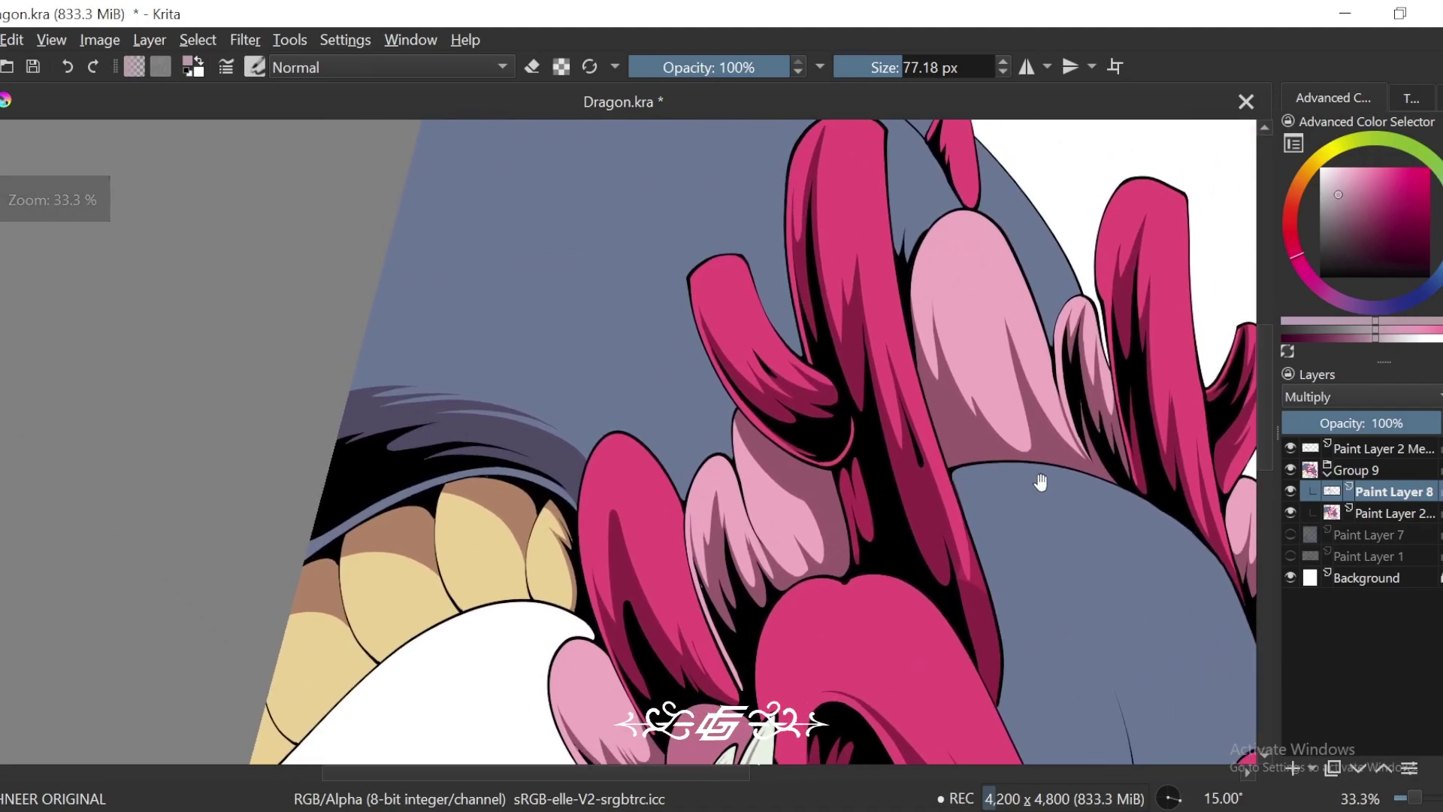
key("6")
key("6")
key("6")
scroll(834, 515, "up", 3)
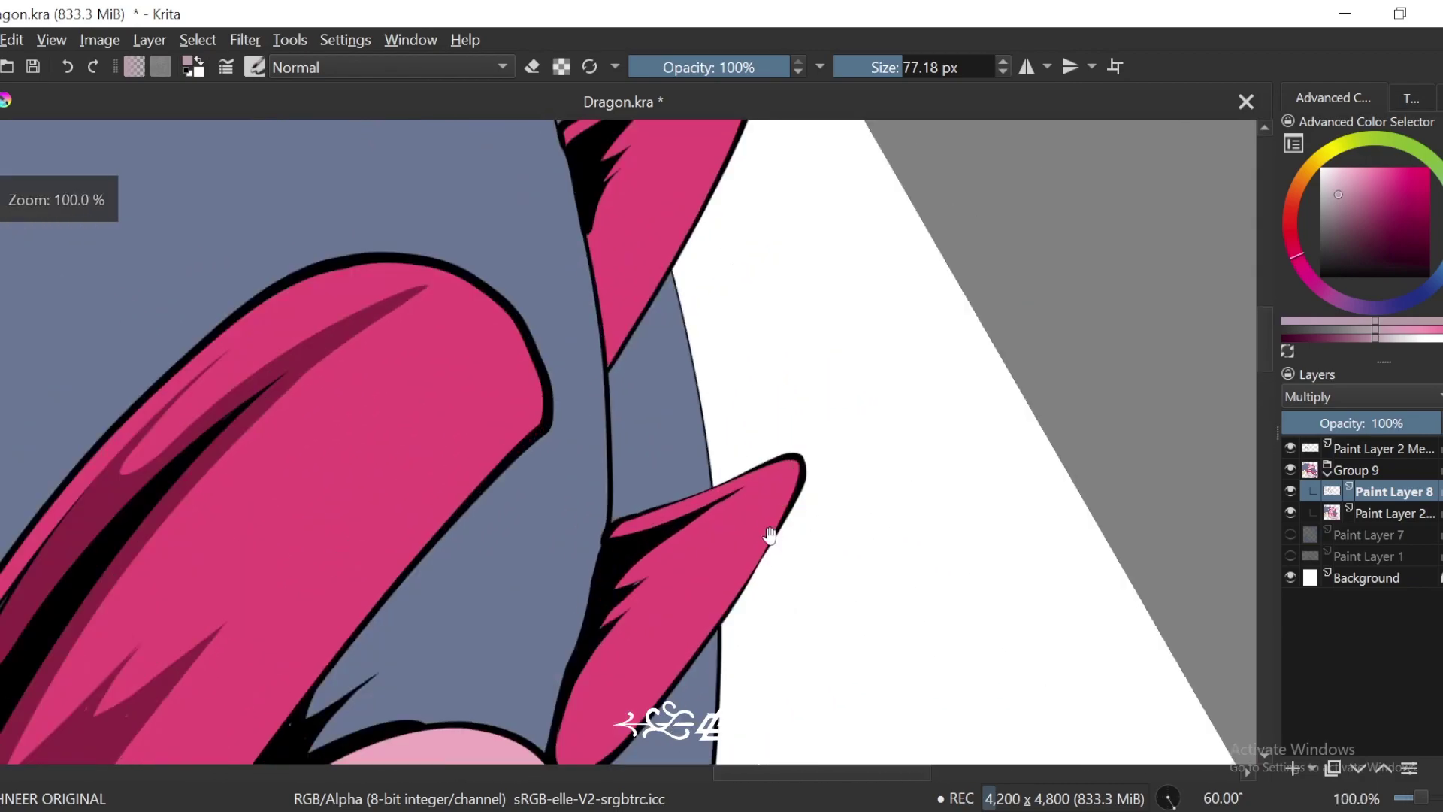
scroll(770, 535, "up", 2)
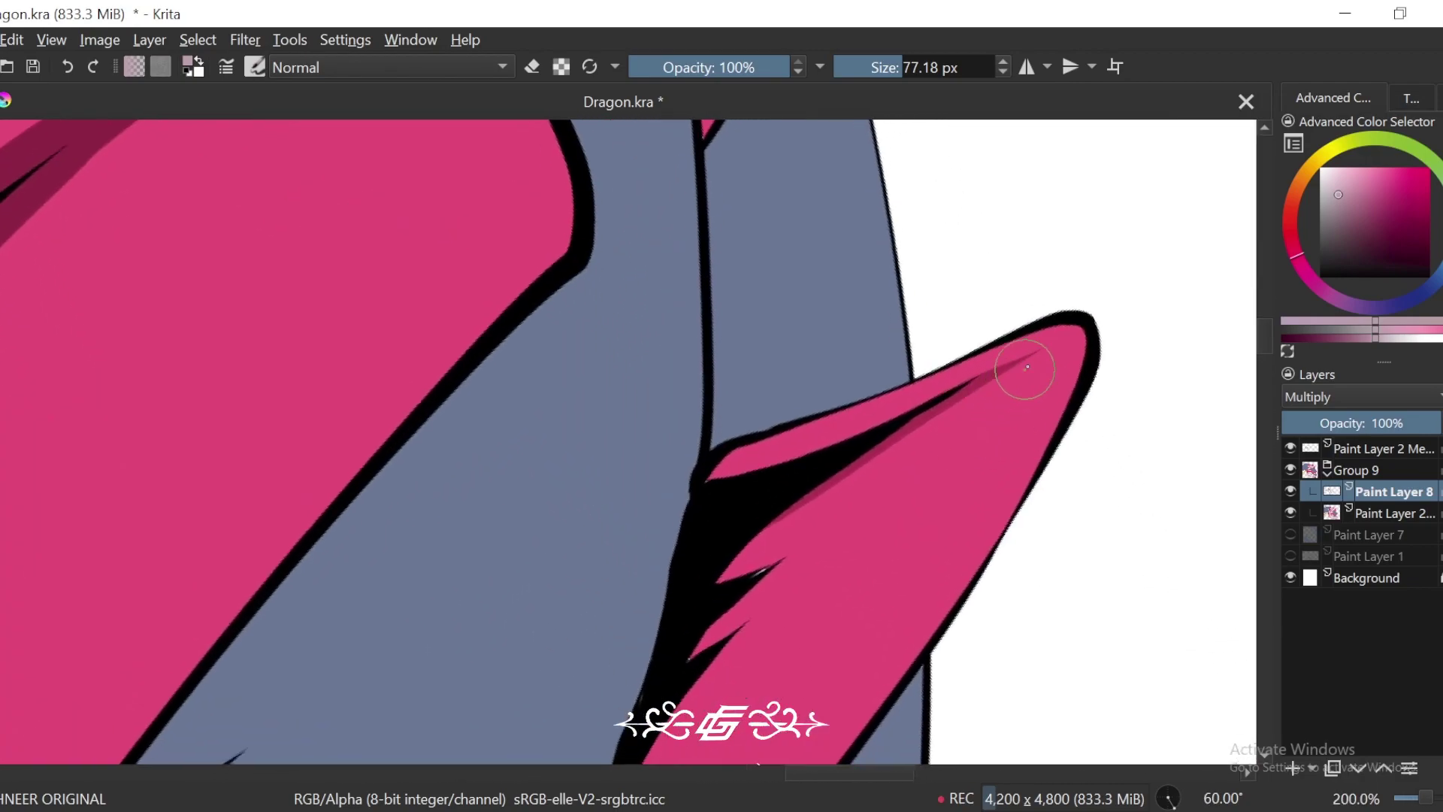
key("ctrl+z")
left_click_drag(1049, 339, 732, 564)
left_click_drag(893, 447, 970, 455)
mouse_move(1018, 441)
left_mouse_down()
mouse_move(1084, 351)
mouse_move(760, 562)
left_mouse_up()
mouse_move(931, 394)
left_mouse_down()
mouse_move(815, 483)
mouse_move(786, 526)
left_mouse_up()
left_click_drag(908, 451, 845, 490)
Step: Extend the shadow on the back spike nearest the head with a second long, tapered point below the hooked edge
left_click_drag(870, 516, 839, 458)
left_click_drag(826, 421, 788, 398)
key("6")
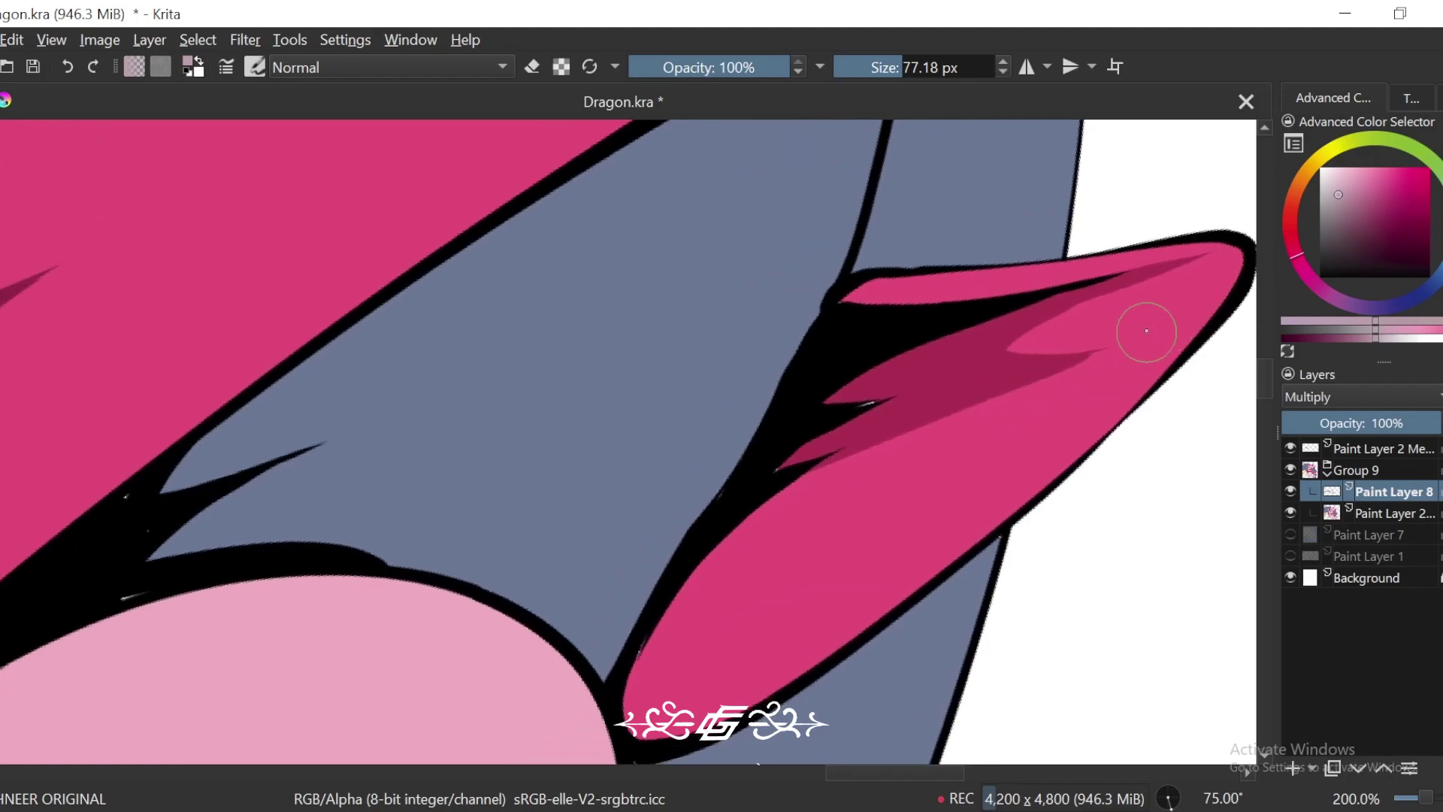
left_click_drag(1006, 403, 827, 466)
left_click_drag(1014, 365, 1052, 319)
Step: Add a lower hooked shadow edge and a tapered band down to that spike's base, filling the enclosed area with mauve
mouse_move(1051, 374)
left_mouse_down()
mouse_move(1039, 380)
mouse_move(1071, 342)
mouse_move(940, 479)
mouse_move(1067, 395)
left_mouse_up()
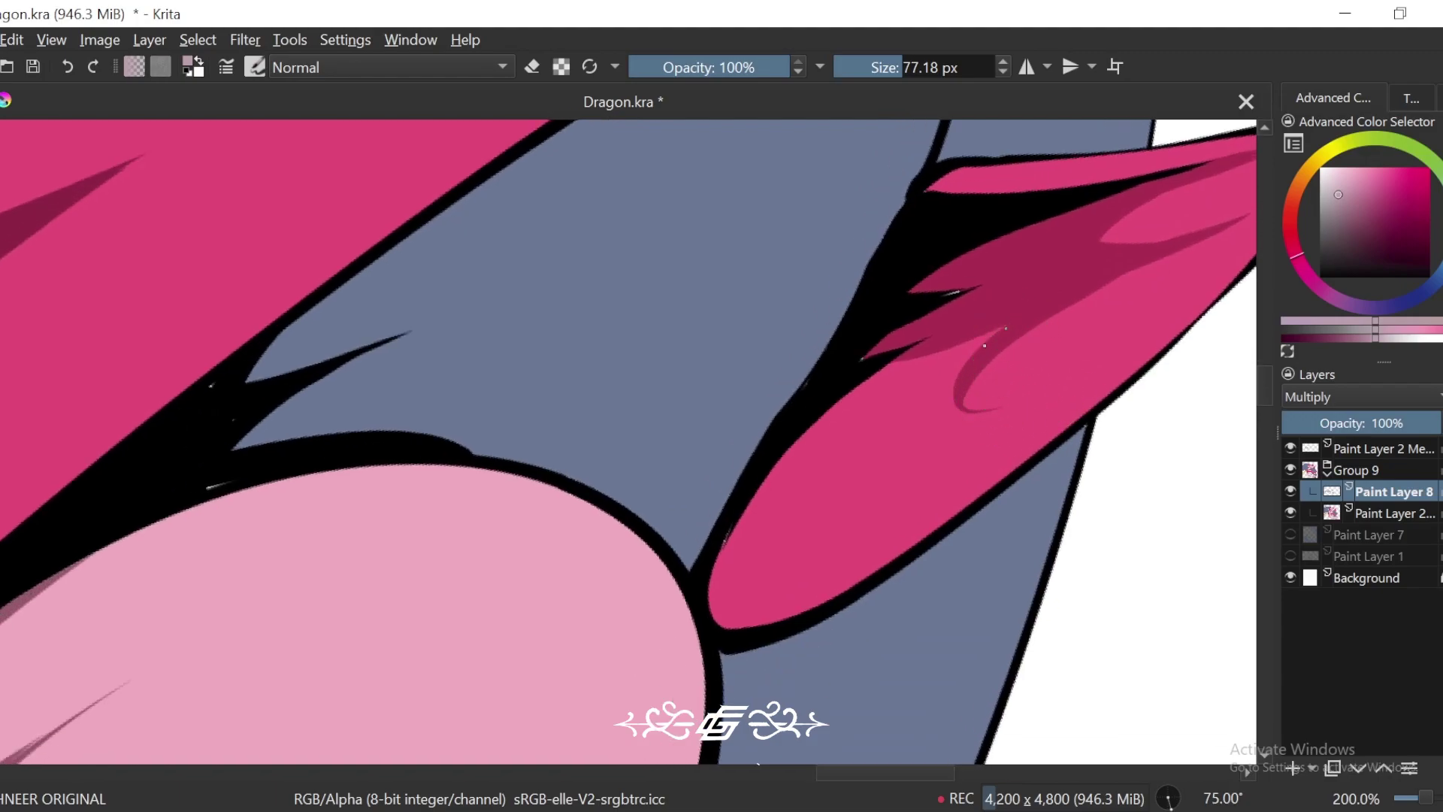
left_click_drag(984, 345, 1123, 347)
left_click_drag(1034, 404, 735, 583)
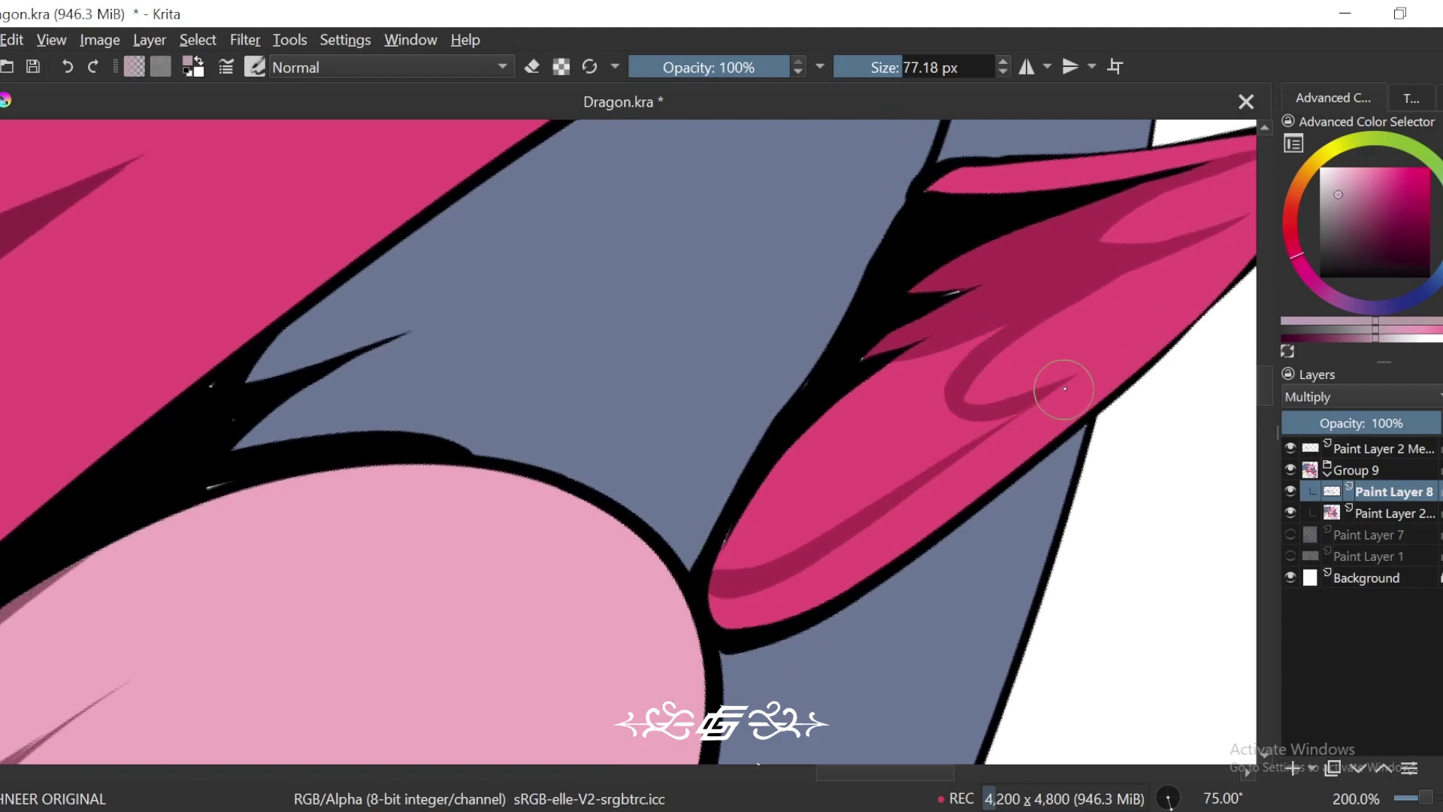
left_click_drag(1047, 381, 733, 580)
mouse_move(949, 425)
left_mouse_down()
mouse_move(923, 369)
mouse_move(939, 345)
mouse_move(891, 363)
mouse_move(856, 466)
mouse_move(939, 445)
mouse_move(784, 544)
mouse_move(752, 516)
mouse_move(822, 483)
left_mouse_up()
Step: Paint a mauve shadow below the black shading of the second back spike, with two tapered points and the gaps between them filled
scroll(953, 399, "down", 3)
scroll(993, 416, "down", 1)
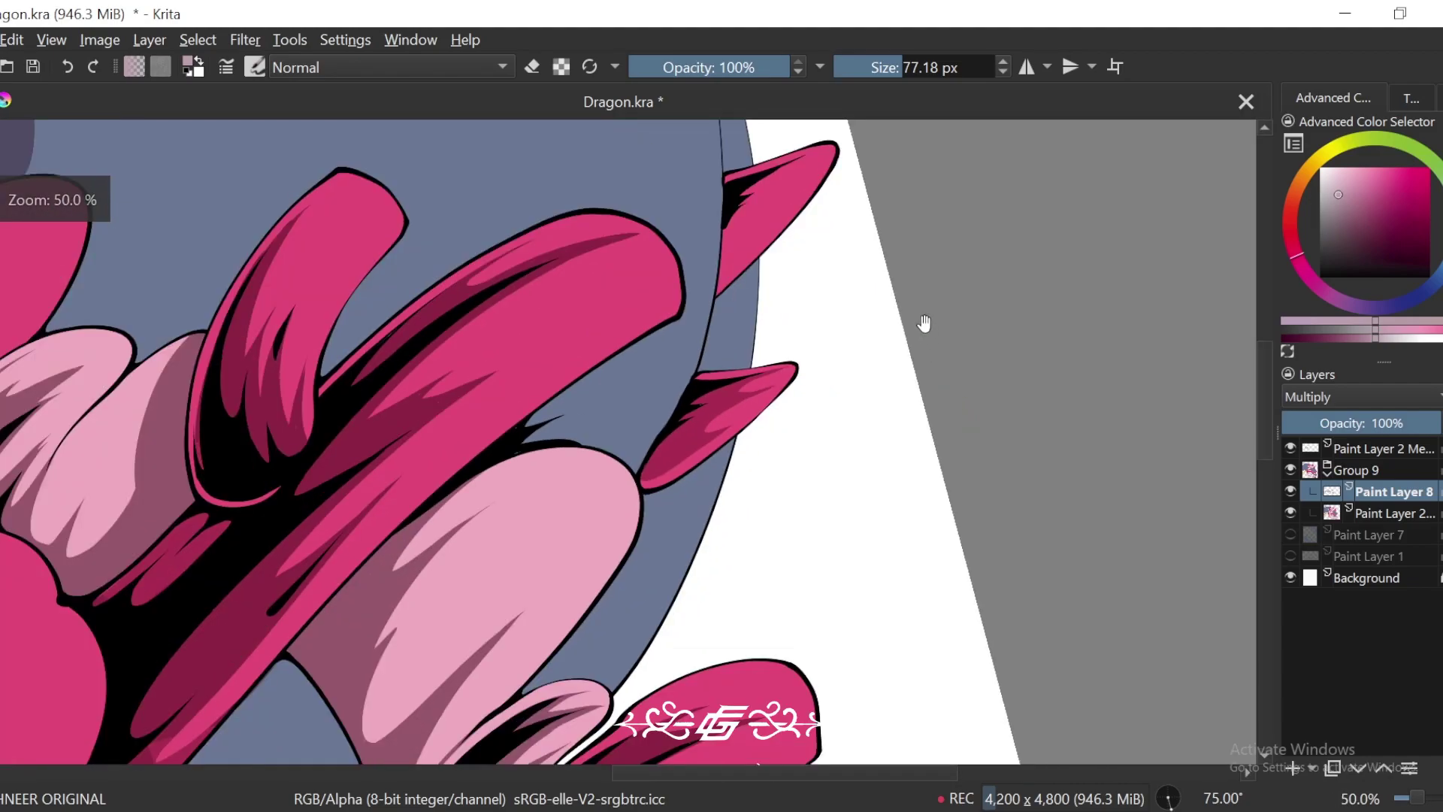
scroll(924, 318, "up", 3)
left_click_drag(967, 347, 736, 479)
mouse_move(905, 375)
left_mouse_down()
mouse_move(948, 405)
mouse_move(715, 531)
left_mouse_up()
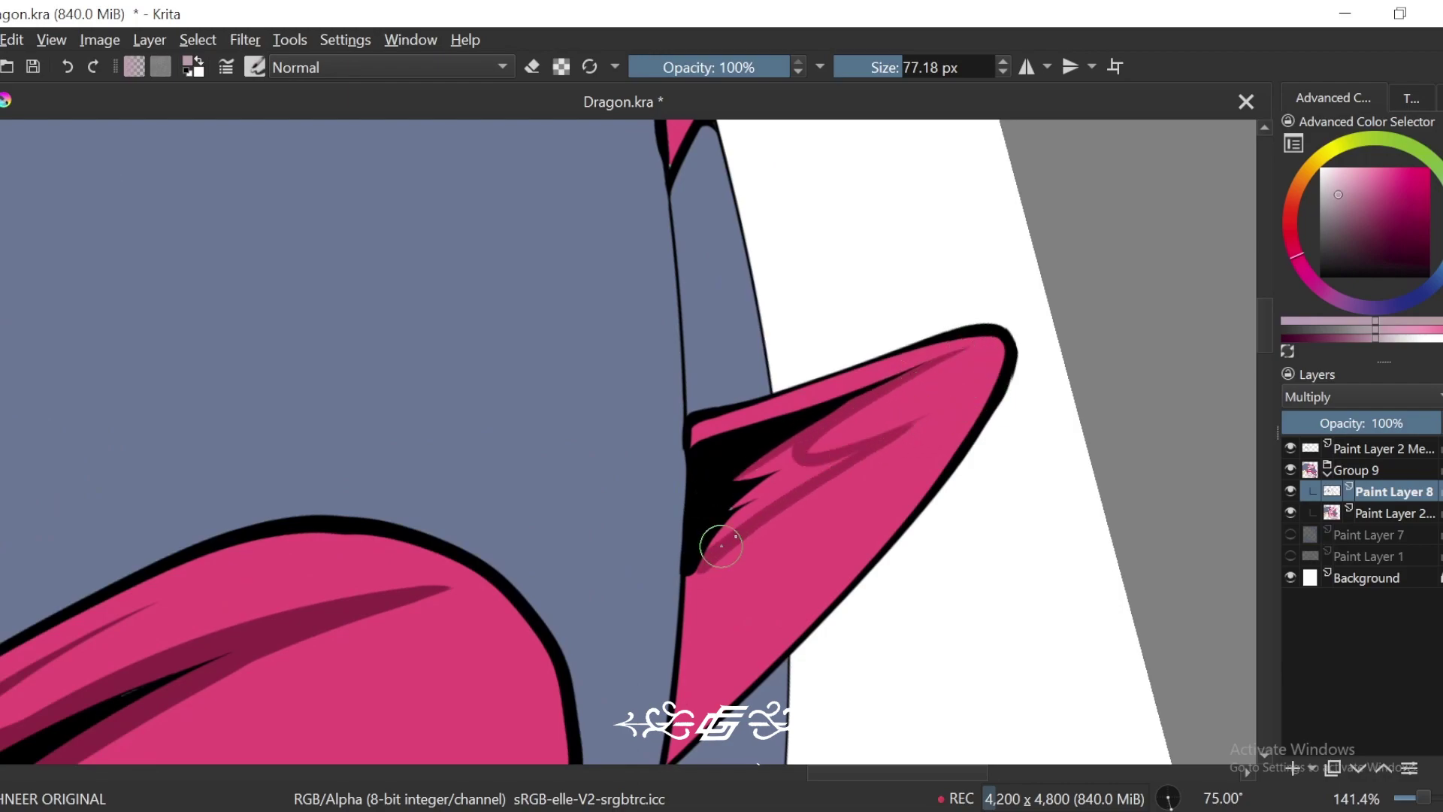
scroll(904, 416, "down", 1)
mouse_move(857, 420)
left_mouse_down()
mouse_move(783, 435)
mouse_move(779, 423)
mouse_move(726, 480)
mouse_move(820, 419)
mouse_move(829, 389)
mouse_move(791, 451)
mouse_move(723, 503)
left_mouse_up()
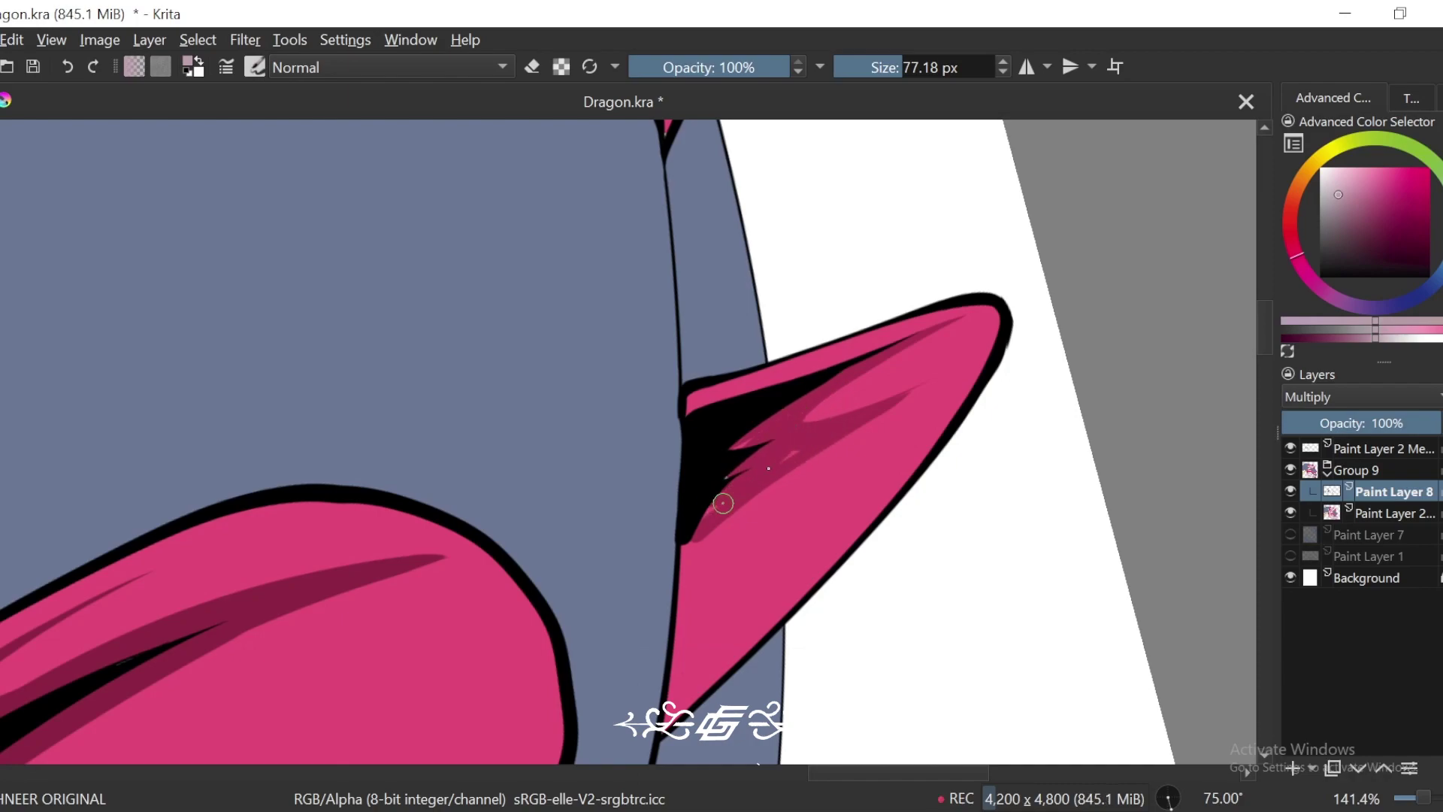
Step: Extend the second back spike's shadow toward its base with a curved hook and a lower tapered band, filled with mauve
left_click_drag(802, 477, 797, 432)
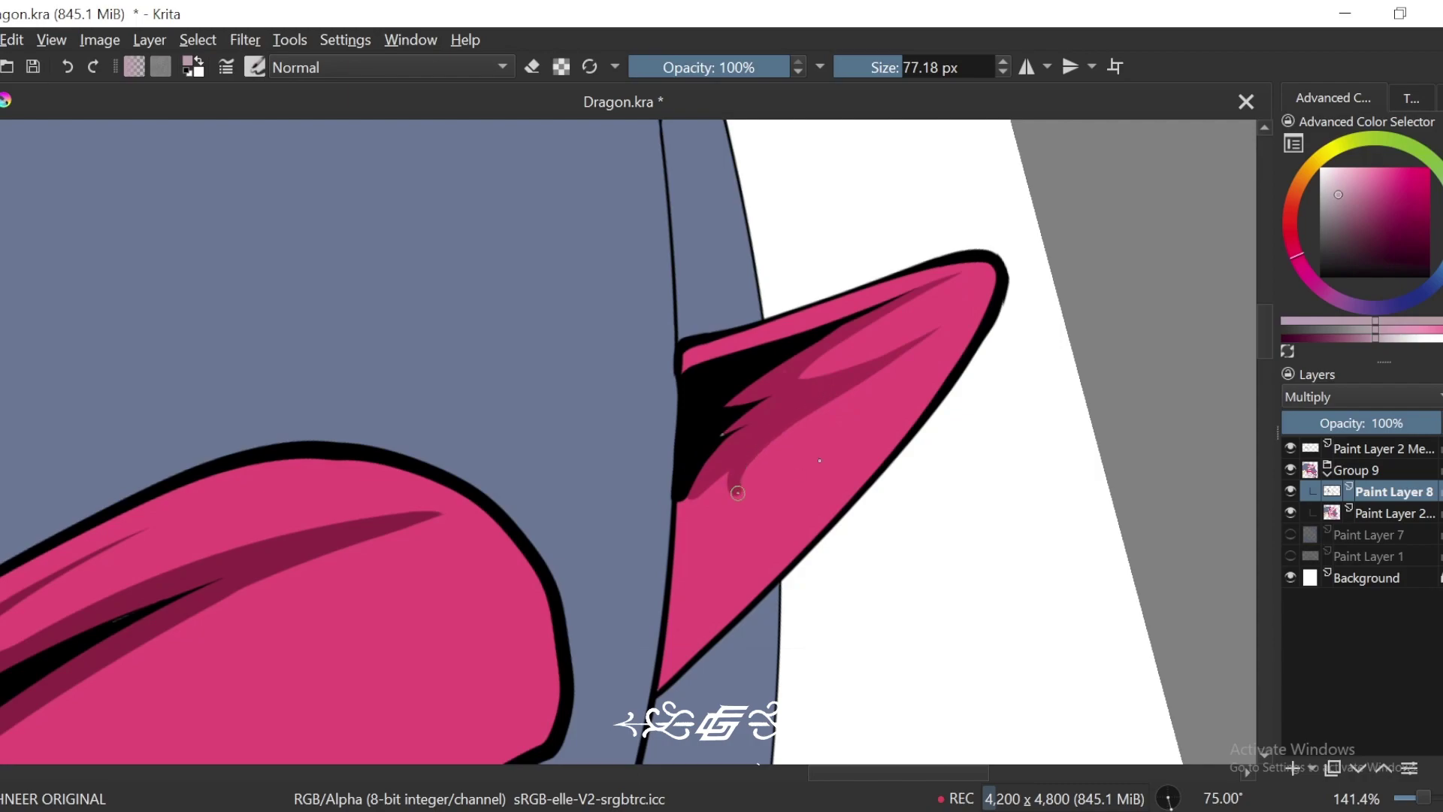
mouse_move(740, 517)
left_mouse_down()
mouse_move(680, 558)
mouse_move(684, 503)
mouse_move(679, 533)
left_mouse_up()
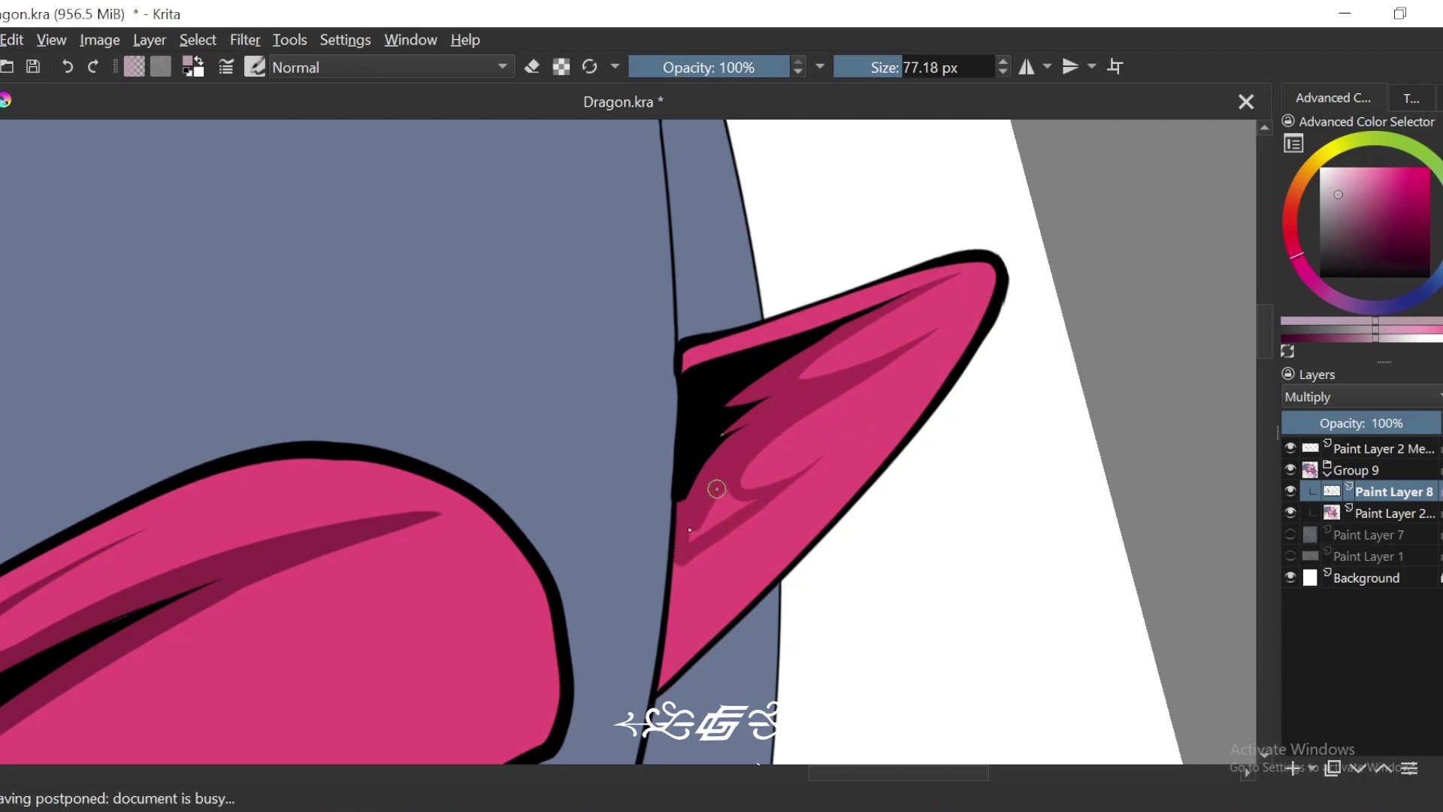
scroll(752, 458, "down", 1)
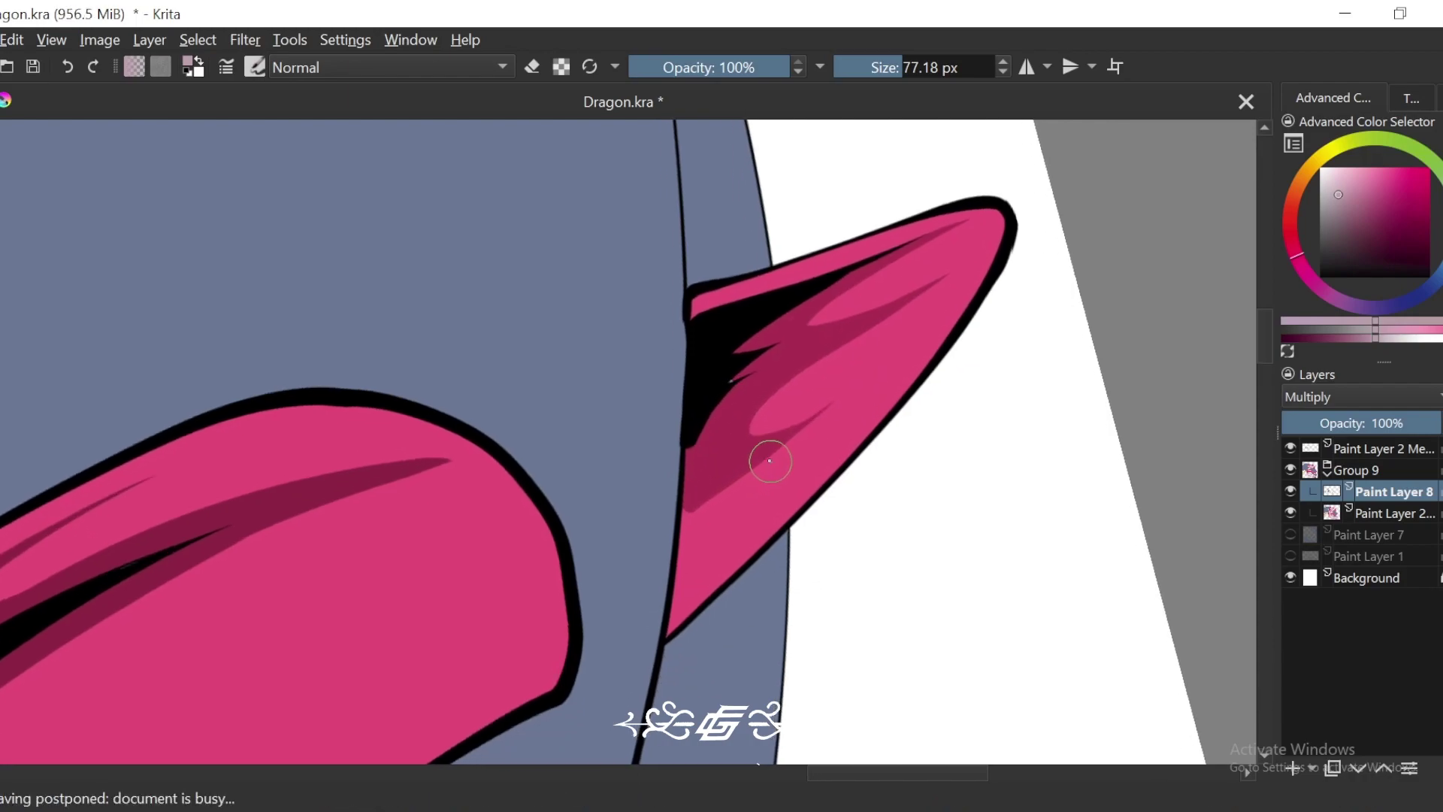
left_click_drag(709, 504, 705, 492)
Step: Paint tapered mauve shadows beneath the uppermost black points of the third back spike, undoing the stray extra stroke
key("minus")
key("minus")
key("minus")
key("minus")
key("minus")
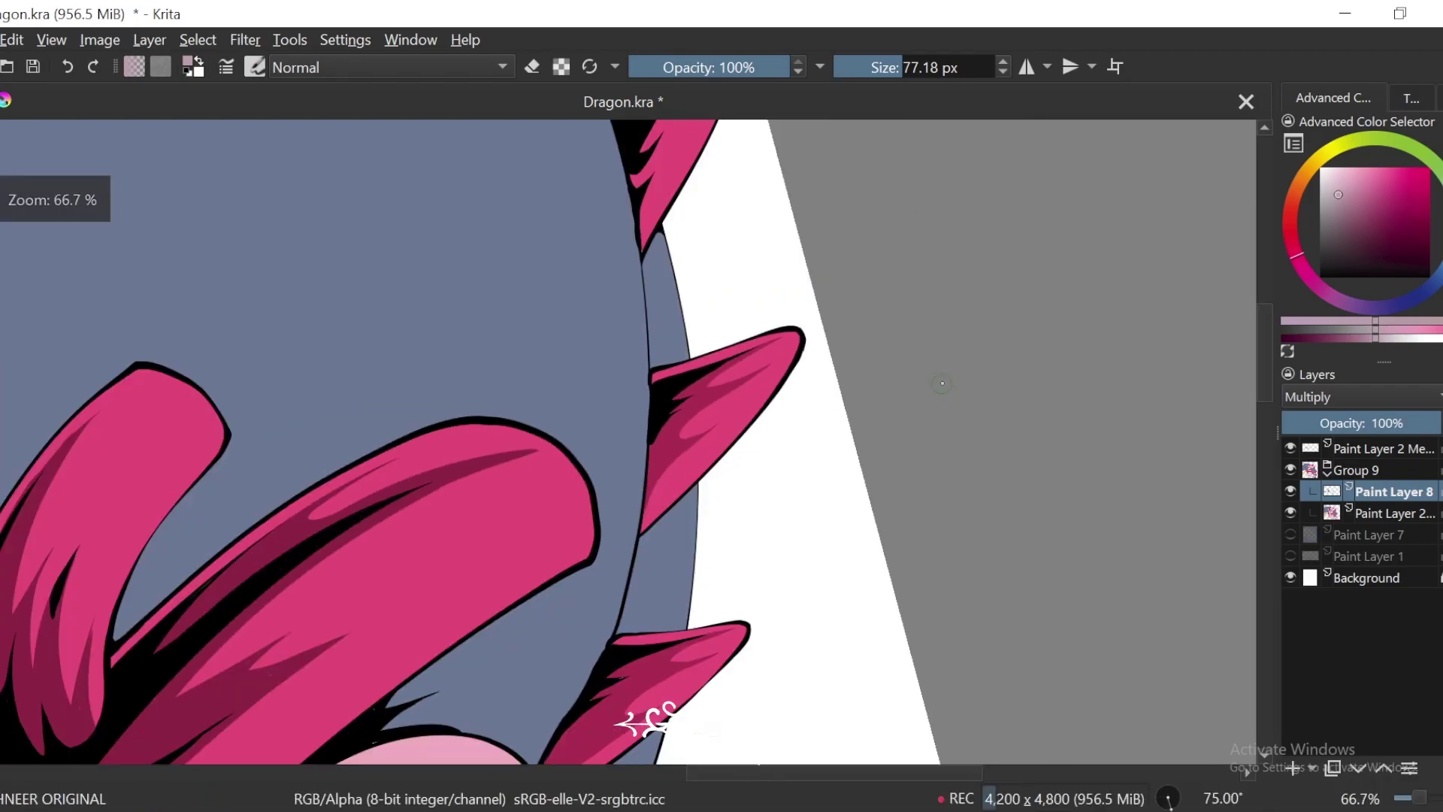
key("ctrl+bracketright")
key("ctrl+bracketright")
scroll(878, 432, "up", 5)
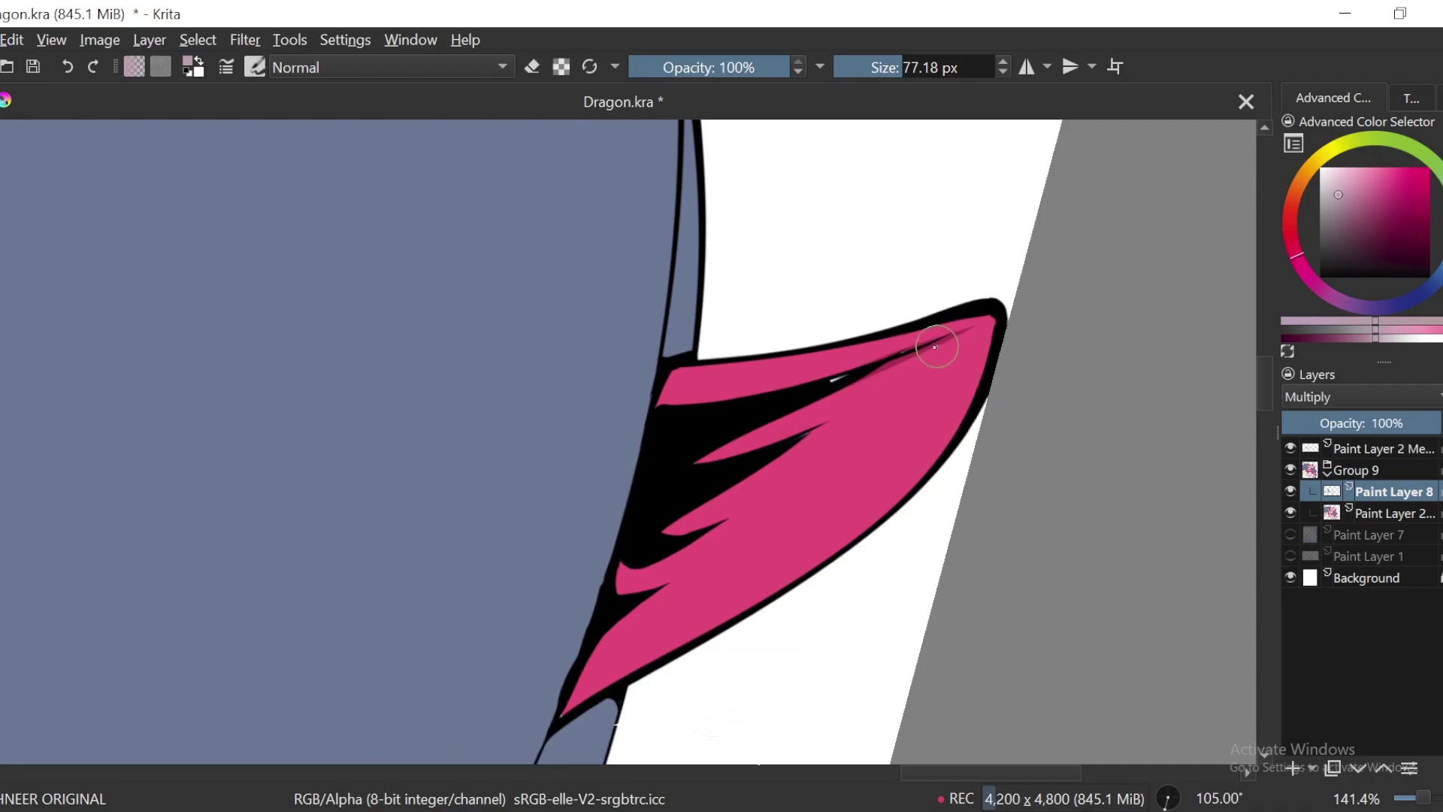
left_click_drag(941, 341, 706, 452)
left_click_drag(870, 409, 755, 443)
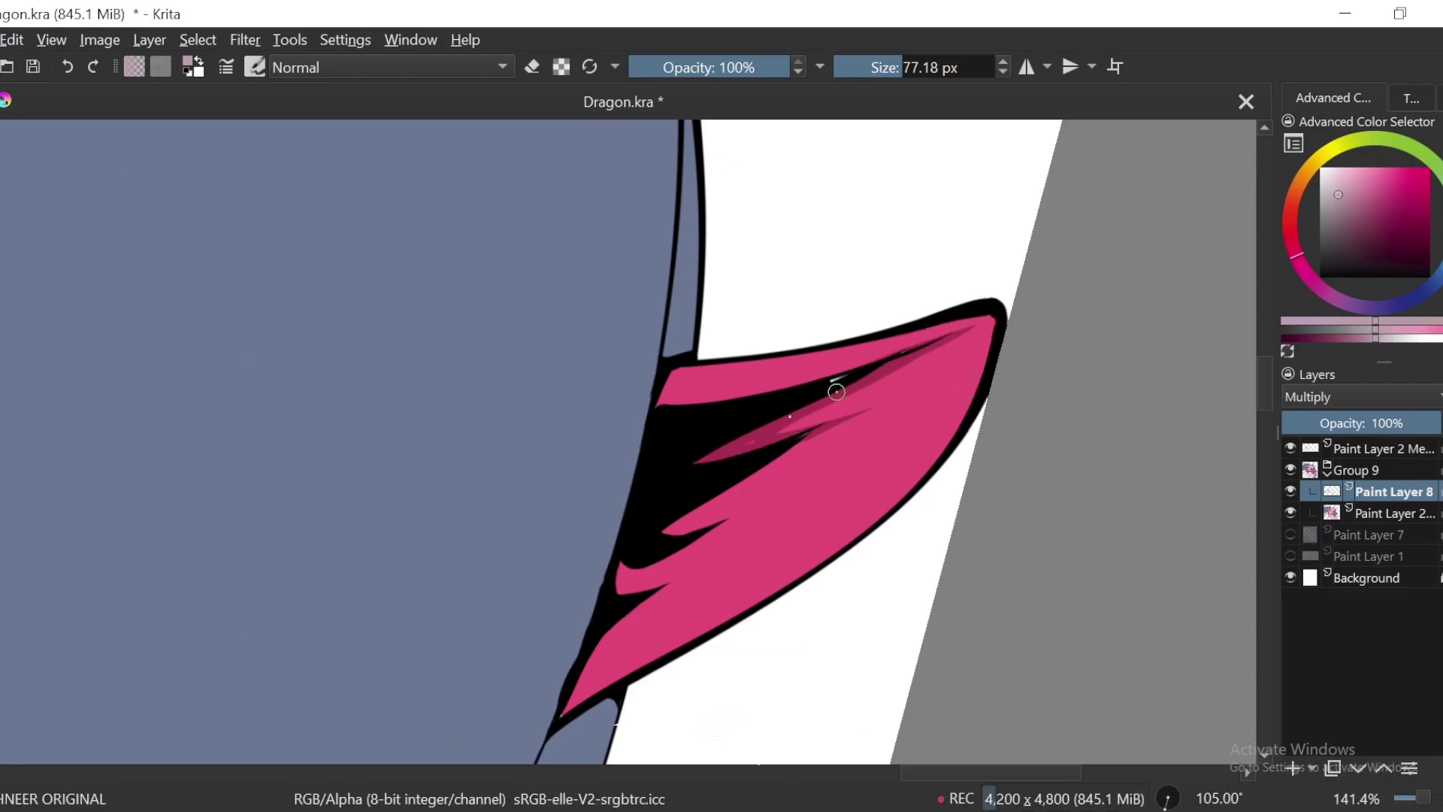
mouse_move(924, 377)
left_mouse_down()
mouse_move(677, 486)
mouse_move(975, 335)
left_mouse_up()
key("ctrl+z")
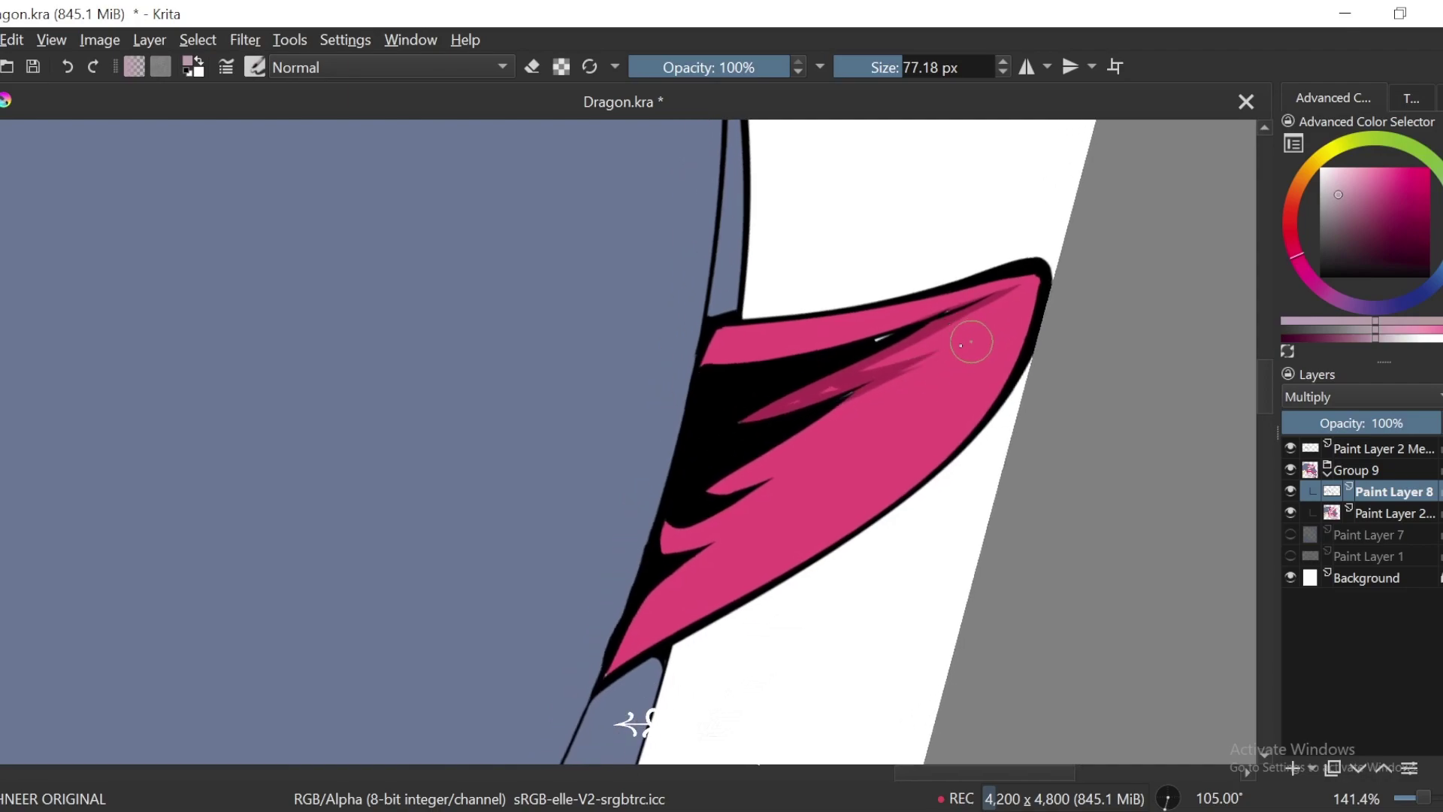
Step: Add pointed mauve shadows below the lower black notches of the third back spike, undoing the strokes that spill at its base
left_click_drag(892, 382, 895, 347)
mouse_move(774, 431)
left_mouse_down()
mouse_move(864, 412)
mouse_move(876, 383)
left_mouse_up()
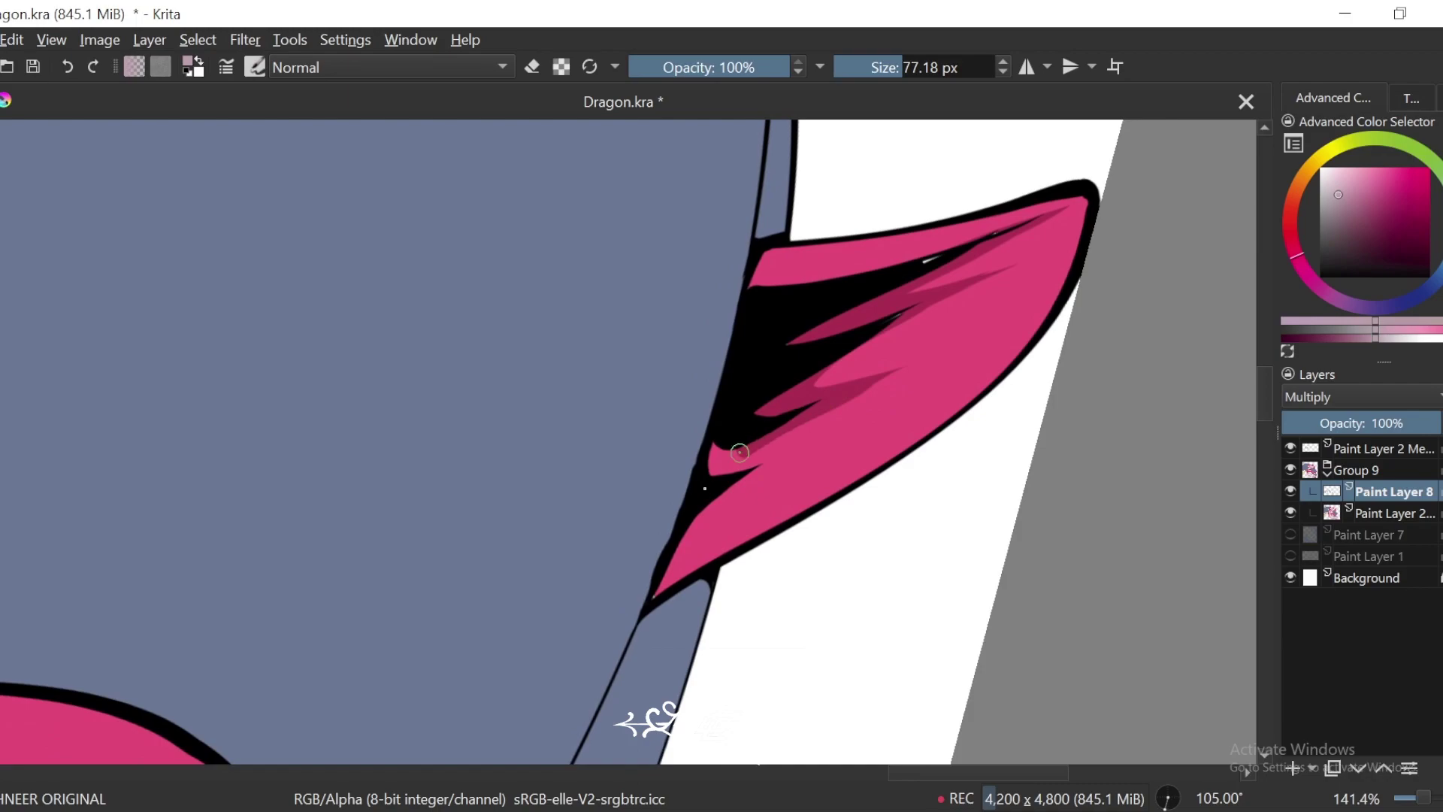
left_click_drag(717, 498, 845, 393)
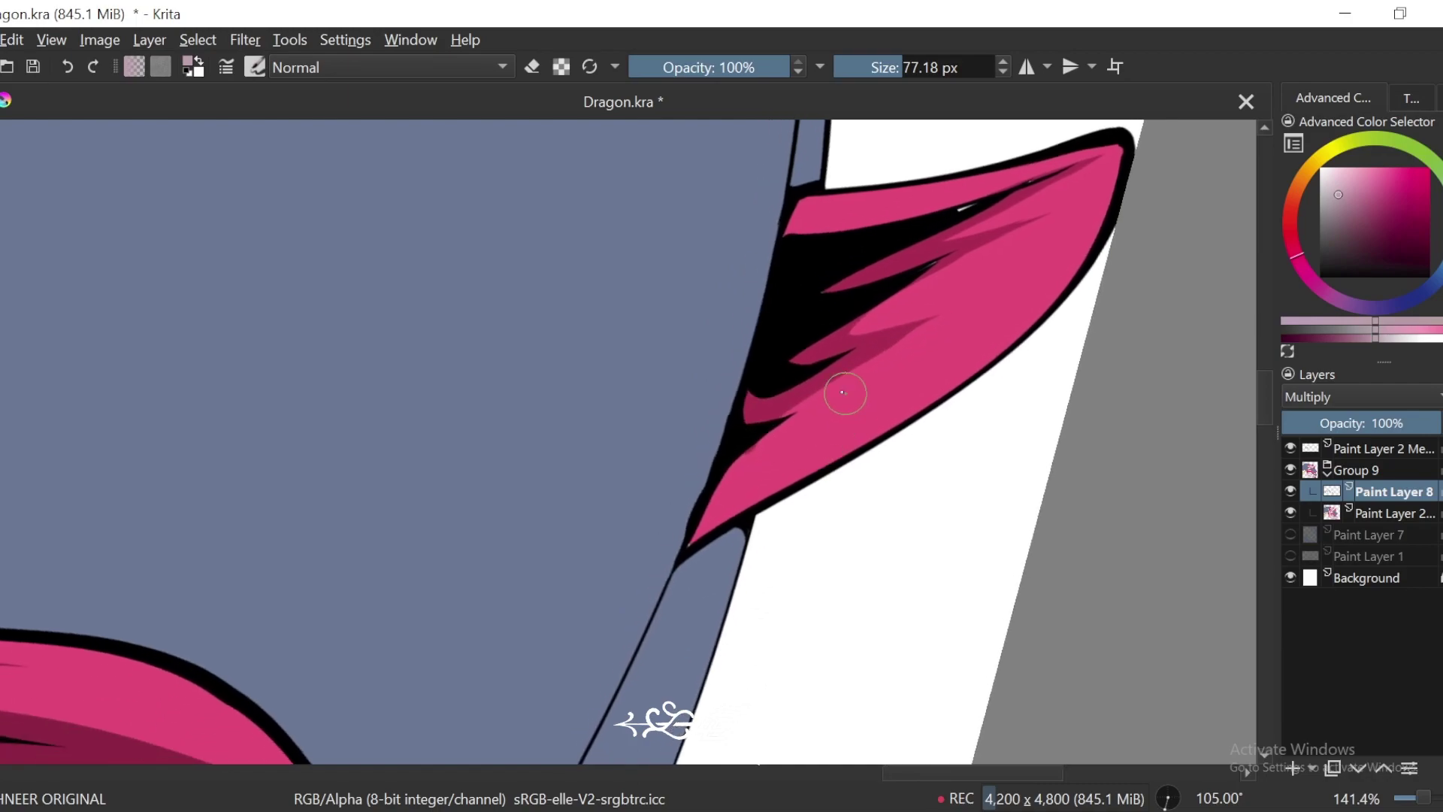
mouse_move(810, 451)
left_mouse_down()
mouse_move(846, 414)
mouse_move(817, 396)
left_mouse_up()
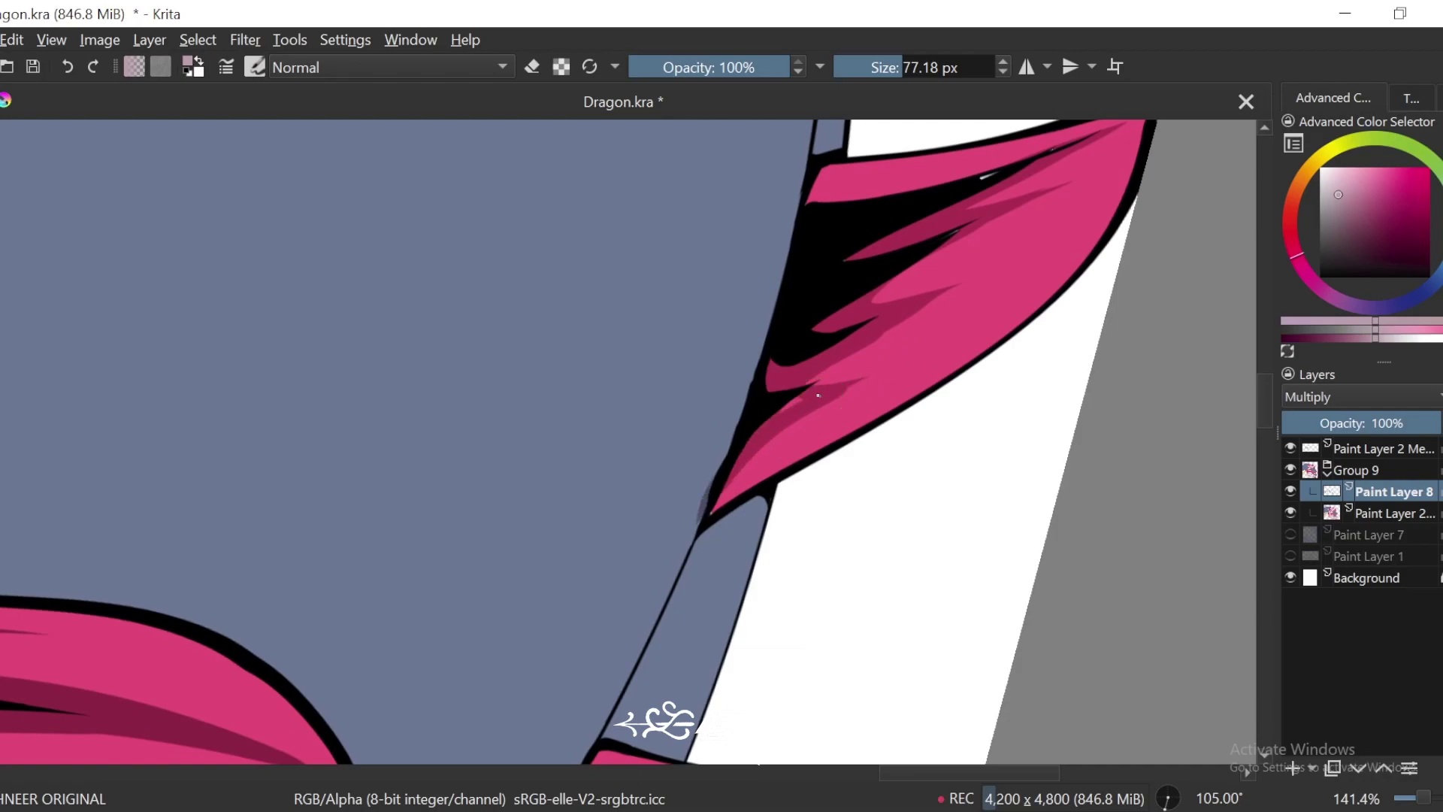
key("ctrl+z")
key("ctrl+z")
Step: Paint a mauve shadow in the upper lobe of the fourth back spike, with a rounded inner edge and a thin band along the black shading
scroll(791, 488, "down", 3)
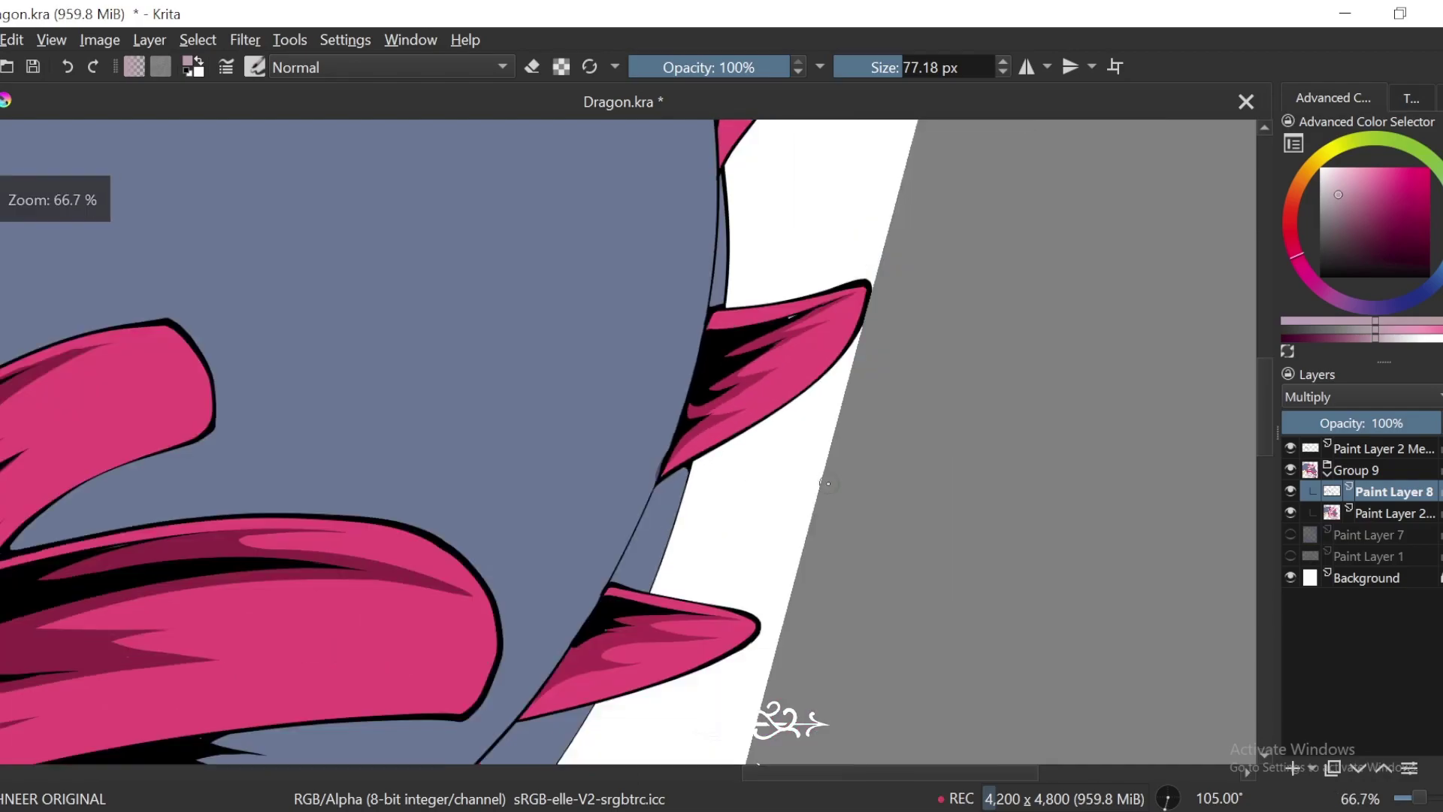
left_click_drag(836, 444, 869, 469)
key("ctrl+minus")
left_click_drag(847, 402, 839, 463)
key("ctrl+bracketright")
scroll(840, 468, "up", 5)
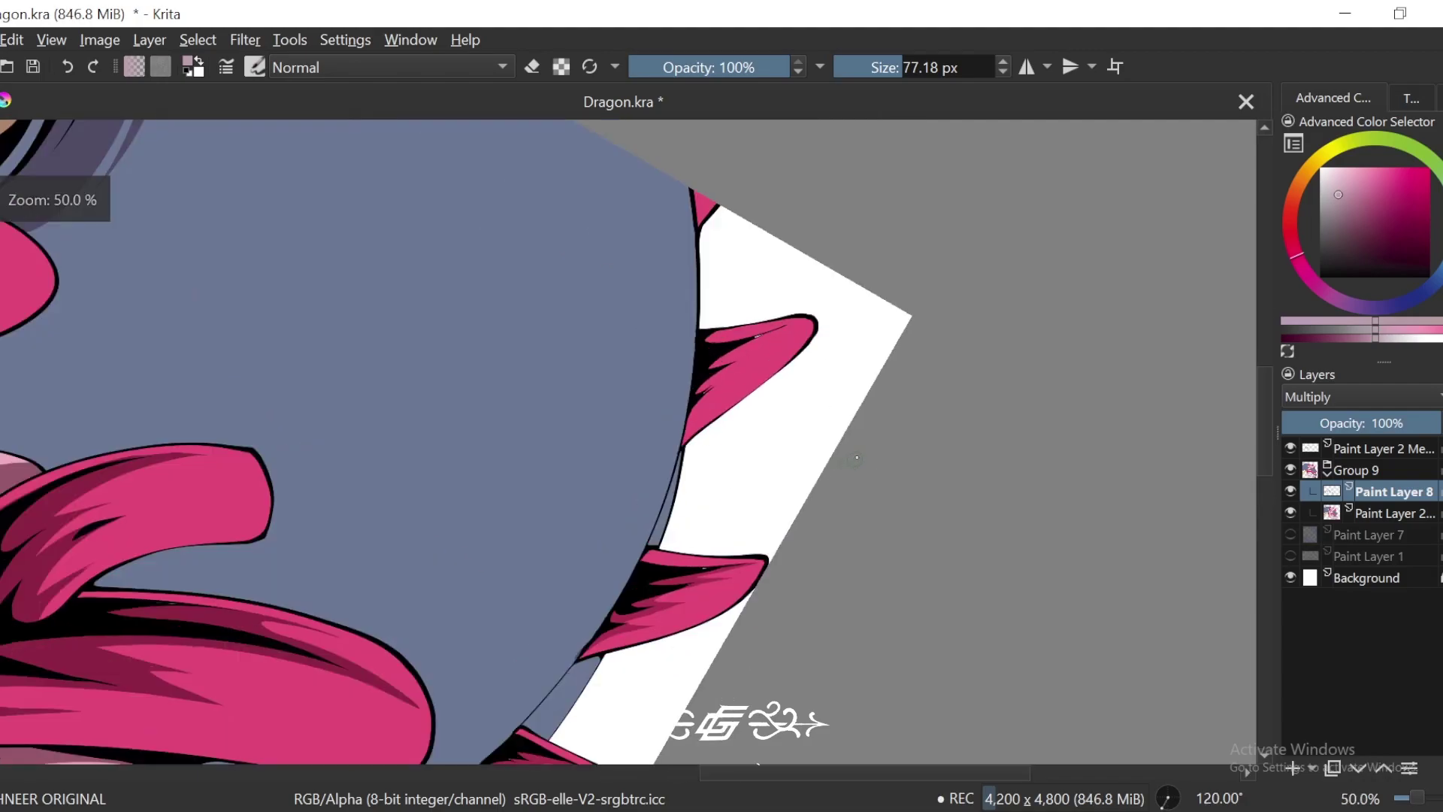
left_click_drag(902, 332, 805, 326)
left_click_drag(974, 363, 924, 401)
left_click_drag(1048, 328, 793, 398)
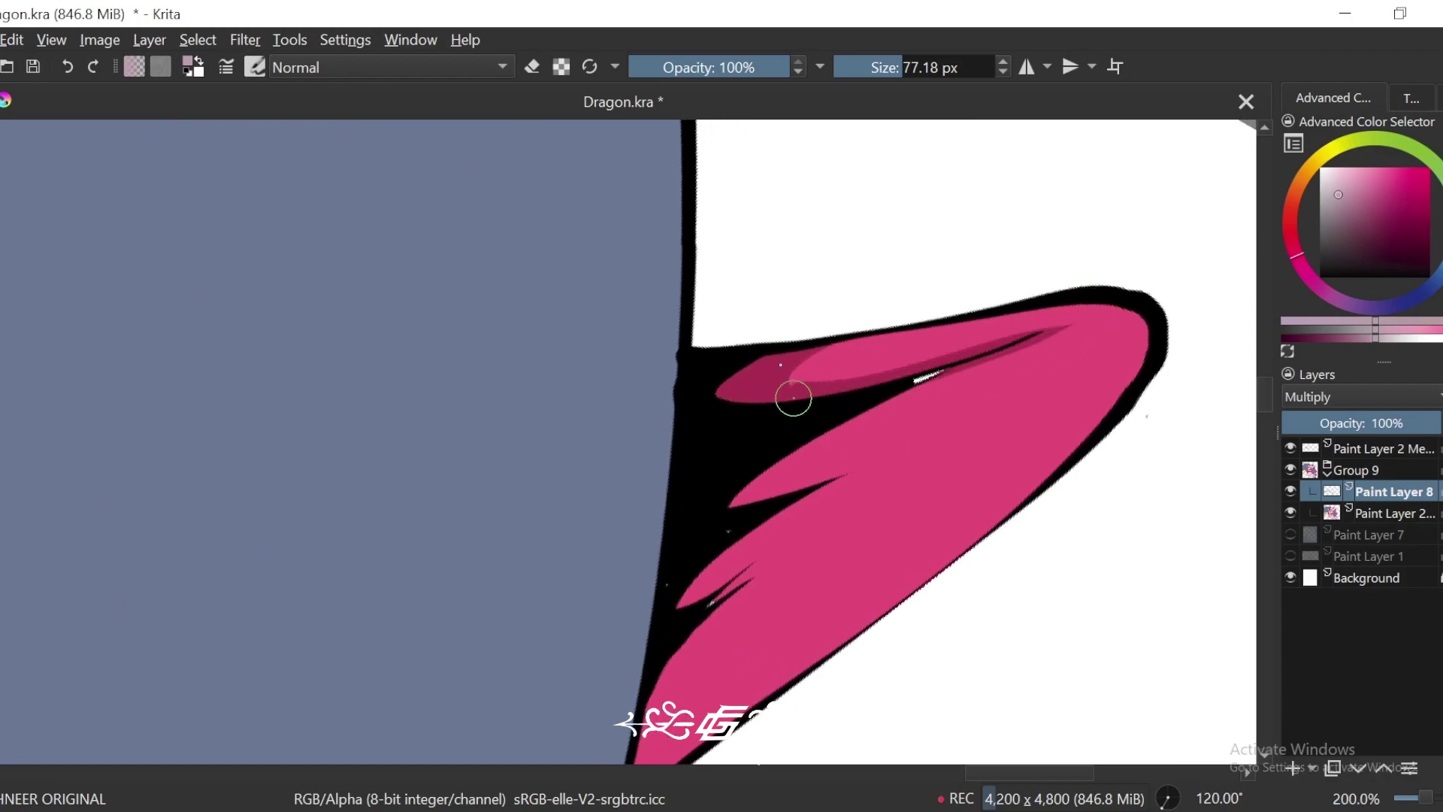
Step: Paint a tapered mauve shadow beneath the fourth back spike's long black point, replacing the first attempt at the stroke
left_click_drag(1076, 323, 771, 481)
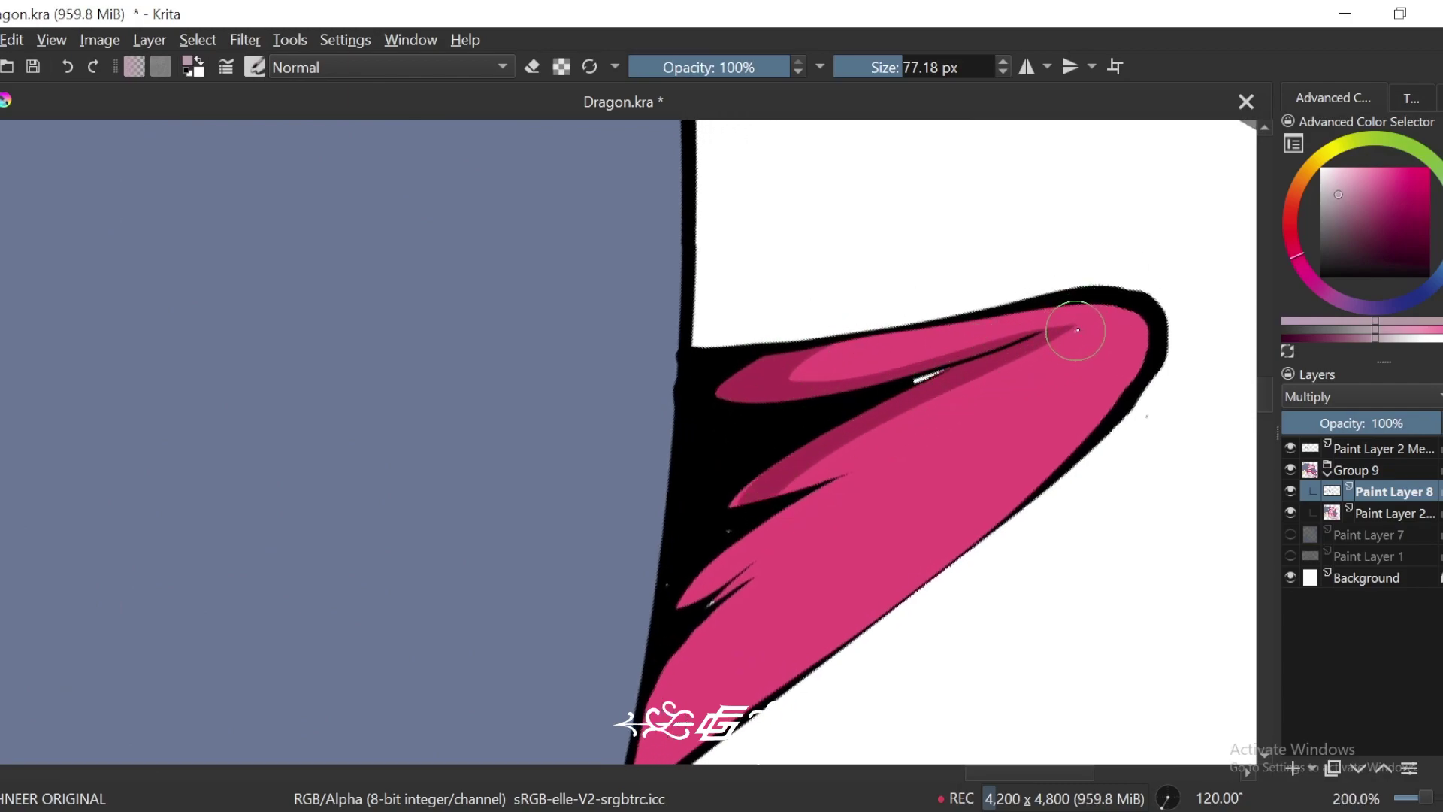
key("ctrl+z")
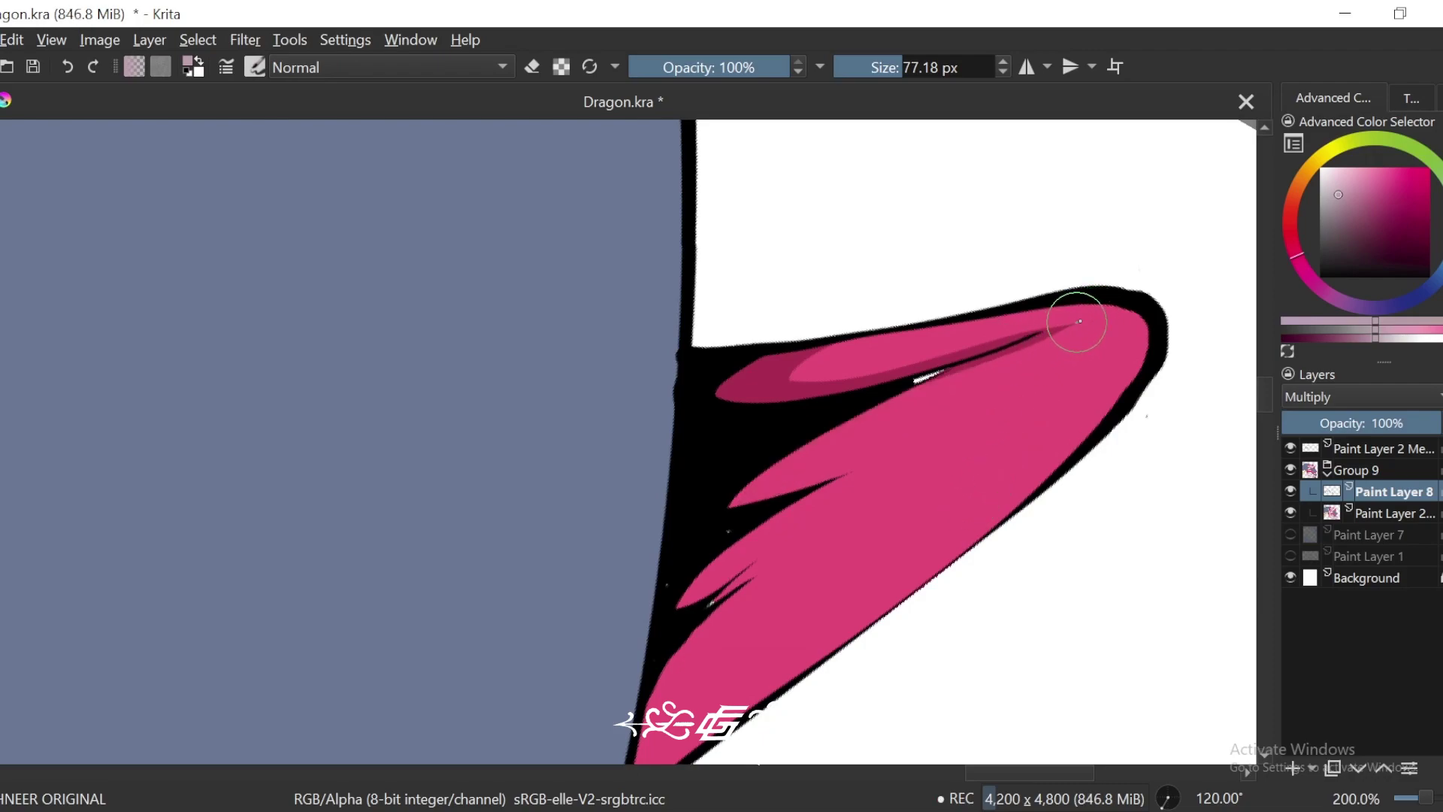
left_click_drag(1041, 336, 740, 500)
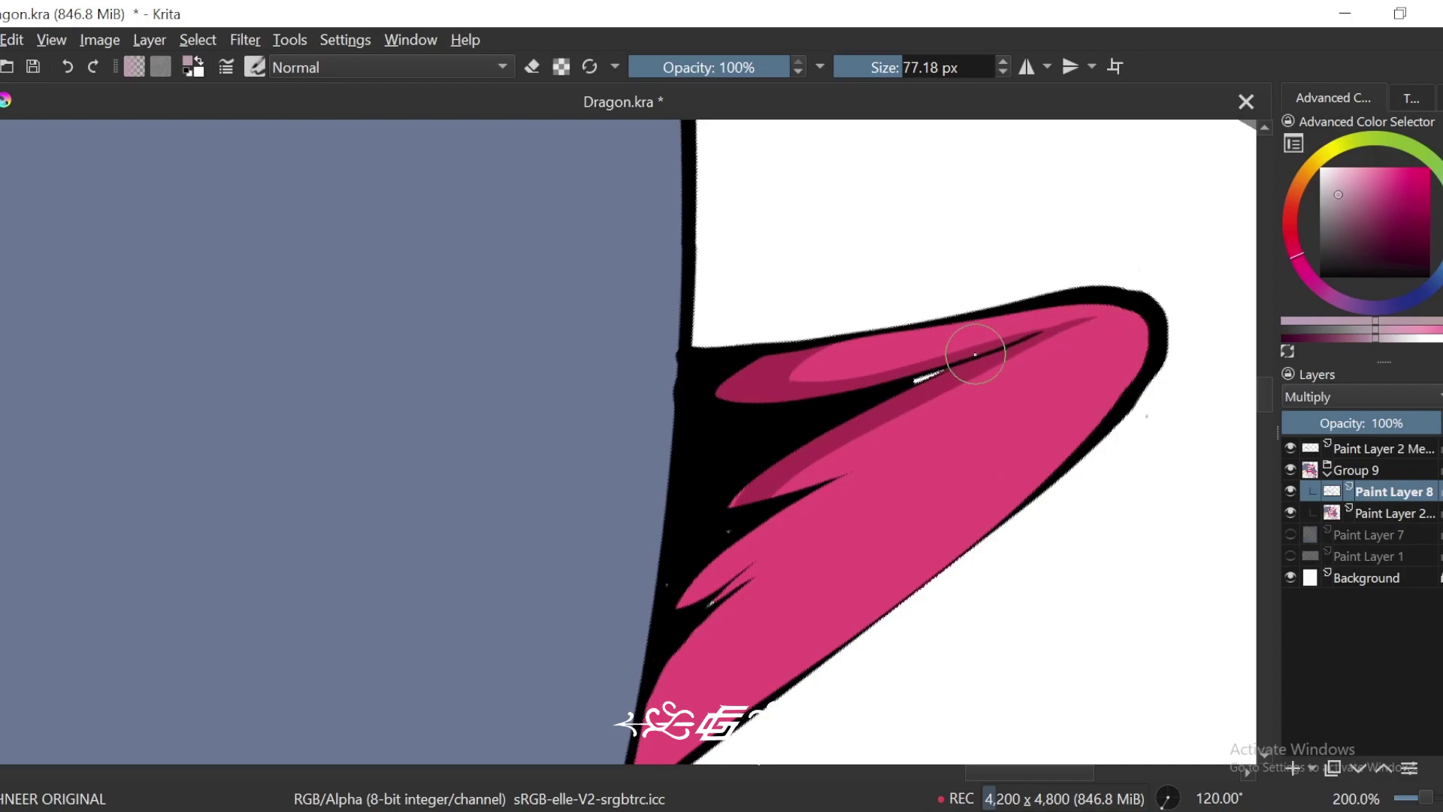
Step: Paint tapered shadow streaks on the Multiply layer along the black inner base of the pink back spike
left_click_drag(820, 448, 910, 443)
mouse_move(880, 476)
left_mouse_down()
mouse_move(960, 435)
mouse_move(875, 450)
left_mouse_up()
left_click_drag(954, 429, 910, 423)
mouse_move(973, 384)
left_mouse_down()
mouse_move(833, 445)
mouse_move(907, 382)
left_mouse_up()
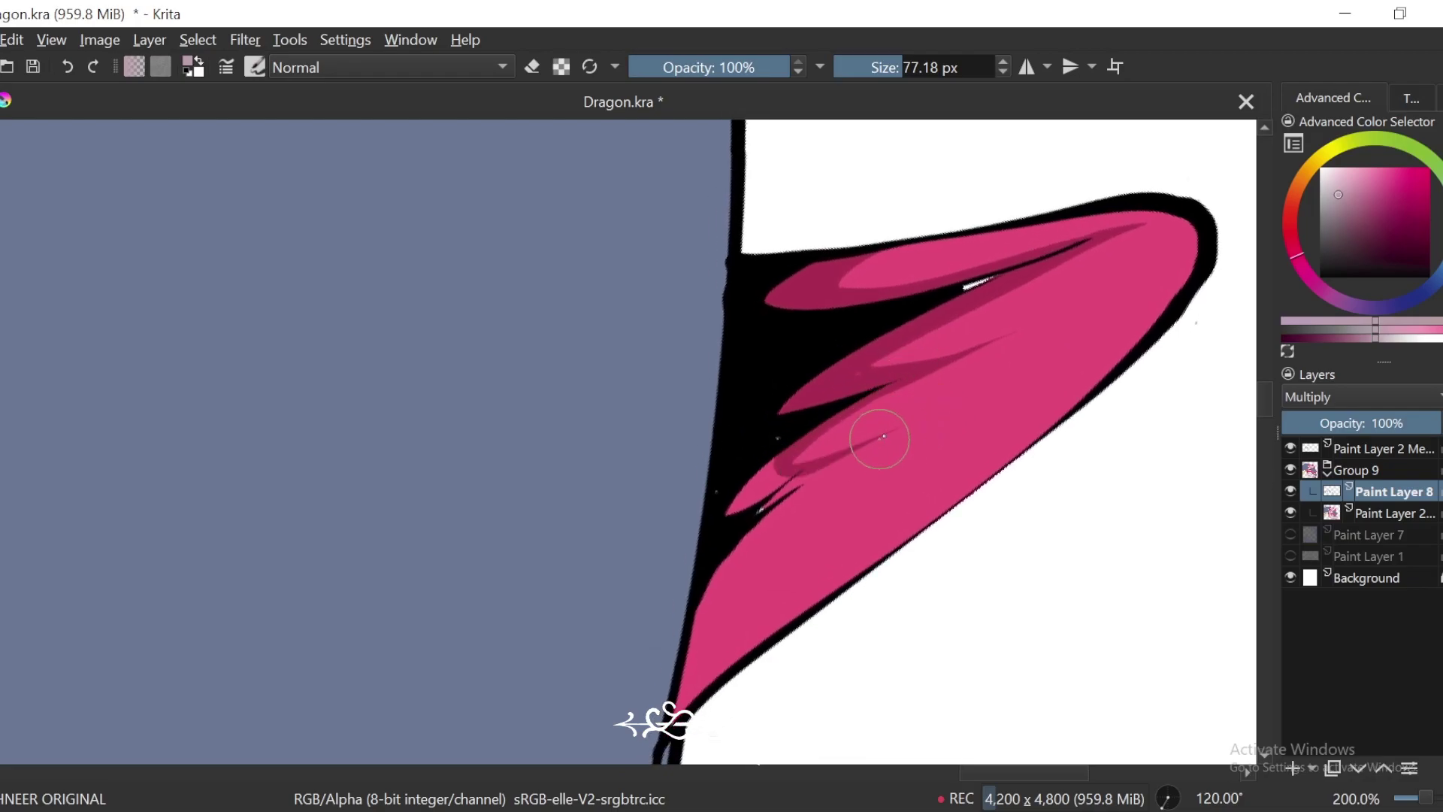
mouse_move(869, 435)
left_mouse_down()
mouse_move(757, 510)
mouse_move(794, 454)
mouse_move(841, 442)
mouse_move(833, 472)
mouse_move(931, 406)
mouse_move(758, 493)
mouse_move(815, 447)
left_mouse_up()
key("6")
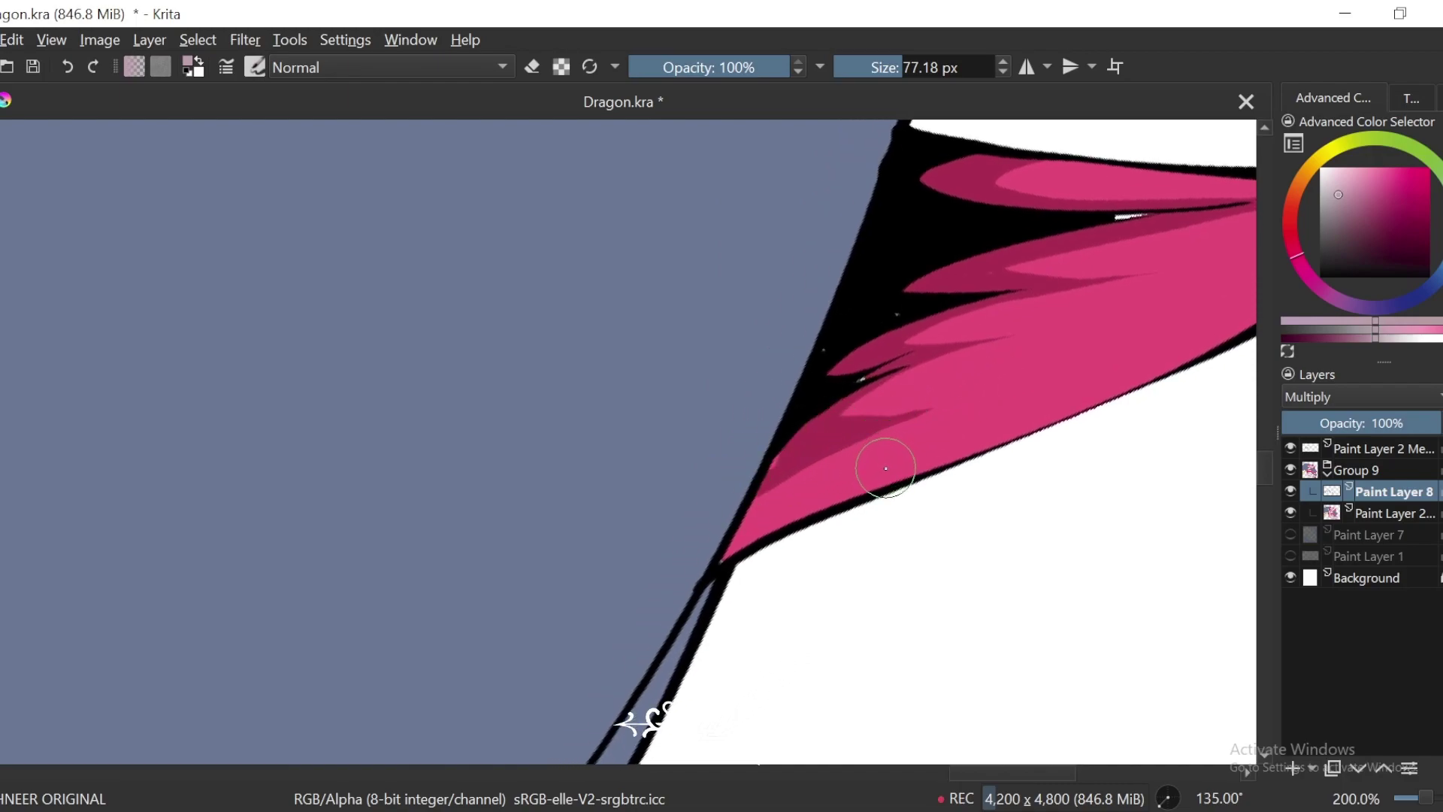
left_click_drag(895, 497, 862, 504)
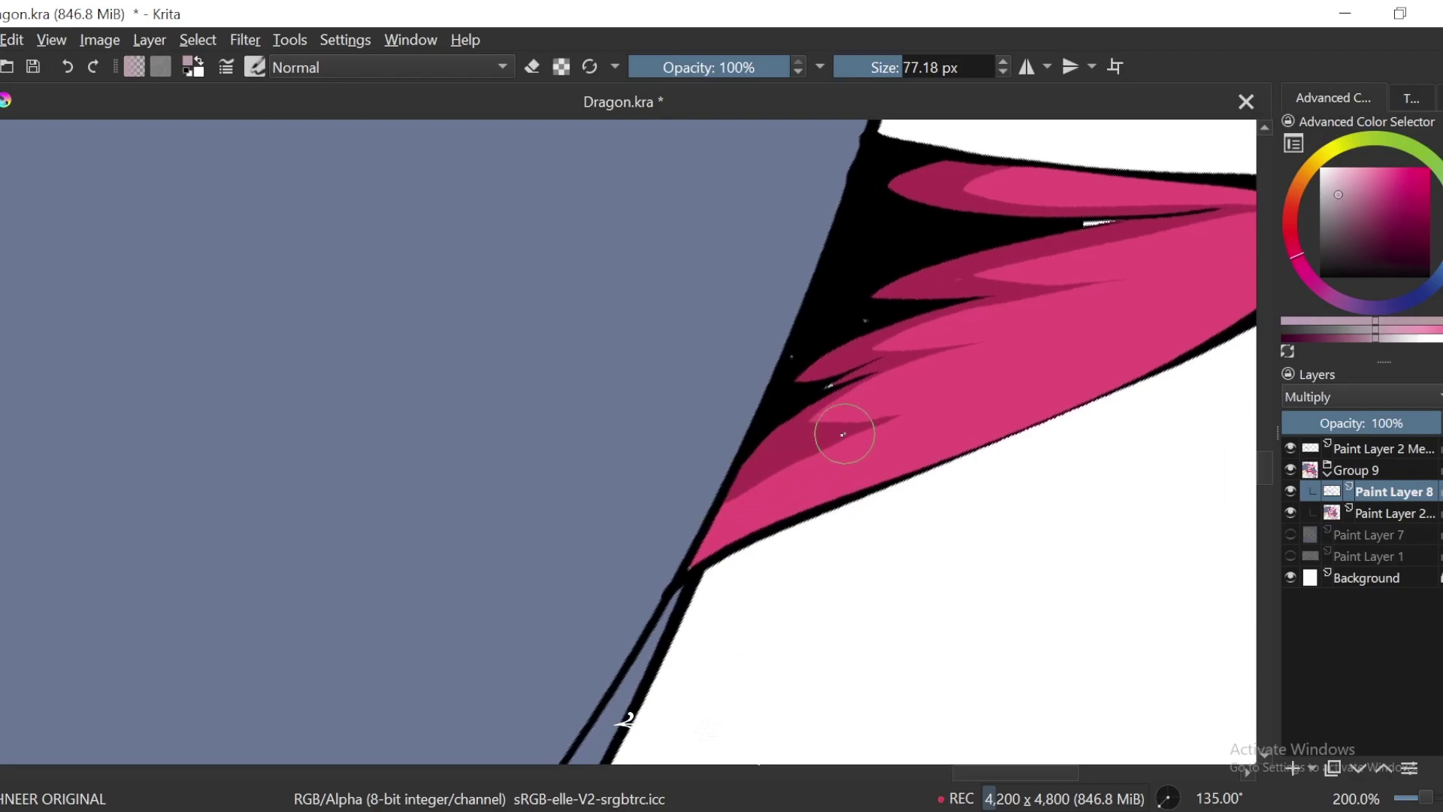
left_click_drag(843, 434, 767, 548)
Step: Shade the small pink spike cut off by the canvas edge with the same shadow tone
key("ctrl+minus")
key("ctrl+minus")
key("ctrl+minus")
key("ctrl+minus")
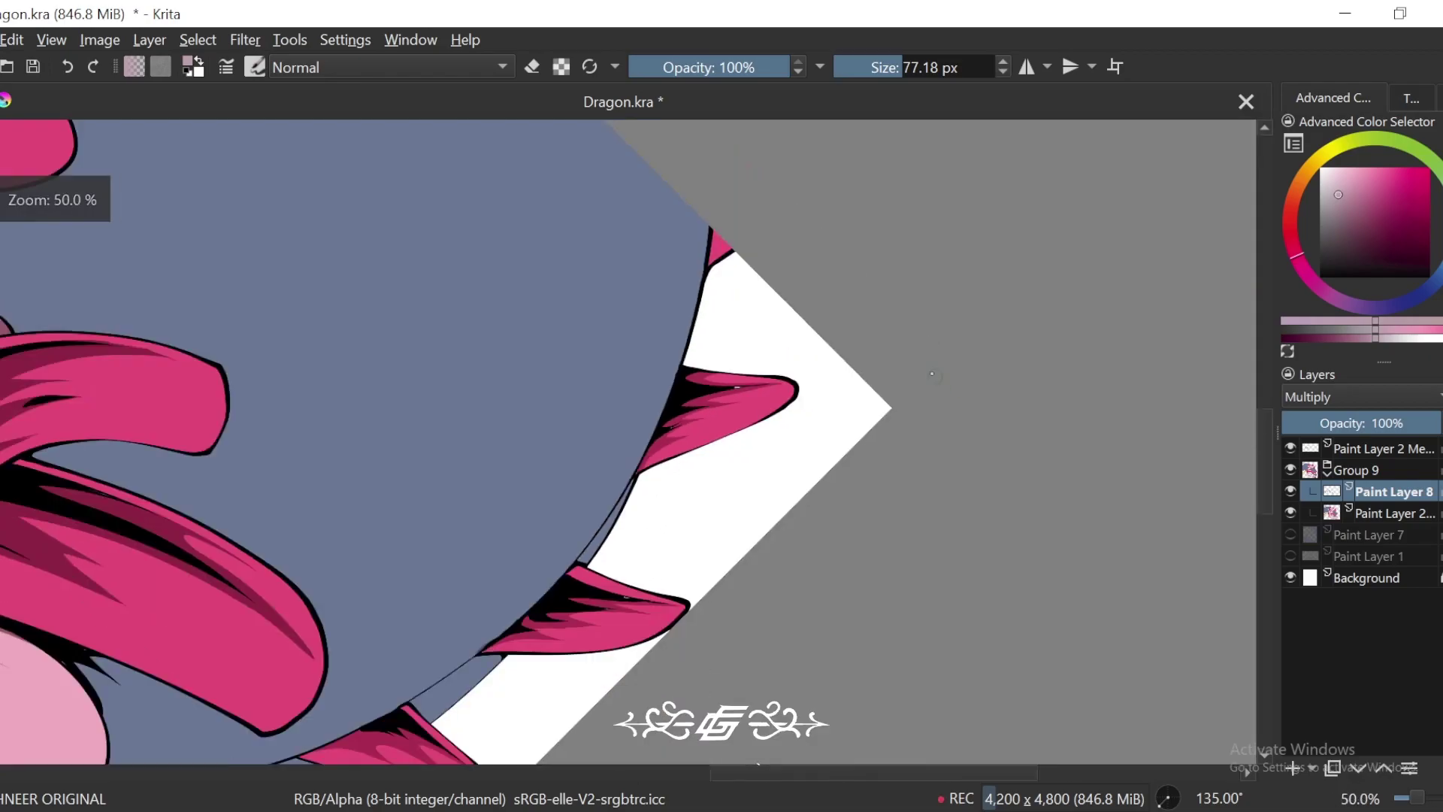
key("4")
left_click_drag(866, 396, 892, 577)
key("plus")
key("plus")
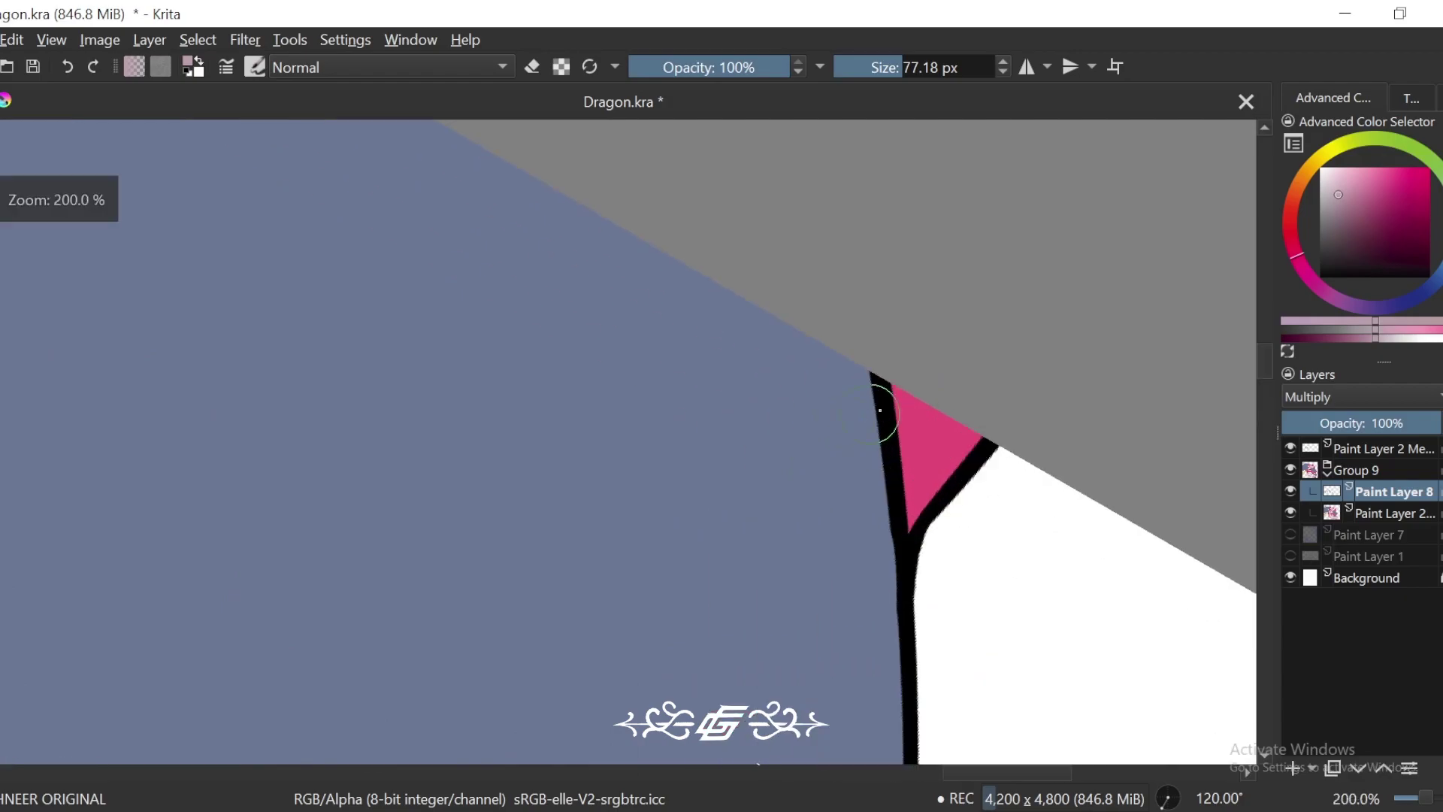
left_click_drag(934, 387, 920, 388)
Step: Make the topmost Paint Layer 2 line-art layer the active layer
key("minus")
key("minus")
key("minus")
key("minus")
key("minus")
key("minus")
key("minus")
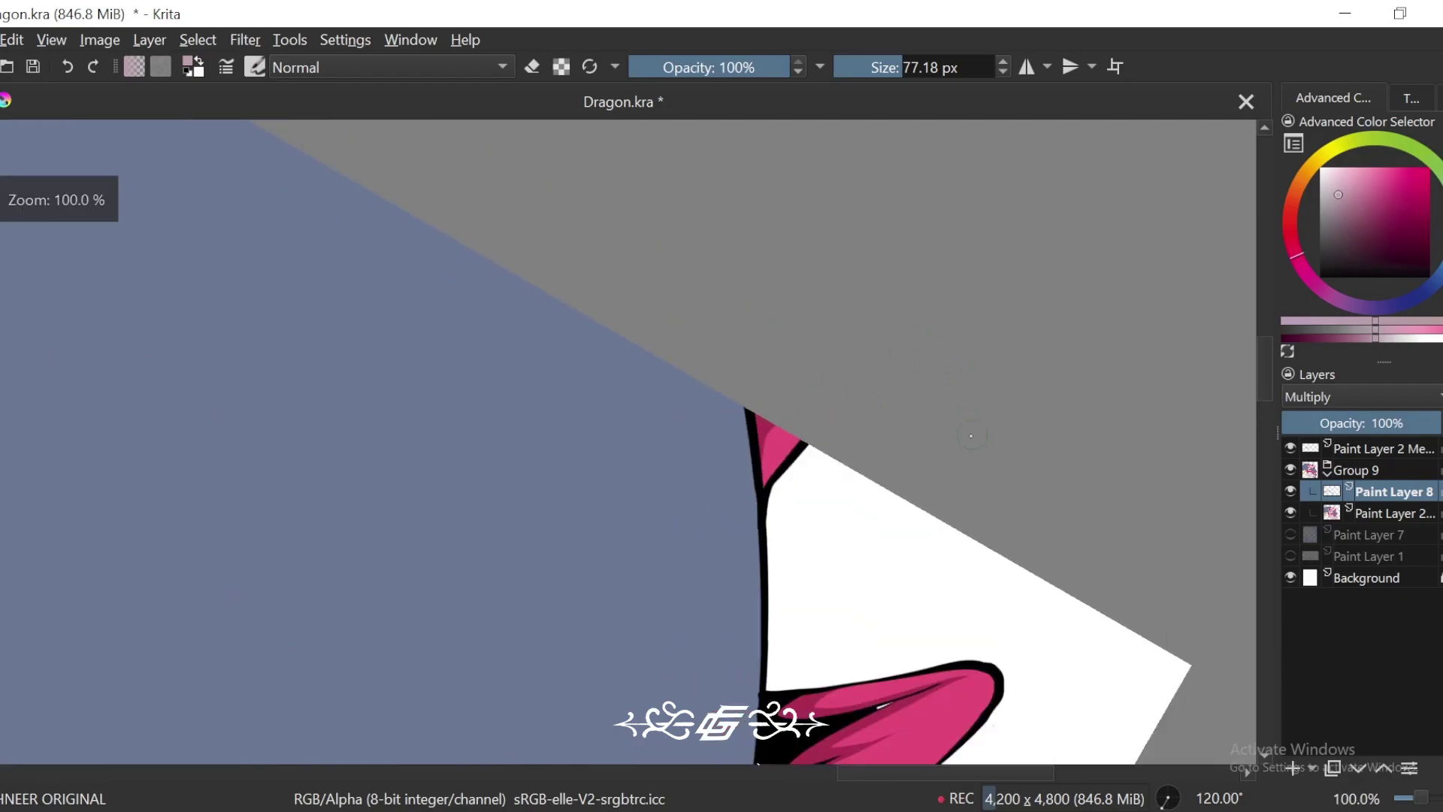
key("4")
key("4")
key("4")
key("4")
key("4")
key("4")
key("4")
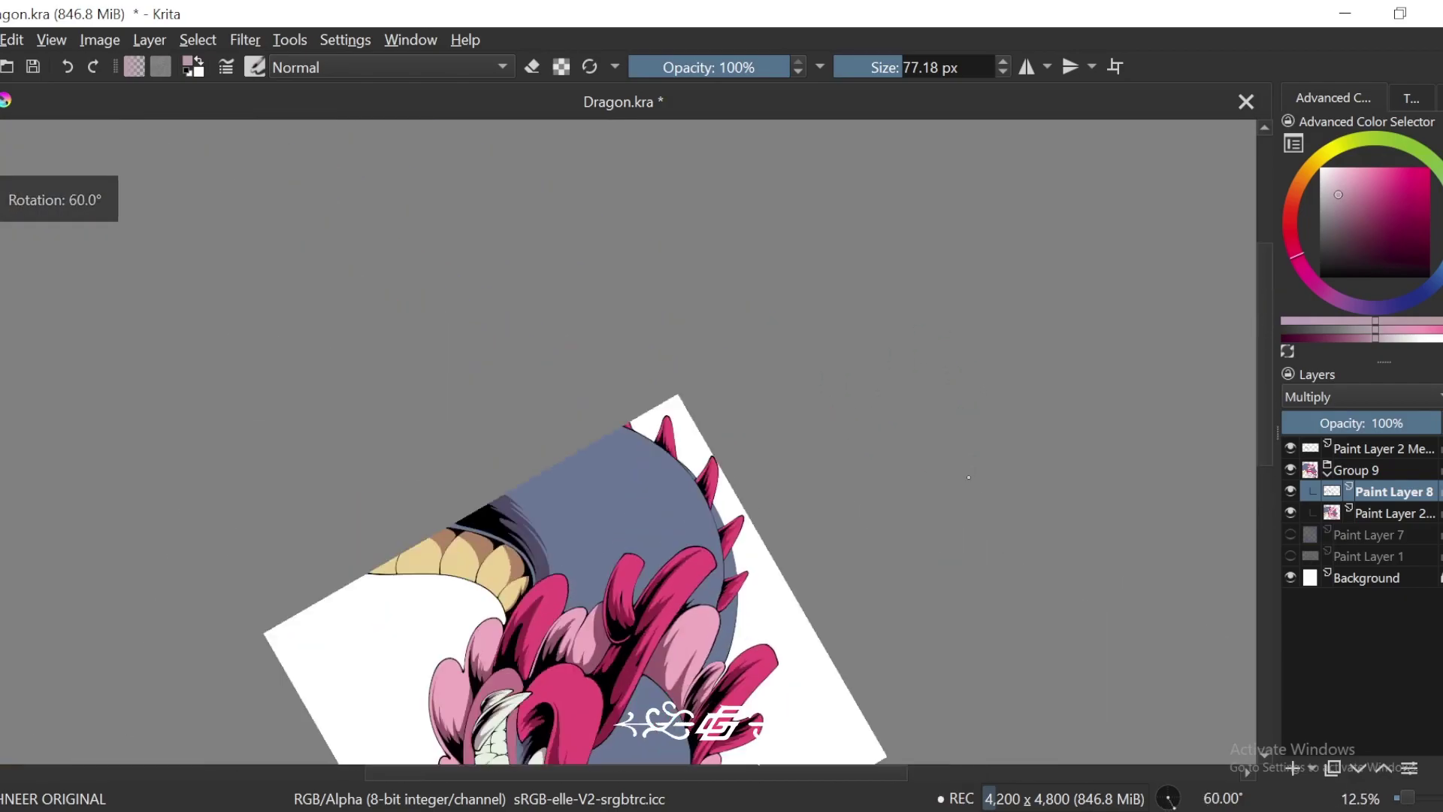
key("4")
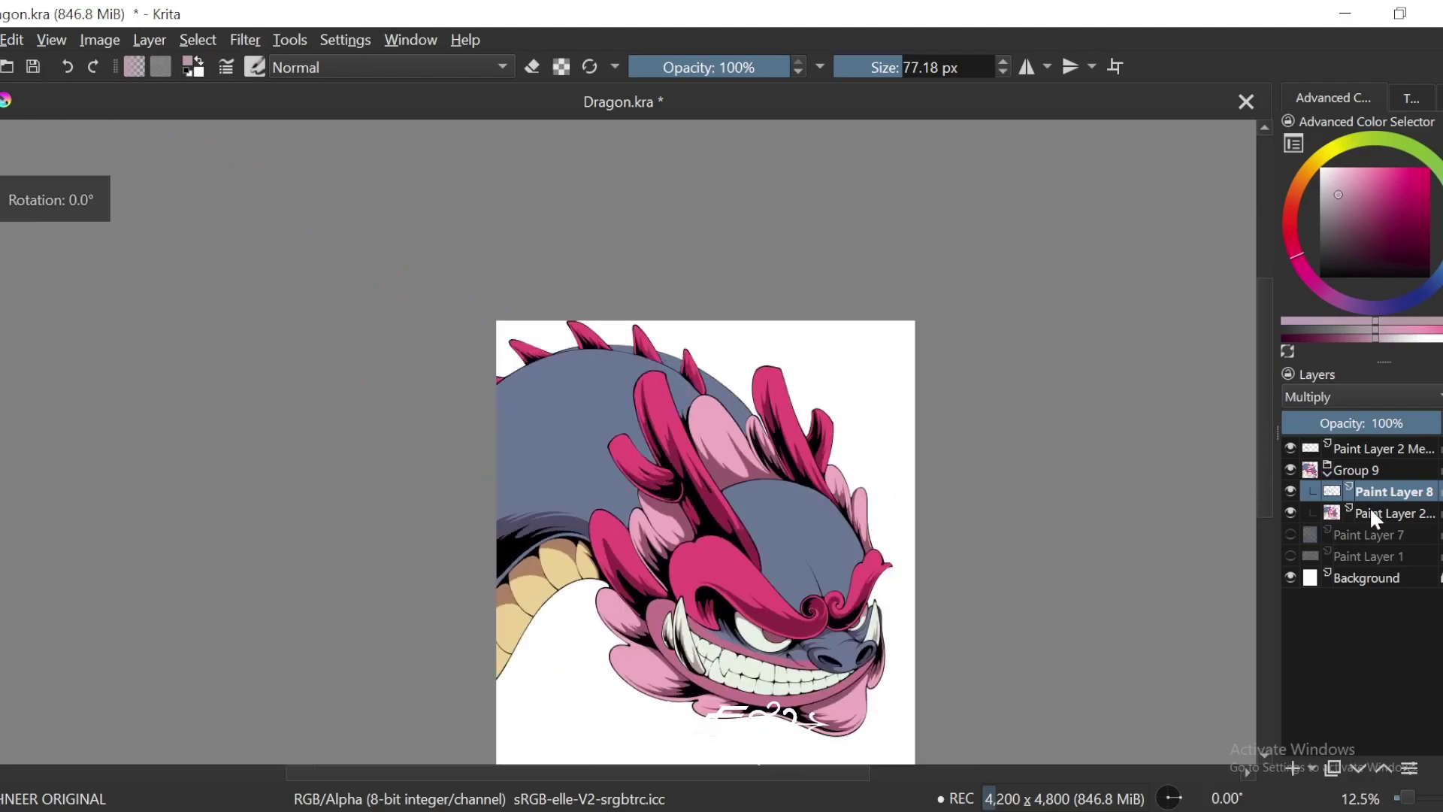
left_click(1376, 449)
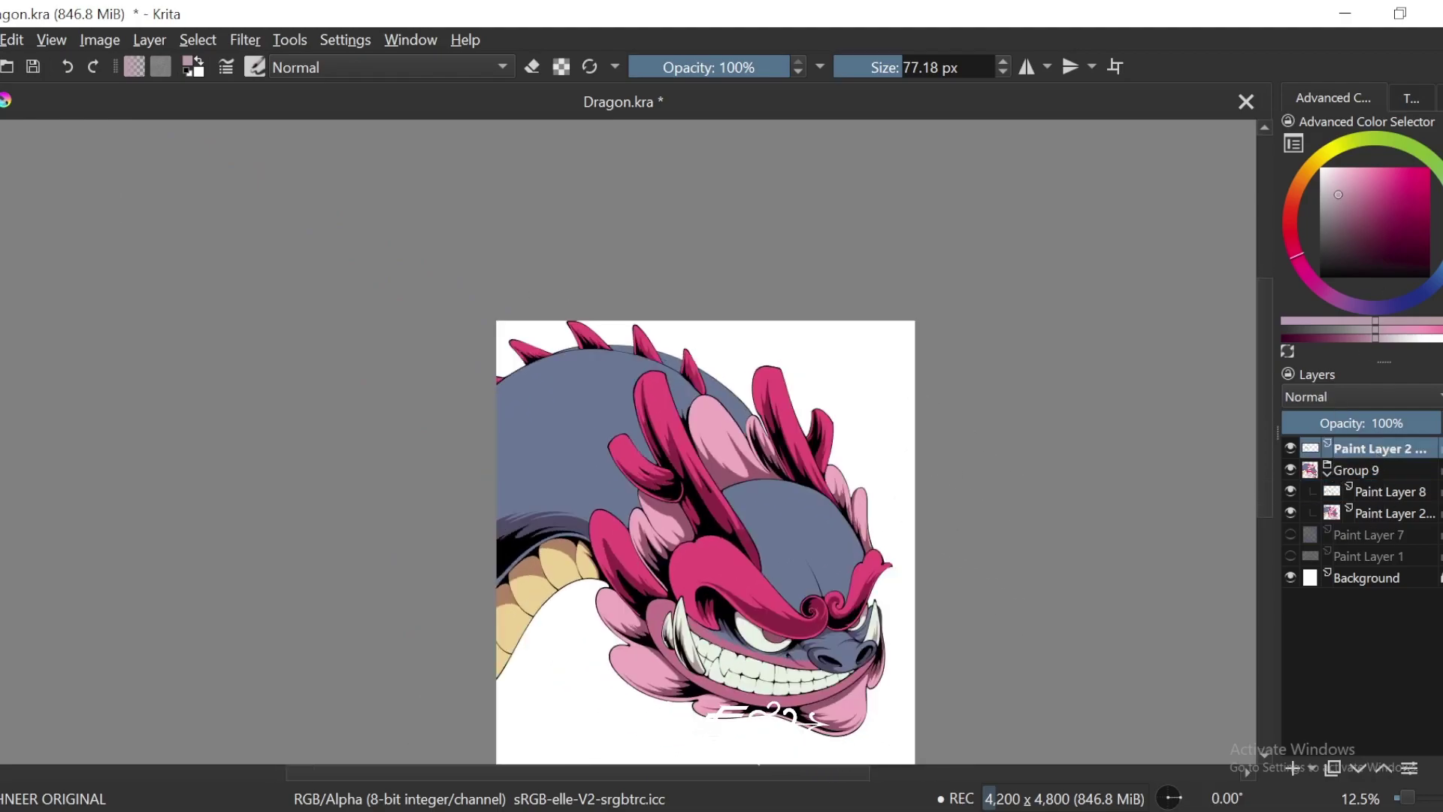
Step: Erase along the thick black line between two upper teeth near the gum to thin it
scroll(982, 469, "up", 4)
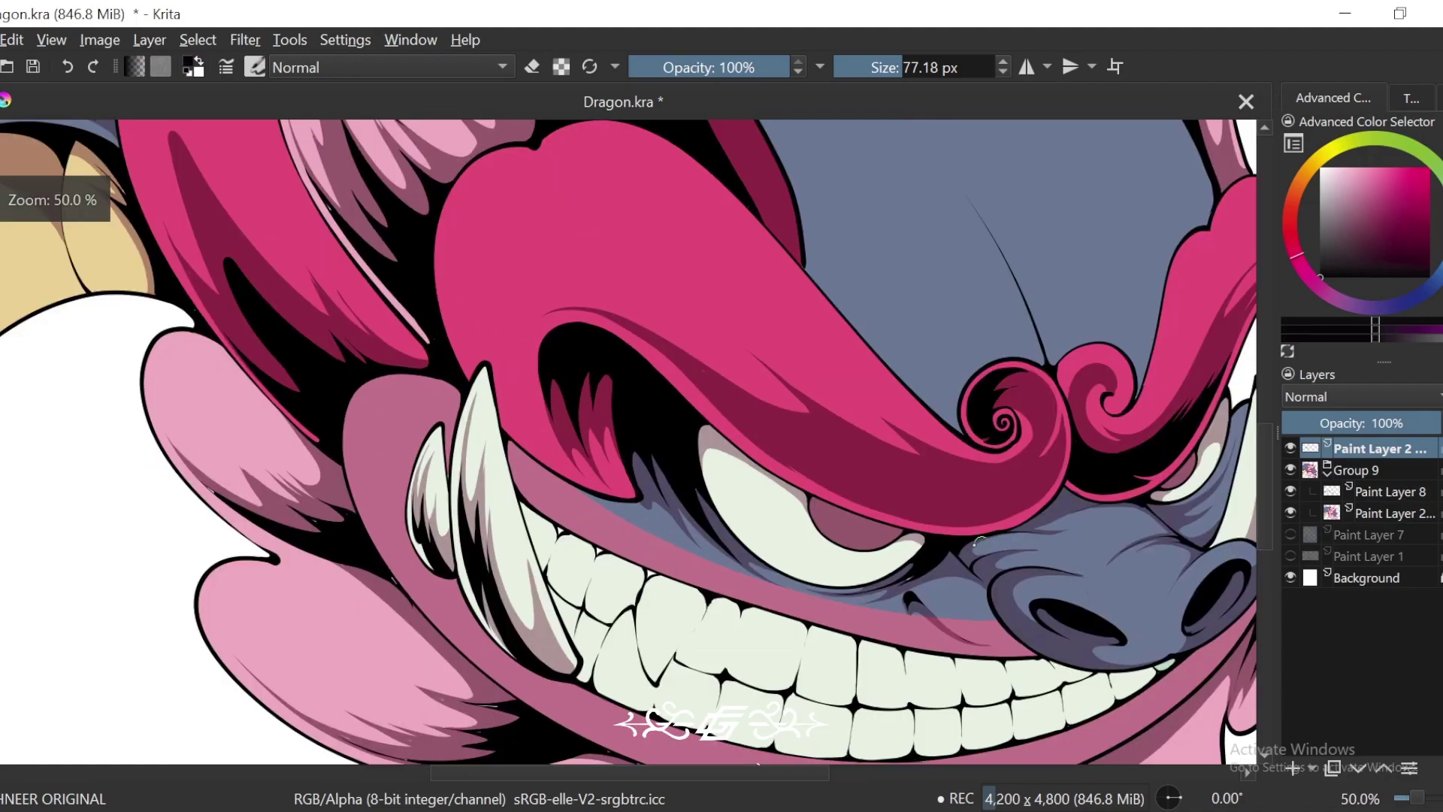
key("6")
key("6")
key("6")
key("6")
scroll(928, 548, "up", 2)
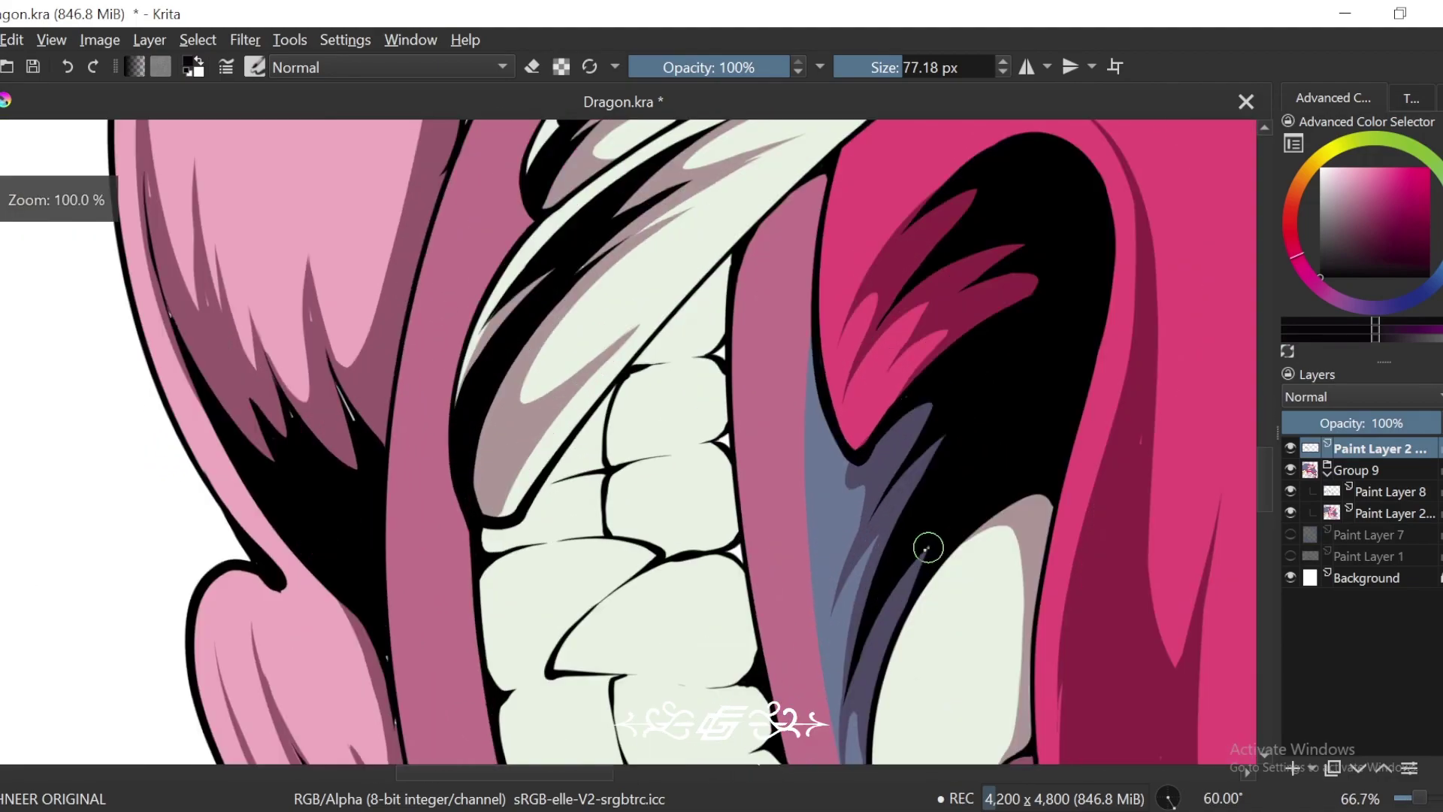
scroll(927, 548, "up", 3)
key("4")
scroll(909, 531, "up", 1)
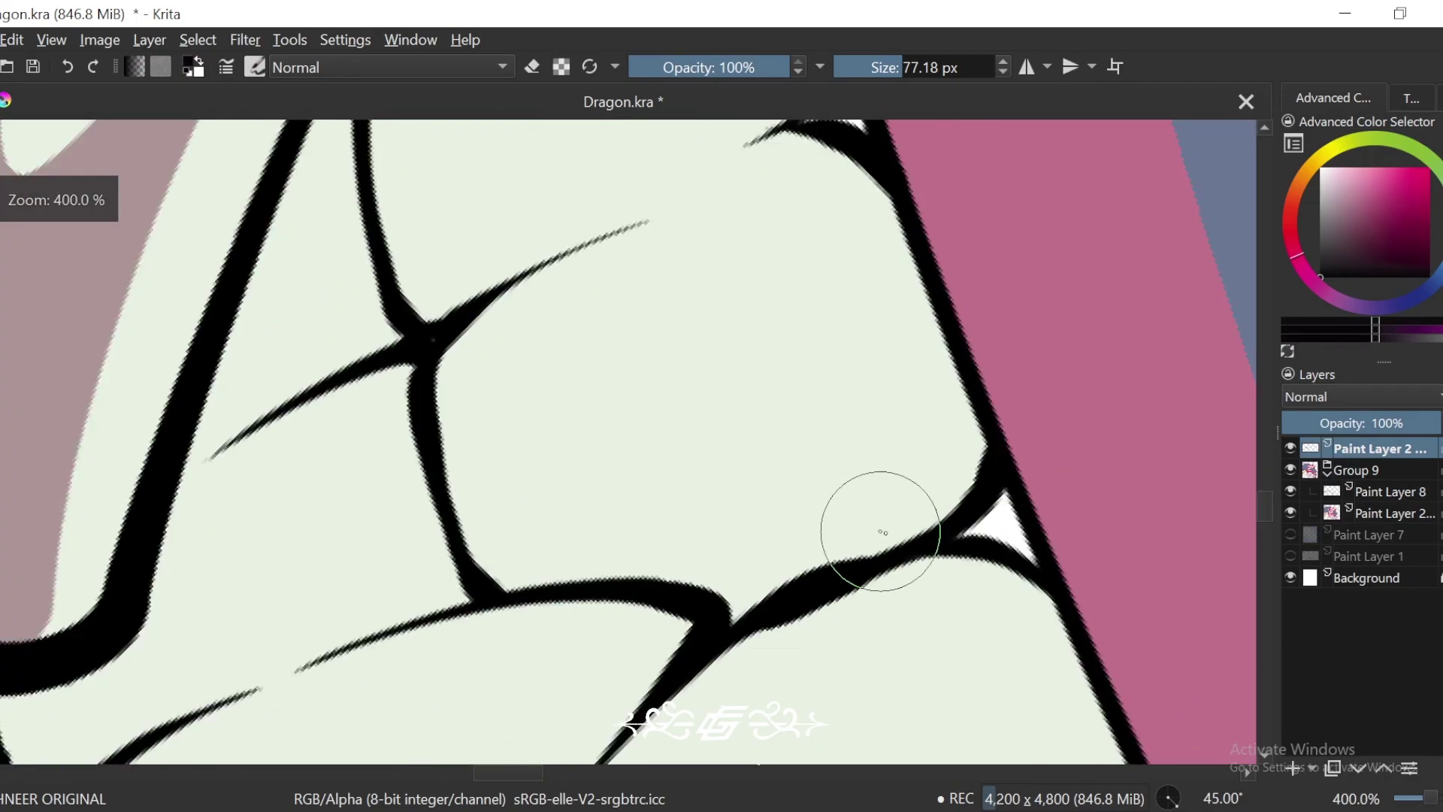
key("e")
left_click_drag(866, 550, 752, 609)
key("e")
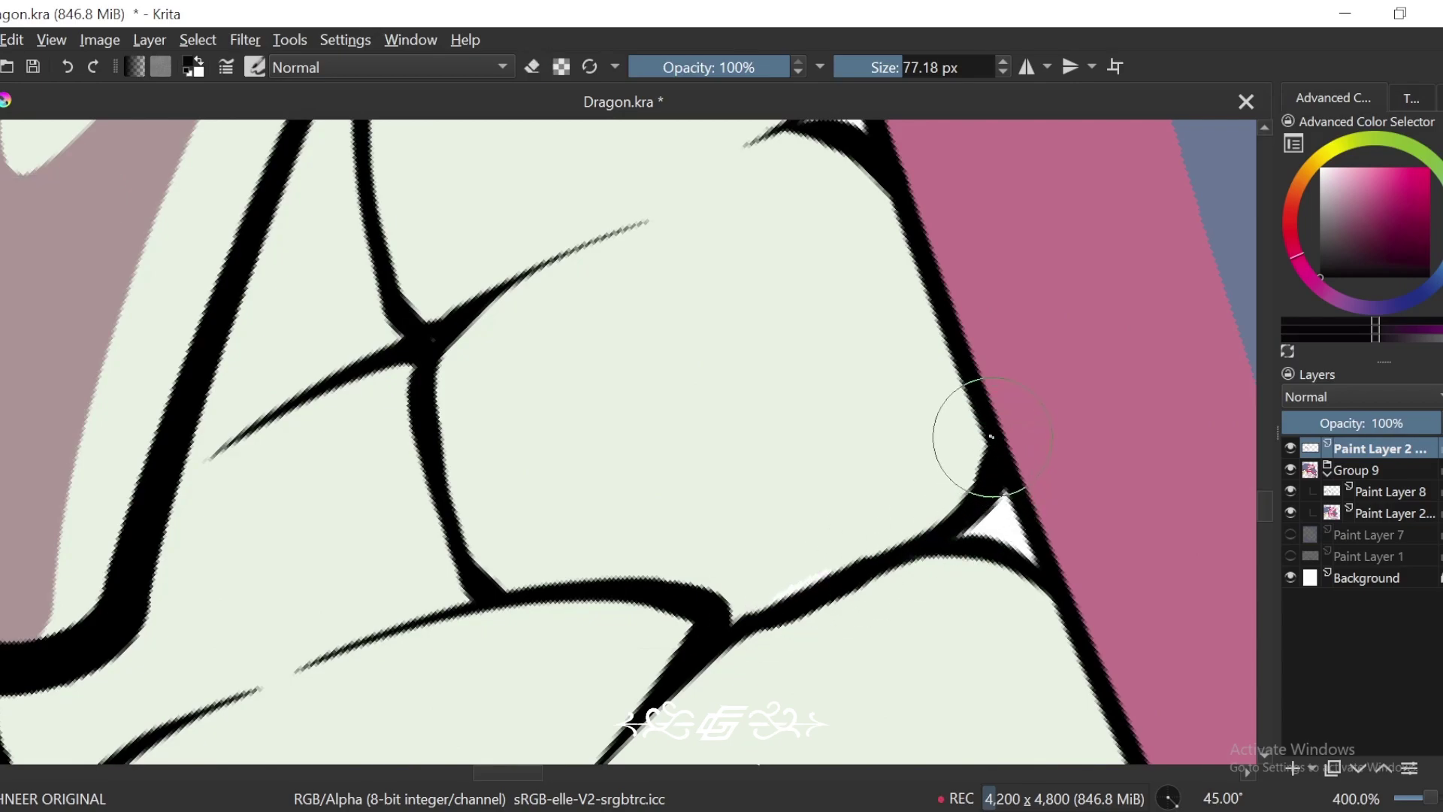
Step: Undo the oversized black stroke, set the brush size to 36.50 px and fill the white gap between teeth and gum with black
mouse_move(998, 482)
left_mouse_down()
mouse_move(1020, 444)
mouse_move(755, 585)
left_mouse_up()
key("ctrl+z")
left_click(887, 66)
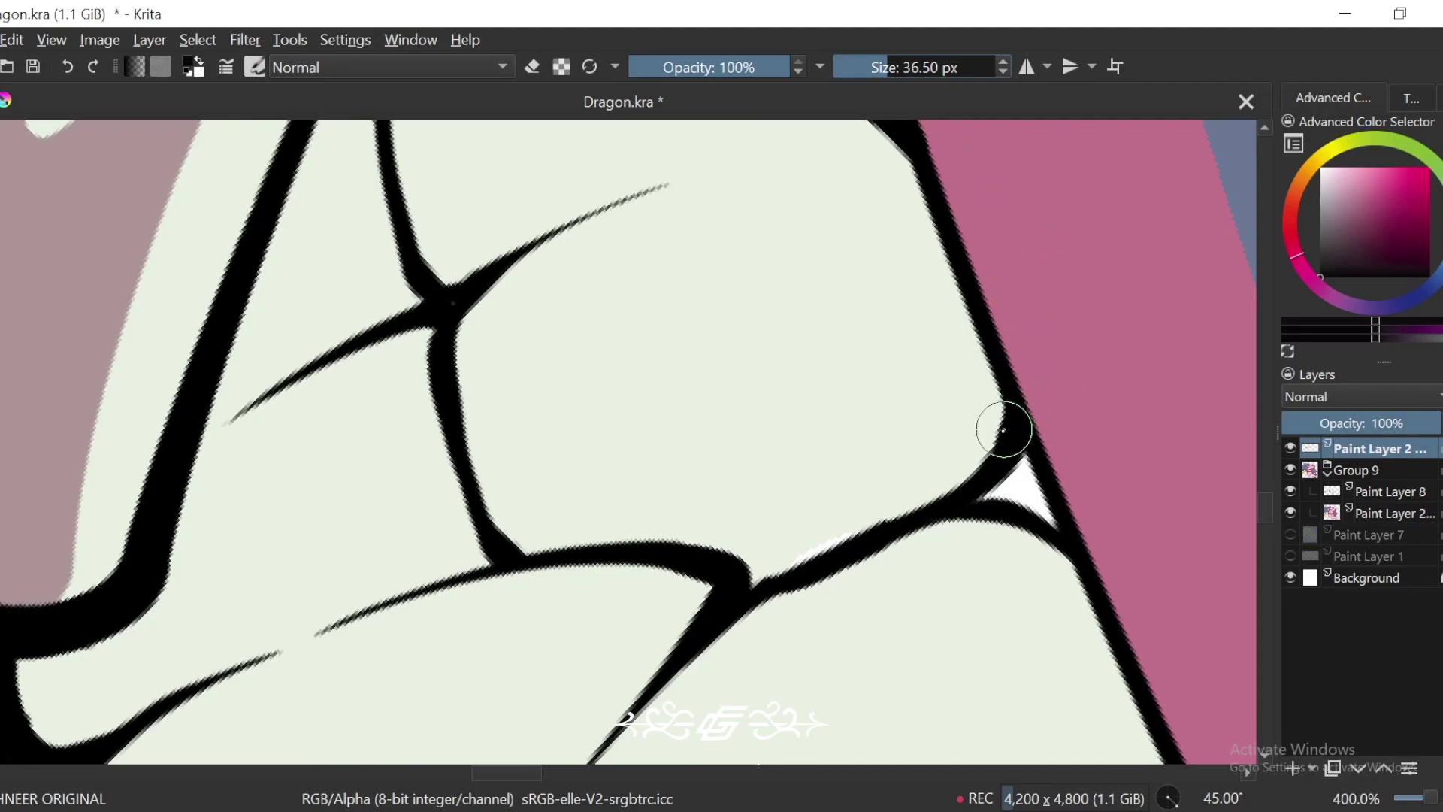
left_click_drag(1003, 430, 881, 521)
left_click_drag(1024, 448, 1050, 528)
left_click_drag(1003, 359, 1046, 695)
left_click_drag(945, 470, 956, 522)
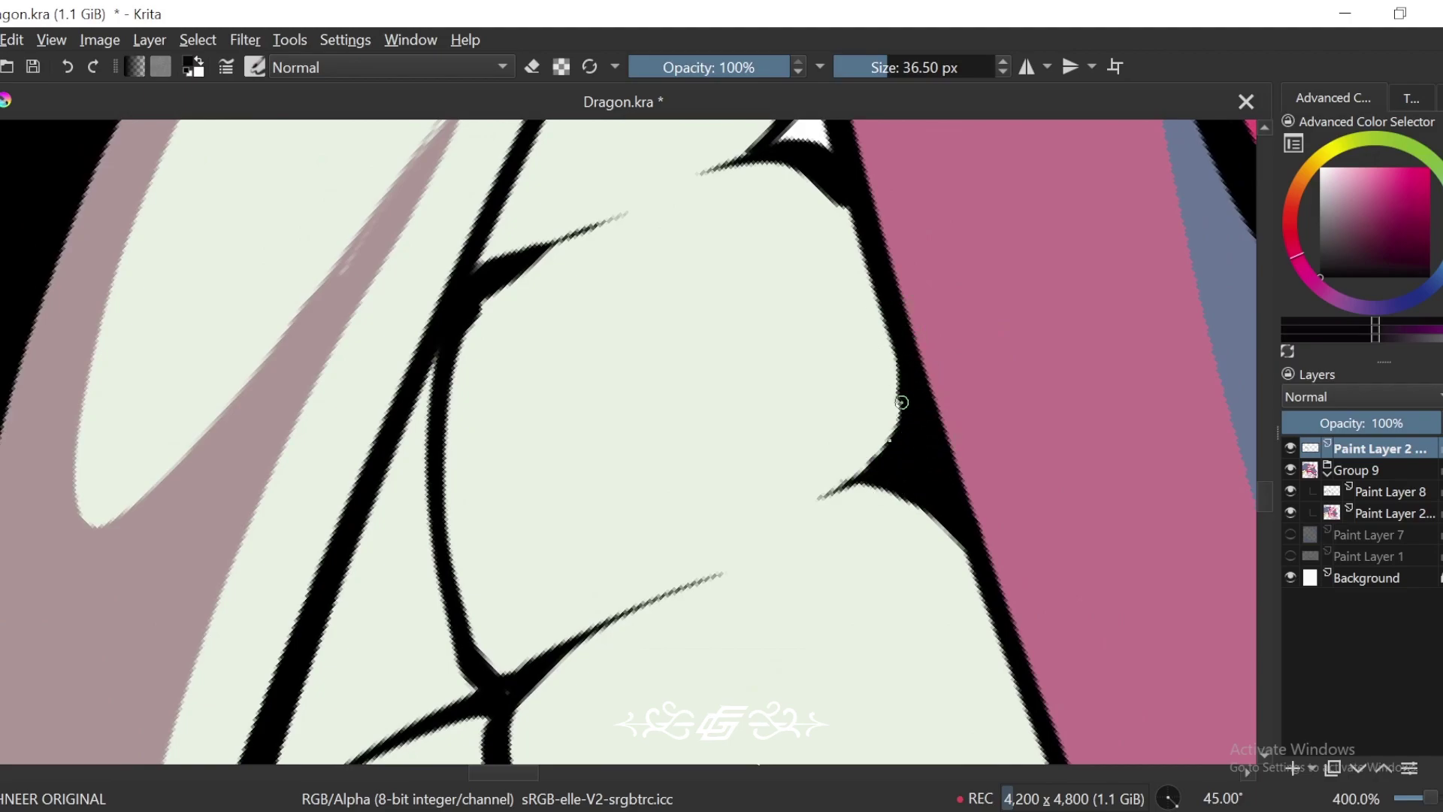
Step: Fill the corners between the rearmost upper teeth and the gum line with black, rounding the tooth outlines
left_click_drag(900, 402, 871, 466)
left_click_drag(885, 353, 895, 428)
left_click_drag(880, 312, 892, 451)
left_click_drag(807, 362, 838, 310)
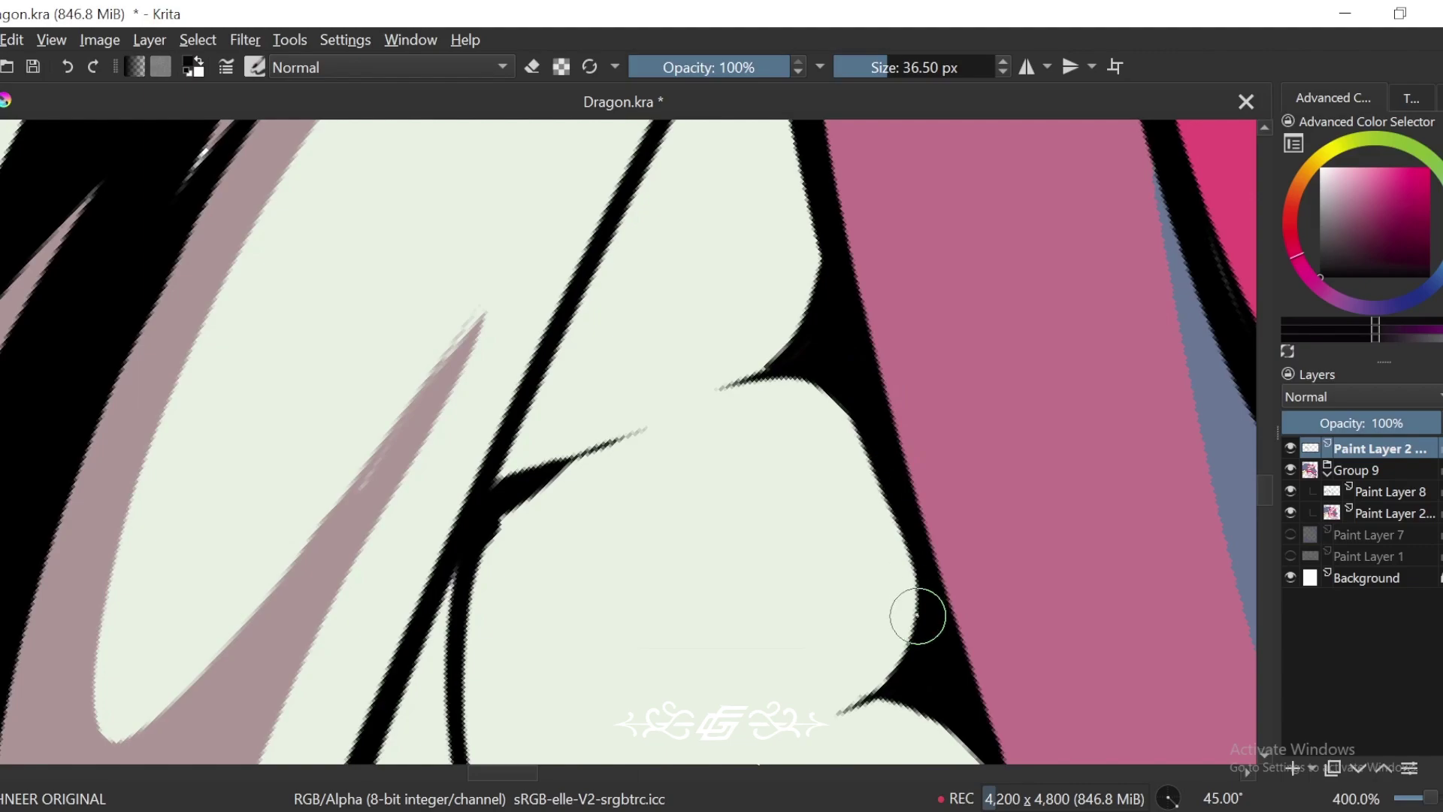
scroll(902, 573, "down", 2)
scroll(788, 260, "up", 2)
mouse_move(788, 260)
left_mouse_down()
mouse_move(796, 379)
mouse_move(781, 316)
mouse_move(735, 324)
left_mouse_up()
left_click_drag(792, 232, 762, 295)
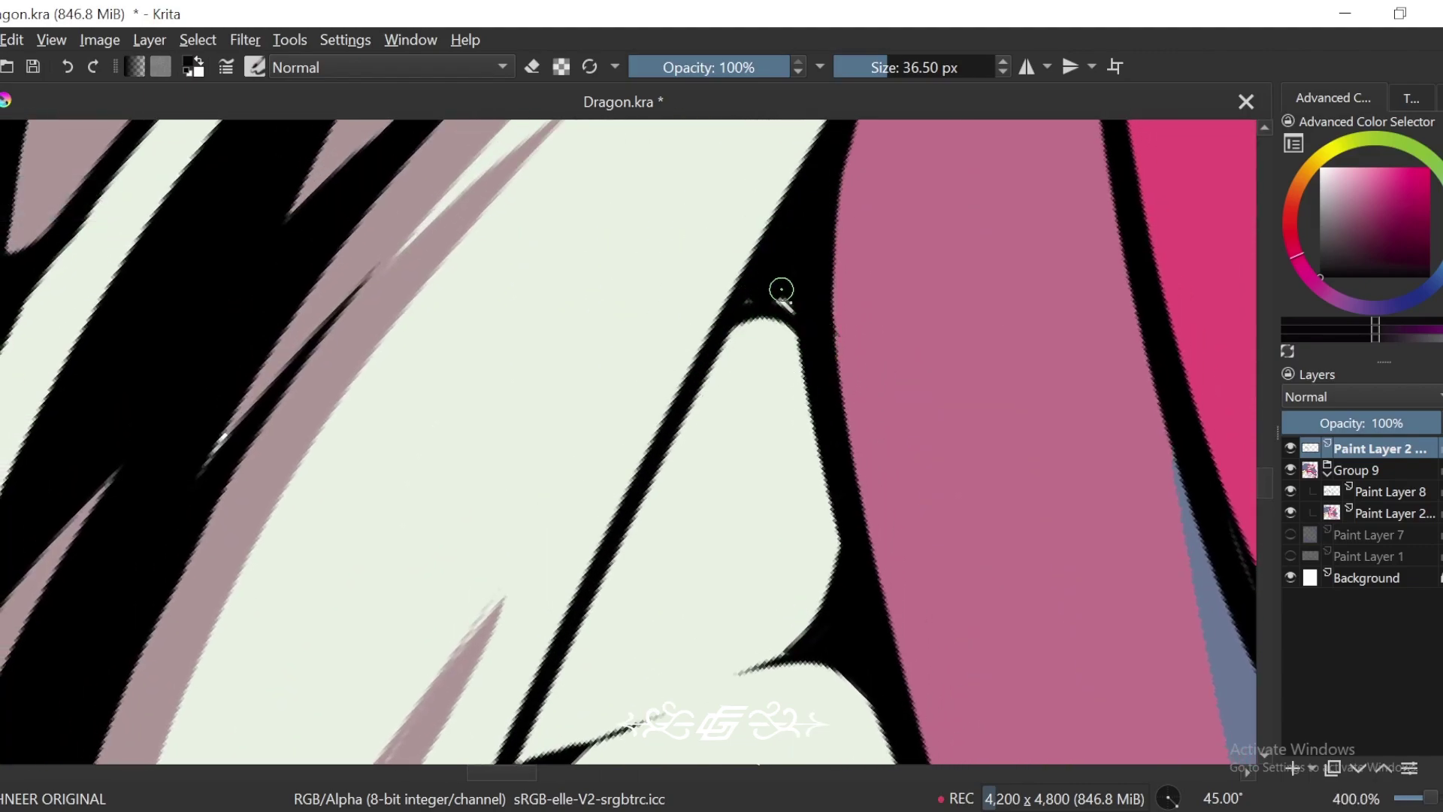
Step: Refine the black dividing line of the upper tooth beside the large fang and the neighbouring tooth outlines
scroll(782, 290, "down", 3)
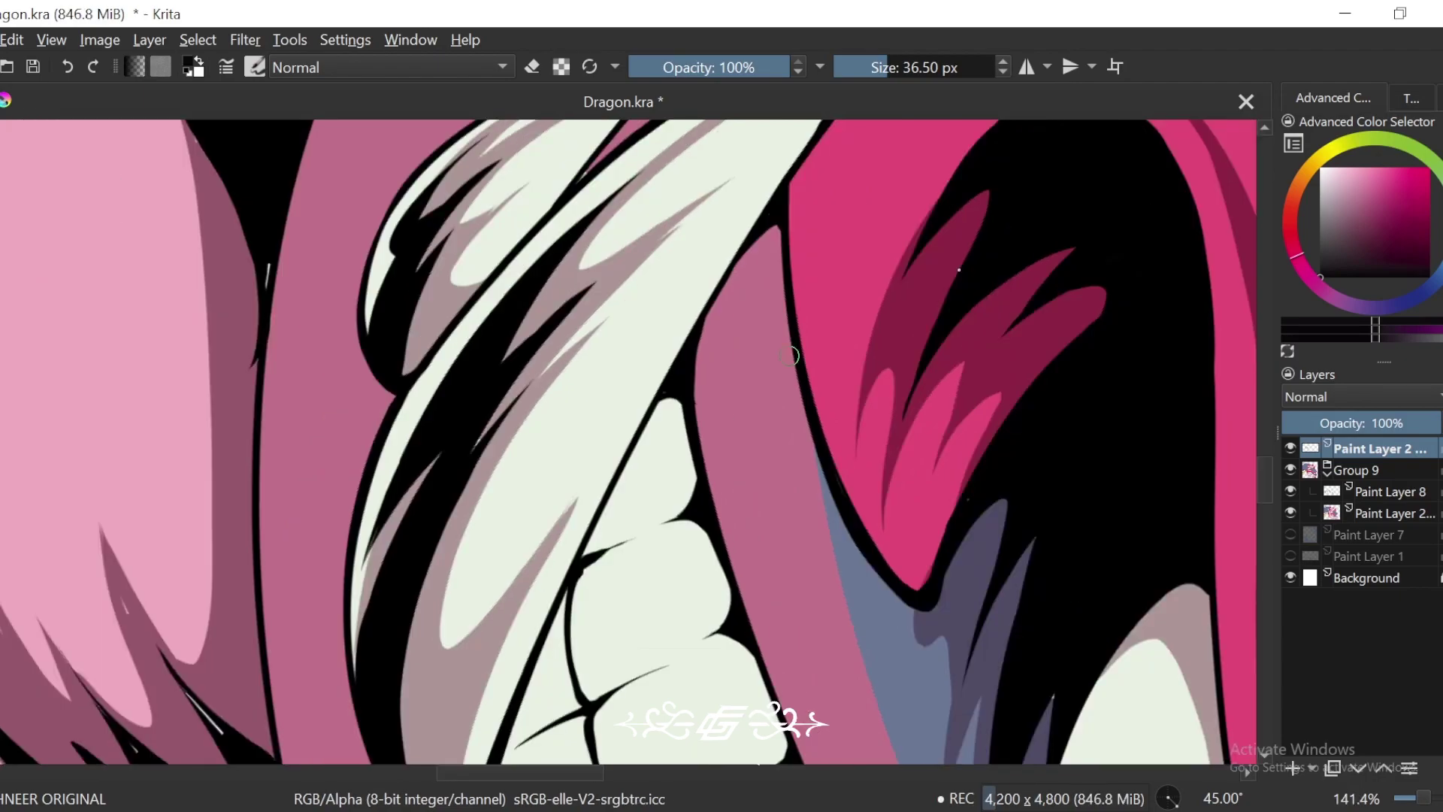
scroll(909, 425, "up", 3)
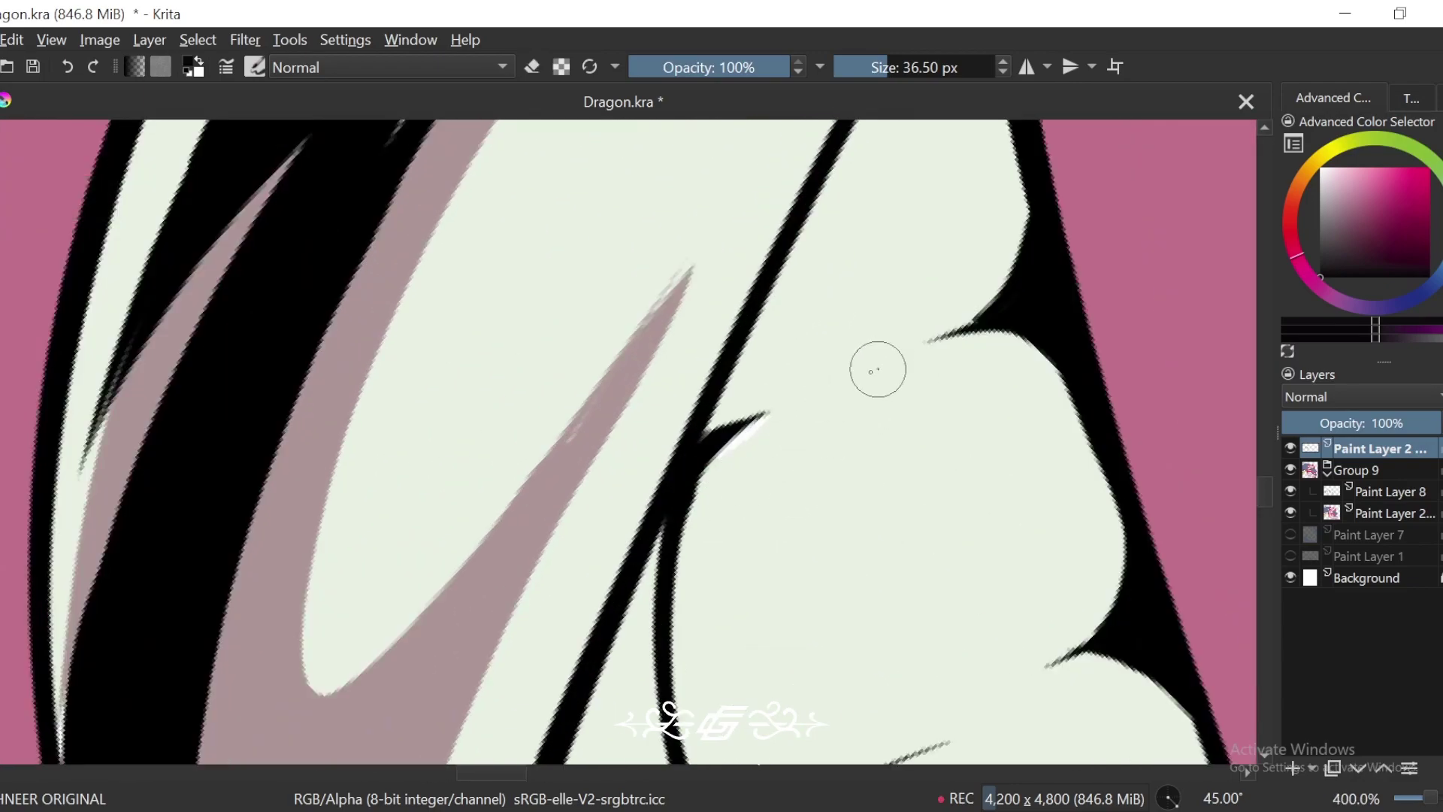
scroll(775, 415, "down", 3)
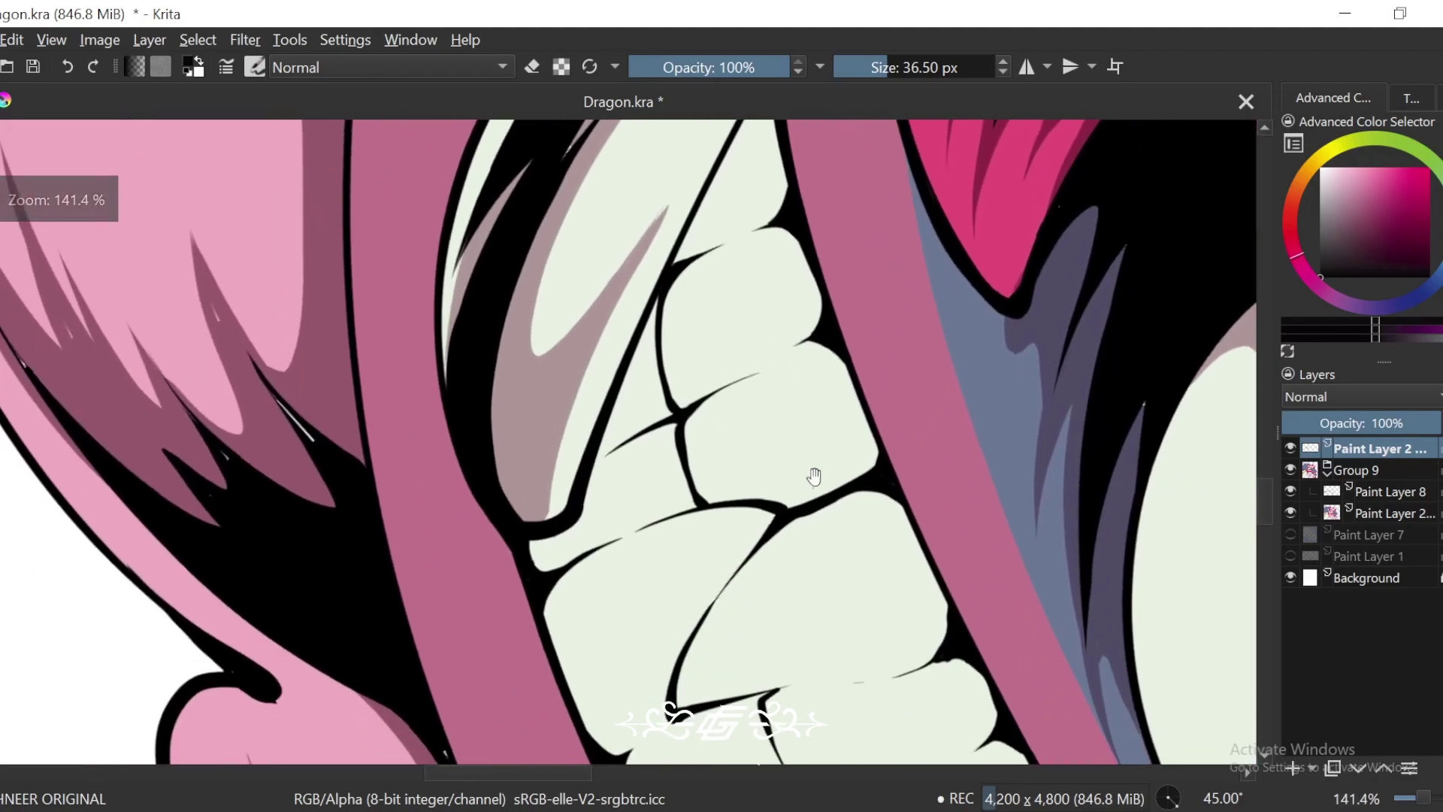
scroll(811, 473, "up", 2)
left_click_drag(843, 526, 907, 517)
Step: Examine the line art around the face, nostrils and front teeth for stray gaps
key("4")
key("ctrl+minus")
key("ctrl+minus")
scroll(934, 406, "down", 3)
scroll(928, 496, "down", 3)
key("4")
key("4")
key("6")
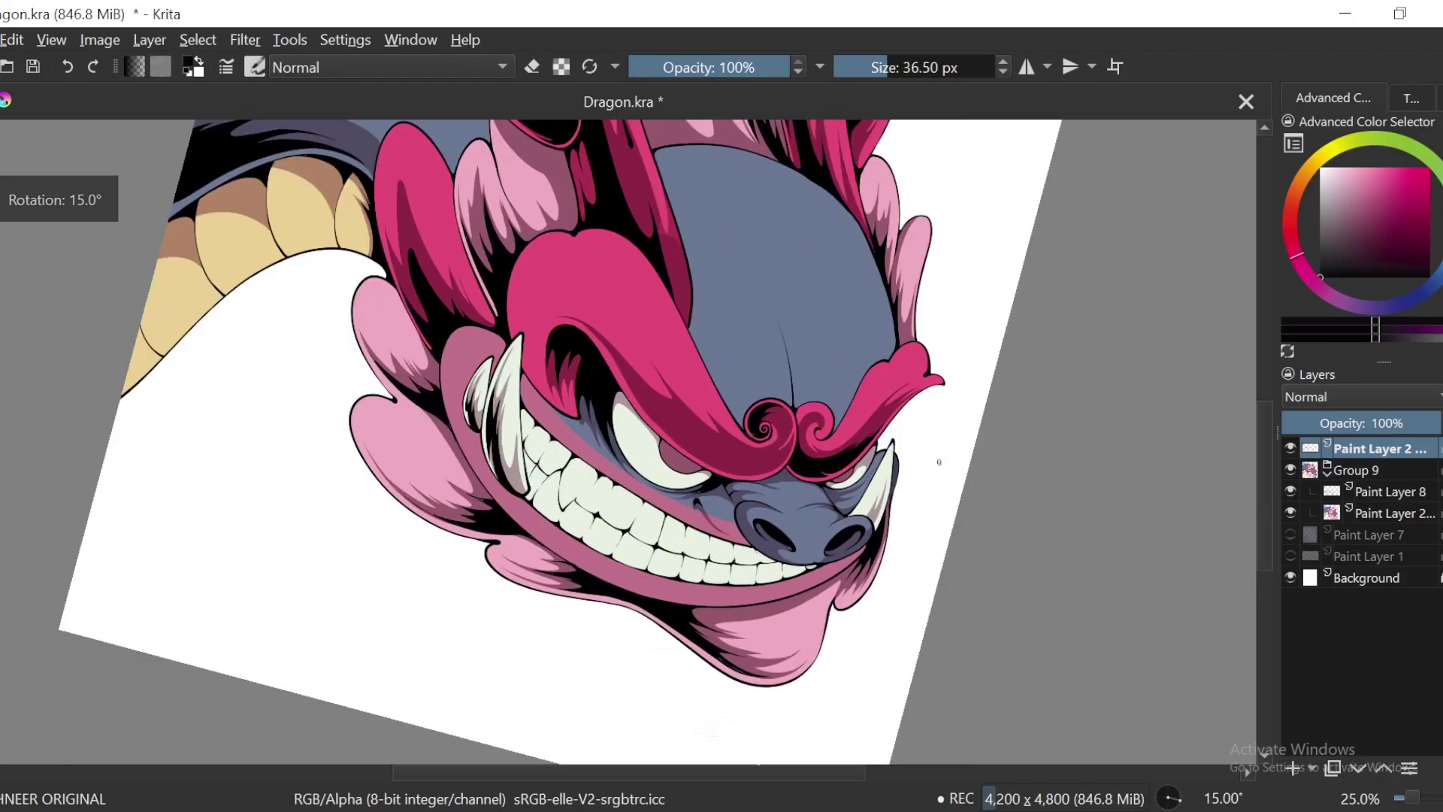
left_click_drag(964, 414, 998, 488)
key("6")
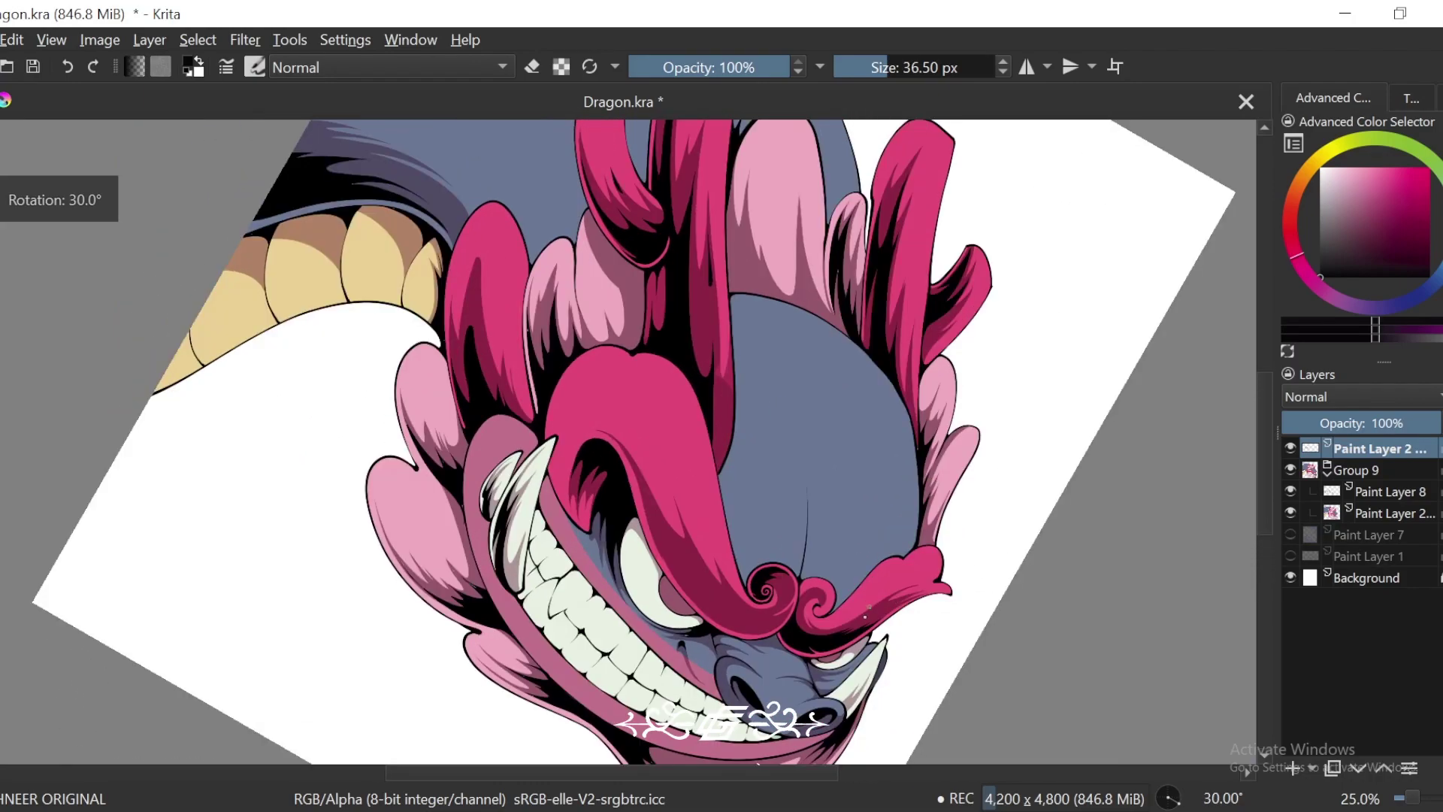
left_click_drag(872, 544, 906, 532)
left_click_drag(939, 618, 885, 500)
key("plus")
key("plus")
key("plus")
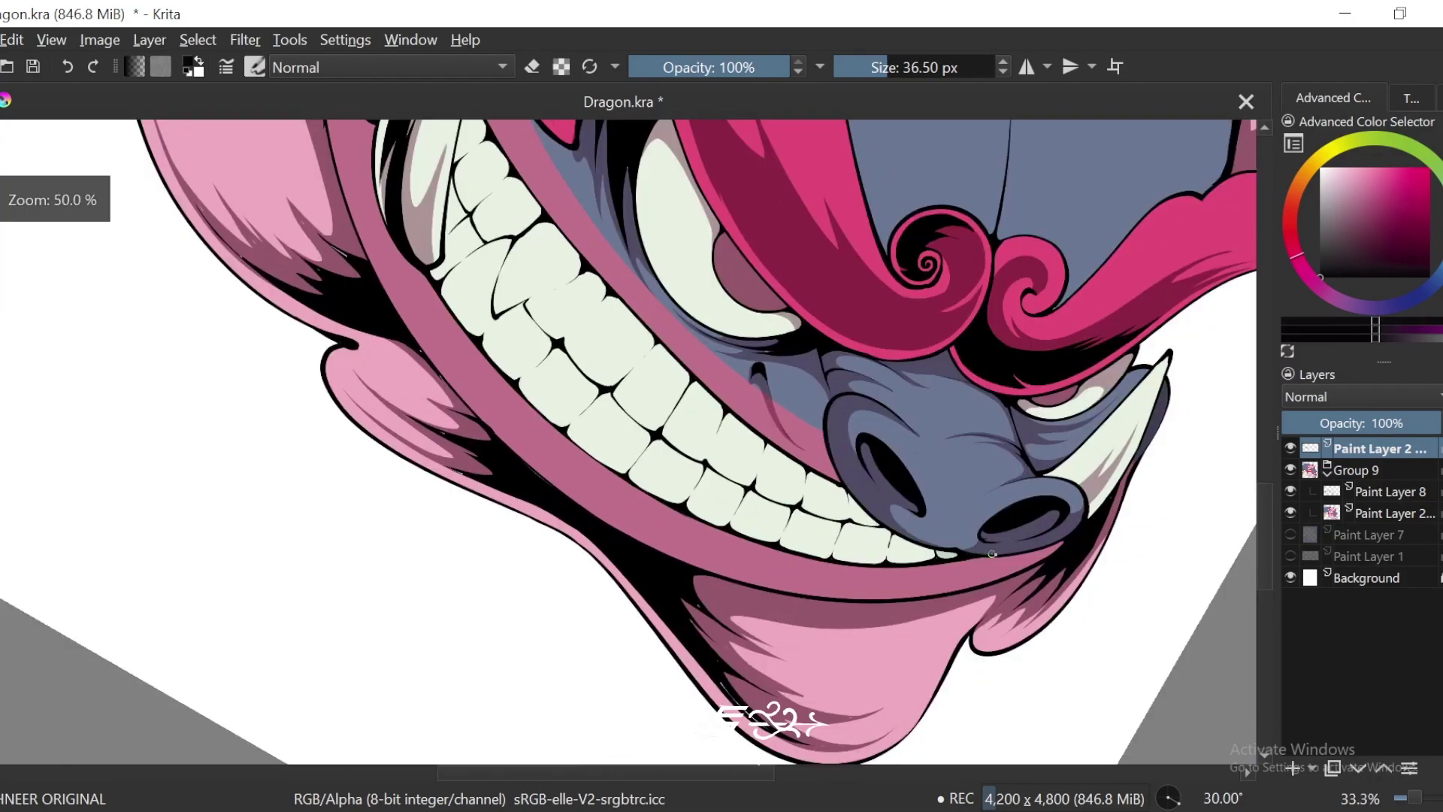
left_click_drag(955, 601, 844, 533)
scroll(843, 534, "up", 4)
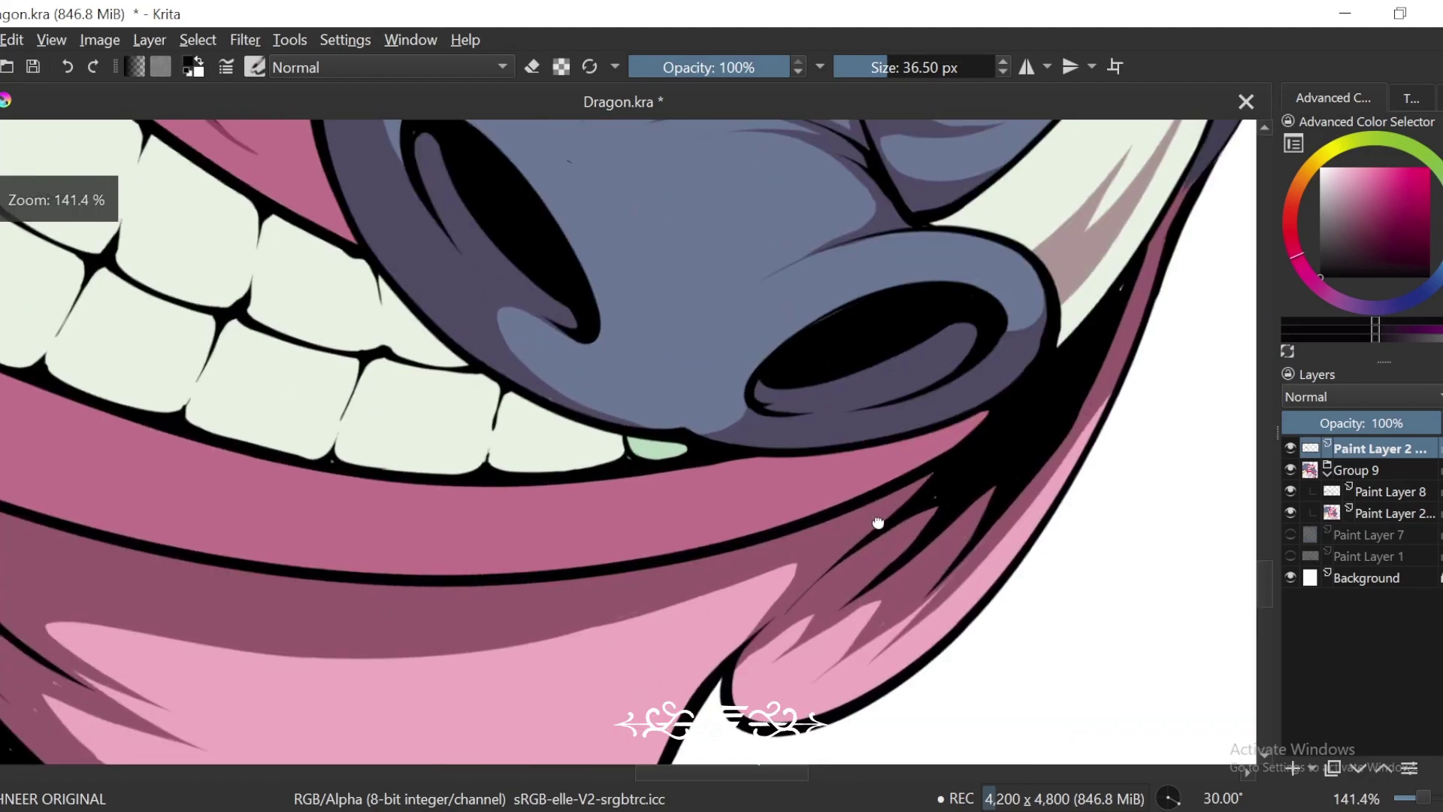
key("4")
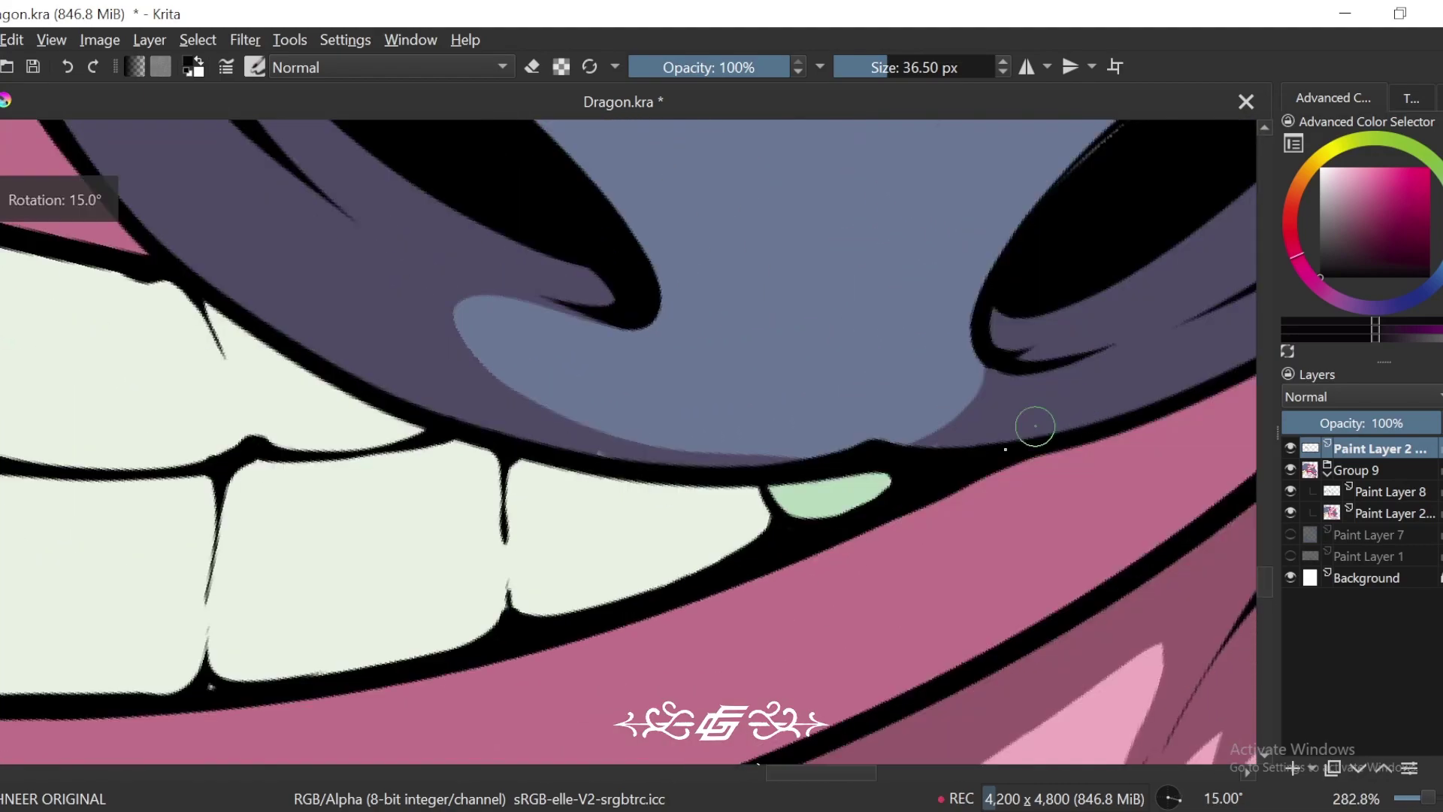
Step: Paint over the stray white slivers in the black shadow area of the pink chin
scroll(868, 583, "down", 4)
key("4")
key("4")
key("4")
scroll(949, 573, "up", 3)
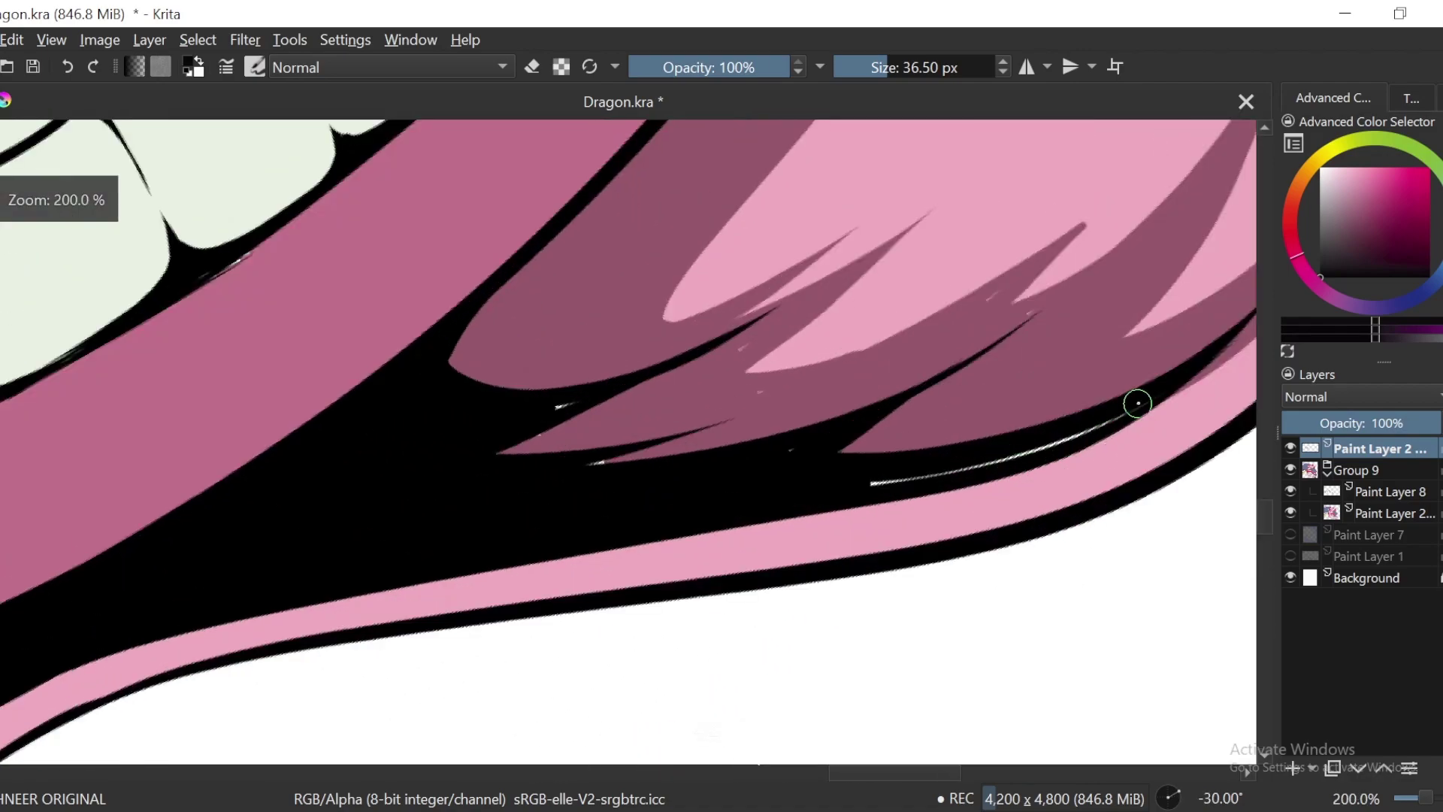
left_click_drag(1137, 404, 871, 483)
left_click_drag(653, 505, 869, 513)
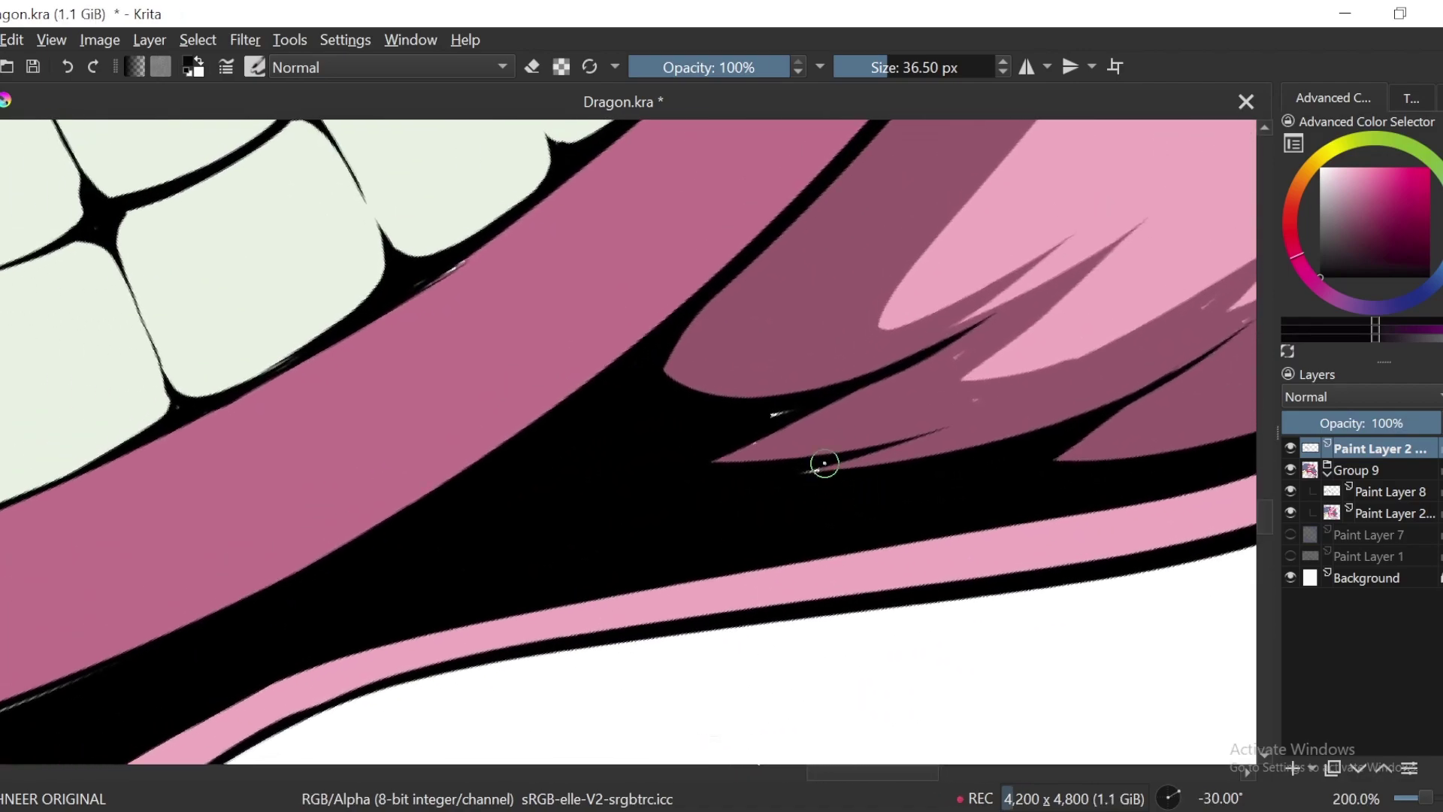
scroll(790, 408, "up", 2)
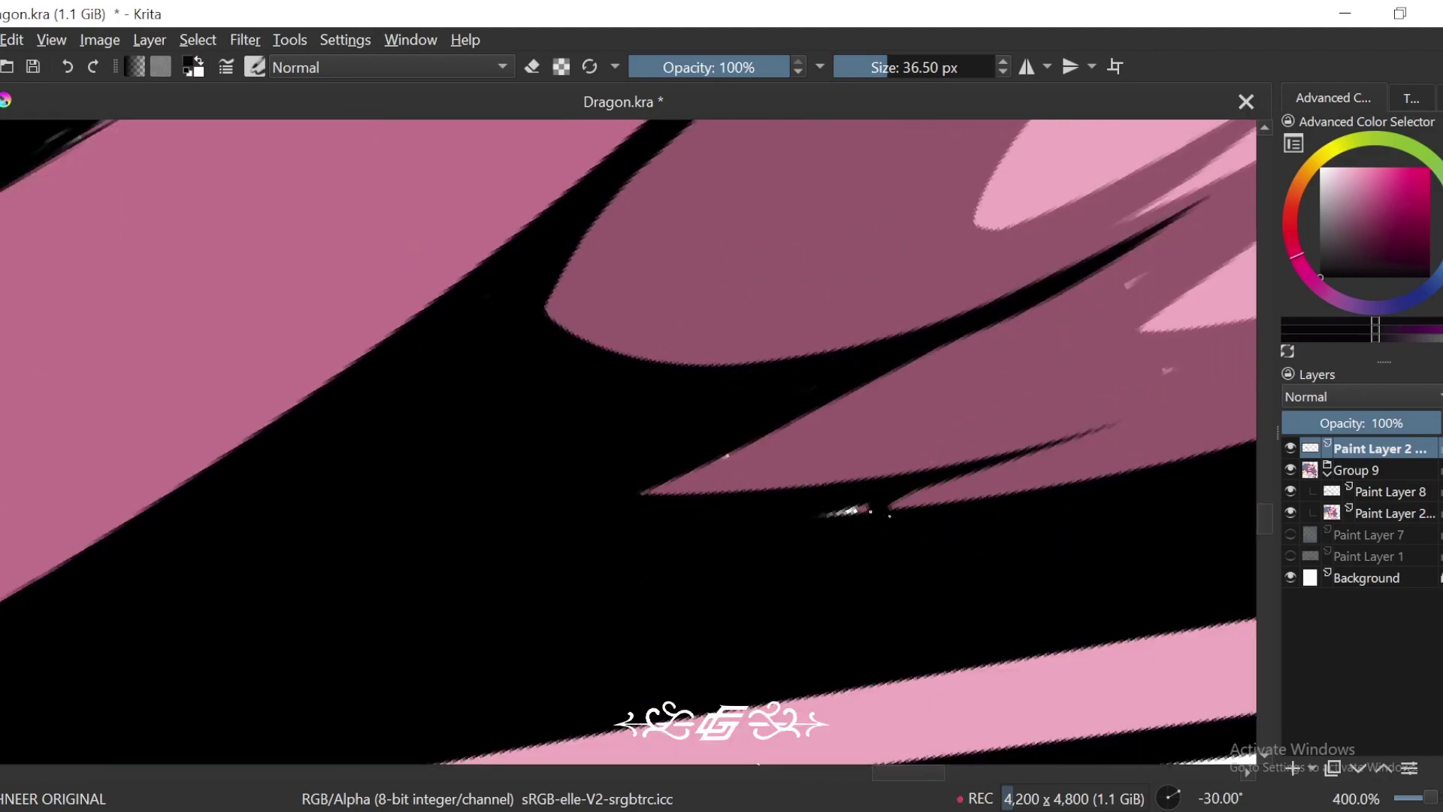
Step: Paint black over the stray specks below the tusk beside the nostril and extend the shadow along the pink cheek edge
key("minus")
key("minus")
key("minus")
key("minus")
key("minus")
left_click_drag(879, 438, 886, 689)
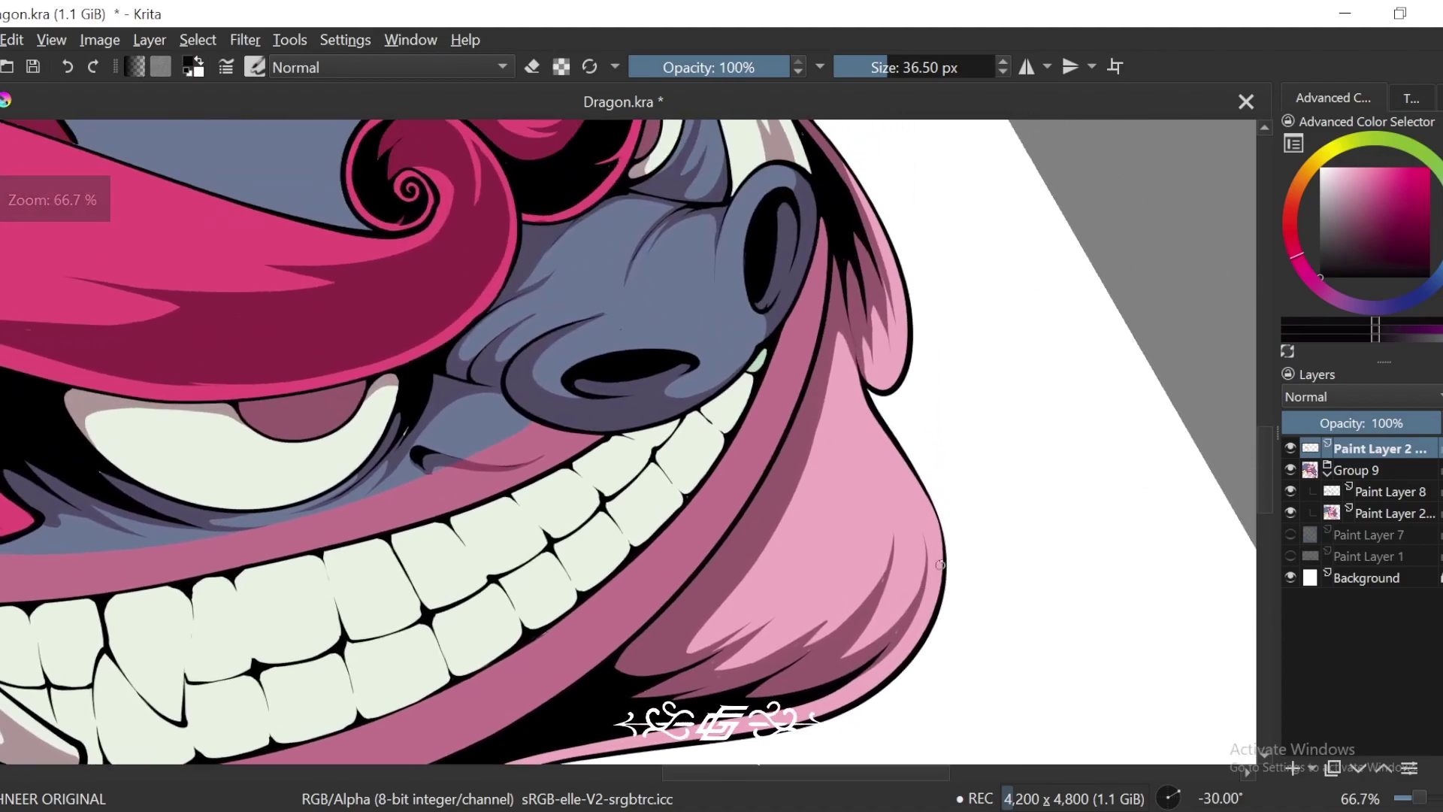
key("6")
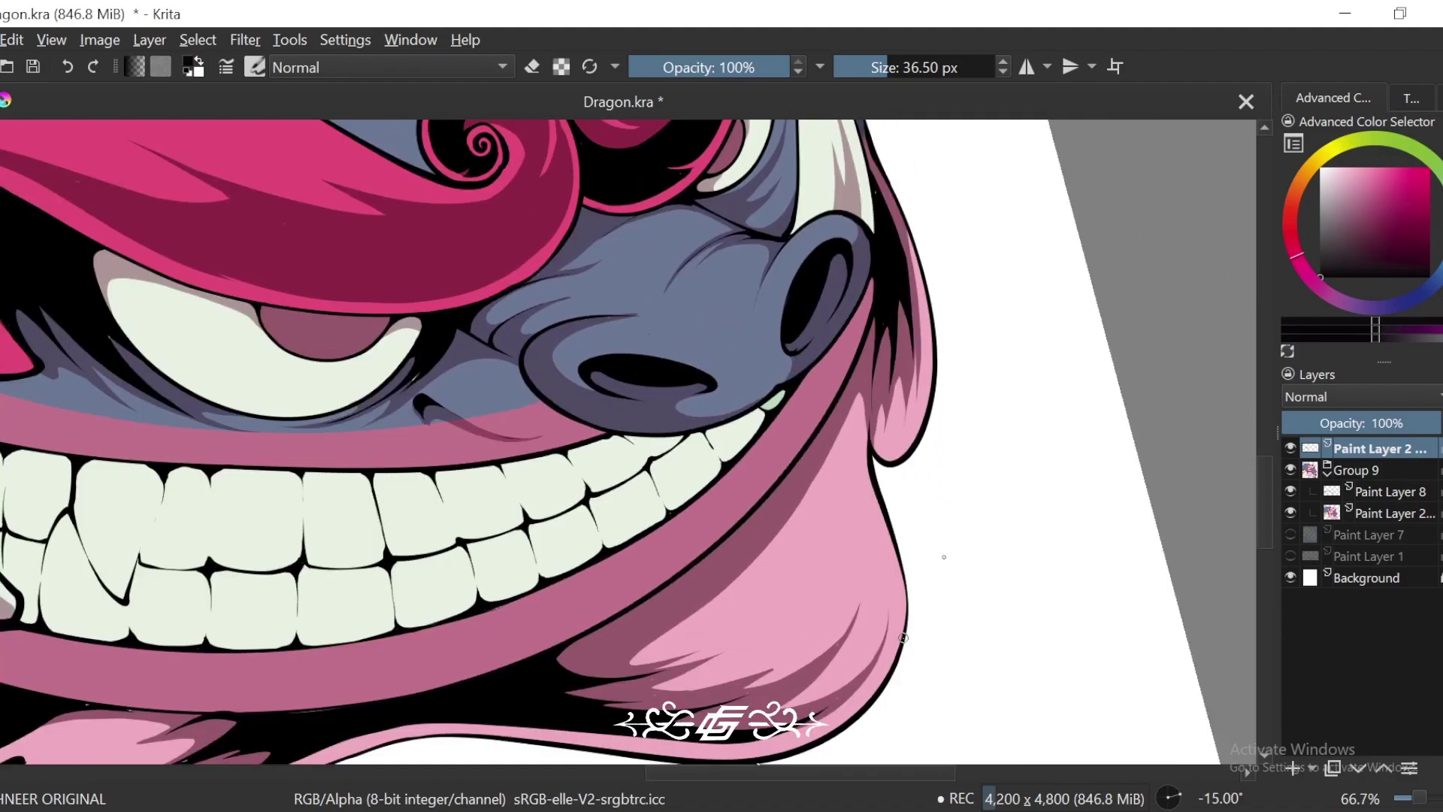
key("ctrl+]")
scroll(960, 506, "down", 1)
key("ctrl+]")
key("ctrl+]")
key("ctrl+]")
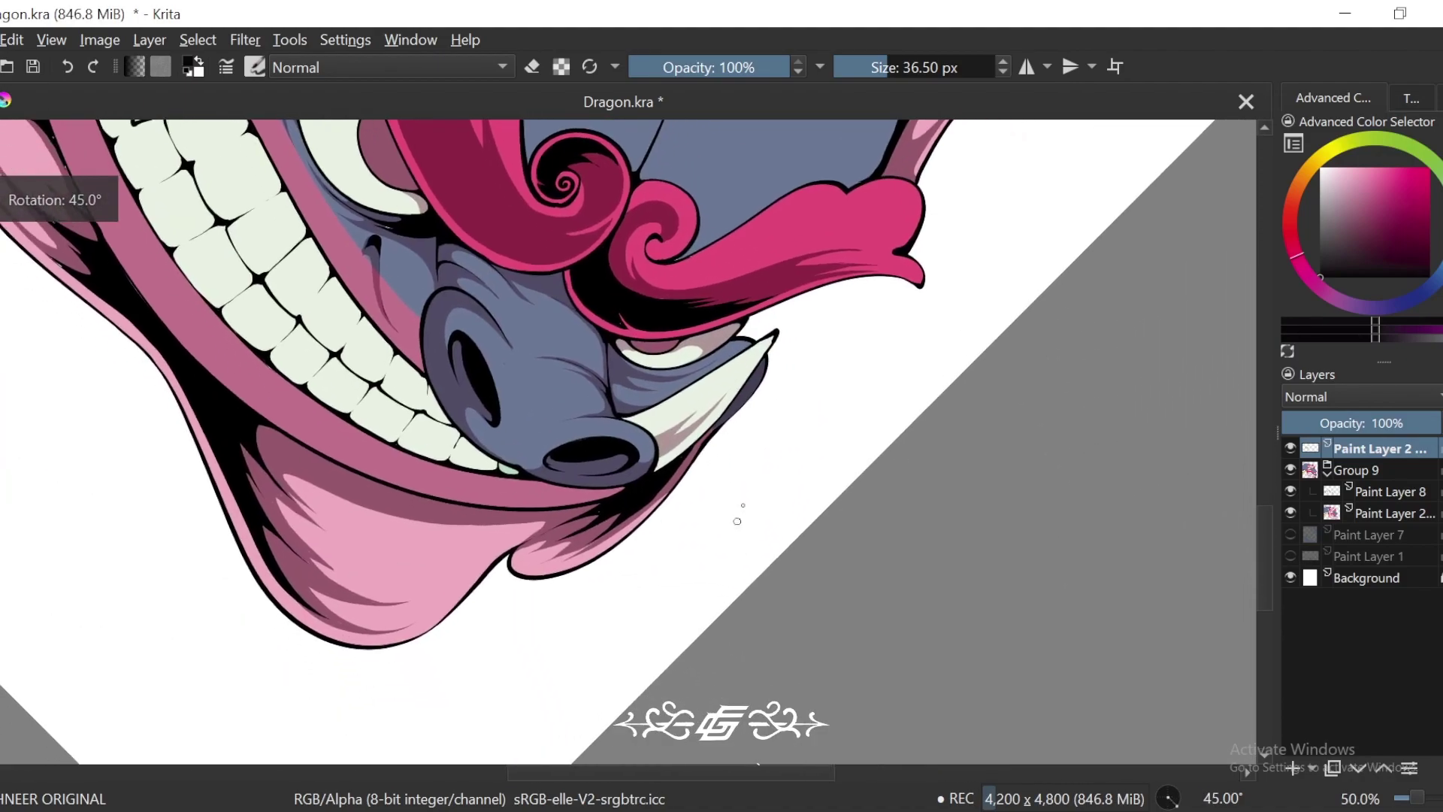
scroll(737, 520, "up", 4)
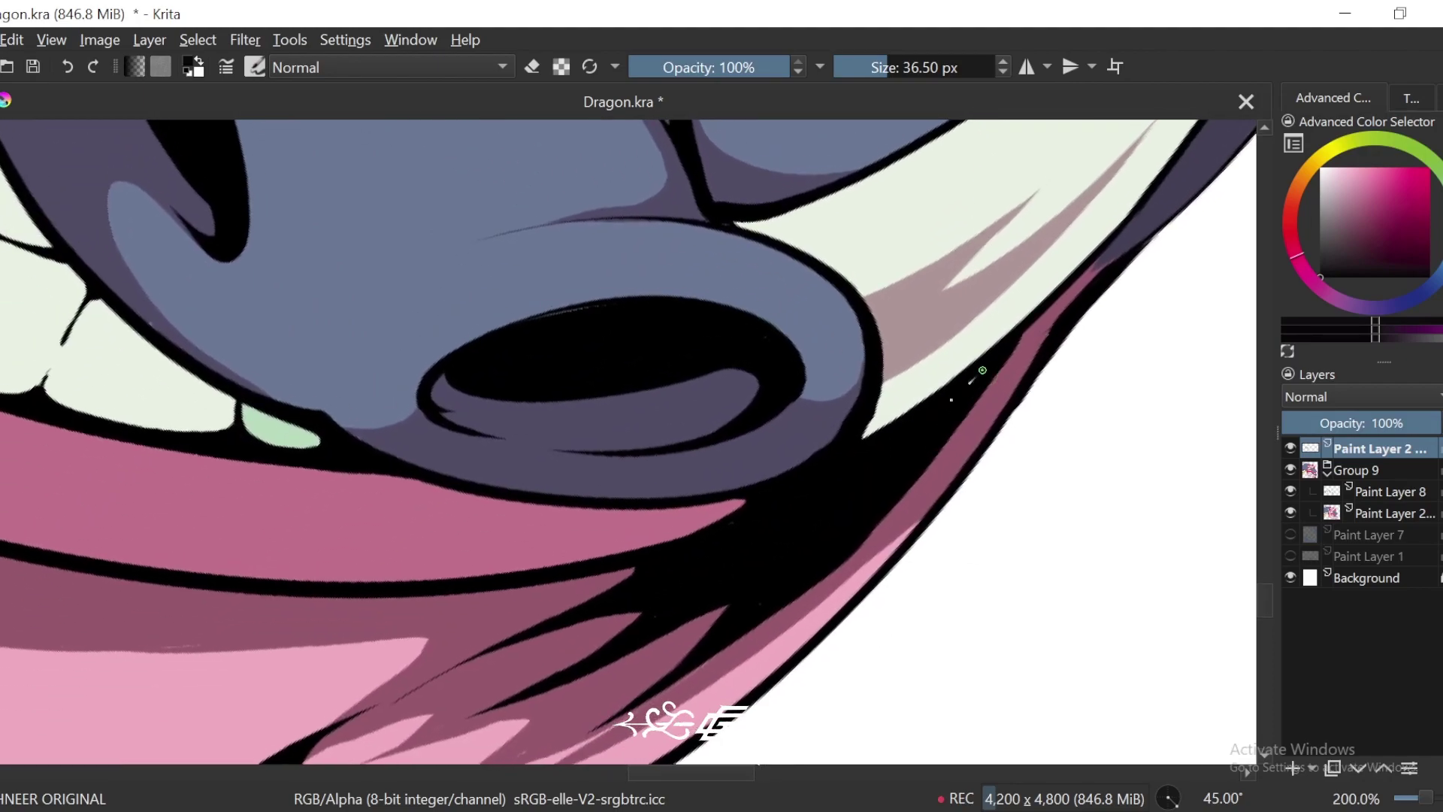
key("ctrl+]")
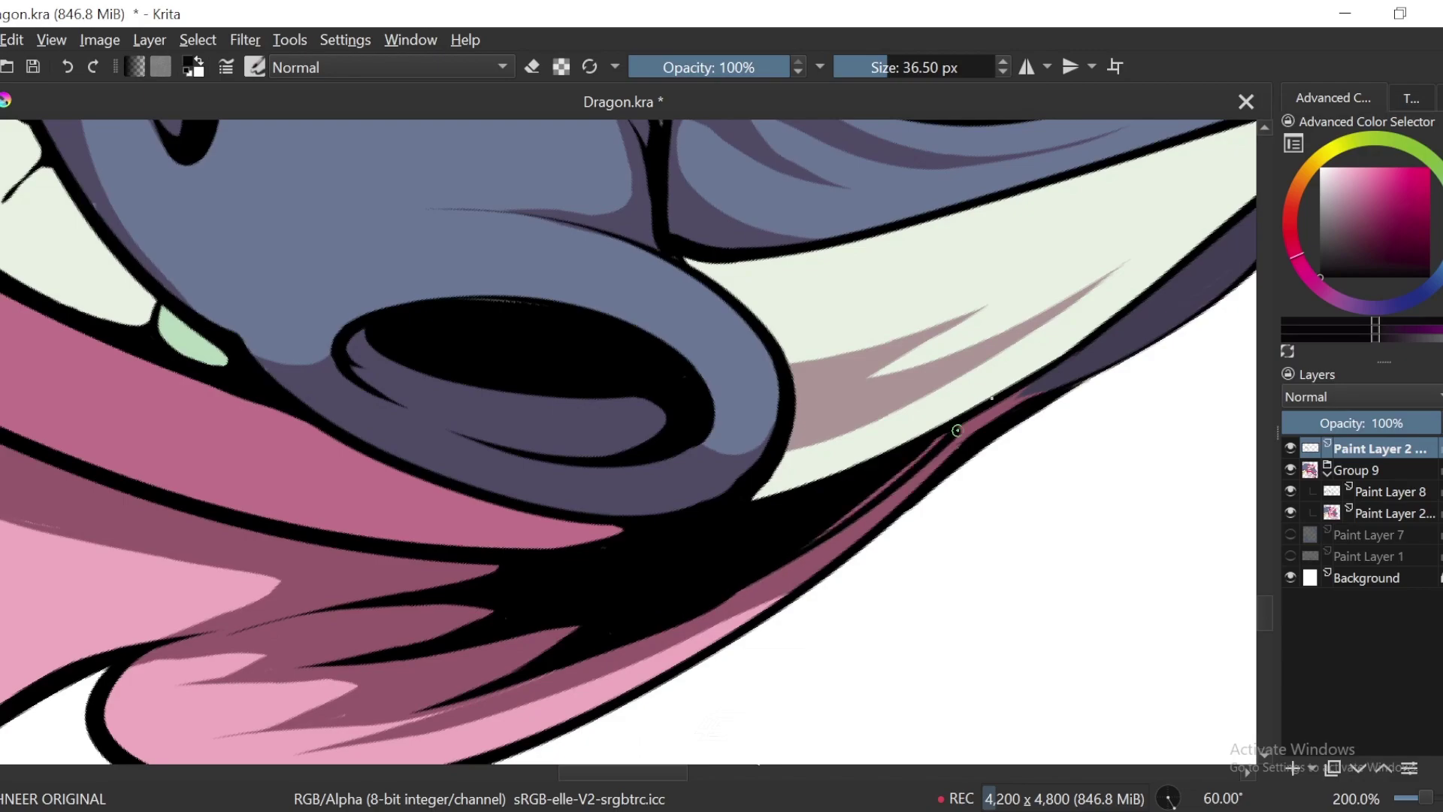
left_click_drag(982, 407, 654, 623)
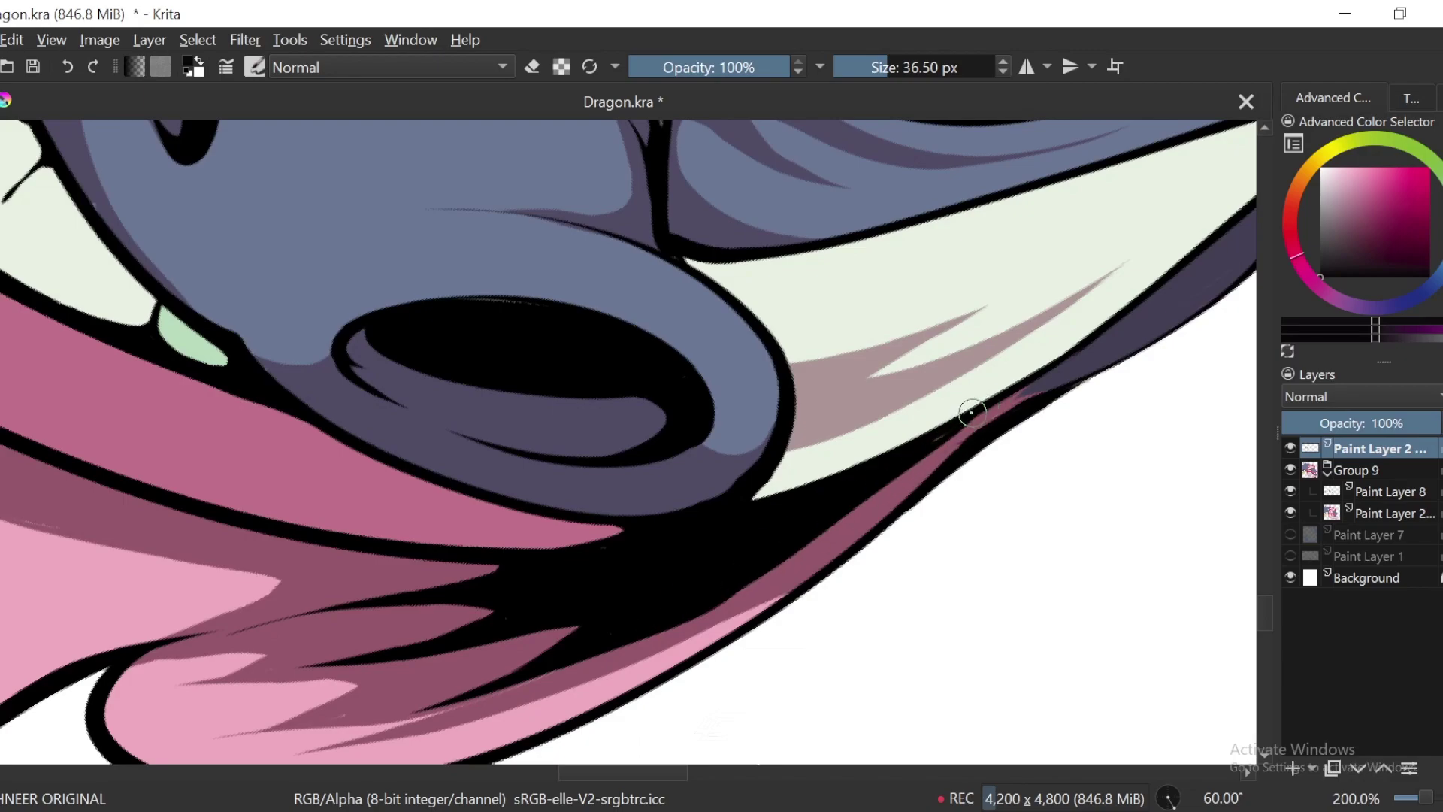
left_click_drag(970, 412, 647, 624)
key("ctrl+[")
key("ctrl+[")
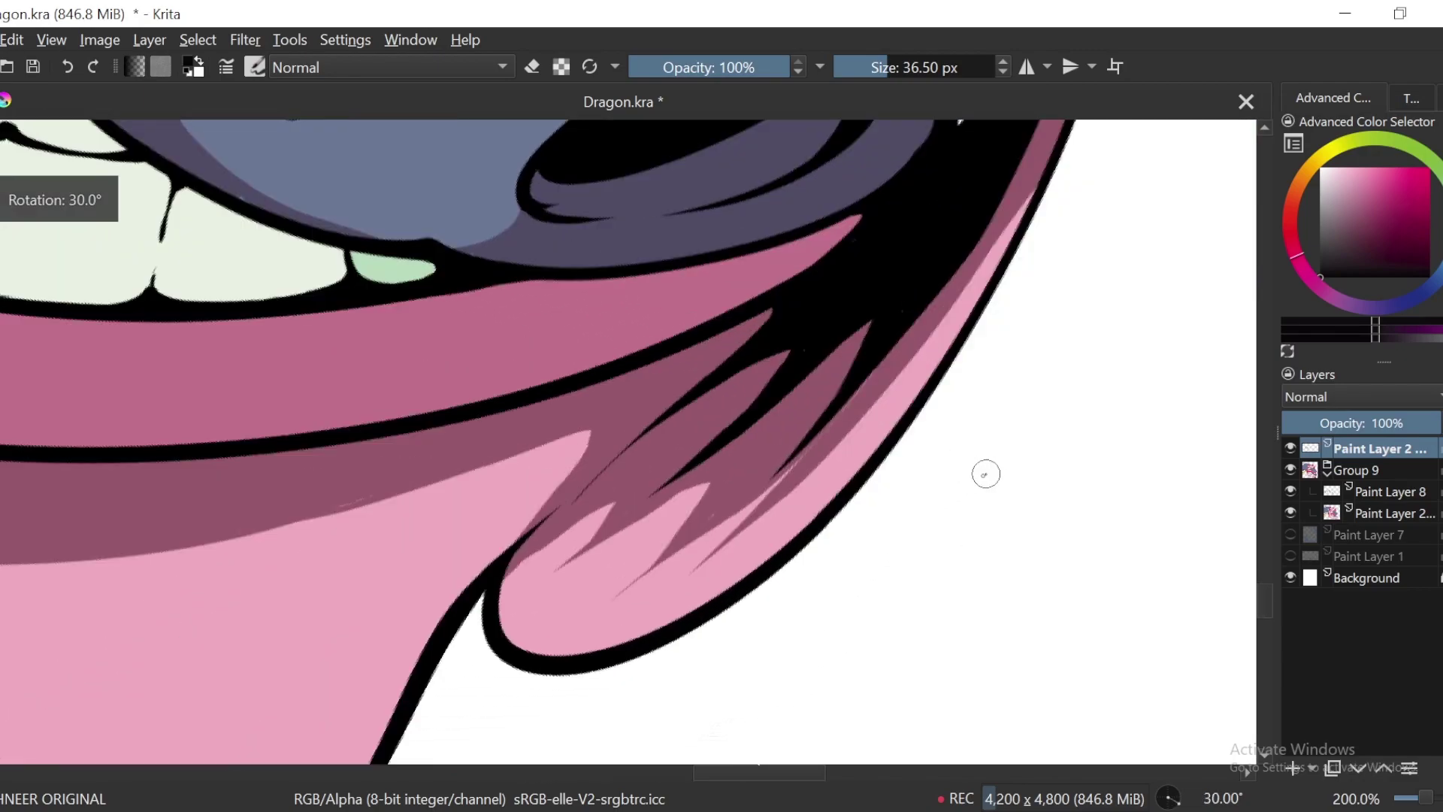
Step: Paint black over the stray light specks in the shadow lines of the pink frills beside the forehead
key("ctrl+minus")
key("ctrl+minus")
key("ctrl+minus")
key("ctrl+minus")
left_click_drag(896, 242, 831, 530)
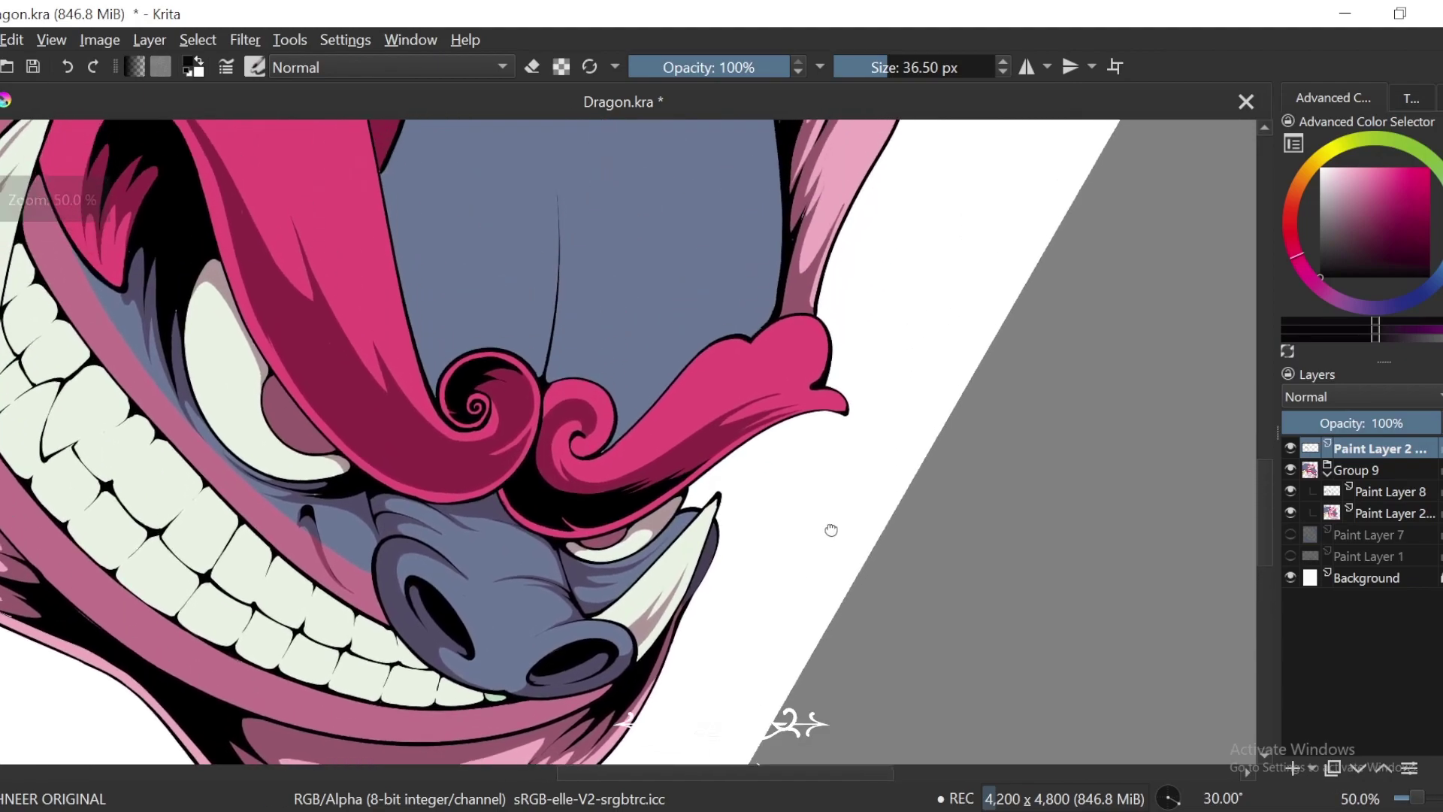
scroll(831, 529, "up", 2)
key("ctrl+]")
key("ctrl+]")
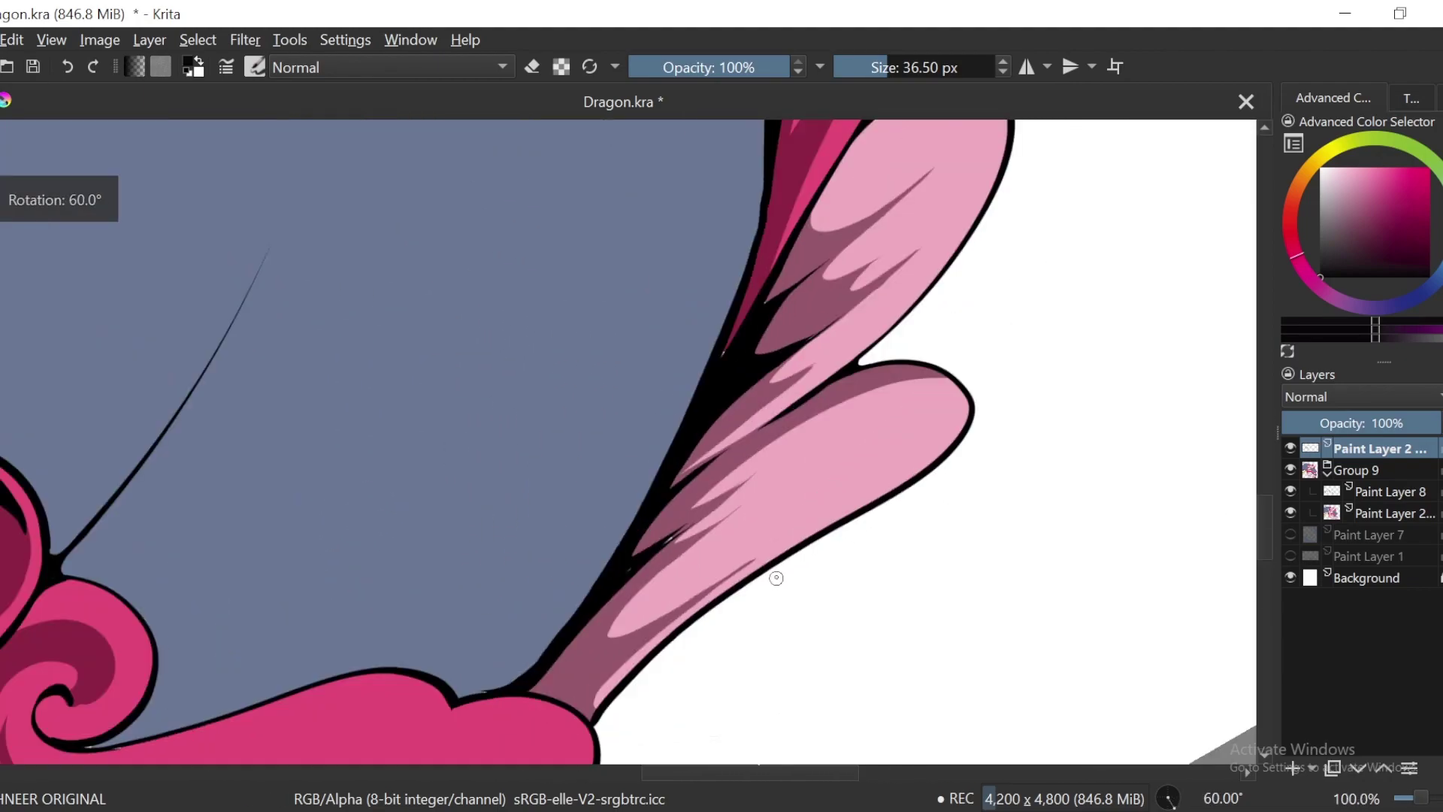
key("plus")
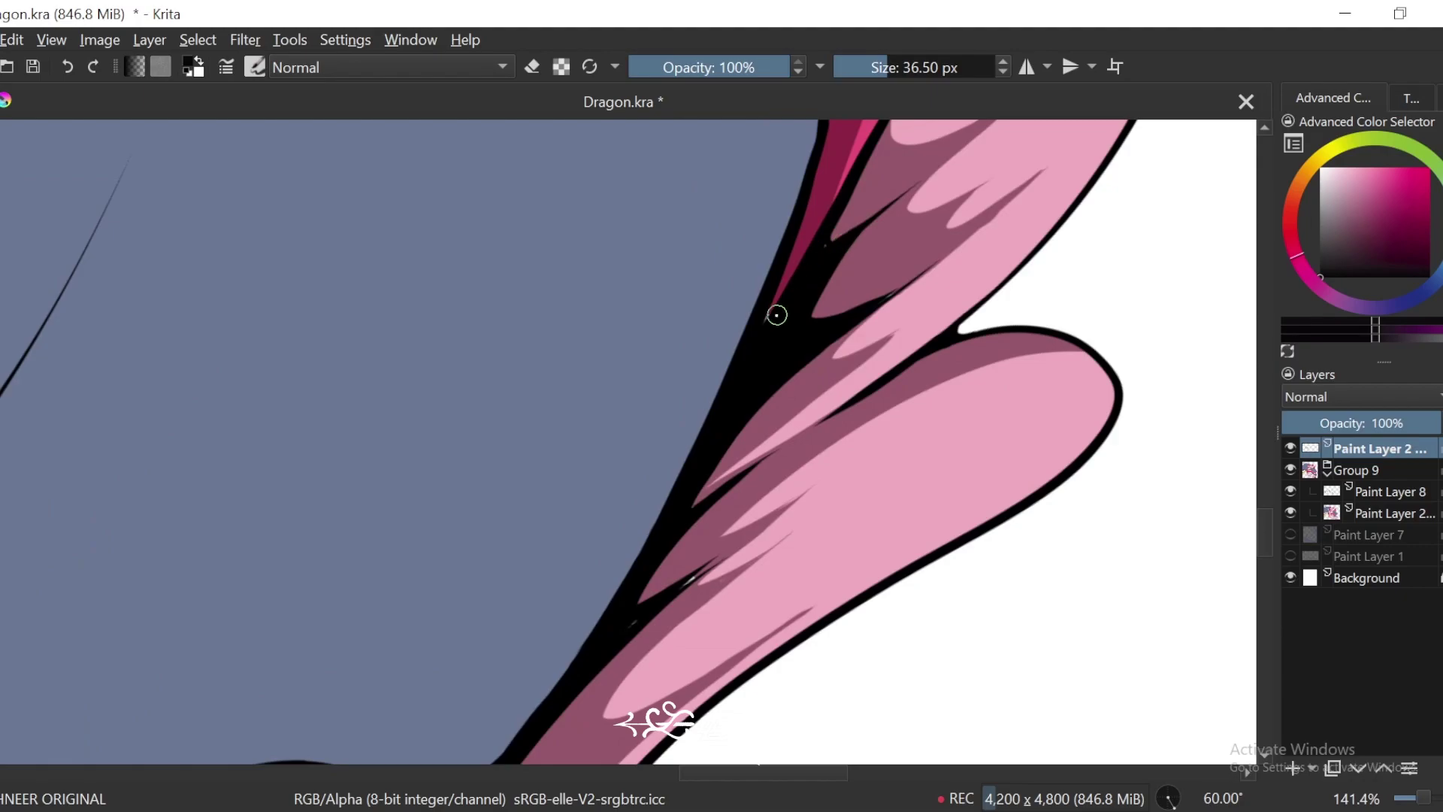
left_click_drag(728, 511, 761, 420)
left_click_drag(770, 486, 760, 489)
key("plus")
key("plus")
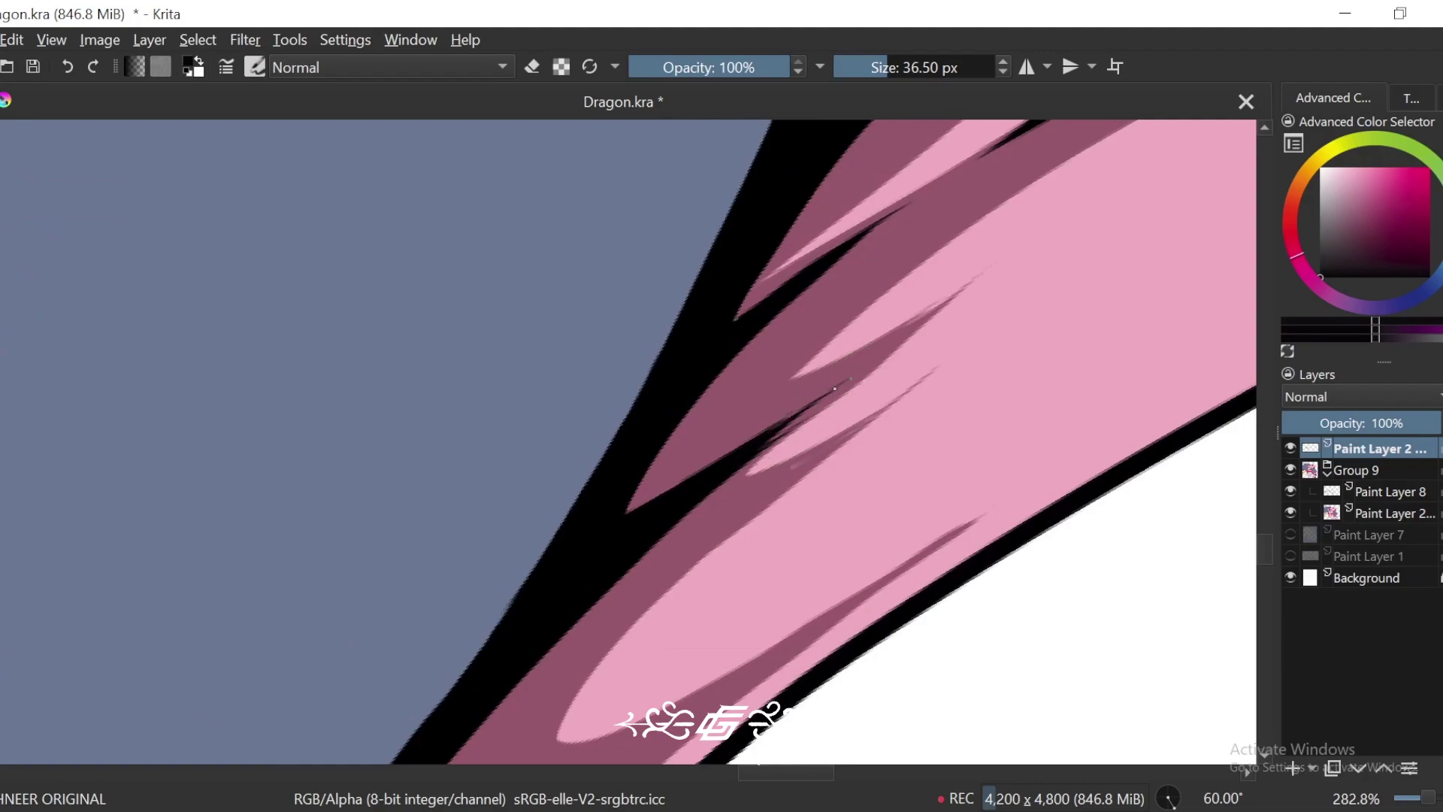
Step: Smooth and thicken the black line where the pink frill meets the notch of the magenta brow
scroll(789, 473, "down", 3)
scroll(895, 444, "up", 3)
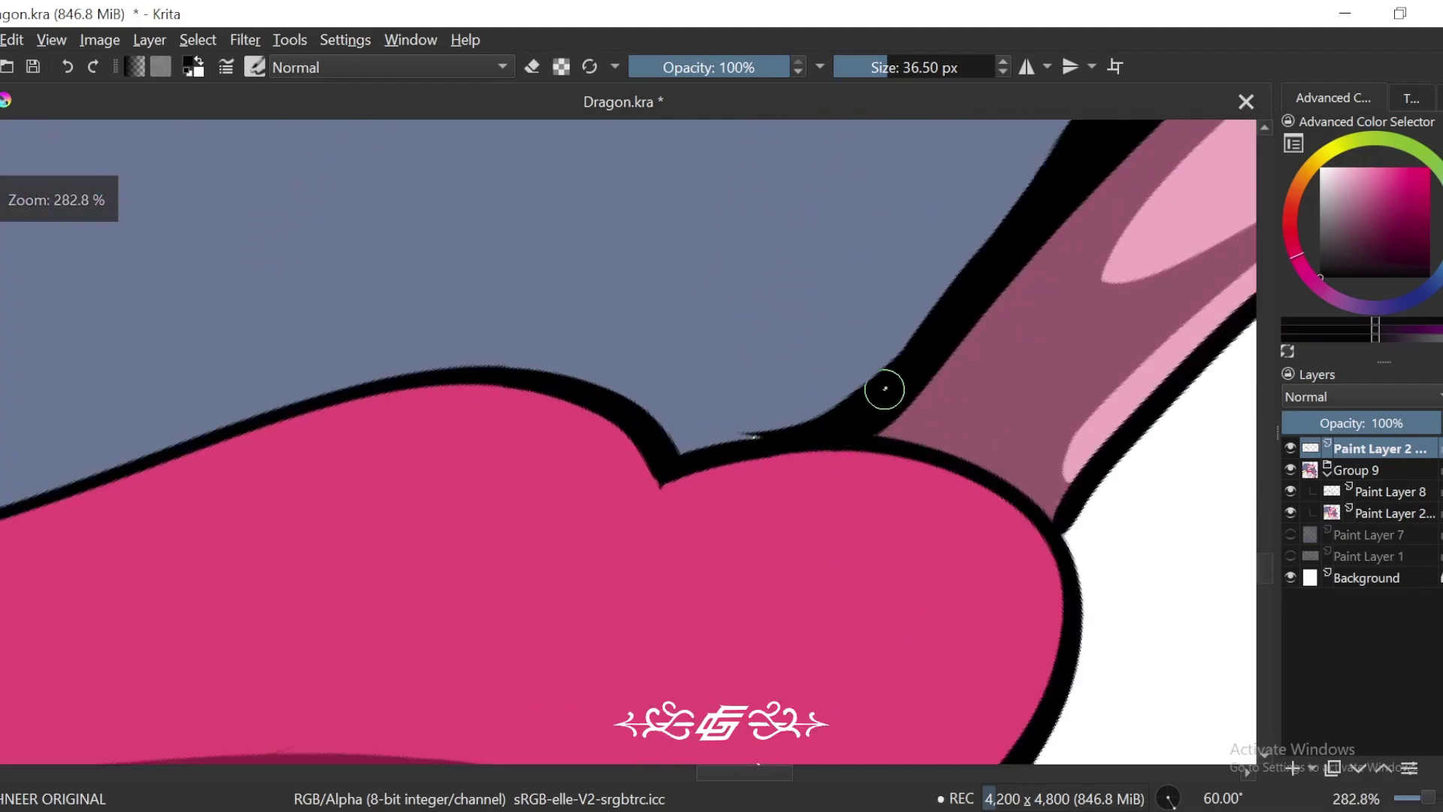
mouse_move(939, 308)
left_mouse_down()
mouse_move(829, 393)
mouse_move(679, 453)
left_mouse_up()
key("ctrl+z")
mouse_move(937, 311)
left_mouse_down()
mouse_move(778, 424)
mouse_move(680, 452)
left_mouse_up()
Step: Paint black over the white slivers in the large pink cheek frill's shadow beside the fangs and round off its lower shadow notch
scroll(862, 381, "down", 7)
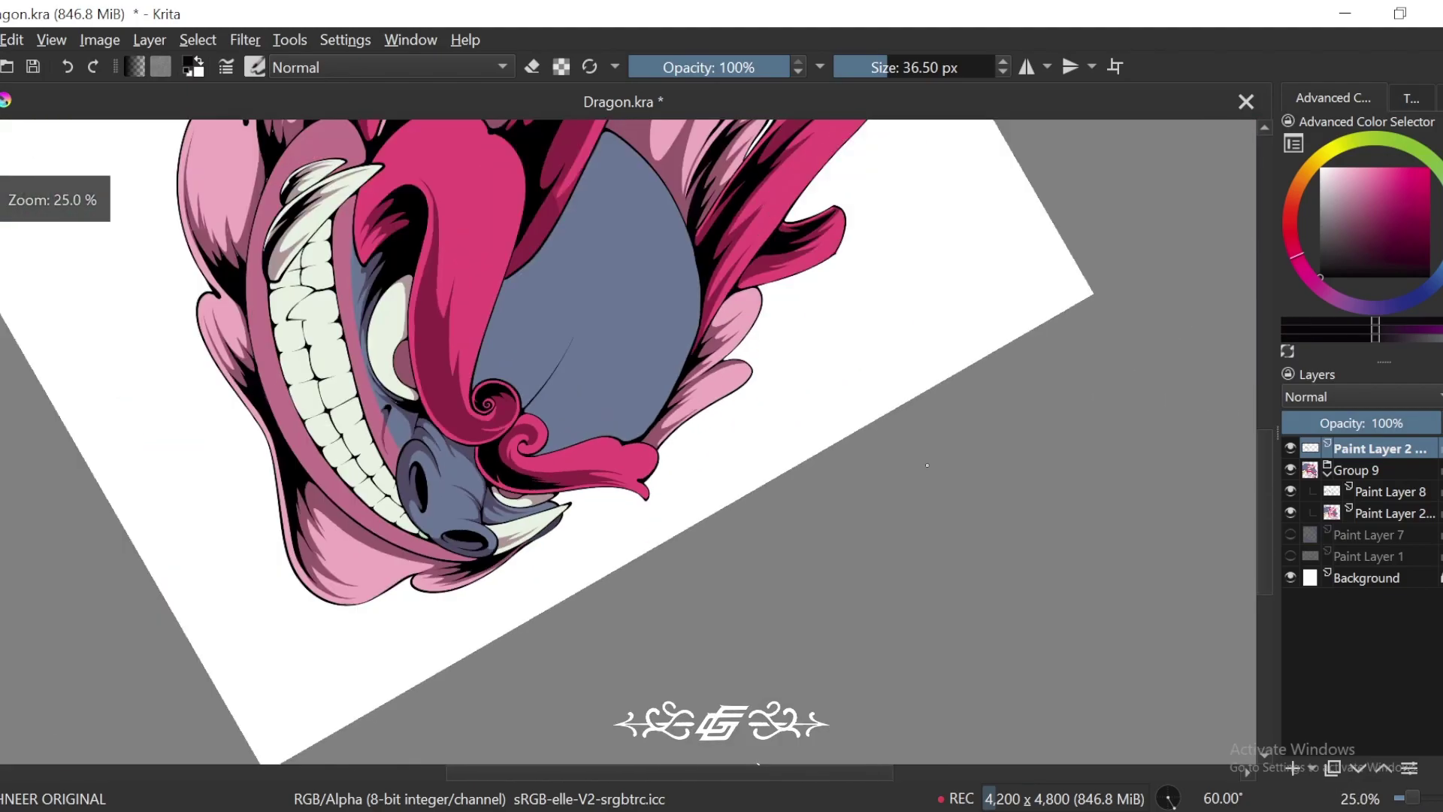
key("4")
key("4")
key("4")
left_click_drag(753, 630, 970, 625)
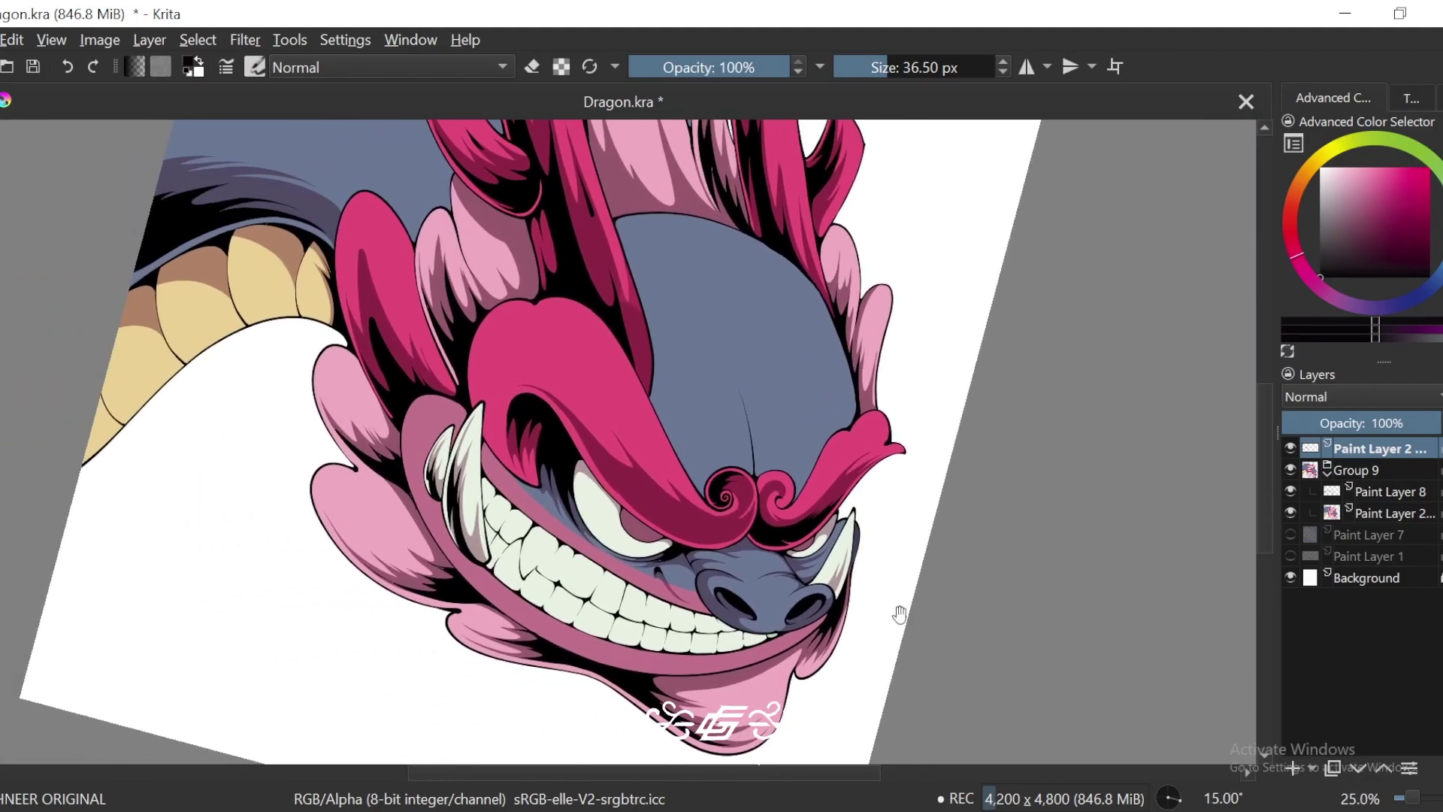
left_click_drag(855, 591, 946, 602)
key("6")
key("6")
key("6")
key("6")
key("6")
key("6")
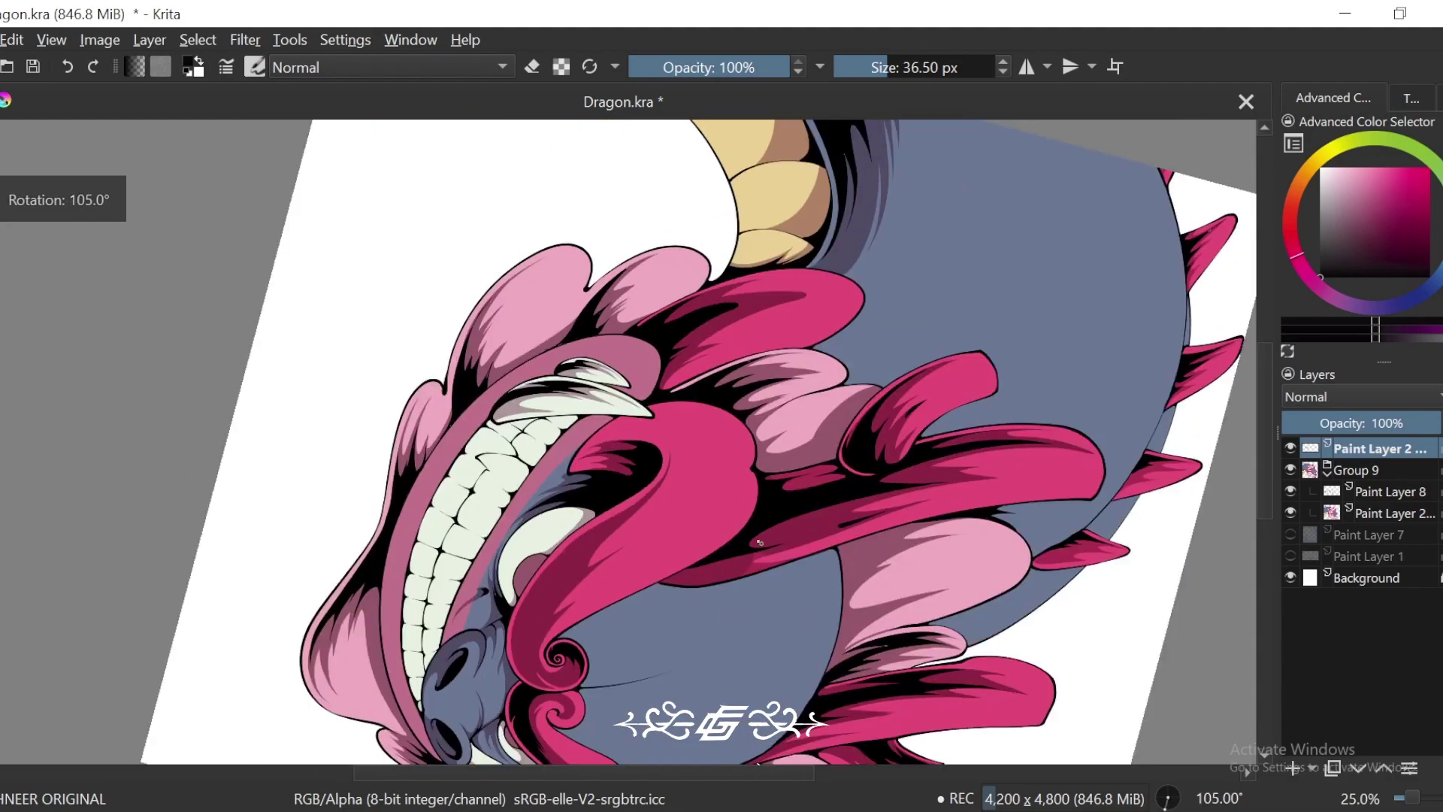
scroll(784, 483, "up", 6)
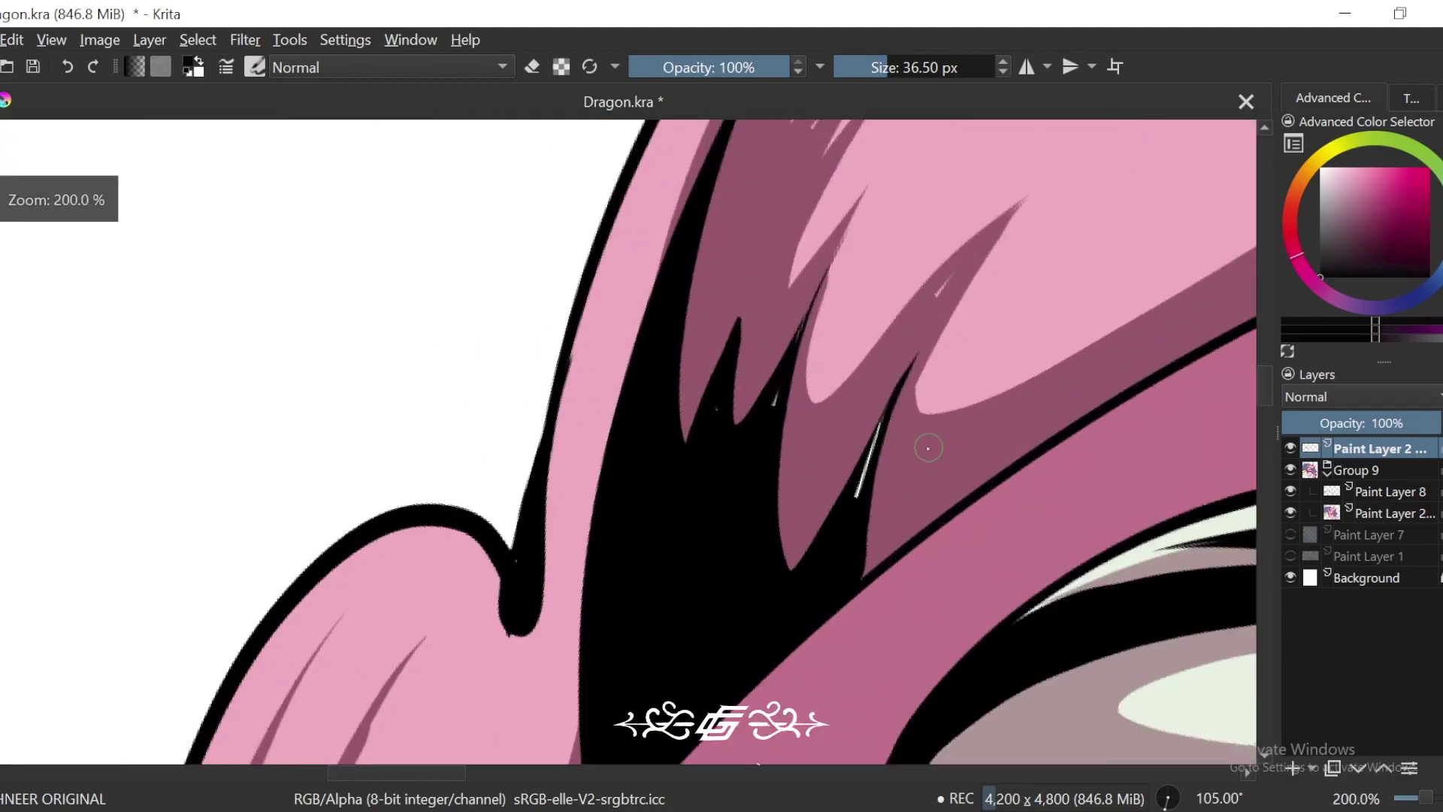
key("6")
key("6")
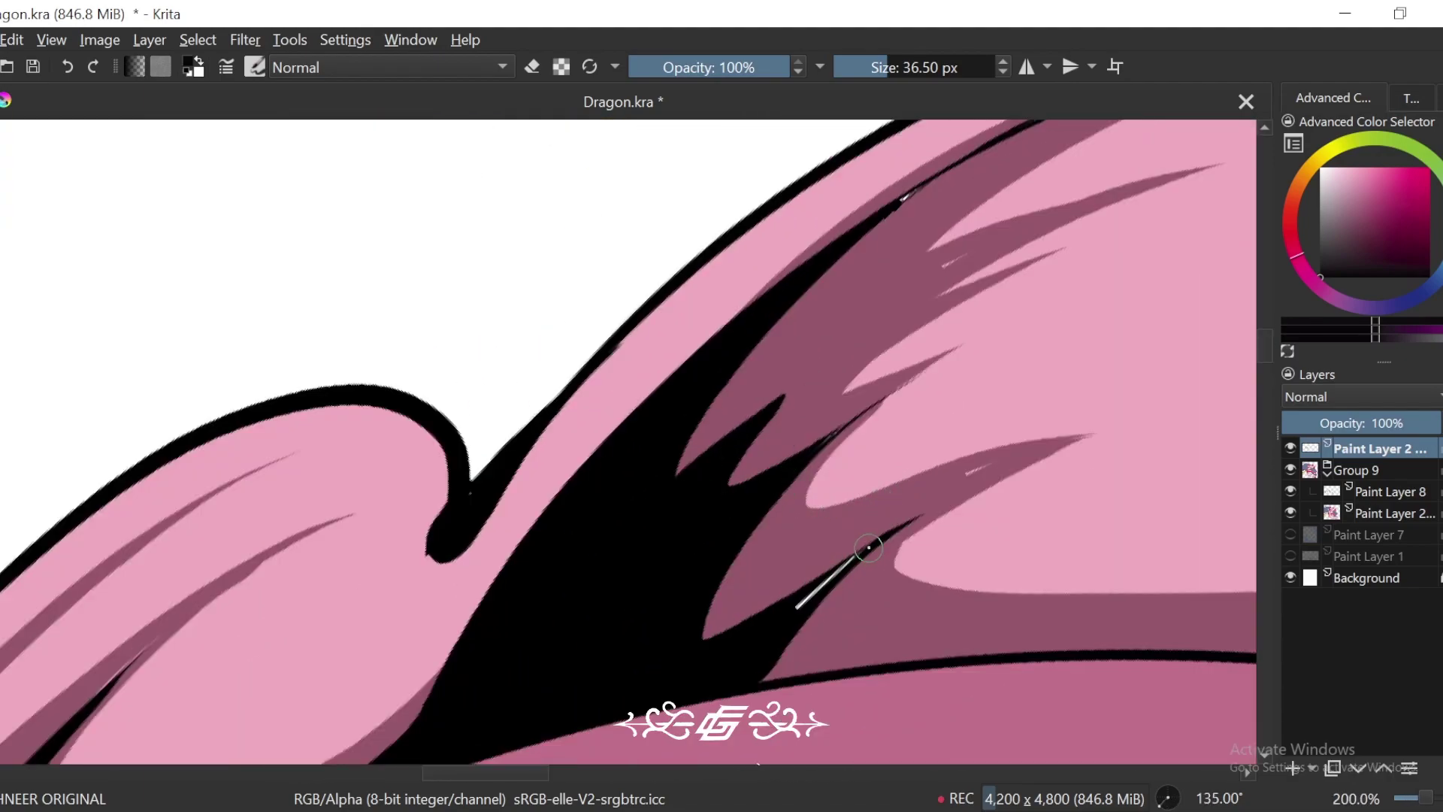
left_click_drag(844, 595, 821, 562)
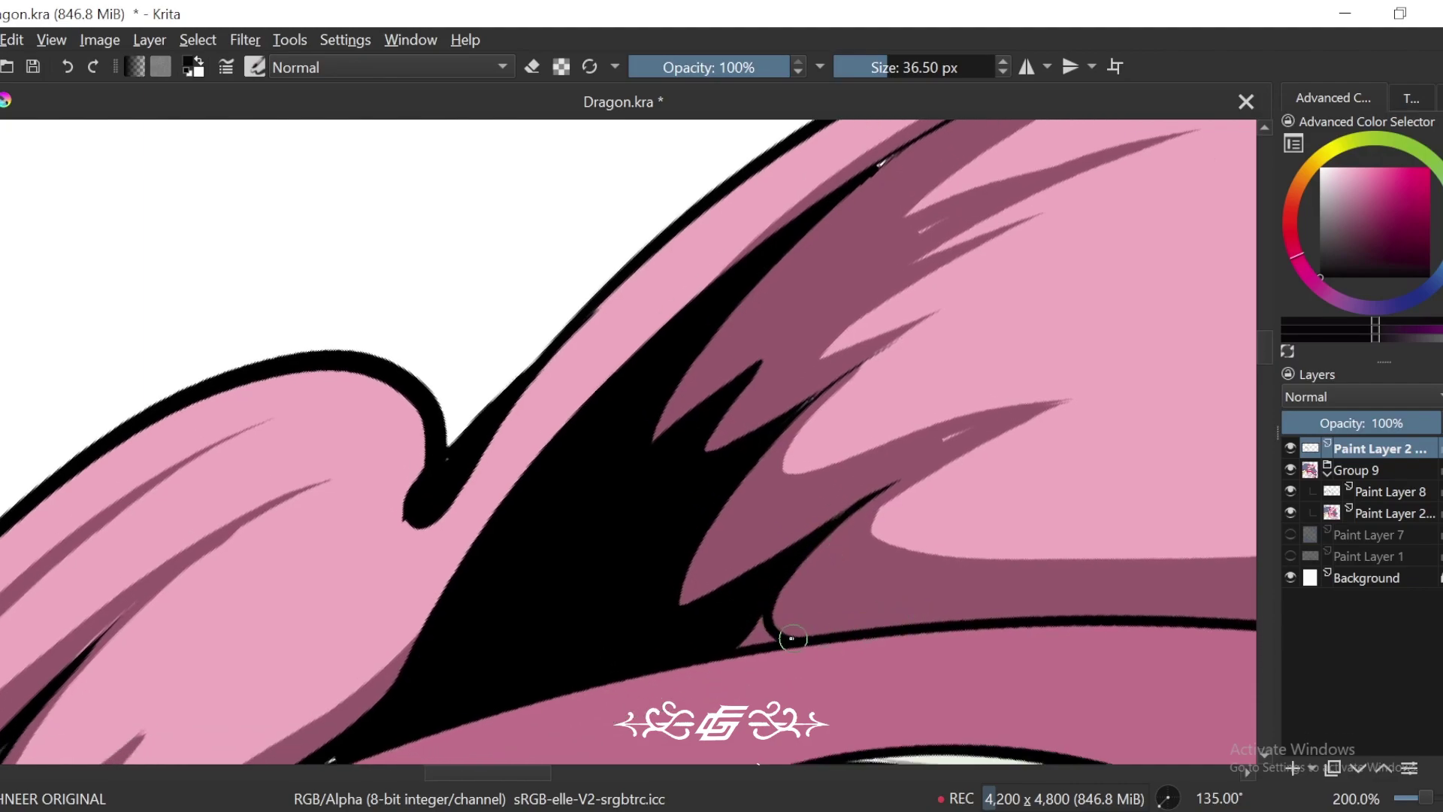
mouse_move(980, 444)
left_mouse_down()
mouse_move(899, 521)
mouse_move(846, 607)
left_mouse_up()
left_click_drag(820, 401, 815, 553)
Step: Redraw the long tapering black shadow along the large cheek frill's outer edge, covering the white gap in it
left_click_drag(1065, 342, 488, 683)
key("ctrl+z")
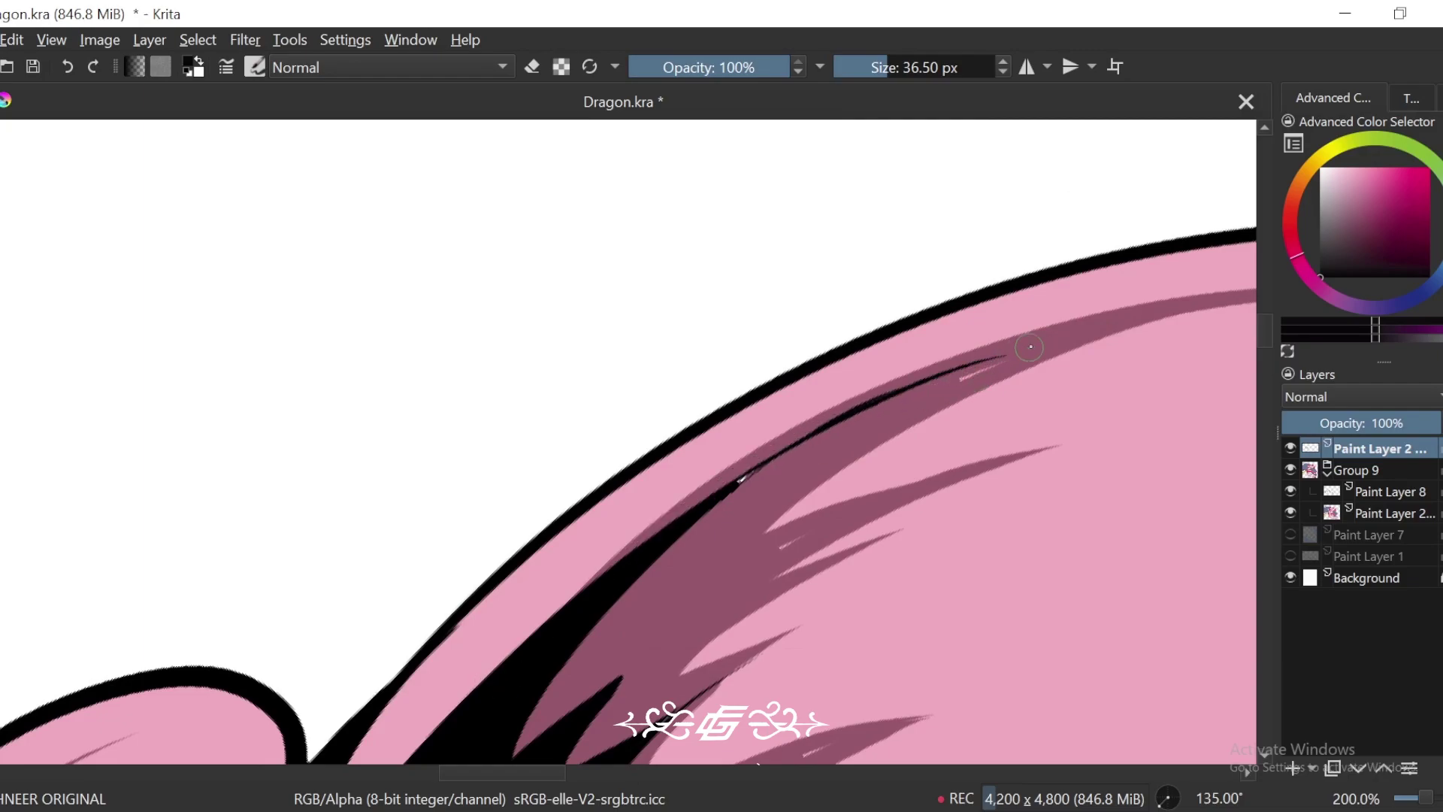
mouse_move(1058, 345)
left_mouse_down()
mouse_move(830, 429)
mouse_move(454, 750)
left_mouse_up()
key("ctrl+z")
left_click_drag(1007, 357, 512, 684)
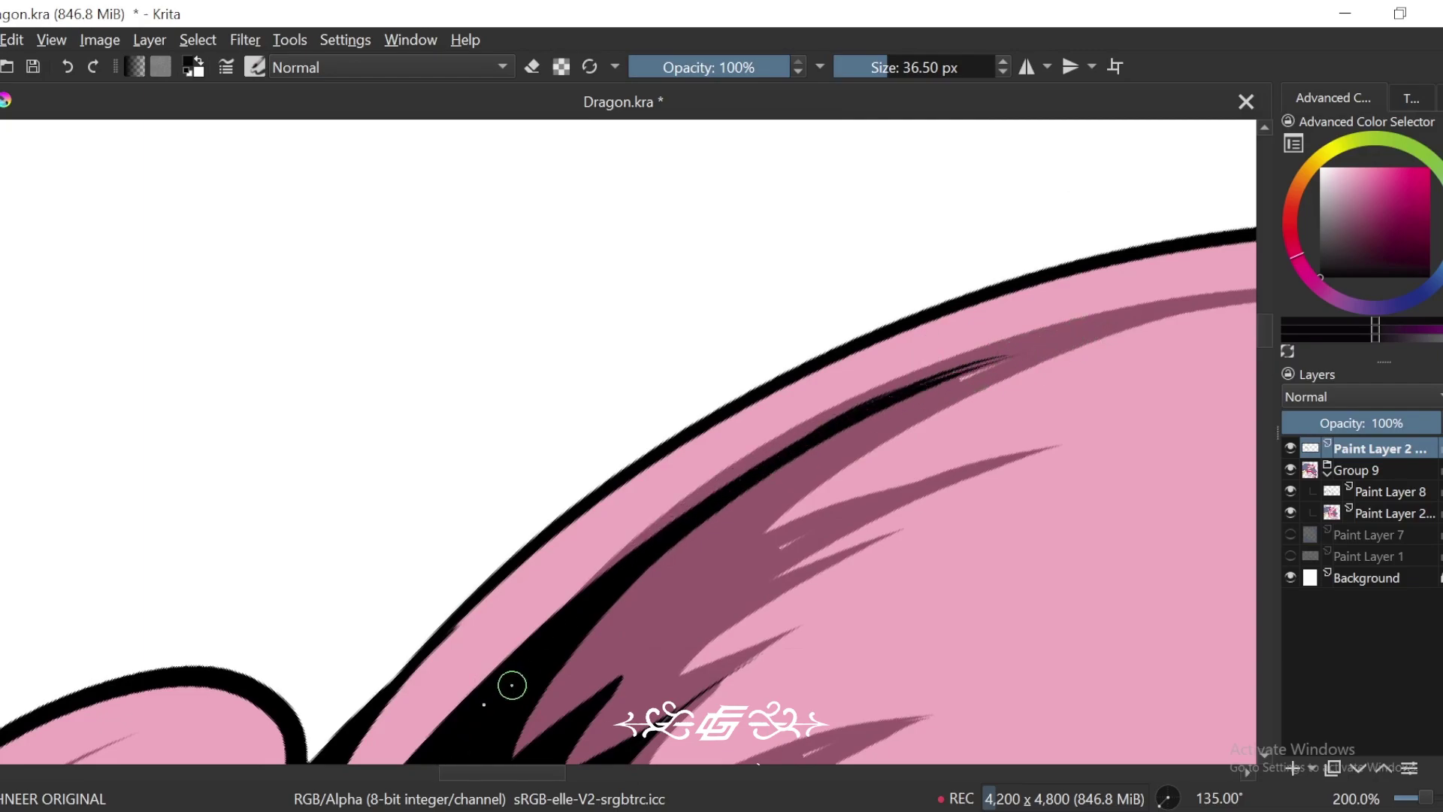
Step: Switch to Paint Layer 8 and try to fill the light sliver at the frill shadow's tip with a sampled mauve
left_click(1389, 492)
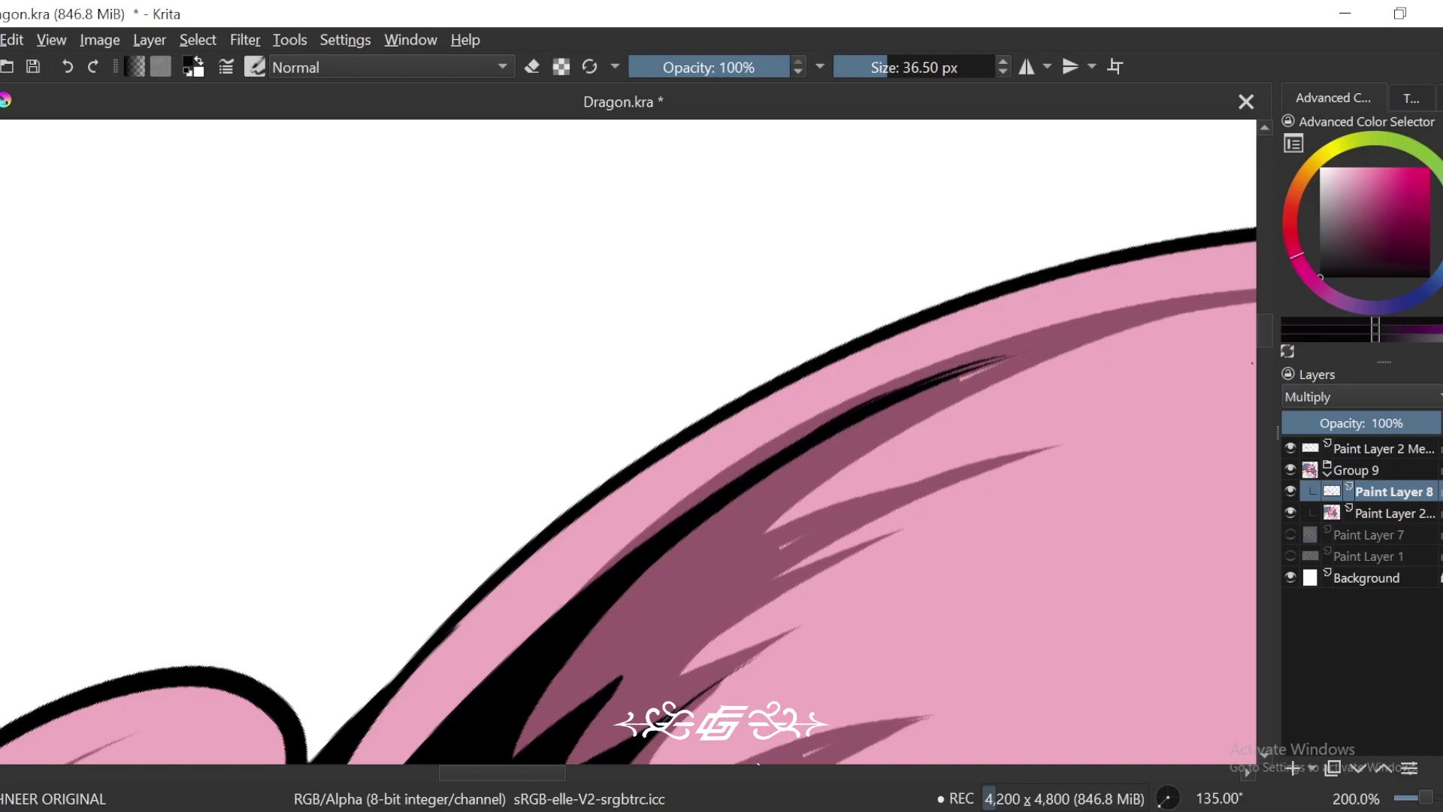
left_click(1339, 195)
left_click_drag(993, 365, 870, 430)
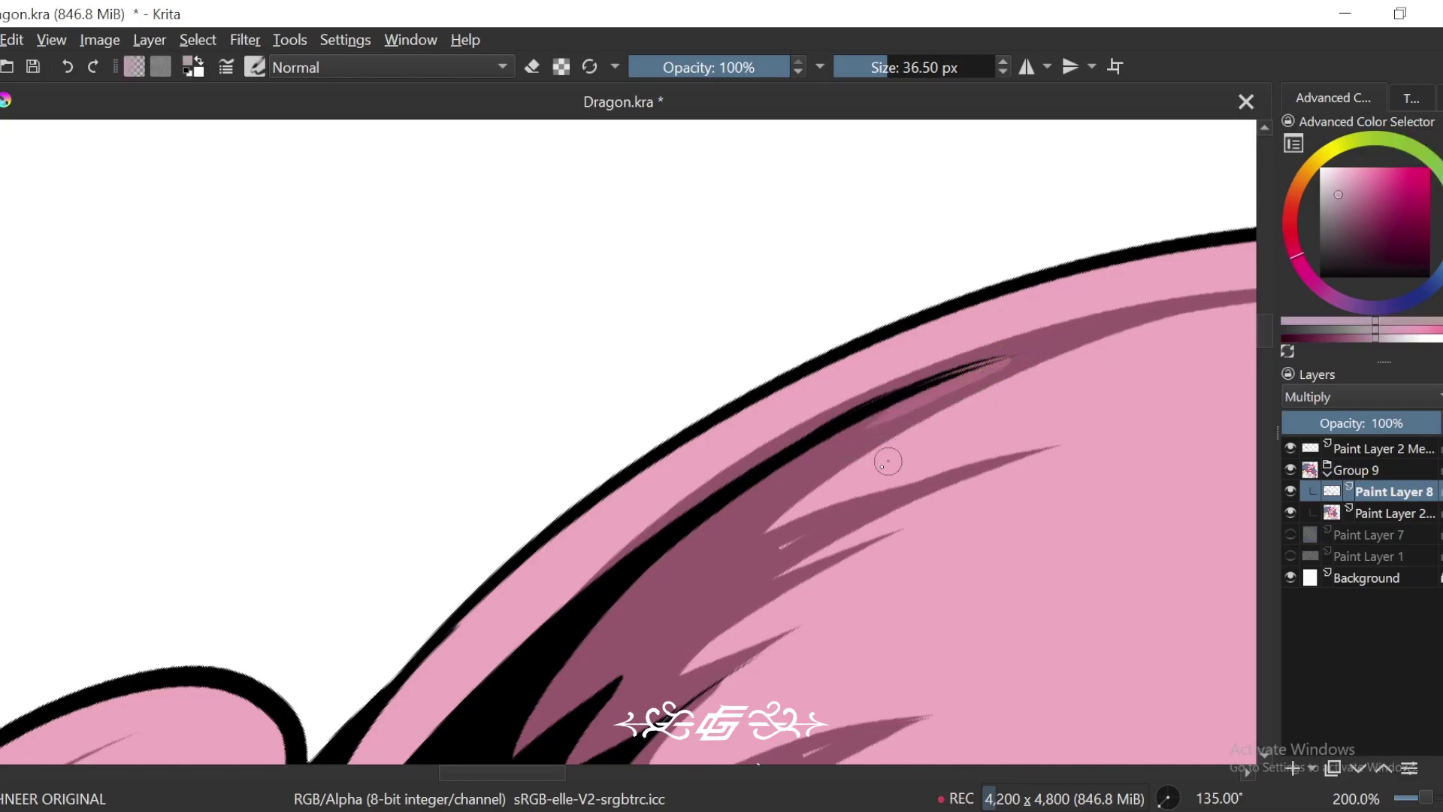
key("ctrl+z")
left_click(1024, 350, "ctrl")
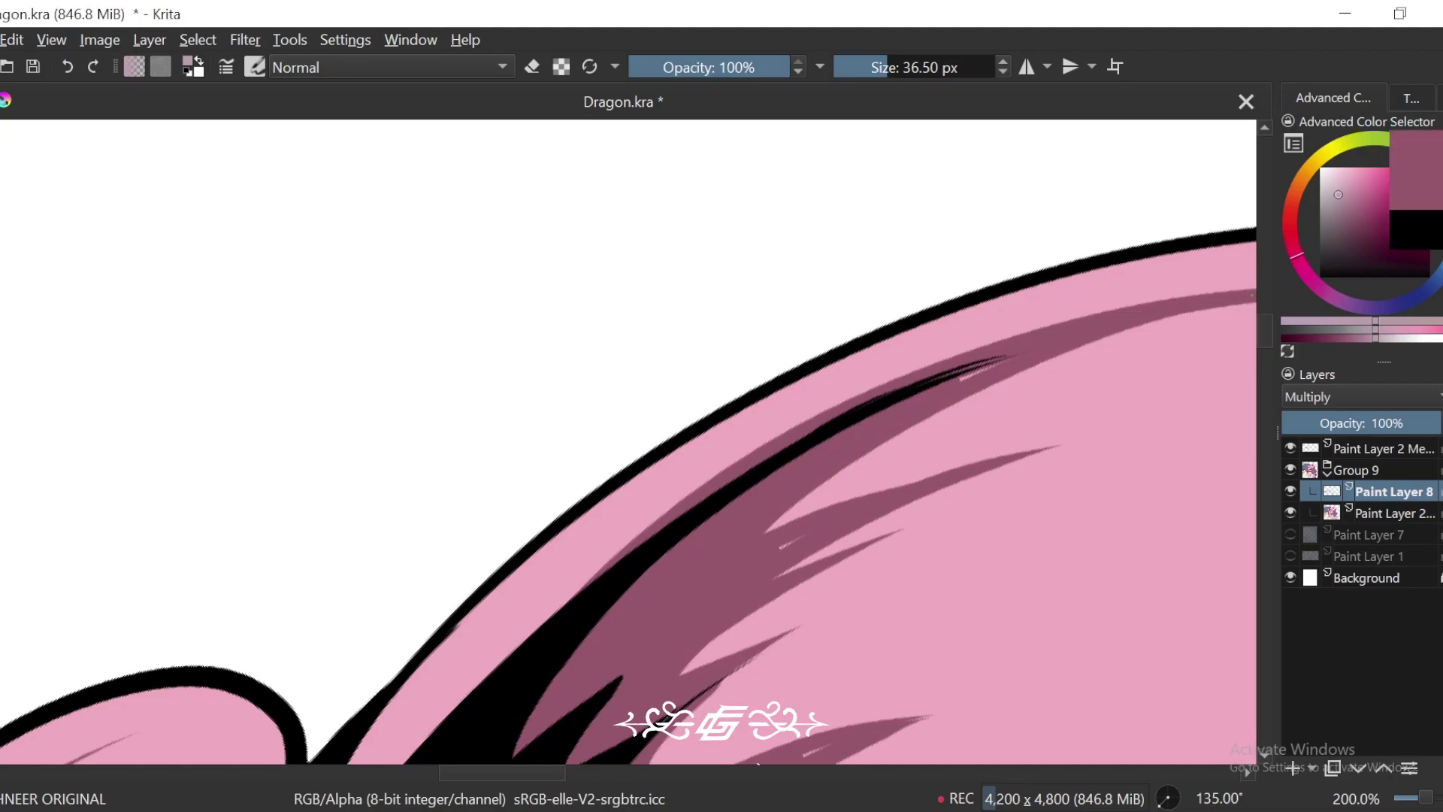
left_click_drag(1023, 350, 900, 412)
key("ctrl+z")
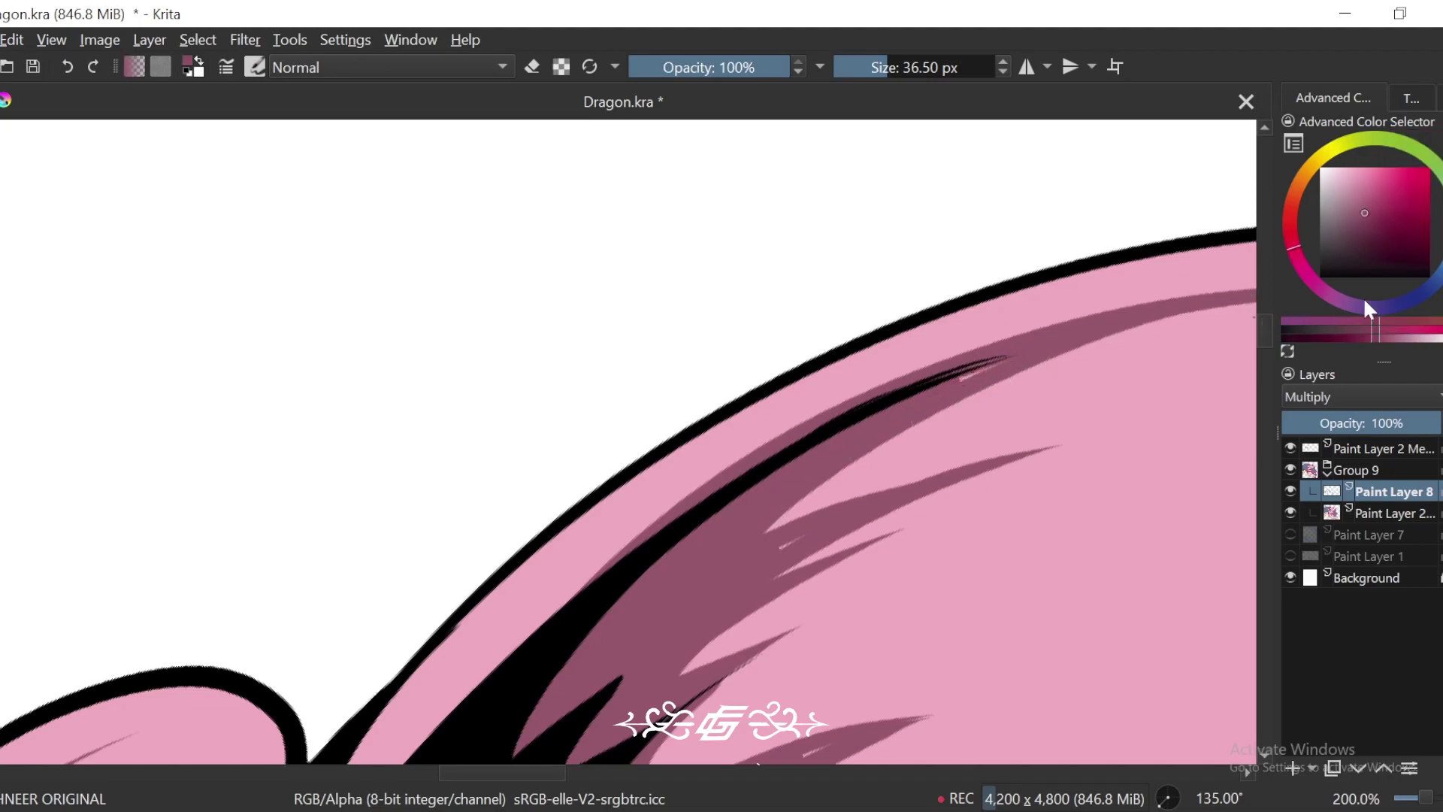
Step: Sample the greyish multiply shadow colour and paint over the light slivers within the cheek frill's shadow
left_click(1396, 404)
left_click(1317, 408)
left_click(1049, 333, "ctrl")
key("ctrl+z")
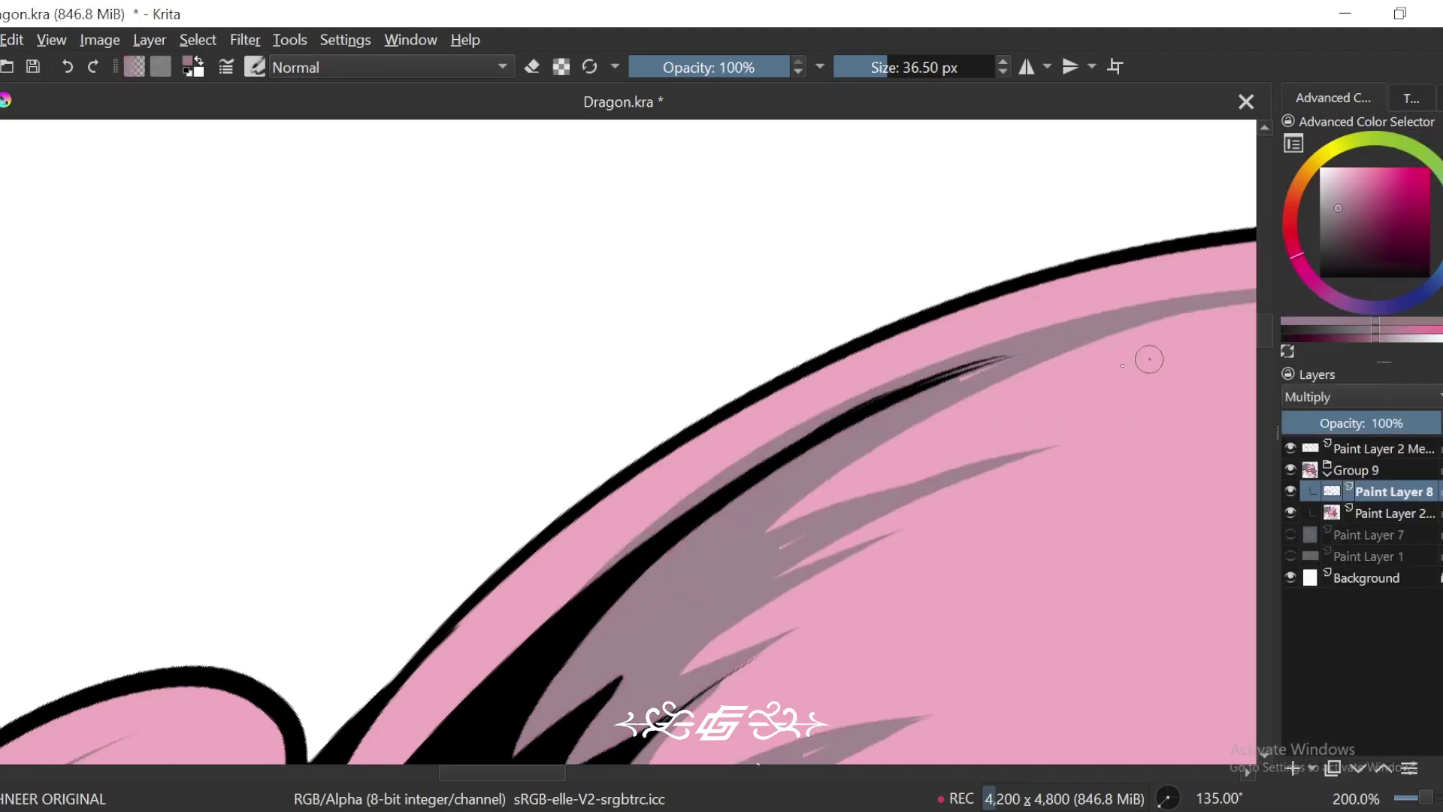
left_click_drag(733, 608, 793, 419)
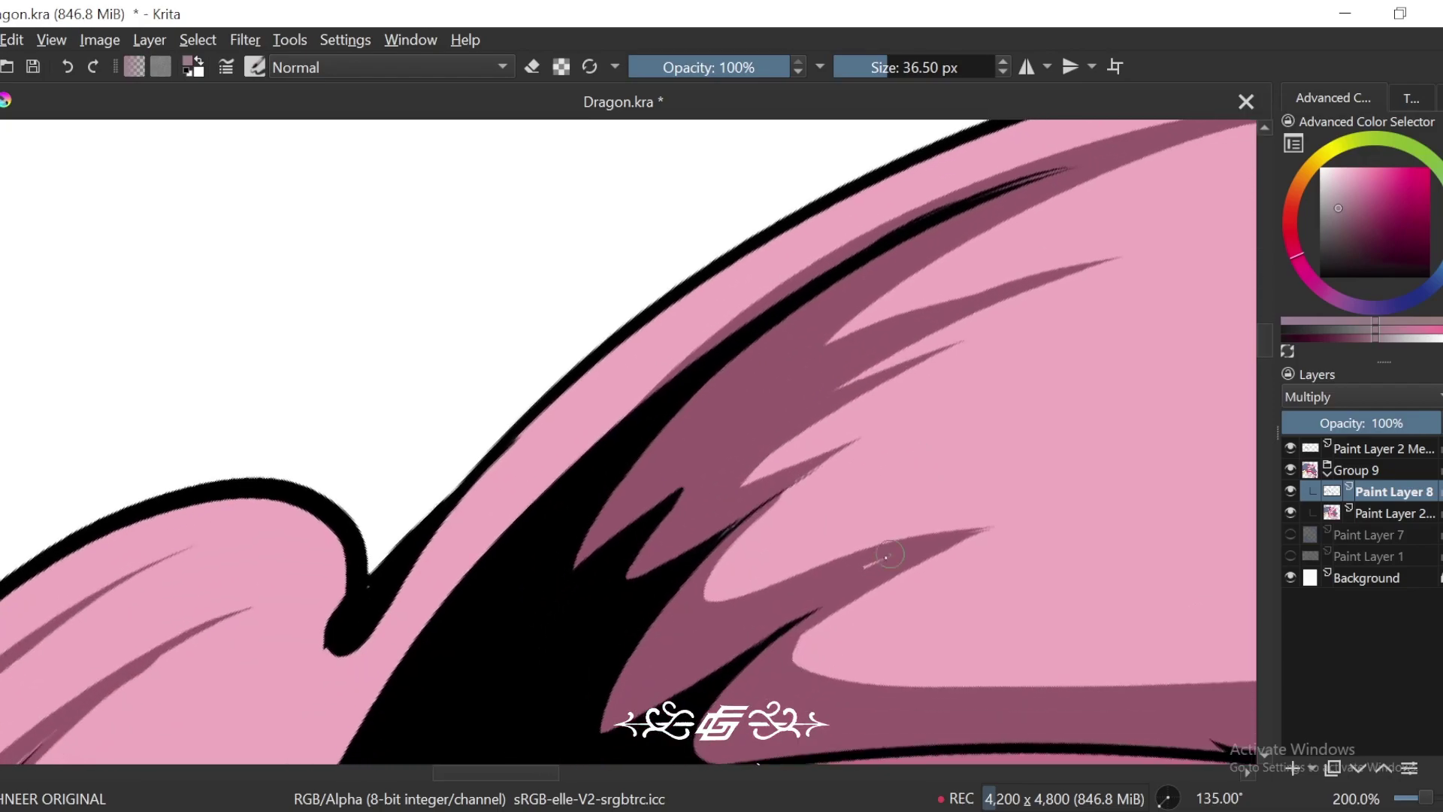
key("ctrl+minus")
key("ctrl+minus")
key("ctrl+minus")
key("ctrl+plus")
key("ctrl+plus")
key("ctrl+plus")
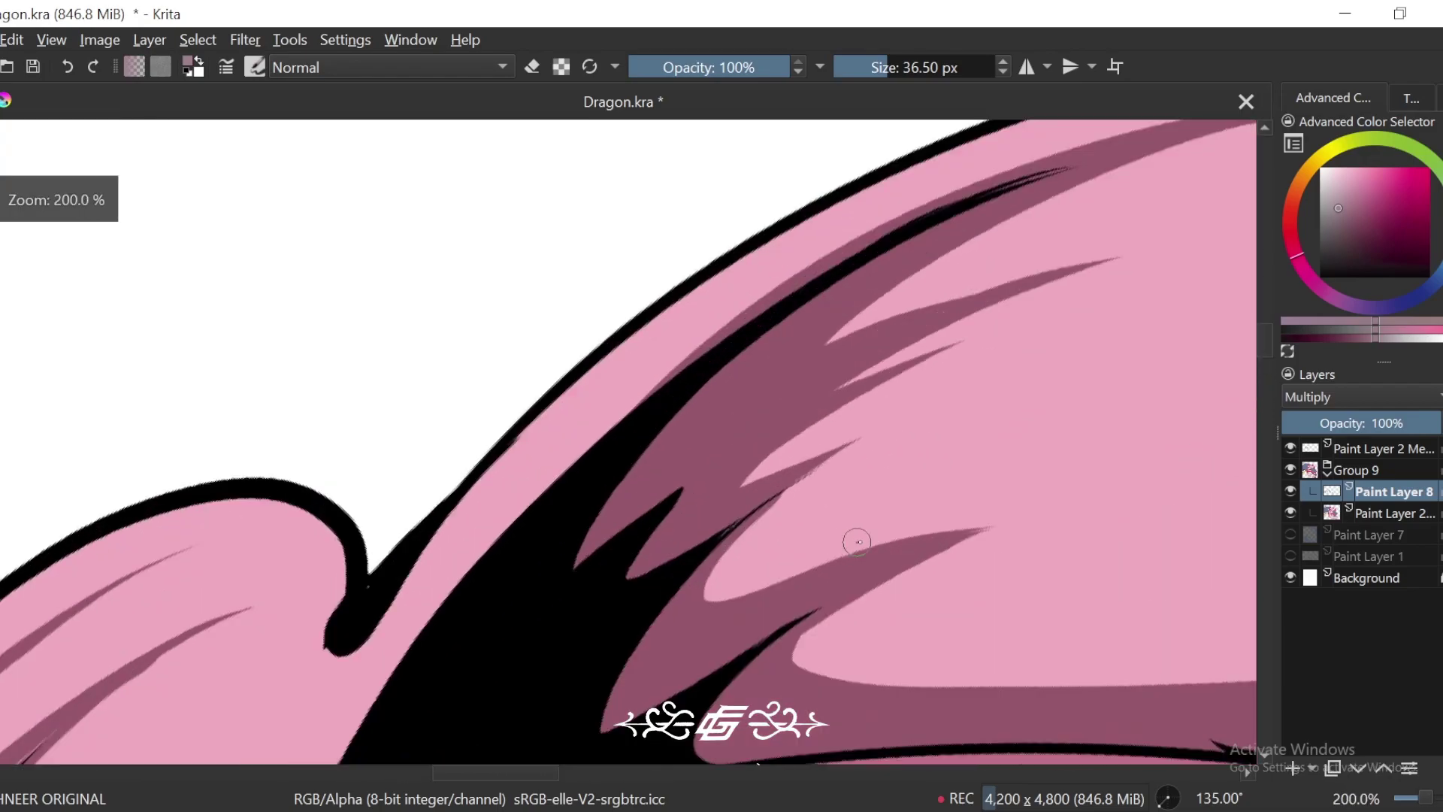
Step: Reshape the mauve shadow around the lower corner of the frill's light area with a rounded edge and fill the leftover light patch
key("4")
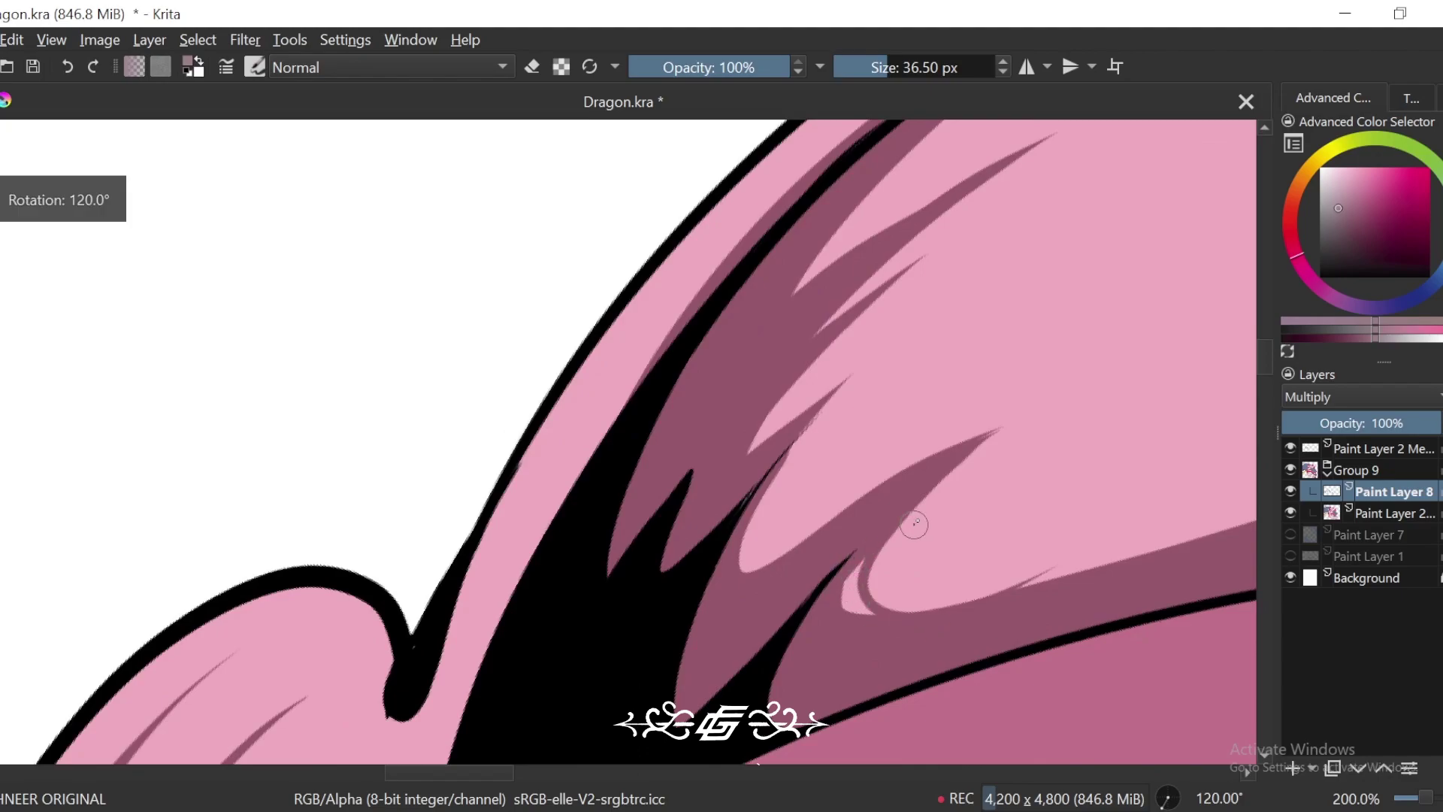
key("ctrl+z")
mouse_move(929, 496)
left_mouse_down()
mouse_move(921, 611)
mouse_move(865, 608)
left_mouse_up()
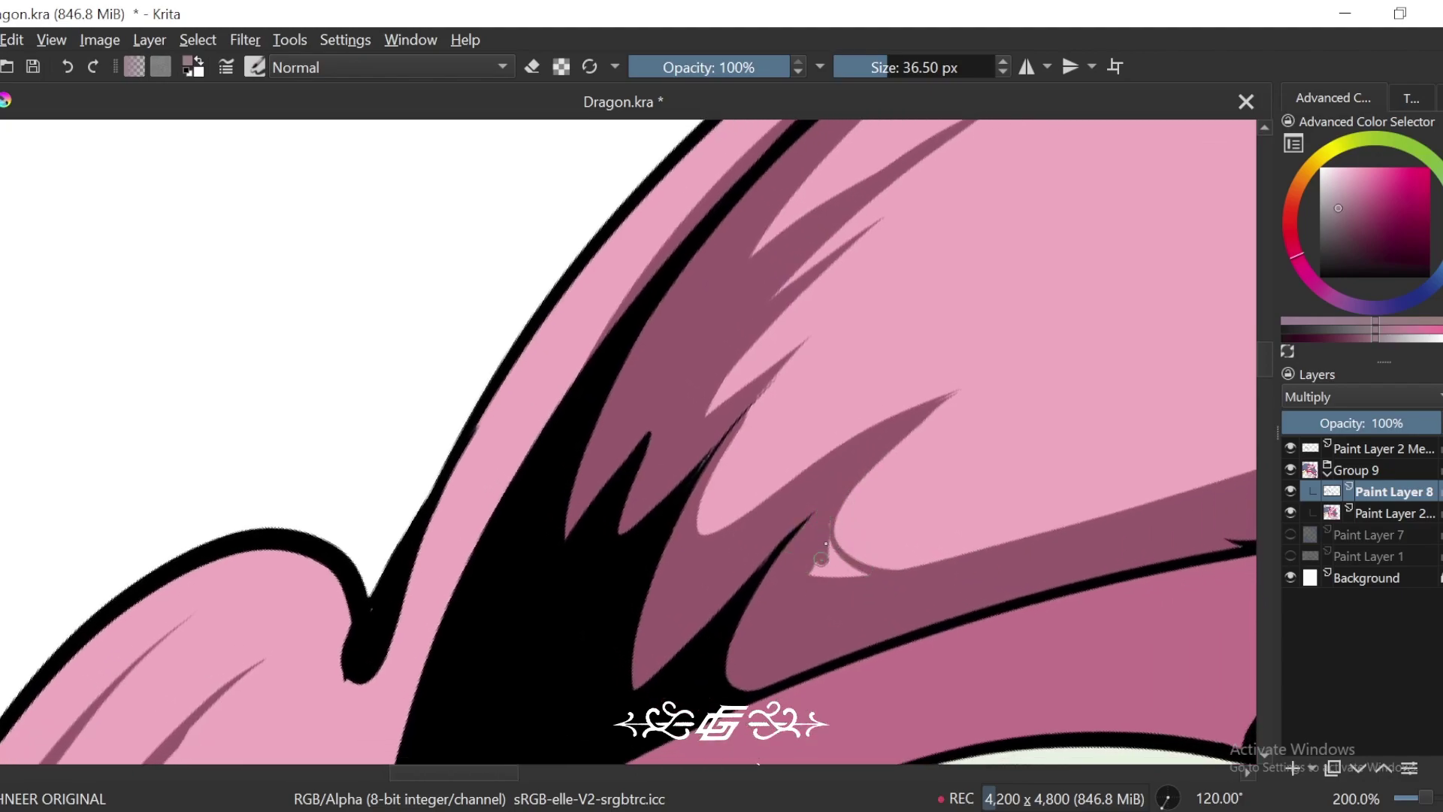
left_click_drag(821, 558, 840, 565)
Step: Return to the line art layer with black and cover the white sliver at the neighbouring frill's upper shadow tip
key("ctrl+minus")
key("ctrl+minus")
left_click_drag(1091, 484, 928, 505)
key("ctrl+plus")
left_click_drag(1181, 332, 868, 478)
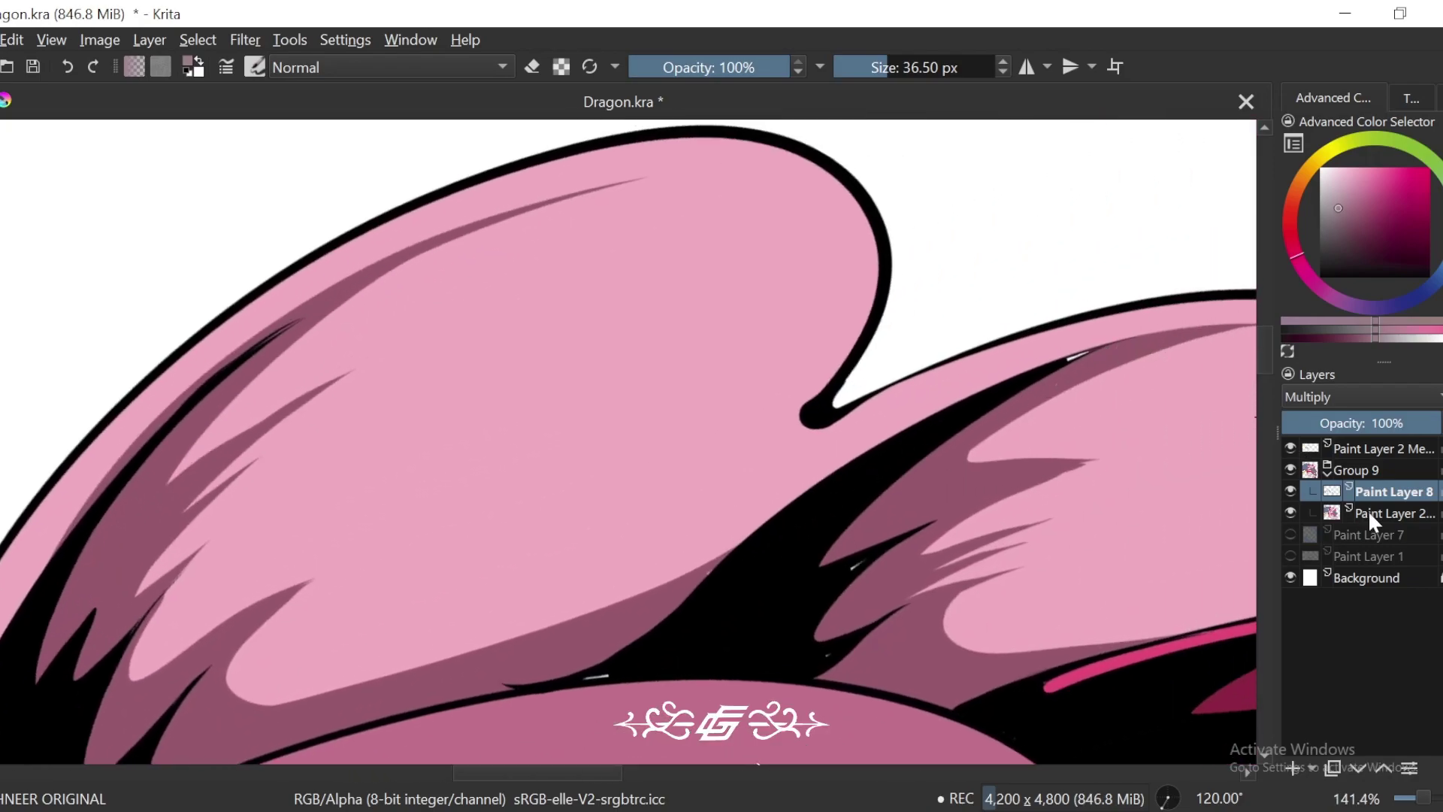
left_click(1366, 449)
left_click(1321, 277)
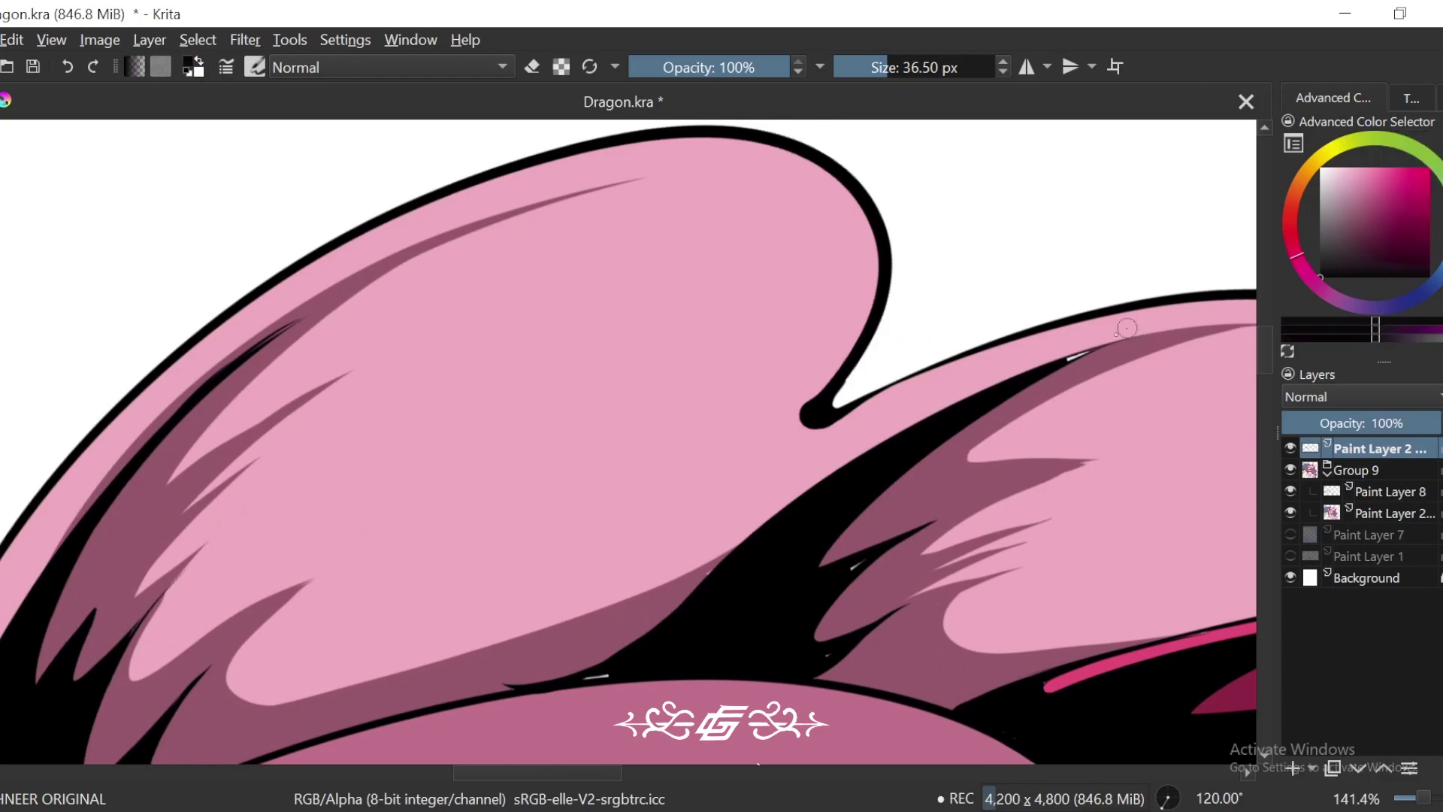
left_click_drag(1016, 421, 934, 452)
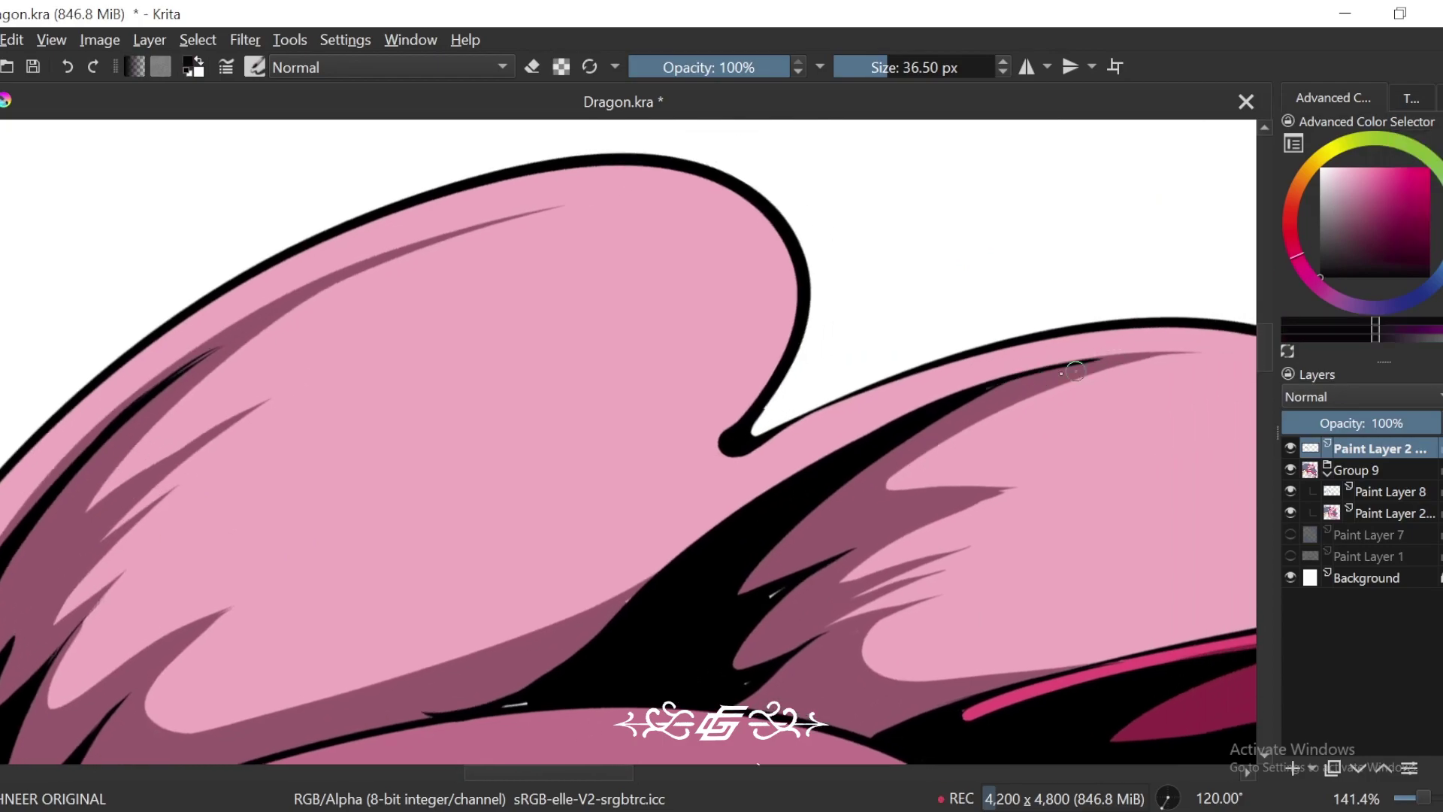
key("ctrl+z")
left_click_drag(777, 567, 832, 476)
Step: Paint black over the remaining white slivers and specks in the shadow between the two cheek frills, smoothing its lower edge
key("ctrl+plus")
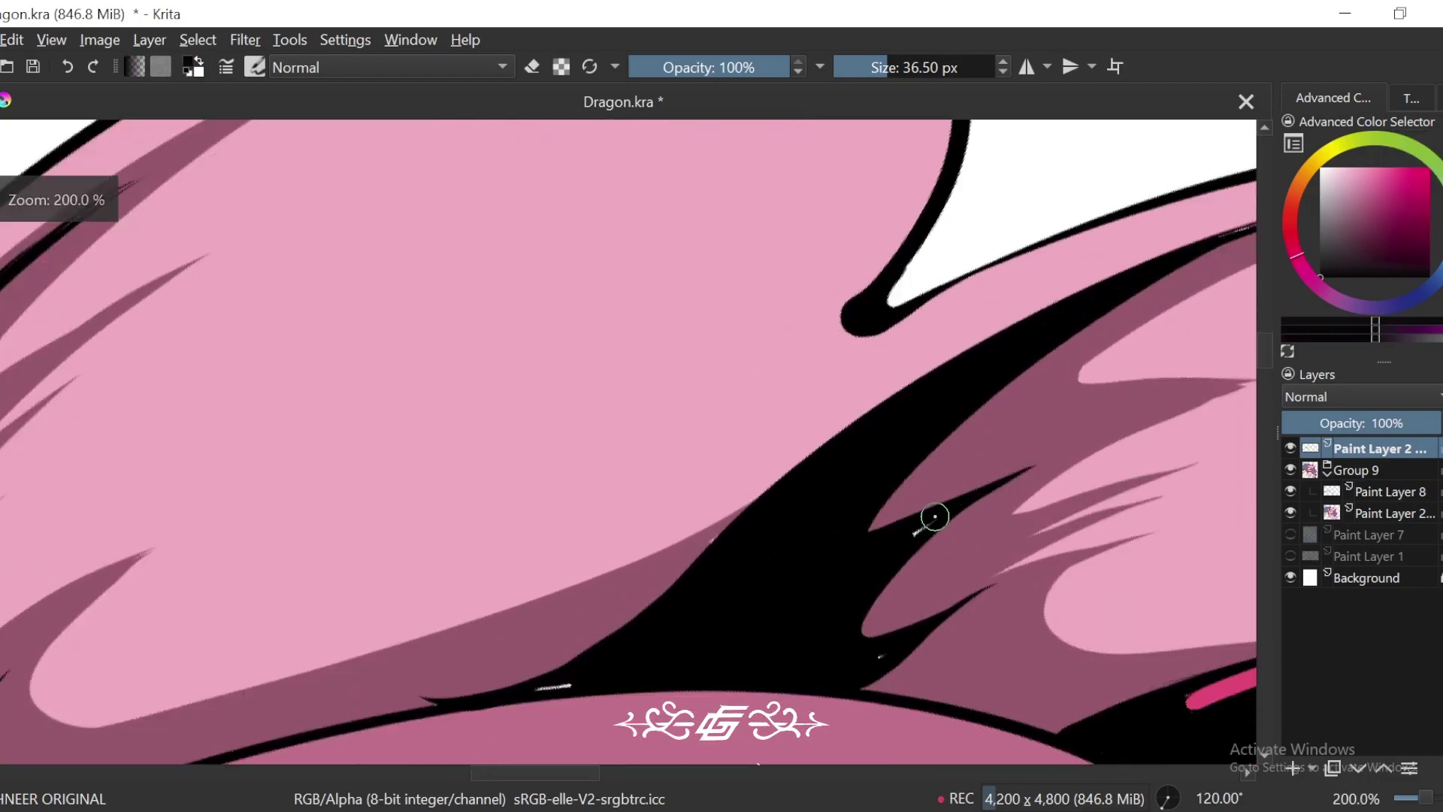
left_click_drag(866, 609, 903, 547)
left_click_drag(806, 445, 970, 424)
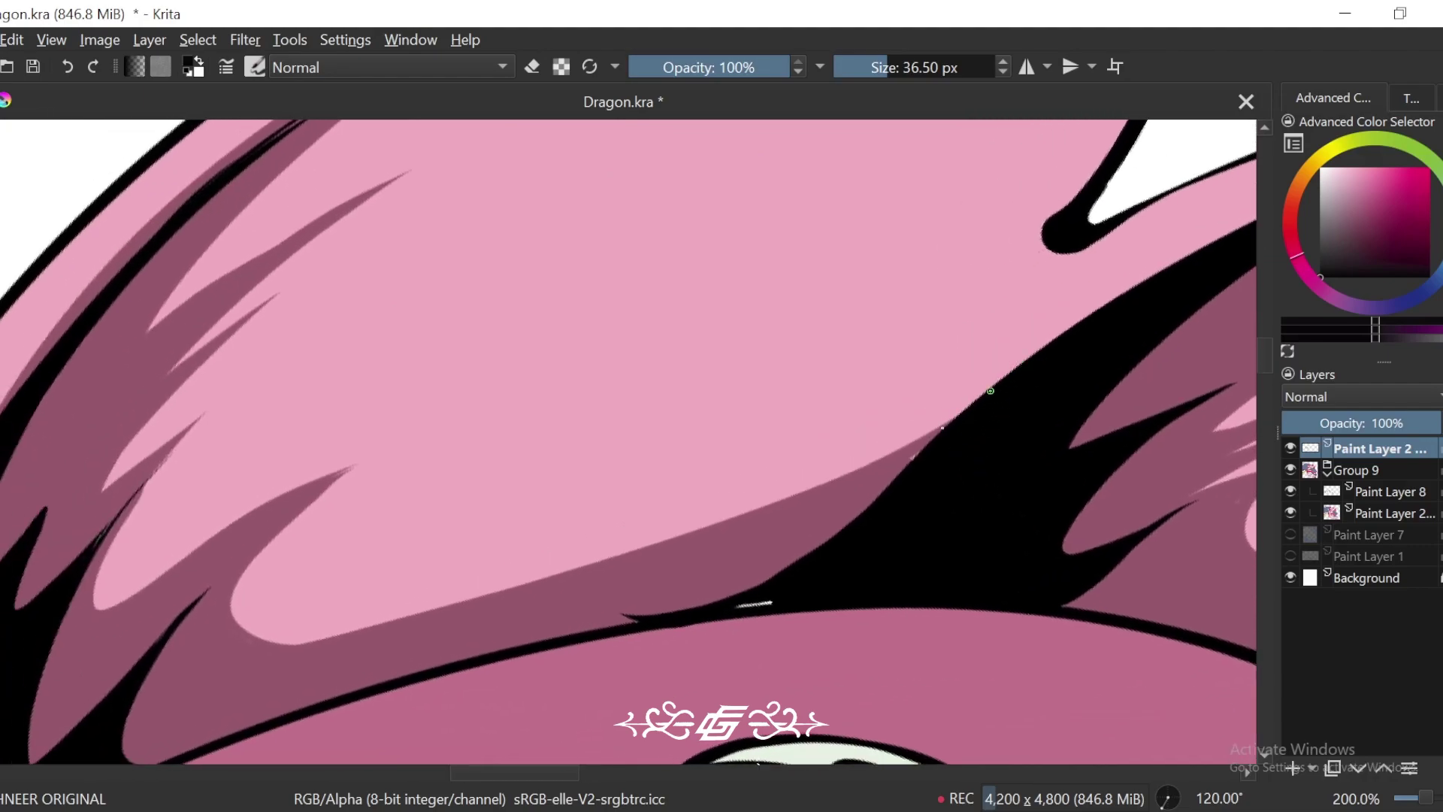
key("4")
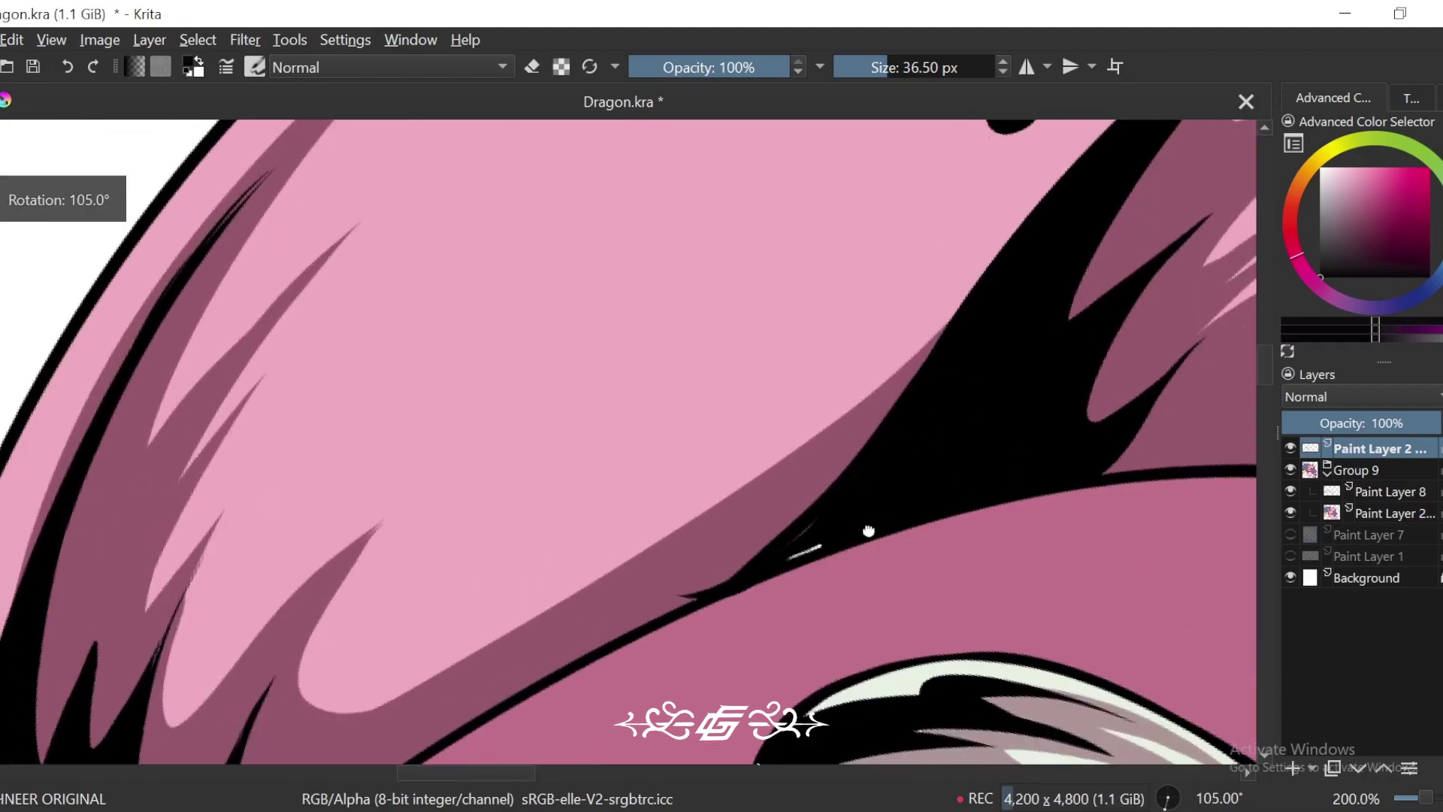
left_click_drag(778, 543, 829, 514)
left_click_drag(916, 444, 458, 752)
Step: Paint black over the stray white sliver in the shadow strands of the large fang
key("ctrl+minus")
key("ctrl+minus")
key("ctrl+minus")
key("ctrl+minus")
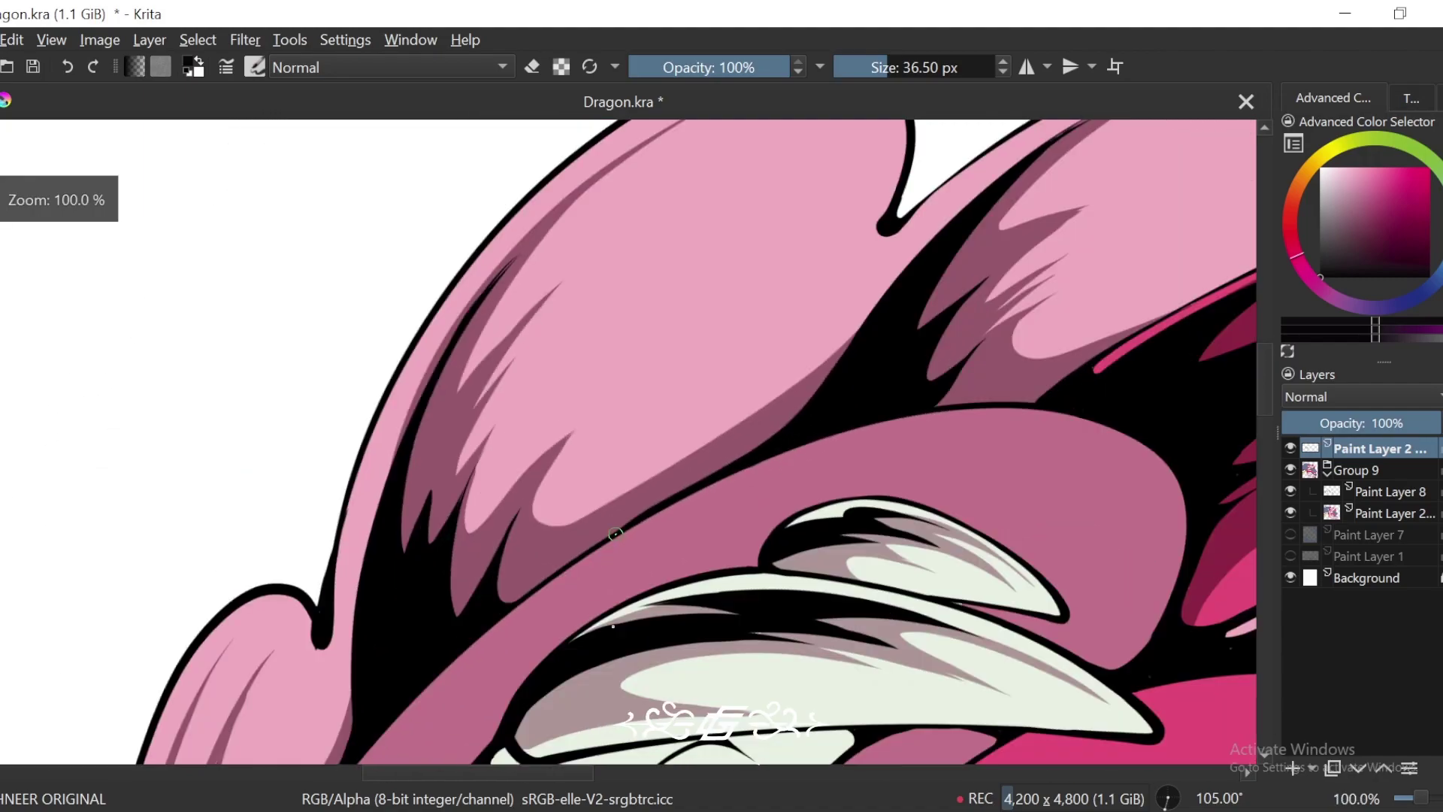
left_click_drag(1001, 524, 950, 464)
key("ctrl+plus")
key("ctrl+plus")
key("4")
key("4")
key("4")
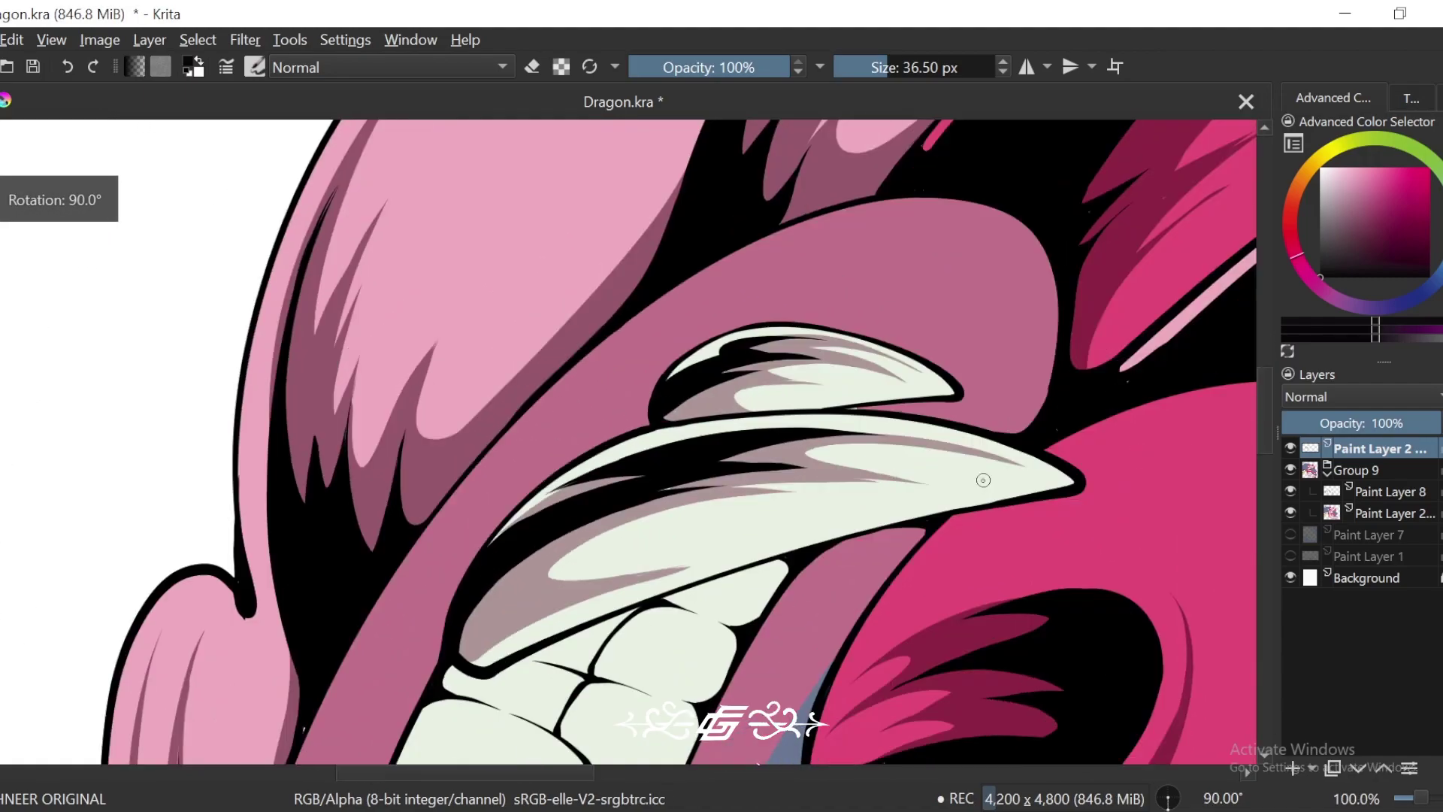
key("plus")
key("plus")
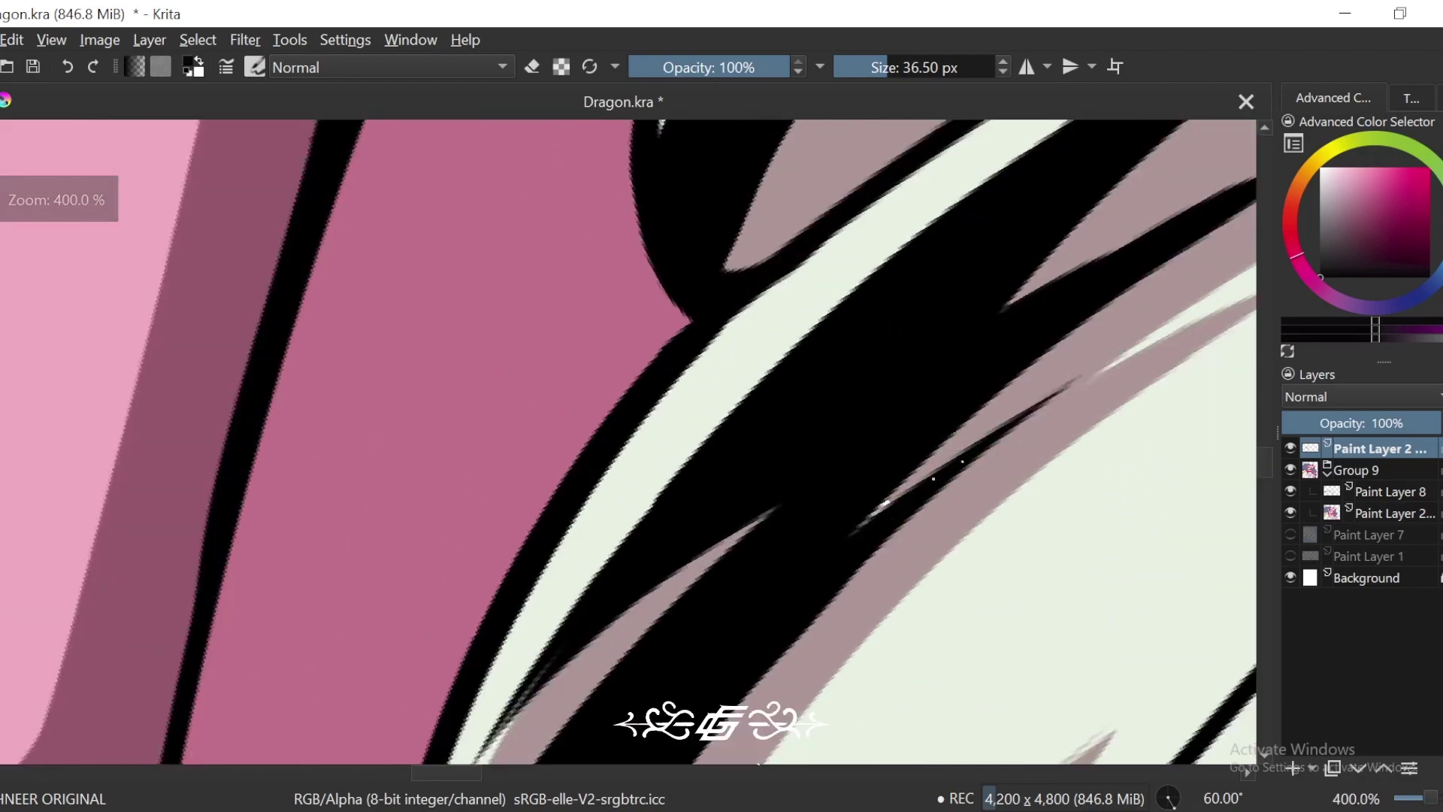
left_click_drag(1017, 409, 865, 599)
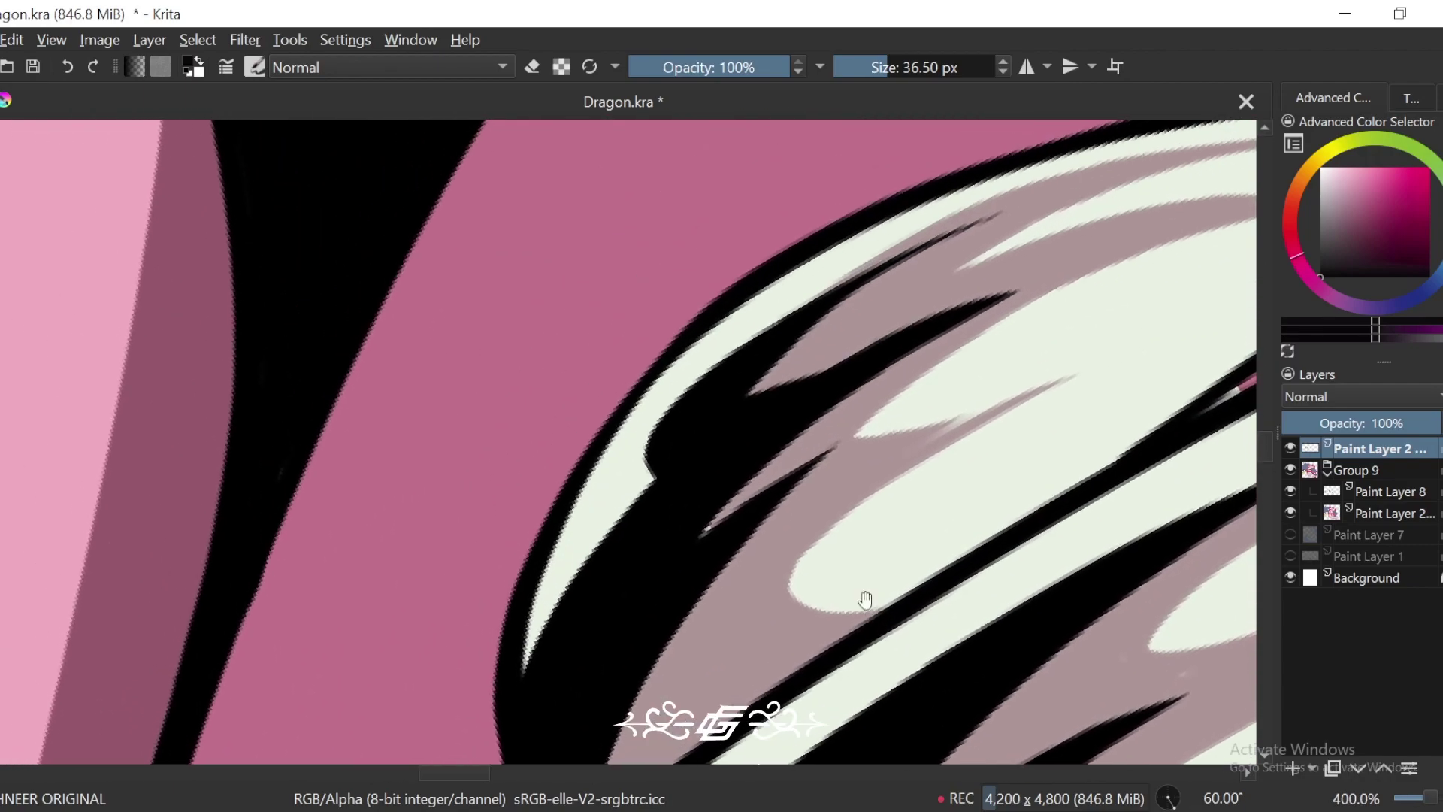
Step: Fill the gap in black where the small fang's outline meets the large fang's outline
left_click_drag(864, 385, 832, 479)
left_click_drag(733, 489, 1080, 345)
key("ctrl+minus")
scroll(1067, 369, "down", 2)
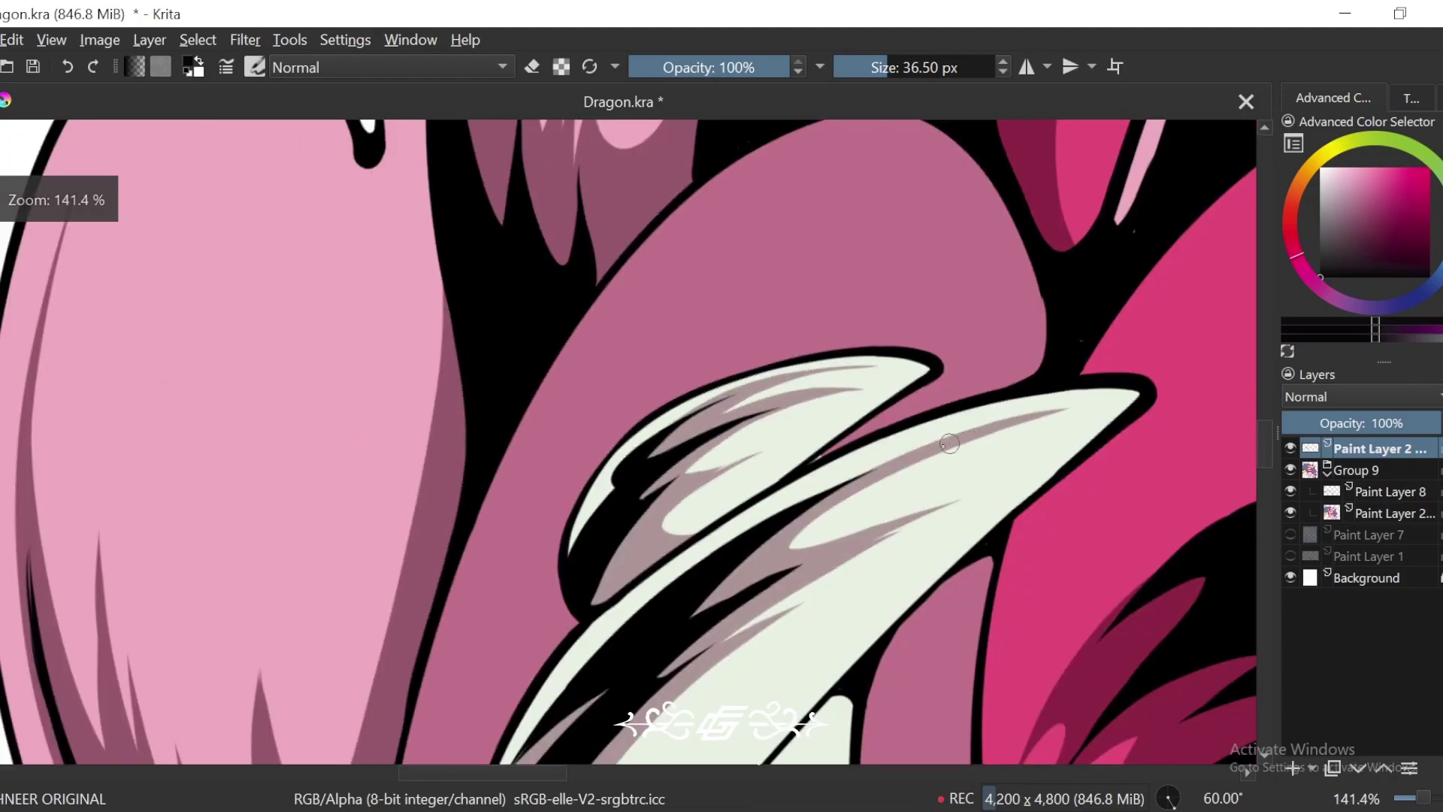
scroll(1068, 370, "up", 2)
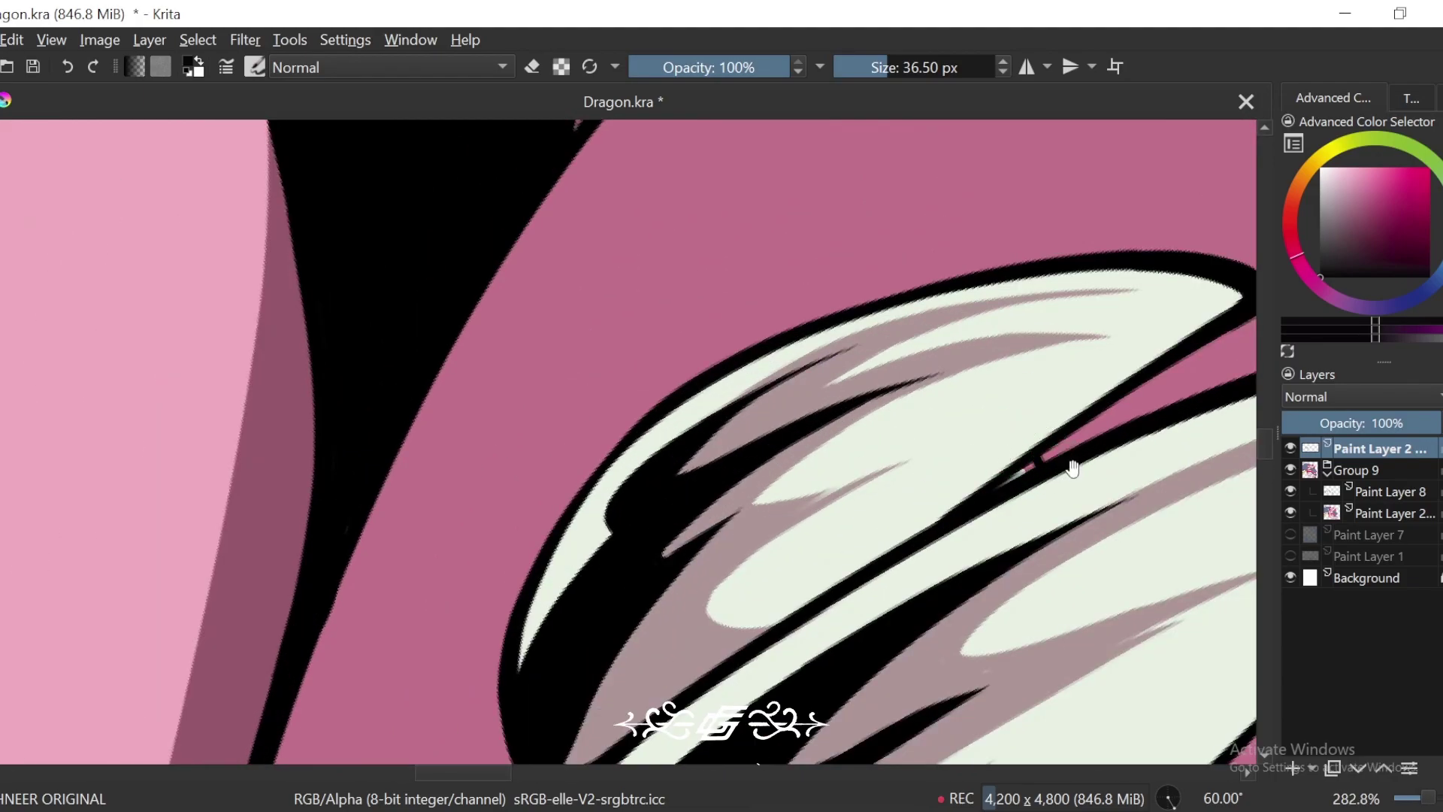
left_click_drag(1073, 467, 989, 478)
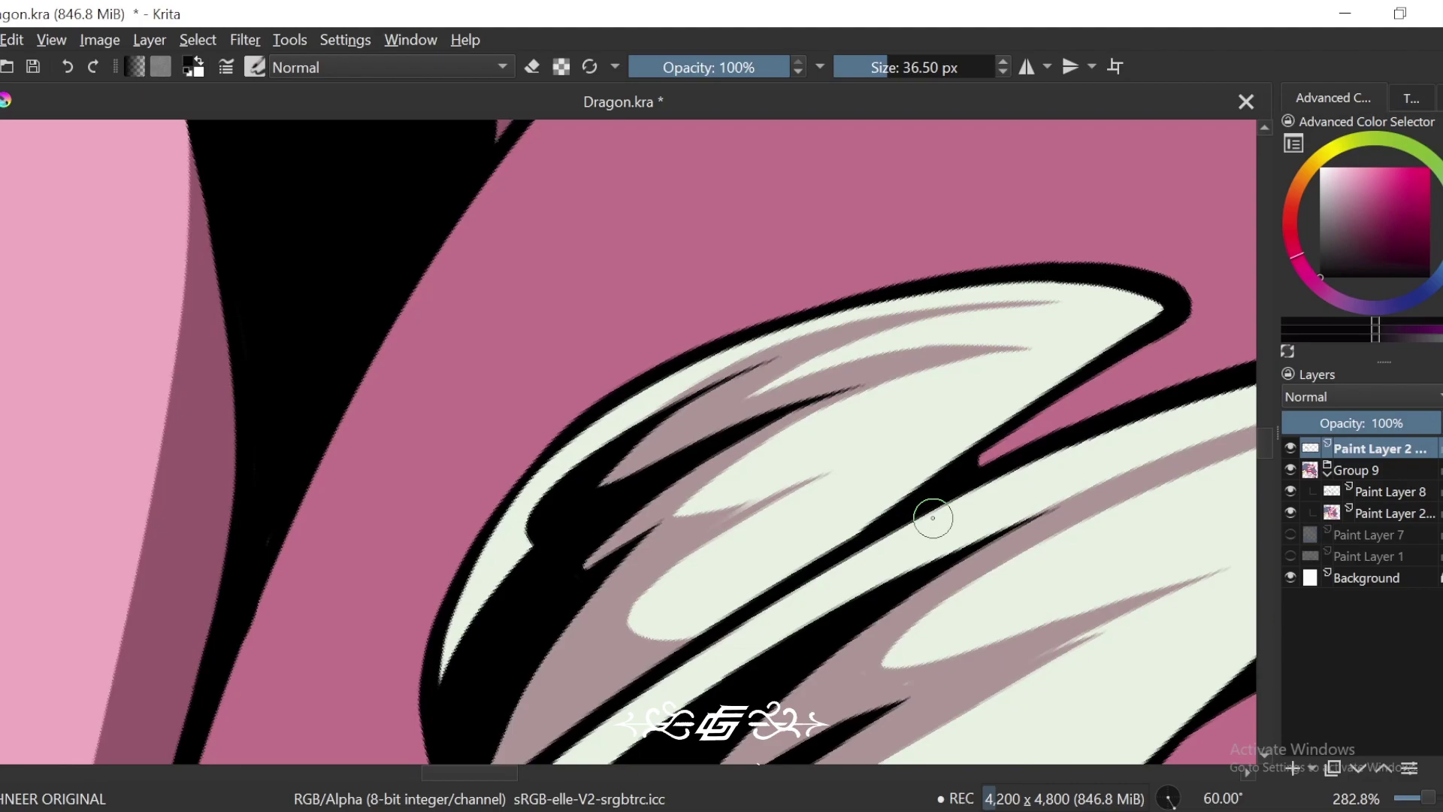
Step: Paint black over the white sliver and specks at the upper shadow tip of the light-pink cheek frill
scroll(933, 517, "down", 3)
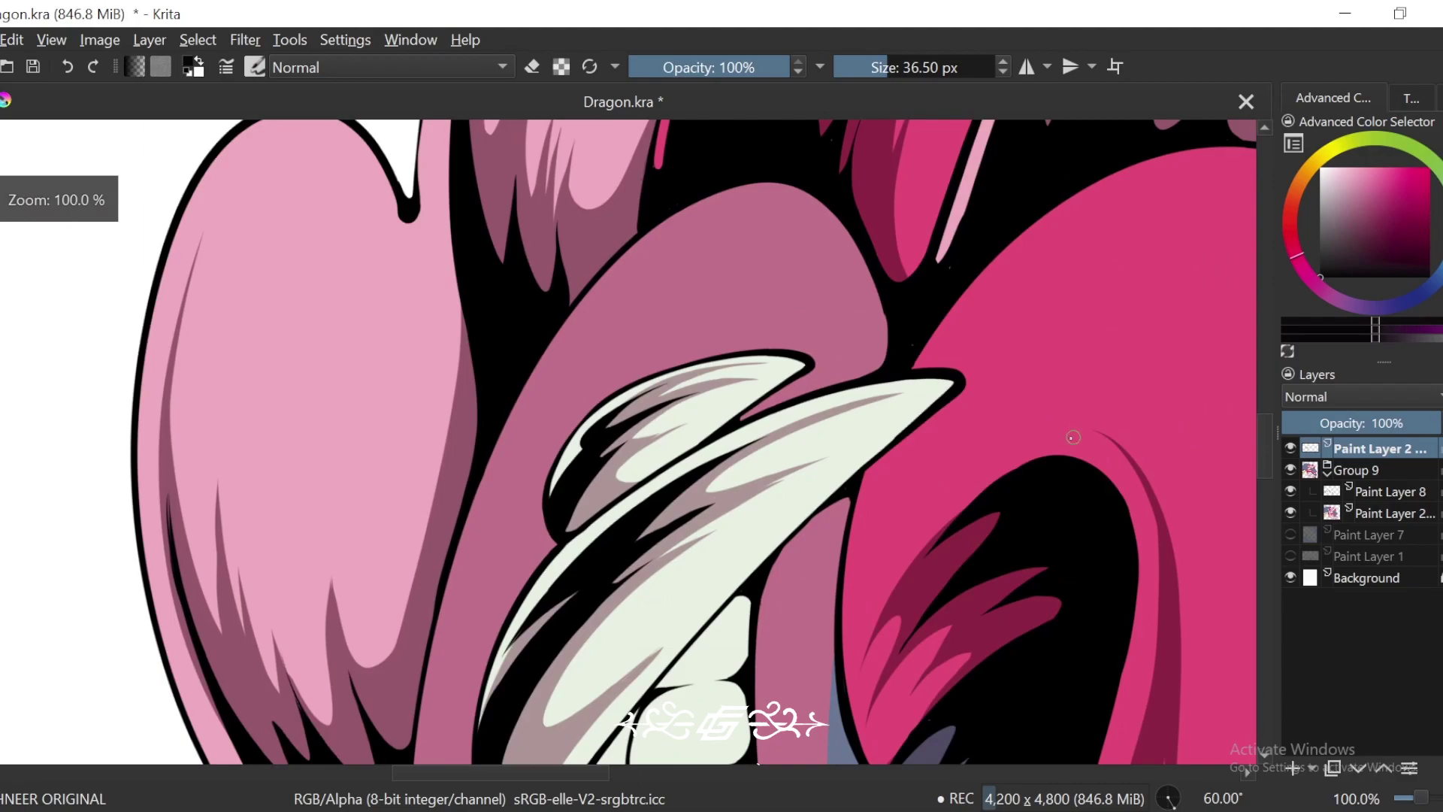
left_click_drag(955, 577, 1018, 431)
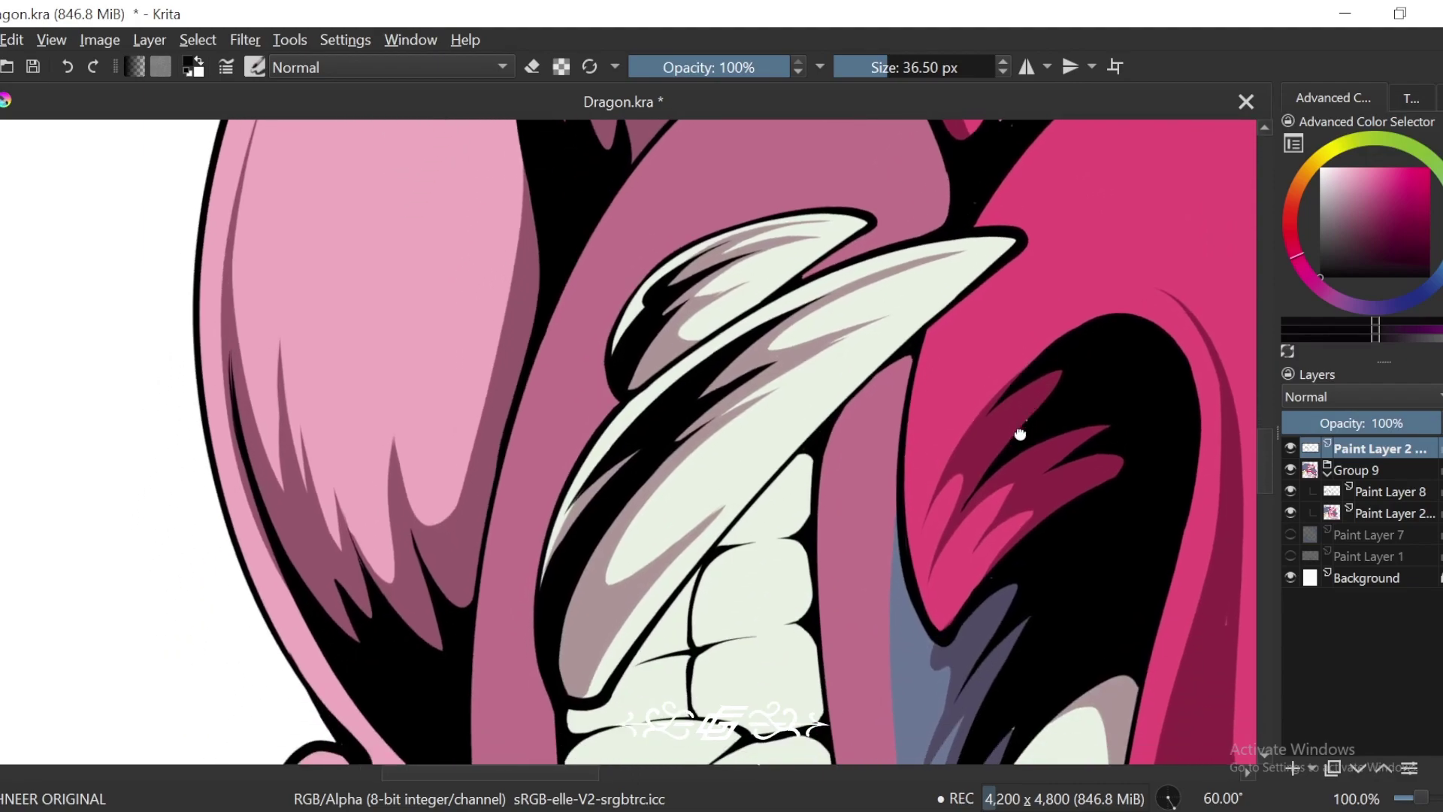
left_click_drag(1041, 301, 947, 605)
left_click_drag(1022, 419, 933, 656)
key("6")
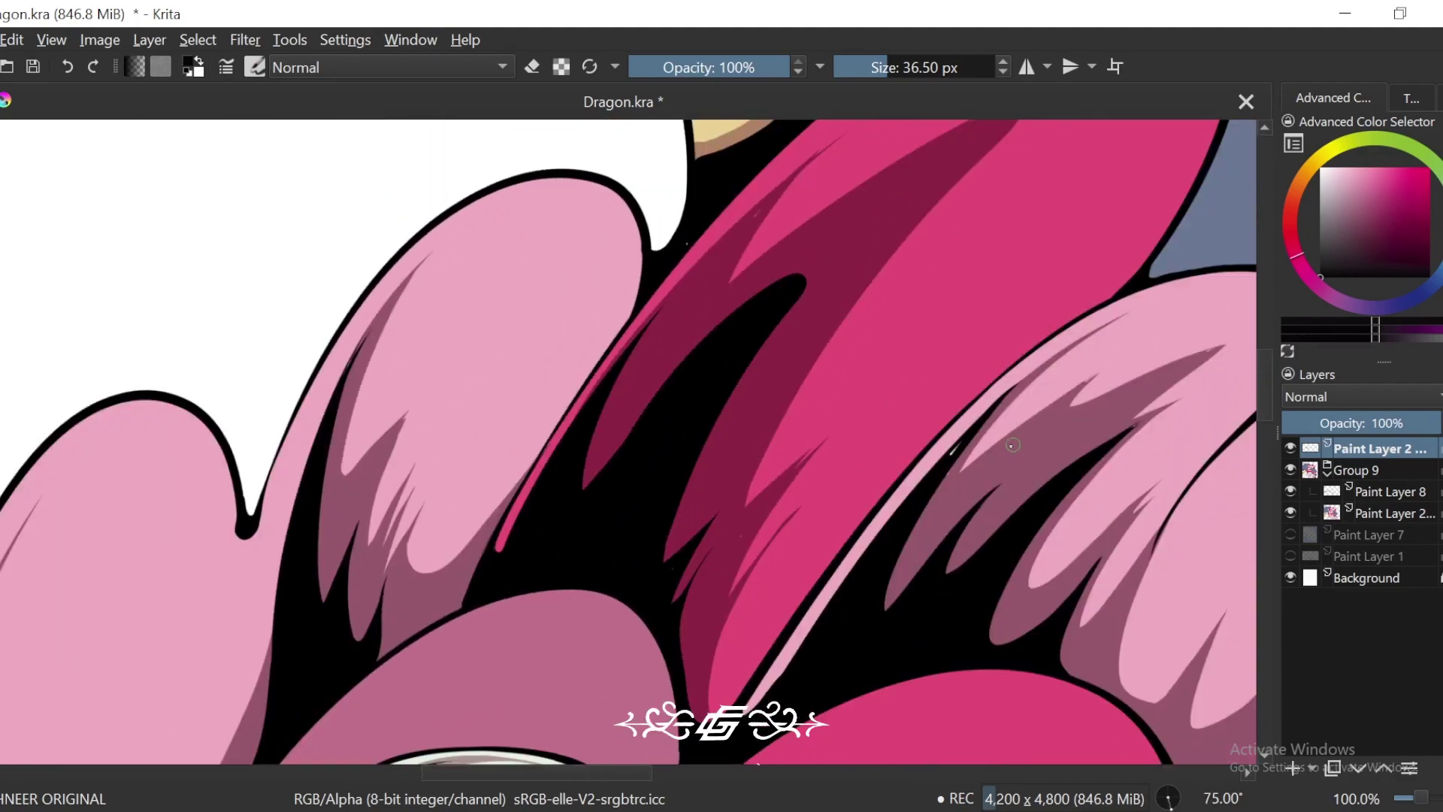
key("6")
left_click_drag(979, 599, 959, 579)
scroll(981, 518, "up", 1)
scroll(982, 518, "up", 1)
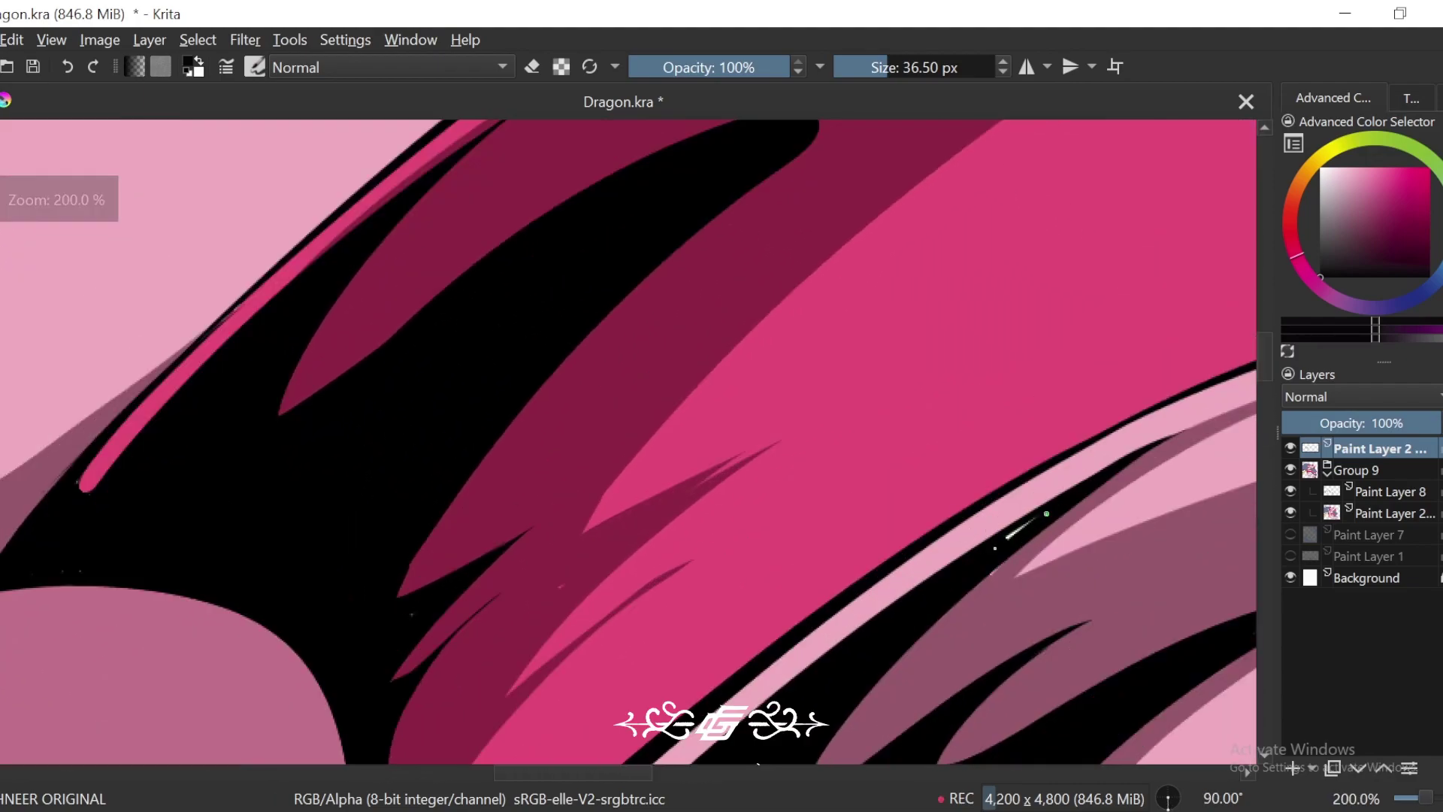
left_click_drag(895, 638, 992, 533)
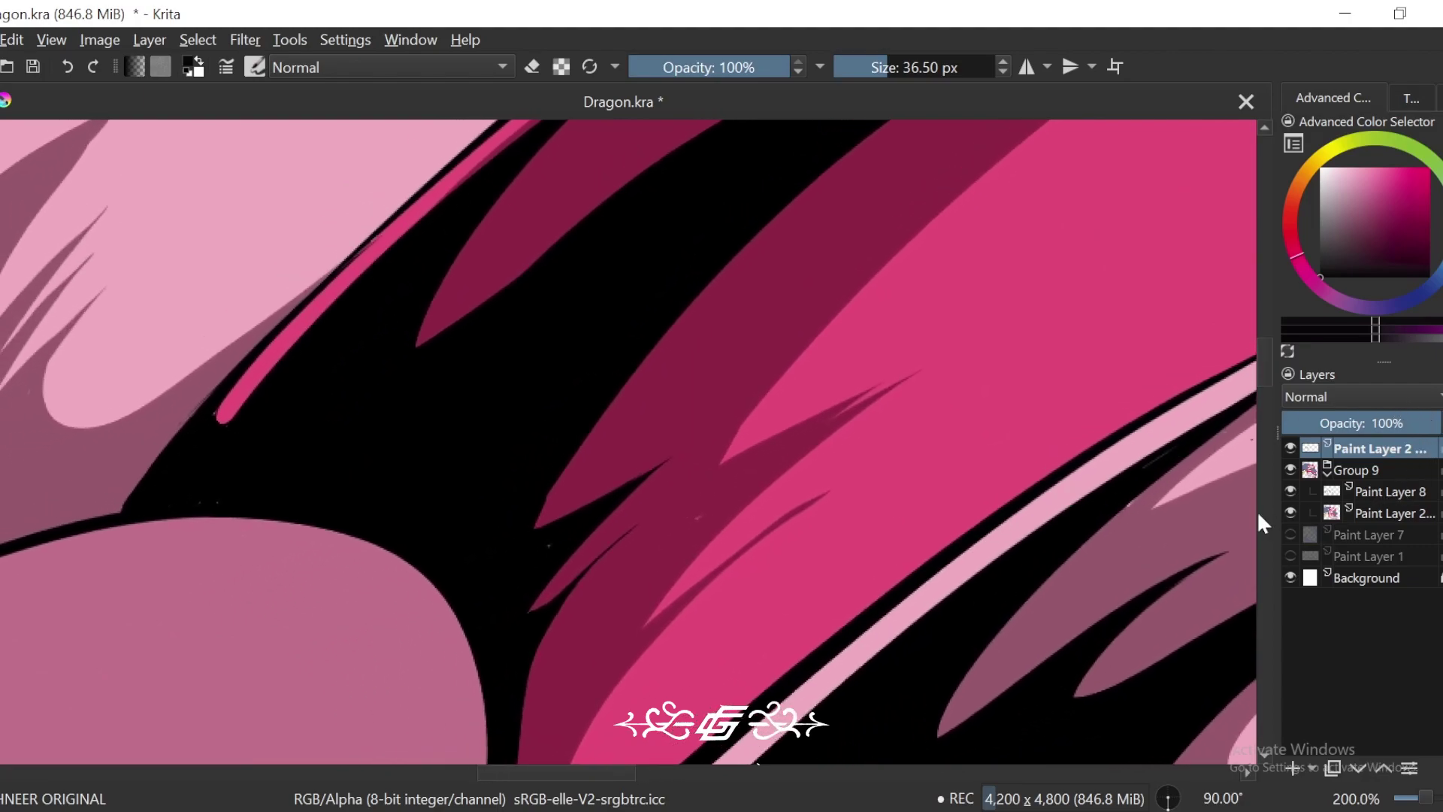
Step: Reshape the lower tip of the magenta frill's long dark shadow by painting black around it
scroll(1153, 535, "down", 1)
scroll(783, 385, "up", 1)
key("6")
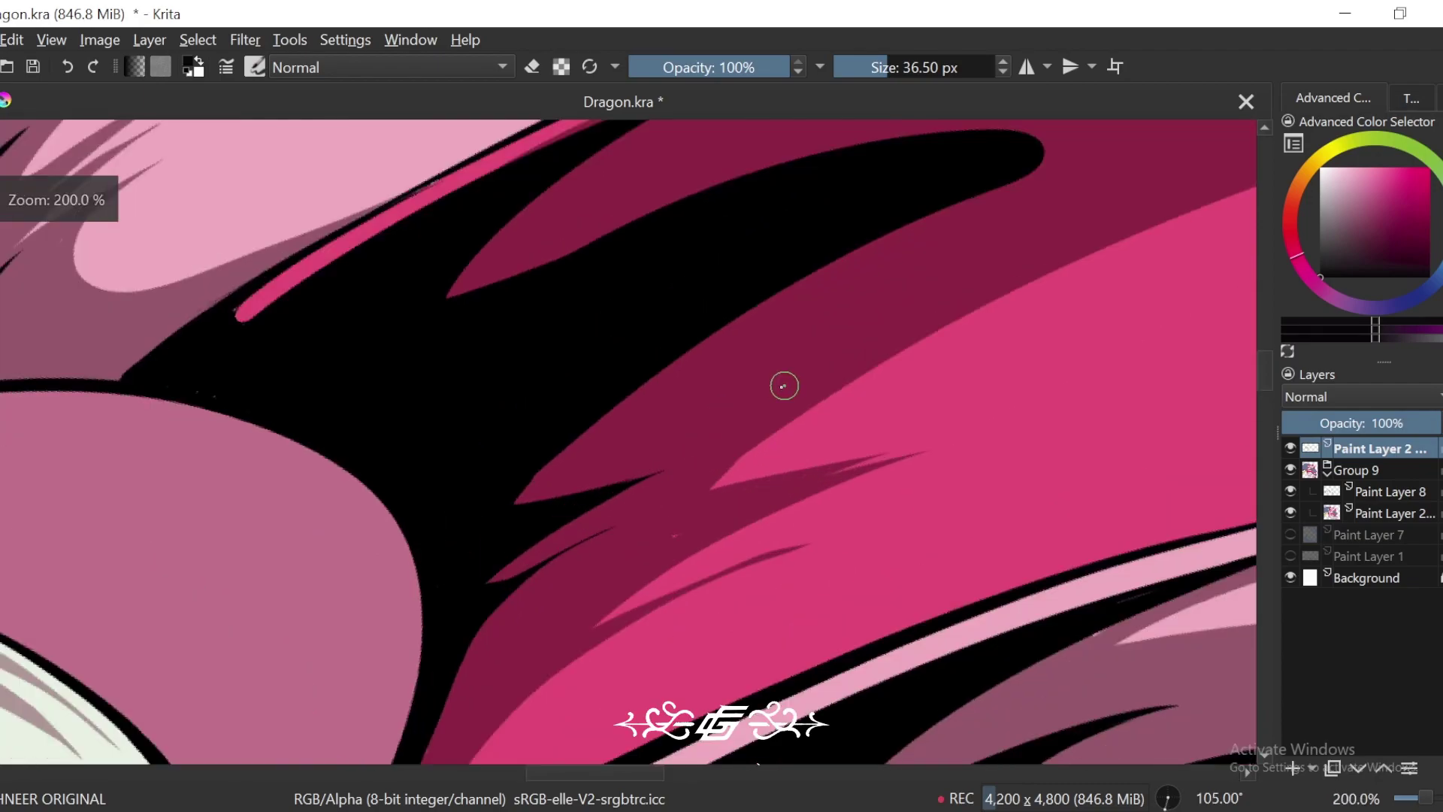
left_click_drag(649, 493, 709, 518)
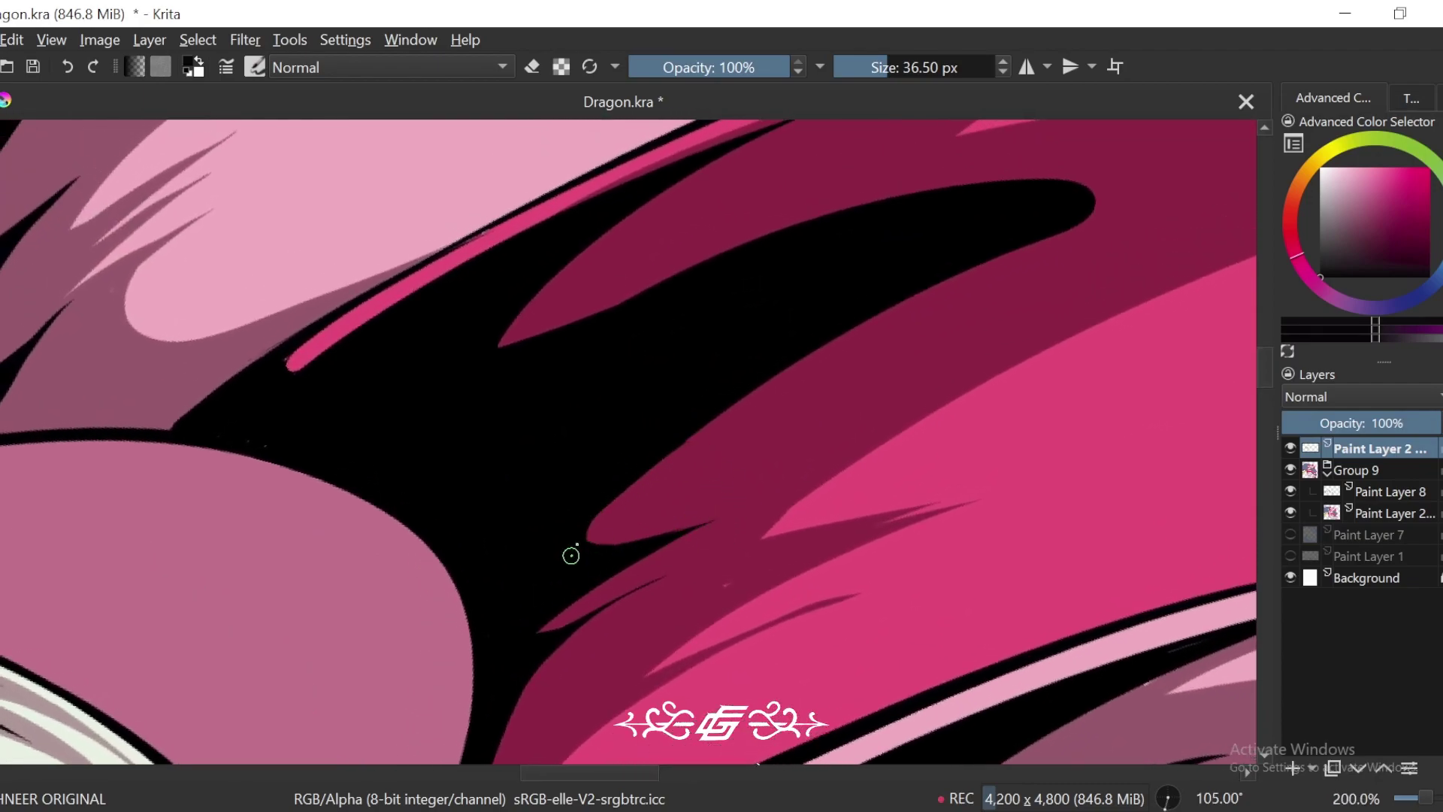
Step: Paint black over the white slivers in the shadow strands of the small light-pink frill beside the far horn
scroll(571, 556, "down", 4)
scroll(1095, 455, "down", 5)
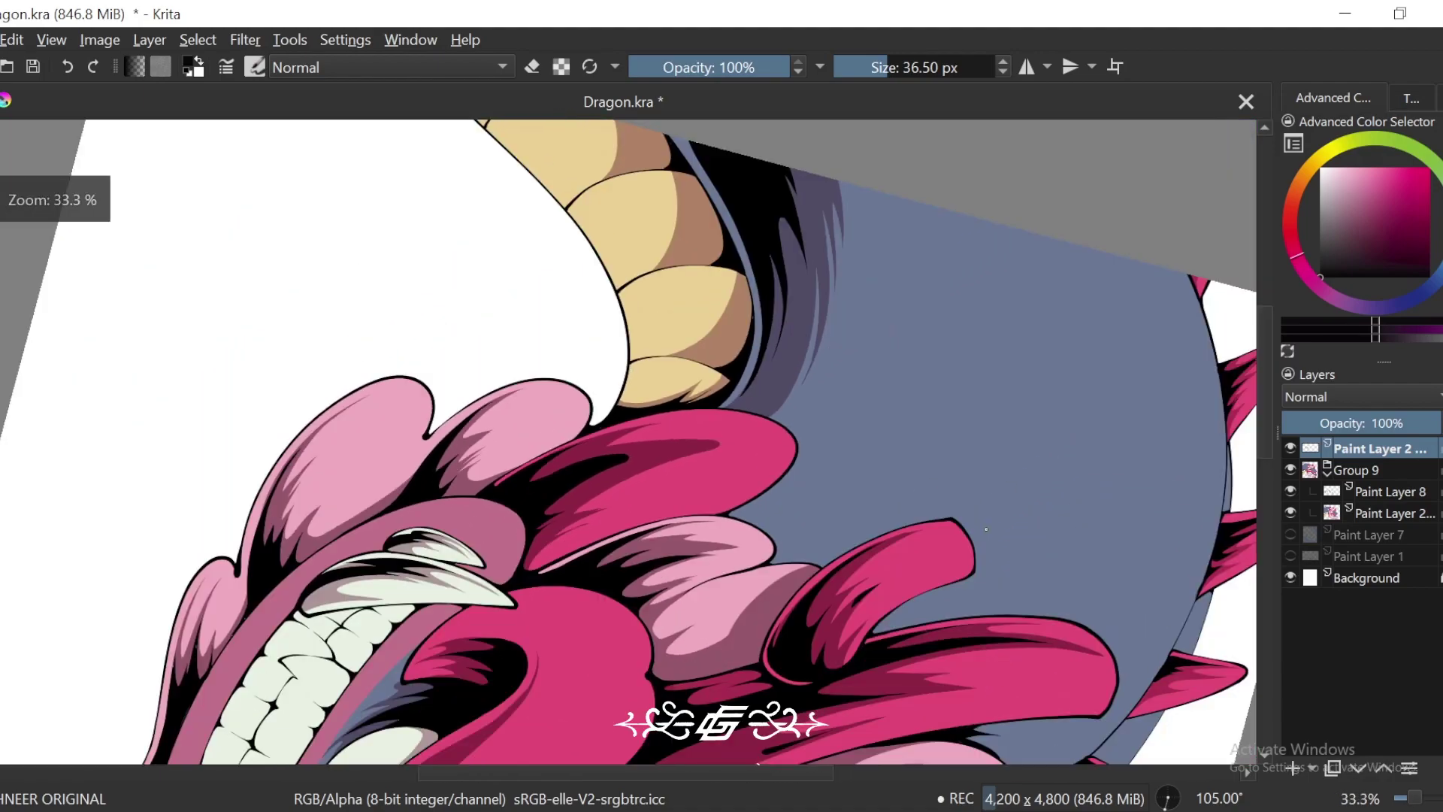
key("4")
key("4")
key("4")
key("4")
key("4")
key("4")
key("4")
key("4")
key("4")
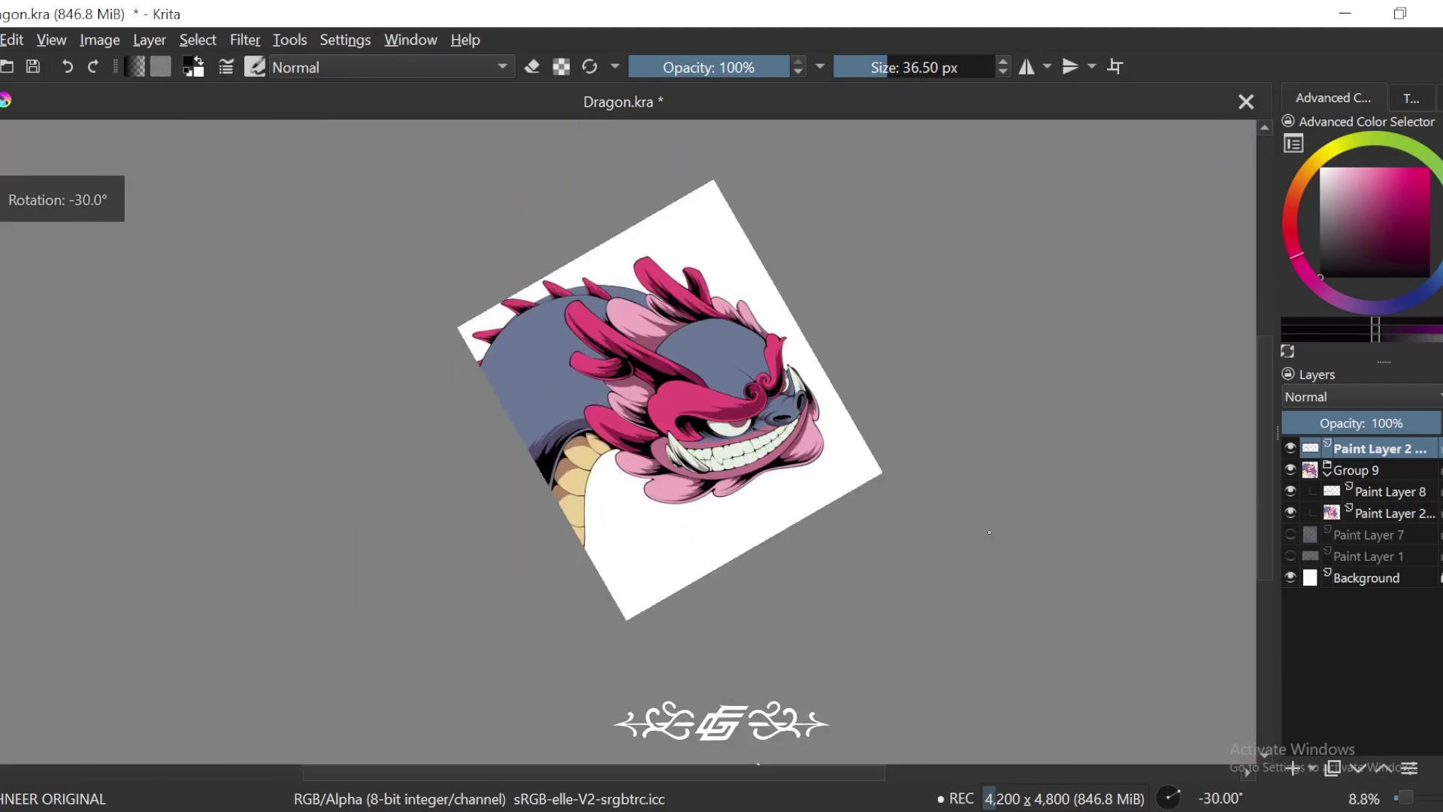
key("6")
key("6")
key("6")
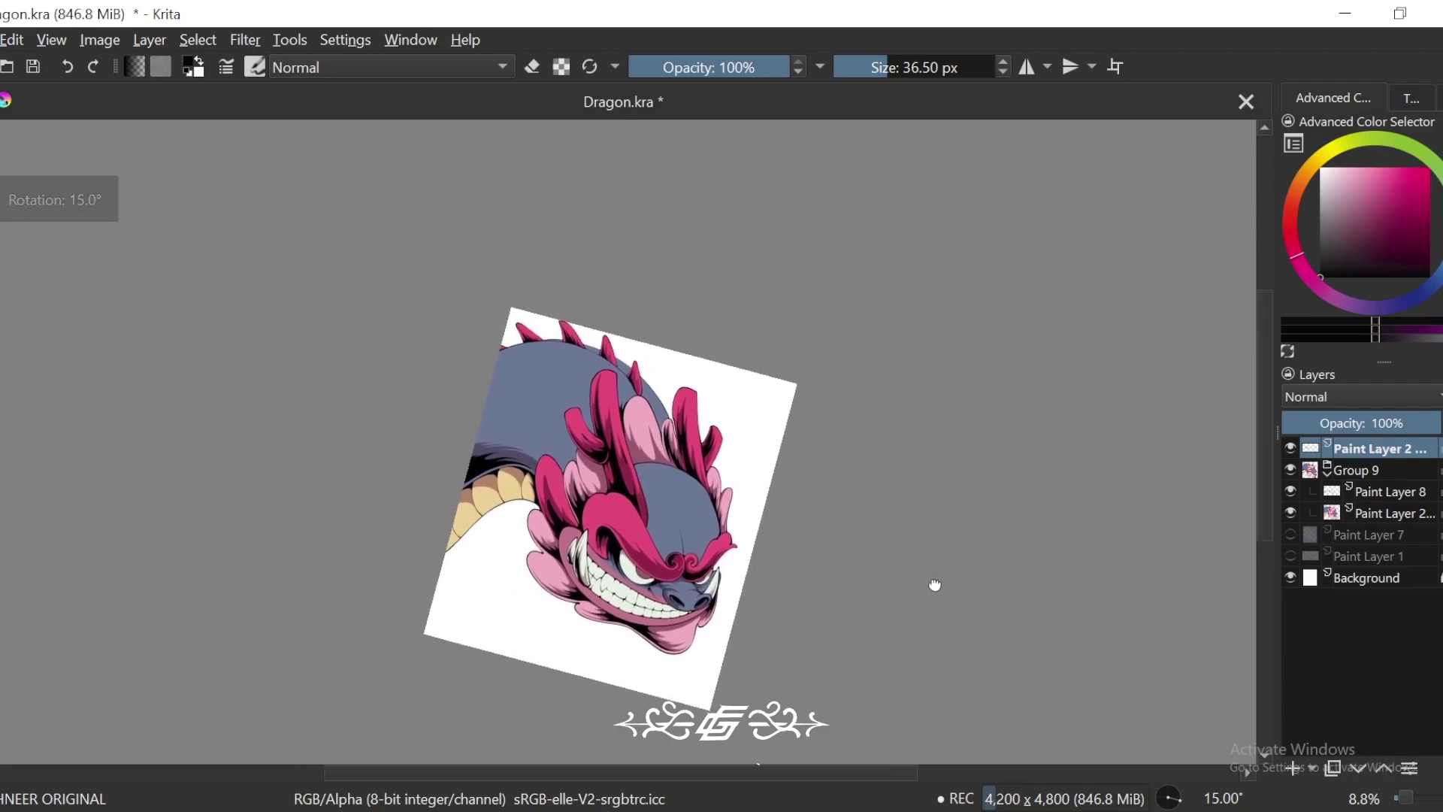
scroll(934, 584, "up", 4)
scroll(864, 593, "up", 2)
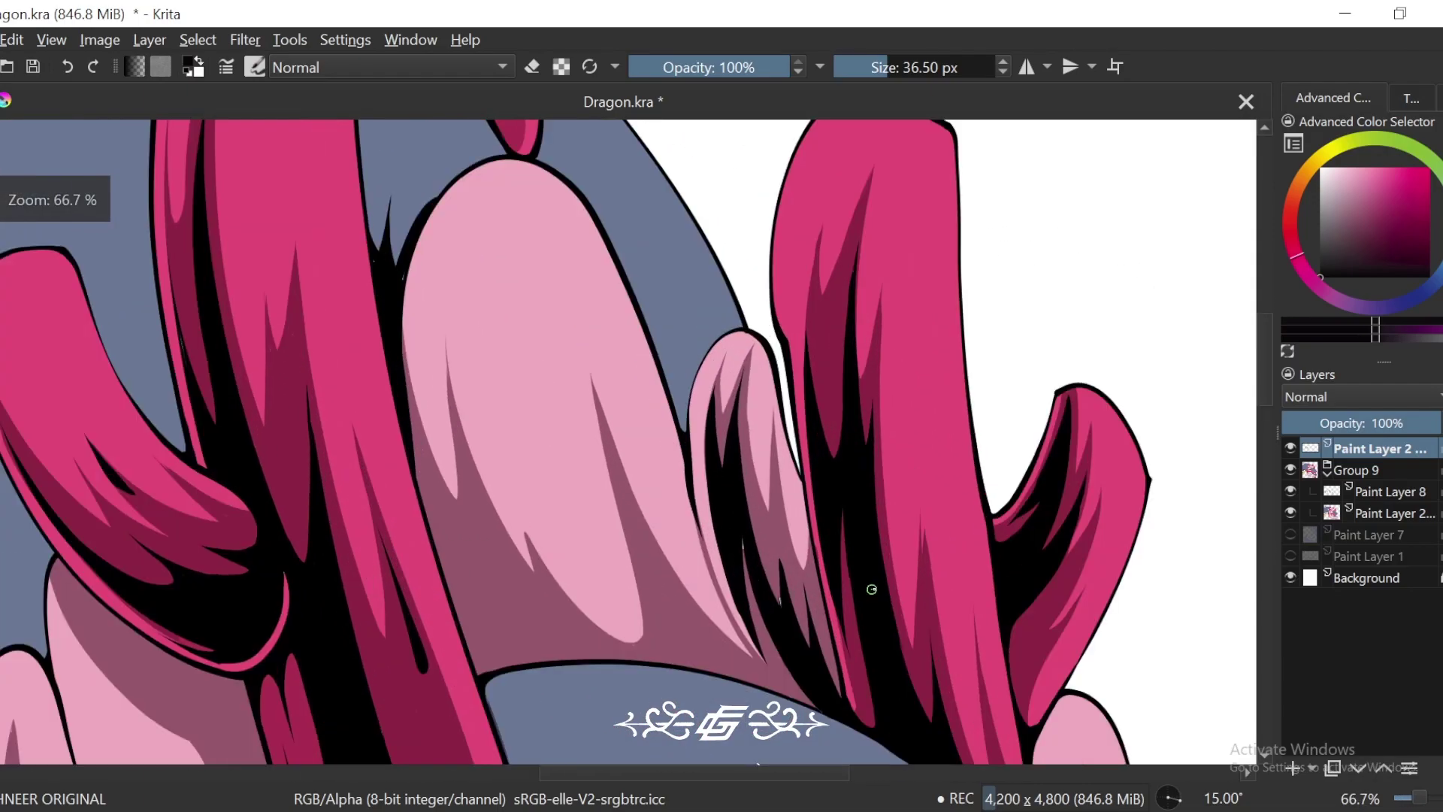
key("6")
key("6")
key("6")
scroll(744, 490, "up", 2)
scroll(744, 490, "up", 1)
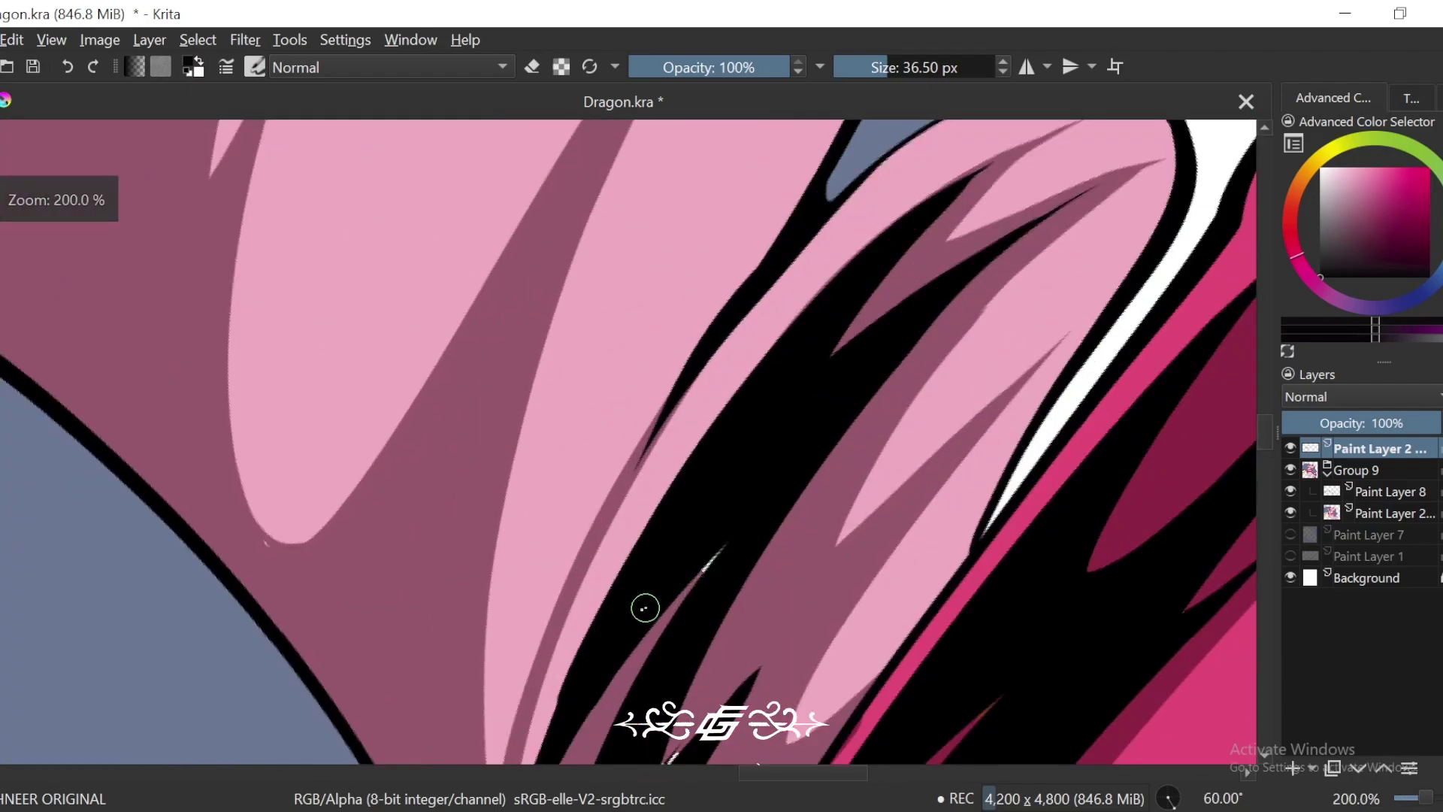
key("6")
left_click_drag(793, 491, 769, 505)
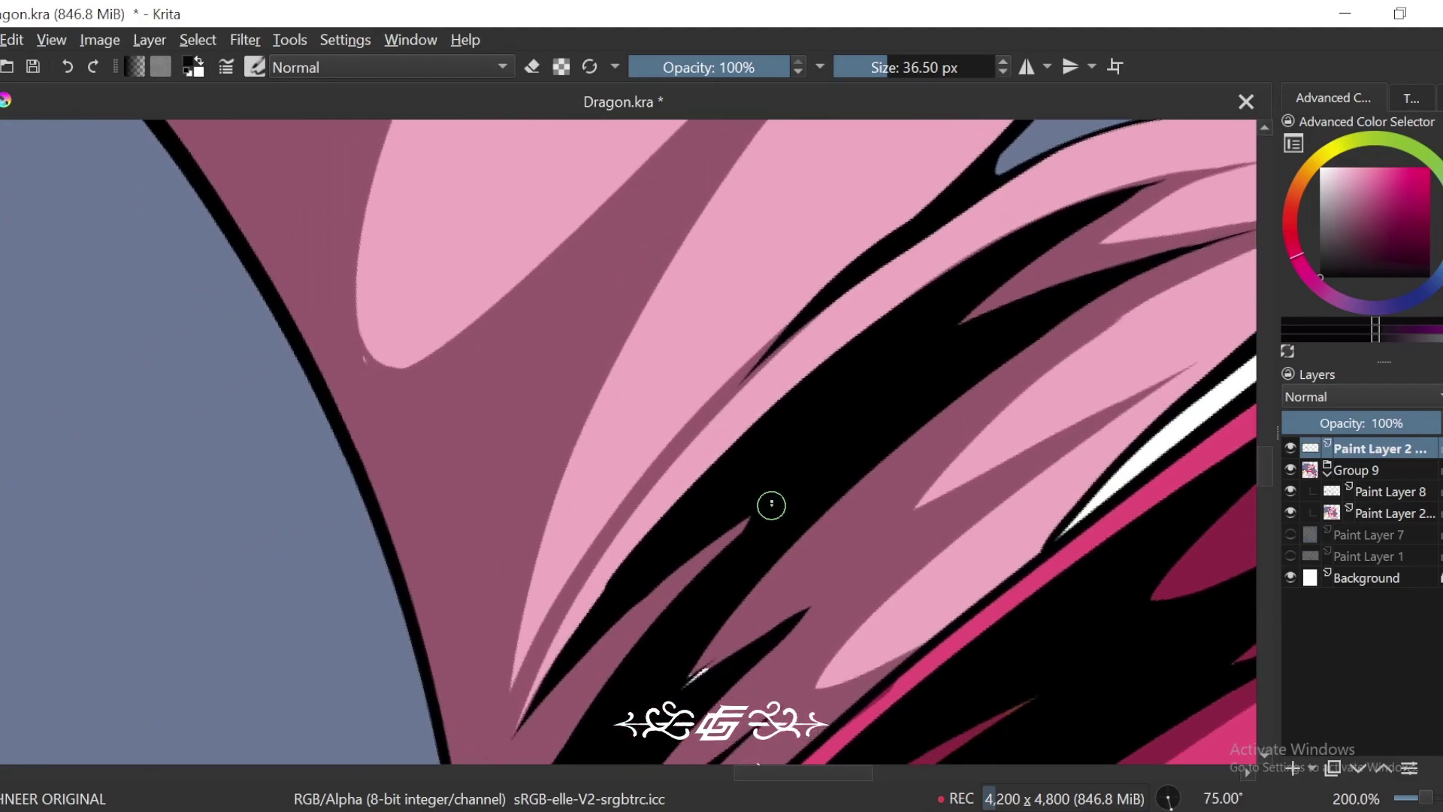
mouse_move(644, 550)
left_mouse_down()
mouse_move(686, 502)
mouse_move(546, 712)
left_mouse_up()
left_click_drag(767, 596, 830, 471)
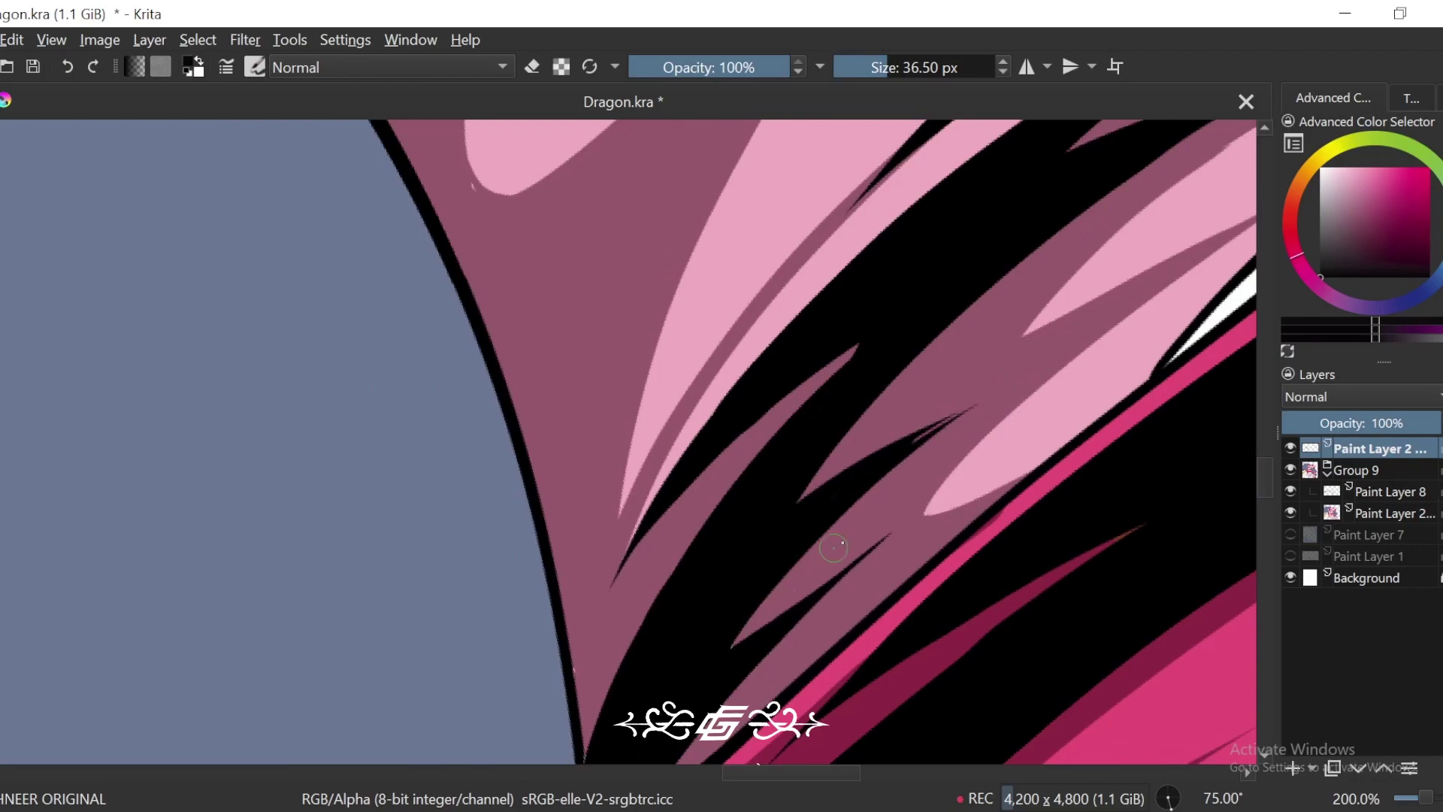
Step: Fill in black the light gap where the base of the pink frills meets the blue head outline
key("6")
left_click_drag(925, 522, 1031, 480)
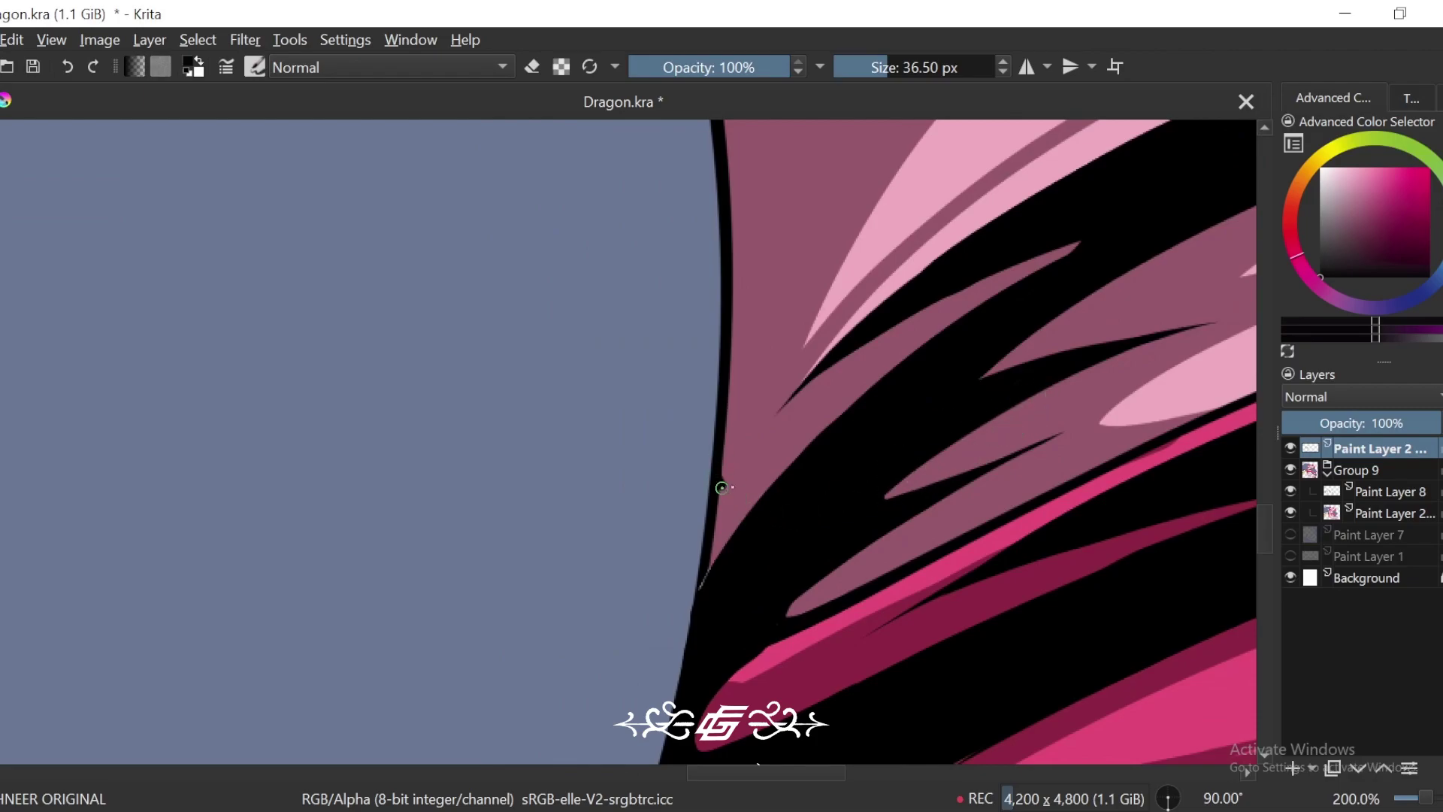
key("6")
key("6")
key("plus")
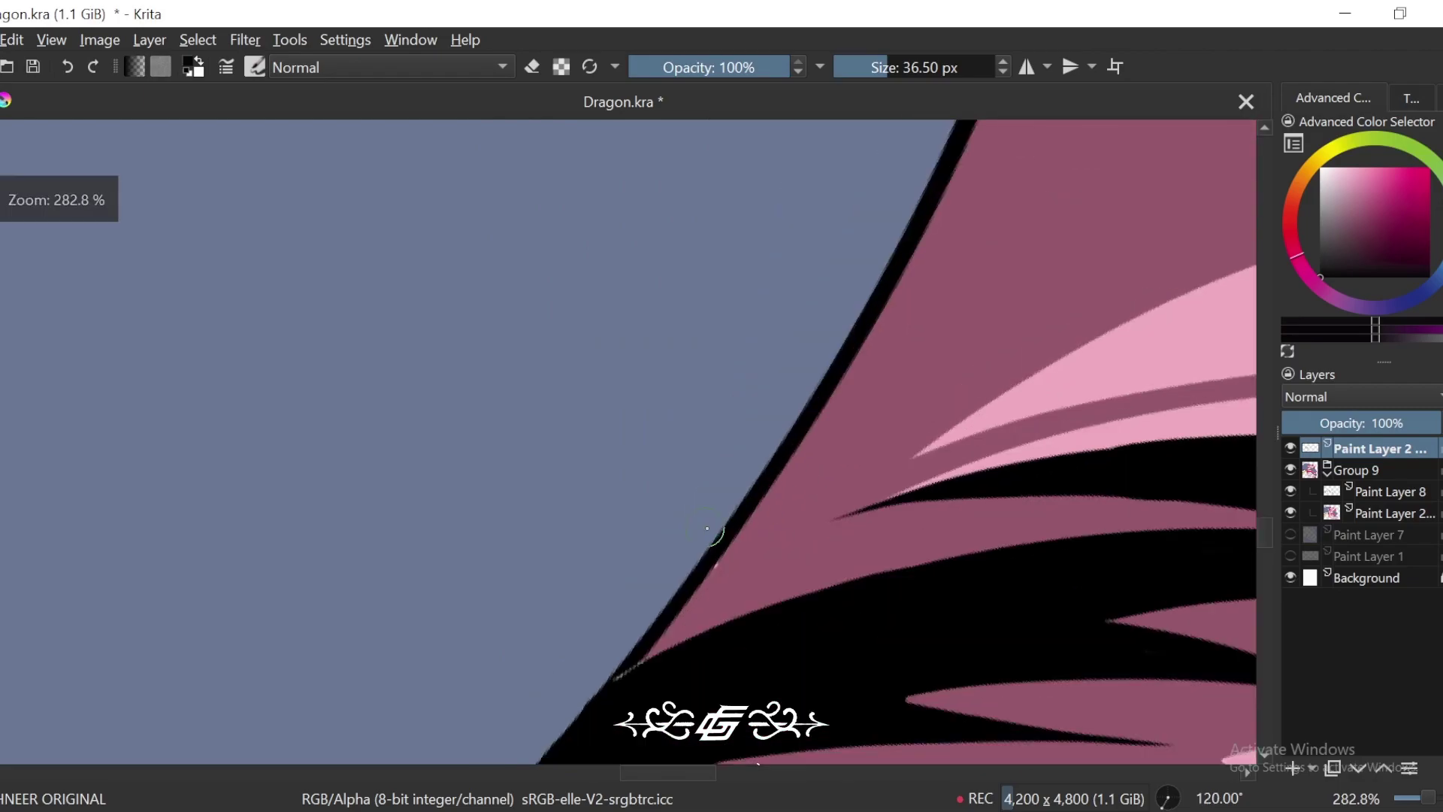
mouse_move(767, 485)
left_mouse_down()
mouse_move(640, 662)
mouse_move(741, 554)
left_mouse_up()
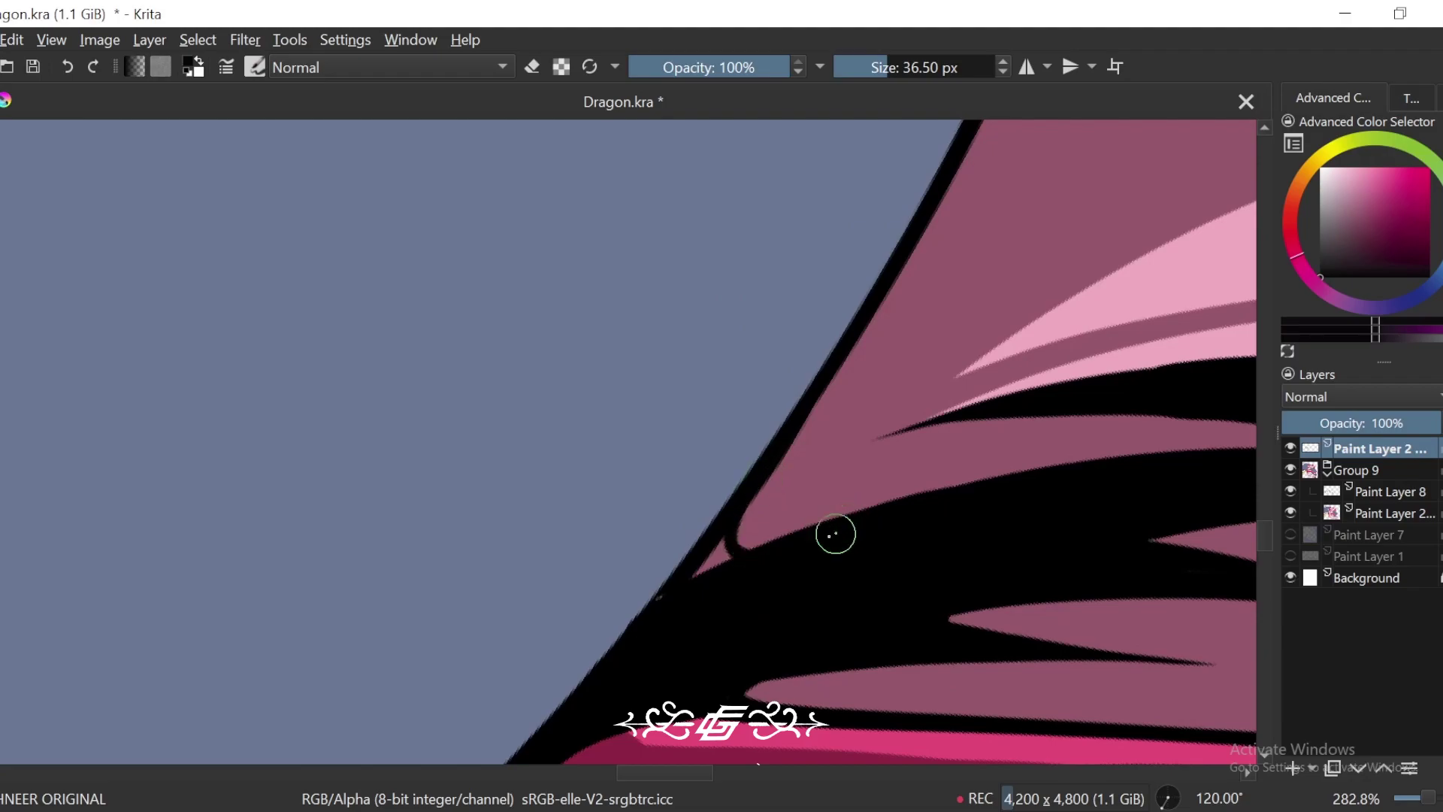
Step: Paint black over the white sliver in the upper shadow of the back spine nearest the canvas corner
key("minus")
key("minus")
key("minus")
key("minus")
key("minus")
key("minus")
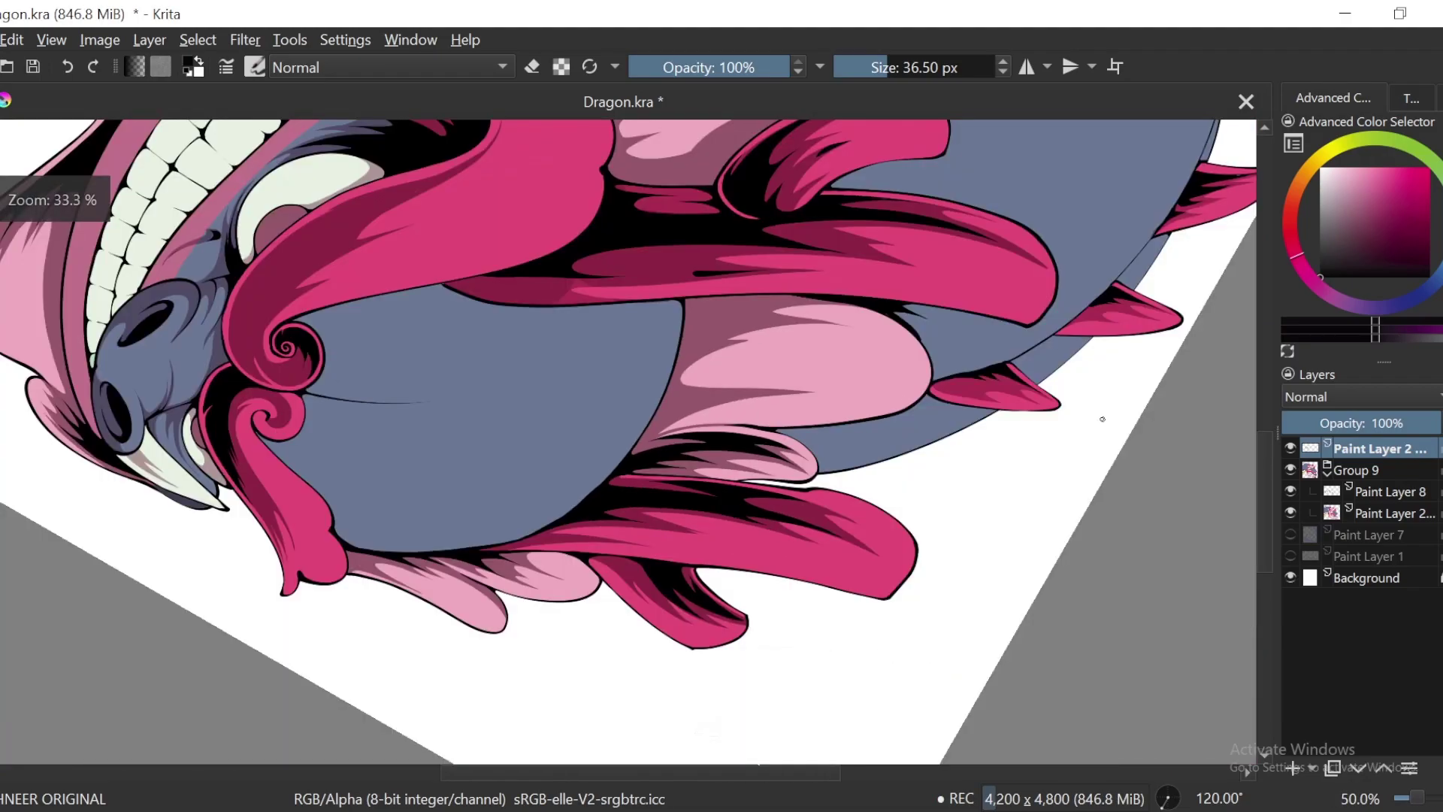
key("4")
key("4")
key("4")
left_click_drag(929, 409, 827, 534)
key("plus")
key("plus")
key("plus")
left_click_drag(1009, 635, 823, 477)
key("plus")
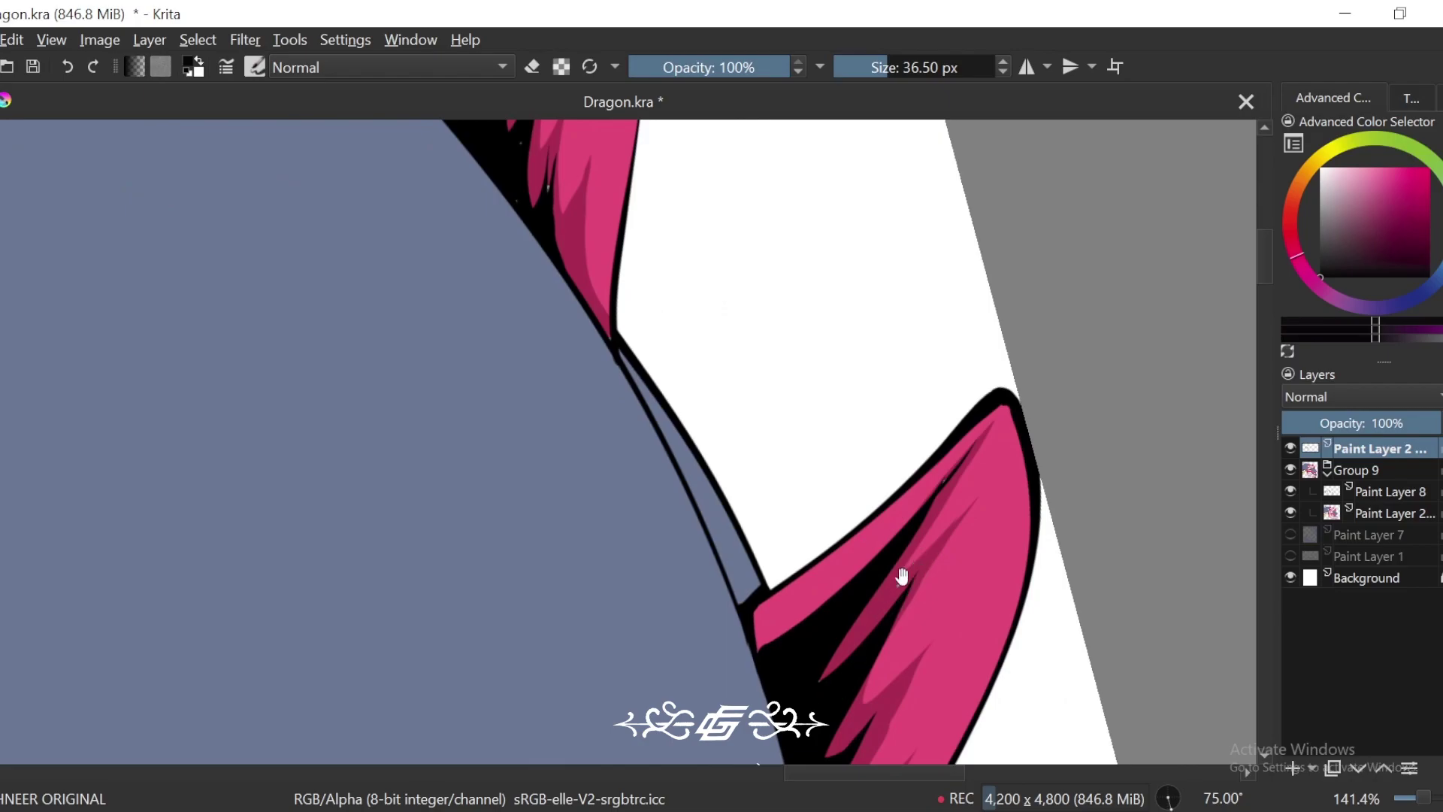
left_click_drag(857, 309, 1021, 746)
key("6")
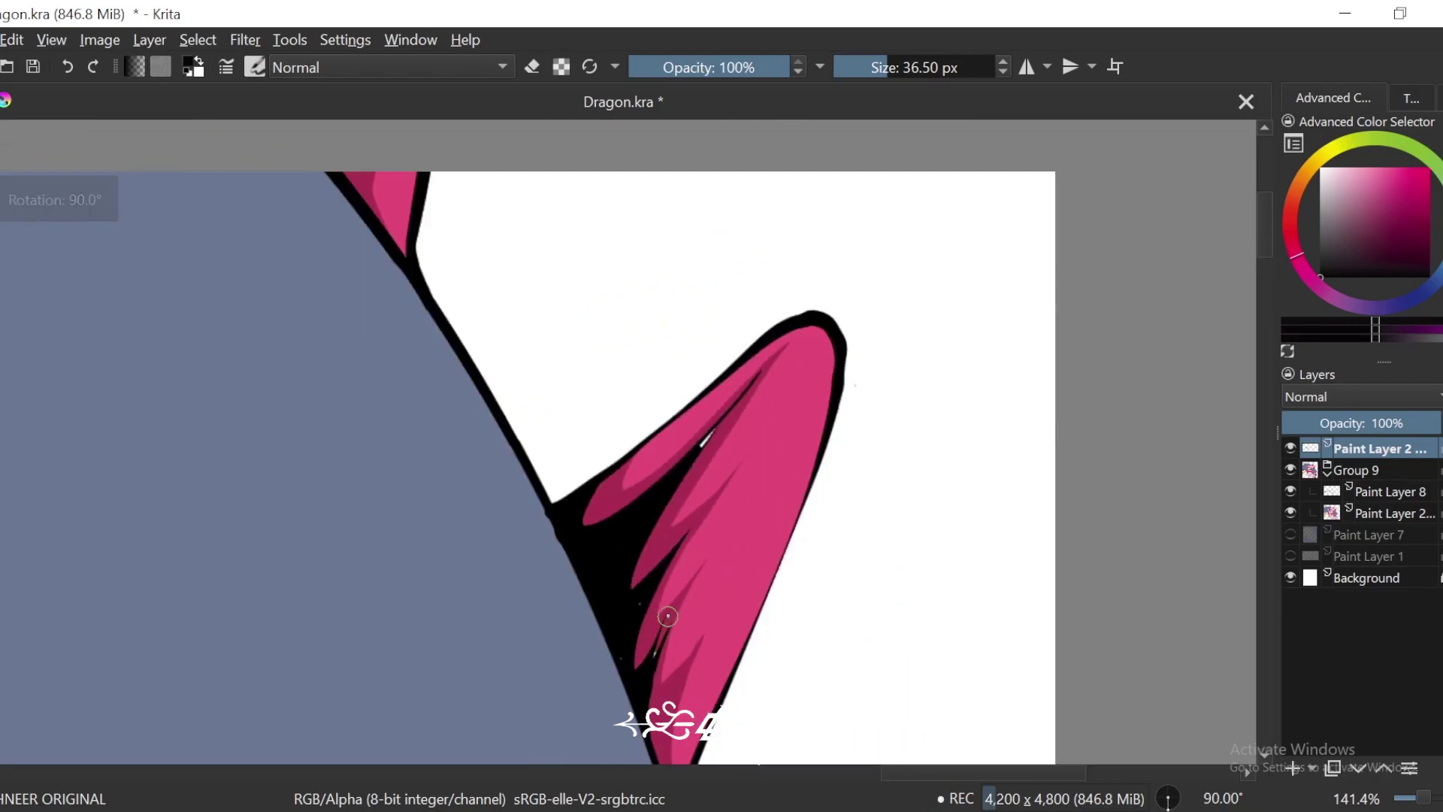
key("6")
key("plus")
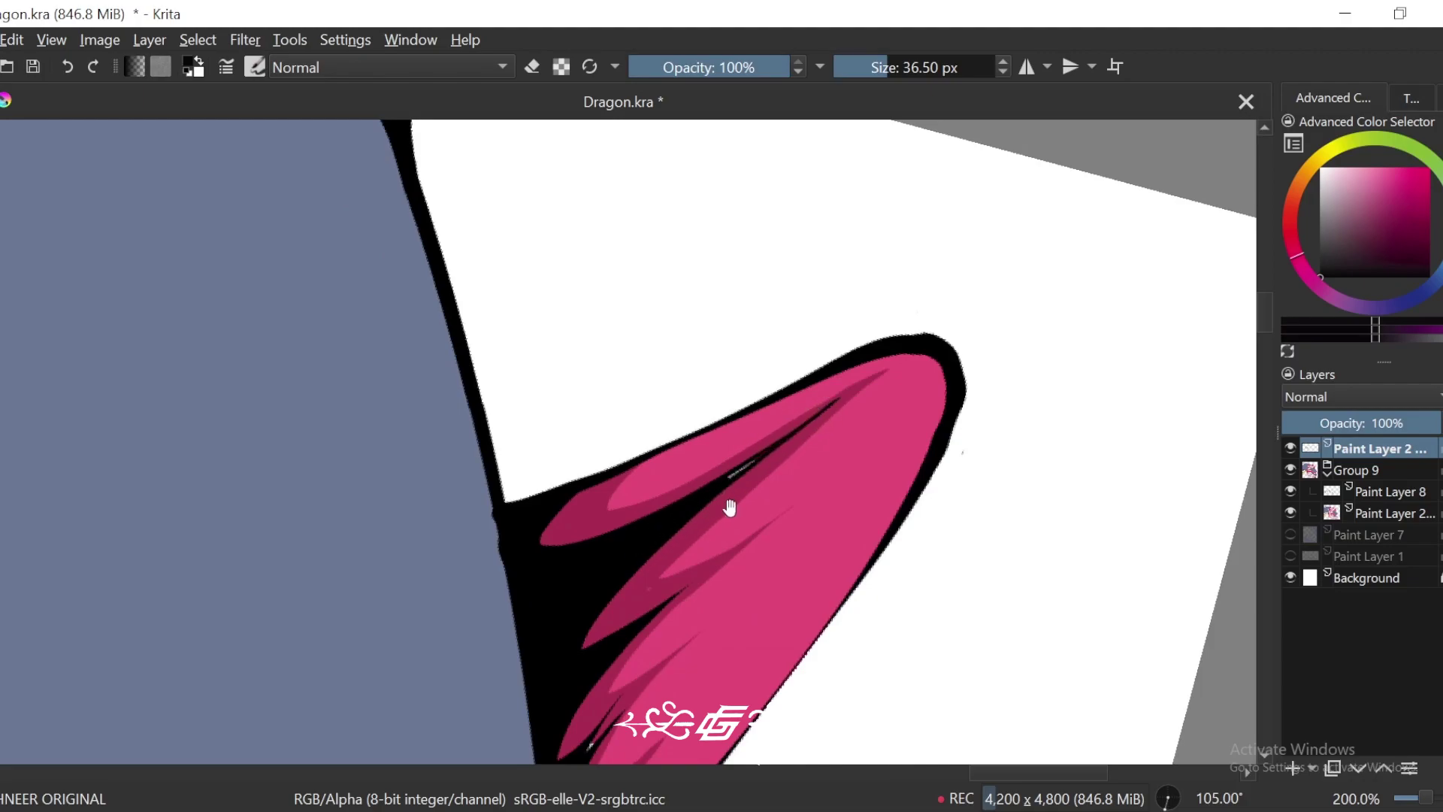
left_click_drag(730, 508, 751, 482)
left_click_drag(684, 583, 781, 376)
key("plus")
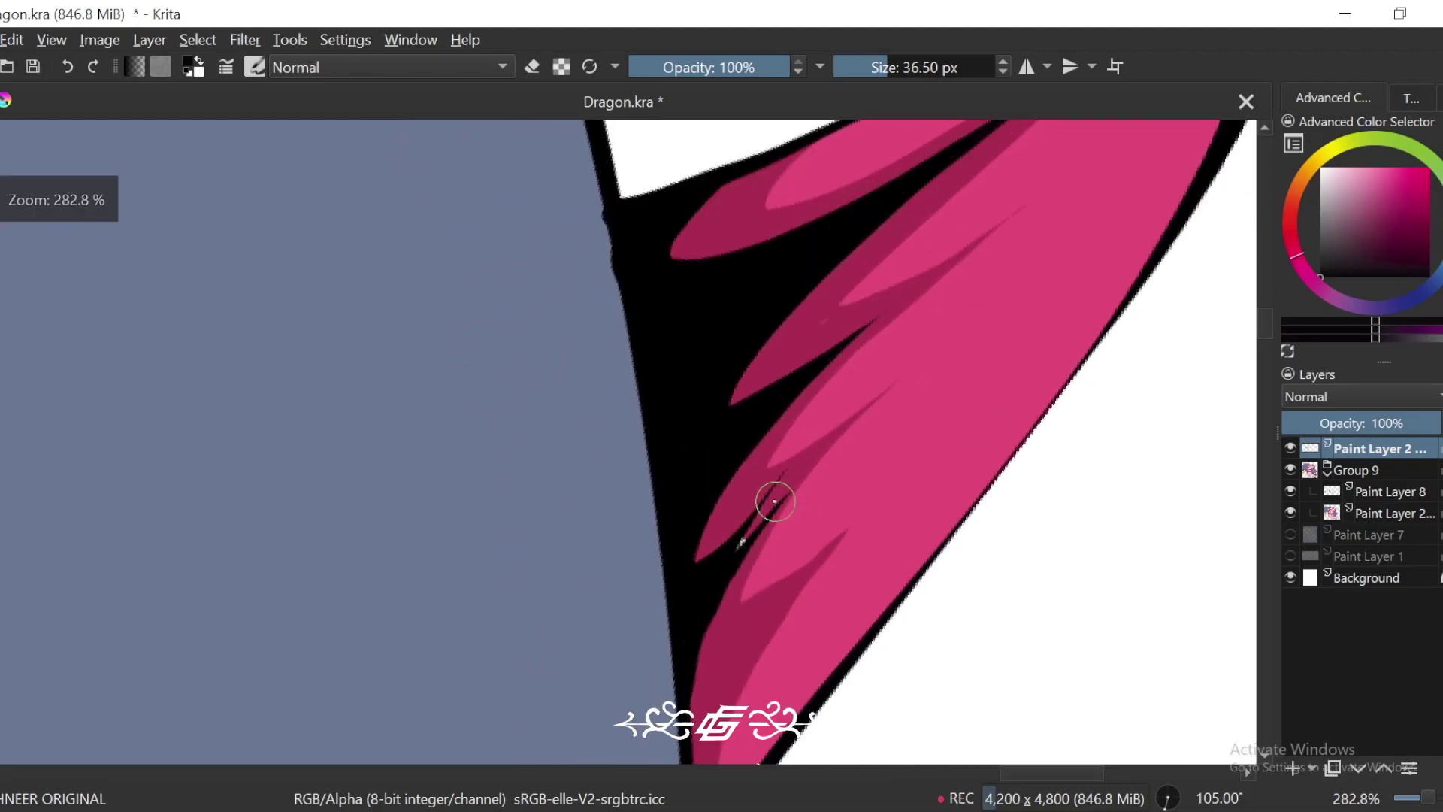
Step: Erase the stray black line from the lower shadow strand of the same back spine
key("e")
left_click_drag(792, 452, 770, 493)
key("e")
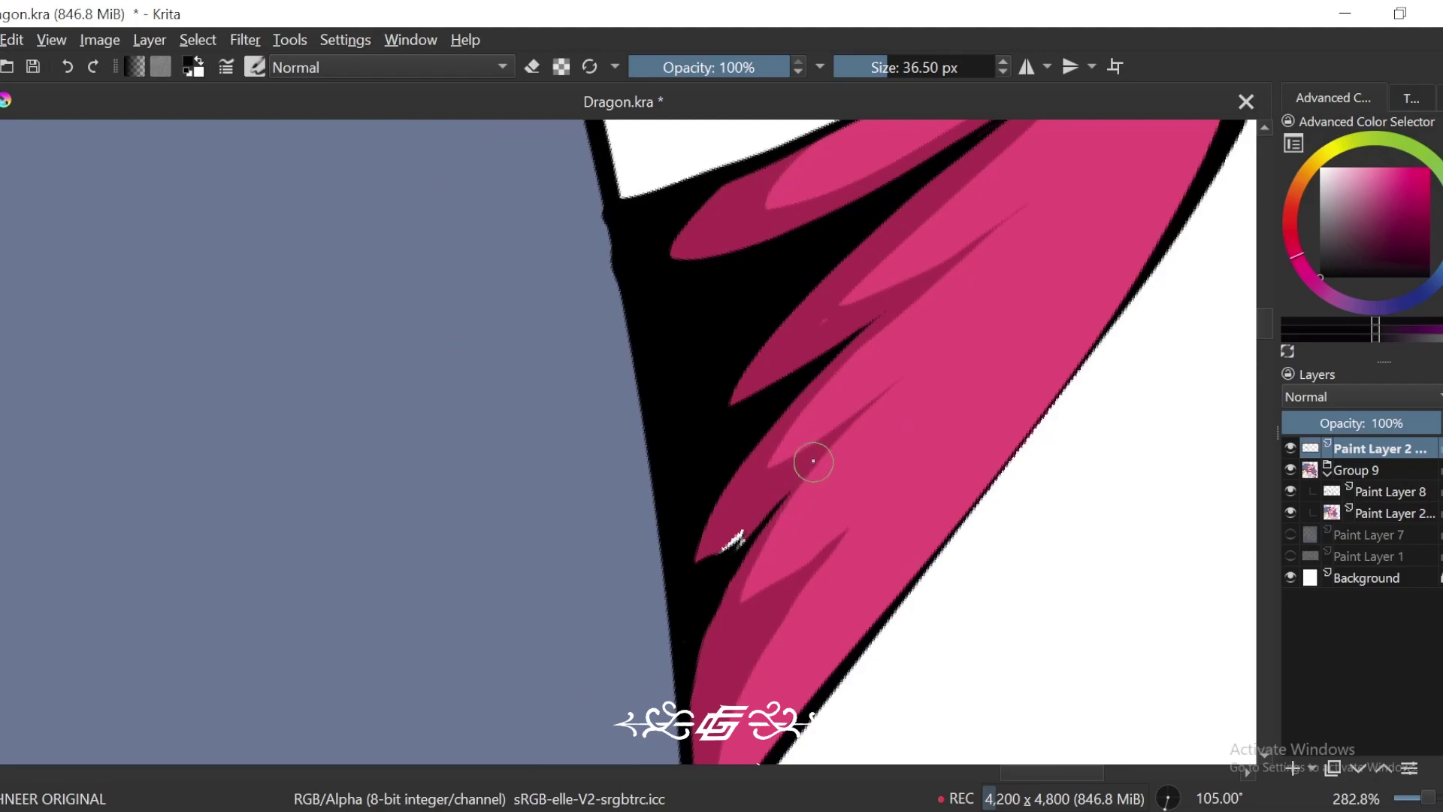
Step: Examine the whole dragon with the canvas upright for remaining gaps and slivers in the line art
key("minus")
key("minus")
key("minus")
key("minus")
key("minus")
key("minus")
key("minus")
key("minus")
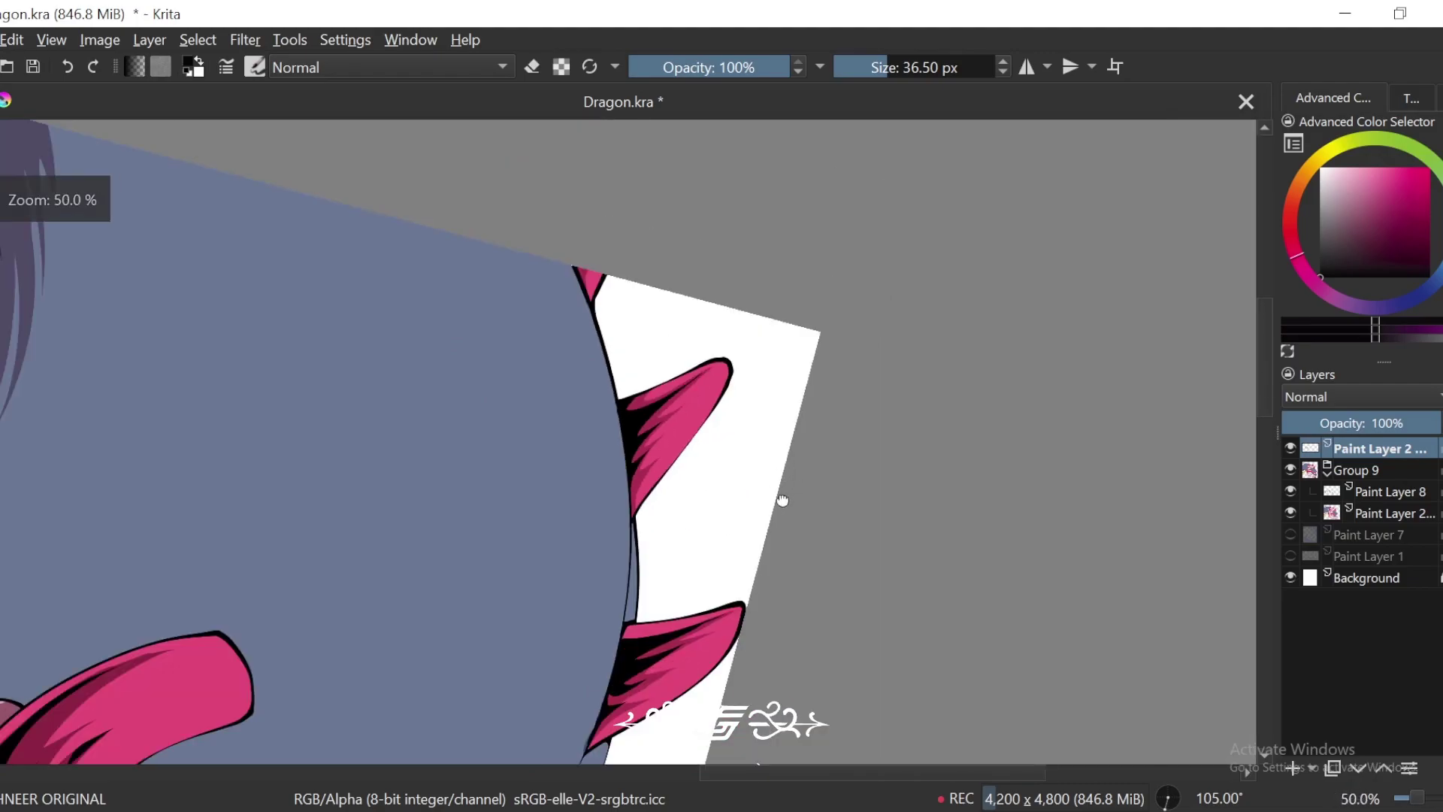
key("4")
key("4")
key("4")
key("4")
key("4")
key("4")
key("4")
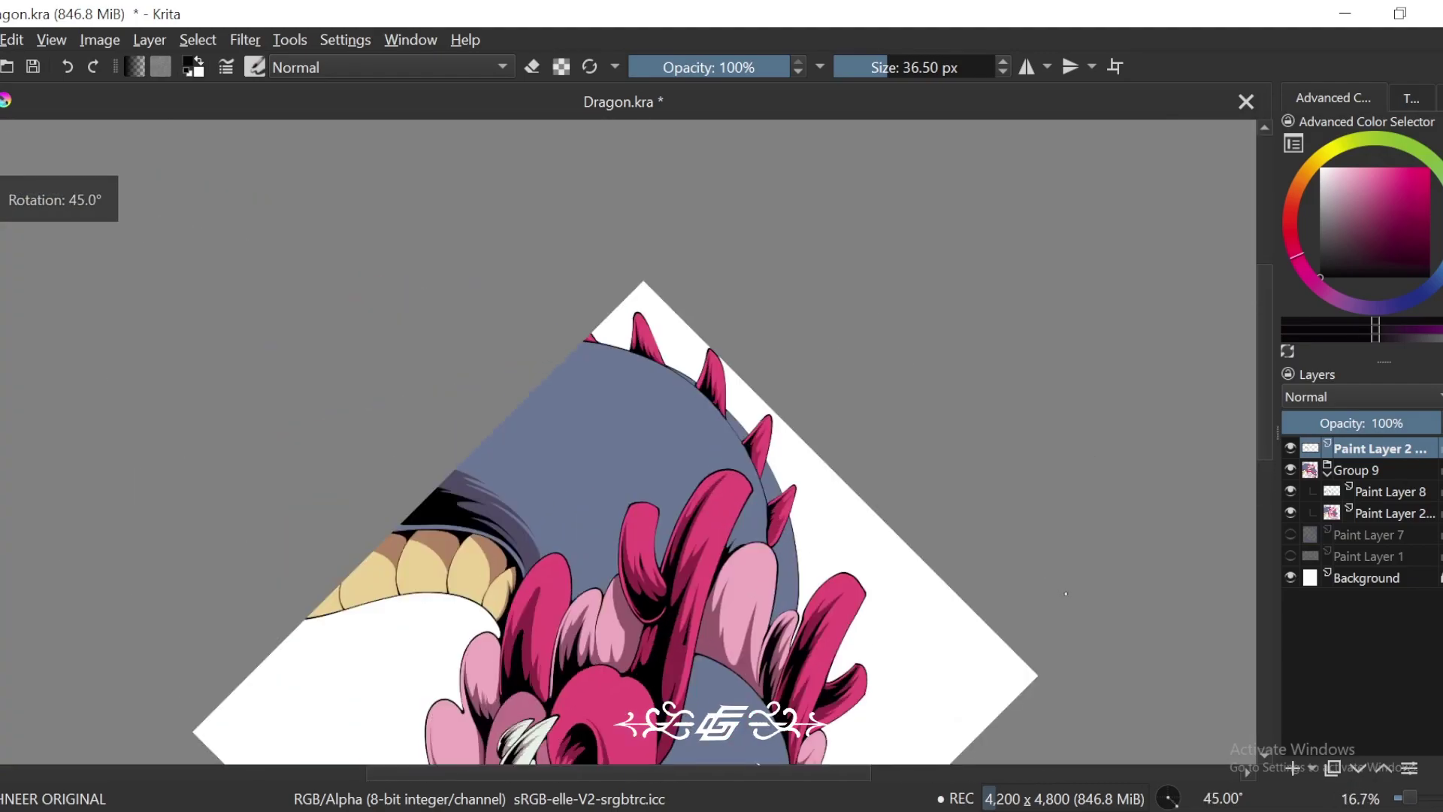
mouse_move(1095, 645)
left_mouse_down()
mouse_move(978, 507)
mouse_move(953, 500)
left_mouse_up()
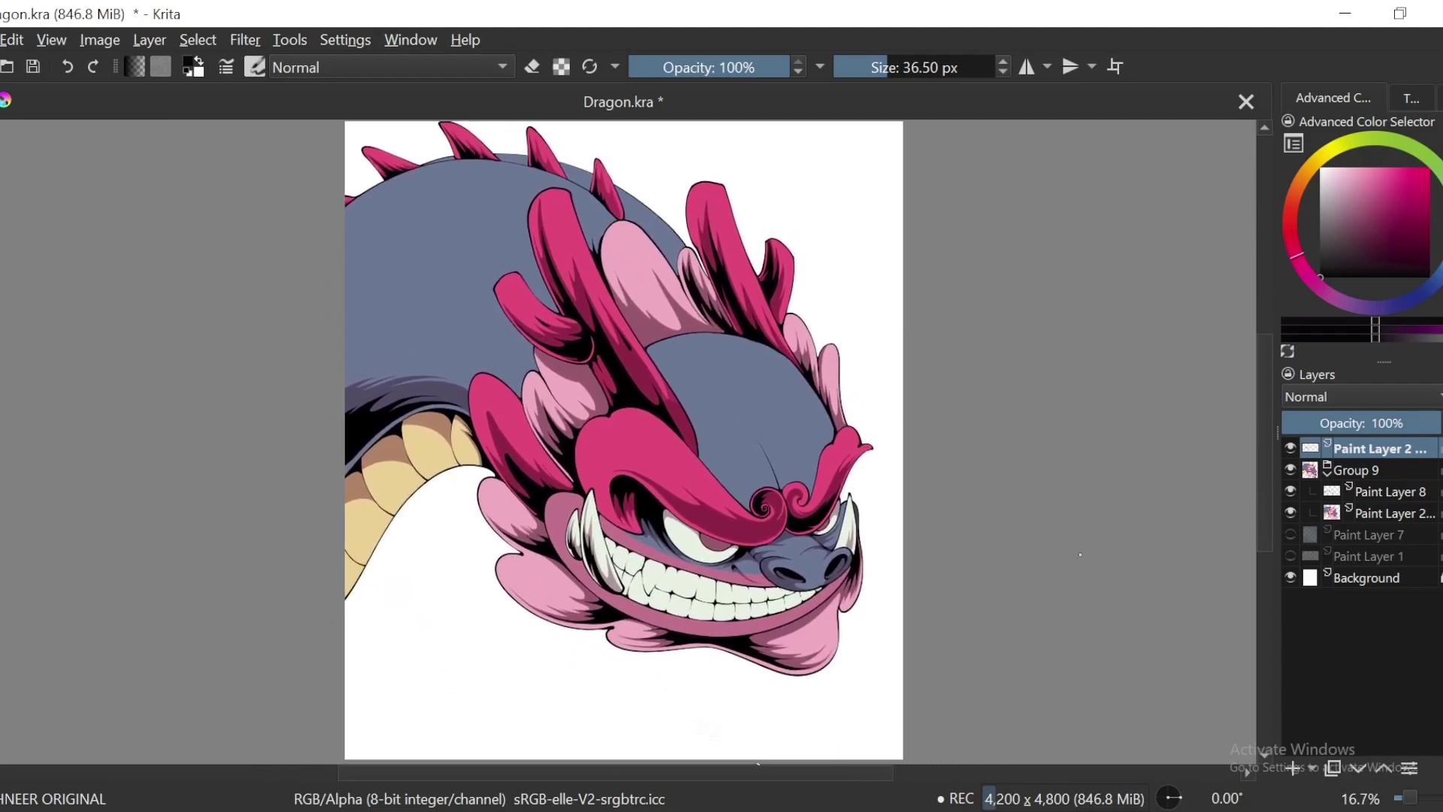
left_click_drag(1106, 680, 1091, 638)
left_click_drag(1088, 675, 1085, 675)
Step: Add a new paint layer directly above Paint Layer 8 and set its blending mode to Multiply
left_click(1385, 491)
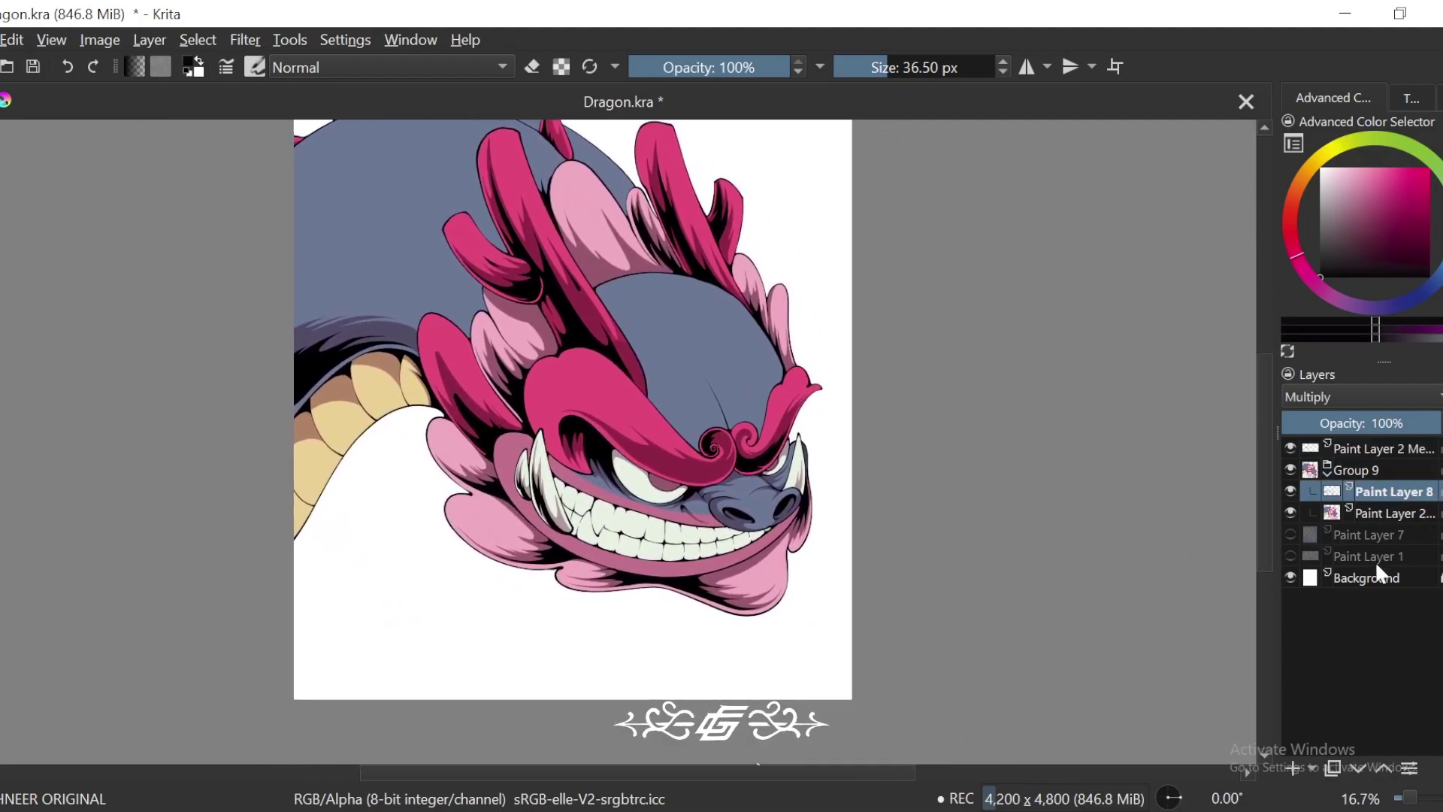
left_click(1290, 765)
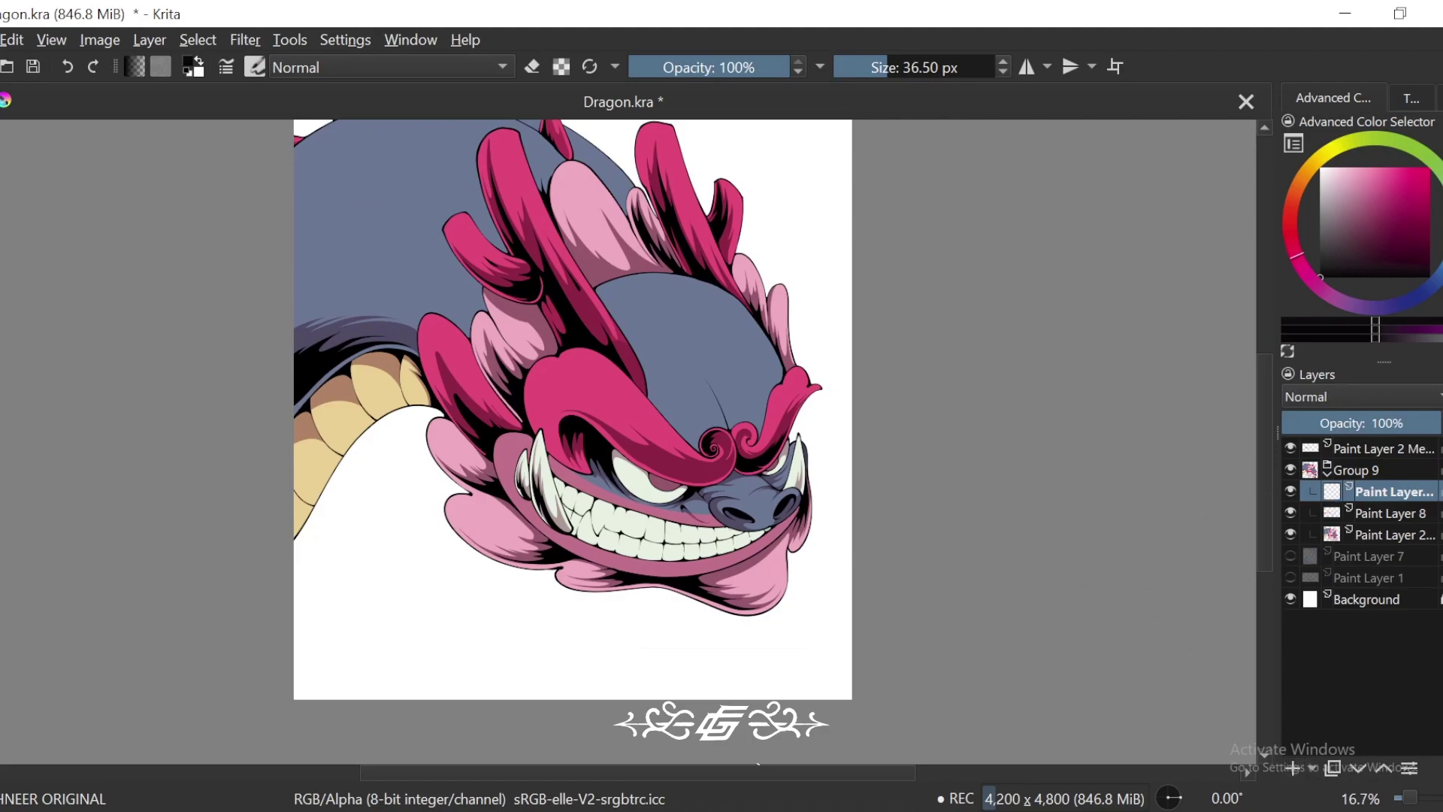
left_click(1349, 396)
left_click(1311, 376)
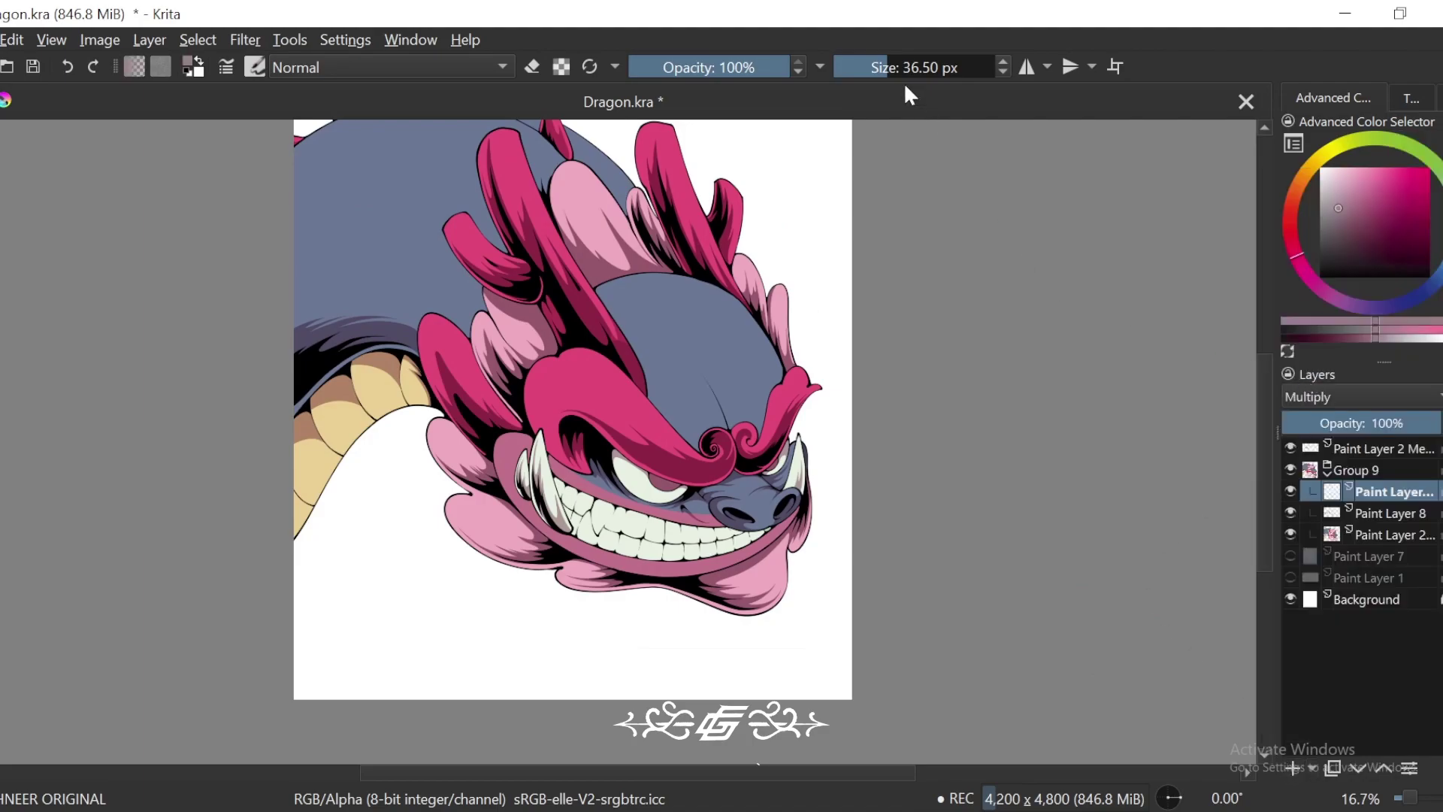
Step: Paint a second, deeper shadow along the upper dark strand of the small curved horn with an 85.54 px muted pink-grey brush
left_click(904, 68)
key("6")
key("6")
key("6")
key("6")
key("6")
key("6")
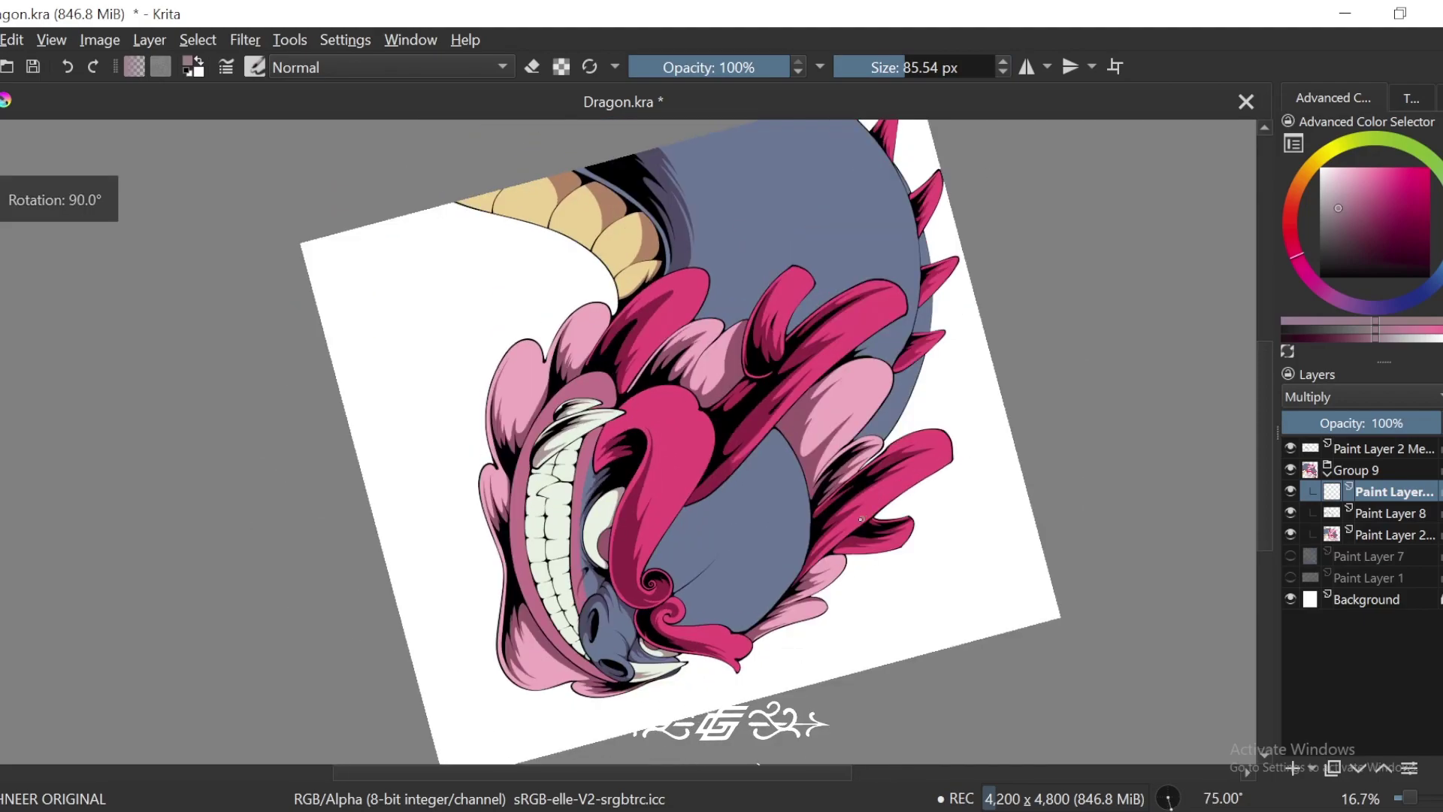
key("6")
scroll(831, 467, "up", 4)
key("6")
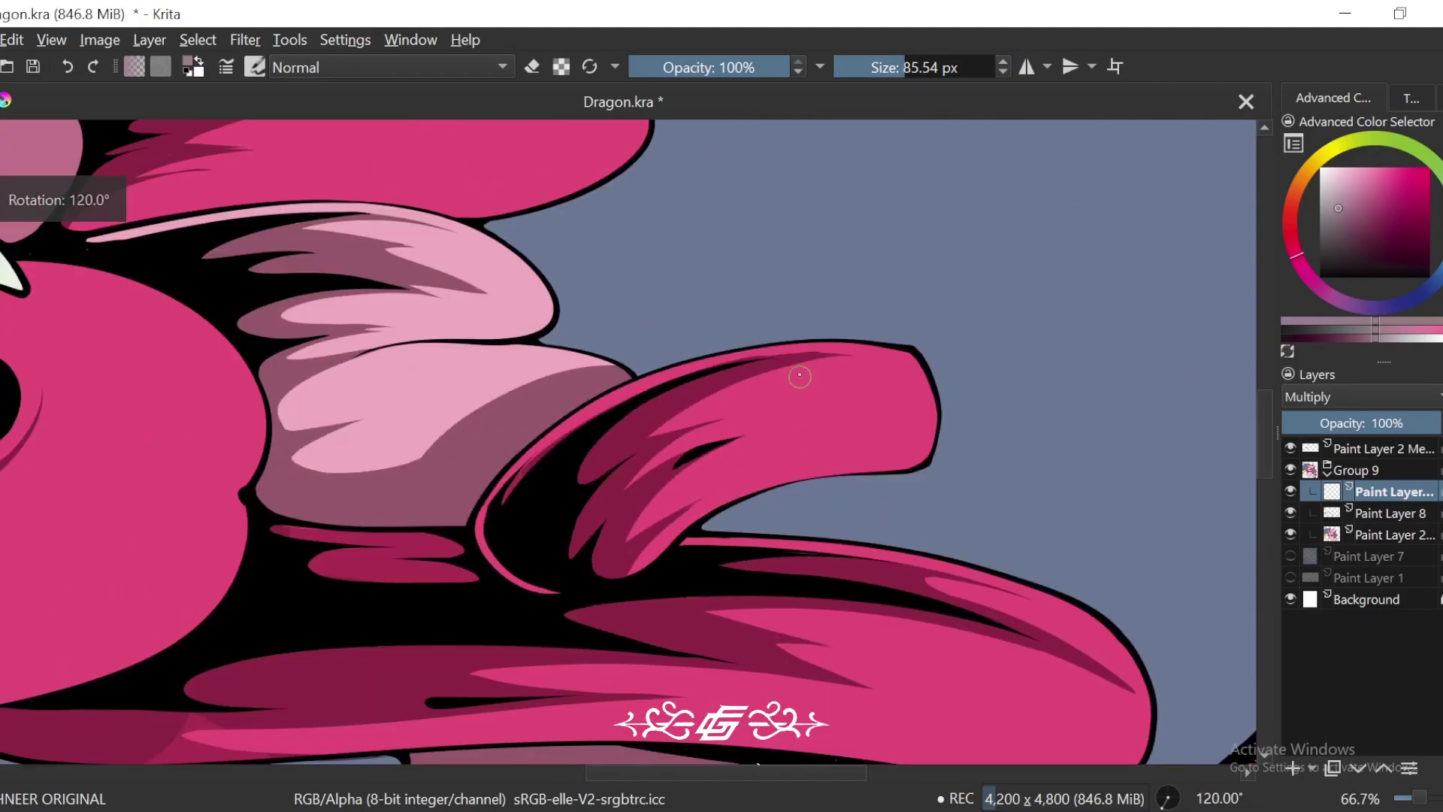
scroll(800, 375, "up", 2)
mouse_move(902, 269)
left_mouse_down()
mouse_move(738, 333)
mouse_move(613, 420)
mouse_move(565, 496)
left_mouse_up()
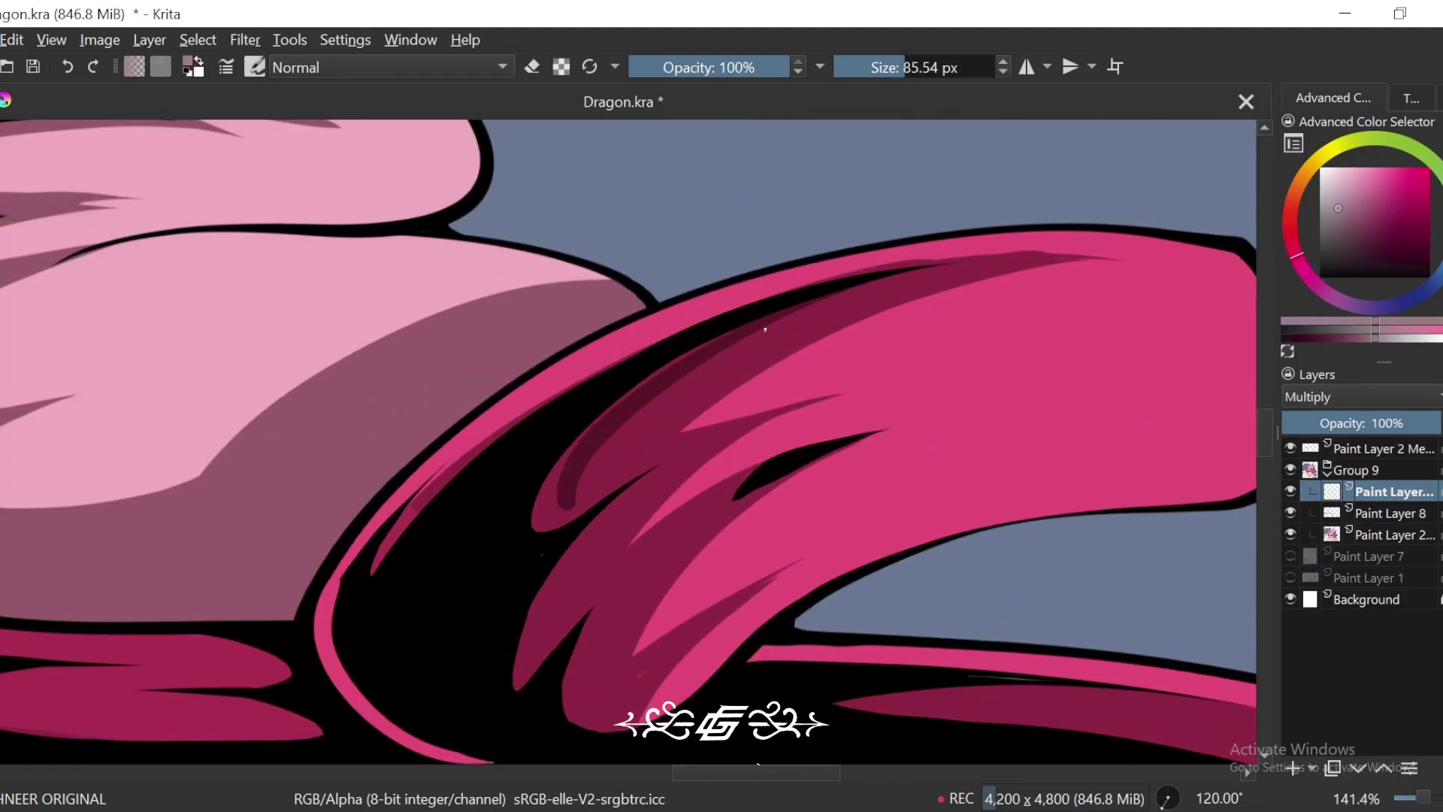
key("ctrl+z")
mouse_move(859, 287)
left_mouse_down()
mouse_move(587, 482)
mouse_move(689, 455)
mouse_move(631, 478)
mouse_move(579, 461)
left_mouse_up()
left_click_drag(817, 299, 556, 488)
left_click_drag(623, 429, 574, 502)
Step: Paint the deeper shadow over the upper, middle and lowest dark strands at the base of the small curved horn
scroll(617, 437, "up", 1)
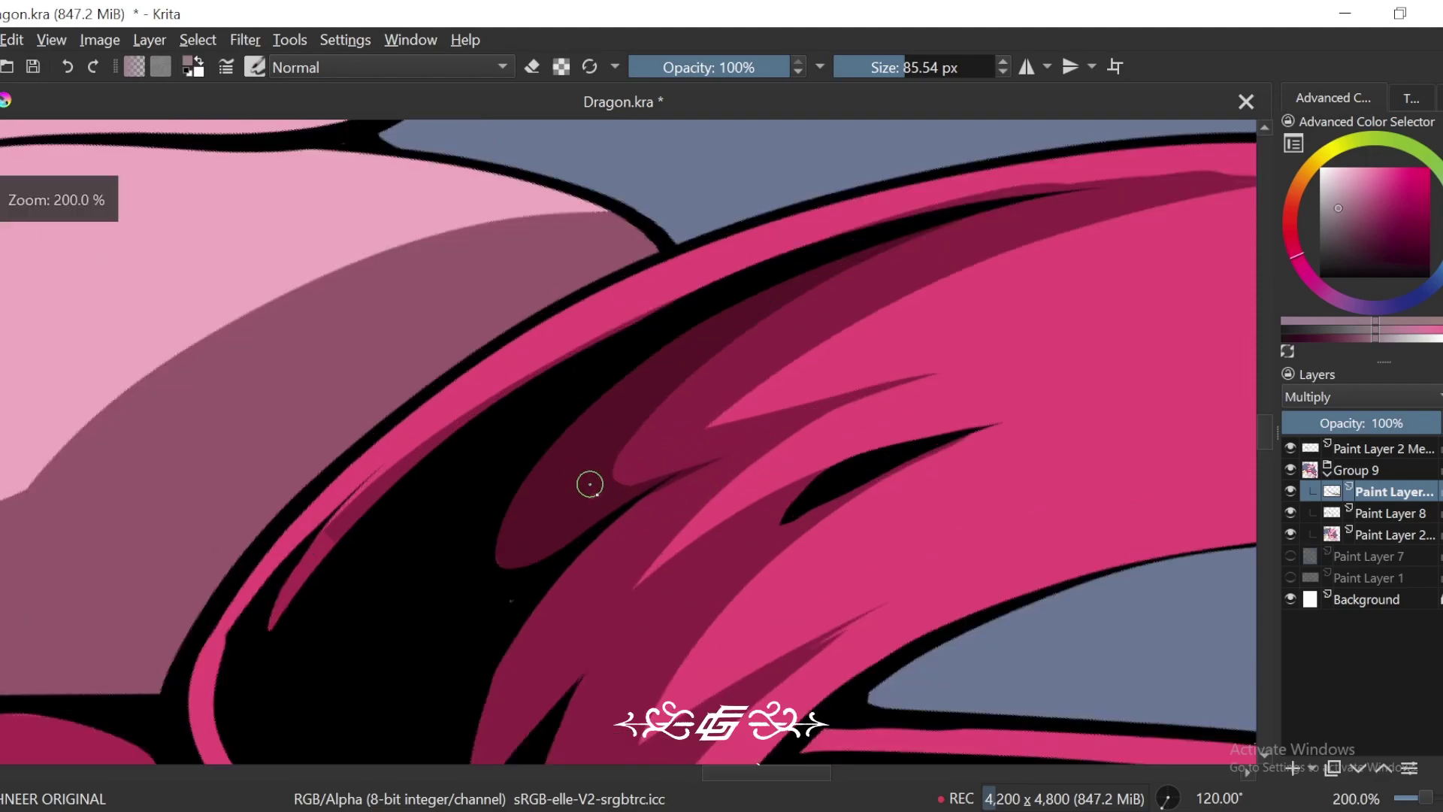
left_click_drag(720, 485, 780, 432)
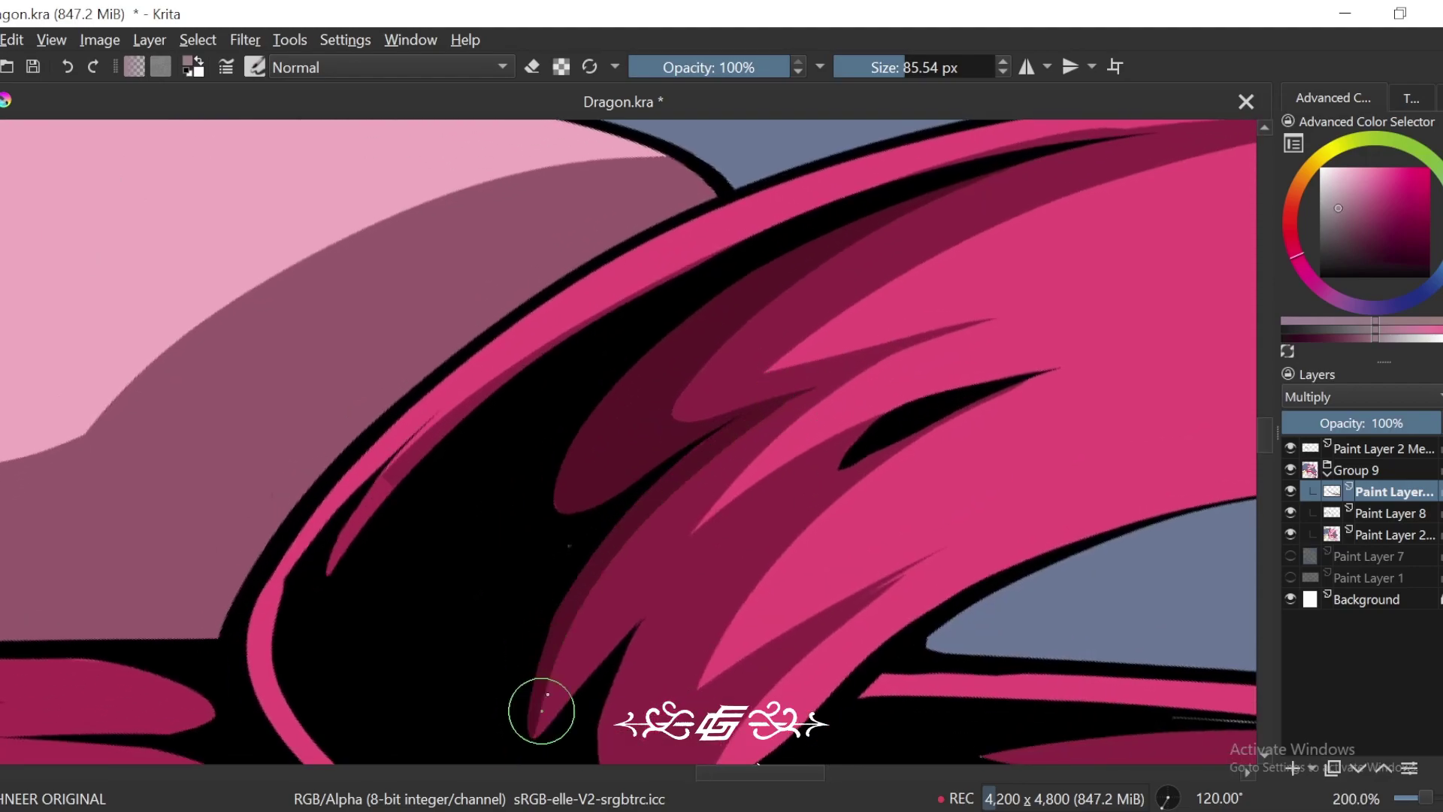
left_click_drag(683, 609, 702, 488)
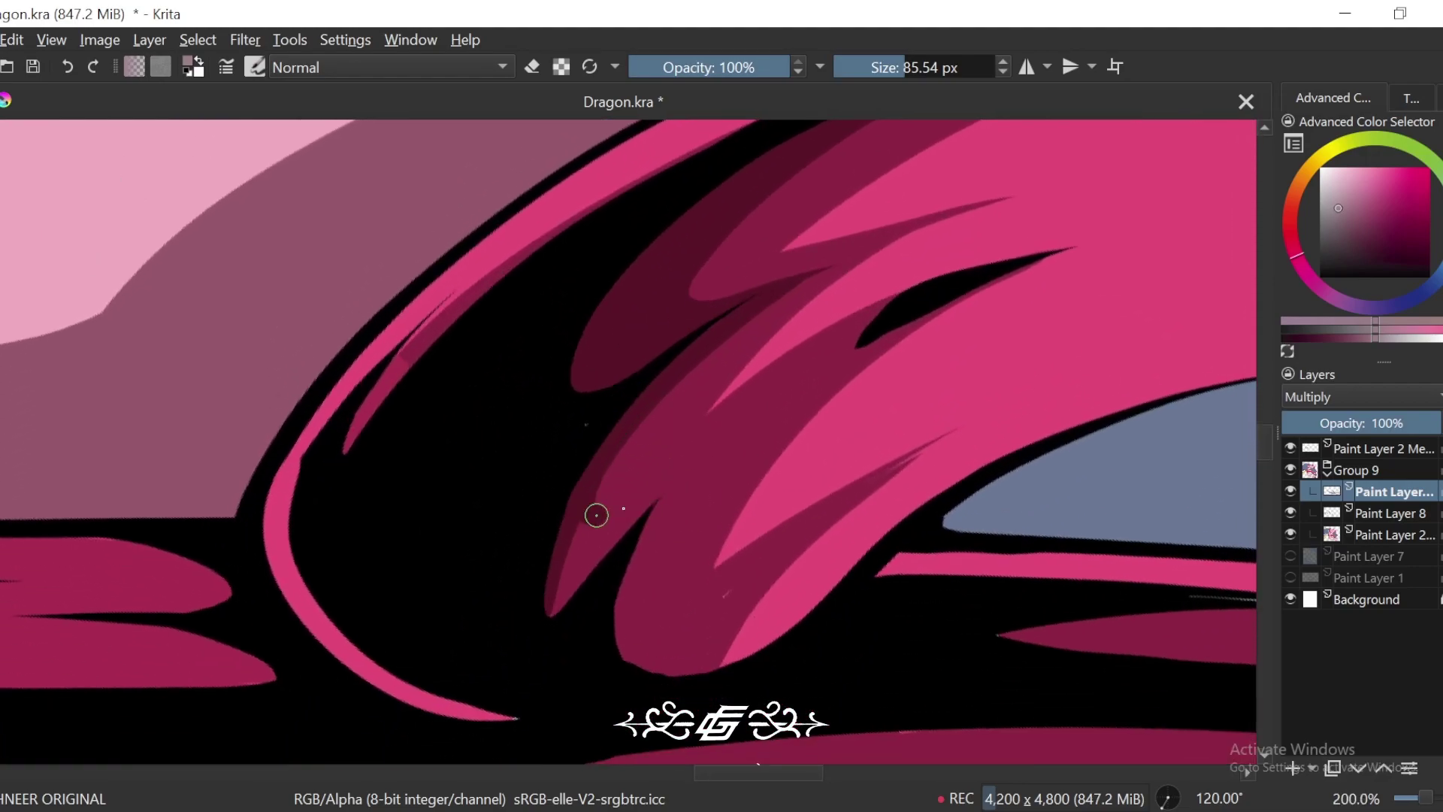
key("ctrl+]")
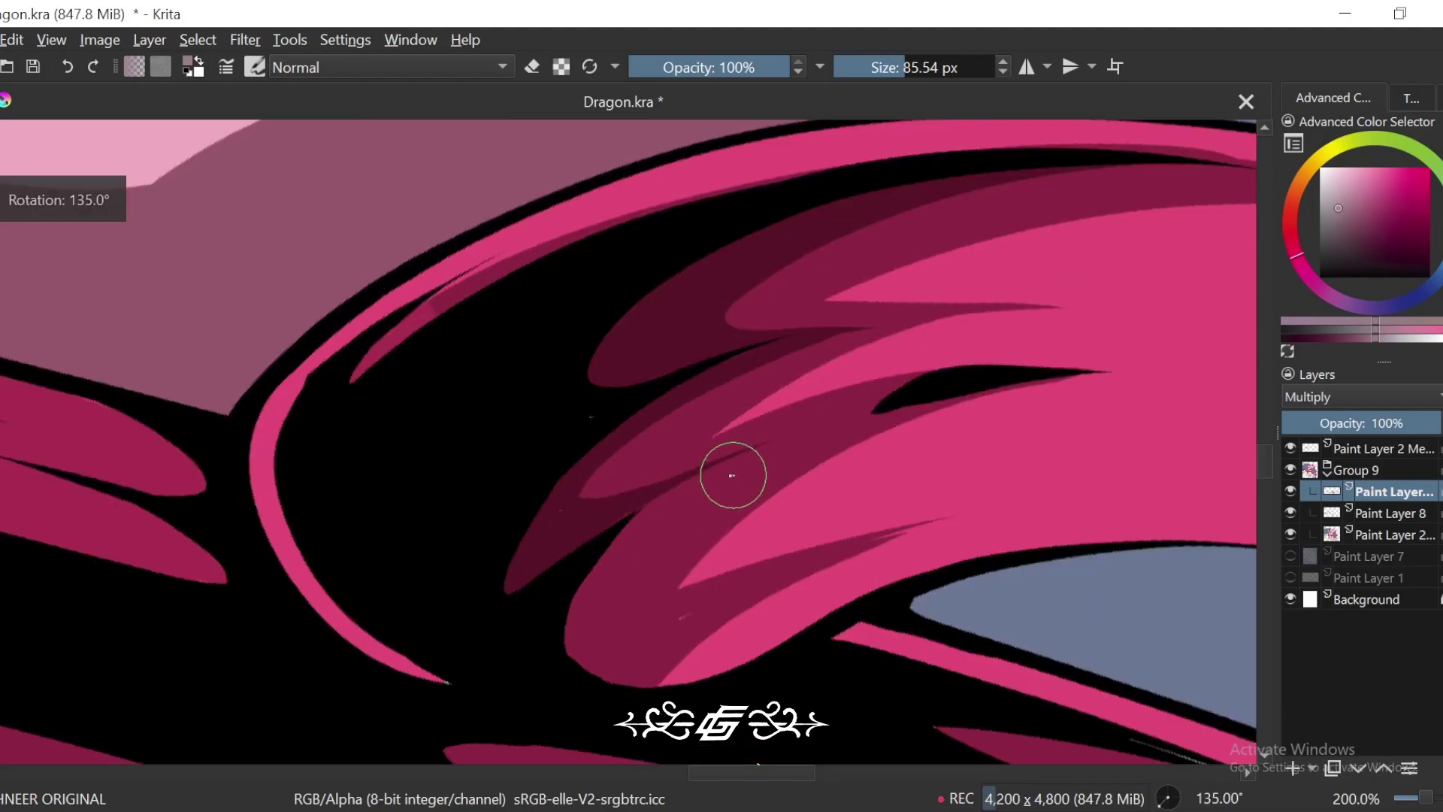
scroll(709, 483, "down", 1)
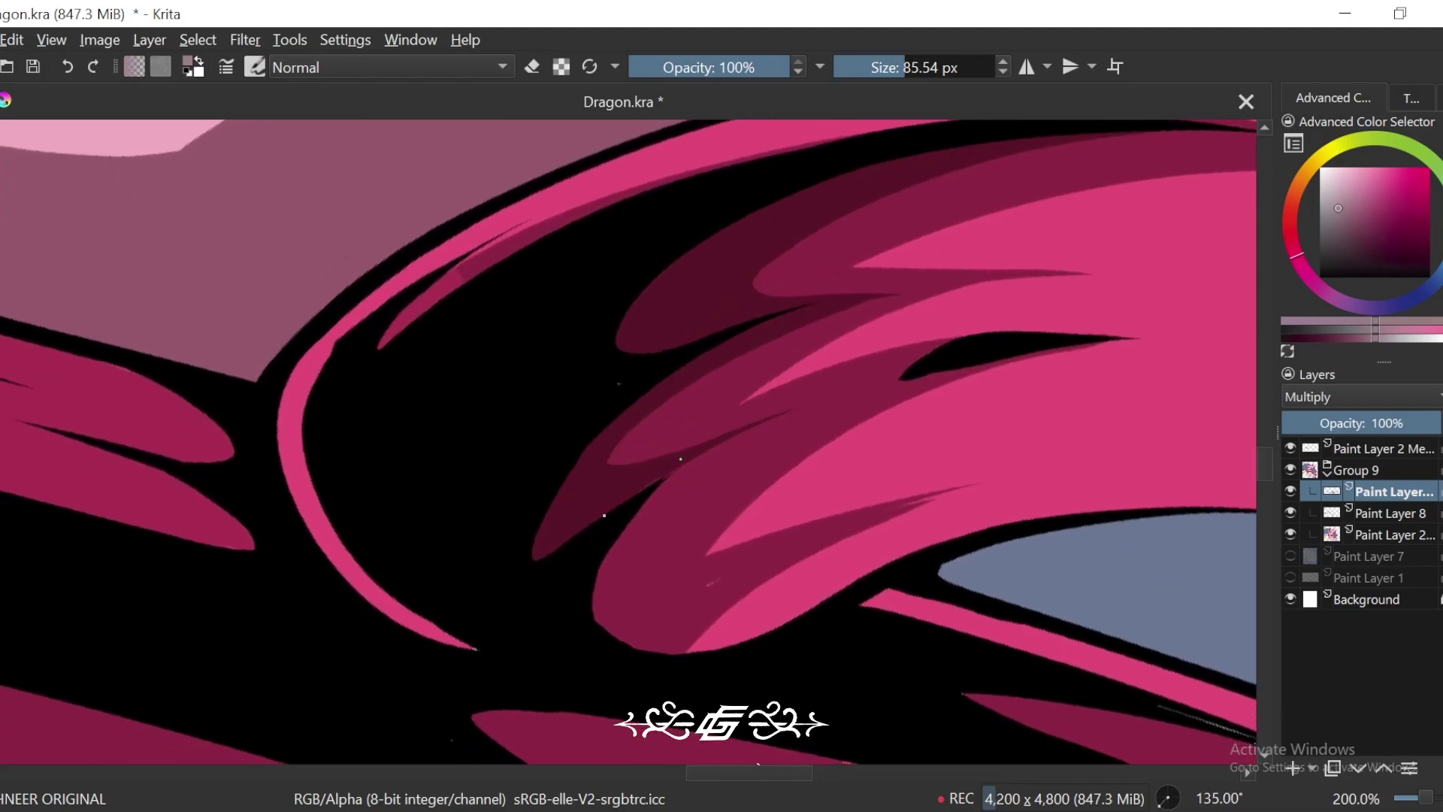
left_click_drag(670, 474, 646, 489)
mouse_move(811, 402)
left_mouse_down()
mouse_move(645, 503)
mouse_move(628, 635)
mouse_move(750, 553)
mouse_move(880, 512)
mouse_move(731, 573)
left_mouse_up()
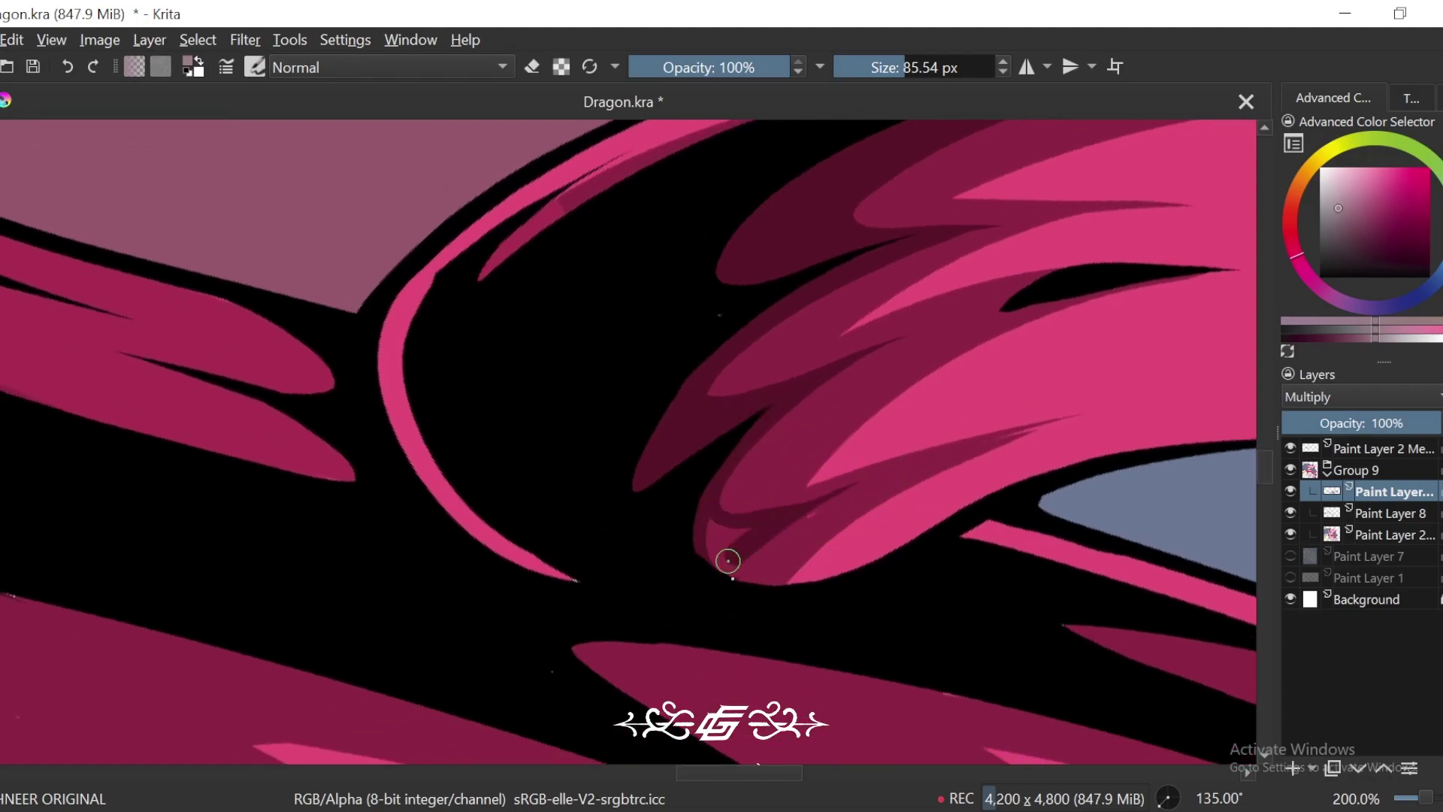
left_click_drag(723, 543, 716, 561)
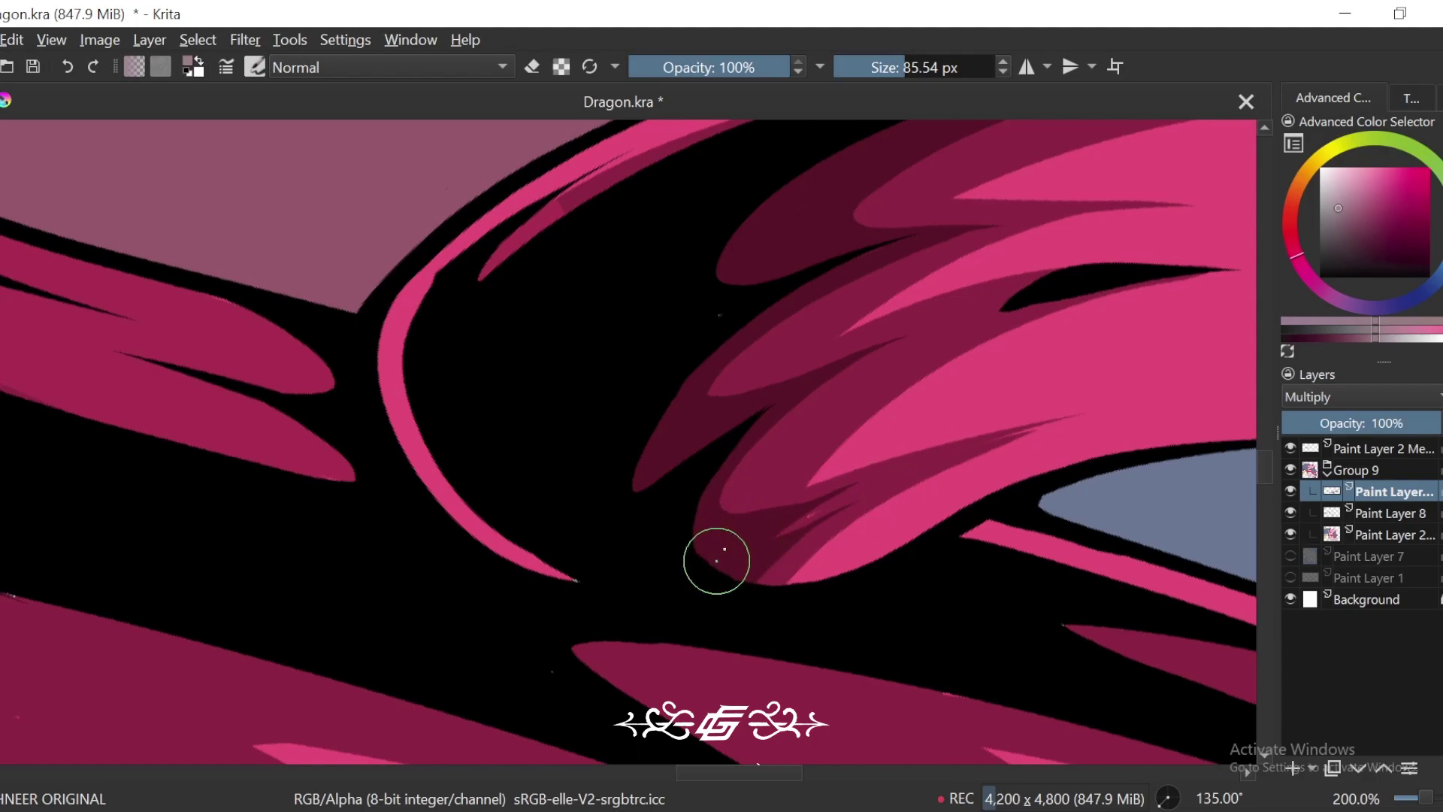
Step: Paint a deeper shadow along the narrow dark strand on the upper edge of the long horn, beside the small curved horn
key("ctrl+minus")
key("ctrl+minus")
key("ctrl+minus")
key("ctrl+minus")
key("4")
key("4")
key("4")
key("4")
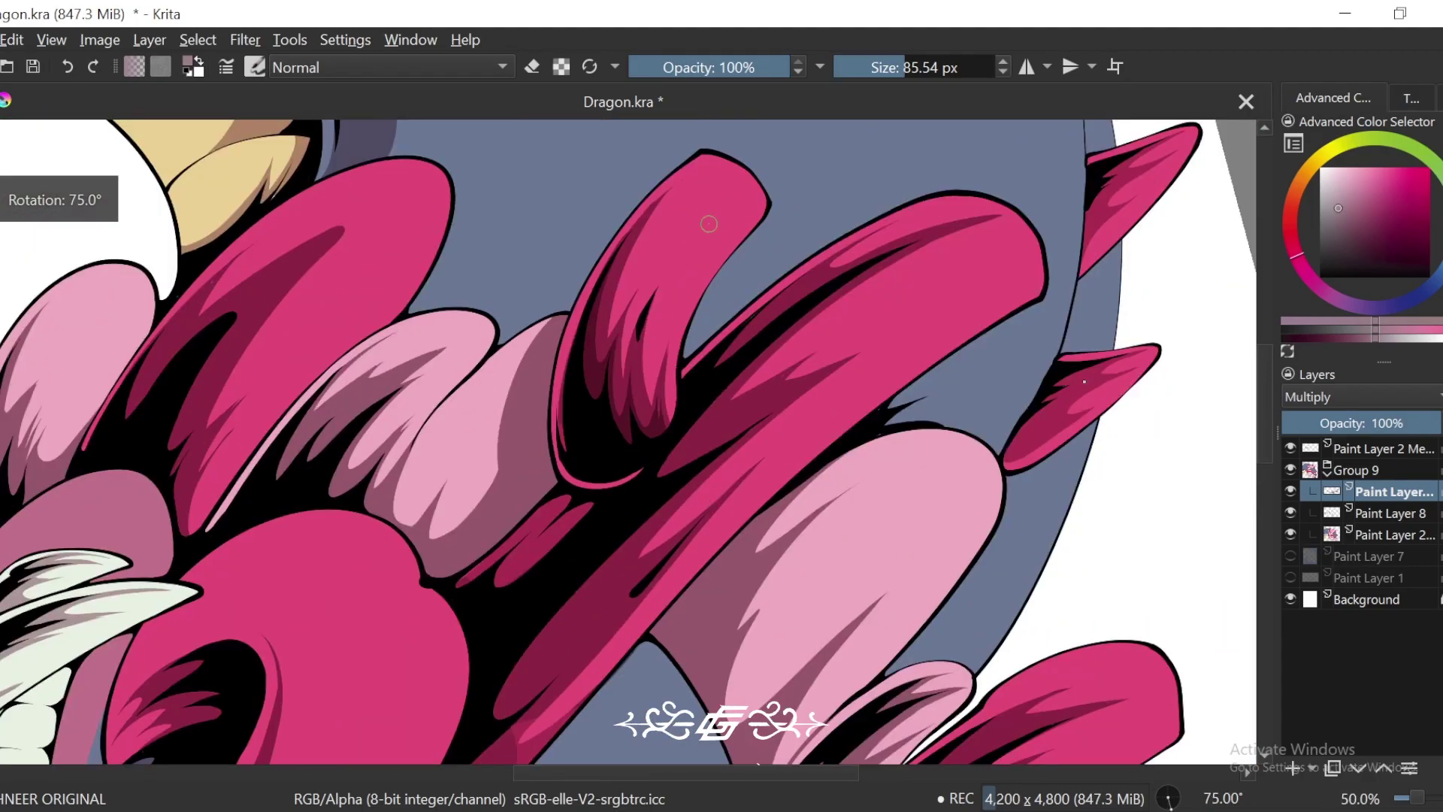
left_click_drag(898, 423, 805, 549)
key("ctrl+plus")
key("ctrl+plus")
key("plus")
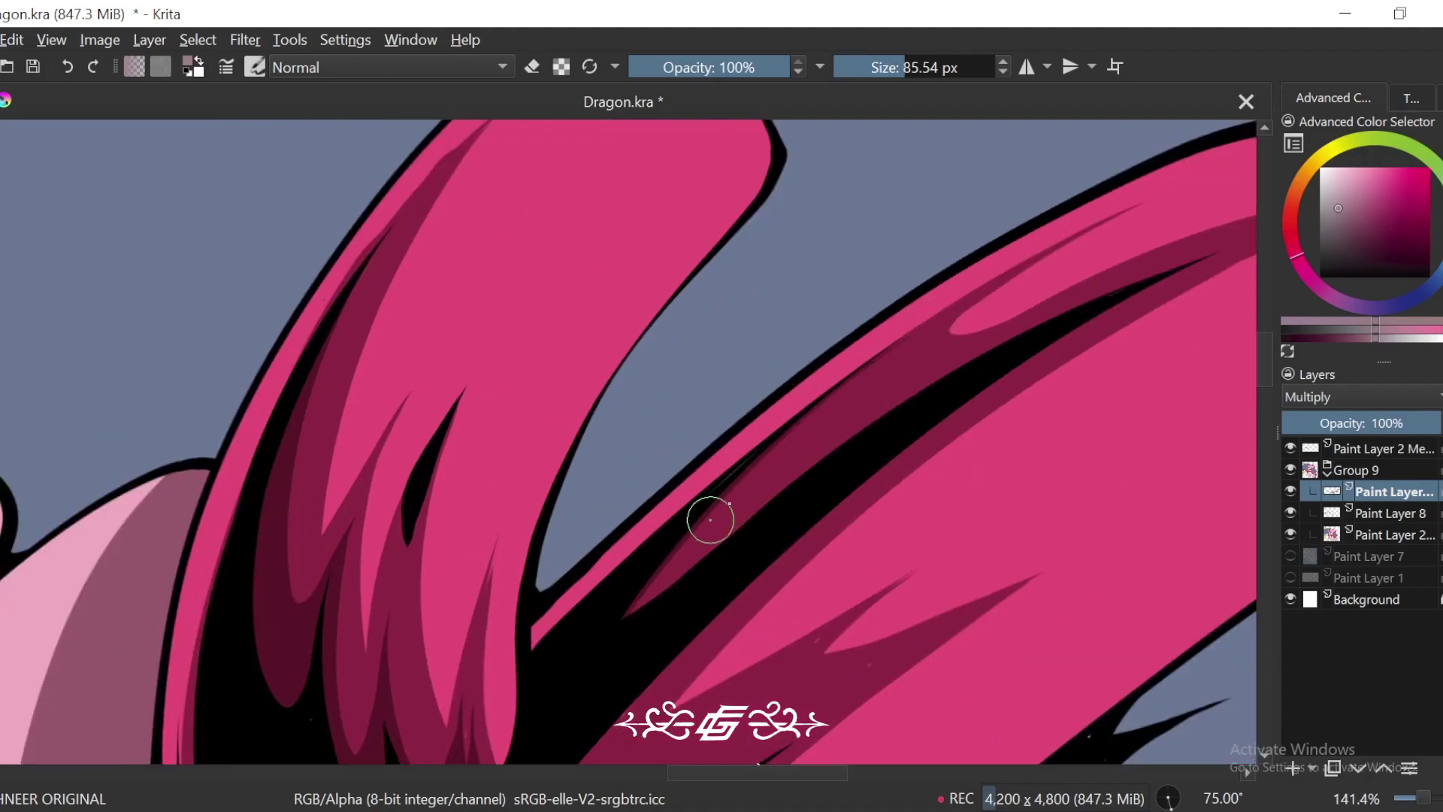
mouse_move(776, 440)
left_mouse_down()
mouse_move(790, 485)
mouse_move(632, 610)
left_mouse_up()
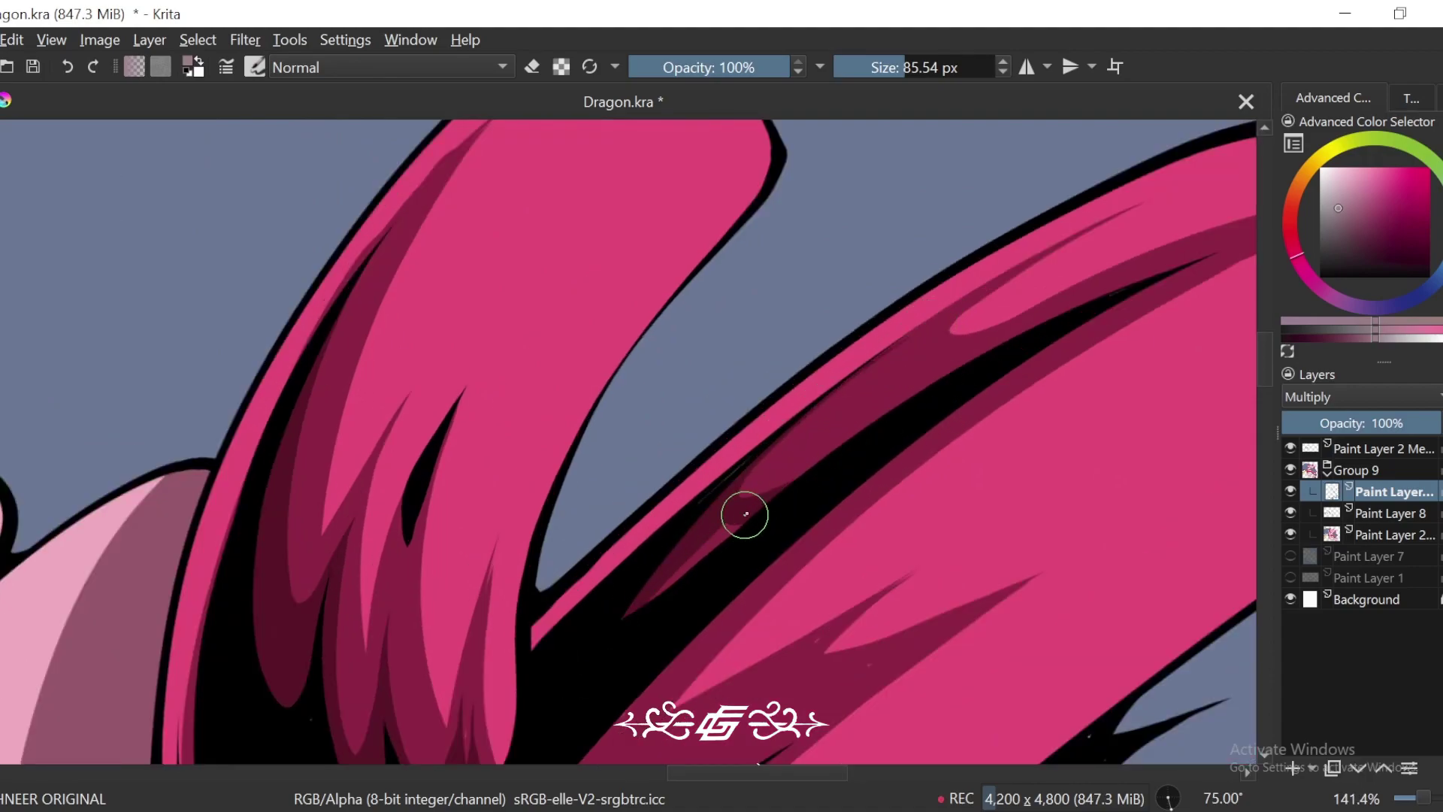
left_click_drag(718, 532, 654, 595)
left_click_drag(837, 489, 734, 553)
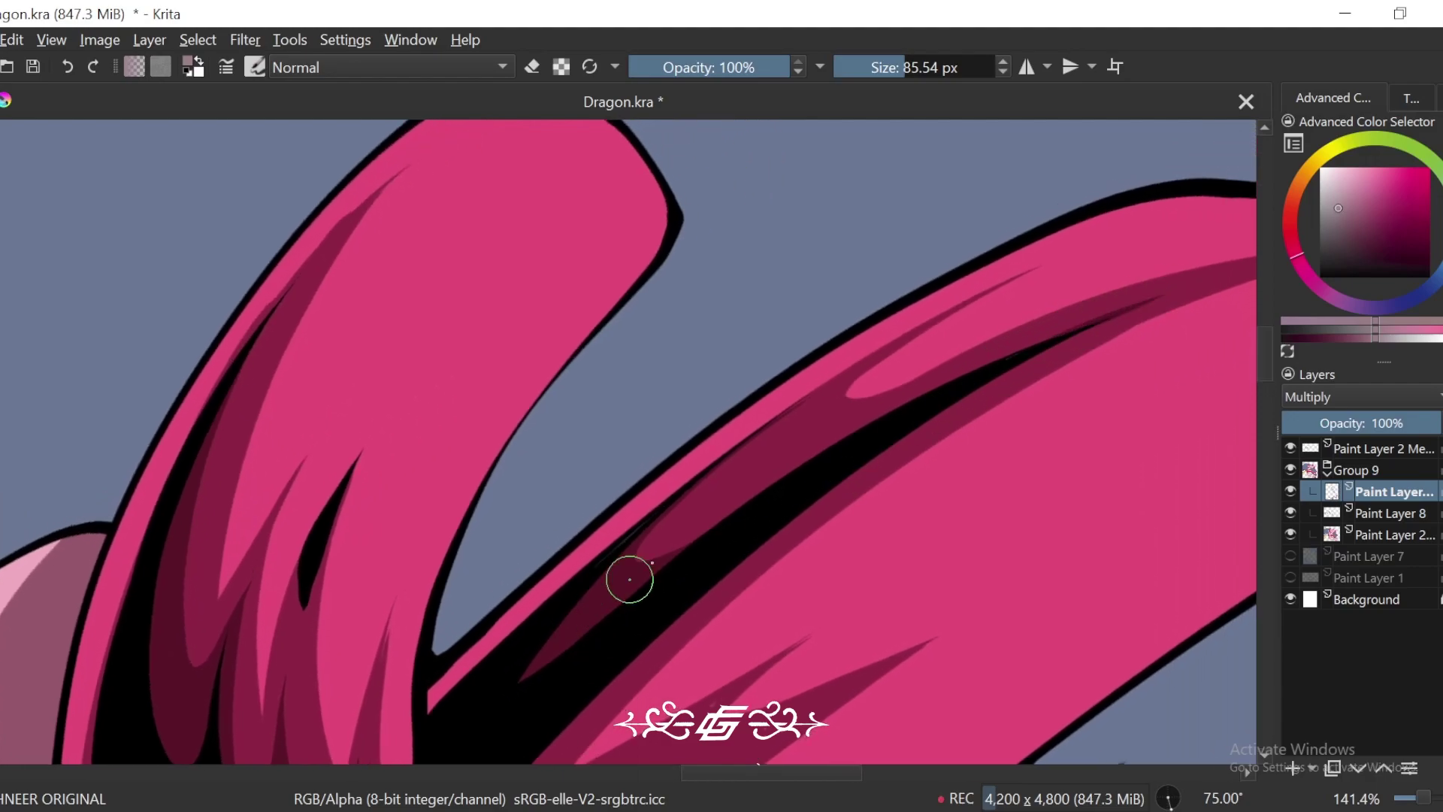
left_click_drag(1042, 353, 830, 486)
Step: Paint a jagged deeper shadow into the broad dark strand of the long horn, just below the small curved horn's base
key("ctrl+minus")
key("ctrl+minus")
key("6")
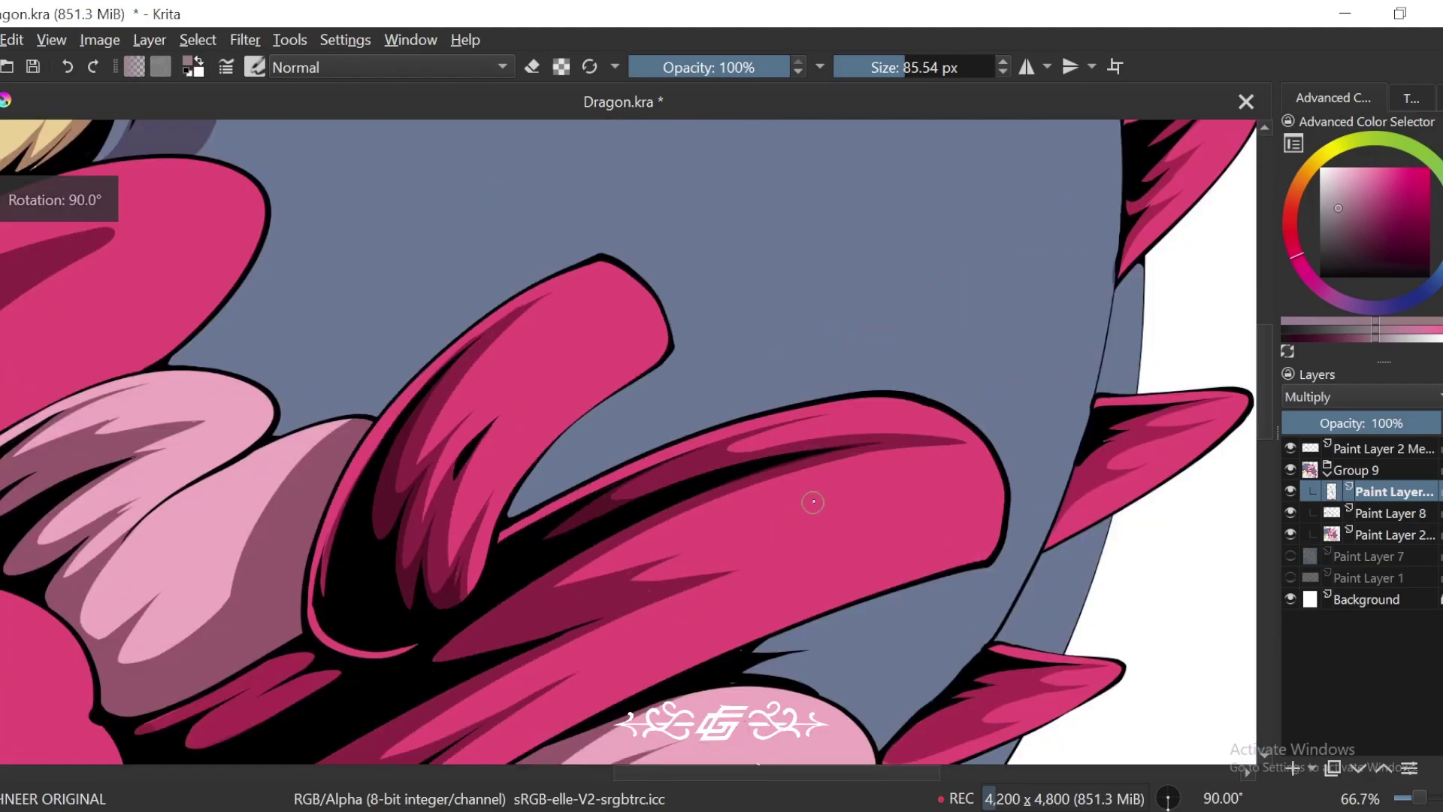
left_click_drag(781, 556, 885, 516)
key("ctrl+plus")
key("ctrl+plus")
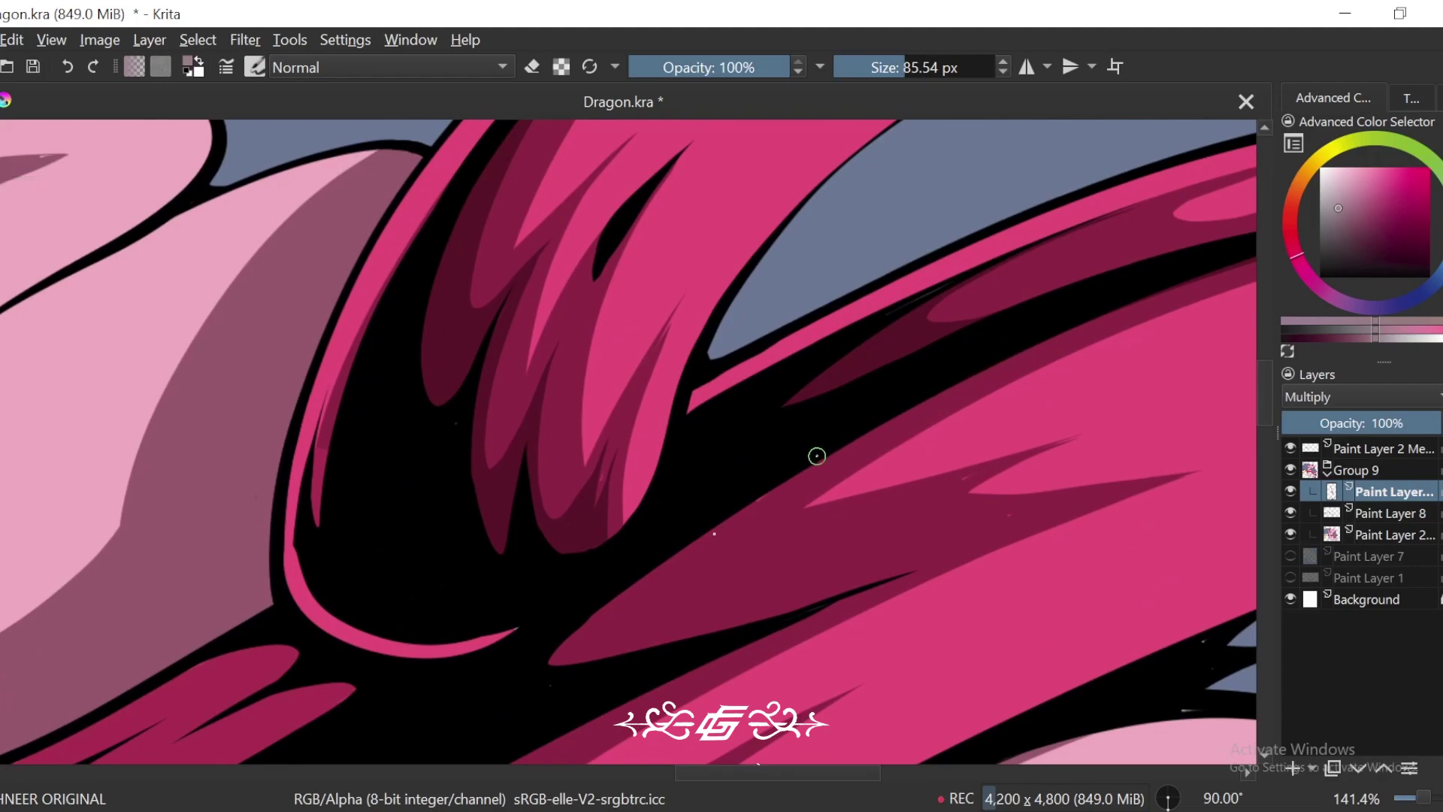
key("4")
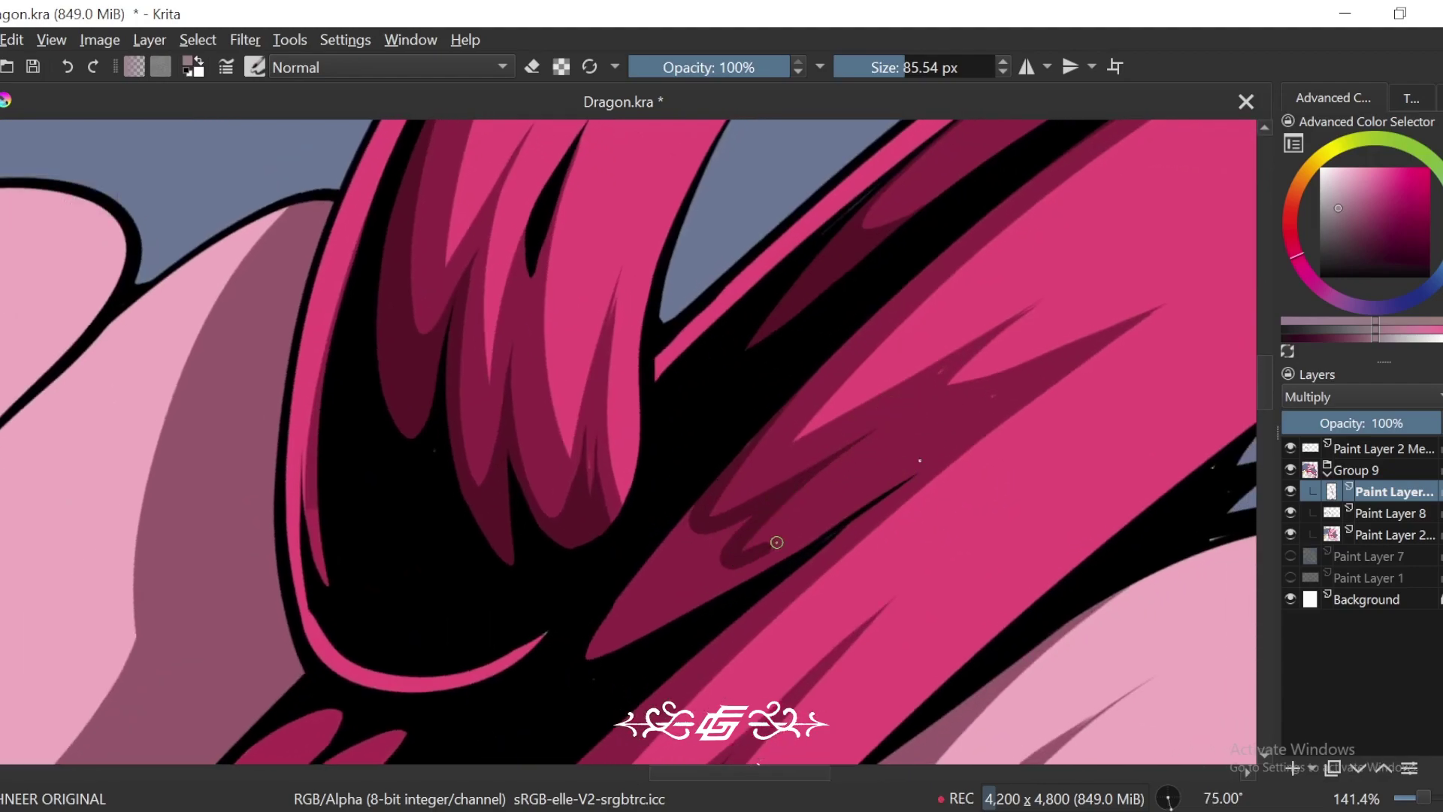
left_click_drag(999, 414, 703, 588)
mouse_move(819, 540)
left_mouse_down()
mouse_move(881, 500)
mouse_move(649, 615)
mouse_move(720, 526)
left_mouse_up()
mouse_move(820, 467)
left_mouse_down()
mouse_move(750, 479)
mouse_move(702, 562)
mouse_move(753, 541)
left_mouse_up()
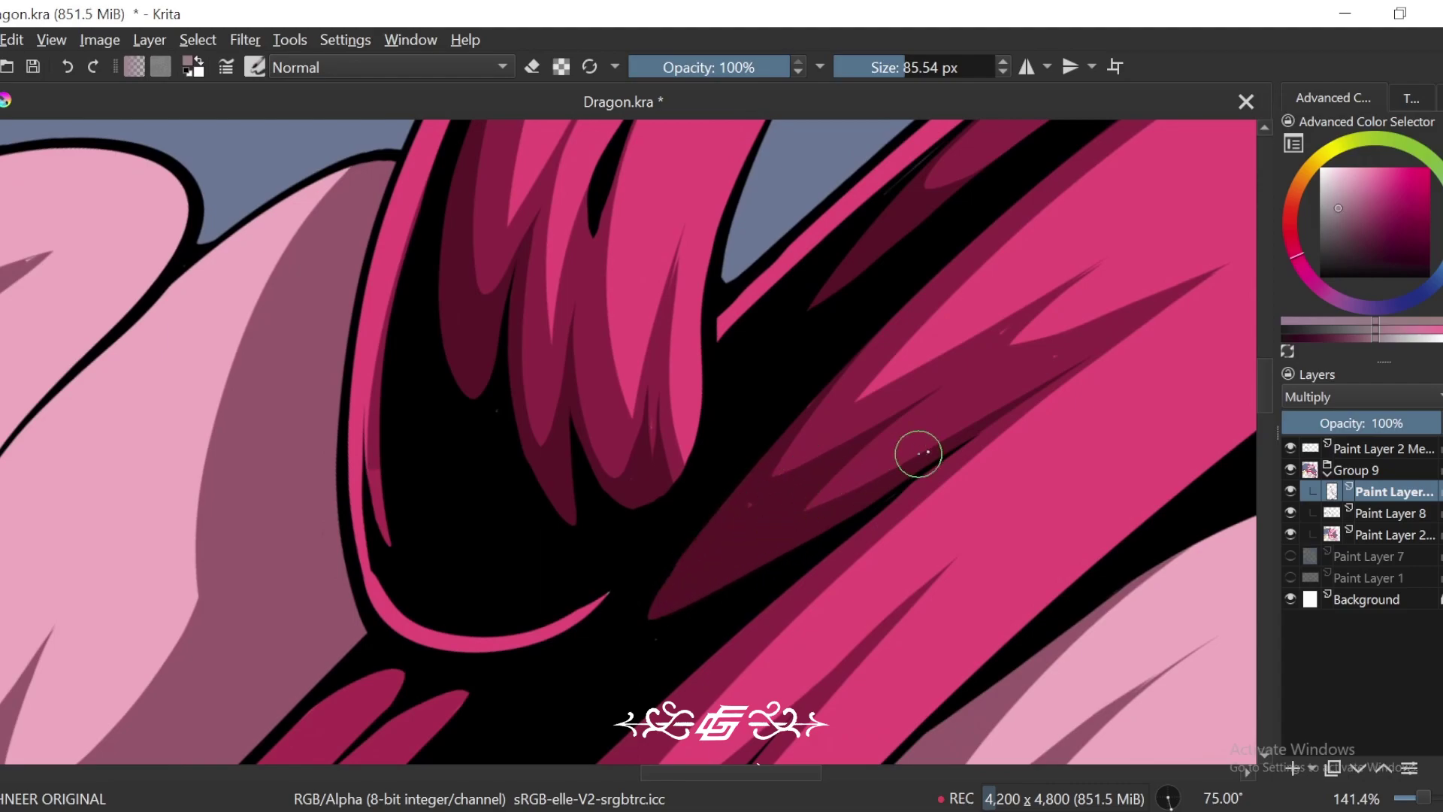
Step: Paint deeper shadows on the two small dark pink strands between the light pink tuft and the long horn, undoing misplaced strokes
scroll(721, 483, "down", 4)
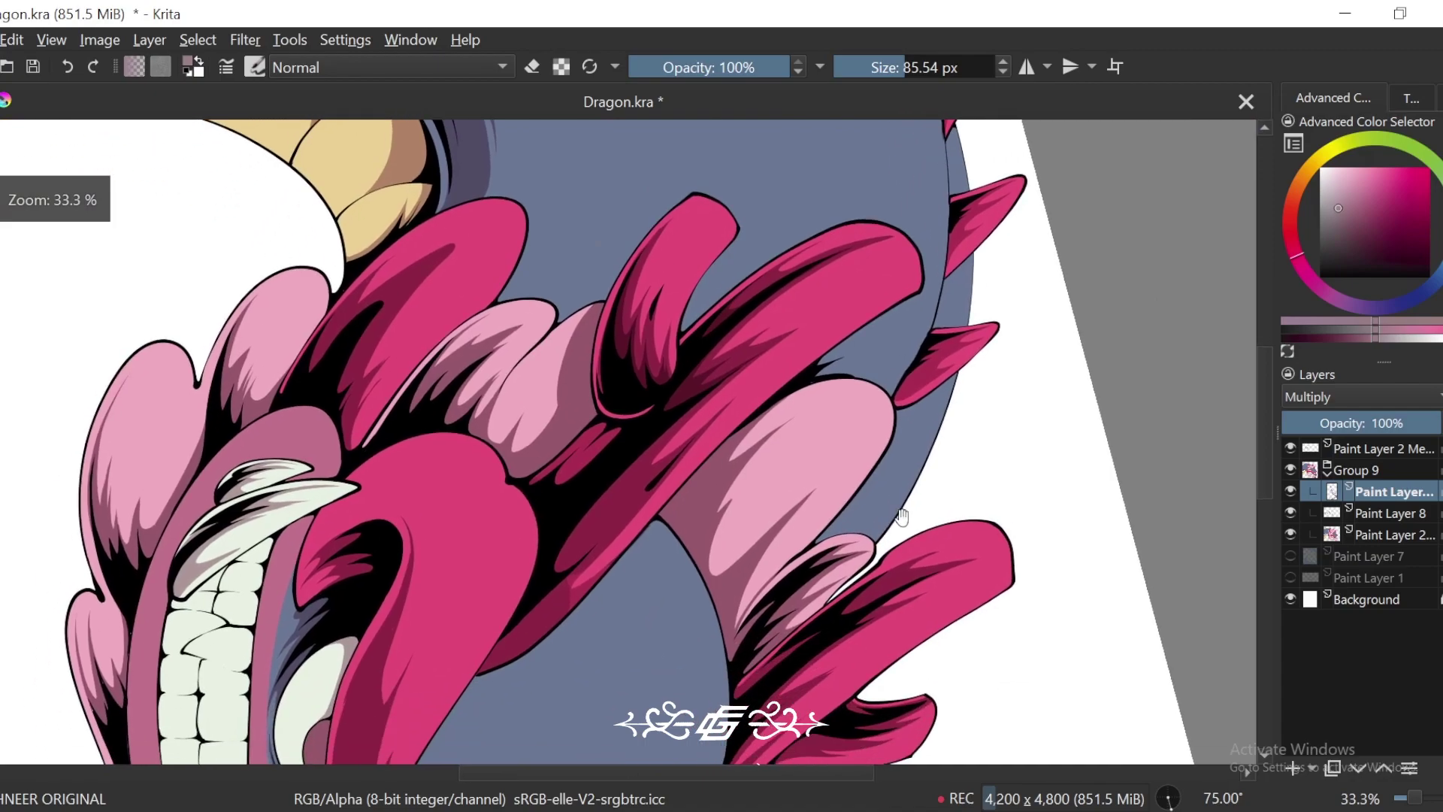
left_click_drag(902, 516, 916, 477)
key("ctrl+plus")
key("ctrl+plus")
key("6")
left_click_drag(909, 600, 1061, 666)
key("ctrl+plus")
mouse_move(668, 474)
left_mouse_down()
mouse_move(618, 492)
mouse_move(894, 382)
left_mouse_up()
key("ctrl+z")
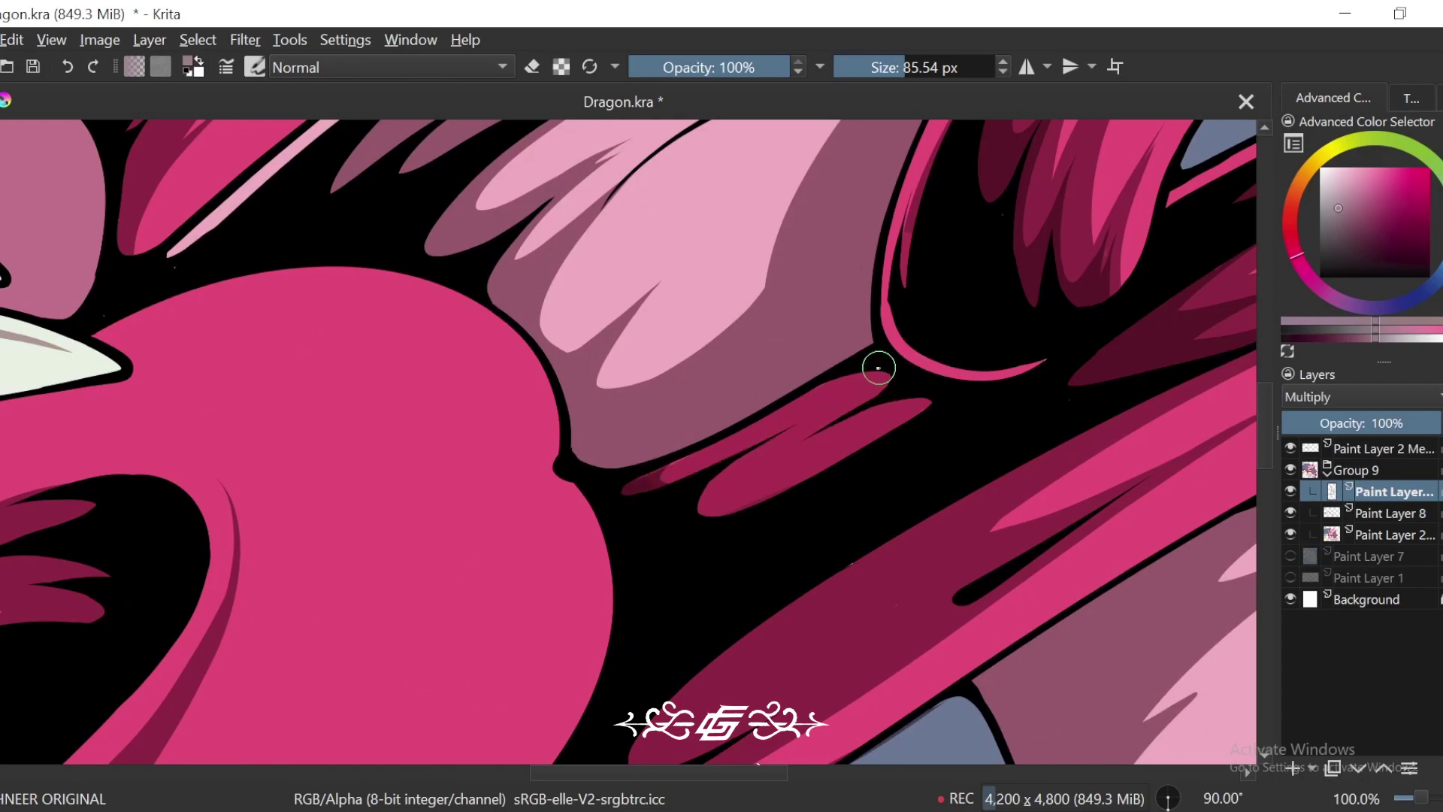
key("ctrl+z")
mouse_move(806, 454)
left_mouse_down()
mouse_move(914, 409)
mouse_move(736, 514)
mouse_move(815, 465)
mouse_move(793, 506)
left_mouse_up()
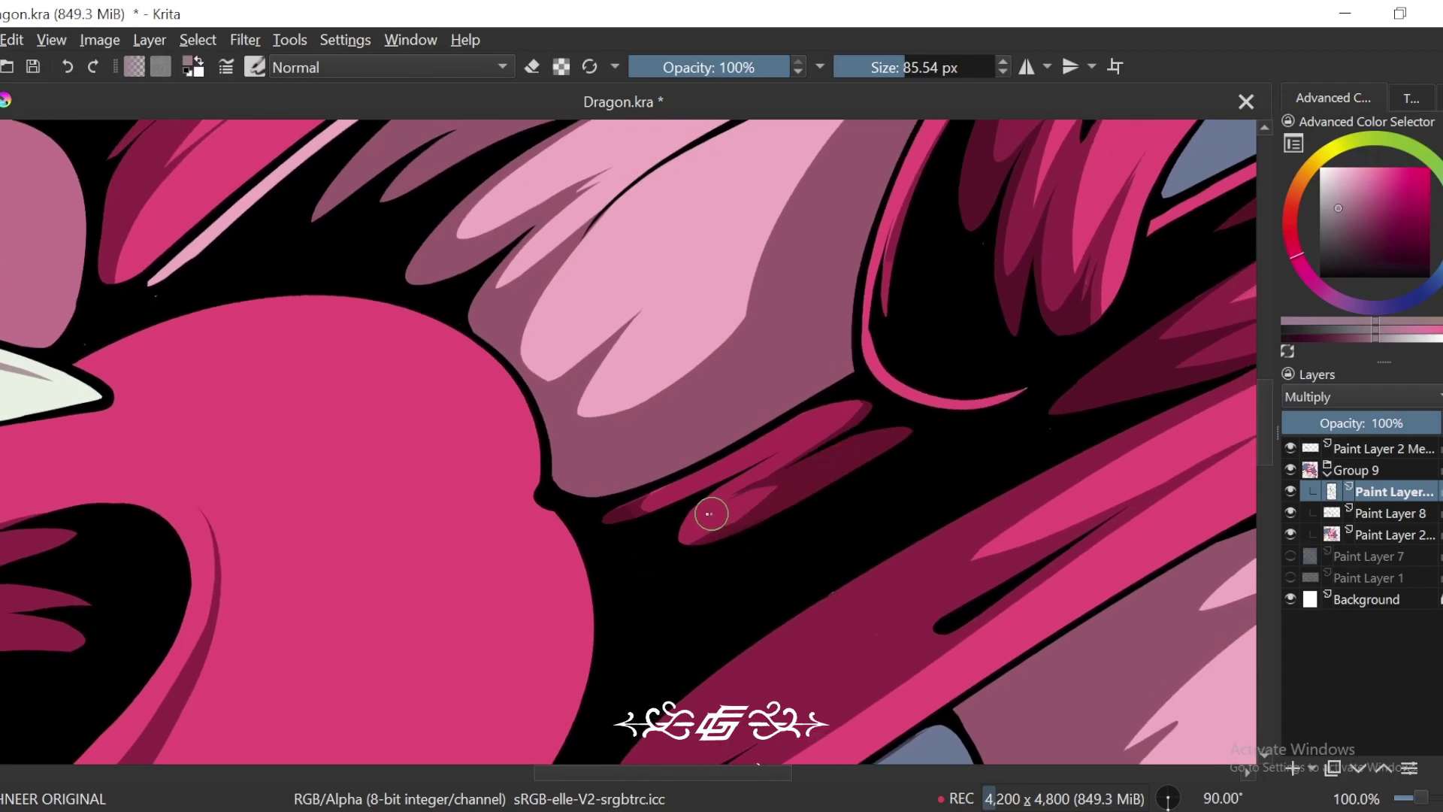
scroll(870, 431, "up", 1)
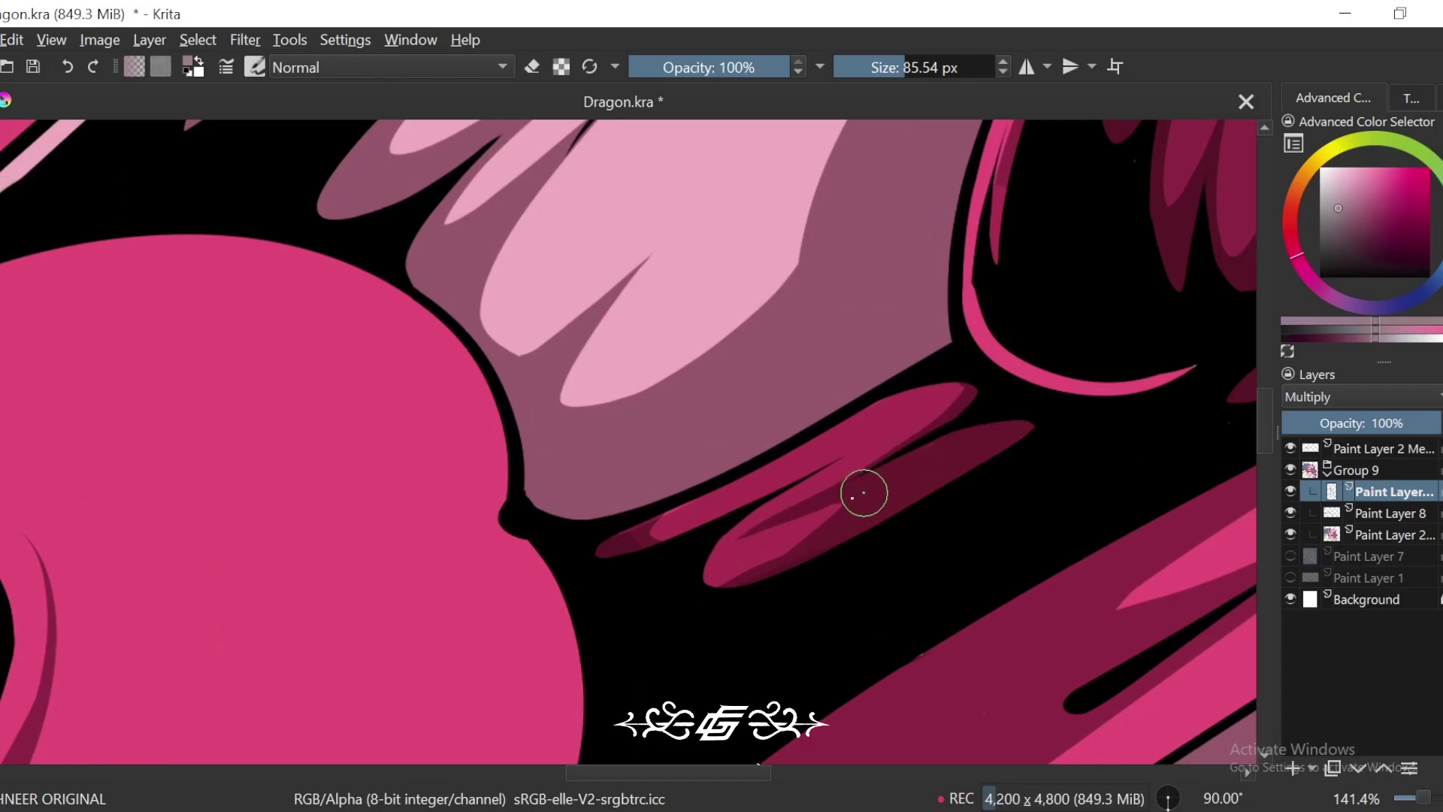
scroll(982, 441, "down", 4)
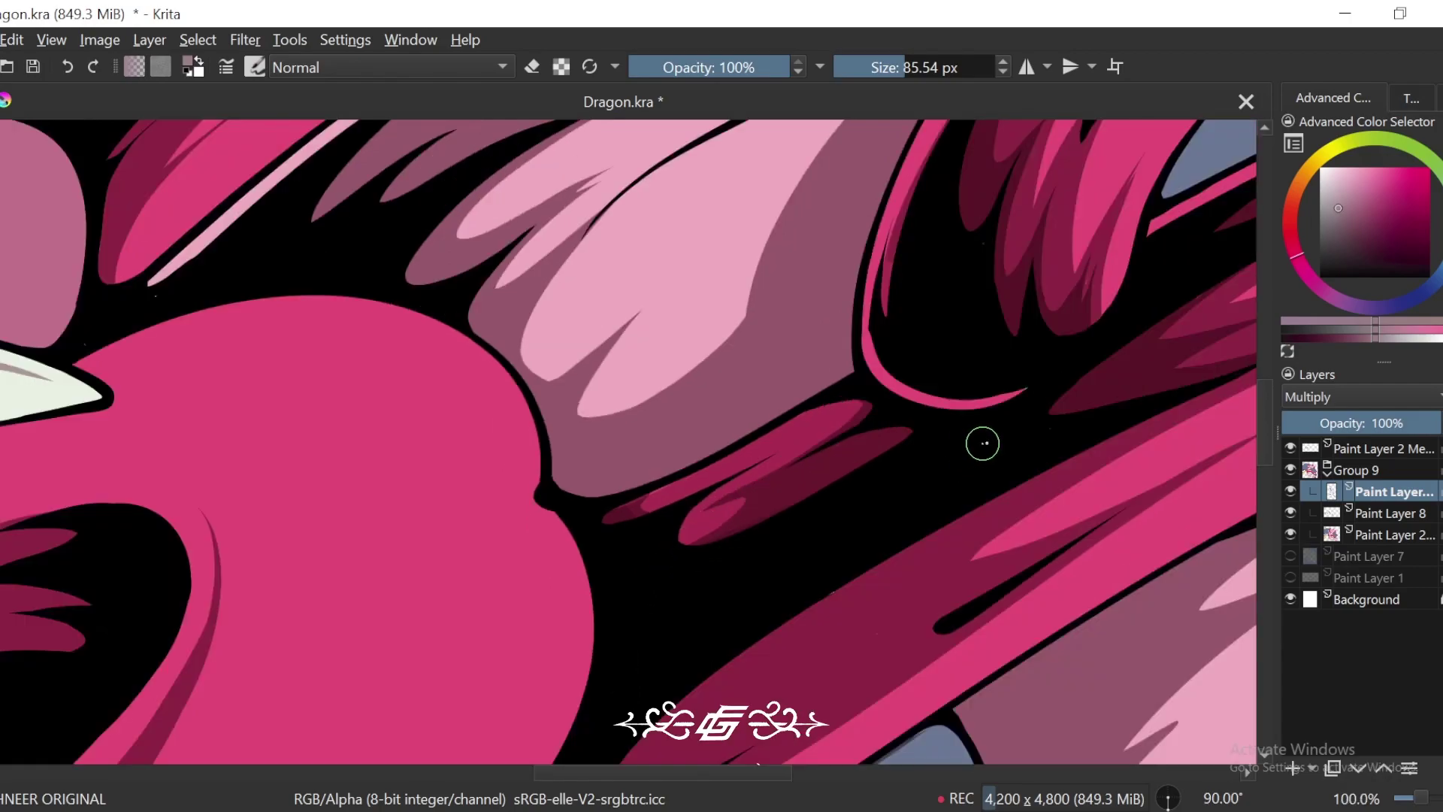
Step: Outline and fill a deeper shadow in the lower end of the long horn's dark strand, restoring the muted pink-grey brush color
scroll(935, 505, "up", 2)
scroll(935, 505, "up", 1)
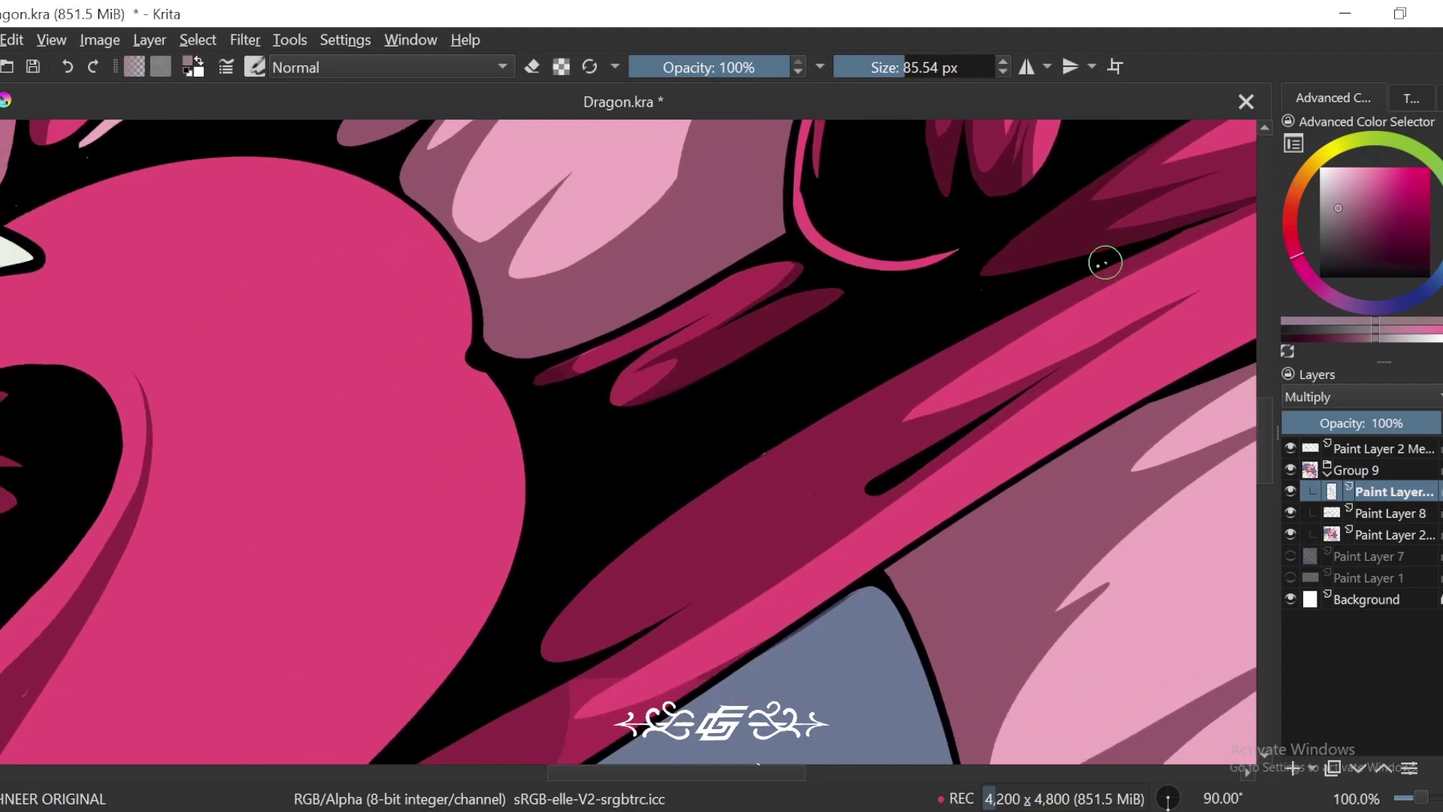
mouse_move(857, 515)
left_mouse_down()
mouse_move(907, 473)
mouse_move(887, 452)
mouse_move(905, 448)
left_mouse_up()
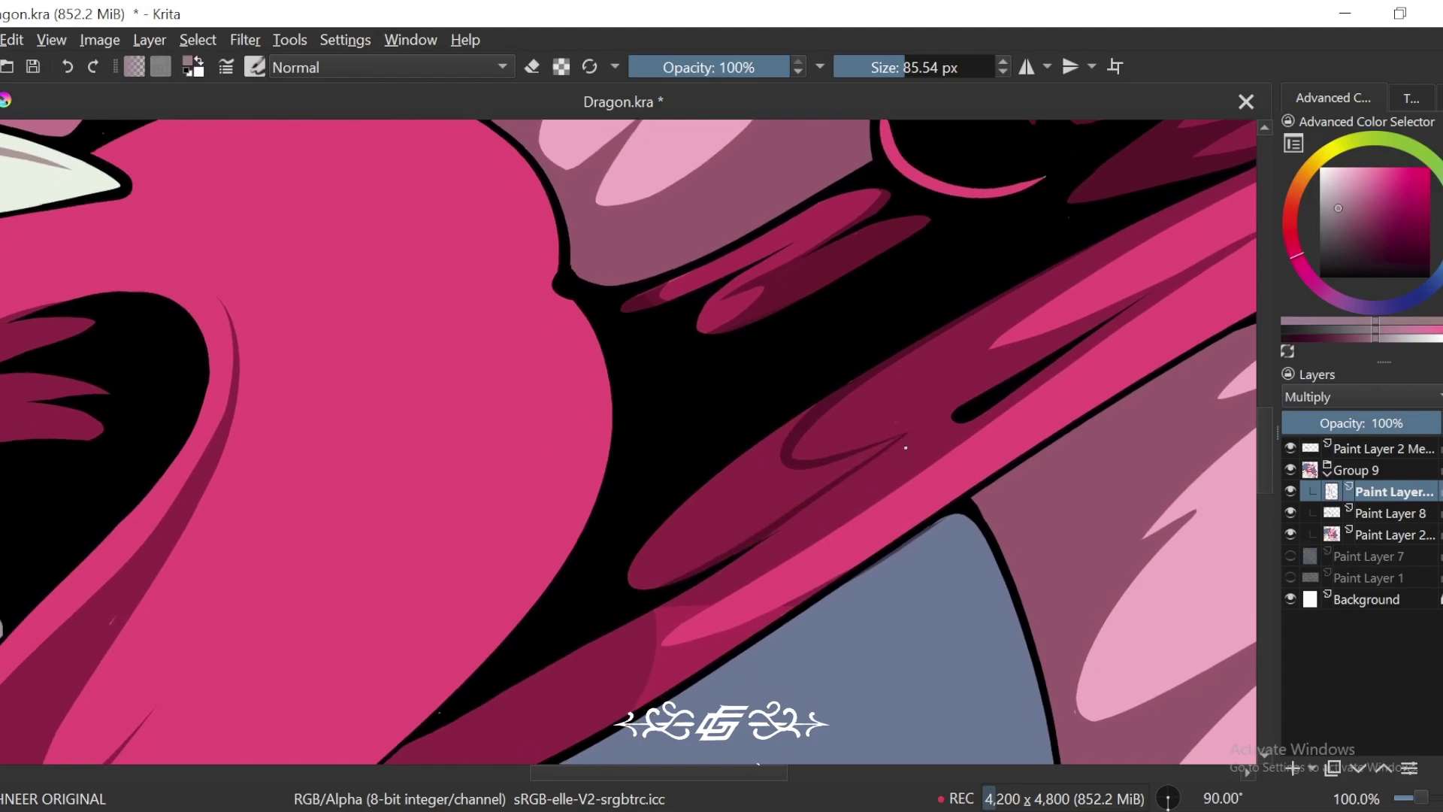
key("d")
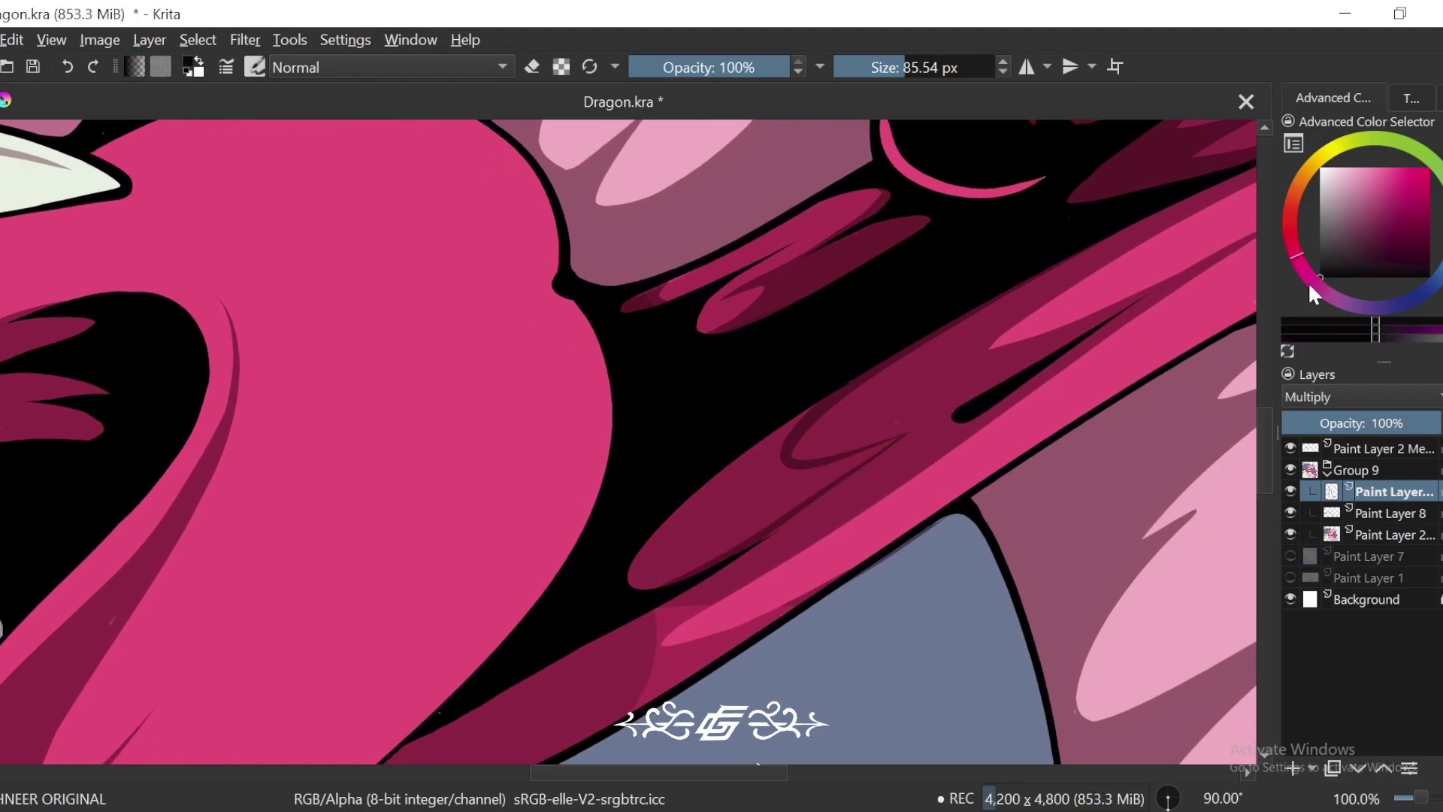
left_click(1337, 207)
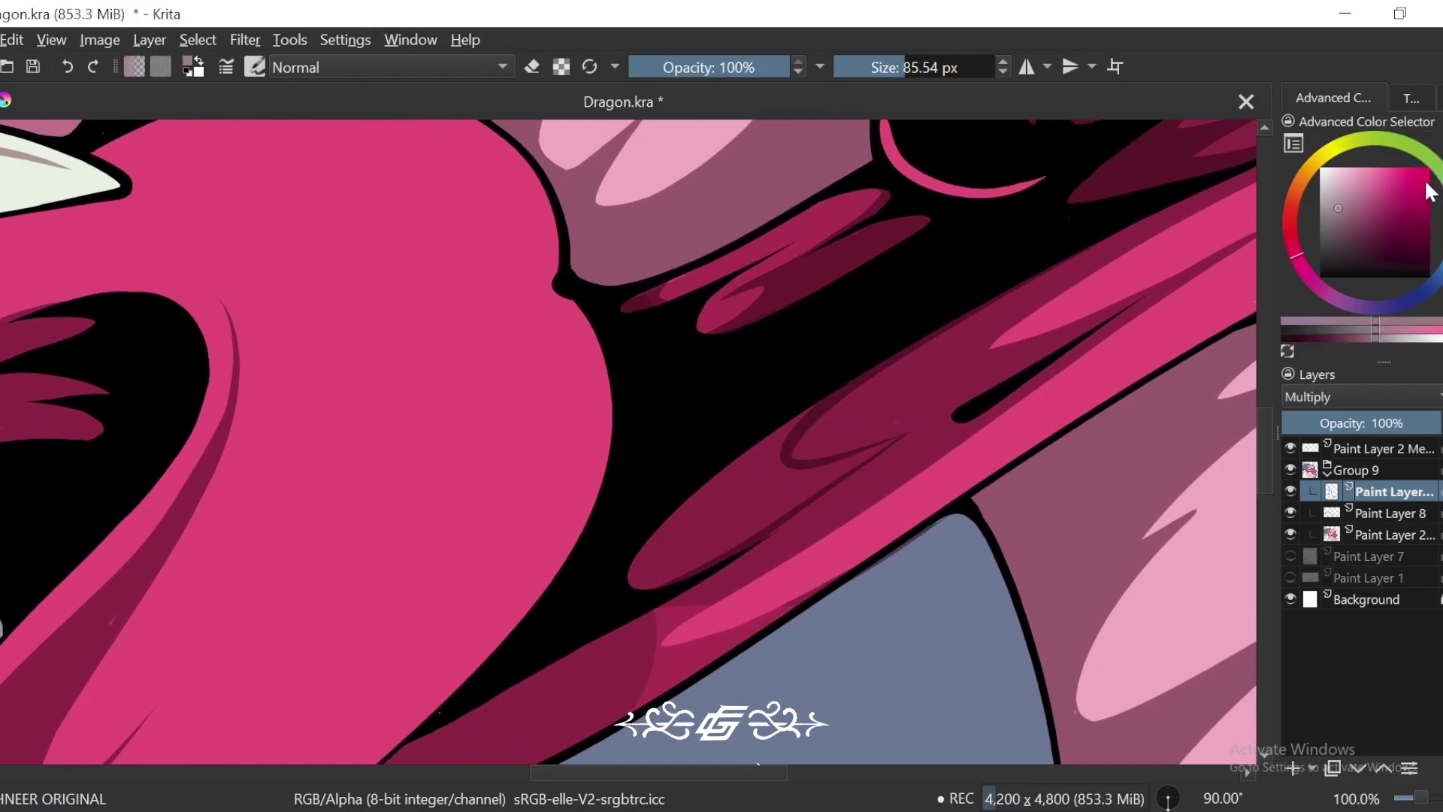
left_click(766, 492)
left_click_drag(850, 509, 800, 492)
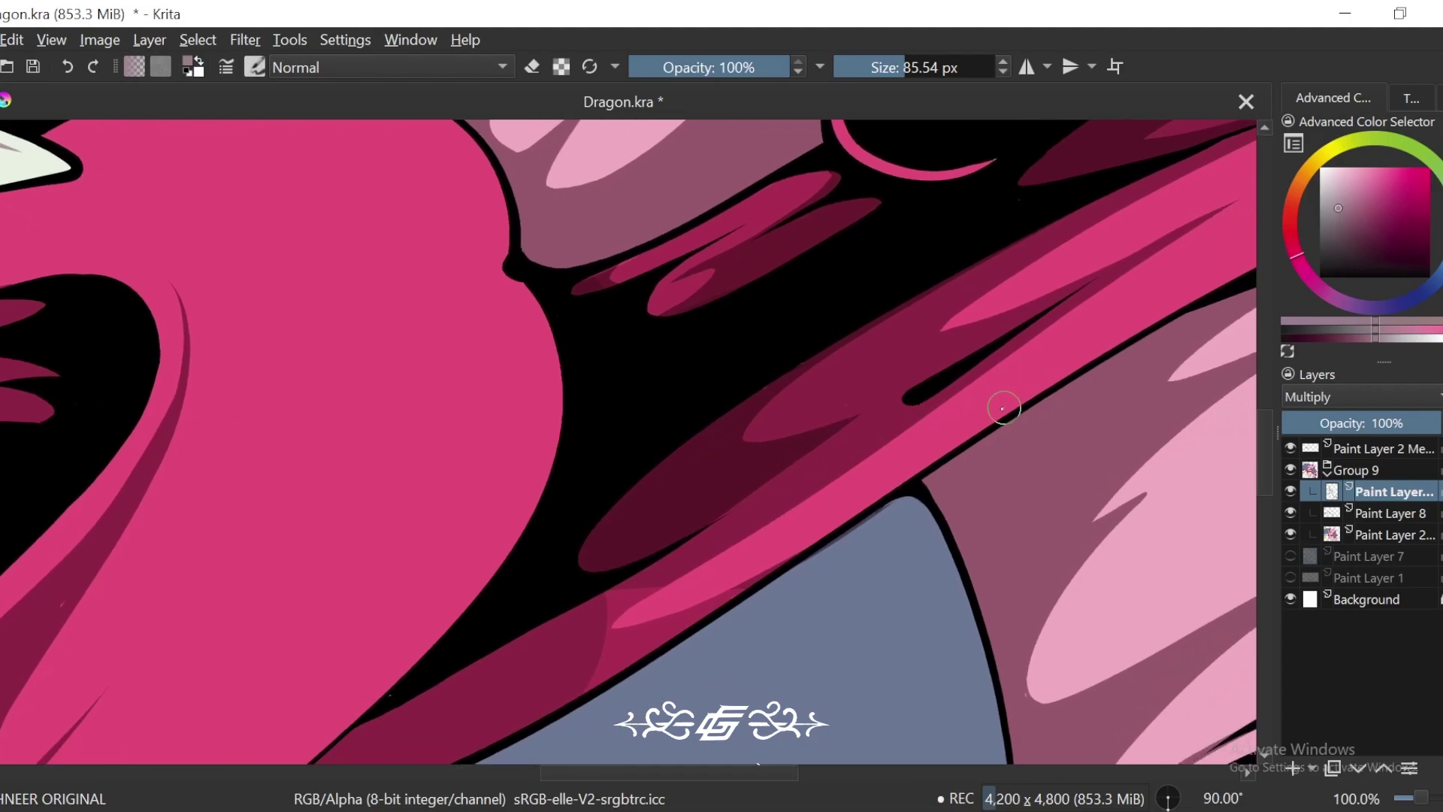
left_click_drag(943, 459, 892, 477)
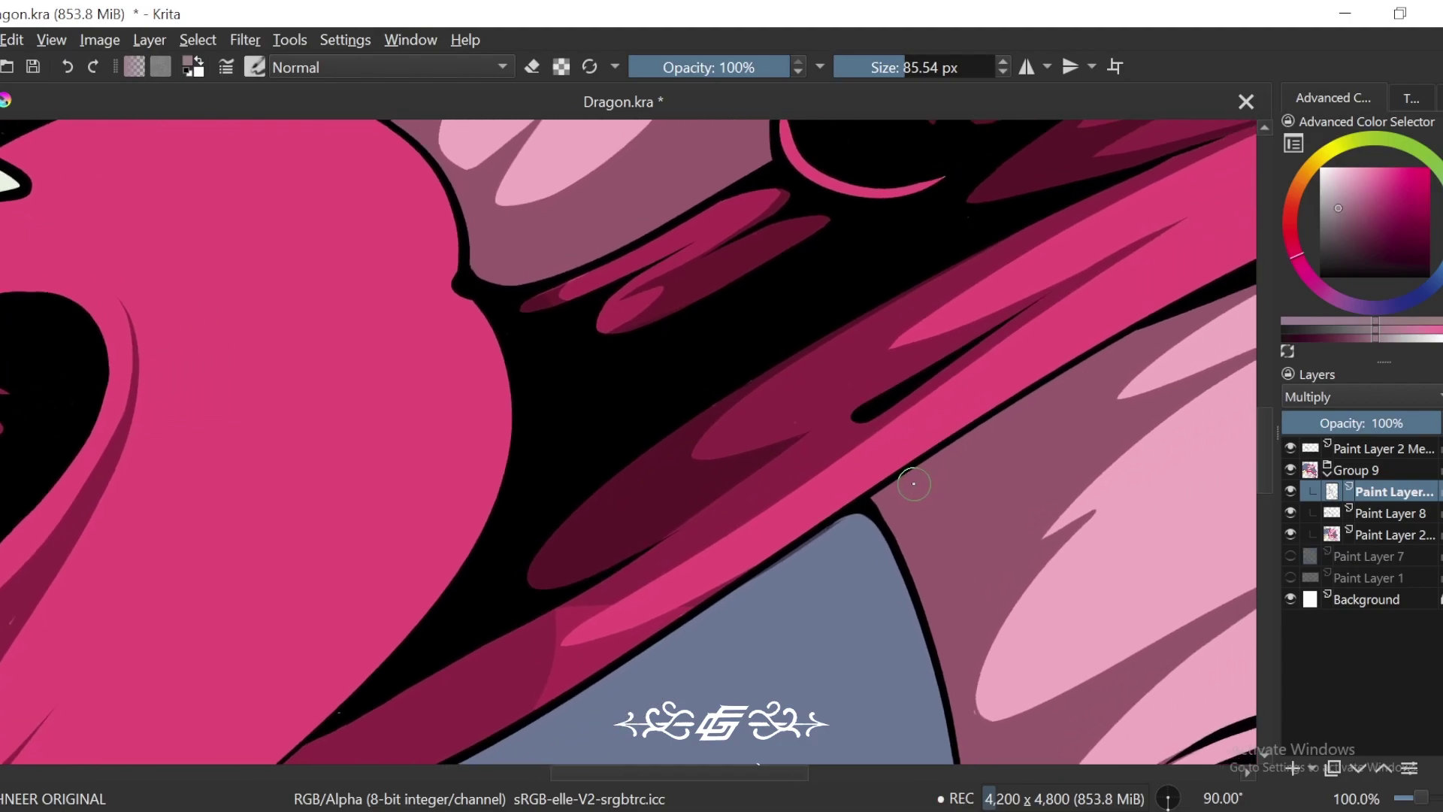
Step: Extend the strand's deeper shadow in a tapered point towards the black slit, redoing the first stroke
key("ctrl+plus")
key("ctrl+plus")
left_click_drag(1079, 437, 1139, 343)
left_click_drag(1176, 267, 972, 341)
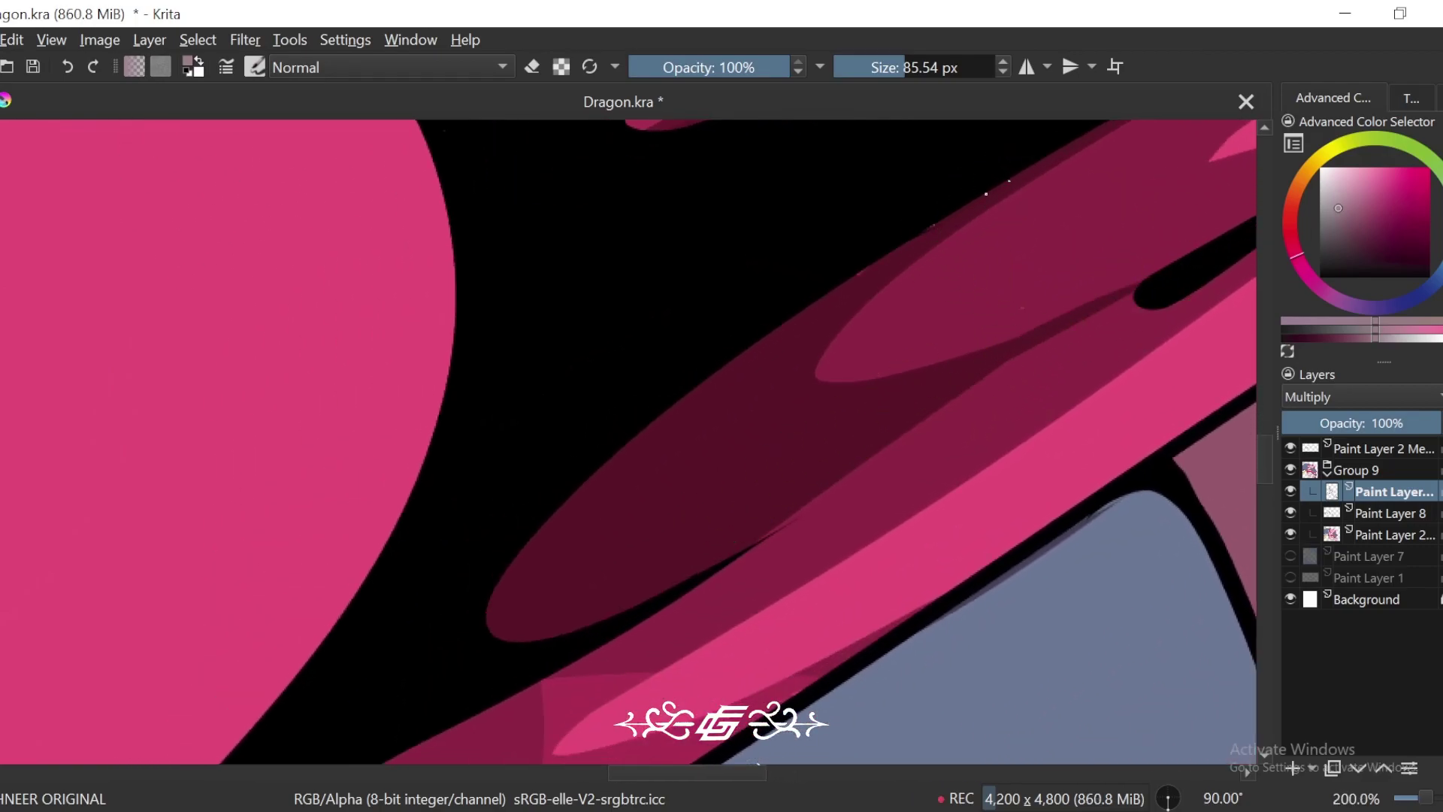
key("ctrl+z")
left_click_drag(1147, 268, 969, 356)
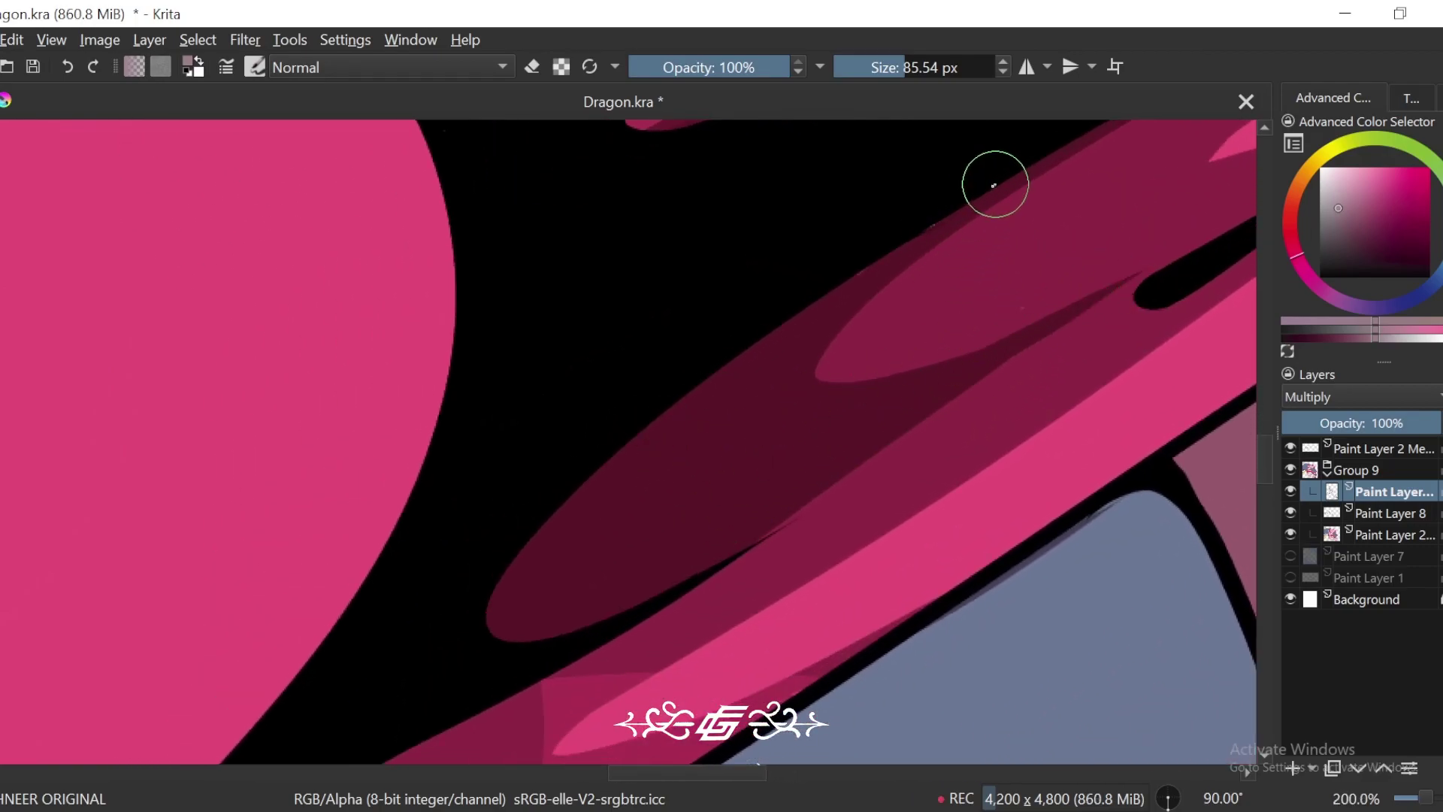
Step: Paint deeper shadows on the long horn's lowest tip beside the pink brow and around the rounded end of the black slit
key("ctrl+minus")
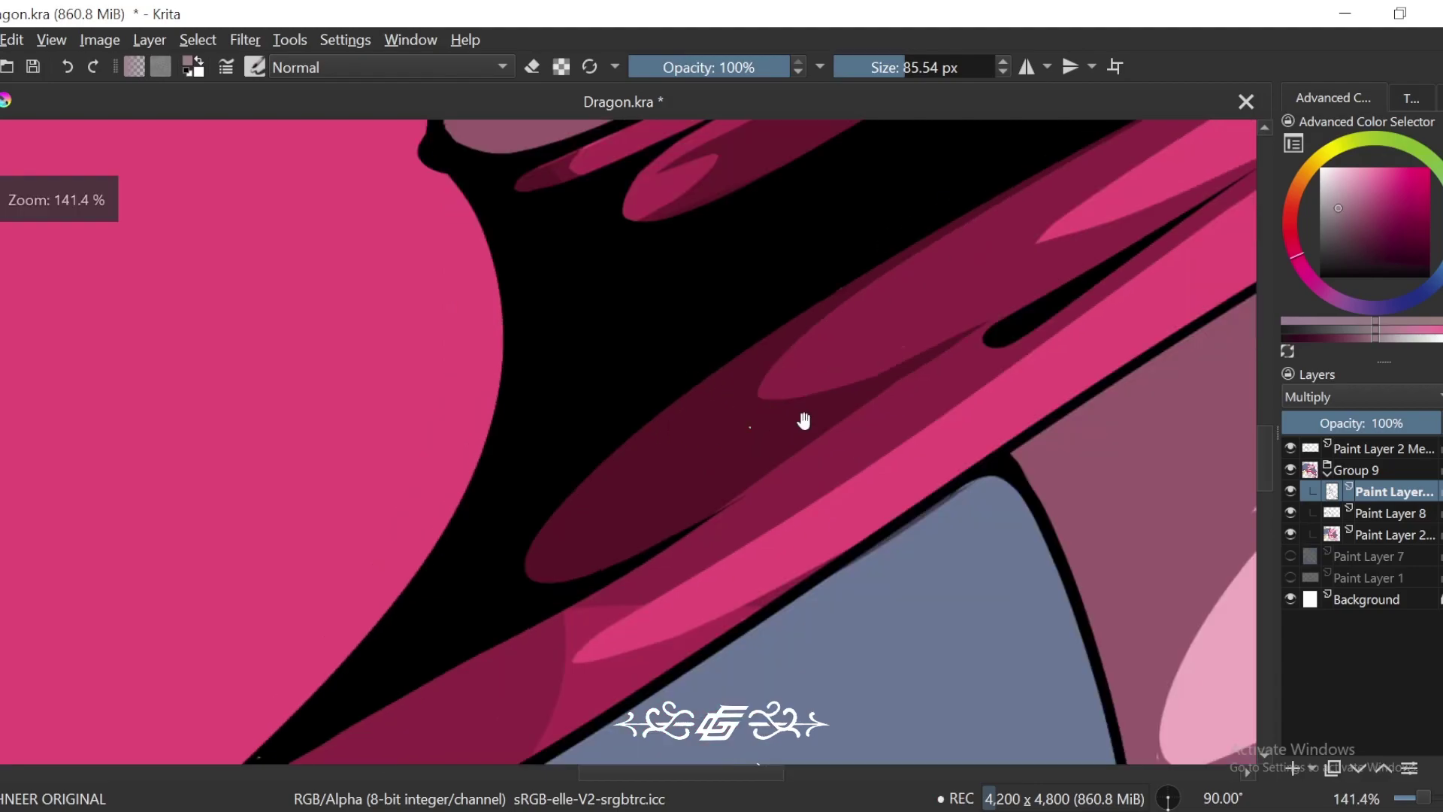
left_click_drag(804, 422, 891, 378)
left_click_drag(809, 475, 888, 451)
mouse_move(916, 463)
left_mouse_down()
mouse_move(1057, 386)
mouse_move(605, 590)
left_mouse_up()
left_click_drag(962, 396, 881, 436)
mouse_move(848, 492)
left_mouse_down()
mouse_move(1098, 315)
mouse_move(601, 592)
left_mouse_up()
mouse_move(802, 519)
left_mouse_down()
mouse_move(883, 458)
mouse_move(833, 517)
mouse_move(951, 488)
mouse_move(790, 506)
mouse_move(899, 478)
left_mouse_up()
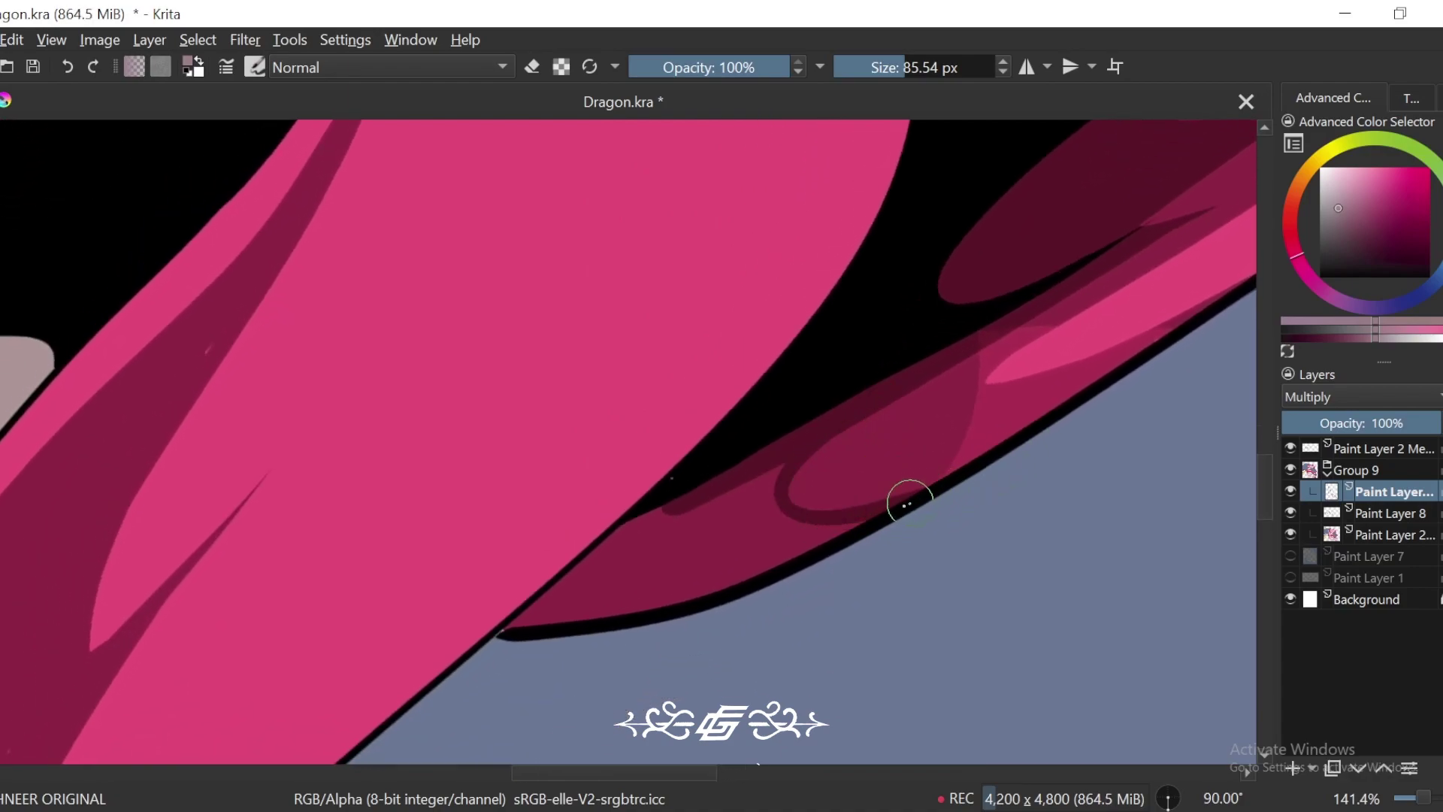
left_click(784, 543)
left_click_drag(795, 532, 838, 519)
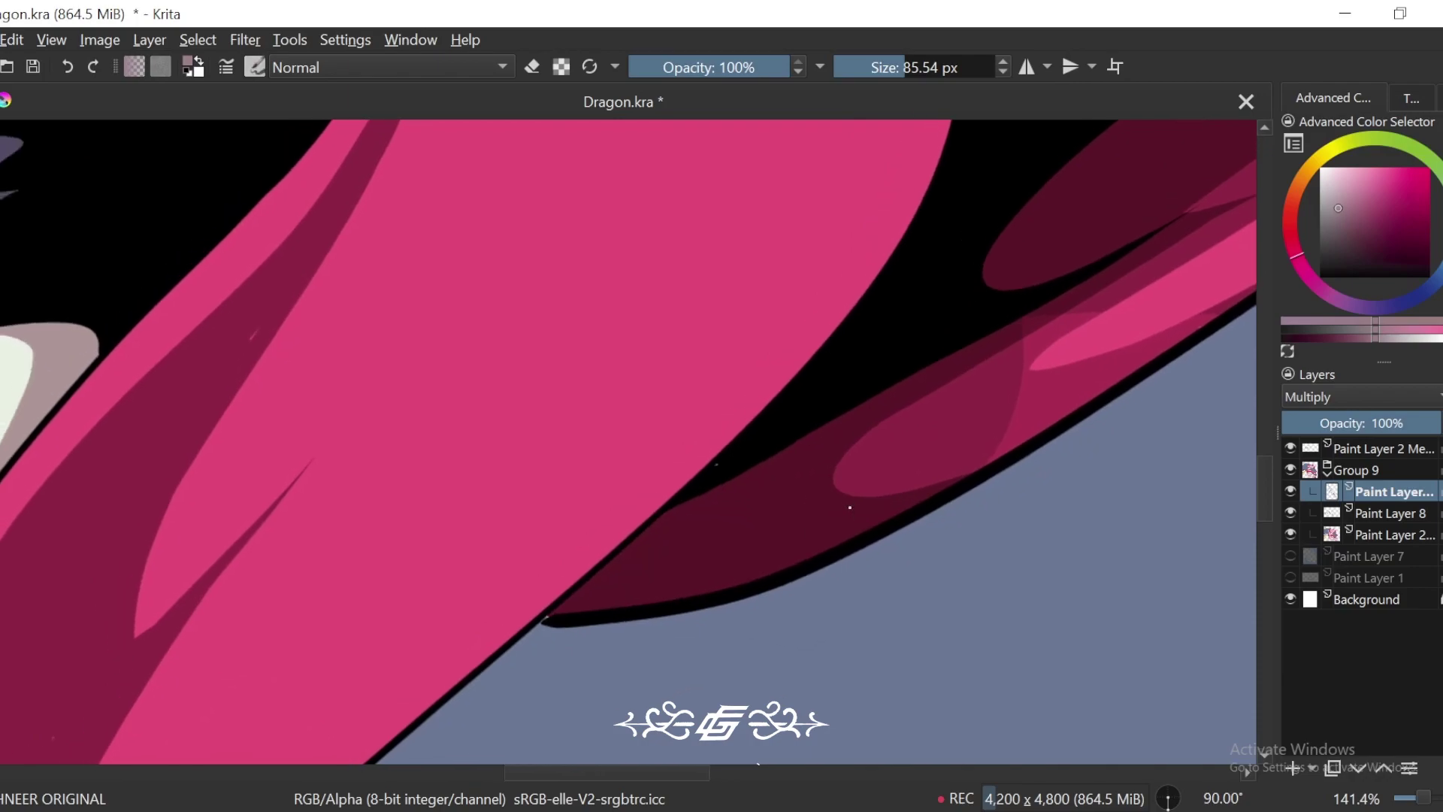
left_click_drag(1240, 293, 886, 508)
left_click_drag(1082, 296, 866, 486)
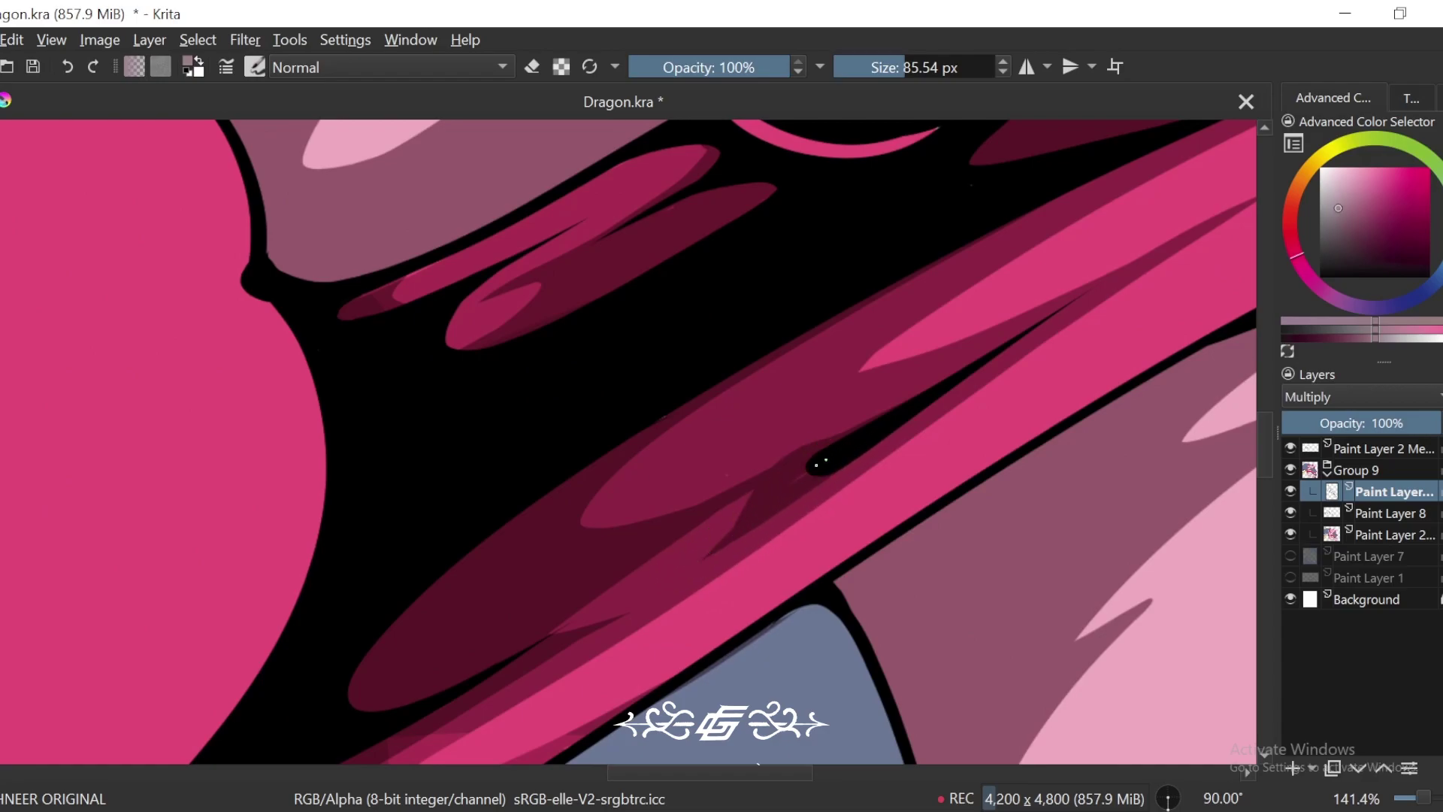
Step: Examine the whole dragon at several canvas angles, ending on the dark pink frill beside the neck scales
scroll(812, 469, "down", 6)
key("4")
key("4")
key("4")
key("4")
key("4")
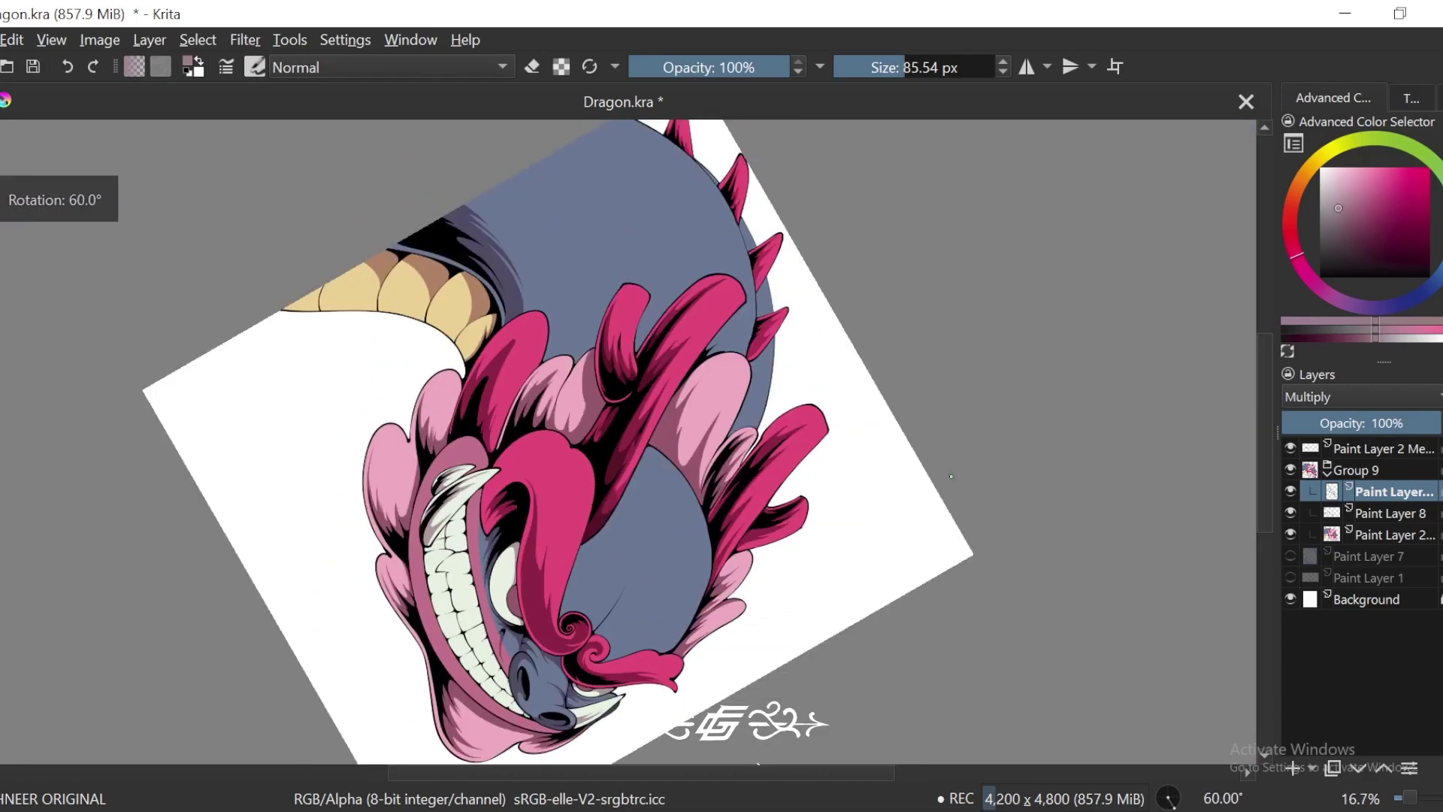
left_click_drag(843, 596, 883, 586)
key("6")
key("6")
key("6")
key("6")
key("6")
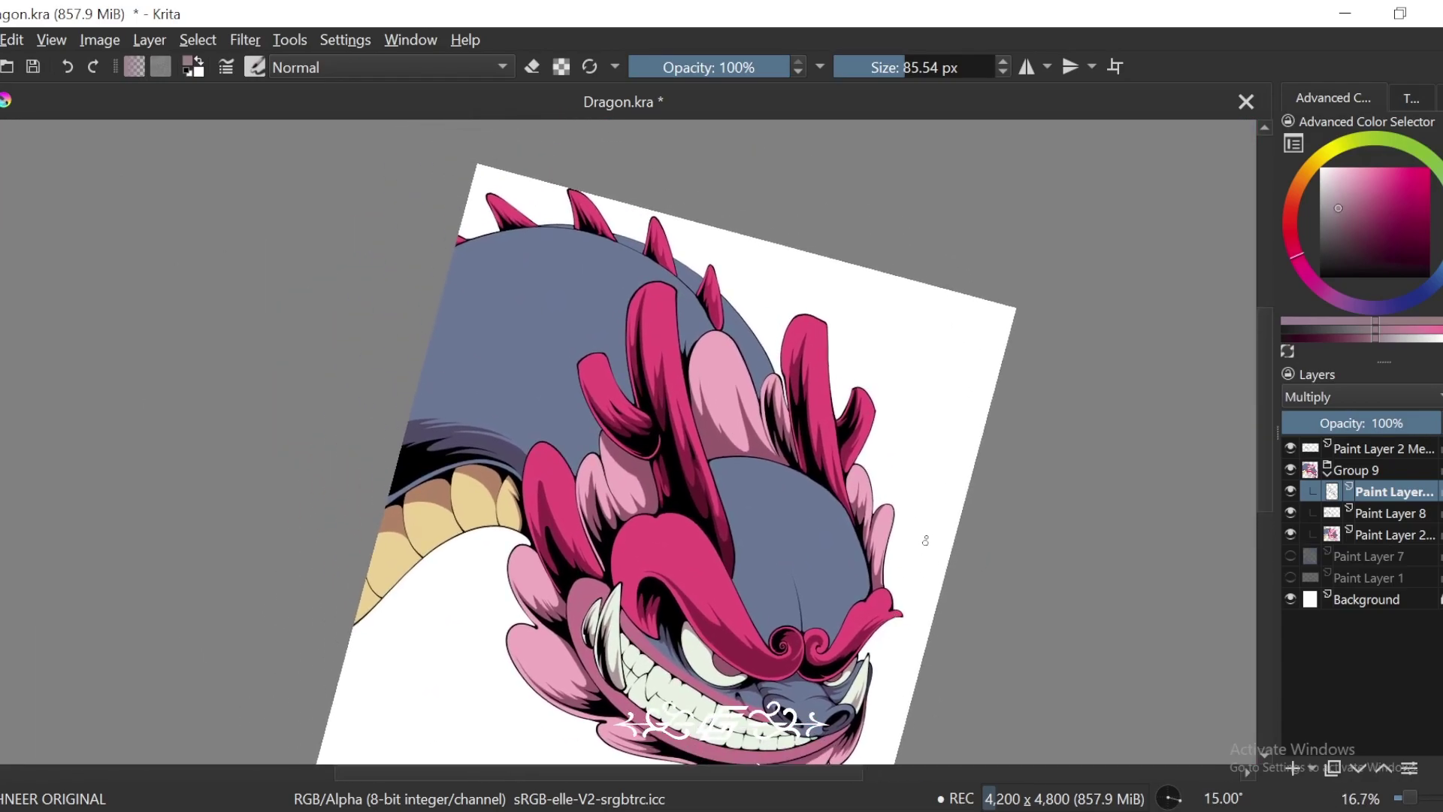
scroll(850, 540, "up", 5)
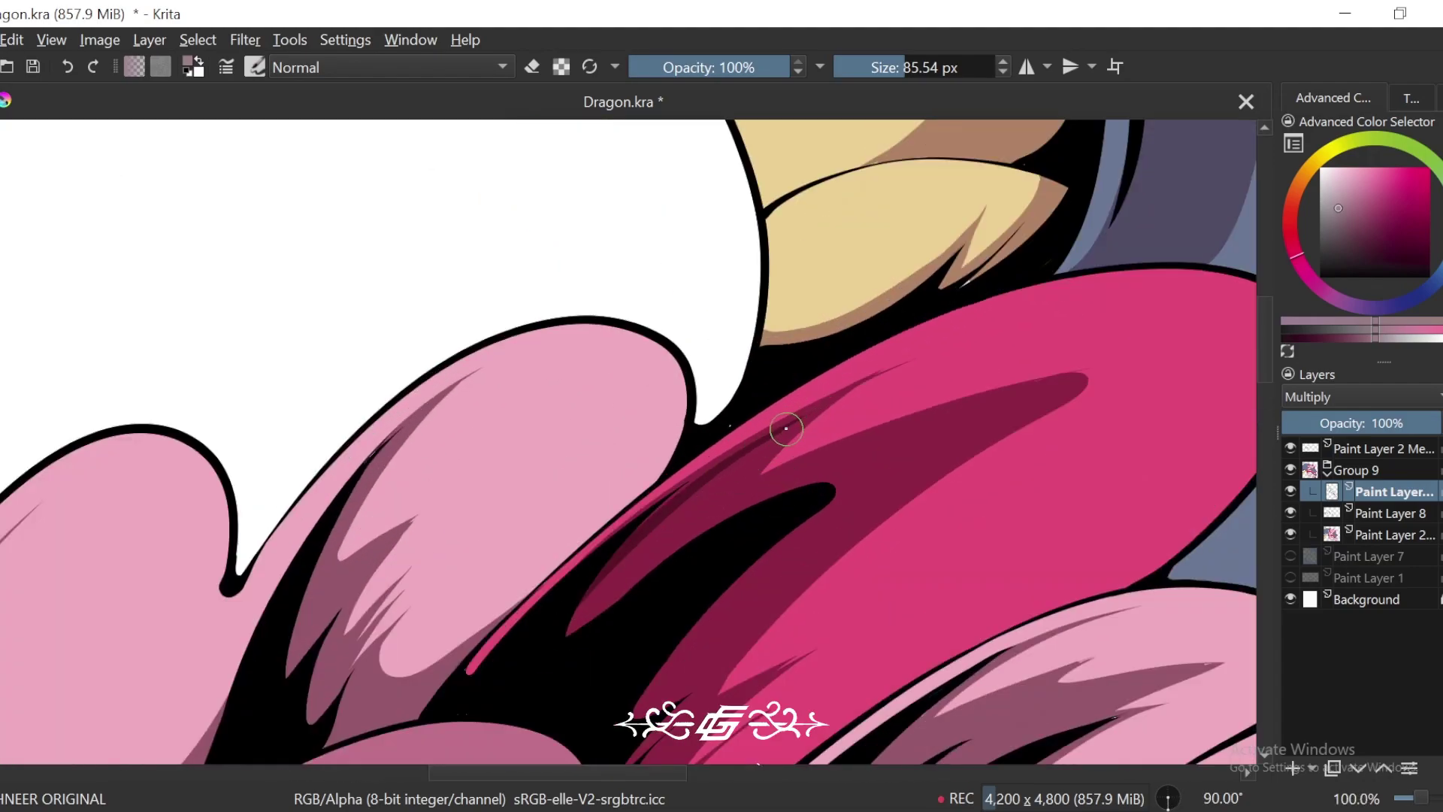
Step: Paint a deeper shadow around the upper side and rounded end of the black slit in the dark pink frill beside the neck scales
scroll(759, 451, "up", 1)
mouse_move(757, 469)
left_mouse_down()
mouse_move(710, 511)
mouse_move(814, 532)
mouse_move(715, 565)
left_mouse_up()
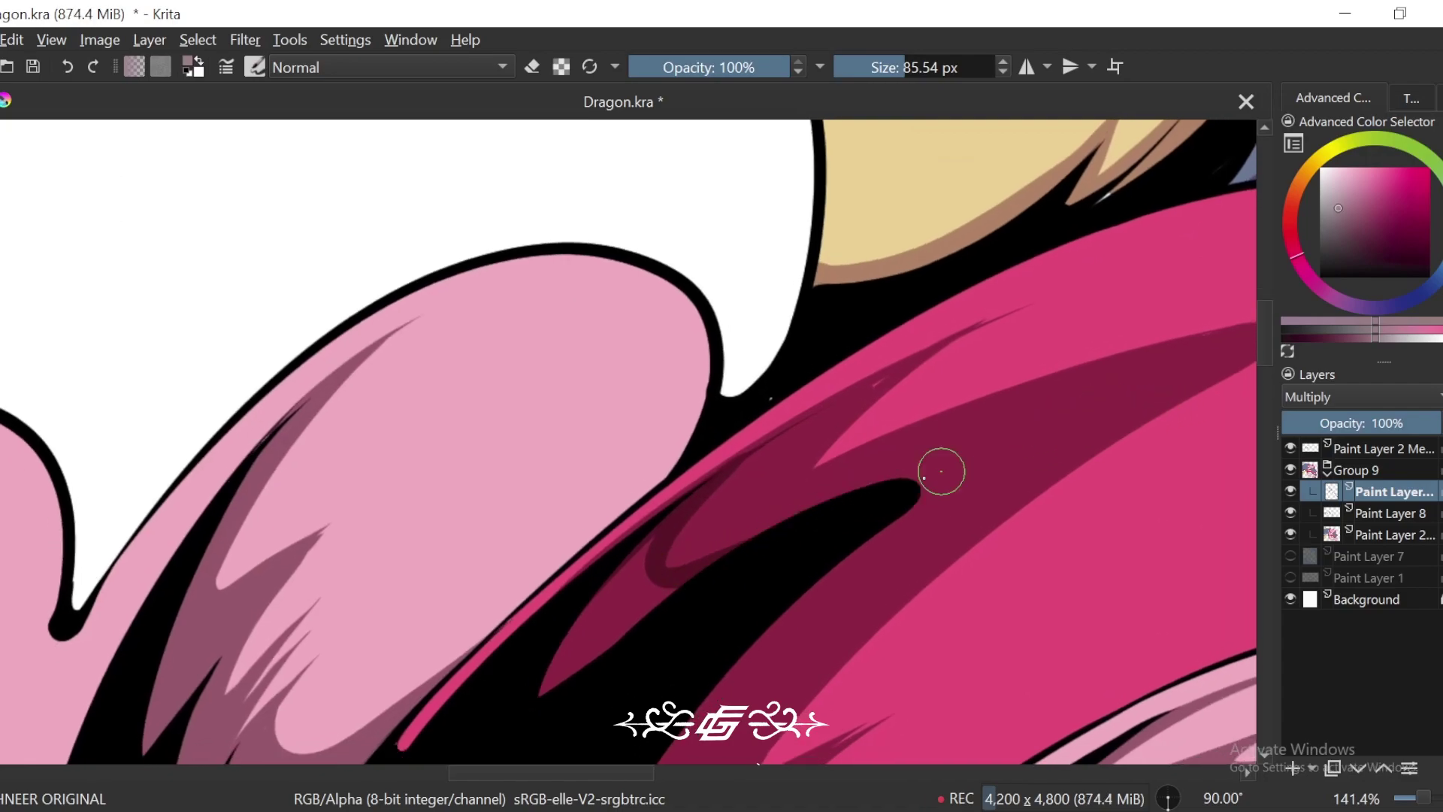
mouse_move(781, 500)
left_mouse_down()
mouse_move(1033, 440)
mouse_move(921, 486)
mouse_move(856, 486)
left_mouse_up()
left_click_drag(663, 528, 683, 579)
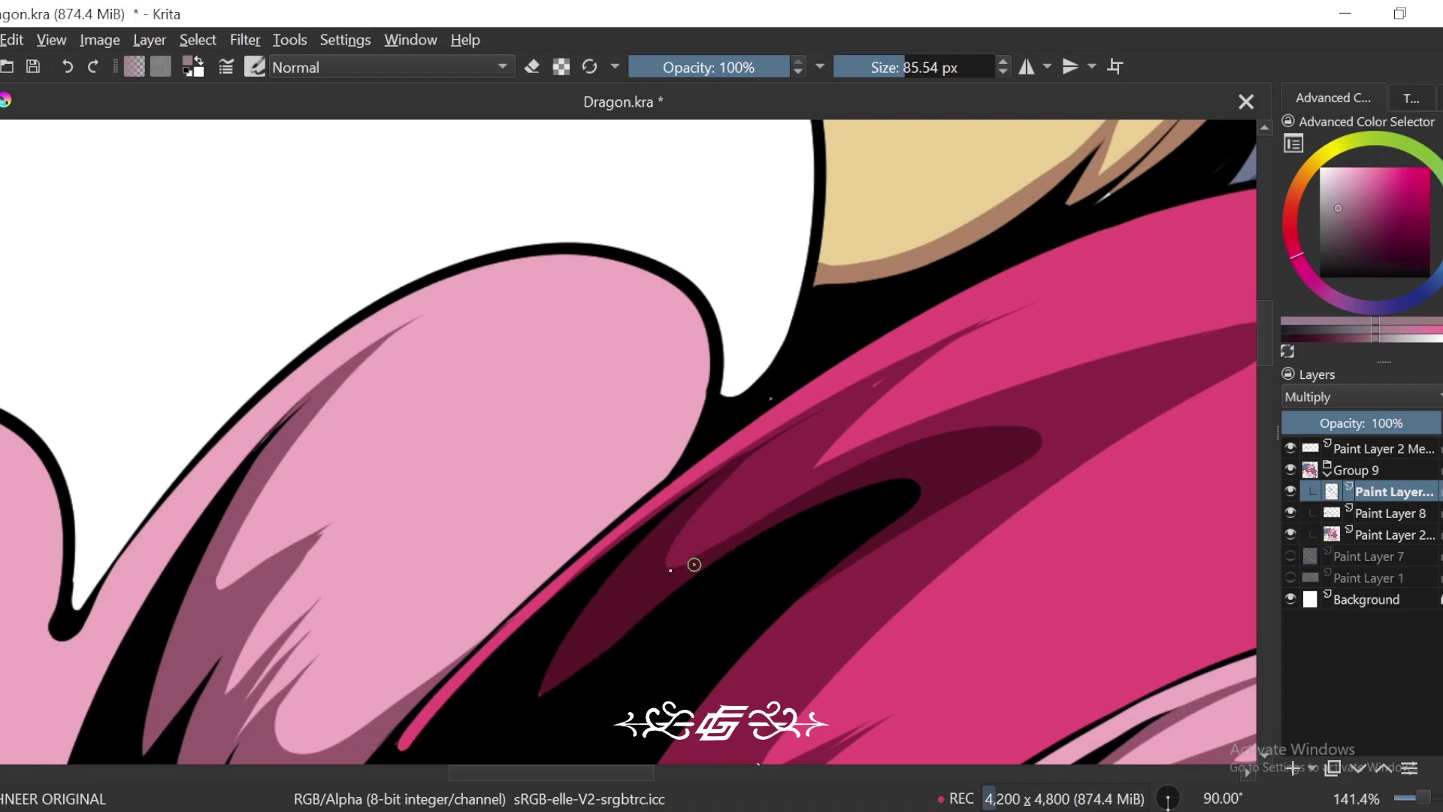
left_click_drag(717, 493, 683, 547)
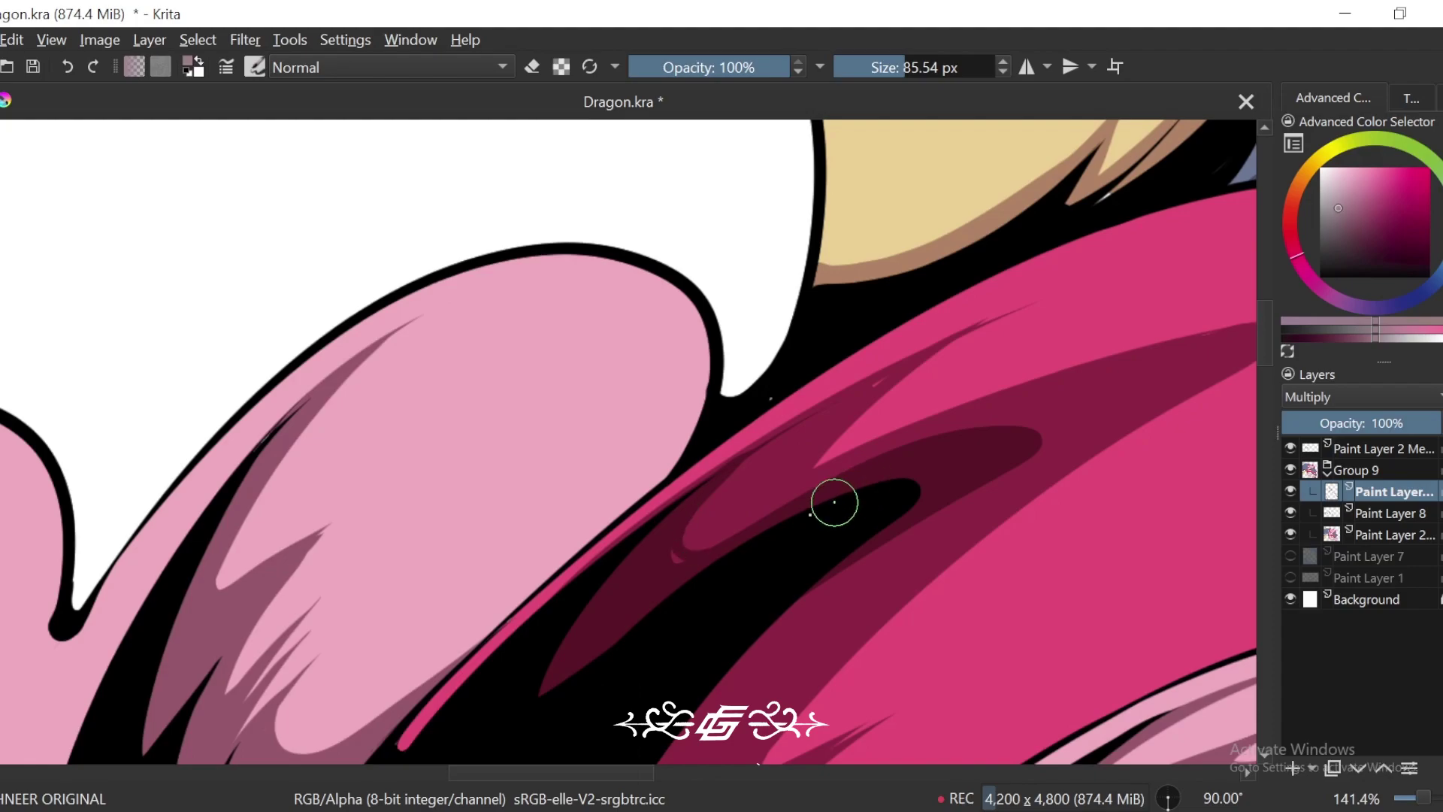
left_click(676, 564)
Step: Add a thin deeper shadow along the lower side of the dark pink frill's black slit, redoing the first stroke
key("ctrl+minus")
key("ctrl+minus")
key("ctrl+minus")
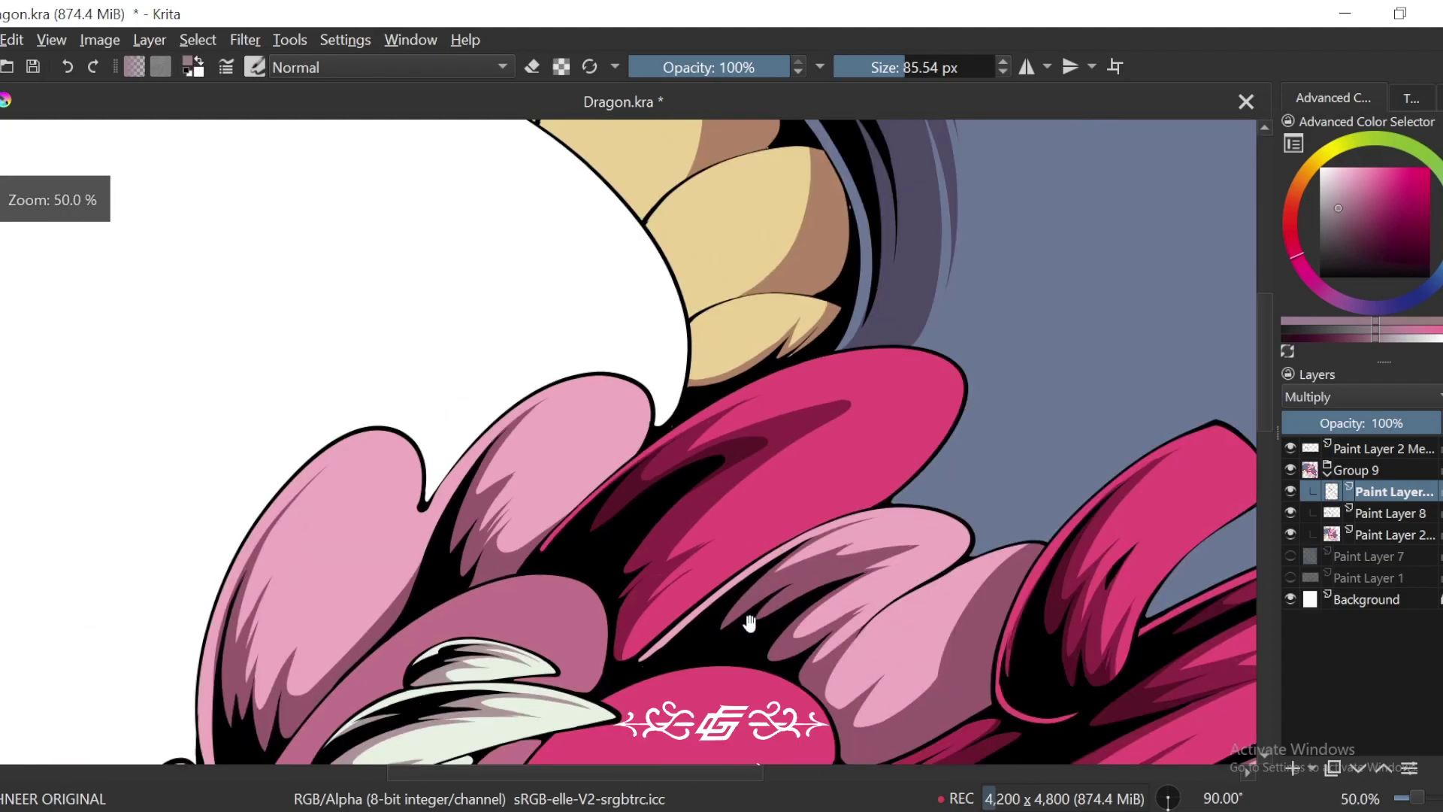
left_click_drag(748, 622, 802, 515)
left_click_drag(803, 605, 815, 531)
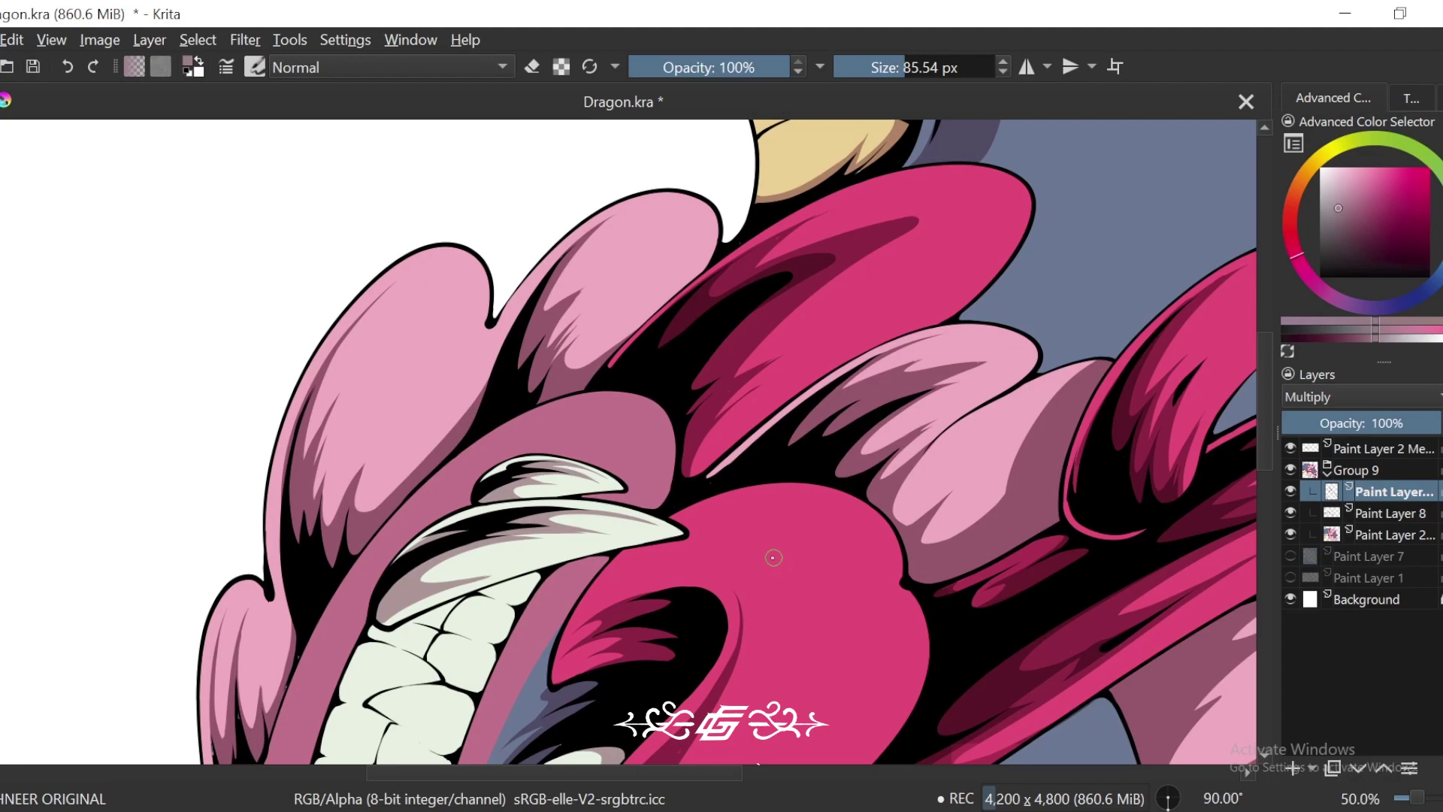
scroll(717, 350, "up", 3)
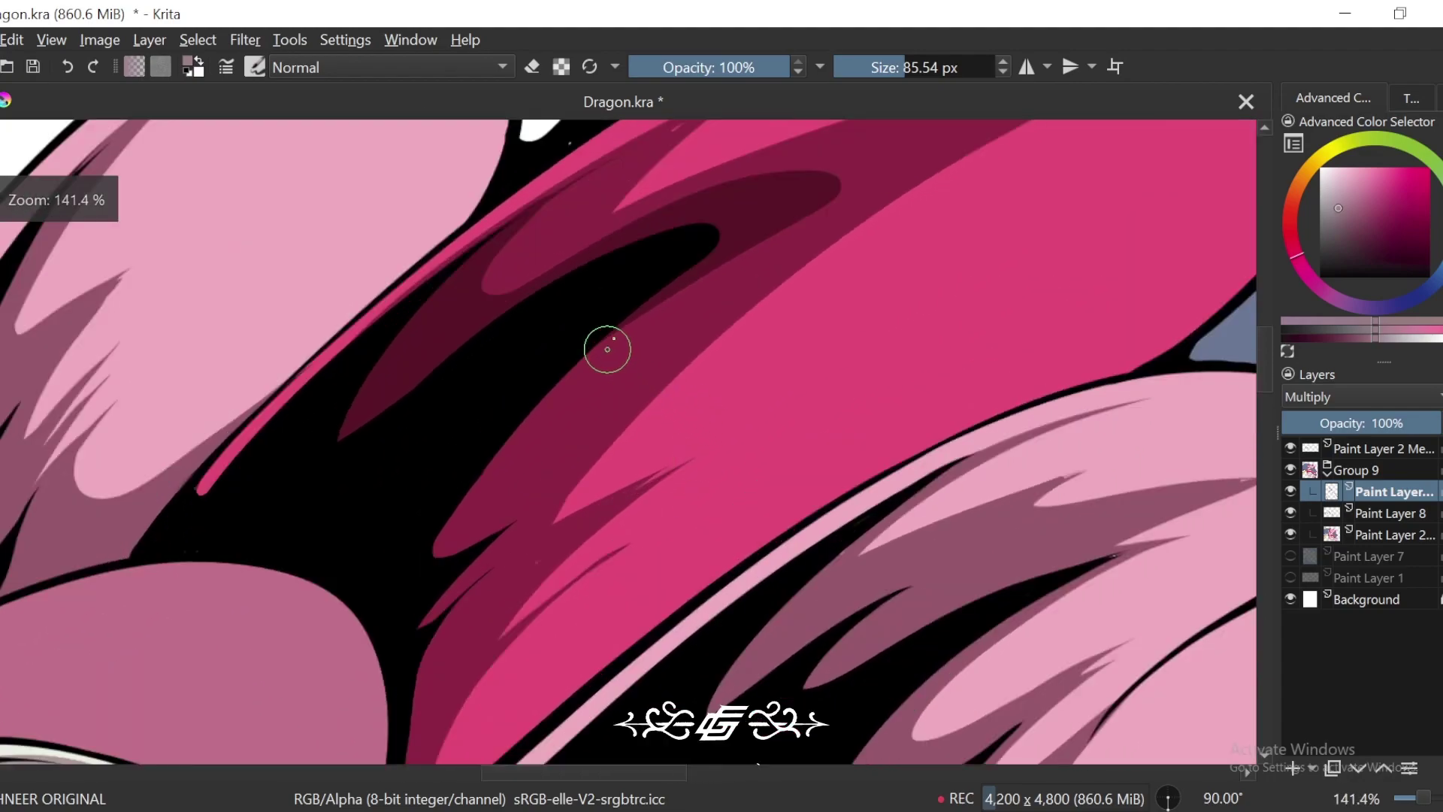
mouse_move(695, 277)
left_mouse_down()
mouse_move(606, 345)
mouse_move(451, 541)
left_mouse_up()
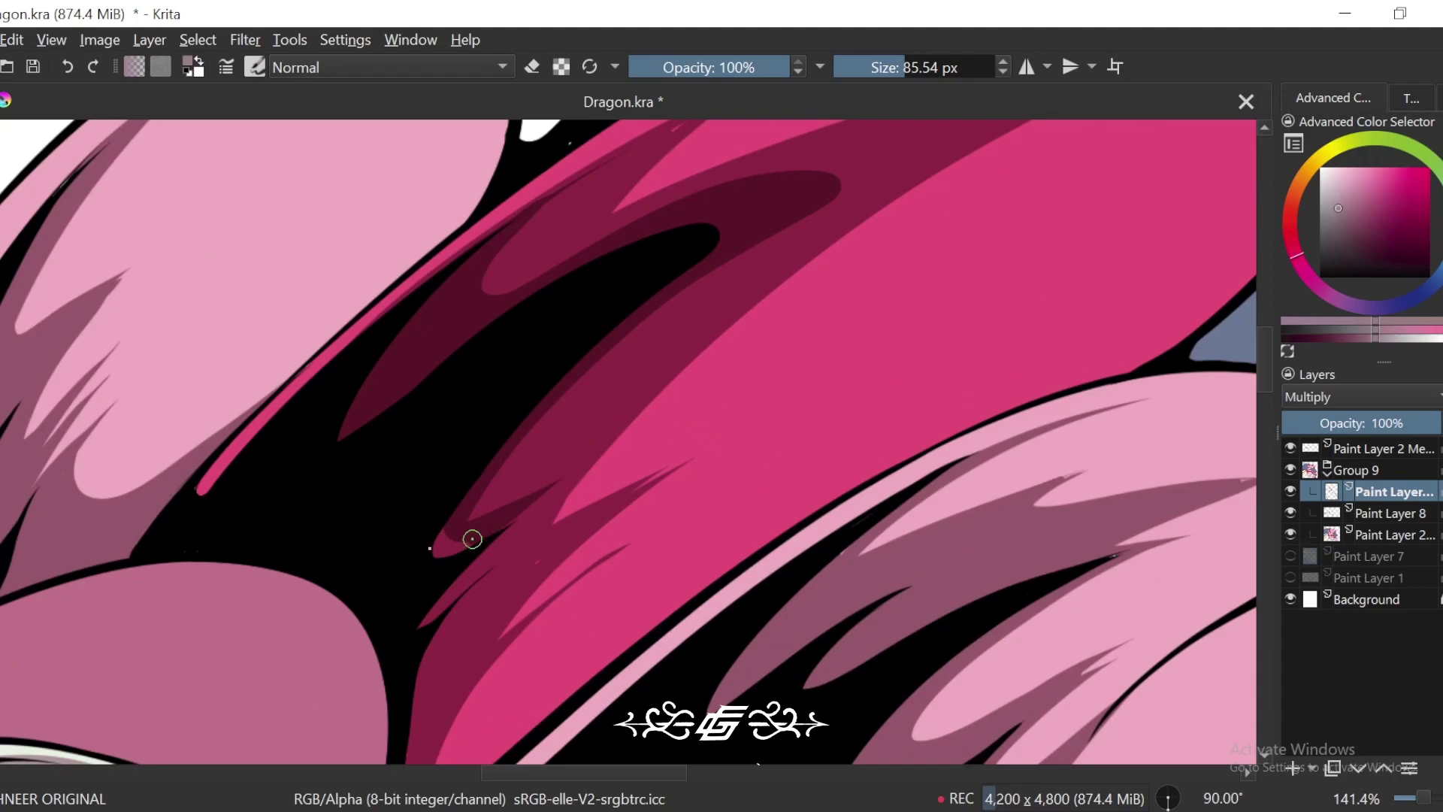
key("ctrl+z")
left_click_drag(492, 537, 543, 413)
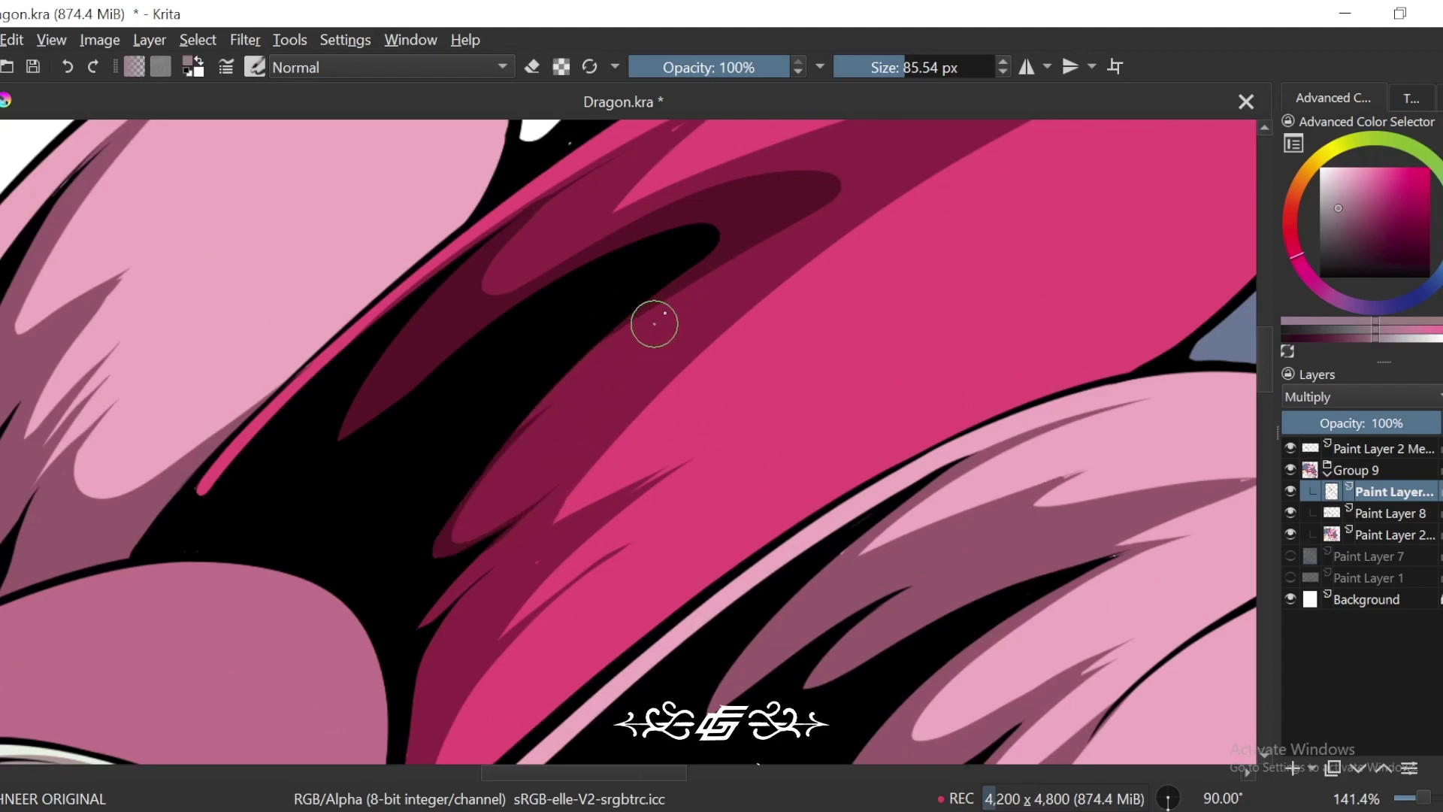
left_click_drag(680, 293, 526, 421)
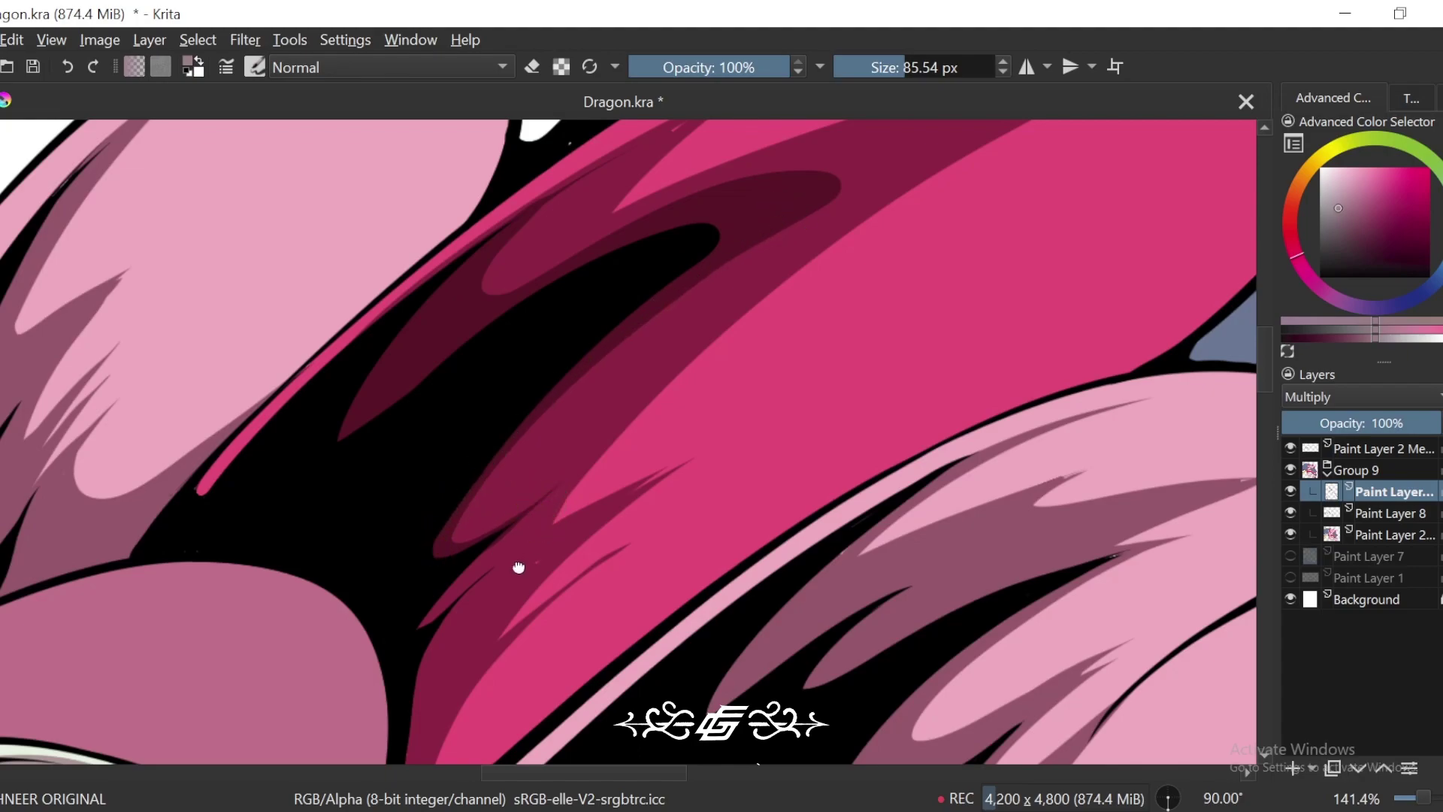
Step: Paint deeper shadows in the dark pink frill's pointed lower strands and down the inner edge of its bottom tip
scroll(519, 567, "up", 1)
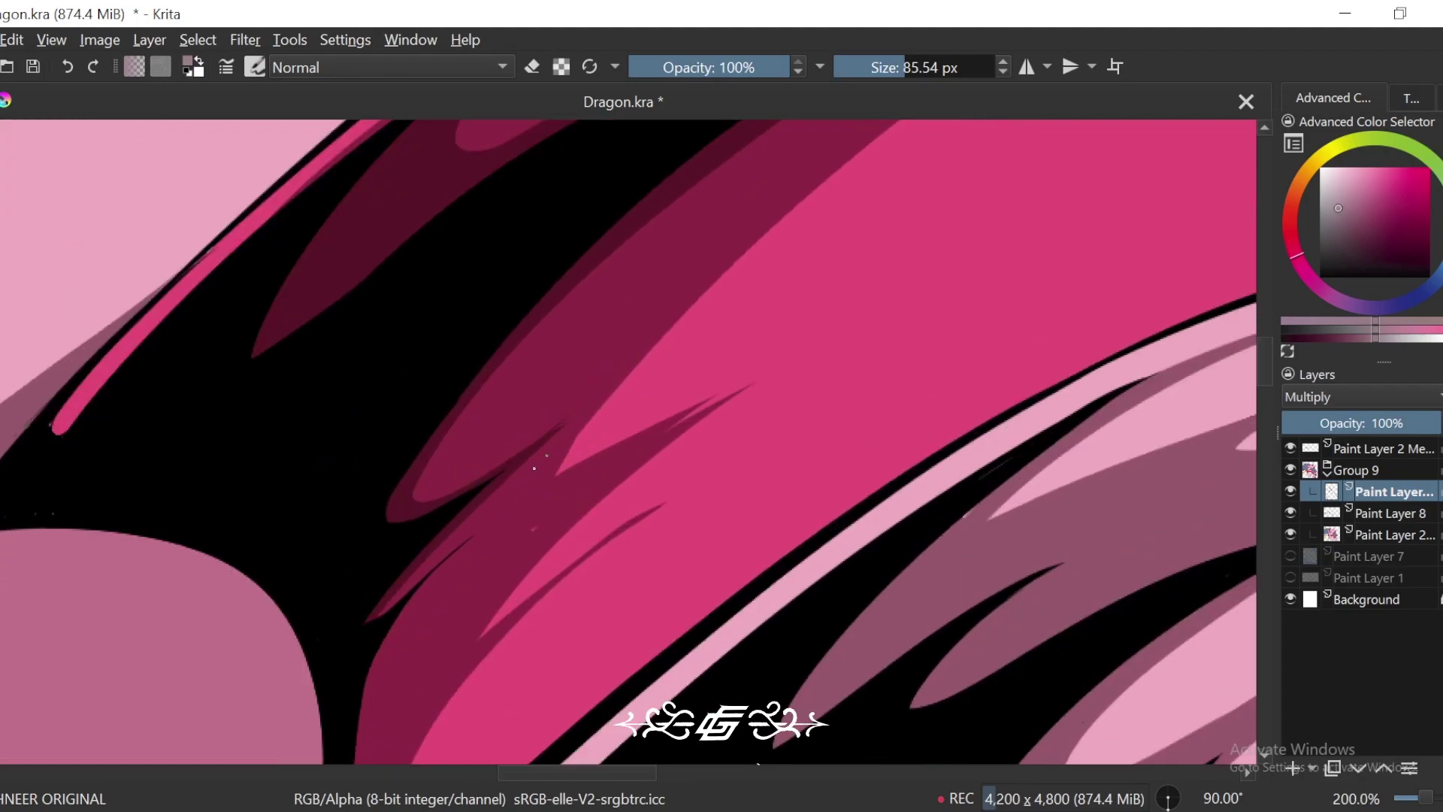
left_click_drag(523, 455, 370, 618)
left_click_drag(504, 505, 380, 658)
left_click_drag(419, 640, 453, 555)
left_click_drag(505, 459, 446, 525)
key("6")
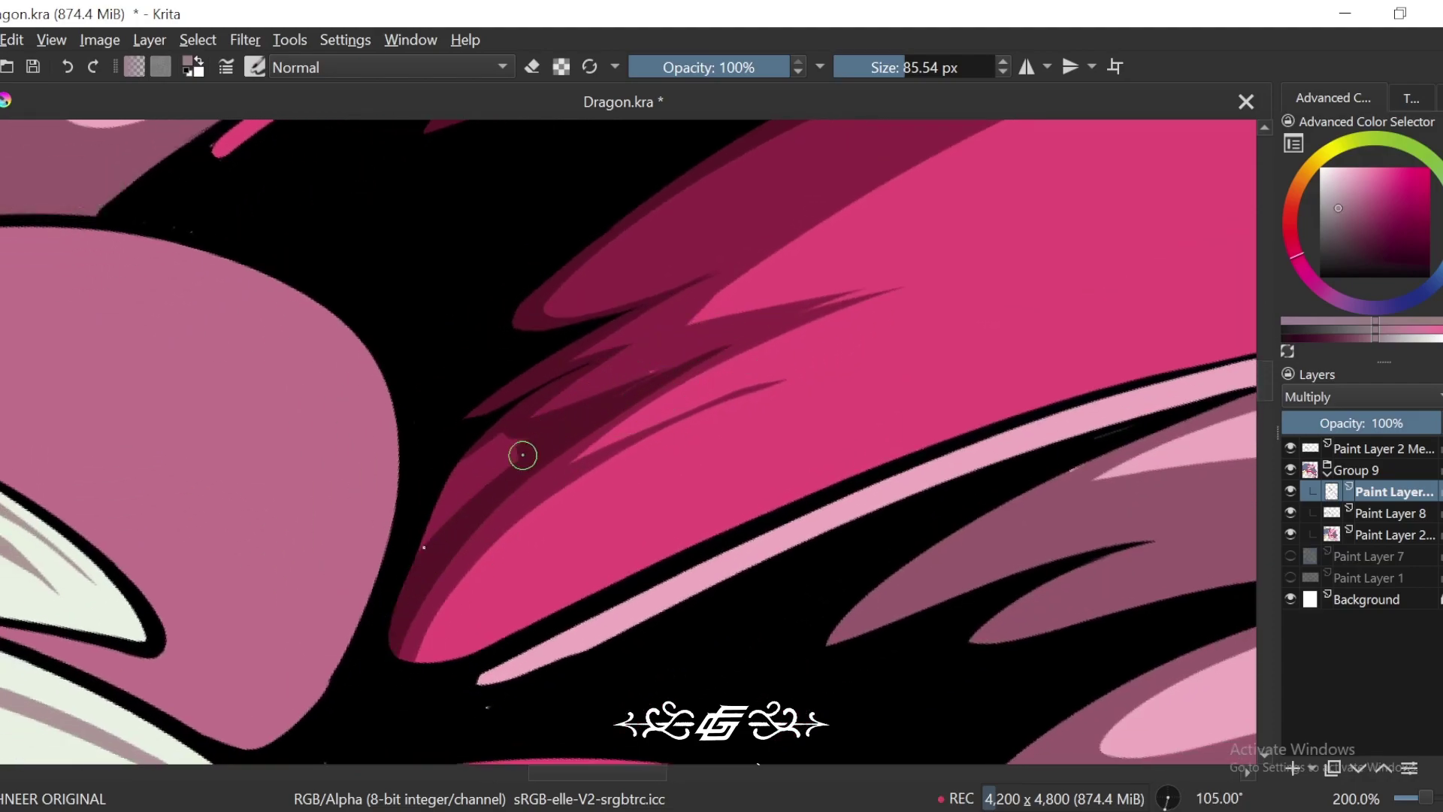
left_click_drag(496, 564, 538, 477)
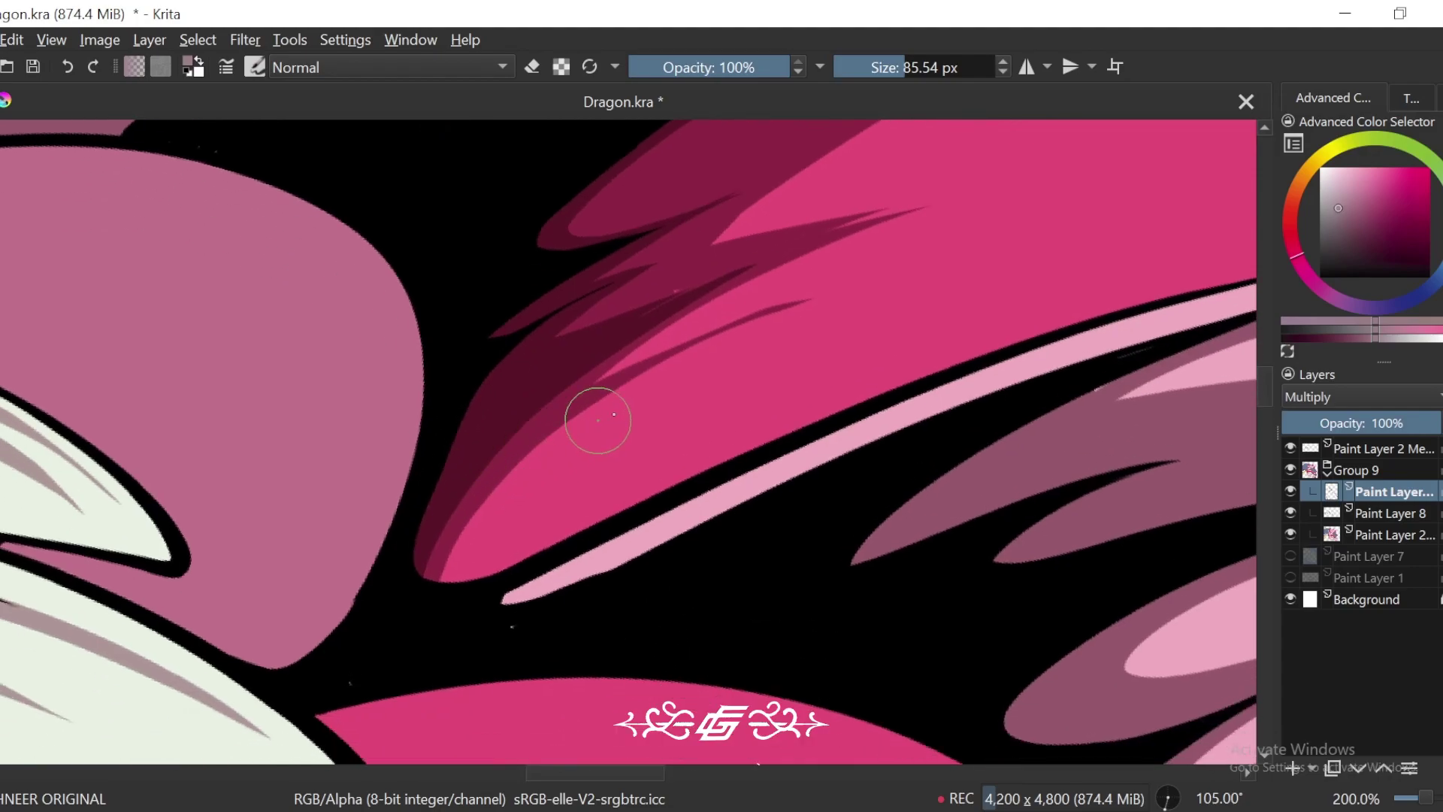
Step: Paint tapered deeper shadows on the two upper shadow strands of the light pink frill beneath the dark pink one
key("minus")
key("minus")
key("minus")
key("minus")
key("4")
left_click_drag(957, 405, 808, 464)
key("plus")
key("plus")
key("plus")
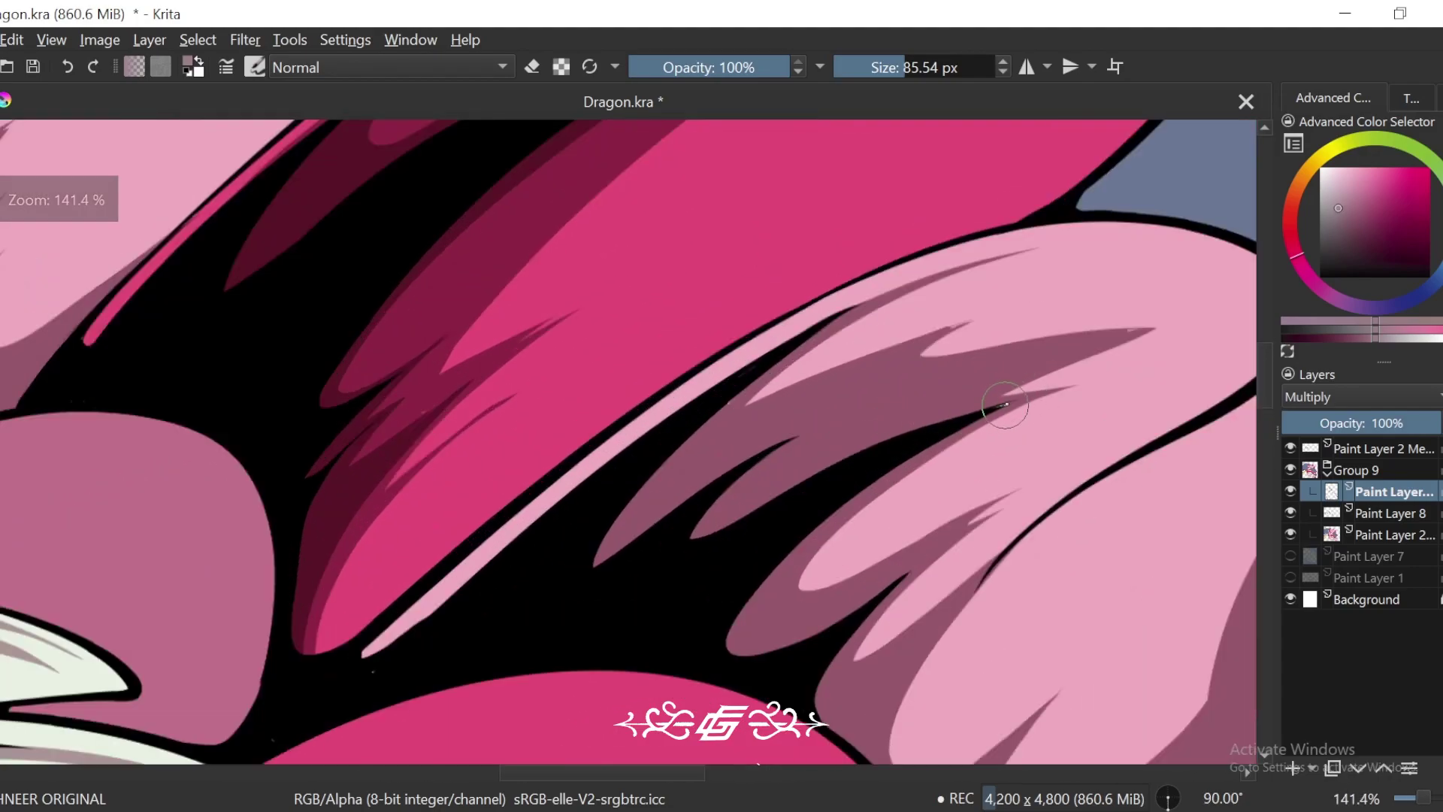
mouse_move(1005, 404)
left_mouse_down()
mouse_move(968, 387)
mouse_move(654, 554)
left_mouse_up()
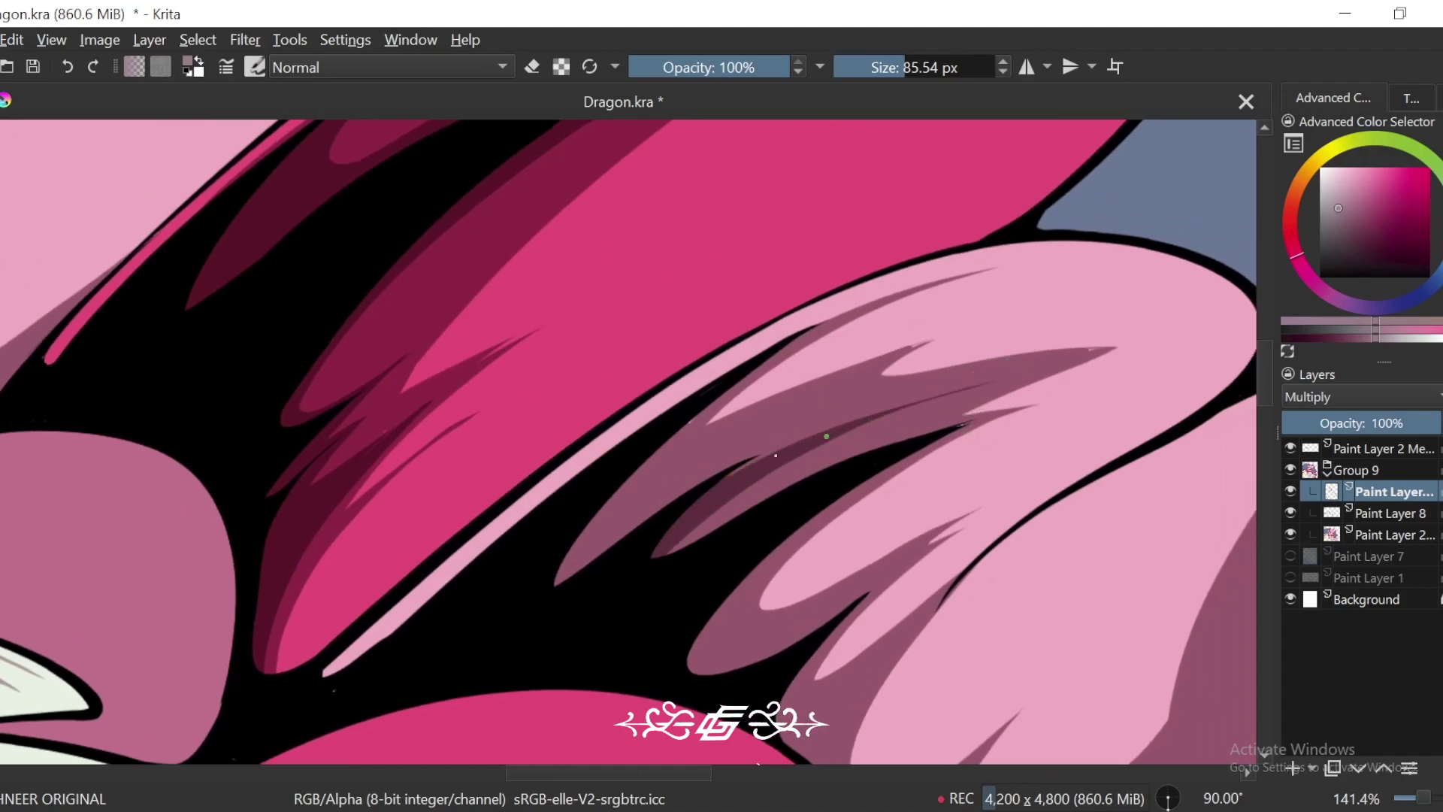
left_click_drag(755, 442, 560, 572)
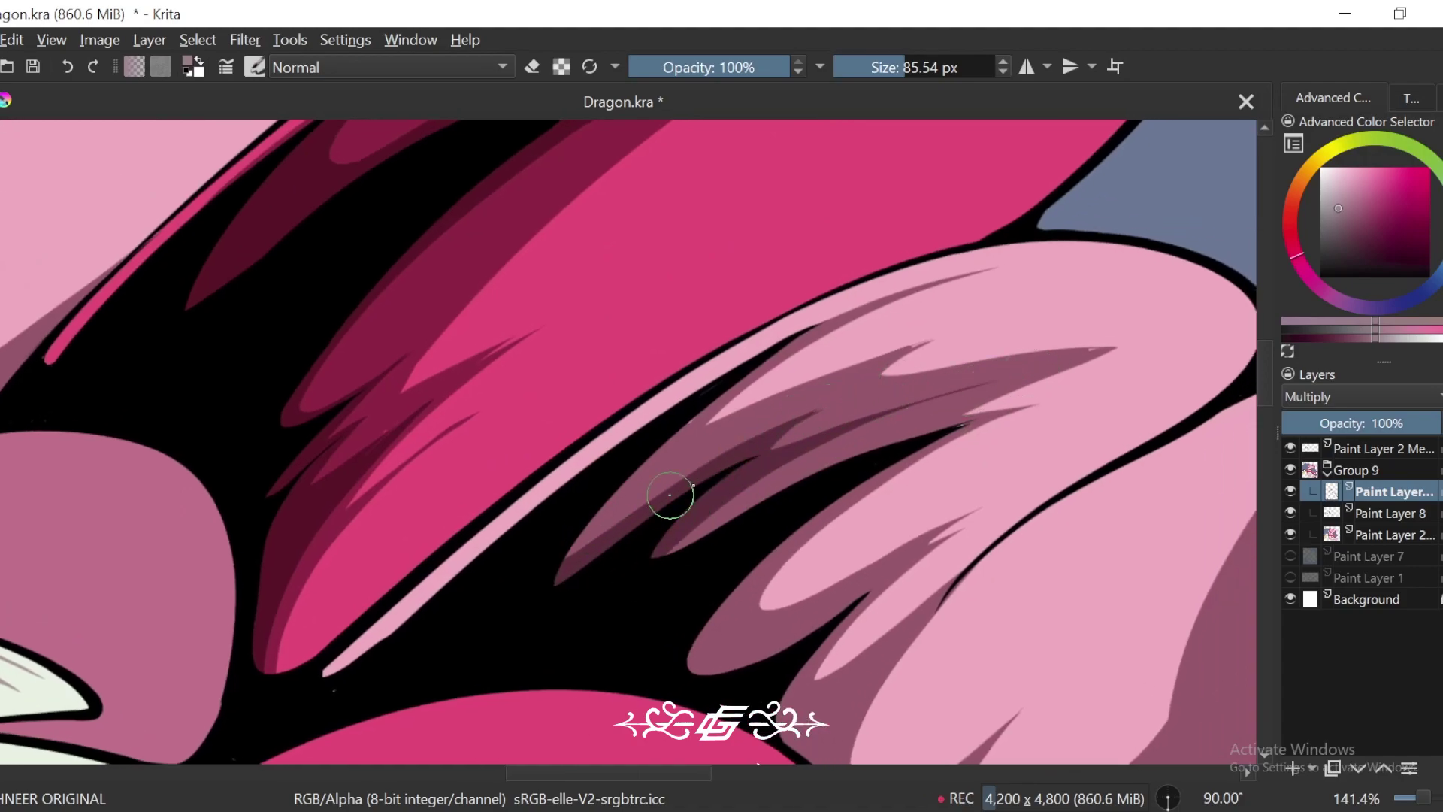
left_click_drag(652, 467, 574, 553)
left_click_drag(861, 509, 858, 473)
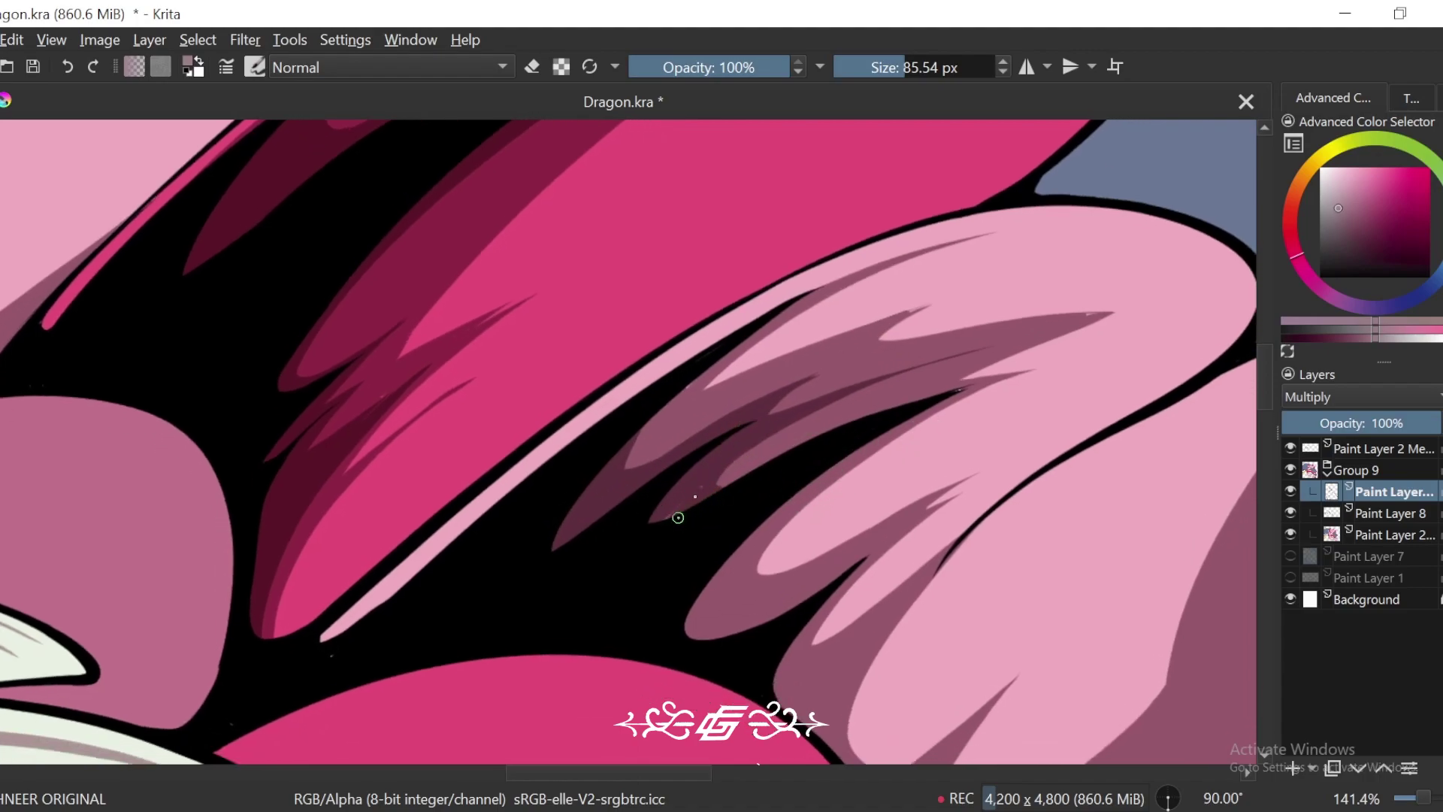
Step: Paint a deeper shadow around the light pink frill's rounded middle strand and clean up its inner edge with the eraser
mouse_move(803, 531)
left_mouse_down()
mouse_move(766, 507)
mouse_move(714, 589)
mouse_move(837, 540)
left_mouse_up()
left_click_drag(757, 589, 673, 608)
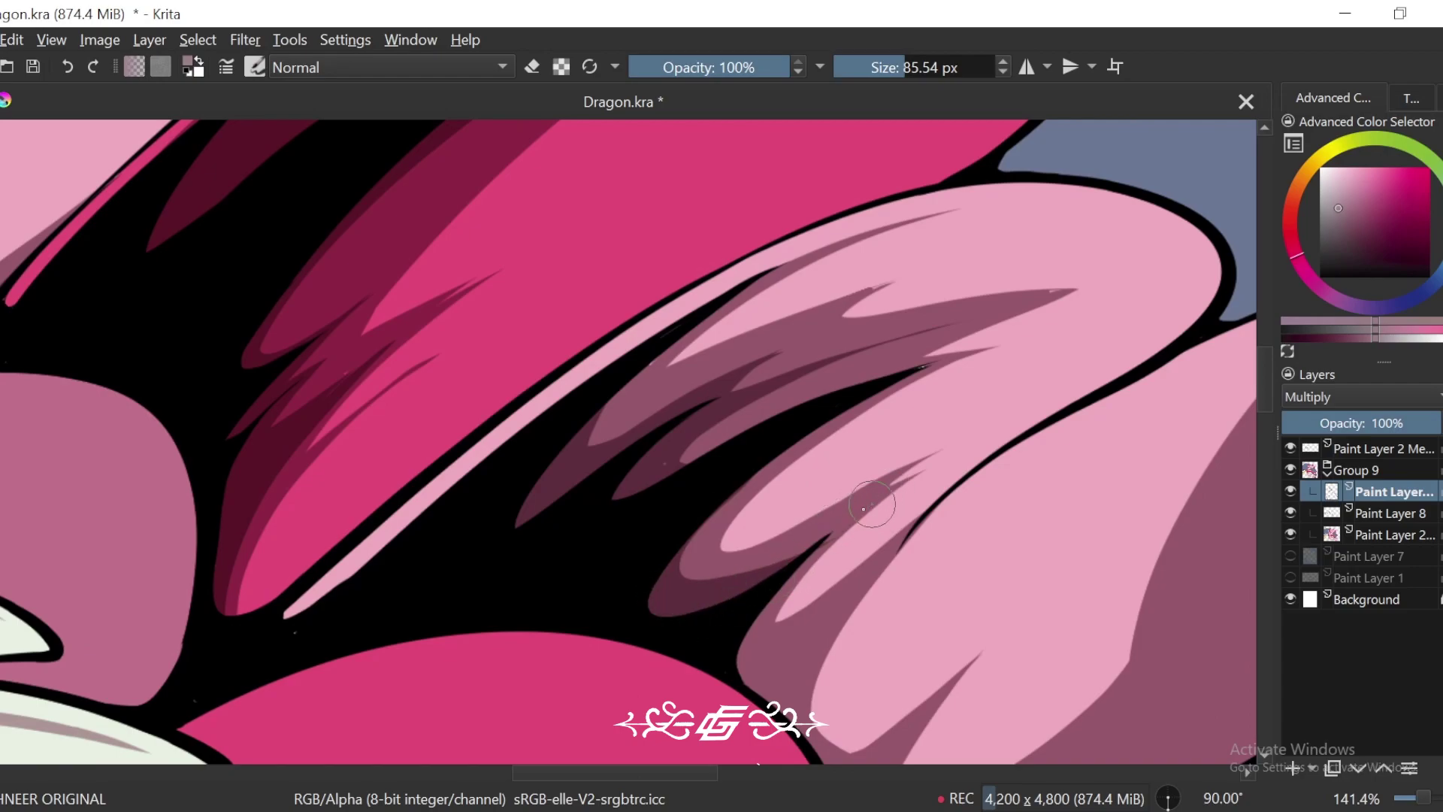
scroll(843, 558, "down", 1)
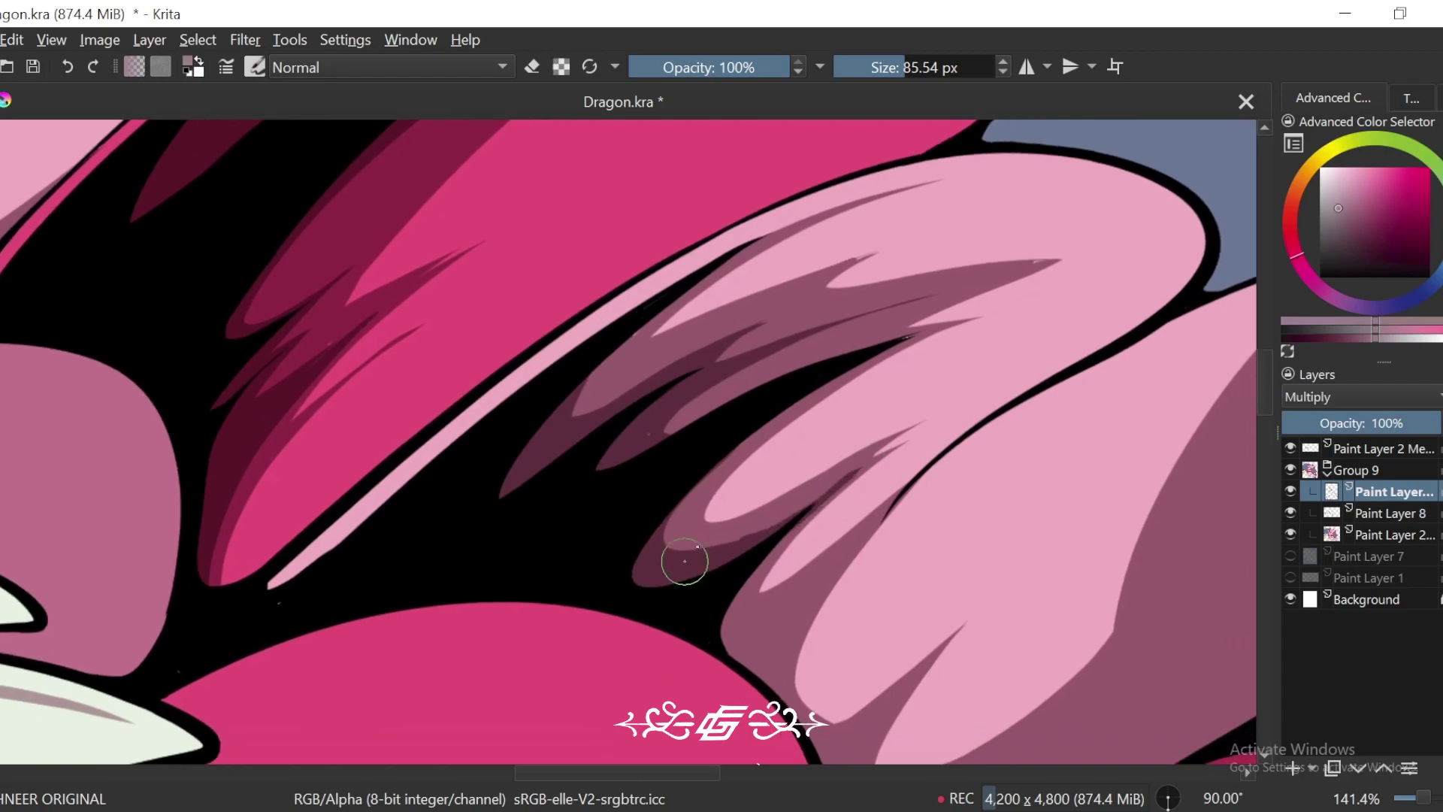
key("e")
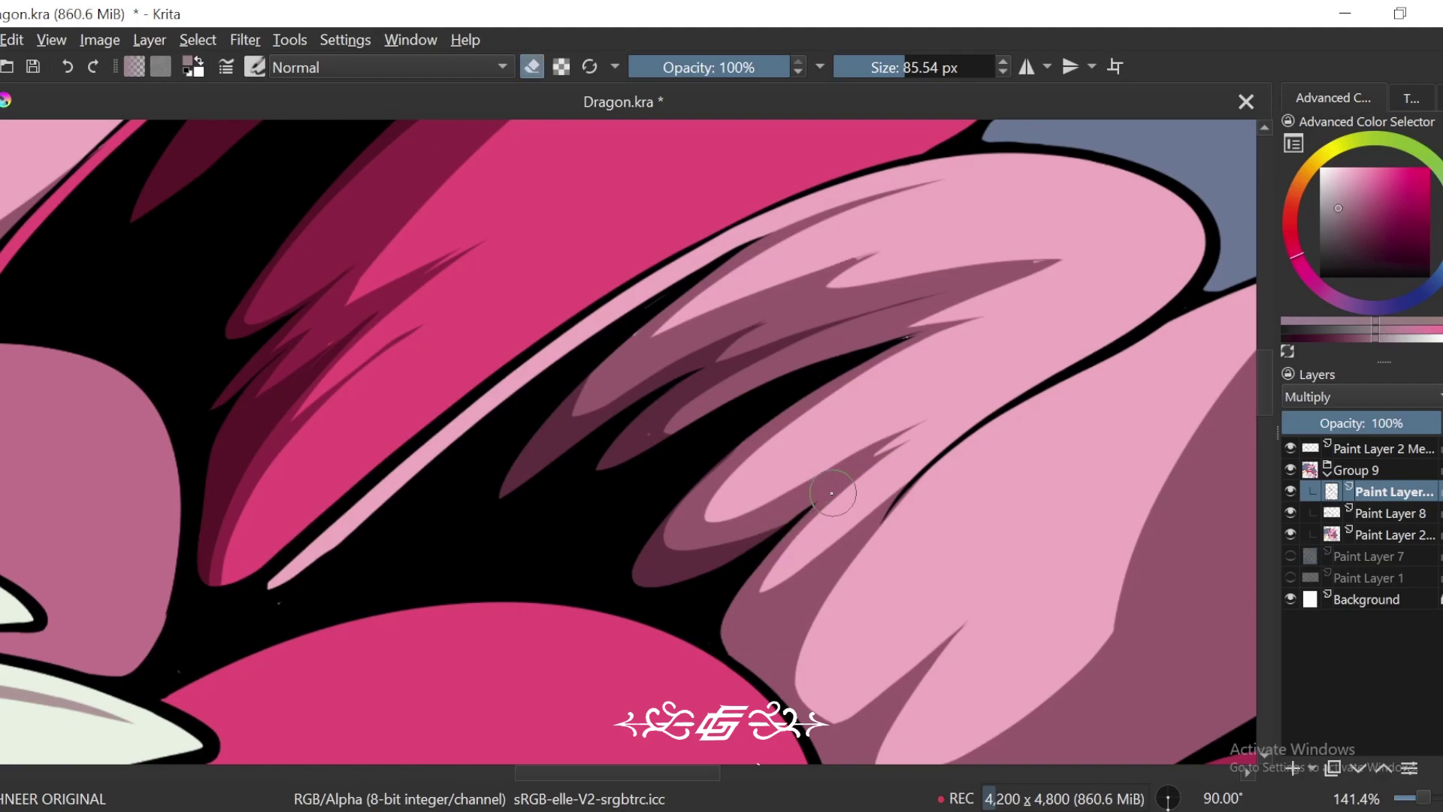
key("e")
Step: Paint deeper shadows on the light pink frill's lowest strand and down the edge of the adjoining frill, redoing the first stroke
mouse_move(808, 574)
left_mouse_down()
mouse_move(770, 540)
mouse_move(873, 506)
left_mouse_up()
key("ctrl+z")
key("ctrl+plus")
key("ctrl+]")
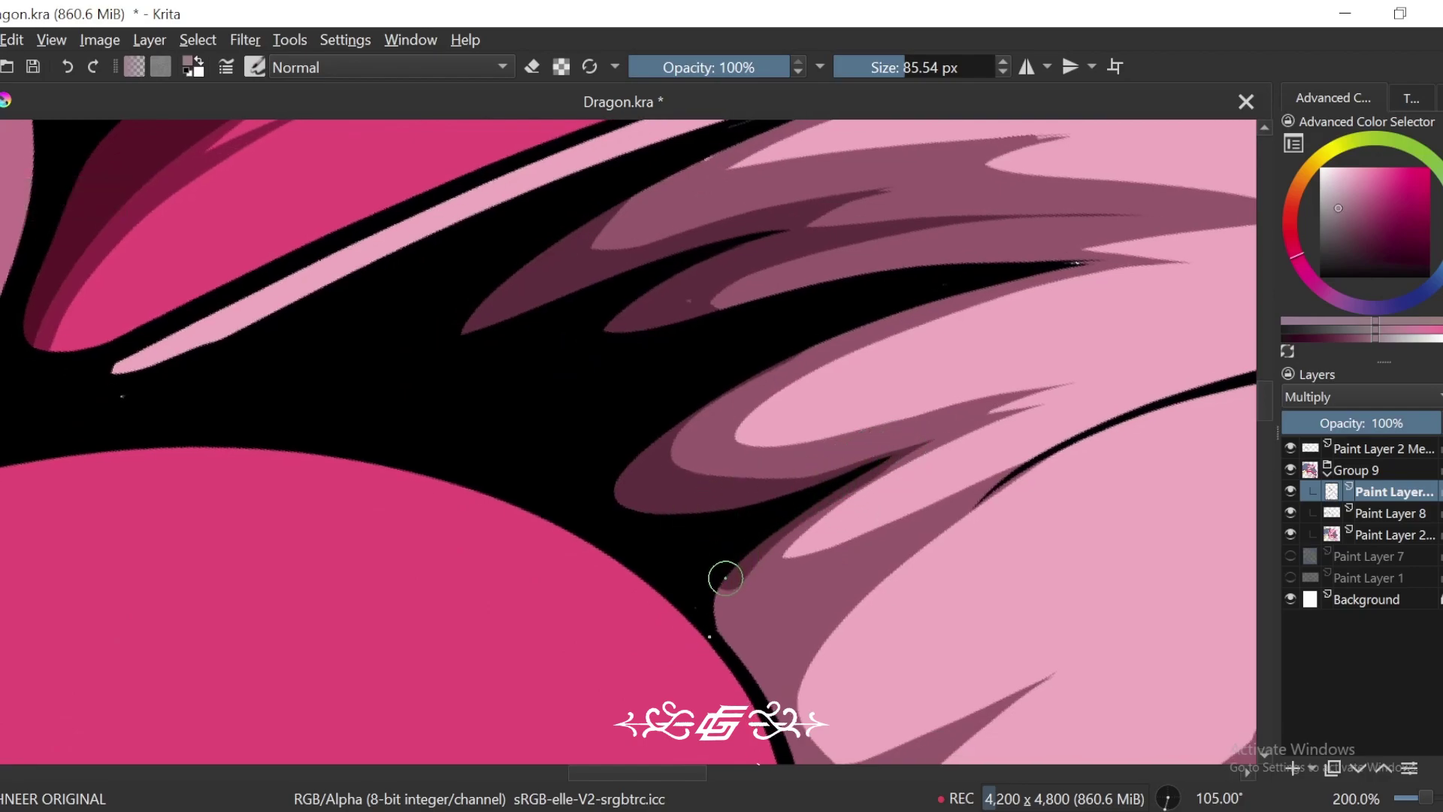
scroll(721, 586, "down", 1)
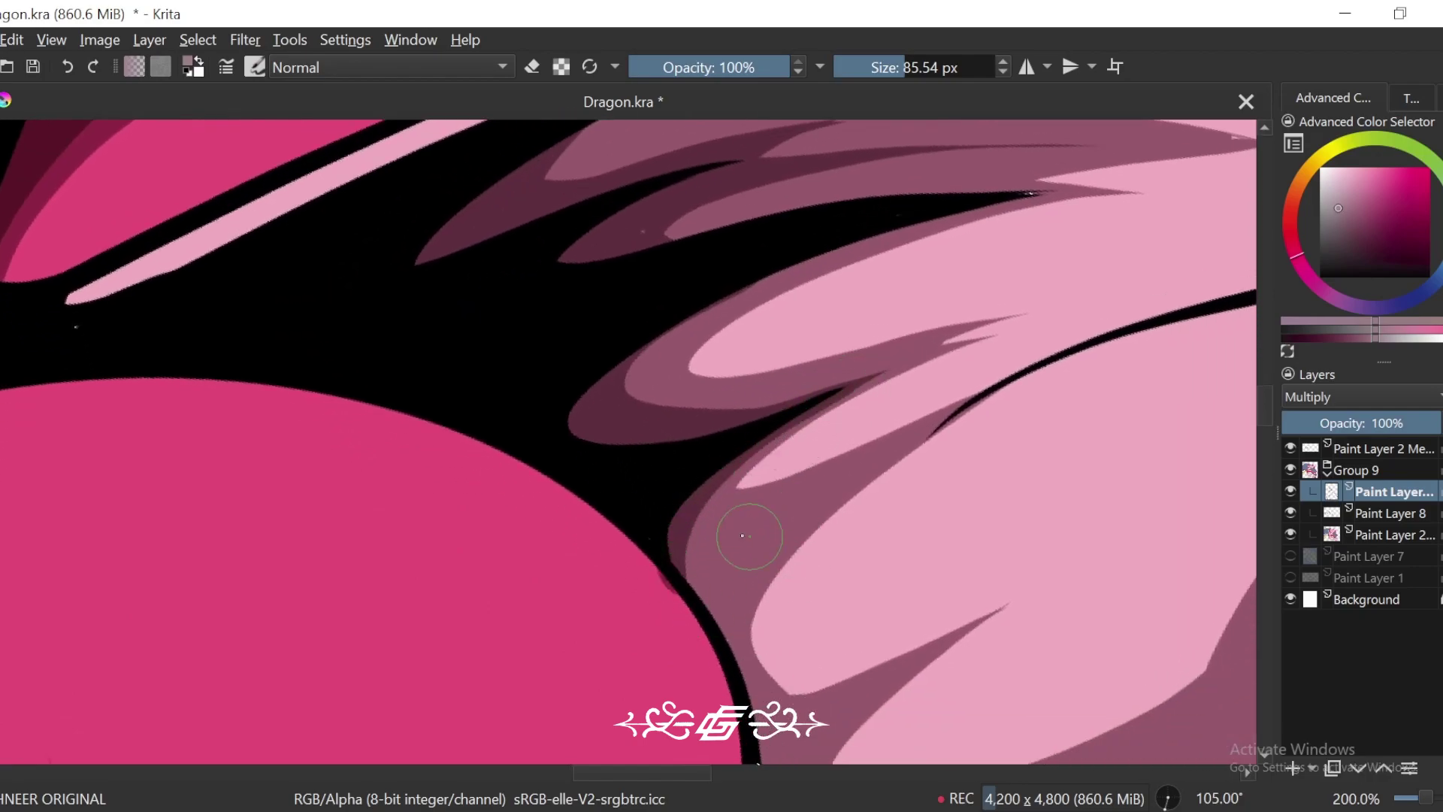
left_click_drag(673, 551, 747, 567)
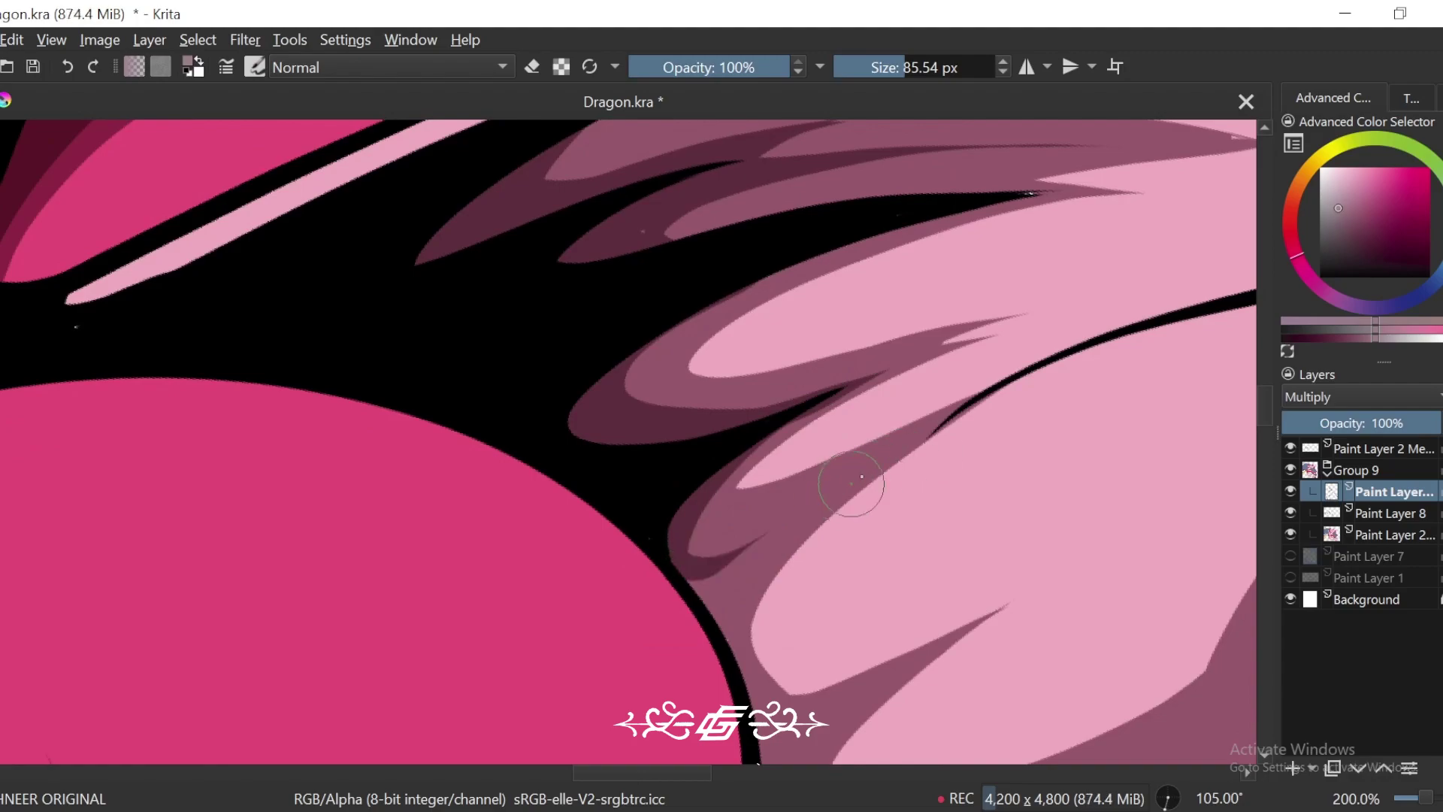
mouse_move(892, 446)
left_mouse_down()
mouse_move(751, 519)
mouse_move(700, 583)
left_mouse_up()
mouse_move(848, 511)
left_mouse_down()
mouse_move(824, 458)
mouse_move(722, 573)
left_mouse_up()
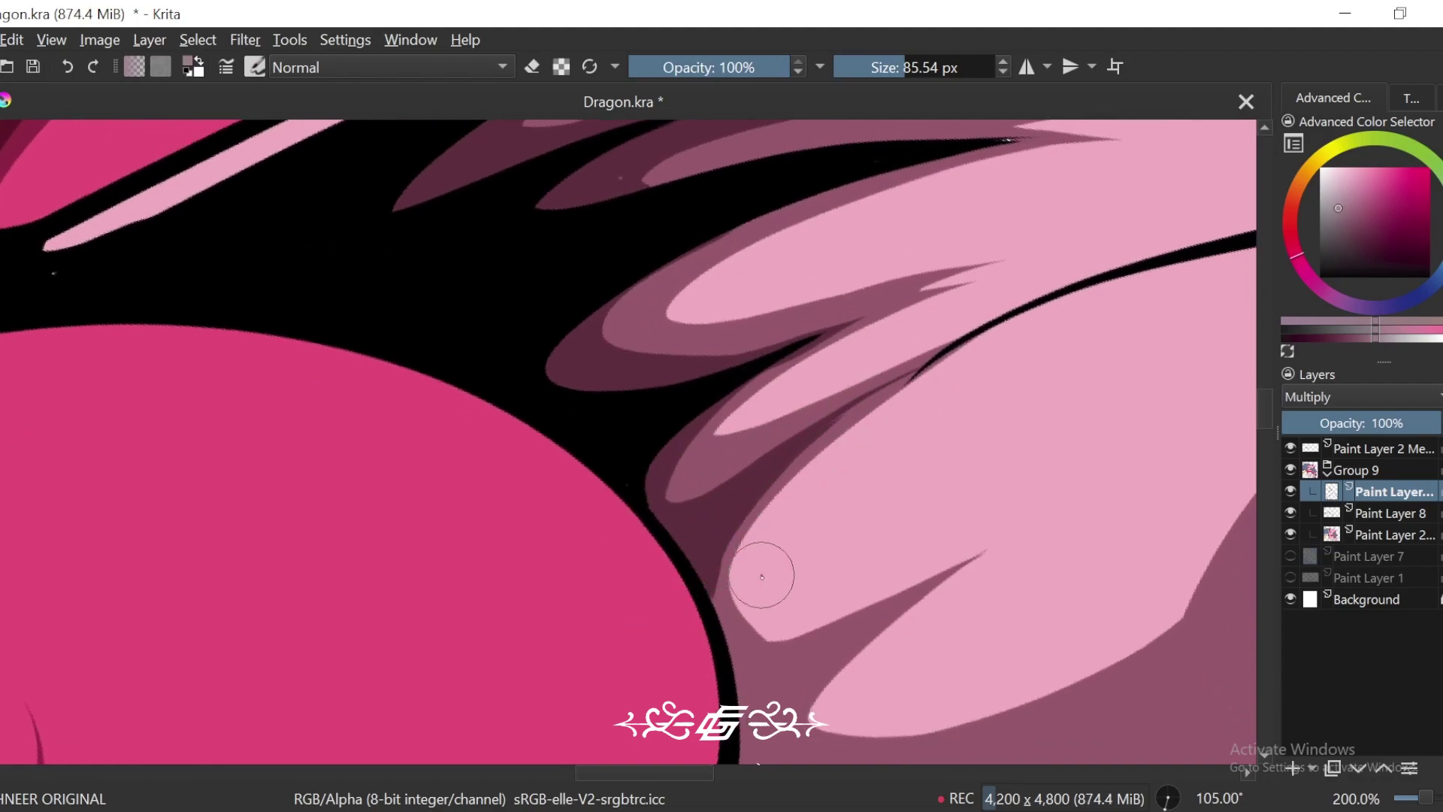
Step: Outline a deeper shadow along the bottom of the adjoining light pink frill and its edge beside the short dark pink horn, undoing a stray stroke
scroll(761, 576, "down", 3)
scroll(843, 412, "up", 1)
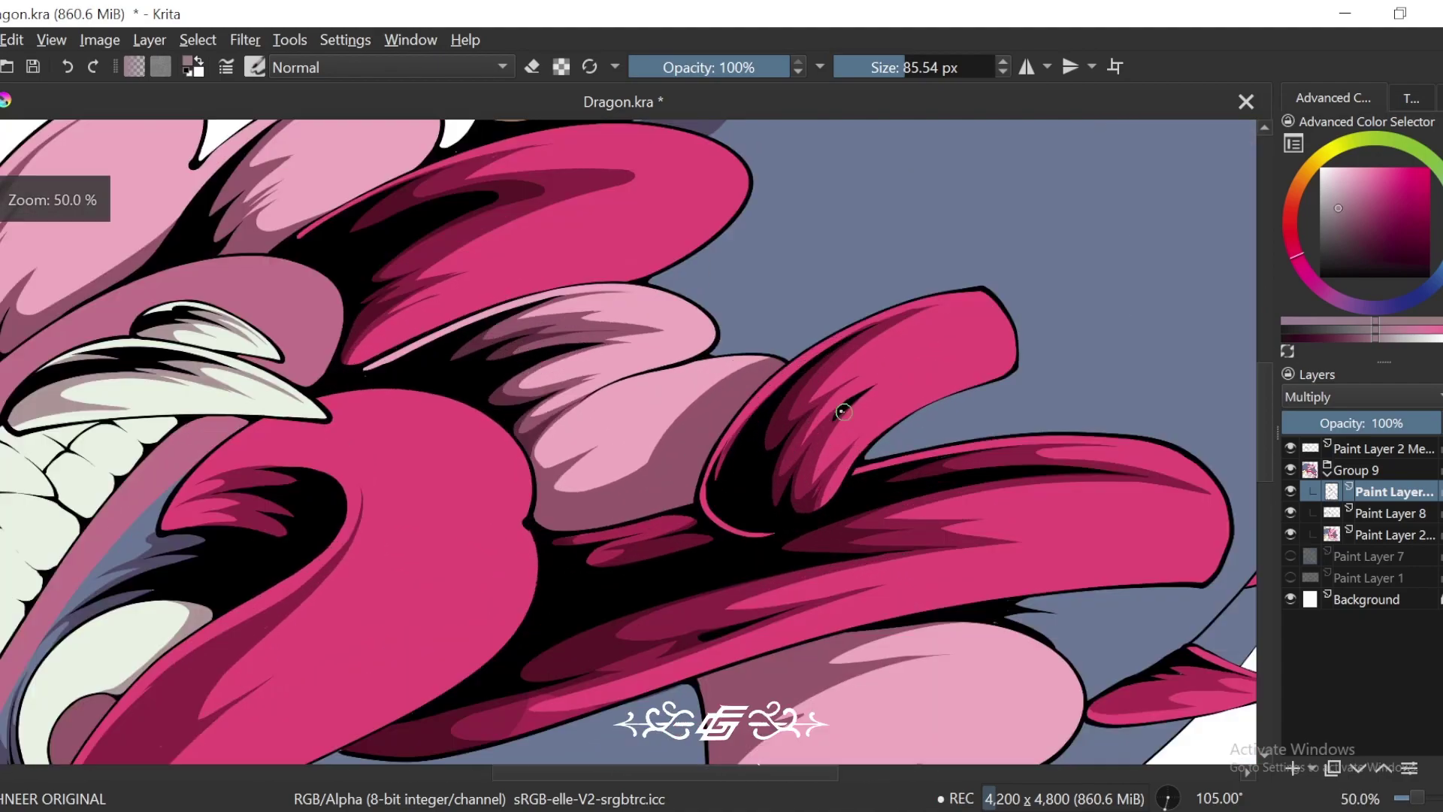
scroll(843, 412, "up", 1)
key("6")
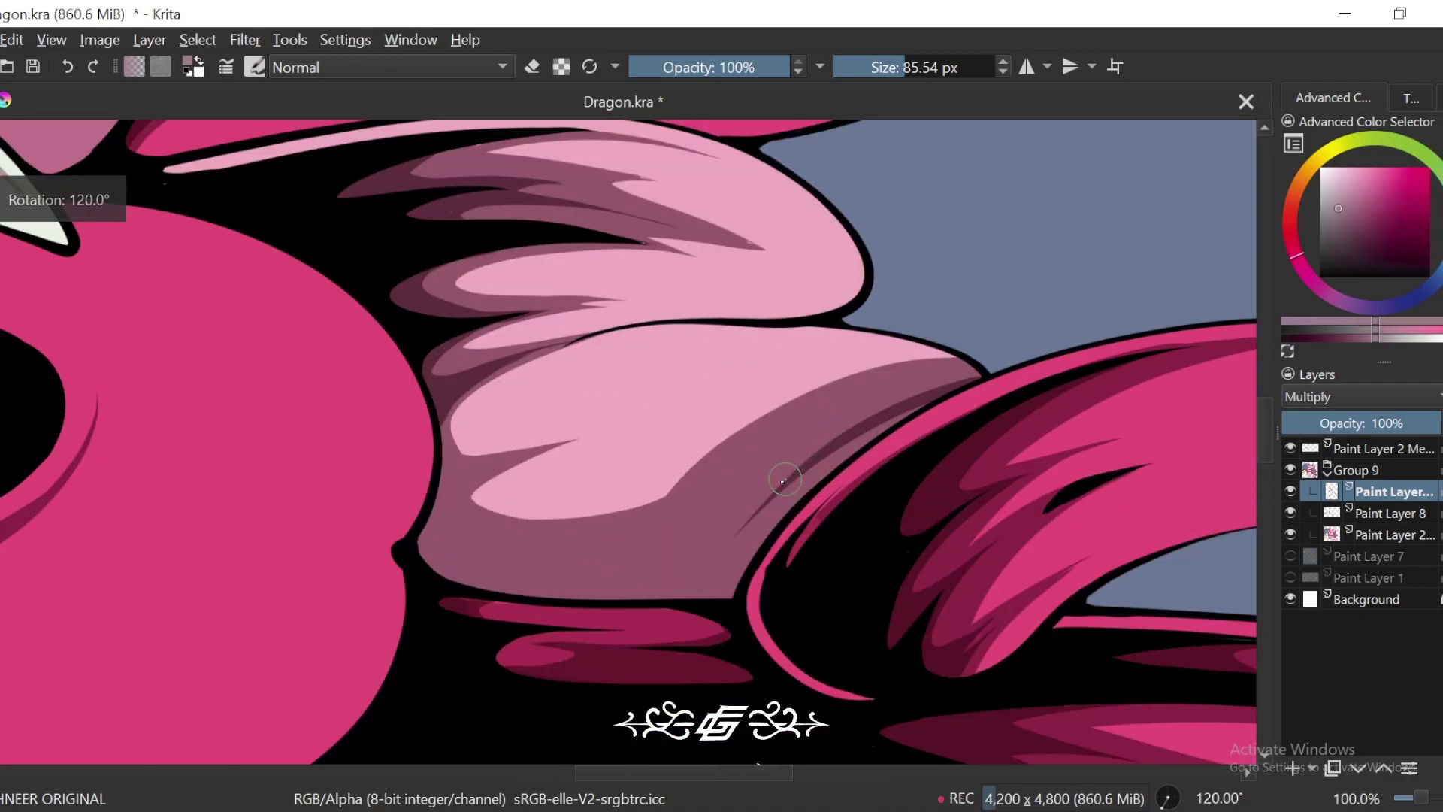
key("4")
key("4")
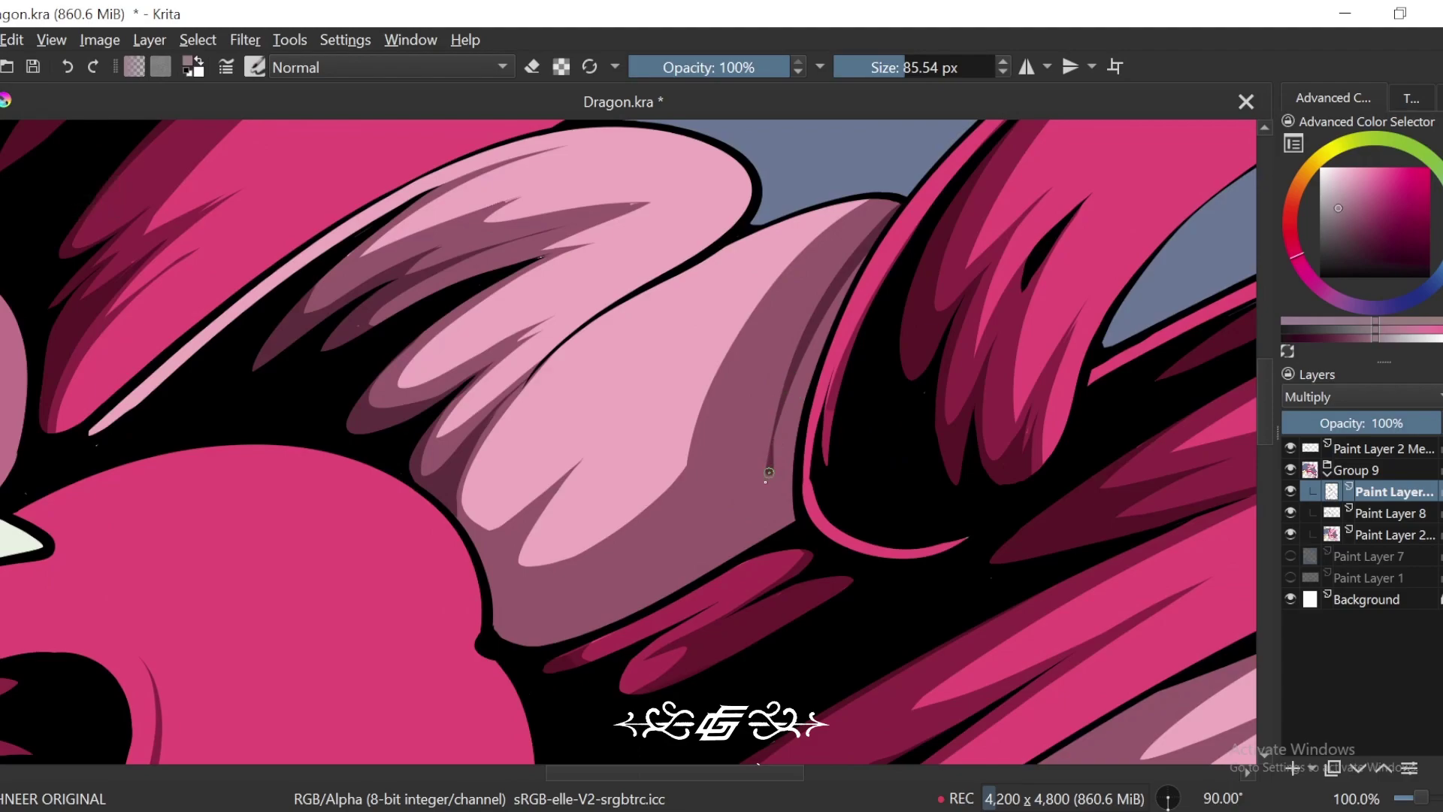
left_click_drag(517, 618, 497, 622)
left_click_drag(621, 586, 674, 541)
key("ctrl+z")
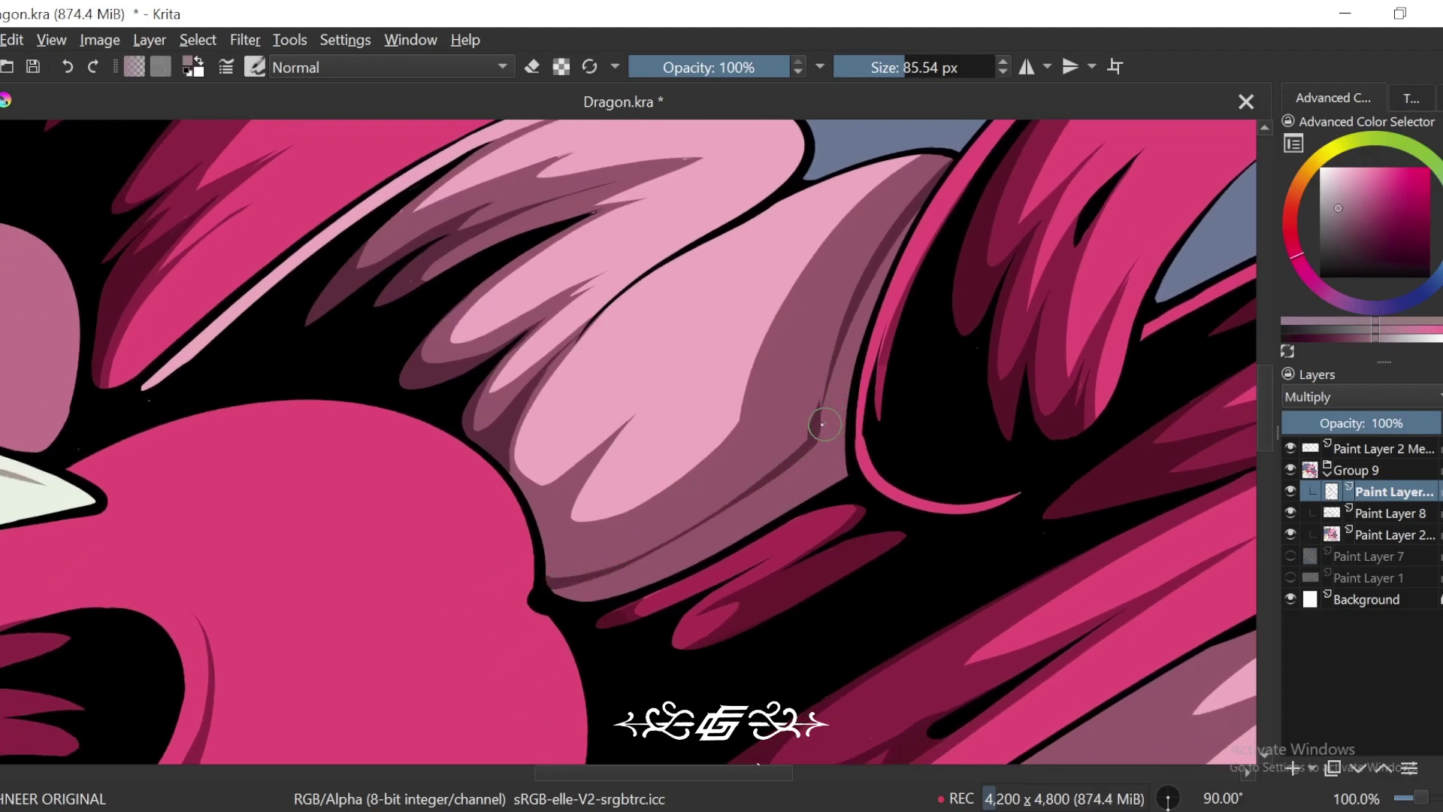
Step: Thicken the deeper shadow in the light pink frill's corner beside the short horn and shape it into tapered points
scroll(872, 449, "up", 1)
key("6")
key("6")
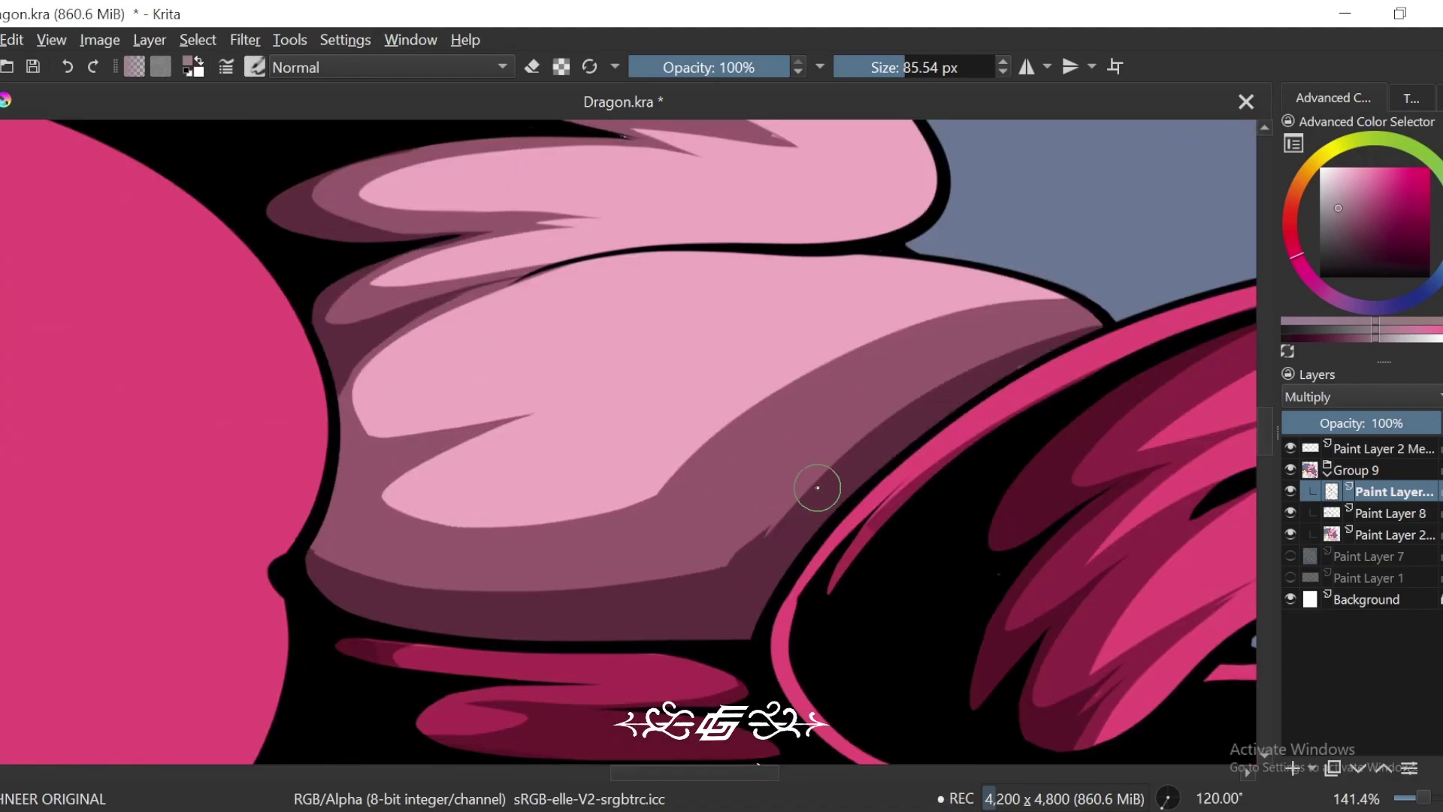
mouse_move(712, 568)
left_mouse_down()
mouse_move(906, 414)
mouse_move(716, 579)
mouse_move(892, 393)
mouse_move(659, 577)
left_mouse_up()
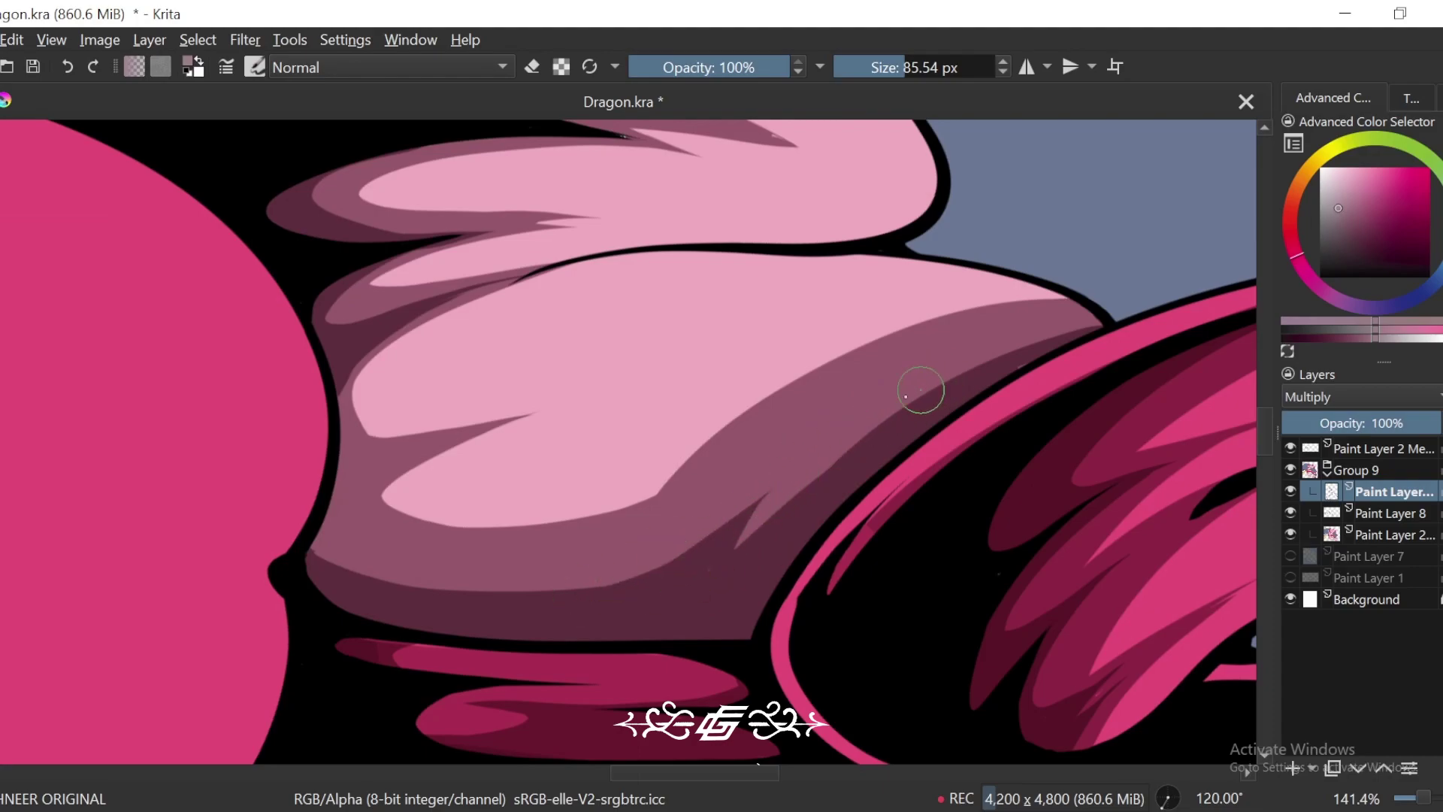
left_click_drag(925, 392, 789, 471)
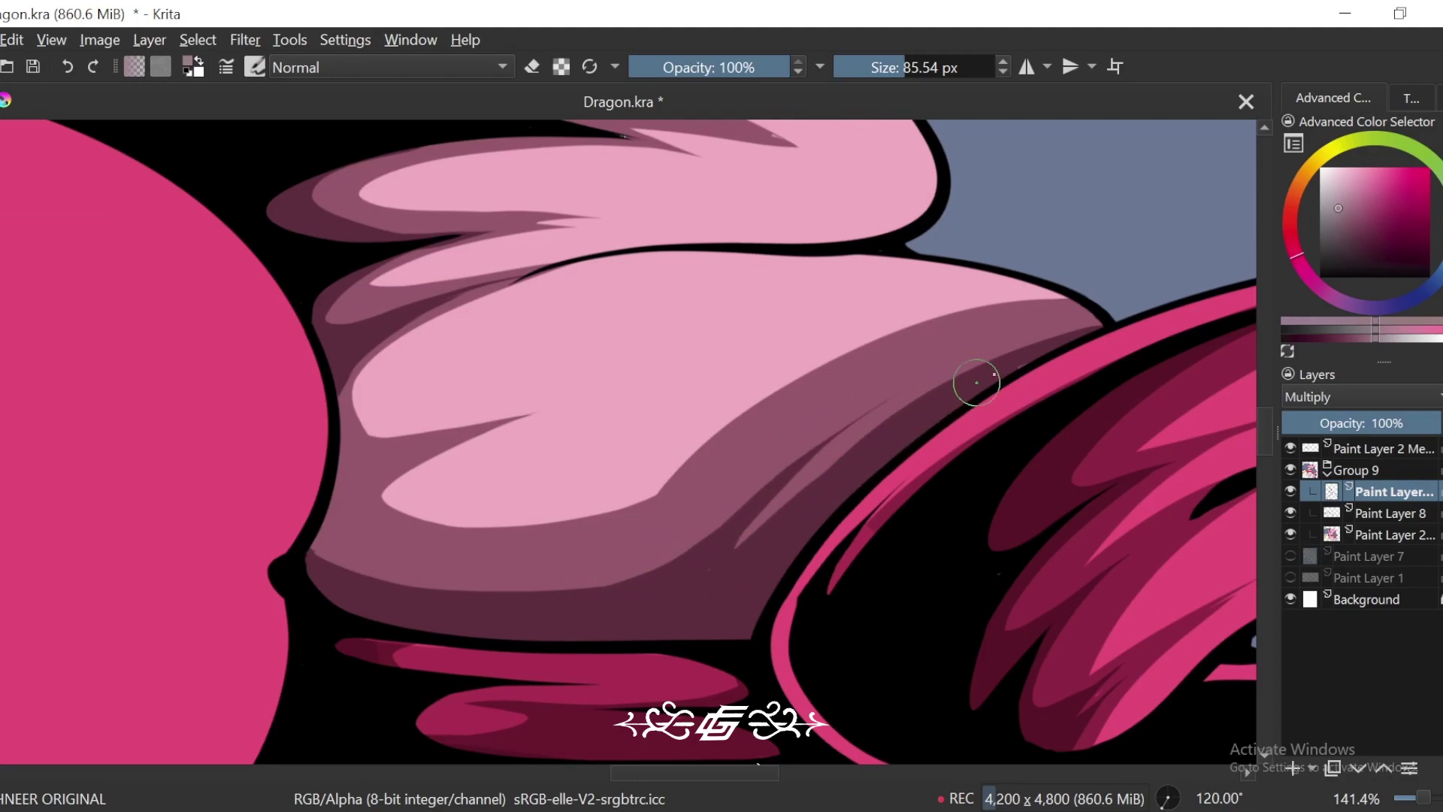
Step: Paint a small tapered deeper shadow between the two lower lobes of the same light pink frill
key("ctrl+minus")
key("ctrl+minus")
key("ctrl+minus")
key("ctrl+minus")
key("4")
key("4")
key("4")
key("4")
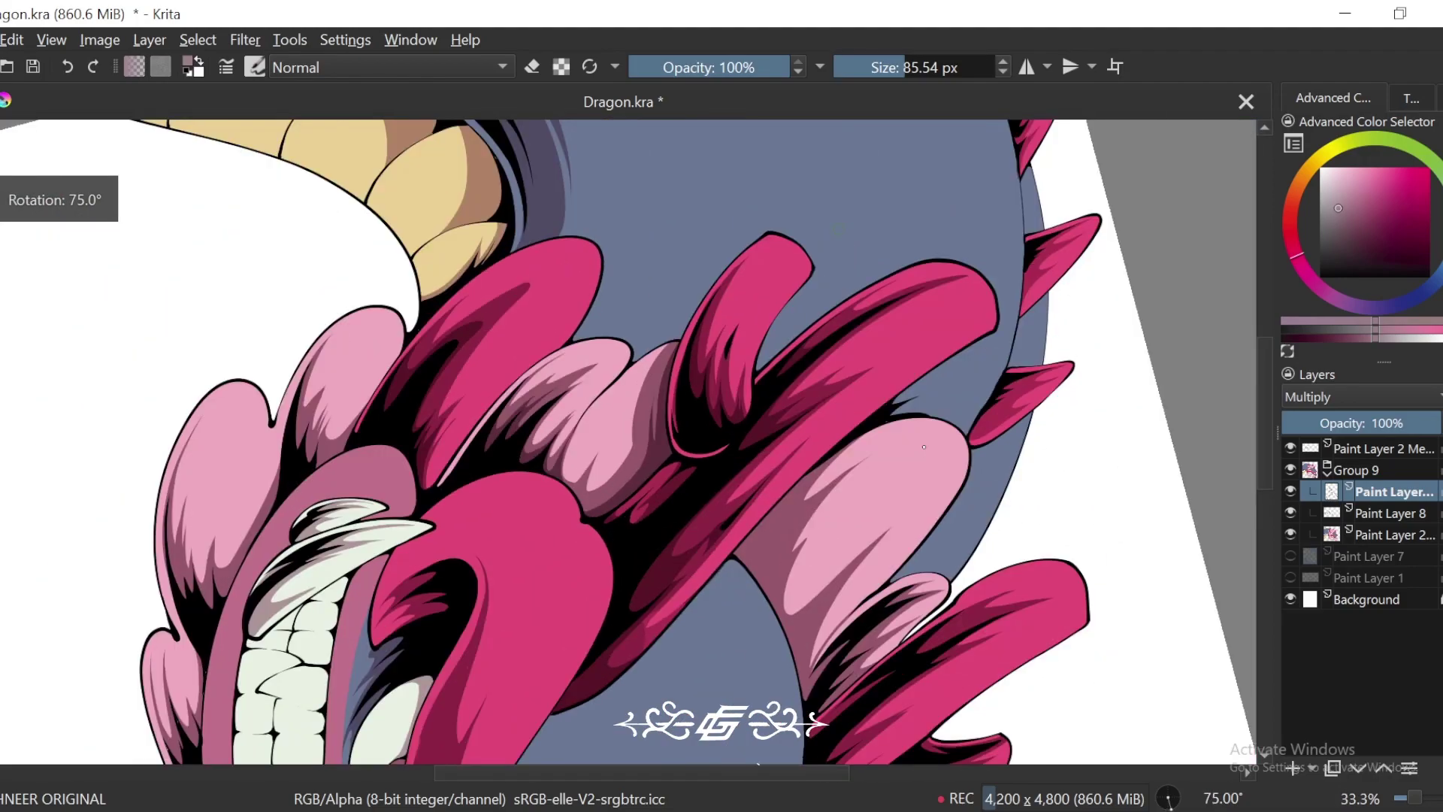
key("ctrl+plus")
key("plus")
key("plus")
key("plus")
key("6")
key("6")
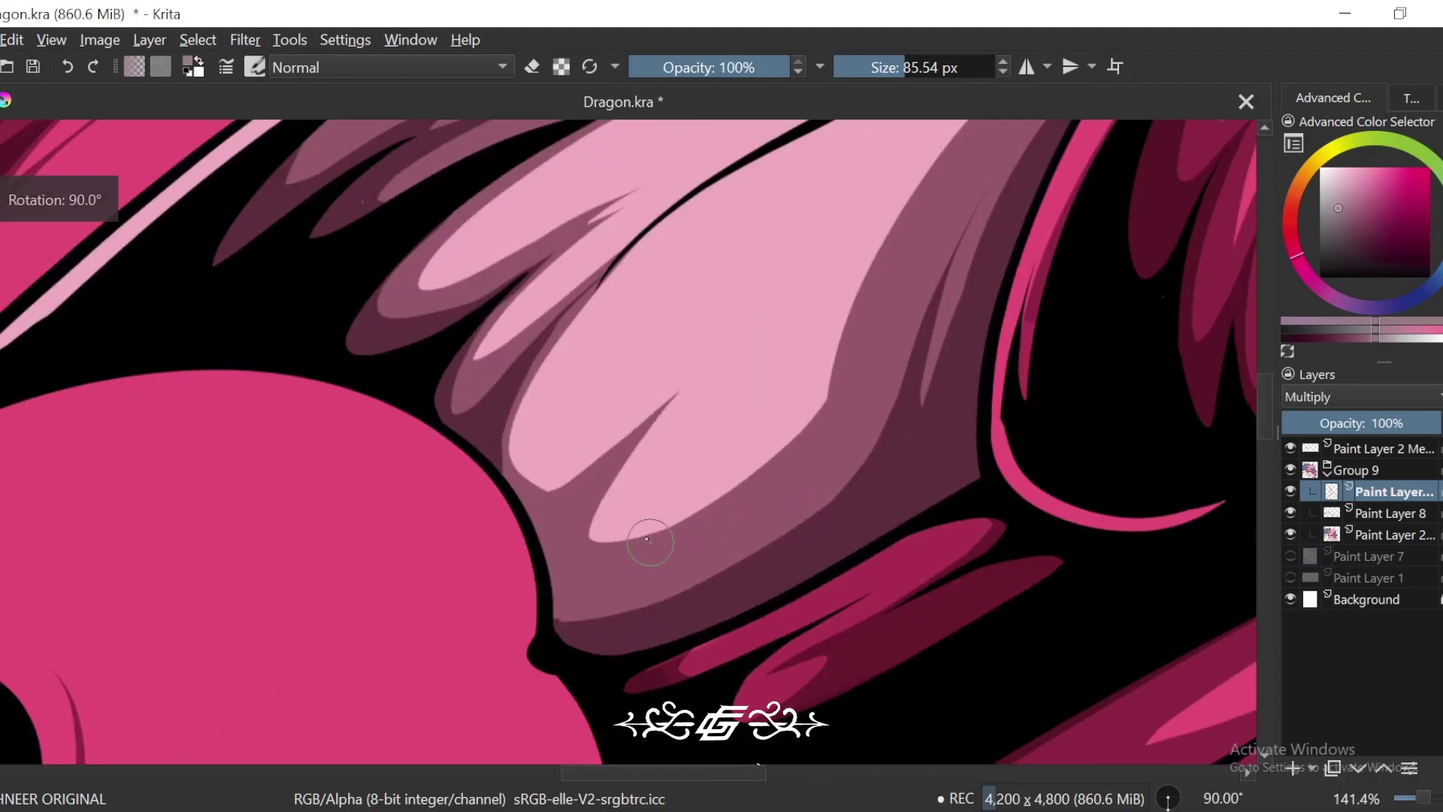
key("plus")
mouse_move(598, 479)
left_mouse_down()
mouse_move(542, 568)
mouse_move(520, 661)
mouse_move(569, 525)
left_mouse_up()
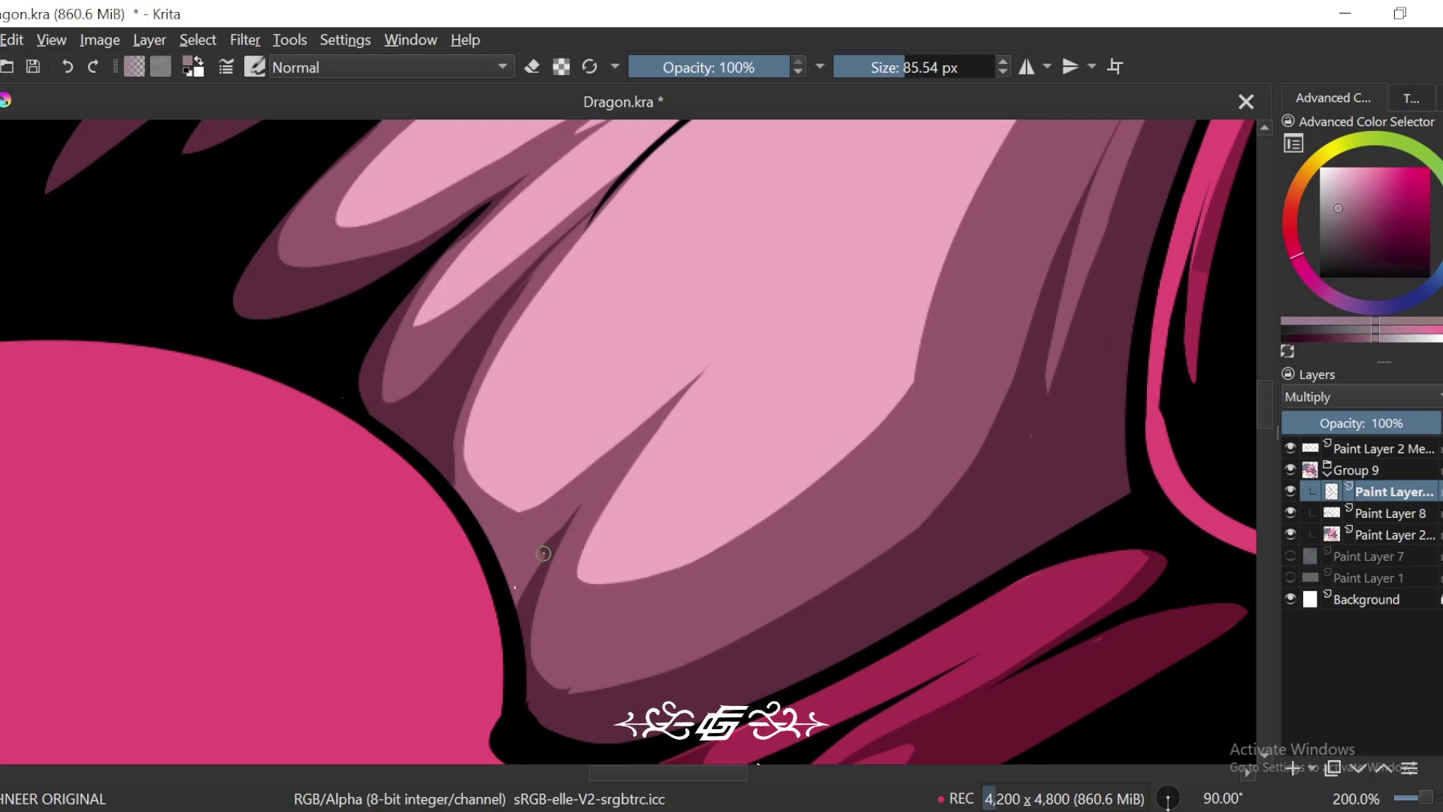
Step: Examine the whole dragon zoomed out at a 45° canvas rotation
key("minus")
key("minus")
key("minus")
key("minus")
key("minus")
key("minus")
key("minus")
key("minus")
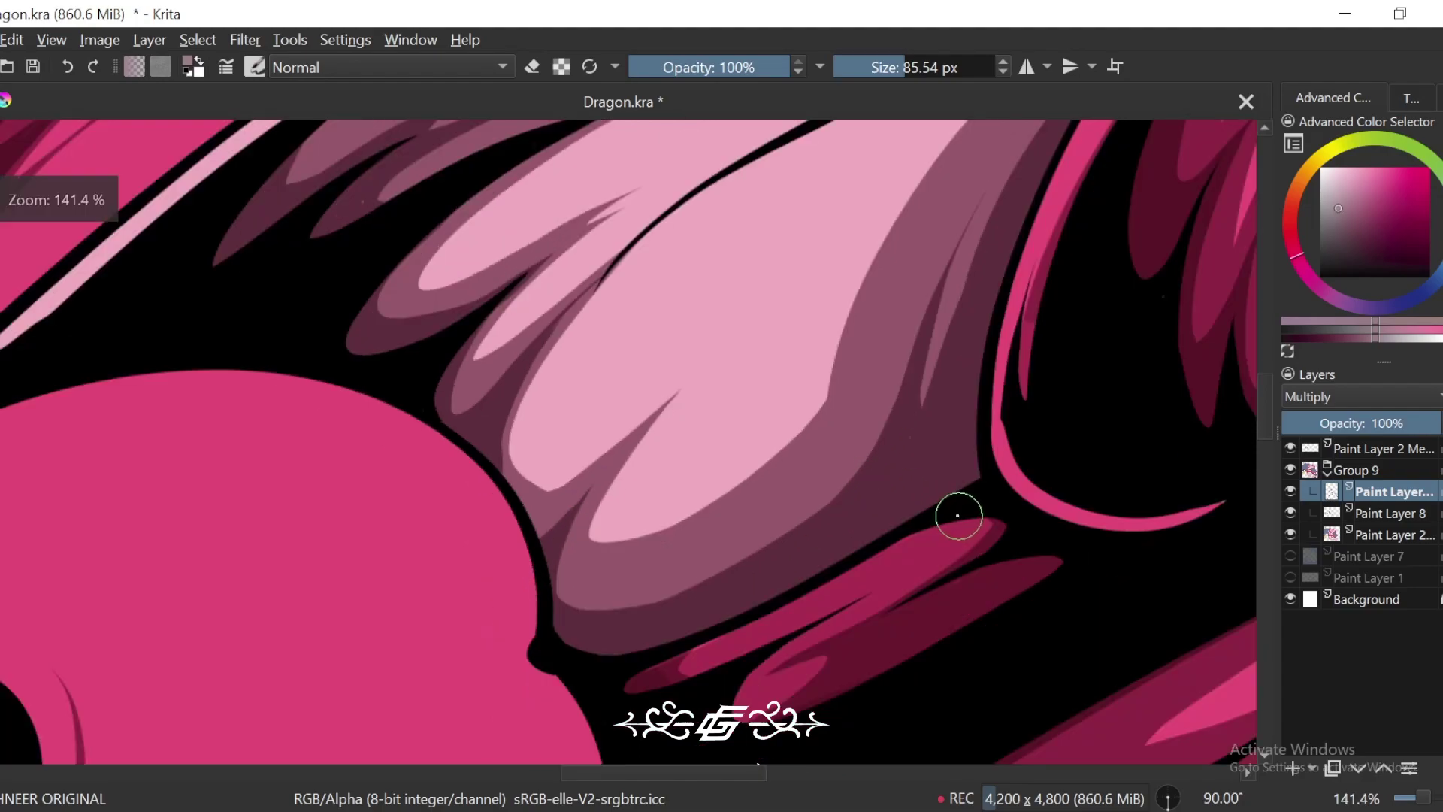
key("4")
key("4")
key("4")
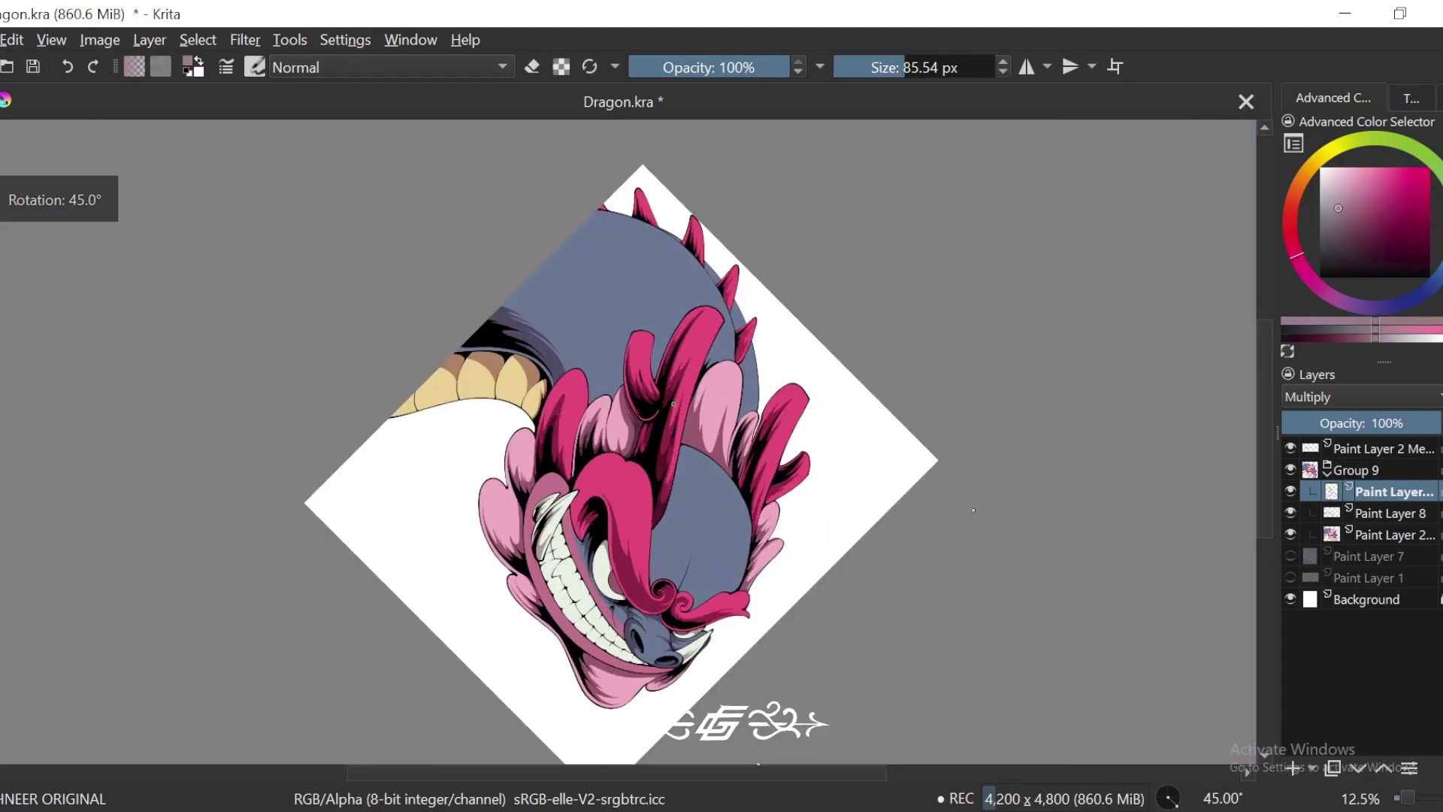
Step: Paint a deeper shadow inside the upper shadow of the far-side forked dark pink horn's main branch, undoing the first stroke
key("4")
left_click_drag(948, 580, 950, 541)
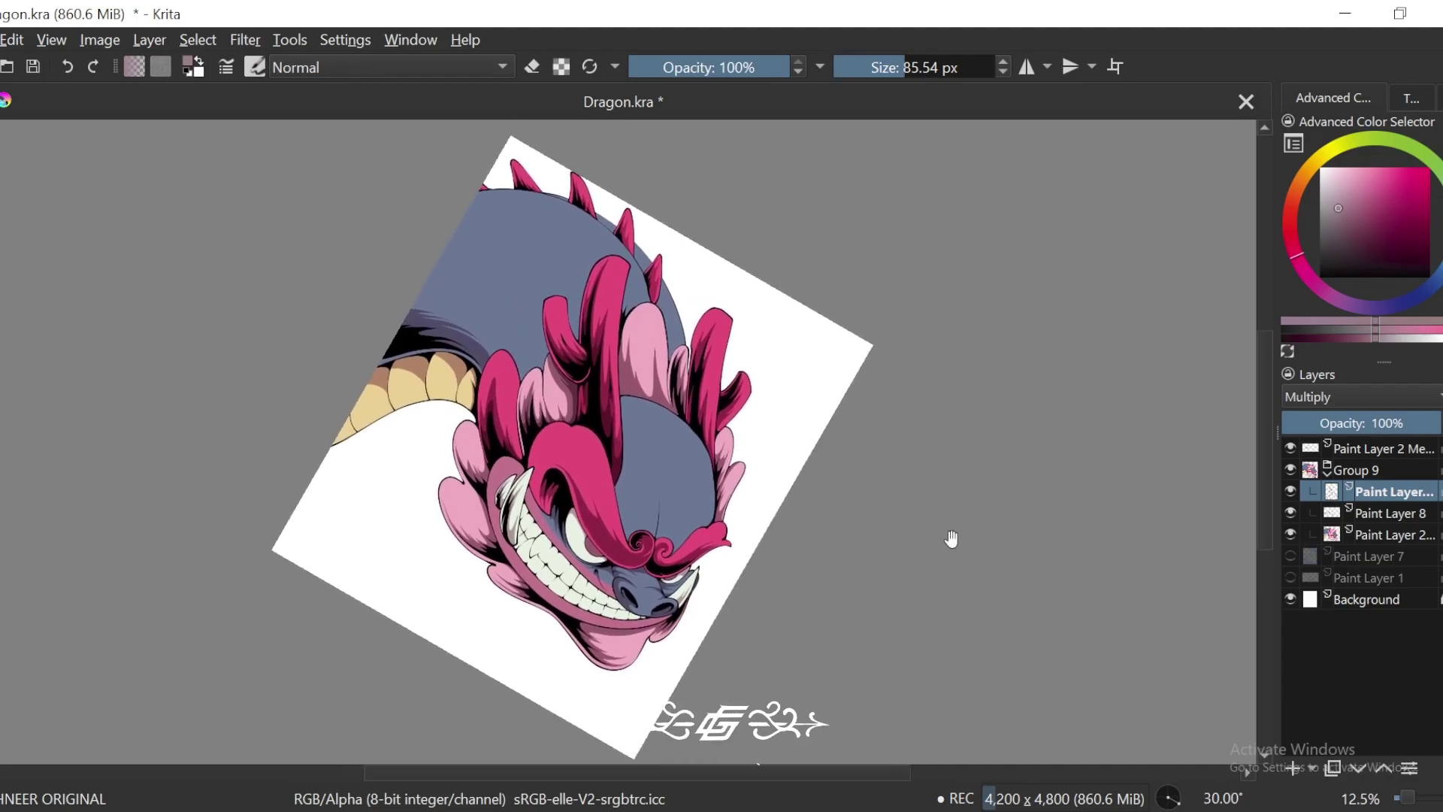
key("4")
key("6")
key("6")
key("6")
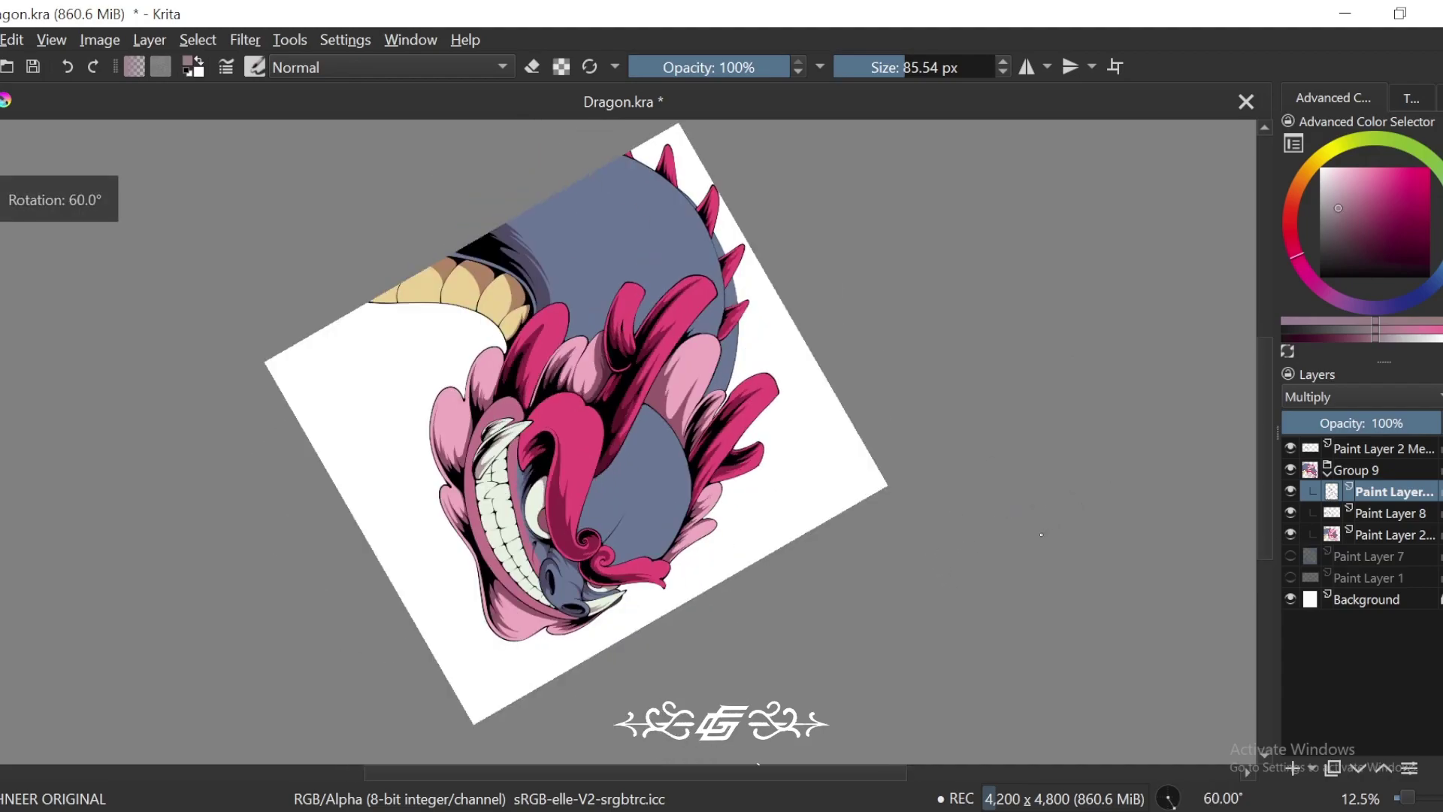
key("6")
key("plus")
key("plus")
key("plus")
key("plus")
key("plus")
key("plus")
key("plus")
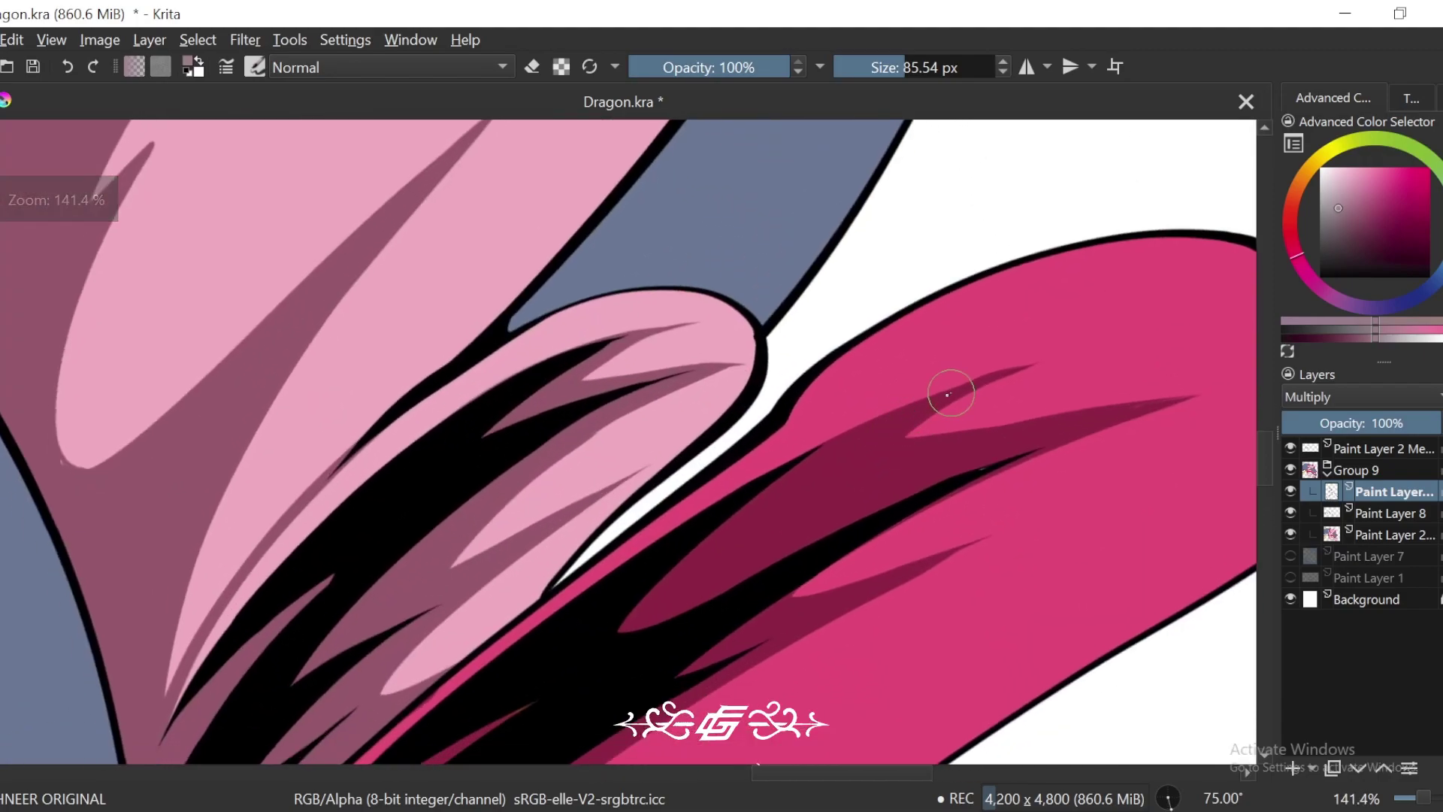
left_click_drag(948, 394, 681, 560)
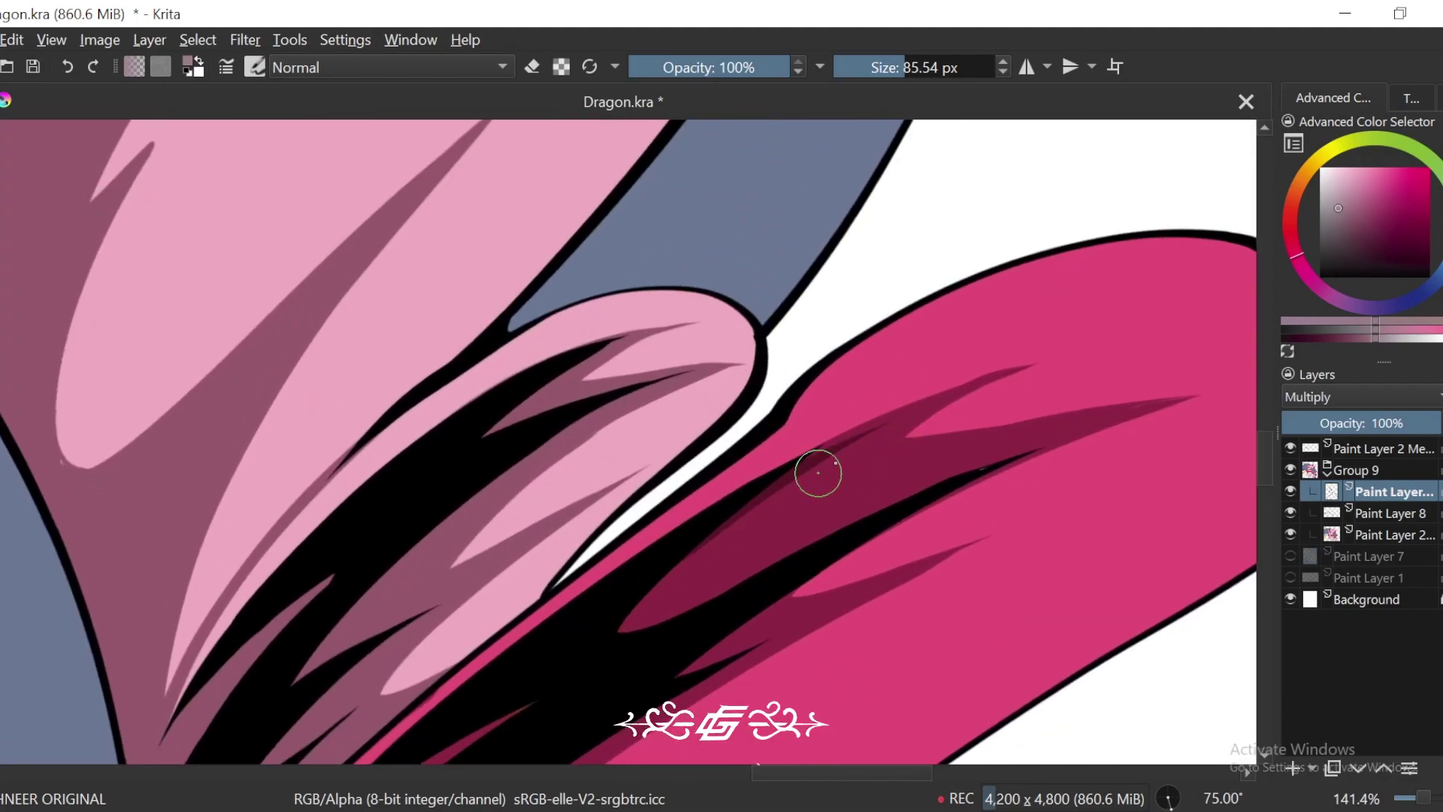
key("ctrl+z")
left_click_drag(950, 396, 676, 564)
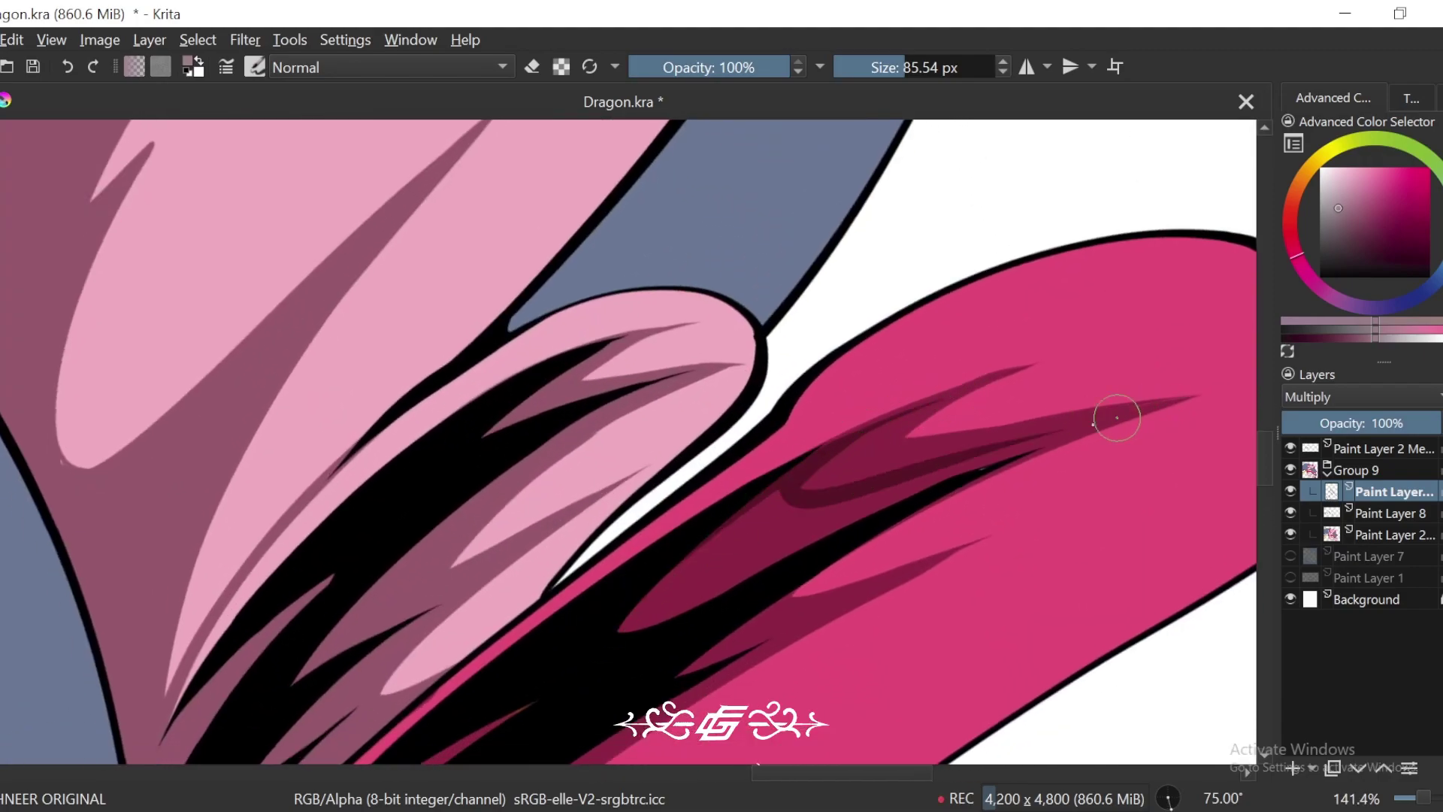
left_click_drag(750, 510, 732, 532)
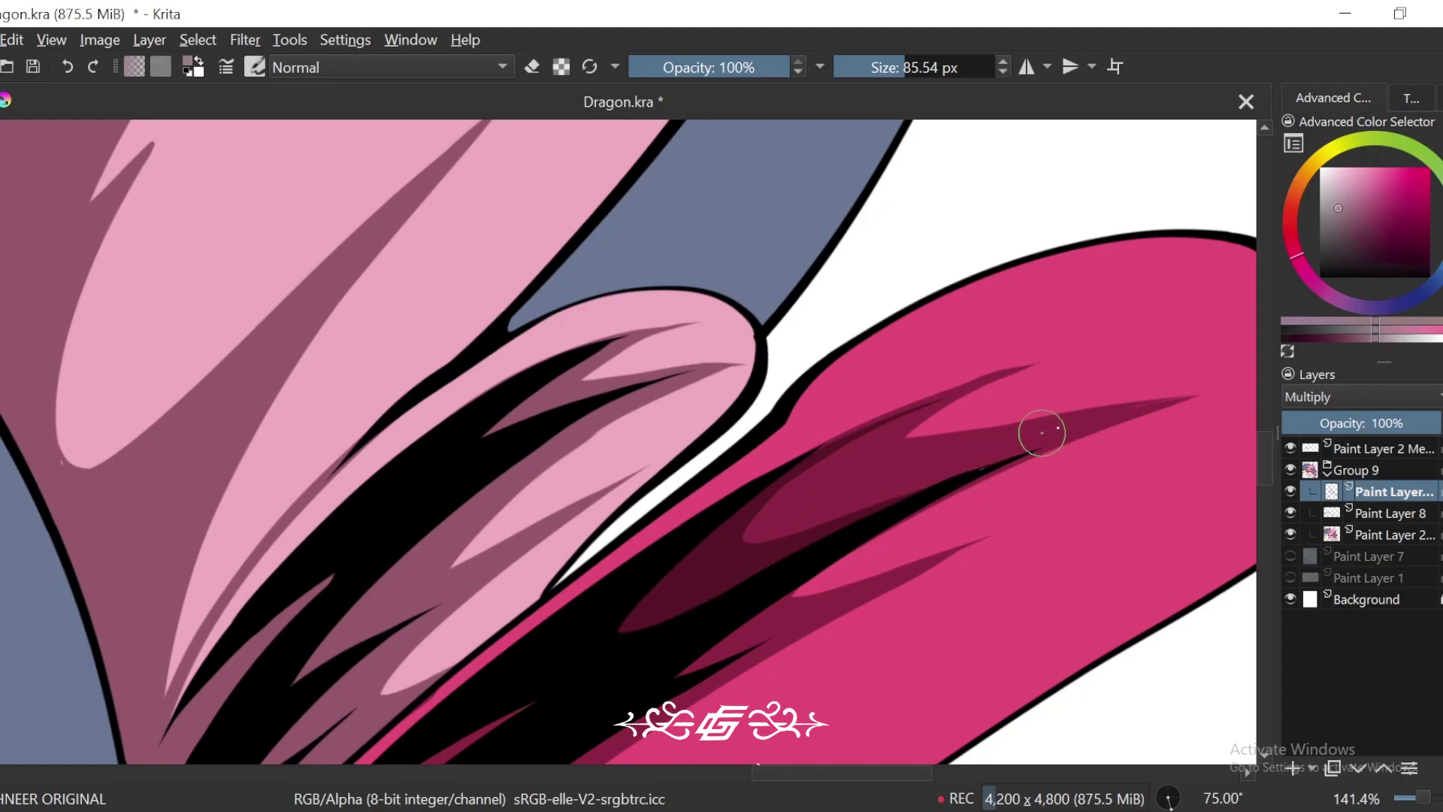
Step: Add tapered deeper shadows to the shadow spikes along the lower side of the same horn's black shading
left_click_drag(1086, 432, 798, 532)
mouse_move(865, 542)
left_mouse_down()
mouse_move(844, 484)
mouse_move(902, 429)
left_mouse_up()
left_click_drag(781, 516, 888, 488)
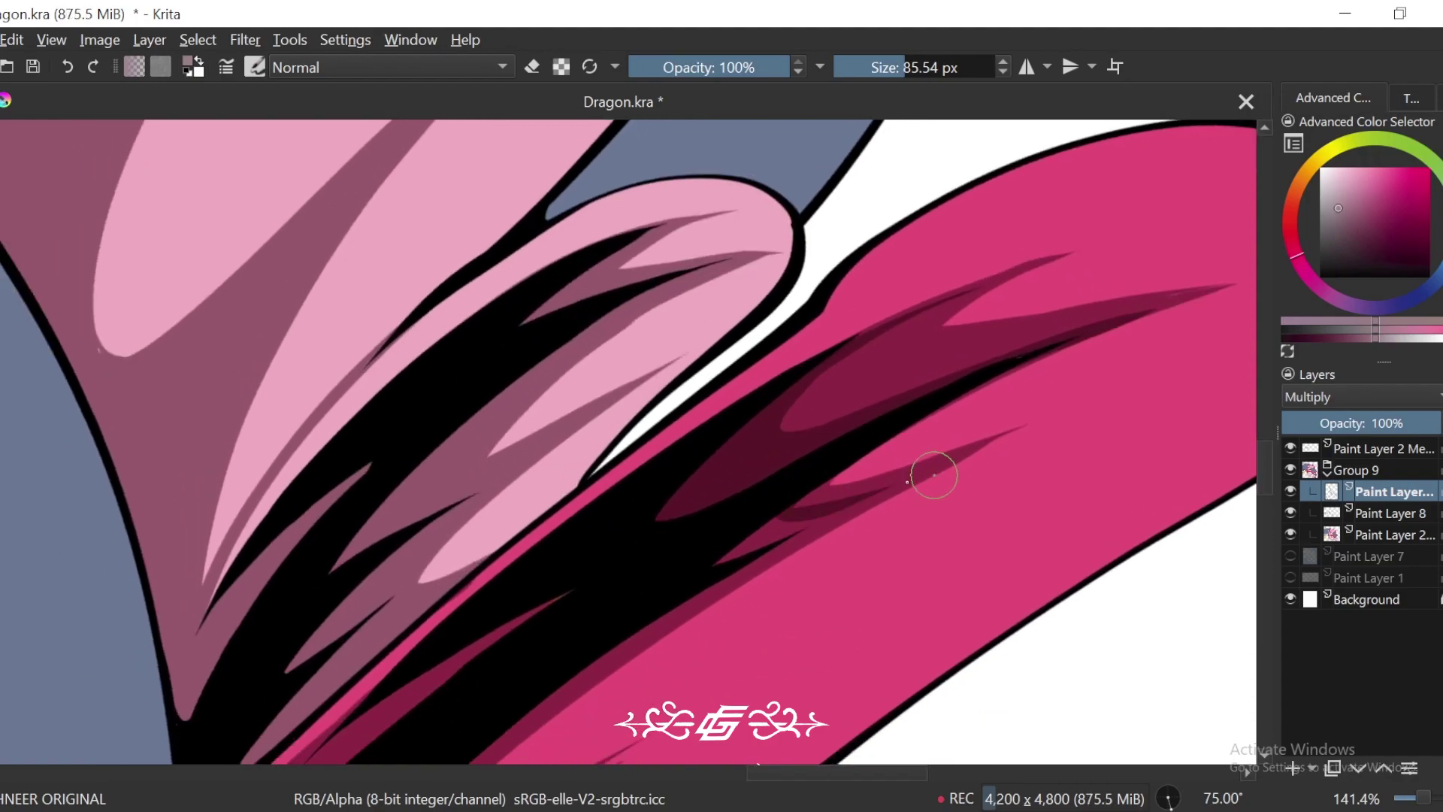
left_click_drag(774, 525, 898, 449)
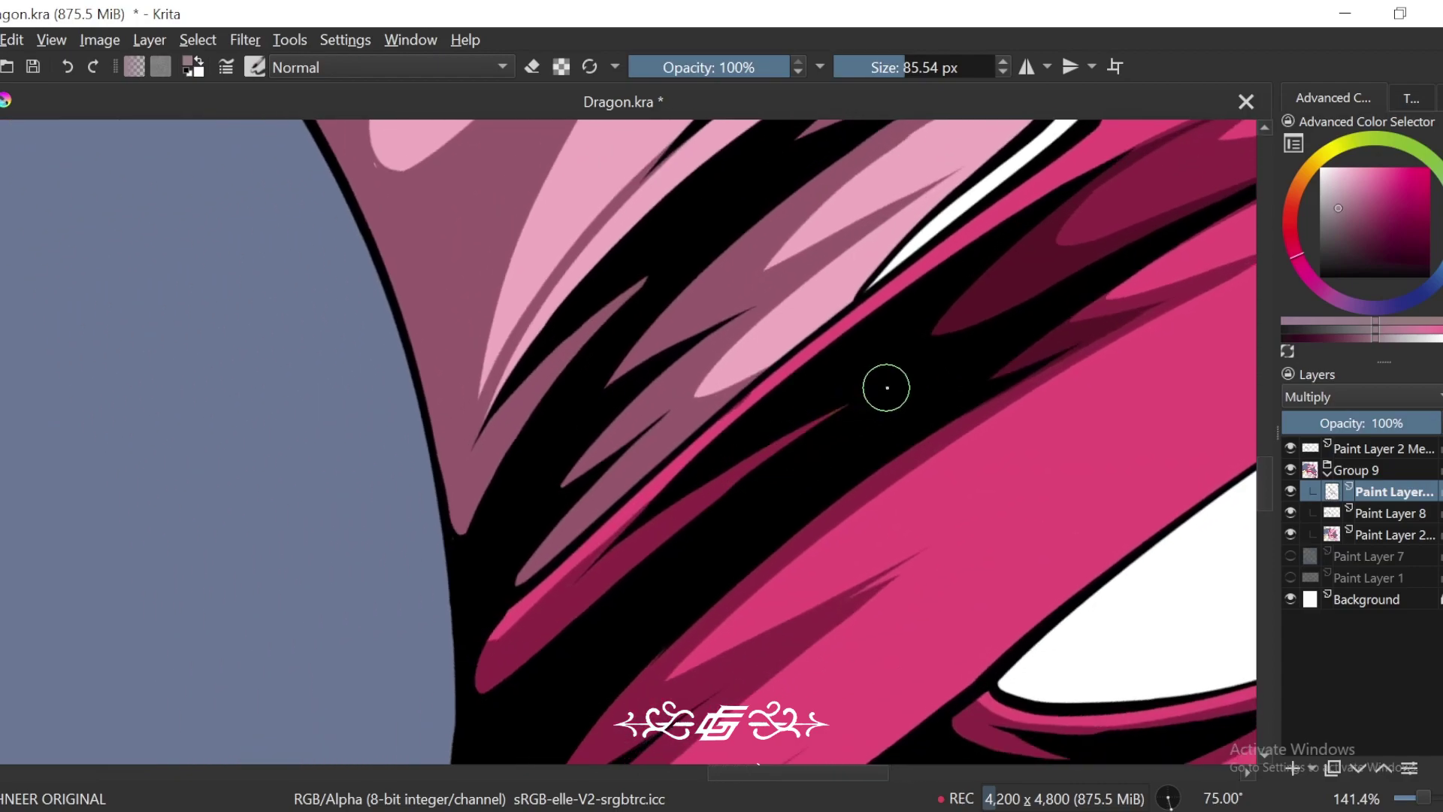
Step: Paint deeper shadows in the narrow shadow strip and the adjoining pointed shadow near the forked horn's base
left_click_drag(789, 443, 511, 667)
scroll(913, 391, "down", 2)
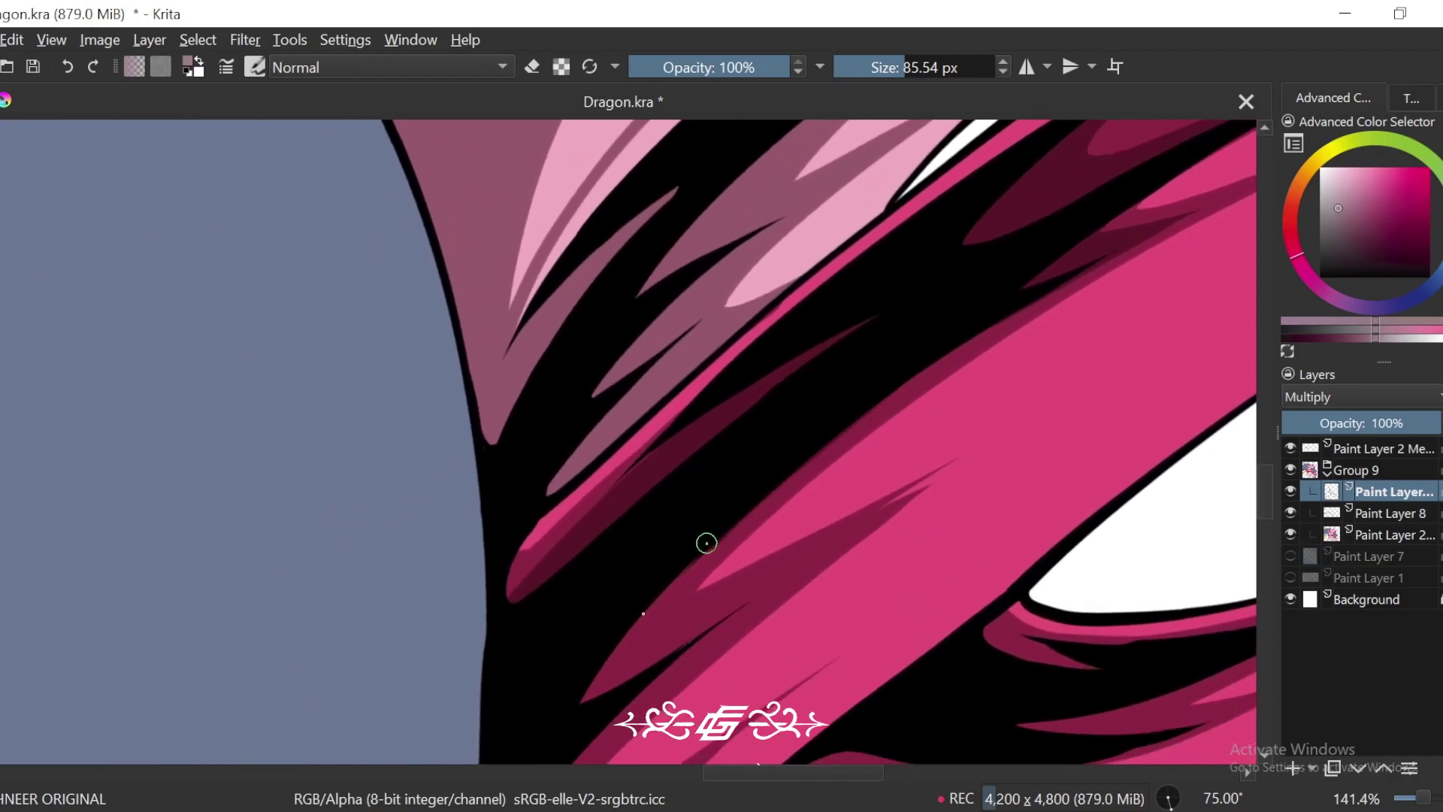
left_click_drag(706, 543, 827, 545)
mouse_move(786, 602)
left_mouse_down()
mouse_move(887, 508)
mouse_move(795, 534)
left_mouse_up()
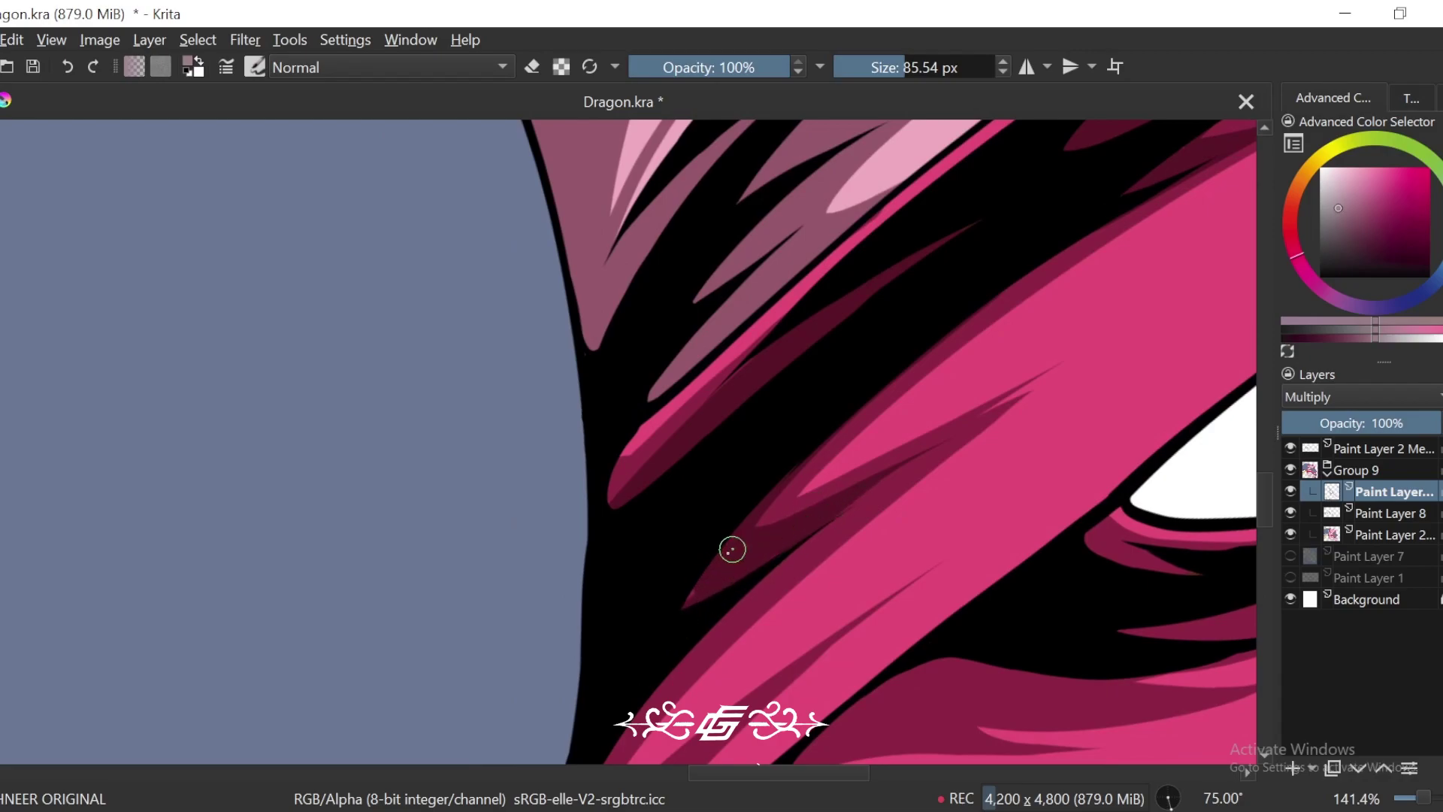
scroll(870, 372, "down", 2)
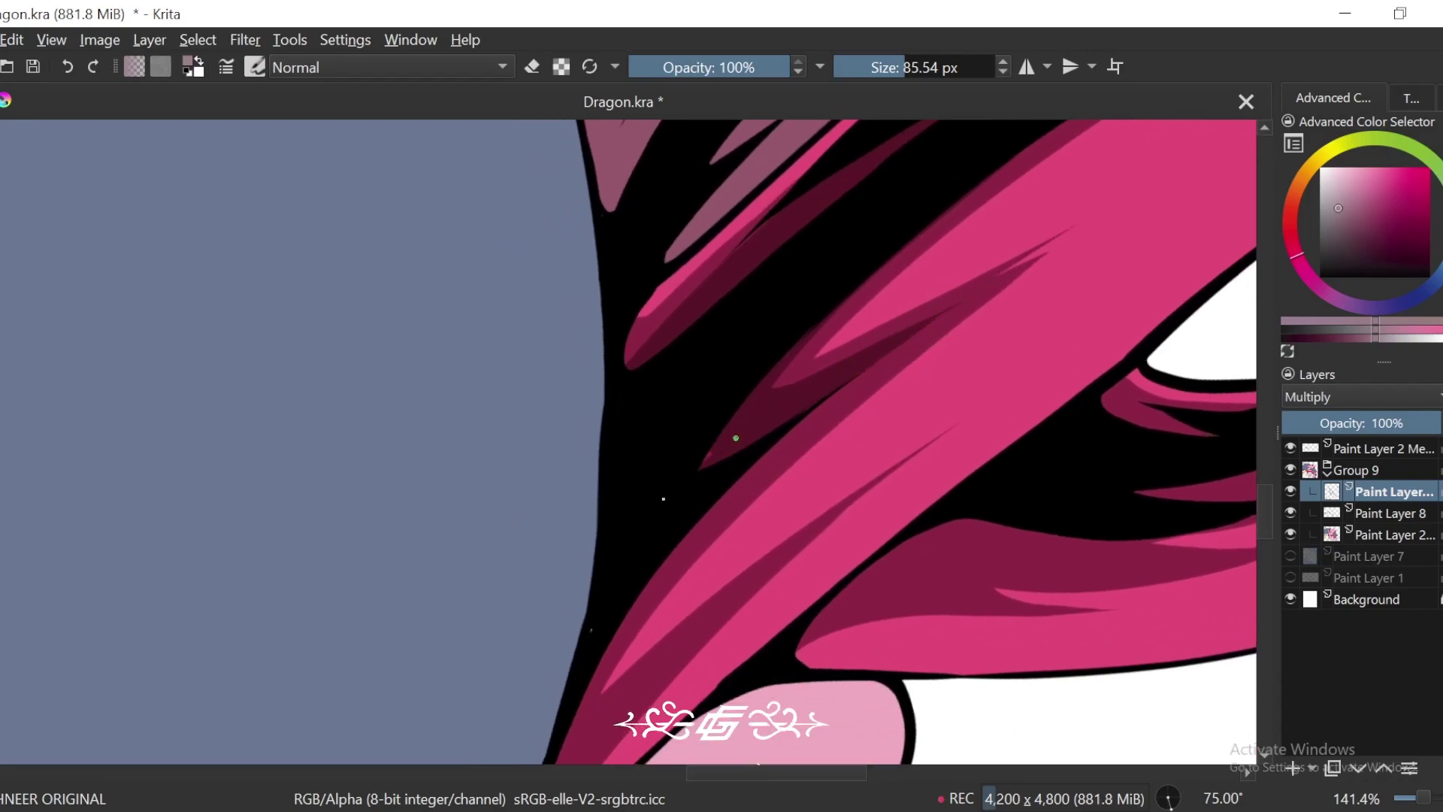
Step: Paint a deeper shadow along the forked horn's base beside the forehead, tapering it down to the horn's lowest point
key("6")
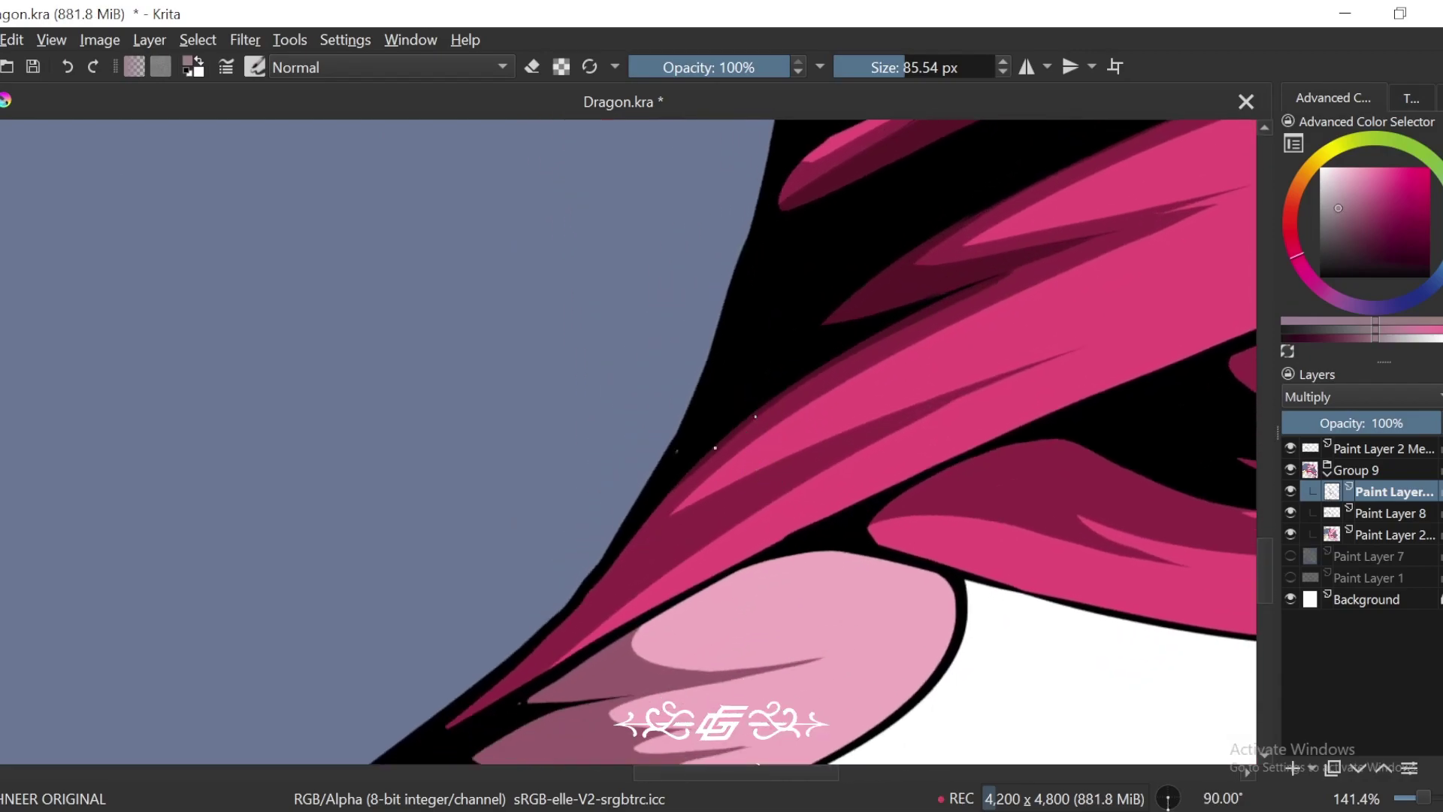
left_click_drag(651, 535, 798, 479)
mouse_move(694, 526)
left_mouse_down()
mouse_move(808, 436)
mouse_move(571, 631)
left_mouse_up()
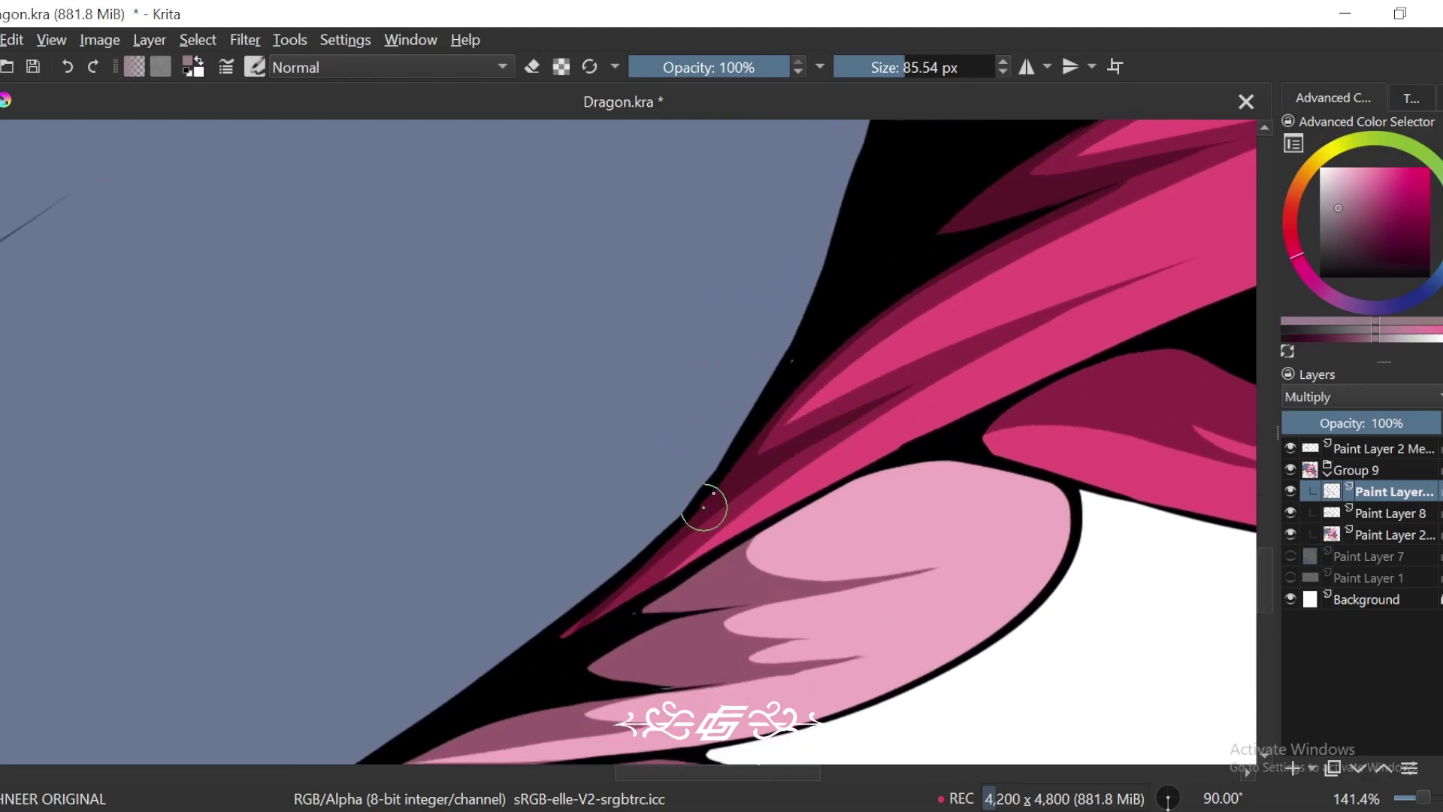
left_click_drag(697, 625, 705, 586)
Step: Paint tapered deeper shadows inside the two upper shadow lobes of the light pink frill below the forked horn
key("4")
key("ctrl+plus")
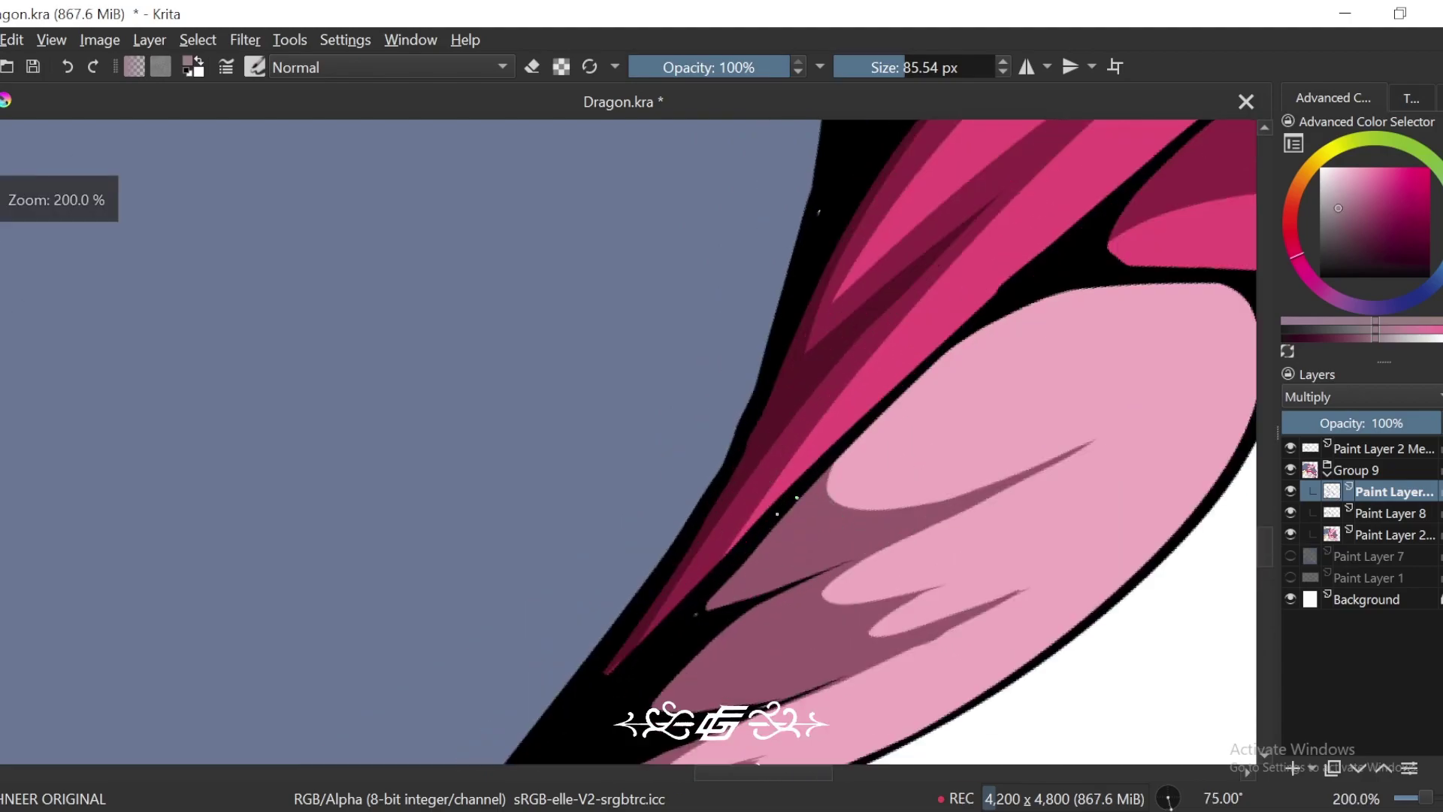
mouse_move(917, 525)
left_mouse_down()
mouse_move(956, 489)
mouse_move(847, 557)
mouse_move(869, 464)
left_mouse_up()
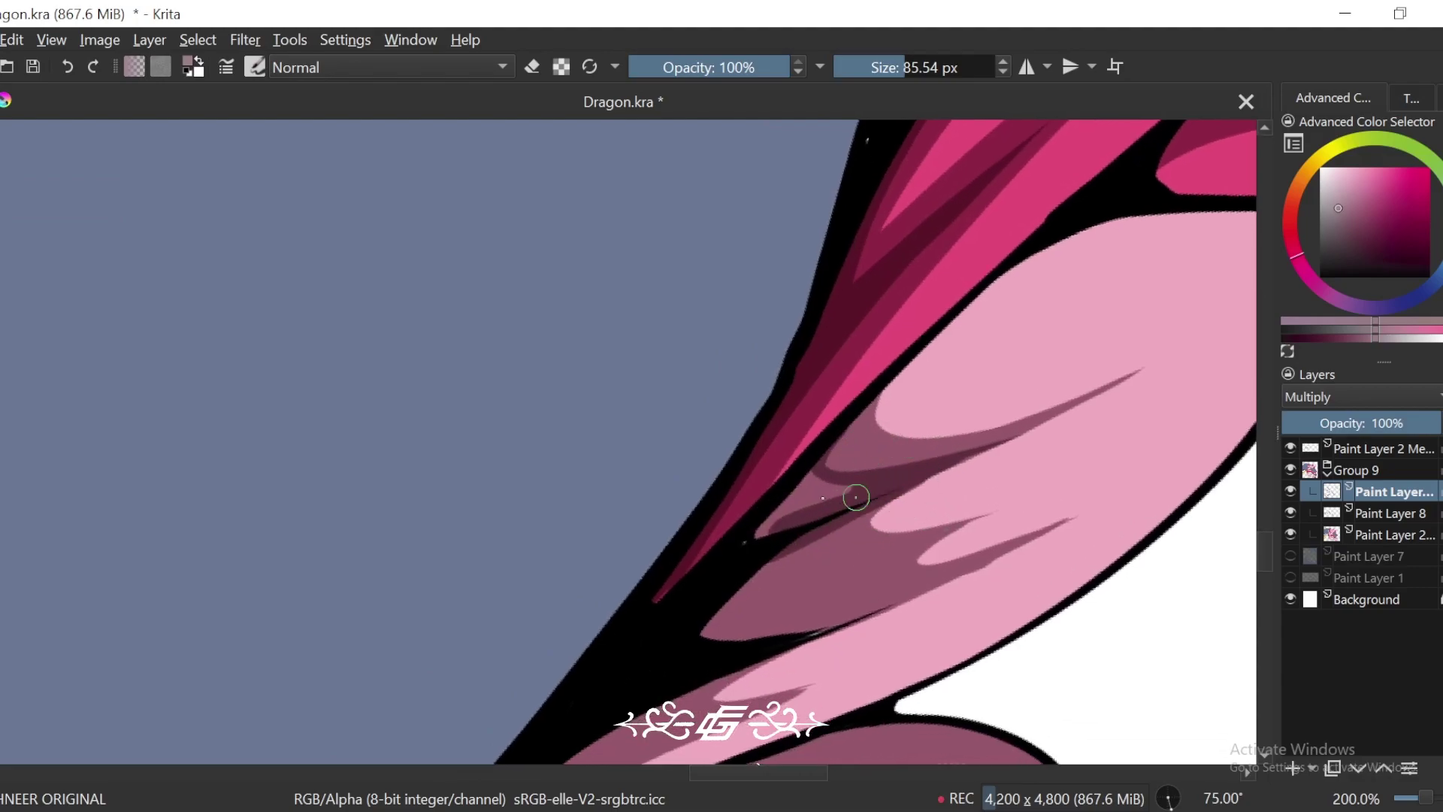
mouse_move(838, 546)
left_mouse_down()
mouse_move(873, 489)
mouse_move(940, 525)
left_mouse_up()
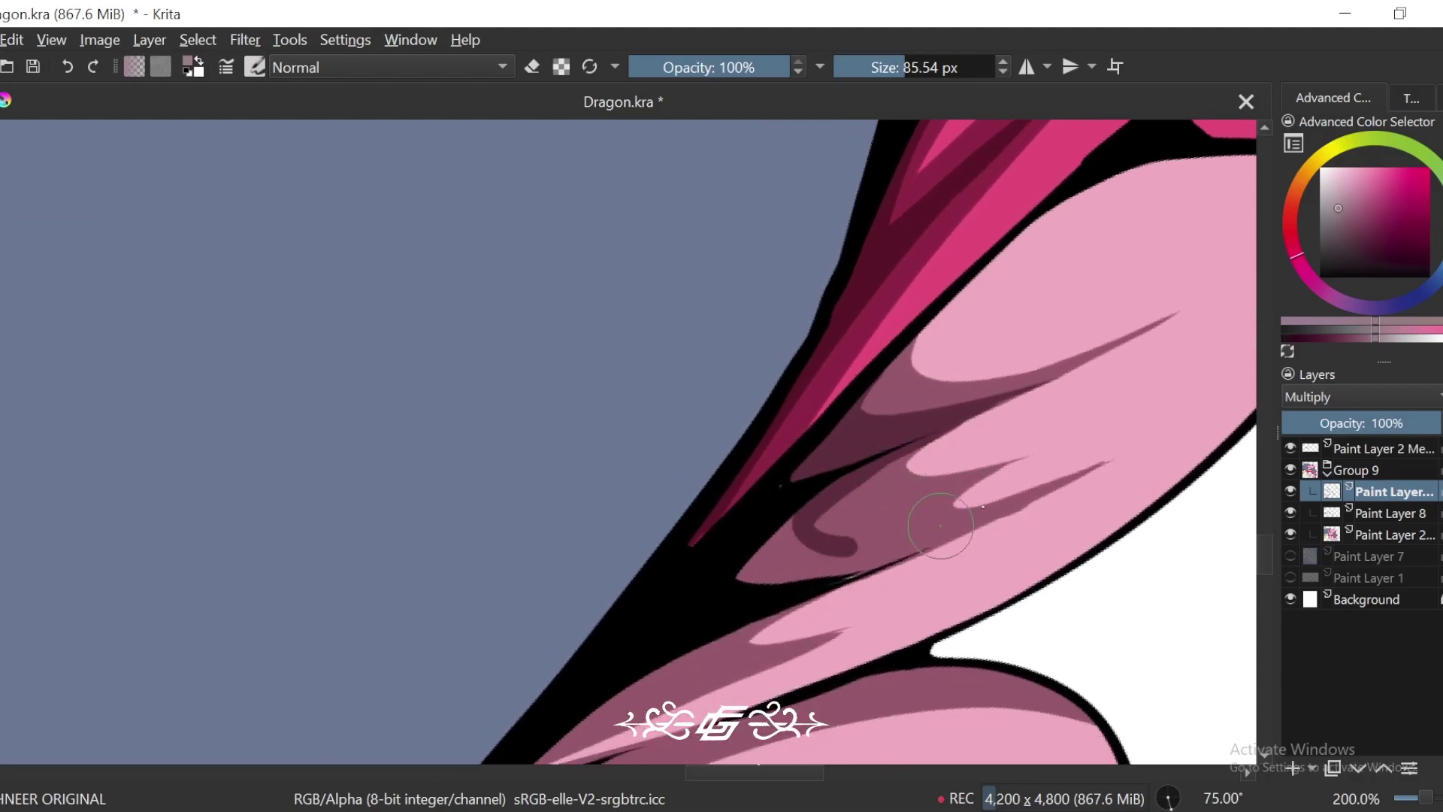
mouse_move(843, 559)
left_mouse_down()
mouse_move(781, 565)
mouse_move(782, 528)
left_mouse_up()
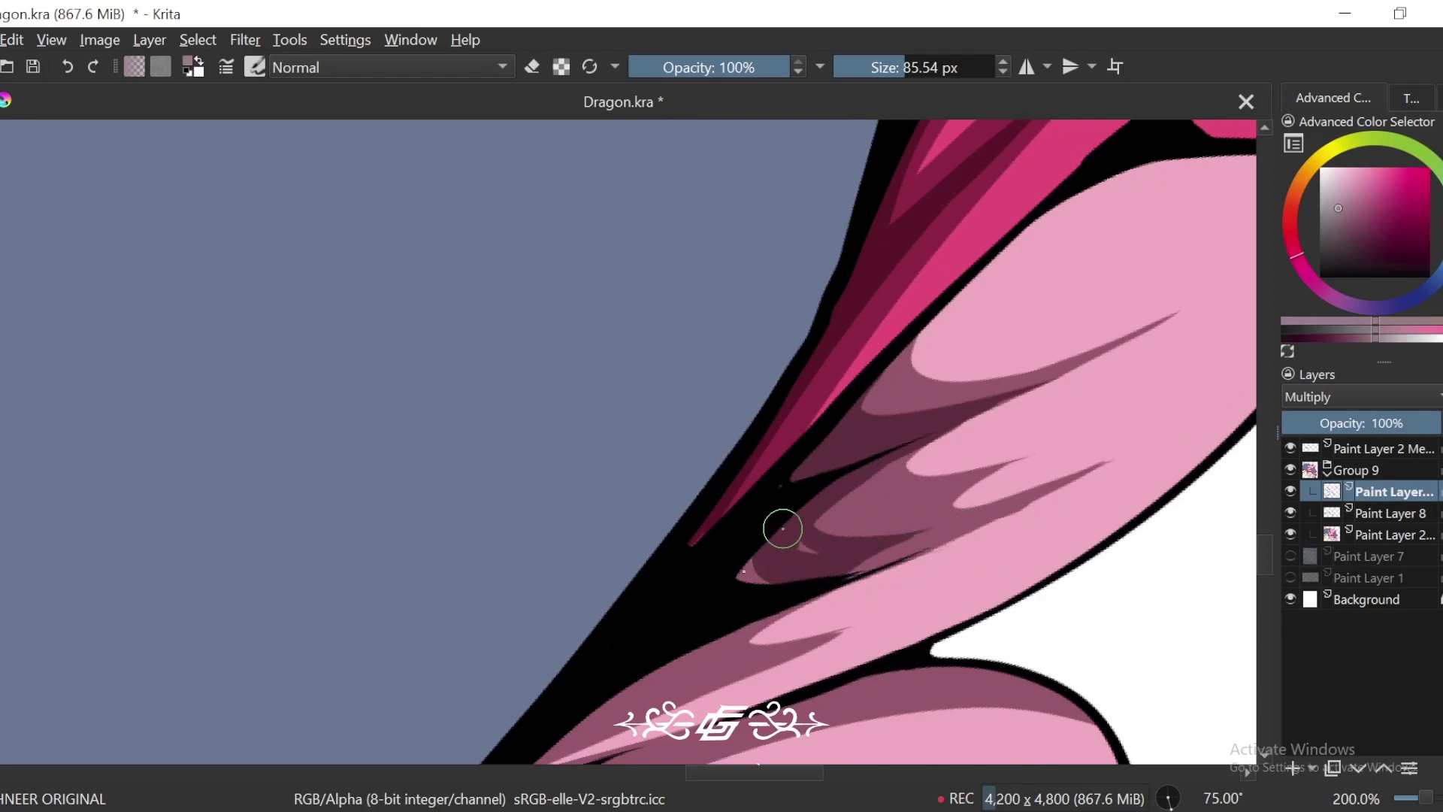
Step: Fill the lower pointed shadow of the same light pink frill with a deeper shadow beside the black shading
key("4")
mouse_move(891, 564)
left_mouse_down()
mouse_move(853, 501)
mouse_move(729, 540)
mouse_move(752, 573)
mouse_move(628, 660)
mouse_move(577, 721)
left_mouse_up()
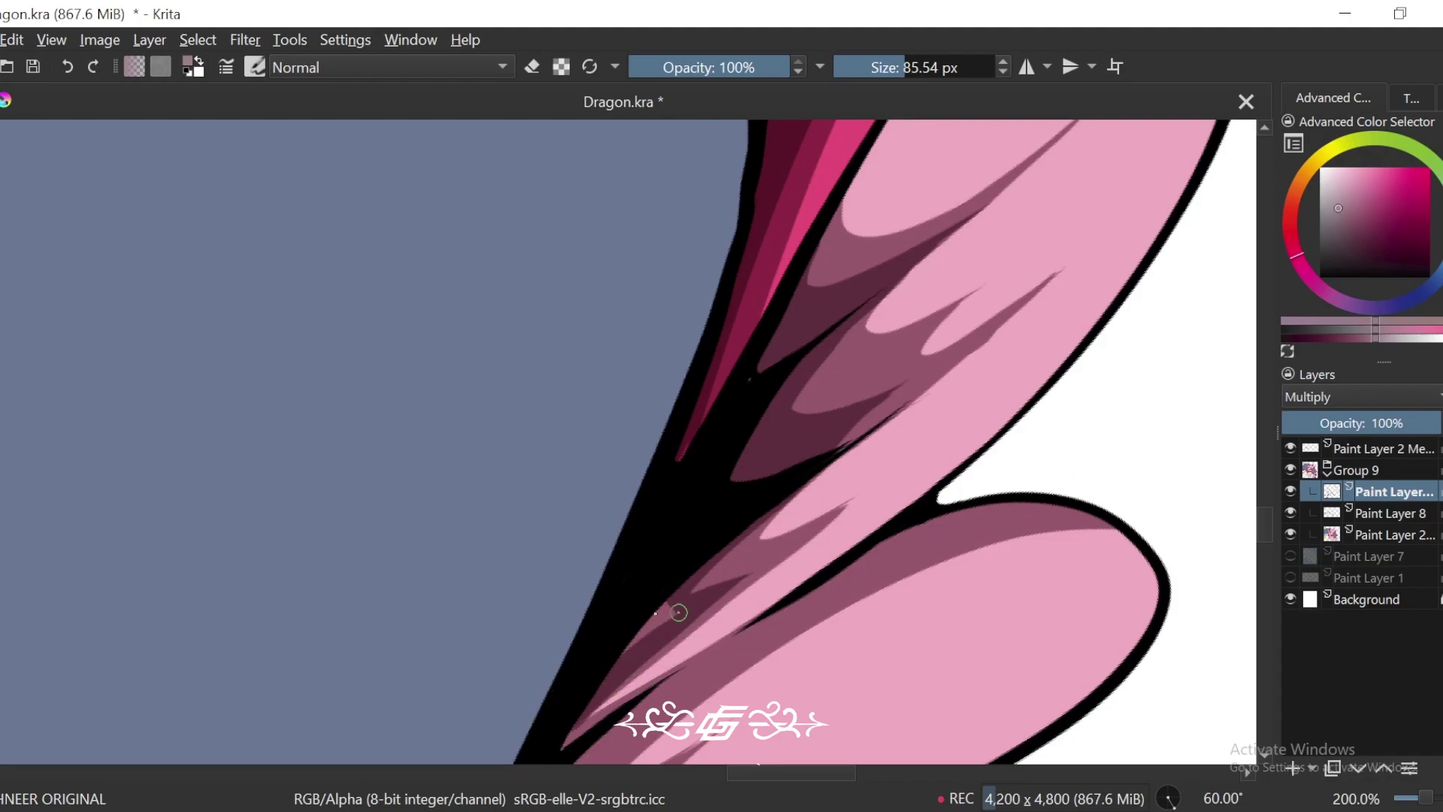
left_click_drag(676, 609, 642, 631)
left_click_drag(681, 610, 729, 496)
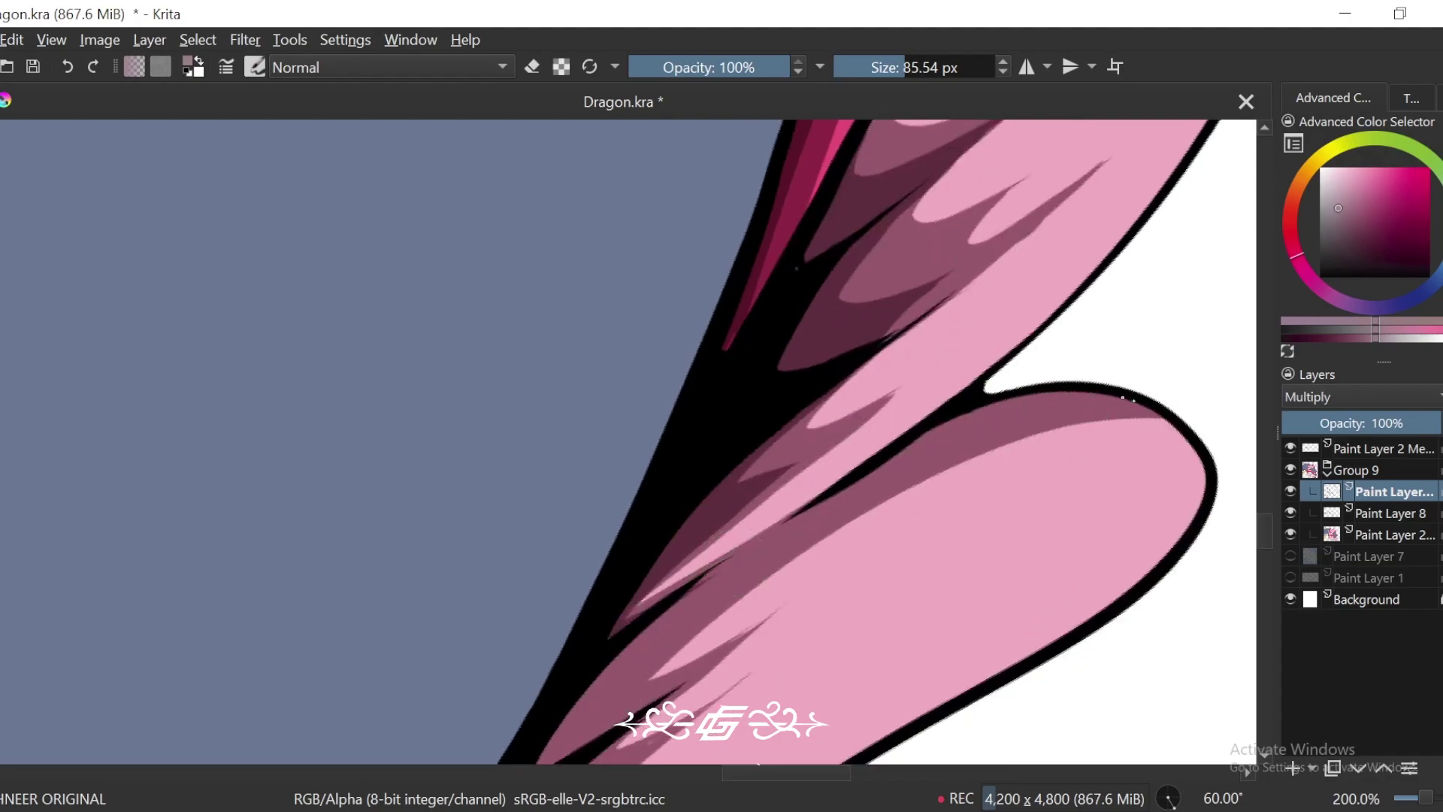
Step: Paint deeper shadows along the lowest light pink frill's upper edge and in its first pointed shadow, undoing a stray stroke
mouse_move(1128, 399)
left_mouse_down()
mouse_move(567, 686)
mouse_move(562, 645)
left_mouse_up()
key("ctrl+z")
mouse_move(1090, 353)
left_mouse_down()
mouse_move(725, 532)
mouse_move(591, 640)
mouse_move(902, 404)
left_mouse_up()
left_click_drag(774, 572, 862, 456)
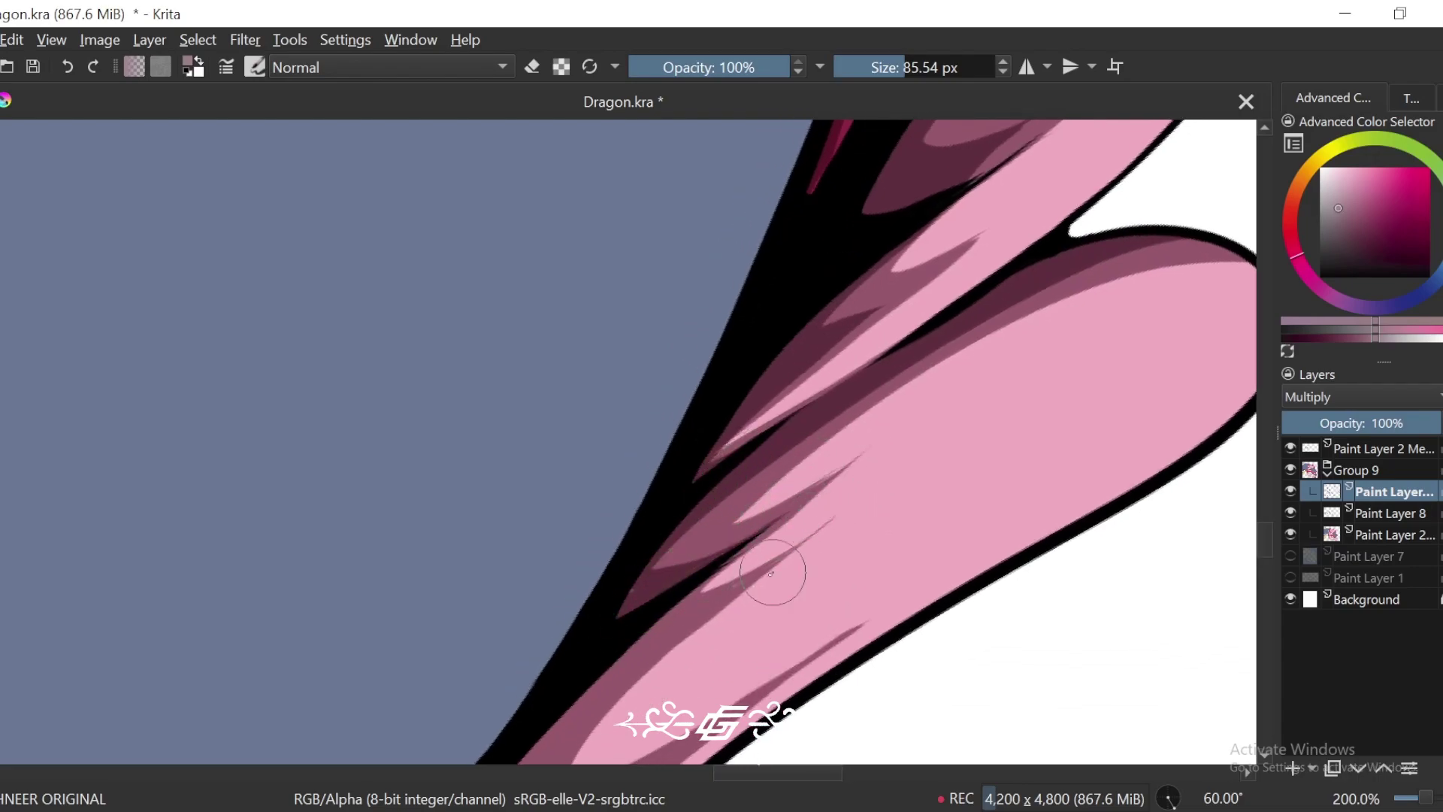
Step: Extend the deeper shadow down the lowest light pink frill and fill its base above the dark pink brow, leaving tapered edges
scroll(751, 538, "down", 2)
scroll(824, 483, "down", 2)
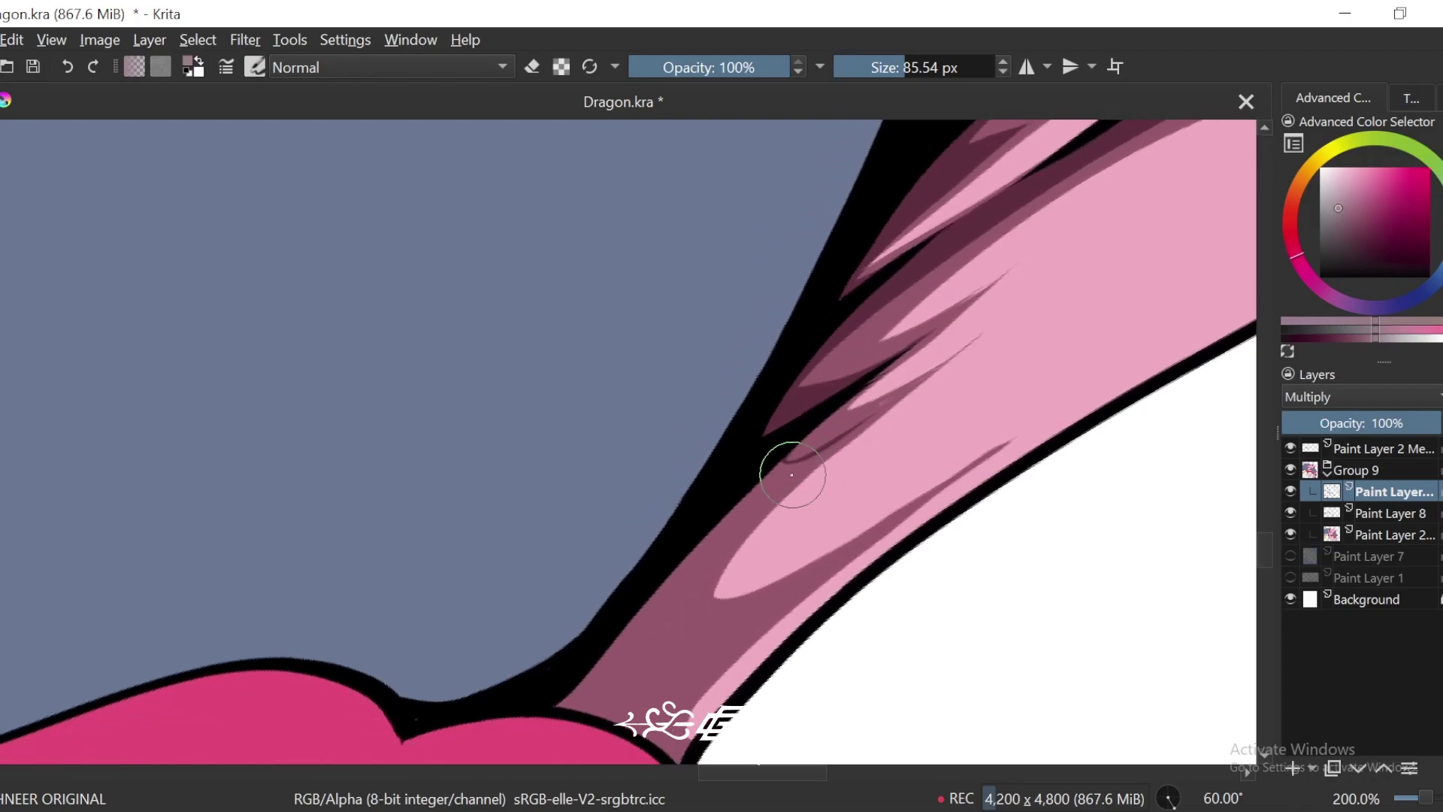
left_click_drag(805, 466, 594, 713)
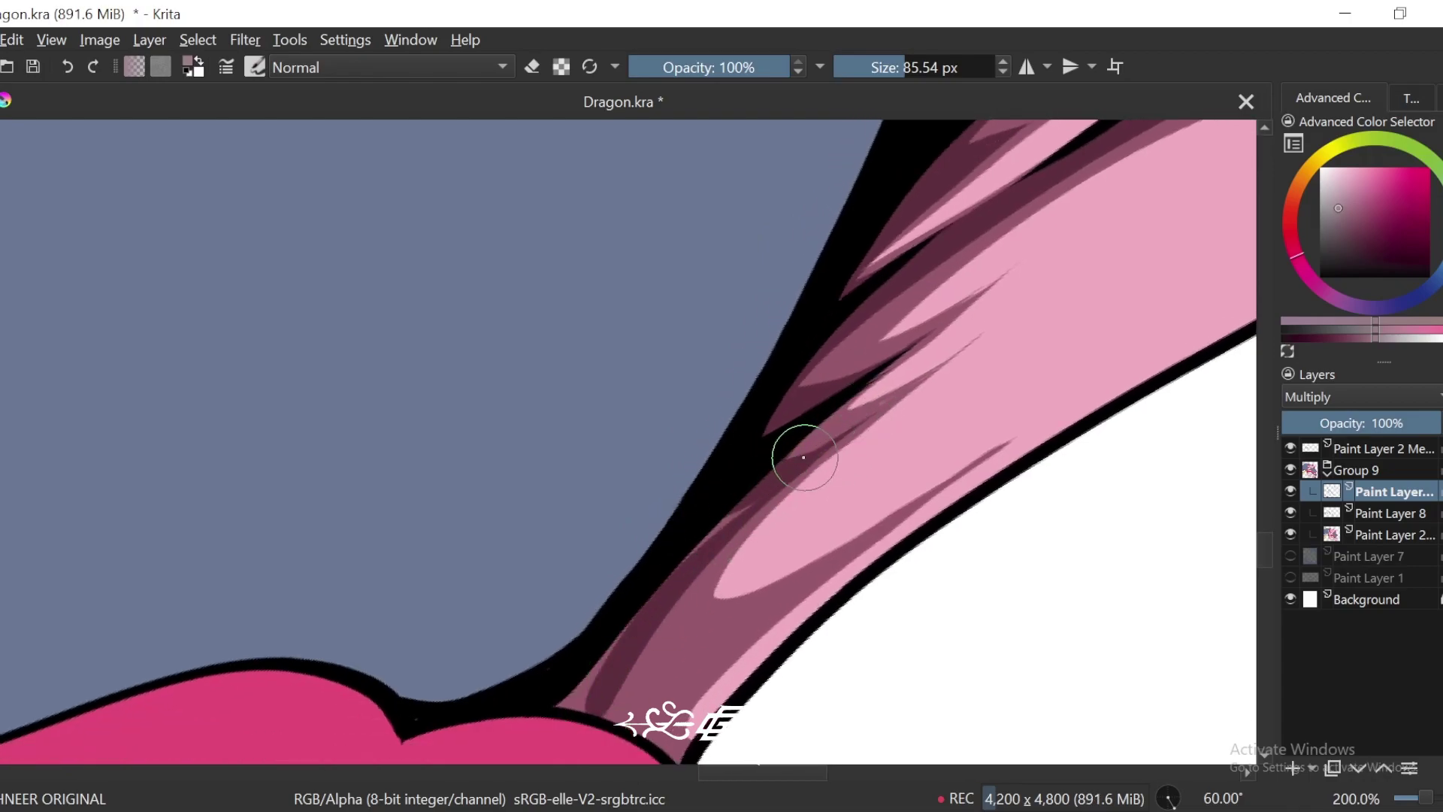
scroll(792, 452, "down", 2)
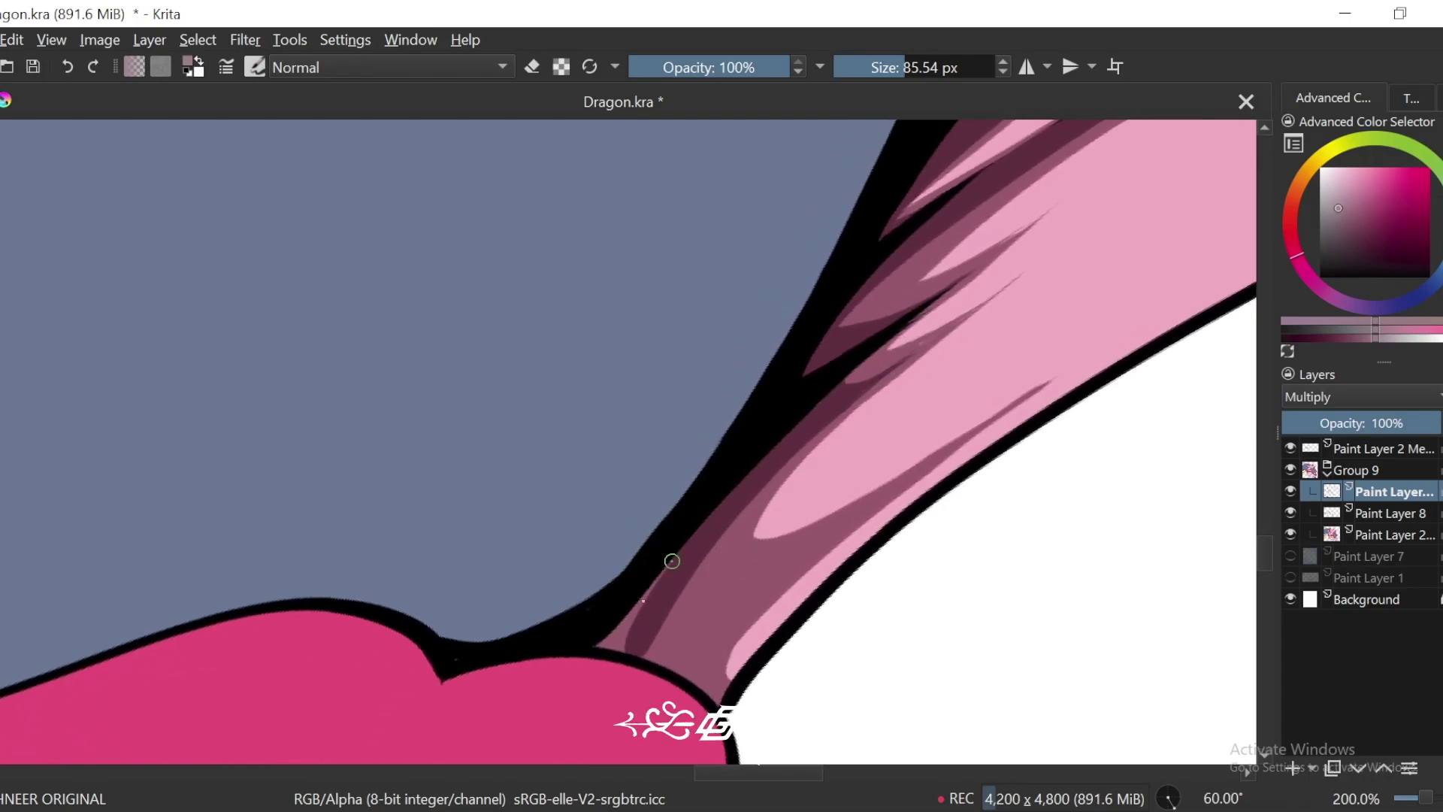
left_click_drag(830, 534, 703, 611)
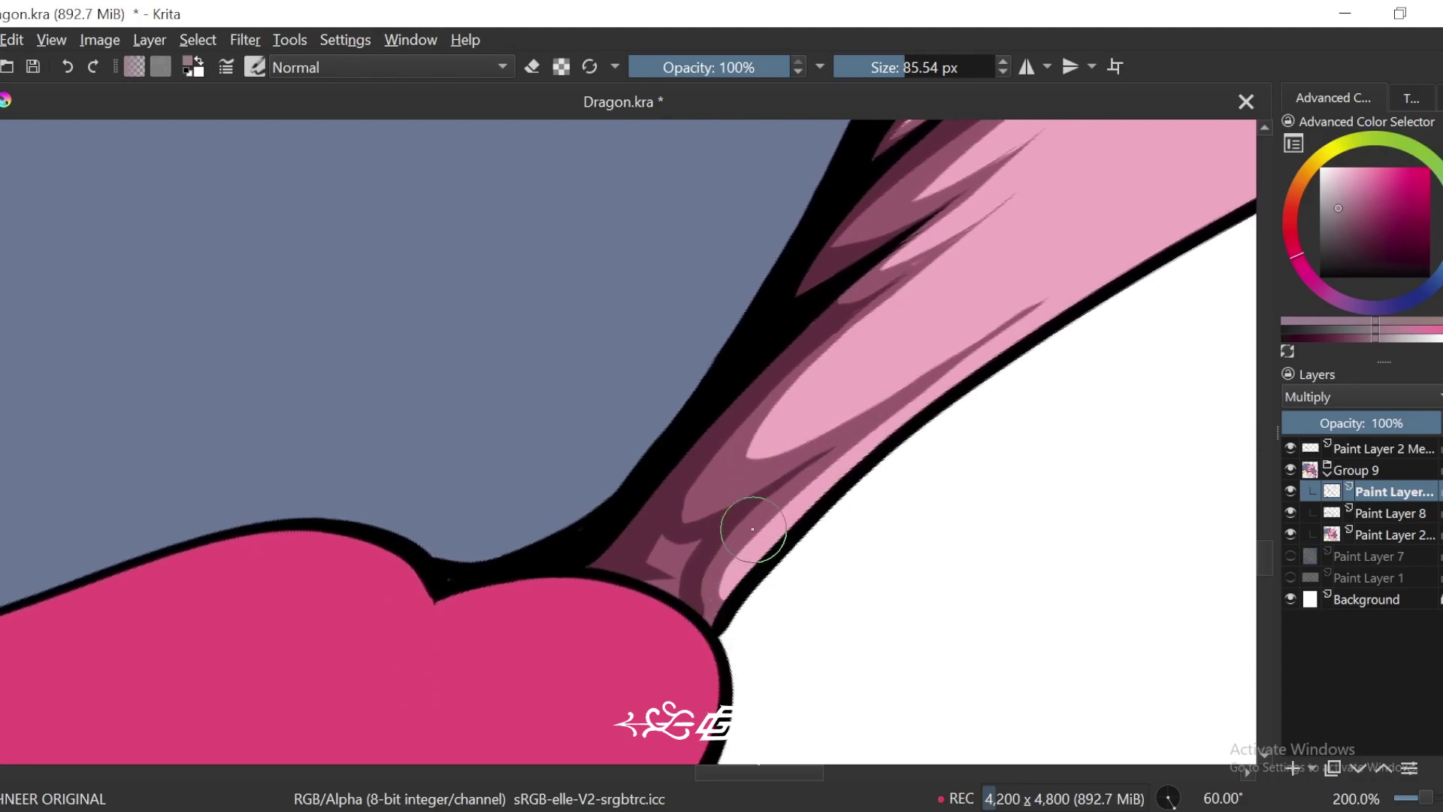
scroll(731, 697, "up", 1)
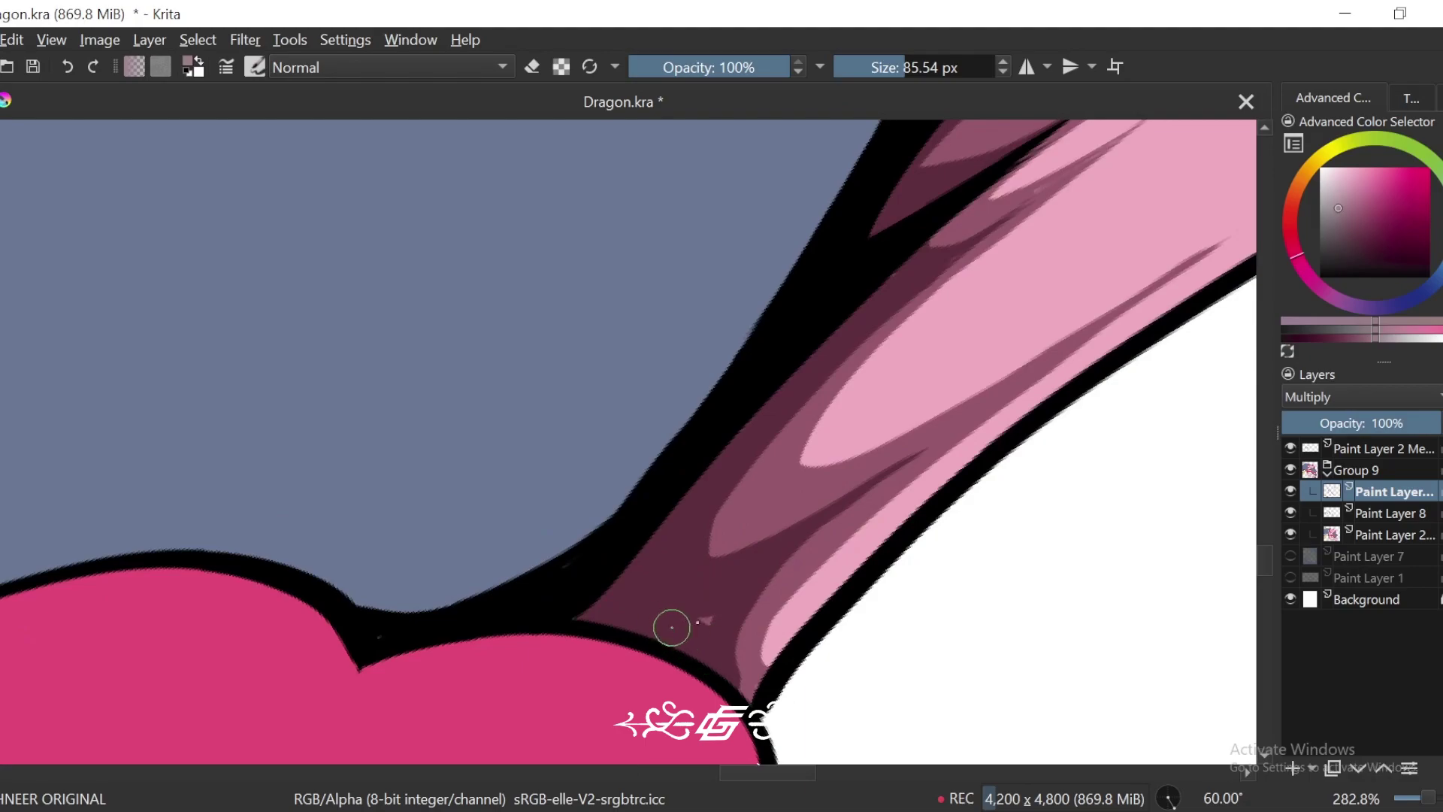
scroll(783, 612, "down", 1)
scroll(772, 628, "down", 6)
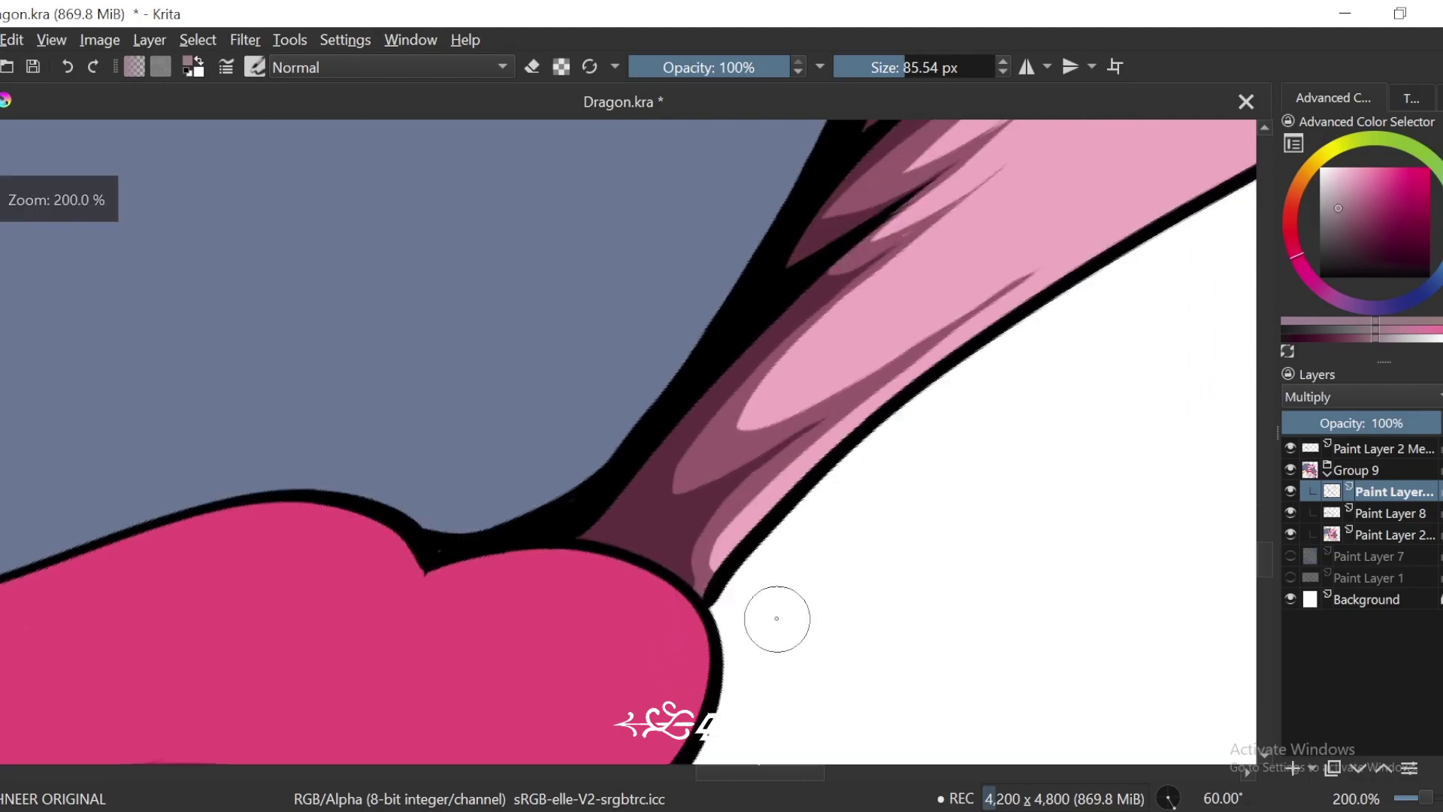
Step: Paint a curved deeper shadow inside the shadow of the smaller dark pink brow's spiral curl
key("ctrl+minus")
key("4")
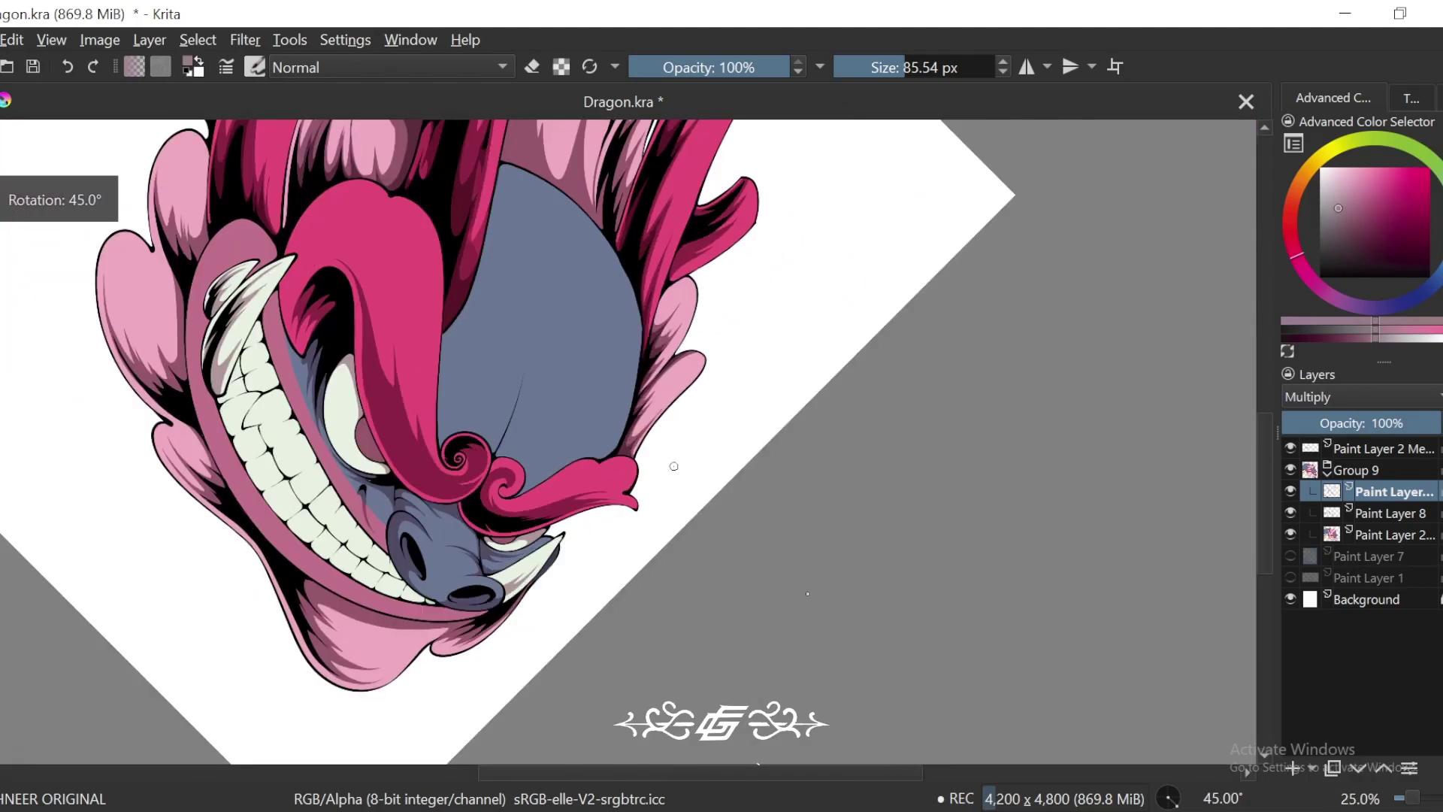
key("4")
key("4")
left_click_drag(737, 657, 773, 602)
key("ctrl+plus")
key("ctrl+plus")
scroll(748, 537, "up", 4)
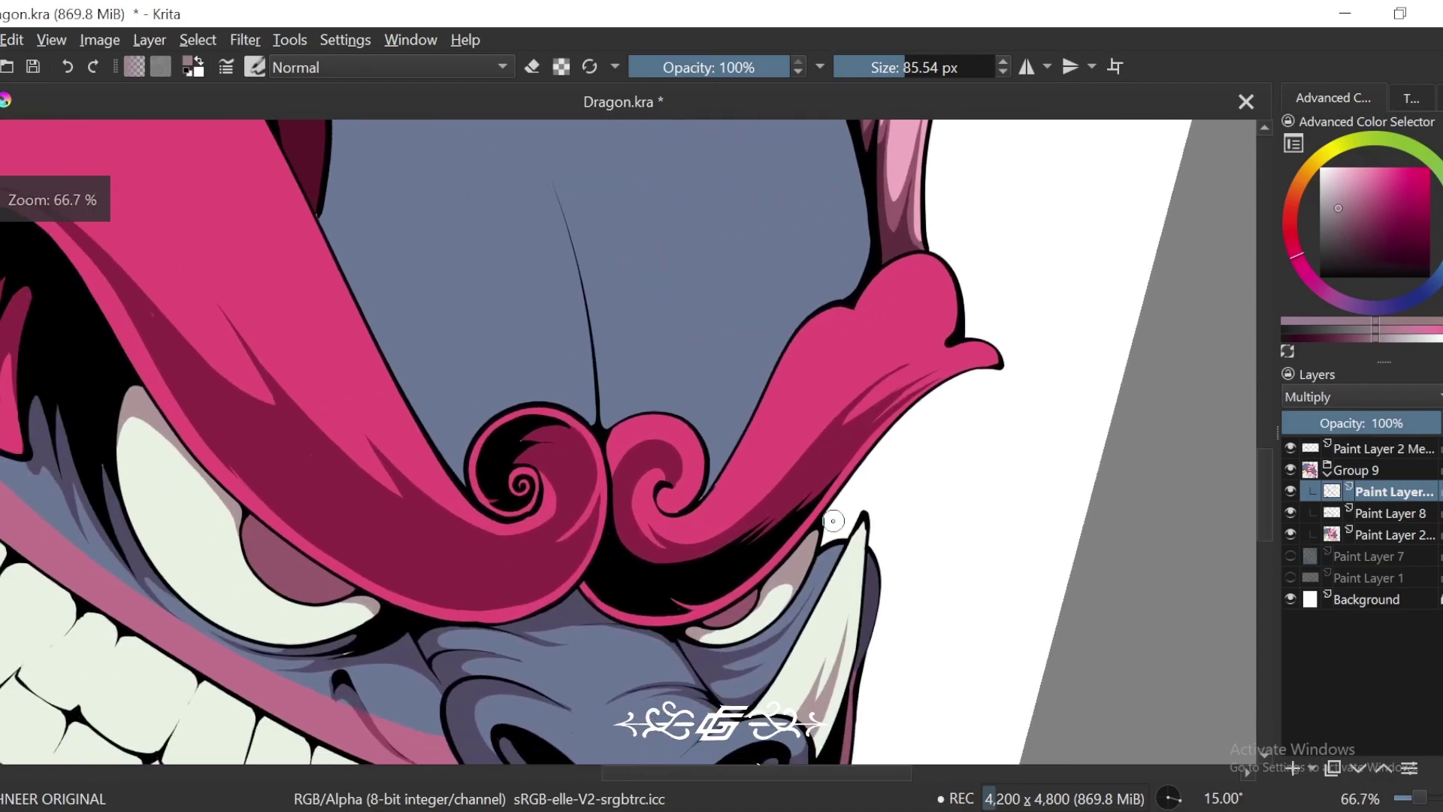
key("6")
key("6")
scroll(773, 612, "up", 1)
mouse_move(759, 693)
left_mouse_down()
mouse_move(804, 595)
mouse_move(719, 474)
mouse_move(518, 653)
mouse_move(834, 513)
left_mouse_up()
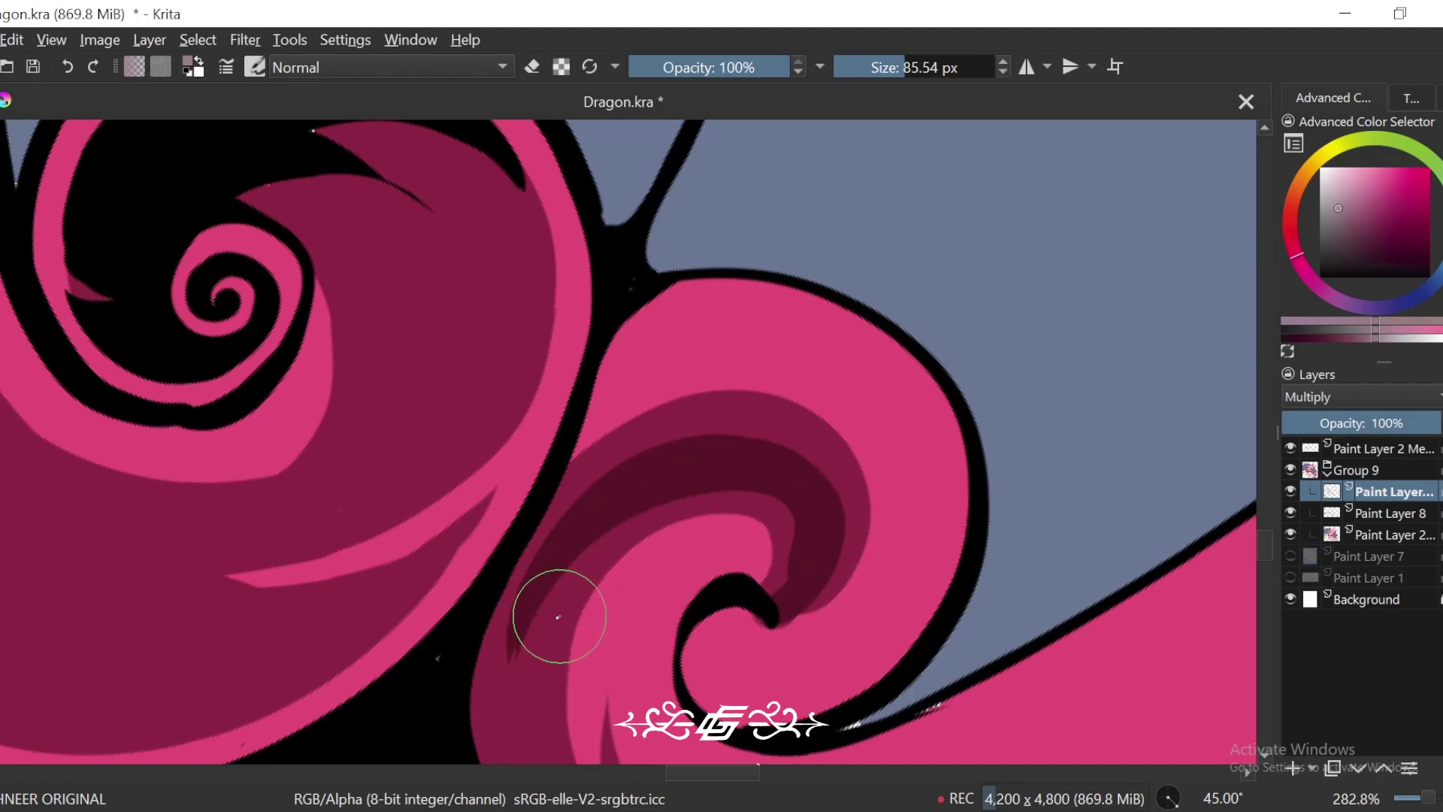
left_click_drag(610, 648, 642, 502)
Step: Extend the curl's deeper shadow down its outer side and taper it along the bottom of the curve
key("ctrl+minus")
key("ctrl+minus")
key("ctrl+minus")
key("ctrl+minus")
key("plus")
key("plus")
key("plus")
key("plus")
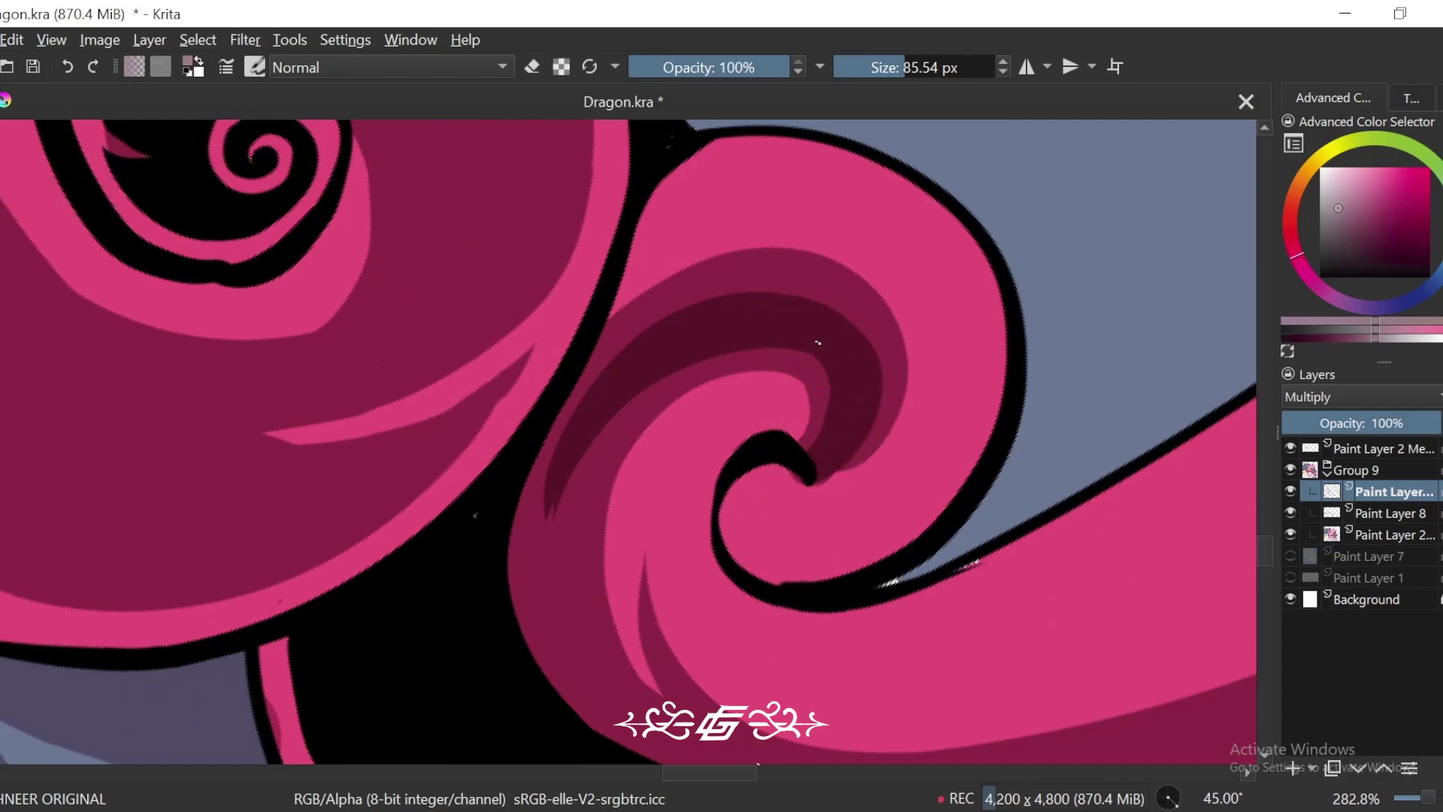
left_click_drag(746, 409, 796, 402)
left_click_drag(691, 384, 706, 701)
key("minus")
key("minus")
key("minus")
key("minus")
key("minus")
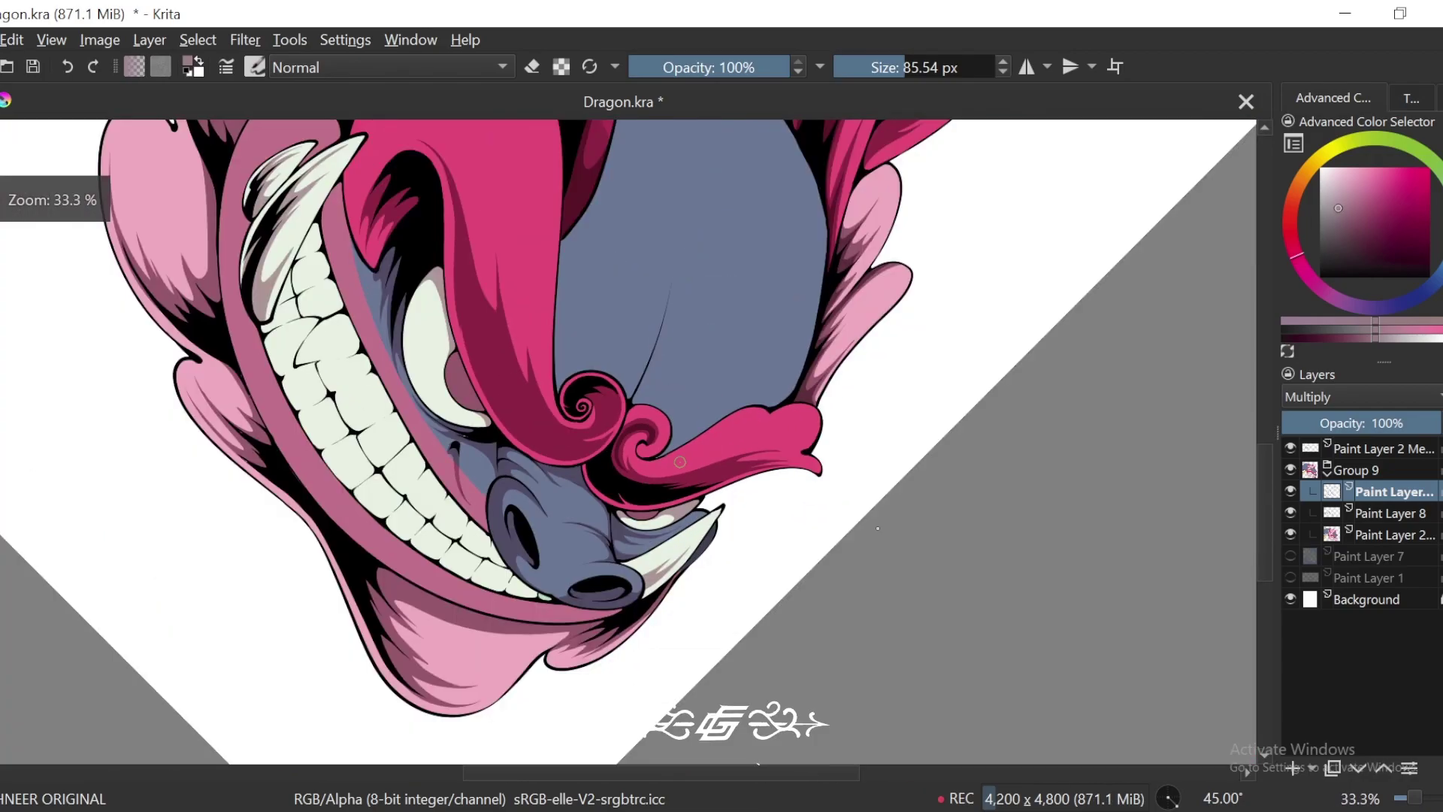
Step: Paint tapered deeper shadow streaks along the lower side of the smaller dark pink brow, just above its black shadow
key("plus")
key("plus")
key("plus")
key("plus")
key("plus")
key("4")
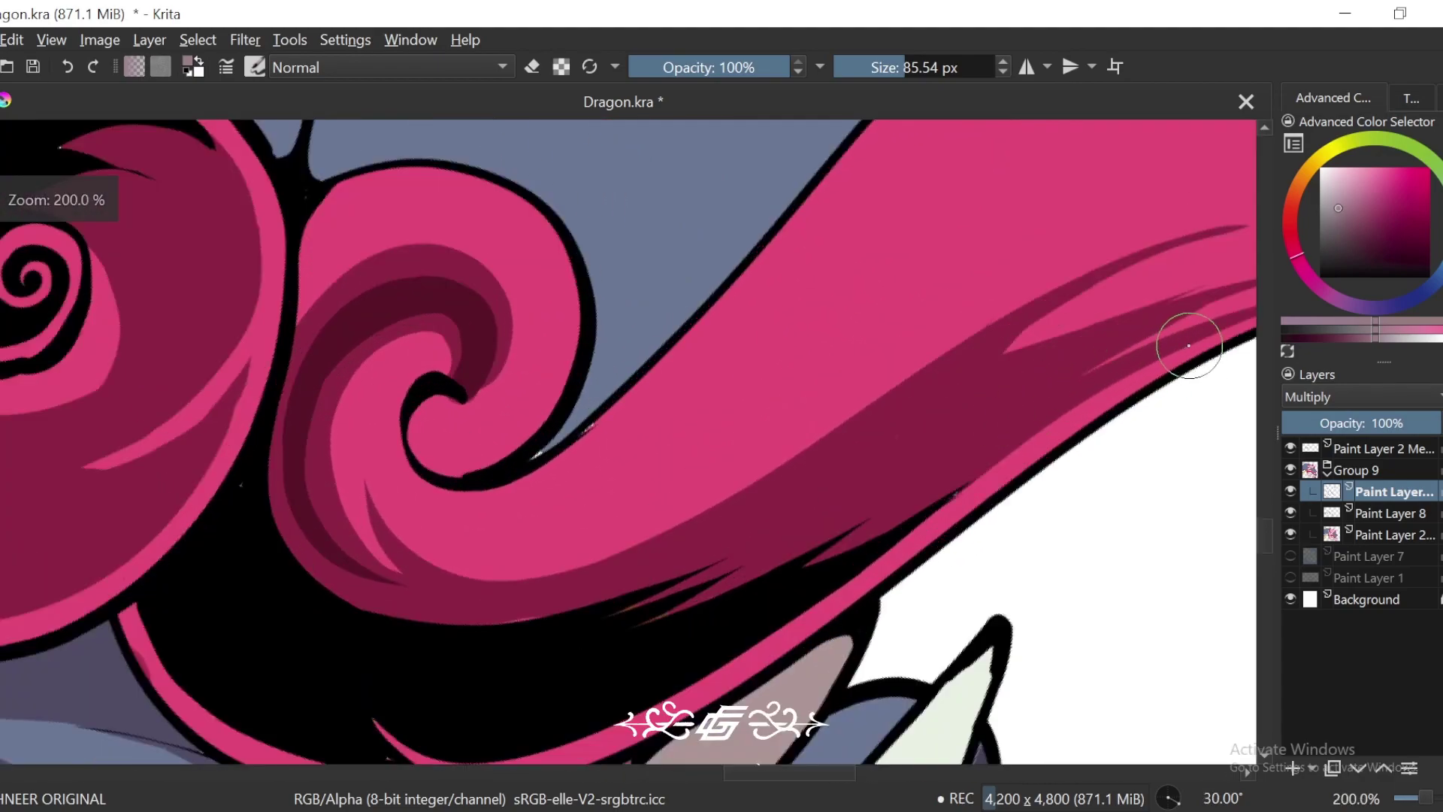
left_click_drag(1130, 370, 709, 602)
left_click_drag(1074, 379, 989, 387)
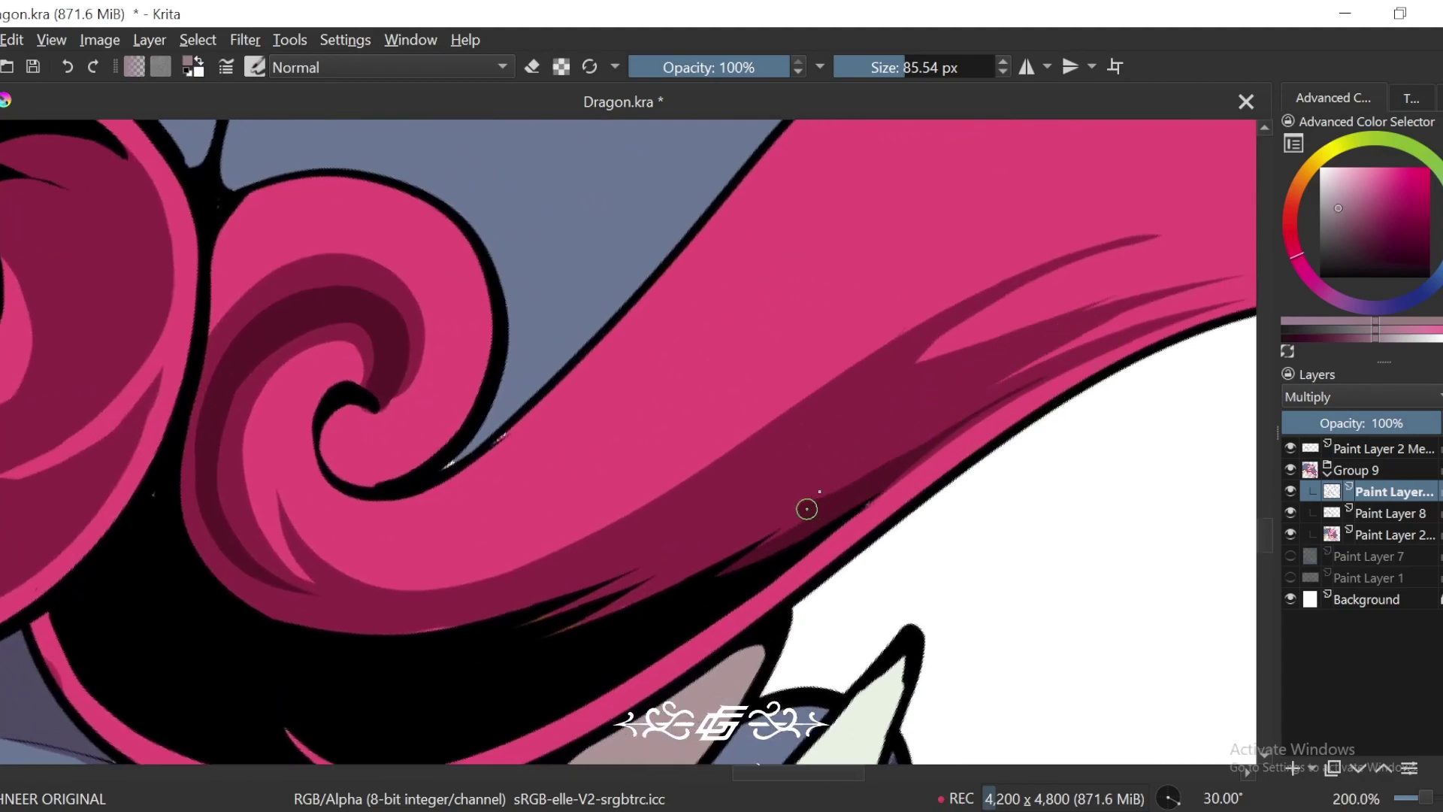
mouse_move(807, 508)
left_mouse_down()
mouse_move(989, 370)
mouse_move(633, 590)
mouse_move(824, 501)
mouse_move(734, 562)
left_mouse_up()
left_click_drag(845, 478, 924, 435)
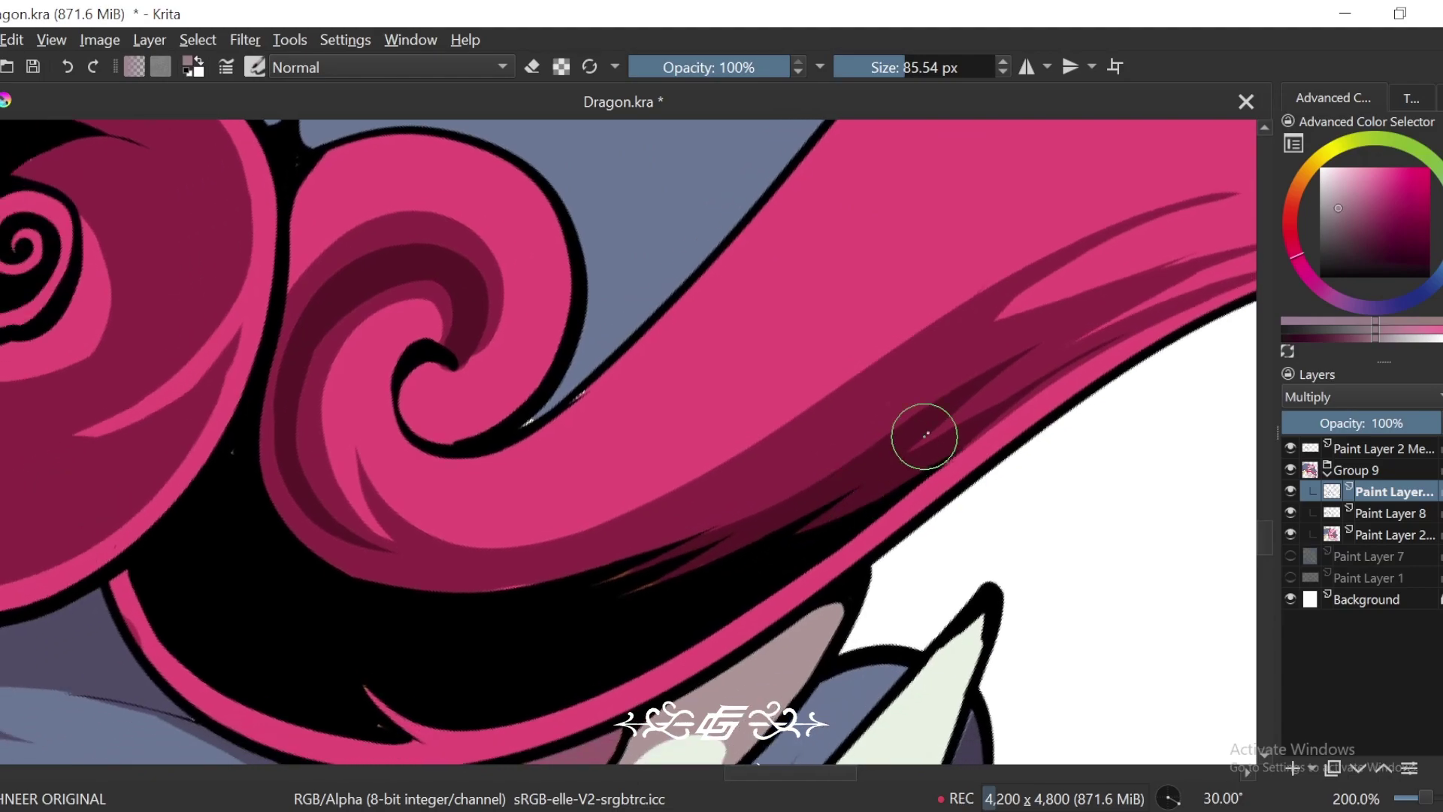
Step: Continue the smaller brow's deeper shadow along the bottom of its curve until it meets the curl's shadow
scroll(731, 421, "left", 2)
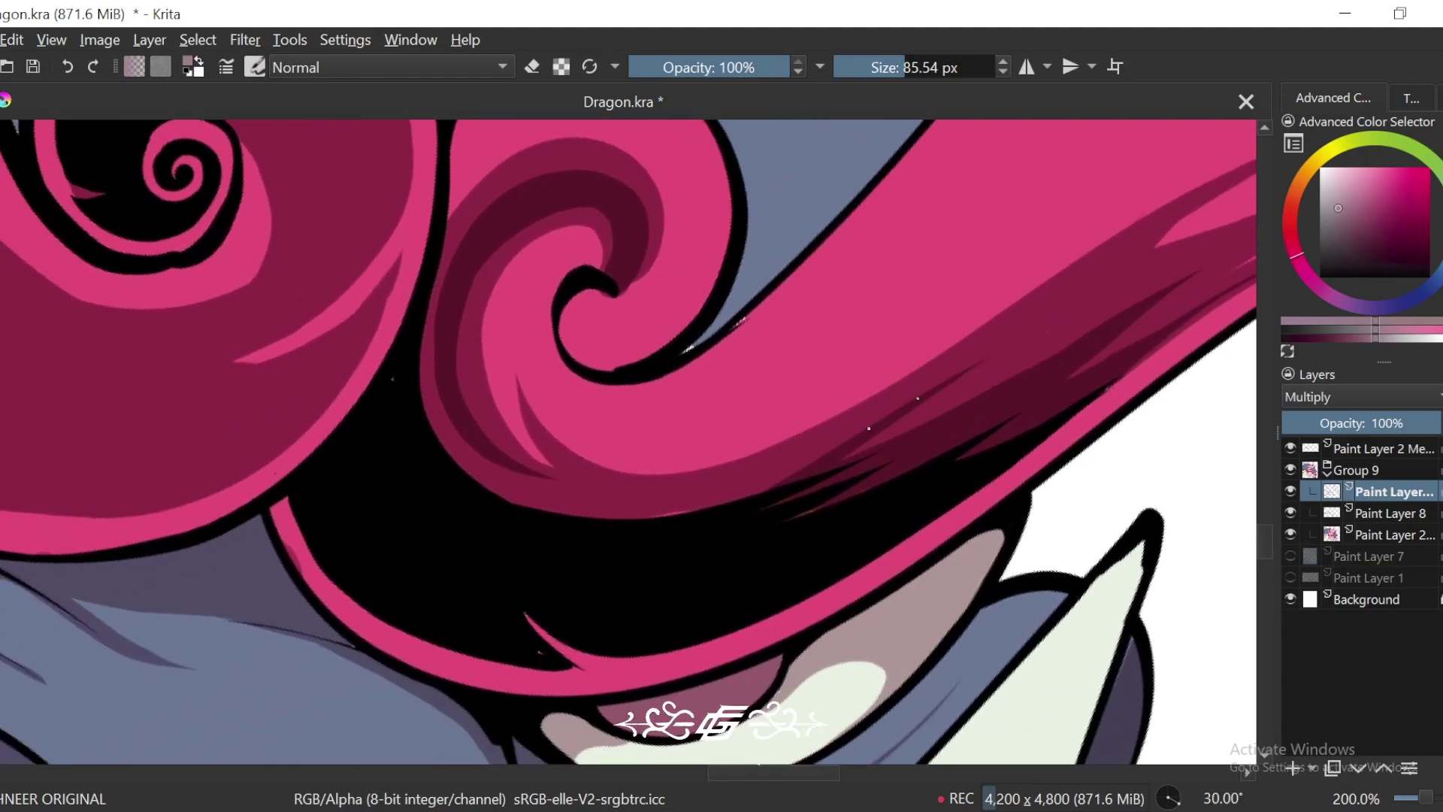
key("4")
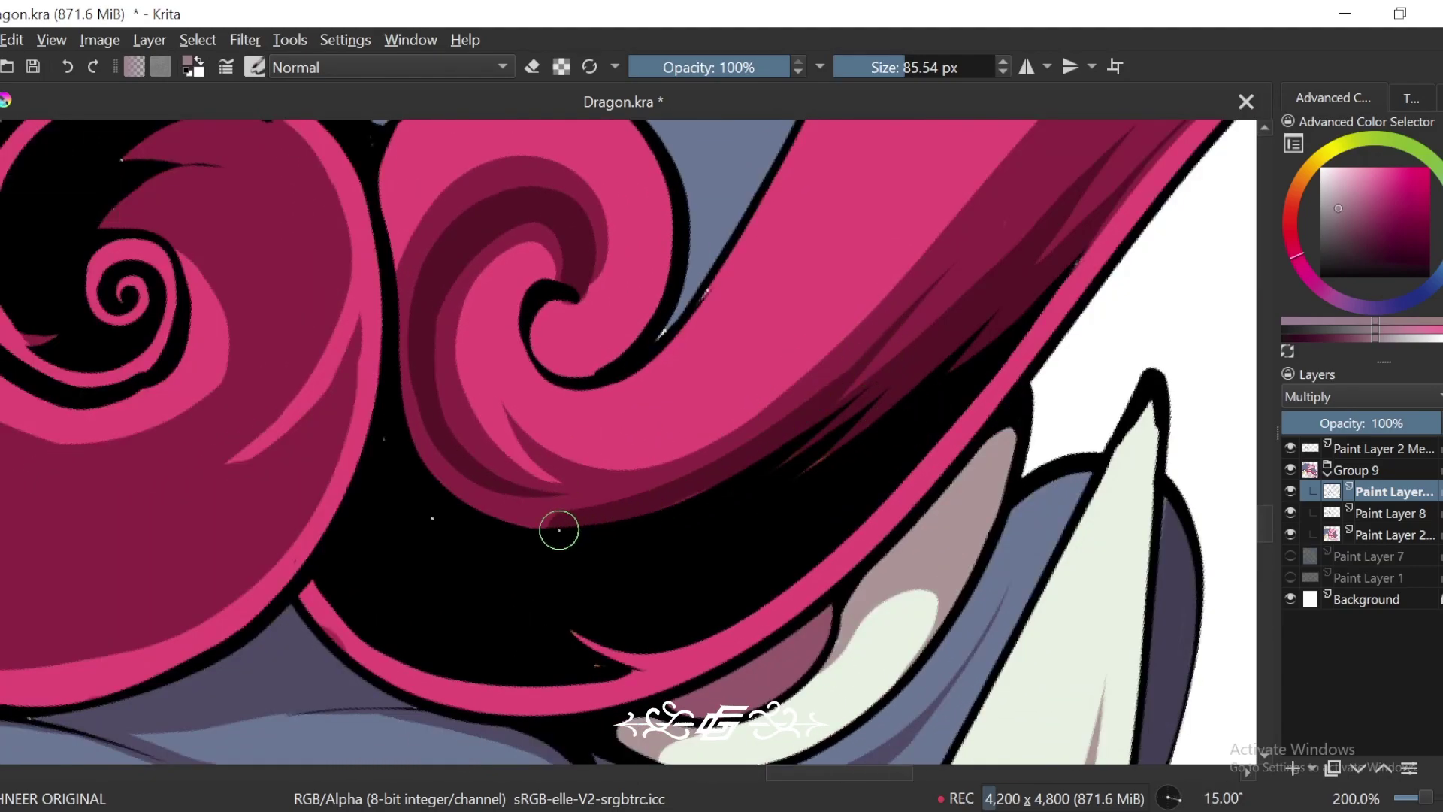
left_click_drag(693, 495, 759, 539)
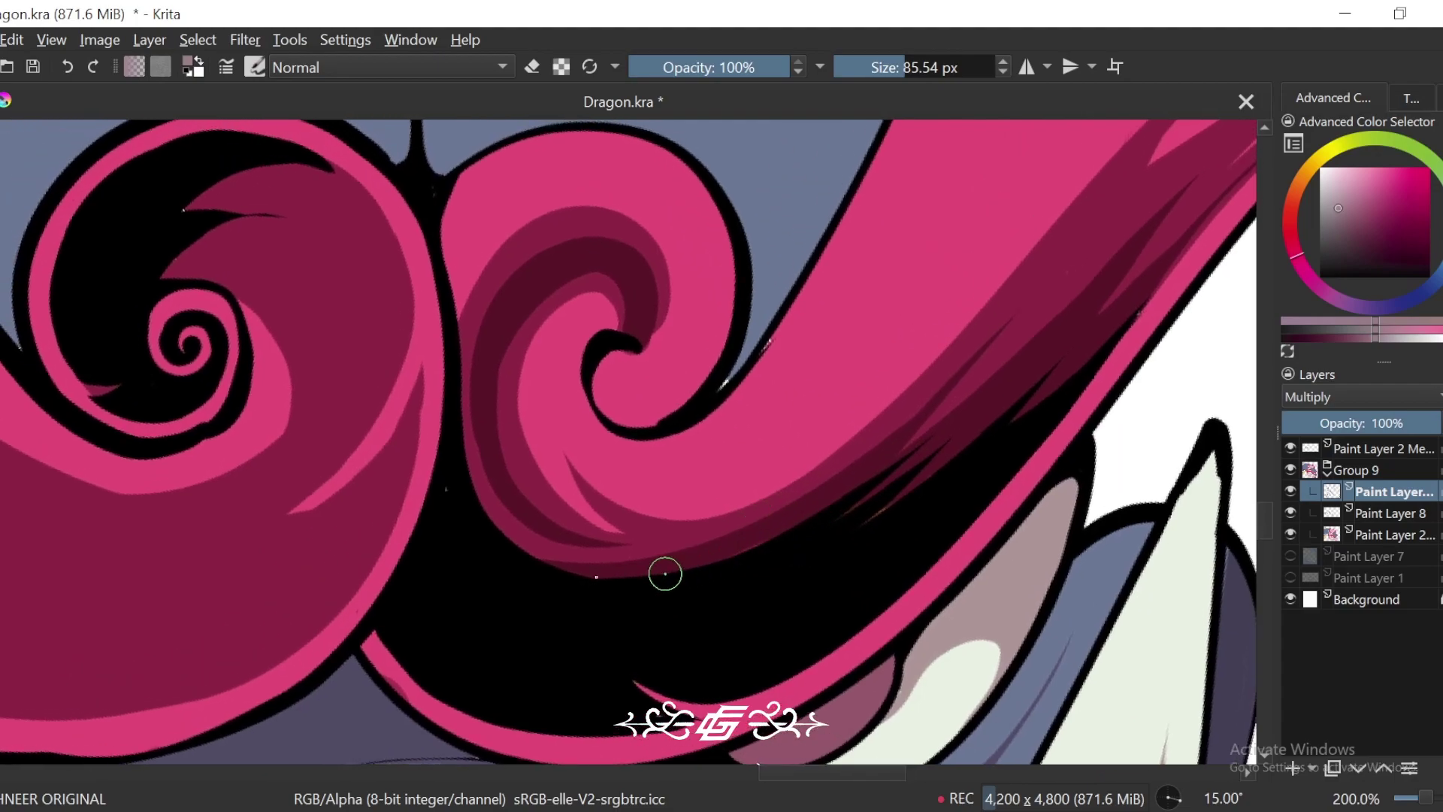
key("6")
key("6")
mouse_move(519, 314)
left_mouse_down()
mouse_move(563, 469)
mouse_move(550, 304)
mouse_move(489, 499)
left_mouse_up()
key("minus")
key("minus")
key("minus")
scroll(669, 379, "down", 3)
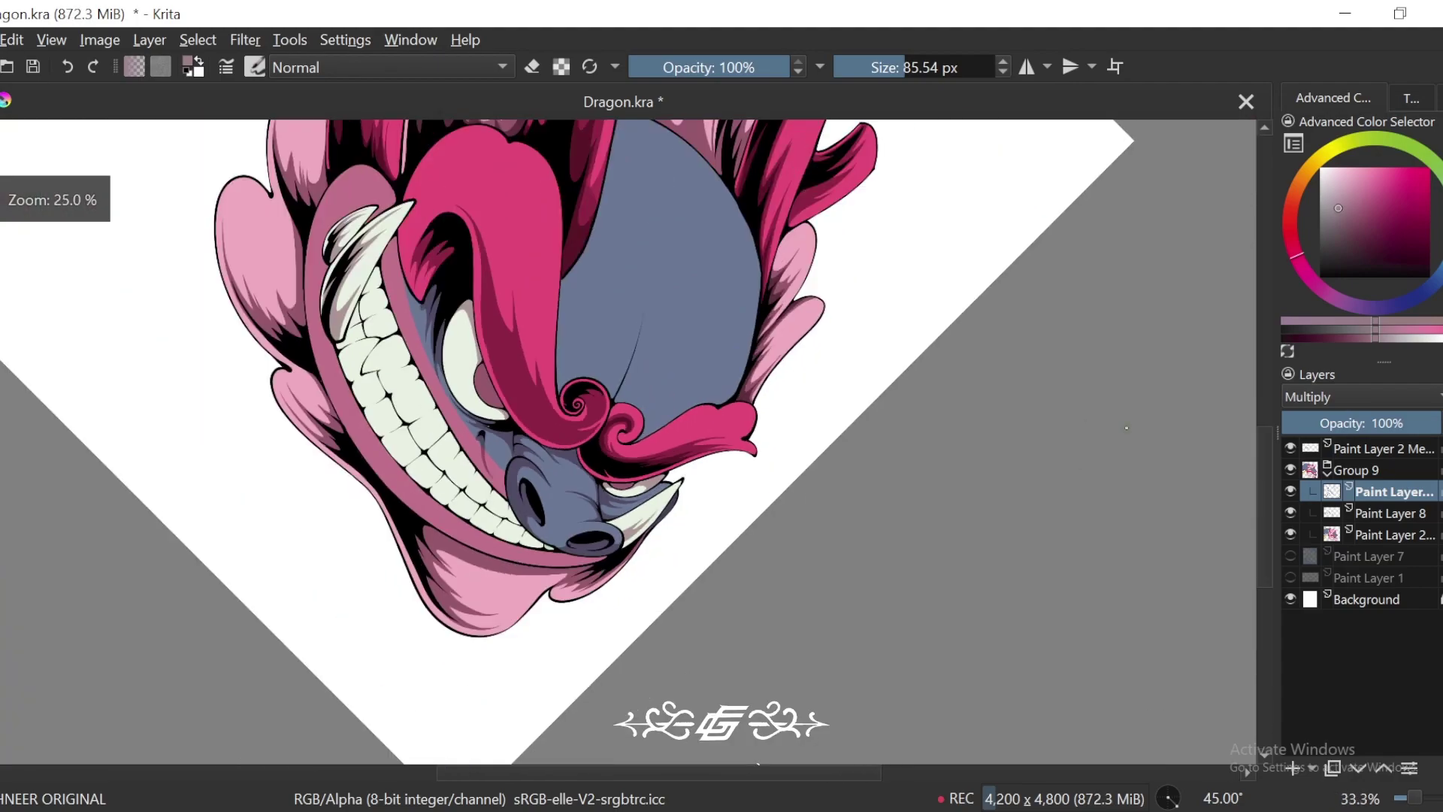
Step: Paint a curved, pointed deeper shadow inside the larger dark pink brow's spiral curl and fill it up to the black
key("4")
key("4")
key("4")
scroll(994, 549, "up", 5)
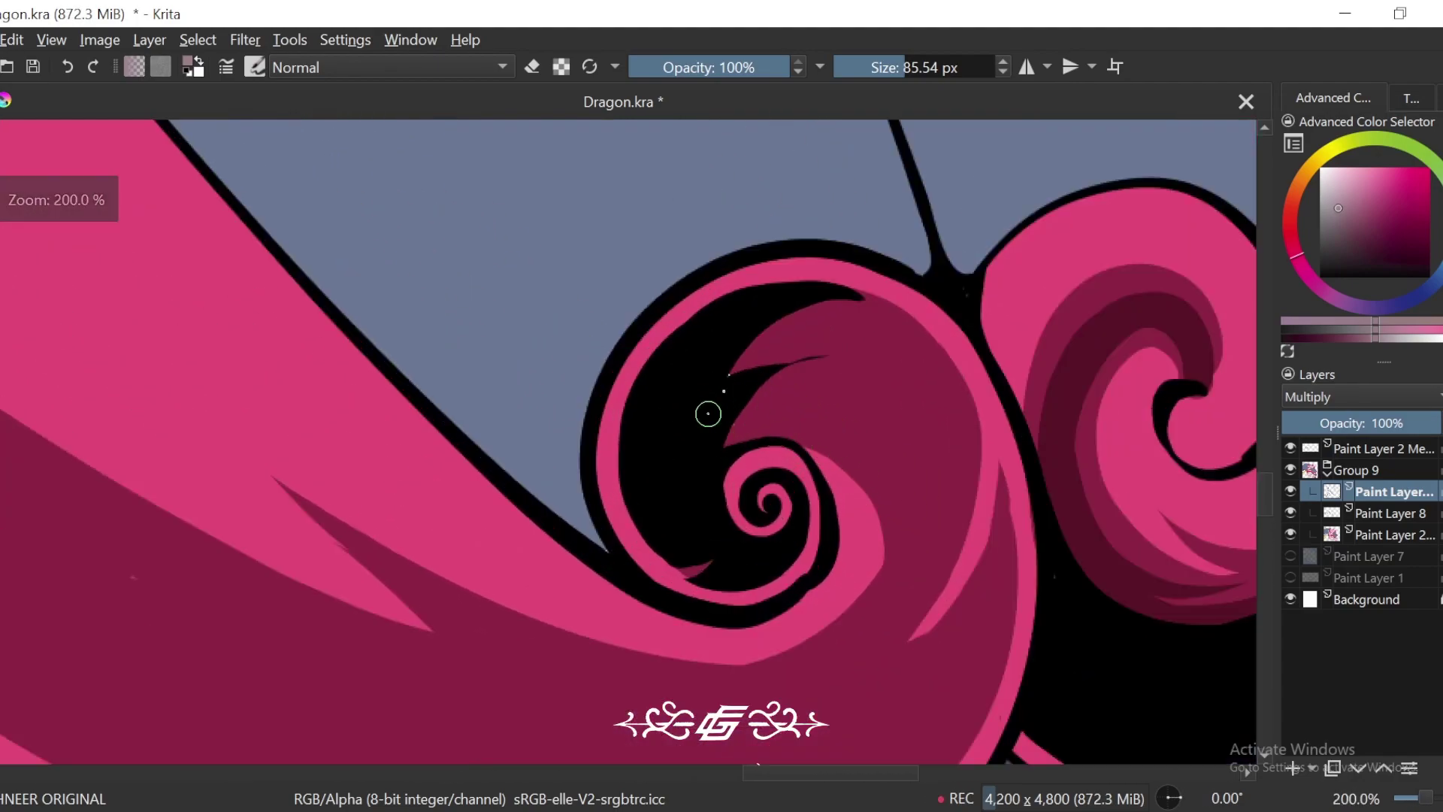
key("6")
key("6")
key("6")
key("6")
left_click_drag(787, 622, 801, 565)
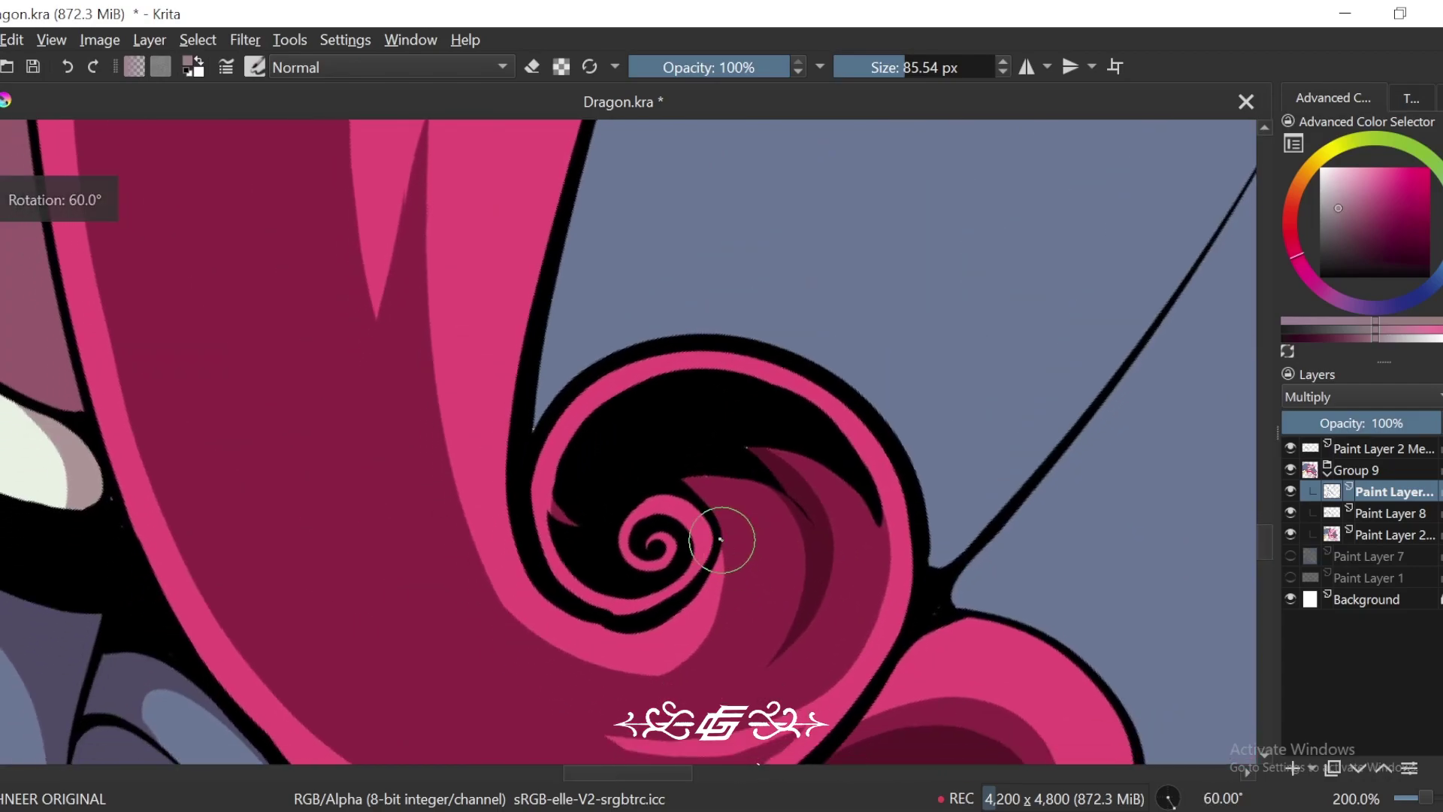
mouse_move(720, 535)
left_mouse_down()
mouse_move(786, 567)
mouse_move(759, 678)
left_mouse_up()
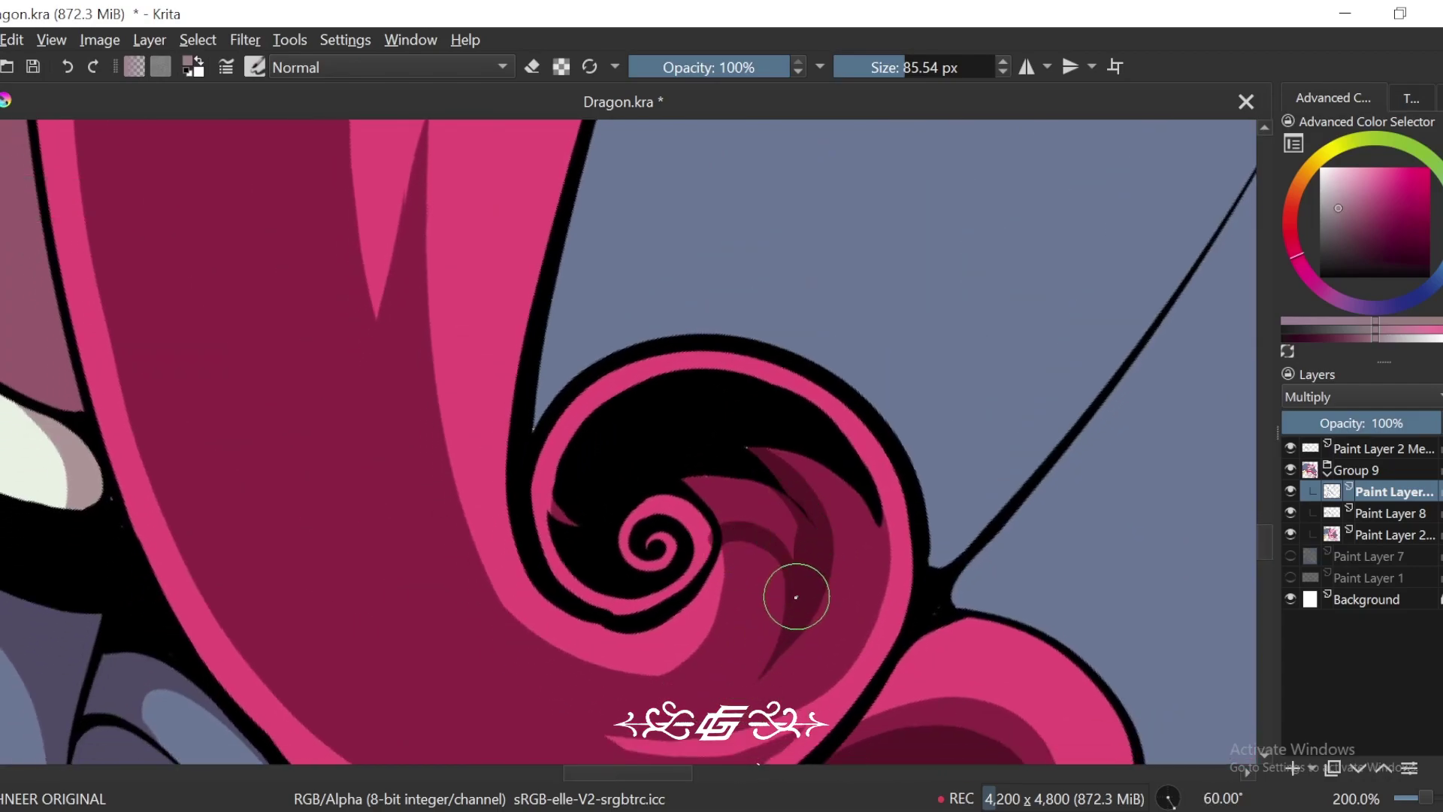
left_click_drag(789, 529, 727, 484)
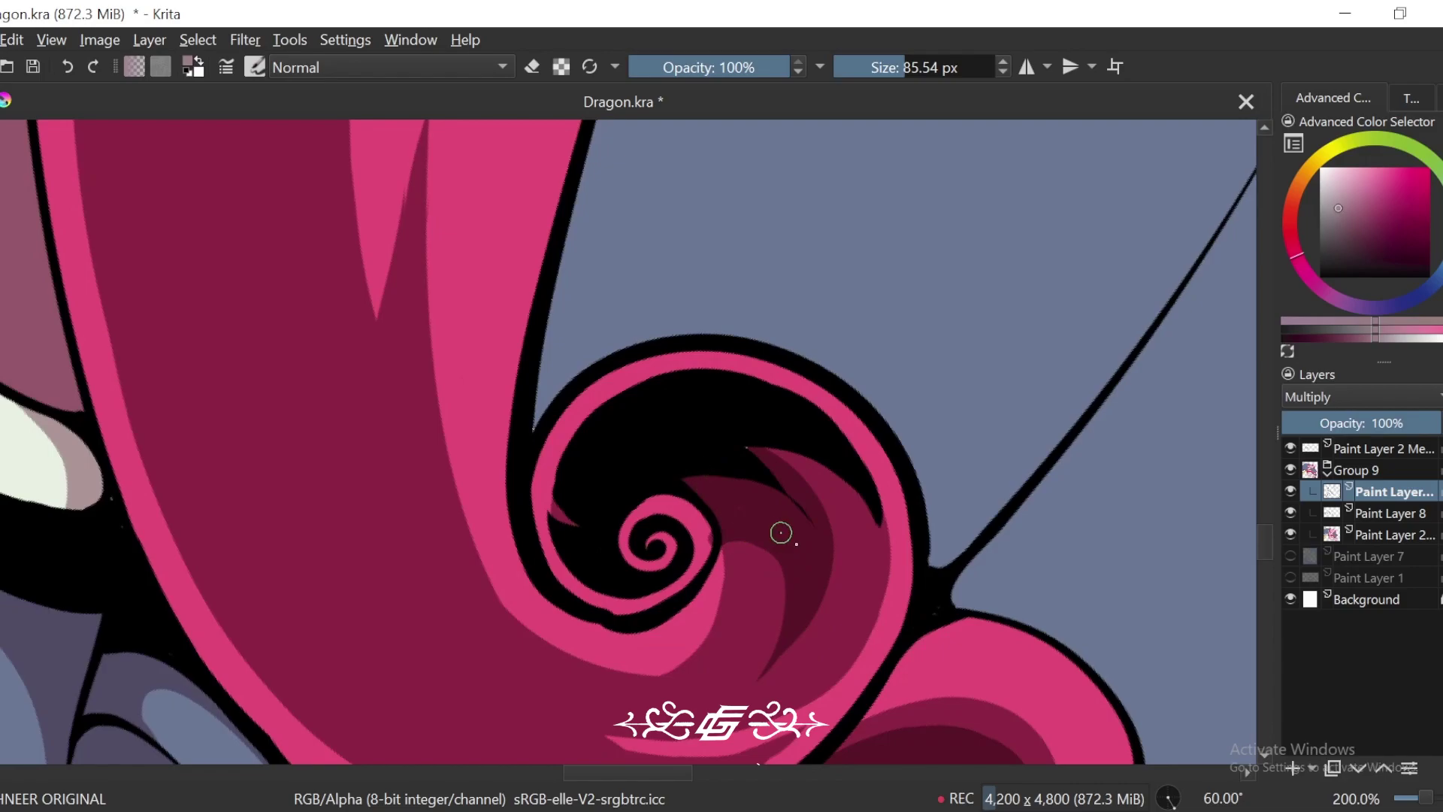
key("6")
key("6")
scroll(811, 623, "down", 2)
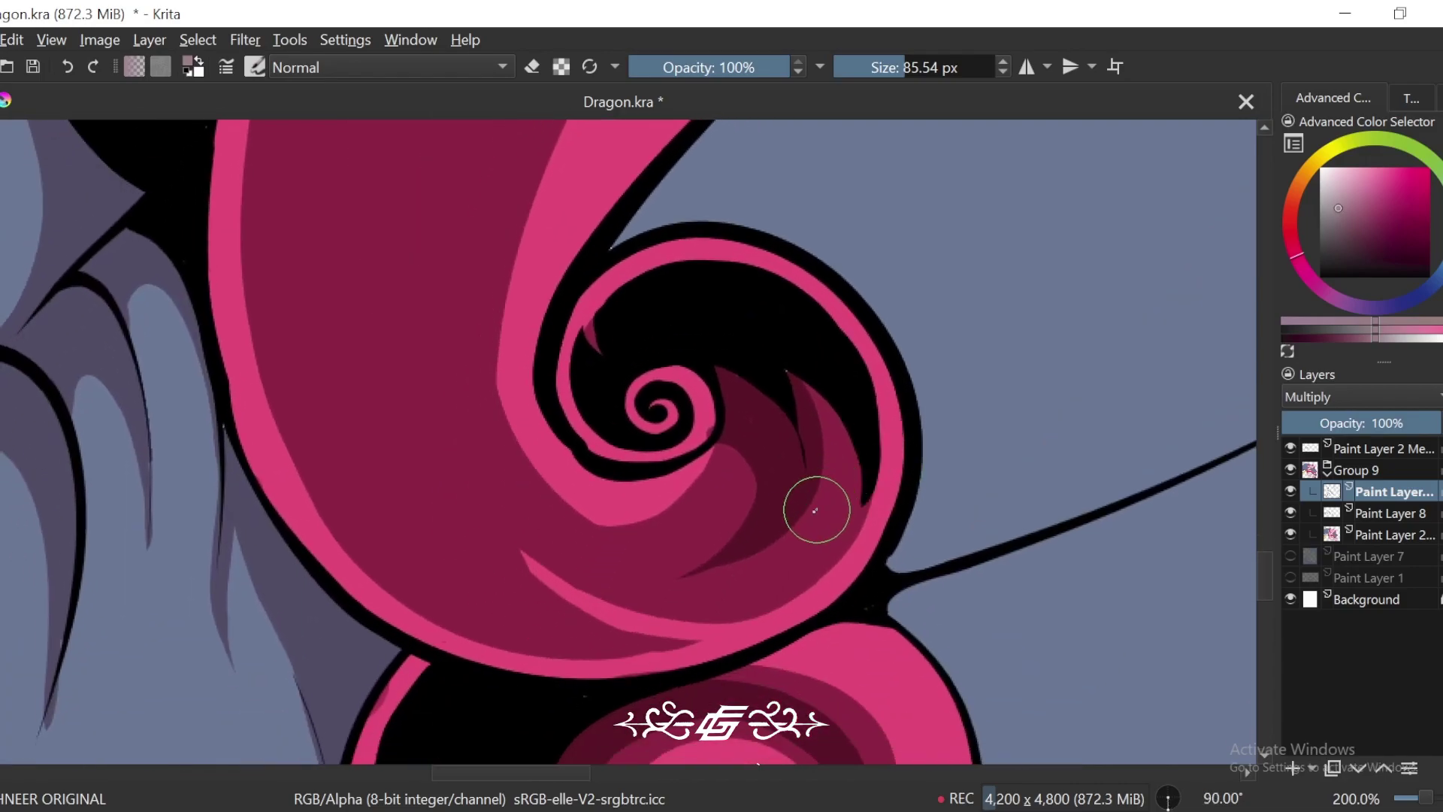
mouse_move(802, 372)
left_mouse_down()
mouse_move(827, 428)
mouse_move(834, 508)
mouse_move(770, 610)
left_mouse_up()
Step: Review the new brow and curl shadows against the whole dragon head
key("minus")
key("minus")
key("minus")
key("minus")
key("minus")
key("4")
key("4")
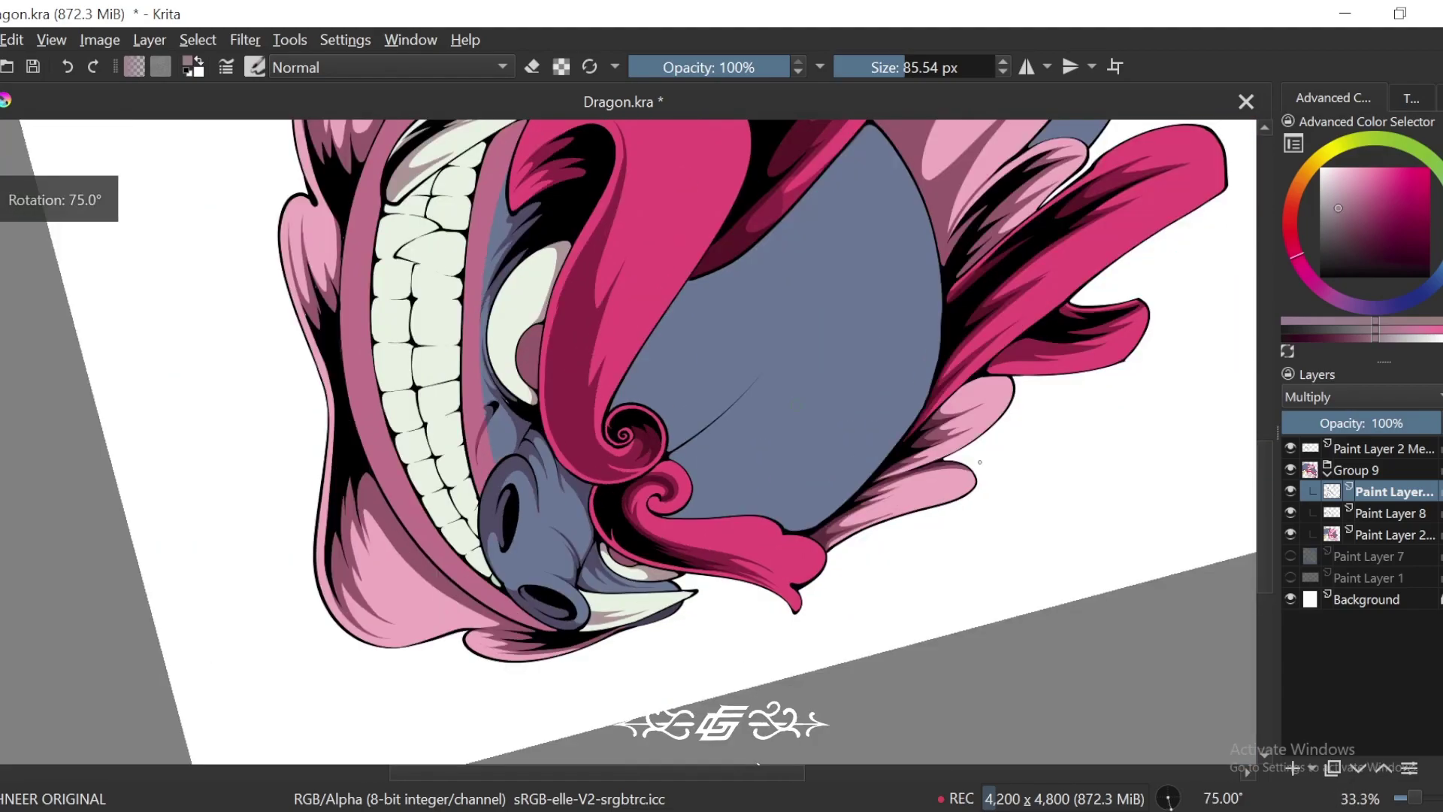
key("5")
key("minus")
key("minus")
key("minus")
key("6")
key("6")
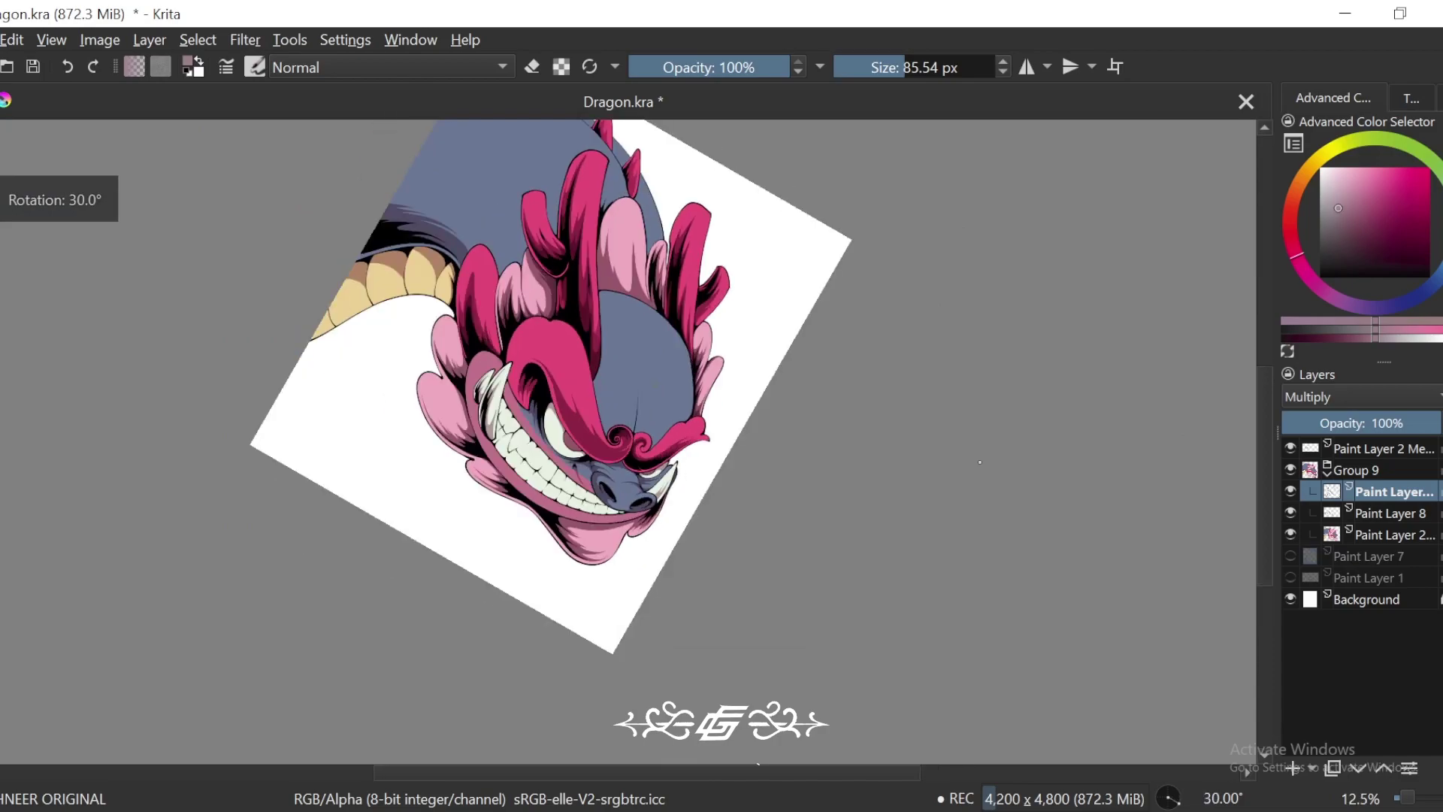
Step: Paint long, pointed deeper shadow streaks inside the larger dark pink brow's shadow, along the edge above the eye
key("6")
key("6")
key("6")
key("6")
key("6")
key("plus")
key("plus")
key("plus")
key("plus")
key("plus")
key("plus")
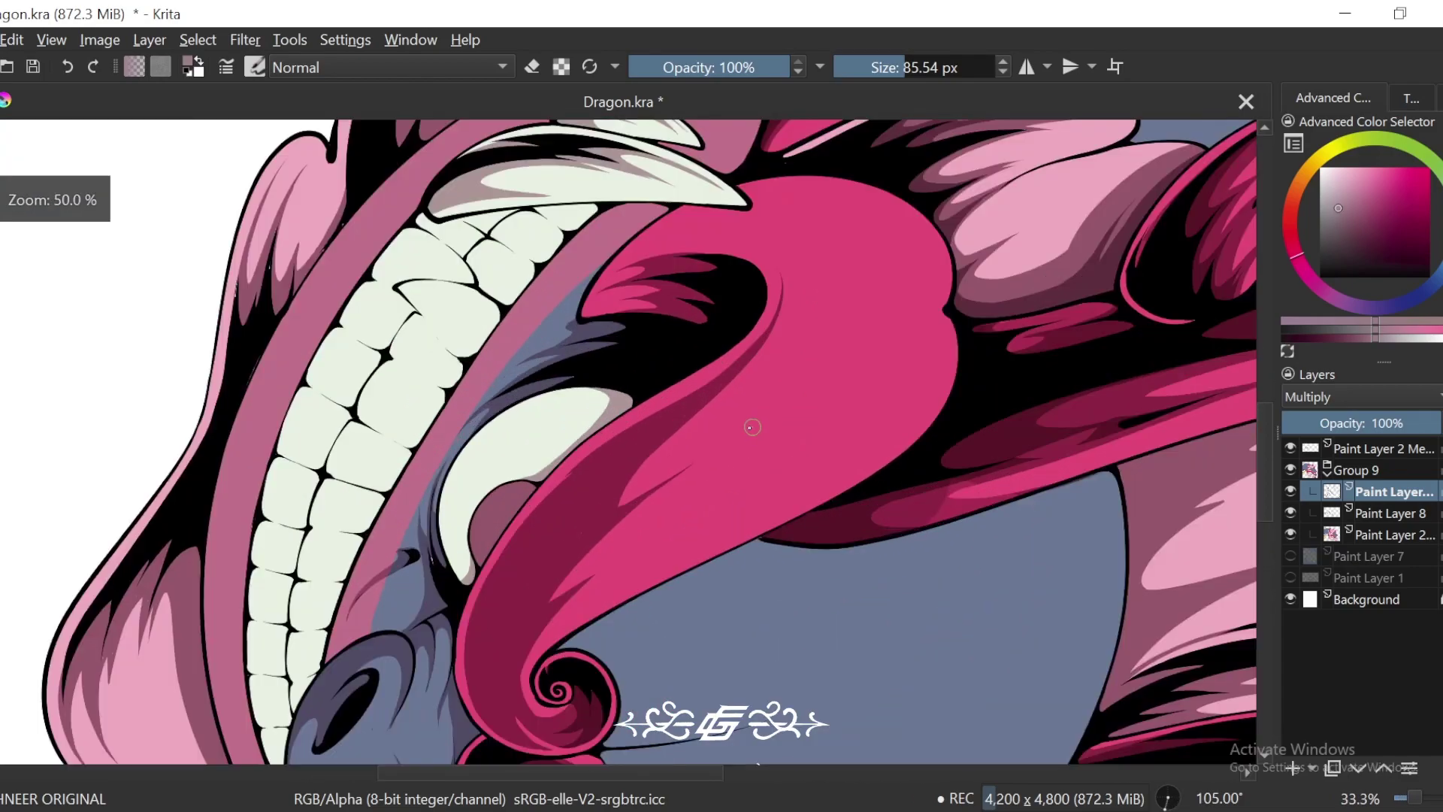
key("6")
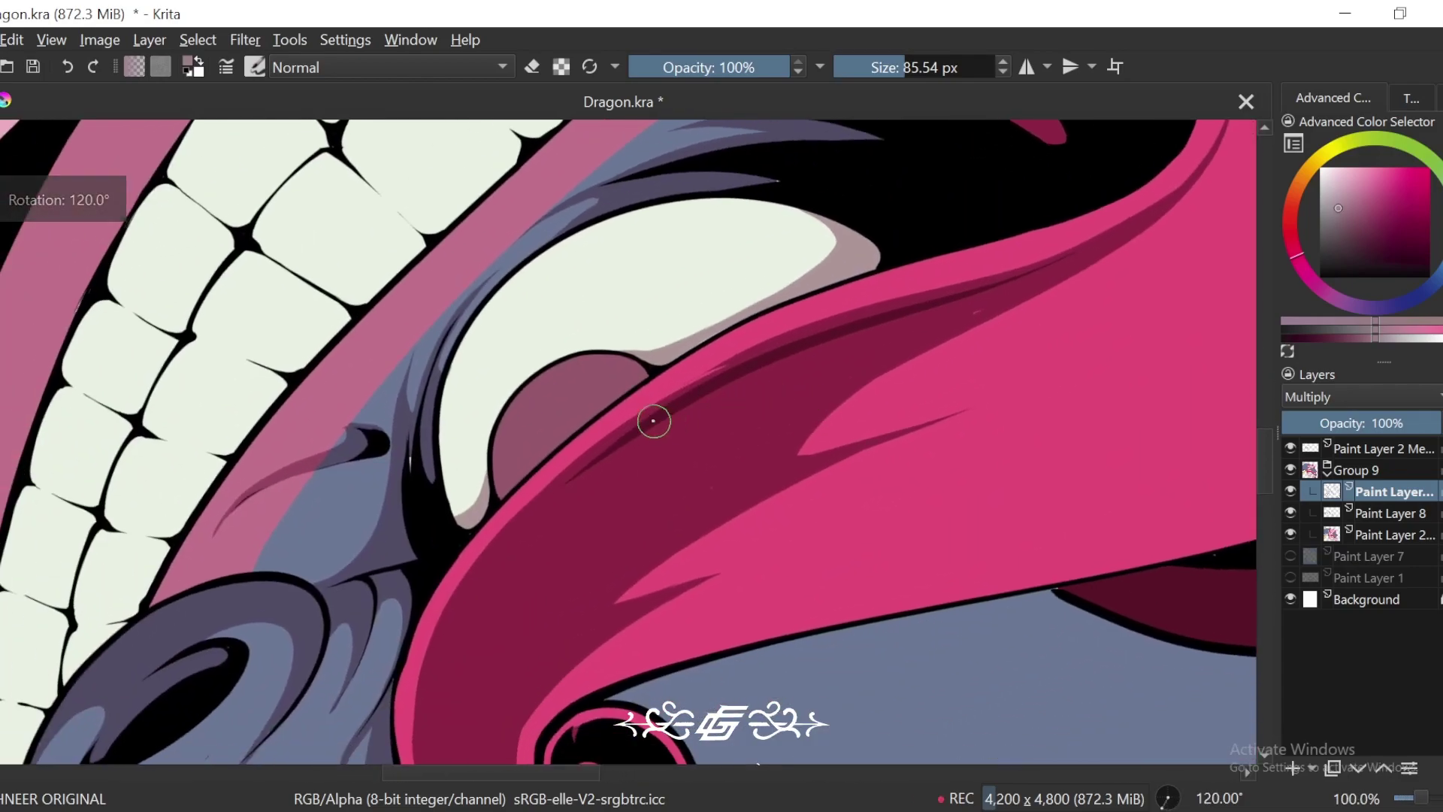
left_click_drag(478, 582, 426, 704)
left_click_drag(710, 413, 610, 529)
mouse_move(610, 530)
left_mouse_down()
mouse_move(824, 423)
mouse_move(584, 614)
left_mouse_up()
left_click_drag(686, 534, 720, 472)
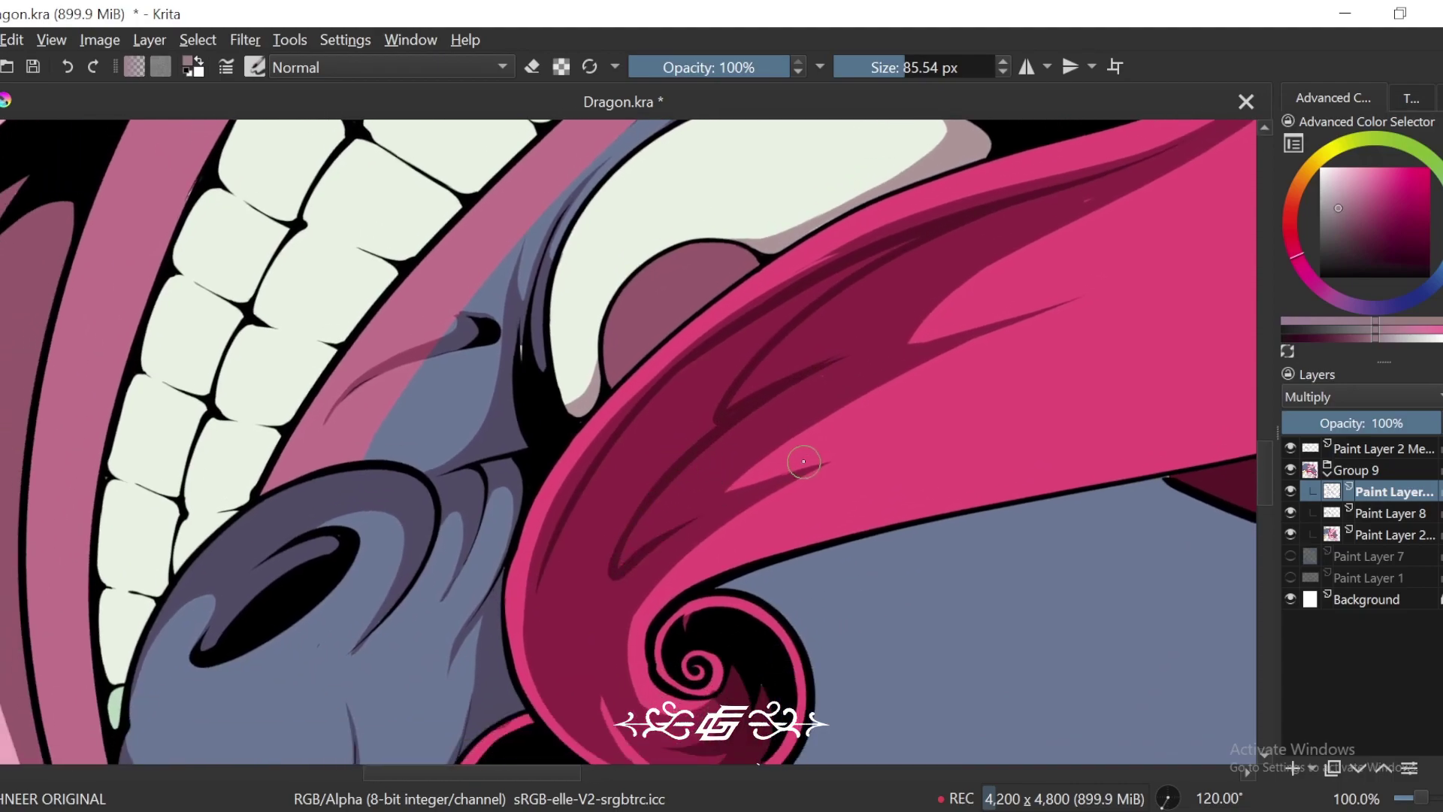
Step: Extend the larger brow's deeper shadow with curved, tapered streaks down the bend leading to its spiral curl
left_click_drag(688, 519, 738, 454)
left_click_drag(644, 548, 647, 666)
key("6")
key("6")
key("ctrl+plus")
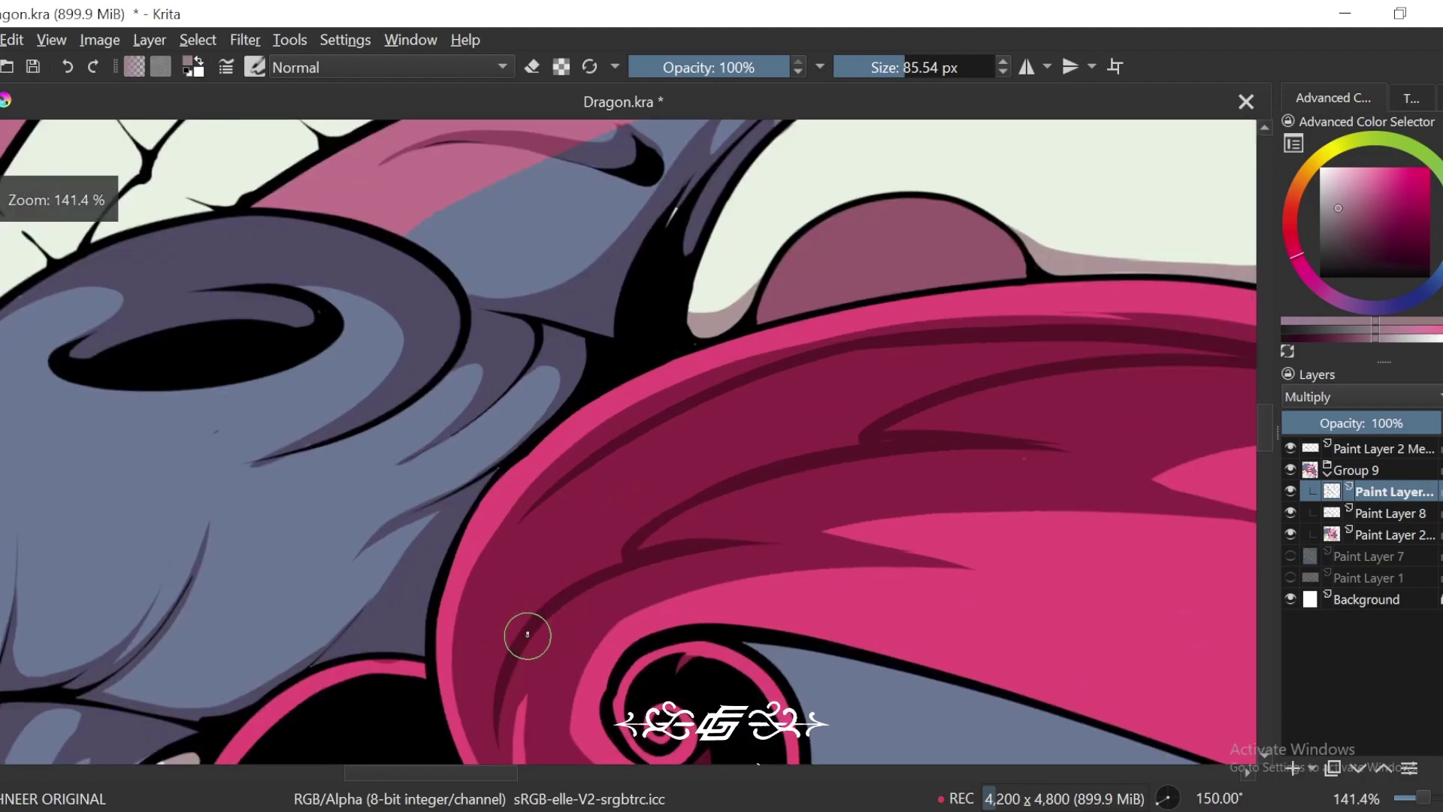
left_click_drag(668, 450, 496, 706)
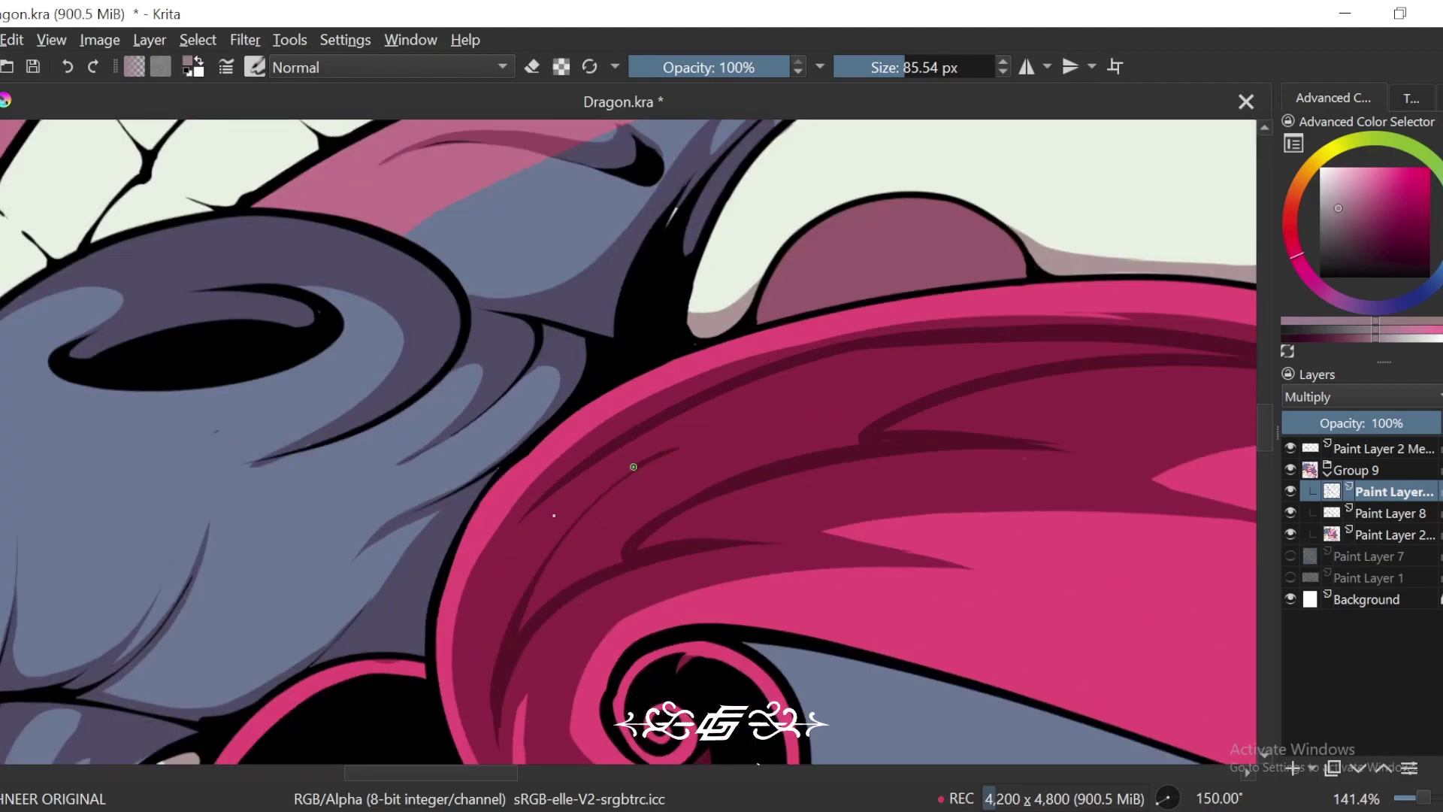
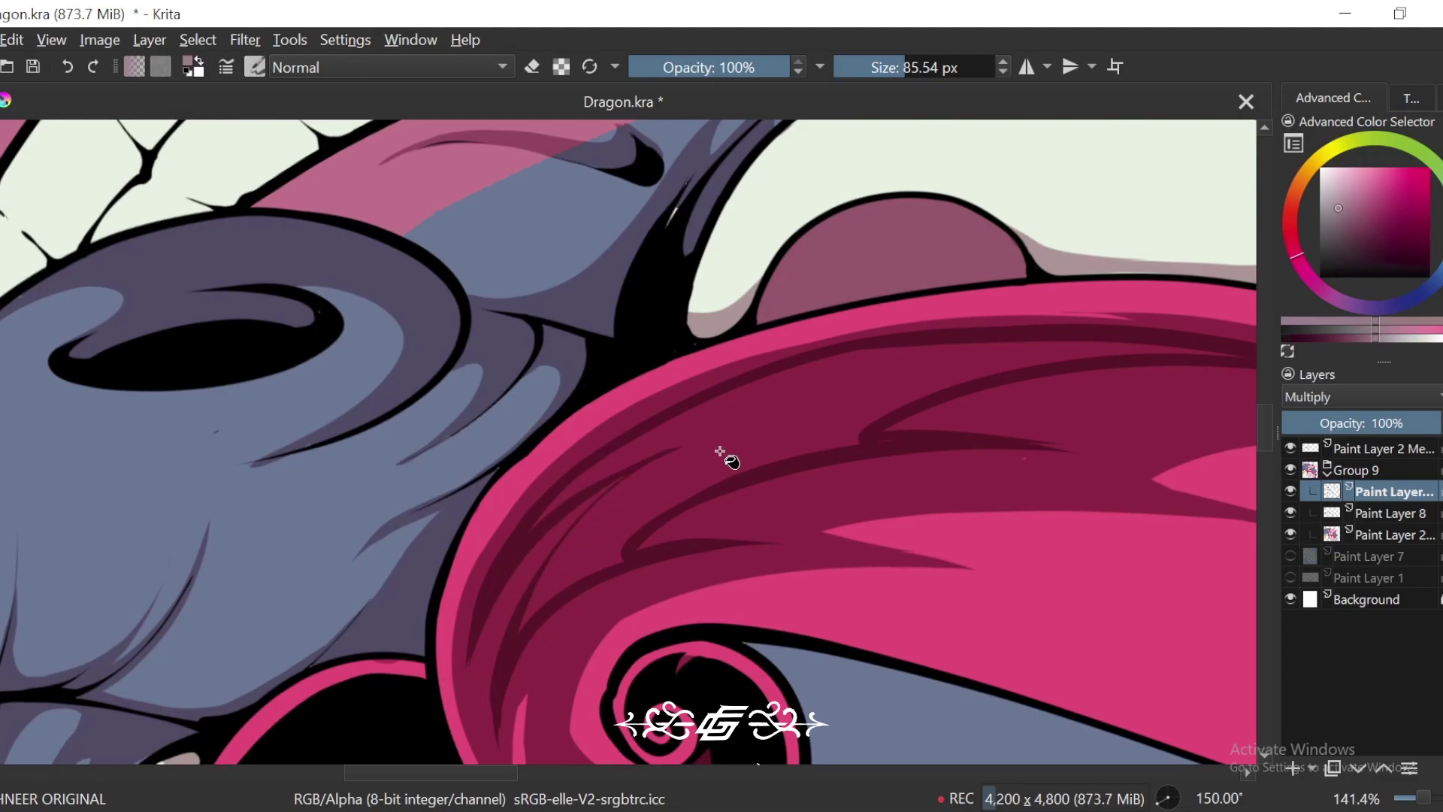
Step: Review the second shadow layer across the whole dragon in its upright orientation
scroll(943, 396, "down", 5)
key("ctrl+[")
key("ctrl+[")
key("ctrl+[")
key("ctrl+[")
key("ctrl+[")
key("ctrl+[")
key("ctrl+[")
key("ctrl+[")
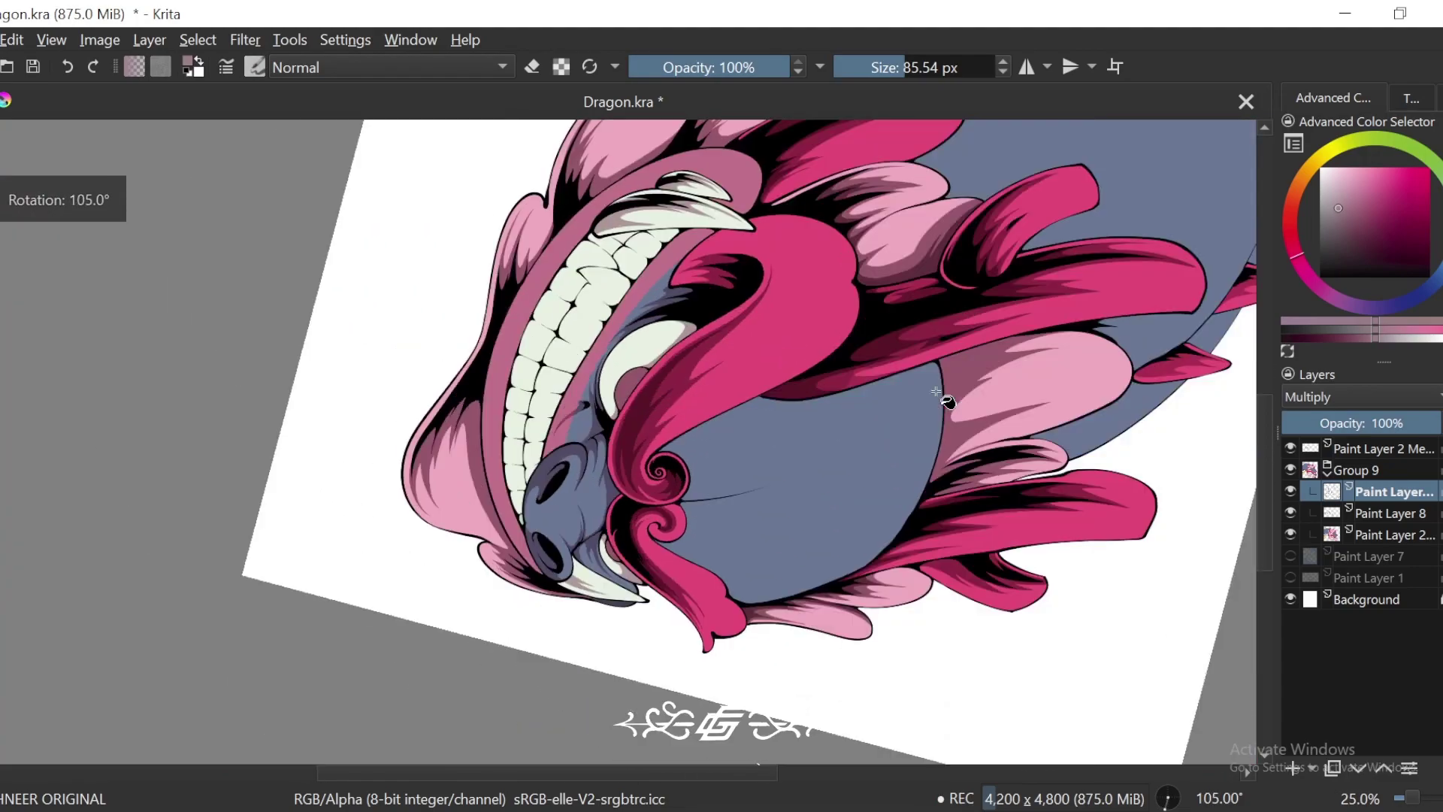
scroll(940, 396, "down", 2)
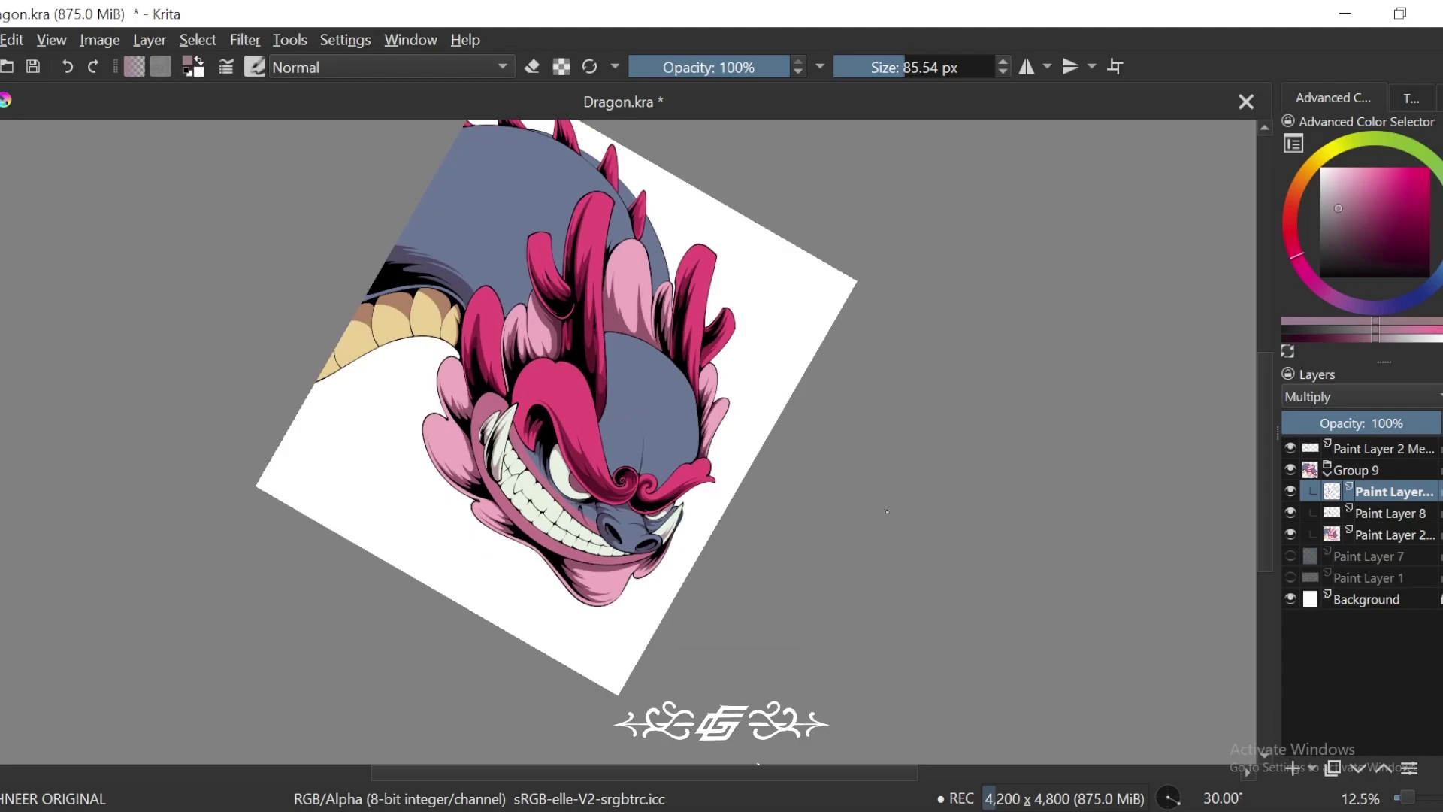
key("ctrl+[")
key("ctrl+[")
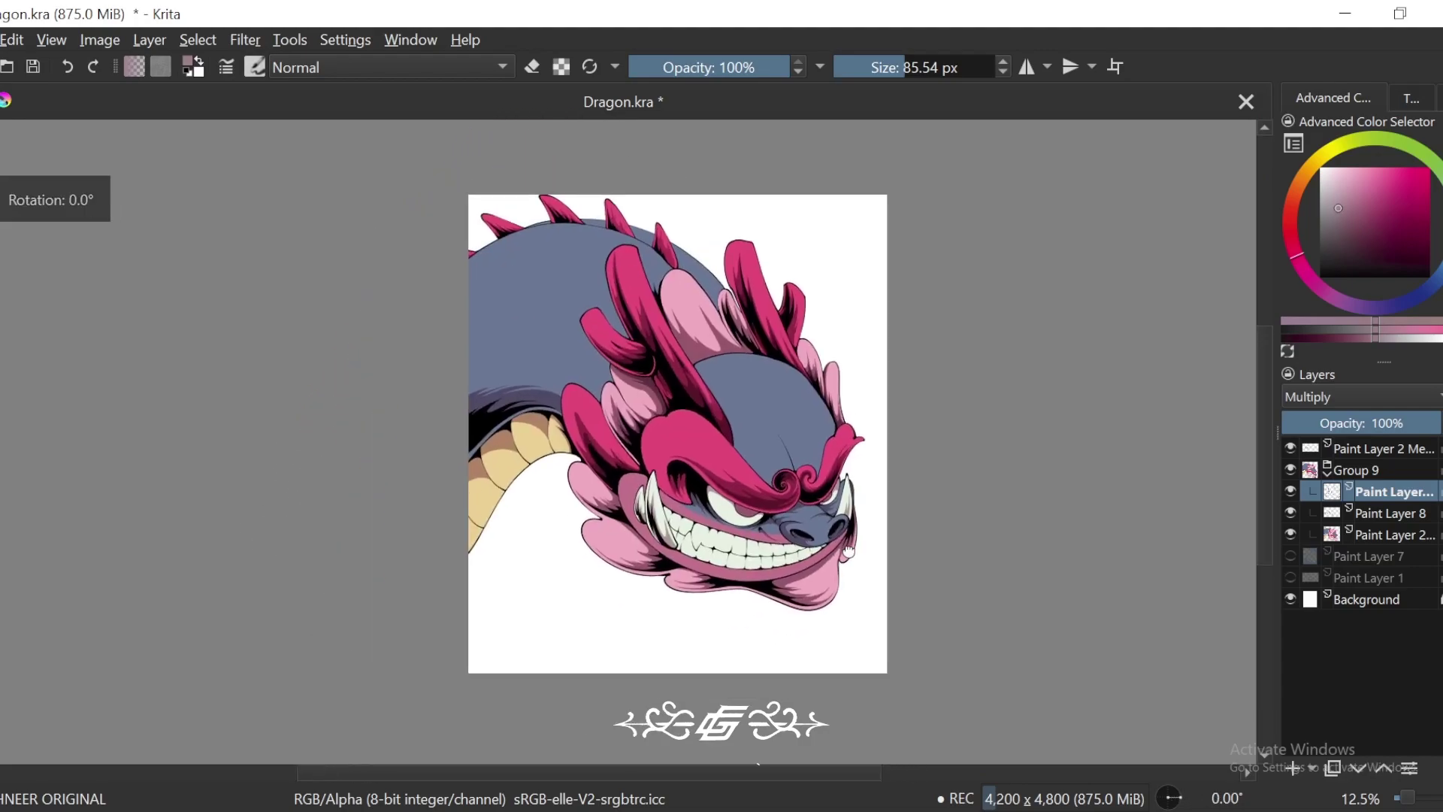
Step: Switch to the topmost line-art layer and touch up the black shadow on the neck above the belly scales
scroll(940, 386, "up", 3)
key("ctrl+[")
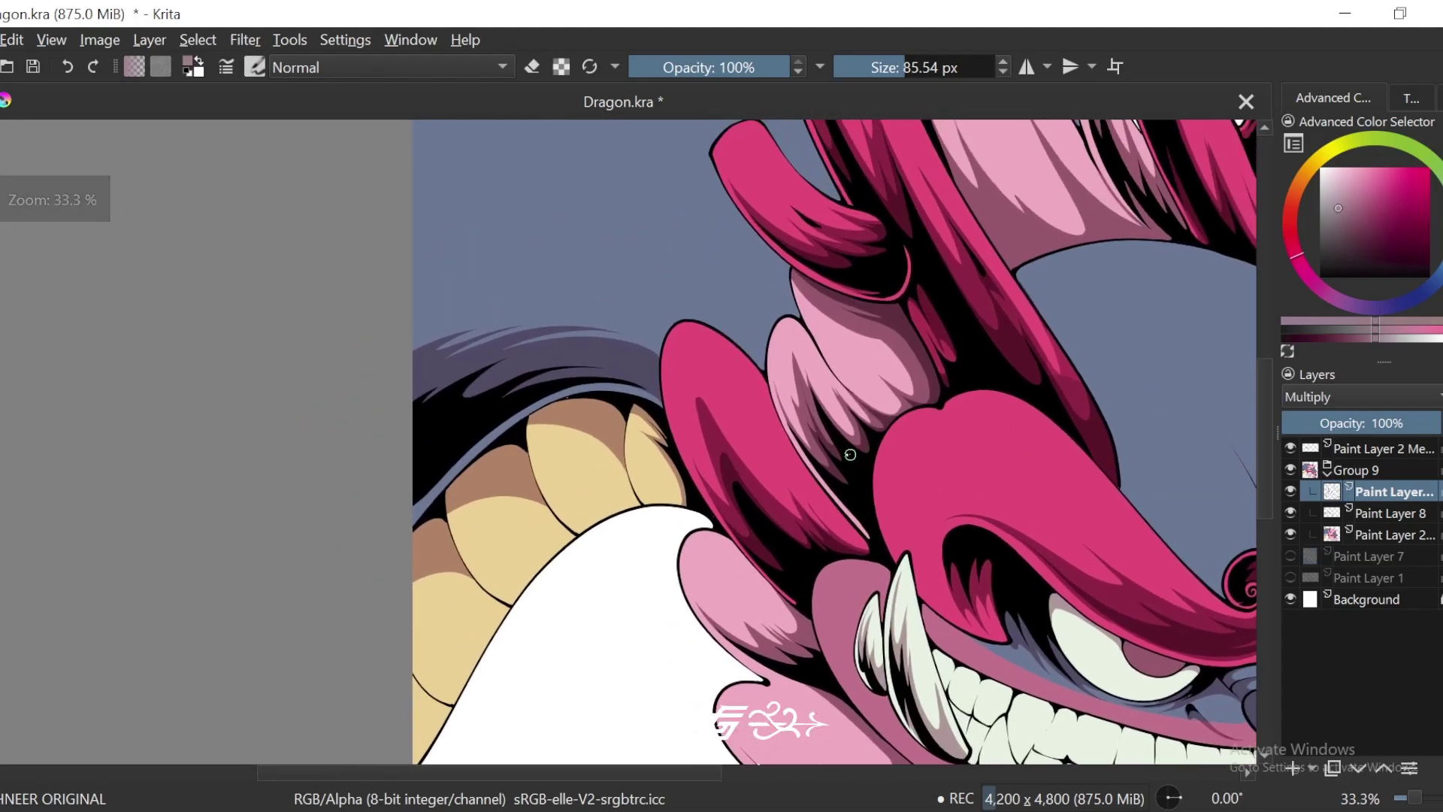
scroll(939, 386, "up", 2)
key("ctrl+plus")
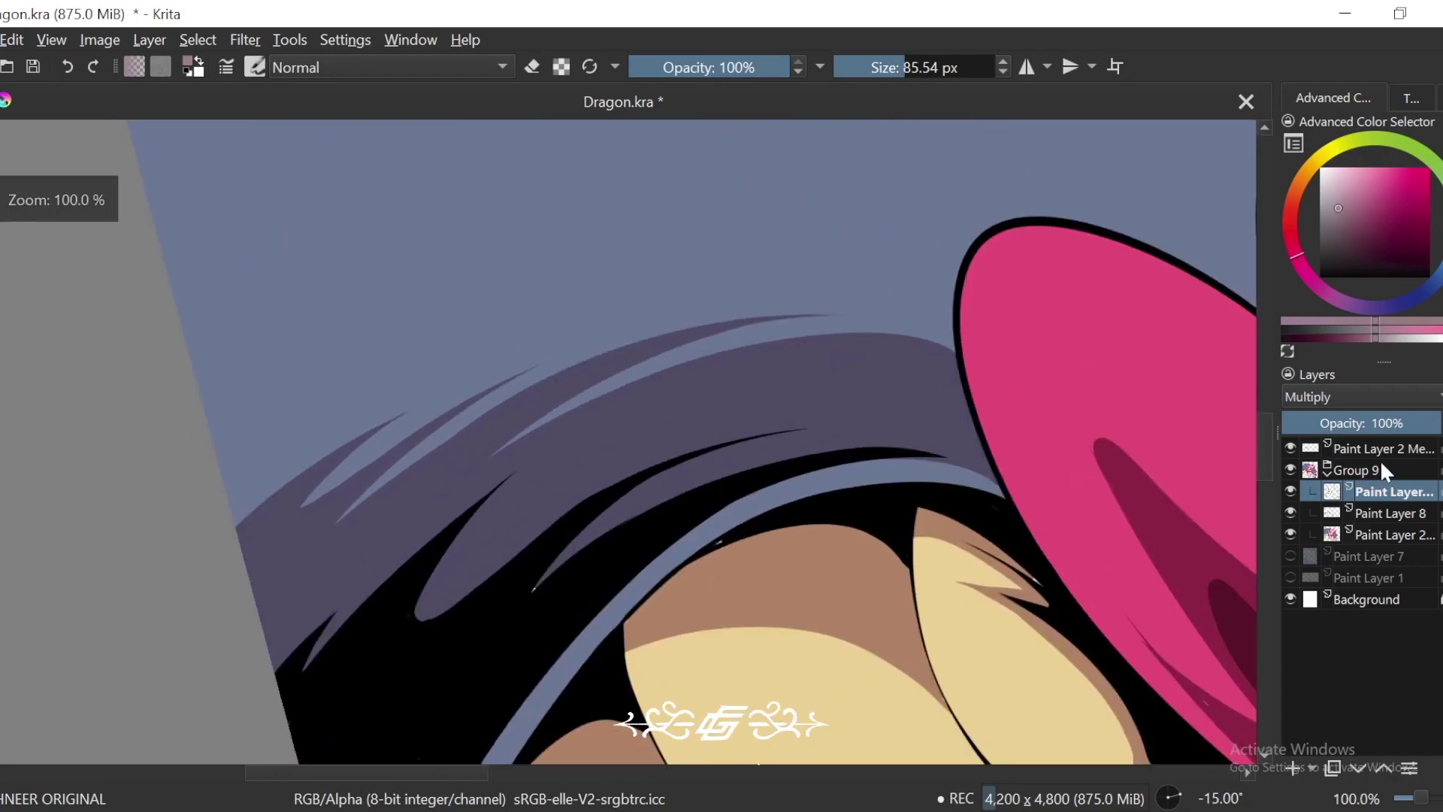
left_click(1380, 449)
key("ctrl+plus")
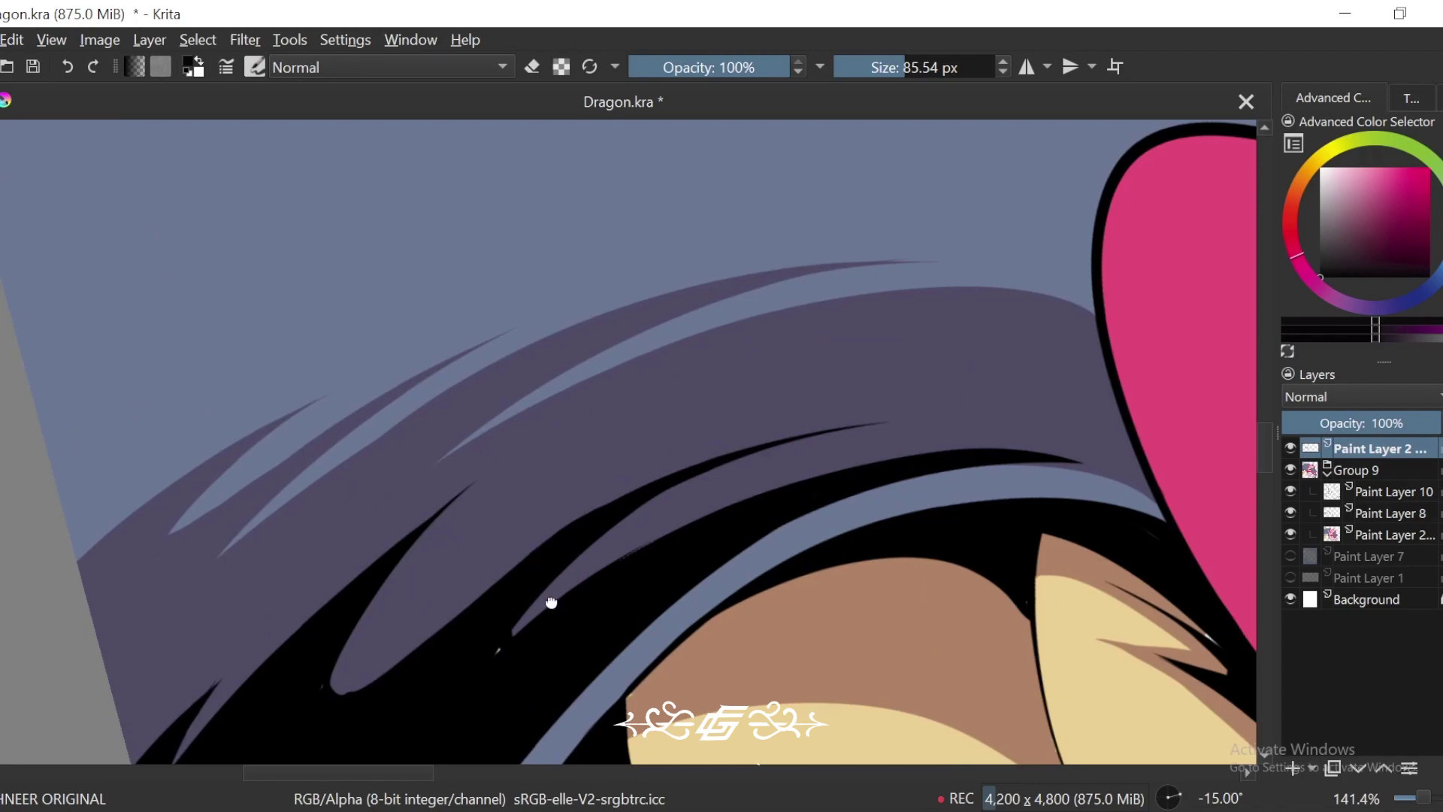
left_click_drag(551, 602, 686, 508)
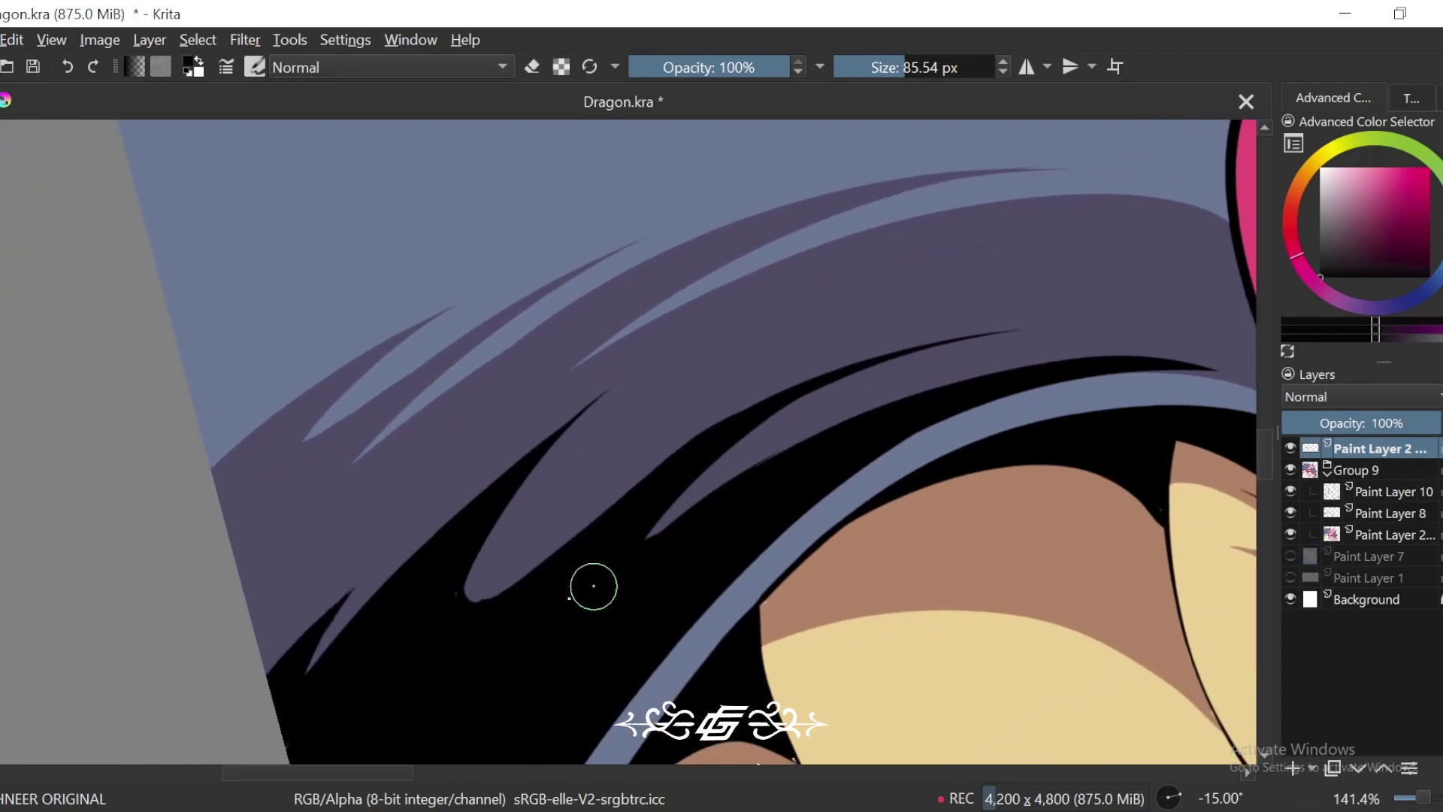
left_click_drag(713, 650, 500, 647)
left_click_drag(1037, 563, 1160, 384)
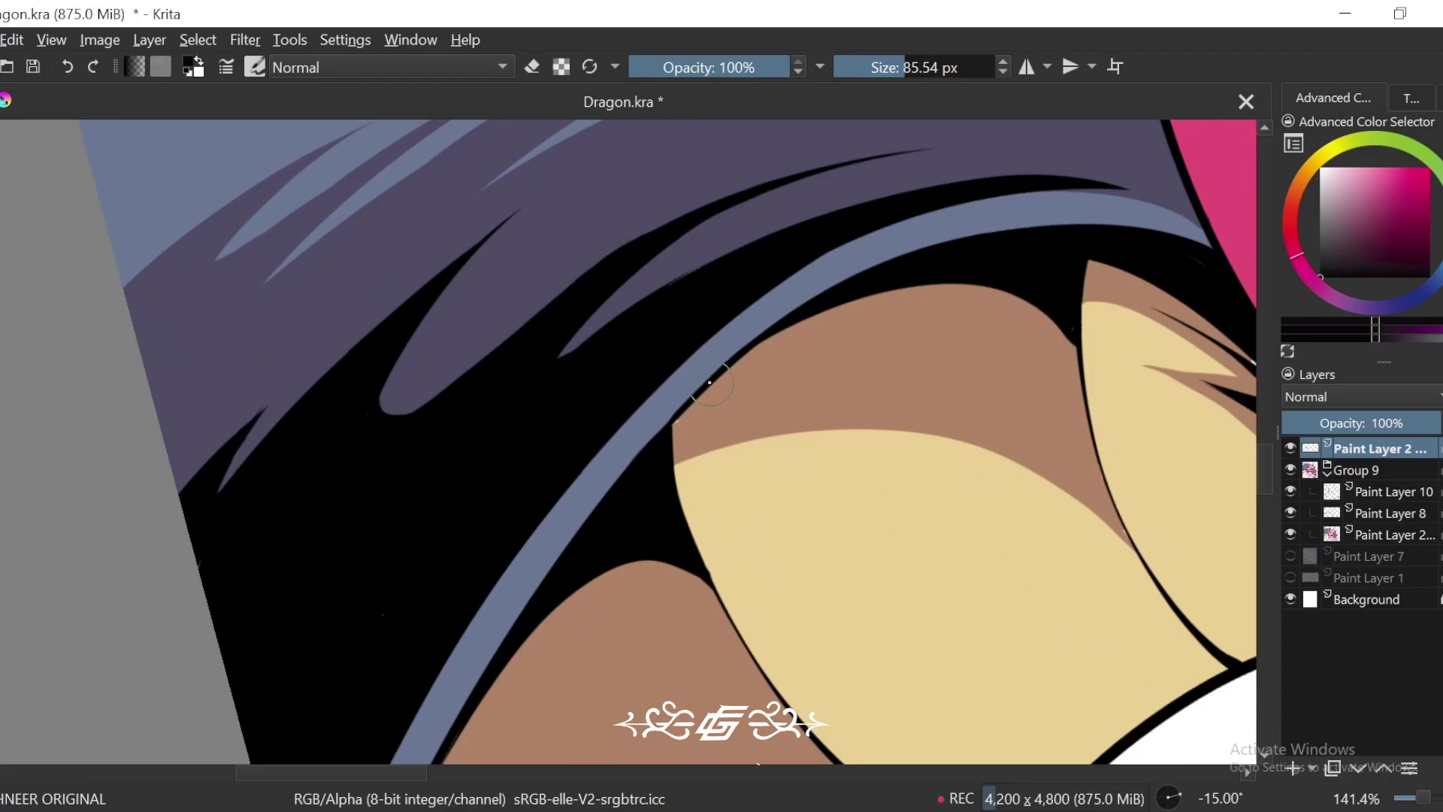
Step: Touch up the black gaps and outlines between the lower belly scales beside the blue neck edge
scroll(666, 489, "down", 3)
scroll(583, 651, "up", 2)
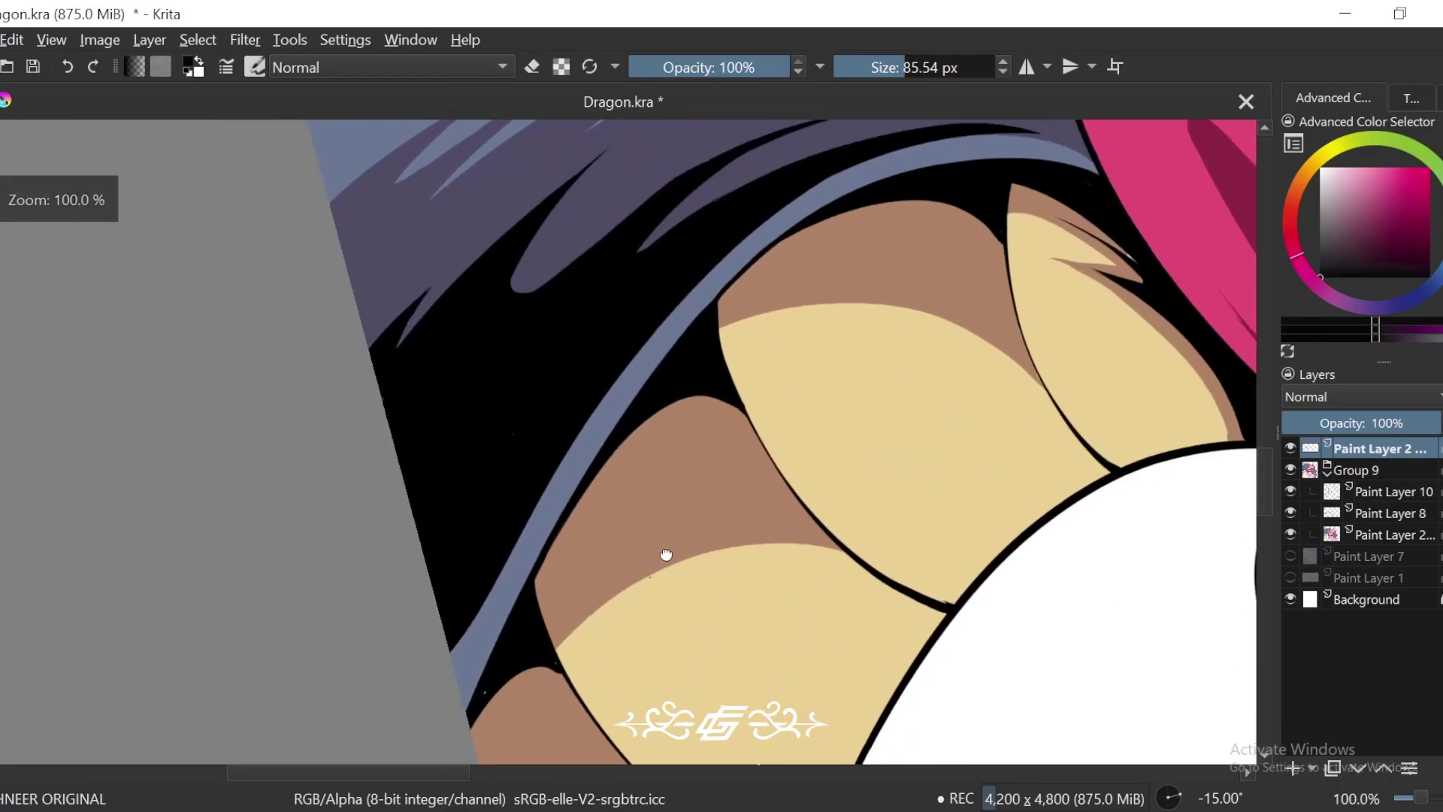
scroll(666, 555, "up", 2)
left_click_drag(809, 605, 685, 589)
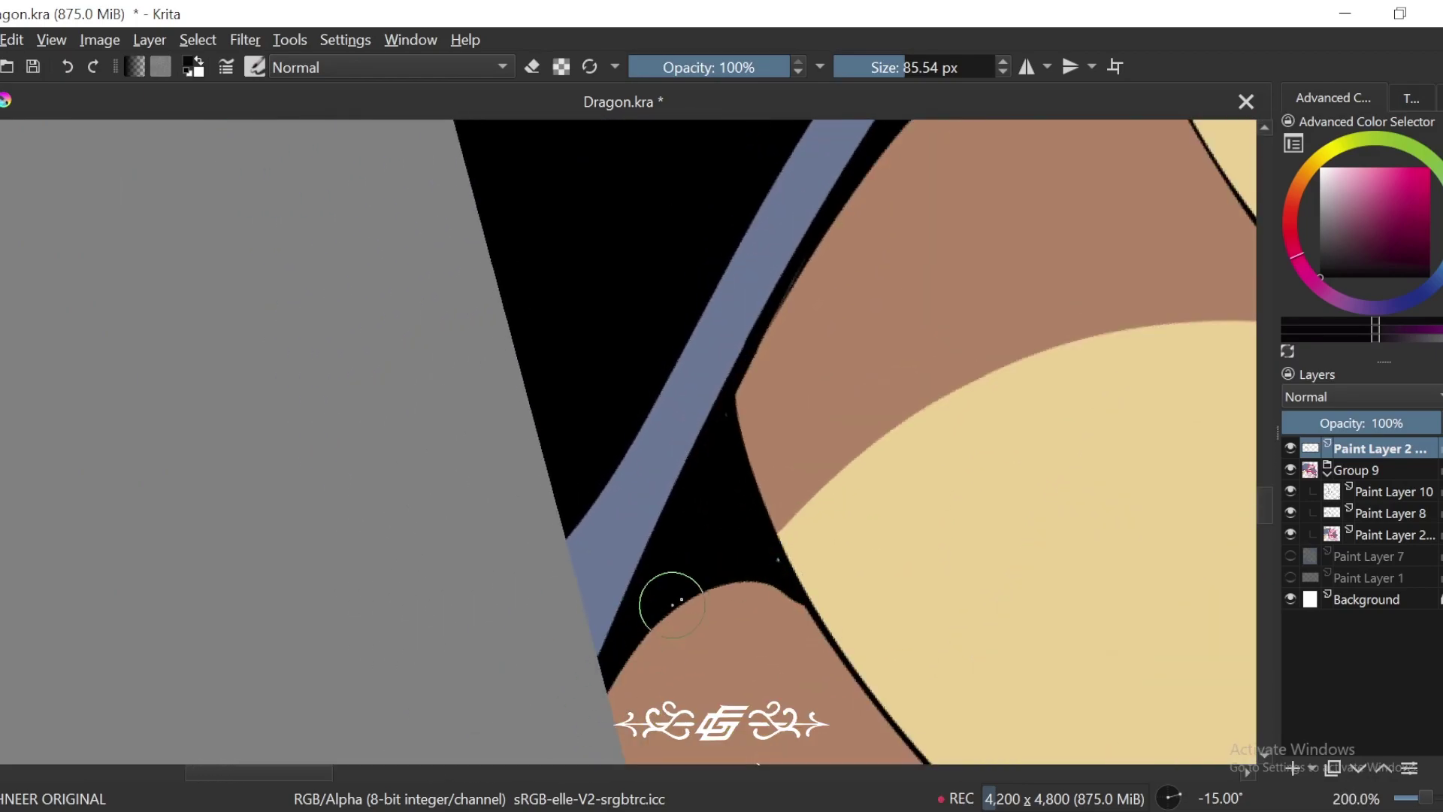
scroll(775, 553, "down", 2)
scroll(769, 493, "down", 1)
key("5")
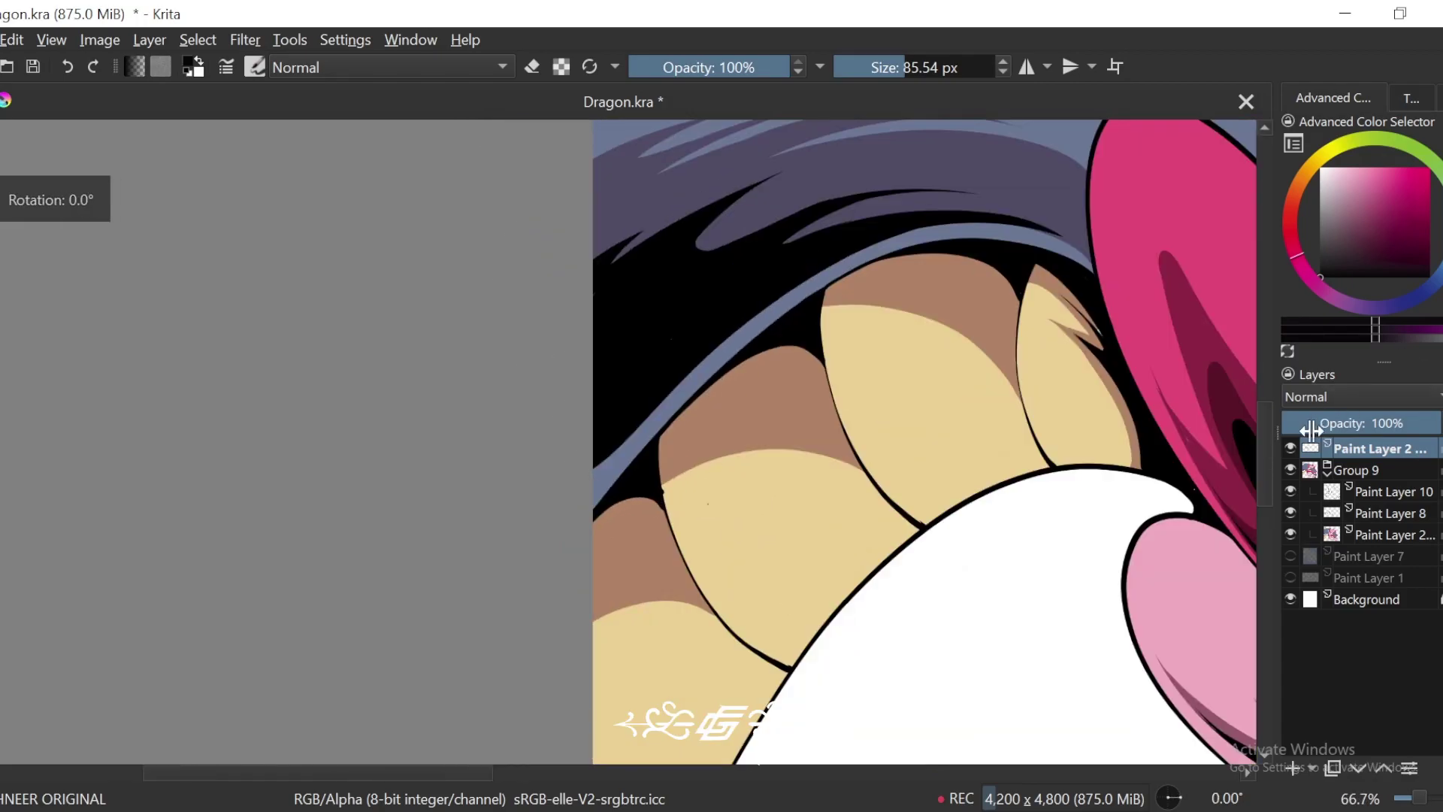
scroll(722, 476, "up", 2)
scroll(809, 569, "up", 1)
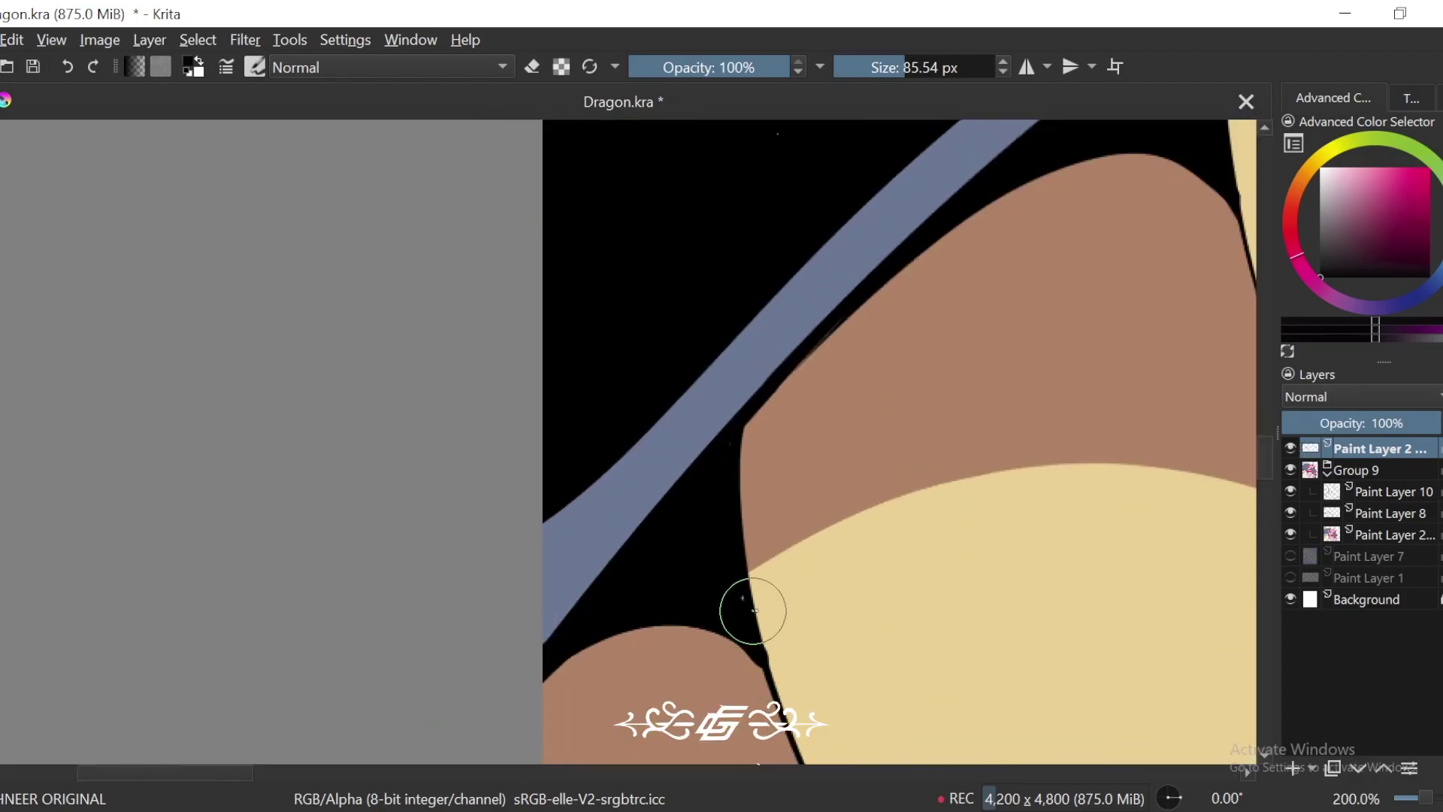
scroll(744, 595, "down", 5)
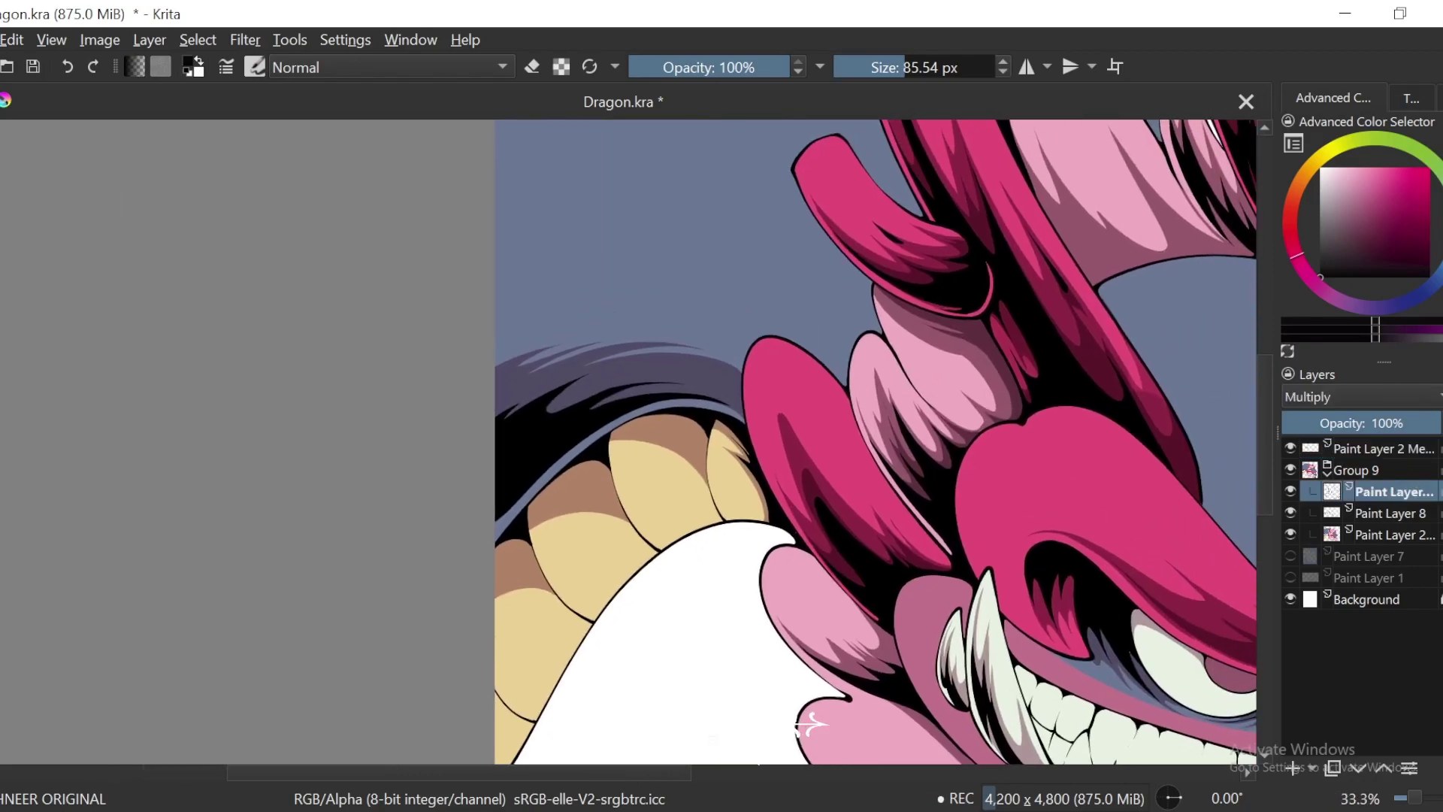
Step: Pick the muted mauve shadow colour and paint deeper multiply streaks on the neck shadow above the blue rim, beside the red frill
left_click(947, 449, "ctrl+alt")
left_click_drag(947, 450, 1018, 467)
key("ctrl+plus")
key("ctrl+plus")
left_click_drag(921, 426, 873, 532)
key("4")
key("ctrl+plus")
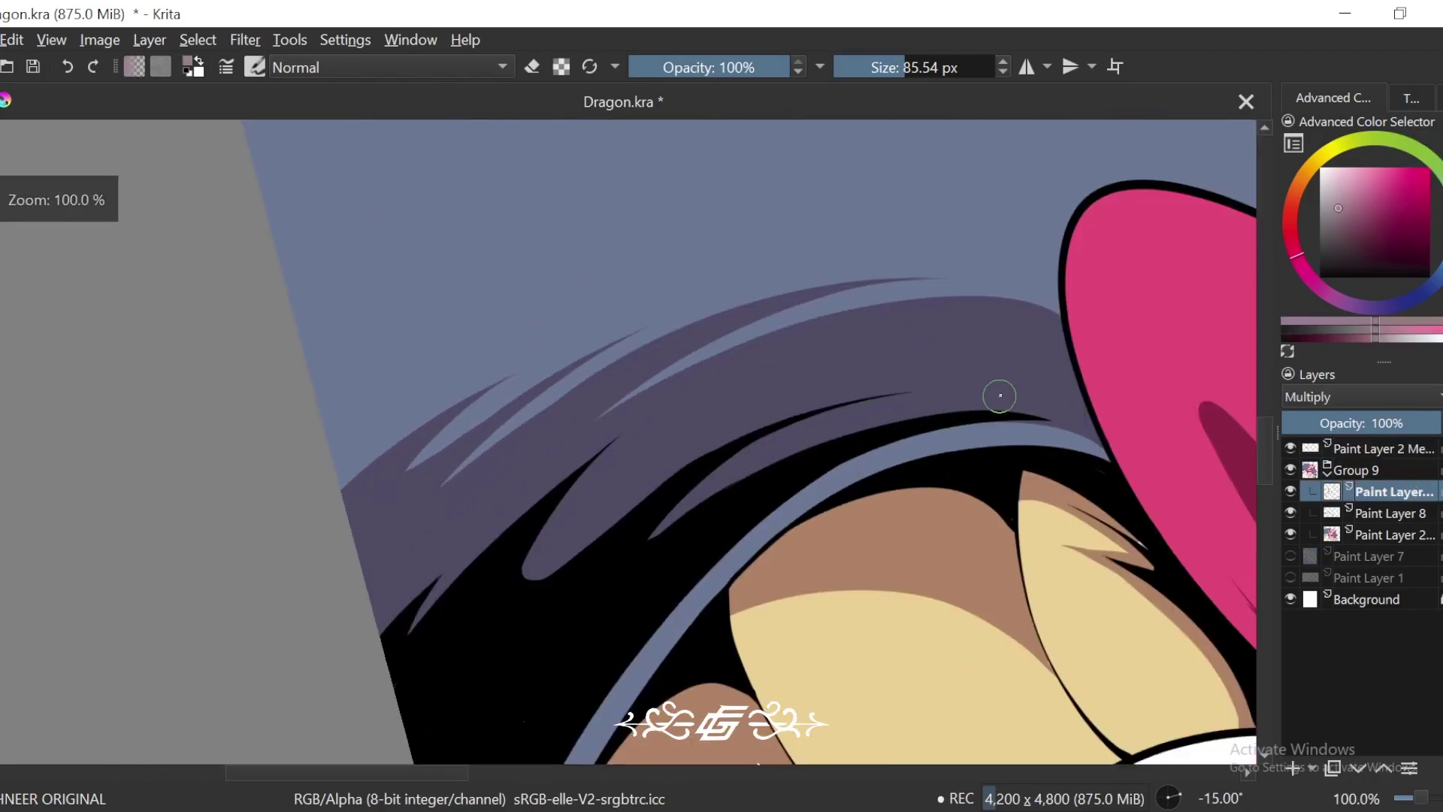
mouse_move(1056, 389)
left_mouse_down()
mouse_move(909, 392)
mouse_move(727, 490)
mouse_move(691, 492)
left_mouse_up()
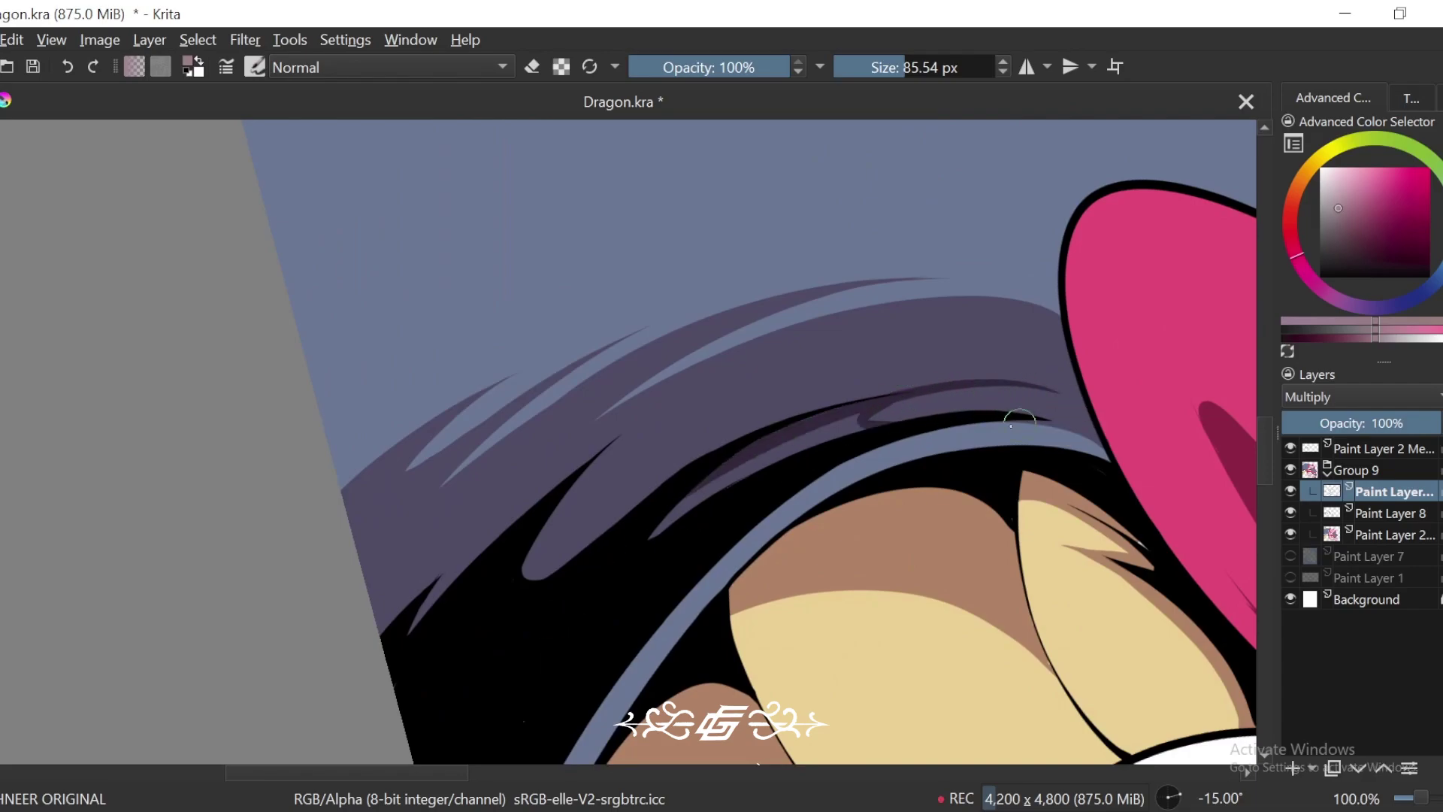
mouse_move(883, 430)
left_mouse_down()
mouse_move(845, 422)
mouse_move(652, 536)
left_mouse_up()
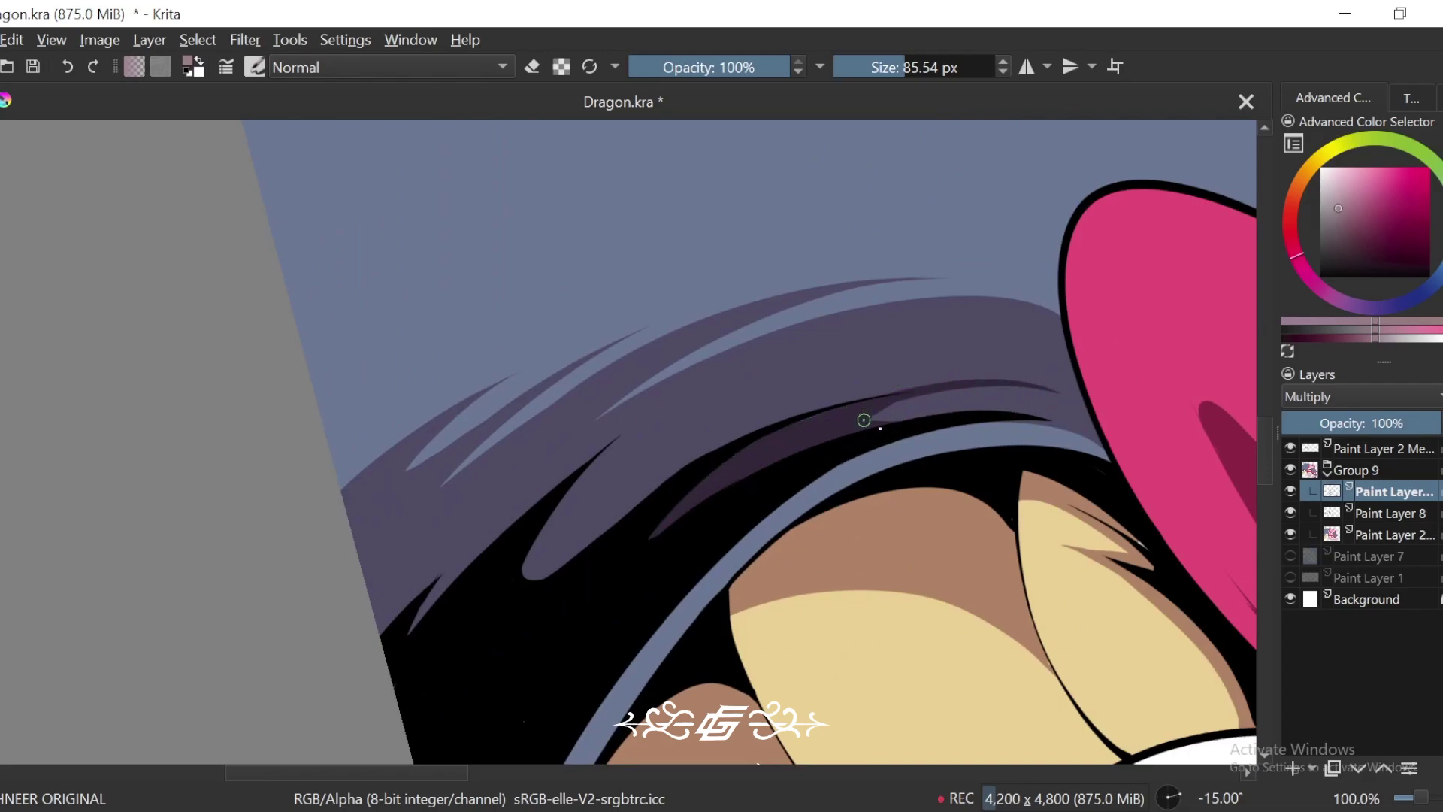
mouse_move(863, 420)
left_mouse_down()
mouse_move(963, 416)
mouse_move(1137, 482)
left_mouse_up()
left_click_drag(913, 456, 995, 454)
Step: Fill the rounded purple tip in the middle of the neck shadow with a deeper shade that tapers upward along the curve
mouse_move(780, 463)
left_mouse_down()
mouse_move(755, 479)
mouse_move(896, 344)
mouse_move(646, 474)
left_mouse_up()
key("ctrl+z")
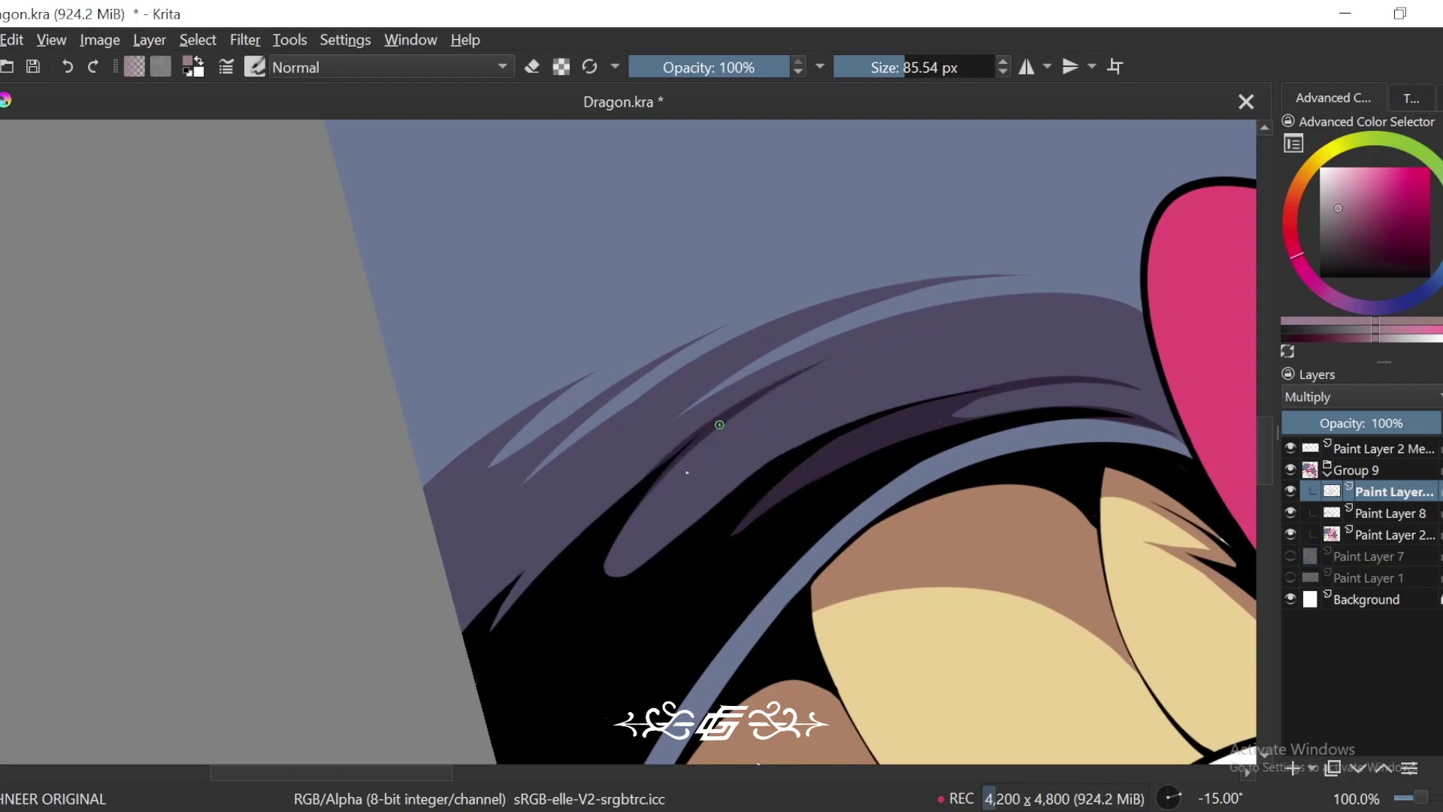
left_click_drag(719, 425, 743, 493)
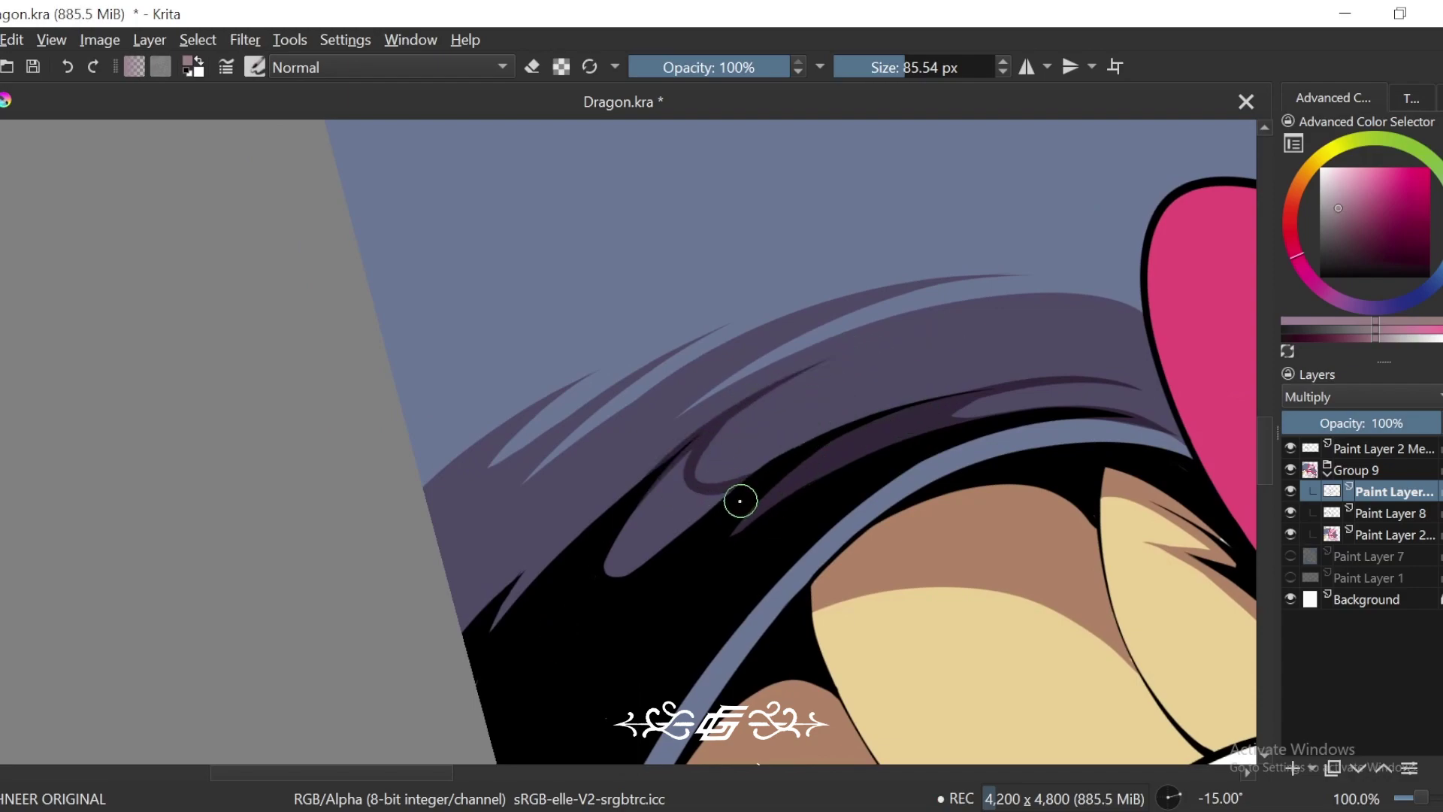
left_click(671, 513)
Step: Add narrow, pointed deeper-shadow streaks to the neck shading near the canvas edge, following the black spikes
left_click_drag(711, 454, 755, 454)
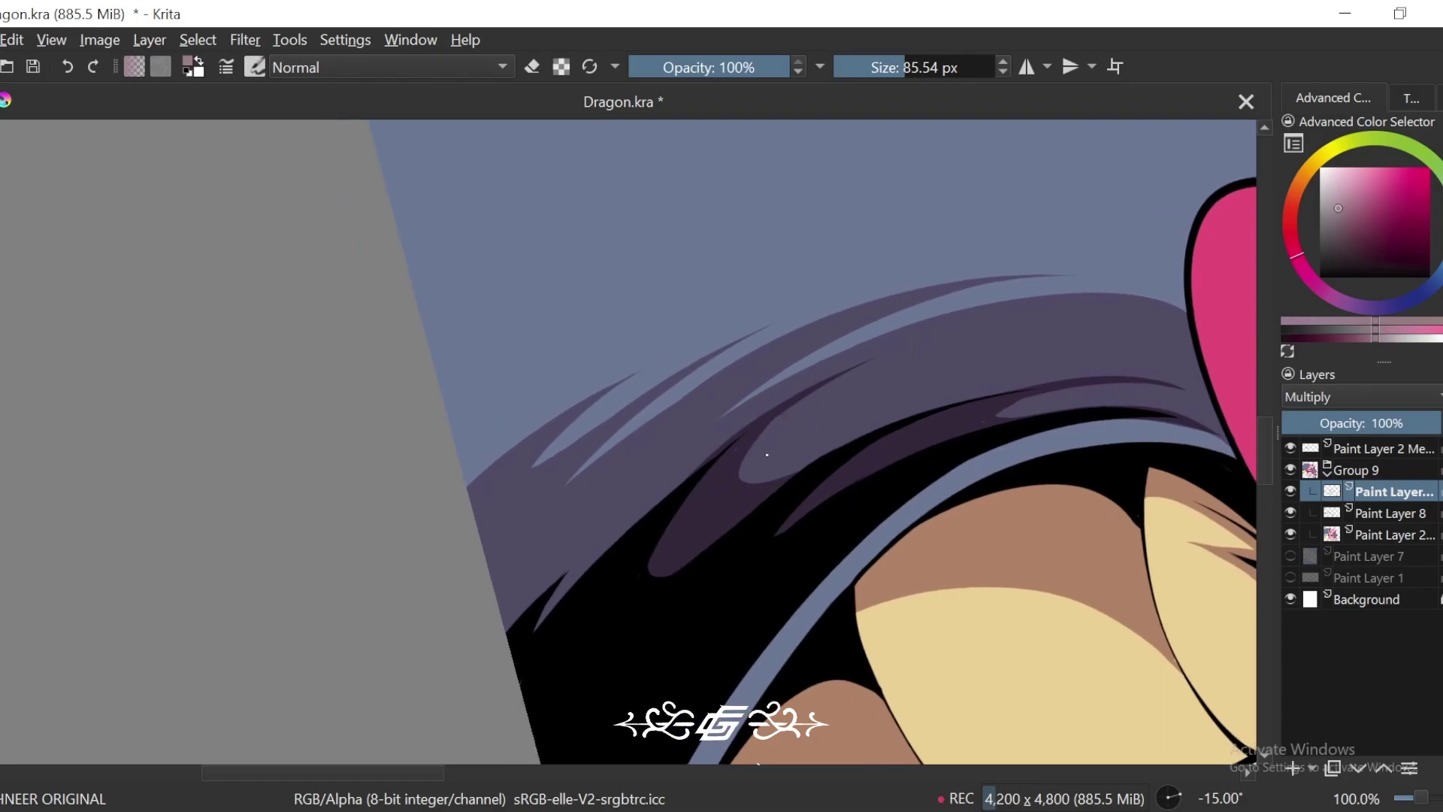
key("ctrl+plus")
left_click_drag(747, 528, 811, 487)
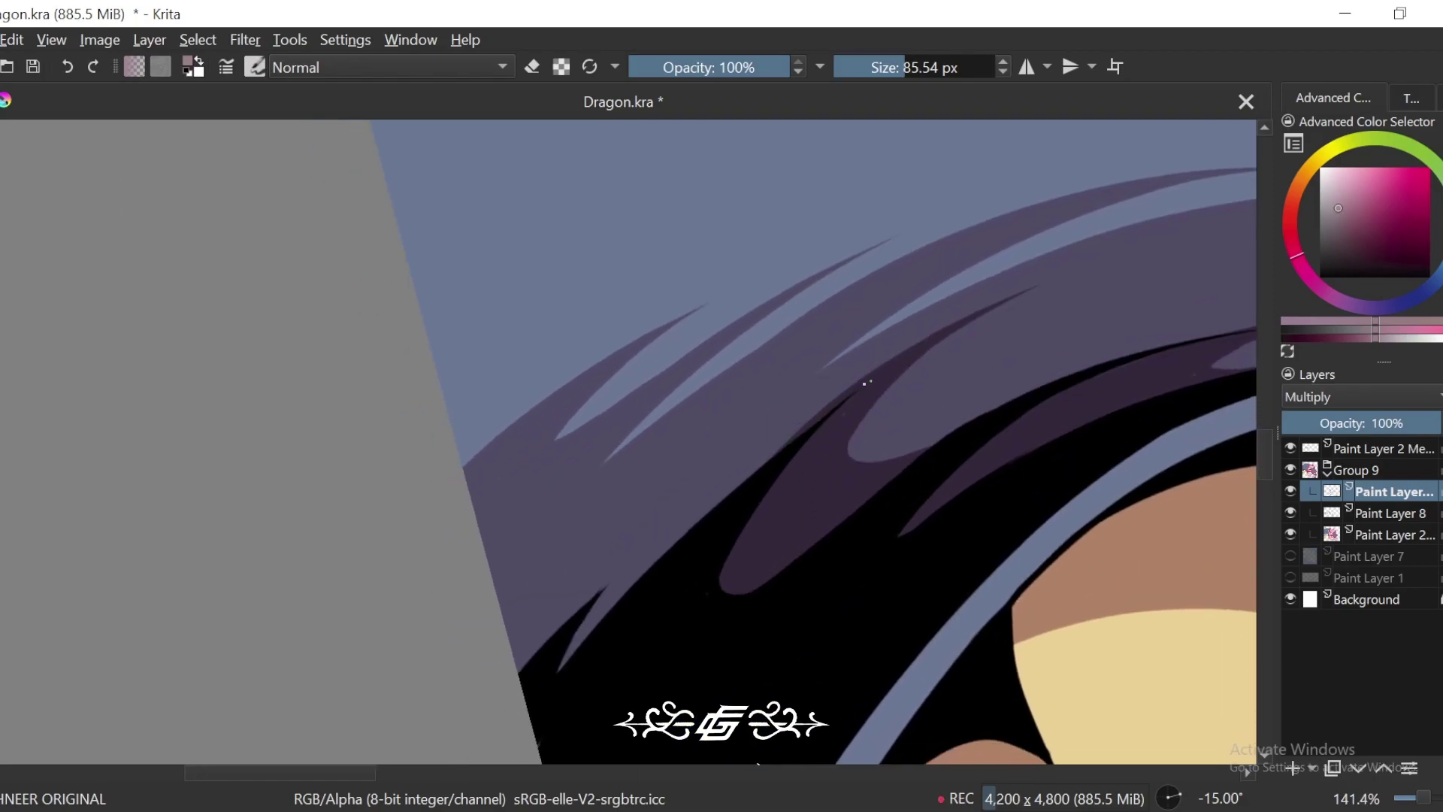
left_click_drag(865, 383, 629, 543)
left_click_drag(678, 470, 551, 617)
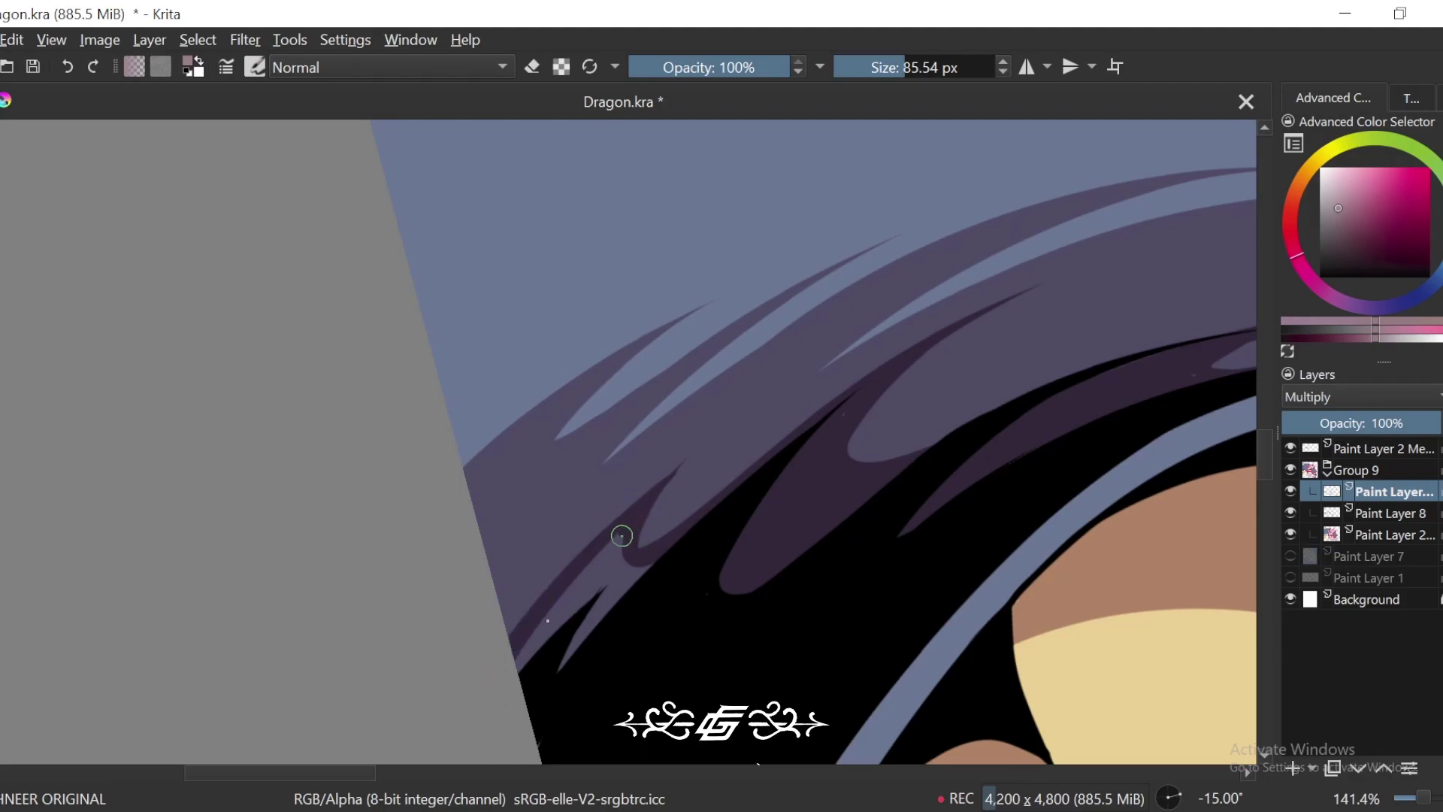
mouse_move(622, 536)
left_mouse_down()
mouse_move(526, 654)
mouse_move(571, 647)
left_mouse_up()
left_click_drag(659, 559, 547, 699)
Step: Review the neck shading, belly scales and whole dragon at several zoom levels and canvas rotations
key("ctrl+minus")
key("ctrl+minus")
key("ctrl+minus")
key("ctrl+minus")
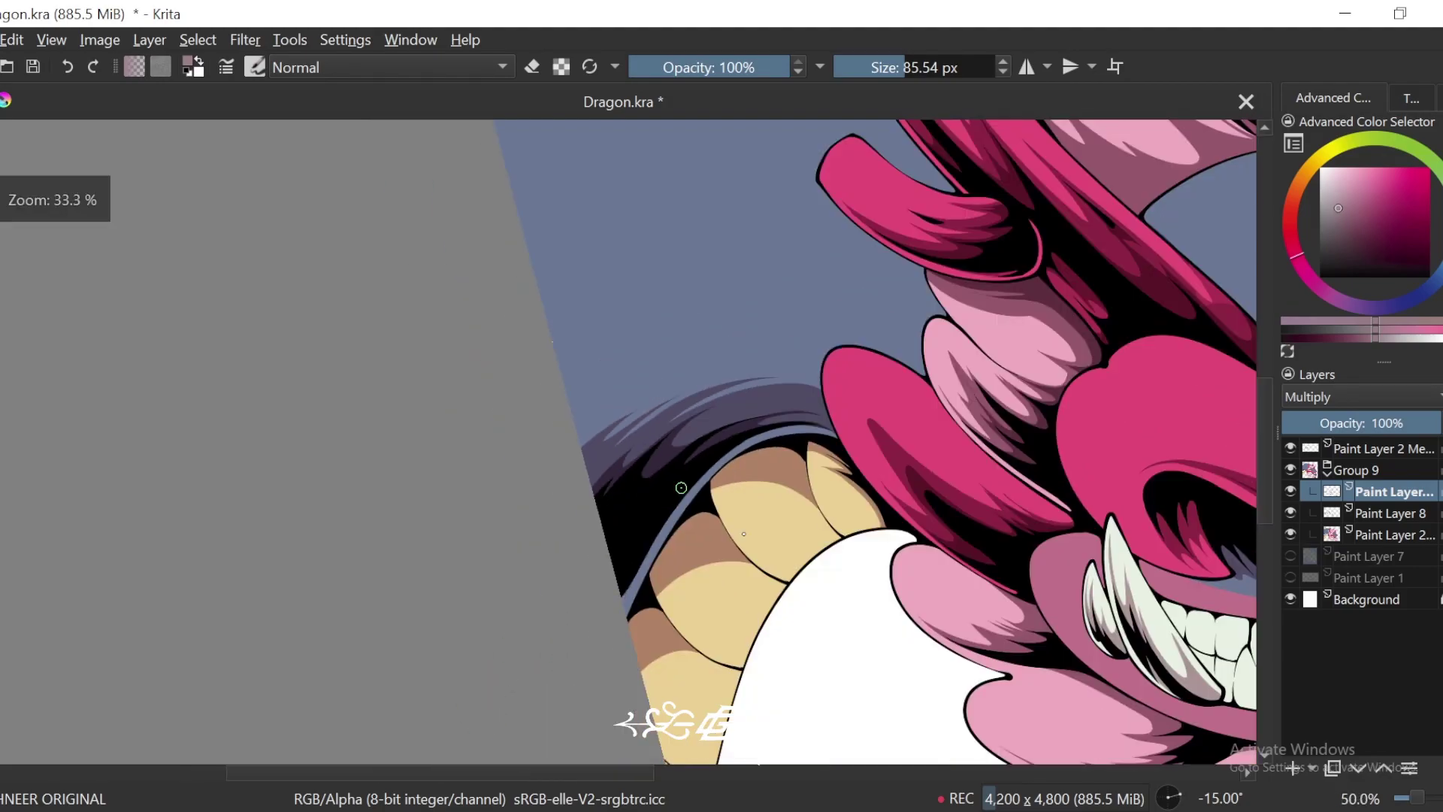
scroll(681, 487, "down", 1)
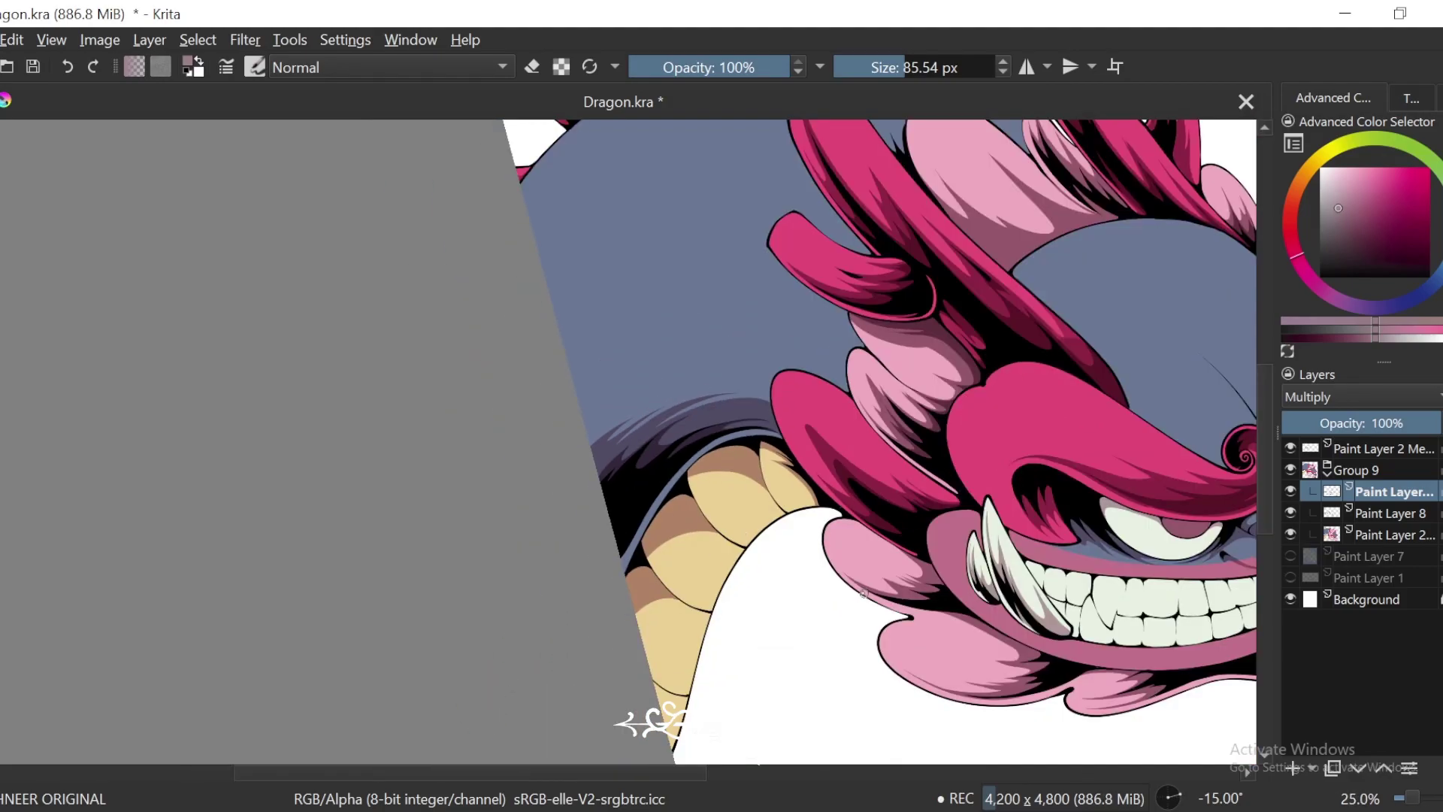
key("4")
key("4")
key("4")
scroll(876, 428, "up", 1)
scroll(871, 435, "up", 3)
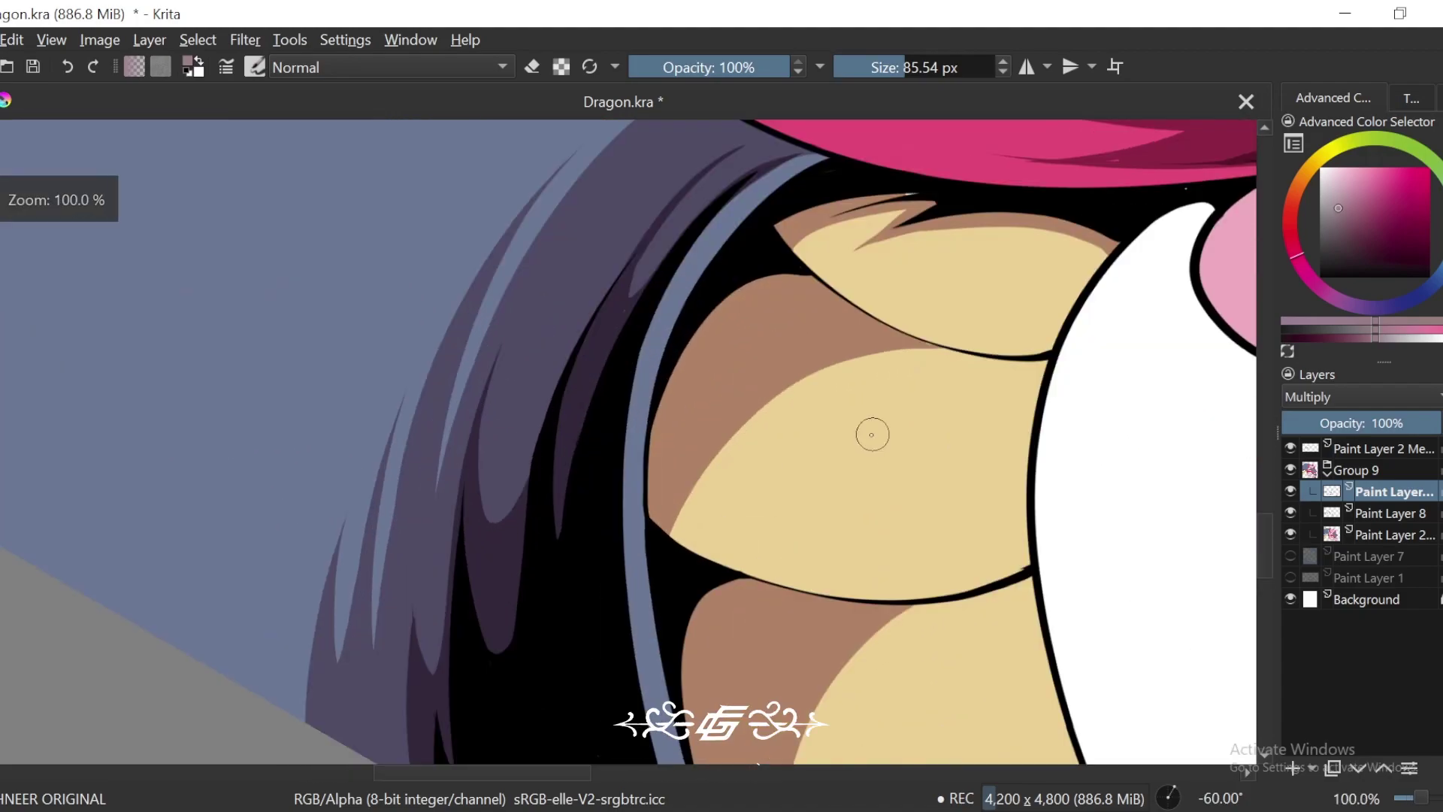
scroll(872, 435, "down", 6)
key("6")
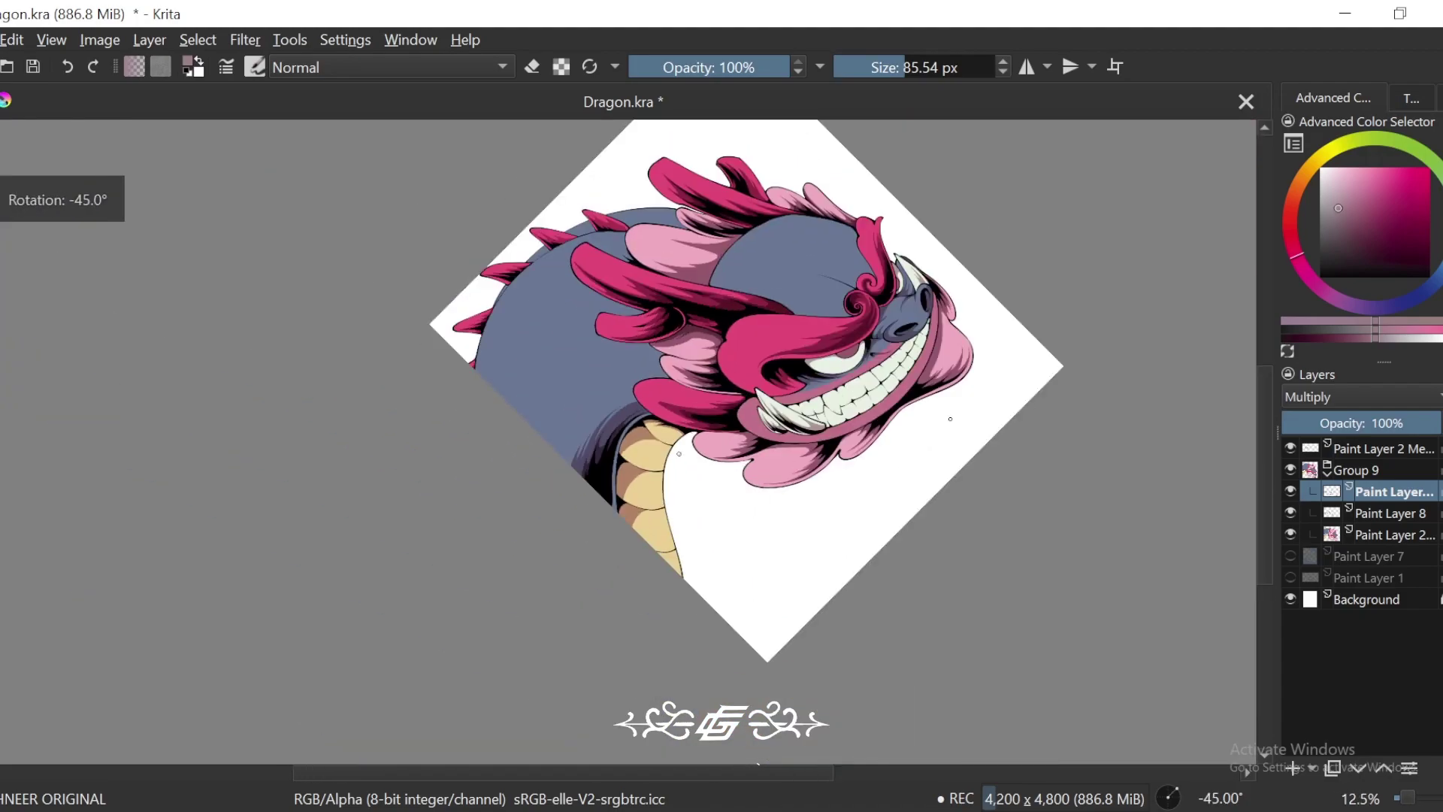
key("6")
key("6")
key("6")
key("6")
key("6")
key("4")
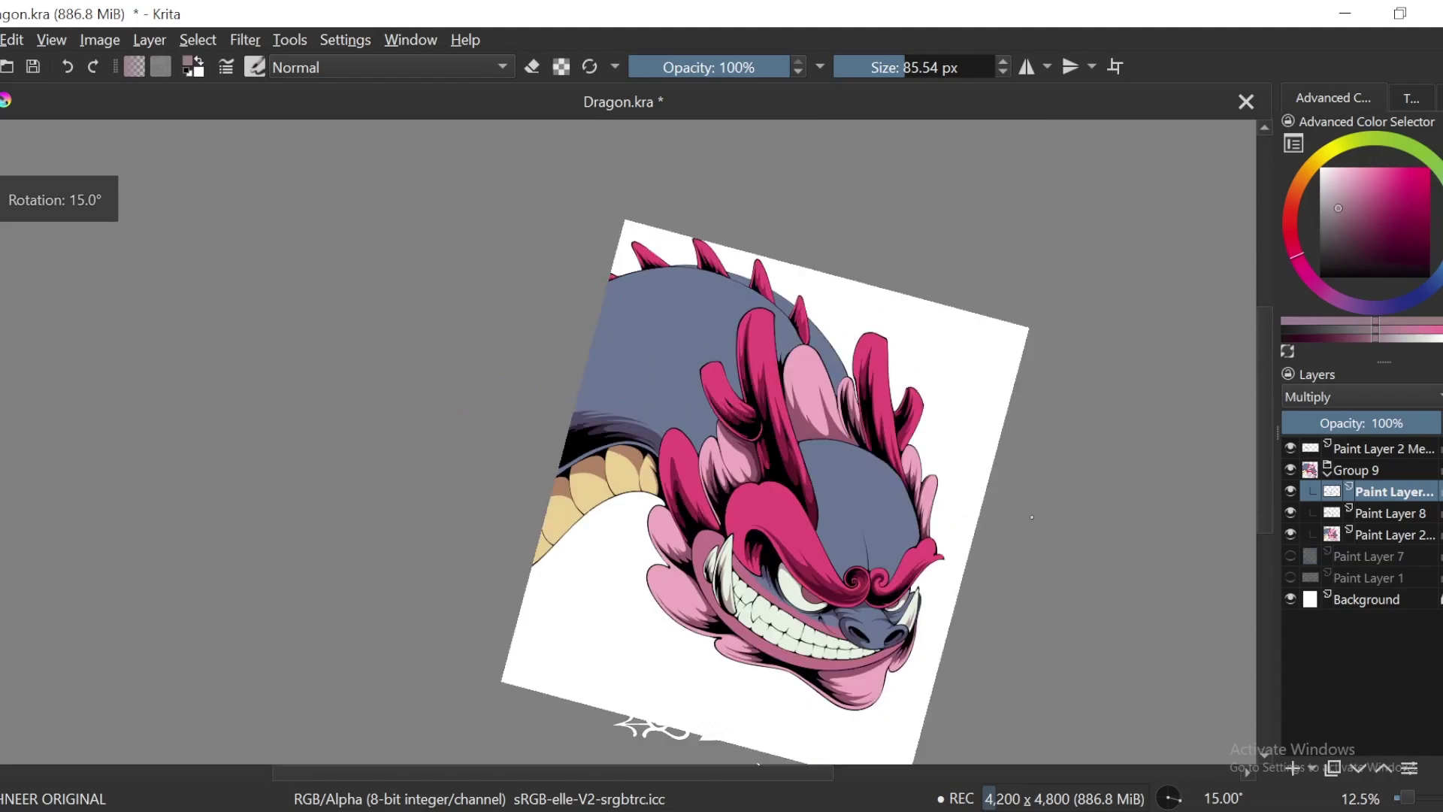
key("4")
left_click_drag(1059, 470, 947, 519)
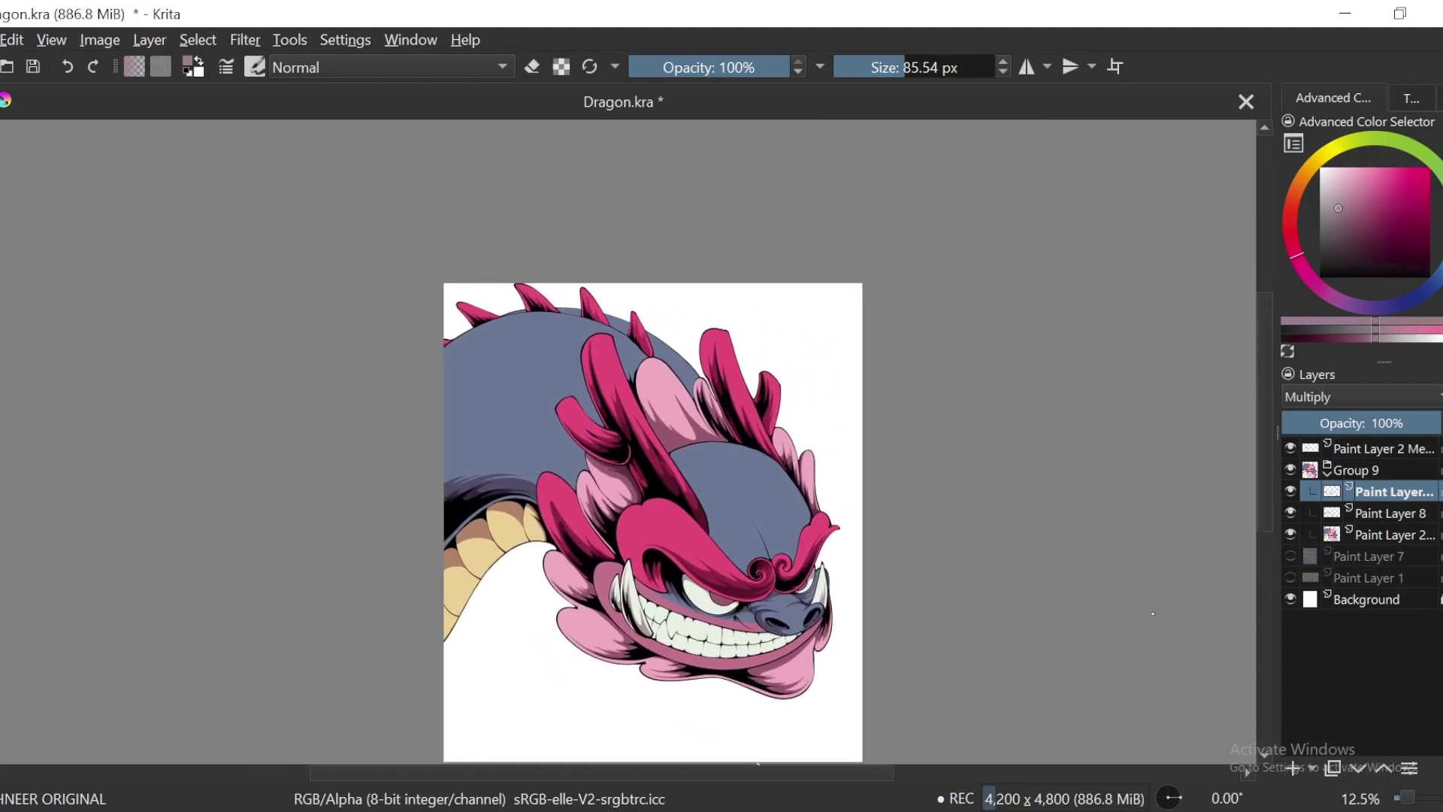
key("minus")
key("6")
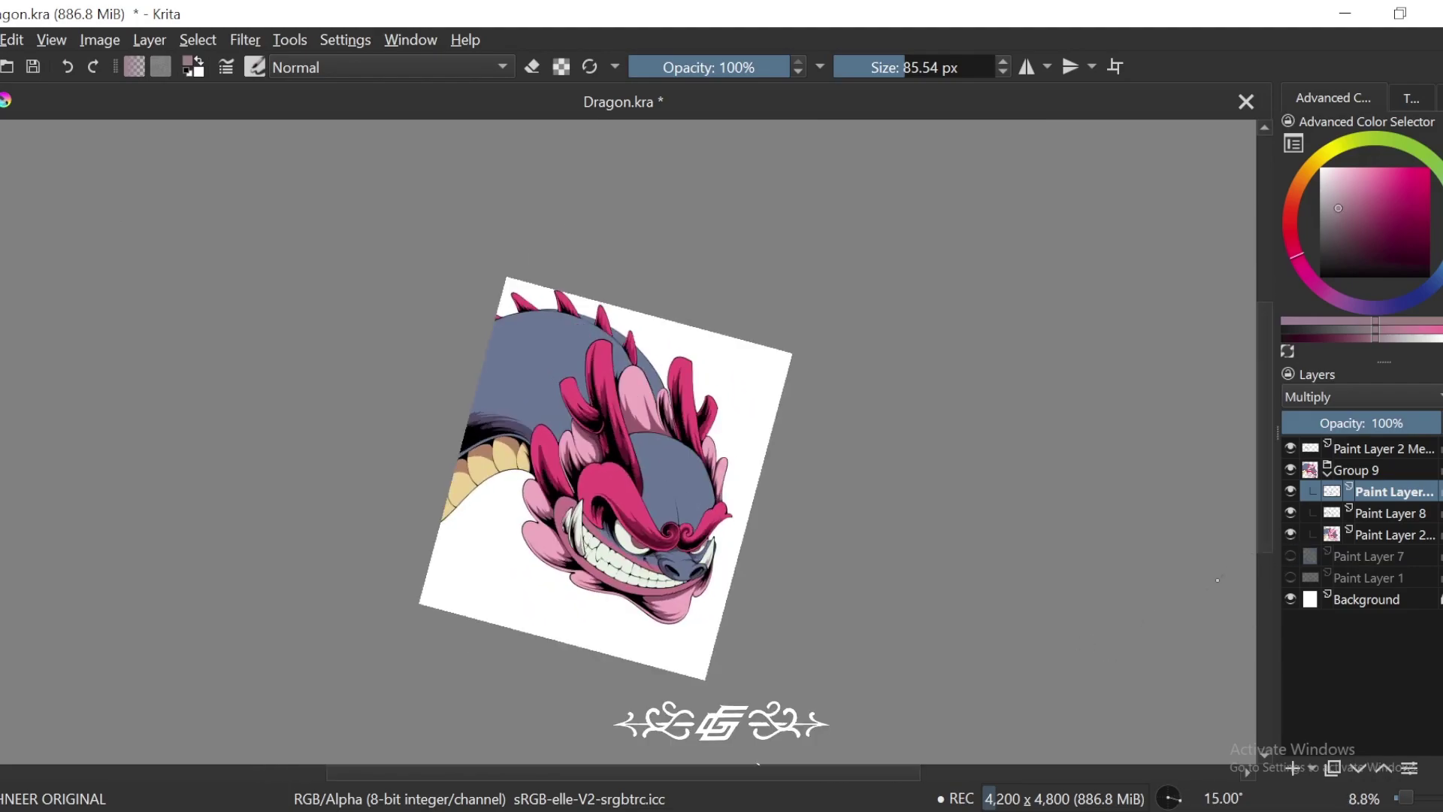
Step: Switch to the topmost line-art layer and touch up the gap in the crease under the larger eye's inner corner with black
scroll(749, 657, "up", 3)
scroll(843, 645, "up", 3)
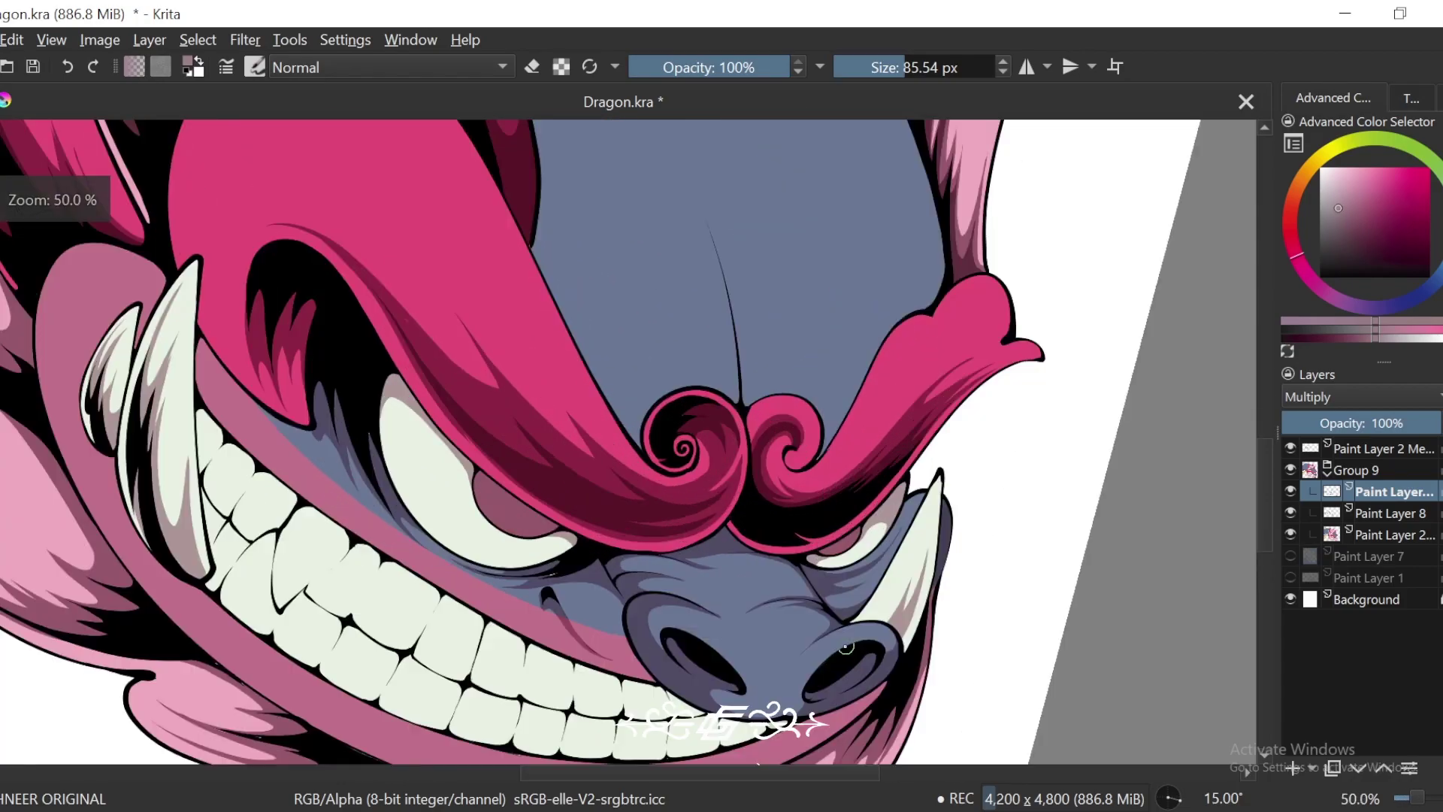
left_click_drag(933, 512, 973, 613)
key("5")
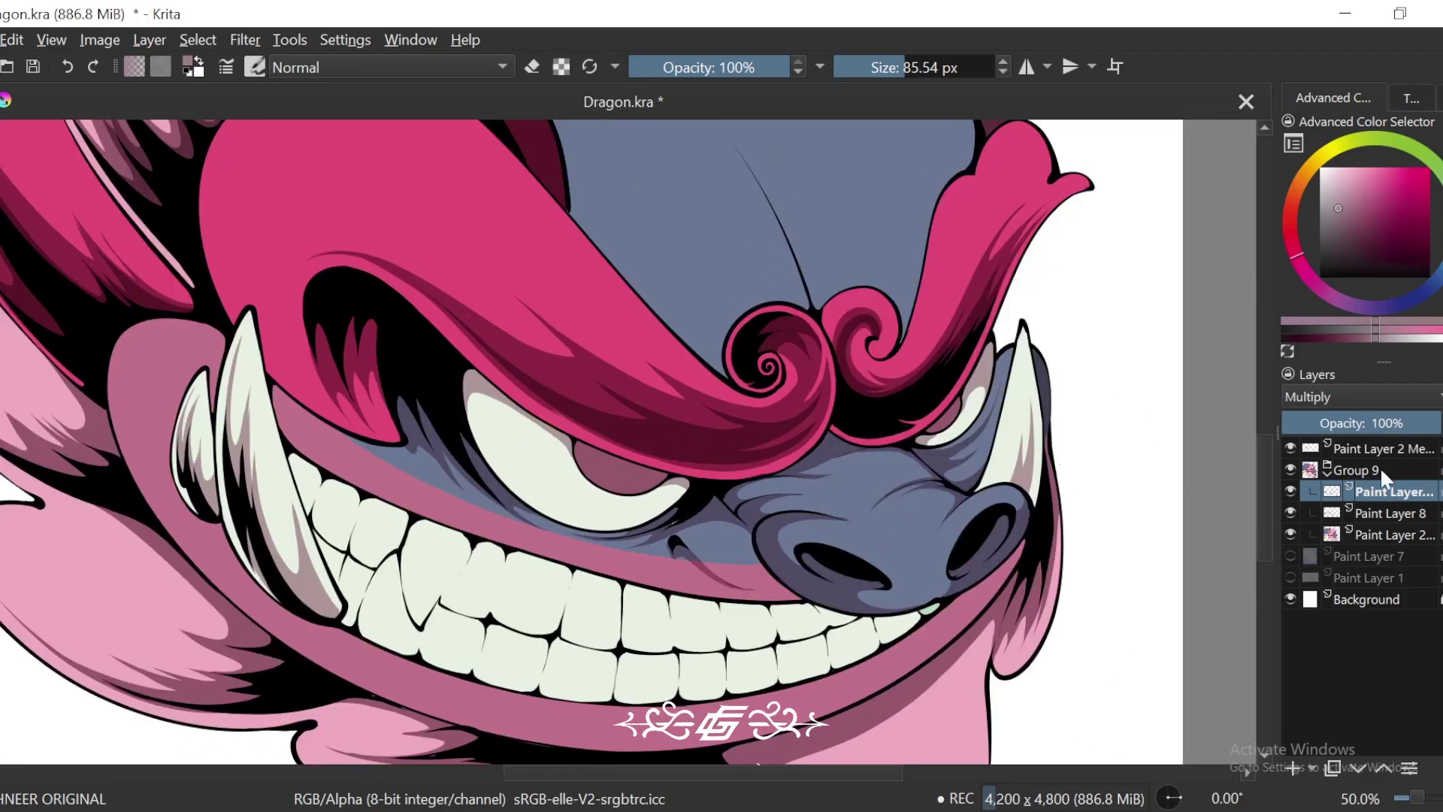
left_click(1391, 449)
key("plus")
left_click(1321, 276)
scroll(911, 612, "up", 4)
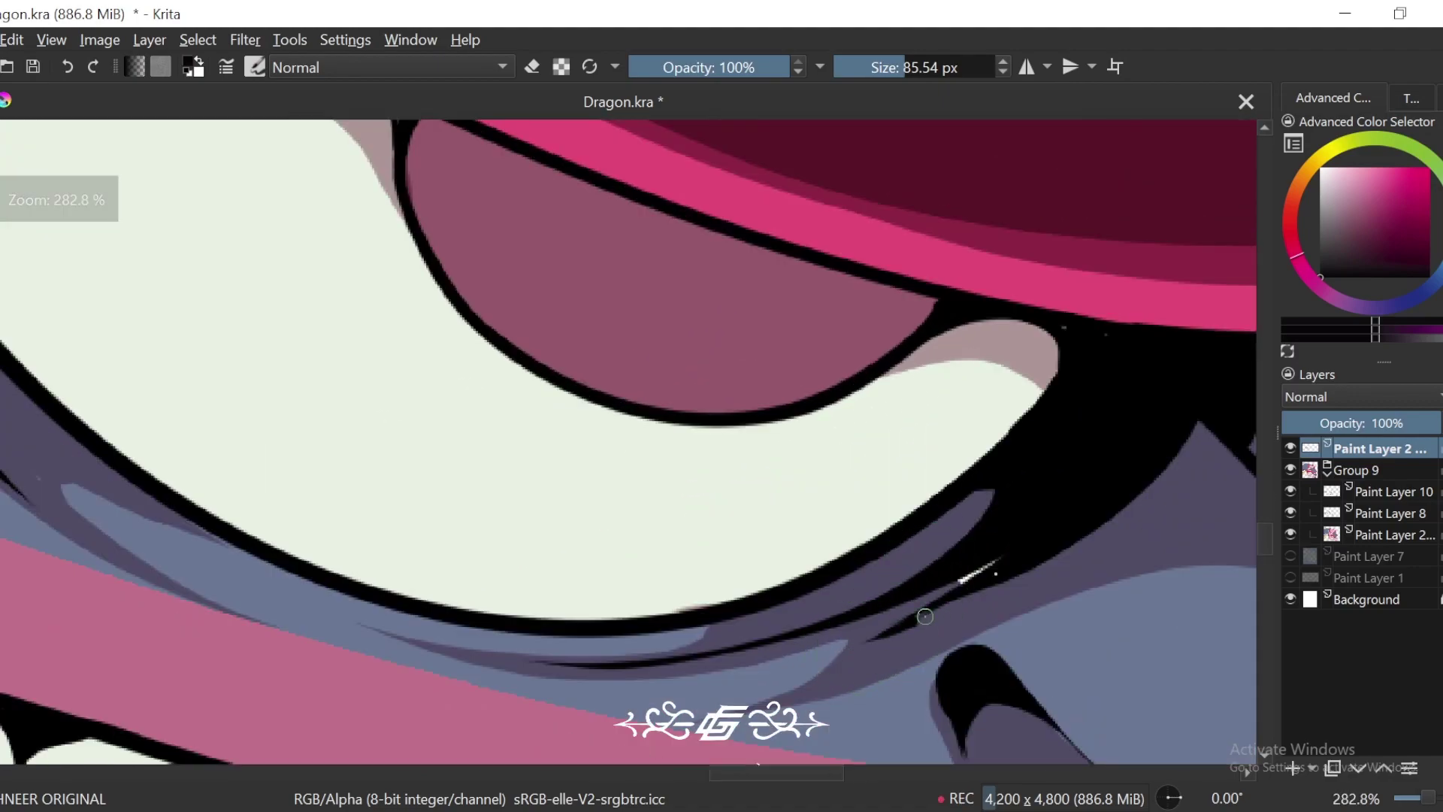
mouse_move(980, 579)
left_mouse_down()
mouse_move(904, 627)
mouse_move(918, 618)
left_mouse_up()
left_click_drag(1007, 590, 907, 617)
left_click_drag(895, 618, 836, 643)
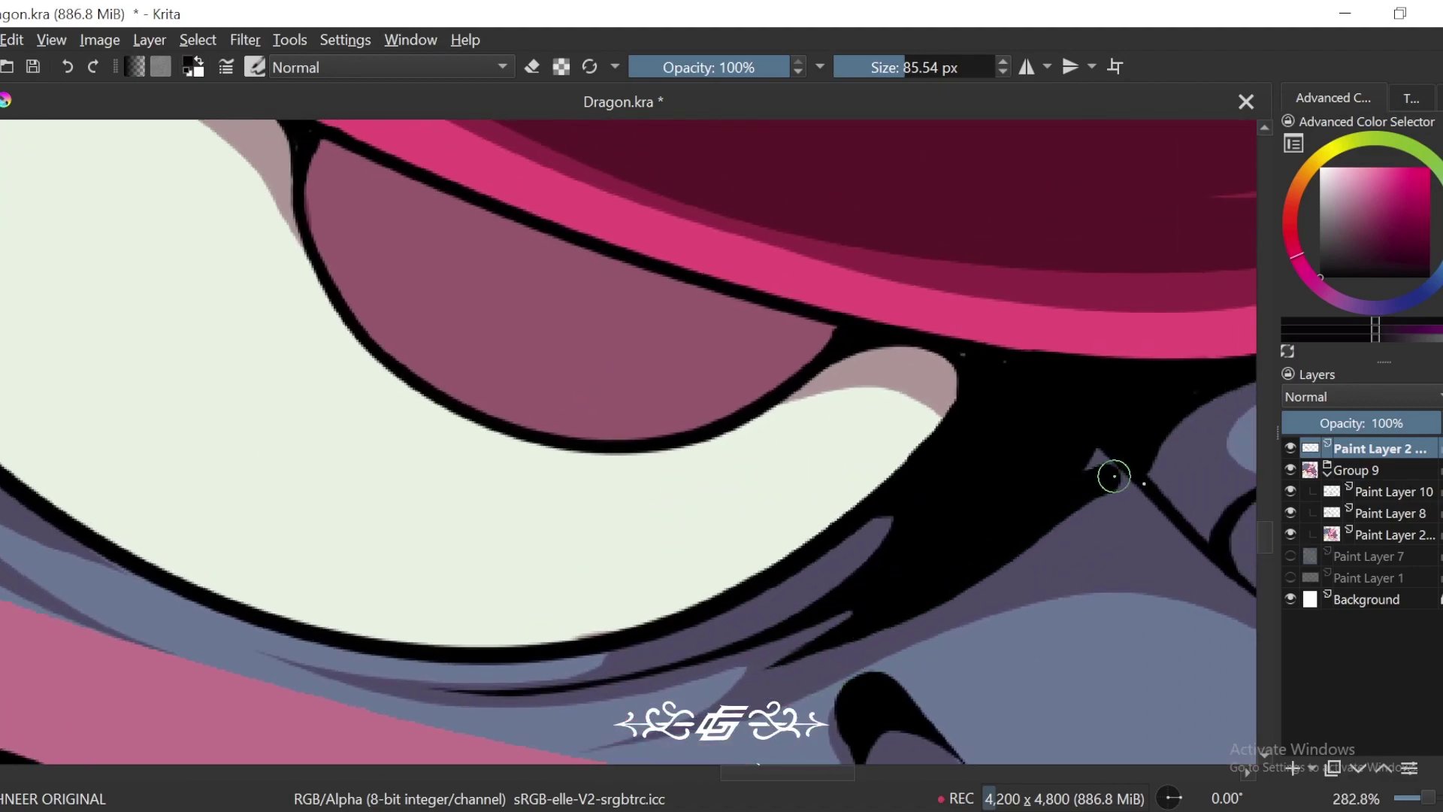
Step: Switch to Paint Layer 8 and paint a curved multiply shadow across the larger eye's iris, just beneath the brow
scroll(1064, 388, "down", 1)
scroll(1064, 388, "down", 5)
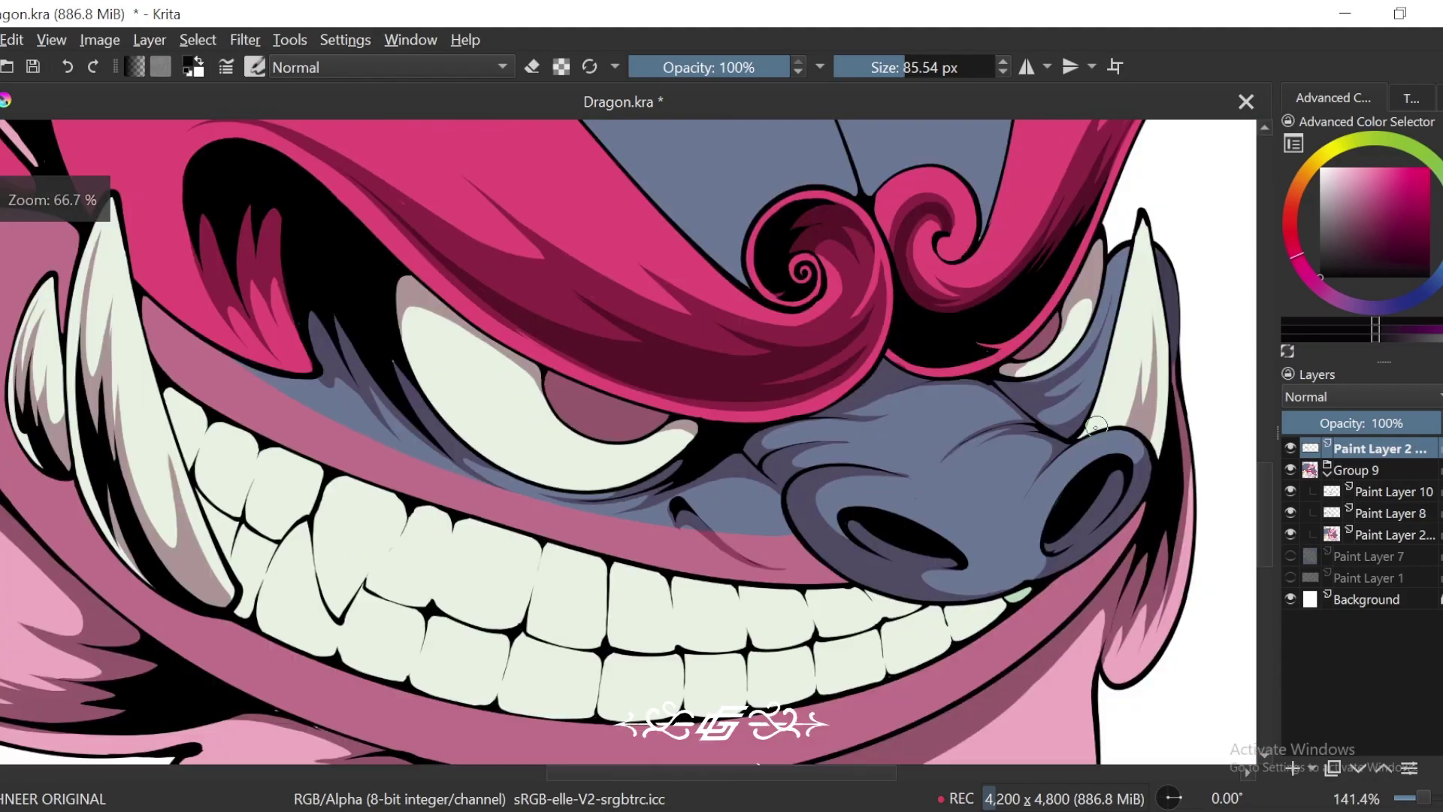
left_click_drag(909, 534, 1043, 517)
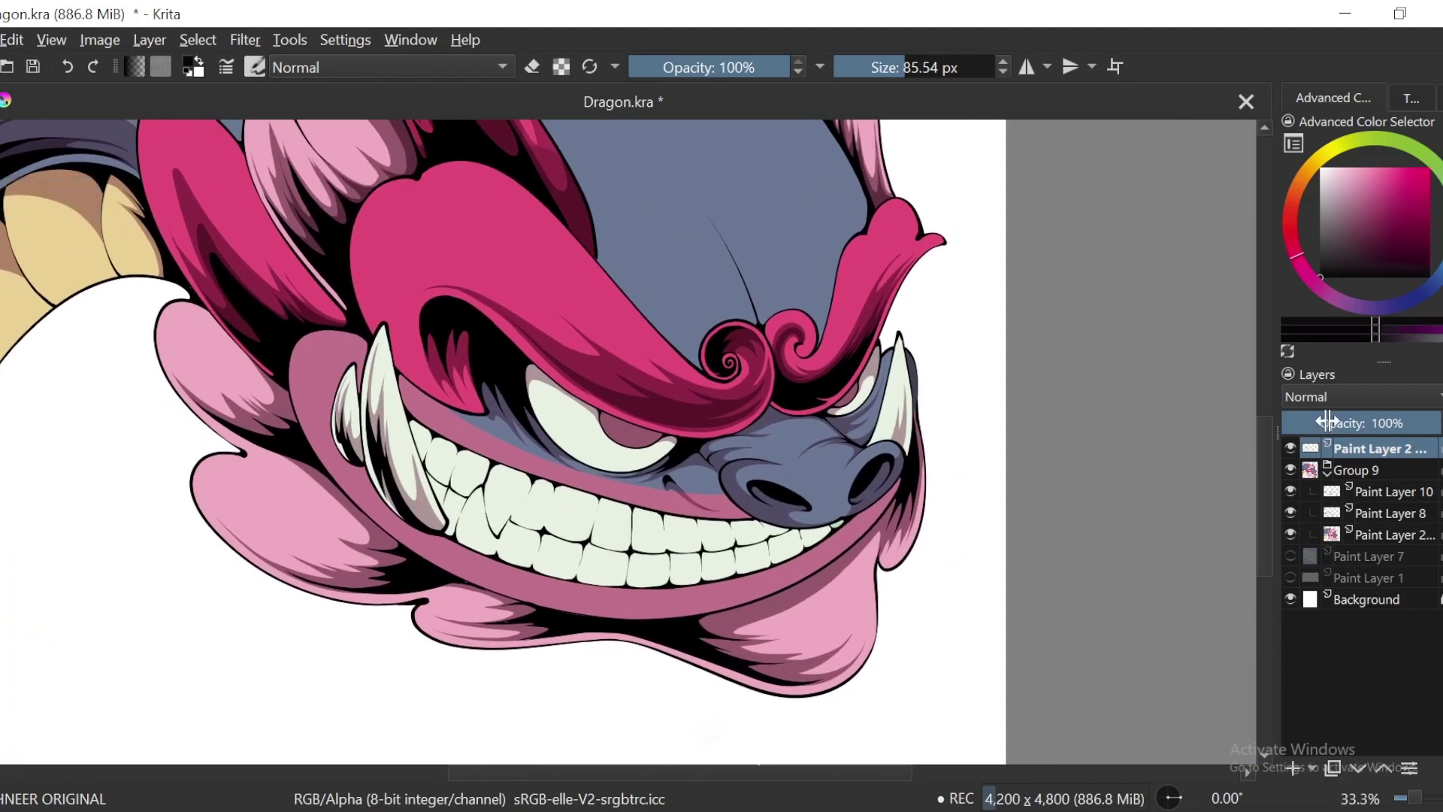
left_click(1382, 514)
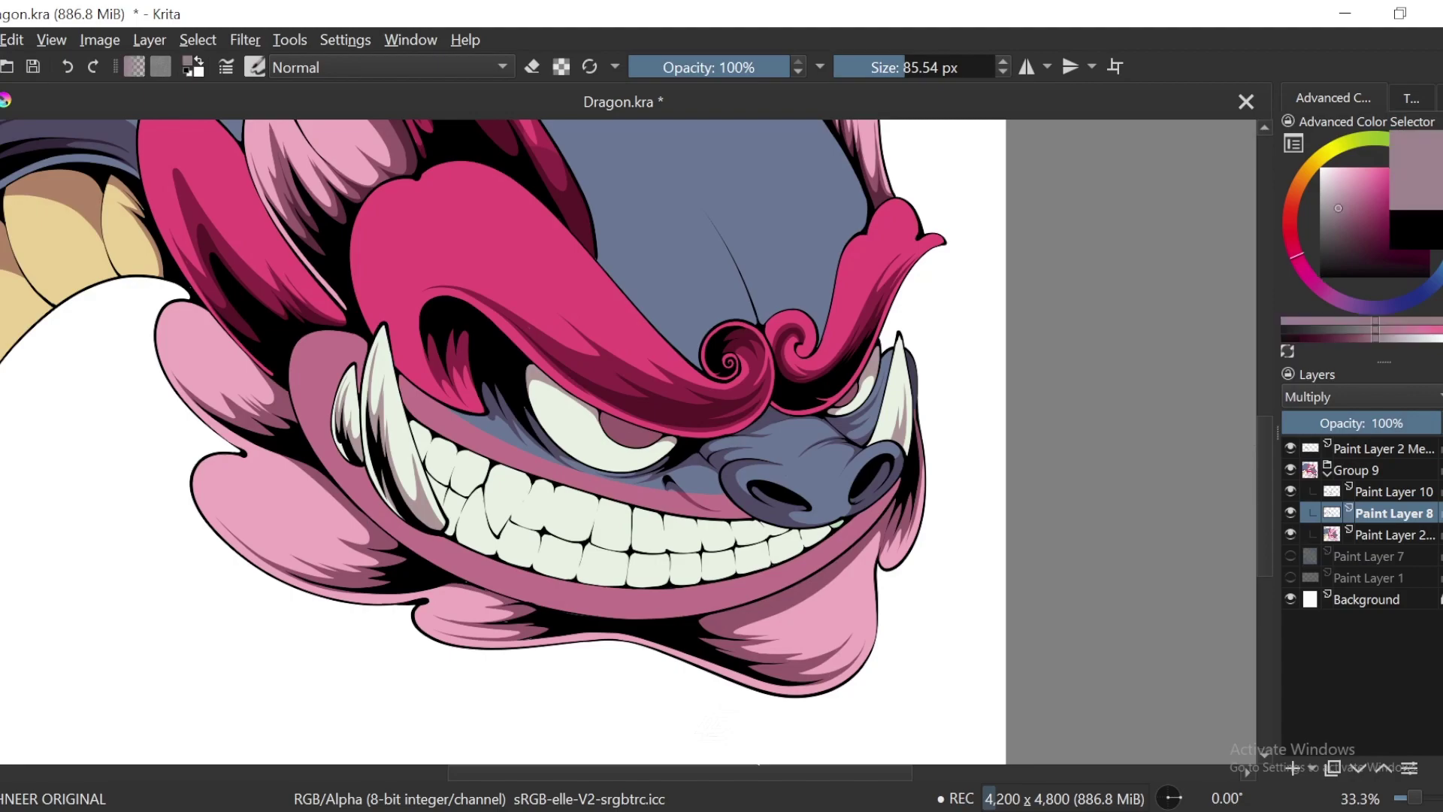
scroll(621, 441, "up", 5)
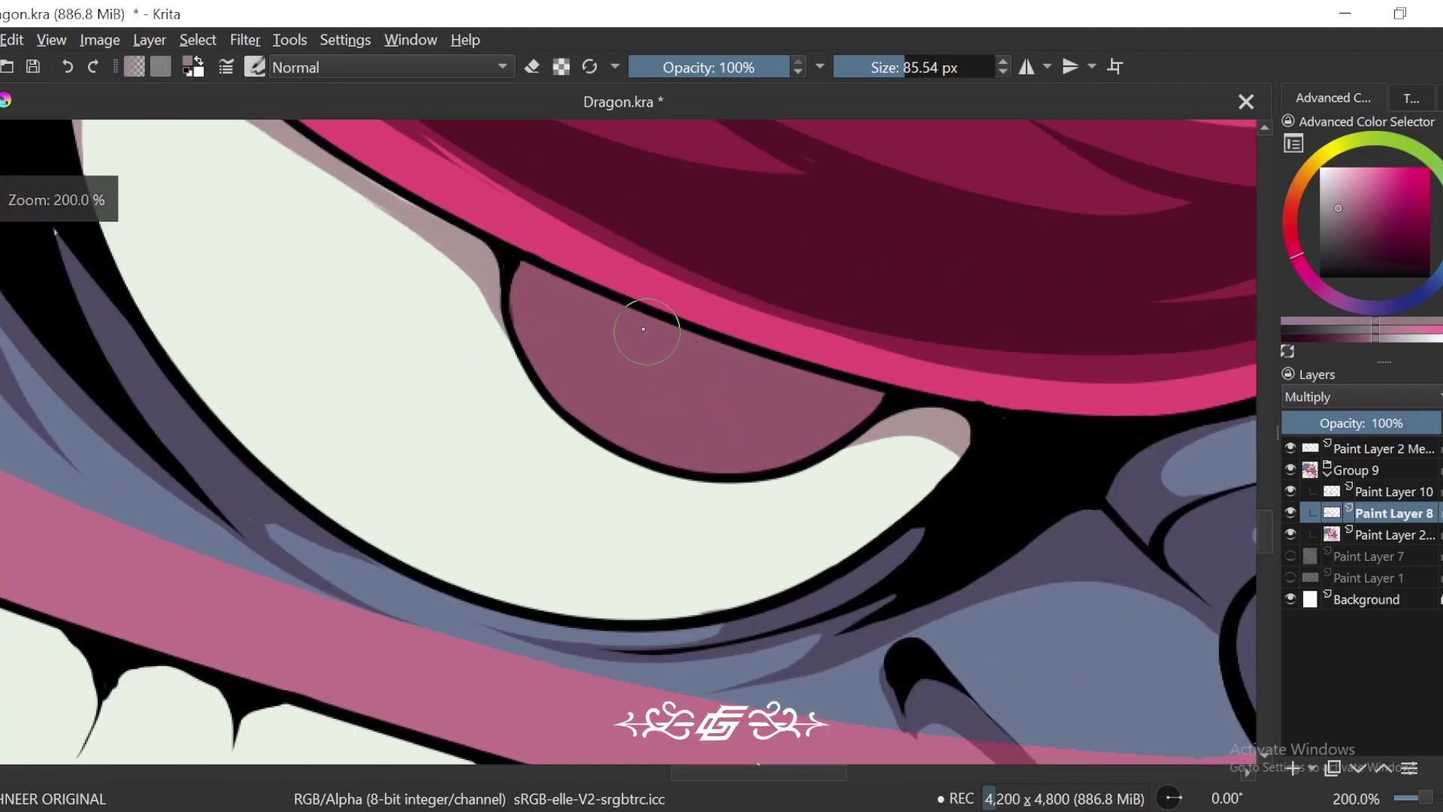
mouse_move(610, 291)
left_mouse_down()
mouse_move(754, 397)
mouse_move(819, 361)
left_mouse_up()
key("4")
key("4")
key("4")
left_click_drag(674, 330, 897, 489)
scroll(897, 488, "up", 1)
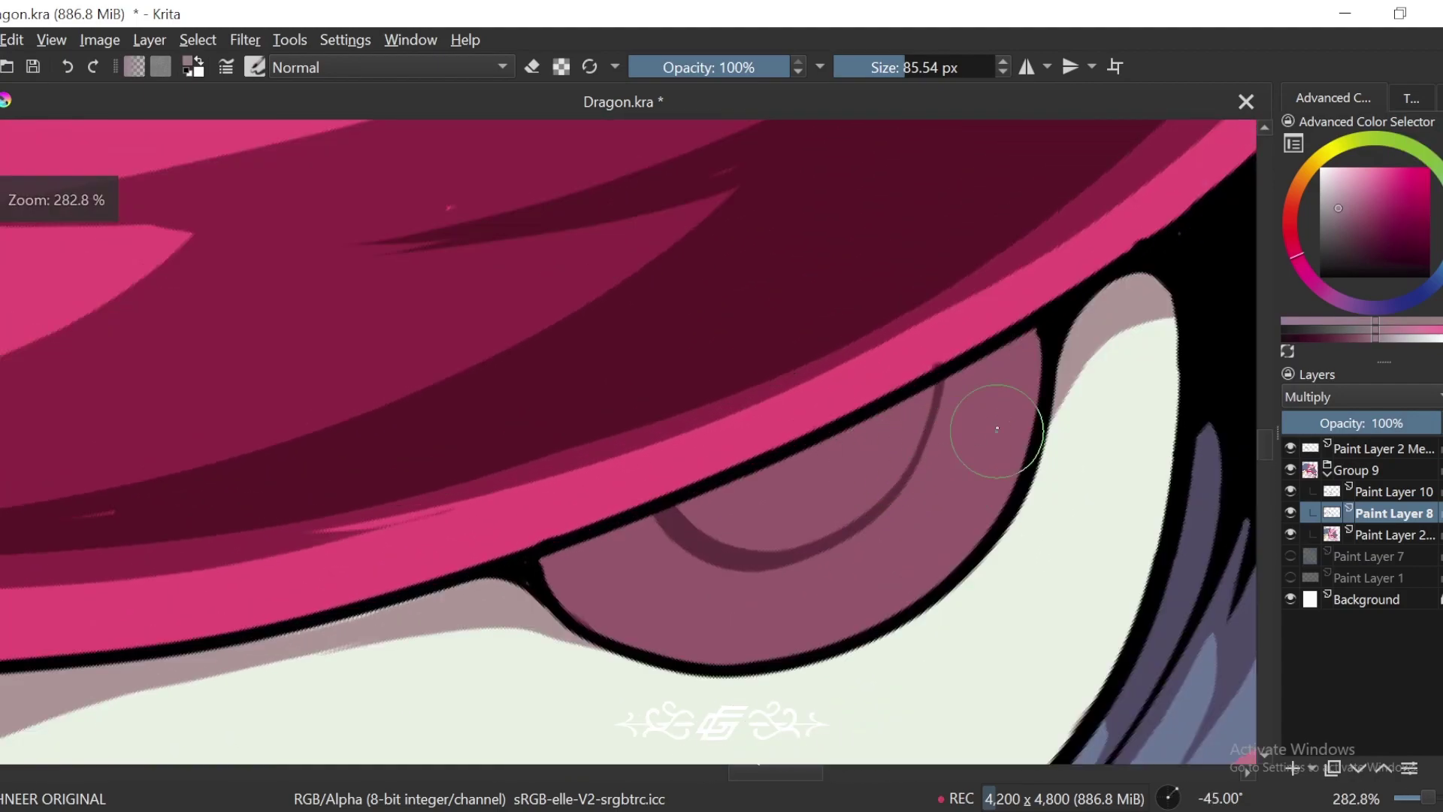
key("ctrl+z")
mouse_move(939, 380)
left_mouse_down()
mouse_move(832, 551)
mouse_move(829, 445)
mouse_move(671, 520)
mouse_move(760, 541)
mouse_move(909, 444)
mouse_move(919, 417)
mouse_move(780, 490)
mouse_move(902, 451)
mouse_move(829, 500)
mouse_move(892, 488)
mouse_move(942, 397)
mouse_move(875, 521)
mouse_move(939, 396)
mouse_move(907, 432)
mouse_move(698, 533)
mouse_move(700, 546)
mouse_move(581, 565)
mouse_move(665, 544)
mouse_move(618, 537)
mouse_move(546, 581)
left_mouse_up()
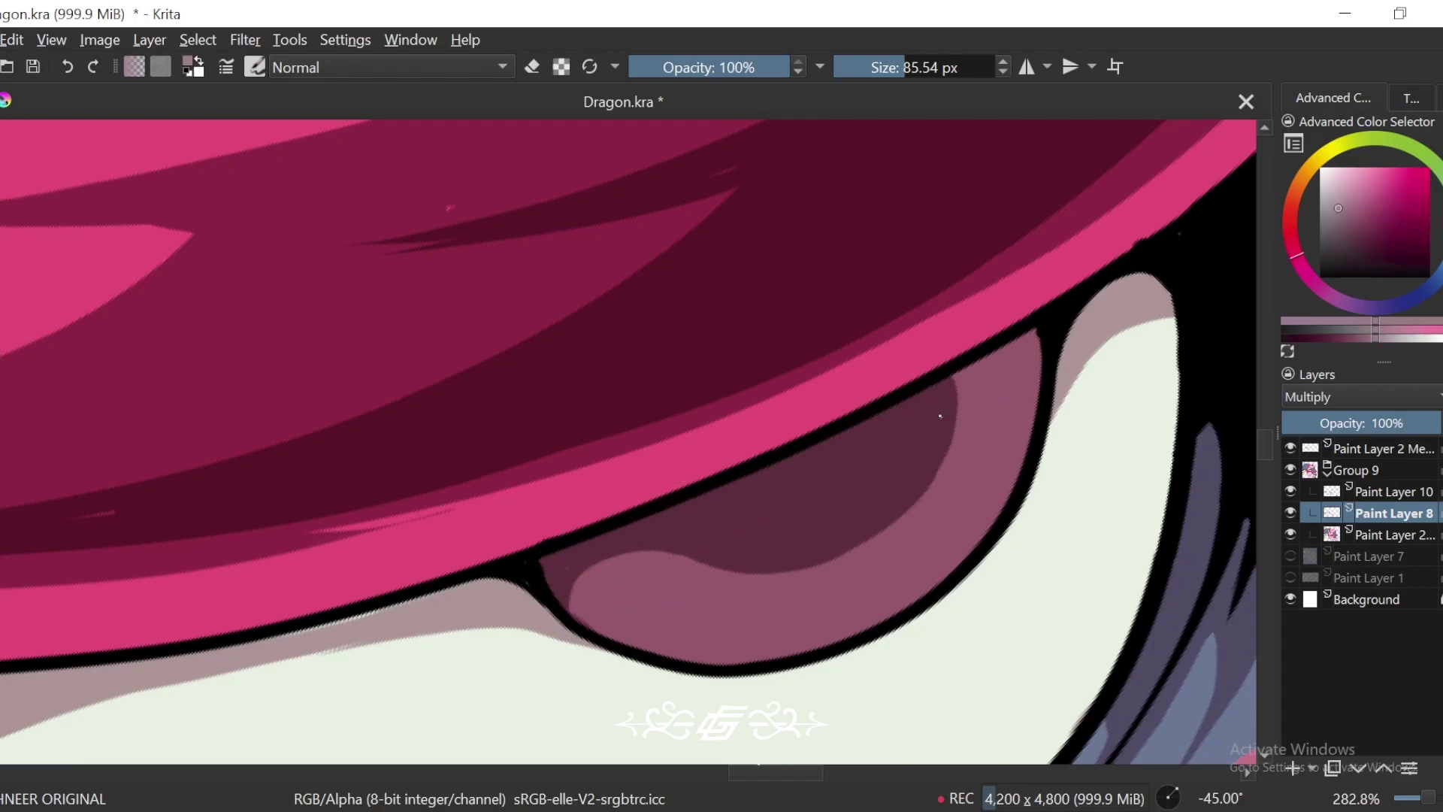
left_click_drag(1047, 337, 1041, 341)
Step: Paint a matching curved shadow across the smaller eye's iris beneath its brow, extending it to both corners
key("minus")
key("minus")
key("minus")
key("minus")
key("minus")
key("minus")
key("minus")
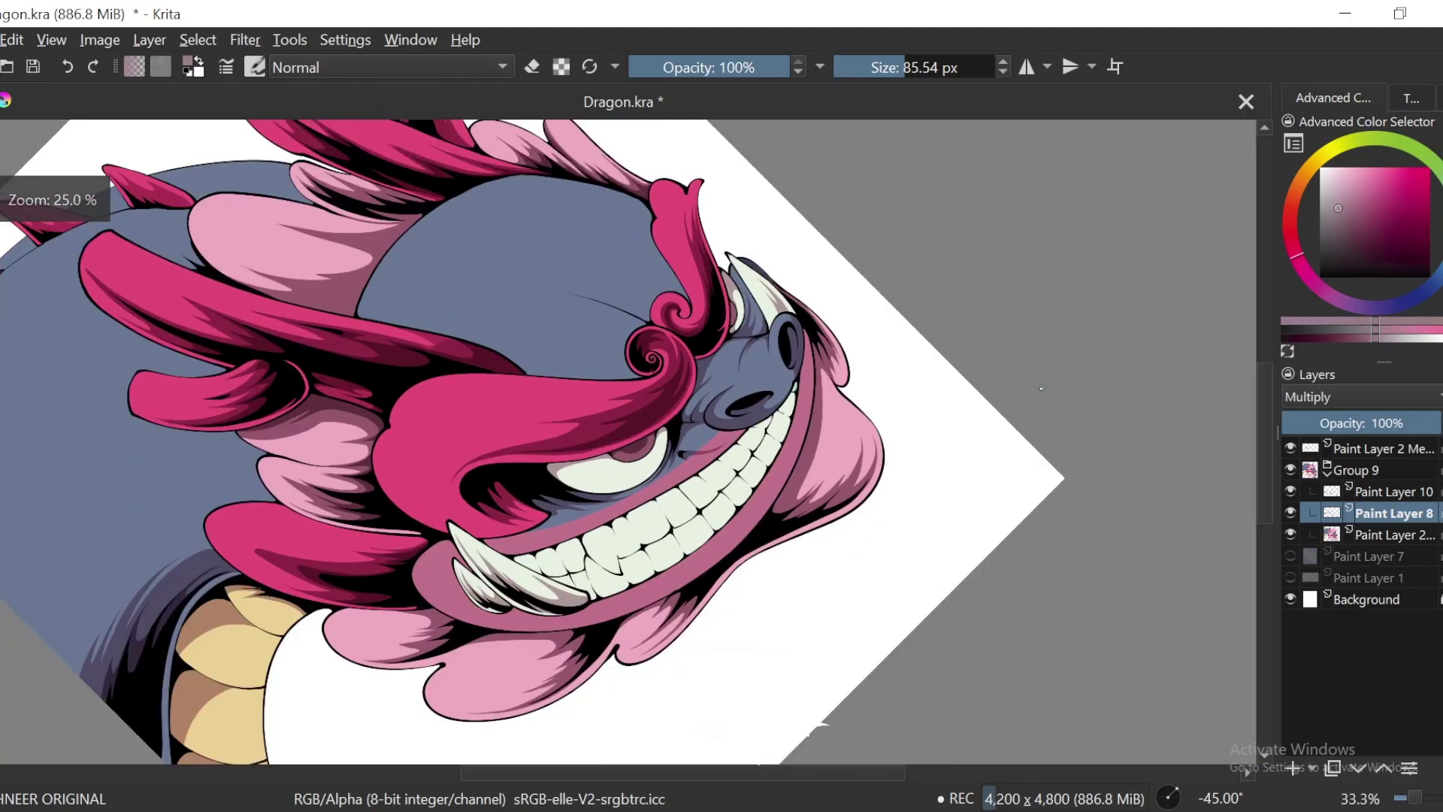
key("6")
key("6")
key("6")
key("6")
left_click_drag(937, 551, 849, 523)
key("plus")
key("plus")
key("plus")
key("plus")
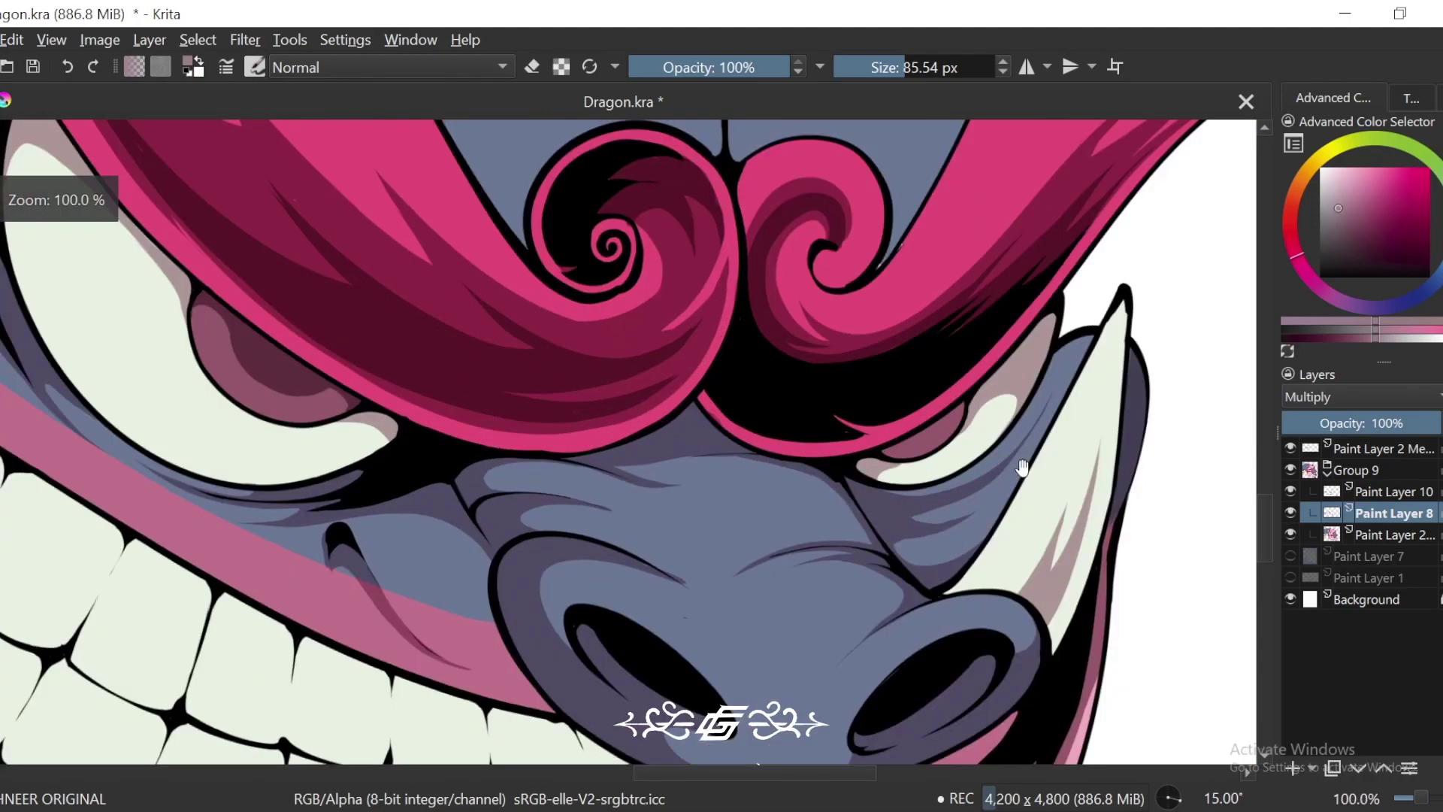
key("plus")
key("plus")
key("plus")
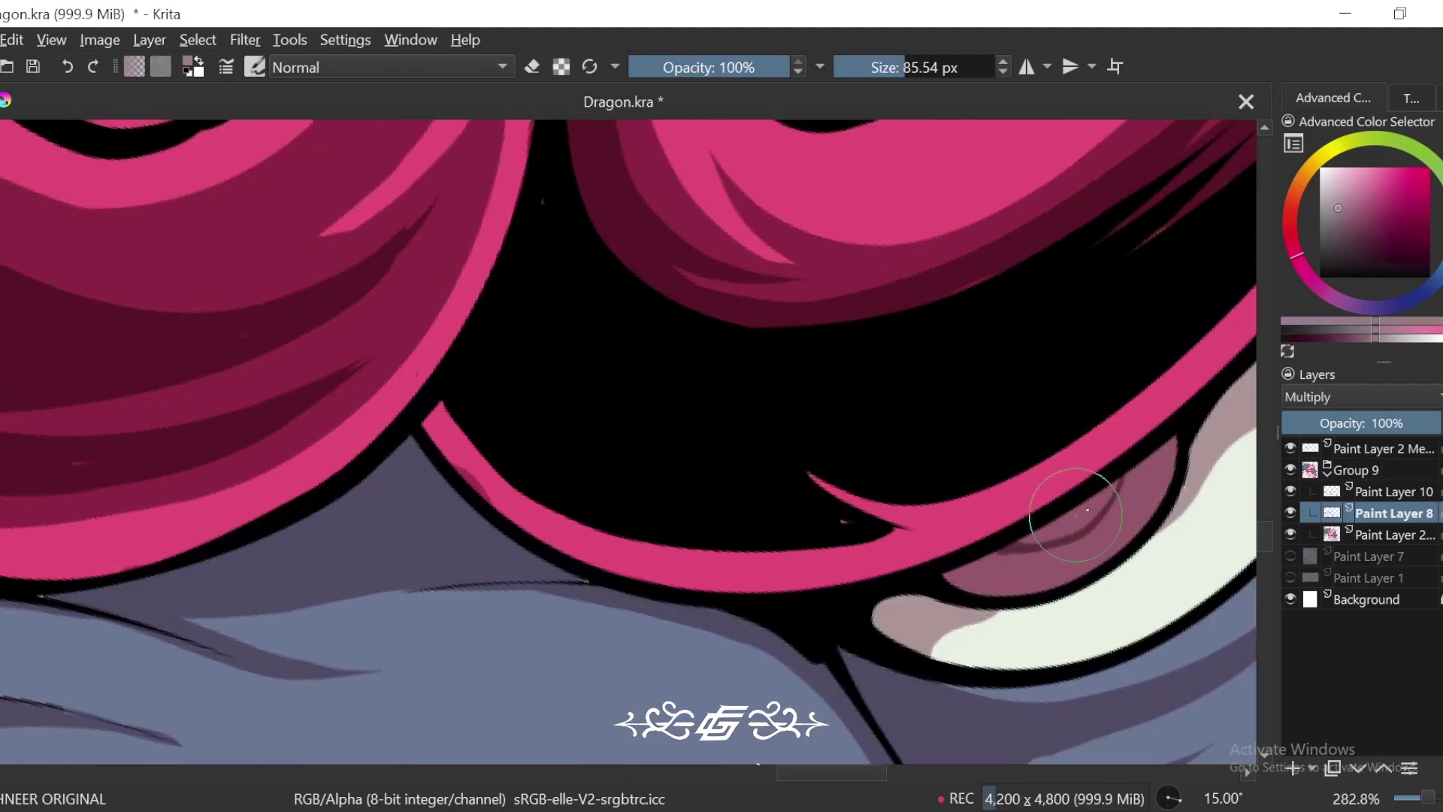
left_click_drag(1116, 479, 1025, 538)
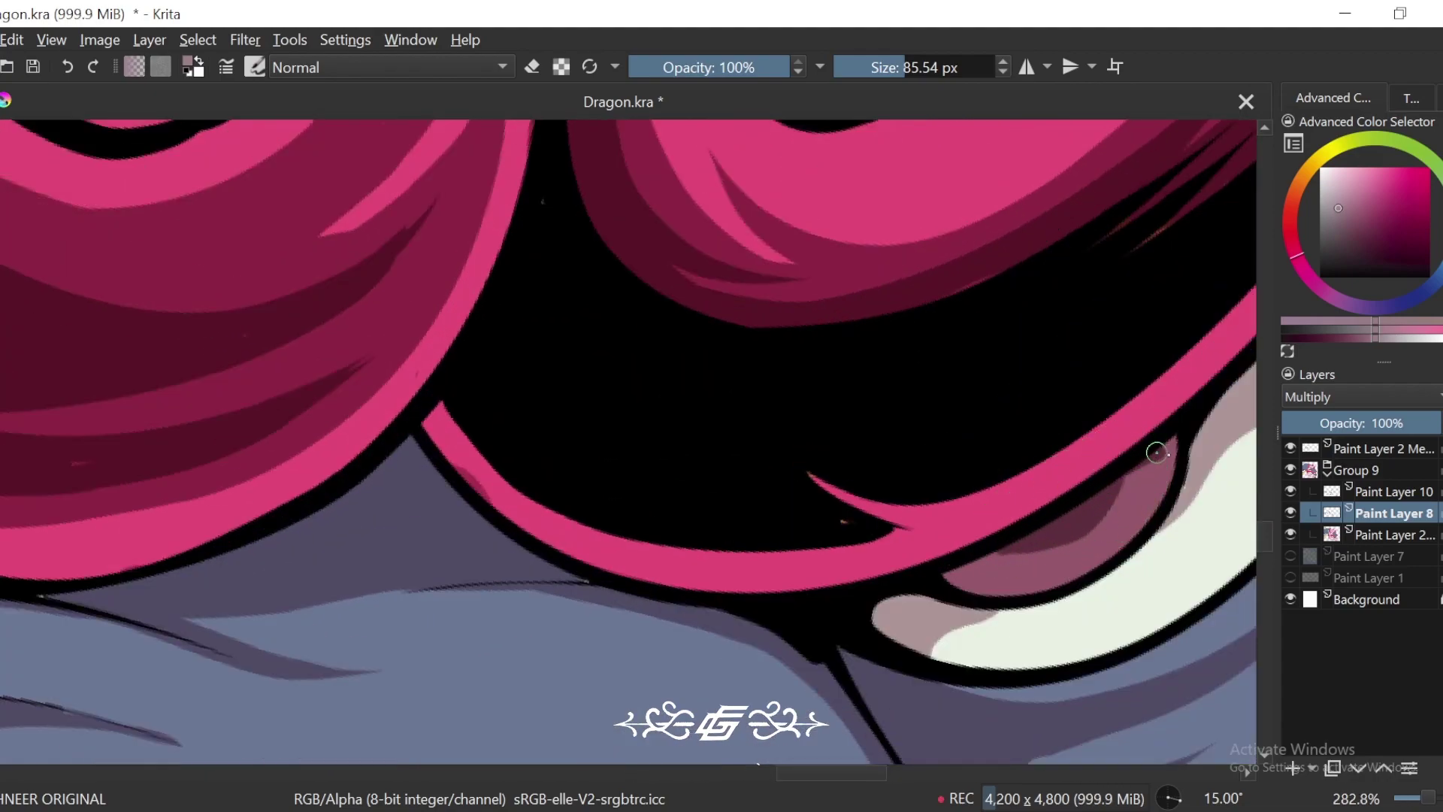
left_click_drag(1021, 547, 981, 578)
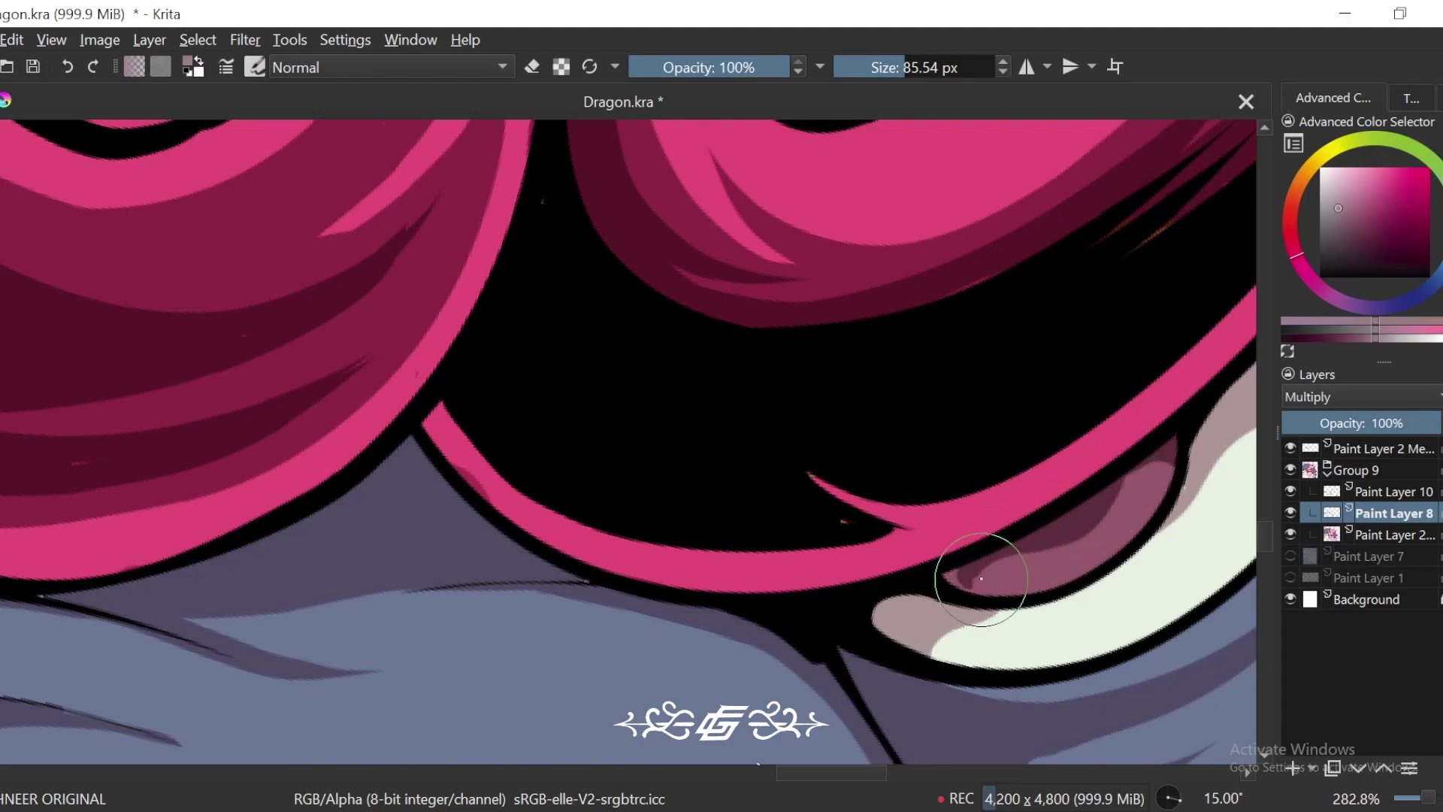
Step: Switch to Paint Layer 10 and paint a deeper, smaller shadow within the smaller iris's shaded area against the brow line
left_click(1372, 496)
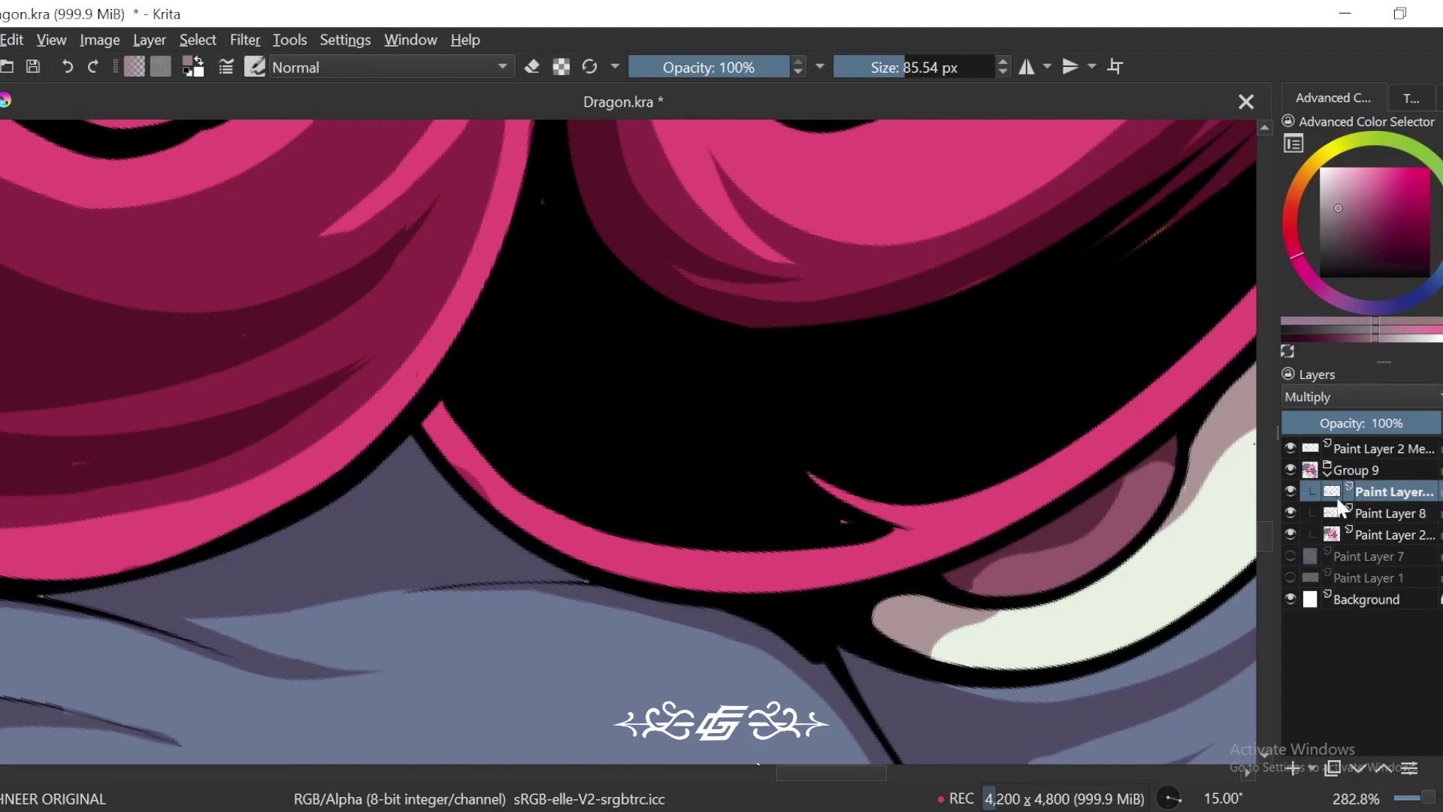
key("plus")
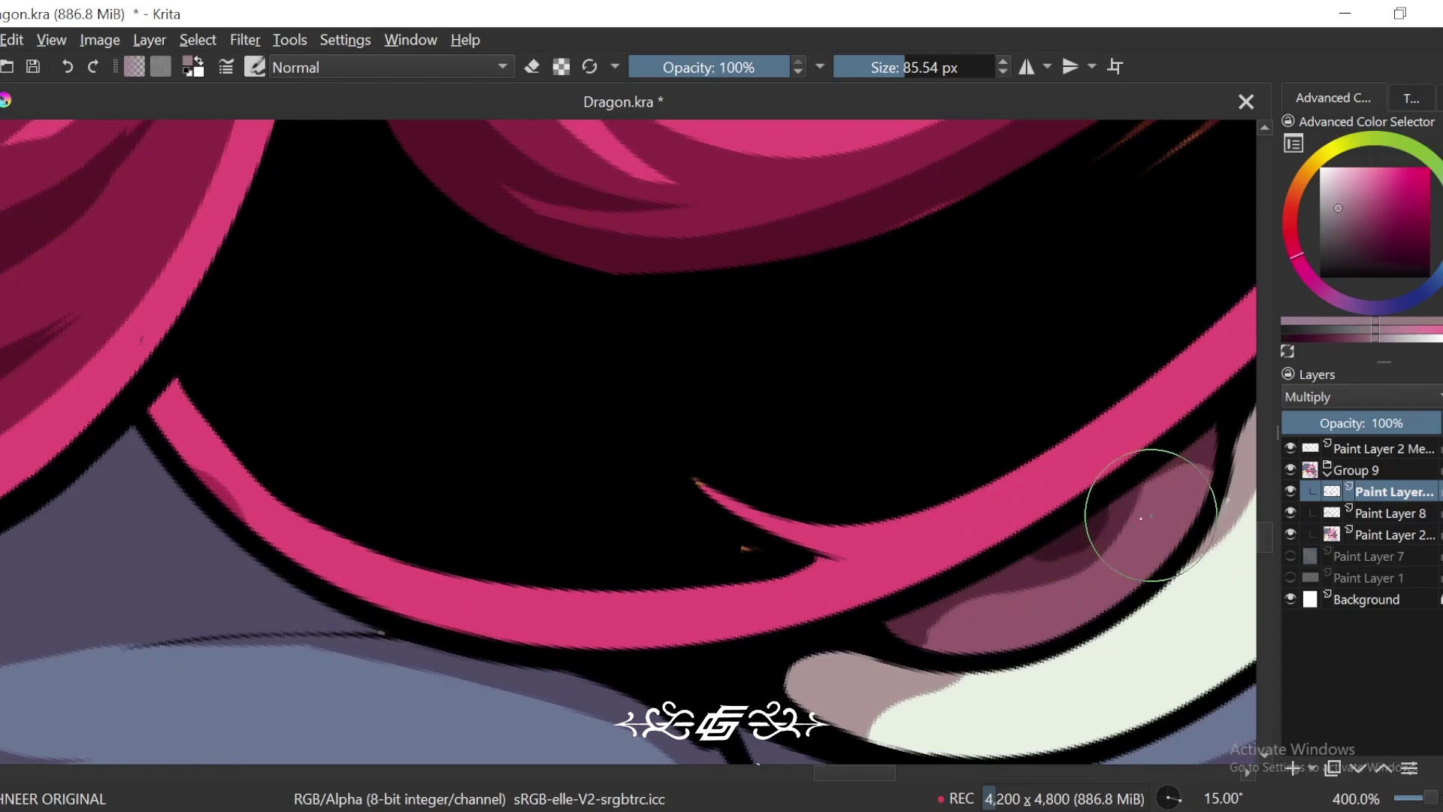
left_click_drag(1066, 547, 1019, 563)
key("minus")
key("minus")
key("minus")
key("plus")
key("plus")
key("plus")
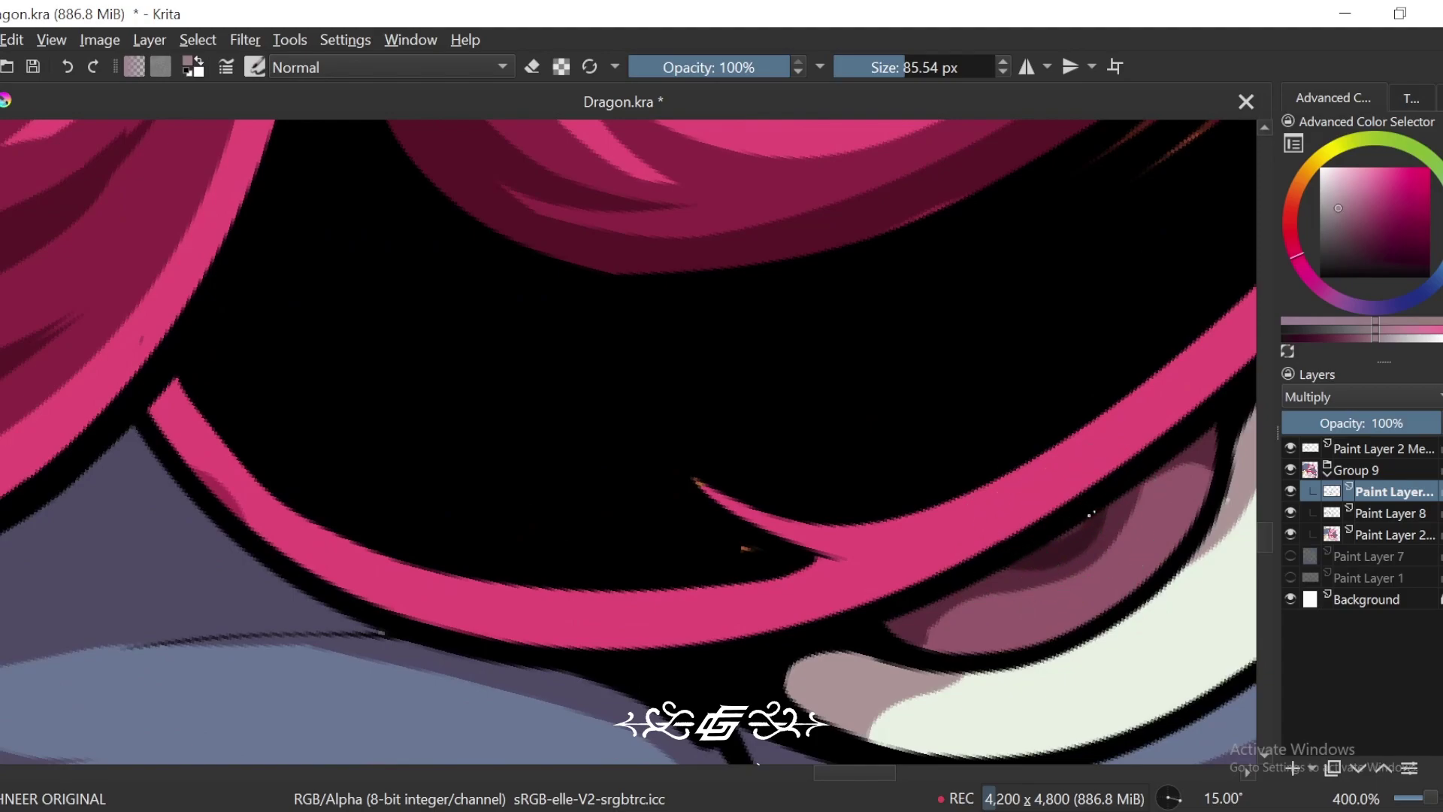
Step: Paint a deeper, smaller shadow within the larger iris's shaded area against the brow line
key("minus")
key("minus")
key("minus")
key("minus")
left_click_drag(977, 593, 1195, 585)
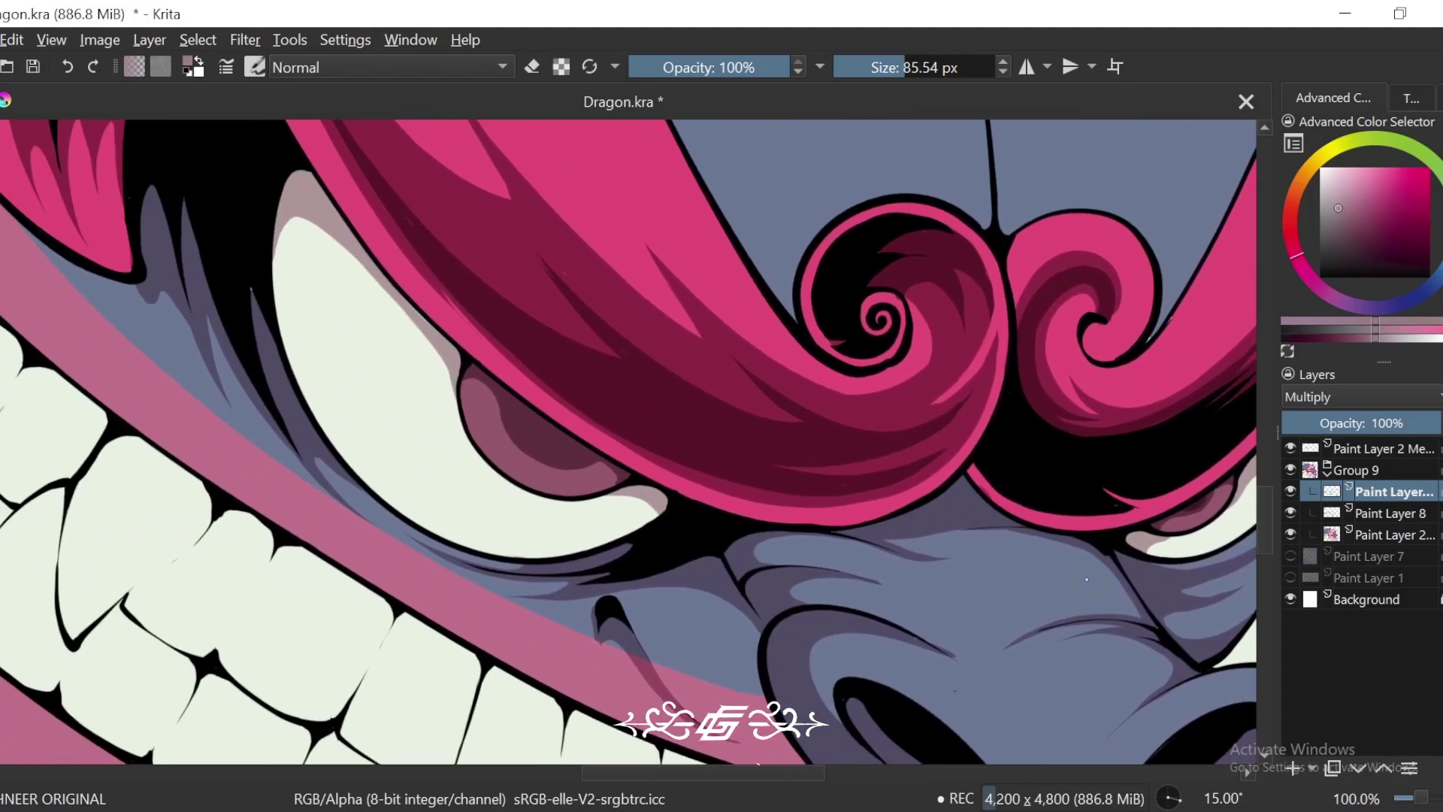
key("5")
key("plus")
key("plus")
left_click_drag(694, 553, 940, 499)
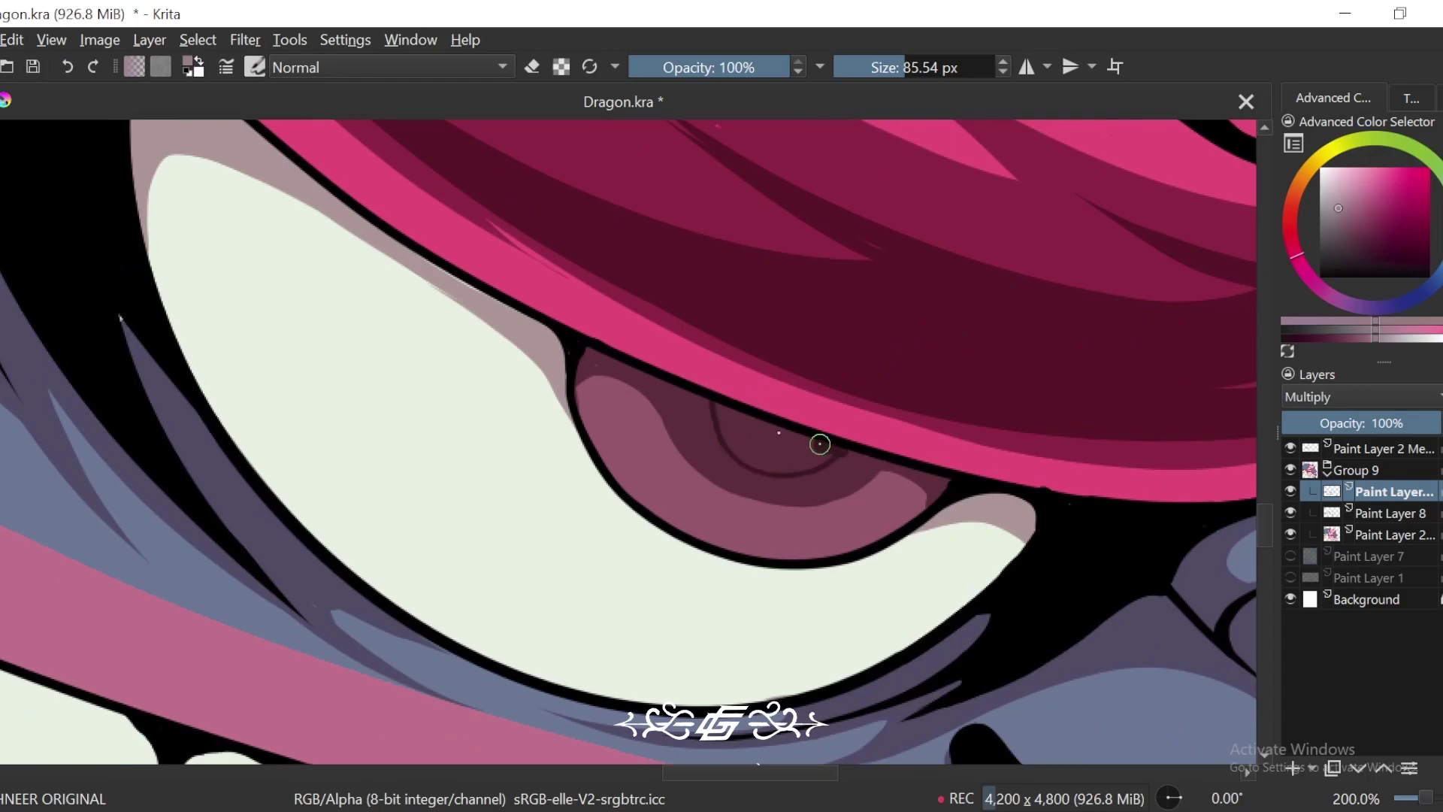
key("4")
key("4")
key("4")
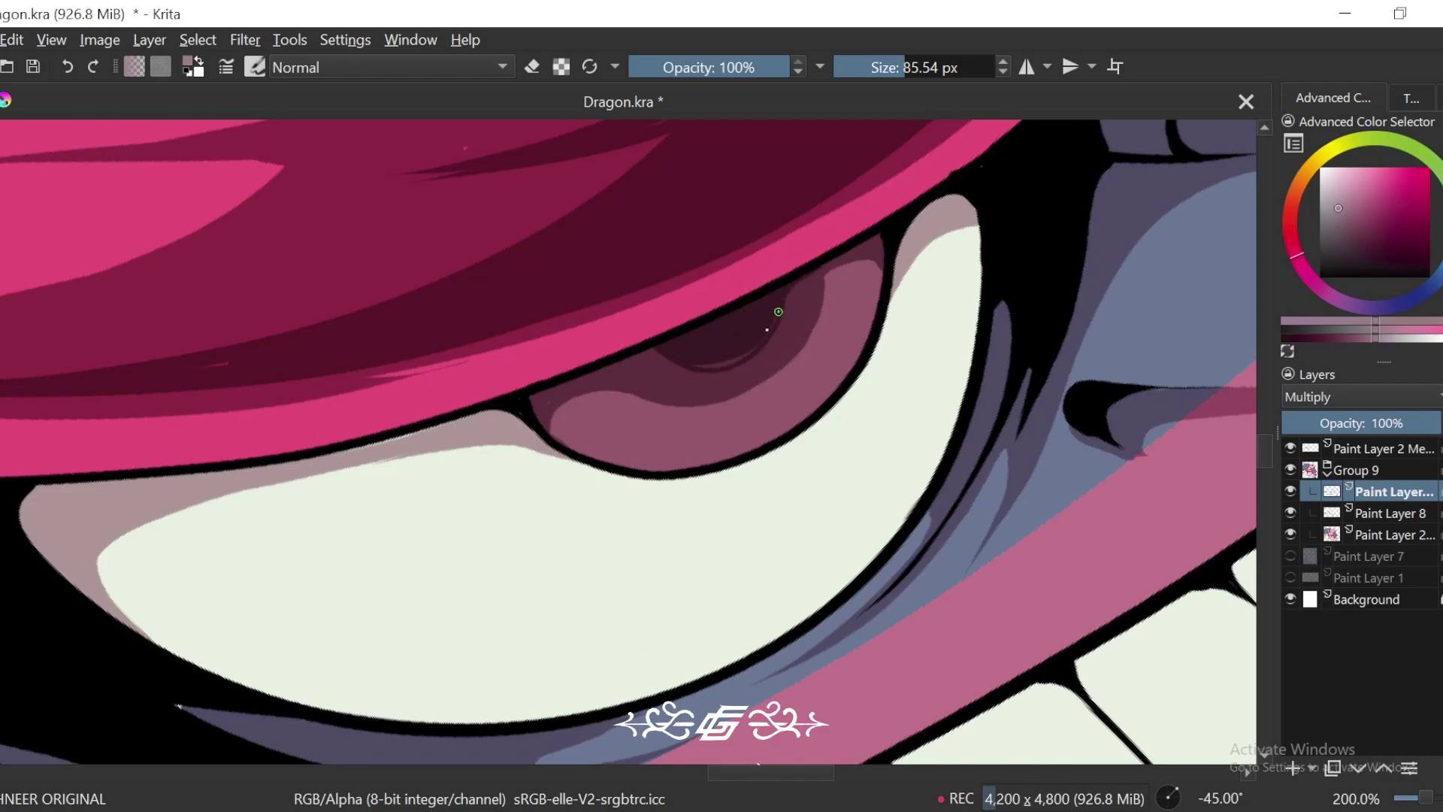
Step: Review the shading of both eyes against the whole dragon illustration
key("minus")
key("minus")
key("minus")
key("minus")
key("minus")
key("minus")
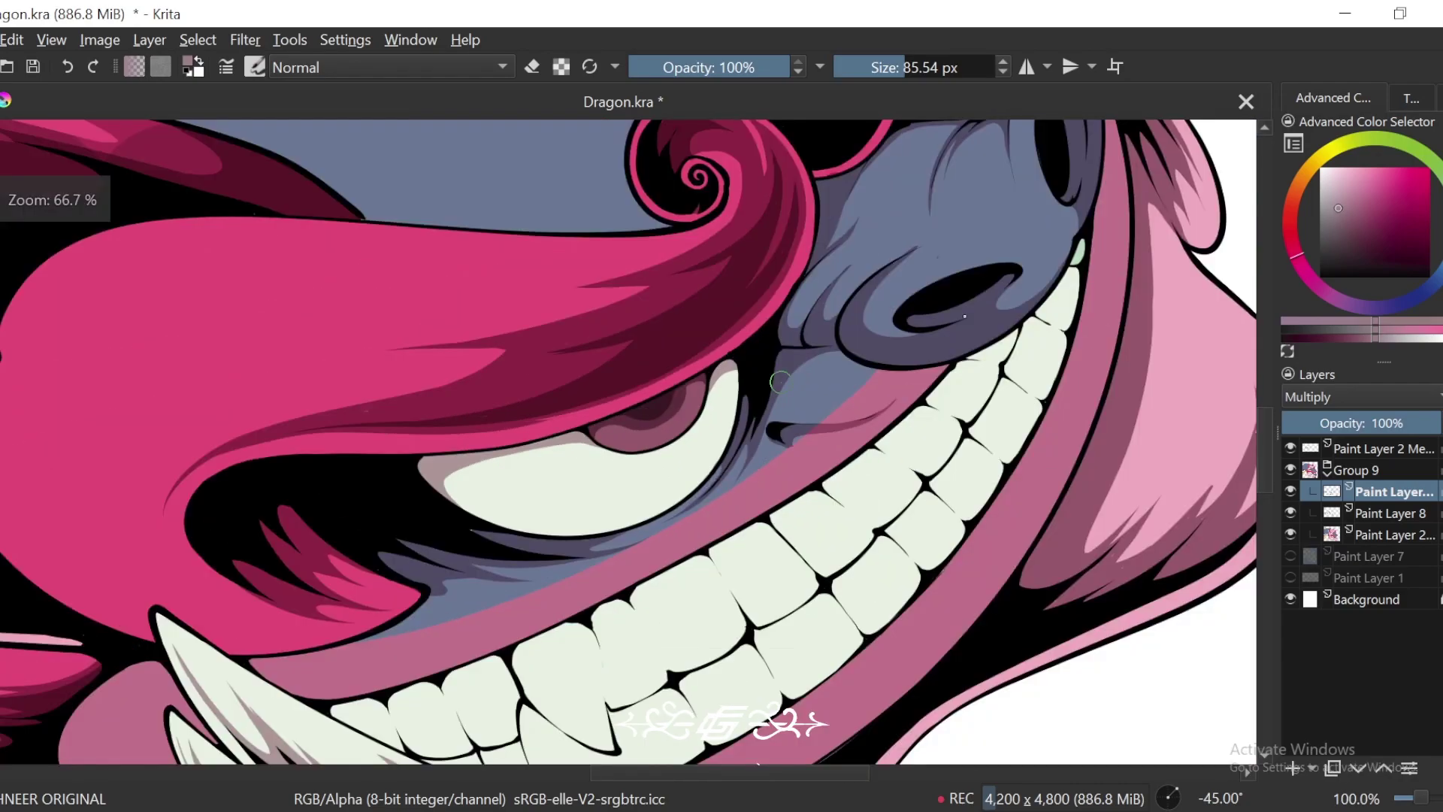
key("6")
key("6")
key("6")
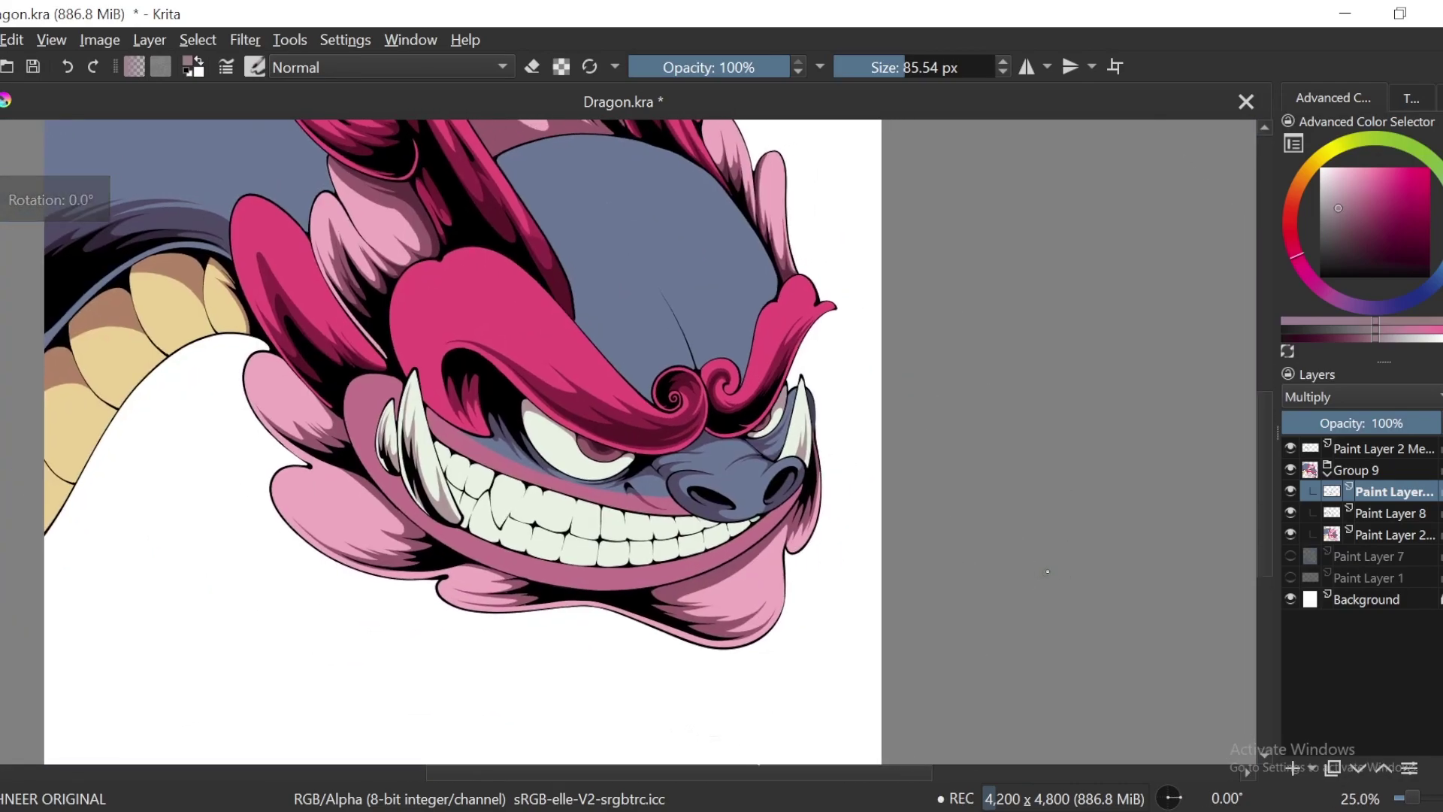
key("minus")
left_click_drag(937, 629, 968, 586)
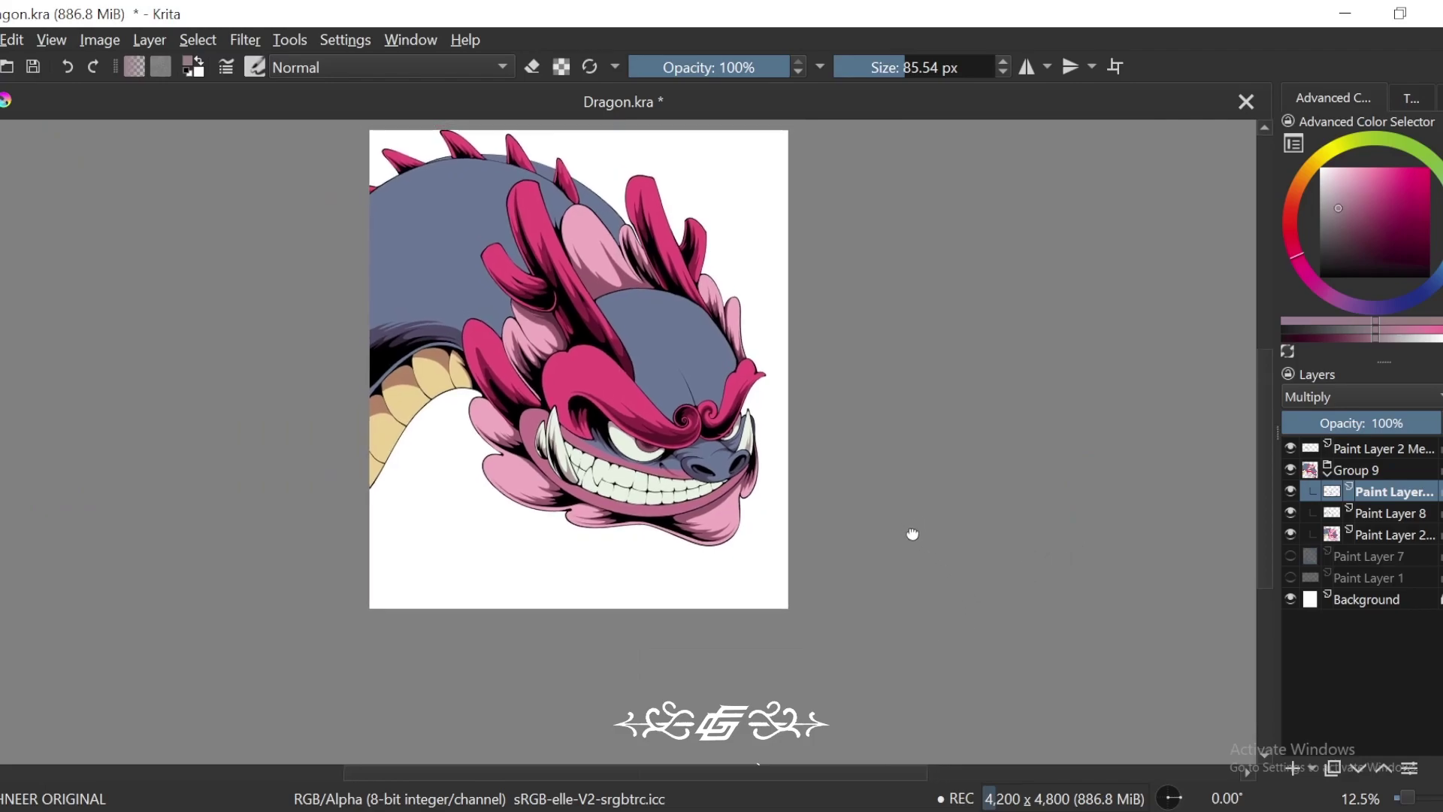
left_click_drag(912, 534, 987, 560)
mouse_move(1066, 653)
left_mouse_down()
mouse_move(985, 631)
mouse_move(987, 654)
left_mouse_up()
key("ctrl+plus")
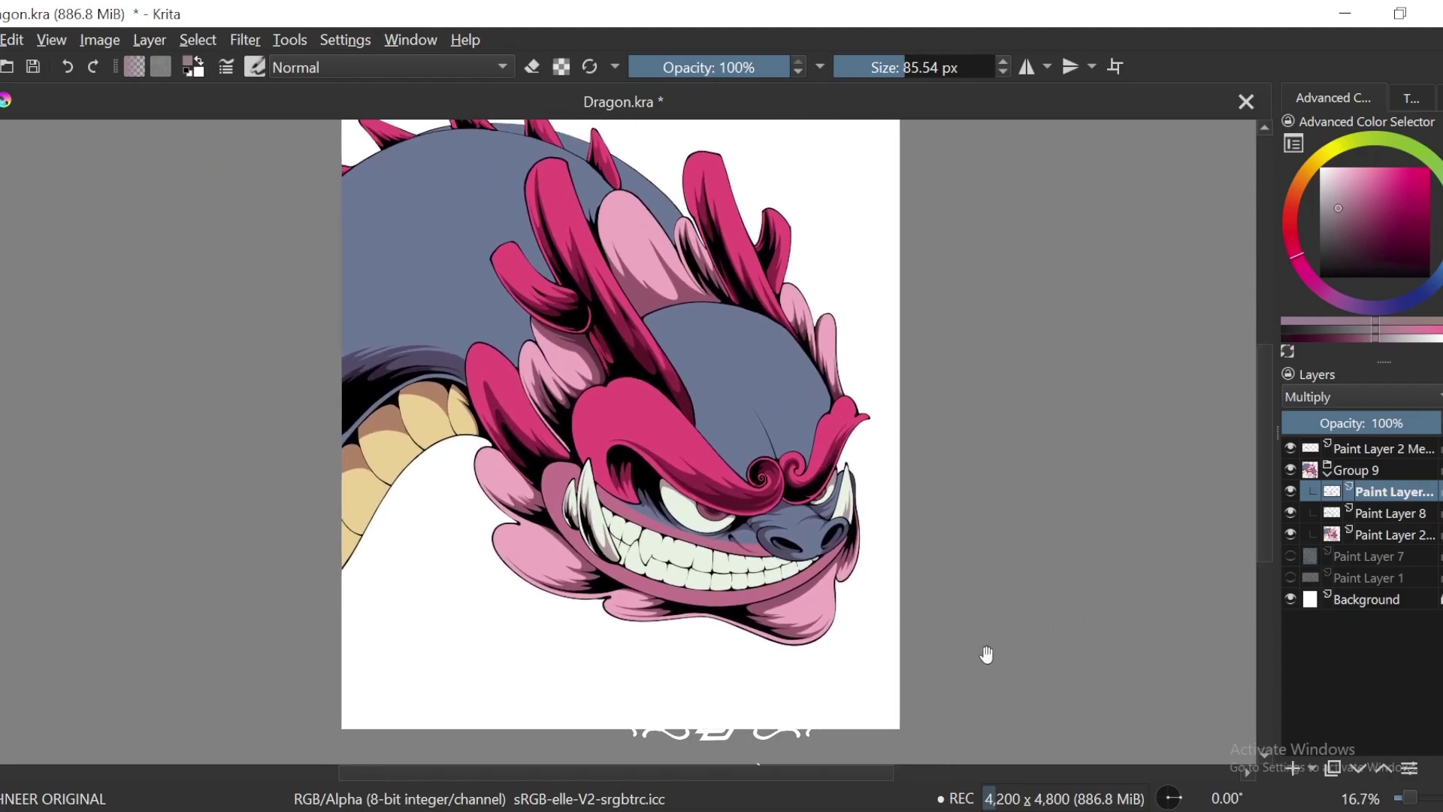
left_click_drag(1055, 580, 1036, 578)
key("6")
key("6")
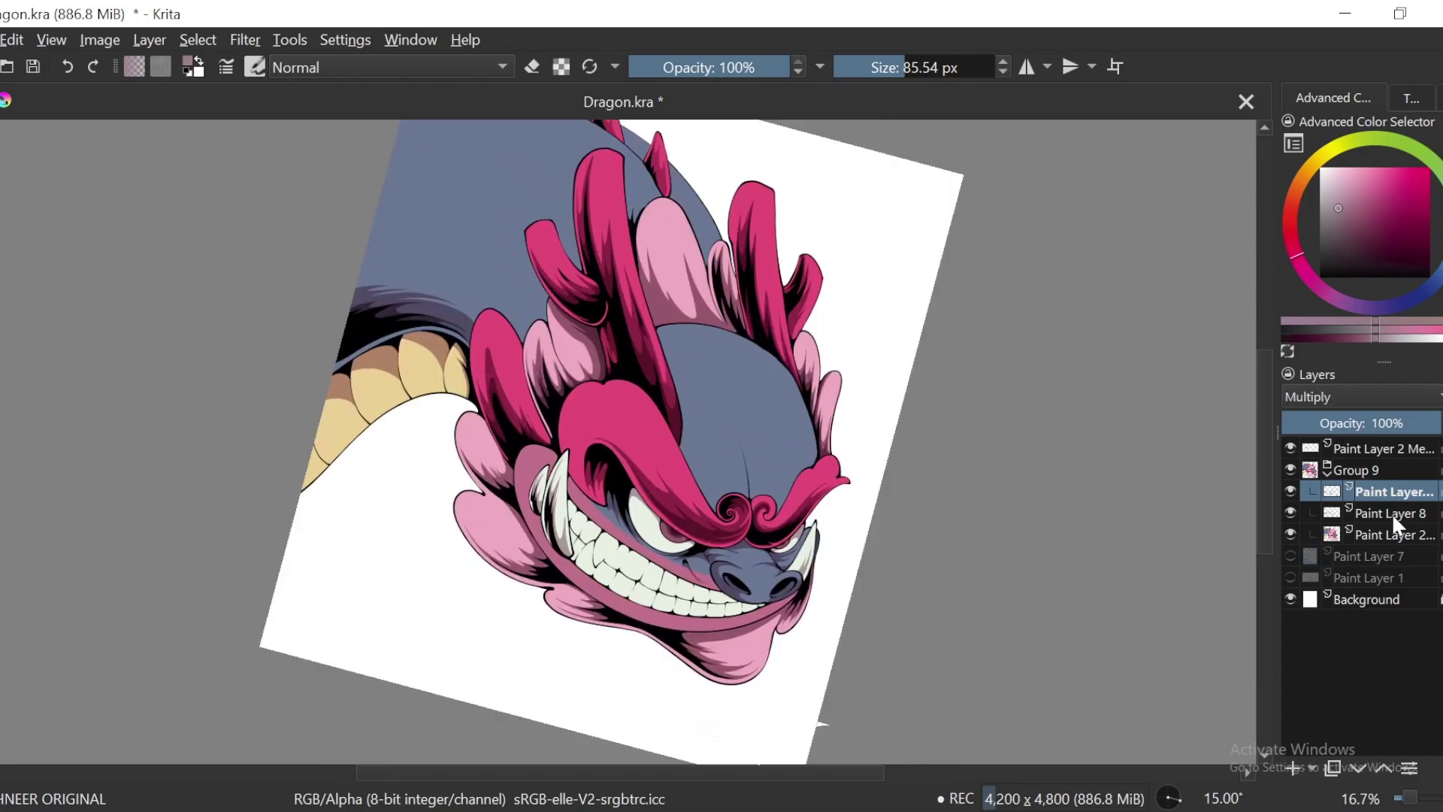
Step: Switch to Paint Layer 8 and paint a multiply shadow on the rearmost upper tooth, along the edge beside the large tusk
left_click(1374, 511)
left_click_drag(840, 573, 913, 507)
key("ctrl+plus")
key("ctrl+plus")
key("6")
key("ctrl+plus")
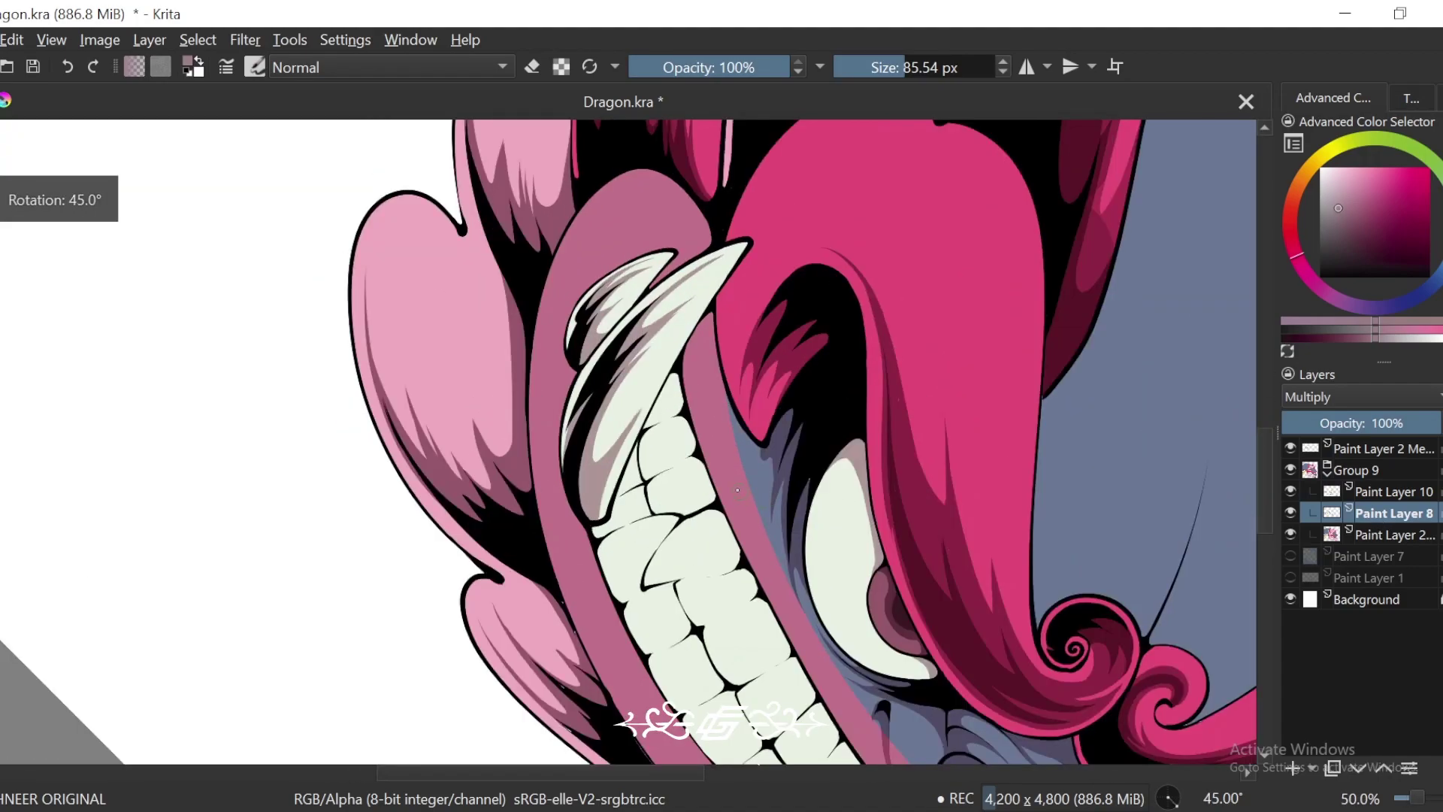
key("6")
key("ctrl+plus")
key("ctrl+plus")
key("ctrl+plus")
key("ctrl+plus")
left_click_drag(921, 273, 834, 326)
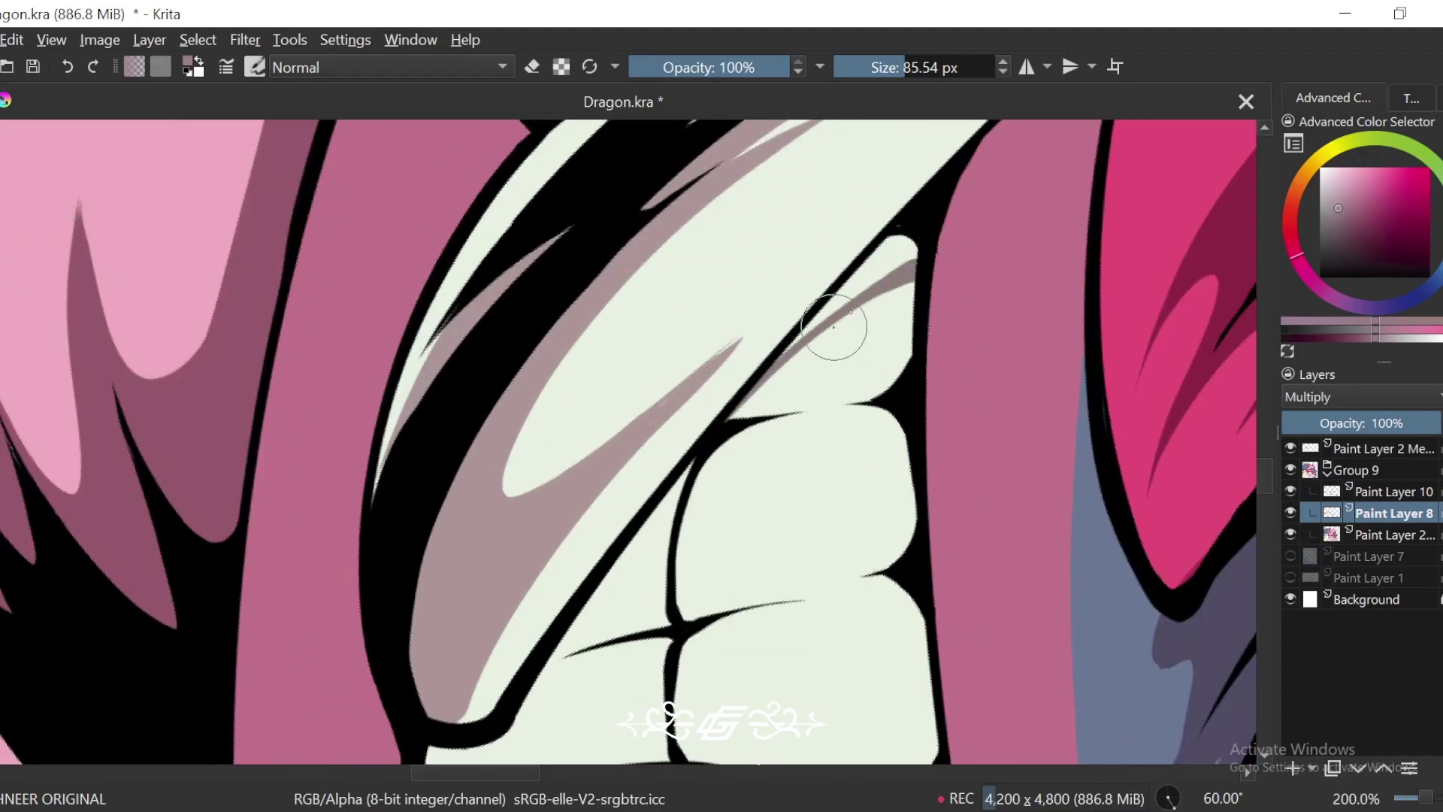
mouse_move(917, 257)
left_mouse_down()
mouse_move(850, 306)
mouse_move(917, 245)
mouse_move(871, 251)
left_mouse_up()
mouse_move(770, 473)
left_mouse_down()
mouse_move(892, 293)
mouse_move(941, 262)
left_mouse_up()
Step: Paint a curved shadow along the rear and lower edges of the second upper tooth and extend the first tooth's shading
key("4")
scroll(992, 264, "up", 2)
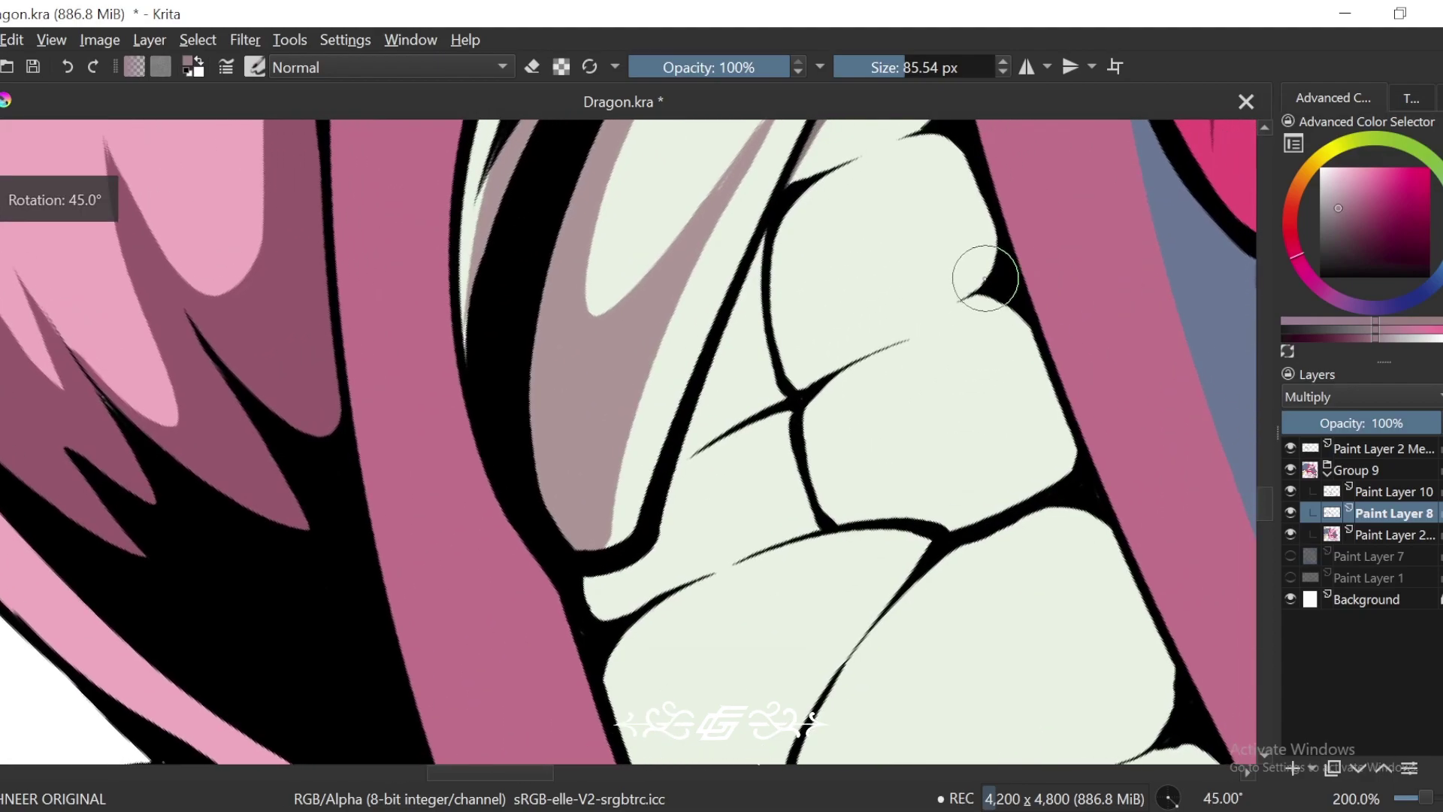
scroll(822, 382, "up", 2)
left_click_drag(785, 396, 712, 289)
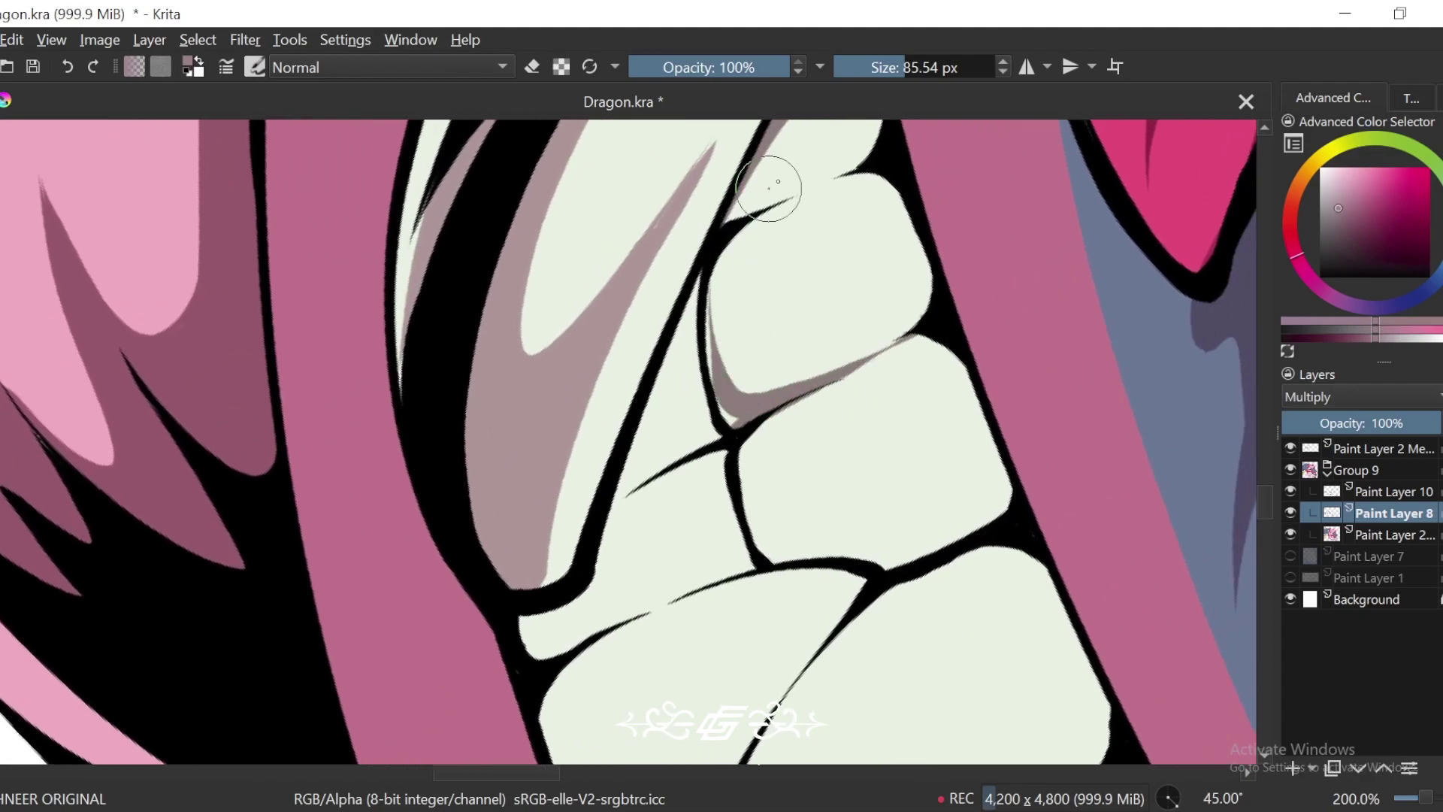
mouse_move(876, 164)
left_mouse_down()
mouse_move(814, 189)
mouse_move(719, 363)
left_mouse_up()
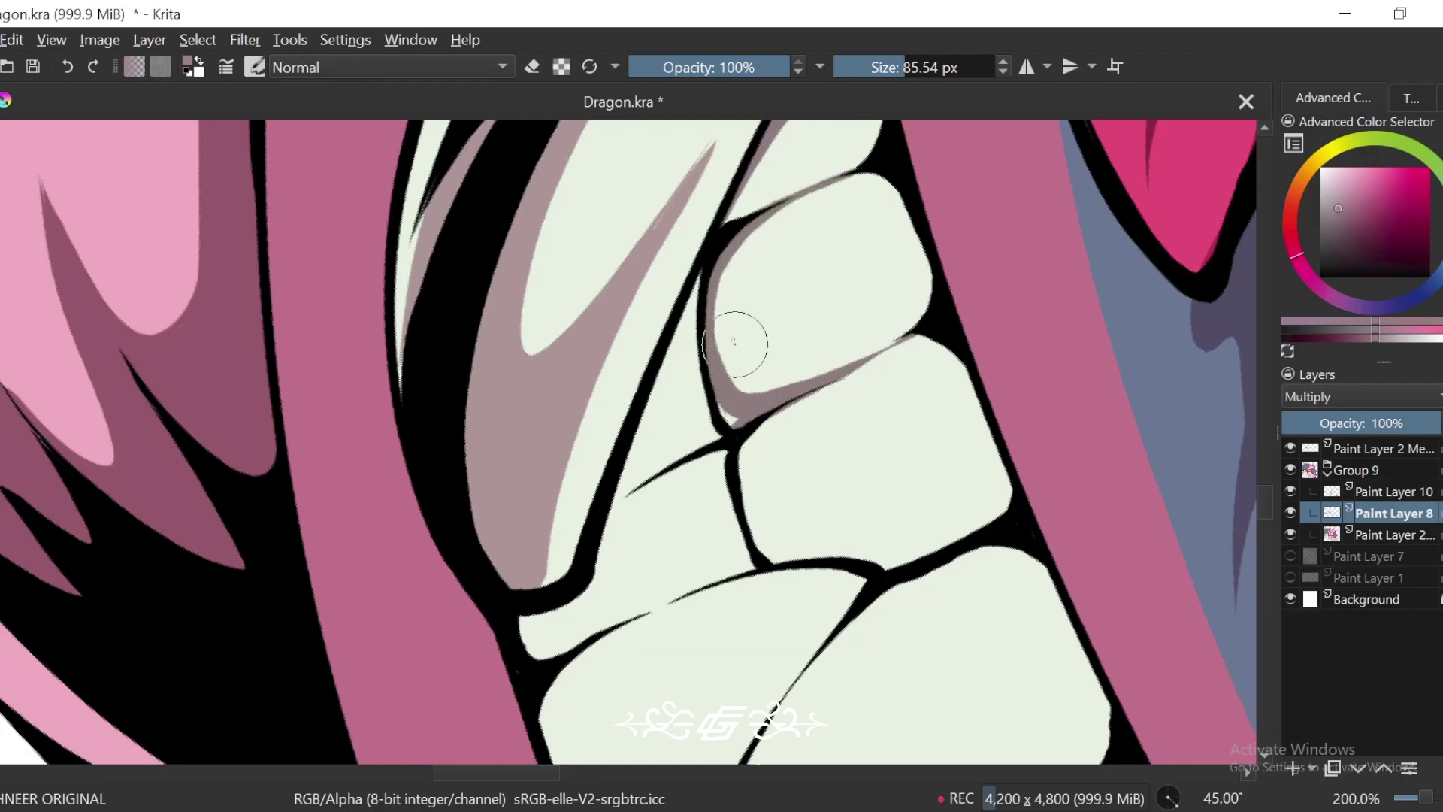
Step: Paint a shadow on the pointed lower canine along its edge facing the upper fang, widening it toward the gum
key("minus")
key("minus")
key("minus")
key("minus")
key("minus")
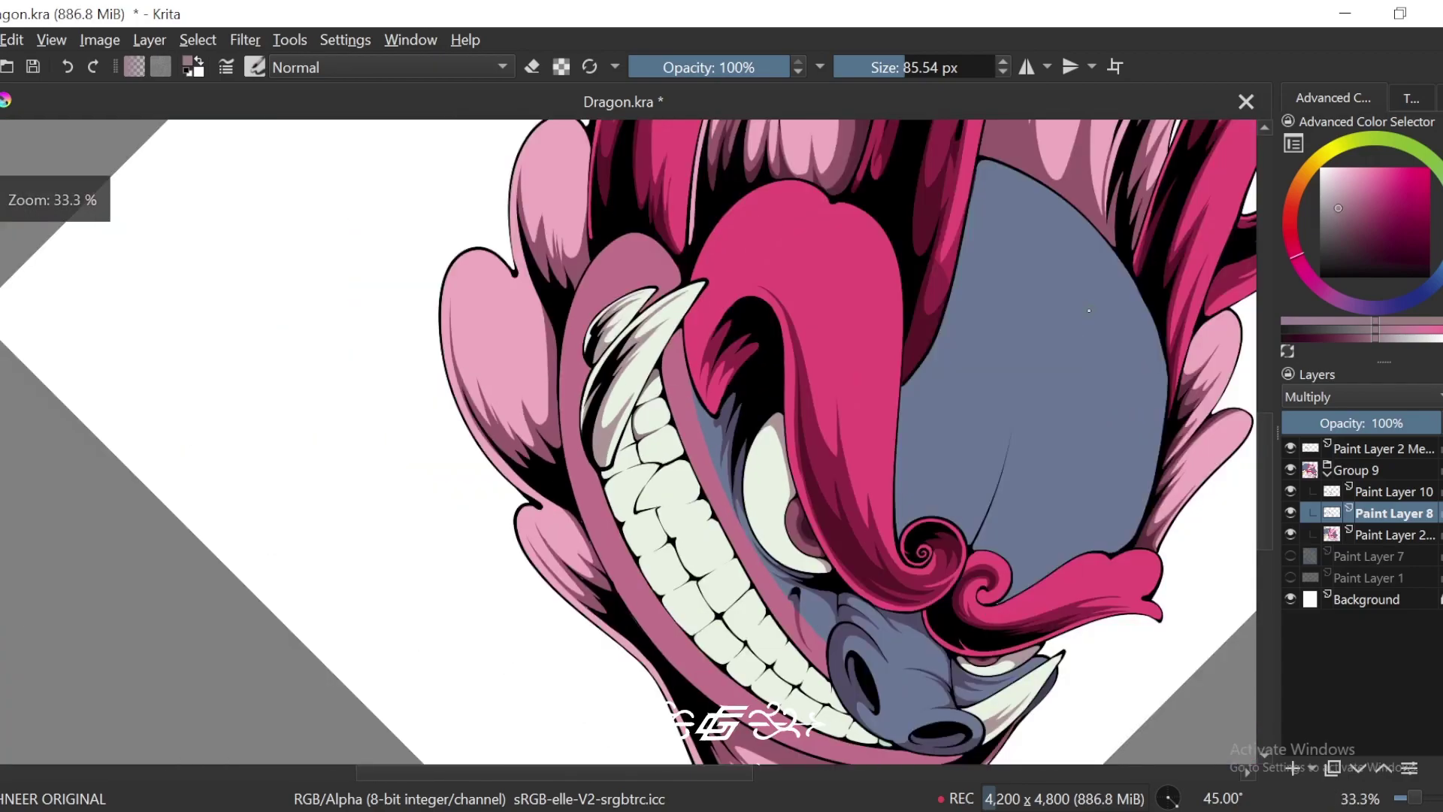
key("4")
key("4")
key("6")
key("plus")
key("plus")
key("plus")
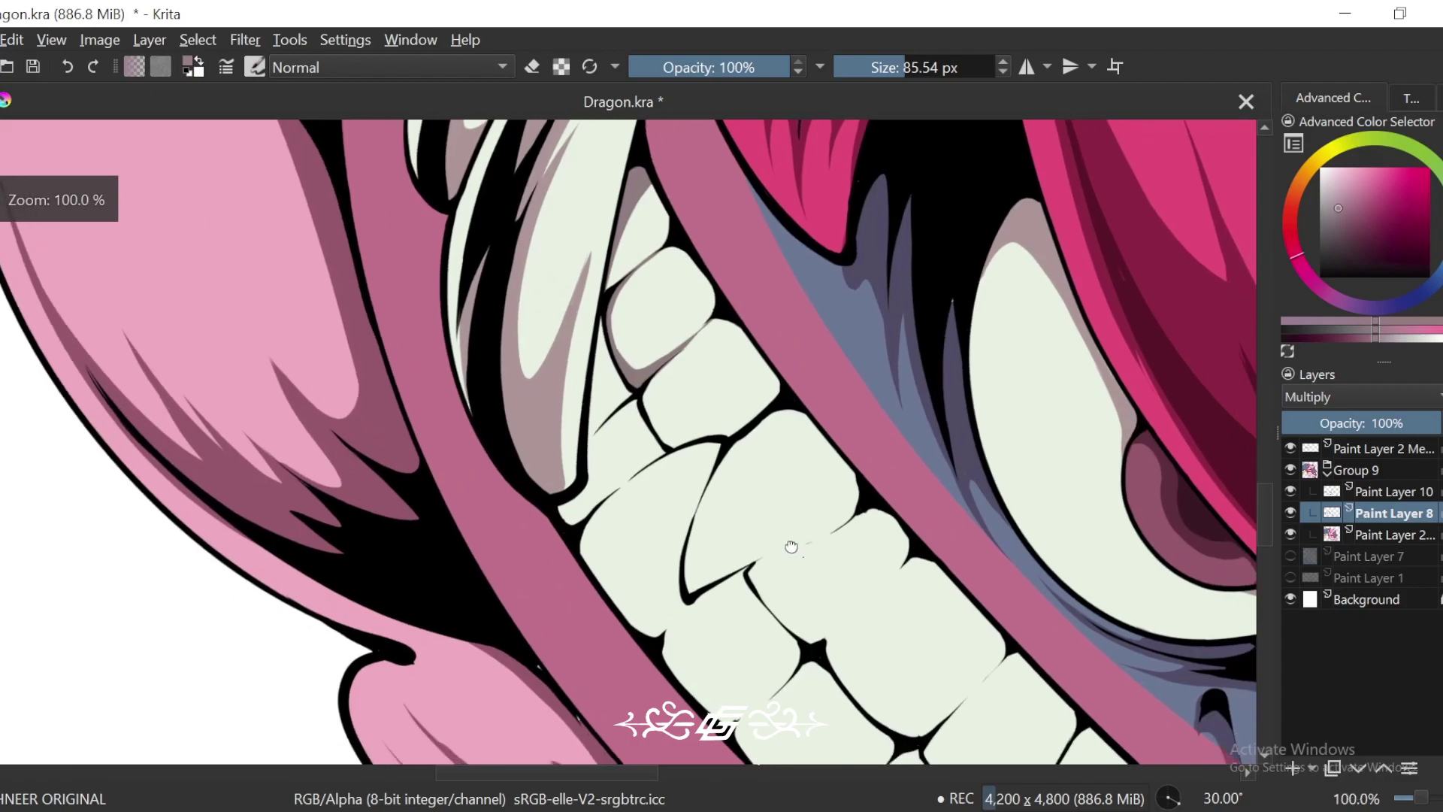
key("6")
key("plus")
mouse_move(706, 316)
left_mouse_down()
mouse_move(465, 628)
mouse_move(547, 514)
left_mouse_up()
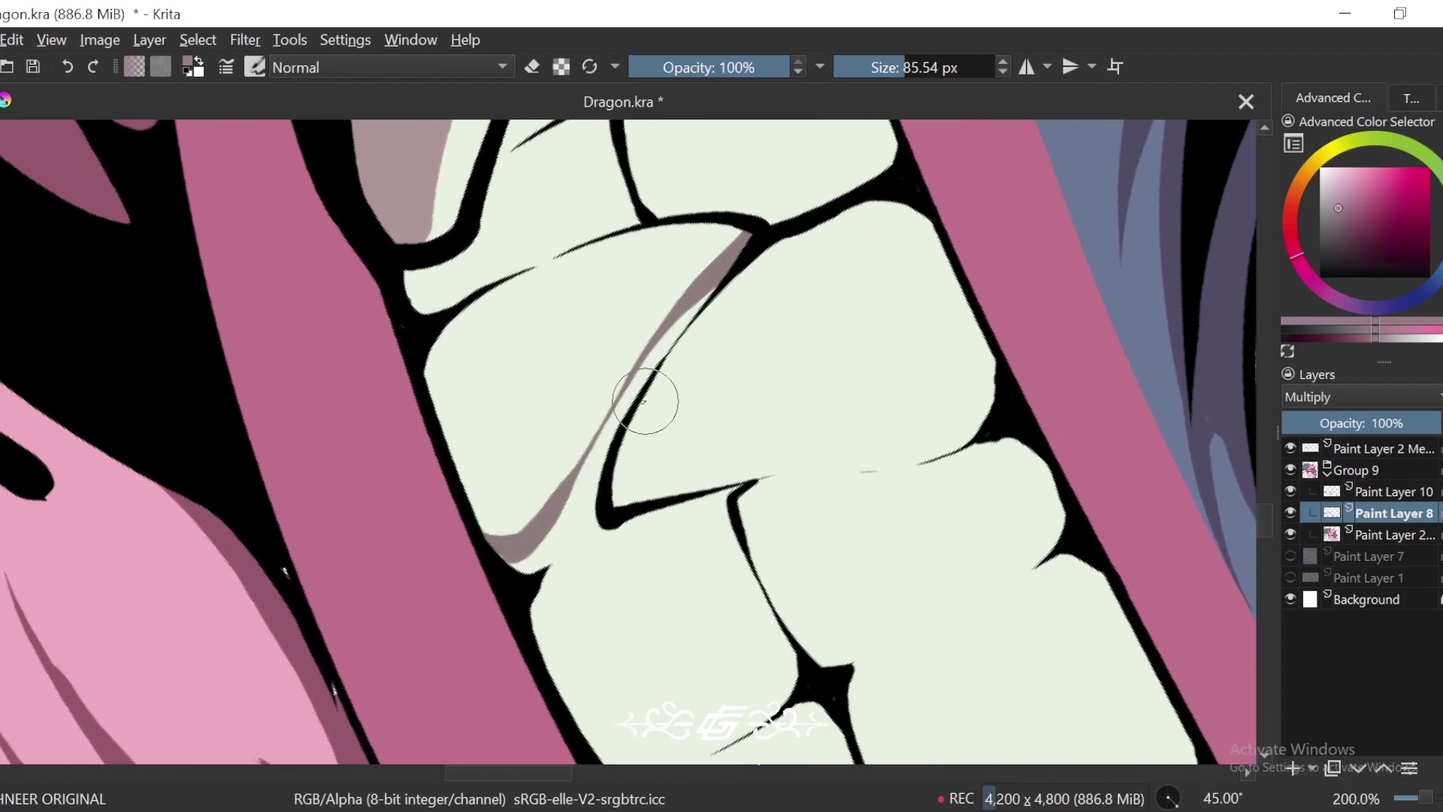
left_click_drag(513, 563, 572, 518)
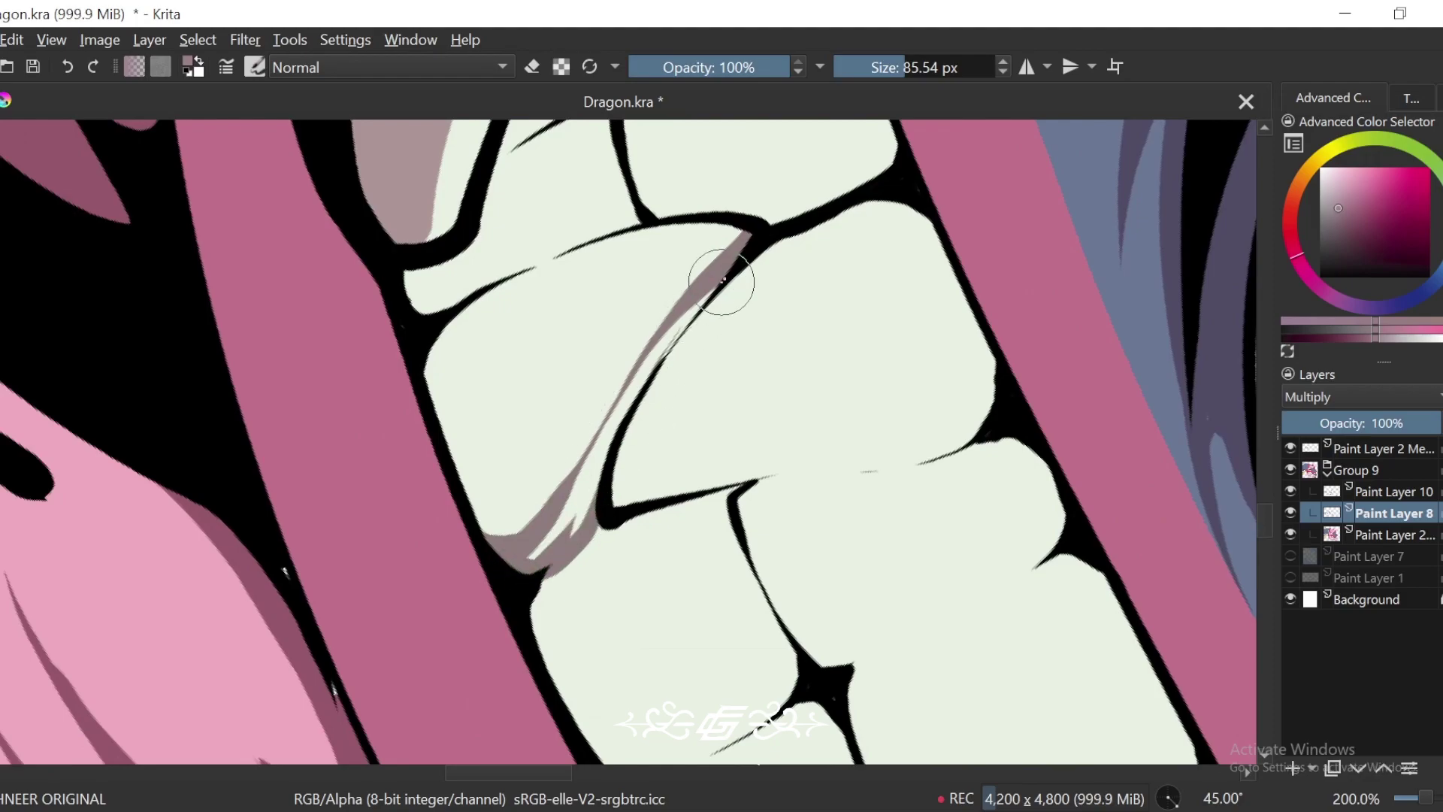
left_click_drag(701, 302, 526, 559)
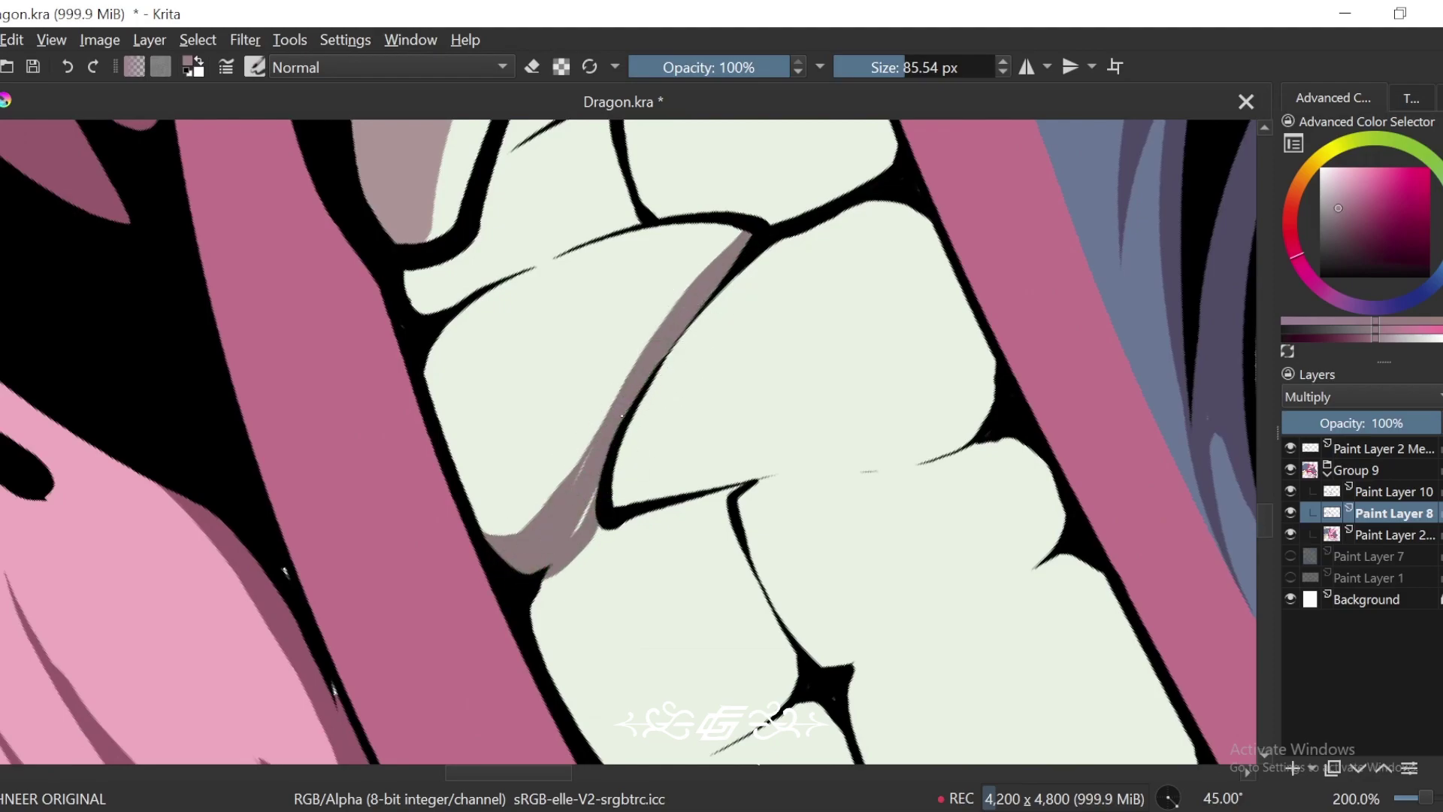
left_click_drag(542, 513, 616, 529)
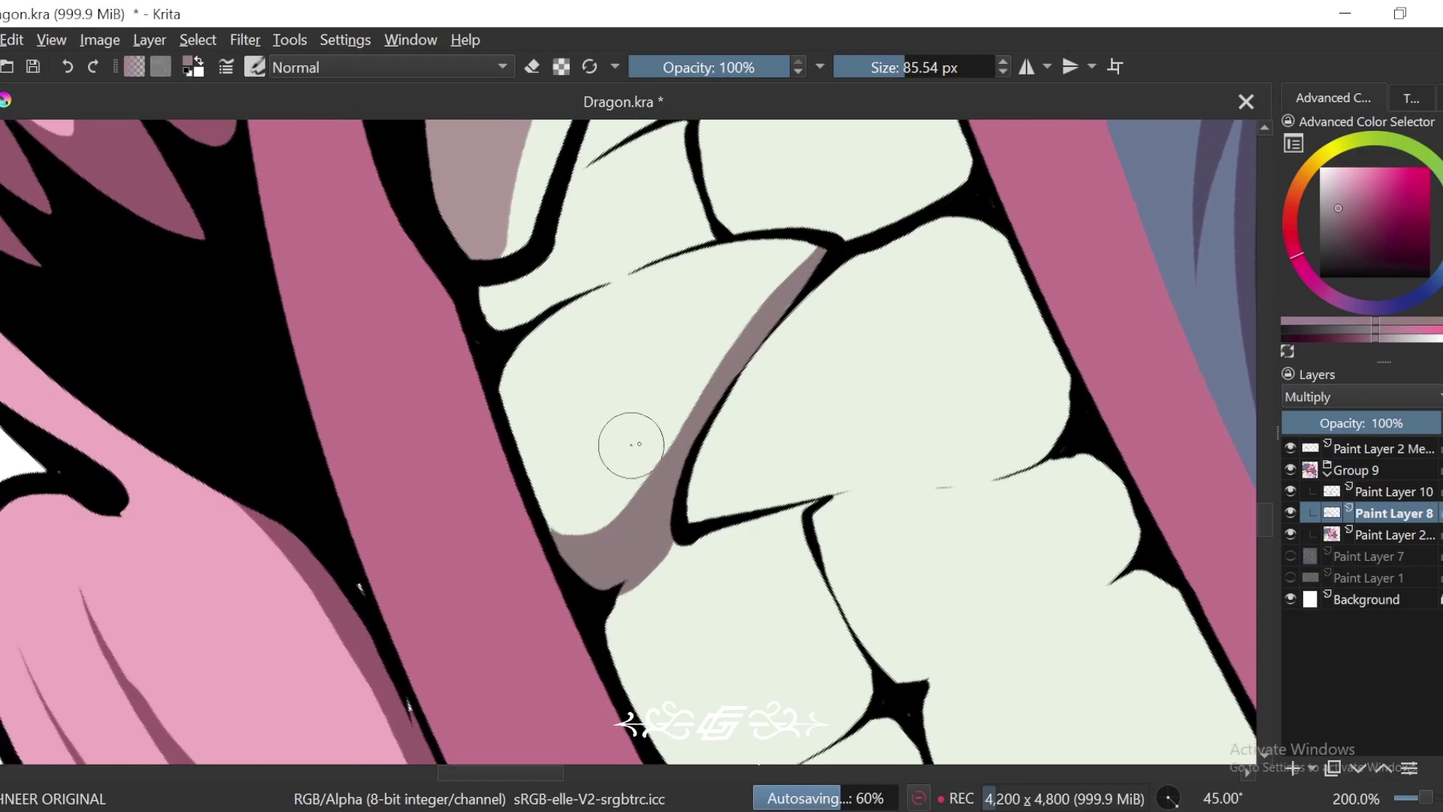
Step: Add a curved shadow streak beside the lower canine's shaded edge, leaving a thin light sliver between them
left_click_drag(656, 437, 554, 517)
key("ctrl+z")
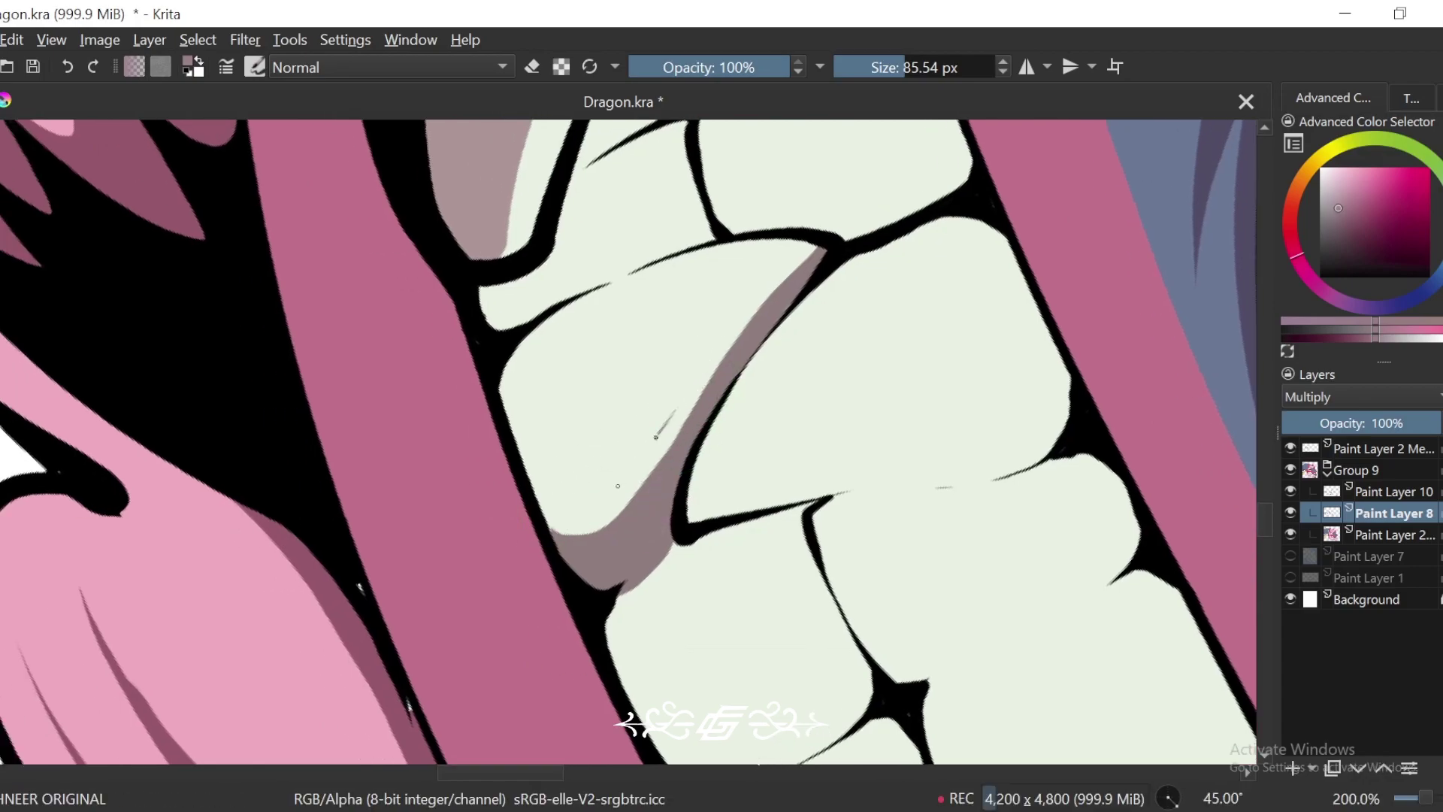
left_click_drag(655, 437, 547, 524)
key("ctrl+minus")
key("ctrl+minus")
key("ctrl+minus")
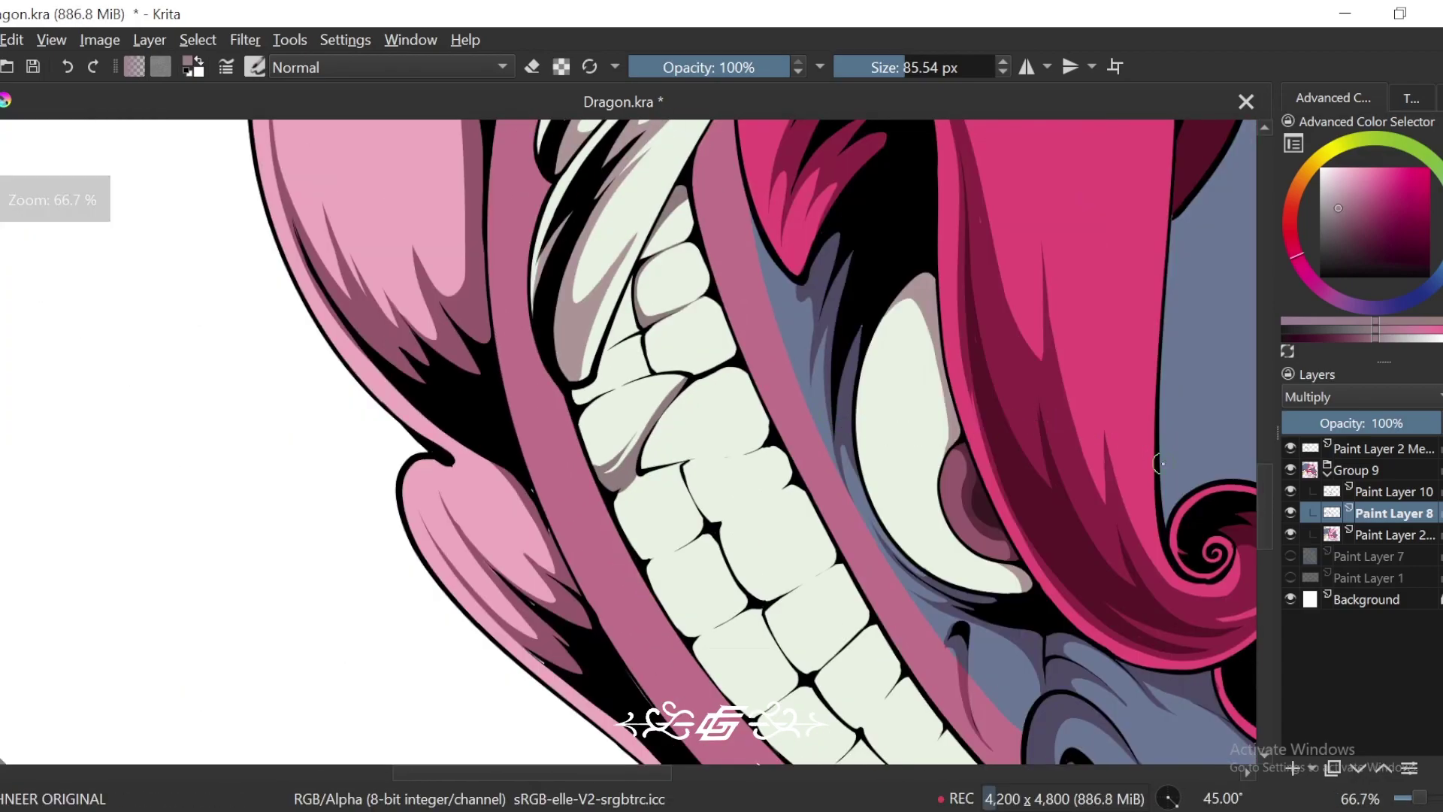
Step: Examine the shaded rear teeth within the whole head
key("4")
key("4")
key("ctrl+minus")
key("ctrl+minus")
key("ctrl+minus")
key("4")
key("4")
key("6")
key("6")
key("6")
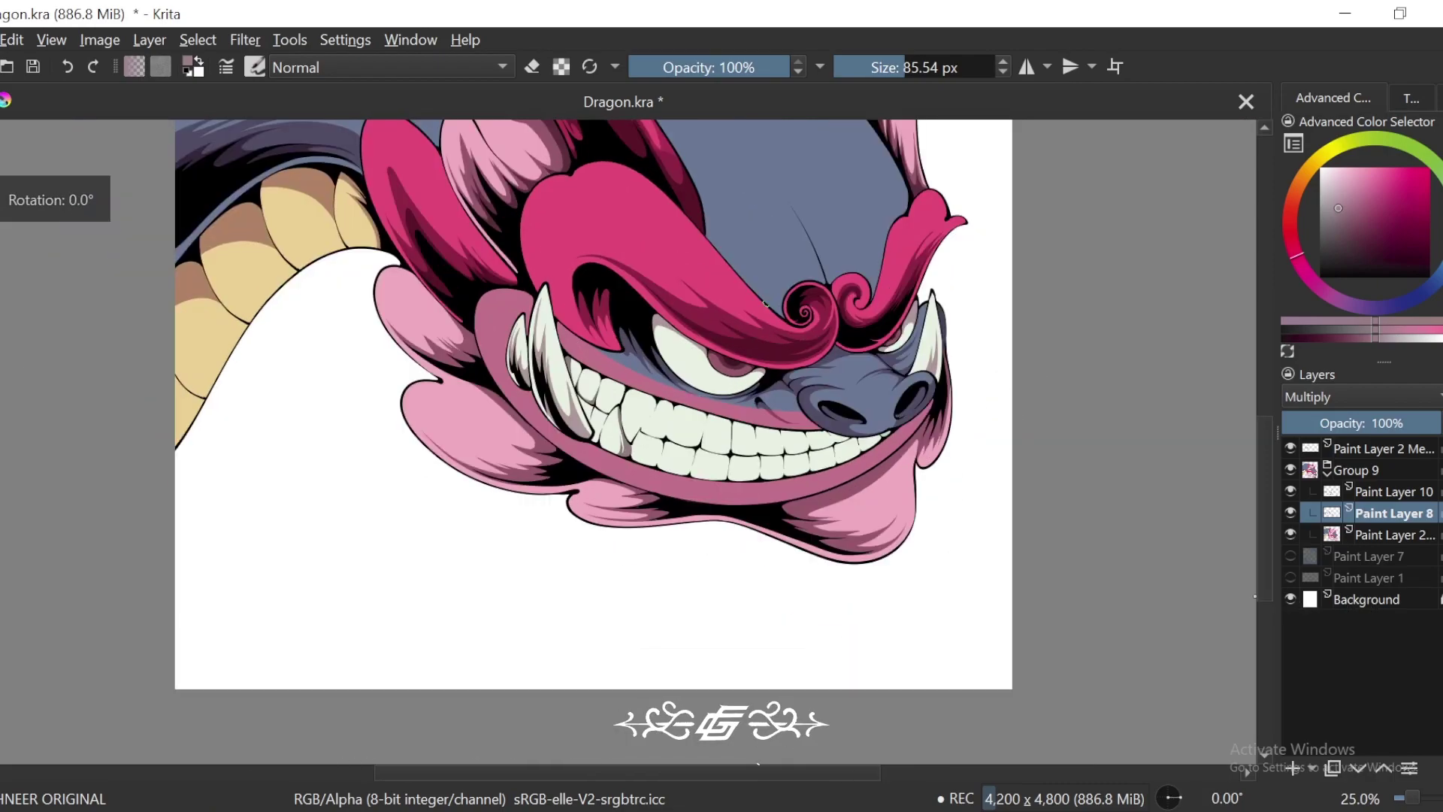
Step: Paint a shadow along the front edge of the pointed upper fang, with a parallel streak enclosing a light sliver
key("ctrl+plus")
key("ctrl+plus")
key("ctrl+plus")
key("ctrl+plus")
key("ctrl+plus")
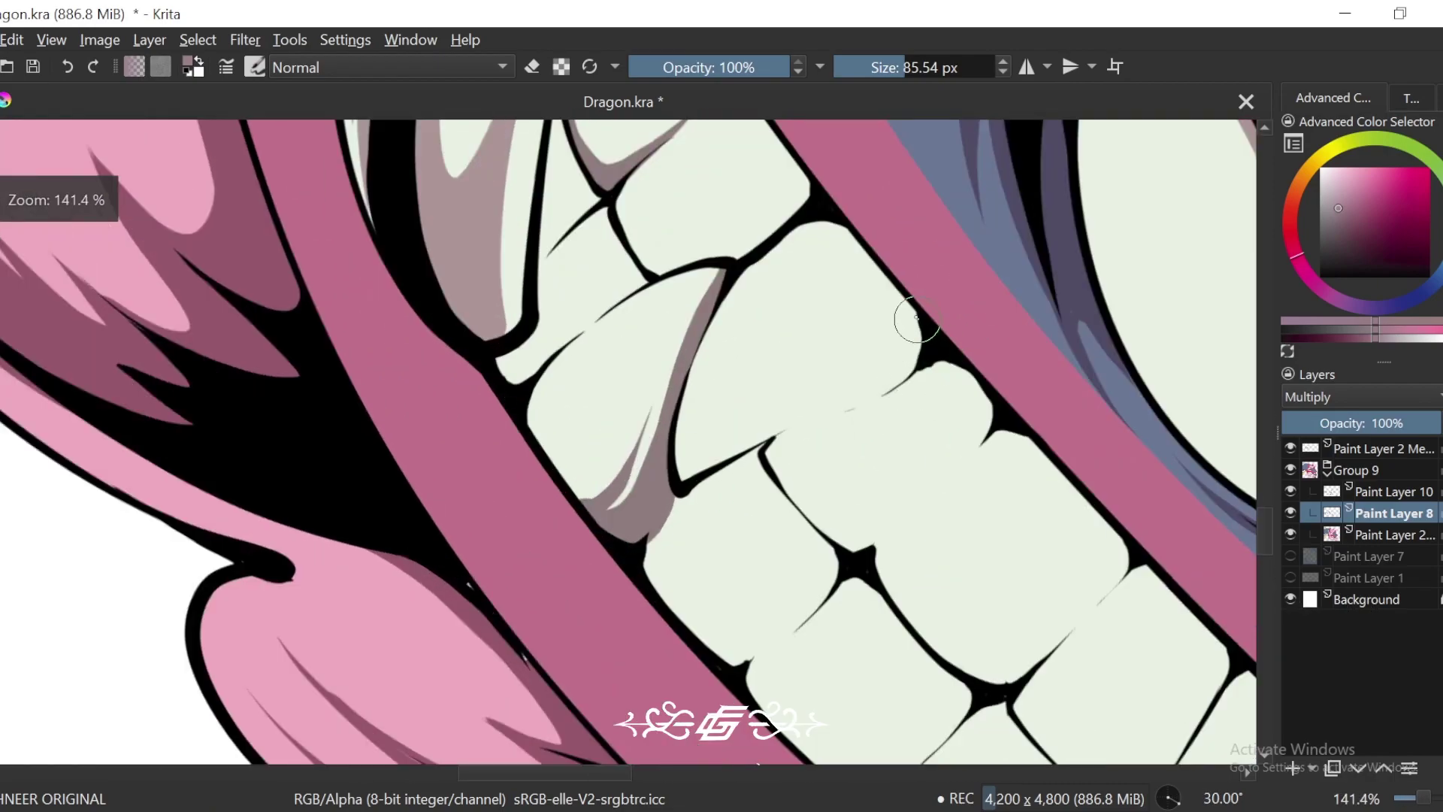
left_click_drag(916, 319, 918, 357)
key("ctrl+z")
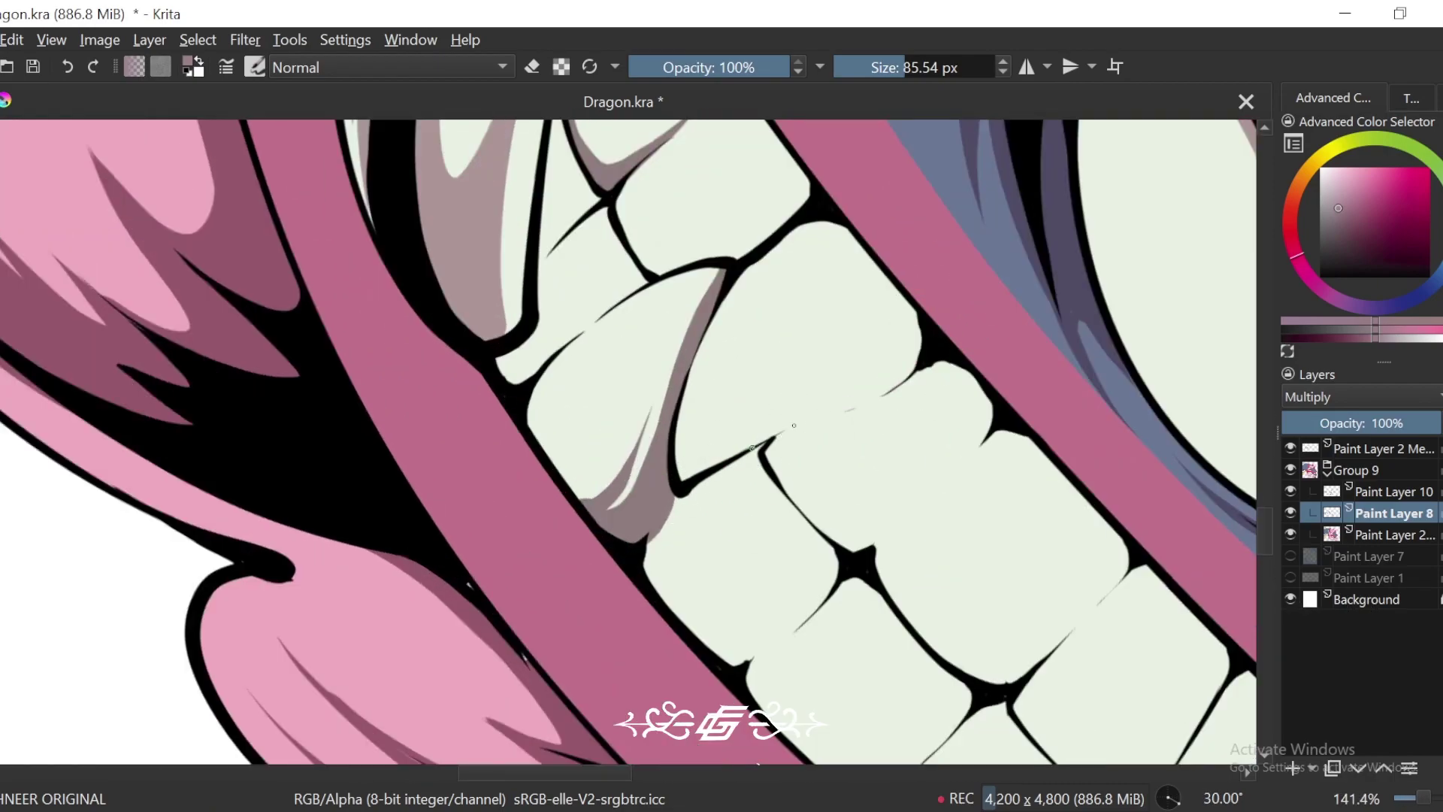
left_click_drag(693, 481, 913, 352)
left_click_drag(913, 352, 881, 401)
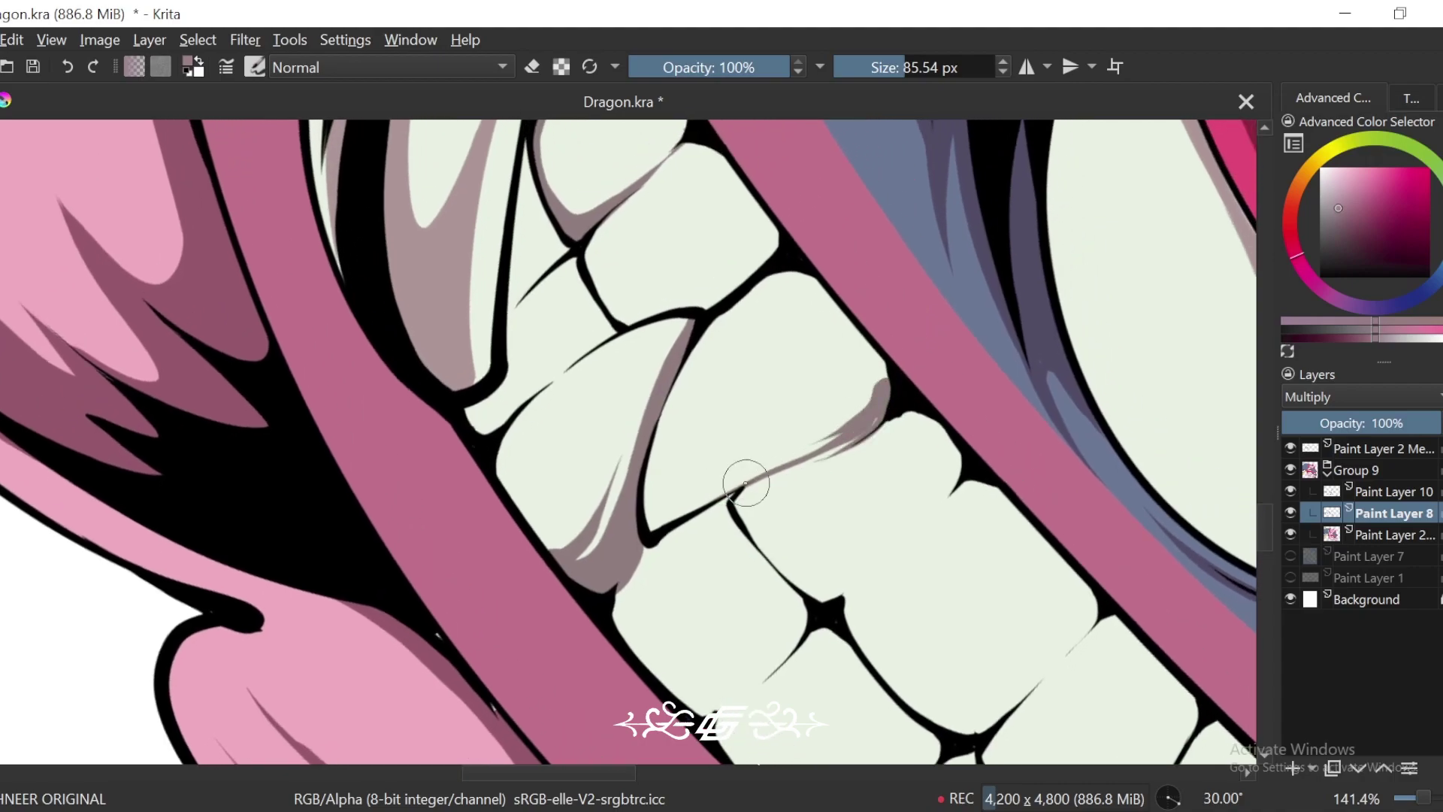
key("ctrl+z")
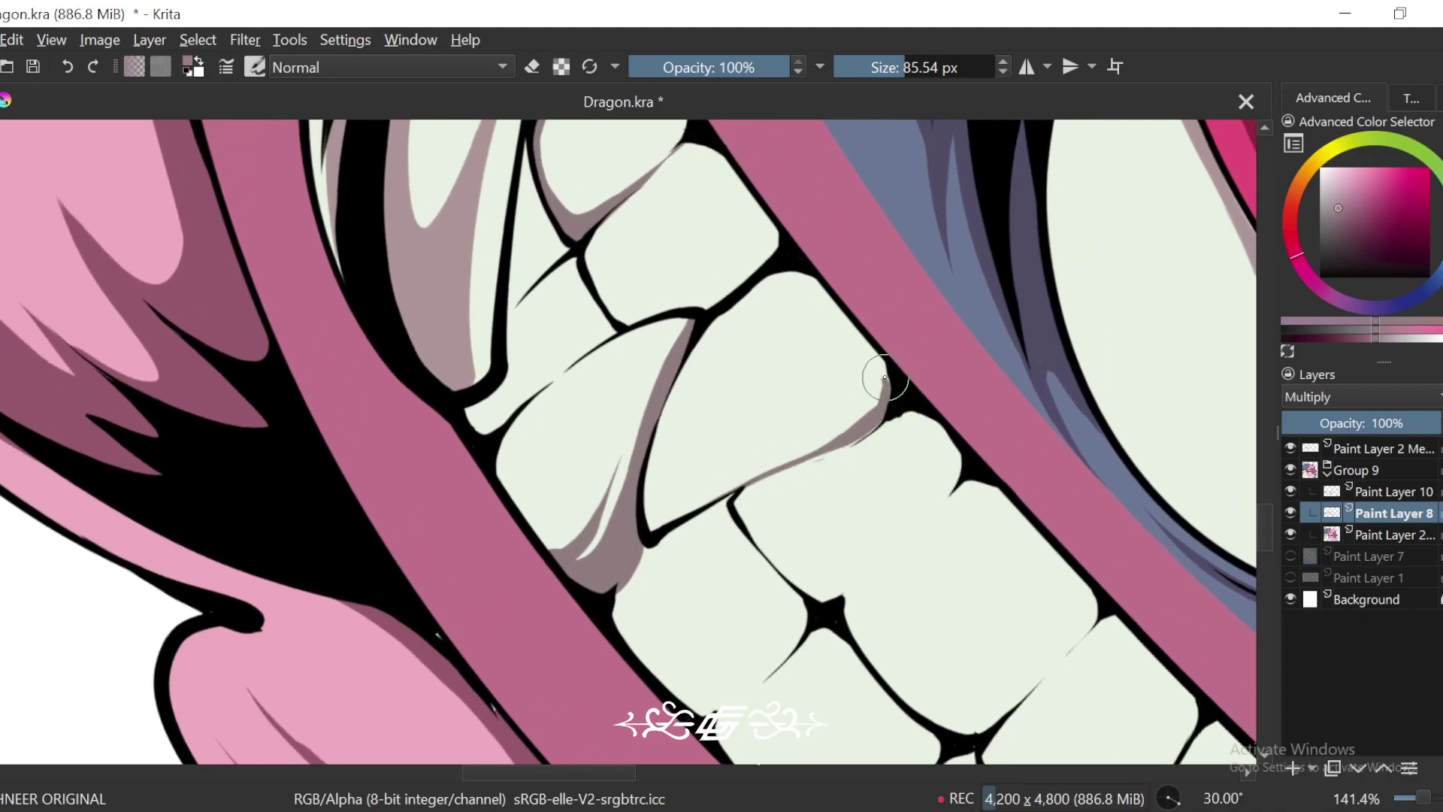
left_click_drag(884, 376, 662, 529)
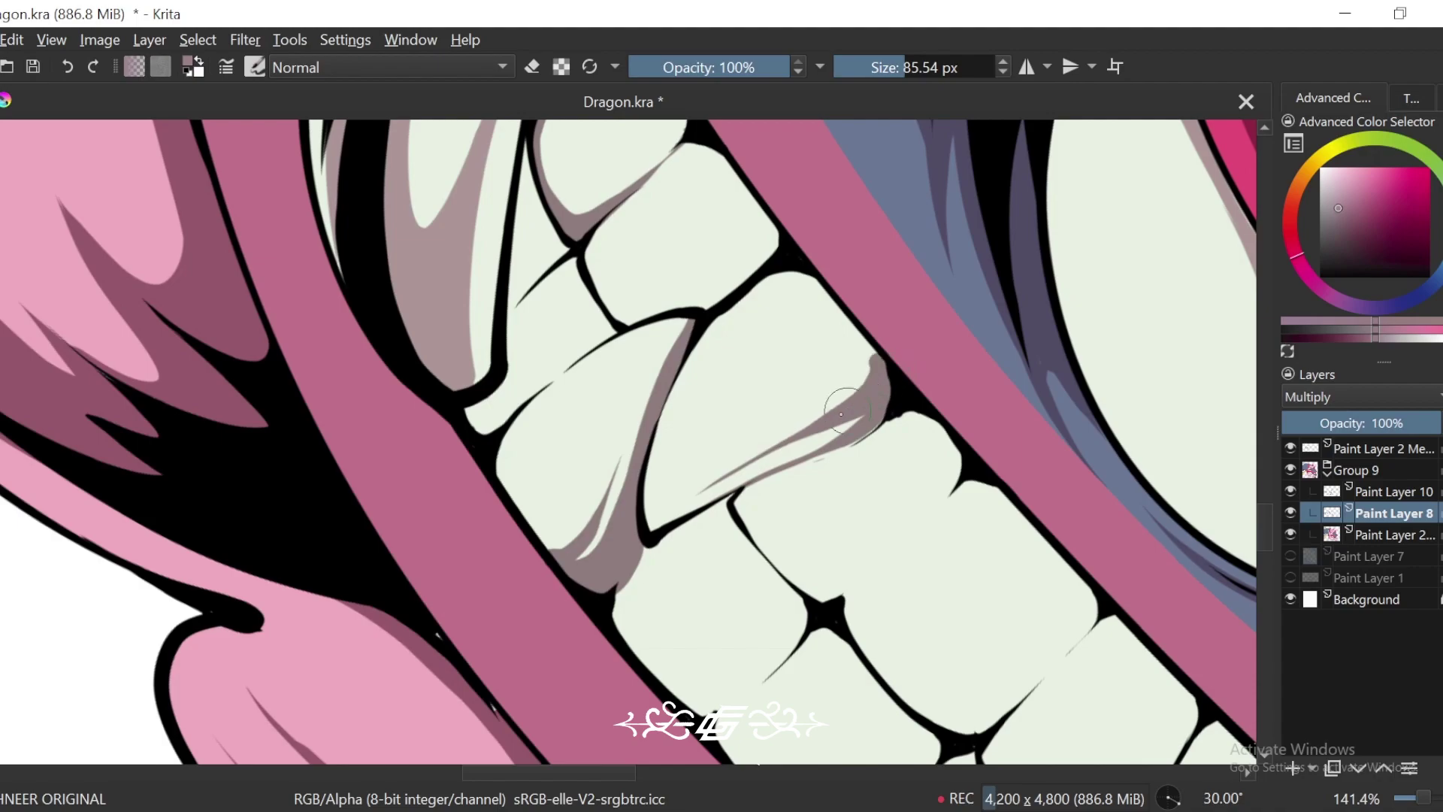
Step: Compare the fang and canine shading with the rest of the grin
key("ctrl+minus")
key("ctrl+minus")
key("ctrl+minus")
key("ctrl+minus")
key("ctrl+minus")
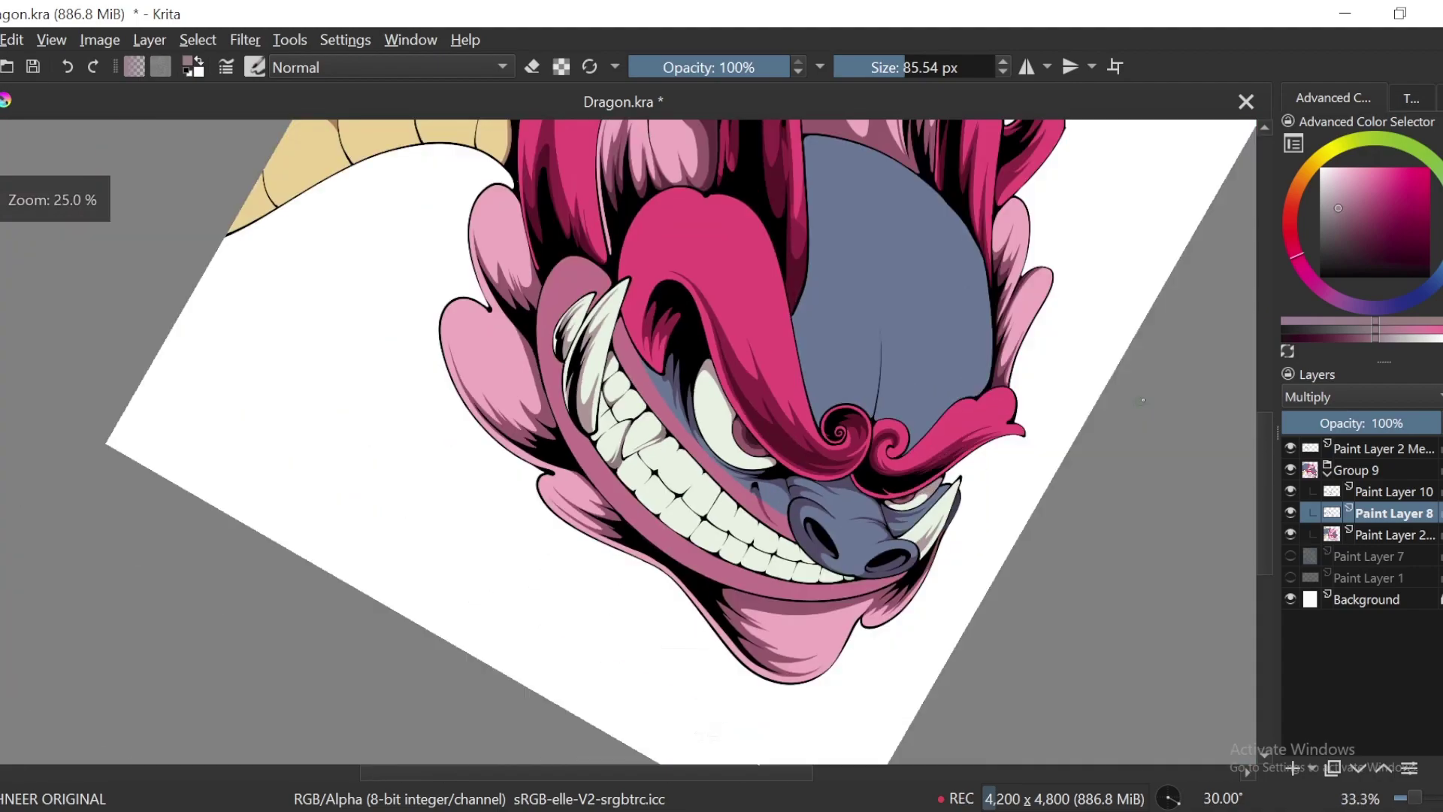
key("4")
key("4")
left_click_drag(1012, 641, 994, 594)
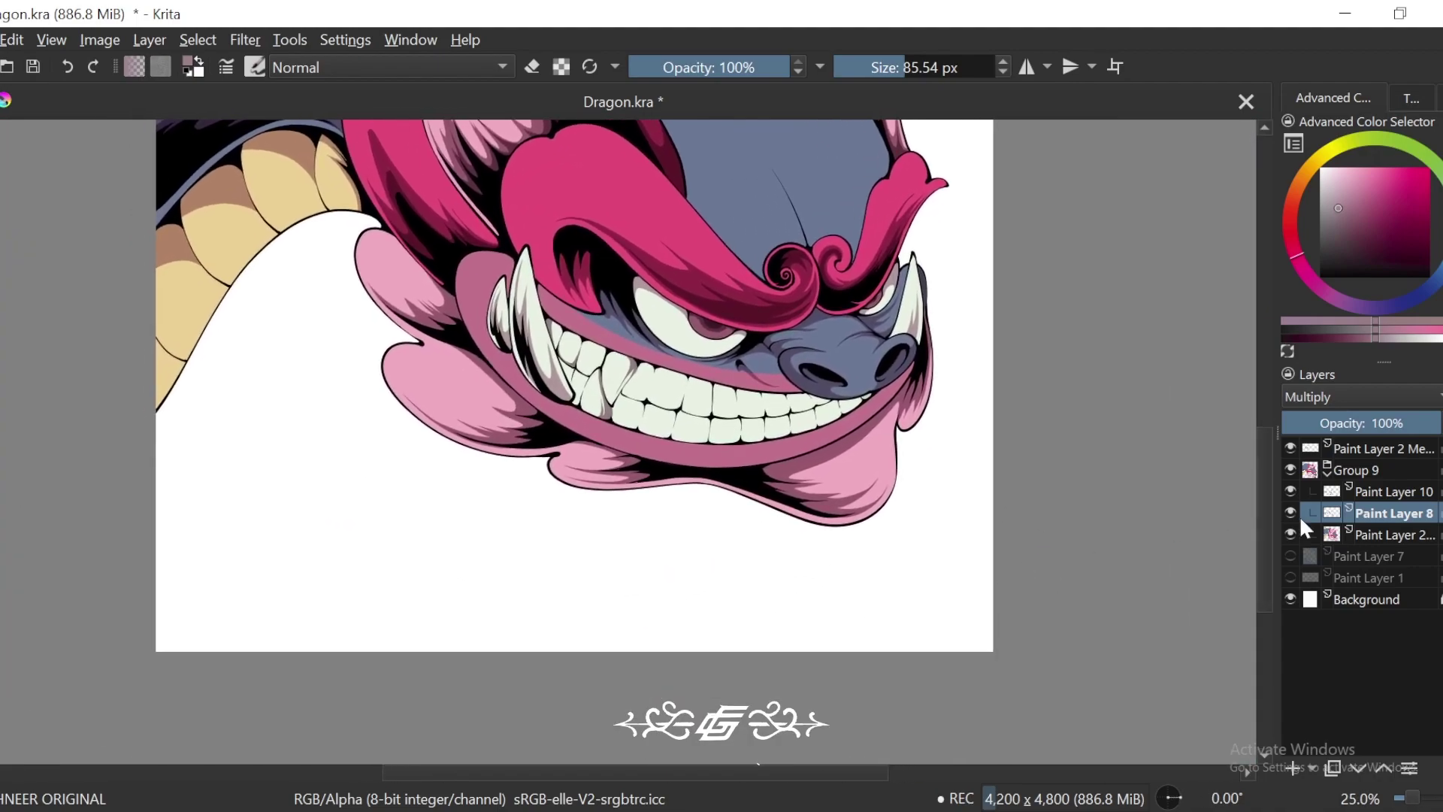
Step: Switch to the topmost line-art layer and fill the gaps beneath the lower lip's outline above the small chin frill with black
key("ctrl+plus")
key("ctrl+plus")
key("4")
left_click(1367, 448)
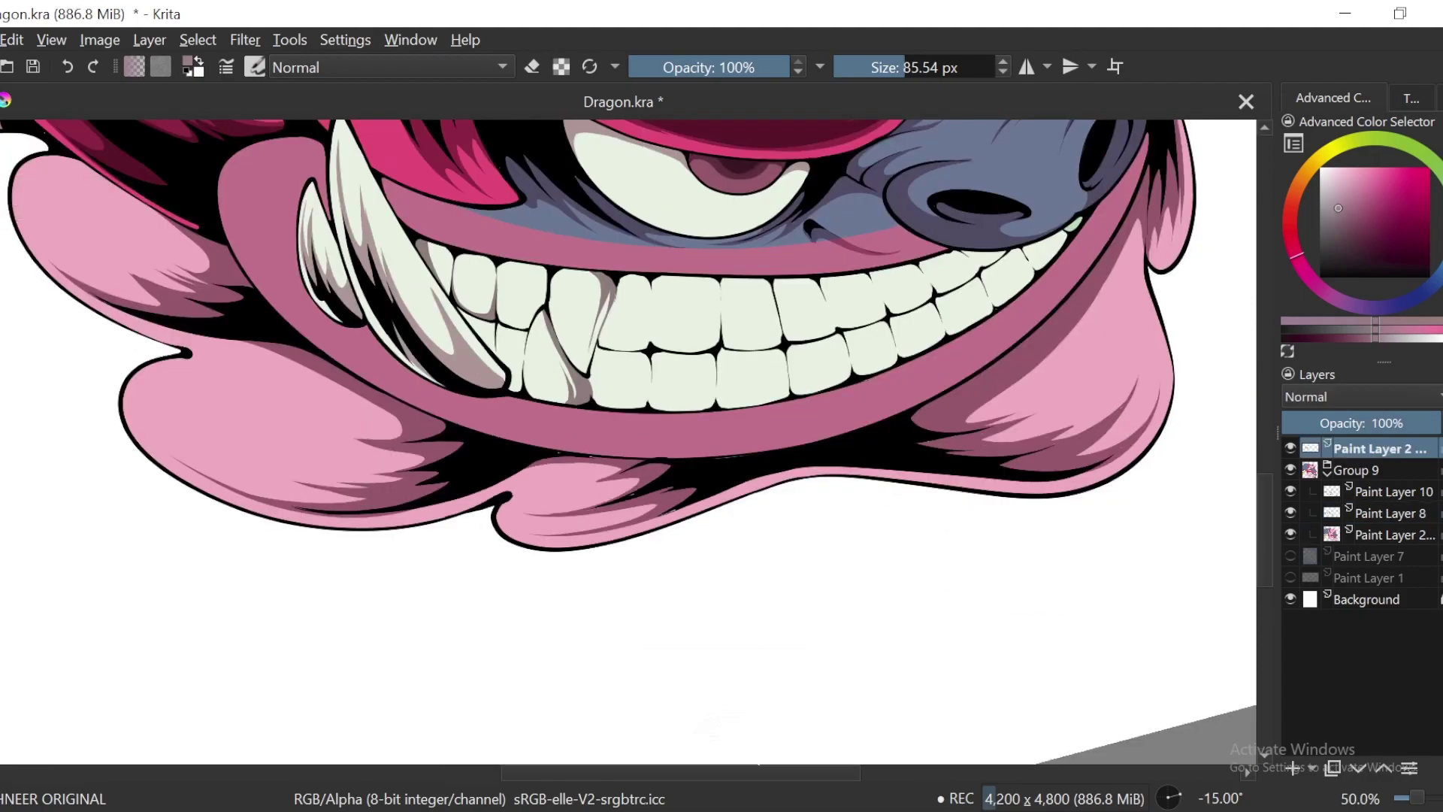
key("d")
key("plus")
key("4")
key("plus")
key("plus")
key("plus")
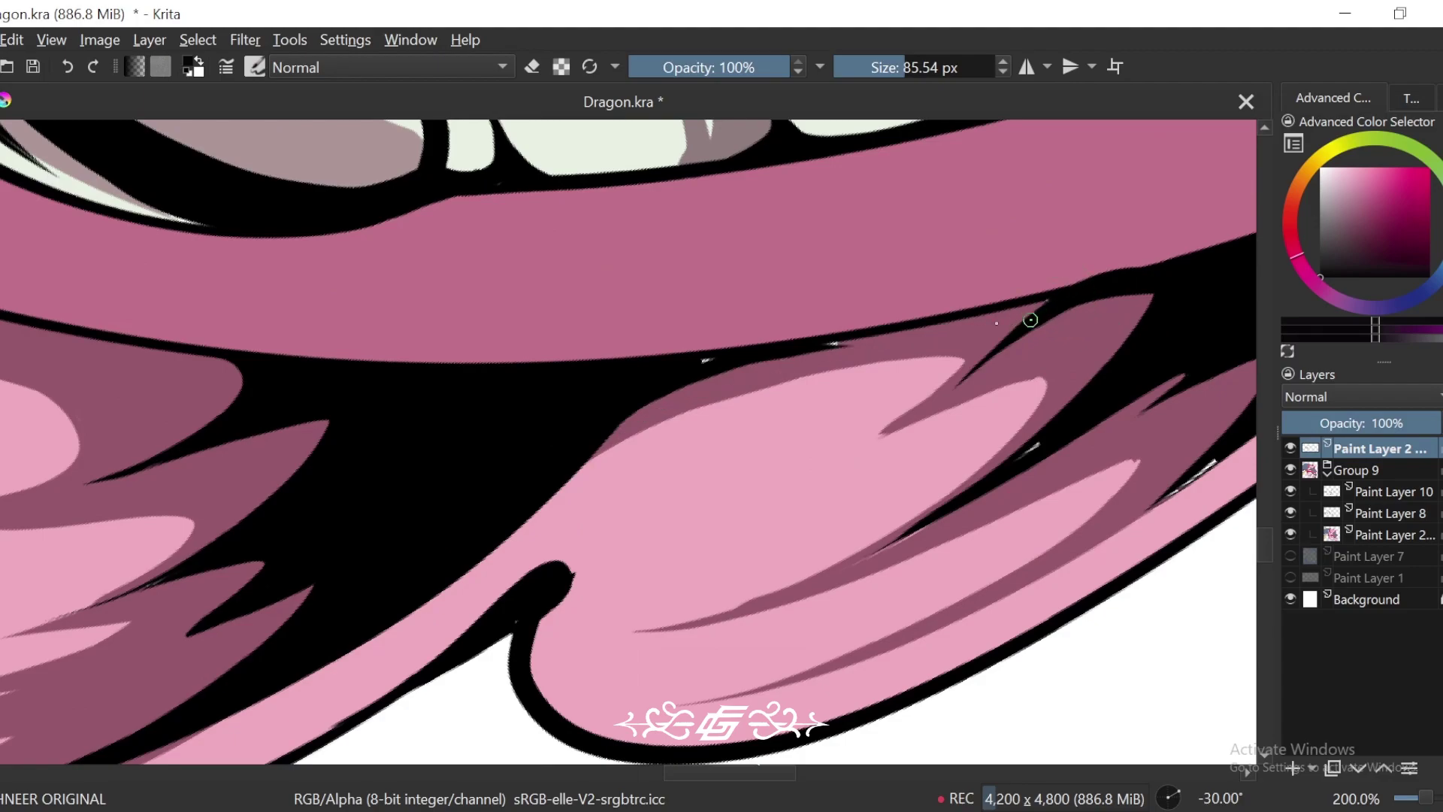
left_click_drag(1030, 320, 825, 364)
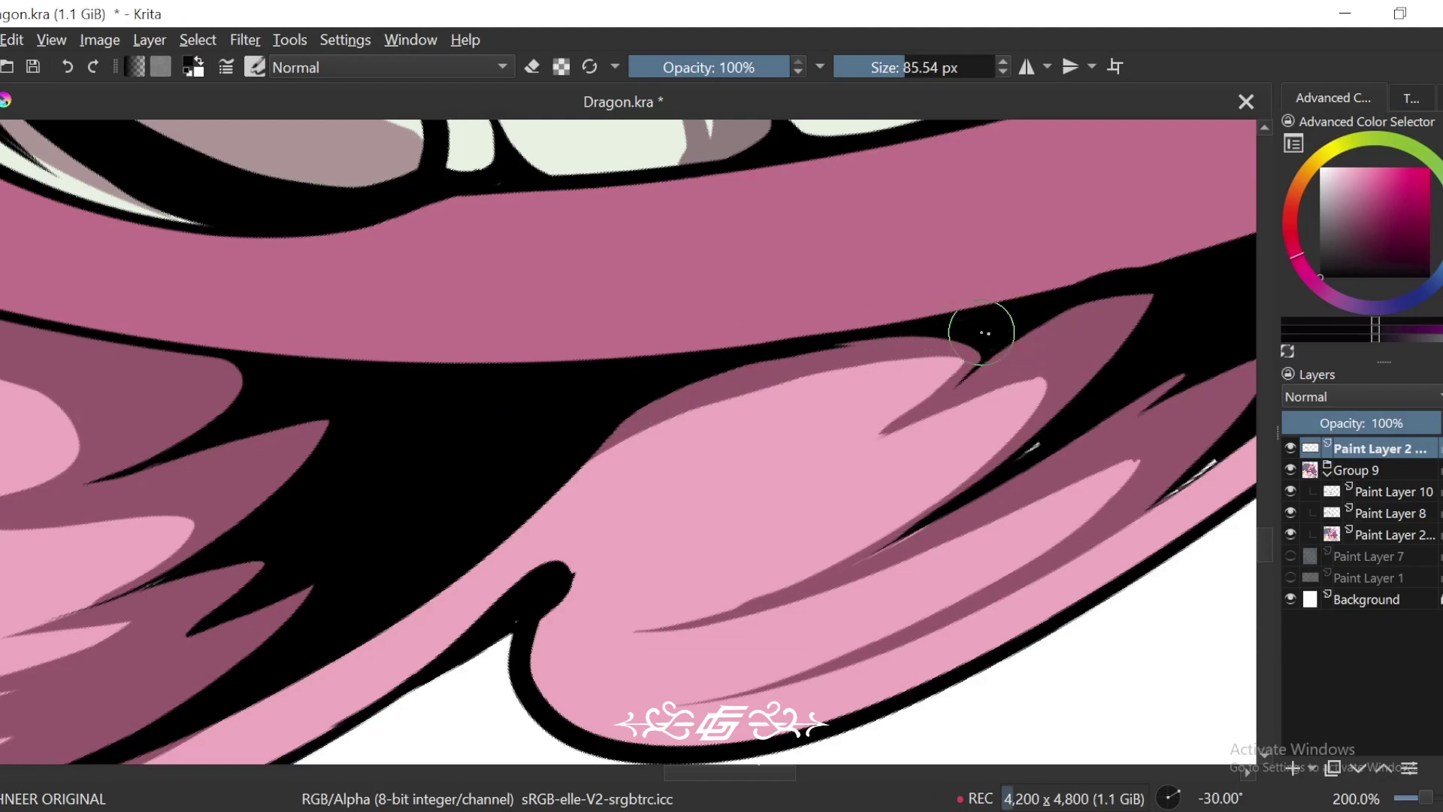
left_click_drag(982, 356, 471, 505)
Step: Fill the remaining white slivers between the small chin frill's shadow spikes with black
left_click_drag(1058, 478, 961, 467)
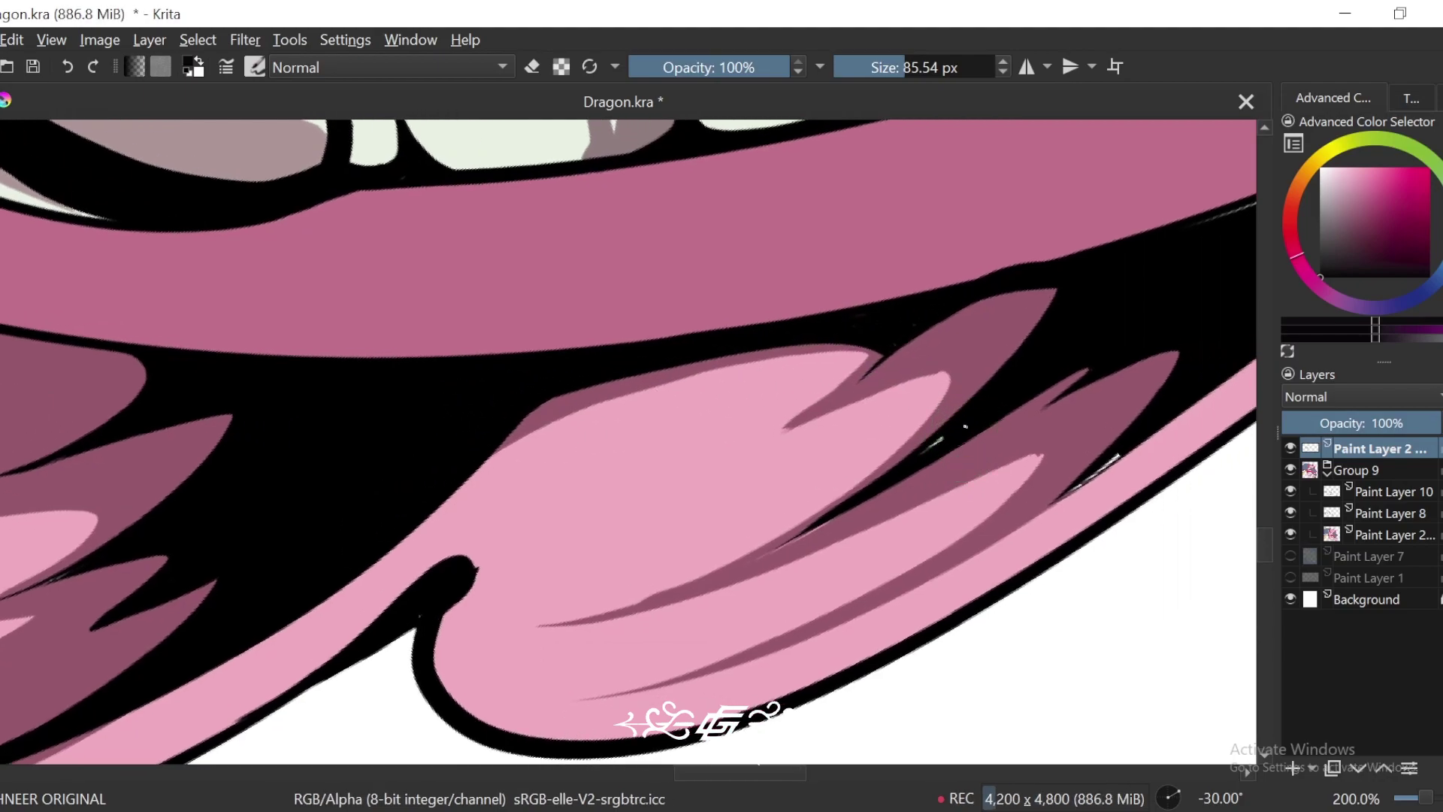
left_click_drag(1123, 448, 1044, 510)
key("ctrl+minus")
key("ctrl+plus")
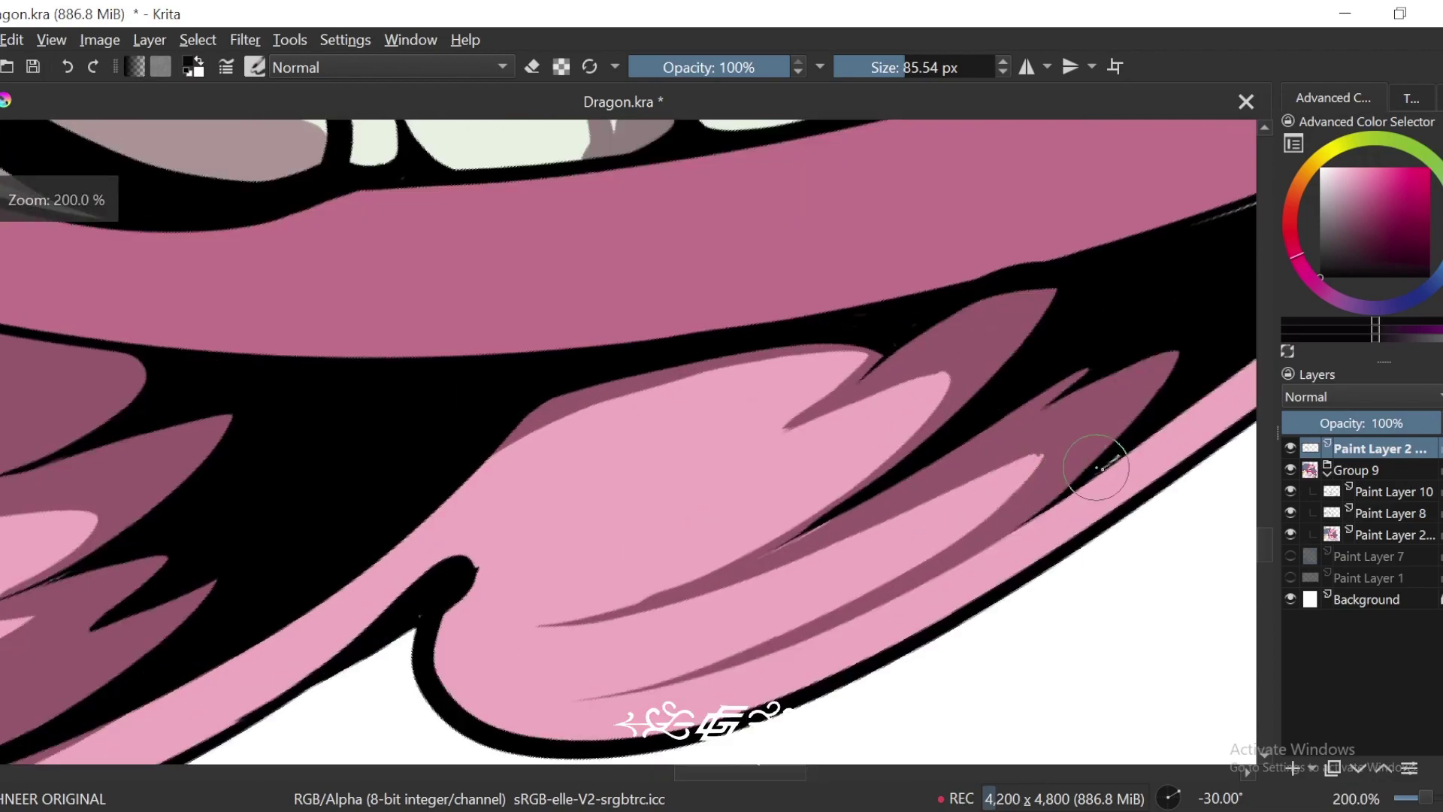
mouse_move(1111, 458)
left_mouse_down()
mouse_move(1131, 439)
mouse_move(1015, 534)
left_mouse_up()
Step: Inspect the lower head and chin frills for remaining line-art gaps
key("ctrl+minus")
key("ctrl+minus")
key("ctrl+minus")
key("ctrl+minus")
key("ctrl+minus")
key("6")
key("6")
key("minus")
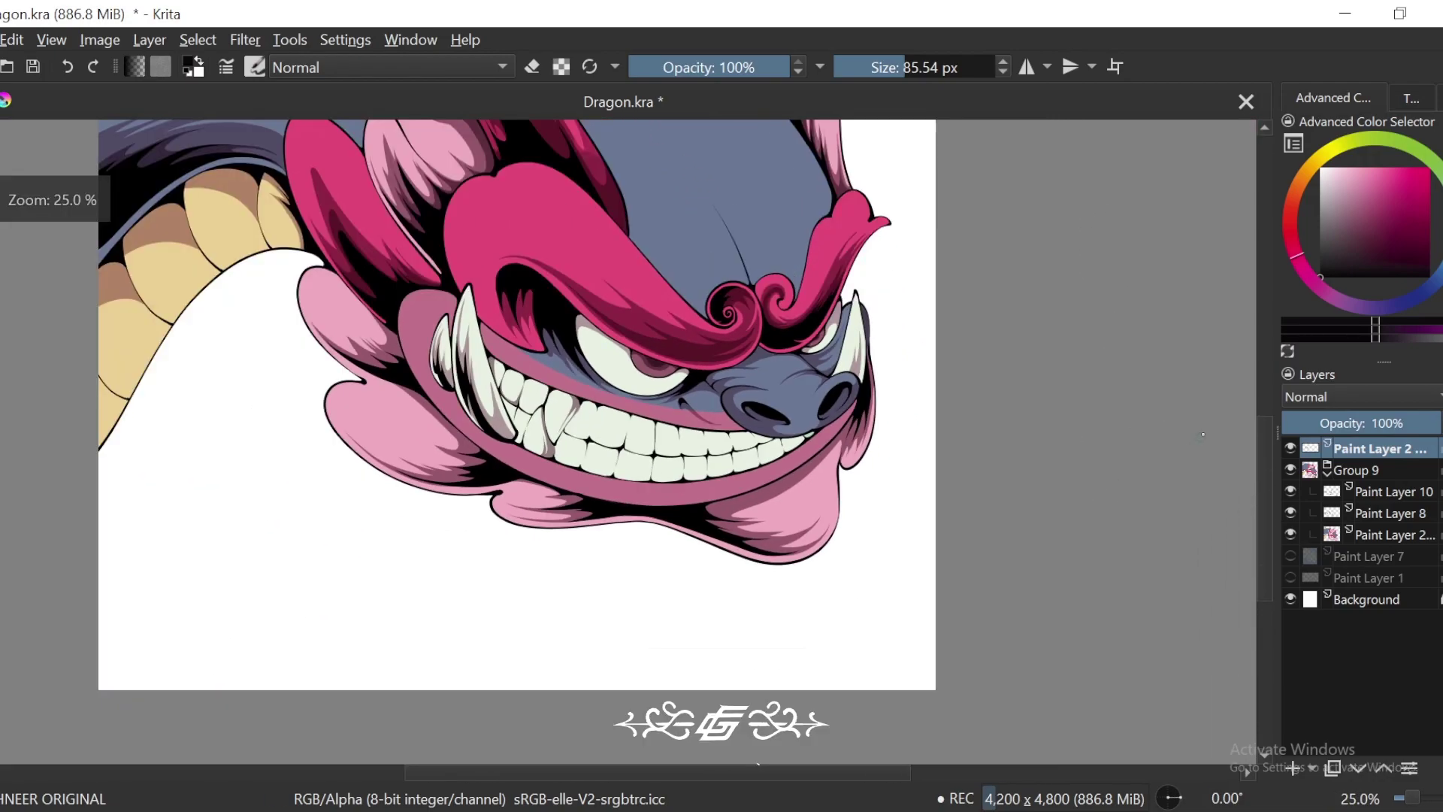
Step: Switch to the Multiply layer Paint Layer 10 and shade the gum edge and front side of the first upper tooth beside the canine
key("minus")
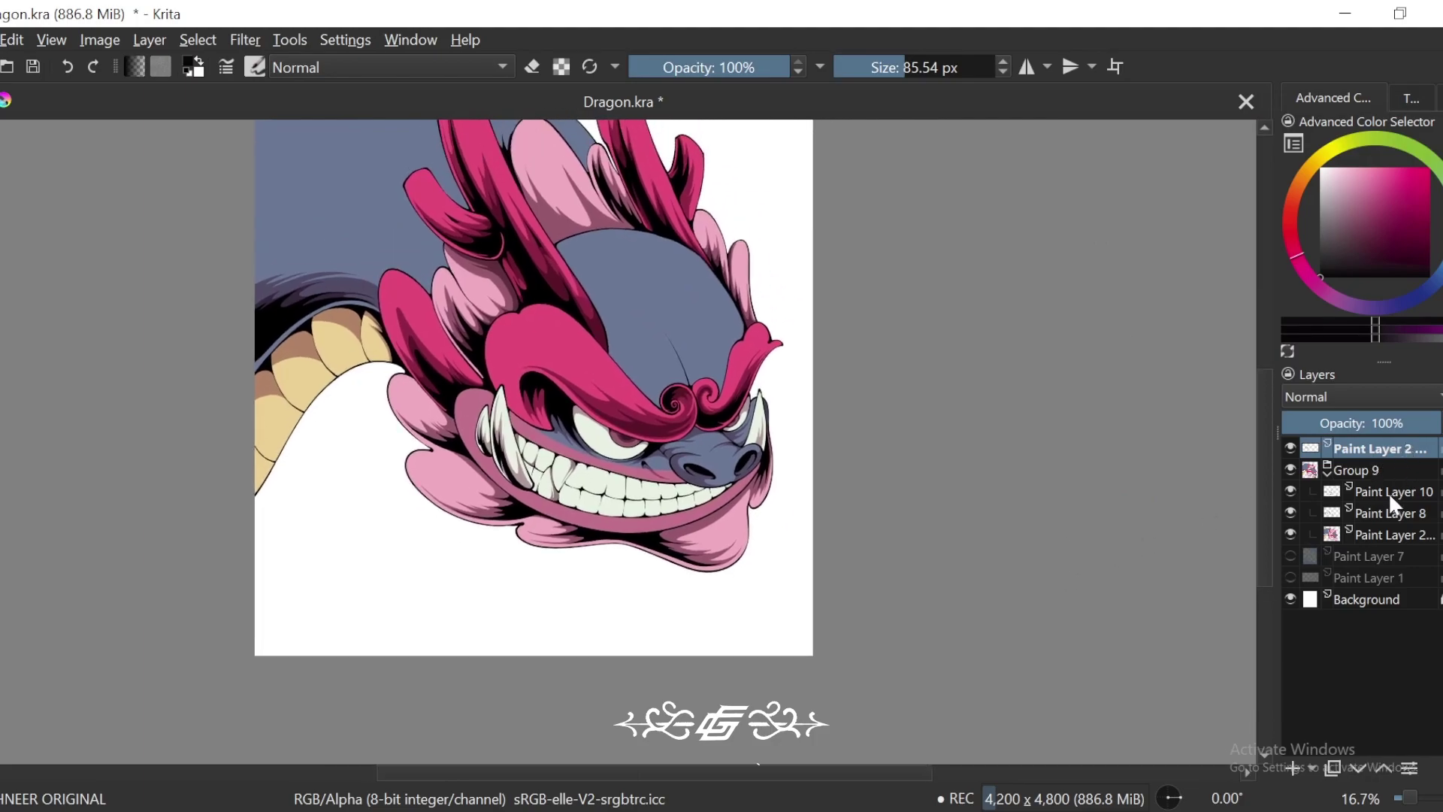
left_click(1390, 492)
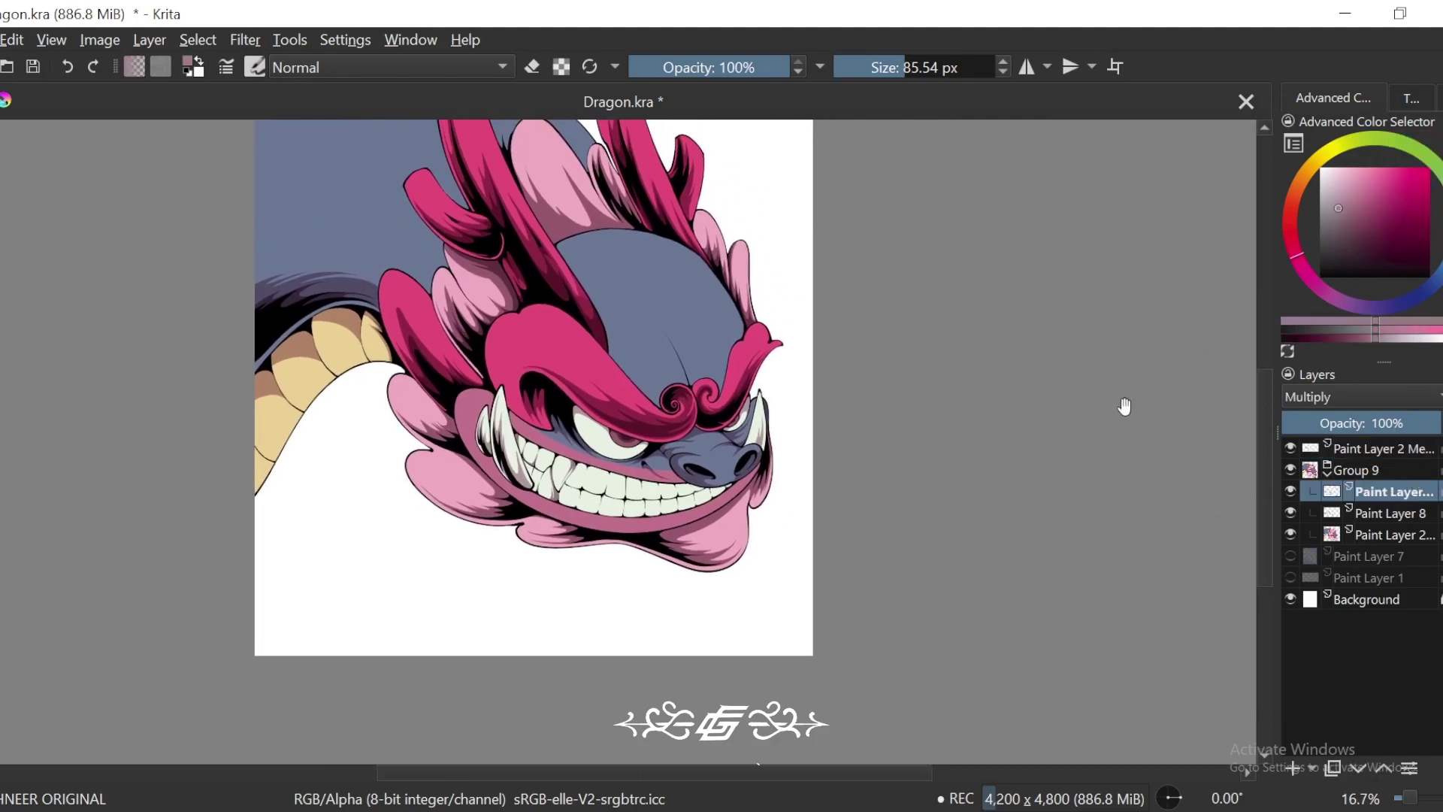
key("plus")
key("plus")
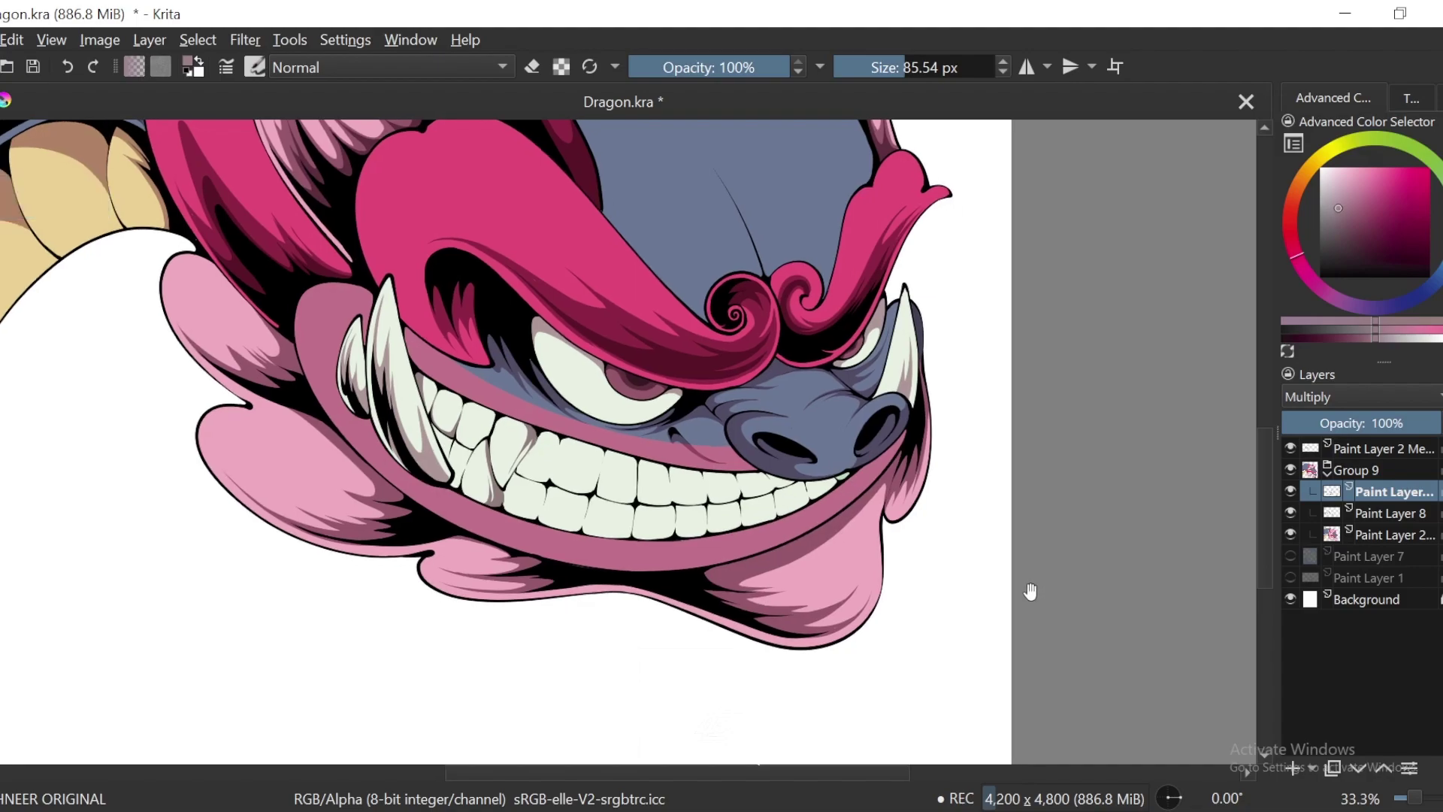
key("minus")
key("minus")
key("6")
key("6")
key("6")
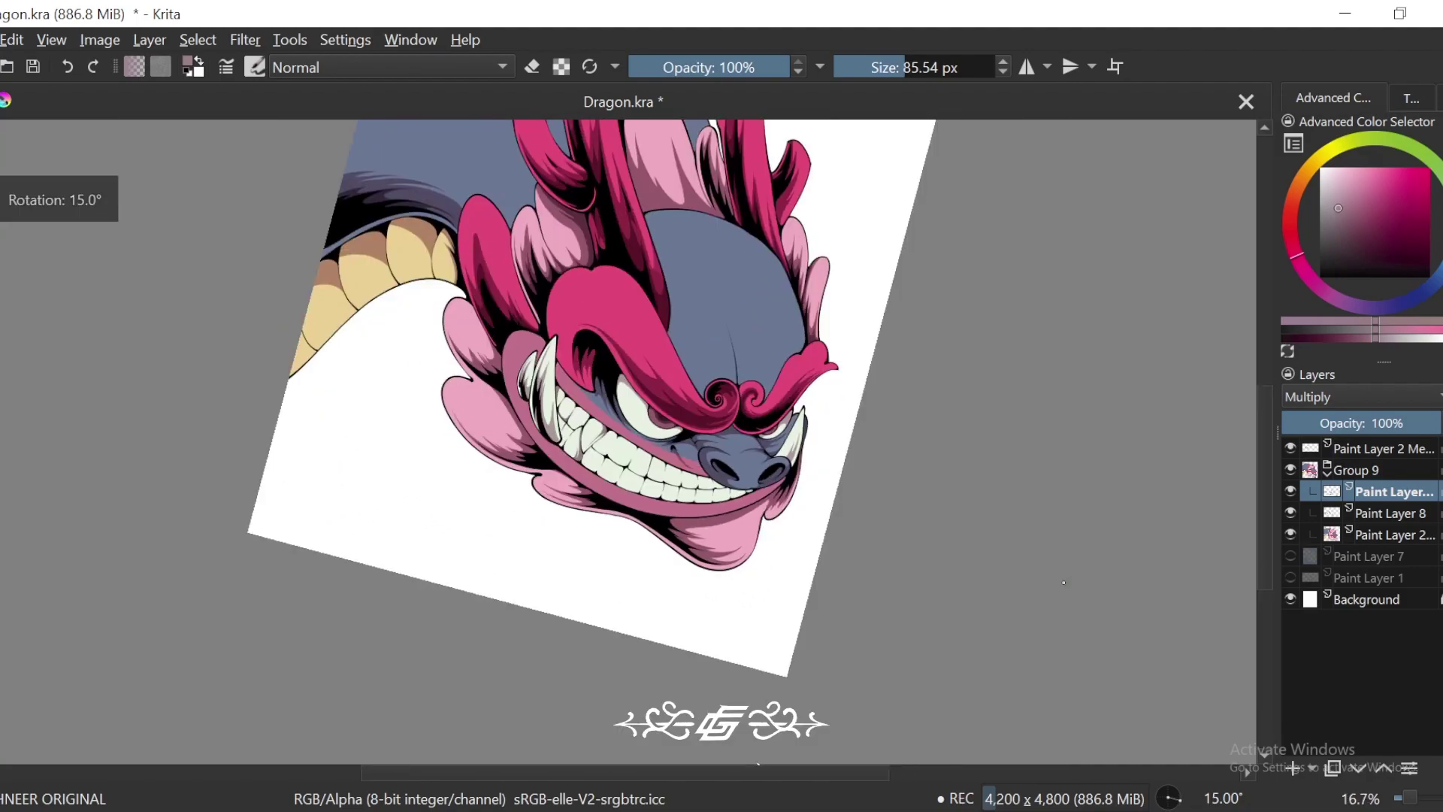
key("6")
key("6")
key("6")
key("6")
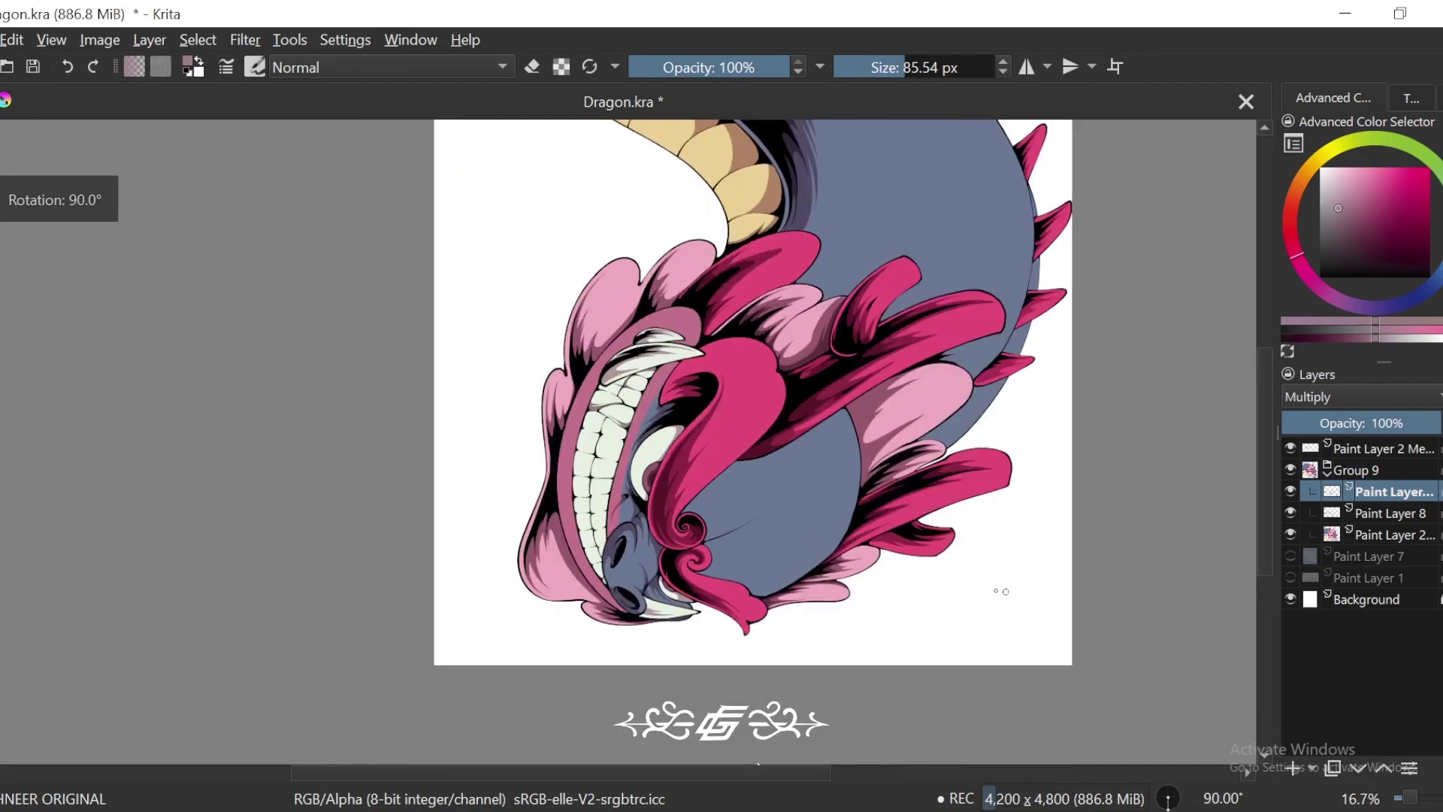
key("plus")
key("plus")
key("plus")
key("plus")
key("plus")
key("4")
key("4")
key("4")
key("4")
key("4")
key("4")
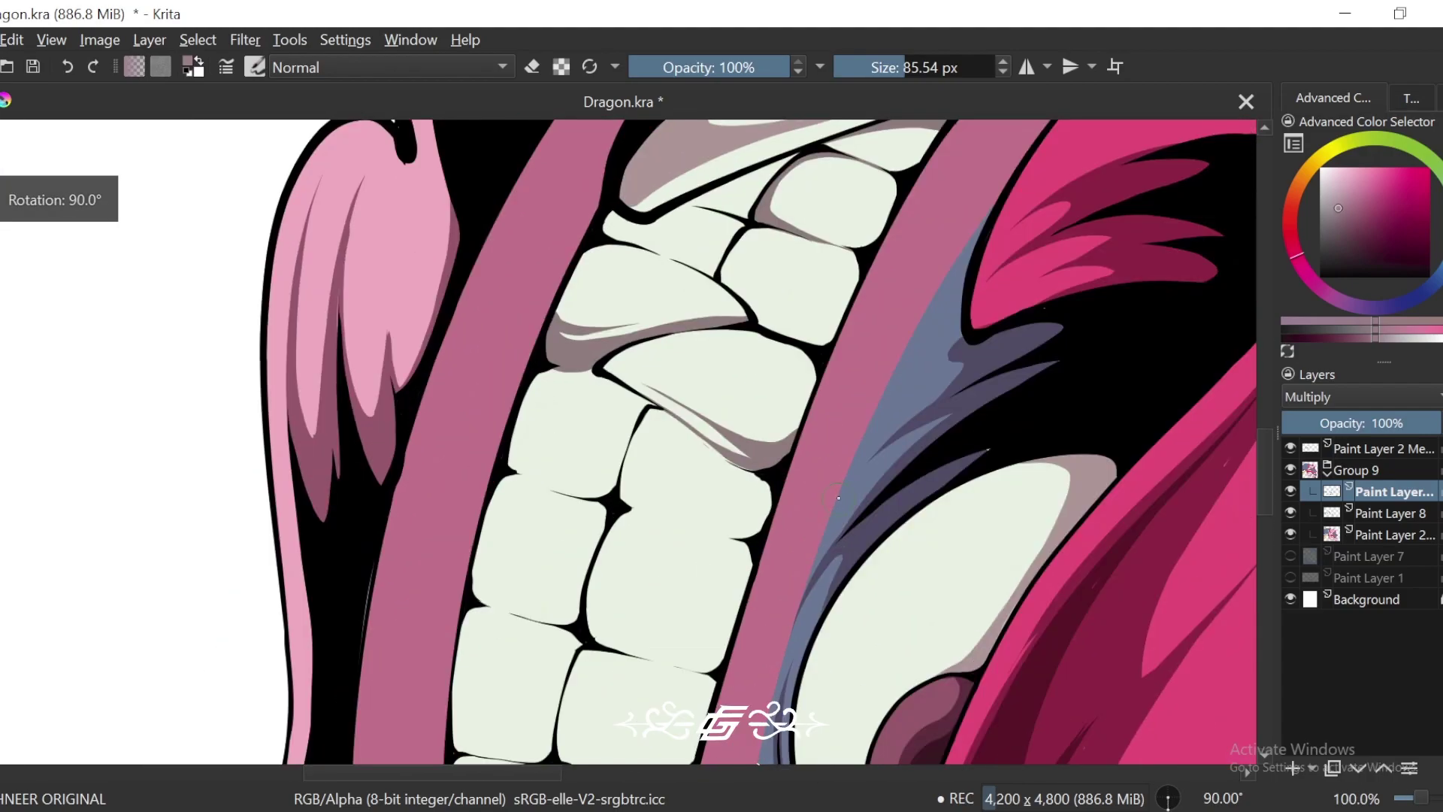
key("plus")
key("plus")
key("6")
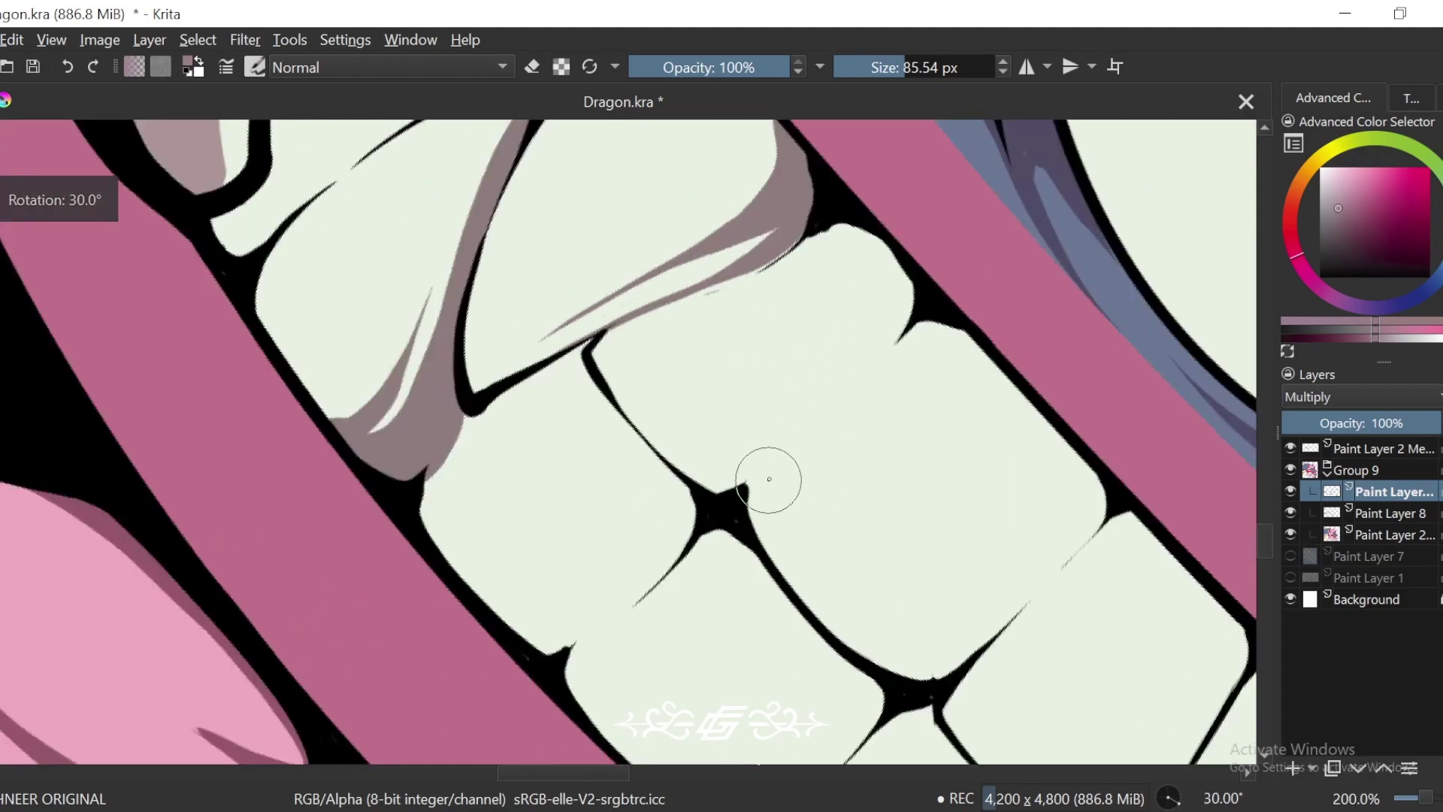
mouse_move(864, 380)
left_mouse_down()
mouse_move(911, 290)
mouse_move(688, 591)
mouse_move(828, 383)
left_mouse_up()
key("ctrl+z")
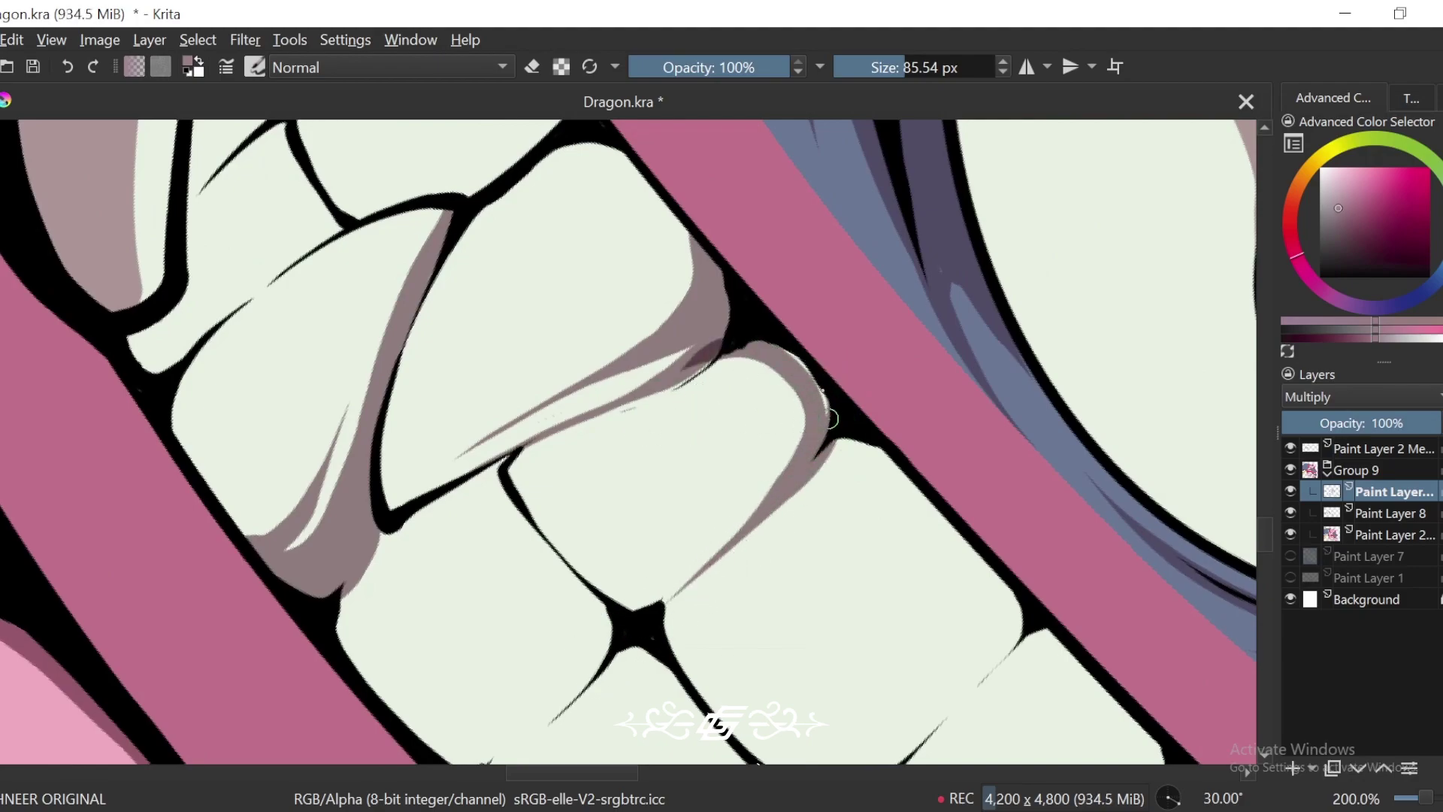
Step: Paint mauve shadows along the gum edge and sides of the second and third upper teeth in front of the canine
left_click_drag(945, 635, 813, 526)
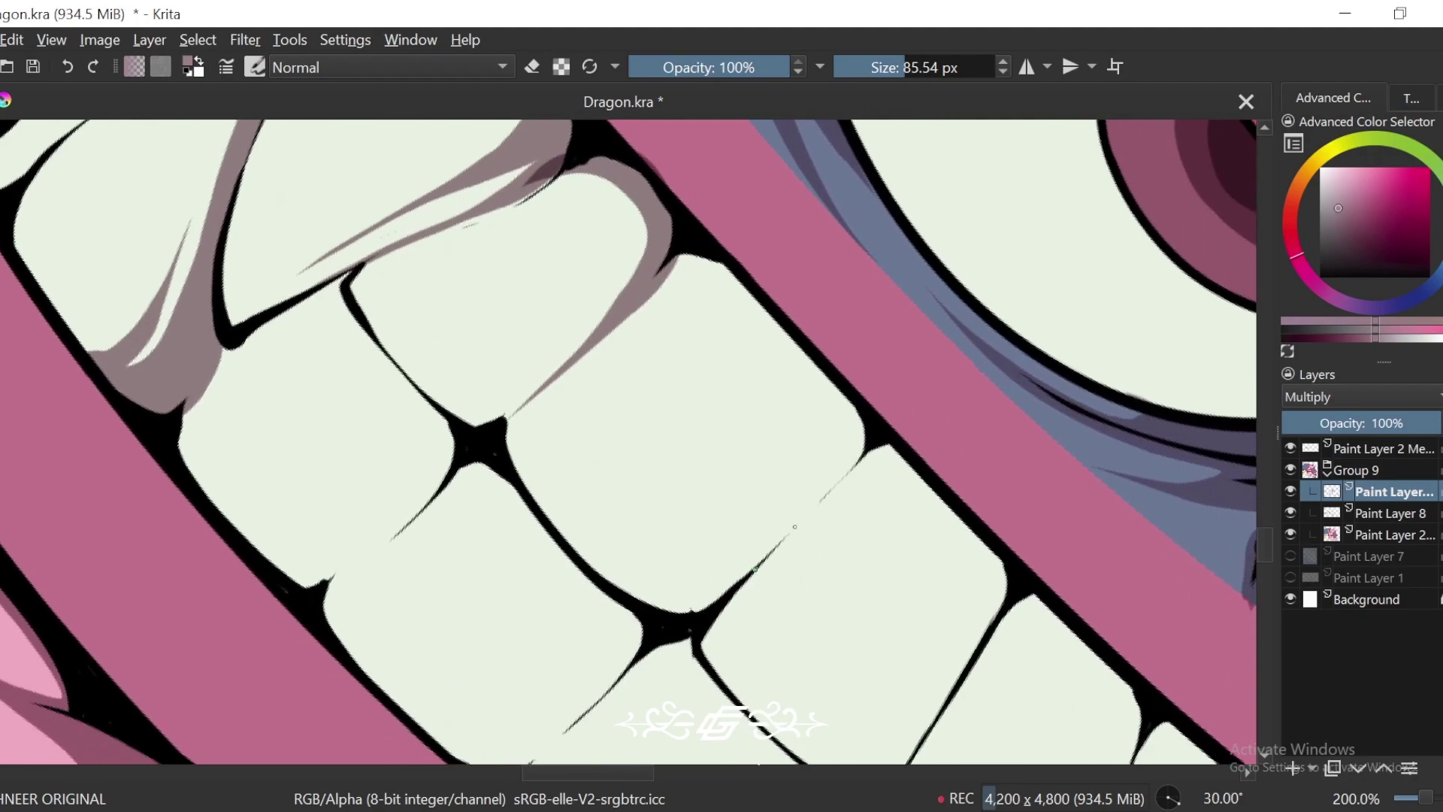
mouse_move(756, 567)
left_mouse_down()
mouse_move(823, 387)
mouse_move(738, 271)
mouse_move(698, 268)
left_mouse_up()
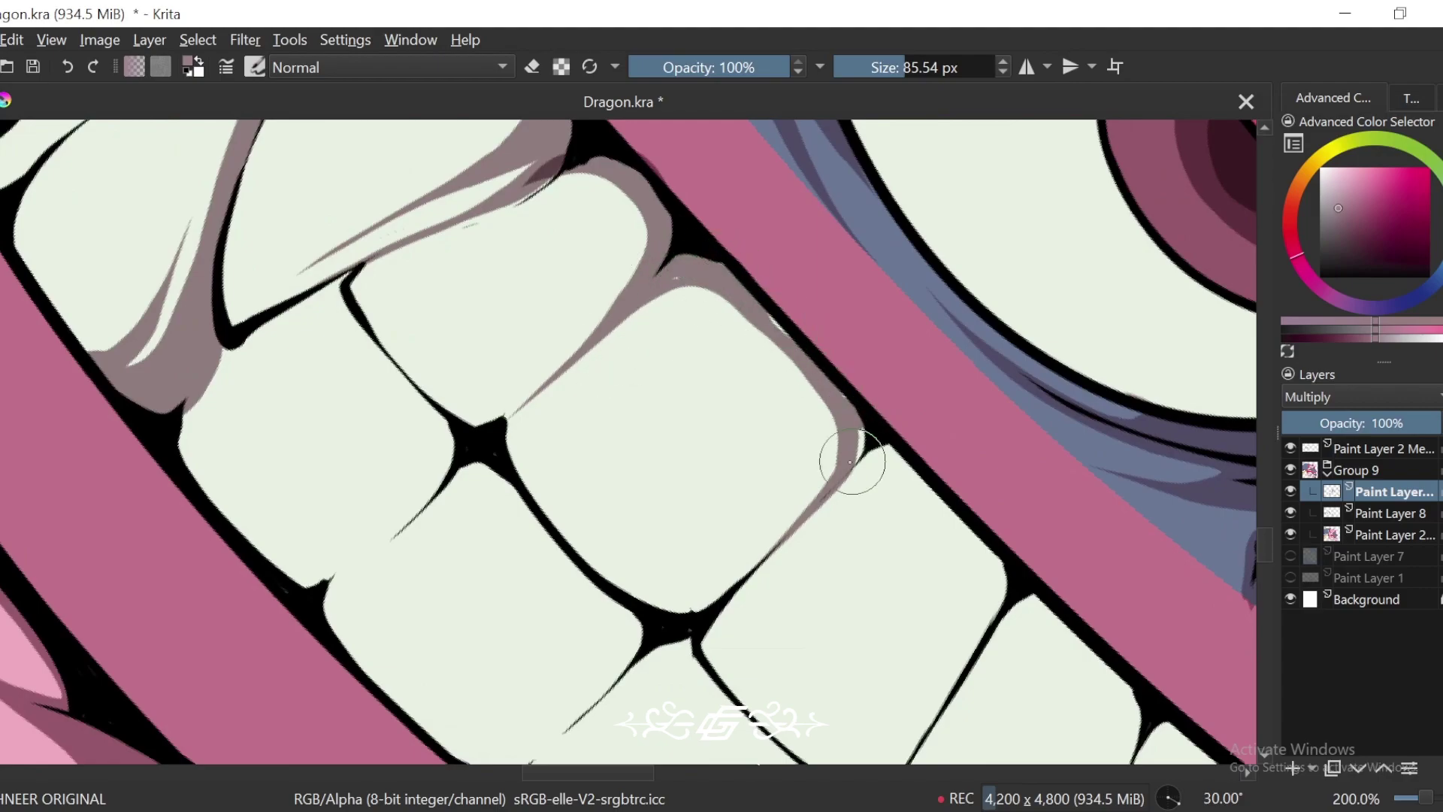
left_click_drag(887, 509, 806, 449)
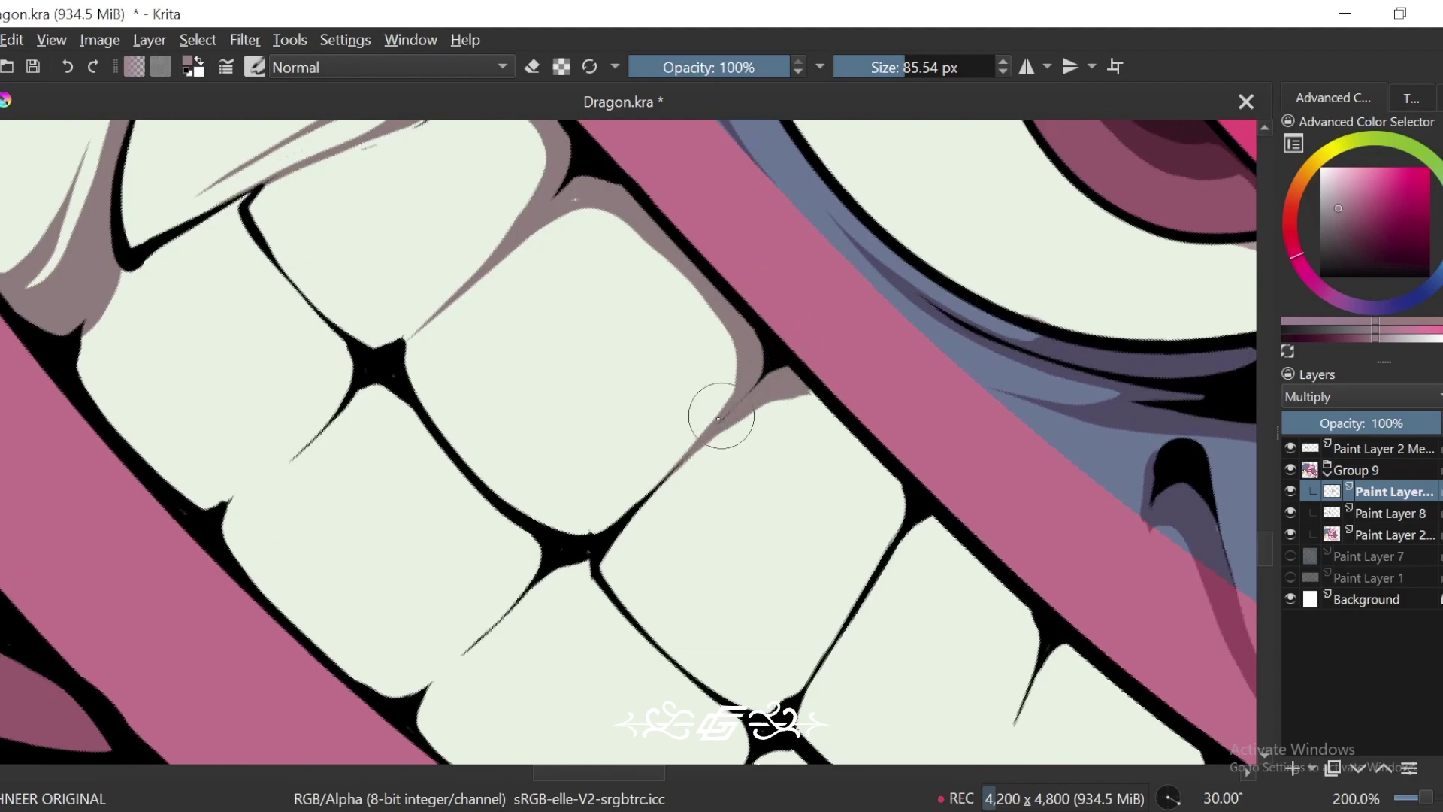
key("6")
key("6")
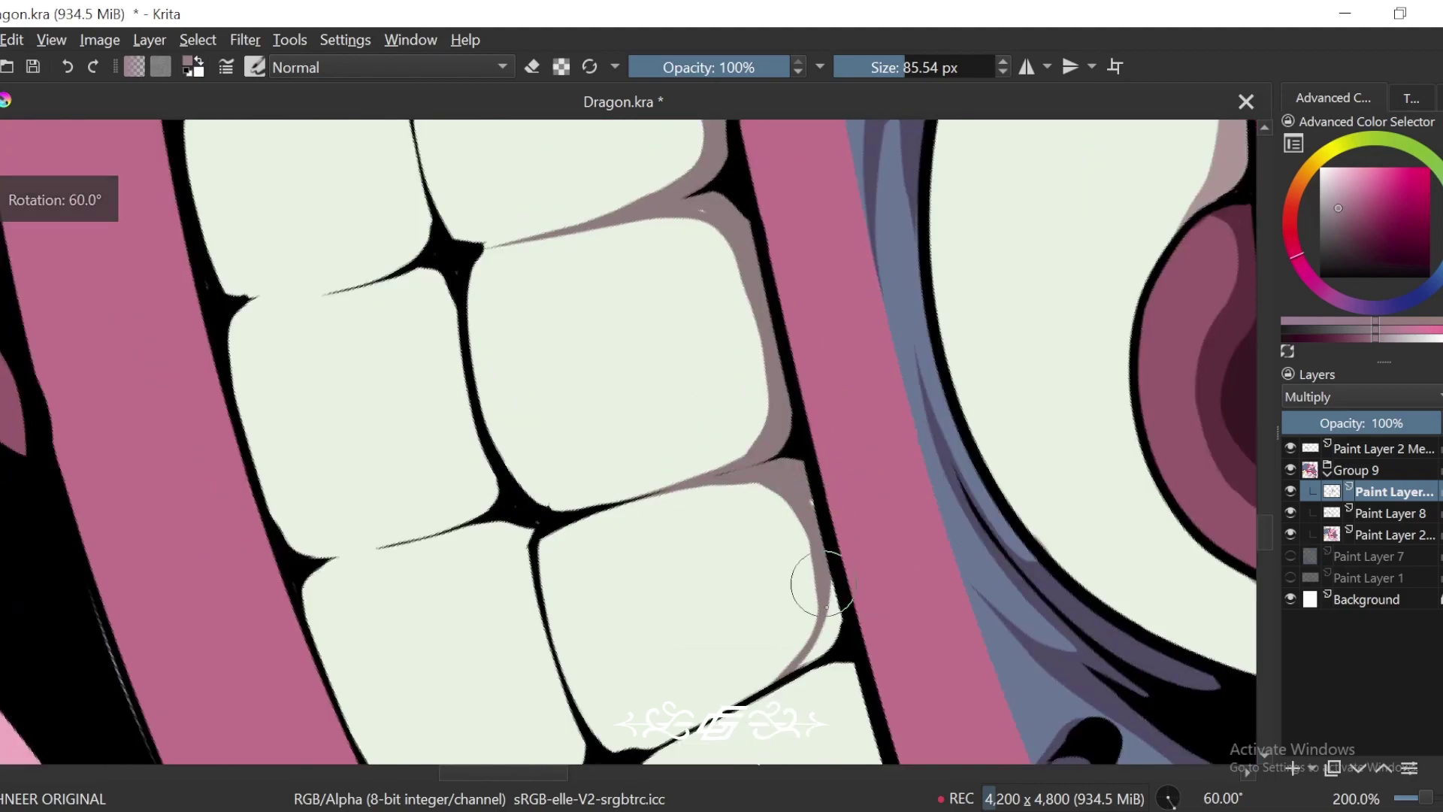
scroll(815, 511, "down", 3)
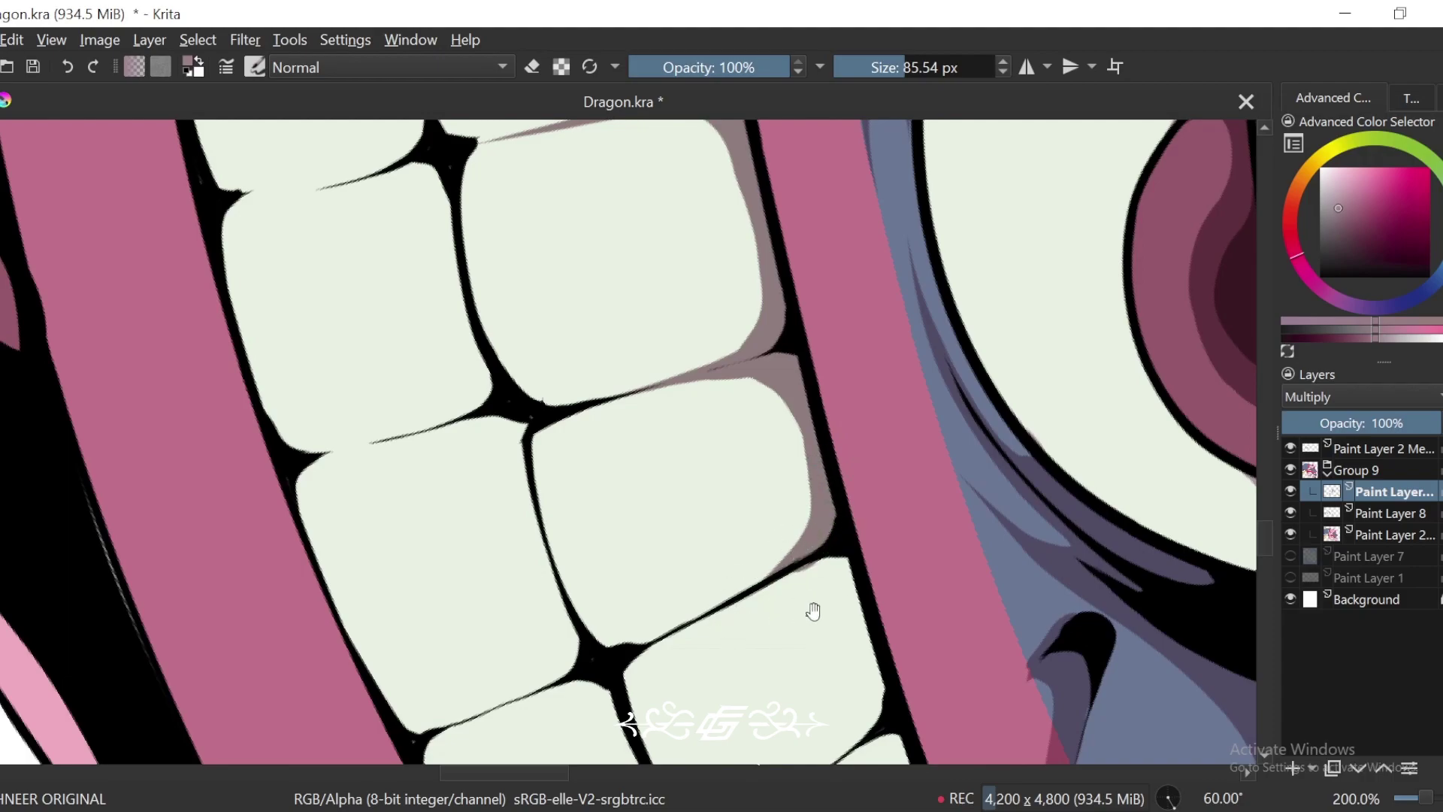
Step: Shade the fourth and fifth upper teeth with tapered shadows along the gum edge and into the gaps between them
mouse_move(813, 611)
left_mouse_down()
mouse_move(828, 453)
mouse_move(838, 675)
left_mouse_up()
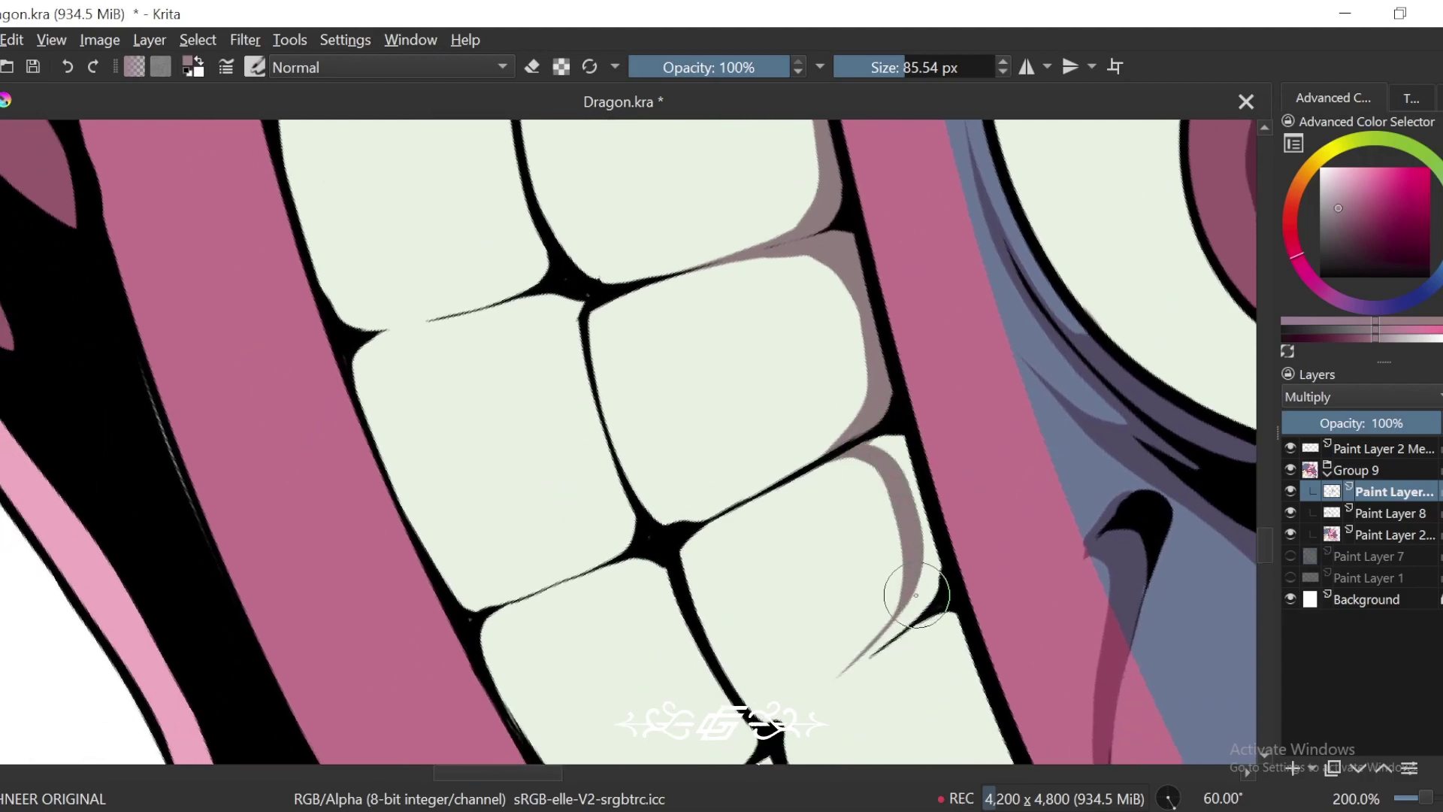
left_click_drag(916, 595, 816, 703)
mouse_move(911, 621)
left_mouse_down()
mouse_move(928, 586)
mouse_move(917, 493)
mouse_move(883, 447)
mouse_move(892, 554)
mouse_move(703, 366)
mouse_move(773, 580)
left_mouse_up()
left_click_drag(796, 457, 795, 550)
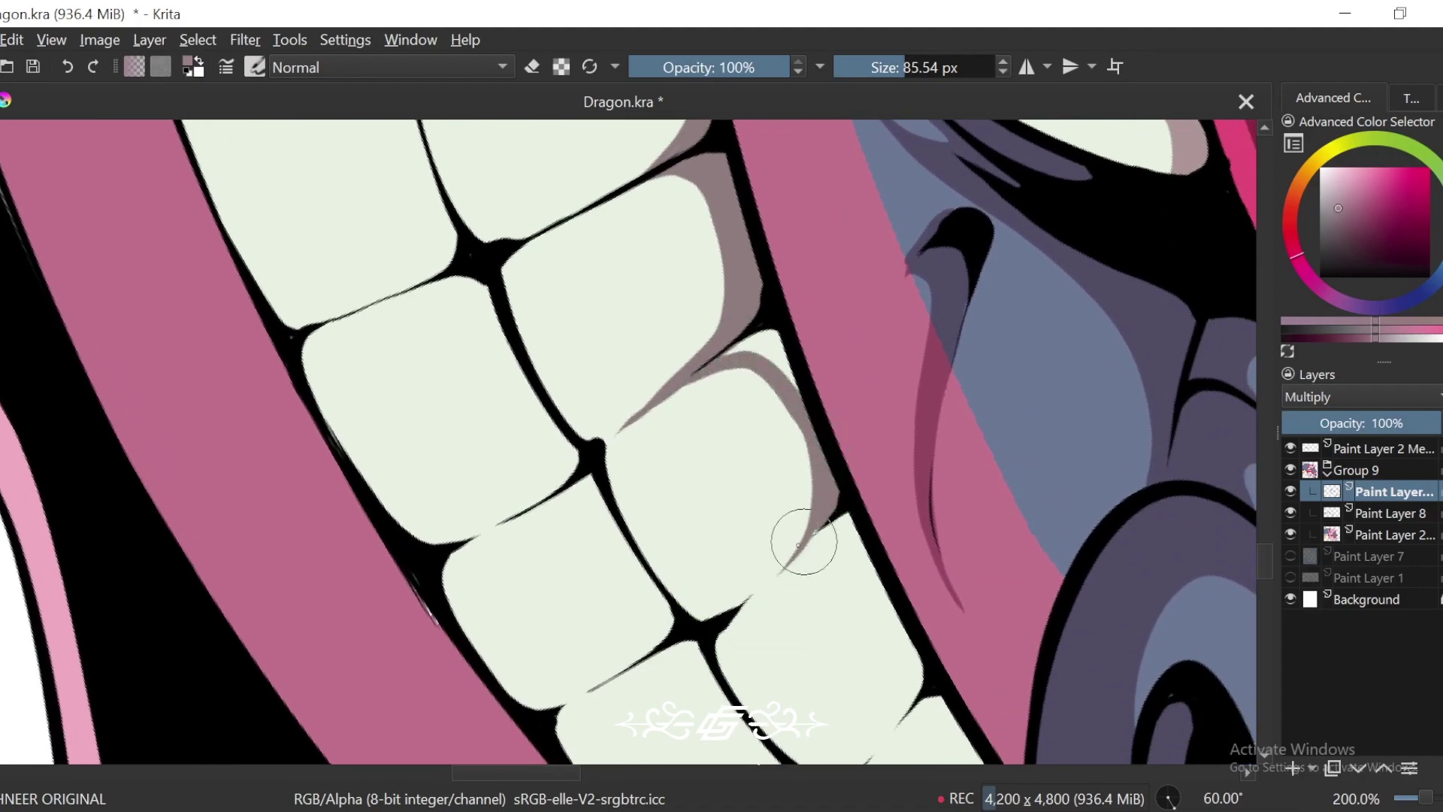
left_click_drag(804, 415, 760, 340)
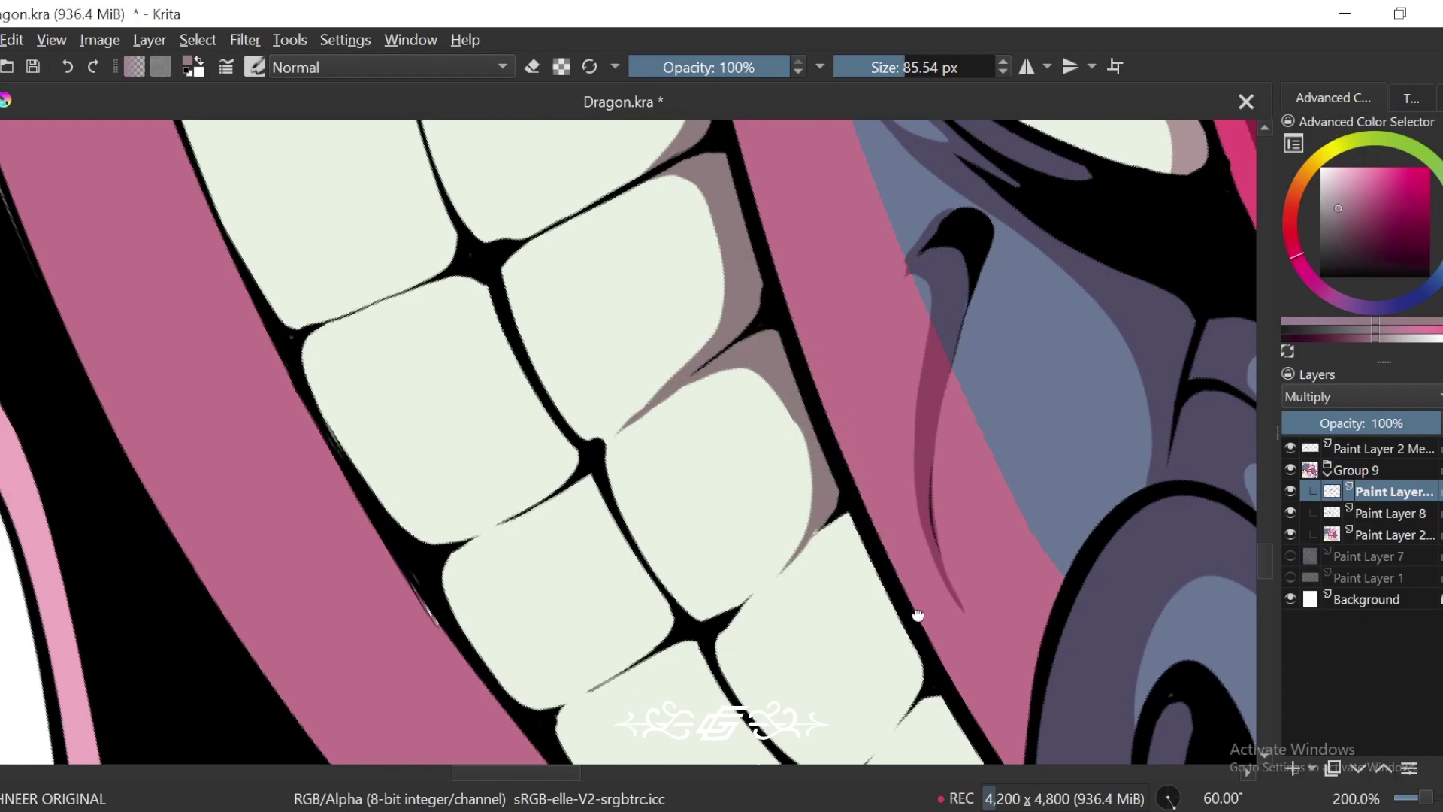
Step: Continue the gum-line shadows across the sixth and seventh upper teeth, up to the nostril's outline
left_click_drag(918, 614, 749, 366)
mouse_move(660, 372)
left_mouse_down()
mouse_move(693, 350)
mouse_move(773, 434)
left_mouse_up()
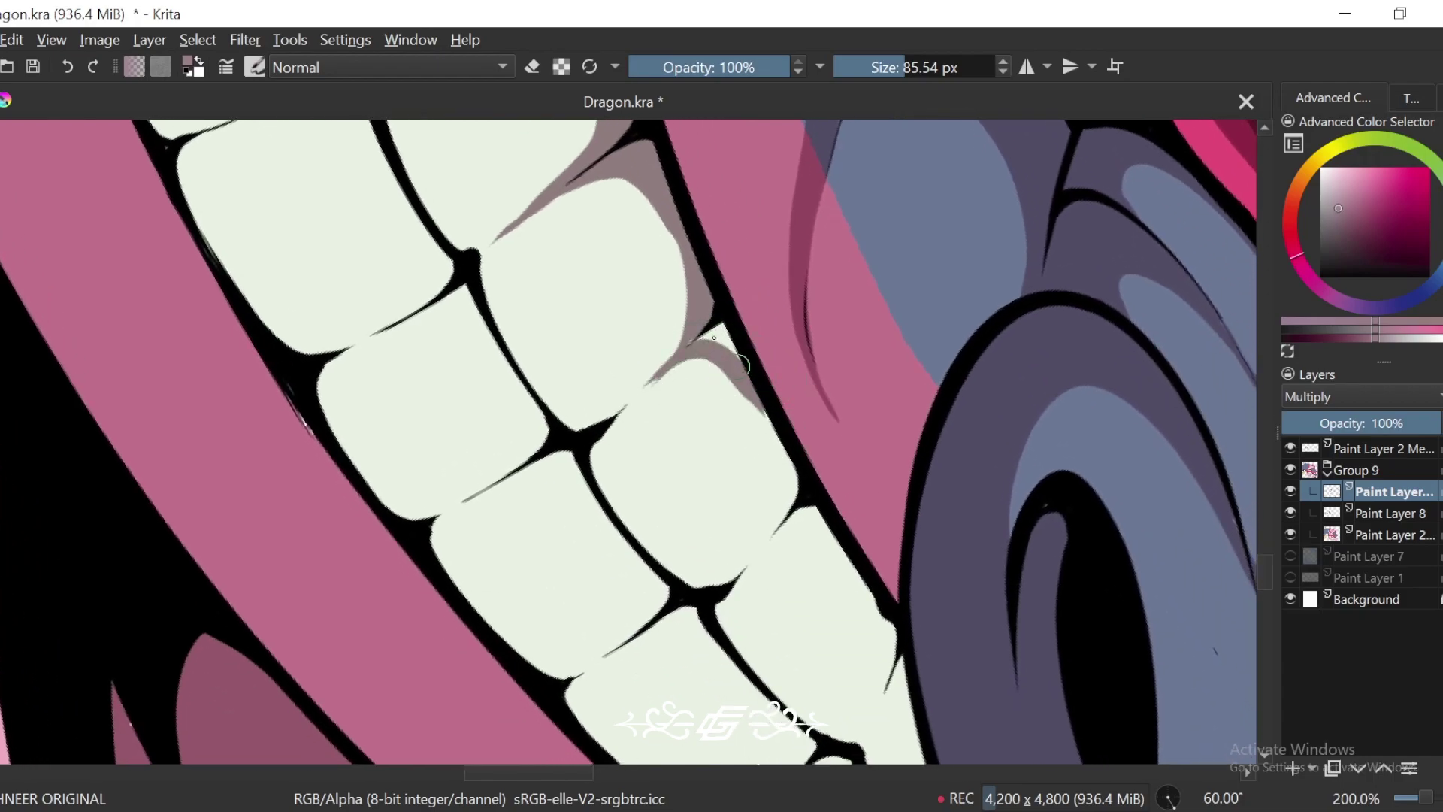
left_click_drag(741, 385, 752, 556)
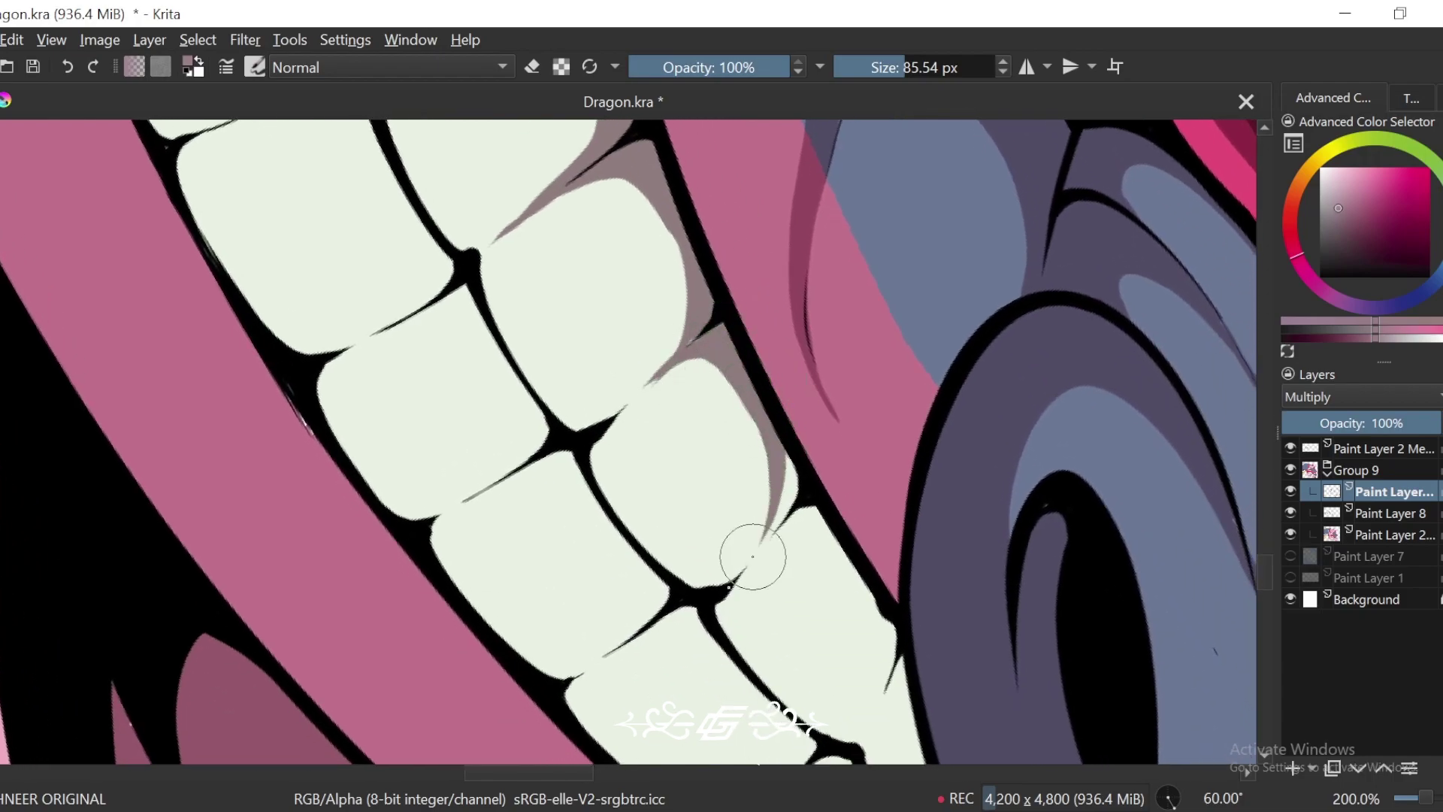
left_click_drag(780, 443, 765, 544)
left_click_drag(712, 634, 693, 552)
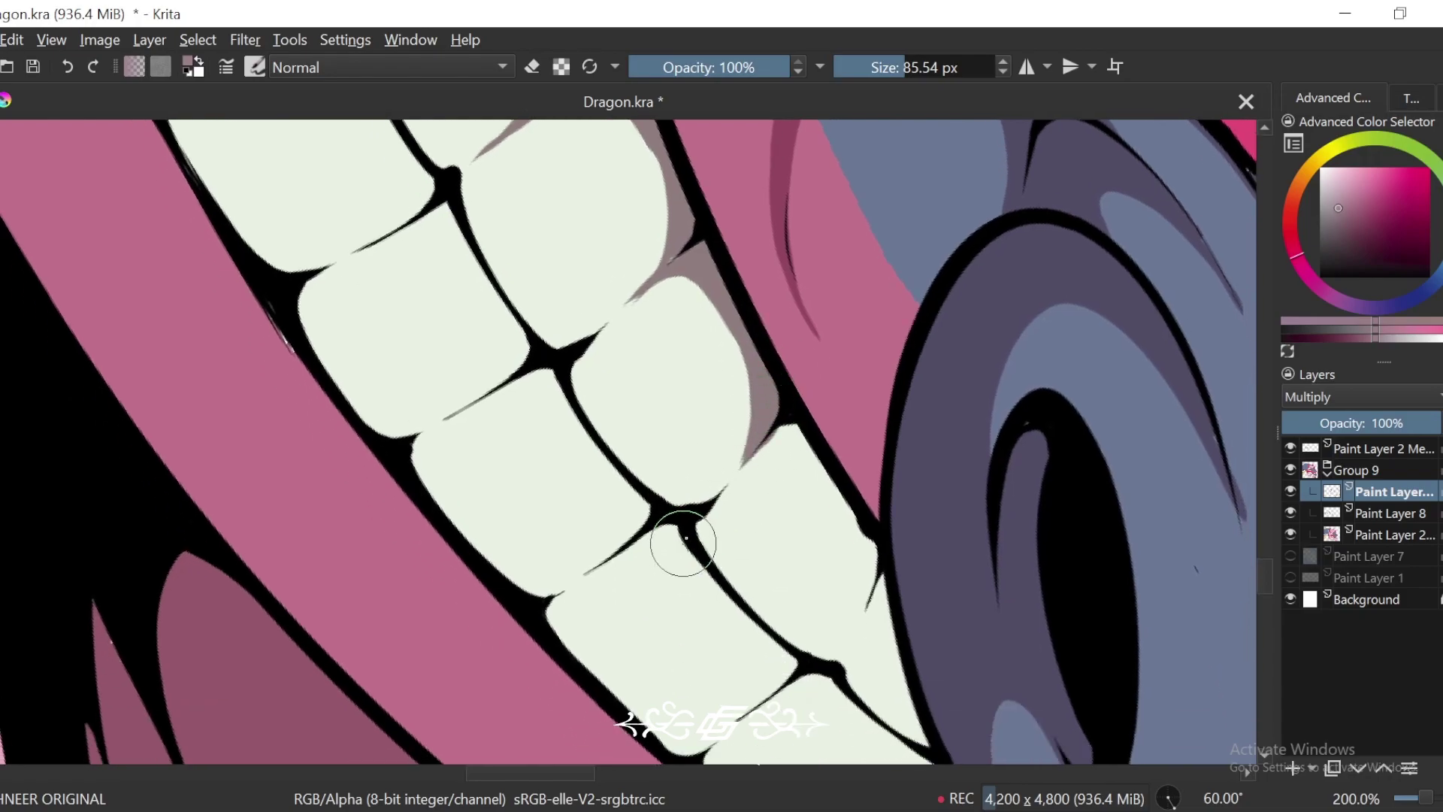
mouse_move(747, 460)
left_mouse_down()
mouse_move(831, 510)
mouse_move(851, 618)
mouse_move(871, 593)
mouse_move(850, 631)
mouse_move(871, 564)
mouse_move(789, 449)
left_mouse_up()
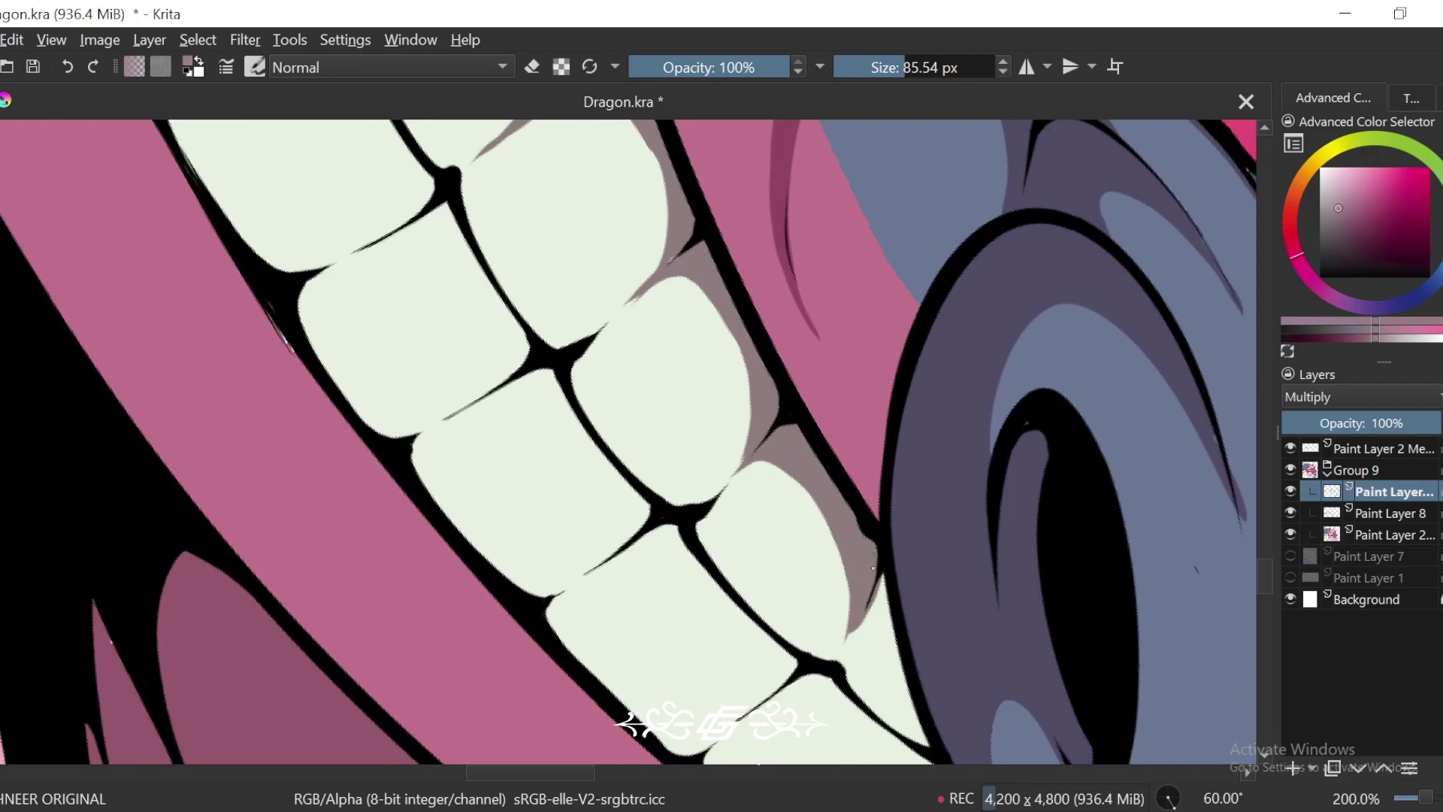
Step: Cover the small teeth at the far corner of the grin beneath the nose with mauve shadow
scroll(928, 515, "down", 7)
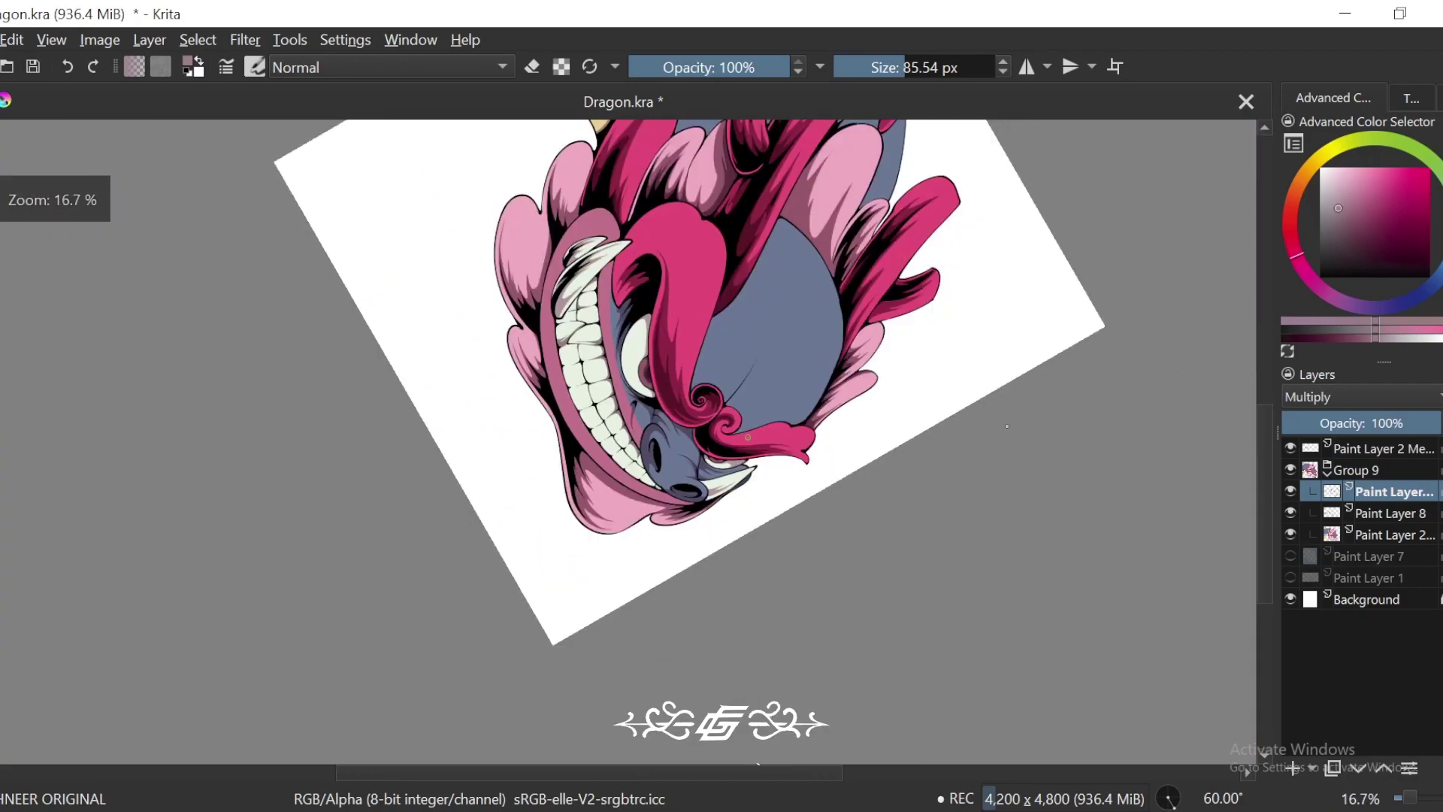
key("4")
key("4")
key("4")
key("4")
key("4")
scroll(900, 461, "up", 1)
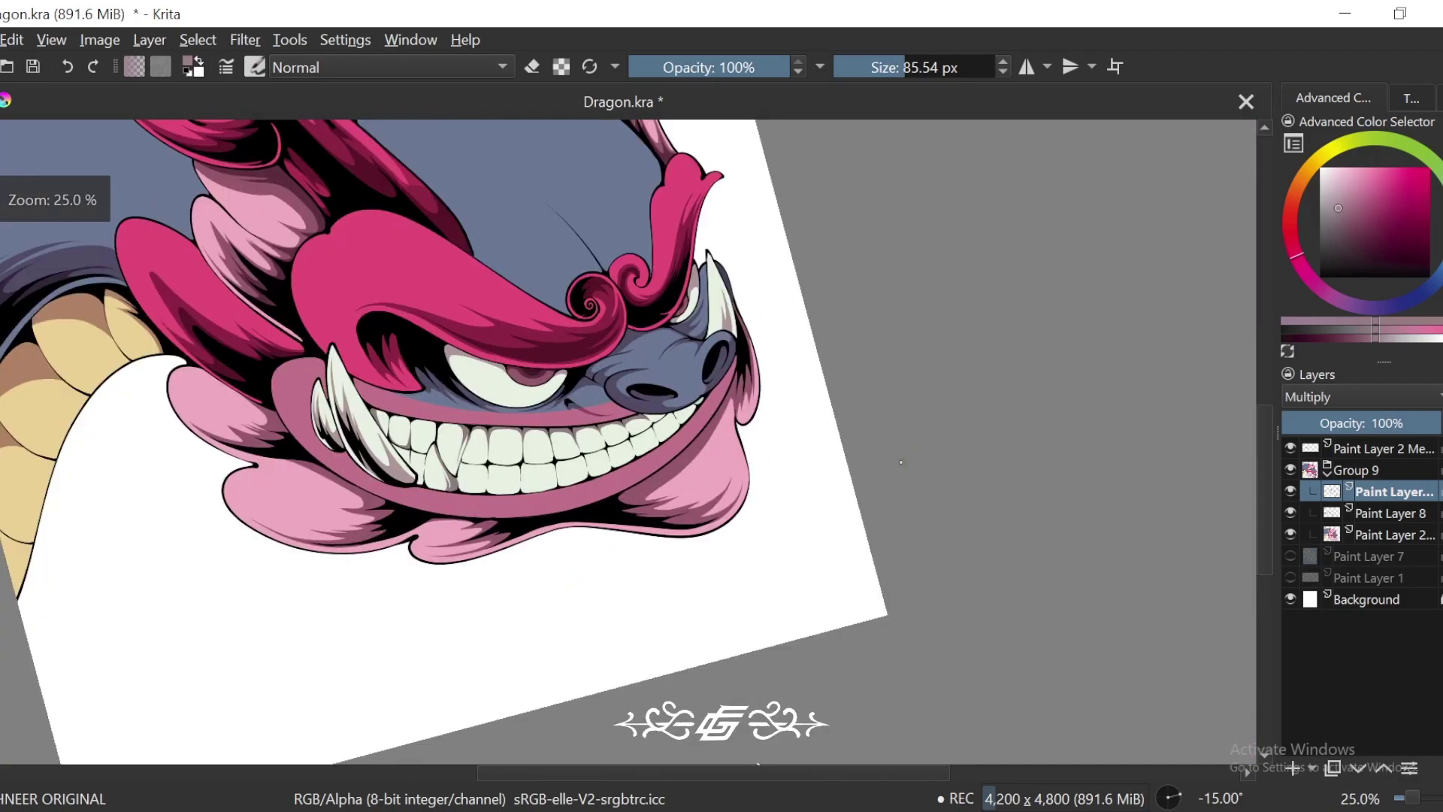
scroll(900, 461, "up", 5)
key("4")
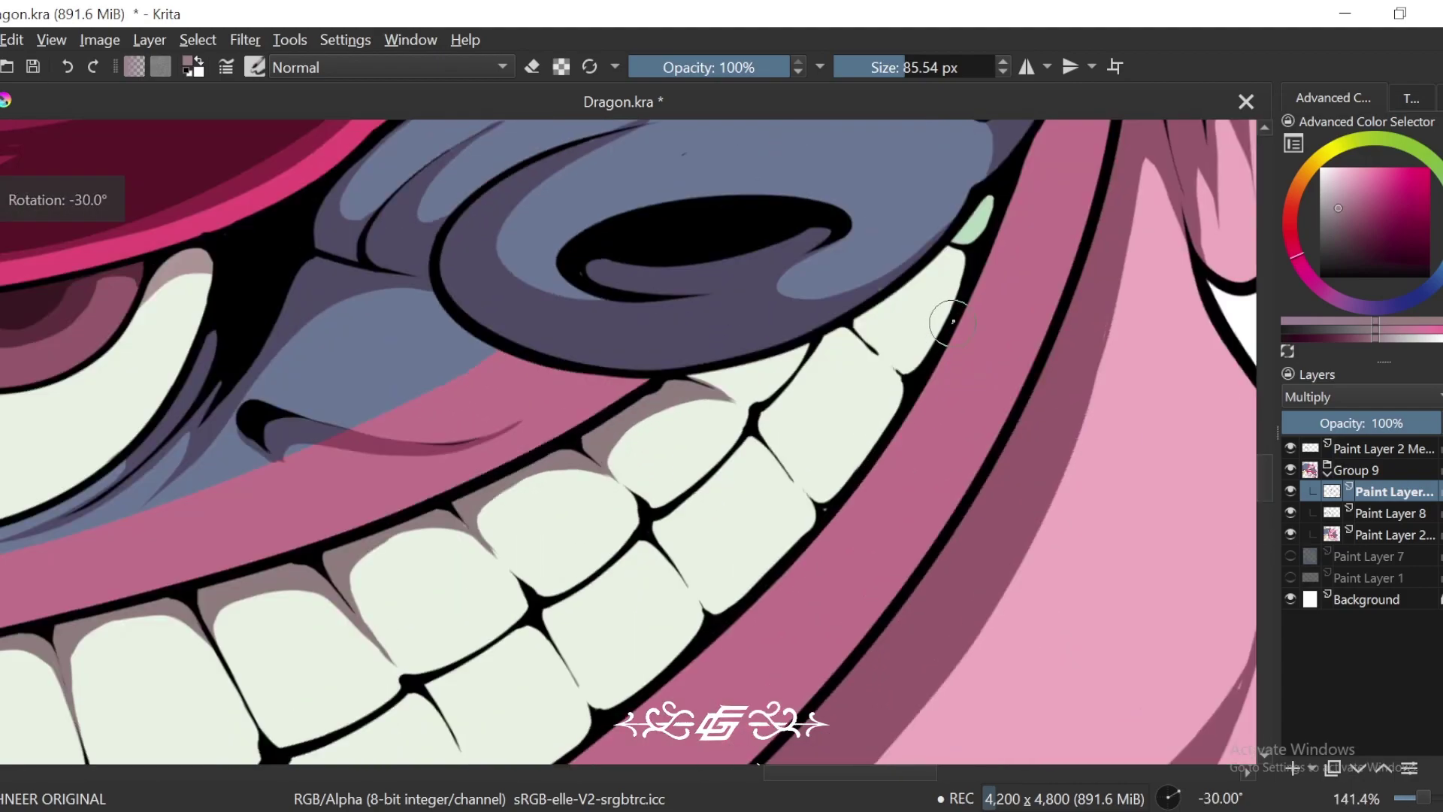
mouse_move(953, 321)
left_mouse_down()
mouse_move(849, 368)
mouse_move(702, 385)
left_mouse_up()
mouse_move(980, 204)
left_mouse_down()
mouse_move(939, 261)
mouse_move(986, 226)
mouse_move(945, 316)
mouse_move(861, 364)
mouse_move(702, 383)
left_mouse_up()
left_click_drag(939, 267, 748, 362)
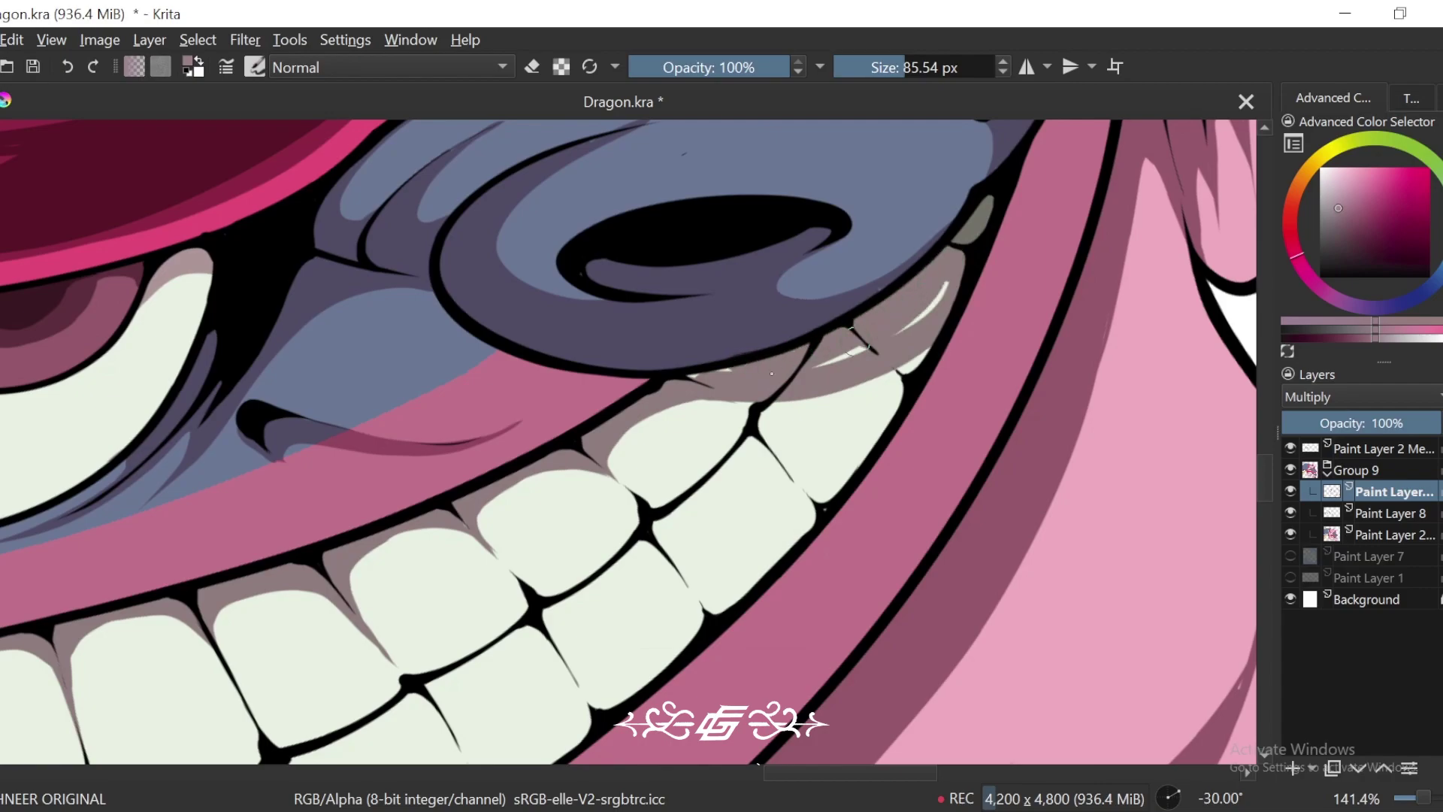
Step: Add a paint layer above Paint Layer 10, set its blending mode to Overlay, and choose a pale yellow brush colour
scroll(784, 373, "down", 7)
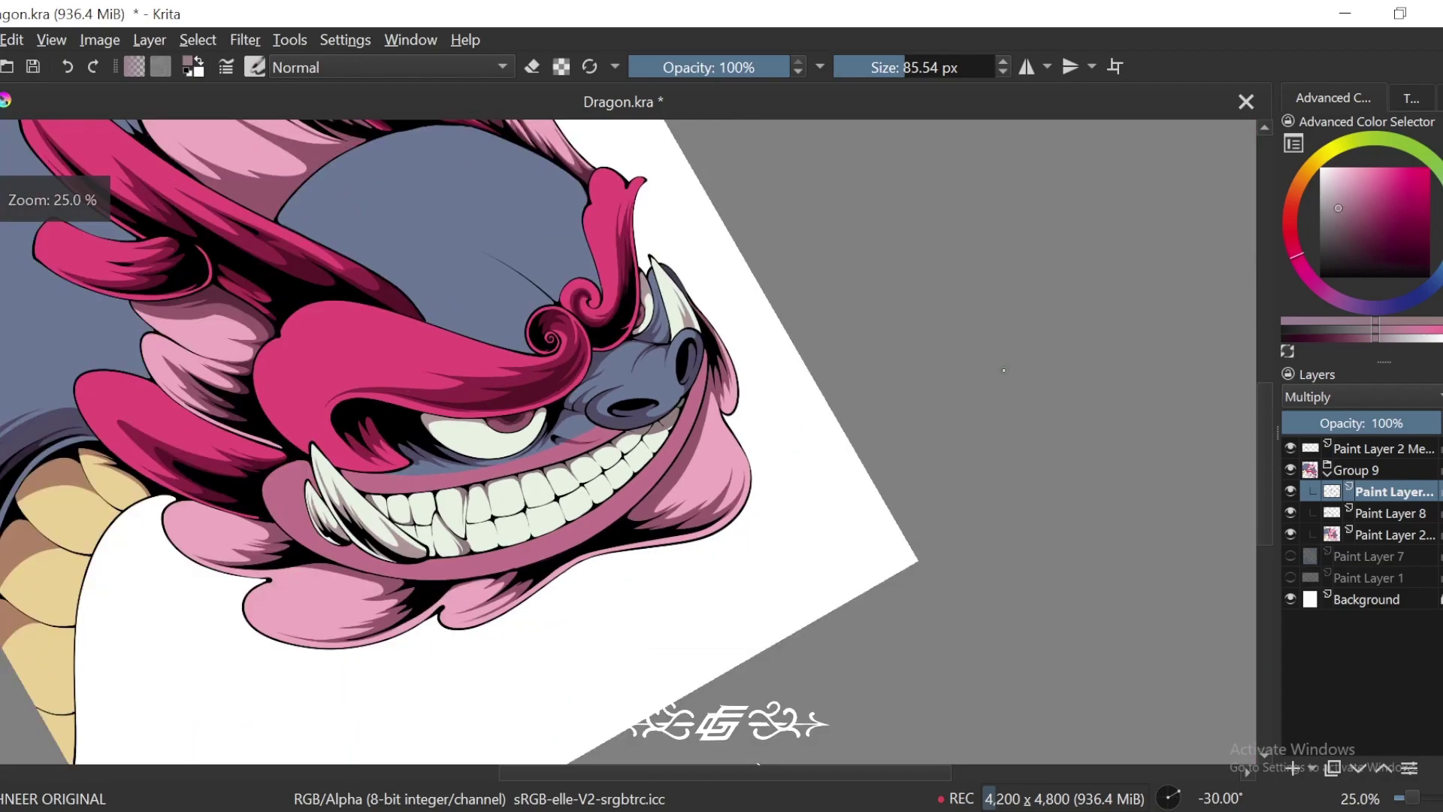
key("5")
key("minus")
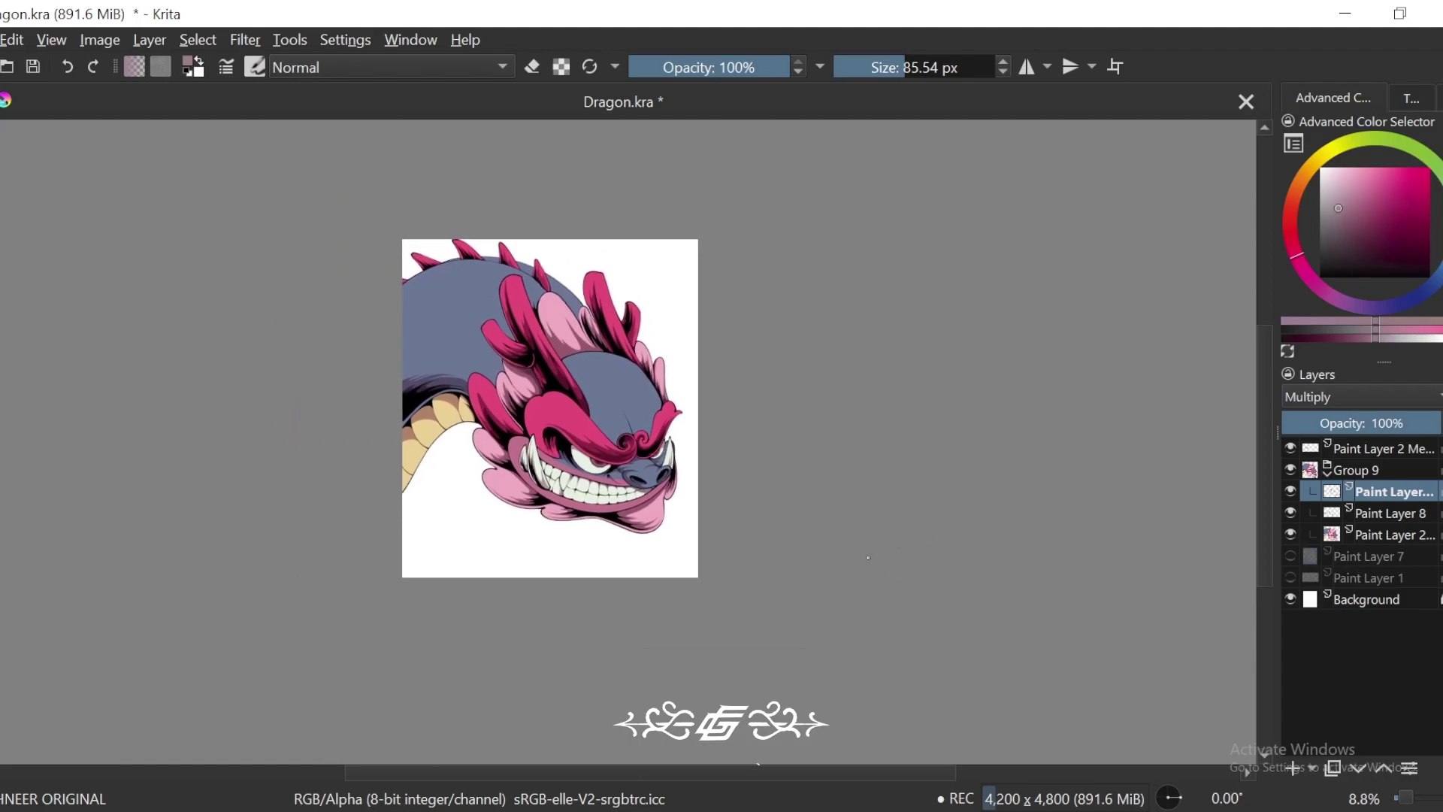
left_click(1293, 766)
left_click(1356, 397)
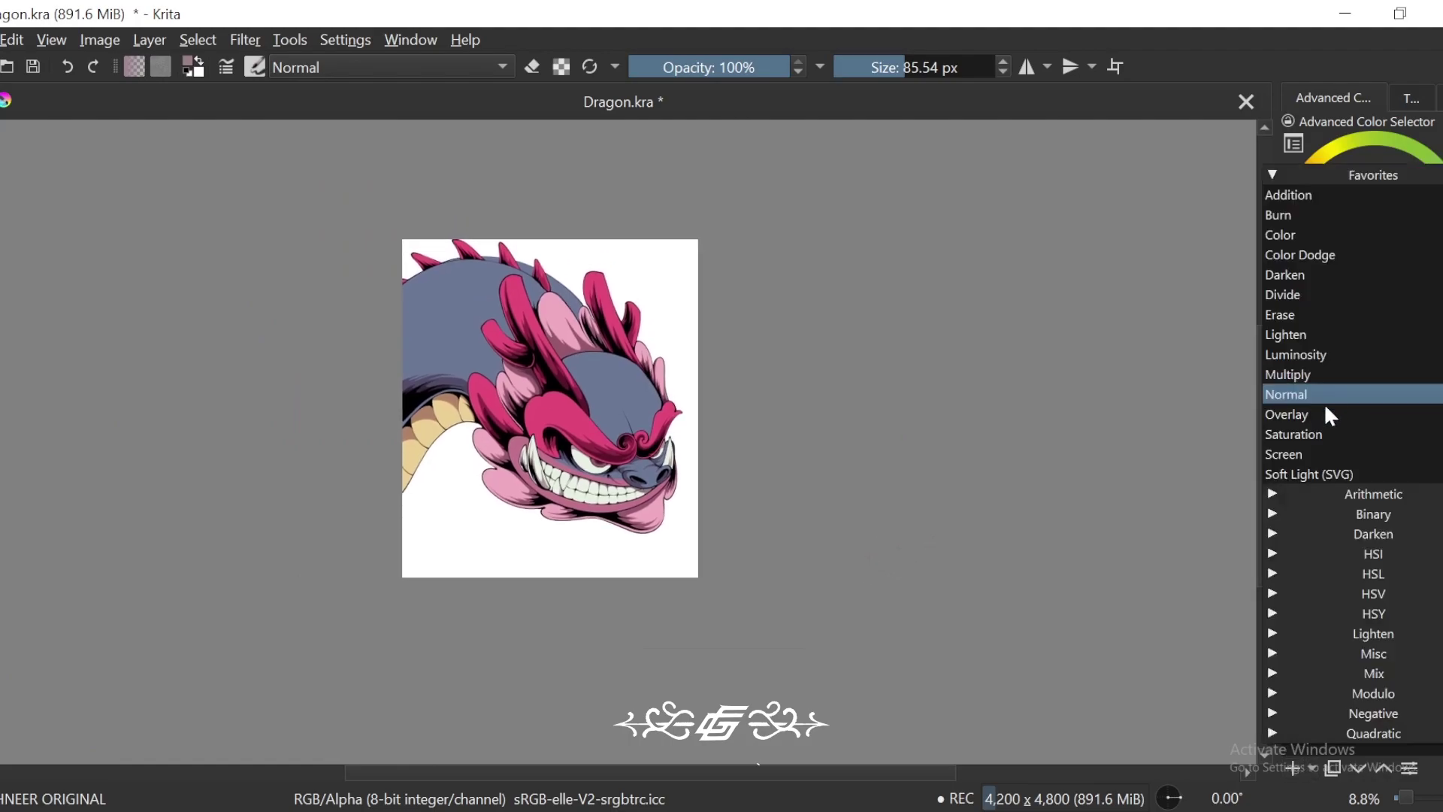
left_click(1317, 412)
left_click_drag(1335, 171, 1337, 175)
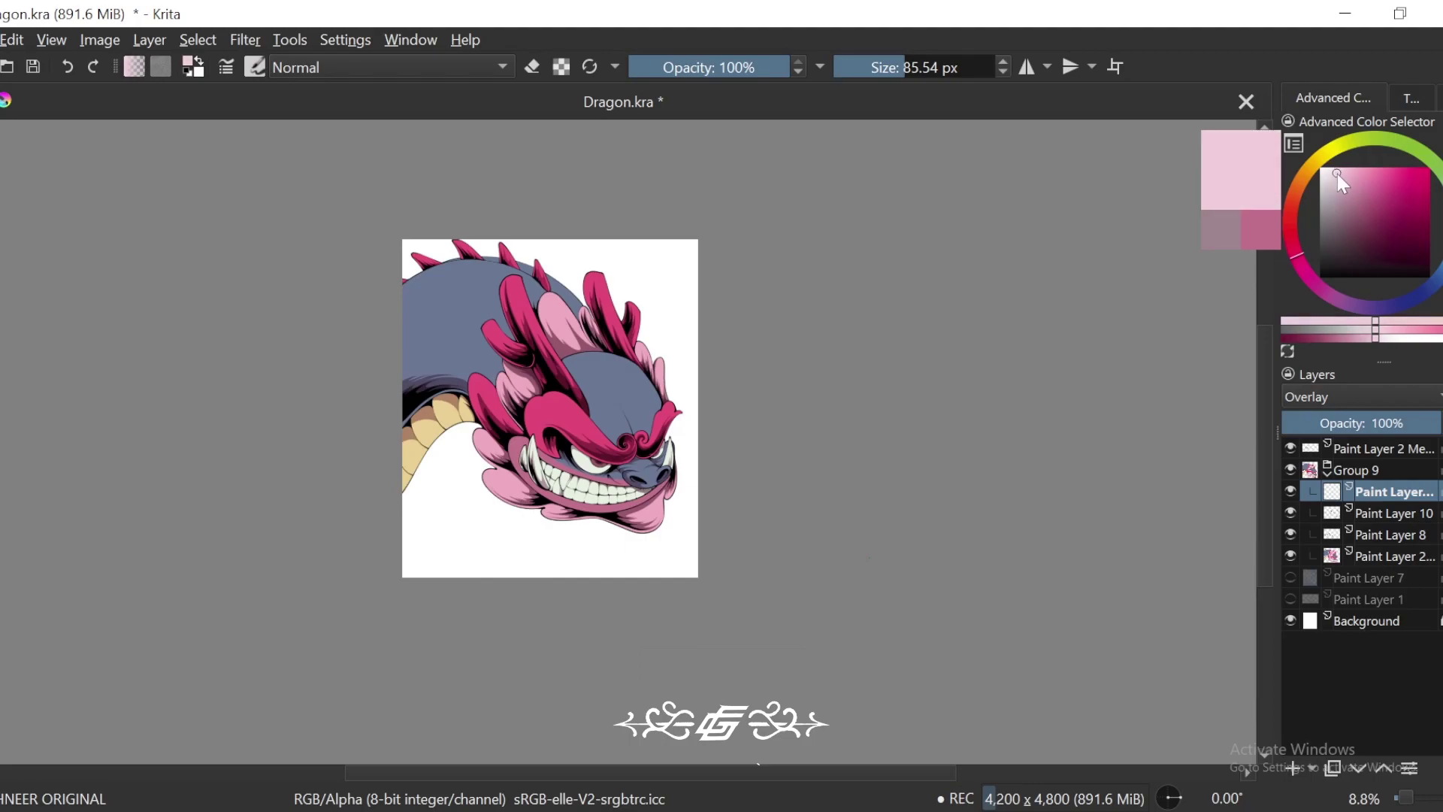
left_click(1339, 175)
left_click(1321, 154)
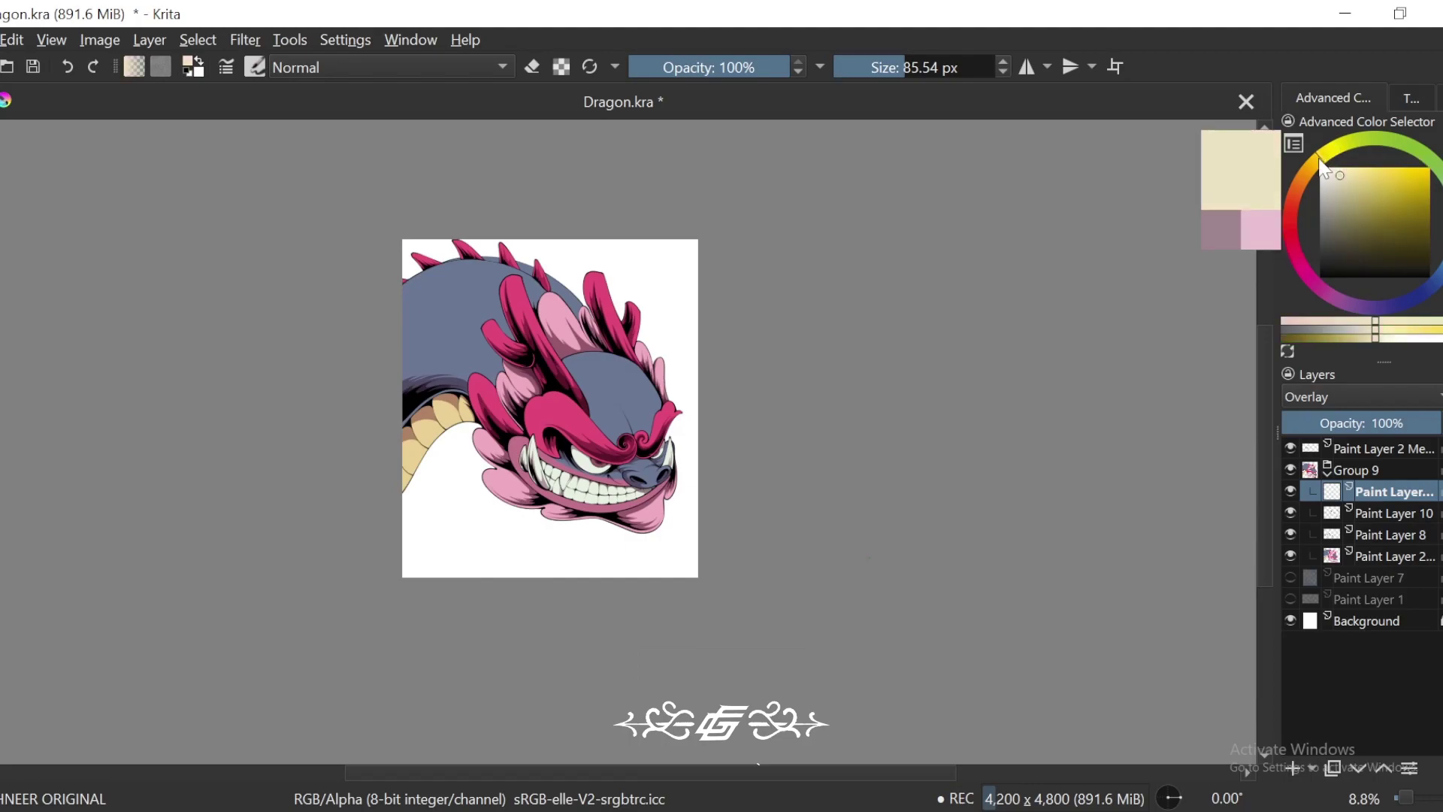
Step: Try a long, thin pale highlight line curving along the outer edge of the forehead
left_click_drag(1050, 375, 1106, 384)
key("ctrl+plus")
key("ctrl+plus")
key("6")
key("6")
key("6")
key("6")
key("6")
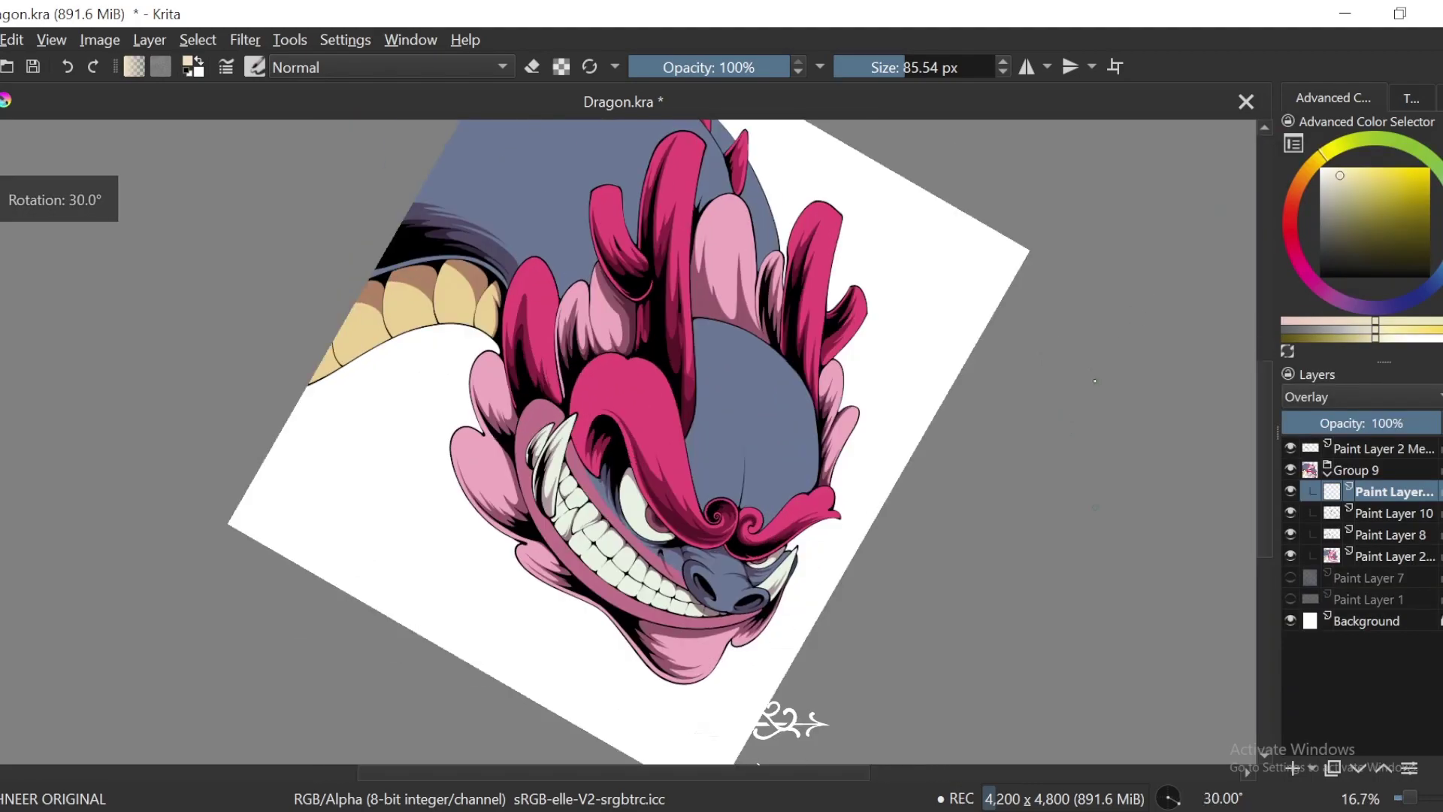
key("6")
key("plus")
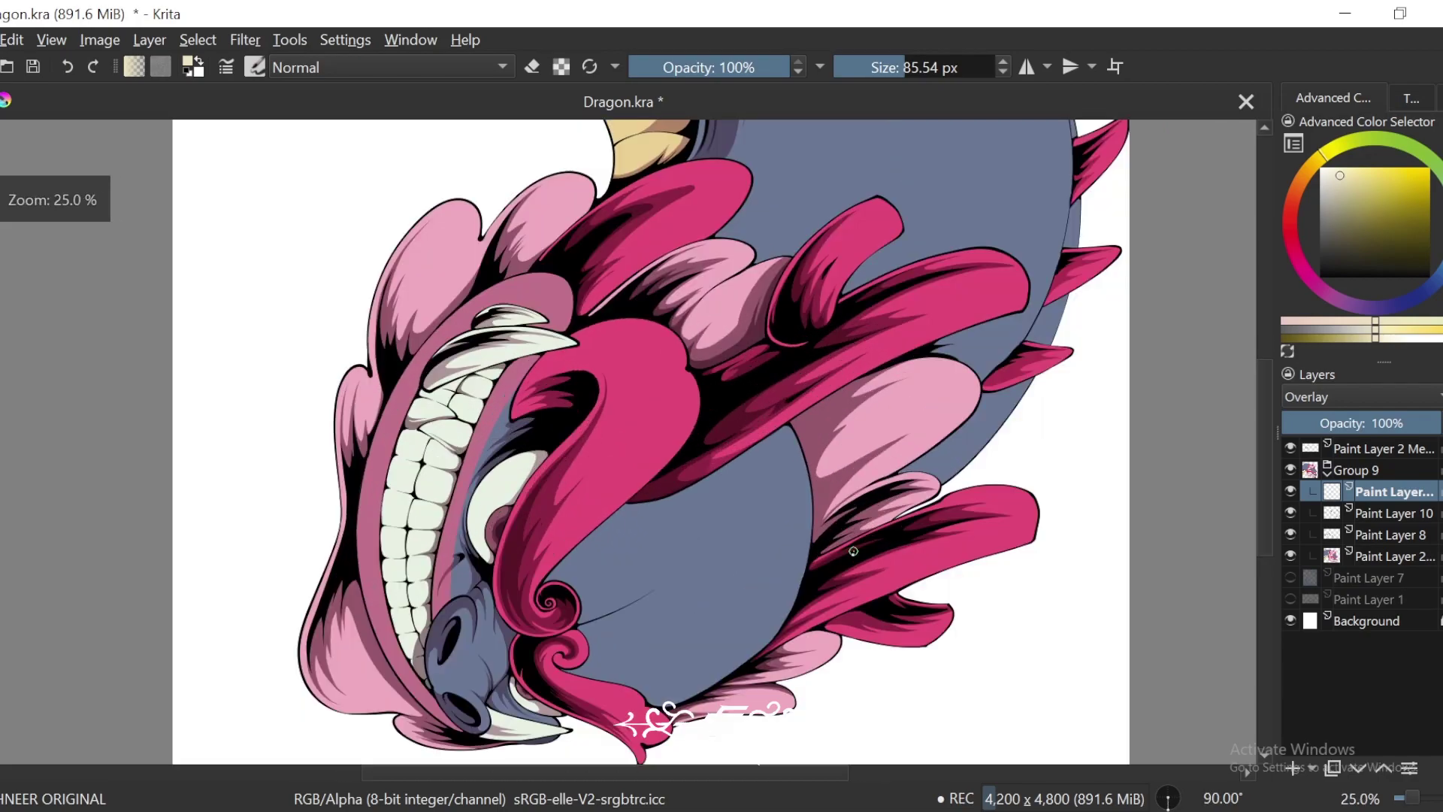
key("plus")
mouse_move(825, 302)
left_mouse_down()
mouse_move(804, 553)
mouse_move(851, 500)
left_mouse_up()
key("ctrl+z")
key("minus")
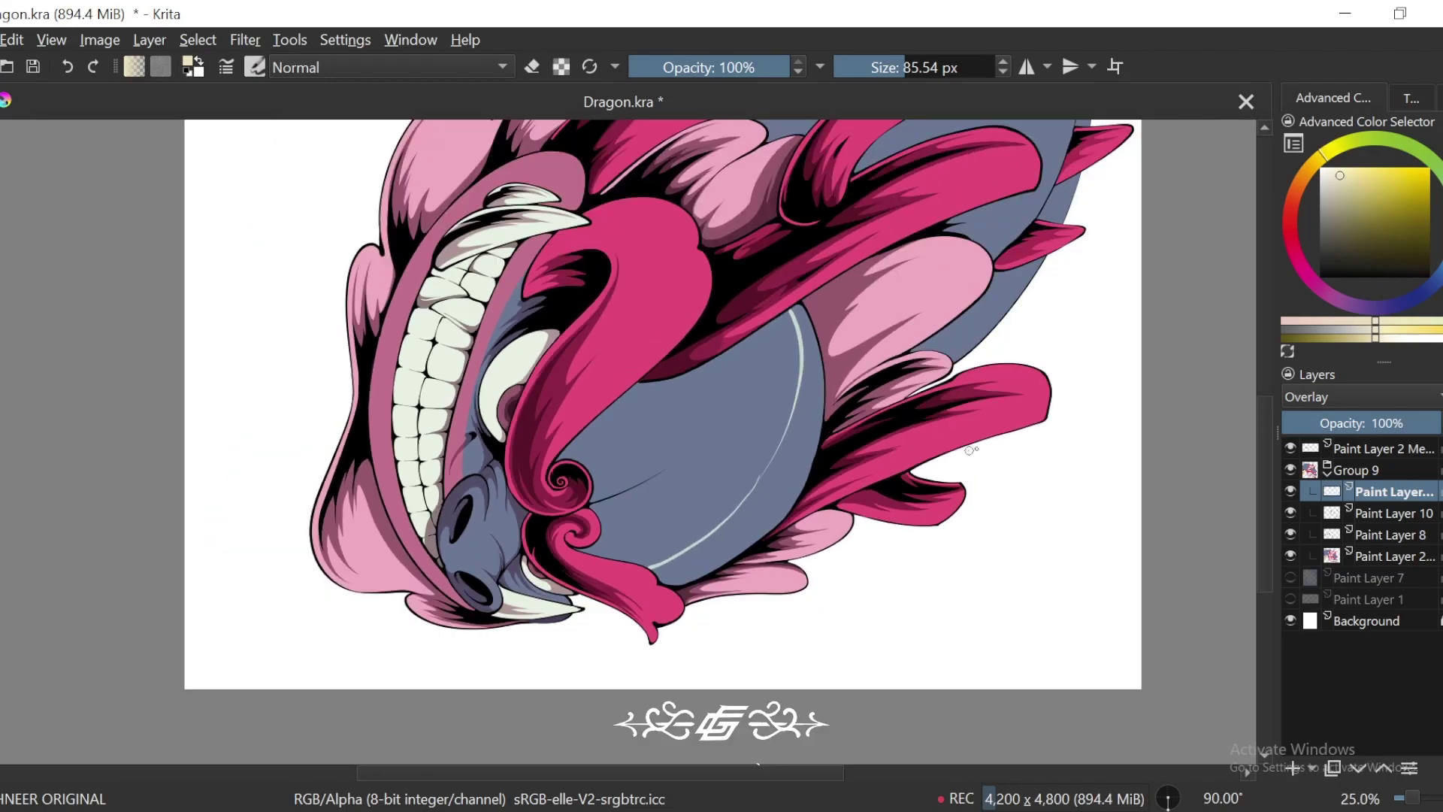
key("minus")
key("4")
key("4")
key("4")
key("4")
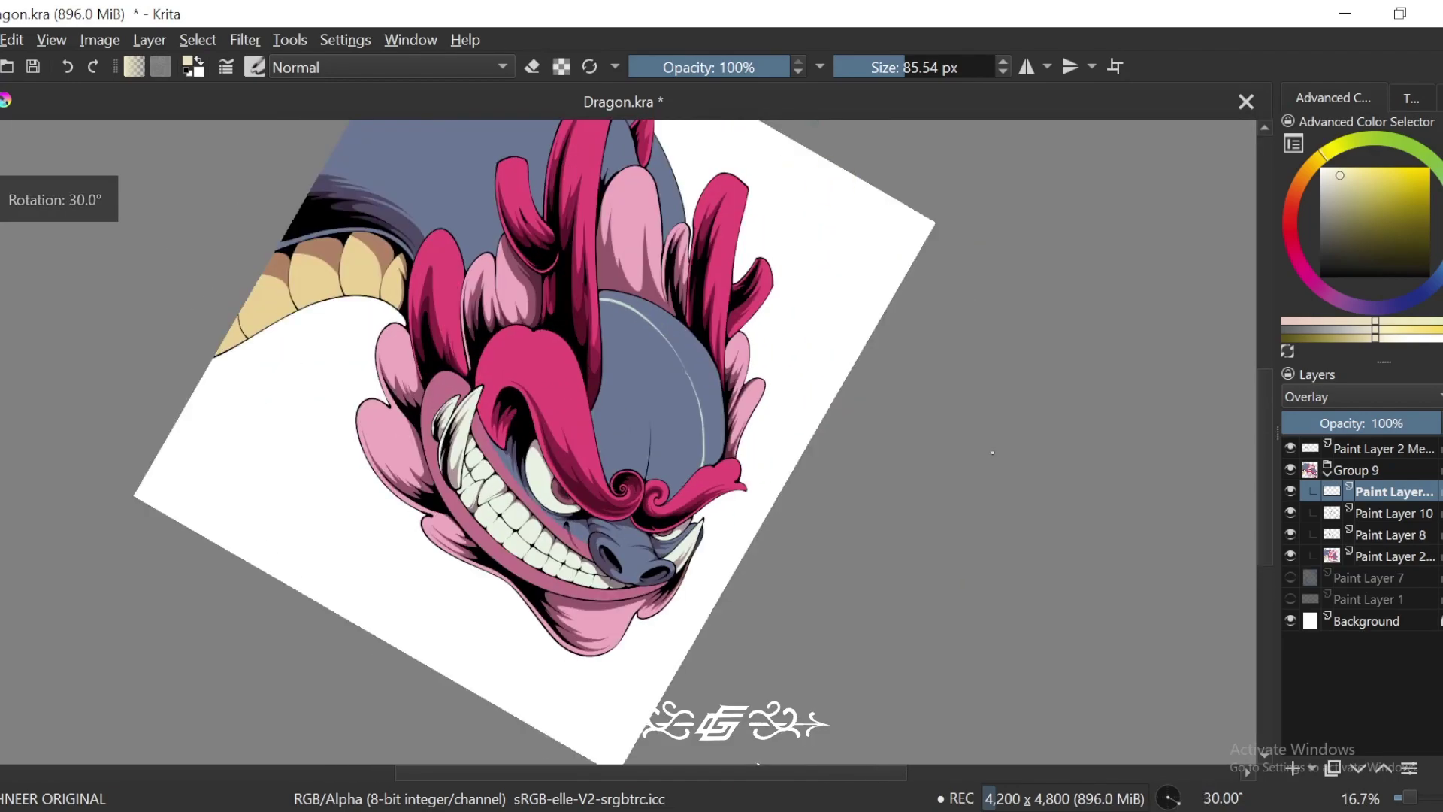
Step: Try extending the pale forehead highlight down to the far brow and tapering it along the brow's upper edge
key("6")
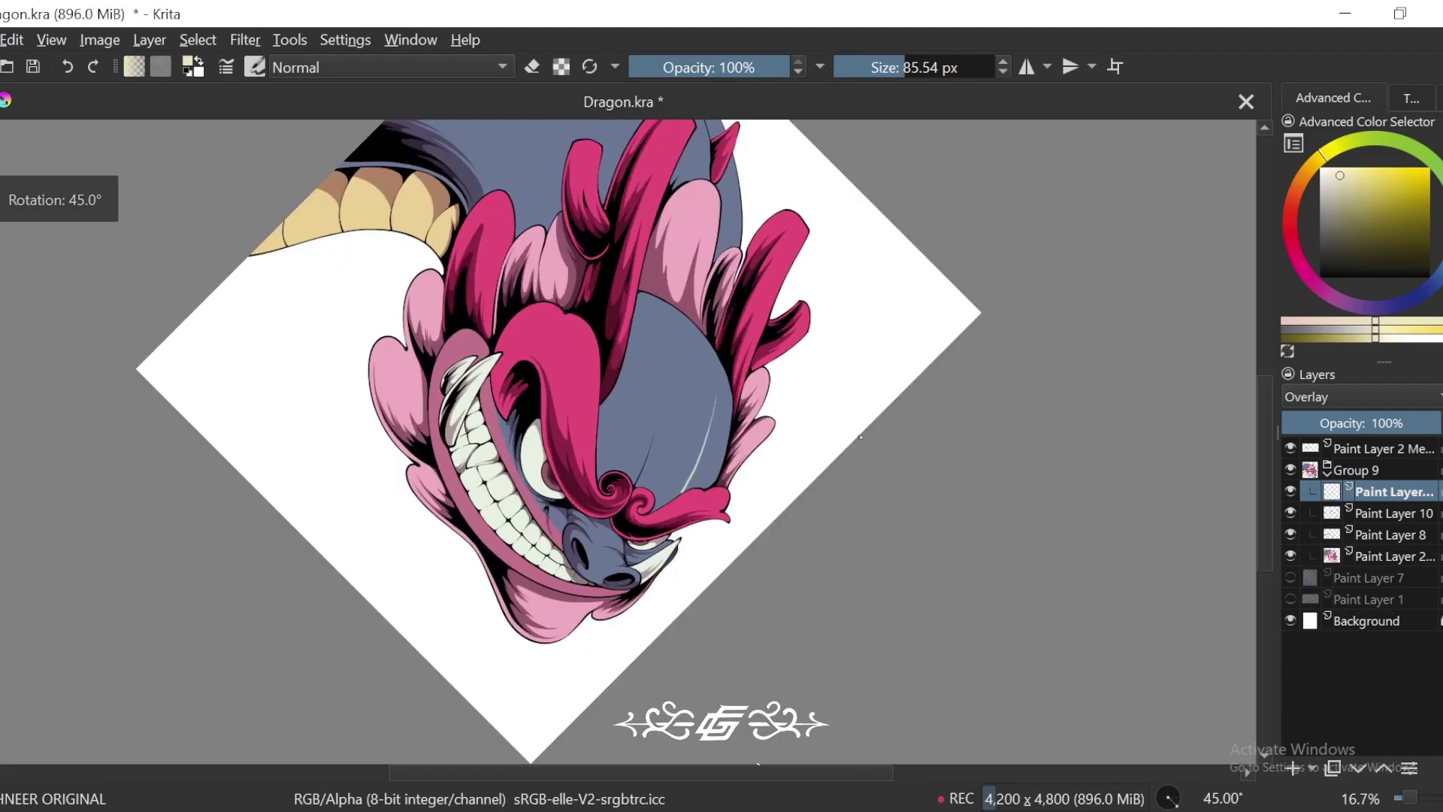
key("plus")
key("plus")
key("plus")
key("plus")
key("plus")
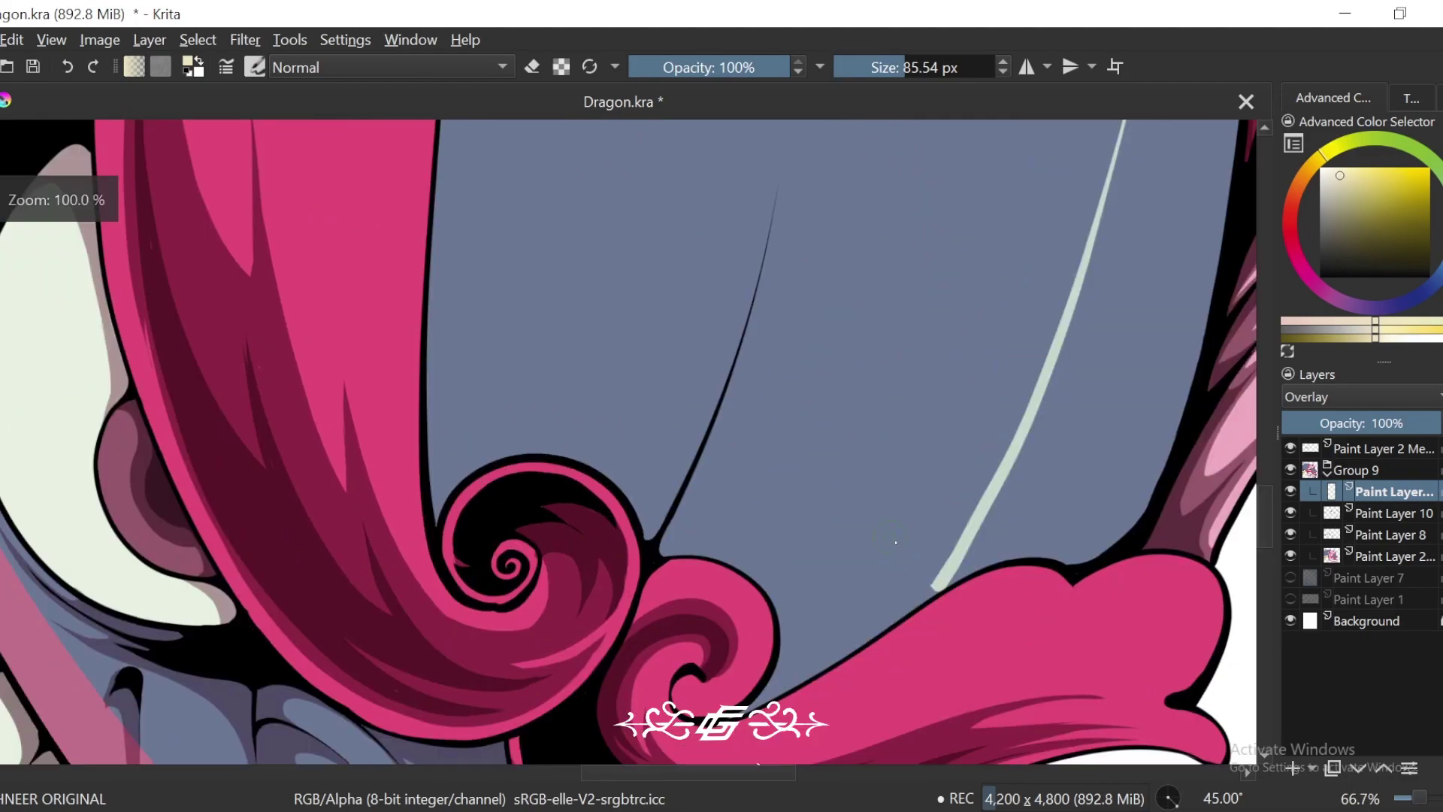
left_click_drag(885, 624, 928, 549)
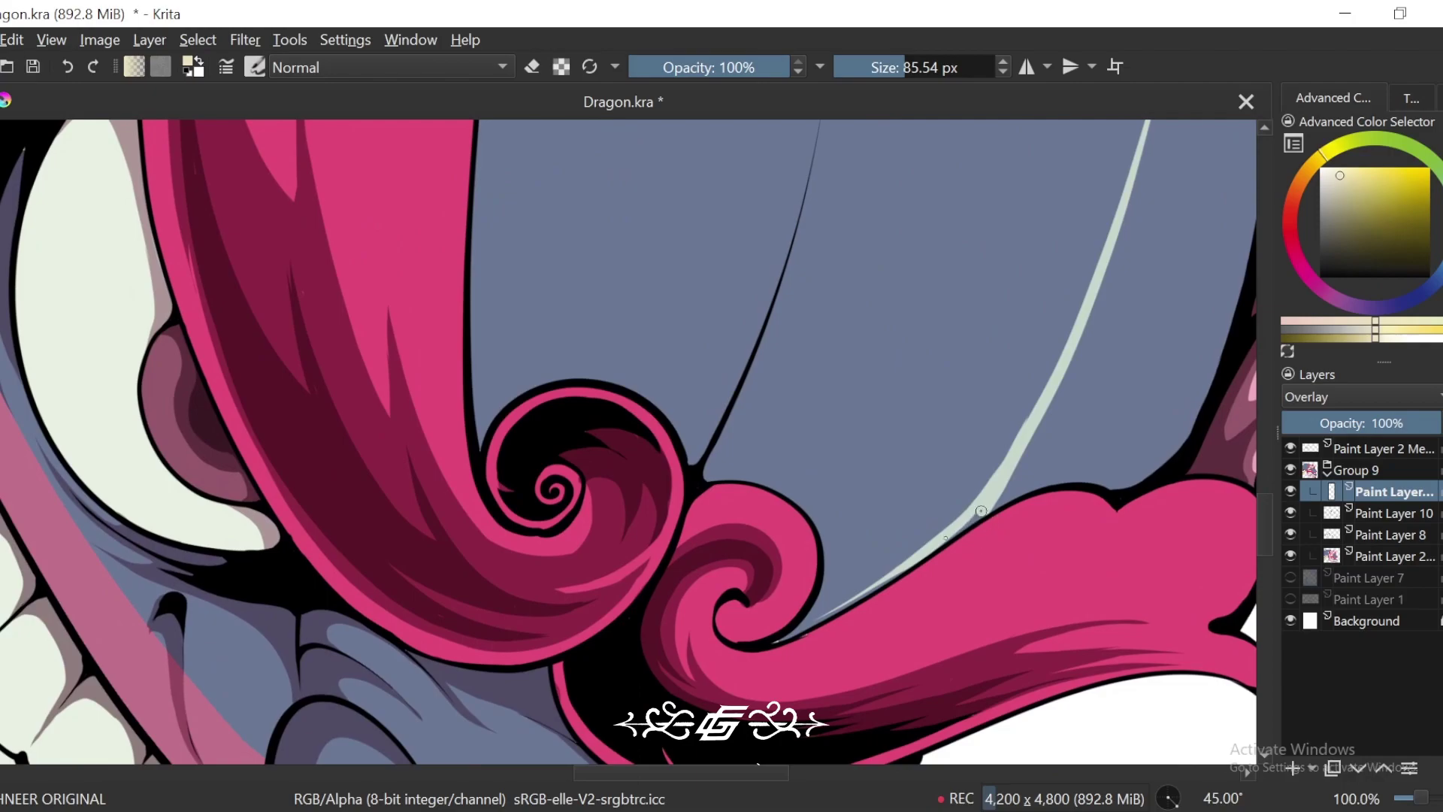
Step: Try a pale highlight curve along the upper forehead, sweeping down toward the base of the horn
key("minus")
key("minus")
key("minus")
key("4")
key("4")
key("4")
key("4")
key("4")
key("4")
key("4")
key("4")
key("4")
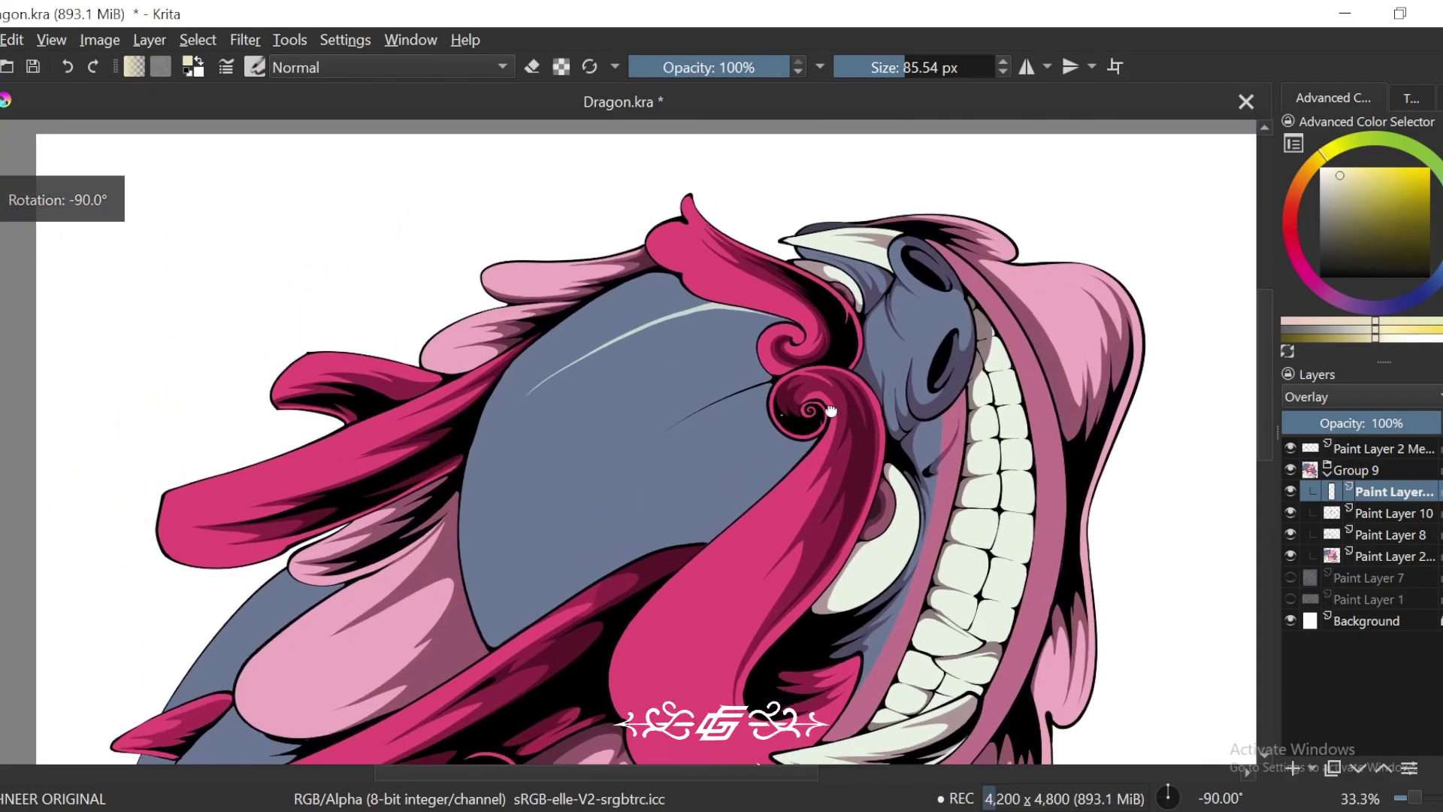
key("plus")
key("plus")
mouse_move(980, 182)
left_mouse_down()
mouse_move(676, 473)
mouse_move(722, 427)
left_mouse_up()
key("6")
key("6")
left_click_drag(768, 359, 589, 584)
left_click_drag(680, 442, 554, 714)
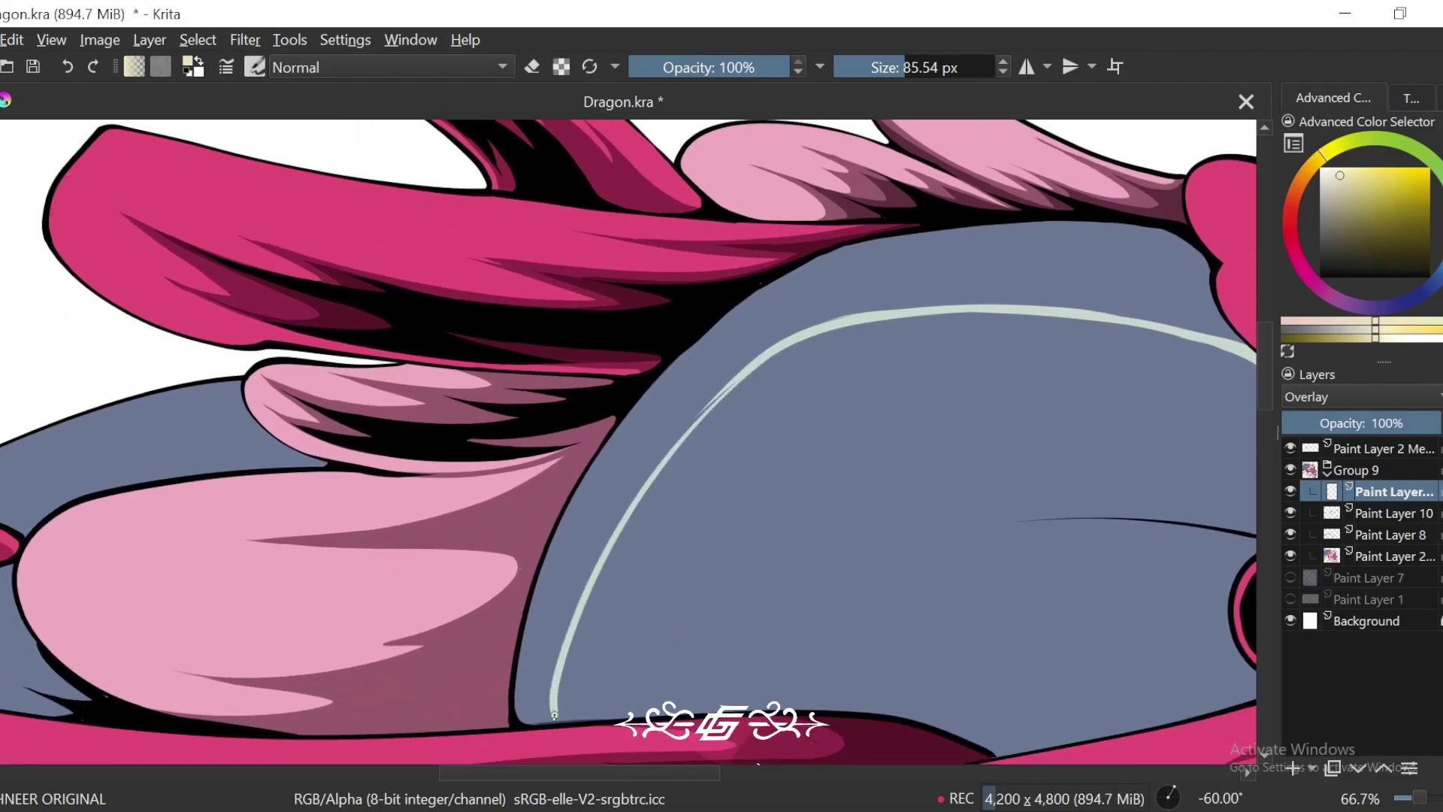
Step: Redraw the curve's lower end and try filling the whole outer forehead rim as a wide pale band
key("ctrl+z")
key("ctrl+shift+z")
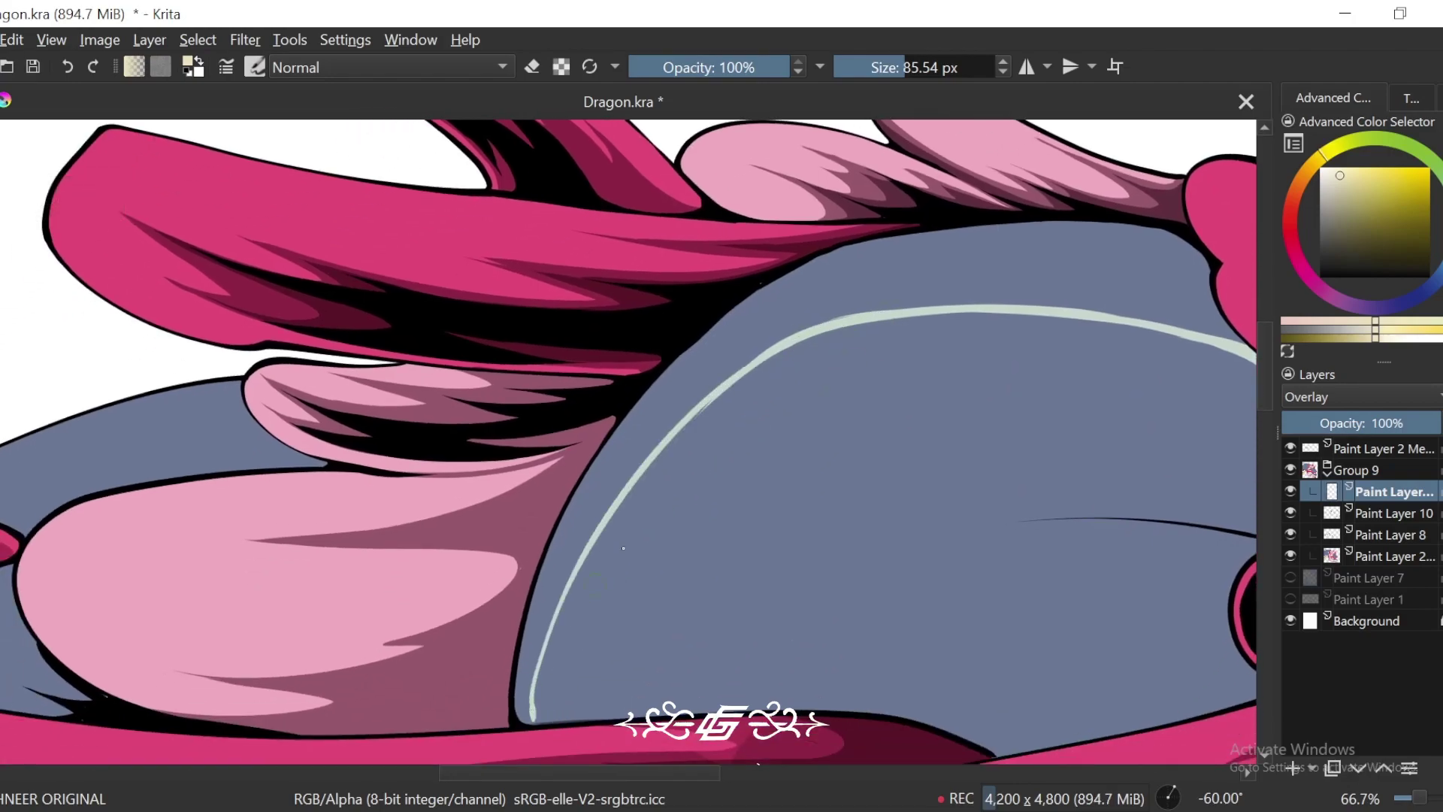
key("ctrl+z")
left_click_drag(957, 312, 553, 710)
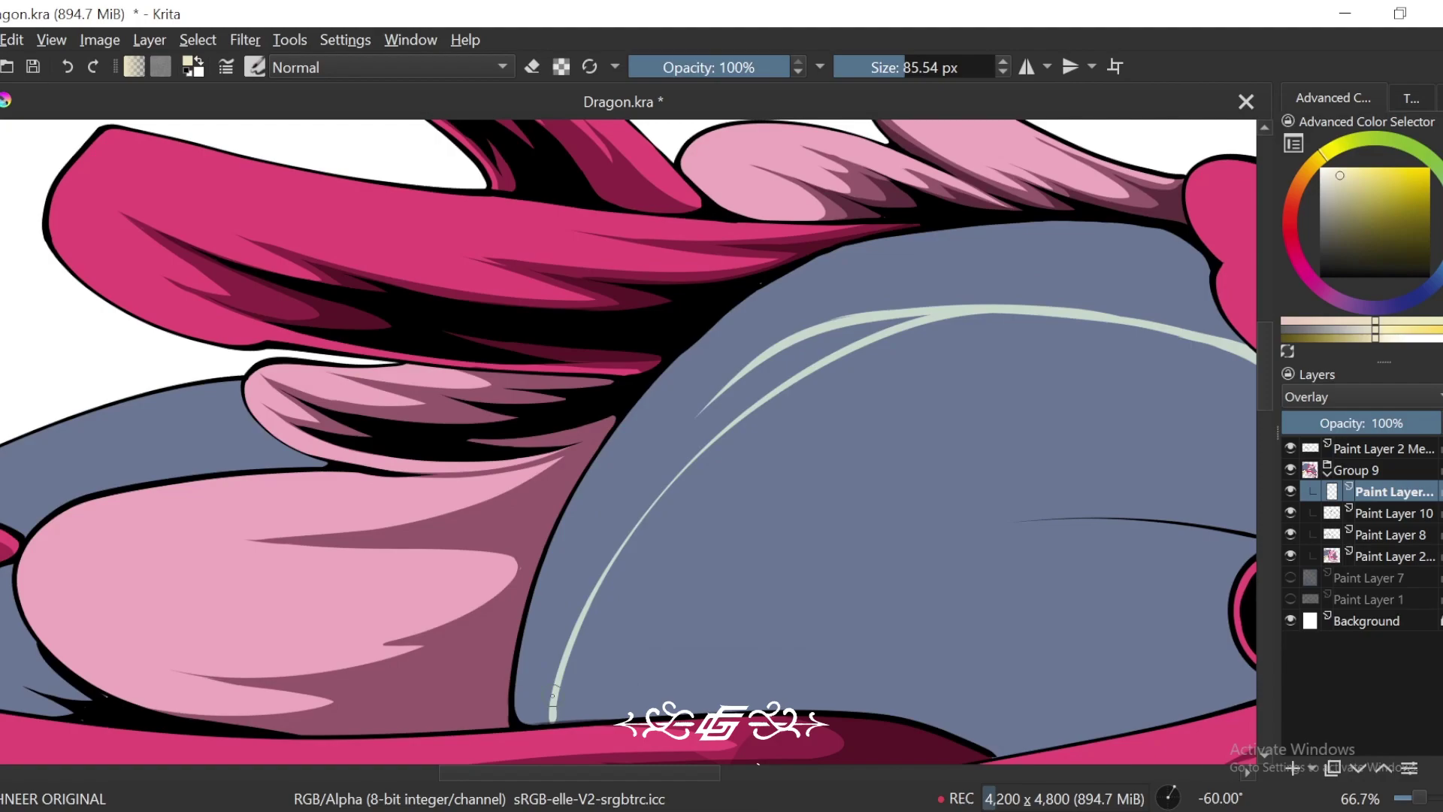
key("minus")
key("minus")
key("minus")
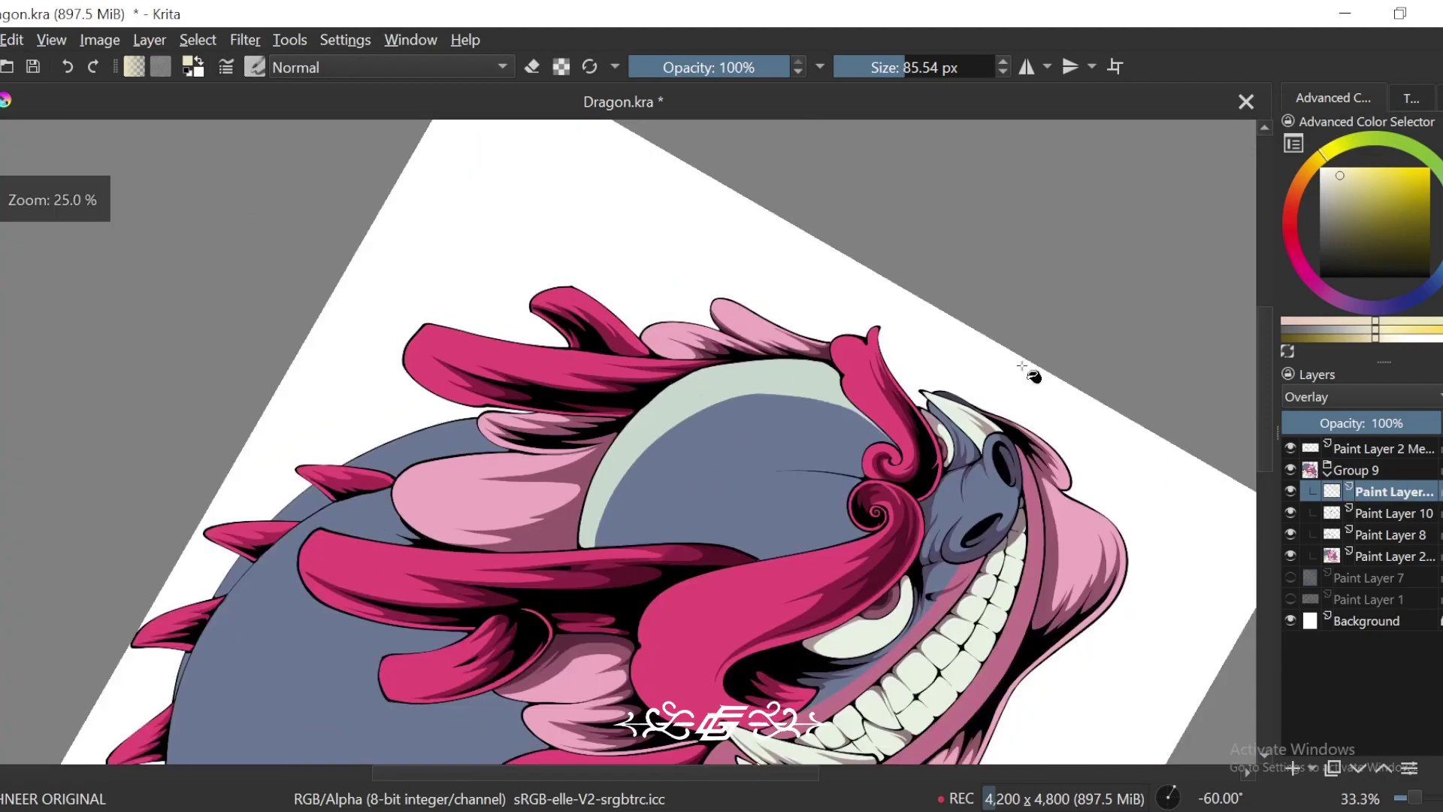
Step: Undo the wide pale band around the forehead's outer rim
key("6")
key("6")
key("6")
key("6")
key("6")
key("6")
key("minus")
key("minus")
key("minus")
key("minus")
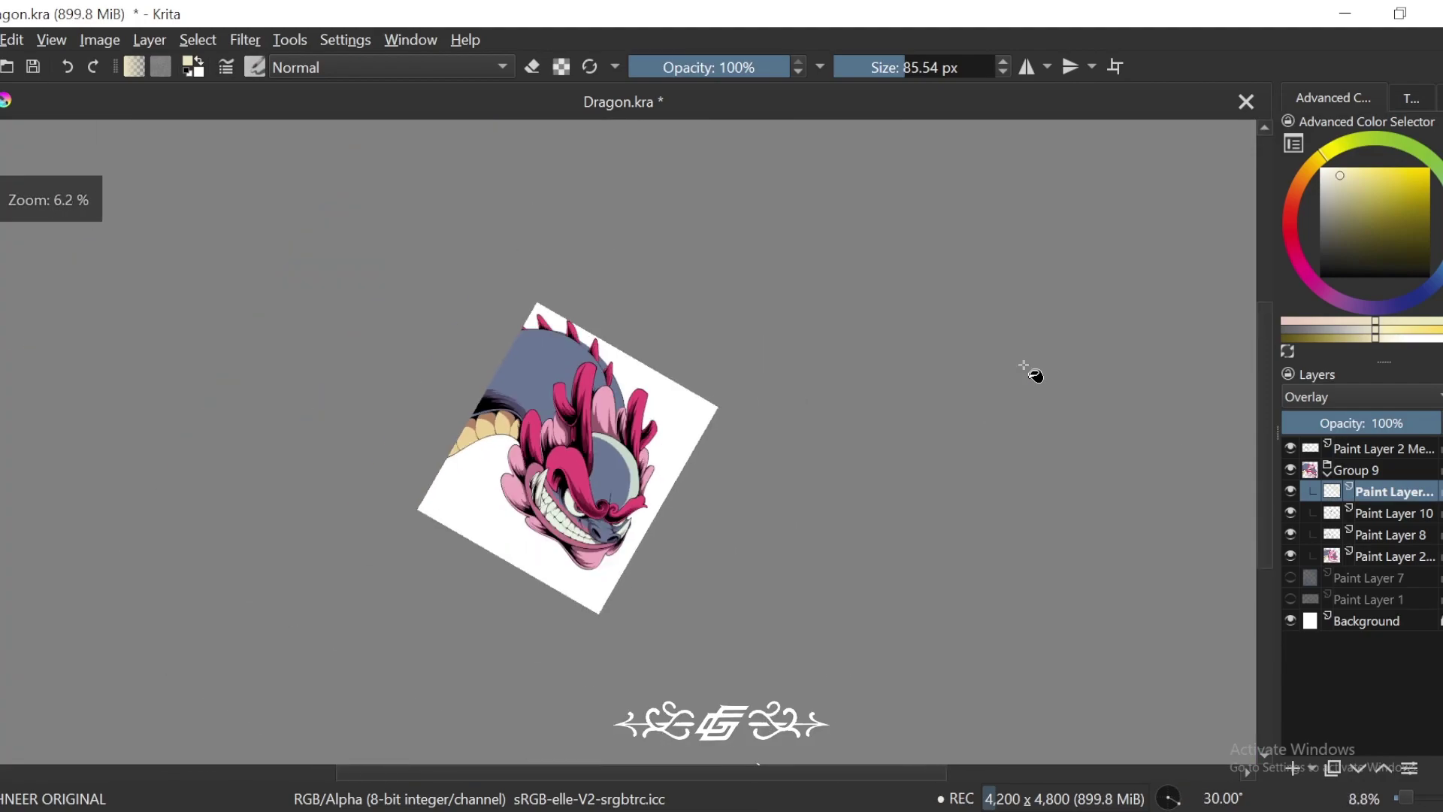
key("plus")
key("plus")
key("plus")
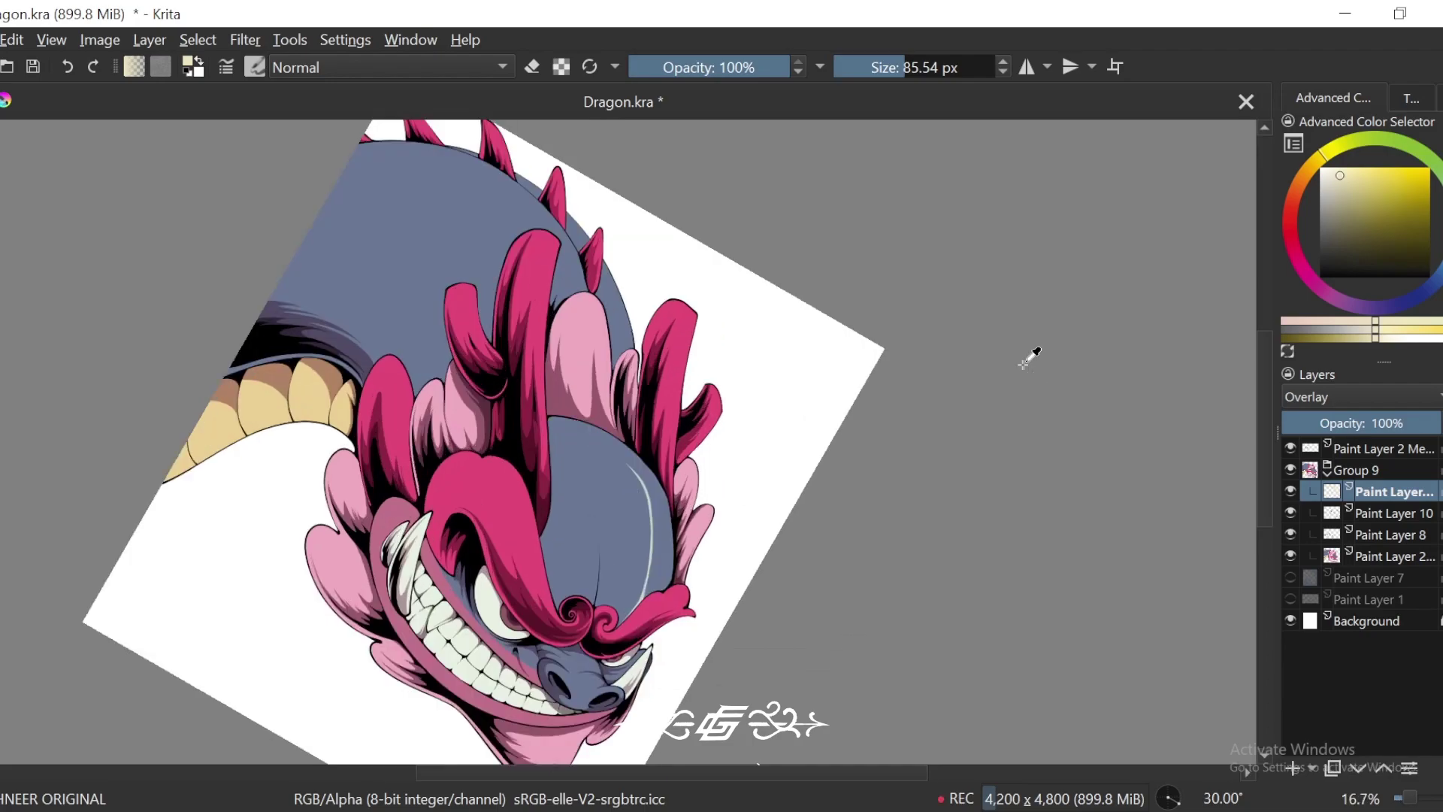
key("4")
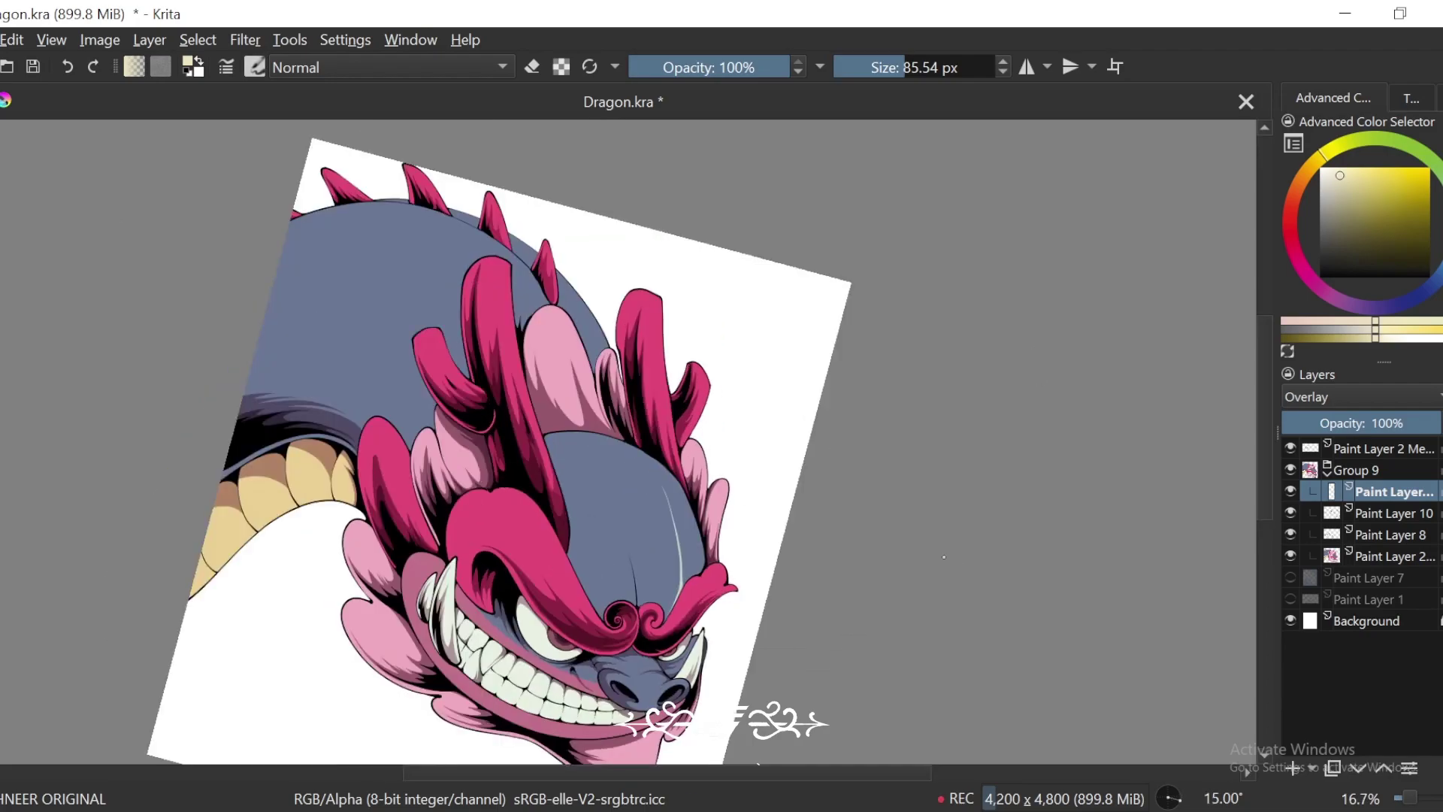
left_click_drag(967, 602, 963, 562)
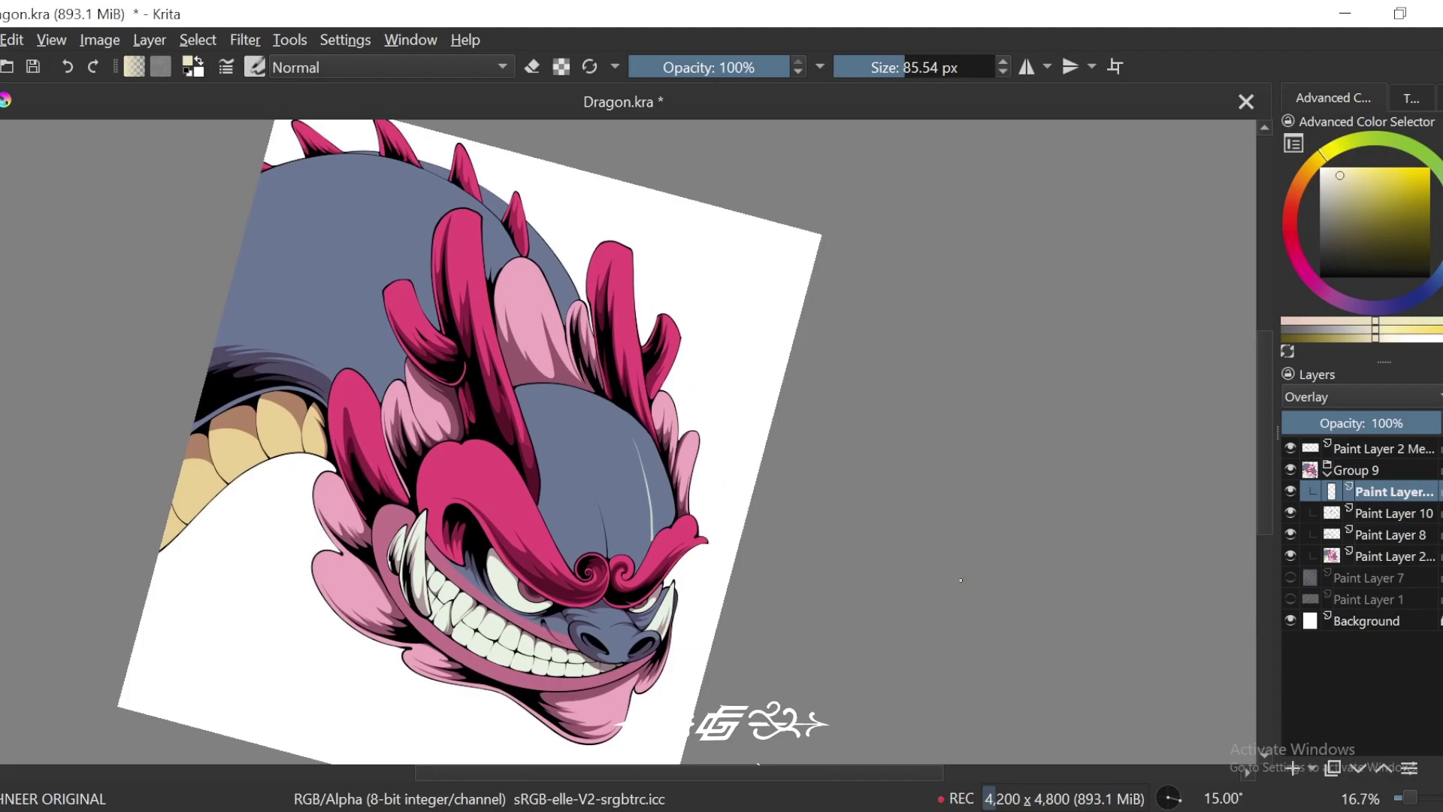
Step: Clear the remaining forehead highlight and paint a thin pale line close to the forehead's back edge, beside the pink frill
key("4")
key("4")
key("4")
key("4")
key("plus")
key("plus")
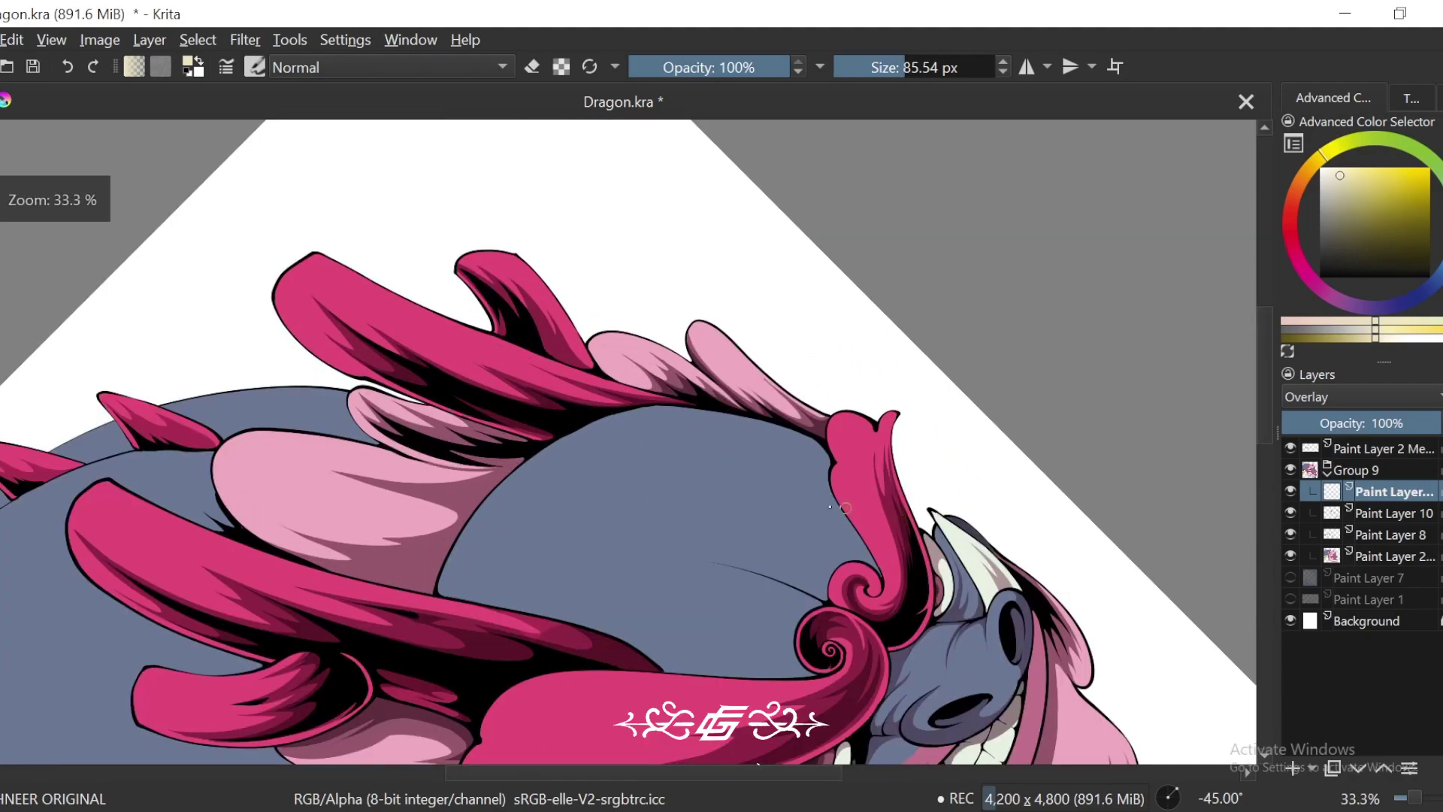
key("plus")
left_click_drag(601, 503, 736, 464)
left_click_drag(481, 628, 695, 403)
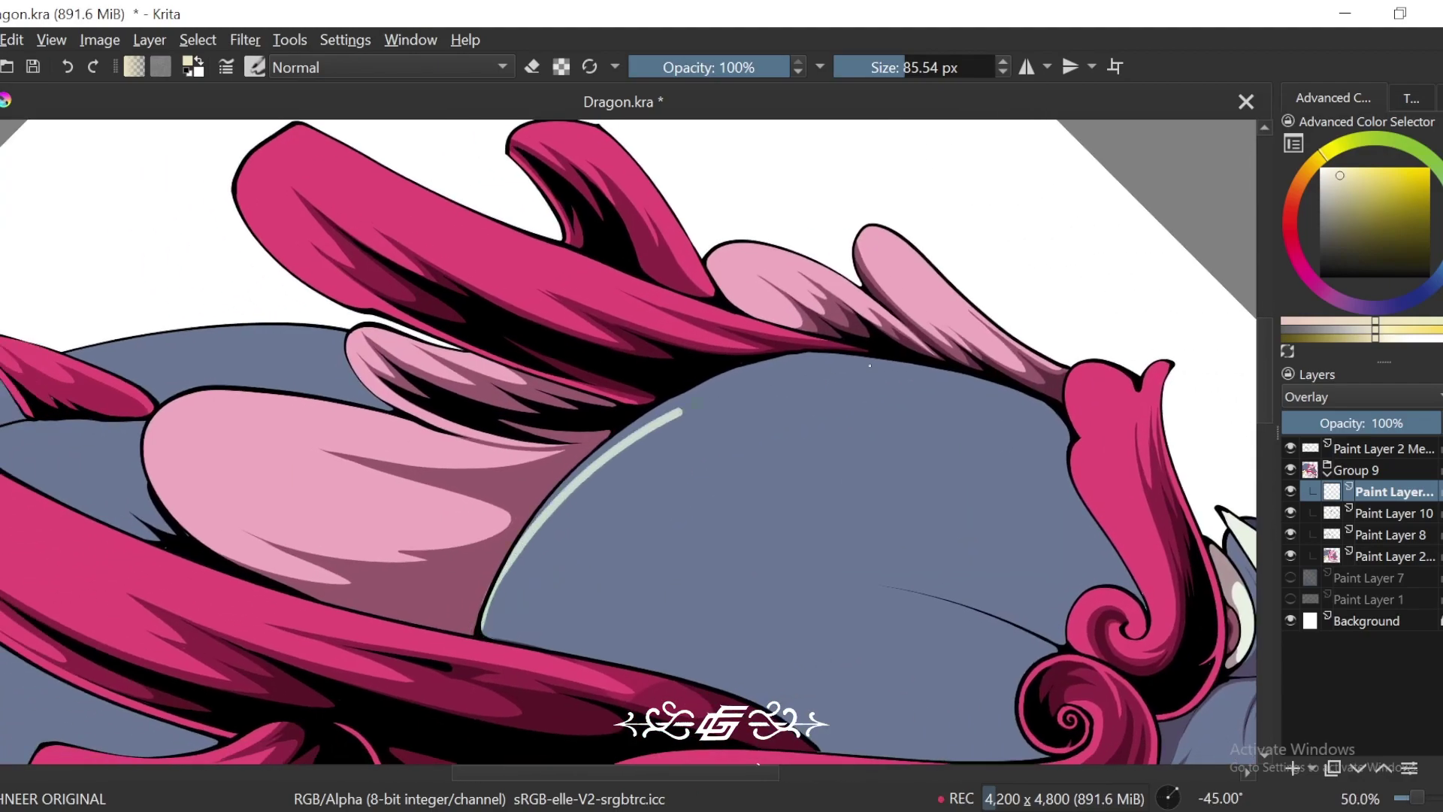
Step: Continue the pale rim line along the forehead's outer outline up to the far brow
key("4")
key("4")
key("plus")
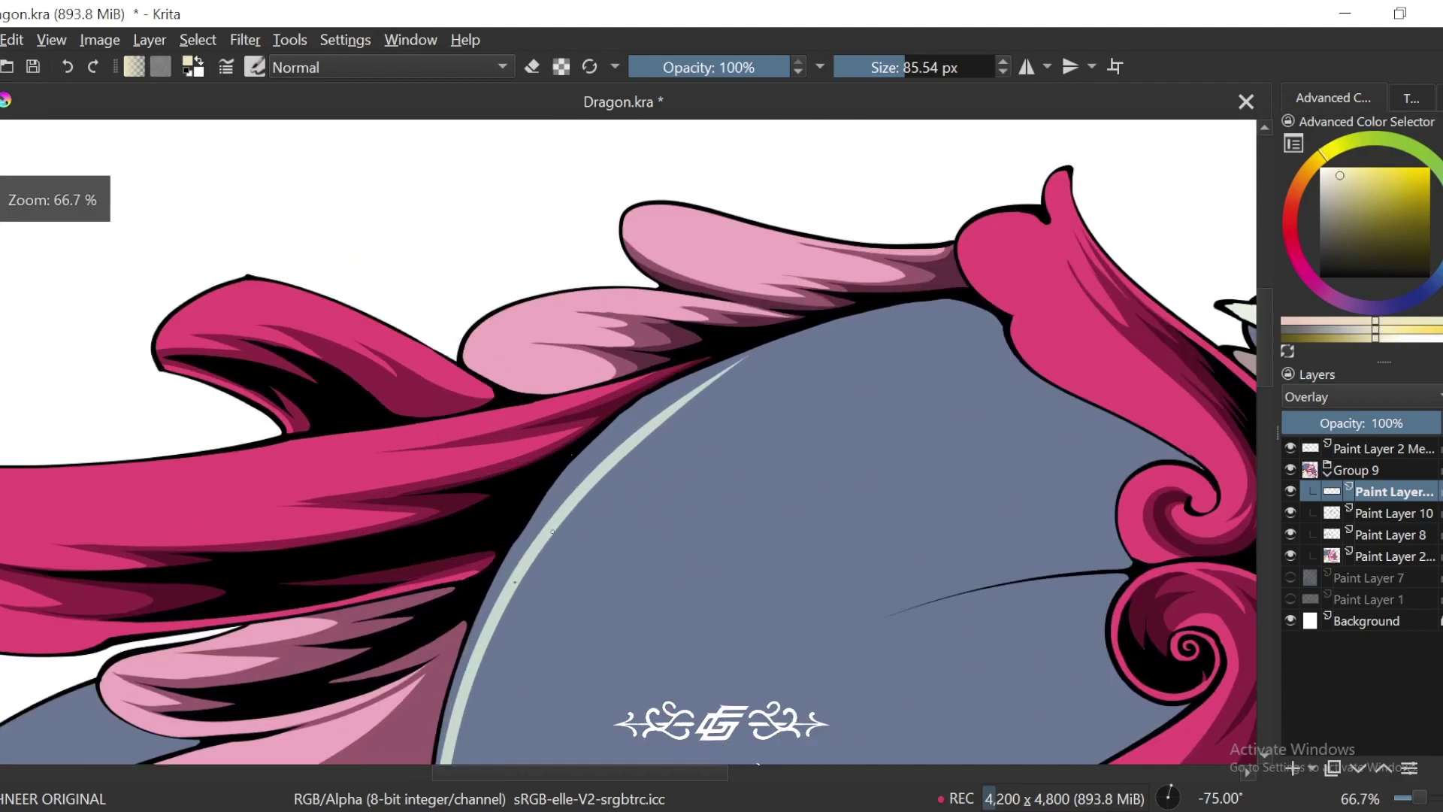
mouse_move(552, 531)
left_mouse_down()
mouse_move(752, 377)
mouse_move(998, 316)
left_mouse_up()
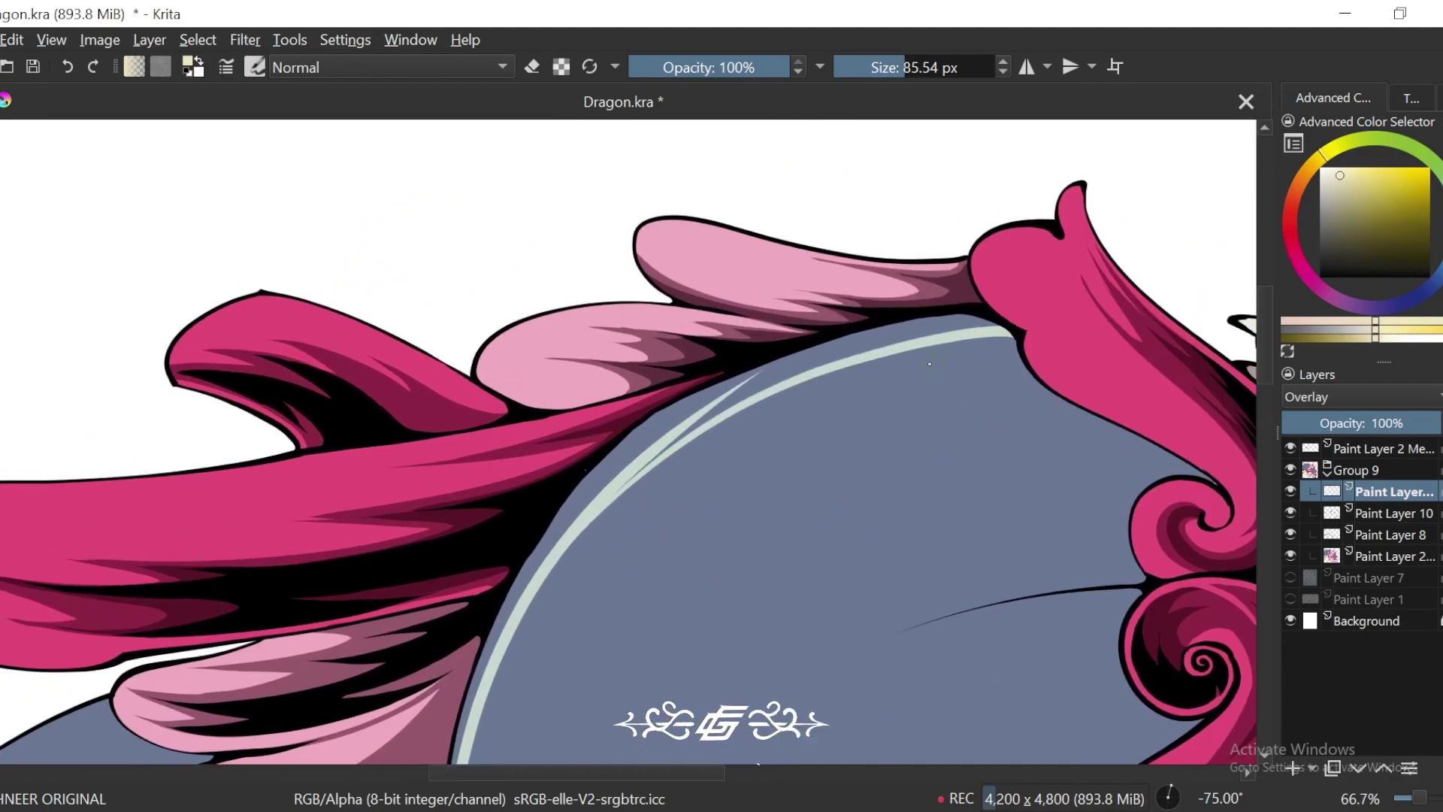
left_click(885, 348)
mouse_move(715, 440)
left_mouse_down()
mouse_move(764, 371)
mouse_move(736, 392)
left_mouse_up()
Step: Fill the forehead rim band out to the outline and add a pointed spike tapering back from the brow end
key("minus")
key("plus")
key("plus")
key("b")
left_click_drag(886, 339, 749, 425)
mouse_move(764, 365)
left_mouse_down()
mouse_move(985, 327)
mouse_move(693, 478)
mouse_move(883, 379)
mouse_move(1094, 331)
mouse_move(1102, 292)
mouse_move(998, 314)
mouse_move(1102, 309)
mouse_move(997, 339)
left_mouse_up()
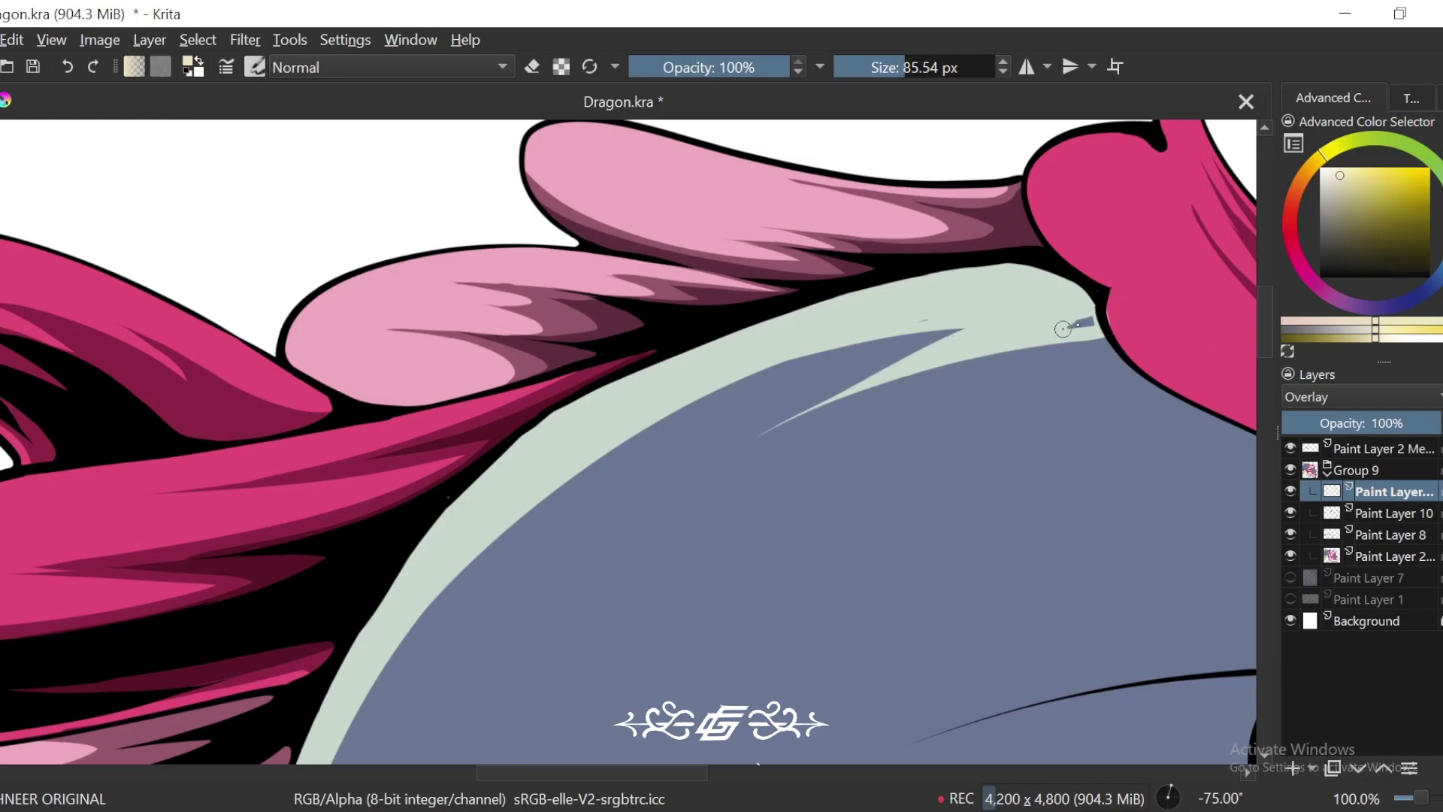
Step: Paint a light highlight along the far brow's upper edge, tapering toward its curl, with small streaks at the notch
key("ctrl+minus")
key("ctrl+minus")
key("ctrl+minus")
key("ctrl+minus")
key("ctrl+minus")
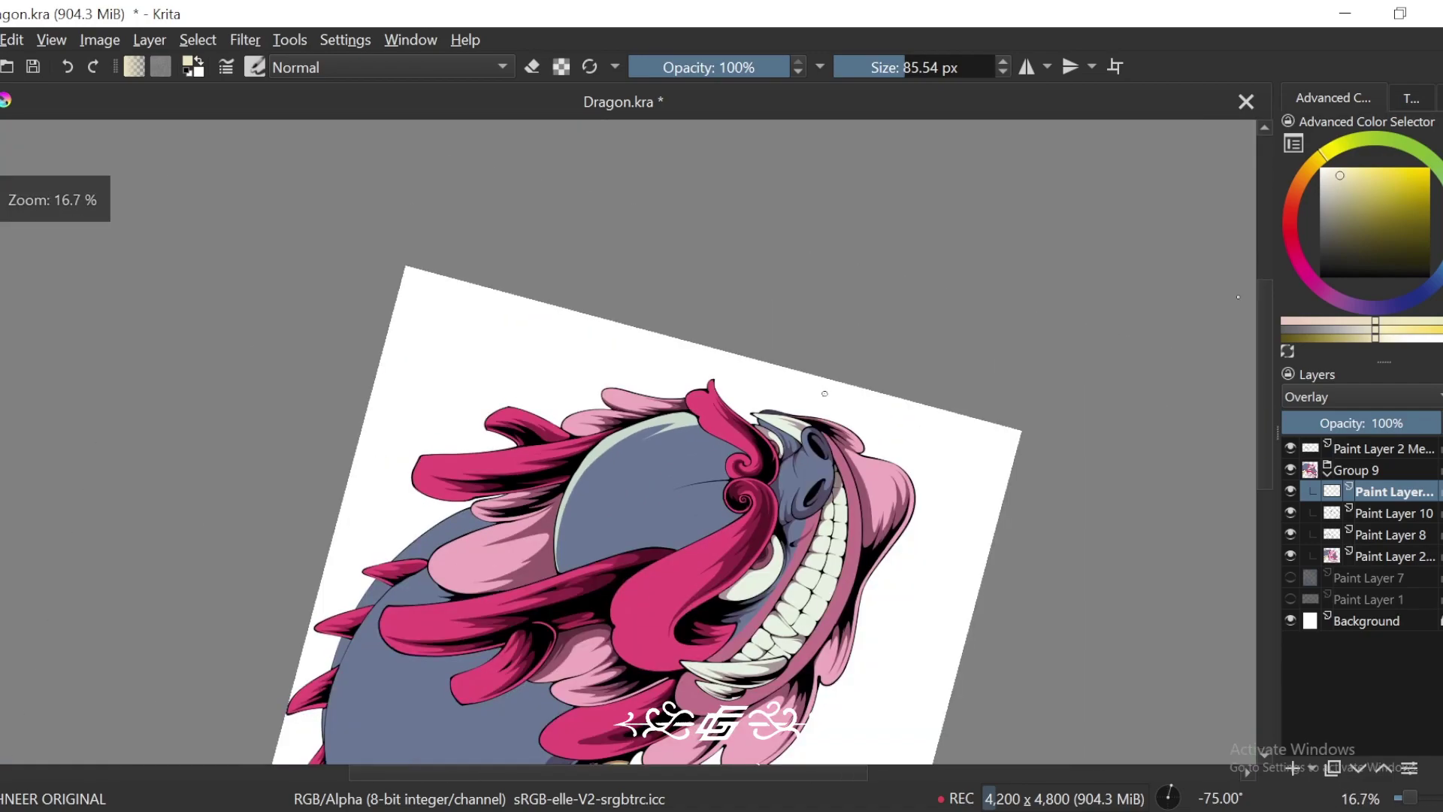
key("6")
key("6")
key("6")
key("6")
key("6")
key("6")
key("ctrl+plus")
key("ctrl+plus")
key("ctrl+plus")
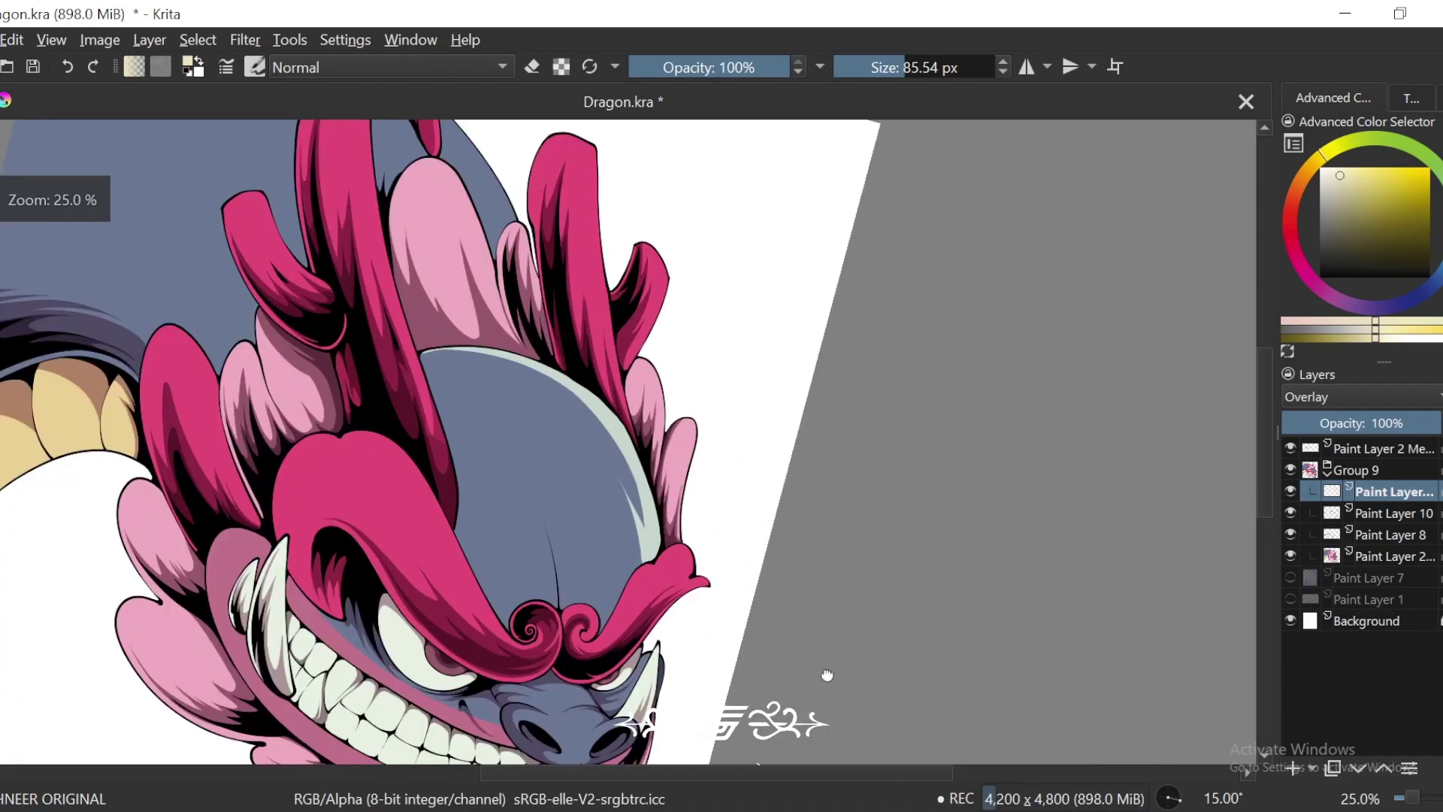
left_click_drag(824, 674, 905, 466)
key("plus")
key("plus")
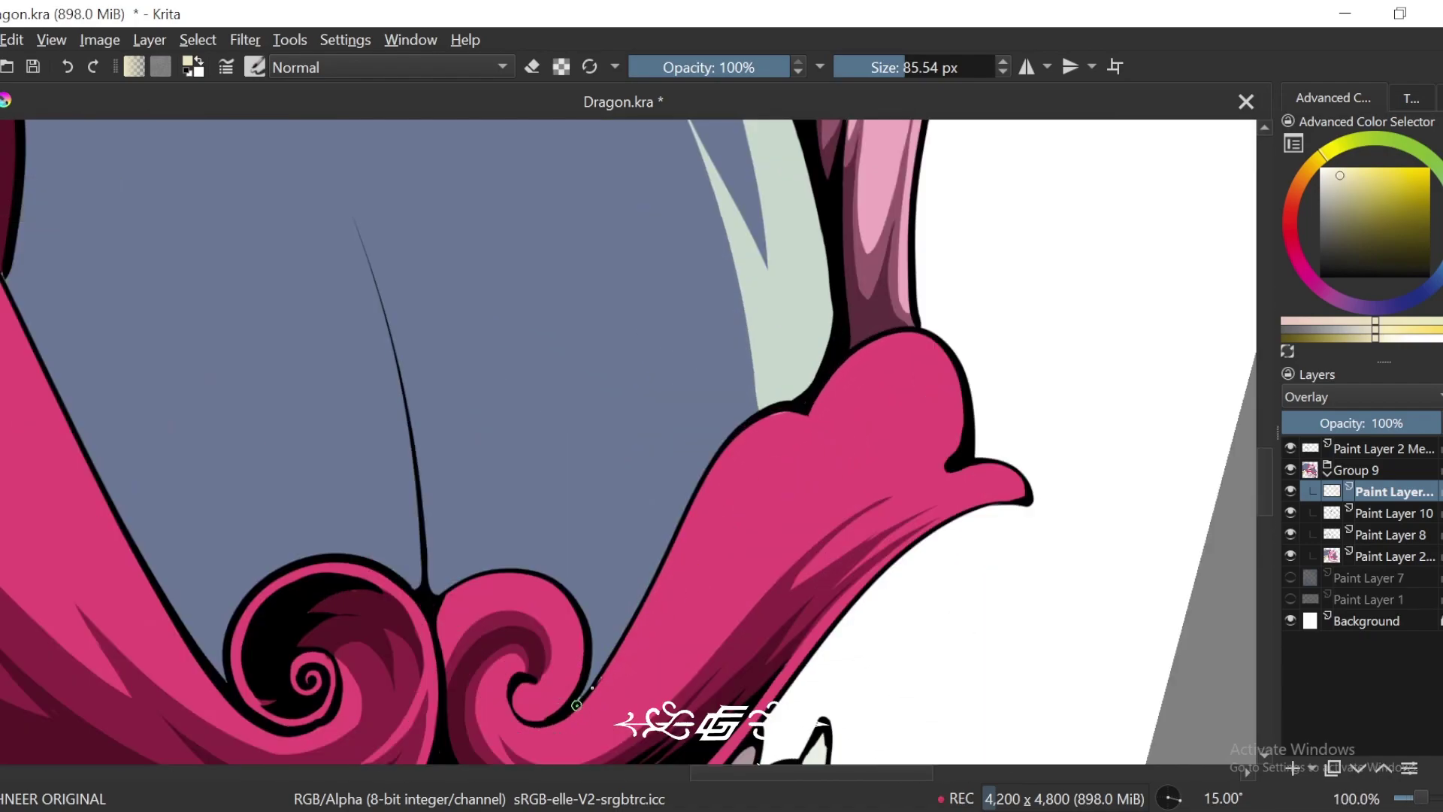
key("6")
mouse_move(804, 465)
left_mouse_down()
mouse_move(772, 459)
mouse_move(686, 545)
left_mouse_up()
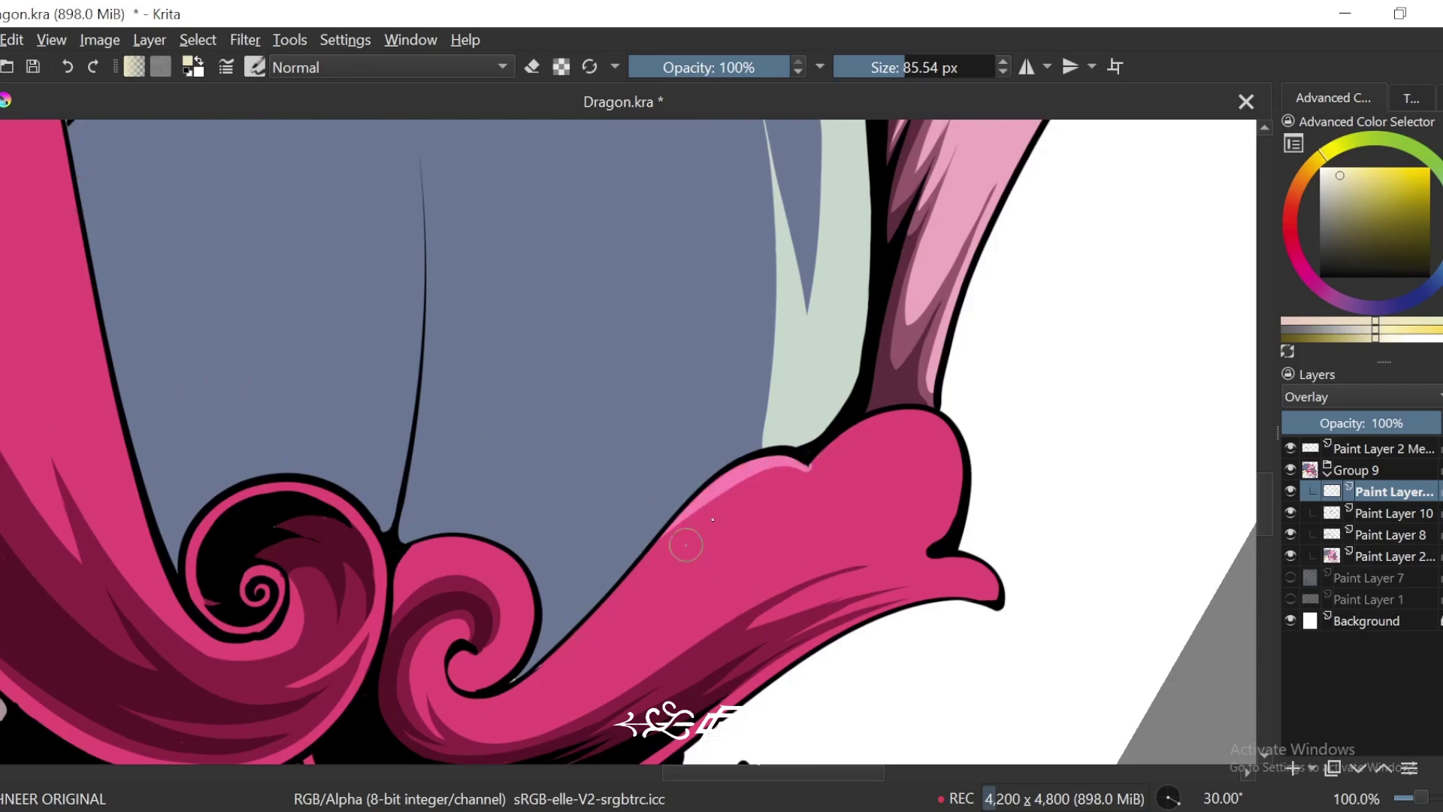
mouse_move(784, 461)
left_mouse_down()
mouse_move(730, 480)
mouse_move(614, 591)
left_mouse_up()
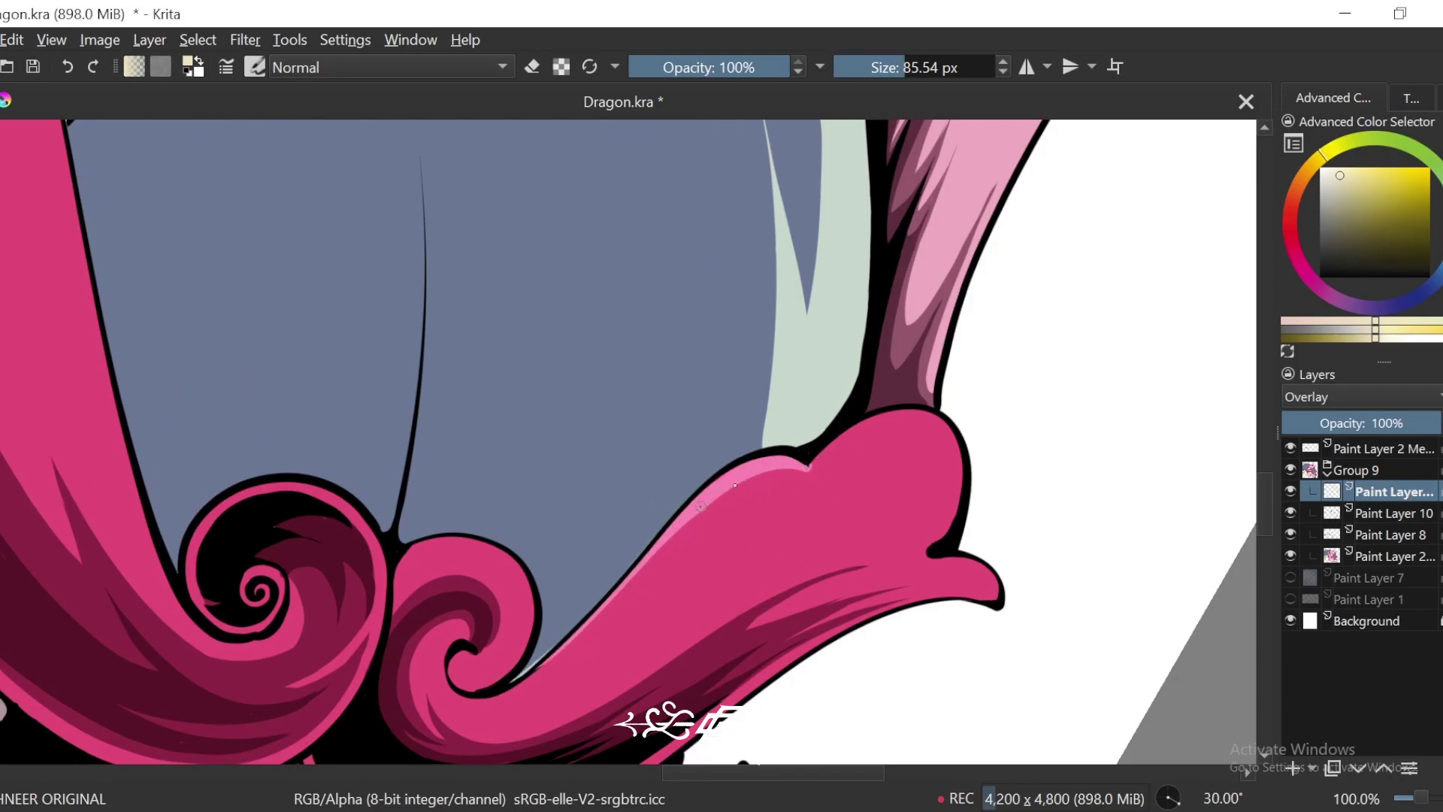
left_click_drag(800, 468, 741, 519)
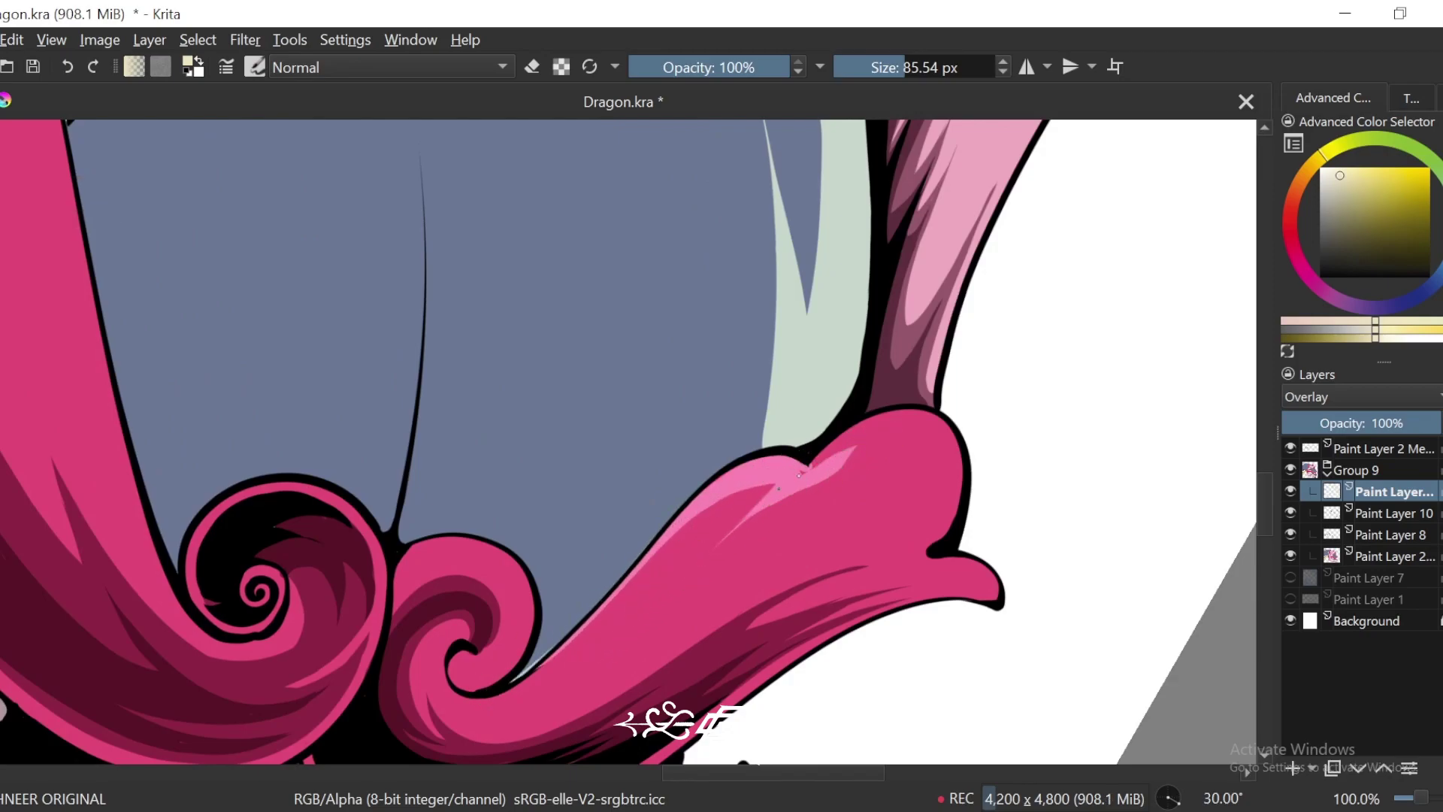
Step: Carry the brow highlight around the rounded lobe and onto the pointed tip, tapering a streak back into the brow
mouse_move(810, 467)
left_mouse_down()
mouse_move(900, 413)
mouse_move(961, 487)
mouse_move(882, 480)
mouse_move(874, 464)
mouse_move(913, 410)
mouse_move(877, 544)
mouse_move(1027, 483)
left_mouse_up()
key("4")
key("ctrl+z")
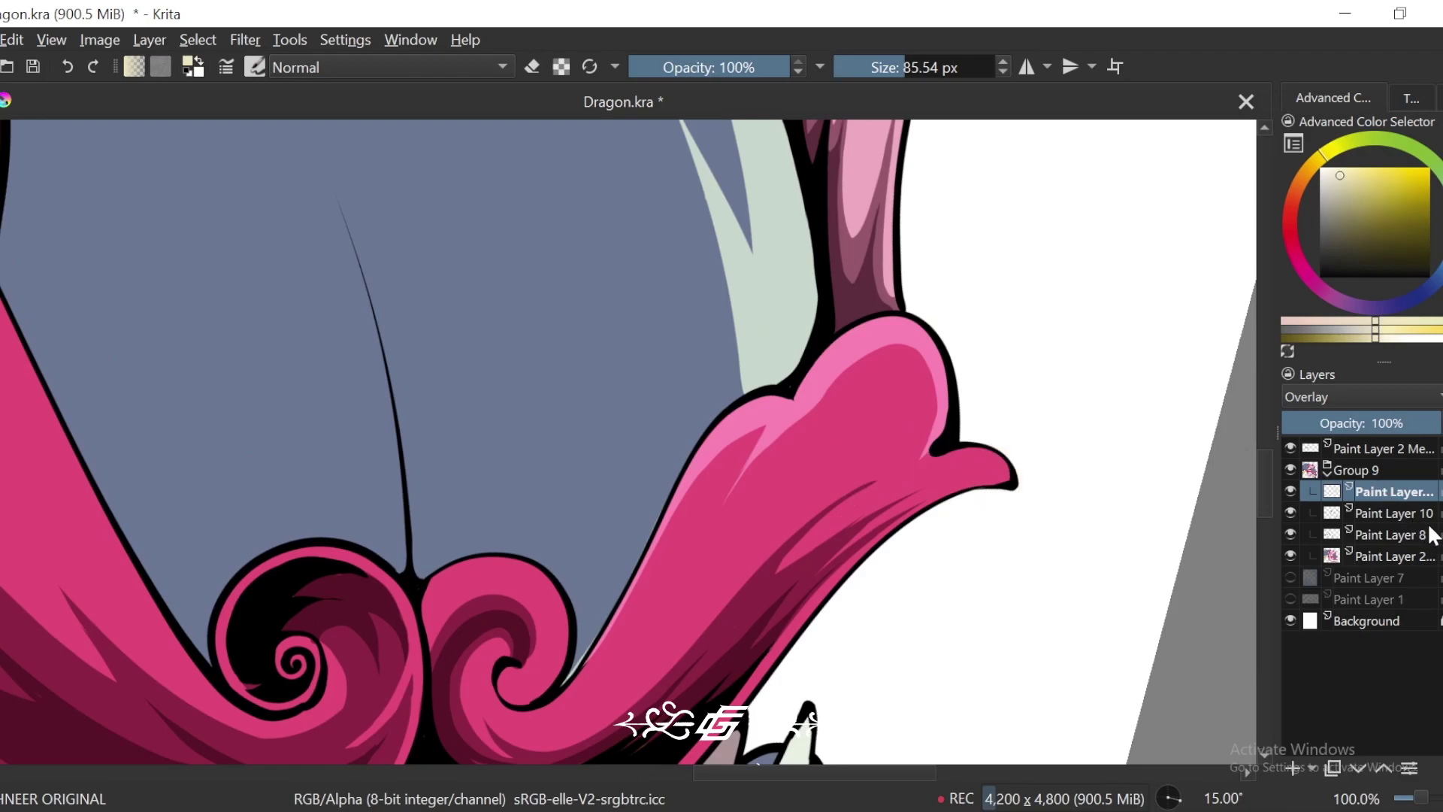
left_click_drag(849, 510, 1022, 486)
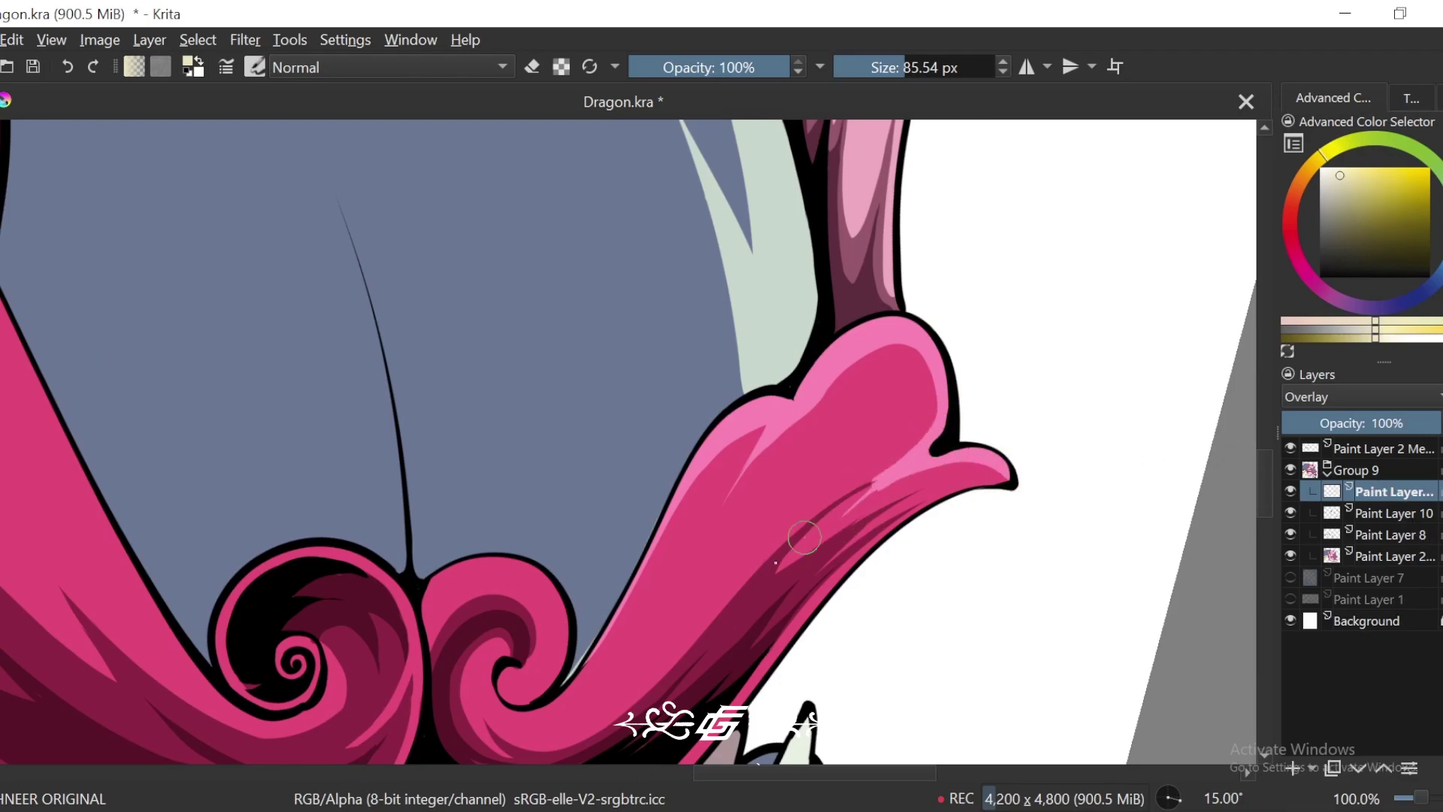
left_click_drag(804, 537, 867, 495)
key("ctrl+minus")
key("ctrl+minus")
key("ctrl+minus")
key("ctrl+minus")
key("ctrl+minus")
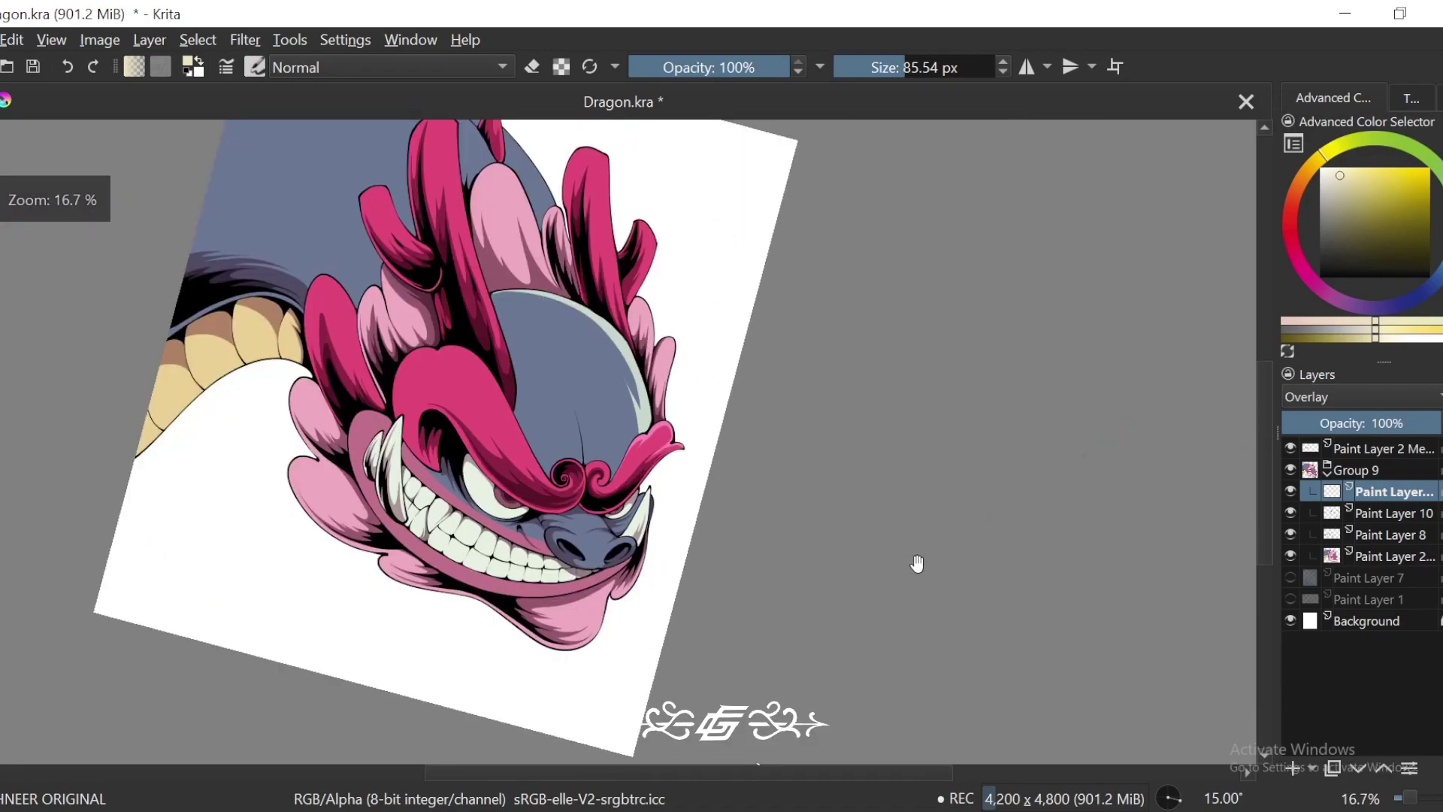
Step: Paint a tapered pale highlight alongside the forehead's central crease, ending where the two brow curls meet
left_click_drag(916, 564, 948, 555)
key("5")
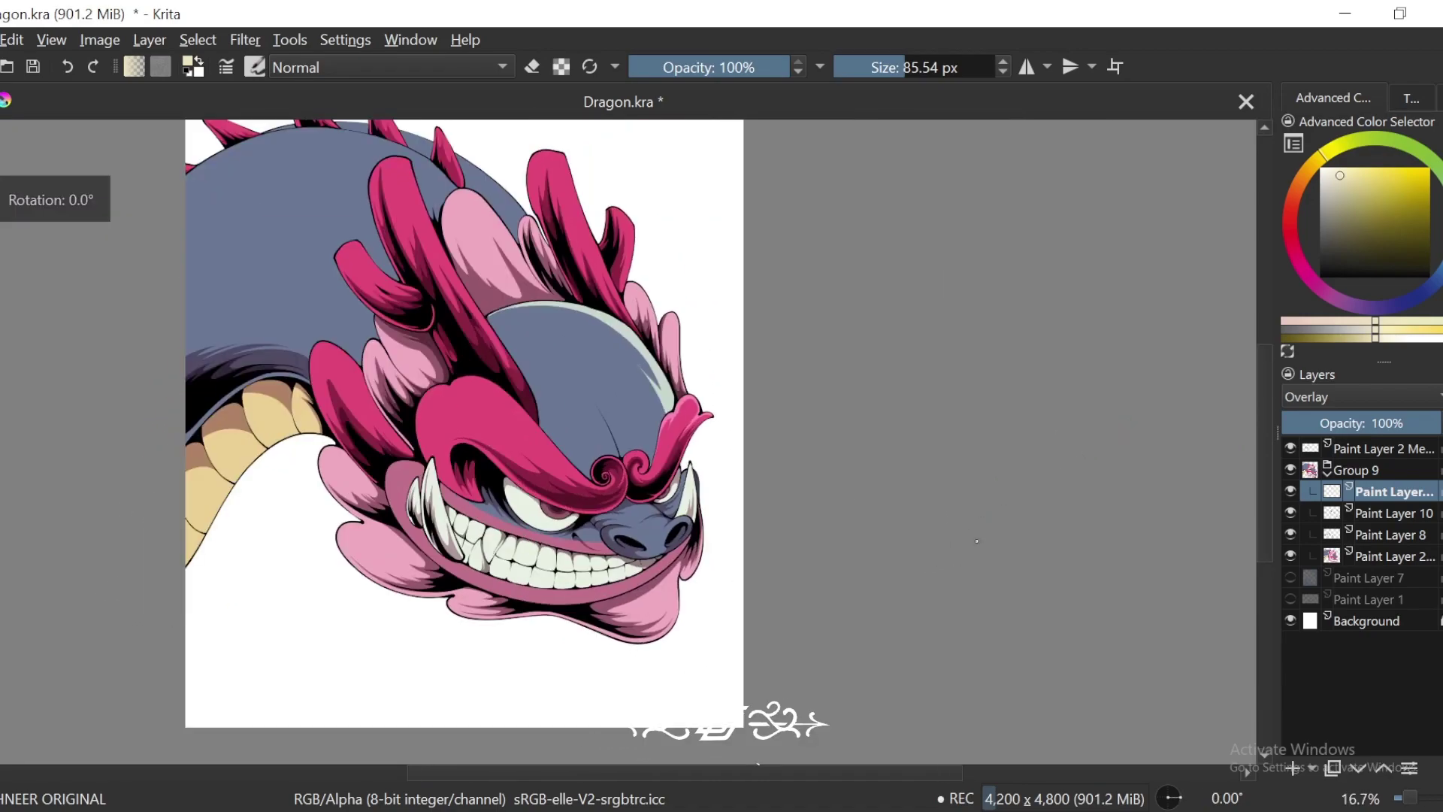
key("4")
key("5")
key("6")
key("6")
key("6")
key("6")
key("6")
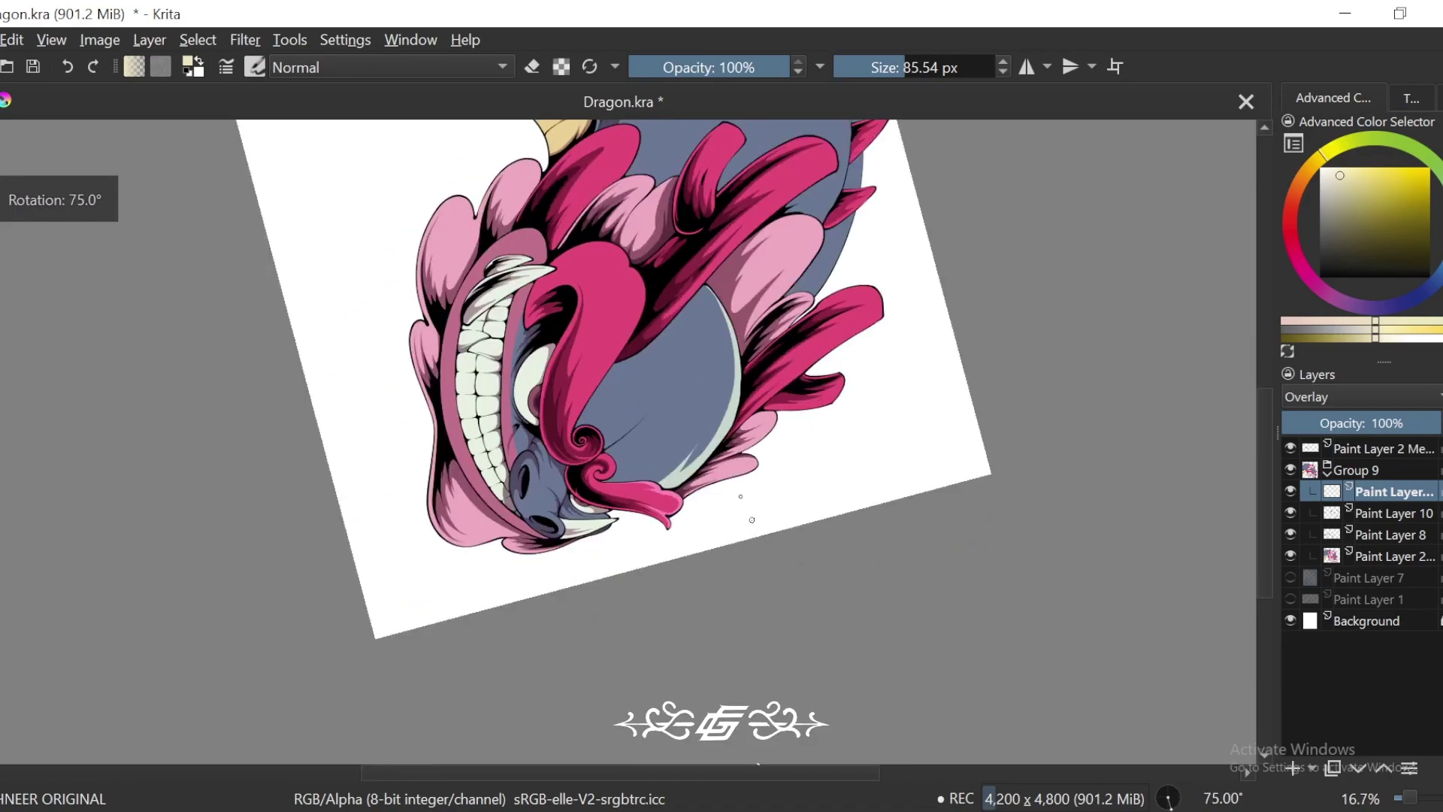
key("ctrl+plus")
key("ctrl+plus")
key("ctrl+plus")
key("ctrl+plus")
mouse_move(810, 227)
left_mouse_down()
mouse_move(669, 373)
mouse_move(568, 451)
left_mouse_up()
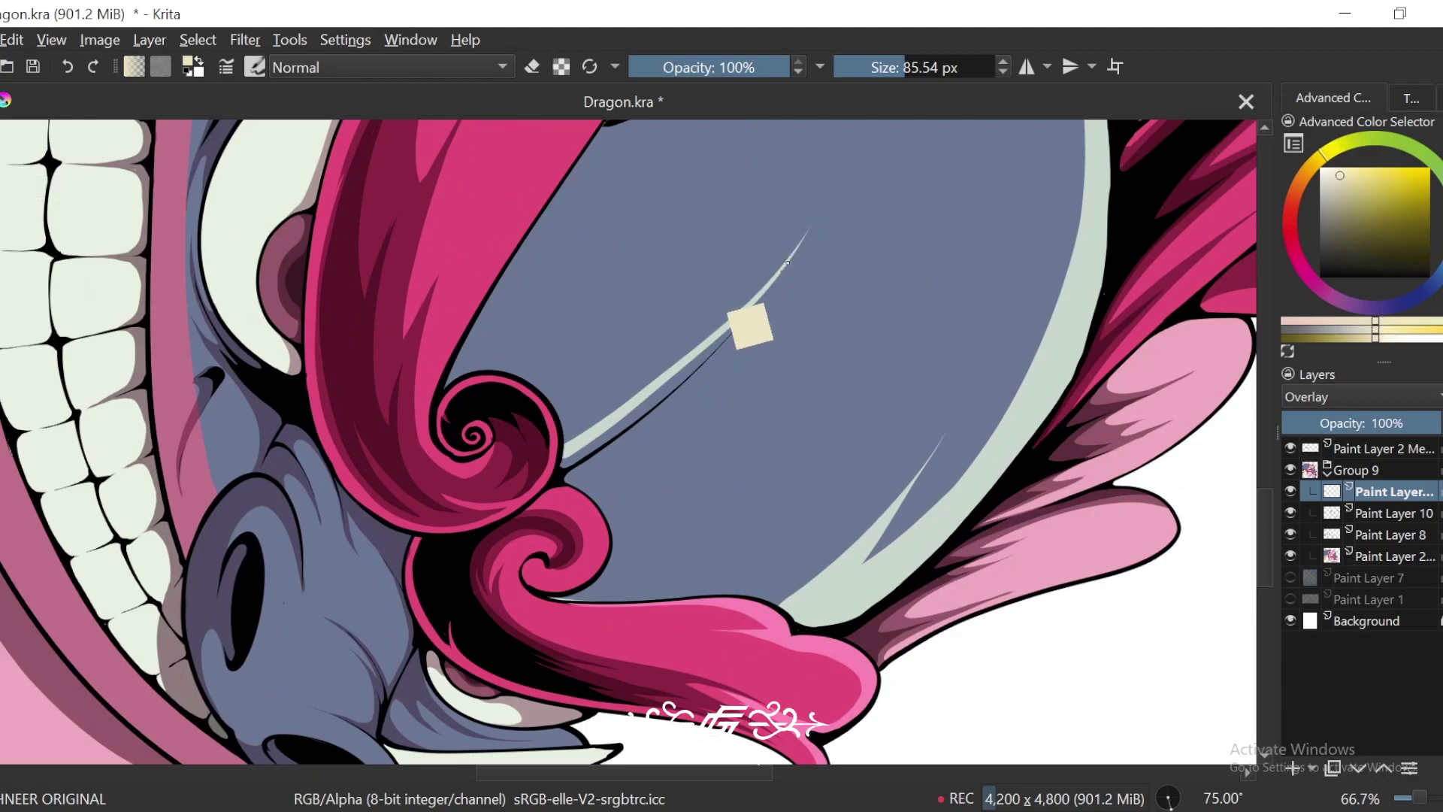
key("ctrl+z")
mouse_move(804, 243)
left_mouse_down()
mouse_move(701, 359)
mouse_move(564, 458)
left_mouse_up()
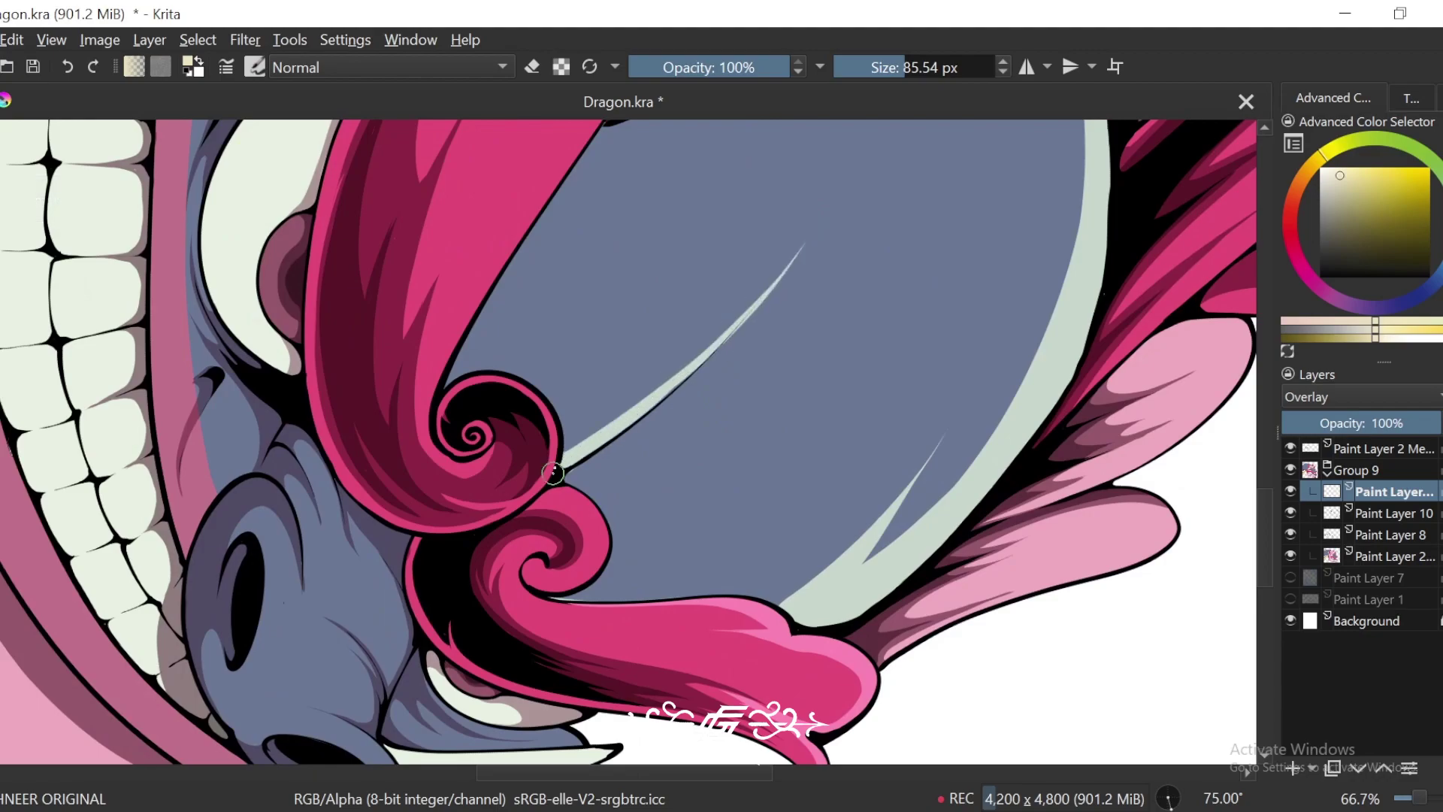
Step: Widen the base of the central crease highlight into a smooth flare resting on top of the near brow's curl
key("minus")
key("minus")
key("minus")
key("minus")
key("minus")
key("4")
key("4")
key("4")
key("4")
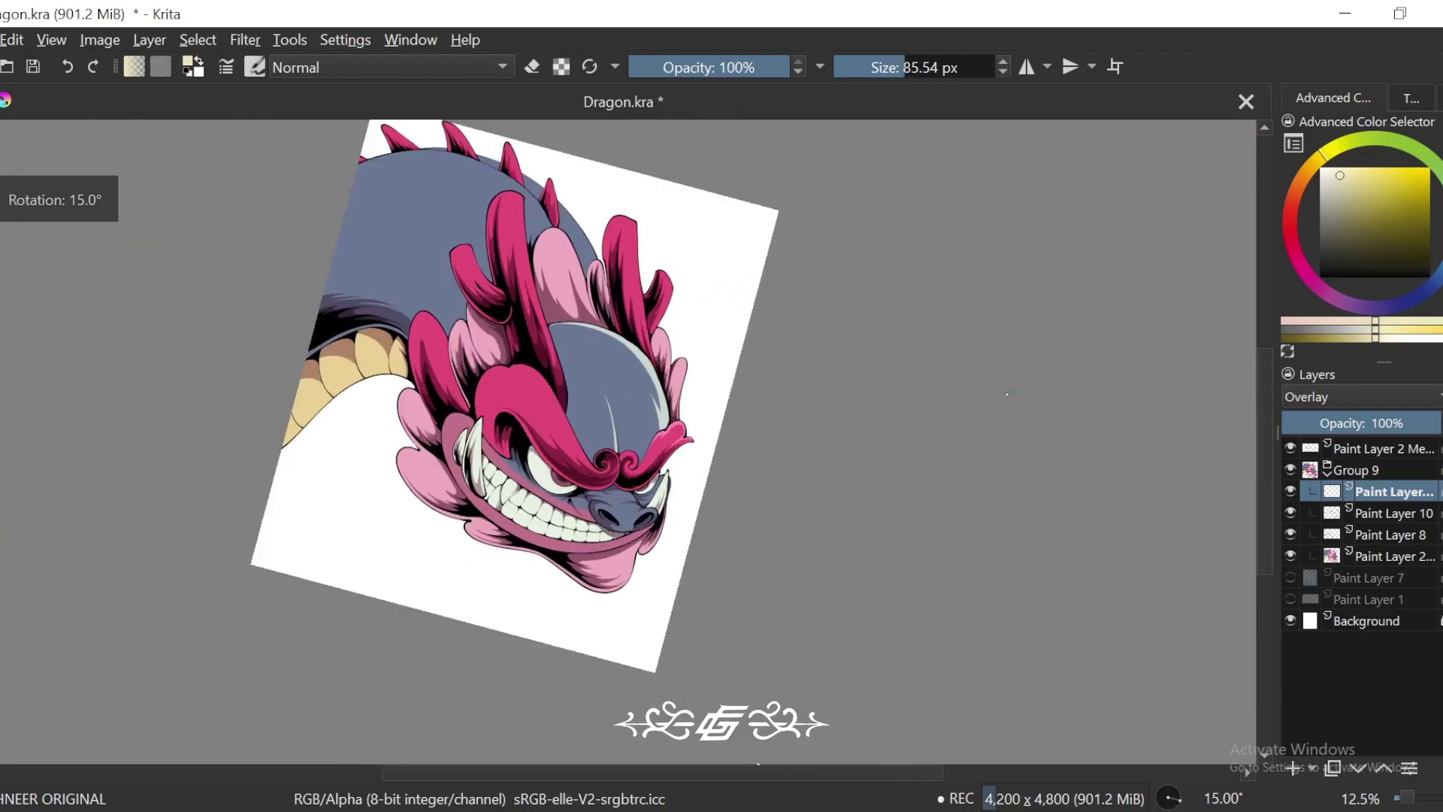
key("plus")
key("plus")
key("plus")
key("plus")
key("plus")
key("plus")
key("plus")
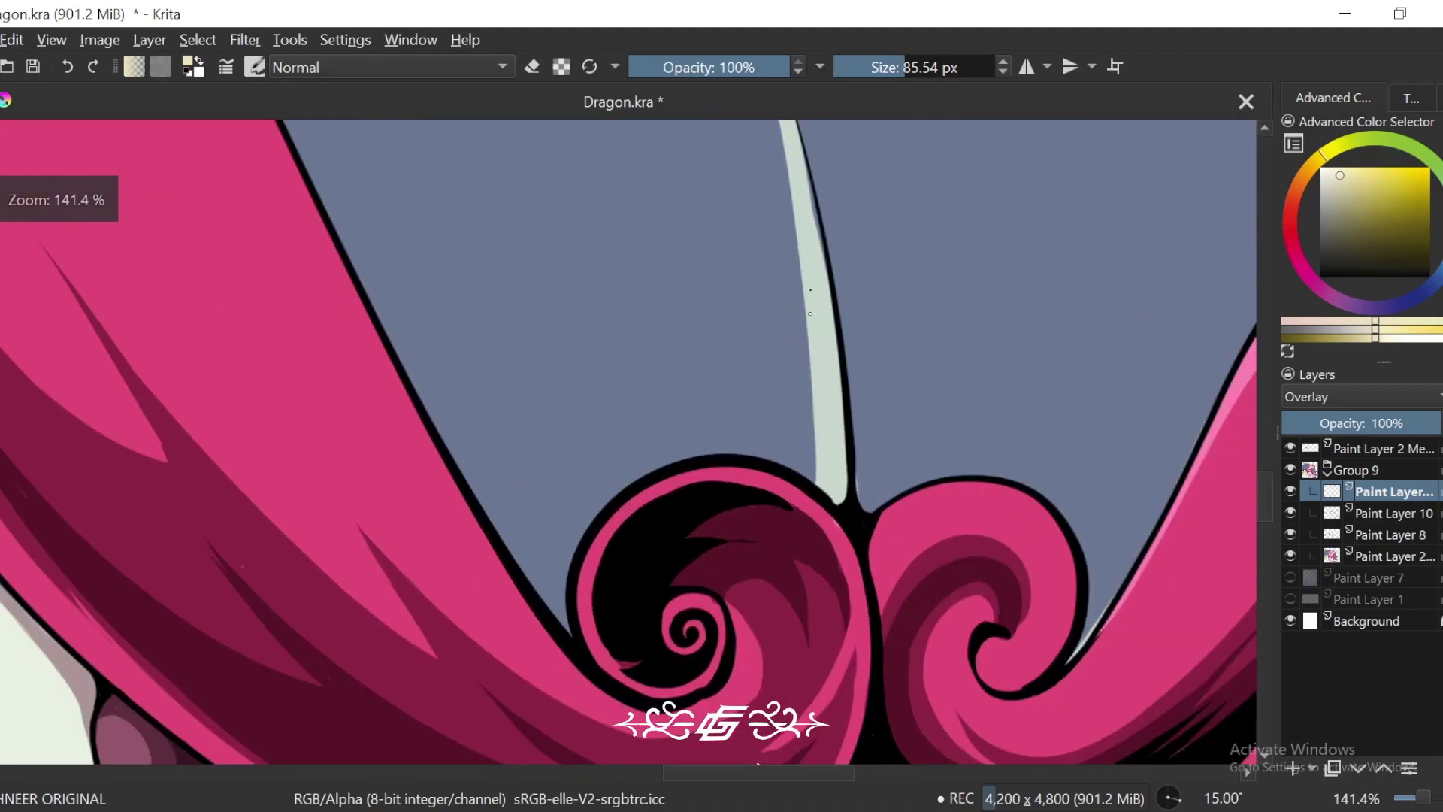
mouse_move(809, 313)
left_mouse_down()
mouse_move(805, 363)
mouse_move(762, 444)
mouse_move(818, 379)
mouse_move(761, 454)
mouse_move(797, 414)
left_mouse_up()
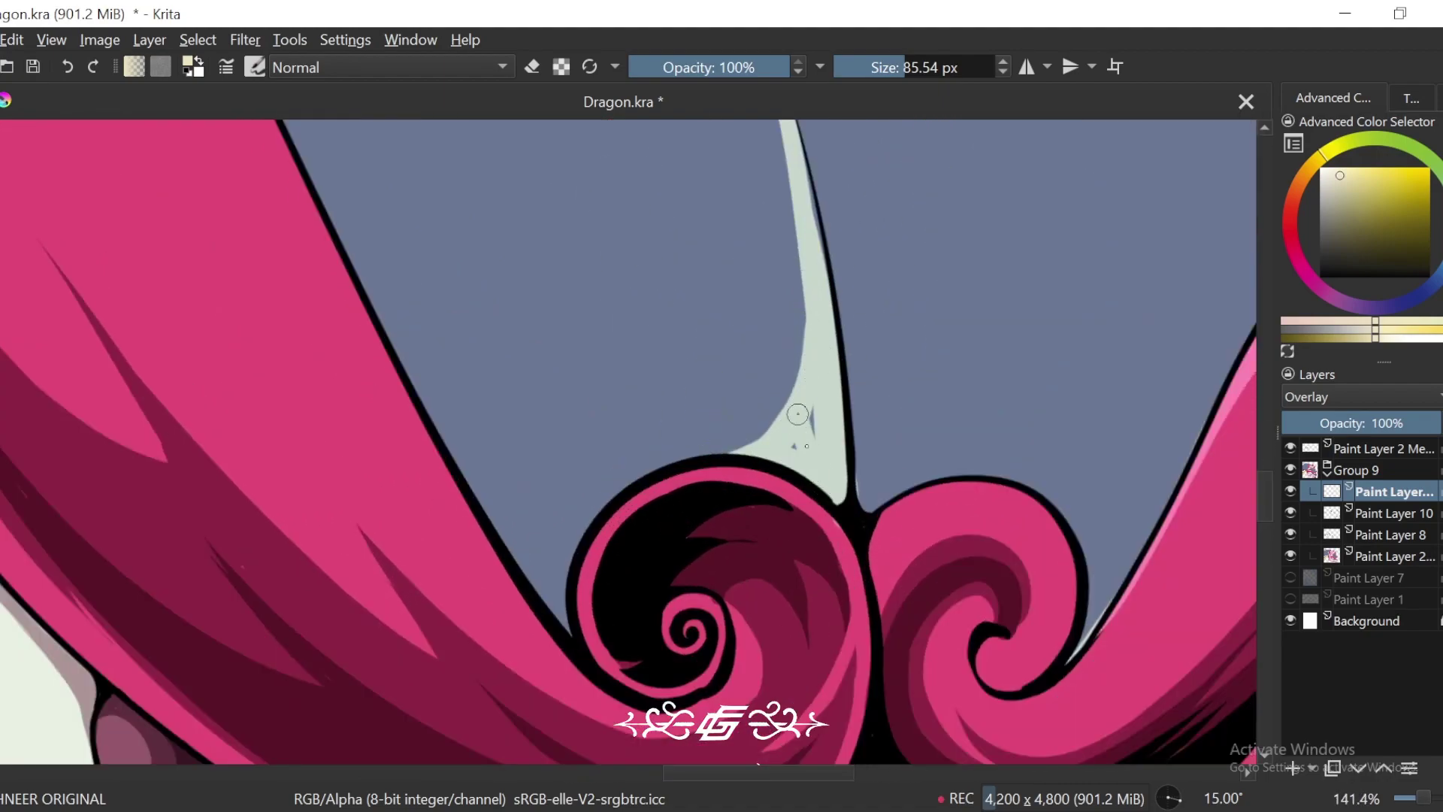
left_click_drag(803, 295, 728, 451)
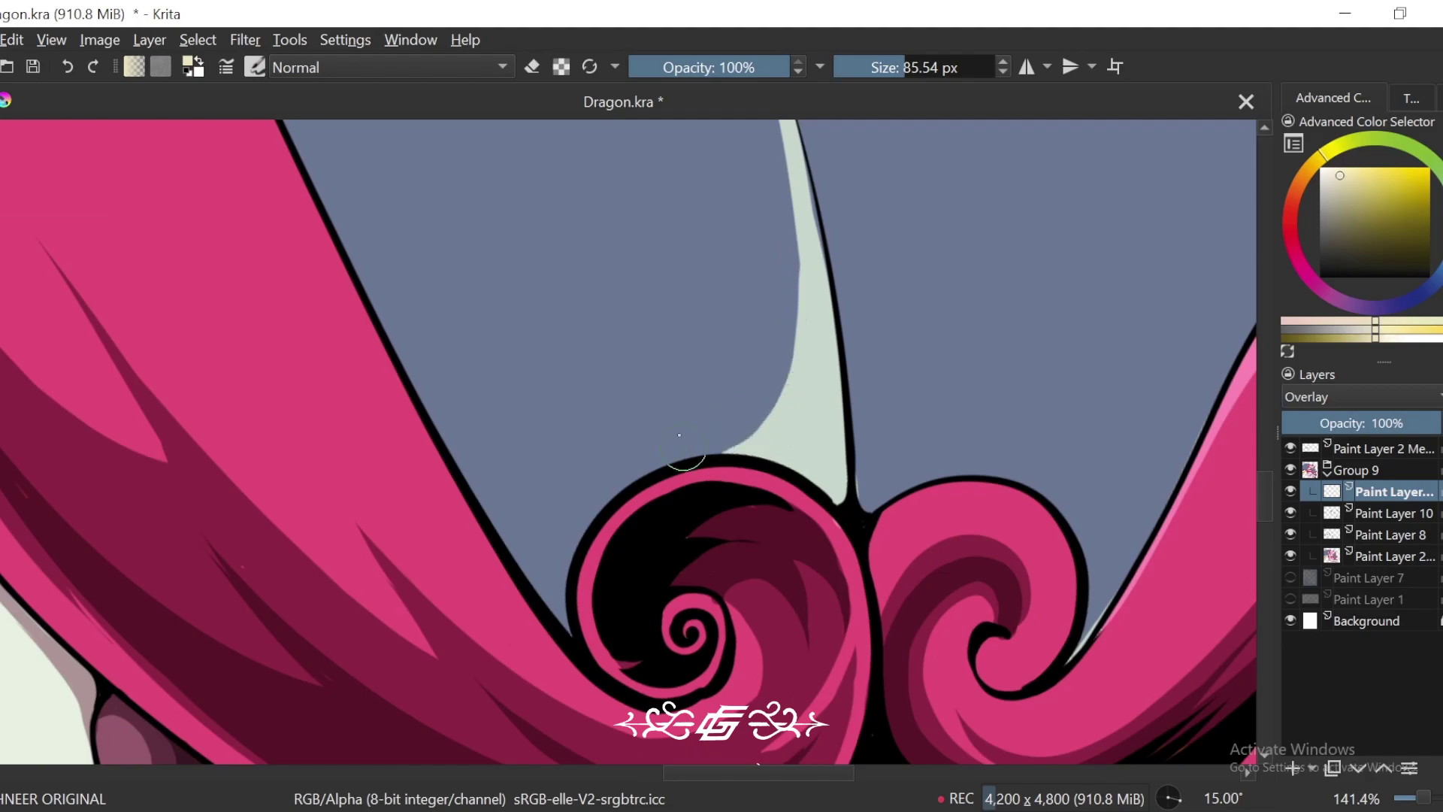
key("minus")
key("minus")
key("minus")
key("minus")
key("minus")
key("minus")
key("minus")
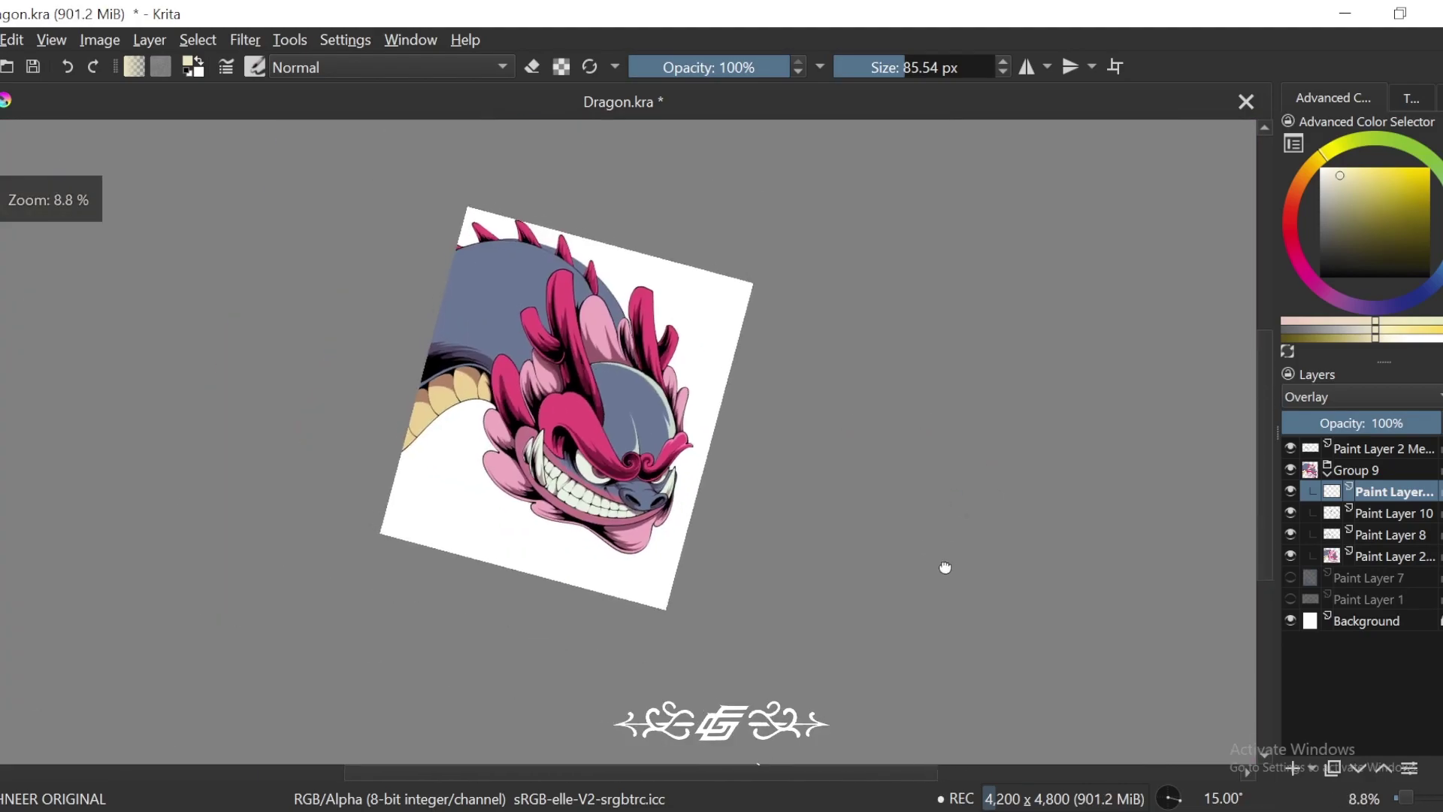
key("5")
key("plus")
key("plus")
key("plus")
key("plus")
key("plus")
key("plus")
key("plus")
key("plus")
key("plus")
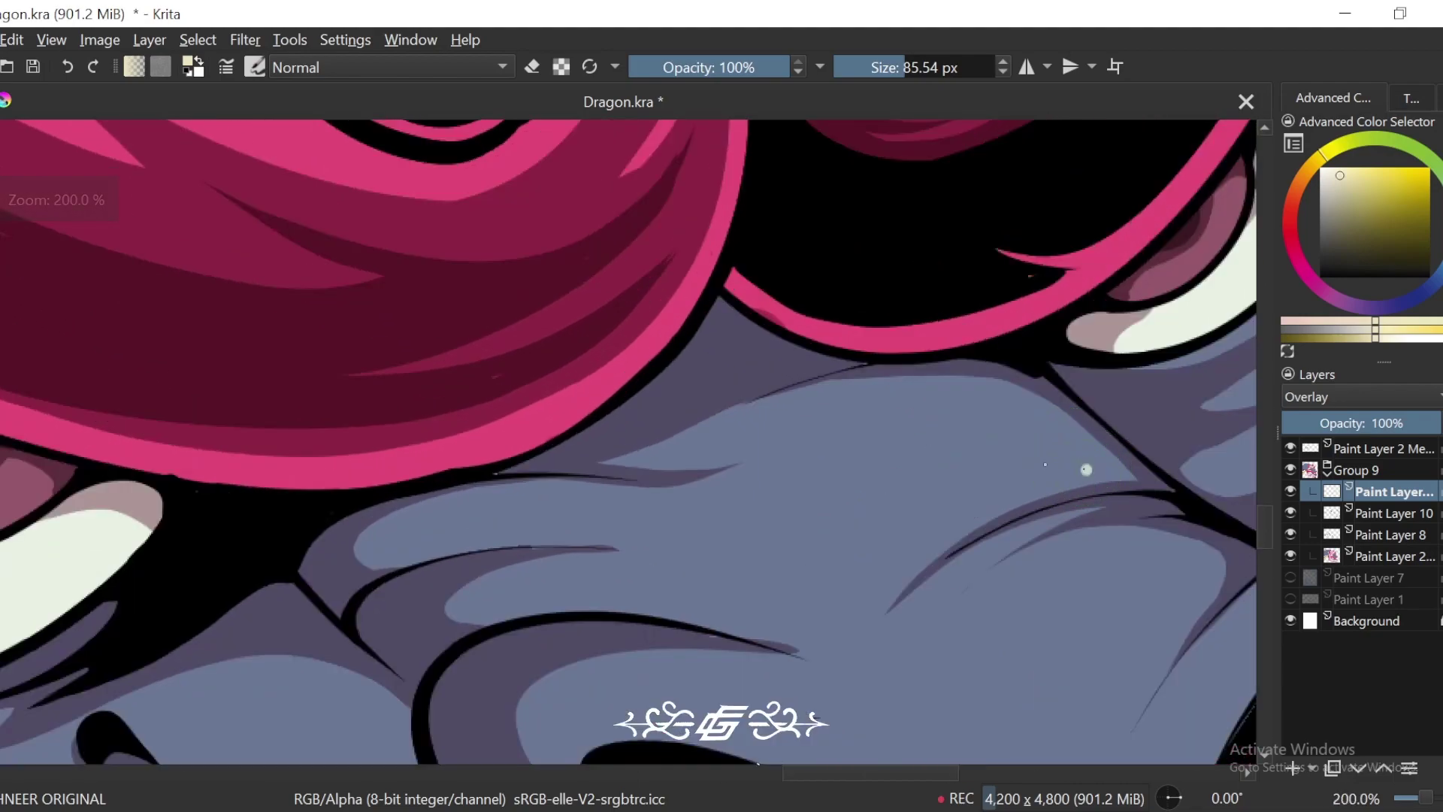
left_click_drag(1086, 468, 877, 555)
mouse_move(1082, 454)
left_mouse_down()
mouse_move(830, 597)
mouse_move(924, 528)
mouse_move(844, 591)
mouse_move(915, 517)
mouse_move(1084, 477)
mouse_move(936, 506)
mouse_move(920, 535)
left_mouse_up()
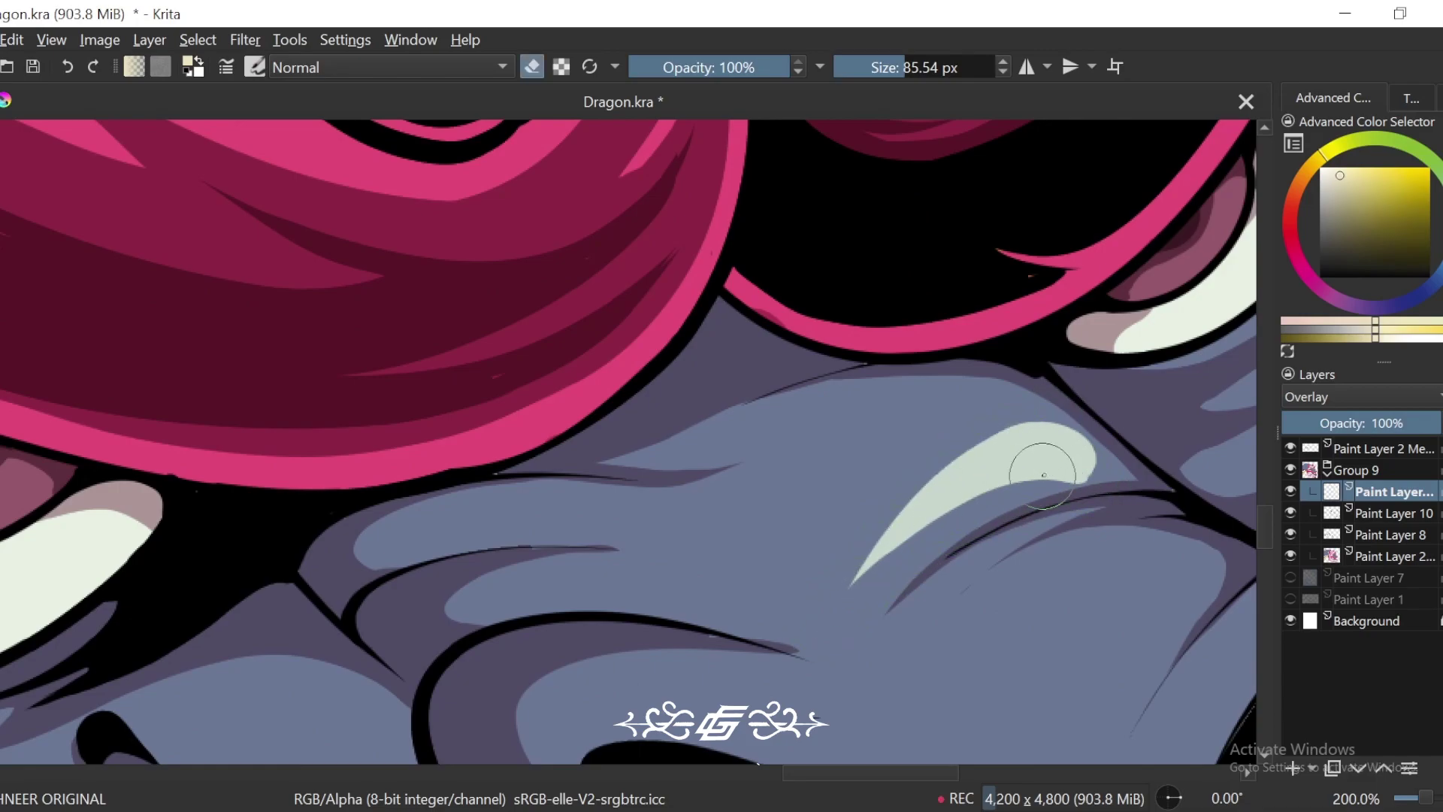
key("e")
left_click_drag(1070, 478, 1047, 482)
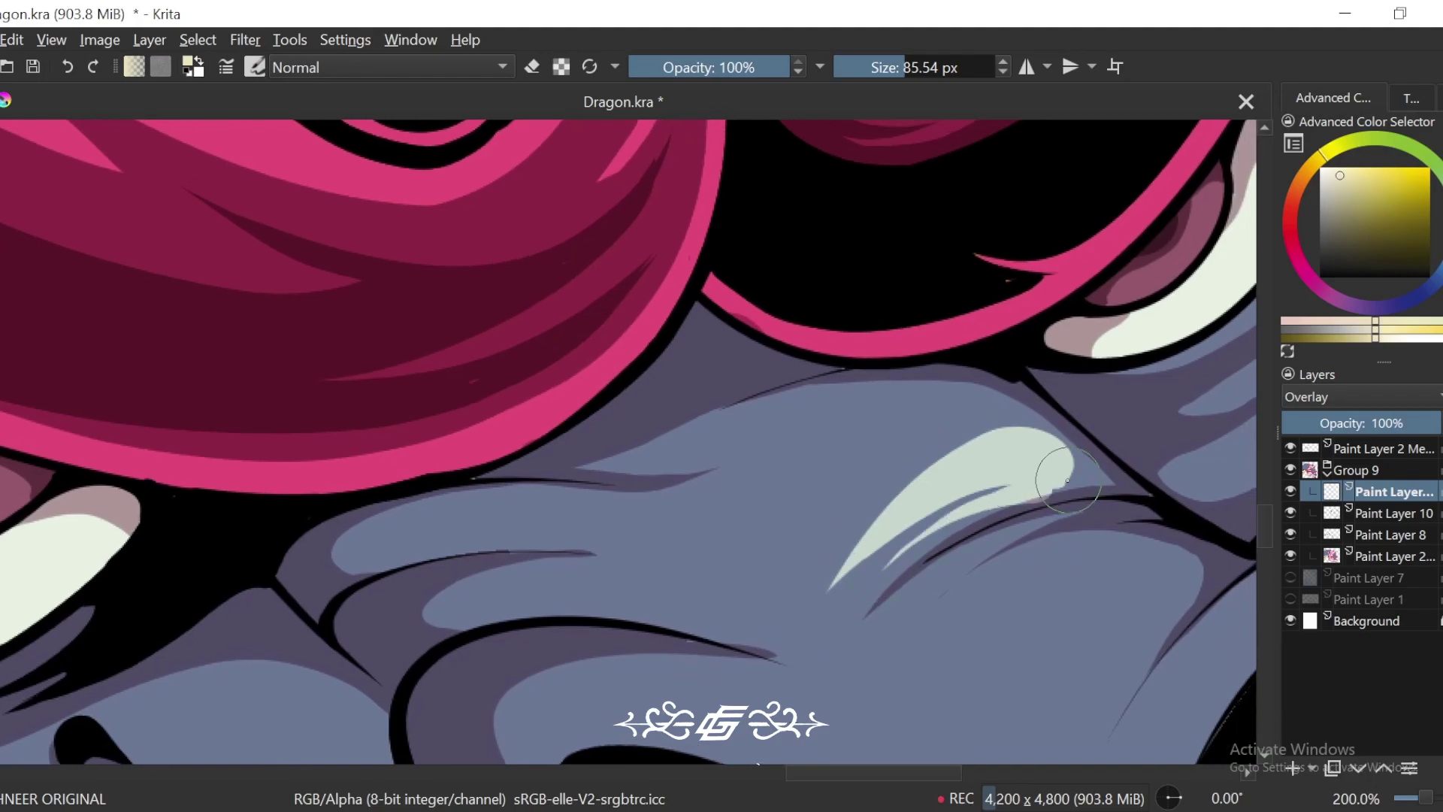
key("ctrl+z")
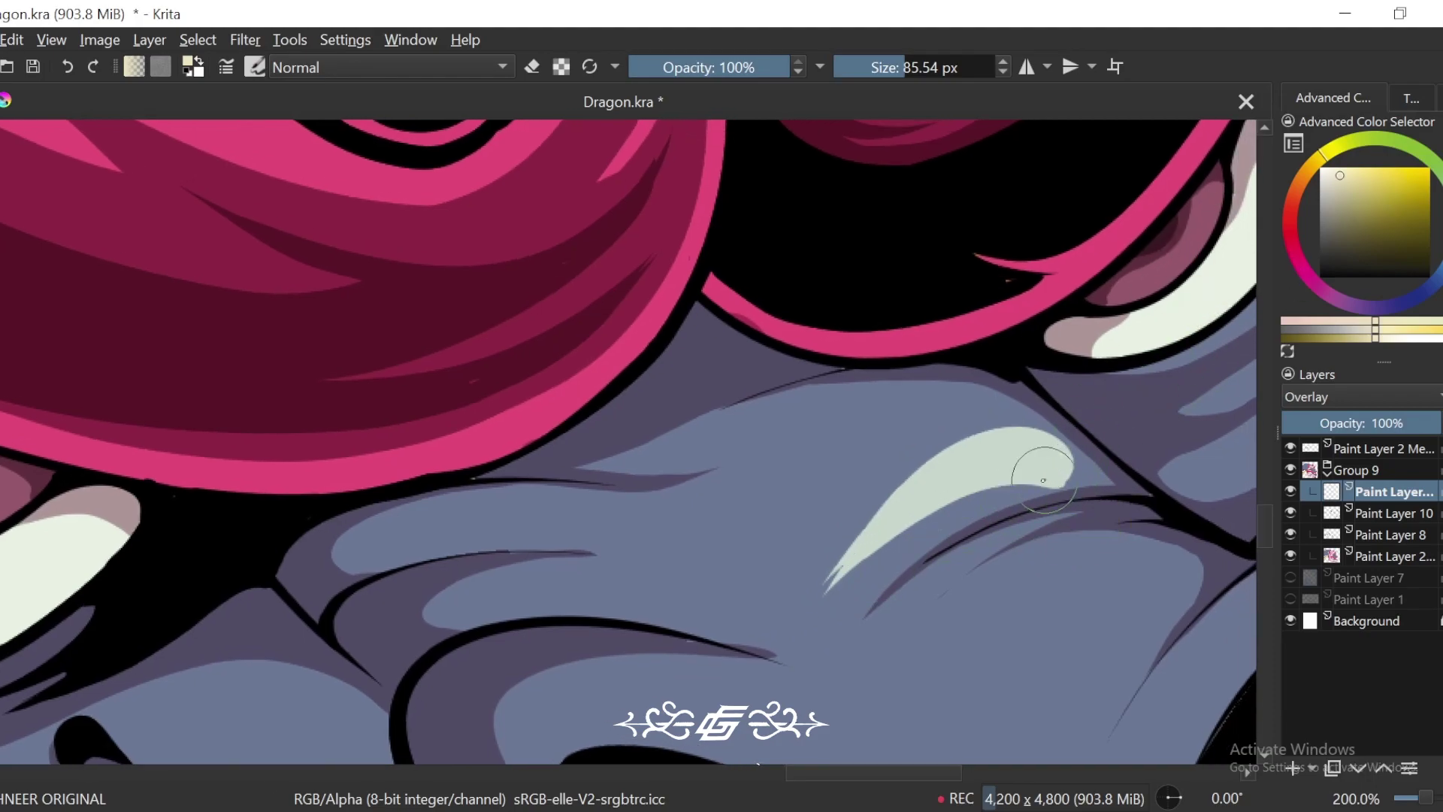
key("ctrl+z")
key("ctrl+z")
key("ctrl+z")
key("ctrl+z")
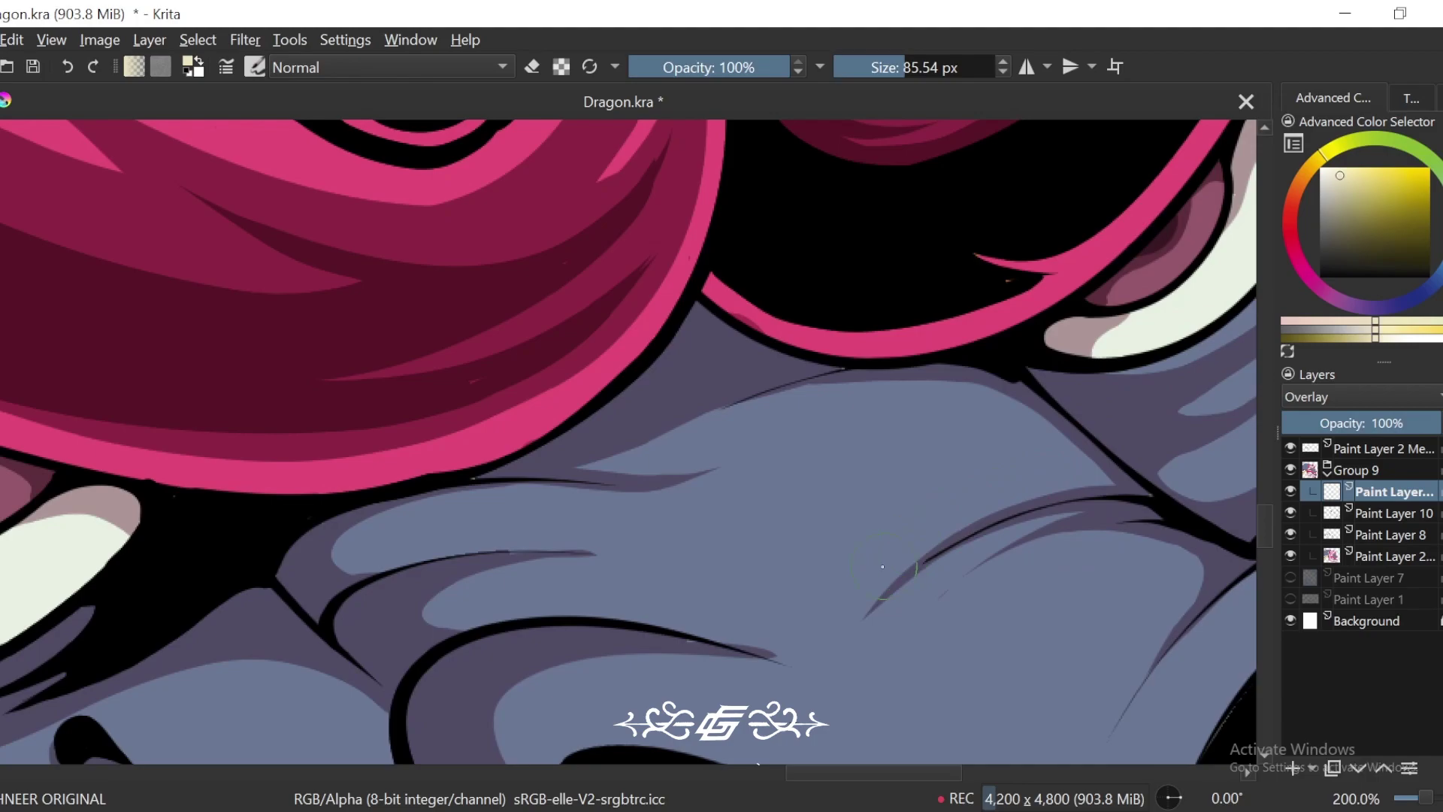
Step: Paint a filled, tapering pale highlight on the snout bridge above the crease and trim its edge with the eraser
mouse_move(904, 546)
left_mouse_down()
mouse_move(1024, 472)
mouse_move(878, 552)
left_mouse_up()
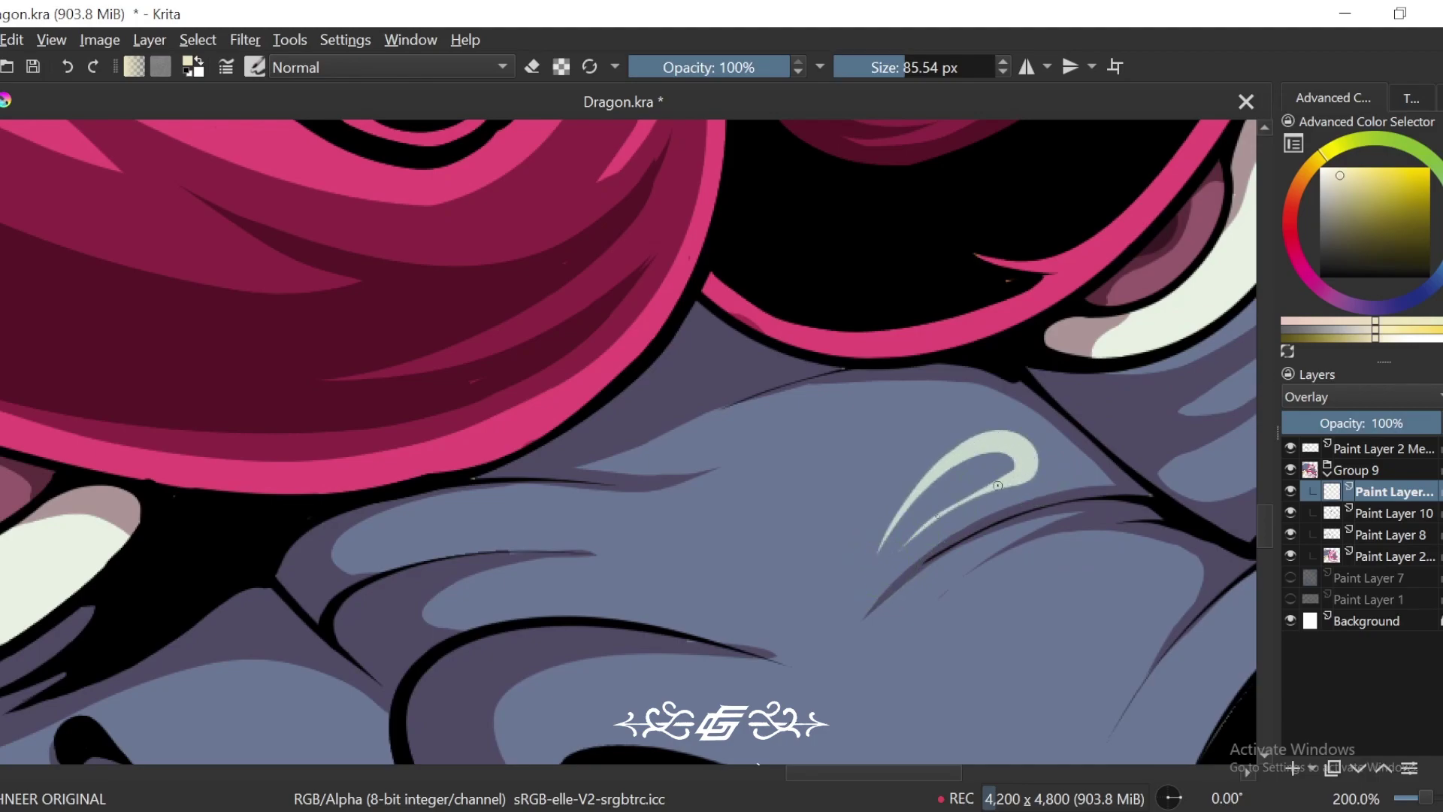
mouse_move(997, 485)
left_mouse_down()
mouse_move(879, 556)
mouse_move(1006, 478)
left_mouse_up()
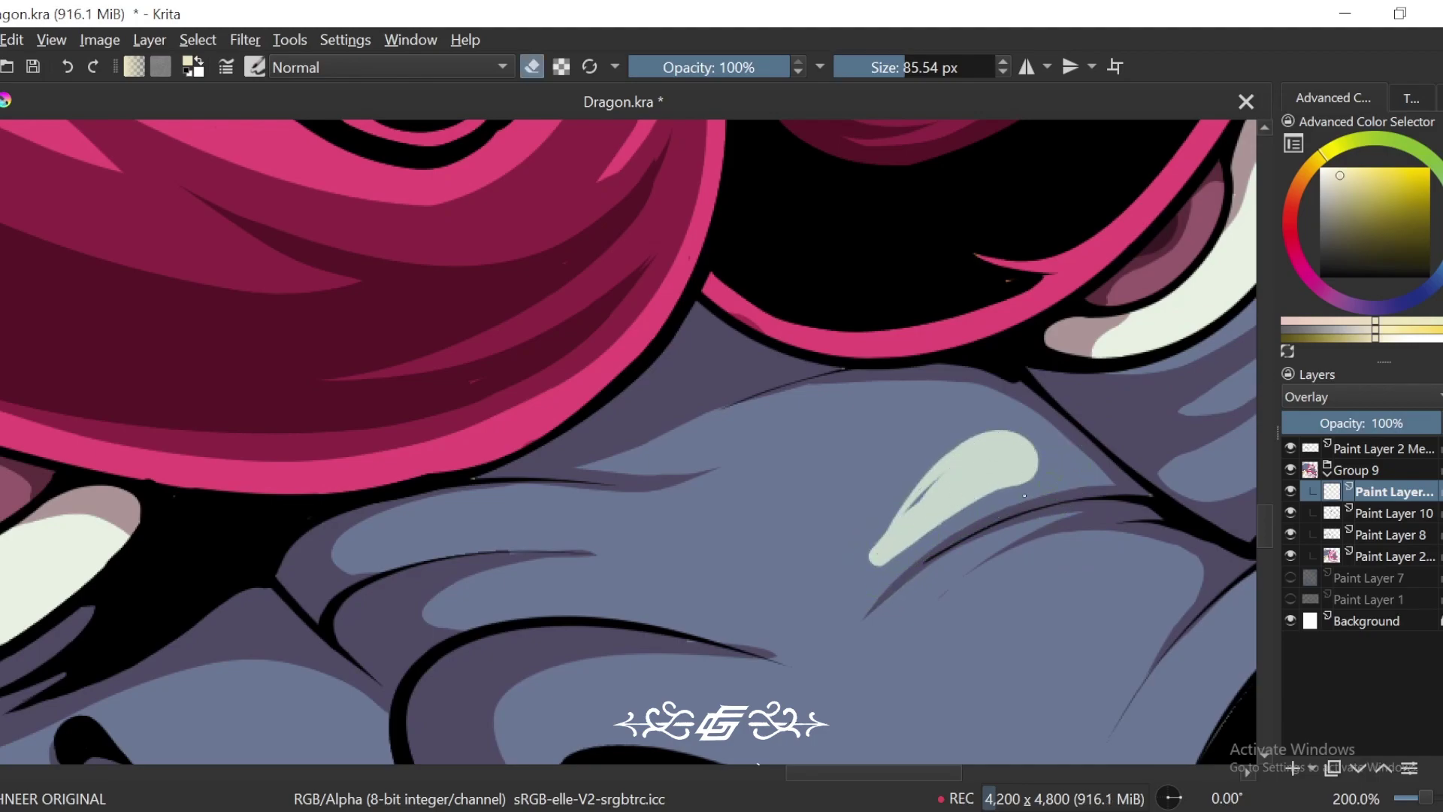
key("e")
key("e")
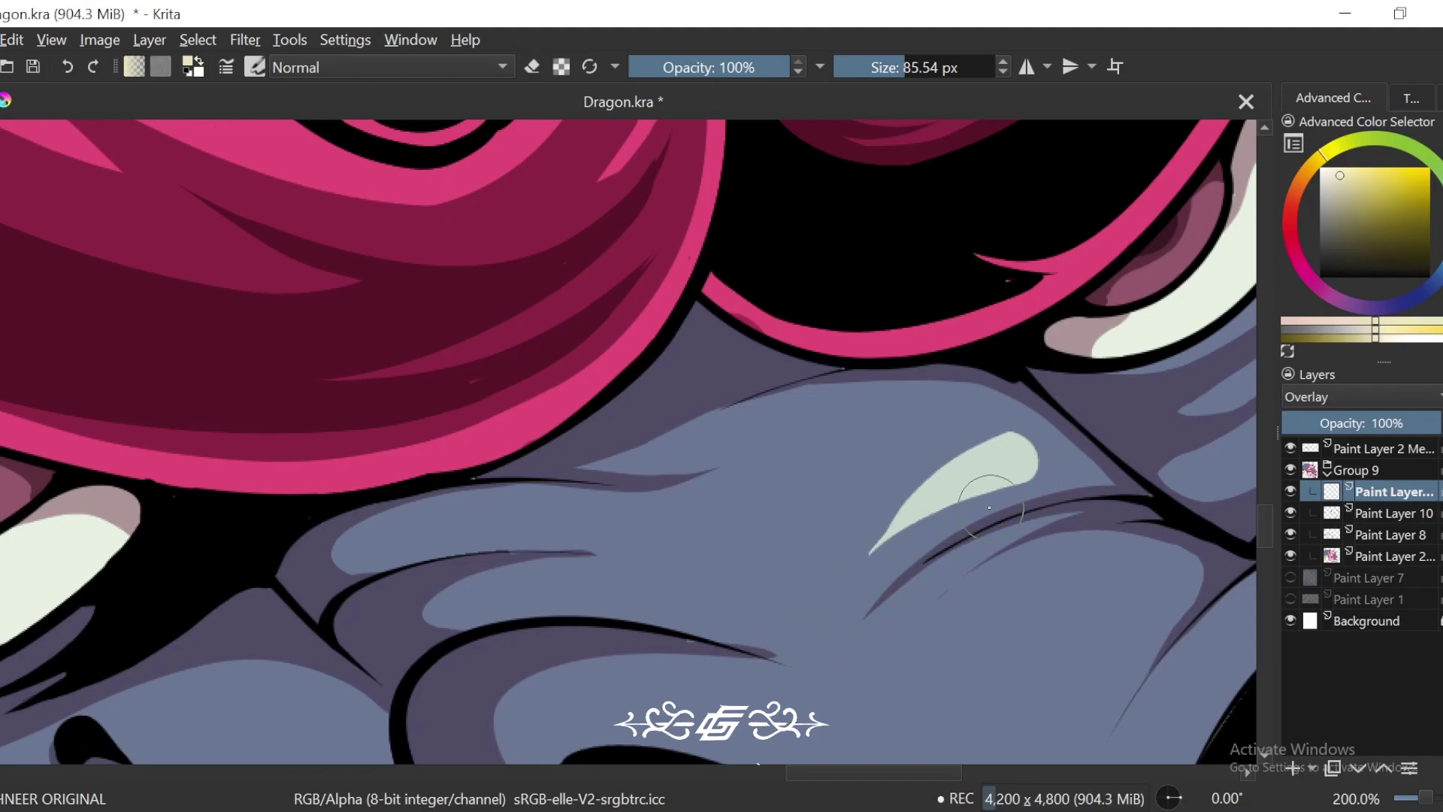
Step: Paint a rounded pale highlight along the upper rim of the dragon's right-hand nostril
scroll(989, 508, "down", 2)
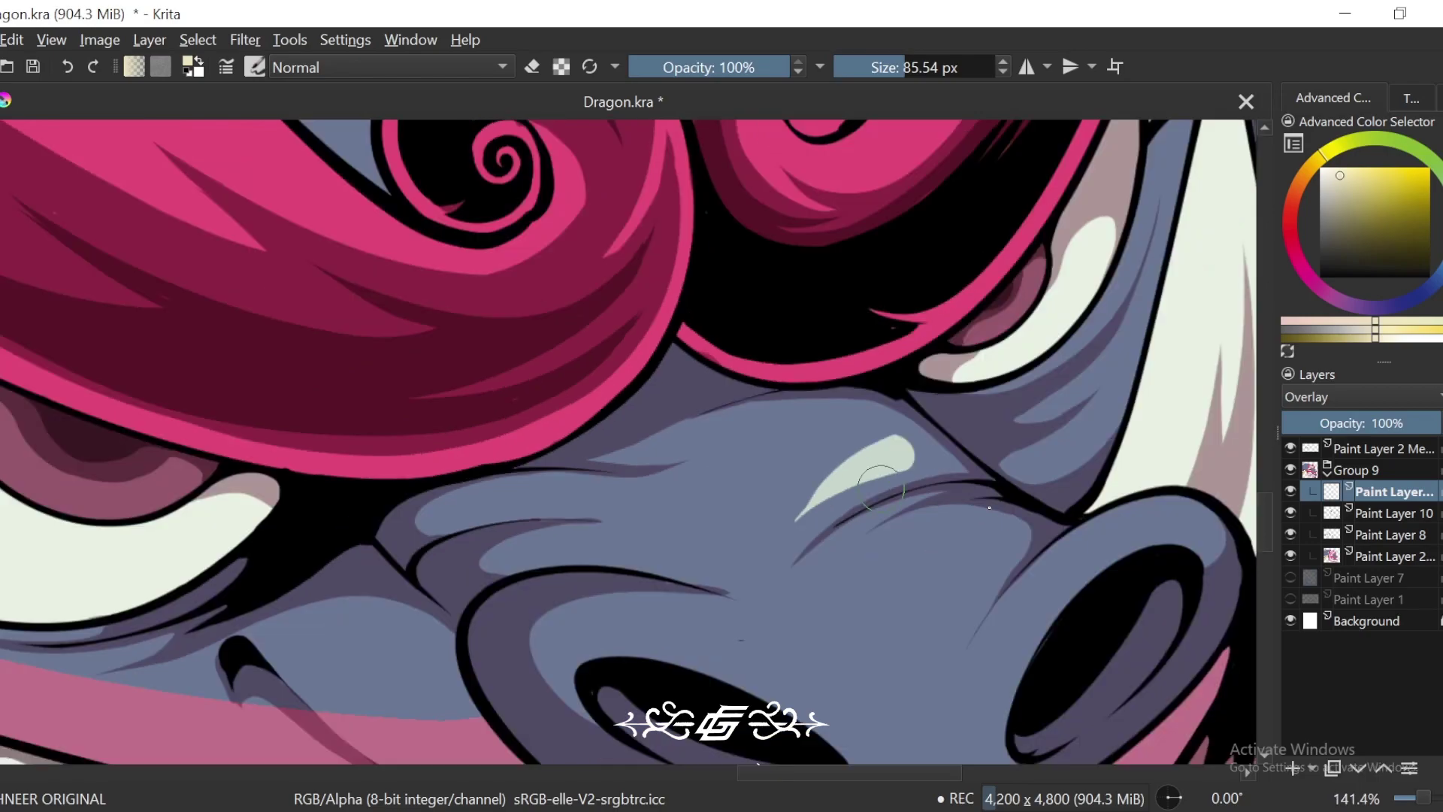
scroll(1062, 519, "up", 1)
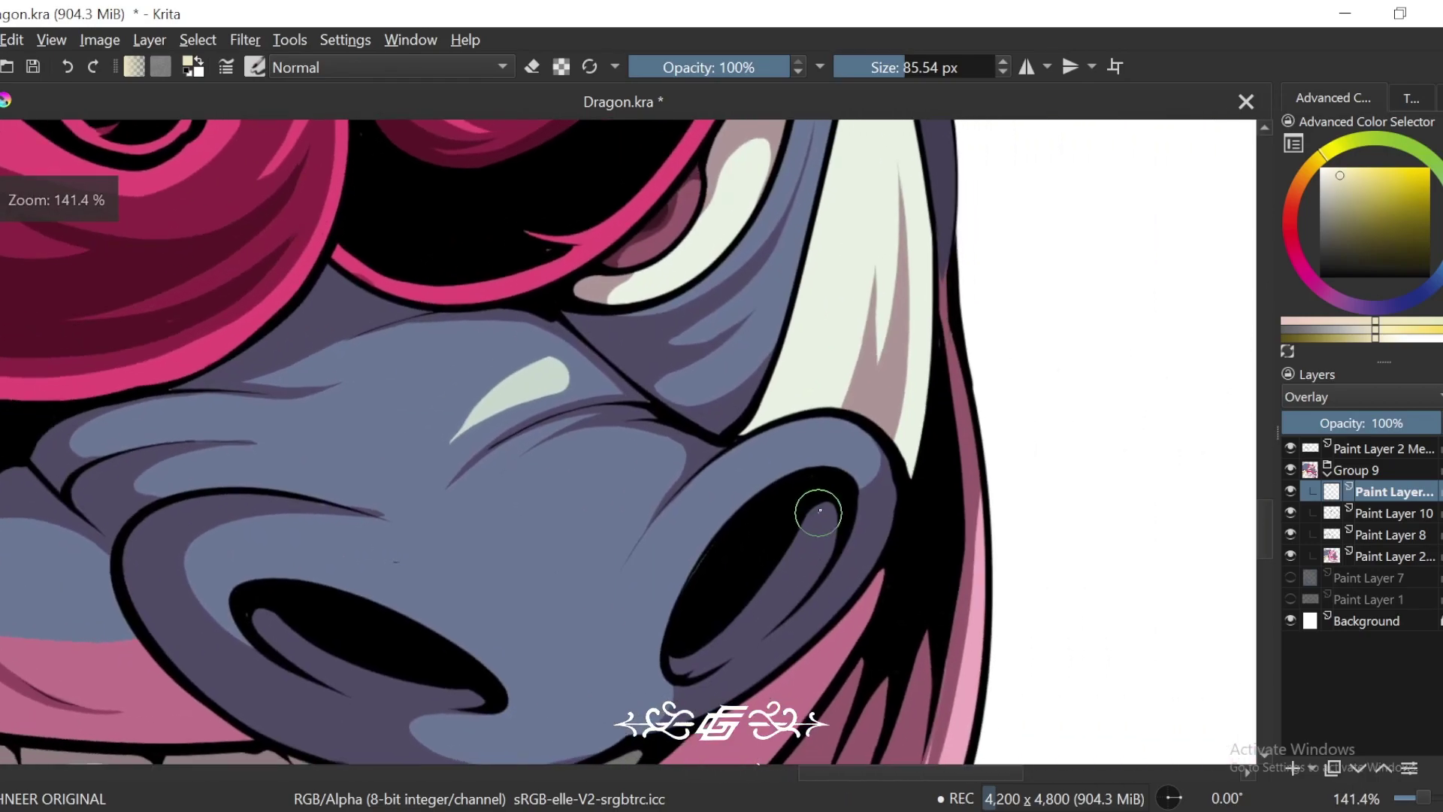
scroll(819, 505, "up", 2)
mouse_move(838, 464)
left_mouse_down()
mouse_move(934, 489)
mouse_move(798, 623)
left_mouse_up()
mouse_move(817, 572)
left_mouse_down()
mouse_move(879, 483)
mouse_move(714, 644)
mouse_move(969, 496)
mouse_move(737, 631)
mouse_move(913, 515)
left_mouse_up()
key("6")
mouse_move(661, 693)
left_mouse_down()
mouse_move(809, 549)
mouse_move(781, 526)
left_mouse_up()
Step: Paint a broad pale highlight along the upper edge of the dragon's left-hand nostril
scroll(1112, 440, "down", 8)
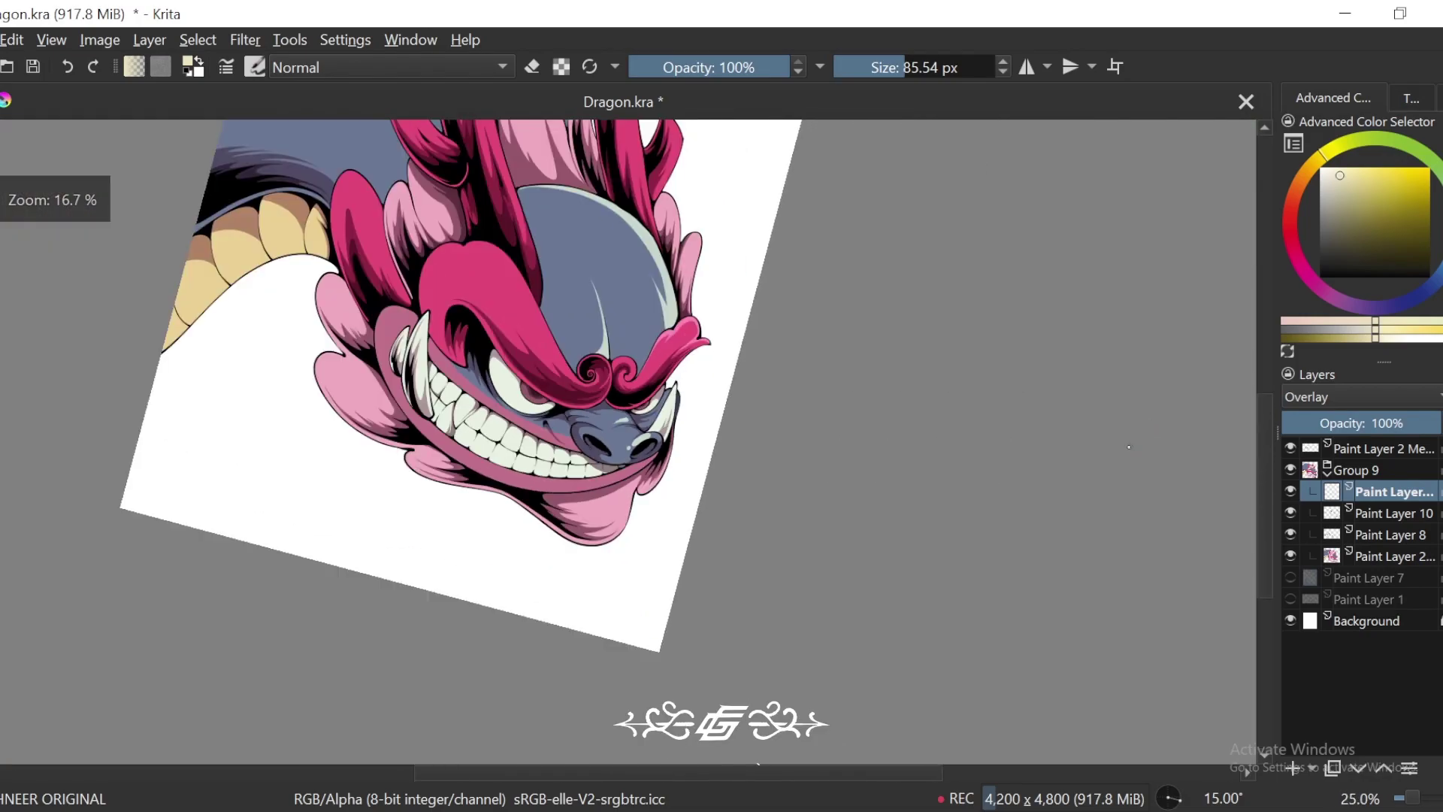
key("ctrl+[")
key("ctrl+[")
key("ctrl+[")
scroll(993, 528, "up", 3)
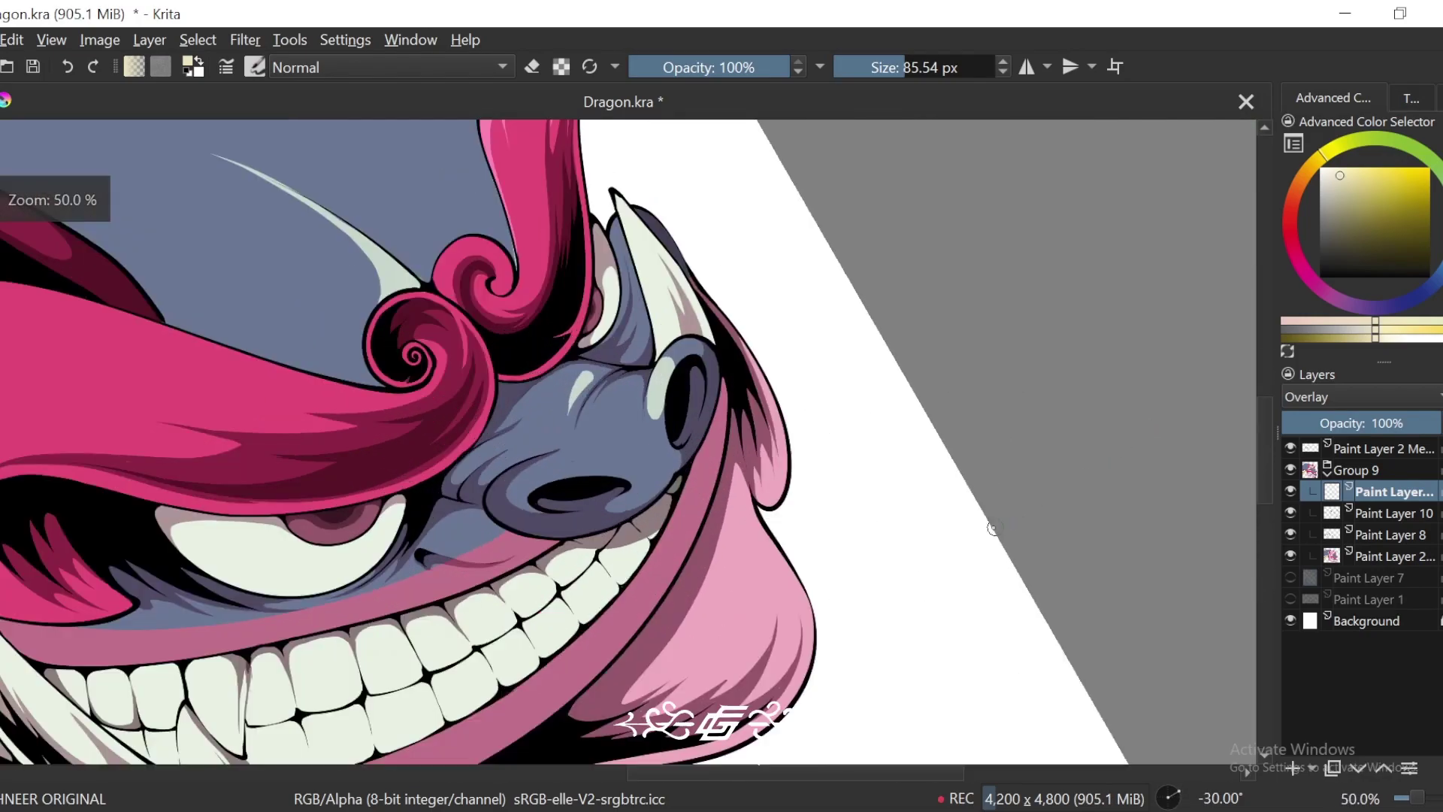
scroll(994, 528, "up", 1)
key("ctrl+[")
scroll(747, 442, "up", 3)
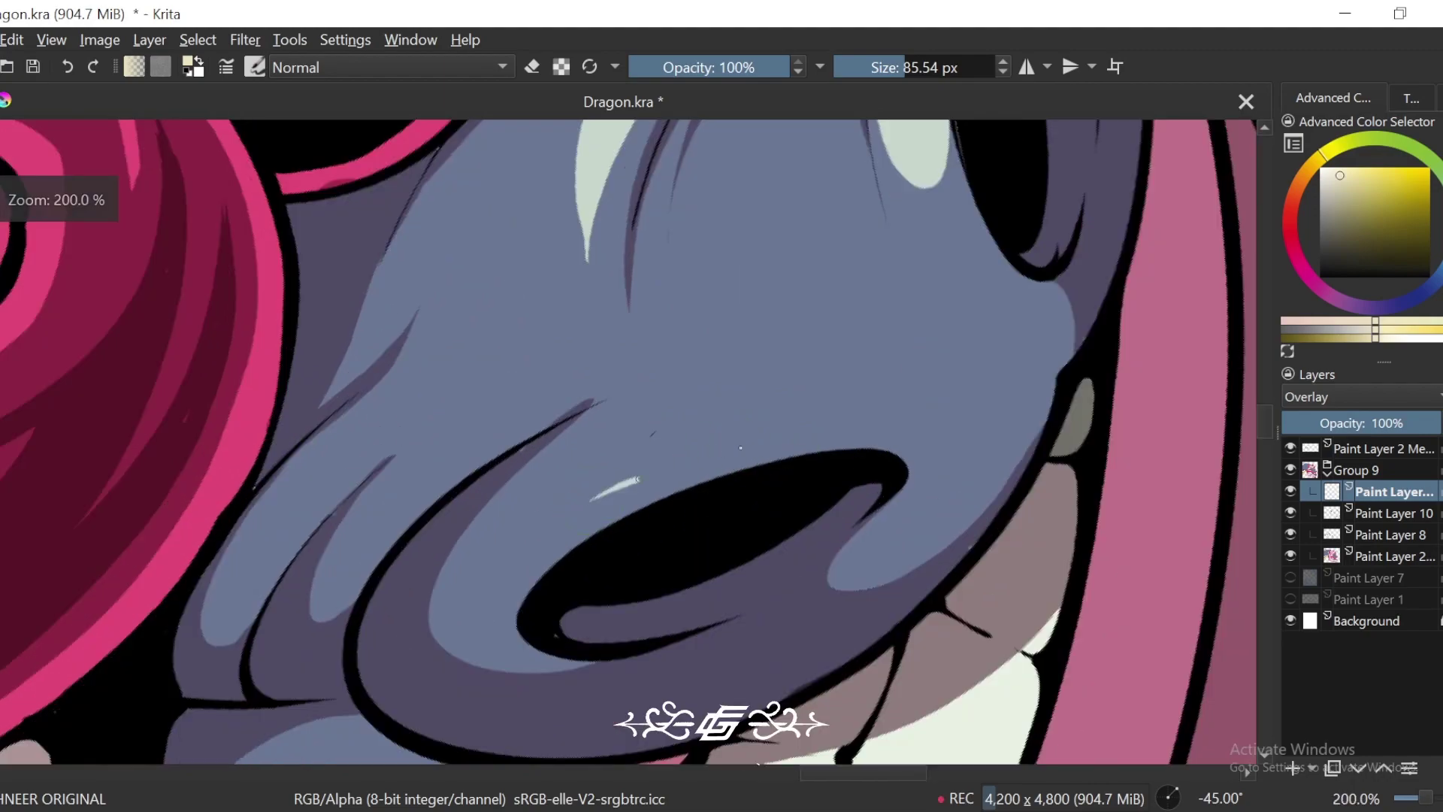
mouse_move(740, 448)
left_mouse_down()
mouse_move(586, 450)
mouse_move(722, 443)
mouse_move(563, 500)
mouse_move(804, 419)
left_mouse_up()
Step: Paint streaked pale highlights just below the crease on the snout, between the two nostrils
scroll(804, 419, "down", 5)
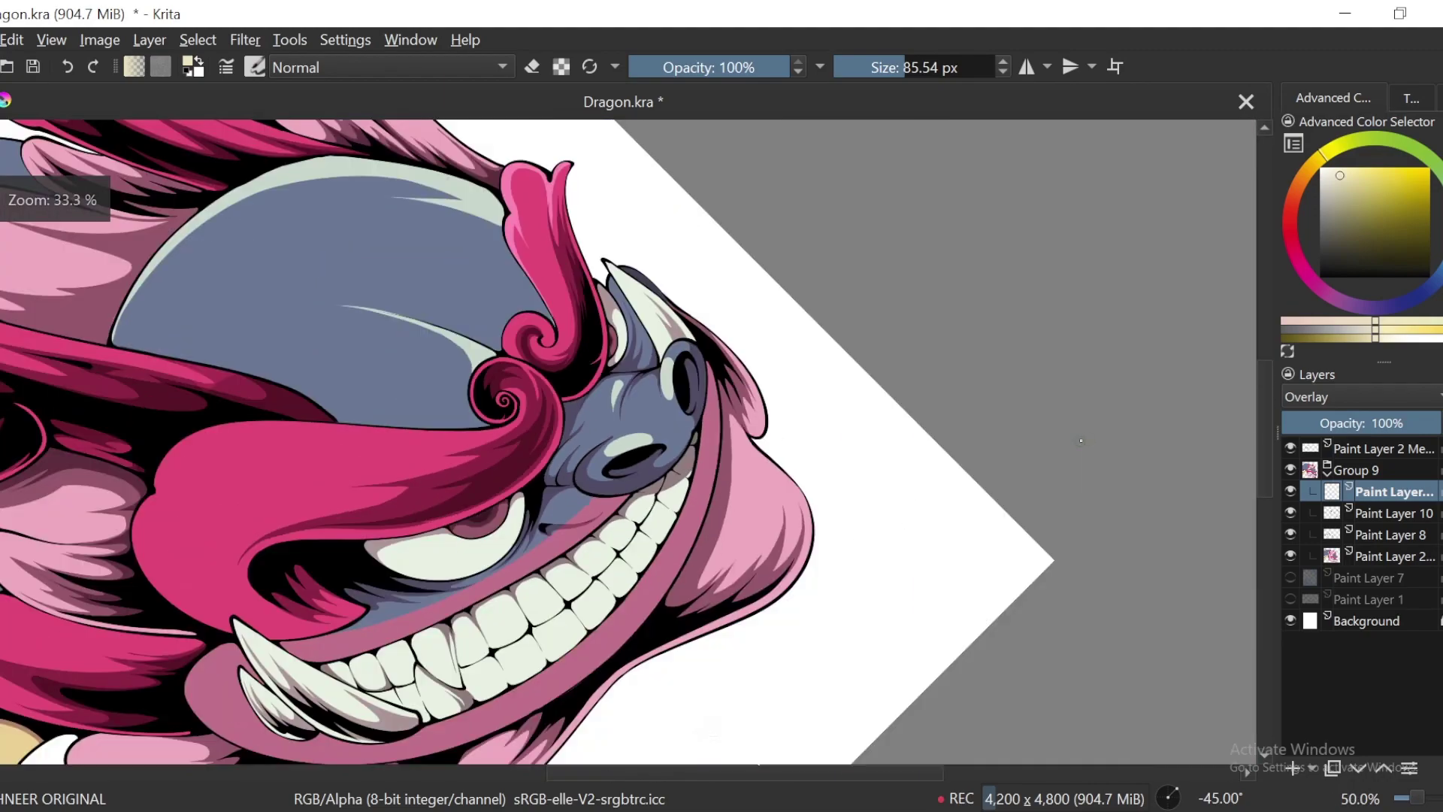
key("ctrl+]")
key("ctrl+]")
key("ctrl+]")
key("ctrl+]")
scroll(984, 485, "down", 1)
key("ctrl+[")
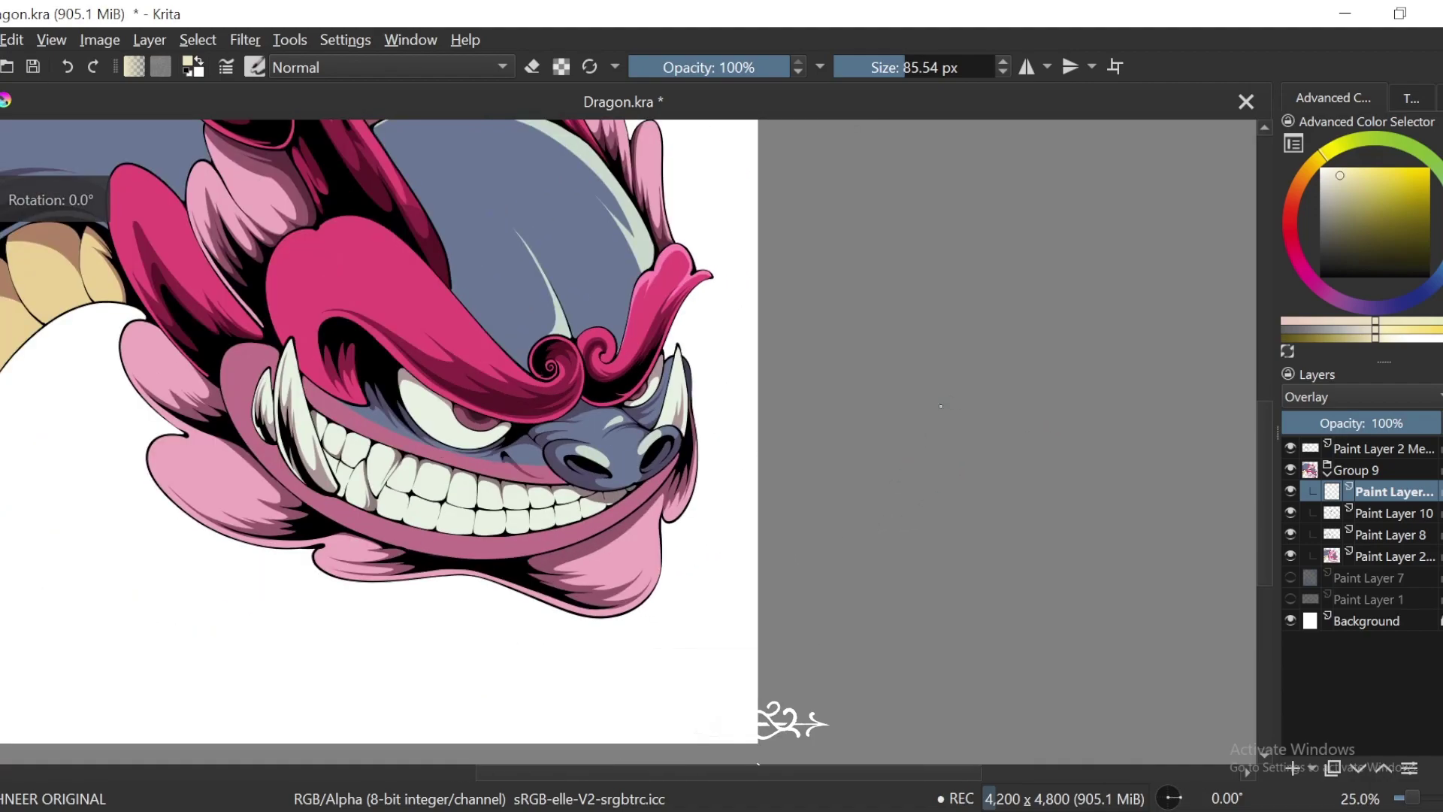
scroll(789, 441, "up", 7)
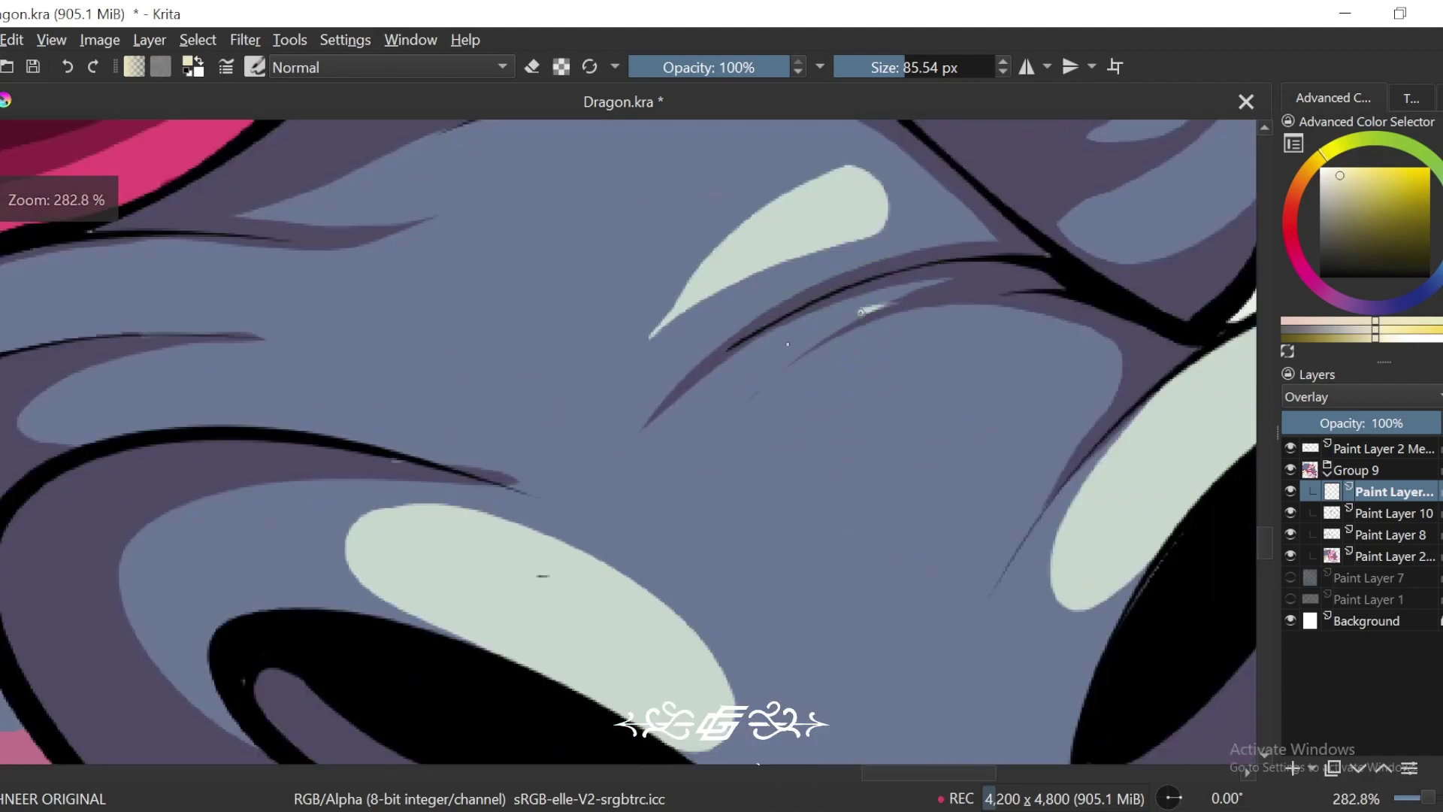
mouse_move(787, 344)
left_mouse_down()
mouse_move(975, 335)
mouse_move(956, 340)
left_mouse_up()
key("ctrl+z")
mouse_move(872, 307)
left_mouse_down()
mouse_move(692, 451)
mouse_move(961, 350)
mouse_move(782, 491)
left_mouse_up()
mouse_move(984, 398)
left_mouse_down()
mouse_move(782, 479)
mouse_move(980, 417)
mouse_move(872, 451)
left_mouse_up()
Step: Move Paint Layer 11 below Paint Layer 8 inside Group 9
key("ctrl+minus")
key("ctrl+minus")
key("ctrl+minus")
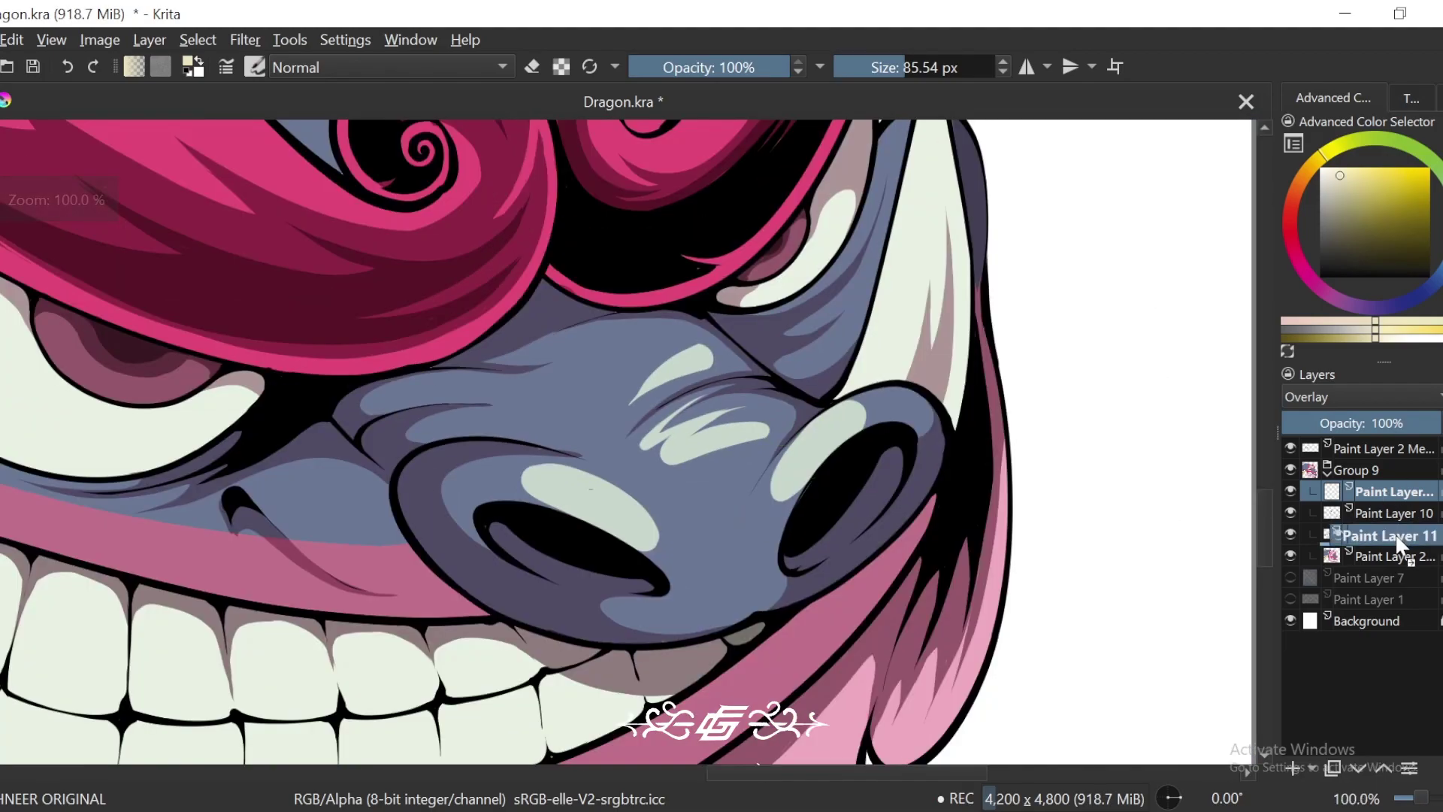
left_click_drag(1394, 541, 1390, 535)
key("minus")
key("minus")
key("minus")
key("minus")
key("minus")
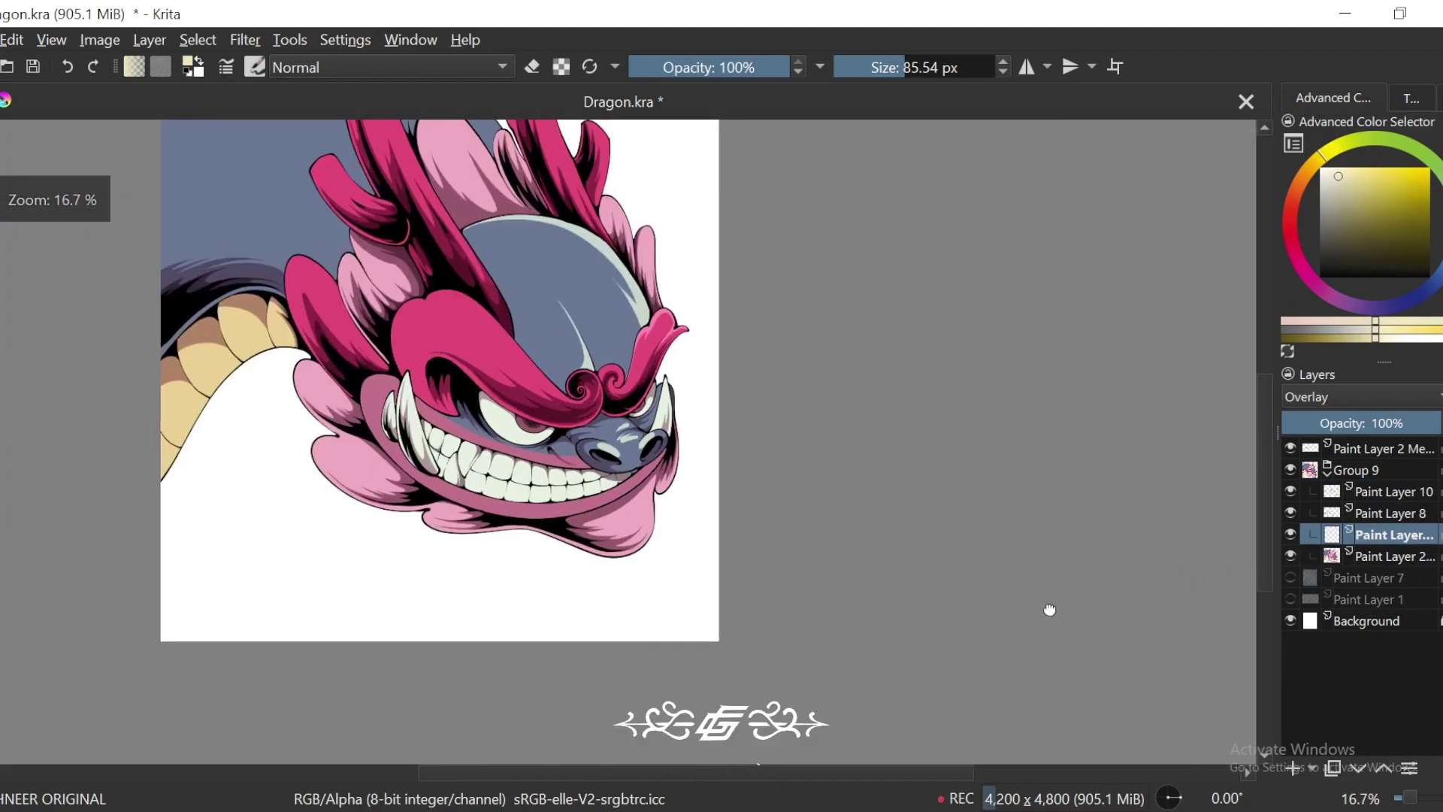
left_click_drag(1050, 610, 1032, 572)
Step: Paint a long tapering pale highlight on the outer wrinkle fold between the curled brow and the left-hand nostril
key("plus")
key("plus")
key("plus")
left_click_drag(866, 487, 1038, 624)
key("4")
key("4")
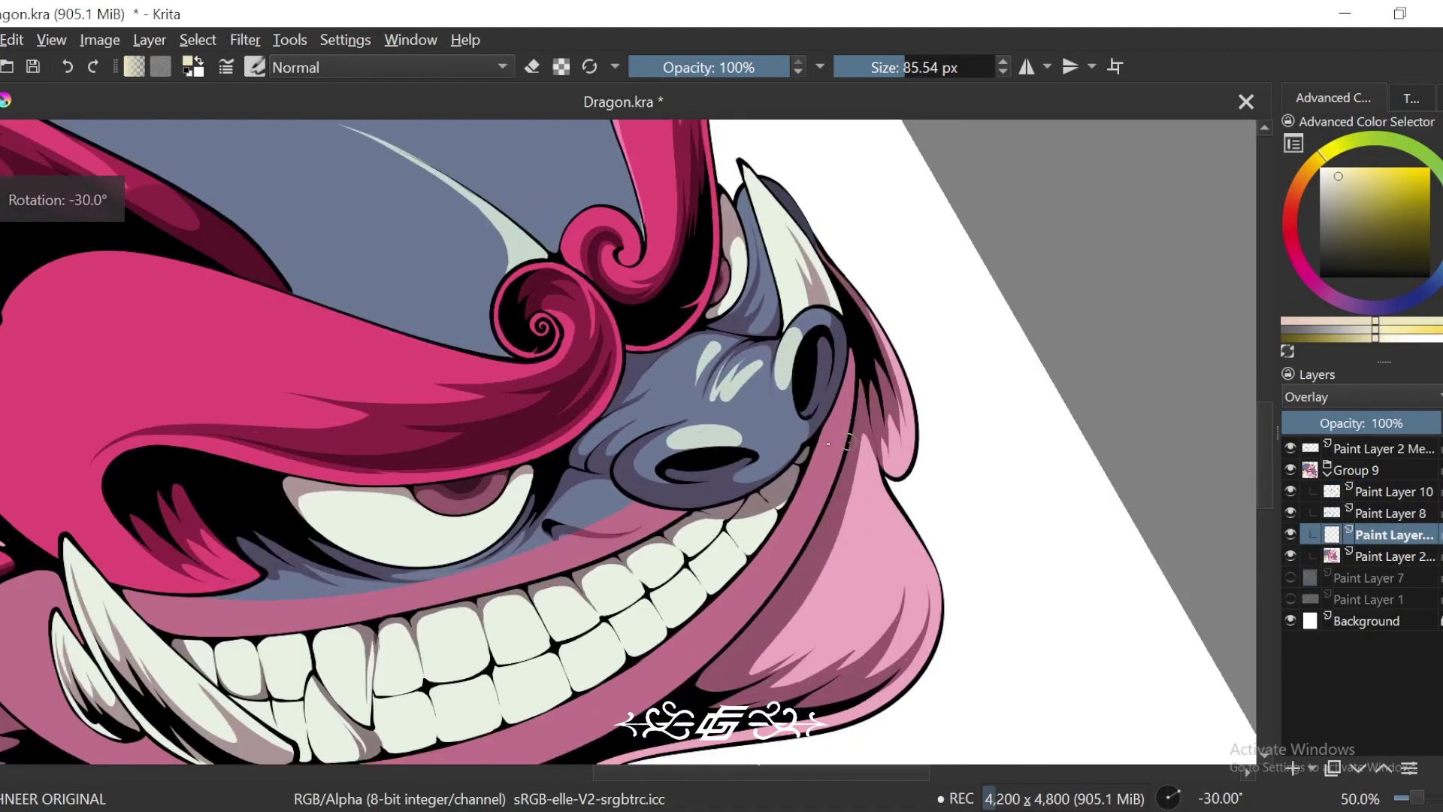
key("plus")
key("plus")
key("plus")
key("plus")
key("plus")
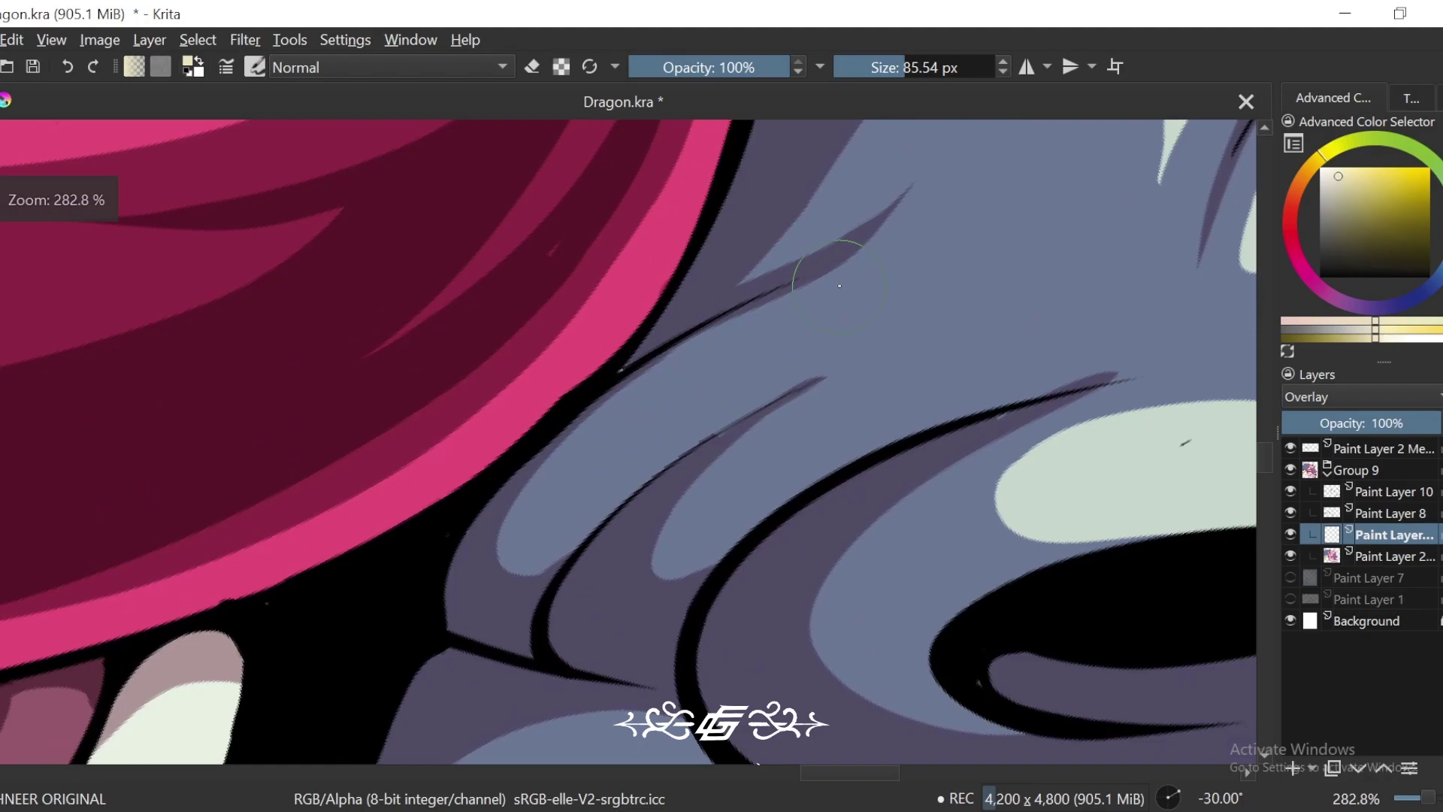
mouse_move(801, 304)
left_mouse_down()
mouse_move(554, 469)
mouse_move(553, 508)
left_mouse_up()
key("ctrl+z")
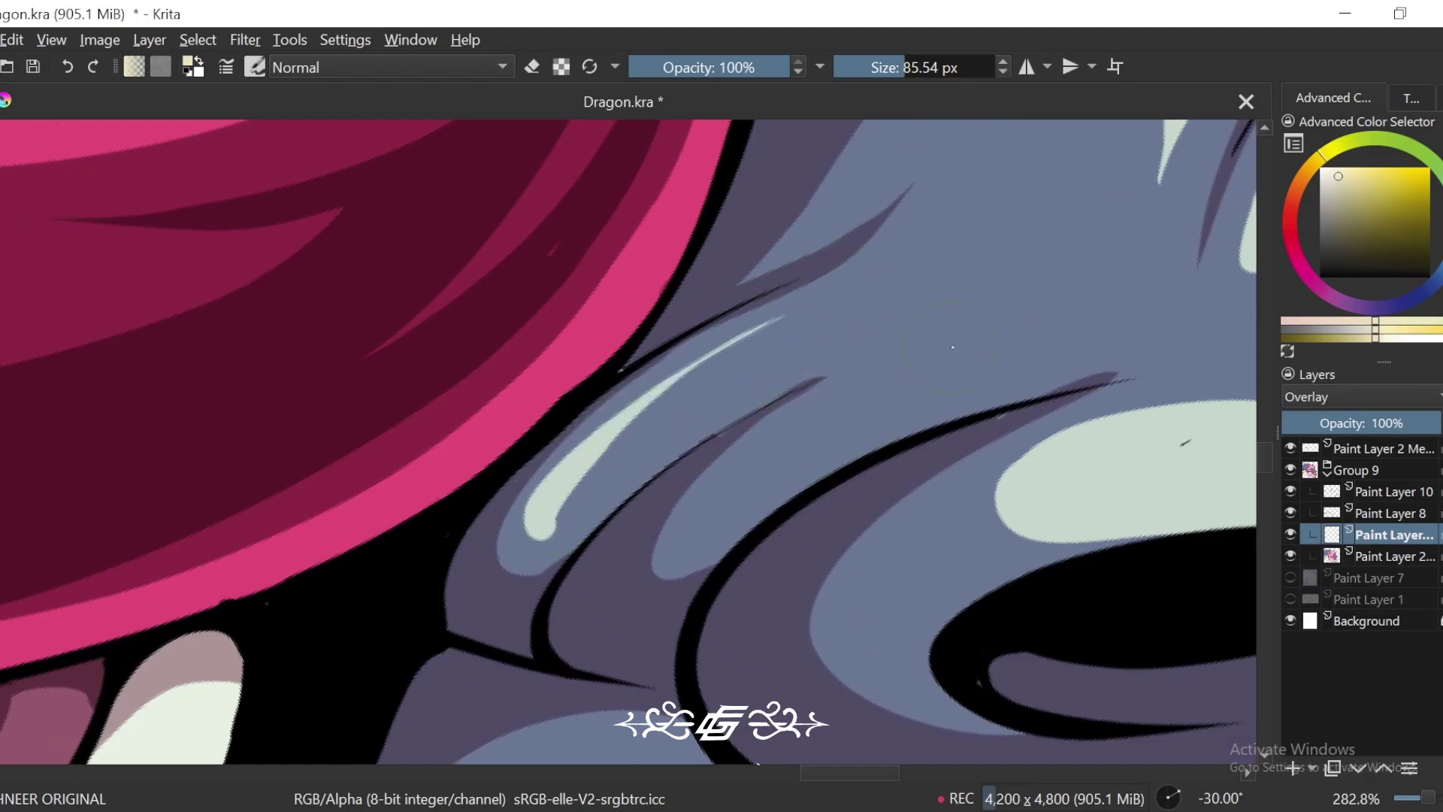
Step: Paint a matching tapered highlight on the inner wrinkle fold beside the left-hand nostril and widen its rounded end
mouse_move(894, 368)
left_mouse_down()
mouse_move(722, 485)
mouse_move(690, 530)
left_mouse_up()
key("minus")
key("plus")
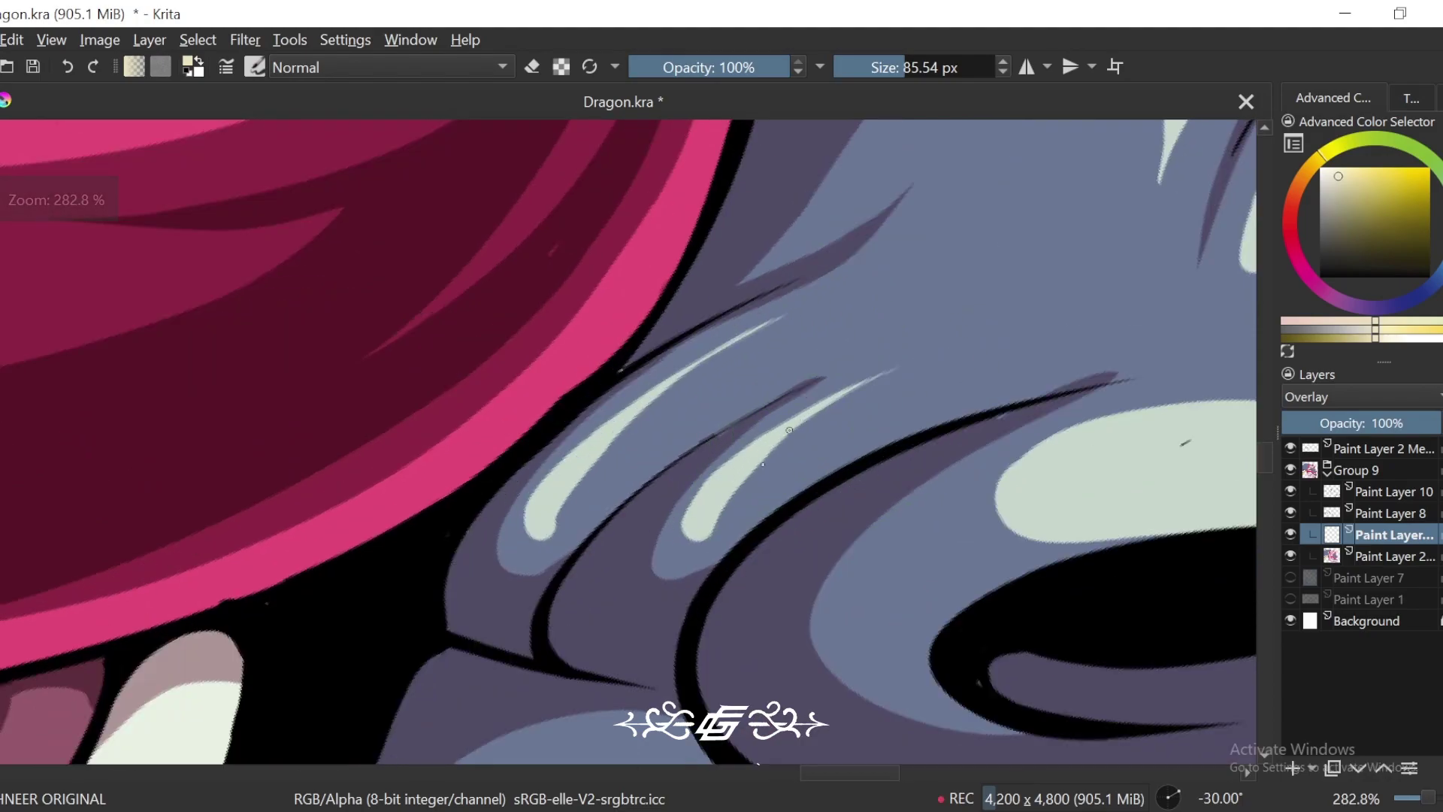
left_click_drag(789, 430, 712, 529)
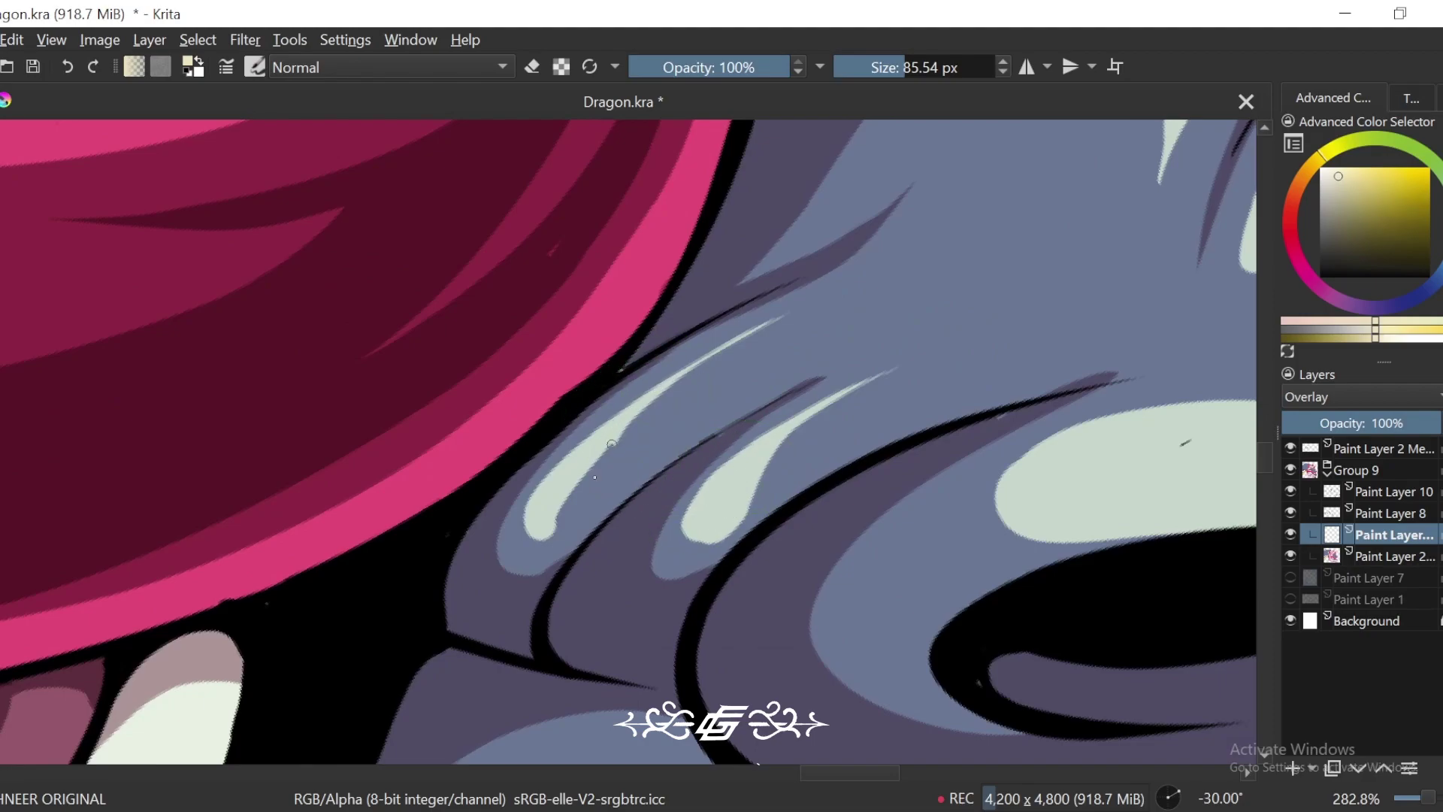
Step: Examine the new snout highlights against the whole dragon illustration from a distance
key("minus")
key("minus")
key("minus")
key("minus")
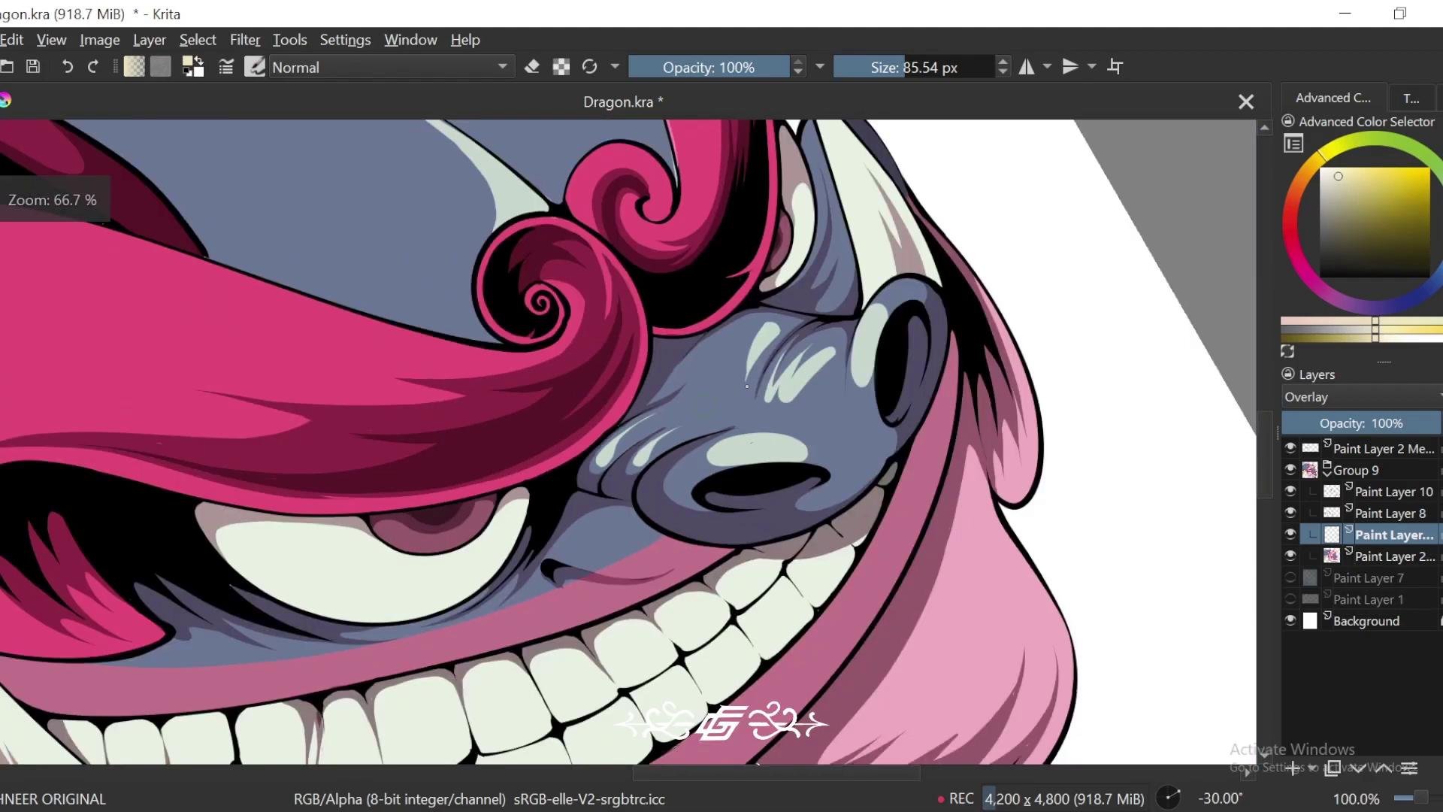
key("minus")
key("minus")
key("minus")
key("minus")
key("minus")
key("minus")
key("6")
key("6")
key("6")
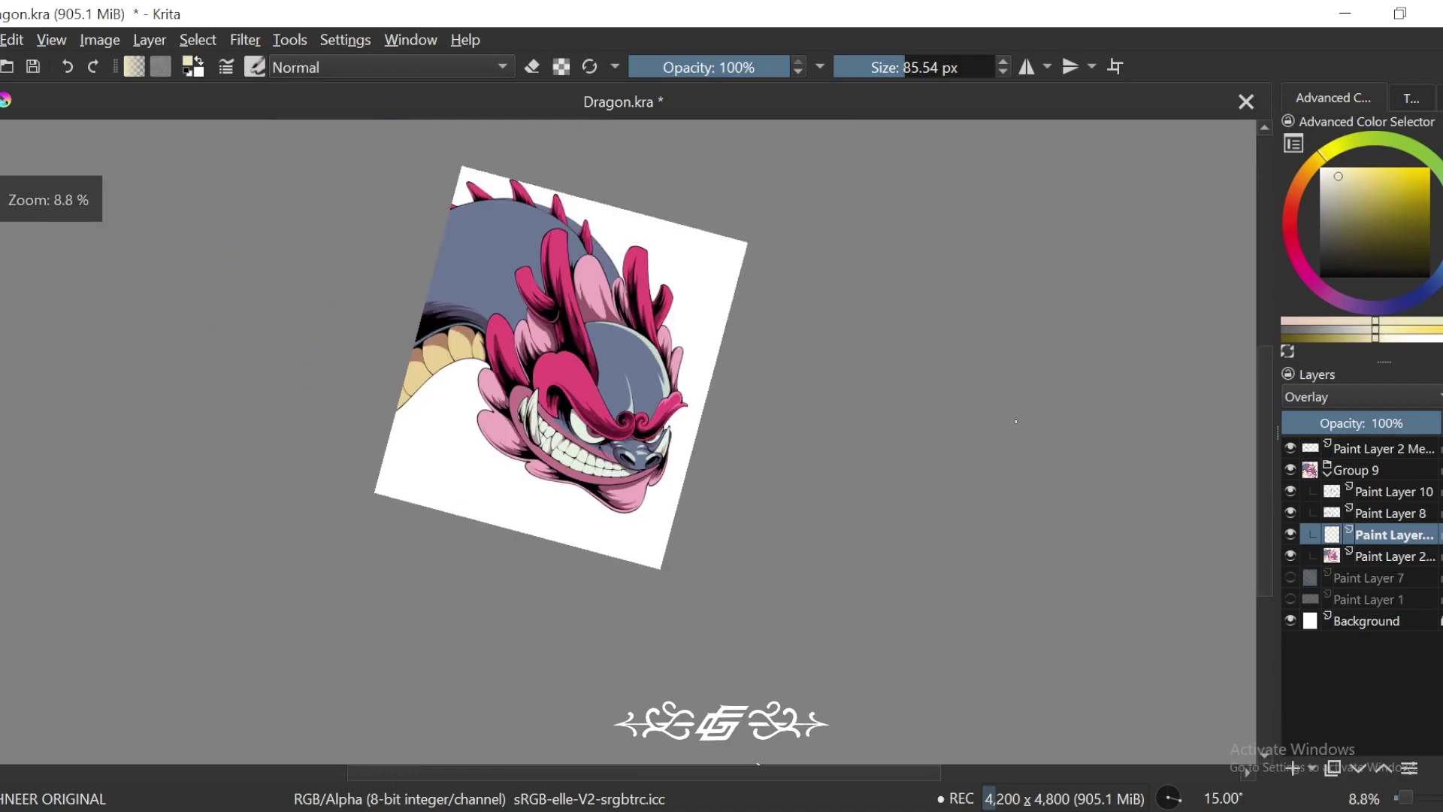
key("5")
key("plus")
key("plus")
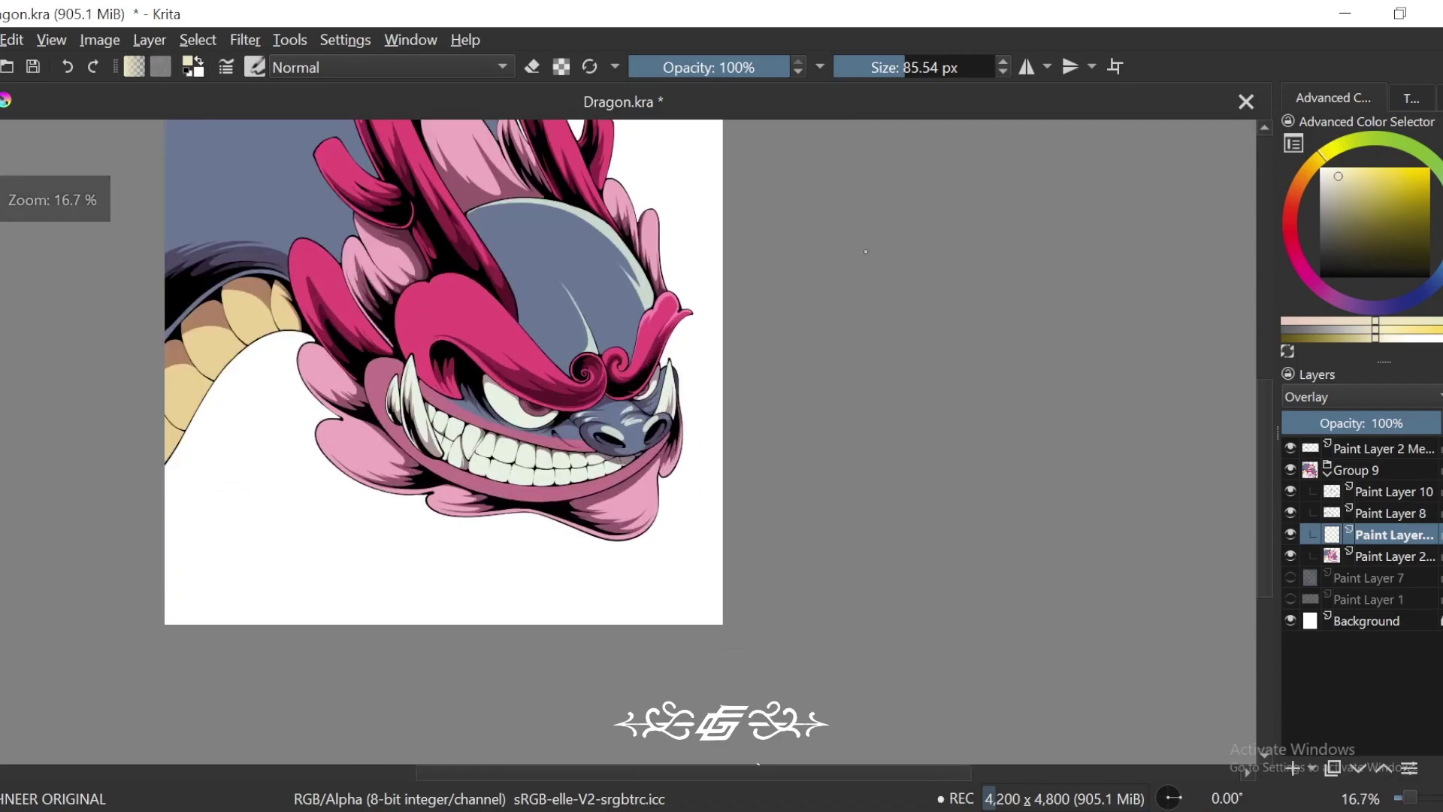
Step: Apply an HSV/HSL adjustment to the highlight layer with Hue 3, Saturation 27 and Lightness -9
left_click(247, 40)
mouse_move(277, 124)
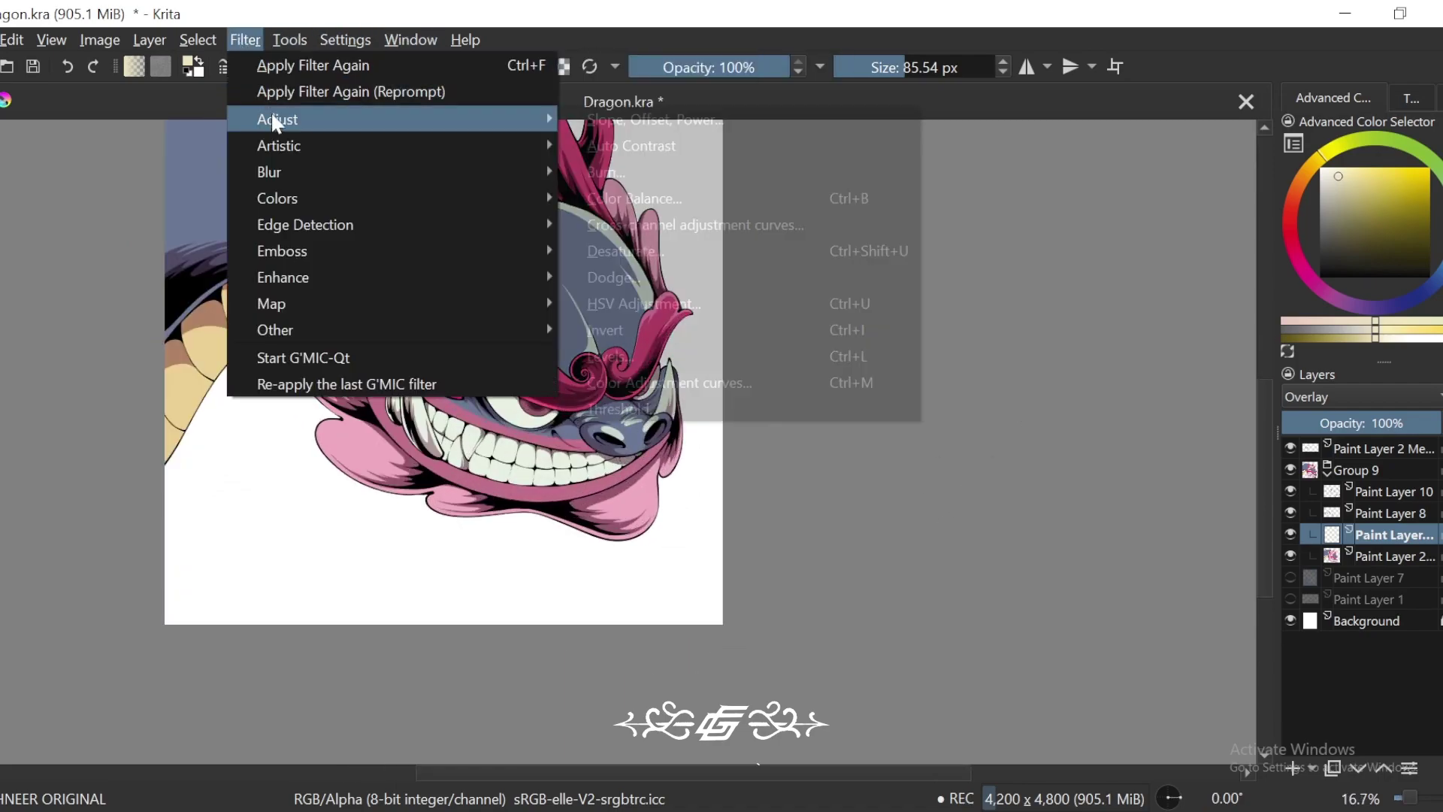
left_click(746, 302)
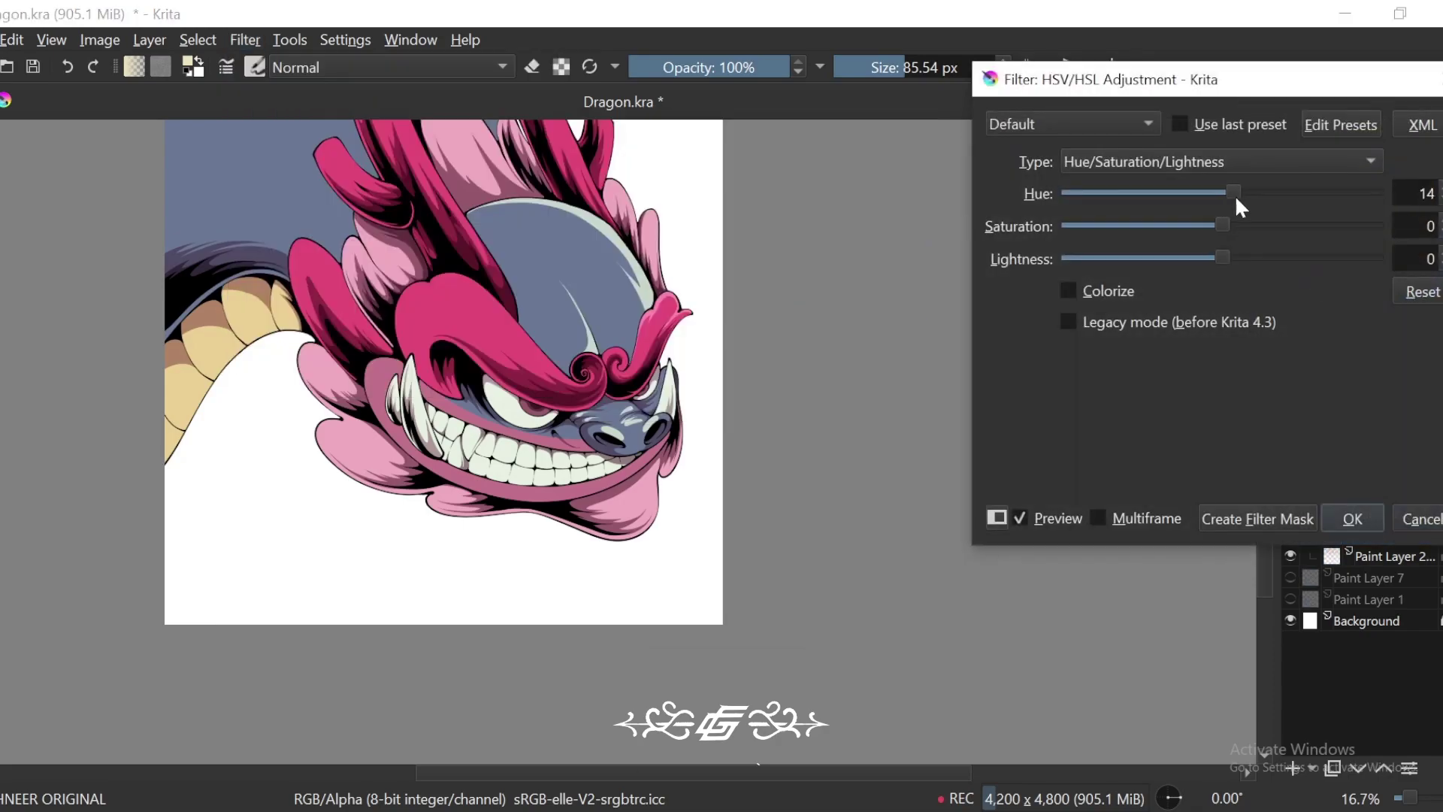
left_click_drag(1236, 198, 1194, 291)
mouse_move(1222, 258)
left_mouse_down()
mouse_move(1247, 254)
mouse_move(1186, 270)
mouse_move(1213, 272)
left_mouse_up()
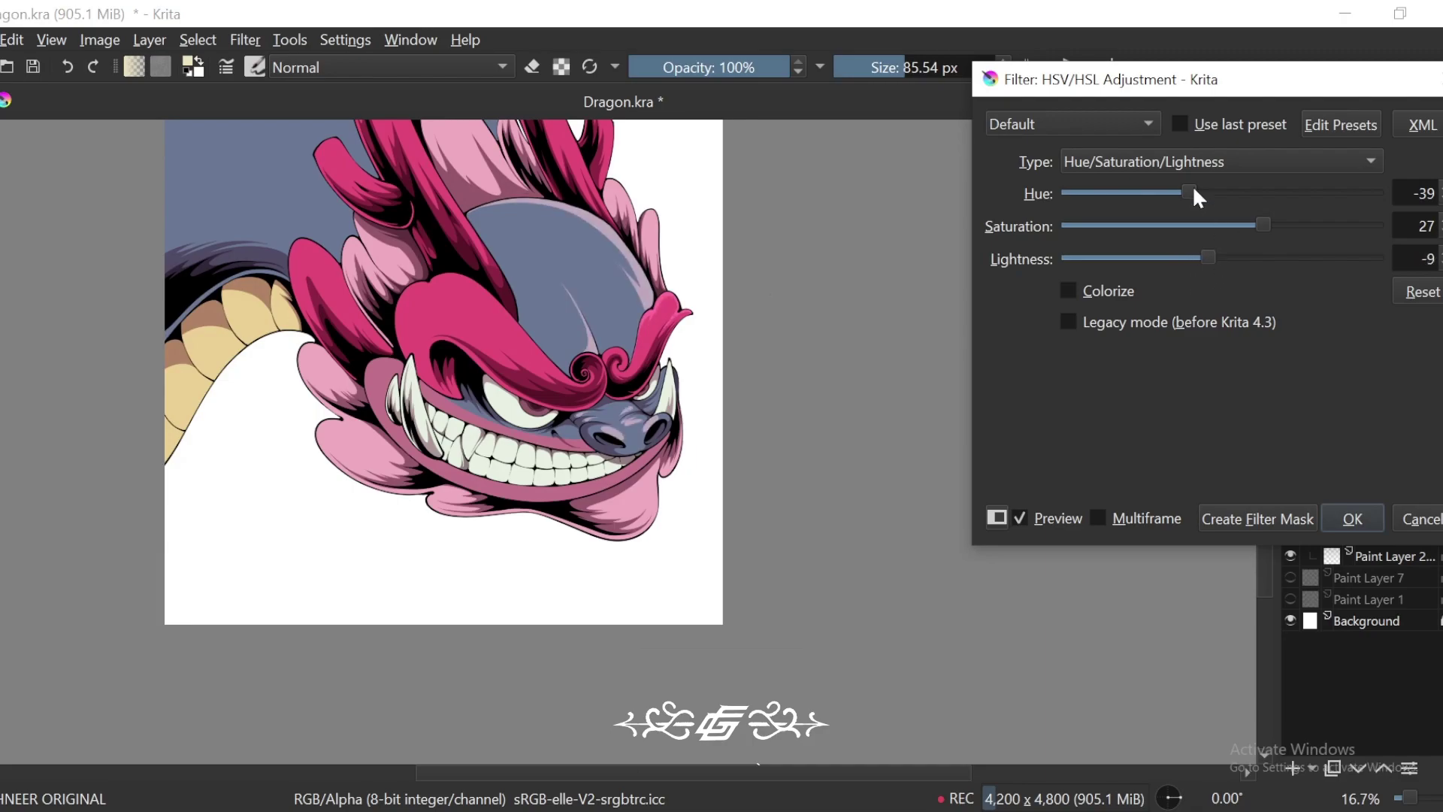
left_click_drag(1193, 192, 1231, 248)
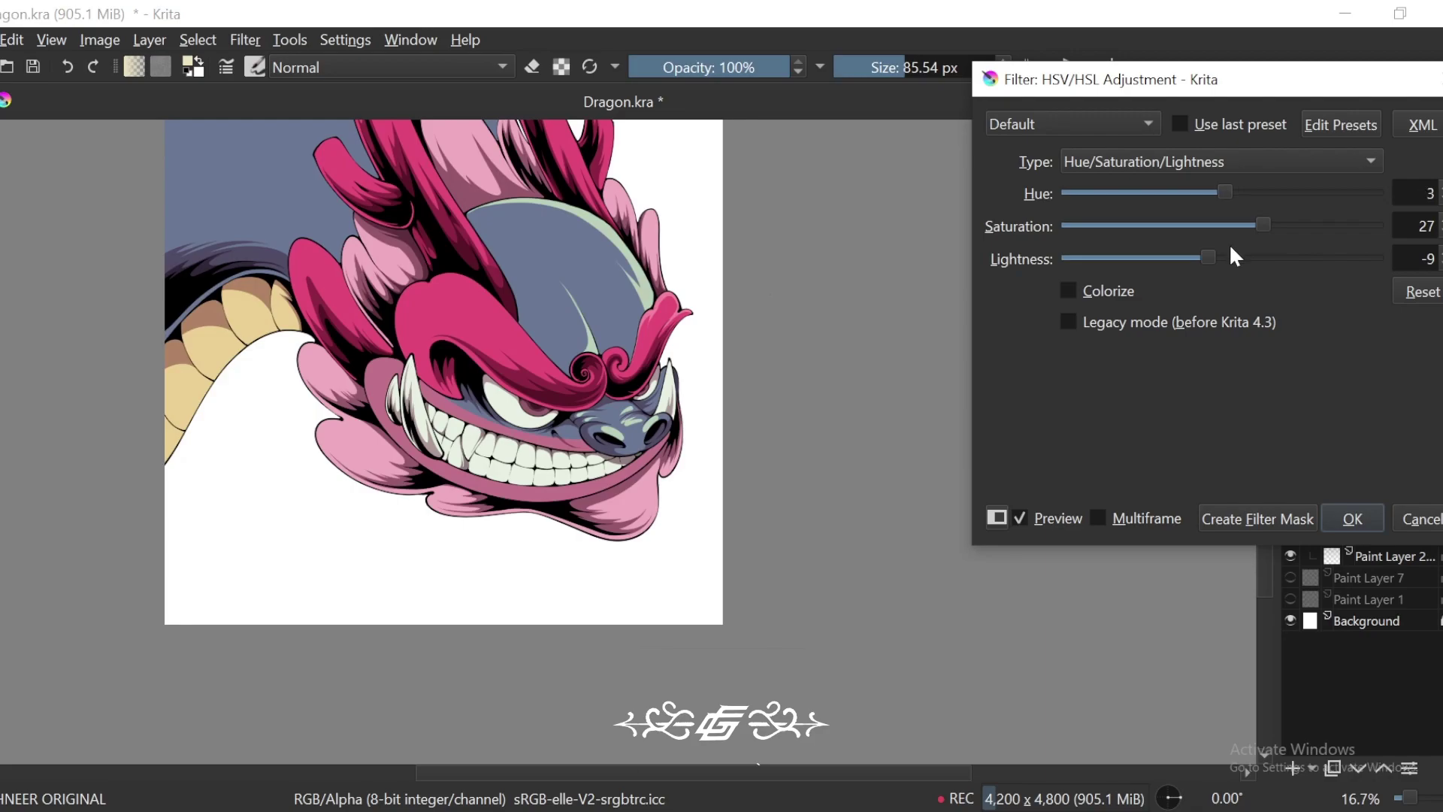
left_click(1351, 519)
Step: Switch the highlight layer to Normal blending, sample its highlight colour from the canvas, and return the layer to Overlay
scroll(998, 612, "up", 1)
left_click(1360, 396)
left_click(1322, 378)
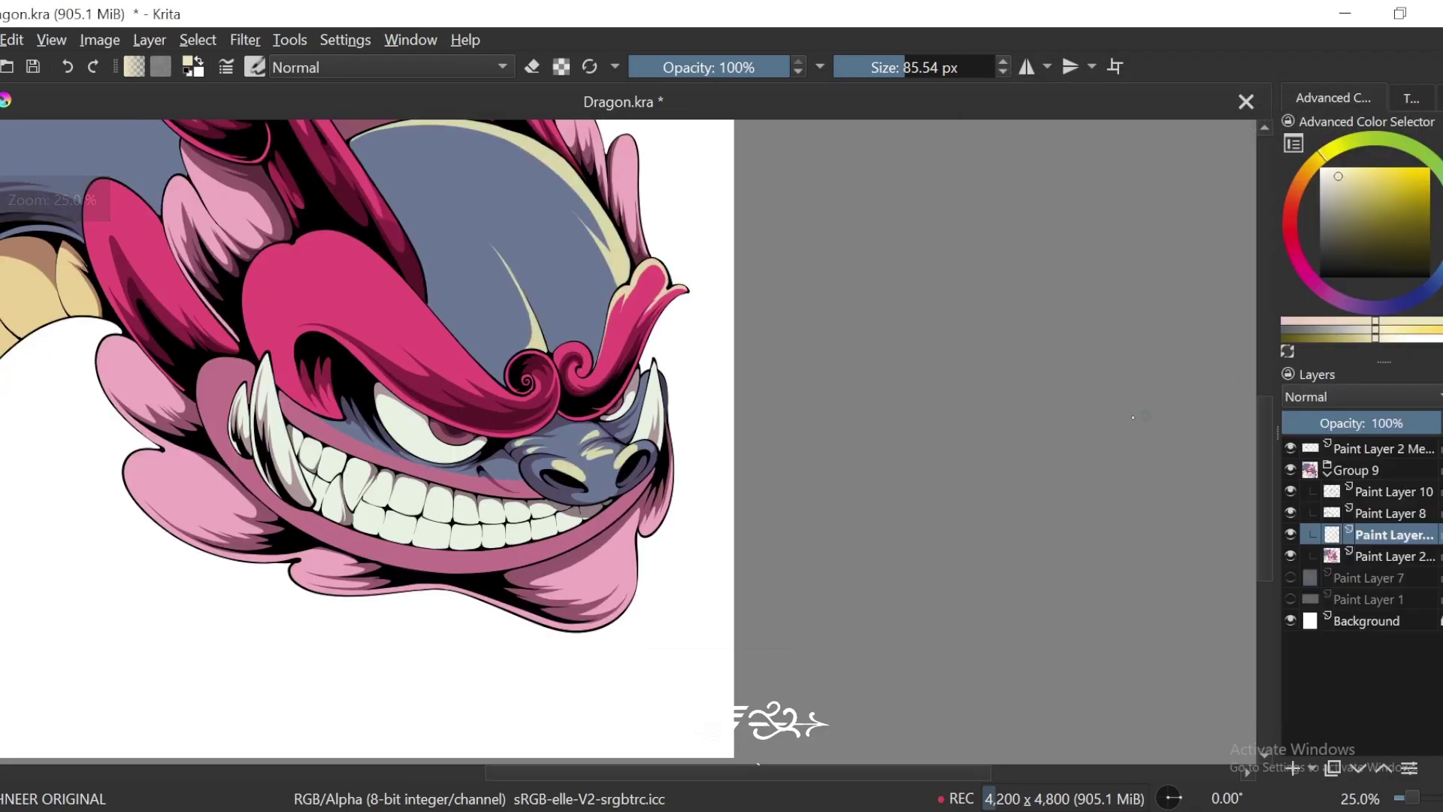
key("ctrl+plus")
key("ctrl+plus")
left_click(465, 237, "ctrl")
key("ctrl+z")
left_click_drag(839, 609, 1007, 477)
key("ctrl+minus")
key("ctrl+minus")
key("4")
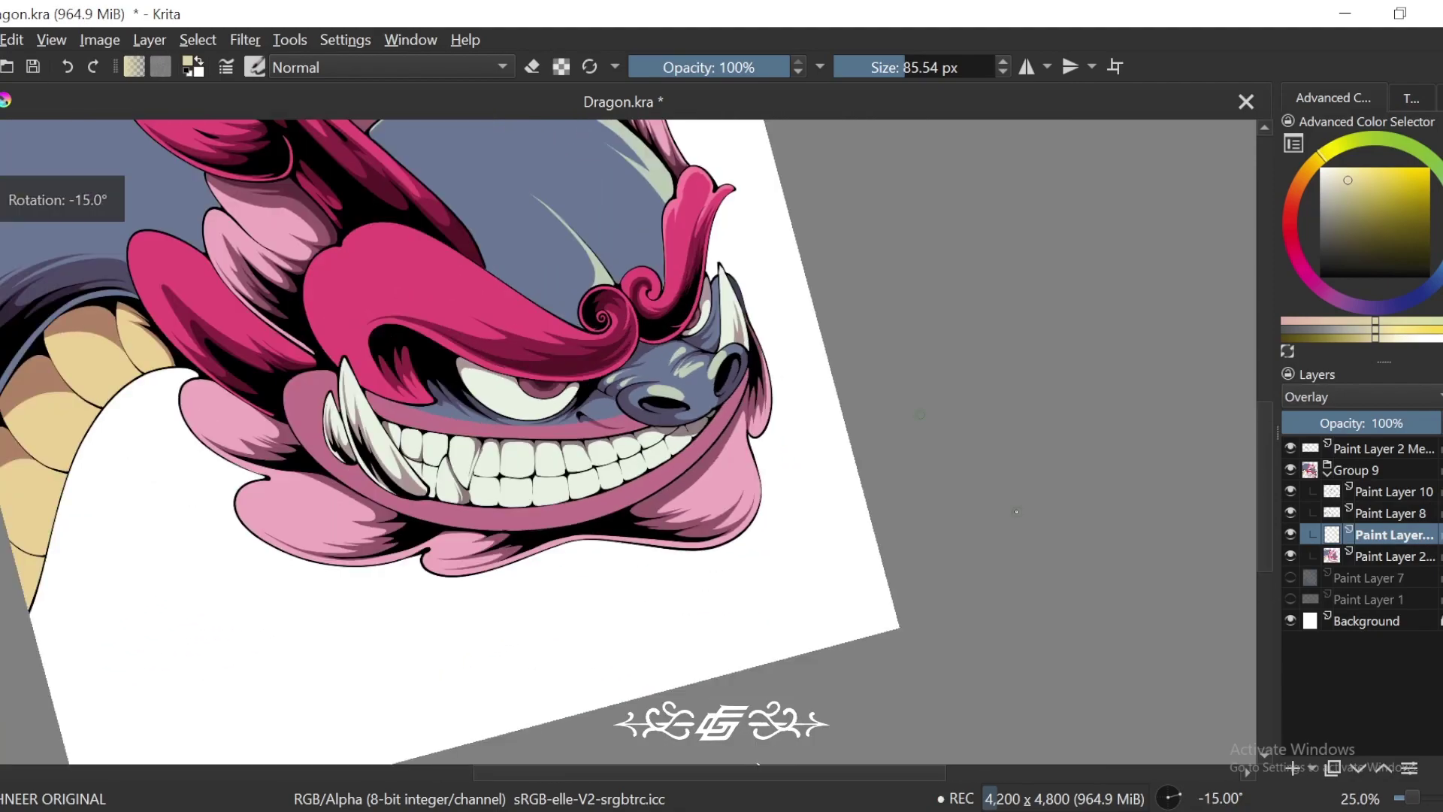
key("4")
scroll(1001, 508, "up", 2)
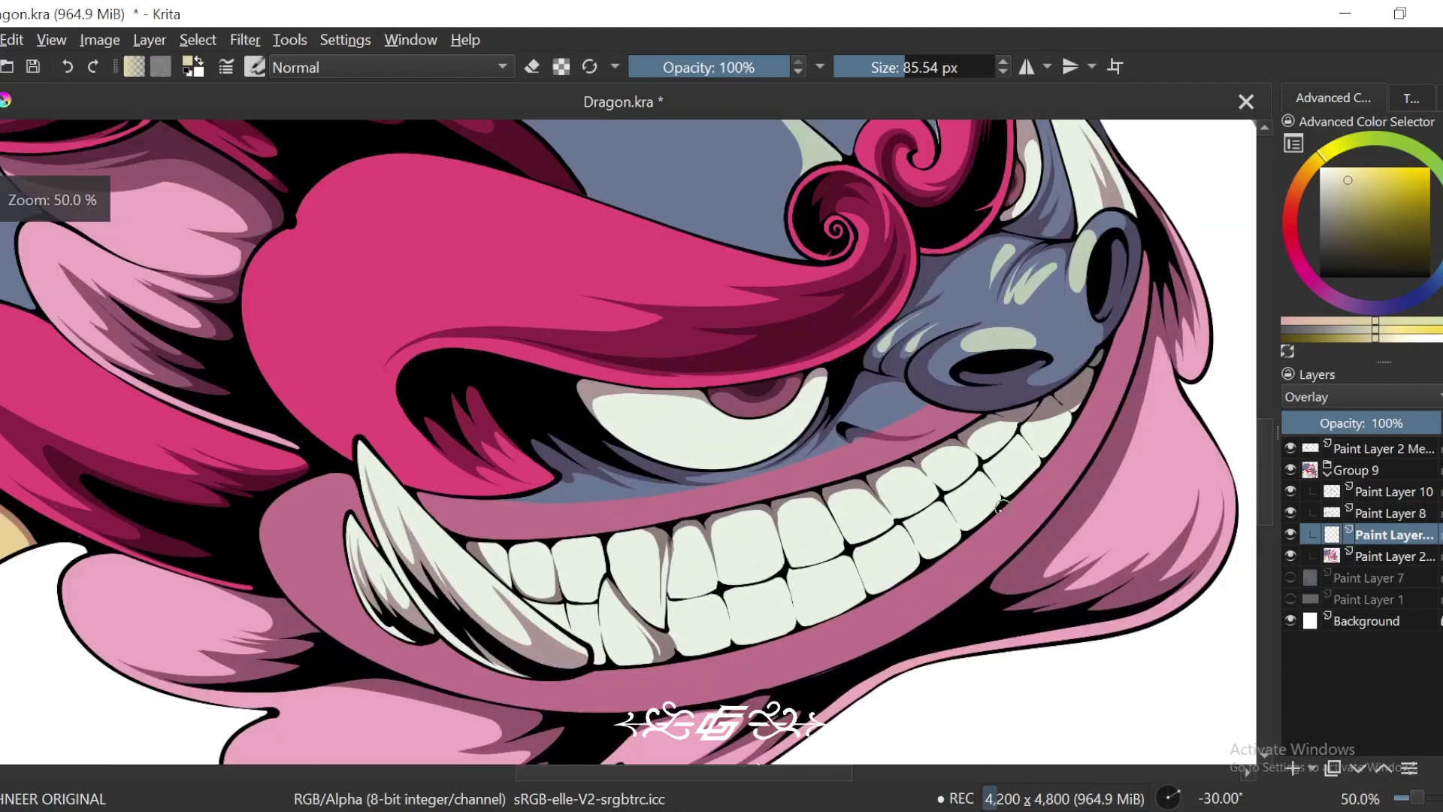
scroll(1001, 508, "up", 5)
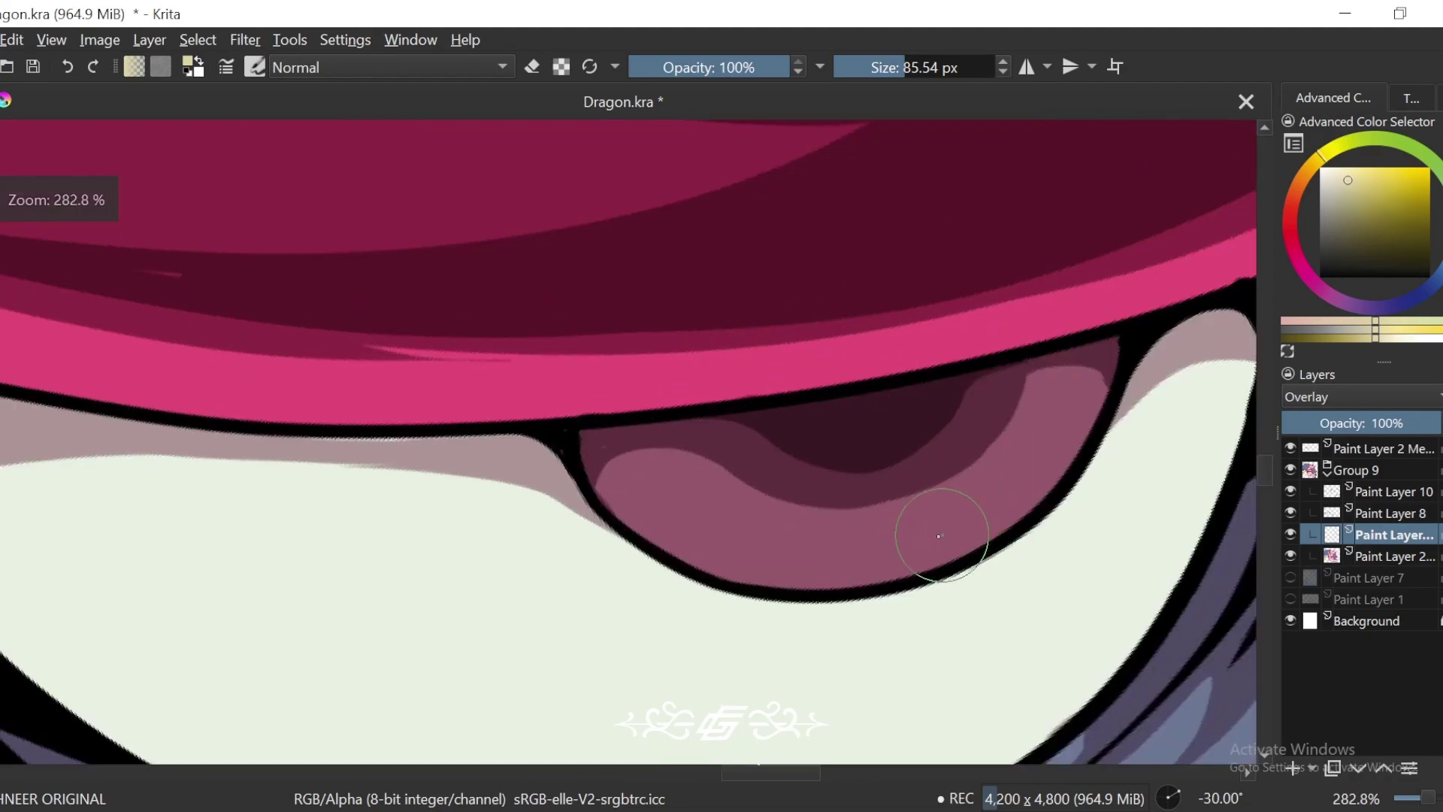
mouse_move(938, 536)
left_mouse_down()
mouse_move(1026, 484)
mouse_move(898, 545)
left_mouse_up()
key("ctrl+z")
scroll(1117, 476, "down", 3)
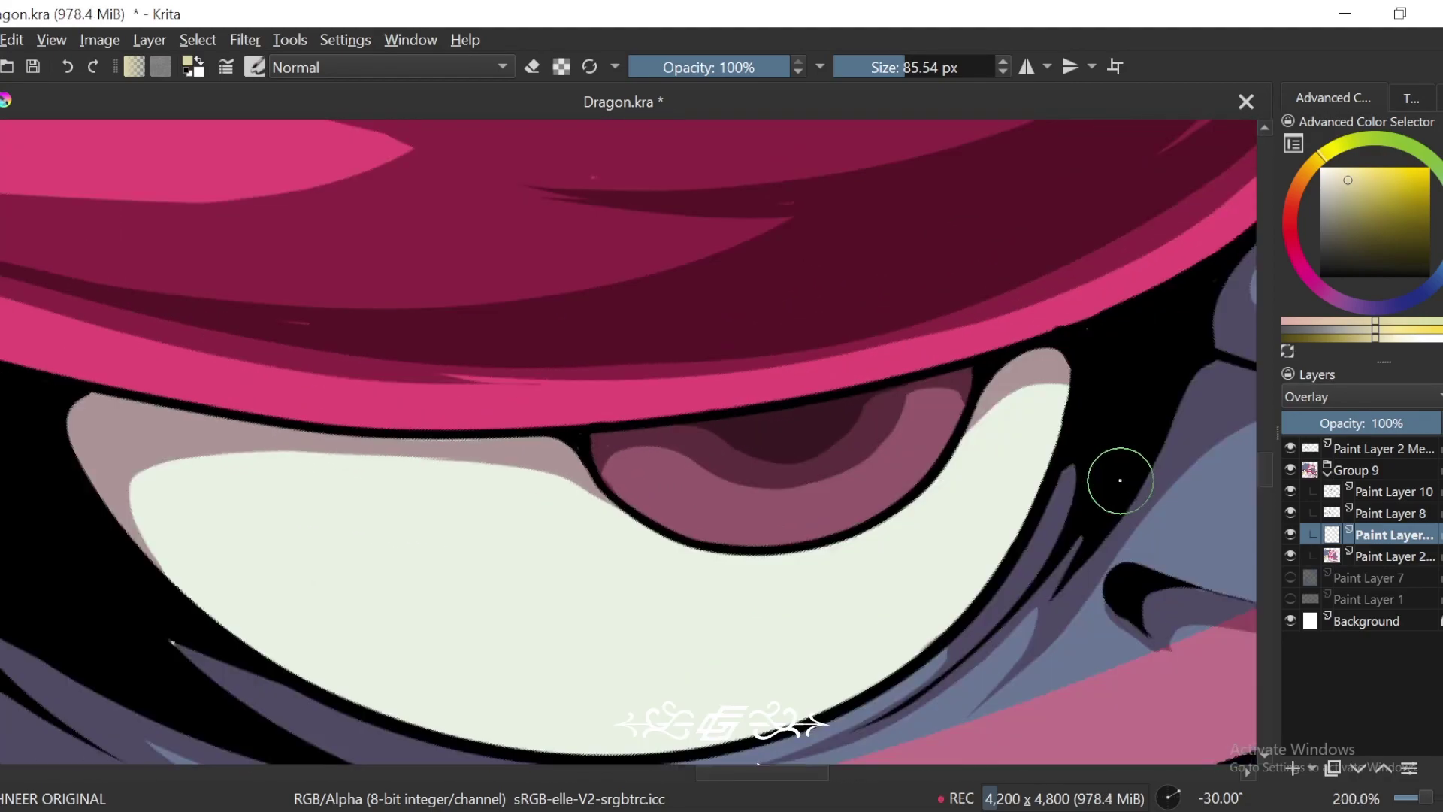
Step: Paint a curved overlay highlight along the lower edge of the left-hand eye's iris
scroll(1069, 538, "up", 3)
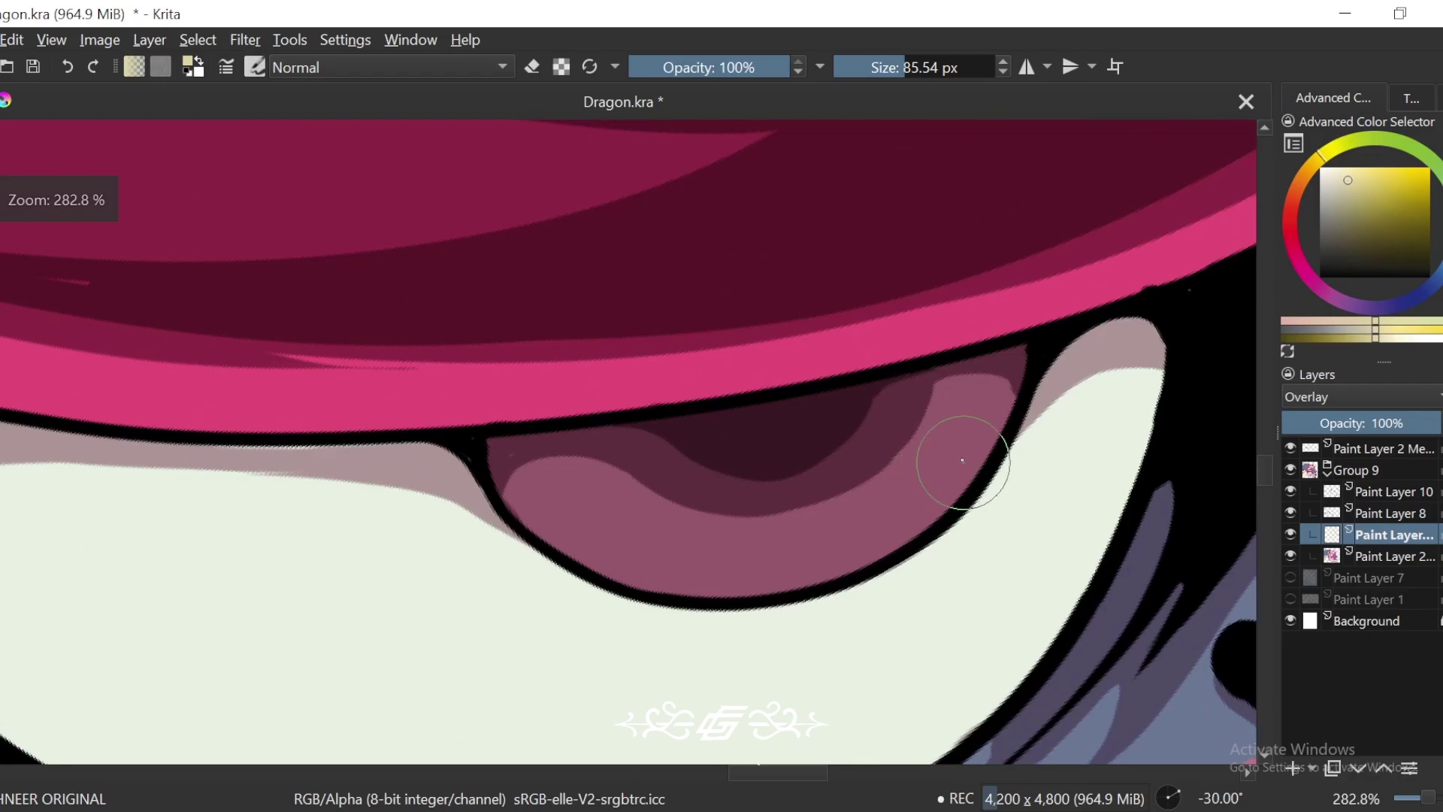
mouse_move(948, 455)
left_mouse_down()
mouse_move(846, 535)
mouse_move(757, 548)
left_mouse_up()
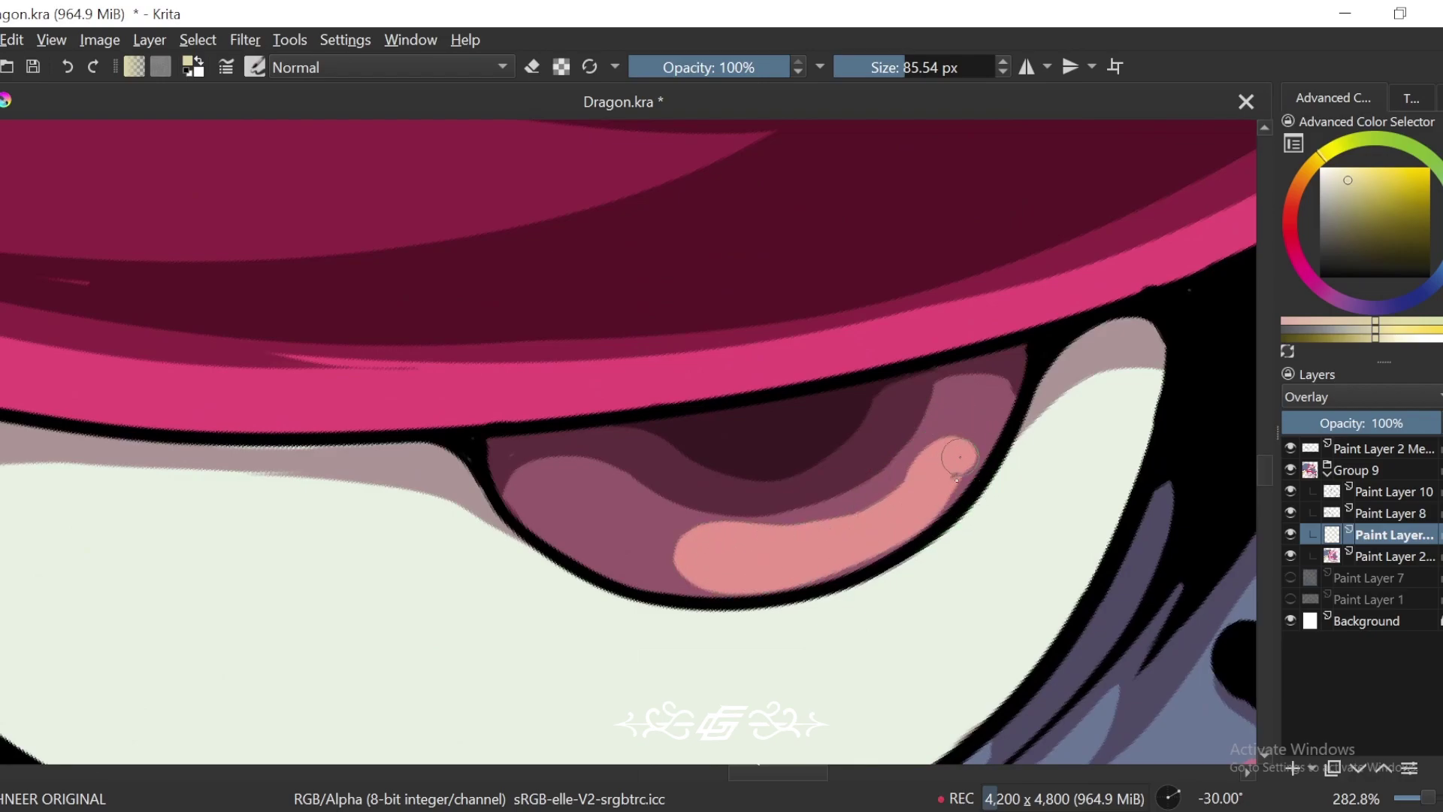
scroll(1091, 454, "down", 2)
scroll(1091, 454, "down", 4)
Step: Extend the left-hand iris highlight to the eye outline and refine its rounded and tapered ends
key("6")
key("6")
key("6")
key("6")
key("6")
key("6")
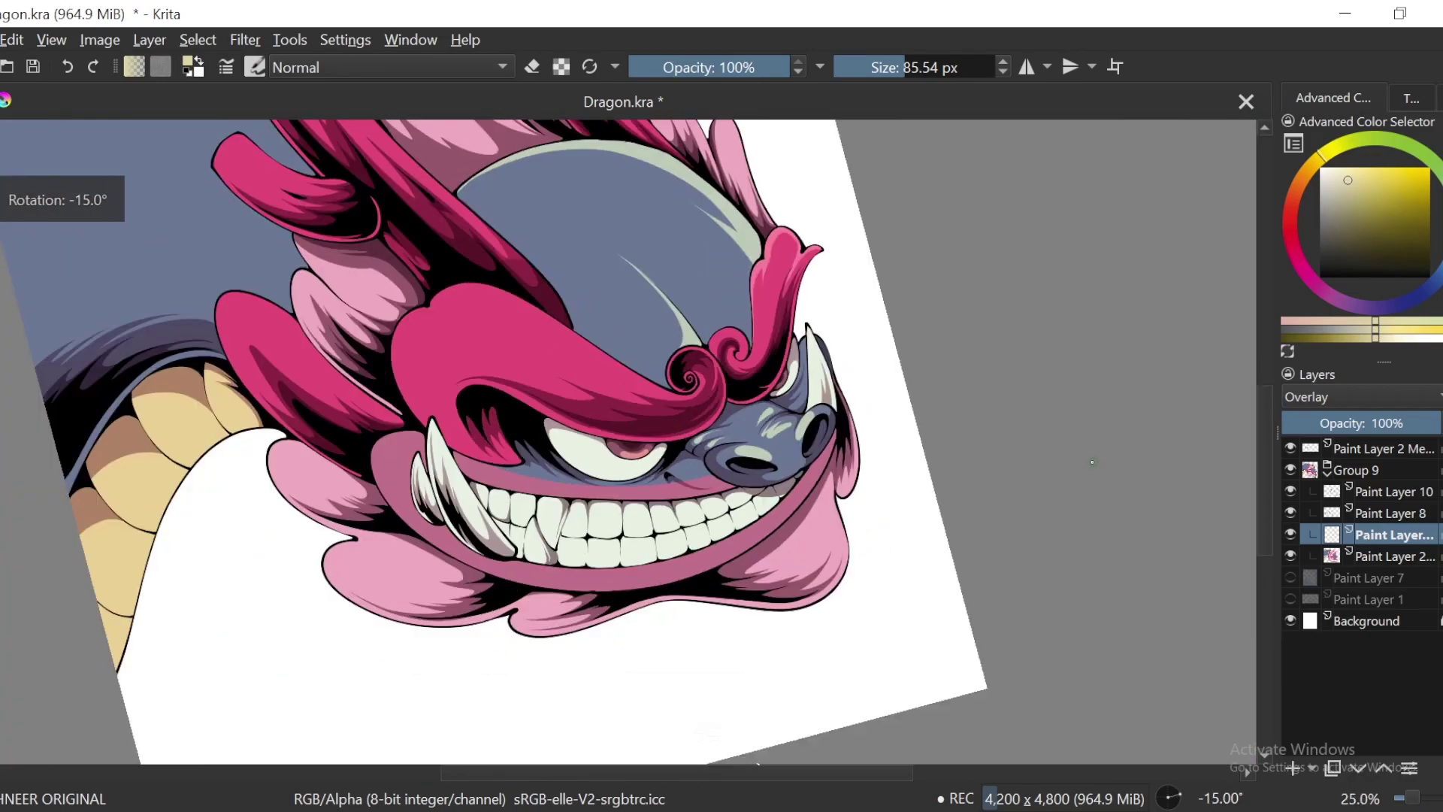
key("6")
key("plus")
key("plus")
key("plus")
key("plus")
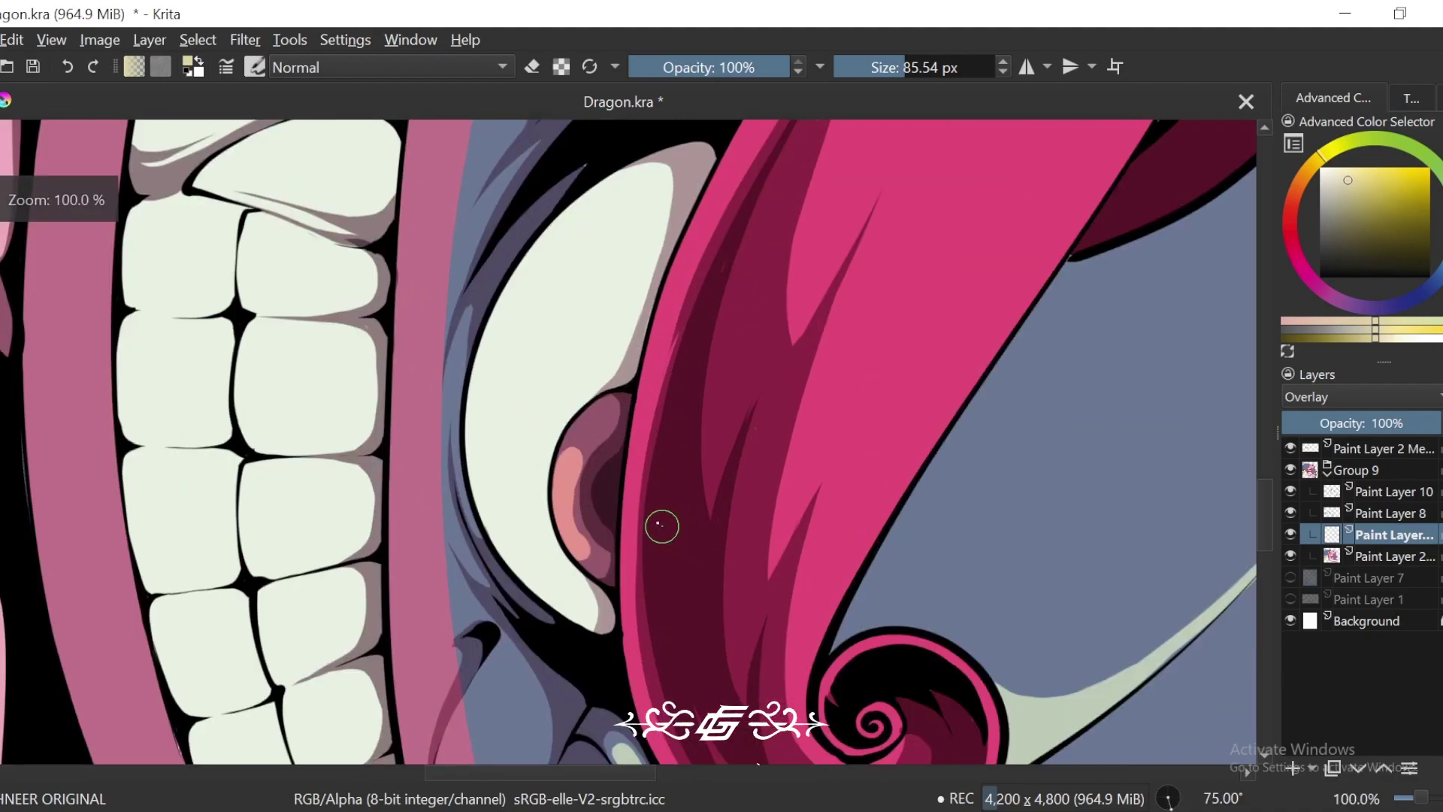
left_click_drag(636, 437, 721, 412)
key("6")
key("6")
key("6")
key("plus")
key("plus")
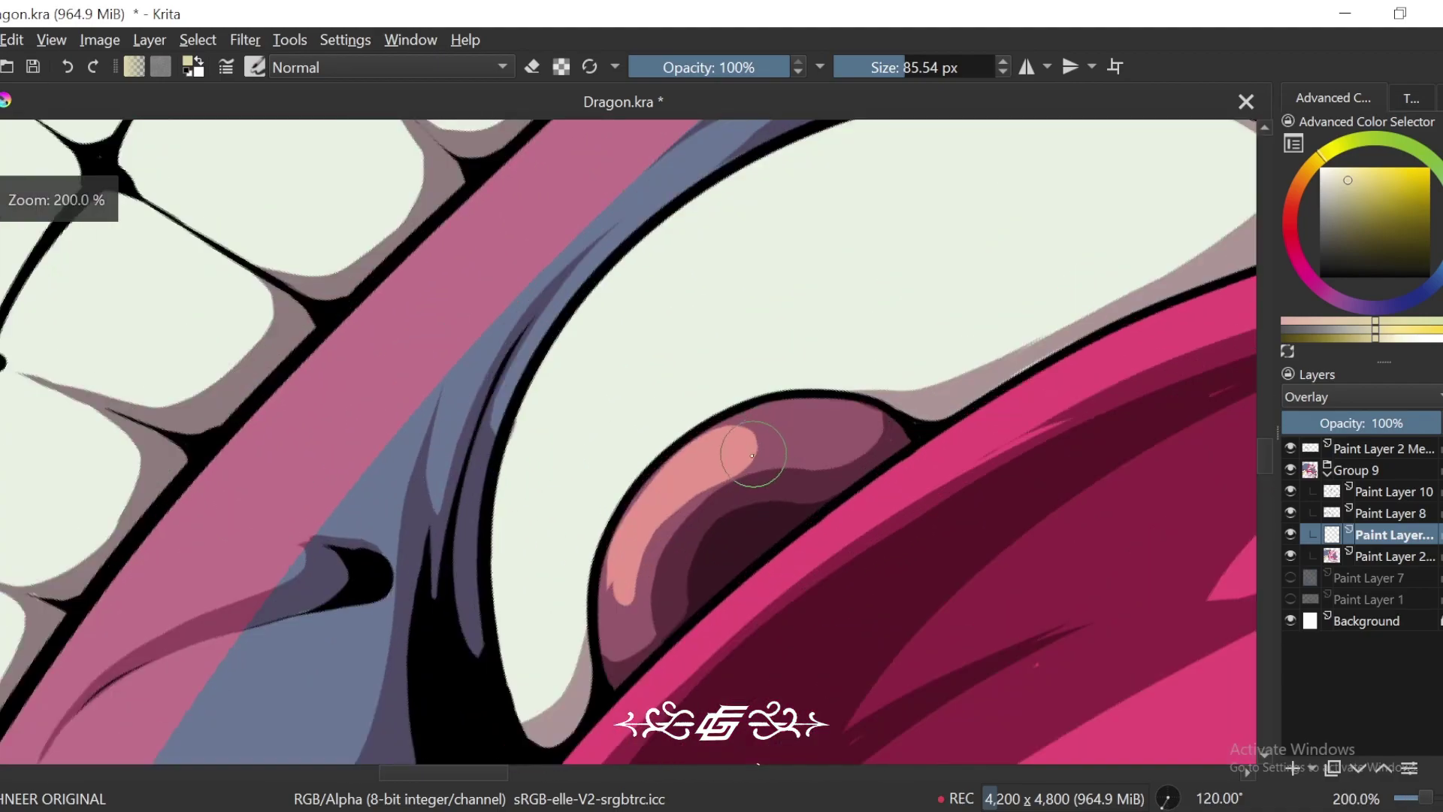
key("plus")
mouse_move(763, 480)
left_mouse_down()
mouse_move(601, 661)
mouse_move(631, 628)
left_mouse_up()
mouse_move(661, 567)
left_mouse_down()
mouse_move(902, 406)
mouse_move(626, 590)
left_mouse_up()
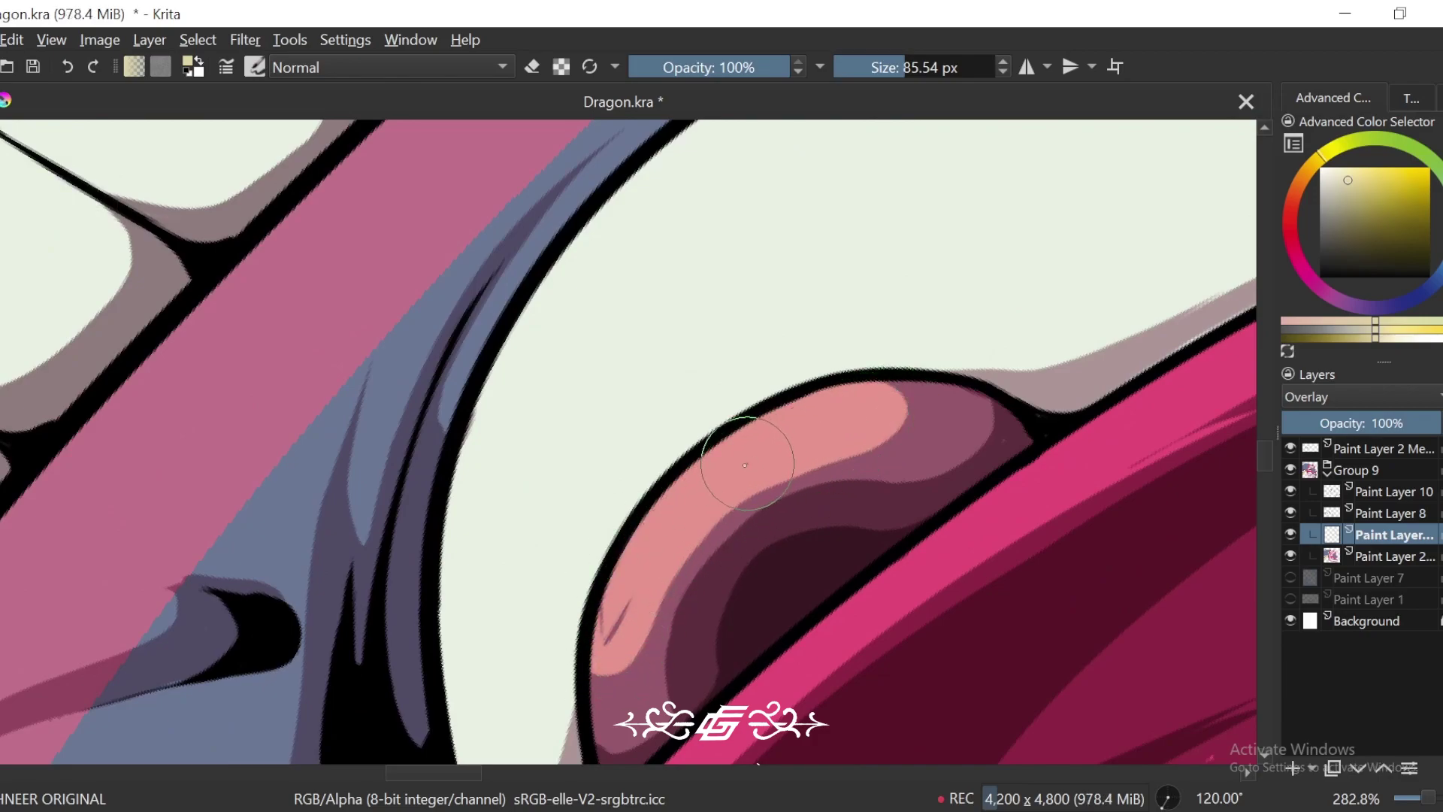
Step: Try to paint a matching overlay highlight on the iris of the right-hand eye
key("ctrl+minus")
key("ctrl+minus")
key("ctrl+minus")
key("ctrl+minus")
key("ctrl+minus")
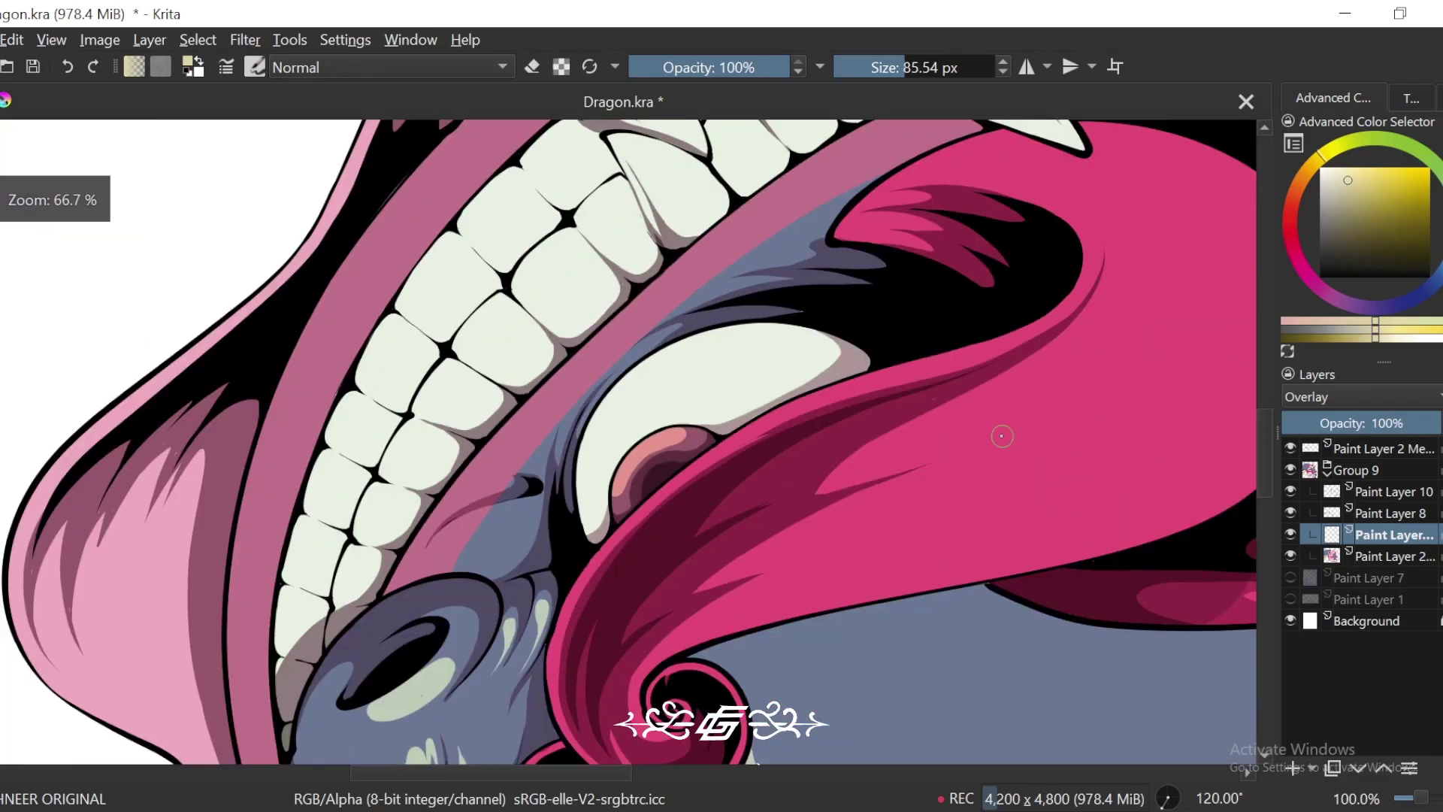
key("4")
key("4")
key("4")
key("4")
key("4")
key("4")
key("4")
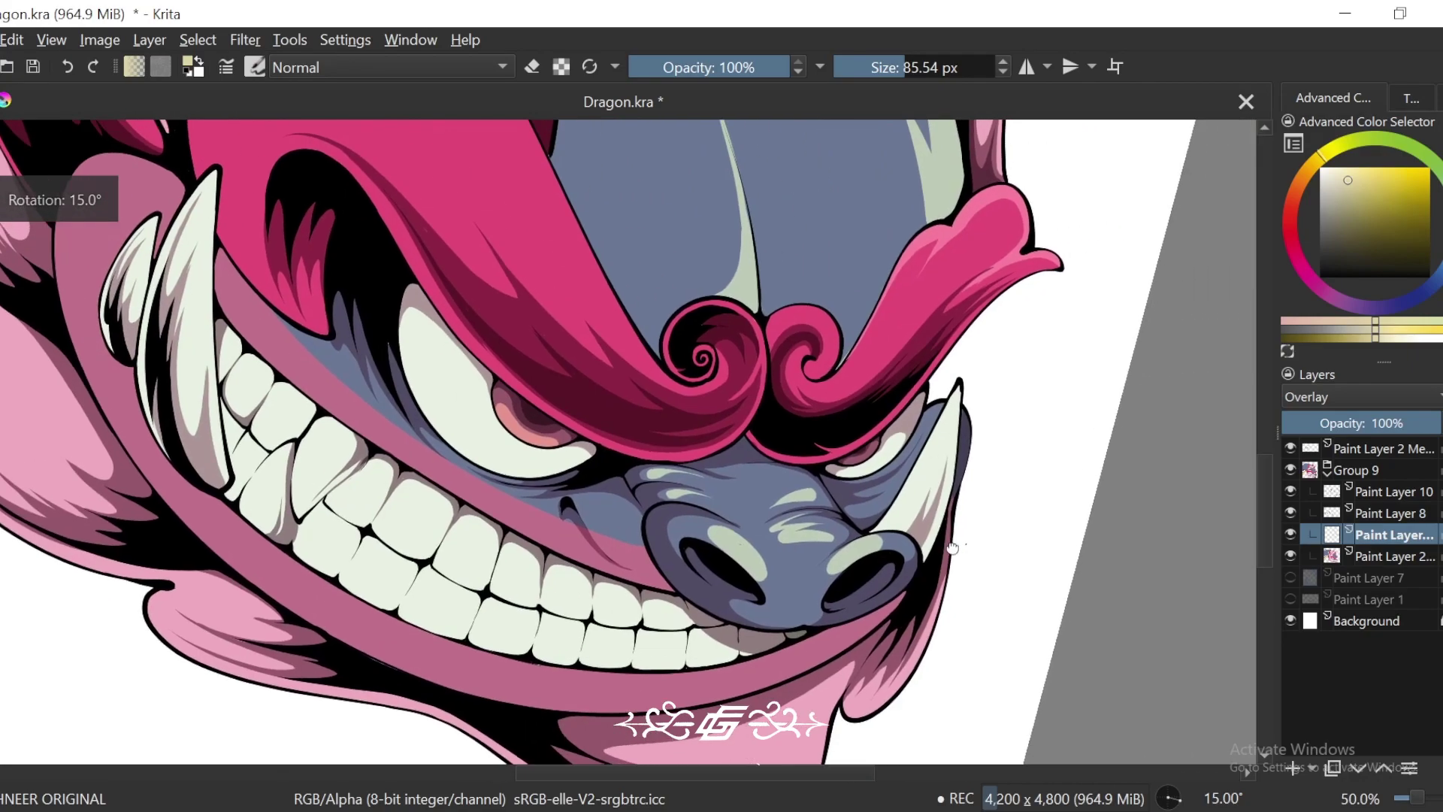
key("plus")
key("plus")
key("plus")
key("plus")
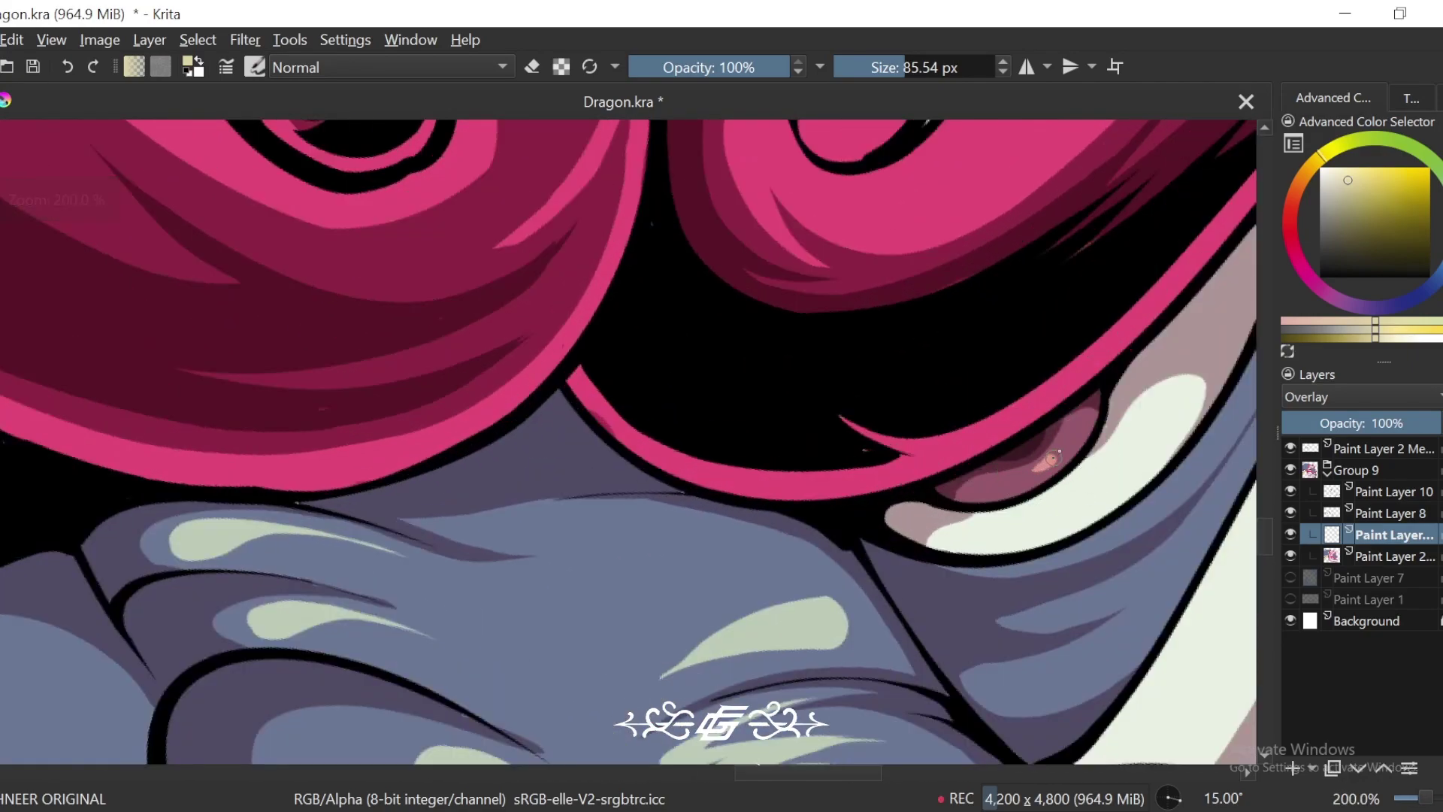
left_click_drag(1052, 458, 996, 478)
Step: Undo the right-hand iris highlight and repaint it along the lower iris edge with a 71.92 px brush
key("minus")
key("minus")
key("minus")
key("minus")
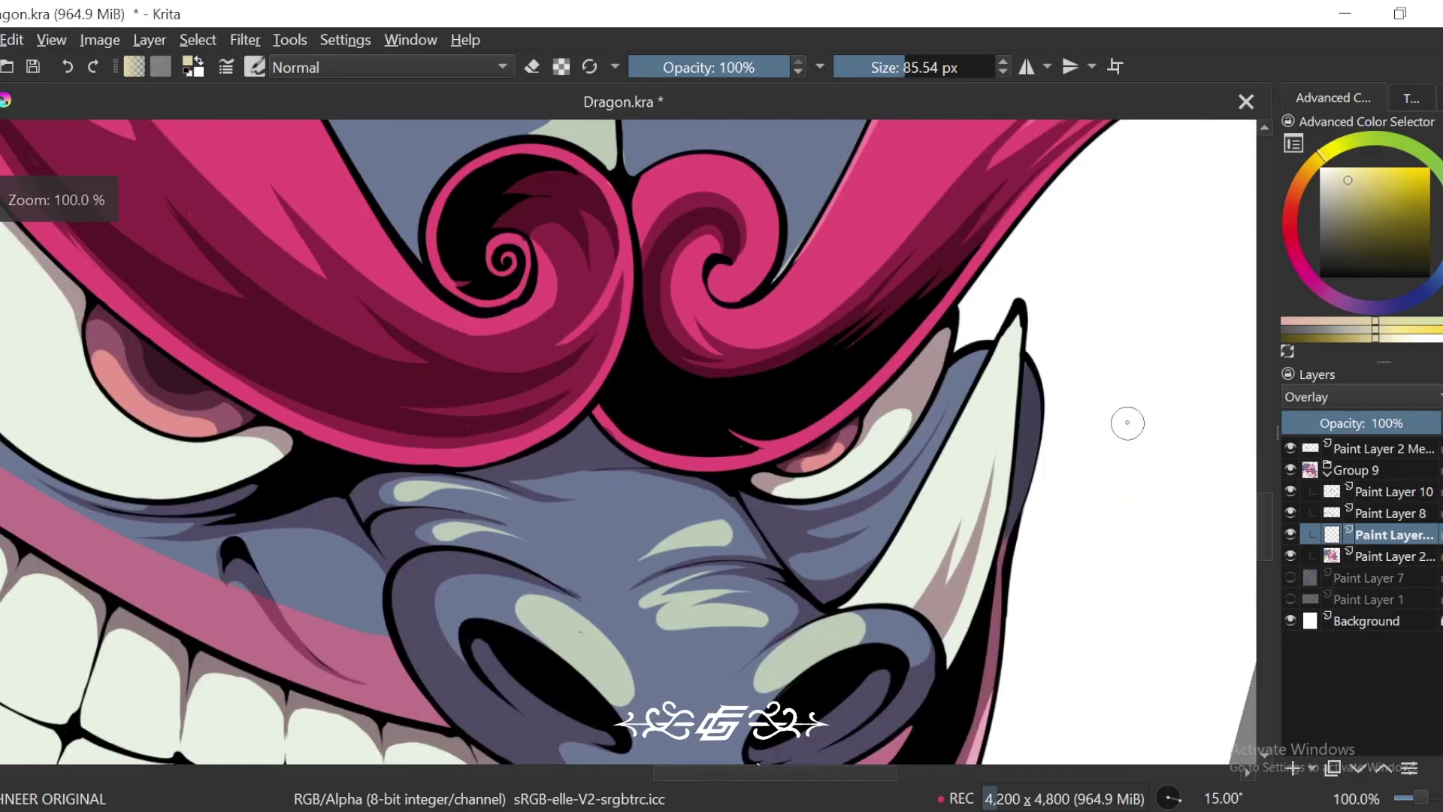
key("plus")
left_click(900, 66)
key("plus")
key("plus")
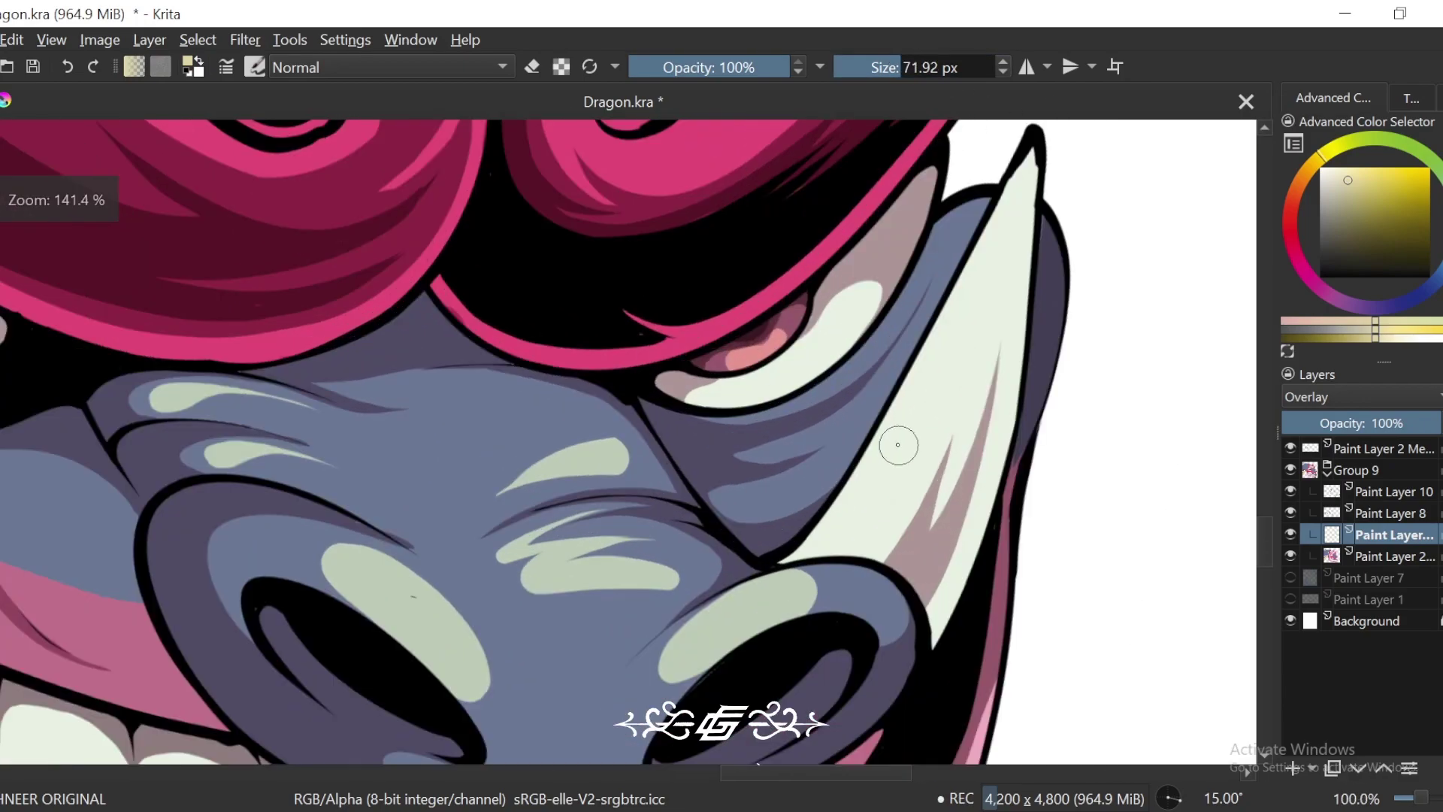
key("plus")
key("plus")
key("plus")
key("ctrl+z")
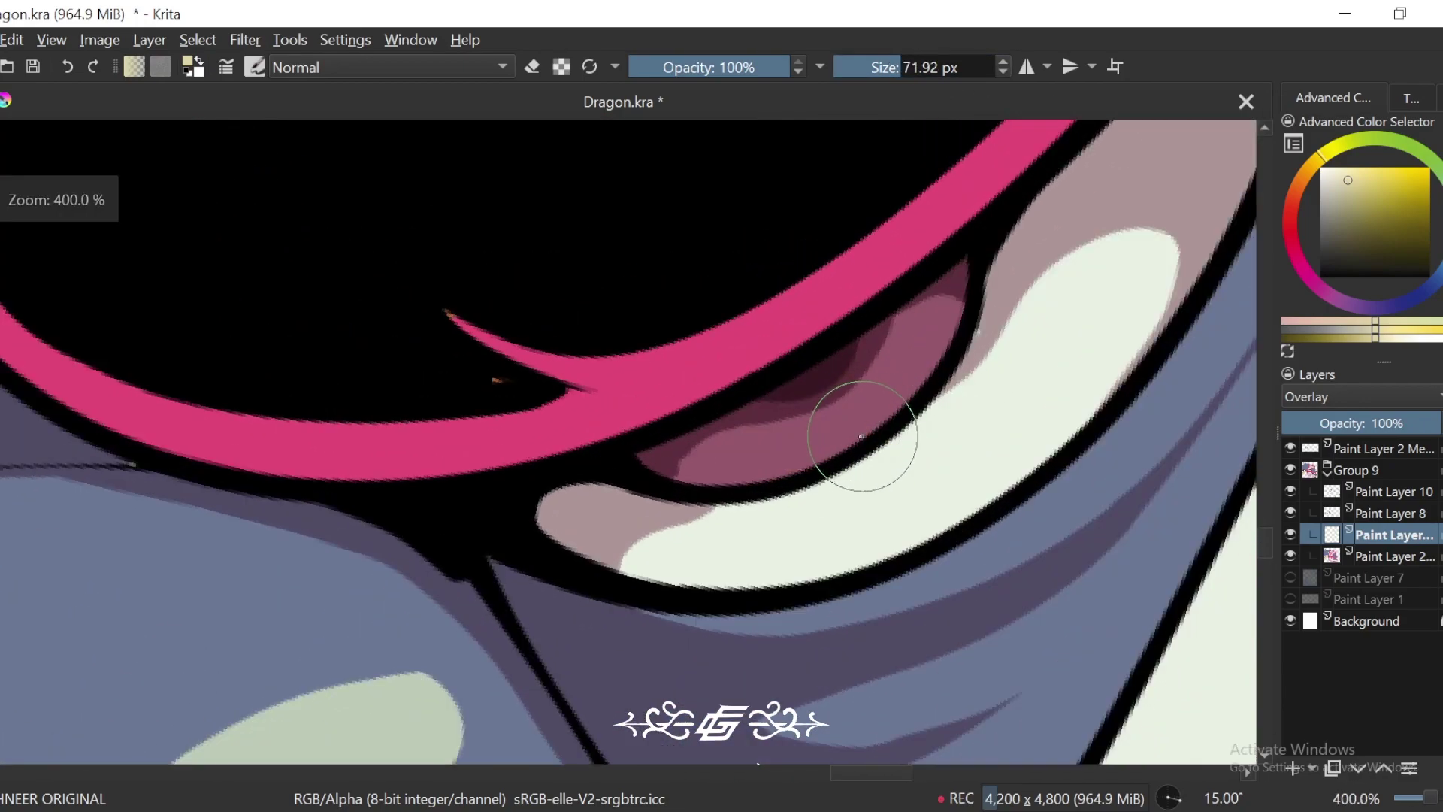
left_click_drag(897, 386, 799, 455)
Step: Paint a small pale oval highlight on the white of the left-hand eye
key("minus")
key("minus")
key("minus")
key("minus")
key("minus")
key("minus")
key("minus")
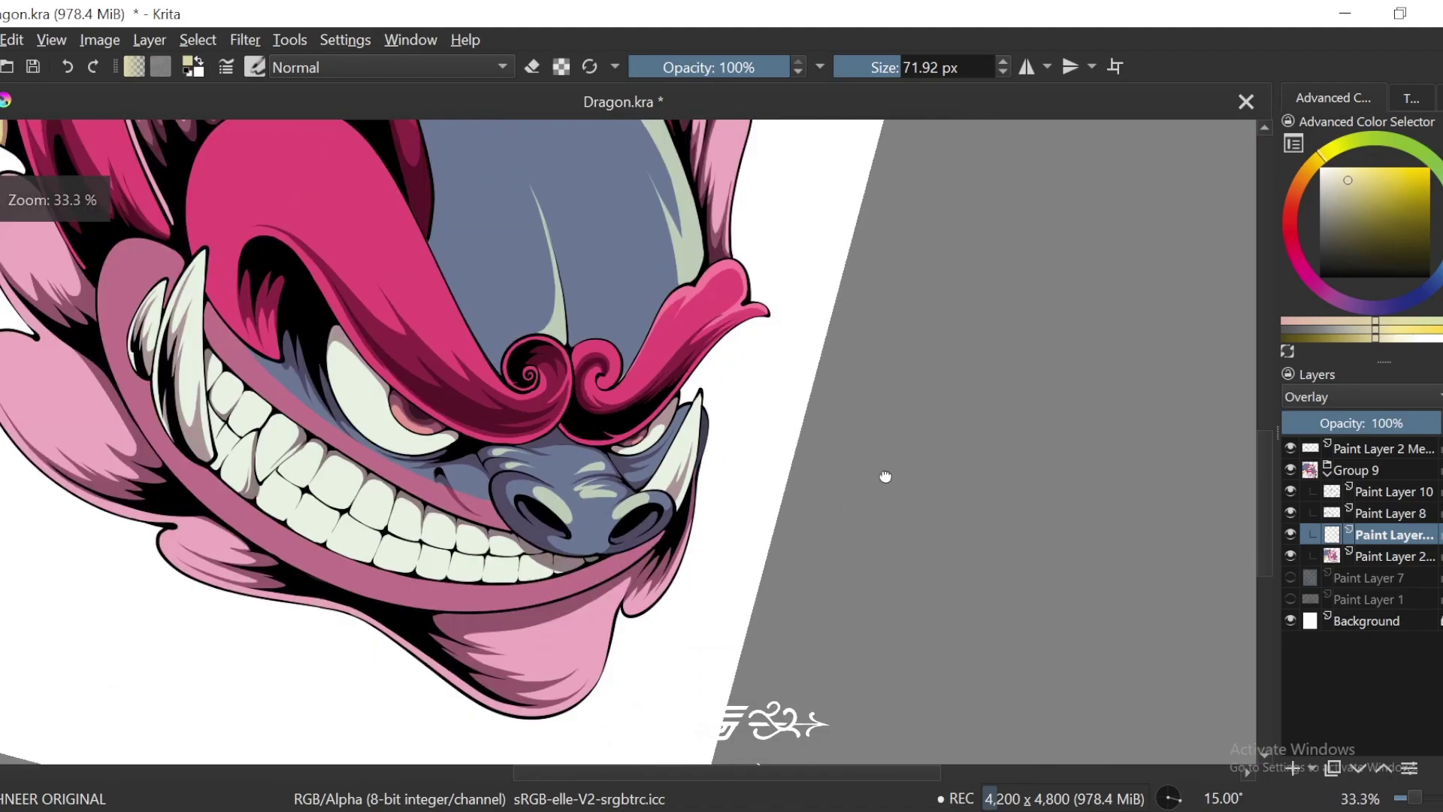
left_click_drag(885, 477, 883, 543)
key("4")
key("4")
key("4")
key("4")
key("4")
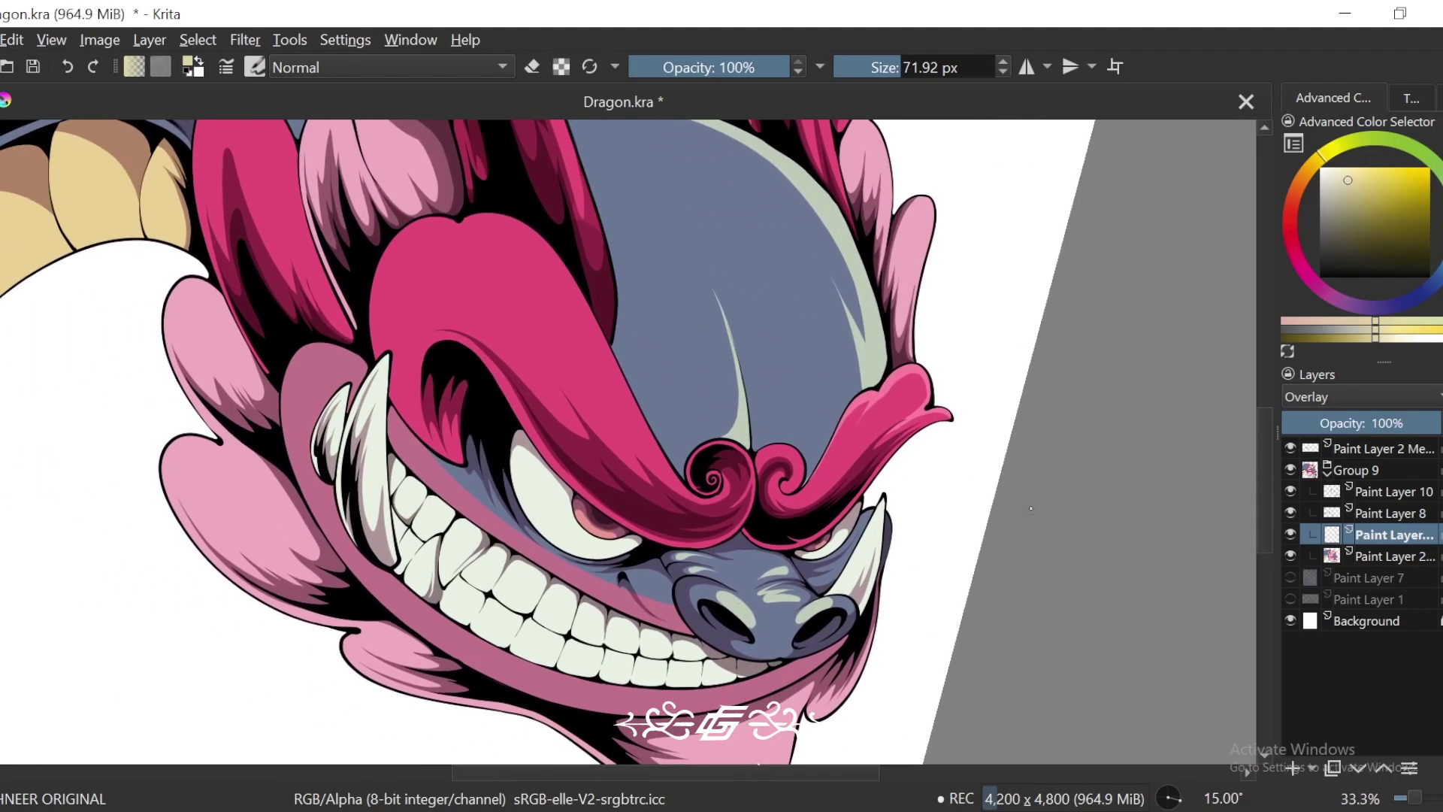
key("plus")
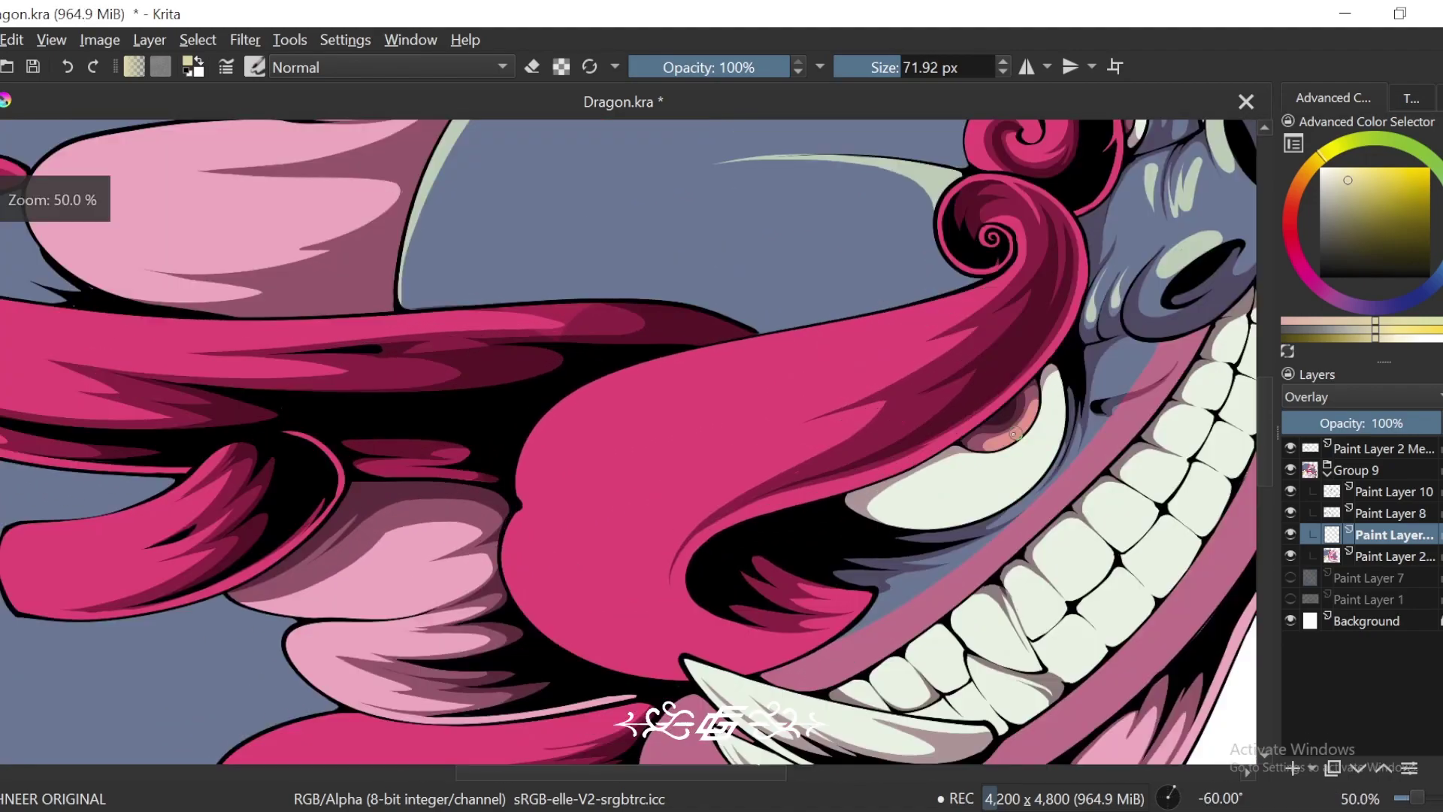
left_click_drag(1051, 506, 907, 507)
key("plus")
key("plus")
mouse_move(1022, 555)
left_mouse_down()
mouse_move(973, 574)
mouse_move(989, 582)
left_mouse_up()
key("minus")
key("minus")
key("minus")
key("minus")
Step: Paint a thin light-pink highlight along the upper edge of the large brow, from its curl to its rounded end
key("plus")
key("plus")
key("plus")
left_click_drag(758, 354, 731, 428)
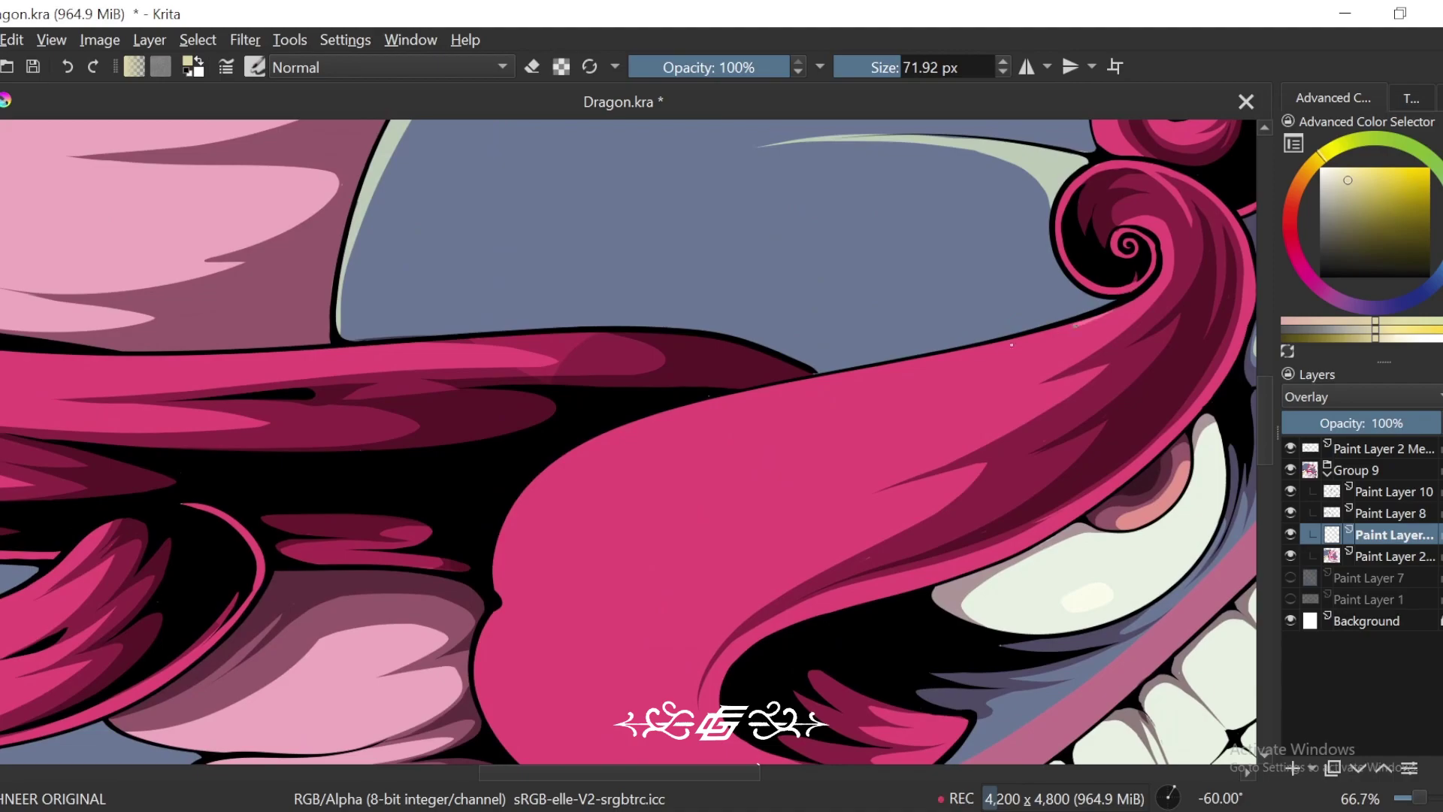
mouse_move(1074, 327)
left_mouse_down()
mouse_move(839, 372)
mouse_move(540, 493)
left_mouse_up()
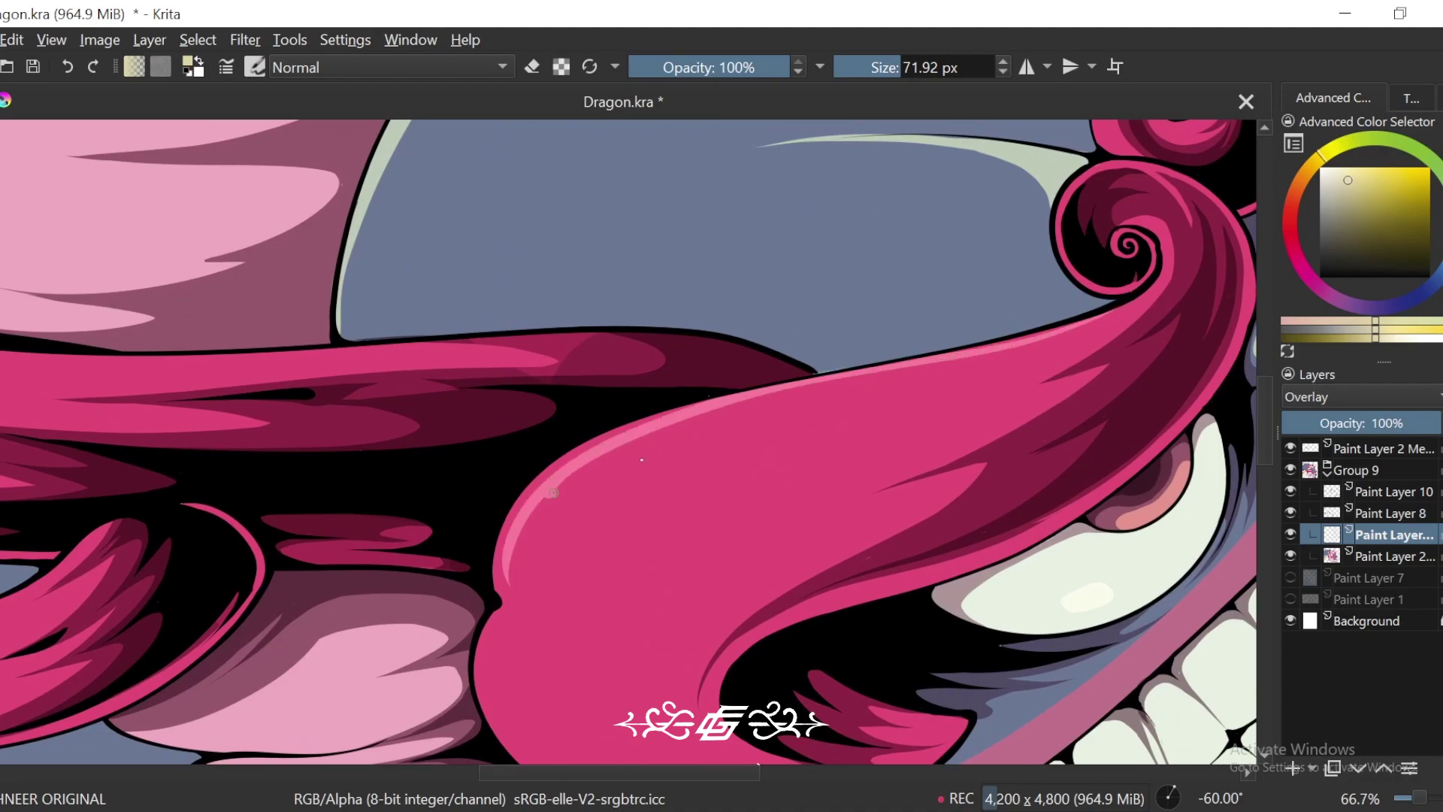
Step: Add tapered inner streaks at the large brow's rounded end and widen its rim highlight to the outline
left_click_drag(667, 455, 515, 519)
key("plus")
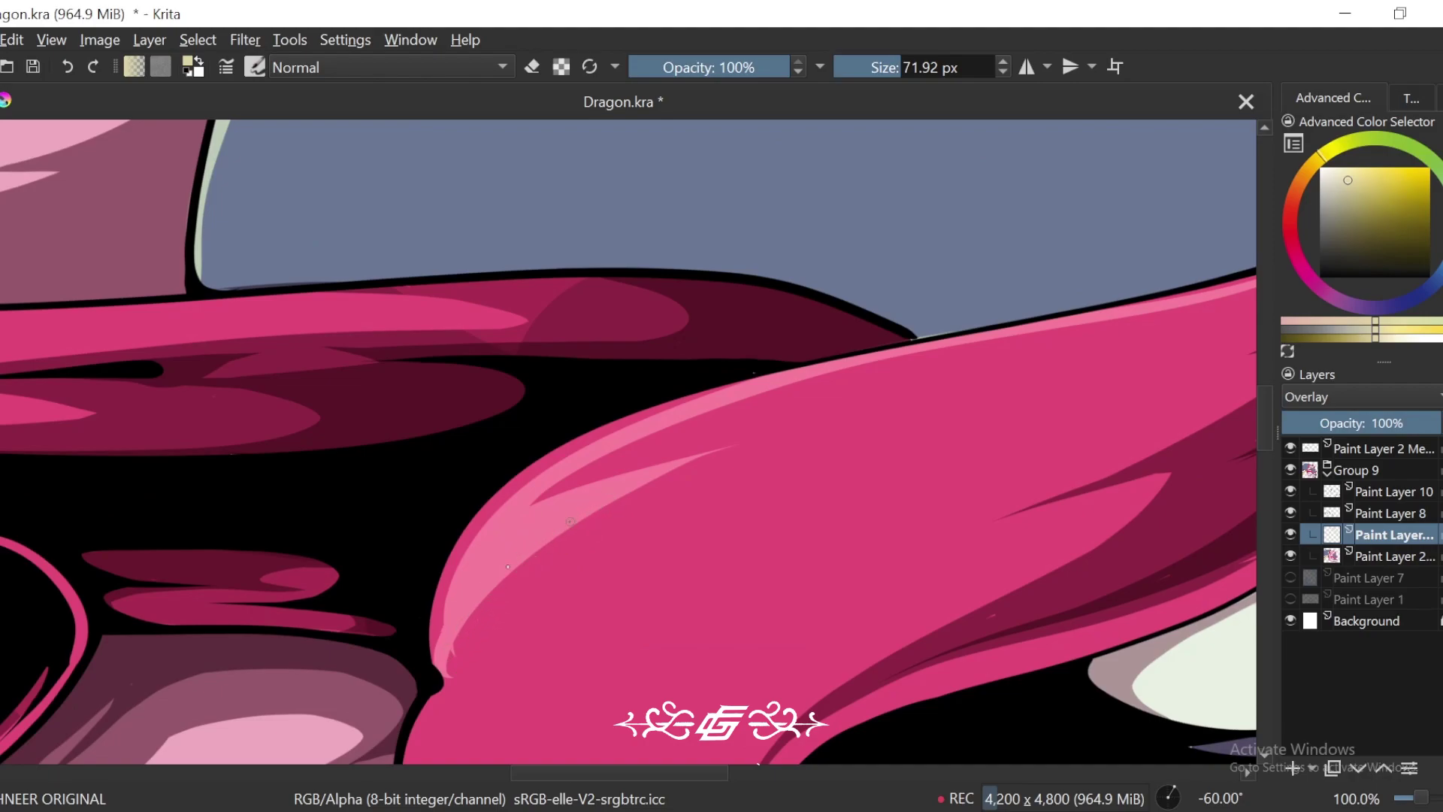
left_click_drag(587, 614, 665, 492)
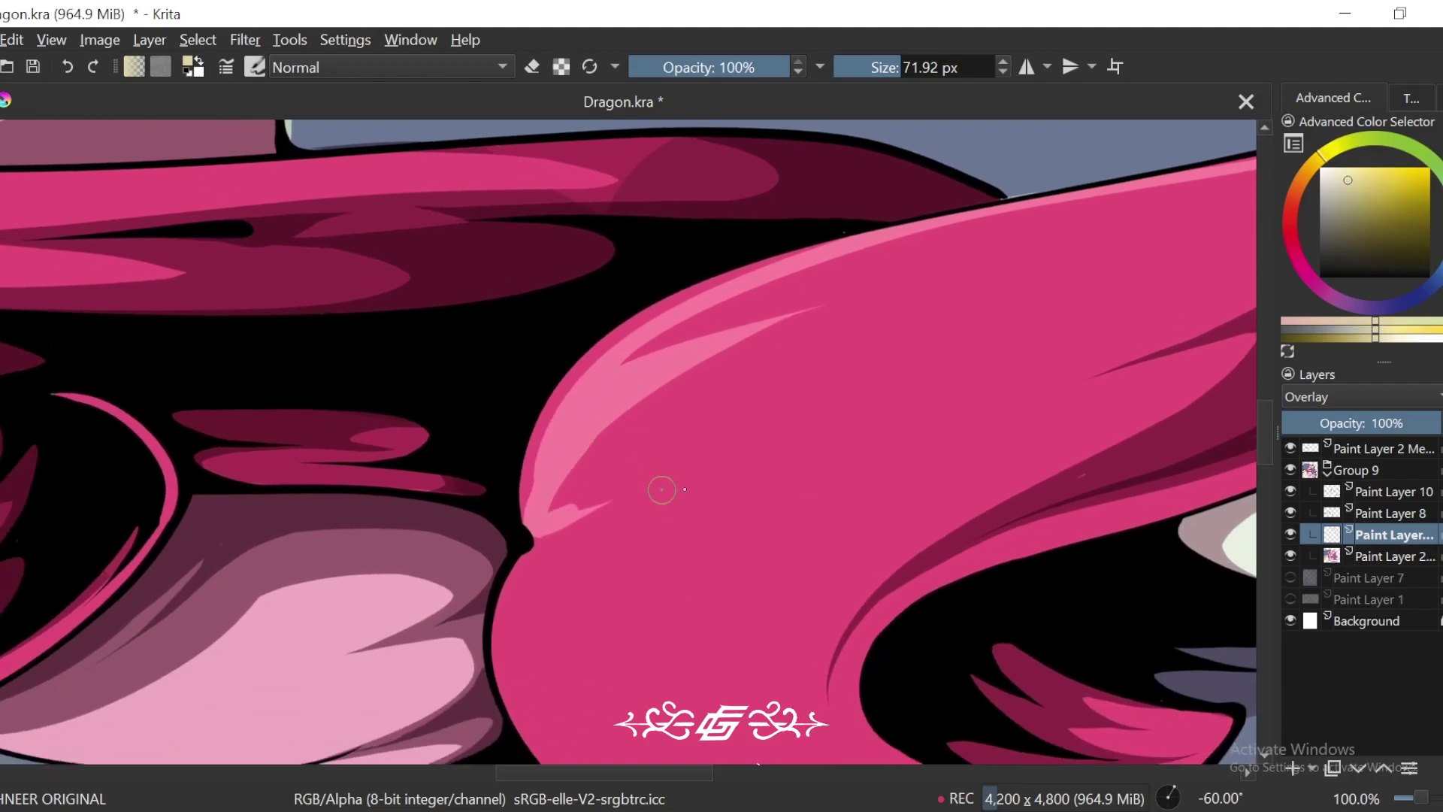
scroll(544, 574, "up", 2)
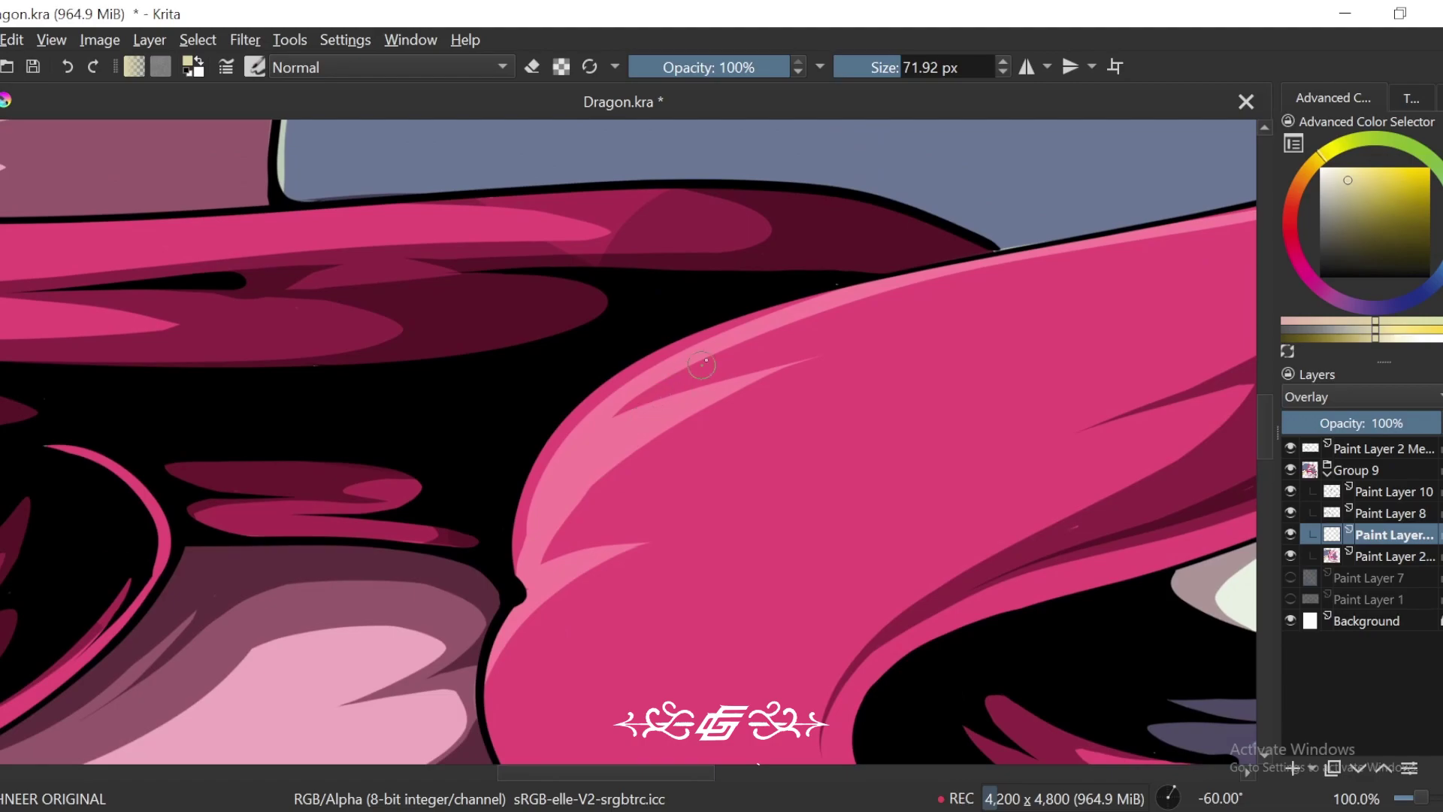
mouse_move(645, 372)
left_mouse_down()
mouse_move(517, 560)
mouse_move(920, 265)
left_mouse_up()
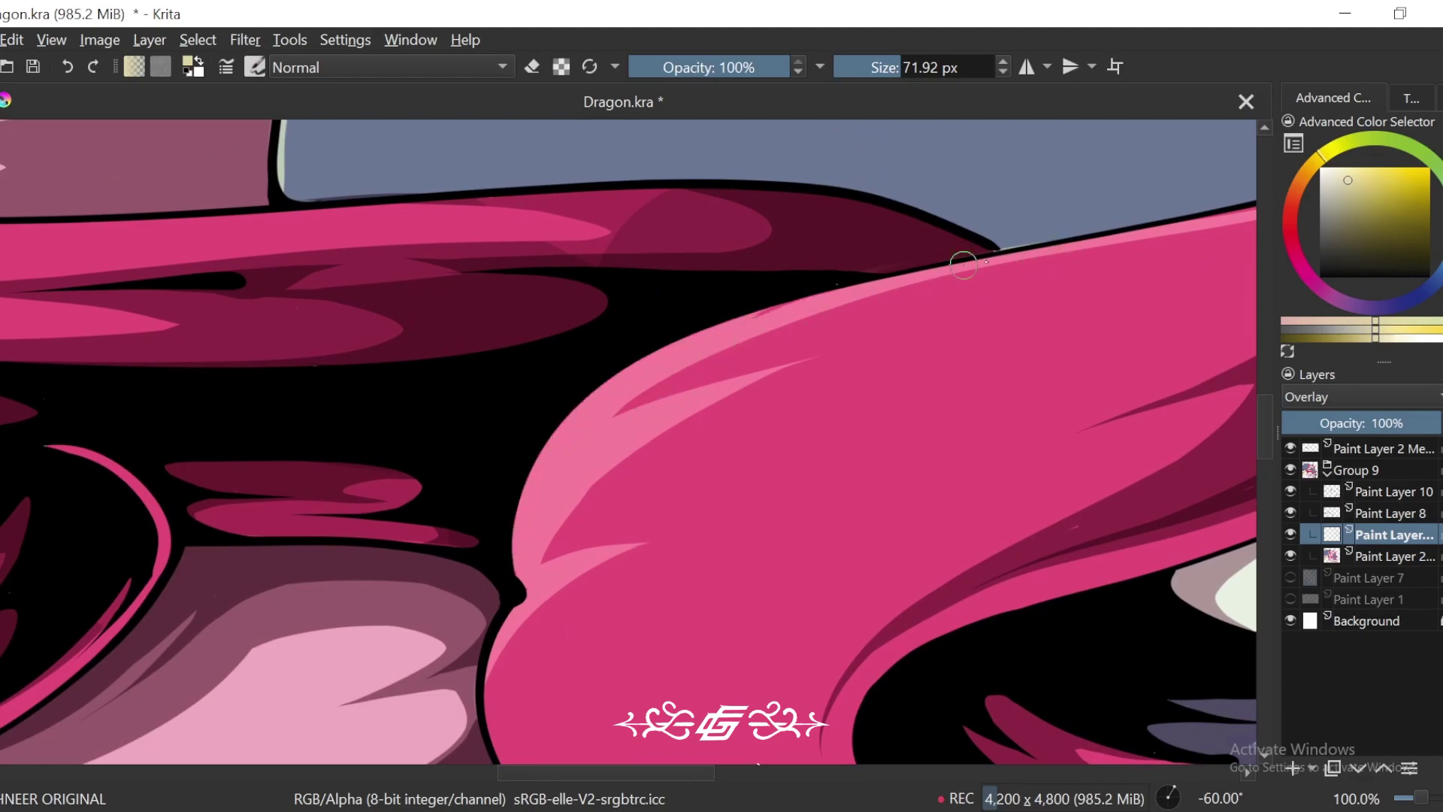
Step: Examine the brow and eye highlights against the whole dragon illustration from a distance
key("ctrl+minus")
key("ctrl+minus")
key("ctrl+minus")
key("ctrl+minus")
key("ctrl+minus")
key("ctrl+minus")
key("ctrl+minus")
key("ctrl+bracketright")
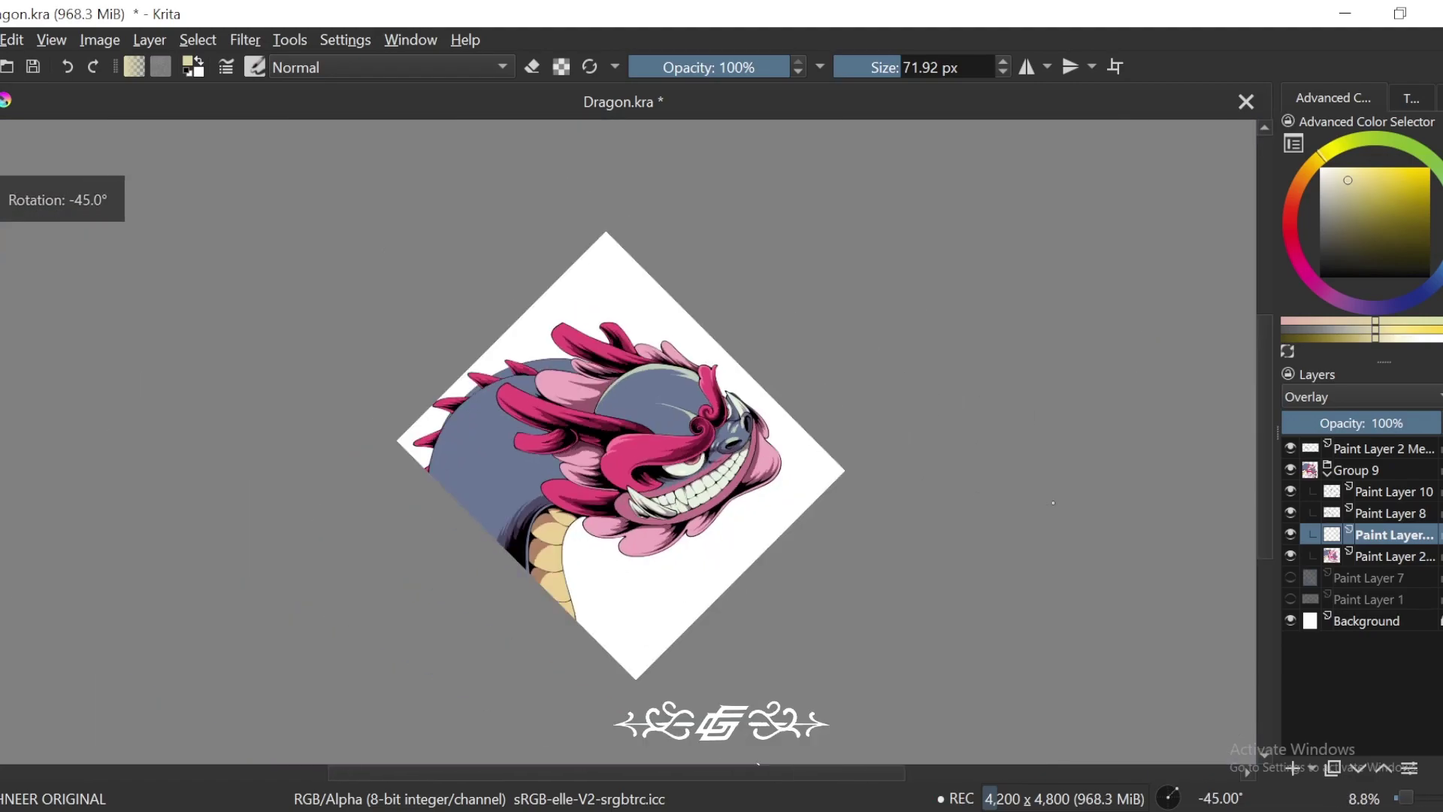
key("6")
key("6")
key("6")
key("6")
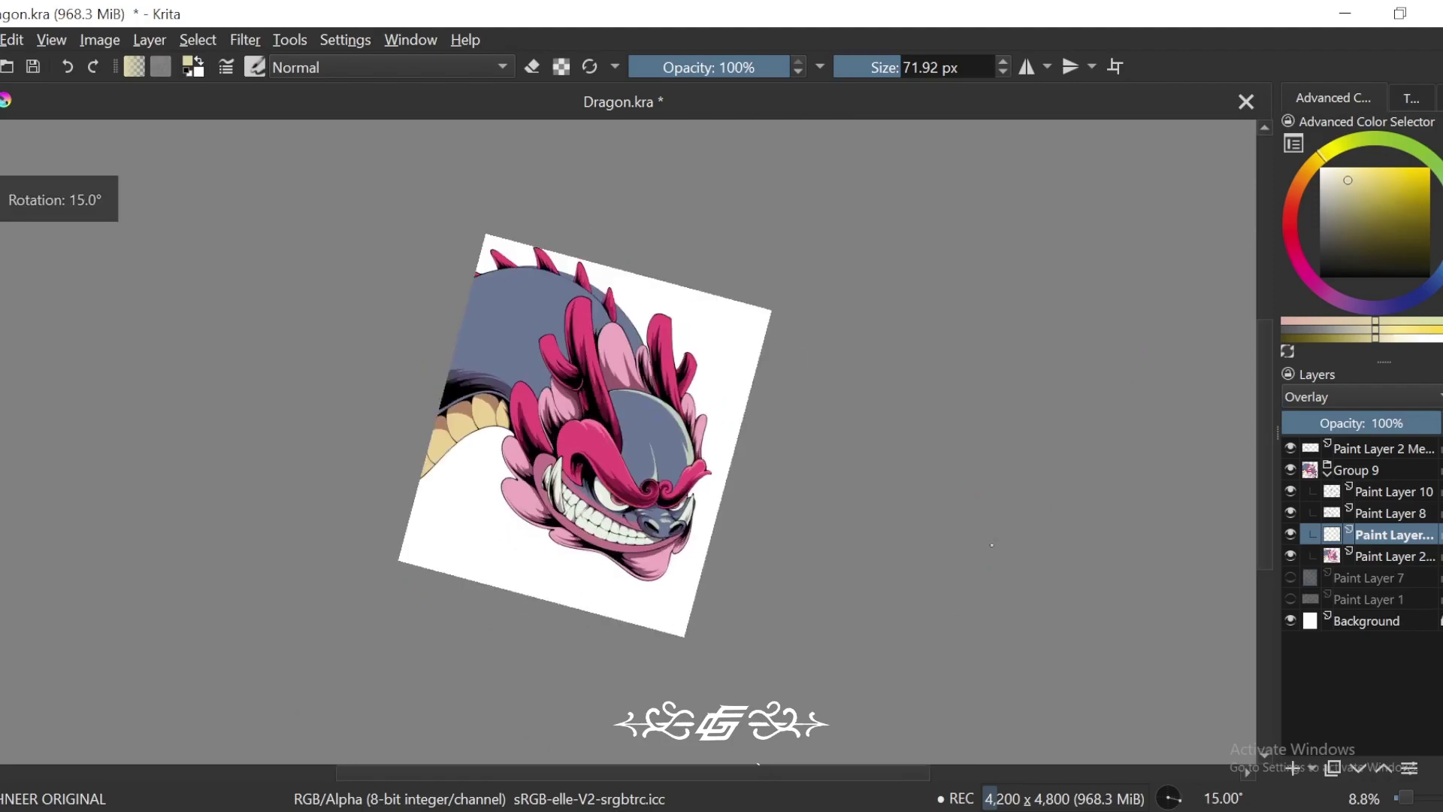
Step: Paint a pale highlight along the top of the blue fold behind the right-hand tusk
scroll(992, 544, "up", 6)
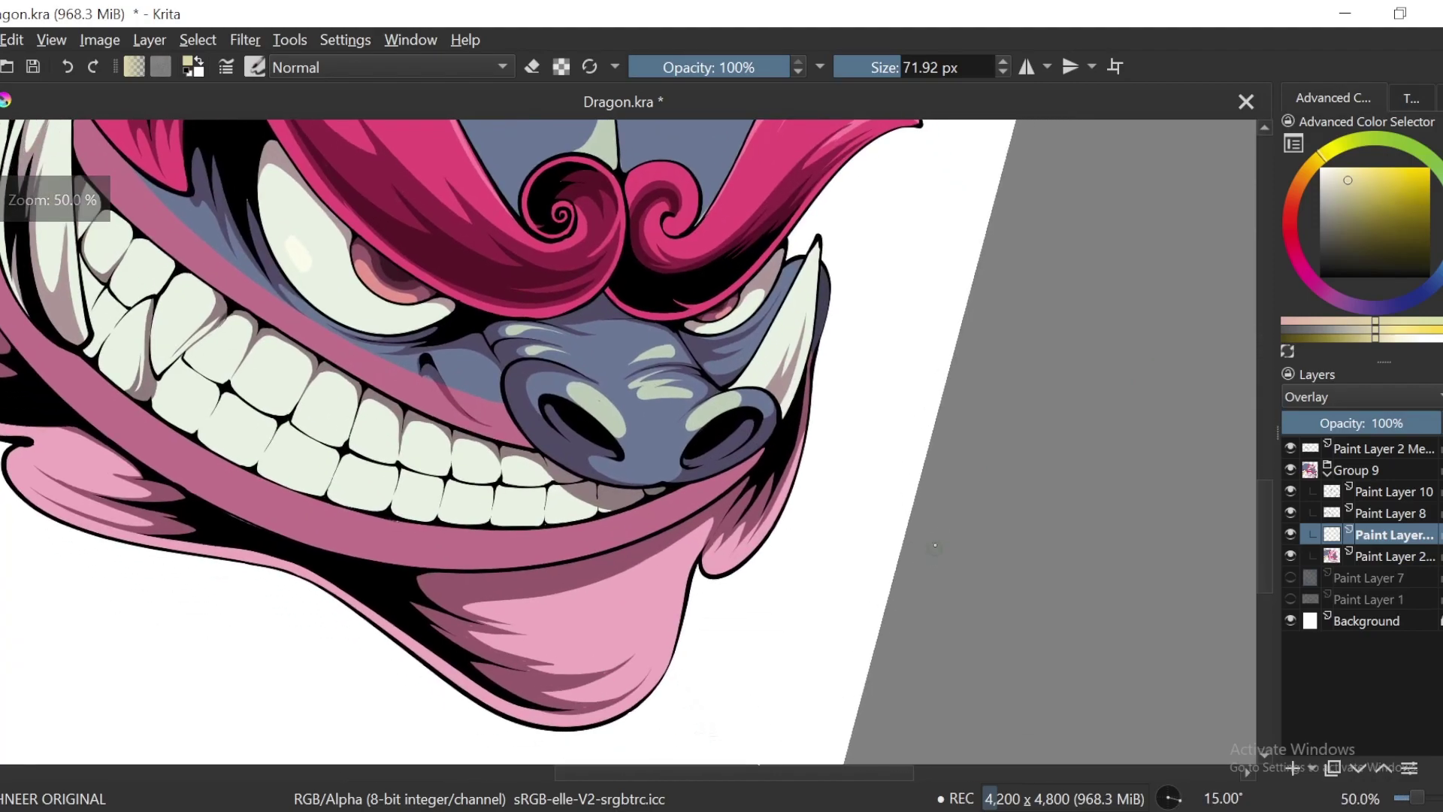
key("6")
key("4")
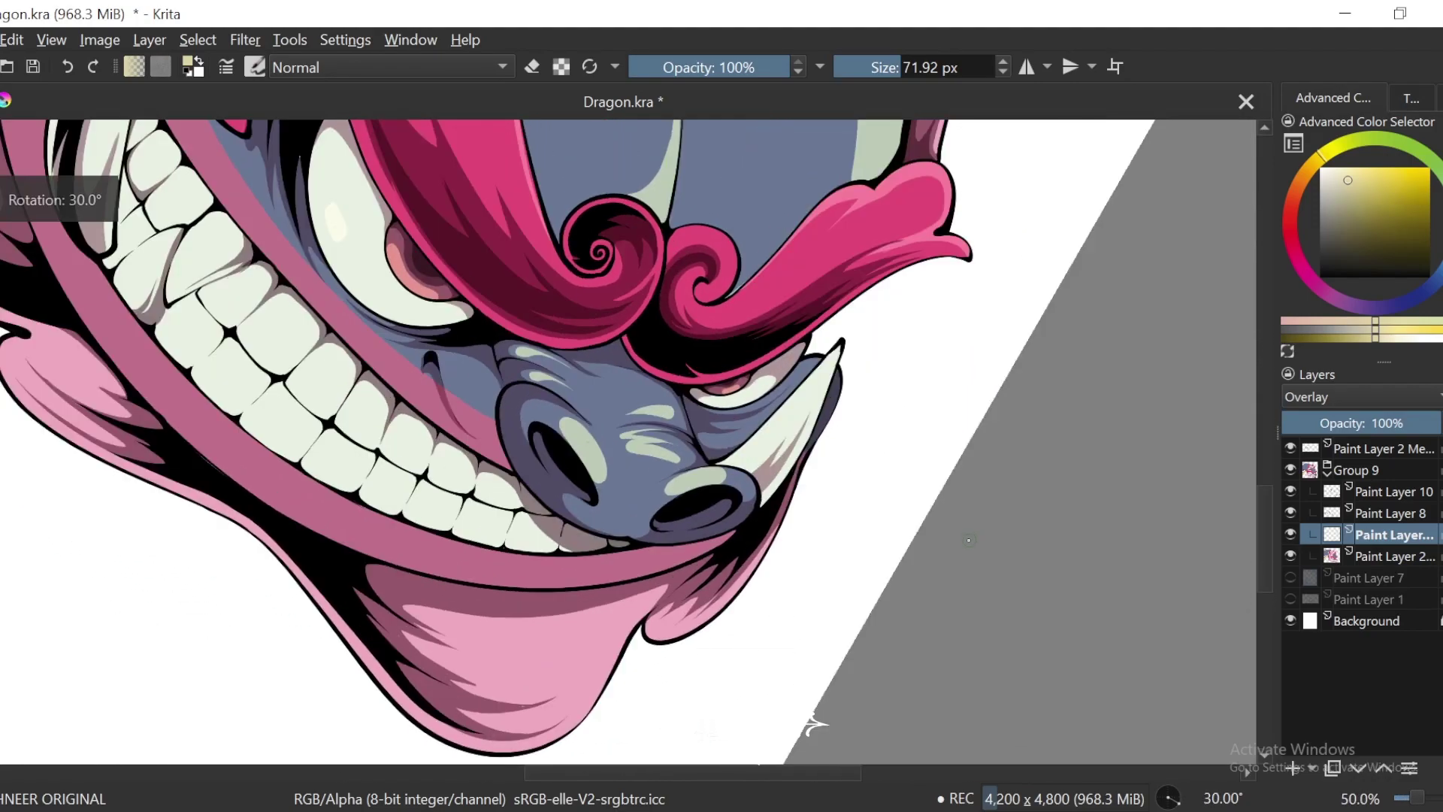
key("4")
scroll(899, 531, "up", 4)
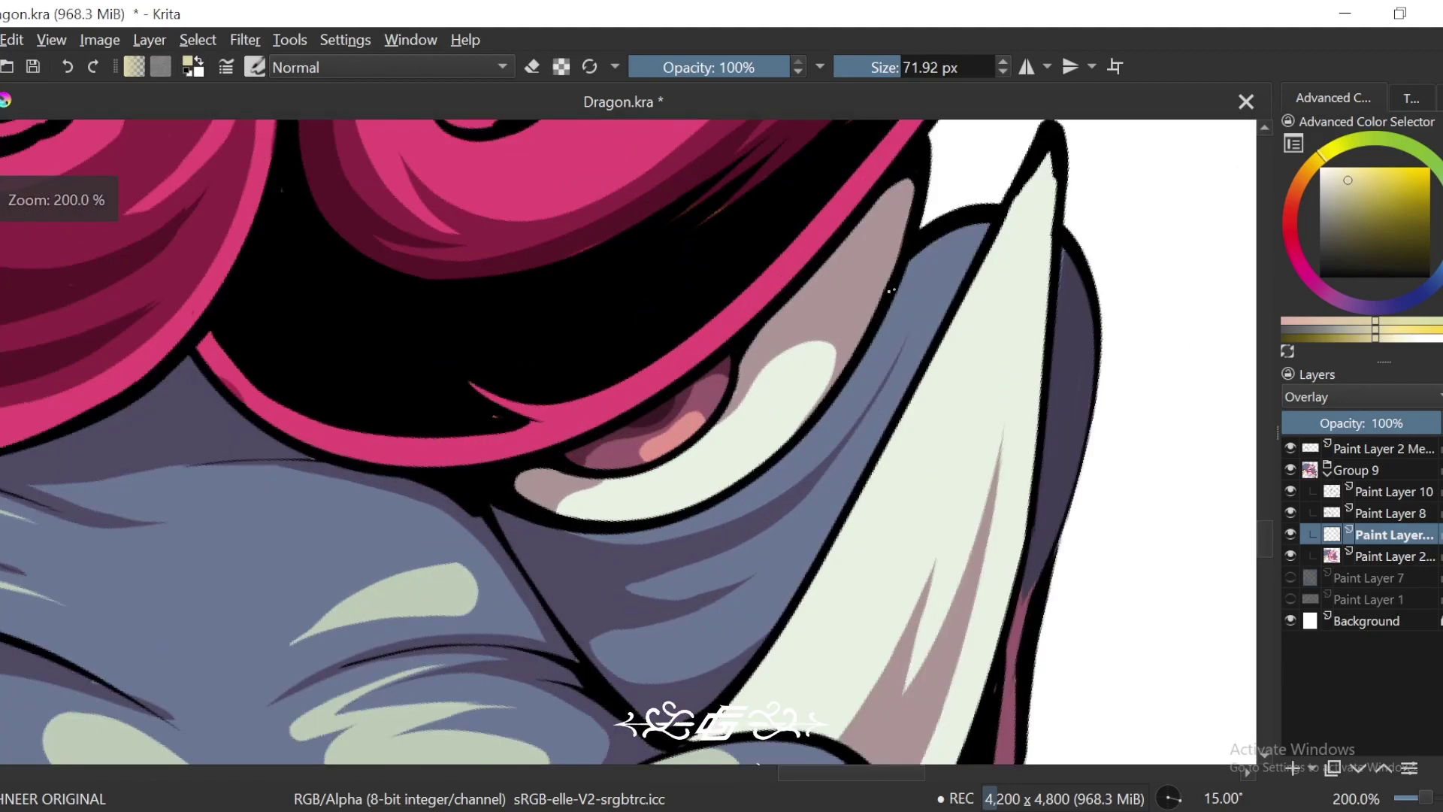
left_click_drag(921, 252, 987, 227)
key("6")
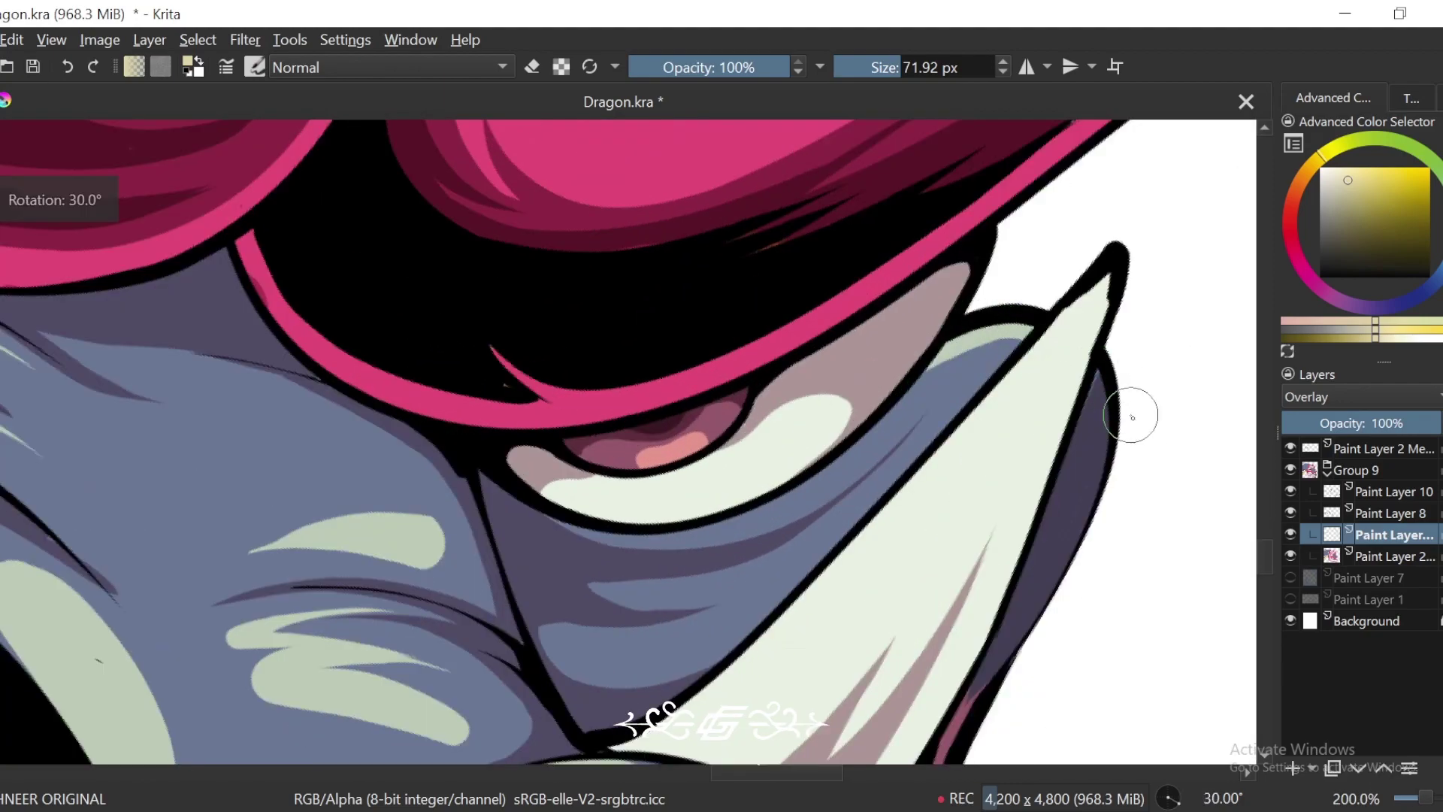
Step: Paint a thin cream highlight along the outer edge of the lower pink frill lobe, undoing the last stroke
scroll(1075, 573, "down", 4)
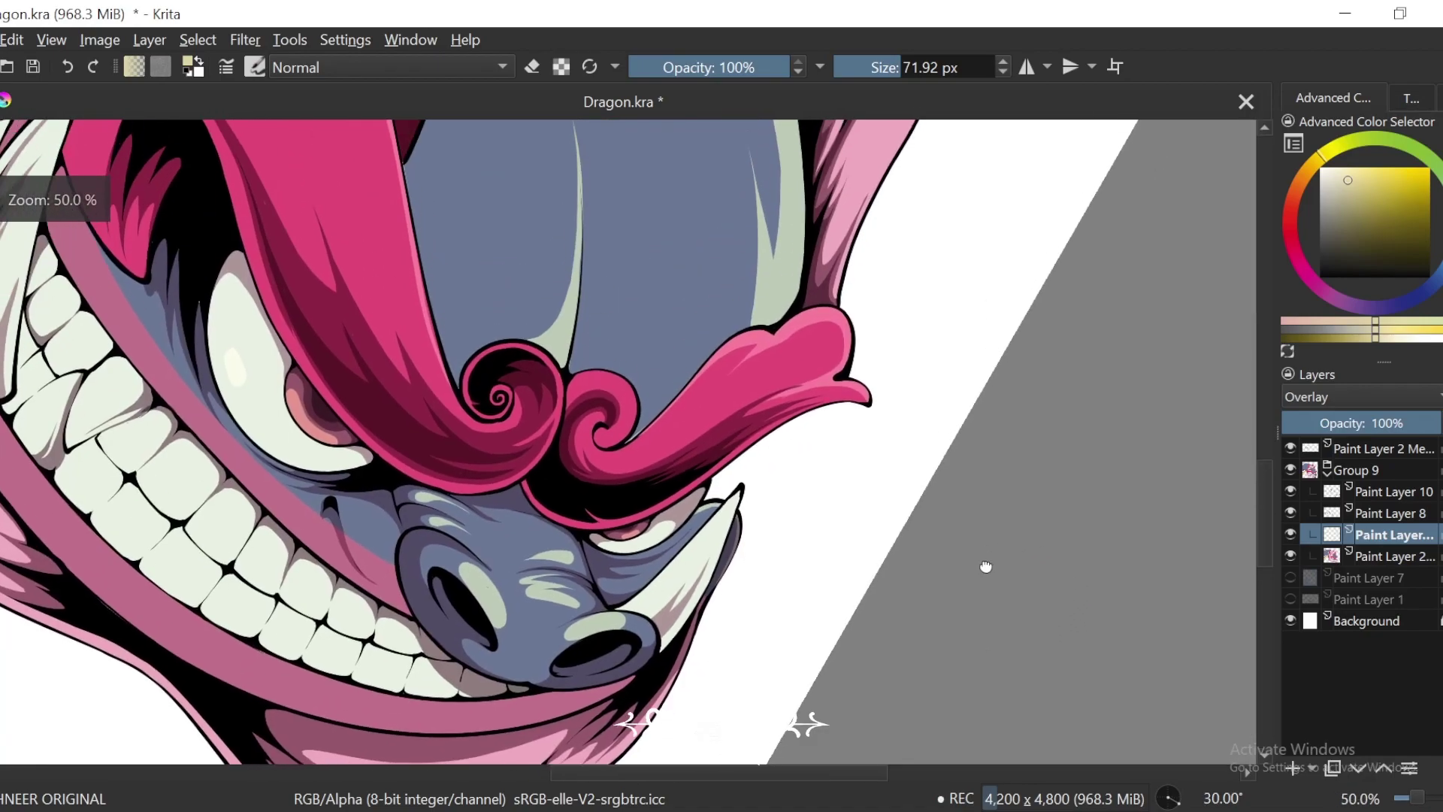
left_click_drag(991, 413, 847, 708)
key("6")
key("6")
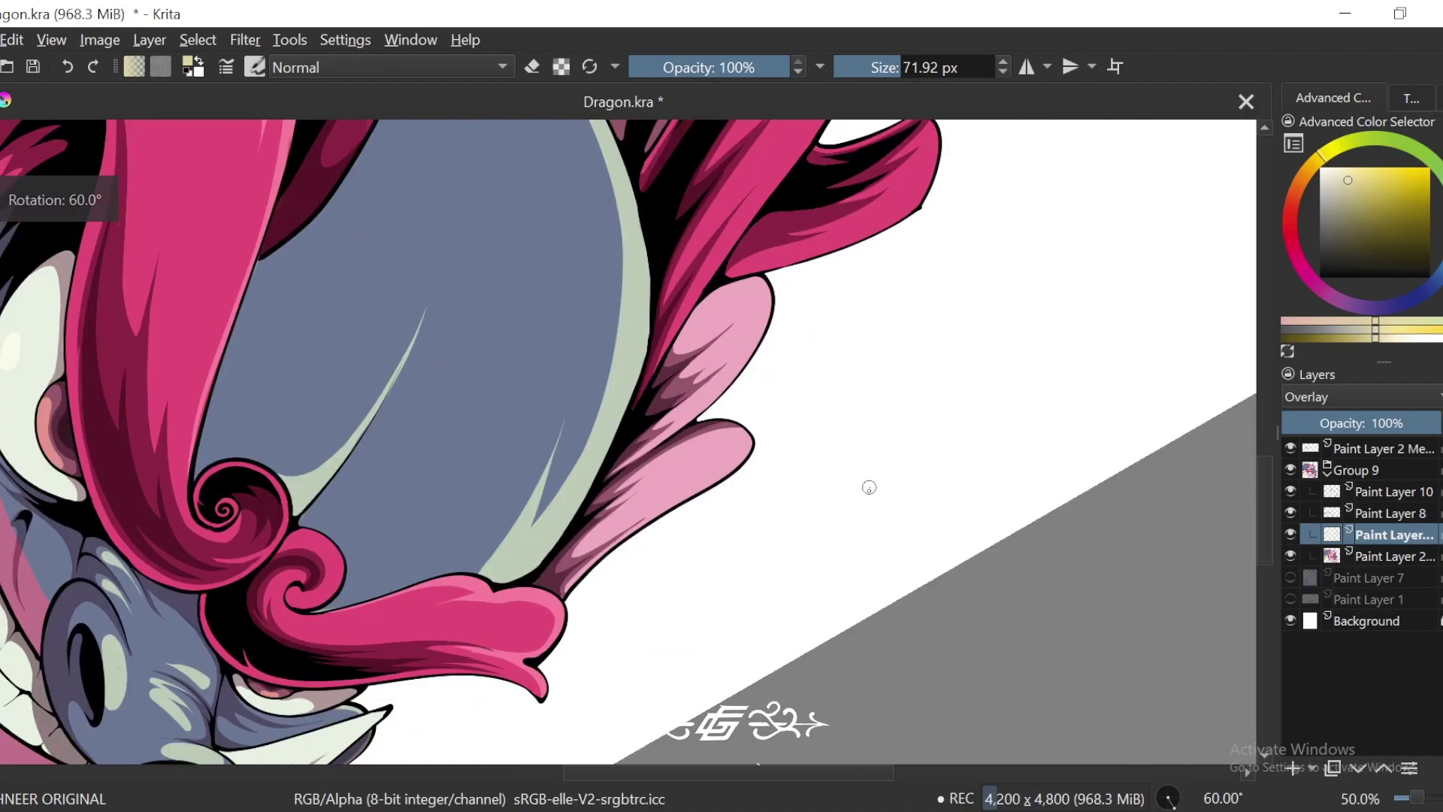
key("ctrl+plus")
key("ctrl+plus")
key("ctrl+plus")
mouse_move(998, 440)
left_mouse_down()
mouse_move(961, 497)
mouse_move(763, 623)
left_mouse_up()
left_click_drag(829, 595, 911, 528)
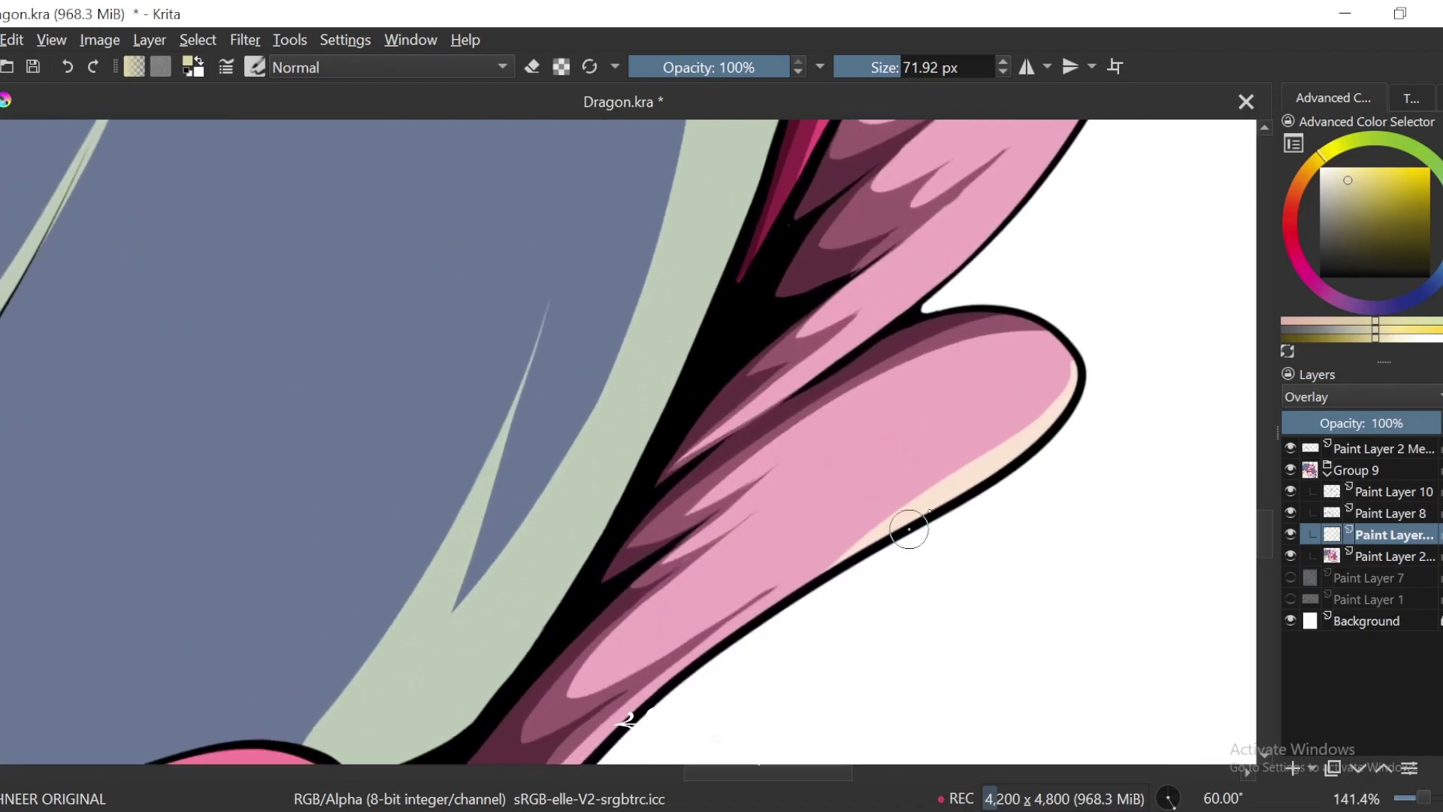
key("ctrl+z")
Step: Paint a cream highlight along the outer edge of the upper pink frill lobe beside the forehead
scroll(909, 541, "down", 2)
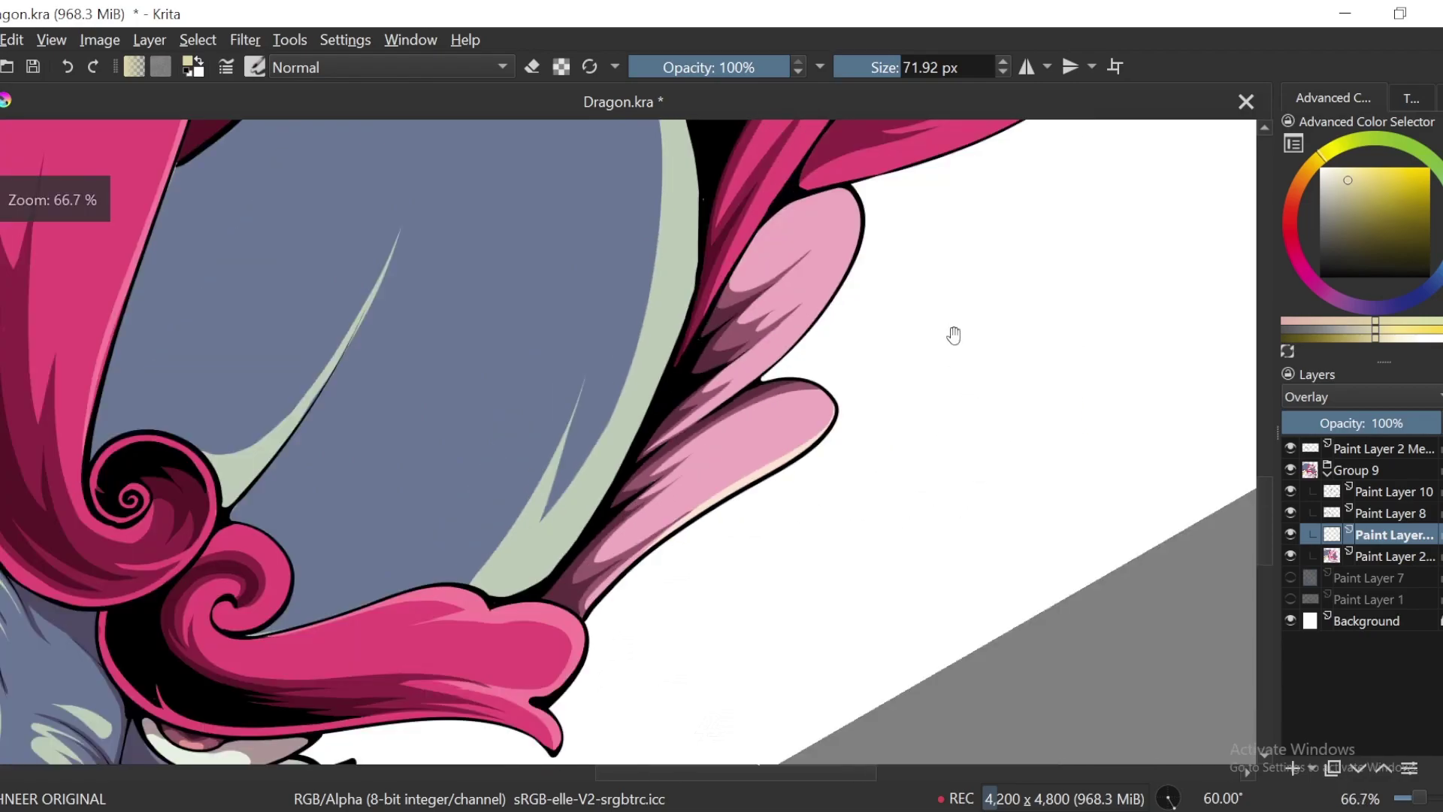
scroll(868, 352, "up", 1)
key("ctrl+plus")
mouse_move(922, 223)
left_mouse_down()
mouse_move(943, 224)
mouse_move(718, 633)
left_mouse_up()
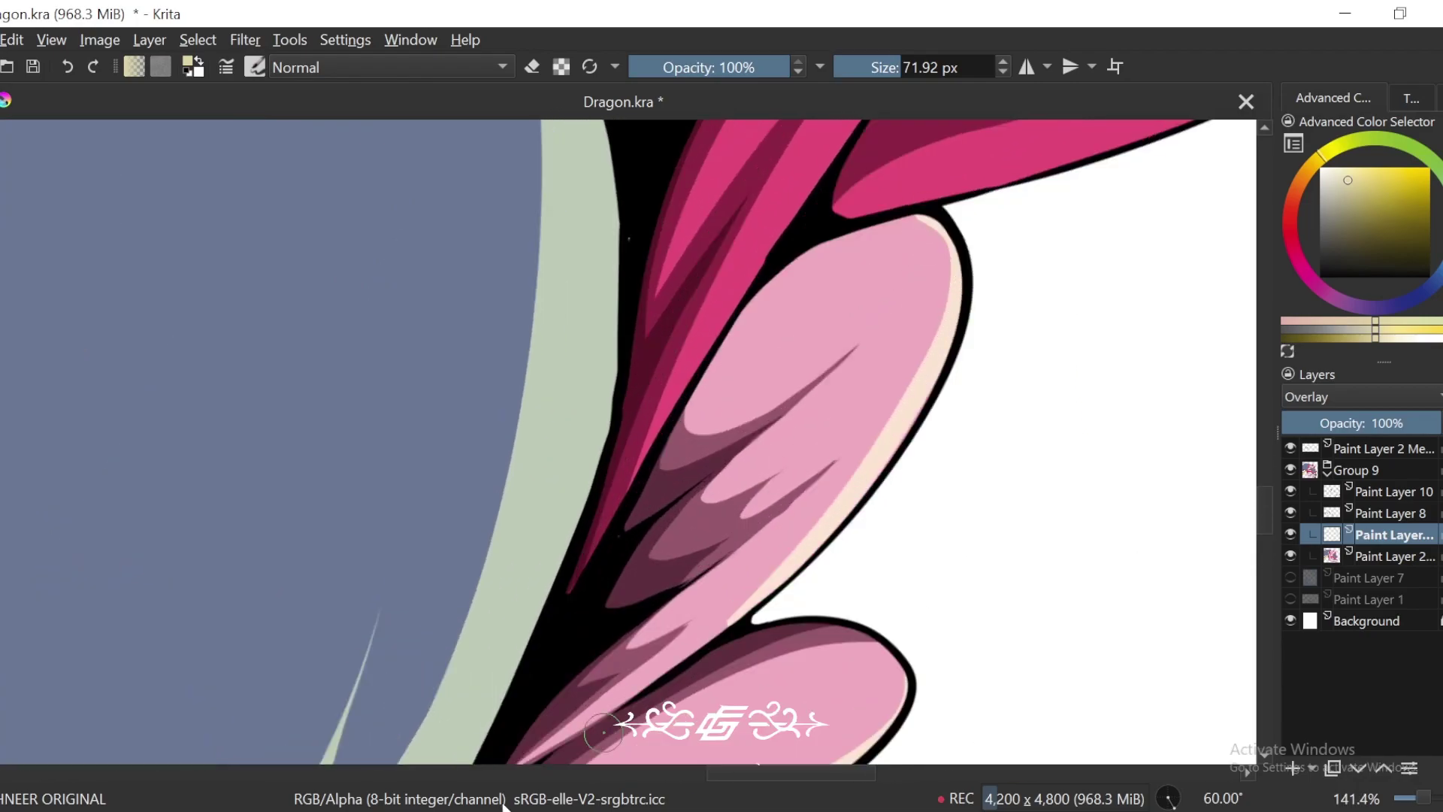
Step: Paint light-pink highlights around the tip and along the lower edge of the short horn branch above the frill
key("ctrl+minus")
key("ctrl+minus")
scroll(1007, 419, "down", 3)
scroll(967, 364, "up", 3)
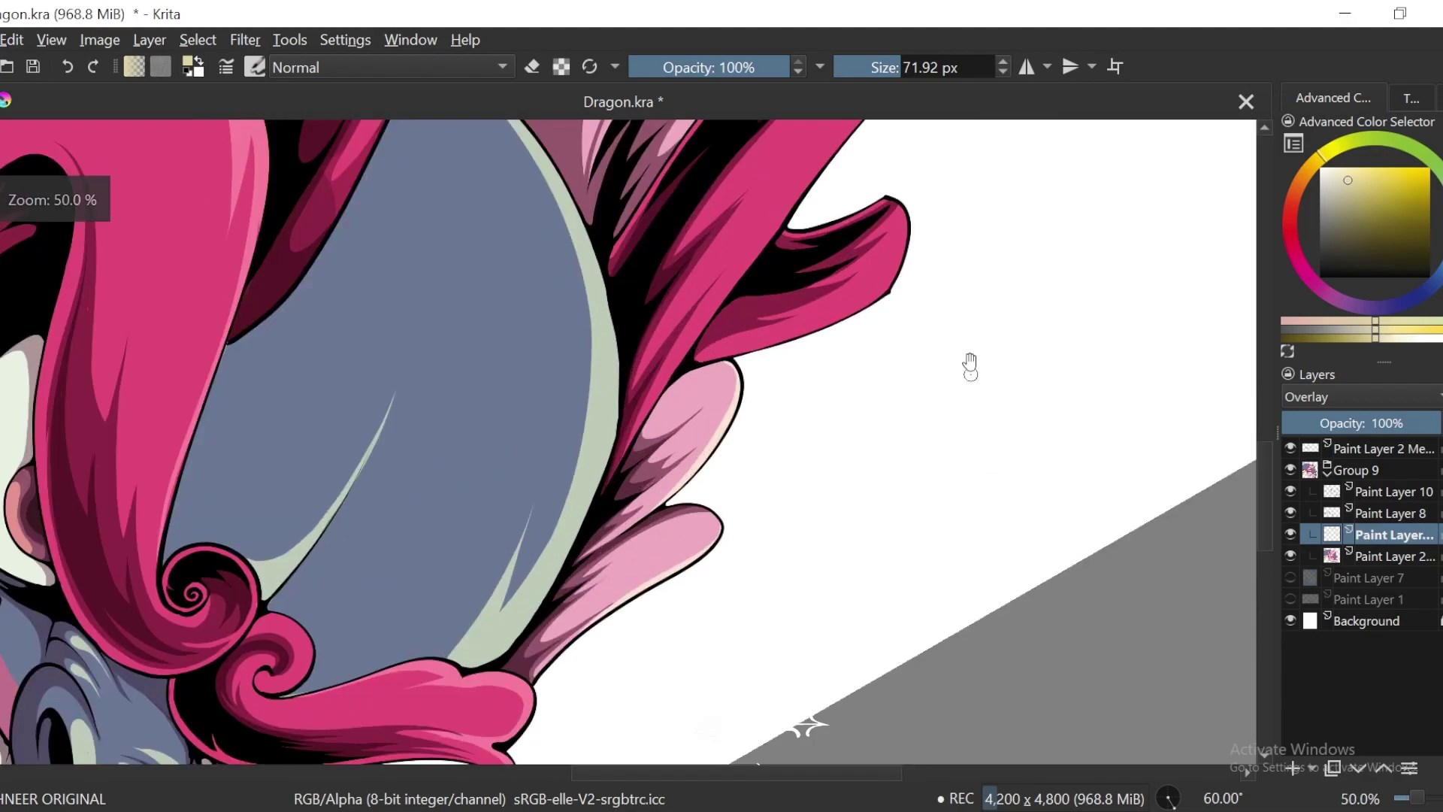
key("plus")
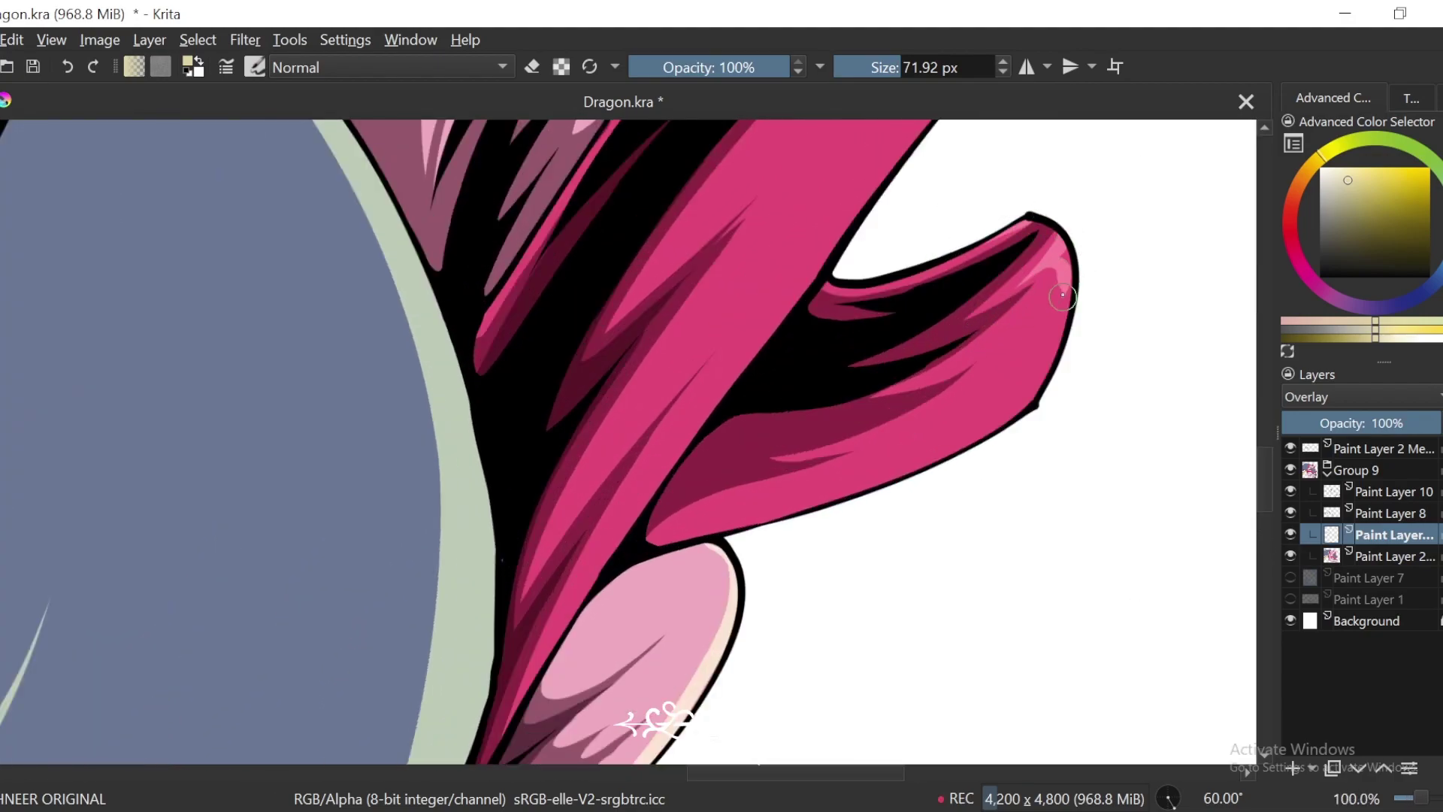
mouse_move(1065, 251)
left_mouse_down()
mouse_move(1068, 285)
mouse_move(749, 475)
mouse_move(1038, 363)
mouse_move(766, 508)
left_mouse_up()
key("4")
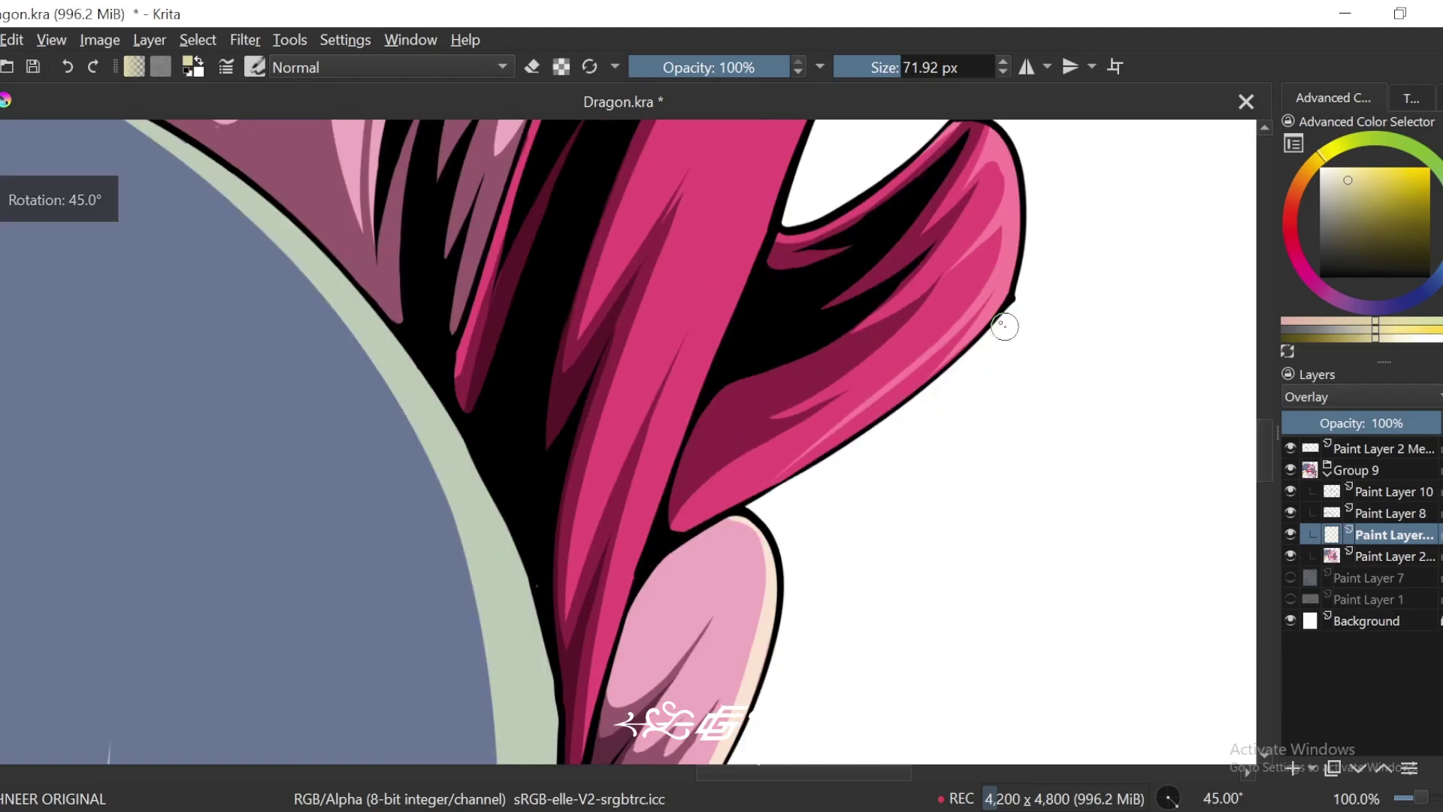
Step: Widen the light-pink highlight along the lower edge of the short horn branch, undoing the last stroke
left_click_drag(955, 348, 655, 548)
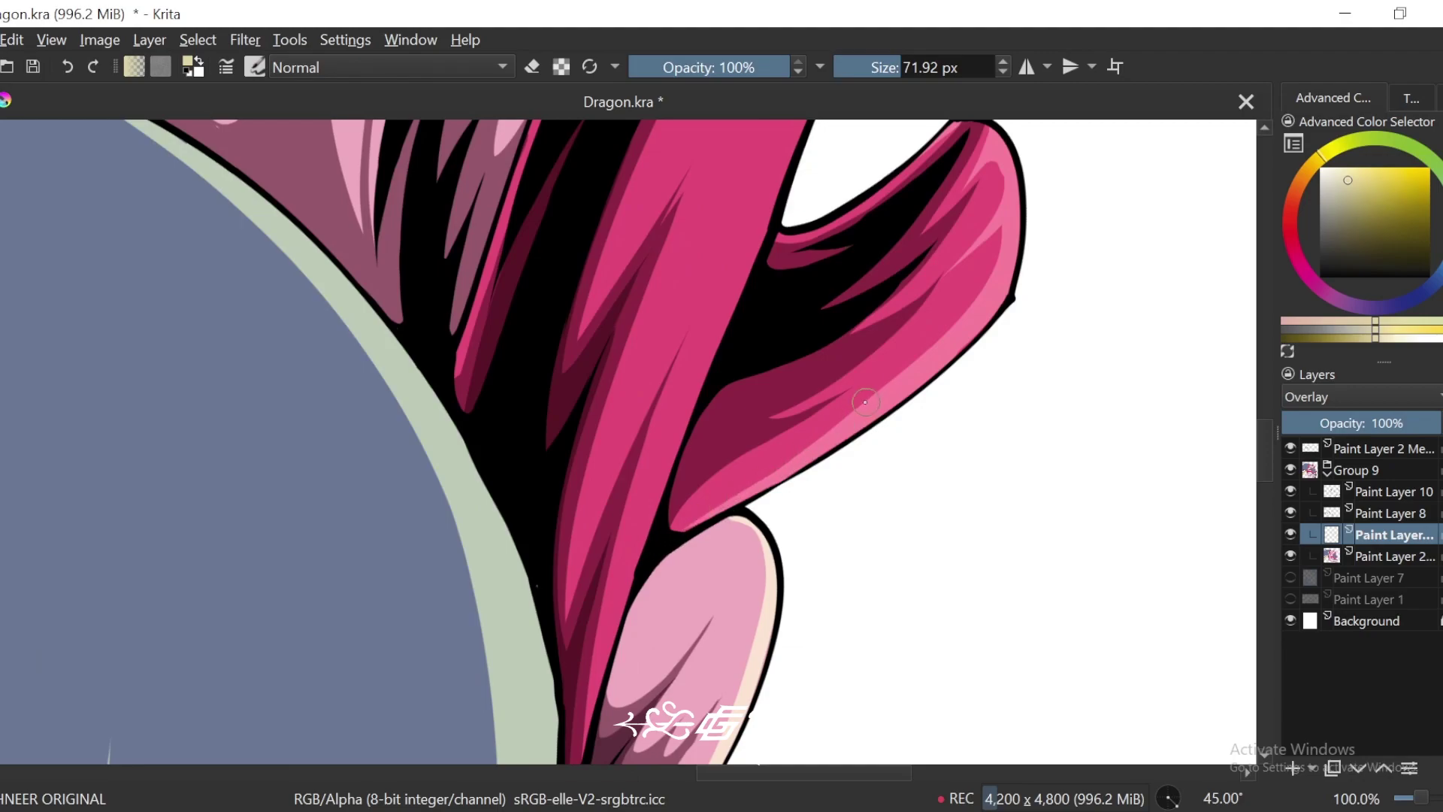
key("ctrl+minus")
key("ctrl+minus")
key("ctrl+plus")
key("ctrl+plus")
key("ctrl+z")
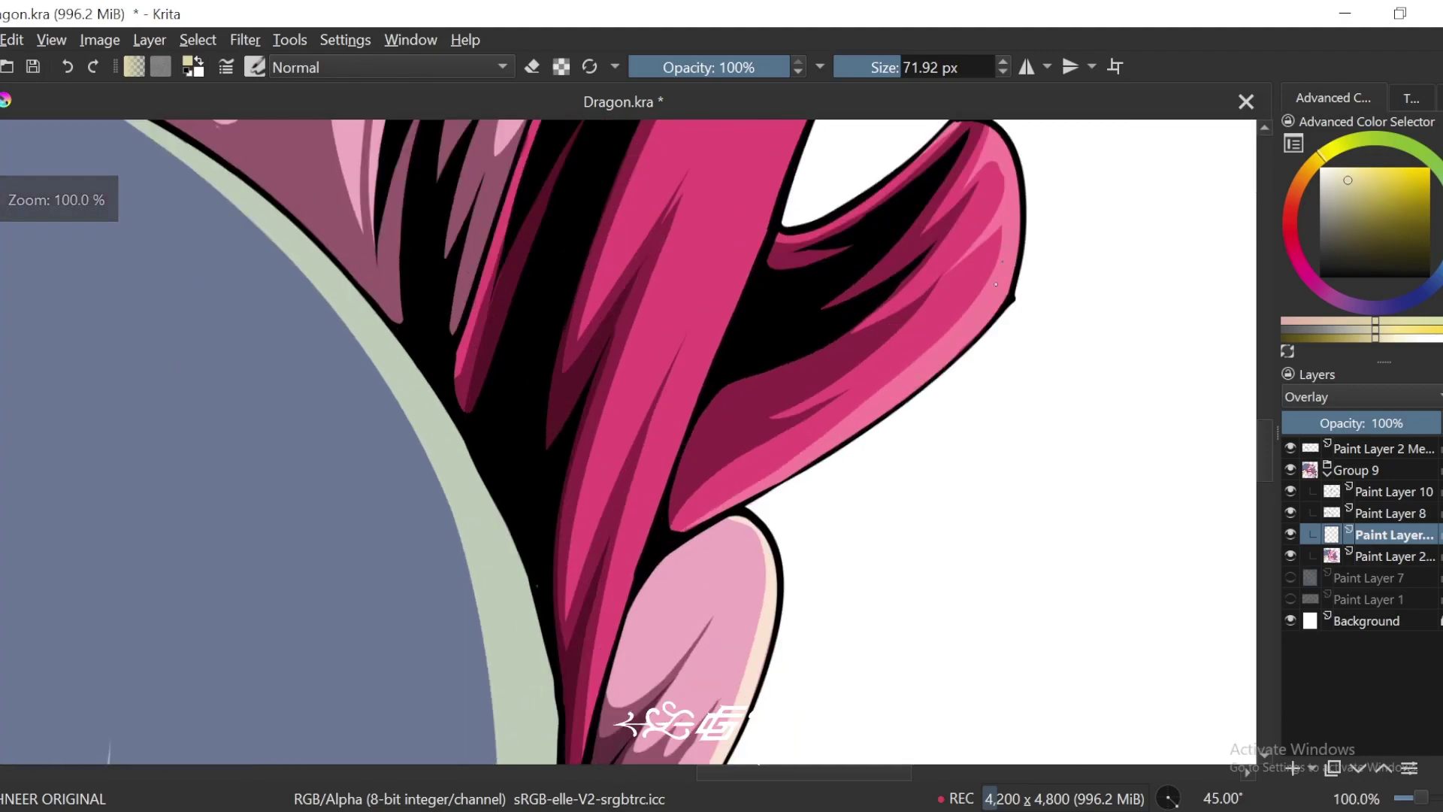
Step: Paint a light-pink highlight along the lower edge of the long magenta horn above the short branch
key("ctrl+minus")
key("ctrl+minus")
key("ctrl+minus")
key("ctrl+minus")
key("6")
key("6")
key("ctrl+plus")
key("ctrl+plus")
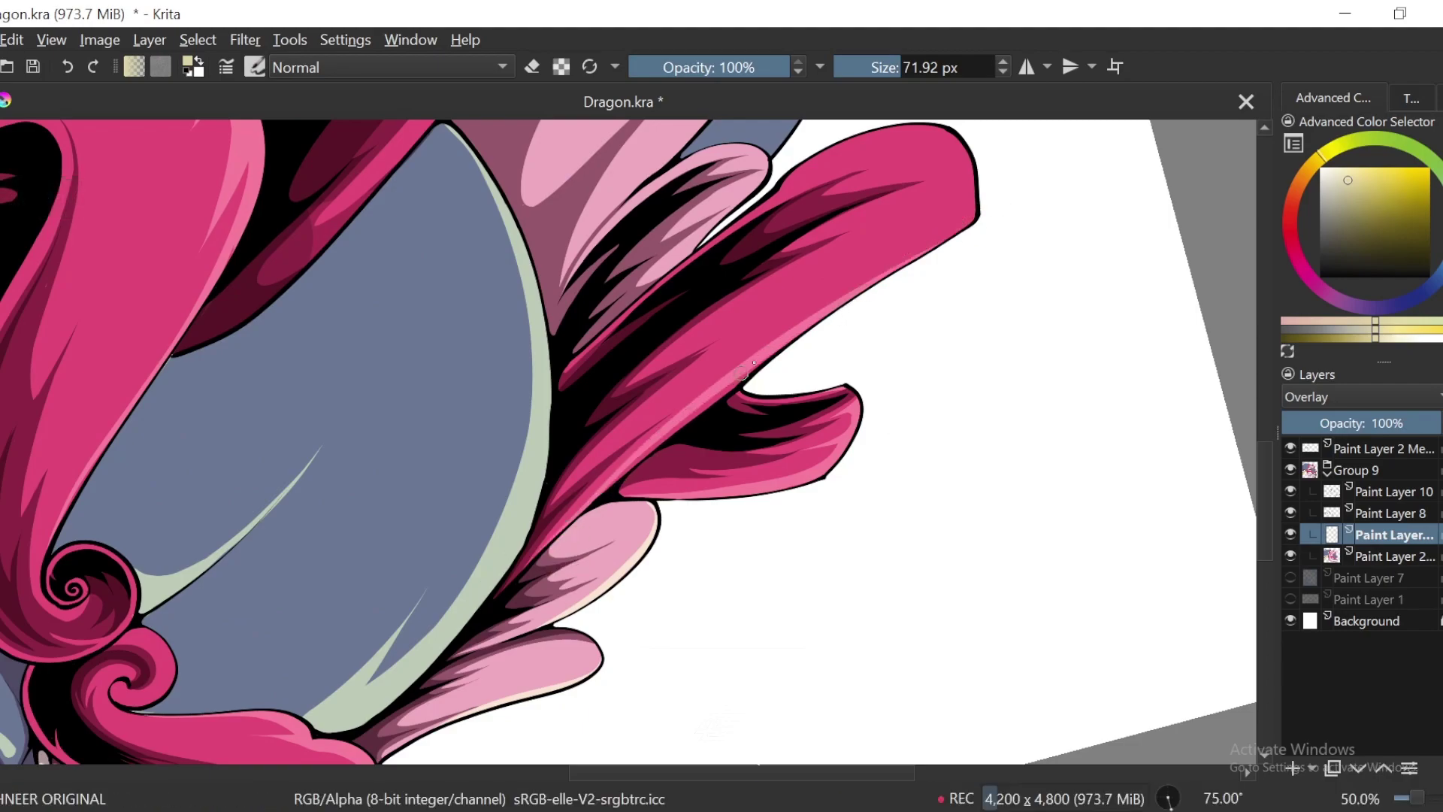
left_click_drag(941, 257, 801, 379)
key("ctrl+plus")
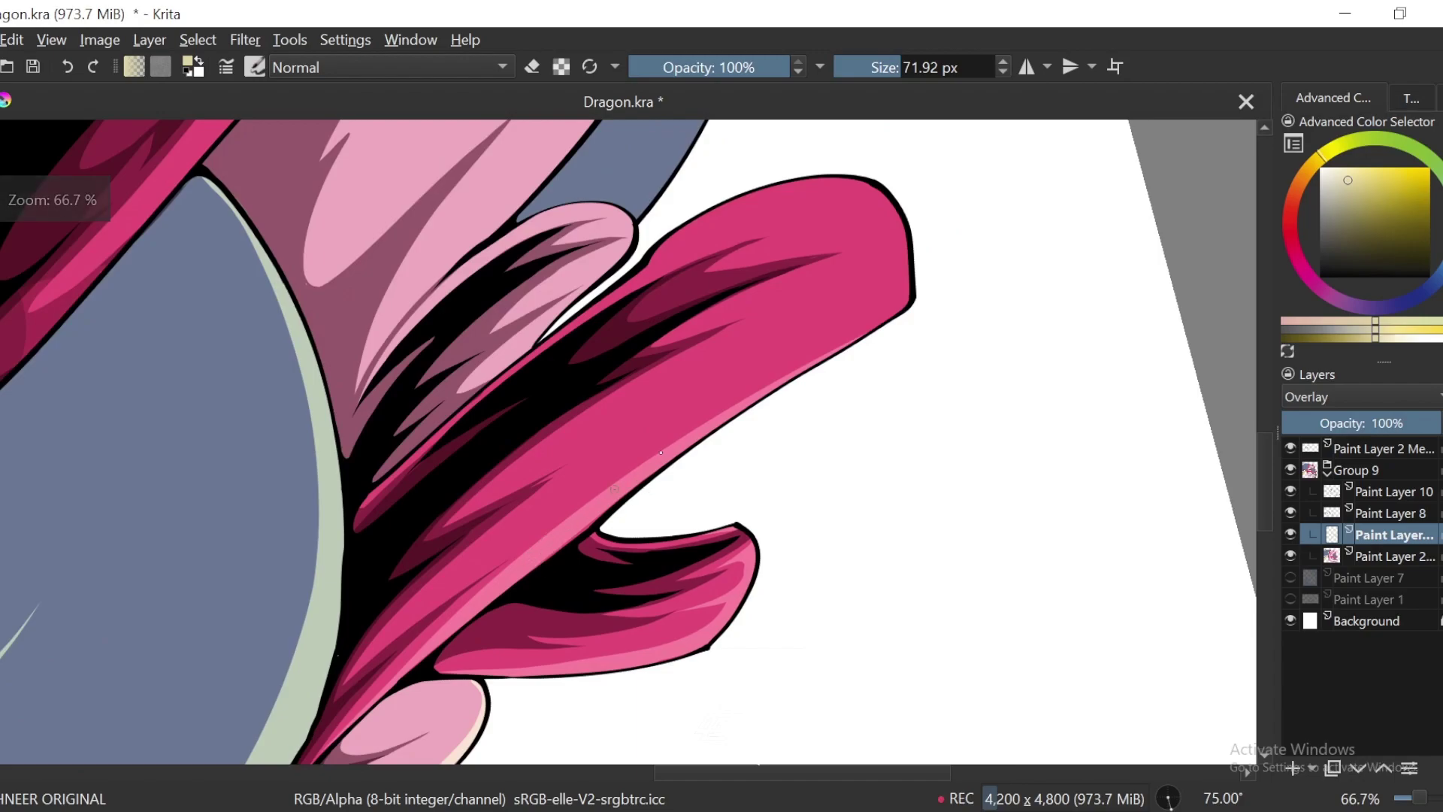
left_click_drag(515, 534, 976, 290)
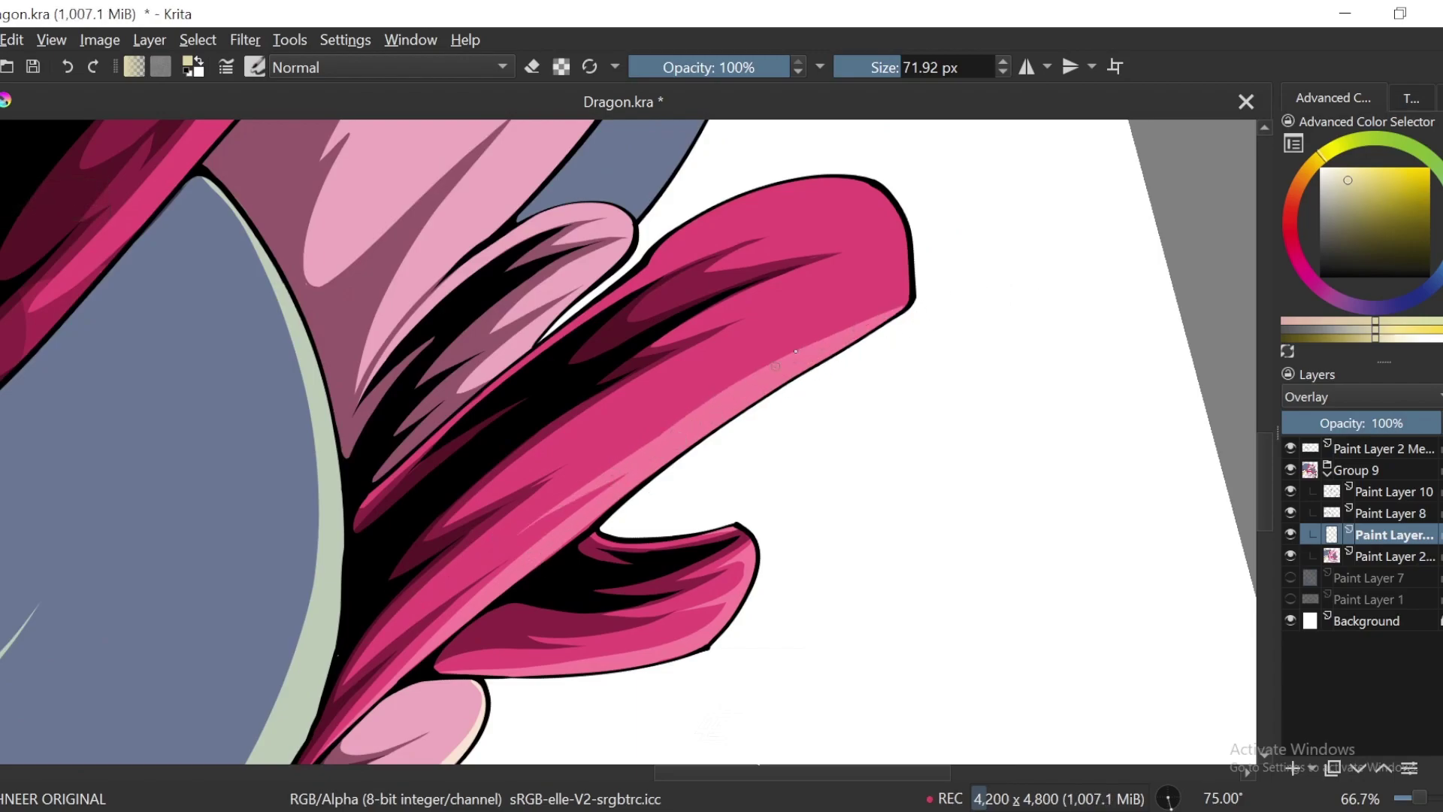
left_click_drag(687, 389, 956, 290)
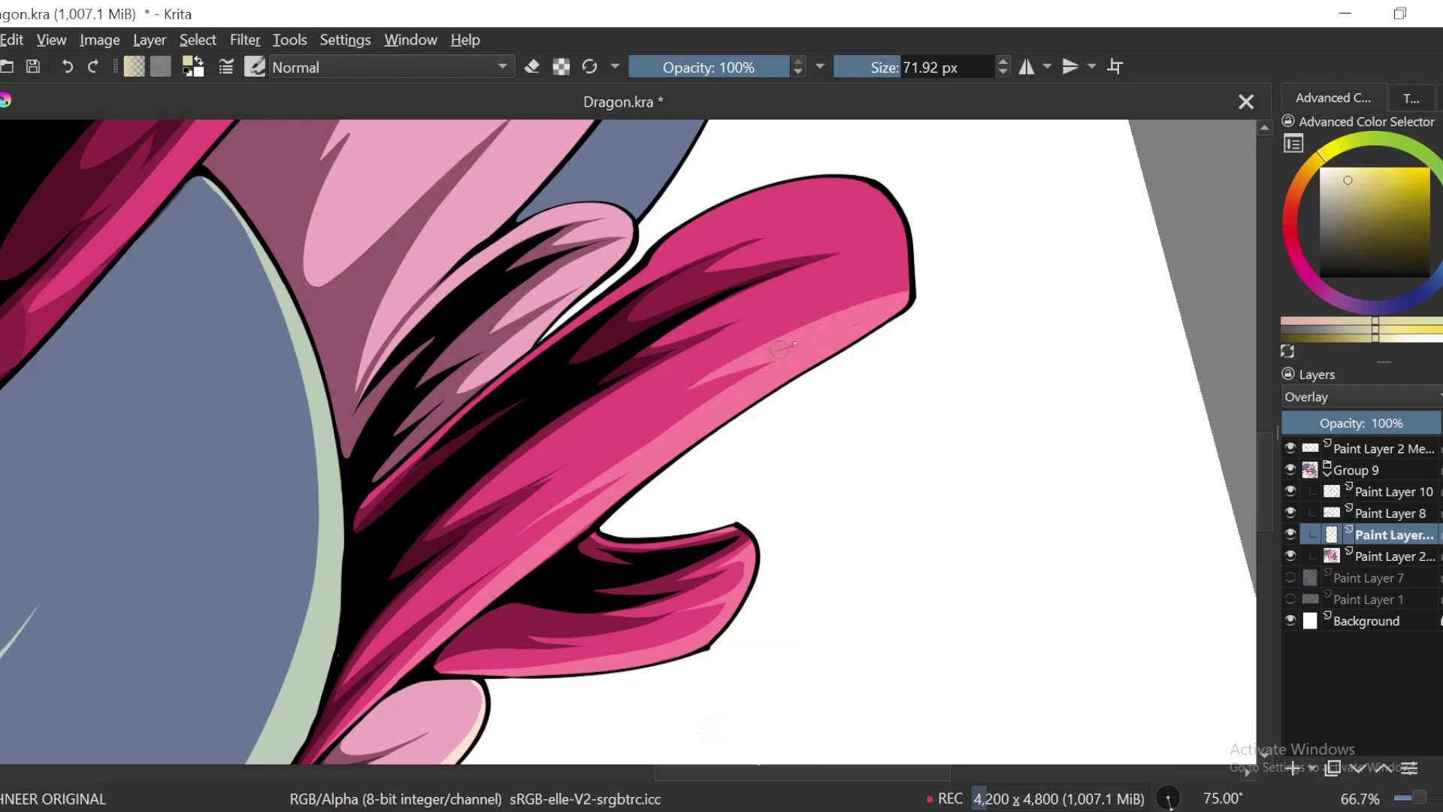
Step: Paint curved light-pink highlights around the rounded tip of the long magenta horn above the short branch
key("minus")
key("minus")
key("minus")
key("plus")
key("plus")
key("plus")
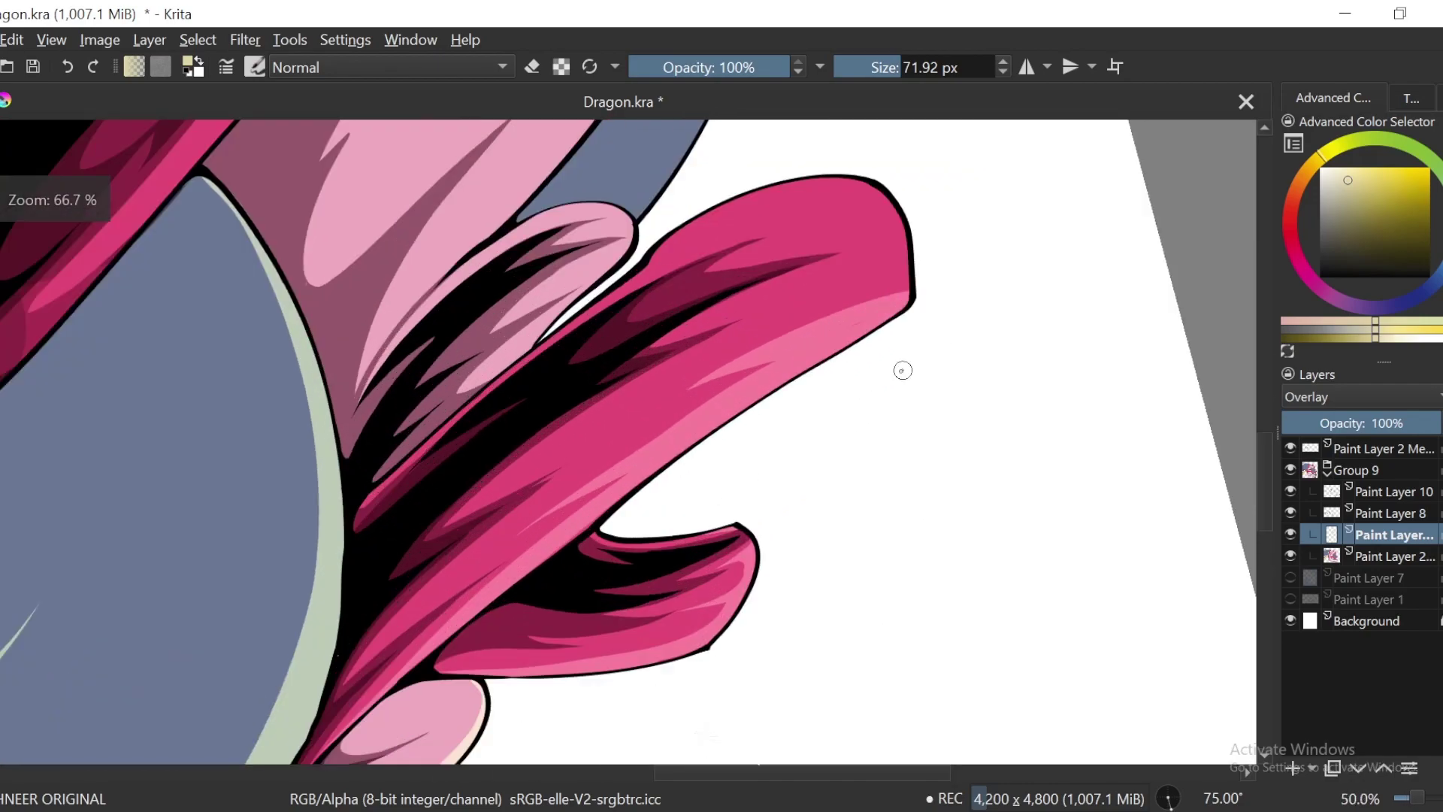
key("plus")
mouse_move(908, 268)
left_mouse_down()
mouse_move(824, 370)
mouse_move(775, 323)
left_mouse_up()
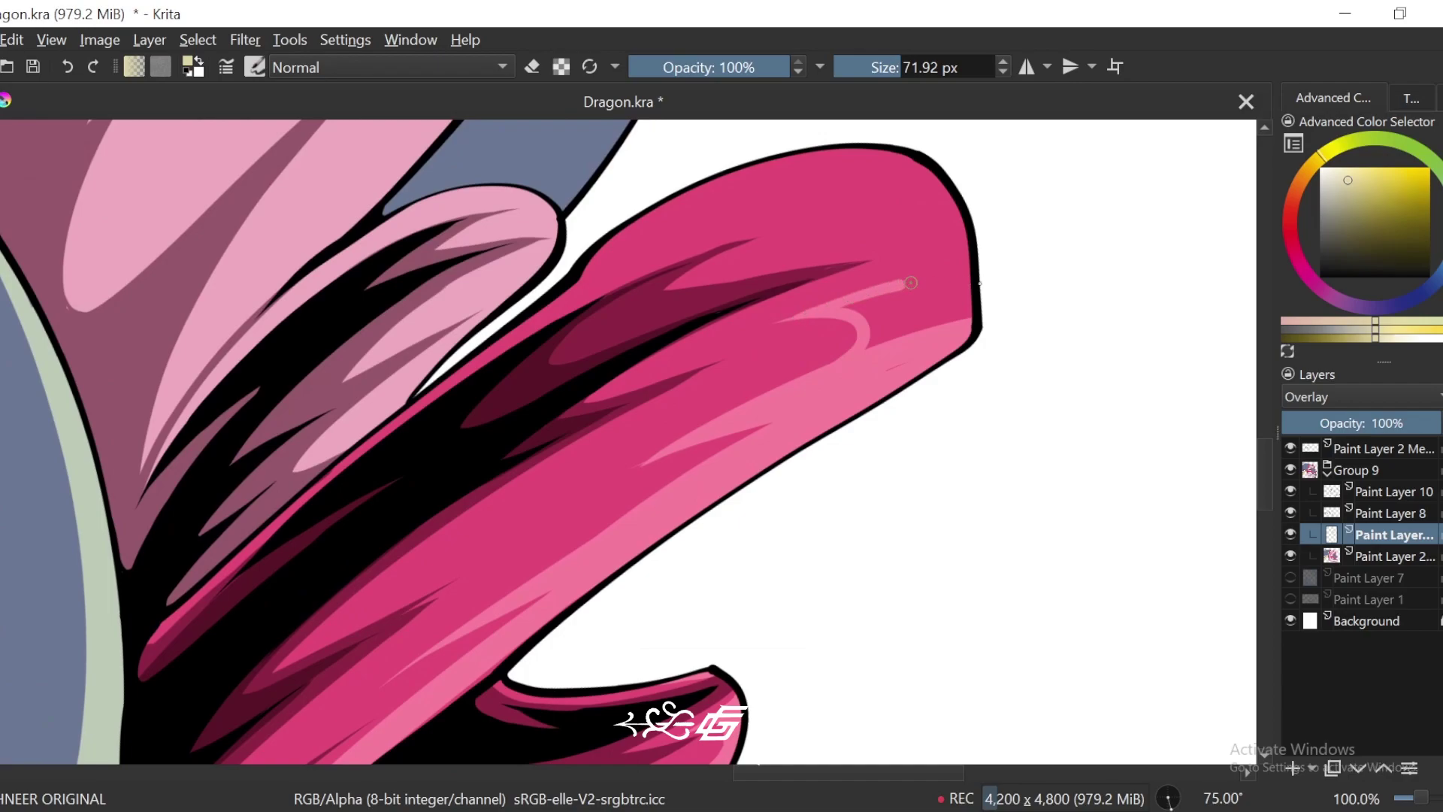
mouse_move(866, 346)
left_mouse_down()
mouse_move(894, 309)
mouse_move(878, 330)
mouse_move(928, 312)
mouse_move(877, 312)
mouse_move(900, 345)
mouse_move(850, 384)
left_mouse_up()
left_click_drag(934, 339, 815, 302)
left_click_drag(966, 318, 956, 341)
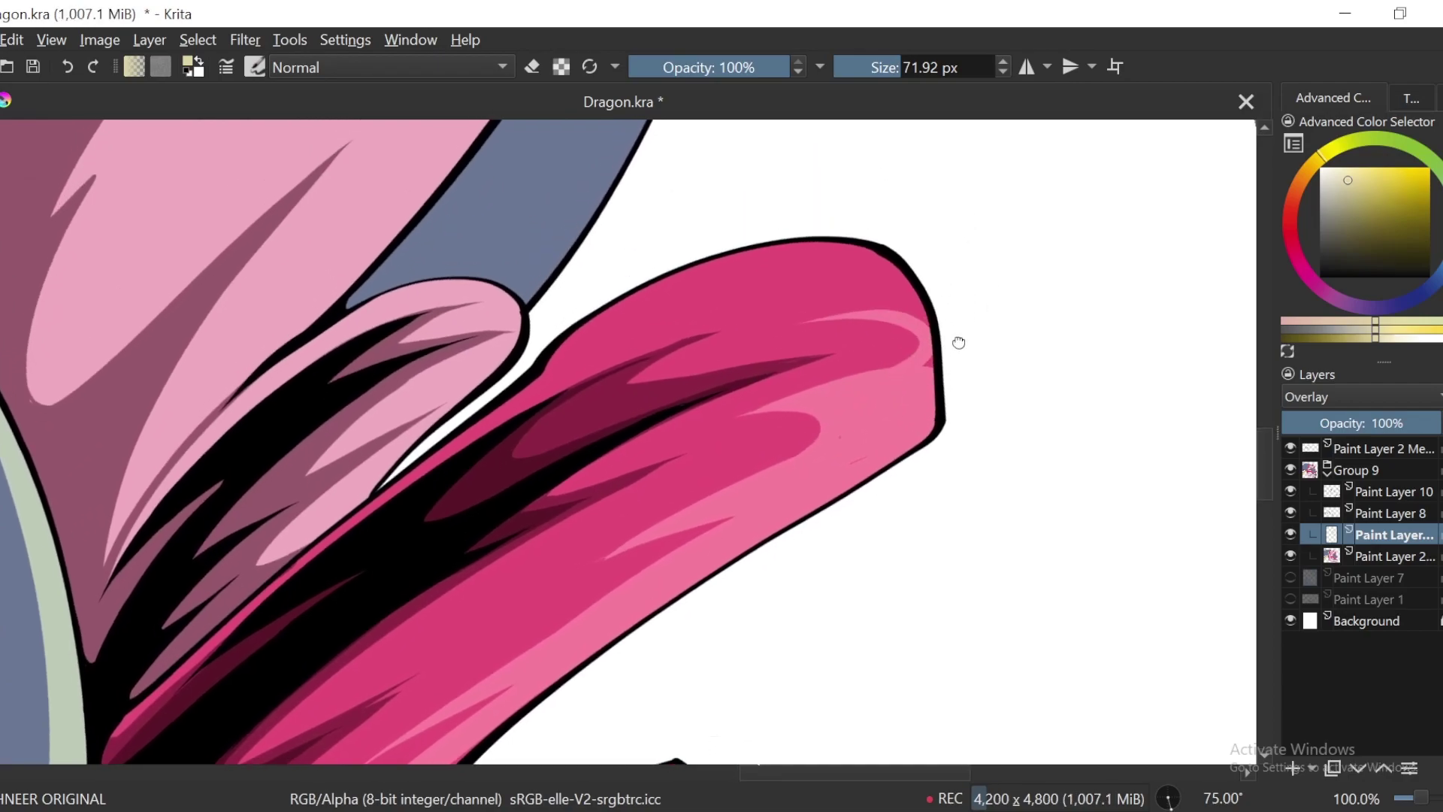
Step: Paint a cream highlight along the lower edge of the small pink frill lobe above that horn, redoing one stroke
key("minus")
key("minus")
key("minus")
key("minus")
left_click_drag(751, 456, 838, 442)
key("6")
key("plus")
key("plus")
key("plus")
key("plus")
key("plus")
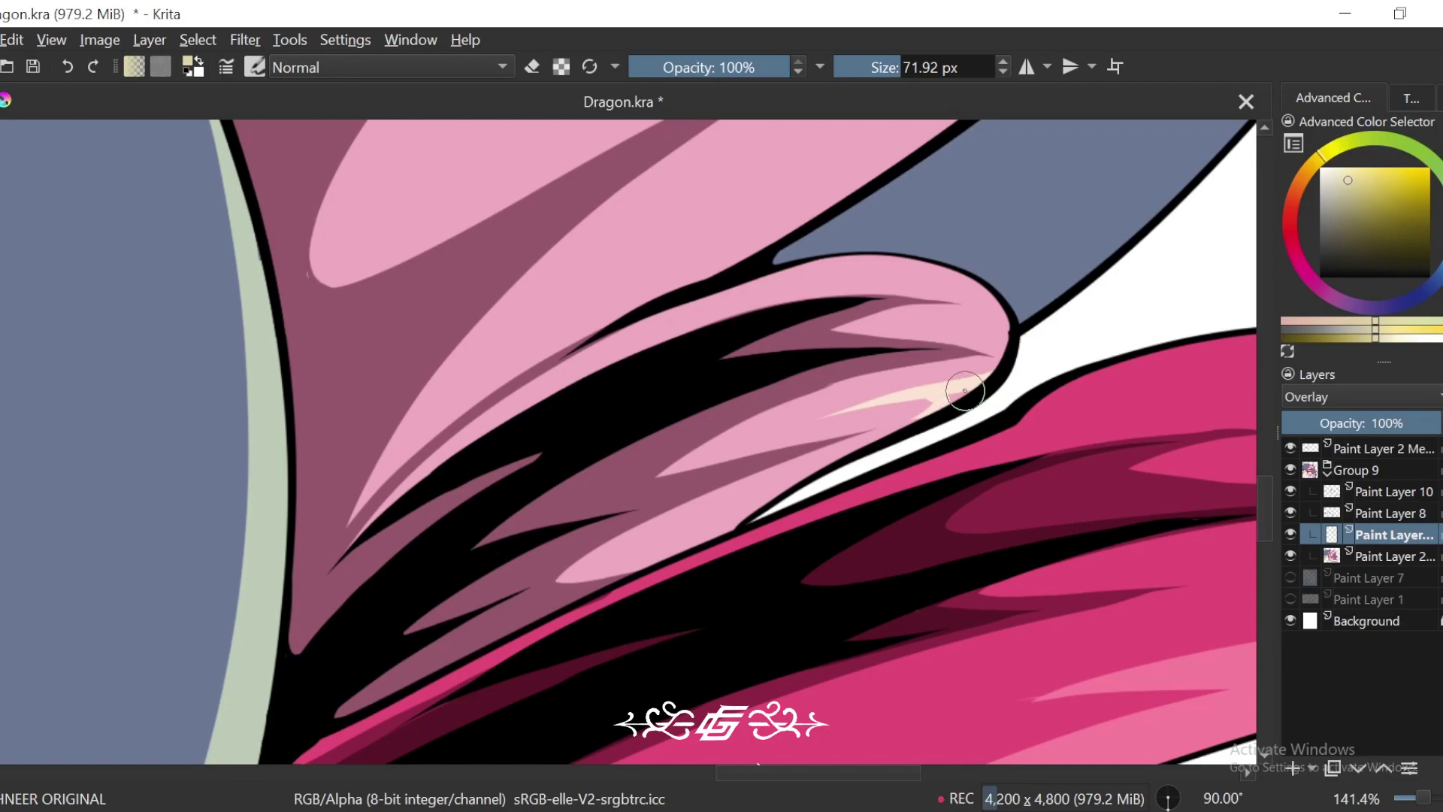
left_click_drag(947, 393, 631, 567)
left_click_drag(875, 448, 803, 500)
key("ctrl+z")
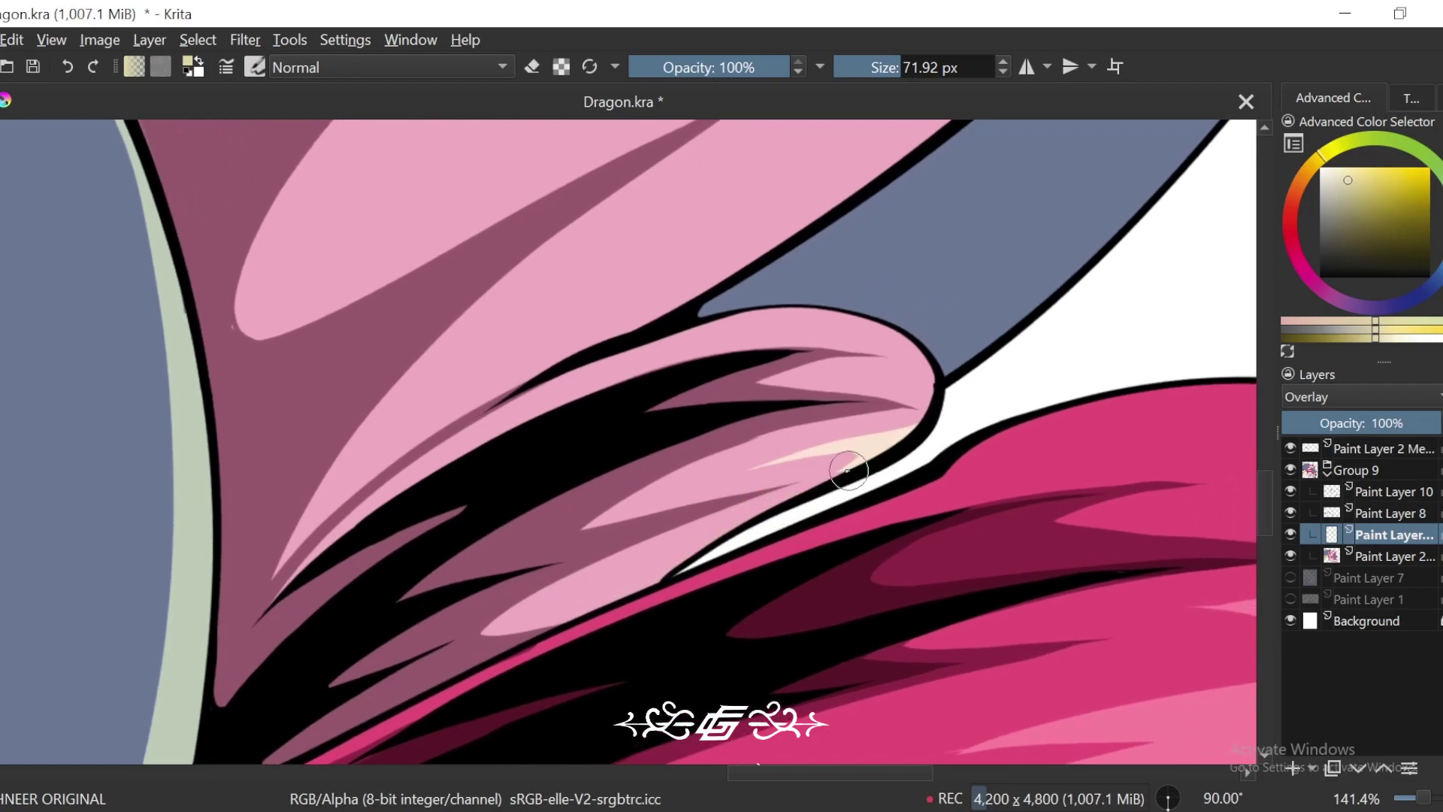
left_click_drag(719, 537, 550, 610)
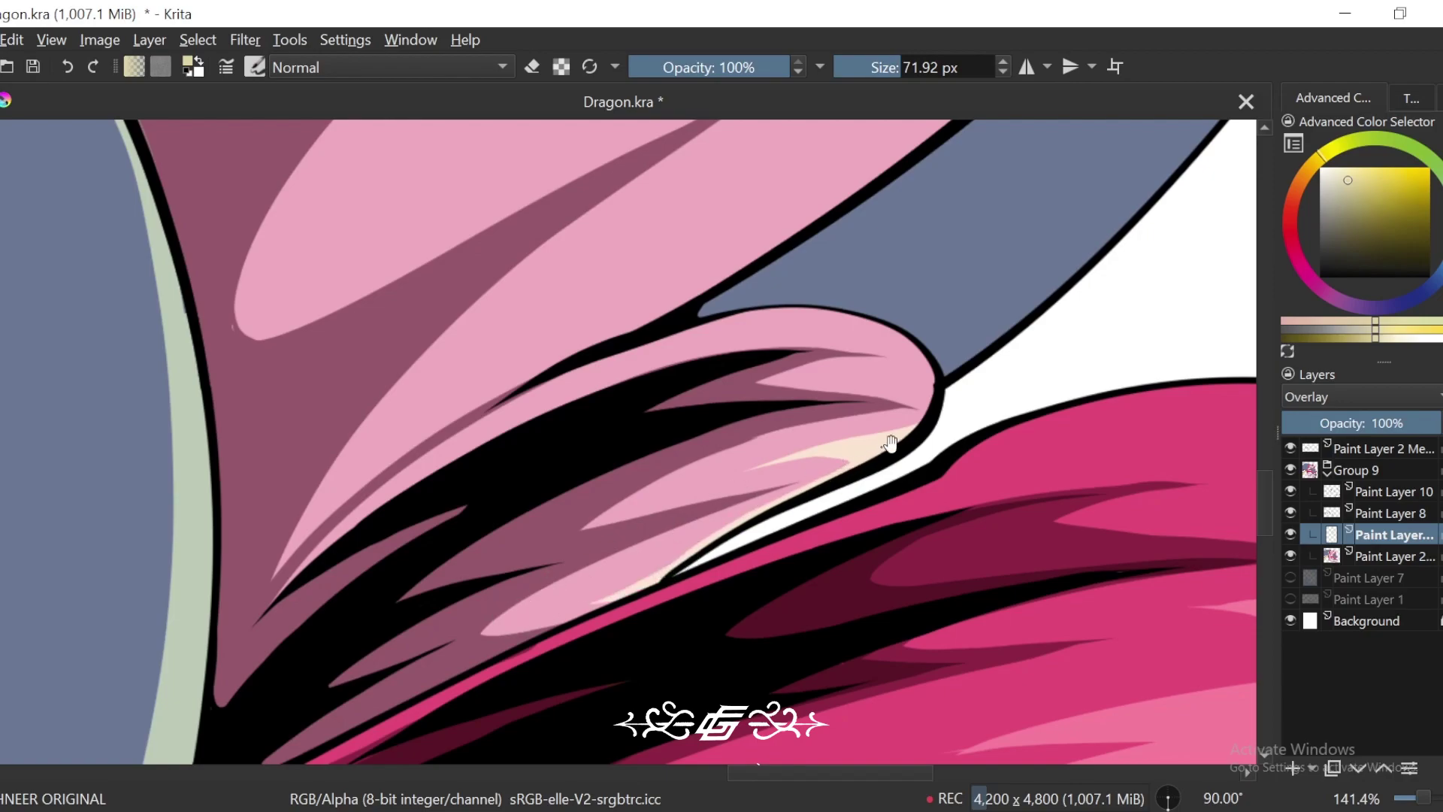
Step: Extend the cream highlight around the tip and along the upper edge of the small pink frill lobe
left_click_drag(889, 443, 856, 468)
key("4")
key("4")
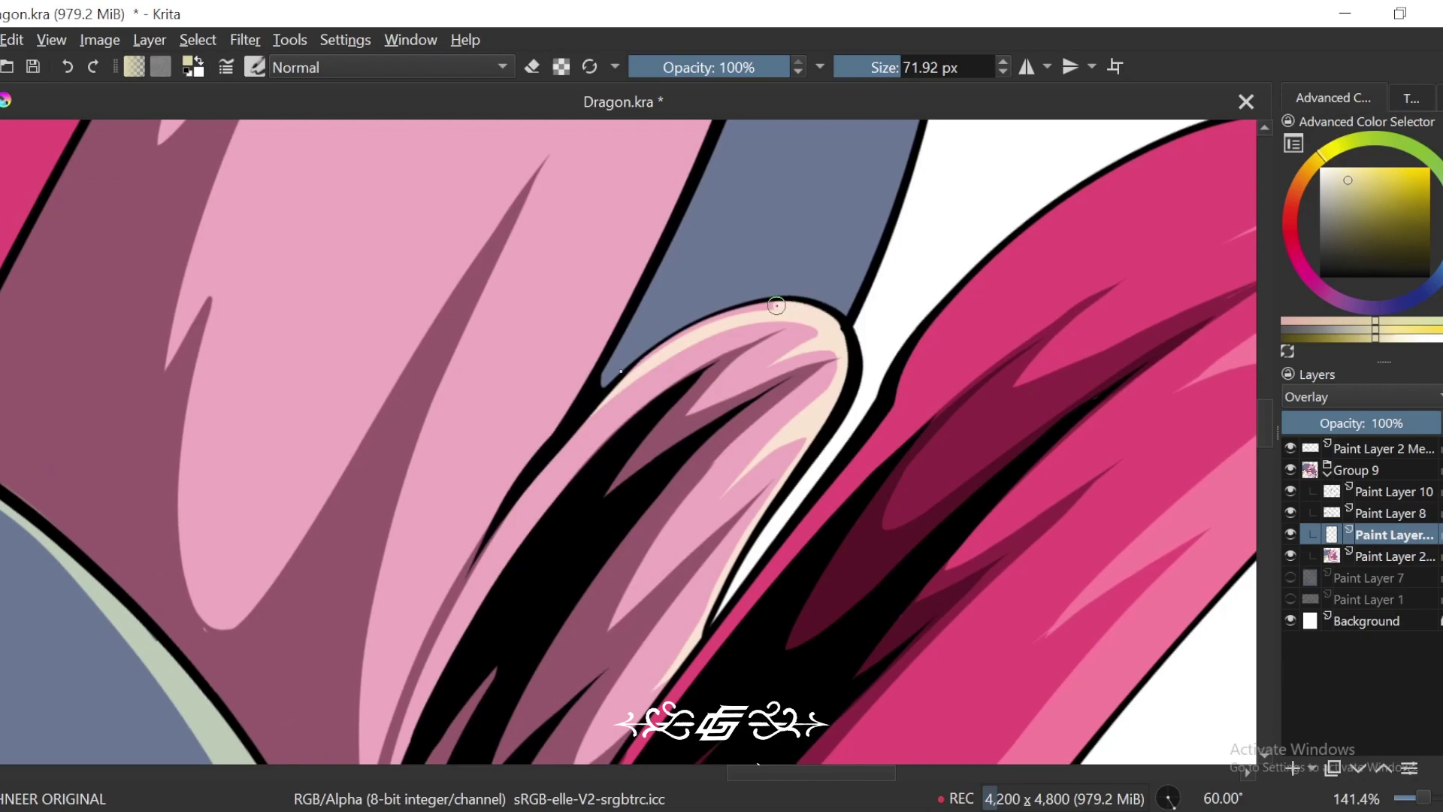
Step: Paint cream highlights along the lower outer edge of the large pink frill lobe, adding a tapered inner streak
key("minus")
key("minus")
key("minus")
key("minus")
key("minus")
key("minus")
key("6")
key("6")
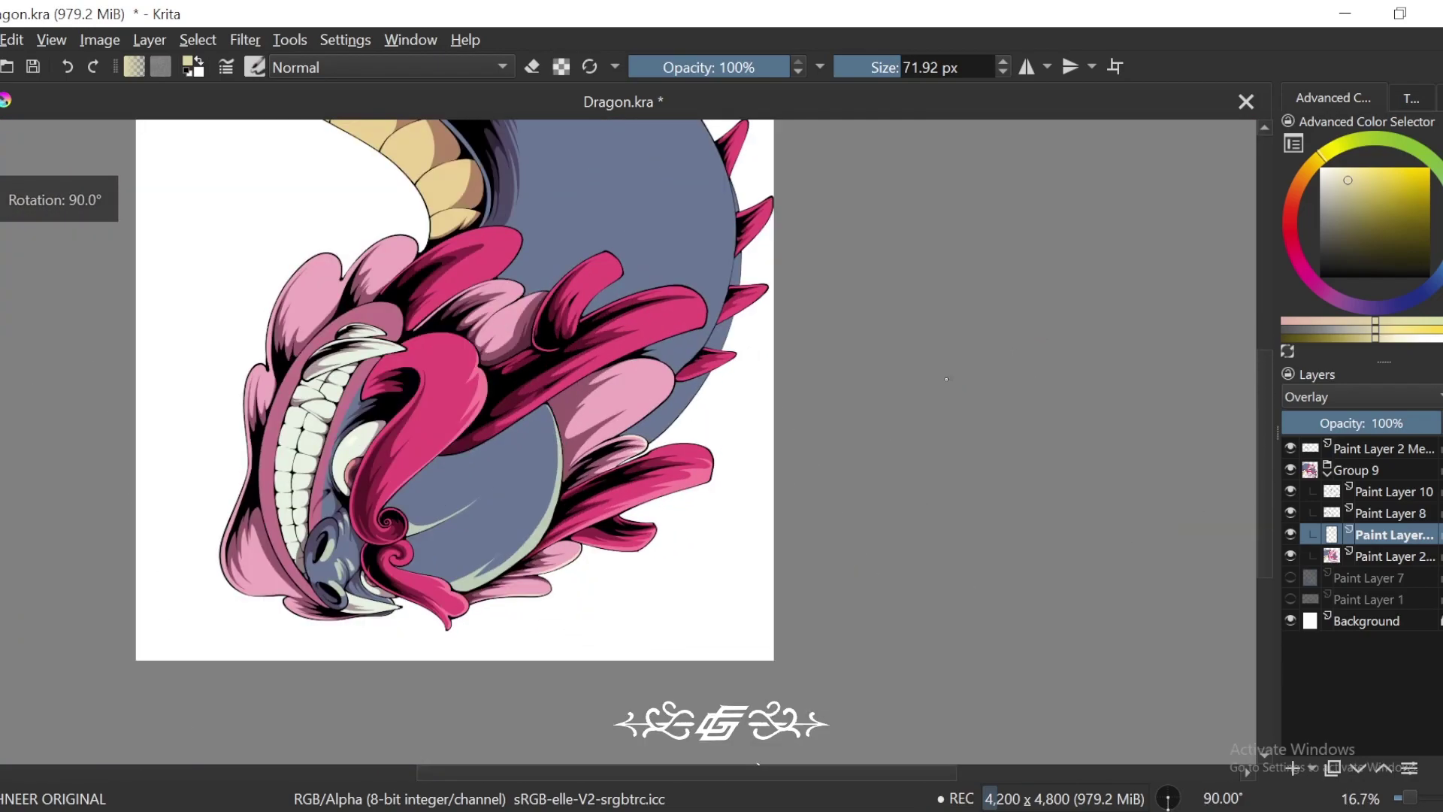
key("plus")
key("plus")
key("plus")
key("plus")
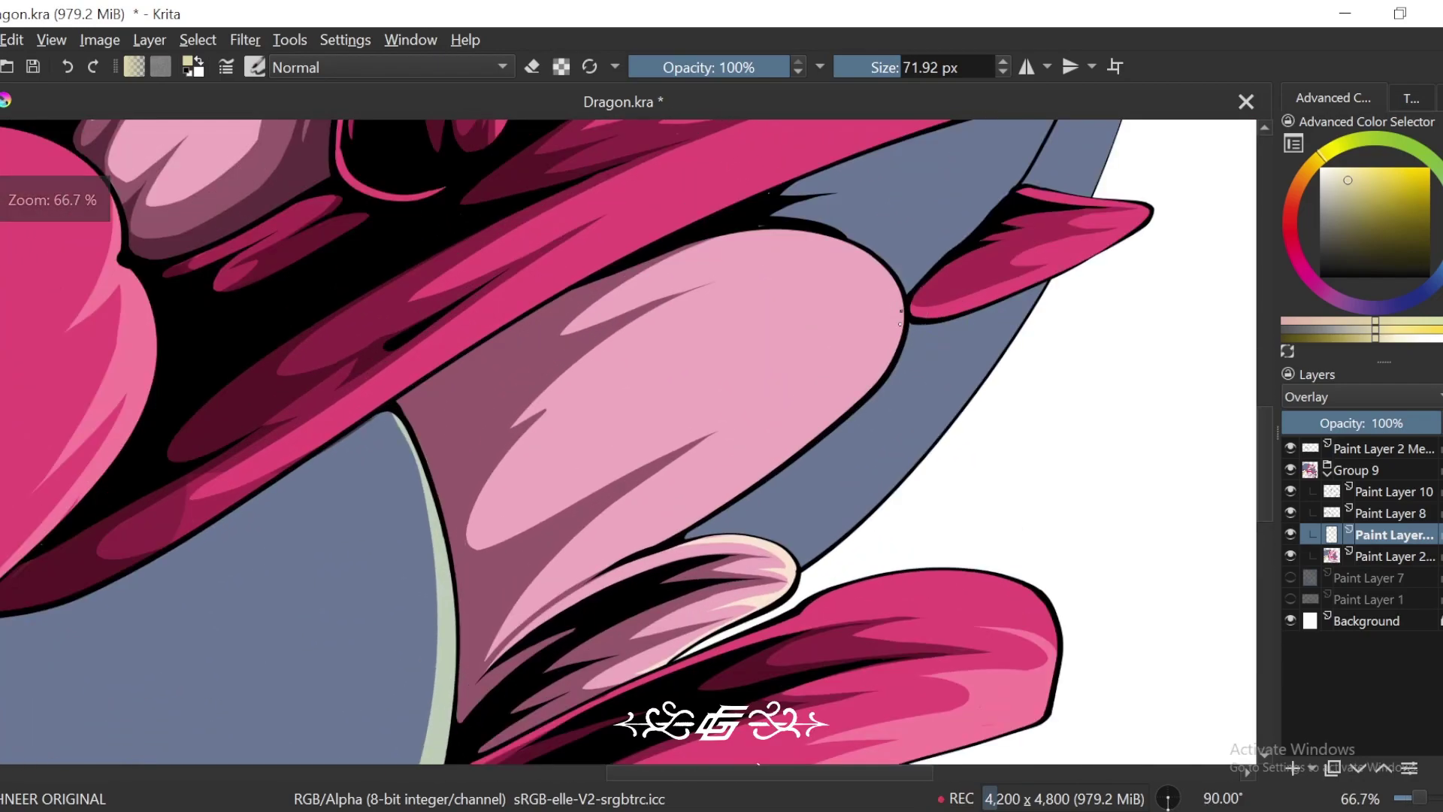
left_click_drag(900, 317, 677, 505)
left_click_drag(589, 566, 513, 626)
mouse_move(845, 409)
left_mouse_down()
mouse_move(609, 562)
mouse_move(638, 547)
left_mouse_up()
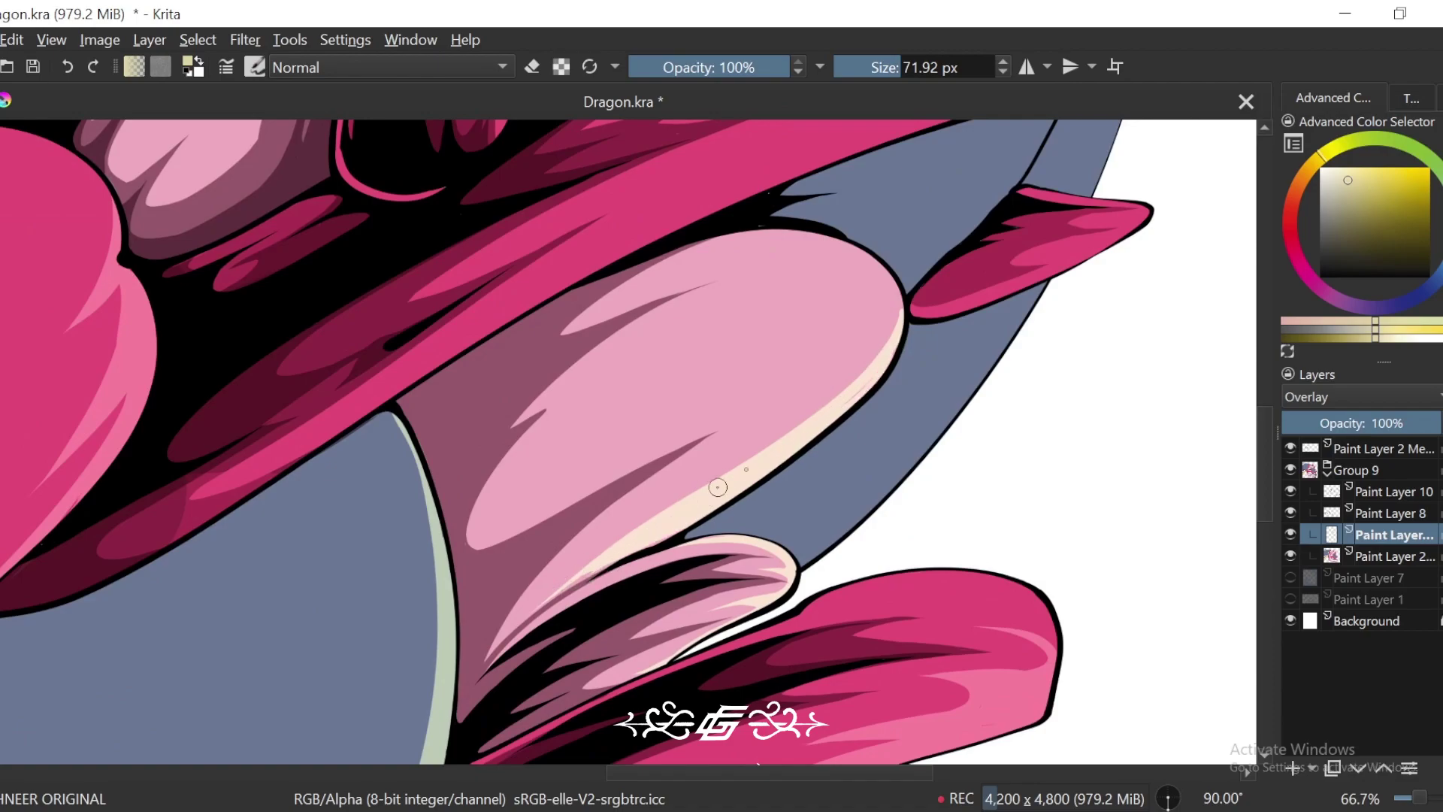
left_click_drag(892, 333, 721, 453)
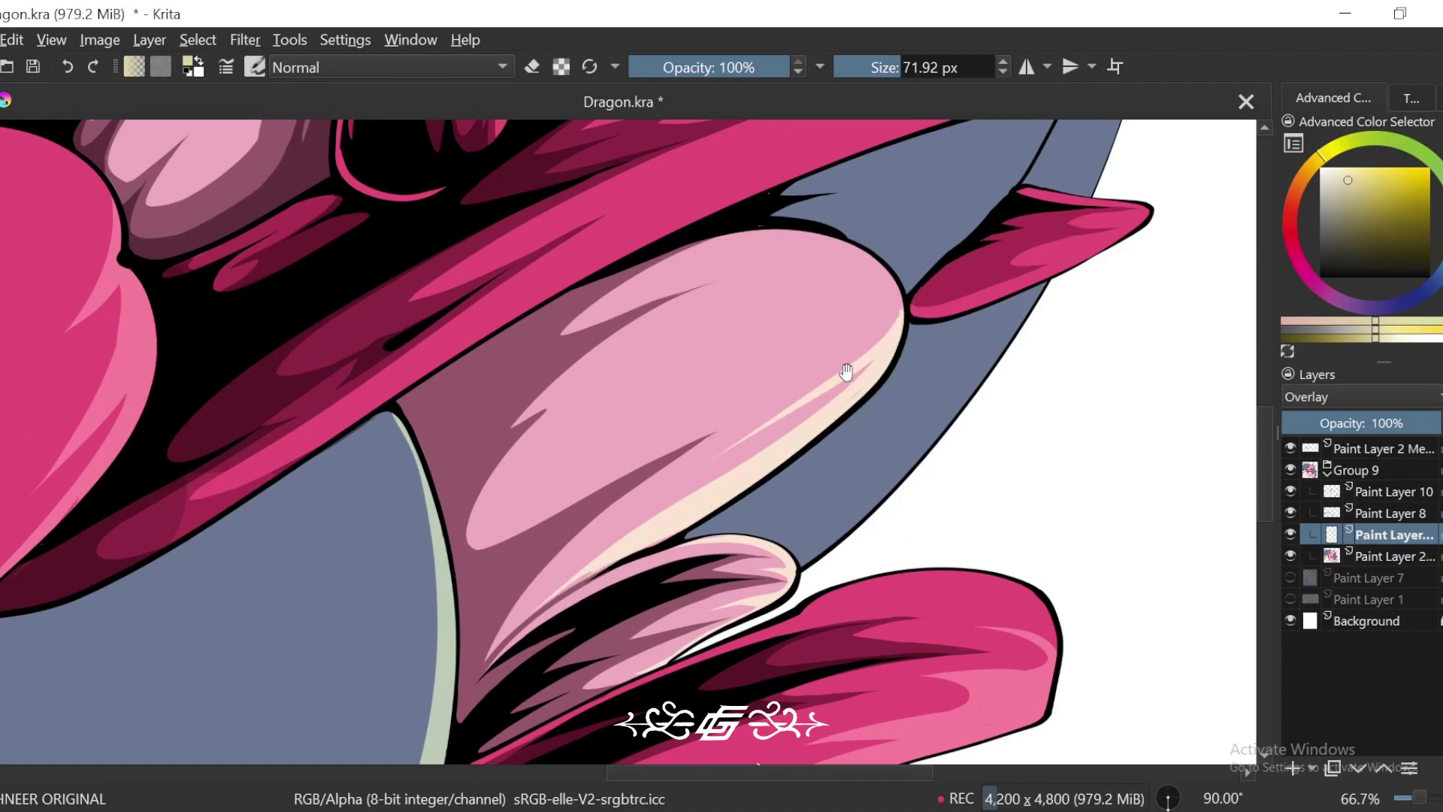
Step: Extend the cream highlight up around the rounded tip of the large pink frill lobe
mouse_move(831, 371)
left_mouse_down()
mouse_move(856, 325)
mouse_move(816, 282)
left_mouse_up()
key("ctrl+minus")
key("ctrl+minus")
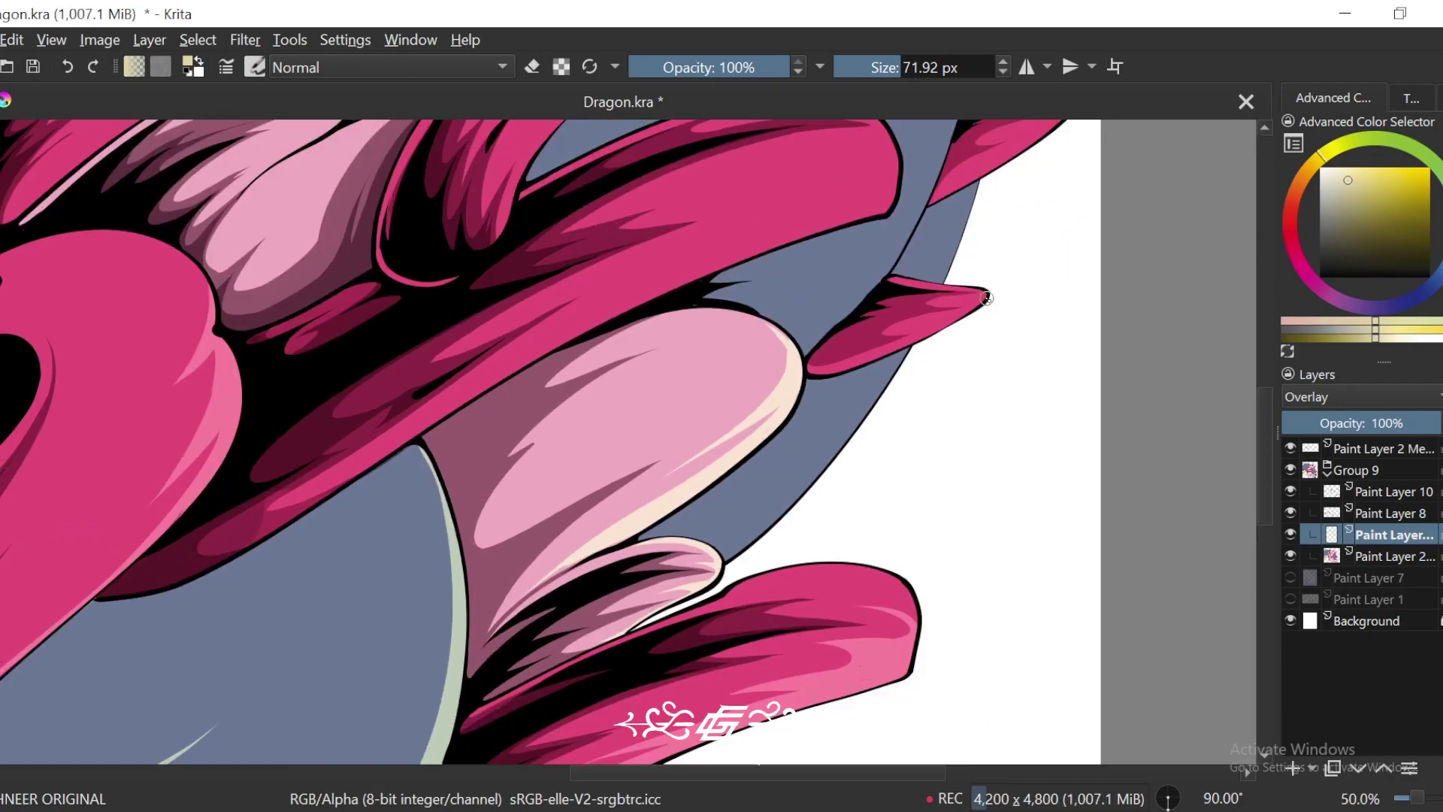
key("ctrl+plus")
key("ctrl+plus")
key("ctrl+plus")
key("ctrl+plus")
left_click_drag(1022, 253, 924, 389)
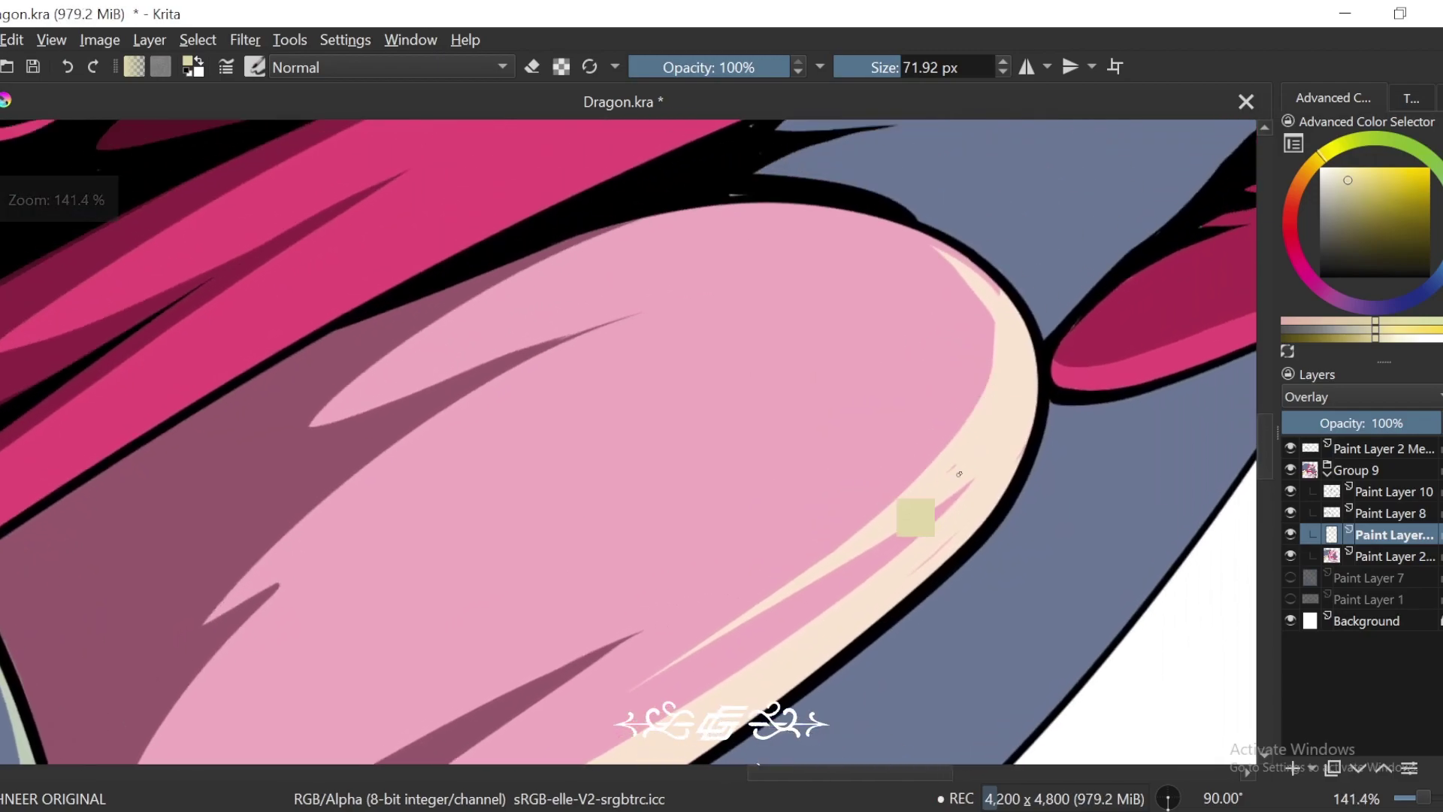
mouse_move(947, 453)
left_mouse_down()
mouse_move(982, 349)
mouse_move(849, 215)
left_mouse_up()
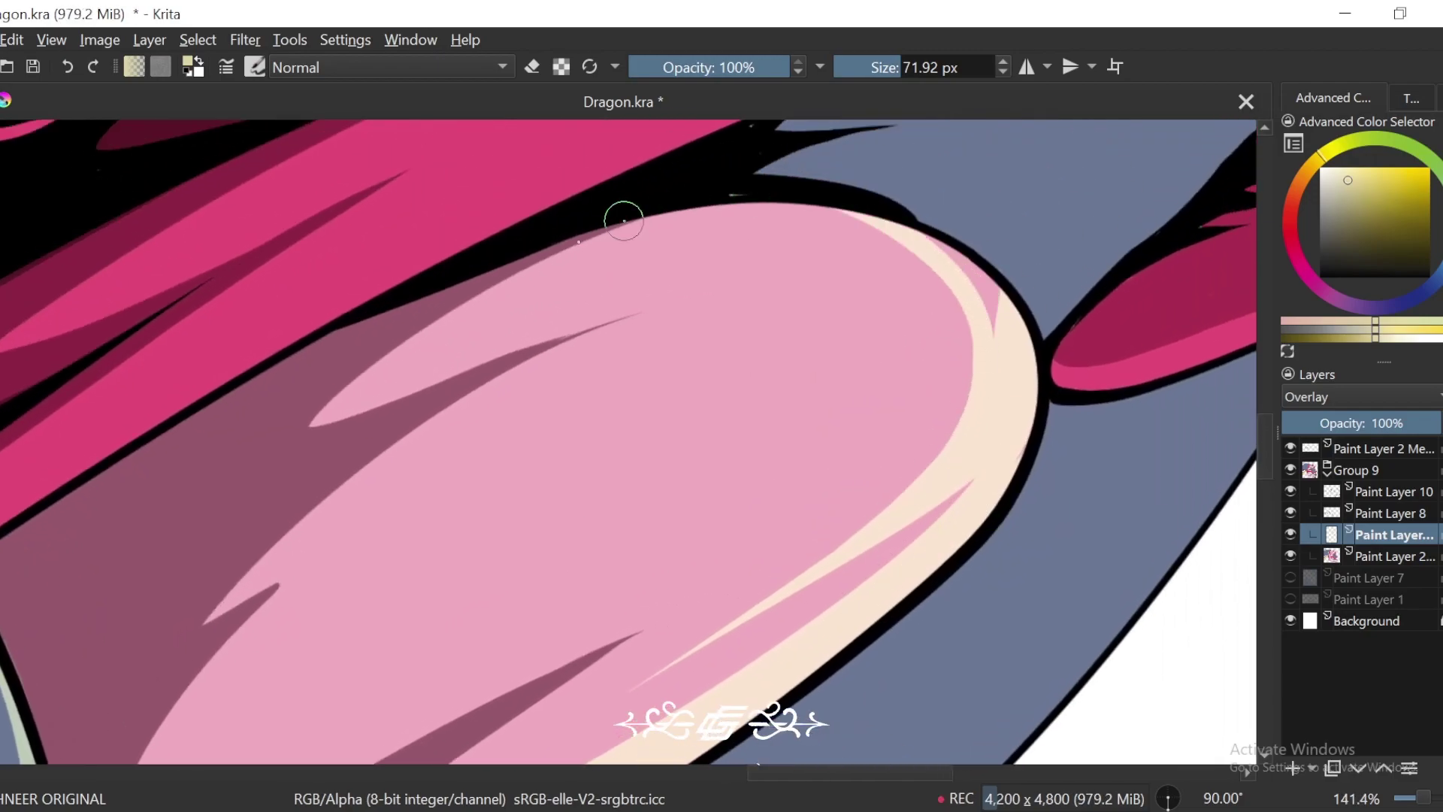
left_click_drag(979, 301, 939, 243)
Step: Paint light-pink highlights along the lower edges of the two back spikes nearest the large pink frill lobe
left_click_drag(1158, 336, 798, 533)
left_click_drag(1199, 362, 789, 565)
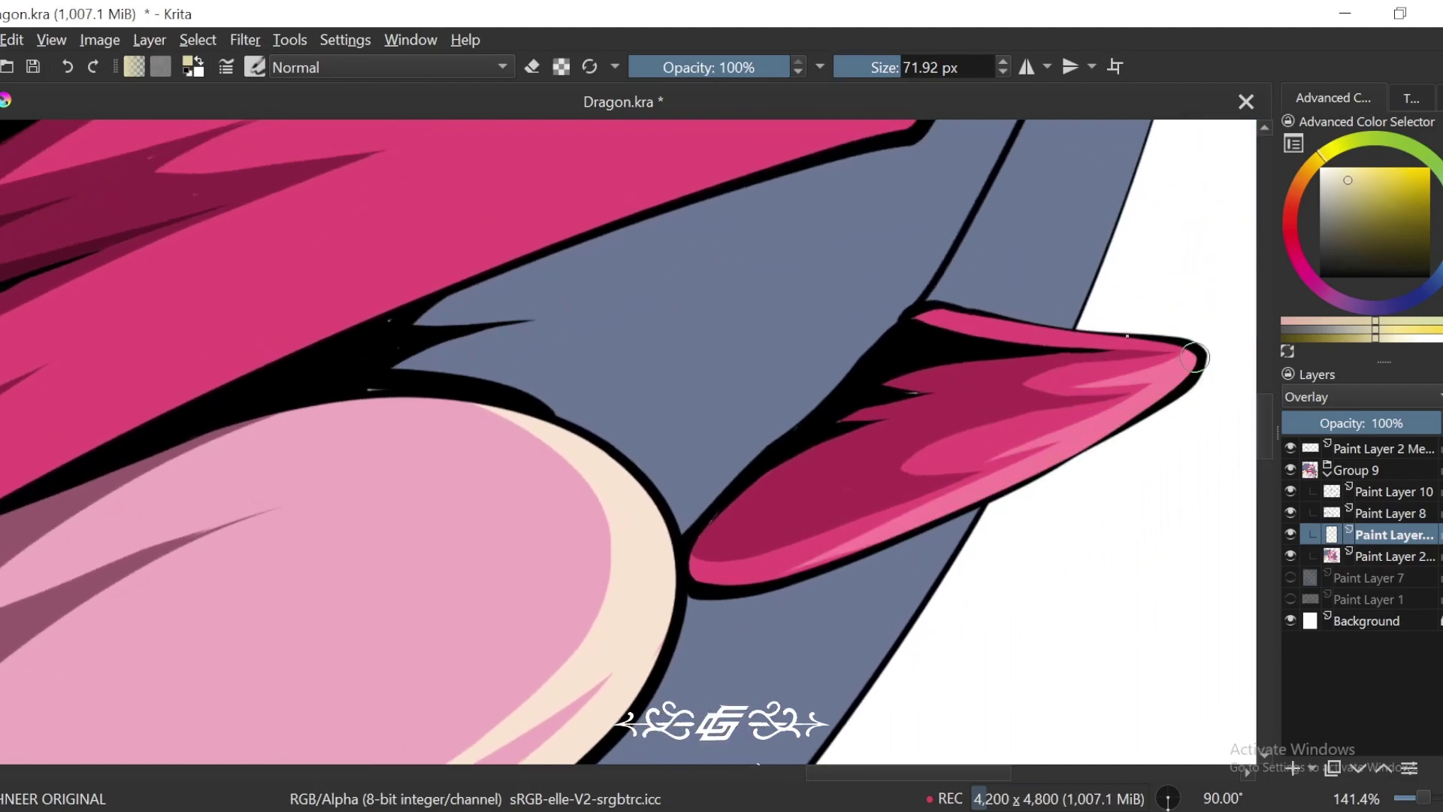
key("minus")
key("minus")
key("minus")
left_click_drag(1013, 417, 886, 562)
key("plus")
key("plus")
key("plus")
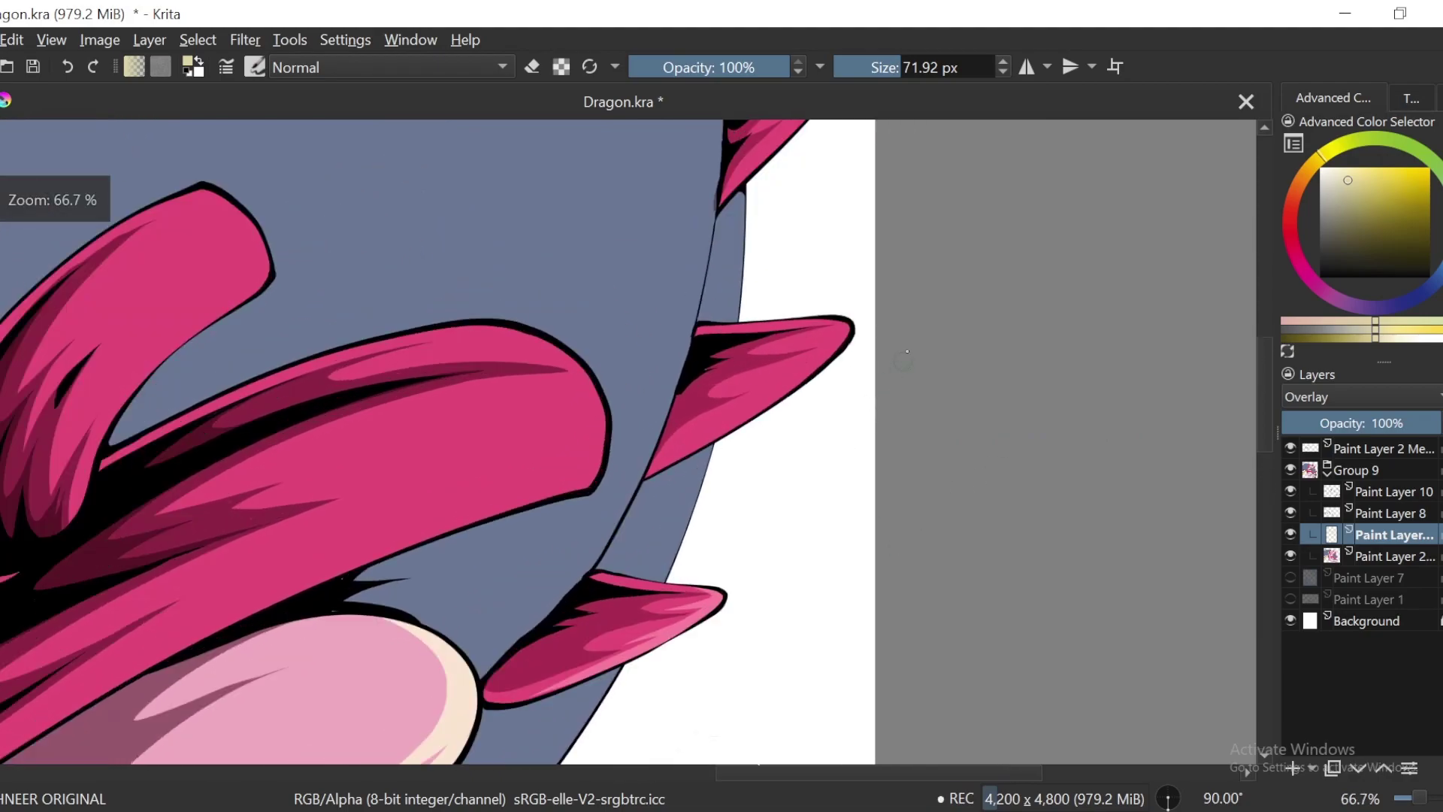
left_click_drag(681, 514, 753, 469)
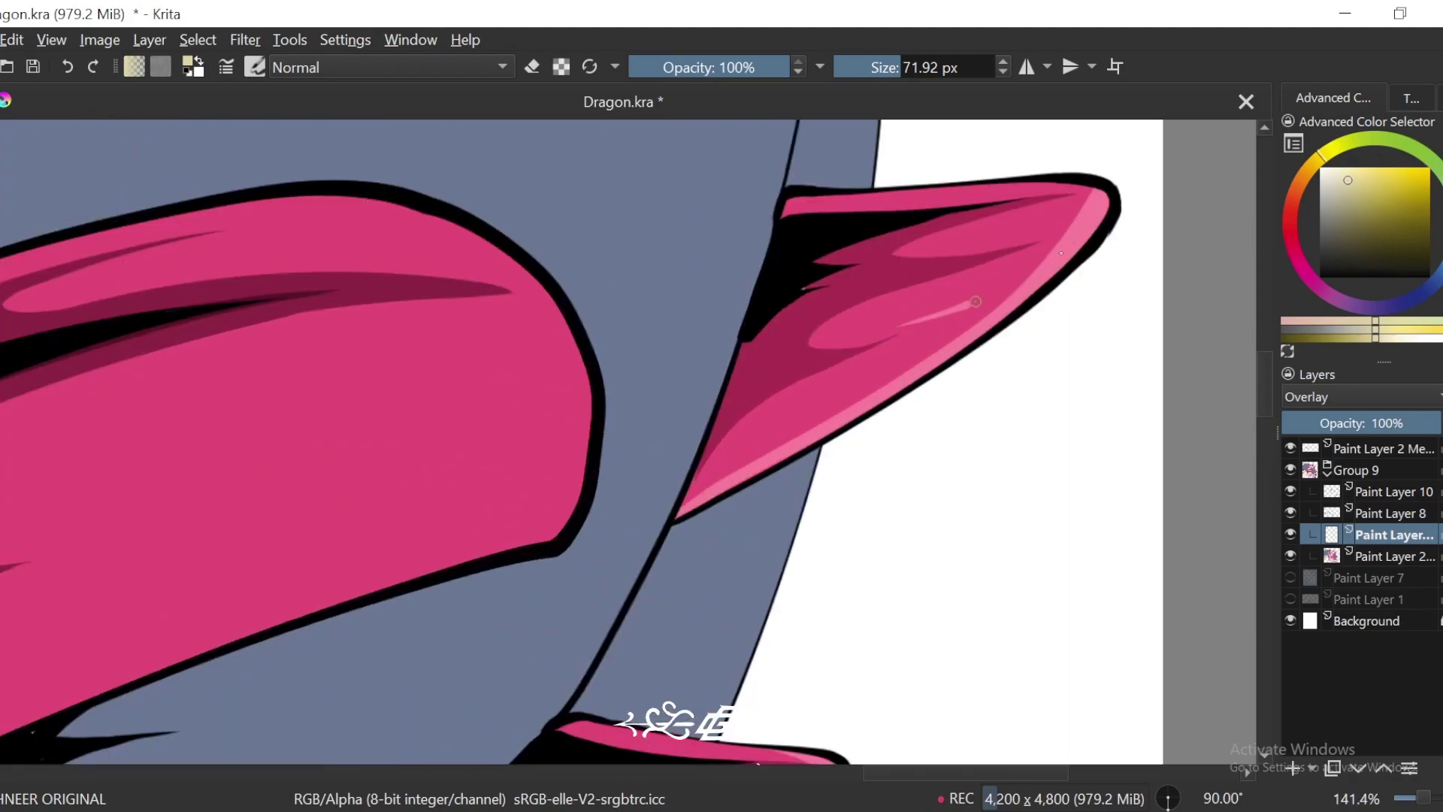
Step: Paint a thin light-pink highlight along the lower edge of the long magenta horn above the large pink lobe
key("minus")
key("minus")
key("minus")
key("minus")
key("minus")
key("minus")
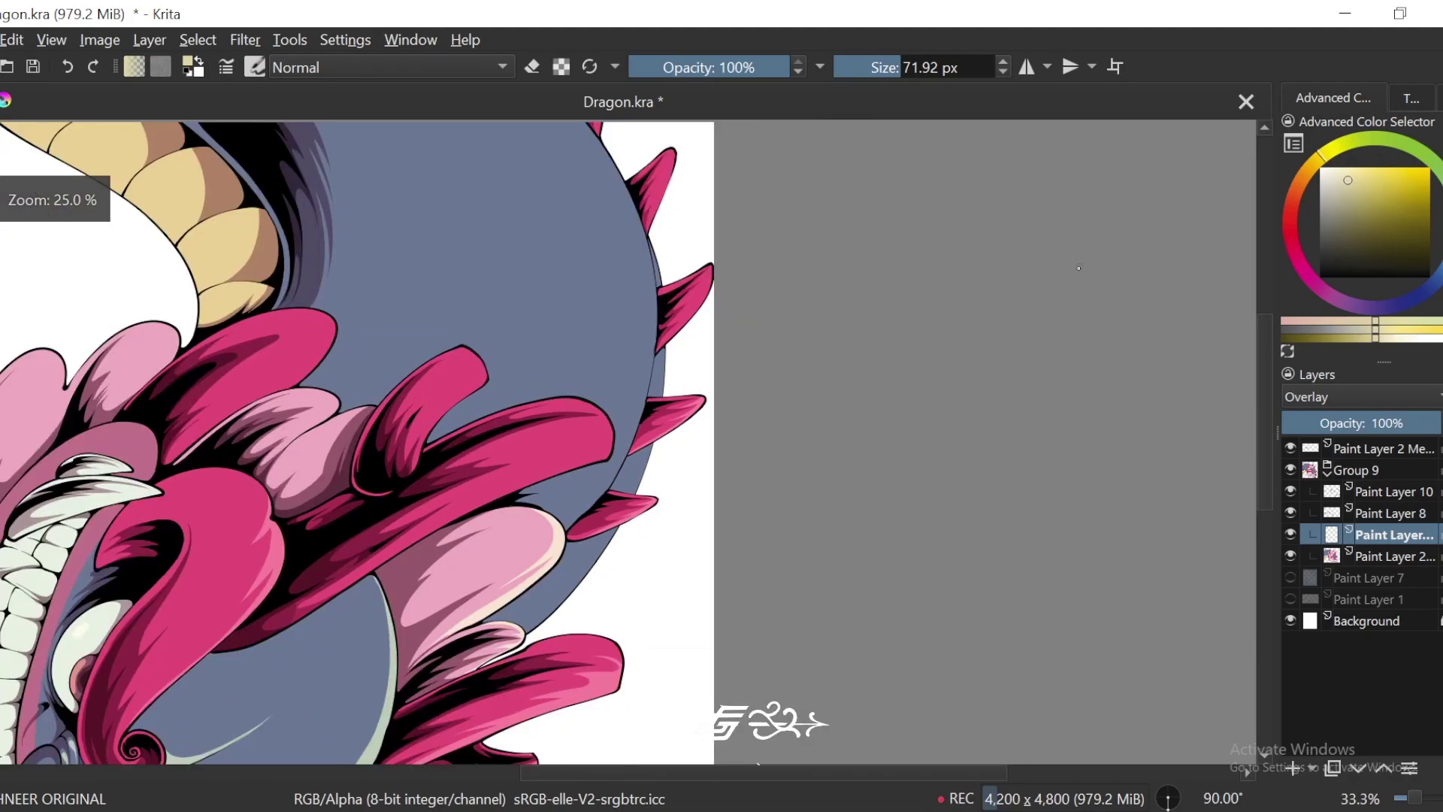
key("4")
key("4")
key("6")
key("6")
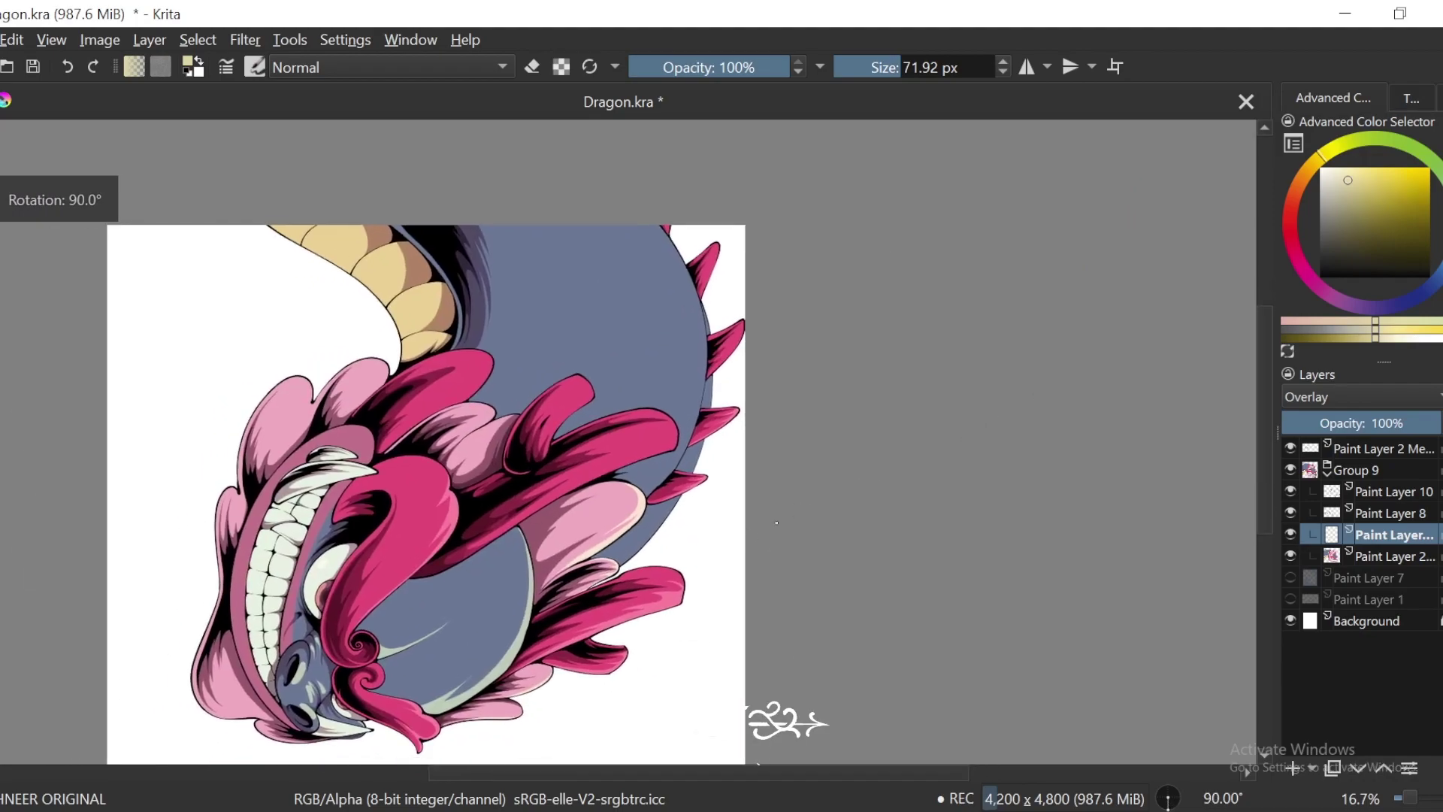
key("plus")
key("plus")
key("plus")
left_click_drag(923, 464, 1058, 426)
key("plus")
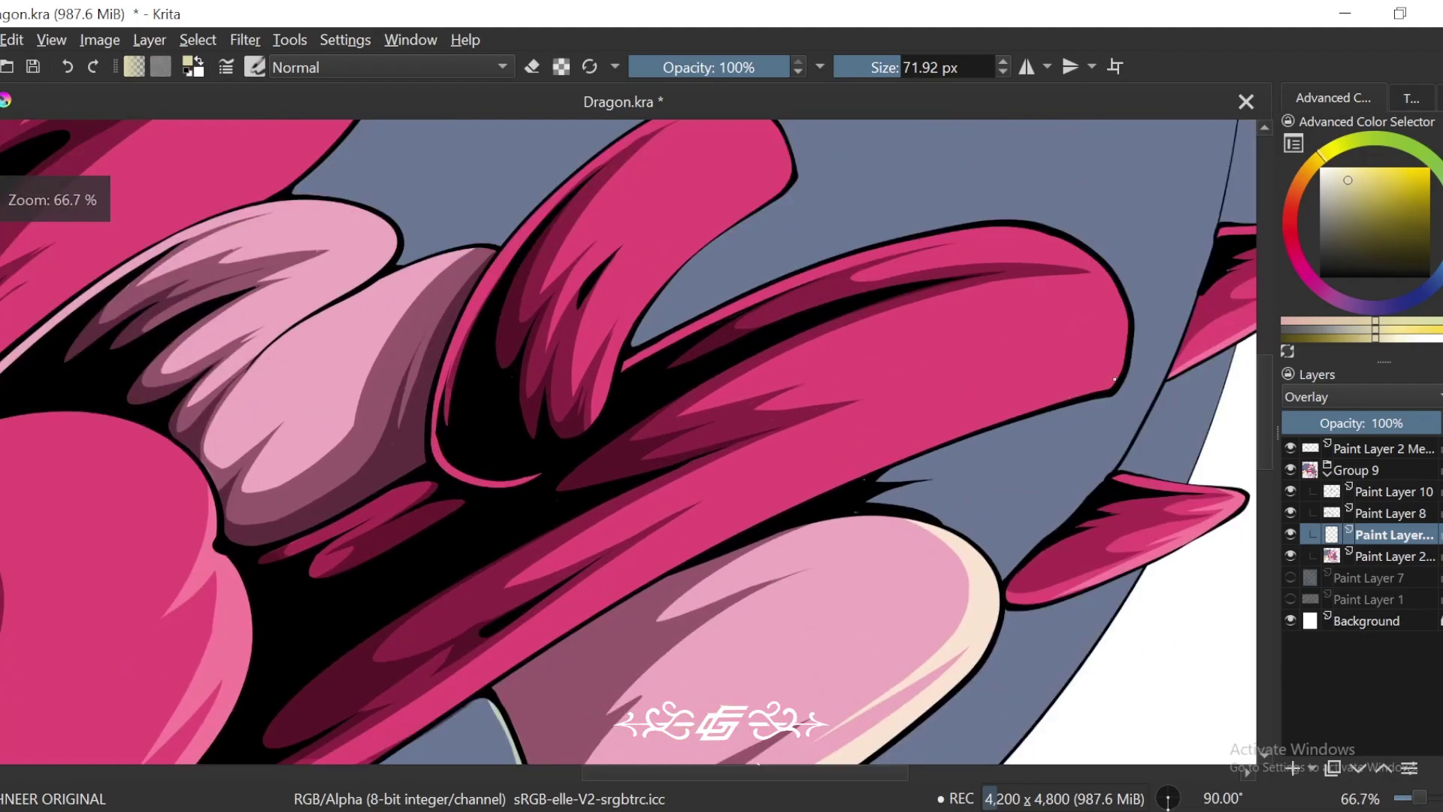
left_click_drag(934, 439, 1027, 393)
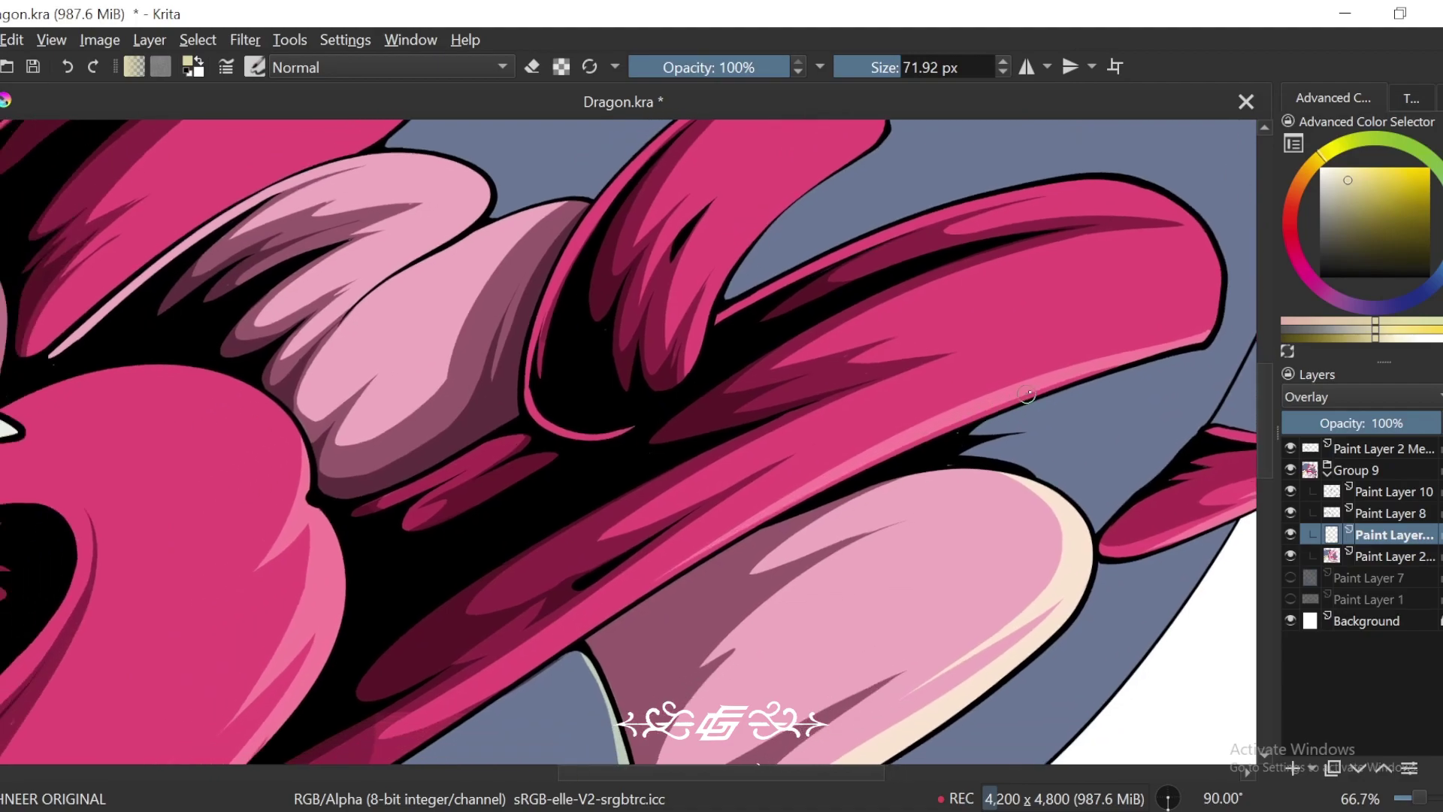
left_click_drag(890, 460, 811, 505)
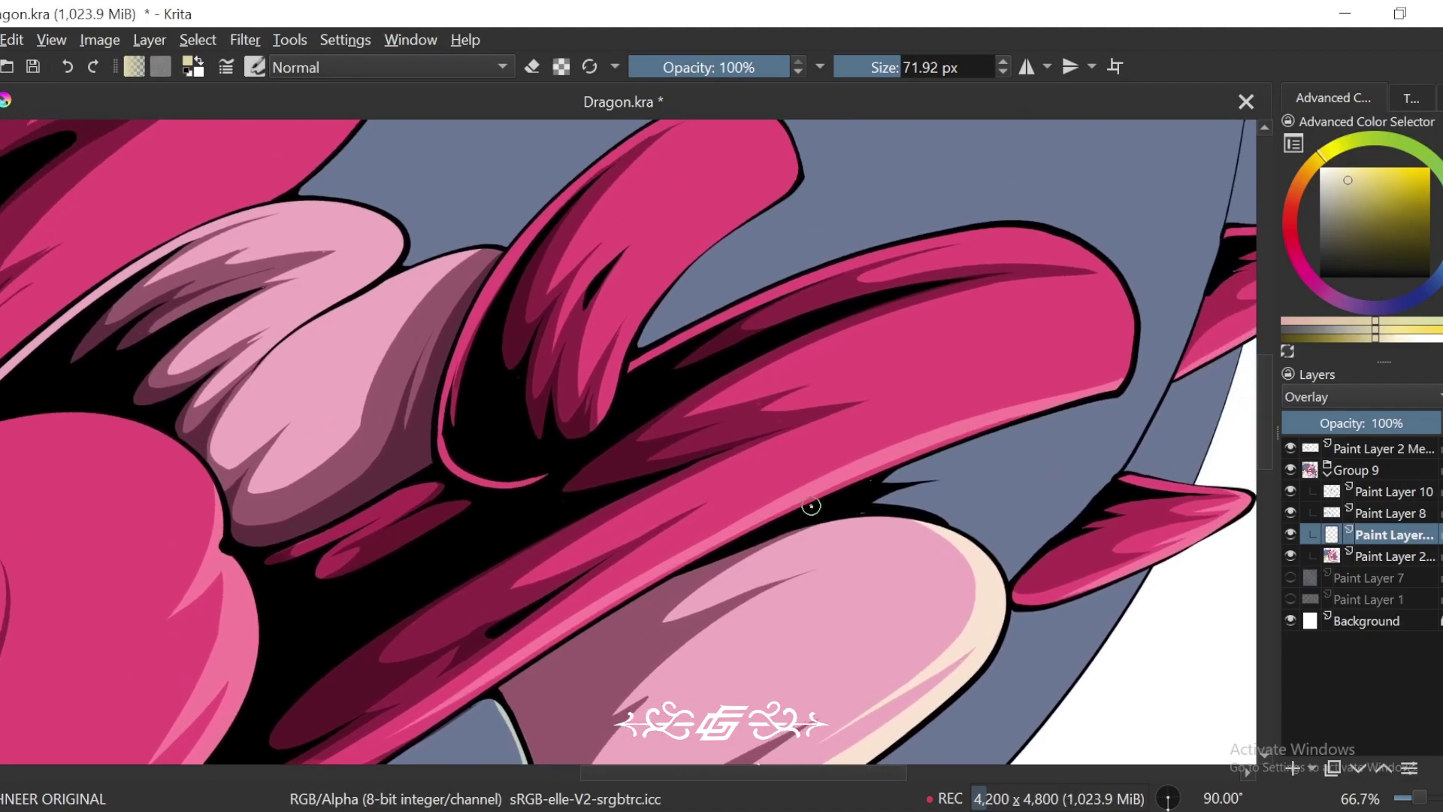
Step: Widen the long upper horn's lower-edge highlight and curve it around the tip with a tapered streak
left_click_drag(913, 437, 758, 479)
left_click_drag(1061, 375, 855, 442)
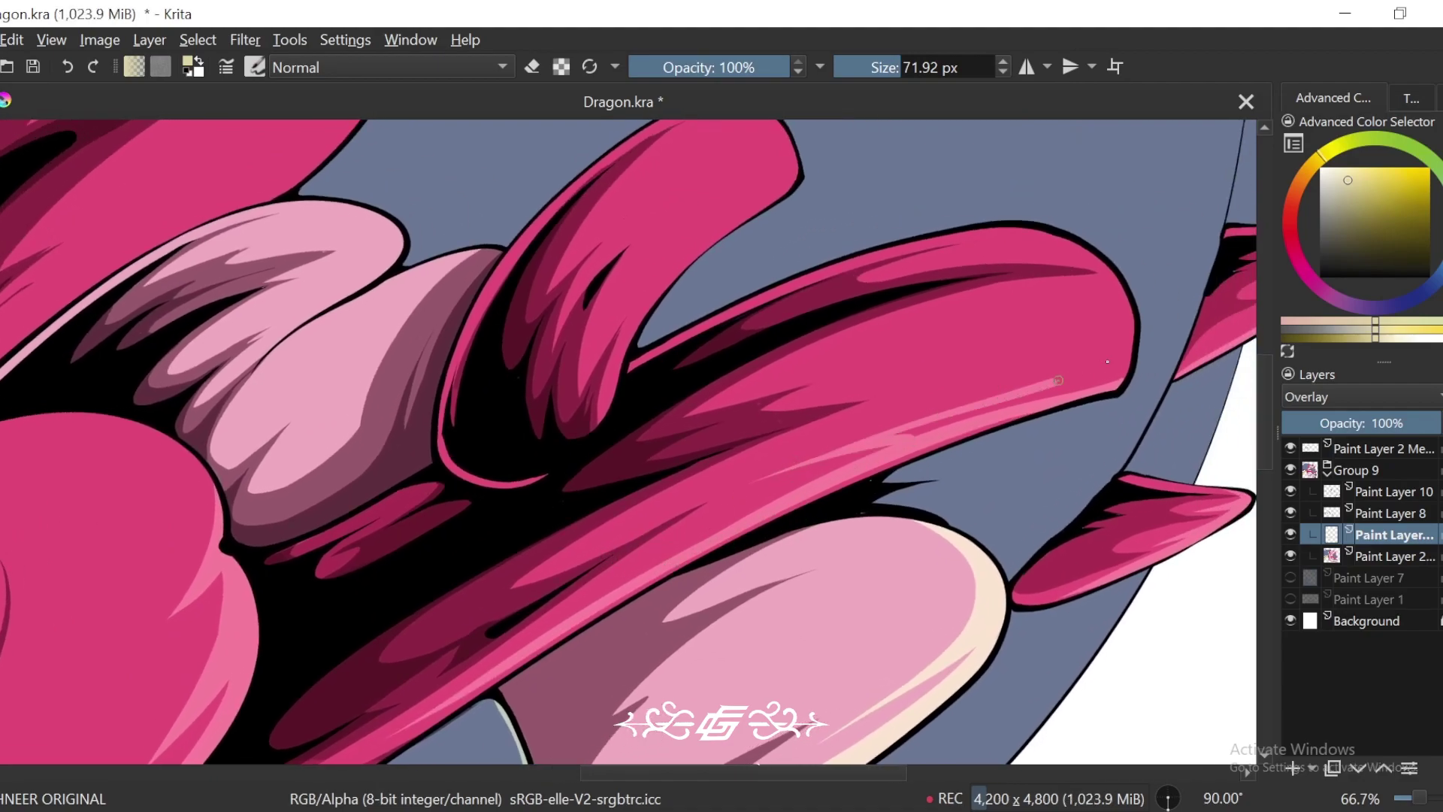
mouse_move(1127, 324)
left_mouse_down()
mouse_move(1056, 382)
mouse_move(901, 438)
left_mouse_up()
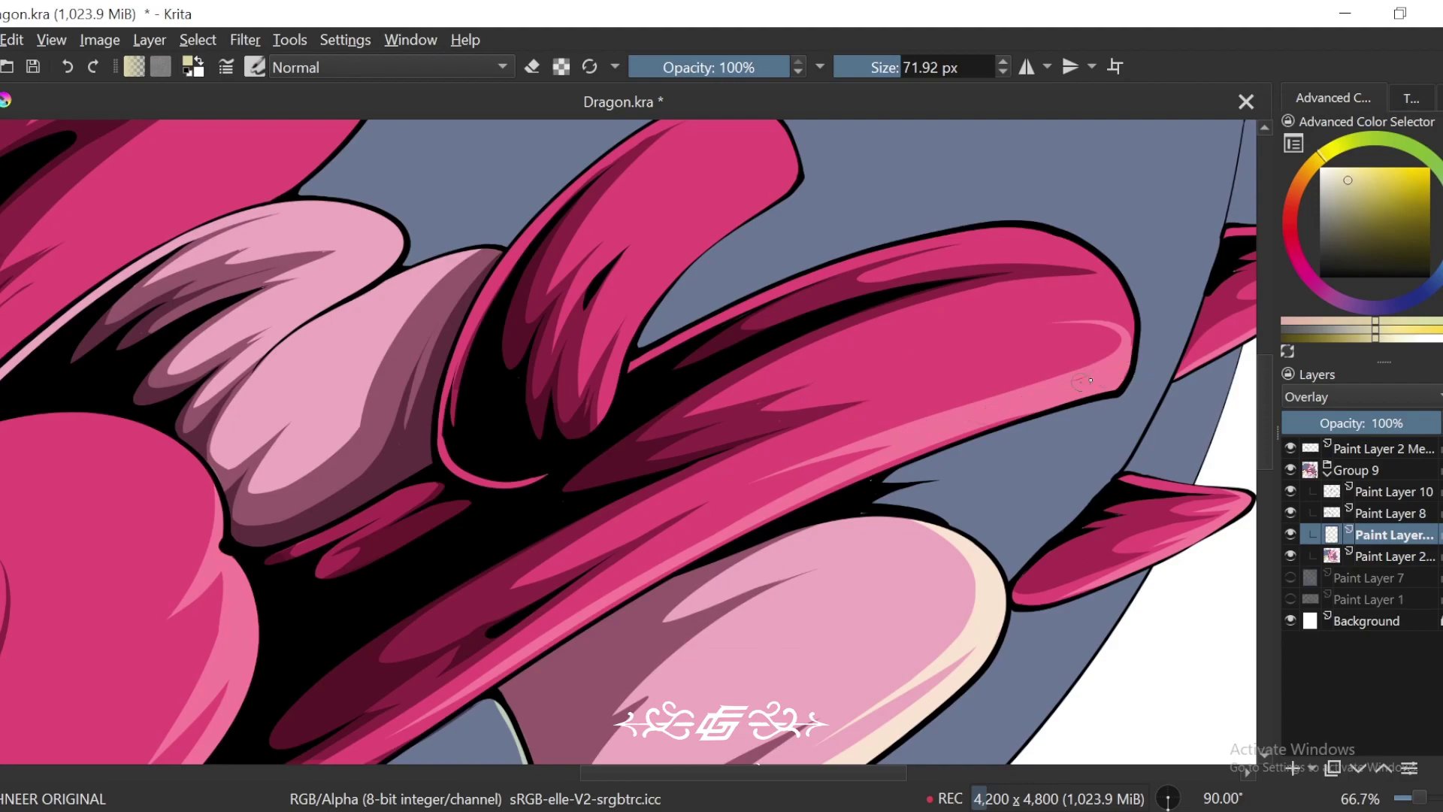
Step: Paint tapered light-pink streaks below the dark shading near the long upper horn's tip, redoing the first stroke
scroll(1082, 381, "down", 3)
scroll(1127, 396, "up", 4)
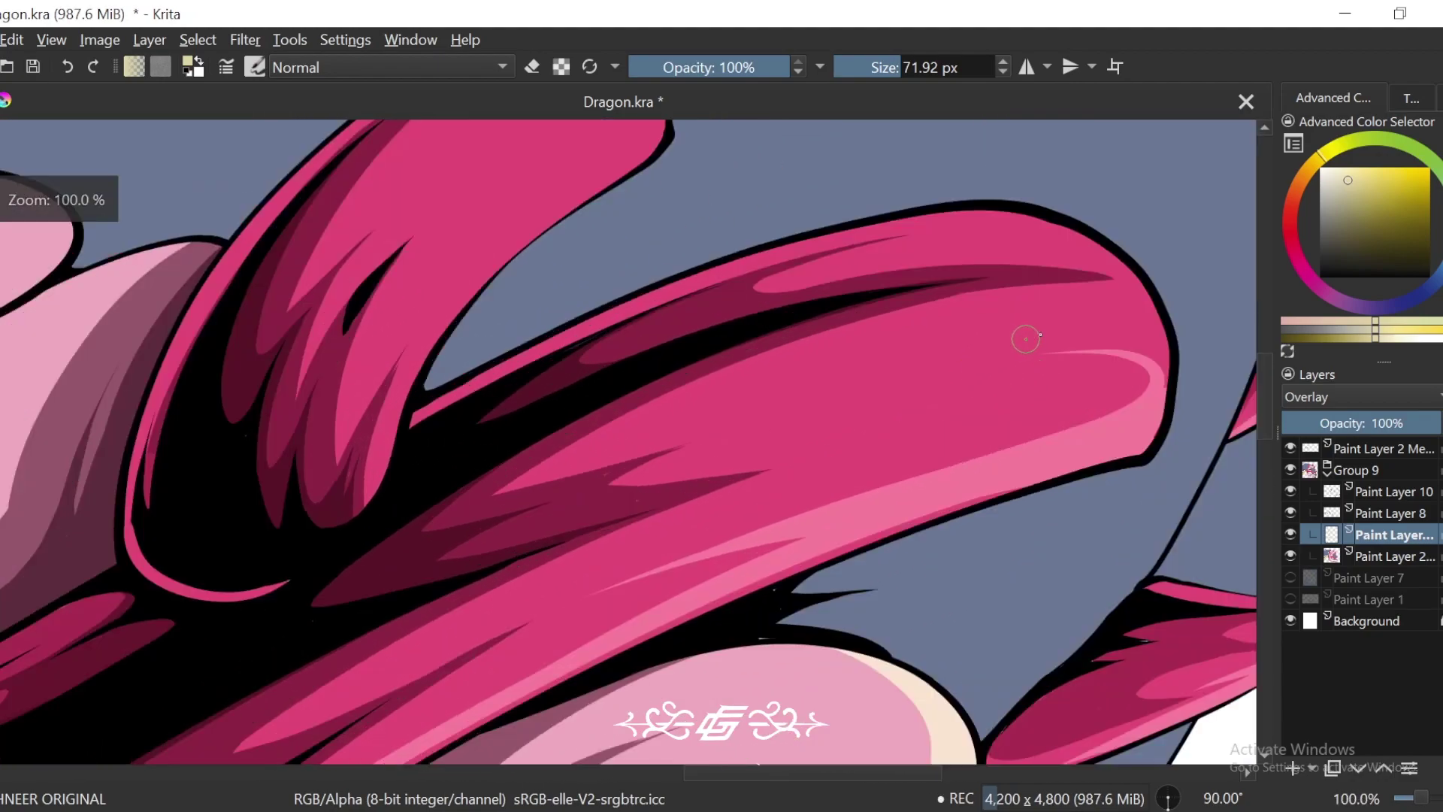
mouse_move(1115, 315)
left_mouse_down()
mouse_move(949, 325)
mouse_move(583, 462)
left_mouse_up()
key("ctrl+z")
left_click_drag(661, 415, 1116, 299)
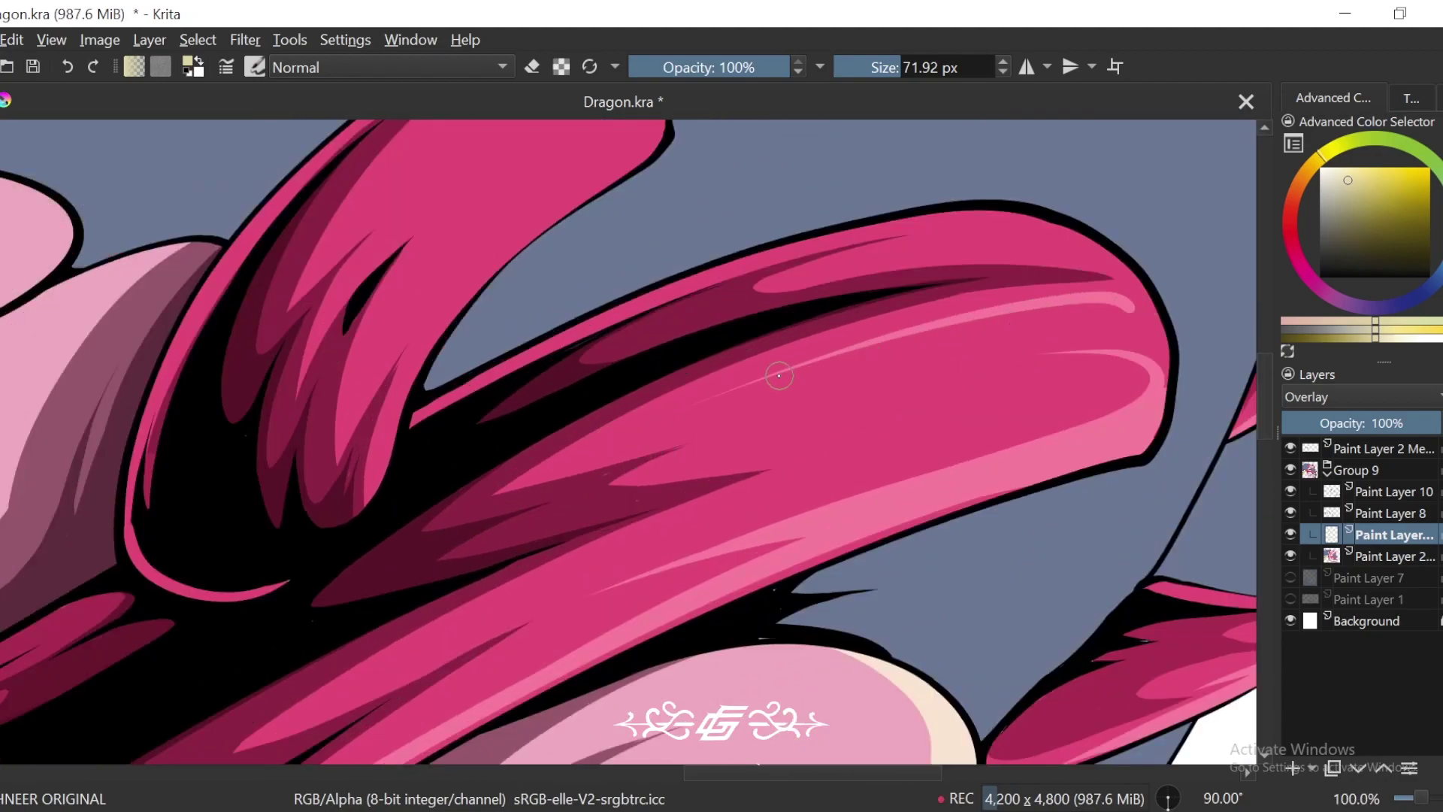
left_click_drag(842, 353, 1086, 322)
mouse_move(1010, 363)
left_mouse_down()
mouse_move(1123, 344)
mouse_move(1073, 452)
left_mouse_up()
scroll(1073, 452, "up", 1)
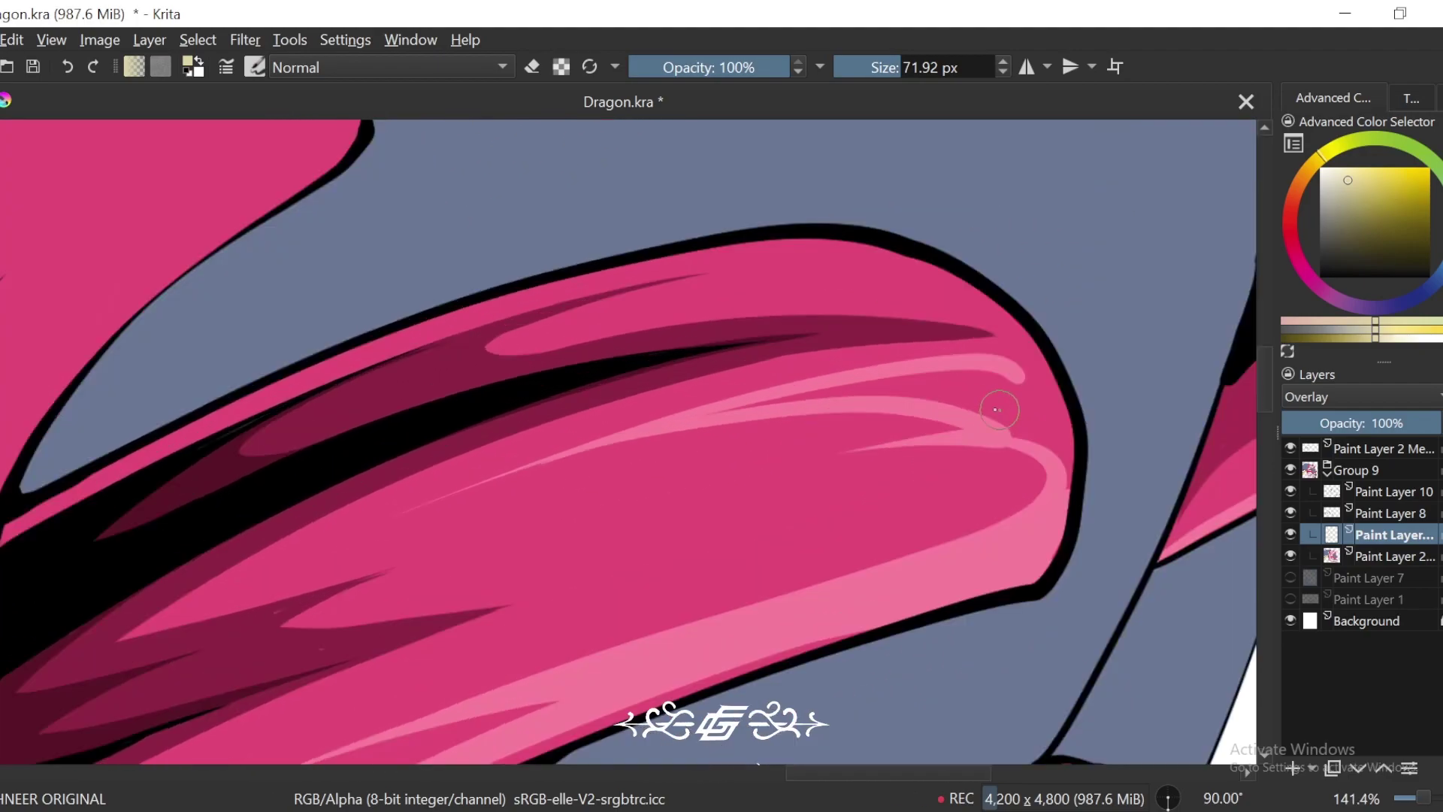
Step: Paint a curved light-pink highlight above the dark shading at the long upper horn's tip, redoing one stroke
key("4")
key("4")
left_click_drag(904, 268, 825, 406)
mouse_move(834, 320)
left_mouse_down()
mouse_move(843, 295)
mouse_move(662, 357)
left_mouse_up()
key("ctrl+z")
mouse_move(843, 316)
left_mouse_down()
mouse_move(796, 290)
mouse_move(526, 443)
left_mouse_up()
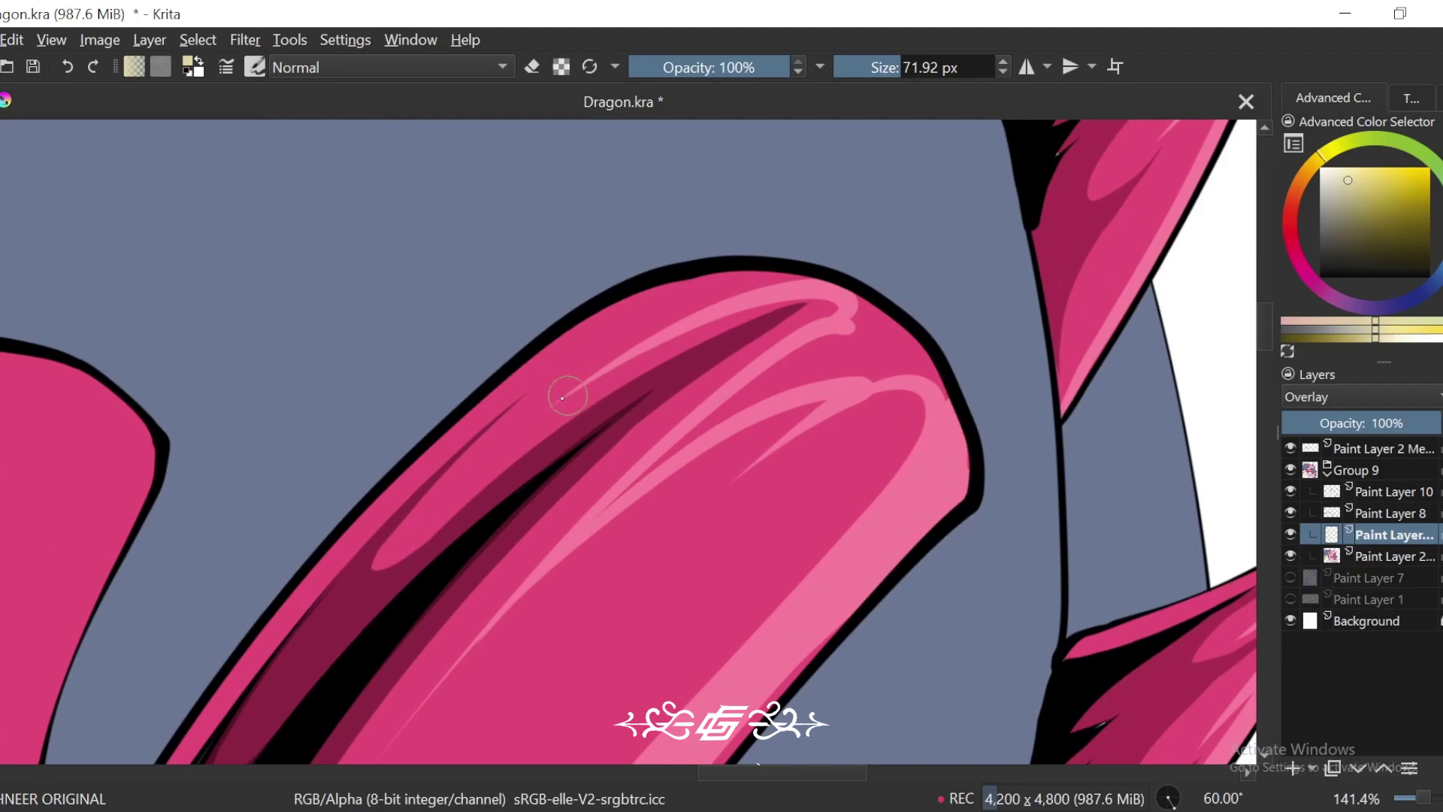
mouse_move(593, 372)
left_mouse_down()
mouse_move(768, 282)
mouse_move(773, 345)
left_mouse_up()
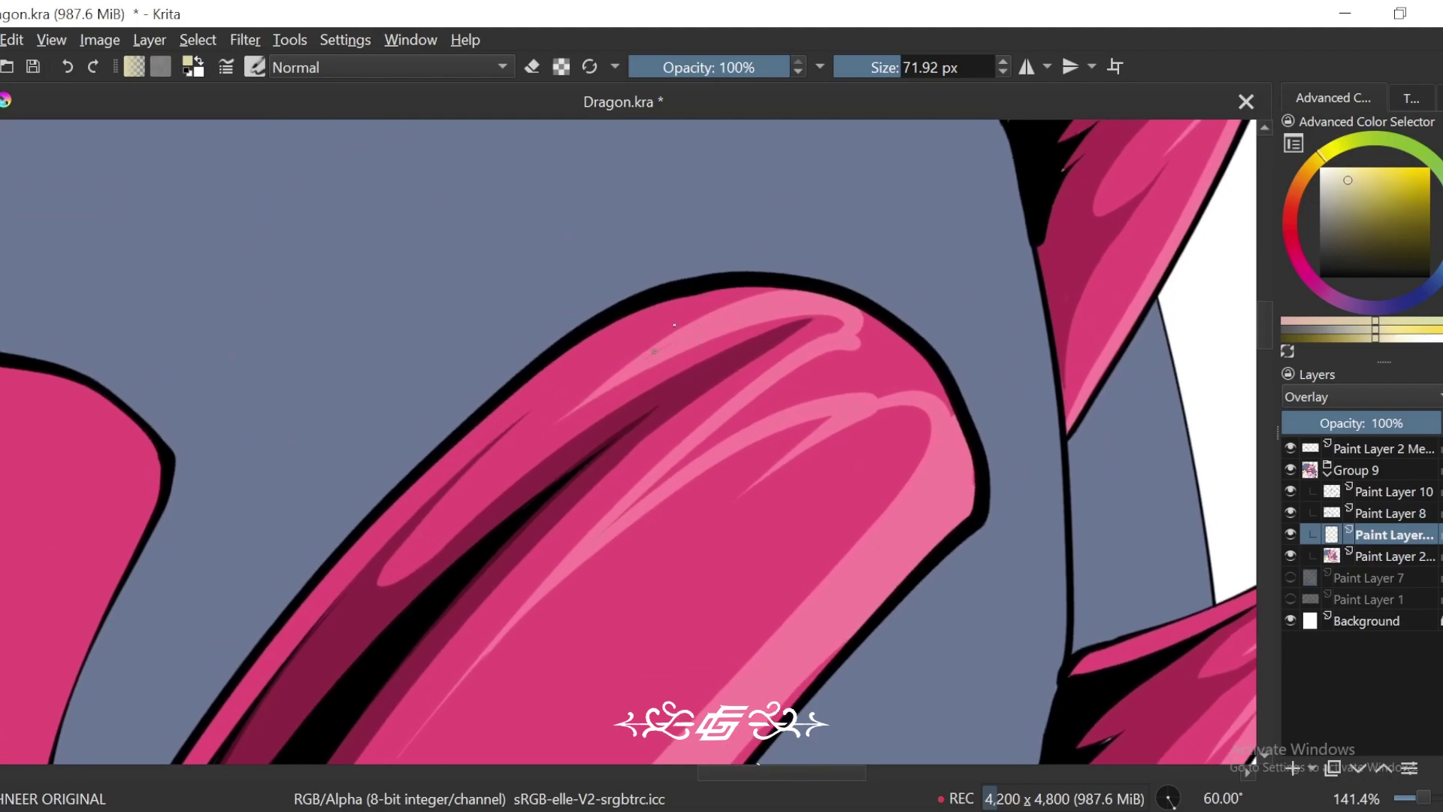
Step: Widen the light-pink highlights above and below the dark shading until they join across the long upper horn's rounded tip
left_click_drag(676, 335, 616, 321)
left_click_drag(767, 299, 689, 318)
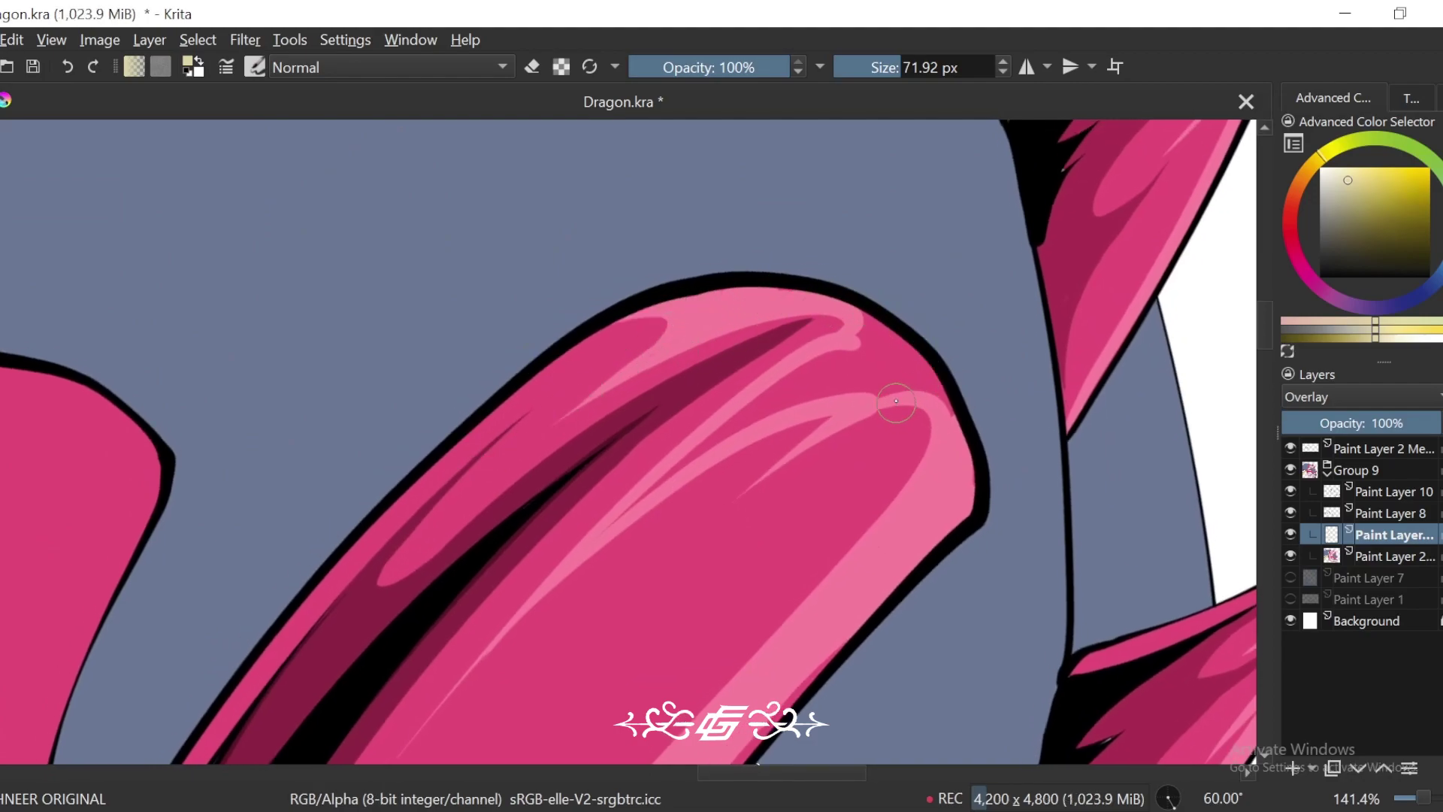
mouse_move(865, 406)
left_mouse_down()
mouse_move(872, 364)
mouse_move(967, 374)
left_mouse_up()
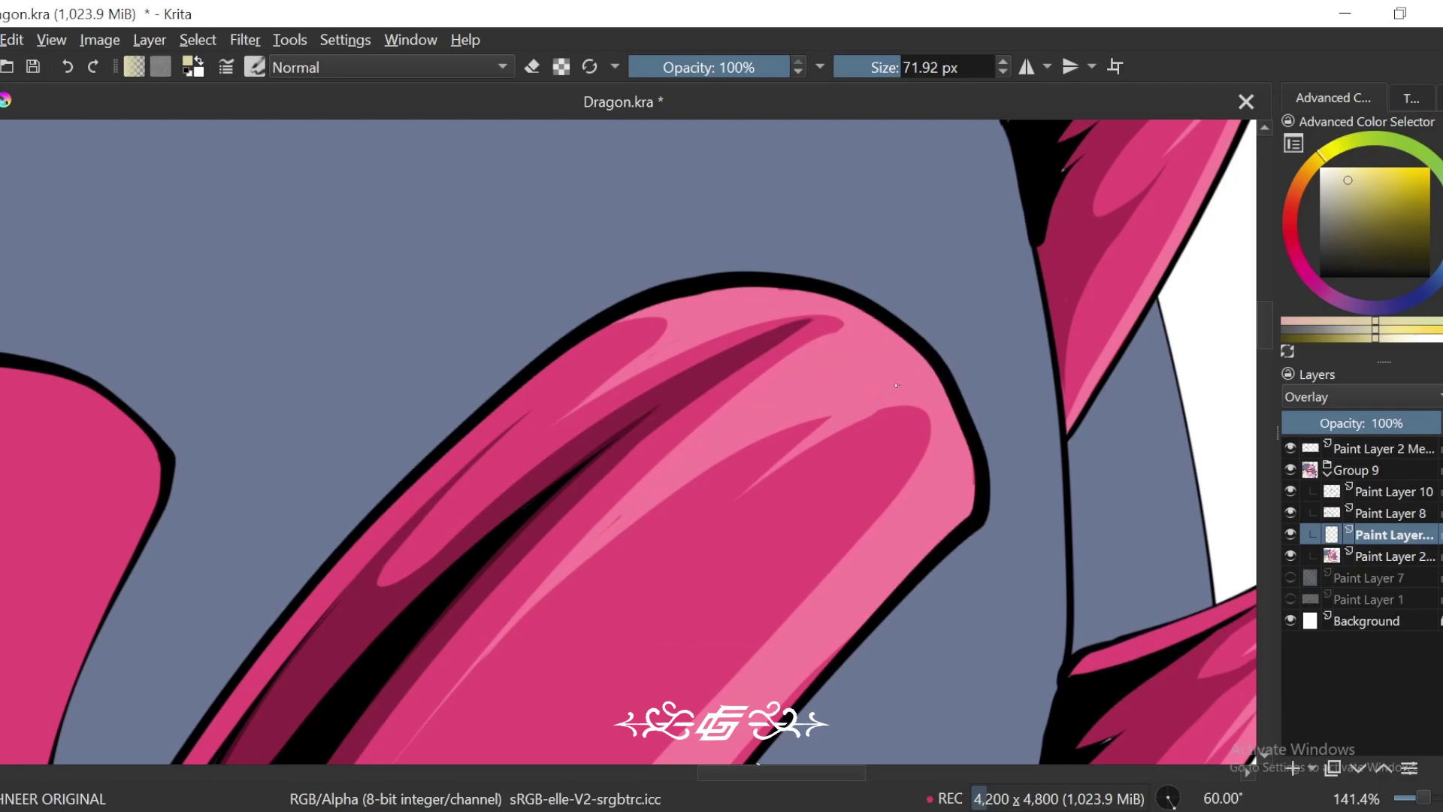
Step: Paint a tapered light-pink highlight along the lower edge of the shorter magenta horn, facing the long horn
key("ctrl+minus")
key("ctrl+minus")
key("ctrl+minus")
key("ctrl+minus")
key("ctrl+minus")
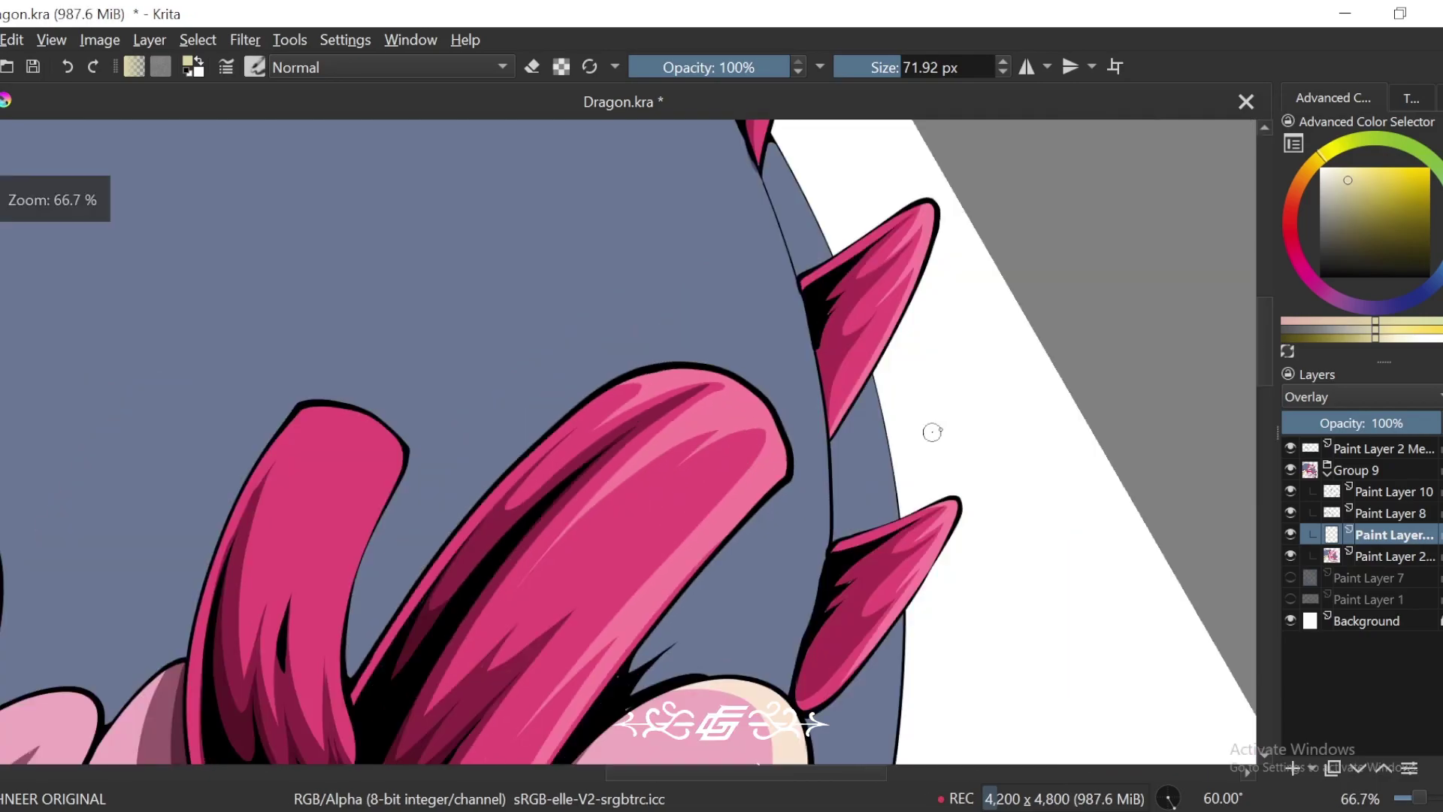
key("ctrl+bracketright")
key("ctrl+bracketright")
key("ctrl+bracketright")
scroll(631, 498, "up", 4)
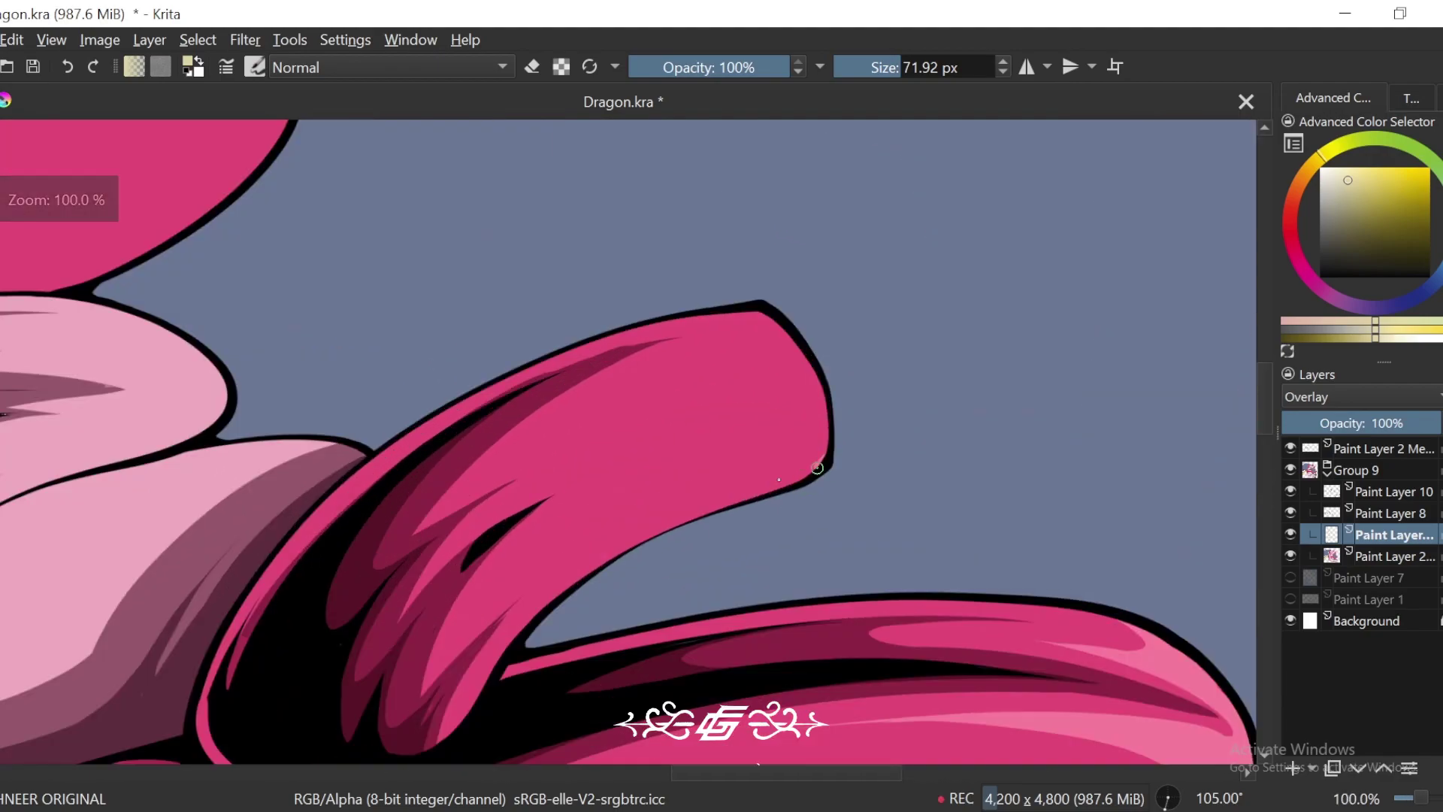
mouse_move(817, 467)
left_mouse_down()
mouse_move(648, 527)
mouse_move(784, 481)
mouse_move(671, 522)
mouse_move(555, 597)
mouse_move(463, 731)
left_mouse_up()
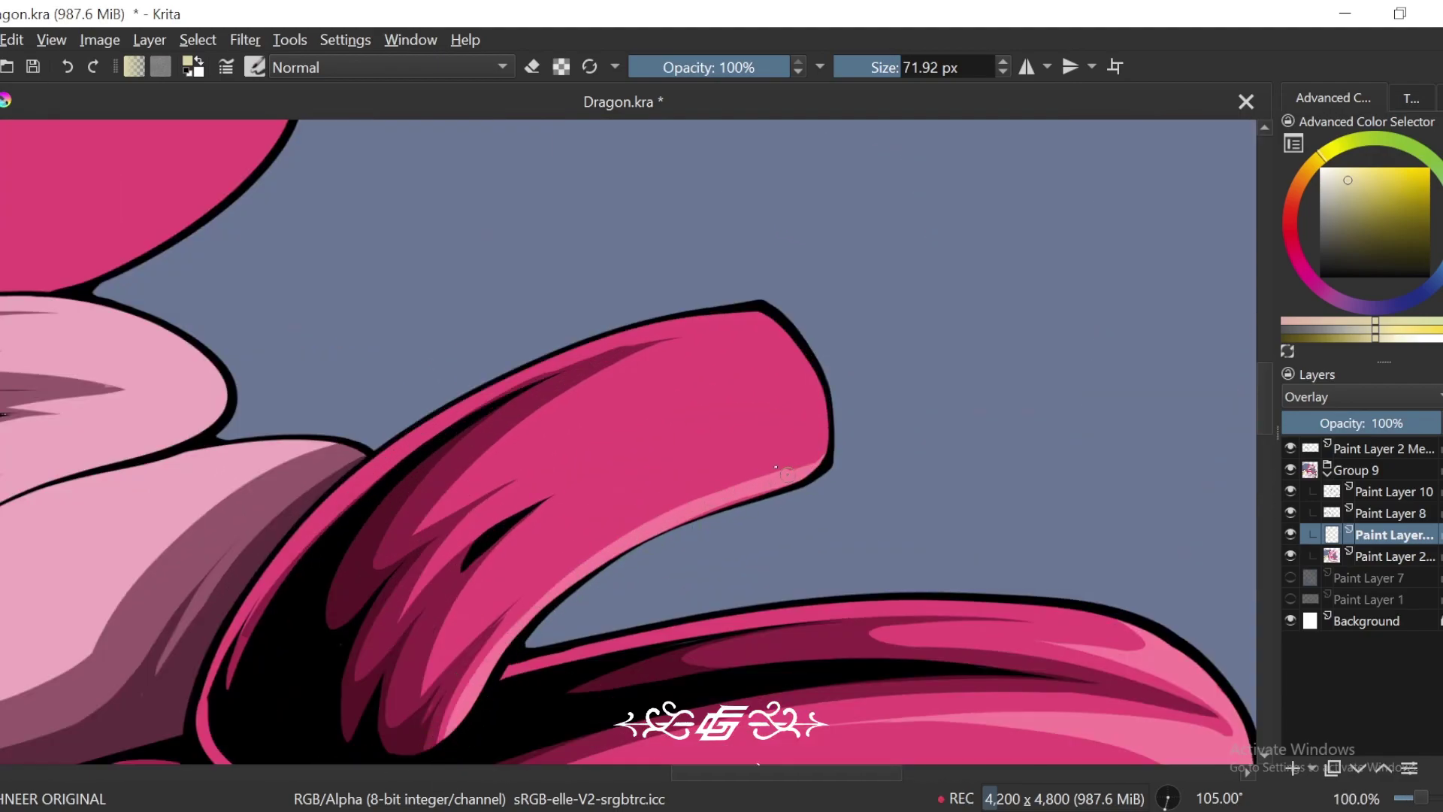
Step: Paint tapered light-pink streaks inward from the shorter horn's tip, redoing one stroke, and extend the highlight up the tip
left_click_drag(787, 474, 633, 513)
mouse_move(756, 460)
left_mouse_down()
mouse_move(820, 430)
mouse_move(684, 435)
left_mouse_up()
key("ctrl+z")
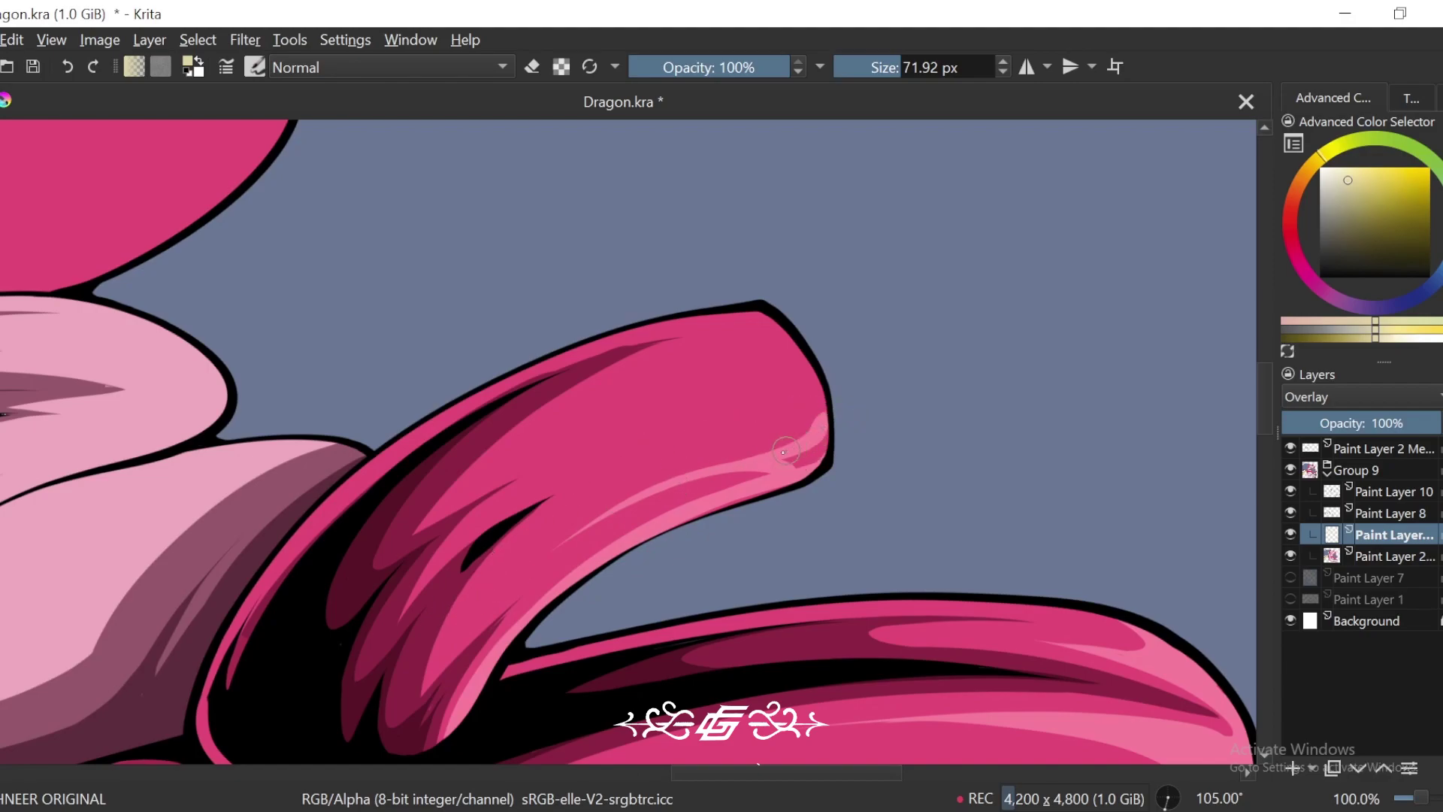
left_click_drag(817, 414, 710, 435)
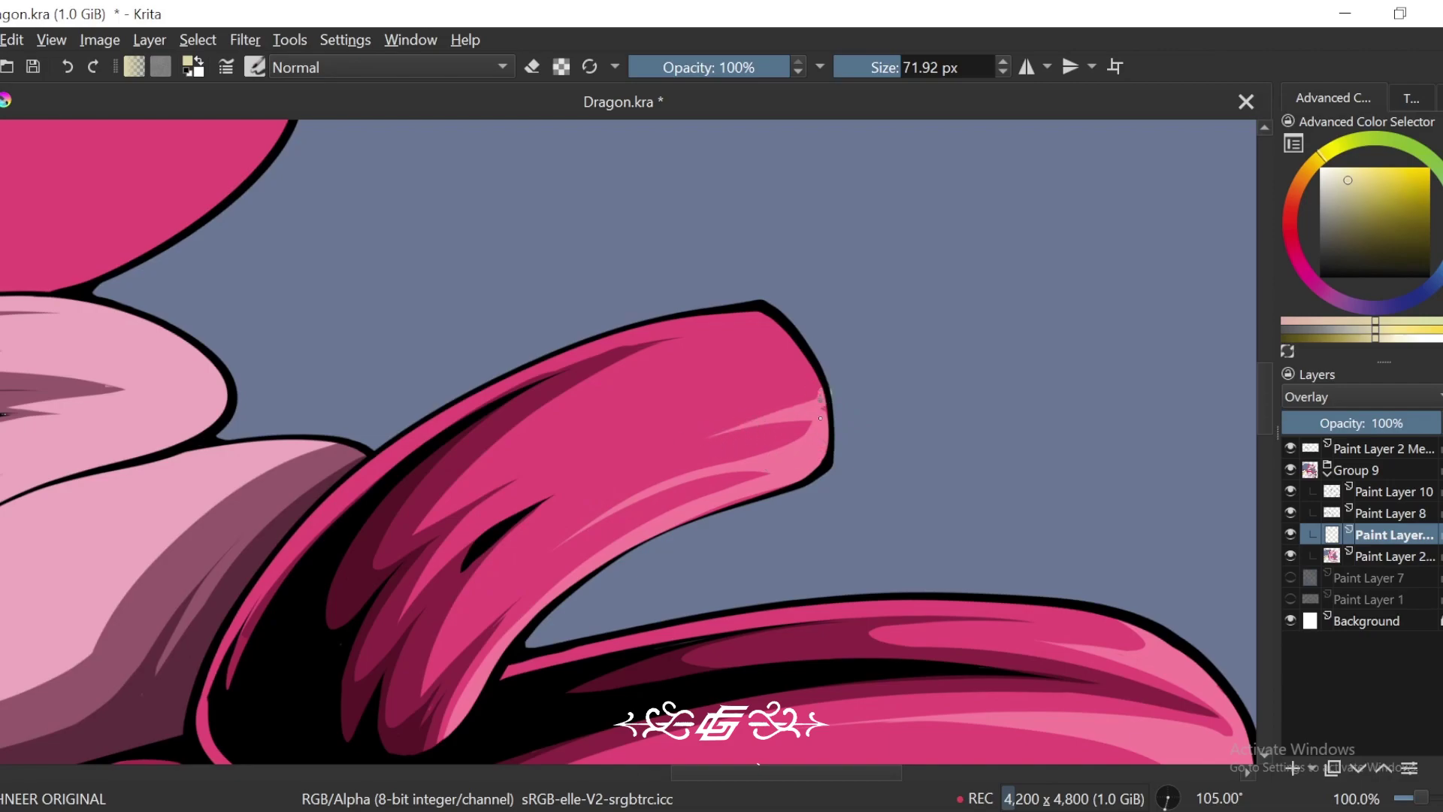
Step: Examine the horn highlights up close and in the whole illustration at 0° rotation
scroll(872, 444, "down", 3)
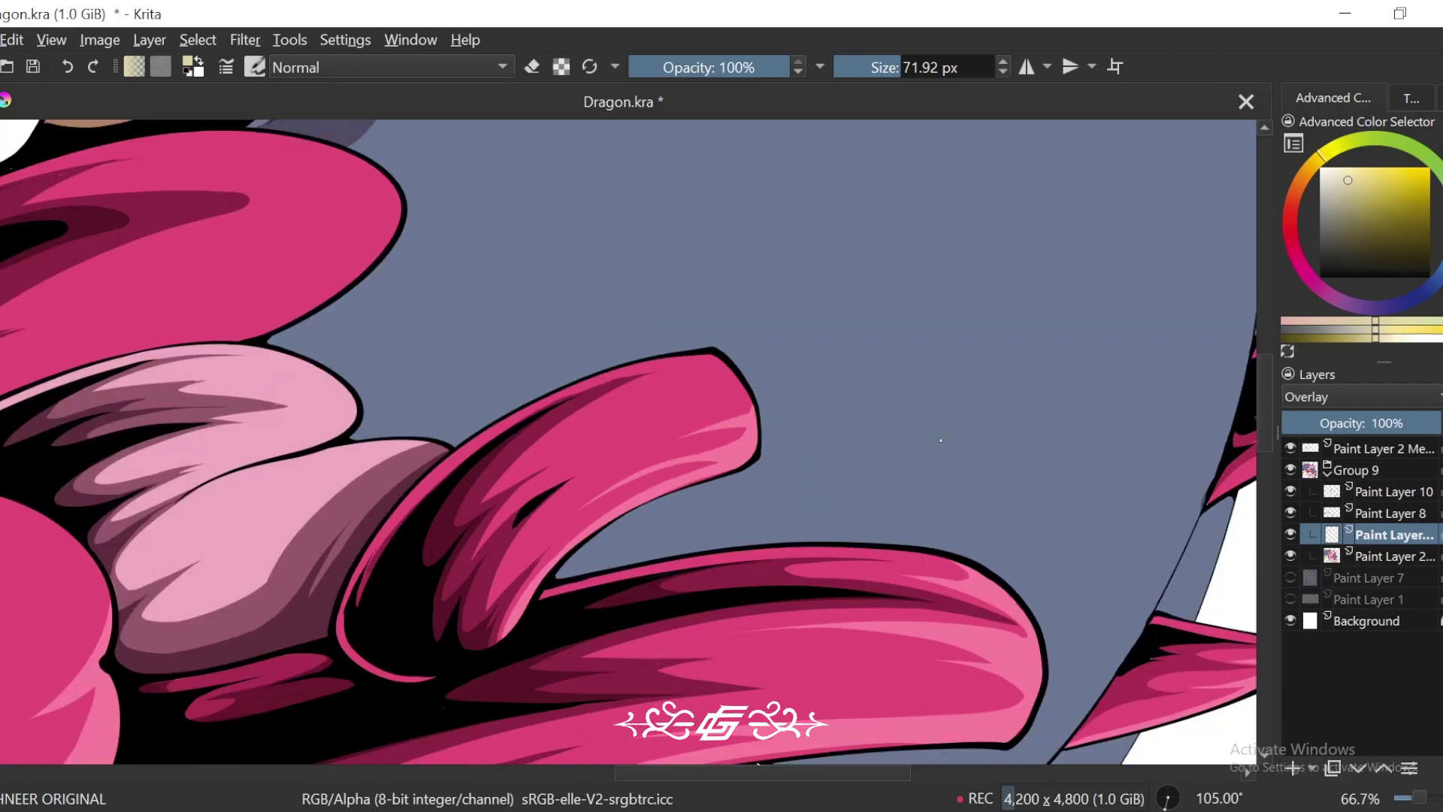
scroll(596, 522, "up", 3)
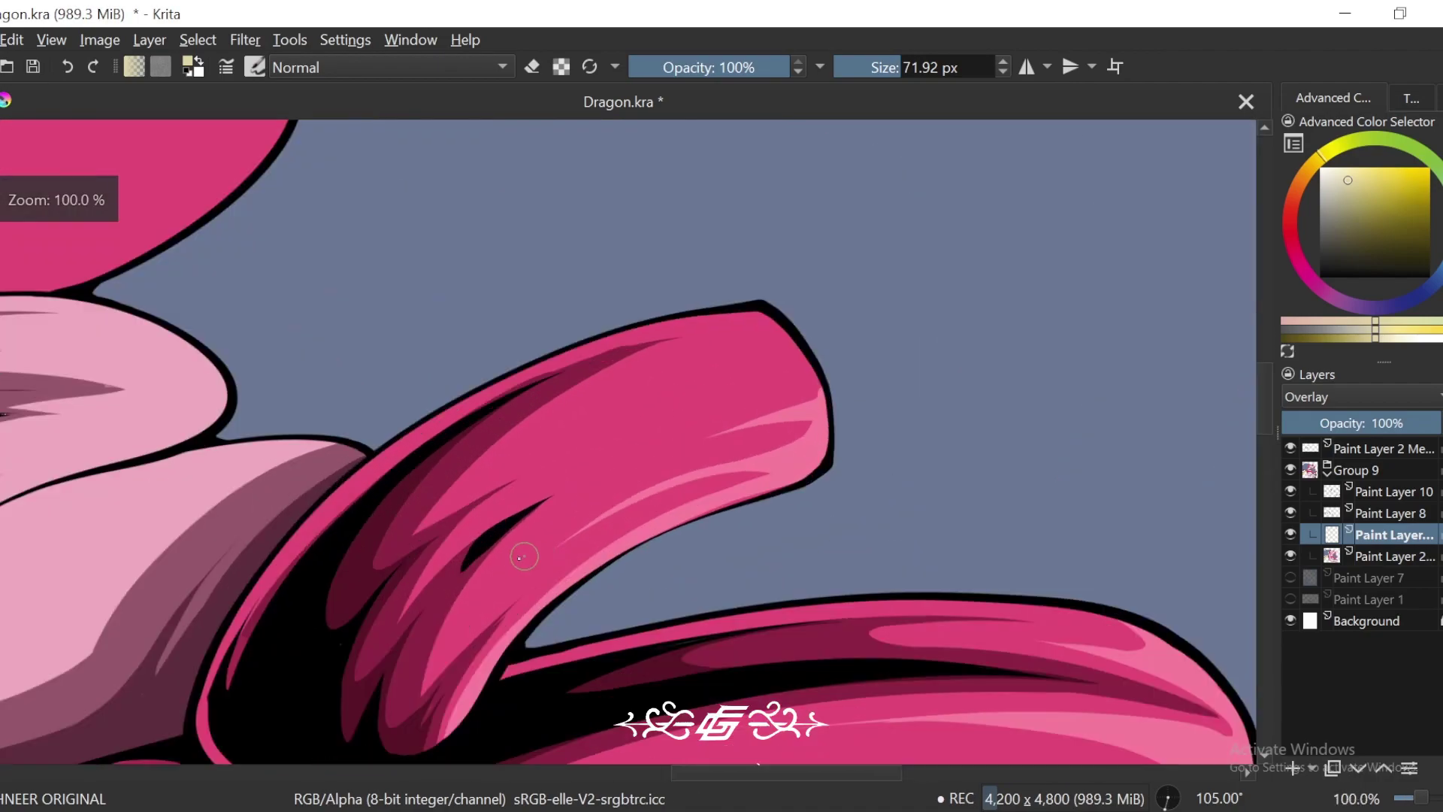
scroll(476, 573, "down", 5)
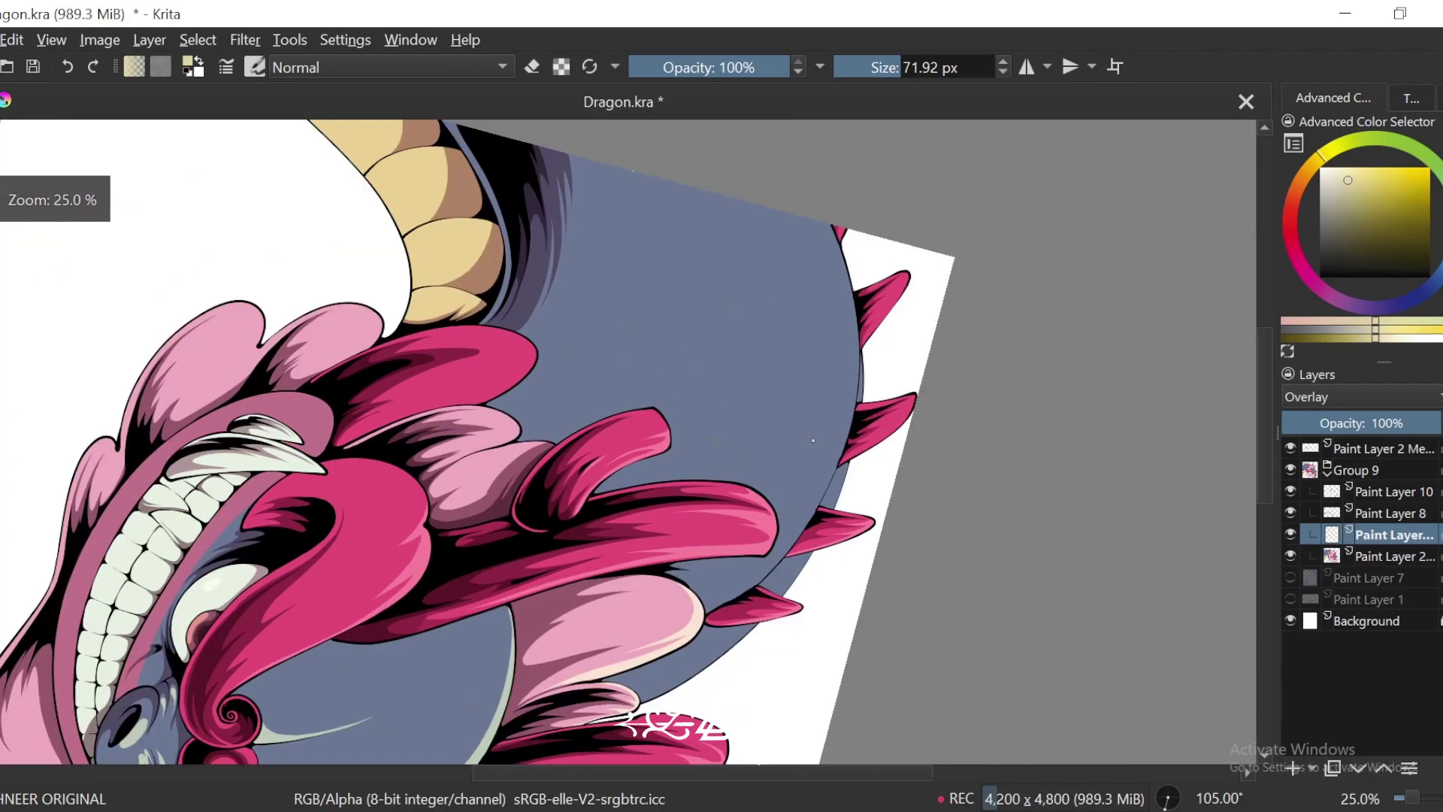
key("4")
key("4")
key("4")
key("4")
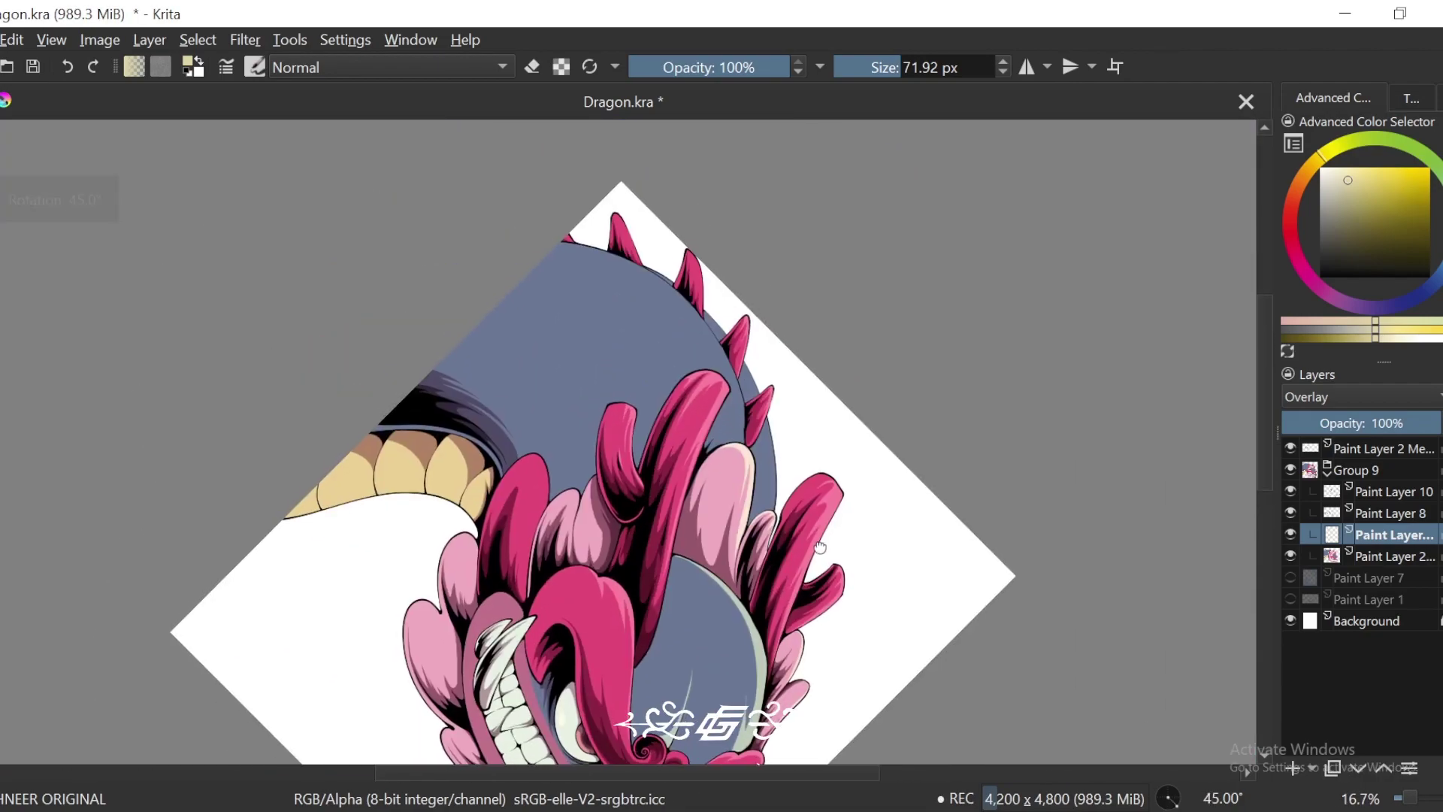
scroll(846, 499, "down", 1)
scroll(846, 499, "down", 1)
key("4")
key("4")
key("4")
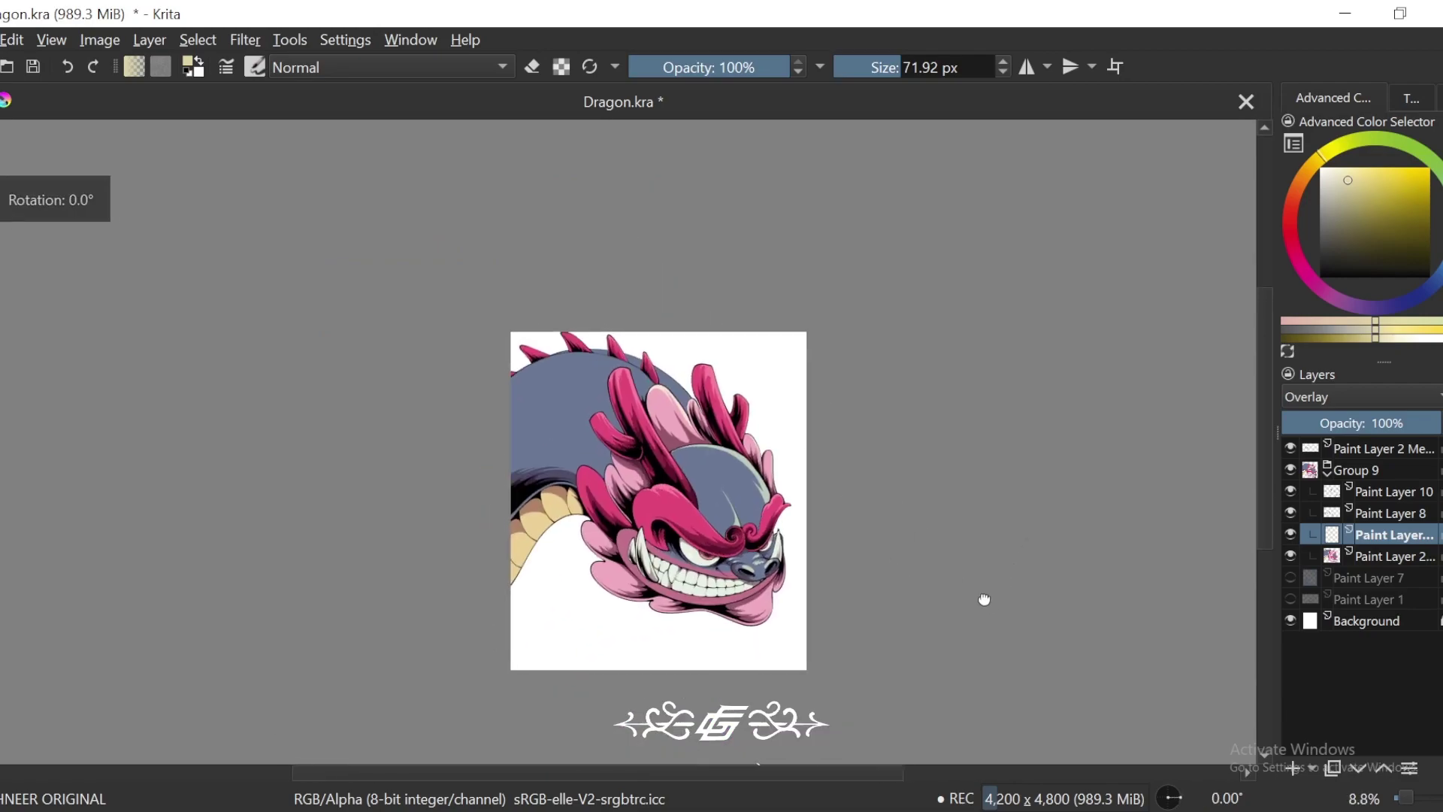
left_click_drag(958, 668, 922, 624)
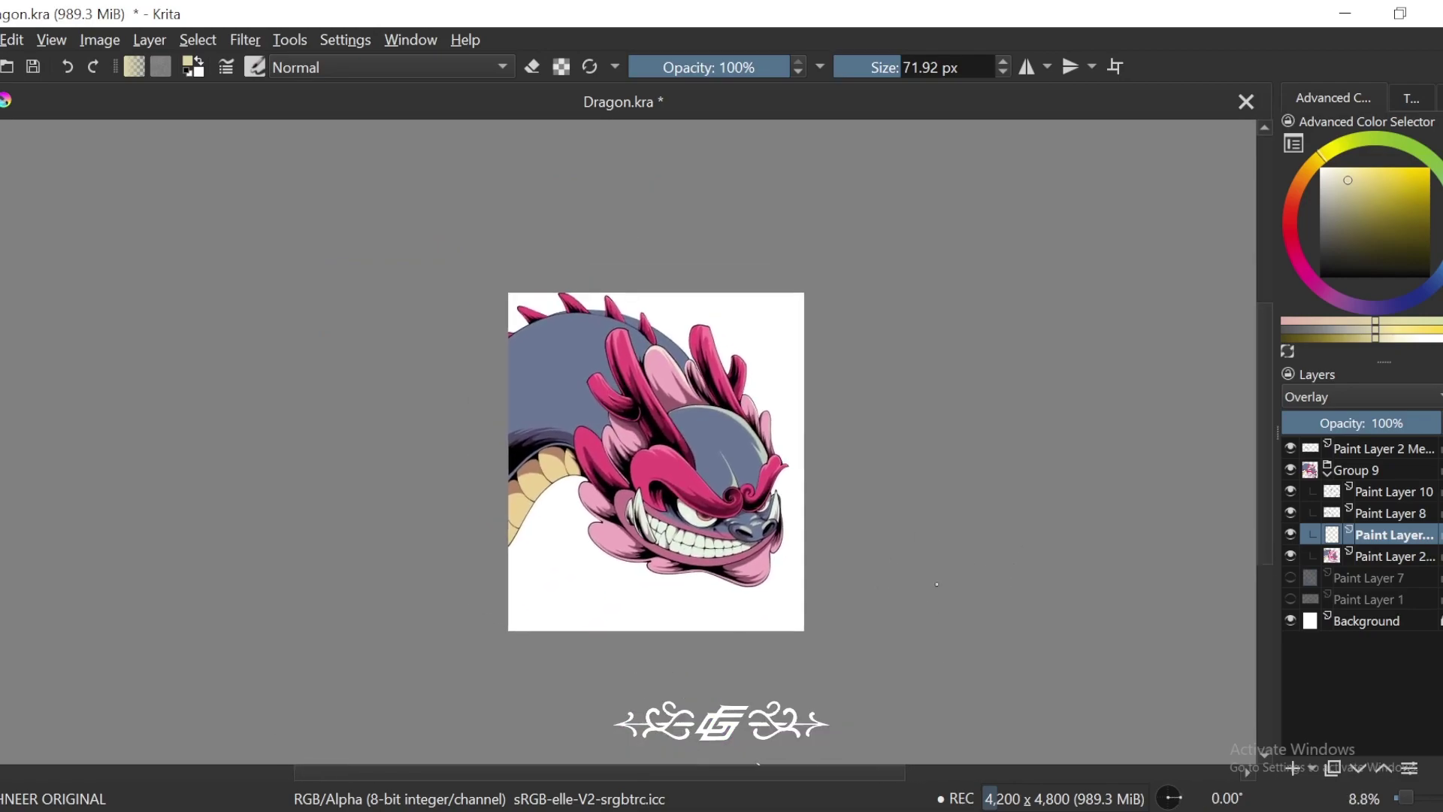
Step: Paint a cream highlight with tapered streaks along the lower edge and tip of the light-pink lobe below the magenta frill lobe
key("6")
key("6")
key("6")
key("6")
key("6")
key("6")
scroll(827, 570, "up", 5)
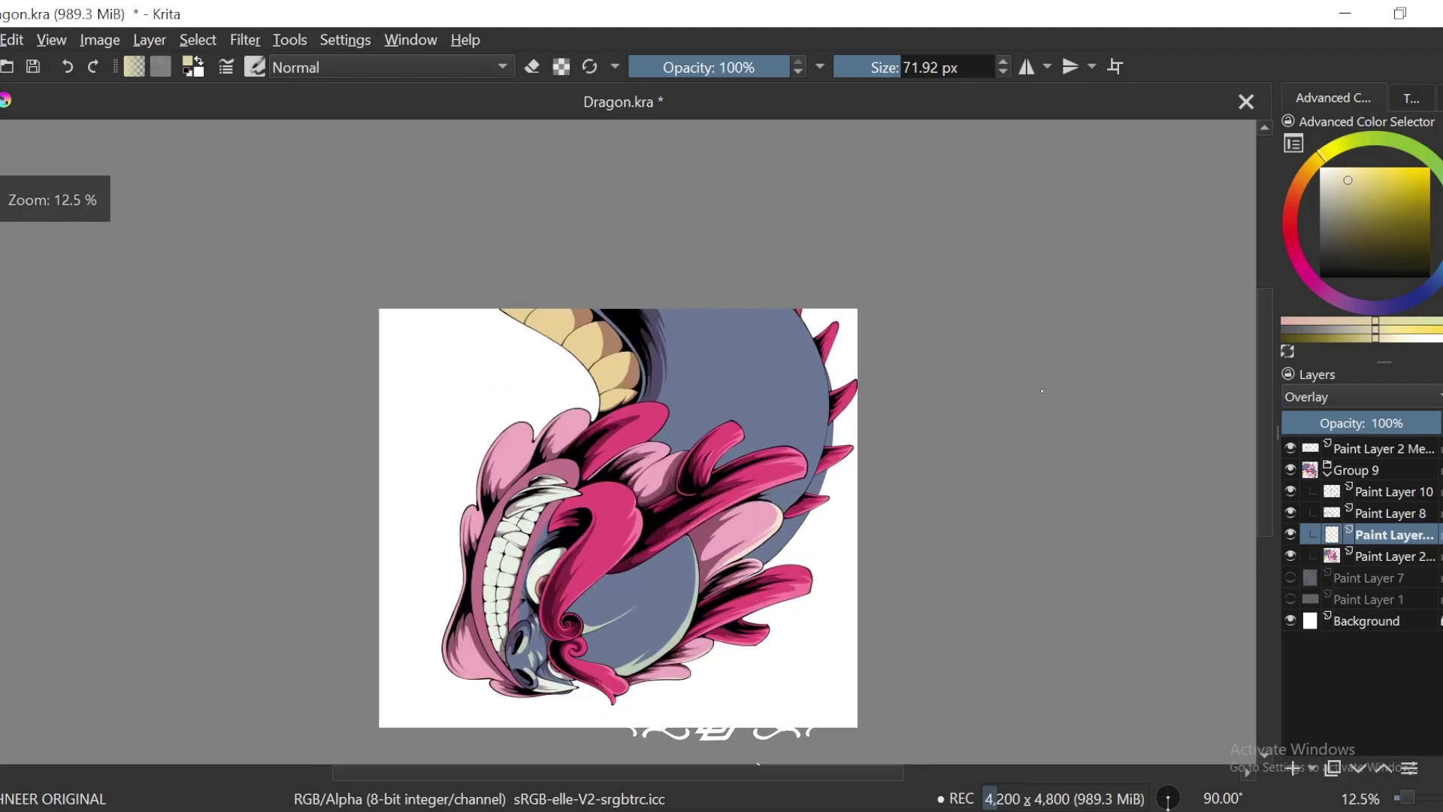
scroll(900, 532, "up", 3)
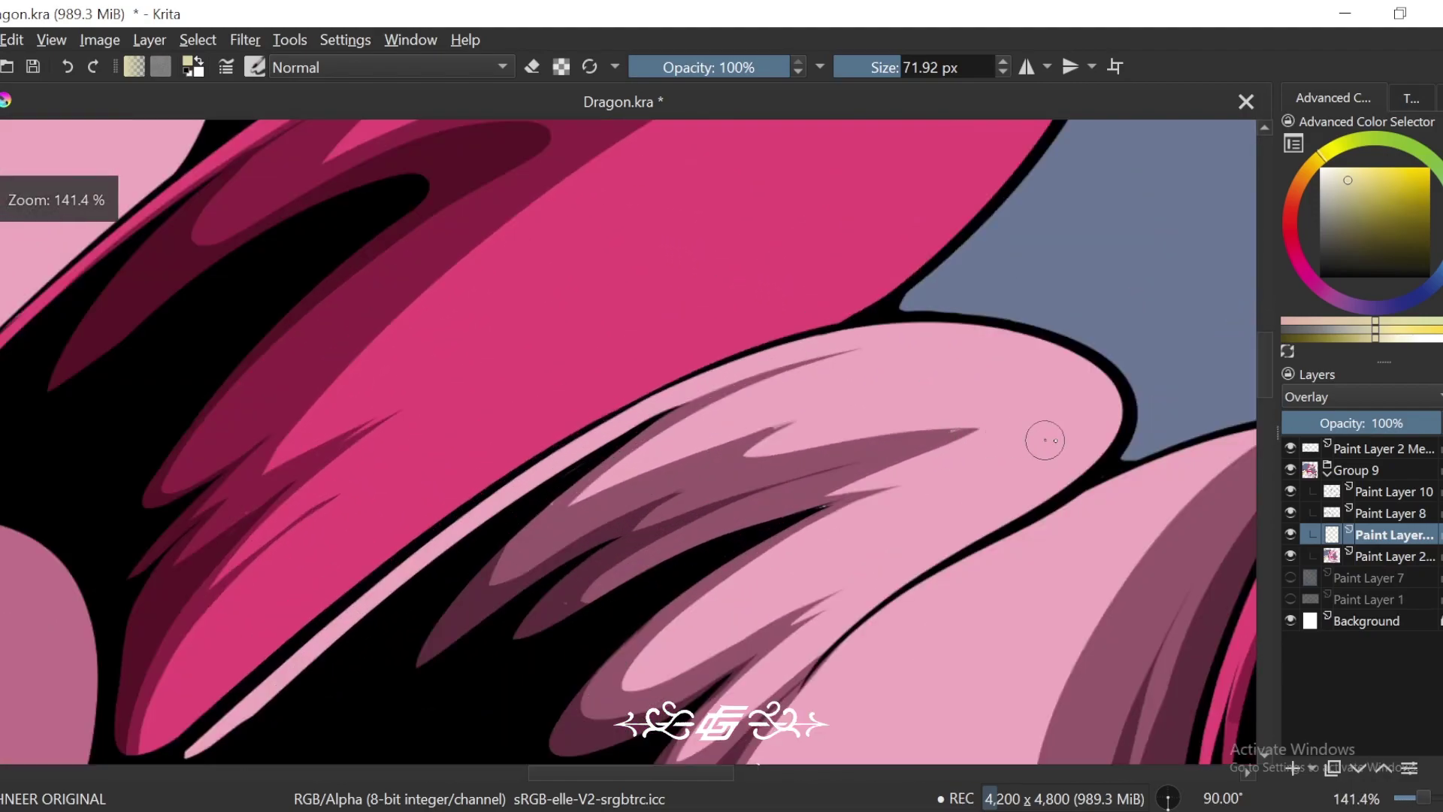
left_click_drag(1123, 406, 982, 538)
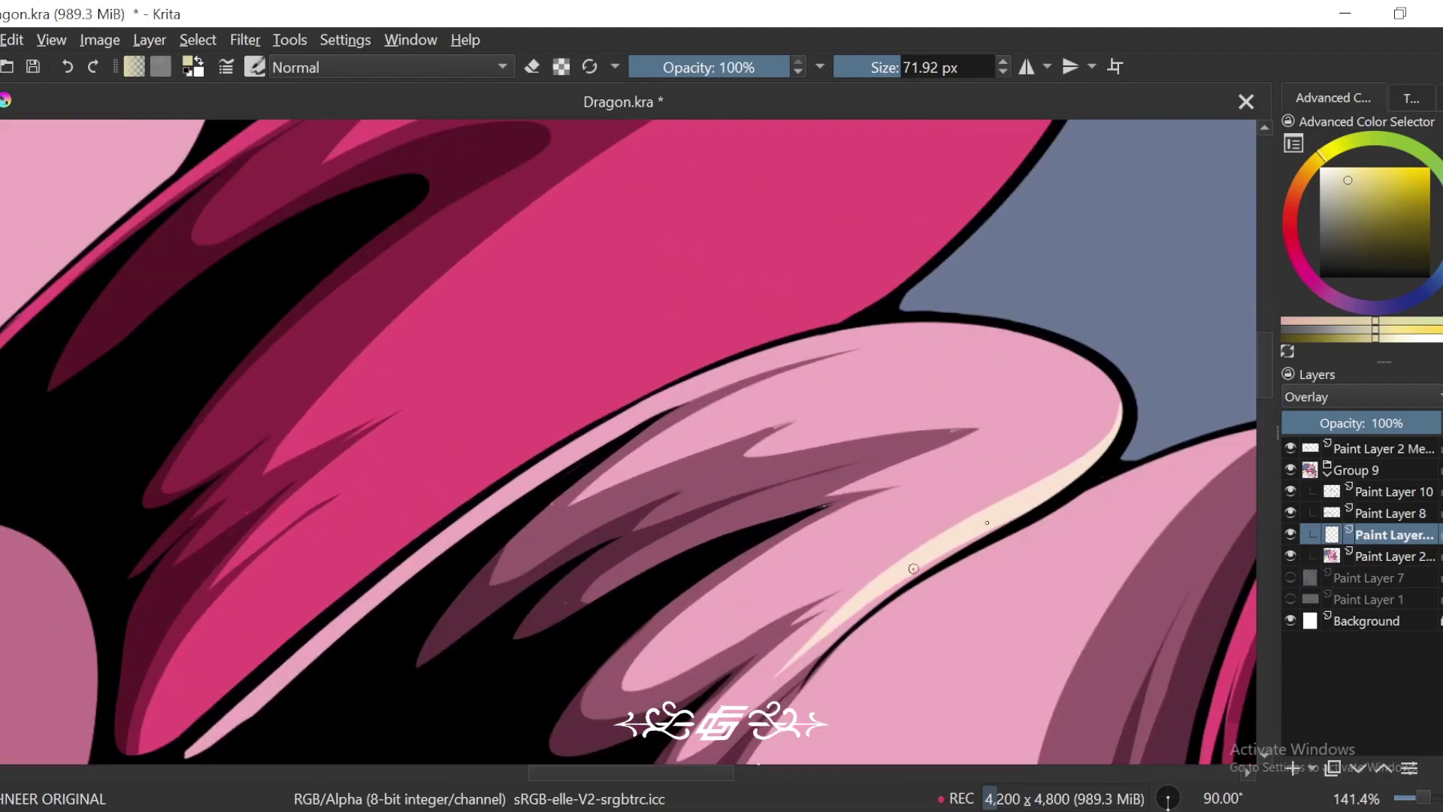
left_click_drag(913, 568, 1023, 500)
mouse_move(1028, 496)
left_mouse_down()
mouse_move(827, 571)
mouse_move(1030, 476)
mouse_move(1112, 406)
mouse_move(1056, 458)
left_mouse_up()
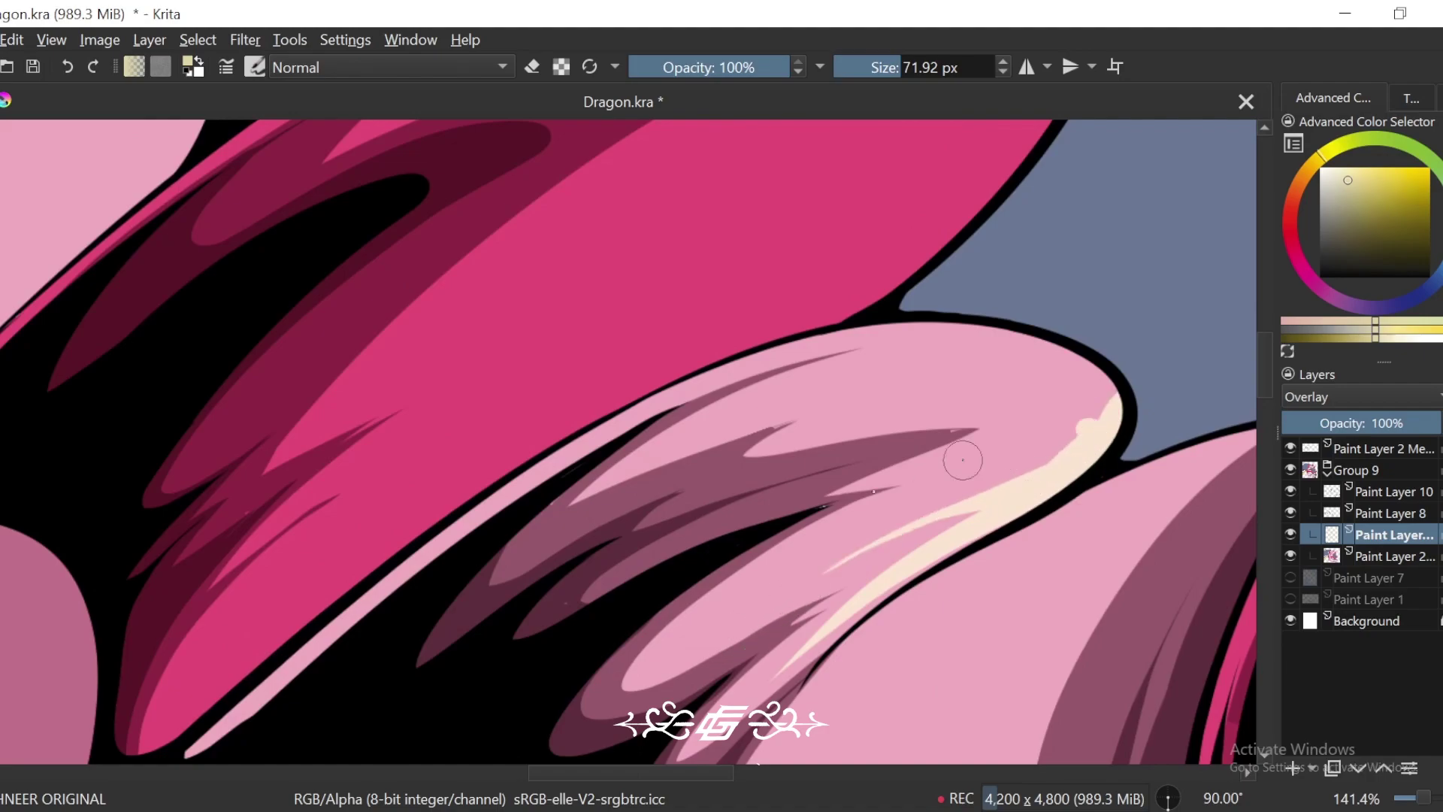
mouse_move(963, 460)
left_mouse_down()
mouse_move(1029, 448)
mouse_move(1118, 396)
left_mouse_up()
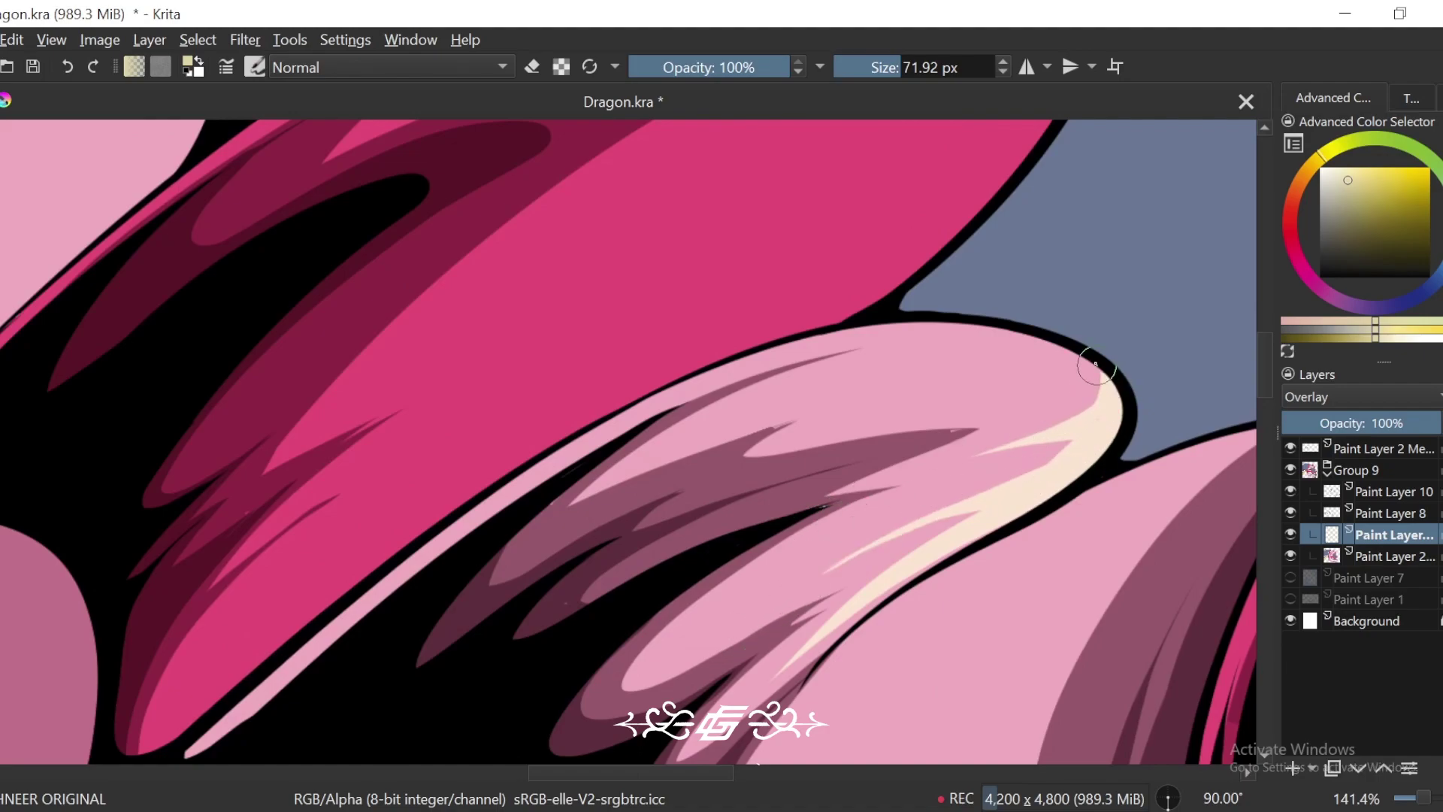
Step: Outline a thin light-pink highlight from the tip to the base of the magenta frill lobe, redoing the first stroke
key("ctrl+minus")
key("ctrl+minus")
left_click_drag(901, 311, 924, 383)
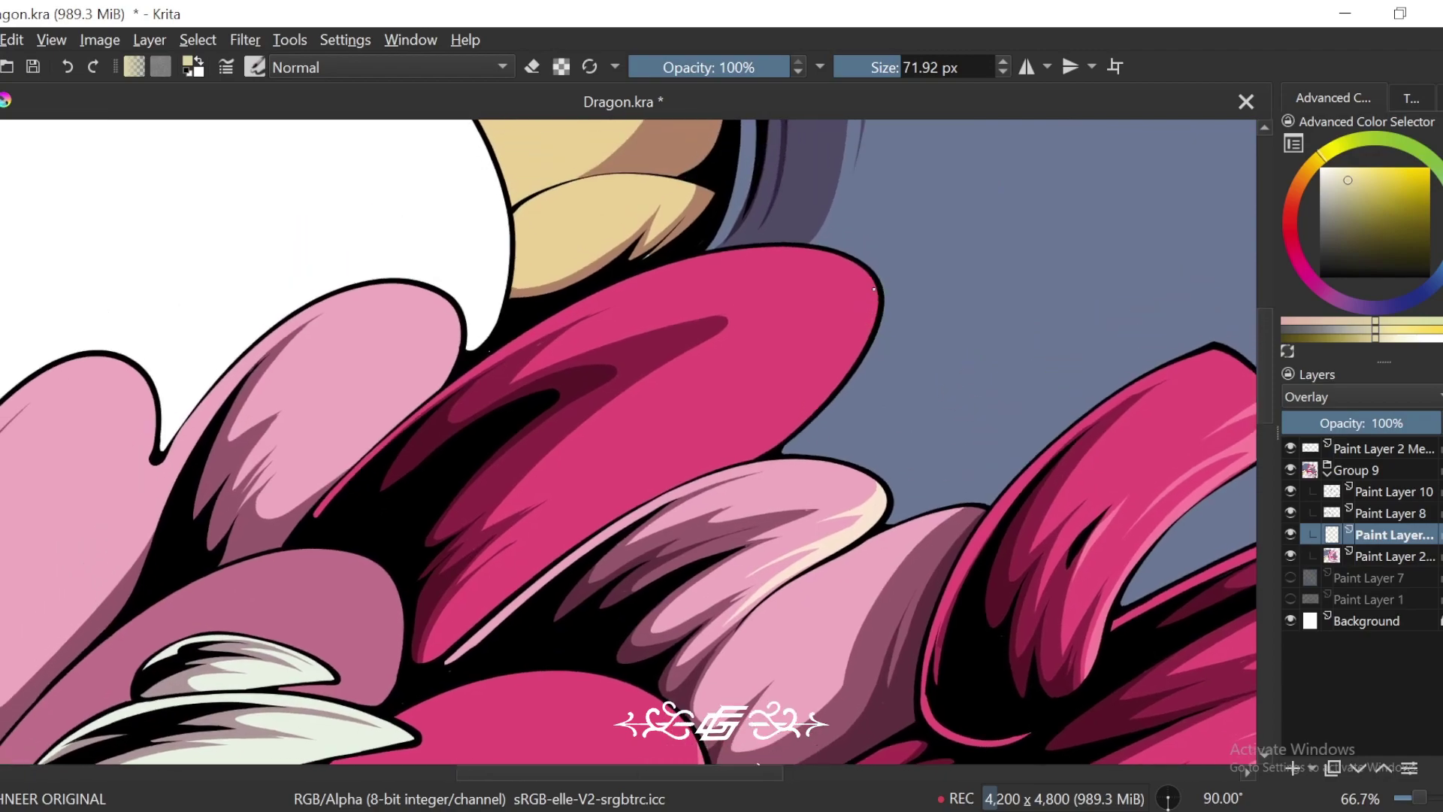
left_click_drag(876, 315, 661, 461)
key("ctrl+z")
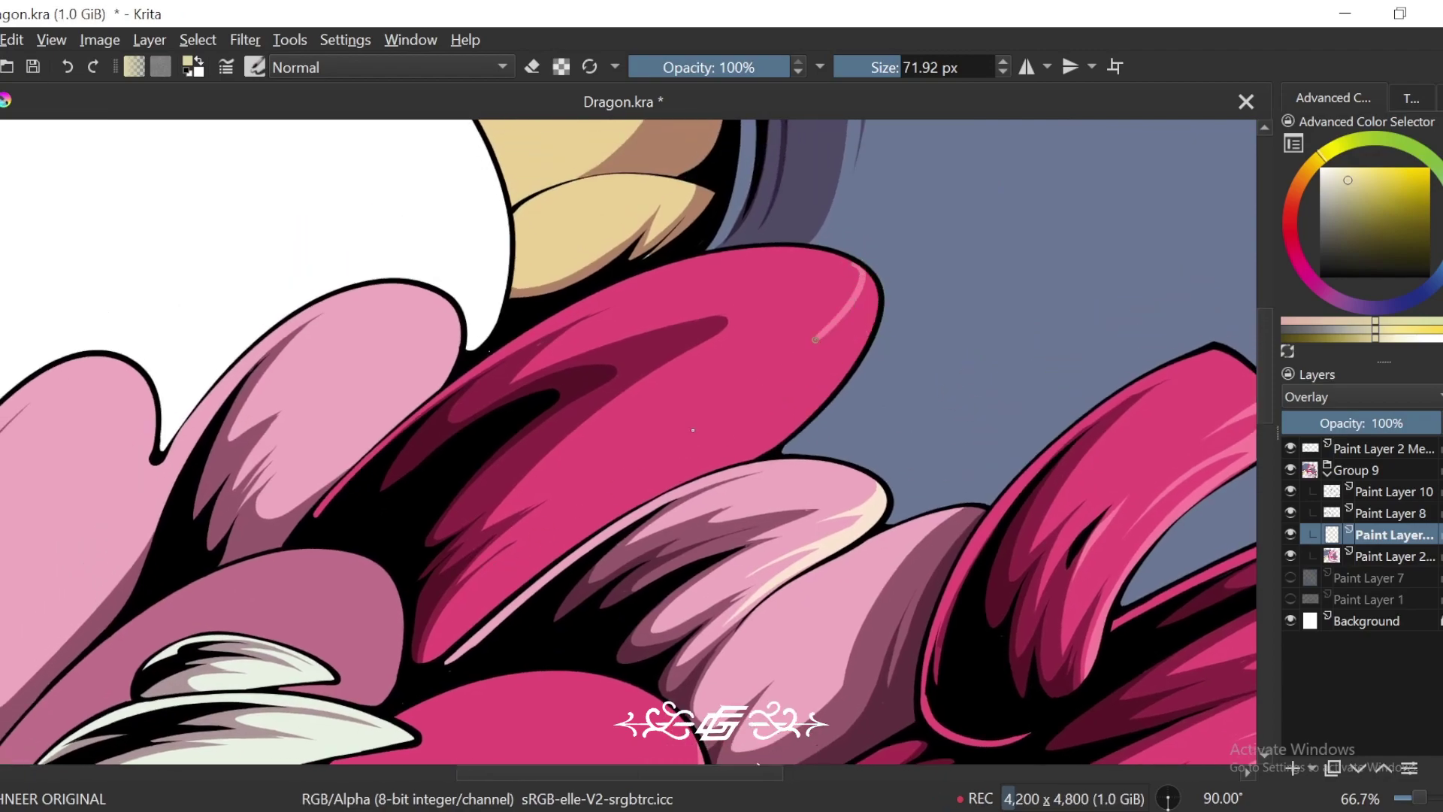
left_click_drag(815, 339, 417, 664)
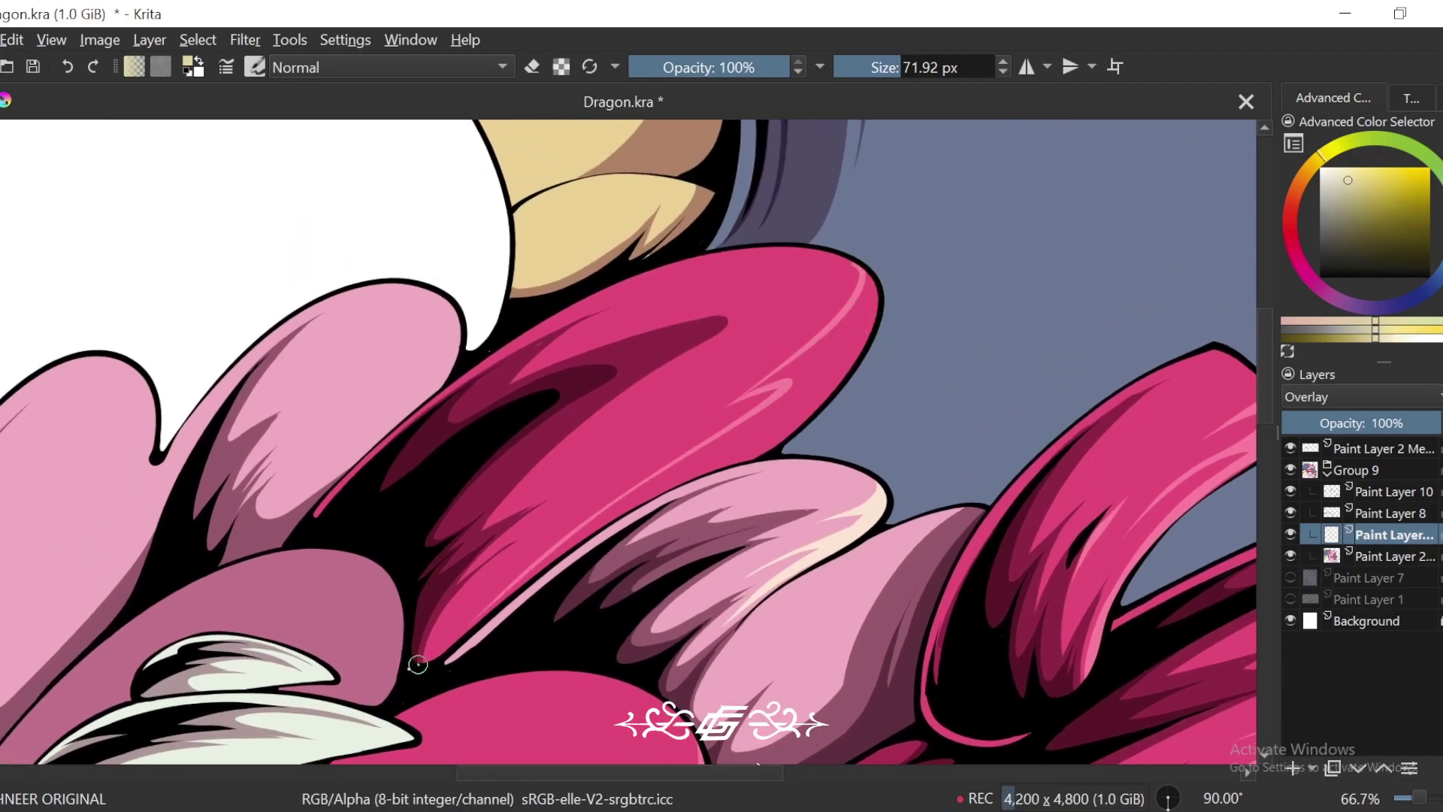
left_click_drag(599, 552, 555, 578)
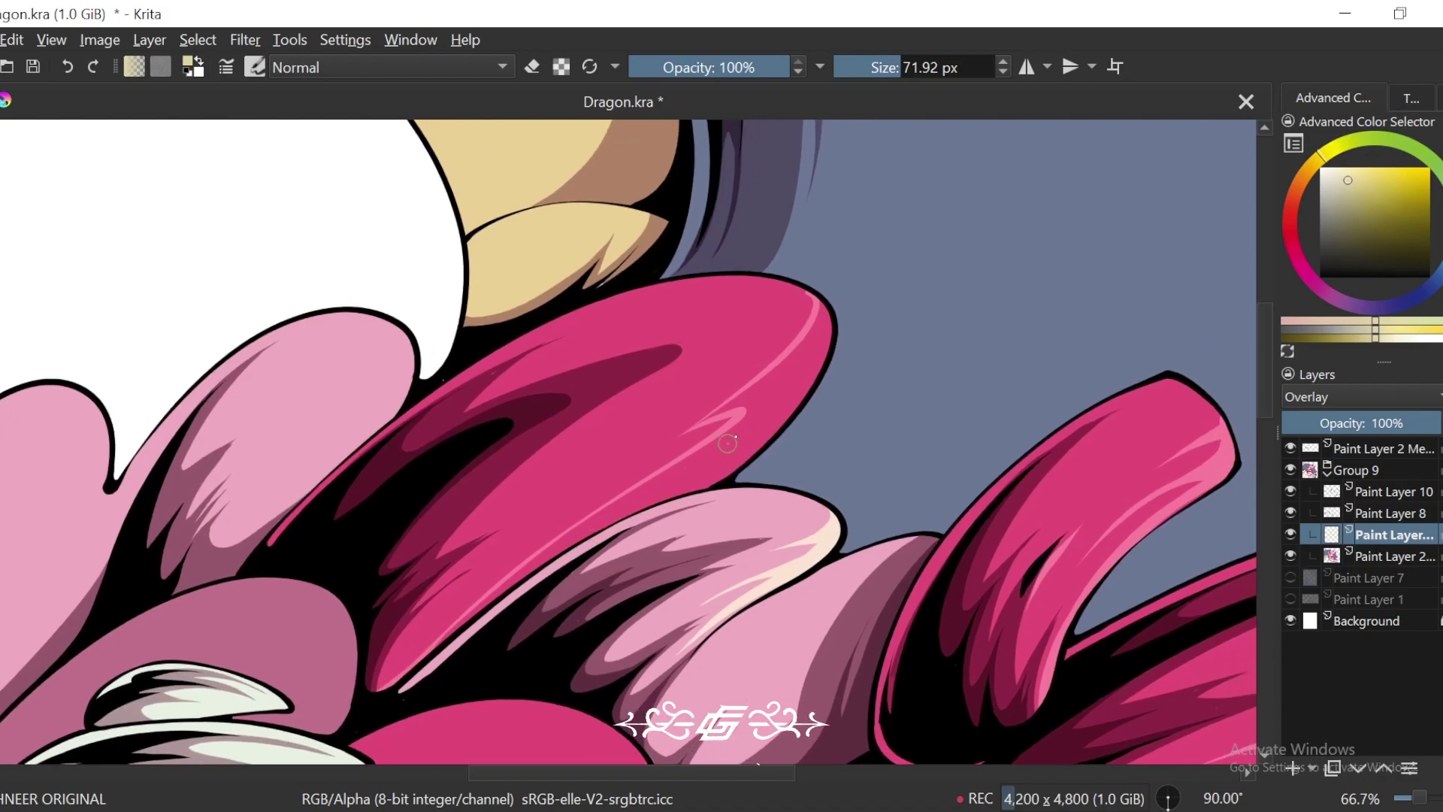
Step: Fill the magenta frill lobe's highlight out to its lower edge and add tapered inner streaks toward the tip
left_click(782, 412)
left_click_drag(739, 447, 721, 483)
key("ctrl+plus")
key("ctrl+plus")
key("b")
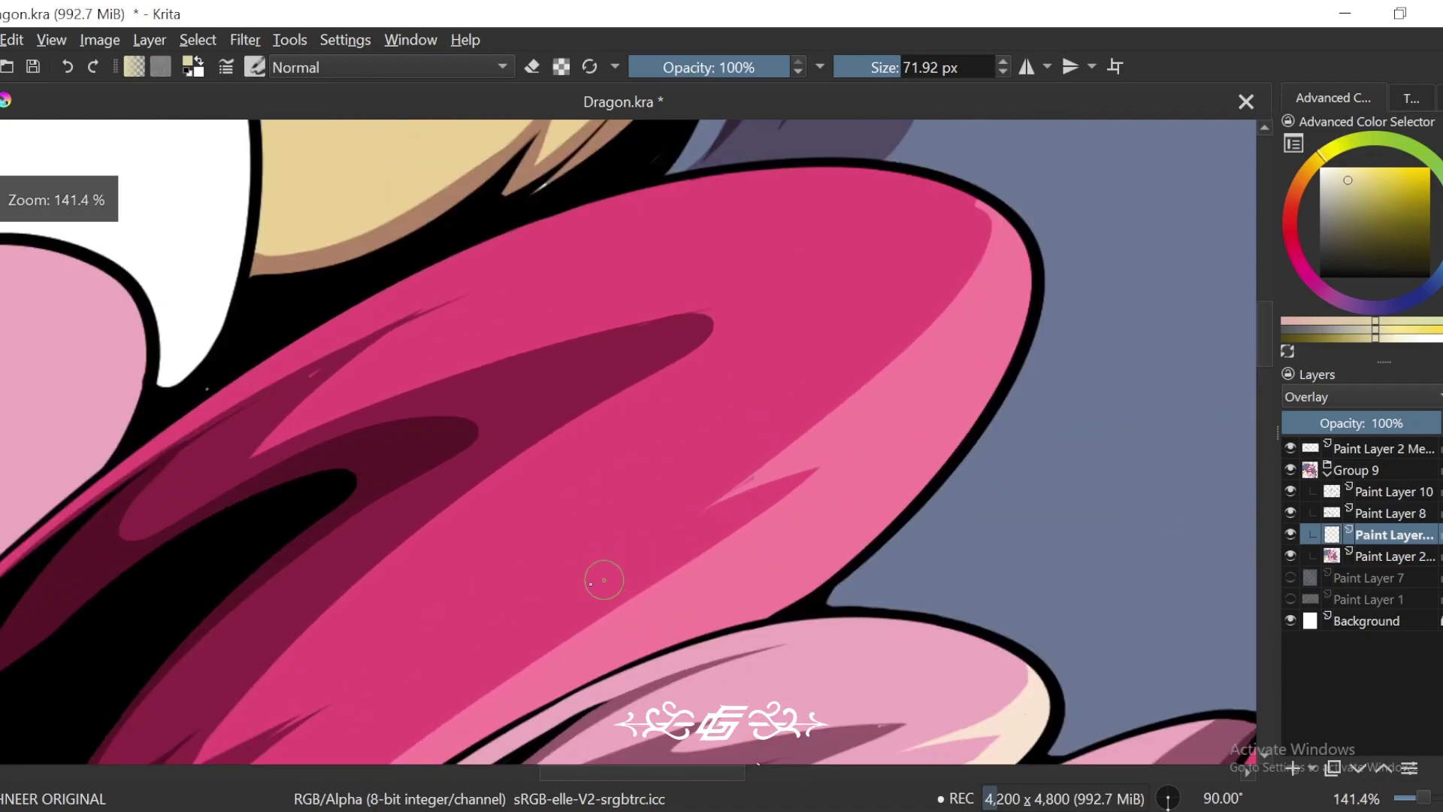
mouse_move(552, 600)
left_mouse_down()
mouse_move(751, 481)
mouse_move(648, 538)
mouse_move(770, 459)
mouse_move(920, 278)
left_mouse_up()
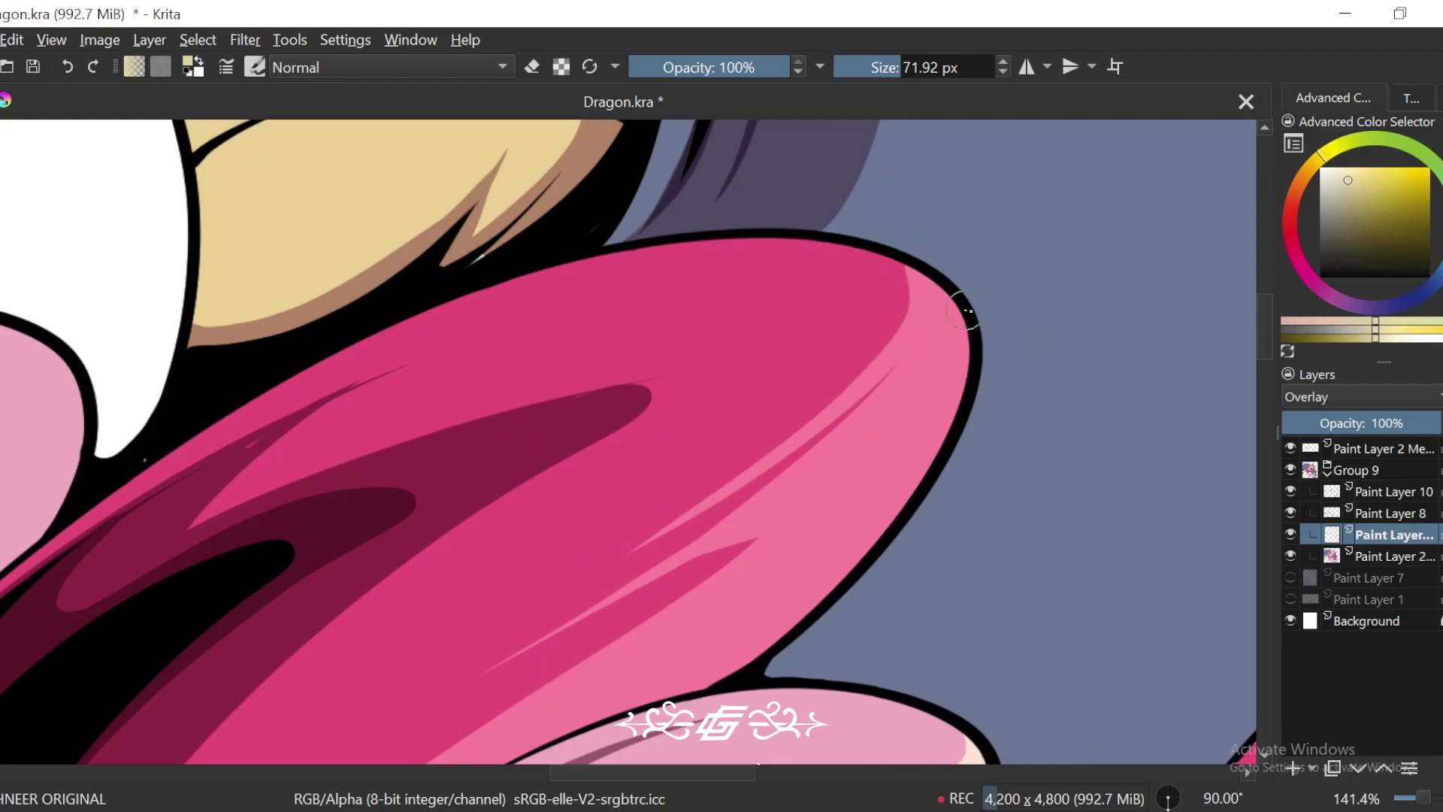
Step: Paint a cream highlight with tapered streaks on the tip of the light-pink lobe beside the yellow neck scales
key("minus")
key("minus")
key("minus")
key("minus")
key("minus")
key("4")
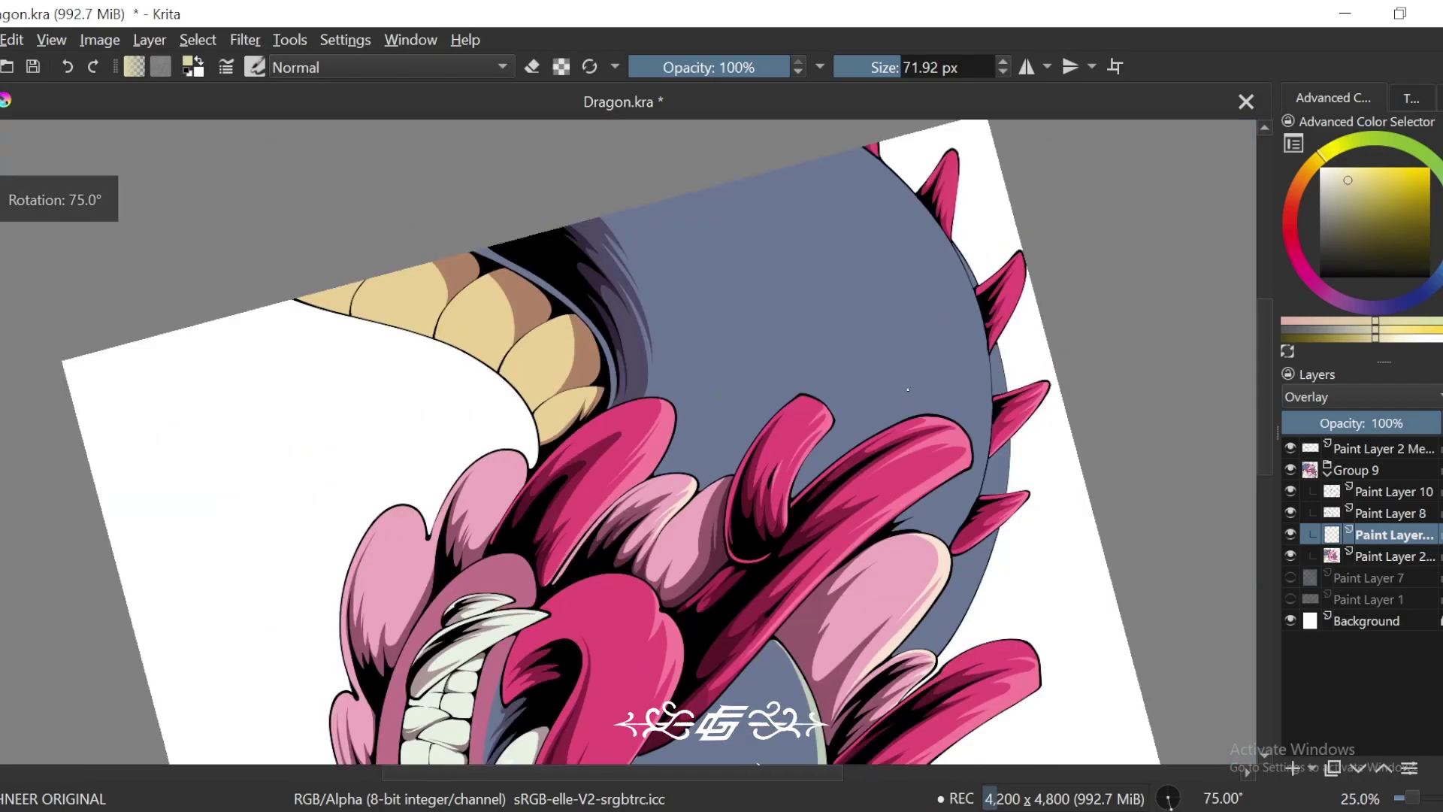
key("4")
key("4")
key("6")
key("6")
key("6")
key("6")
key("plus")
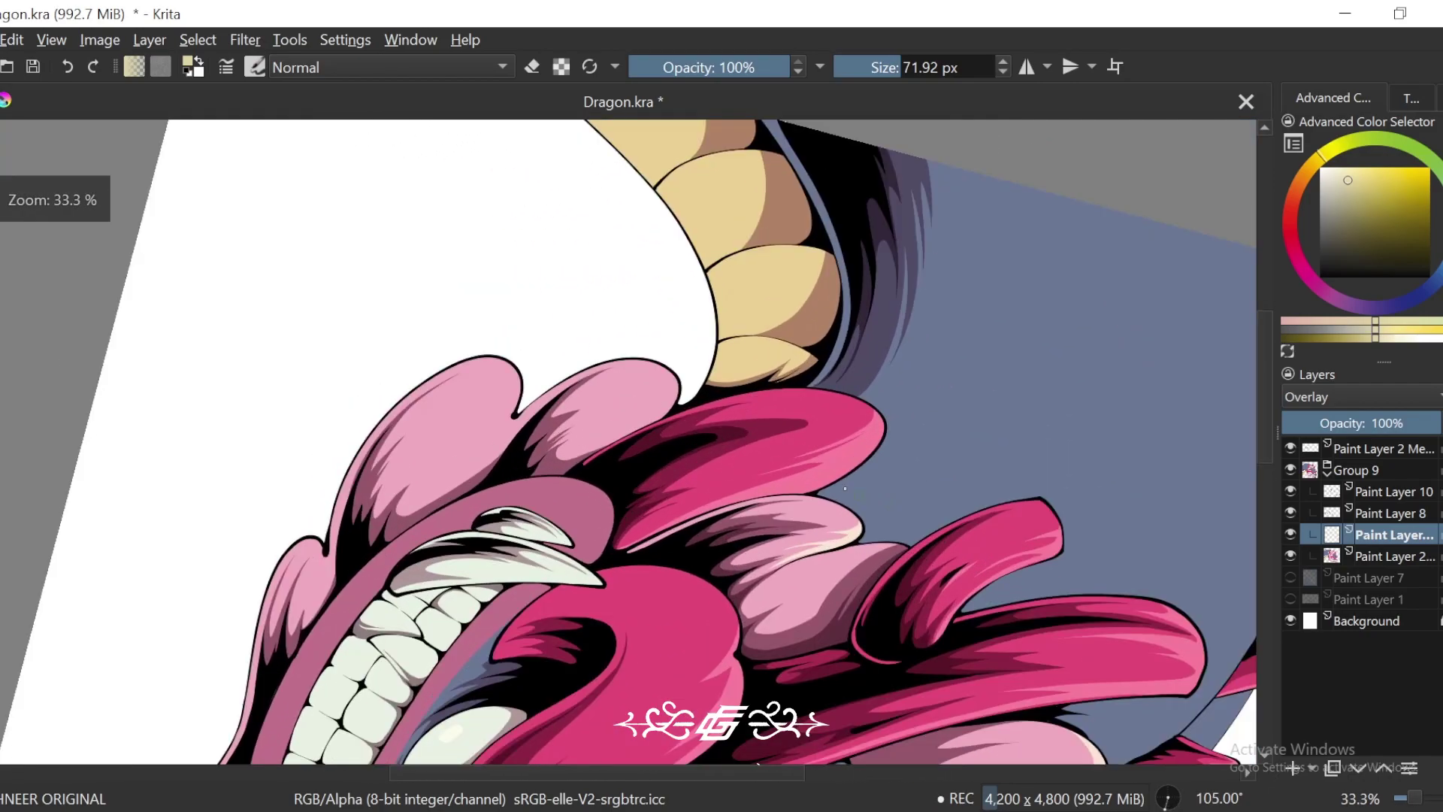
key("plus")
key("plus")
key("plus")
left_click_drag(796, 277, 618, 406)
mouse_move(711, 392)
left_mouse_down()
mouse_move(669, 467)
mouse_move(626, 474)
mouse_move(691, 447)
mouse_move(794, 352)
left_mouse_up()
mouse_move(605, 479)
left_mouse_down()
mouse_move(758, 400)
mouse_move(700, 369)
mouse_move(784, 310)
left_mouse_up()
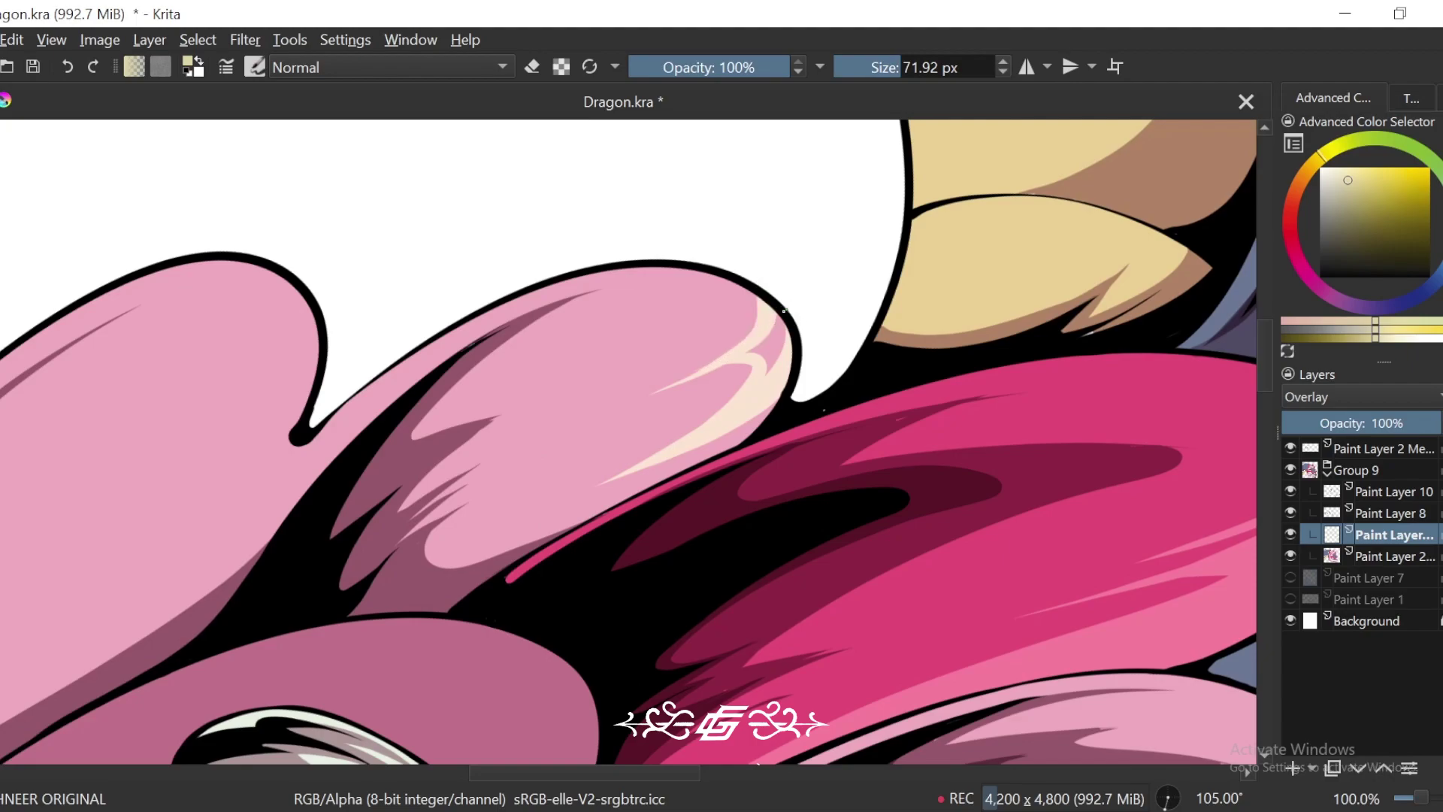
Step: Paint a cream highlight around the rounded tip and inner edge of the adjacent larger light-pink frill lobe
scroll(826, 368, "down", 4)
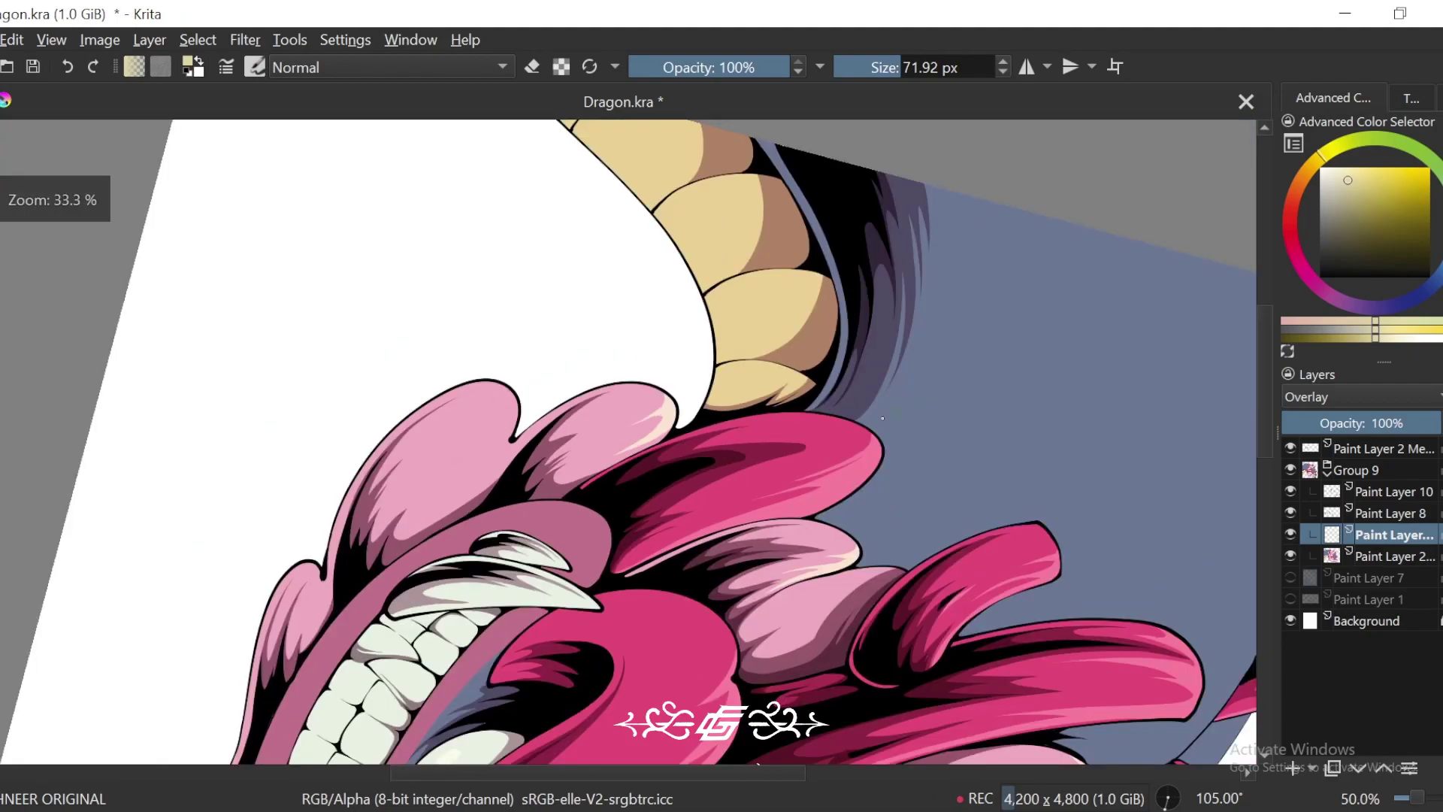
scroll(830, 370, "up", 2)
mouse_move(806, 380)
left_mouse_down()
mouse_move(707, 453)
mouse_move(606, 318)
left_mouse_up()
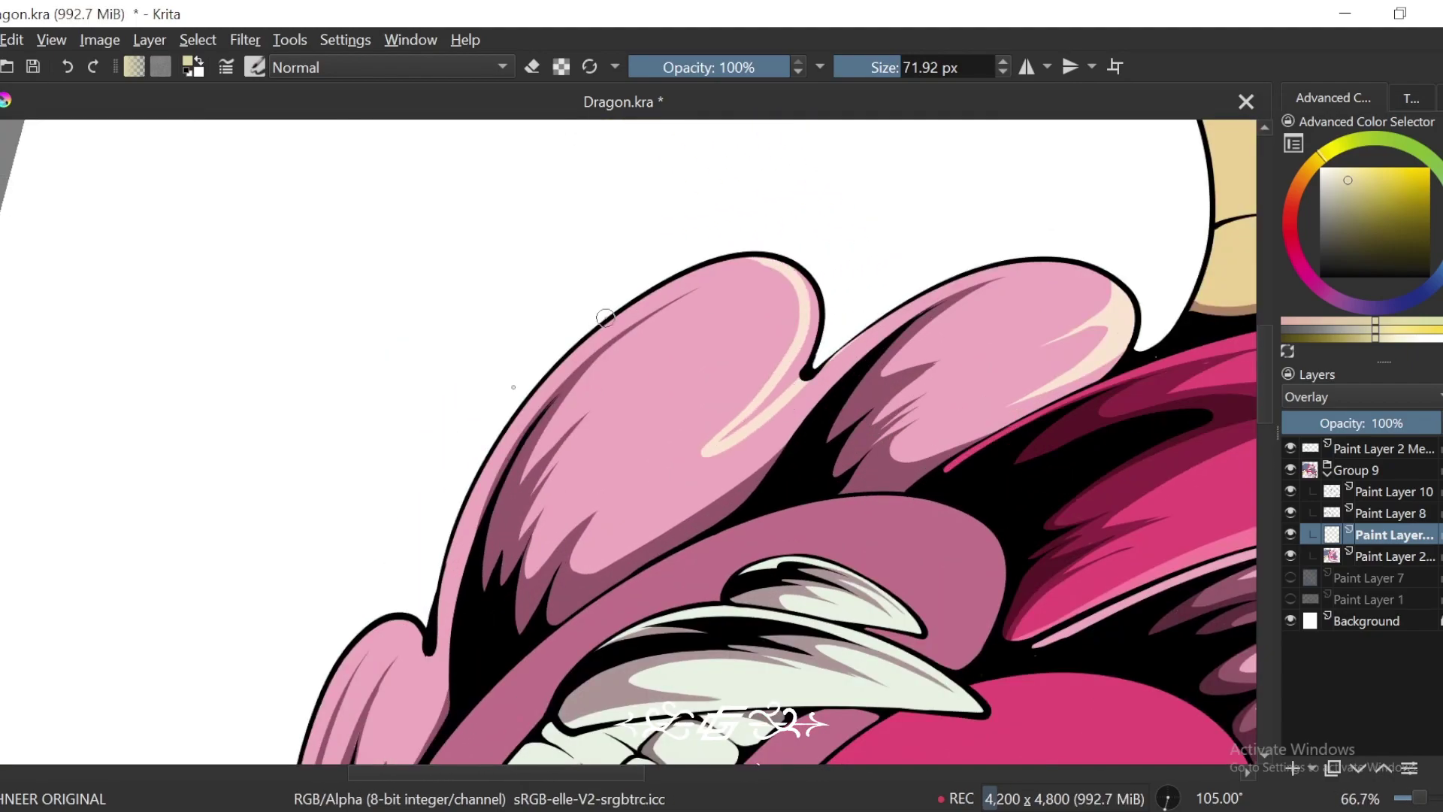
left_click(781, 397)
left_click_drag(802, 352, 785, 386)
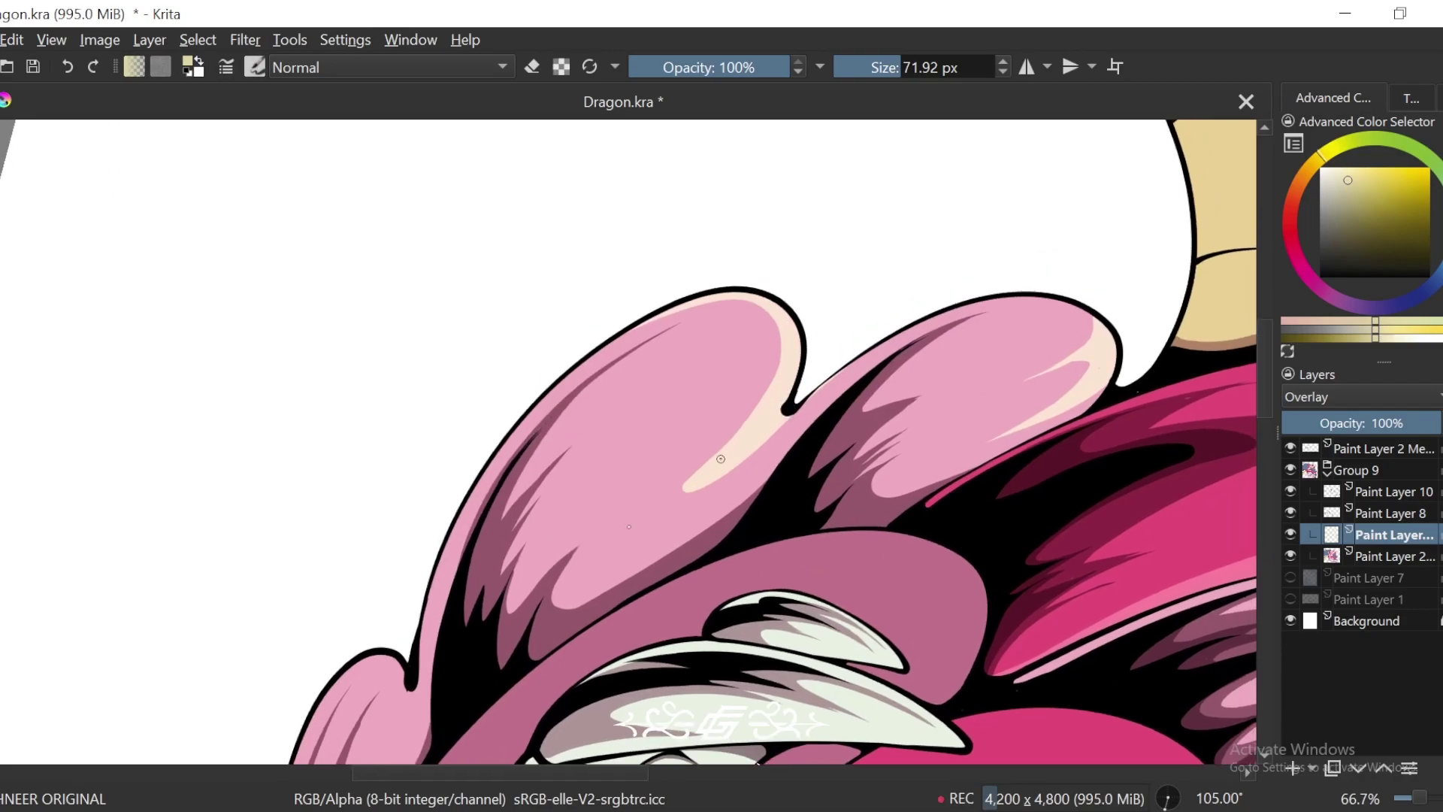
Step: Add tapered cream streaks extending inward from the larger light-pink lobe's edge highlight, redoing one stroke
left_click_drag(629, 526, 720, 459)
key("ctrl+plus")
key("ctrl+z")
mouse_move(660, 551)
left_mouse_down()
mouse_move(795, 444)
mouse_move(741, 414)
mouse_move(898, 354)
mouse_move(831, 431)
left_mouse_up()
Step: Paint a cream highlight around the tip and outer edge of the smallest light-pink lobe, with a tapered streak inside
key("6")
key("minus")
key("minus")
key("minus")
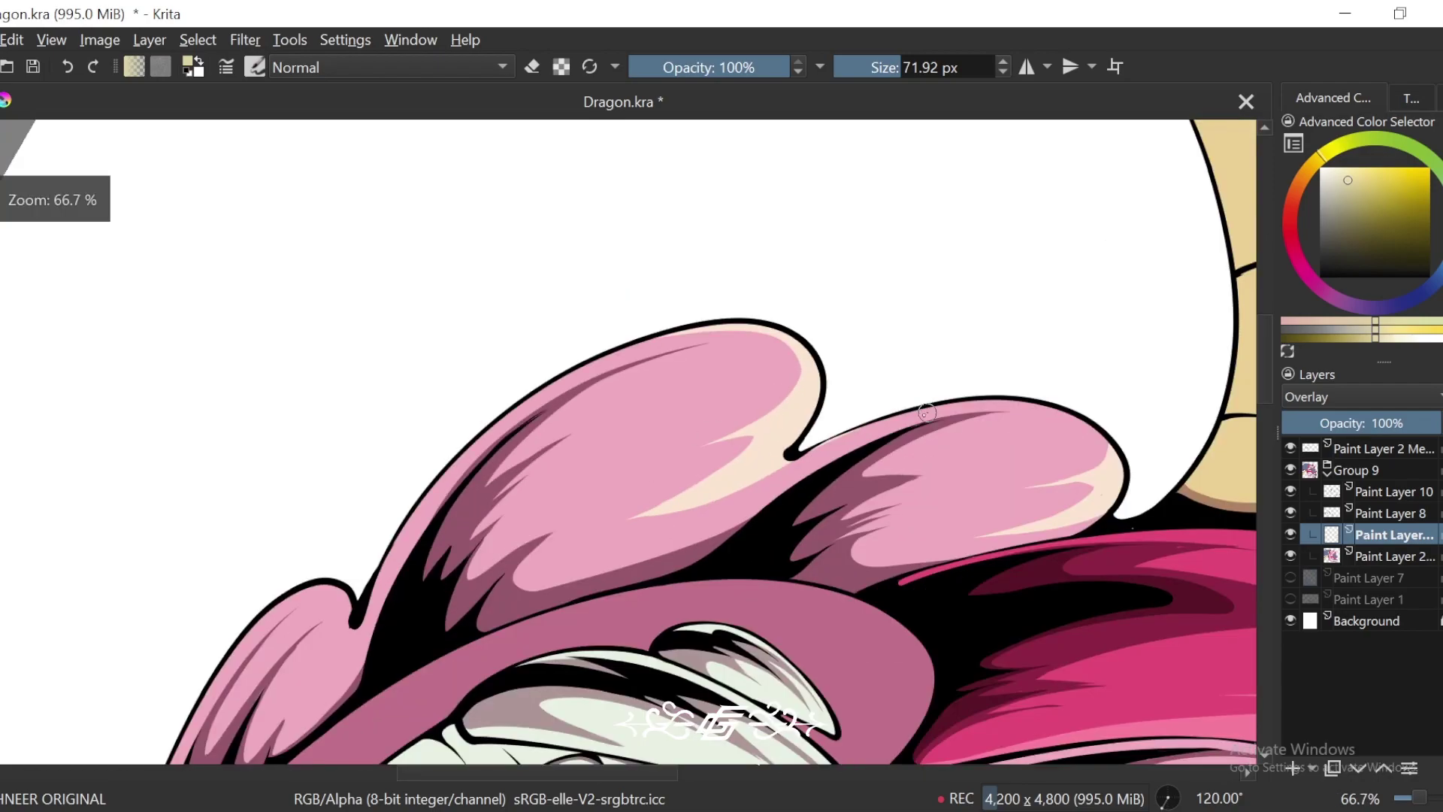
key("6")
key("plus")
key("plus")
key("plus")
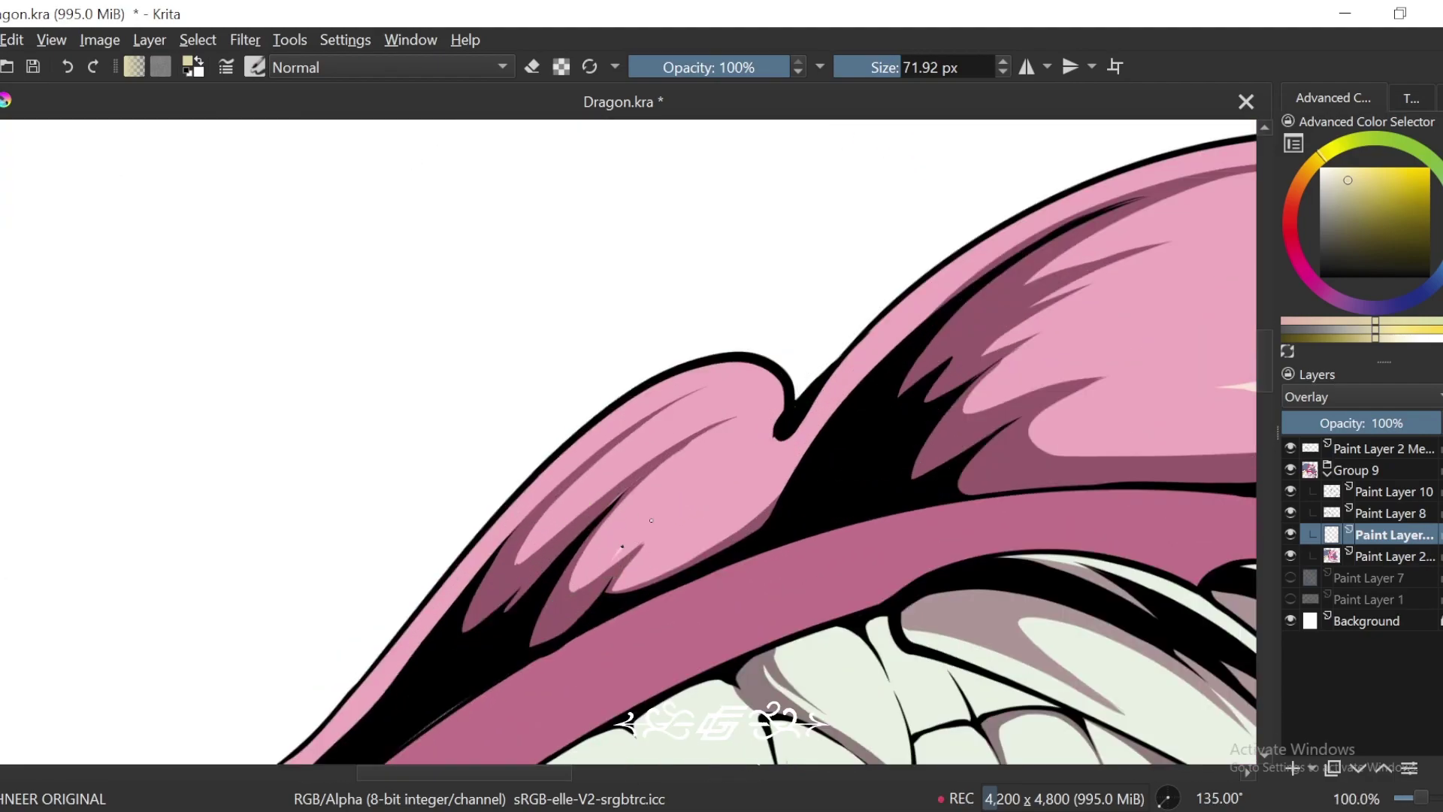
left_click_drag(622, 546, 807, 395)
mouse_move(676, 537)
left_mouse_down()
mouse_move(638, 474)
mouse_move(653, 470)
mouse_move(430, 583)
left_mouse_up()
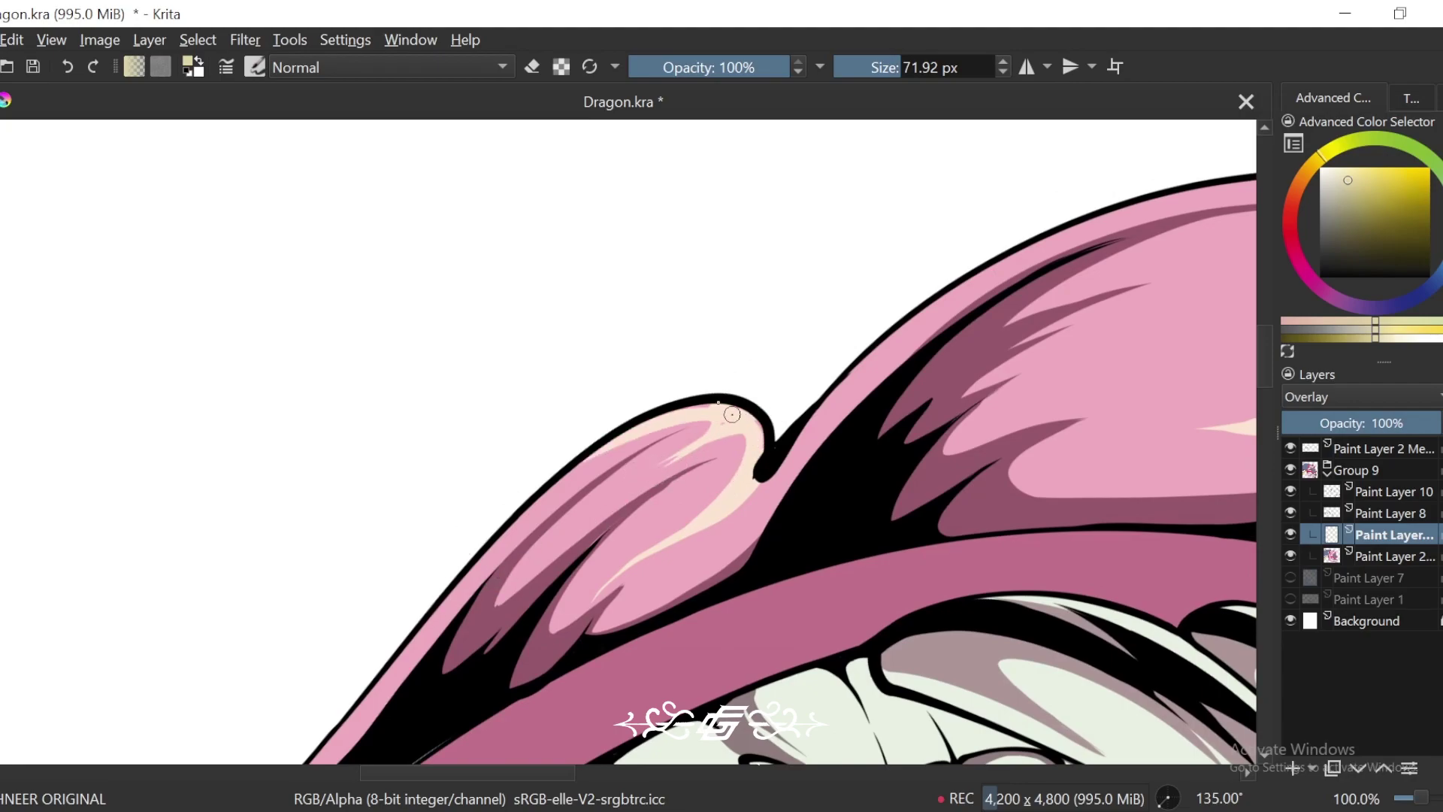
Step: Fill in the smallest light-pink lobe's tip highlight and refine its tapered inner streak and outer edge
left_click_drag(724, 428, 624, 490)
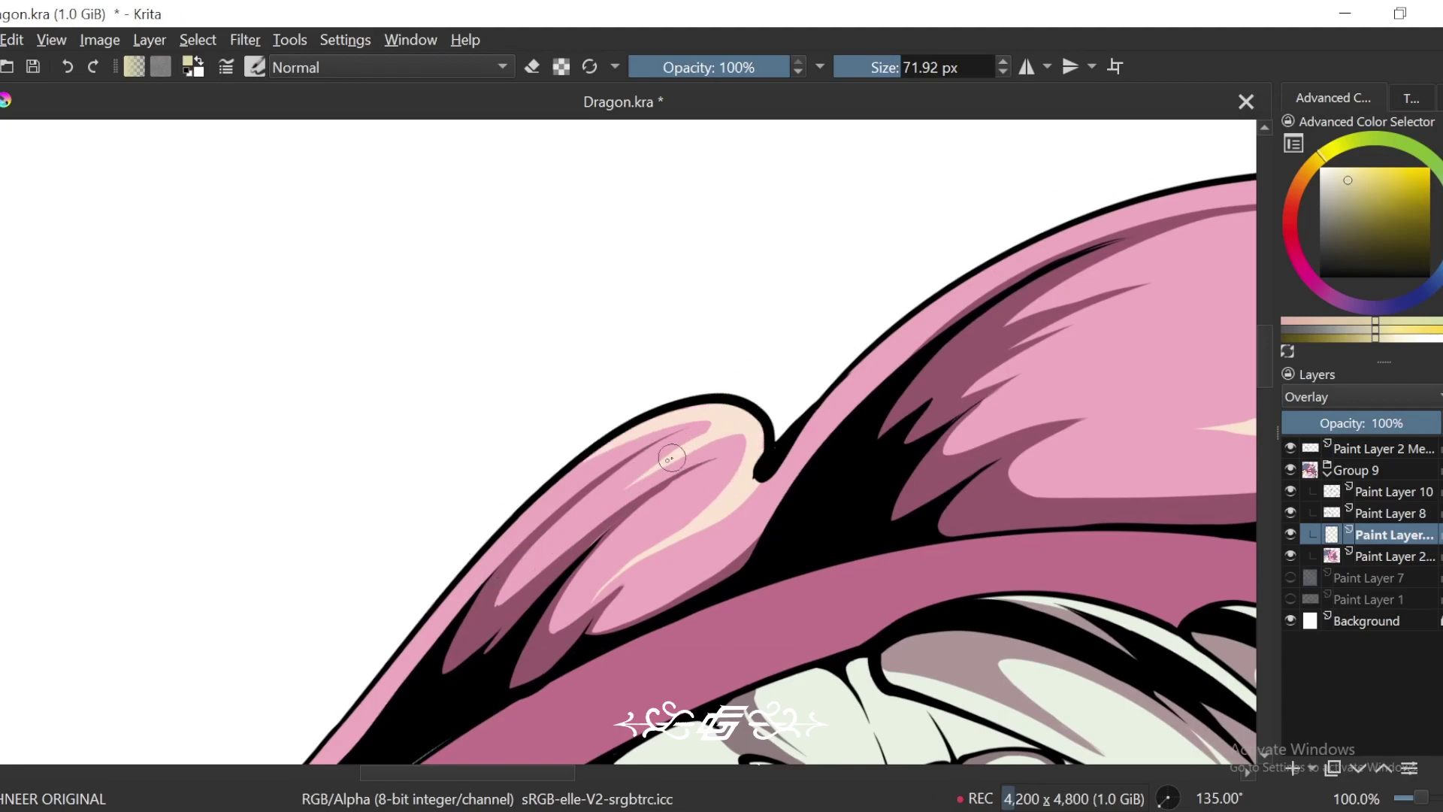
left_click_drag(719, 408, 444, 599)
key("ctrl+minus")
key("ctrl+minus")
key("ctrl+minus")
key("ctrl+minus")
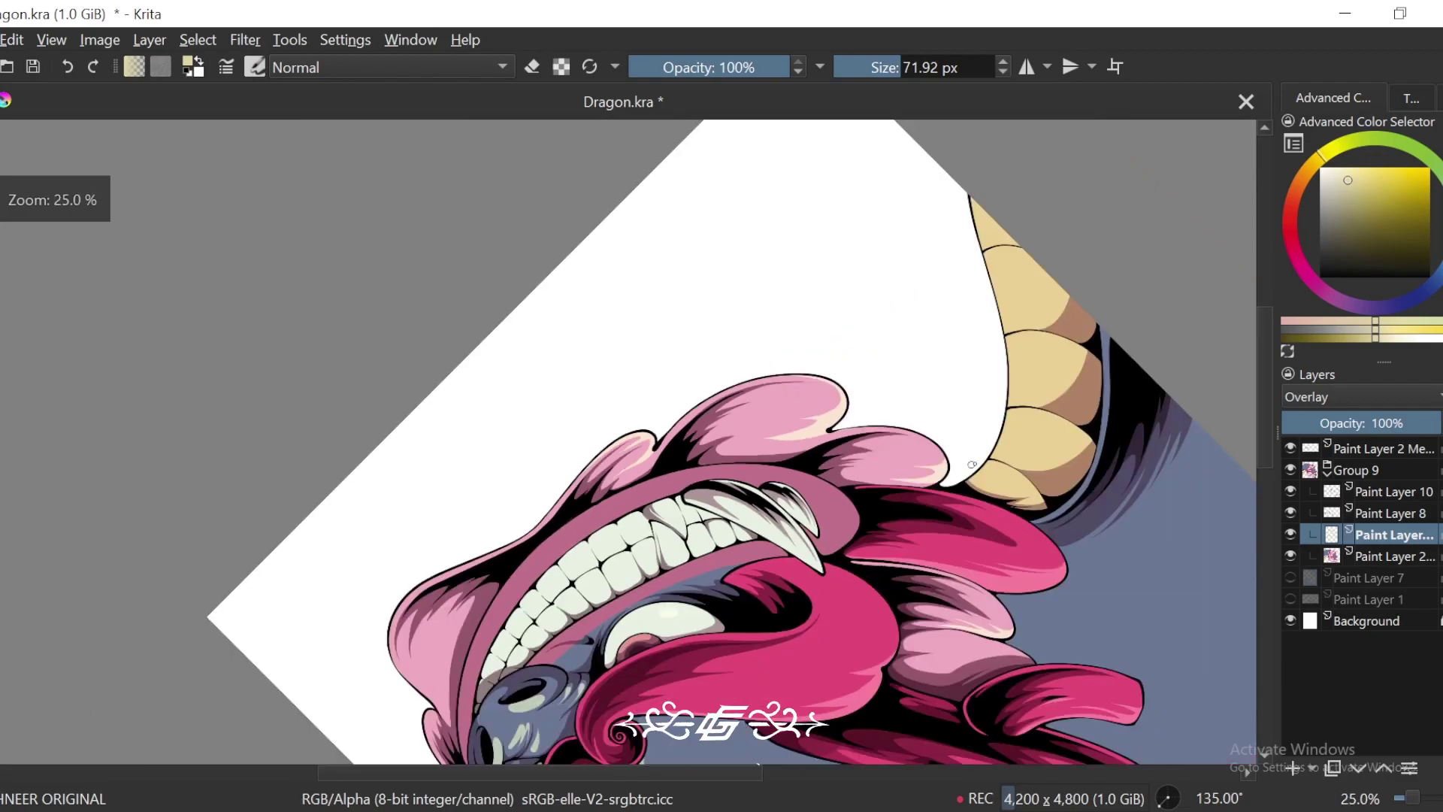
Step: Paint a peach highlight band around the rounded mouth corner of the dragon's lip, above the tusks
key("4")
key("4")
key("4")
key("4")
key("4")
key("plus")
key("plus")
key("plus")
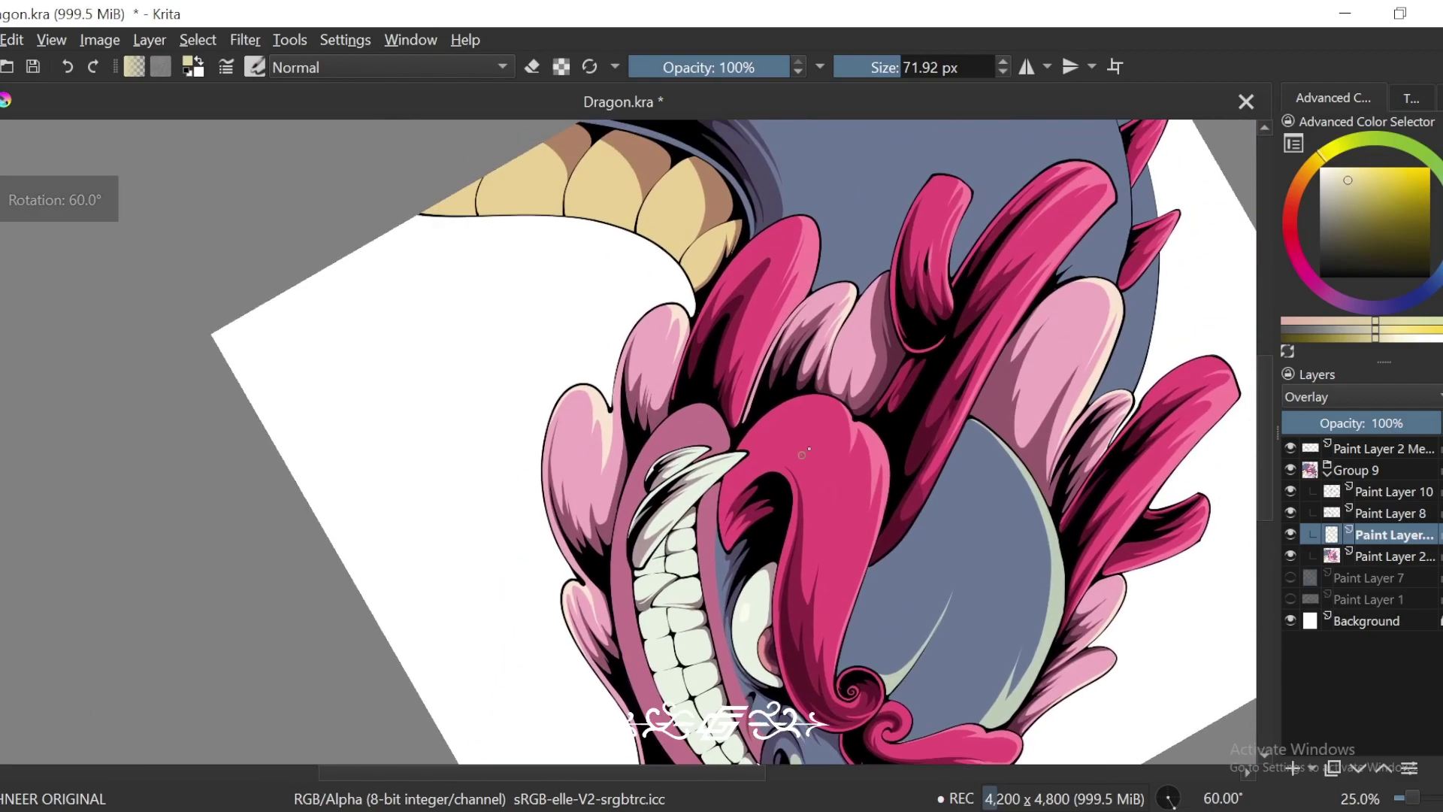
key("plus")
key("6")
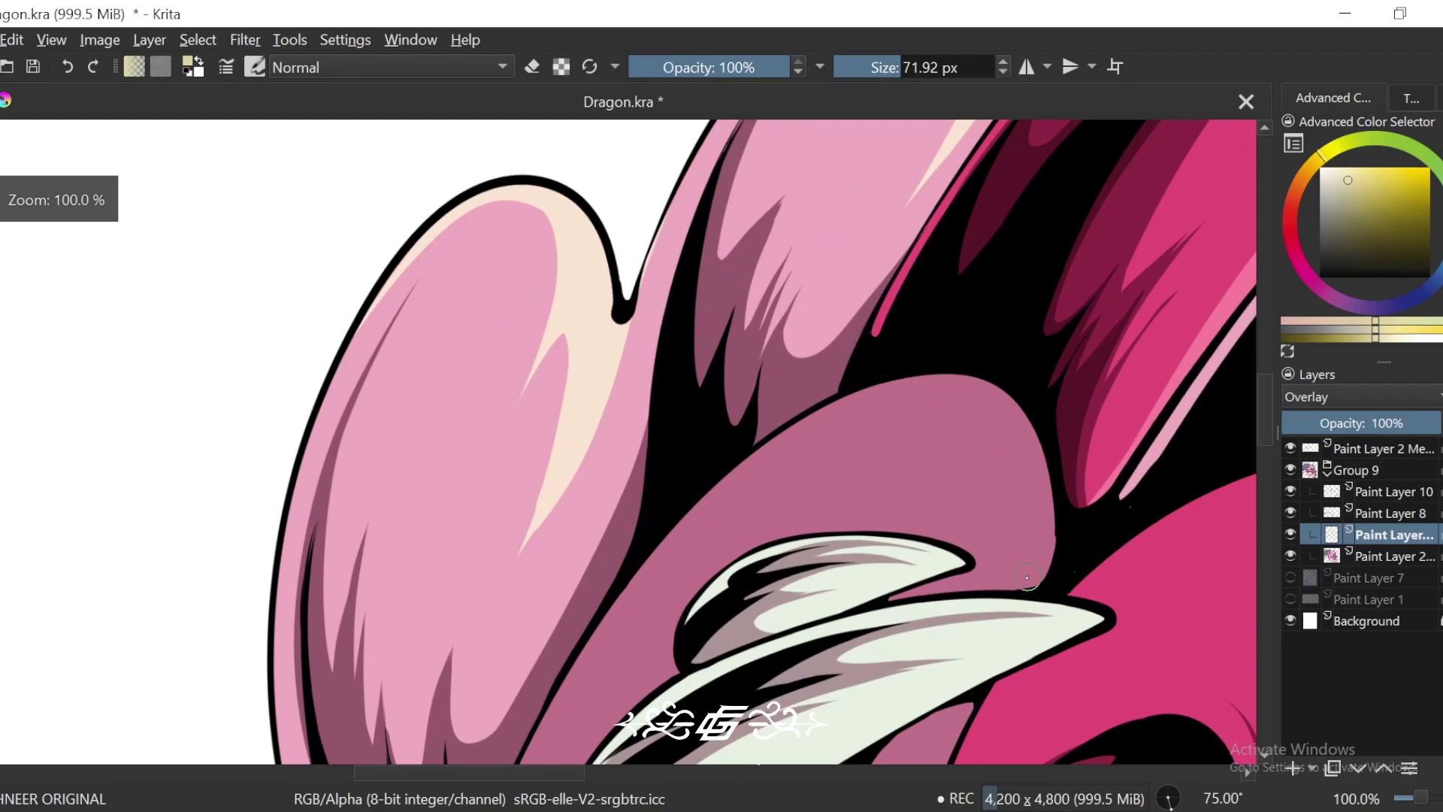
mouse_move(1027, 577)
left_mouse_down()
mouse_move(1039, 508)
mouse_move(642, 669)
left_mouse_up()
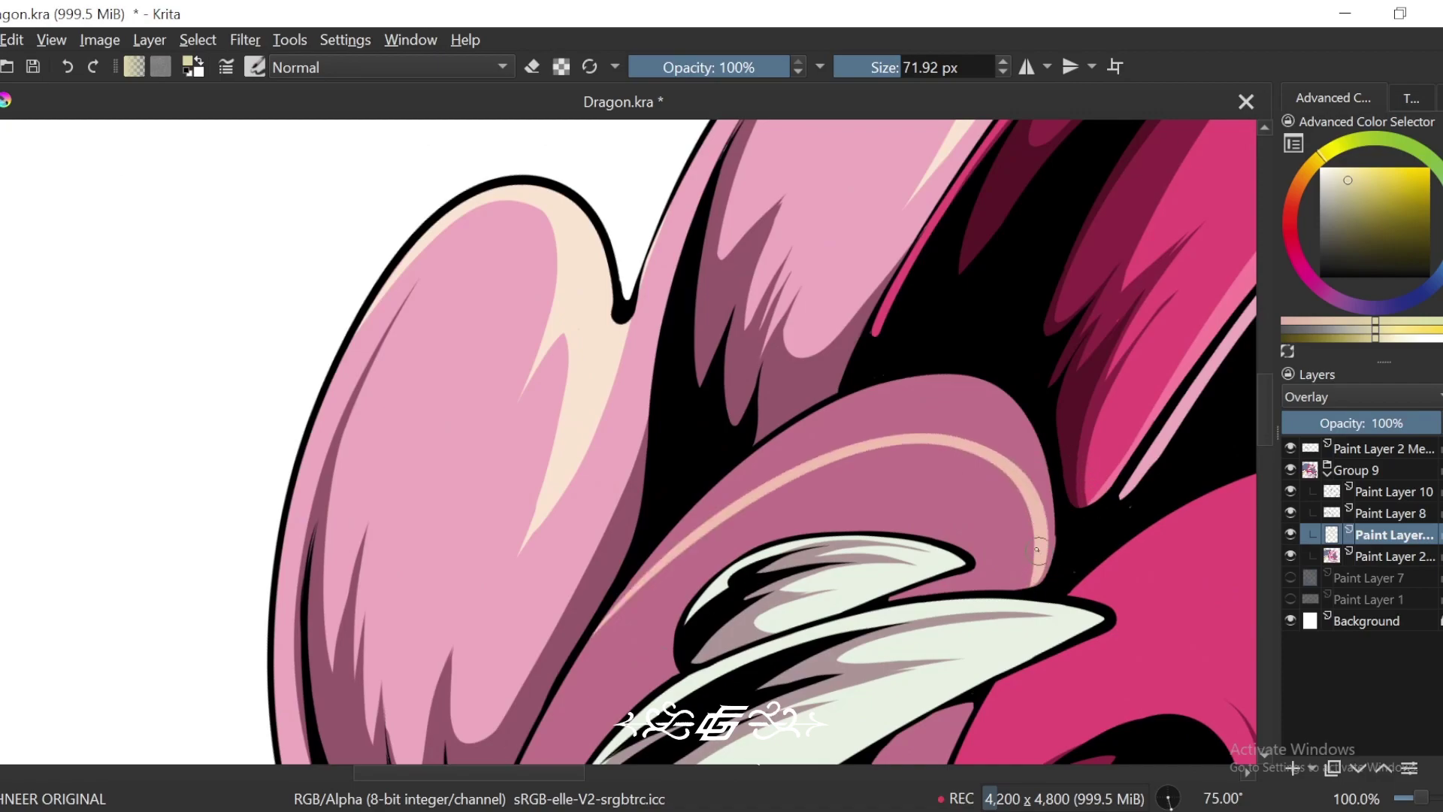
scroll(987, 453, "down", 2)
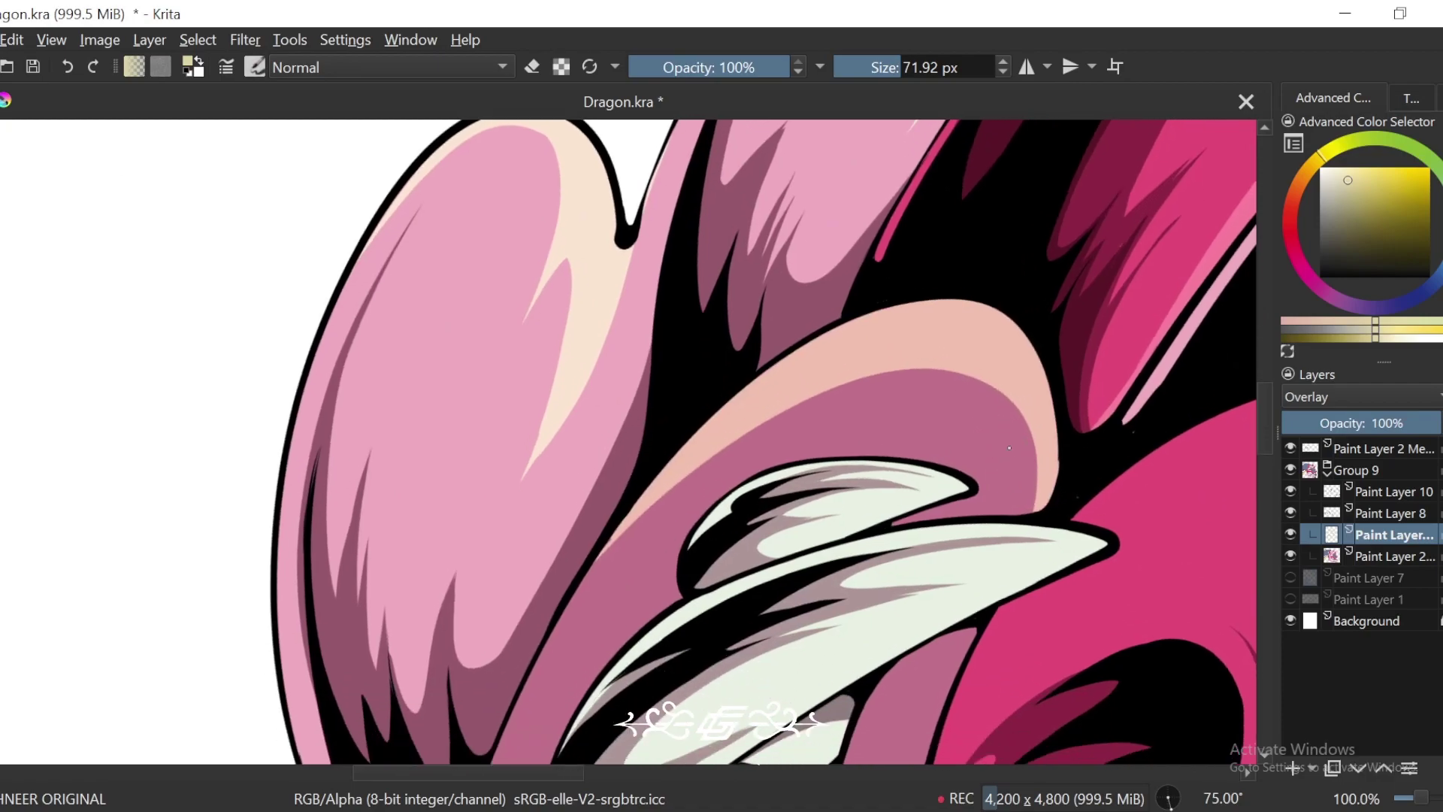
key("6")
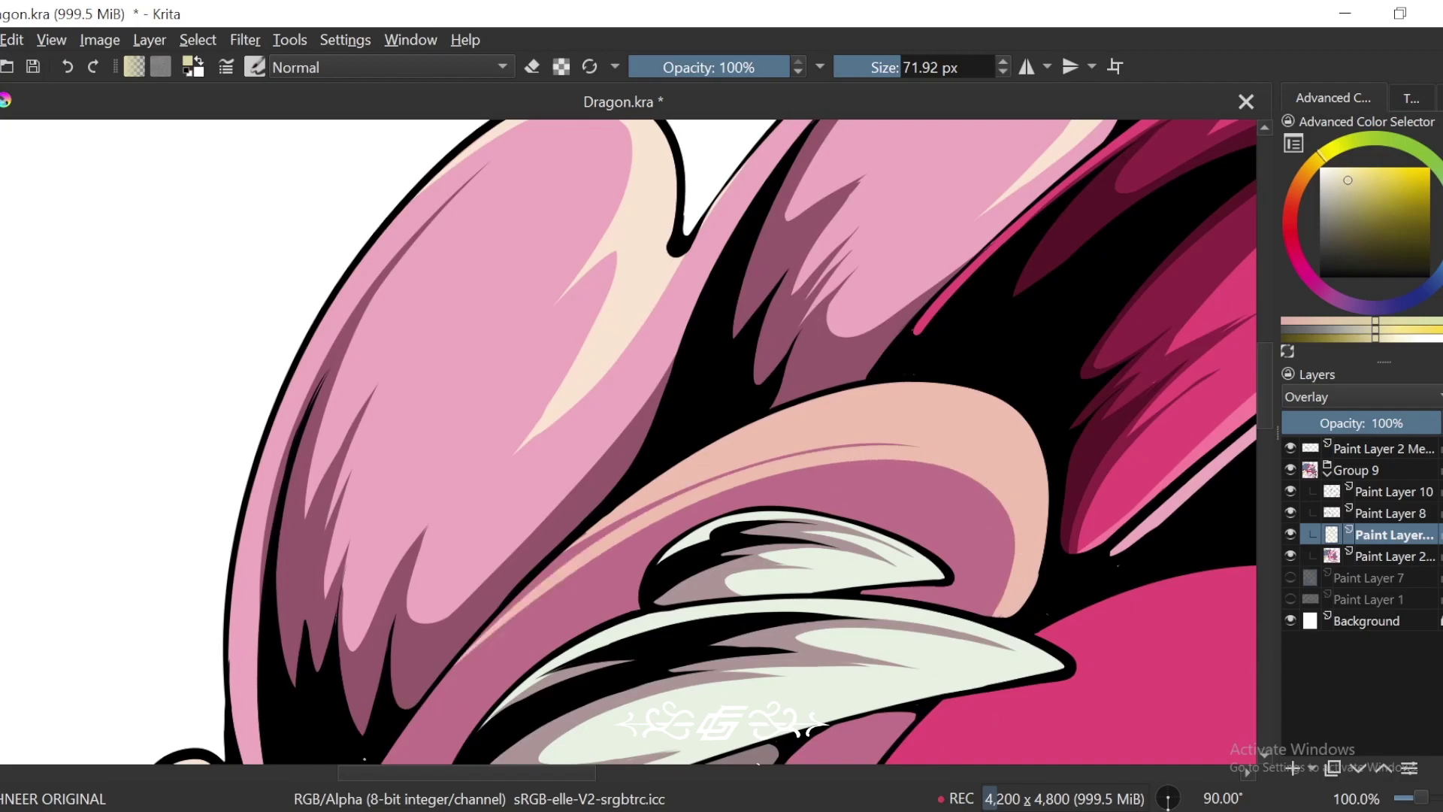
Step: Extend the mouth-corner highlight as a thin tapering strip along the outer edge of the lip
key("minus")
key("minus")
key("plus")
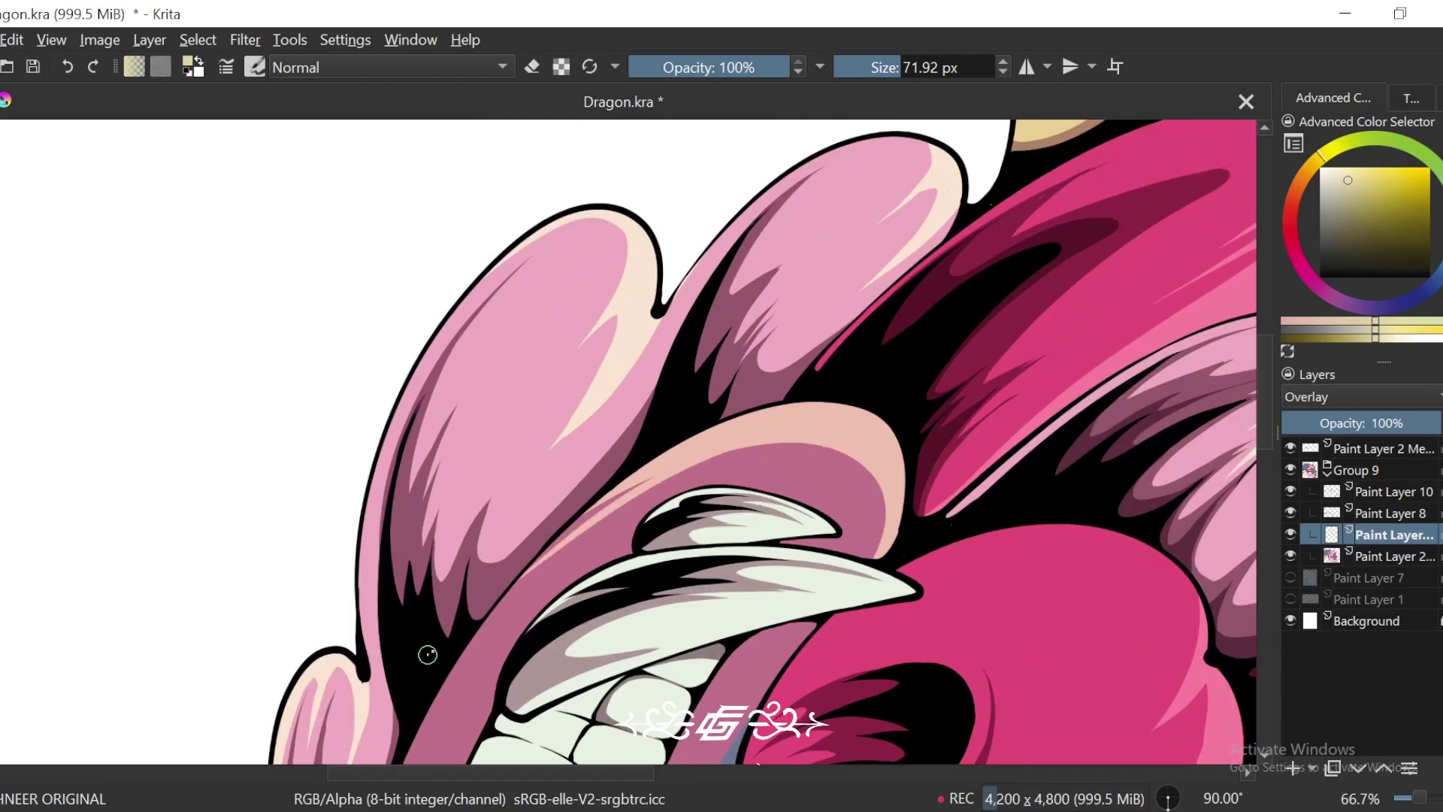
key("6")
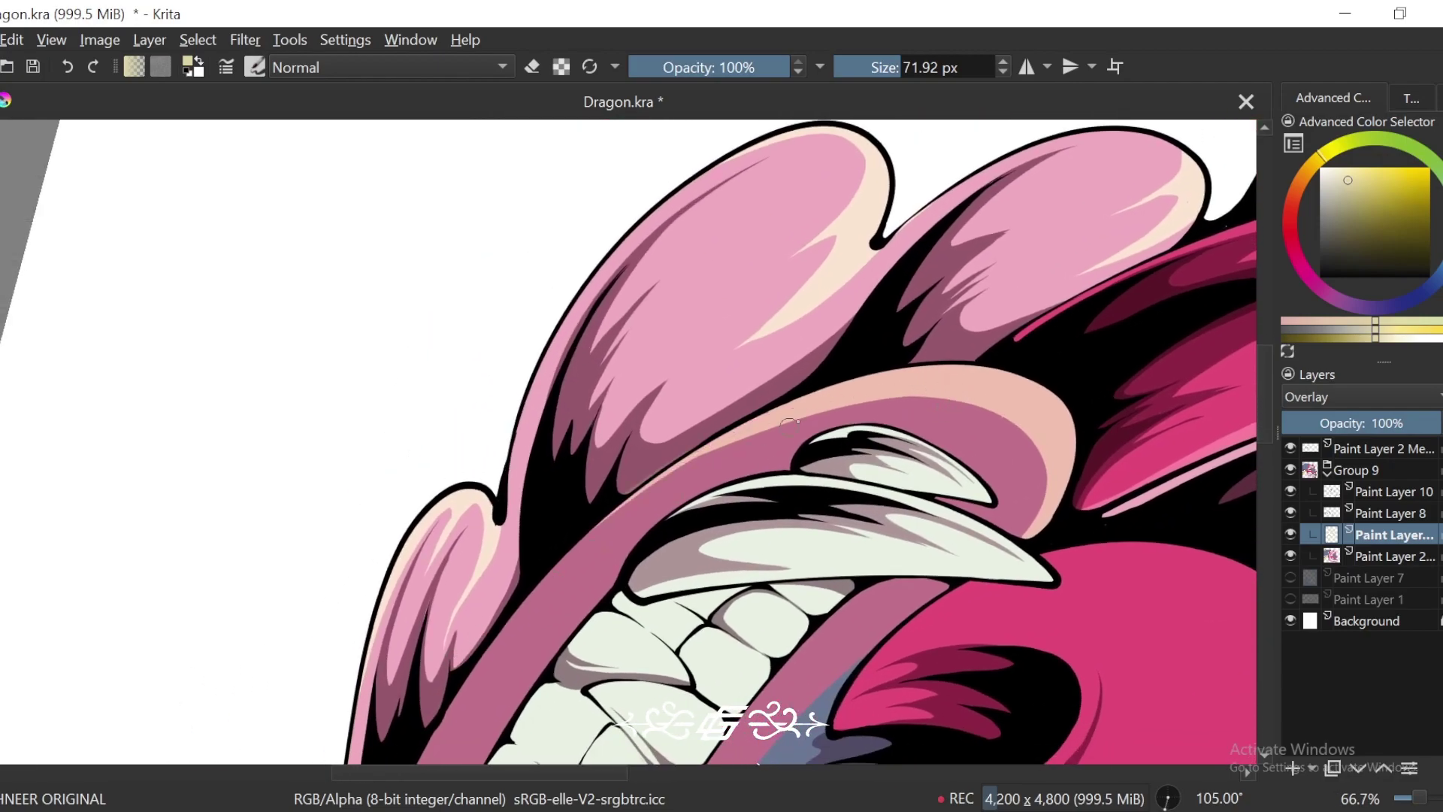
left_click_drag(718, 451, 542, 580)
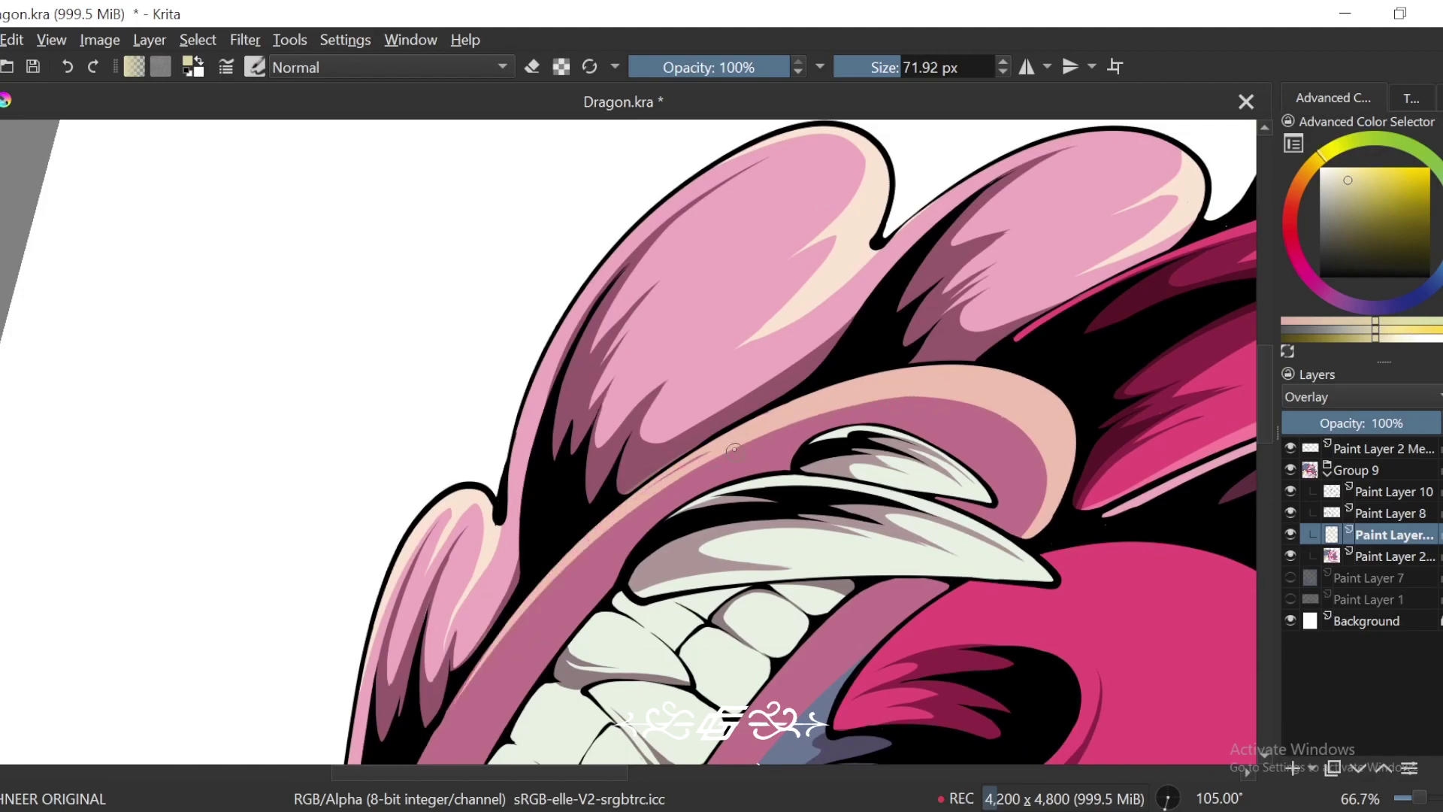
Step: Paint a pale green highlight with tapered inner streaks along the back's outer edge between the two spikes nearest the head, redoing strokes
scroll(797, 412, "down", 5)
key("5")
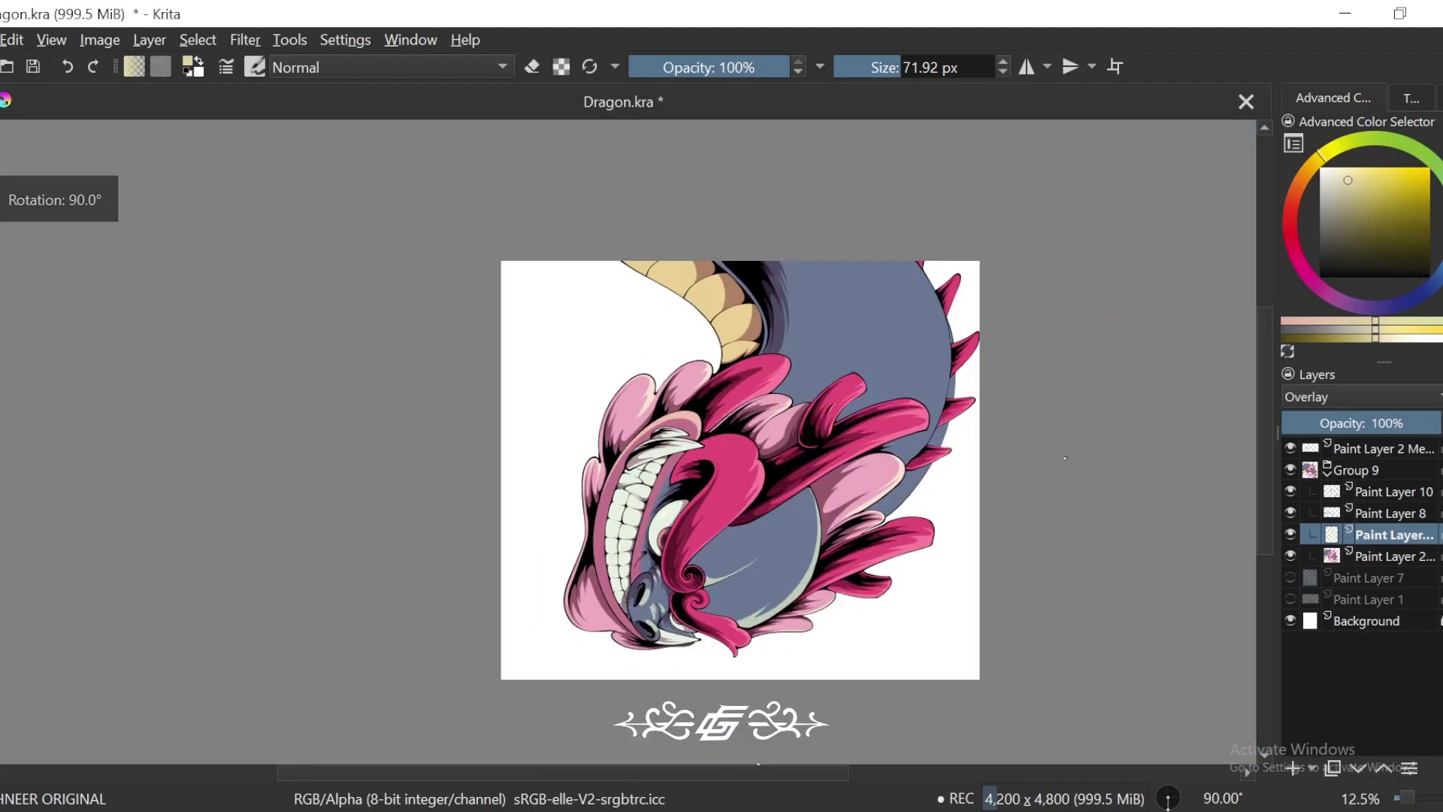
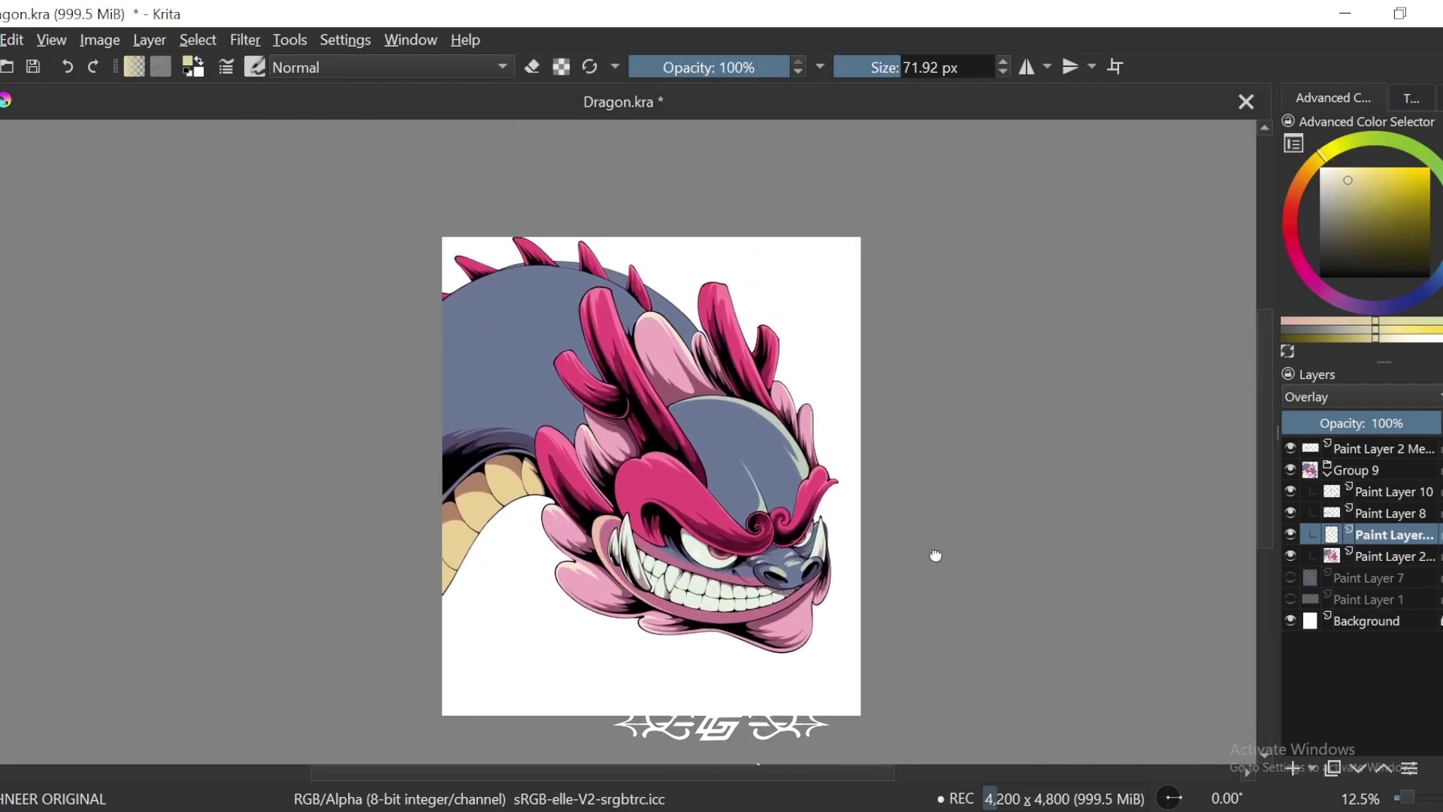
key("4")
key("4")
key("4")
key("4")
key("1")
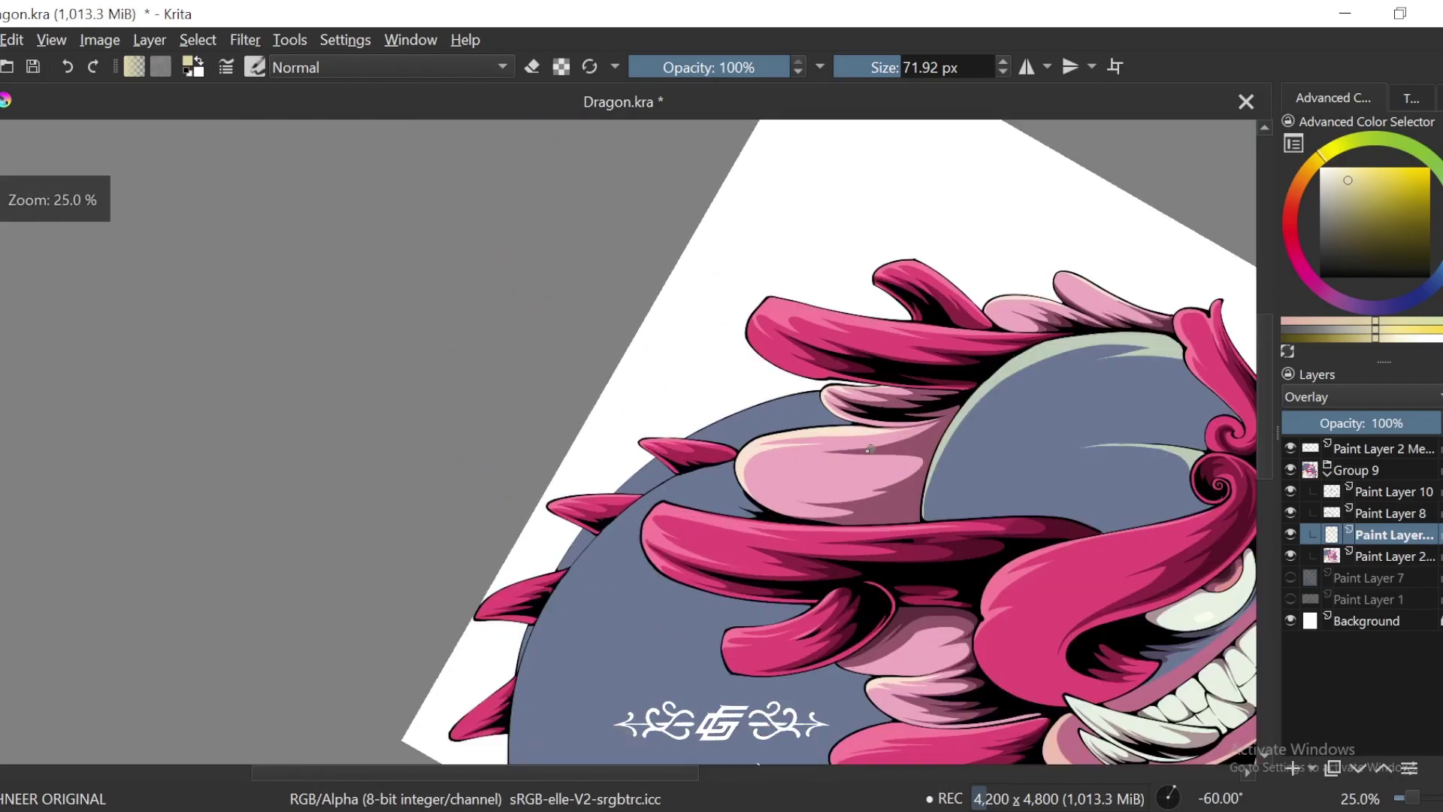
left_click_drag(600, 648, 758, 522)
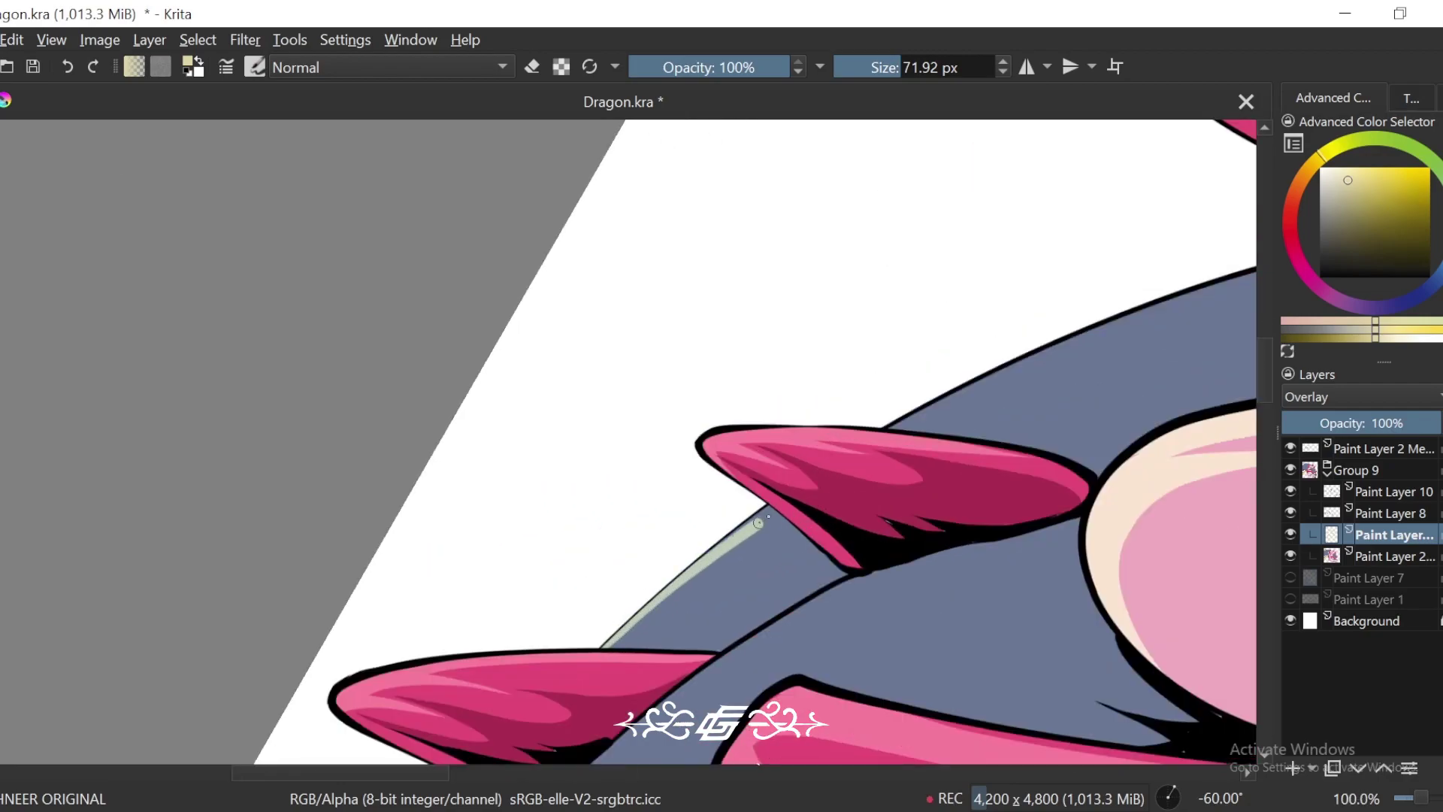
key("ctrl+z")
left_click_drag(600, 647, 721, 544)
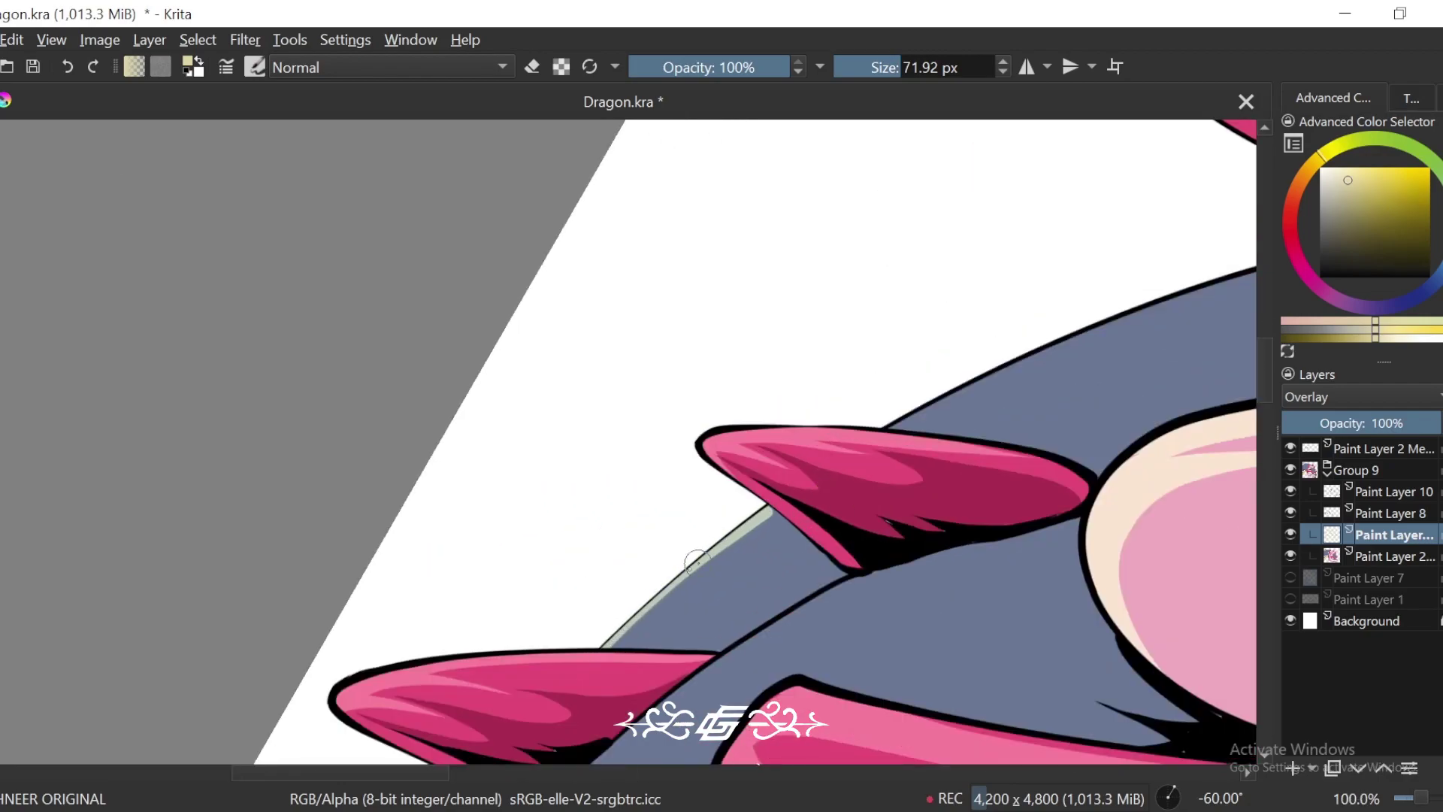
key("ctrl+z")
mouse_move(600, 648)
left_mouse_down()
mouse_move(769, 514)
mouse_move(600, 645)
left_mouse_up()
key("ctrl+z")
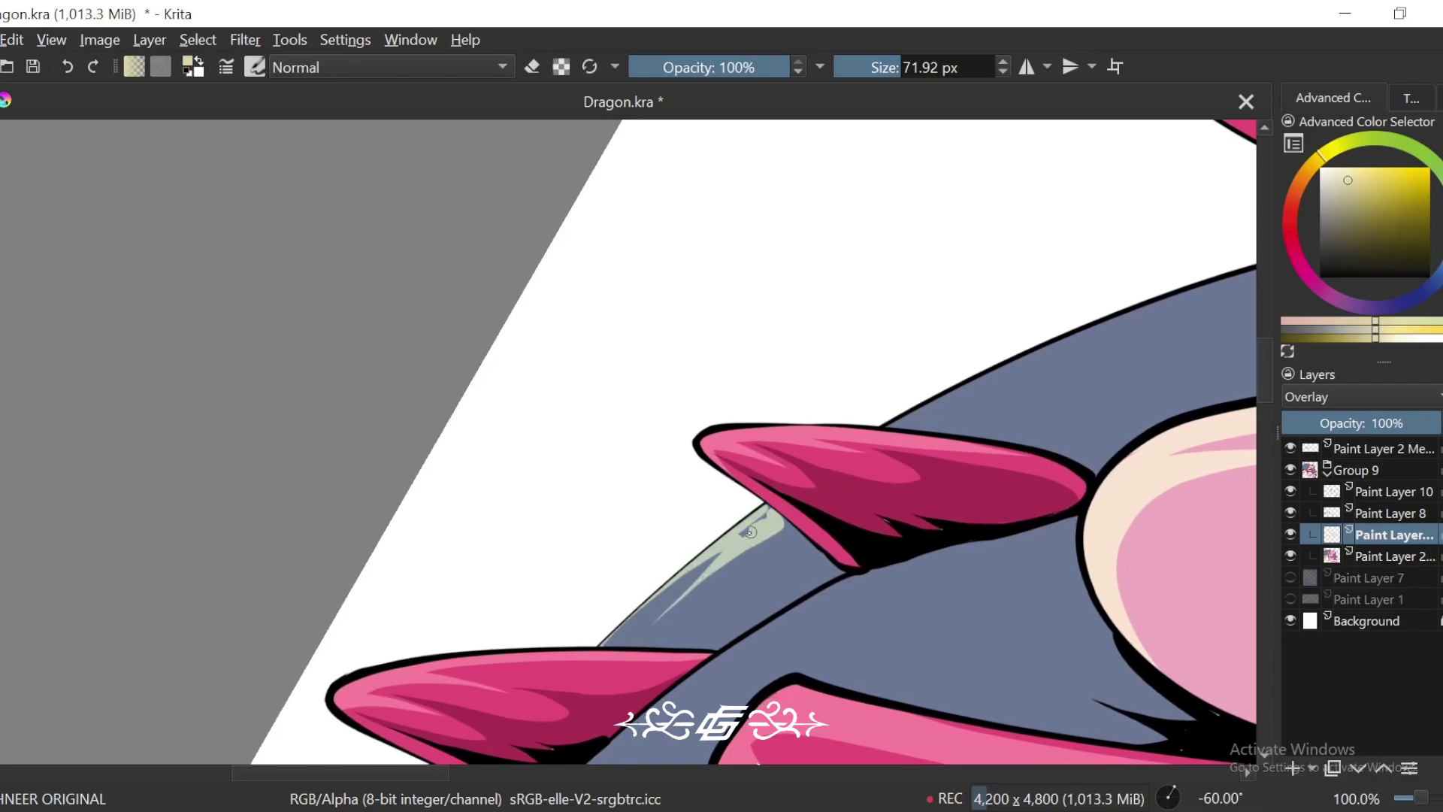
key("minus")
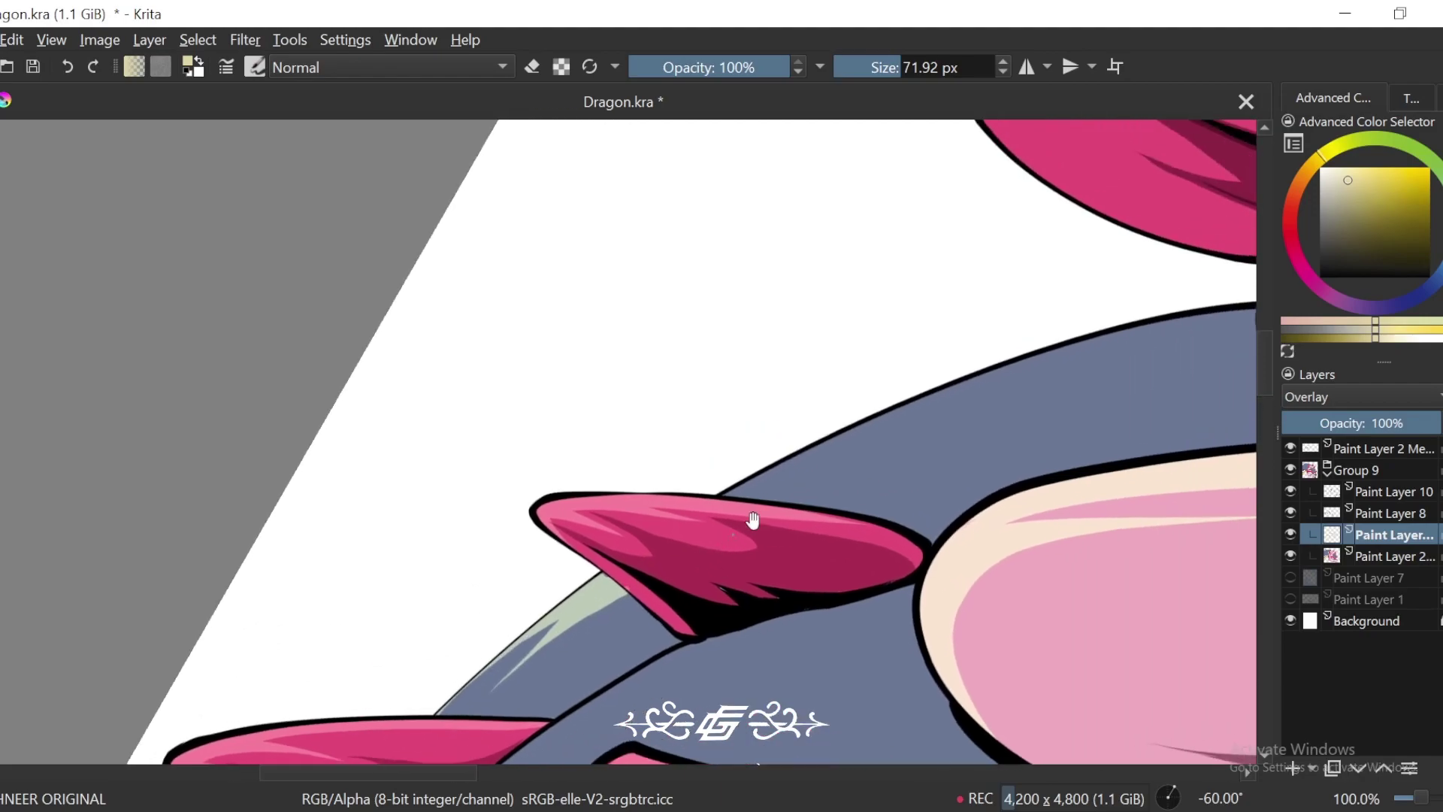
Step: Paint and fill a pale green highlight along the back edge from the last spike to the light-pink lobe, with tapered inner streaks
mouse_move(718, 478)
left_mouse_down()
mouse_move(1045, 375)
mouse_move(923, 436)
left_mouse_up()
mouse_move(782, 467)
left_mouse_down()
mouse_move(956, 422)
mouse_move(816, 447)
left_mouse_up()
key("plus")
key("plus")
left_click_drag(995, 444, 930, 492)
key("f")
left_click(993, 426)
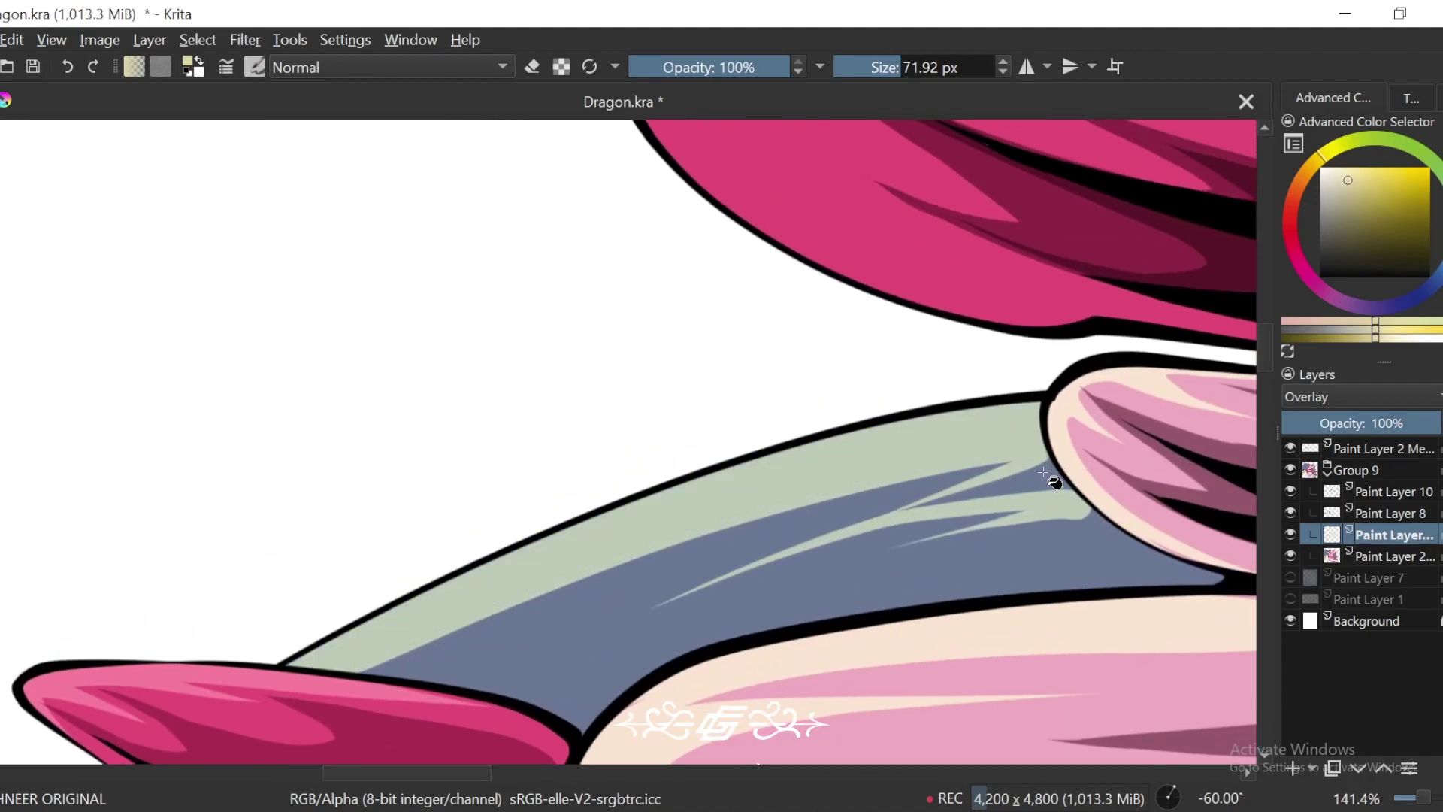
left_click(1042, 471)
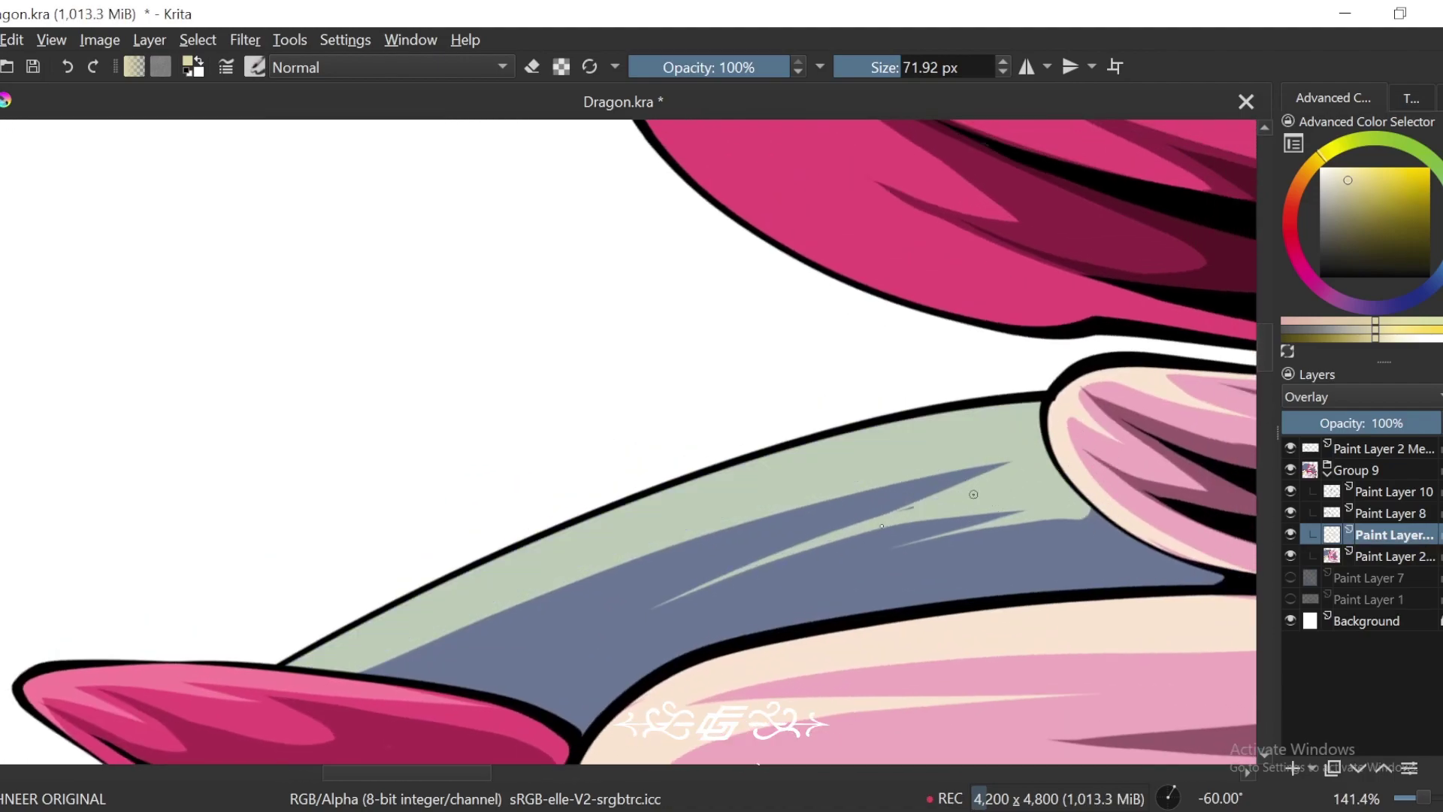
key("ctrl+bracketleft")
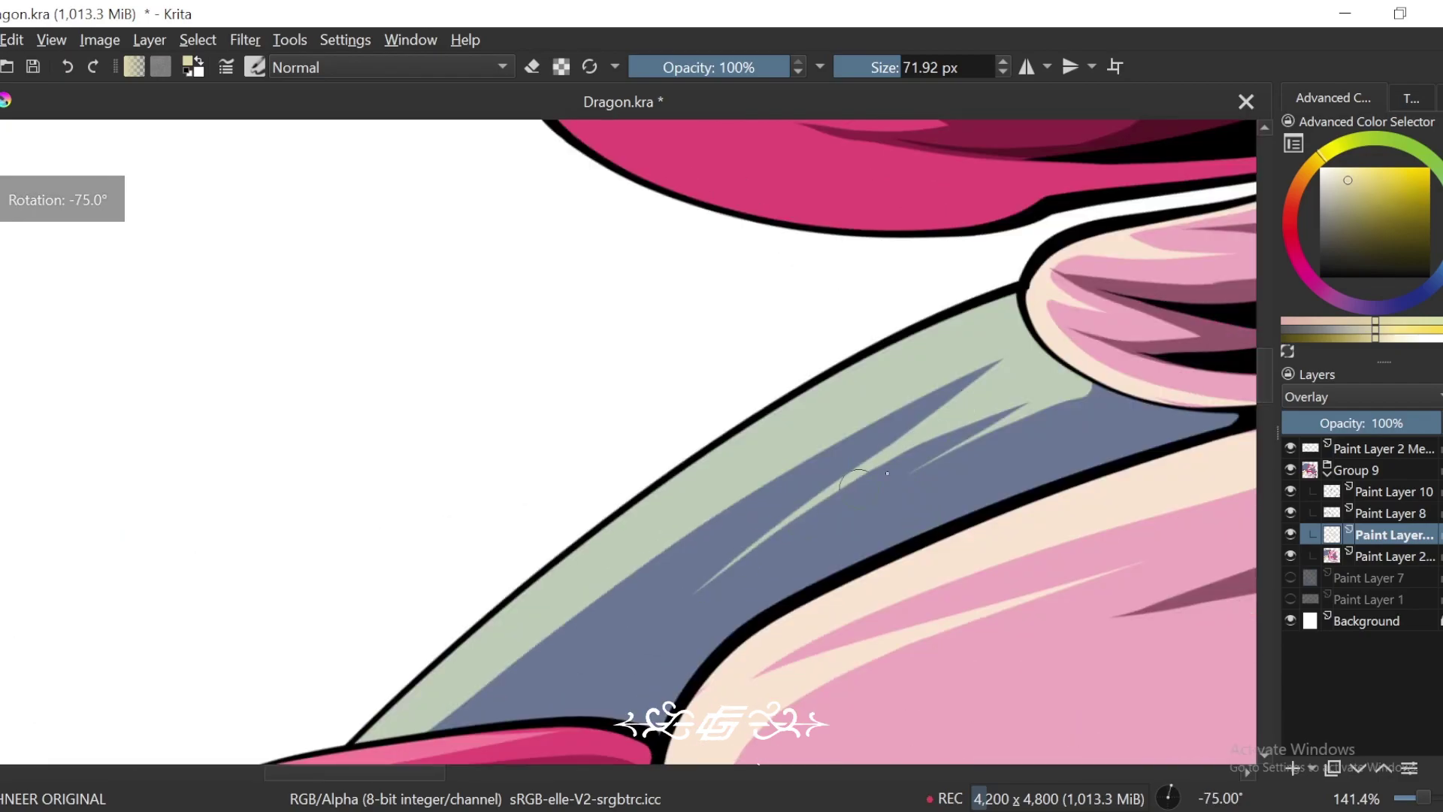
mouse_move(938, 455)
left_mouse_down()
mouse_move(1193, 402)
mouse_move(1024, 406)
left_mouse_up()
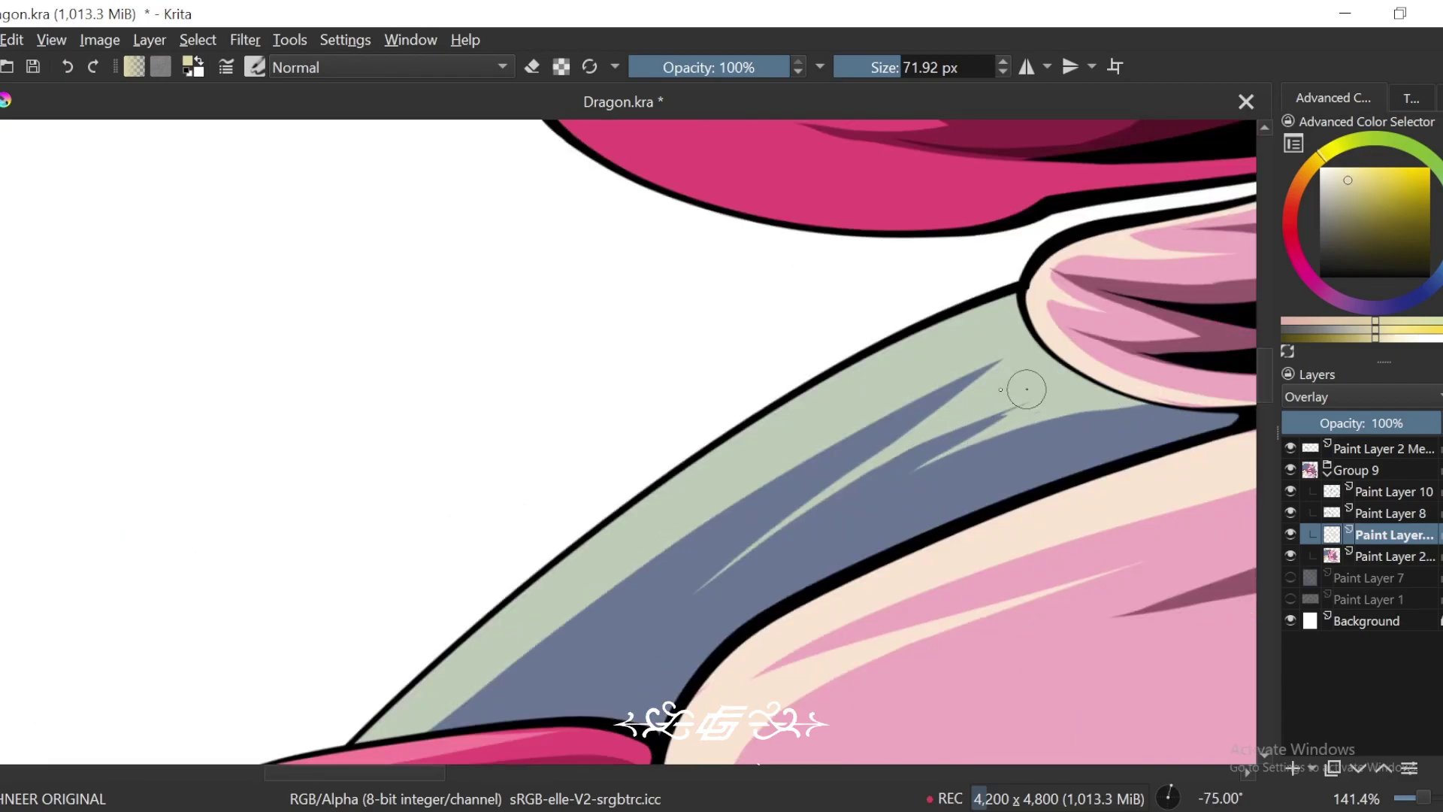
Step: Examine the whole upright illustration to judge the new highlights along the lip and back
key("ctrl+minus")
key("ctrl+minus")
key("ctrl+minus")
key("ctrl+minus")
key("ctrl+minus")
key("ctrl+minus")
key("ctrl+minus")
key("ctrl+bracketright")
key("ctrl+bracketright")
key("ctrl+bracketright")
key("ctrl+bracketright")
key("ctrl+bracketright")
key("ctrl+bracketright")
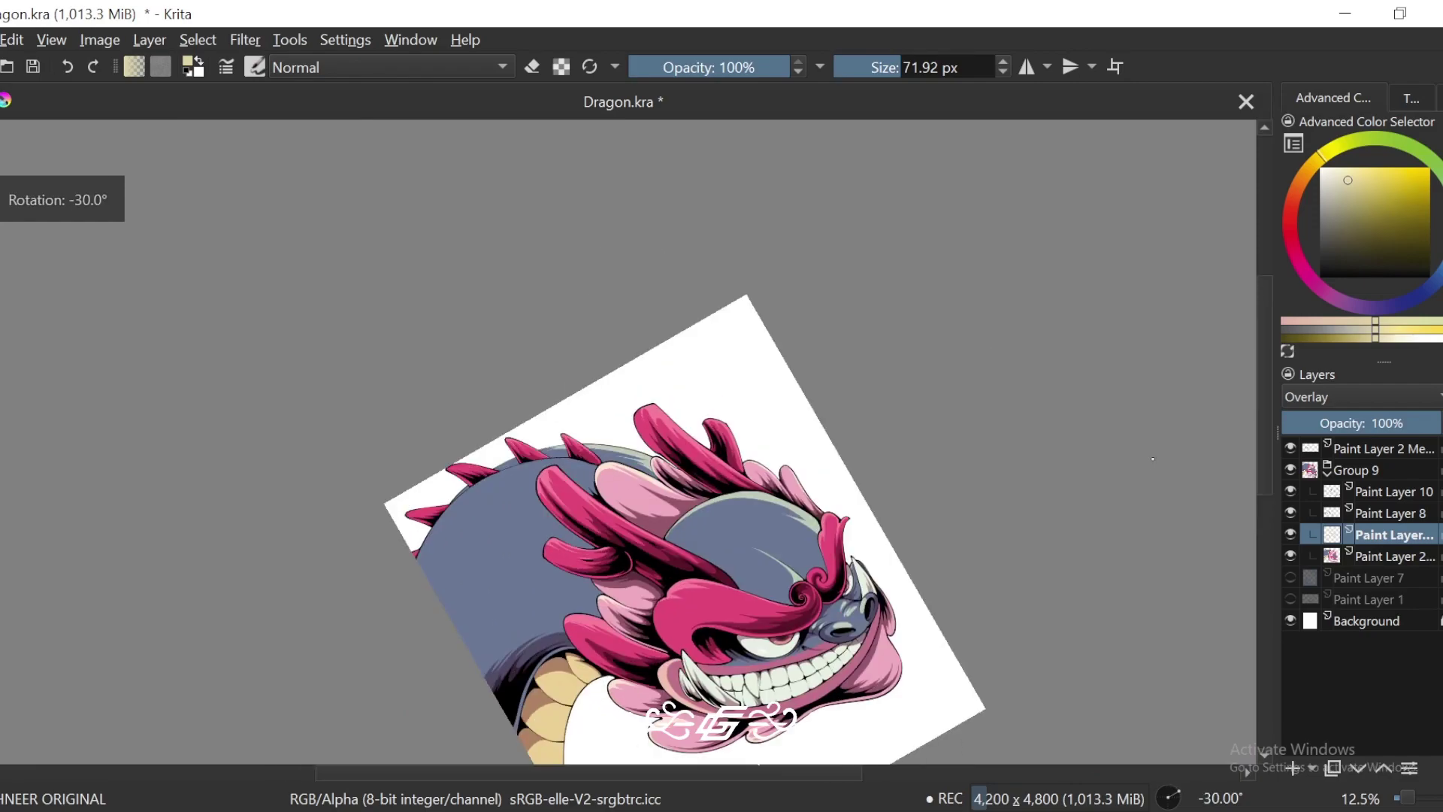
key("ctrl+minus")
key("ctrl+bracketleft")
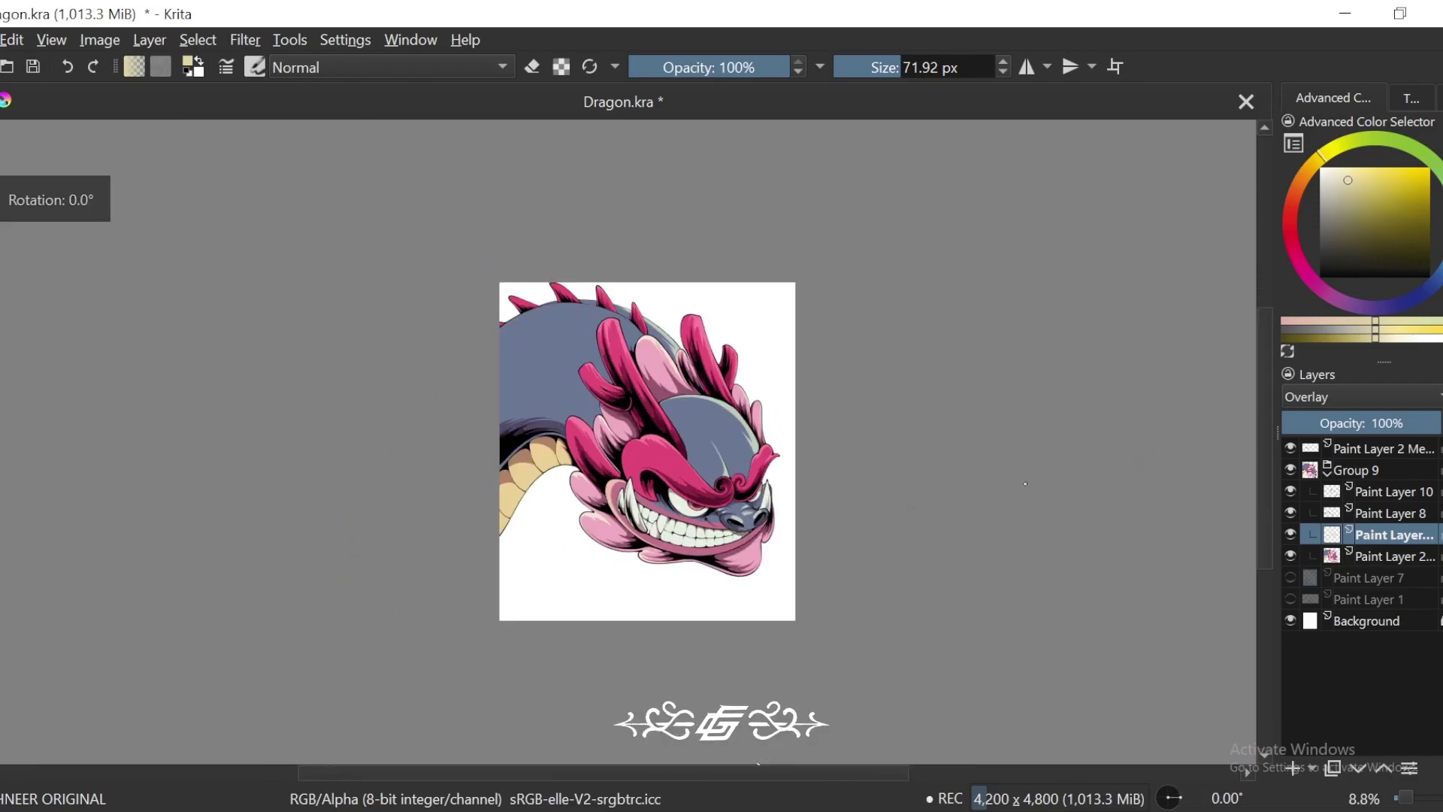
key("ctrl+plus")
left_click_drag(954, 602, 995, 574)
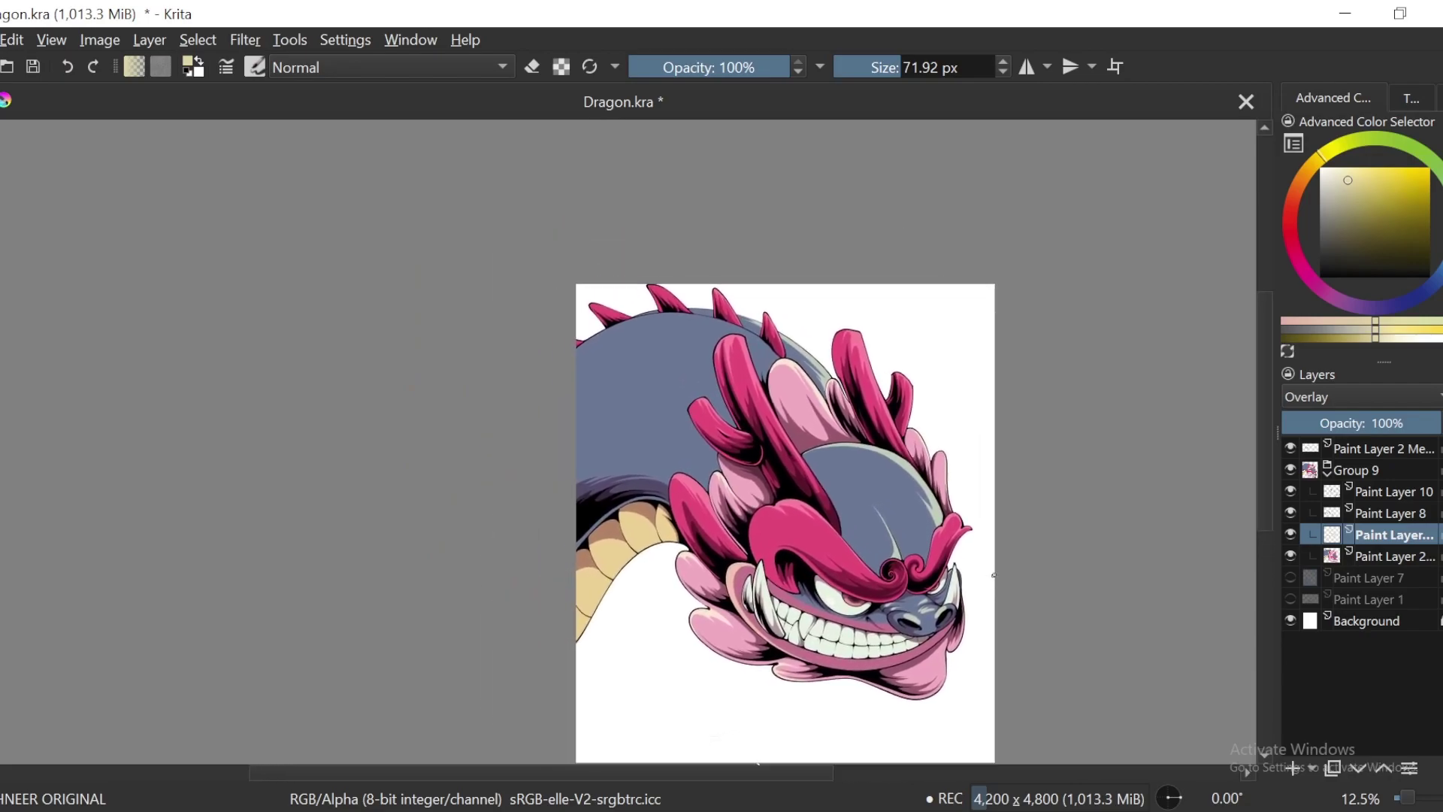
key("ctrl+plus")
key("ctrl+plus")
key("plus")
key("plus")
mouse_move(923, 333)
left_mouse_down()
mouse_move(856, 338)
mouse_move(872, 406)
left_mouse_up()
key("ctrl+z")
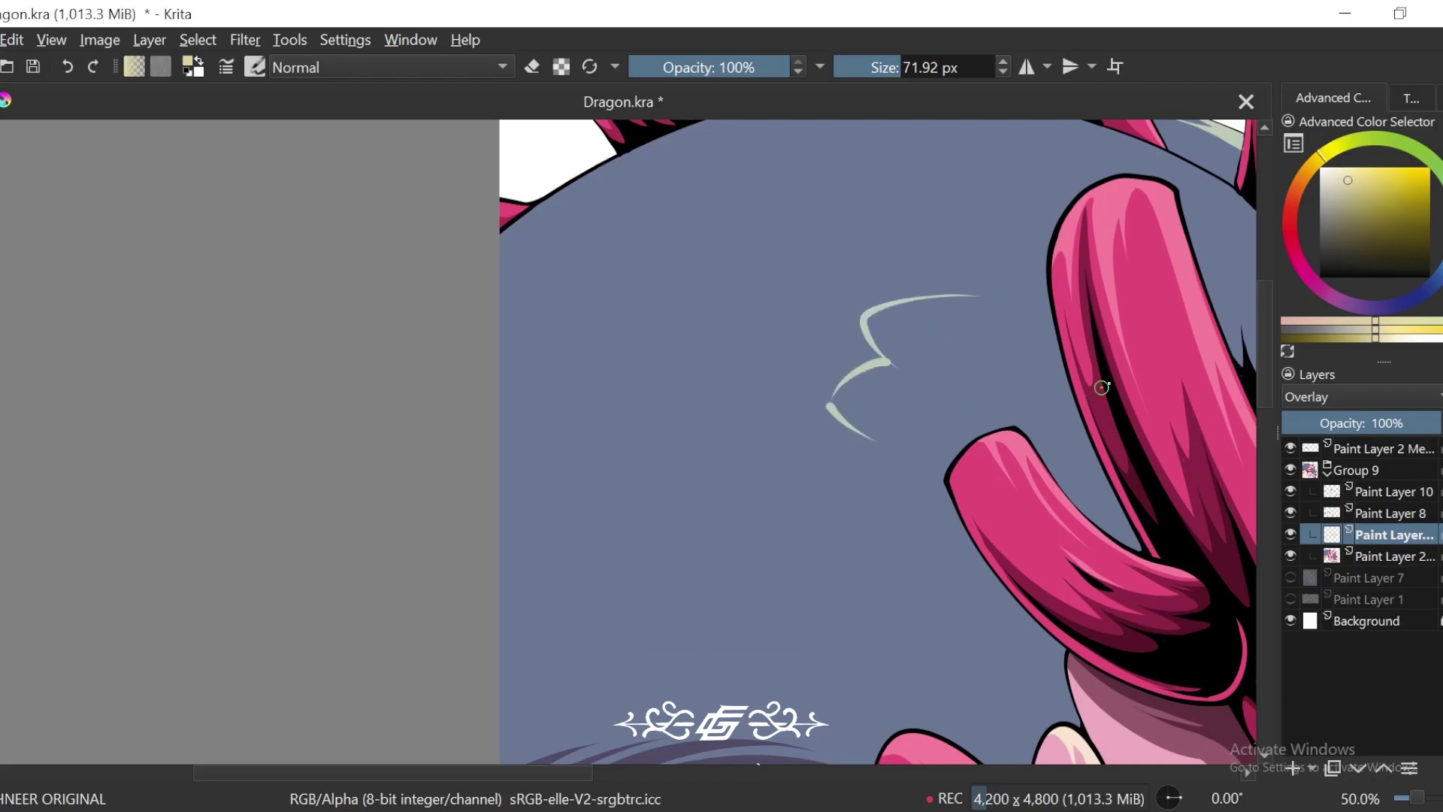
key("ctrl+minus")
key("ctrl+minus")
key("ctrl+minus")
key("ctrl+plus")
key("ctrl+plus")
key("ctrl+plus")
key("ctrl+z")
key("ctrl+z")
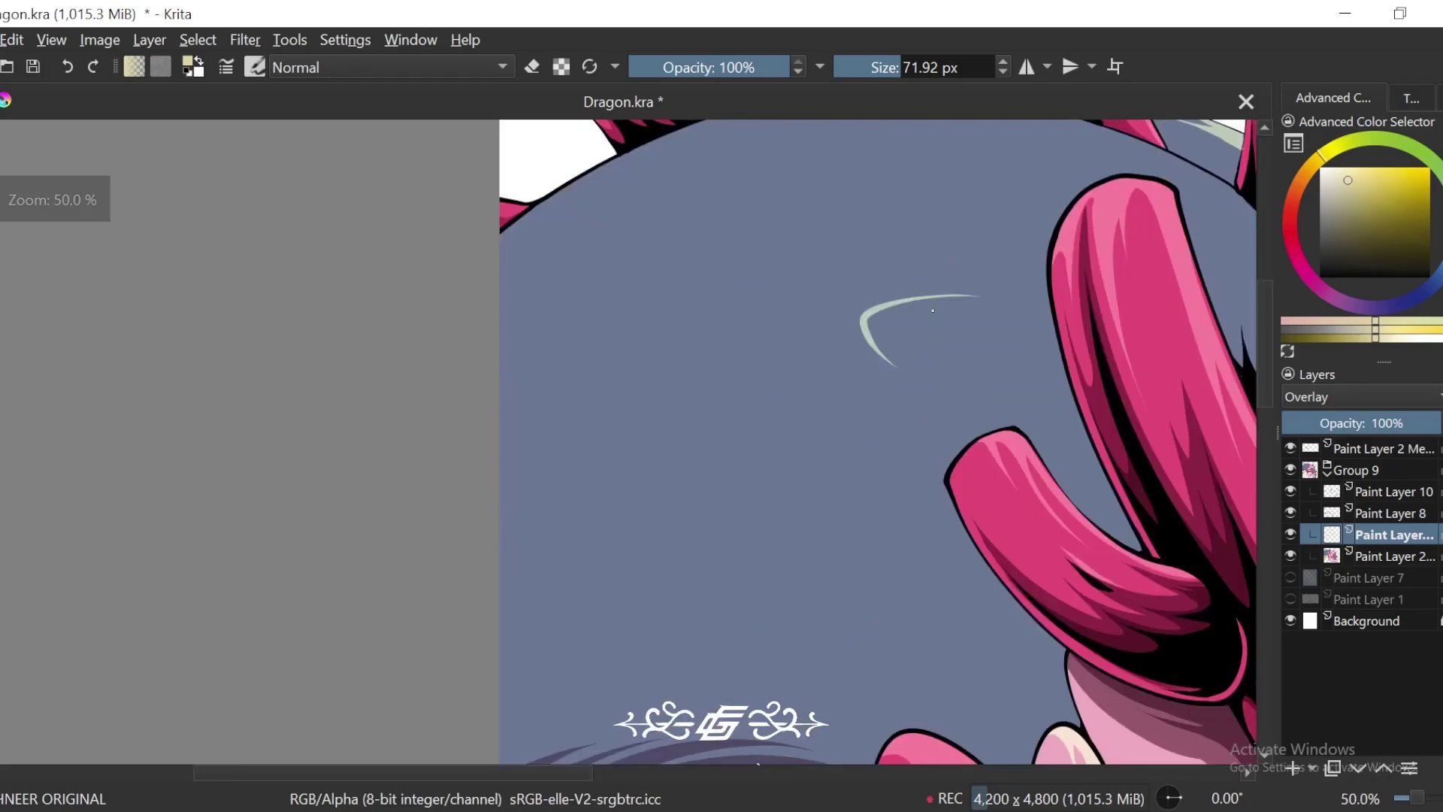
key("ctrl+z")
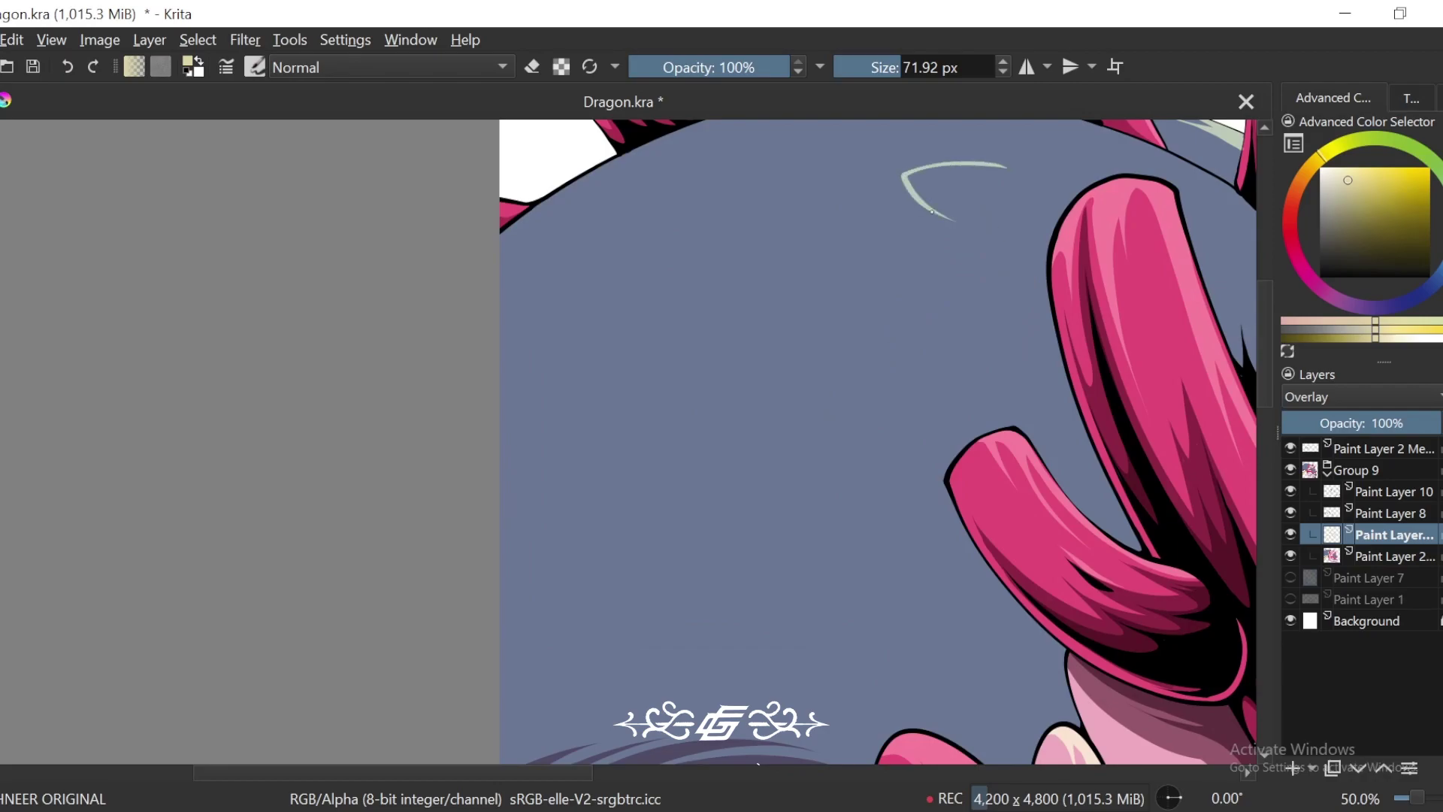
Step: Paint a stacked pair of thin pale green scale marks high on the body and a single curved one lower down
key("ctrl+minus")
key("ctrl+minus")
key("ctrl+plus")
key("ctrl+plus")
mouse_move(736, 435)
left_mouse_down()
mouse_move(767, 419)
mouse_move(672, 446)
left_mouse_up()
key("ctrl+z")
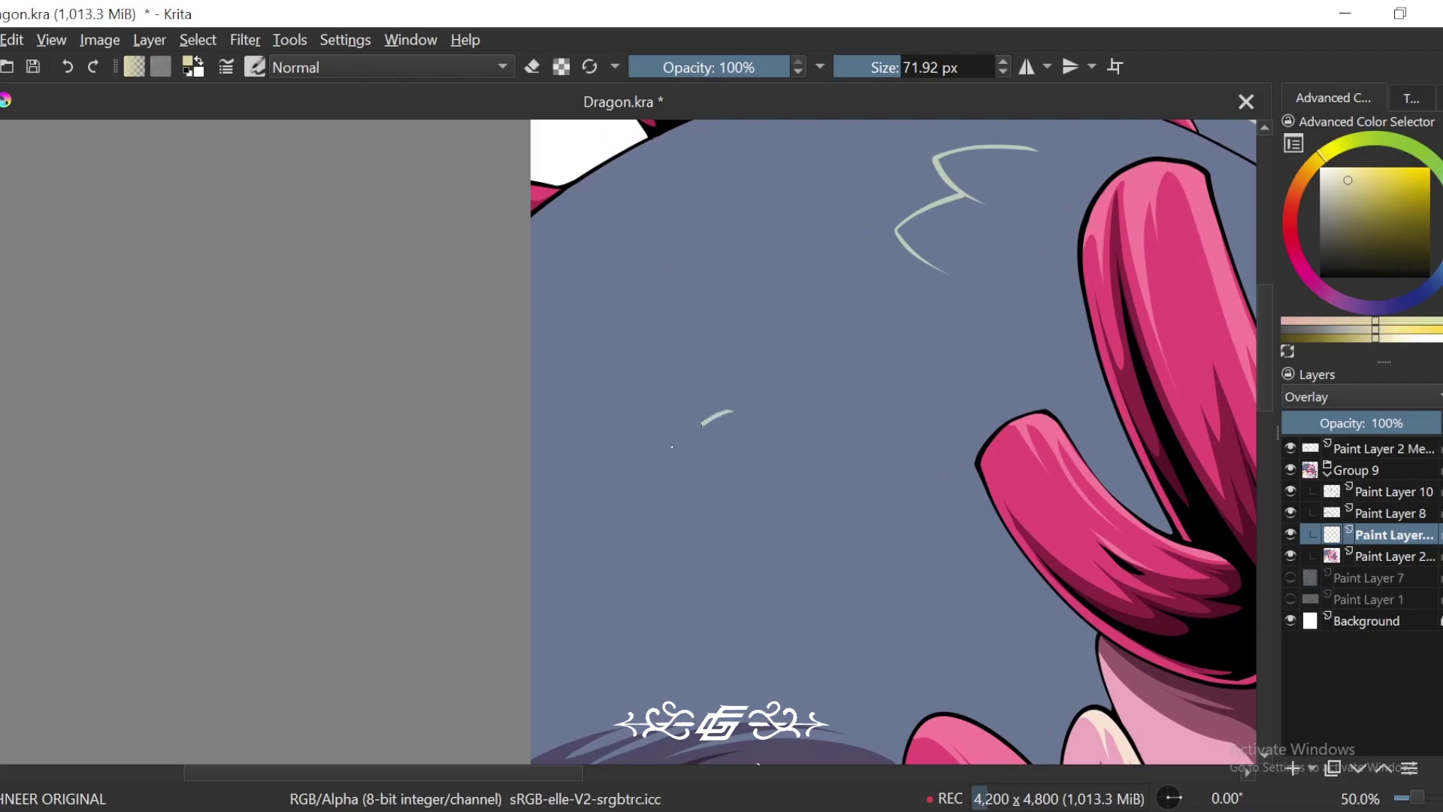
scroll(986, 511, "down", 2)
scroll(987, 510, "up", 2)
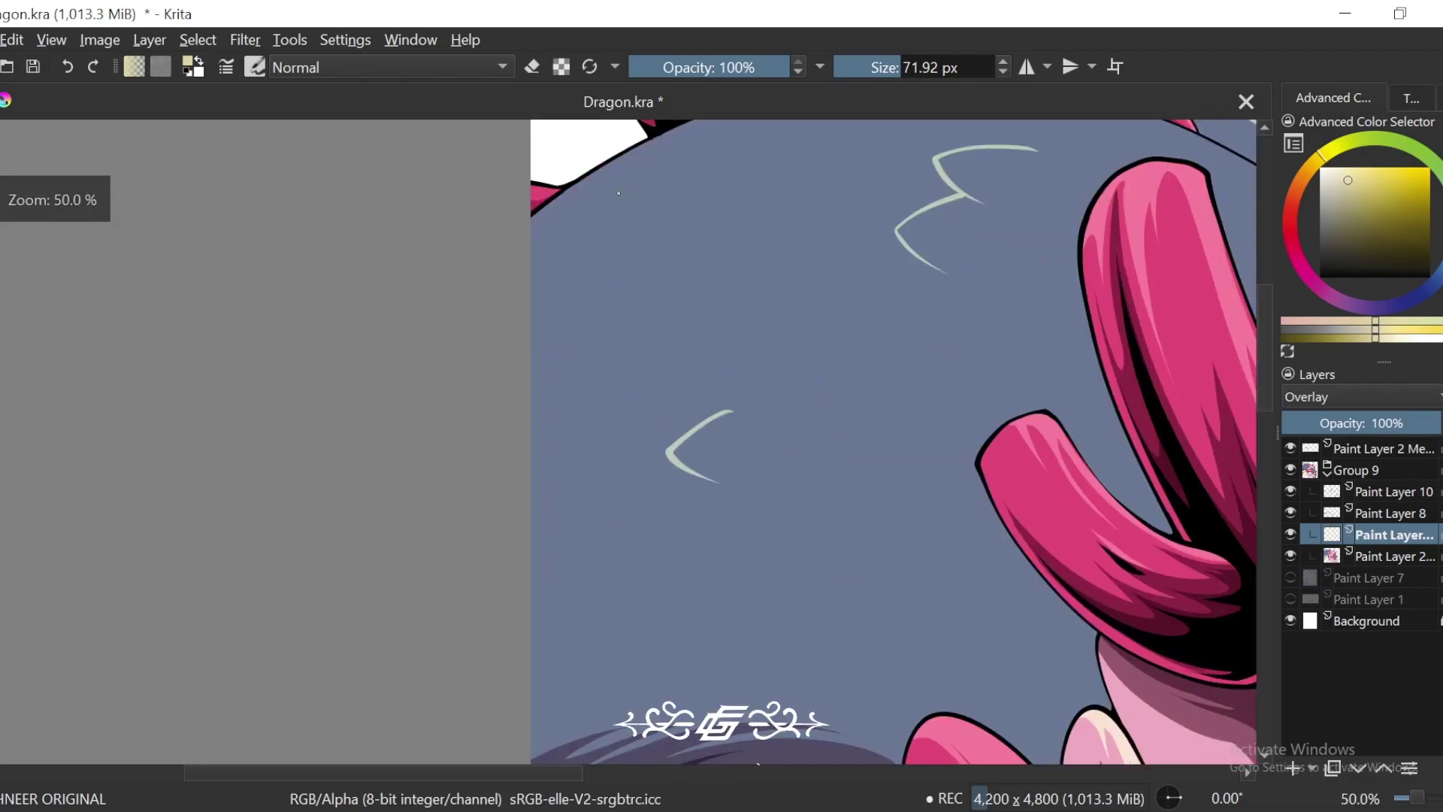
left_click_drag(569, 258, 598, 321)
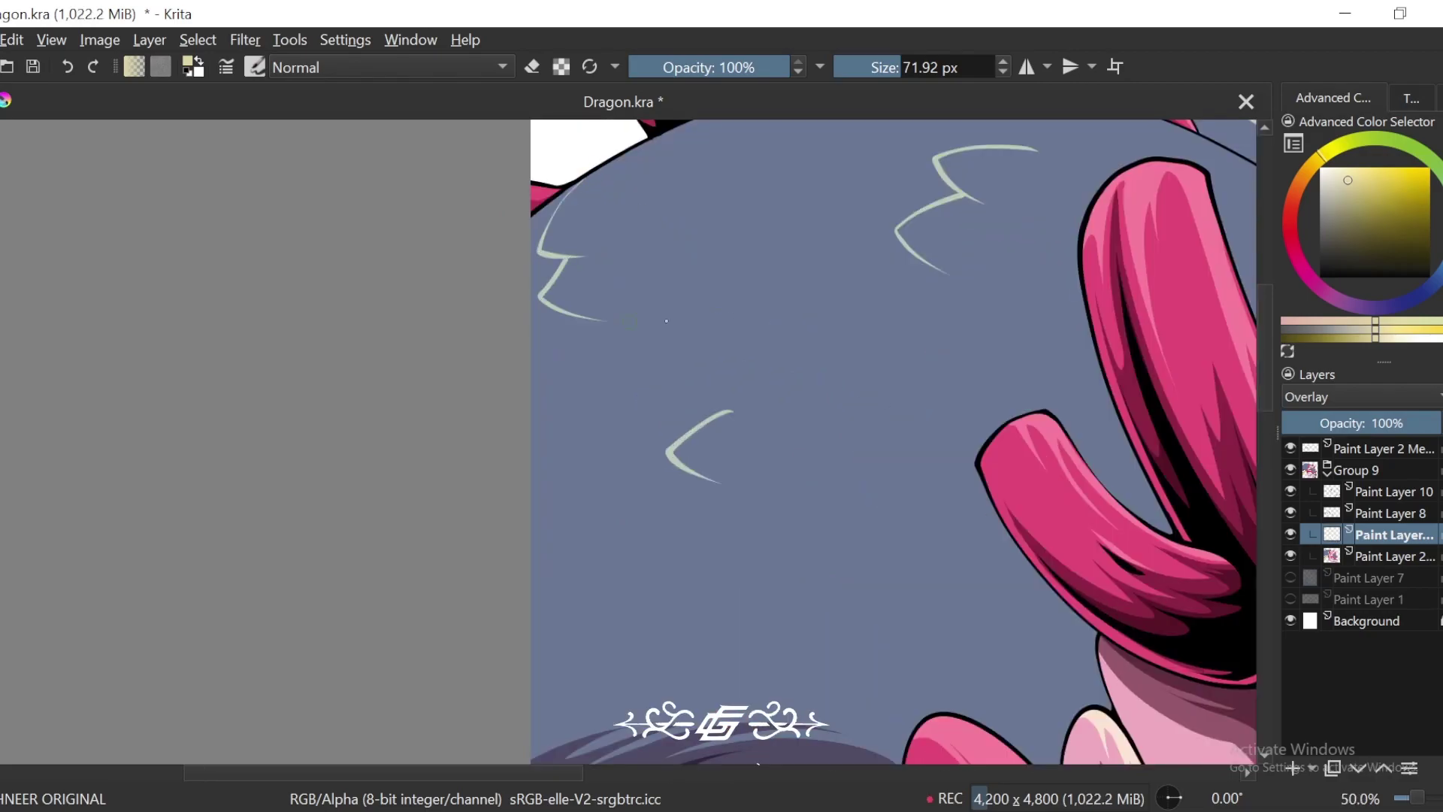
scroll(1011, 404, "down", 5)
scroll(1011, 403, "up", 4)
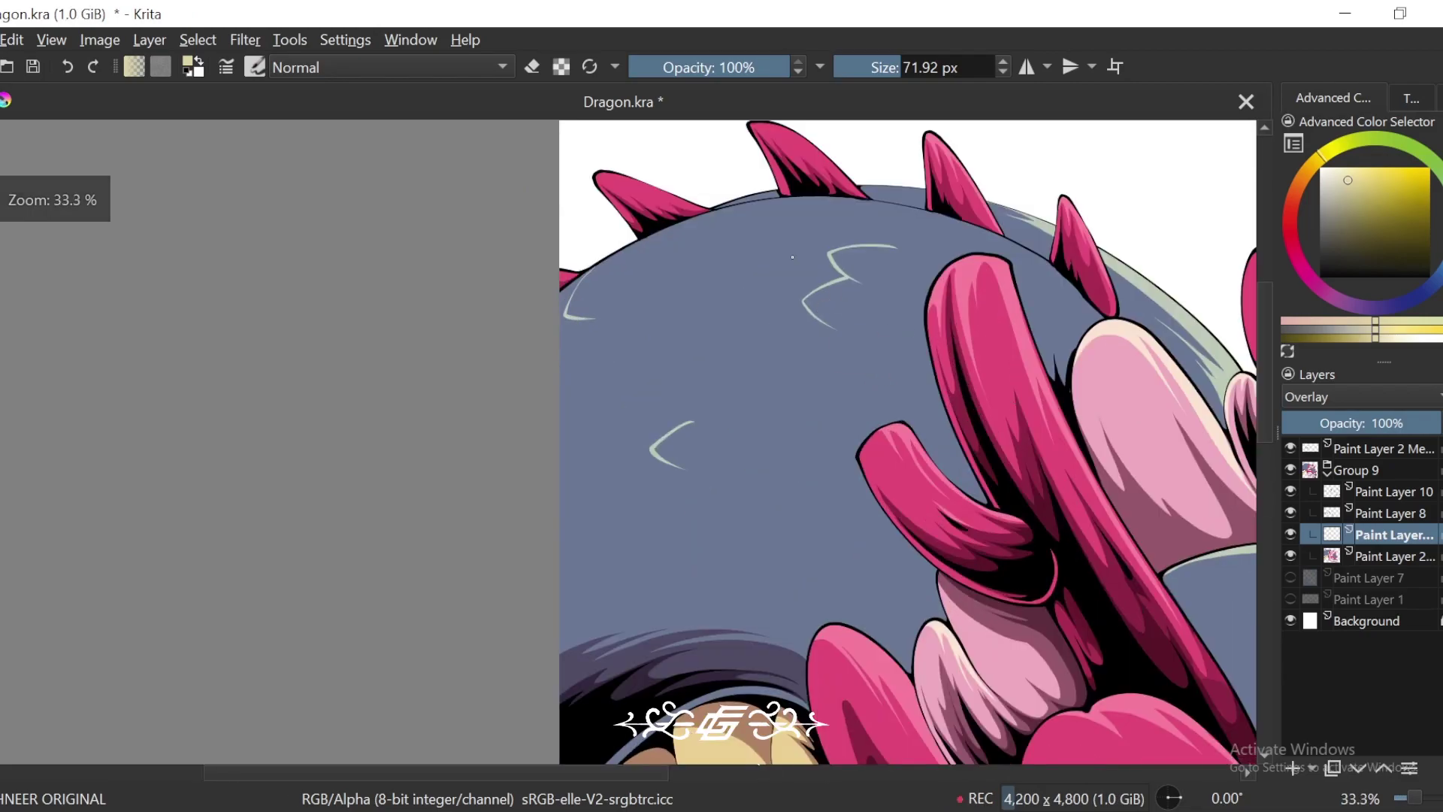
key("ctrl+z")
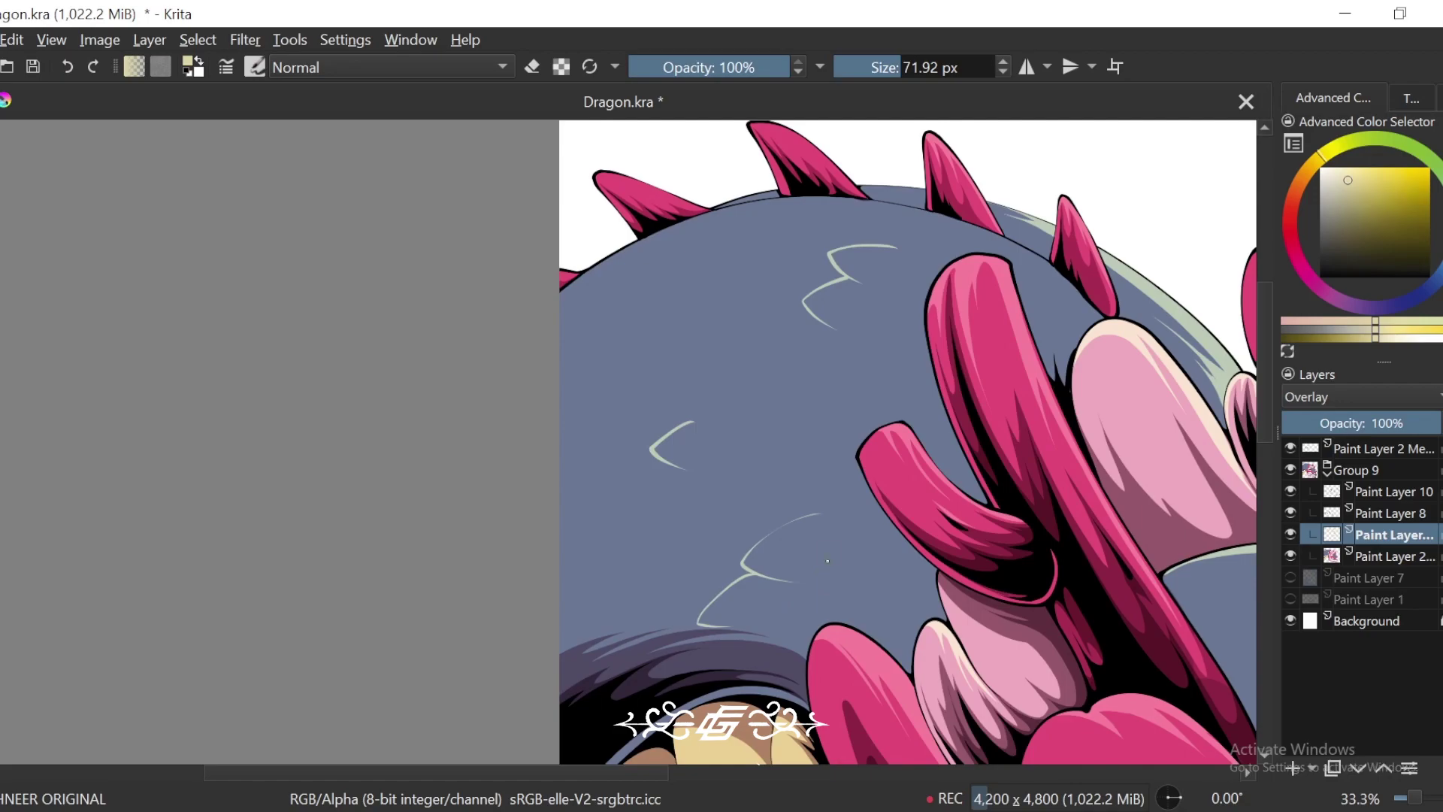
Step: Scatter more thin pale green scale marks across the body, including one beside the short horn, redoing one stroke
left_click_drag(692, 484, 726, 455)
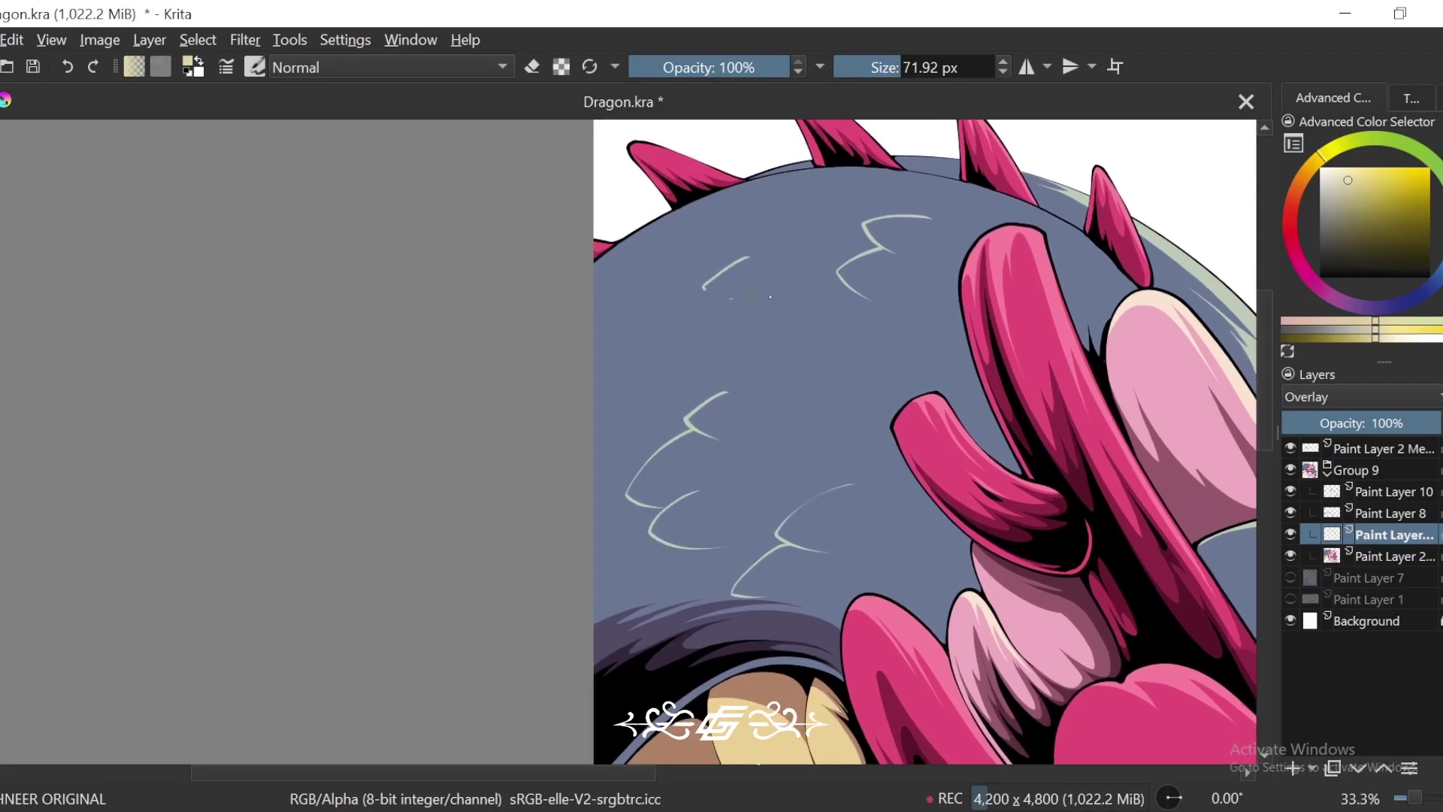
scroll(770, 297, "down", 2)
scroll(752, 346, "up", 1)
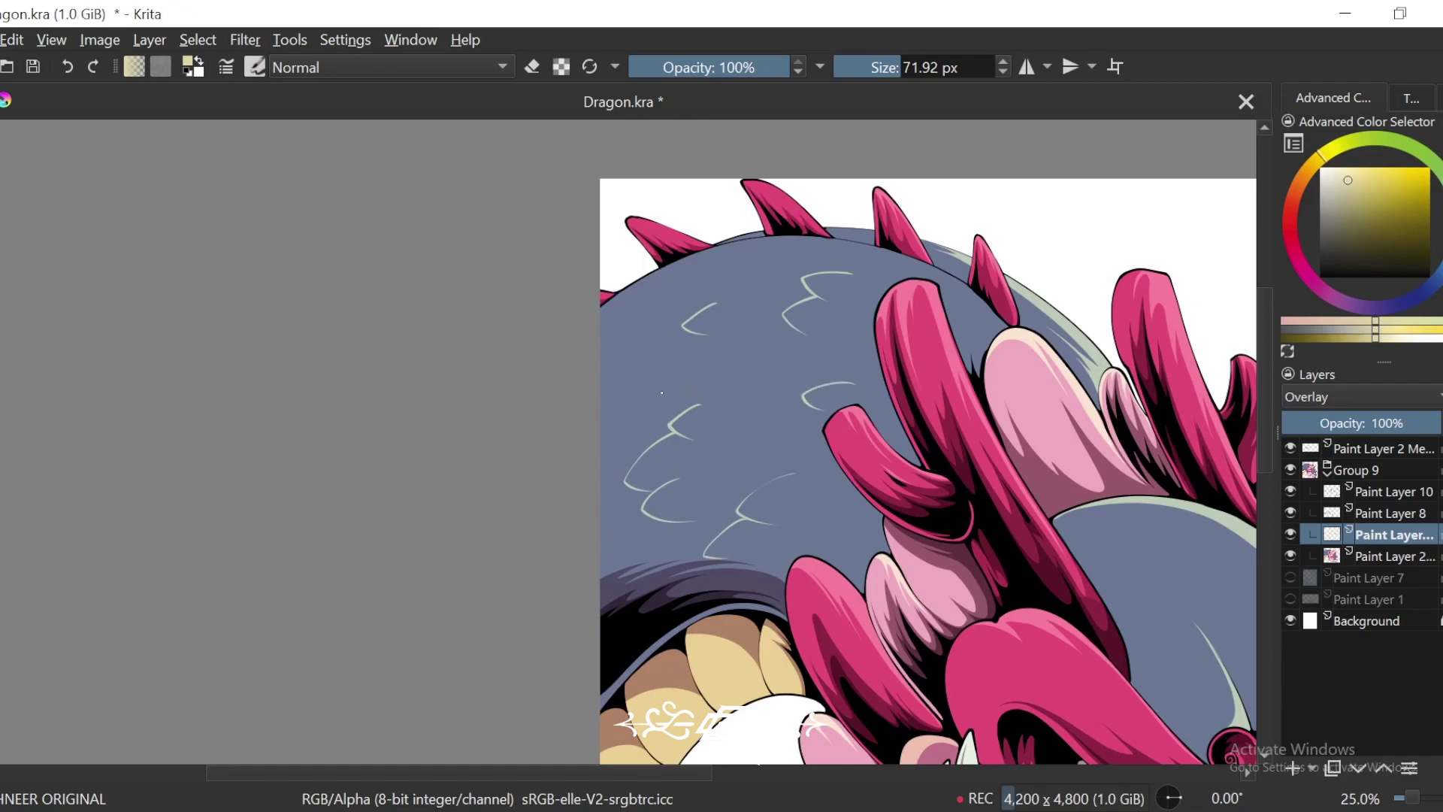
key("ctrl+z")
left_click_drag(842, 385, 794, 403)
Step: Hide the three clipped paint layers above the base colours in Group 9 to view the whole dragon in flat colours
scroll(589, 404, "down", 3)
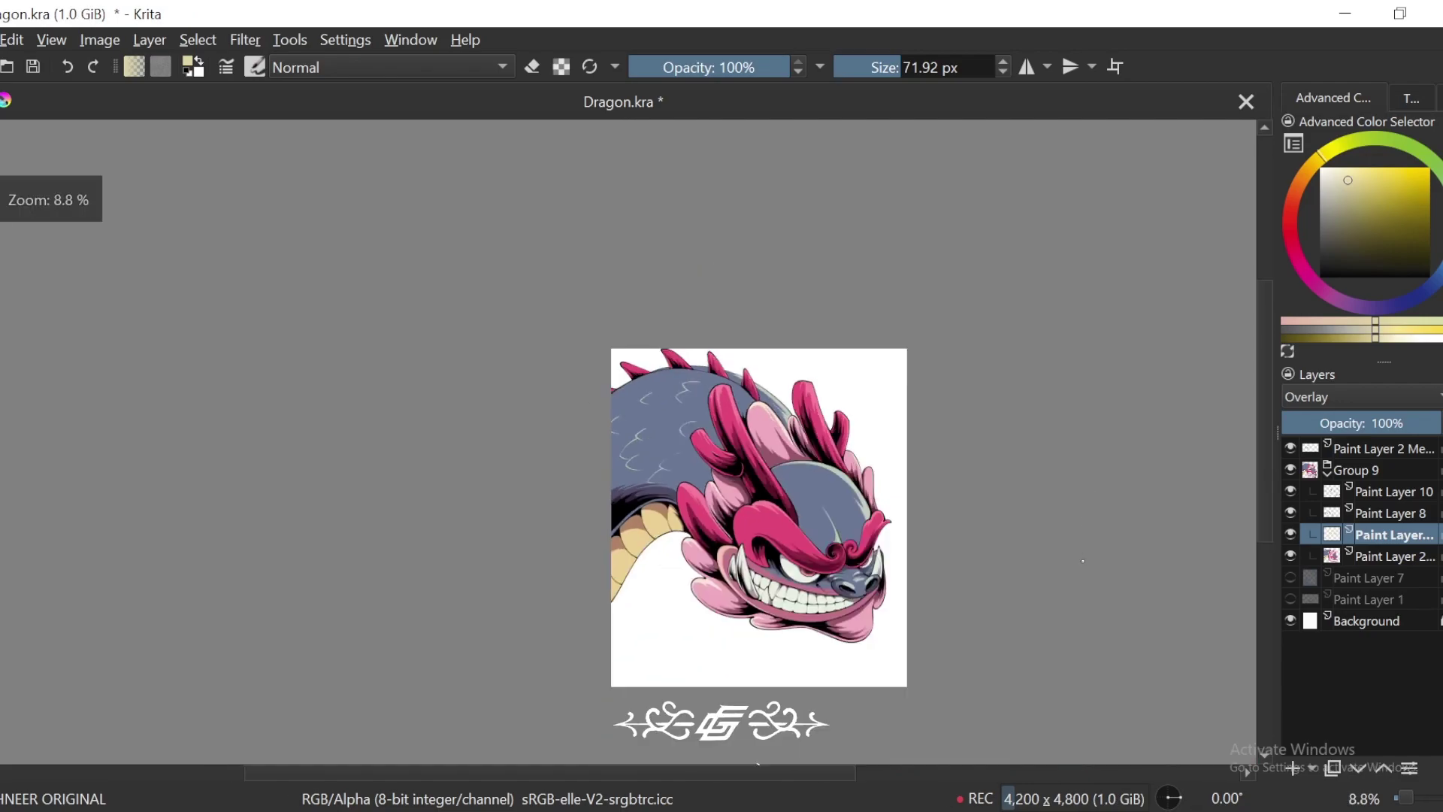
left_click_drag(1084, 582, 981, 584)
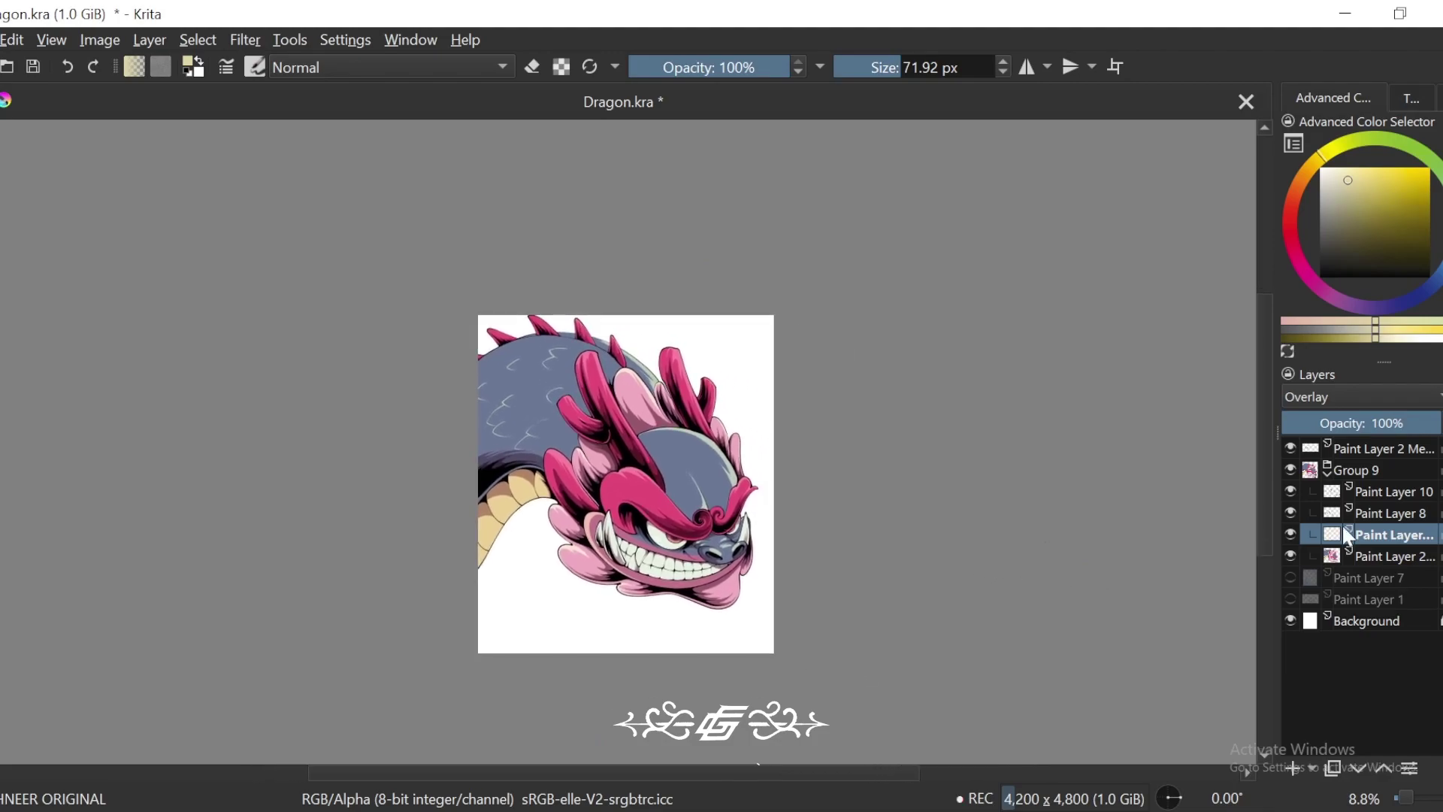
left_click_drag(1291, 532, 1289, 492)
scroll(1145, 534, "up", 1)
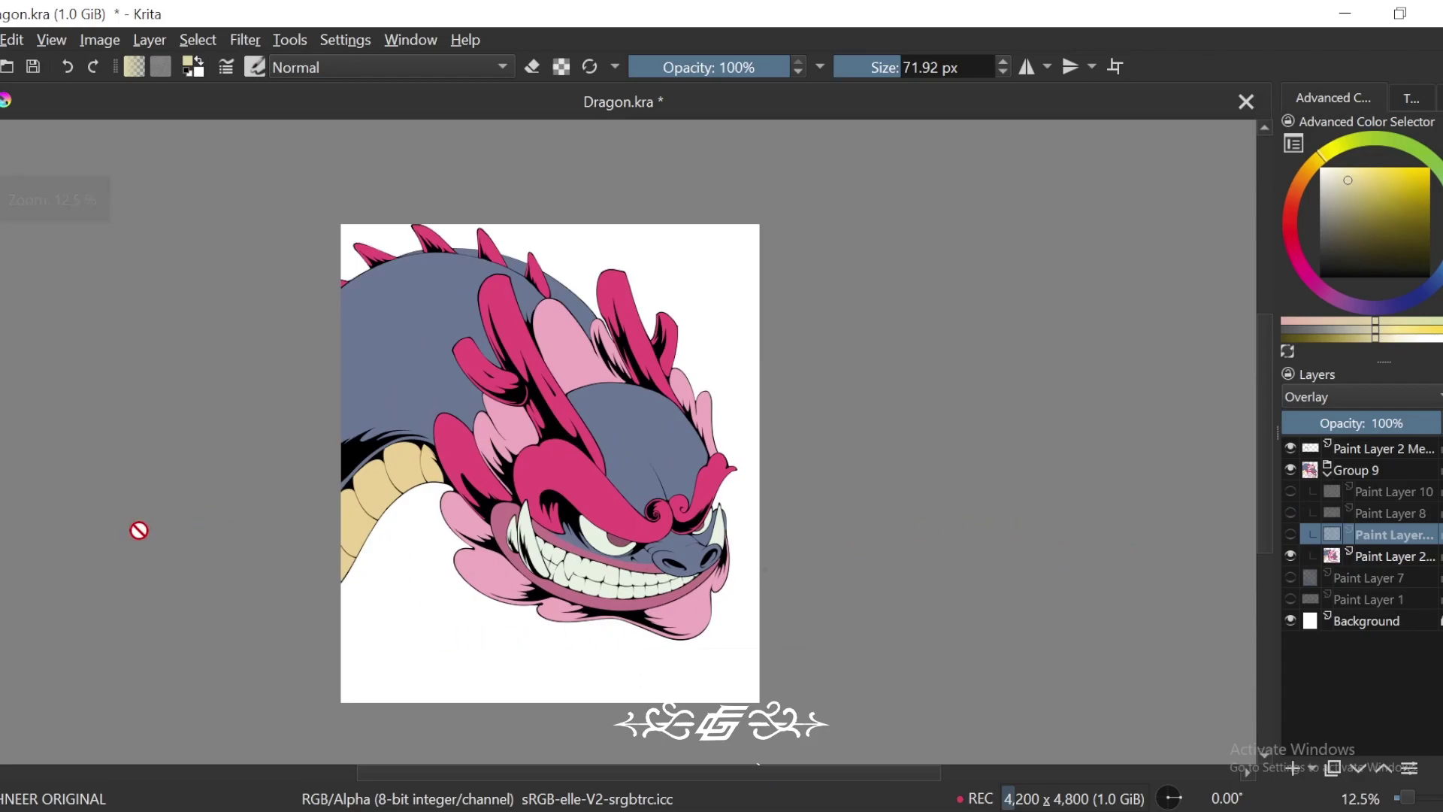
Step: Select all the blue-grey skin areas on the base colour layer: snout, forehead, body and back
scroll(774, 460, "up", 1)
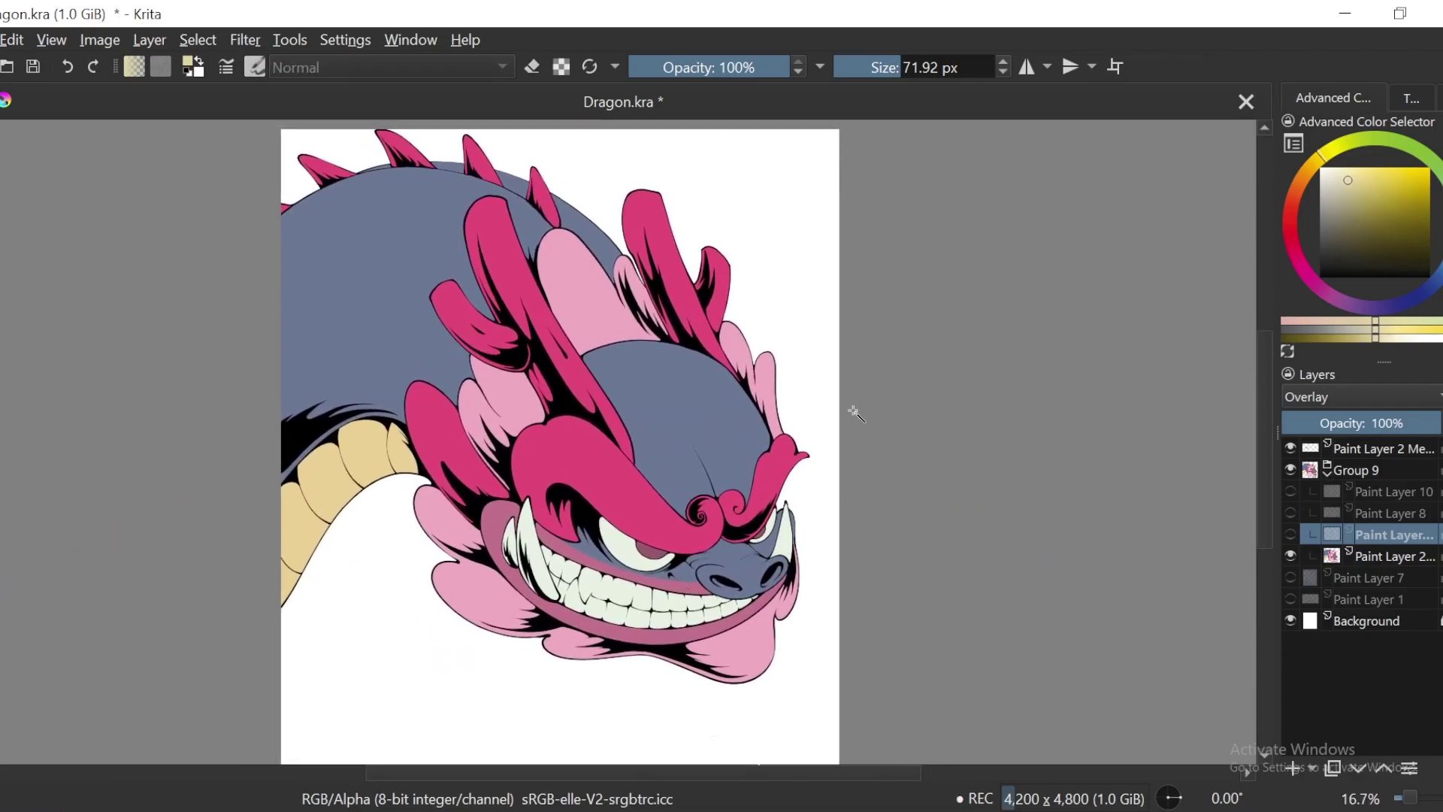
scroll(840, 575, "up", 1)
left_click(1409, 556)
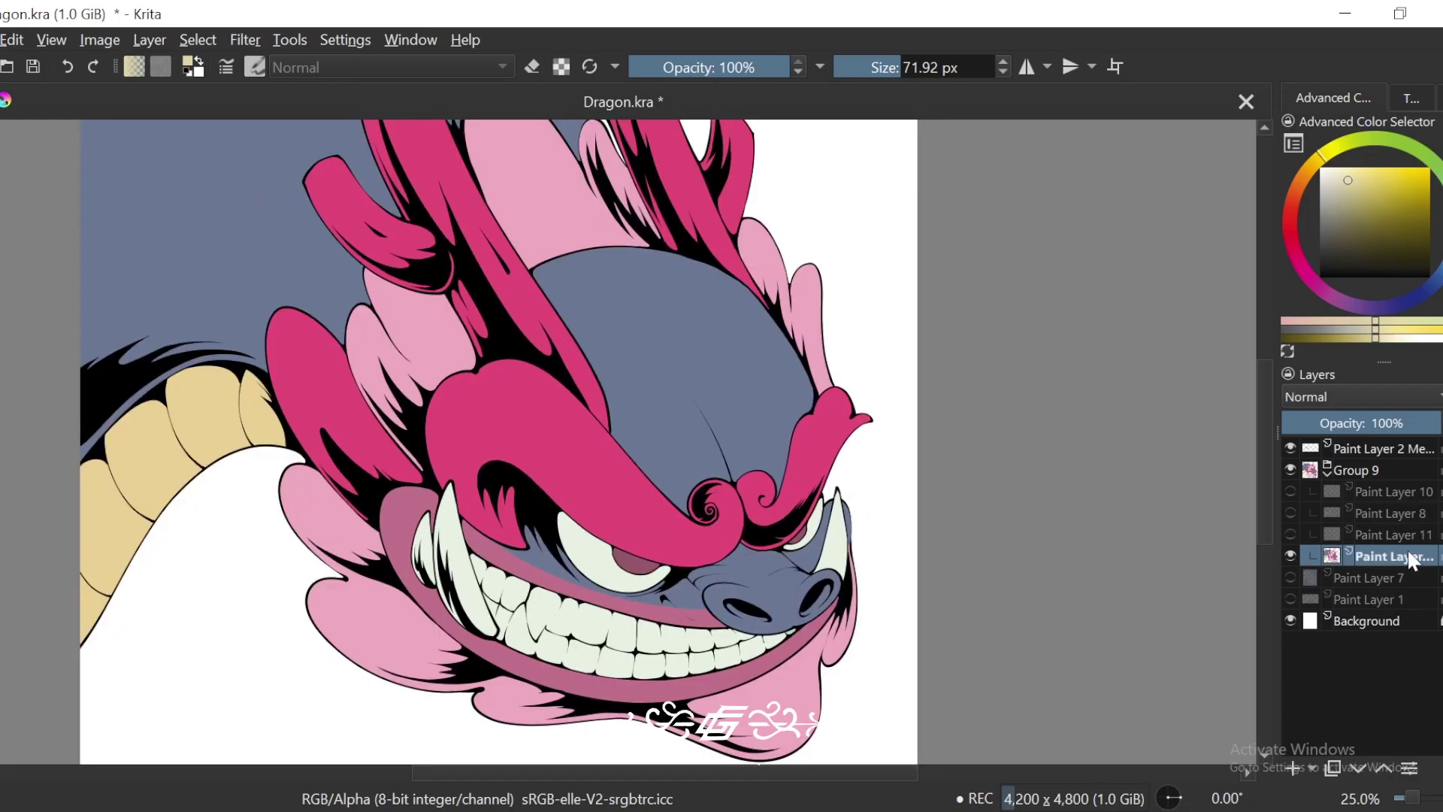
left_click(778, 601)
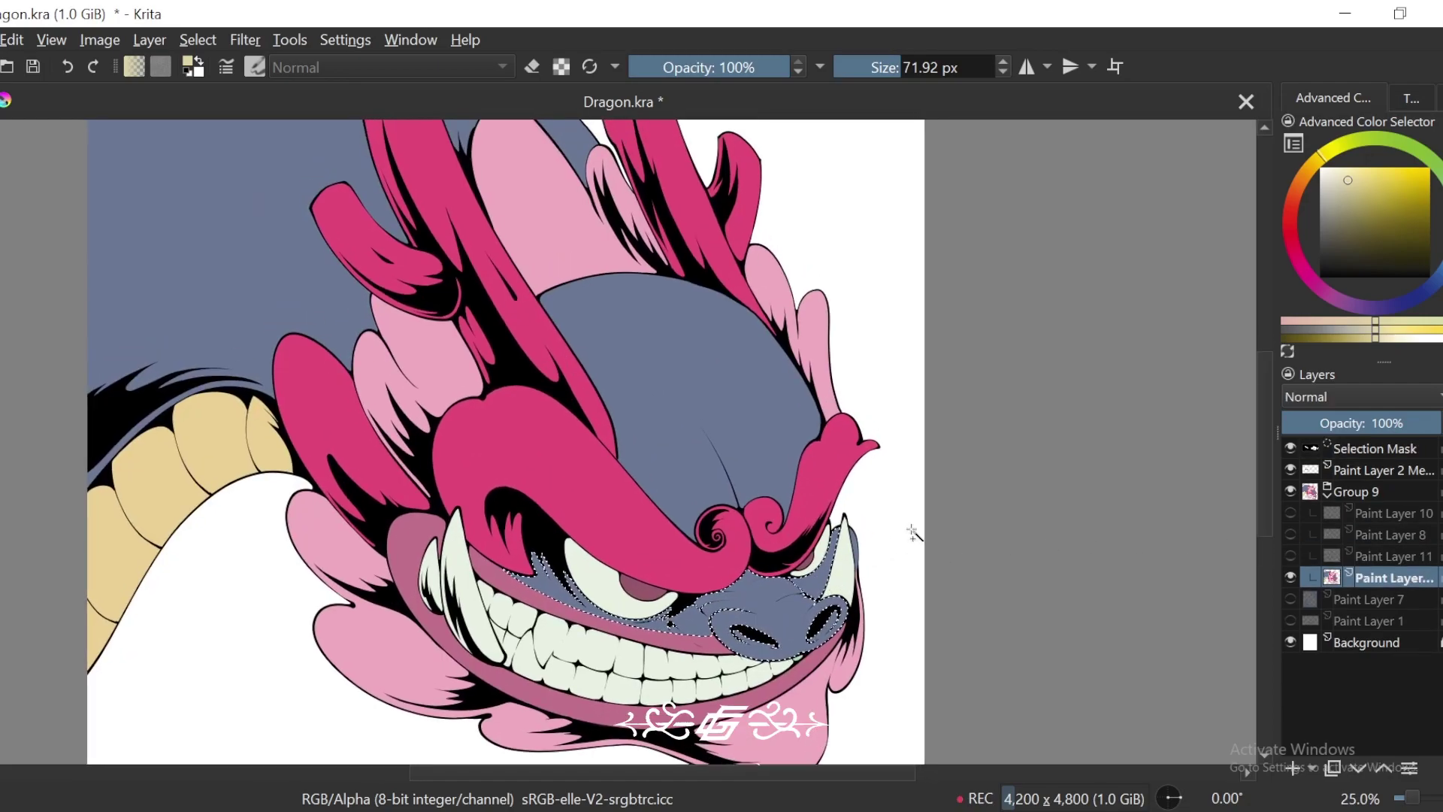
left_click(852, 535, "shift")
left_click(779, 441, "shift")
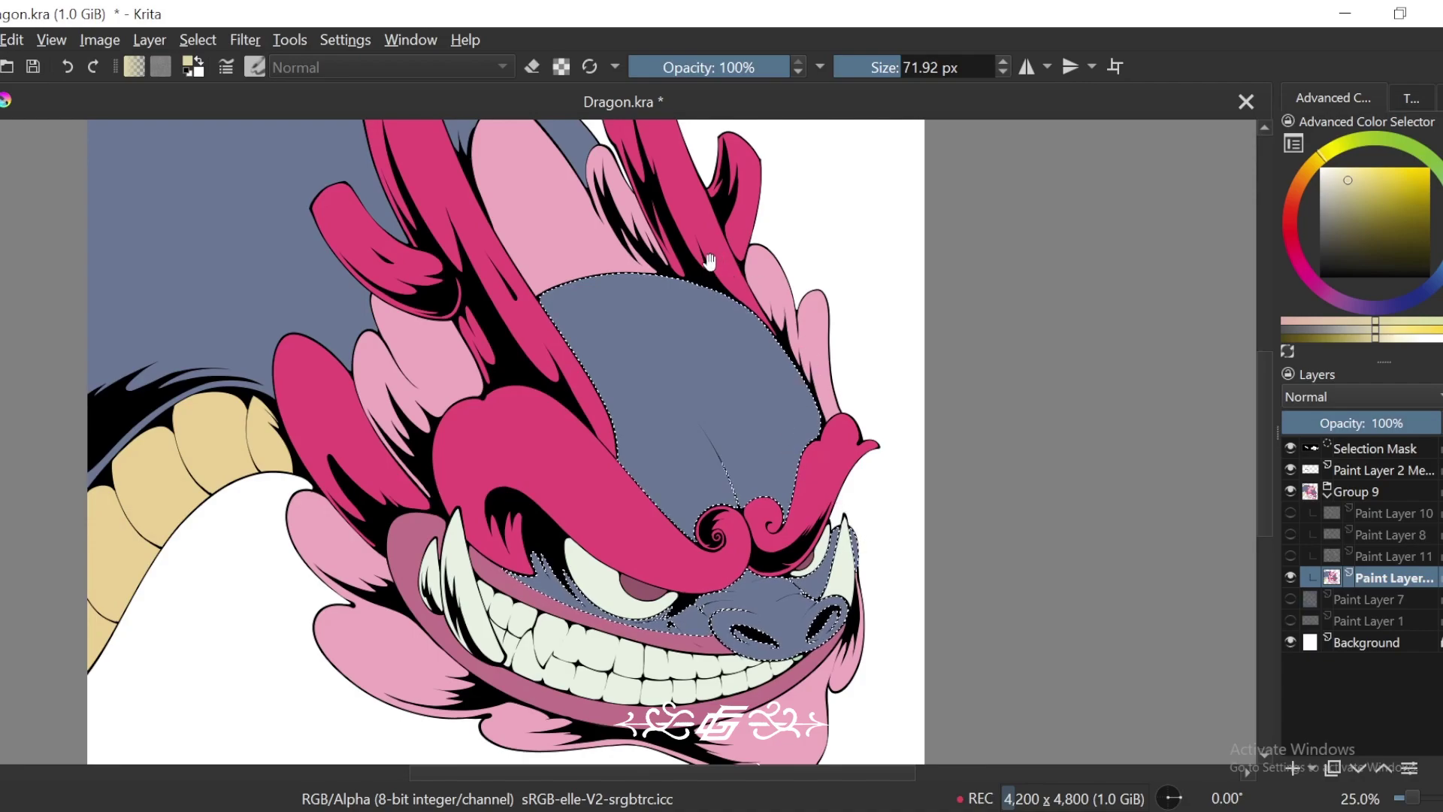
left_click_drag(597, 164, 775, 454)
left_click(545, 306, "shift")
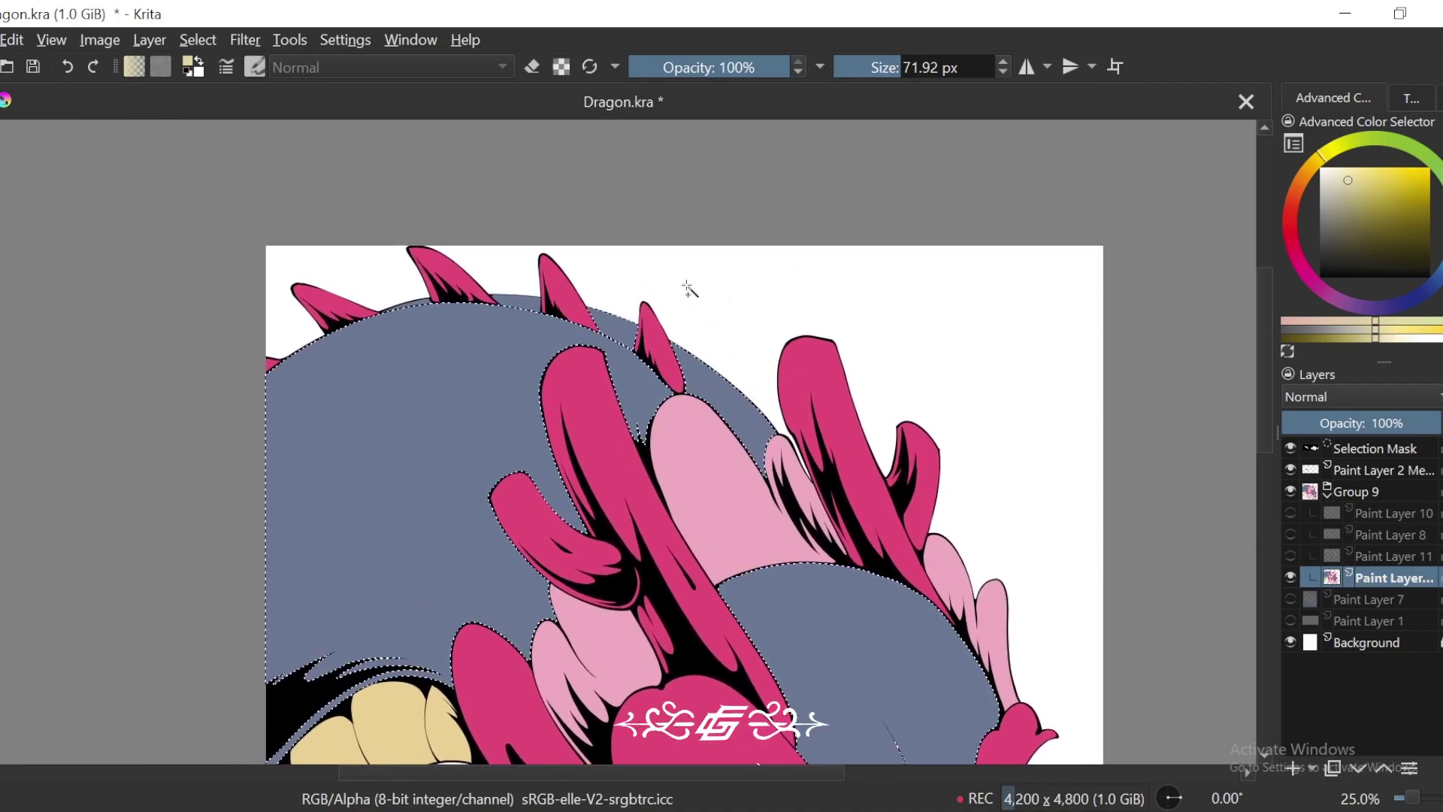
scroll(789, 524, "up", 2)
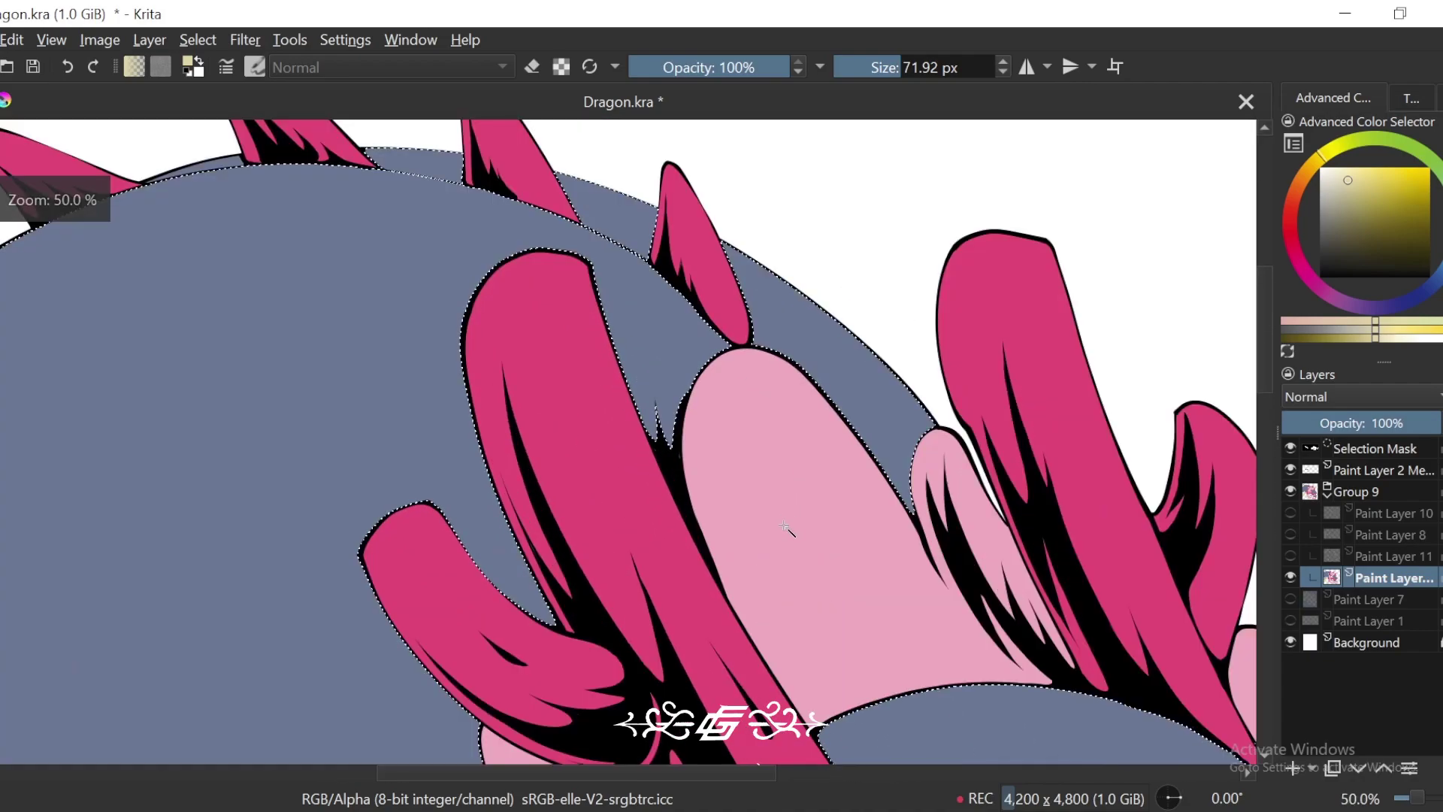
scroll(826, 505, "down", 2)
scroll(826, 505, "down", 2)
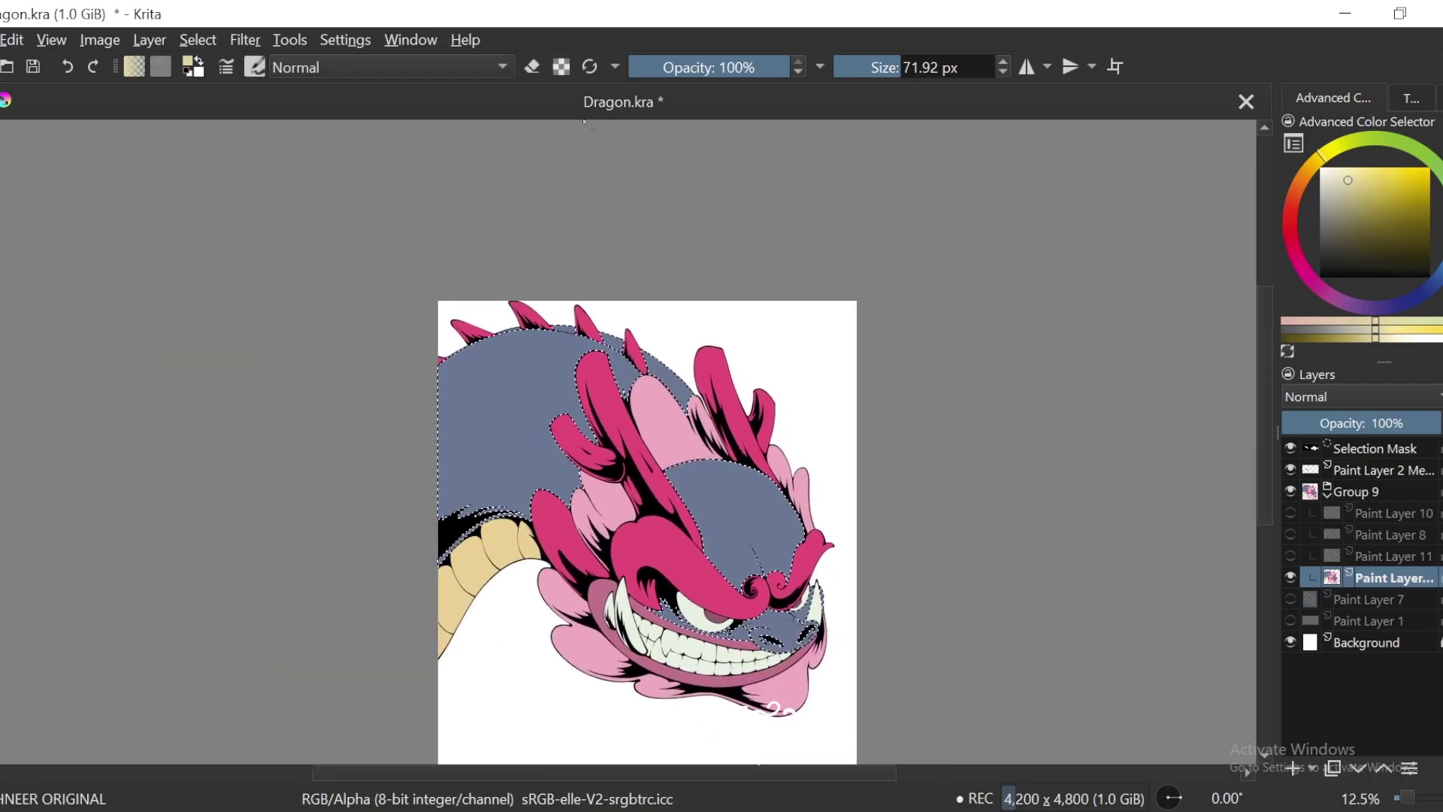
Step: Airbrush teal onto the top of the dragon's forehead using Airbrush Soft at 1000 px, starting from the skin's blue-grey
left_click(254, 67)
left_click(278, 141)
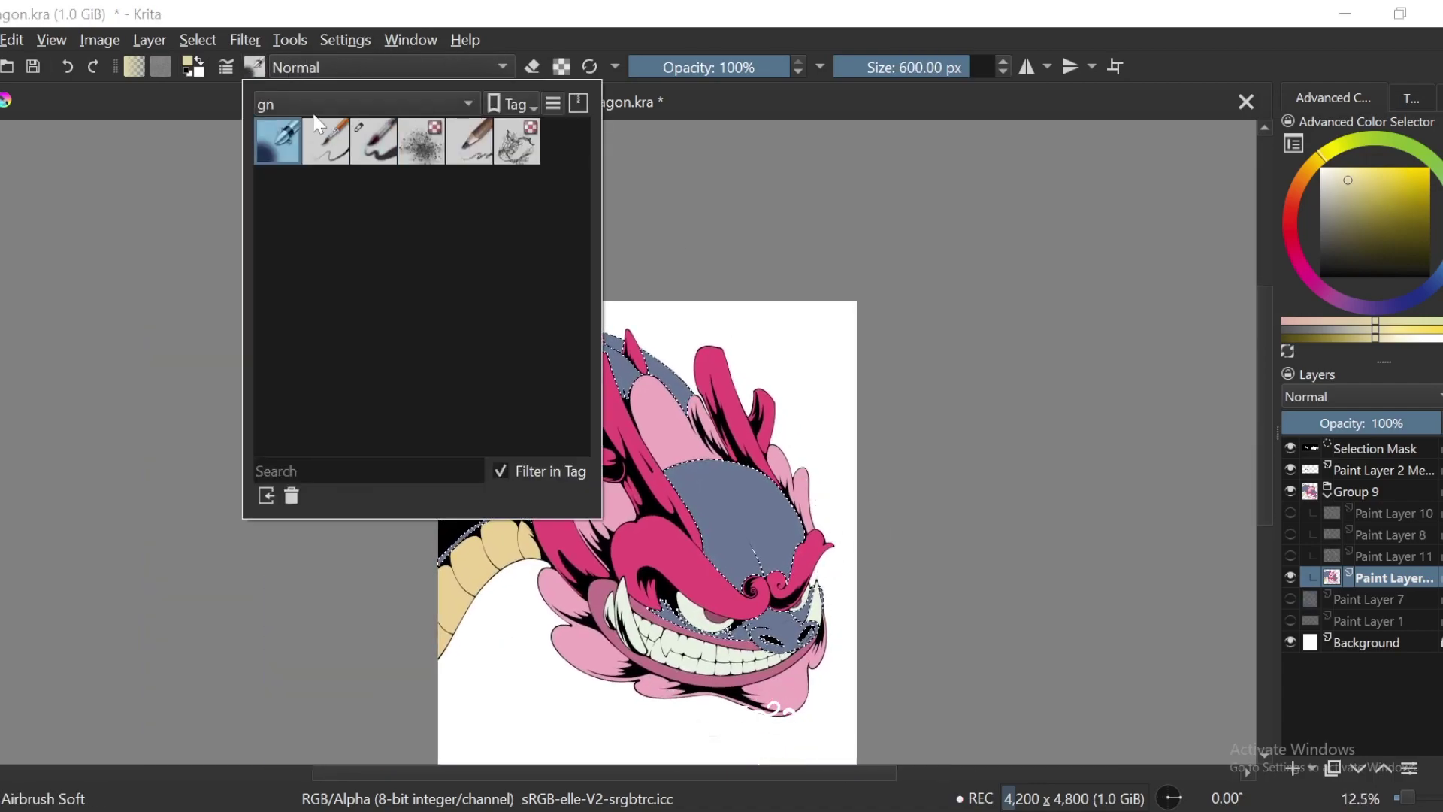
left_click_drag(1074, 461, 1031, 416)
left_click_drag(951, 70, 1265, 71)
left_click(722, 465, "ctrl")
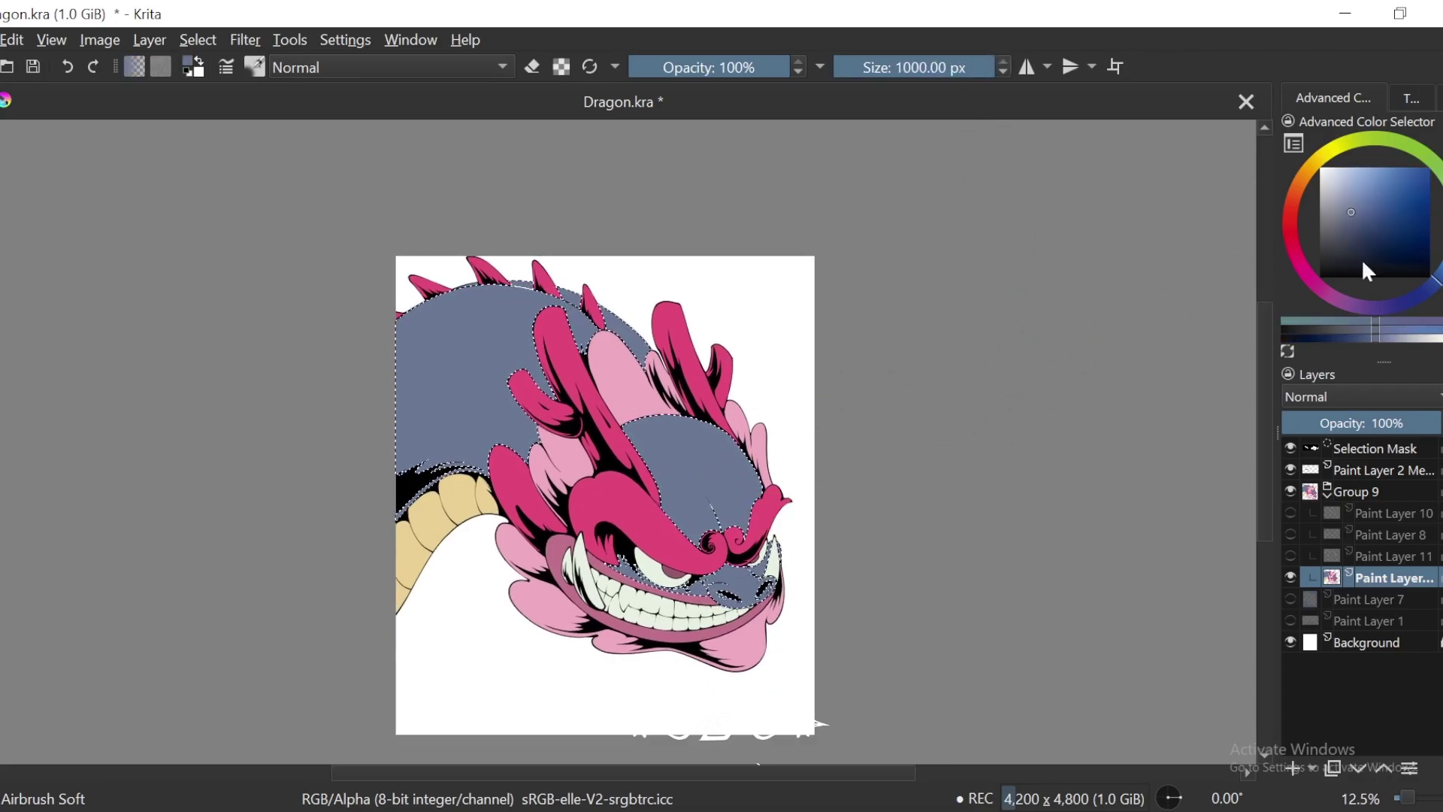
left_click(1441, 242)
left_click_drag(1369, 208, 1382, 194)
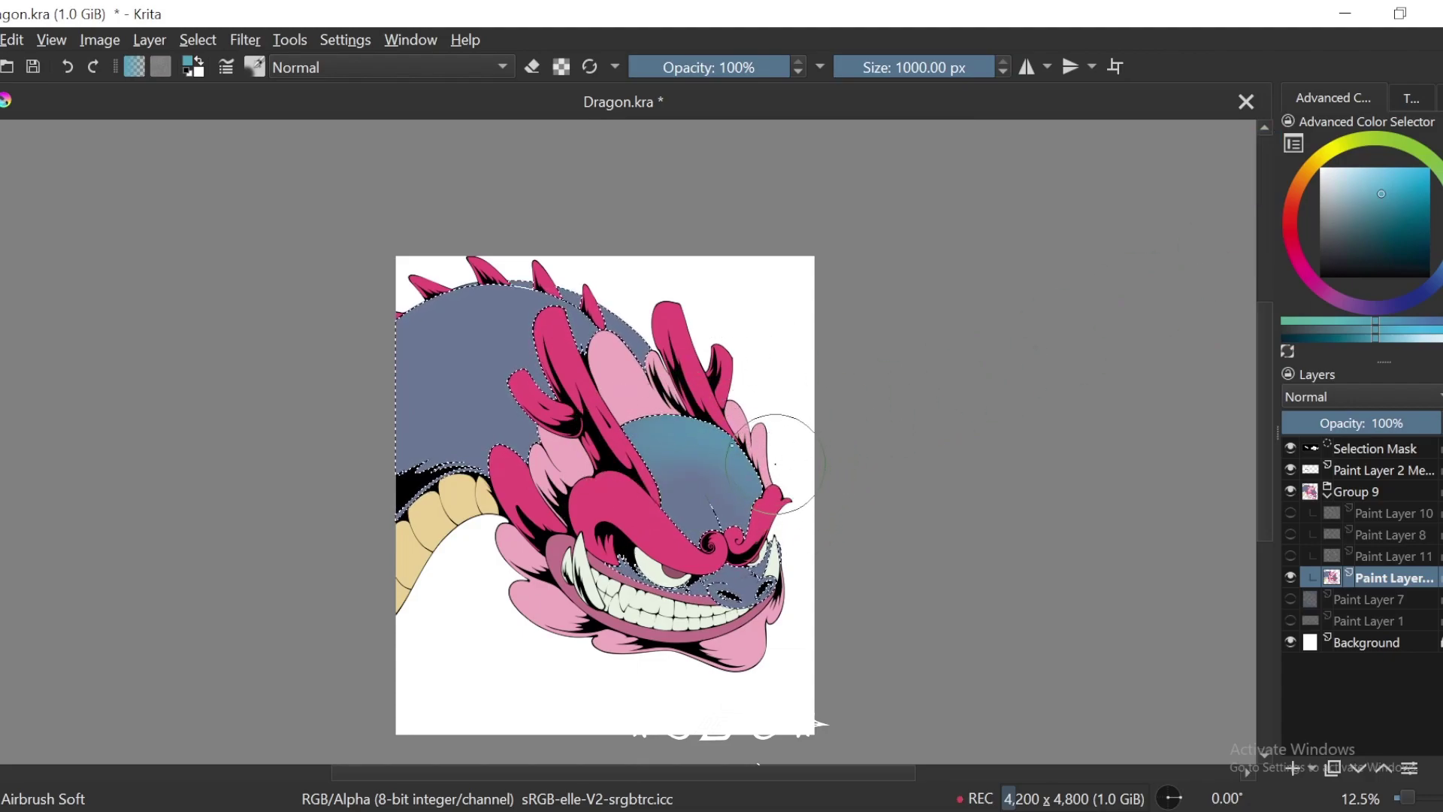
left_click(1405, 99)
left_click(1428, 148)
left_click(1425, 80)
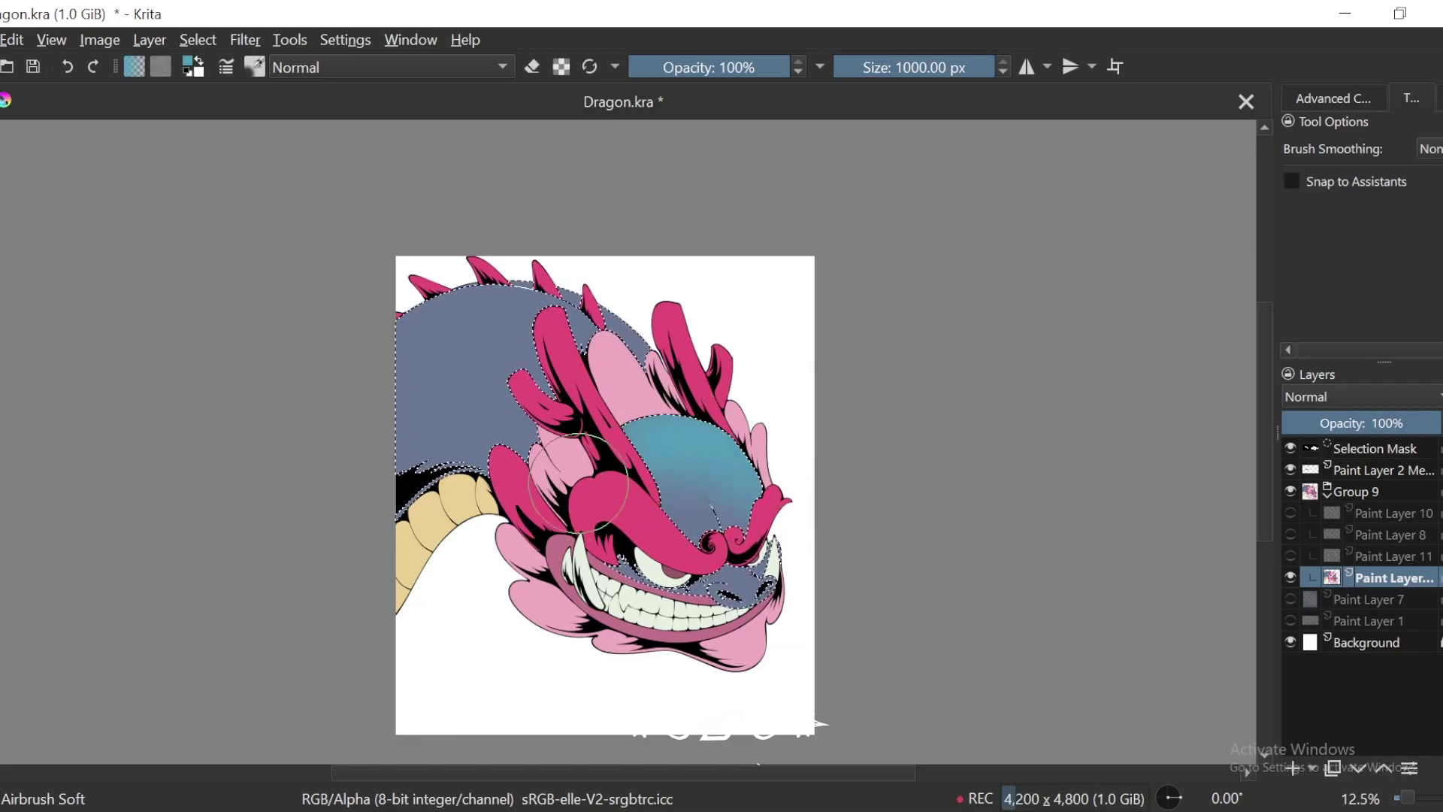
Step: Airbrush teal over the body and back within the selection, redoing the first pass
left_click_drag(728, 387, 860, 394)
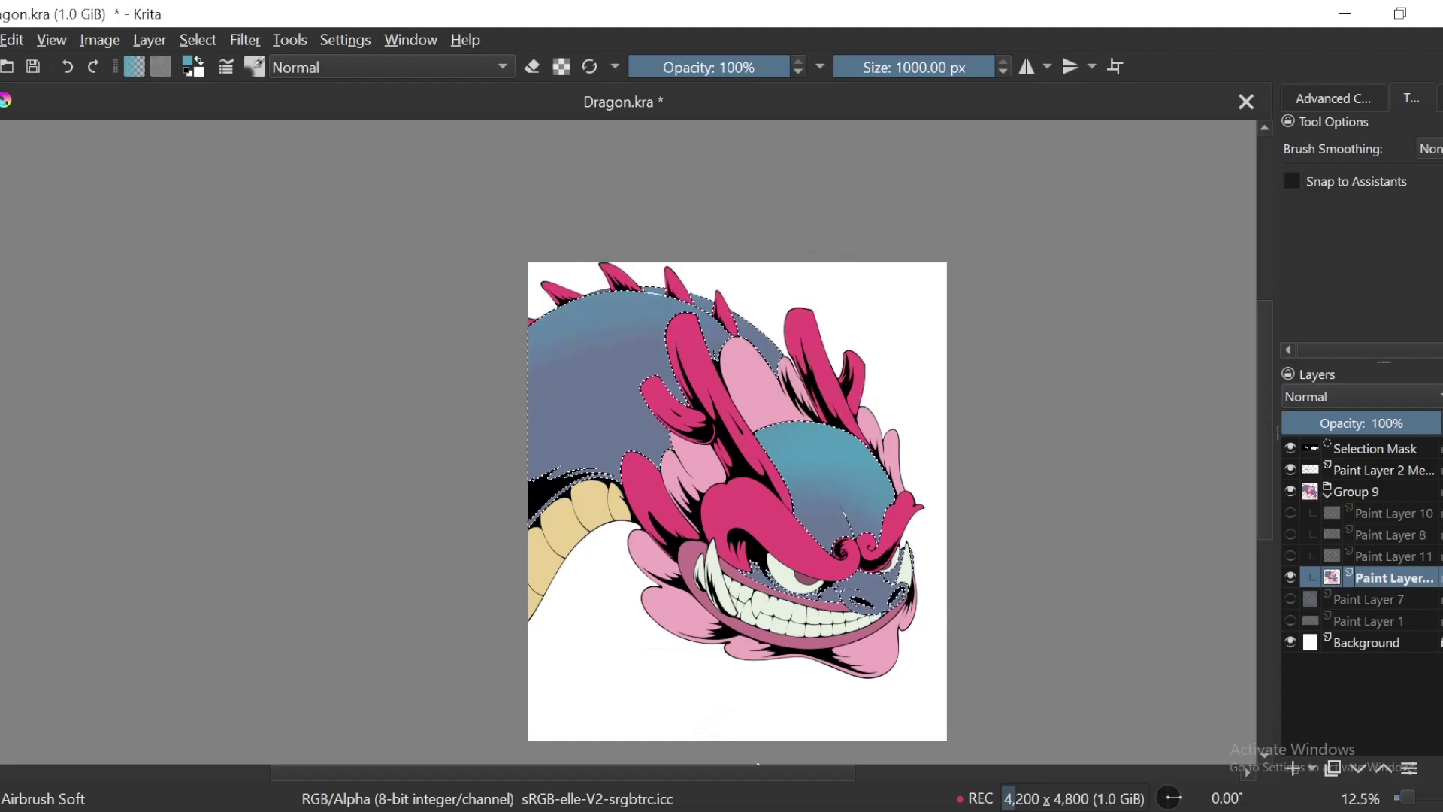
key("ctrl+z")
left_click_drag(707, 315, 650, 466)
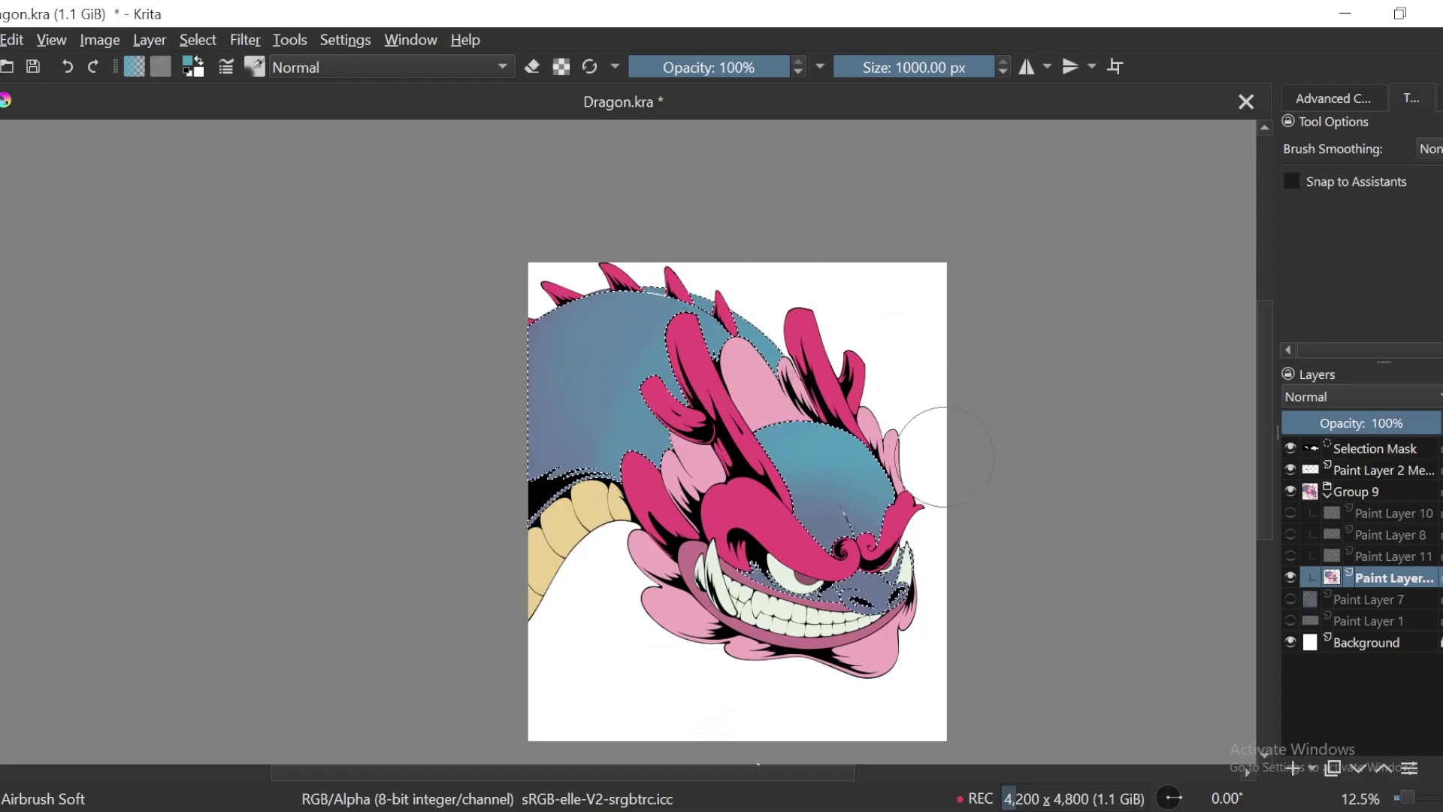
Step: Reduce the airbrush to 225.78 px and brush teal onto the bridge of the snout above the nostrils
left_click_drag(996, 593, 857, 423)
key("ctrl+plus")
key("ctrl+plus")
left_click(957, 67)
left_click_drag(959, 200, 841, 255)
key("ctrl+plus")
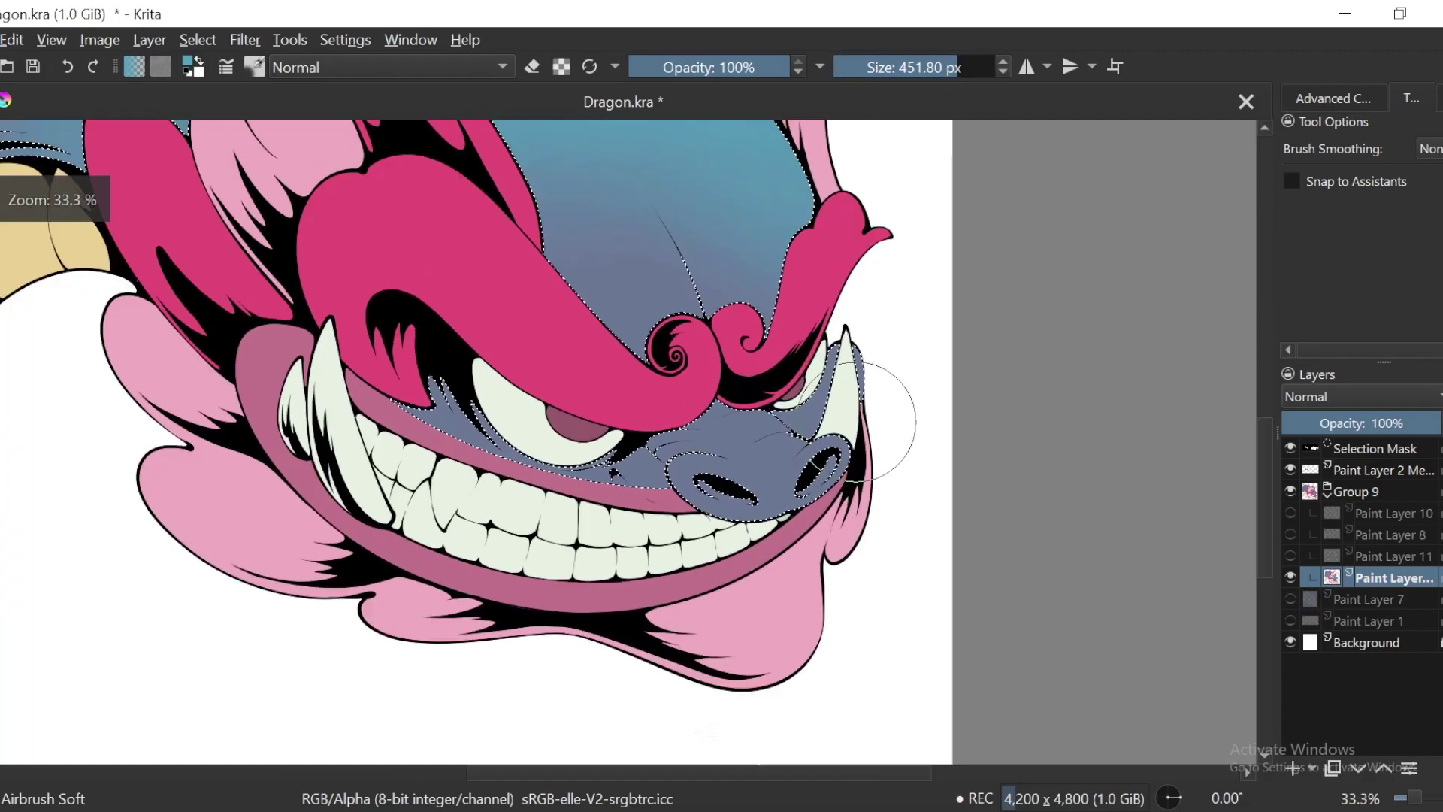
left_click(932, 67)
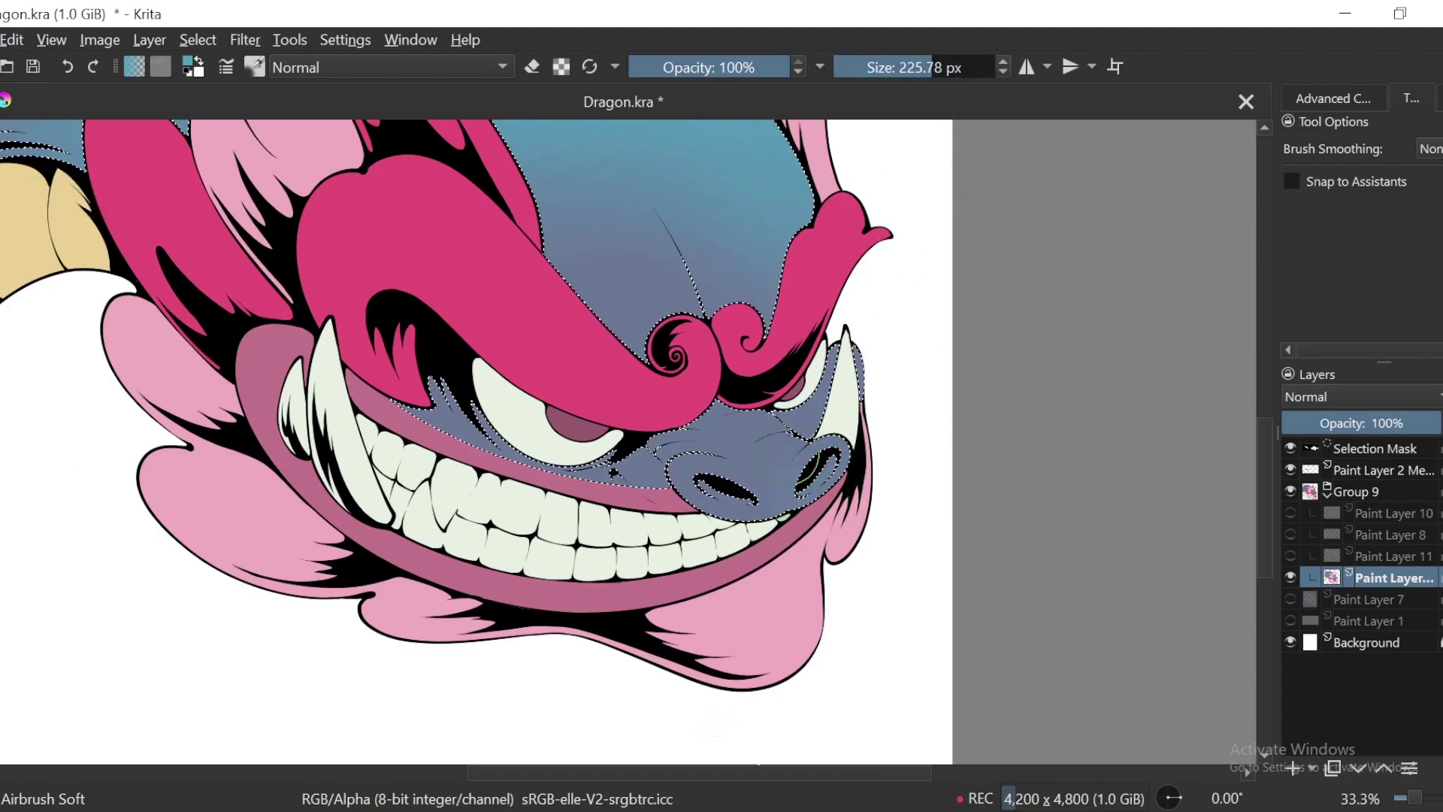
mouse_move(755, 424)
left_mouse_down()
mouse_move(814, 485)
mouse_move(744, 496)
mouse_move(780, 470)
left_mouse_up()
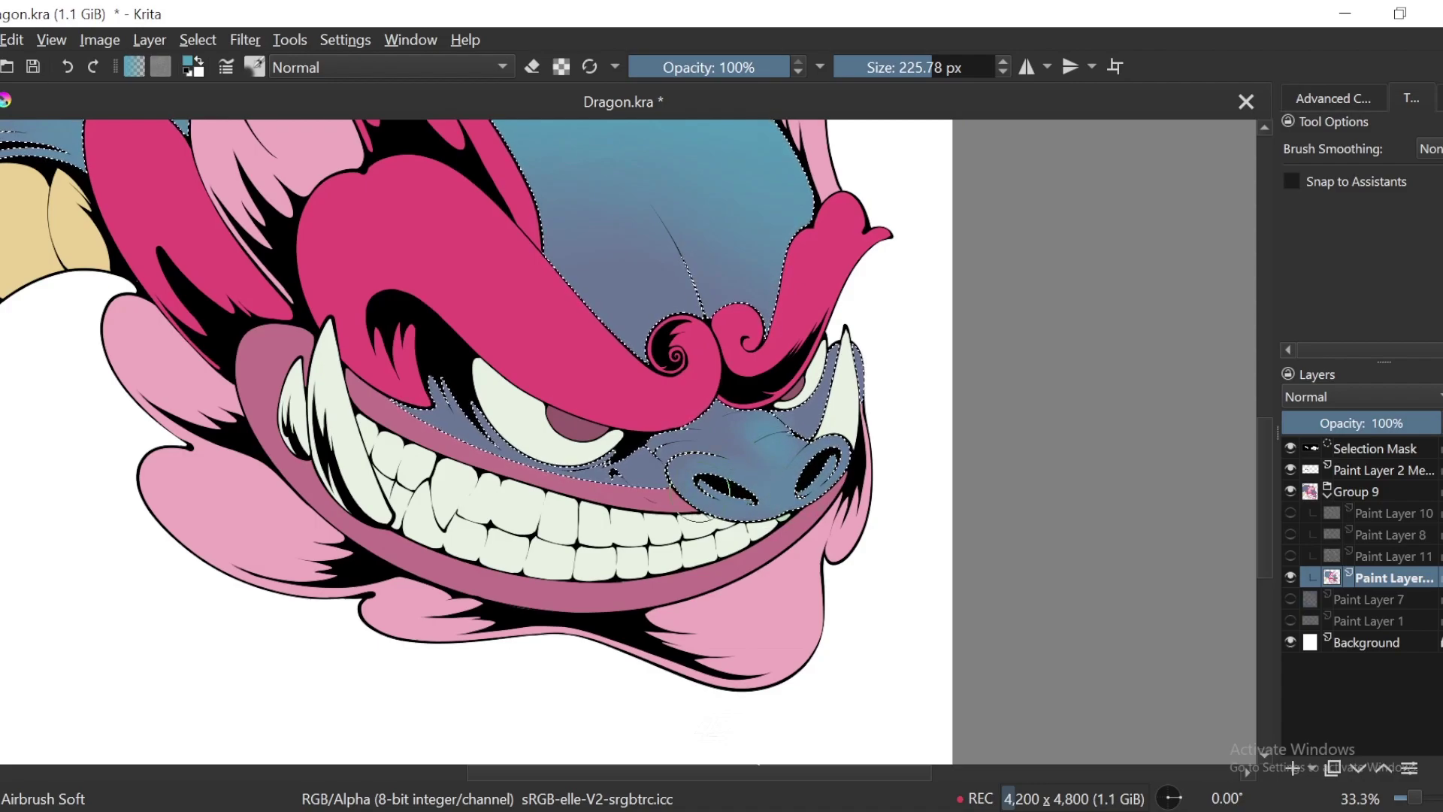
scroll(755, 483, "down", 5)
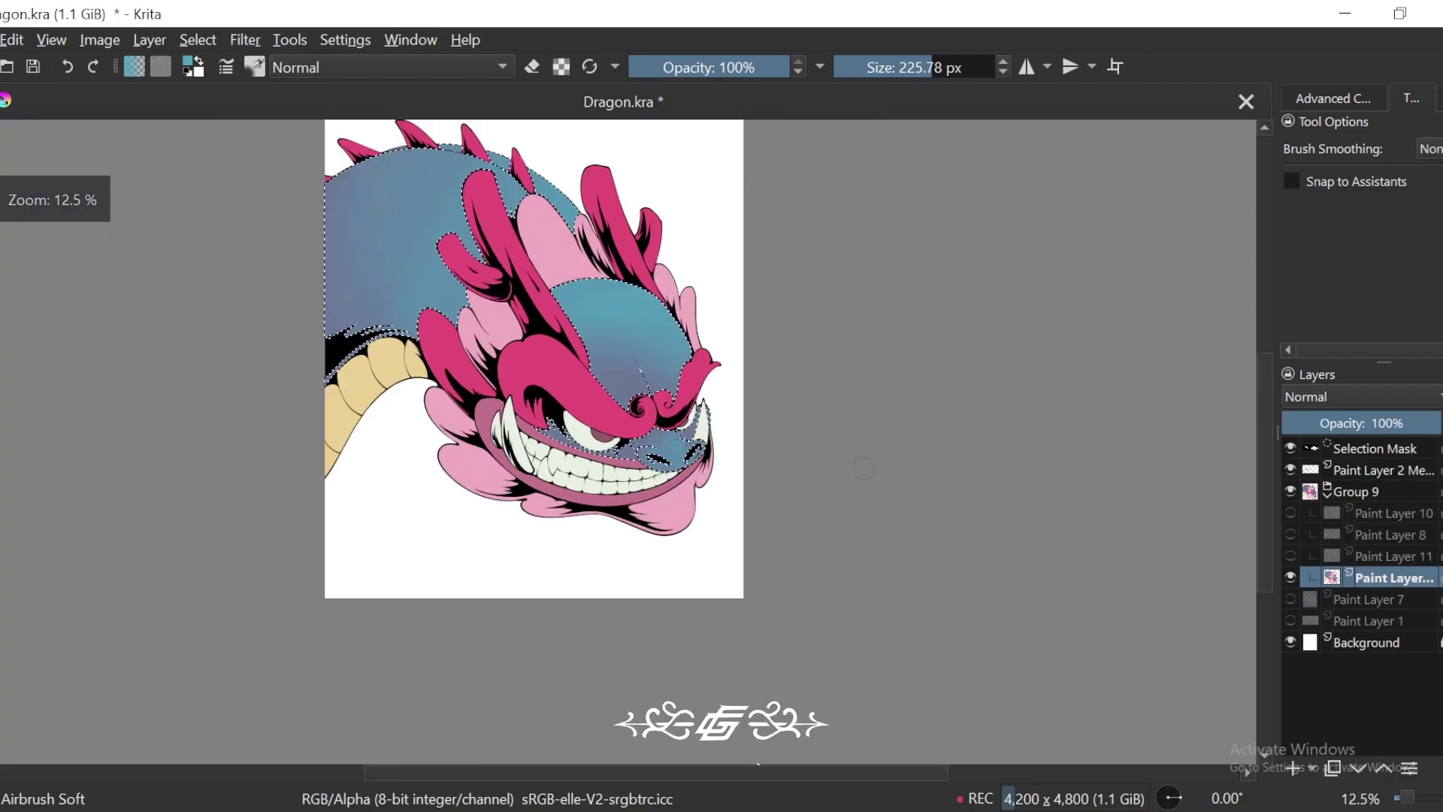
Step: Refine the body's gradient with soft teal and blue-grey airbrush strokes, using sizes 362.28 px and 1000 px
scroll(754, 483, "up", 2)
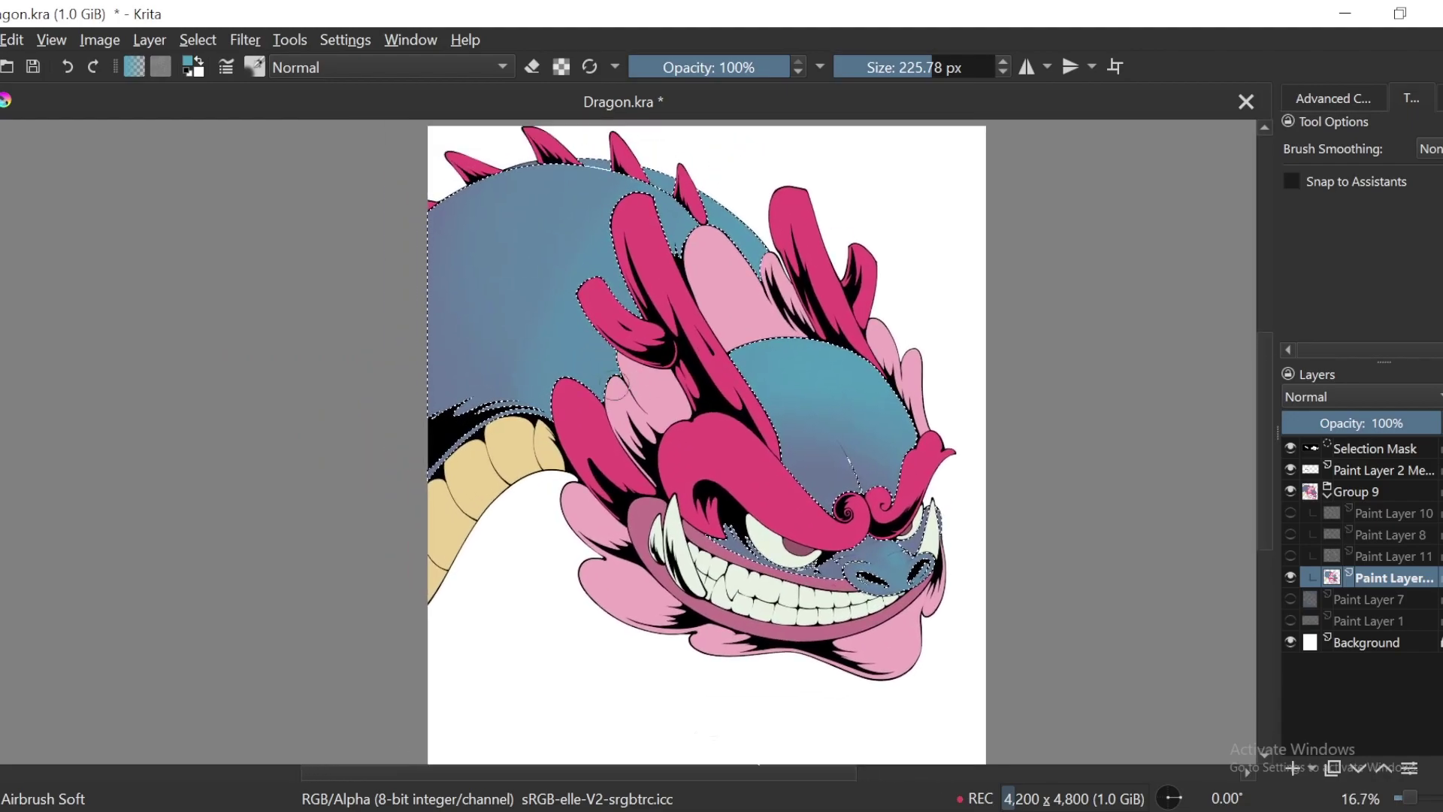
left_click_drag(608, 389, 502, 387)
left_click(948, 68)
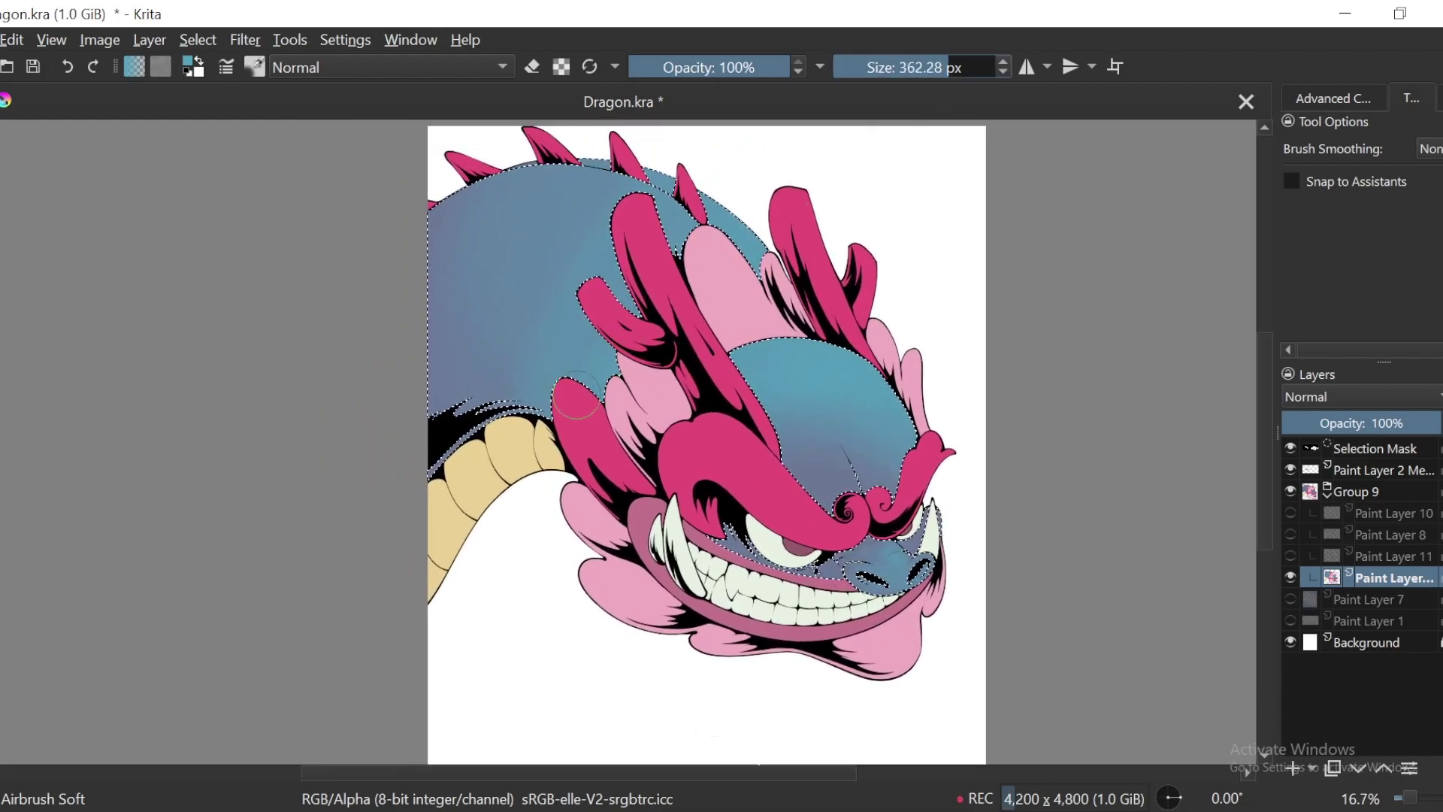
scroll(615, 438, "down", 3)
scroll(615, 438, "up", 2)
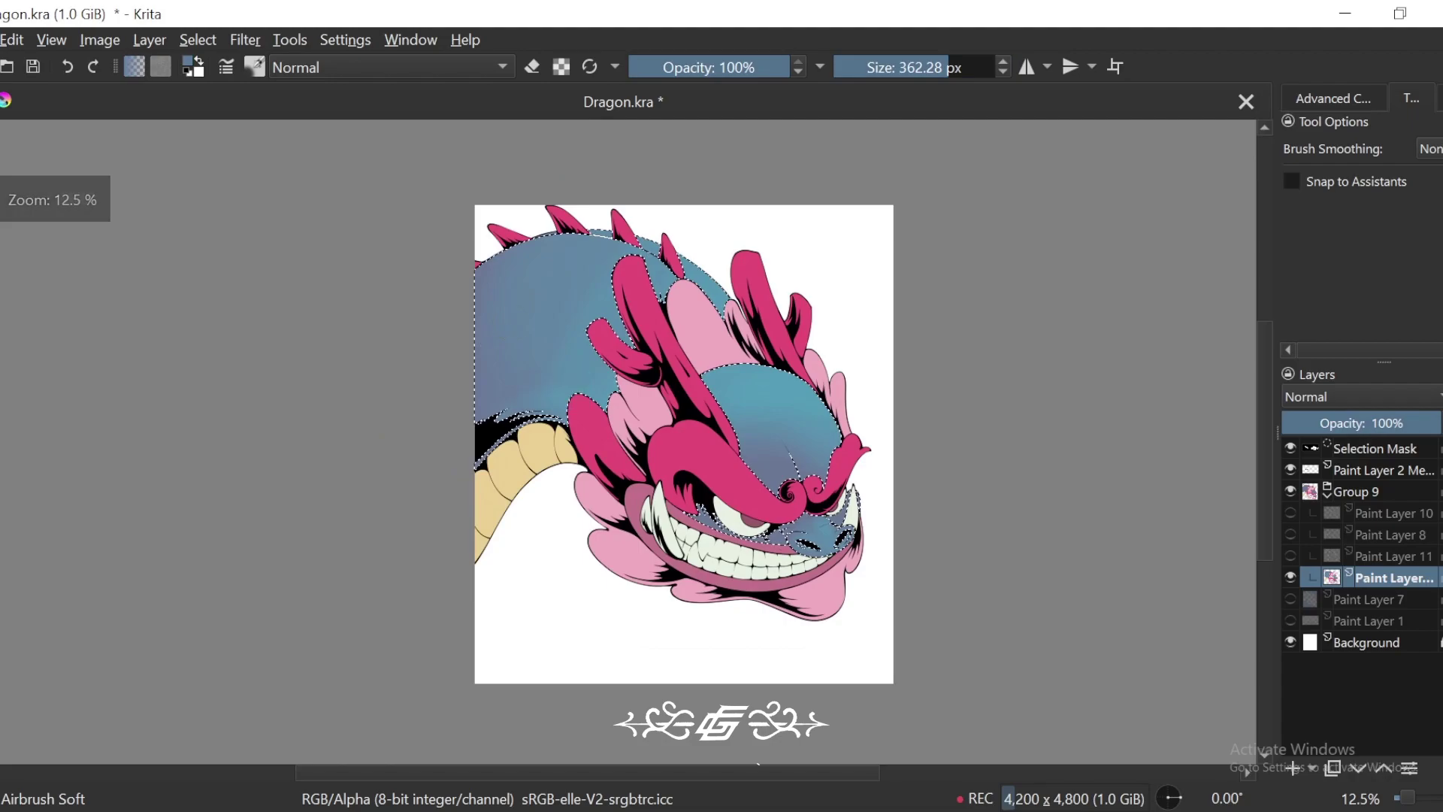
left_click_drag(947, 67, 1031, 75)
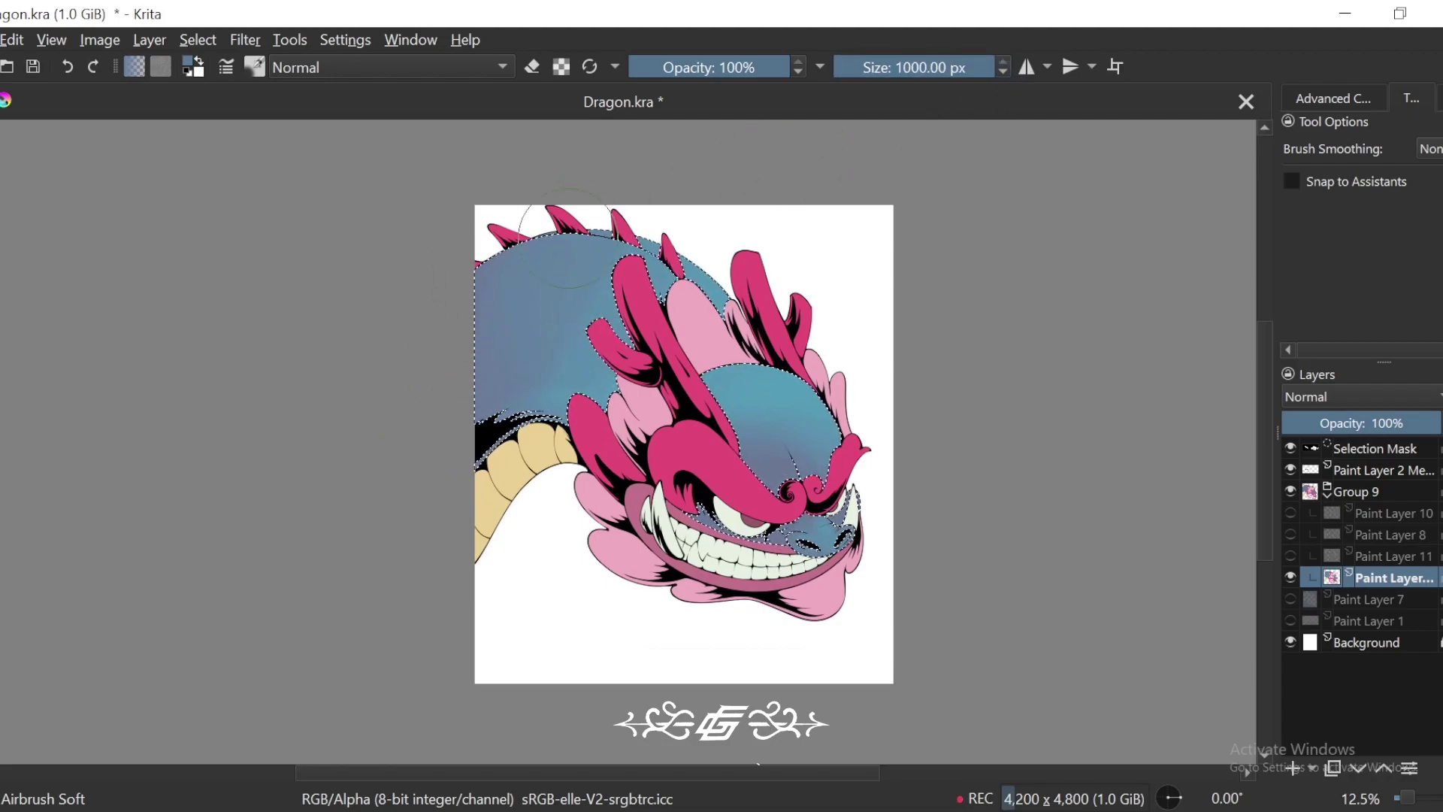
scroll(844, 257, "up", 1)
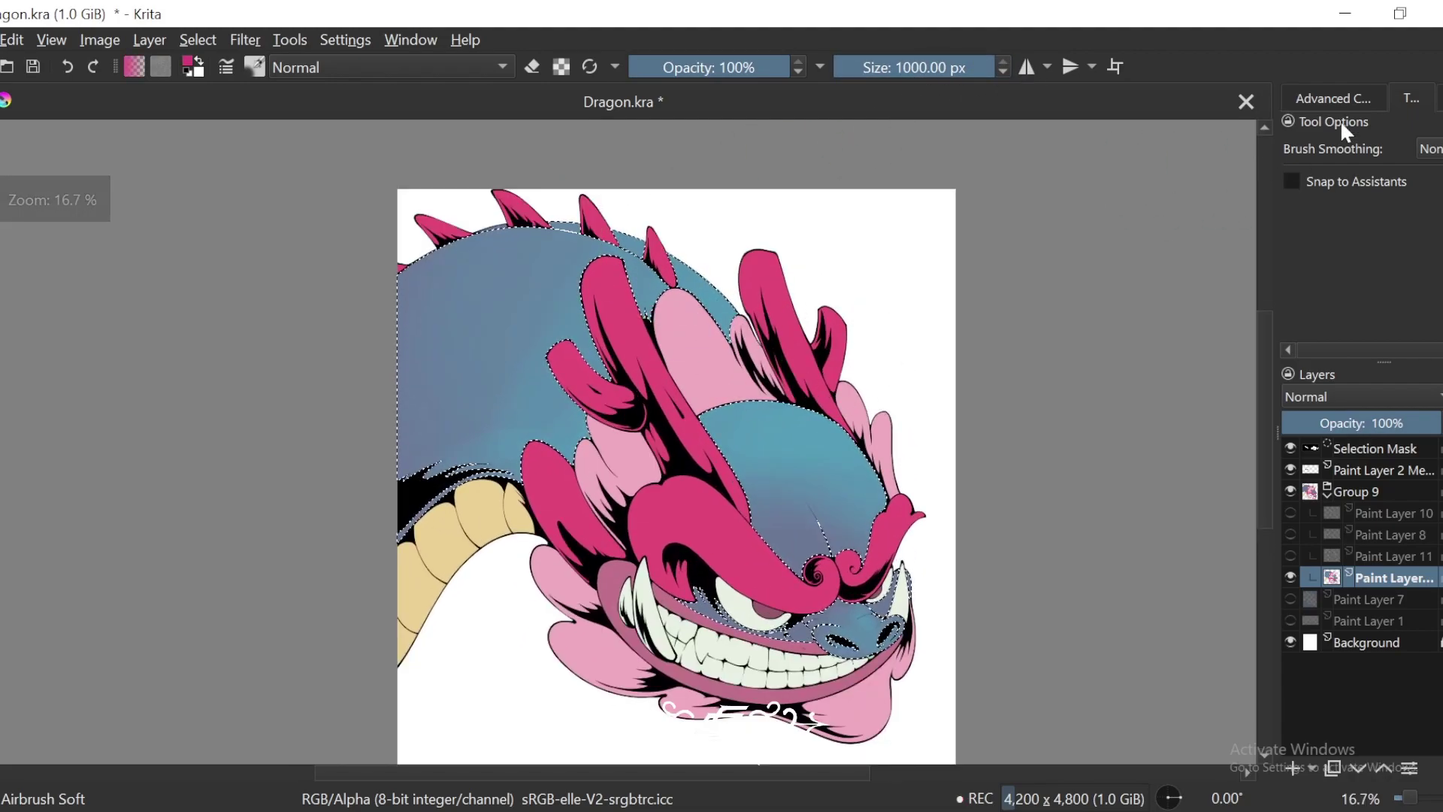
Step: Shift the crimson paint colour towards red-orange and lighten it to a pale salmon
left_click(1334, 98)
left_click(1292, 209)
left_click(1393, 180)
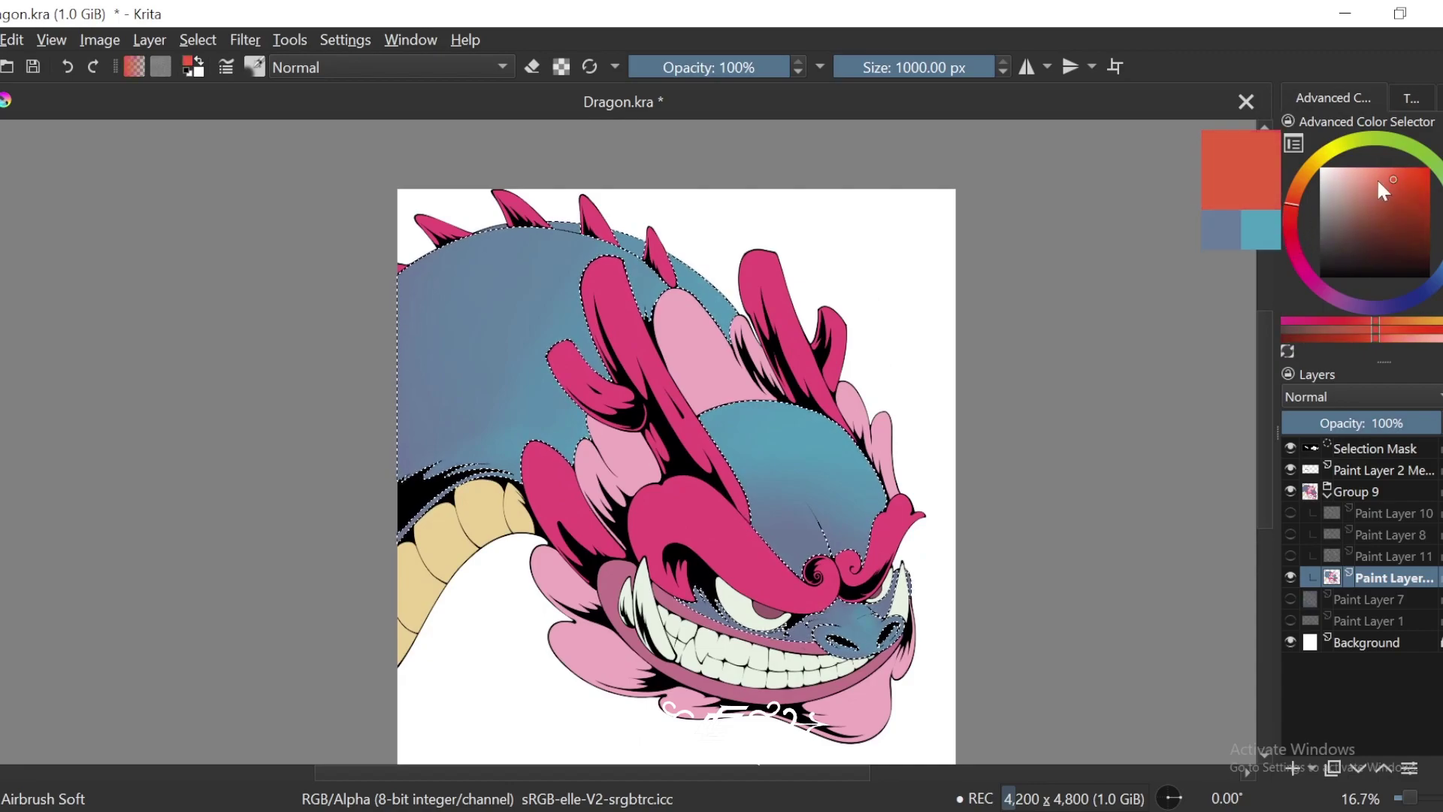
left_click_drag(1376, 179, 1367, 175)
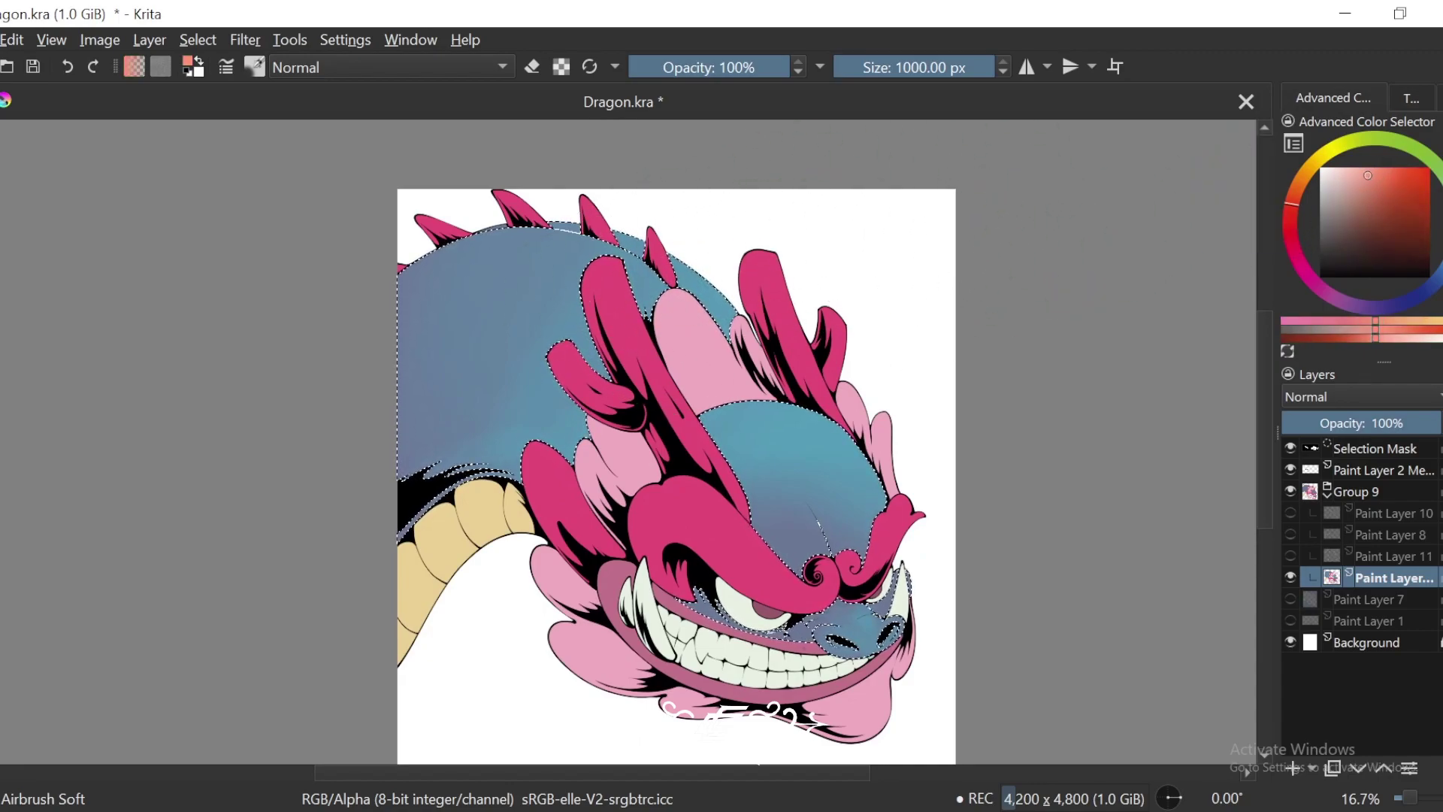
Step: Replace the skin selection with the crimson horns, brows, side frill and back spikes
key("ctrl+shift+a")
key("t")
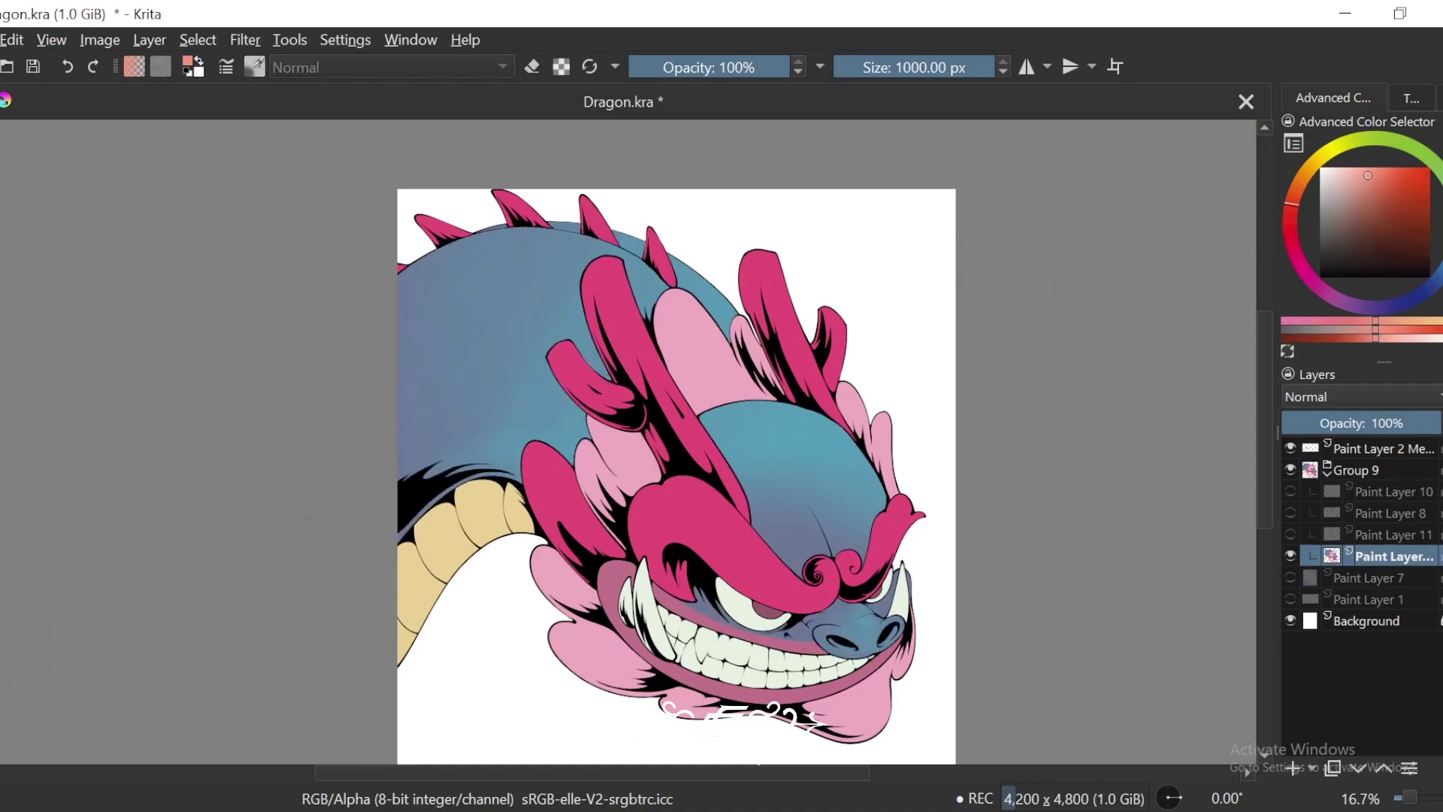
left_click_drag(944, 360, 941, 320)
left_click(789, 539)
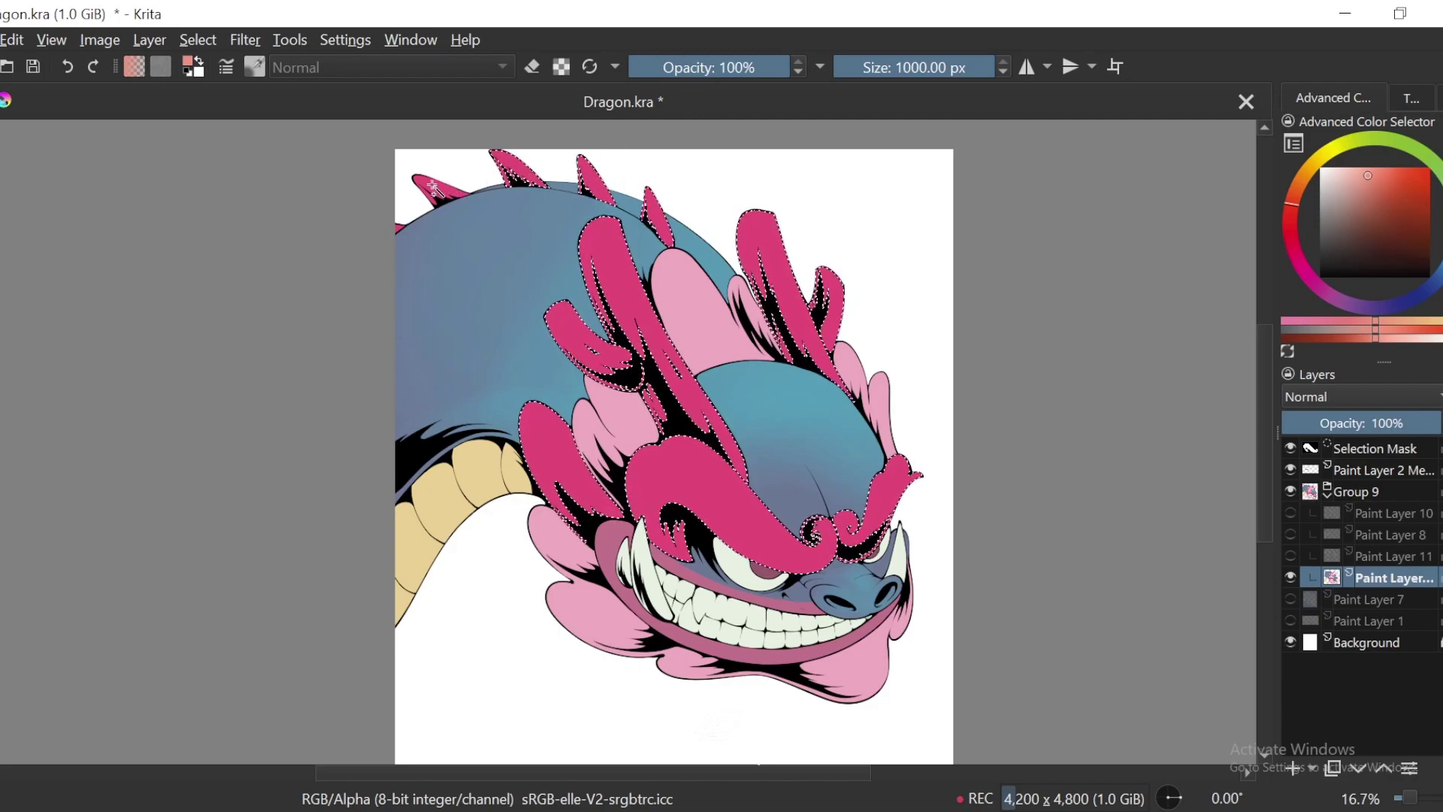
Step: Airbrush salmon over the horns' ends, side frill, brows and back spikes, varying the brush size up to 672.77 px
key("b")
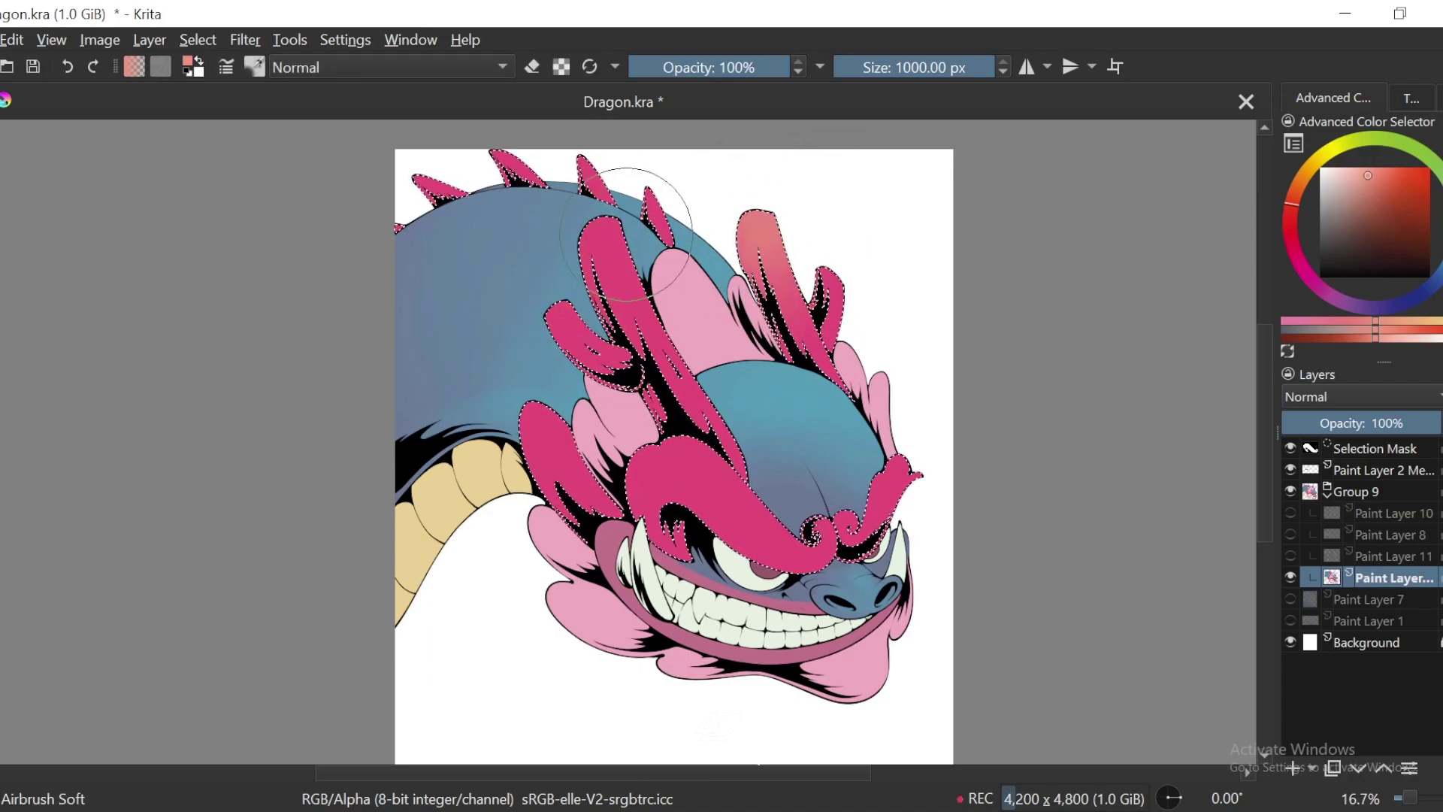
left_click_drag(946, 67, 931, 66)
left_click_drag(618, 224, 587, 235)
left_click(944, 69)
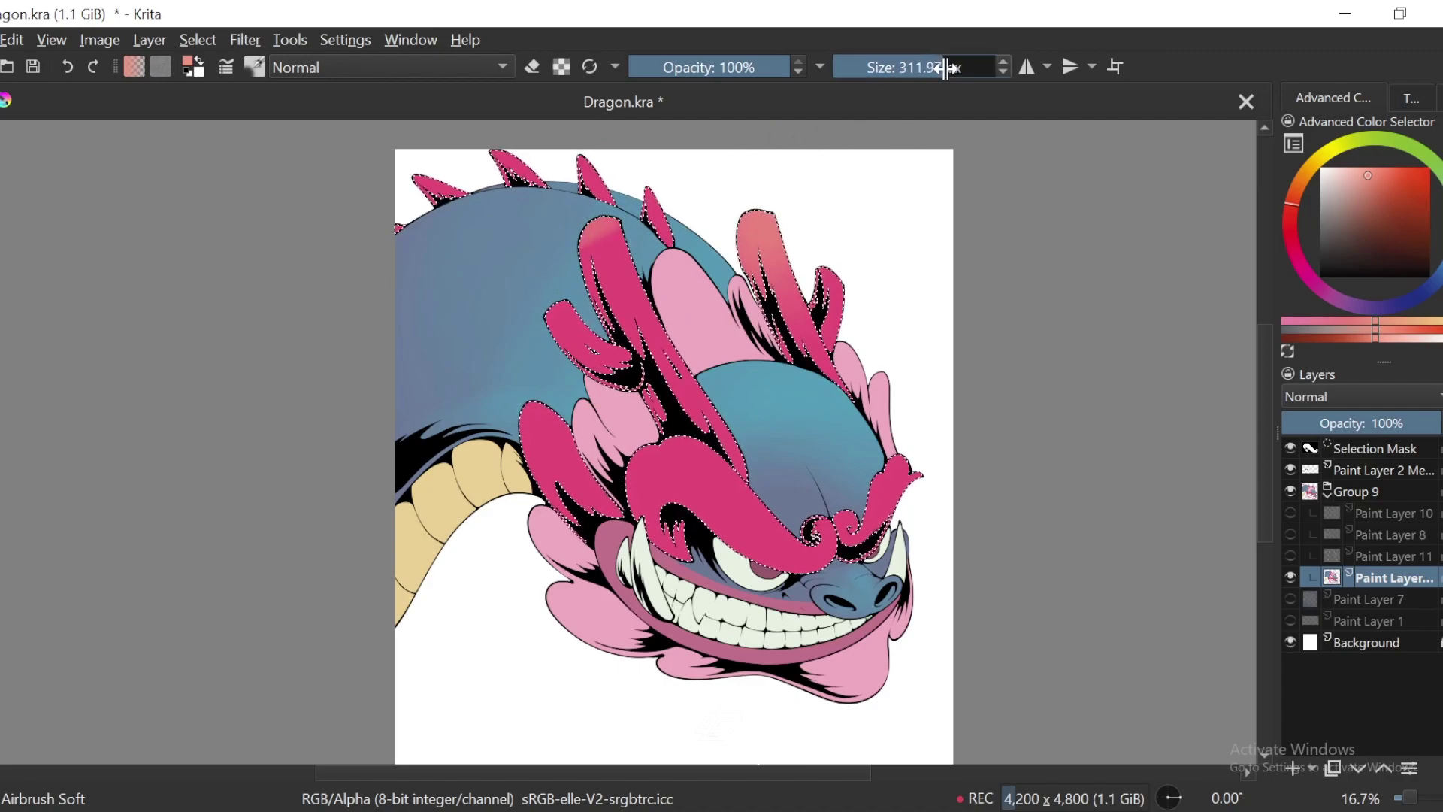
left_click_drag(945, 68, 977, 68)
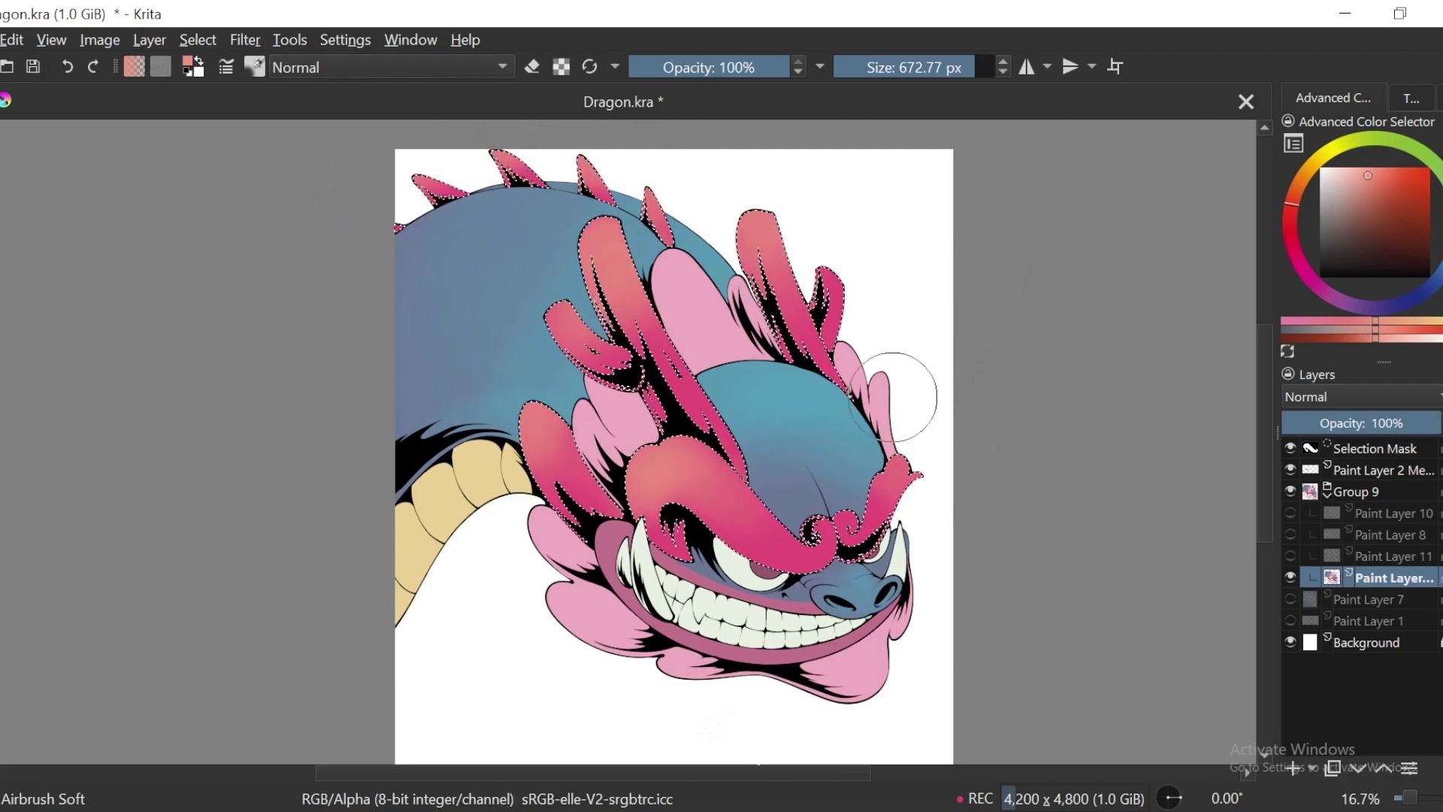
Step: Mix a deep magenta from the brow's crimson and airbrush it into the brow's inner curled end
left_click(798, 563, "ctrl")
left_click_drag(1393, 183, 1408, 200)
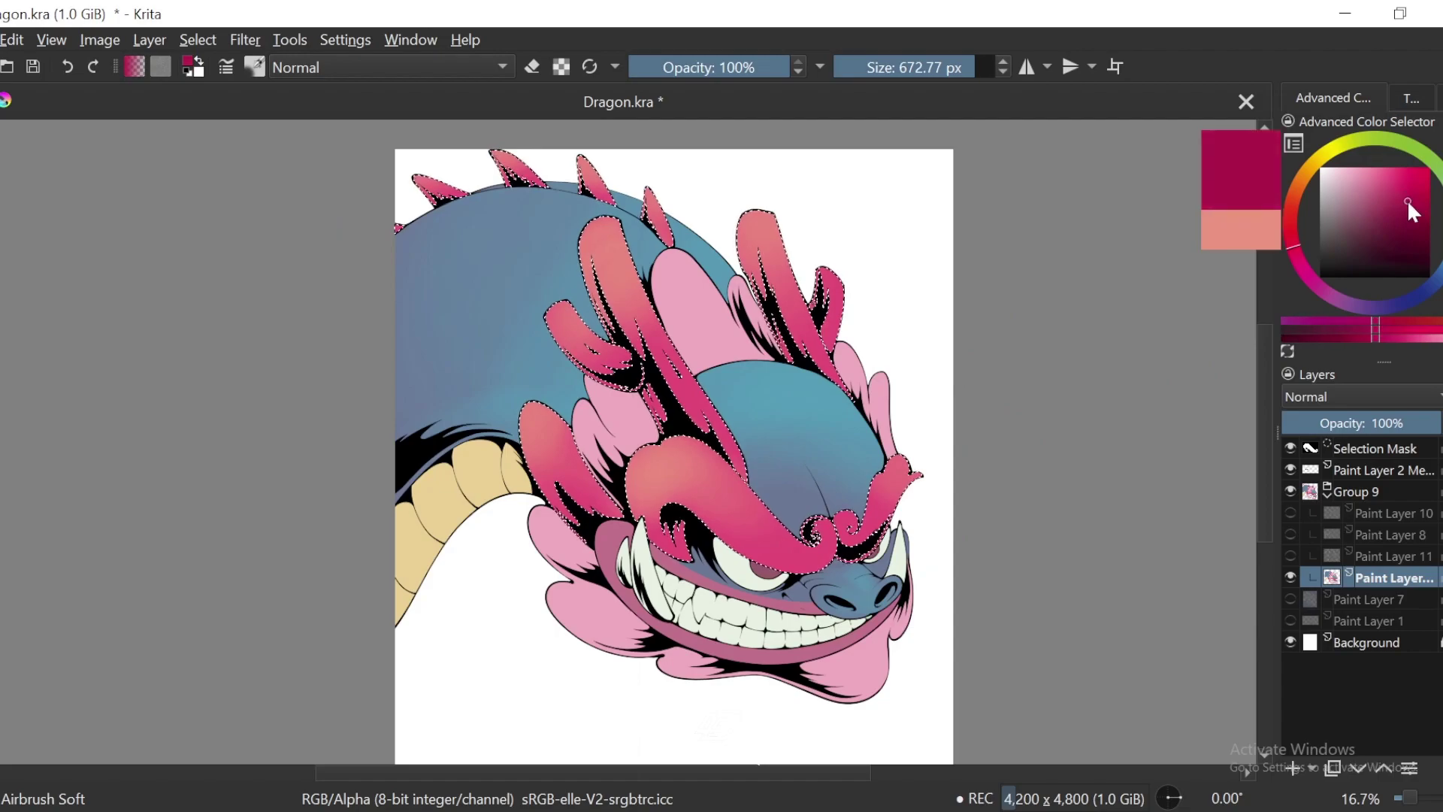
left_click(1299, 257)
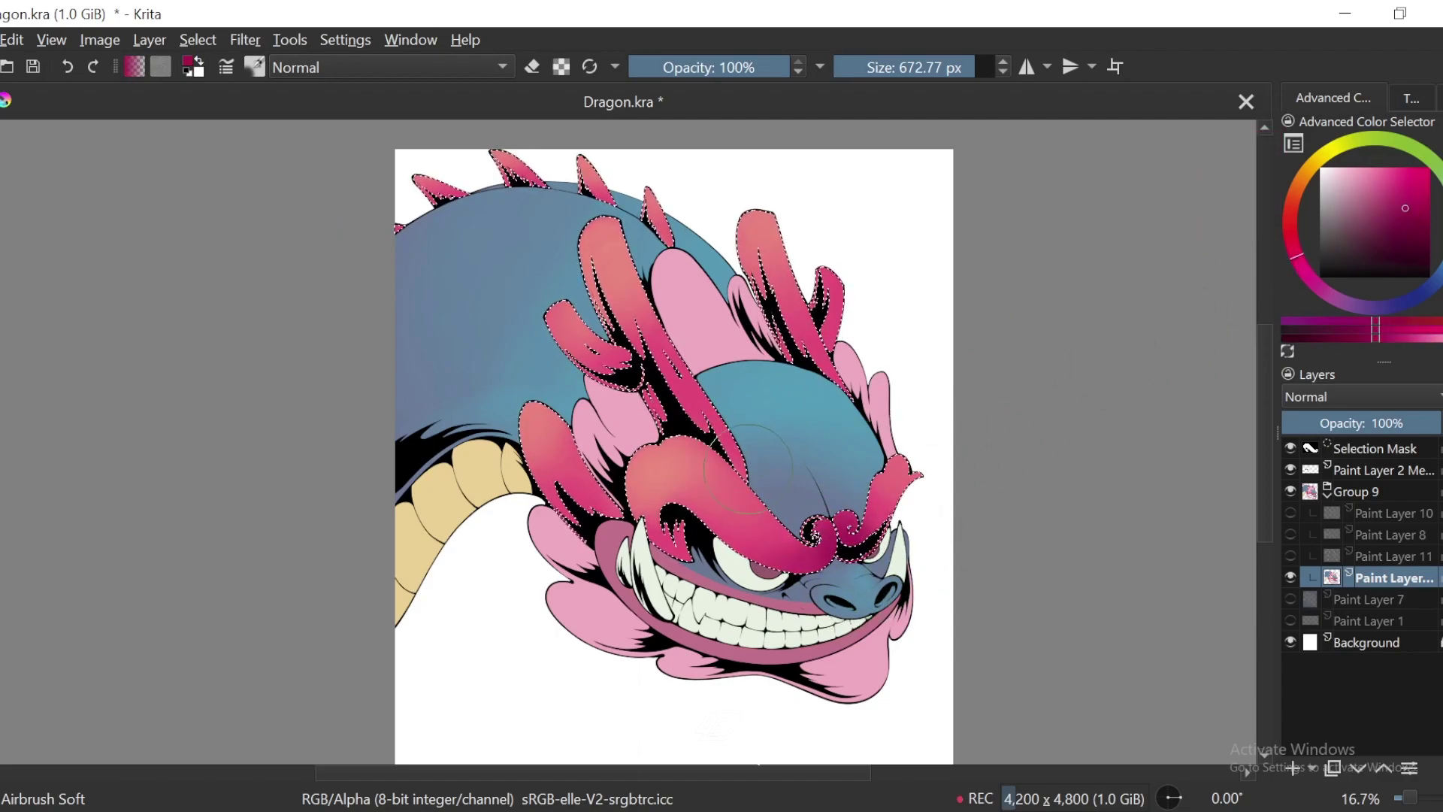
key("ctrl+plus")
Step: Airbrush deep magenta into the bases of the horns and the brow's lower edge, with brush sizes 204.46 px and 318.85 px
left_click(928, 67)
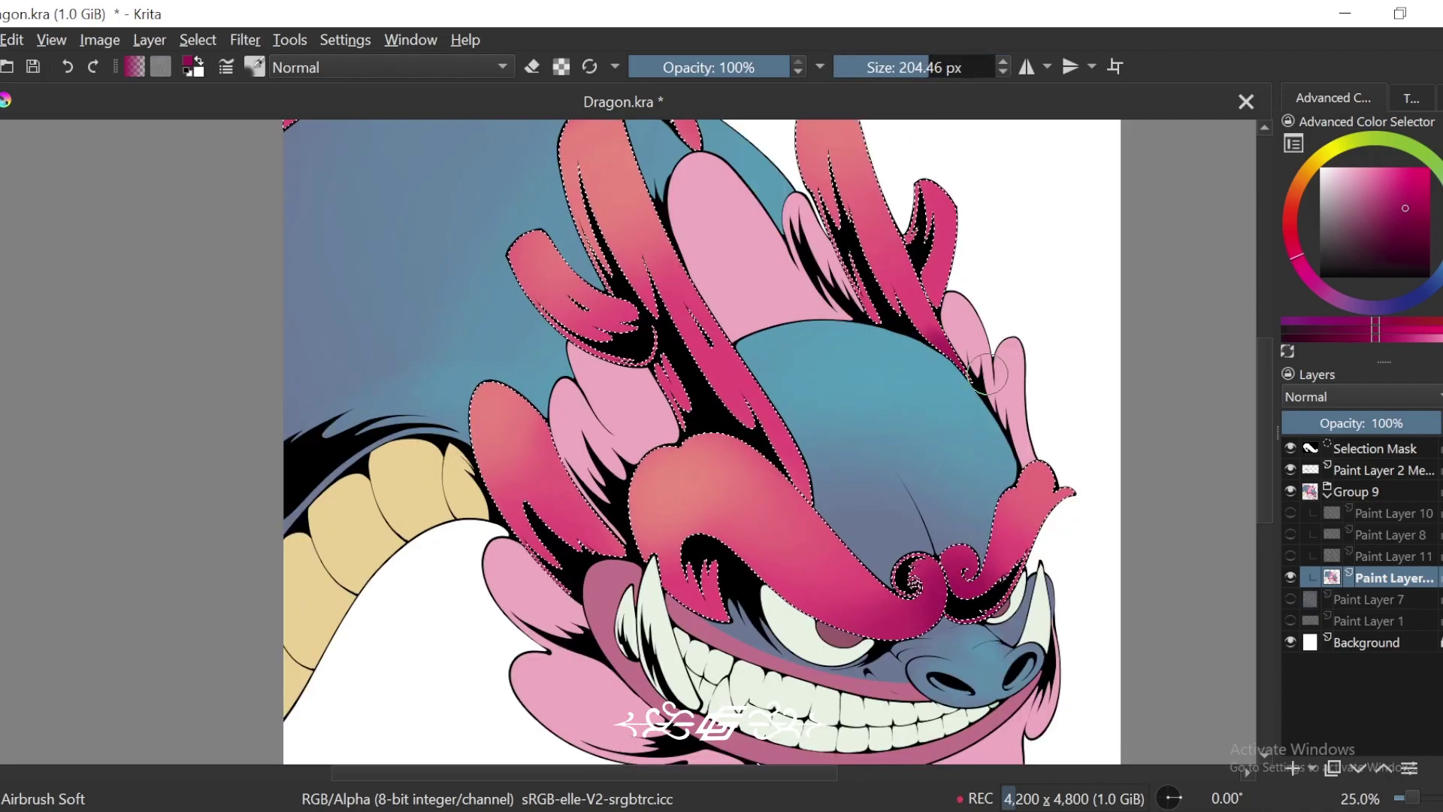
mouse_move(974, 373)
left_mouse_down()
mouse_move(851, 327)
mouse_move(966, 331)
mouse_move(936, 312)
mouse_move(955, 306)
mouse_move(910, 244)
mouse_move(941, 309)
mouse_move(940, 194)
mouse_move(954, 276)
mouse_move(921, 320)
left_mouse_up()
left_click(943, 67)
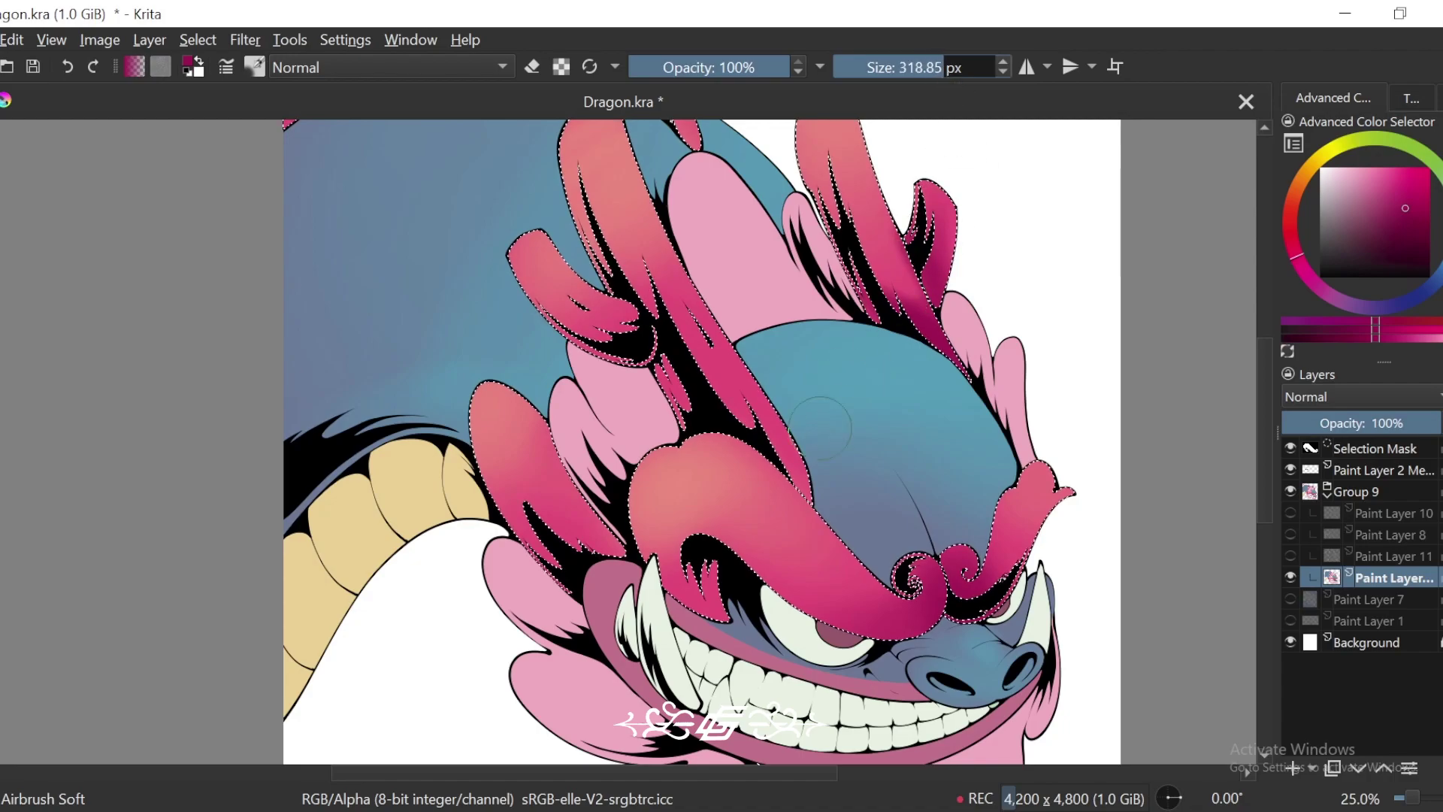
mouse_move(815, 481)
left_mouse_down()
mouse_move(793, 439)
mouse_move(737, 410)
mouse_move(815, 428)
left_mouse_up()
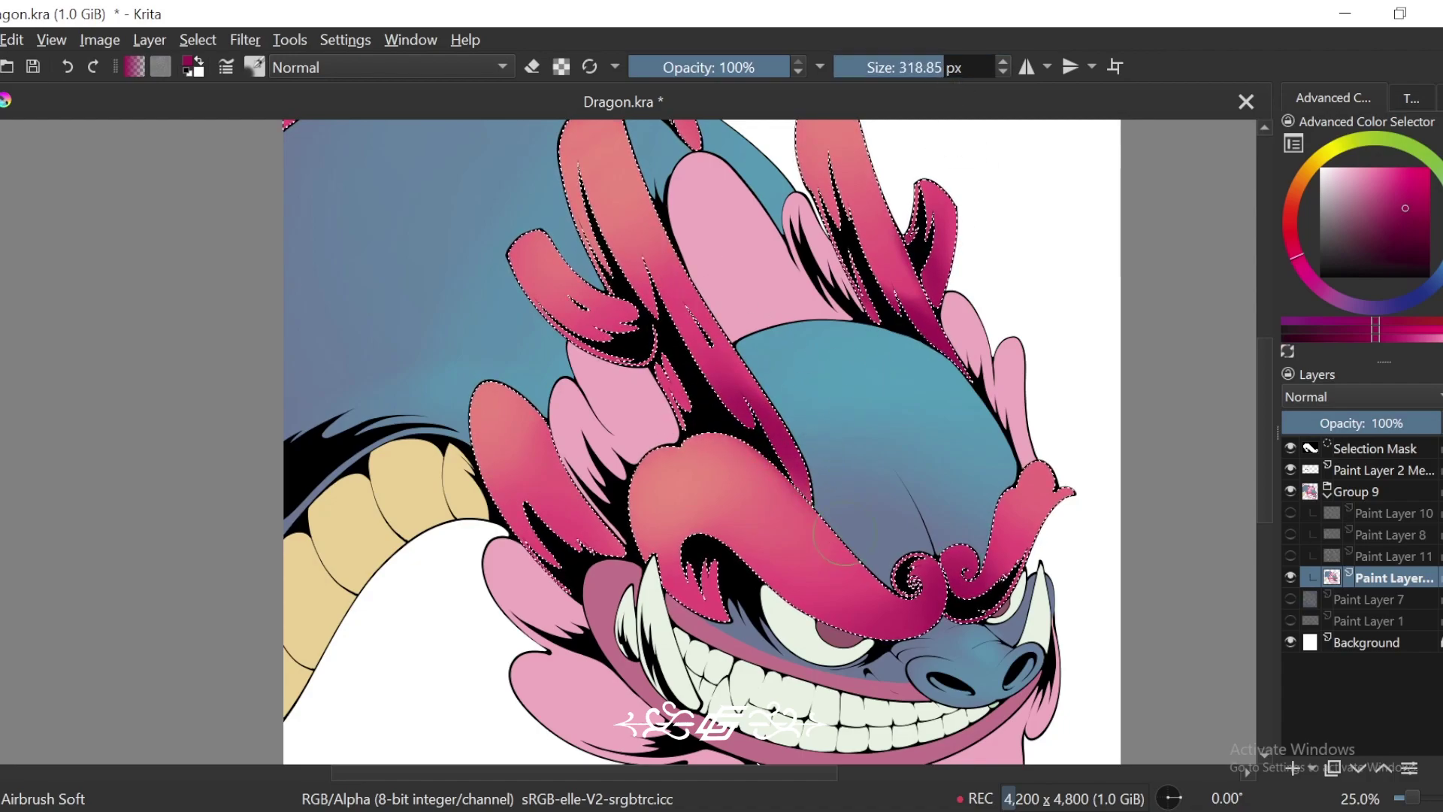
mouse_move(932, 583)
left_mouse_down()
mouse_move(830, 612)
mouse_move(864, 618)
left_mouse_up()
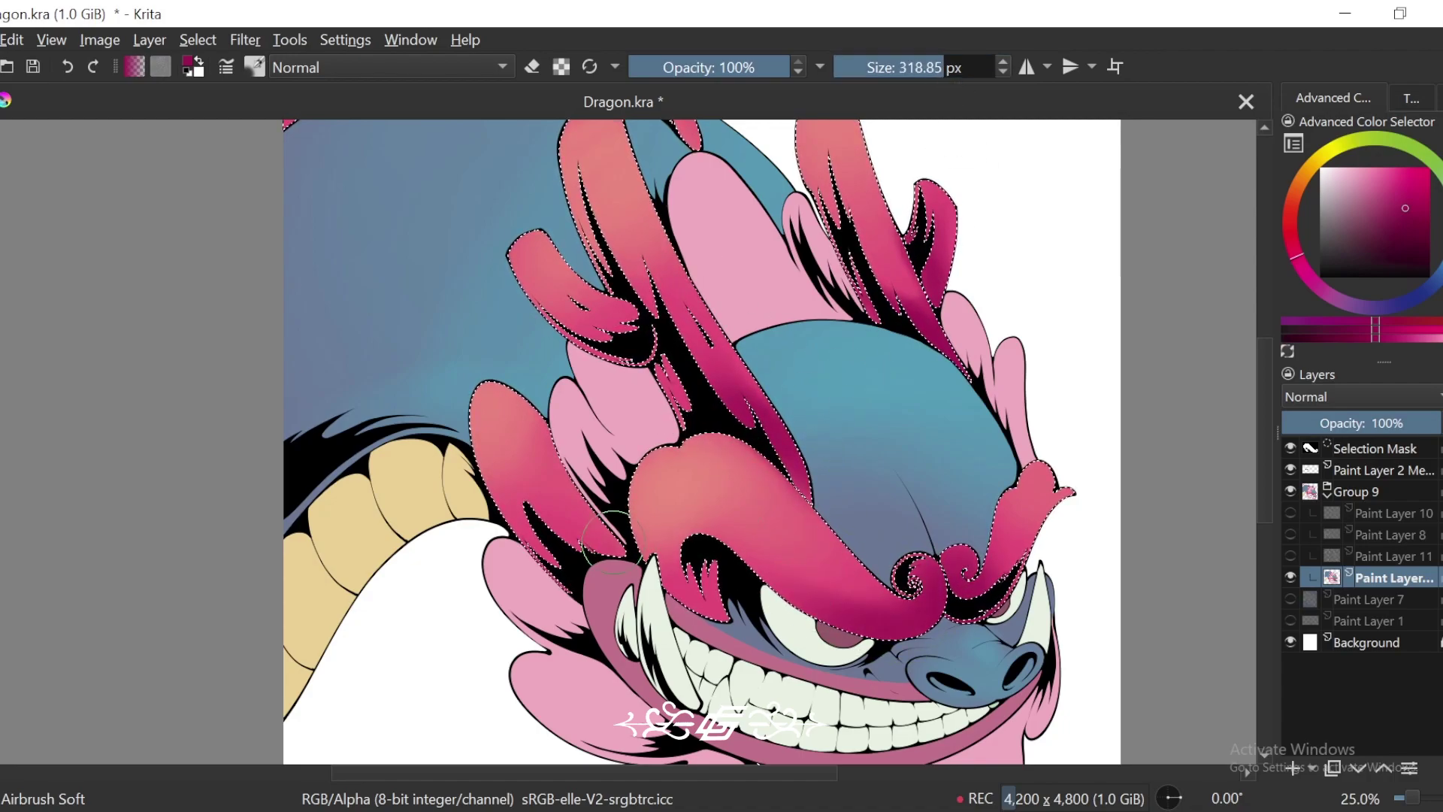
Step: Airbrush deep magenta into the side frill's base and the forked horn's lower branch, and clear the selection
left_click_drag(613, 543, 594, 594)
left_click_drag(646, 361, 618, 348)
key("ctrl+minus")
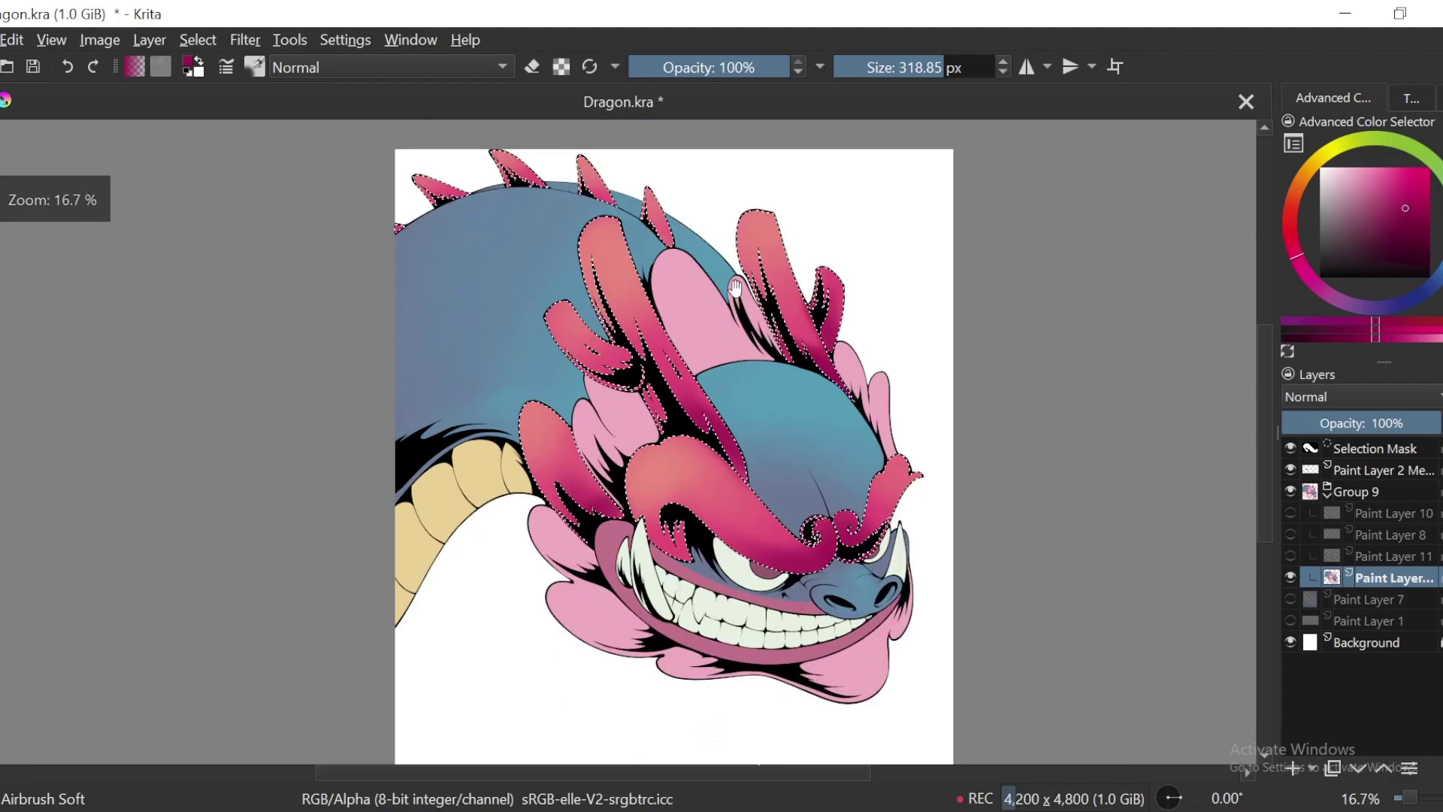
left_click_drag(700, 235, 749, 382)
key("plus")
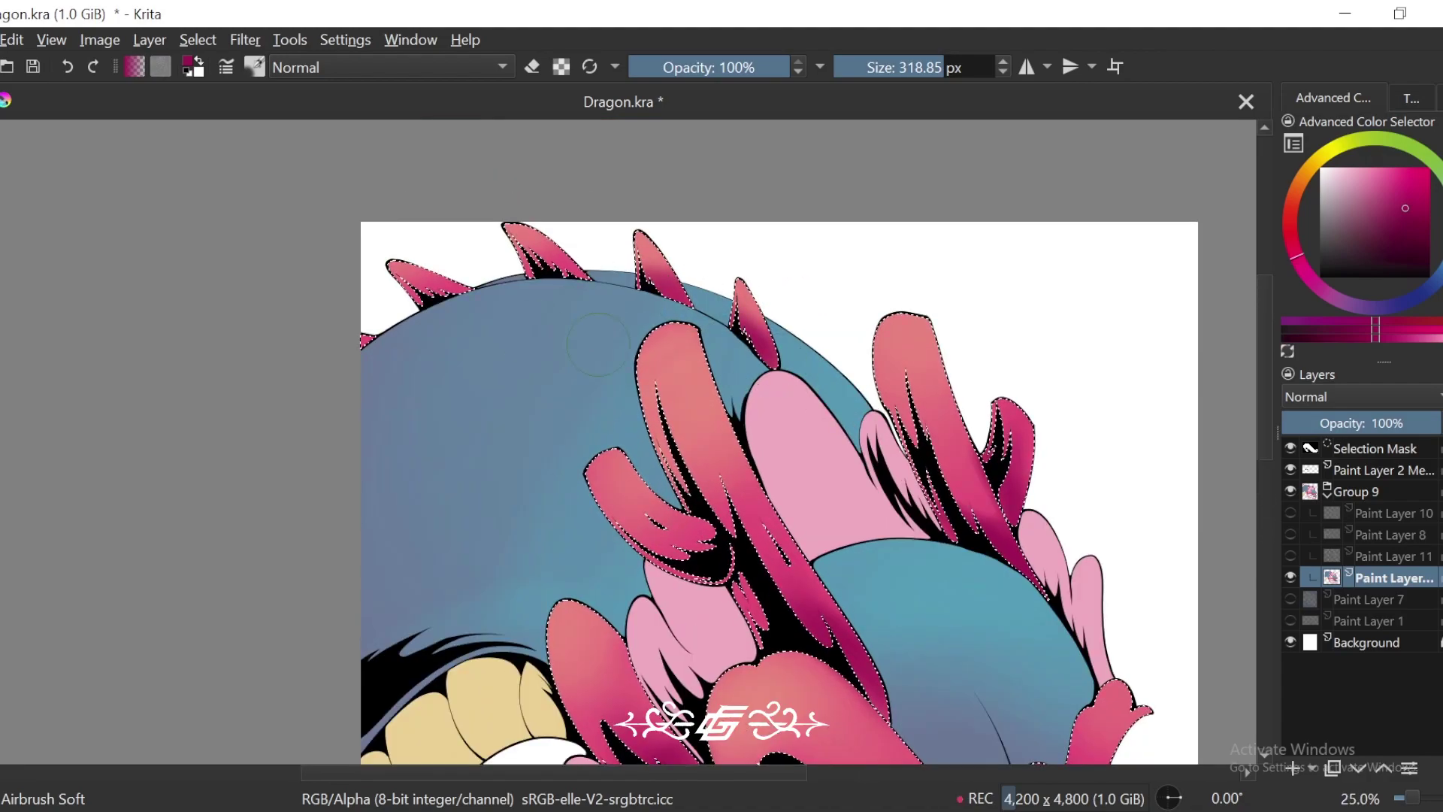
key("minus")
key("minus")
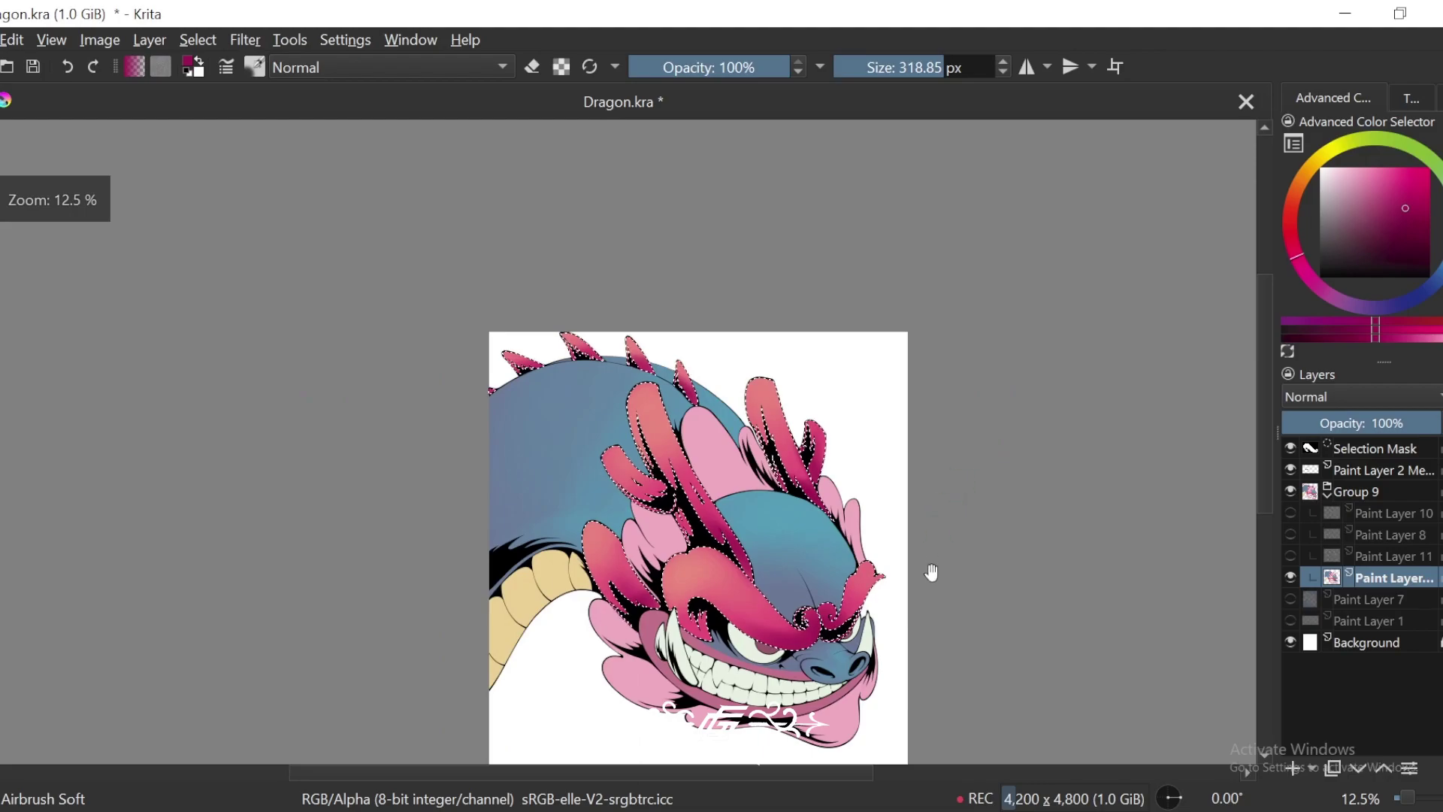
key("ctrl+shift+a")
left_click_drag(1008, 535, 958, 494)
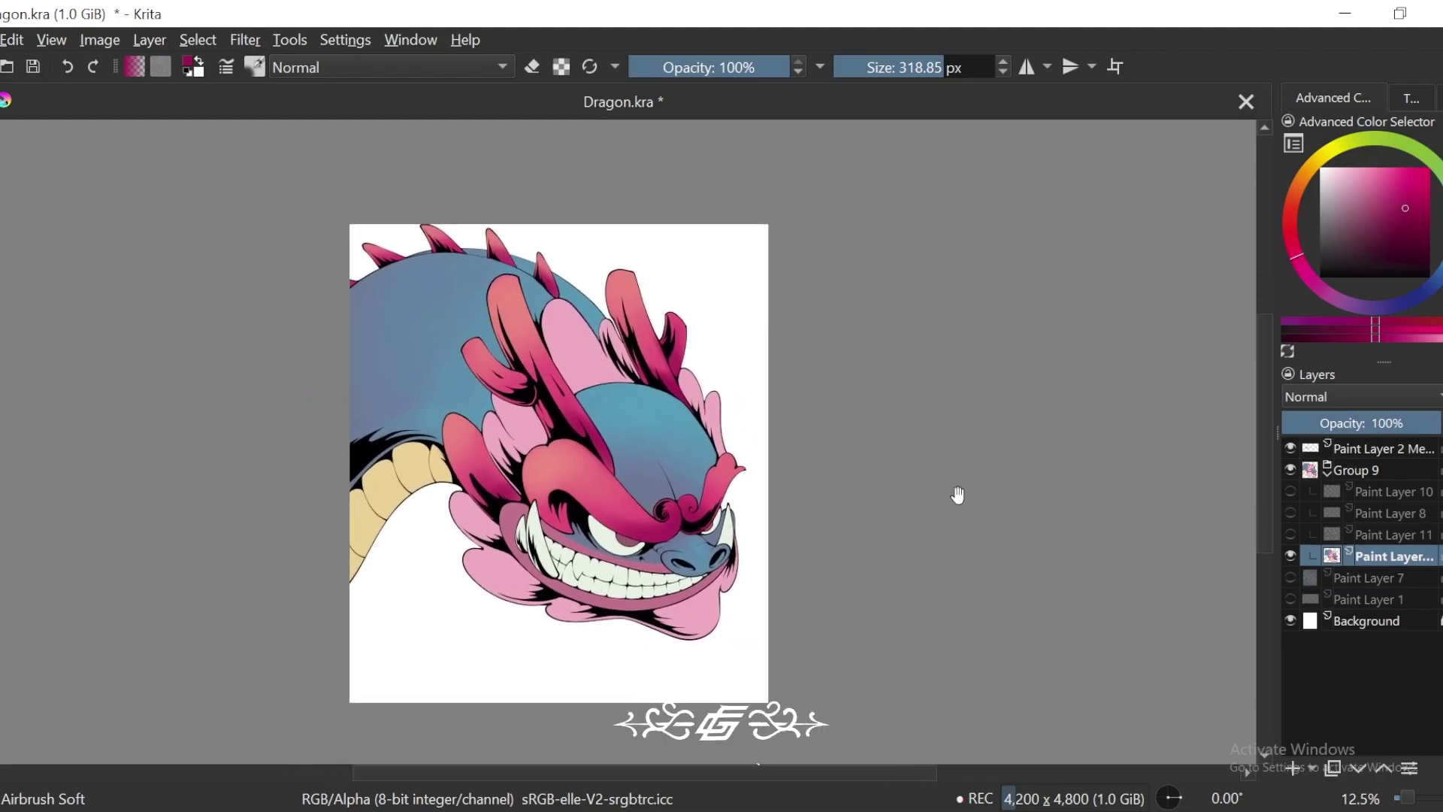
Step: Select the light pink frills around the dragon's jaw, cheek and the top of its head
key("plus")
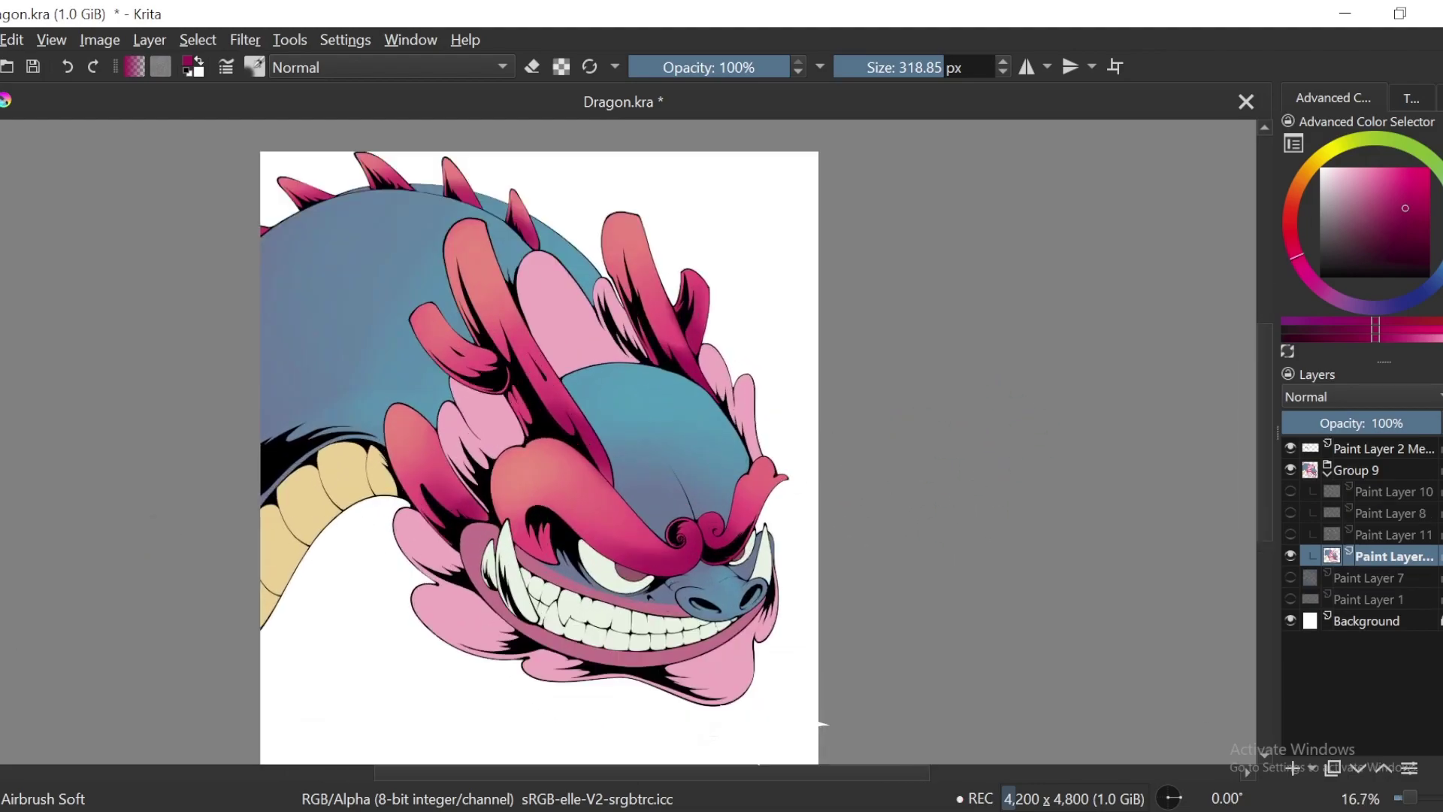
key("ctrl+t")
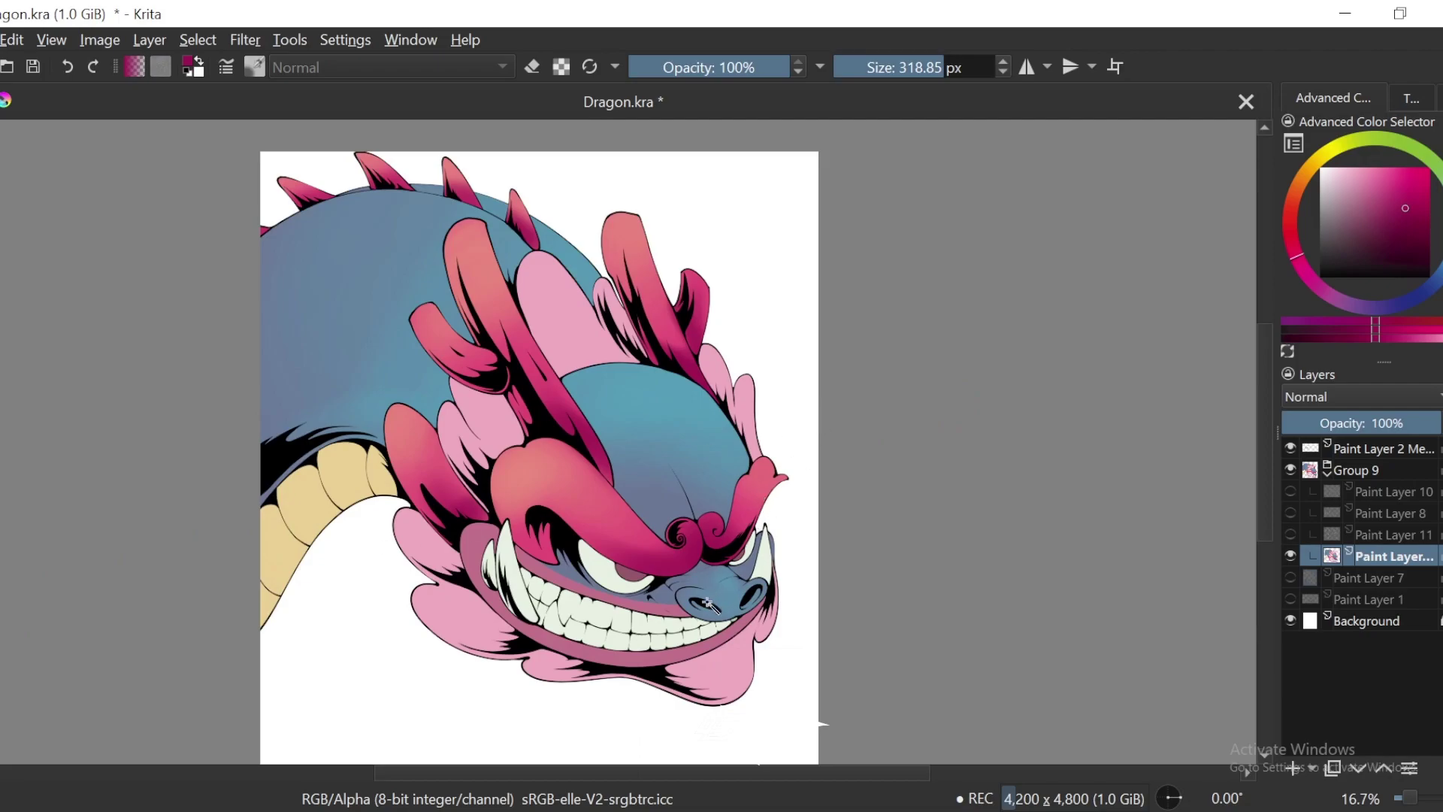
key("plus")
left_click_drag(789, 677, 802, 574)
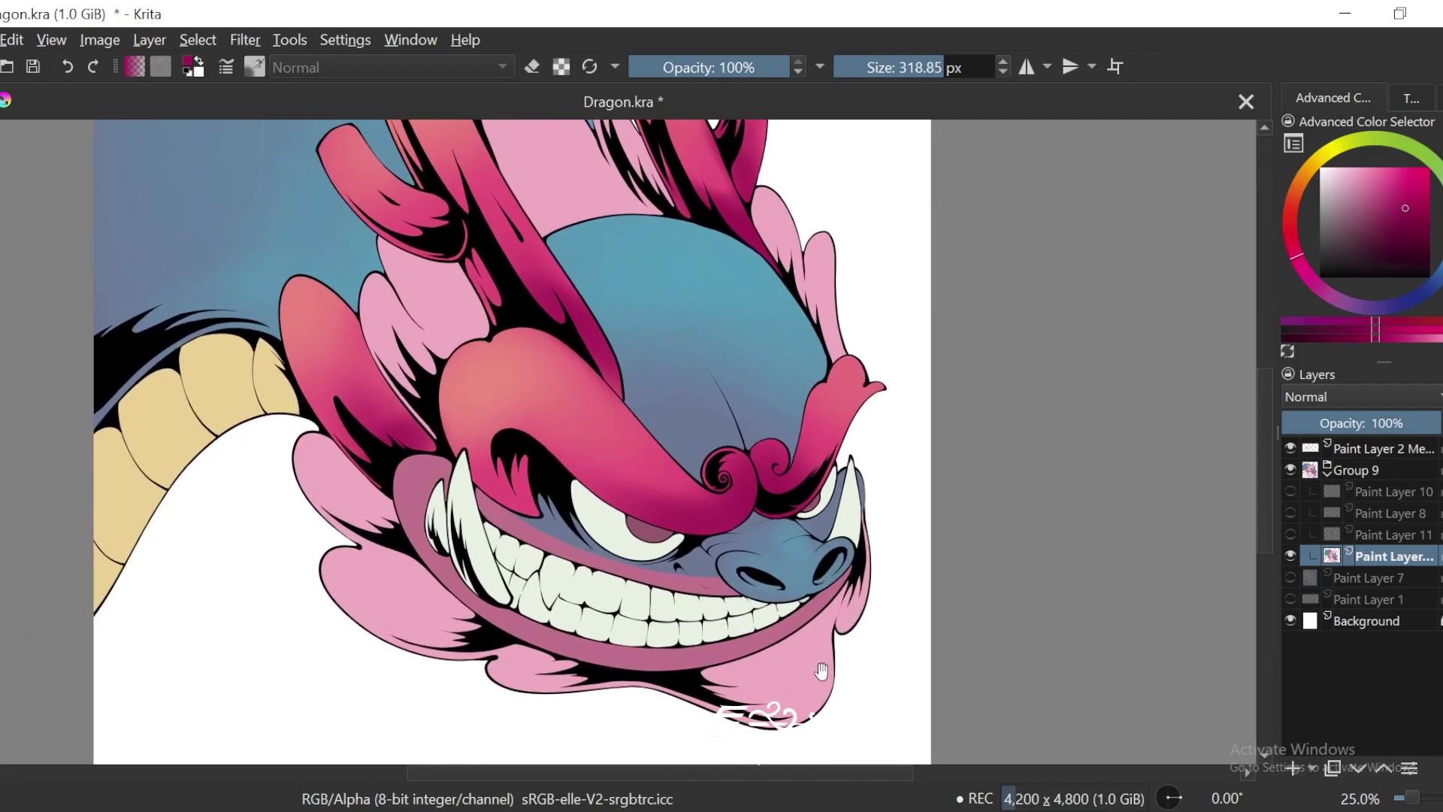
left_click(886, 597)
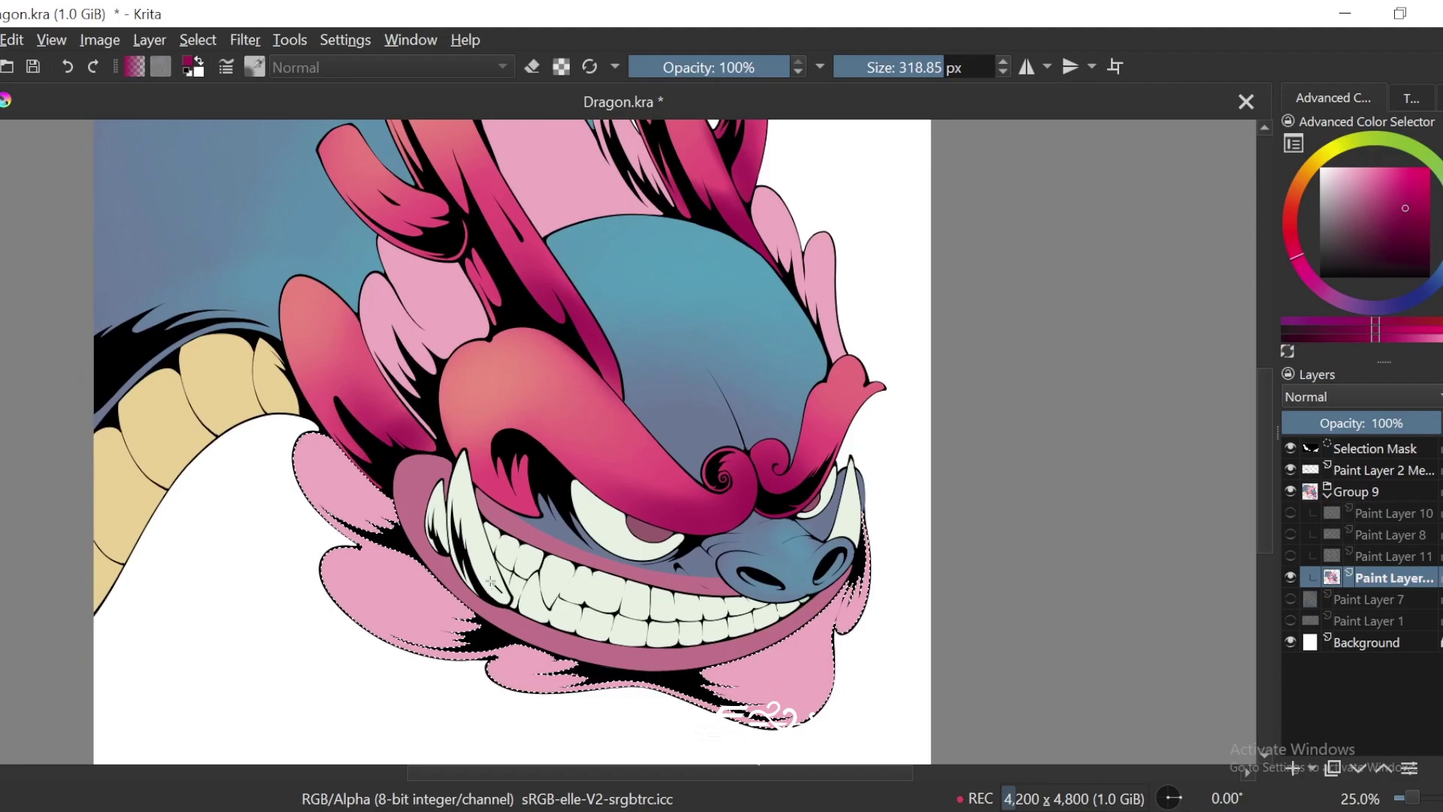
left_click_drag(690, 201, 695, 316)
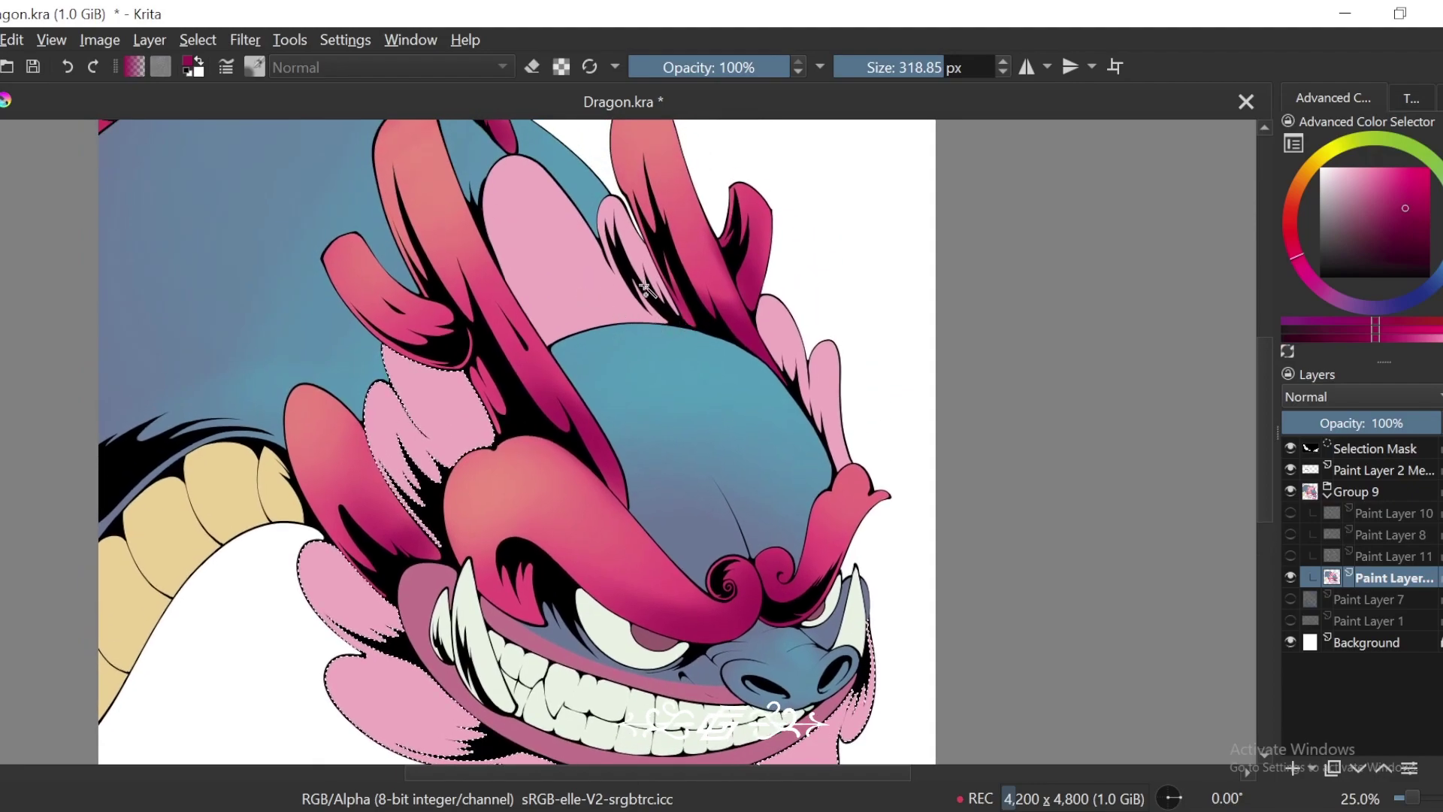
left_click(644, 290)
left_click_drag(922, 568, 962, 429)
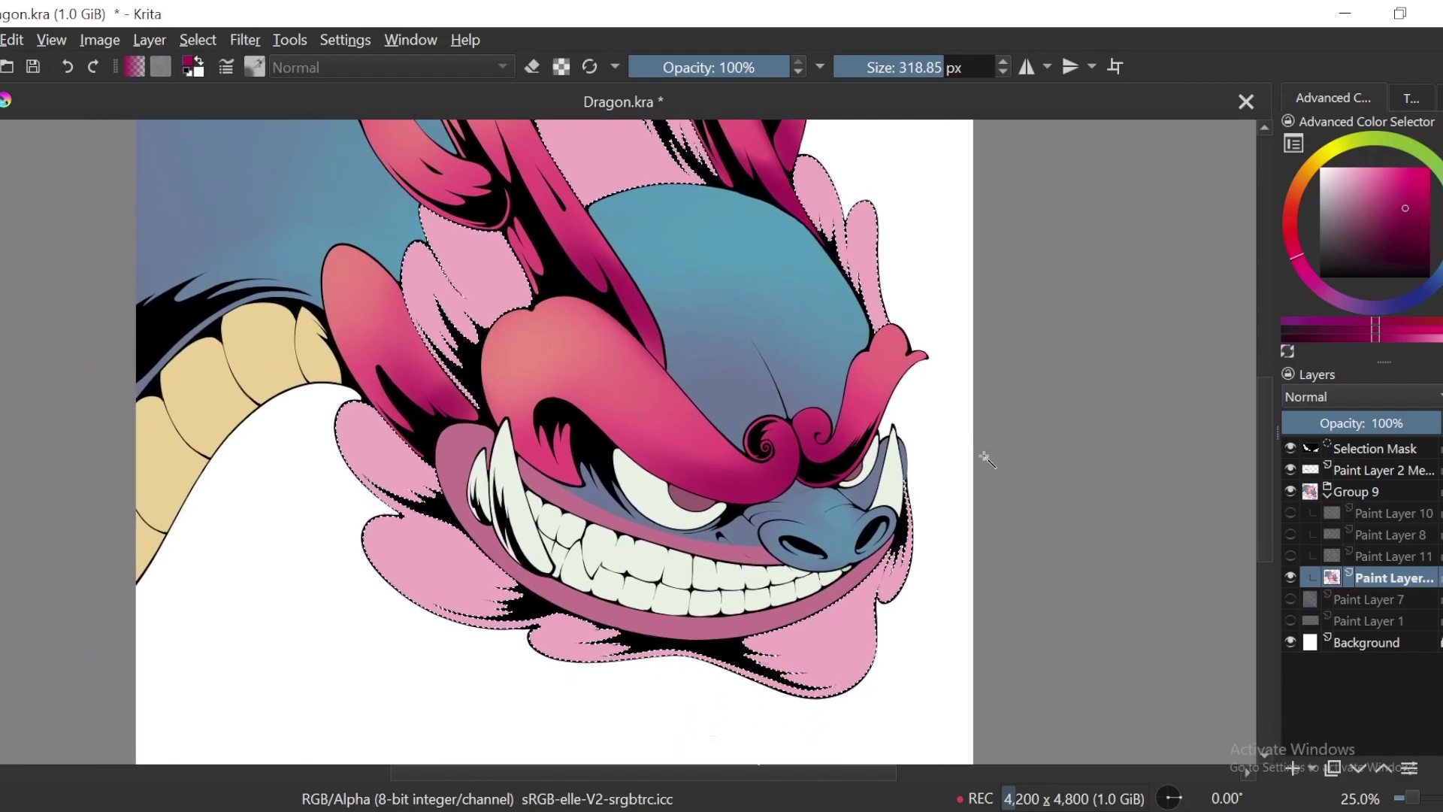
Step: Sample deep magenta from the brow's lower edge and airbrush it softly into the pink jaw frills where they meet the mouth
key("b")
left_click(602, 327, "ctrl")
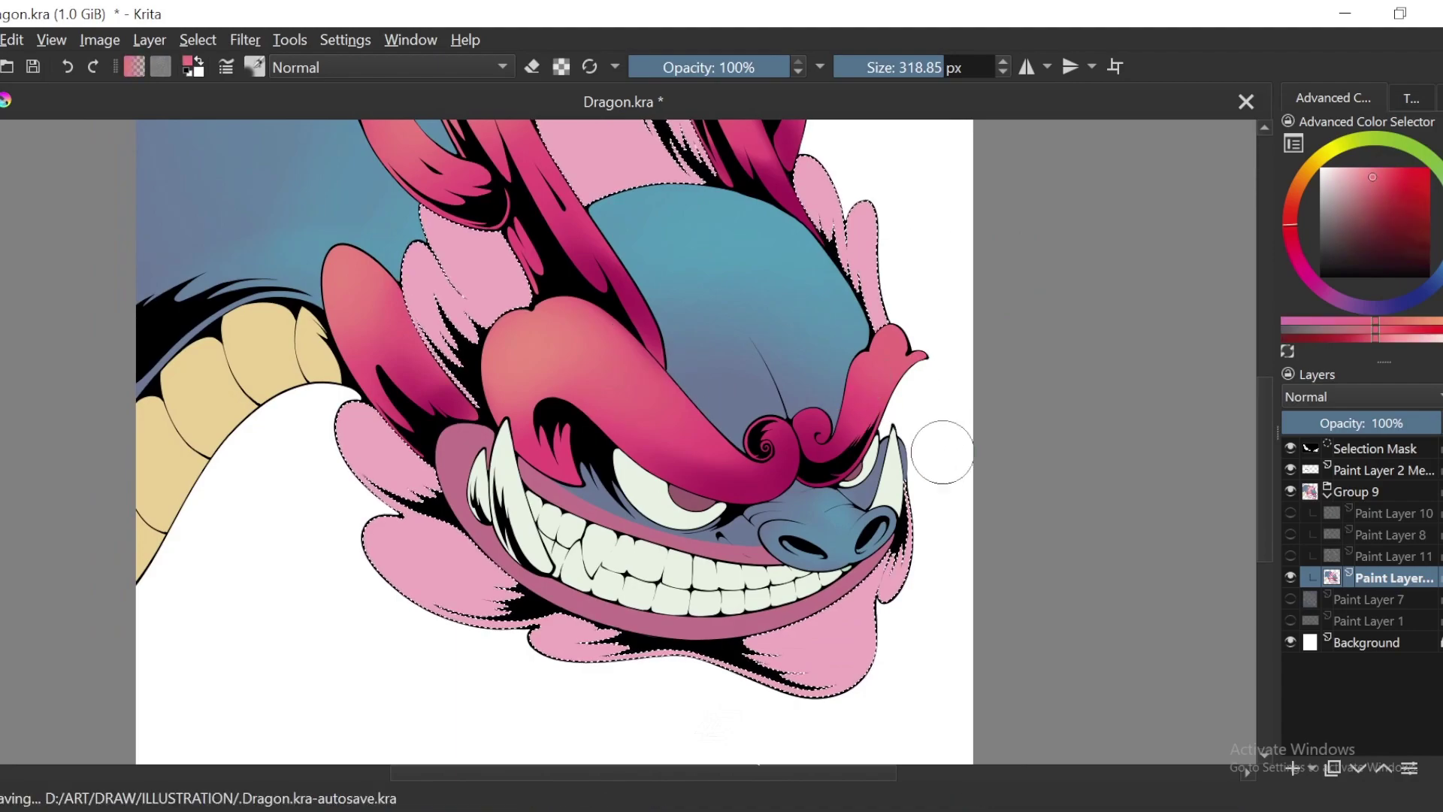
left_click(770, 484, "ctrl")
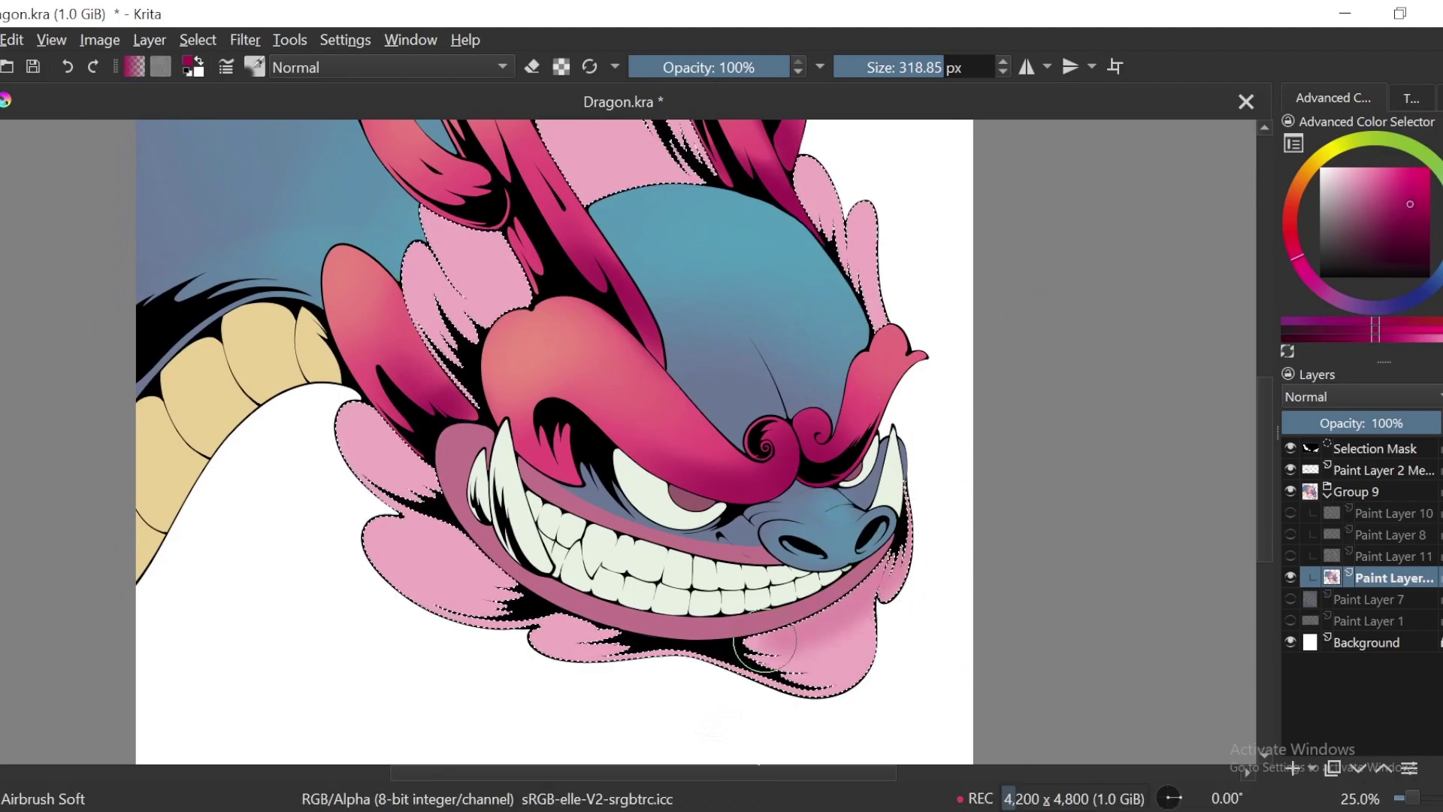
mouse_move(891, 554)
left_mouse_down()
mouse_move(722, 665)
mouse_move(748, 691)
mouse_move(665, 635)
mouse_move(571, 602)
mouse_move(526, 511)
mouse_move(519, 571)
mouse_move(739, 627)
left_mouse_up()
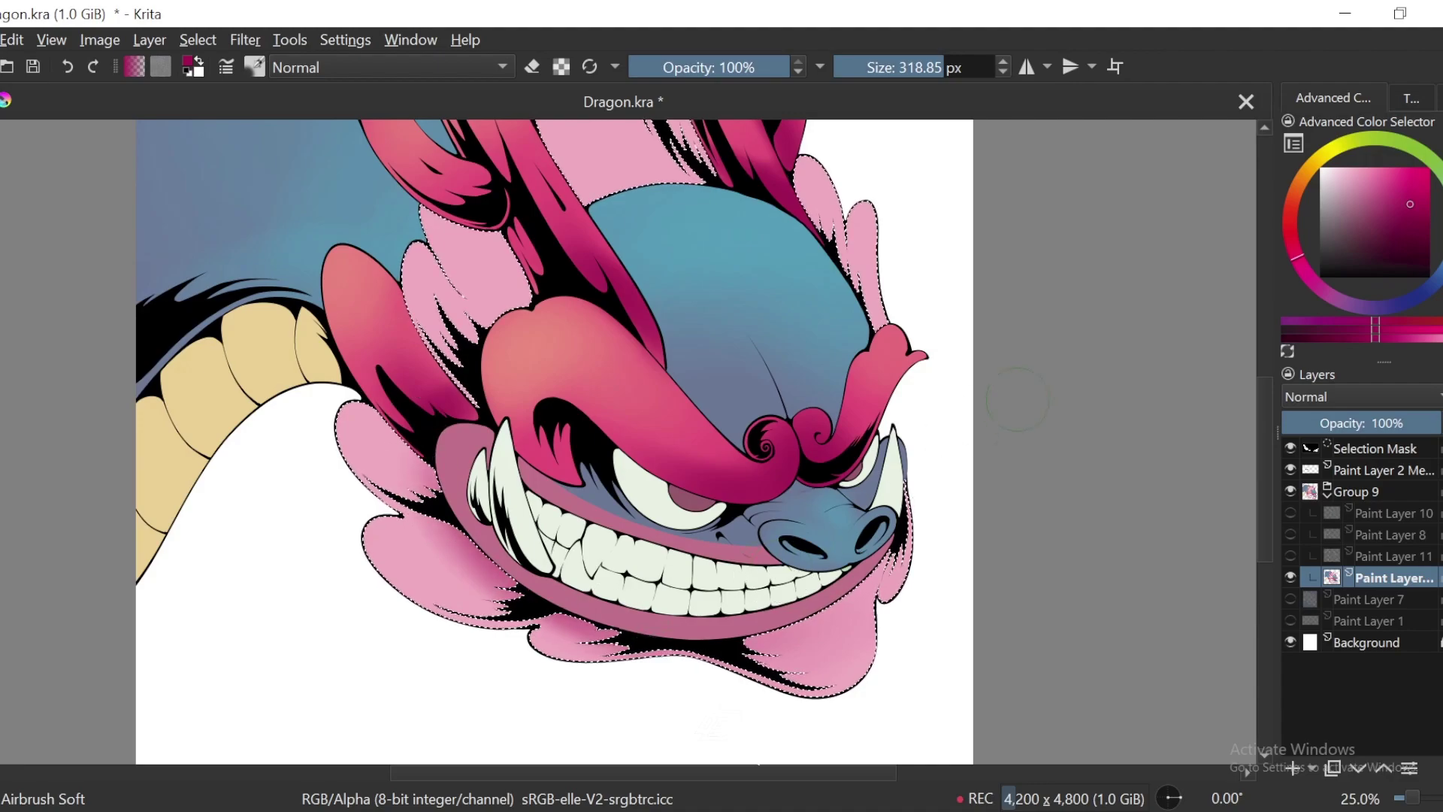
Step: Sample light pink from the lower frill and airbrush it over the jaw frills' outer ends
key("4")
key("4")
key("4")
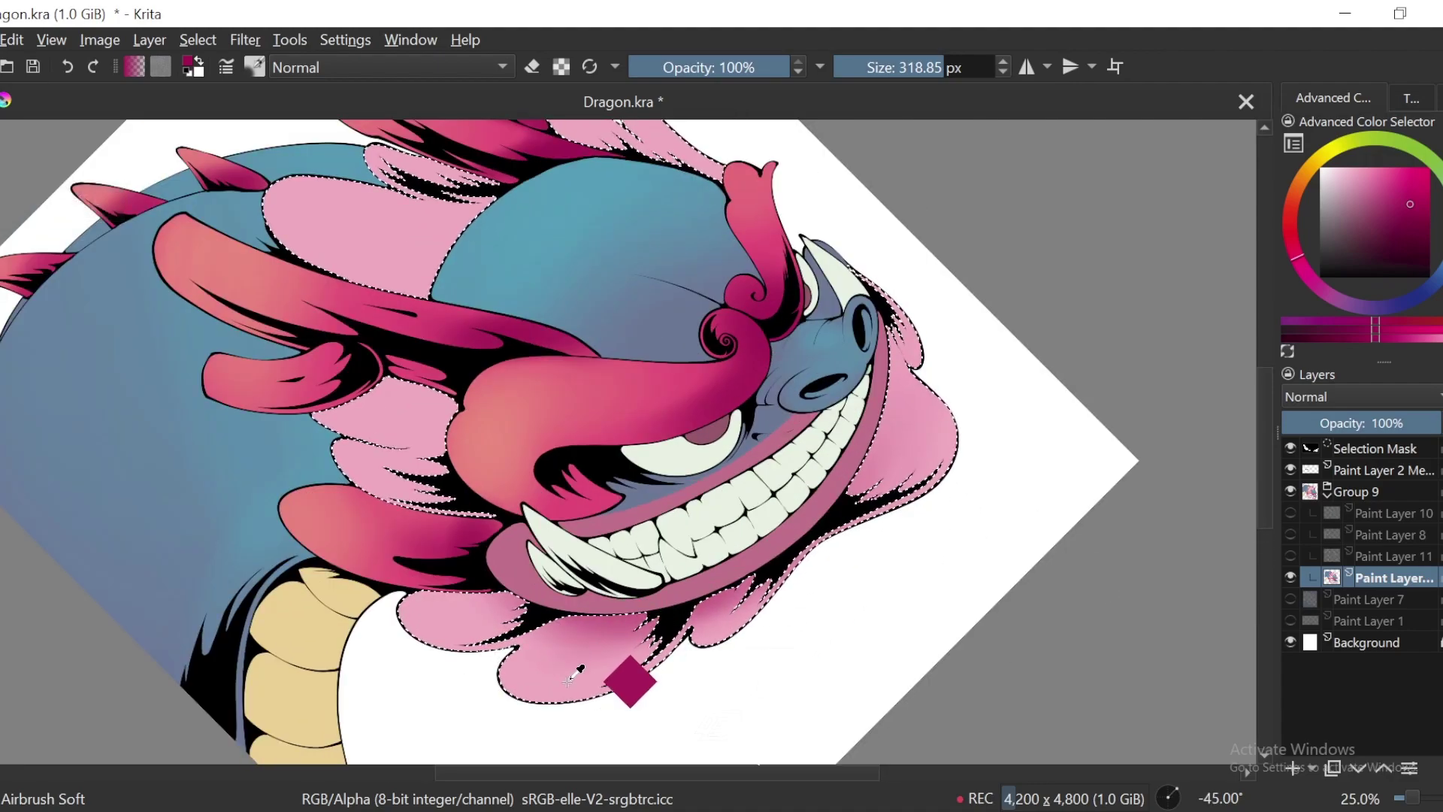
left_click(571, 676, "ctrl")
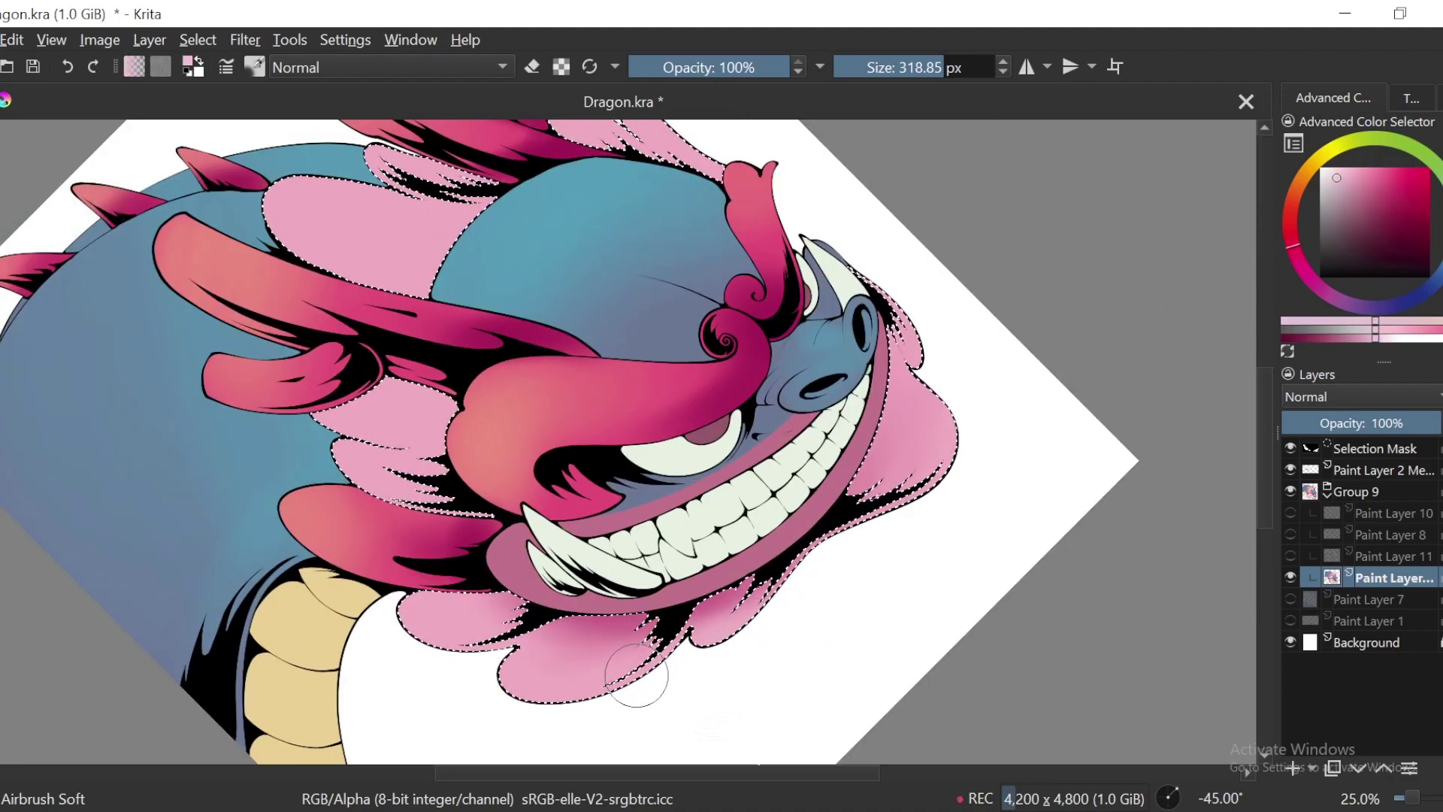
mouse_move(636, 675)
left_mouse_down()
mouse_move(521, 665)
mouse_move(604, 689)
mouse_move(495, 698)
mouse_move(635, 616)
mouse_move(492, 653)
mouse_move(402, 609)
left_mouse_up()
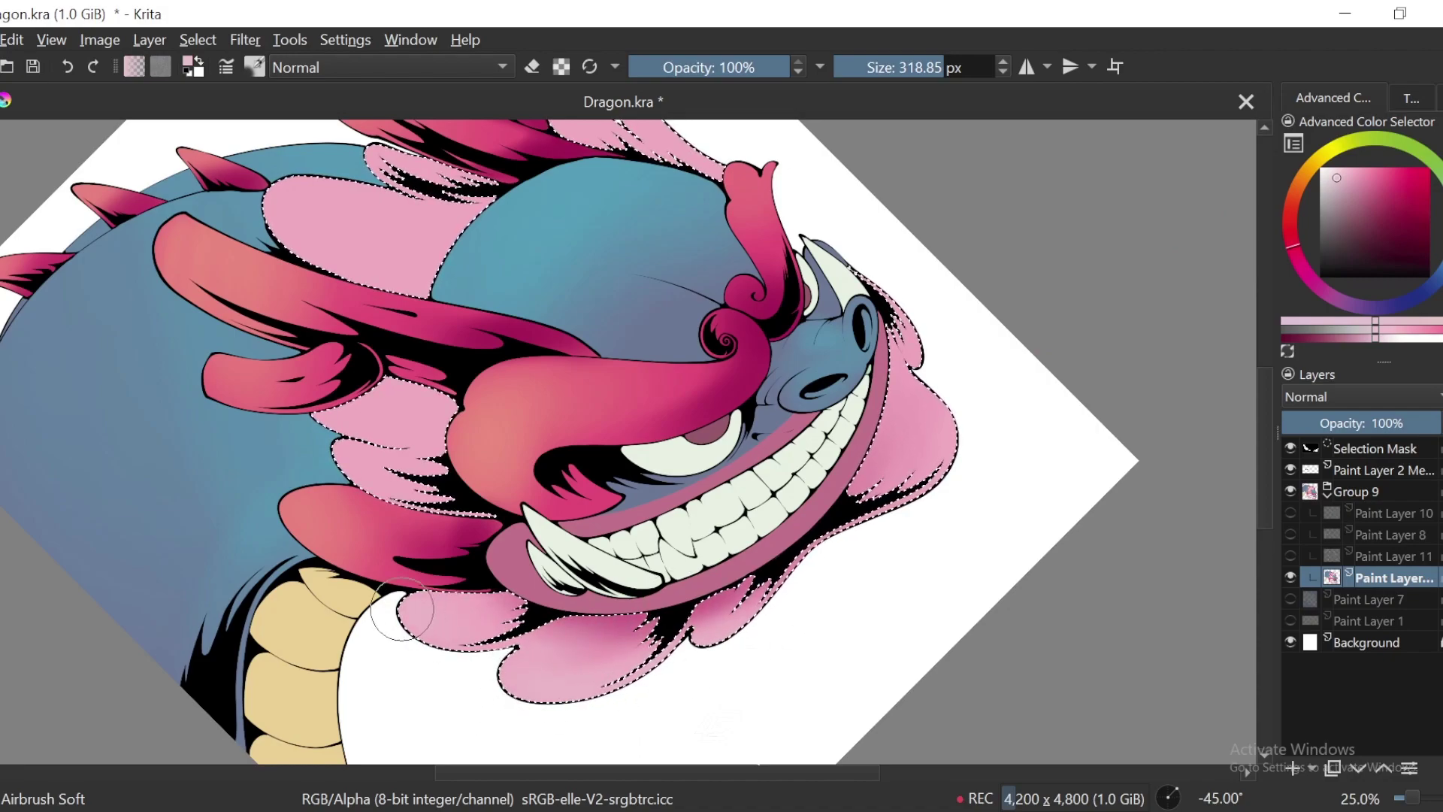
Step: Airbrush light pink over the head frills' upper ends with the brush size at 434.54 px, and clear the selection
key("minus")
key("minus")
key("ctrl+bracketright")
key("ctrl+bracketright")
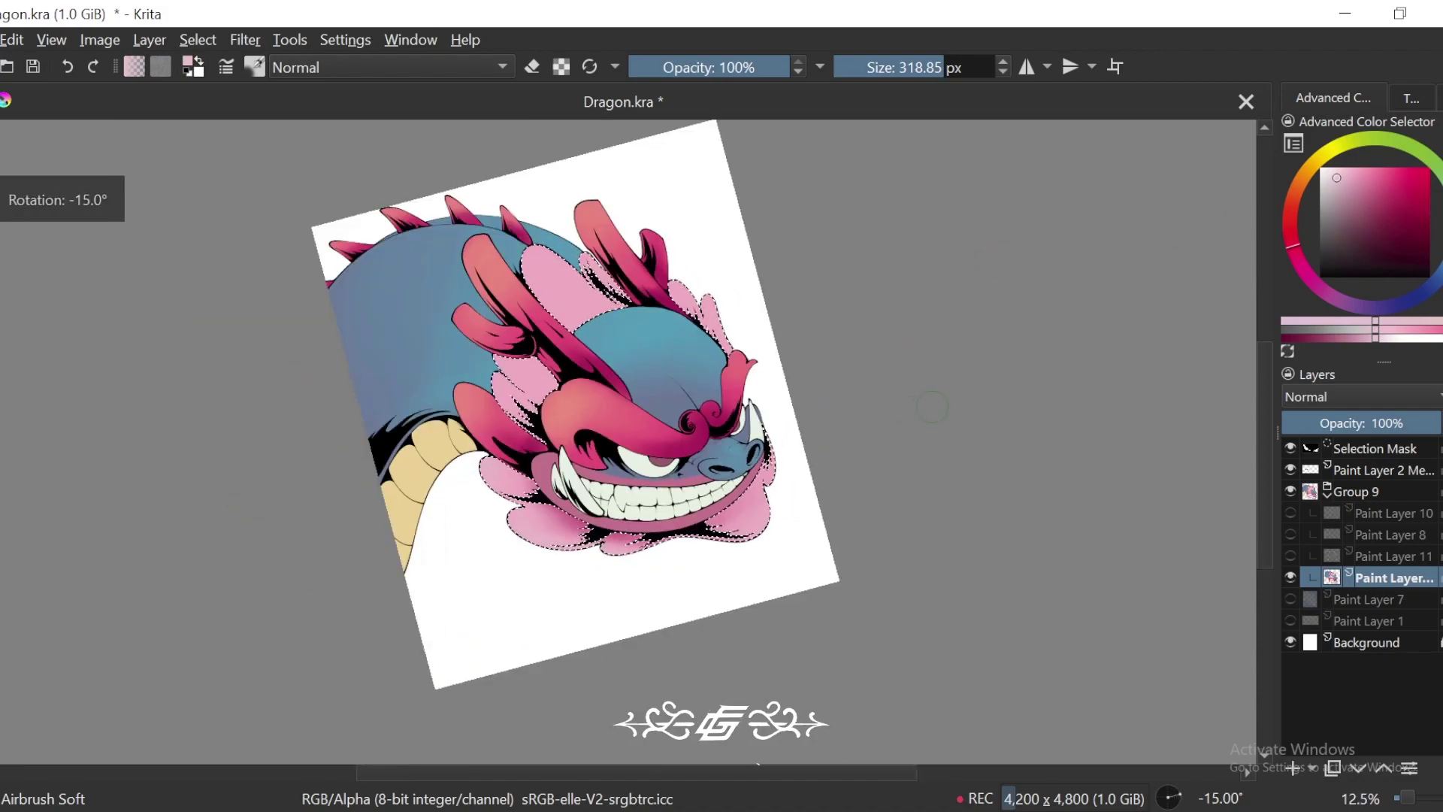
key("ctrl+bracketright")
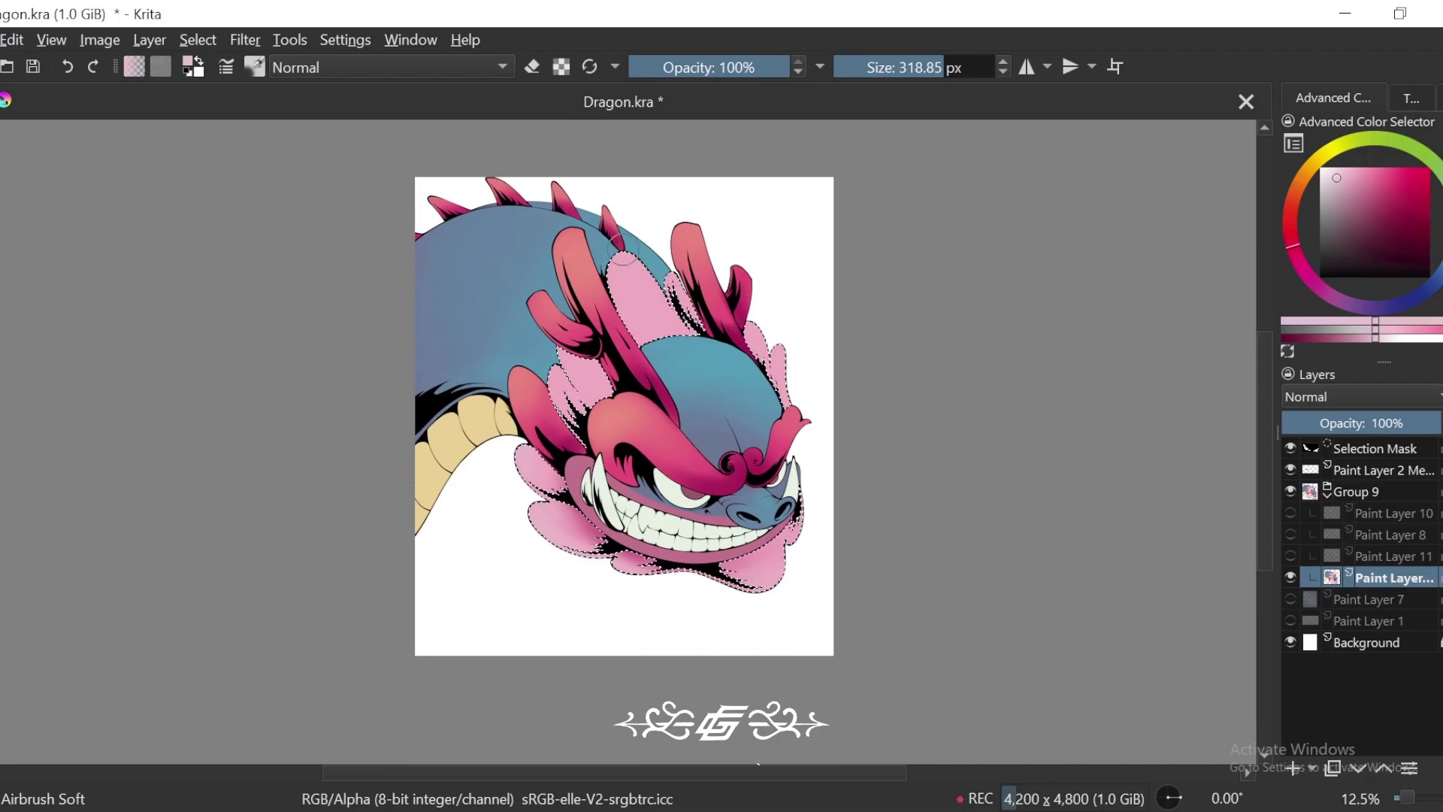
key("bracketright")
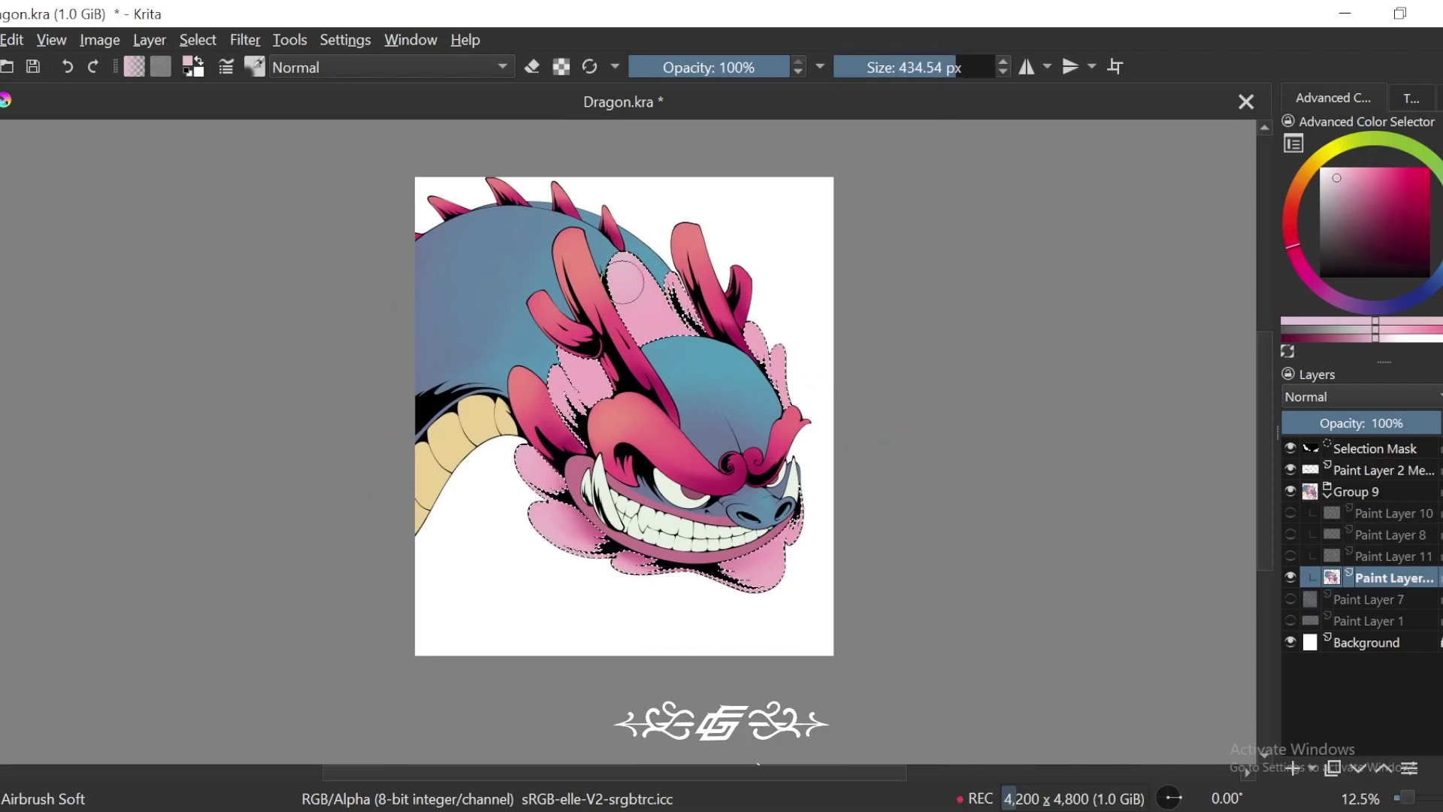
mouse_move(625, 280)
left_mouse_down()
mouse_move(648, 315)
mouse_move(573, 350)
mouse_move(632, 345)
left_mouse_up()
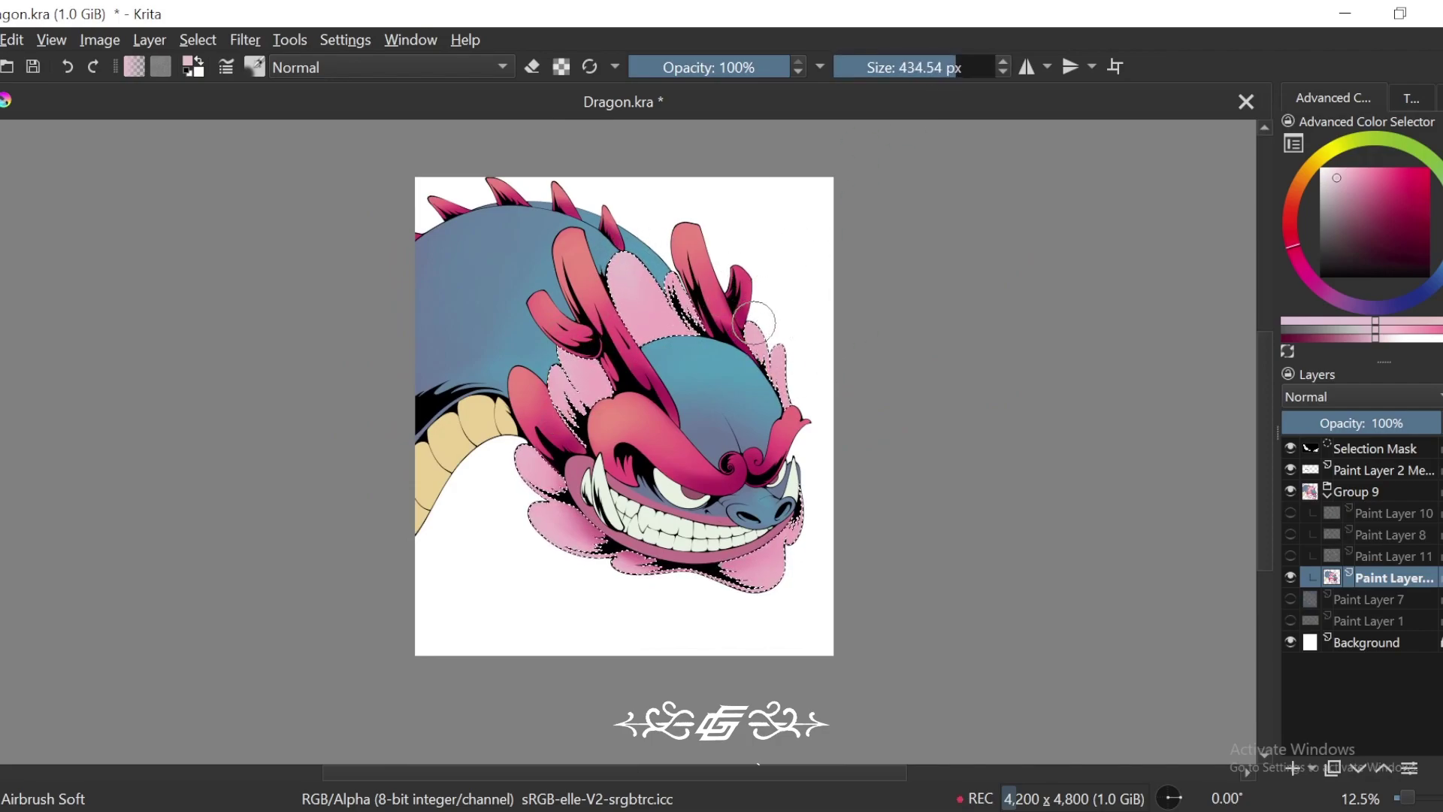
key("ctrl+shift+a")
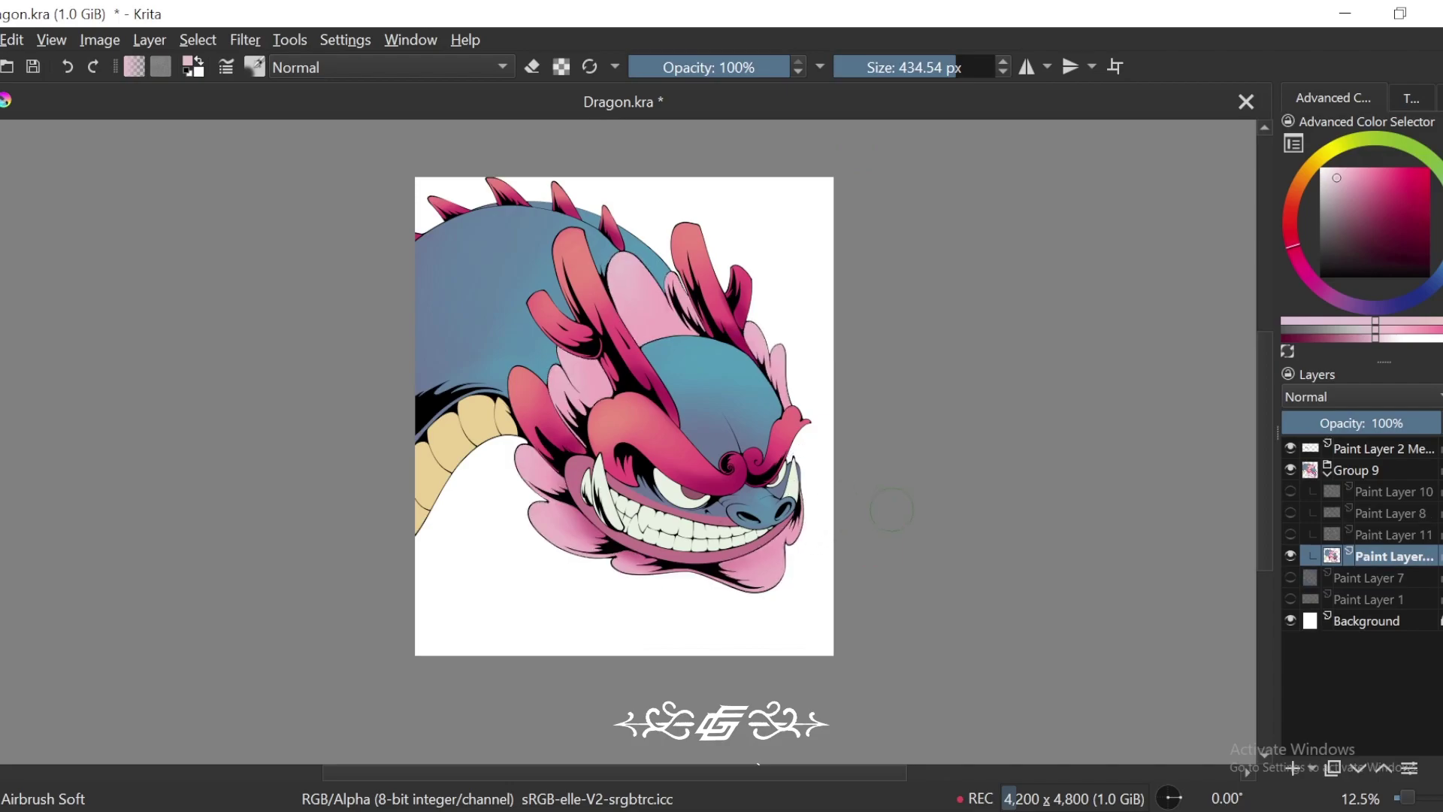
Step: Select the dragon's yellow belly scales along the underside of the neck
key("t")
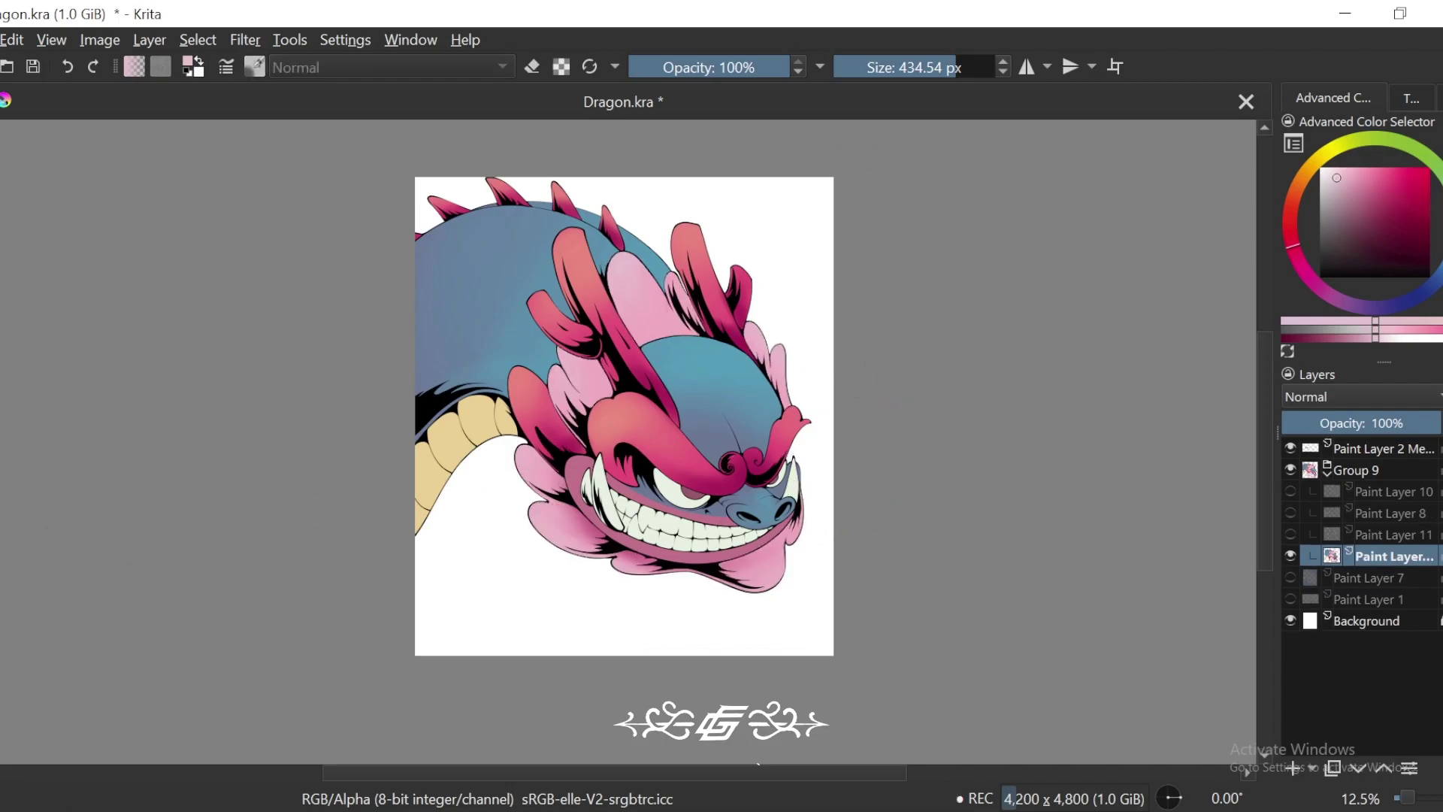
key("ctrl+plus")
left_click_drag(511, 413, 616, 435)
left_click(576, 438)
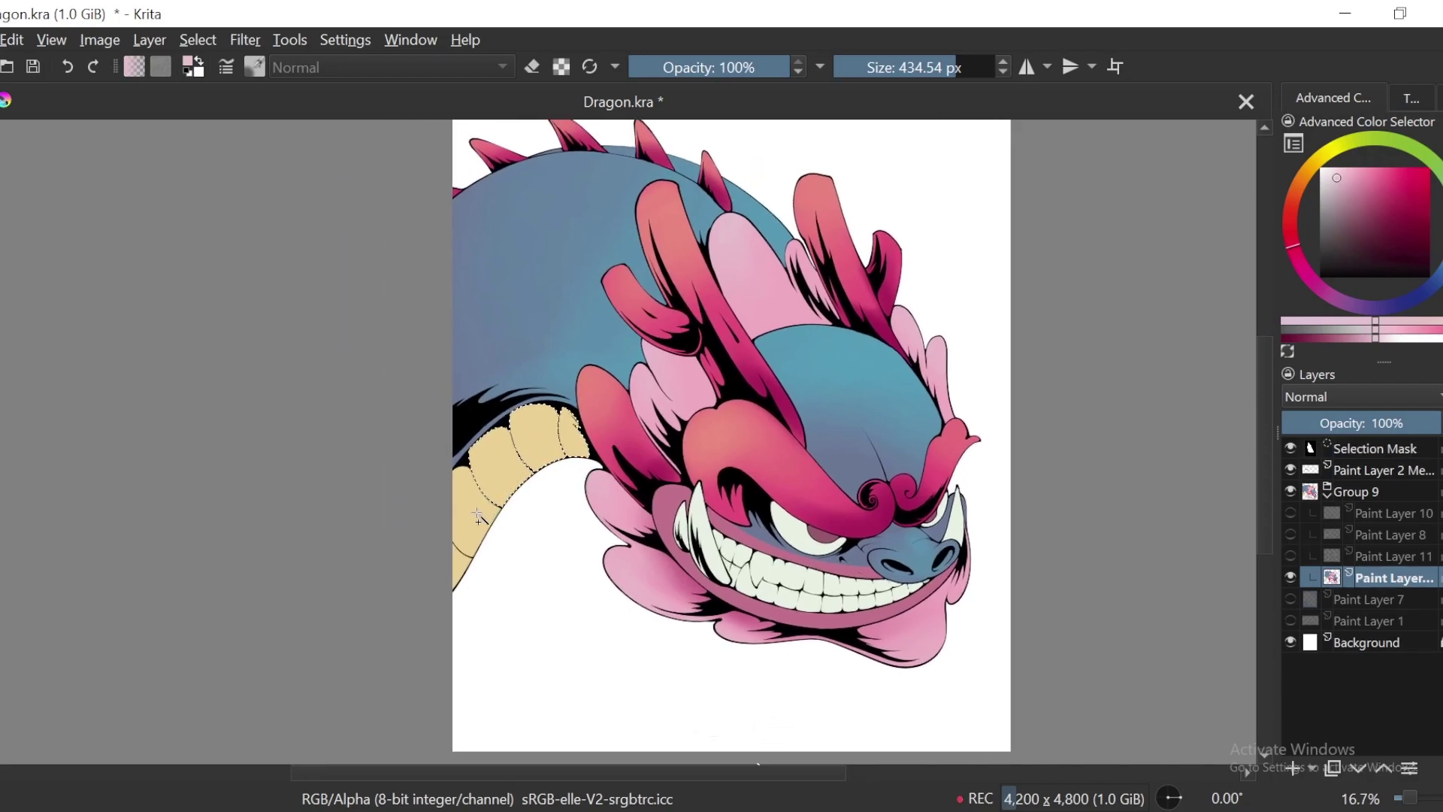
Step: Mix a brownish orange from the belly's yellow, airbrush it along the belly scales' upper side at 1000 px, and clear the selection
key("b")
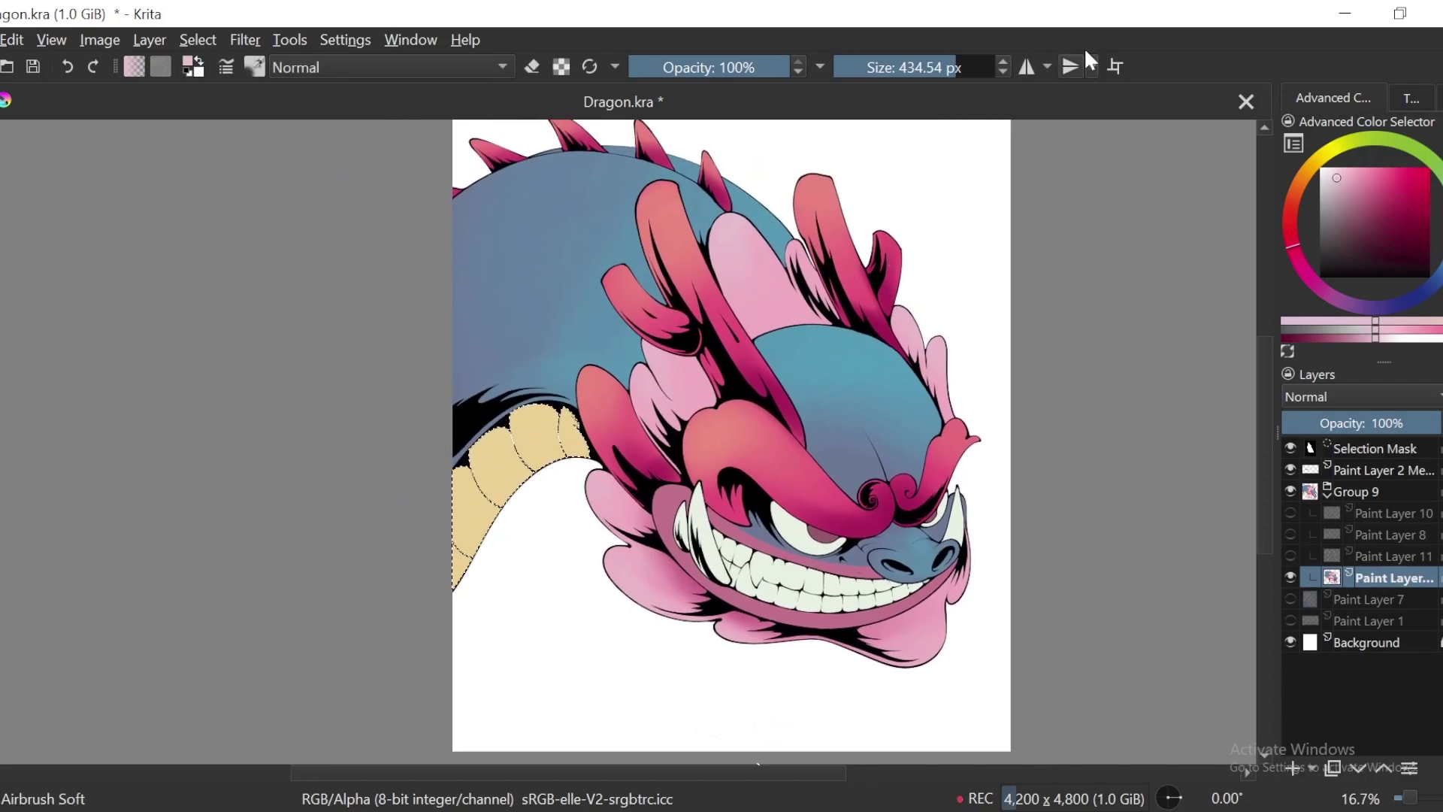
left_click(584, 427, "ctrl")
left_click_drag(1381, 187, 1375, 204)
left_click(1294, 183)
left_click_drag(956, 67, 1089, 93)
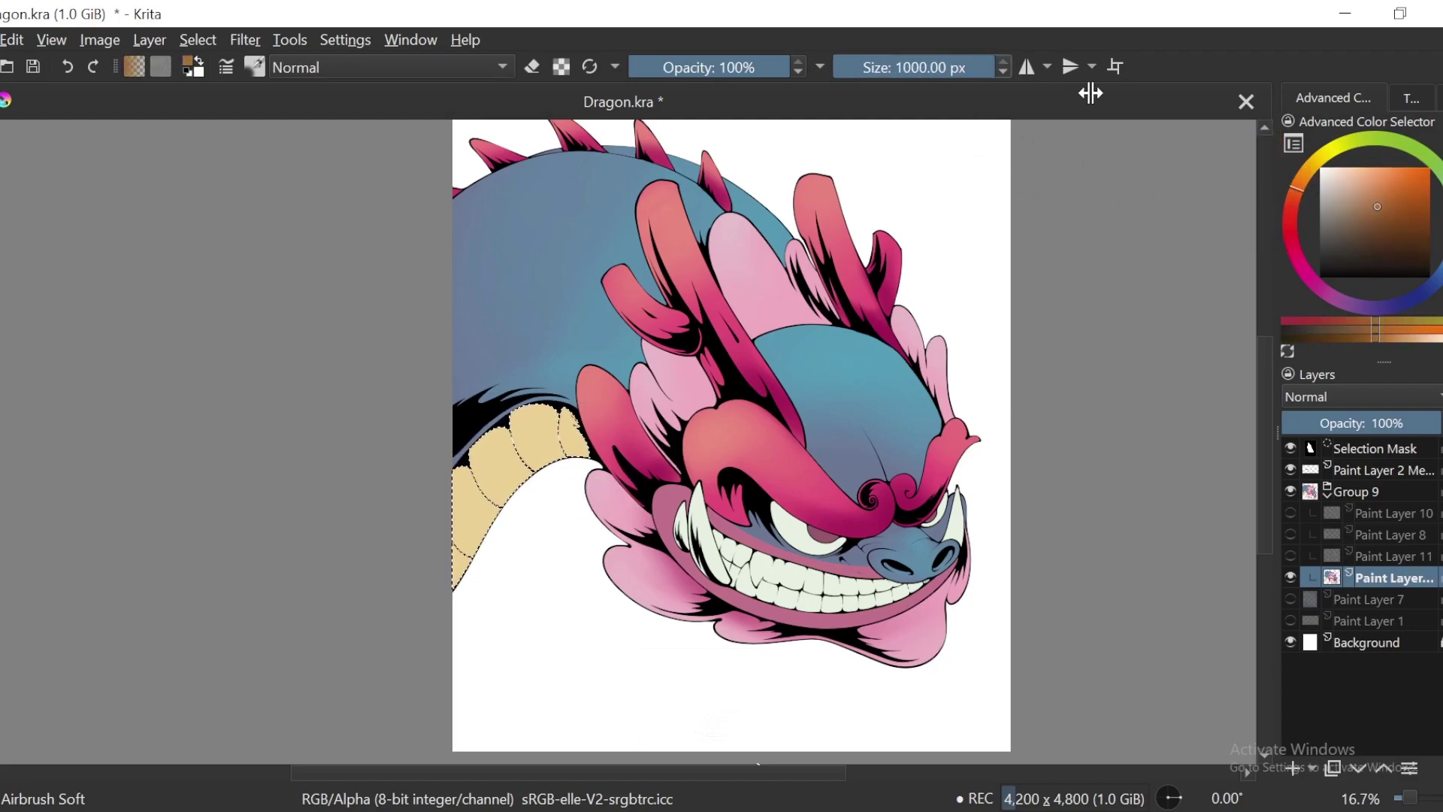
mouse_move(526, 425)
left_mouse_down()
mouse_move(442, 508)
mouse_move(616, 372)
mouse_move(421, 522)
left_mouse_up()
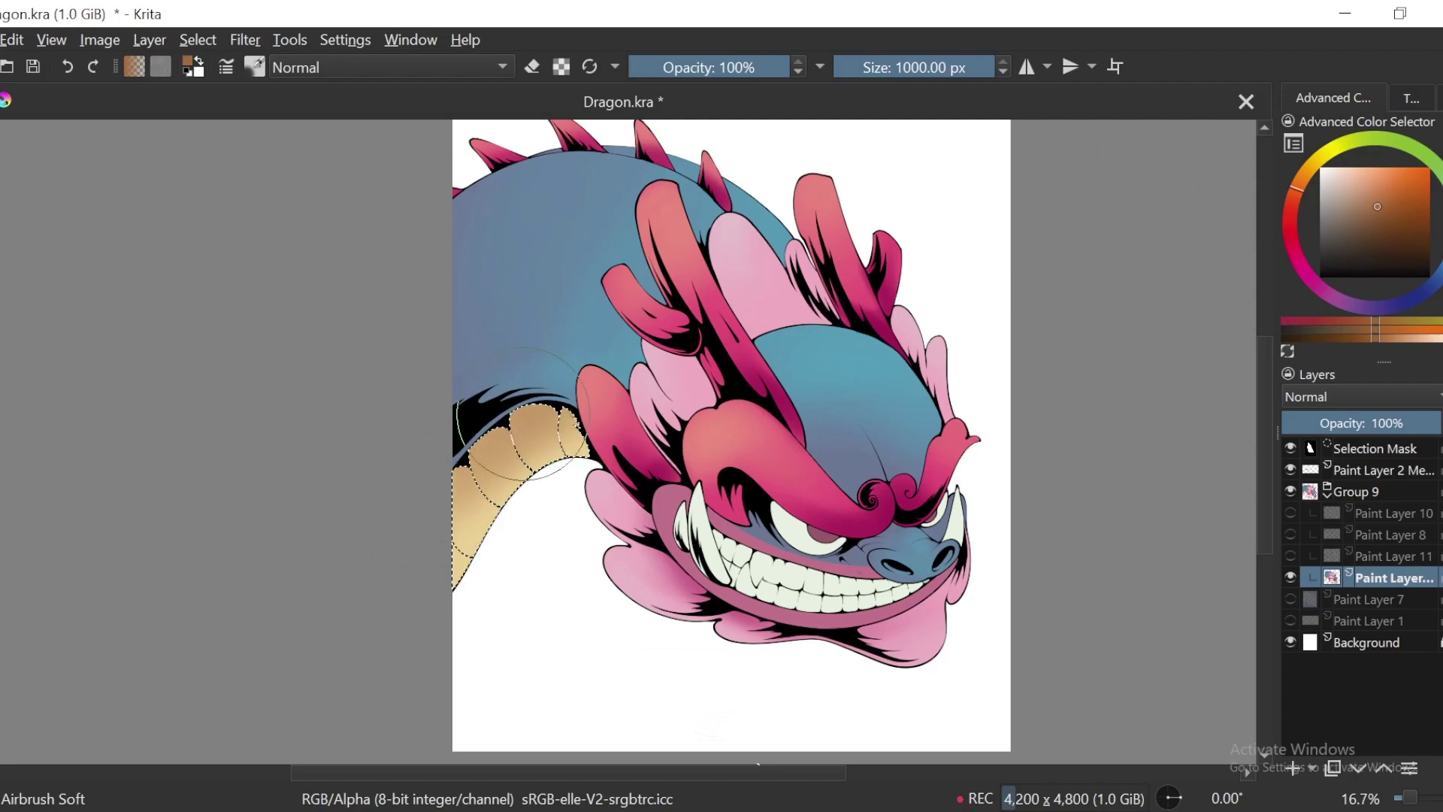
key("minus")
key("minus")
key("minus")
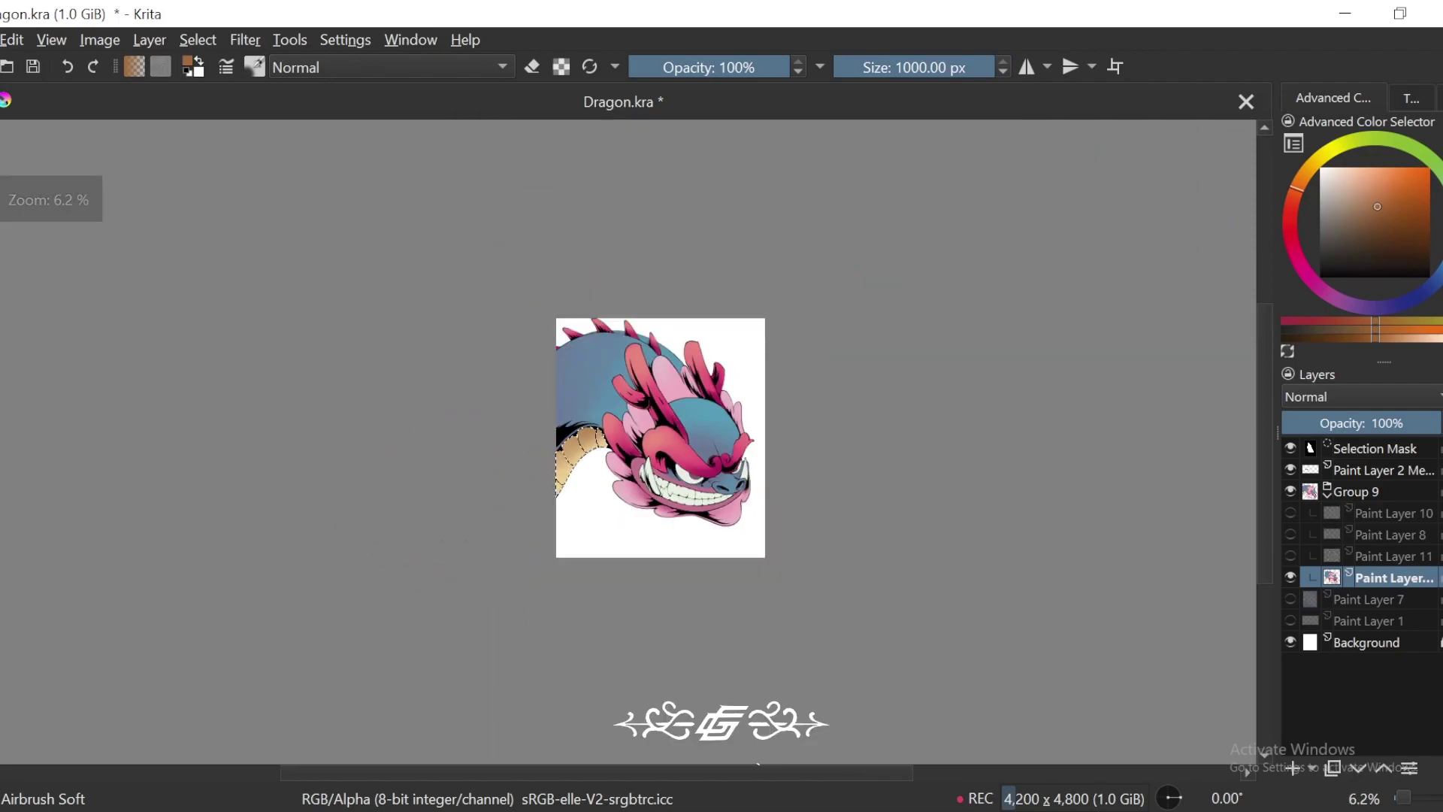
key("ctrl+shift+a")
Step: Show Paint Layer 11, Paint Layer 8 and Paint Layer 10 again and review the whole illustration
key("plus")
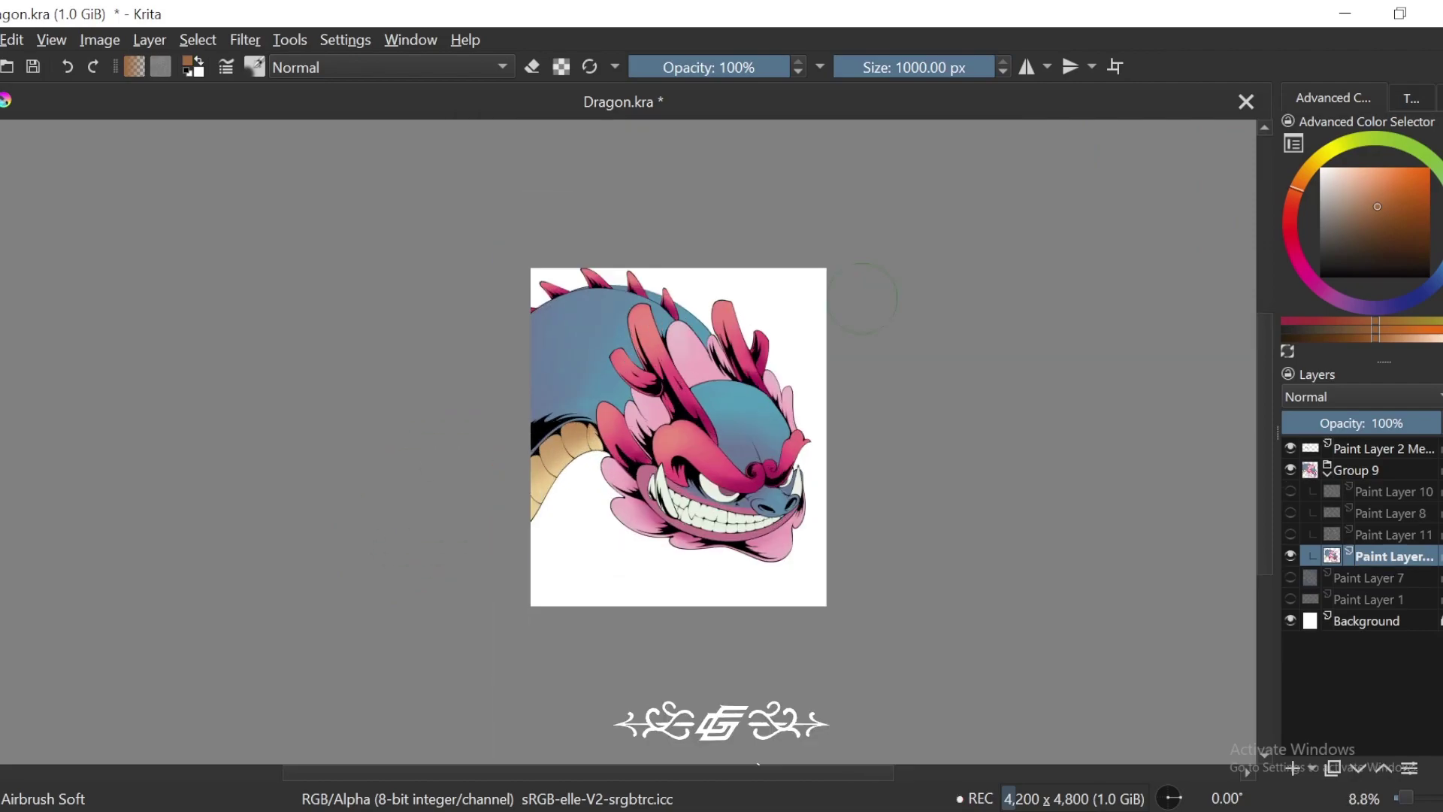
left_click(1290, 534)
key("plus")
left_click(1290, 512)
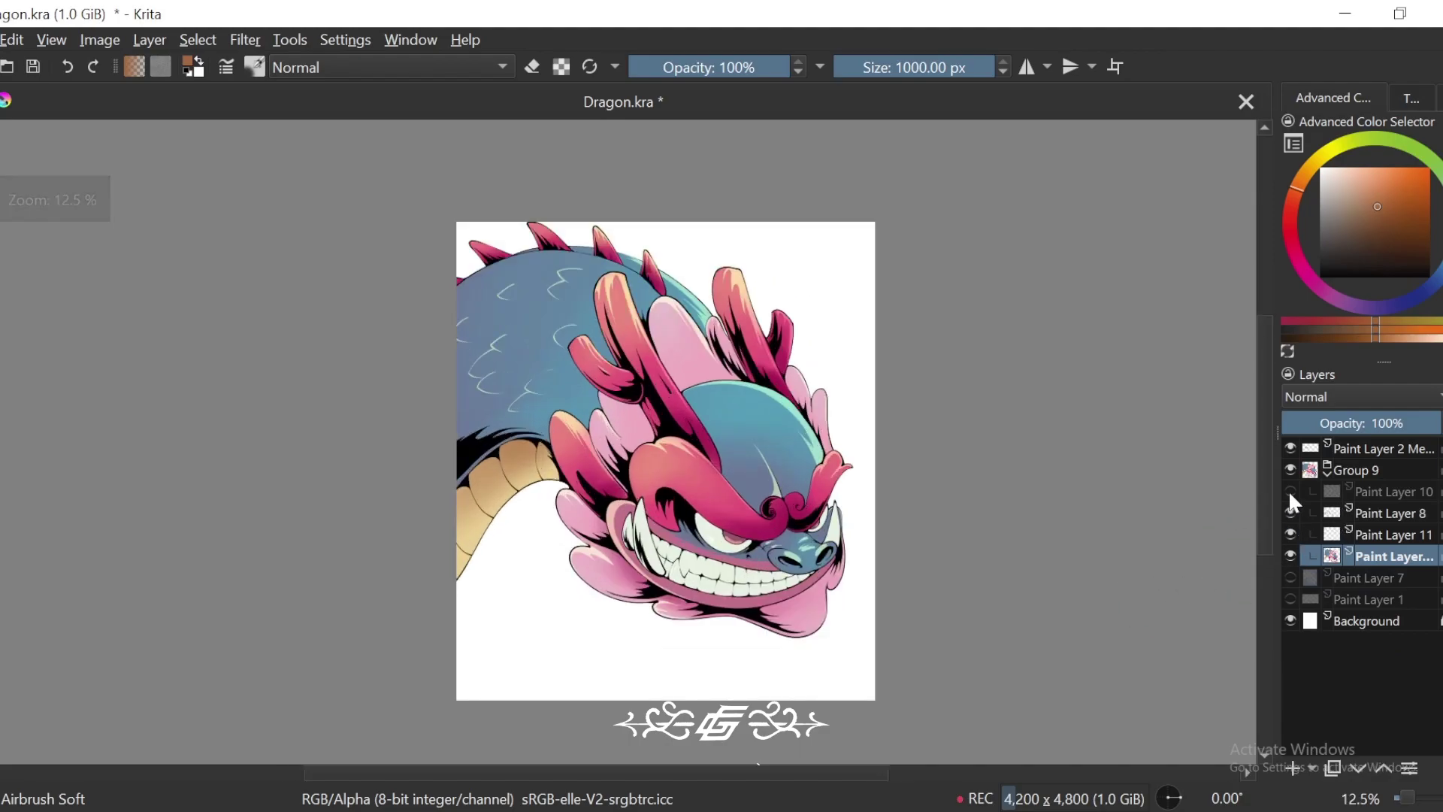
left_click(1290, 492)
left_click_drag(1144, 608, 1100, 589)
key("minus")
key("minus")
key("6")
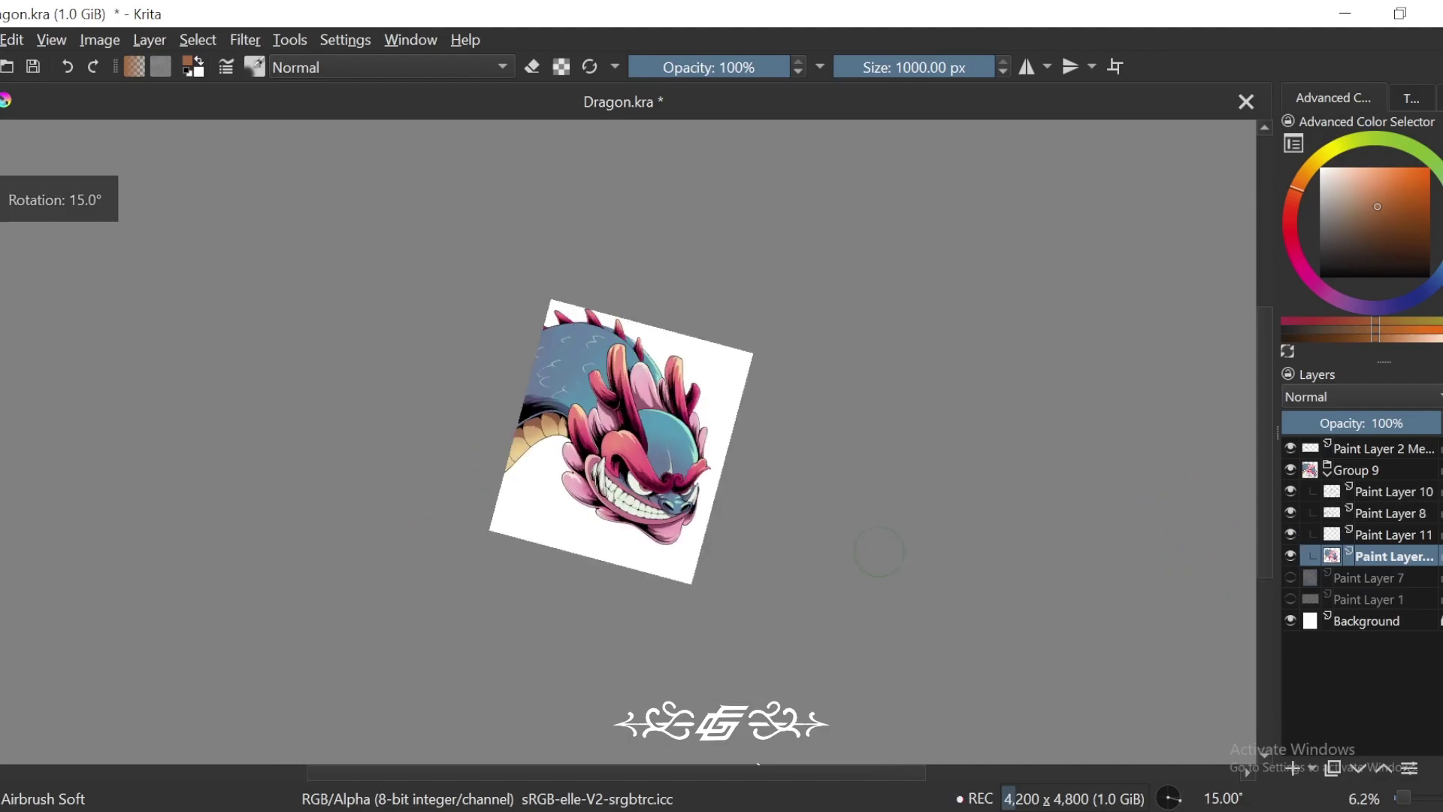
key("4")
key("plus")
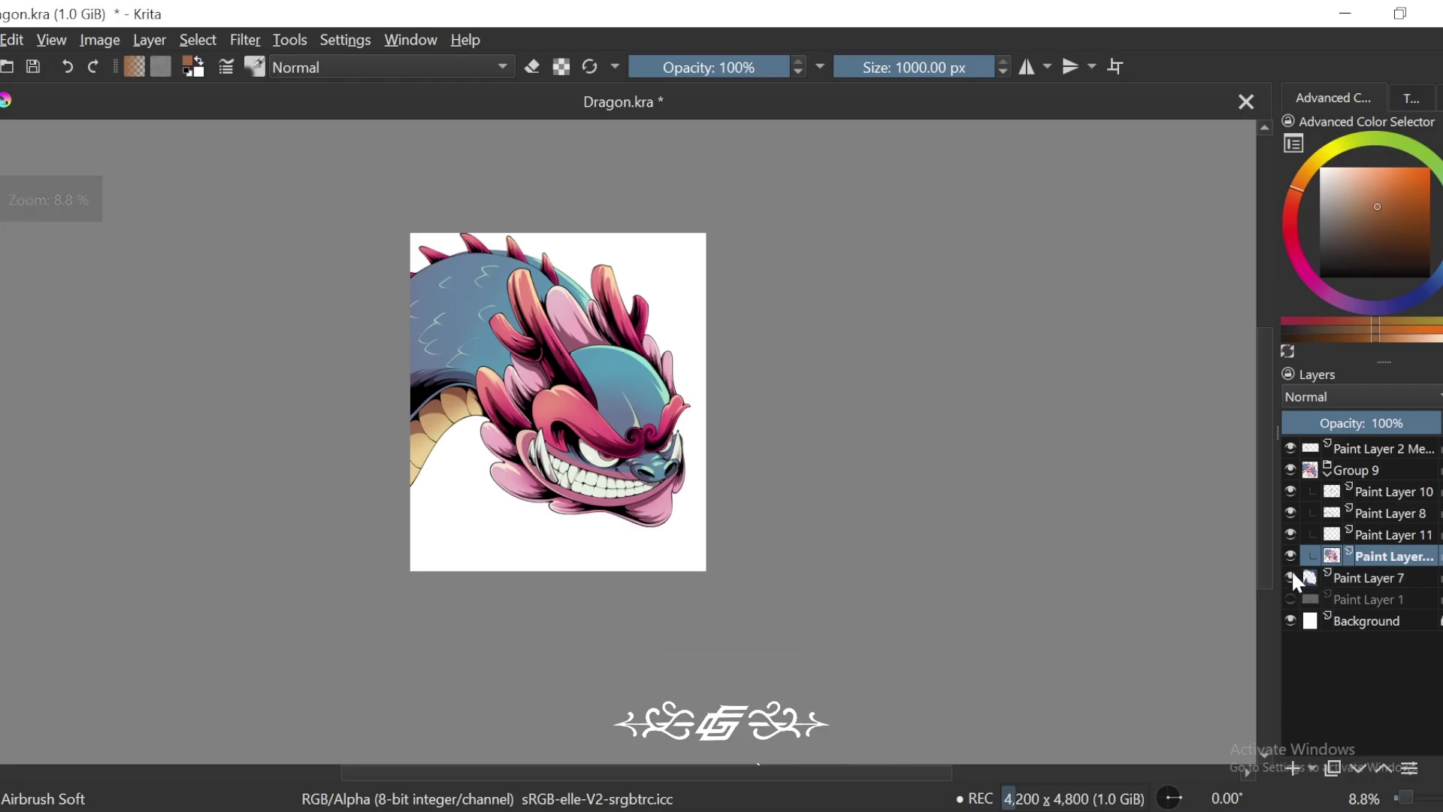
Step: Show Paint Layer 7 and turn its blue background into a muted brown with an HSV adjustment of hue, saturation and lightness
left_click(1290, 577)
left_click(1364, 580)
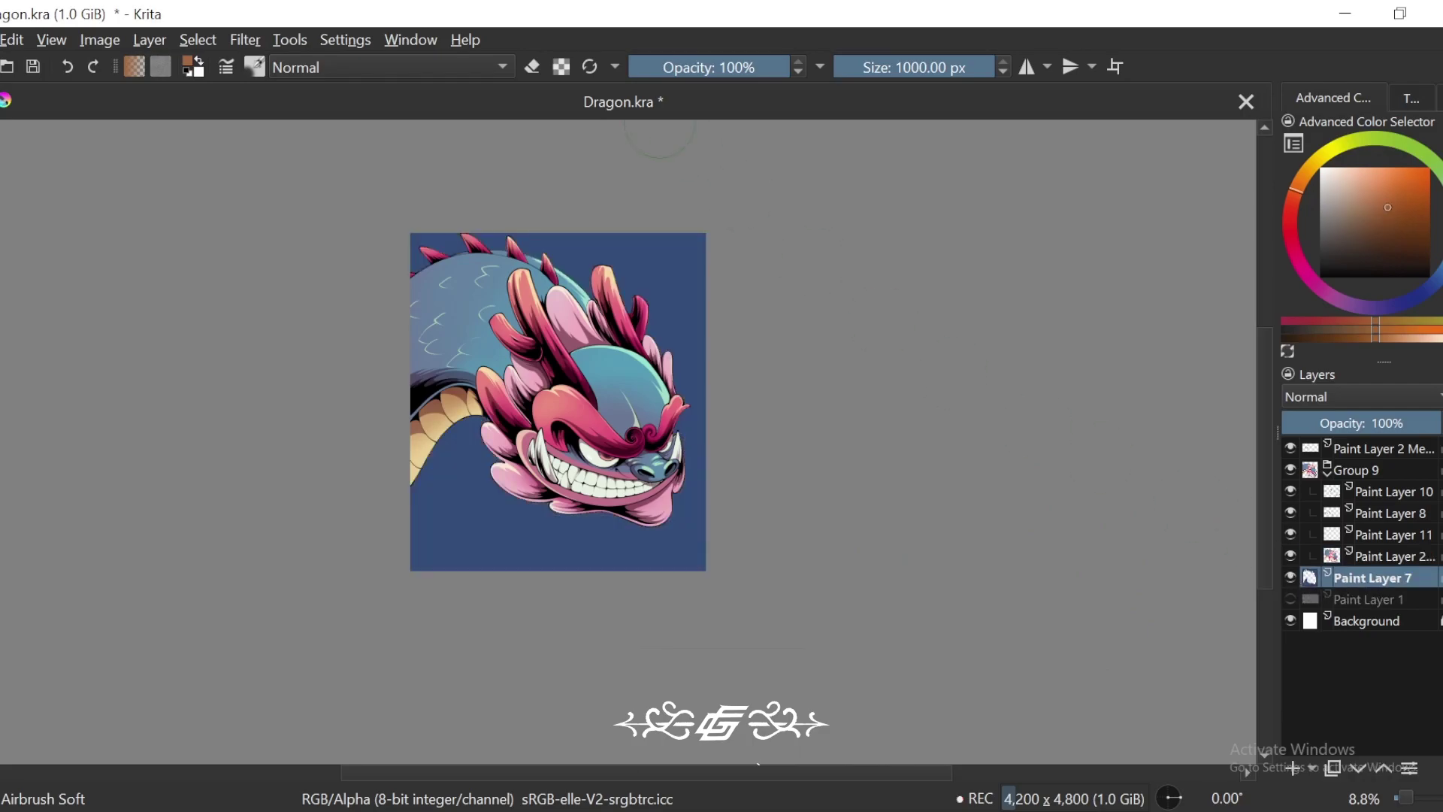
left_click(239, 38)
mouse_move(331, 113)
left_click(887, 303)
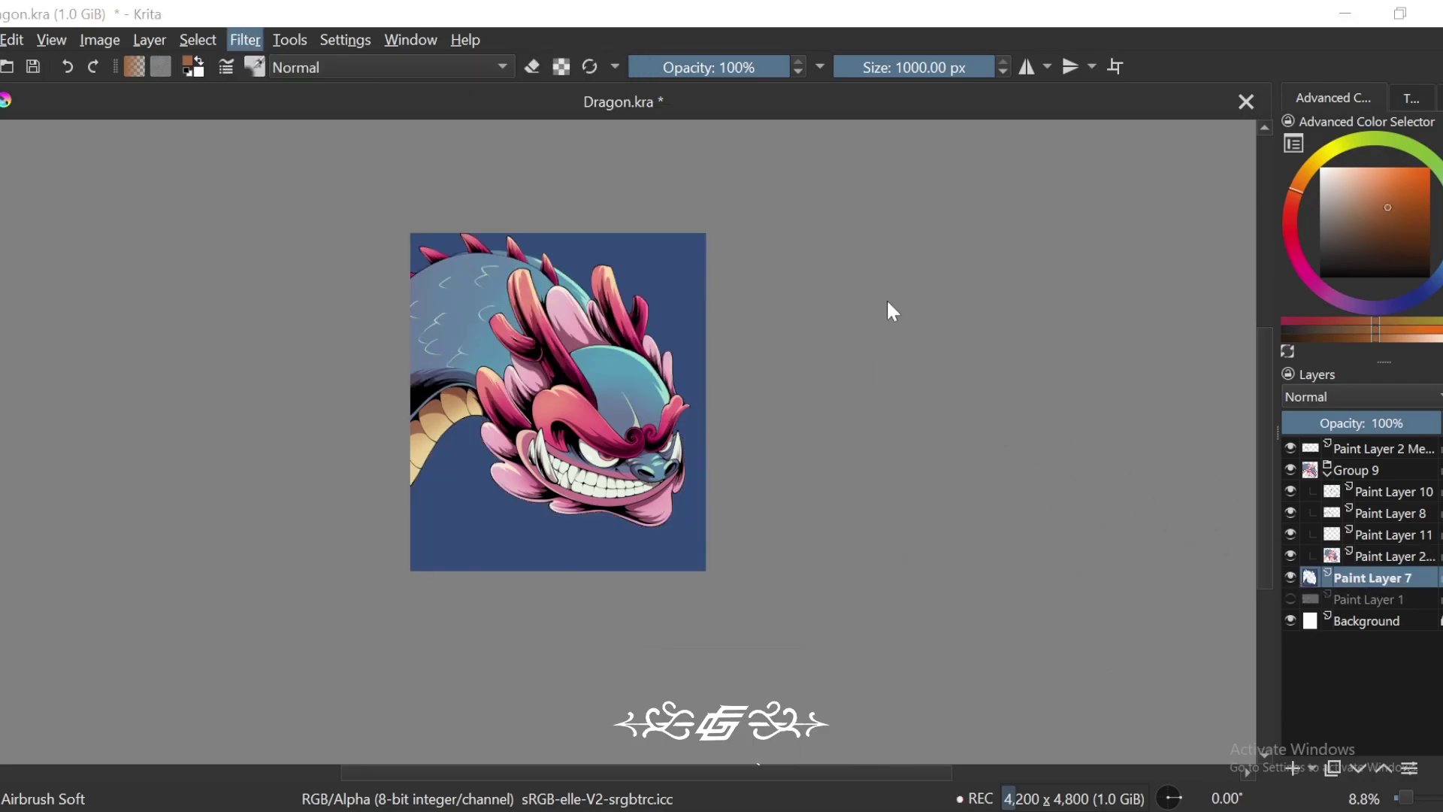
key("ctrl+u")
left_click_drag(1221, 189, 1061, 335)
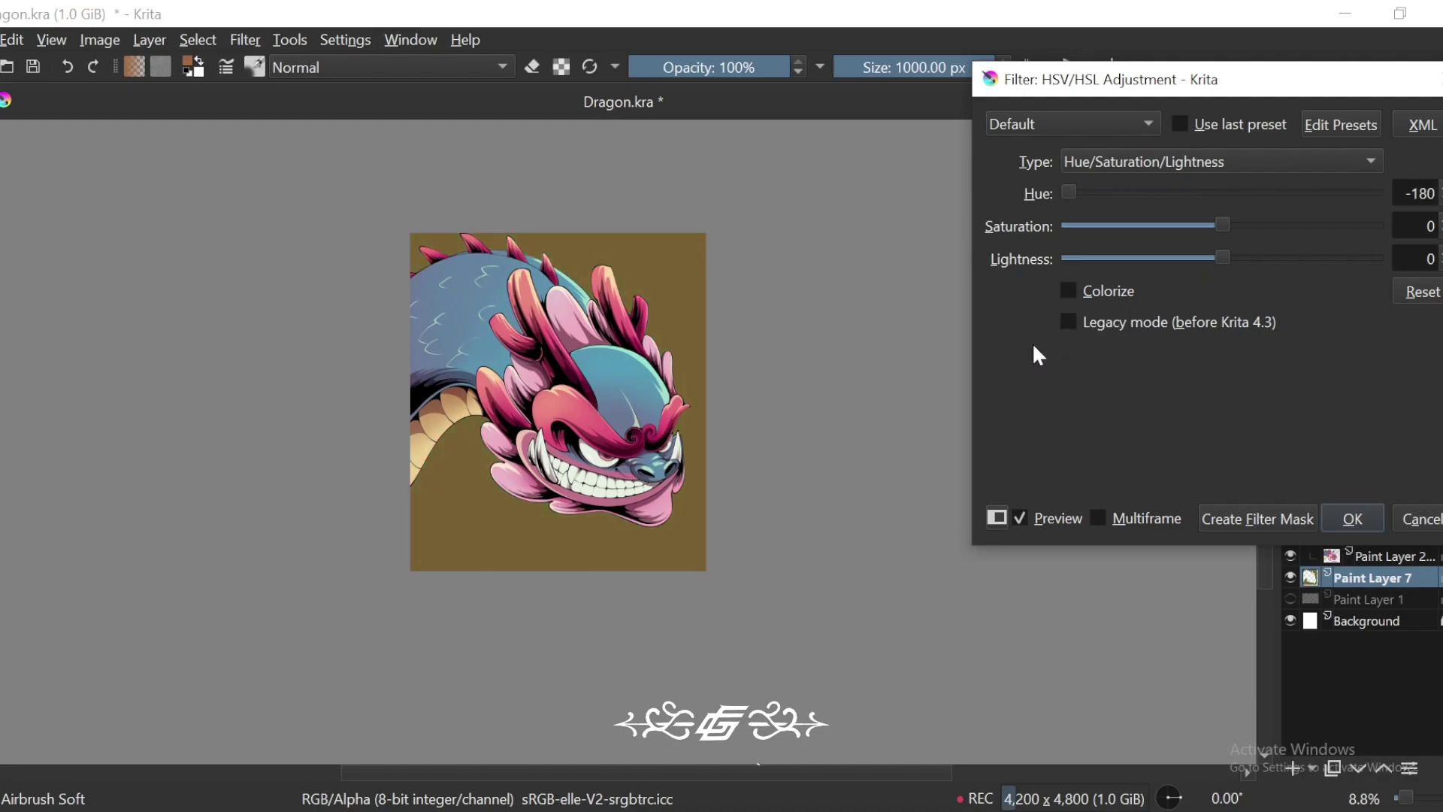
left_click_drag(1217, 251, 1248, 257)
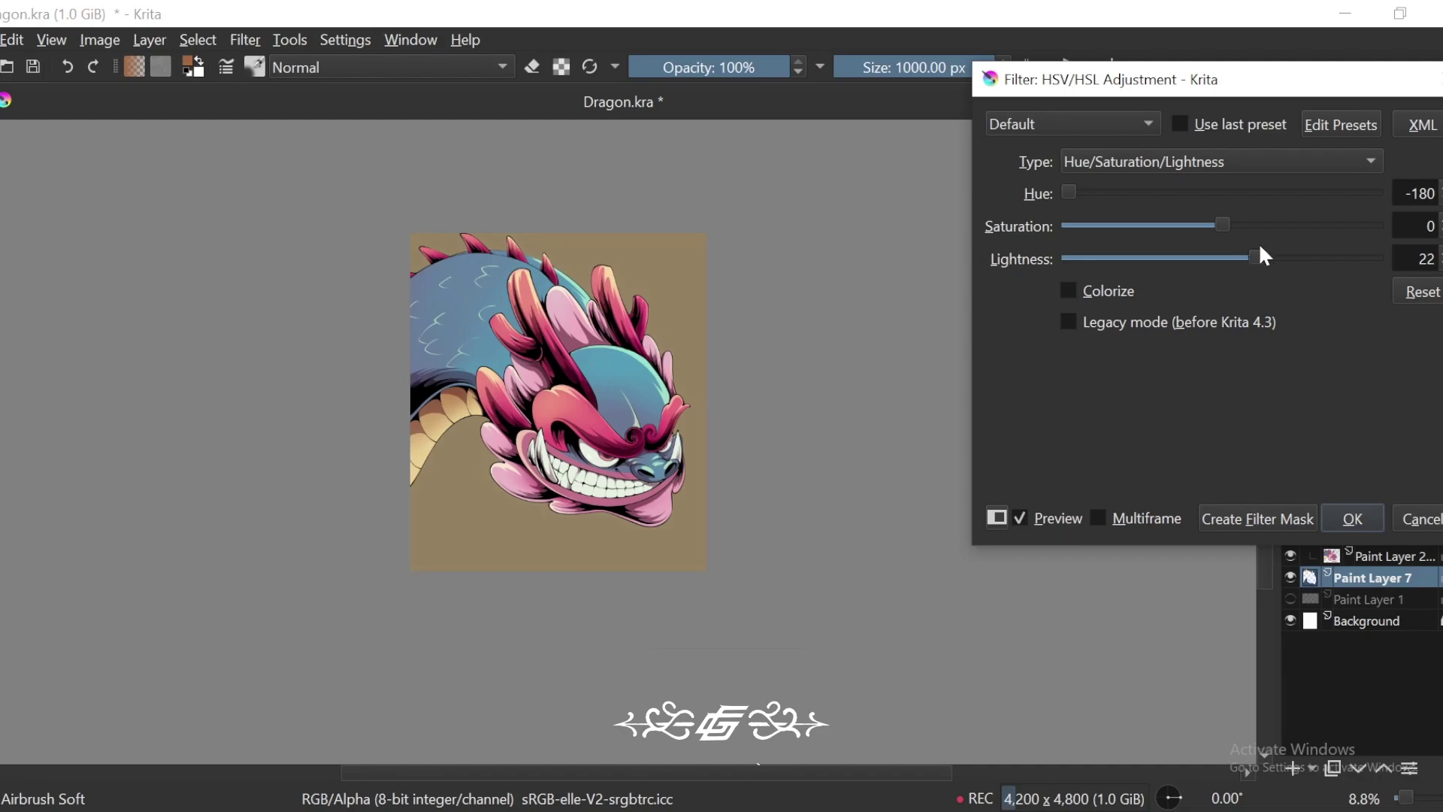
left_click_drag(1071, 200, 1082, 207)
left_click_drag(1220, 225, 1240, 271)
left_click(1352, 518)
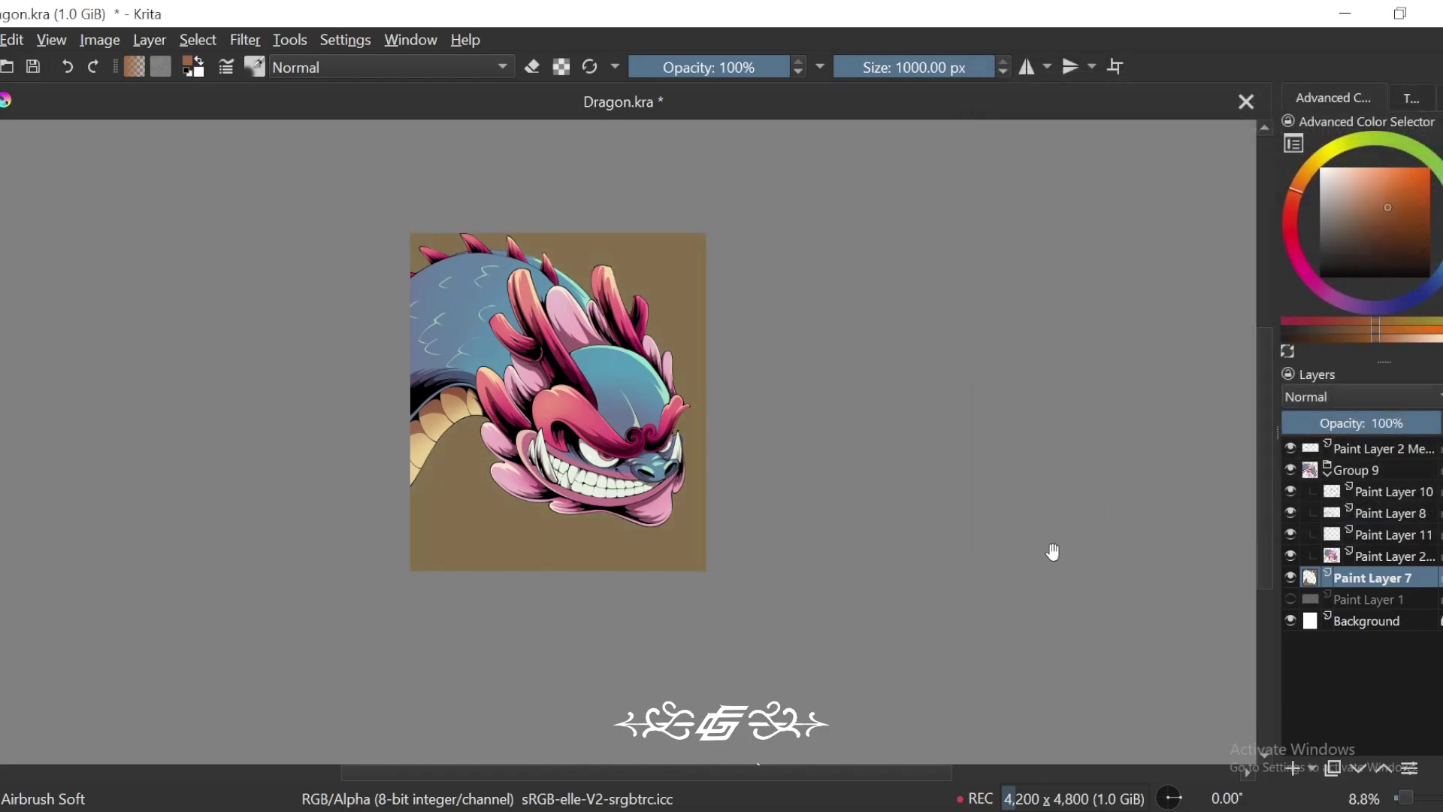
Step: Try a greyish brown gradient on Paint Layer 7 from the canvas's lower edge upwards
left_click_drag(1052, 551, 1041, 507)
key("4")
key("6")
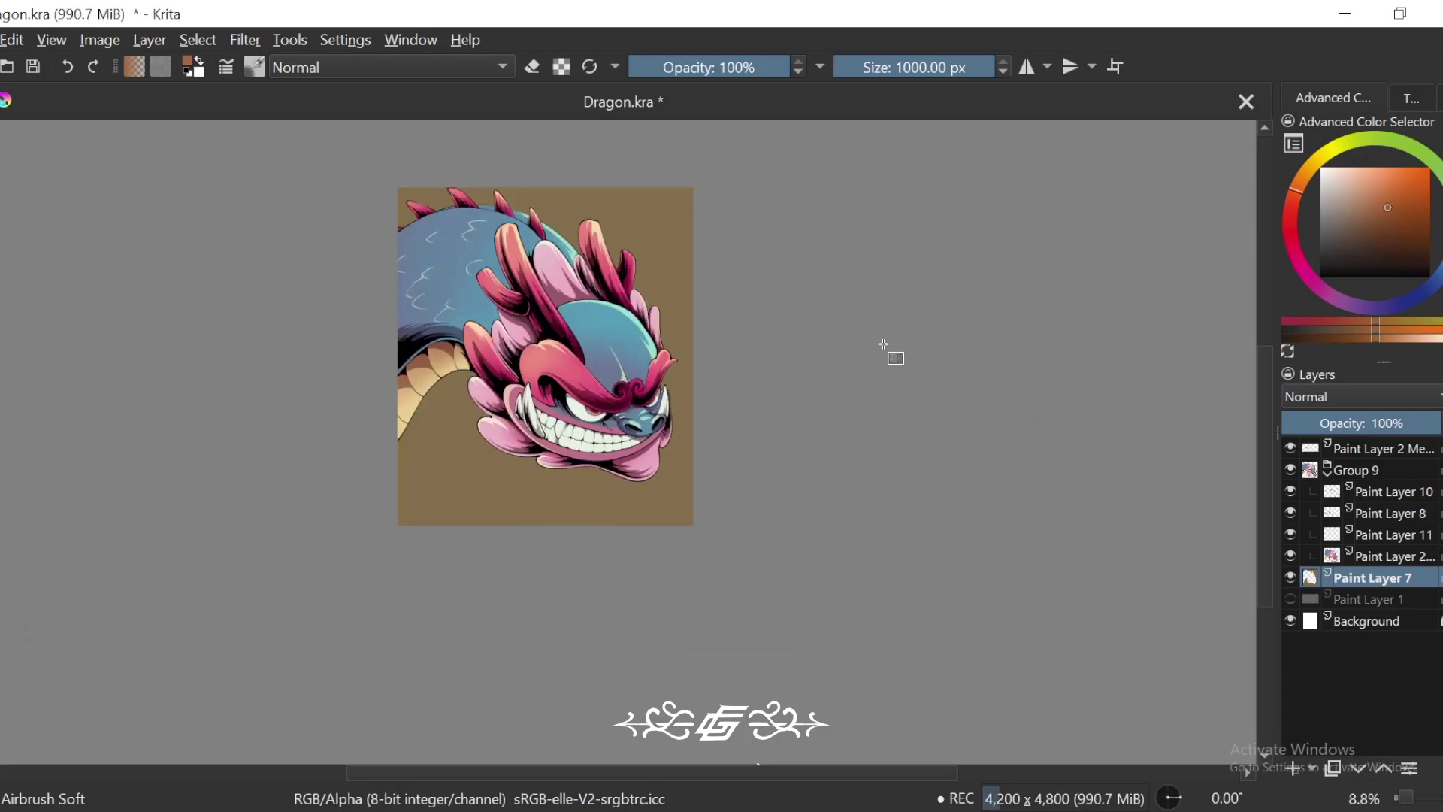
key("6")
key("5")
left_click(1373, 235)
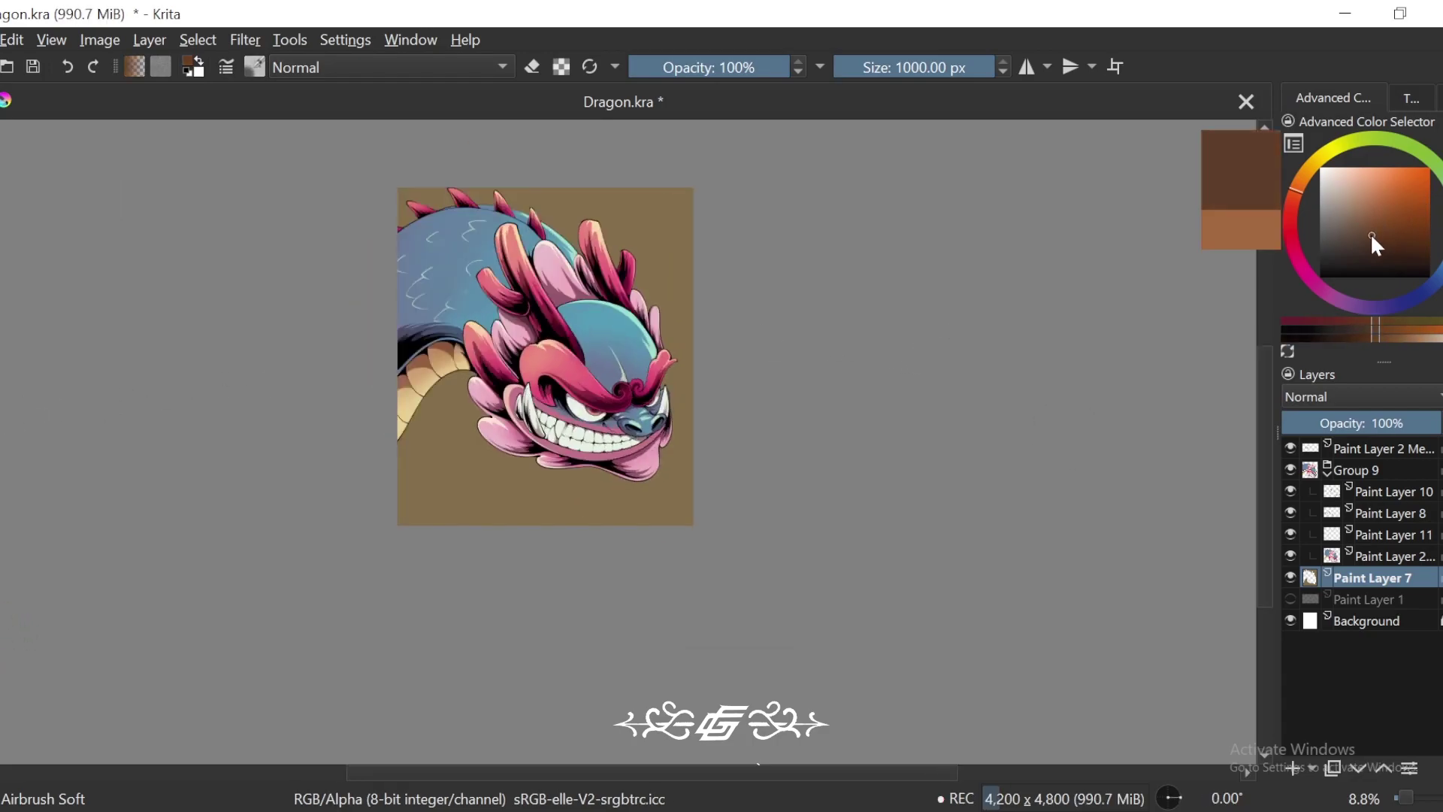
left_click_drag(1372, 237, 1348, 231)
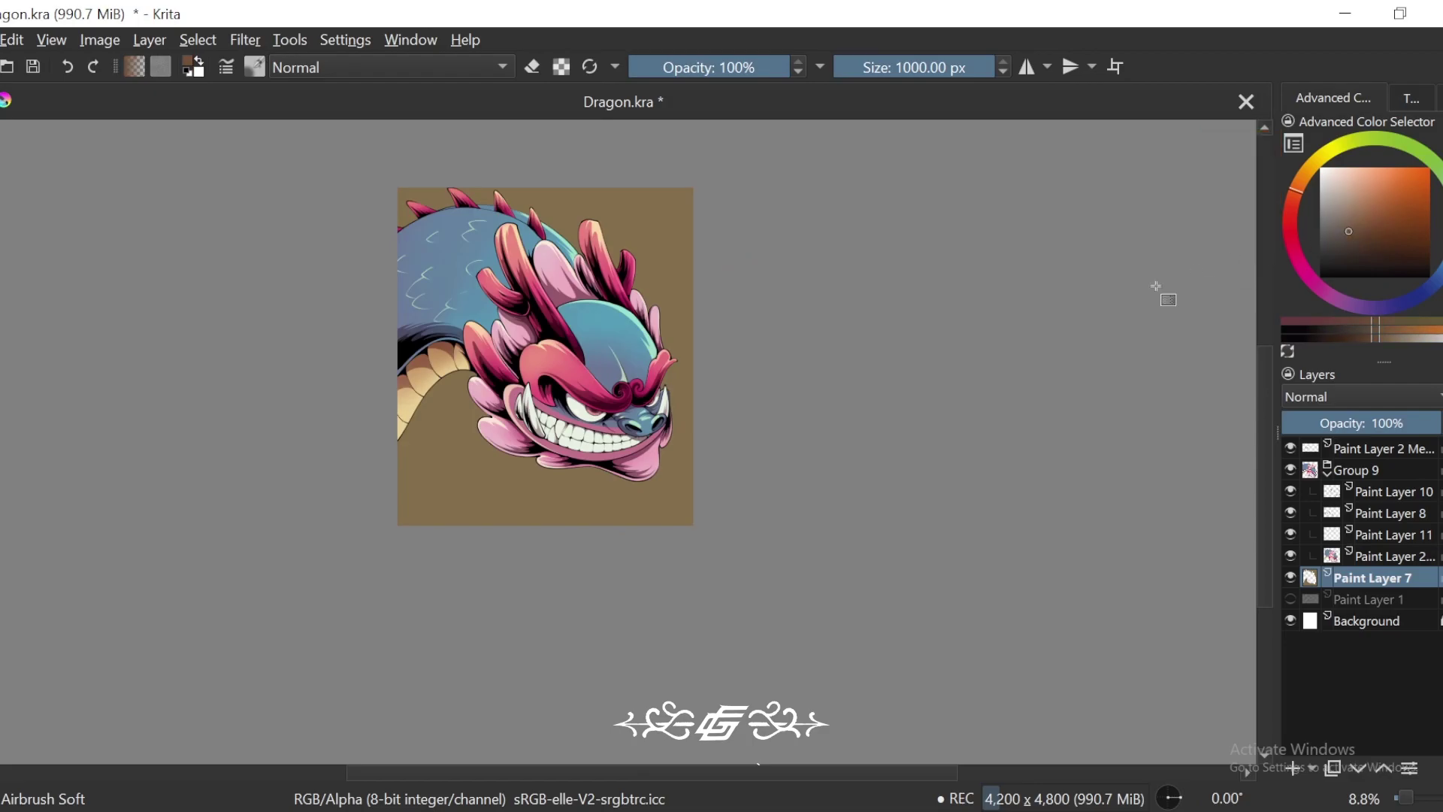
mouse_move(614, 544)
left_mouse_down()
mouse_move(591, 494)
mouse_move(601, 360)
left_mouse_up()
left_click_drag(705, 309, 758, 390)
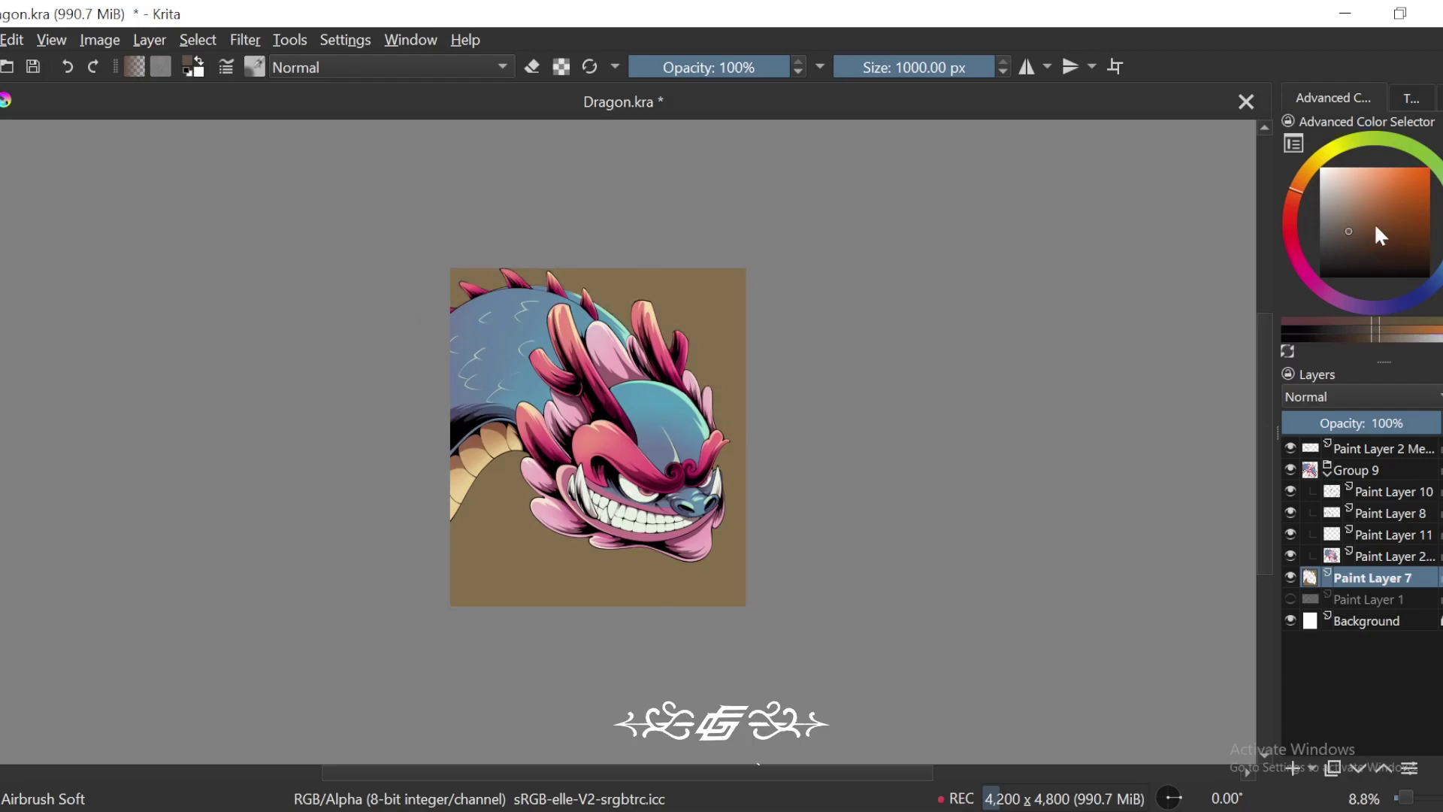
Step: Choose a very dark grey-brown and draw a gradient on Paint Layer 7 from above the canvas down past its lower edge
left_click(1335, 250)
left_click_drag(625, 272, 644, 637)
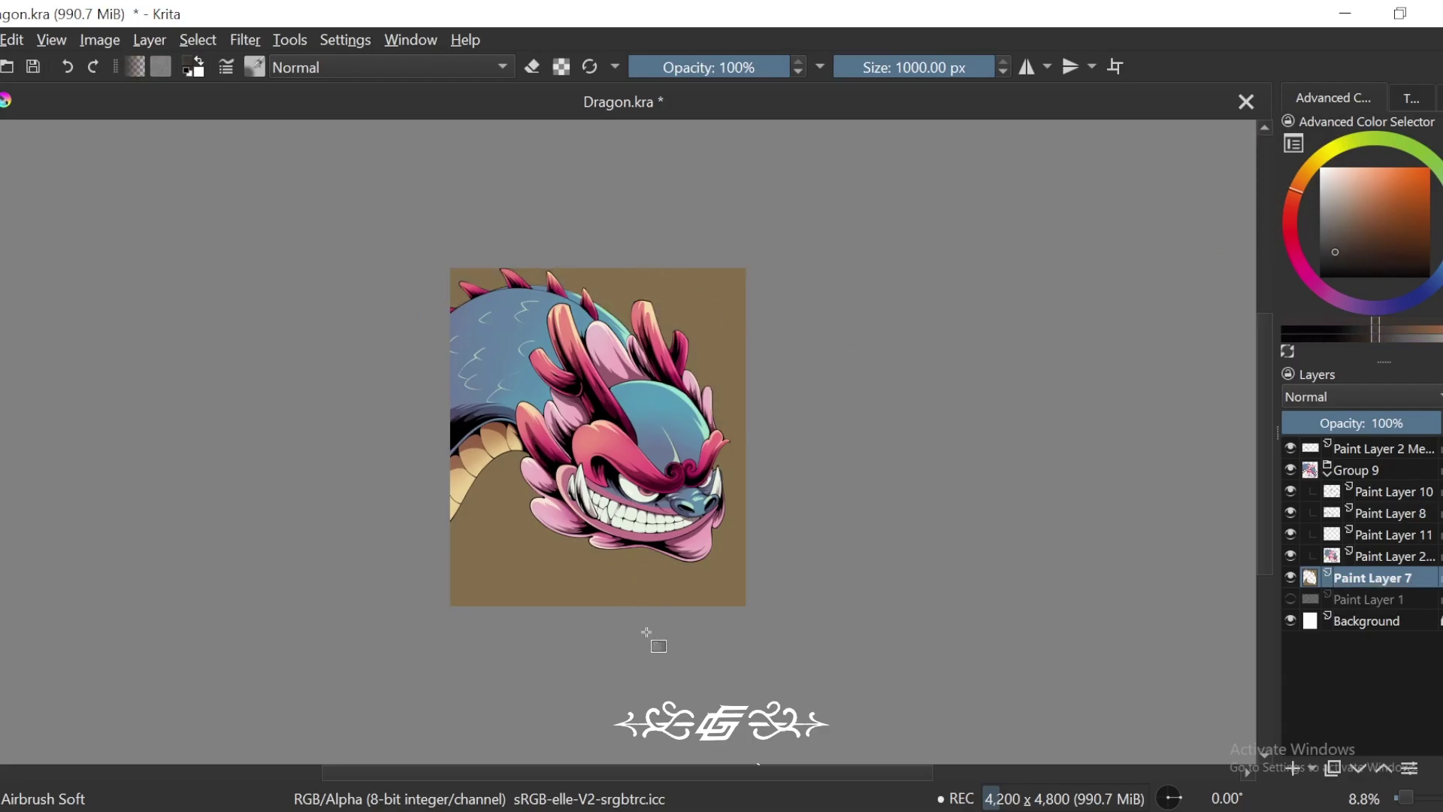
key("6")
key("6")
key("ctrl+z")
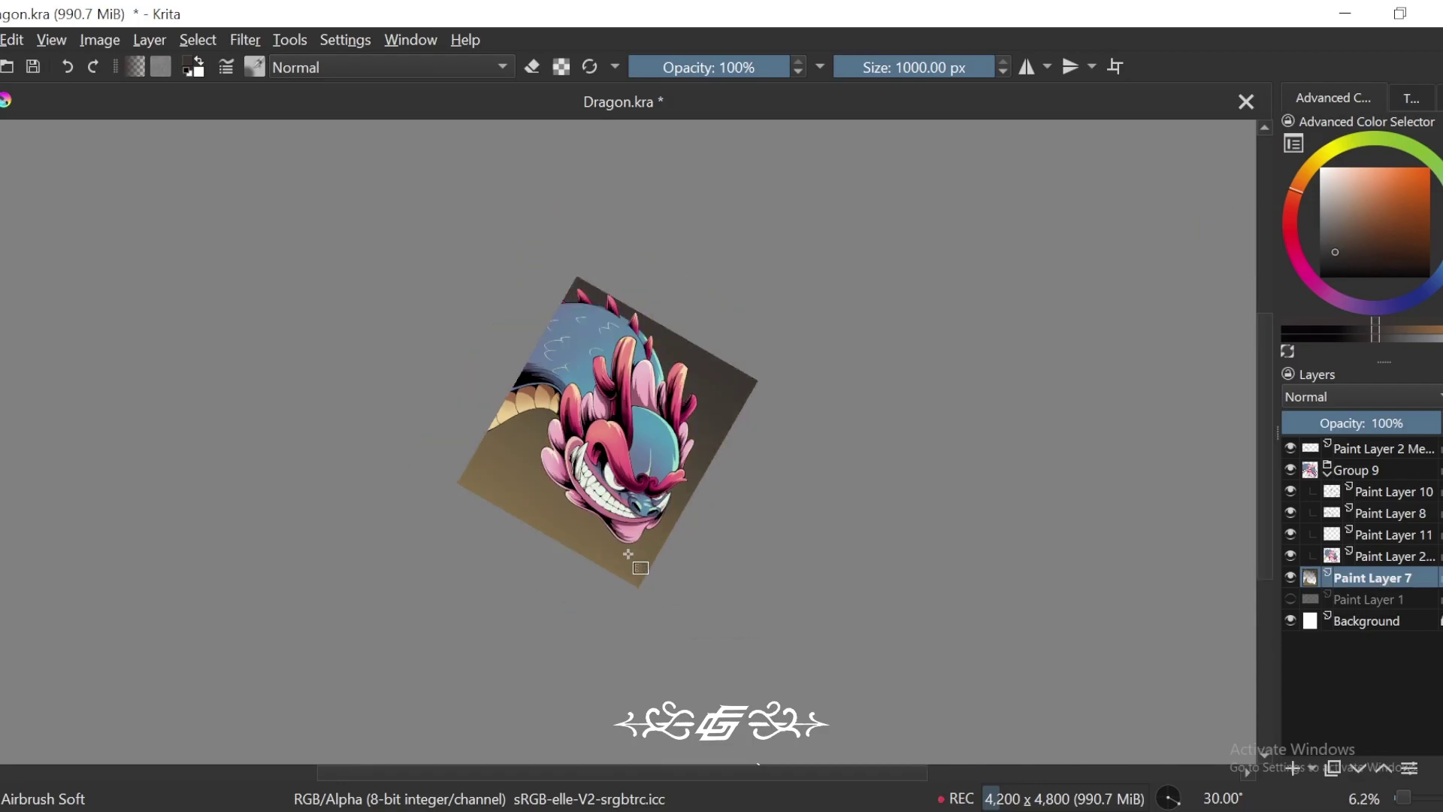
key("4")
key("4")
key("plus")
left_click_drag(871, 447, 928, 418)
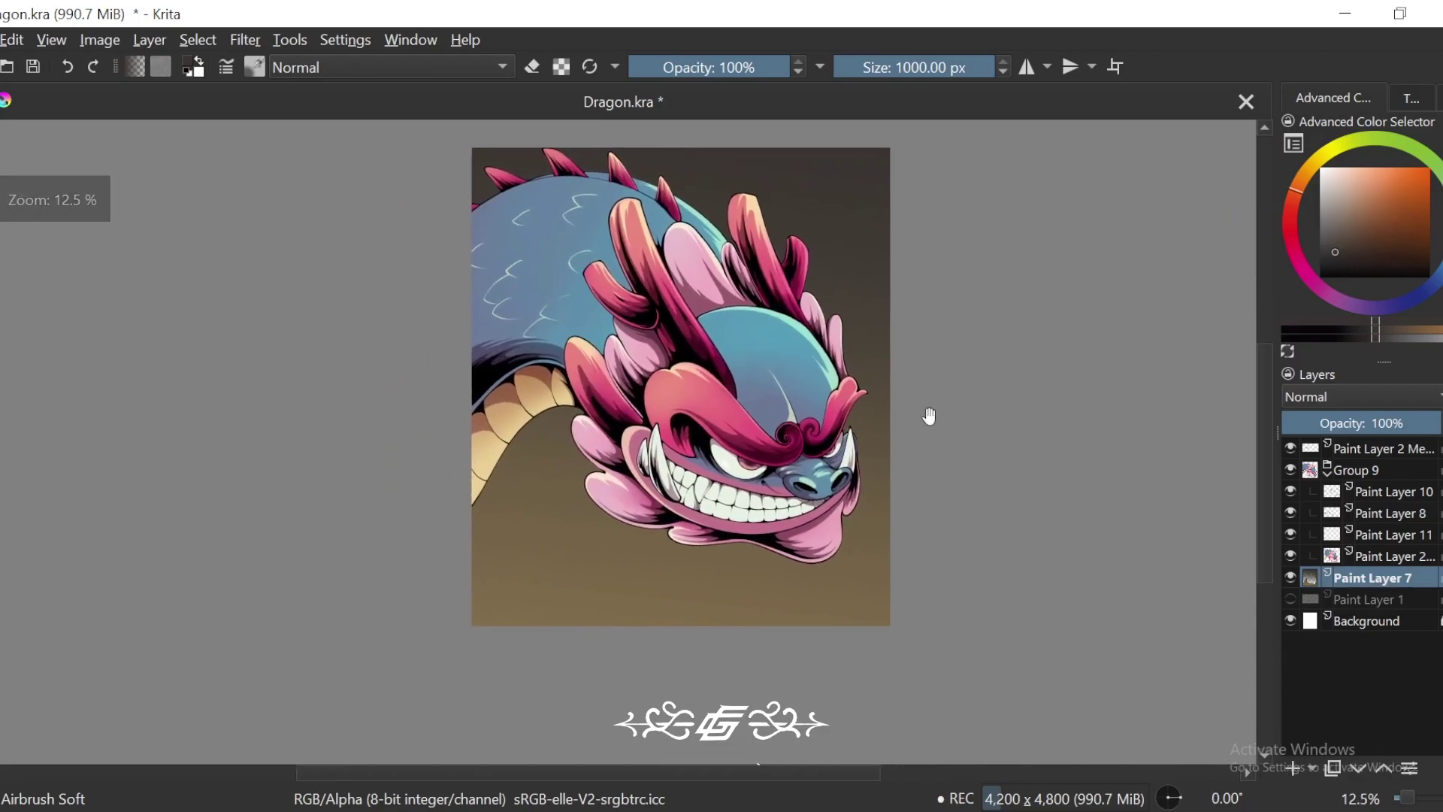
Step: Sample the brown near the canvas's lower edge, lighten it, and draw it as a gradient upwards from the lower edge
left_click(643, 606, "ctrl")
left_click(1363, 215)
left_click_drag(1363, 214, 1351, 201)
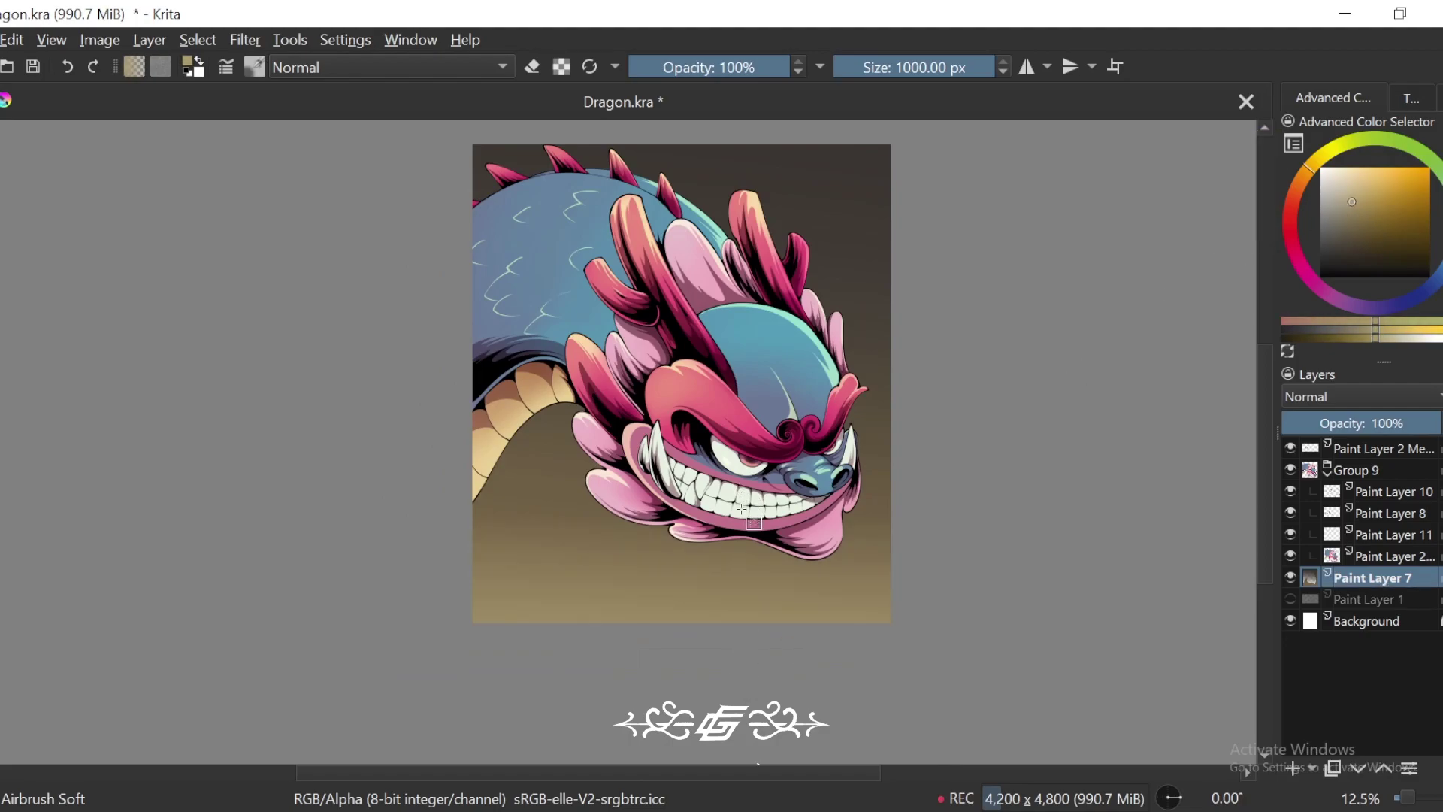
Step: Examine the dark-to-light background gradient behind the dragon at several zoom levels
key("minus")
key("minus")
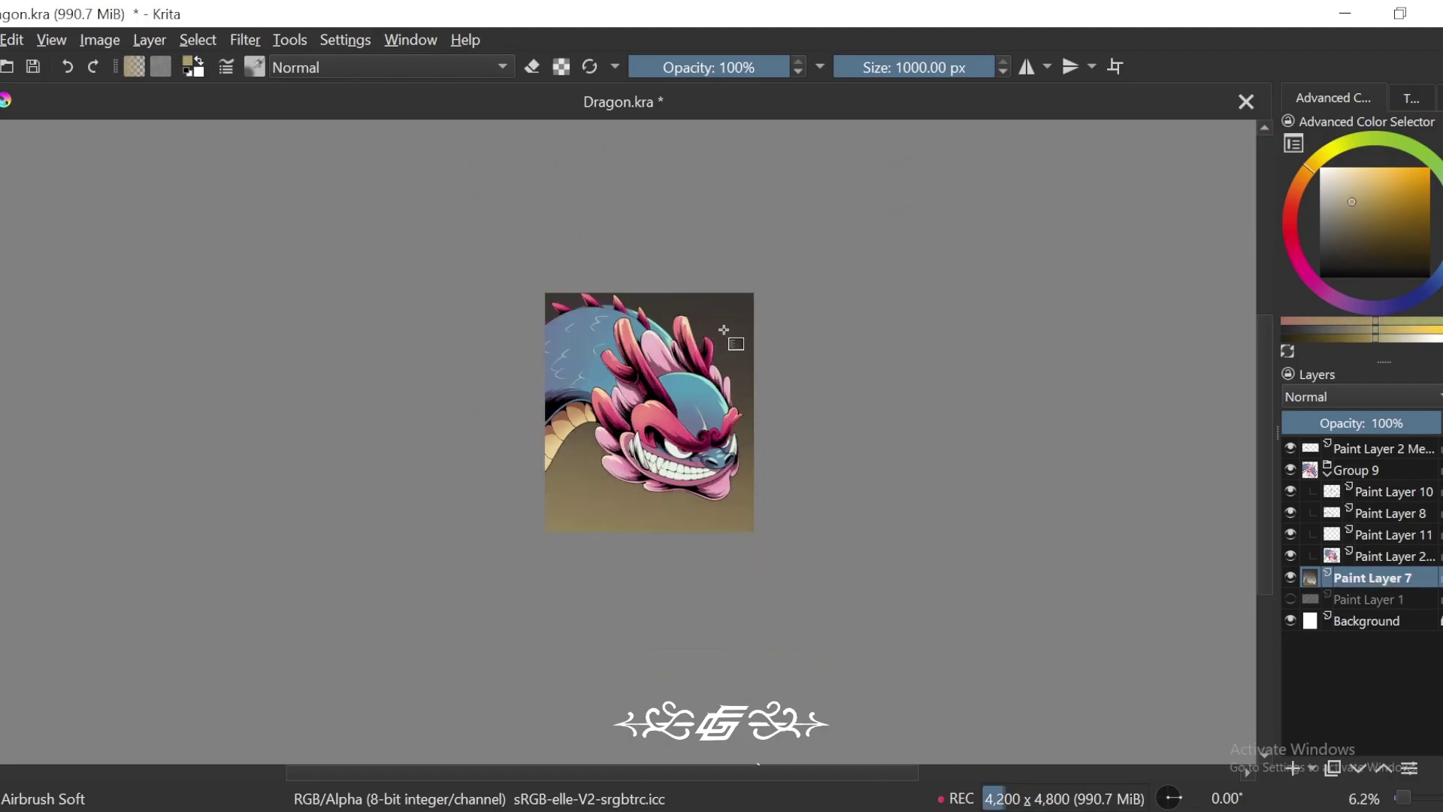
key("minus")
key("6")
key("plus")
key("plus")
key("5")
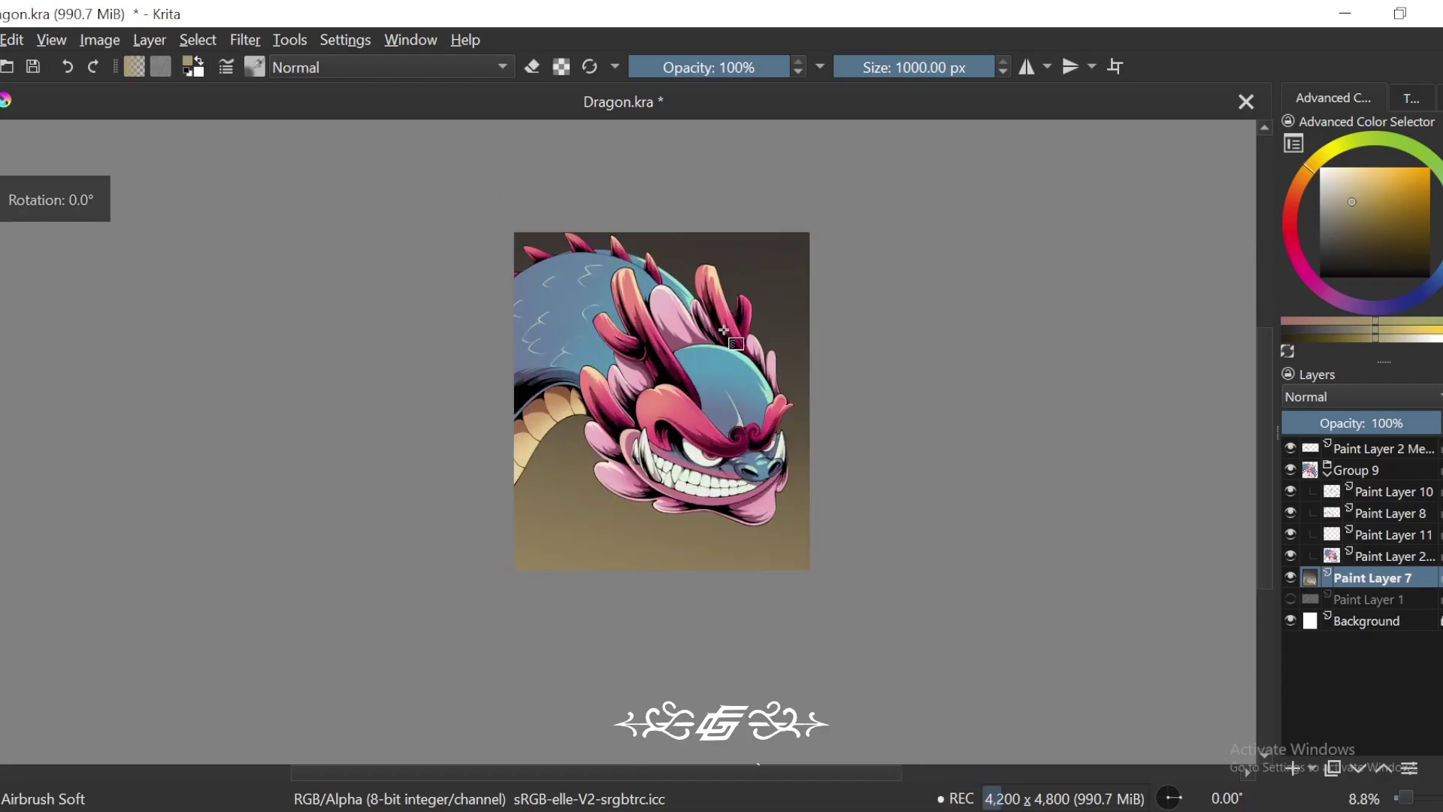
key("plus")
key("plus")
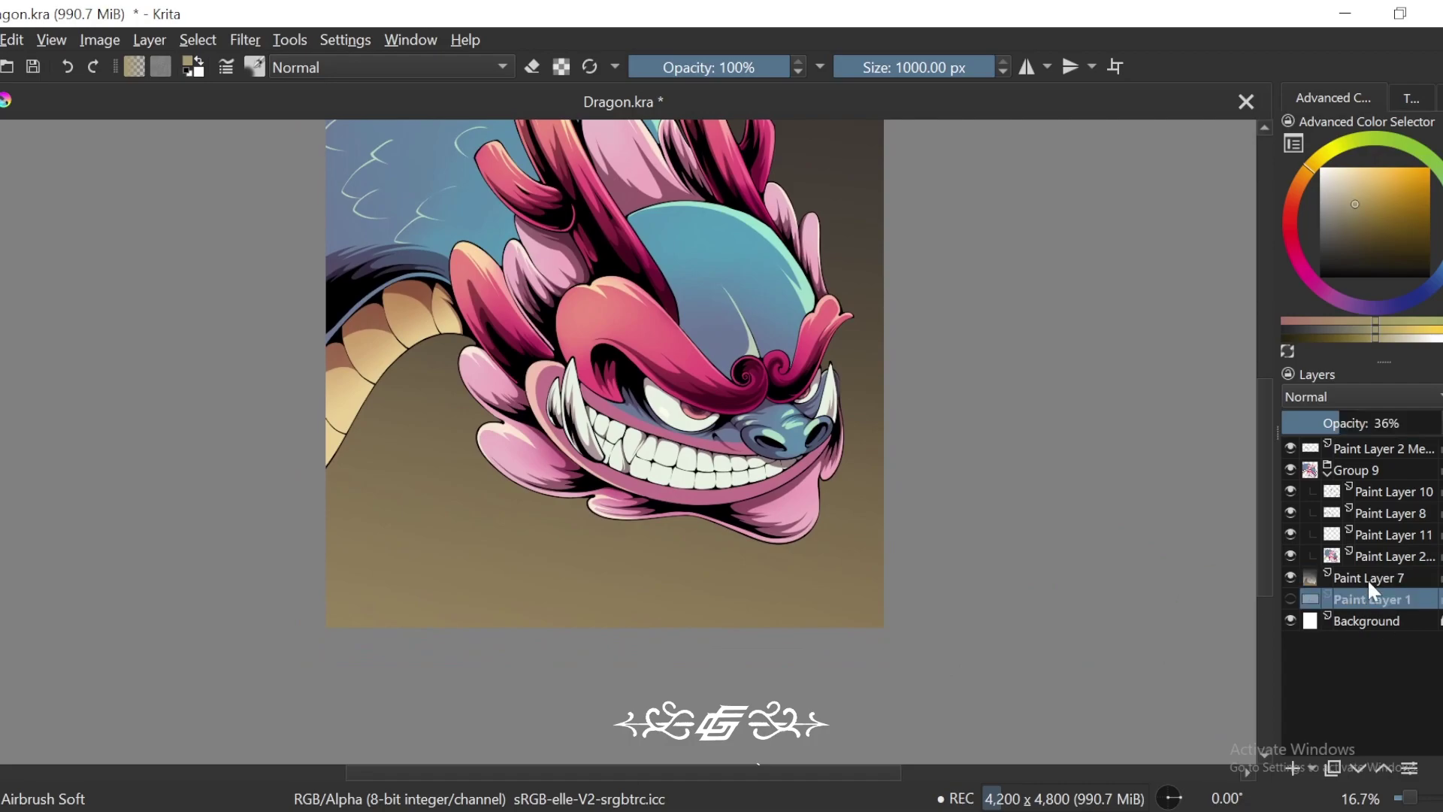
Step: Add a paint layer above Paint Layer 7, and adjust Paint Layer 7's hue to -11 with an HSV adjustment
left_click(1292, 767)
left_click_drag(1037, 742, 1082, 755)
left_click(1365, 599)
key("minus")
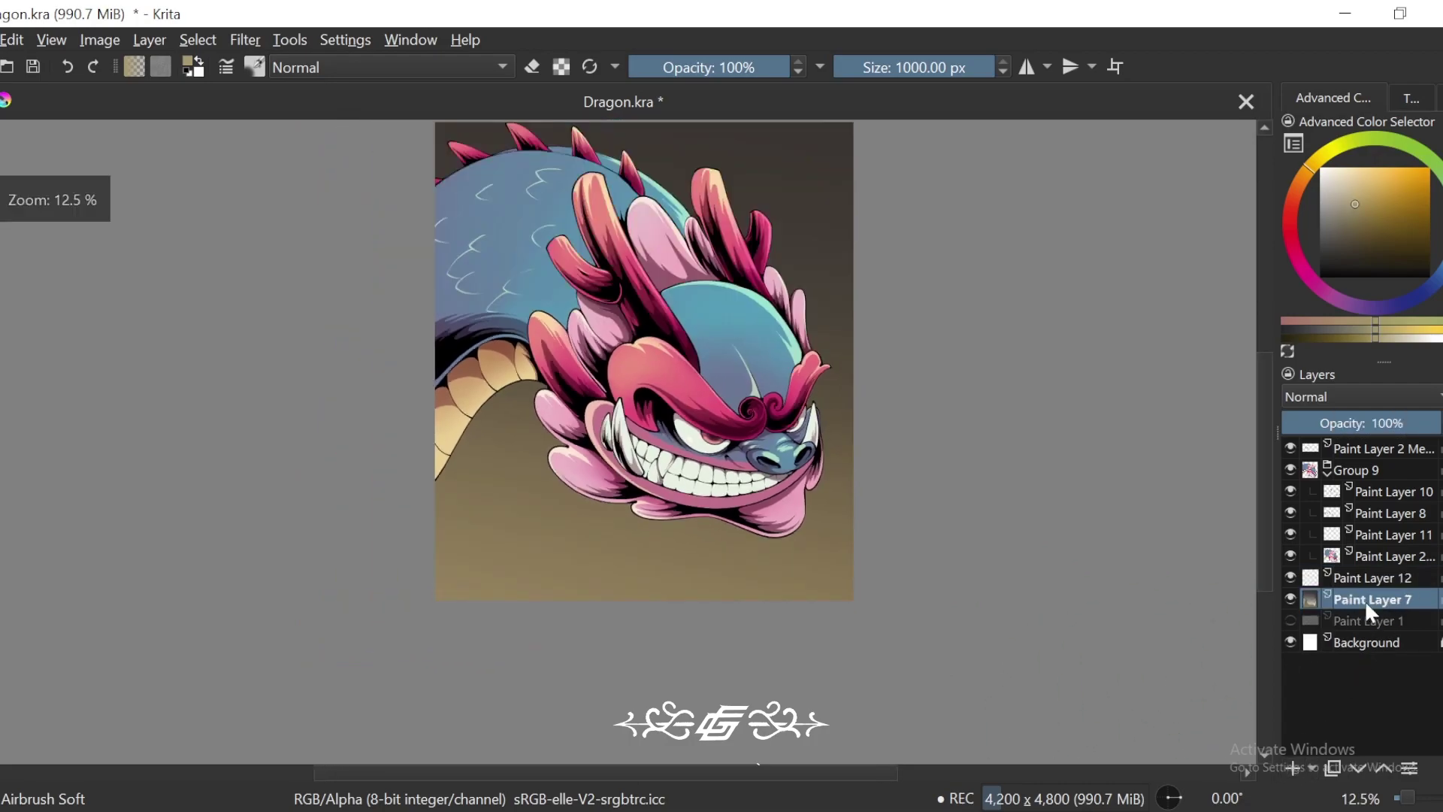
left_click(246, 40)
mouse_move(364, 119)
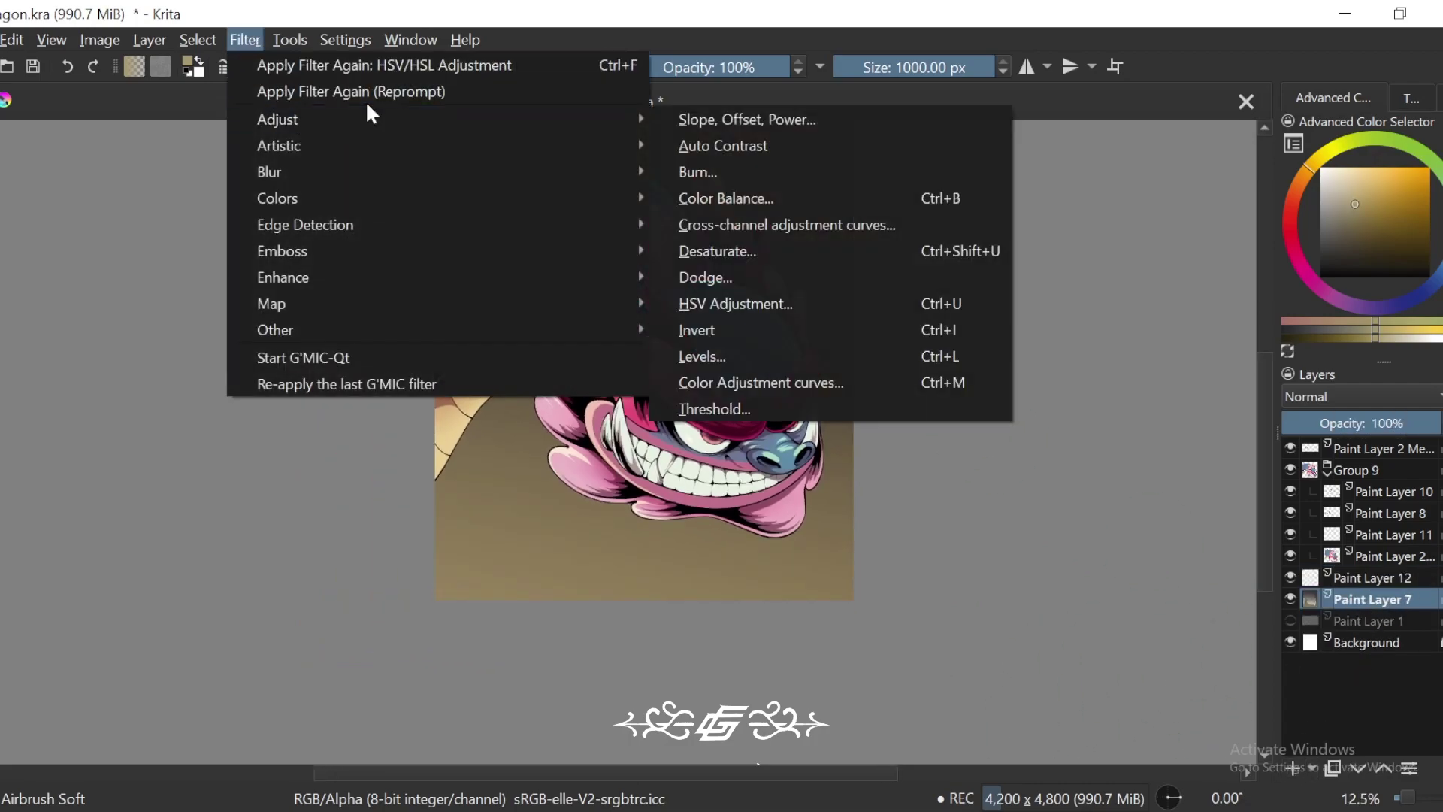
left_click(835, 302)
left_click_drag(1222, 192, 1212, 223)
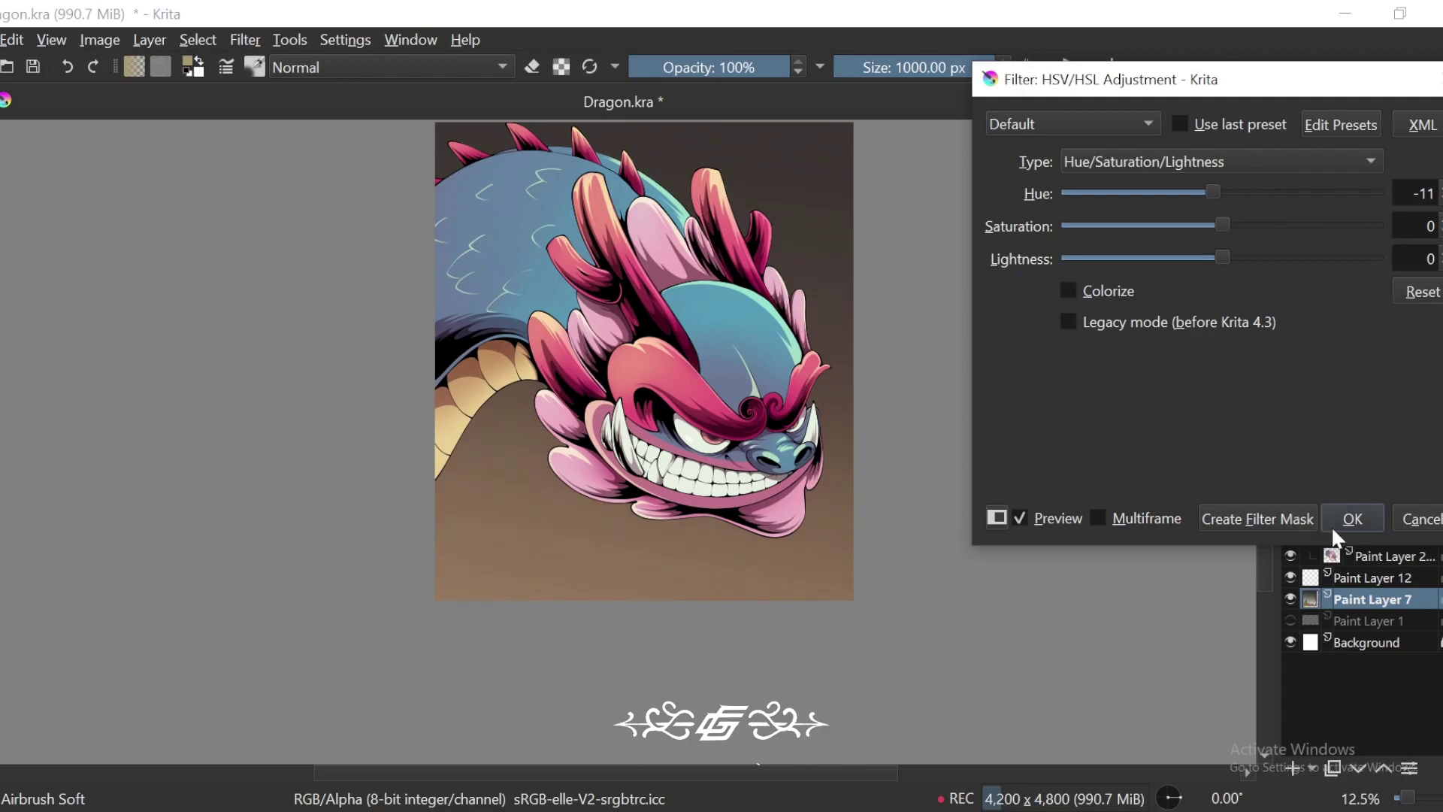
left_click(1345, 518)
Step: Examine the whole illustration against the warmer brown background at several zoom levels
key("minus")
key("minus")
key("minus")
key("ctrl+bracketleft")
key("5")
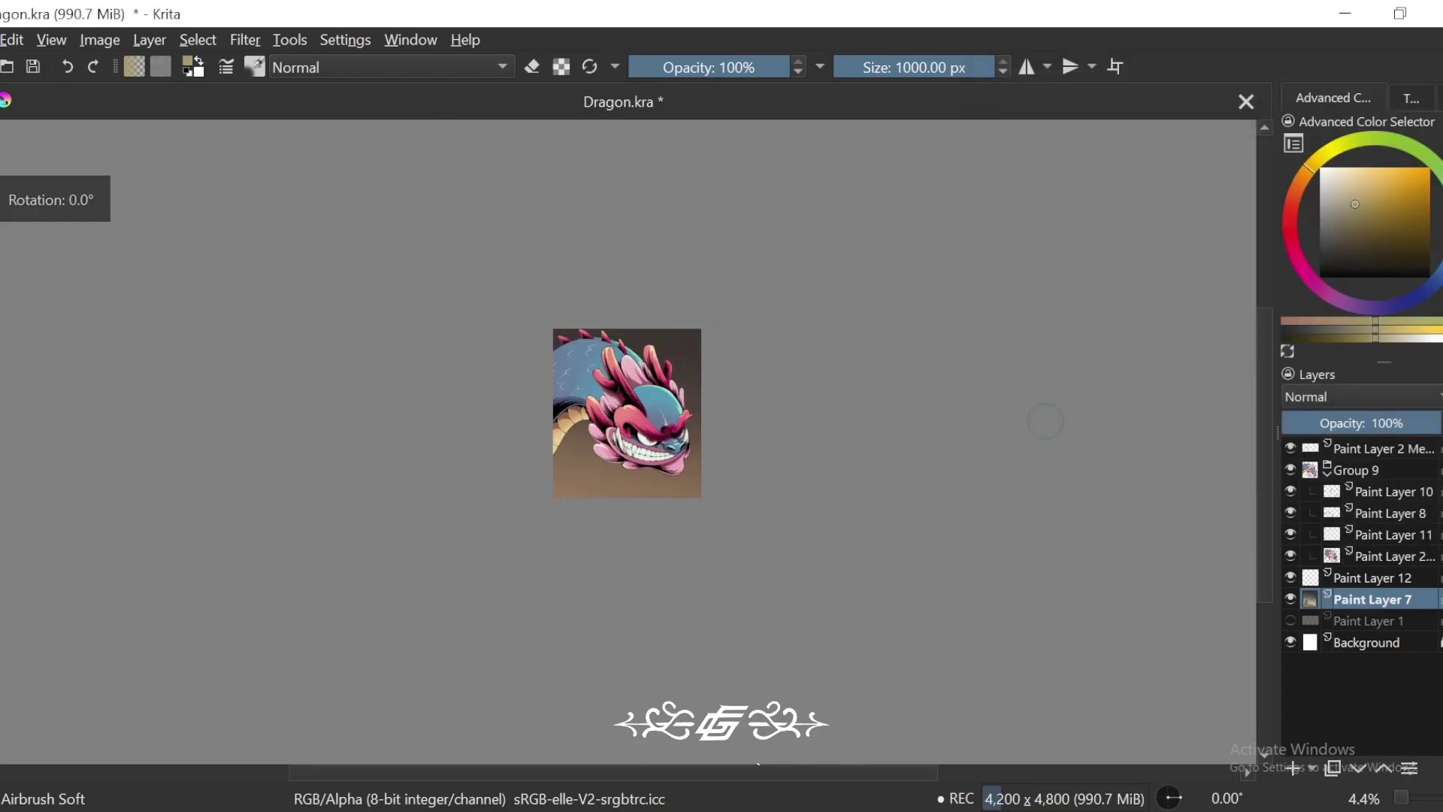
key("plus")
key("plus")
key("plus")
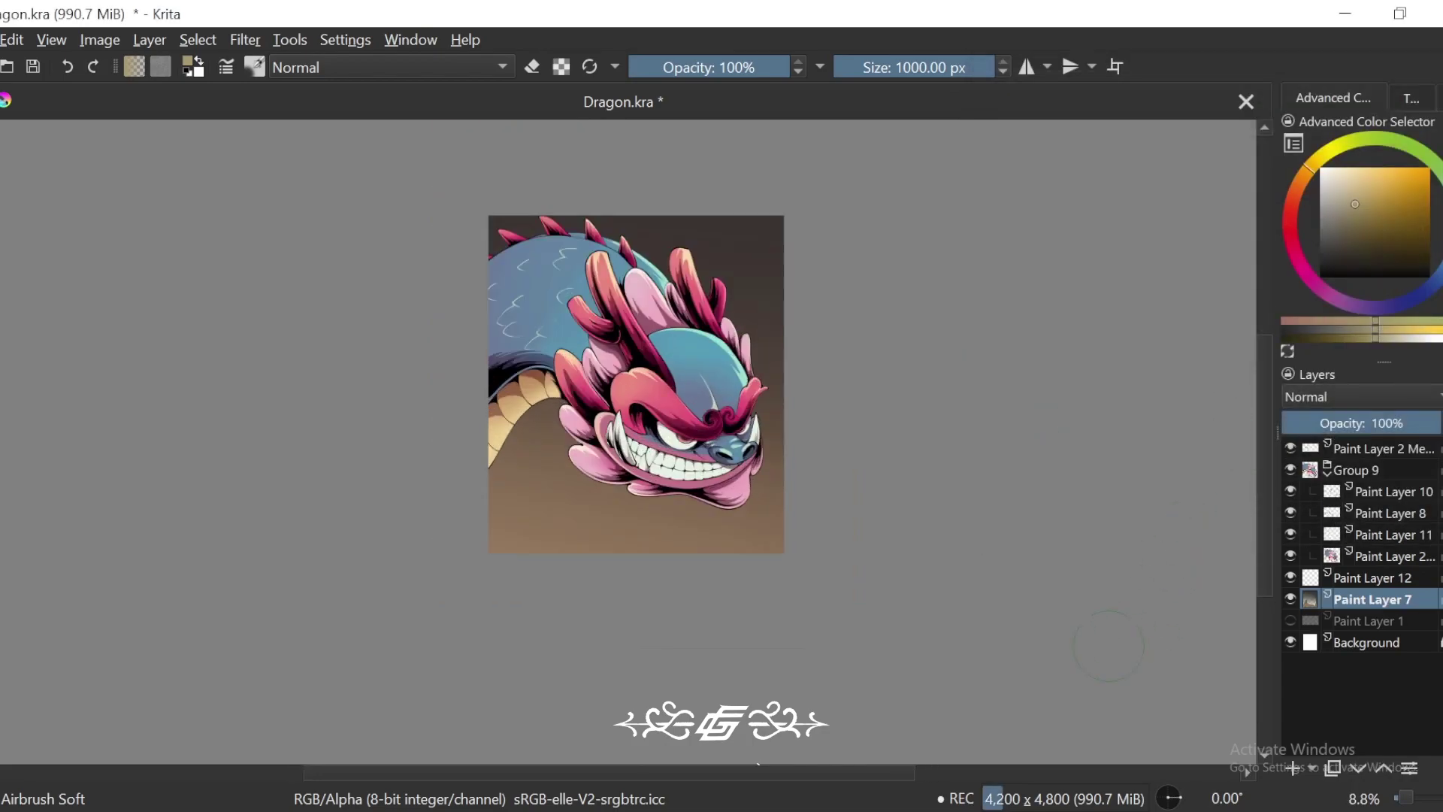
left_click_drag(1108, 646, 1090, 610)
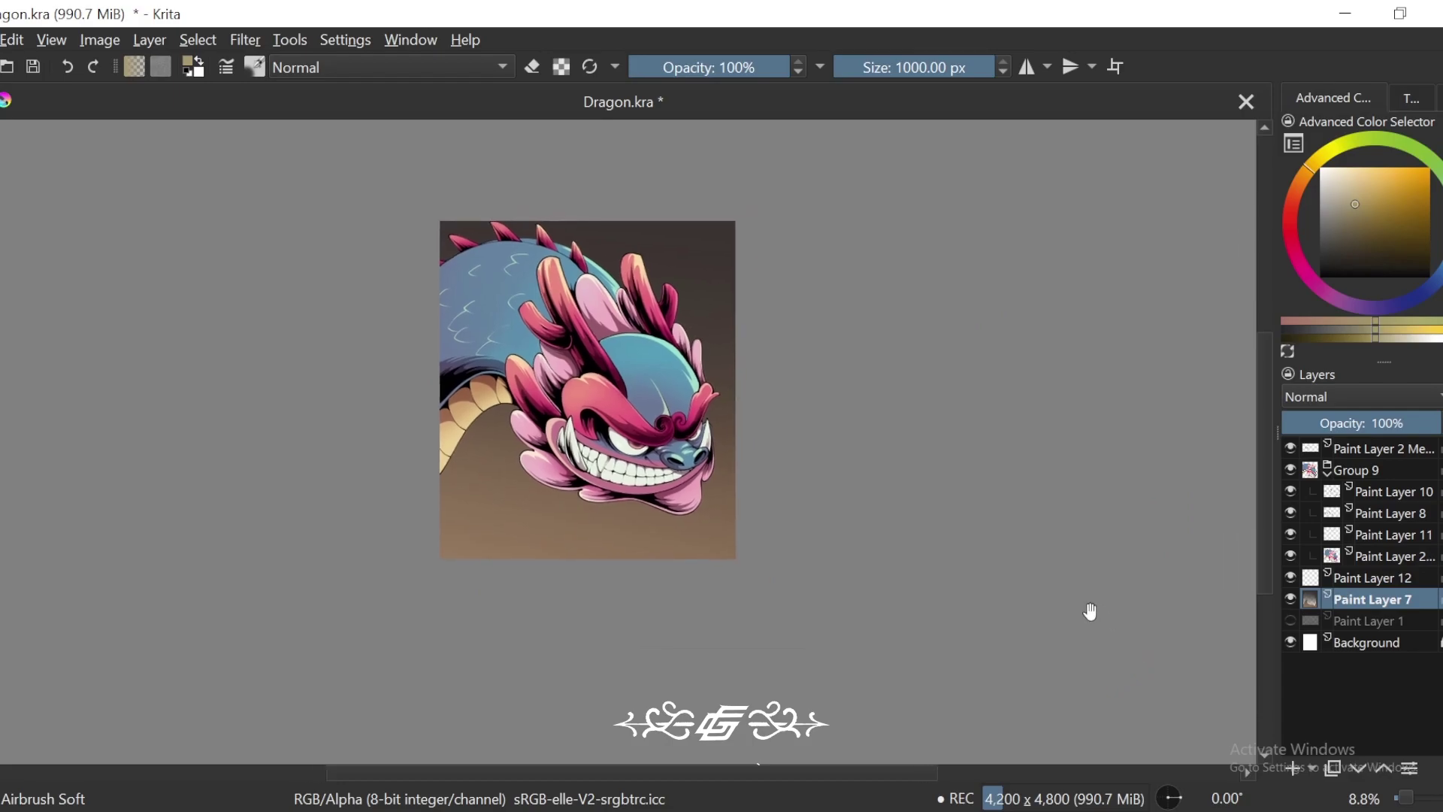
key("plus")
Step: Select Paint Layer 12, choose the third brush preset of the gn tag, and paint a thin 71.92 px stroke below the neck
left_click(1360, 577)
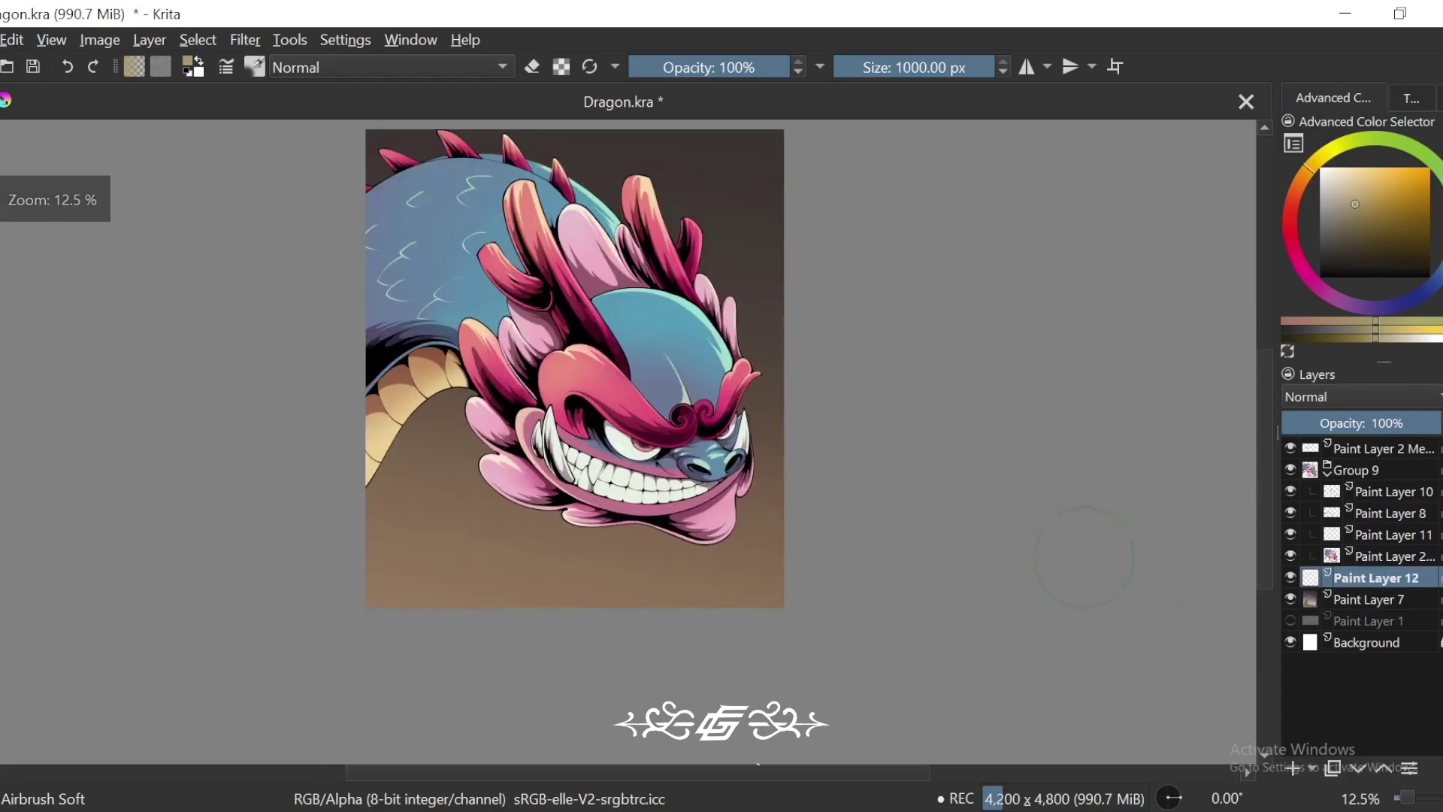
left_click(256, 69)
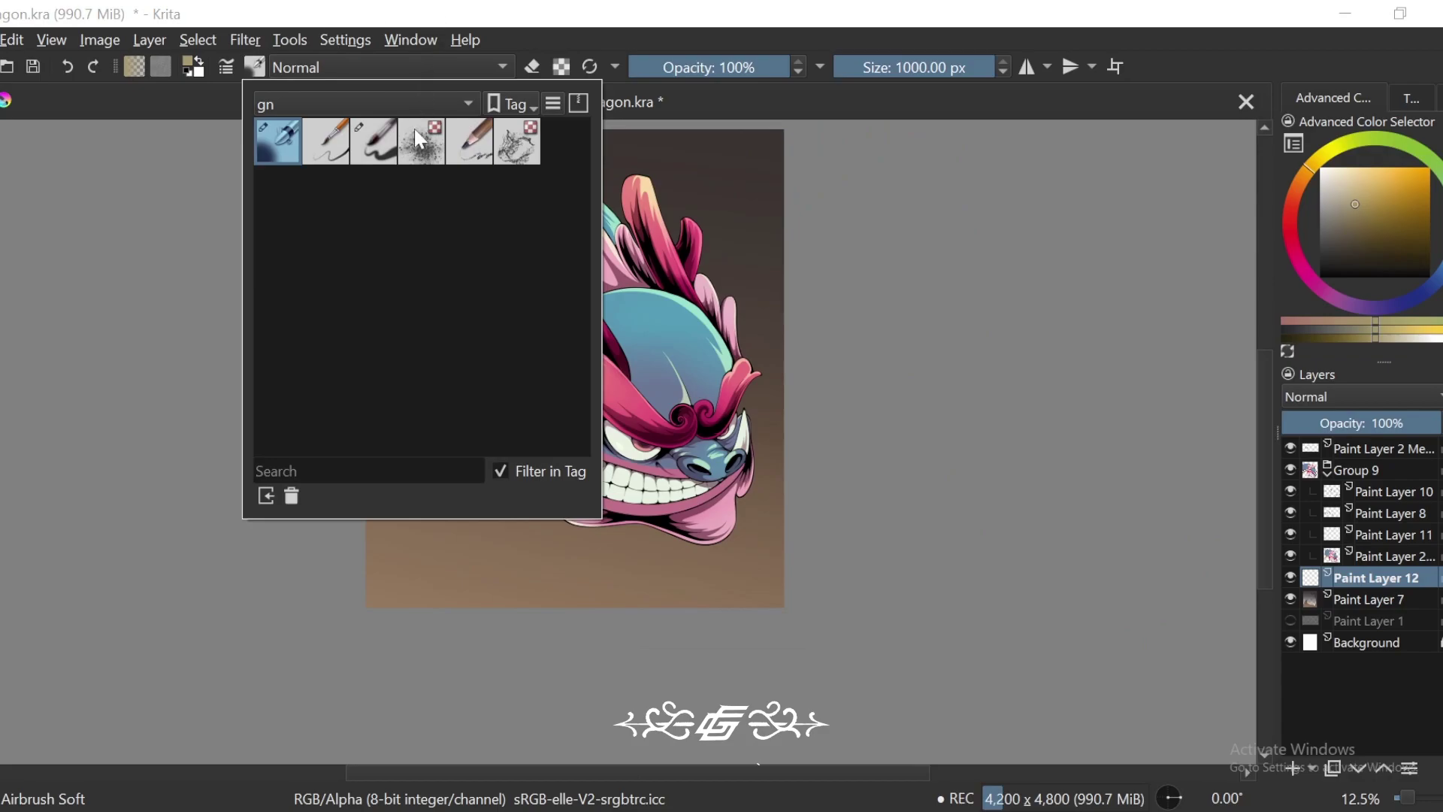
left_click(375, 142)
key("4")
key("4")
key("plus")
key("6")
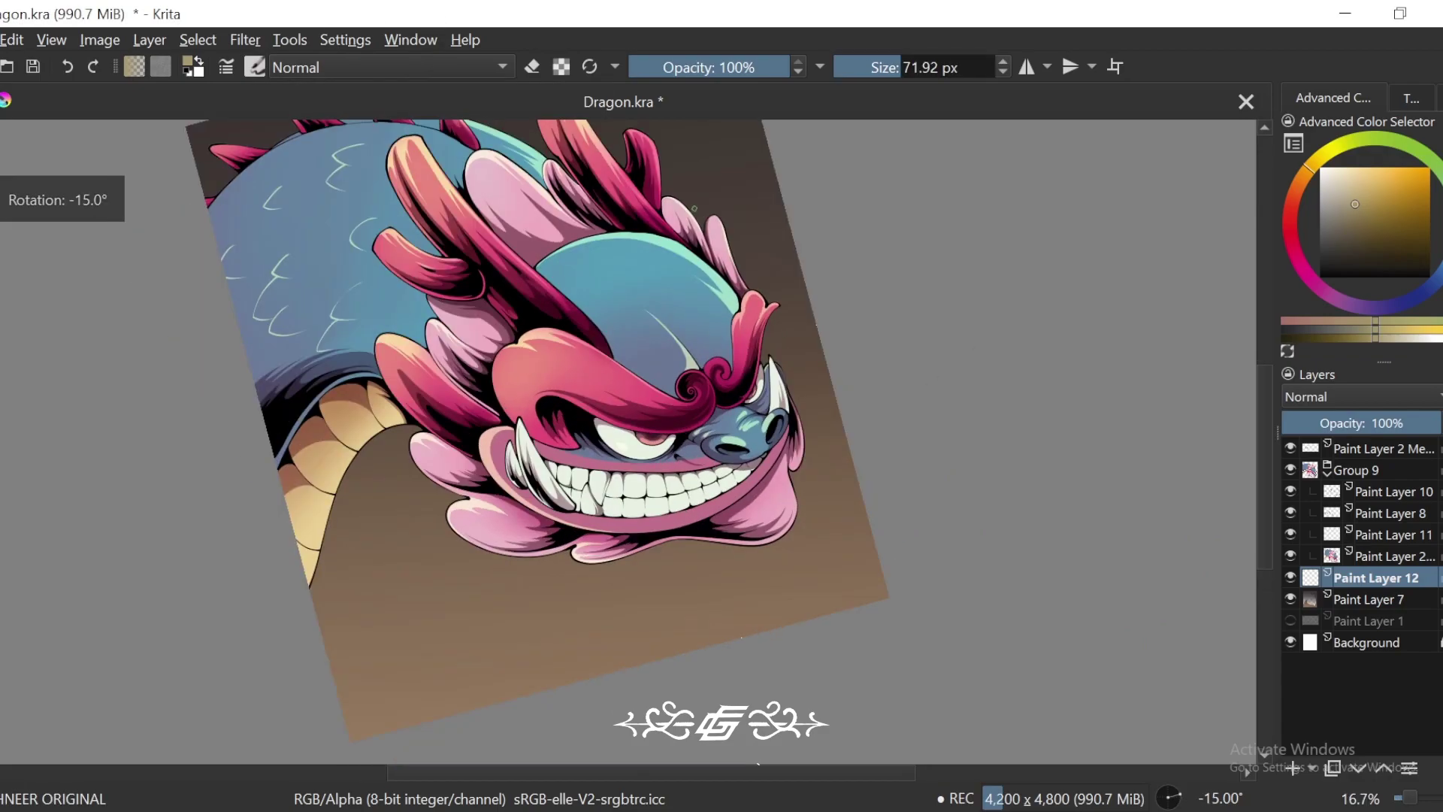
mouse_move(400, 515)
left_mouse_down()
mouse_move(616, 468)
mouse_move(551, 517)
left_mouse_up()
key("plus")
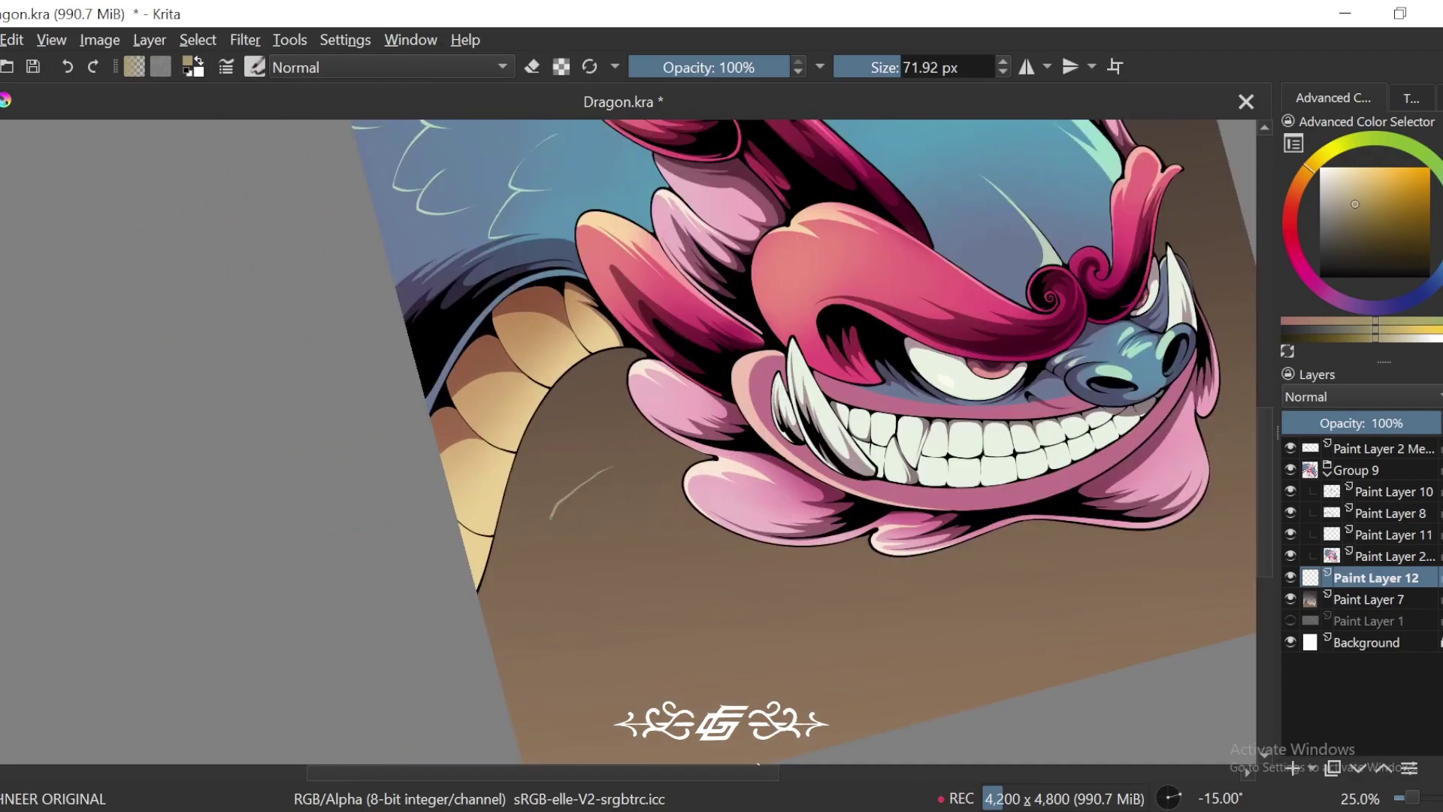
Step: Set the brush size to 401.34 px, sample the background brown, and paint broad strokes beneath the dragon's belly scales
left_click(952, 67)
key("5")
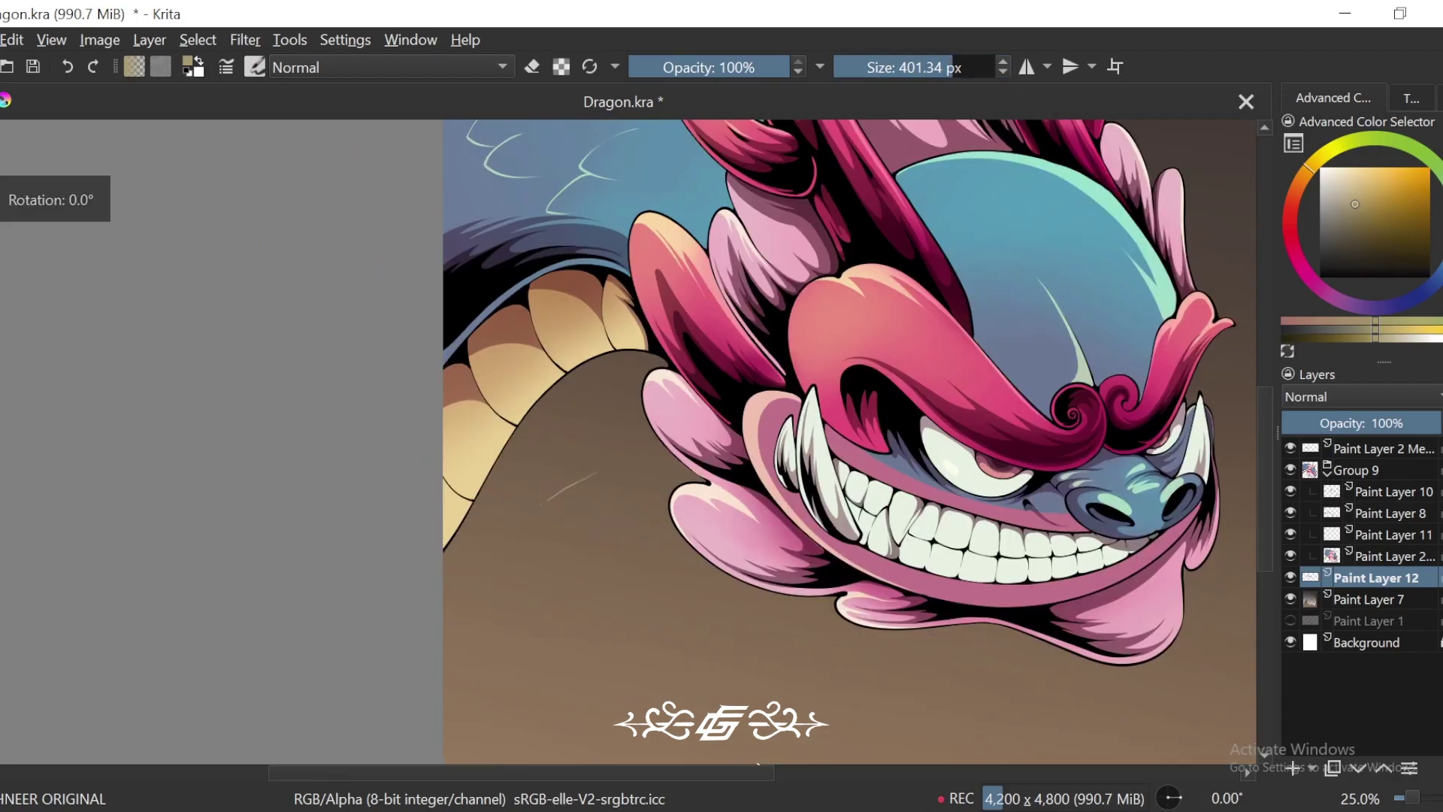
key("minus")
key("minus")
key("minus")
key("4")
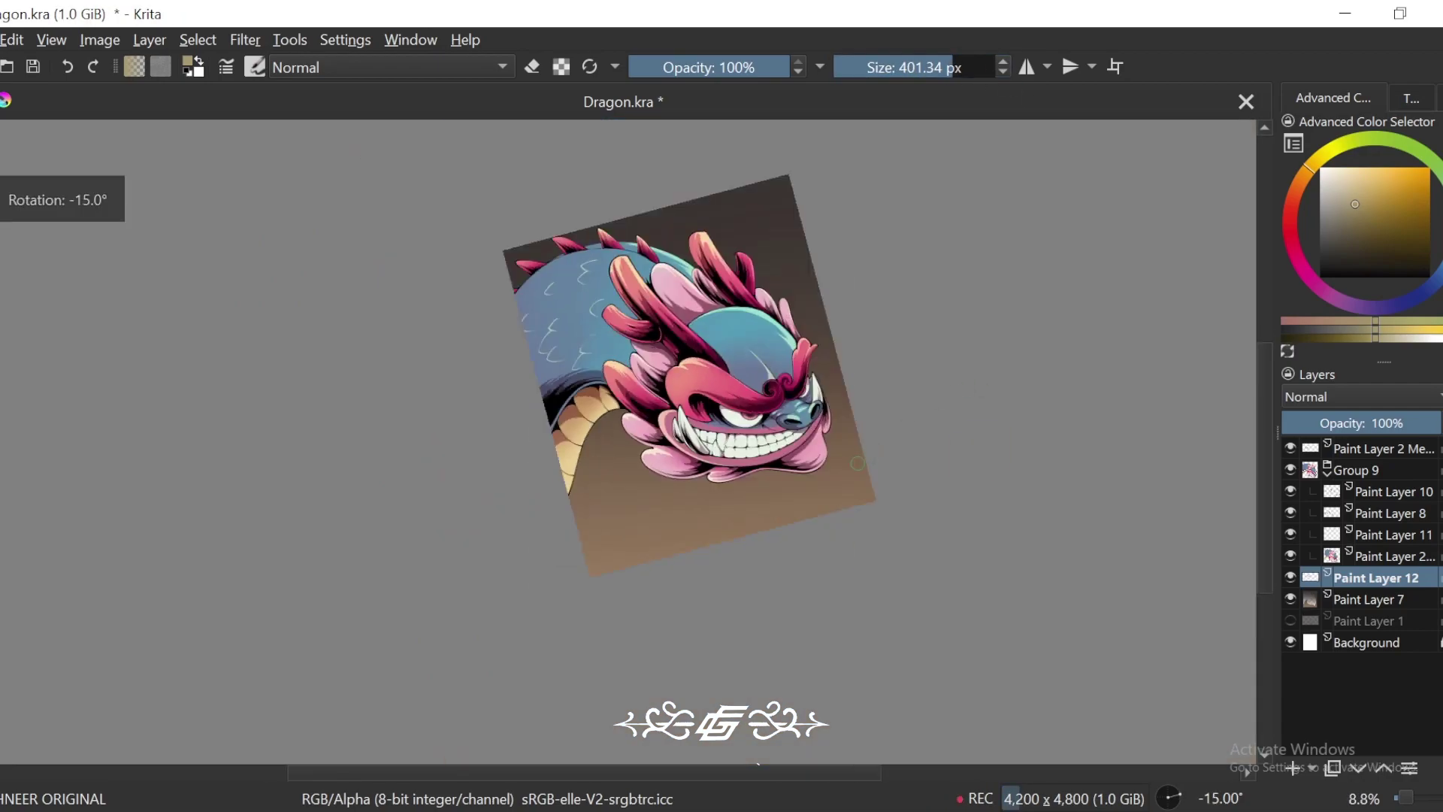
key("plus")
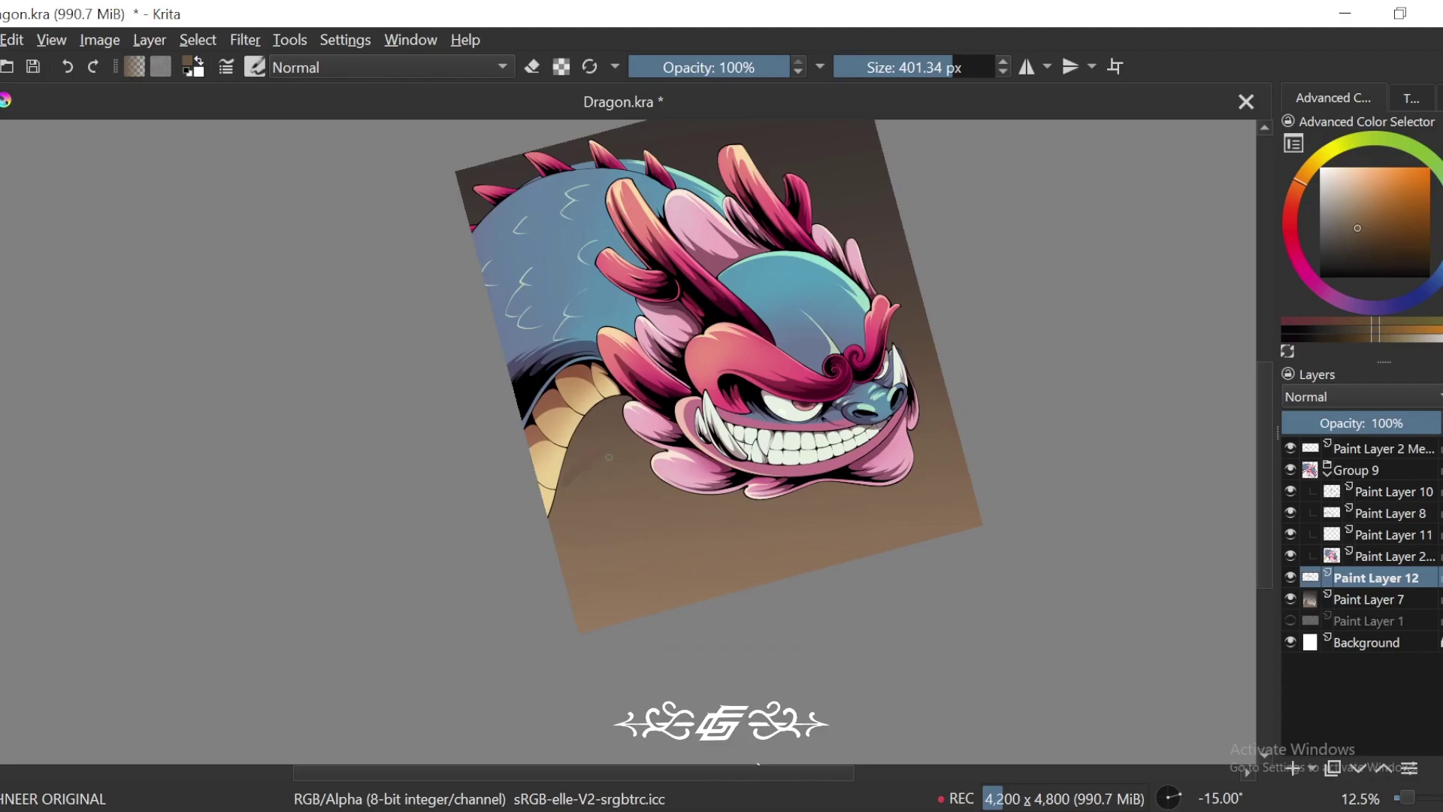
left_click(620, 511, "ctrl")
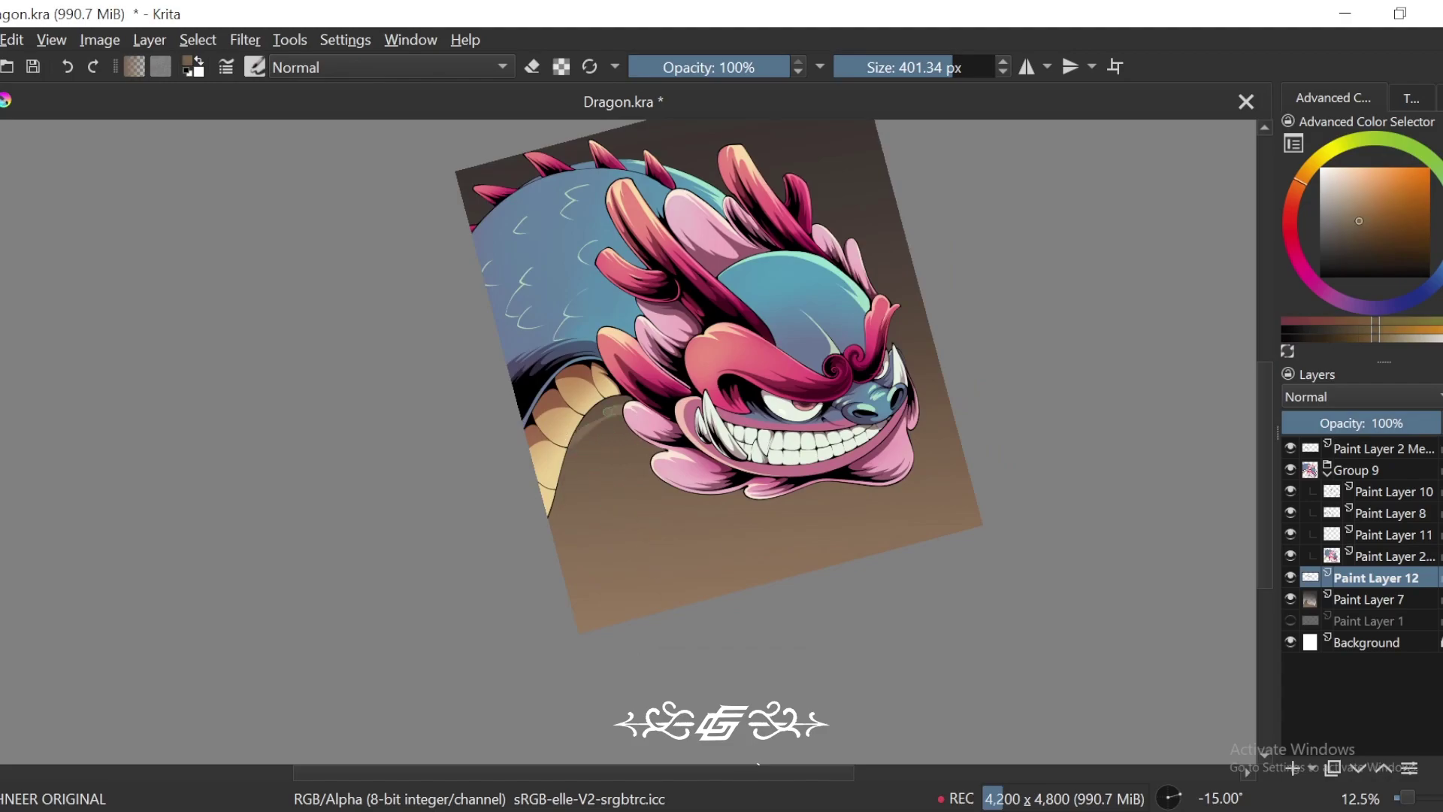
Step: Work the brown shadow strokes outwards from the belly scales towards the cheek frills, covering the light sketch strokes
key("plus")
key("plus")
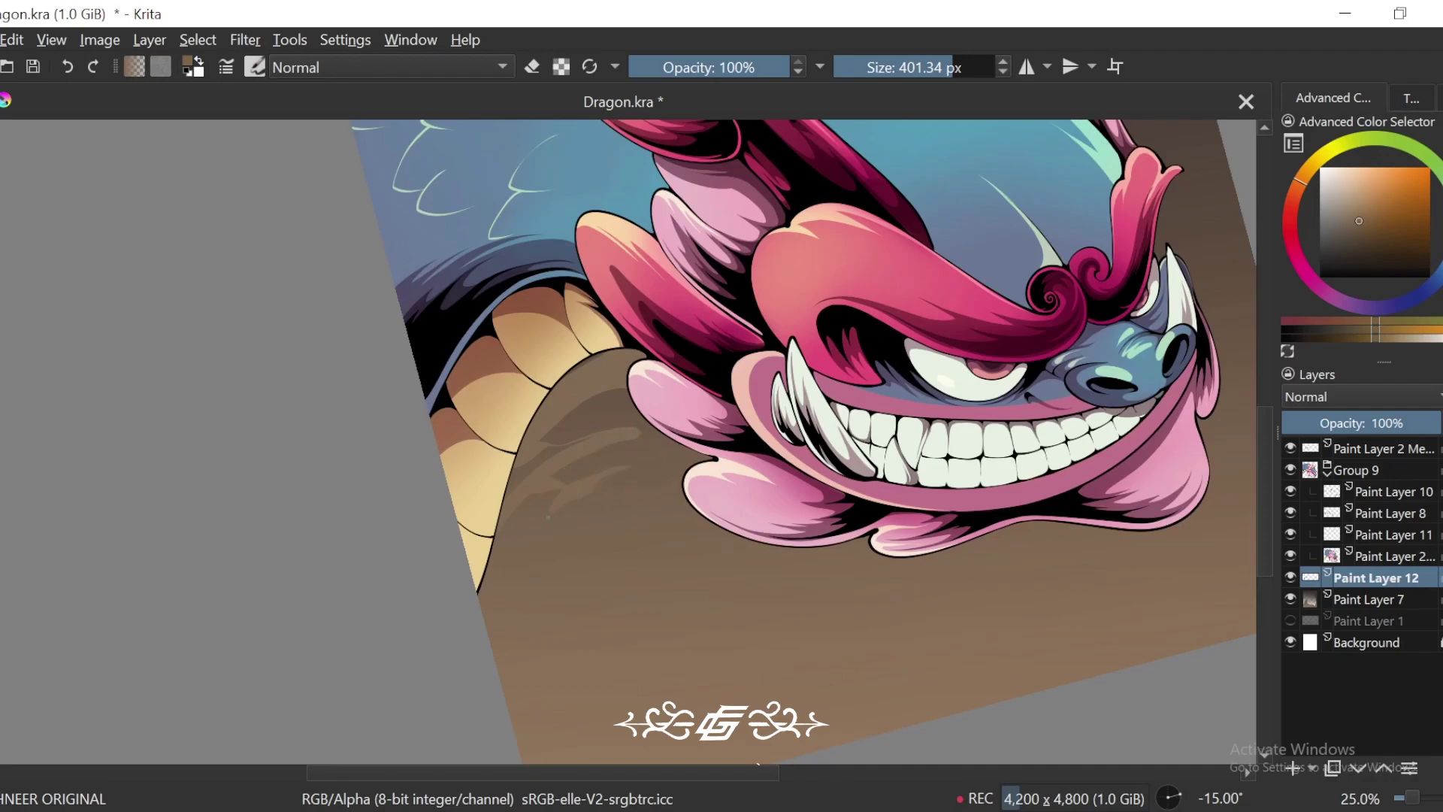
left_click_drag(577, 444, 510, 477)
left_click_drag(566, 457, 661, 427)
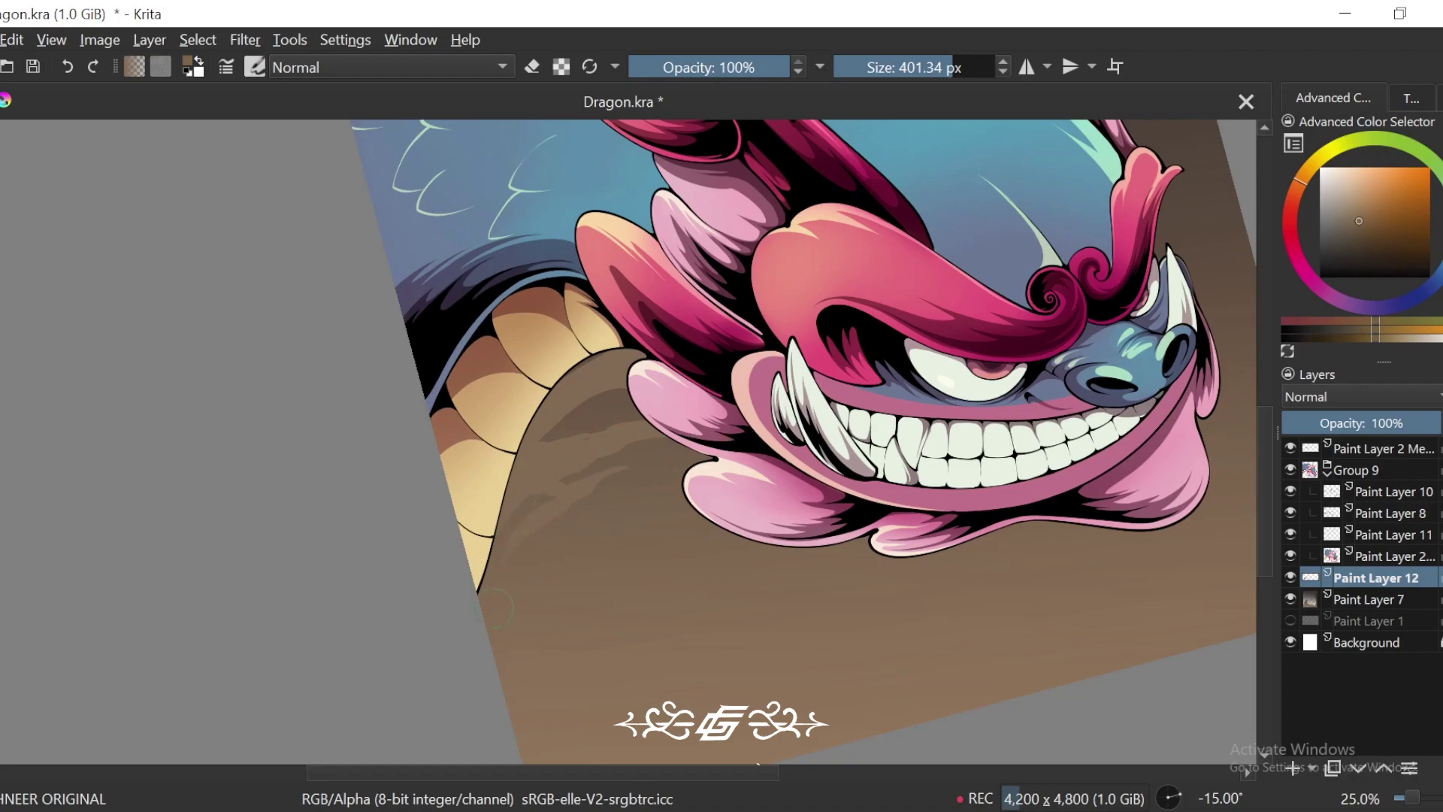
key("minus")
key("minus")
key("minus")
key("plus")
key("plus")
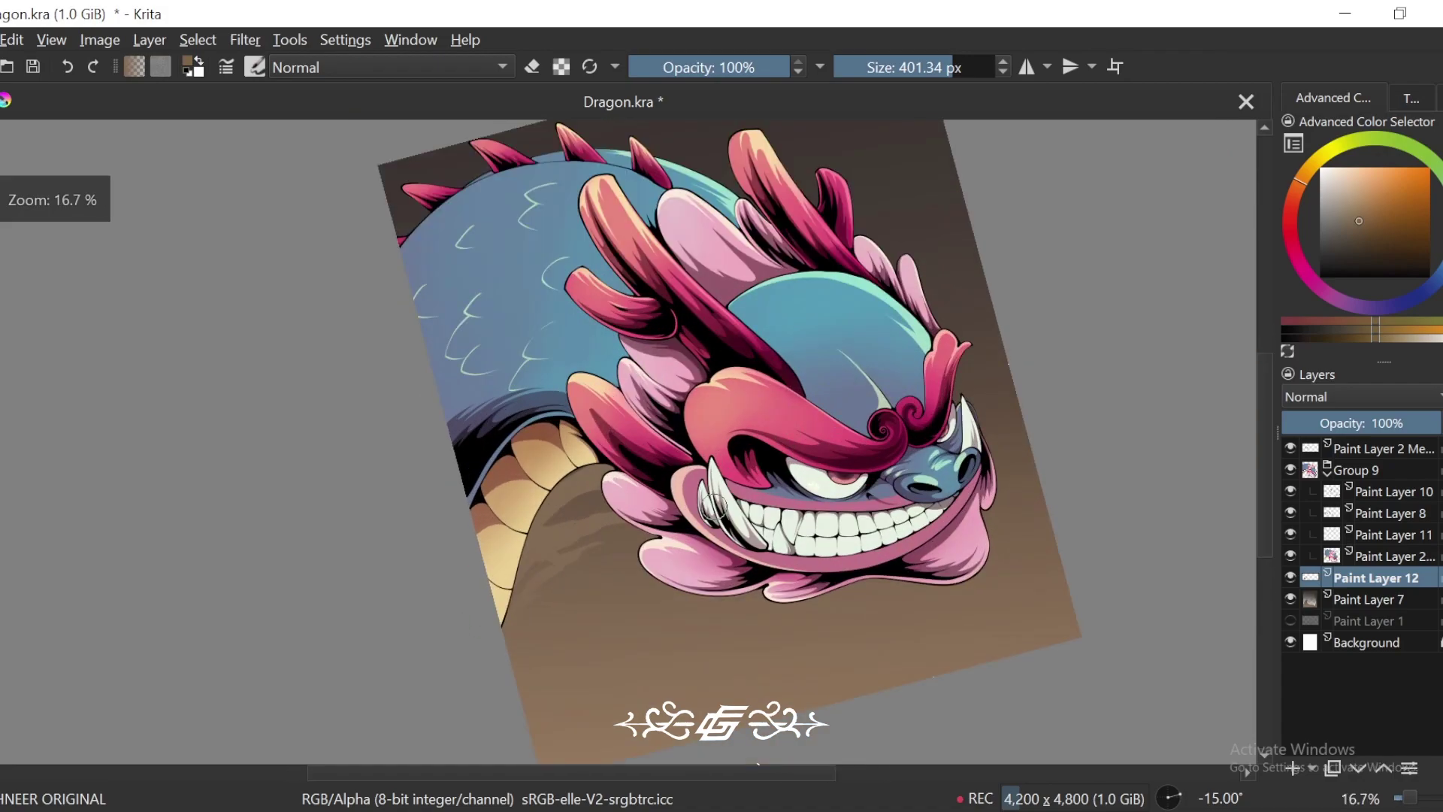
Step: Sample the background browns and paint a shadow stroke between the belly scales and the nearest cheek frill
key("4")
left_click_drag(757, 411, 771, 448)
left_click(702, 553, "ctrl")
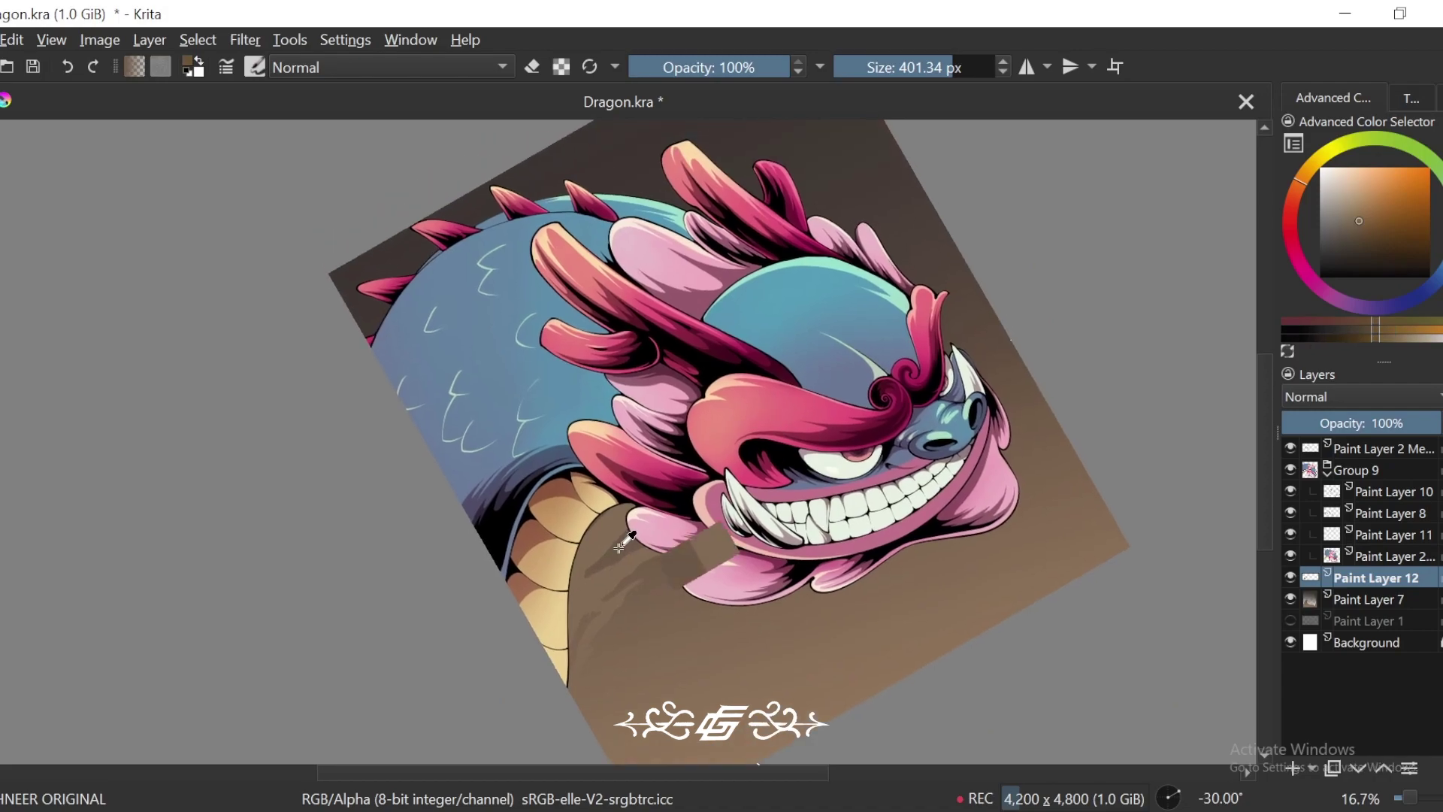
left_click_drag(636, 518, 610, 545)
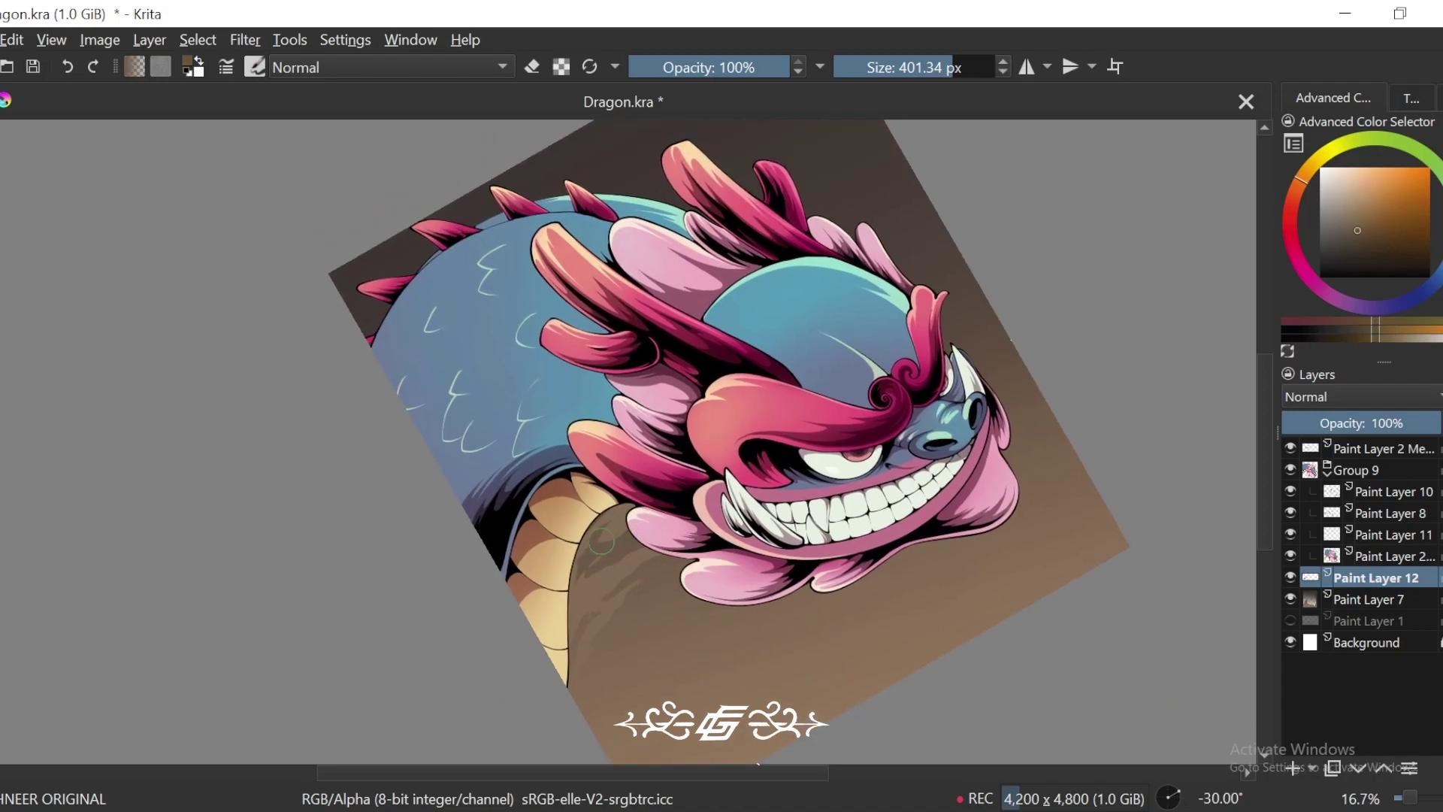
left_click(612, 519, "ctrl")
key("ctrl+minus")
key("ctrl+minus")
key("ctrl+bracketright")
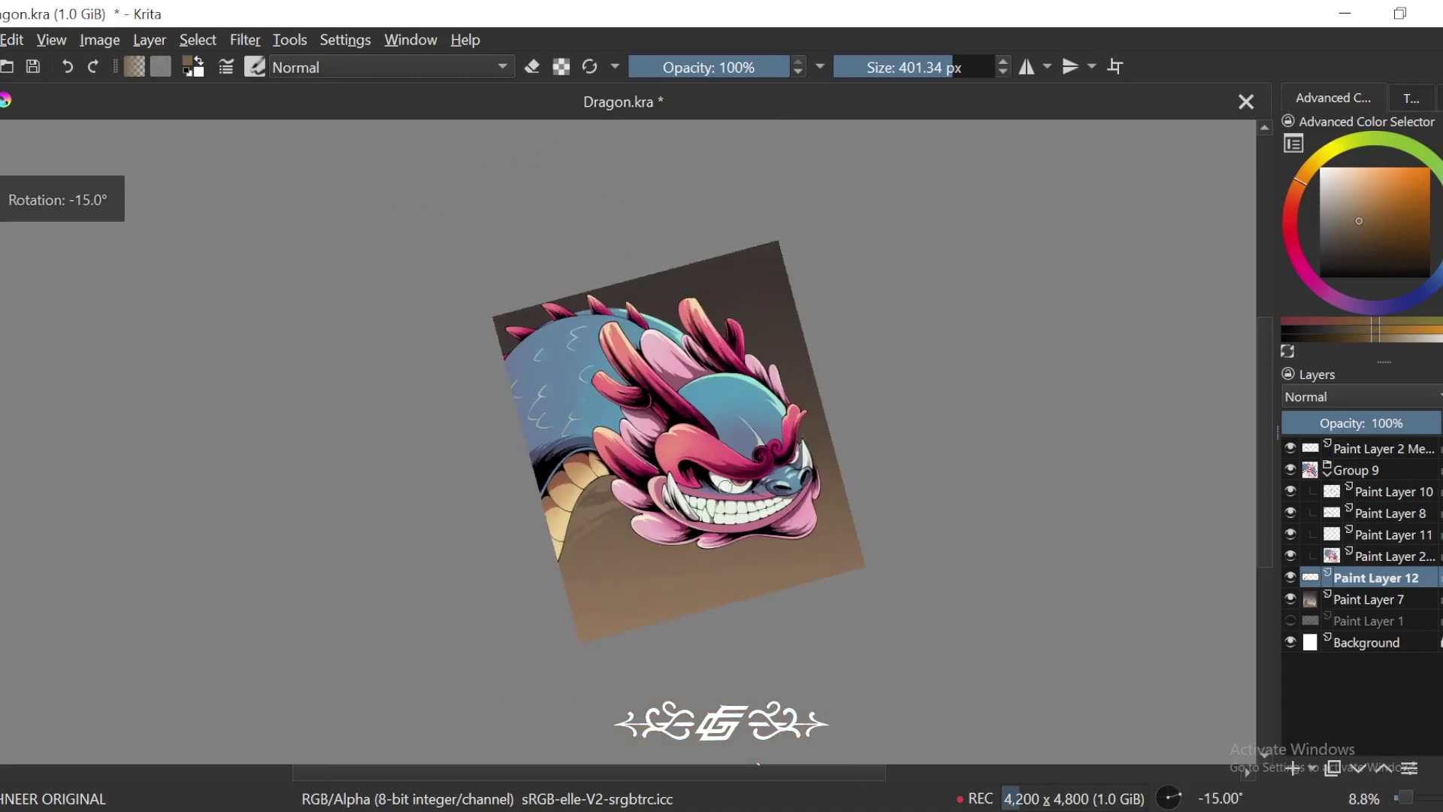
Step: Resample the browns below the neck and extend the shadow strokes along the belly scales and towards the lower cheek frill
key("ctrl+plus")
key("ctrl+plus")
left_click_drag(589, 624, 668, 548)
key("ctrl+plus")
key("plus")
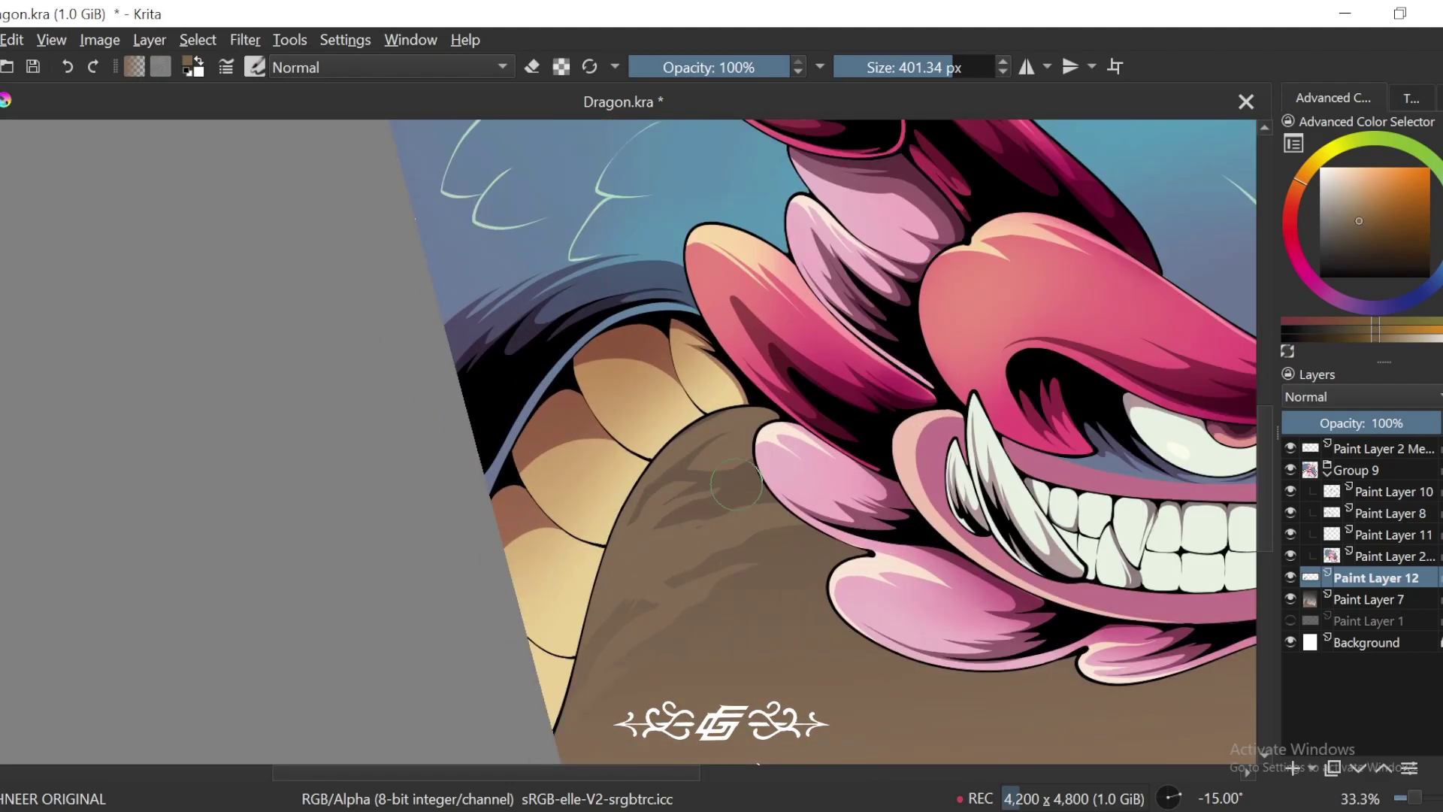
left_click(627, 519, "ctrl")
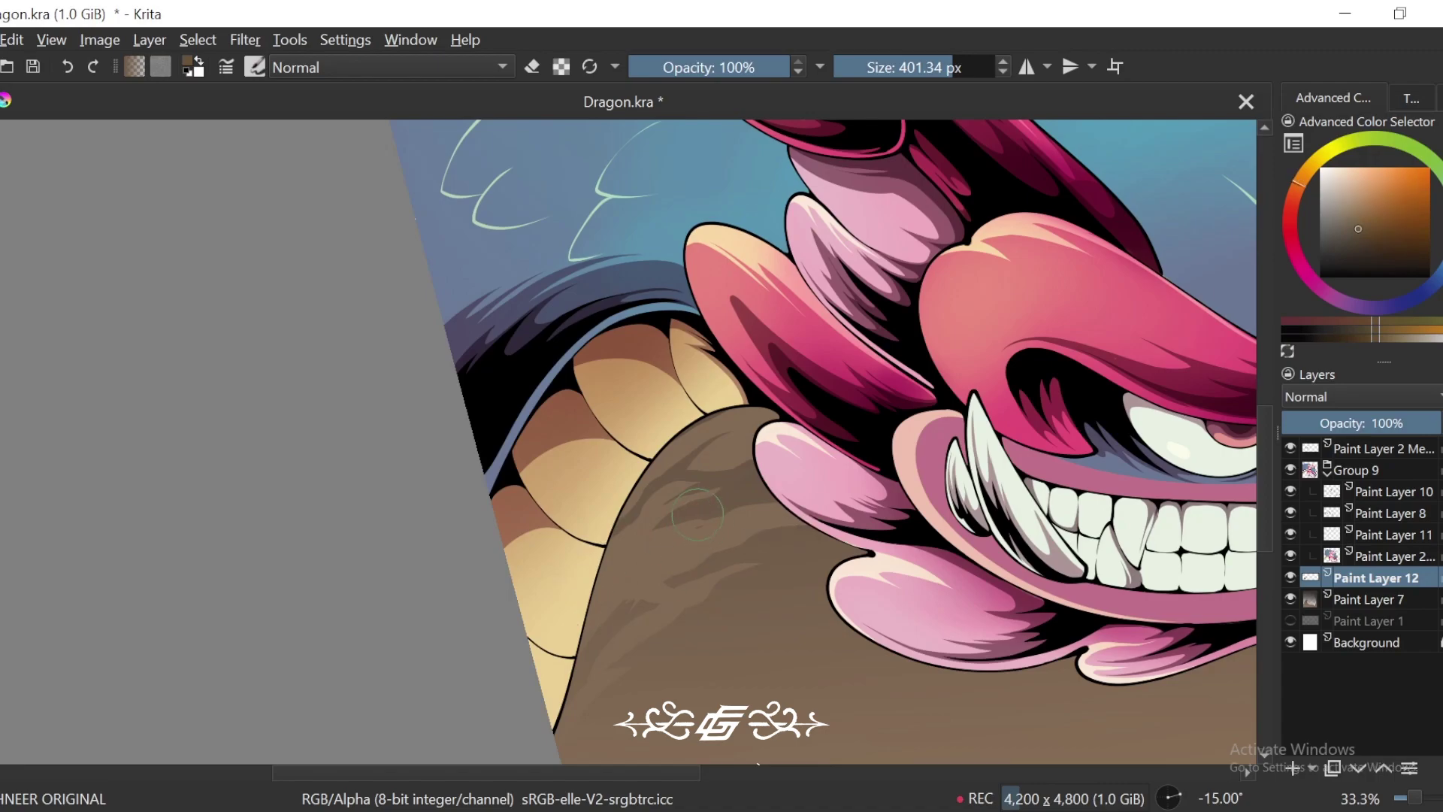
left_click_drag(691, 521, 618, 590)
left_click(699, 563, "ctrl")
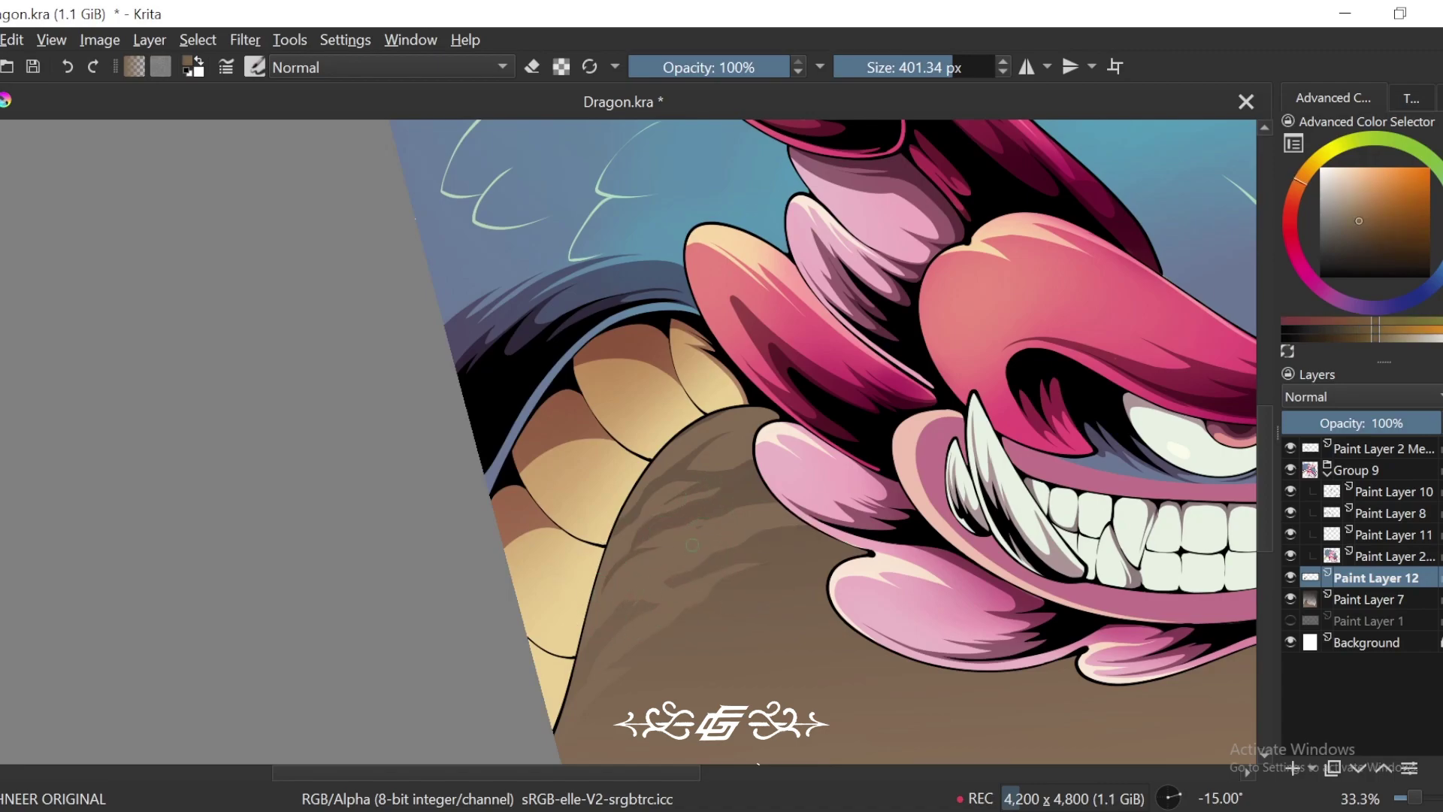
left_click_drag(714, 567, 789, 597)
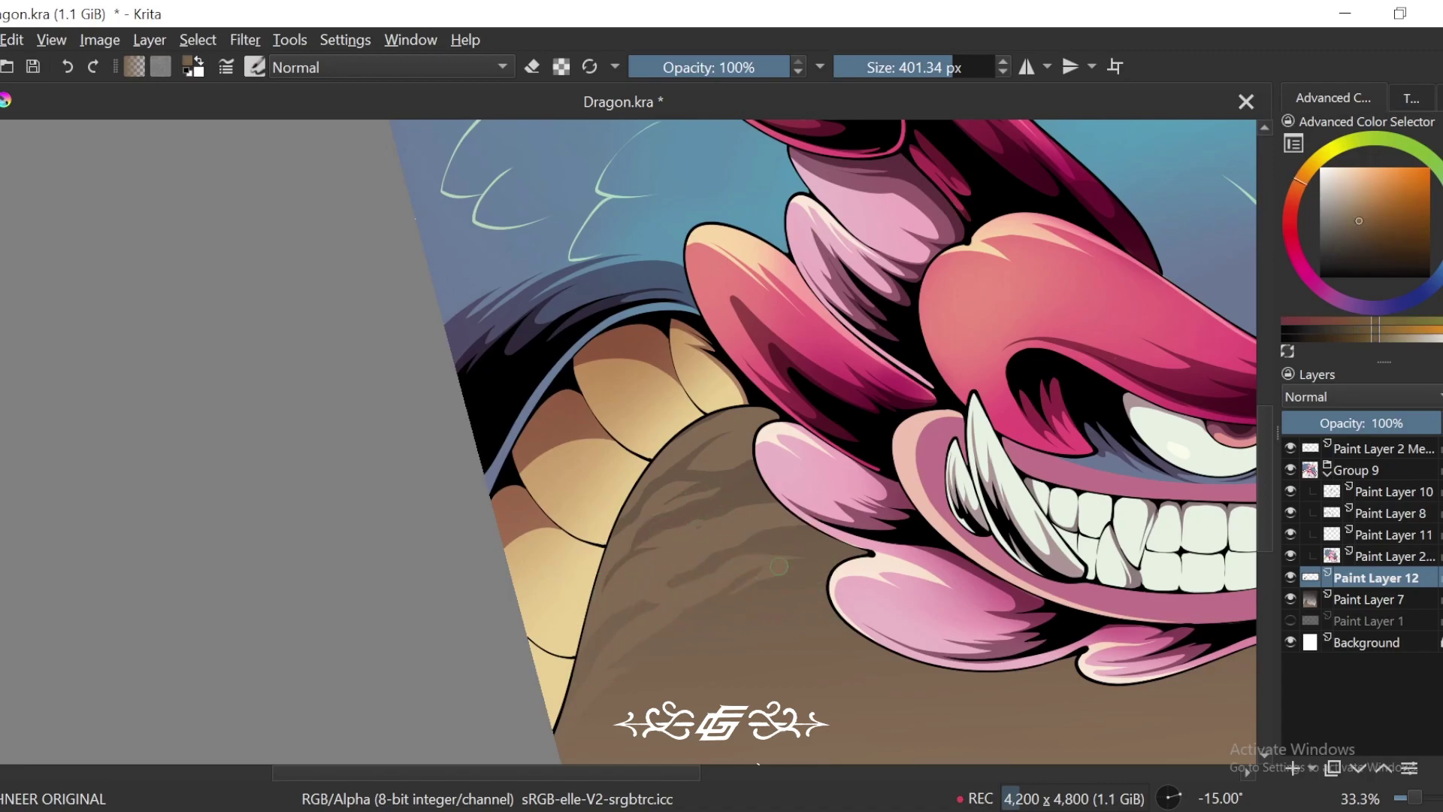
Step: Review the whole illustration and undo the brown shadow strokes beneath the belly scales
scroll(778, 566, "down", 4)
scroll(915, 438, "up", 2)
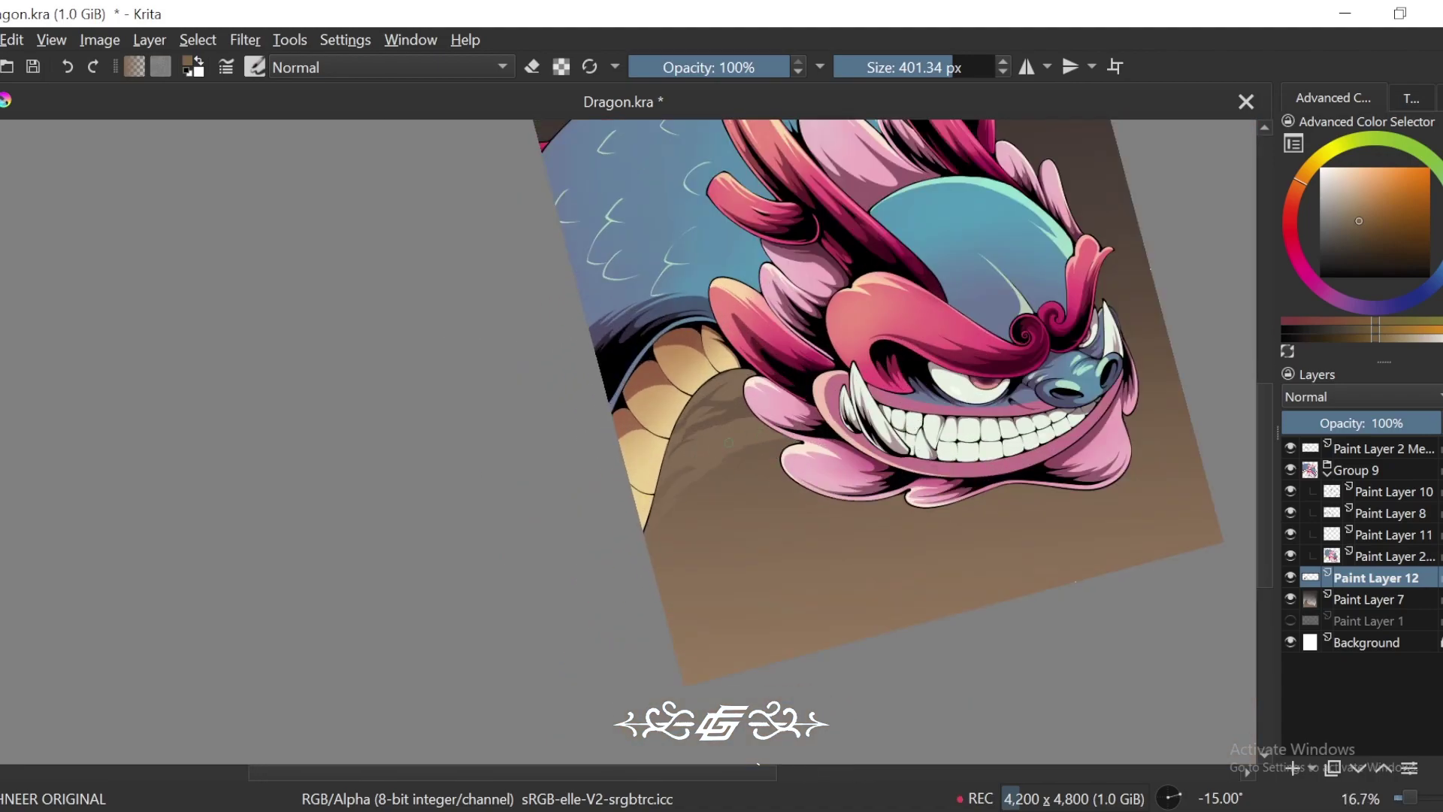
scroll(671, 523, "down", 2)
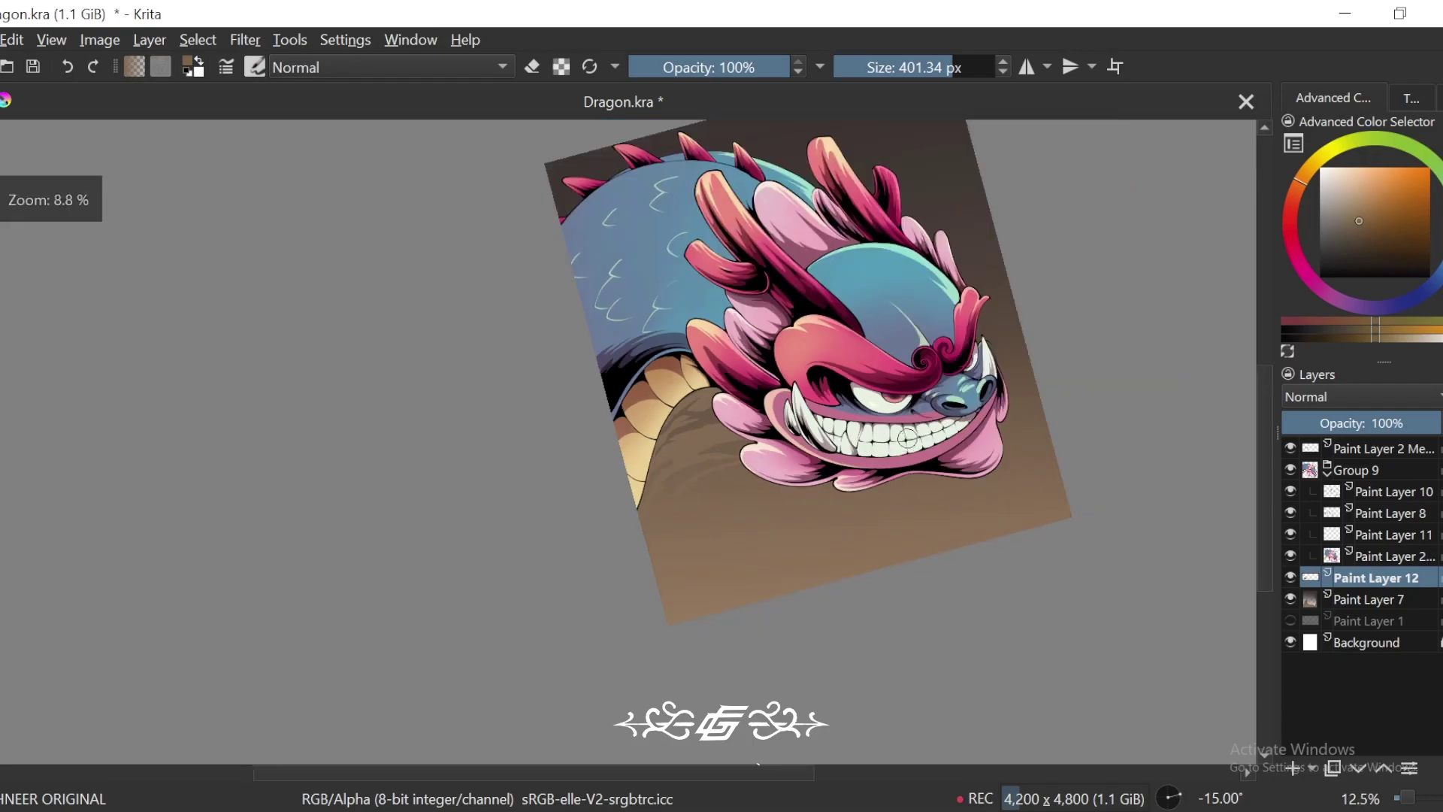
scroll(900, 499, "up", 2)
scroll(614, 403, "down", 3)
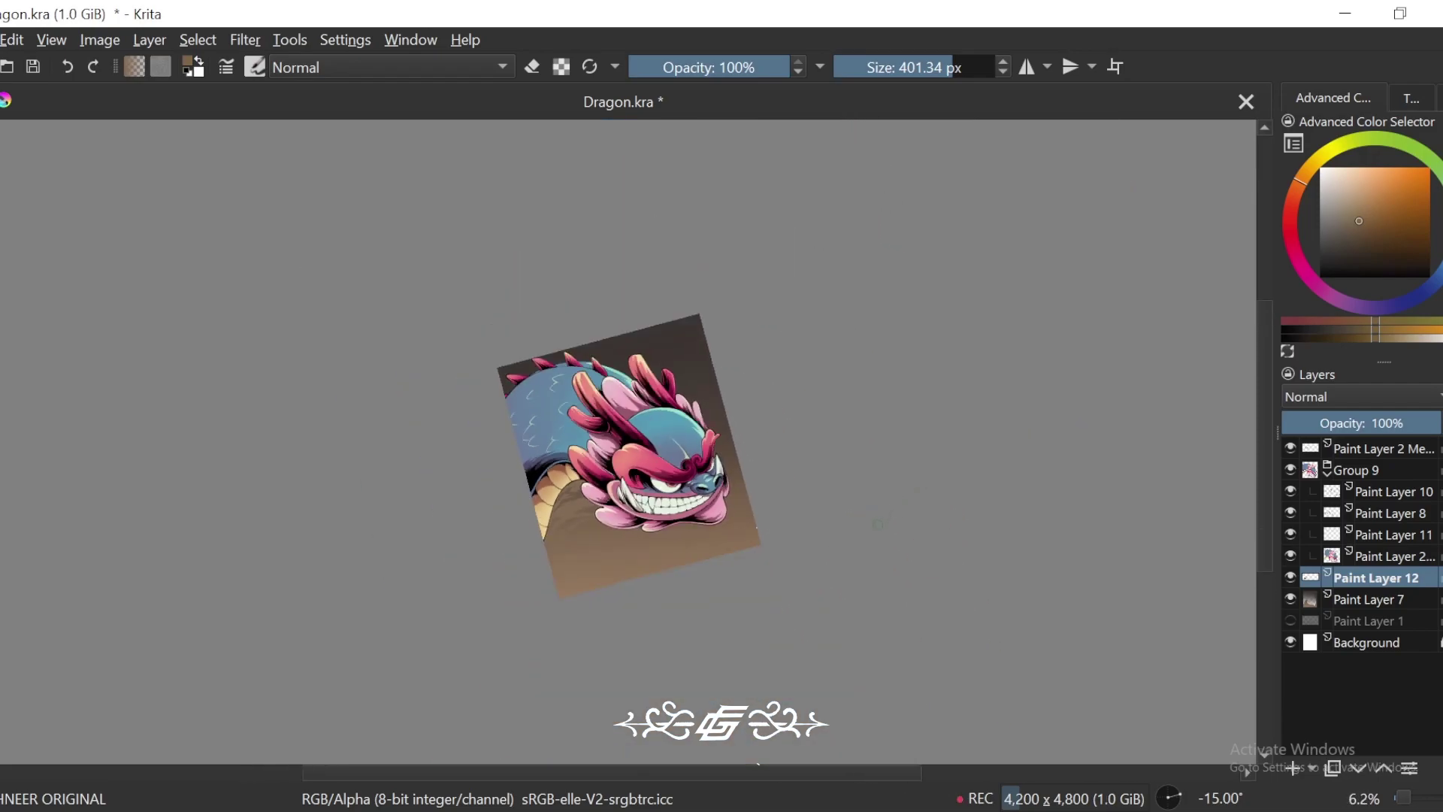
key("ctrl")
key("ctrl")
key("ctrl")
scroll(845, 524, "up", 4)
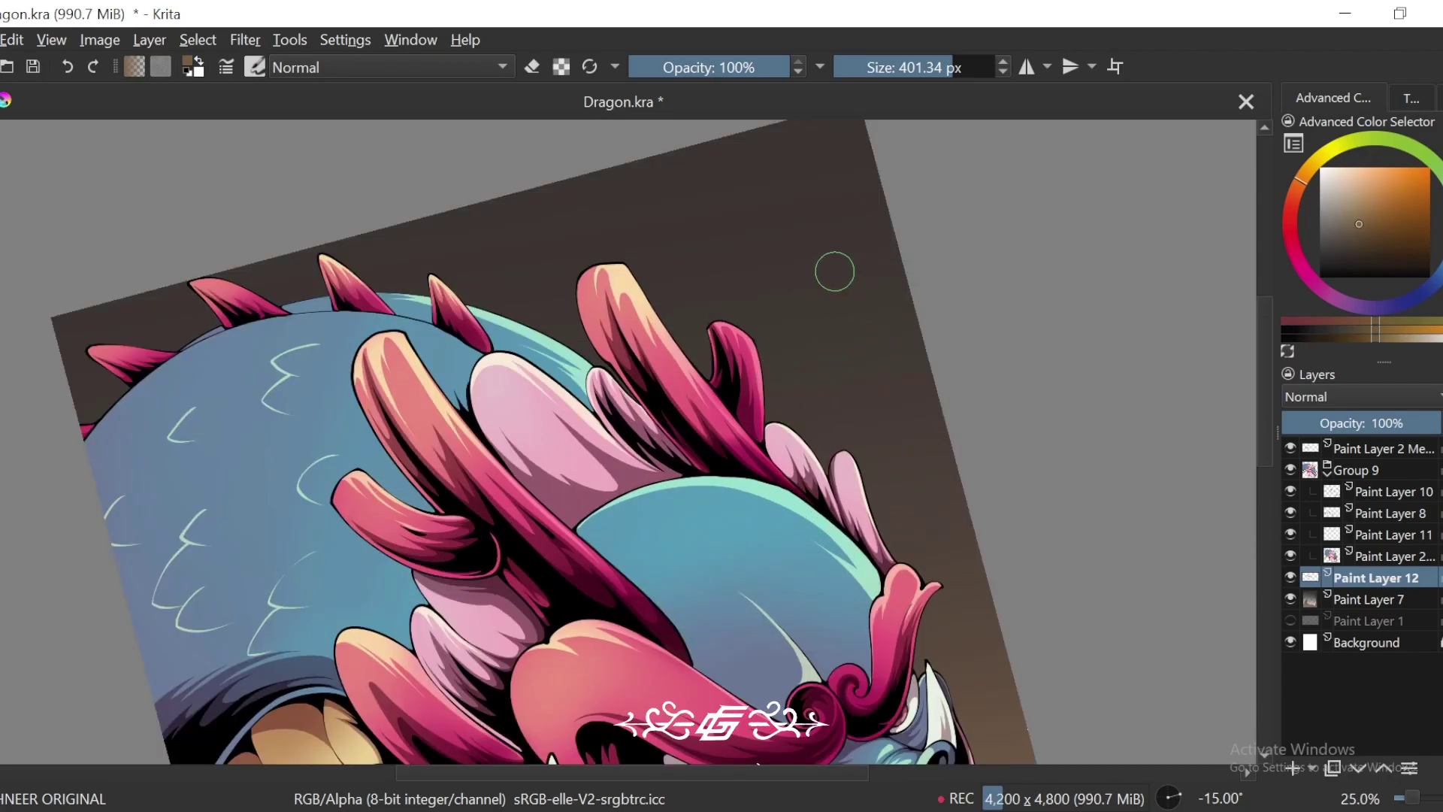
Step: Paint light brown 401.34 px strokes on the dark background behind the rear horn
left_click_drag(863, 261, 856, 277)
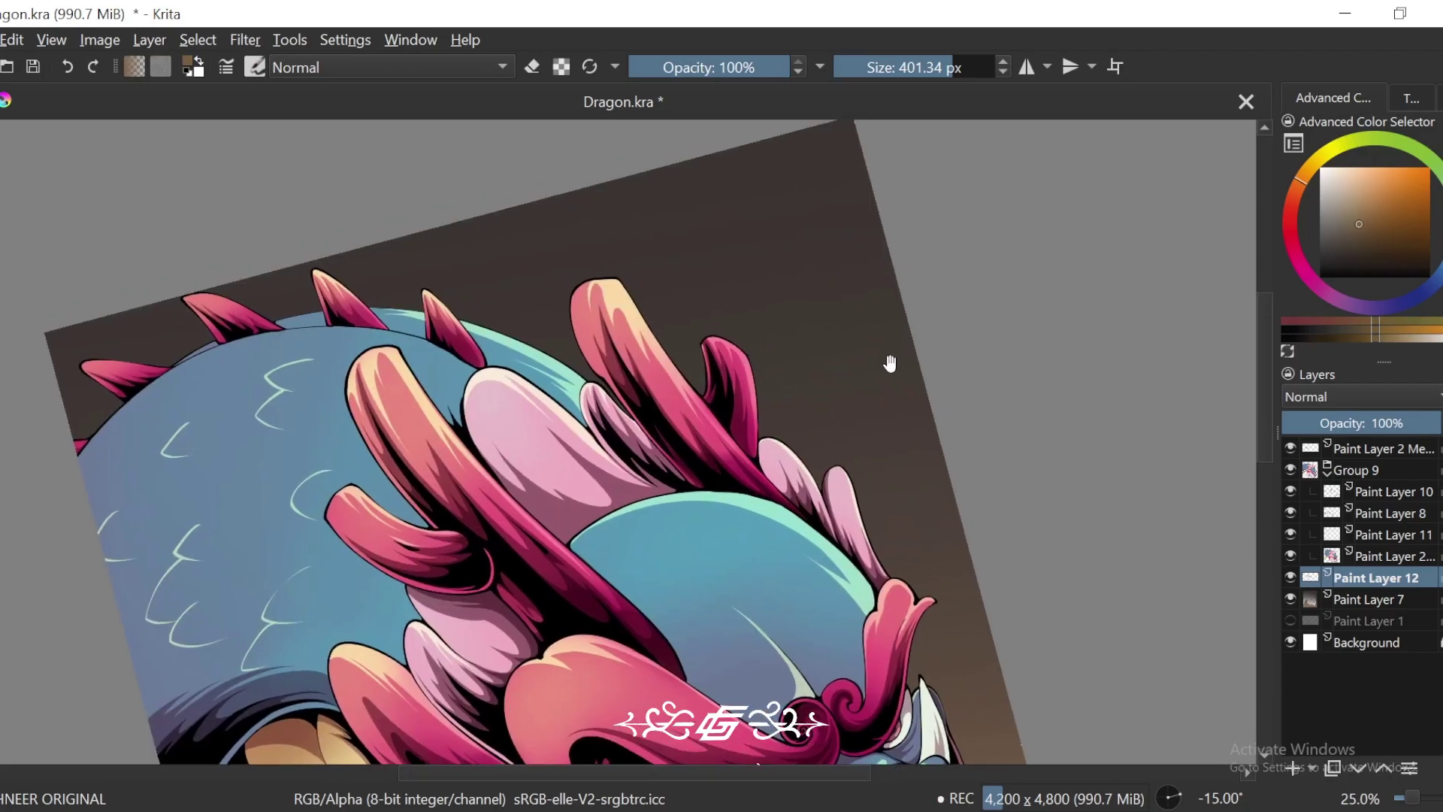
key("5")
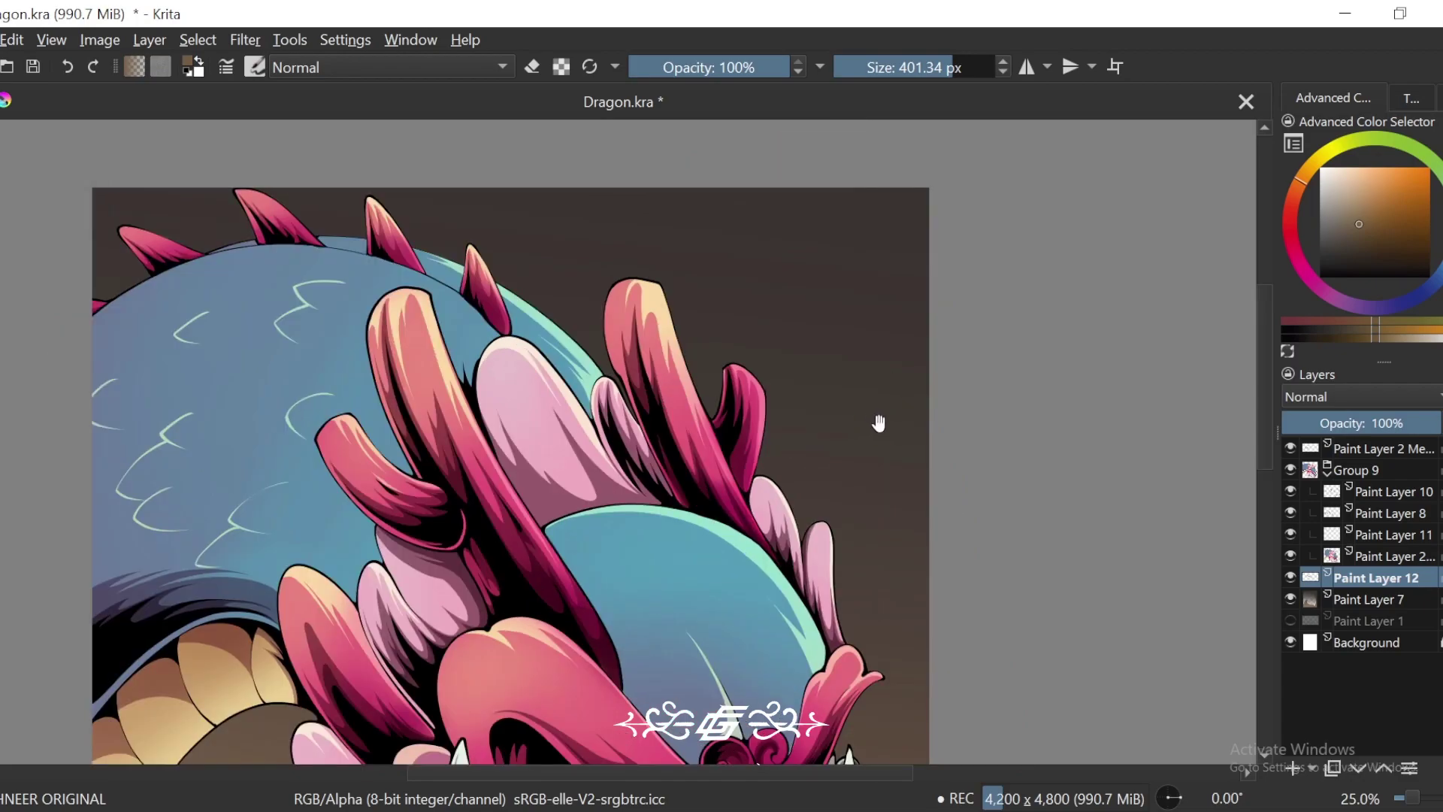
left_click_drag(864, 393, 883, 422)
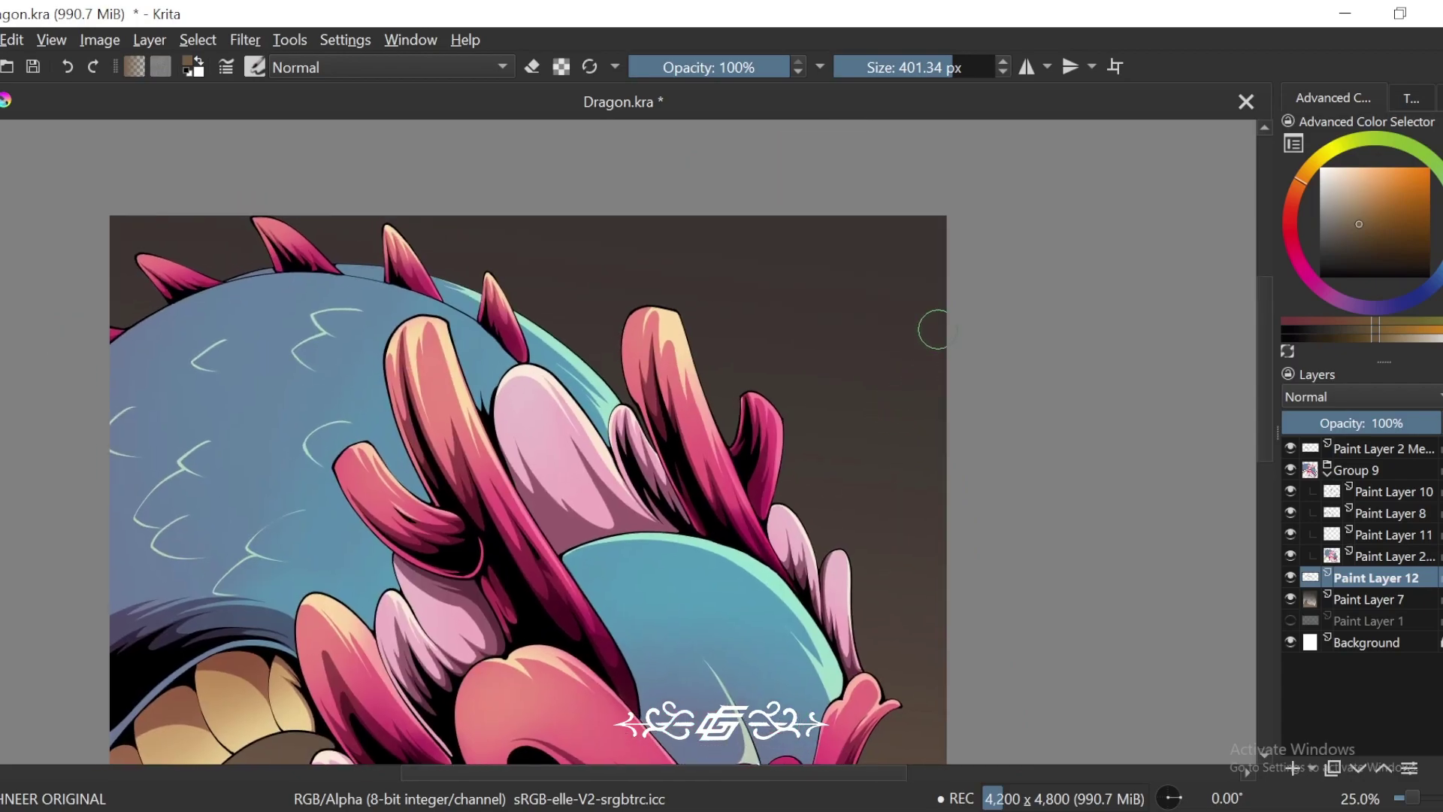
key("4")
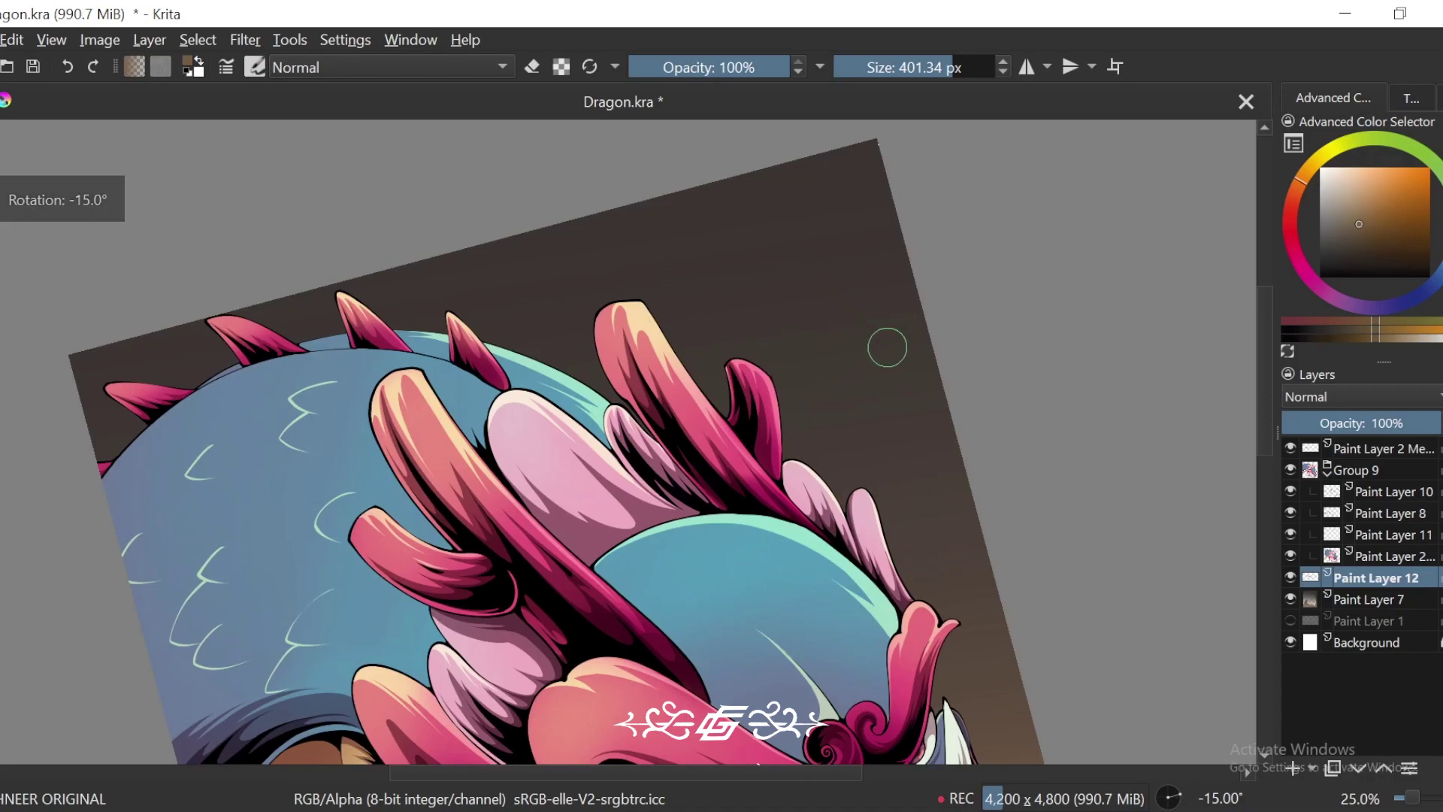
mouse_move(801, 360)
left_mouse_down()
mouse_move(741, 435)
mouse_move(802, 365)
mouse_move(727, 395)
left_mouse_up()
mouse_move(804, 367)
left_mouse_down()
mouse_move(900, 362)
mouse_move(807, 395)
mouse_move(819, 372)
left_mouse_up()
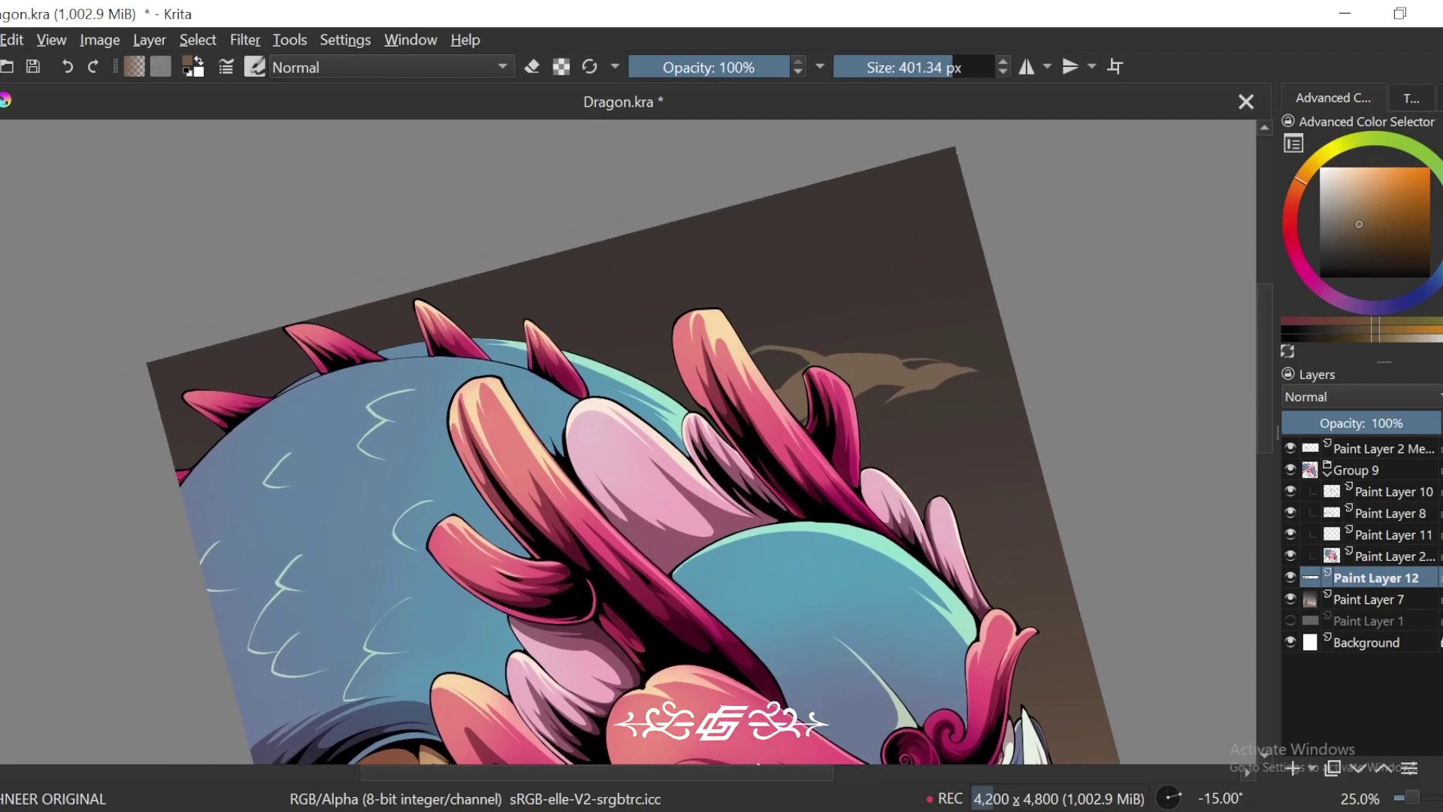
key("4")
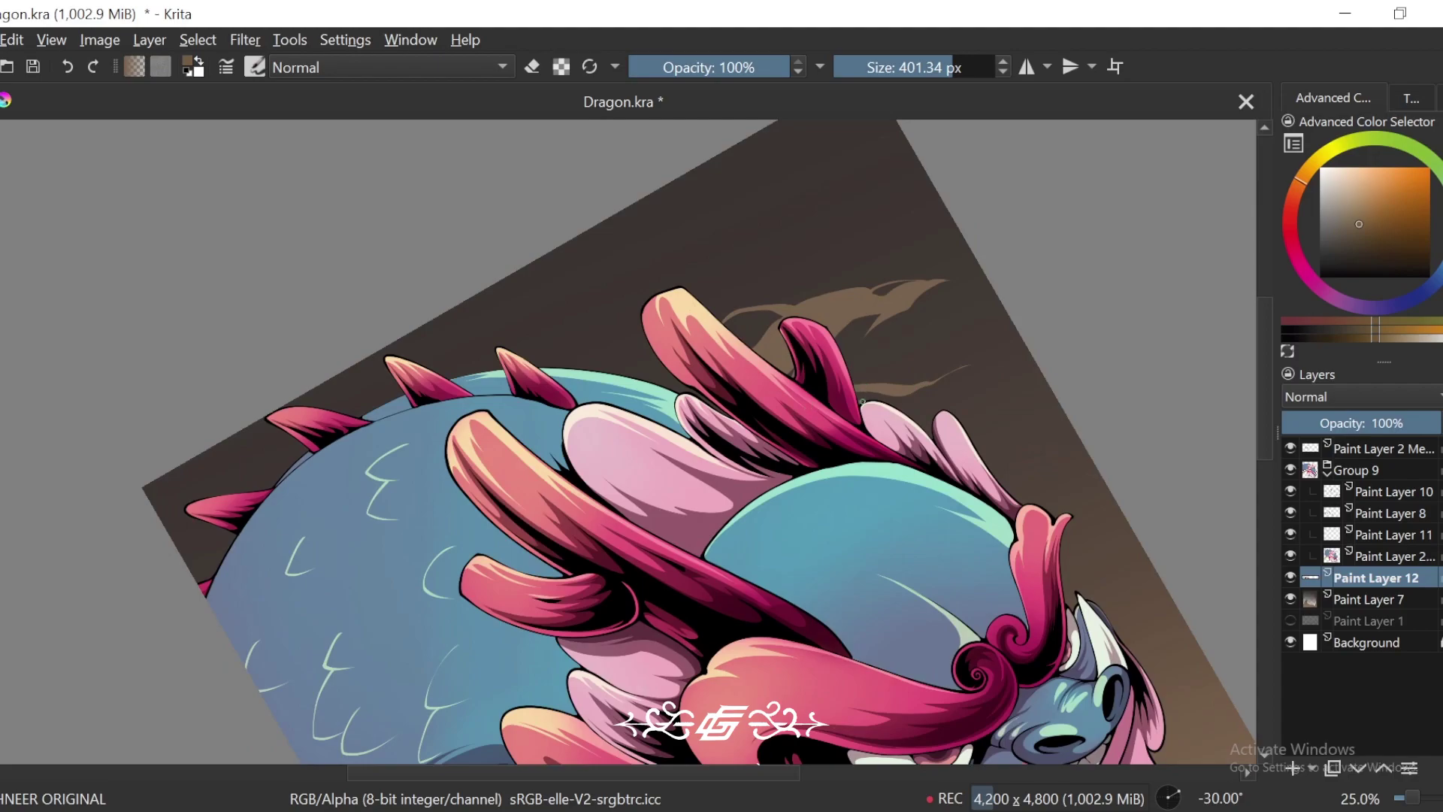
Step: Paint long light brown strokes on the dark background above the back spikes, undoing and reworking the last ones
key("ctrl+minus")
key("ctrl+minus")
key("ctrl+minus")
key("ctrl+minus")
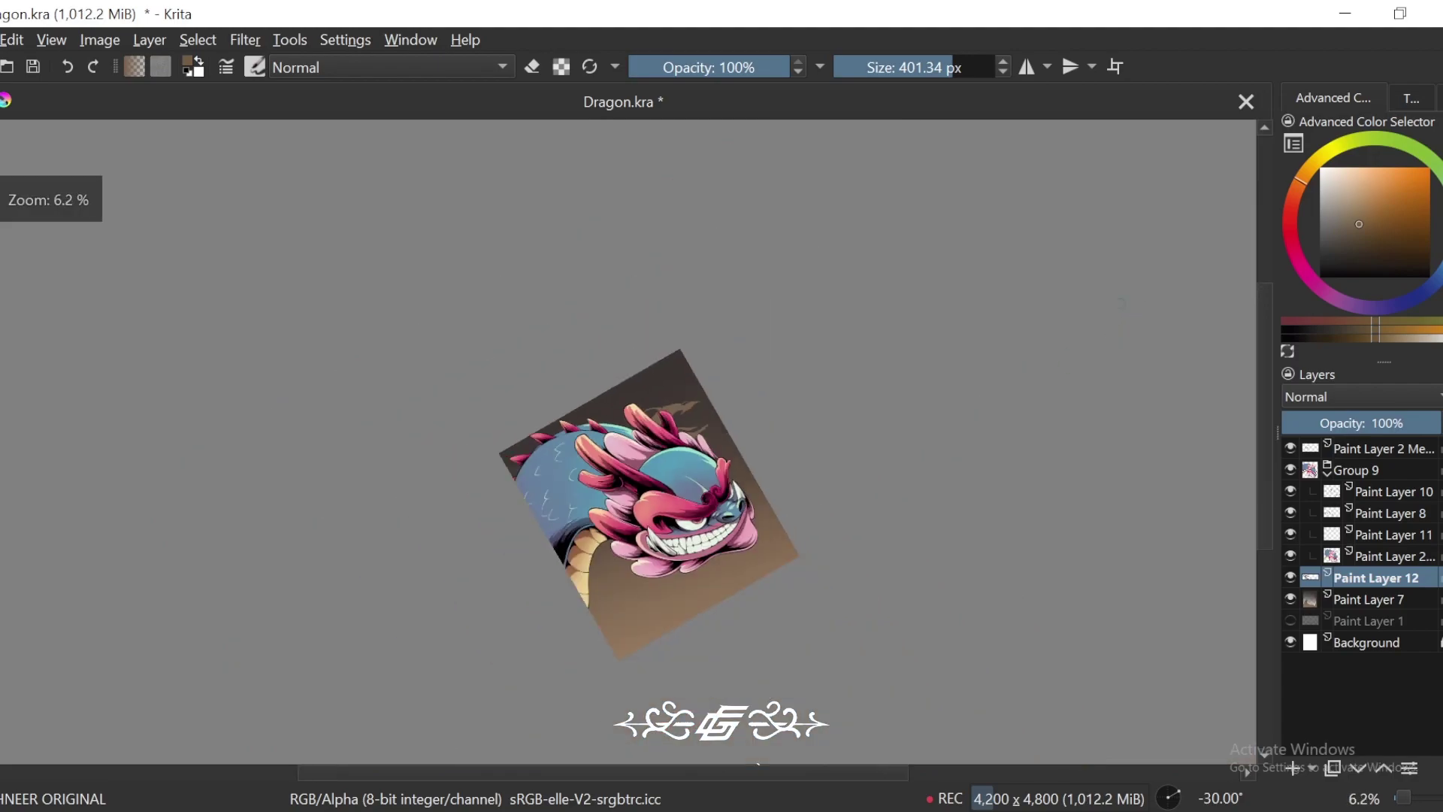
key("ctrl+plus")
key("ctrl+plus")
key("ctrl+plus")
key("ctrl+plus")
mouse_move(751, 239)
left_mouse_down()
mouse_move(507, 327)
mouse_move(468, 375)
left_mouse_up()
mouse_move(474, 370)
left_mouse_down()
mouse_move(580, 314)
mouse_move(579, 337)
mouse_move(491, 419)
left_mouse_up()
mouse_move(555, 364)
left_mouse_down()
mouse_move(639, 324)
mouse_move(565, 359)
mouse_move(492, 364)
mouse_move(519, 383)
left_mouse_up()
mouse_move(722, 250)
left_mouse_down()
mouse_move(713, 302)
mouse_move(706, 258)
mouse_move(656, 314)
mouse_move(682, 291)
left_mouse_up()
key("ctrl+z")
key("ctrl+z")
mouse_move(502, 392)
left_mouse_down()
mouse_move(444, 414)
mouse_move(565, 423)
left_mouse_up()
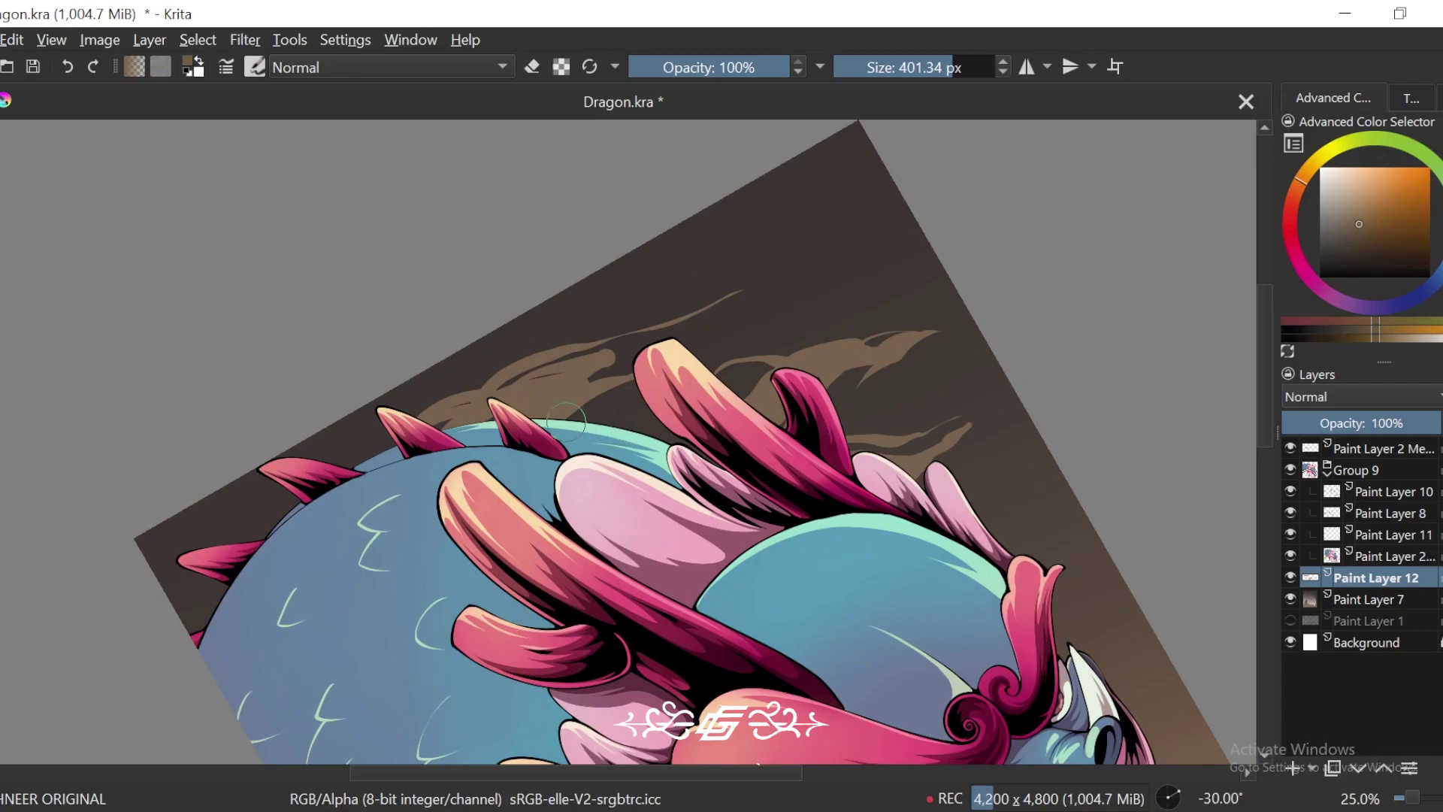
Step: Straighten the canvas and undo the light brown strokes above the back and behind the horns
scroll(579, 403, "down", 4)
key("5")
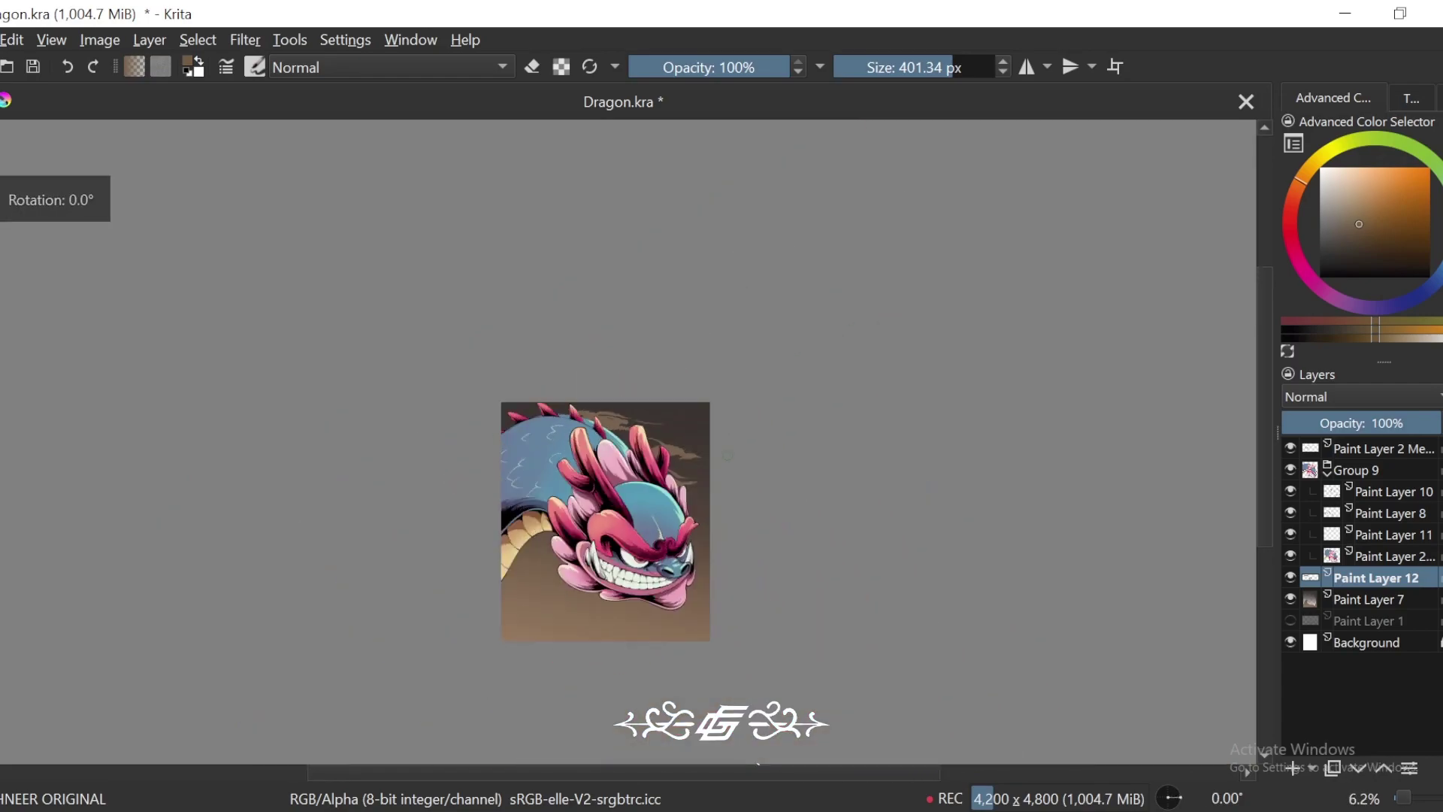
key("plus")
key("plus")
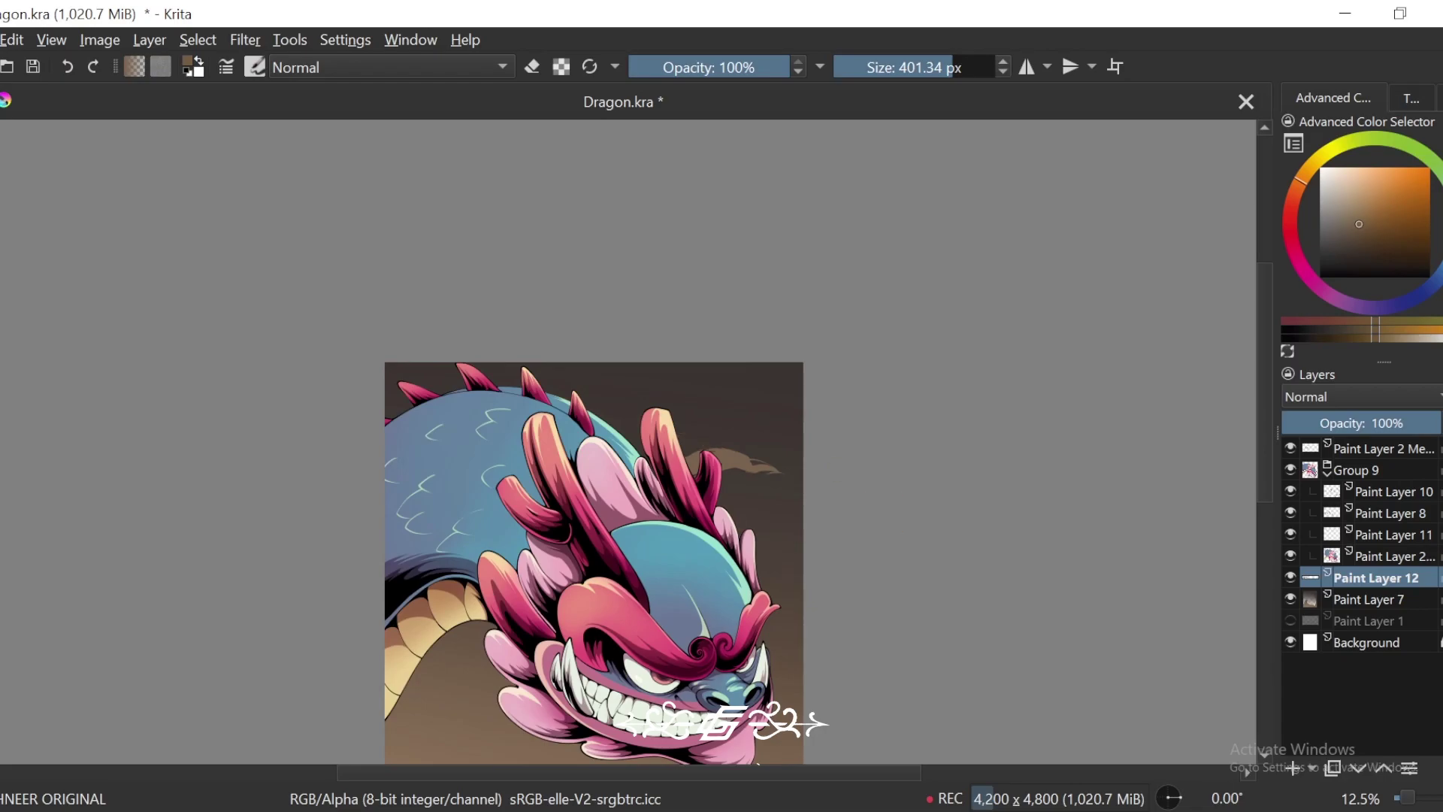
Step: Choose the Texture Crackles preset of the gn tag and paint brown 1000 px crackles on the background around the horns and back
left_click(257, 66)
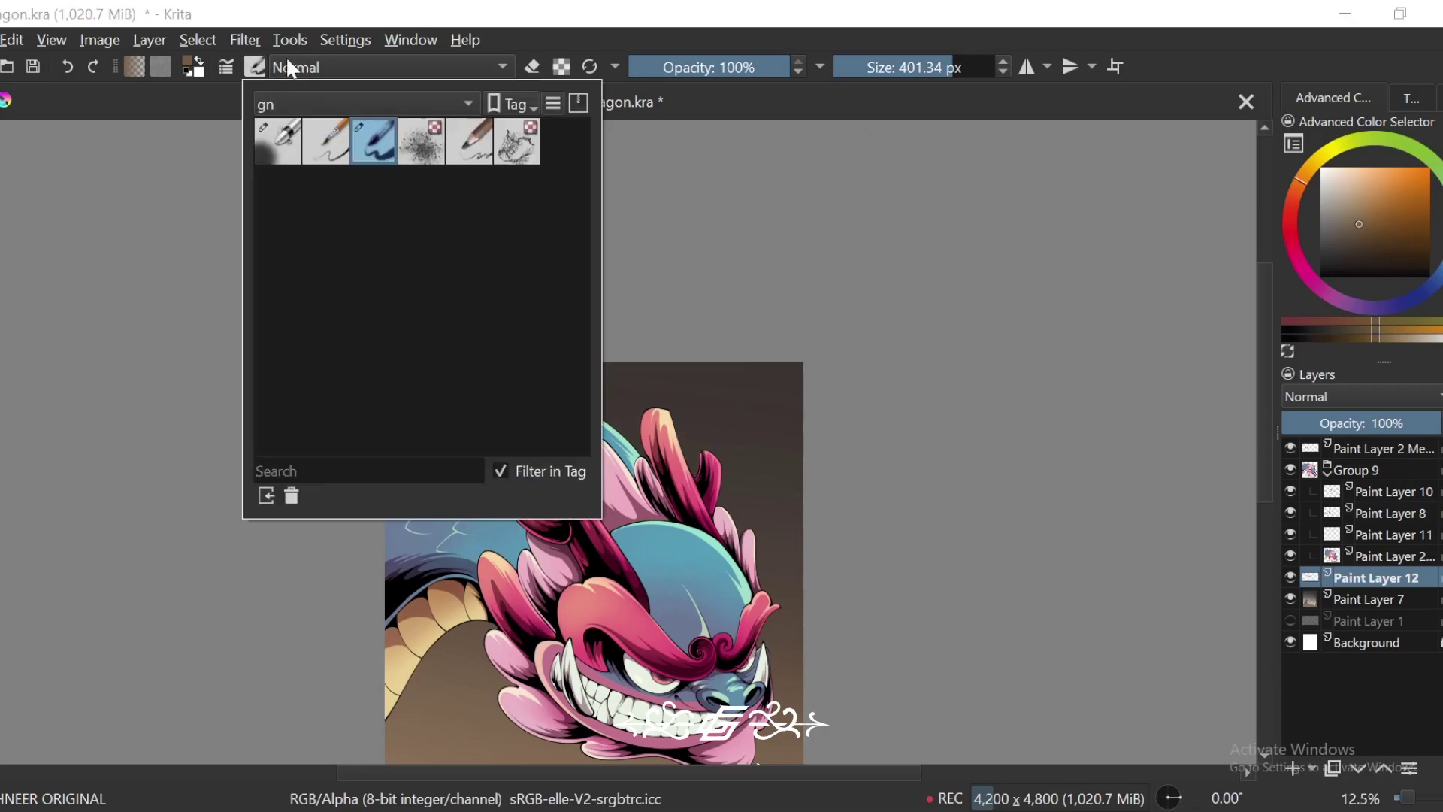
left_click(516, 141)
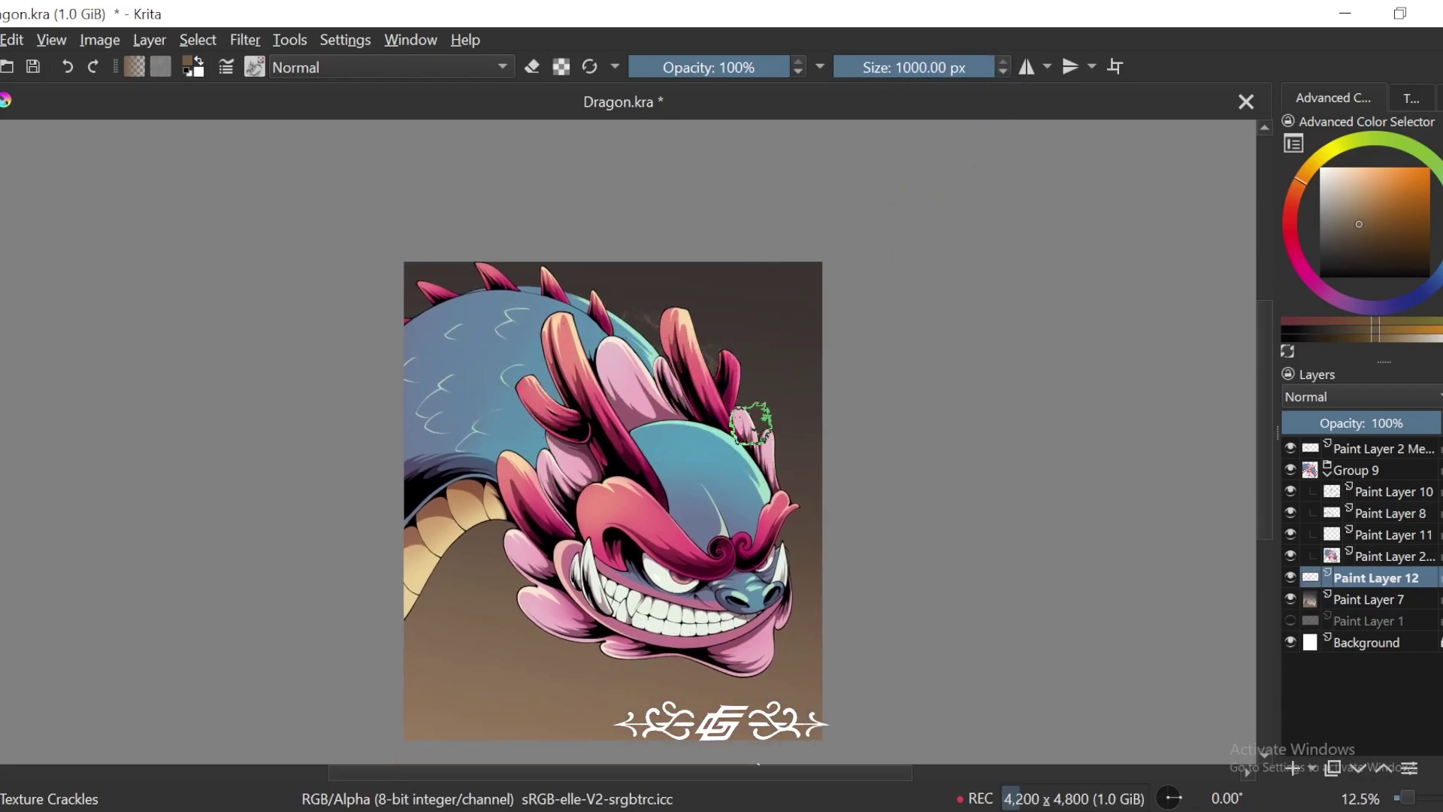
left_click_drag(876, 508, 977, 396)
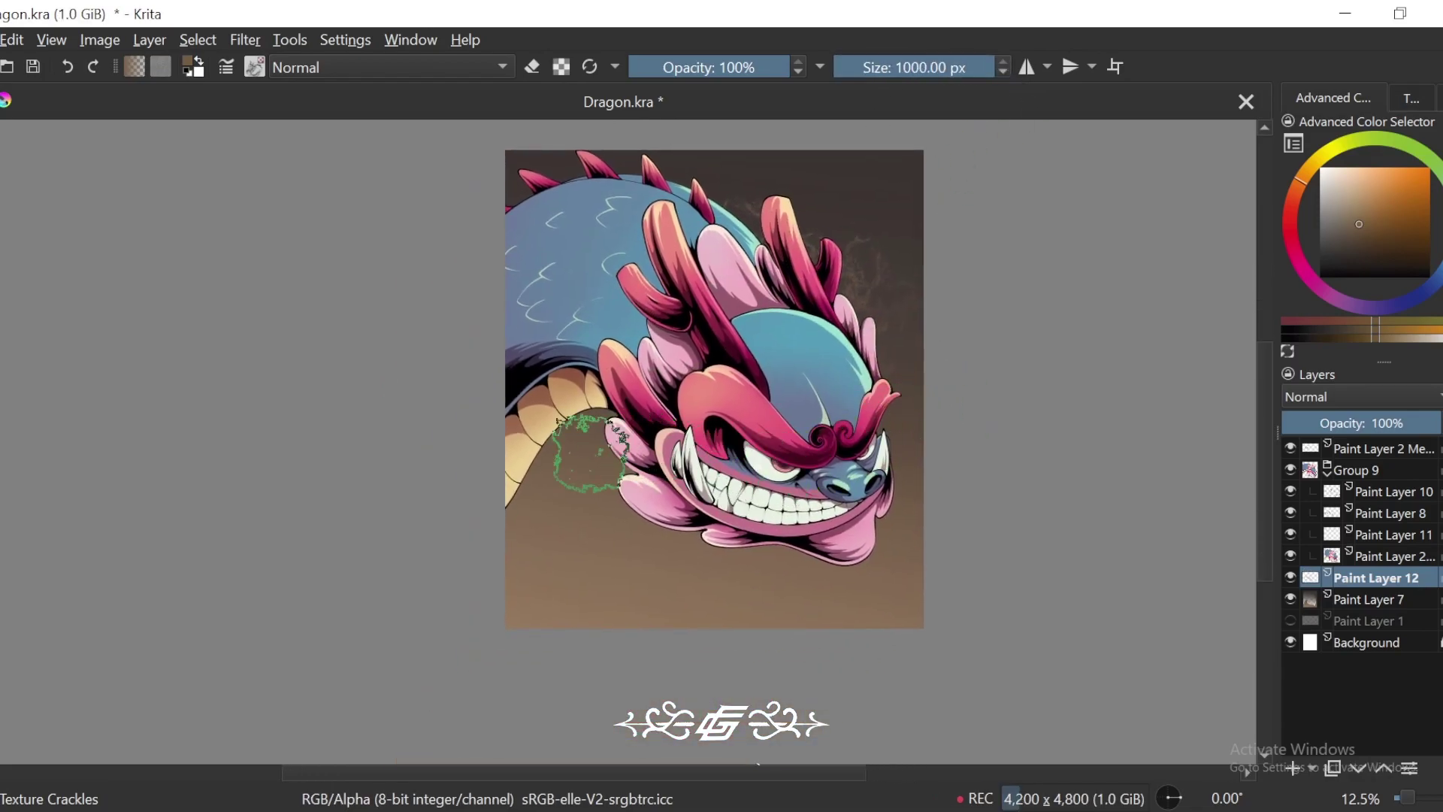
left_click_drag(923, 255, 892, 295)
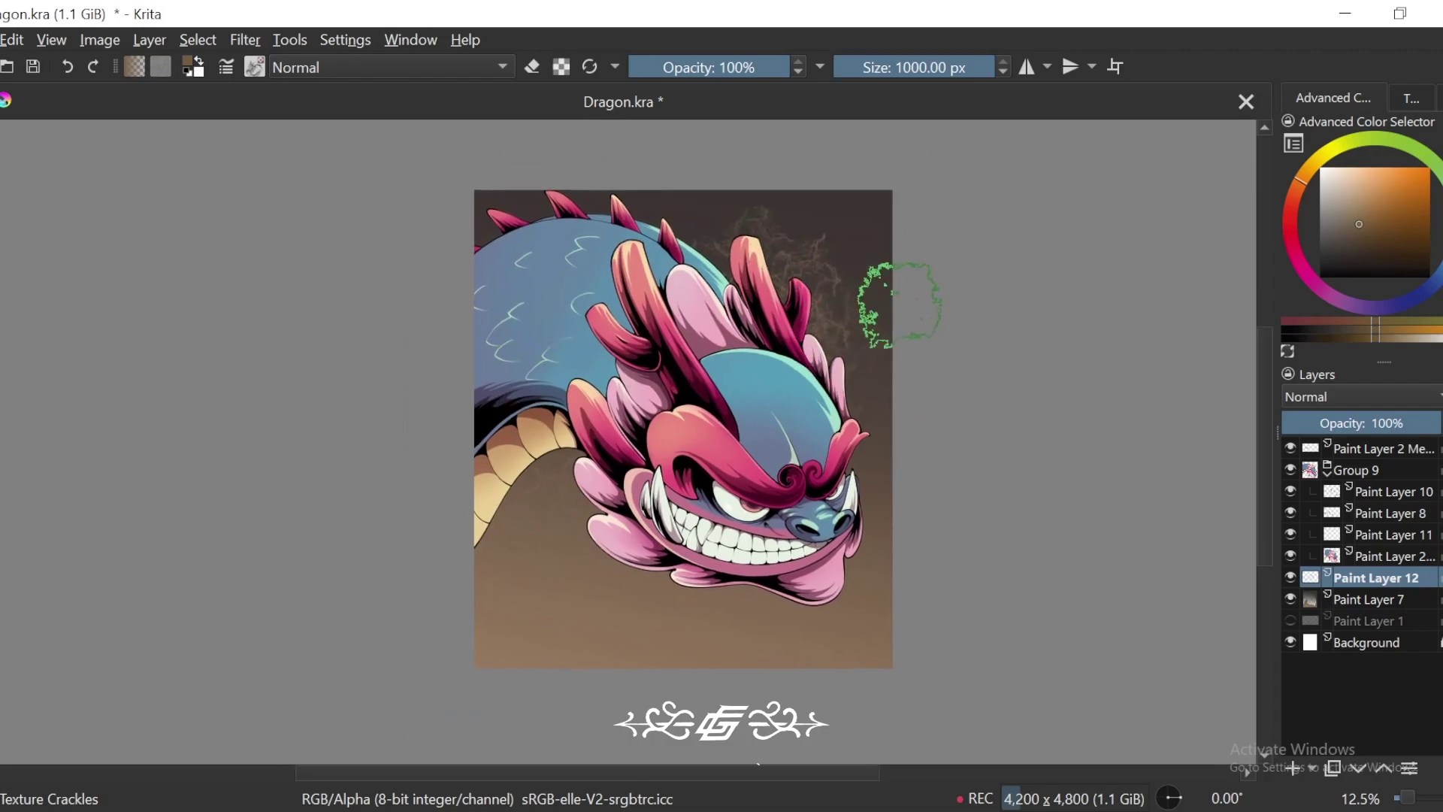
mouse_move(794, 250)
left_mouse_down()
mouse_move(714, 226)
mouse_move(586, 241)
left_mouse_up()
Step: Sample the dark background brown and paint crackle texture below the belly scales and beneath the chin, undoing the last pass
left_click(812, 218, "ctrl")
left_click_drag(553, 452, 472, 526)
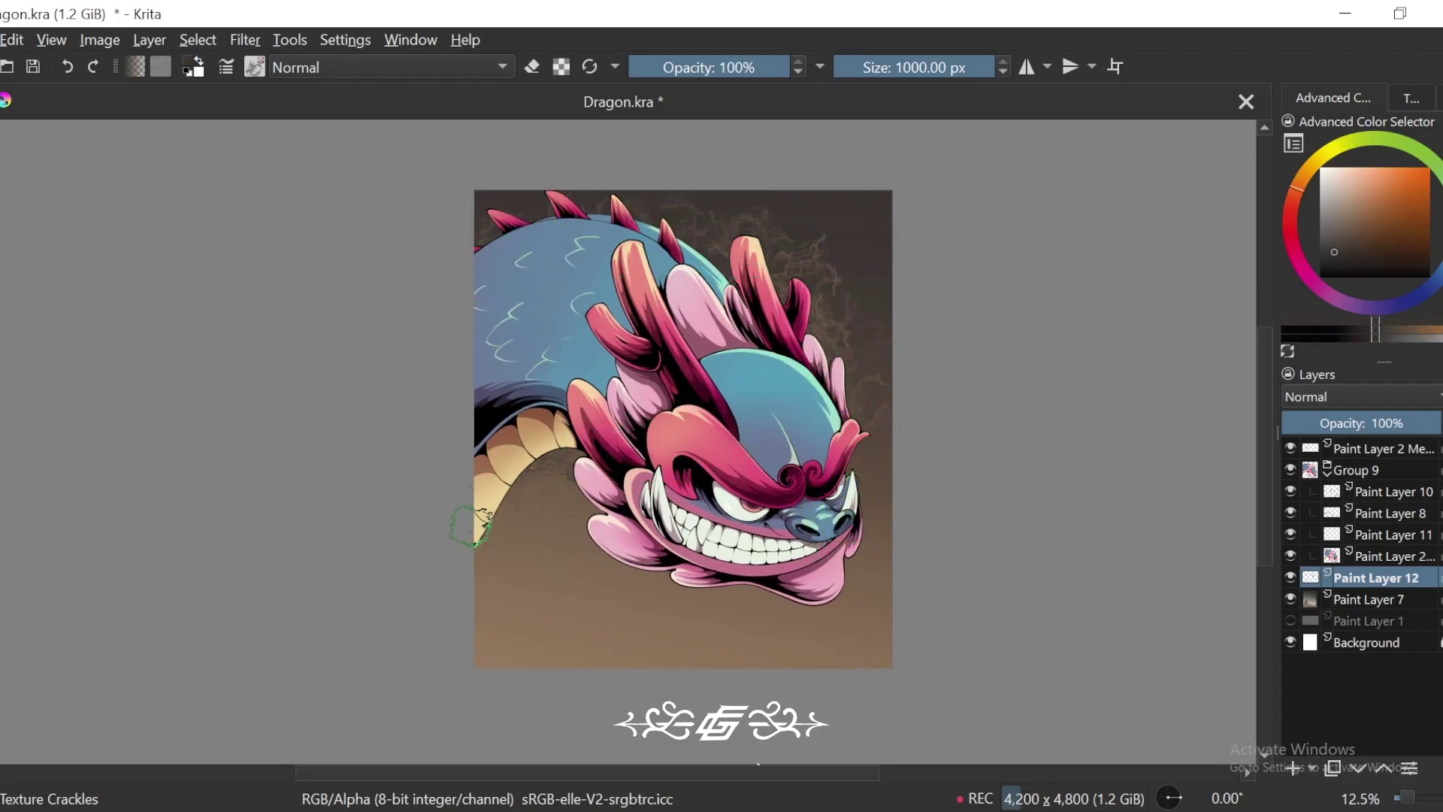
left_click_drag(585, 544, 537, 578)
left_click_drag(909, 478, 940, 432)
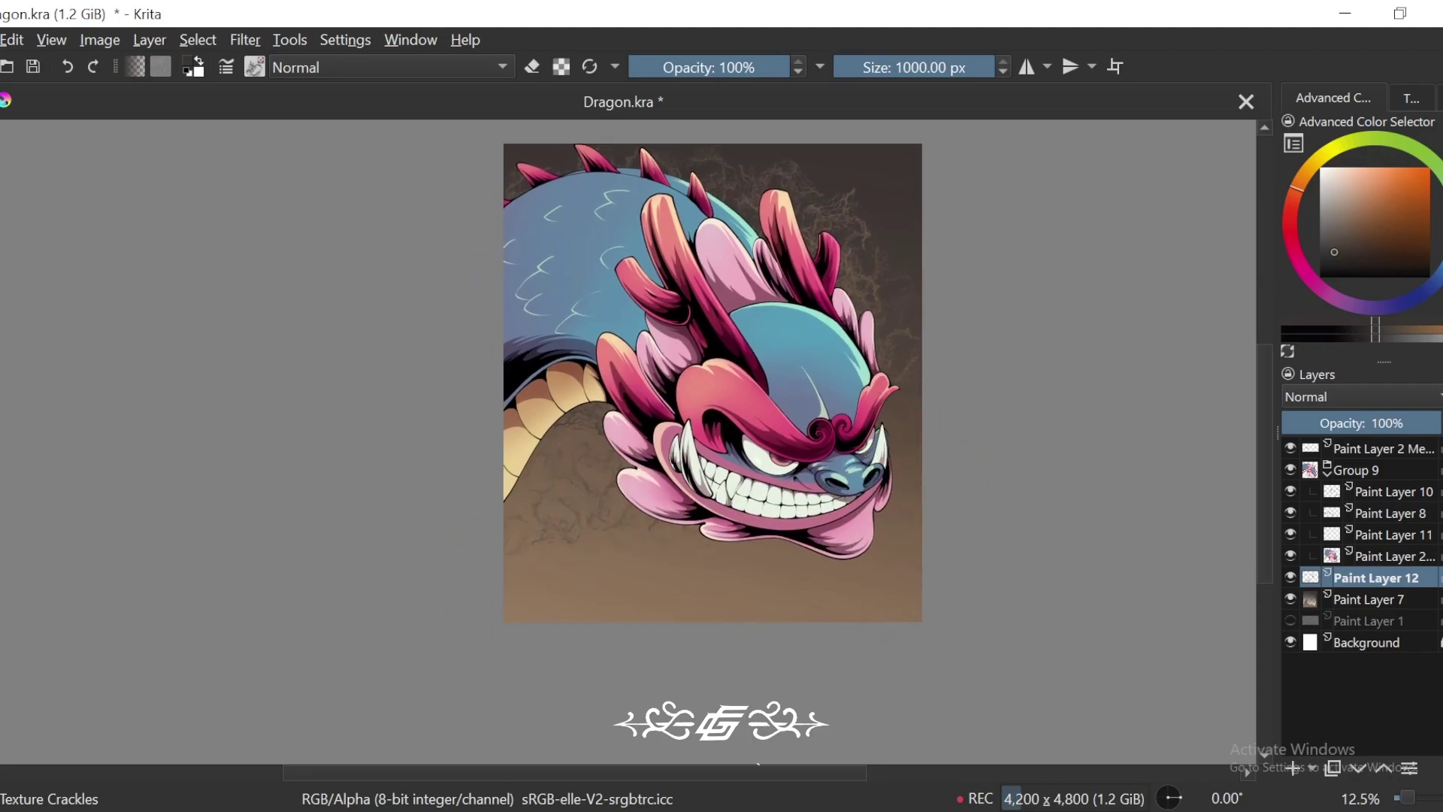
mouse_move(567, 456)
left_mouse_down()
mouse_move(579, 422)
mouse_move(554, 450)
left_mouse_up()
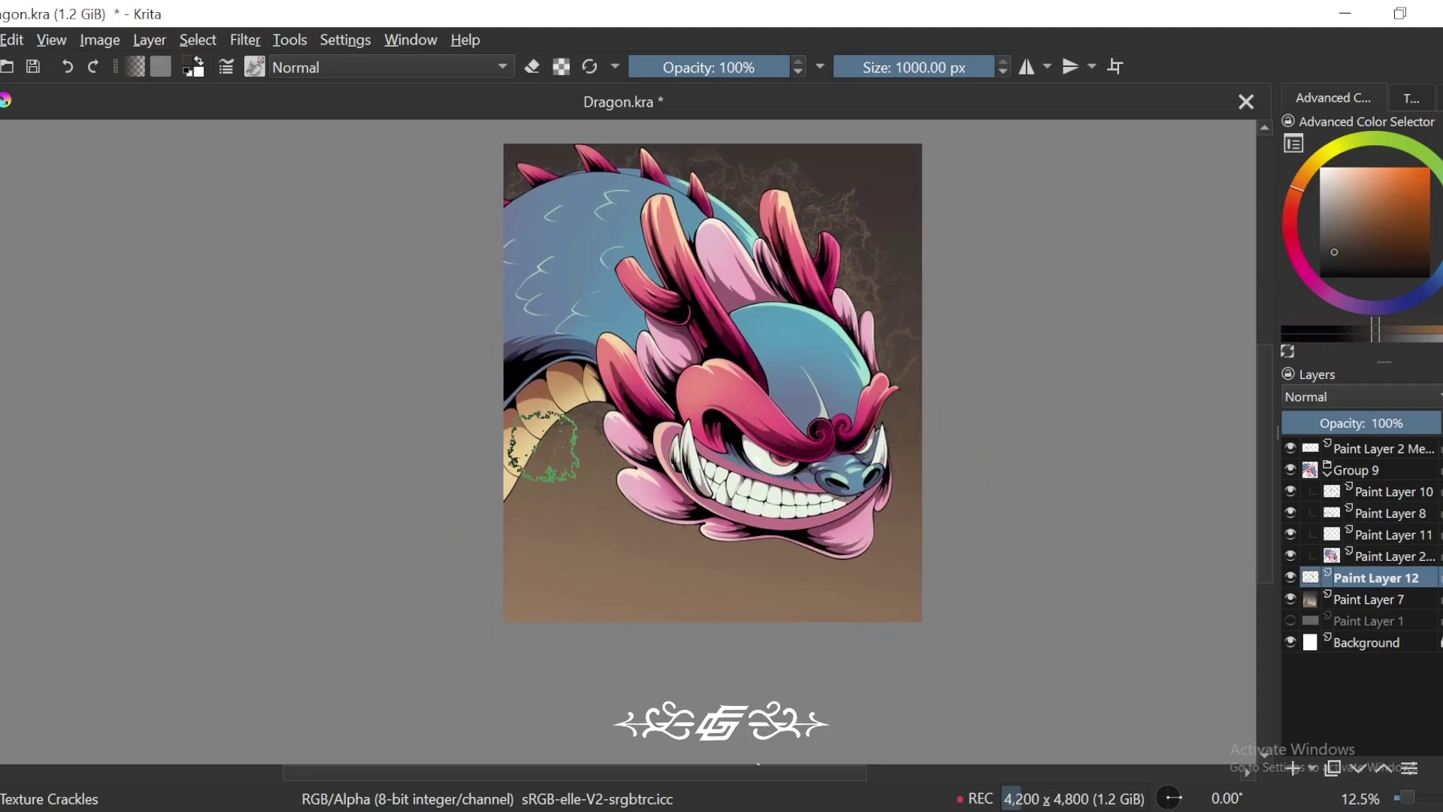
mouse_move(811, 541)
left_mouse_down()
mouse_move(605, 500)
mouse_move(833, 532)
mouse_move(788, 551)
mouse_move(613, 496)
mouse_move(511, 616)
left_mouse_up()
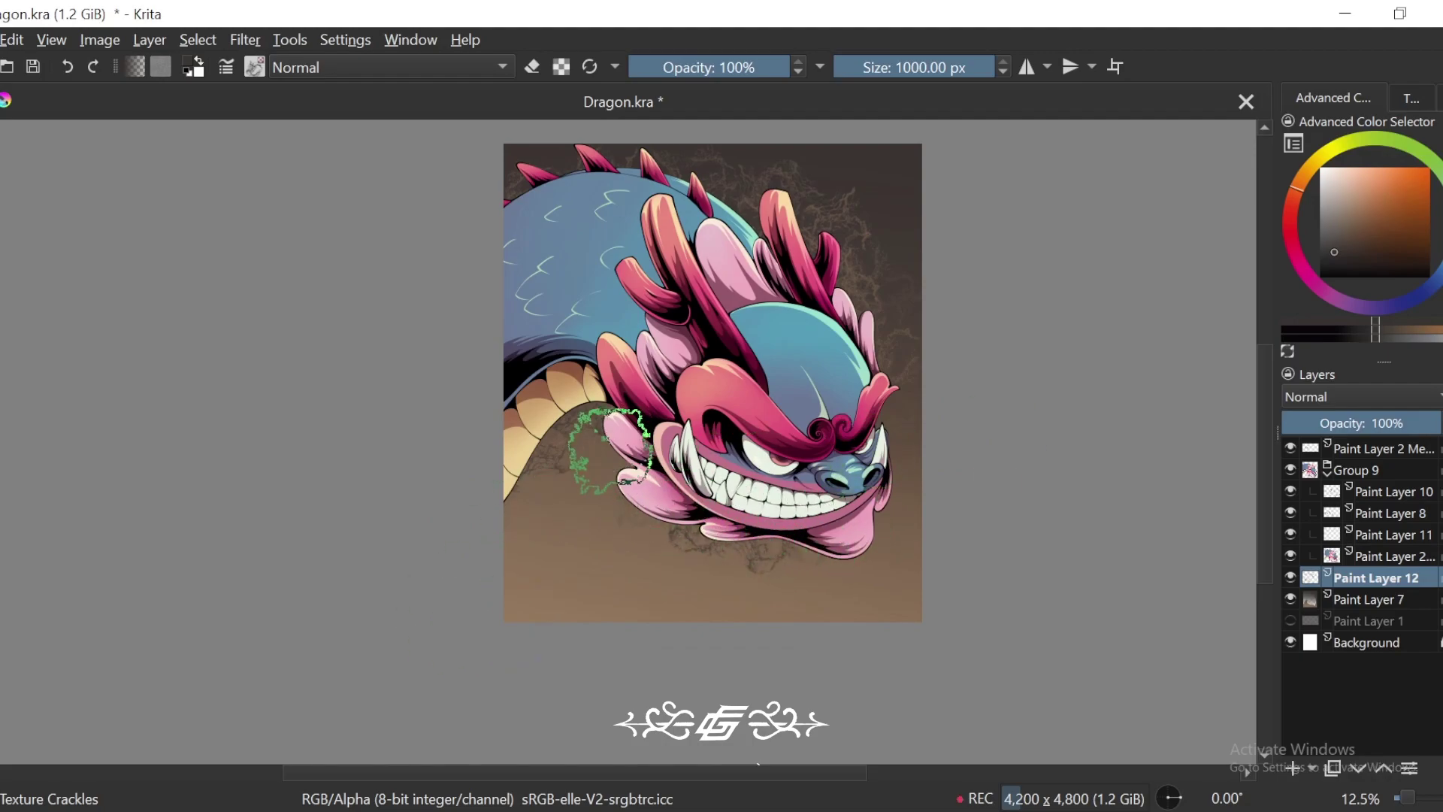
left_click_drag(528, 493, 499, 515)
key("ctrl+plus")
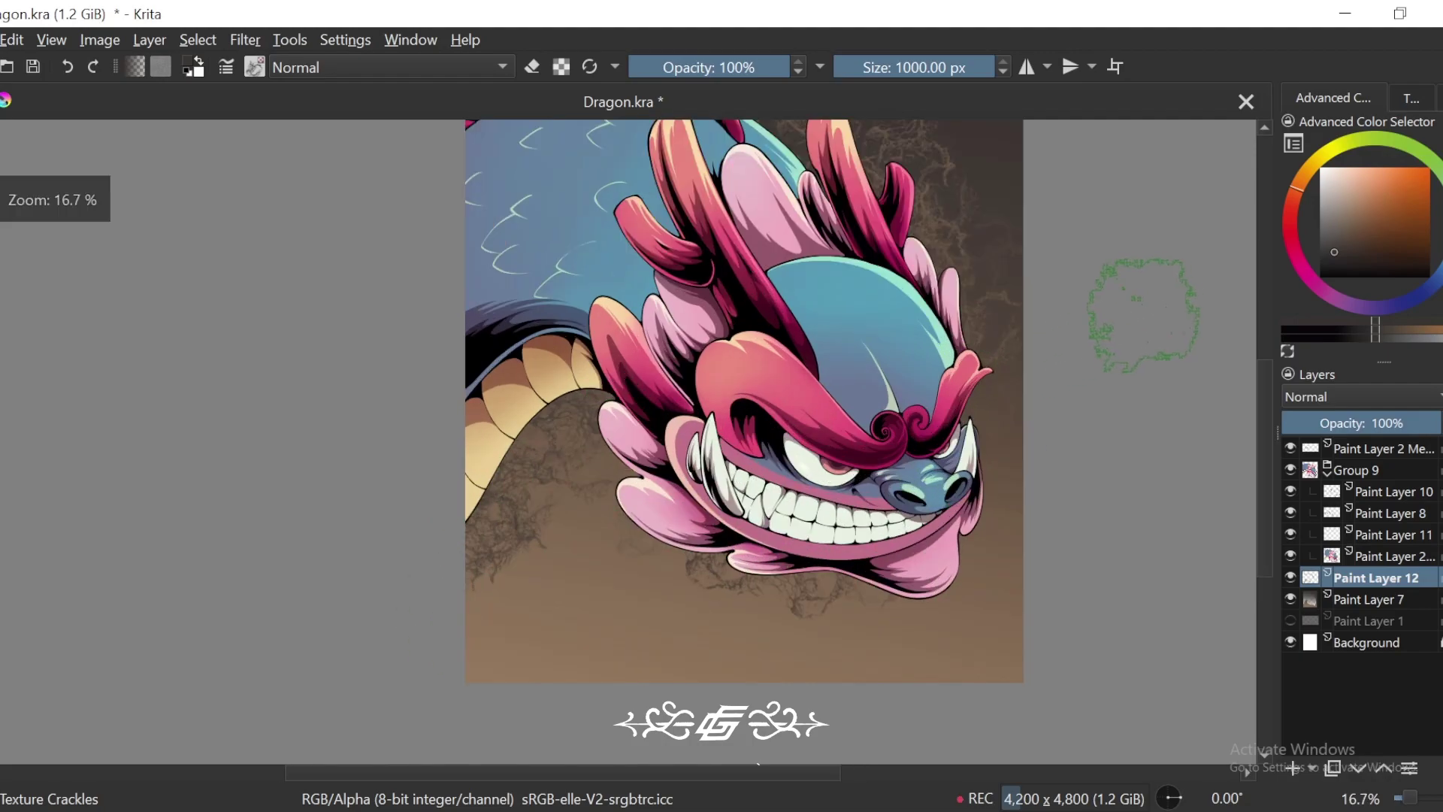
key("ctrl+z")
key("ctrl+minus")
Step: Sample the light brown below the chin and paint more crackles across the dark background behind the horns
left_click(867, 581, "ctrl")
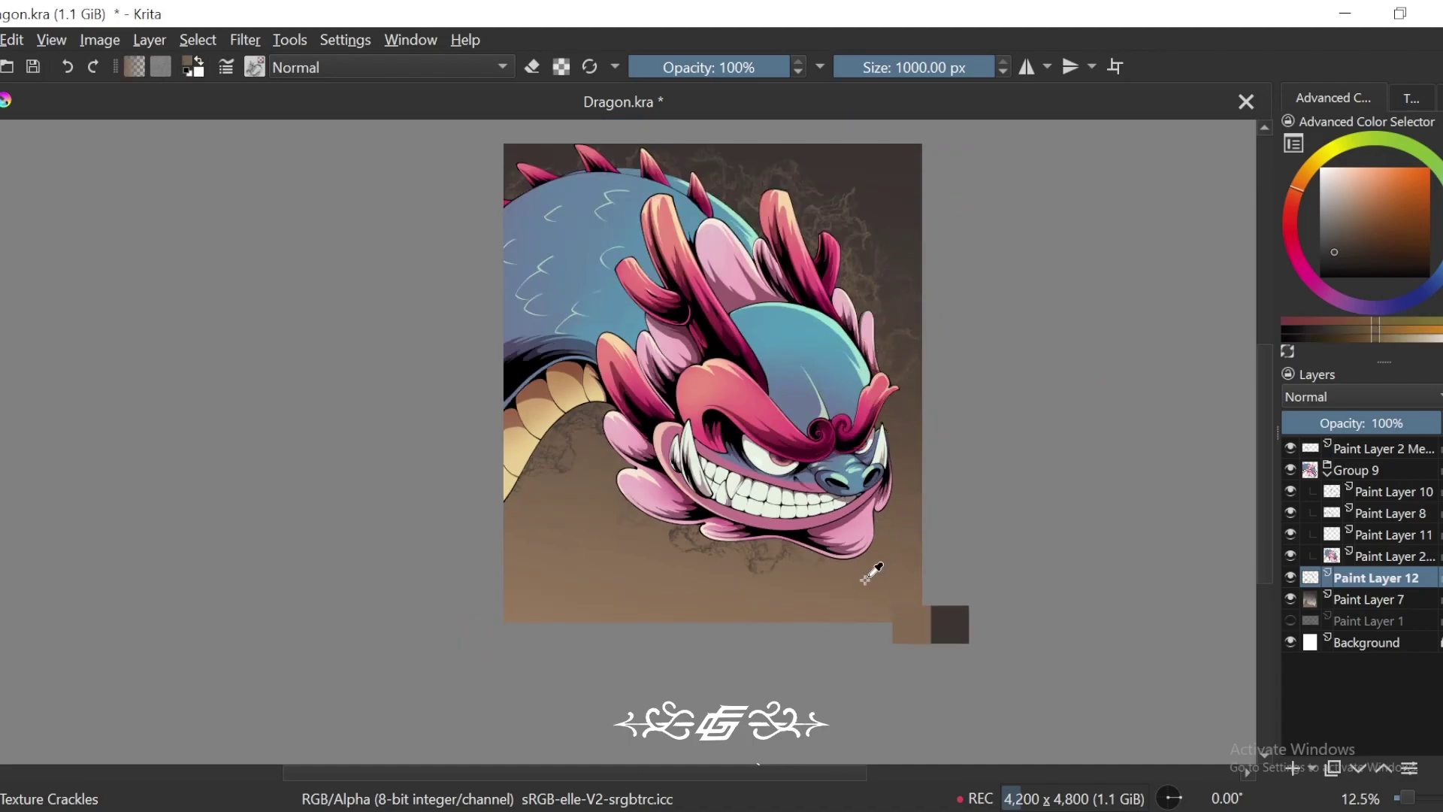
mouse_move(904, 233)
left_mouse_down()
mouse_move(902, 193)
mouse_move(771, 185)
left_mouse_up()
left_click_drag(957, 204, 961, 218)
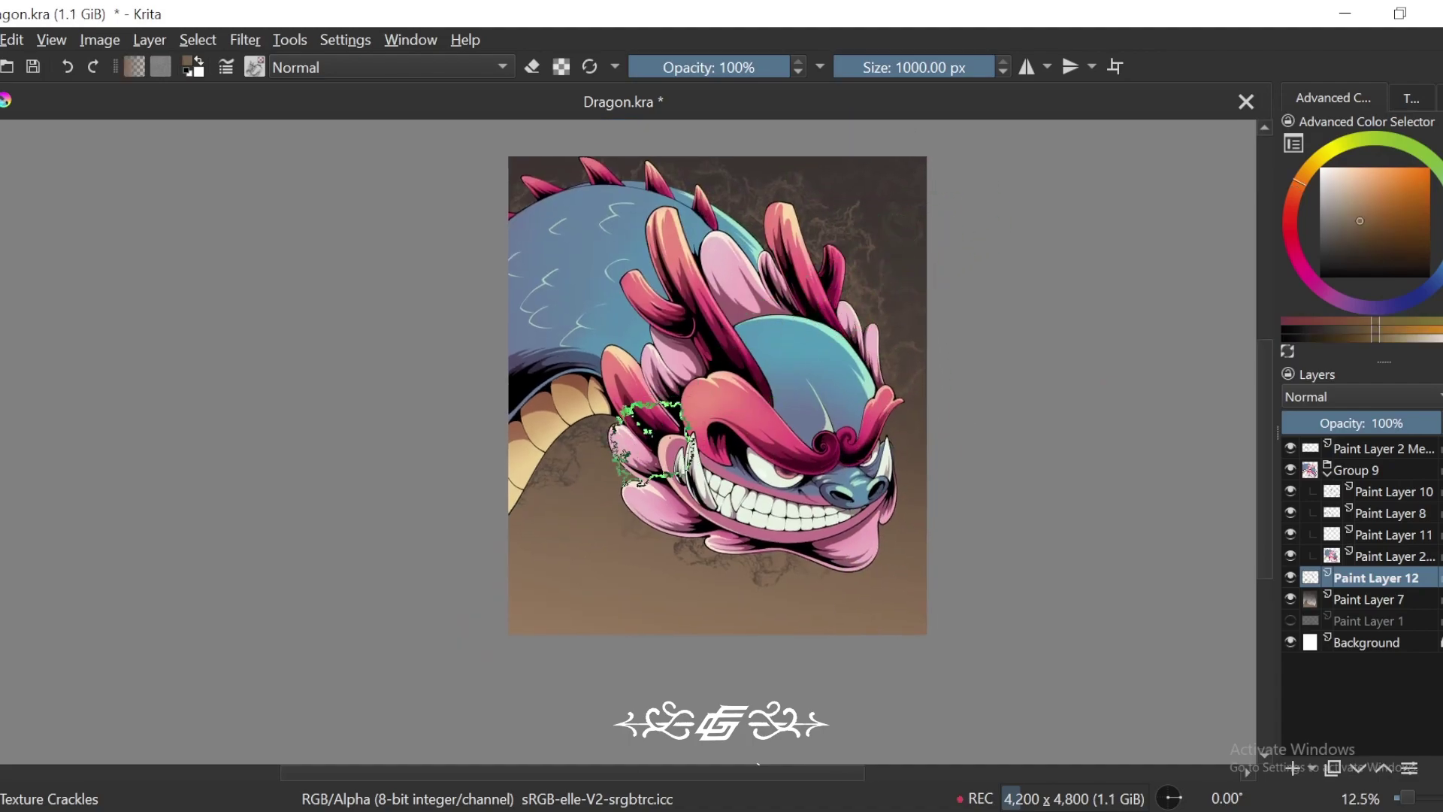
Step: Sample the brown below the neck, paint crackles beneath the belly scales, and check the whole illustration
left_click(580, 472, "ctrl")
left_click_drag(550, 500, 517, 515)
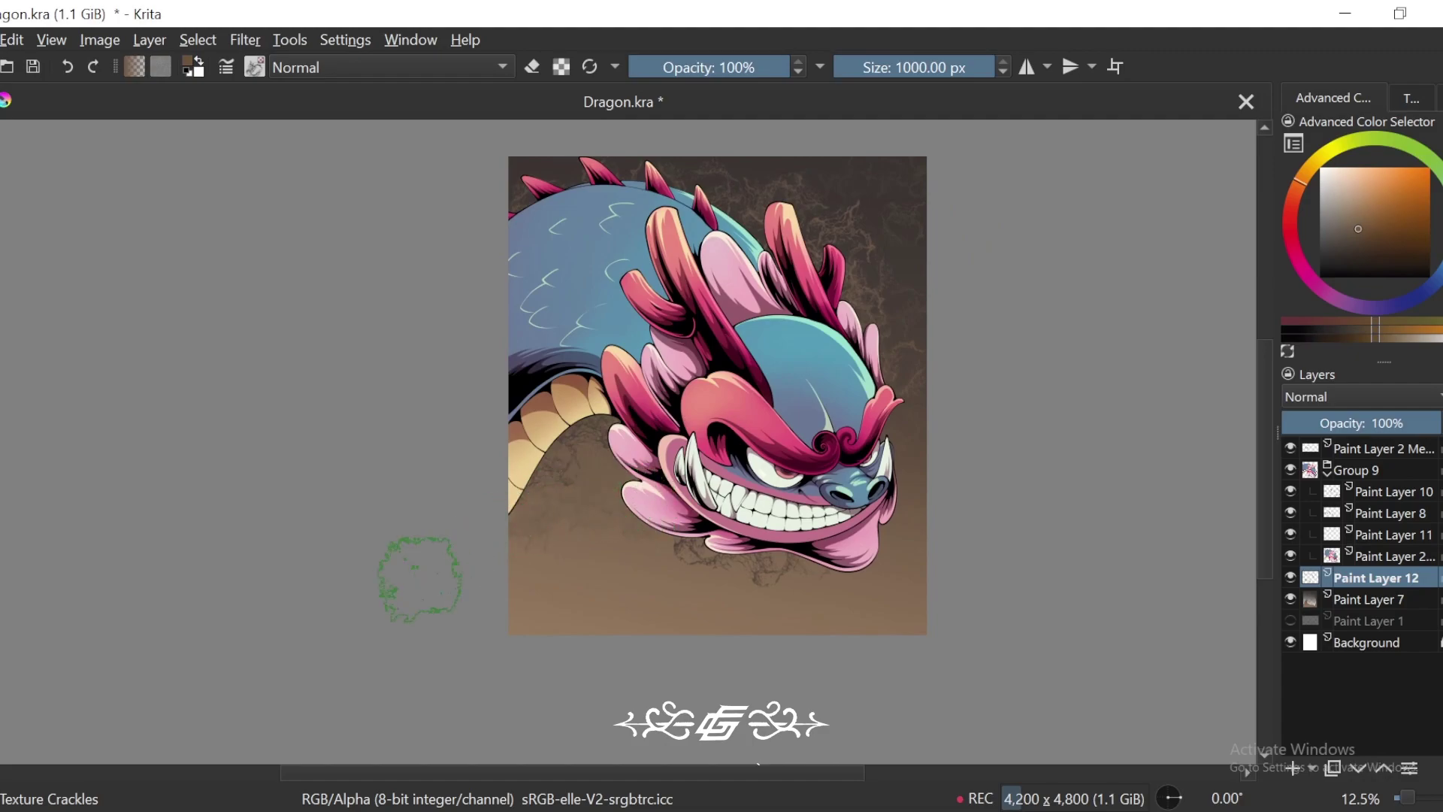
key("ctrl+minus")
key("ctrl+minus")
key("ctrl+plus")
key("ctrl+plus")
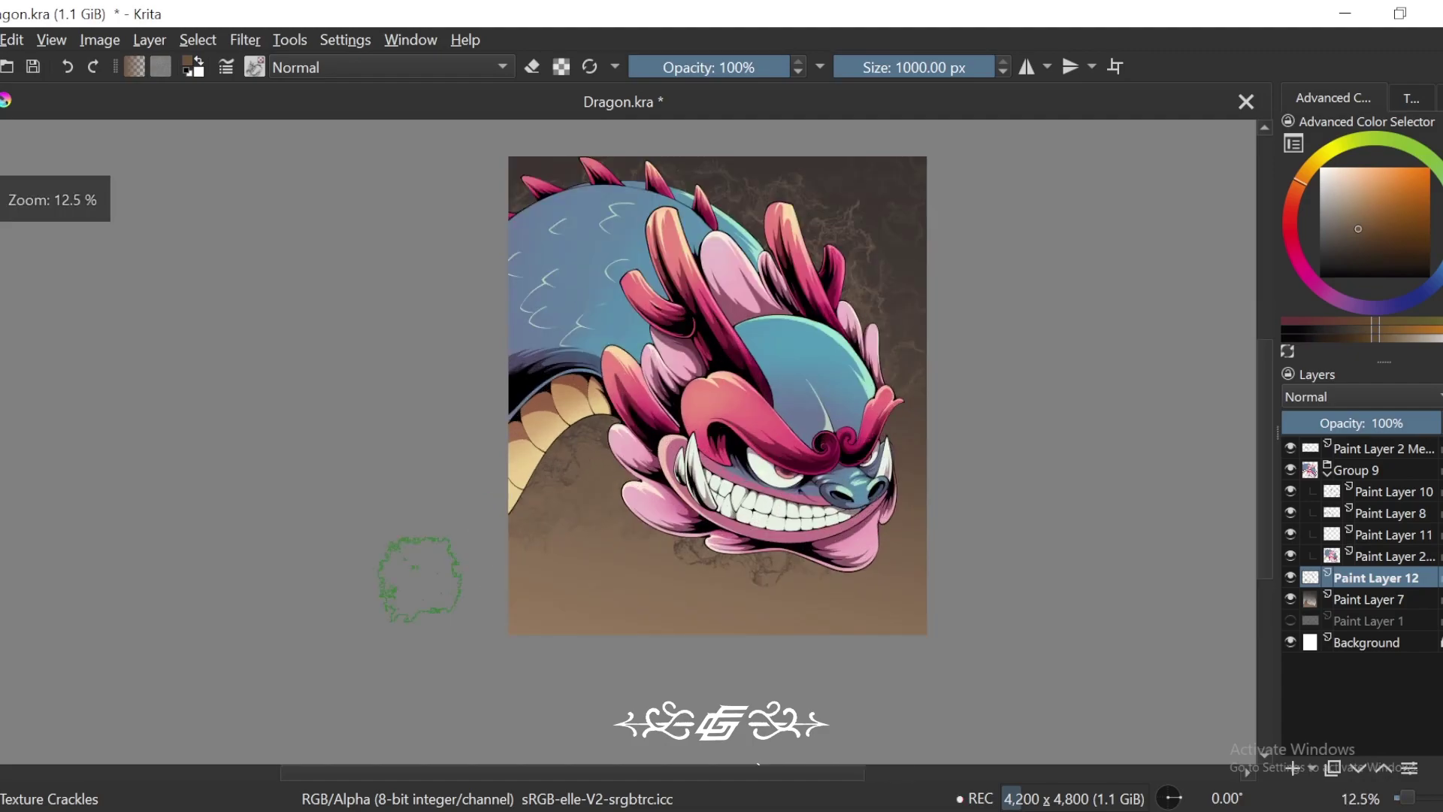
Step: Switch to the fourth brush preset of the gn tag, the SPALSH Copy brush at 80 px
left_click(254, 66)
left_click(423, 154)
left_click(992, 184)
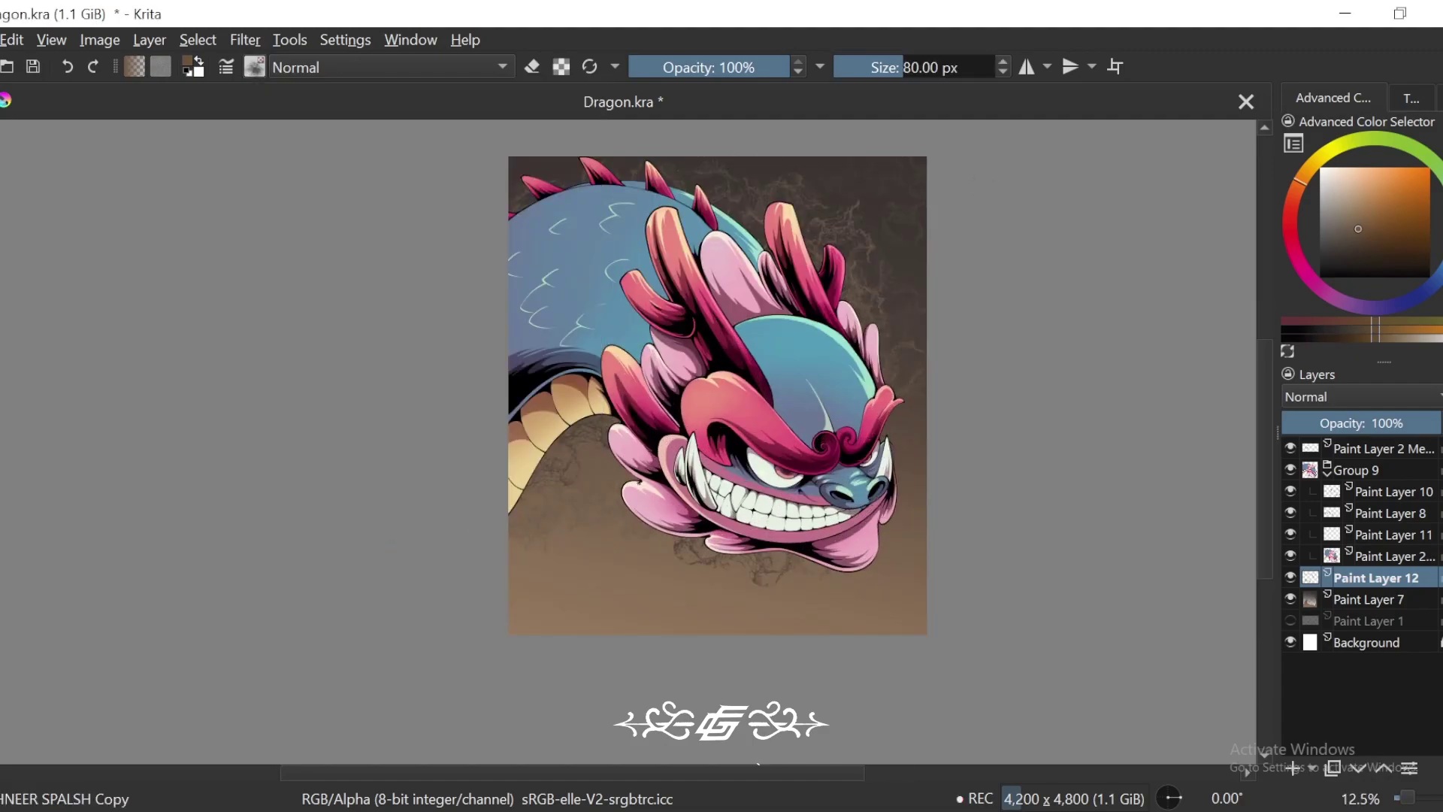
Step: Sample the brown below the belly scales and paint fine splash specks beneath the dragon's chin
scroll(625, 520, "up", 2)
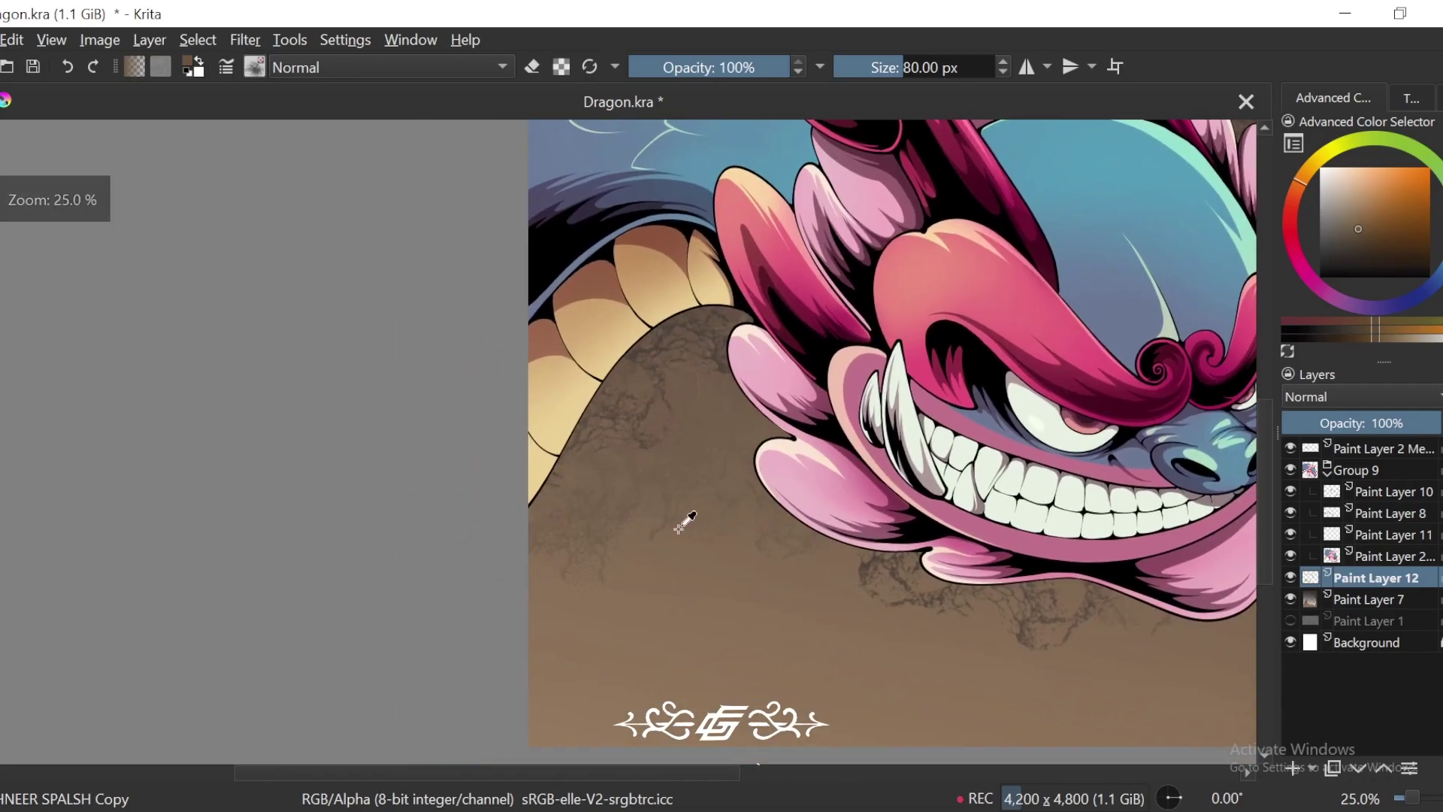
left_click(648, 406, "ctrl")
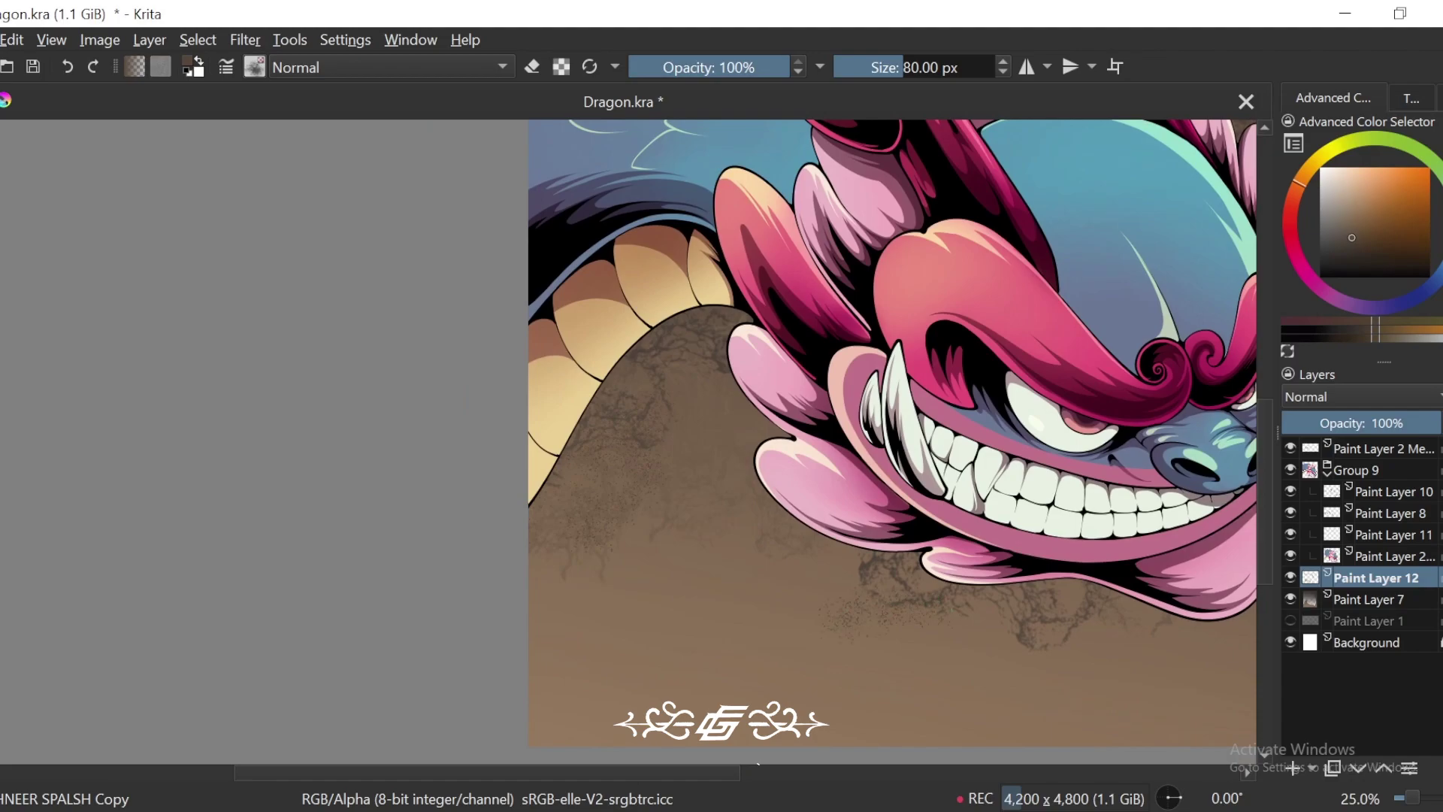
key("ctrl+minus")
key("ctrl+minus")
left_click_drag(895, 518, 843, 594)
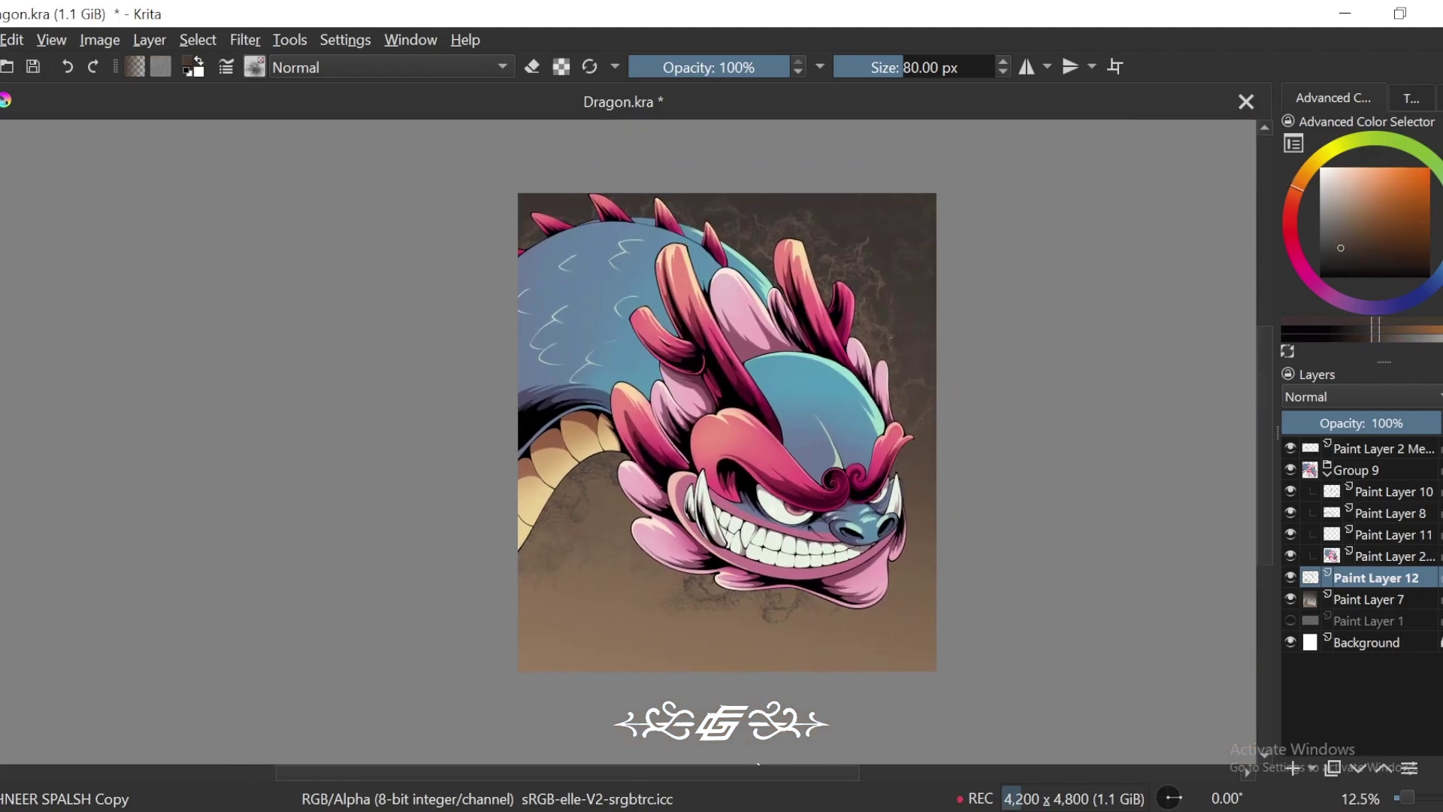
Step: Paint splash specks across the dark background behind the horns, setting the brush size to 69.38 px and finally 136.48 px
left_click(939, 67)
scroll(826, 248, "up", 3)
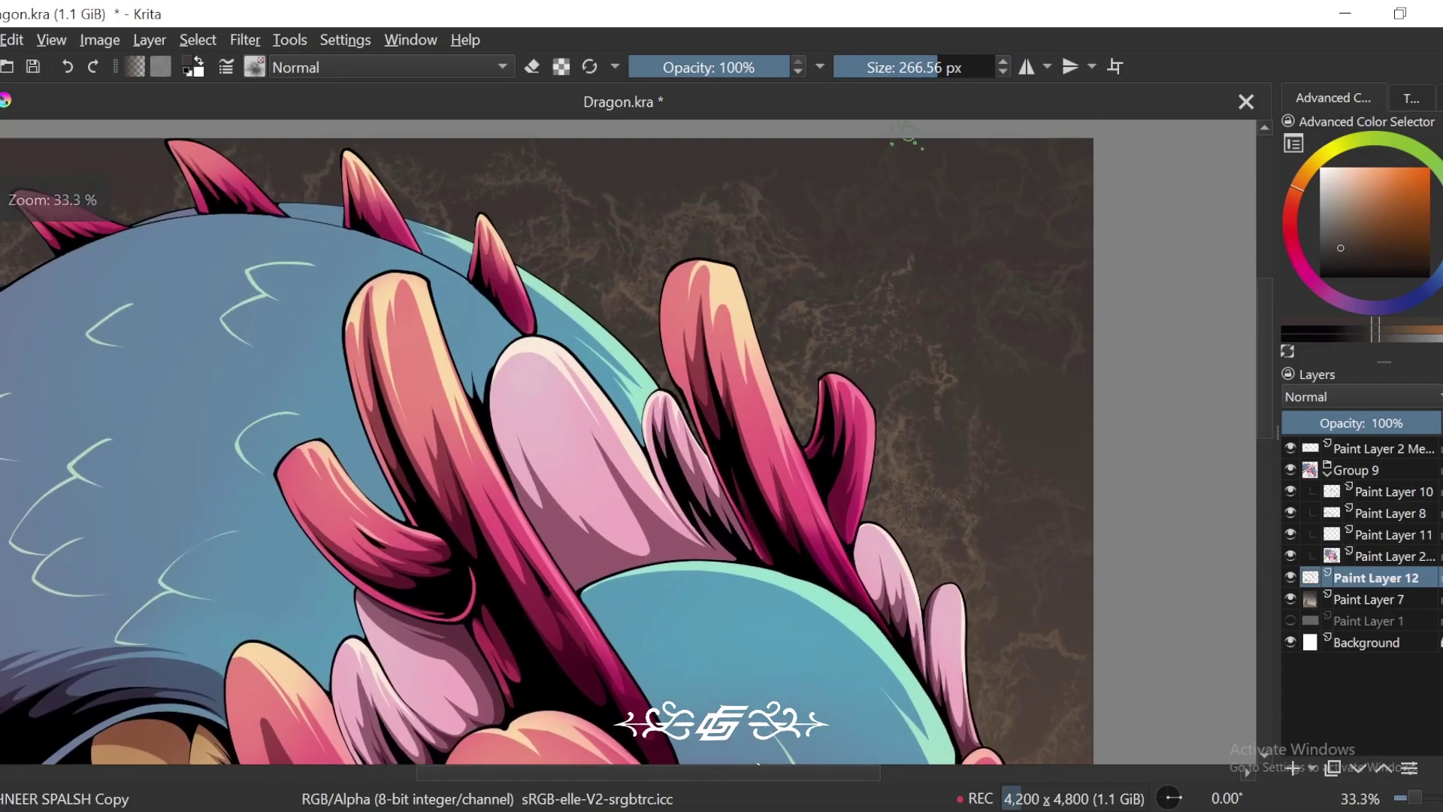
left_click(899, 67)
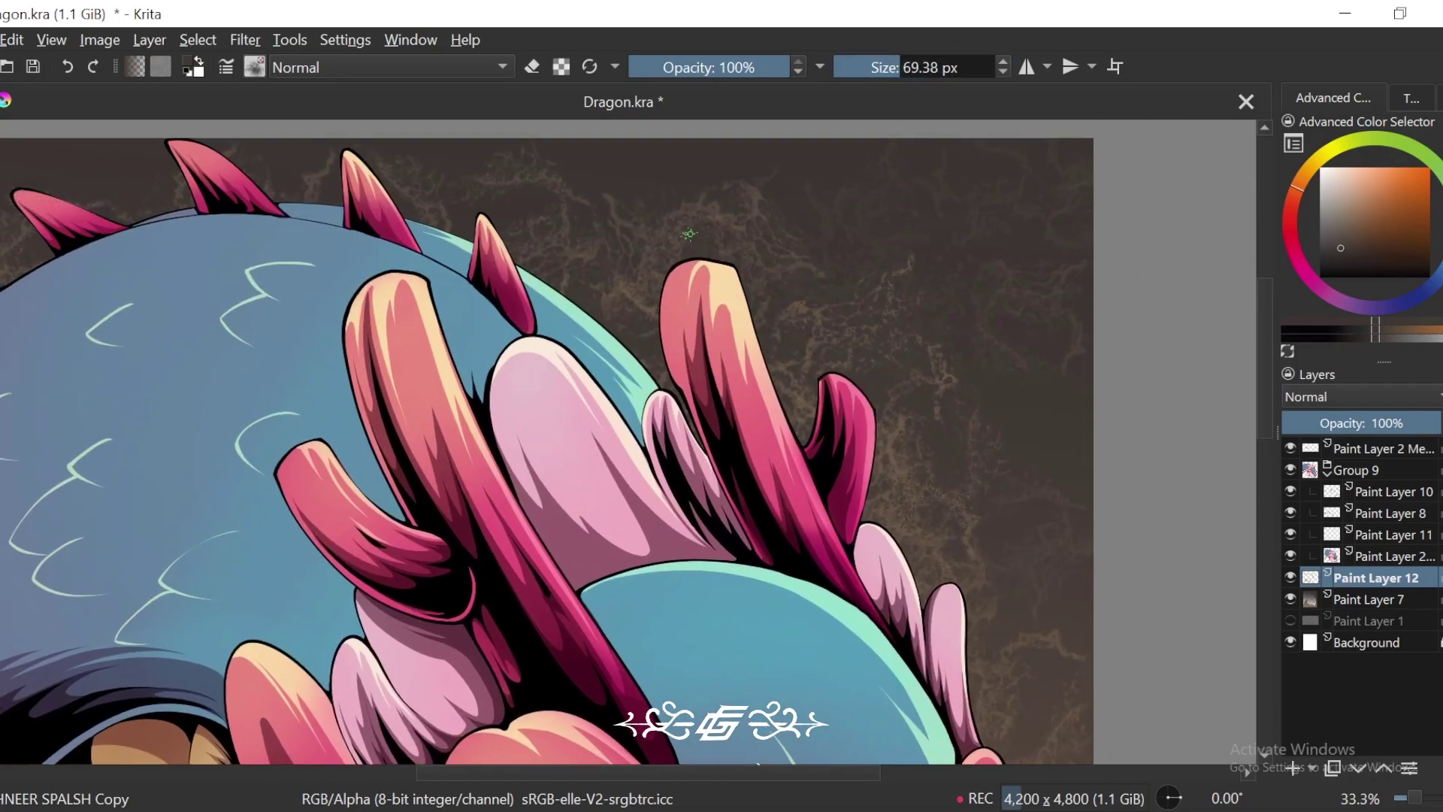
left_click(916, 66)
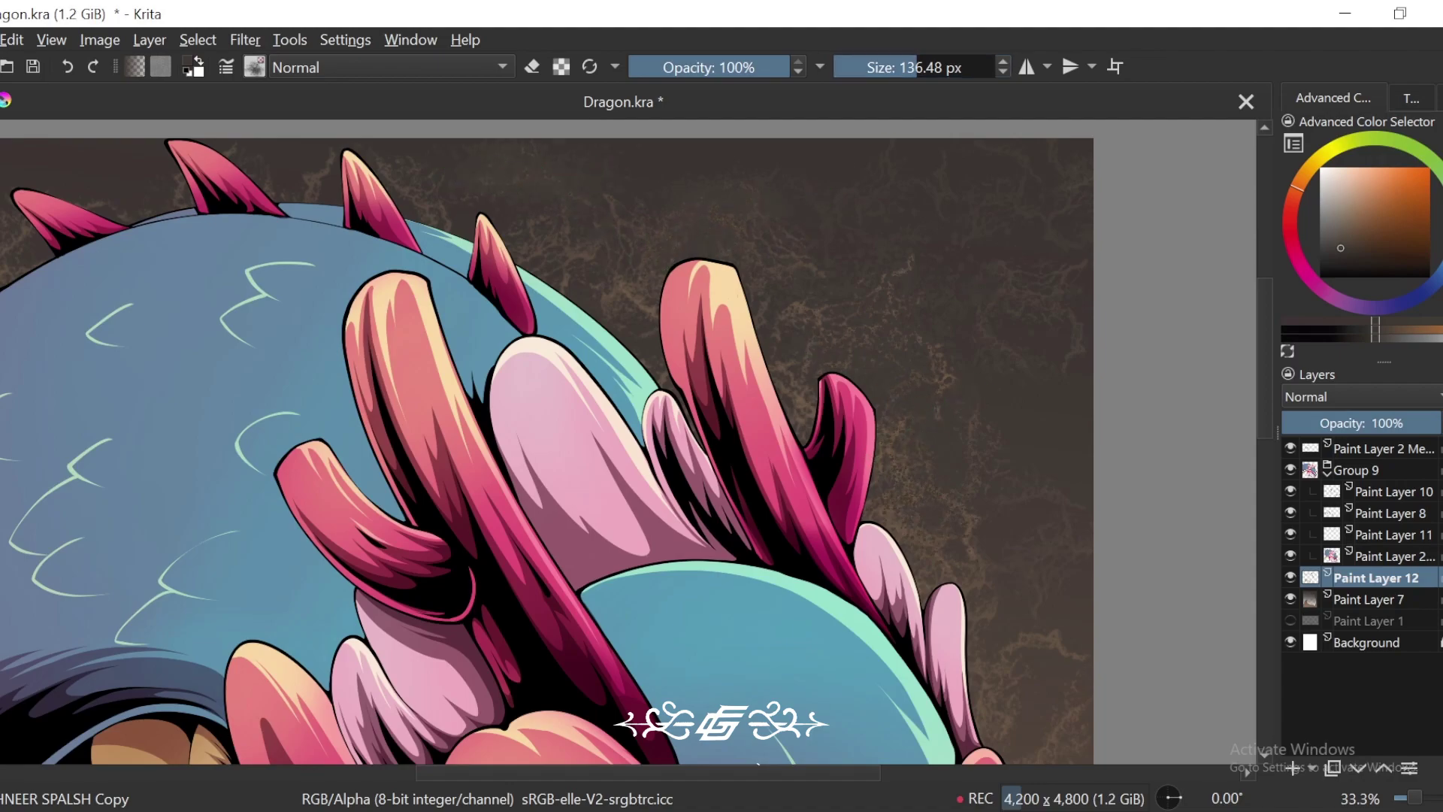
key("ctrl+minus")
key("ctrl+minus")
left_click_drag(906, 508, 1009, 455)
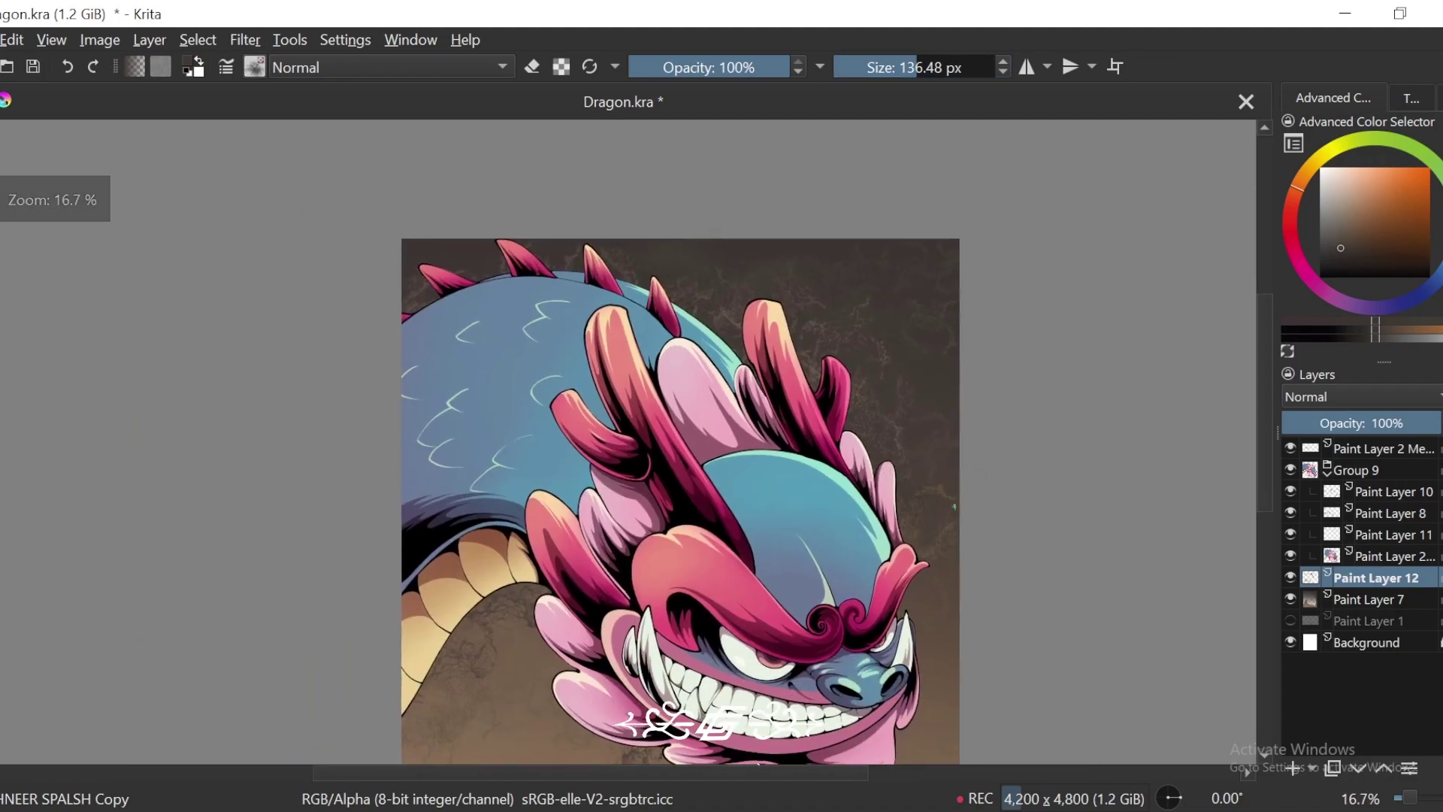
Step: Sample the background brown again and paint splash specks below the belly scales, undoing the first lighter pass
left_click_drag(708, 622, 933, 460)
left_click(757, 582, "ctrl")
left_click_drag(732, 438, 671, 463)
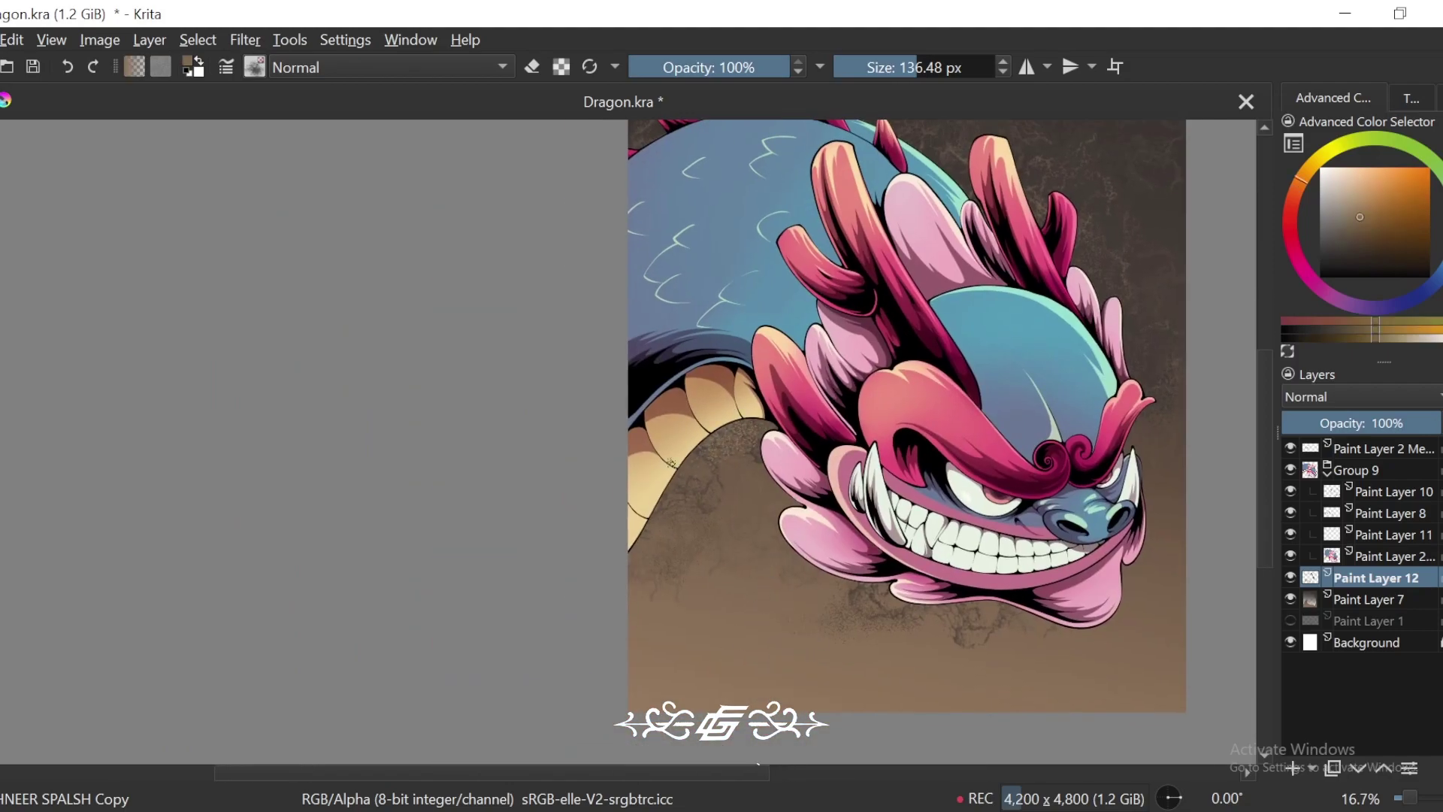
key("ctrl+z")
left_click(753, 468, "ctrl")
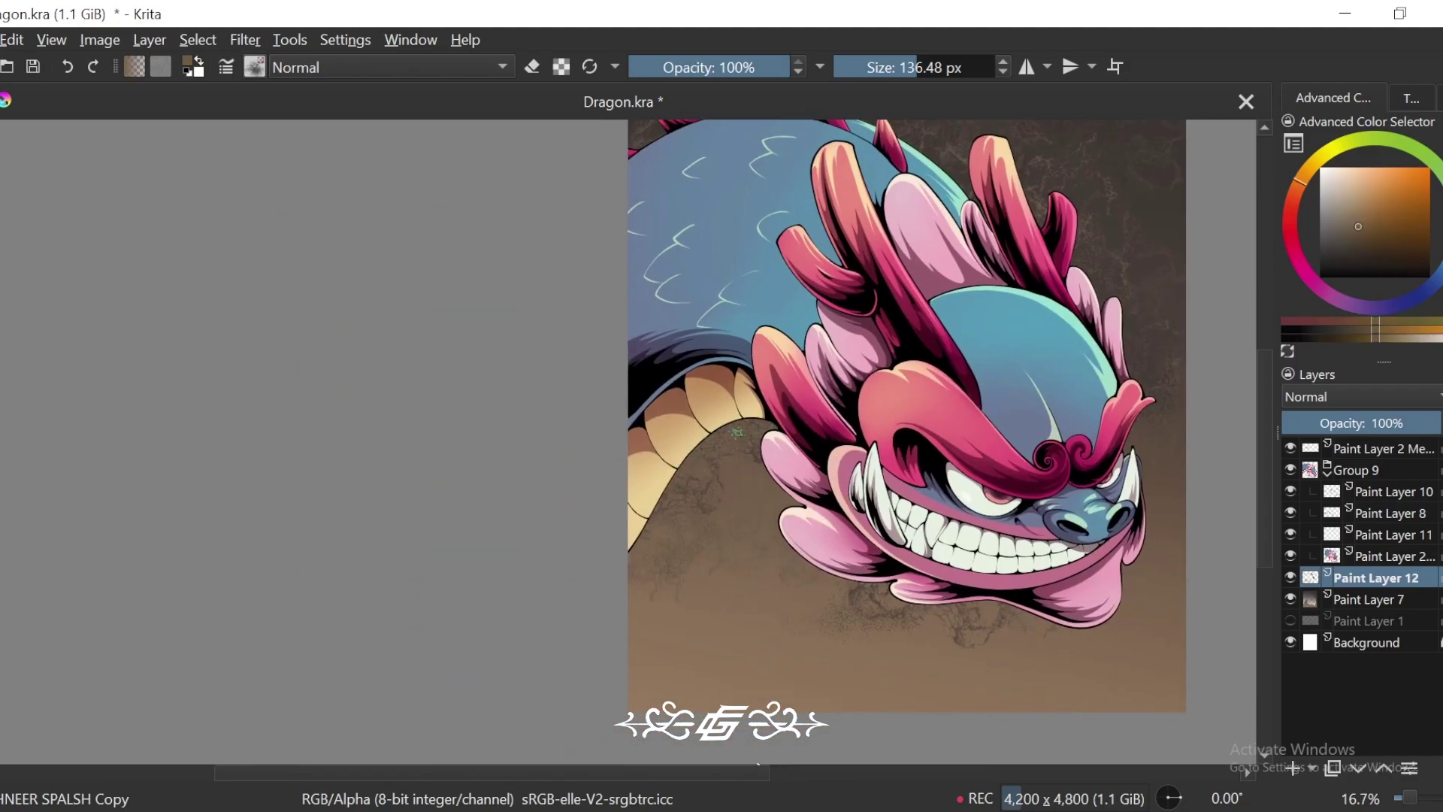
key("ctrl+minus")
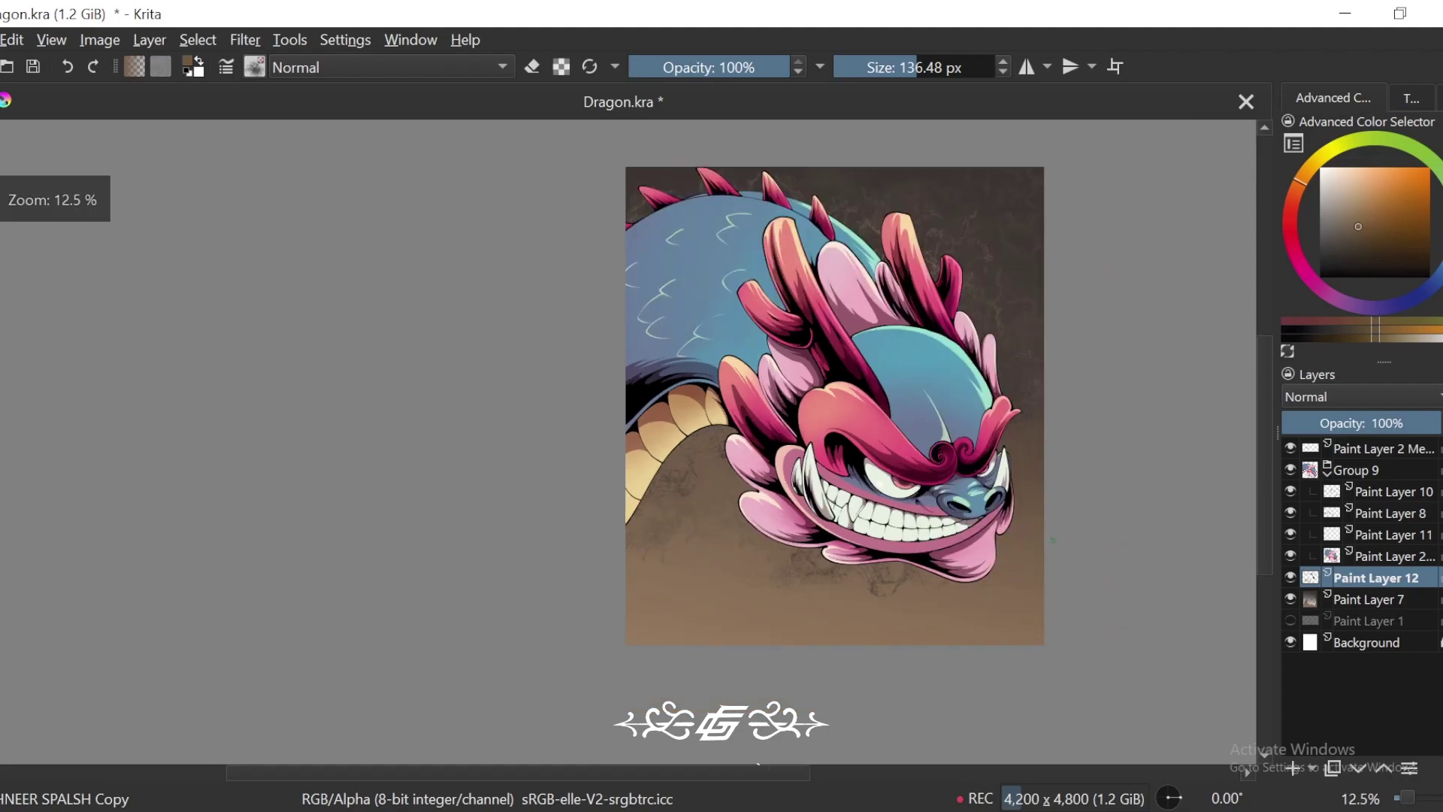
left_click_drag(1087, 495, 972, 467)
Step: Add a new paint layer at the top of the layer stack and choose a pale cream brush colour
left_click(1384, 446)
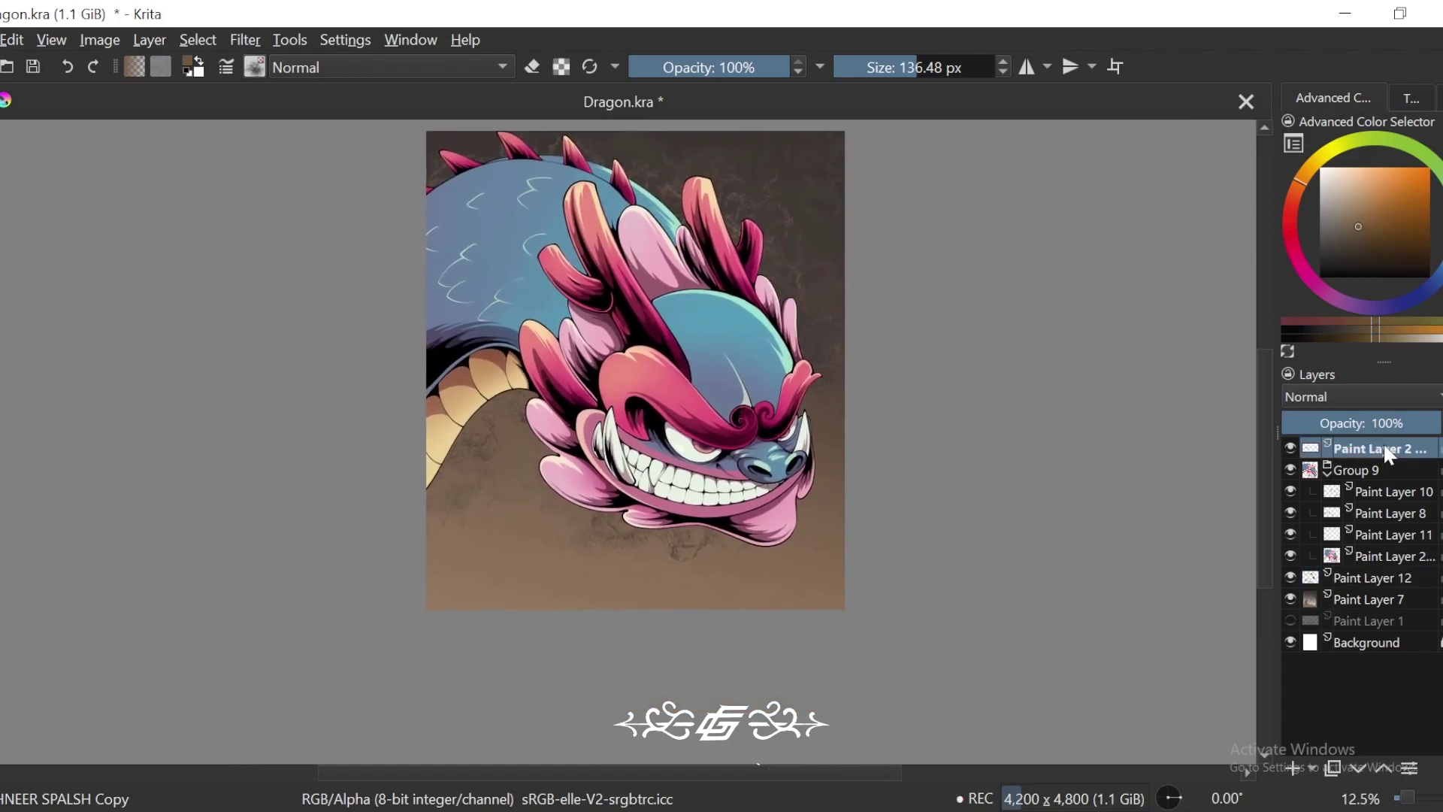
left_click(1298, 767)
left_click(1334, 178)
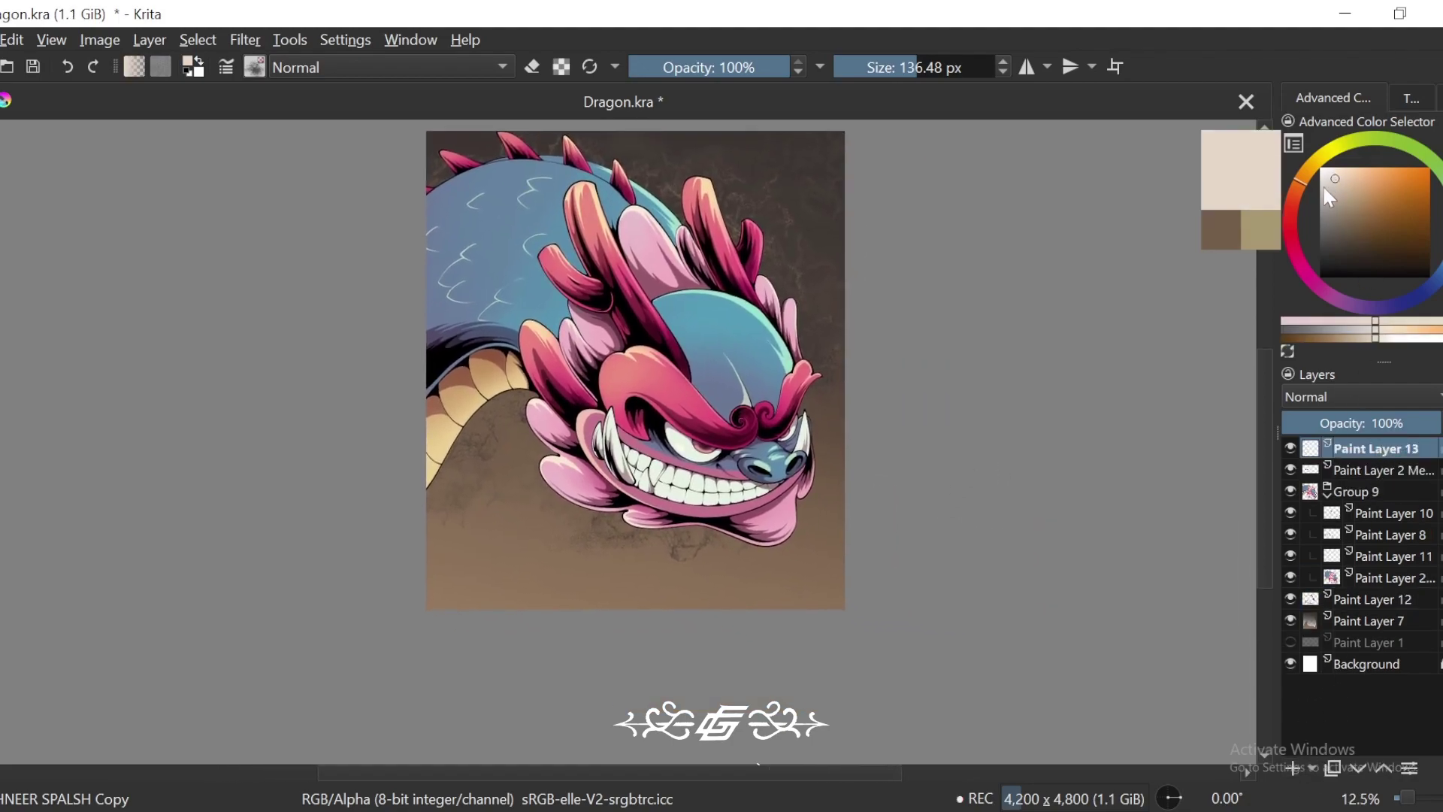
left_click_drag(899, 598, 959, 531)
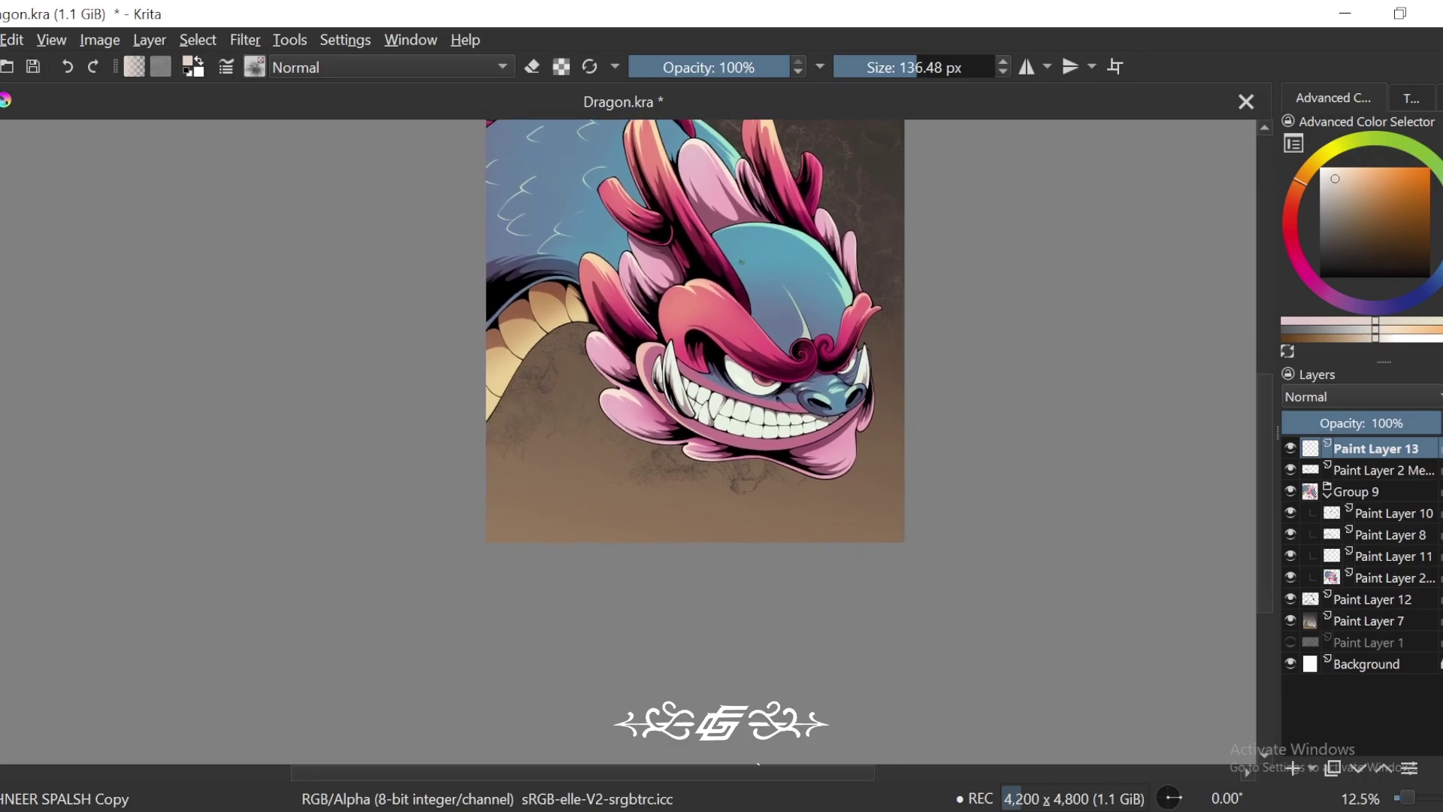
Step: Switch to the third brush preset of the gn tag and rotate the canvas to -15° over the area below the chin
left_click(254, 68)
left_click(325, 140)
left_click(382, 137)
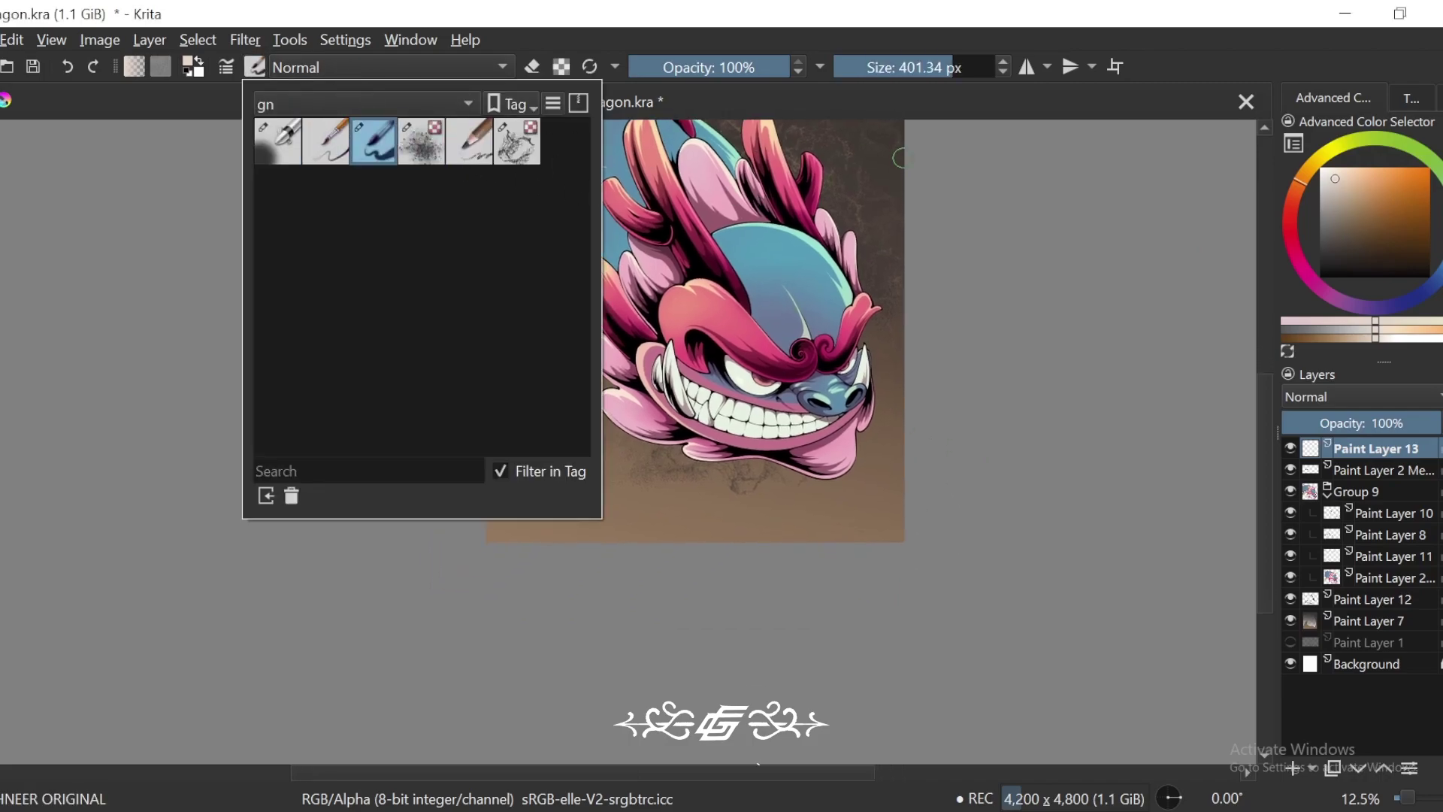
left_click(940, 502)
key("4")
left_click_drag(940, 502, 922, 481)
key("ctrl+plus")
scroll(947, 425, "up", 2)
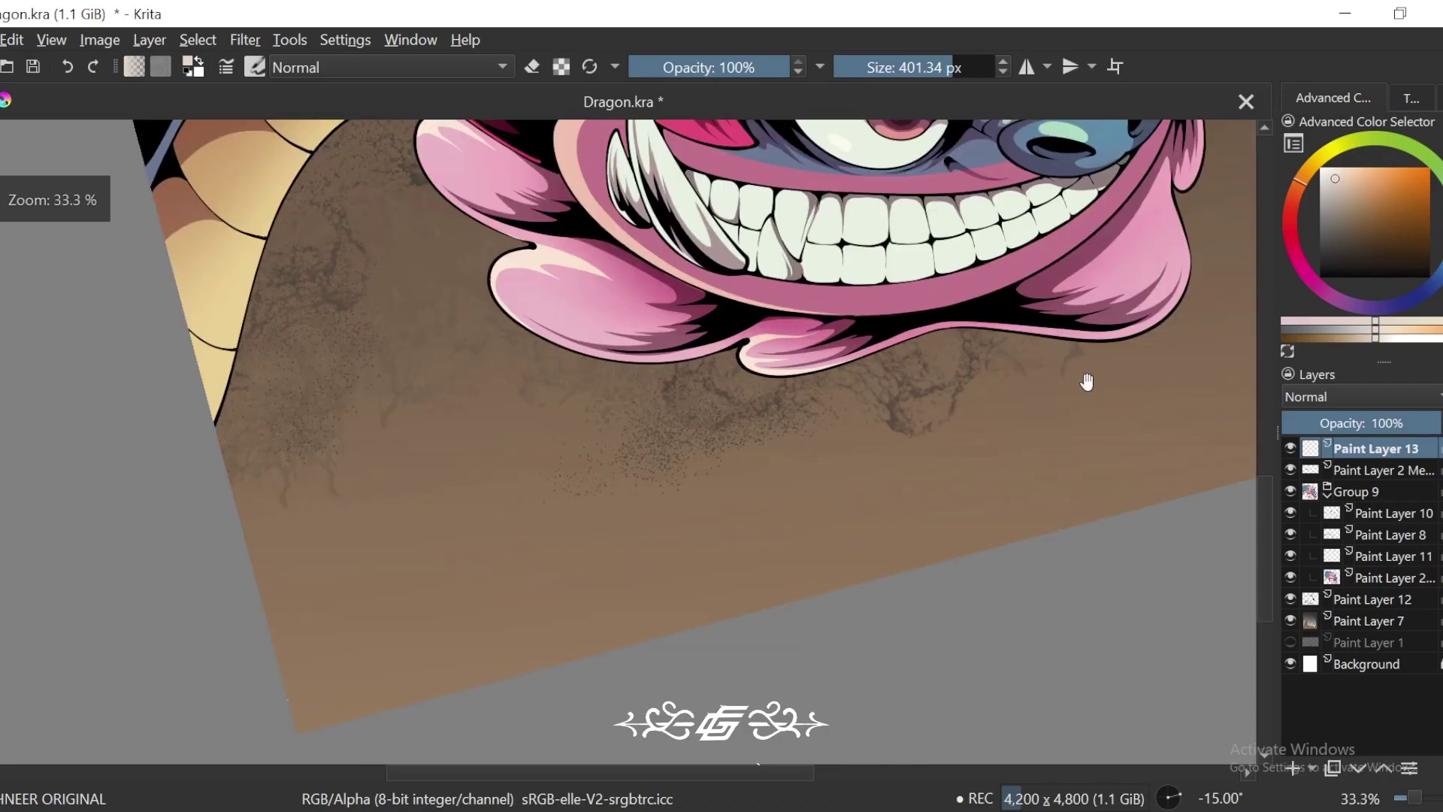
Step: Set the brush size to 39.87 px and its brush smoothing to Stabilizer
left_click(914, 64)
left_click(1411, 98)
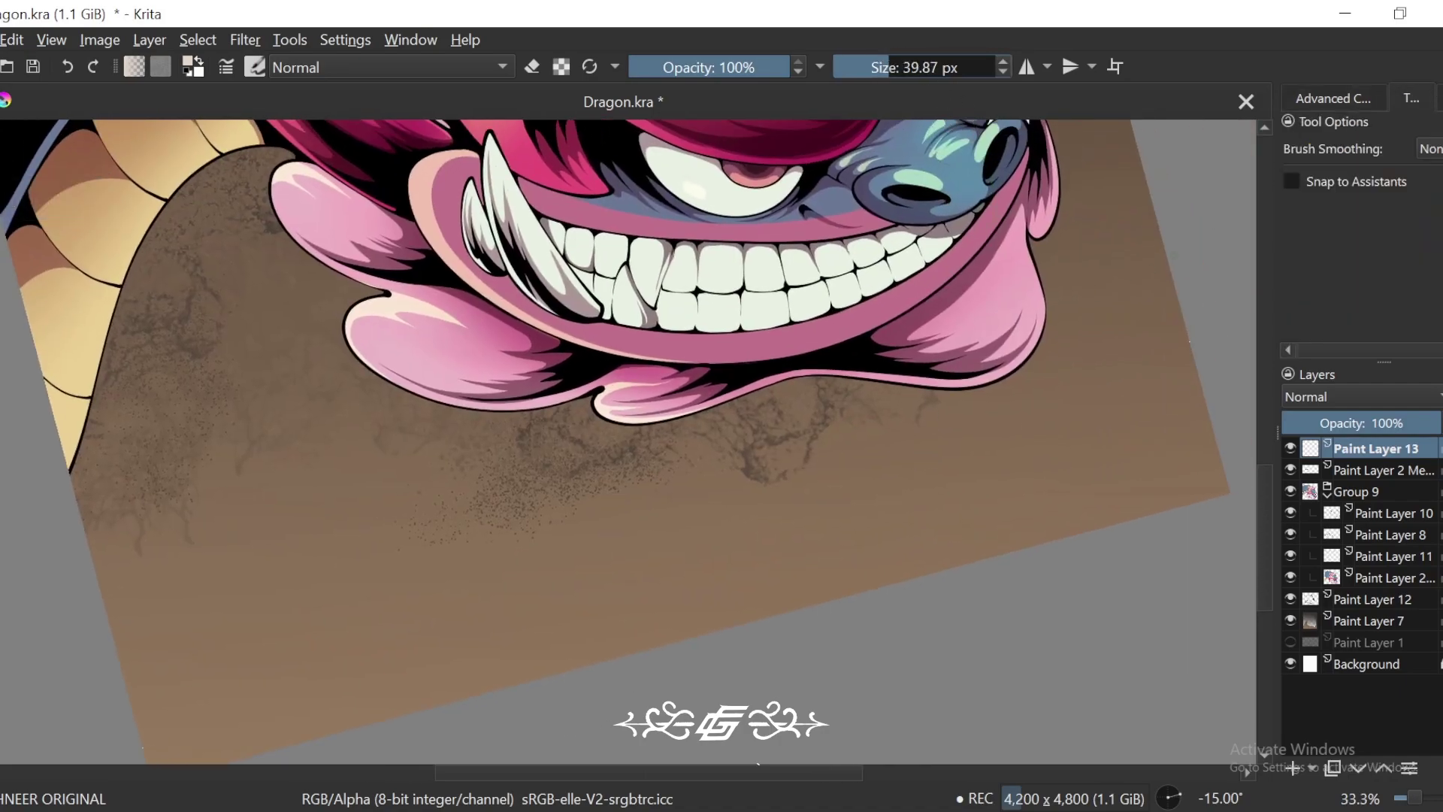
left_click_drag(1032, 604, 962, 631)
key("ctrl+plus")
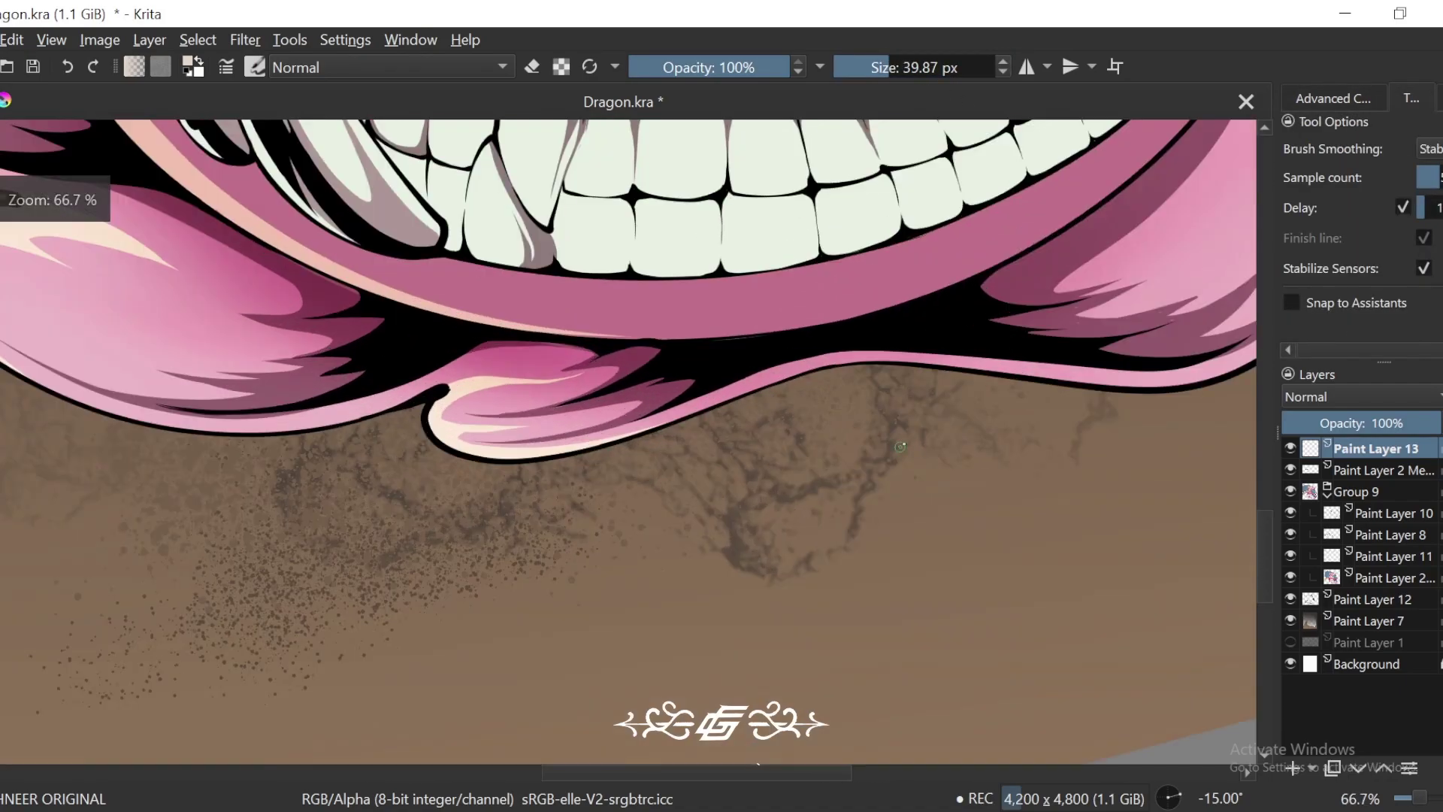
left_click_drag(1041, 535, 759, 624)
left_click_drag(1052, 354, 856, 526)
left_click_drag(952, 485, 1202, 327)
left_click_drag(767, 570, 988, 476)
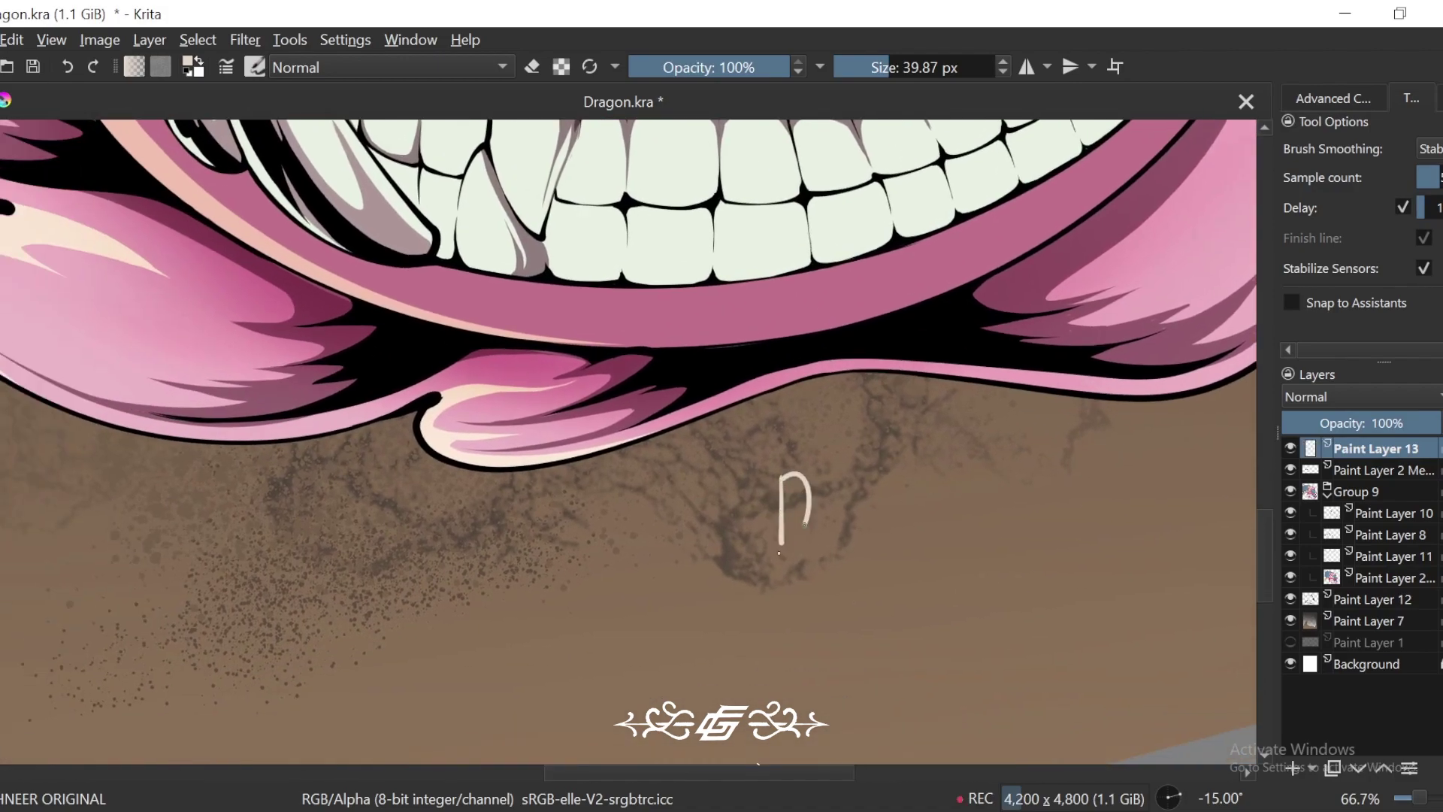
left_click_drag(778, 554, 779, 556)
key("plus")
left_click_drag(929, 501, 929, 505)
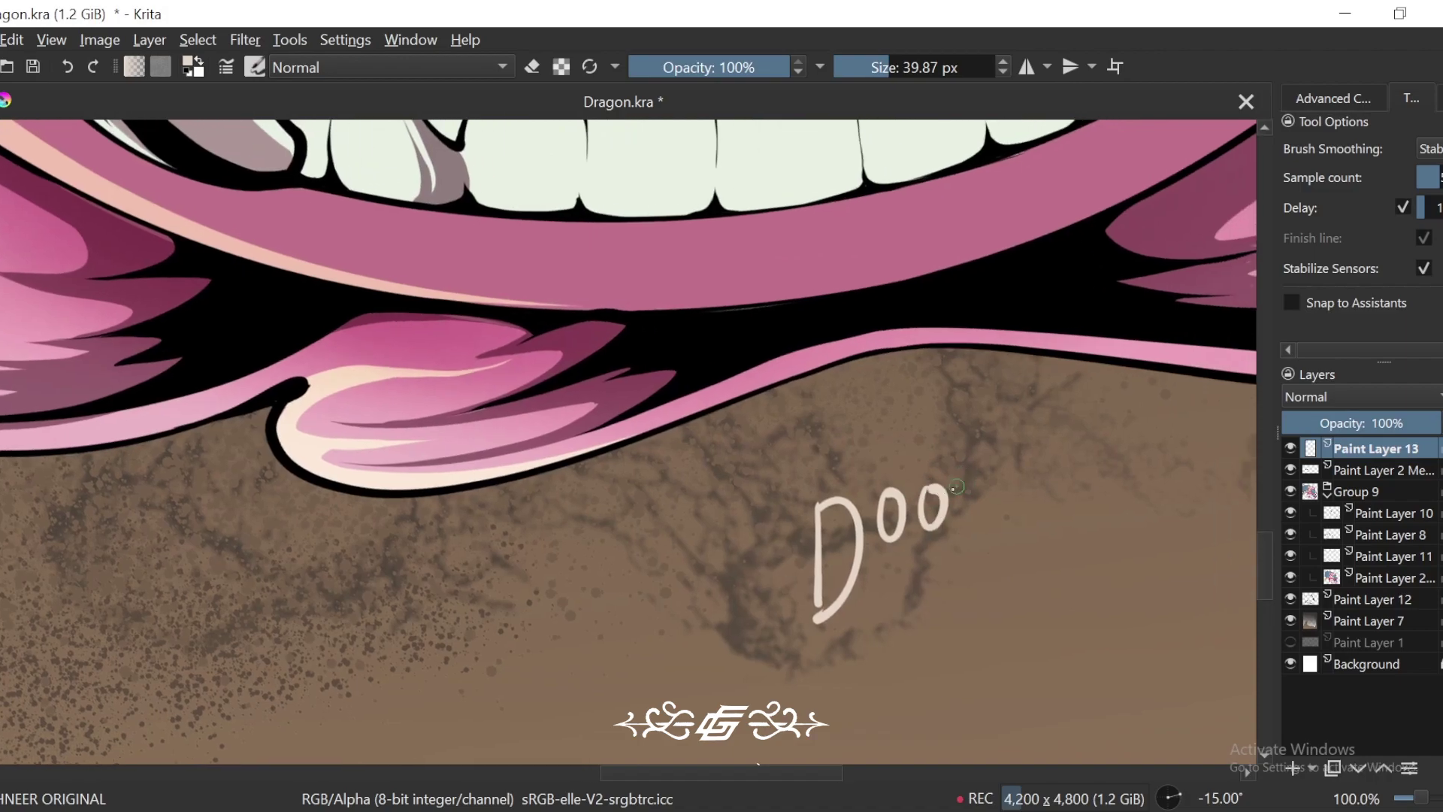
key("ctrl+z")
key("ctrl+z")
key("ctrl+z")
key("ctrl+z")
Step: Set the brush size to 62.13 px and hand-letter a large curled D with two small staggered O's and dashes below the chin
left_click(894, 72)
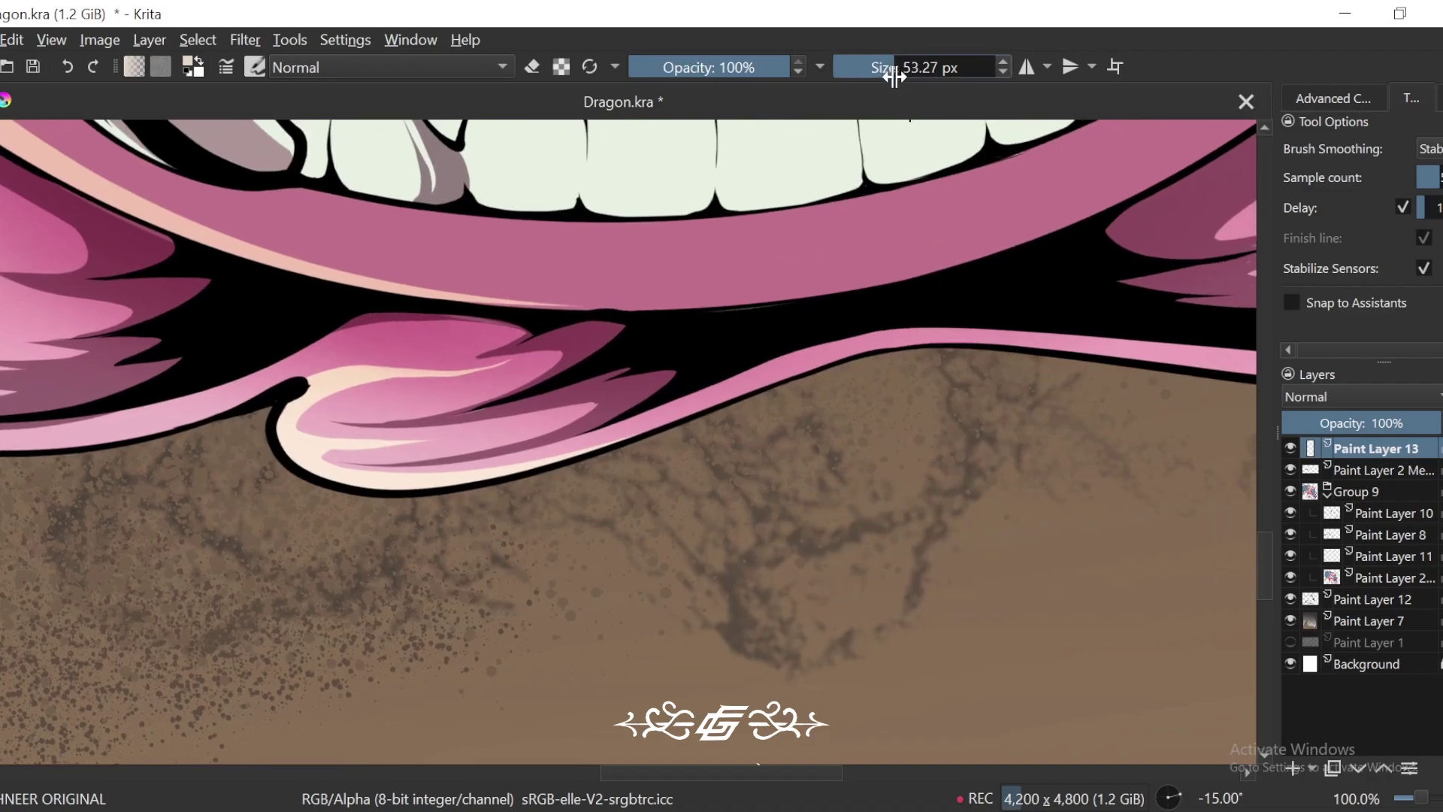
left_click_drag(893, 73, 899, 73)
mouse_move(779, 645)
left_mouse_down()
mouse_move(787, 543)
mouse_move(813, 547)
mouse_move(778, 645)
mouse_move(743, 584)
left_mouse_up()
key("ctrl+z")
scroll(744, 586, "up", 1)
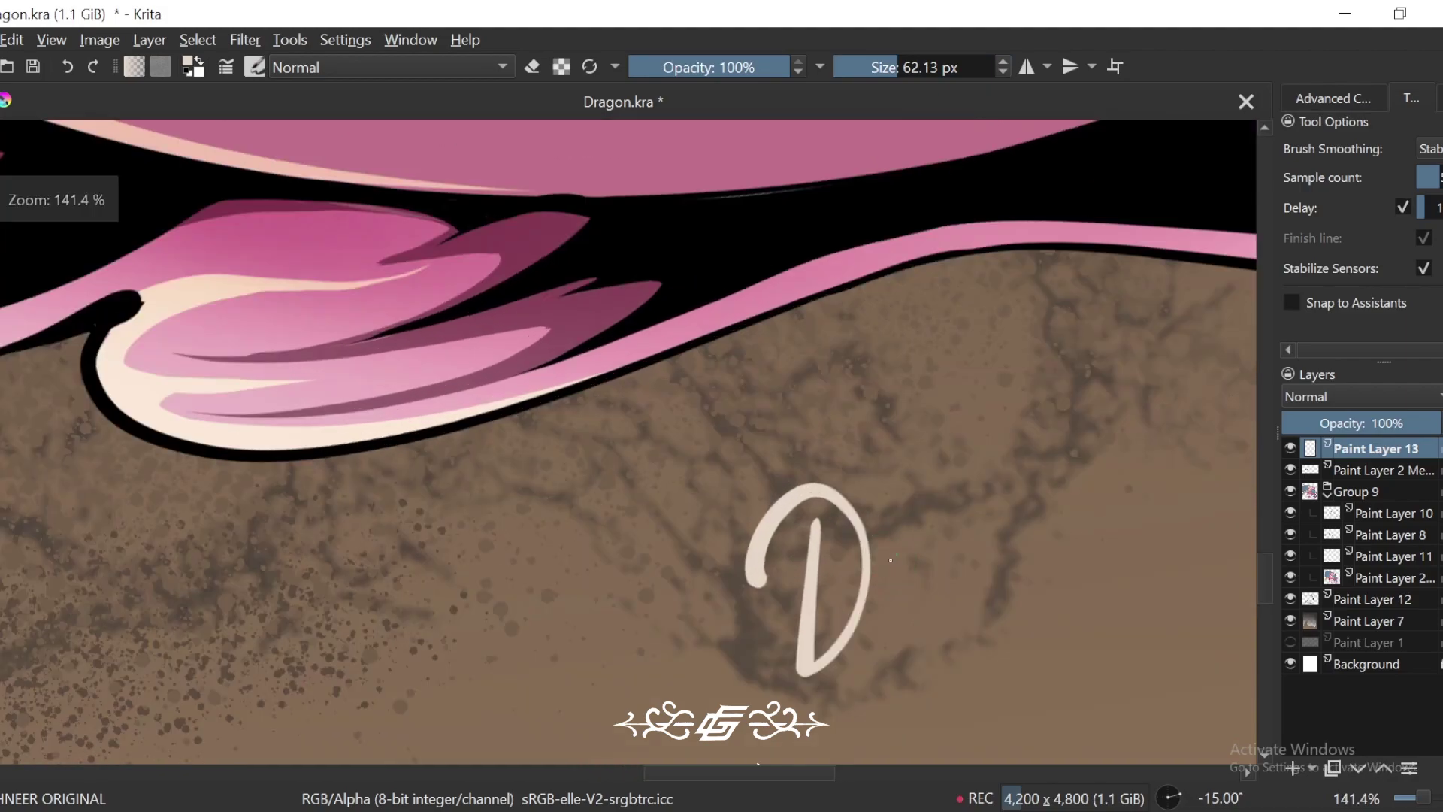
mouse_move(891, 560)
left_mouse_down()
mouse_move(883, 617)
mouse_move(904, 564)
left_mouse_up()
mouse_move(875, 497)
left_mouse_down()
mouse_move(865, 526)
mouse_move(847, 502)
left_mouse_up()
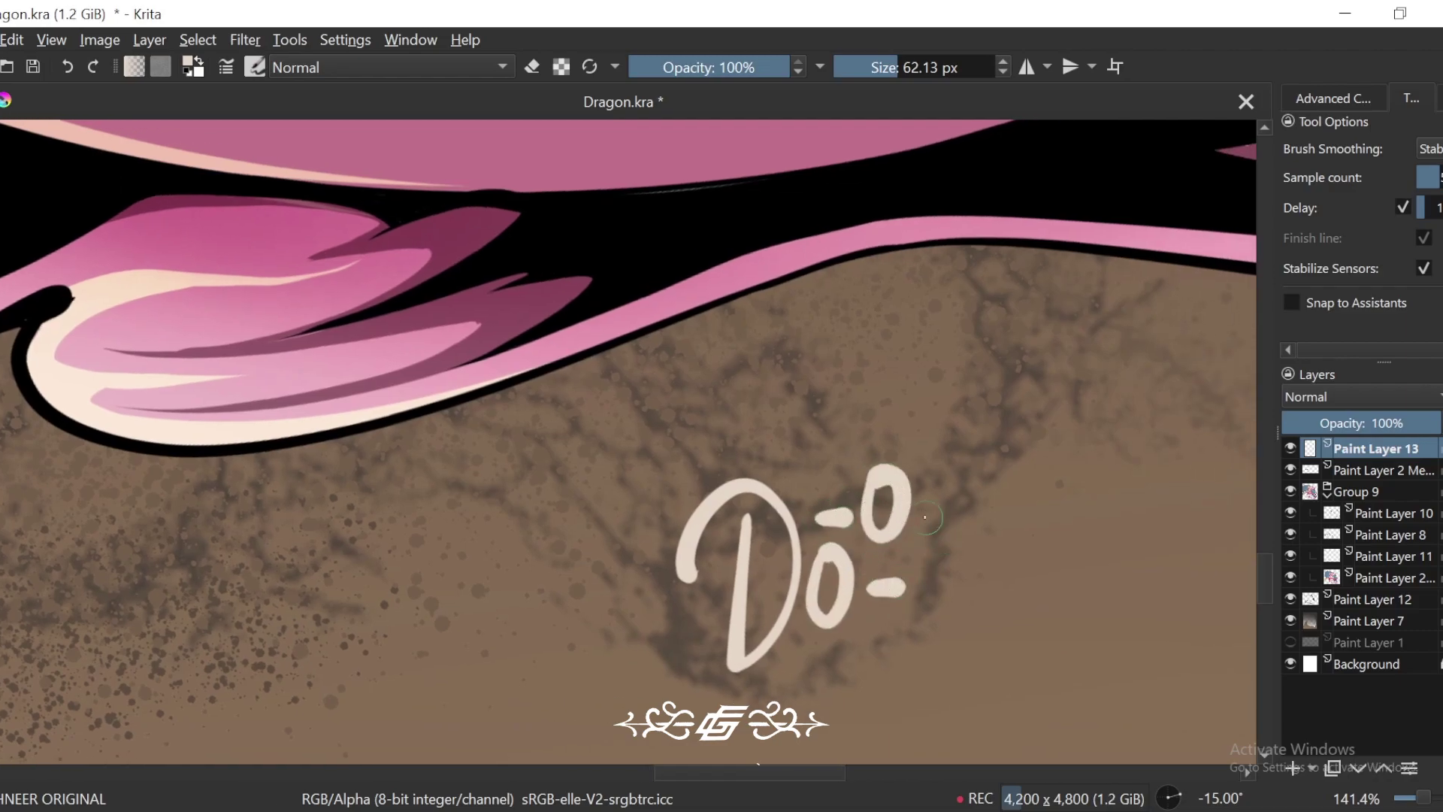
Step: Letter a second curled D and an L after the two O's, redoing the D once
mouse_move(917, 581)
left_mouse_down()
mouse_move(928, 589)
mouse_move(937, 510)
left_mouse_up()
key("ctrl+z")
mouse_move(923, 607)
left_mouse_down()
mouse_move(954, 598)
mouse_move(971, 455)
mouse_move(932, 451)
left_mouse_up()
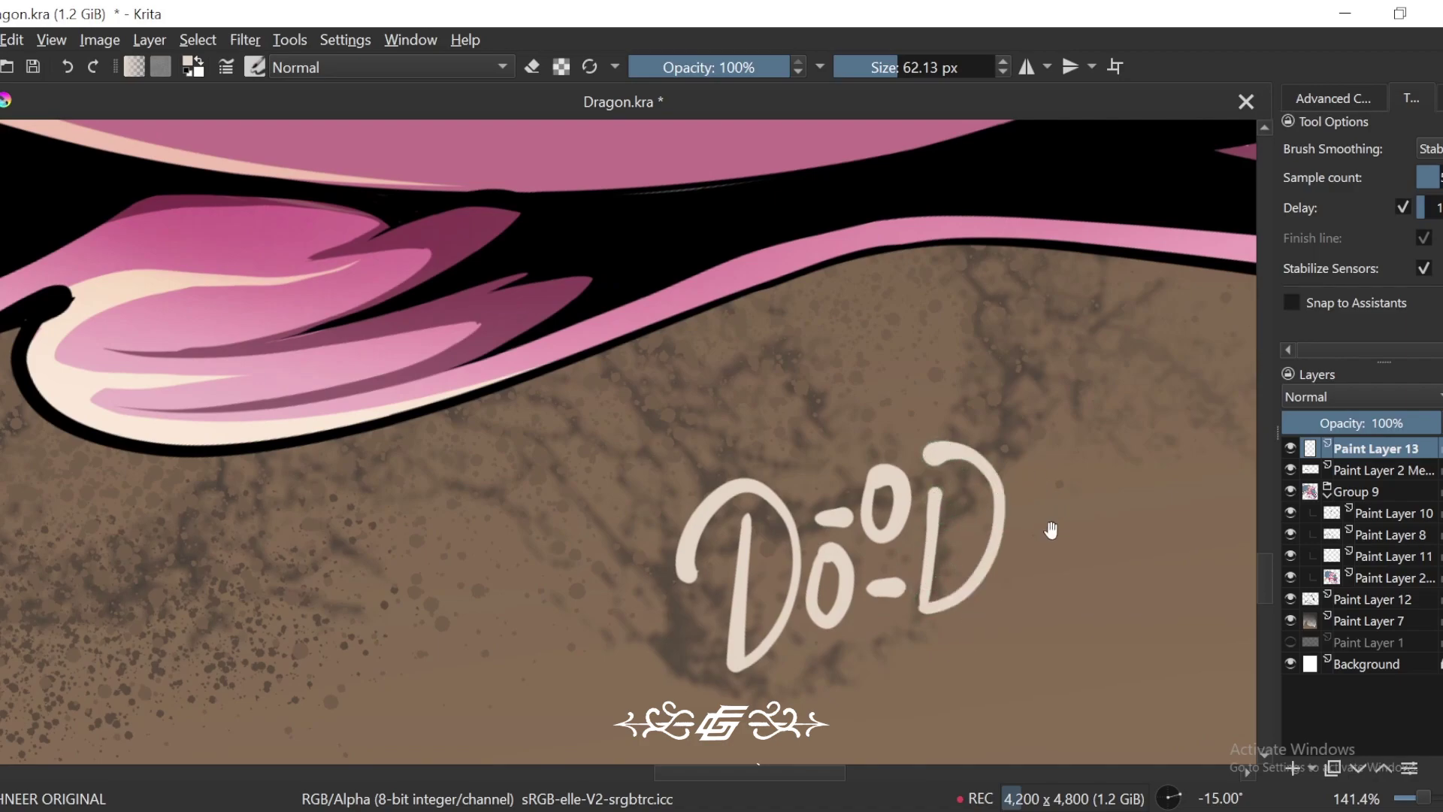
left_click_drag(1049, 530, 977, 507)
mouse_move(957, 424)
left_mouse_down()
mouse_move(944, 517)
mouse_move(991, 565)
left_mouse_up()
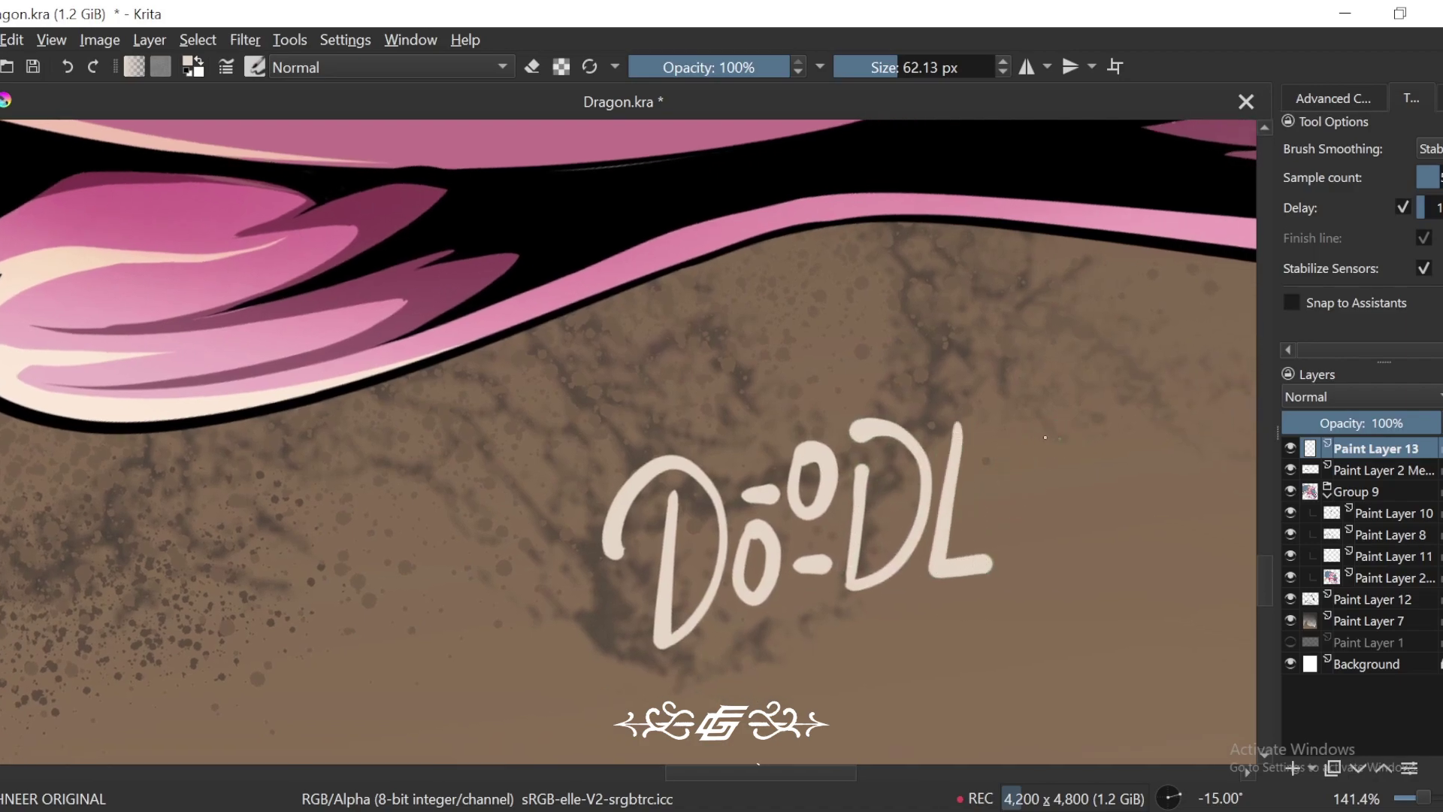
Step: Complete the word DOODLE with an E made of three separate horizontal bars, undoing the unsatisfactory strokes
mouse_move(1059, 436)
left_mouse_down()
mouse_move(994, 438)
mouse_move(988, 460)
mouse_move(1048, 496)
left_mouse_up()
key("ctrl+z")
mouse_move(1059, 436)
left_mouse_down()
mouse_move(993, 437)
mouse_move(1035, 530)
left_mouse_up()
left_click_drag(988, 485, 1067, 475)
scroll(1074, 421, "down", 1)
key("ctrl+z")
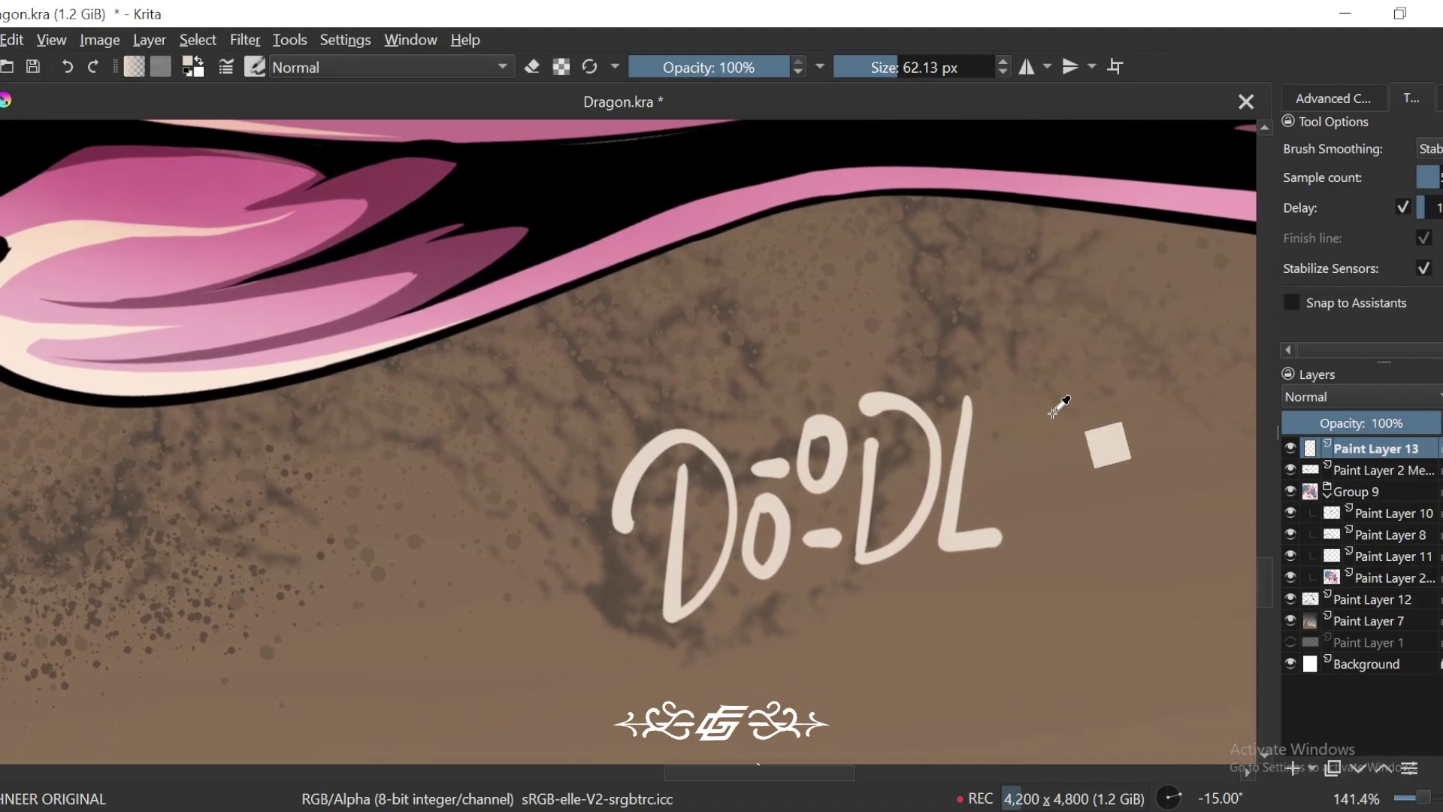
mouse_move(1056, 411)
left_mouse_down()
mouse_move(1007, 412)
mouse_move(999, 447)
mouse_move(1055, 419)
left_mouse_up()
key("ctrl+z")
key("ctrl+z")
left_click_drag(990, 461, 1050, 459)
left_click_drag(995, 500, 1056, 493)
scroll(915, 510, "down", 2)
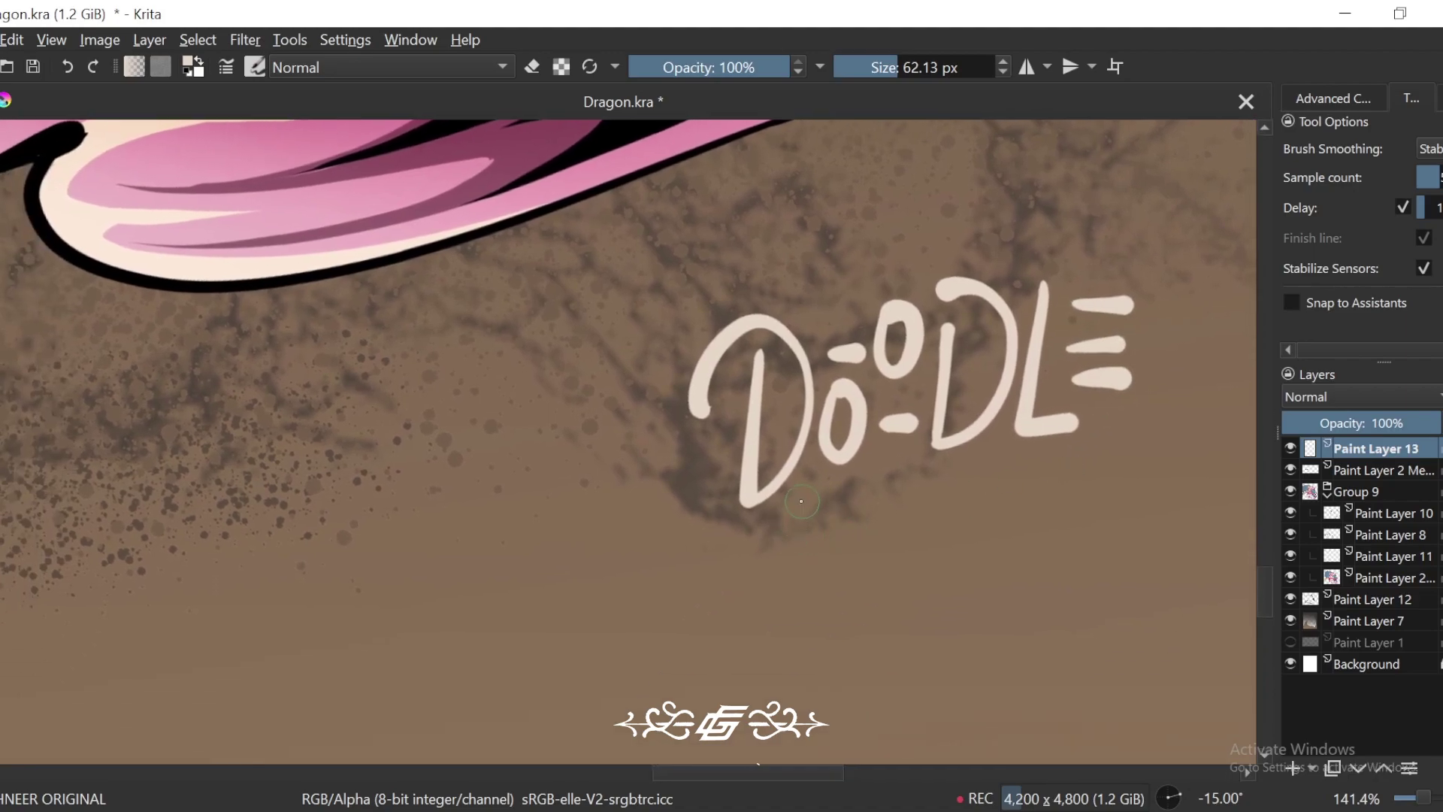
Step: Letter L, I and Z beneath the word DOODLE, with a short bar under the Z
mouse_move(801, 501)
left_mouse_down()
mouse_move(774, 609)
mouse_move(827, 601)
left_mouse_up()
left_click_drag(851, 485, 829, 578)
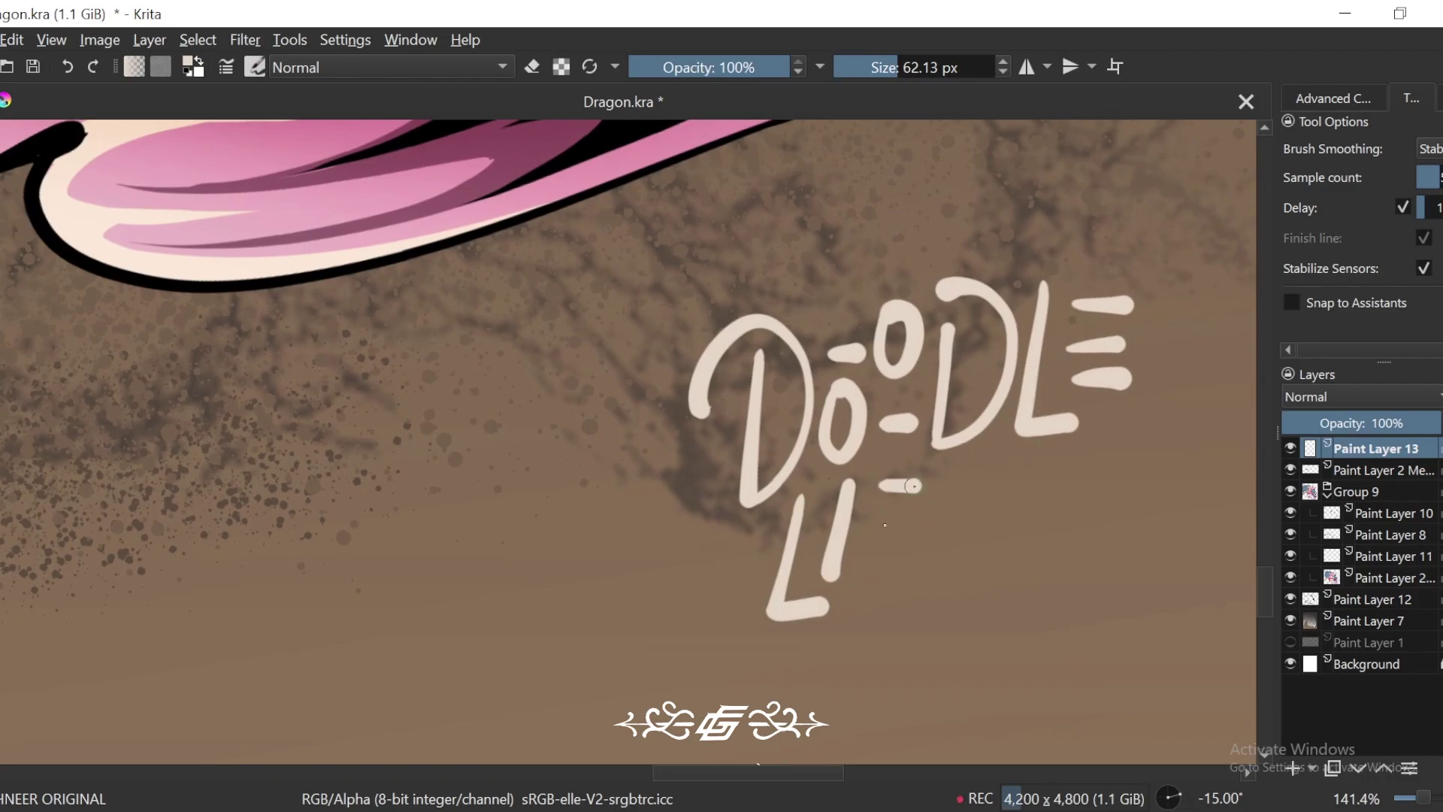
mouse_move(913, 485)
left_mouse_down()
mouse_move(856, 567)
mouse_move(874, 566)
mouse_move(855, 570)
mouse_move(913, 571)
left_mouse_up()
left_click_drag(855, 599, 915, 599)
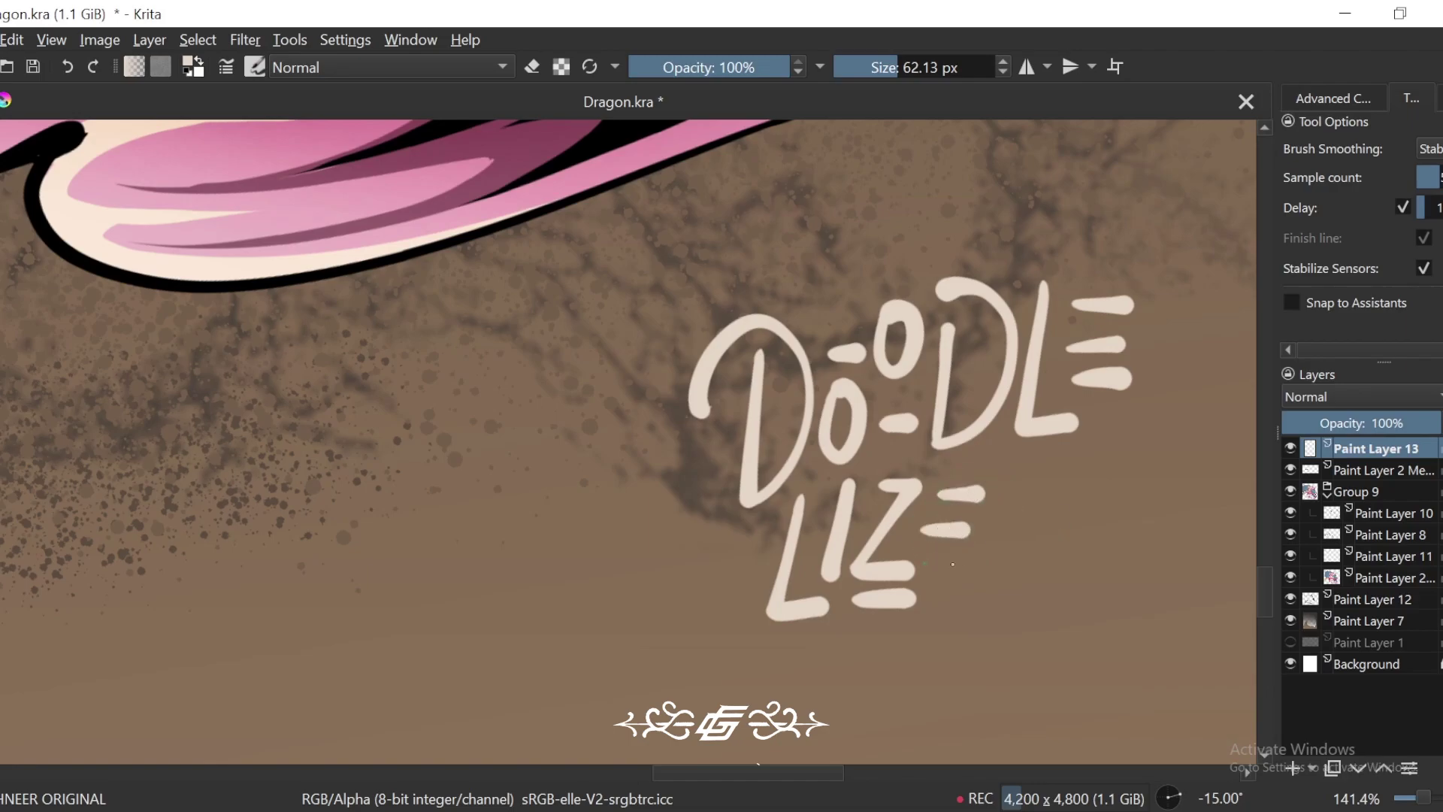
Step: Finish the second line as LIZER with a three-bar E and a long-tailed R, and underline it with a short stroke
mouse_move(952, 563)
left_mouse_down()
mouse_move(983, 565)
mouse_move(1040, 462)
left_mouse_up()
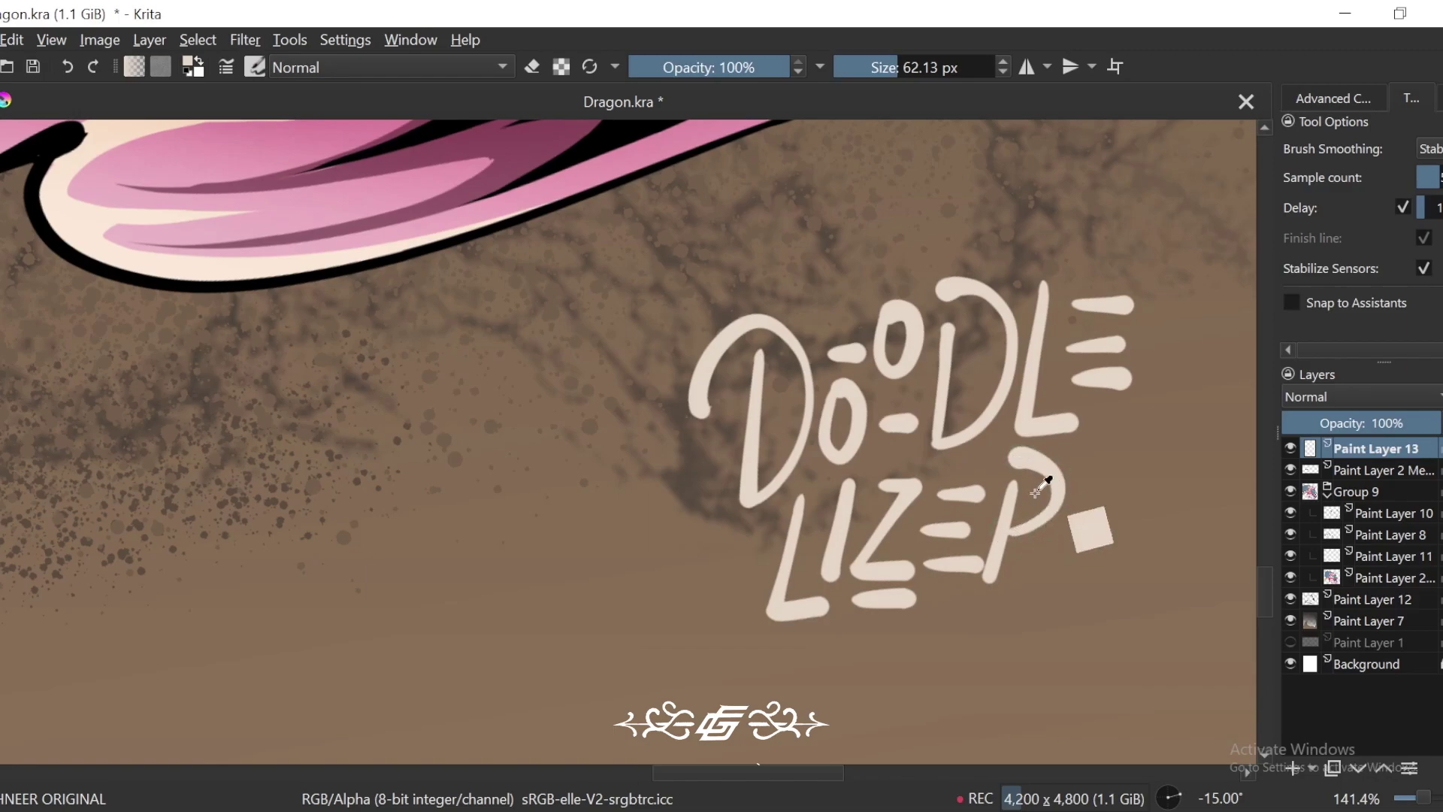
key("ctrl+z")
mouse_move(1006, 536)
left_mouse_down()
mouse_move(1023, 451)
mouse_move(1010, 453)
left_mouse_up()
mouse_move(1083, 559)
left_mouse_down()
mouse_move(998, 552)
mouse_move(1110, 580)
left_mouse_up()
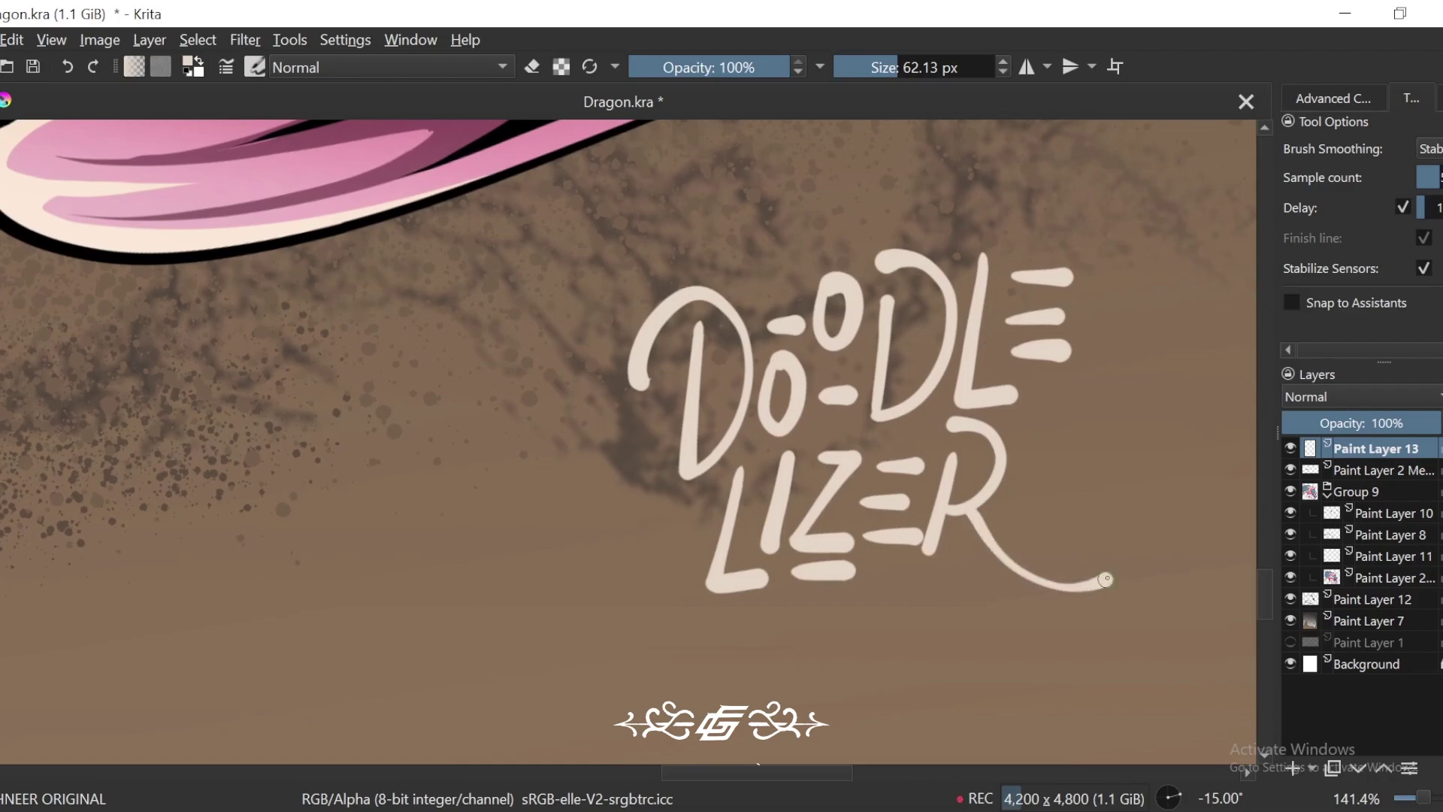
key("1")
left_click_drag(726, 568, 815, 557)
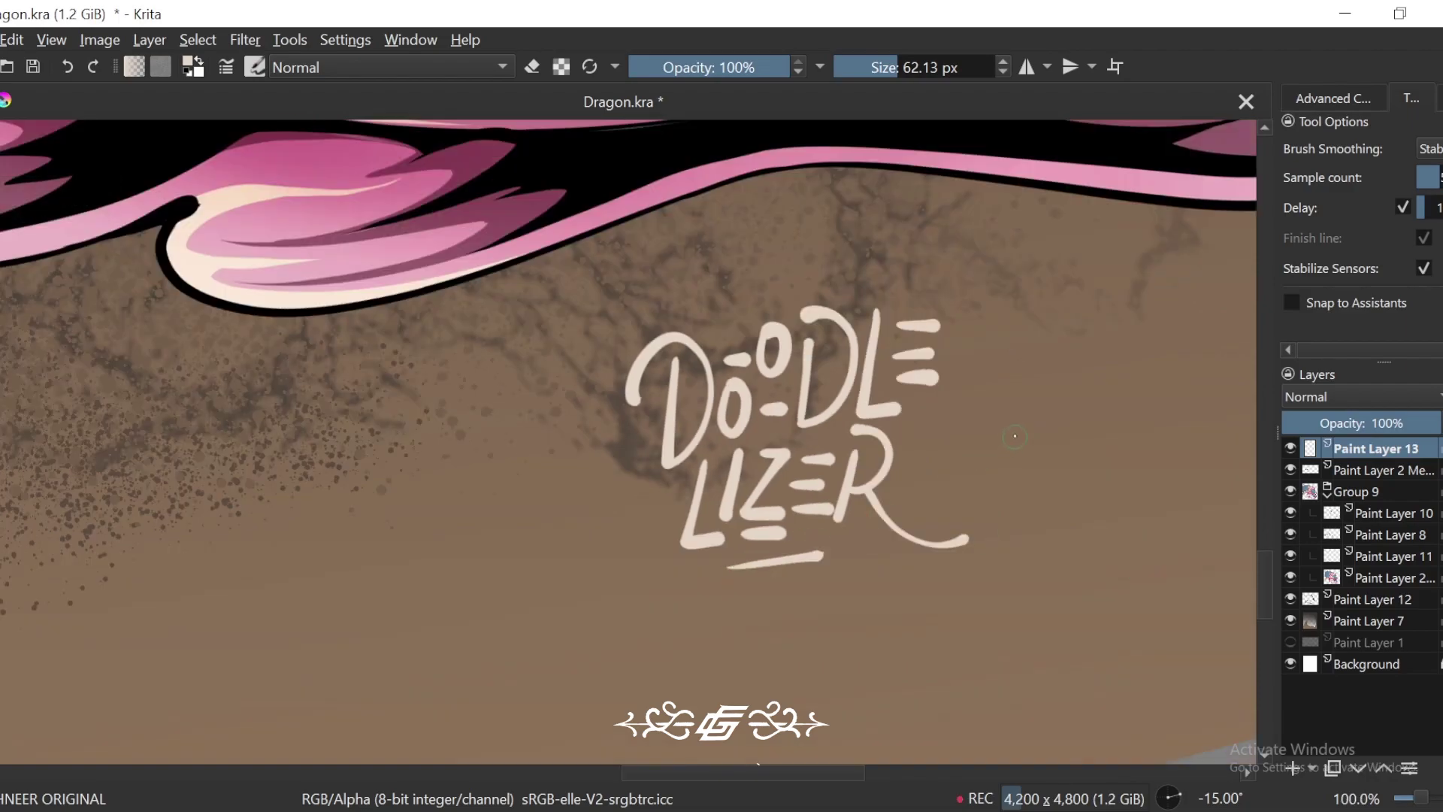
Step: Reset the canvas rotation to 0° and draw a freehand selection around the DOODLE LIZER signature
key("minus")
key("minus")
key("minus")
key("minus")
key("minus")
key("5")
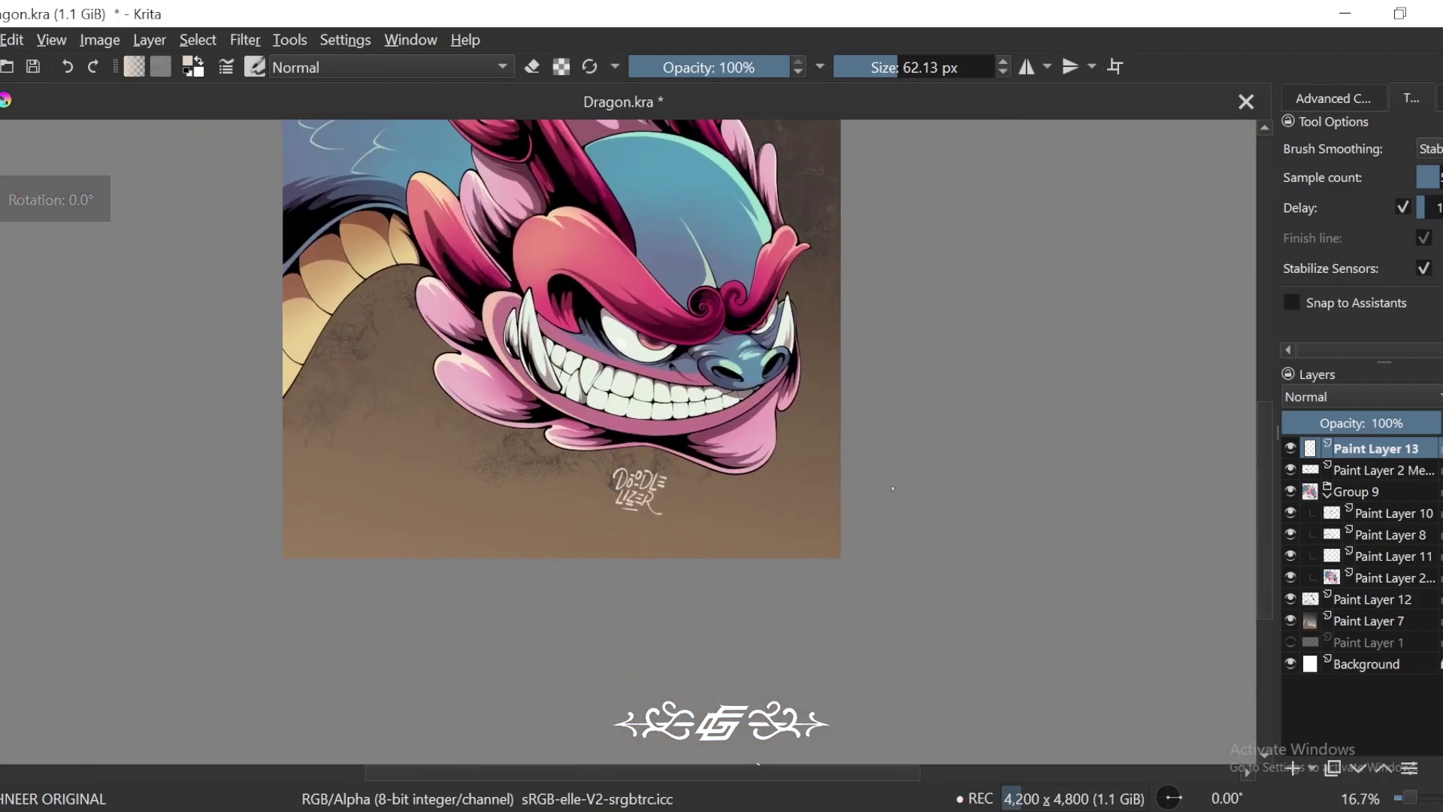
key("ctrl+t")
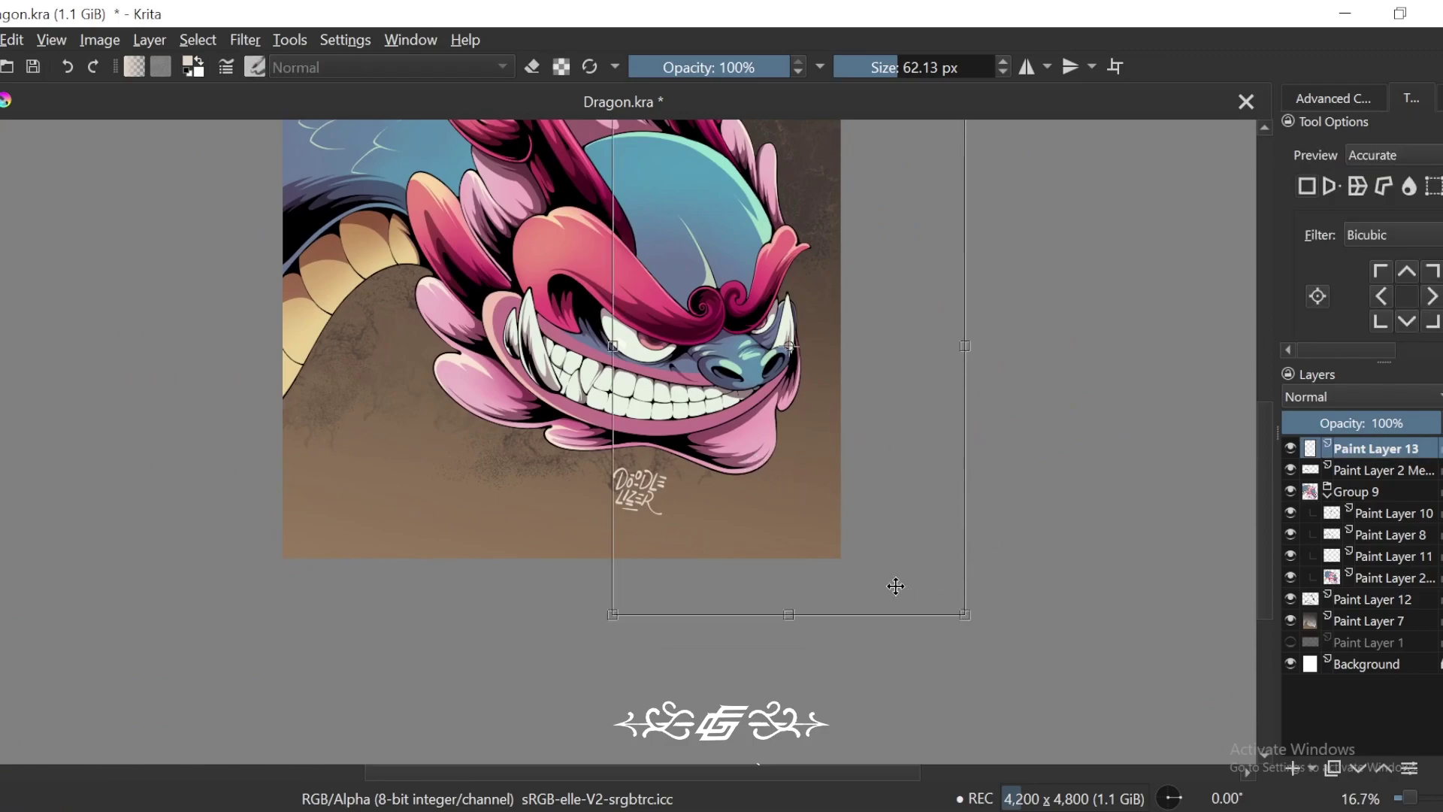
key("b")
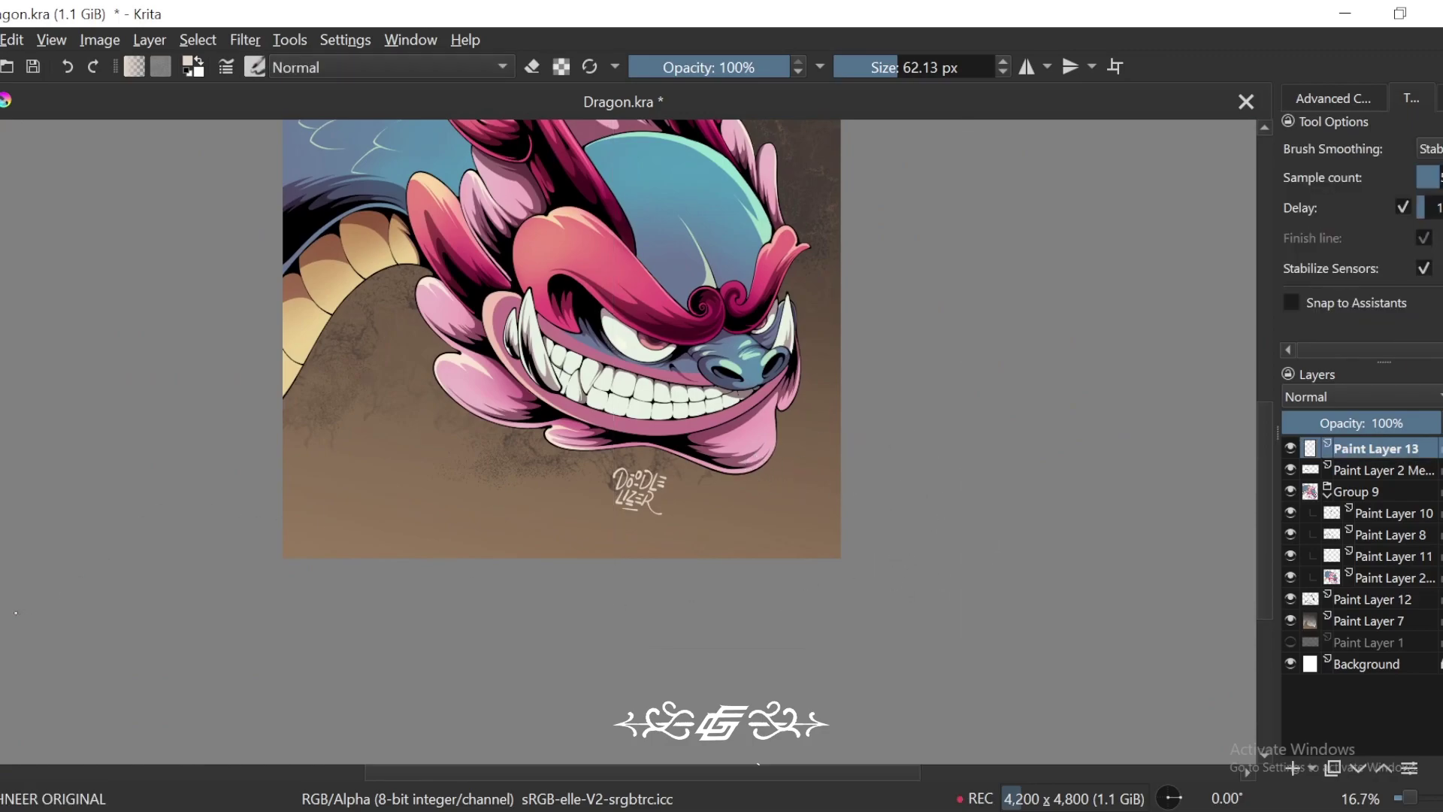
left_click(2, 612)
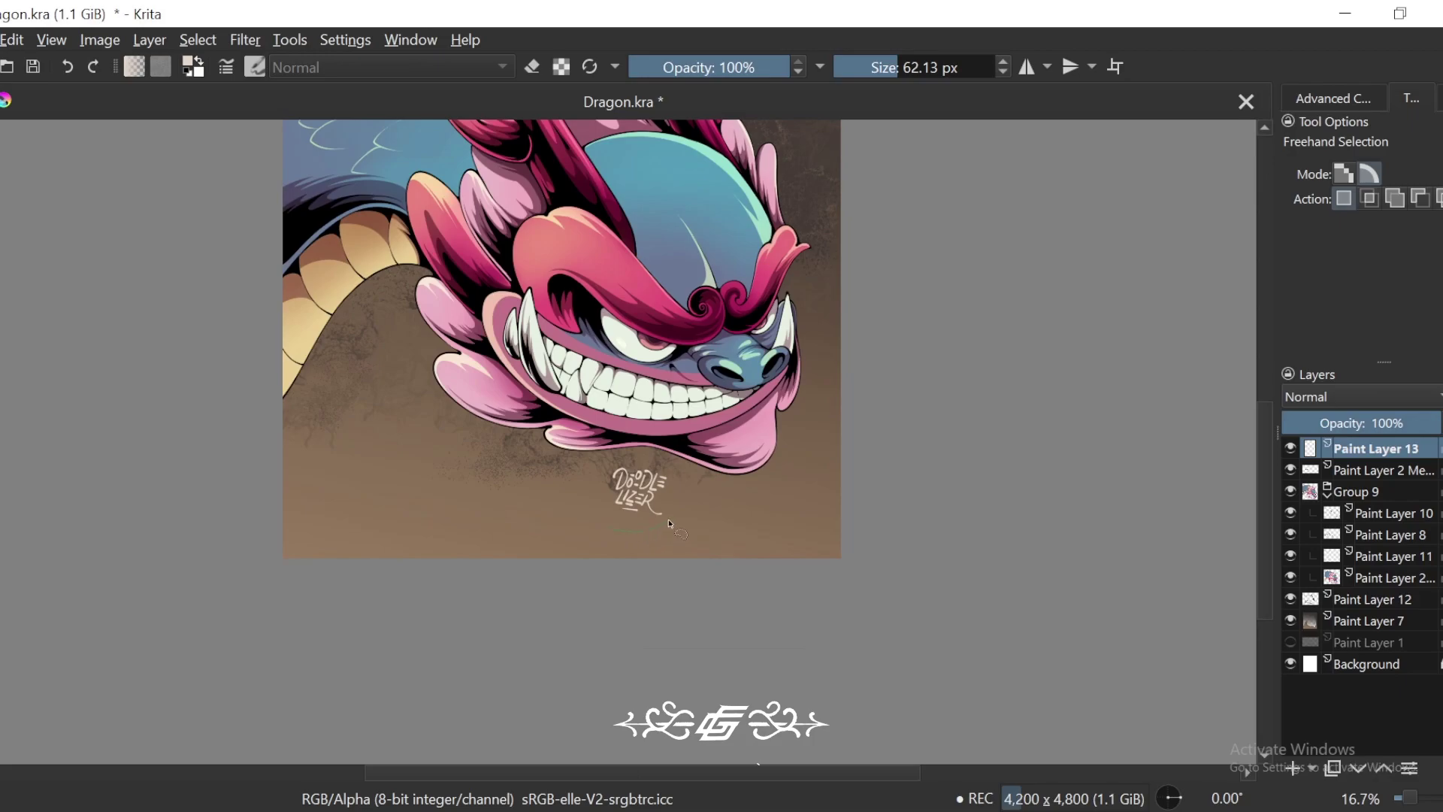
left_click_drag(634, 455, 635, 457)
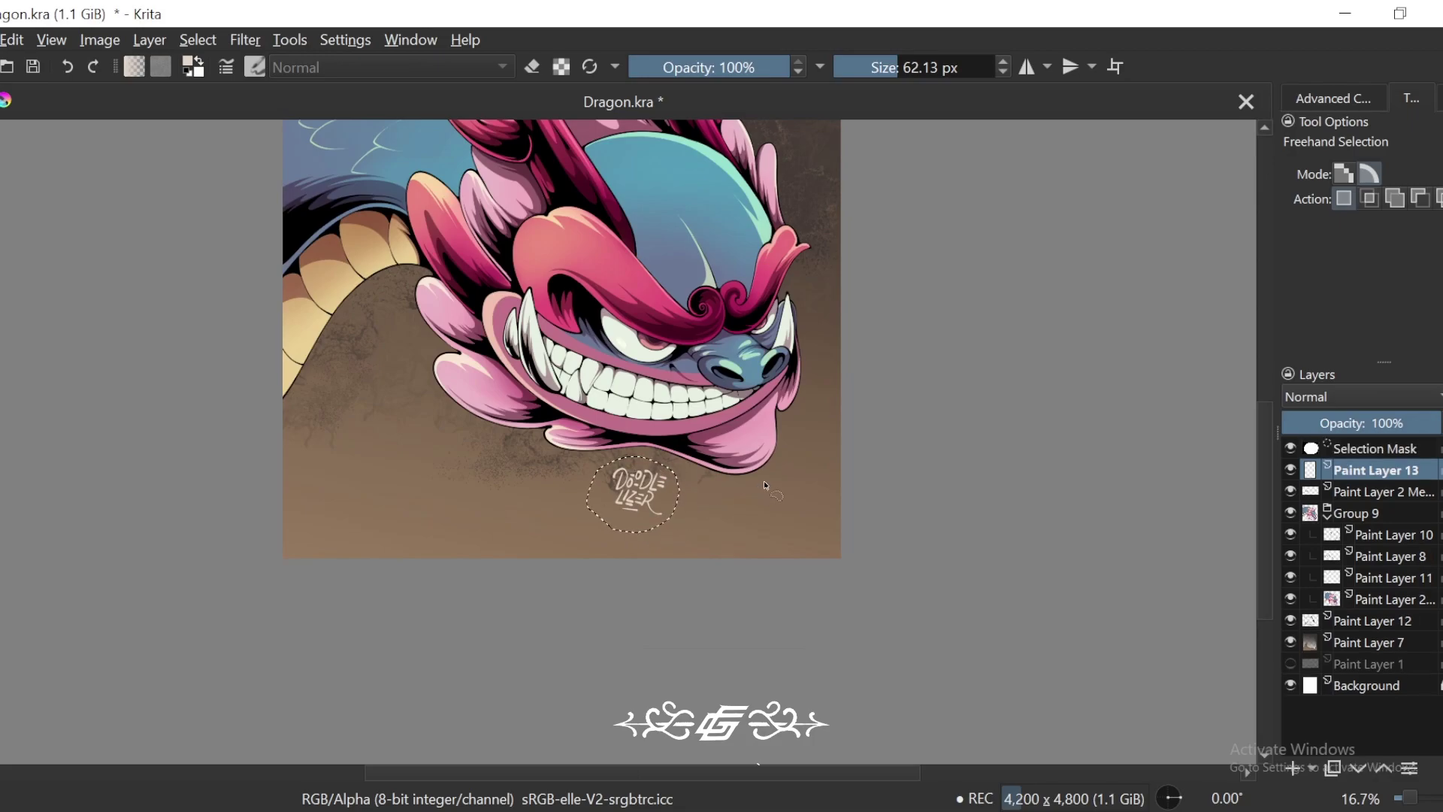
Step: Rotate the selected signature slightly counterclockwise with the Transform tool and deselect it
key("ctrl+t")
left_click_drag(748, 462, 737, 421)
key("b")
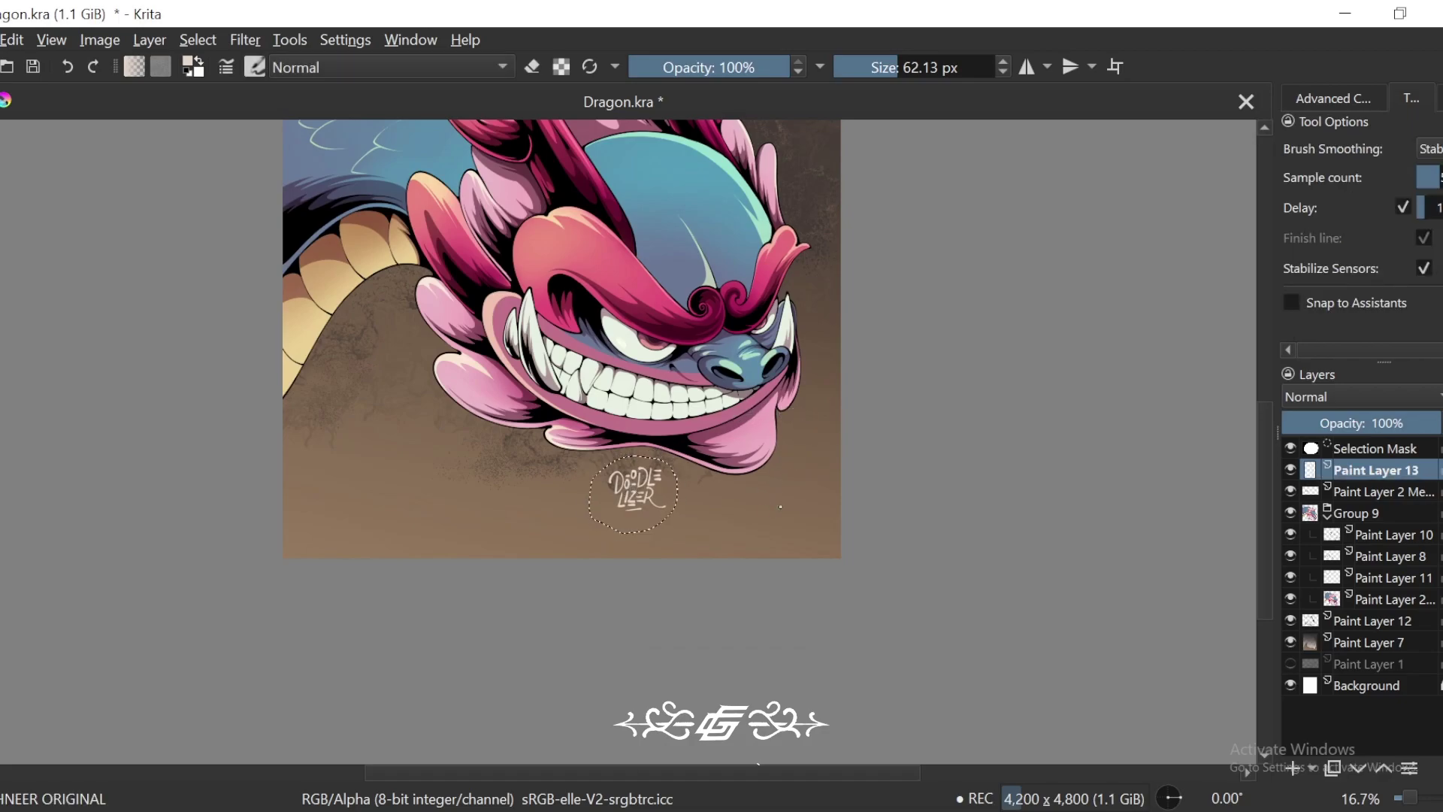
left_click_drag(861, 433, 870, 462)
key("minus")
key("ctrl+shift+a")
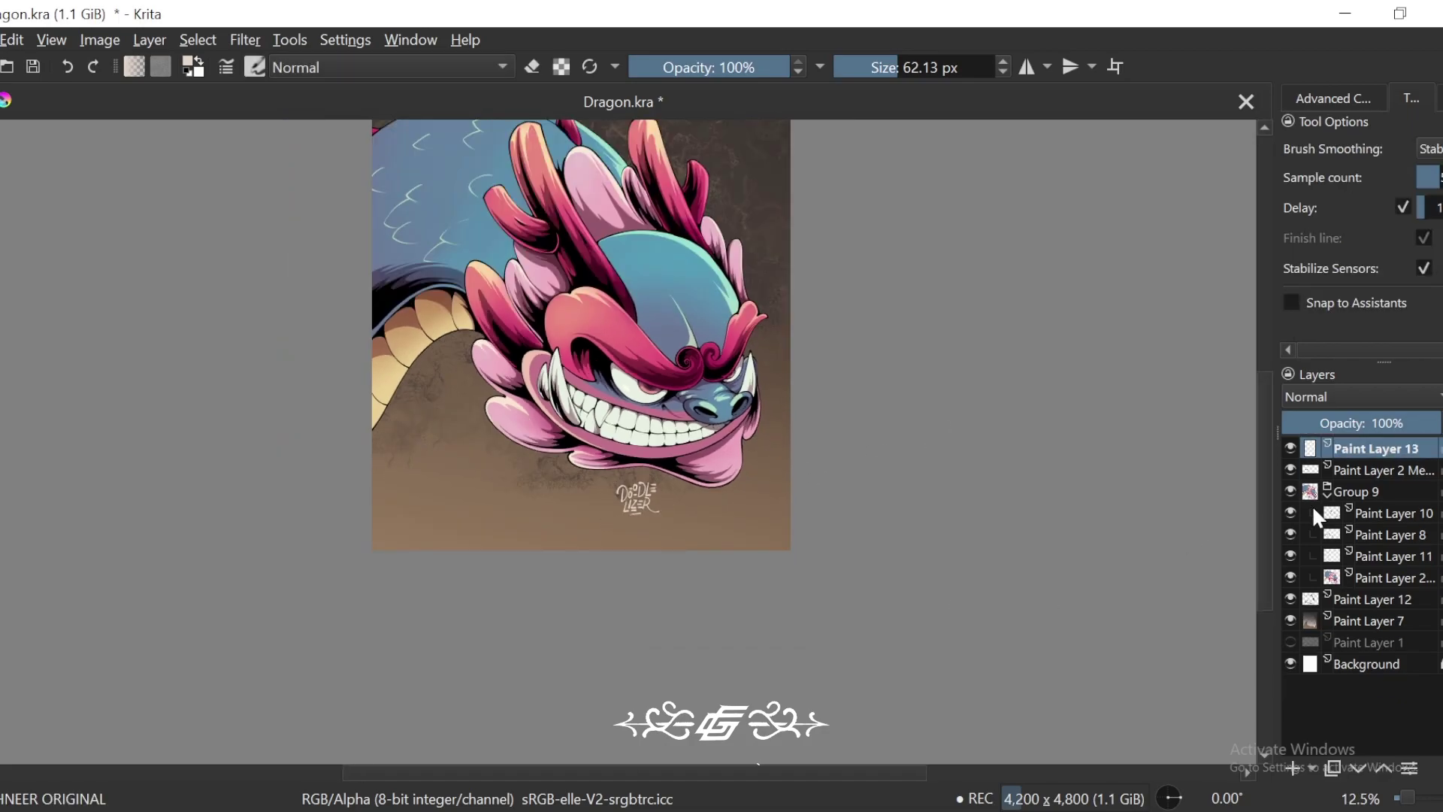
Step: Add a new paint layer above the signature layer and activate the Gradient tool
key("minus")
left_click(1365, 621)
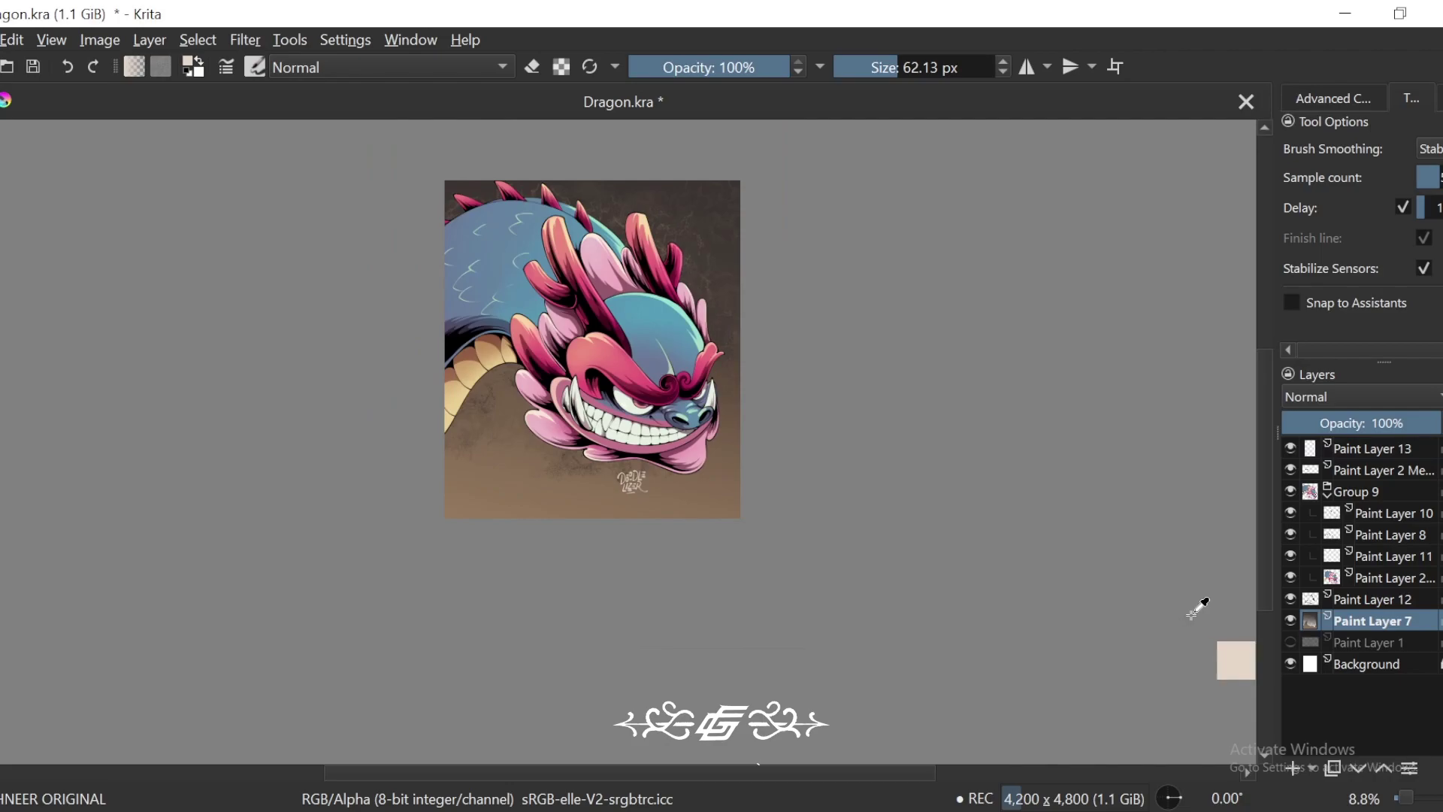
left_click_drag(1015, 624, 1020, 649)
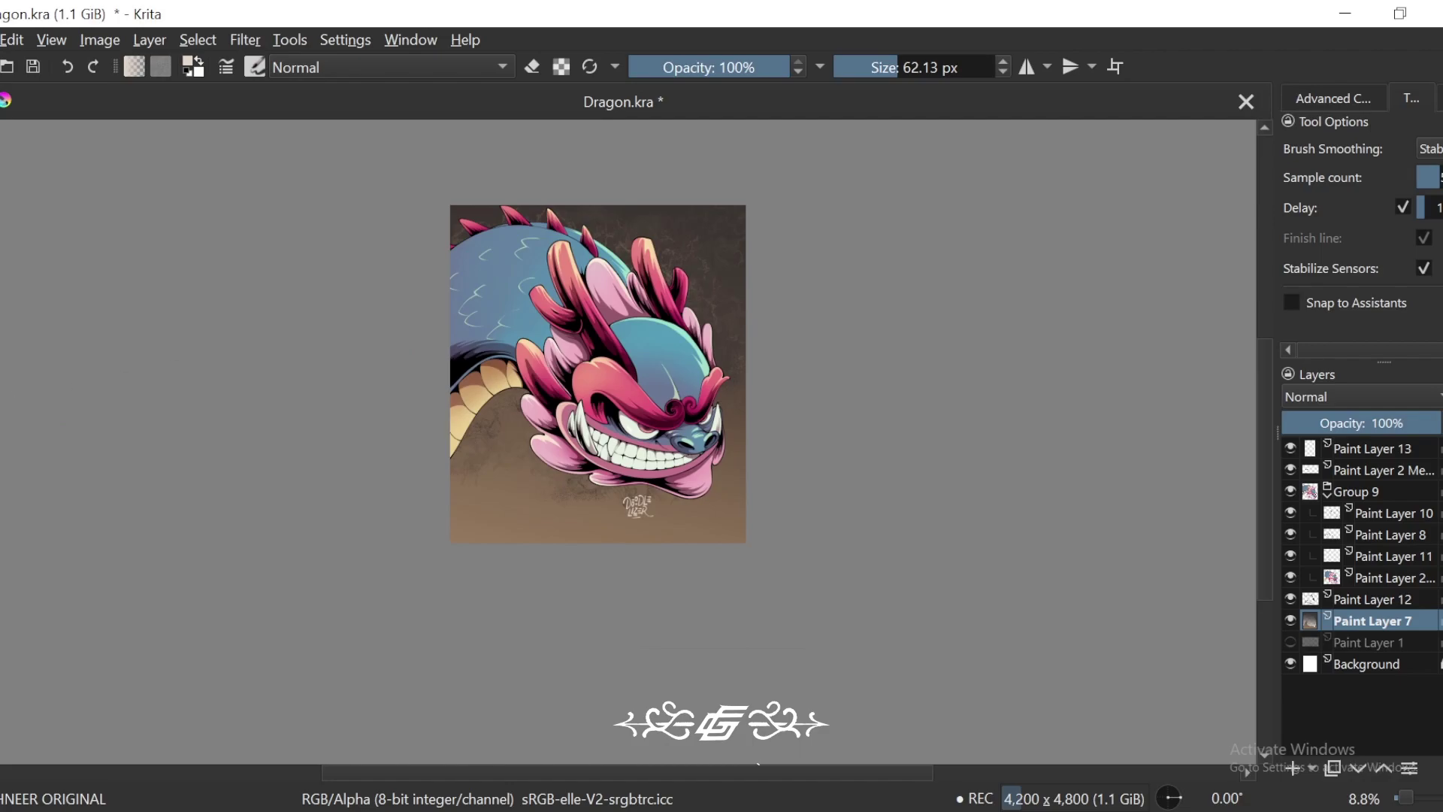
key("g")
left_click(1372, 449)
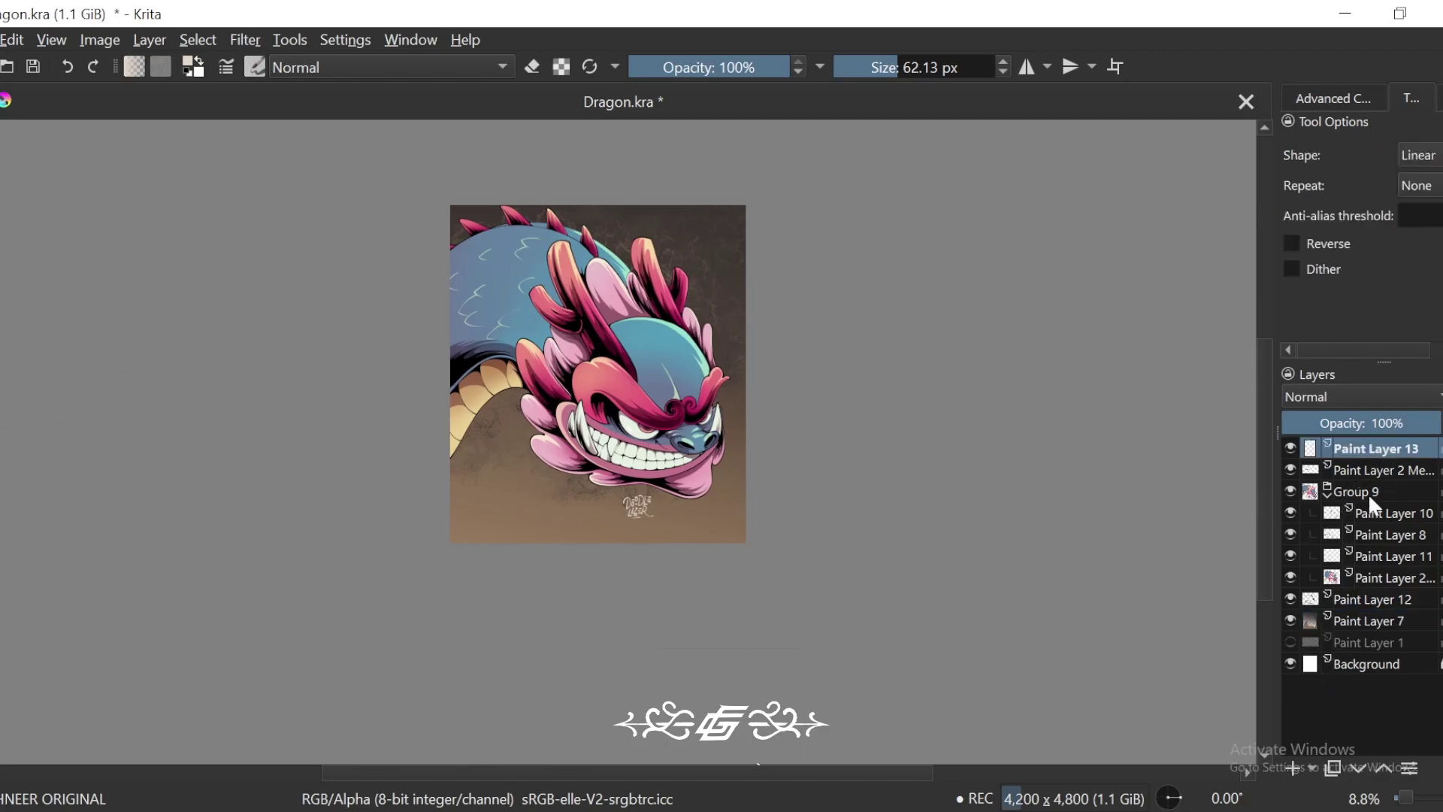
left_click(1292, 768)
Step: Try a bright yellow linear gradient from the canvas's upper right to its lower left, and undo it
left_click(1334, 98)
left_click(1409, 166)
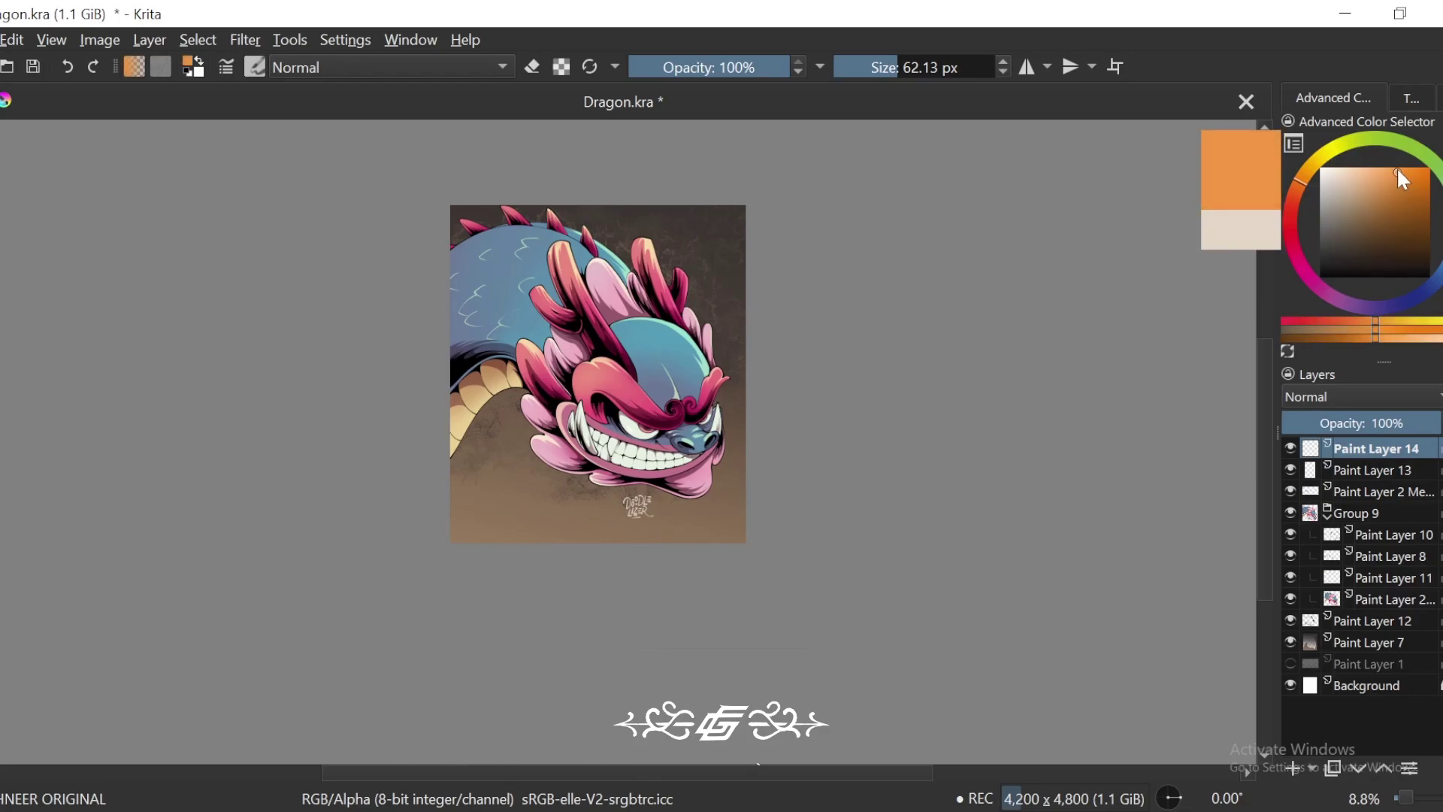
left_click(1323, 149)
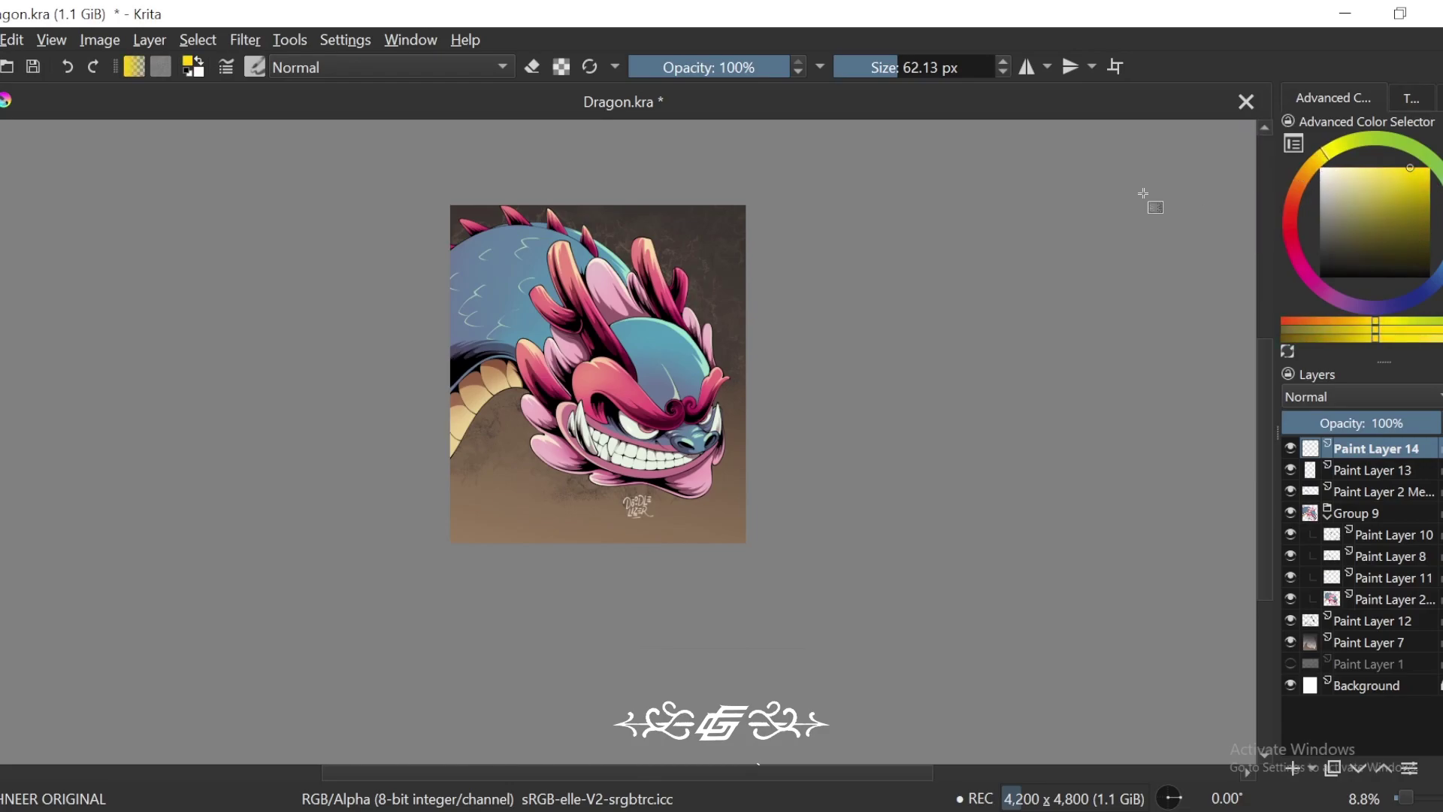
left_click_drag(738, 167, 469, 655)
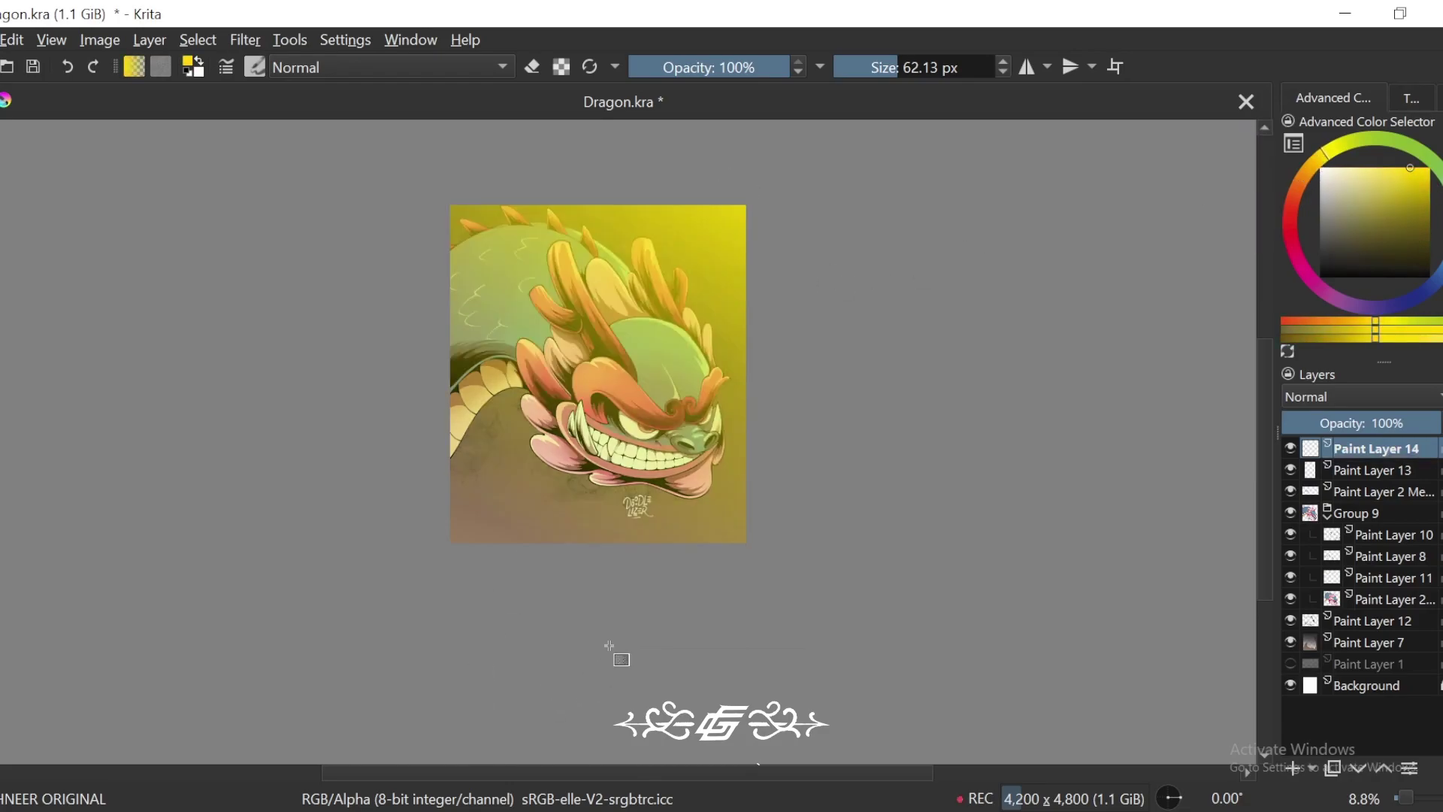
key("ctrl+z")
Step: Apply a pale yellow linear gradient from the canvas's upper right down past its lower edge on the new layer
left_click_drag(1366, 170, 1349, 172)
left_click(1315, 160)
left_click_drag(716, 194, 568, 597)
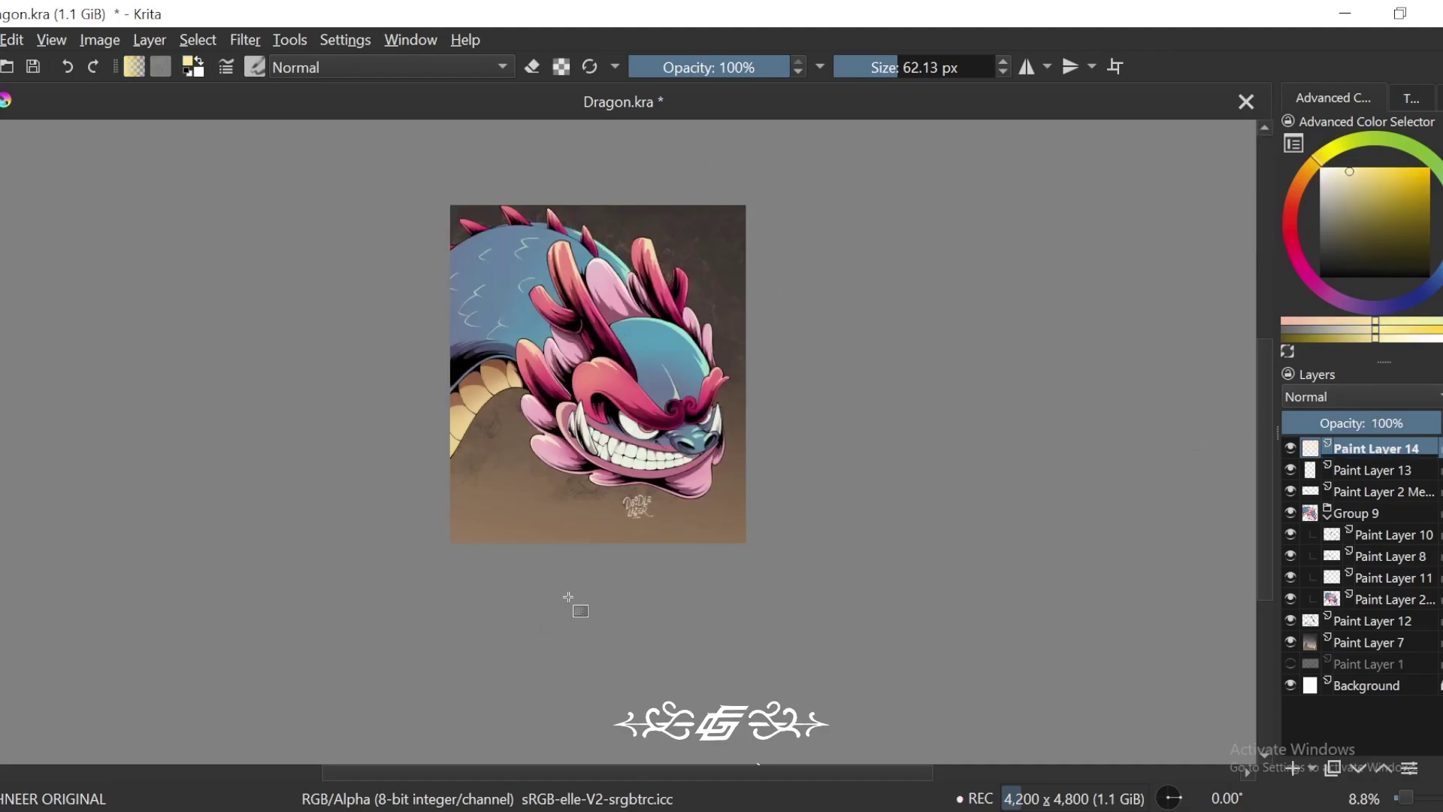
key("6")
key("4")
Step: Try the Erase, Lighten and Overlay blending modes on the yellow gradient layer
left_click(1348, 394)
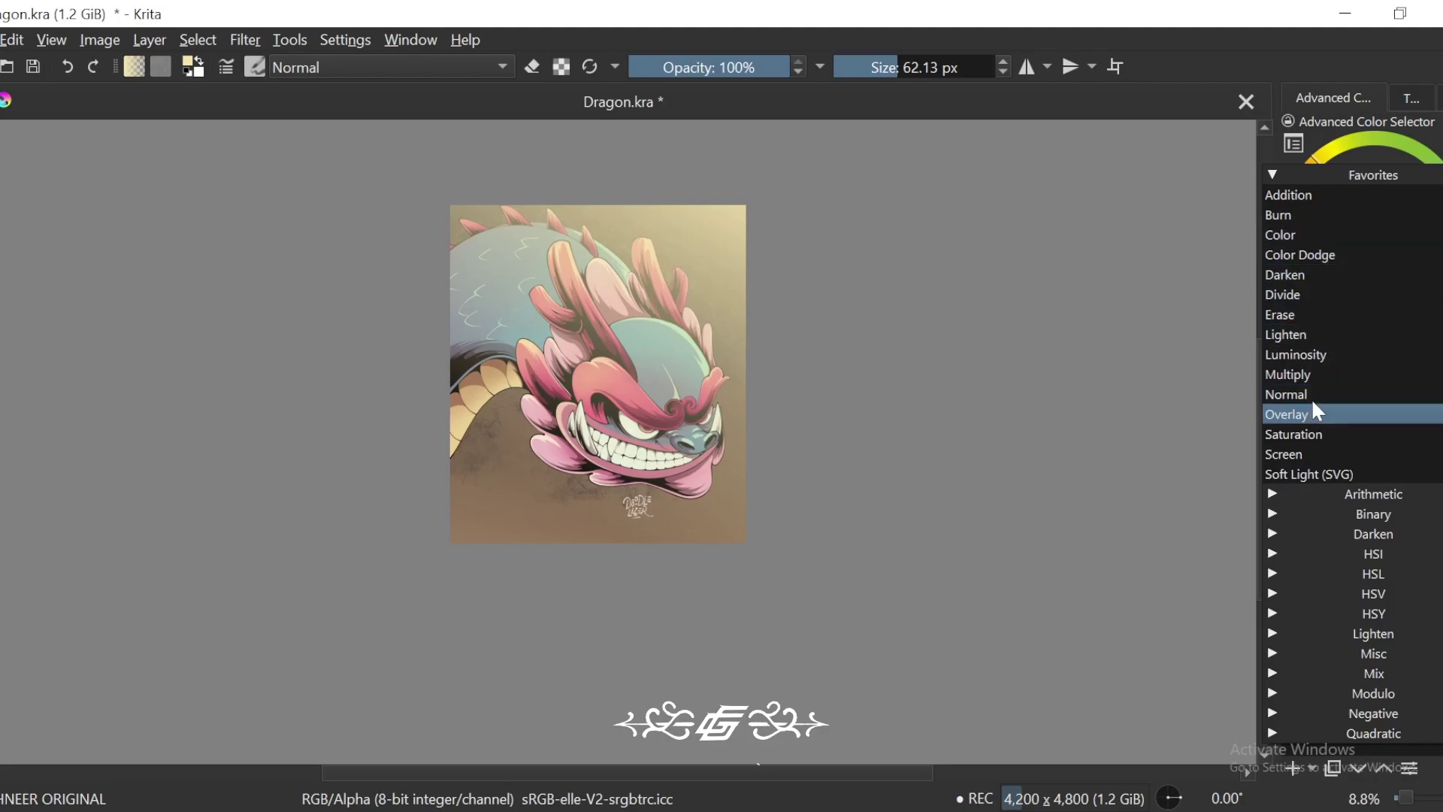
left_click(1310, 314)
left_click(1345, 394)
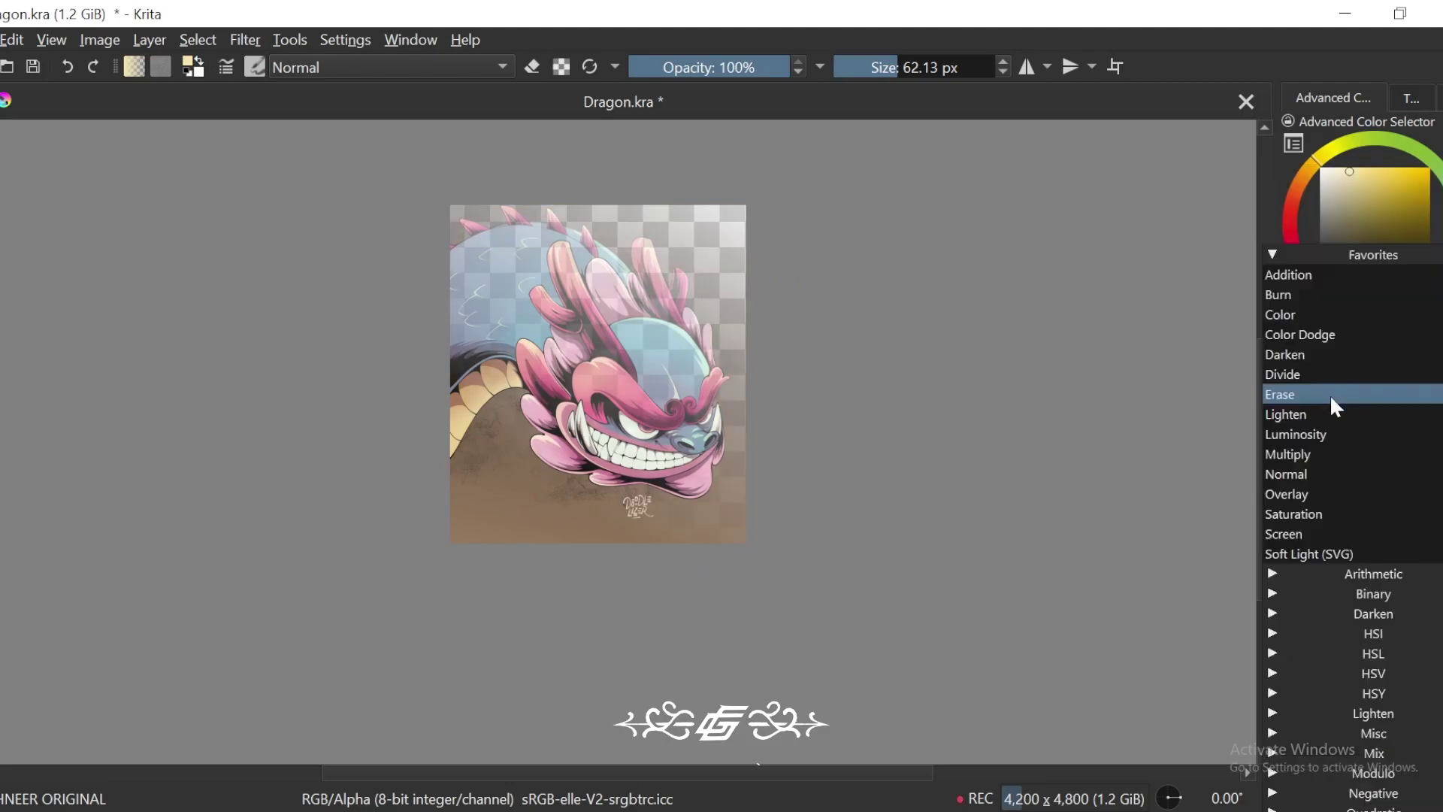
left_click(1344, 413)
left_click(1343, 393)
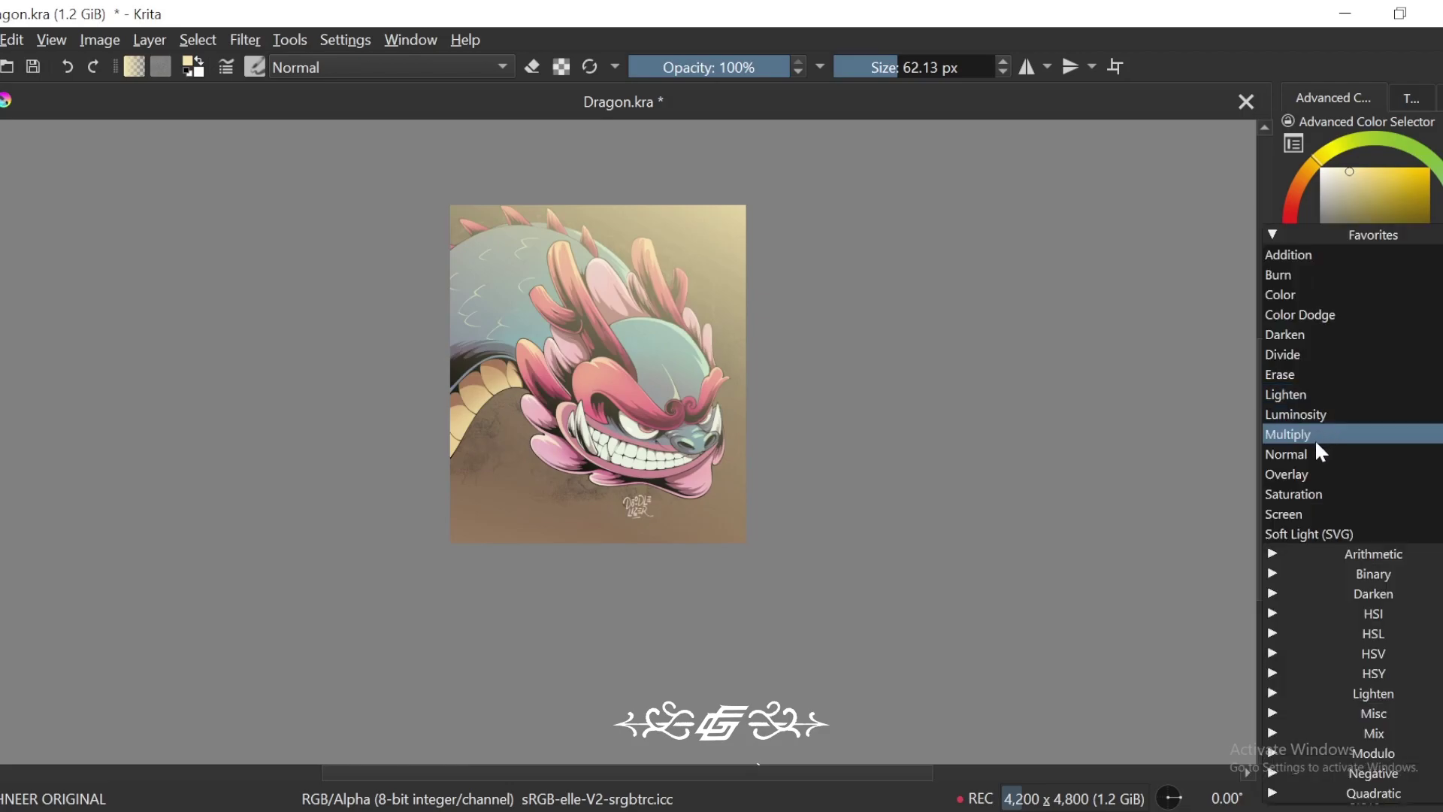
left_click(1319, 473)
left_click(1357, 402)
left_click_drag(1143, 502, 1118, 526)
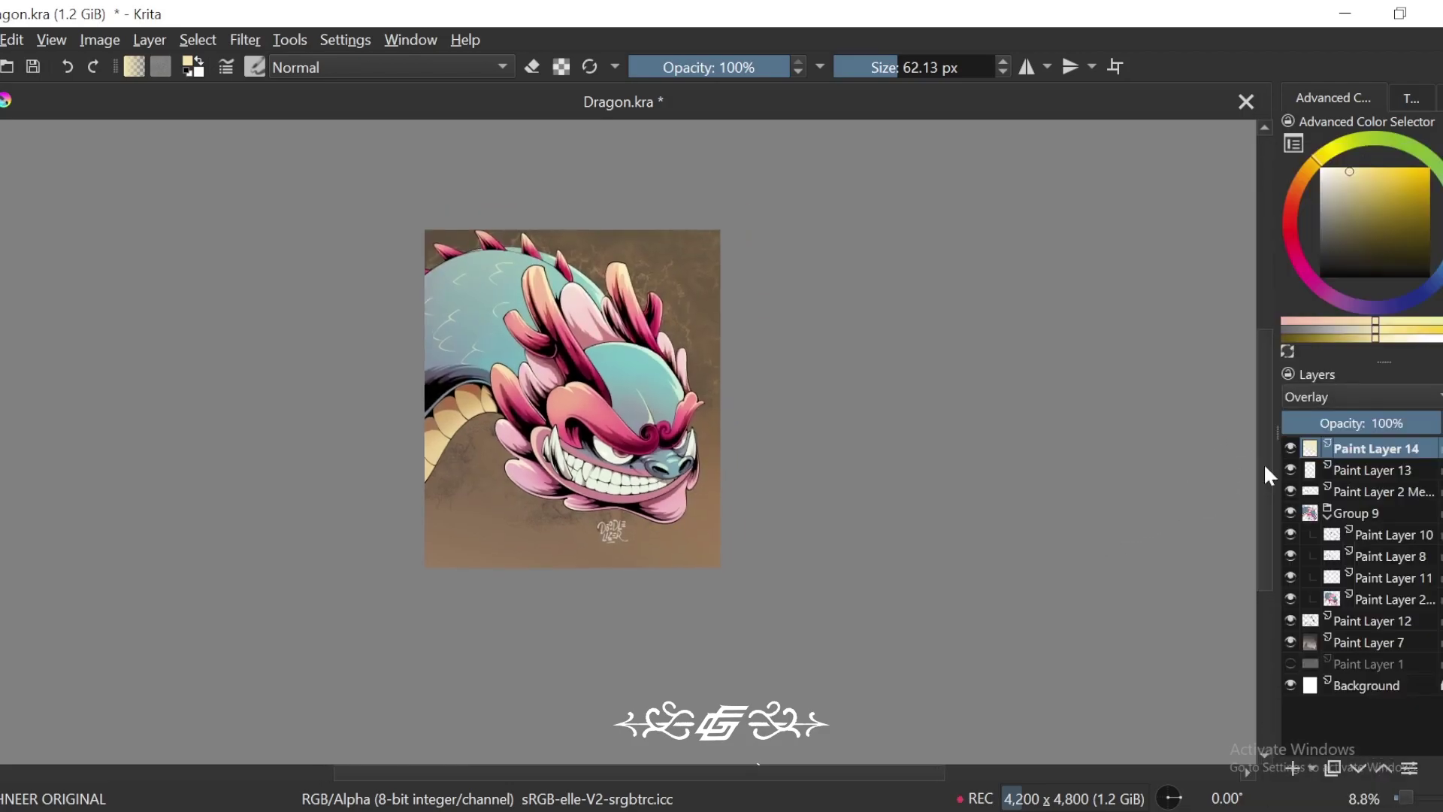
key("ctrl+plus")
left_click(1369, 398)
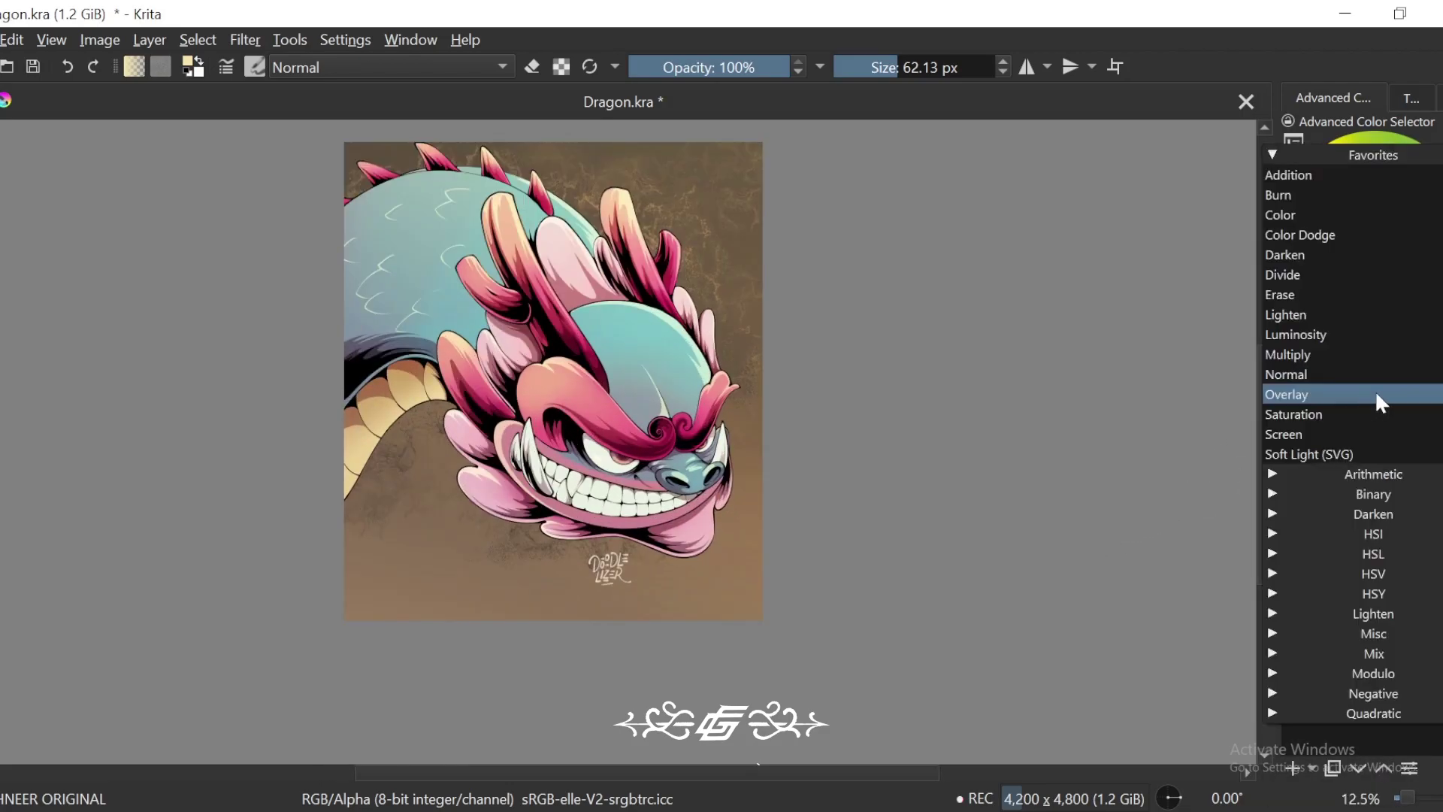
left_click(1254, 425)
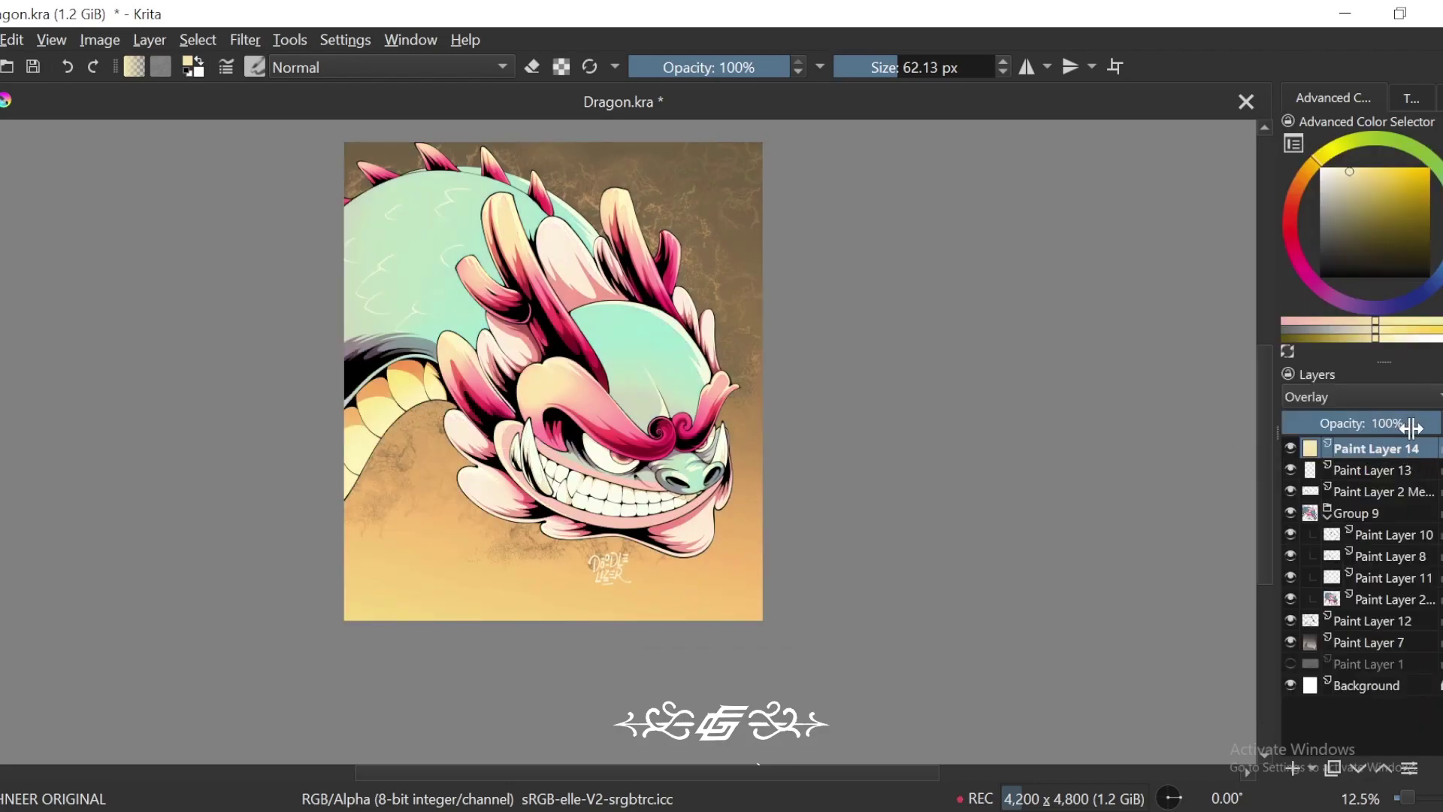
Step: Lower the gradient layer's opacity to 98% and set its blending mode to Multiply after trying Screen
mouse_move(1407, 424)
left_mouse_down()
mouse_move(1381, 425)
mouse_move(1431, 425)
left_mouse_up()
left_click(1368, 398)
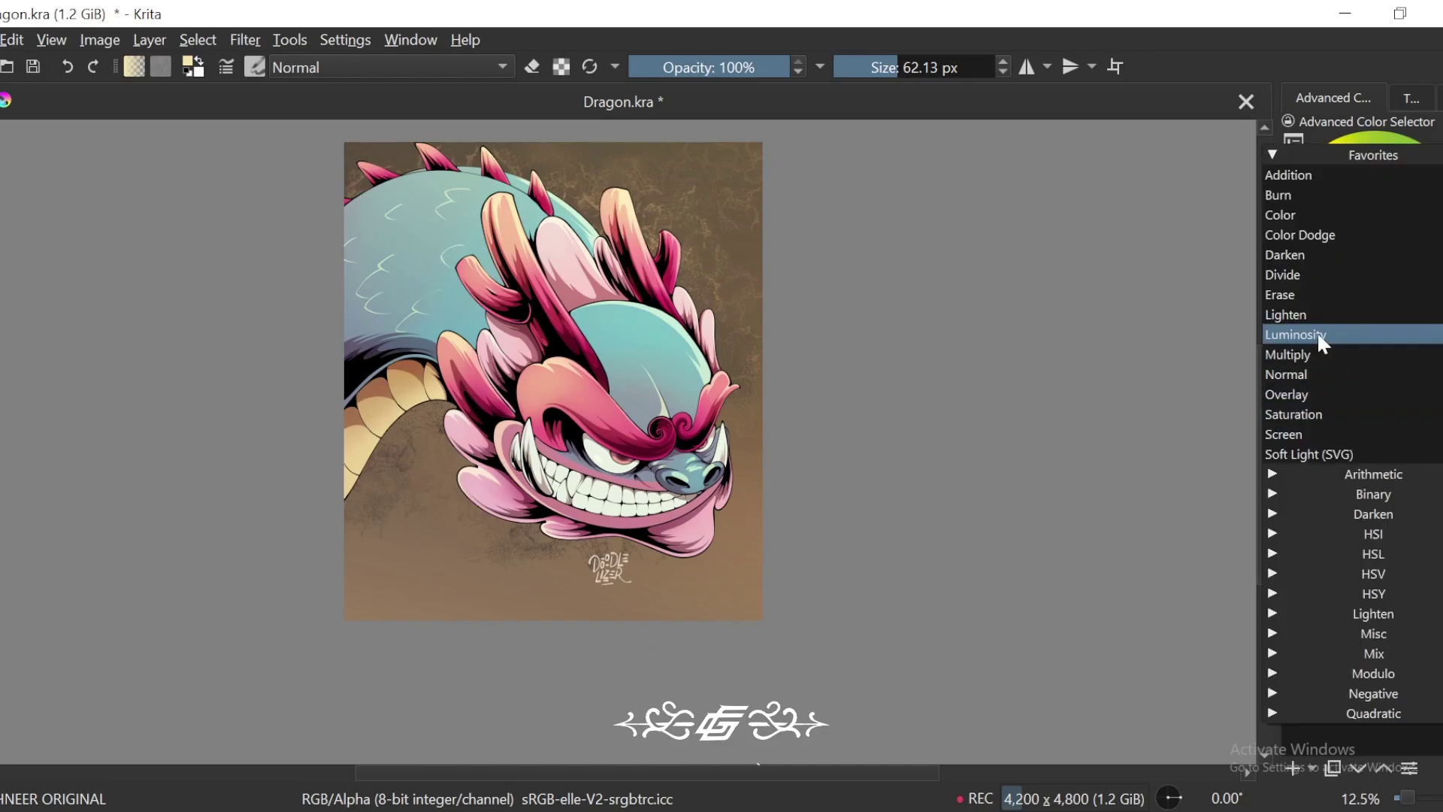
left_click(1319, 435)
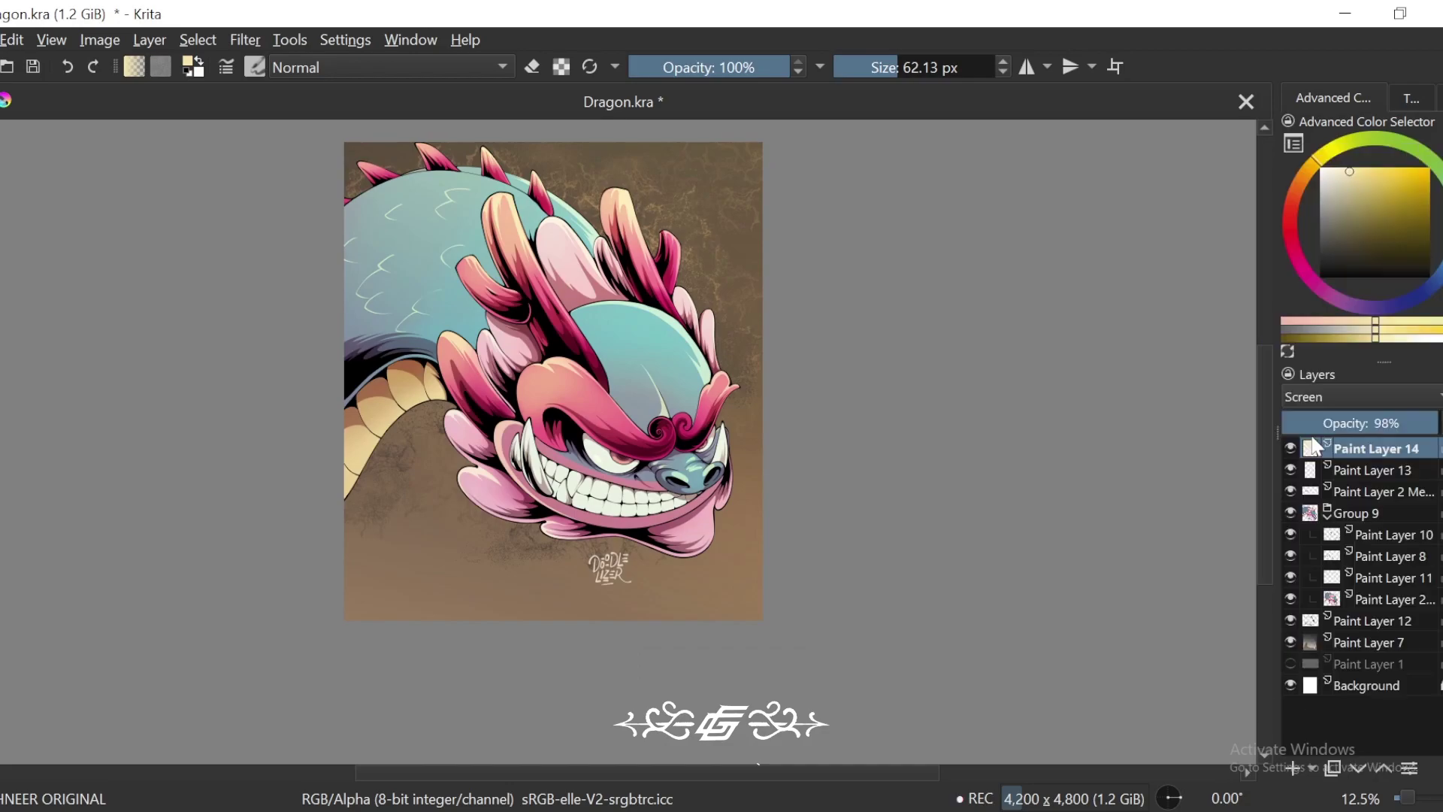
left_click(1336, 396)
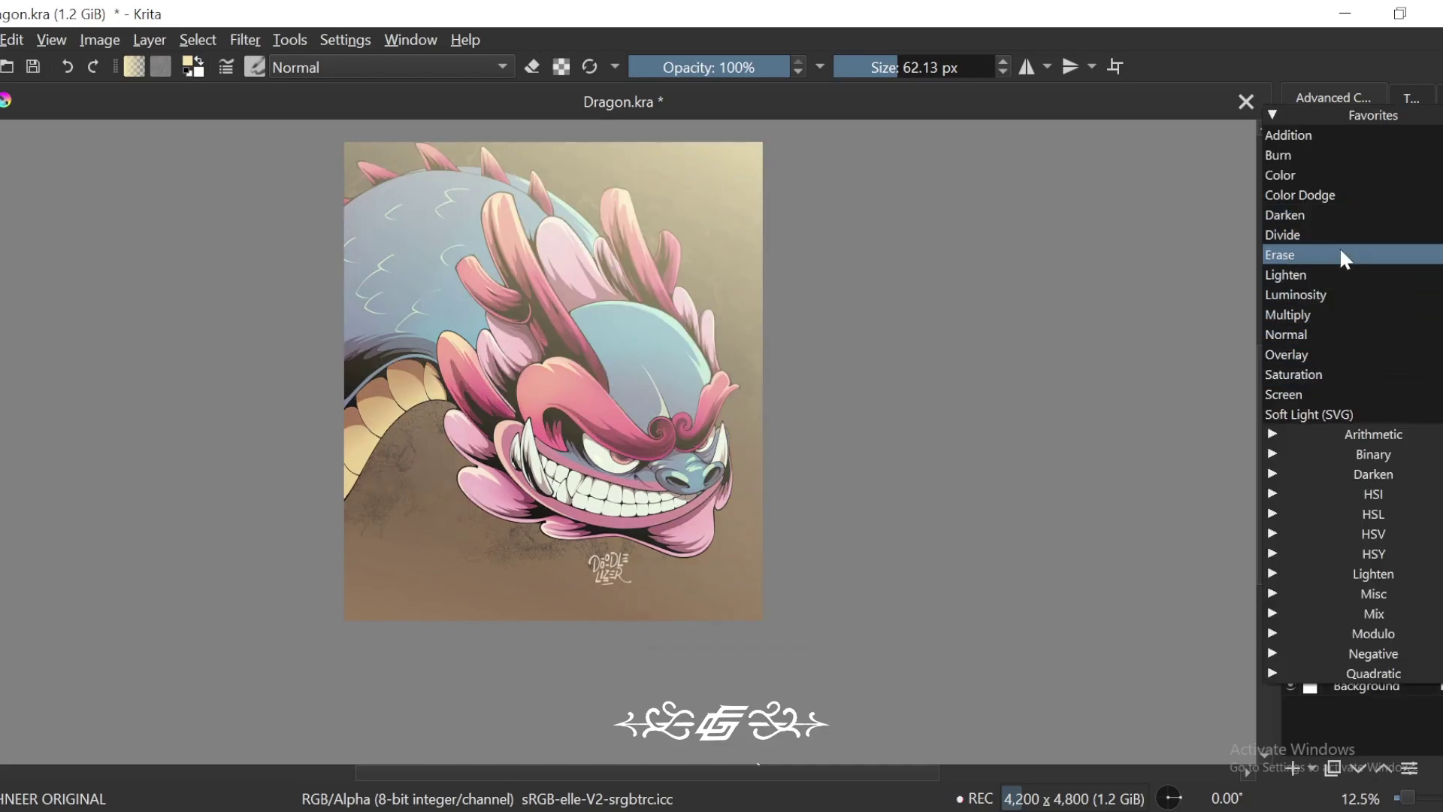
left_click(1311, 317)
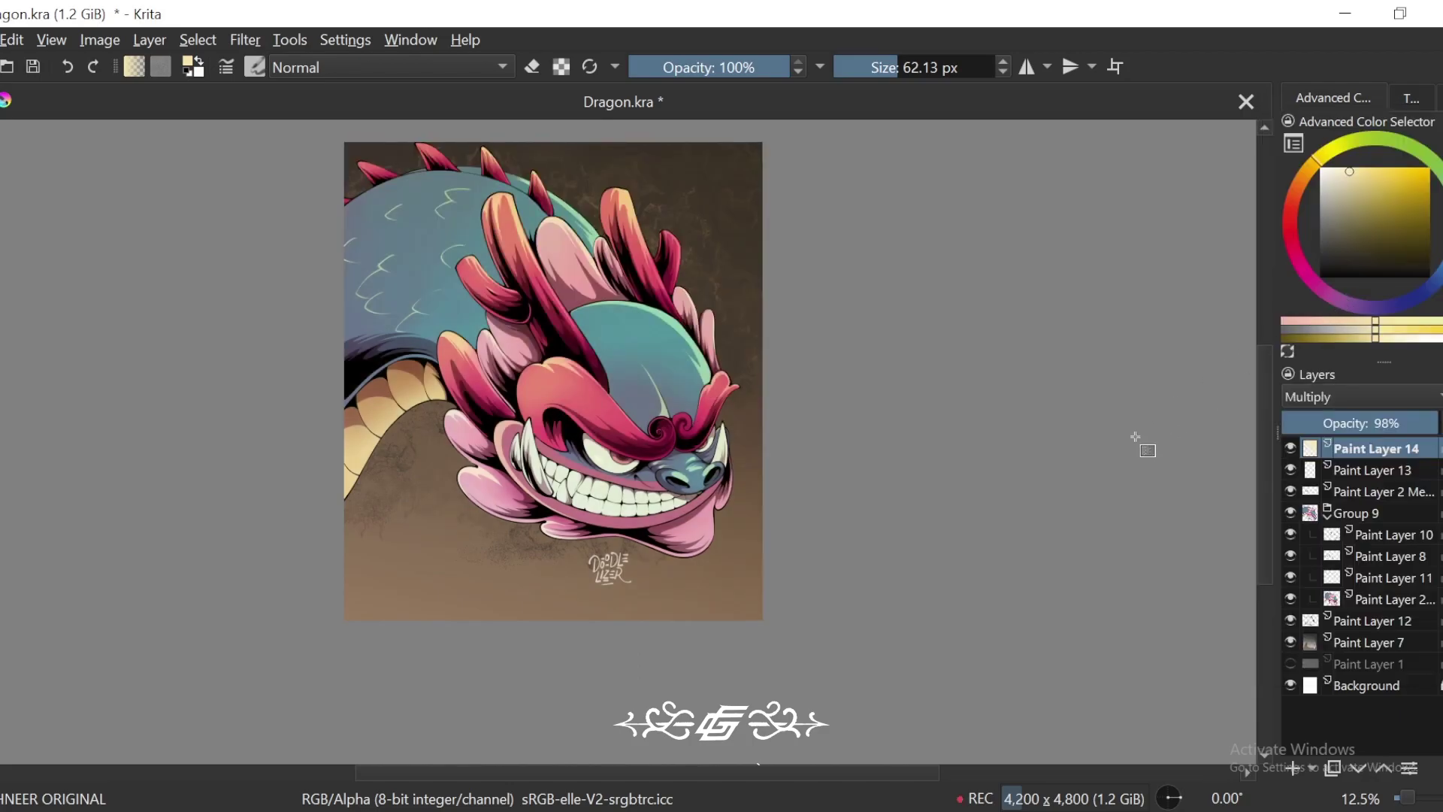
Step: Try a dark brown gradient from the canvas's lower-left corner toward the upper right, and undo it
key("minus")
key("minus")
key("equal")
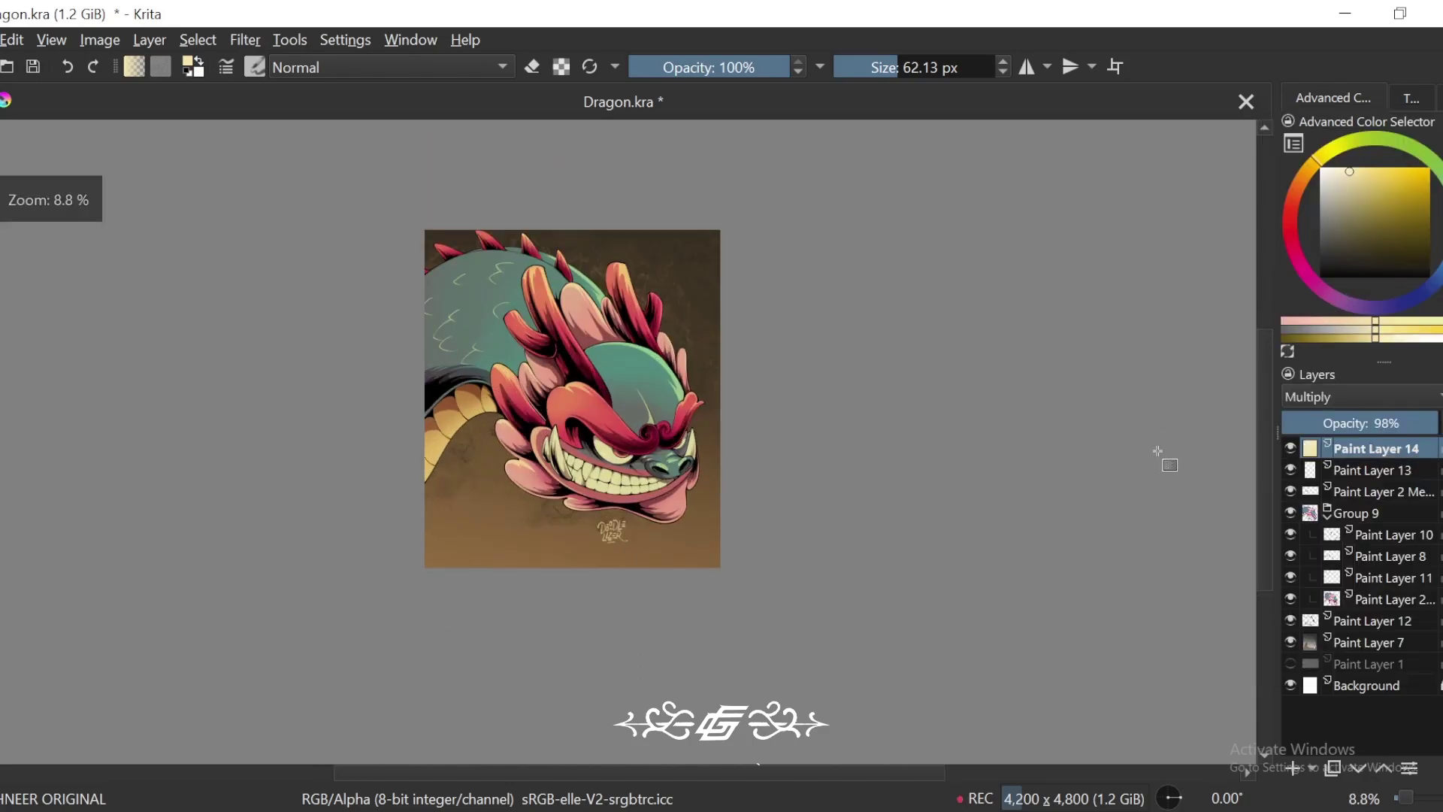
left_click_drag(1044, 501, 1083, 488)
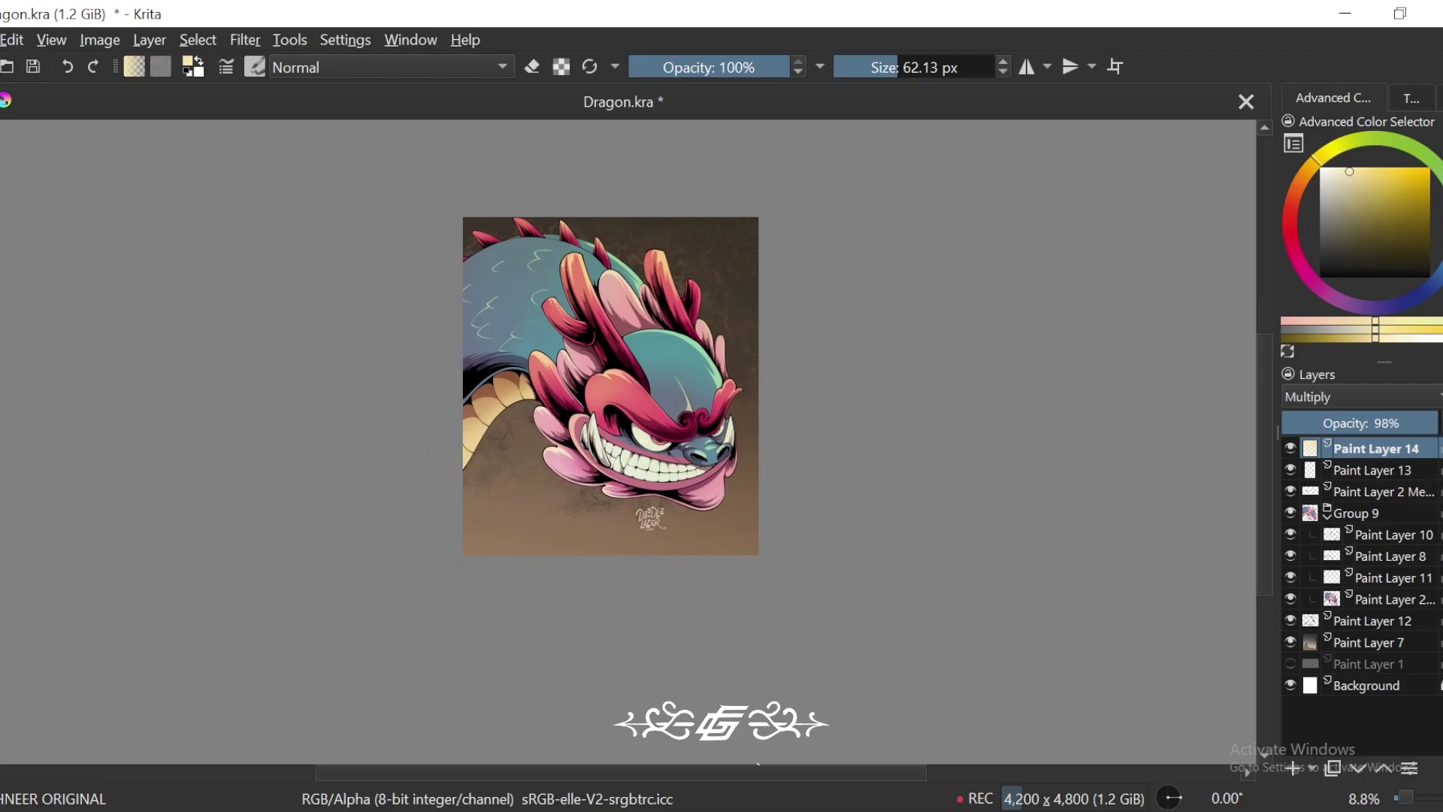
left_click(1426, 219)
left_click_drag(480, 577, 836, 236)
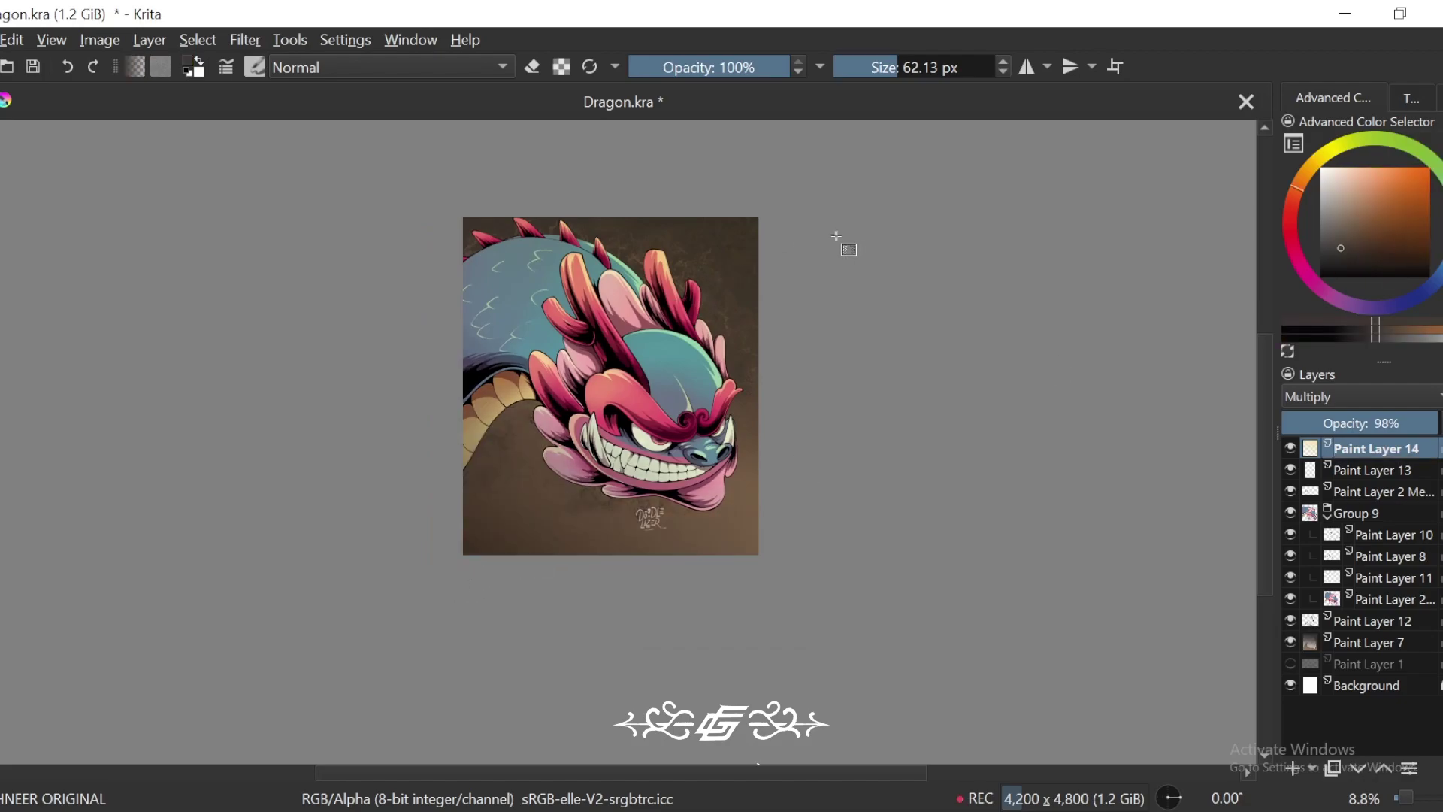
key("ctrl+z")
Step: Try a short gradient at the canvas's lower-left corner in a brown sampled from the lower background
key("ctrl+plus")
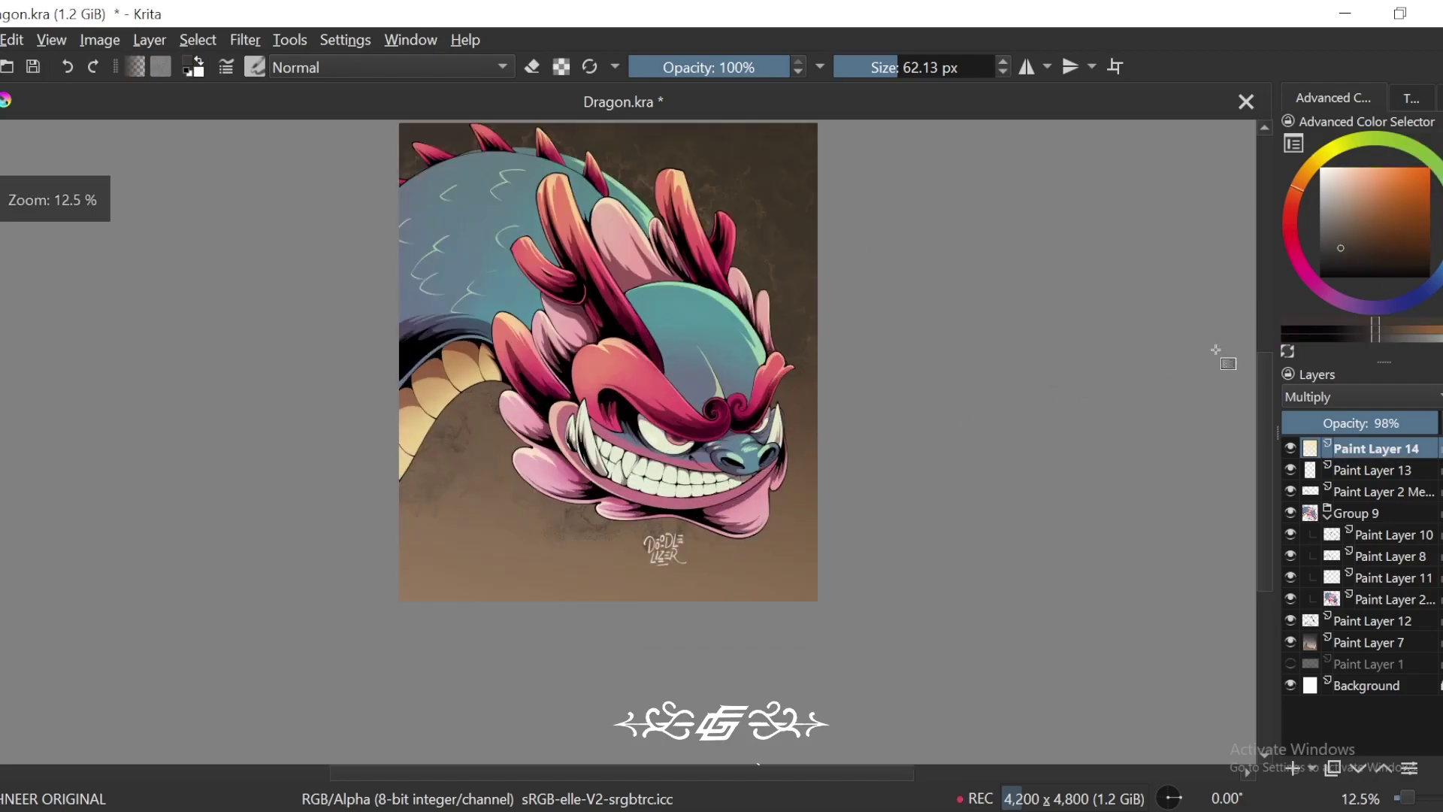
left_click(492, 589, "ctrl")
left_click_drag(399, 654, 413, 569)
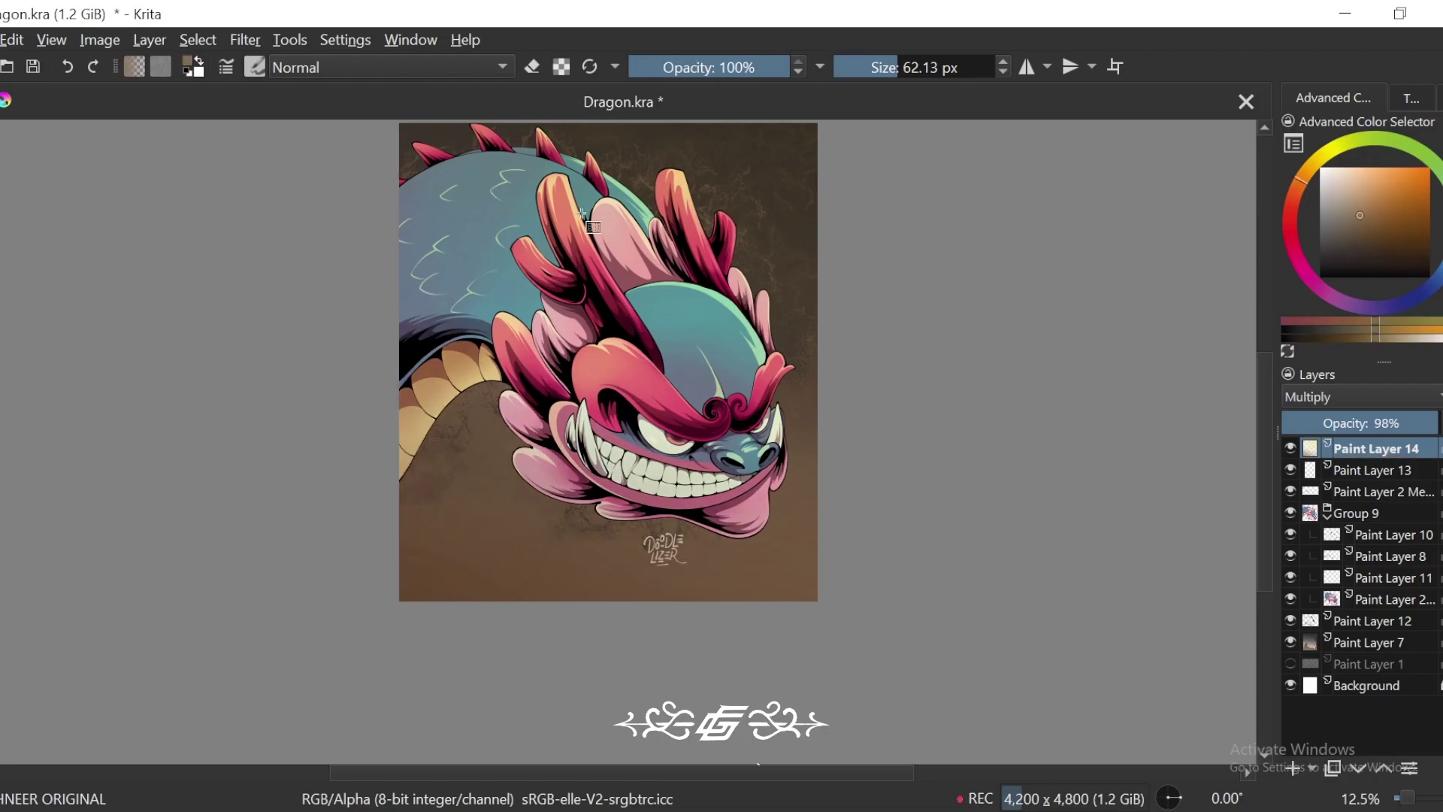
Step: Examine the overall colour balance of the dragon illustration at small and large view sizes
key("minus")
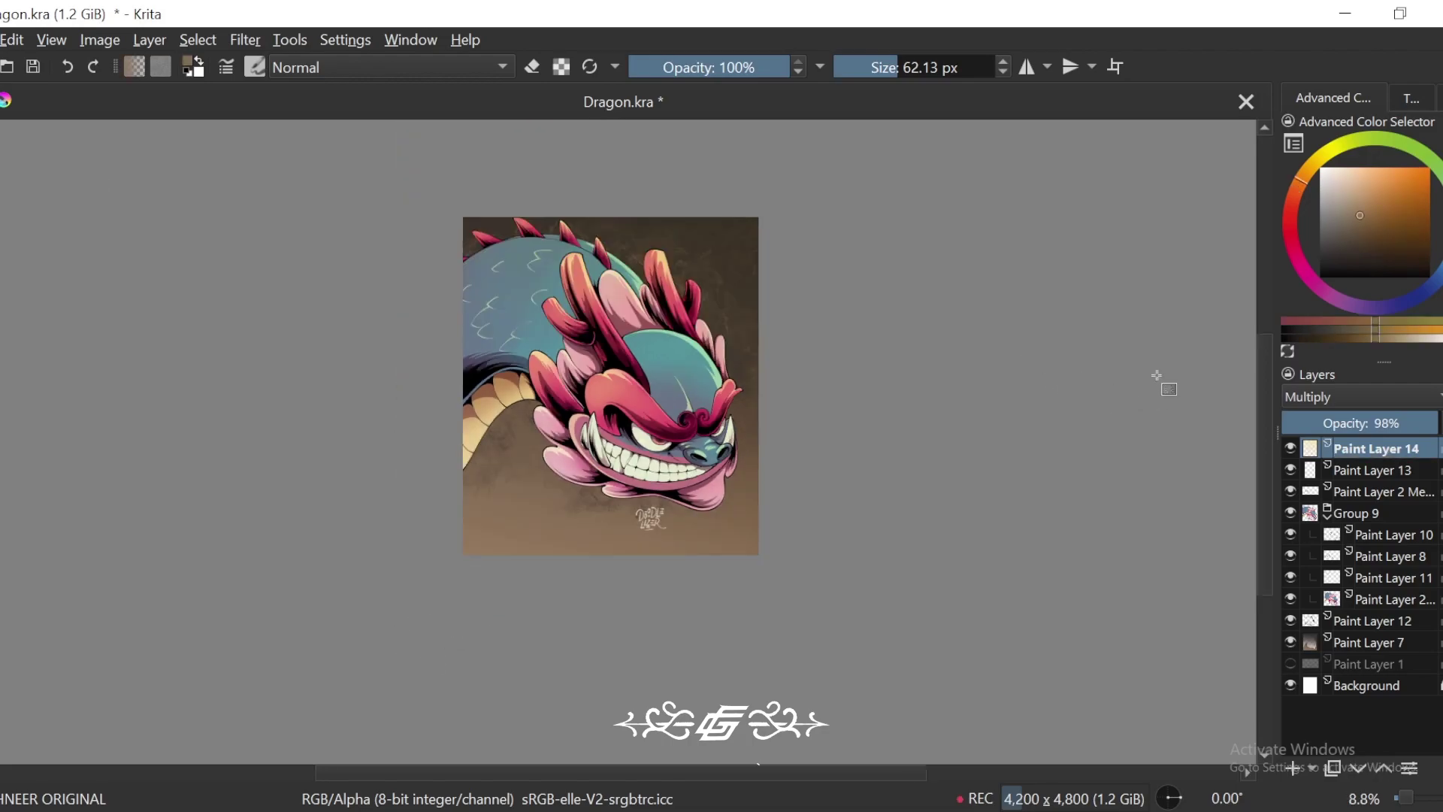
key("minus")
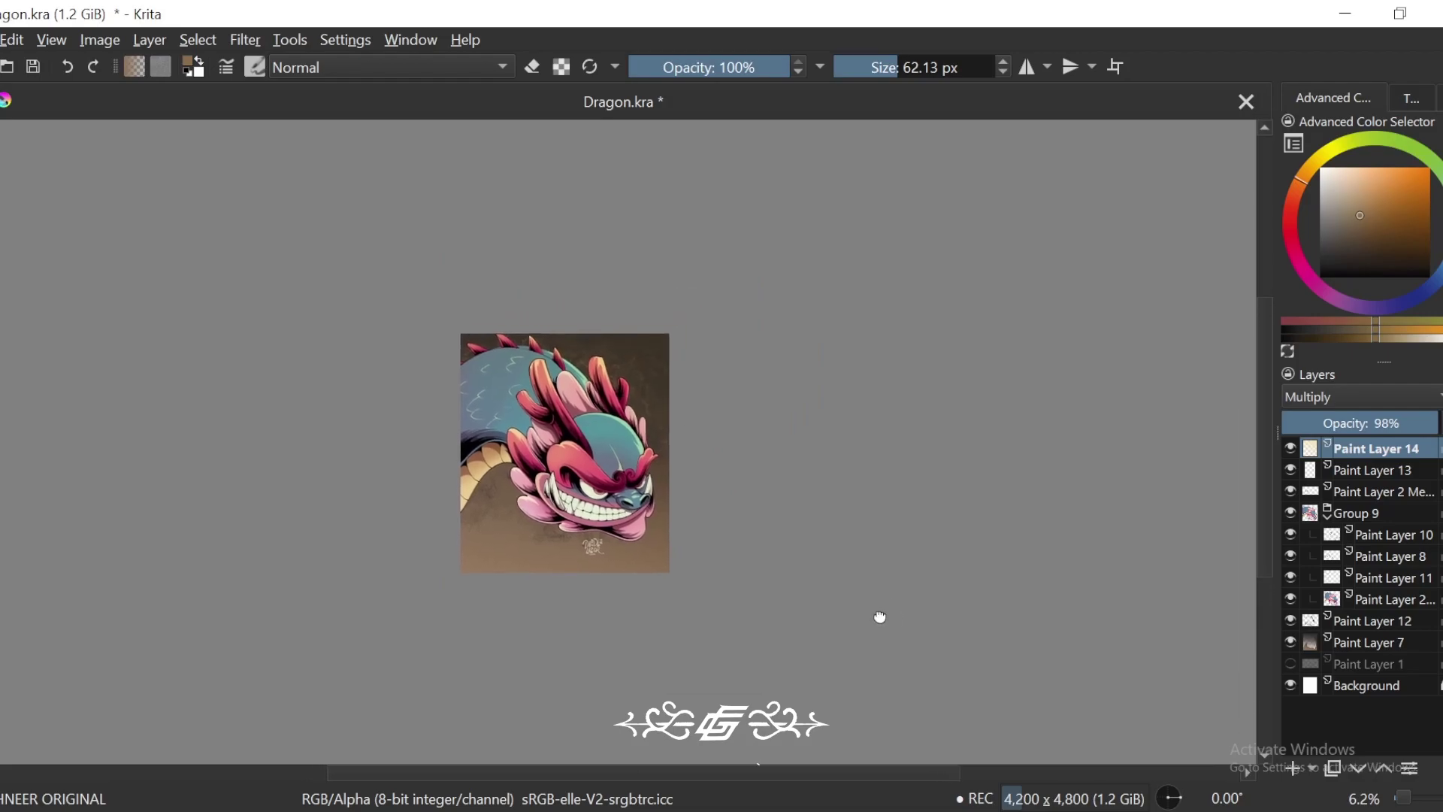
key("plus")
key("plus")
key("plus")
left_click_drag(874, 613, 898, 621)
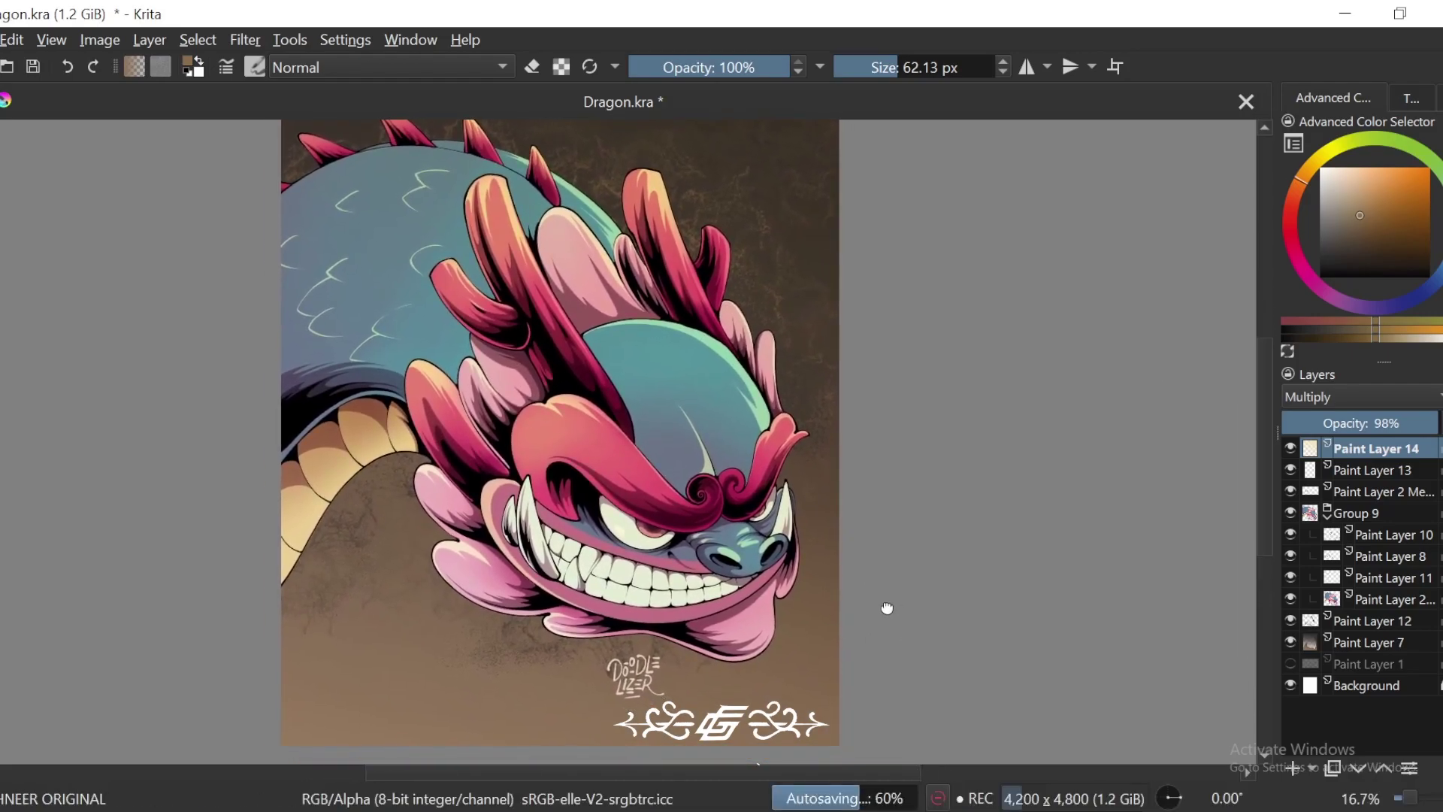
left_click_drag(895, 622, 927, 587)
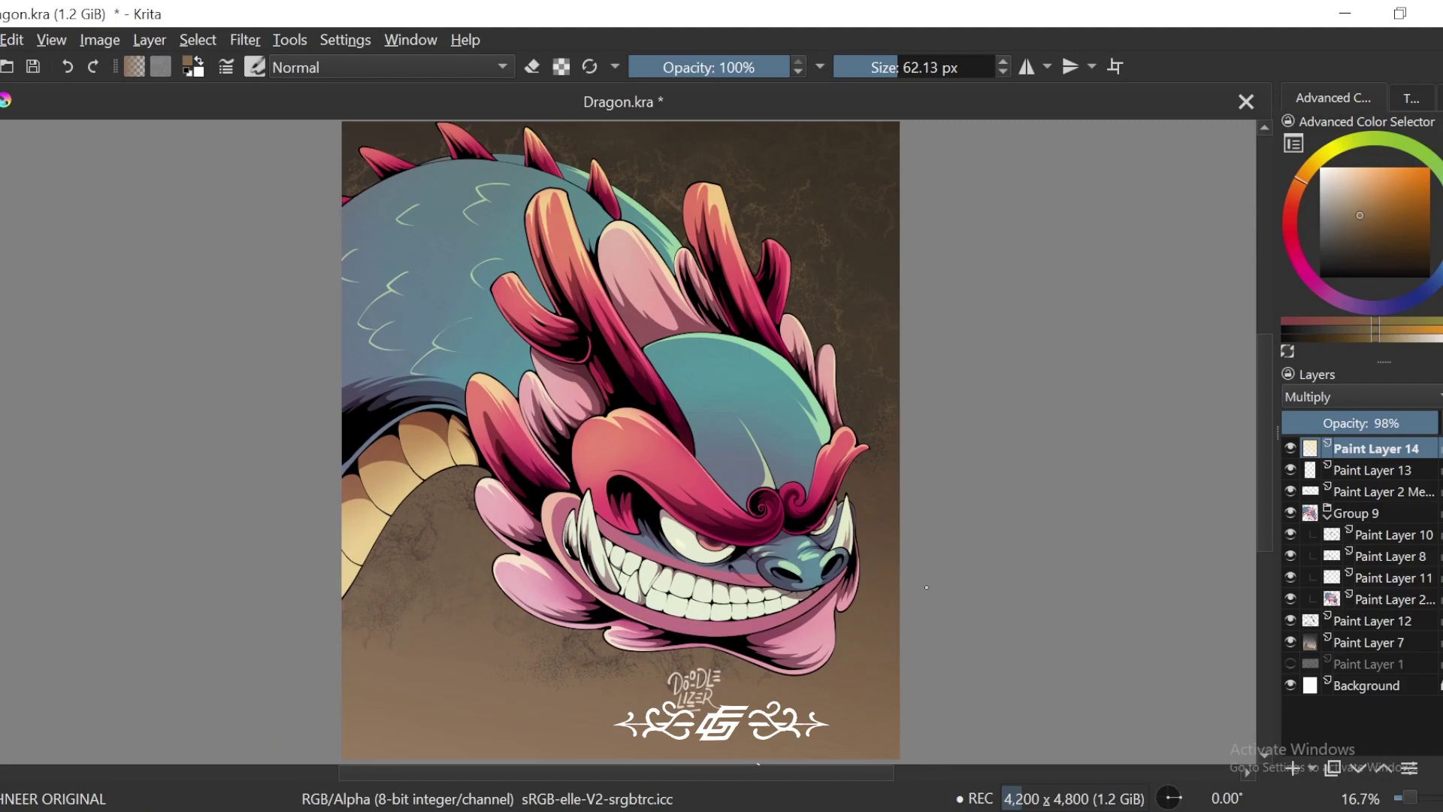